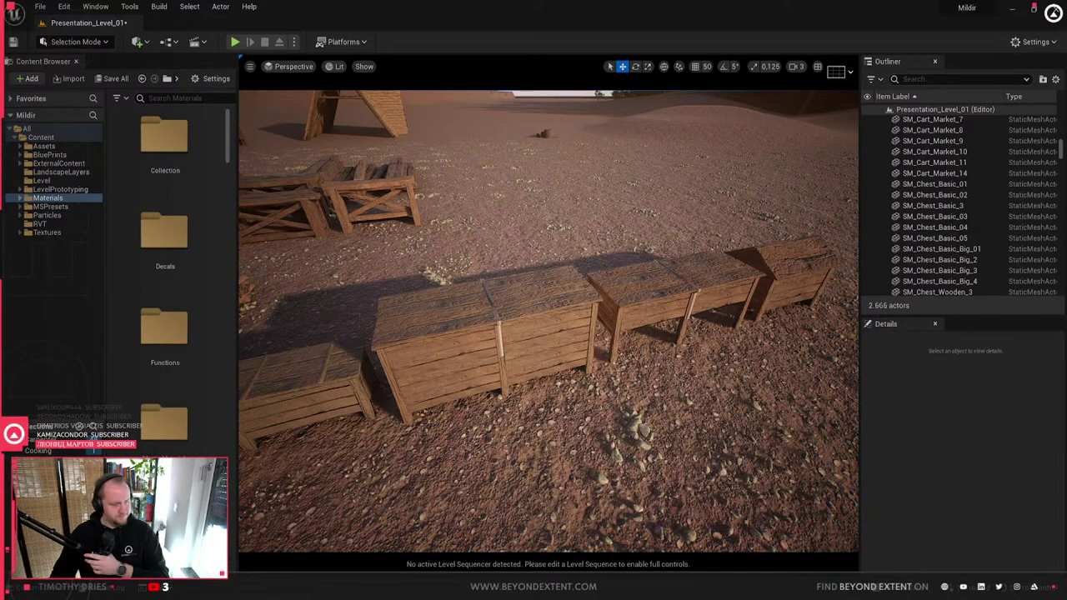
- Examine the wooden chests, benches and beam stacks around the level in a full-screen viewport
{"action": "left_click", "coordinate": [548, 417]}
{"action": "mouse_move", "coordinate": [548, 333]}
{"action": "right_mouse_down"}
{"action": "mouse_move", "coordinate": [496, 324]}
{"action": "mouse_move", "coordinate": [549, 335]}
{"action": "right_mouse_up"}
{"action": "right_click_drag", "start_coordinate": [634, 393], "coordinate": [632, 393]}
{"action": "key", "text": "F11"}
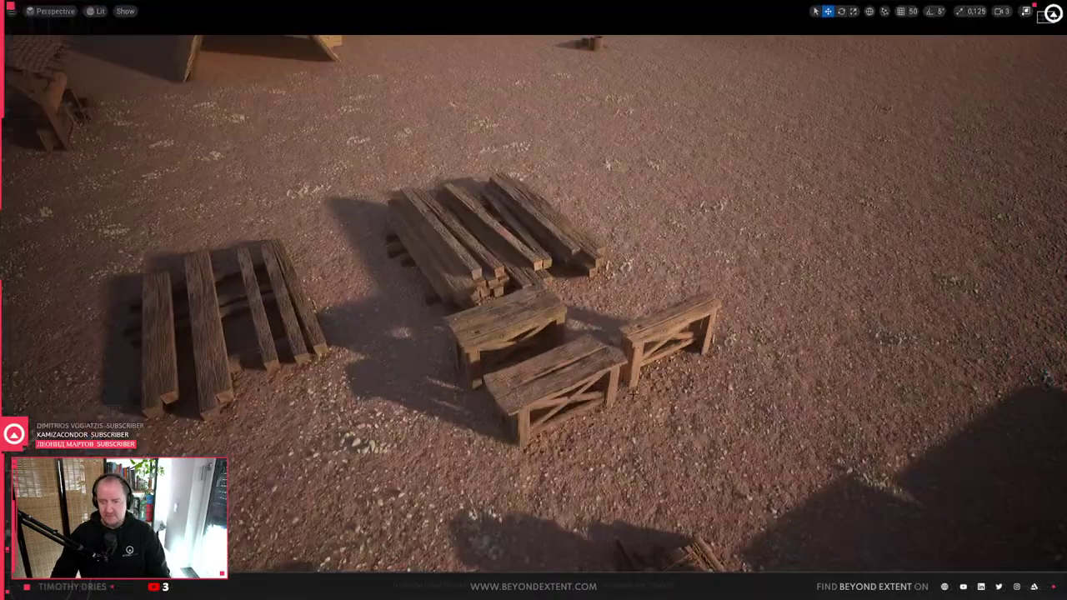
{"action": "right_click_drag", "start_coordinate": [533, 327], "coordinate": [558, 389]}
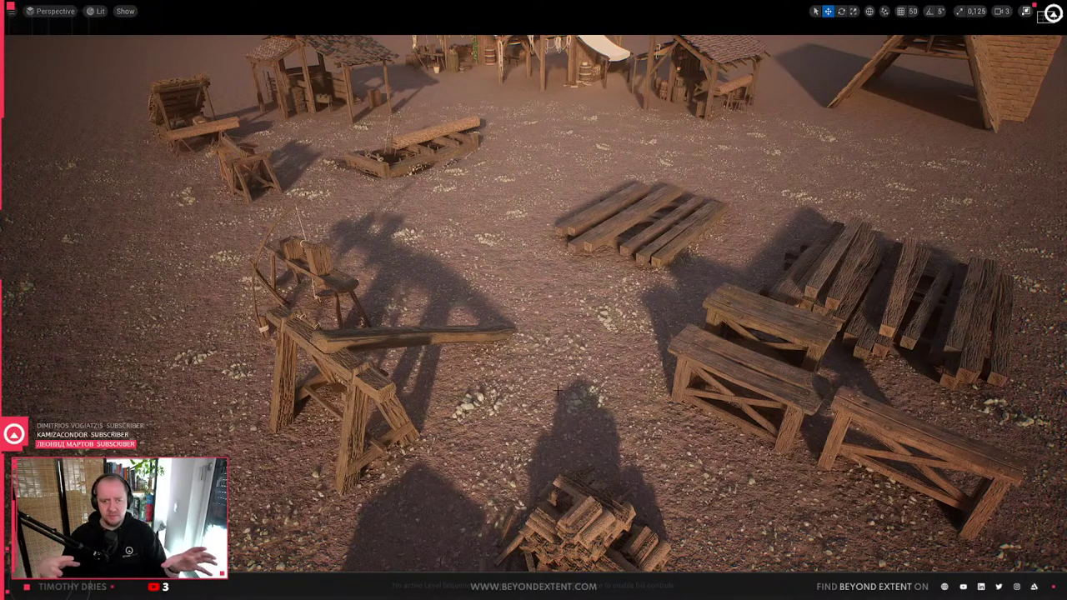
- Switch to Blender and examine the Tree_Oak collection, framing all its trees and single tree models
{"action": "key", "text": "alt+Tab"}
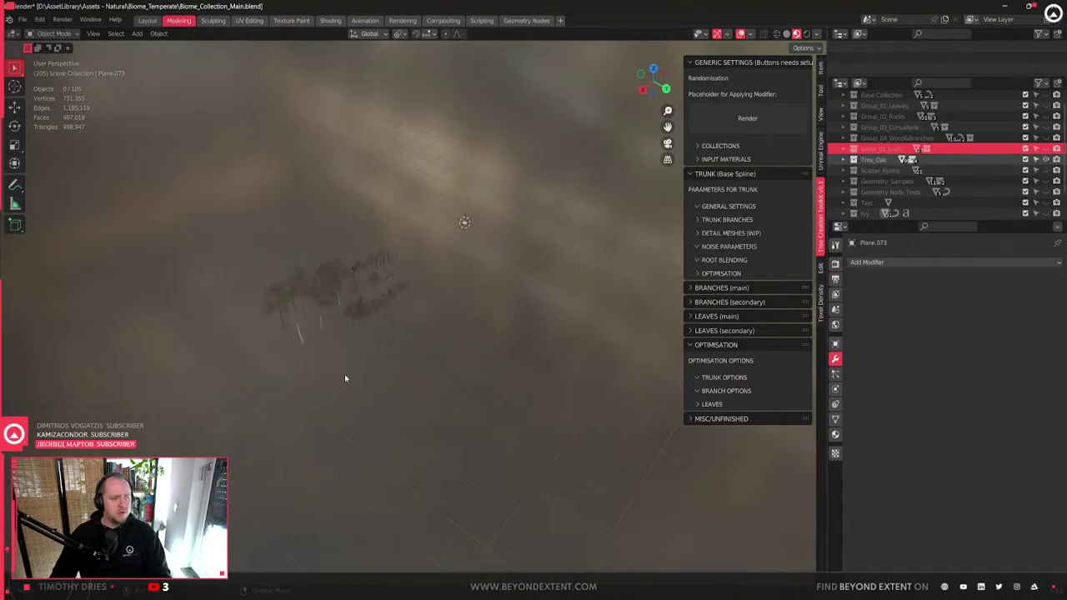
{"action": "left_click_drag", "start_coordinate": [286, 258], "coordinate": [428, 358]}
{"action": "key", "text": "KP_Decimal"}
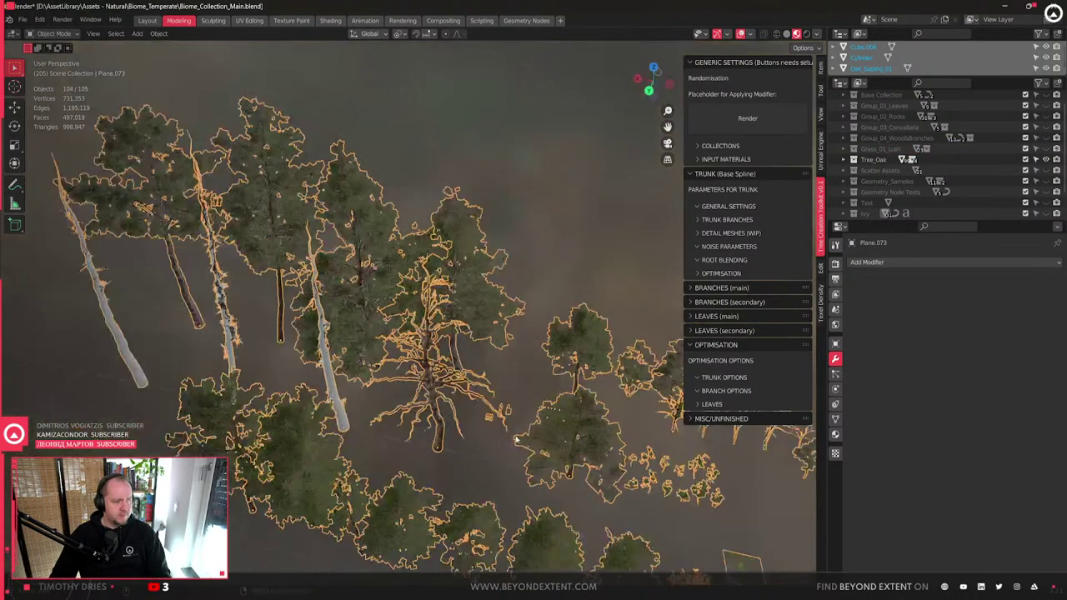
{"action": "left_click", "coordinate": [467, 413]}
{"action": "key", "text": "KP_Decimal"}
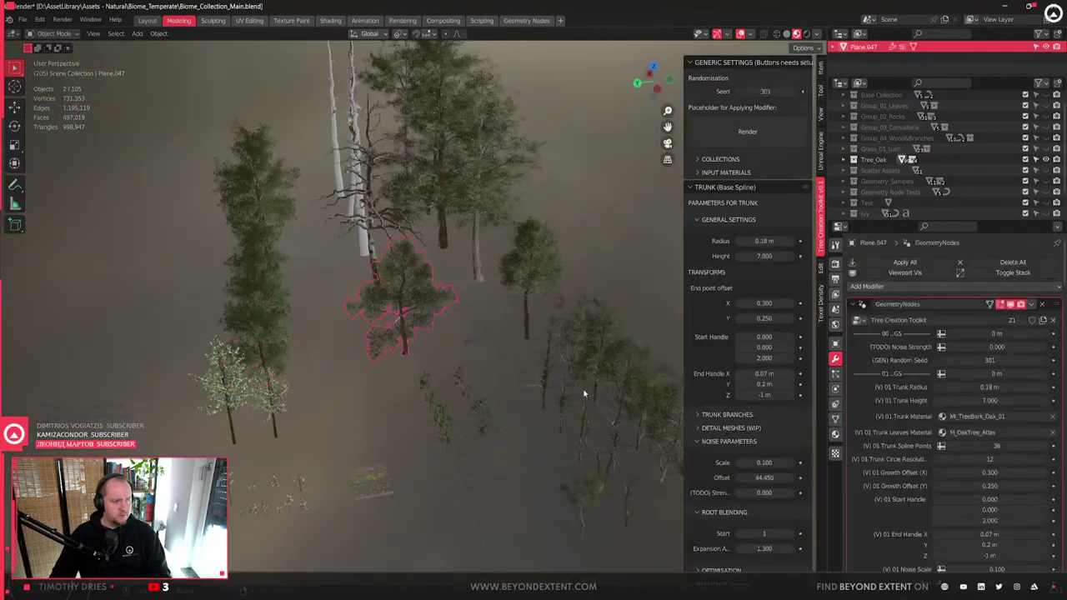
{"action": "left_click_drag", "start_coordinate": [377, 379], "coordinate": [445, 455]}
{"action": "key", "text": "KP_Decimal"}
- Inspect the oak sapling variants and their Tree Creation Toolkit parameters one by one
{"action": "scroll", "coordinate": [471, 447], "scroll_direction": "down", "scroll_amount": 6}
{"action": "left_click", "coordinate": [540, 352]}
{"action": "scroll", "coordinate": [431, 242], "scroll_direction": "down", "scroll_amount": 2}
{"action": "left_click", "coordinate": [401, 330]}
{"action": "scroll", "coordinate": [434, 376], "scroll_direction": "up", "scroll_amount": 2}
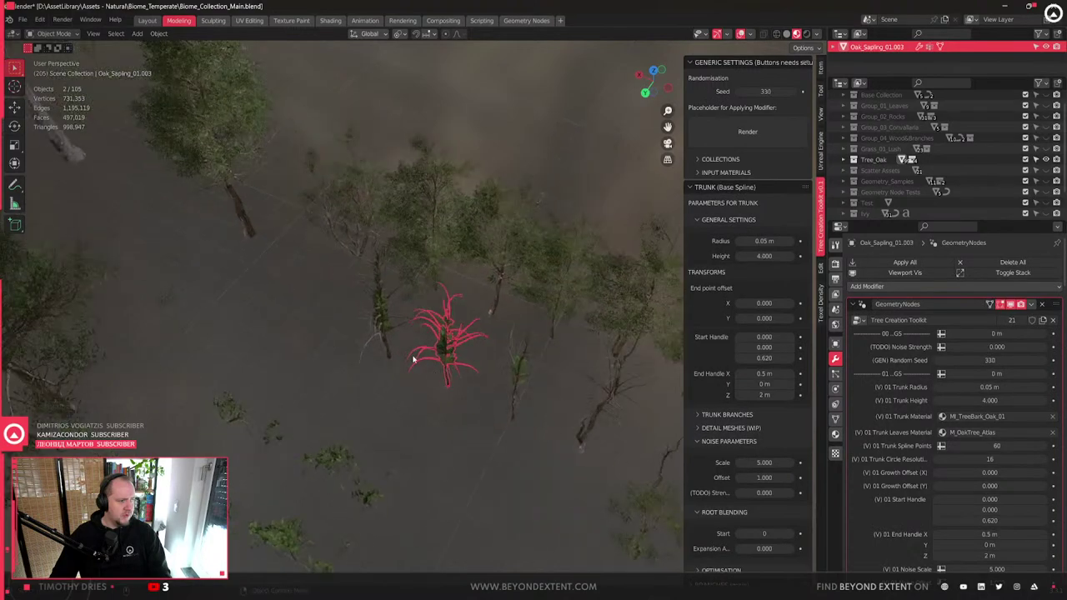
{"action": "scroll", "coordinate": [417, 363], "scroll_direction": "up", "scroll_amount": 5}
{"action": "mouse_move", "coordinate": [400, 350]}
{"action": "middle_mouse_down"}
{"action": "mouse_move", "coordinate": [433, 336]}
{"action": "mouse_move", "coordinate": [416, 359]}
{"action": "middle_mouse_up"}
{"action": "scroll", "coordinate": [435, 342], "scroll_direction": "down", "scroll_amount": 5}
{"action": "left_click", "coordinate": [470, 226]}
{"action": "left_click", "coordinate": [572, 329]}
{"action": "middle_click_drag", "start_coordinate": [572, 329], "coordinate": [365, 355], "text": "shift"}
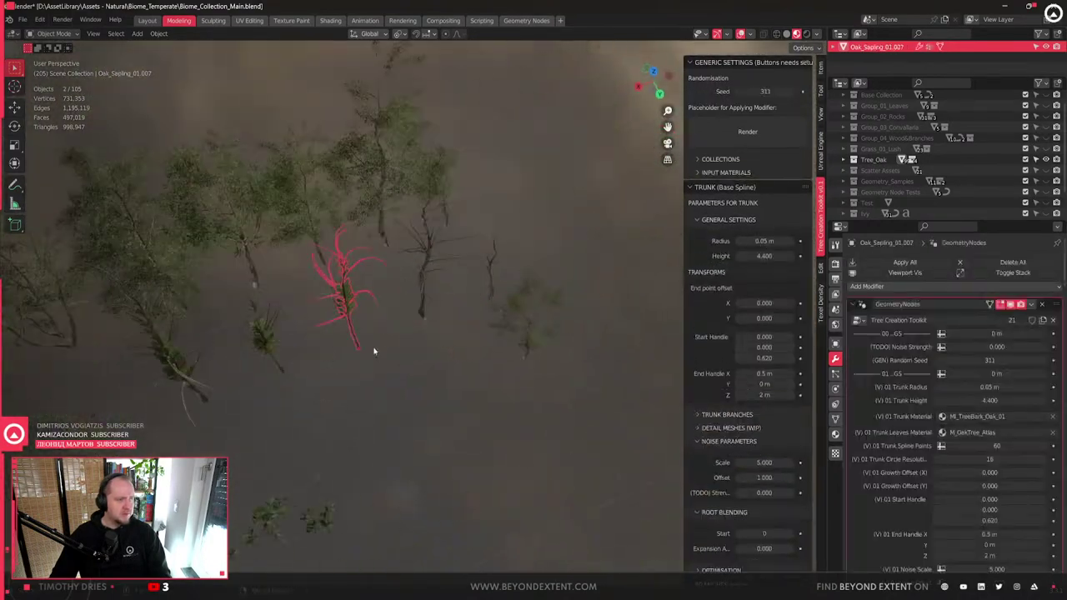
- Inspect the small oak tree and the finished sapling mesh, and compare them with the larger trees
{"action": "scroll", "coordinate": [429, 284], "scroll_direction": "up", "scroll_amount": 2}
{"action": "left_click", "coordinate": [453, 275]}
{"action": "scroll", "coordinate": [459, 286], "scroll_direction": "up", "scroll_amount": 2}
{"action": "middle_click_drag", "start_coordinate": [459, 286], "coordinate": [372, 408], "text": "shift"}
{"action": "scroll", "coordinate": [389, 371], "scroll_direction": "down", "scroll_amount": 3}
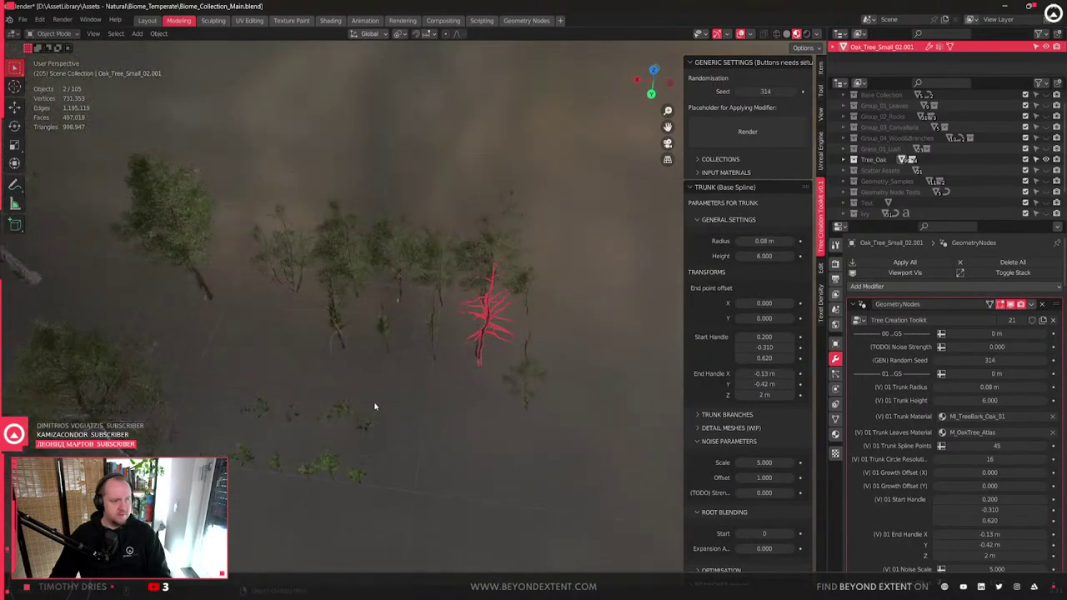
{"action": "left_click", "coordinate": [367, 416]}
{"action": "middle_click_drag", "start_coordinate": [489, 374], "coordinate": [322, 346]}
{"action": "scroll", "coordinate": [395, 293], "scroll_direction": "up", "scroll_amount": 3}
{"action": "scroll", "coordinate": [395, 292], "scroll_direction": "down", "scroll_amount": 2}
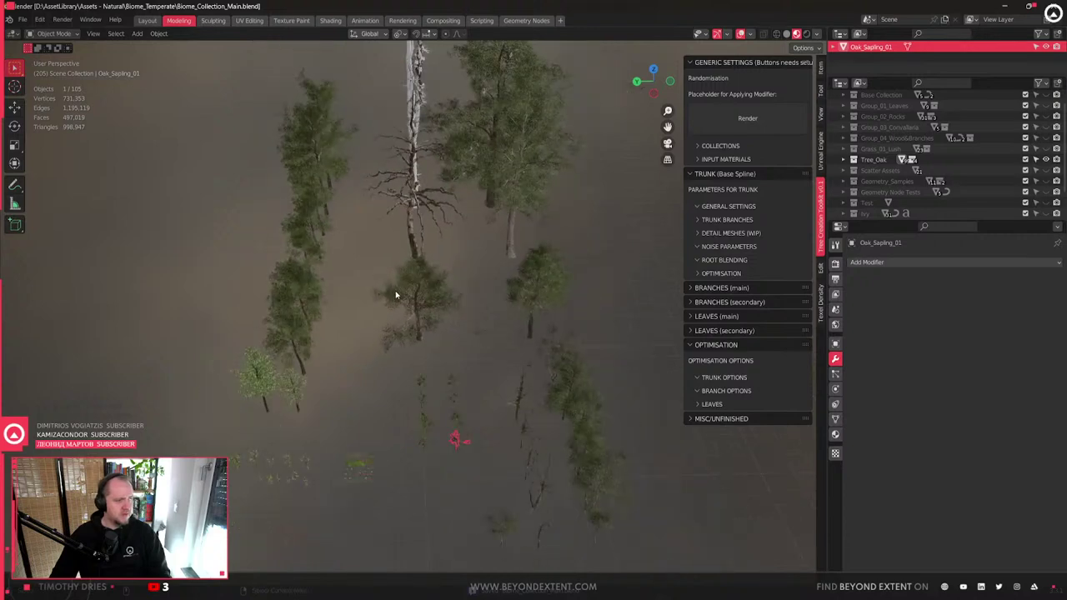
{"action": "middle_click_drag", "start_coordinate": [395, 292], "coordinate": [480, 307]}
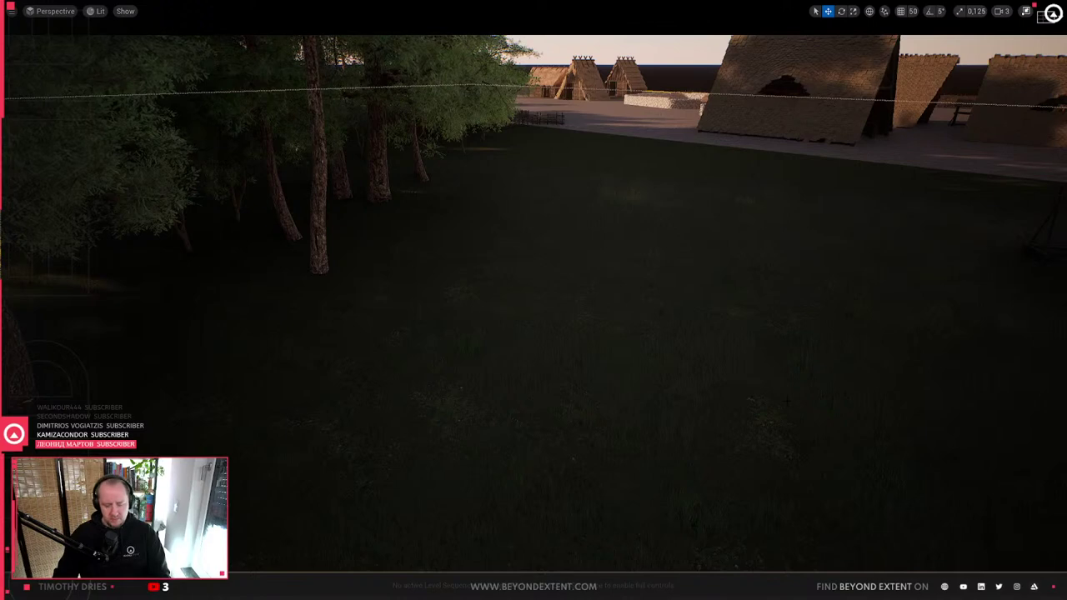
- Set the Light Selector of the BP_LightPresets actor to Midday
{"action": "key", "text": "F11"}
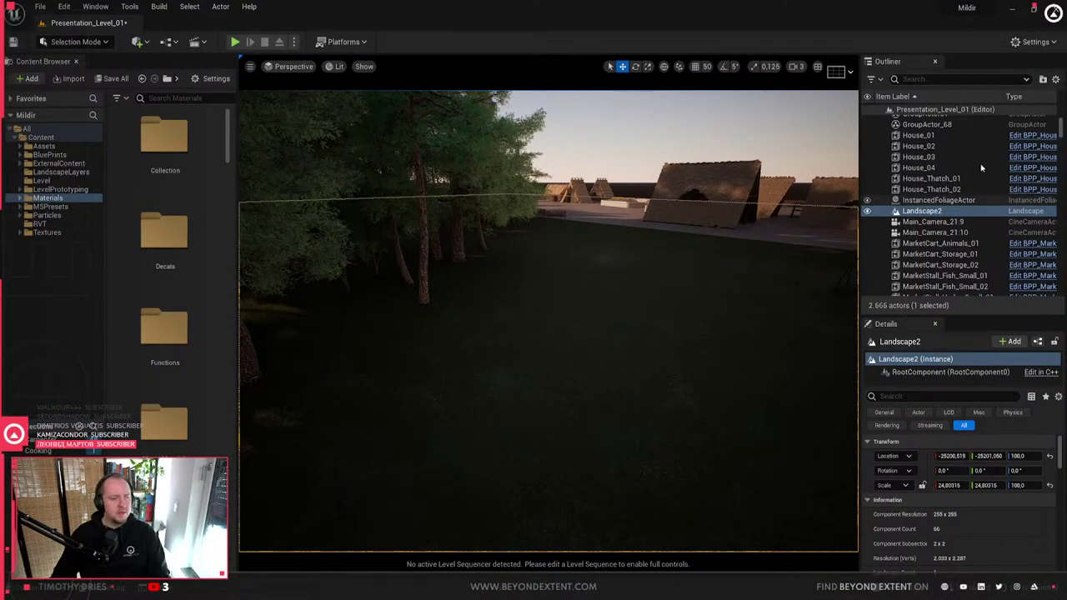
{"action": "scroll", "coordinate": [926, 200], "scroll_direction": "up", "scroll_amount": 15}
{"action": "left_click", "coordinate": [935, 131]}
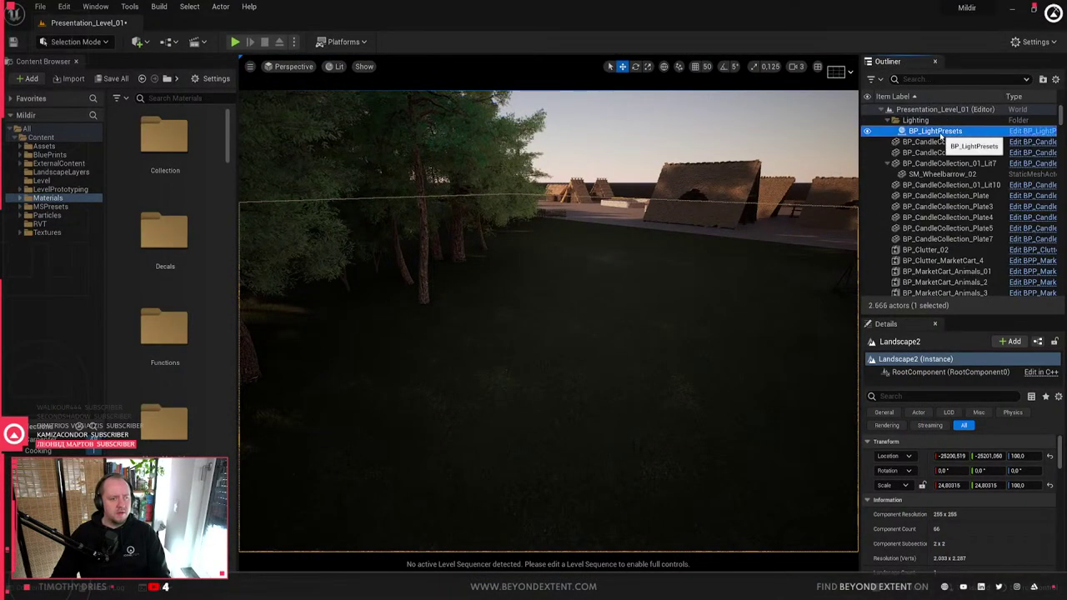
{"action": "left_click", "coordinate": [964, 501]}
{"action": "left_click", "coordinate": [959, 518]}
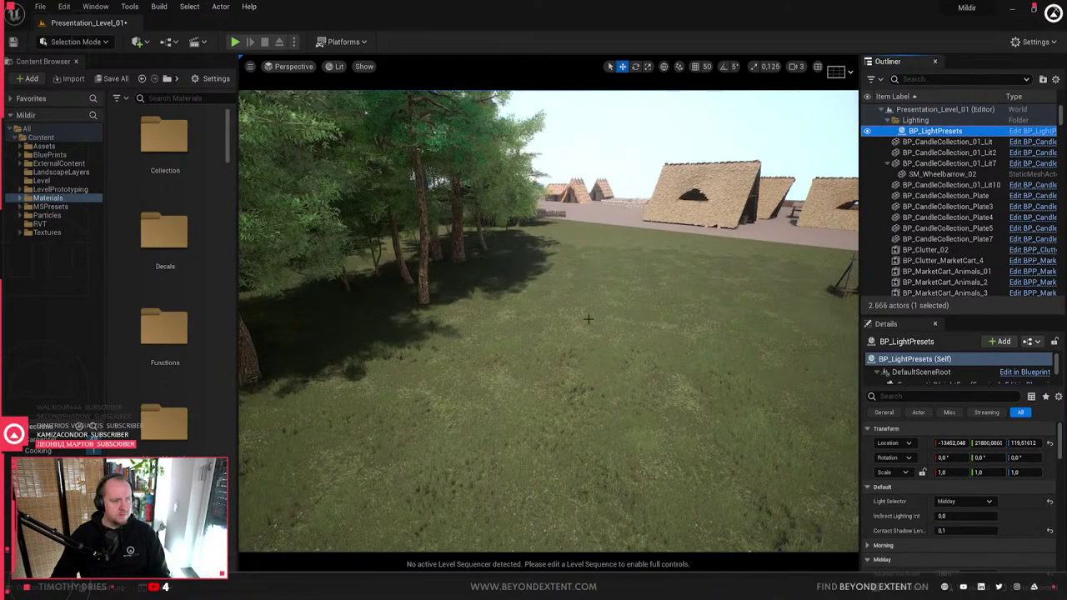
- Examine the grass, tree groups and forest edge around the village in daylight
{"action": "left_click", "coordinate": [588, 318]}
{"action": "left_click_drag", "start_coordinate": [588, 319], "coordinate": [571, 159]}
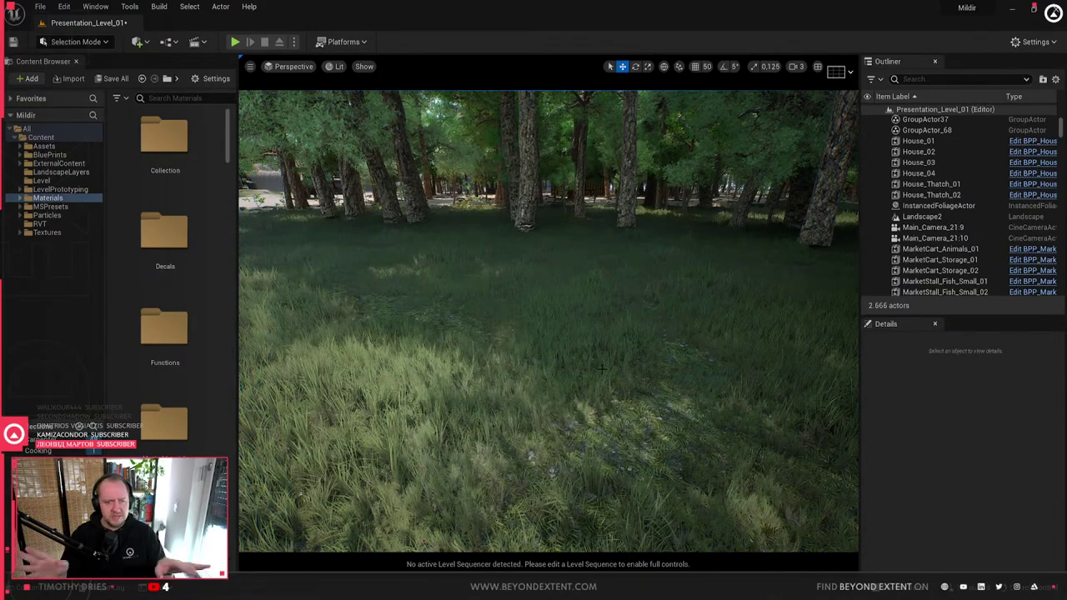
{"action": "left_click", "coordinate": [600, 367]}
{"action": "left_click_drag", "start_coordinate": [600, 367], "coordinate": [578, 384]}
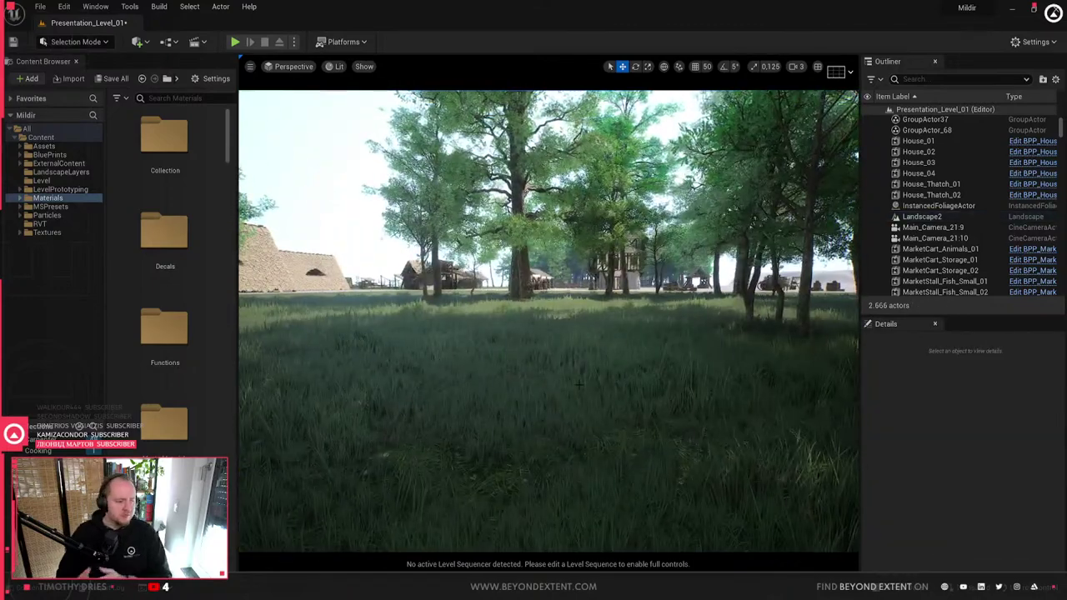
{"action": "left_click", "coordinate": [579, 383]}
{"action": "left_click_drag", "start_coordinate": [578, 384], "coordinate": [567, 337]}
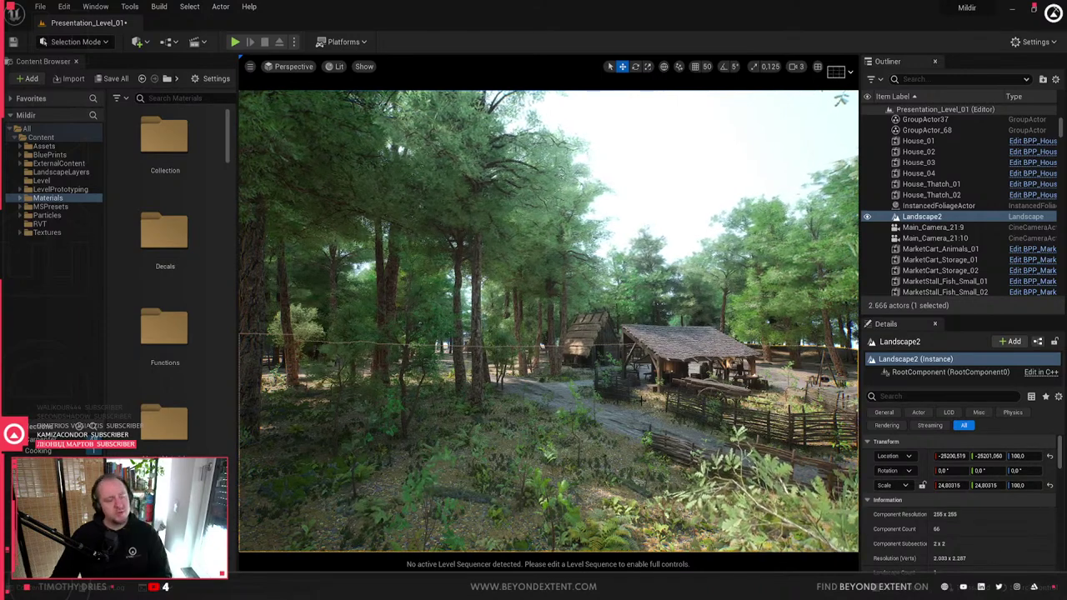
- View camera bookmarks 1 to 3 in a full-screen viewport and inspect the barrels beside the round woven fence
{"action": "key", "text": "1"}
{"action": "key", "text": "2"}
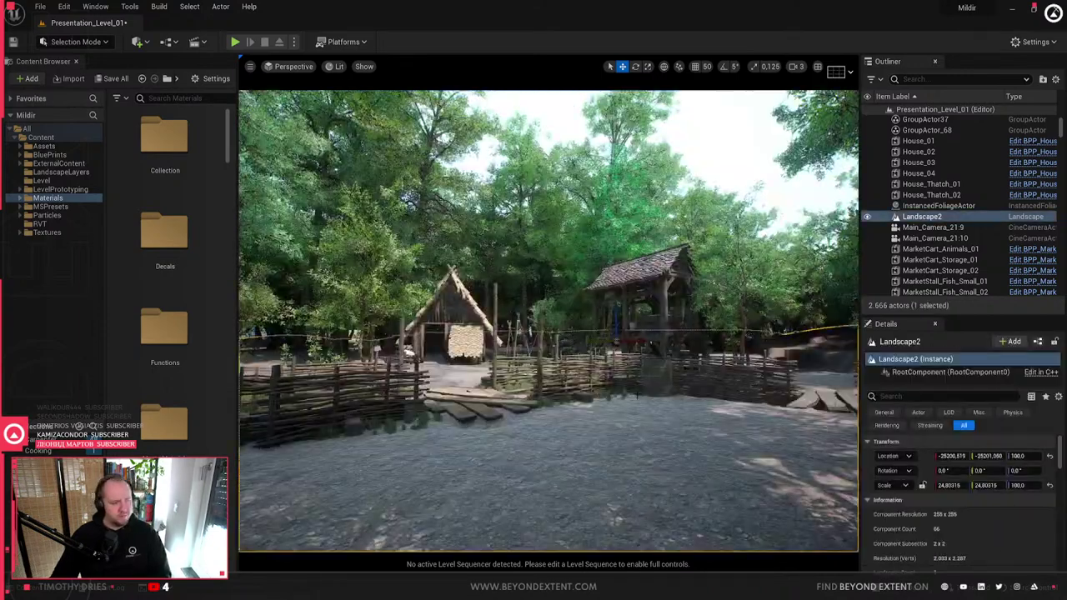
{"action": "key", "text": "F11"}
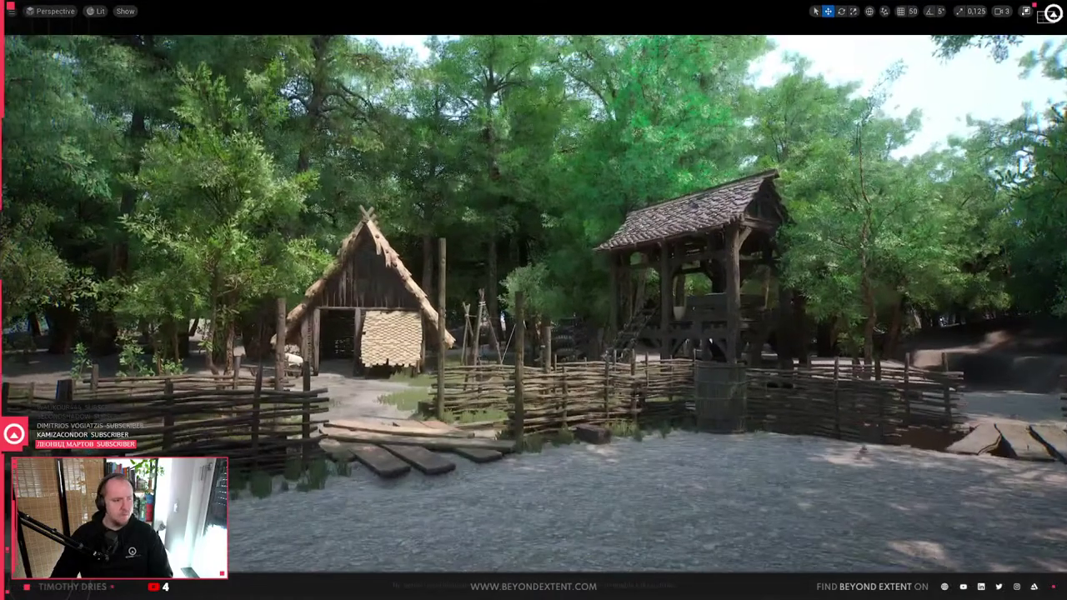
{"action": "key", "text": "3"}
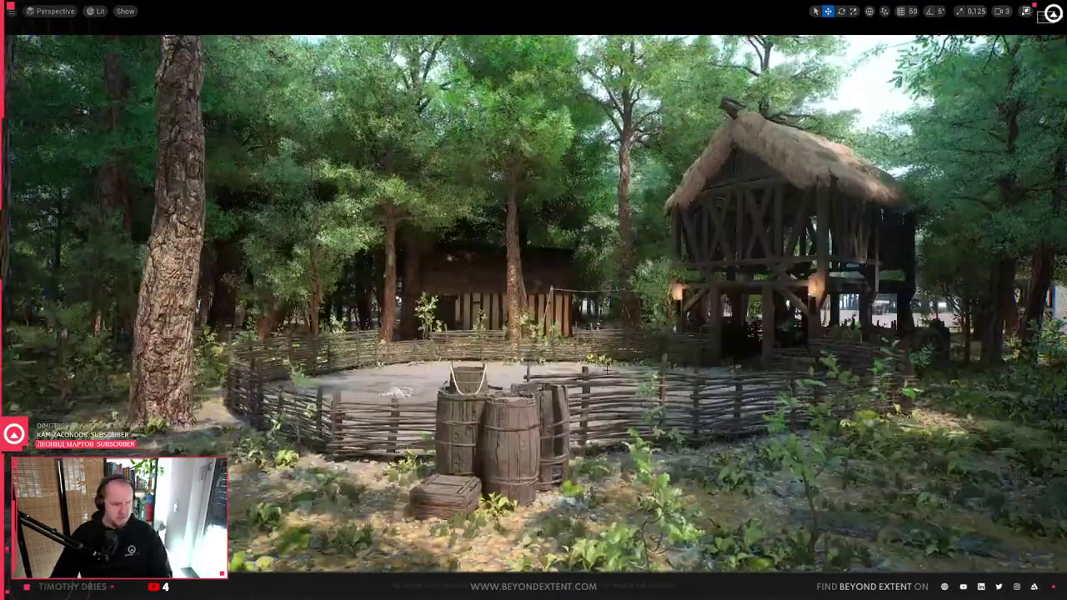
{"action": "scroll", "coordinate": [534, 300], "scroll_direction": "up", "scroll_amount": 5}
{"action": "scroll", "coordinate": [534, 301], "scroll_direction": "down", "scroll_amount": 2}
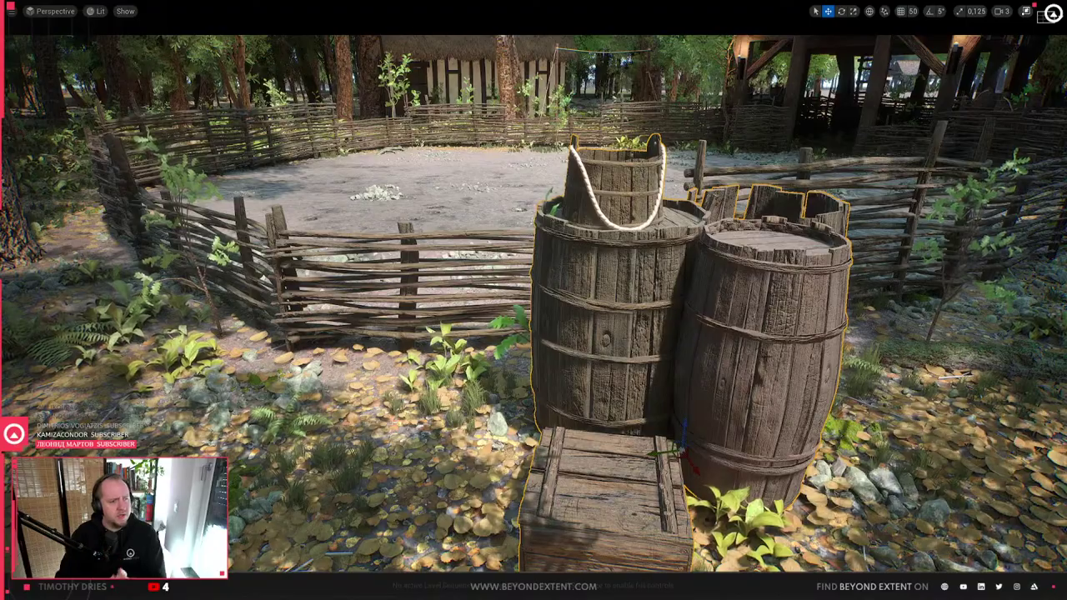
- View camera bookmarks 4 to 8, covering the forest floor and the wooden prop displays
{"action": "key", "text": "4"}
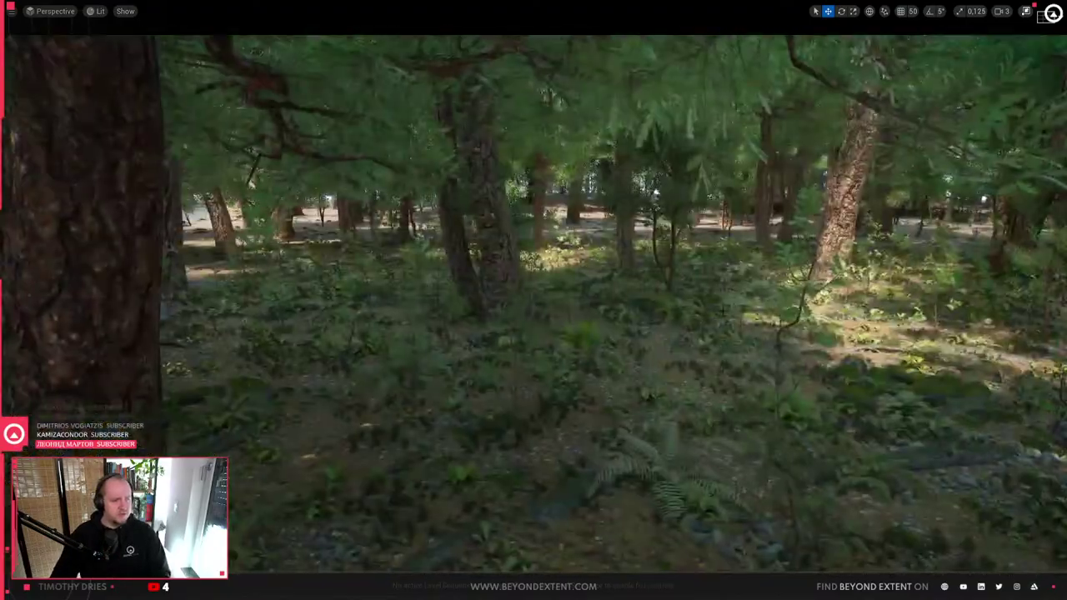
{"action": "key", "text": "5"}
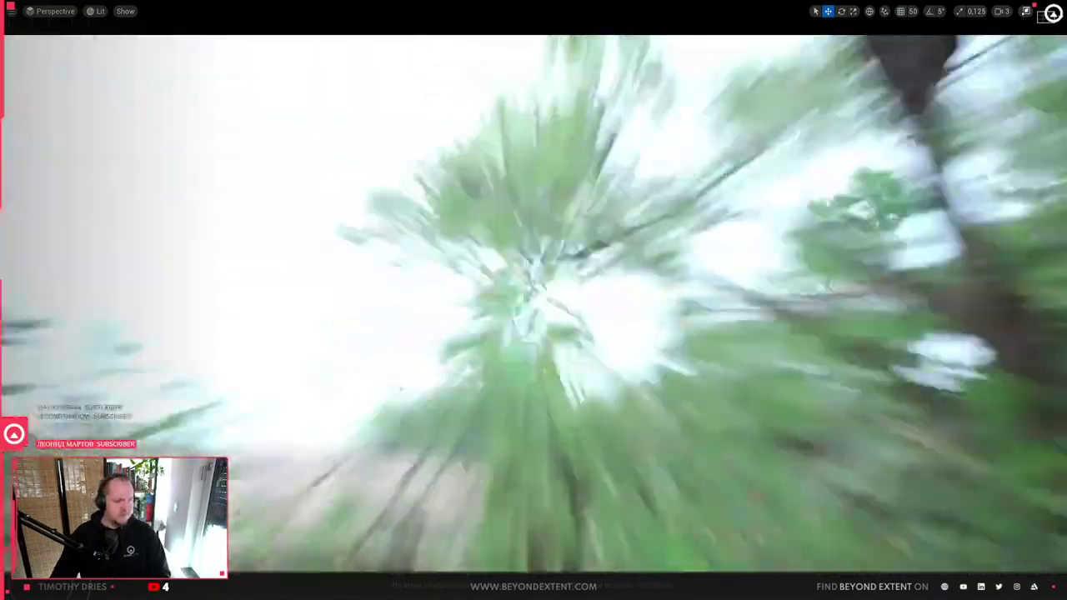
{"action": "key", "text": "6"}
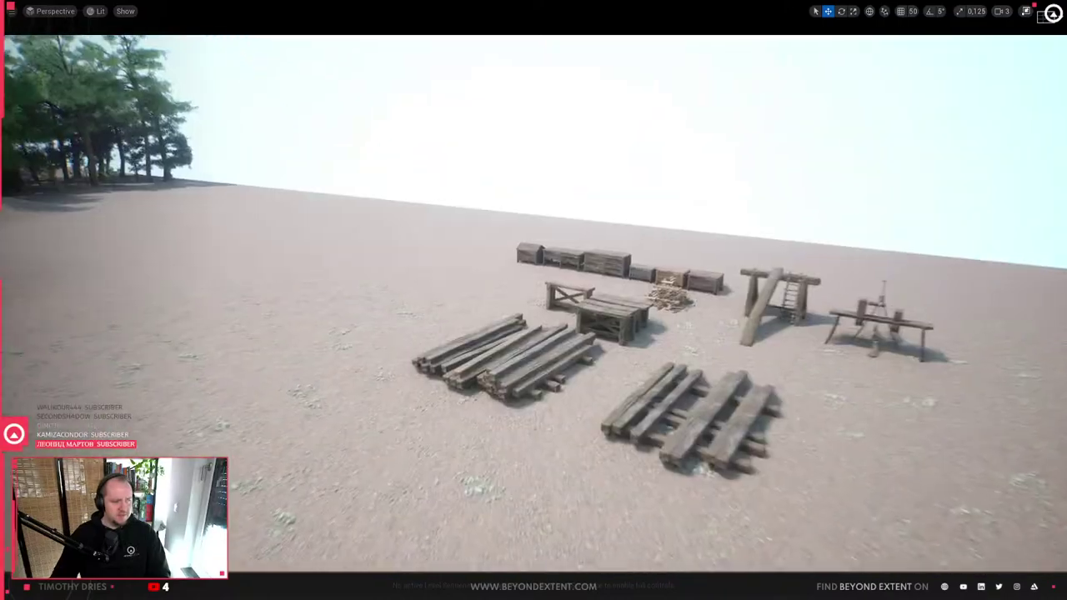
{"action": "key", "text": "7"}
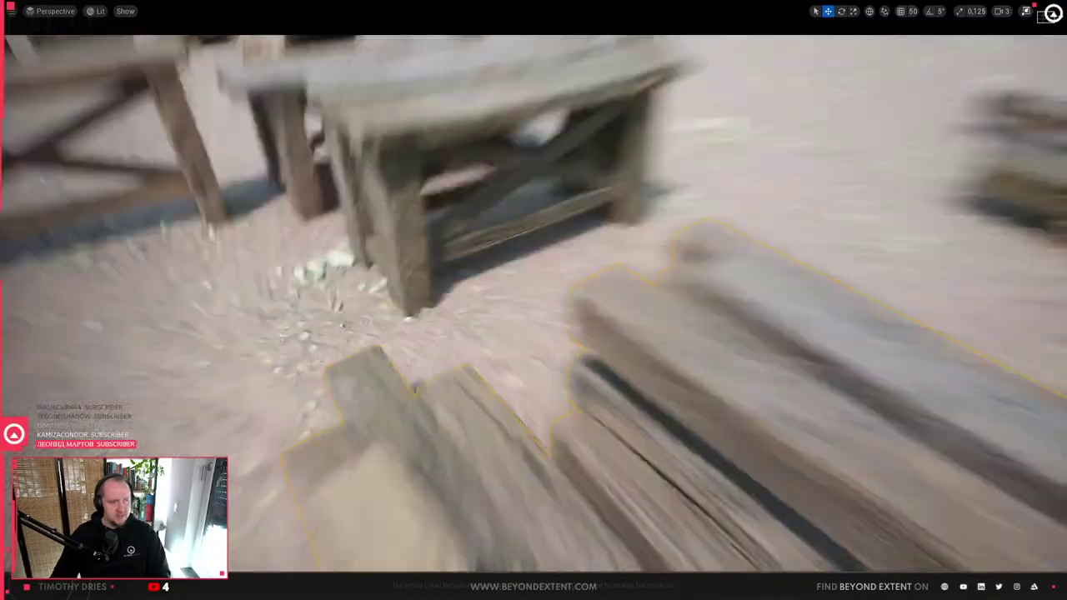
{"action": "key", "text": "8"}
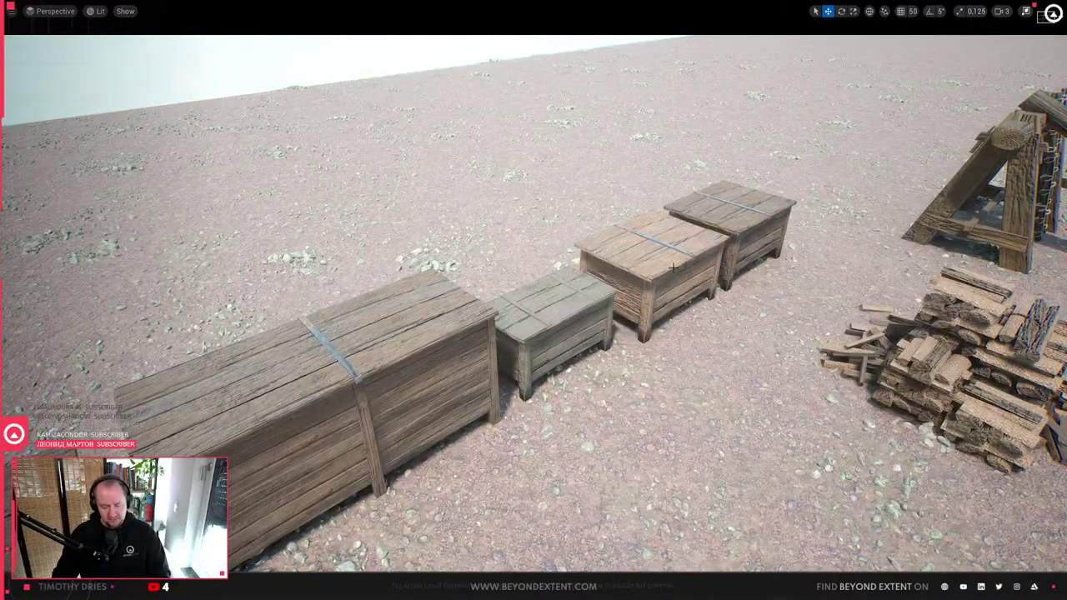
- Restore the editor layout, focus on SM_Chest_Basic_01 and enlarge its Details area to show its materials
{"action": "key", "text": "F11"}
{"action": "double_click", "coordinate": [934, 124]}
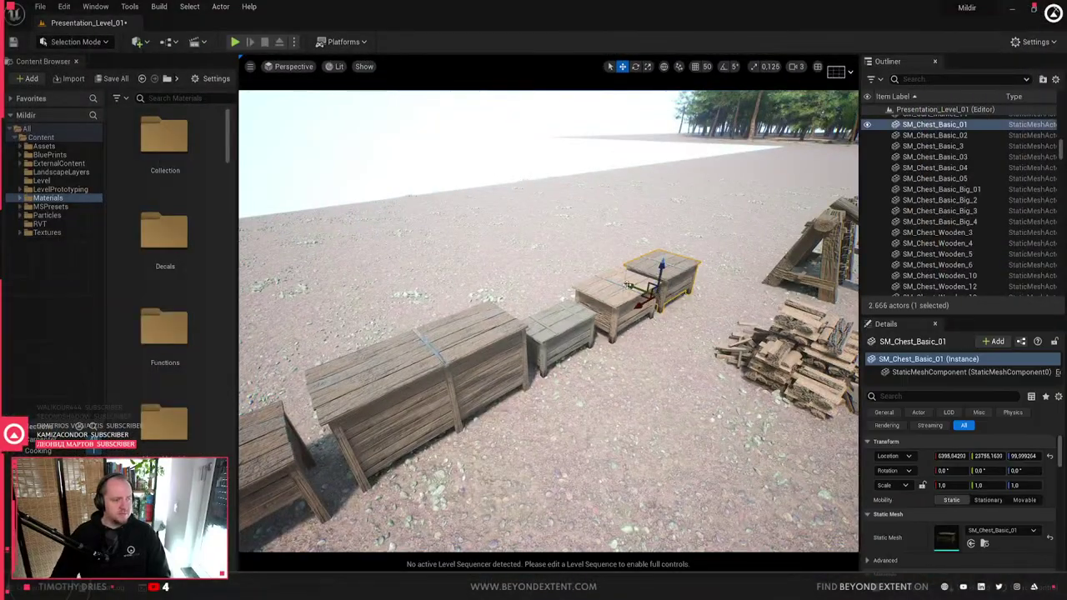
{"action": "scroll", "coordinate": [998, 510], "scroll_direction": "down", "scroll_amount": 1}
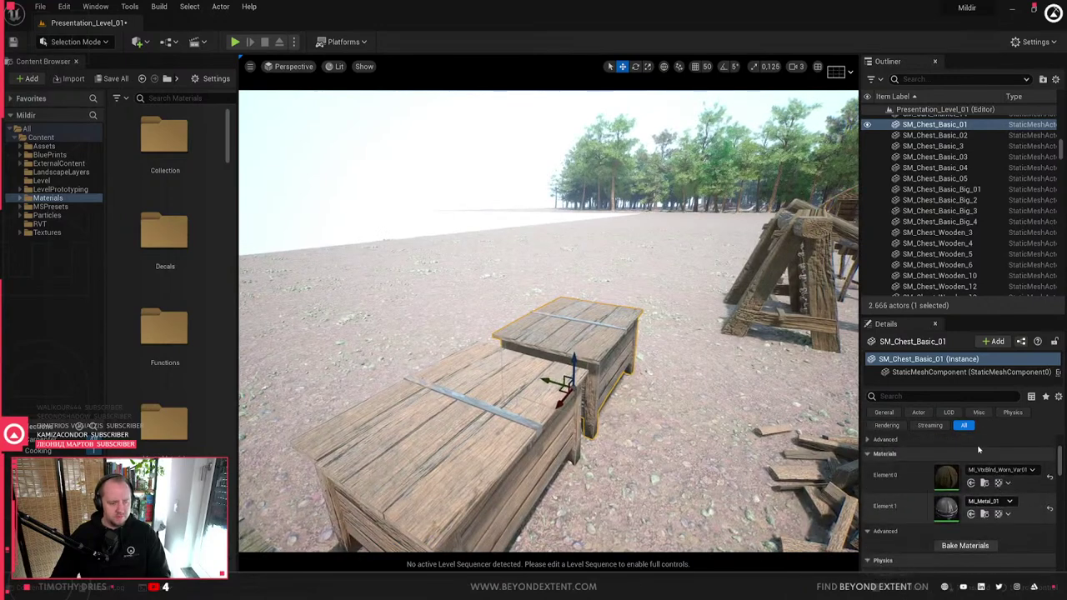
{"action": "left_click_drag", "start_coordinate": [974, 317], "coordinate": [974, 179]}
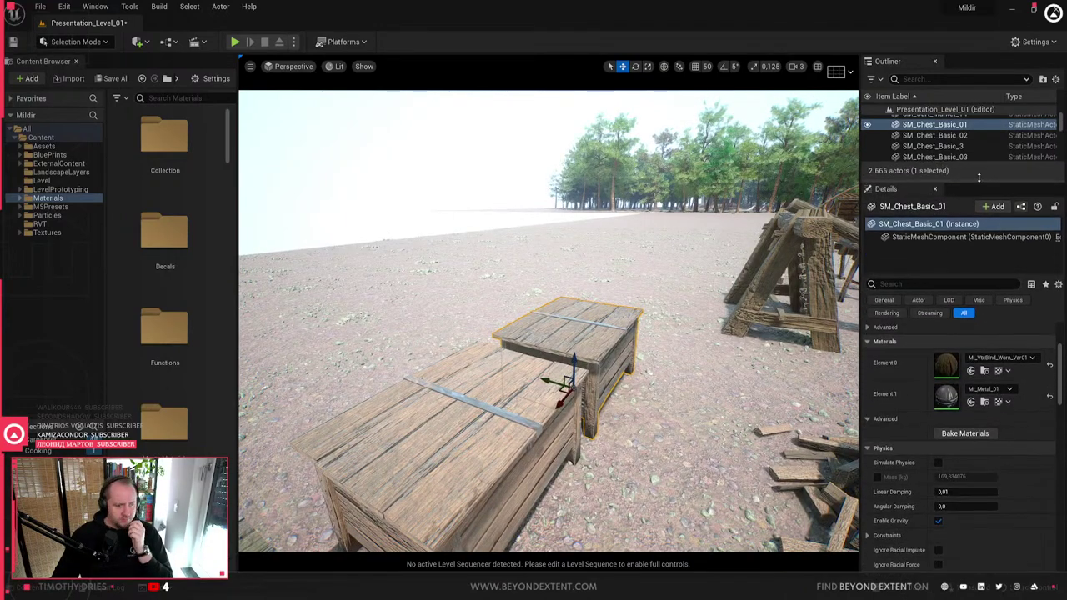
- Locate the chest's Element 0 material in the Content Browser and widen the browser's asset area
{"action": "left_click", "coordinate": [986, 369]}
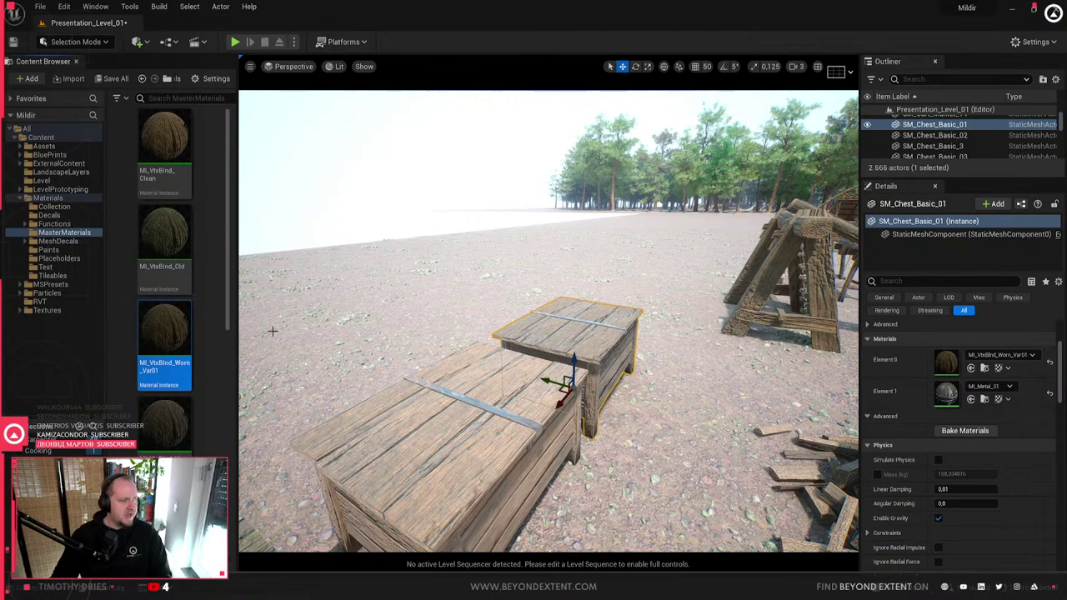
{"action": "left_click_drag", "start_coordinate": [240, 337], "coordinate": [317, 338]}
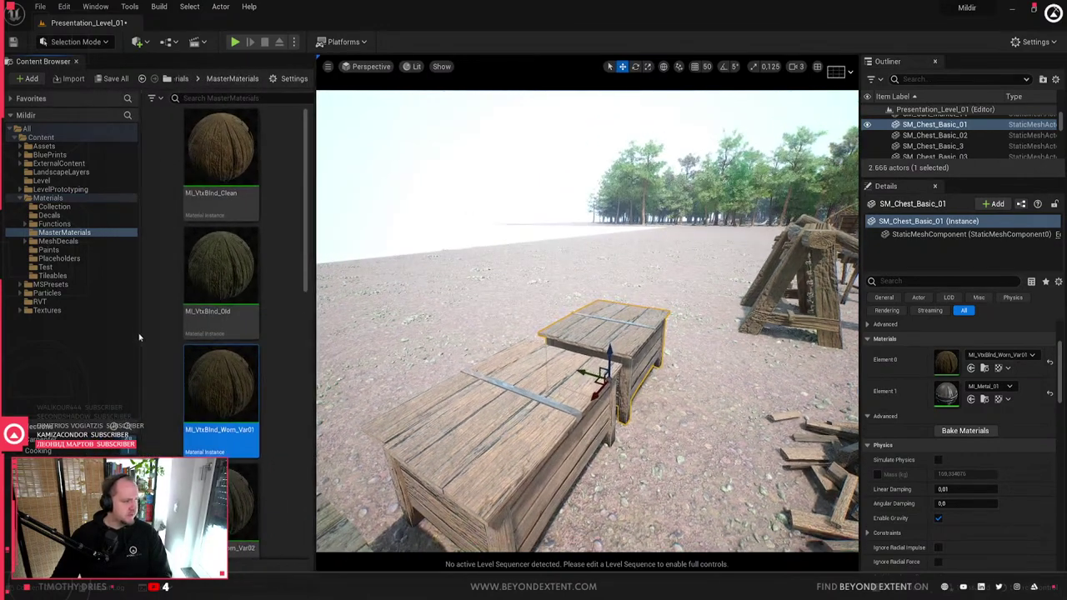
{"action": "left_click_drag", "start_coordinate": [140, 333], "coordinate": [102, 334]}
- Compare the MI_VtxBlnd Clean, Old, Worn_Var01 and Worn_Var02 material instances in the MasterMaterials folder
{"action": "right_click_drag", "start_coordinate": [367, 375], "coordinate": [467, 334]}
{"action": "left_click", "coordinate": [154, 155]}
{"action": "left_click", "coordinate": [249, 154]}
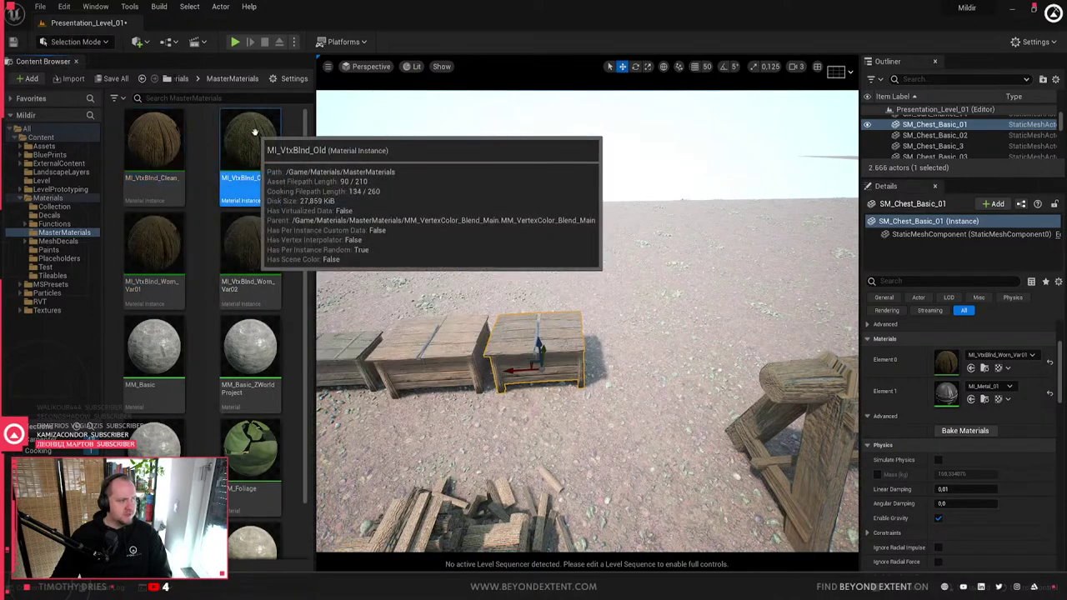
{"action": "left_click", "coordinate": [153, 243]}
{"action": "left_click", "coordinate": [270, 251]}
{"action": "left_click", "coordinate": [154, 250]}
{"action": "left_click", "coordinate": [249, 250]}
{"action": "left_click", "coordinate": [153, 250]}
- Apply MI_VtxBlnd_Old to the basic chest at the end of the row and check the neighbouring chests' materials
{"action": "right_click_drag", "start_coordinate": [583, 375], "coordinate": [584, 375]}
{"action": "right_click_drag", "start_coordinate": [687, 306], "coordinate": [688, 305]}
{"action": "left_click_drag", "start_coordinate": [249, 158], "coordinate": [550, 388]}
{"action": "right_click_drag", "start_coordinate": [550, 388], "coordinate": [550, 388]}
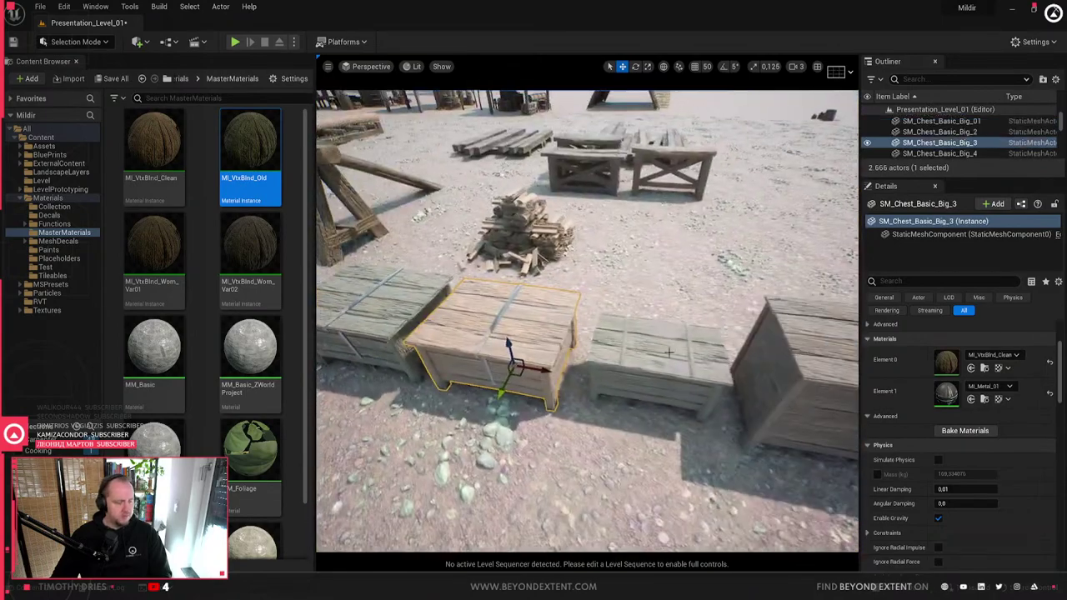
{"action": "left_click", "coordinate": [669, 368]}
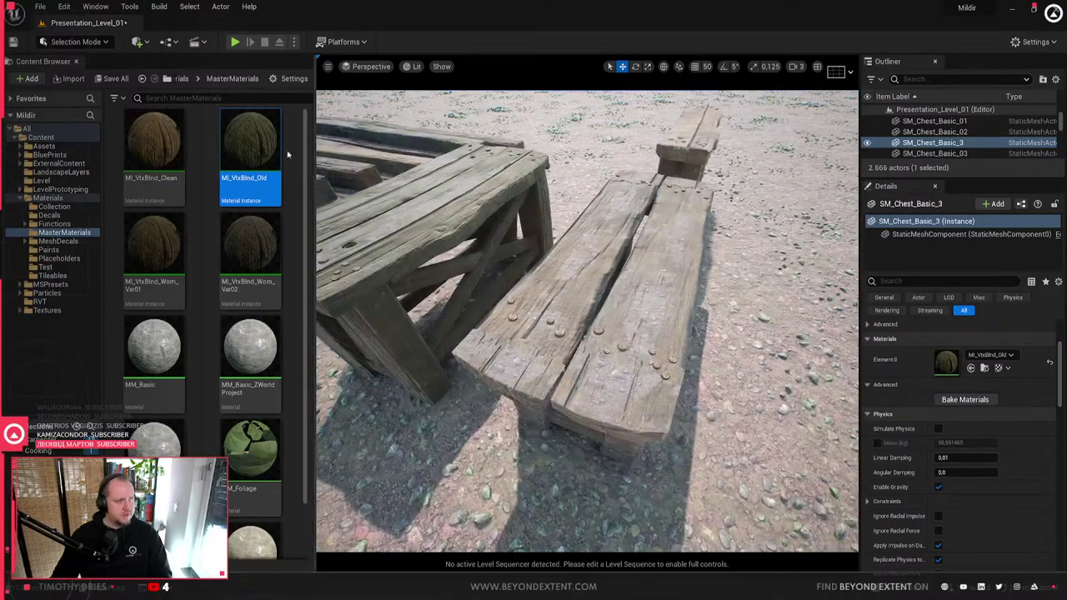
- Apply MI_VtxBlnd_Old to the front wooden bench and replace it with MI_VtxBlnd_Clean for comparison
{"action": "left_click_drag", "start_coordinate": [250, 146], "coordinate": [647, 308]}
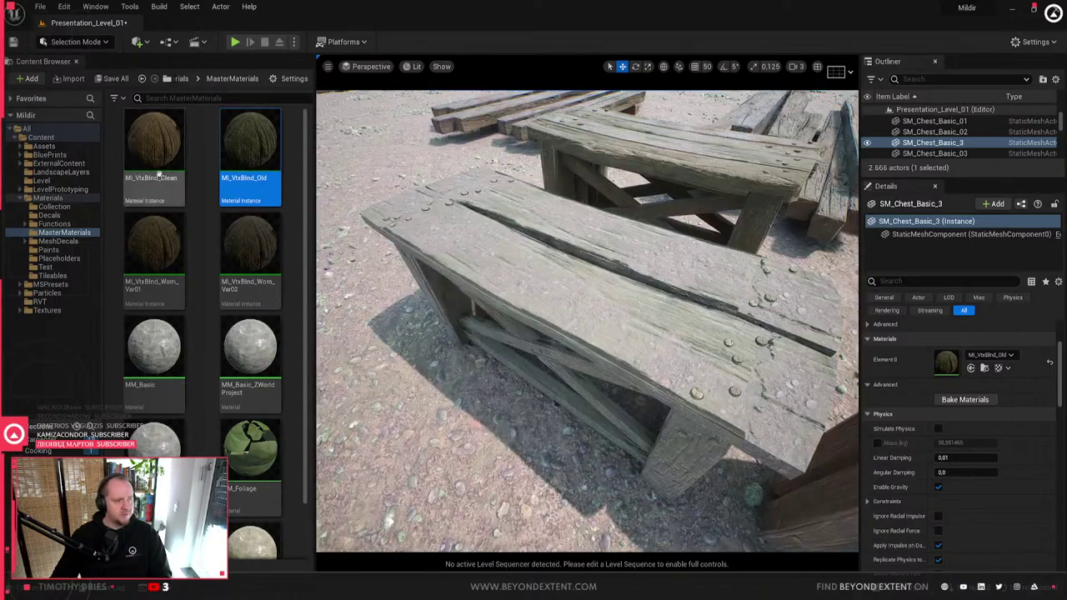
{"action": "left_click", "coordinate": [154, 142]}
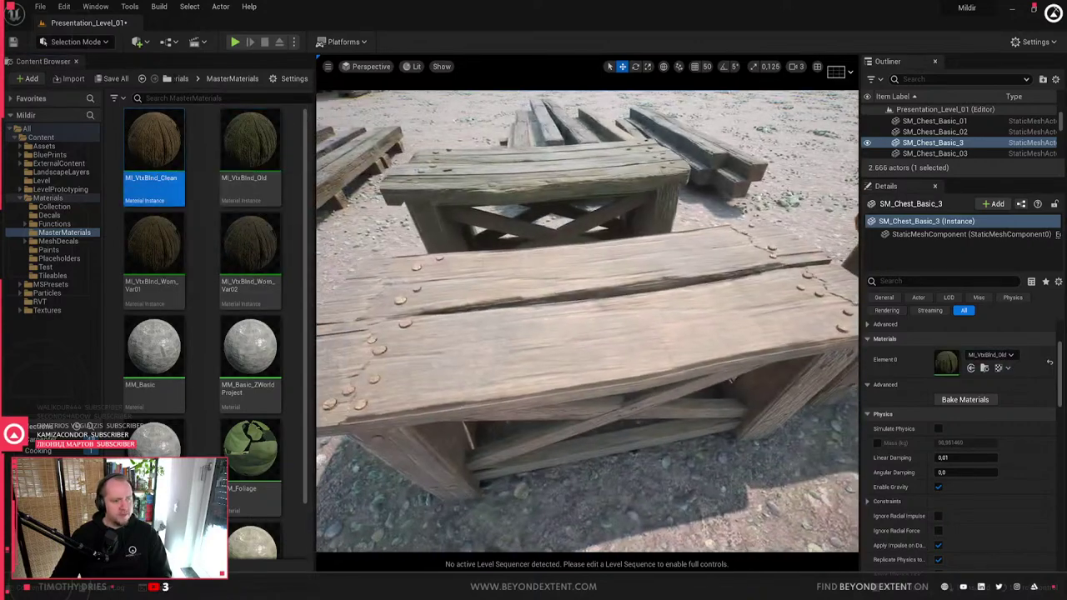
- Try MI_VtxBlnd_Worn_Var01 and MI_VtxBlnd_Worn_Var02 on the front wooden work table, and finish with MI_VtxBlnd_Old applied
{"action": "left_click_drag", "start_coordinate": [154, 250], "coordinate": [583, 309]}
{"action": "left_click_drag", "start_coordinate": [238, 255], "coordinate": [598, 312]}
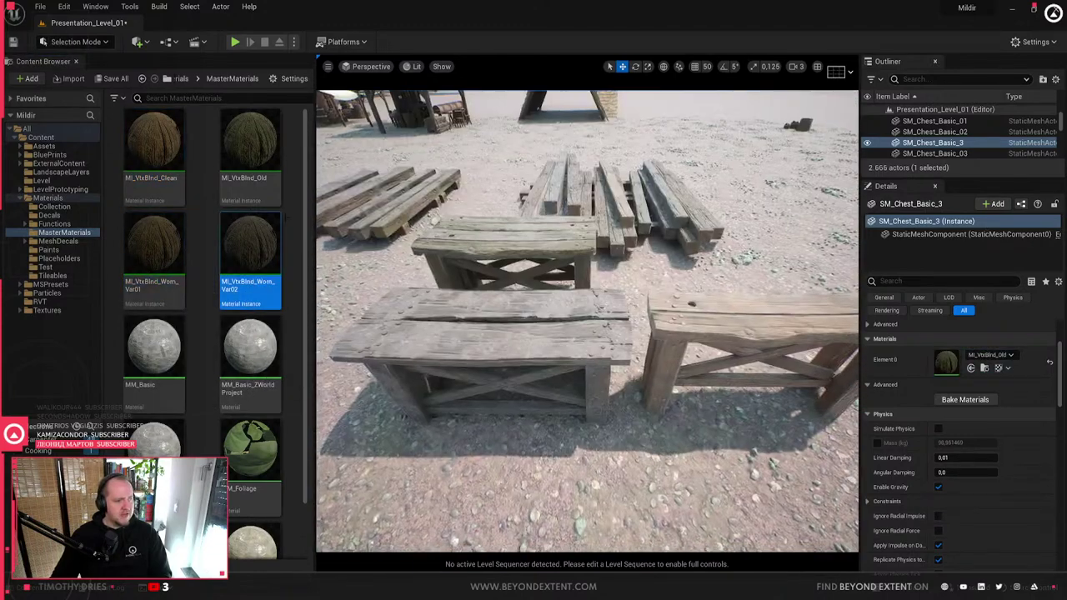
{"action": "left_click_drag", "start_coordinate": [250, 142], "coordinate": [602, 351]}
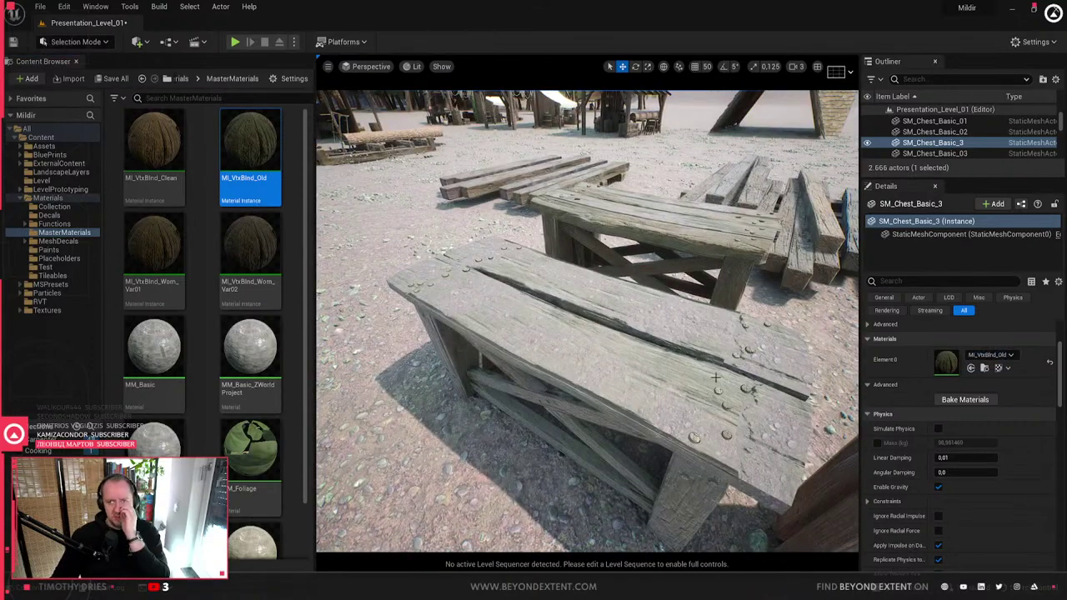
- Check which material instance is assigned to the front carpenter work table and to the one beside it
{"action": "left_click", "coordinate": [714, 376]}
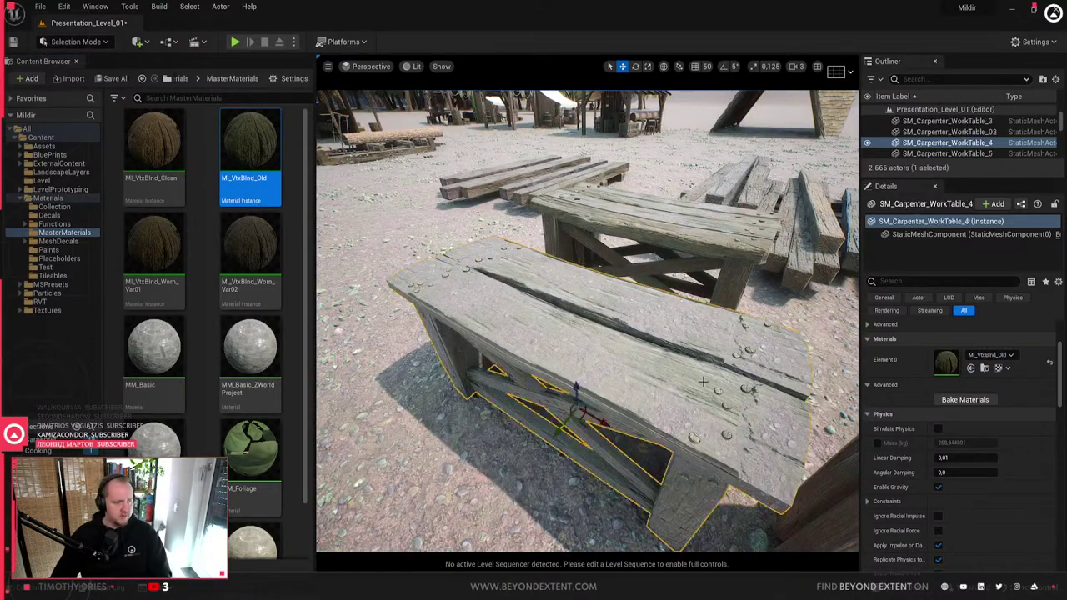
{"action": "left_click", "coordinate": [834, 371]}
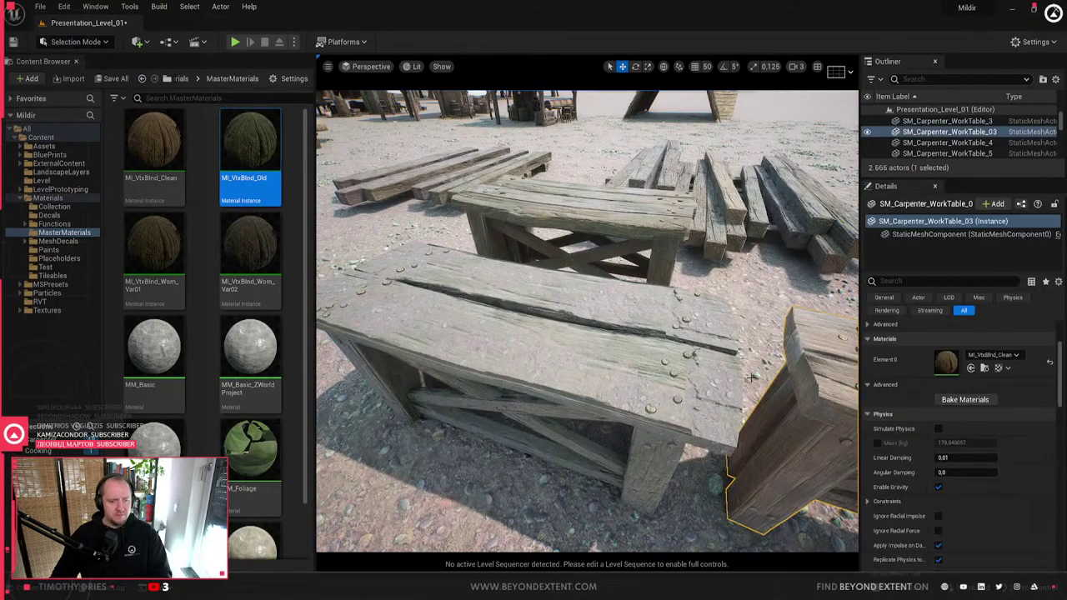
{"action": "left_click", "coordinate": [576, 363]}
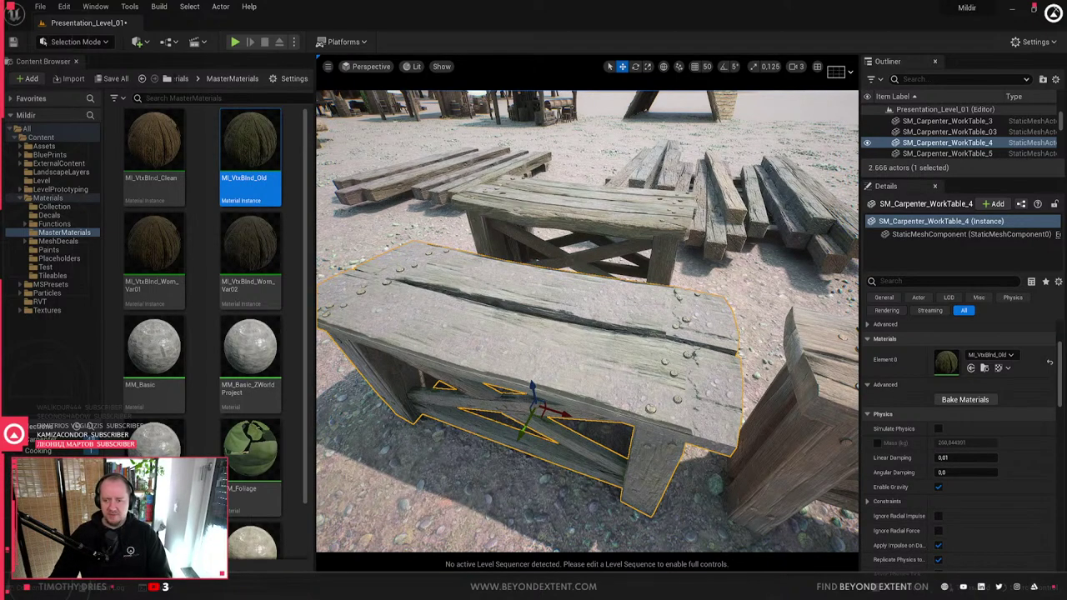
{"action": "left_click", "coordinate": [623, 360]}
{"action": "scroll", "coordinate": [622, 361], "scroll_direction": "down", "scroll_amount": 5}
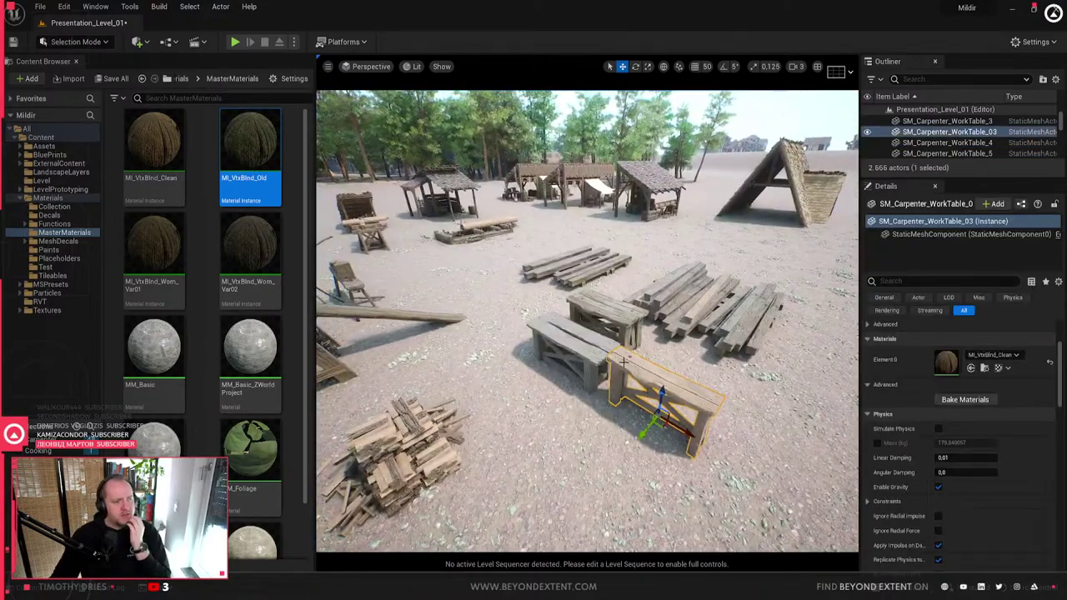
- Examine the small carpenter building and the saw pit with its log from several angles, and clear the selection
{"action": "right_click_drag", "start_coordinate": [623, 361], "coordinate": [655, 346]}
{"action": "left_click", "coordinate": [661, 373]}
{"action": "left_click", "coordinate": [618, 244]}
{"action": "right_click_drag", "start_coordinate": [619, 243], "coordinate": [622, 238]}
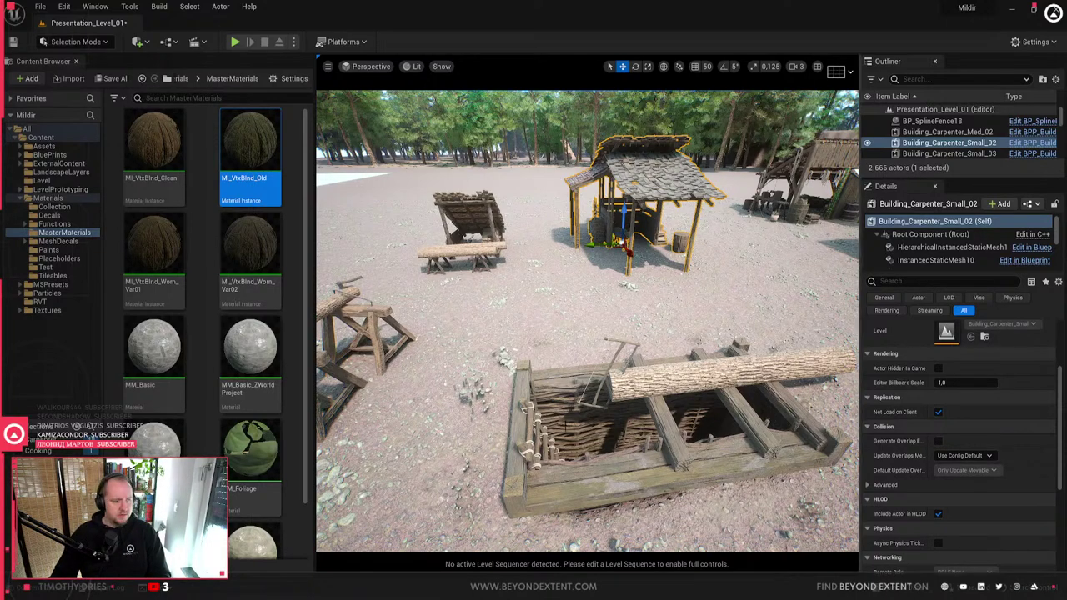
{"action": "key", "text": "Escape"}
{"action": "right_click_drag", "start_coordinate": [587, 321], "coordinate": [533, 321]}
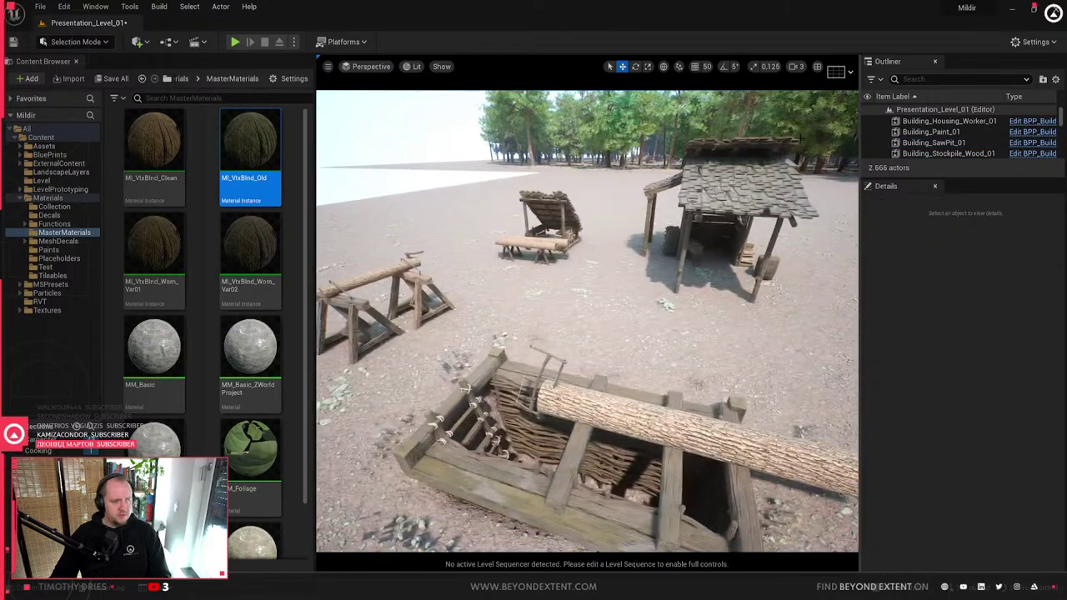
{"action": "left_click", "coordinate": [734, 233]}
{"action": "right_click_drag", "start_coordinate": [734, 234], "coordinate": [617, 263]}
{"action": "left_click", "coordinate": [623, 278]}
{"action": "left_click", "coordinate": [609, 232]}
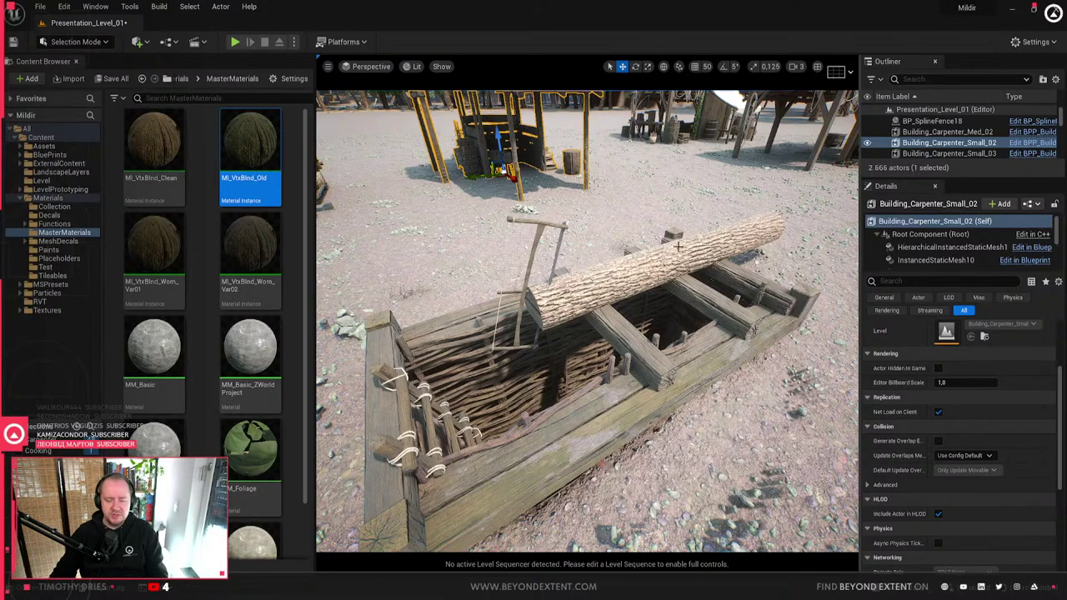
{"action": "key", "text": "Escape"}
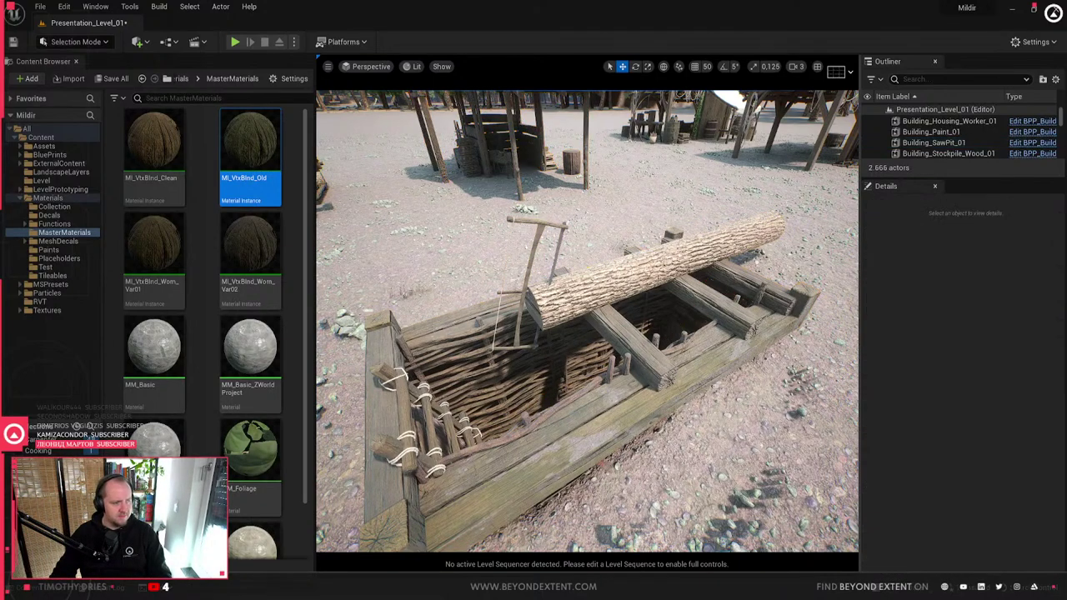
- Focus on the saw pit's frame saw and on the cut wood stack to examine them up close
{"action": "left_click", "coordinate": [533, 267]}
{"action": "key", "text": "f"}
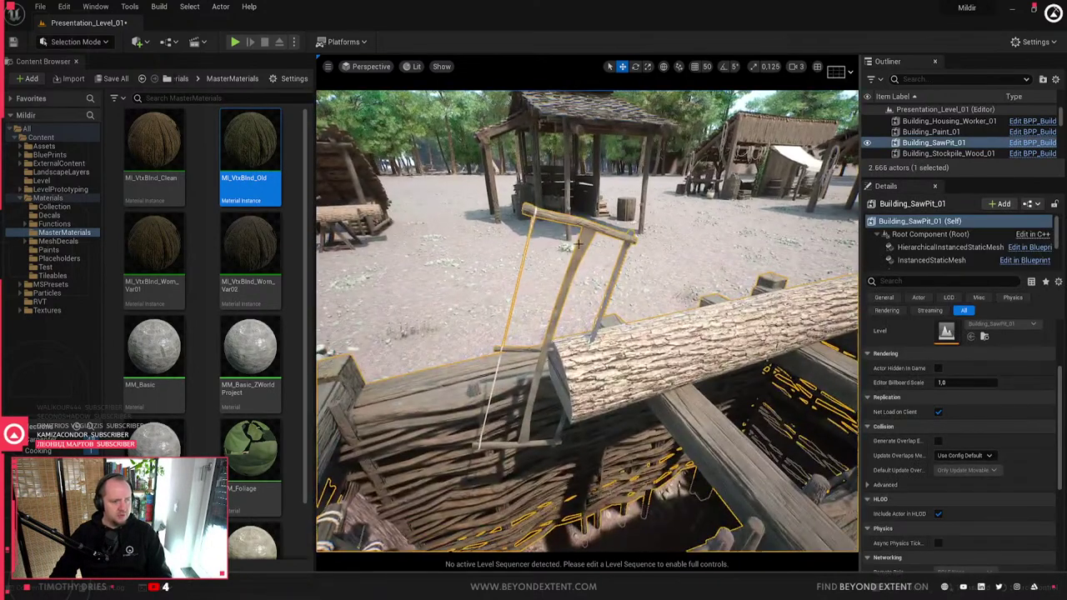
{"action": "right_click_drag", "start_coordinate": [580, 251], "coordinate": [585, 328]}
{"action": "left_click", "coordinate": [657, 401]}
{"action": "key", "text": "f"}
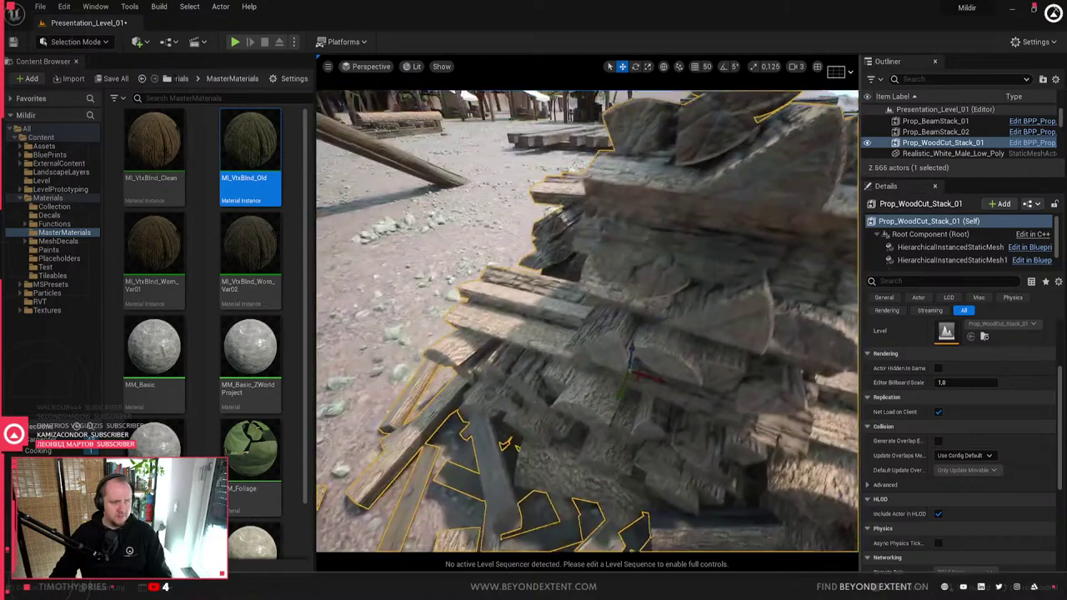
{"action": "right_click_drag", "start_coordinate": [461, 440], "coordinate": [484, 425]}
- Examine the carpenter work tables and the beam stacks around them, and leave nothing selected
{"action": "left_click", "coordinate": [718, 301]}
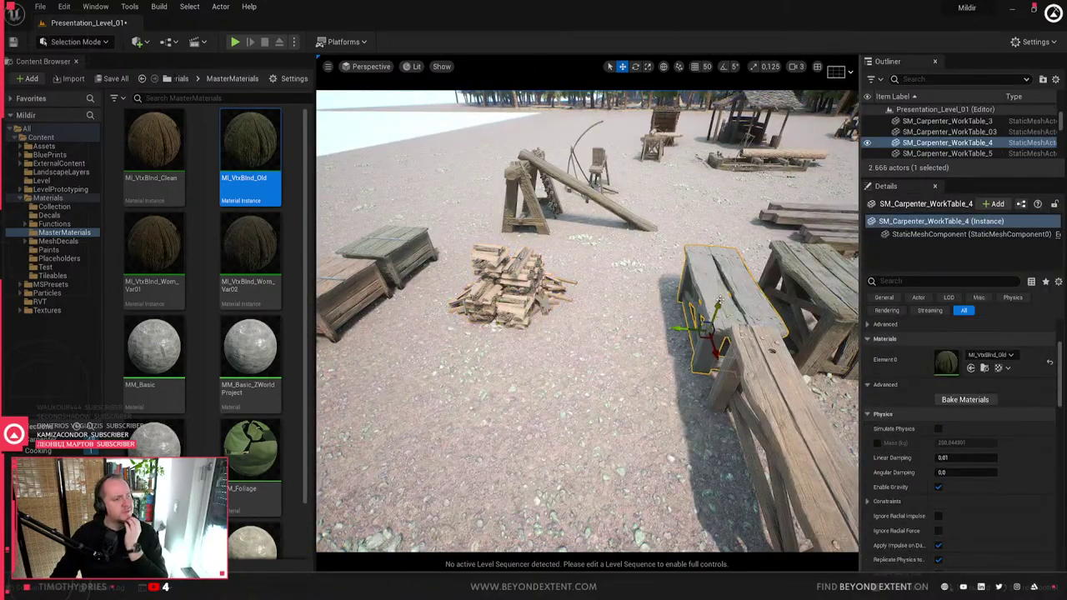
{"action": "right_click_drag", "start_coordinate": [719, 300], "coordinate": [655, 311]}
{"action": "left_click", "coordinate": [677, 287]}
{"action": "left_click", "coordinate": [846, 245]}
{"action": "left_click", "coordinate": [846, 245]}
{"action": "right_click_drag", "start_coordinate": [789, 283], "coordinate": [789, 283]}
{"action": "key", "text": "Escape"}
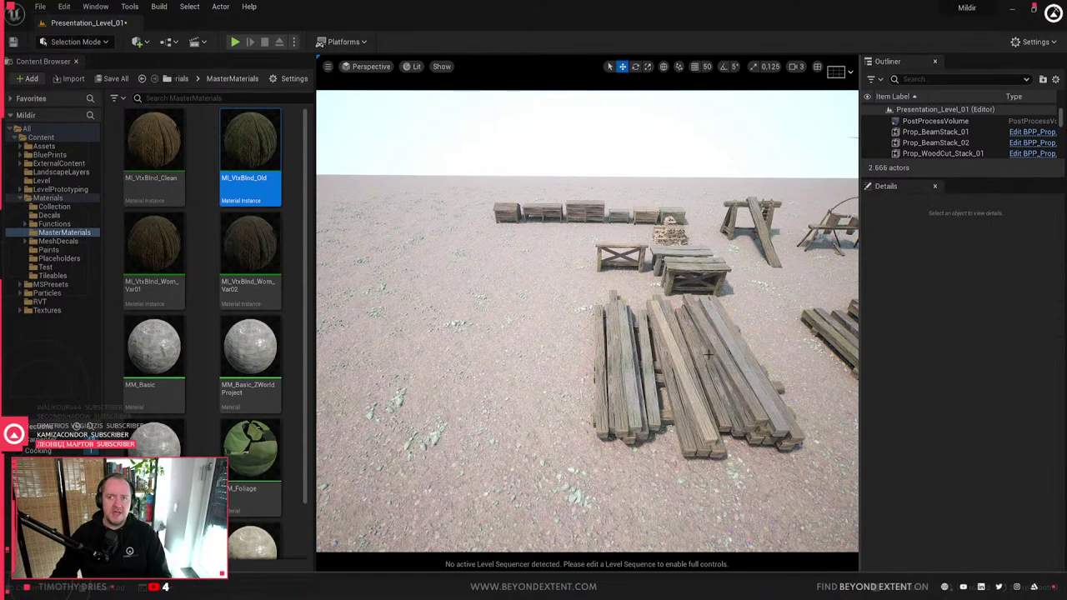
- Examine the tiled open carpenter shelter with its workbench, stools and log, and clear the selection
{"action": "left_click", "coordinate": [542, 318]}
{"action": "left_click", "coordinate": [692, 268]}
{"action": "right_click_drag", "start_coordinate": [692, 268], "coordinate": [600, 275]}
{"action": "left_click", "coordinate": [717, 342]}
{"action": "mouse_move", "coordinate": [717, 342]}
{"action": "right_mouse_down"}
{"action": "mouse_move", "coordinate": [692, 344]}
{"action": "mouse_move", "coordinate": [717, 342]}
{"action": "mouse_move", "coordinate": [705, 344]}
{"action": "right_mouse_up"}
{"action": "left_click", "coordinate": [717, 342]}
{"action": "key", "text": "Escape"}
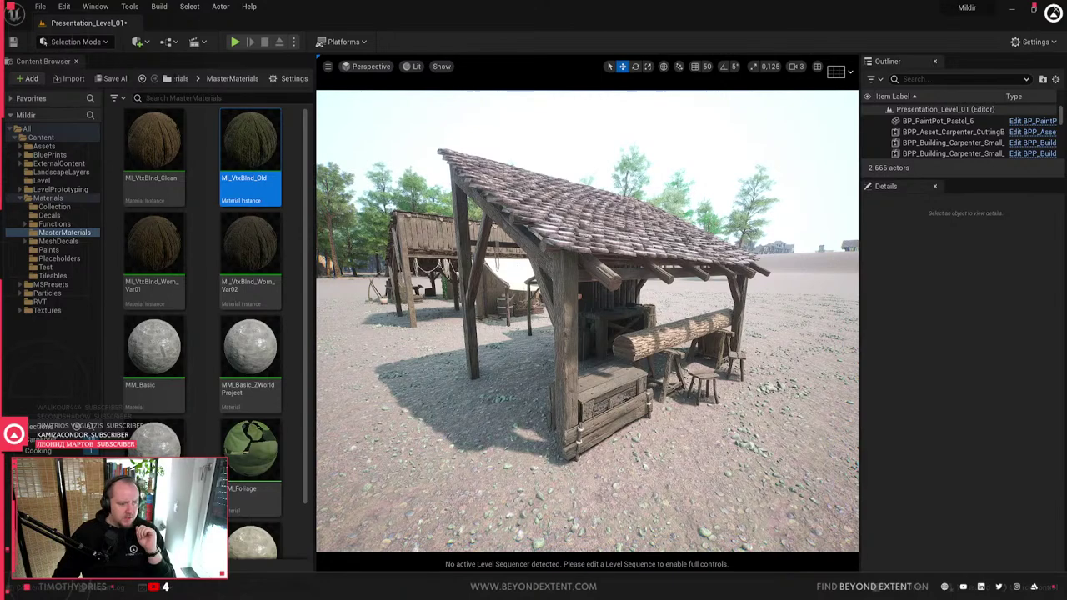
- Switch to Blender and hide the Tree_Oak collection in the biome scene
{"action": "key", "text": "alt+Tab"}
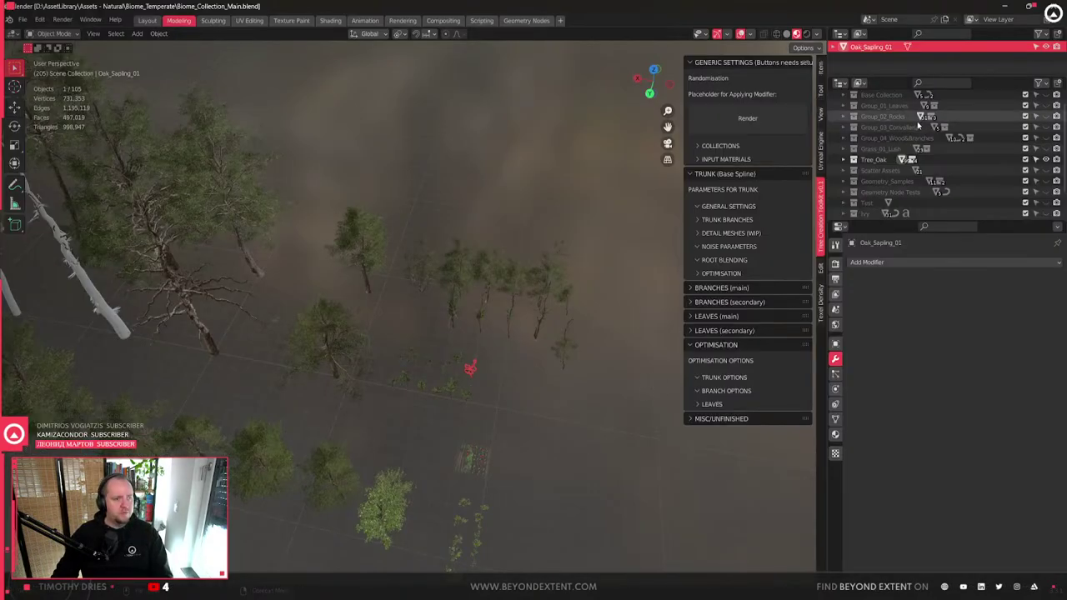
{"action": "left_click", "coordinate": [1025, 171], "text": "ctrl"}
{"action": "key", "text": "Home"}
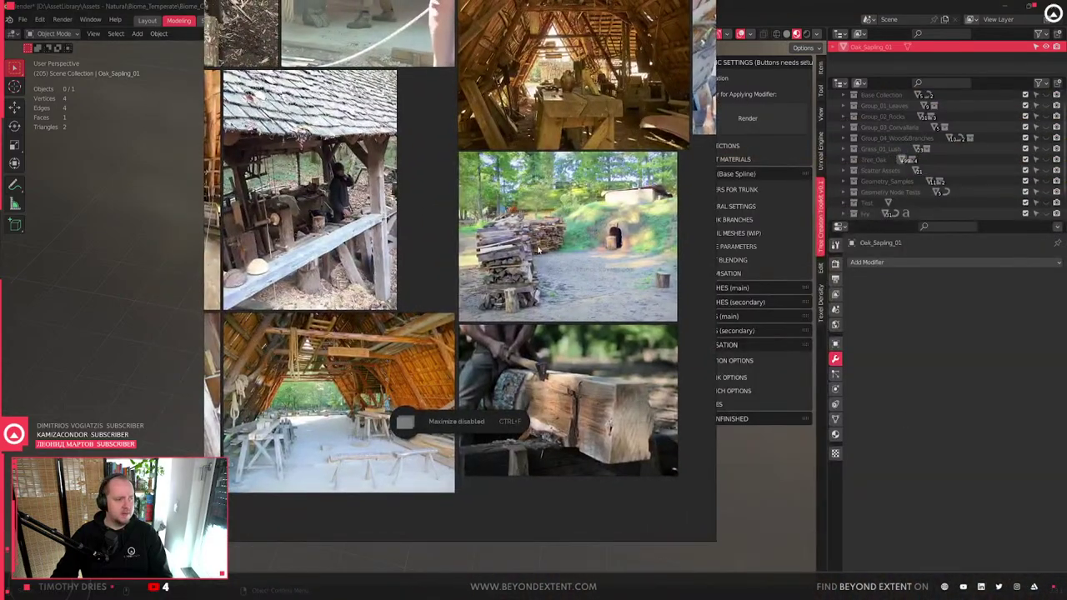
- Switch to the reference image board, maximize it and locate the Texture References group
{"action": "left_click", "coordinate": [591, 244]}
{"action": "key", "text": "ctrl+f"}
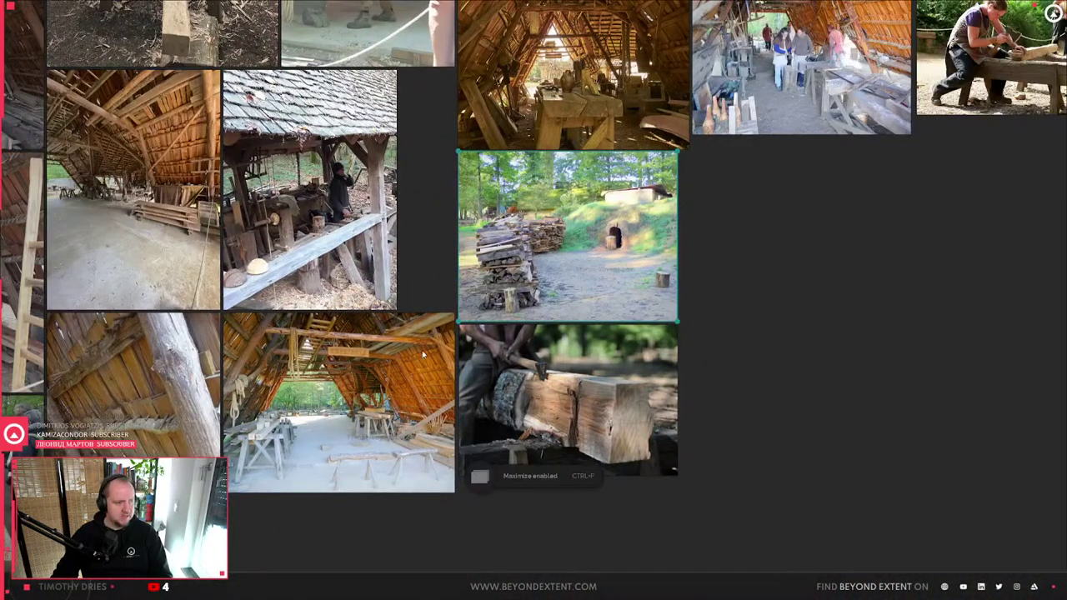
{"action": "scroll", "coordinate": [782, 353], "scroll_direction": "down", "scroll_amount": 8}
{"action": "scroll", "coordinate": [758, 344], "scroll_direction": "down", "scroll_amount": 5}
{"action": "scroll", "coordinate": [732, 335], "scroll_direction": "up", "scroll_amount": 3}
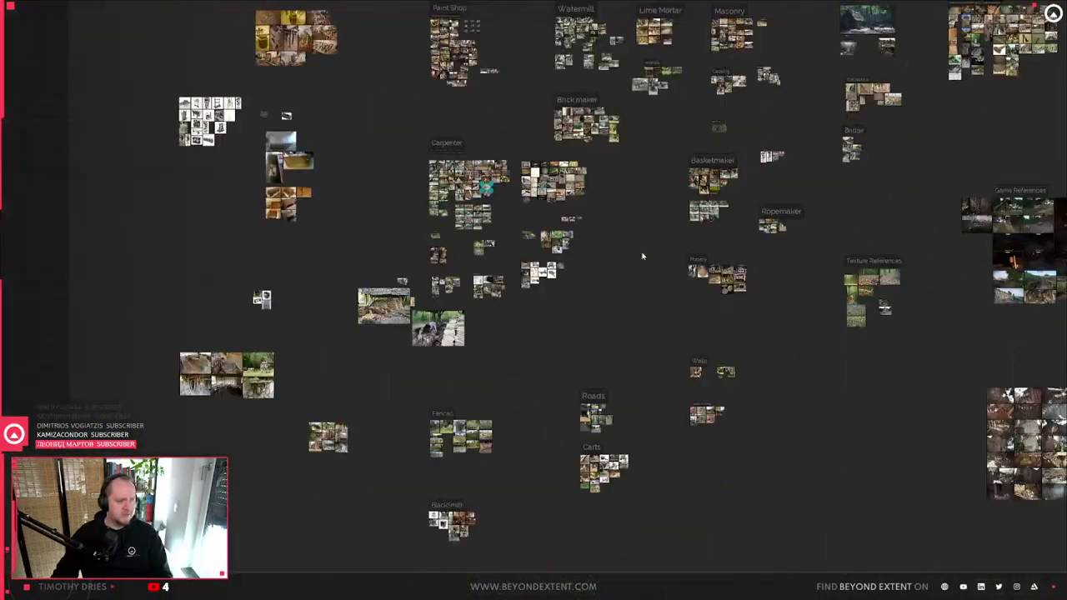
{"action": "scroll", "coordinate": [803, 221], "scroll_direction": "up", "scroll_amount": 10}
{"action": "middle_click_drag", "start_coordinate": [358, 584], "coordinate": [475, 418]}
{"action": "middle_click_drag", "start_coordinate": [814, 204], "coordinate": [677, 385]}
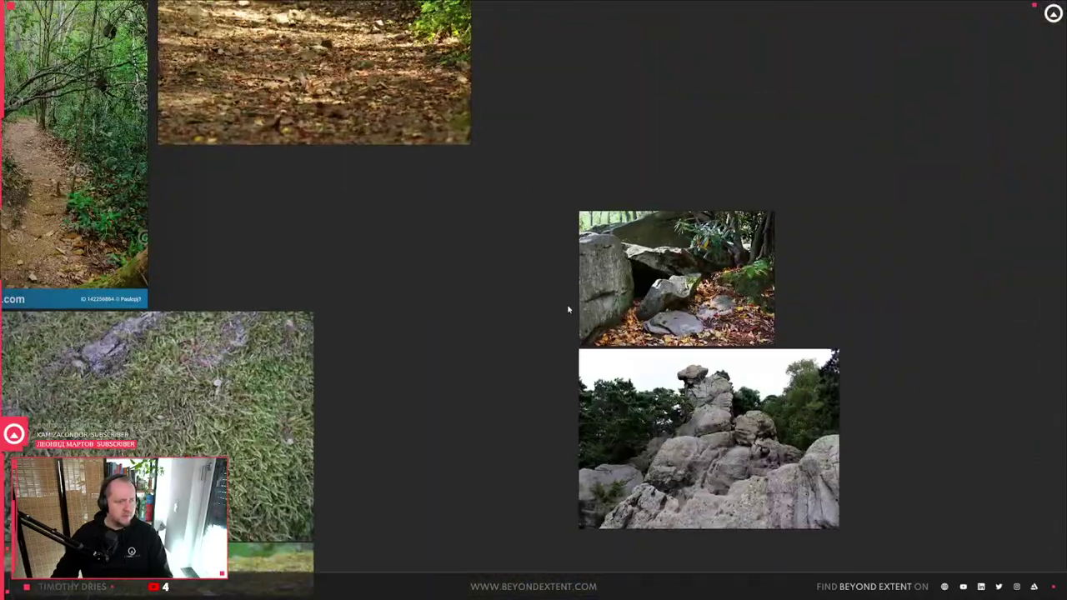
- Examine the green forest floor photo in the Texture References group up close
{"action": "middle_click_drag", "start_coordinate": [569, 308], "coordinate": [777, 544]}
{"action": "middle_click_drag", "start_coordinate": [580, 325], "coordinate": [704, 503]}
{"action": "scroll", "coordinate": [255, 215], "scroll_direction": "up", "scroll_amount": 5}
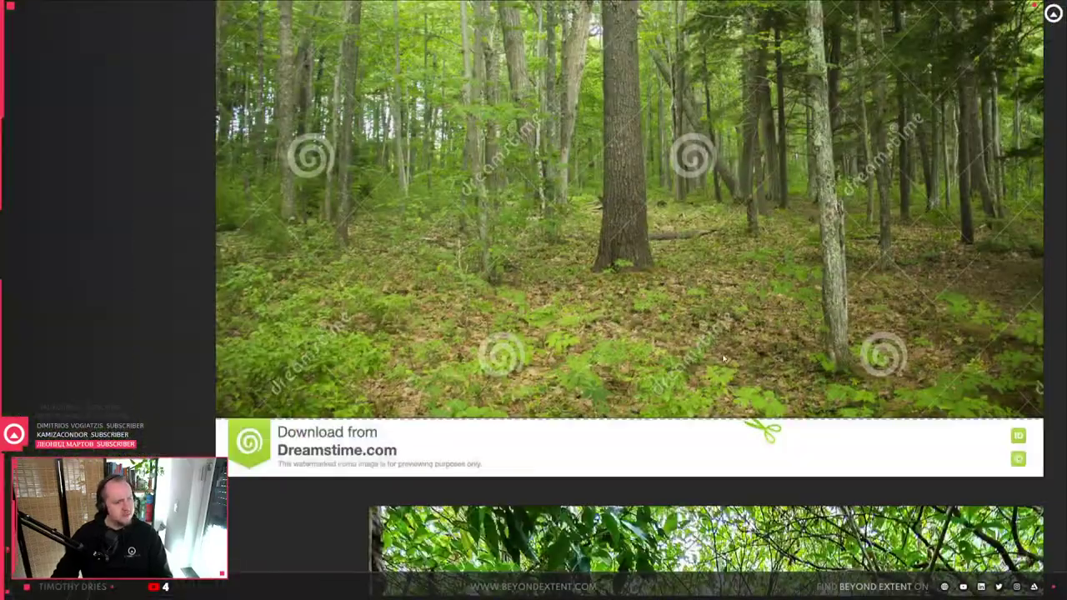
{"action": "middle_click_drag", "start_coordinate": [828, 358], "coordinate": [801, 393]}
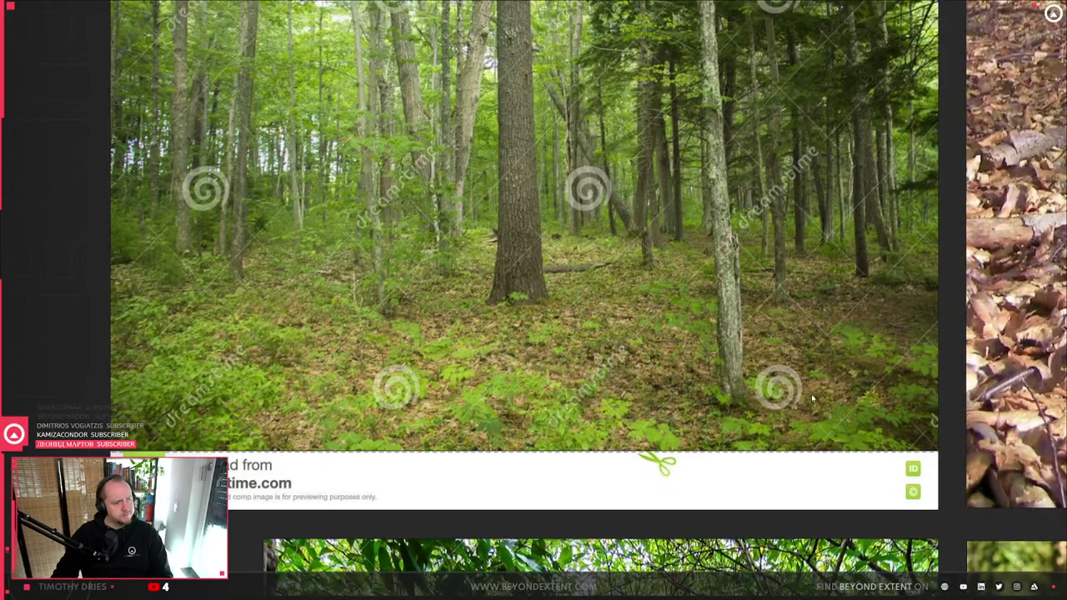
{"action": "middle_click_drag", "start_coordinate": [428, 390], "coordinate": [461, 391]}
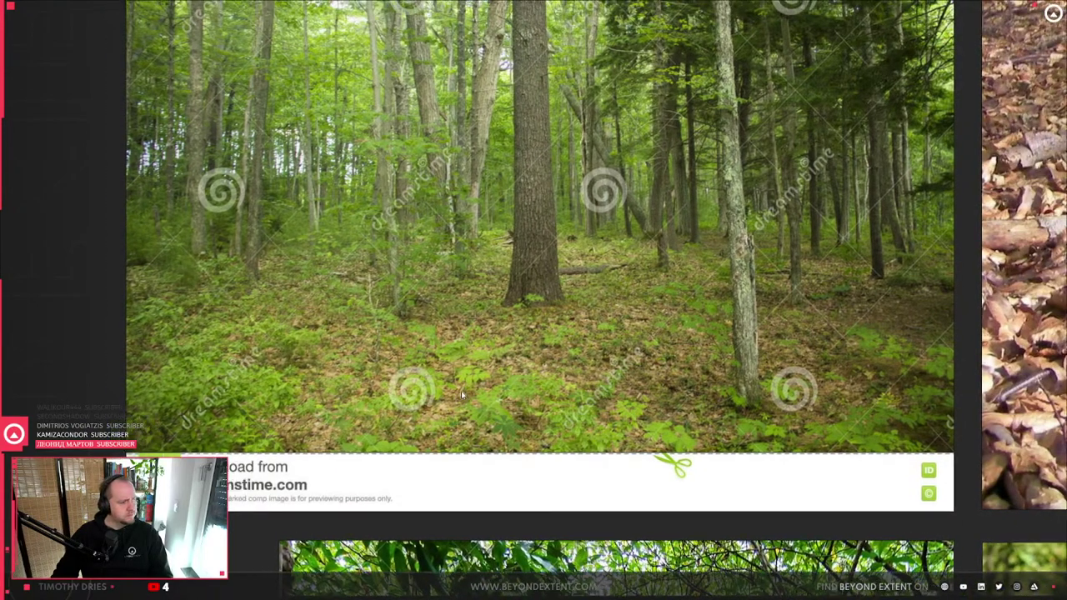
{"action": "scroll", "coordinate": [403, 416], "scroll_direction": "up", "scroll_amount": 2}
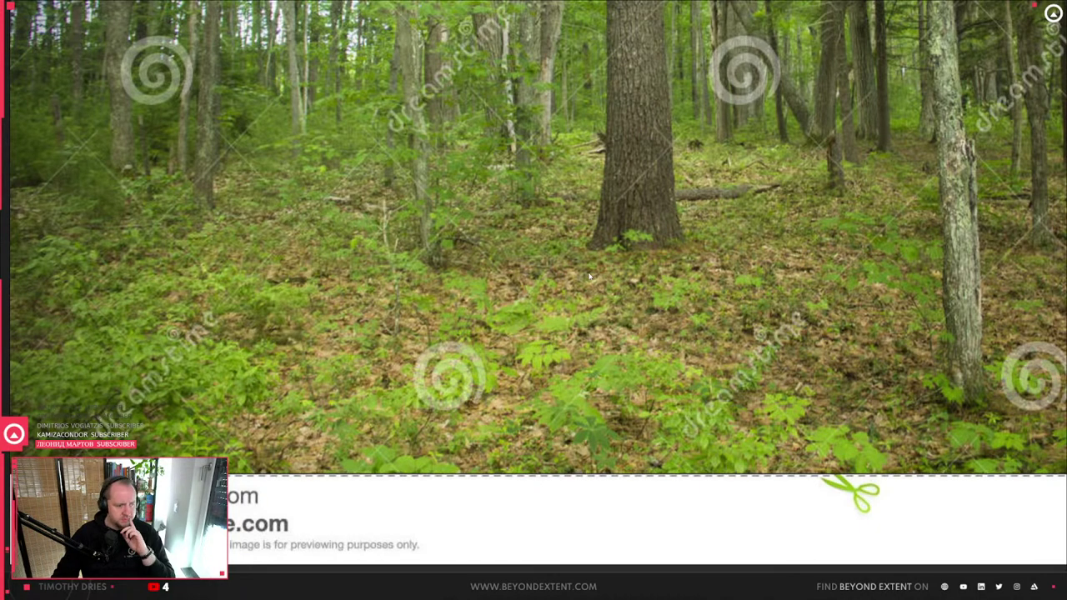
- Return to the Texture References overview and examine the leaf litter photo with green sprouts beside a tree trunk
{"action": "key", "text": "Home"}
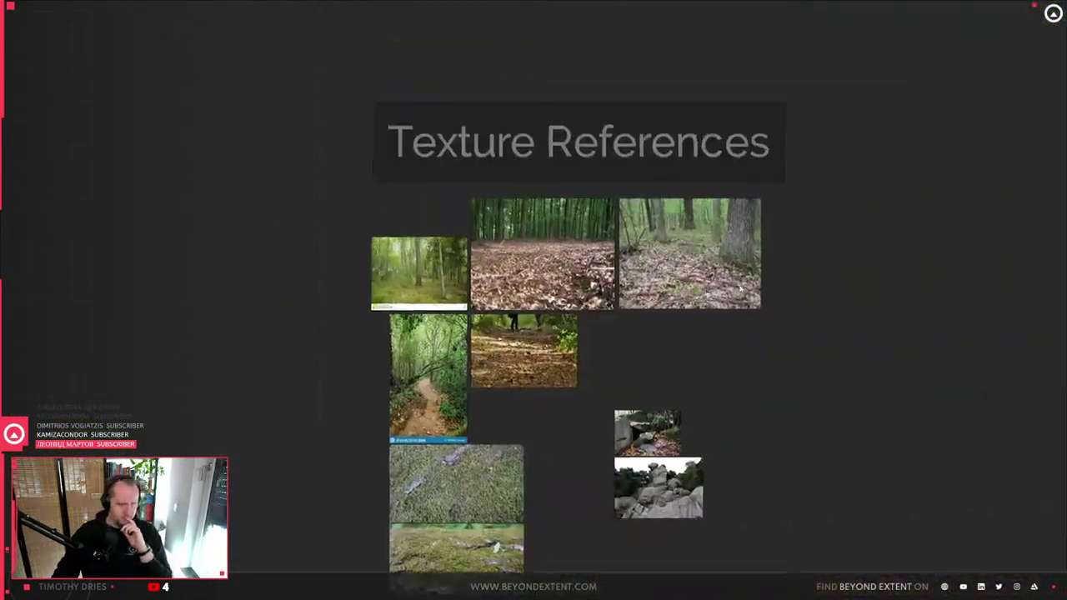
{"action": "double_click", "coordinate": [714, 292]}
{"action": "scroll", "coordinate": [467, 388], "scroll_direction": "up", "scroll_amount": 3}
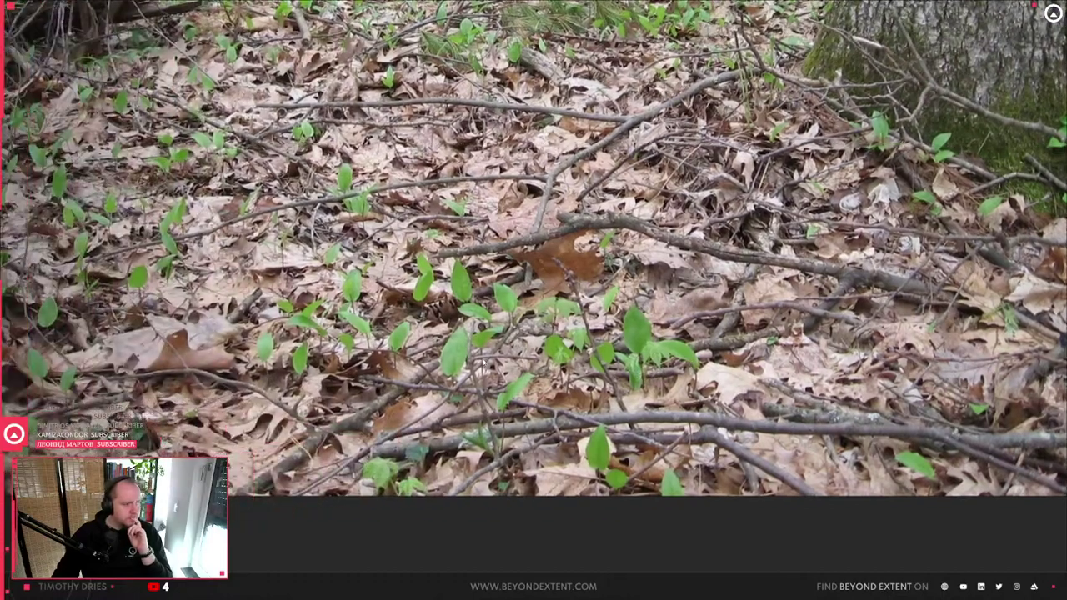
{"action": "scroll", "coordinate": [519, 290], "scroll_direction": "up", "scroll_amount": 2}
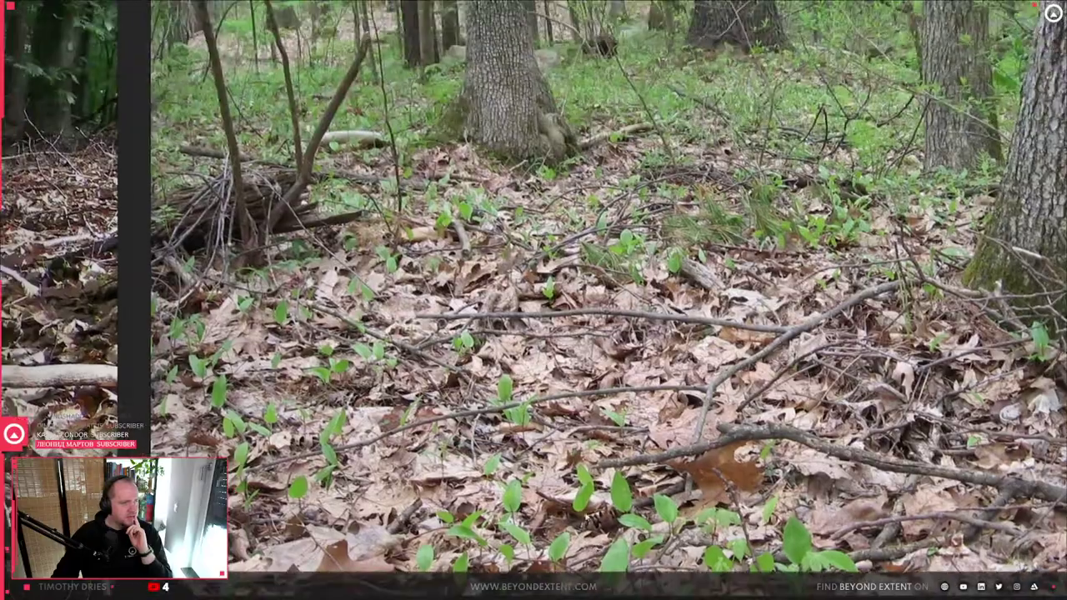
- Compare the dry leaf-covered forest floor photo with the sprouting leaf litter photo and return to the group overview
{"action": "key", "text": "Home"}
{"action": "double_click", "coordinate": [250, 336]}
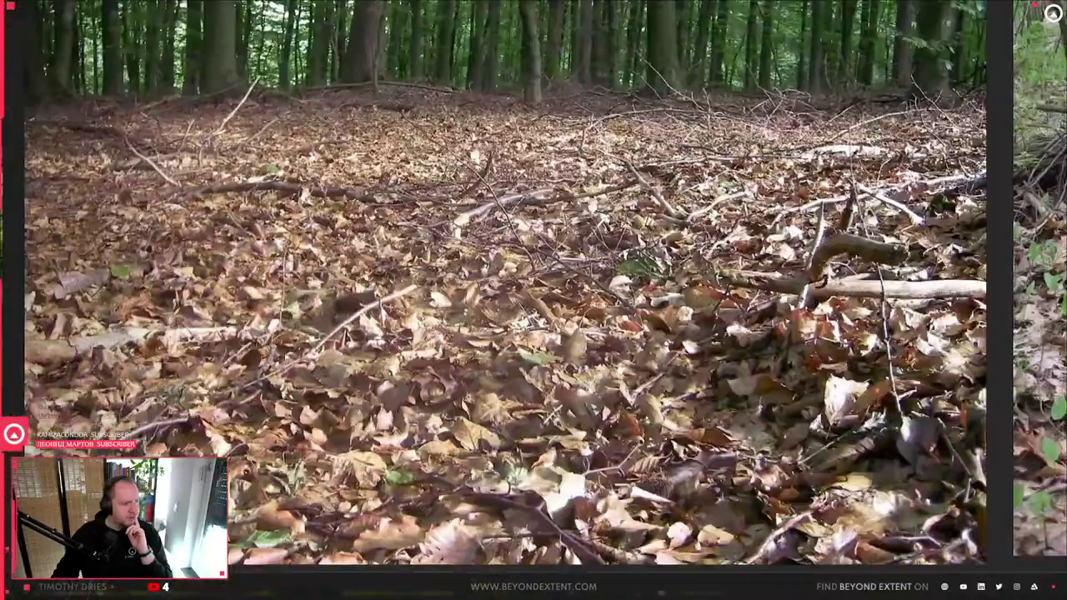
{"action": "key", "text": "Home"}
{"action": "double_click", "coordinate": [804, 360]}
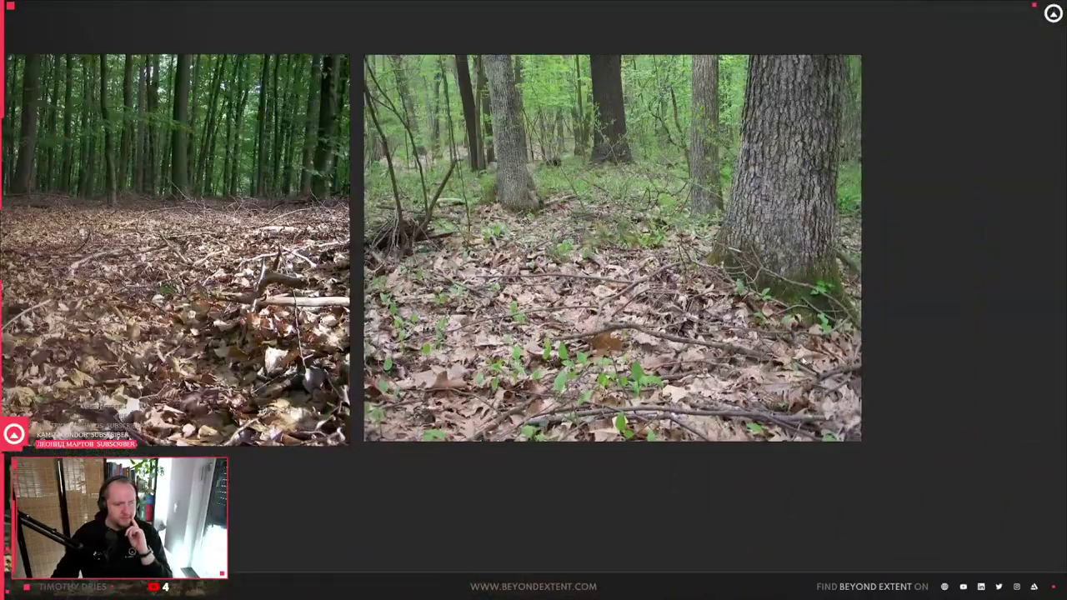
{"action": "key", "text": "Home"}
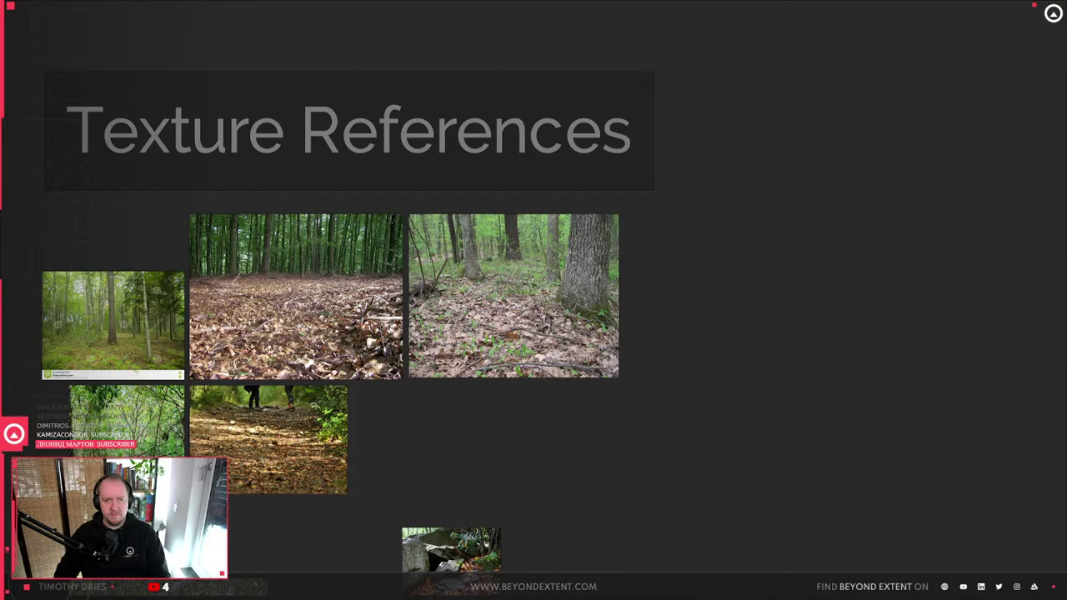
- Restore the reference board to a smaller window and bring up the browser's ground foliage search beside it
{"action": "key", "text": "ctrl+f"}
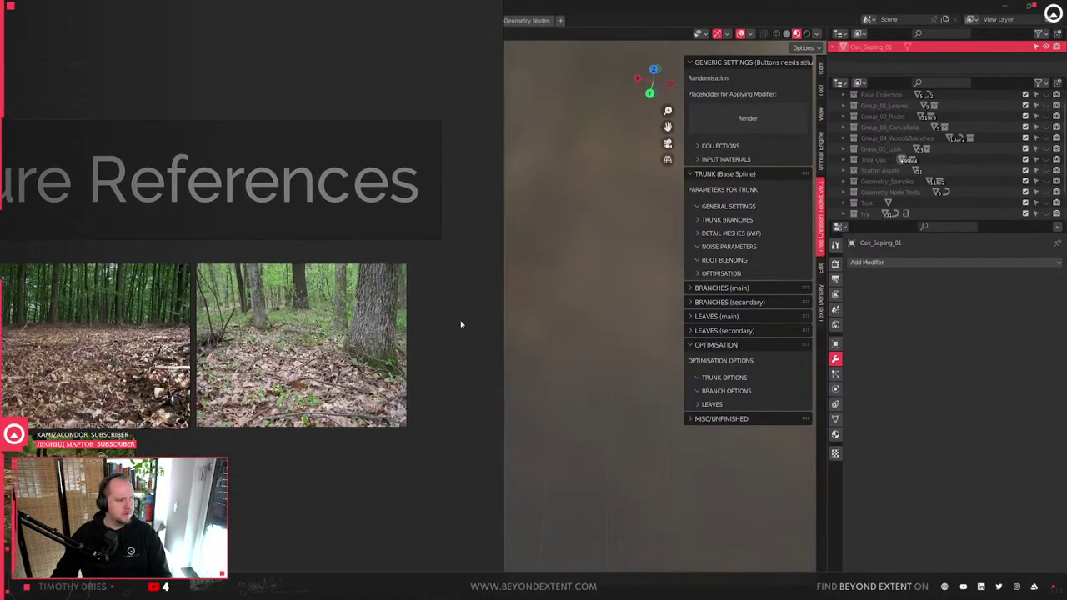
{"action": "scroll", "coordinate": [398, 452], "scroll_direction": "down", "scroll_amount": 5}
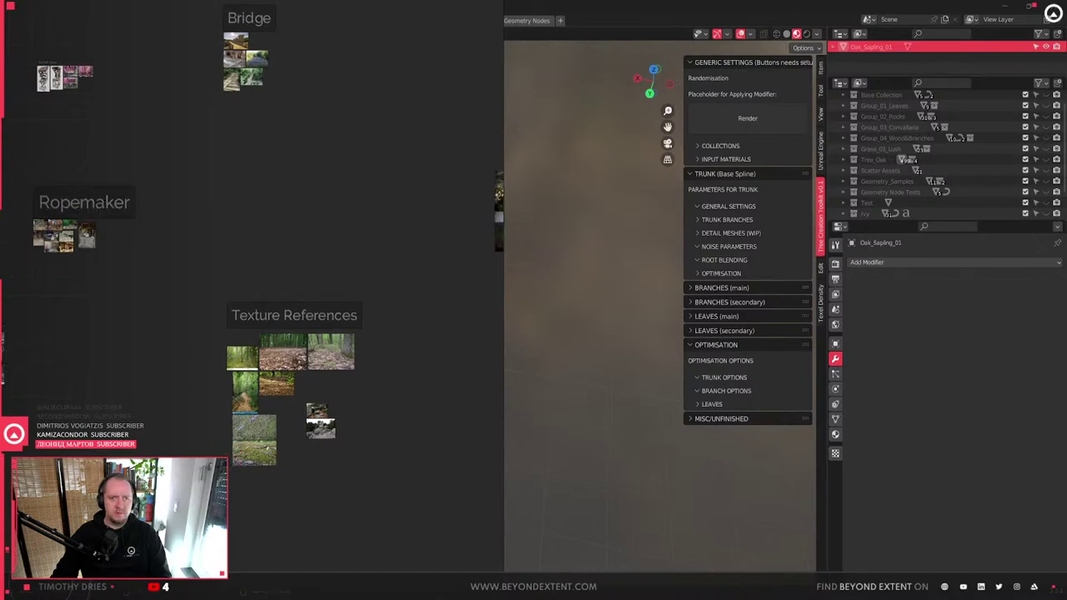
{"action": "key", "text": "alt+Tab"}
{"action": "left_click_drag", "start_coordinate": [882, 238], "coordinate": [1058, 260]}
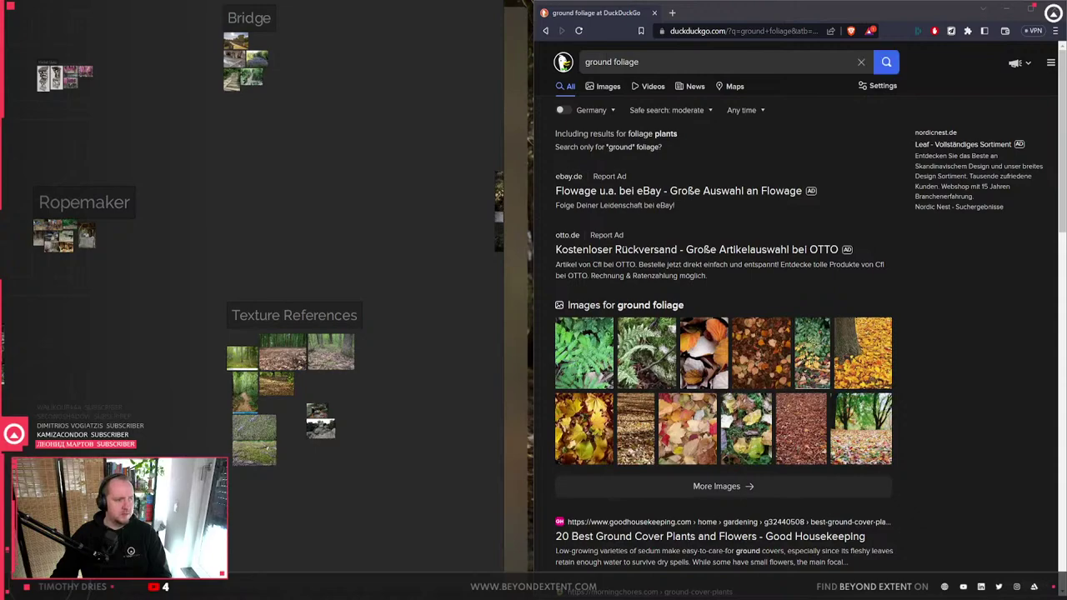
- Show the image results for ground foliage and preview the Woodland Ground Plants photograph
{"action": "left_click", "coordinate": [605, 87]}
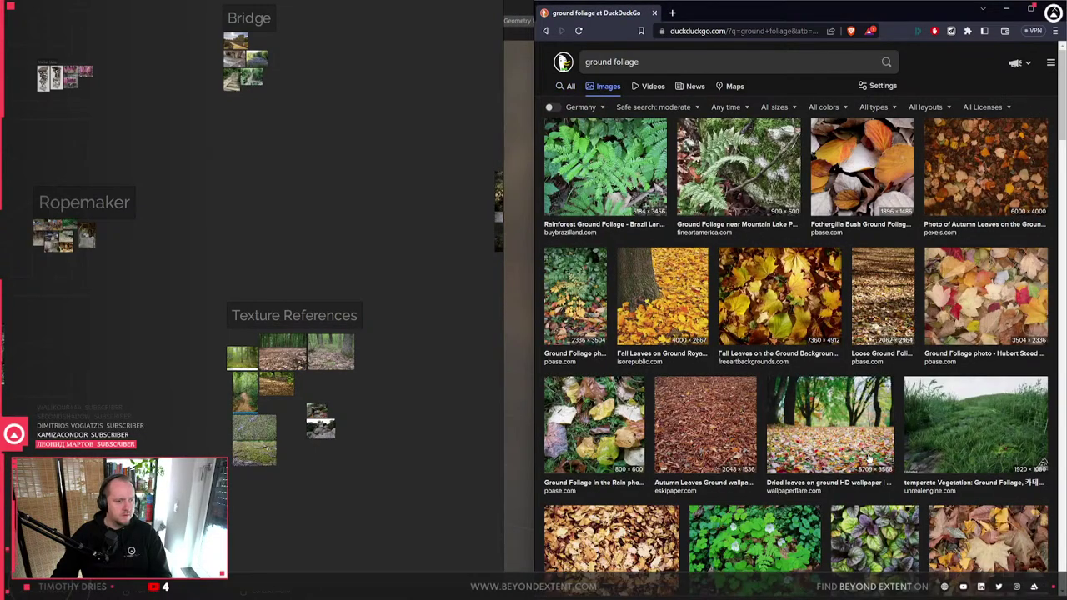
{"action": "scroll", "coordinate": [893, 433], "scroll_direction": "down", "scroll_amount": 3}
{"action": "left_click", "coordinate": [737, 342]}
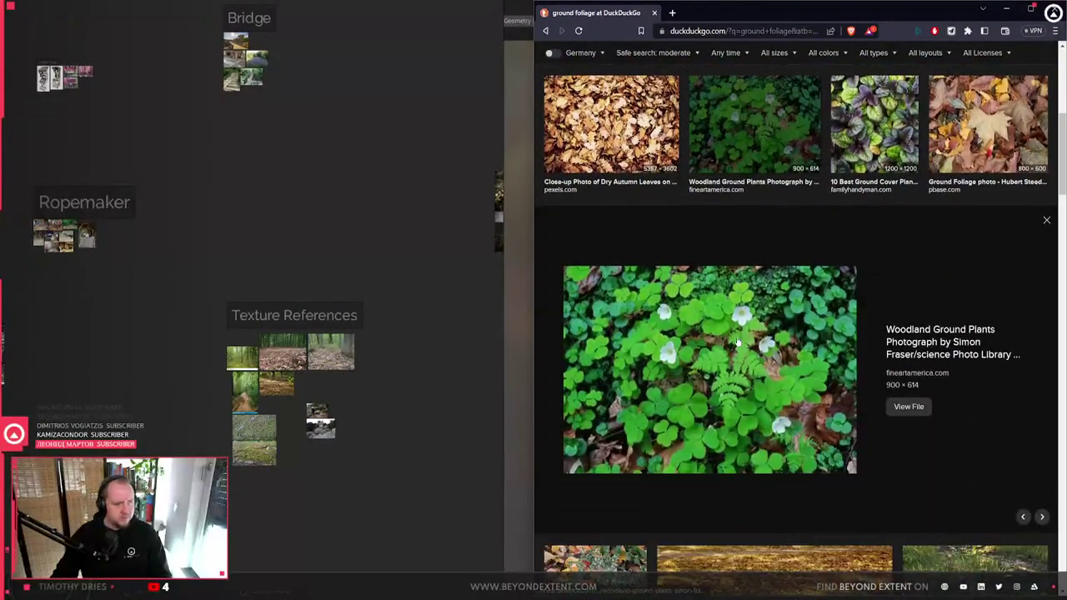
- Add the Woodland Ground Plants photo to the Texture References group, placing it below the rock photos
{"action": "scroll", "coordinate": [300, 327], "scroll_direction": "down", "scroll_amount": 3}
{"action": "scroll", "coordinate": [299, 322], "scroll_direction": "up", "scroll_amount": 5}
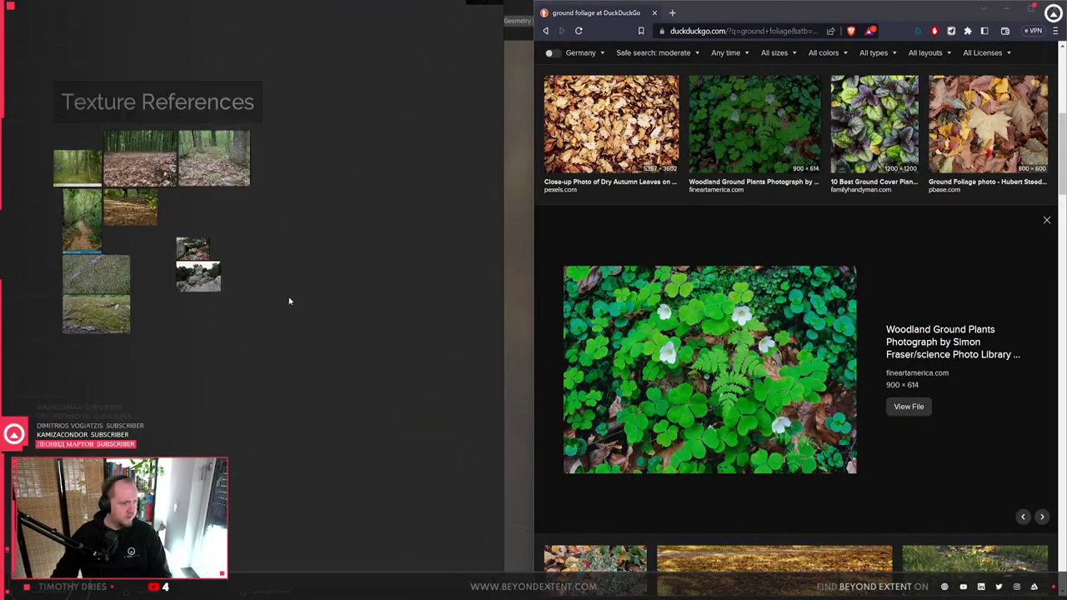
{"action": "key", "text": "ctrl+v"}
{"action": "left_click_drag", "start_coordinate": [375, 330], "coordinate": [298, 362]}
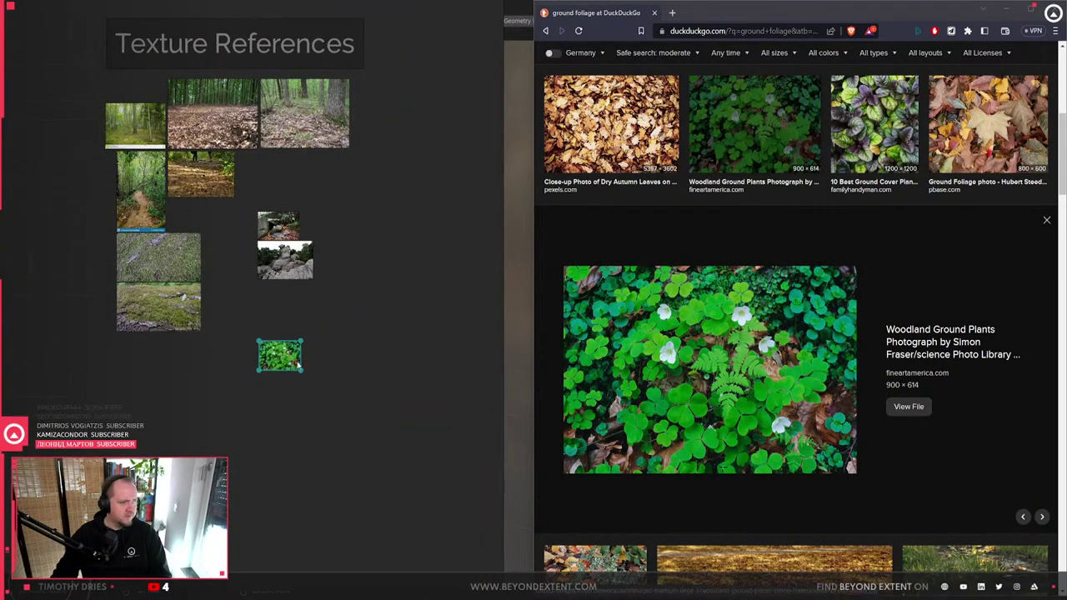
{"action": "scroll", "coordinate": [824, 212], "scroll_direction": "up", "scroll_amount": 1}
- Examine the Photo Ground Foliage Set search result at full size and return to the image results
{"action": "scroll", "coordinate": [855, 329], "scroll_direction": "down", "scroll_amount": 3}
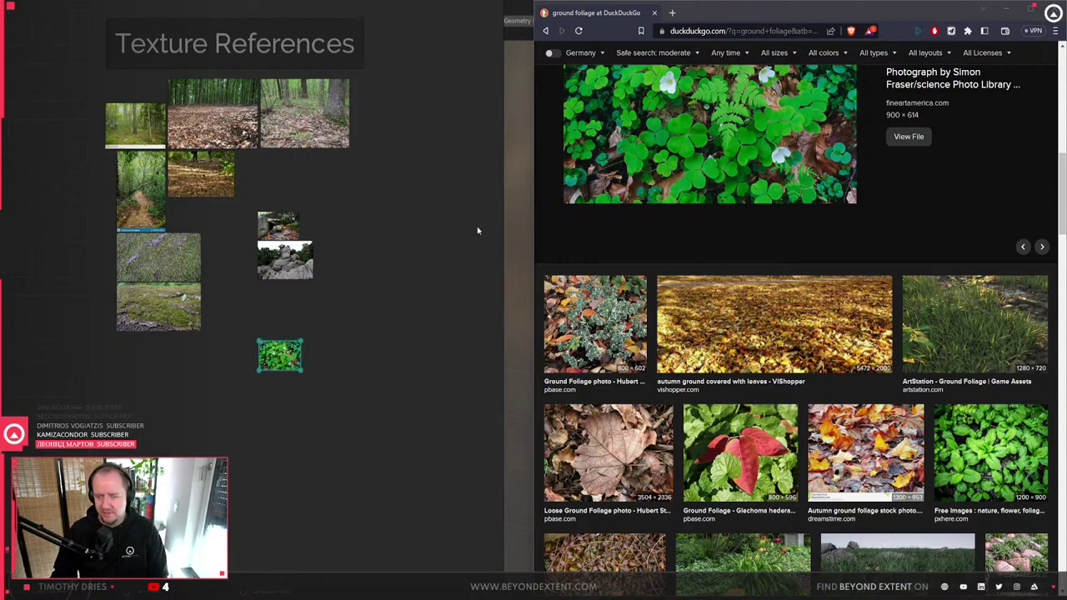
{"action": "scroll", "coordinate": [873, 390], "scroll_direction": "down", "scroll_amount": 2}
{"action": "scroll", "coordinate": [874, 390], "scroll_direction": "down", "scroll_amount": 2}
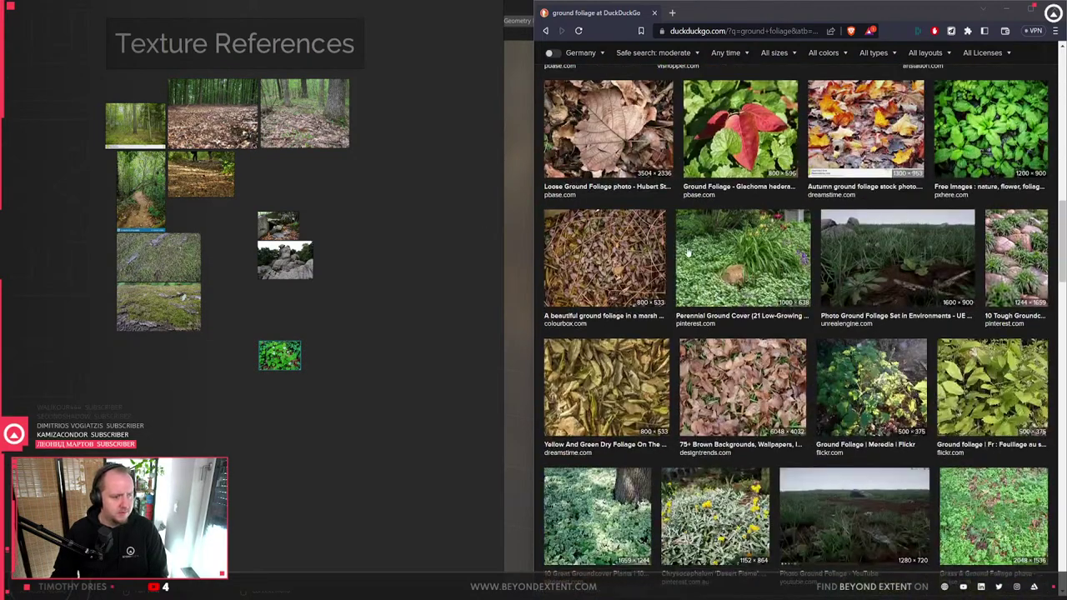
{"action": "left_click", "coordinate": [752, 255]}
{"action": "left_click", "coordinate": [912, 138]}
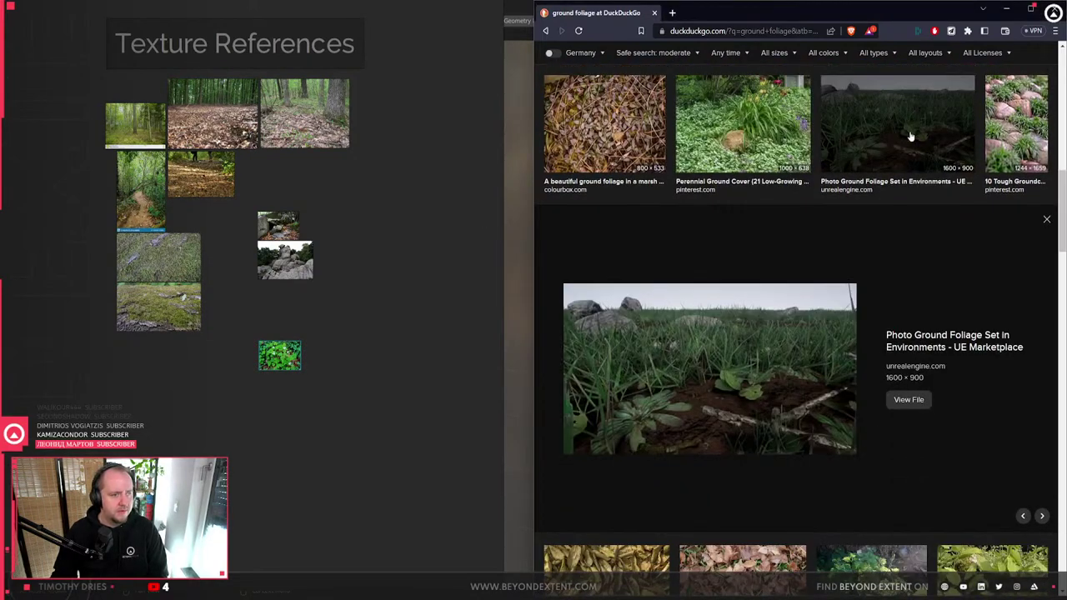
{"action": "left_click", "coordinate": [629, 444]}
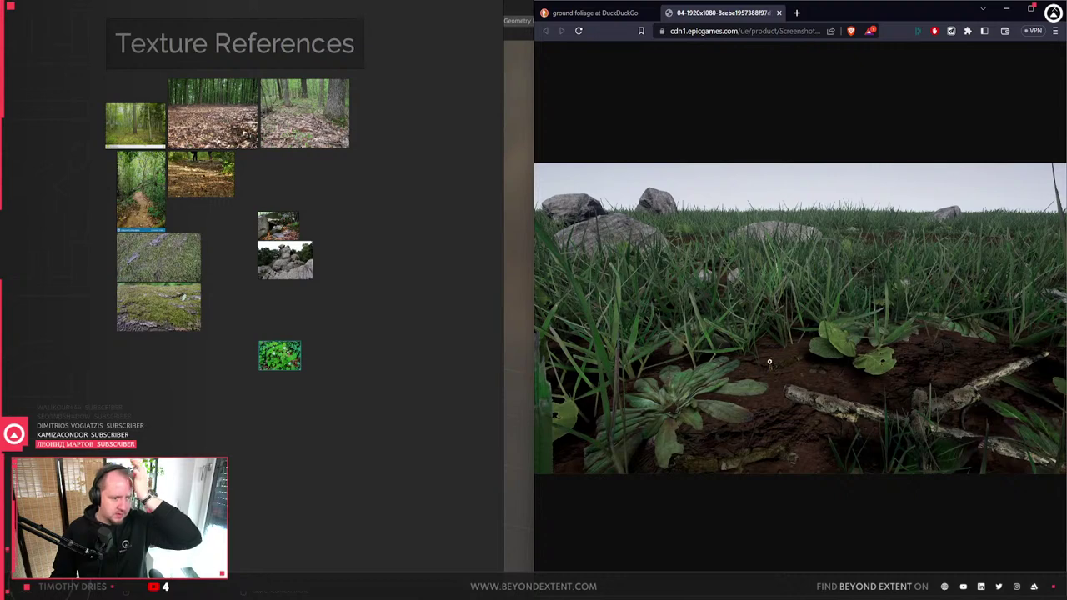
{"action": "left_click", "coordinate": [634, 13]}
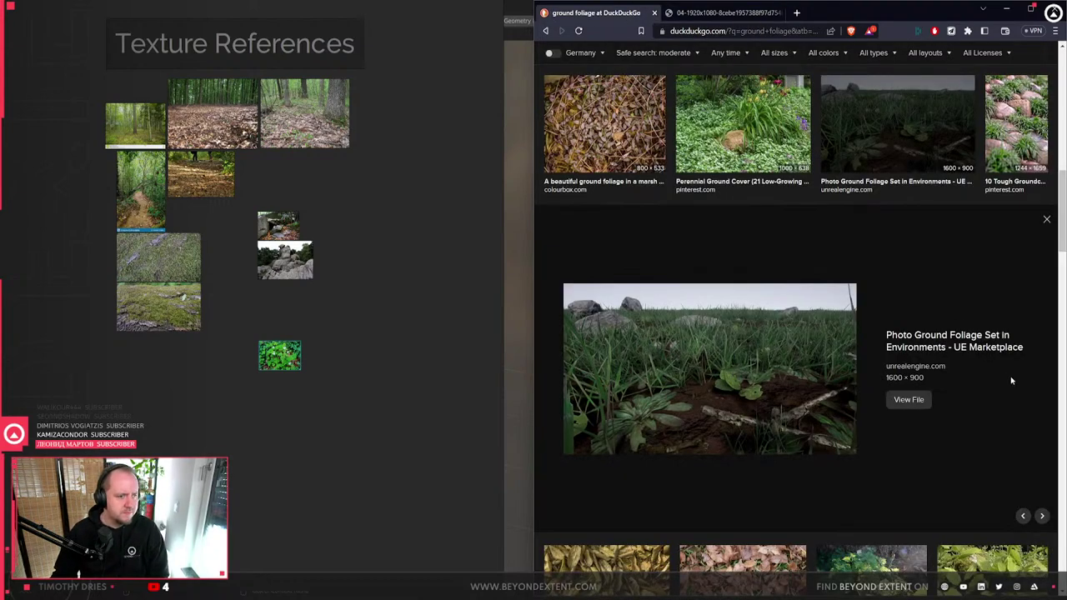
- Open the marketplace page of the Photo Ground Foliage Set and show one of its screenshots full screen
{"action": "left_click", "coordinate": [932, 367]}
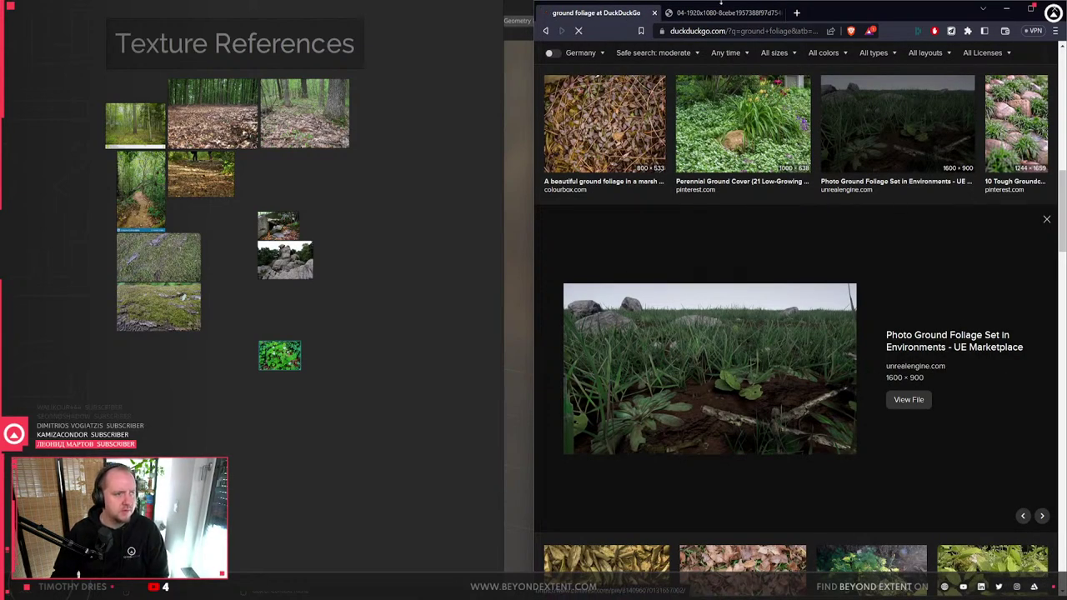
{"action": "key", "text": "alt+Left"}
{"action": "left_click", "coordinate": [934, 354]}
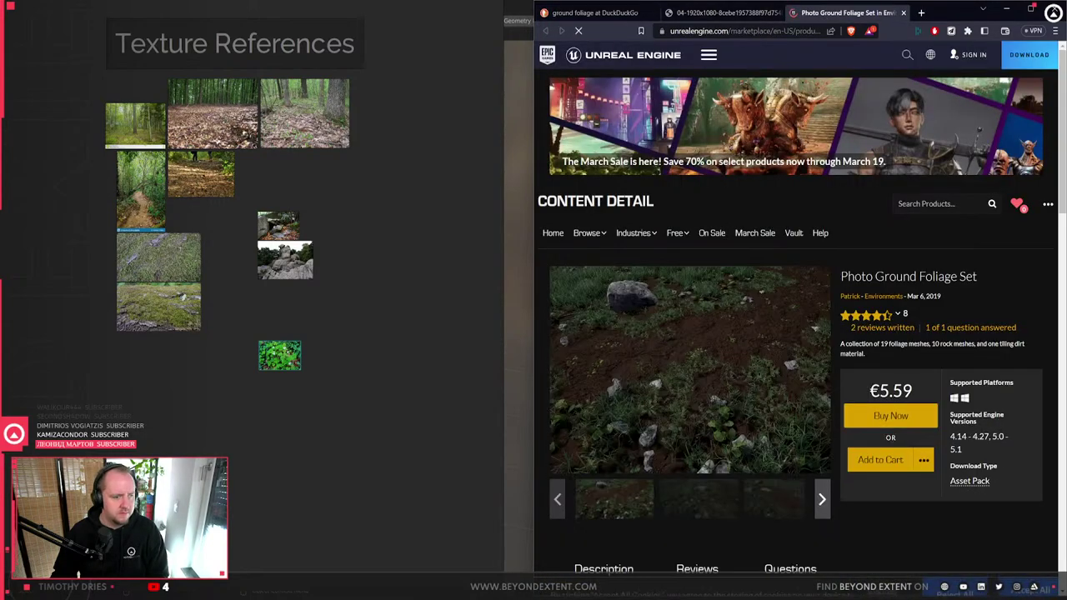
{"action": "scroll", "coordinate": [717, 363], "scroll_direction": "down", "scroll_amount": 2}
{"action": "left_click", "coordinate": [775, 338]}
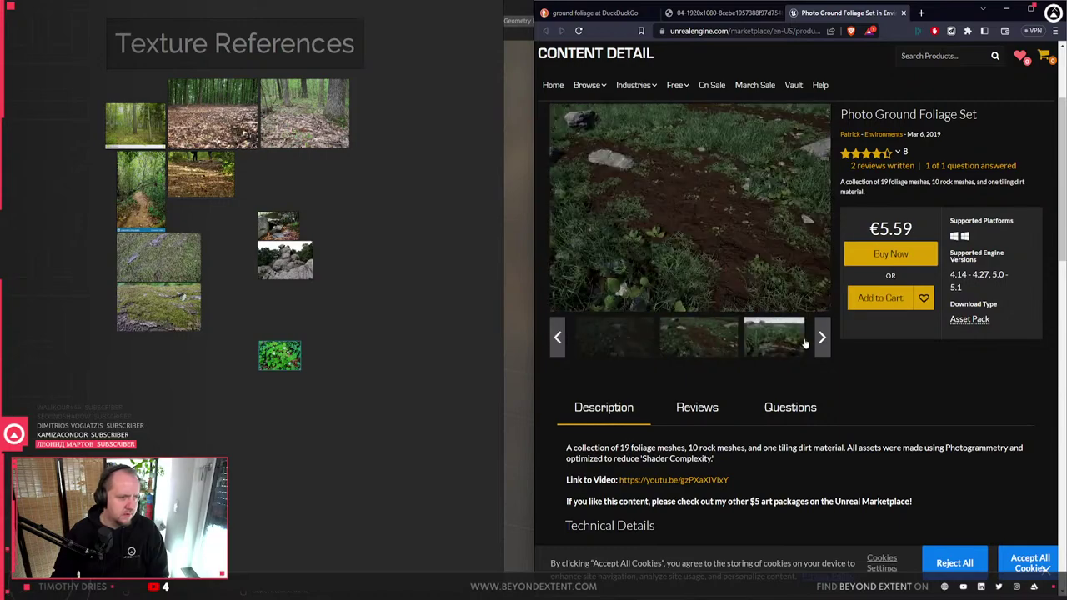
{"action": "left_click", "coordinate": [691, 204]}
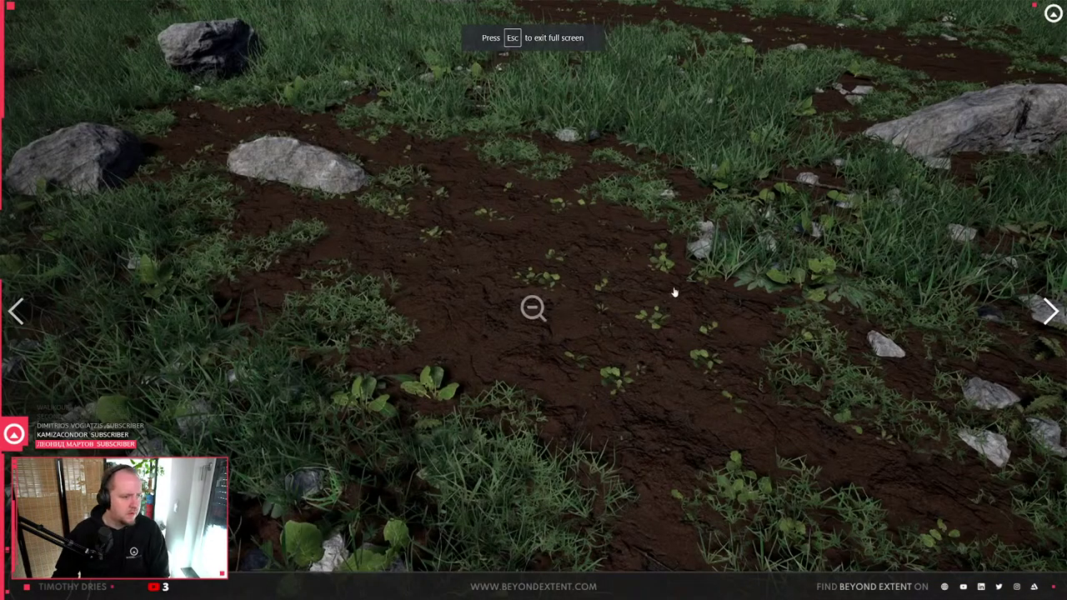
- Go through the set's full-screen screenshots, examining the grass close-ups and the layouts of individual foliage and rock meshes
{"action": "key", "text": "Escape"}
{"action": "left_click", "coordinate": [750, 225]}
{"action": "left_click", "coordinate": [1052, 315]}
{"action": "left_click", "coordinate": [1054, 317]}
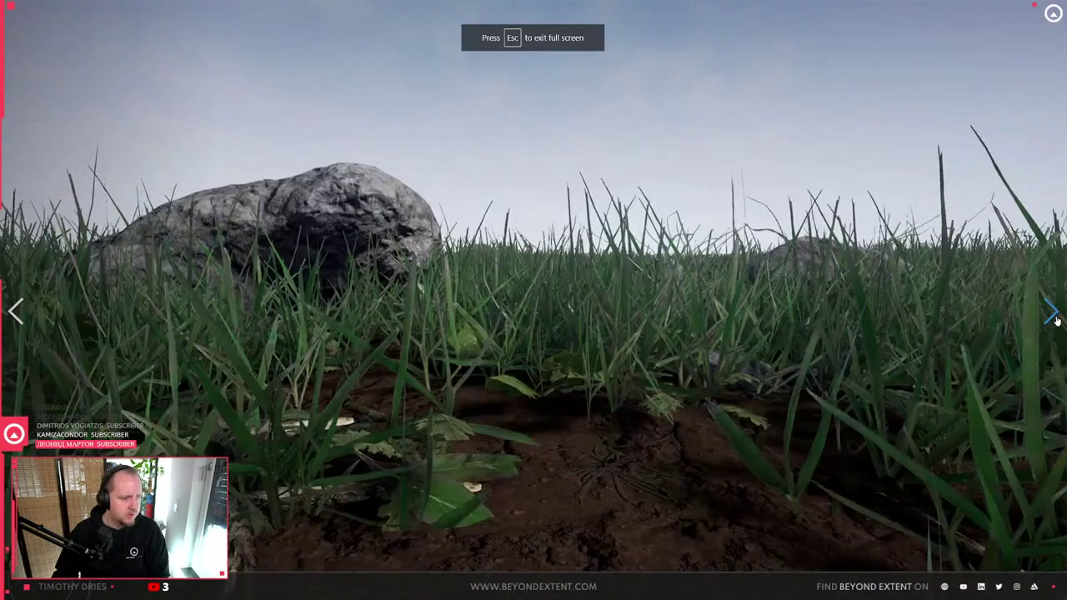
{"action": "left_click", "coordinate": [1052, 315]}
{"action": "left_click", "coordinate": [1053, 316]}
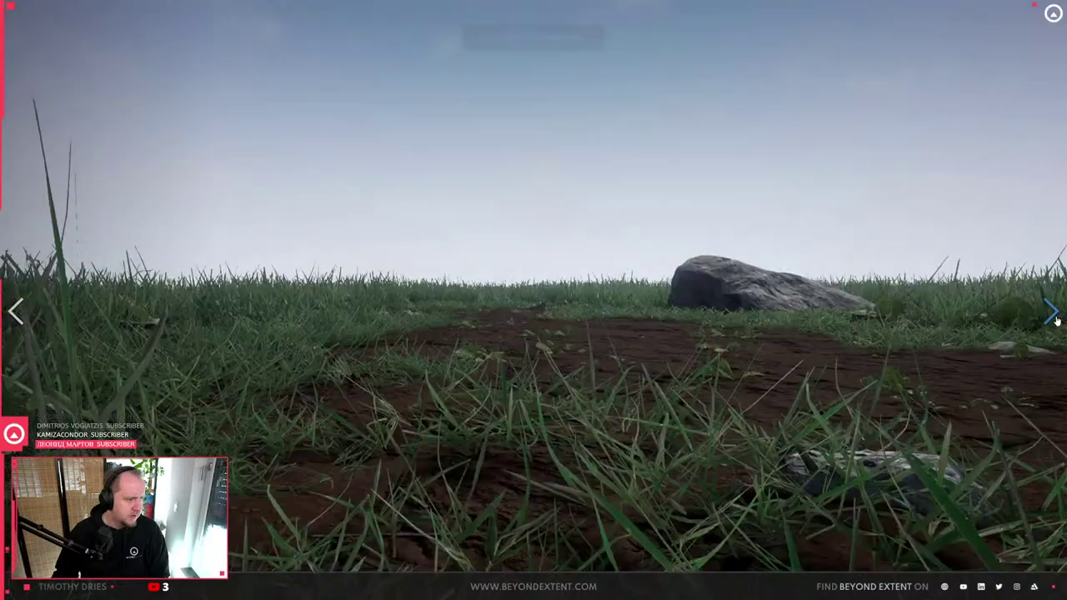
{"action": "left_click", "coordinate": [1053, 316]}
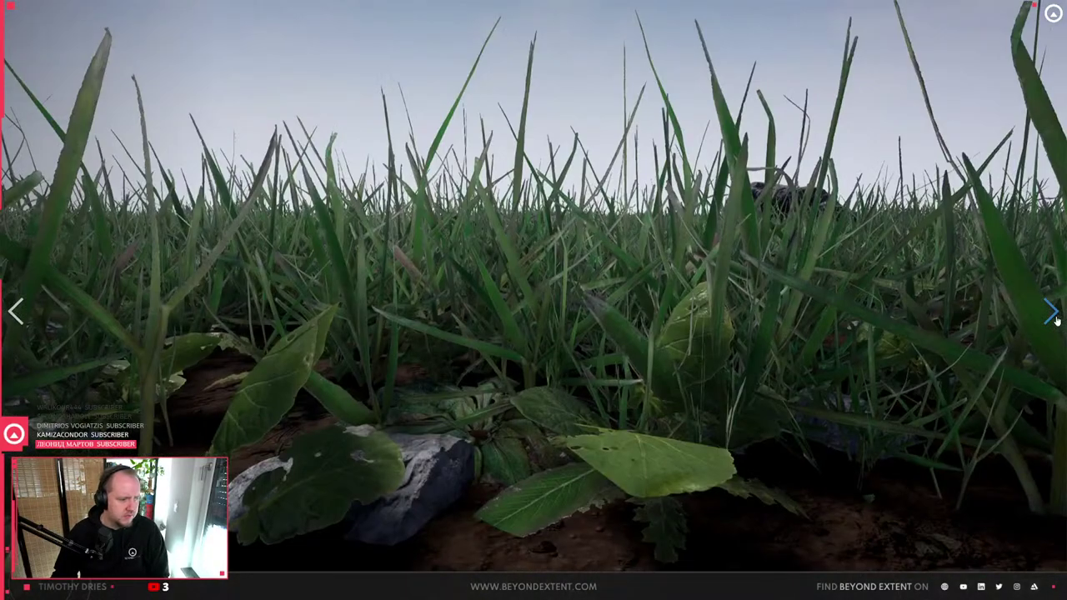
{"action": "left_click", "coordinate": [1053, 316]}
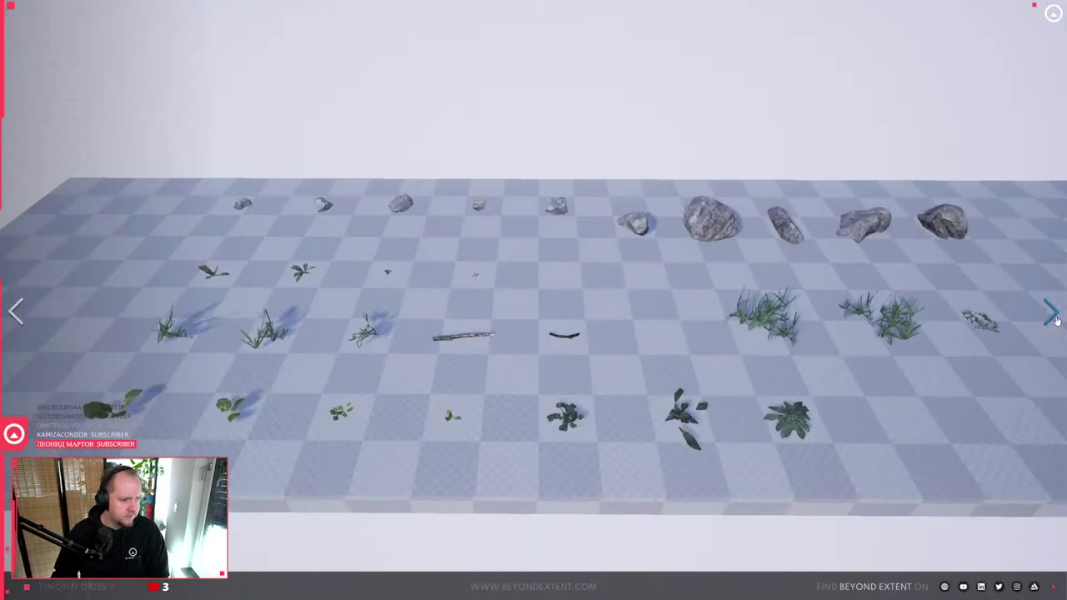
{"action": "left_click", "coordinate": [1053, 316]}
{"action": "left_click", "coordinate": [1053, 316]}
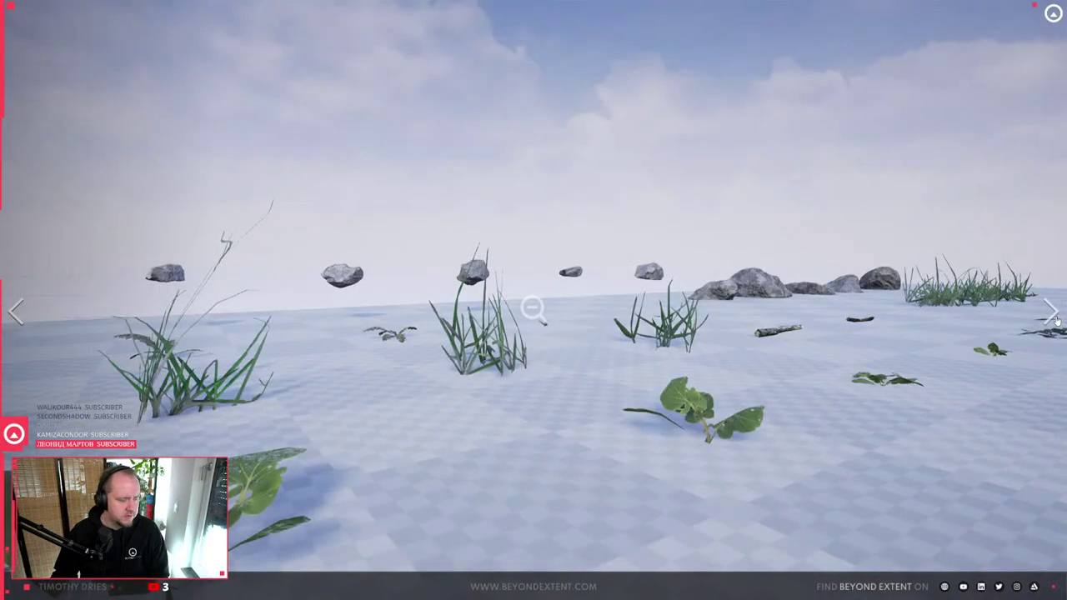
- Leave the full-screen gallery, check the asset description, and close the marketplace page to continue with the ground foliage results
{"action": "key", "text": "Escape"}
{"action": "scroll", "coordinate": [737, 471], "scroll_direction": "down", "scroll_amount": 3}
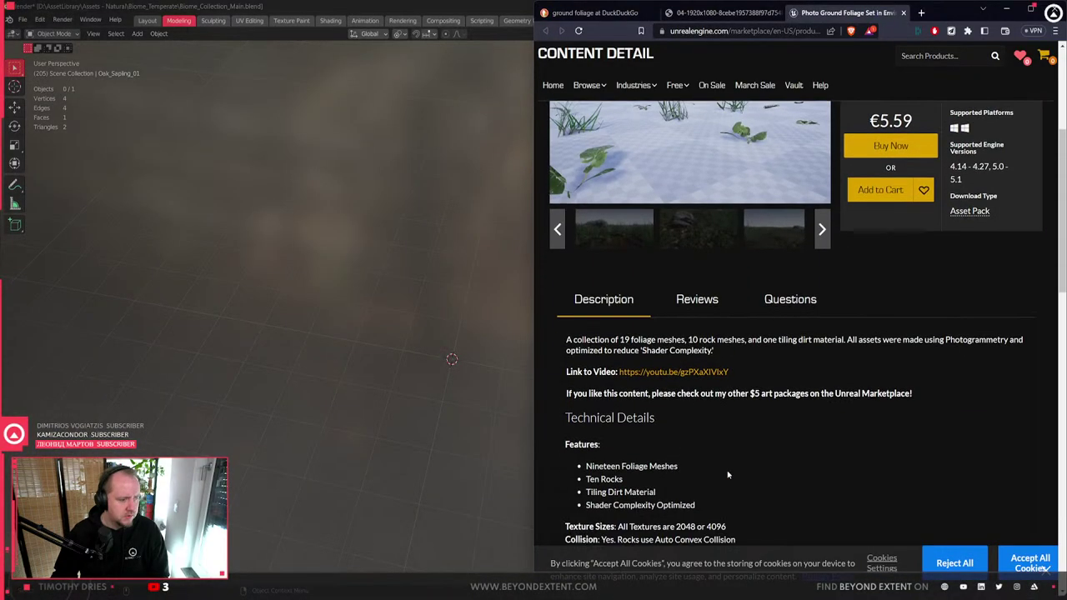
{"action": "left_click", "coordinate": [903, 12]}
{"action": "left_click", "coordinate": [600, 12]}
{"action": "scroll", "coordinate": [834, 359], "scroll_direction": "down", "scroll_amount": 3}
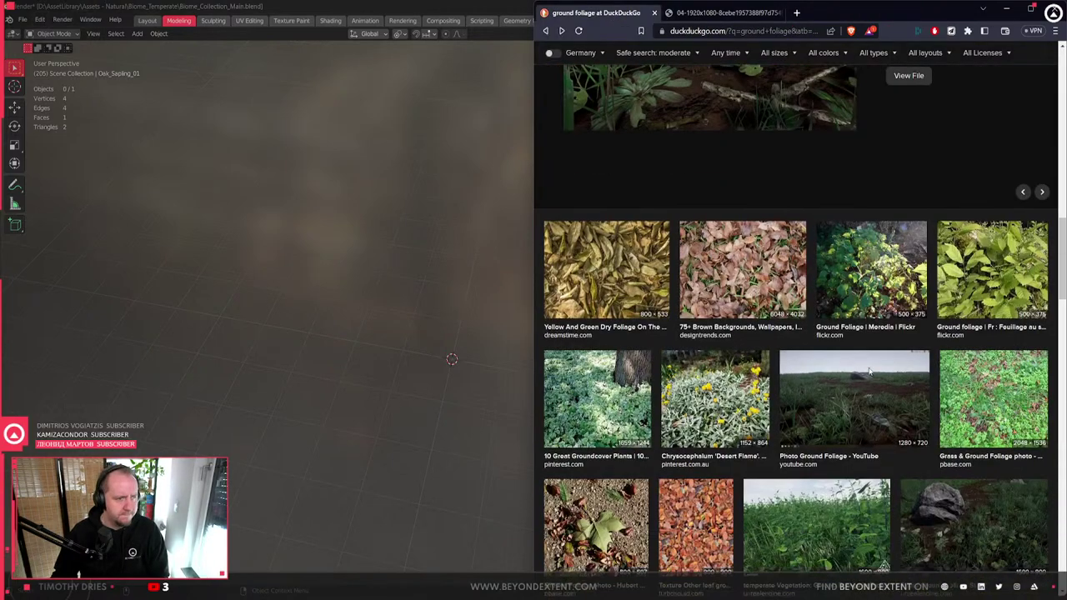
- Bring the reference board to the front and position its window beside the image results
{"action": "key", "text": "alt+Tab"}
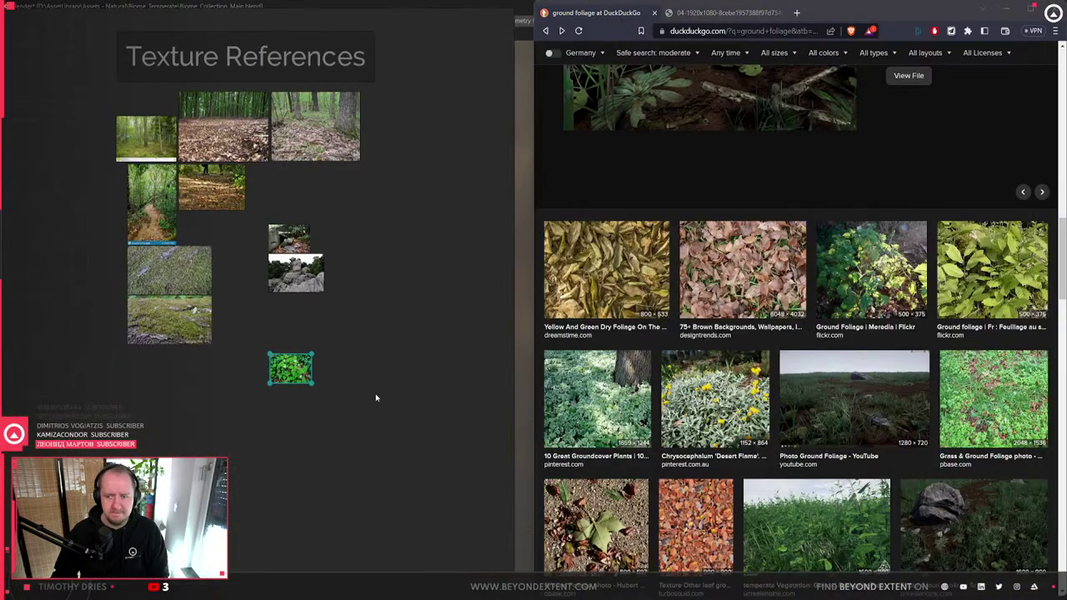
{"action": "left_click_drag", "start_coordinate": [375, 397], "coordinate": [477, 399]}
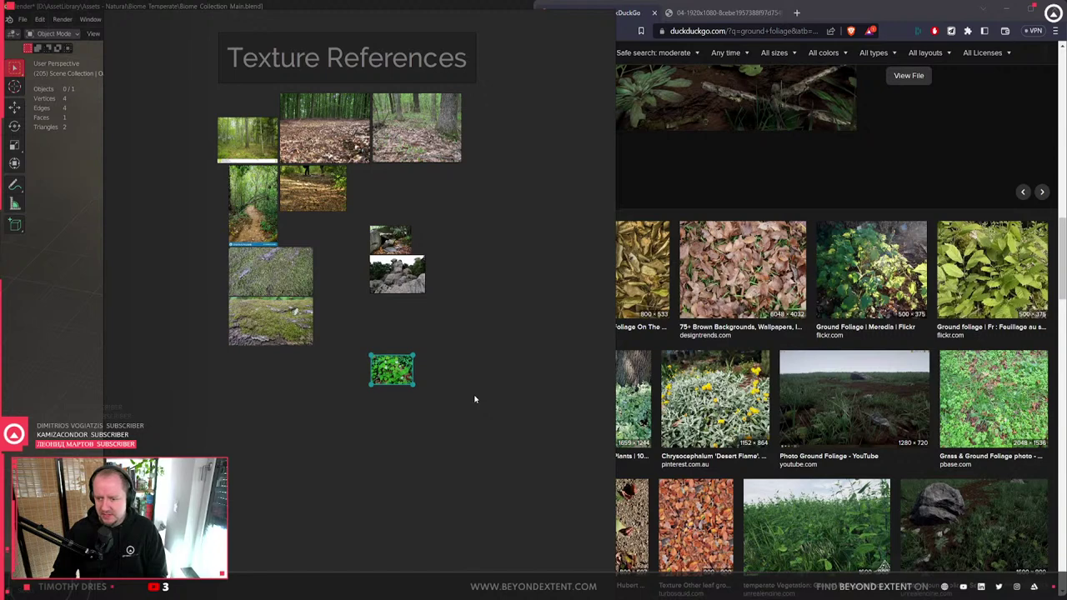
{"action": "left_click_drag", "start_coordinate": [534, 345], "coordinate": [424, 329]}
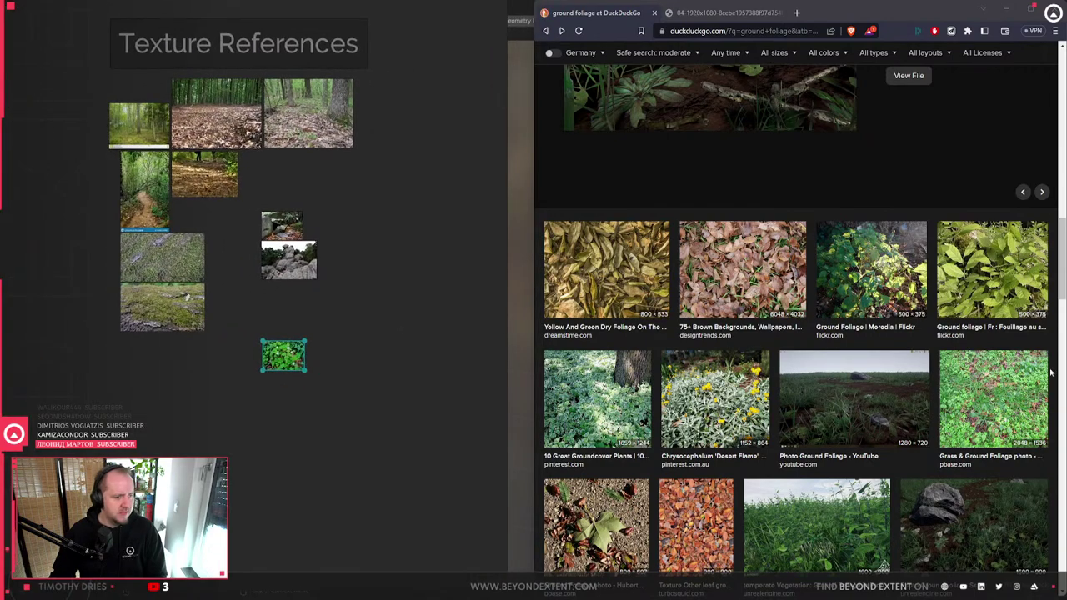
- Preview the temperate Vegetation: Ground Foliage images showing the dense green field and the separated broad-leaf plants
{"action": "scroll", "coordinate": [837, 355], "scroll_direction": "down", "scroll_amount": 3}
{"action": "left_click", "coordinate": [827, 269]}
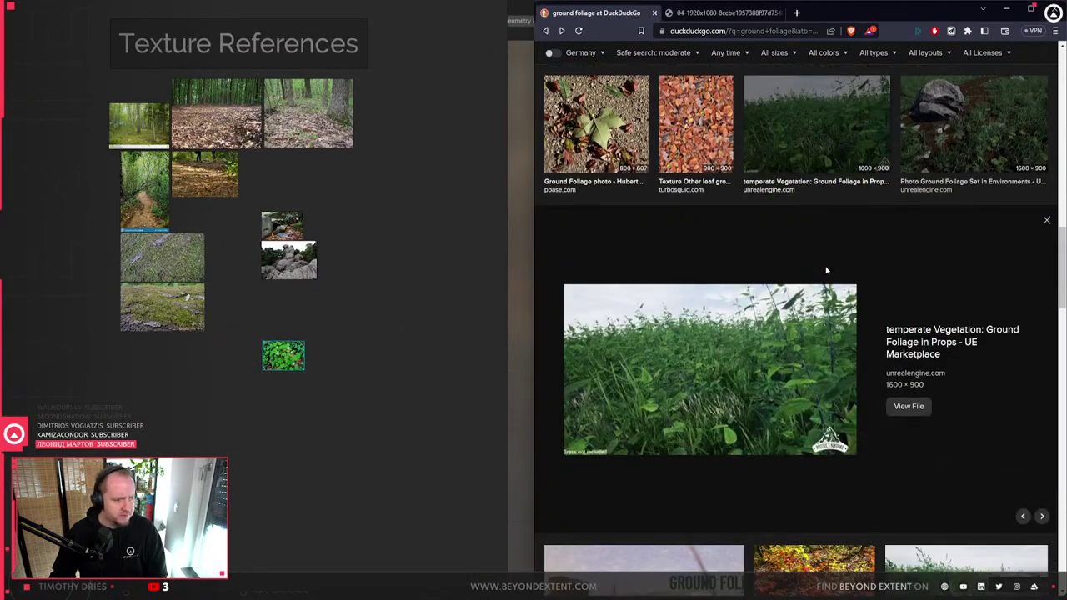
{"action": "scroll", "coordinate": [826, 273], "scroll_direction": "down", "scroll_amount": 4}
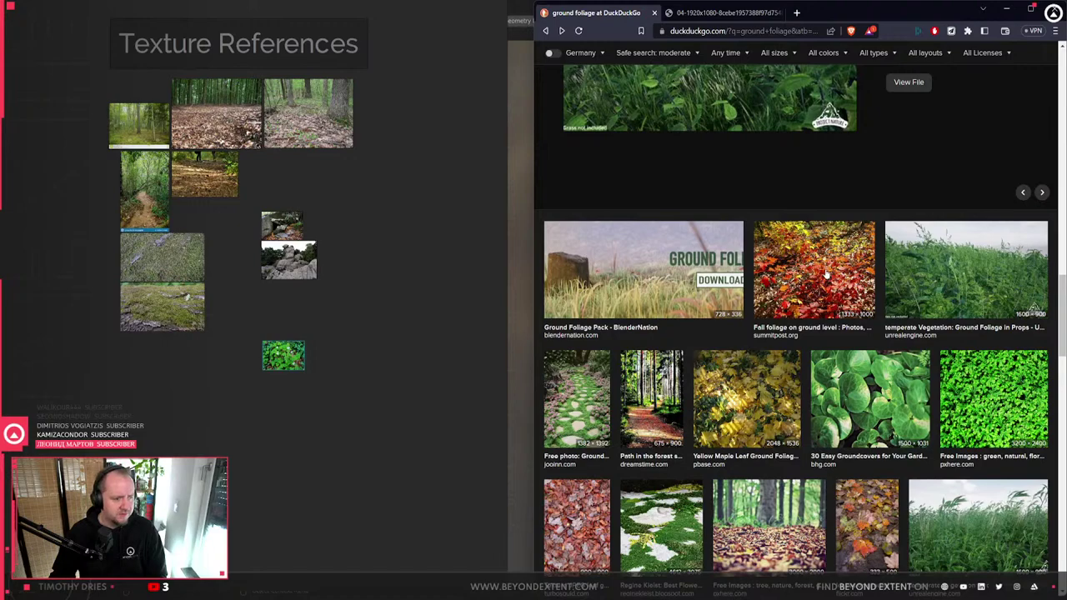
{"action": "scroll", "coordinate": [826, 273], "scroll_direction": "down", "scroll_amount": 2}
{"action": "scroll", "coordinate": [939, 381], "scroll_direction": "down", "scroll_amount": 2}
{"action": "left_click", "coordinate": [1016, 402]}
{"action": "scroll", "coordinate": [944, 392], "scroll_direction": "down", "scroll_amount": 2}
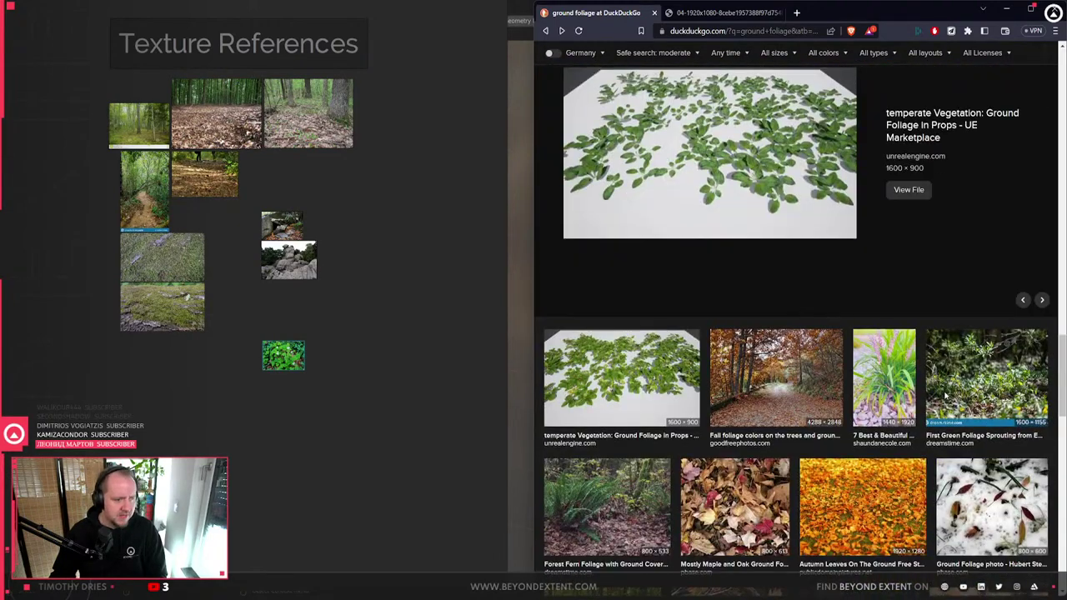
- Preview the lighter green temperate Vegetation prop layout and the Forest Fern Foliage photo
{"action": "left_click", "coordinate": [639, 383]}
{"action": "scroll", "coordinate": [638, 384], "scroll_direction": "down", "scroll_amount": 3}
{"action": "left_click", "coordinate": [639, 379]}
{"action": "scroll", "coordinate": [750, 371], "scroll_direction": "down", "scroll_amount": 4}
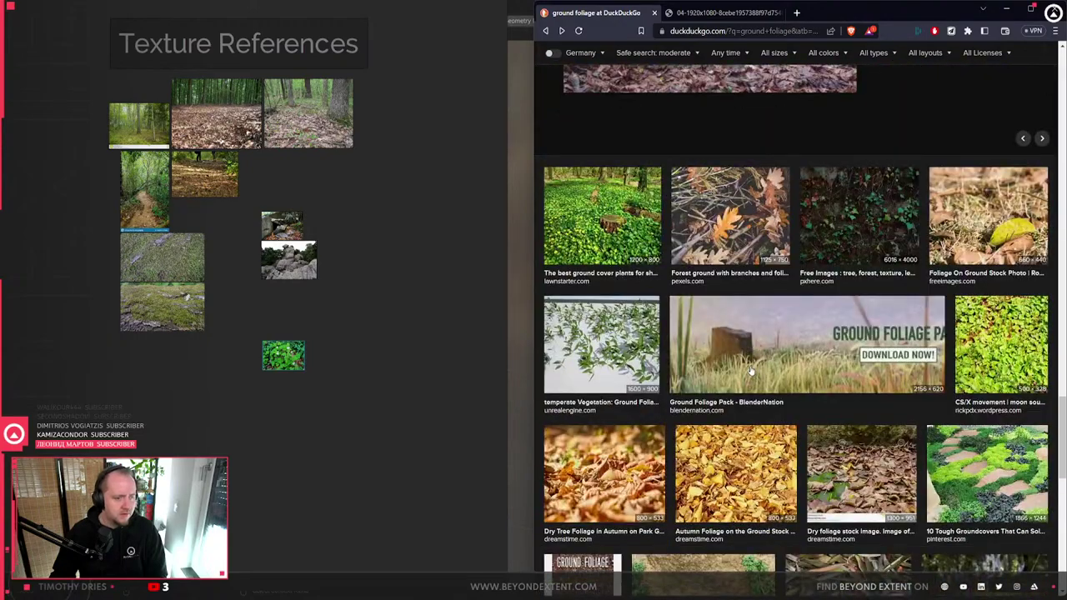
- Look further through the ground foliage image results for woodland ground cover references
{"action": "scroll", "coordinate": [750, 371], "scroll_direction": "down", "scroll_amount": 4}
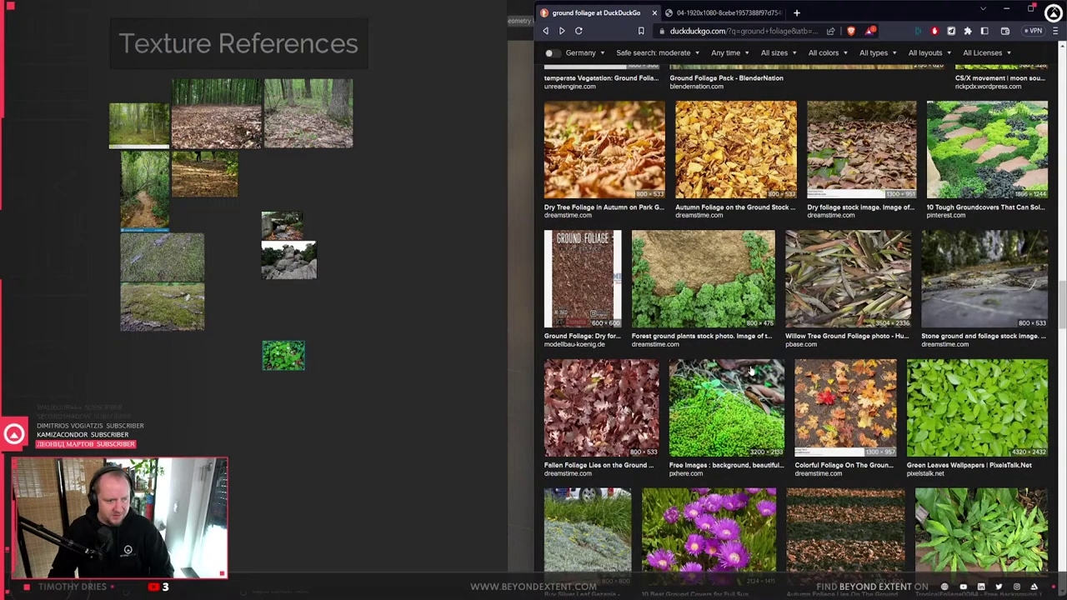
{"action": "scroll", "coordinate": [751, 371], "scroll_direction": "down", "scroll_amount": 4}
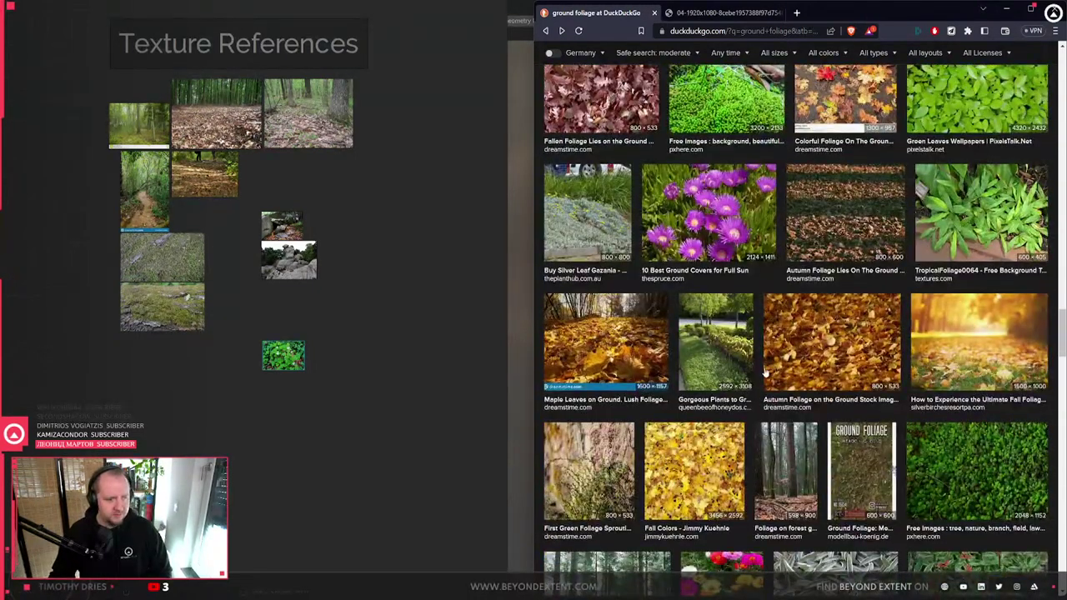
{"action": "scroll", "coordinate": [766, 372], "scroll_direction": "down", "scroll_amount": 3}
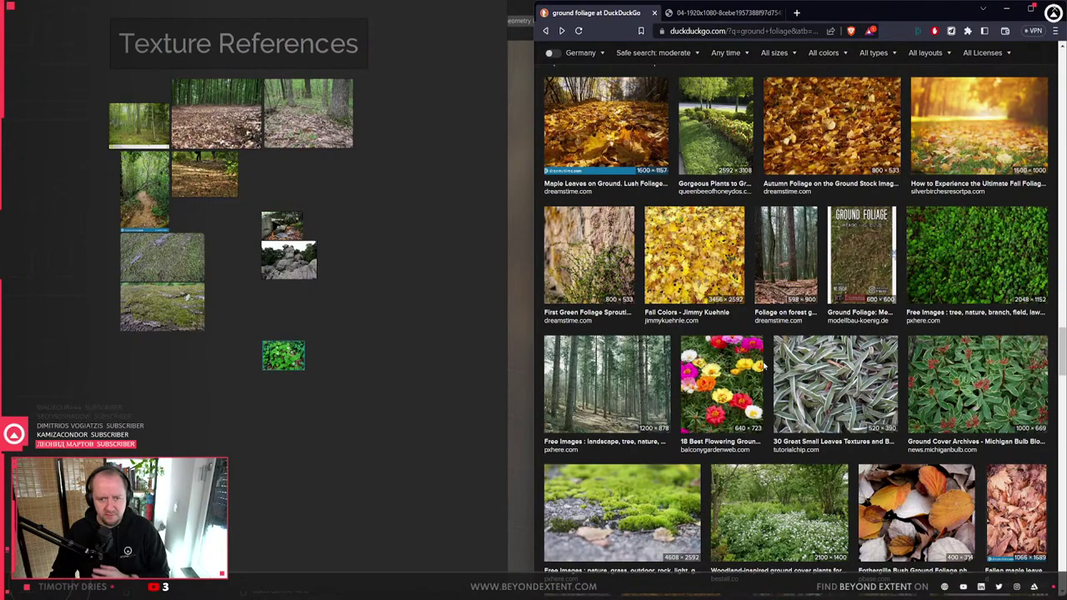
{"action": "scroll", "coordinate": [765, 365], "scroll_direction": "down", "scroll_amount": 2}
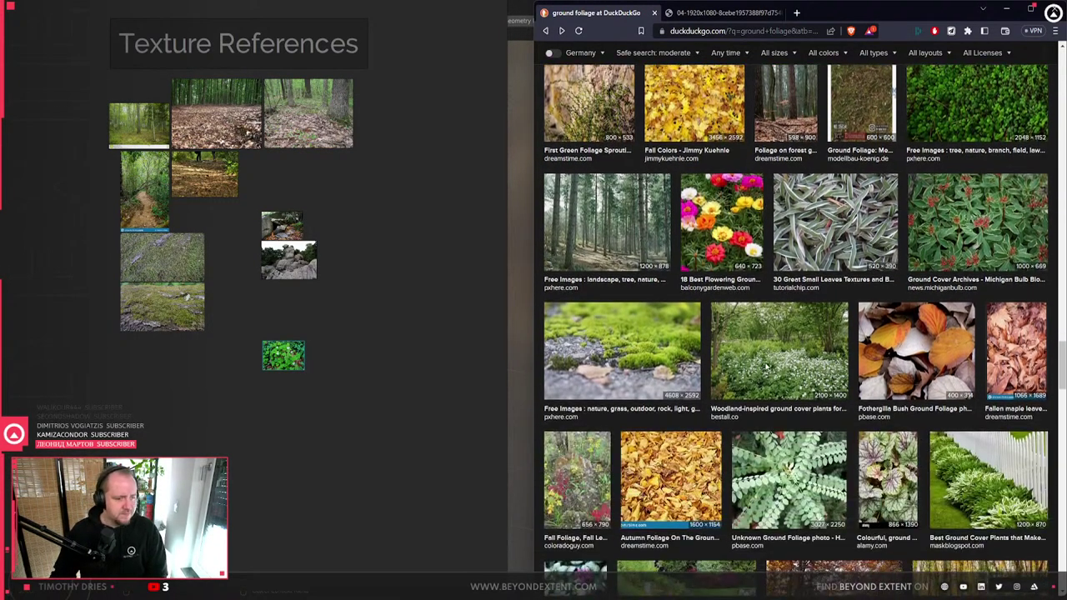
{"action": "scroll", "coordinate": [765, 368], "scroll_direction": "down", "scroll_amount": 2}
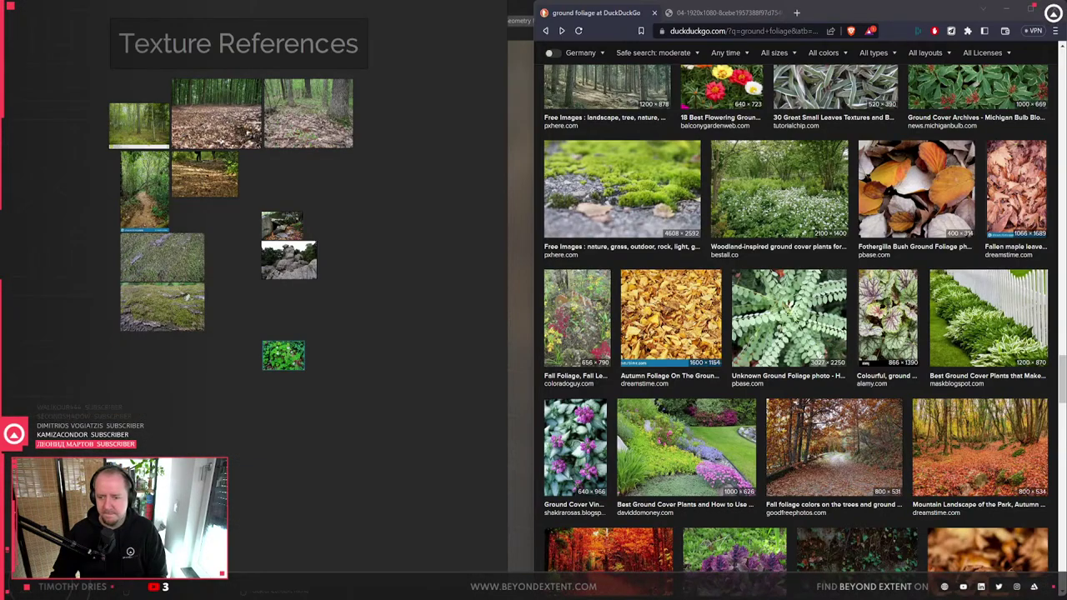
- Return to the ground foliage results and preview the temperate Vegetation image with fern-like plants on a white surface
{"action": "key", "text": "ctrl+shift+t"}
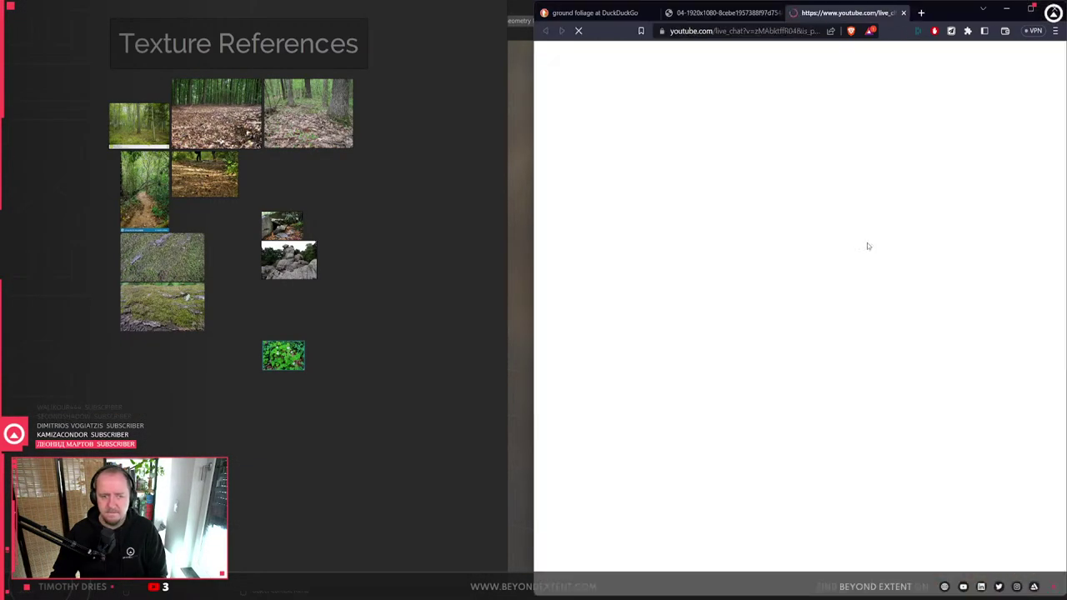
{"action": "key", "text": "ctrl+w"}
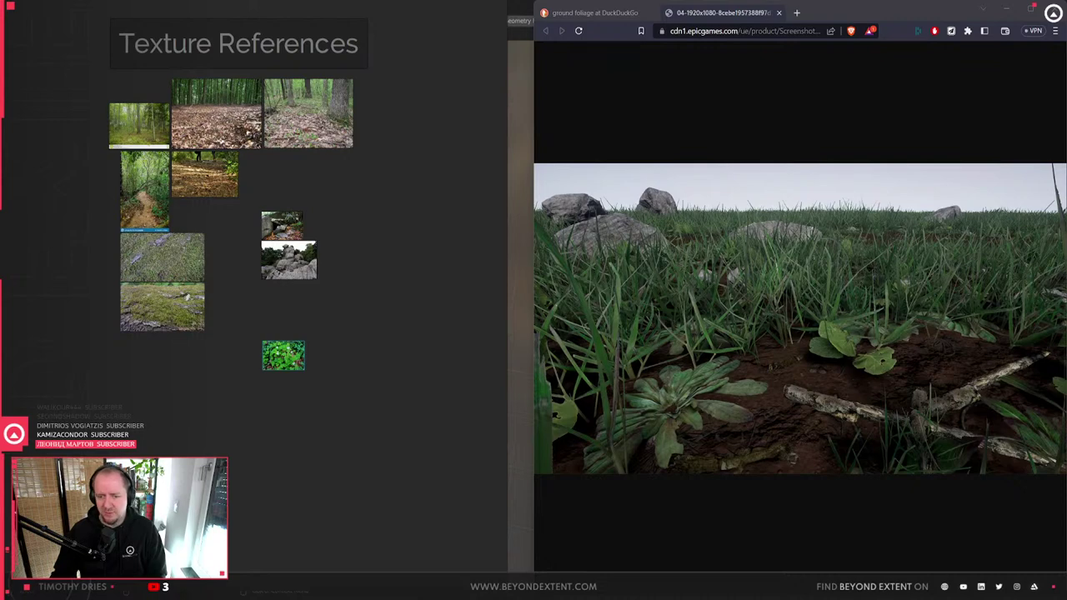
{"action": "left_click", "coordinate": [594, 12]}
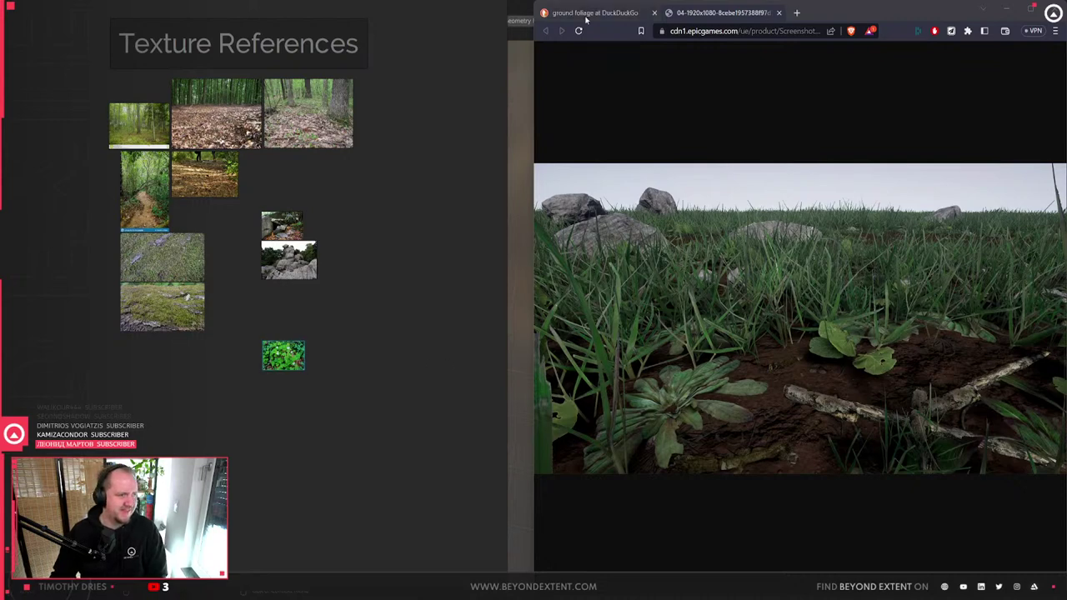
{"action": "scroll", "coordinate": [887, 417], "scroll_direction": "down", "scroll_amount": 5}
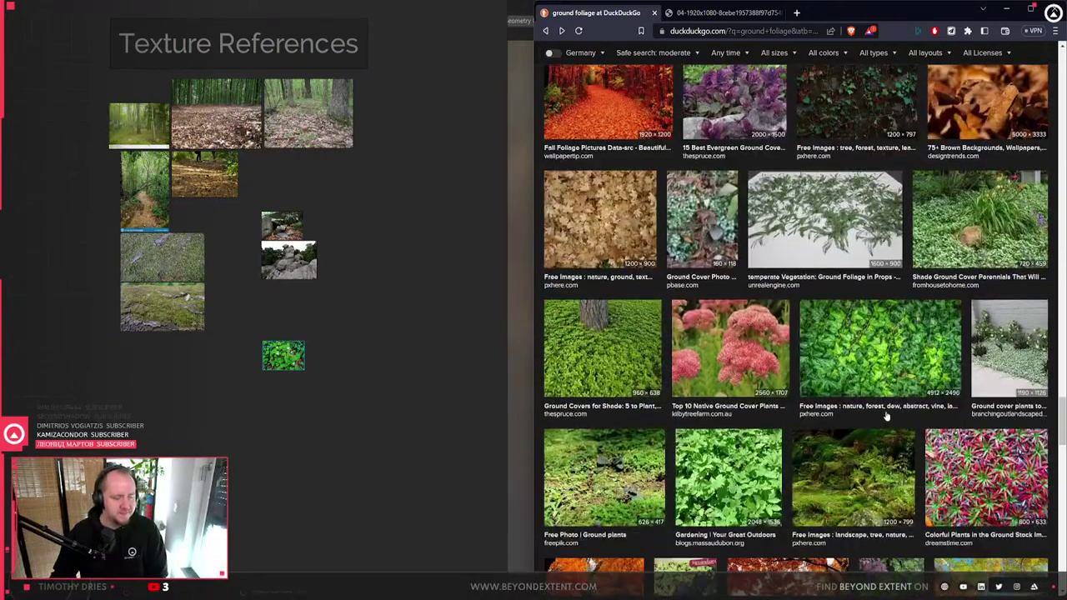
{"action": "left_click", "coordinate": [807, 219]}
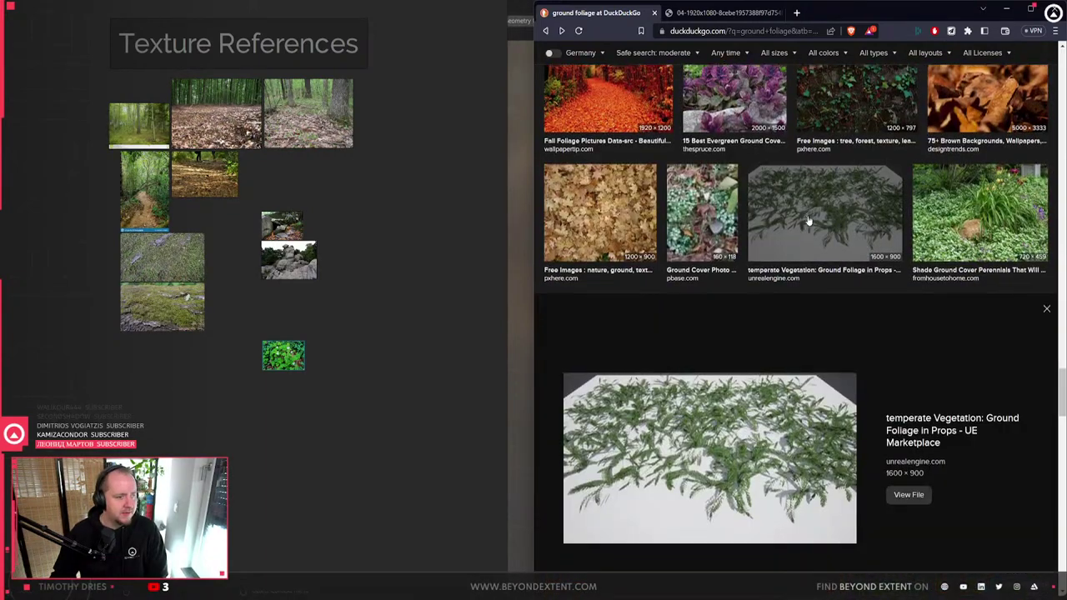
- View the temperate Vegetation image of fern-like plants at full size and close it again
{"action": "left_click", "coordinate": [731, 371]}
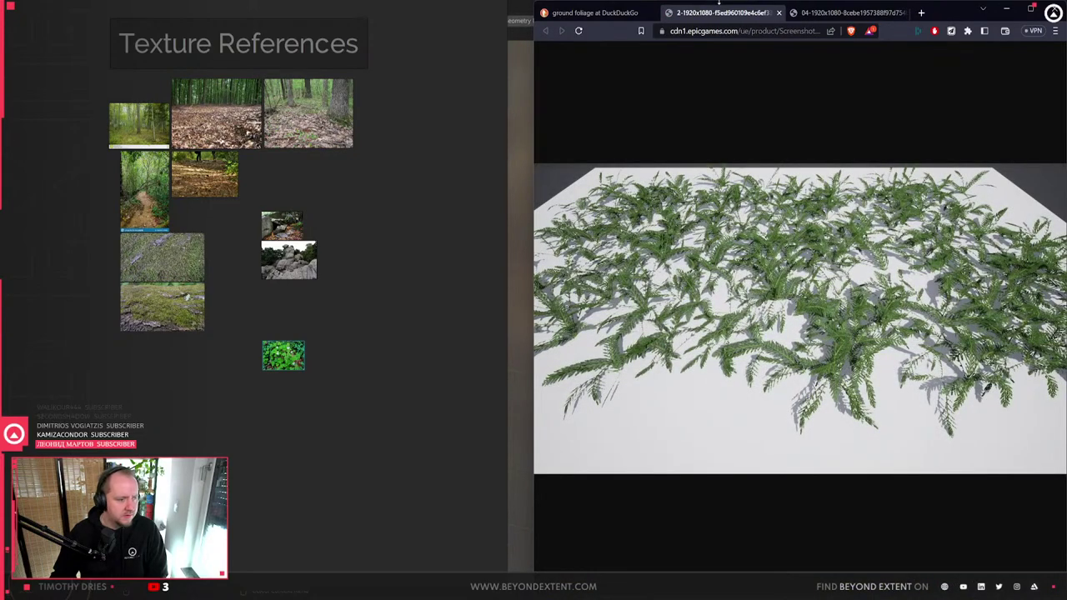
{"action": "left_click", "coordinate": [778, 12]}
- Find the Groundplants0206 leaf texture in the ground foliage results and add it to the reference board beside the clover image
{"action": "scroll", "coordinate": [731, 385], "scroll_direction": "down", "scroll_amount": 3}
{"action": "scroll", "coordinate": [731, 385], "scroll_direction": "down", "scroll_amount": 3}
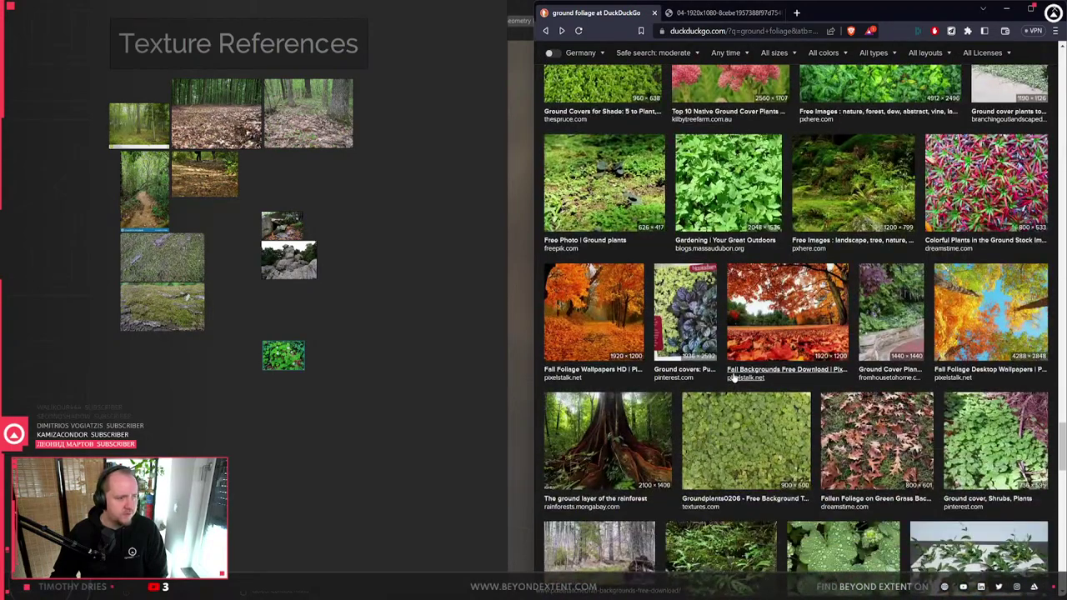
{"action": "scroll", "coordinate": [733, 382], "scroll_direction": "down", "scroll_amount": 2}
{"action": "left_click", "coordinate": [744, 281]}
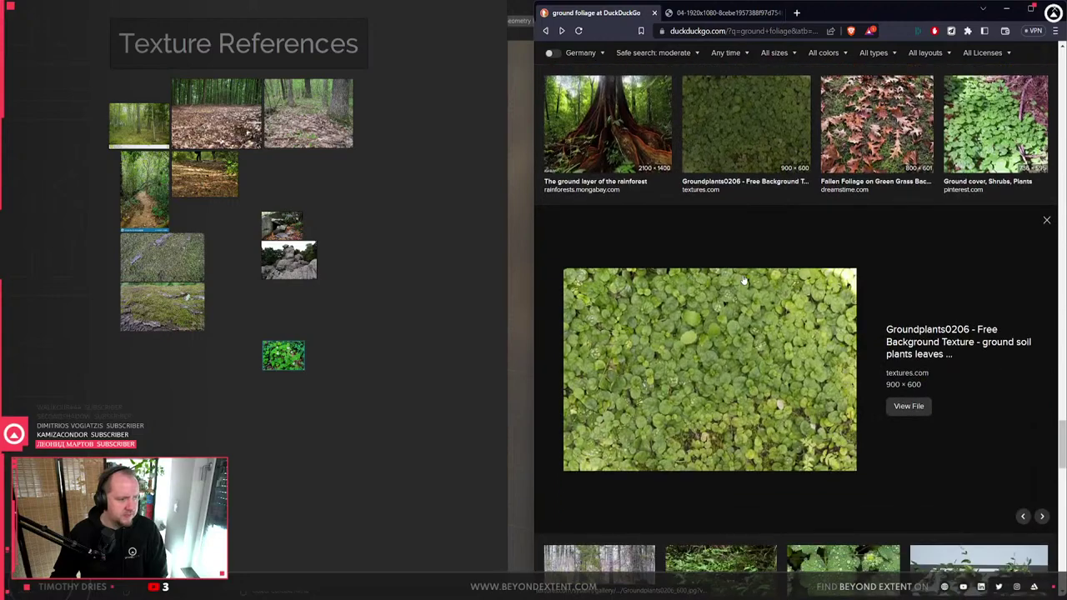
{"action": "left_click_drag", "start_coordinate": [745, 280], "coordinate": [300, 414]}
- Add a "Ground foliage" text label to the reference board, directly above the two plant images
{"action": "scroll", "coordinate": [310, 377], "scroll_direction": "up", "scroll_amount": 5}
{"action": "key", "text": "ctrl+t"}
{"action": "type", "text": "Ground foliage"}
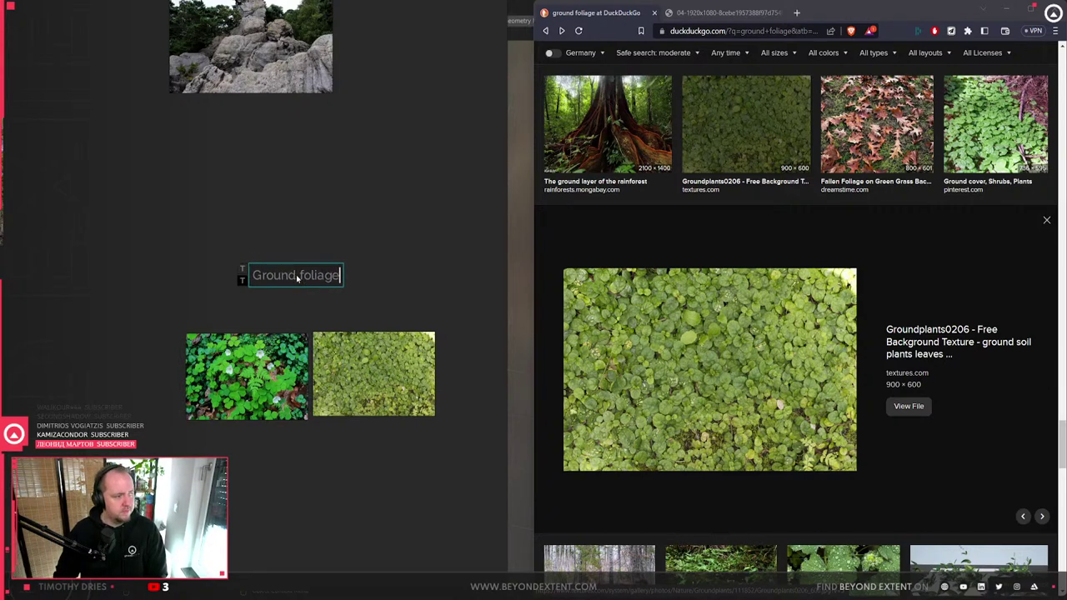
{"action": "key", "text": "Escape"}
{"action": "left_click_drag", "start_coordinate": [316, 277], "coordinate": [243, 322]}
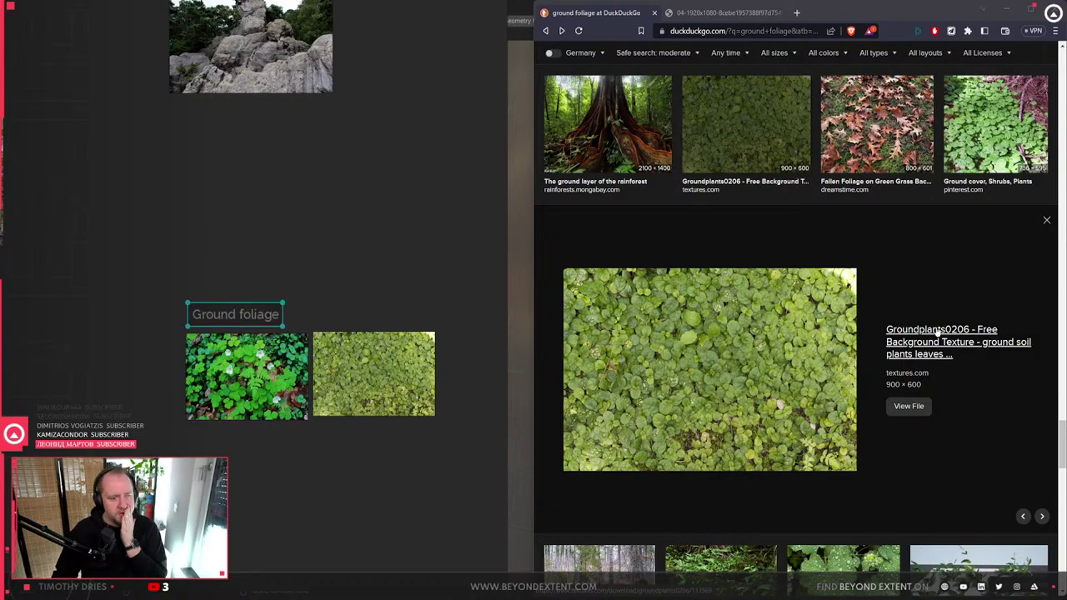
- Look further through the ground foliage results, previewing the ground ivy, Ground-covering Foliage in Contrasting Texture and Color, and evergreen ground cover images
{"action": "scroll", "coordinate": [878, 284], "scroll_direction": "down", "scroll_amount": 5}
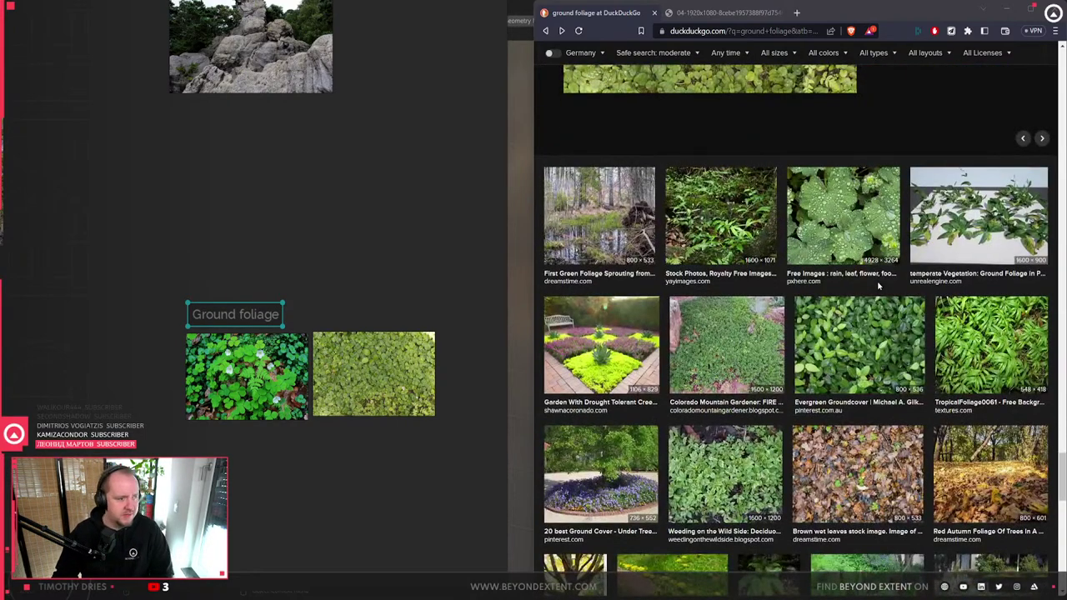
{"action": "scroll", "coordinate": [878, 286], "scroll_direction": "down", "scroll_amount": 1}
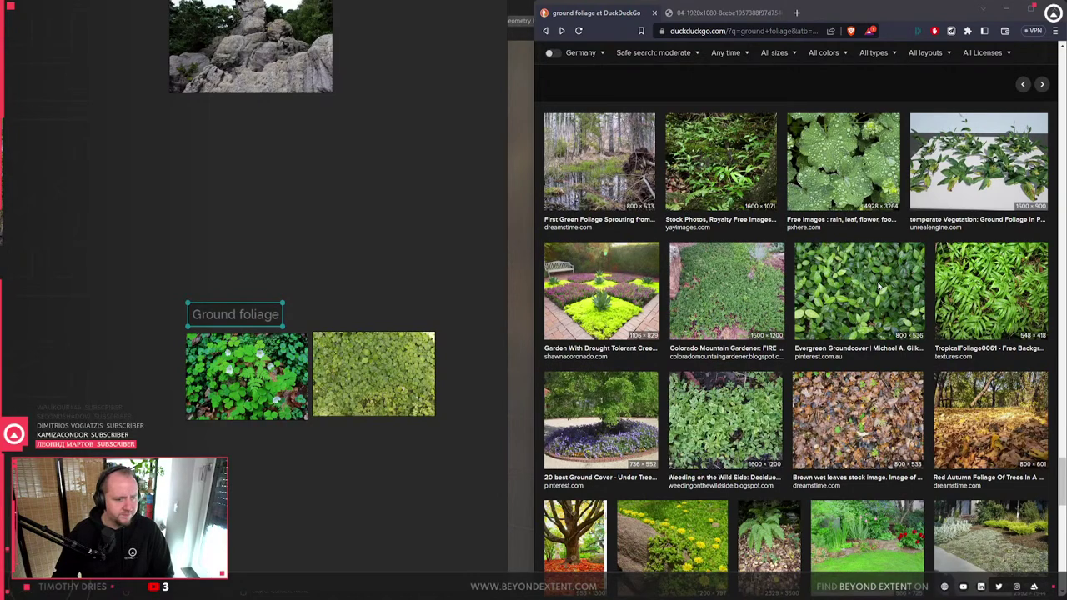
{"action": "scroll", "coordinate": [878, 286], "scroll_direction": "down", "scroll_amount": 3}
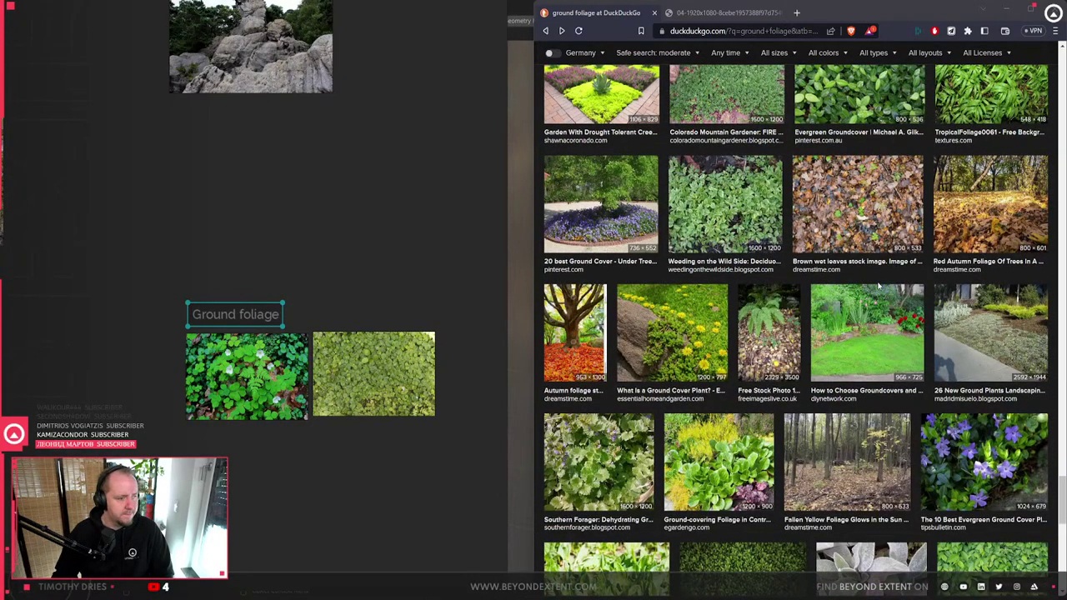
{"action": "scroll", "coordinate": [878, 286], "scroll_direction": "down", "scroll_amount": 2}
{"action": "left_click", "coordinate": [596, 333]}
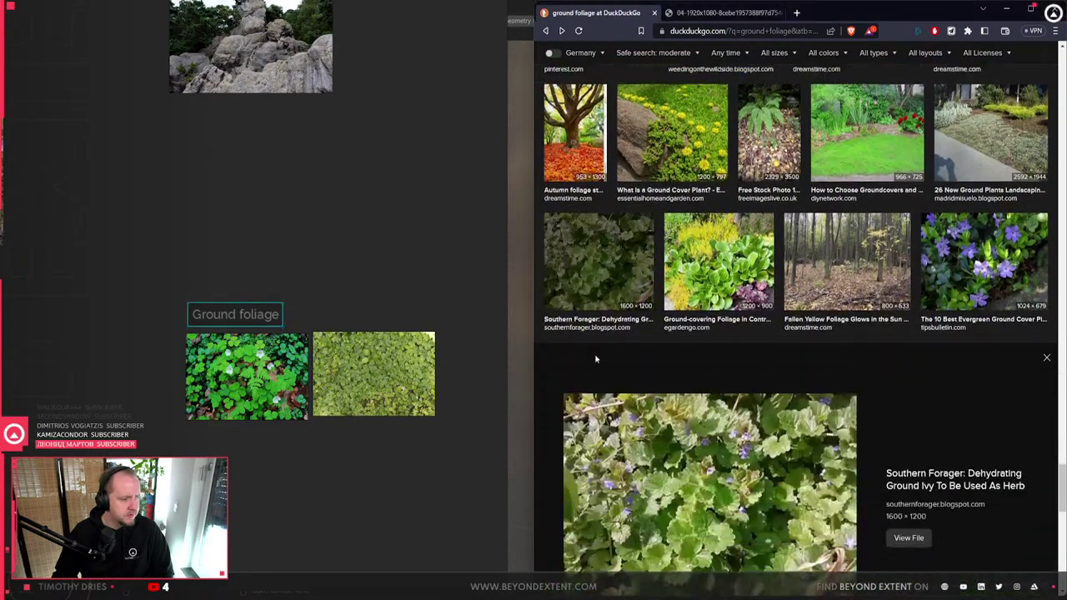
{"action": "left_click", "coordinate": [902, 110]}
{"action": "left_click", "coordinate": [725, 132]}
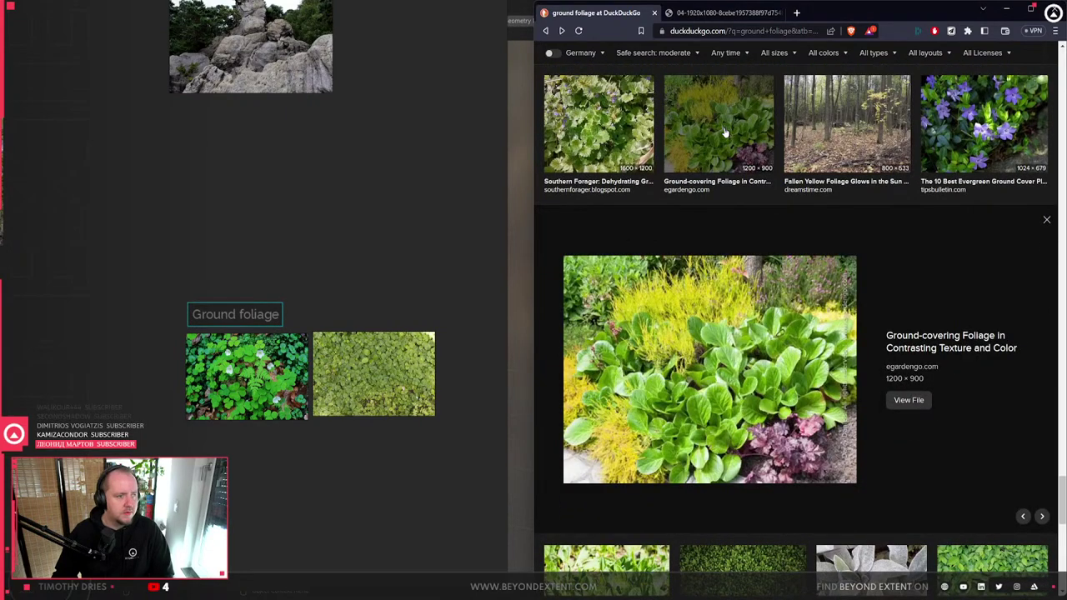
{"action": "left_click", "coordinate": [987, 135]}
{"action": "scroll", "coordinate": [882, 313], "scroll_direction": "down", "scroll_amount": 4}
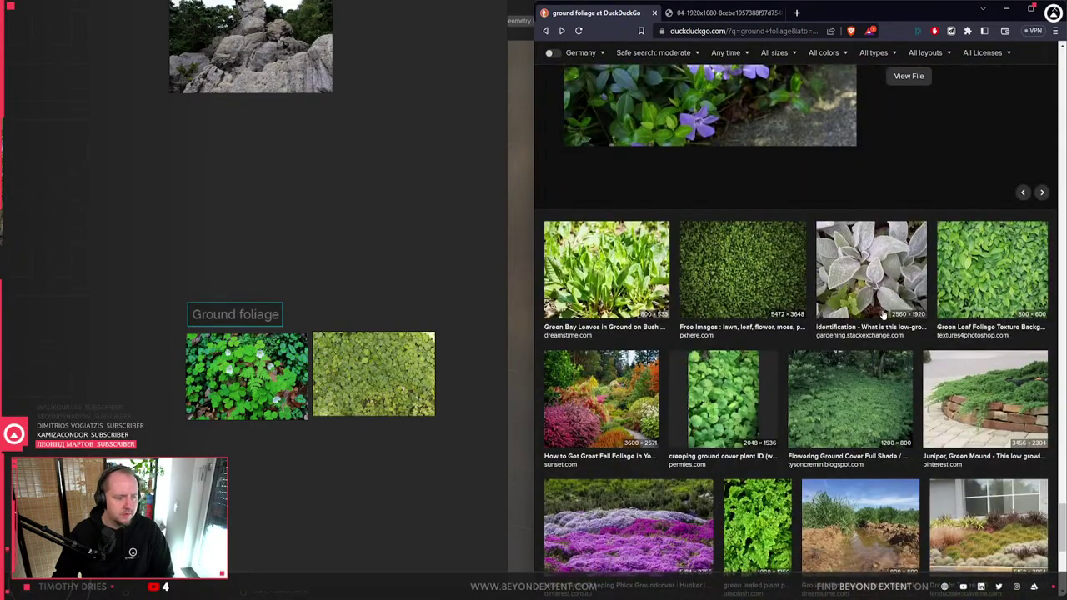
- Search the web for "oak forest" images in place of the open grass and rocks screenshot
{"action": "left_click", "coordinate": [724, 13]}
{"action": "left_click", "coordinate": [750, 31]}
{"action": "type", "text": "oak forest"}
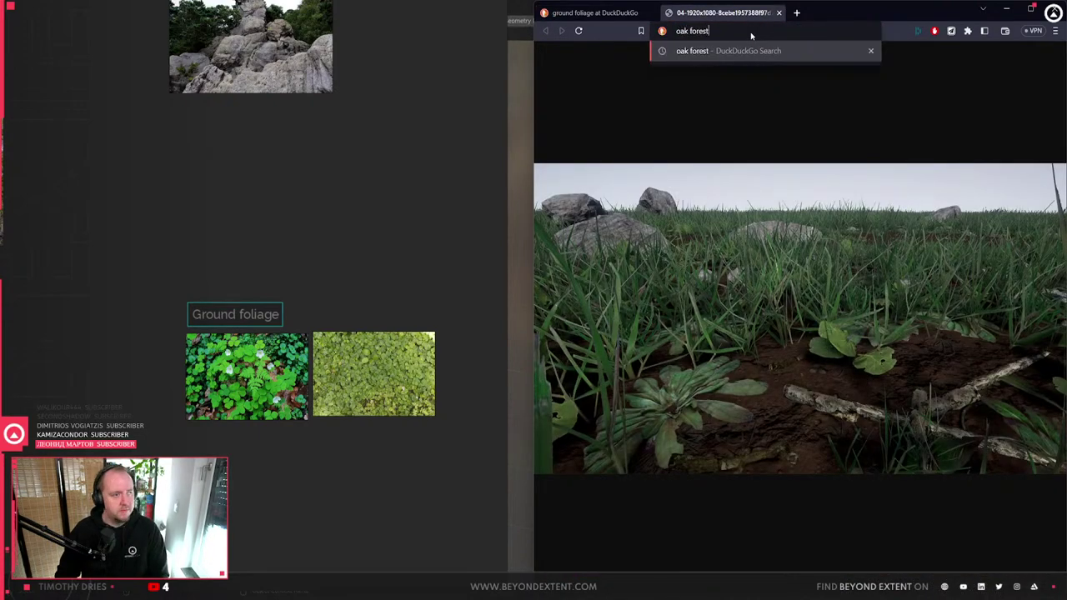
{"action": "key", "text": "Return"}
{"action": "left_click", "coordinate": [591, 87]}
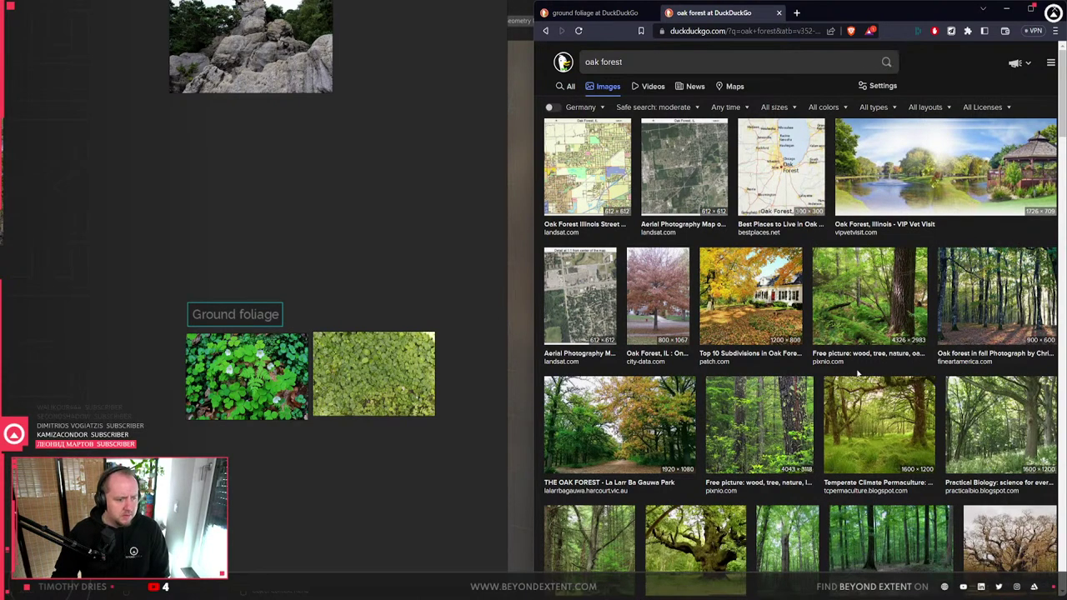
- Open the Oak Forrest of San Joaquin Valley photo at full size and examine its forest-floor plants up close
{"action": "scroll", "coordinate": [798, 456], "scroll_direction": "down", "scroll_amount": 2}
{"action": "left_click", "coordinate": [872, 396]}
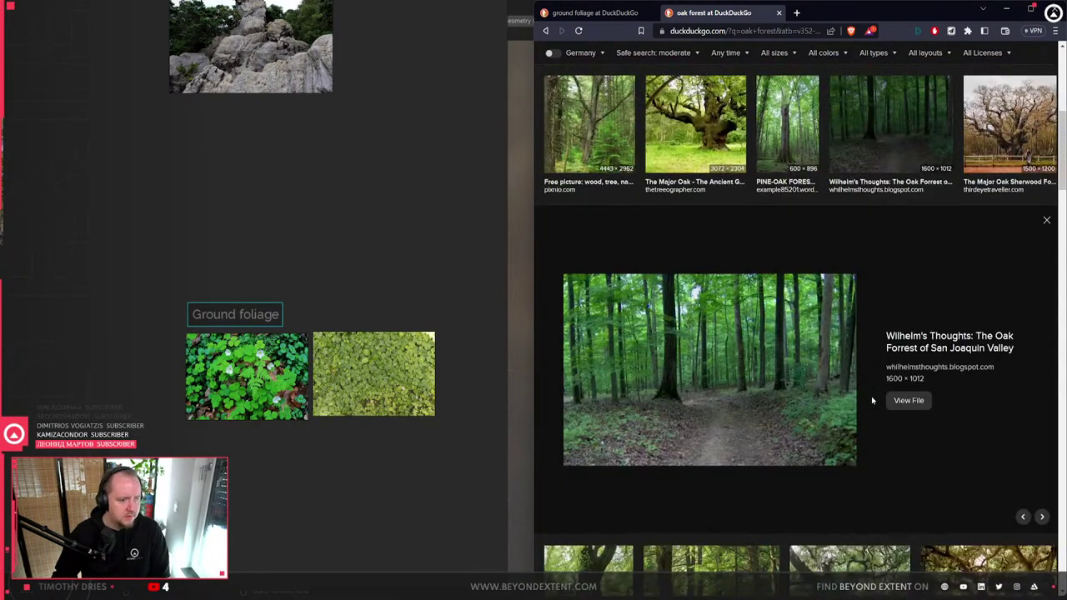
{"action": "middle_click", "coordinate": [789, 367]}
{"action": "left_click", "coordinate": [865, 15]}
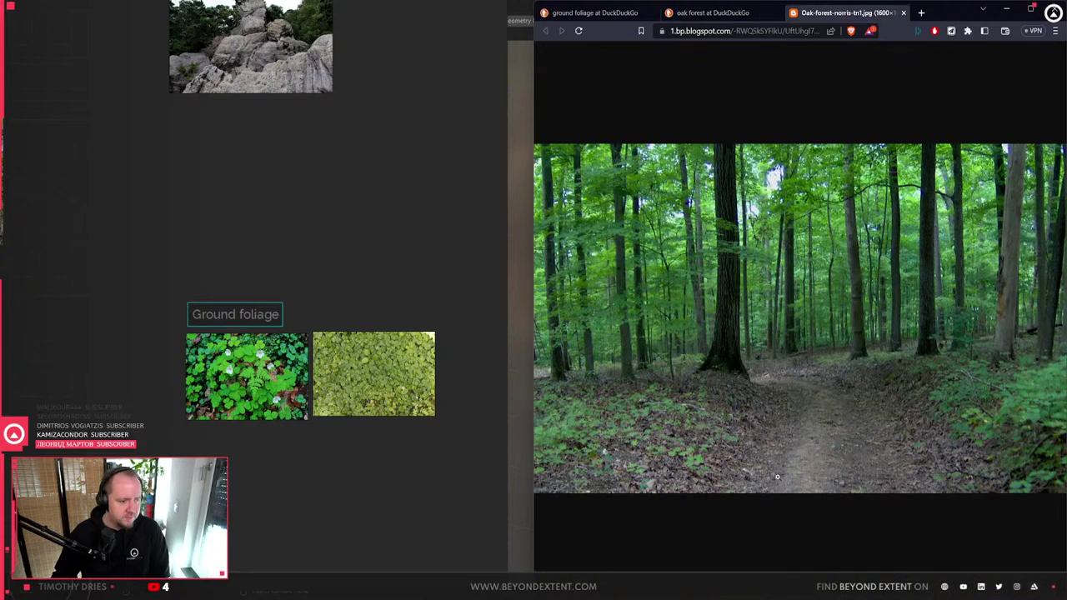
{"action": "left_click", "coordinate": [777, 476]}
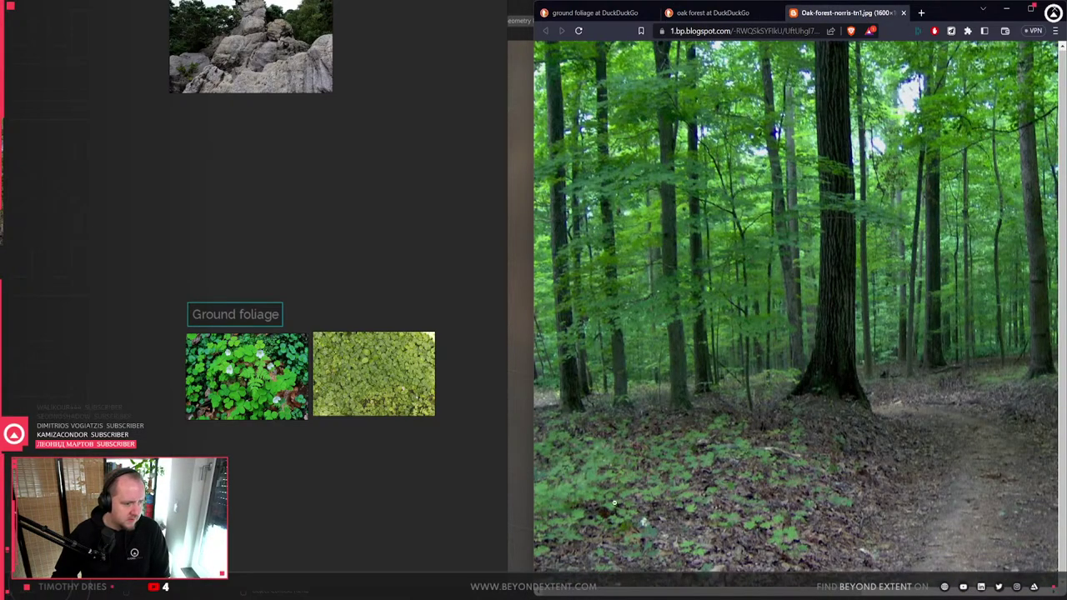
{"action": "left_click", "coordinate": [917, 420]}
- Look through the oak forest image results for undergrowth references, previewing the Mount Franklin oak forest path photo
{"action": "left_click", "coordinate": [733, 5]}
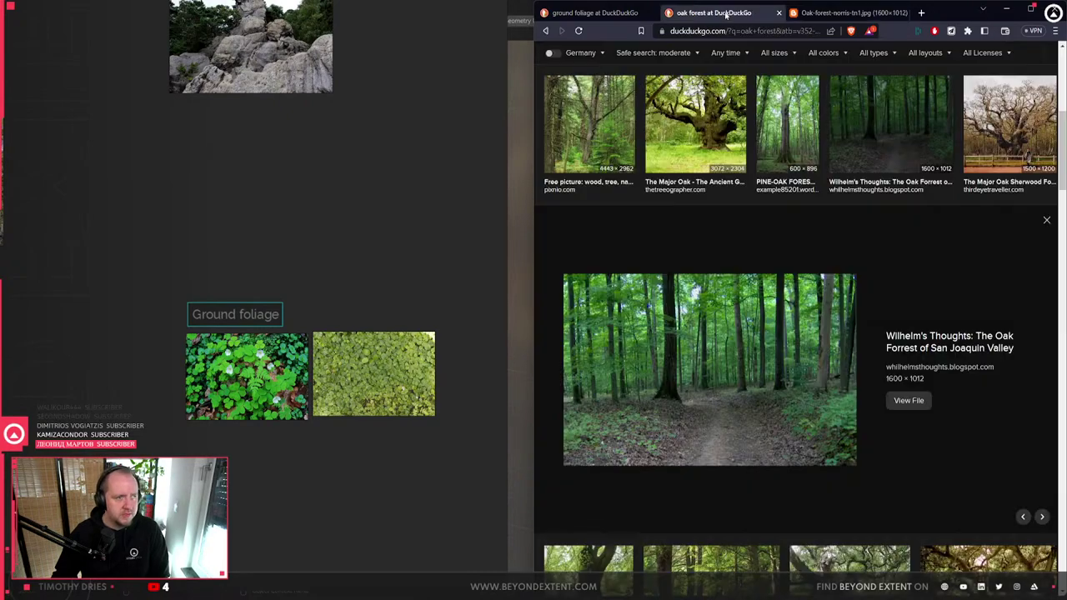
{"action": "scroll", "coordinate": [905, 321], "scroll_direction": "down", "scroll_amount": 5}
{"action": "scroll", "coordinate": [891, 307], "scroll_direction": "down", "scroll_amount": 1}
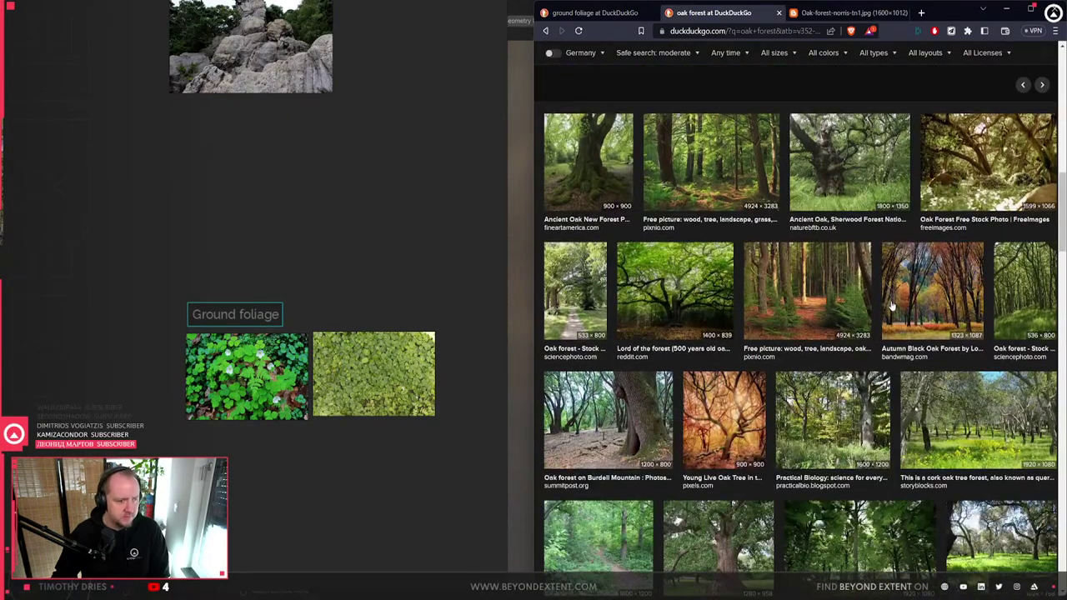
{"action": "scroll", "coordinate": [621, 421], "scroll_direction": "down", "scroll_amount": 4}
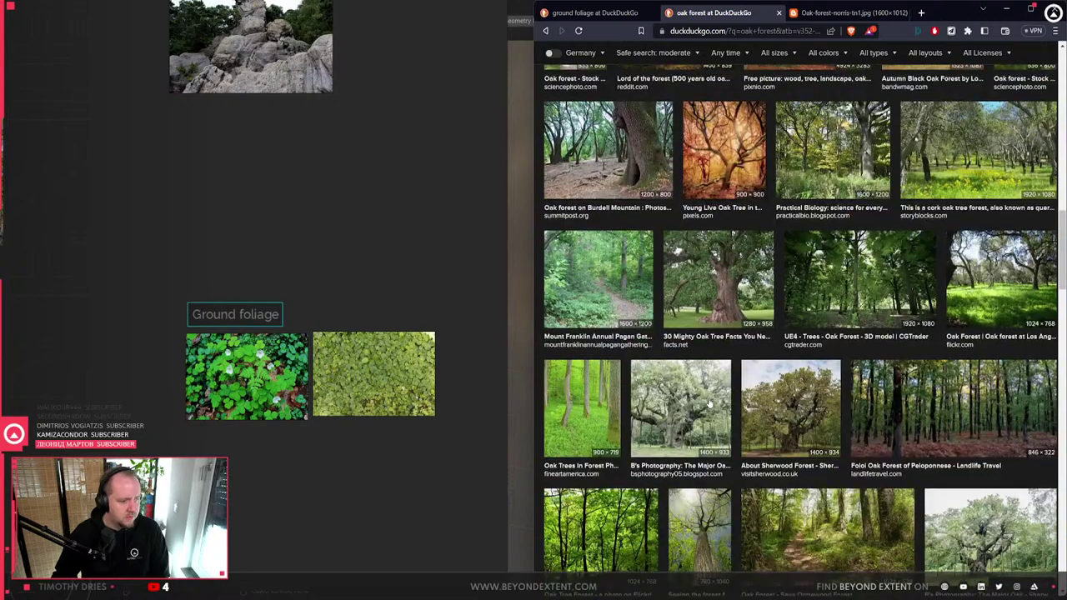
{"action": "left_click", "coordinate": [612, 293]}
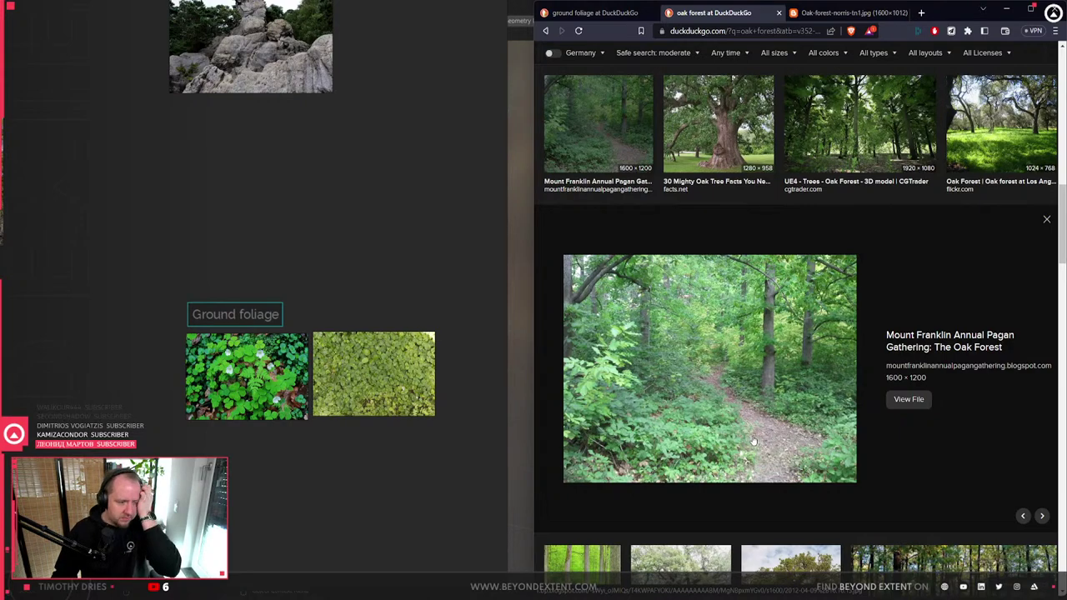
{"action": "scroll", "coordinate": [751, 437], "scroll_direction": "down", "scroll_amount": 2}
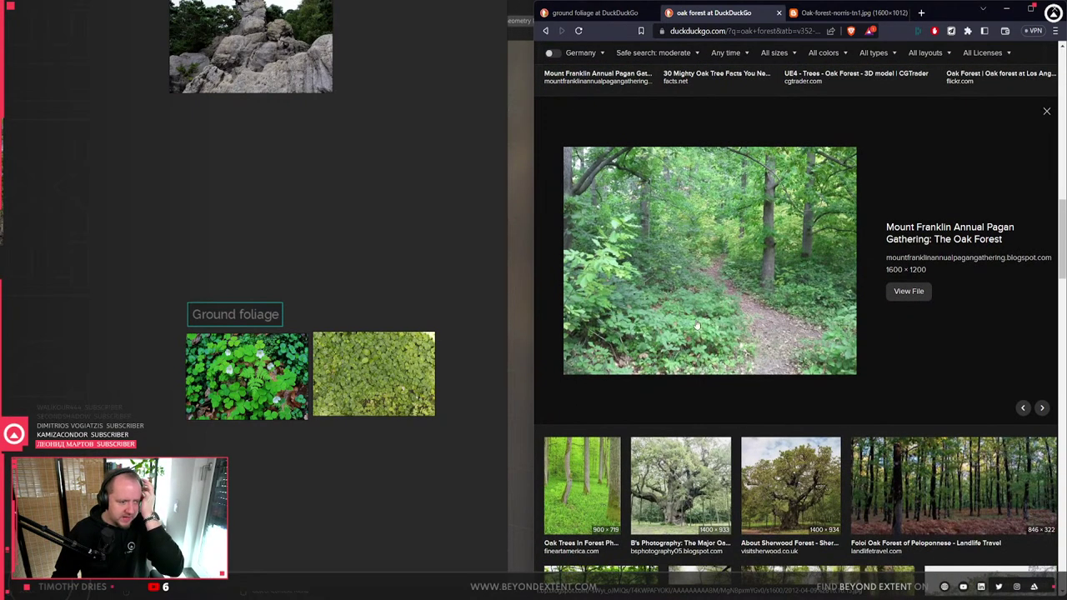
{"action": "scroll", "coordinate": [705, 320], "scroll_direction": "down", "scroll_amount": 6}
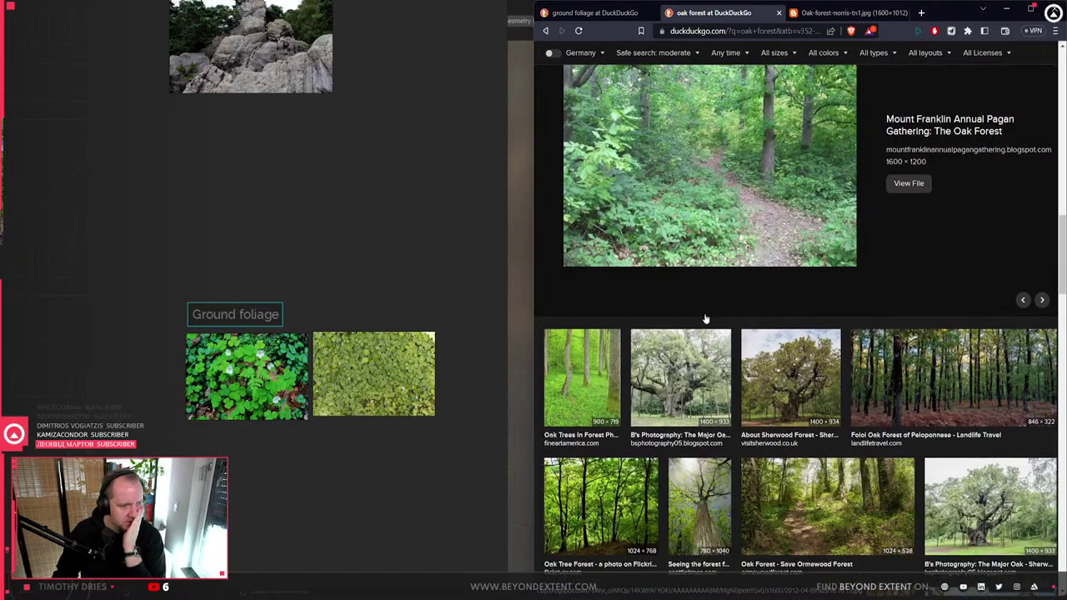
{"action": "scroll", "coordinate": [707, 315], "scroll_direction": "down", "scroll_amount": 11}
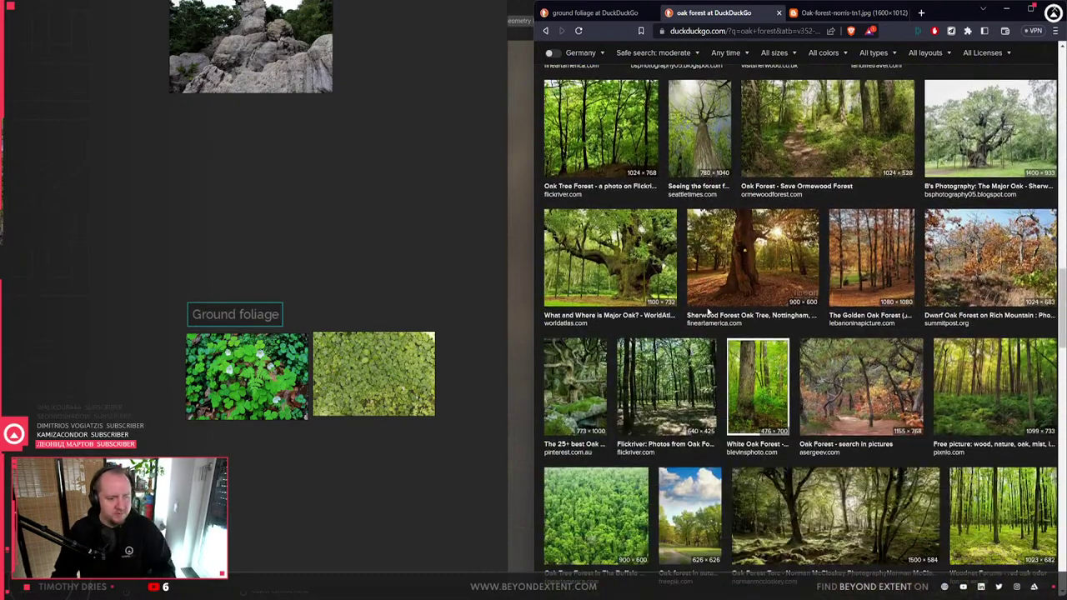
{"action": "scroll", "coordinate": [707, 315], "scroll_direction": "down", "scroll_amount": 5}
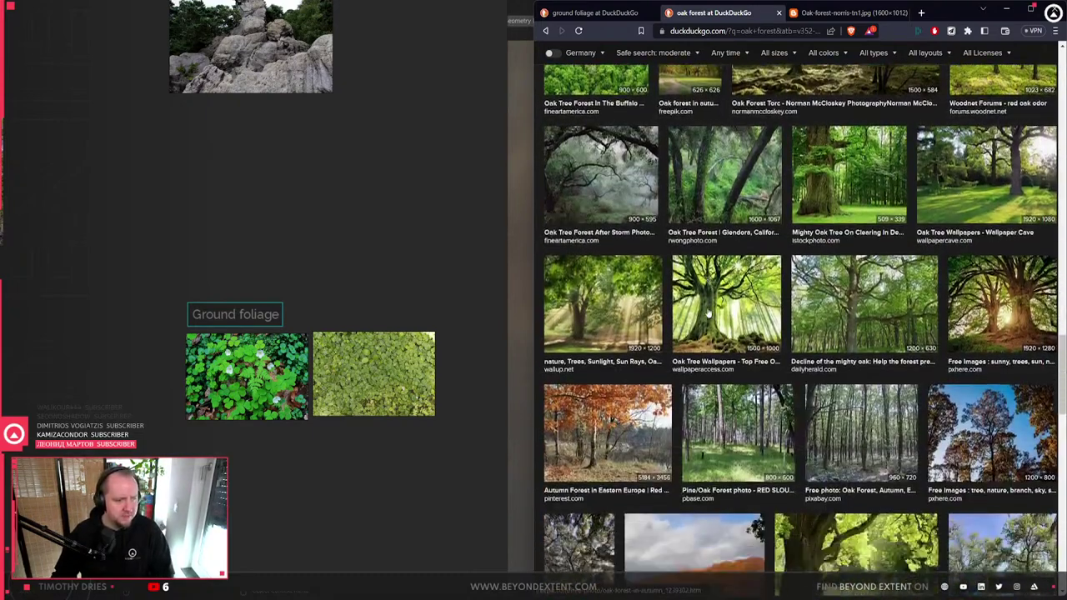
{"action": "scroll", "coordinate": [707, 313], "scroll_direction": "down", "scroll_amount": 5}
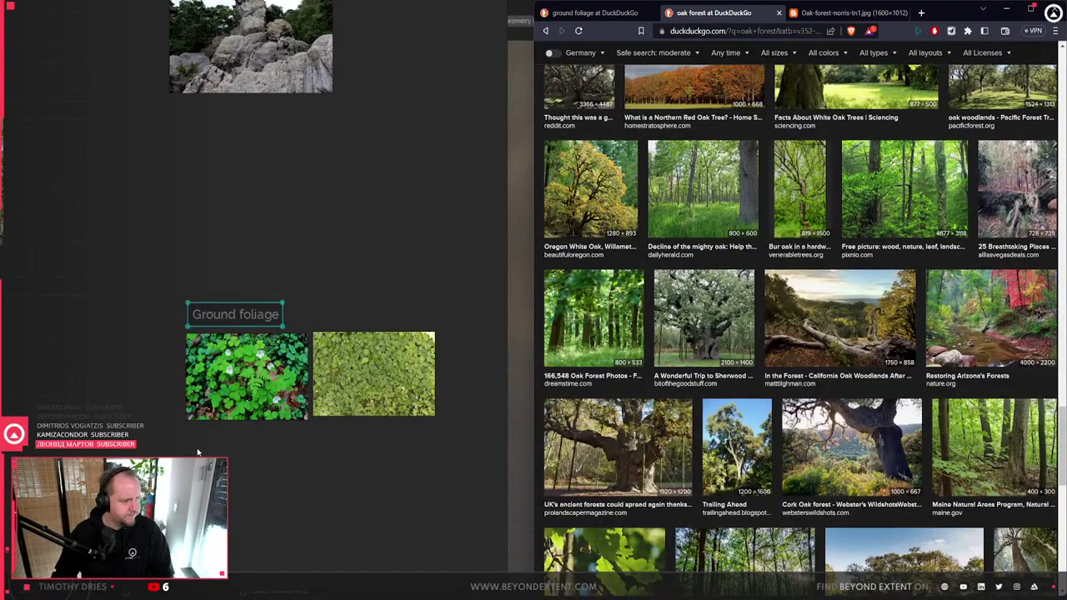
- Check the Ground foliage references on the board and search the web for "clovers" images
{"action": "scroll", "coordinate": [272, 417], "scroll_direction": "up", "scroll_amount": 5}
{"action": "scroll", "coordinate": [379, 334], "scroll_direction": "down", "scroll_amount": 2}
{"action": "left_click", "coordinate": [847, 12]}
{"action": "left_click", "coordinate": [787, 30]}
{"action": "type", "text": "clovers"}
{"action": "key", "text": "Return"}
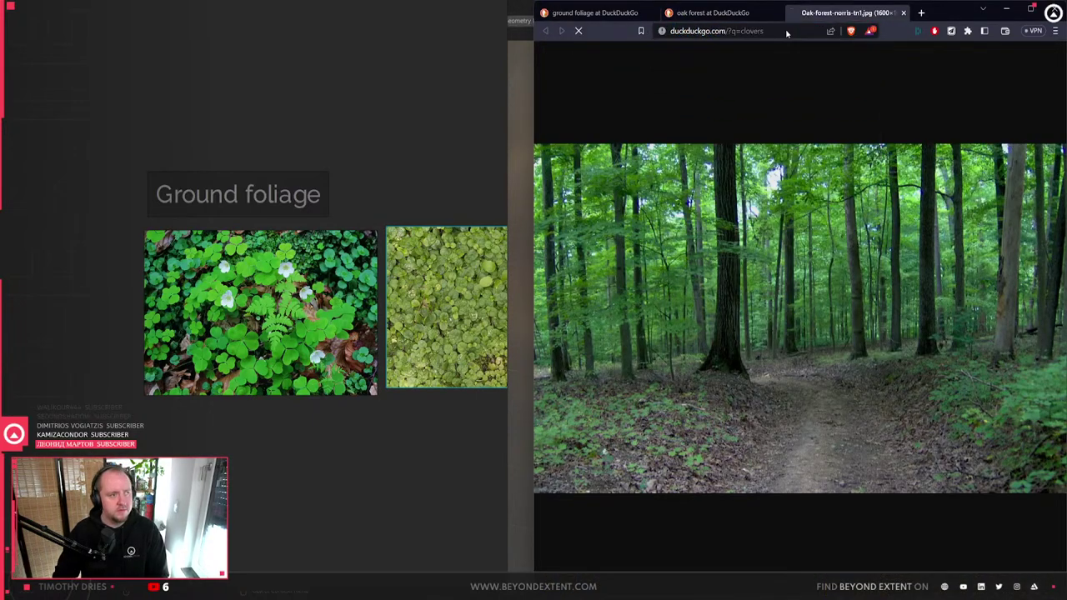
{"action": "left_click", "coordinate": [608, 86]}
- Look through the clovers image results and preview the Clover Free Stock Photo with small white flowers
{"action": "scroll", "coordinate": [824, 368], "scroll_direction": "down", "scroll_amount": 1}
{"action": "scroll", "coordinate": [824, 368], "scroll_direction": "down", "scroll_amount": 5}
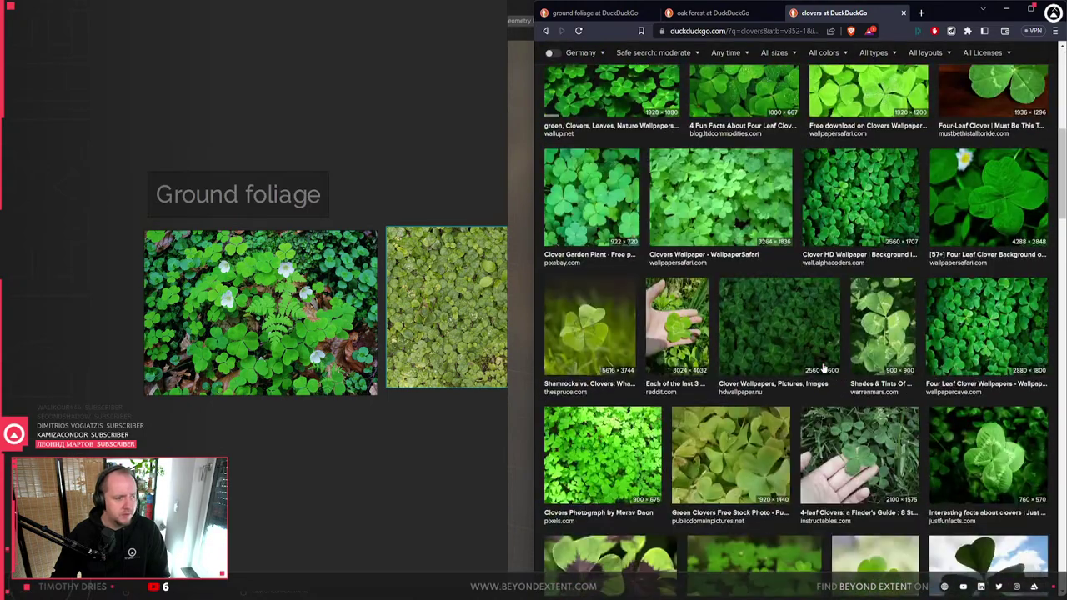
{"action": "scroll", "coordinate": [823, 368], "scroll_direction": "down", "scroll_amount": 5}
{"action": "scroll", "coordinate": [823, 368], "scroll_direction": "down", "scroll_amount": 5}
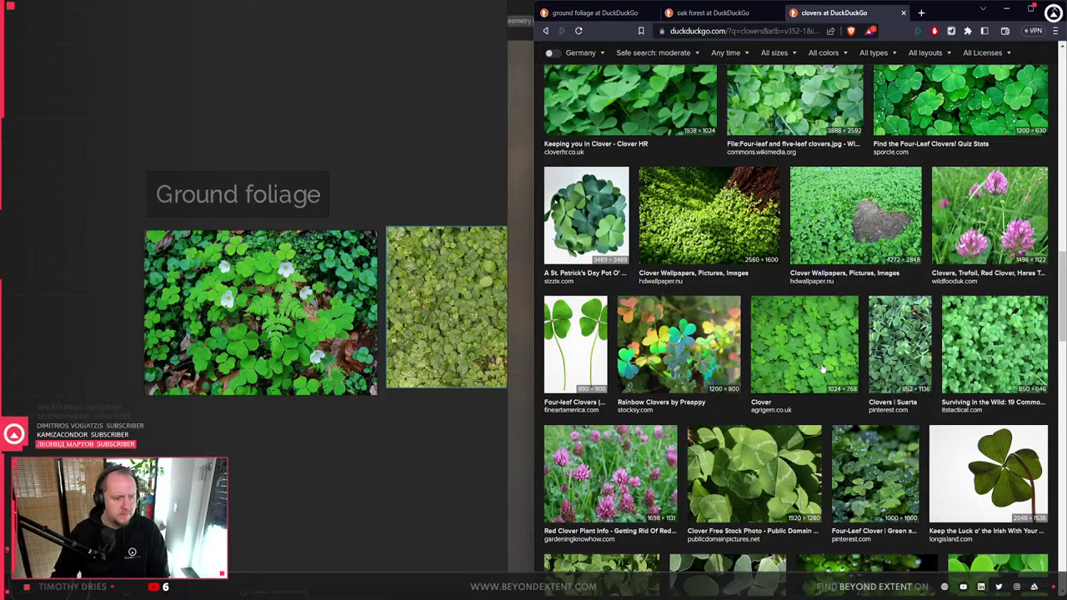
{"action": "scroll", "coordinate": [822, 368], "scroll_direction": "down", "scroll_amount": 5}
{"action": "scroll", "coordinate": [822, 368], "scroll_direction": "down", "scroll_amount": 5}
{"action": "scroll", "coordinate": [822, 368], "scroll_direction": "down", "scroll_amount": 5}
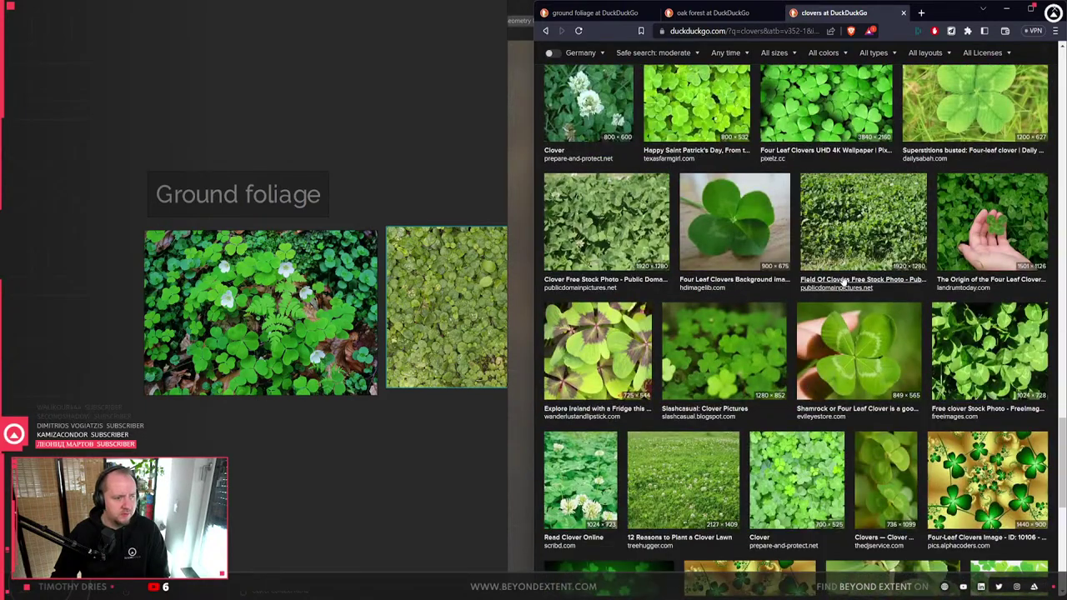
{"action": "left_click", "coordinate": [844, 283]}
{"action": "left_click", "coordinate": [583, 127]}
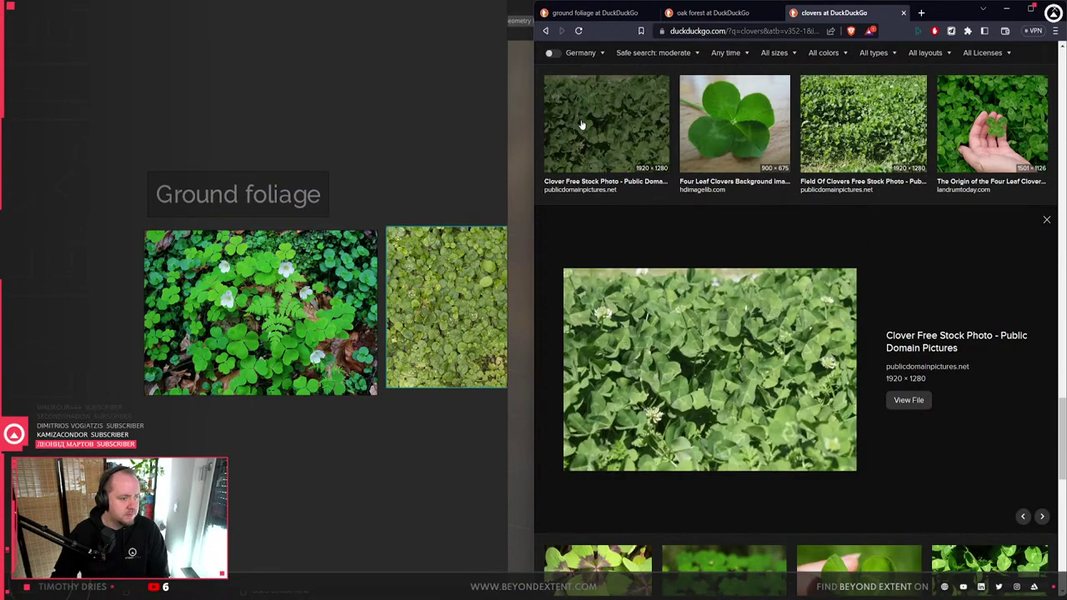
- Open the Clover Free Stock Photo at full size, add it to the reference board and arrange it with the Ground foliage images
{"action": "left_click", "coordinate": [741, 364]}
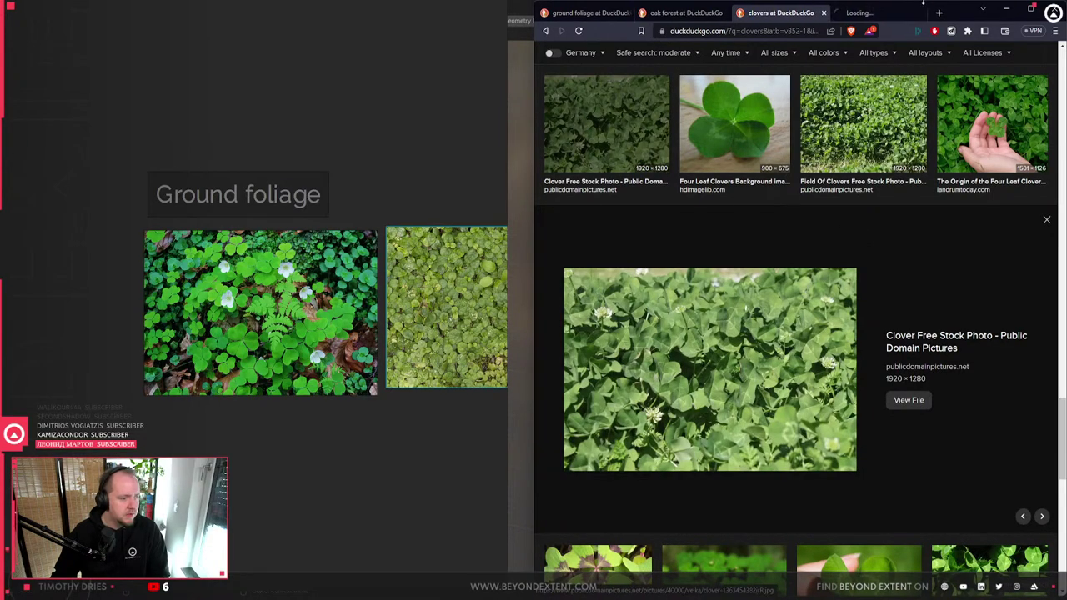
{"action": "left_click_drag", "start_coordinate": [697, 369], "coordinate": [241, 446]}
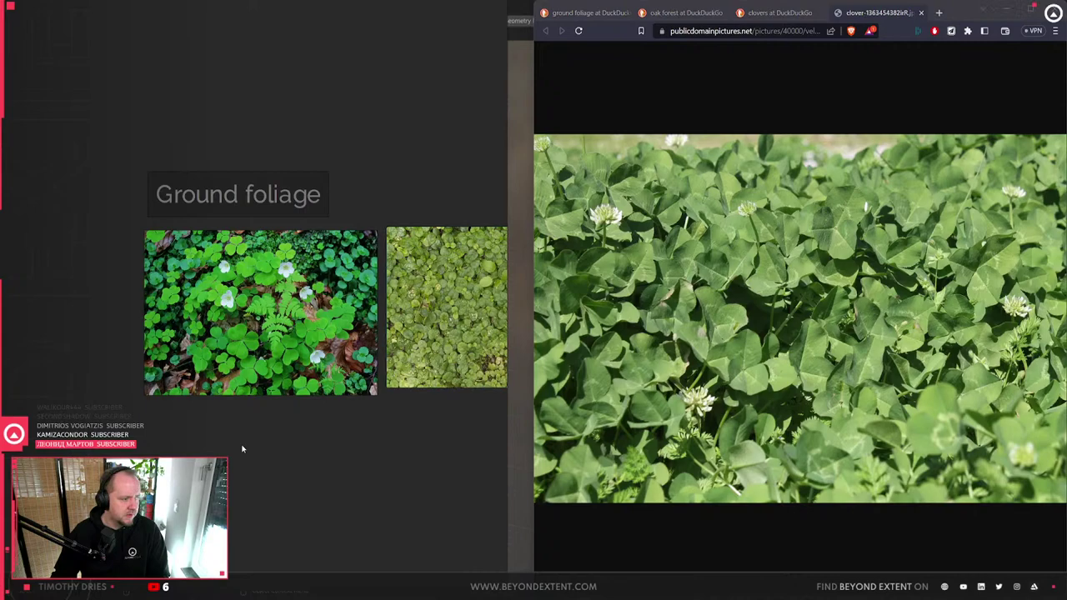
{"action": "scroll", "coordinate": [241, 445], "scroll_direction": "down", "scroll_amount": 2}
{"action": "middle_click_drag", "start_coordinate": [291, 454], "coordinate": [335, 302]}
{"action": "left_click_drag", "start_coordinate": [334, 301], "coordinate": [396, 324]}
{"action": "left_click_drag", "start_coordinate": [402, 367], "coordinate": [384, 362]}
{"action": "left_click_drag", "start_coordinate": [443, 424], "coordinate": [350, 326]}
{"action": "scroll", "coordinate": [342, 241], "scroll_direction": "up", "scroll_amount": 4}
{"action": "middle_click_drag", "start_coordinate": [339, 244], "coordinate": [159, 265]}
{"action": "left_click_drag", "start_coordinate": [320, 315], "coordinate": [398, 330]}
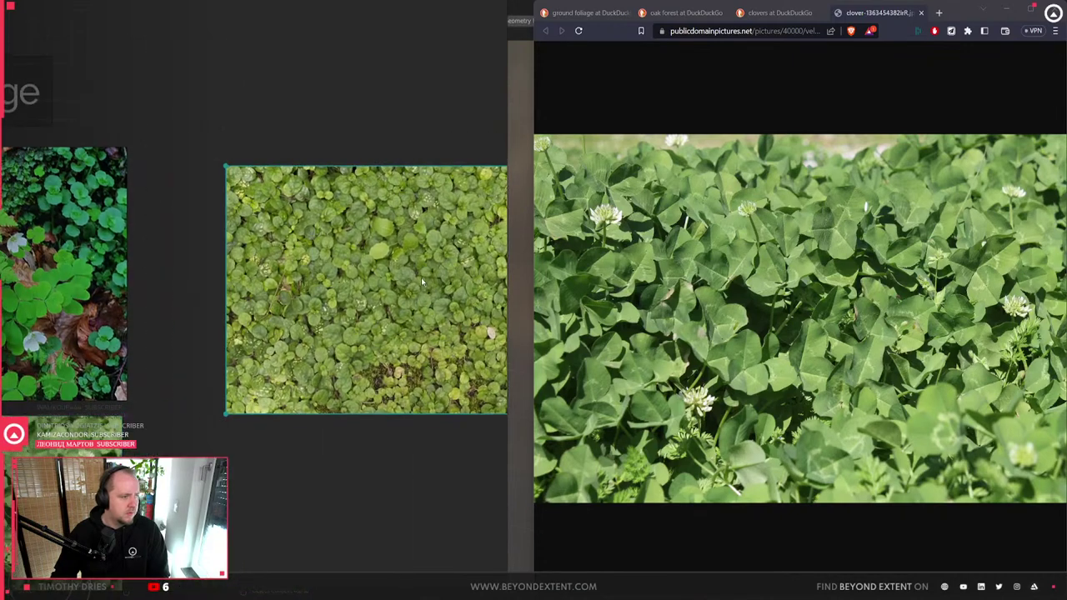
- Examine the Groundplants leaf texture on the reference board up close and return to the clovers image results
{"action": "scroll", "coordinate": [398, 329], "scroll_direction": "up", "scroll_amount": 5}
{"action": "scroll", "coordinate": [279, 348], "scroll_direction": "down", "scroll_amount": 3}
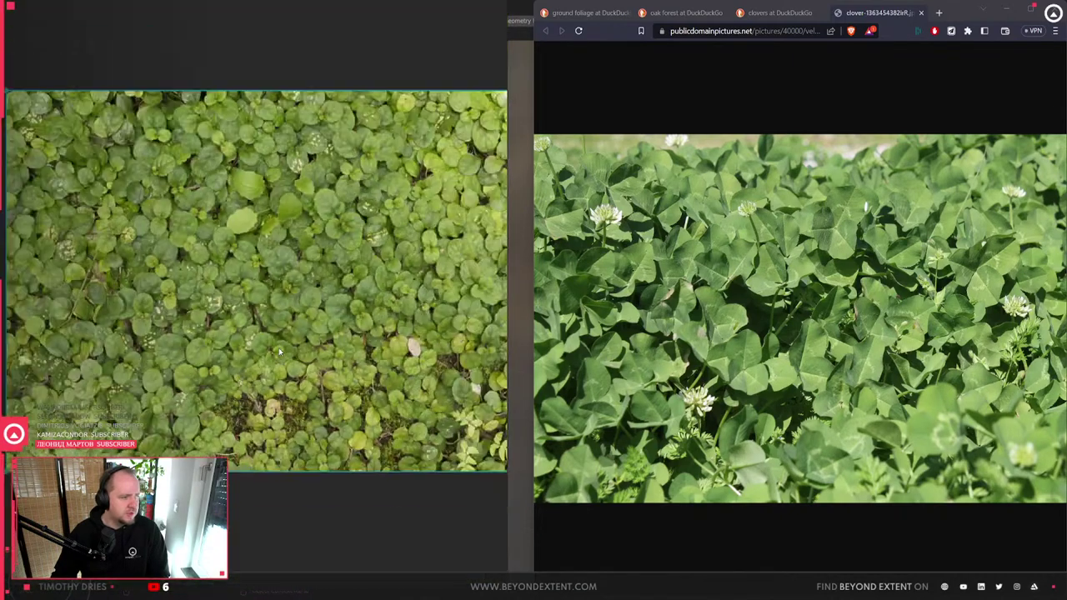
{"action": "left_click", "coordinate": [779, 12]}
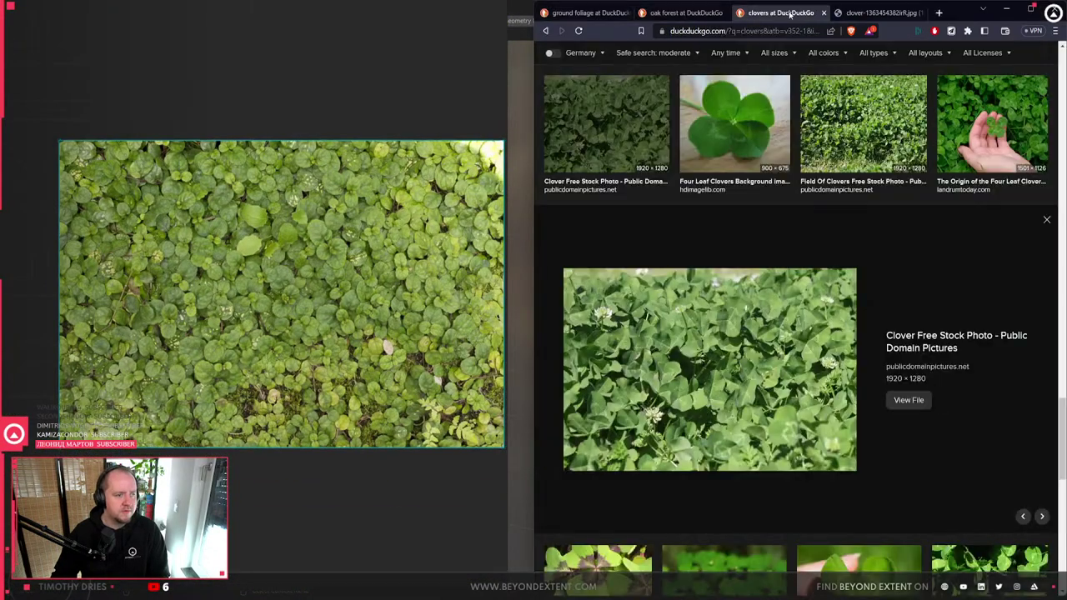
- Look through more clovers image results, preview the clover lawn photo, and return the reference board to the Ground foliage group
{"action": "scroll", "coordinate": [837, 223], "scroll_direction": "down", "scroll_amount": 5}
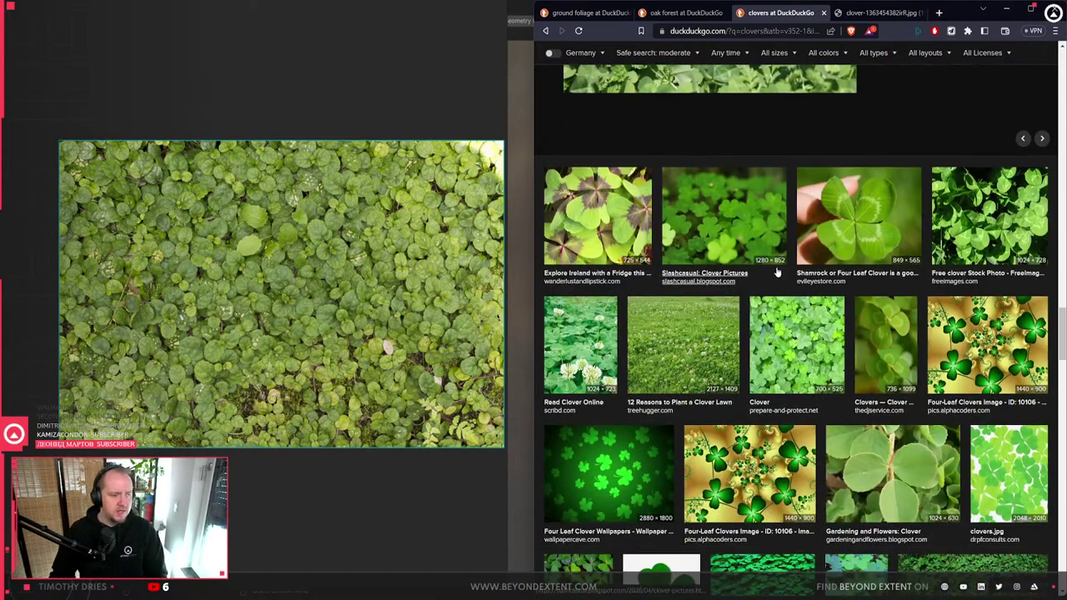
{"action": "left_click", "coordinate": [714, 358]}
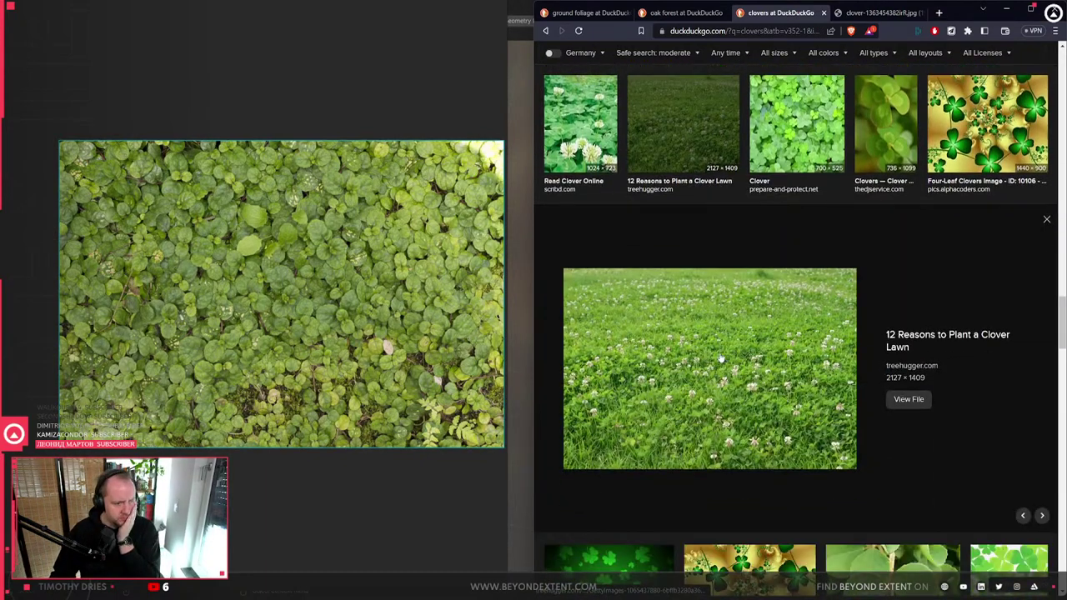
{"action": "scroll", "coordinate": [720, 358], "scroll_direction": "down", "scroll_amount": 5}
{"action": "scroll", "coordinate": [724, 353], "scroll_direction": "down", "scroll_amount": 4}
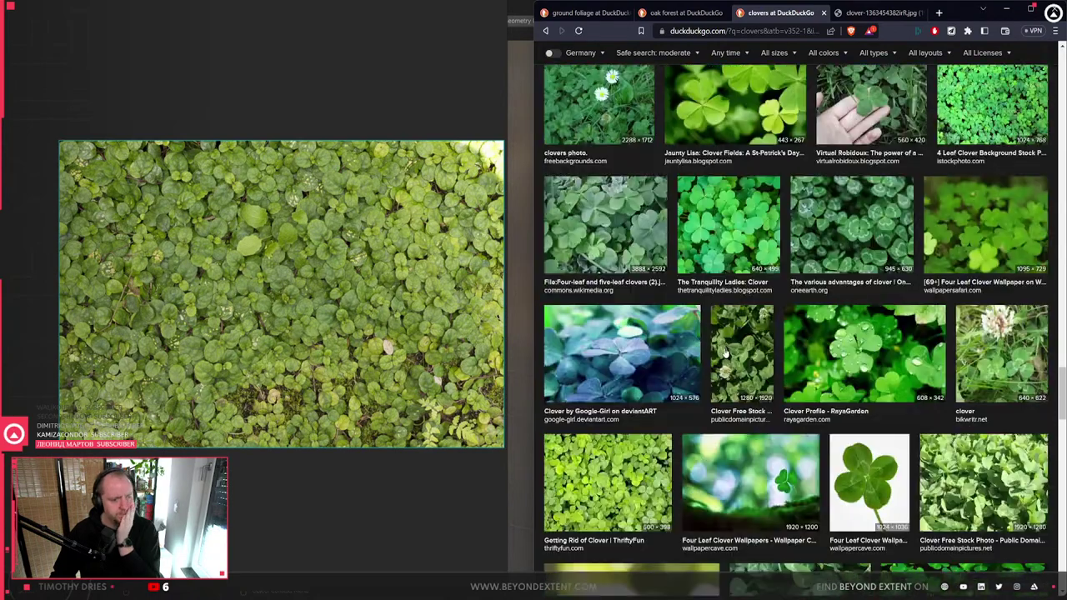
{"action": "scroll", "coordinate": [723, 353], "scroll_direction": "down", "scroll_amount": 4}
{"action": "double_click", "coordinate": [434, 353]}
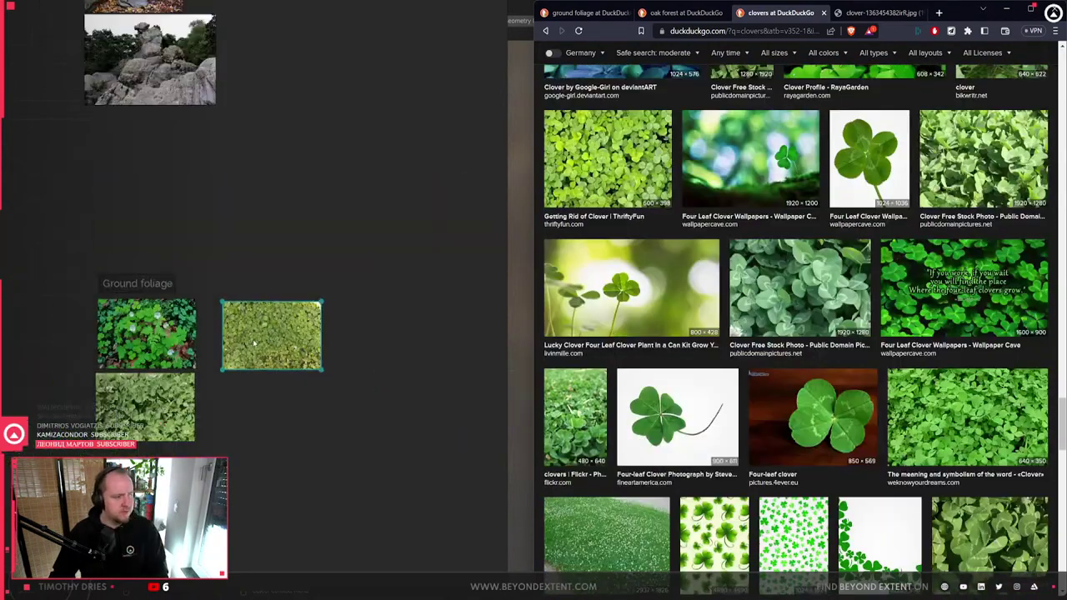
{"action": "scroll", "coordinate": [193, 310], "scroll_direction": "up", "scroll_amount": 3}
{"action": "scroll", "coordinate": [847, 338], "scroll_direction": "down", "scroll_amount": 12}
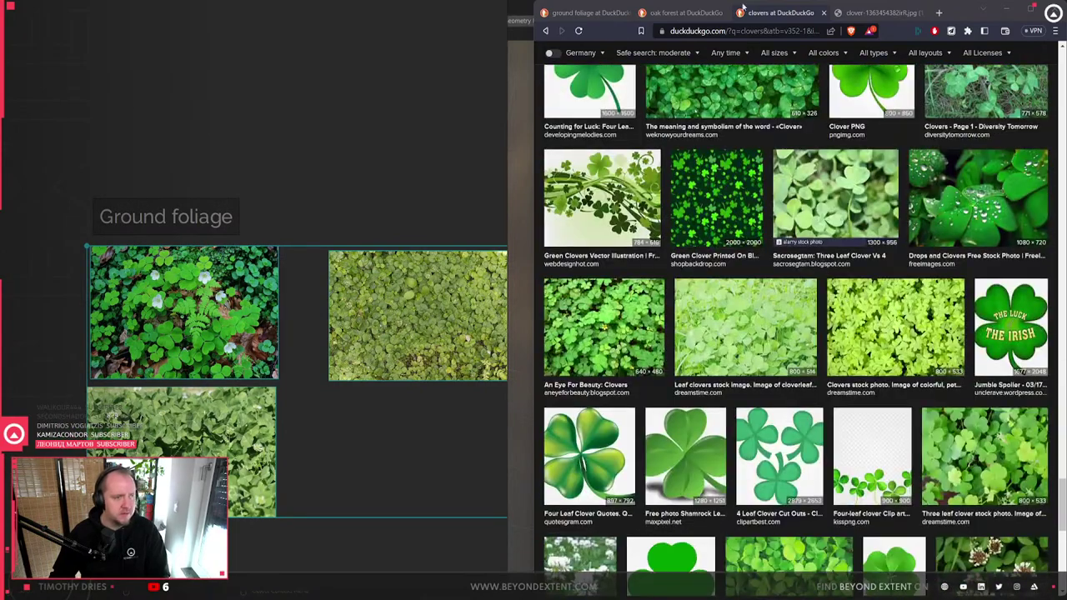
- Search the web for "weeds" and show the image results
{"action": "left_click", "coordinate": [781, 31]}
{"action": "type", "text": "weeds"}
{"action": "key", "text": "Return"}
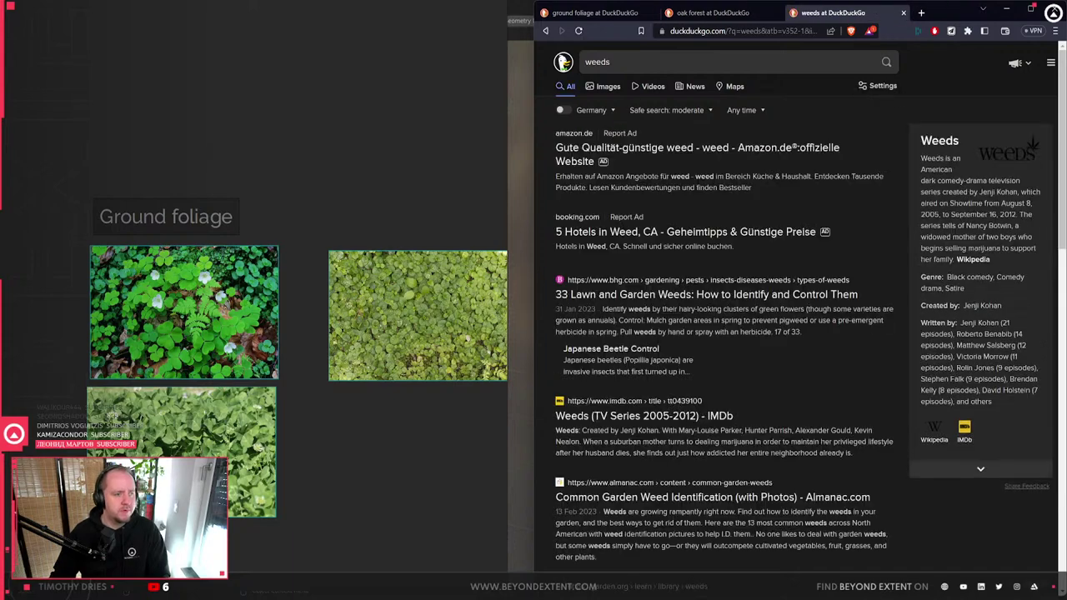
{"action": "left_click", "coordinate": [617, 88]}
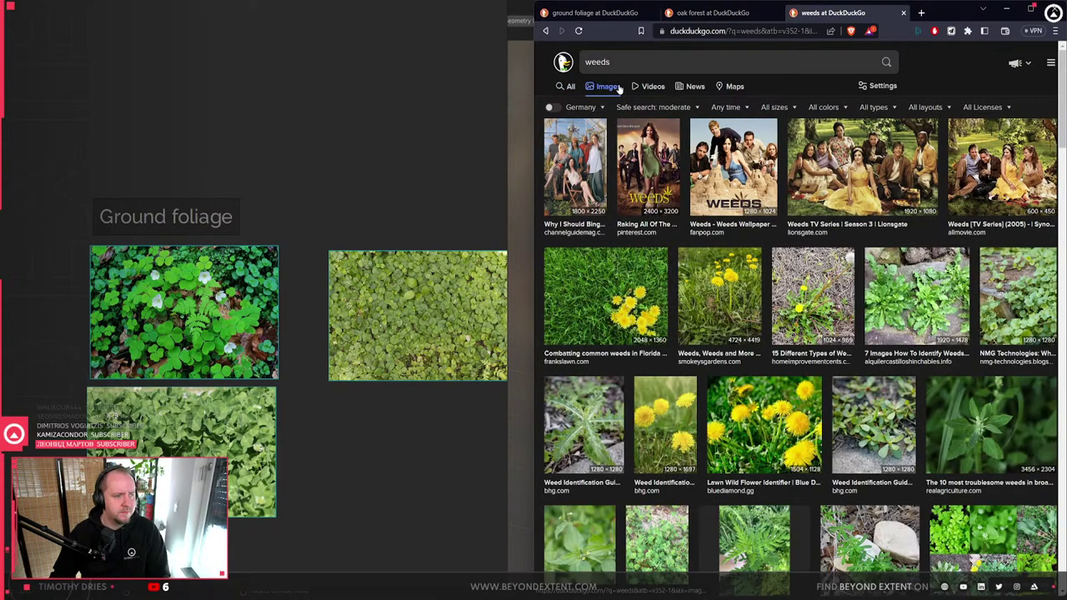
- Open the "7 Images How To Identify Weeds" photo at full size and add it to the board below the yellow-green groundplants image
{"action": "scroll", "coordinate": [878, 304], "scroll_direction": "down", "scroll_amount": 2}
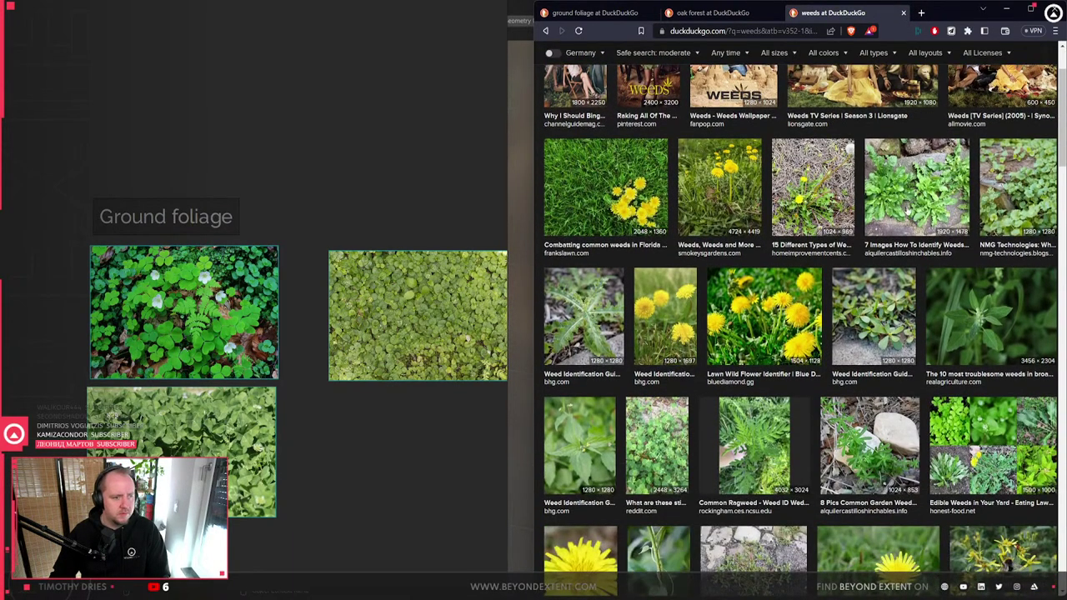
{"action": "left_click", "coordinate": [920, 178]}
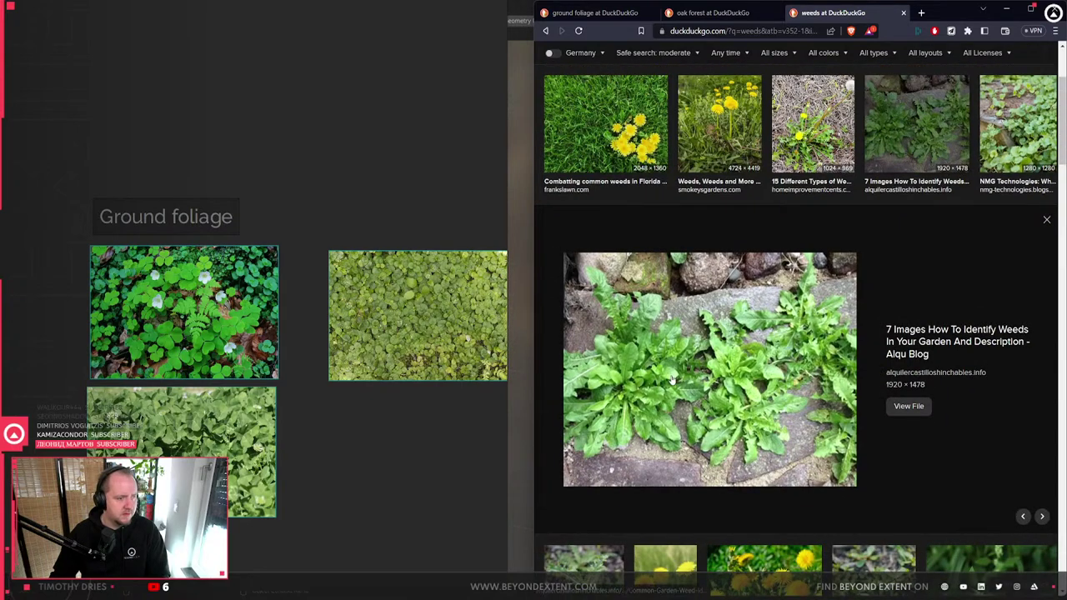
{"action": "left_click", "coordinate": [705, 436]}
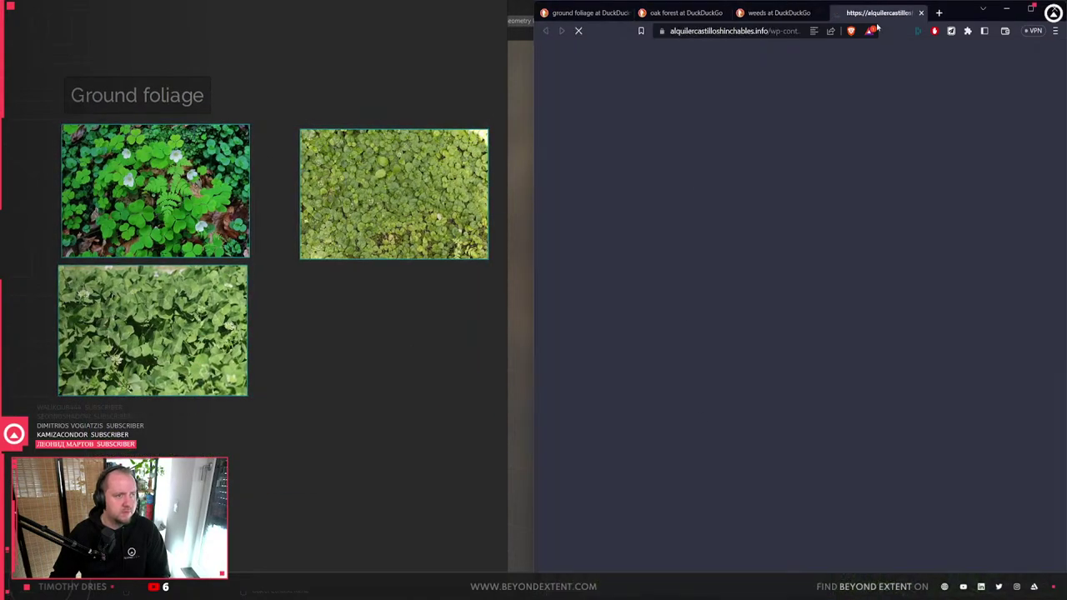
{"action": "key", "text": "ctrl+v"}
{"action": "scroll", "coordinate": [356, 368], "scroll_direction": "down", "scroll_amount": 3}
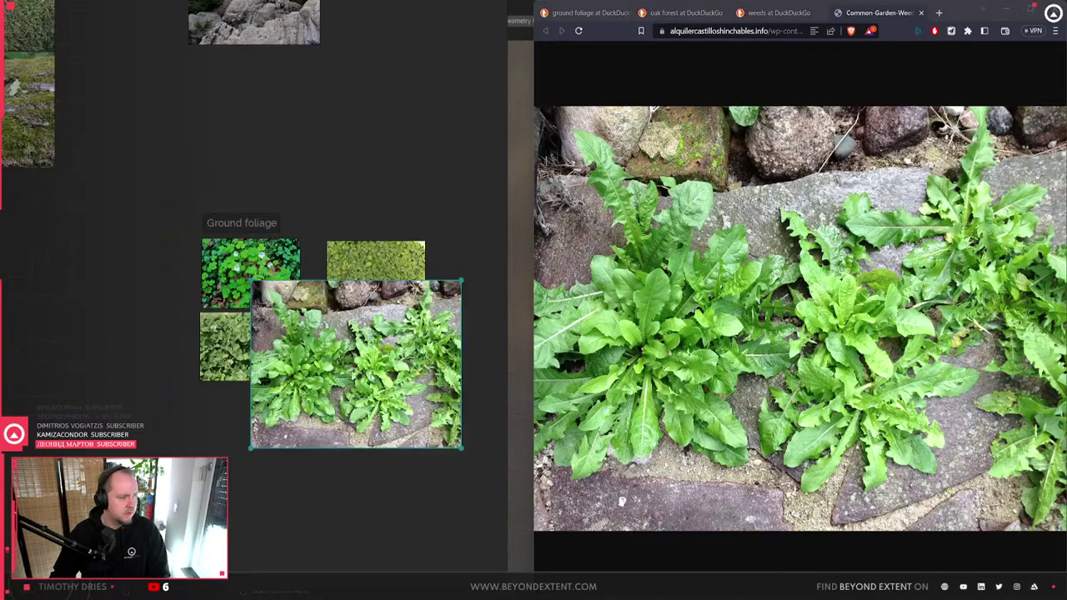
{"action": "middle_click_drag", "start_coordinate": [356, 368], "coordinate": [301, 318]}
{"action": "left_click_drag", "start_coordinate": [300, 319], "coordinate": [376, 367]}
{"action": "middle_click_drag", "start_coordinate": [377, 359], "coordinate": [308, 329]}
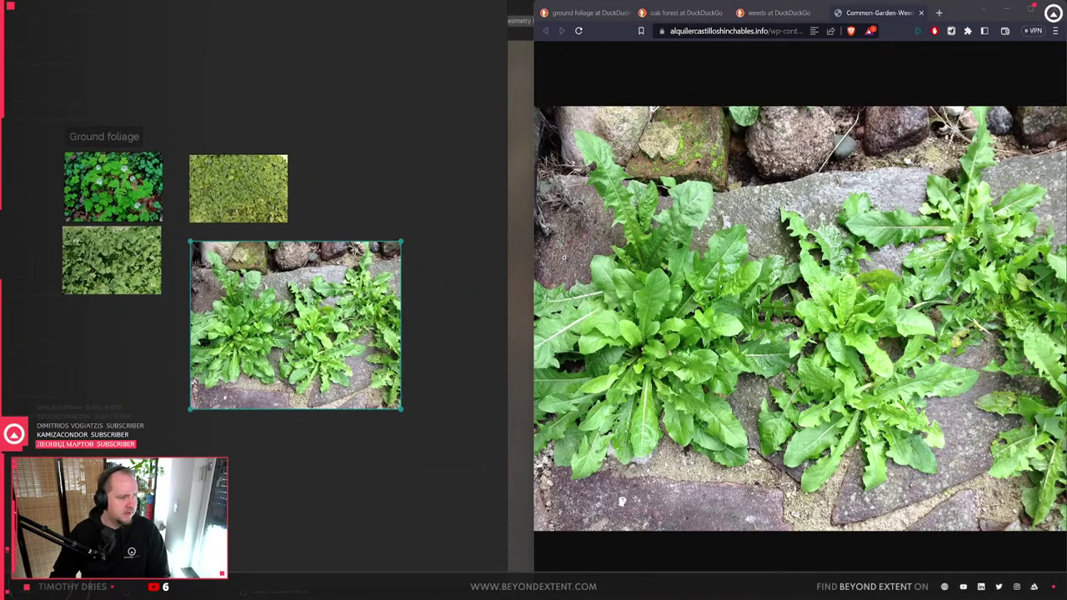
- Browse the weeds image results and preview the Weed Identification Guide and How to Control Broadleaf Weeds photos
{"action": "left_click", "coordinate": [769, 13]}
{"action": "scroll", "coordinate": [879, 263], "scroll_direction": "down", "scroll_amount": 3}
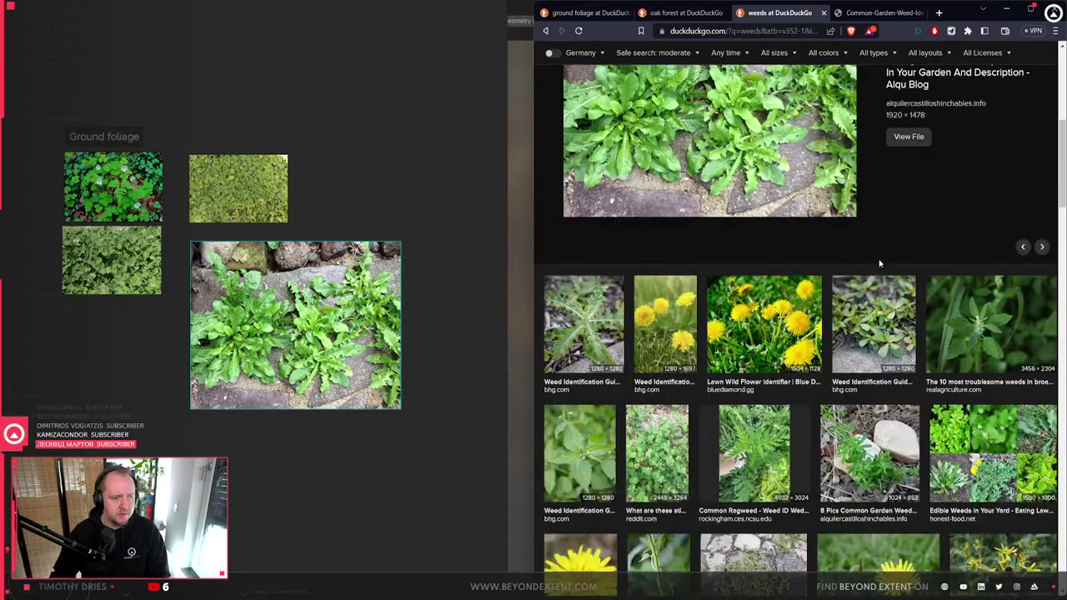
{"action": "scroll", "coordinate": [878, 263], "scroll_direction": "down", "scroll_amount": 3}
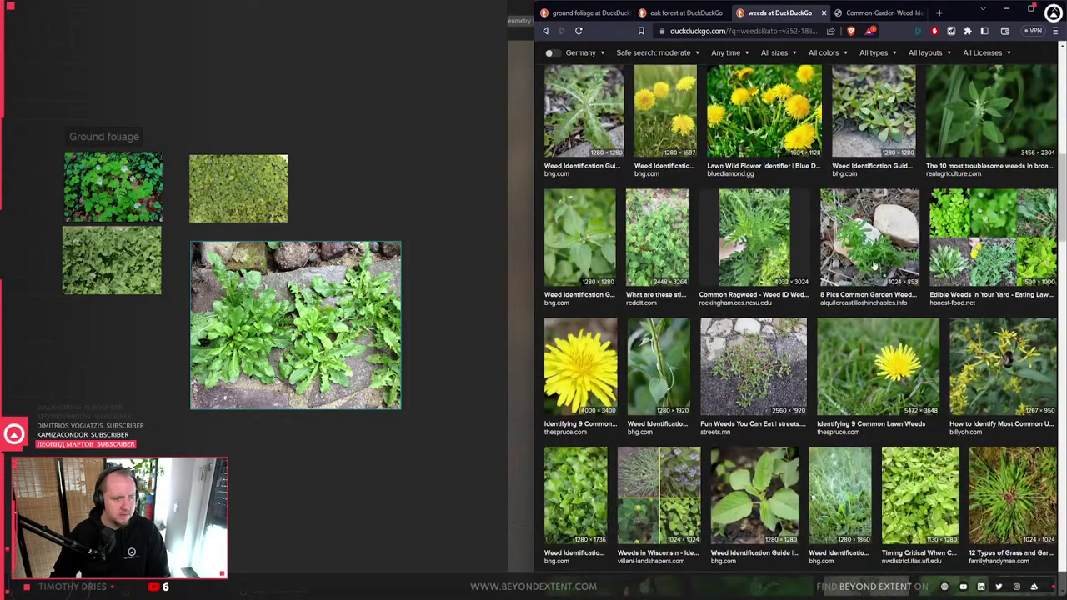
{"action": "left_click", "coordinate": [600, 254]}
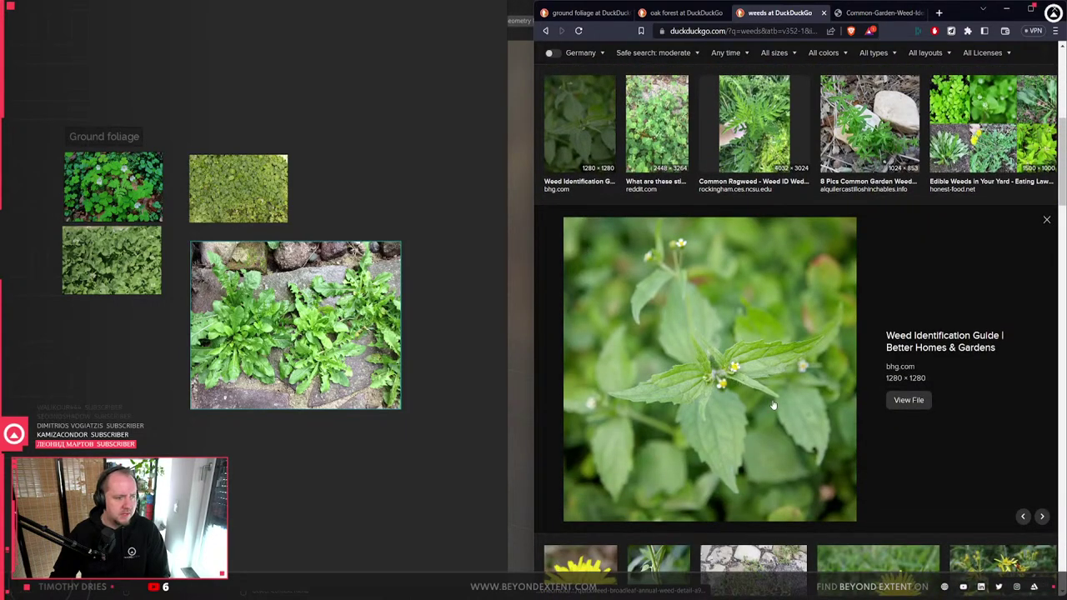
{"action": "scroll", "coordinate": [763, 396], "scroll_direction": "down", "scroll_amount": 5}
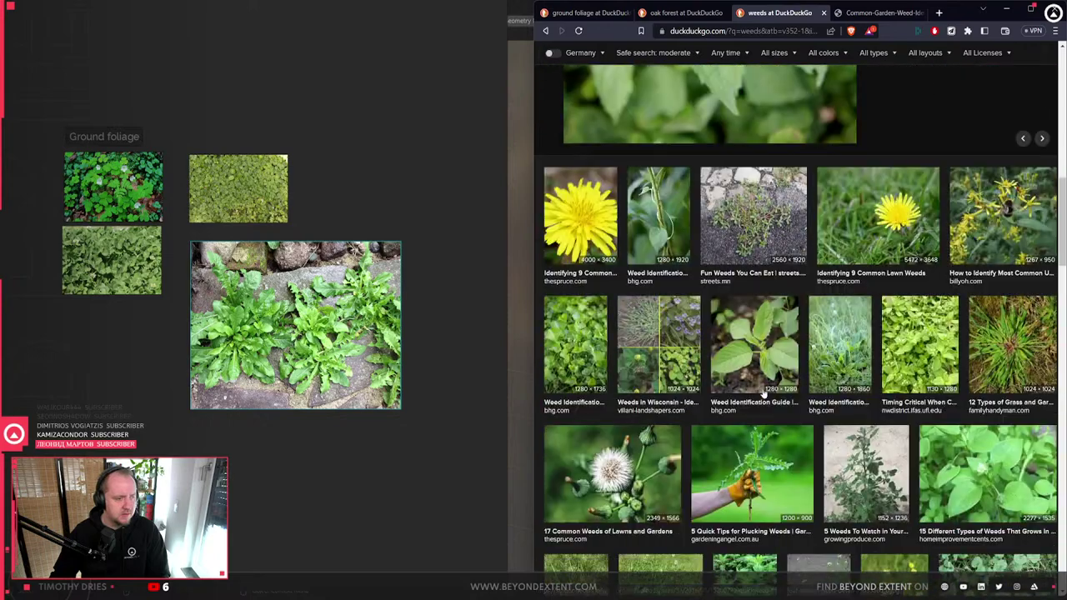
{"action": "scroll", "coordinate": [763, 394], "scroll_direction": "down", "scroll_amount": 3}
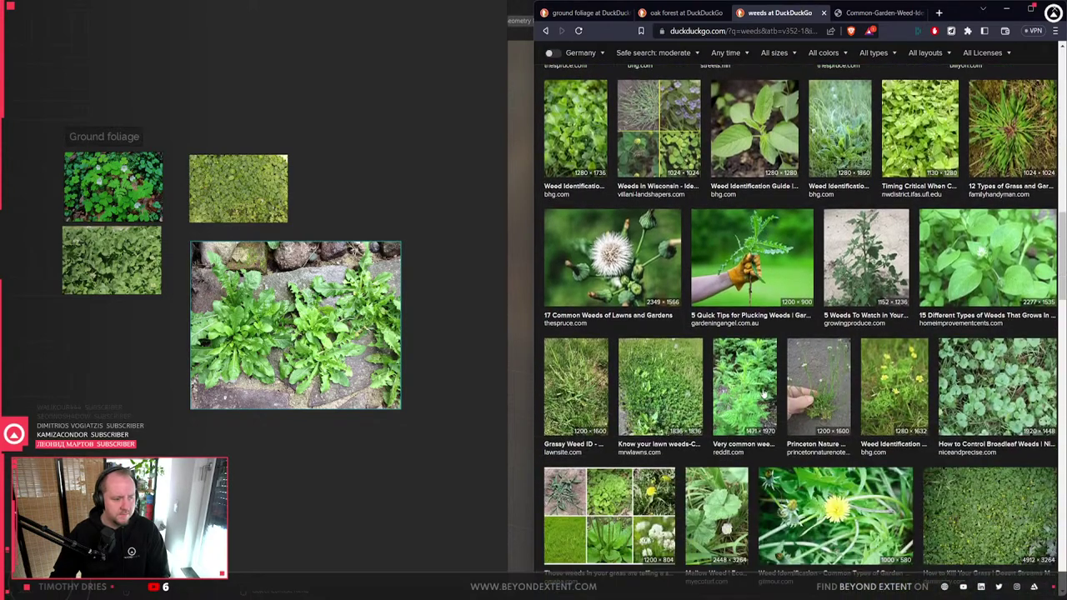
{"action": "left_click", "coordinate": [1003, 386]}
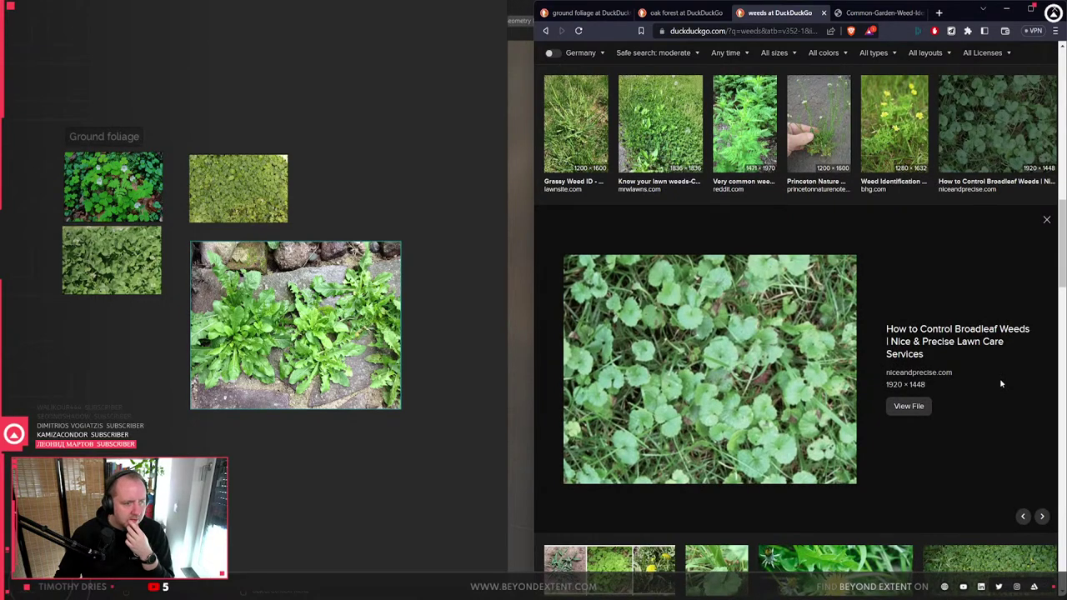
- Open the "How to Identify Most Common UK Weeds" photo at full size and add it below the garden weeds image on the board
{"action": "scroll", "coordinate": [705, 392], "scroll_direction": "down", "scroll_amount": 5}
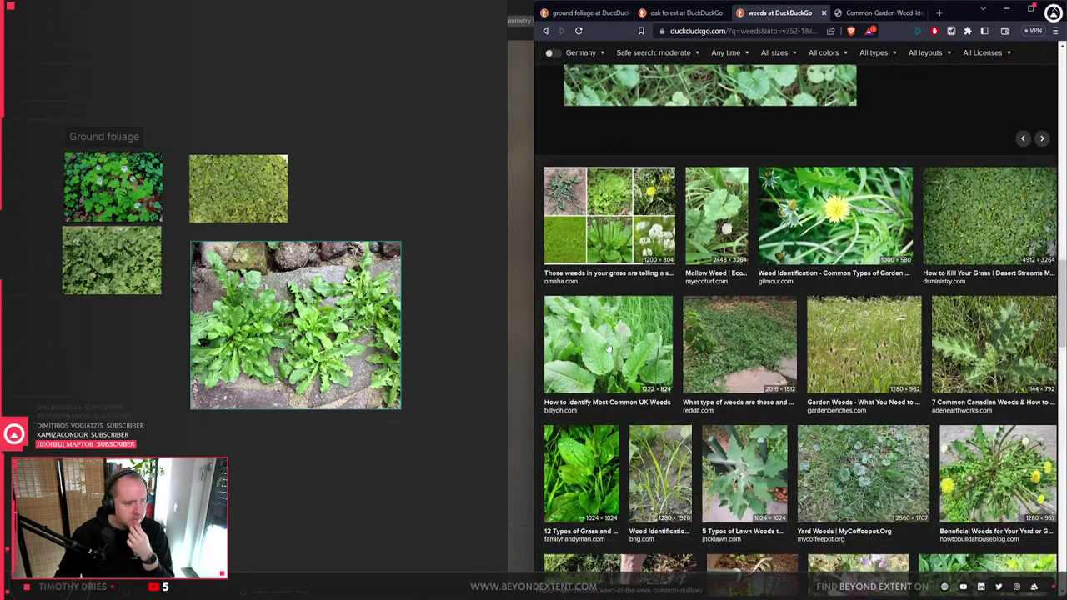
{"action": "left_click", "coordinate": [609, 348]}
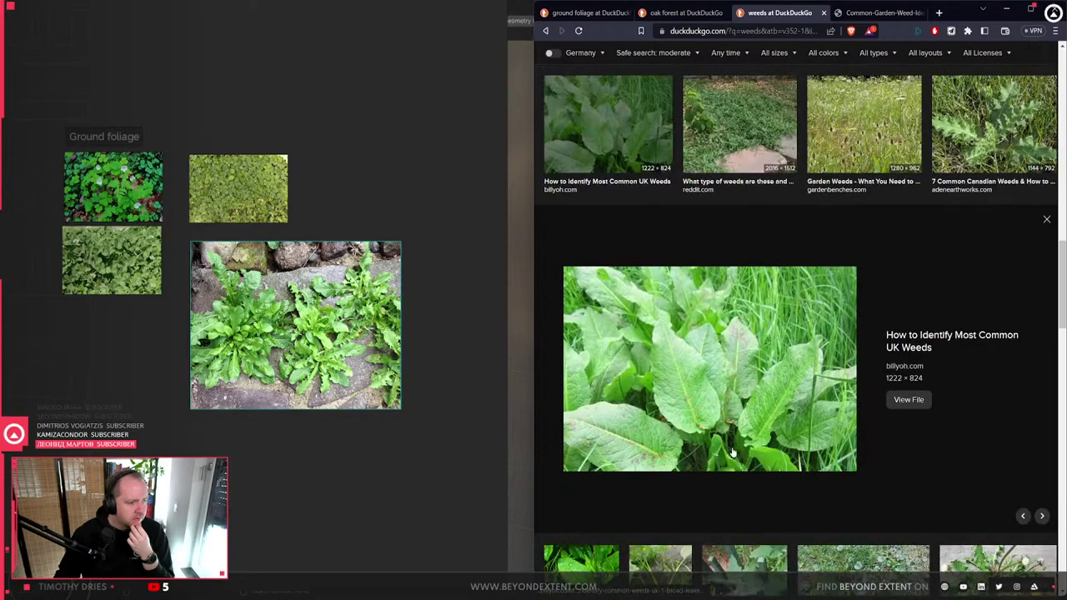
{"action": "left_click", "coordinate": [726, 338]}
{"action": "left_click", "coordinate": [890, 13]}
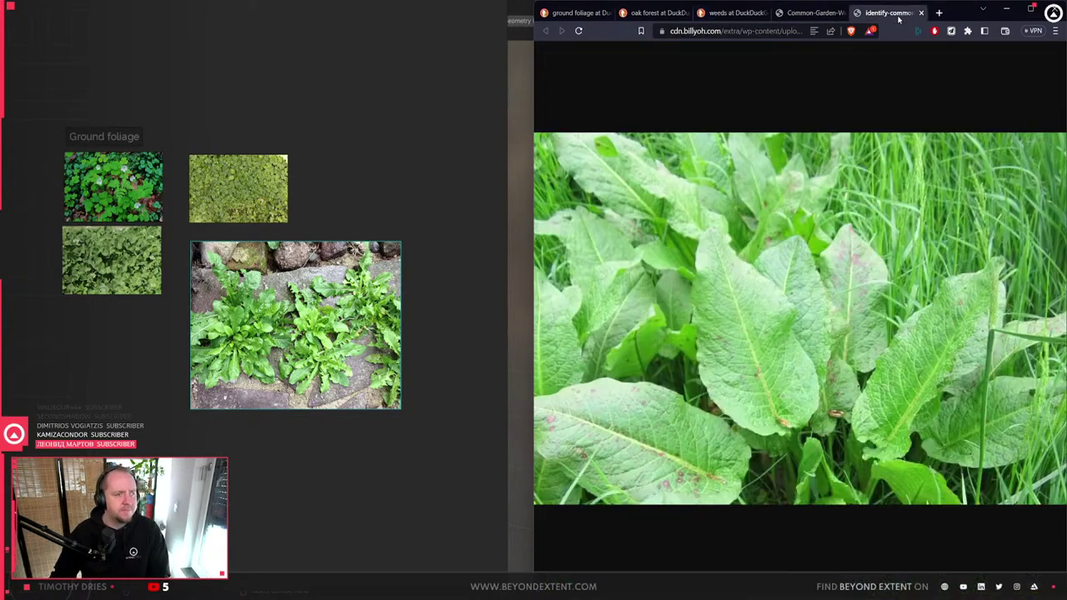
{"action": "key", "text": "ctrl+v"}
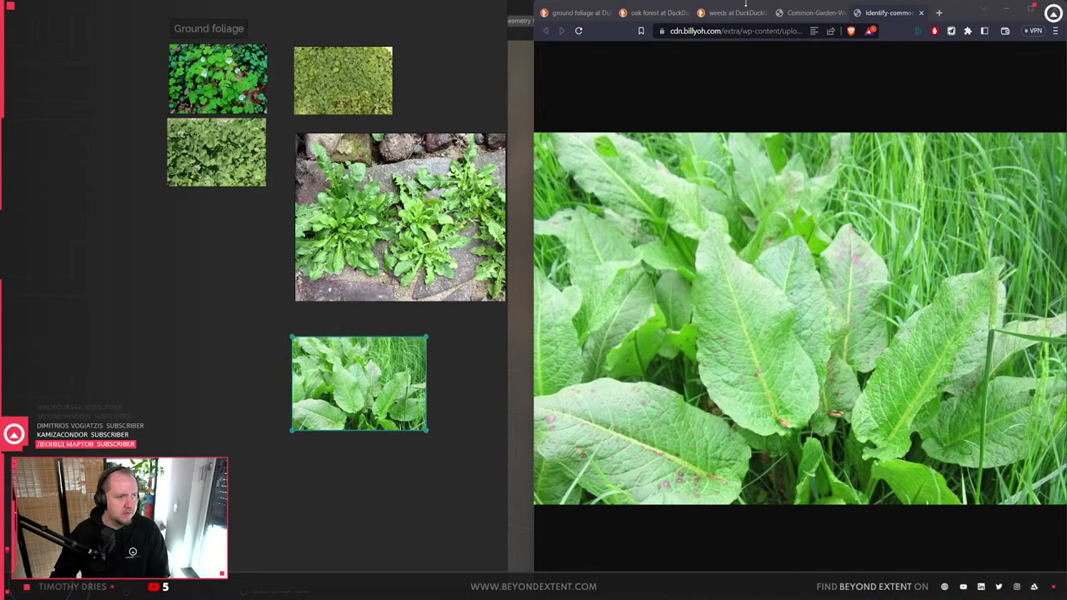
- Close the oak forest and ground foliage search pages and return to the weeds image results
{"action": "left_click", "coordinate": [721, 13]}
{"action": "left_click", "coordinate": [656, 12]}
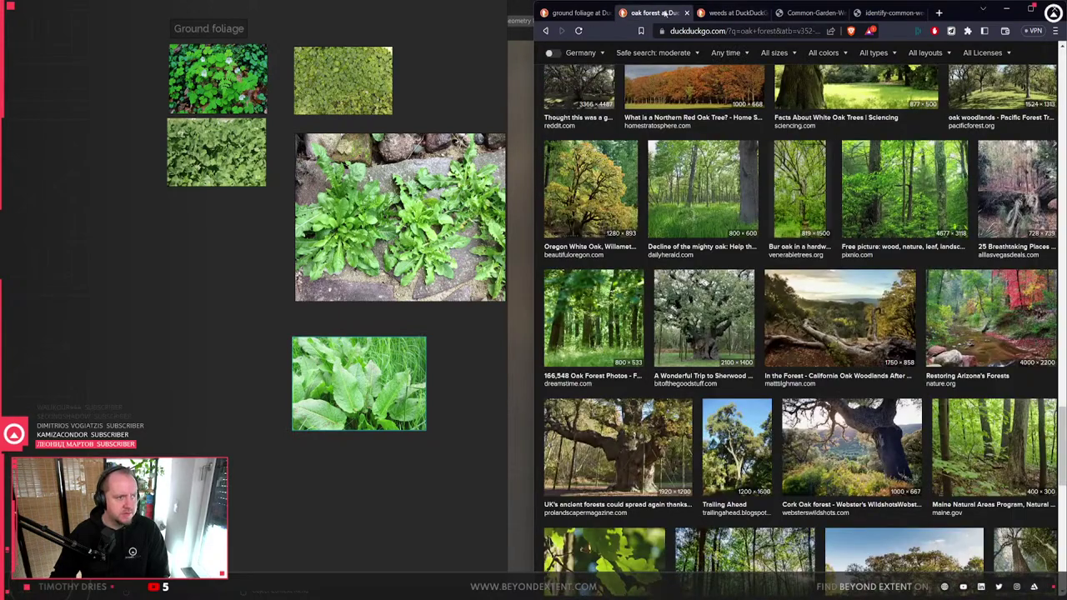
{"action": "left_click", "coordinate": [575, 13]}
{"action": "left_click", "coordinate": [609, 12]}
{"action": "left_click", "coordinate": [609, 12]}
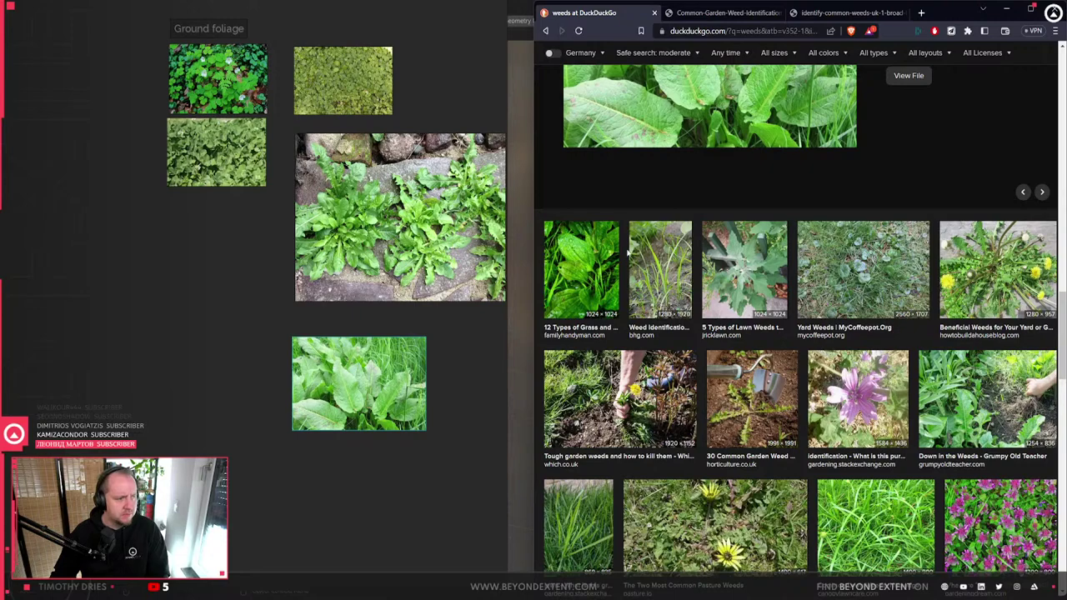
- Open the "12 Types of Grass and Garden Weeds" photo at full size and add it below the clover images on the board
{"action": "left_click", "coordinate": [600, 275]}
{"action": "left_click", "coordinate": [756, 364]}
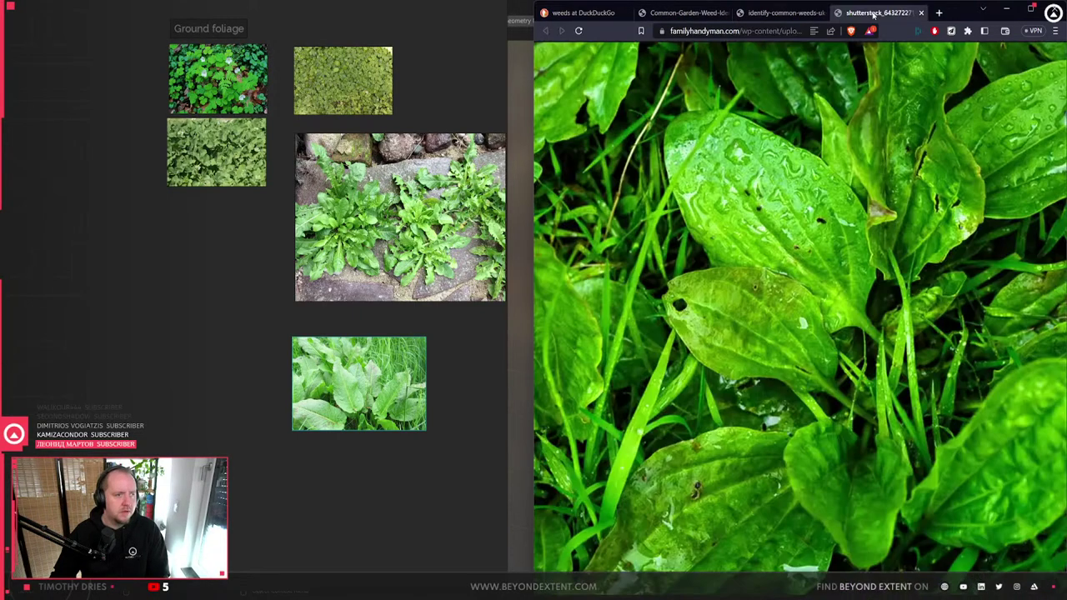
{"action": "left_click_drag", "start_coordinate": [757, 410], "coordinate": [181, 298]}
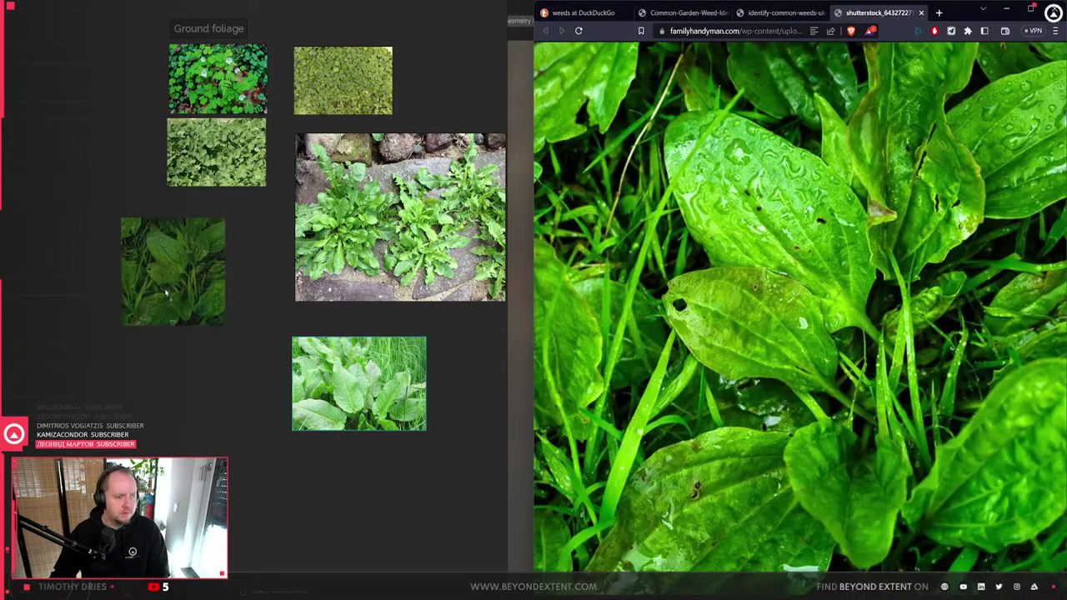
{"action": "scroll", "coordinate": [175, 296], "scroll_direction": "down", "scroll_amount": 2}
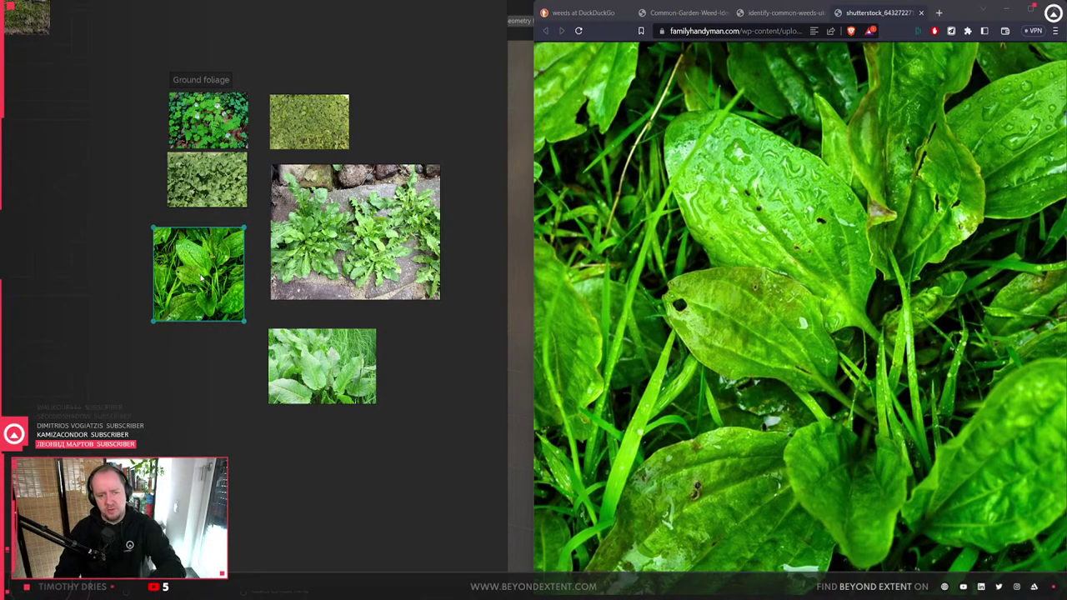
- Return to the weeds image results, look further and preview the plant identification photo of a weed growing among wood chips
{"action": "left_click", "coordinate": [795, 12]}
{"action": "left_click", "coordinate": [679, 12]}
{"action": "left_click", "coordinate": [584, 11]}
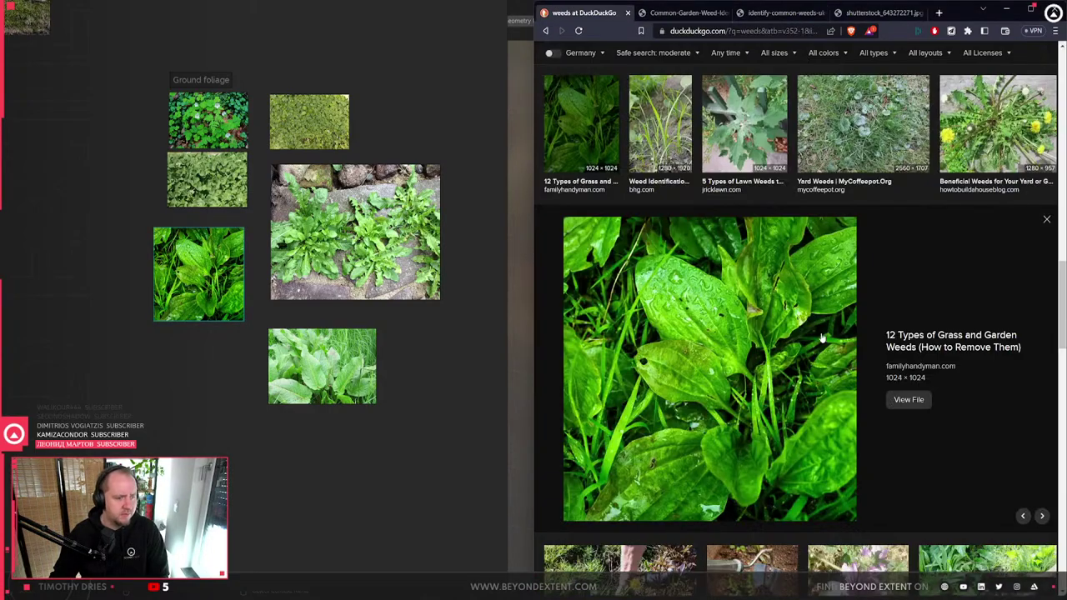
{"action": "scroll", "coordinate": [822, 337], "scroll_direction": "down", "scroll_amount": 3}
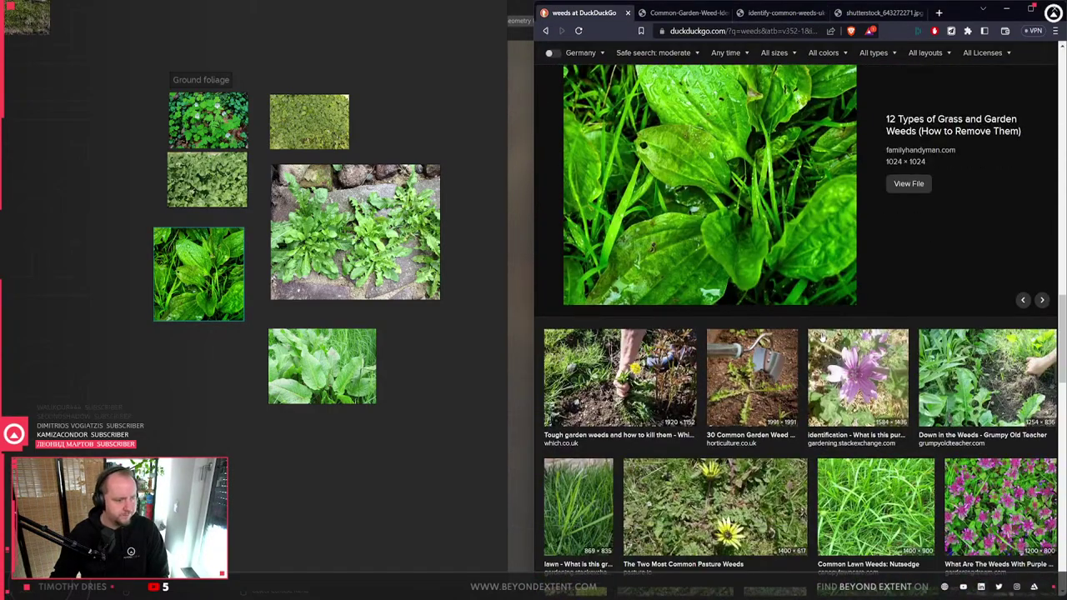
{"action": "scroll", "coordinate": [822, 337], "scroll_direction": "down", "scroll_amount": 3}
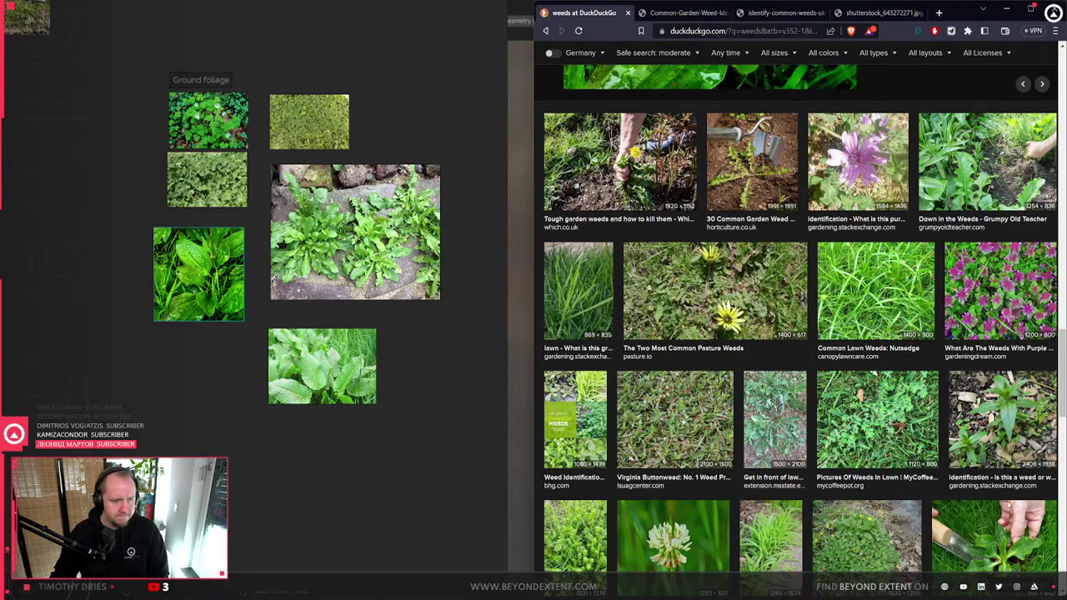
{"action": "left_click", "coordinate": [1028, 450]}
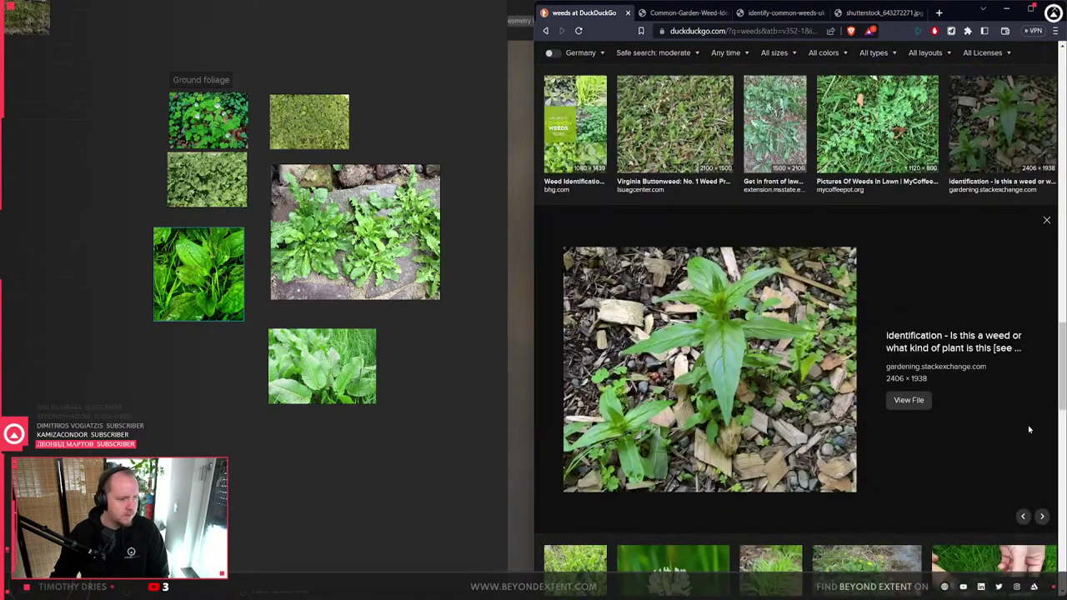
{"action": "scroll", "coordinate": [689, 346], "scroll_direction": "down", "scroll_amount": 2}
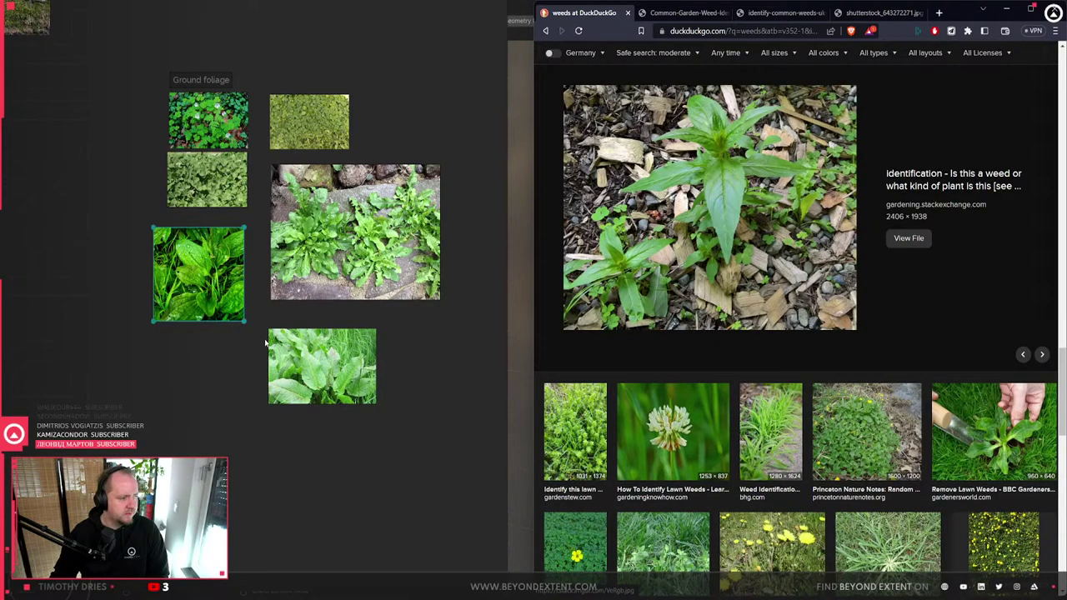
- Check the Ground foliage references on the board up close and compare them with further weeds image results
{"action": "scroll", "coordinate": [266, 340], "scroll_direction": "up", "scroll_amount": 3}
{"action": "middle_click_drag", "start_coordinate": [220, 75], "coordinate": [206, 166]}
{"action": "left_click", "coordinate": [354, 318]}
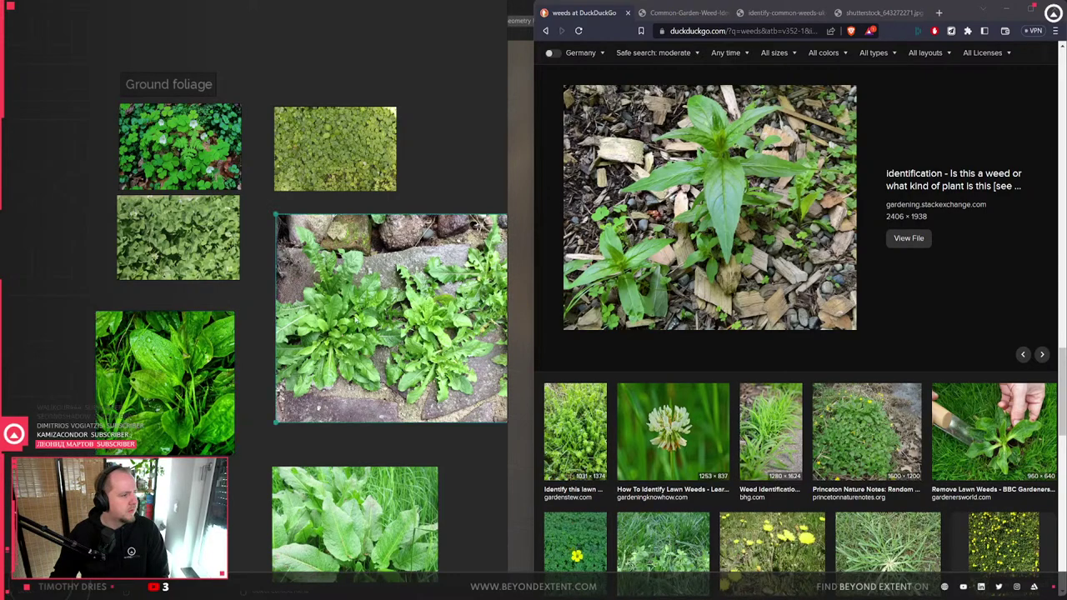
{"action": "scroll", "coordinate": [858, 373], "scroll_direction": "down", "scroll_amount": 3}
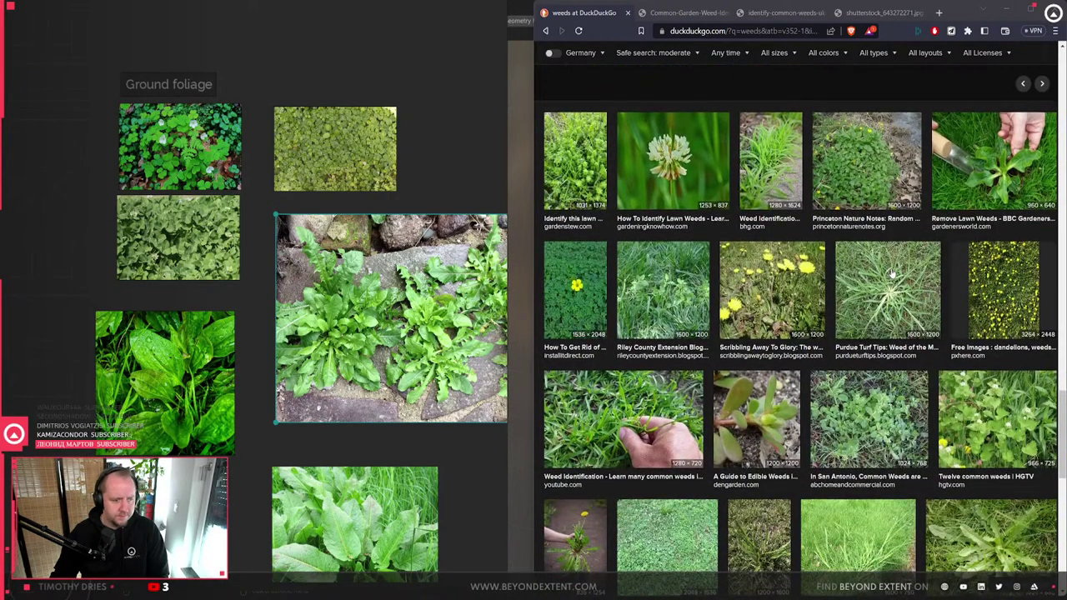
{"action": "scroll", "coordinate": [891, 274], "scroll_direction": "down", "scroll_amount": 2}
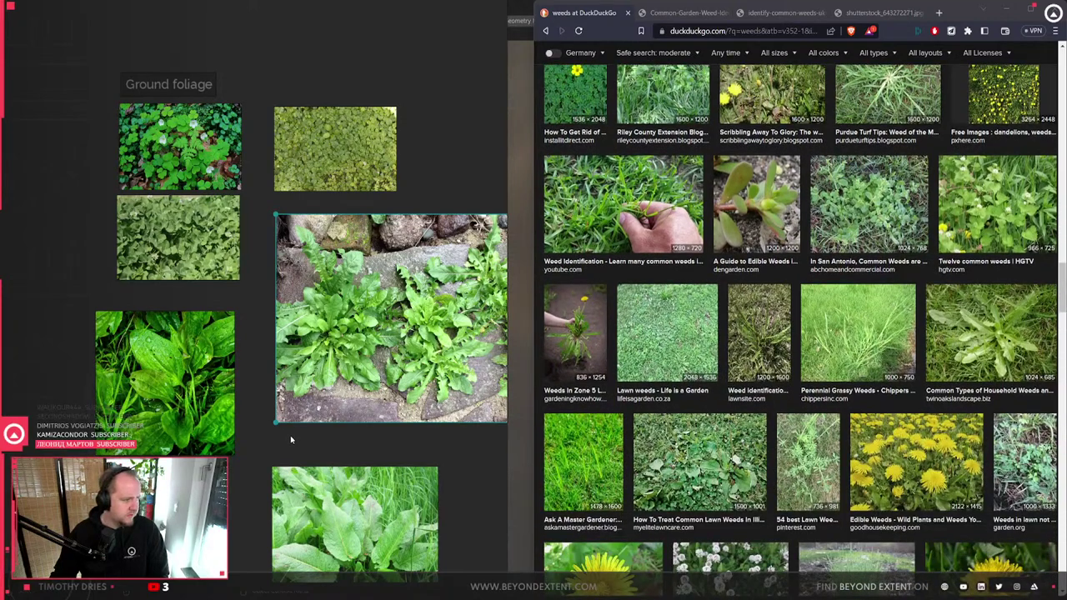
- Add the "Common Types of Household Weeds" photo to the board beside the stone-path weeds and look through further weeds results
{"action": "left_click", "coordinate": [990, 334]}
{"action": "left_click_drag", "start_coordinate": [634, 381], "coordinate": [370, 252]}
{"action": "scroll", "coordinate": [708, 371], "scroll_direction": "down", "scroll_amount": 3}
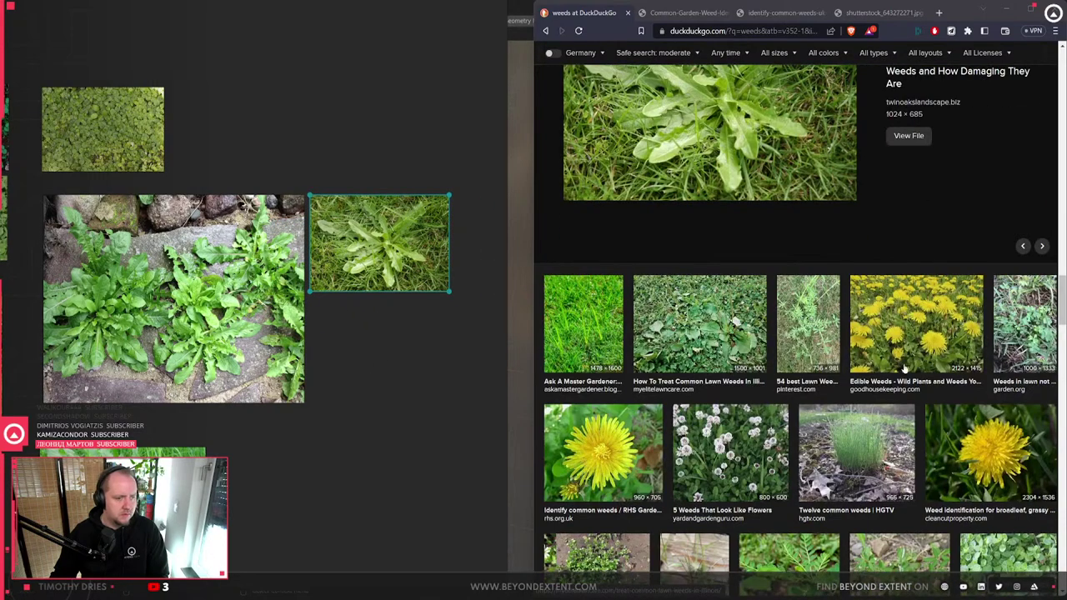
{"action": "scroll", "coordinate": [677, 427], "scroll_direction": "down", "scroll_amount": 3}
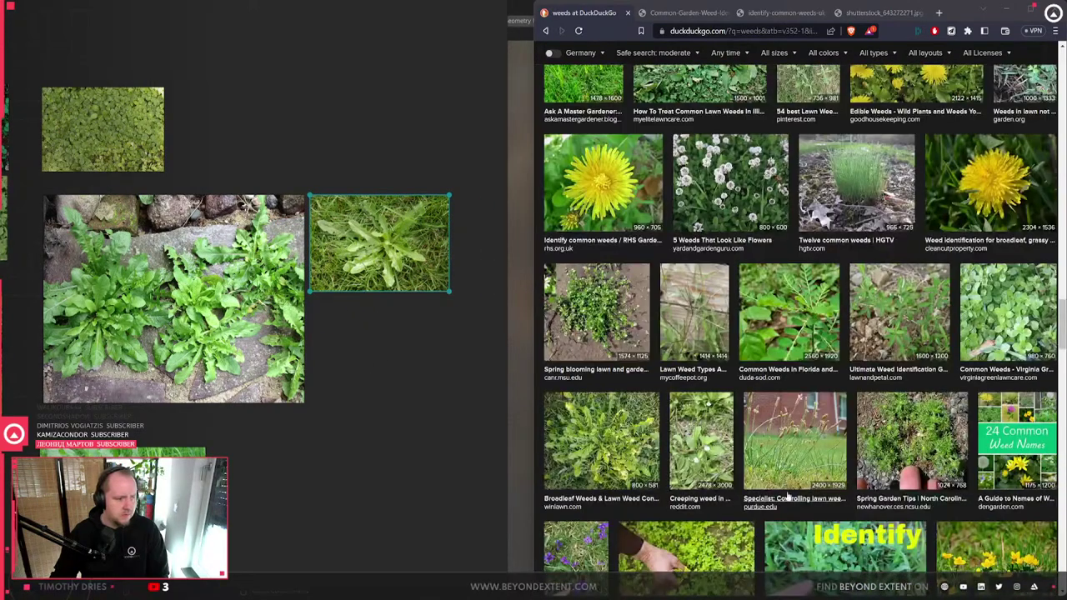
{"action": "scroll", "coordinate": [1034, 458], "scroll_direction": "down", "scroll_amount": 3}
{"action": "scroll", "coordinate": [1011, 449], "scroll_direction": "down", "scroll_amount": 3}
- Find the plant identification photo of the weed among wood chips again, preview it and add it to the board below the other foliage images
{"action": "scroll", "coordinate": [726, 411], "scroll_direction": "up", "scroll_amount": 15}
{"action": "scroll", "coordinate": [726, 411], "scroll_direction": "up", "scroll_amount": 2}
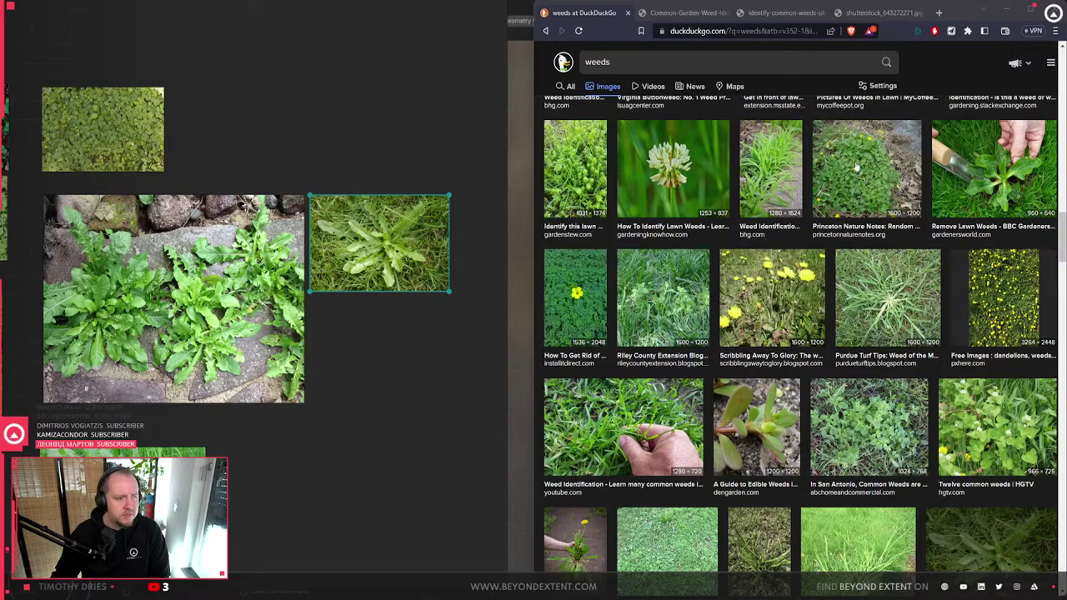
{"action": "left_click", "coordinate": [998, 180]}
{"action": "scroll", "coordinate": [875, 226], "scroll_direction": "up", "scroll_amount": 3}
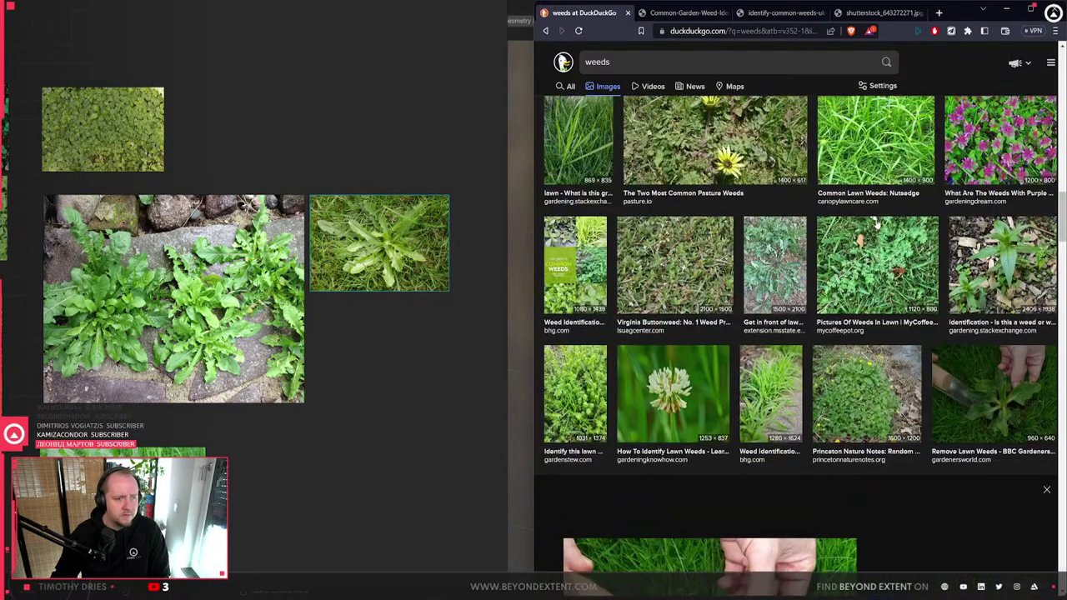
{"action": "left_click", "coordinate": [979, 248]}
{"action": "scroll", "coordinate": [979, 249], "scroll_direction": "down", "scroll_amount": 3}
{"action": "scroll", "coordinate": [478, 320], "scroll_direction": "down", "scroll_amount": 2}
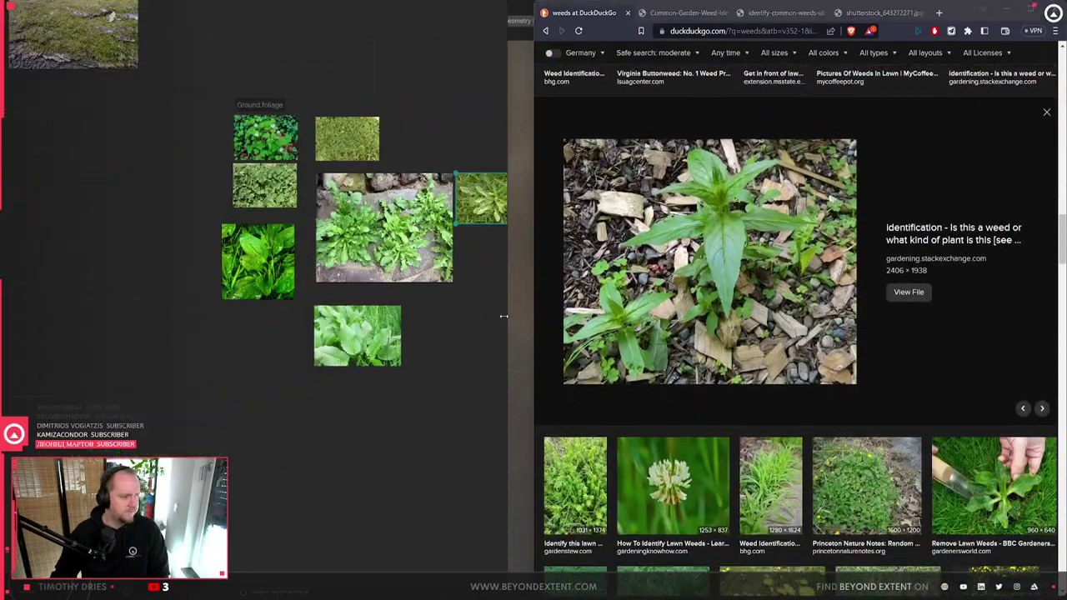
{"action": "key", "text": "ctrl+v"}
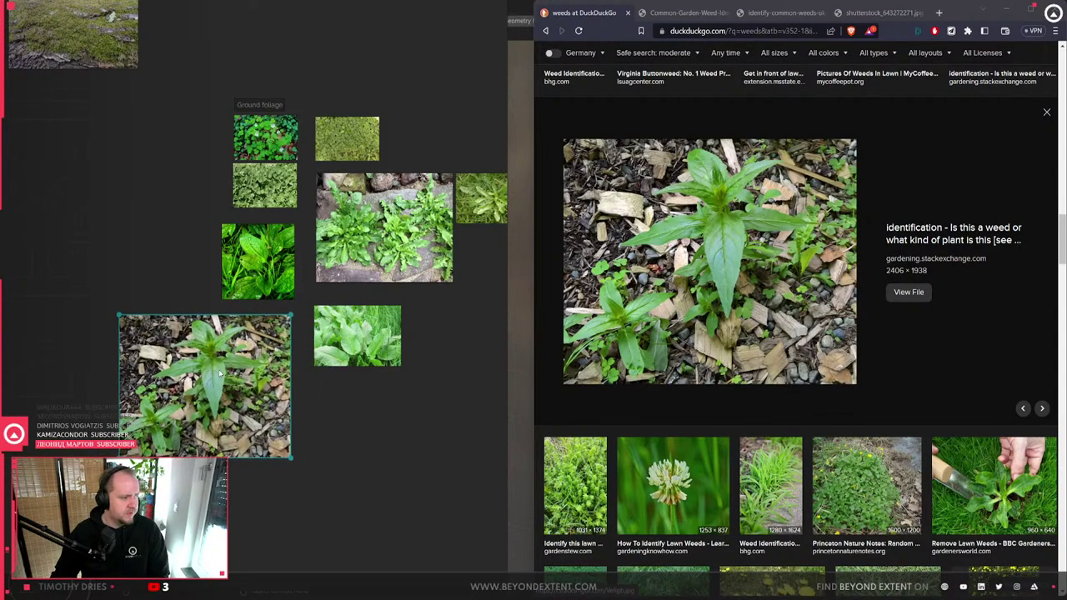
- Normalize all Ground foliage images to the same width, pack them into a compact grid and place it under the group label
{"action": "left_click", "coordinate": [399, 415]}
{"action": "middle_click_drag", "start_coordinate": [400, 415], "coordinate": [331, 451]}
{"action": "left_click_drag", "start_coordinate": [386, 508], "coordinate": [171, 181]}
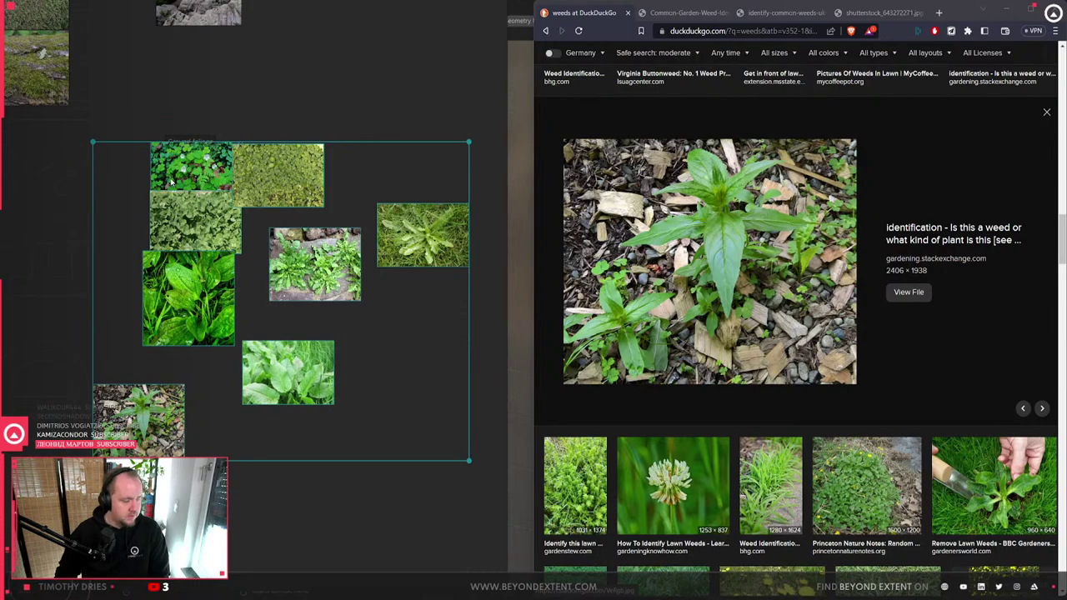
{"action": "key", "text": "ctrl+p"}
{"action": "left_click_drag", "start_coordinate": [243, 208], "coordinate": [318, 228]}
{"action": "left_click", "coordinate": [408, 322]}
{"action": "scroll", "coordinate": [200, 224], "scroll_direction": "up", "scroll_amount": 2}
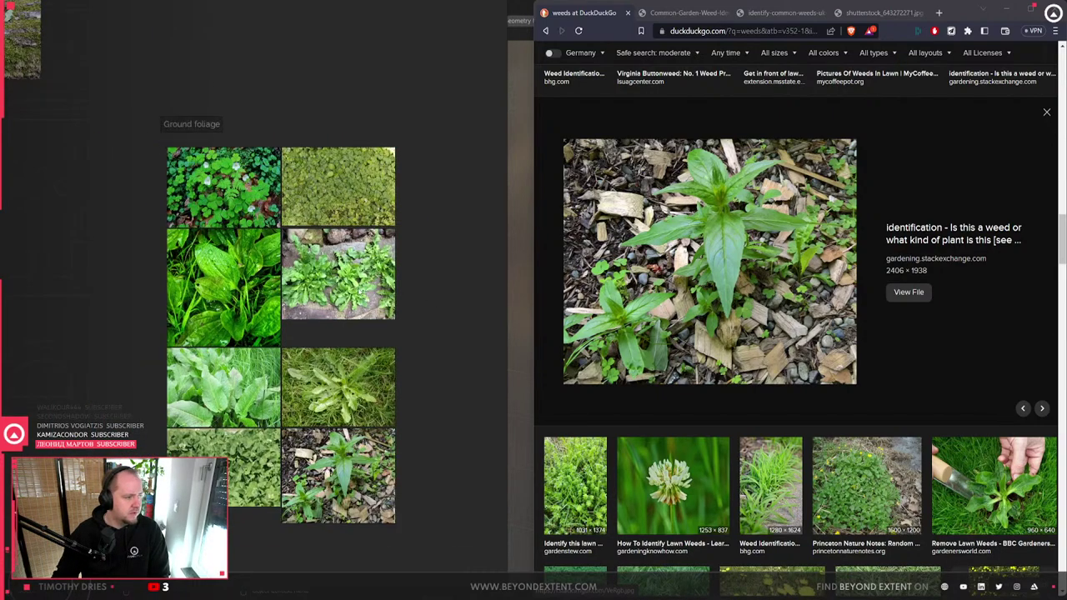
- Pull the wood-chip weed, the stone-path weeds and the household weed photo out of the grid to the open area beside it
{"action": "middle_click_drag", "start_coordinate": [349, 363], "coordinate": [282, 310]}
{"action": "left_click_drag", "start_coordinate": [272, 423], "coordinate": [396, 141]}
{"action": "left_click_drag", "start_coordinate": [367, 388], "coordinate": [275, 250]}
{"action": "left_click_drag", "start_coordinate": [275, 250], "coordinate": [364, 343]}
{"action": "left_click", "coordinate": [386, 396]}
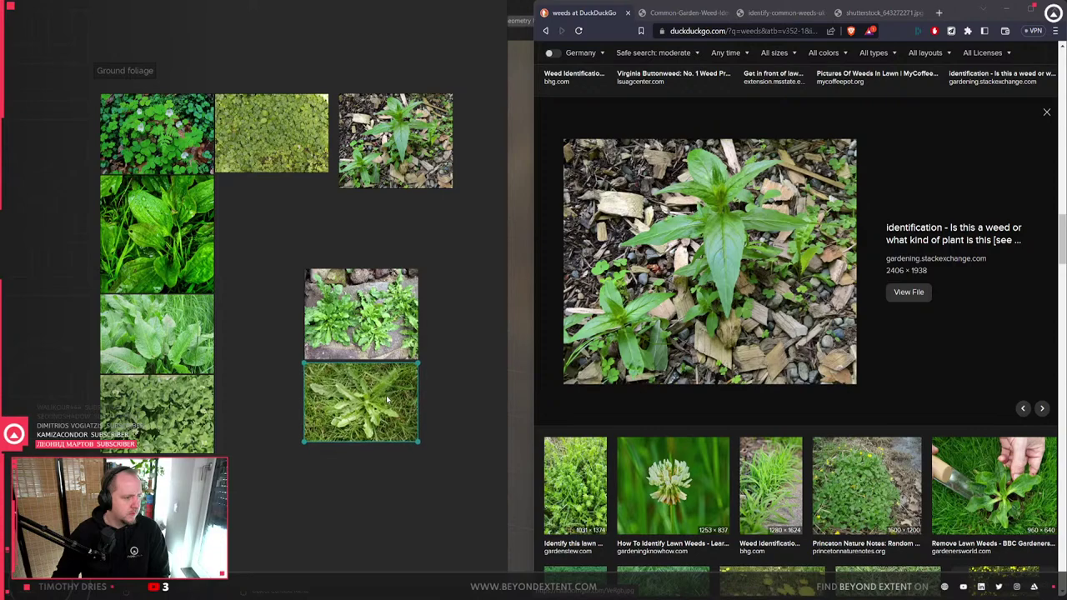
- Stack the three clover images in one column under the Ground foliage label, with the two broadleaf plant images below them
{"action": "left_click", "coordinate": [229, 328]}
{"action": "middle_click_drag", "start_coordinate": [228, 329], "coordinate": [280, 270]}
{"action": "left_click_drag", "start_coordinate": [259, 330], "coordinate": [261, 361]}
{"action": "left_click_drag", "start_coordinate": [284, 269], "coordinate": [201, 185]}
{"action": "left_click_drag", "start_coordinate": [201, 185], "coordinate": [338, 471]}
{"action": "left_click_drag", "start_coordinate": [225, 384], "coordinate": [223, 154]}
{"action": "left_click_drag", "start_coordinate": [347, 73], "coordinate": [231, 250]}
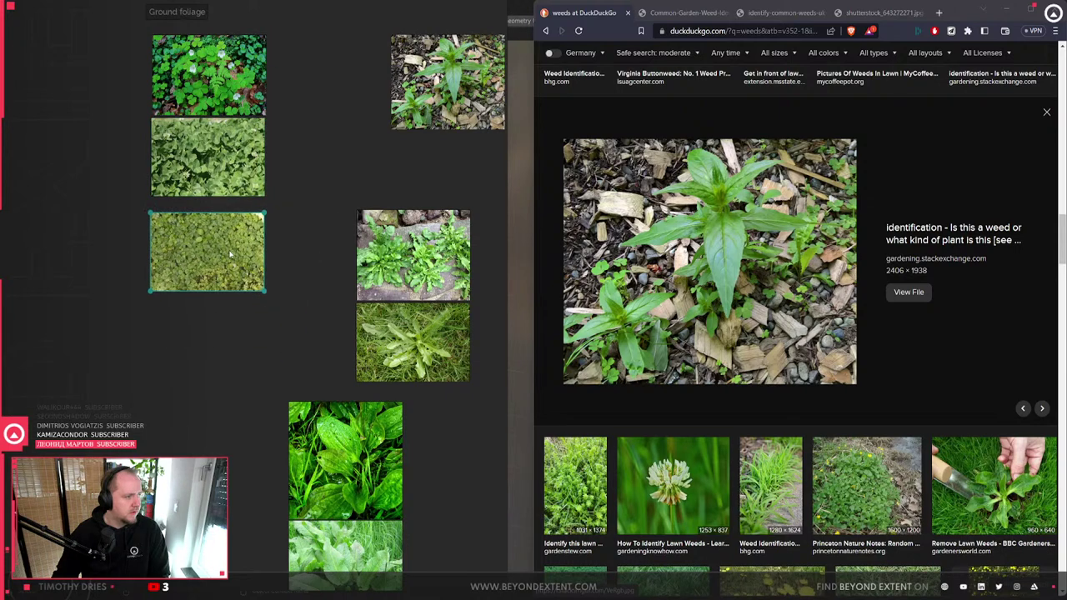
{"action": "left_click_drag", "start_coordinate": [356, 488], "coordinate": [215, 396]}
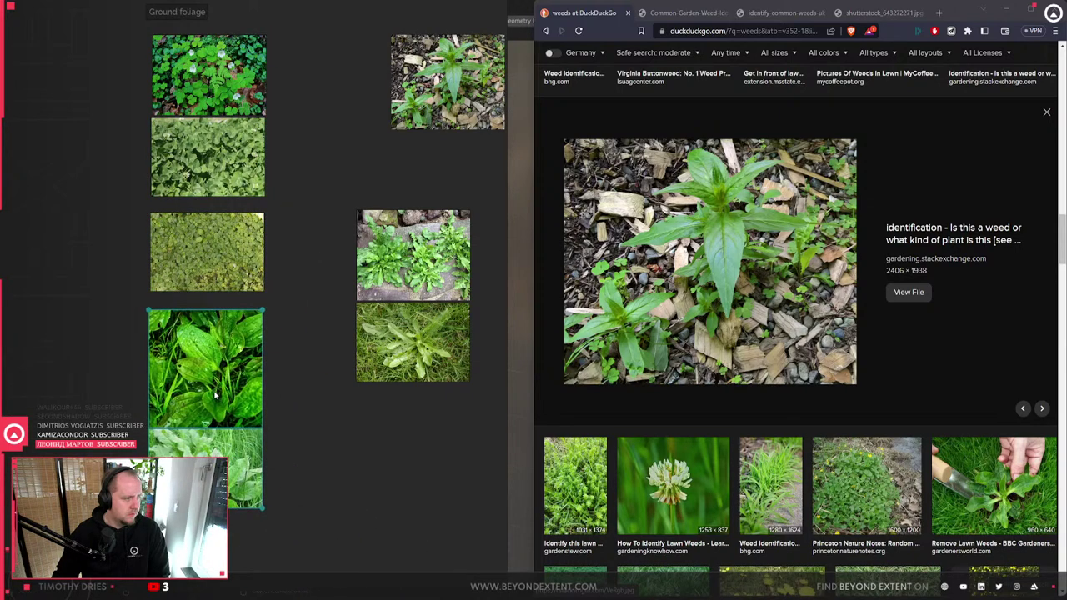
{"action": "left_click", "coordinate": [318, 471]}
- Move the wood-chip weed, stone-path weeds and household weed photo into a second column beside the clover images
{"action": "middle_click_drag", "start_coordinate": [468, 396], "coordinate": [371, 468]}
{"action": "left_click_drag", "start_coordinate": [307, 294], "coordinate": [226, 238]}
{"action": "left_click_drag", "start_coordinate": [355, 163], "coordinate": [240, 164]}
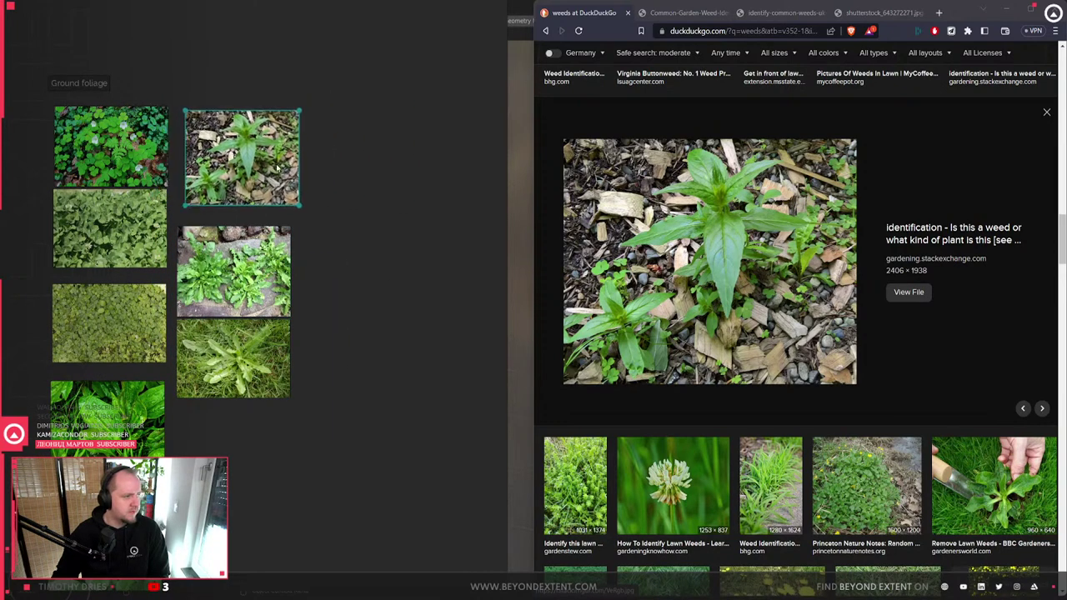
{"action": "left_click_drag", "start_coordinate": [343, 382], "coordinate": [250, 173]}
{"action": "left_click", "coordinate": [381, 225]}
{"action": "left_click_drag", "start_coordinate": [266, 327], "coordinate": [291, 316]}
{"action": "left_click", "coordinate": [436, 295]}
- Switch to Blender with the Biome_Collection_Main scene and put the browser window out of the way
{"action": "key", "text": "alt+Tab"}
{"action": "left_click_drag", "start_coordinate": [1066, 155], "coordinate": [1066, 288]}
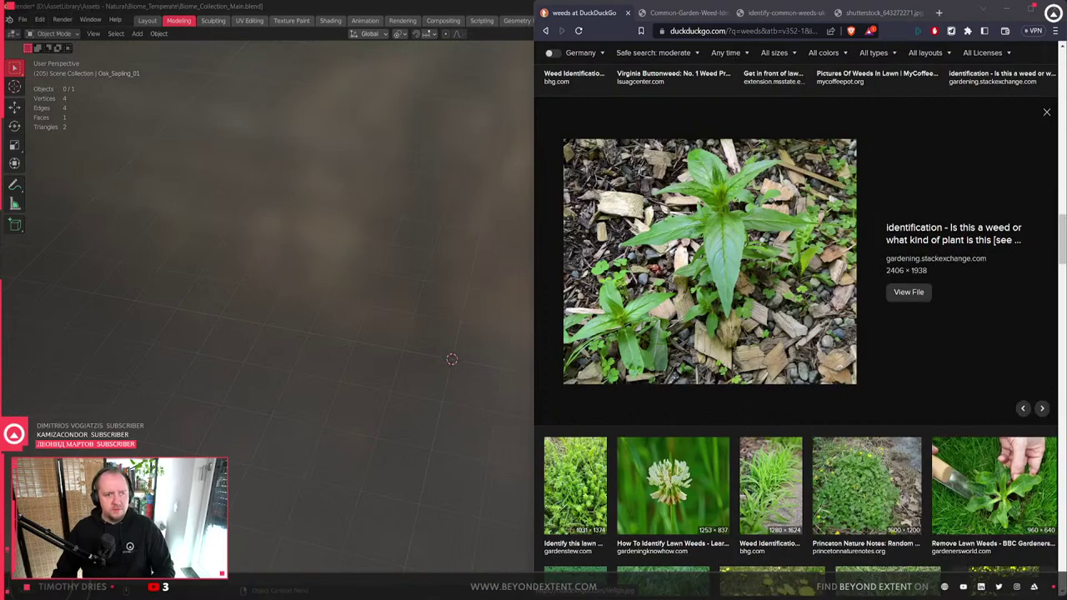
{"action": "left_click", "coordinate": [1042, 11]}
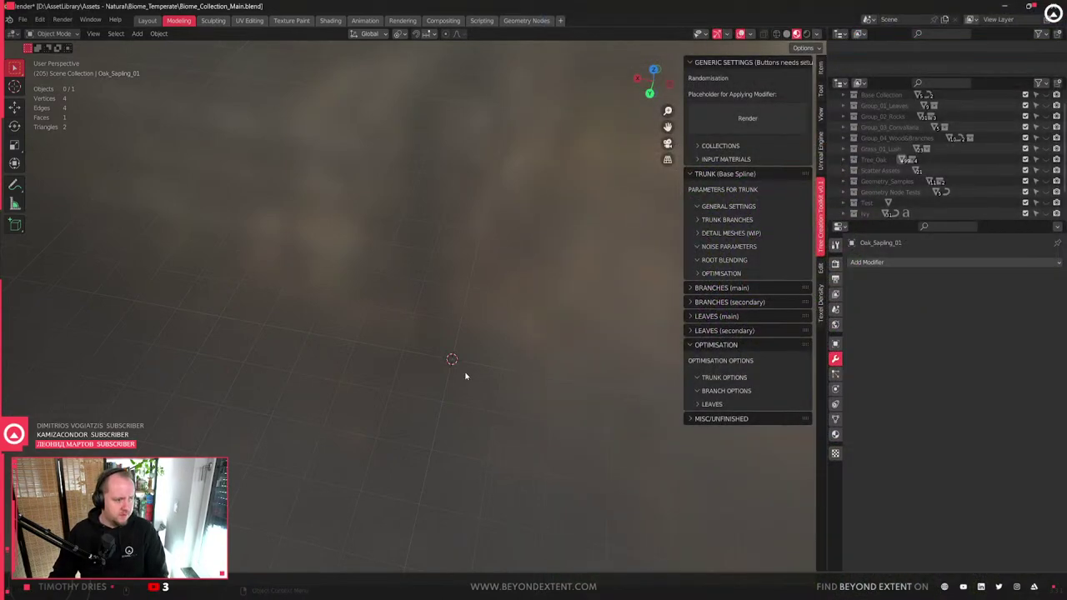
- Add a mesh plane at the world origin
{"action": "middle_click_drag", "start_coordinate": [470, 376], "coordinate": [380, 335], "text": "shift"}
{"action": "right_click", "coordinate": [379, 326]}
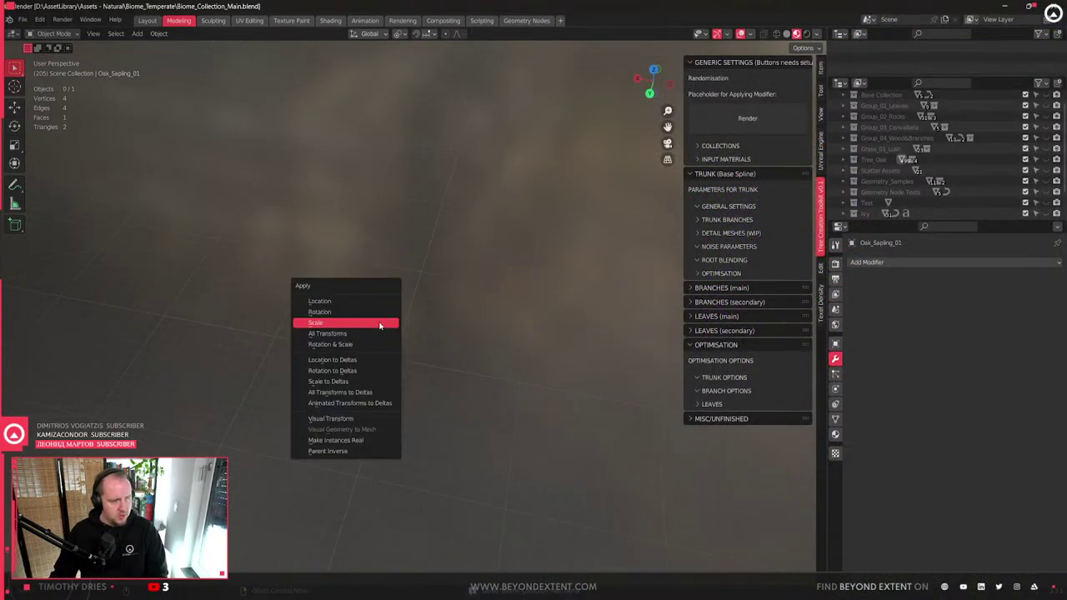
{"action": "key", "text": "shift+a"}
{"action": "mouse_move", "coordinate": [458, 309]}
{"action": "left_click", "coordinate": [500, 307]}
{"action": "scroll", "coordinate": [404, 325], "scroll_direction": "down", "scroll_amount": 3}
{"action": "scroll", "coordinate": [403, 322], "scroll_direction": "up", "scroll_amount": 7}
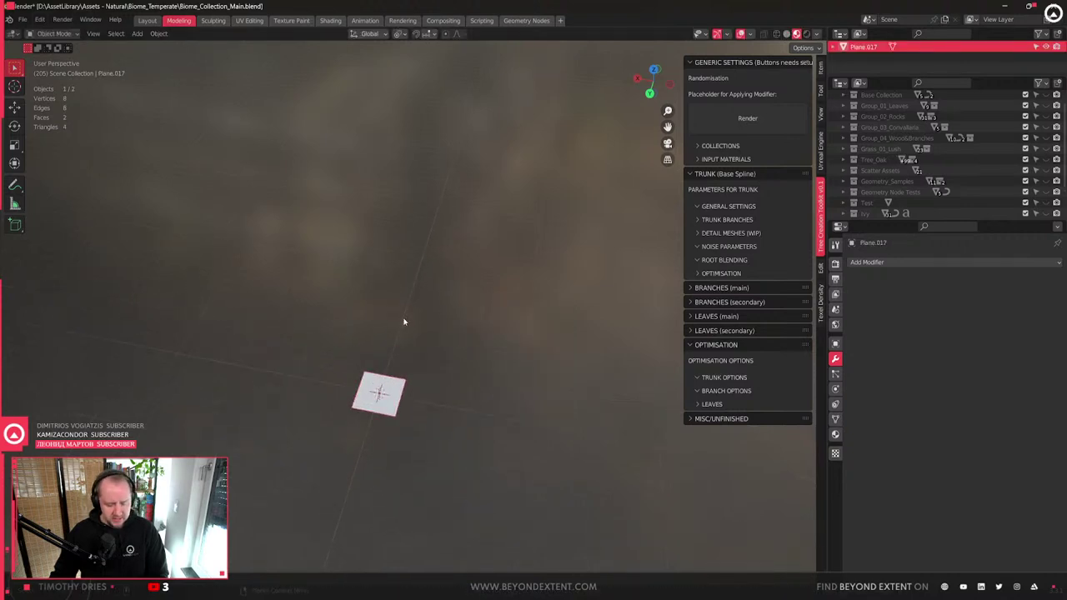
{"action": "scroll", "coordinate": [420, 337], "scroll_direction": "down", "scroll_amount": 2}
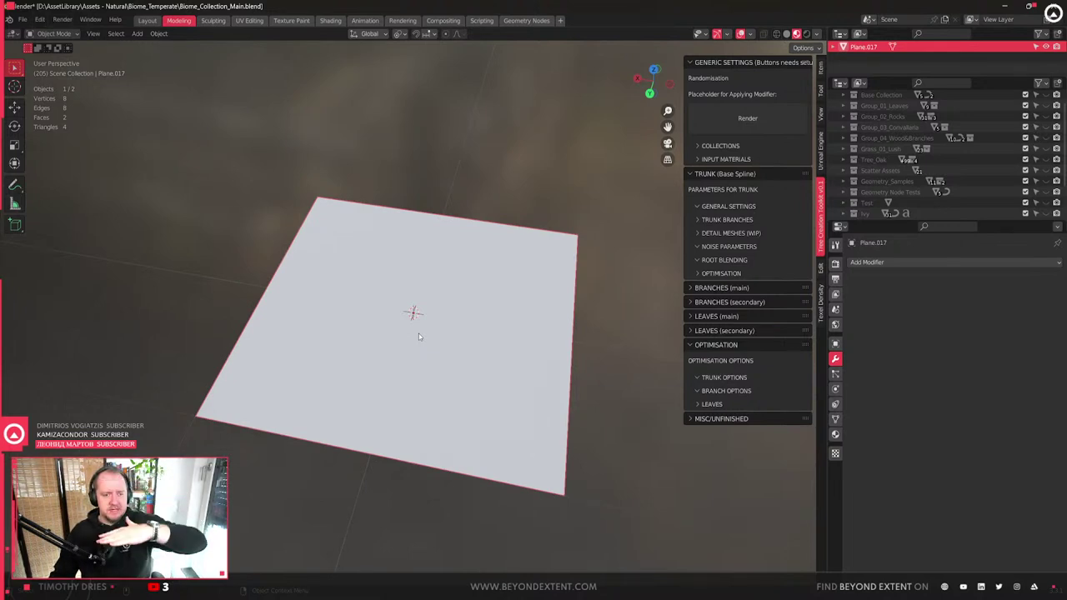
{"action": "scroll", "coordinate": [420, 336], "scroll_direction": "down", "scroll_amount": 2}
{"action": "scroll", "coordinate": [380, 303], "scroll_direction": "up", "scroll_amount": 4}
{"action": "scroll", "coordinate": [462, 250], "scroll_direction": "down", "scroll_amount": 4}
{"action": "middle_click_drag", "start_coordinate": [462, 267], "coordinate": [467, 305]}
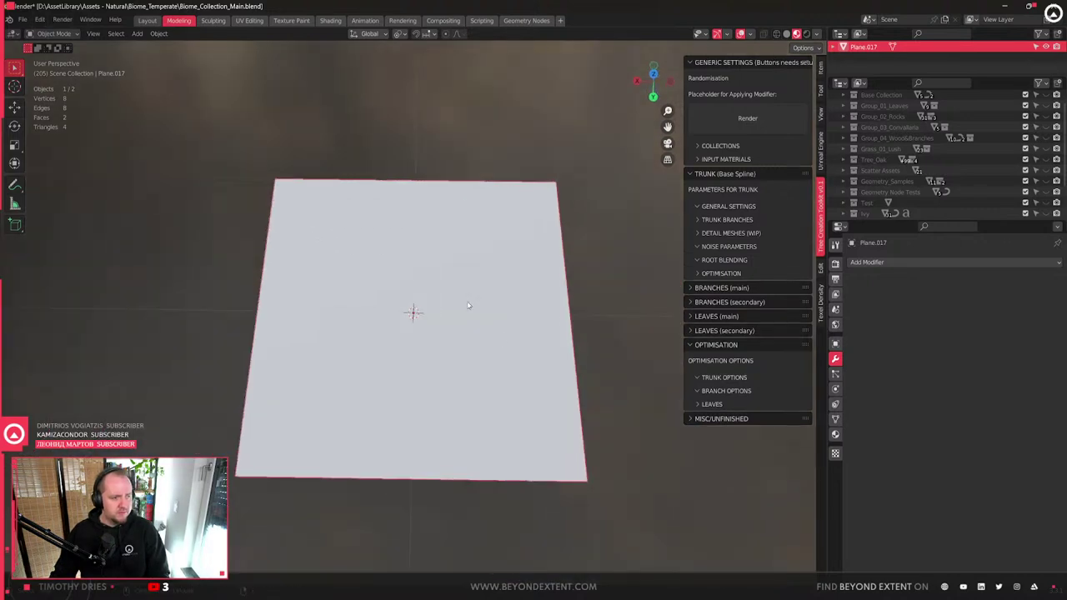
- Set the plane's viewport display to Wire
{"action": "left_click", "coordinate": [835, 420]}
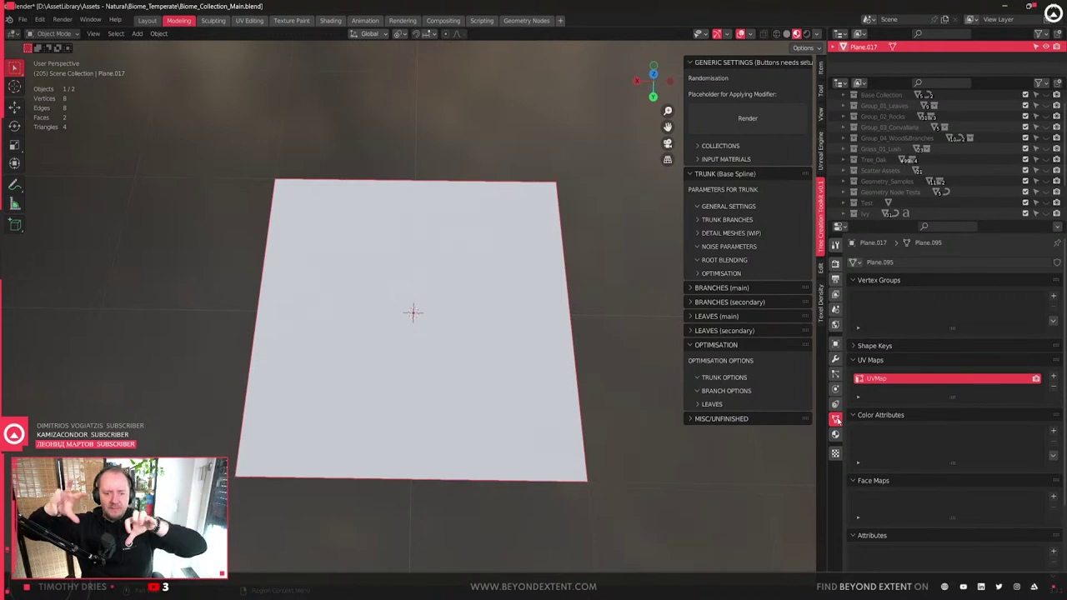
{"action": "left_click", "coordinate": [837, 375]}
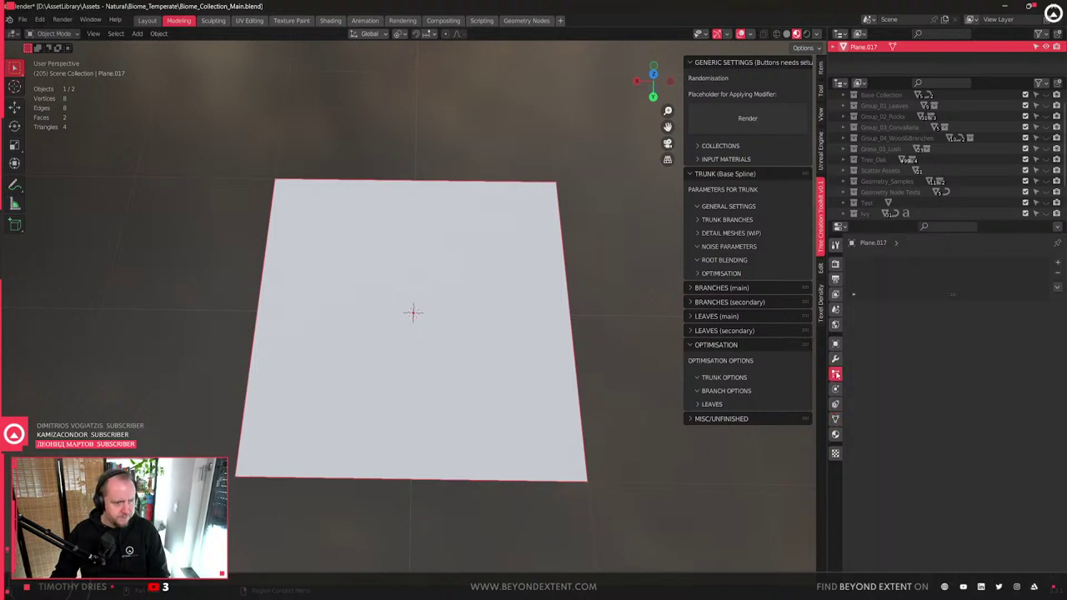
{"action": "left_click", "coordinate": [836, 389]}
{"action": "left_click", "coordinate": [836, 404]}
{"action": "left_click", "coordinate": [836, 419]}
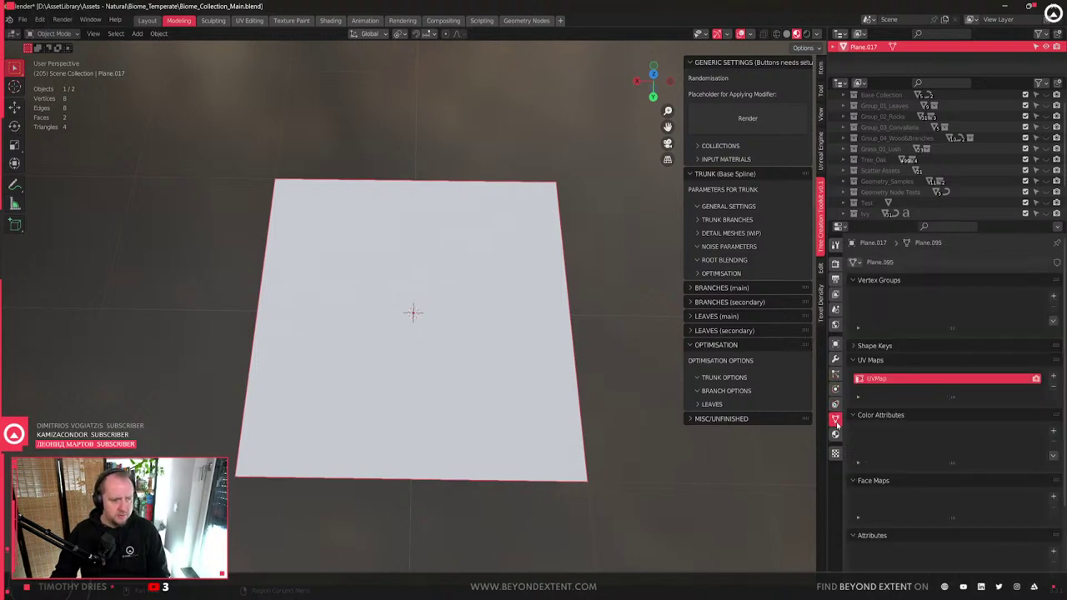
{"action": "left_click", "coordinate": [835, 434]}
{"action": "left_click", "coordinate": [836, 374]}
{"action": "left_click", "coordinate": [835, 344]}
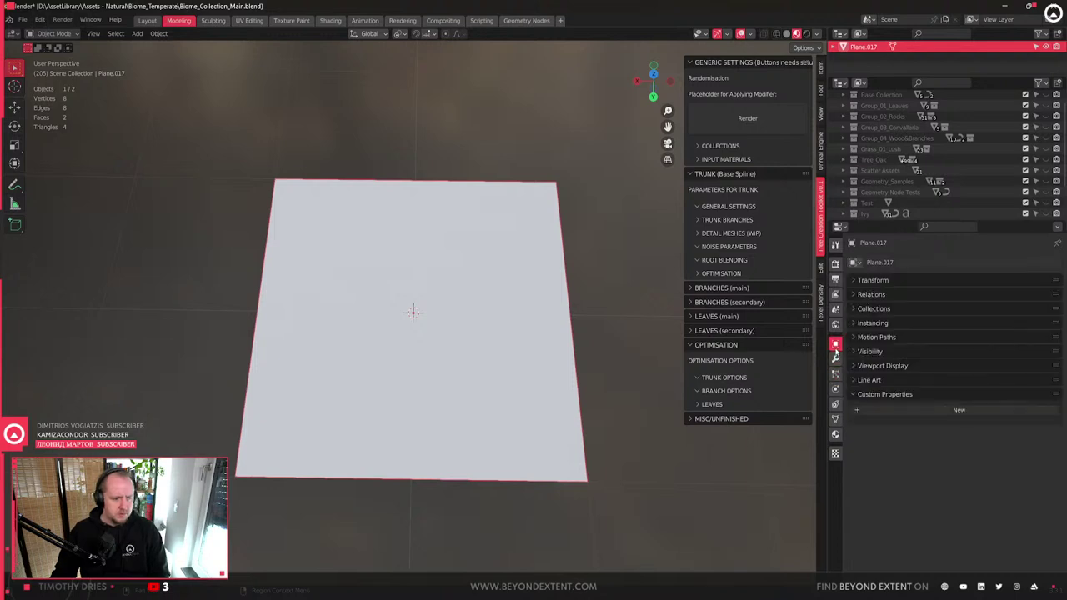
{"action": "left_click", "coordinate": [878, 369]}
{"action": "left_click", "coordinate": [971, 476]}
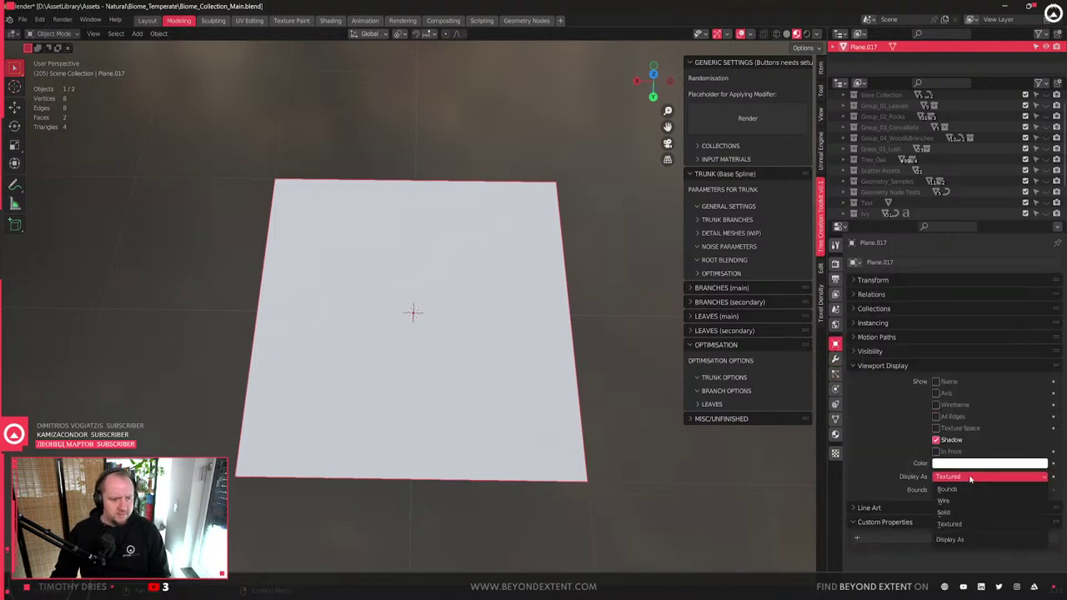
{"action": "left_click", "coordinate": [944, 501]}
- Deselect the wire plane and examine it from the top orthographic view
{"action": "left_click", "coordinate": [500, 341]}
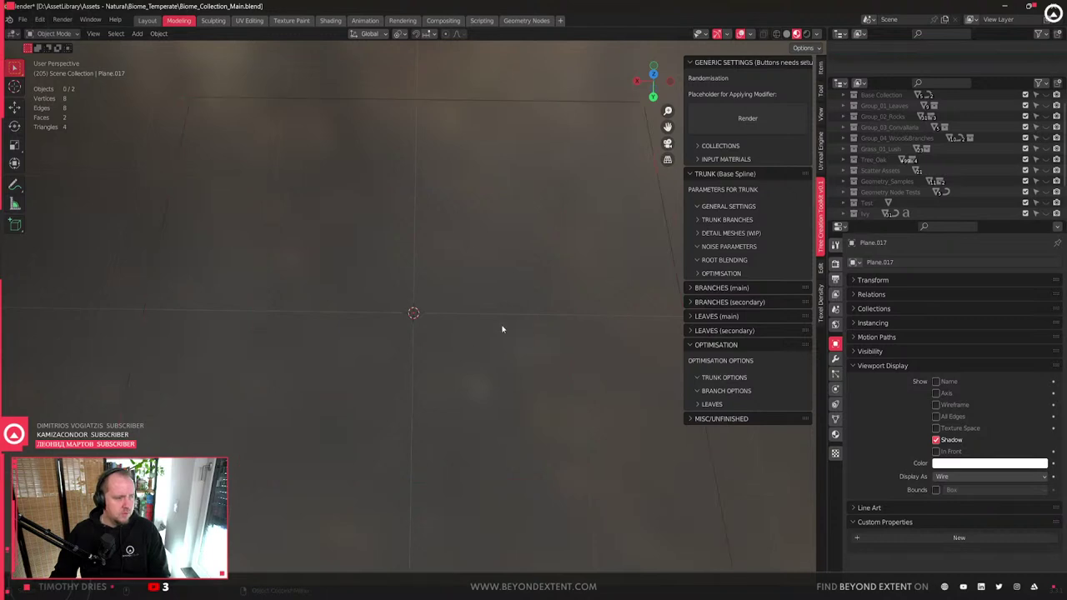
{"action": "key", "text": "KP_7"}
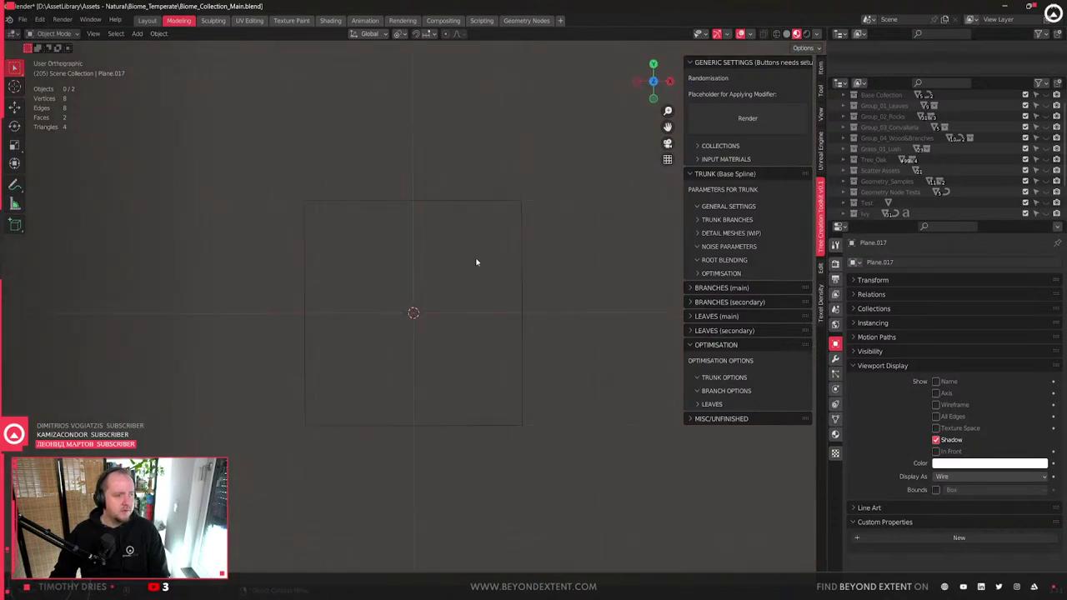
{"action": "middle_click_drag", "start_coordinate": [495, 359], "coordinate": [444, 361], "text": "shift"}
{"action": "scroll", "coordinate": [444, 361], "scroll_direction": "up", "scroll_amount": 1}
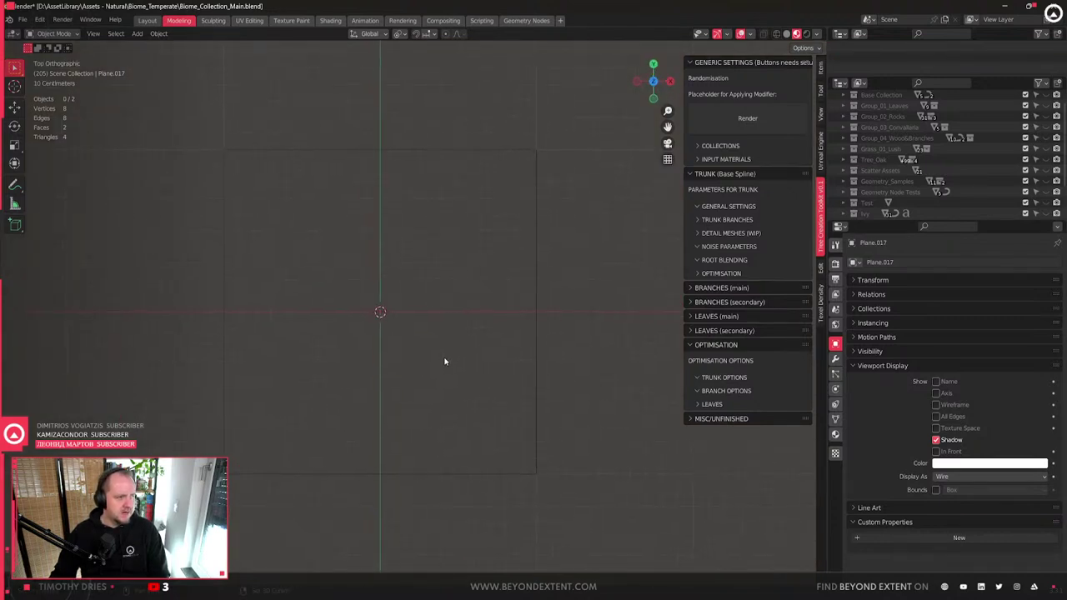
{"action": "left_click_drag", "start_coordinate": [202, 108], "coordinate": [308, 140]}
{"action": "left_click", "coordinate": [517, 374]}
- Show the reference board in a small window over the Blender scene, focused on the clover images
{"action": "middle_click_drag", "start_coordinate": [517, 374], "coordinate": [459, 340]}
{"action": "right_click", "coordinate": [459, 340]}
{"action": "scroll", "coordinate": [530, 321], "scroll_direction": "down", "scroll_amount": 3}
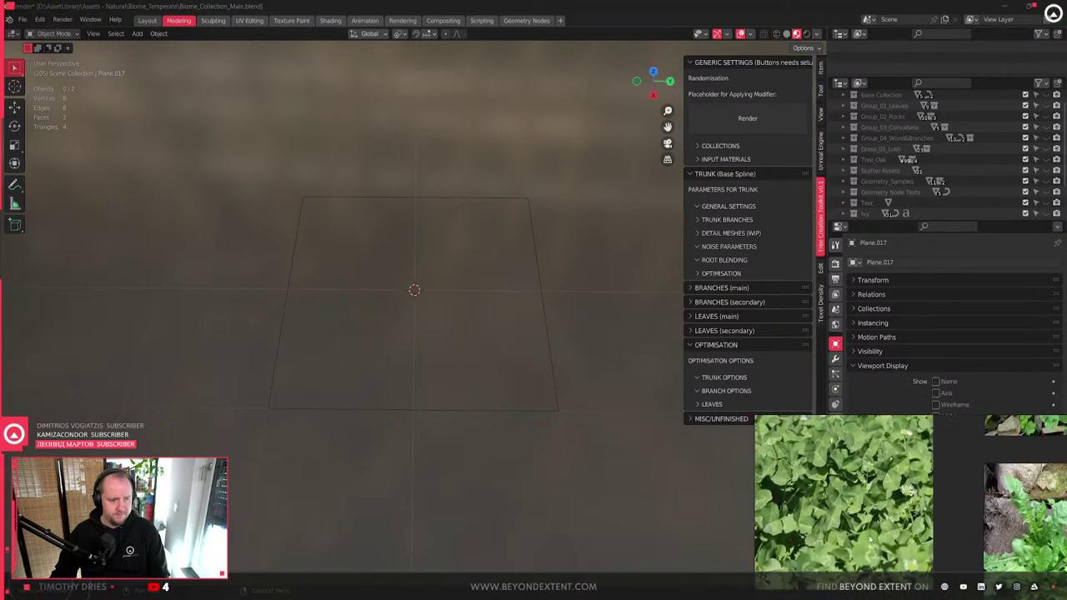
{"action": "scroll", "coordinate": [498, 372], "scroll_direction": "up", "scroll_amount": 4}
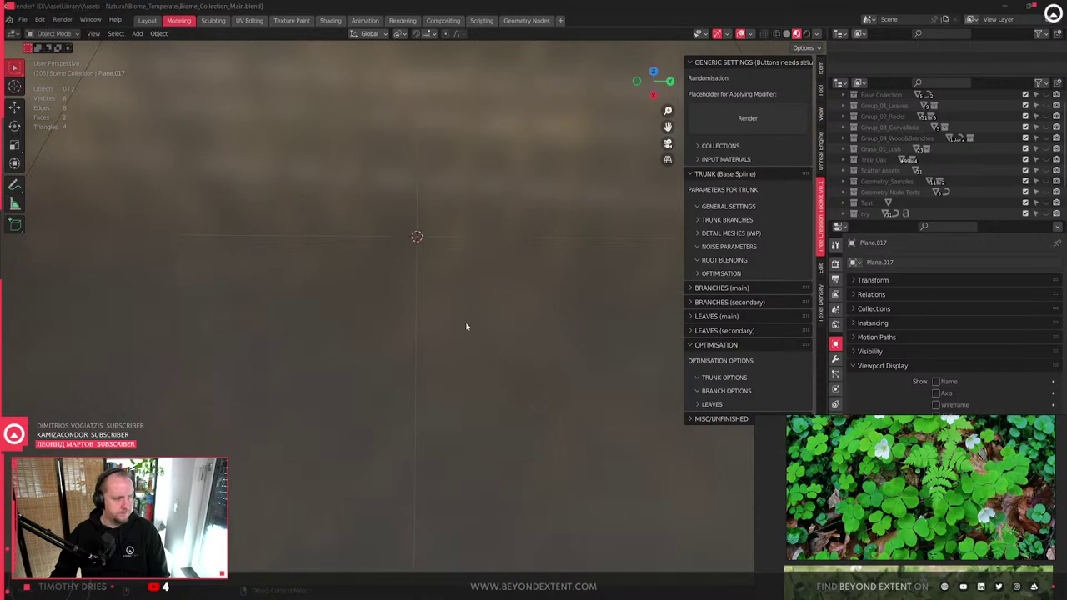
- Add a second mesh plane at the world origin, smaller than the wire plane
{"action": "middle_click_drag", "start_coordinate": [441, 277], "coordinate": [388, 309], "text": "shift"}
{"action": "key", "text": "ctrl+a"}
{"action": "left_click", "coordinate": [389, 308]}
{"action": "key", "text": "shift+a"}
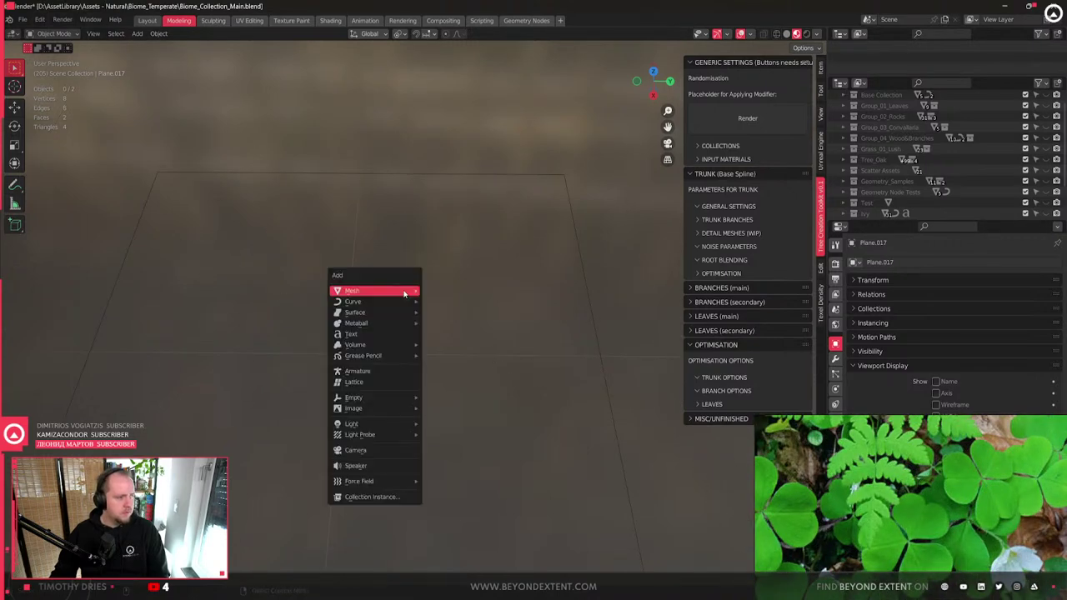
{"action": "mouse_move", "coordinate": [407, 292]}
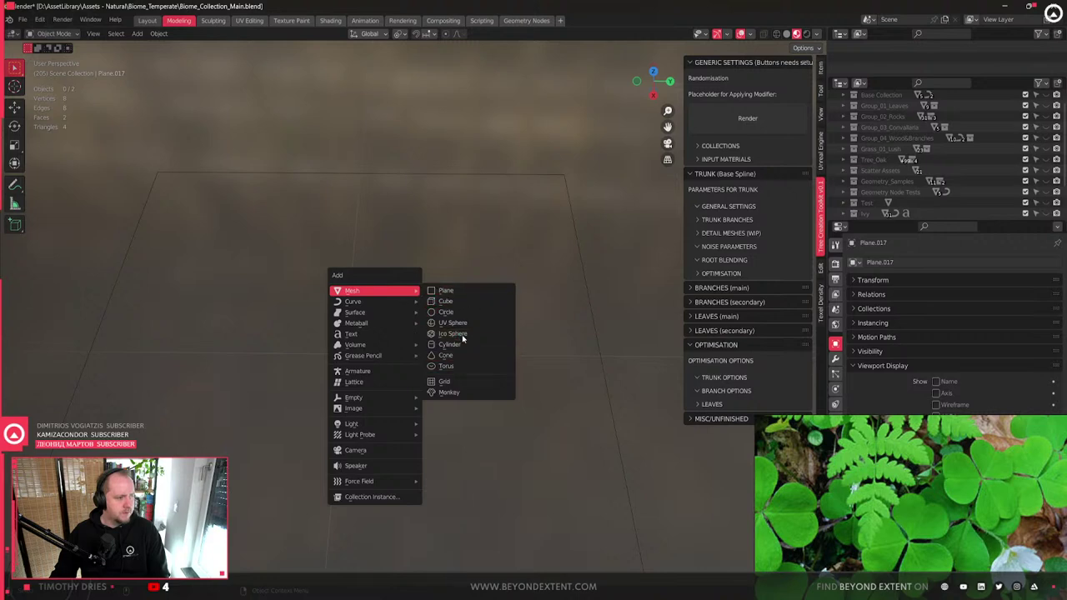
{"action": "left_click", "coordinate": [454, 291]}
{"action": "scroll", "coordinate": [401, 305], "scroll_direction": "down", "scroll_amount": 5}
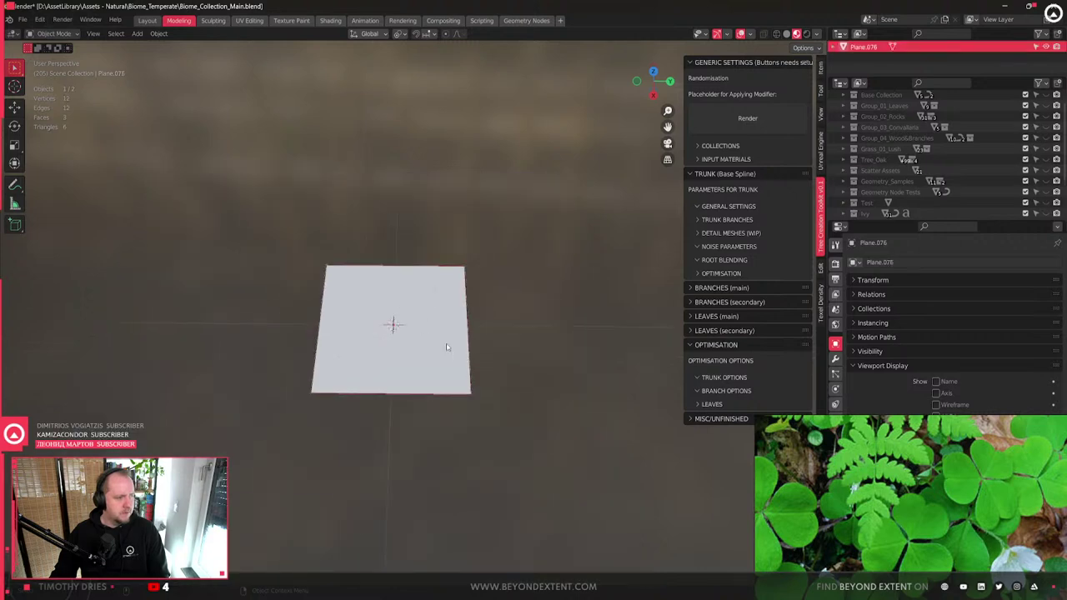
{"action": "scroll", "coordinate": [436, 358], "scroll_direction": "down", "scroll_amount": 4}
{"action": "scroll", "coordinate": [416, 334], "scroll_direction": "up", "scroll_amount": 6}
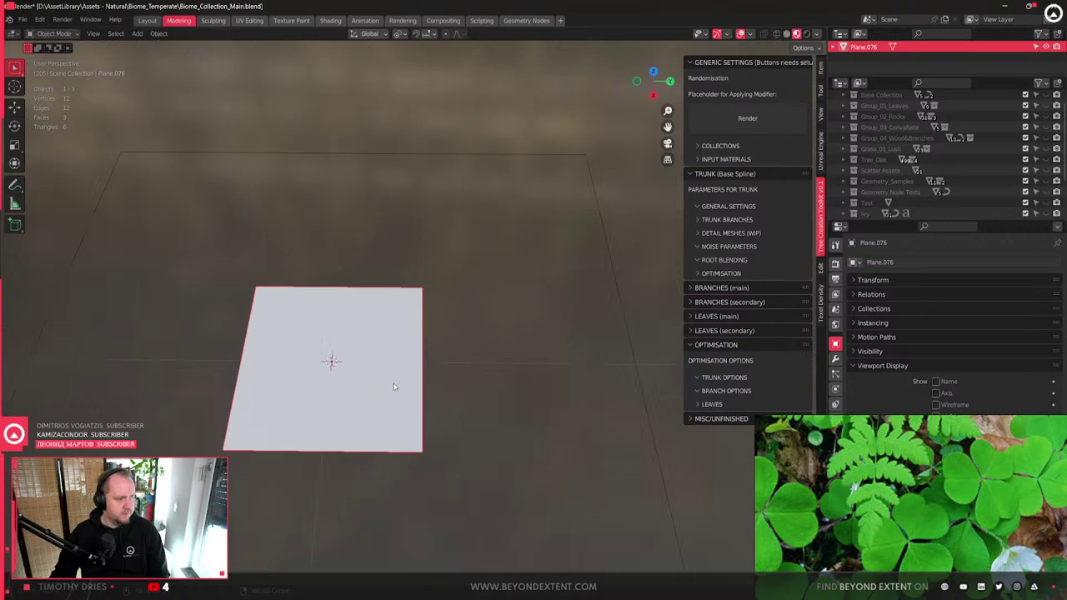
- In Edit Mode, move the new plane's geometry along X until its origin sits on one edge
{"action": "scroll", "coordinate": [435, 369], "scroll_direction": "up", "scroll_amount": 2}
{"action": "key", "text": "Tab"}
{"action": "middle_click_drag", "start_coordinate": [399, 381], "coordinate": [409, 392]}
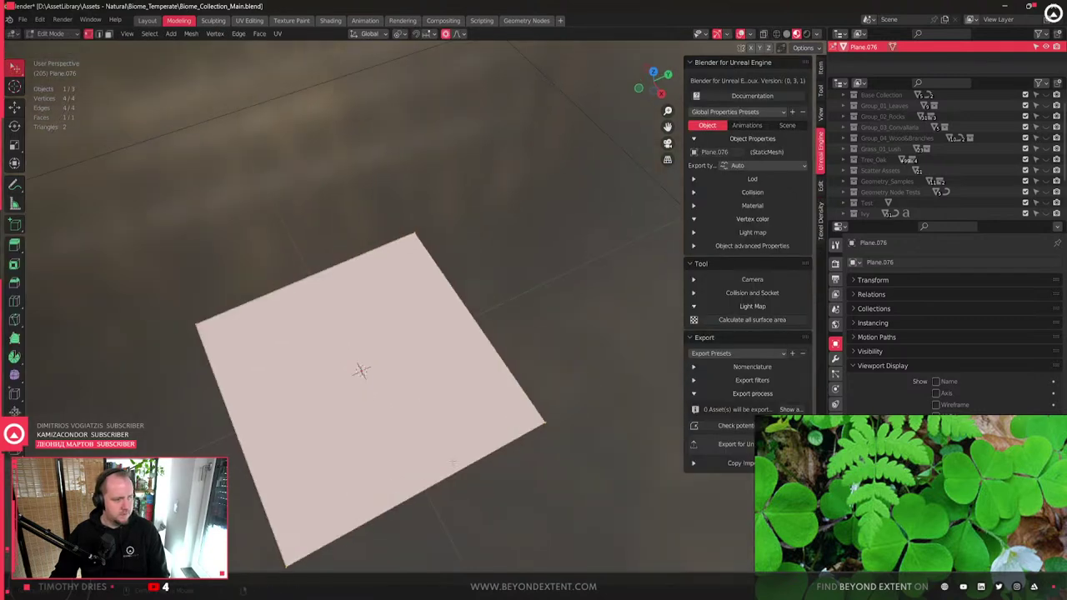
{"action": "key", "text": "g"}
{"action": "key", "text": "z"}
{"action": "right_click", "coordinate": [385, 378]}
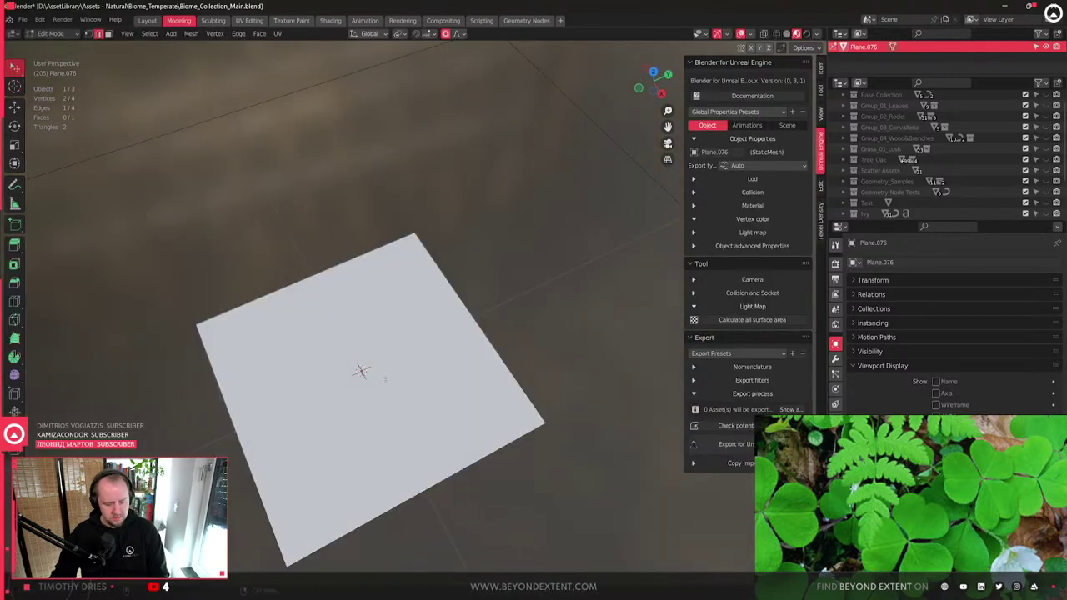
{"action": "type", "text": "gx-0.3"}
{"action": "key", "text": "Return"}
{"action": "key", "text": "Tab"}
- Scale the new plane narrower along the Y axis
{"action": "middle_click_drag", "start_coordinate": [381, 374], "coordinate": [565, 358]}
{"action": "key", "text": "s"}
{"action": "key", "text": "x"}
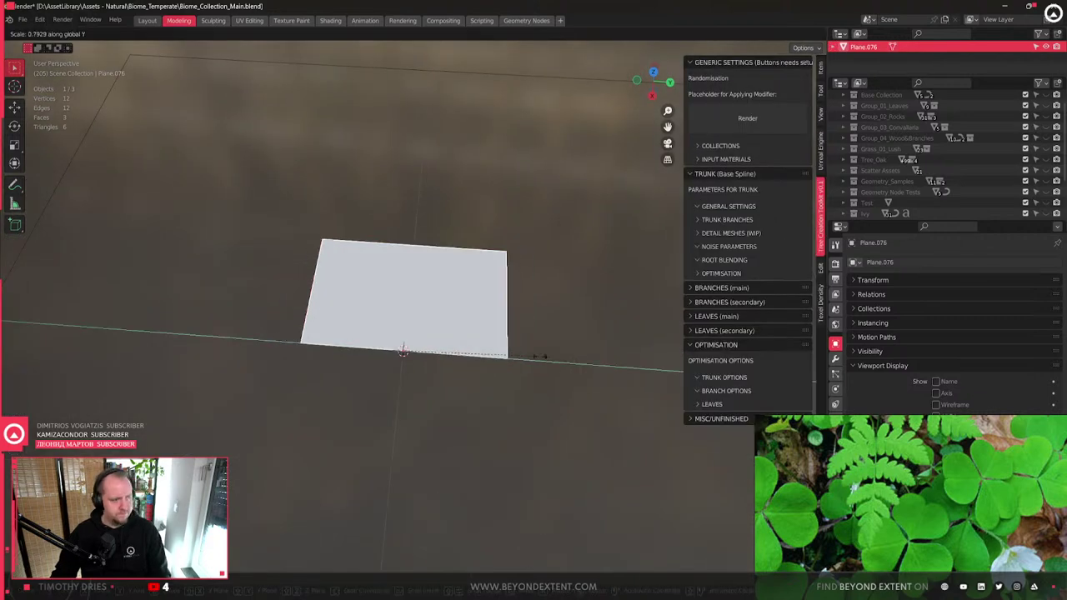
{"action": "left_click", "coordinate": [489, 356]}
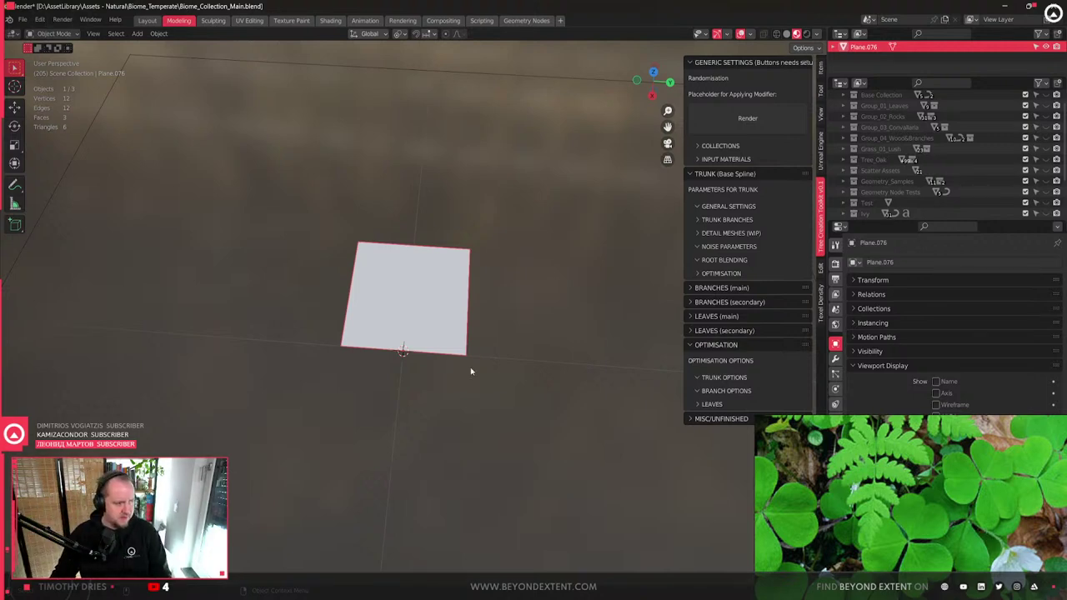
- Cut the plane in half lengthwise with an edge loop running through its origin
{"action": "scroll", "coordinate": [470, 369], "scroll_direction": "up", "scroll_amount": 2}
{"action": "scroll", "coordinate": [440, 362], "scroll_direction": "down", "scroll_amount": 2}
{"action": "scroll", "coordinate": [436, 370], "scroll_direction": "up", "scroll_amount": 1}
{"action": "scroll", "coordinate": [477, 380], "scroll_direction": "up", "scroll_amount": 3}
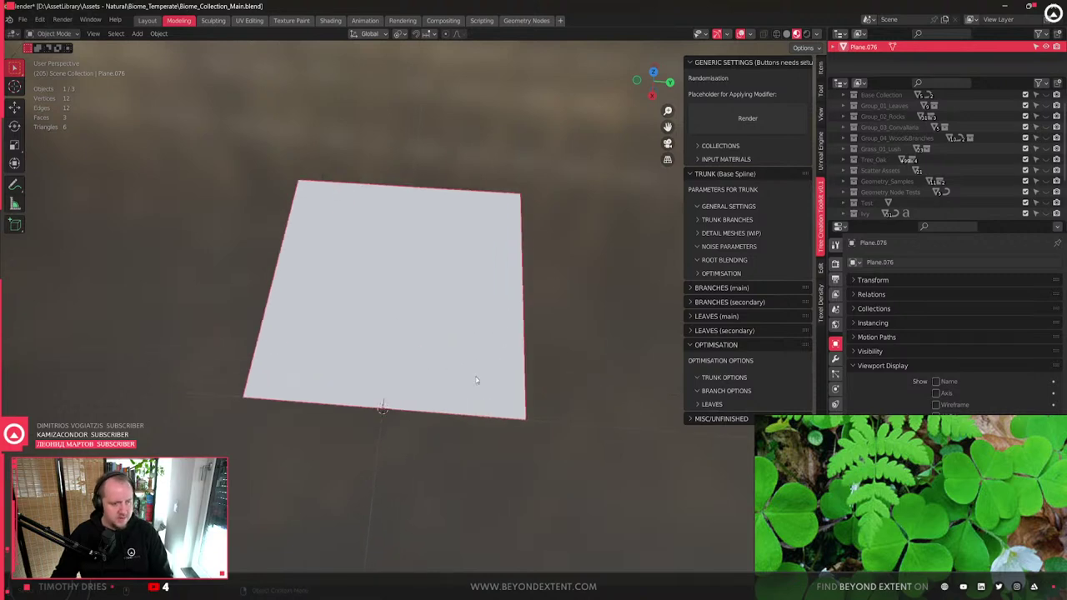
{"action": "key", "text": "Tab"}
{"action": "key", "text": "ctrl+r"}
{"action": "left_click", "coordinate": [375, 355]}
- Move the two corner vertices beside the origin along X so the plane tapers to a point at its origin
{"action": "middle_click_drag", "start_coordinate": [375, 355], "coordinate": [275, 434]}
{"action": "key", "text": "1"}
{"action": "left_click_drag", "start_coordinate": [254, 431], "coordinate": [289, 492]}
{"action": "middle_click_drag", "start_coordinate": [559, 408], "coordinate": [500, 308], "text": "shift"}
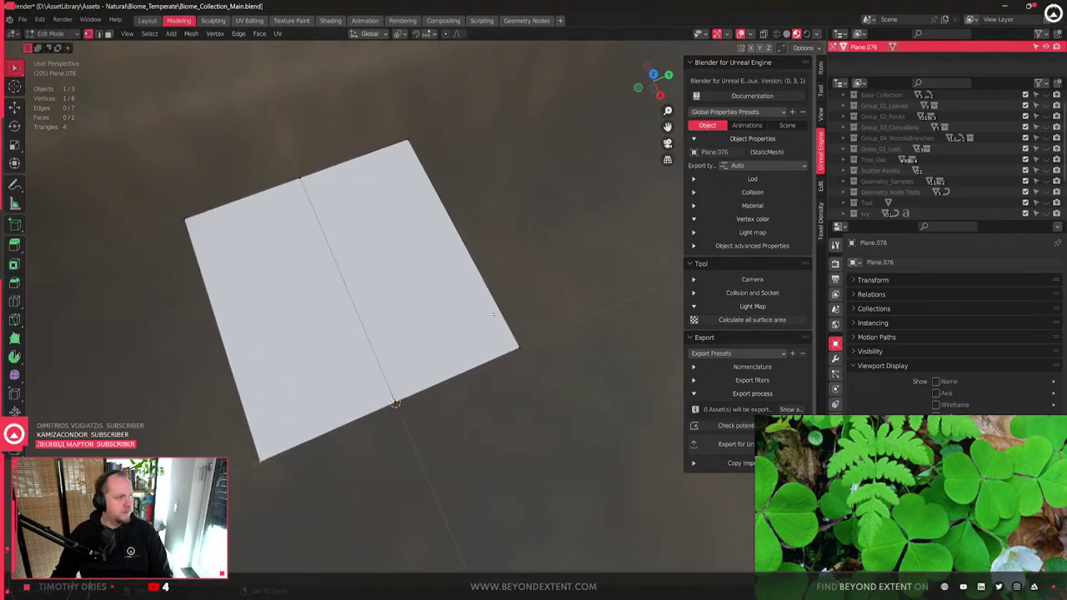
{"action": "middle_click_drag", "start_coordinate": [588, 433], "coordinate": [453, 385]}
{"action": "key", "text": "g"}
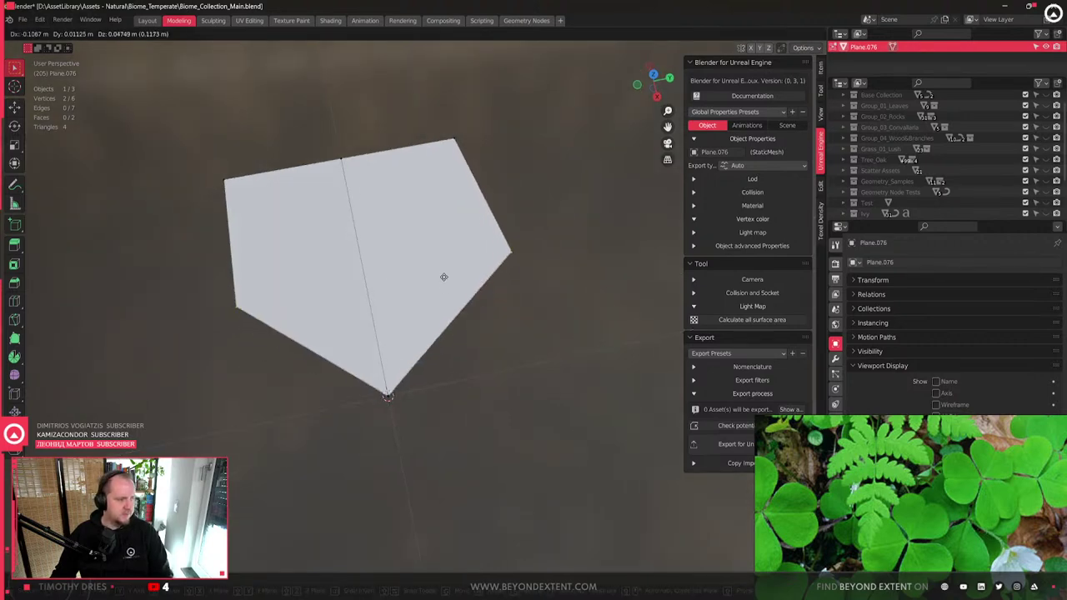
{"action": "key", "text": "Escape"}
{"action": "middle_click_drag", "start_coordinate": [436, 262], "coordinate": [388, 389]}
{"action": "key", "text": "g"}
{"action": "key", "text": "x"}
{"action": "left_click", "coordinate": [505, 367]}
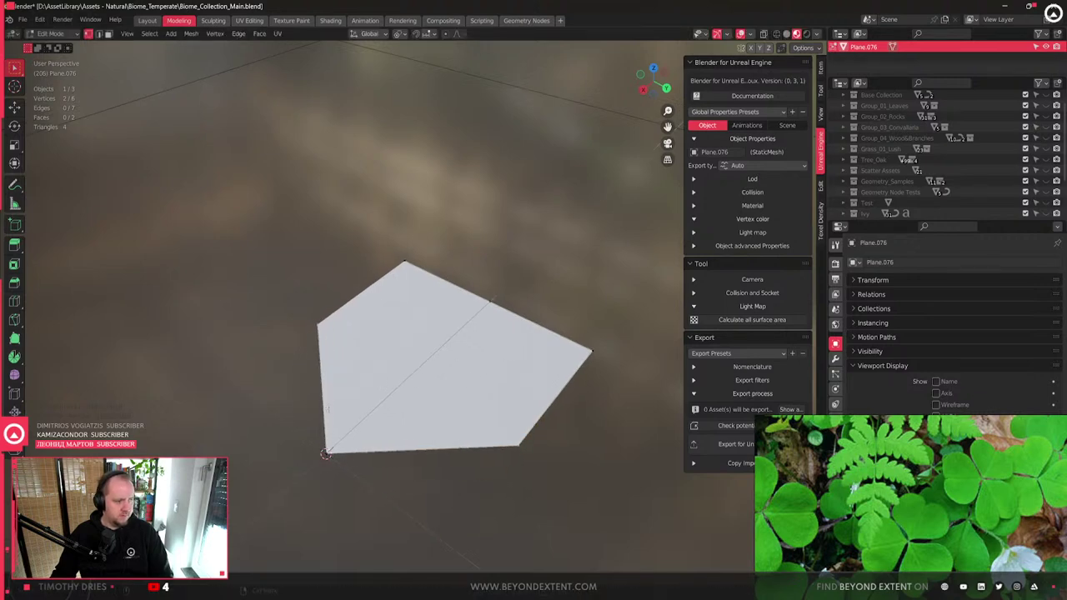
- Make a linked duplicate of the tapered leaf plane and rotate it around the global Z axis
{"action": "key", "text": "Tab"}
{"action": "key", "text": "alt+space"}
{"action": "key", "text": "Escape"}
{"action": "key", "text": "shift+d"}
{"action": "middle_click_drag", "start_coordinate": [421, 421], "coordinate": [454, 438]}
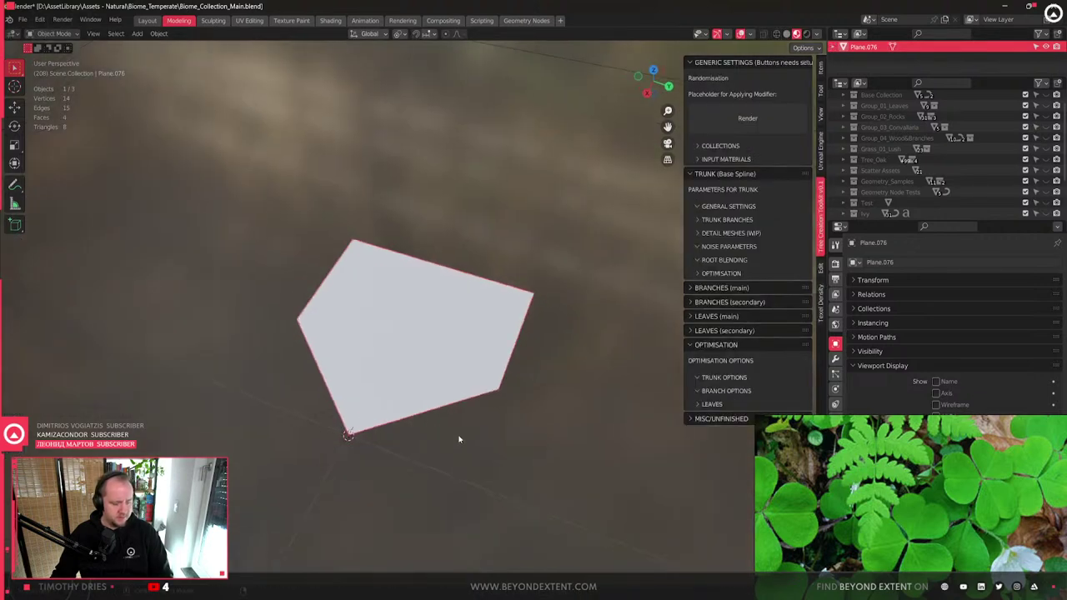
{"action": "key", "text": "r"}
{"action": "key", "text": "z"}
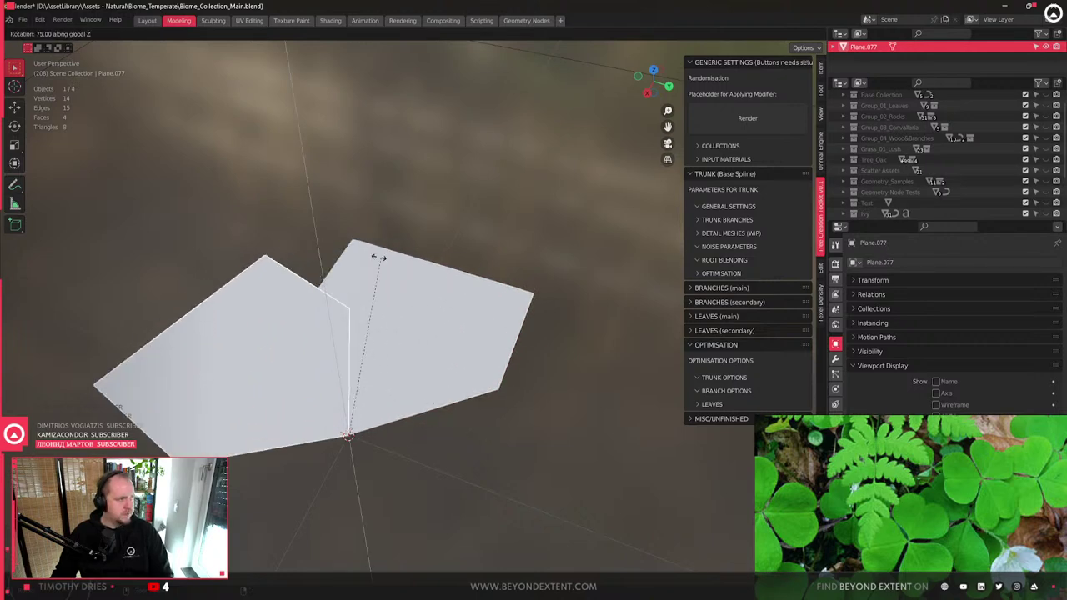
{"action": "left_click", "coordinate": [354, 390]}
- Duplicate the rotated leaf once more and turn the copy 120° around global Z to complete the three-leaf clover
{"action": "middle_click_drag", "start_coordinate": [357, 393], "coordinate": [388, 341]}
{"action": "key", "text": "shift+d"}
{"action": "key", "text": "r"}
{"action": "key", "text": "z"}
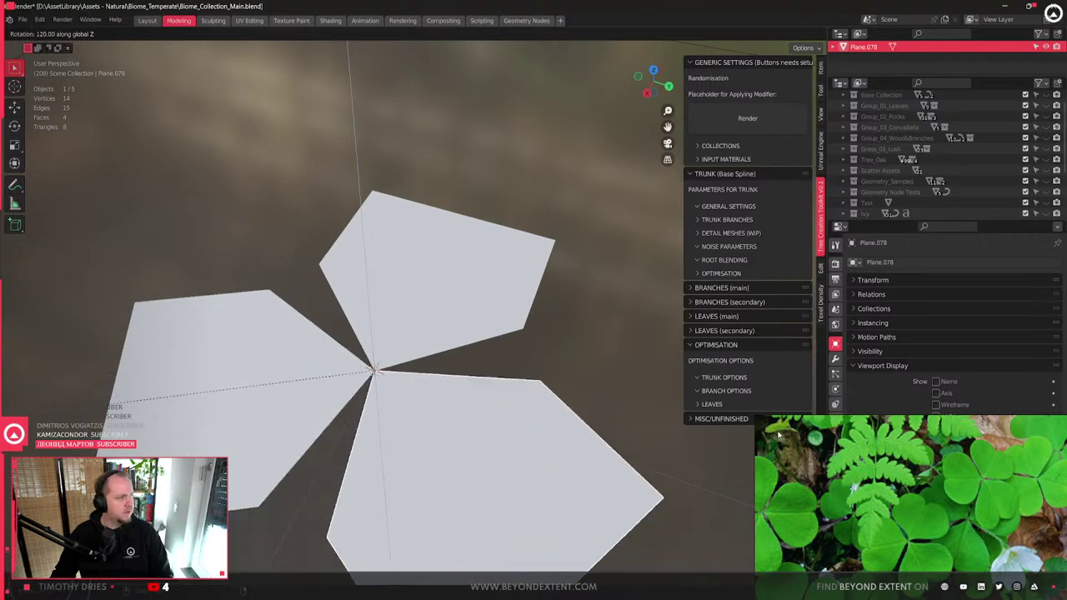
{"action": "left_click", "coordinate": [774, 428]}
- Select all three leaf planes with the original leaf as the active object
{"action": "left_click_drag", "start_coordinate": [226, 277], "coordinate": [373, 371]}
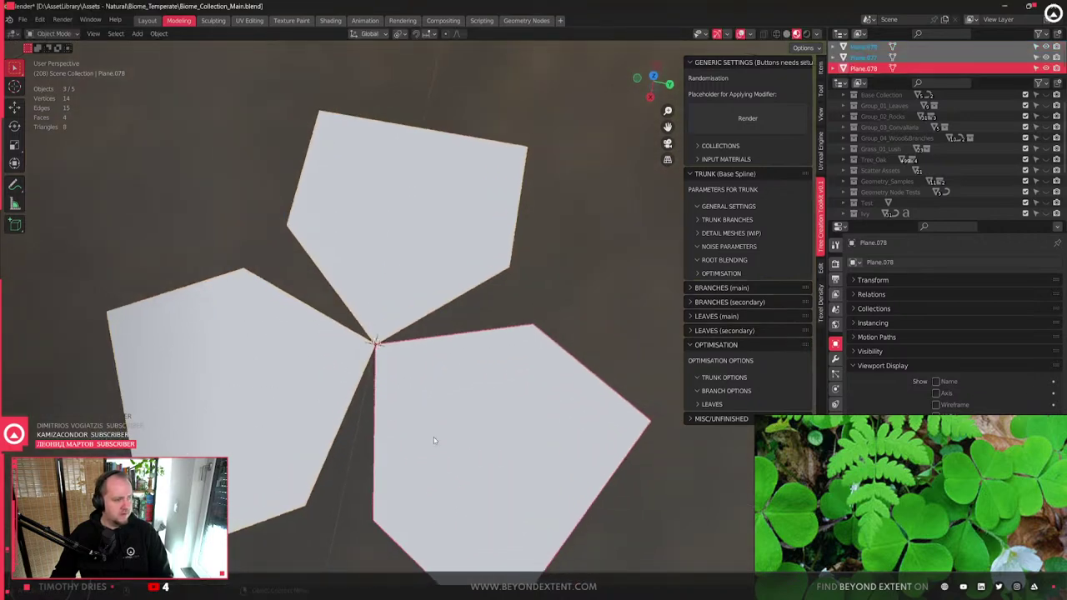
{"action": "middle_click_drag", "start_coordinate": [433, 441], "coordinate": [473, 365]}
{"action": "scroll", "coordinate": [472, 365], "scroll_direction": "down", "scroll_amount": 4}
{"action": "left_click", "coordinate": [267, 364], "text": "shift"}
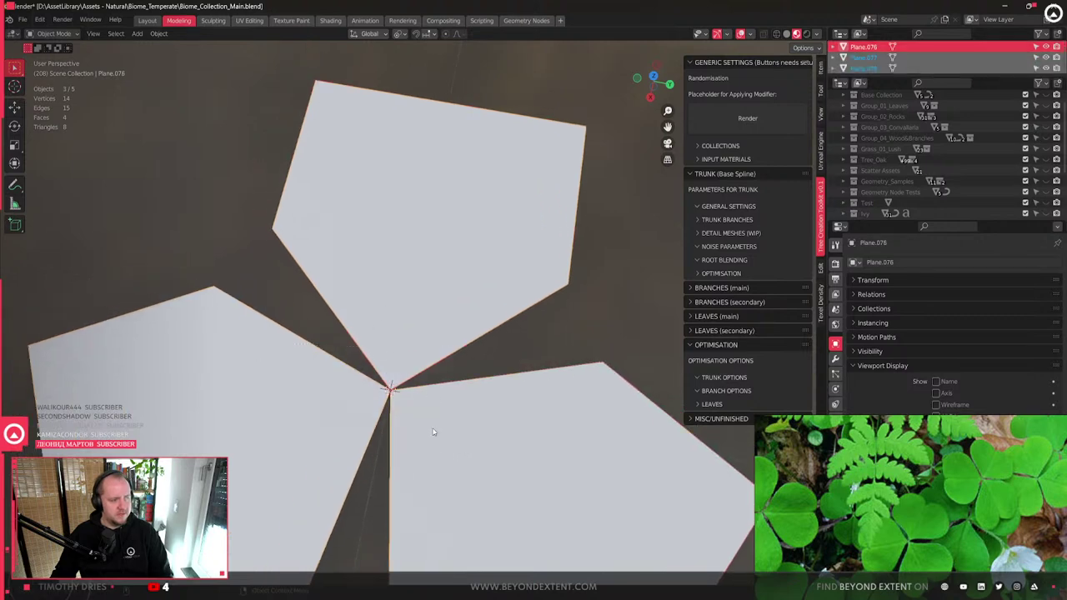
{"action": "scroll", "coordinate": [431, 431], "scroll_direction": "down", "scroll_amount": 2}
- In Edit Mode on the original leaf, move the middle vertex of its outer edge outward along X
{"action": "left_click", "coordinate": [433, 288]}
{"action": "scroll", "coordinate": [410, 289], "scroll_direction": "up", "scroll_amount": 3}
{"action": "key", "text": "Tab"}
{"action": "middle_click_drag", "start_coordinate": [411, 227], "coordinate": [476, 324]}
{"action": "key", "text": "g"}
{"action": "key", "text": "x"}
{"action": "left_click", "coordinate": [293, 283]}
- Cut an edge line across the middle of the leaf and scale it along Y to widen the leaf
{"action": "scroll", "coordinate": [386, 385], "scroll_direction": "up", "scroll_amount": 2}
{"action": "key", "text": "k"}
{"action": "left_click", "coordinate": [372, 466]}
{"action": "left_click", "coordinate": [470, 271]}
{"action": "key", "text": "Return"}
{"action": "key", "text": "ctrl+shift+b"}
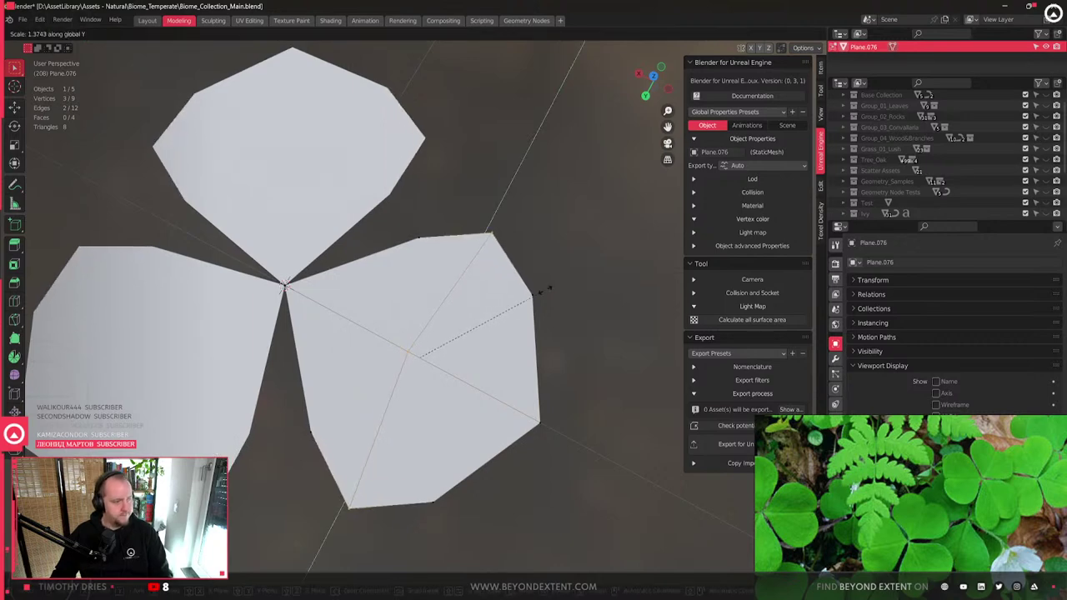
{"action": "left_click", "coordinate": [527, 417]}
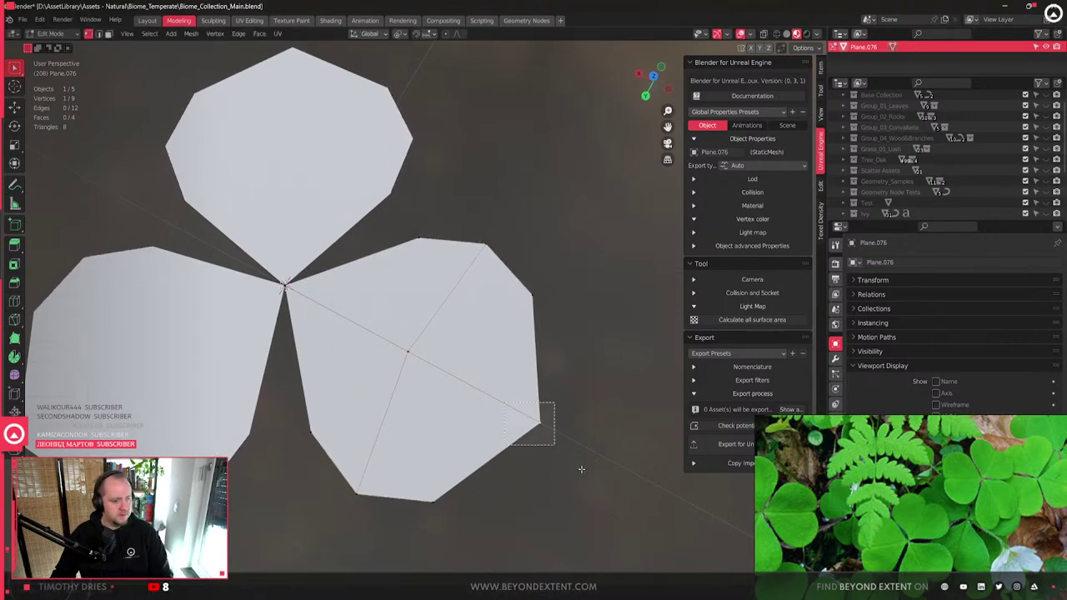
- Pull the outer middle vertex inward to form a heart notch and add a lengthwise edge loop through each half
{"action": "key", "text": "g"}
{"action": "left_click", "coordinate": [456, 444]}
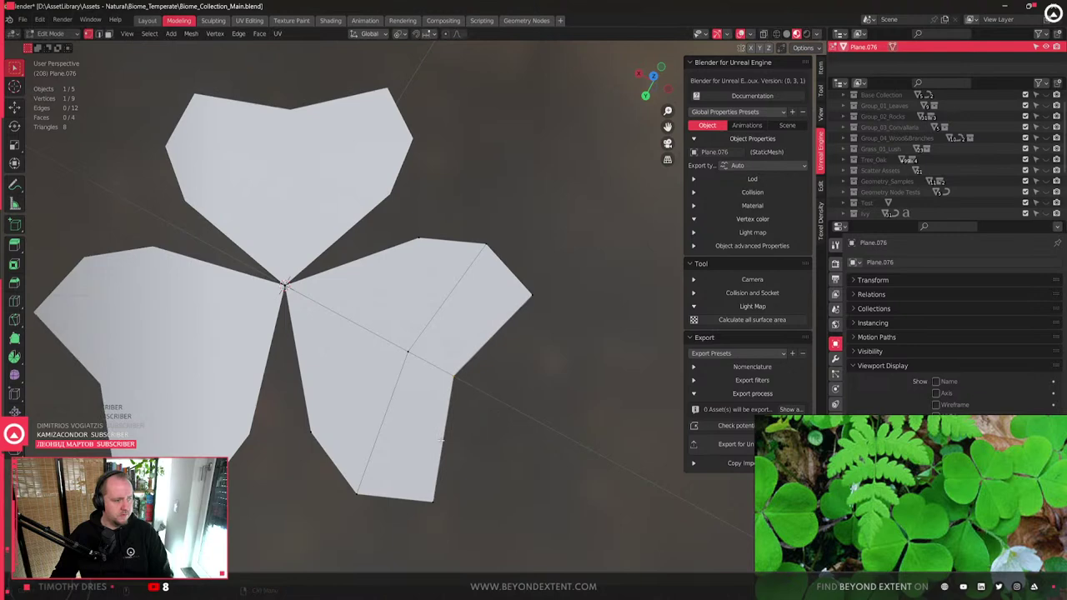
{"action": "key", "text": "ctrl+r"}
{"action": "left_click", "coordinate": [422, 421]}
{"action": "key", "text": "ctrl+r"}
{"action": "left_click", "coordinate": [451, 300]}
- Try to shift one of the new lengthwise edge loops along the Y axis
{"action": "left_click_drag", "start_coordinate": [484, 322], "coordinate": [515, 362]}
{"action": "key", "text": "g"}
{"action": "key", "text": "x"}
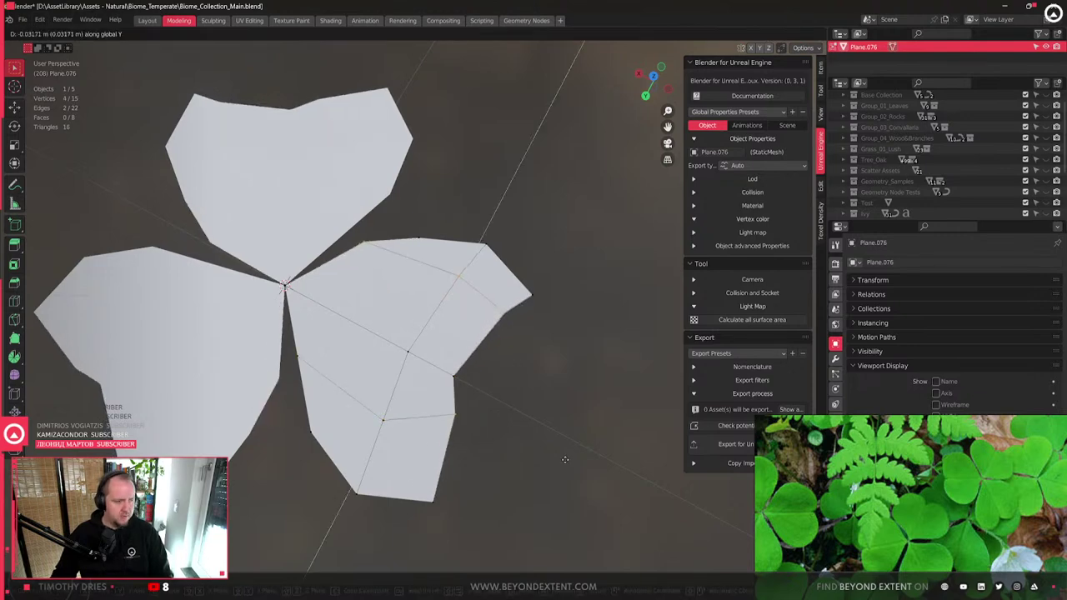
{"action": "left_click", "coordinate": [505, 335]}
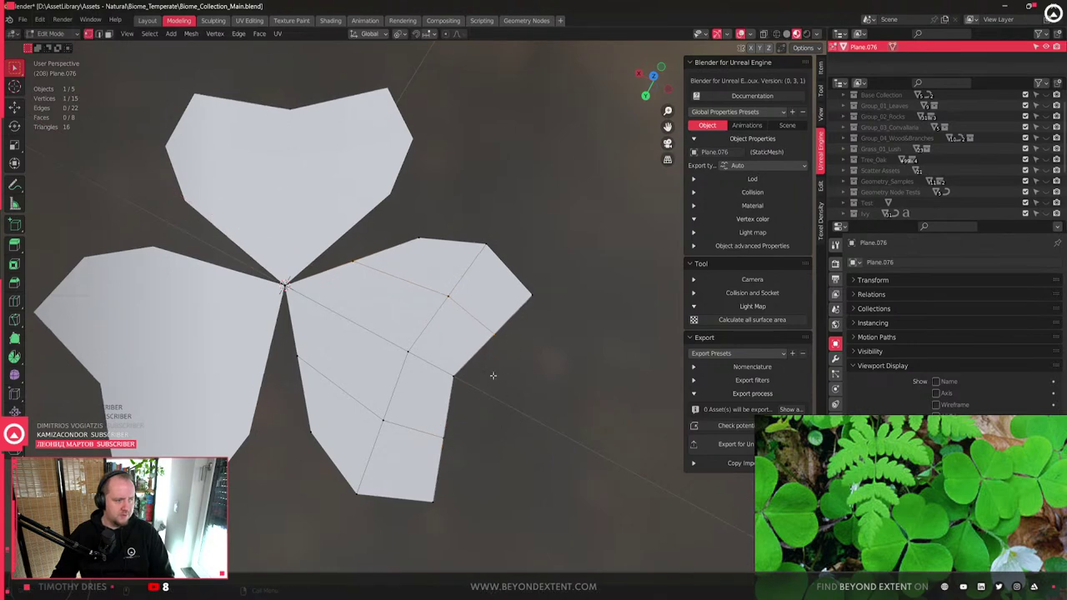
- Move the outer end vertices of both new loops about 0.04 m outward along X to round the heart's lobes
{"action": "key", "text": "g"}
{"action": "key", "text": "x"}
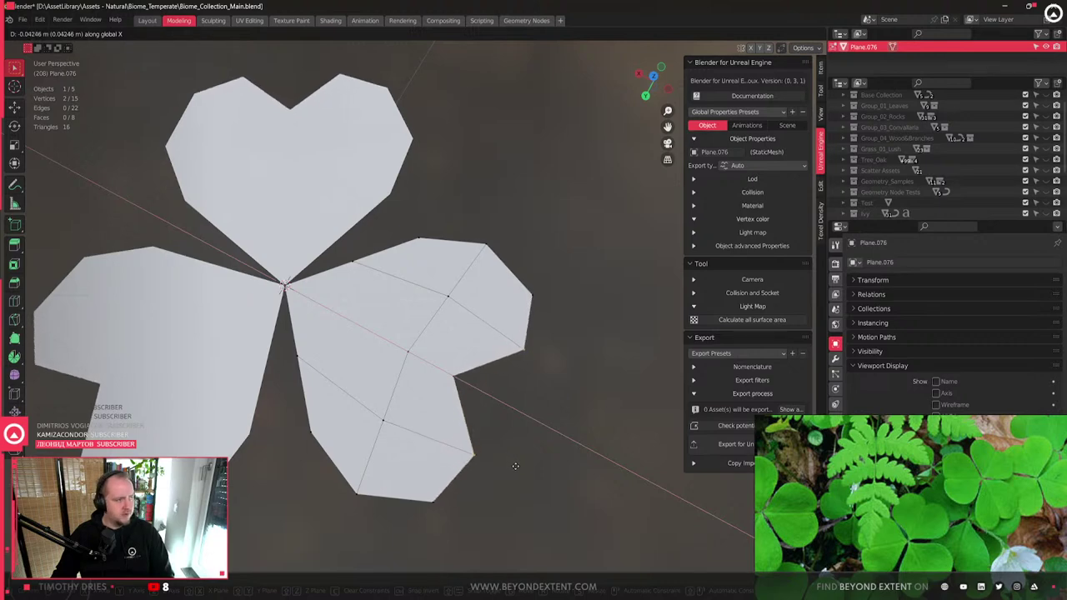
{"action": "left_click", "coordinate": [514, 465]}
- Add two more lengthwise edge loops, one on each side of the leaf's centre line
{"action": "middle_click_drag", "start_coordinate": [498, 466], "coordinate": [450, 492]}
{"action": "middle_click_drag", "start_coordinate": [409, 397], "coordinate": [342, 427]}
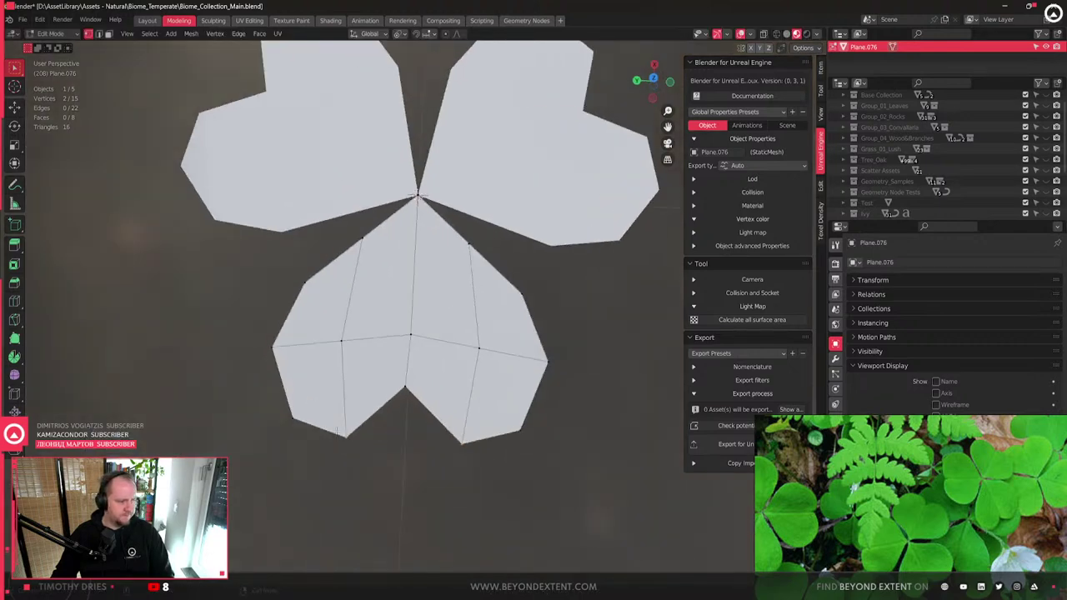
{"action": "left_click", "coordinate": [379, 414]}
{"action": "left_click", "coordinate": [435, 412]}
- Move the notch-side end vertices of these loops outward along X and scale them together along Y to about 0.69
{"action": "left_click", "coordinate": [460, 443], "text": "shift"}
{"action": "key", "text": "g"}
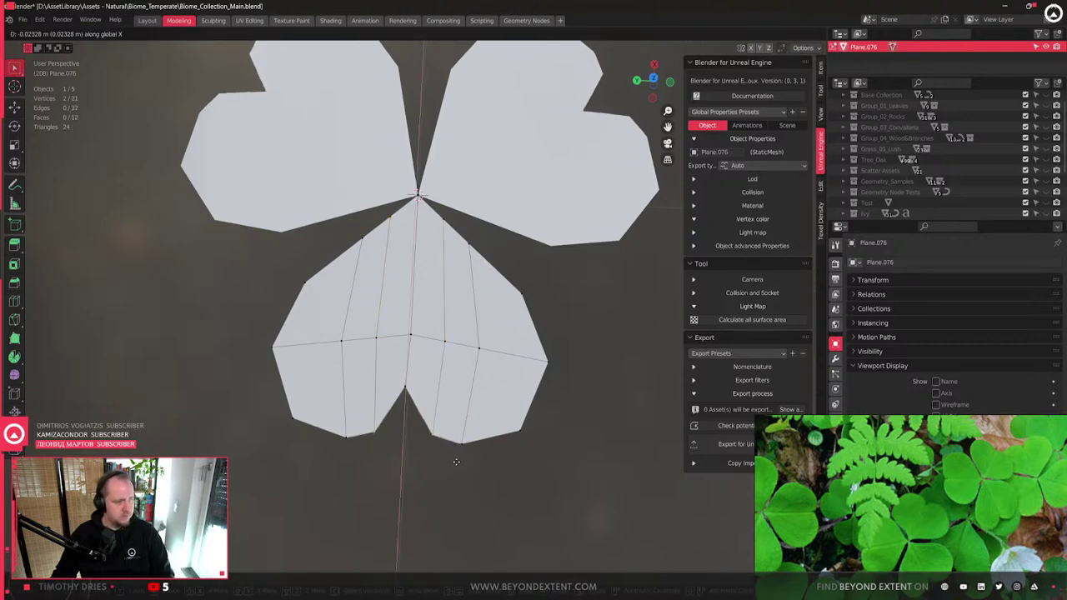
{"action": "left_click", "coordinate": [480, 466]}
{"action": "key", "text": "g"}
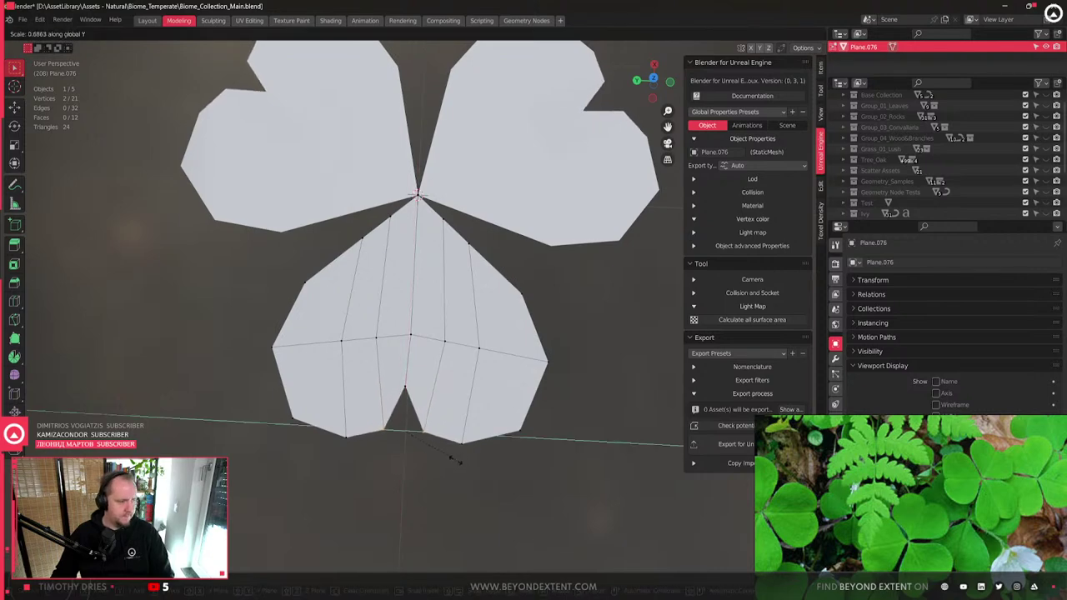
{"action": "left_click", "coordinate": [454, 461]}
- Add a crosswise edge loop between the leaf's tip at the origin and its middle, and return to Object Mode
{"action": "middle_click_drag", "start_coordinate": [454, 461], "coordinate": [438, 316]}
{"action": "key", "text": "ctrl+r"}
{"action": "left_click", "coordinate": [443, 287]}
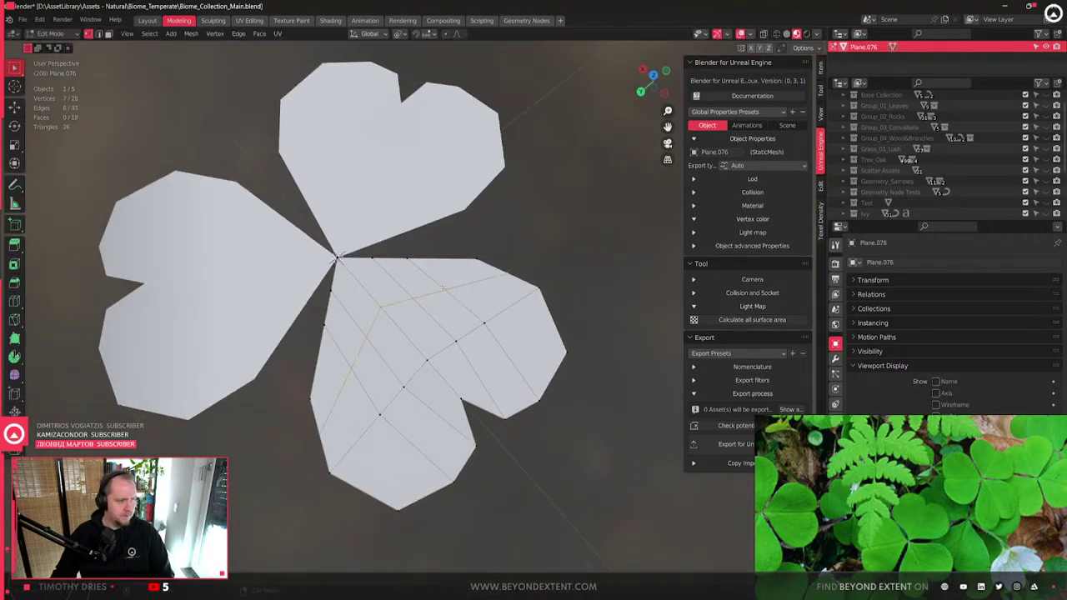
{"action": "left_click", "coordinate": [522, 325]}
{"action": "middle_click_drag", "start_coordinate": [522, 325], "coordinate": [478, 341]}
{"action": "key", "text": "Tab"}
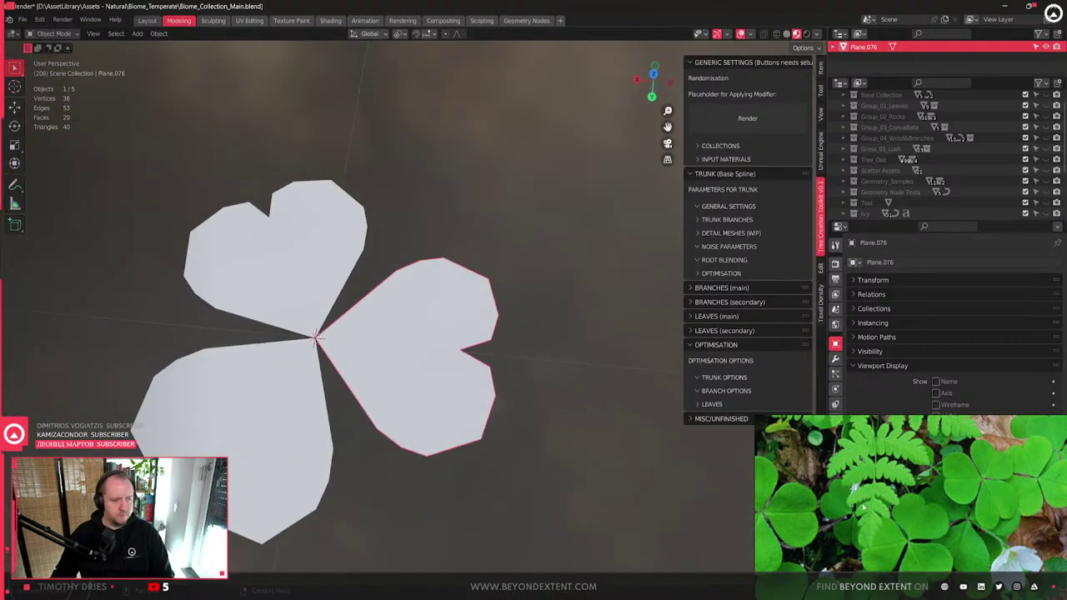
- Reposition the clover reference image over the outliner and hide the viewport sidebar
{"action": "left_click", "coordinate": [726, 175]}
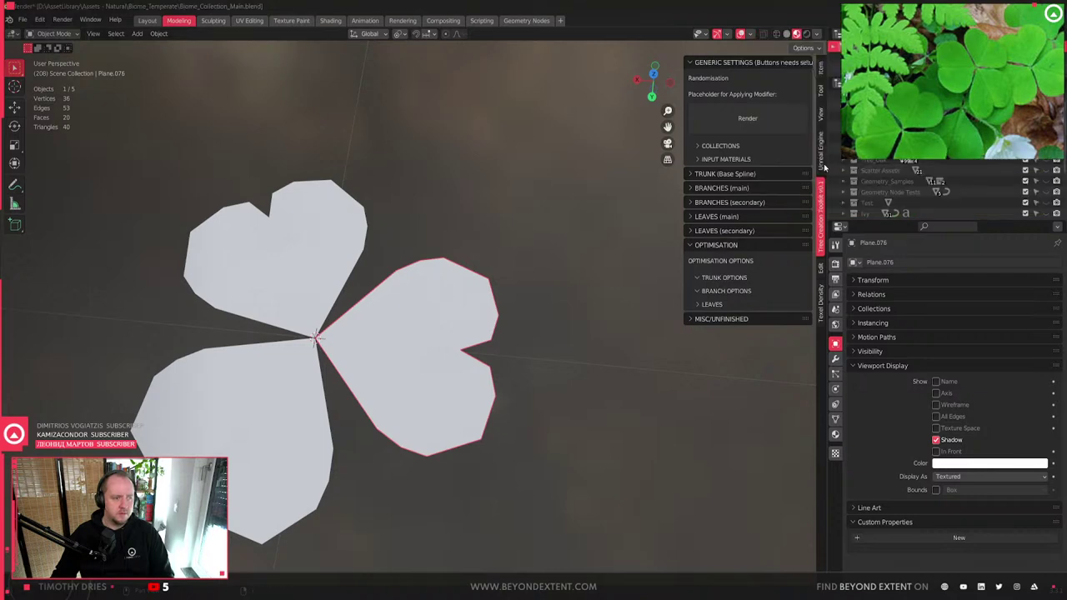
{"action": "left_click", "coordinate": [824, 164]}
{"action": "key", "text": "n"}
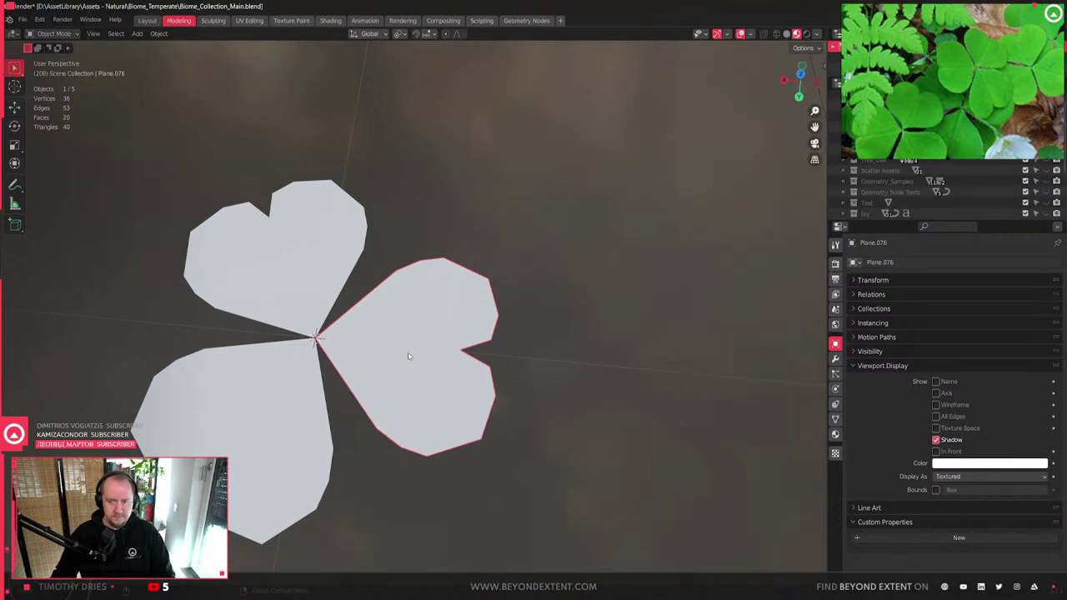
- Add a Solidify modifier to the original leaf
{"action": "middle_click_drag", "start_coordinate": [417, 353], "coordinate": [325, 345]}
{"action": "left_click", "coordinate": [468, 303]}
{"action": "left_click", "coordinate": [835, 359]}
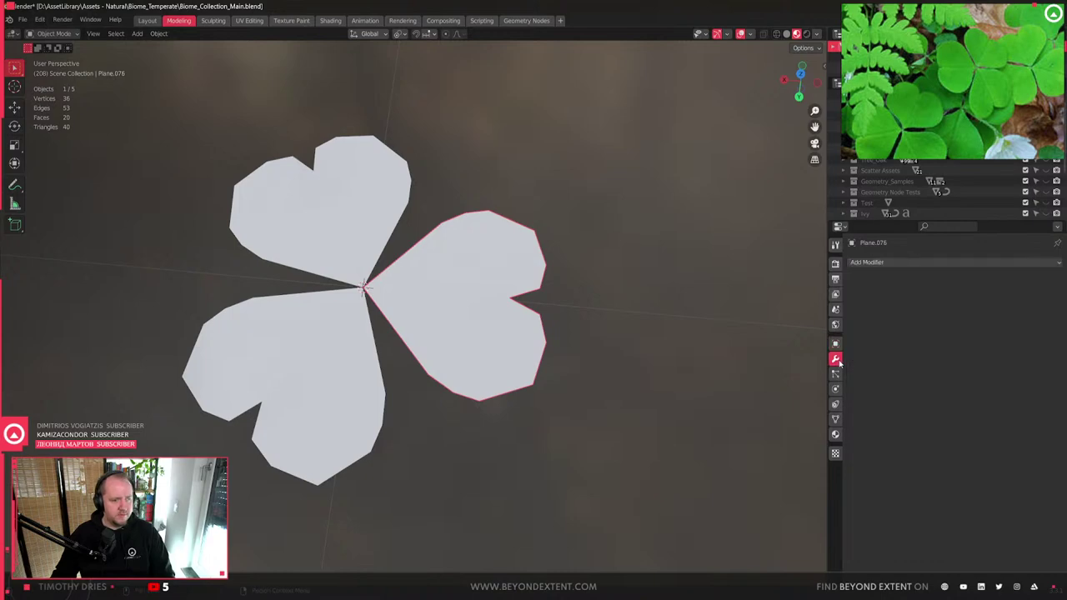
{"action": "left_click", "coordinate": [912, 261]}
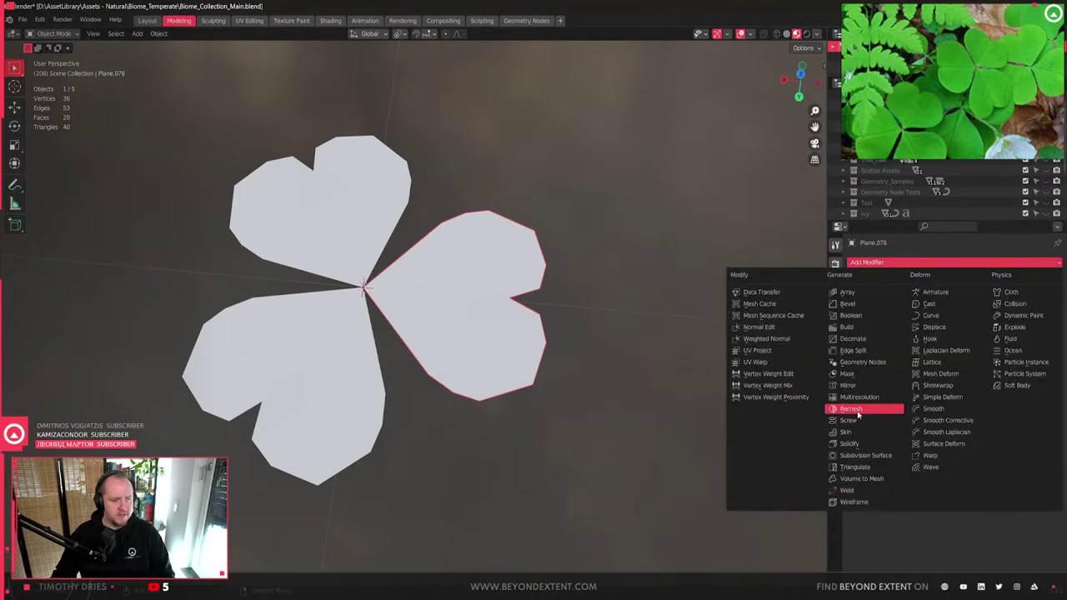
{"action": "left_click", "coordinate": [848, 443]}
- Examine the solidified leaf's thickness from a low angle and check its mesh in Edit Mode
{"action": "scroll", "coordinate": [492, 328], "scroll_direction": "up", "scroll_amount": 3}
{"action": "middle_click_drag", "start_coordinate": [492, 328], "coordinate": [432, 406]}
{"action": "scroll", "coordinate": [432, 405], "scroll_direction": "down", "scroll_amount": 3}
{"action": "key", "text": "Tab"}
{"action": "left_click_drag", "start_coordinate": [267, 262], "coordinate": [714, 506]}
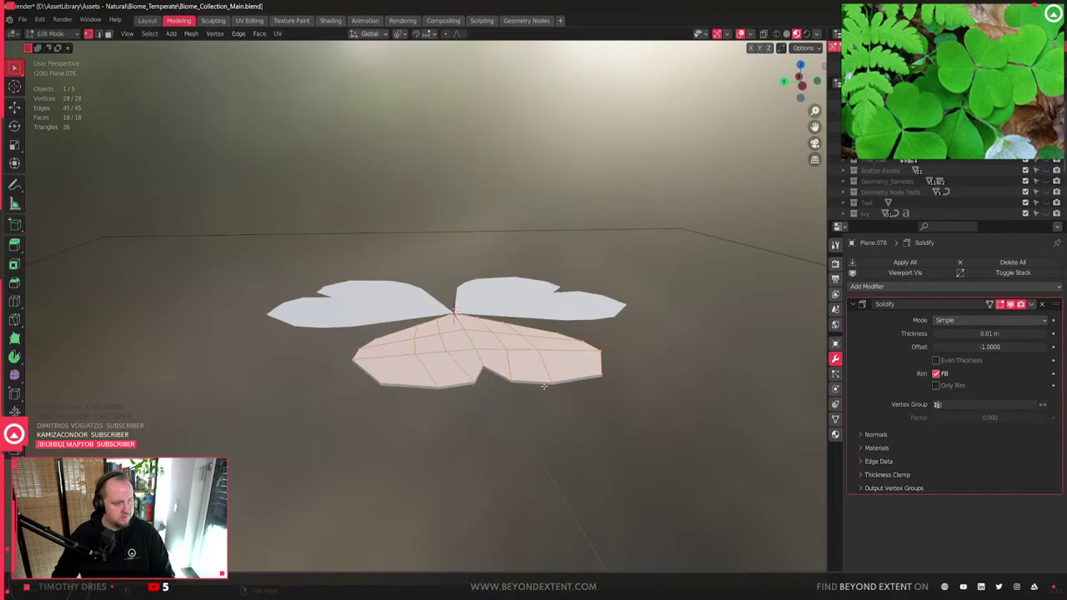
{"action": "key", "text": "Tab"}
{"action": "scroll", "coordinate": [463, 426], "scroll_direction": "up", "scroll_amount": 3}
{"action": "middle_click_drag", "start_coordinate": [463, 426], "coordinate": [454, 392]}
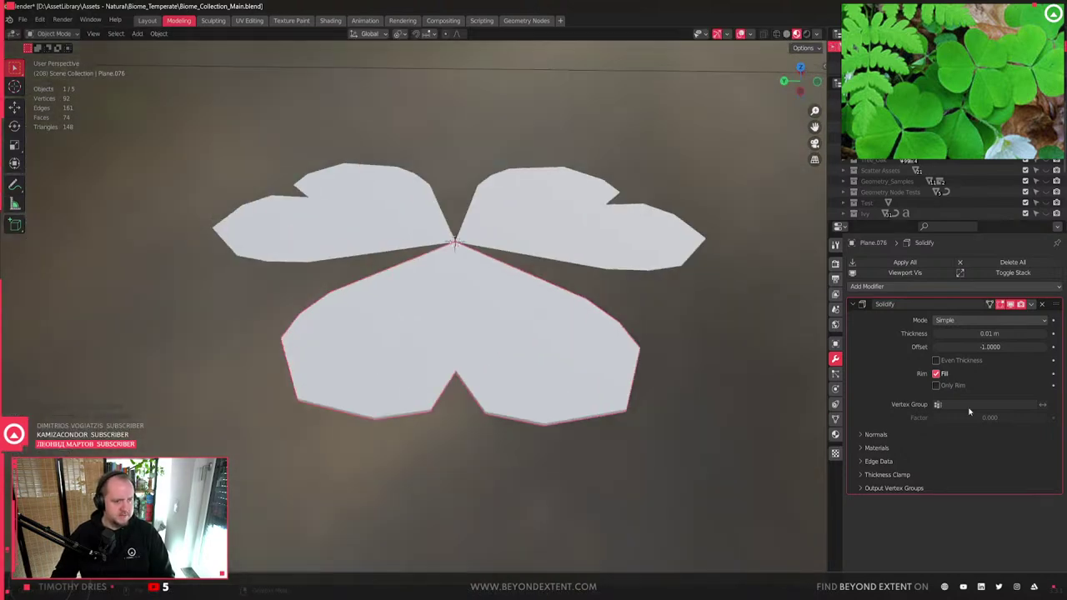
{"action": "left_click", "coordinate": [853, 305]}
{"action": "left_click", "coordinate": [853, 305]}
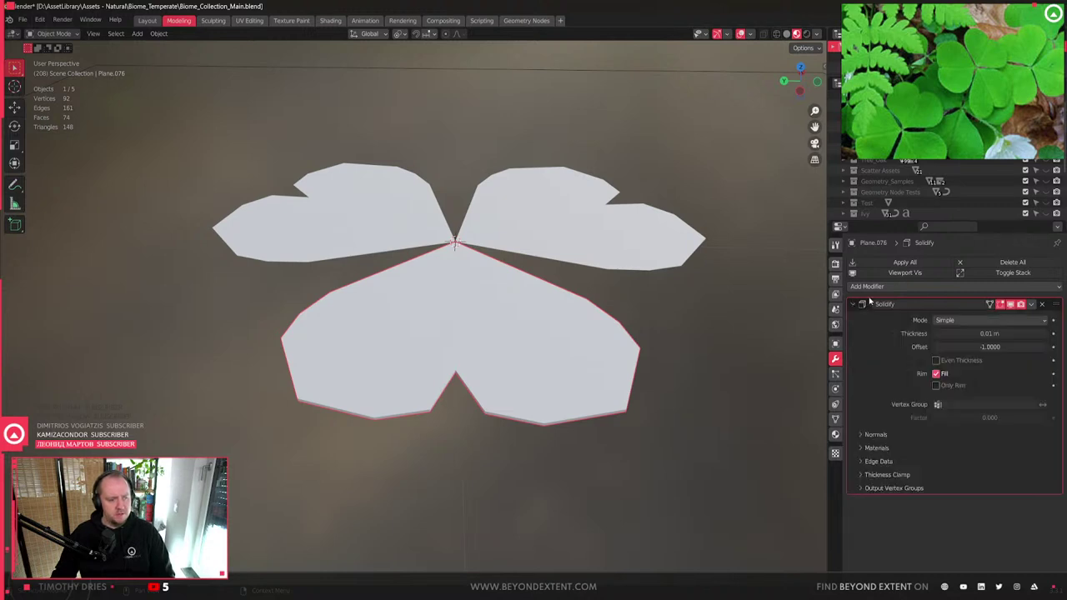
- Add a Subdivision Surface modifier to the leaf and check the smoothed mesh around its notch in Edit Mode
{"action": "left_click", "coordinate": [895, 287]}
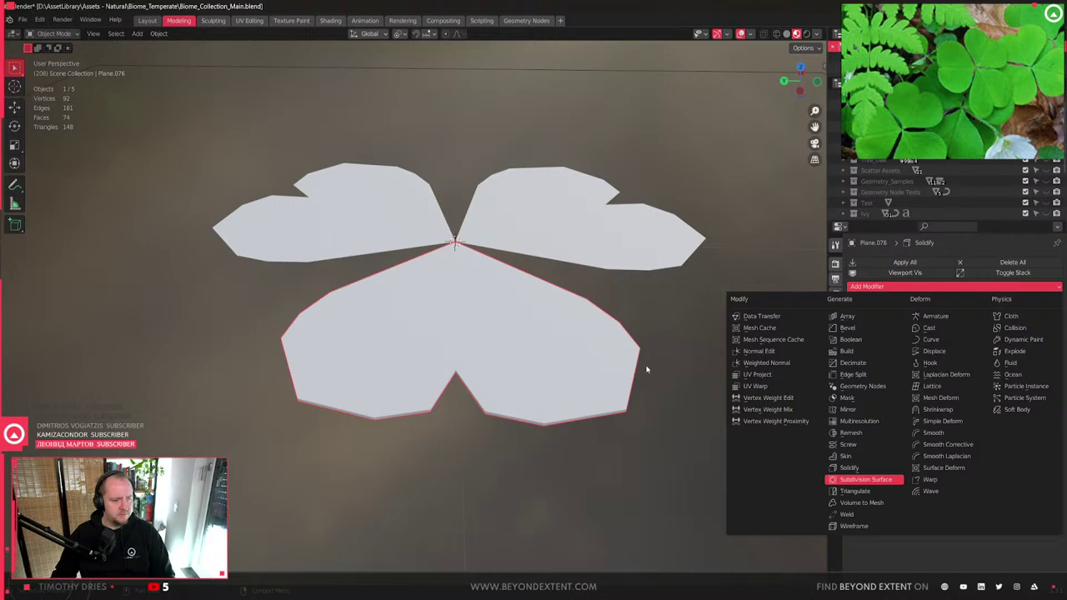
{"action": "key", "text": "Return"}
{"action": "scroll", "coordinate": [481, 385], "scroll_direction": "down", "scroll_amount": 3}
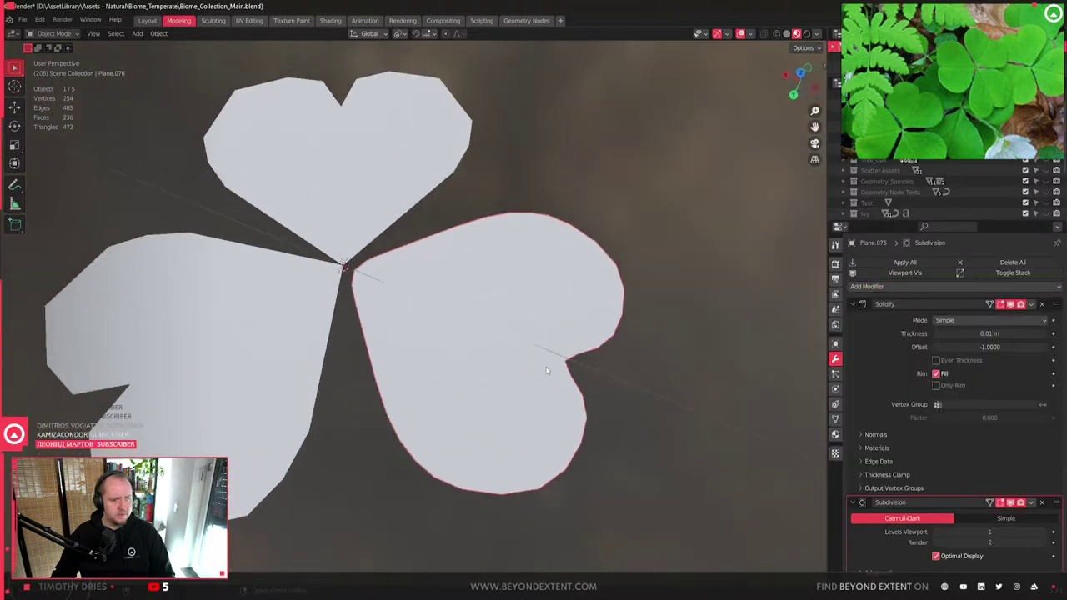
{"action": "middle_click_drag", "start_coordinate": [437, 368], "coordinate": [492, 394]}
{"action": "scroll", "coordinate": [462, 381], "scroll_direction": "up", "scroll_amount": 1}
{"action": "key", "text": "Tab"}
{"action": "left_click", "coordinate": [486, 385]}
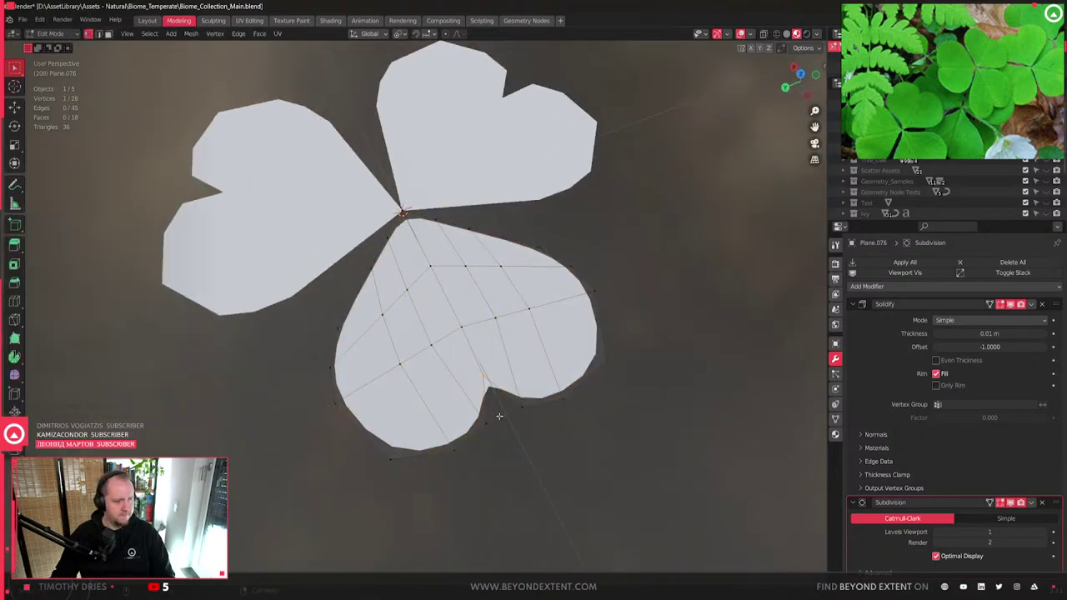
{"action": "scroll", "coordinate": [492, 422], "scroll_direction": "down", "scroll_amount": 4}
- Copy the leaf's Solidify and Subdivision modifiers to the other two clover leaves
{"action": "key", "text": "Tab"}
{"action": "key", "text": "ctrl+l"}
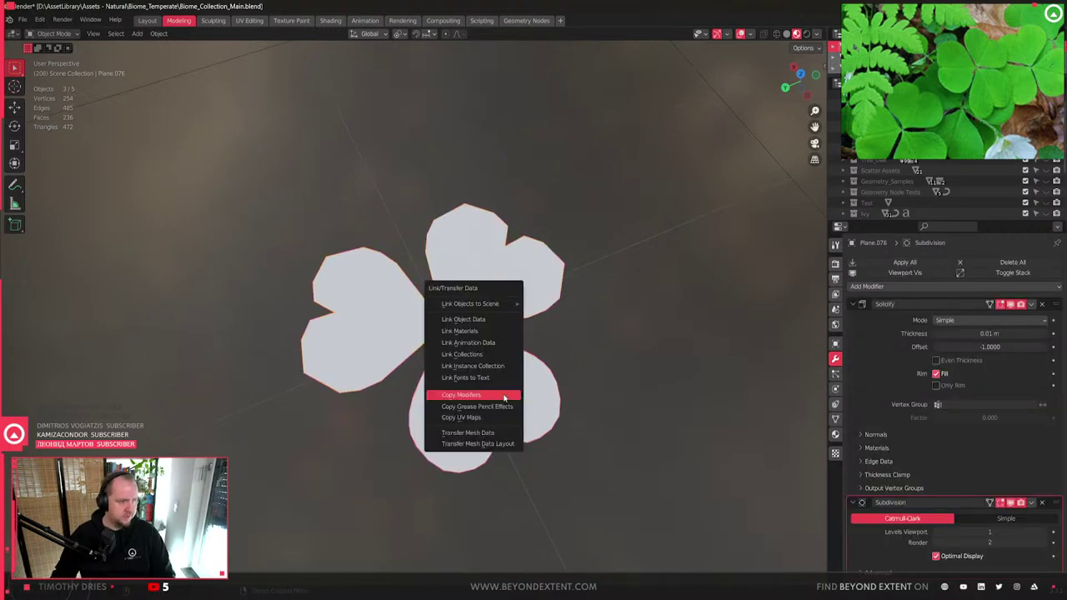
{"action": "left_click", "coordinate": [503, 398]}
{"action": "scroll", "coordinate": [500, 386], "scroll_direction": "up", "scroll_amount": 4}
{"action": "middle_click_drag", "start_coordinate": [495, 376], "coordinate": [467, 292]}
- Slide the two outline vertices beside the leaf's inner tip almost up to the tip, by a factor of about 0.93
{"action": "left_click", "coordinate": [583, 363]}
{"action": "scroll", "coordinate": [462, 361], "scroll_direction": "up", "scroll_amount": 2}
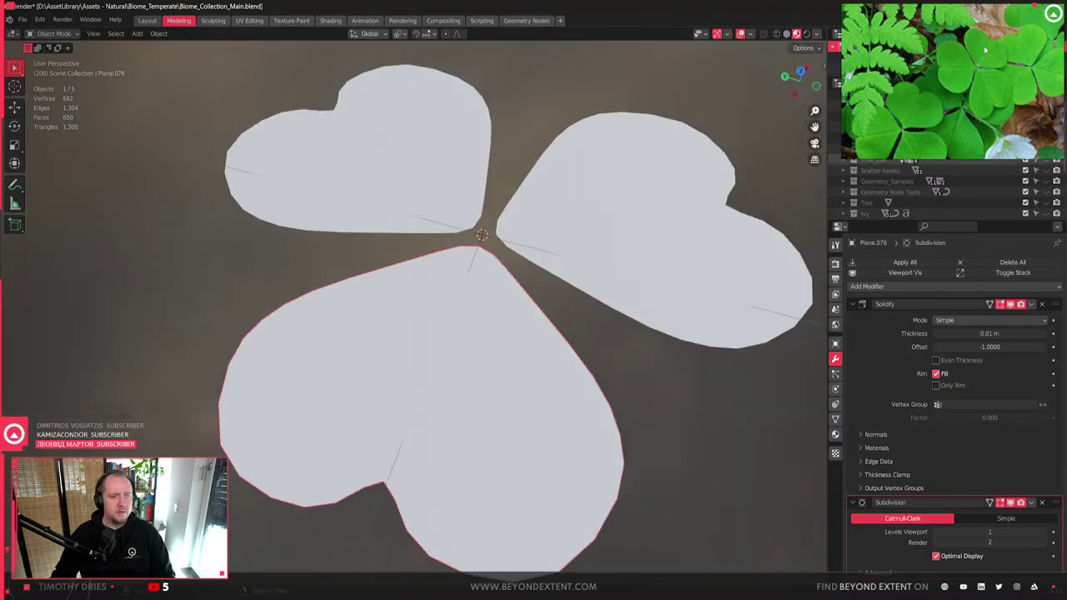
{"action": "key", "text": "Tab"}
{"action": "scroll", "coordinate": [480, 383], "scroll_direction": "up", "scroll_amount": 2}
{"action": "middle_click_drag", "start_coordinate": [479, 383], "coordinate": [463, 386]}
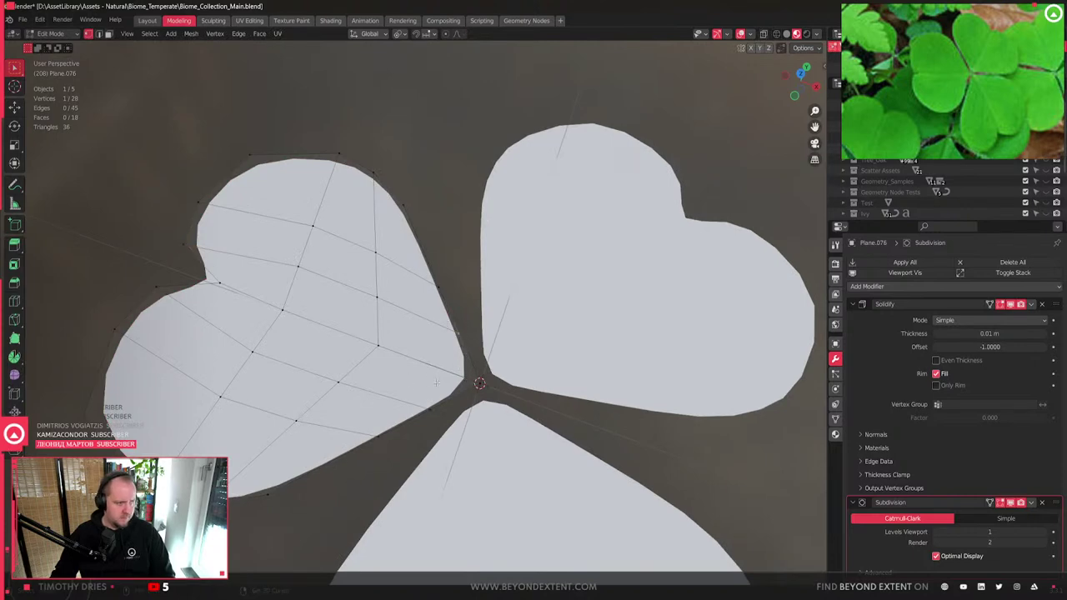
{"action": "left_click", "coordinate": [480, 383], "text": "shift"}
{"action": "key", "text": "shift+v"}
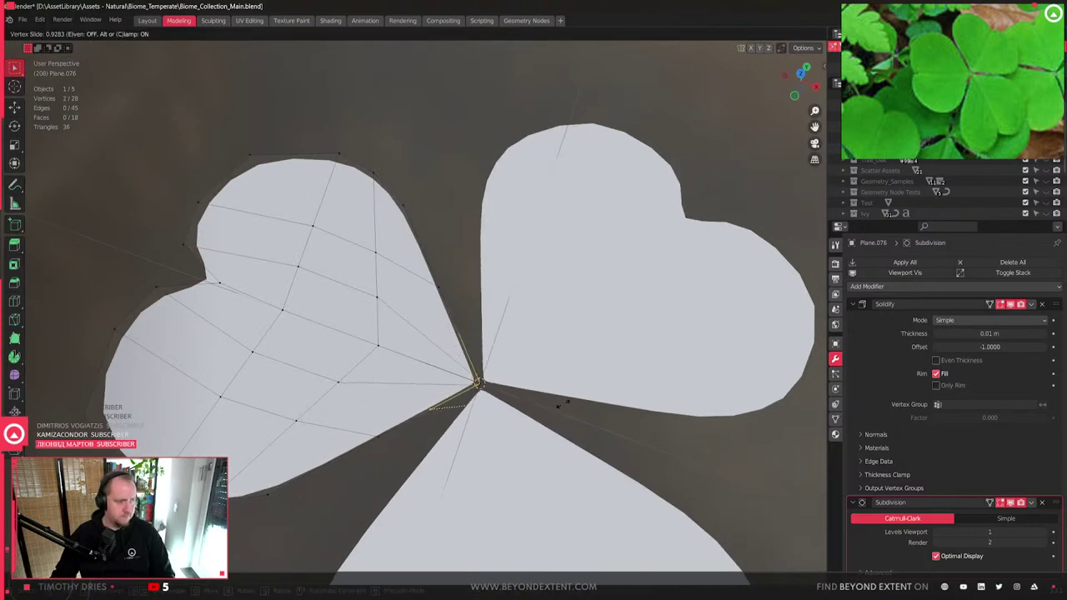
{"action": "left_click", "coordinate": [563, 401]}
{"action": "middle_click_drag", "start_coordinate": [563, 402], "coordinate": [742, 447], "text": "shift"}
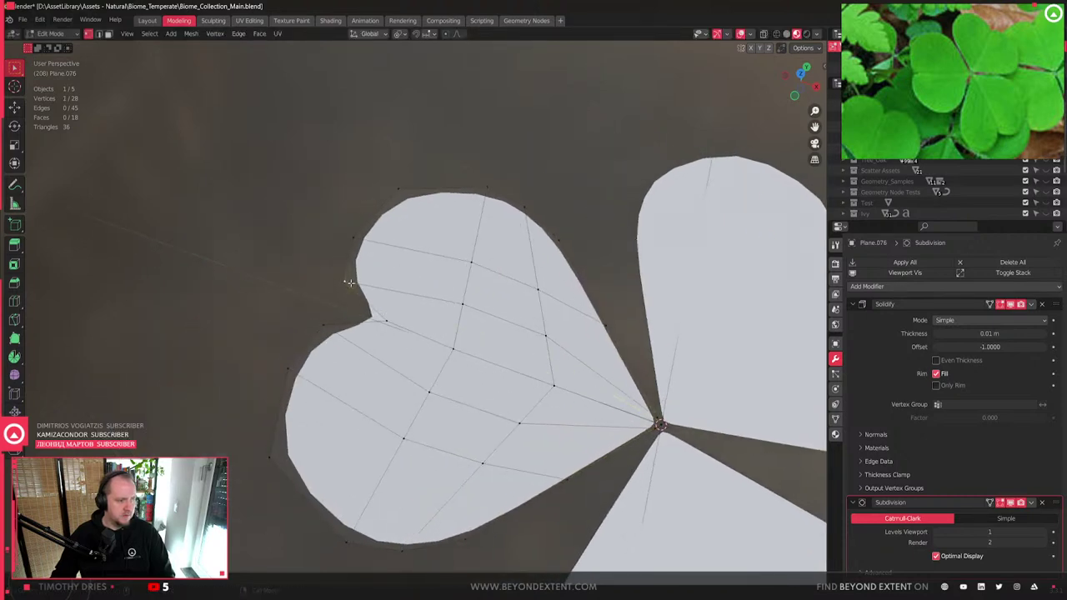
- Bevel the vertex at the leaf's notch into a small triangular face
{"action": "key", "text": "k"}
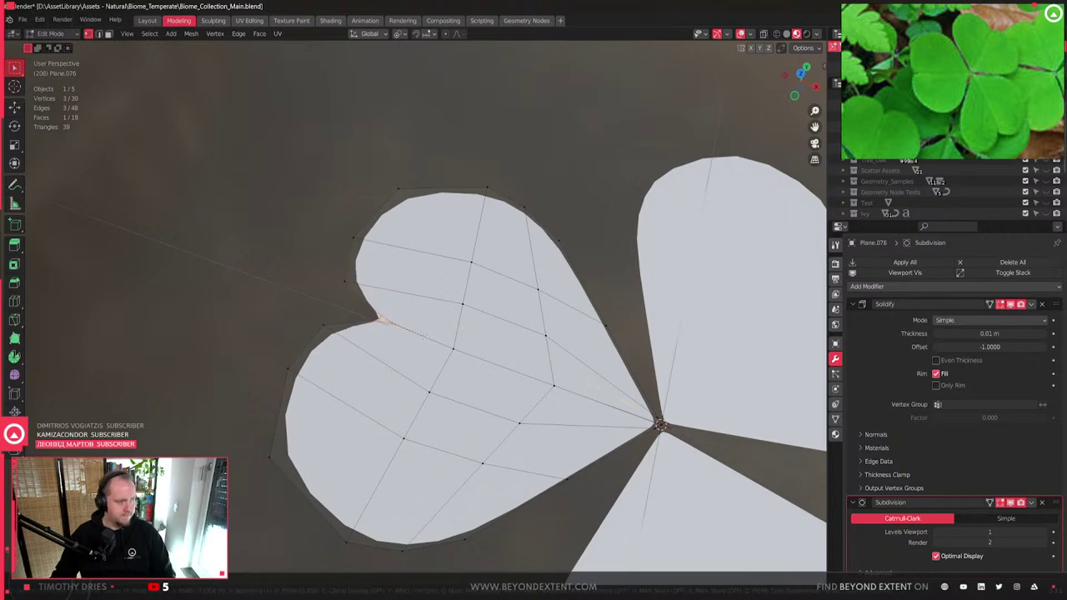
{"action": "key", "text": "Return"}
{"action": "key", "text": "Tab"}
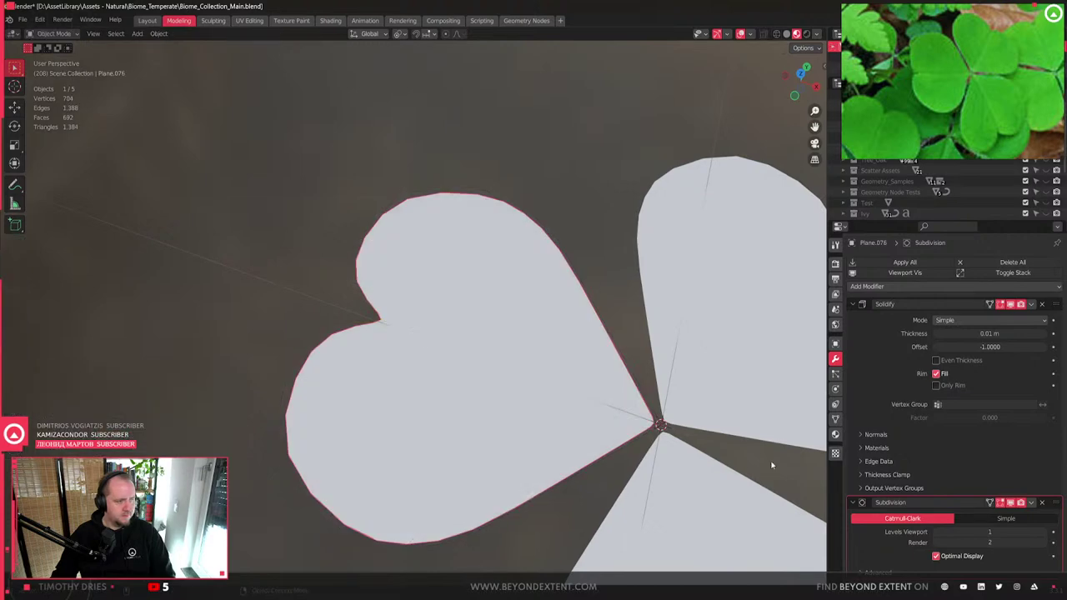
- Set the leaf's Subdivision viewport level to 2 and compare its outline with the clover reference photo
{"action": "left_click", "coordinate": [1042, 533]}
{"action": "middle_click_drag", "start_coordinate": [495, 398], "coordinate": [499, 373]}
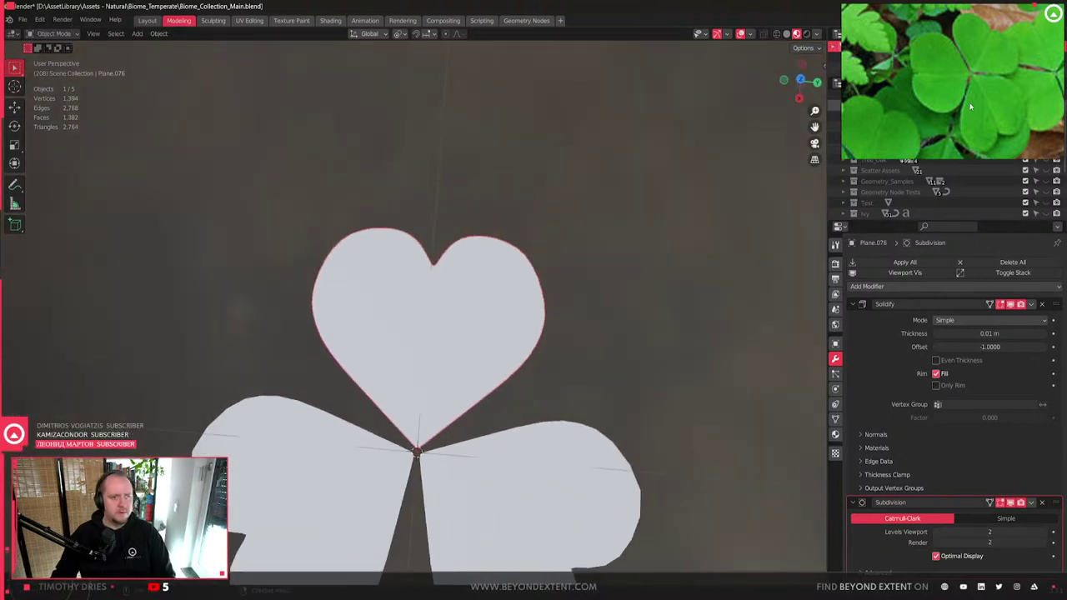
{"action": "scroll", "coordinate": [970, 106], "scroll_direction": "down", "scroll_amount": 4}
{"action": "scroll", "coordinate": [909, 104], "scroll_direction": "down", "scroll_amount": 1}
- Move the leaf's two opposite lower side vertices about 0.032 m along X toward its tip, with proportional editing sized about 0.124 m
{"action": "key", "text": "Tab"}
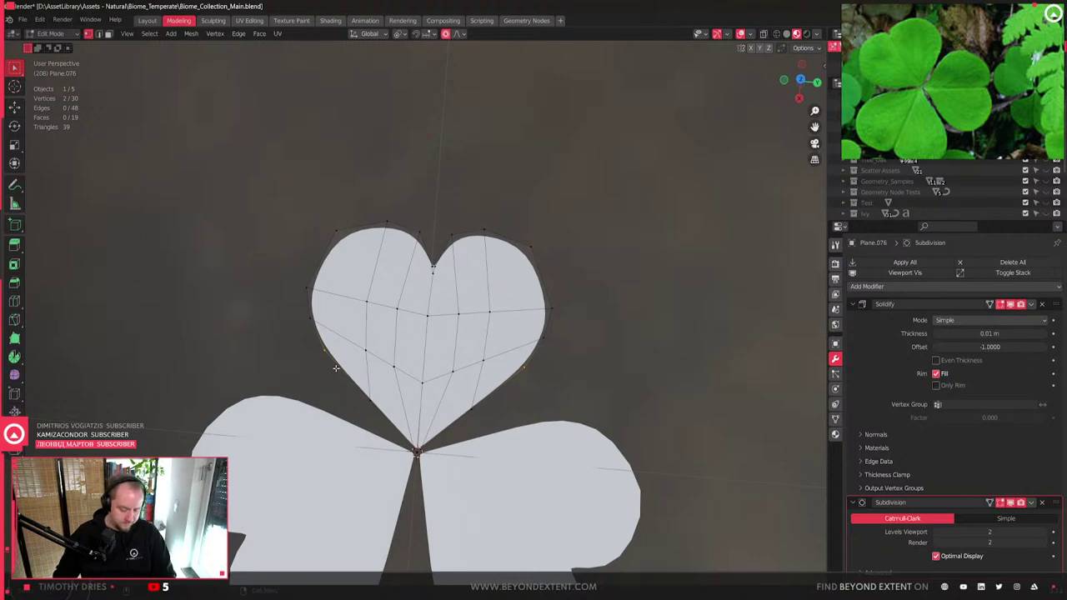
{"action": "key", "text": "g"}
{"action": "key", "text": "shift+z"}
{"action": "scroll", "coordinate": [336, 371], "scroll_direction": "up", "scroll_amount": 15}
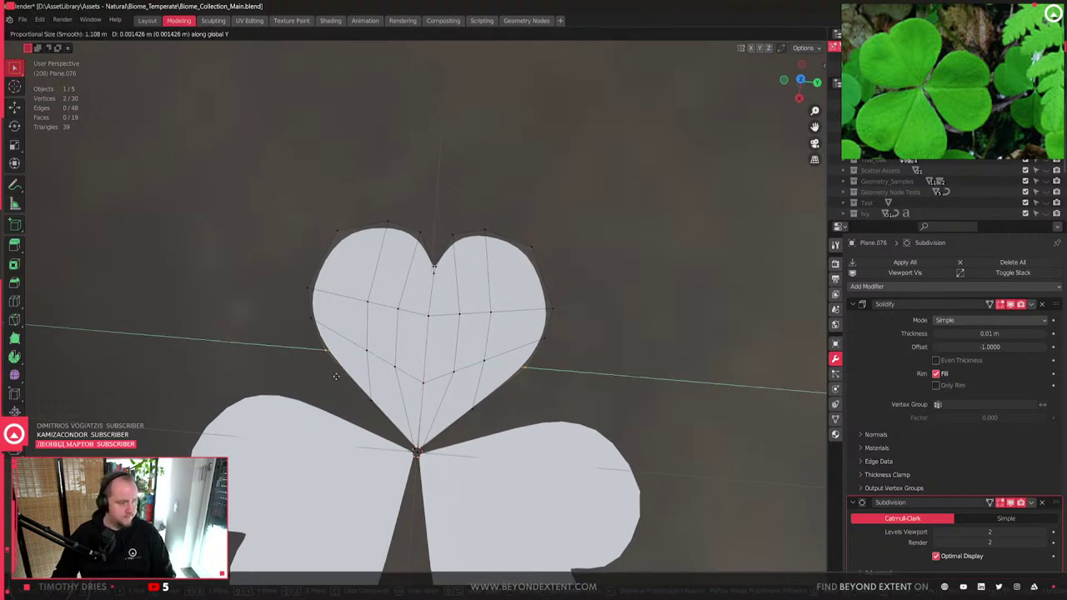
{"action": "key", "text": "x"}
{"action": "scroll", "coordinate": [336, 385], "scroll_direction": "up", "scroll_amount": 7}
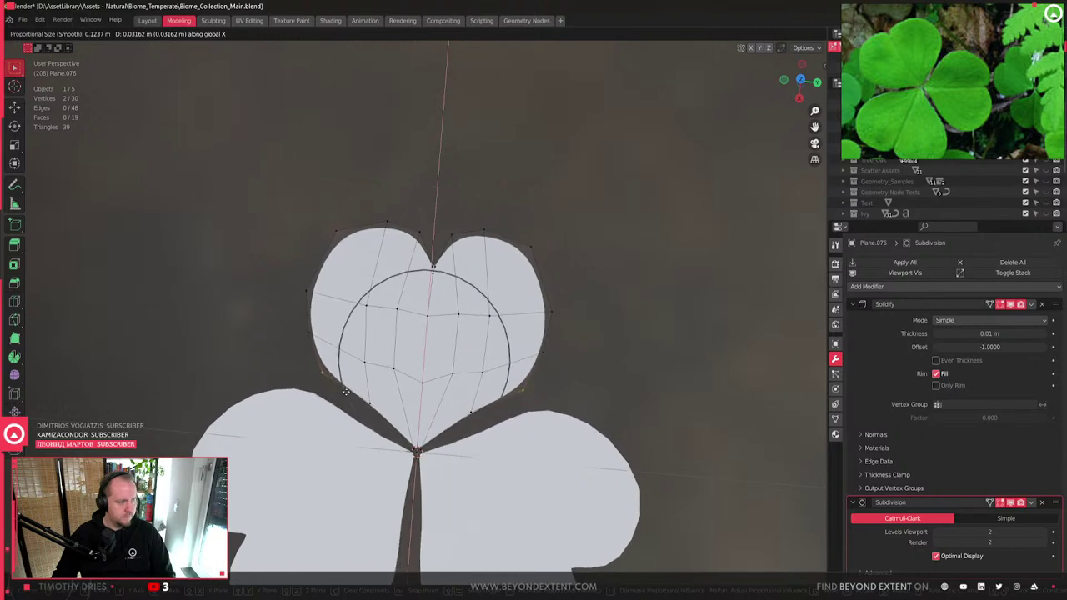
{"action": "left_click", "coordinate": [346, 392]}
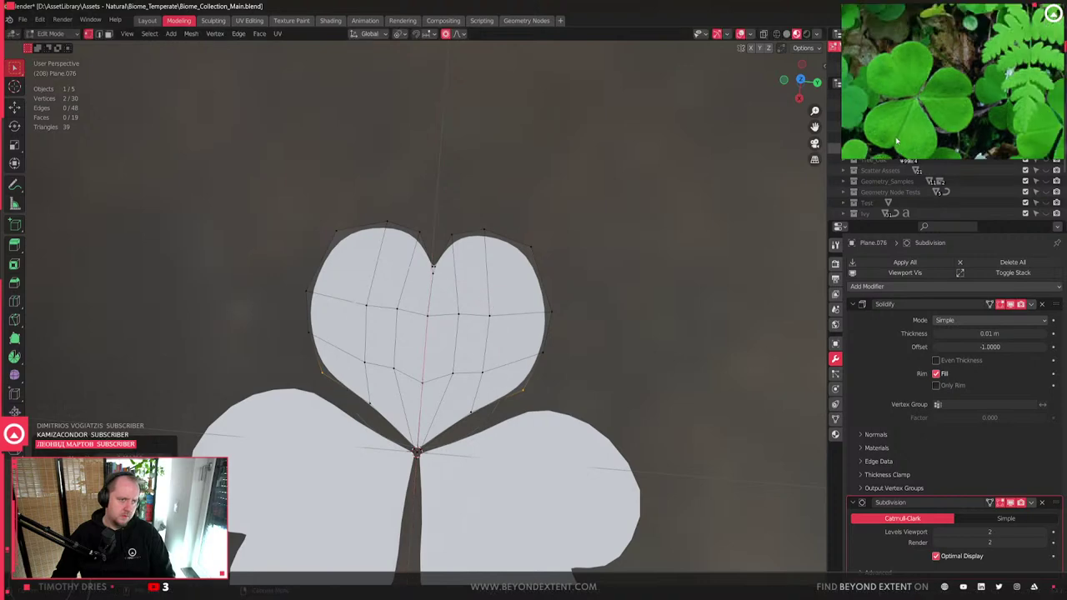
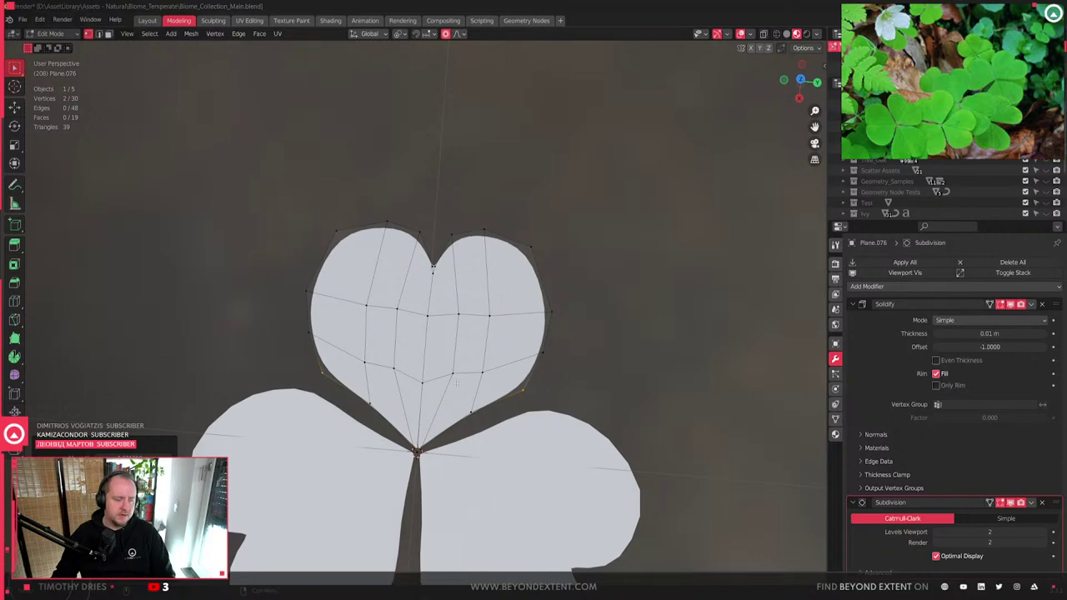
- Merge the three notch vertices of a neighbouring clover leaf at their center
{"action": "scroll", "coordinate": [543, 374], "scroll_direction": "down", "scroll_amount": 4}
{"action": "key", "text": "Tab"}
{"action": "middle_click_drag", "start_coordinate": [543, 374], "coordinate": [495, 392]}
{"action": "scroll", "coordinate": [442, 375], "scroll_direction": "up", "scroll_amount": 5}
{"action": "middle_click_drag", "start_coordinate": [402, 358], "coordinate": [451, 331]}
{"action": "left_click", "coordinate": [507, 310]}
{"action": "key", "text": "Tab"}
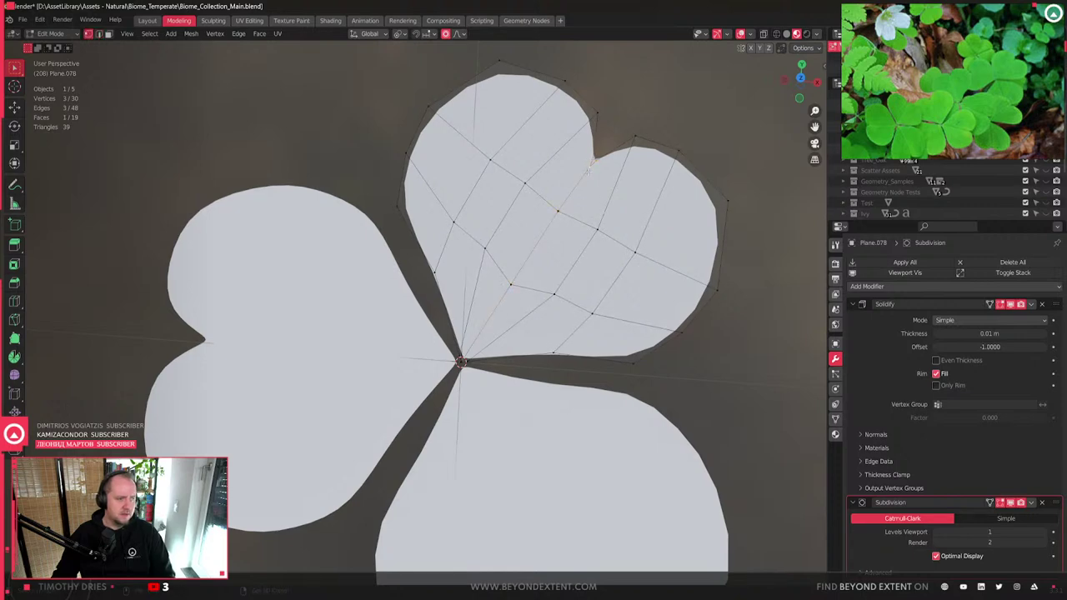
{"action": "key", "text": "m"}
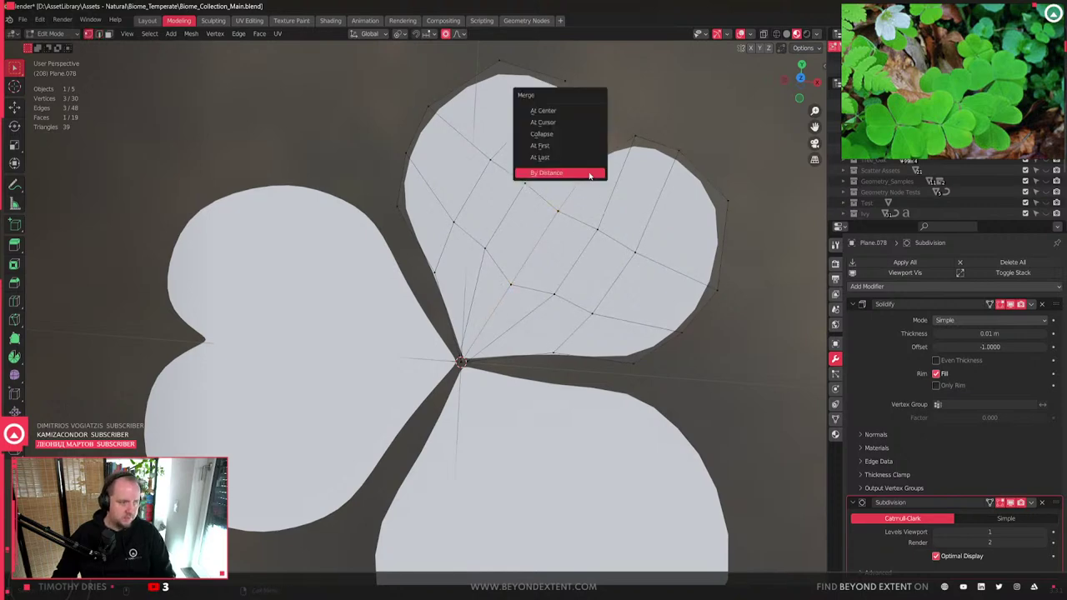
{"action": "left_click", "coordinate": [559, 111]}
- Bevel the edge line from the leaf's notch to its tip into a narrow two-segment strip
{"action": "key", "text": "2"}
{"action": "scroll", "coordinate": [413, 307], "scroll_direction": "up", "scroll_amount": 3}
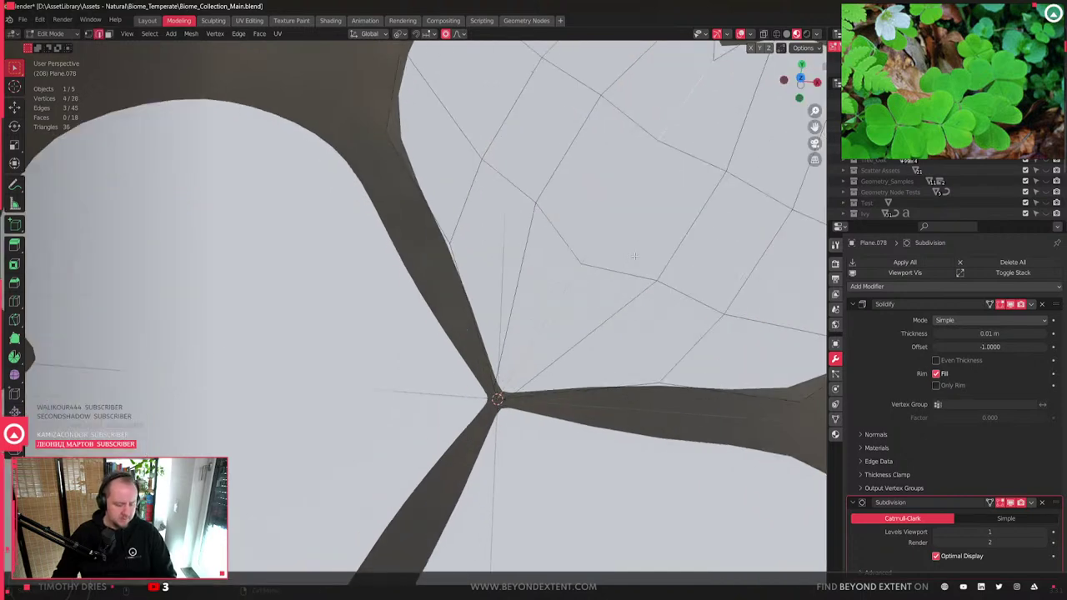
{"action": "key", "text": "ctrl+b"}
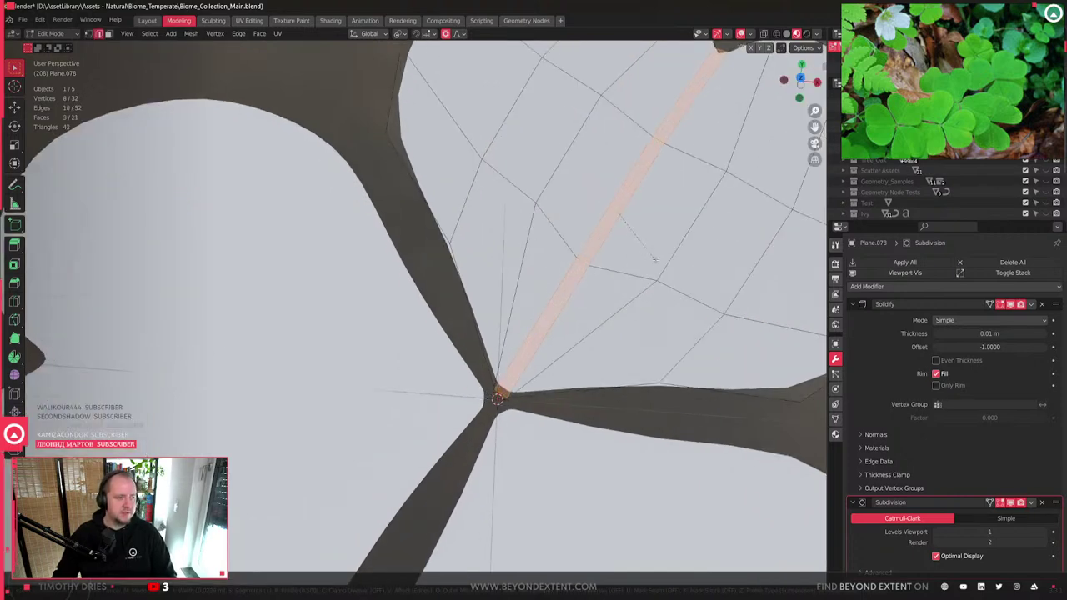
{"action": "left_click", "coordinate": [642, 258]}
- Lower the middle edge line of the strip about 0.011 m along Z, with proportional editing sized about 0.039 m
{"action": "left_click", "coordinate": [624, 197]}
{"action": "scroll", "coordinate": [548, 272], "scroll_direction": "down", "scroll_amount": 4}
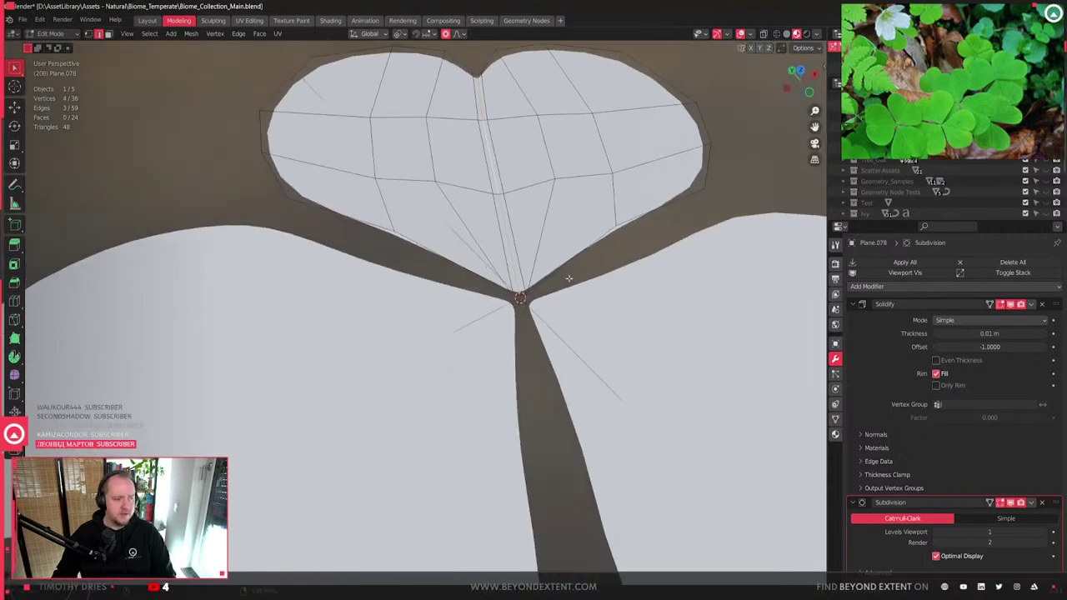
{"action": "key", "text": "g"}
{"action": "key", "text": "z"}
{"action": "scroll", "coordinate": [568, 315], "scroll_direction": "up", "scroll_amount": 12}
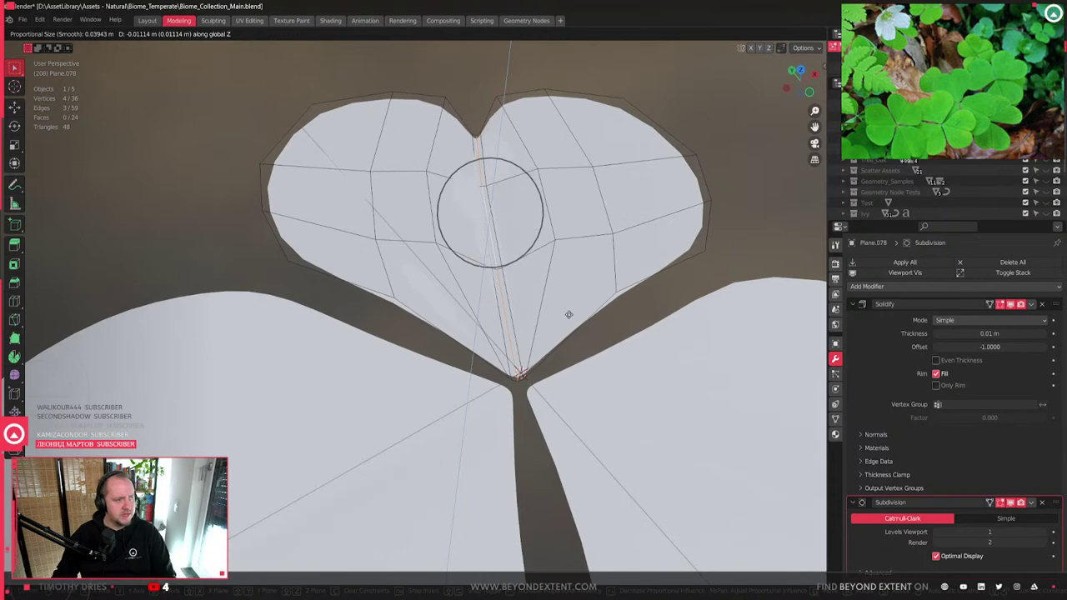
{"action": "left_click", "coordinate": [572, 317]}
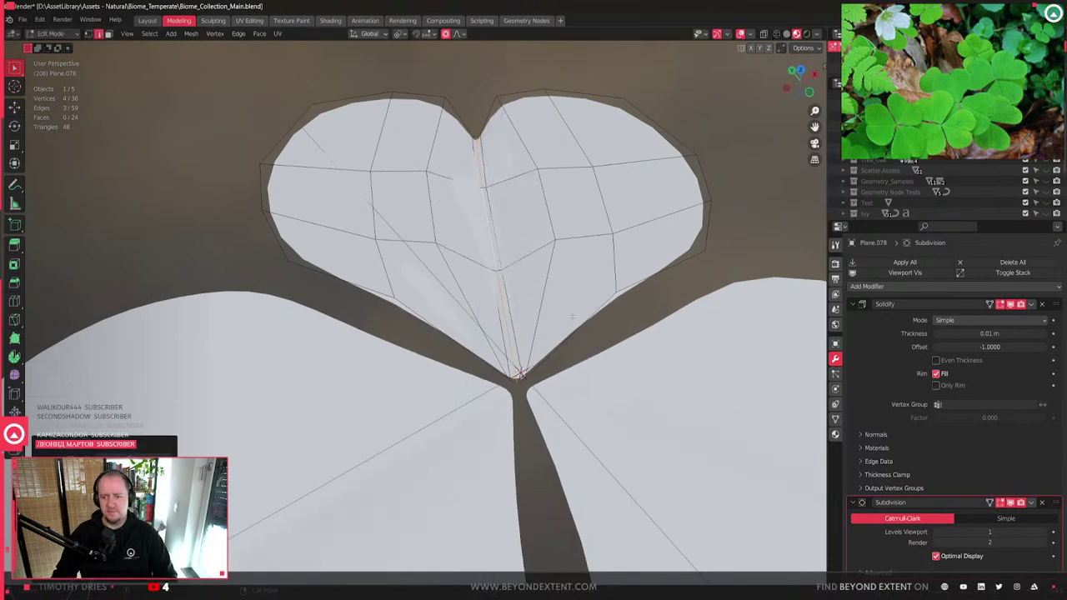
- Switch the viewport to Solid shading and examine the creased leaves from several angles
{"action": "scroll", "coordinate": [572, 317], "scroll_direction": "down", "scroll_amount": 3}
{"action": "key", "text": "Tab"}
{"action": "middle_click_drag", "start_coordinate": [572, 316], "coordinate": [499, 327]}
{"action": "left_click", "coordinate": [498, 328]}
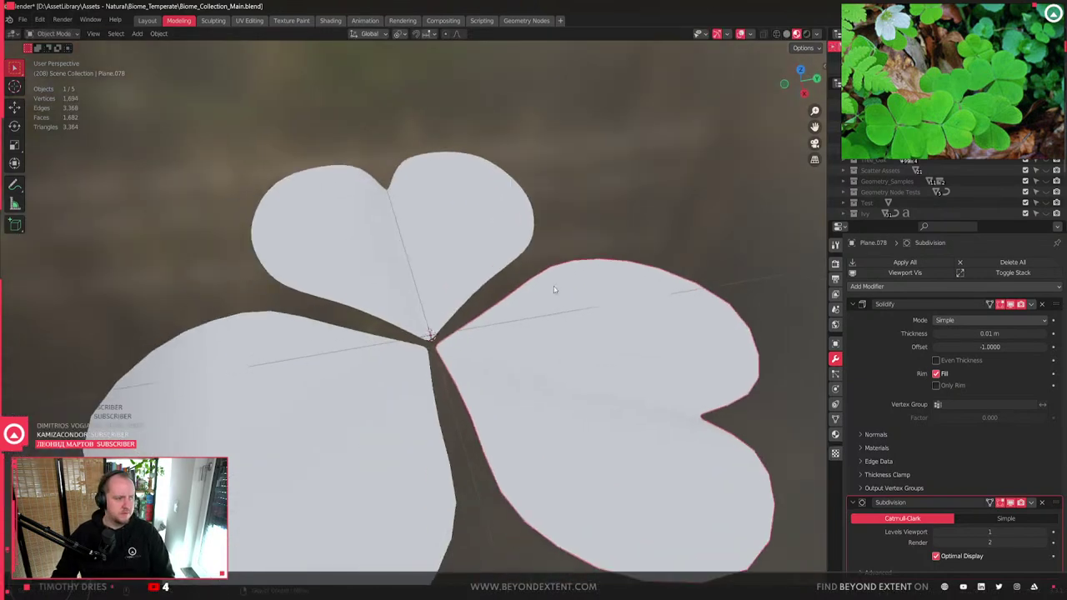
{"action": "left_click", "coordinate": [817, 33]}
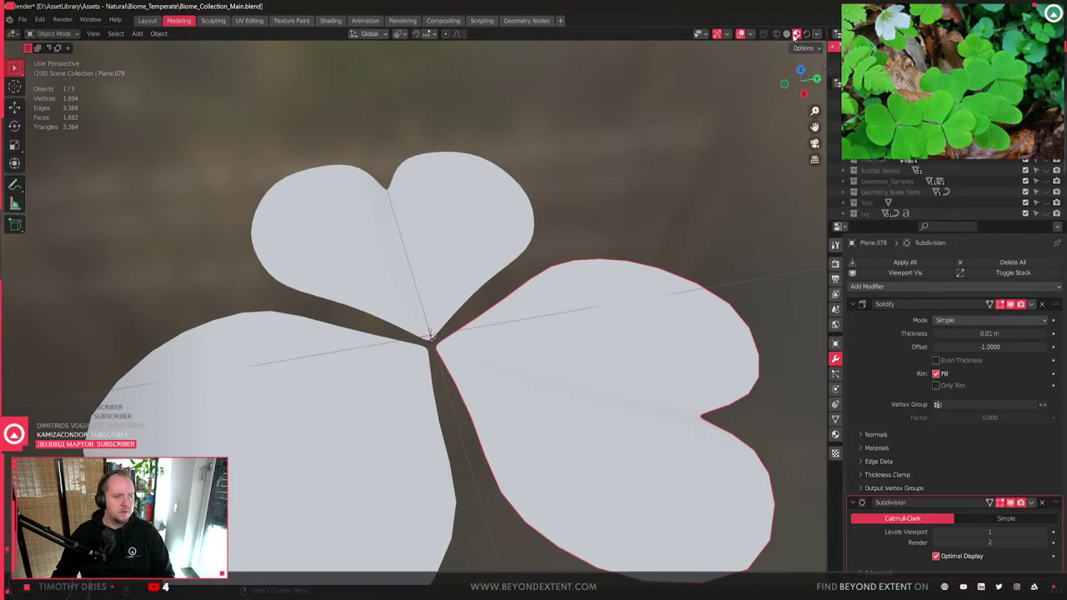
{"action": "left_click", "coordinate": [786, 33]}
{"action": "left_click", "coordinate": [250, 417]}
{"action": "middle_click_drag", "start_coordinate": [589, 391], "coordinate": [374, 348]}
{"action": "right_click", "coordinate": [352, 269]}
{"action": "left_click", "coordinate": [352, 269]}
{"action": "middle_click_drag", "start_coordinate": [506, 317], "coordinate": [414, 302]}
{"action": "middle_click_drag", "start_coordinate": [636, 255], "coordinate": [537, 374]}
- Select the edges around the leaf's outer boundary in Edit Mode
{"action": "key", "text": "Tab"}
{"action": "left_click", "coordinate": [606, 263], "text": "alt"}
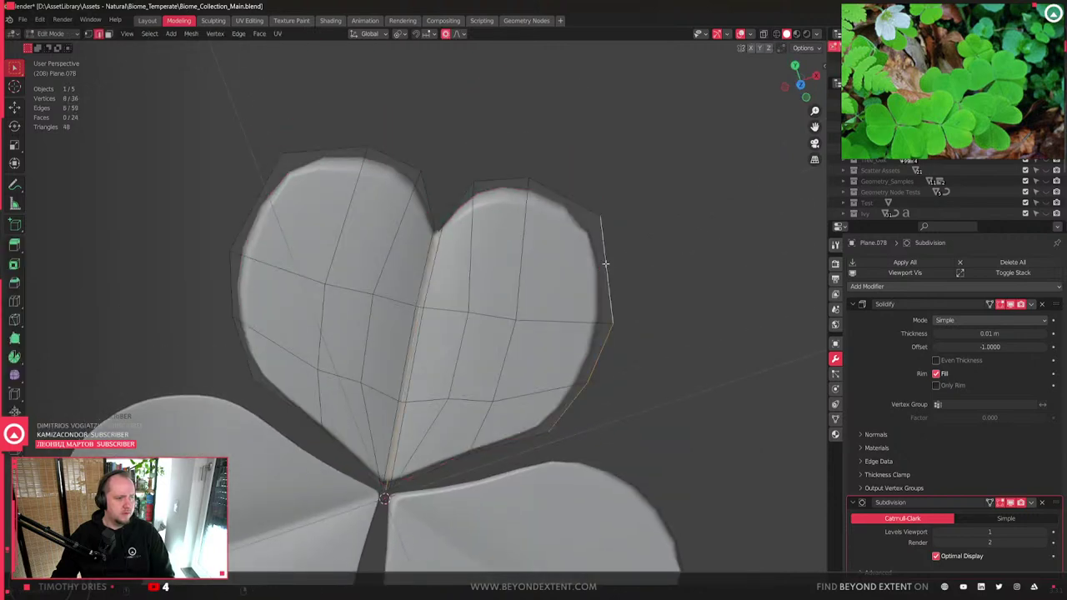
{"action": "left_click", "coordinate": [520, 180], "text": "alt+shift"}
{"action": "left_click", "coordinate": [533, 441], "text": "alt+shift"}
{"action": "left_click", "coordinate": [324, 457], "text": "alt+shift"}
{"action": "right_click", "coordinate": [228, 280]}
{"action": "left_click", "coordinate": [227, 280]}
{"action": "middle_click_drag", "start_coordinate": [228, 280], "coordinate": [471, 314]}
{"action": "key", "text": "Tab"}
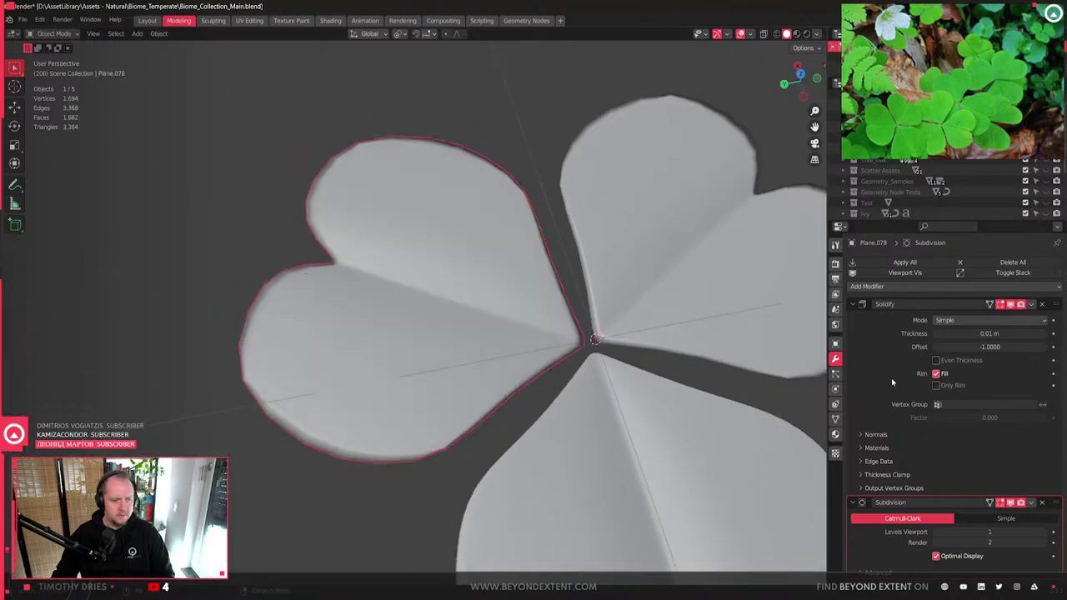
- Try the High Quality normals option in the leaf's Solidify modifier
{"action": "left_click", "coordinate": [883, 463]}
{"action": "left_click", "coordinate": [884, 462]}
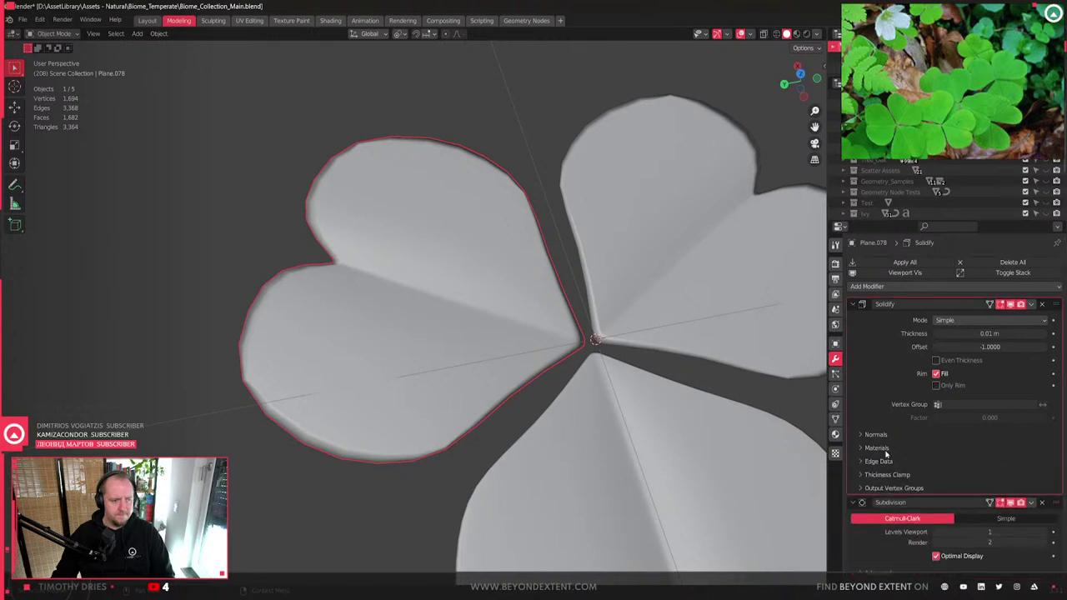
{"action": "left_click", "coordinate": [886, 436]}
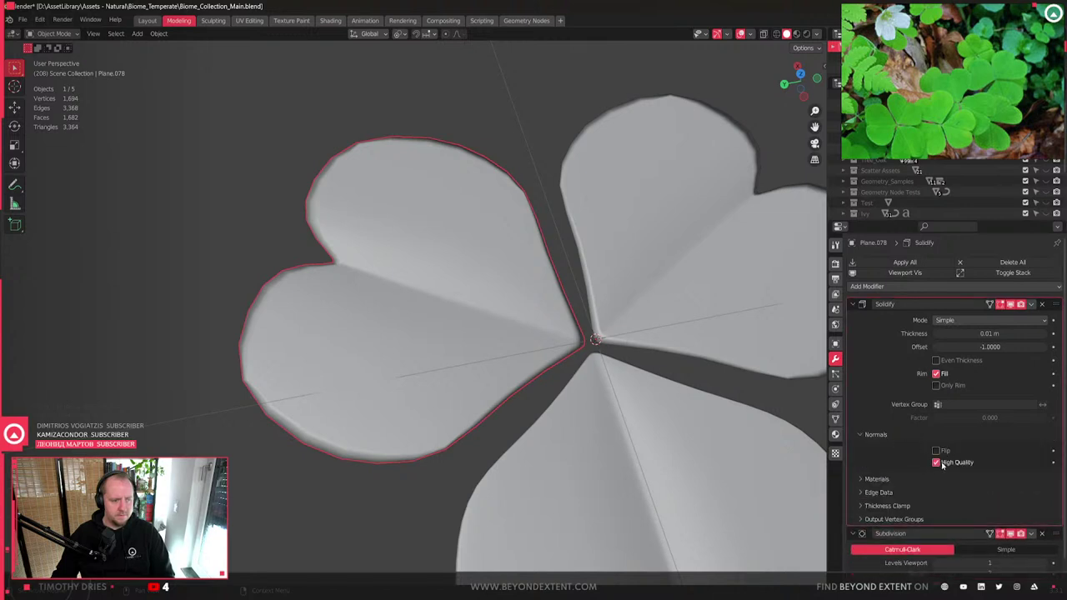
{"action": "left_click", "coordinate": [862, 434]}
{"action": "left_click", "coordinate": [852, 304]}
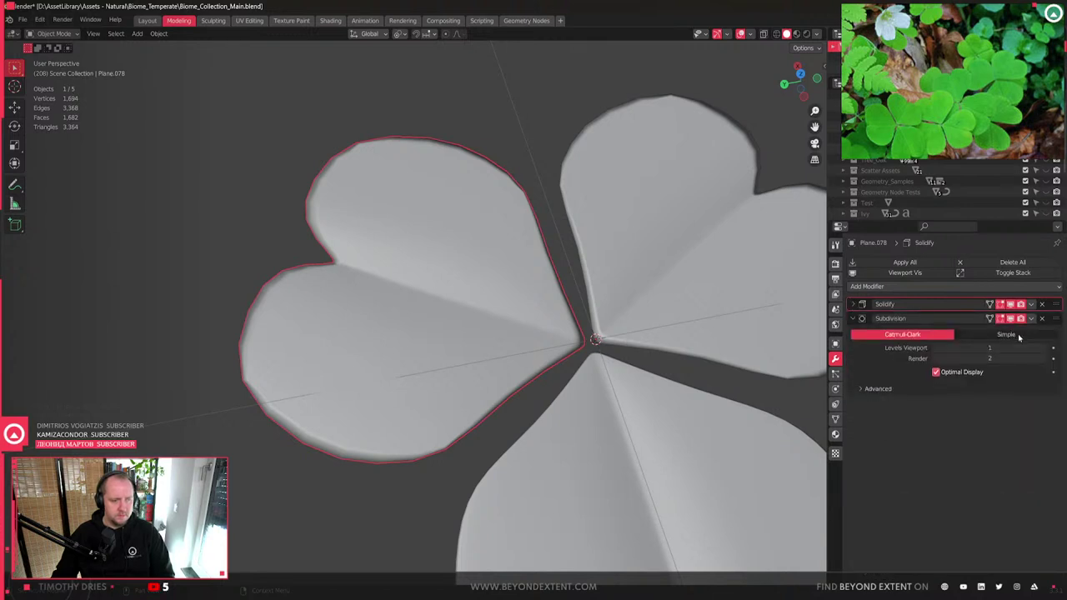
- Check the Solidify modifier's Materials, Edge Data and Normals settings
{"action": "middle_click_drag", "start_coordinate": [450, 307], "coordinate": [462, 374], "text": "shift"}
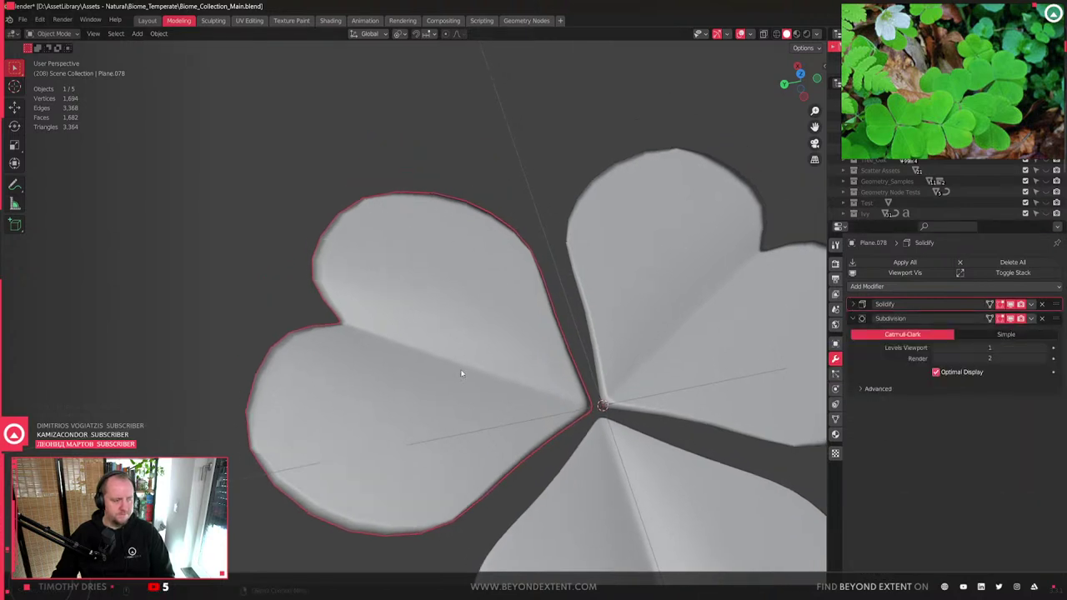
{"action": "left_click", "coordinate": [853, 304]}
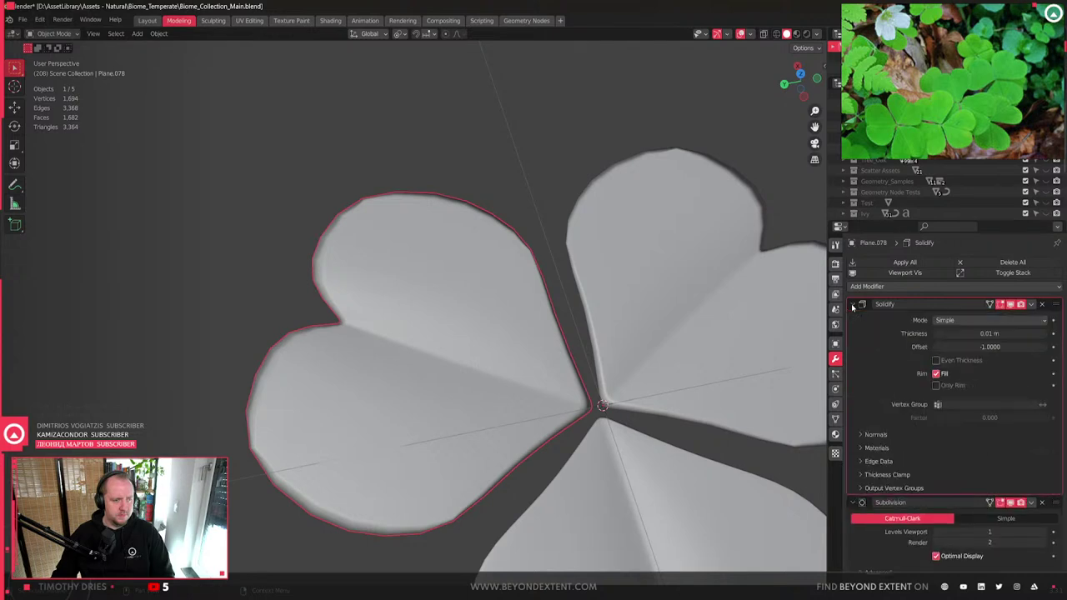
{"action": "left_click", "coordinate": [880, 462]}
{"action": "left_click", "coordinate": [882, 462]}
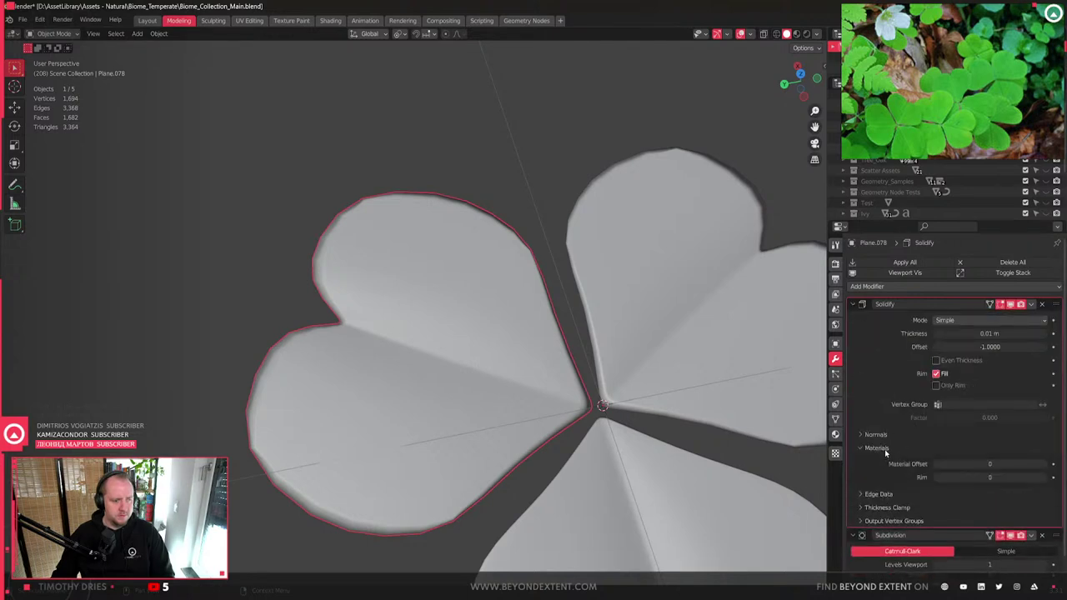
{"action": "left_click", "coordinate": [882, 436]}
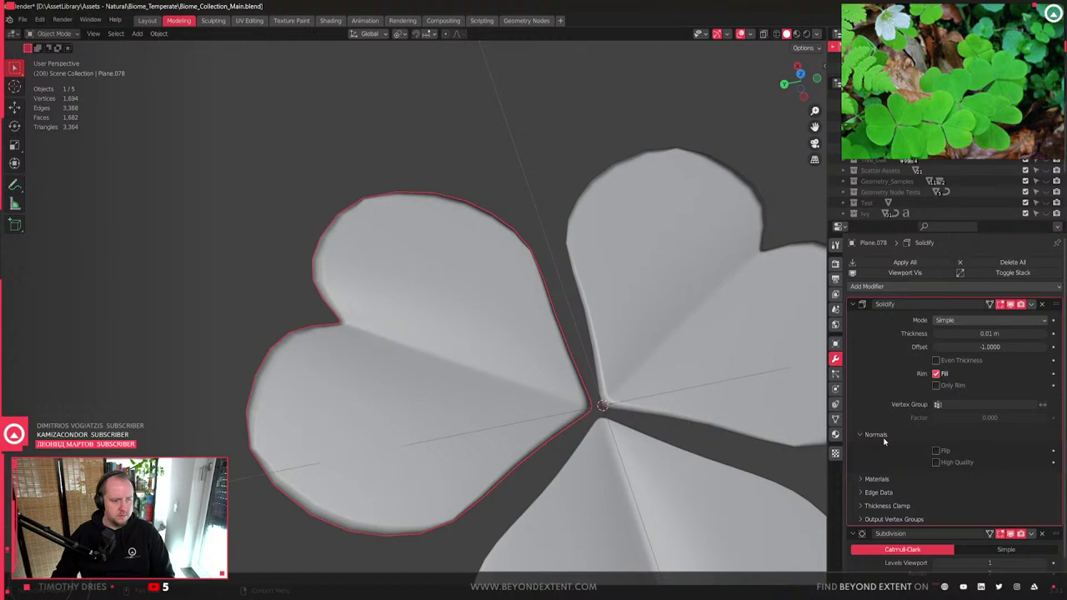
{"action": "left_click", "coordinate": [882, 437]}
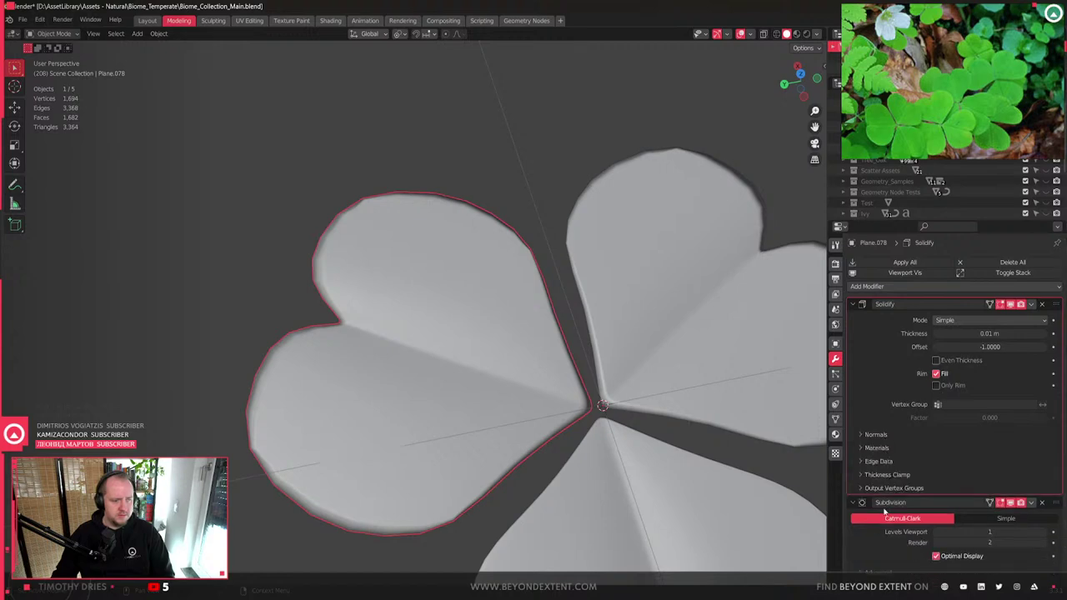
- Try Only Rim on the leaf's Solidify modifier, comparing the leaf's edge with the option on and off
{"action": "left_click", "coordinate": [952, 386]}
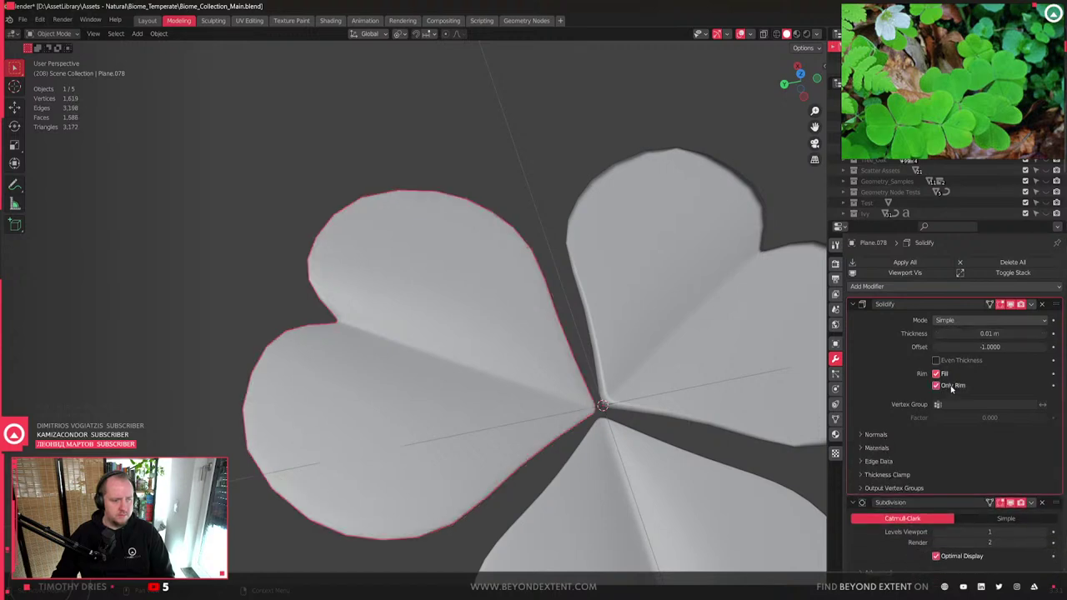
{"action": "middle_click_drag", "start_coordinate": [533, 417], "coordinate": [492, 387]}
{"action": "left_click", "coordinate": [952, 386]}
{"action": "left_click", "coordinate": [952, 386]}
{"action": "left_click", "coordinate": [950, 386]}
{"action": "left_click", "coordinate": [950, 386]}
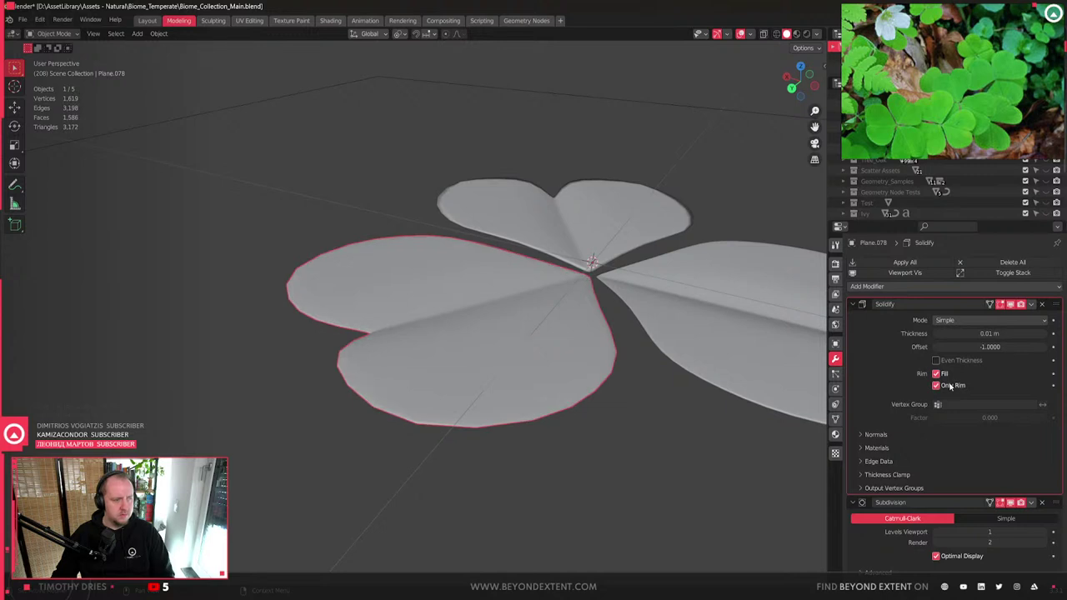
{"action": "middle_click_drag", "start_coordinate": [467, 392], "coordinate": [416, 428]}
{"action": "middle_click_drag", "start_coordinate": [582, 389], "coordinate": [694, 373]}
{"action": "left_click", "coordinate": [953, 386]}
- Try the Complex mode of the leaf's Solidify modifier, then return it to Simple
{"action": "left_click", "coordinate": [996, 322]}
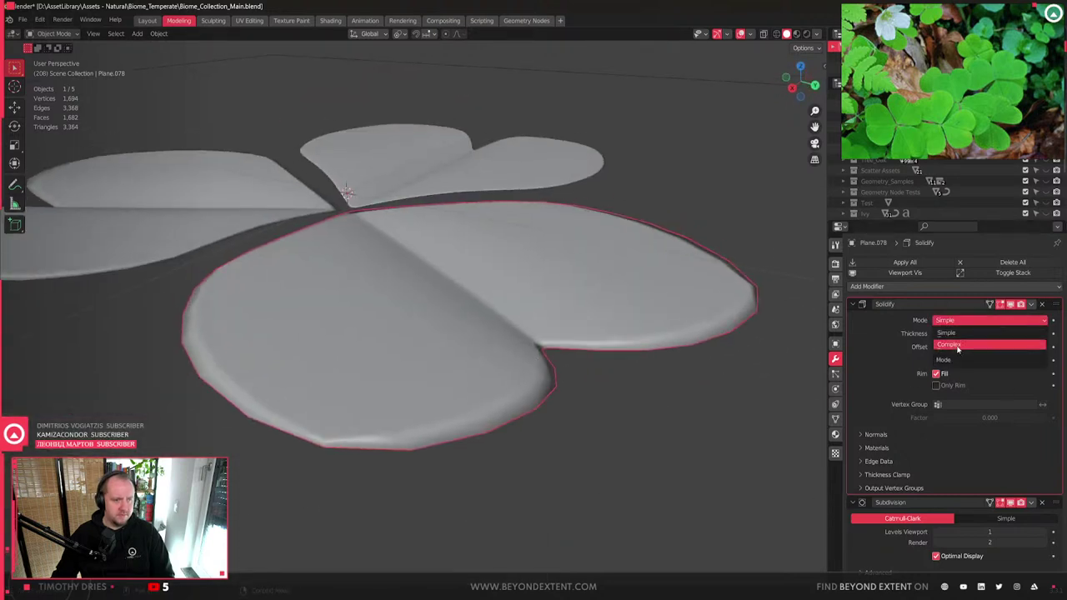
{"action": "left_click", "coordinate": [990, 345]}
{"action": "left_click", "coordinate": [980, 320]}
{"action": "left_click", "coordinate": [975, 332]}
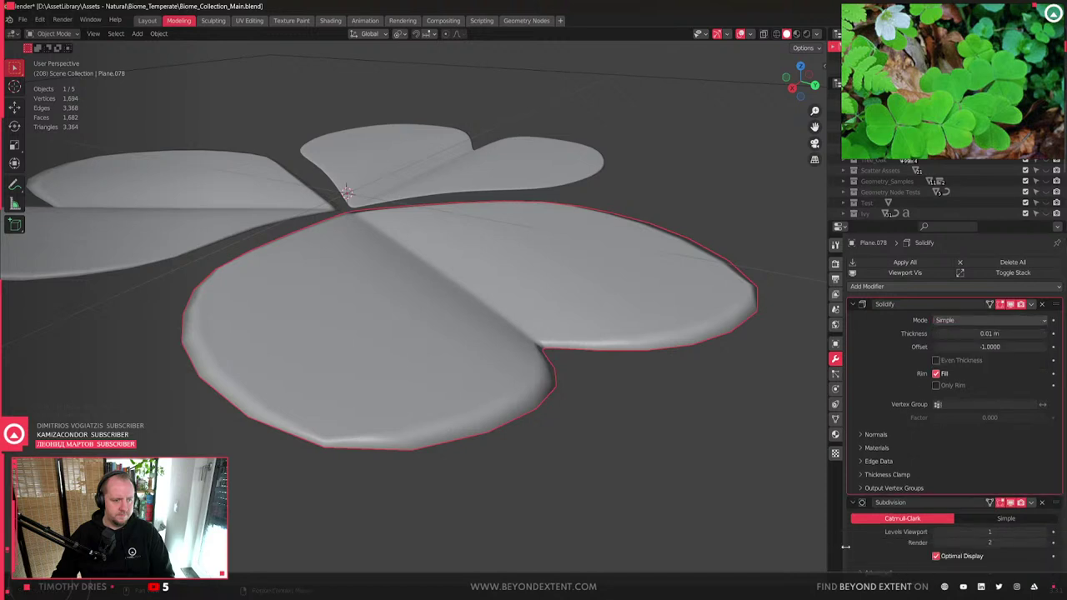
- Check the Solidify modifier's Thickness Clamp settings and inspect the leaf's edge from several angles
{"action": "left_click", "coordinate": [881, 475]}
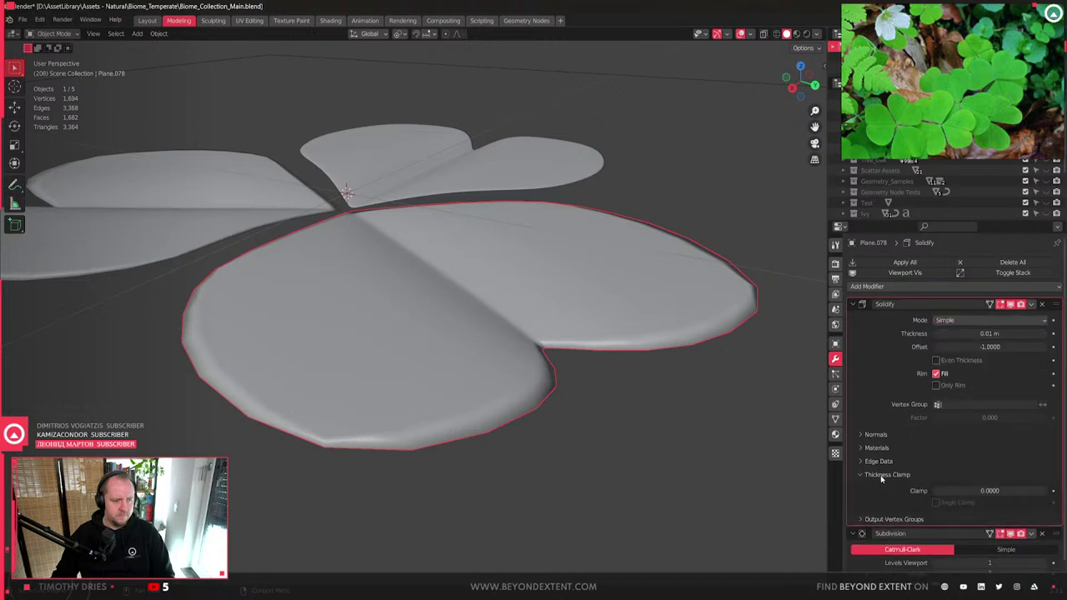
{"action": "left_click", "coordinate": [881, 476]}
{"action": "mouse_move", "coordinate": [882, 464]}
{"action": "left_mouse_down"}
{"action": "mouse_move", "coordinate": [884, 437]}
{"action": "mouse_move", "coordinate": [884, 467]}
{"action": "left_mouse_up"}
{"action": "left_click", "coordinate": [853, 304]}
{"action": "key", "text": "Tab"}
{"action": "middle_click_drag", "start_coordinate": [550, 340], "coordinate": [524, 353]}
{"action": "scroll", "coordinate": [595, 331], "scroll_direction": "up", "scroll_amount": 3}
{"action": "key", "text": "Tab"}
{"action": "scroll", "coordinate": [501, 350], "scroll_direction": "up", "scroll_amount": 2}
{"action": "scroll", "coordinate": [435, 396], "scroll_direction": "up", "scroll_amount": 2}
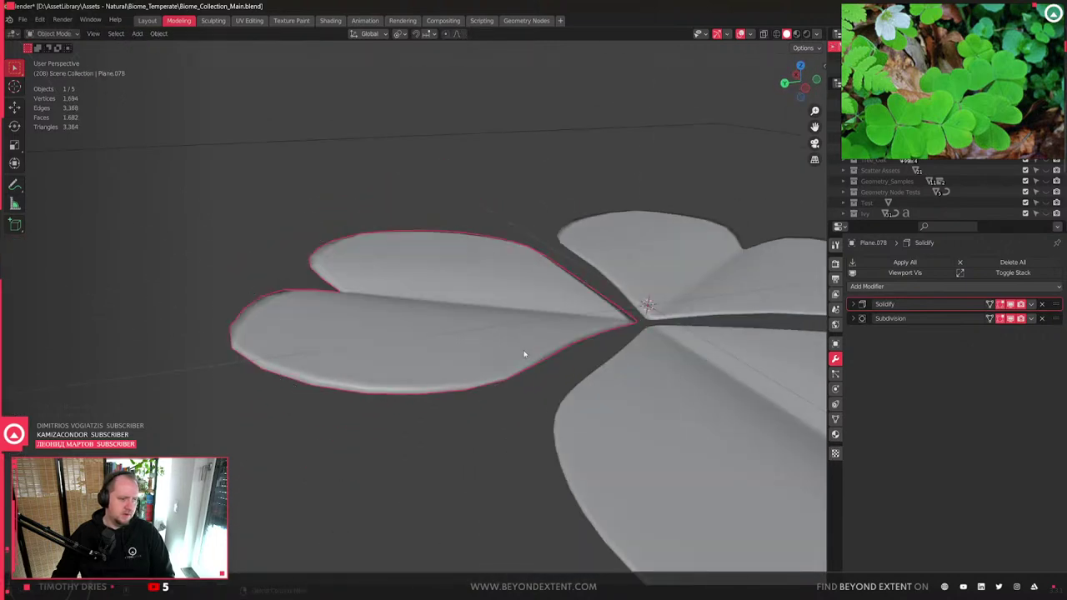
{"action": "left_click", "coordinate": [853, 304]}
{"action": "middle_click_drag", "start_coordinate": [626, 337], "coordinate": [507, 364]}
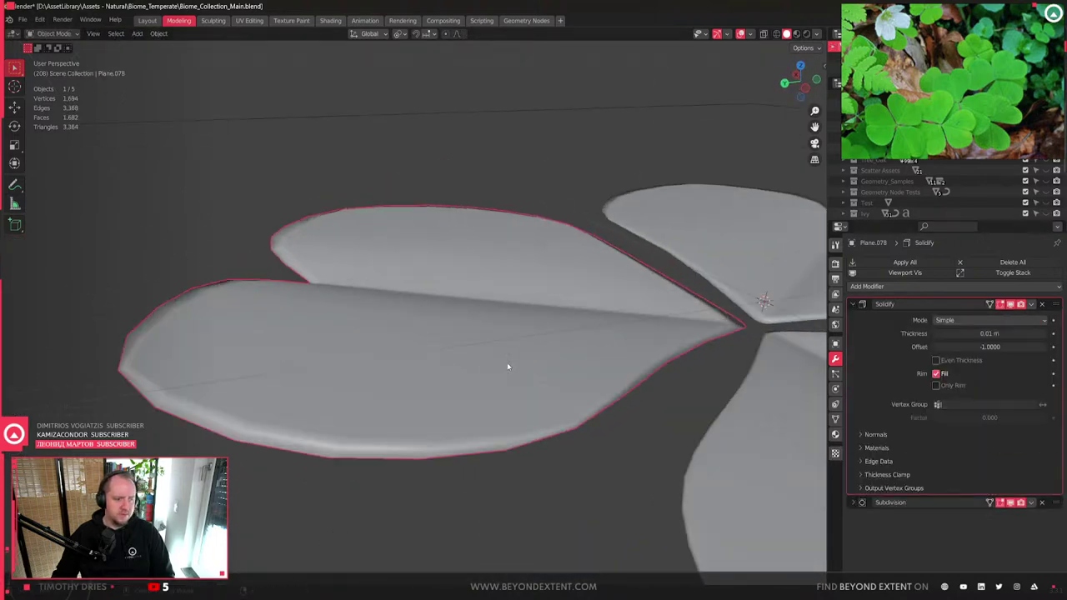
- Extrude the leaf's outline edges slightly downward along Z and remove that leaf's Solidify modifier
{"action": "key", "text": "Tab"}
{"action": "key", "text": "e"}
{"action": "key", "text": "z"}
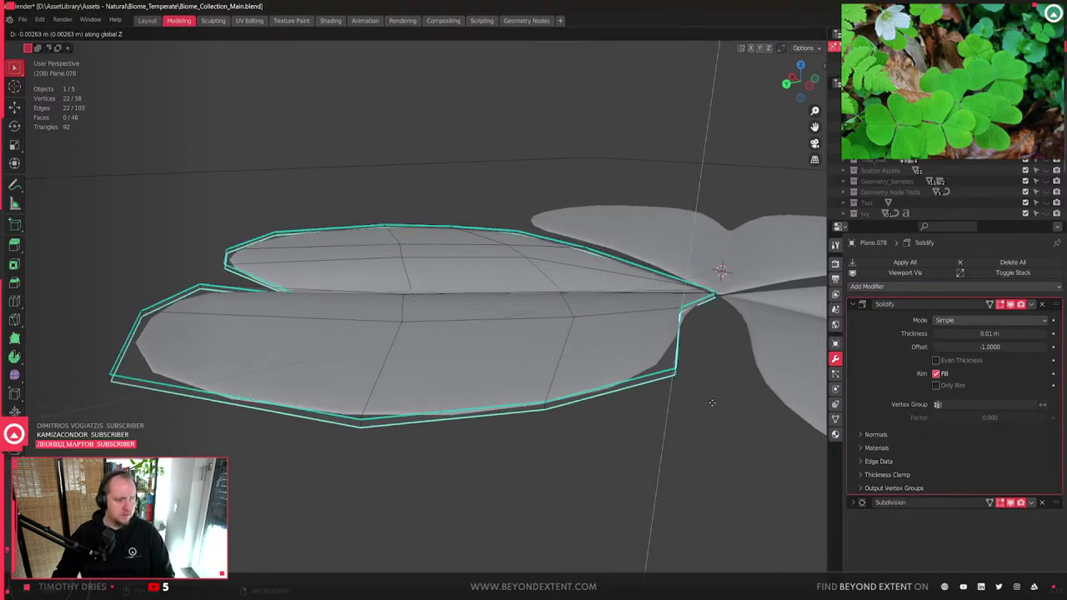
{"action": "left_click", "coordinate": [700, 484]}
{"action": "middle_click_drag", "start_coordinate": [700, 483], "coordinate": [558, 380]}
{"action": "key", "text": "Tab"}
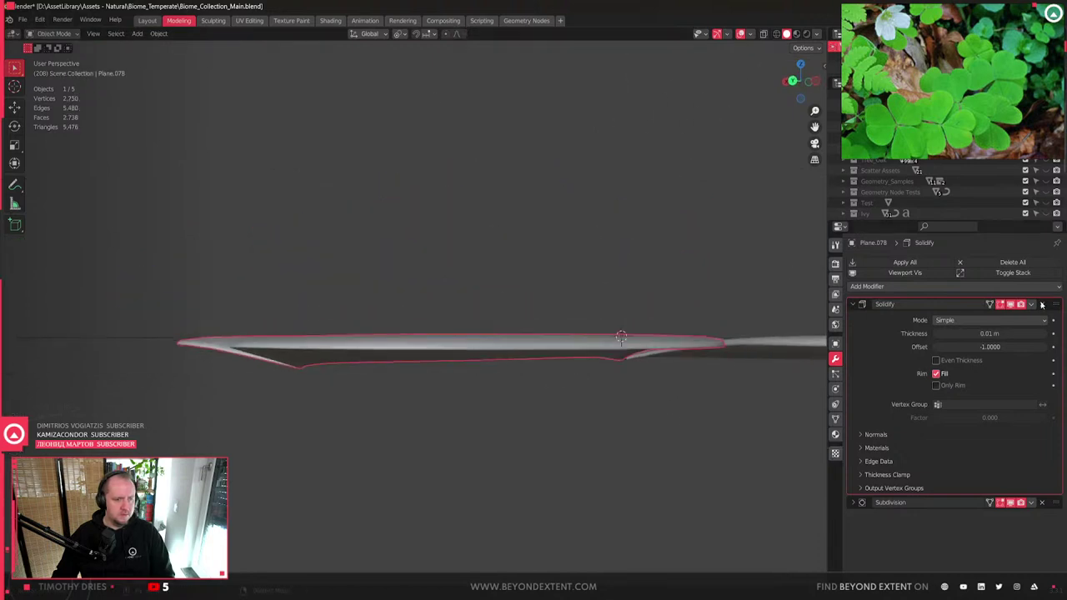
{"action": "left_click", "coordinate": [1042, 306]}
{"action": "middle_click_drag", "start_coordinate": [656, 353], "coordinate": [443, 307]}
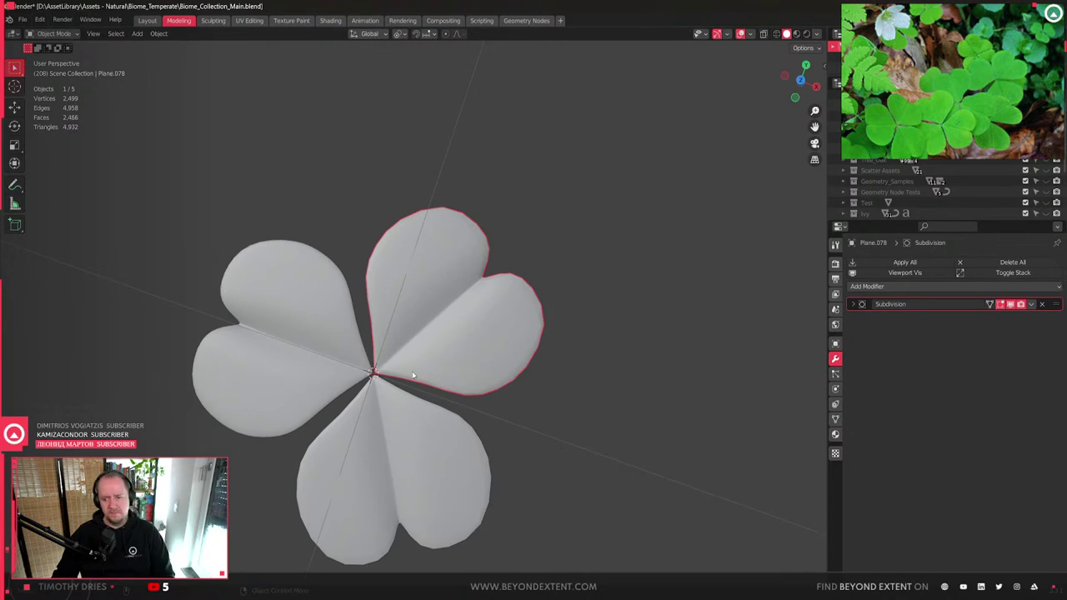
- Select all three clover leaves and, in top view, move them horizontally toward the corner of the square plane
{"action": "key", "text": "a"}
{"action": "middle_click_drag", "start_coordinate": [525, 416], "coordinate": [601, 408], "text": "shift"}
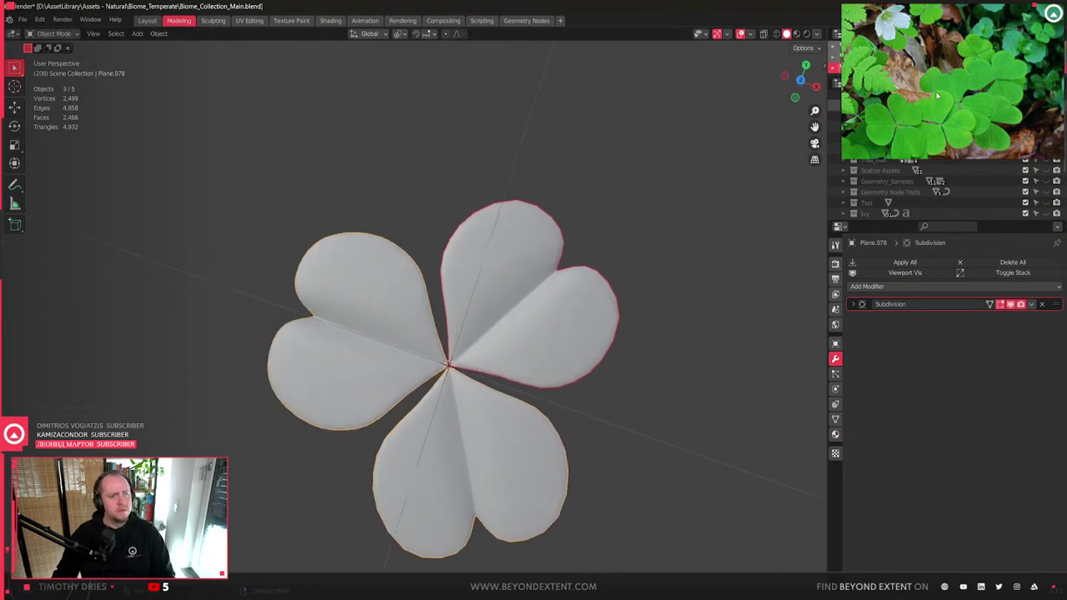
{"action": "scroll", "coordinate": [470, 330], "scroll_direction": "down", "scroll_amount": 7}
{"action": "scroll", "coordinate": [469, 329], "scroll_direction": "up", "scroll_amount": 4}
{"action": "scroll", "coordinate": [547, 388], "scroll_direction": "down", "scroll_amount": 1}
{"action": "scroll", "coordinate": [481, 358], "scroll_direction": "up", "scroll_amount": 5}
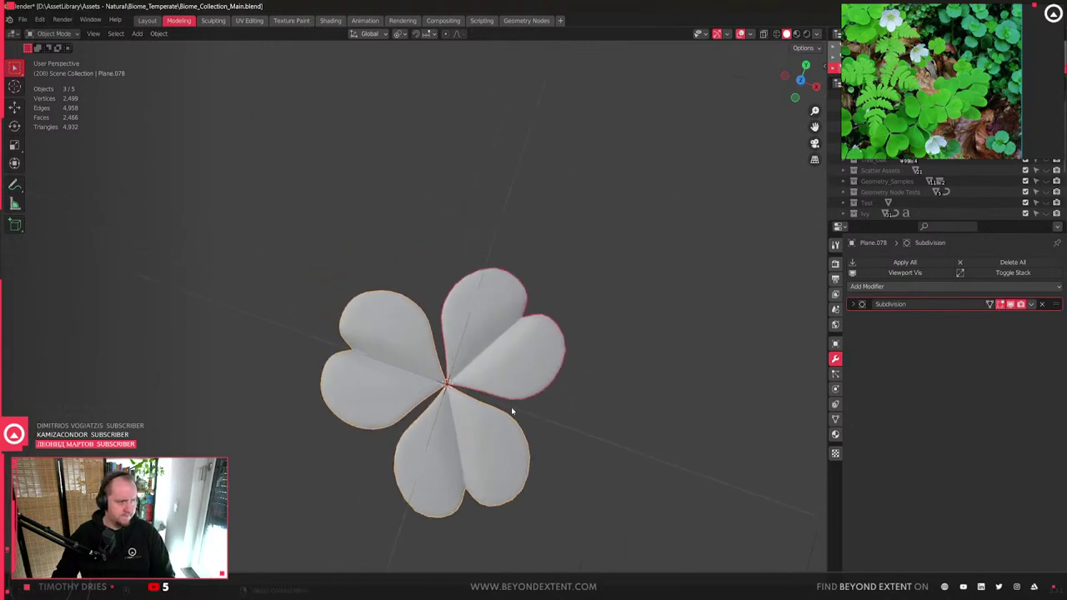
{"action": "scroll", "coordinate": [510, 410], "scroll_direction": "down", "scroll_amount": 5}
{"action": "key", "text": "KP_7"}
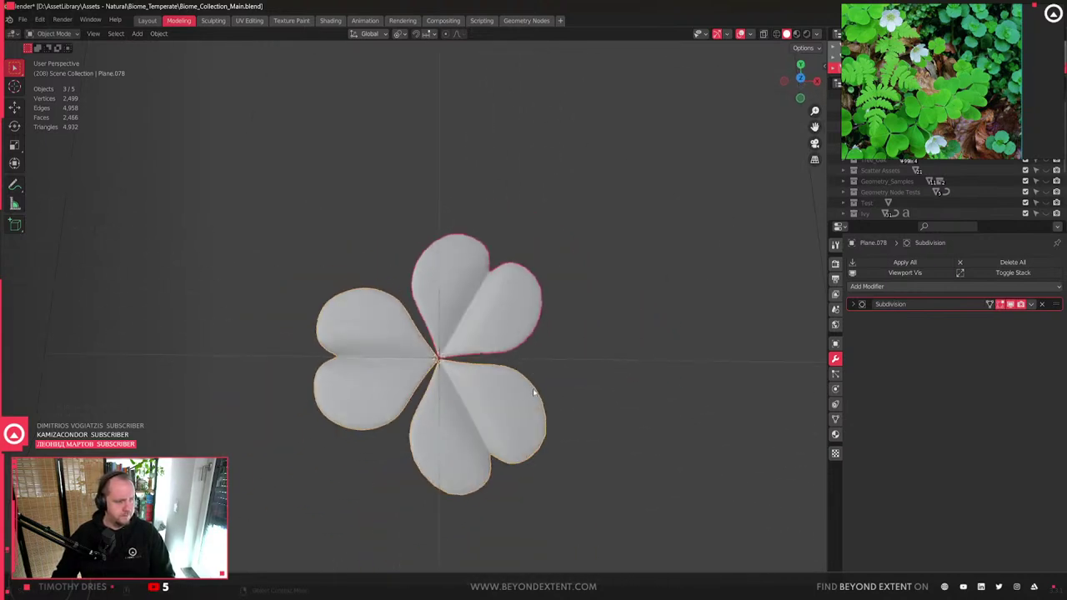
{"action": "scroll", "coordinate": [542, 405], "scroll_direction": "down", "scroll_amount": 3}
{"action": "scroll", "coordinate": [566, 419], "scroll_direction": "down", "scroll_amount": 2}
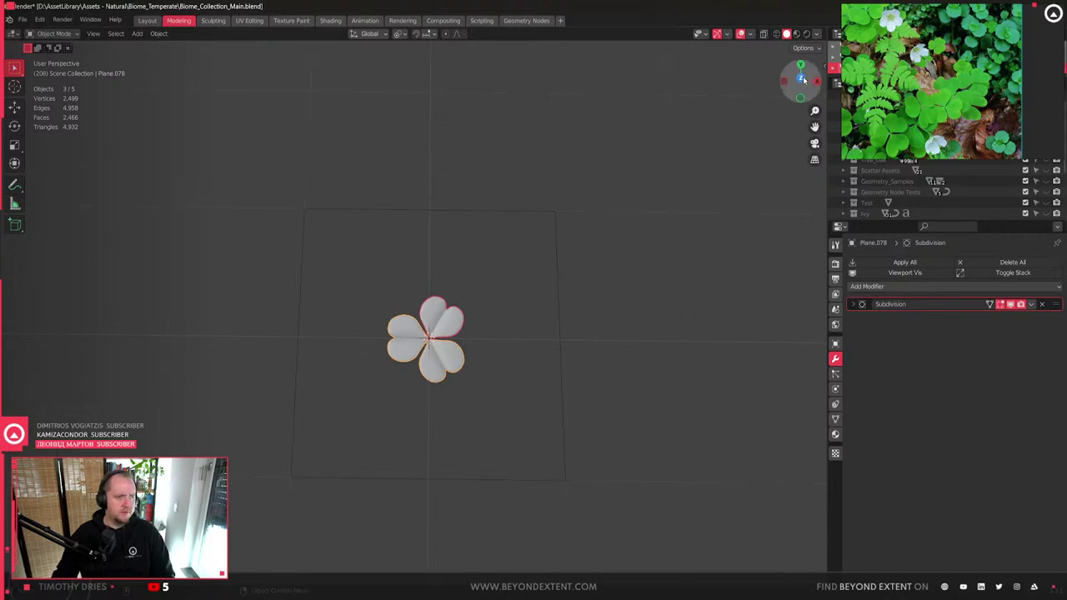
{"action": "key", "text": "KP_7"}
{"action": "key", "text": "g"}
{"action": "key", "text": "shift+z"}
{"action": "scroll", "coordinate": [451, 292], "scroll_direction": "up", "scroll_amount": 1}
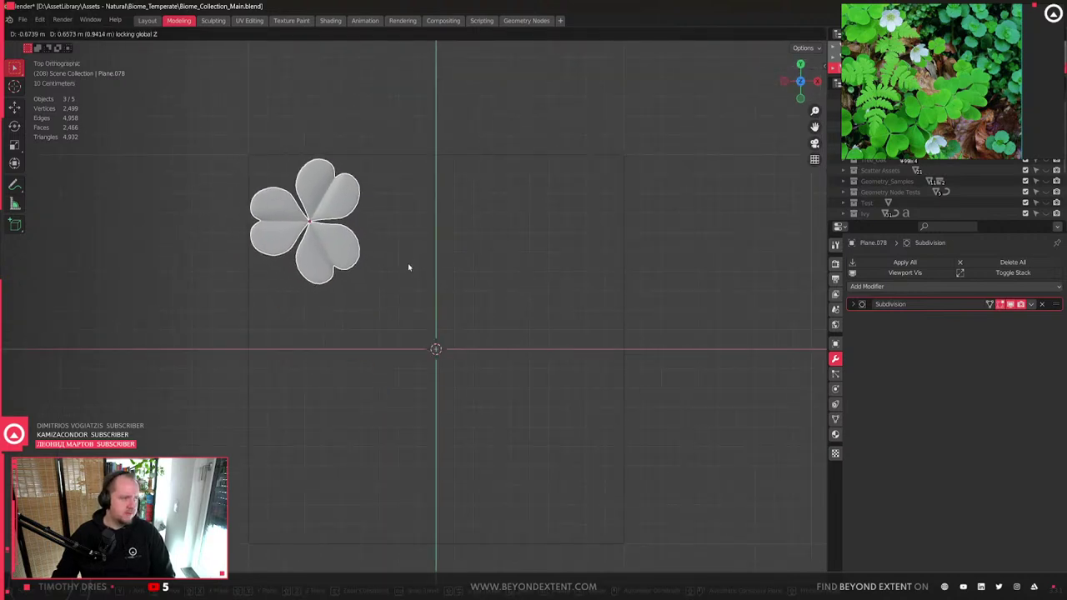
- Scale the three-leaf clover down to under half its size and shift it horizontally closer to the square plane's corner
{"action": "key", "text": "s"}
{"action": "key", "text": "g"}
{"action": "key", "text": "shift+z"}
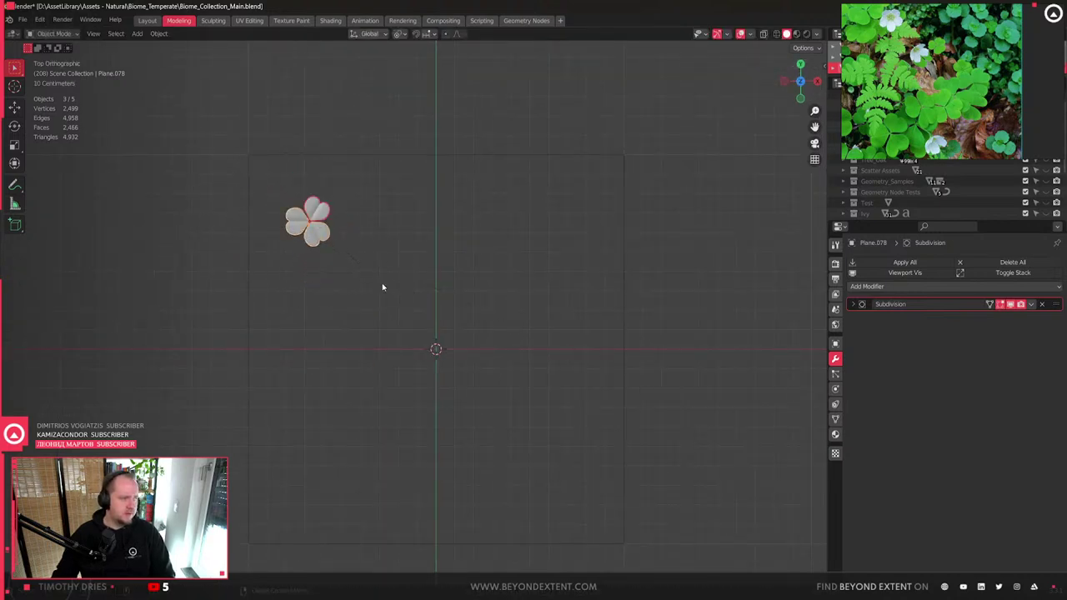
{"action": "scroll", "coordinate": [457, 310], "scroll_direction": "up", "scroll_amount": 2}
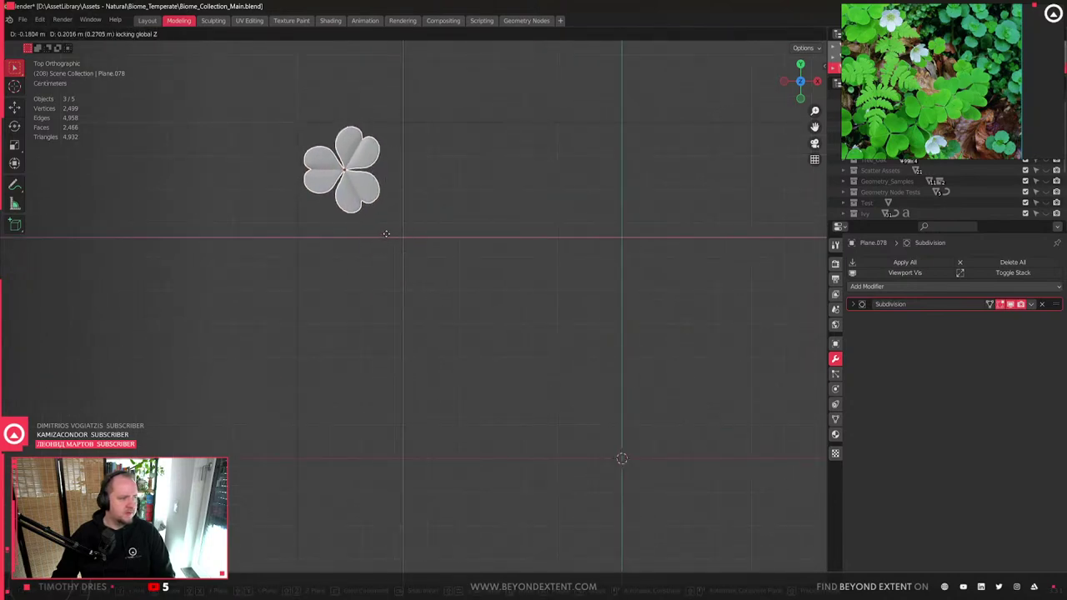
{"action": "key", "text": "Escape"}
{"action": "scroll", "coordinate": [386, 238], "scroll_direction": "up", "scroll_amount": 2}
{"action": "key", "text": "g"}
{"action": "key", "text": "shift+z"}
{"action": "key", "text": "Escape"}
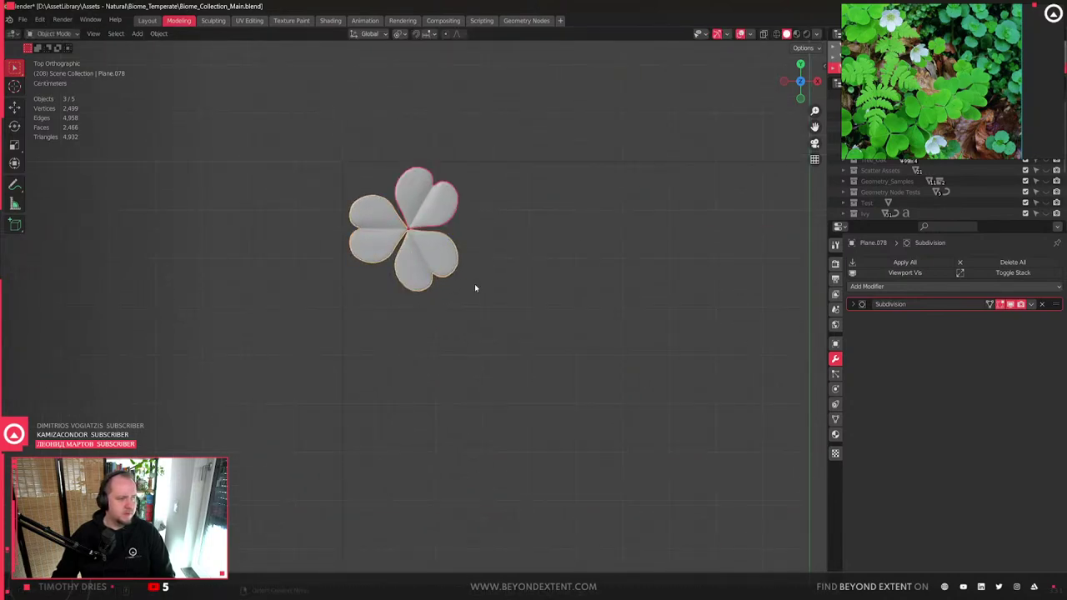
- Duplicate the clover beside the original along X and rotate the copy about Z
{"action": "middle_click_drag", "start_coordinate": [474, 289], "coordinate": [434, 316], "text": "shift"}
{"action": "key", "text": "shift+d"}
{"action": "key", "text": "x"}
{"action": "key", "text": "r"}
{"action": "key", "text": "z"}
{"action": "scroll", "coordinate": [634, 250], "scroll_direction": "up", "scroll_amount": 2}
{"action": "left_click", "coordinate": [659, 326]}
- Try shifting a border vertex near the notch of one duplicated leaf horizontally with proportional editing
{"action": "key", "text": "Tab"}
{"action": "scroll", "coordinate": [472, 257], "scroll_direction": "up", "scroll_amount": 2}
{"action": "middle_click_drag", "start_coordinate": [584, 164], "coordinate": [574, 238], "text": "shift"}
{"action": "left_click", "coordinate": [571, 229]}
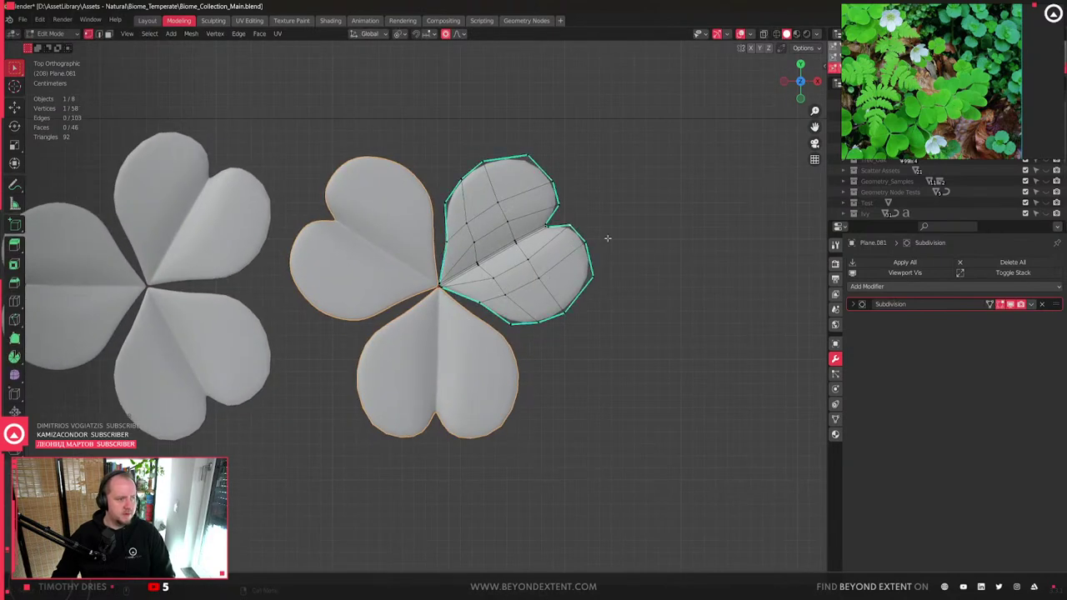
{"action": "key", "text": "g"}
{"action": "key", "text": "shift+z"}
{"action": "left_click", "coordinate": [588, 250]}
{"action": "key", "text": "Tab"}
- Make the duplicated clover's three leaves single-user for Object & Data
{"action": "right_click", "coordinate": [457, 271]}
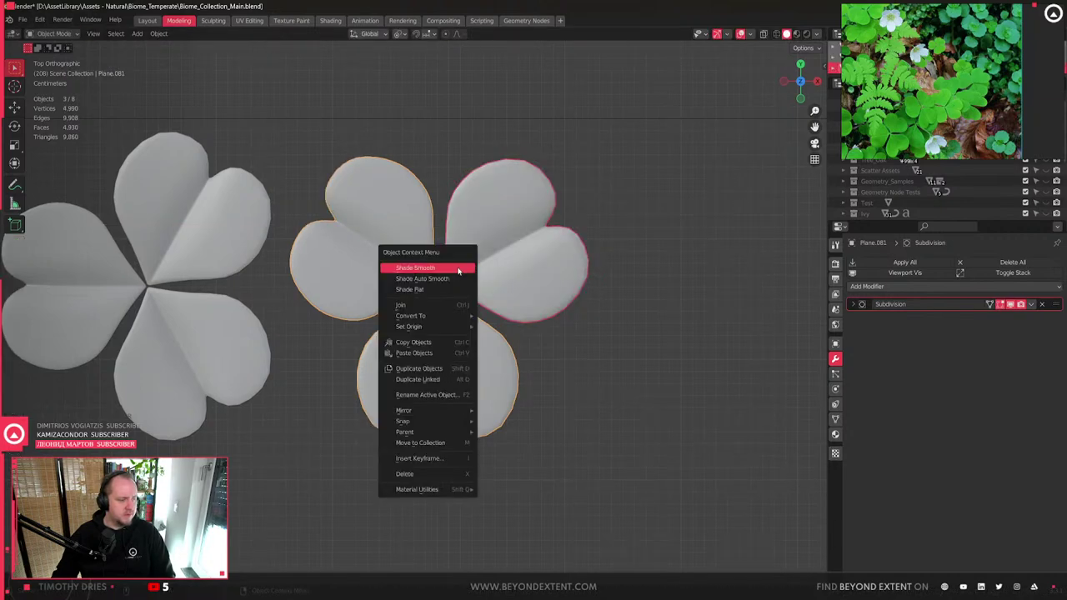
{"action": "mouse_move", "coordinate": [440, 435]}
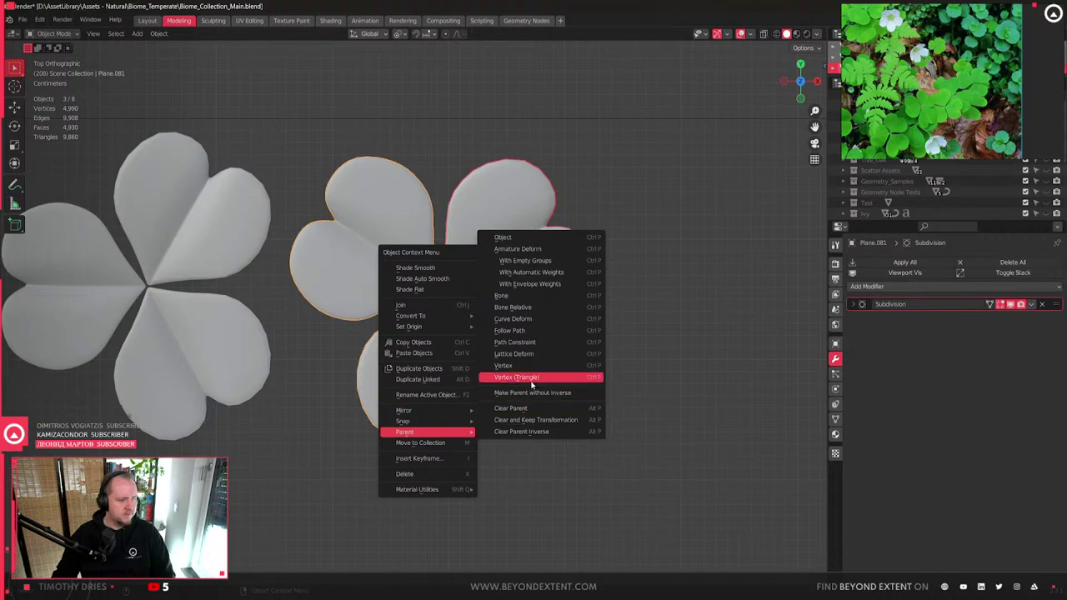
{"action": "left_click", "coordinate": [159, 34]}
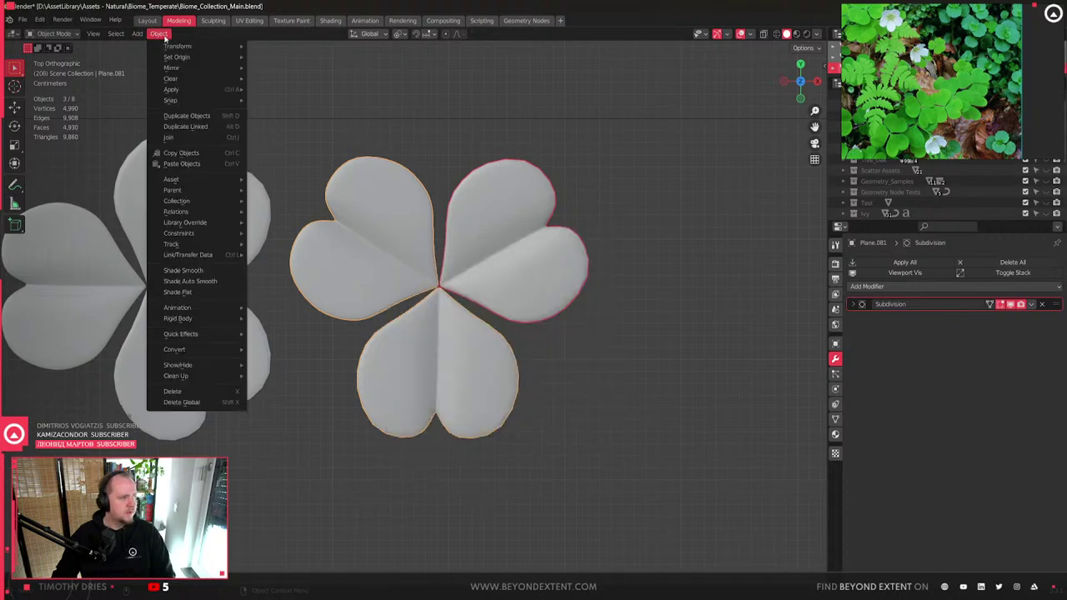
{"action": "mouse_move", "coordinate": [216, 259]}
{"action": "mouse_move", "coordinate": [222, 190]}
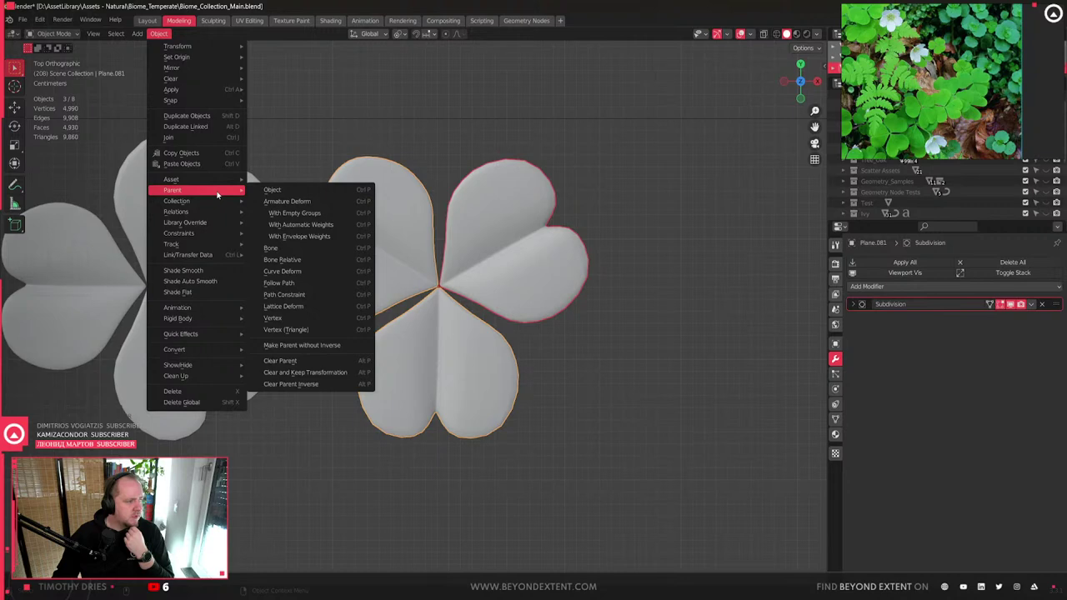
{"action": "mouse_move", "coordinate": [317, 250]}
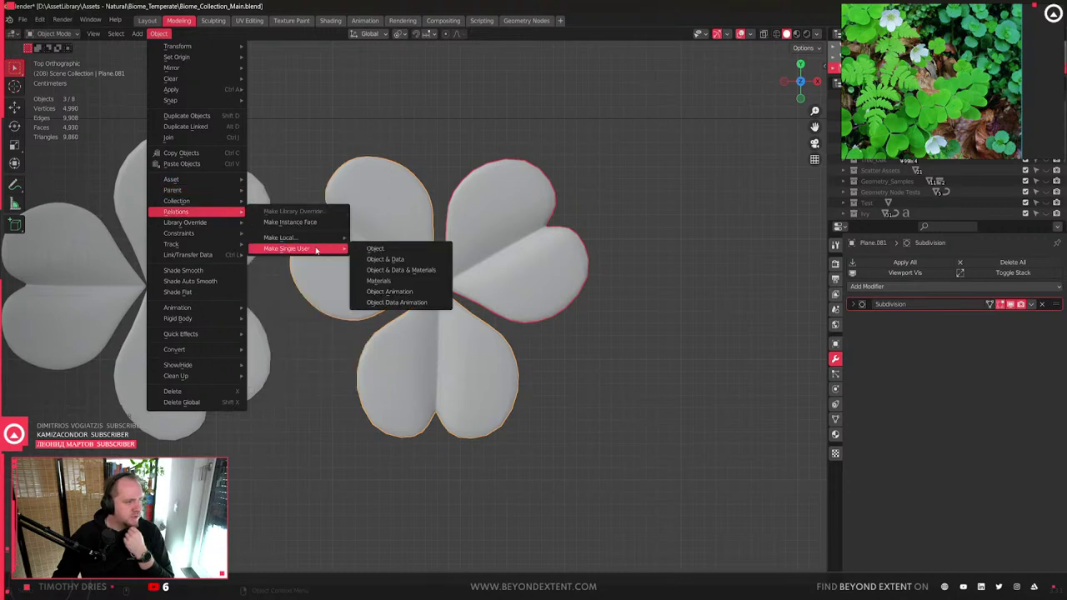
{"action": "left_click", "coordinate": [392, 259]}
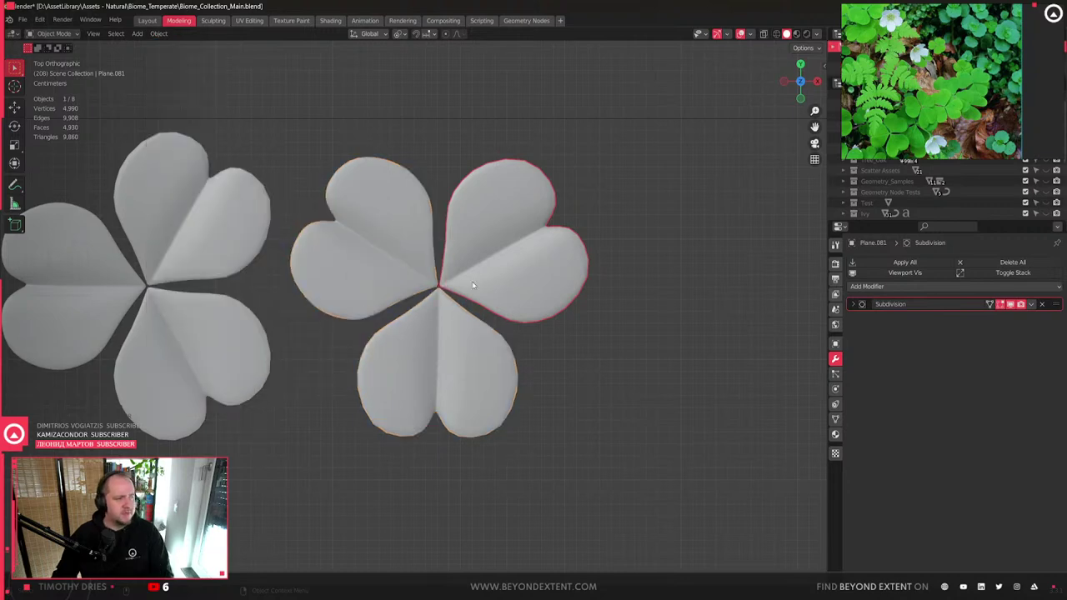
- Pull the border vertex beside the upper-right leaf's notch inward horizontally with proportional editing to reshape the outer lobes
{"action": "key", "text": "Tab"}
{"action": "key", "text": "s"}
{"action": "key", "text": "Escape"}
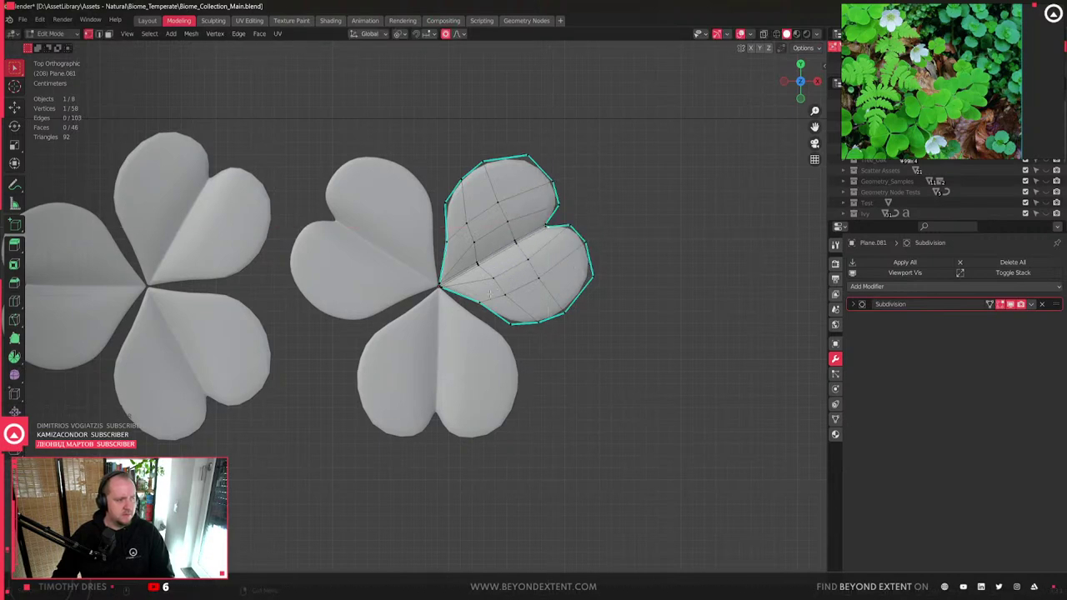
{"action": "scroll", "coordinate": [514, 242], "scroll_direction": "up", "scroll_amount": 4}
{"action": "scroll", "coordinate": [515, 242], "scroll_direction": "down", "scroll_amount": 3}
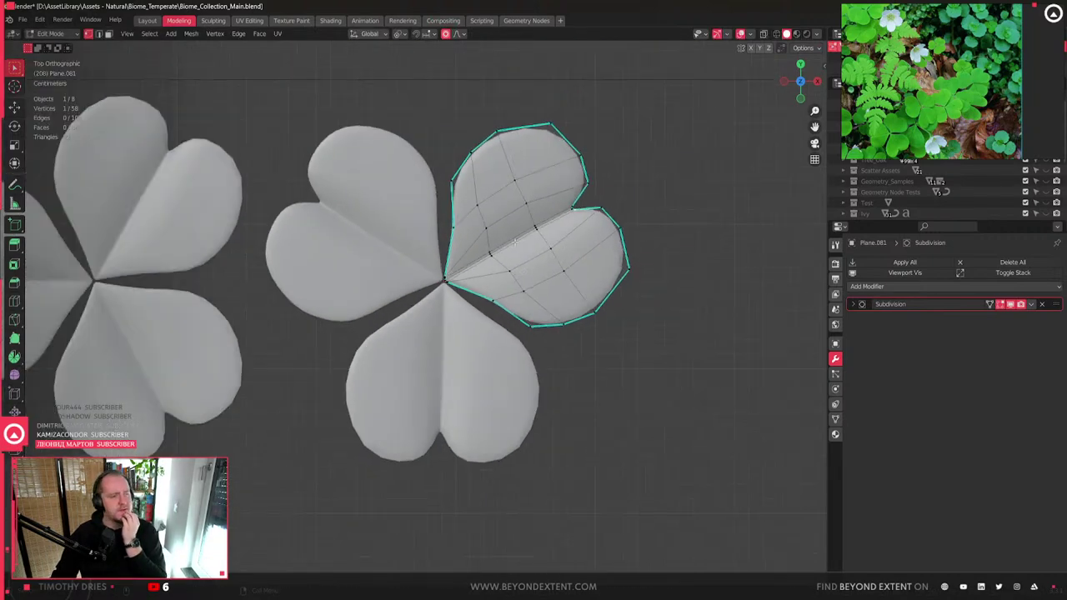
{"action": "key", "text": "g"}
{"action": "key", "text": "shift+z"}
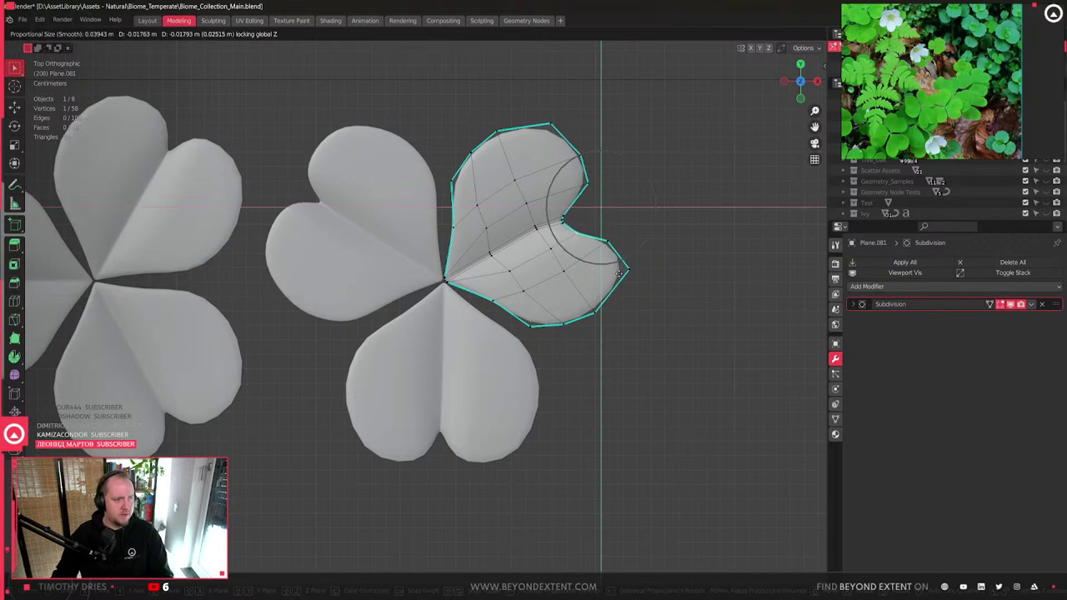
{"action": "left_click", "coordinate": [617, 266]}
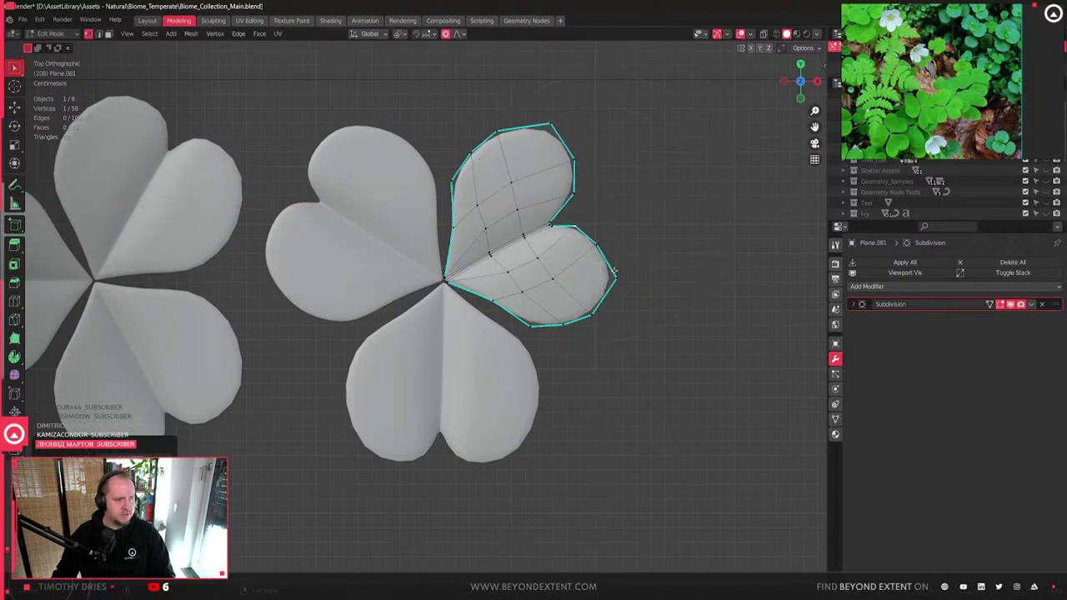
{"action": "key", "text": "Tab"}
- Reshape one lobe of the duplicated clover's lower leaf by moving its border vertex horizontally with proportional editing
{"action": "left_click", "coordinate": [412, 443]}
{"action": "key", "text": "Tab"}
{"action": "key", "text": "g"}
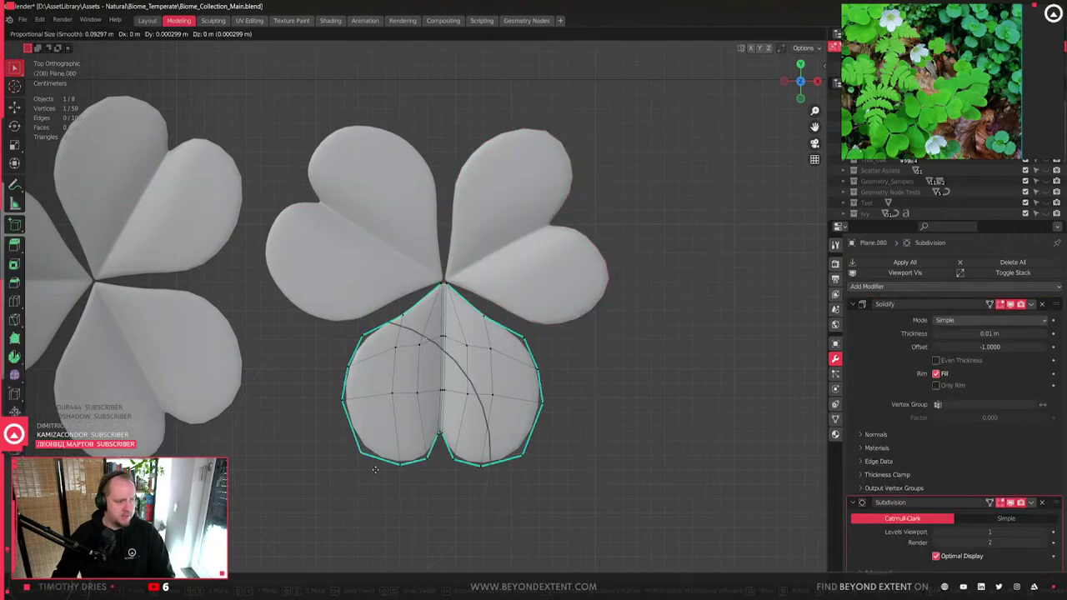
{"action": "key", "text": "shift+z"}
{"action": "left_click", "coordinate": [384, 447]}
{"action": "key", "text": "g"}
{"action": "key", "text": "shift+z"}
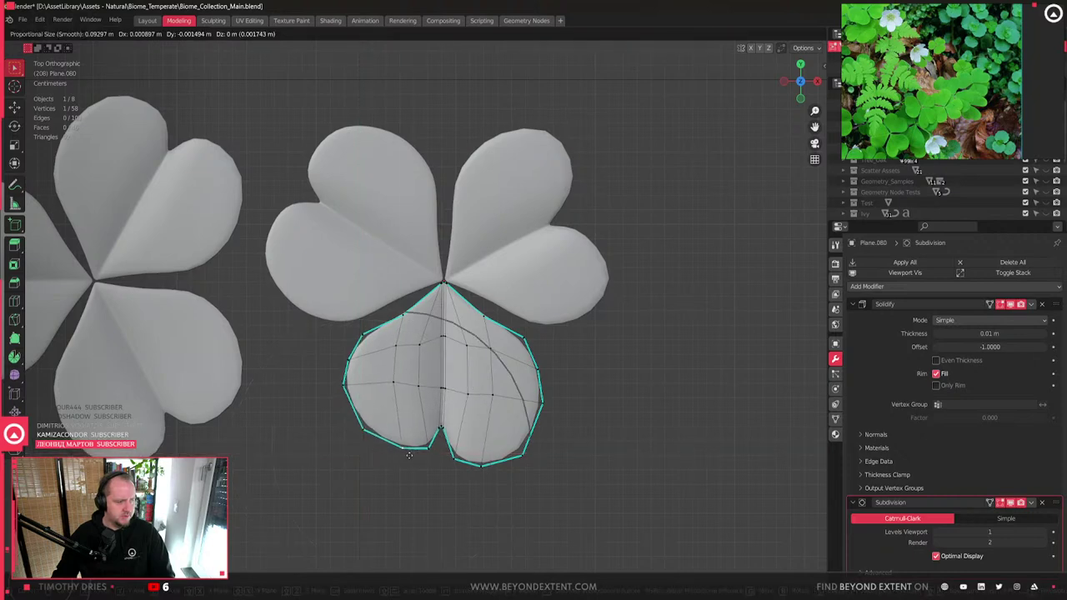
{"action": "left_click", "coordinate": [388, 454]}
{"action": "key", "text": "Tab"}
- Raise a vertex on one lobe of the duplicated clover's upper-left leaf about 0.023 m along Z with smooth proportional editing
{"action": "scroll", "coordinate": [461, 334], "scroll_direction": "down", "scroll_amount": 2}
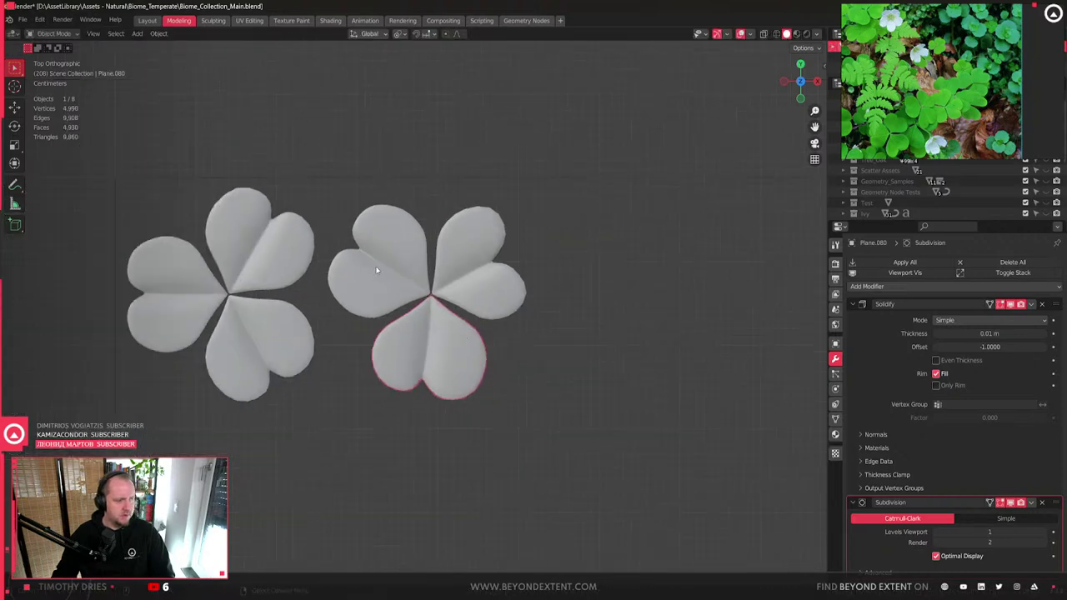
{"action": "left_click", "coordinate": [379, 267]}
{"action": "key", "text": "Tab"}
{"action": "key", "text": "a"}
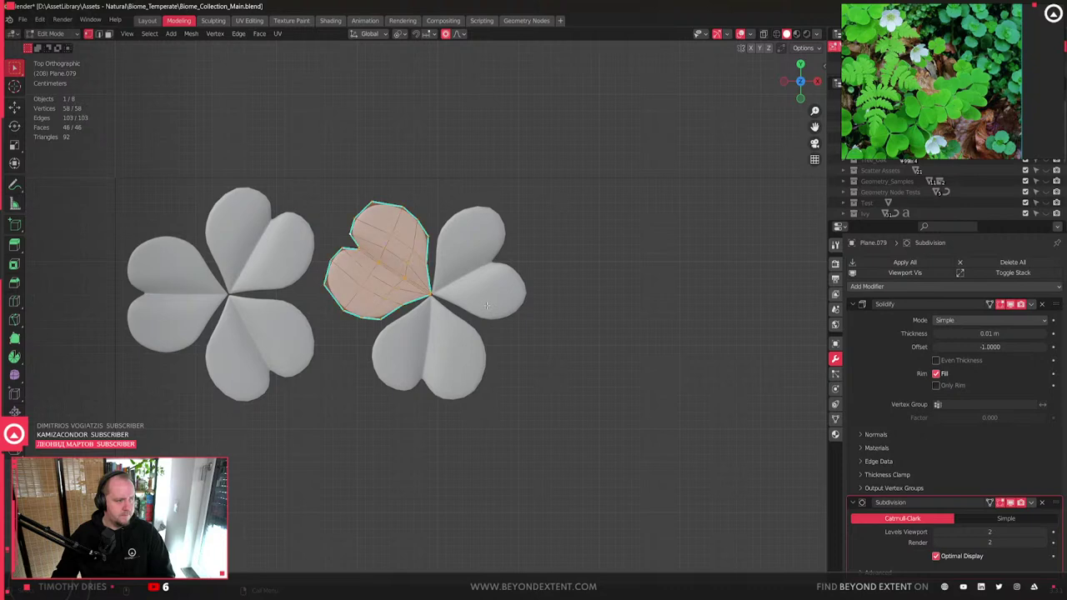
{"action": "key", "text": "KP_Decimal"}
{"action": "left_click_drag", "start_coordinate": [310, 265], "coordinate": [393, 367]}
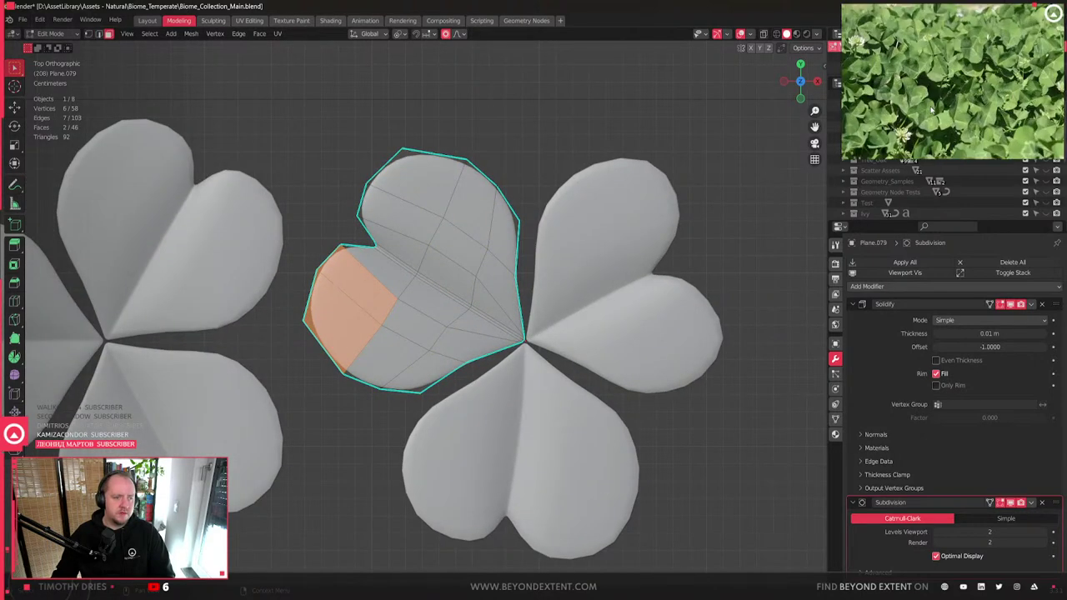
{"action": "left_click", "coordinate": [385, 248]}
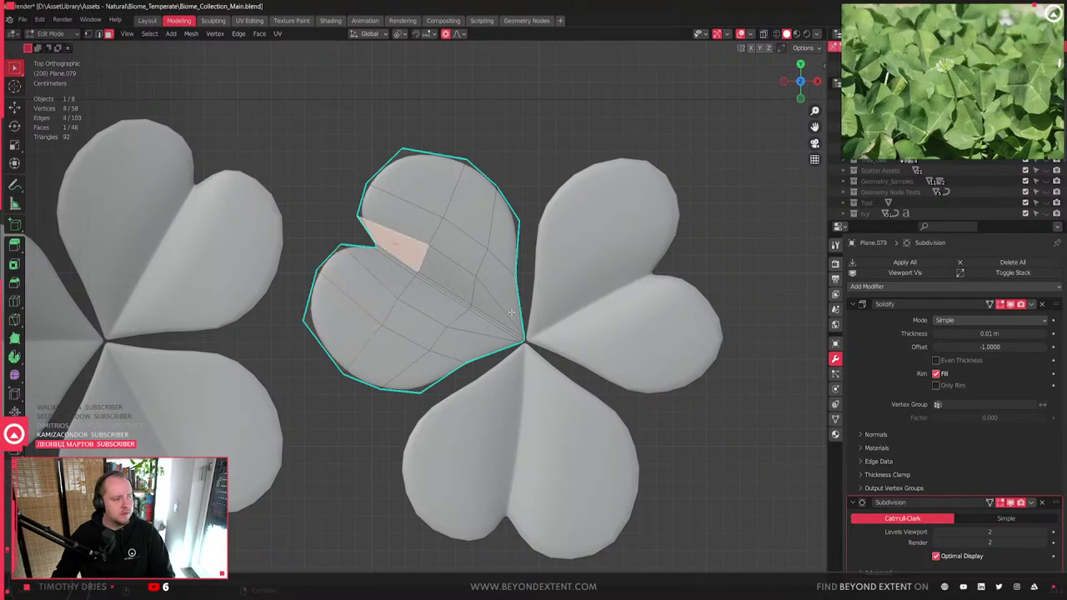
{"action": "middle_click_drag", "start_coordinate": [385, 248], "coordinate": [460, 230]}
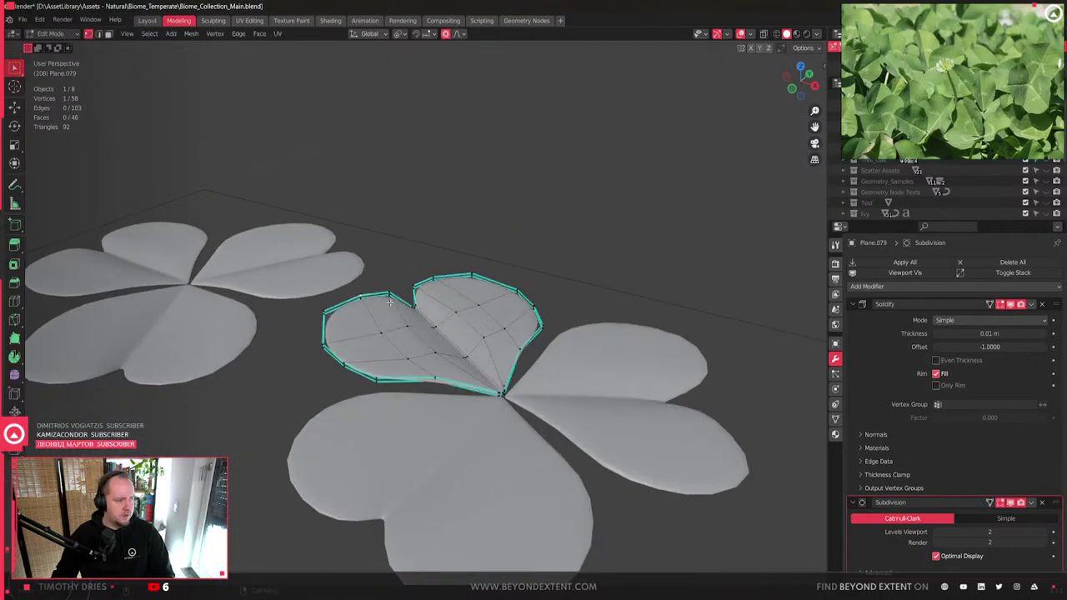
{"action": "key", "text": "g"}
{"action": "key", "text": "z"}
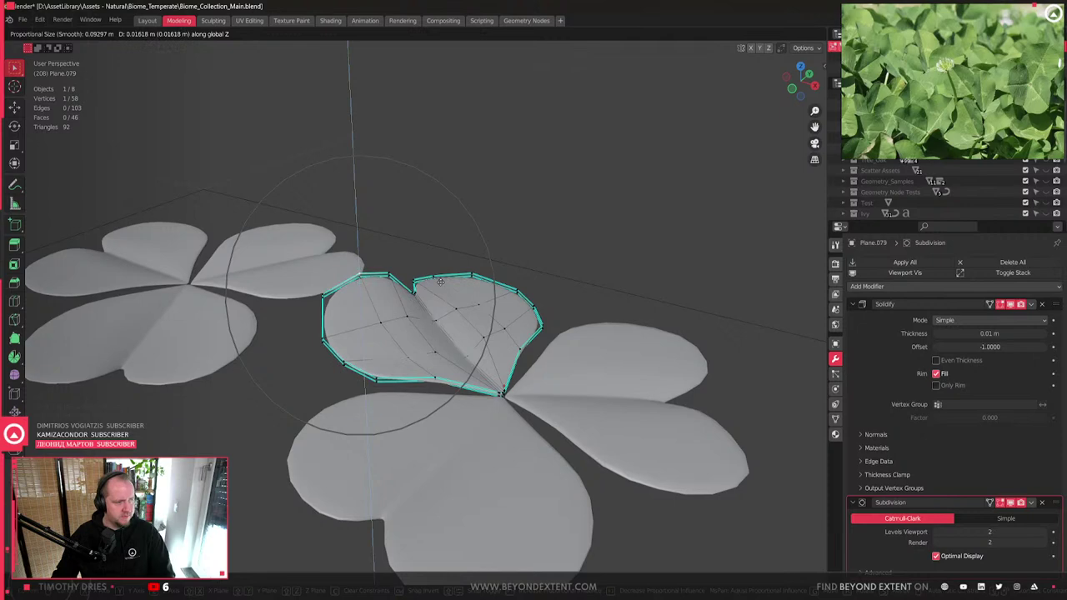
{"action": "scroll", "coordinate": [441, 283], "scroll_direction": "up", "scroll_amount": 5}
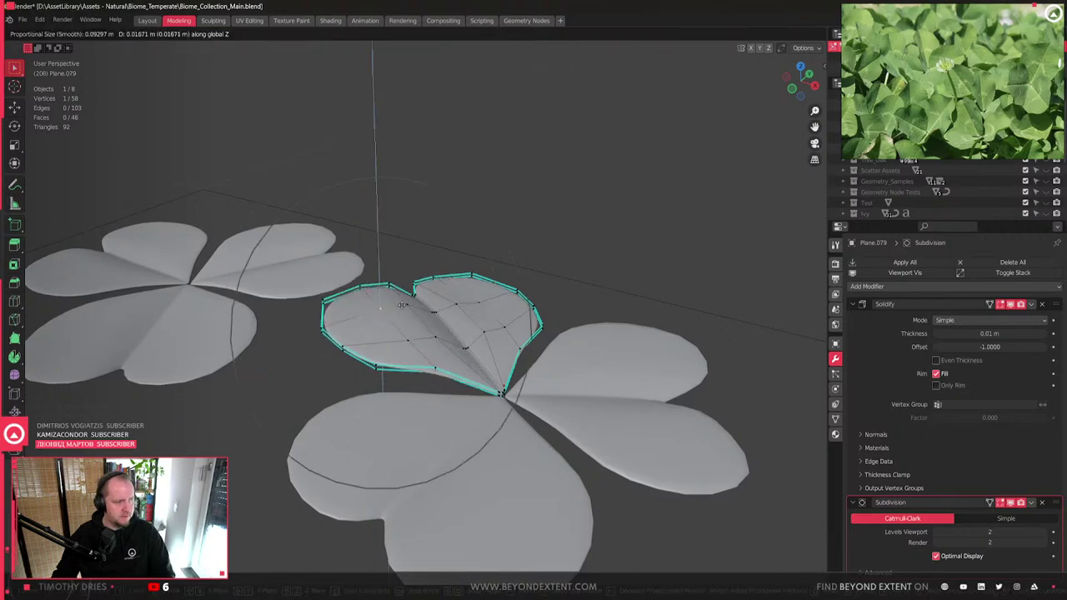
{"action": "scroll", "coordinate": [413, 297], "scroll_direction": "down", "scroll_amount": 6}
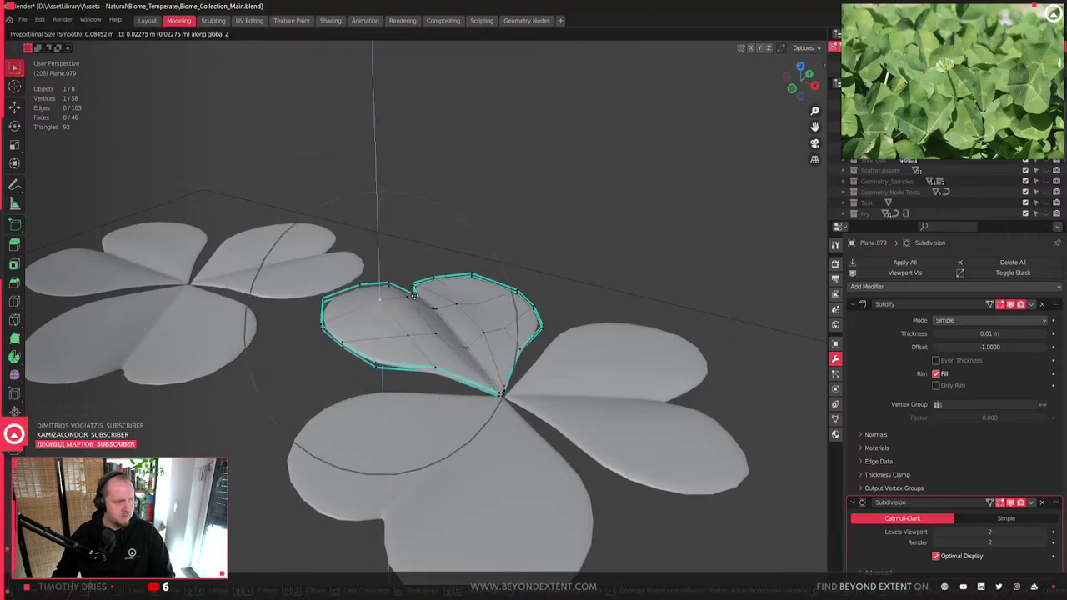
{"action": "left_click", "coordinate": [421, 288]}
{"action": "key", "text": "Tab"}
- Arch the duplicated clover's upper-right leaf by raising its midrib along Z, and lower the leaf's base vertices about 0.011 m with proportional editing
{"action": "left_click", "coordinate": [612, 381]}
{"action": "key", "text": "Tab"}
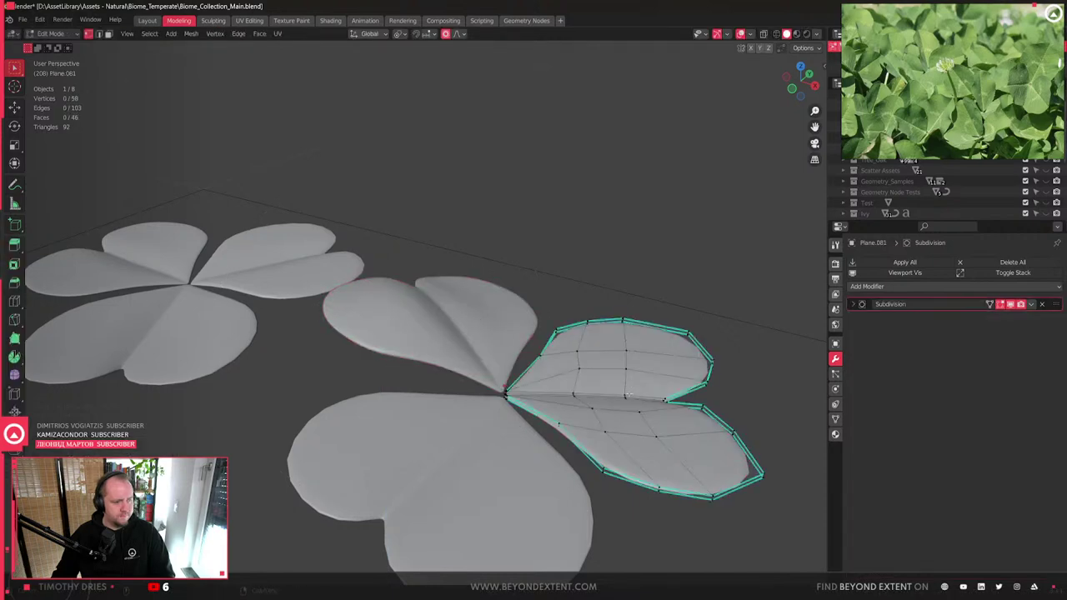
{"action": "key", "text": "g"}
{"action": "left_click", "coordinate": [514, 370]}
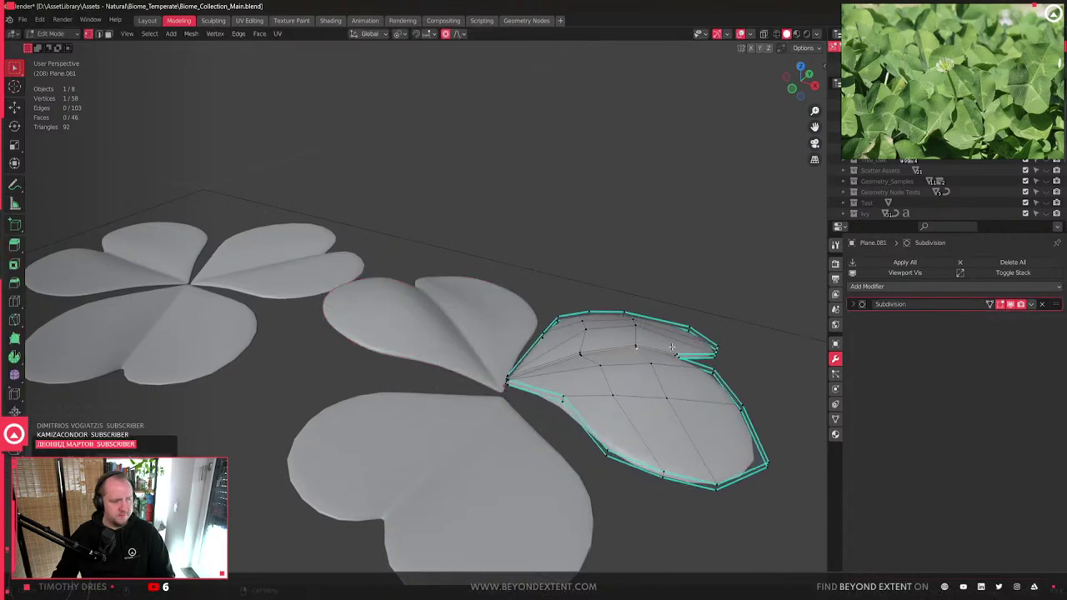
{"action": "middle_click_drag", "start_coordinate": [515, 369], "coordinate": [518, 360]}
{"action": "key", "text": "ctrl+KP_Add"}
{"action": "key", "text": "g"}
{"action": "key", "text": "z"}
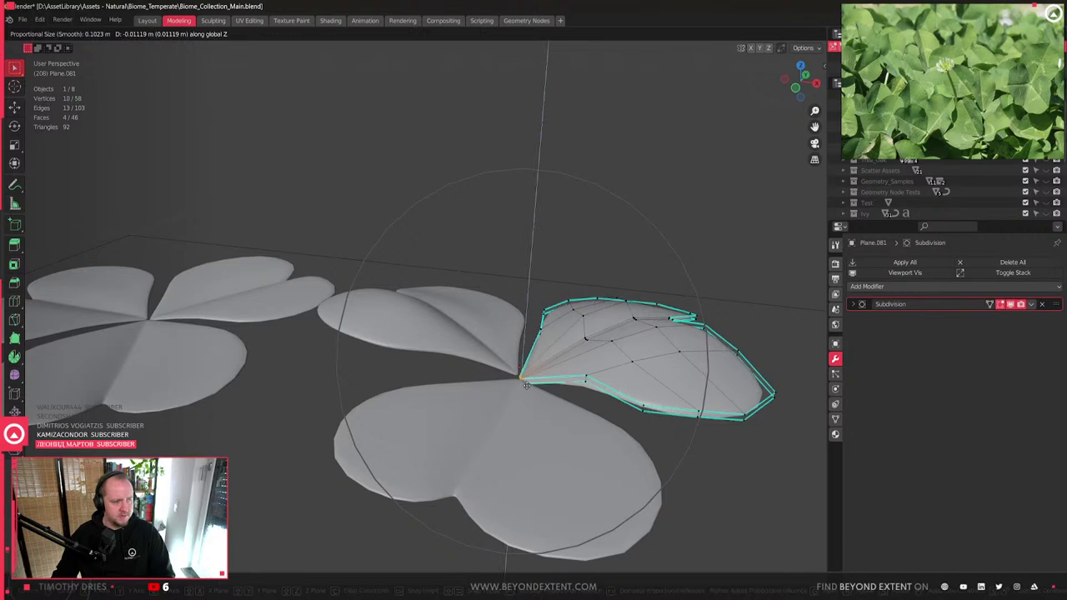
{"action": "left_click", "coordinate": [529, 382]}
{"action": "key", "text": "Tab"}
- Arch the duplicated clover's lower leaf by raising its midrib and outer tip along Z with proportional editing
{"action": "left_click", "coordinate": [493, 442]}
{"action": "key", "text": "Tab"}
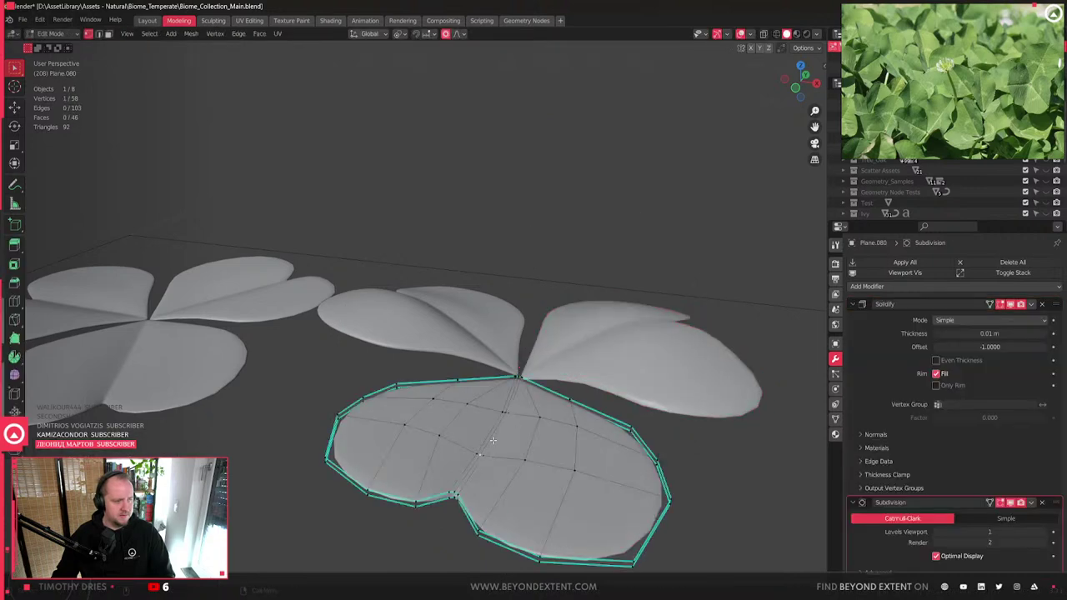
{"action": "key", "text": "g"}
{"action": "key", "text": "z"}
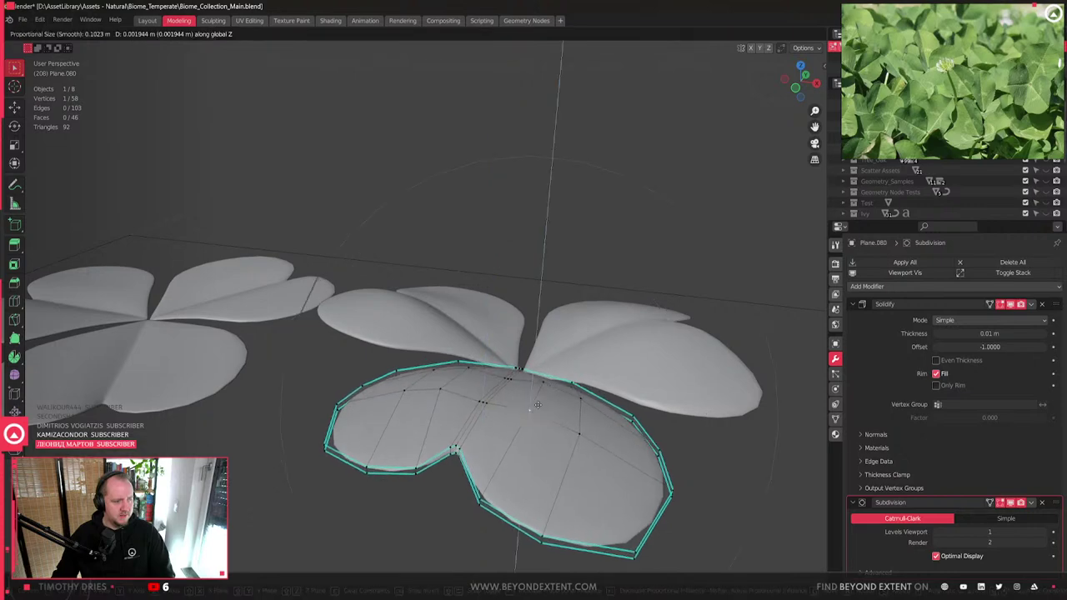
{"action": "left_click", "coordinate": [591, 468]}
{"action": "key", "text": "g"}
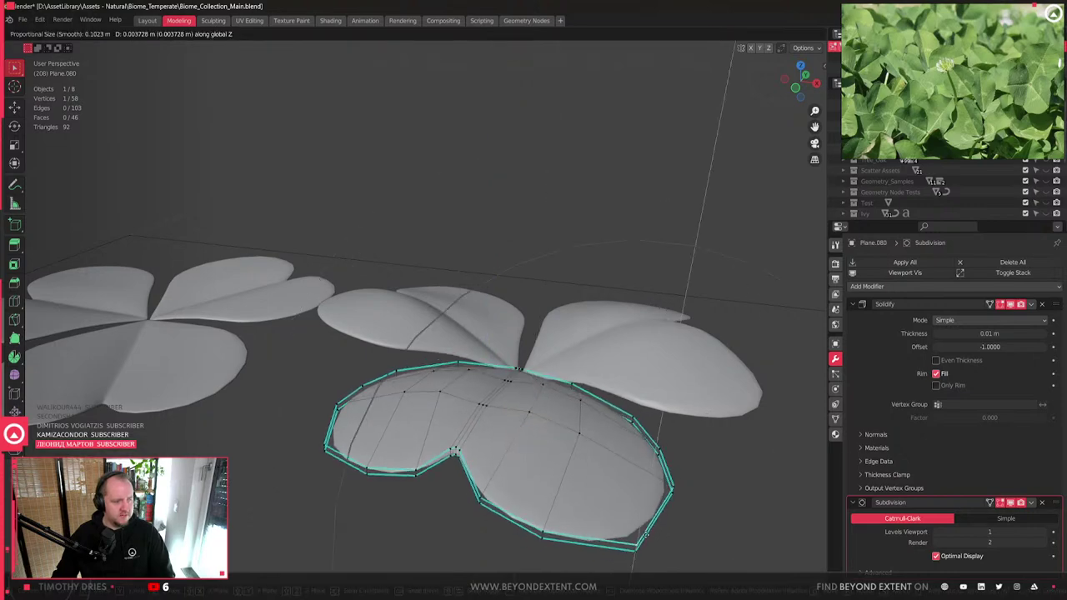
{"action": "left_click", "coordinate": [636, 556]}
{"action": "middle_click_drag", "start_coordinate": [636, 556], "coordinate": [286, 376]}
{"action": "key", "text": "Tab"}
- Shift an inner vertex of the first clover's upper-right leaf along Z with proportional editing
{"action": "left_click", "coordinate": [286, 376]}
{"action": "key", "text": "Tab"}
{"action": "scroll", "coordinate": [401, 264], "scroll_direction": "up", "scroll_amount": 2}
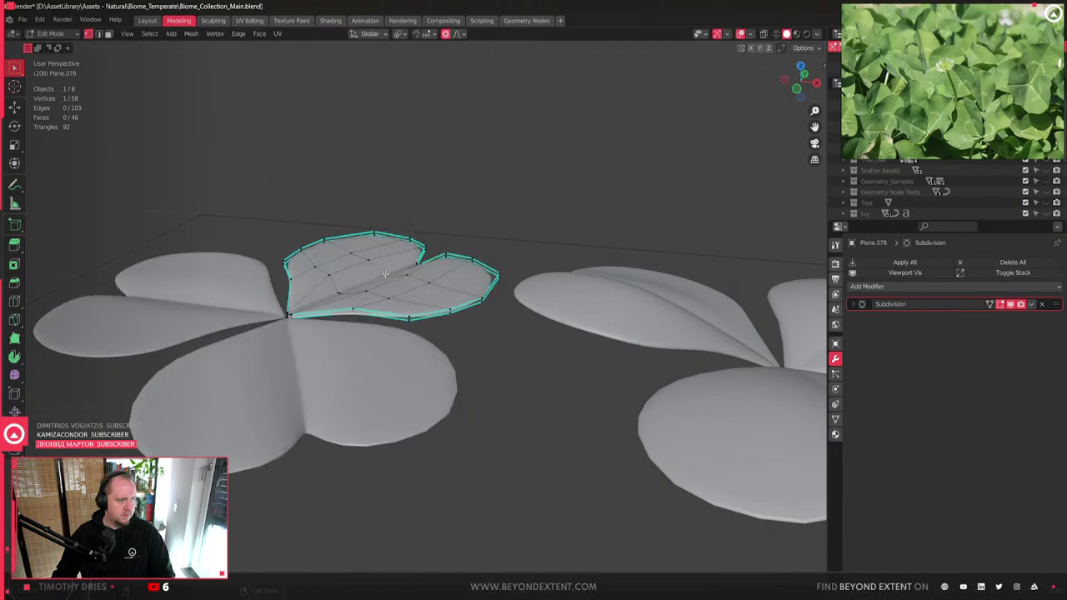
{"action": "key", "text": "g"}
{"action": "key", "text": "z"}
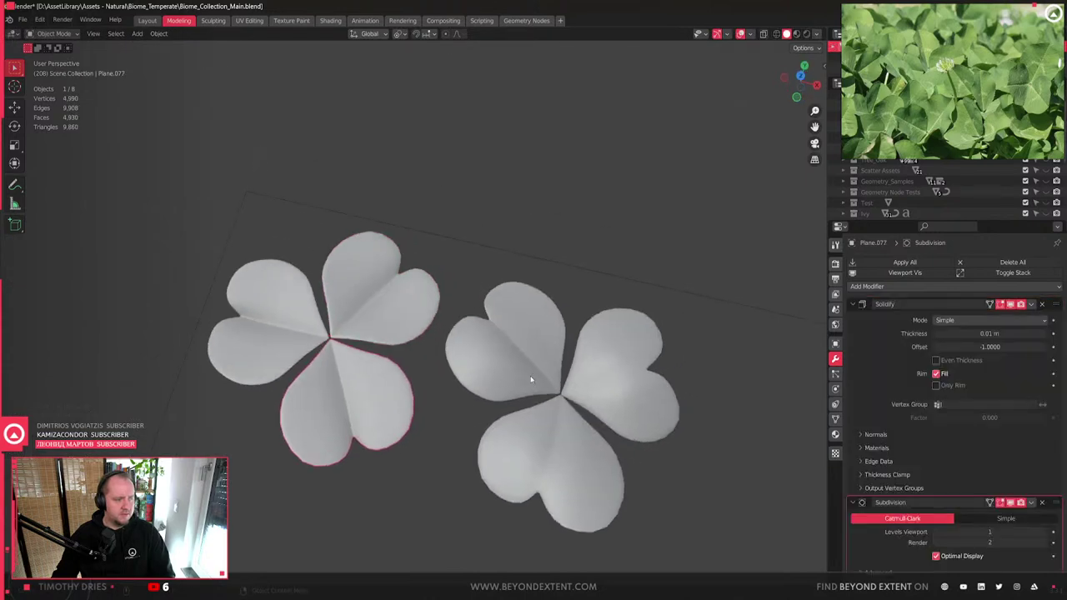
- Try moving the second clover's three leaves about 0.032 m towards the first clover from the top view, with Z locked
{"action": "left_click", "coordinate": [531, 380]}
{"action": "middle_click_drag", "start_coordinate": [531, 380], "coordinate": [575, 472]}
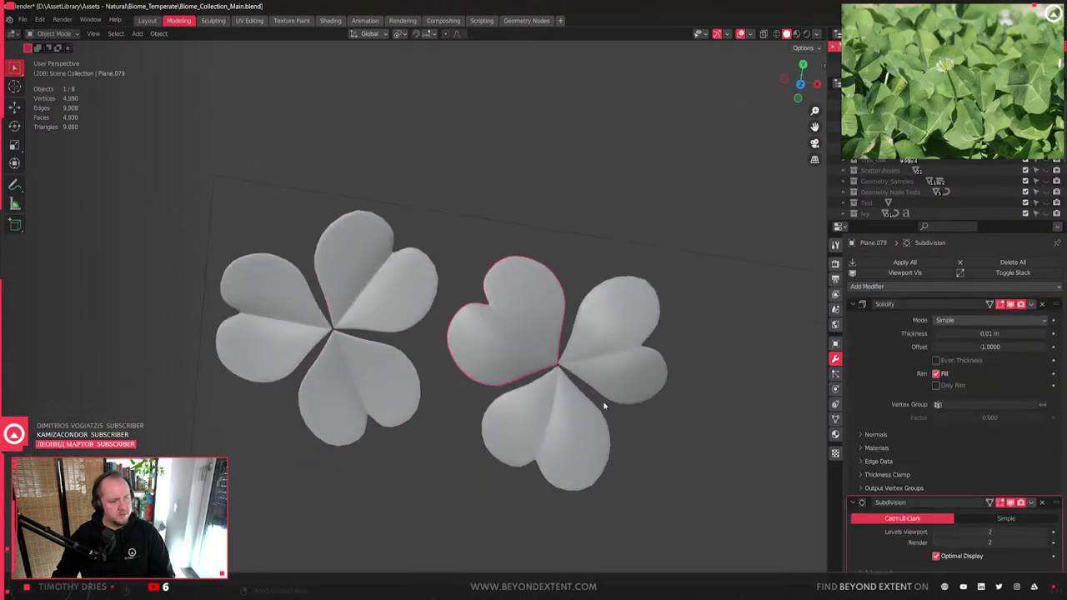
{"action": "left_click", "coordinate": [802, 83]}
{"action": "scroll", "coordinate": [531, 359], "scroll_direction": "up", "scroll_amount": 2}
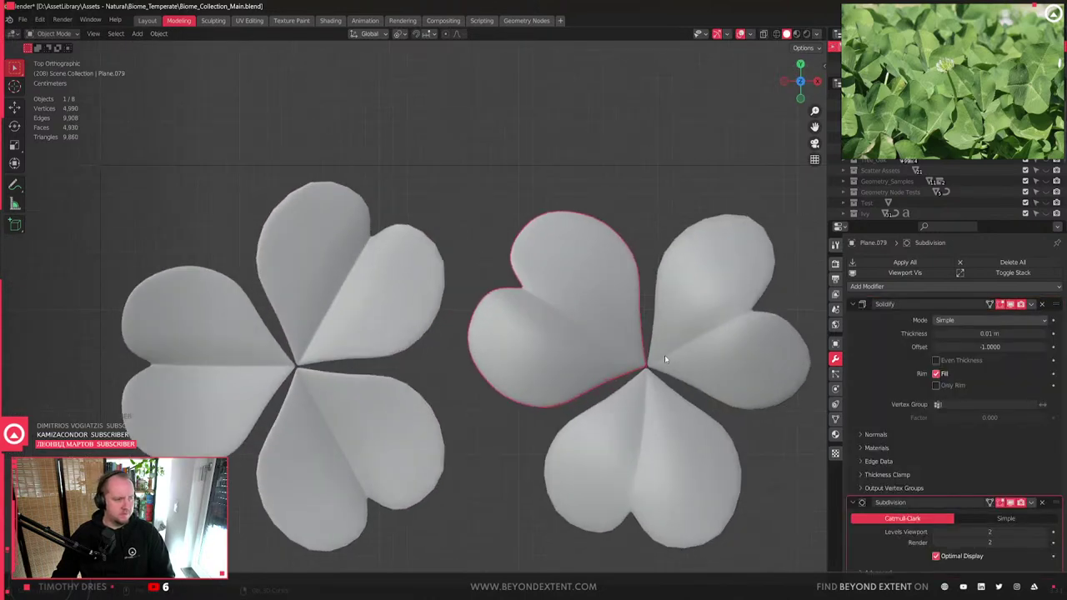
{"action": "scroll", "coordinate": [665, 353], "scroll_direction": "up", "scroll_amount": 2}
{"action": "left_click_drag", "start_coordinate": [579, 365], "coordinate": [750, 533], "text": "shift"}
{"action": "scroll", "coordinate": [492, 274], "scroll_direction": "down", "scroll_amount": 4}
{"action": "scroll", "coordinate": [481, 311], "scroll_direction": "left", "scroll_amount": 1, "text": "ctrl"}
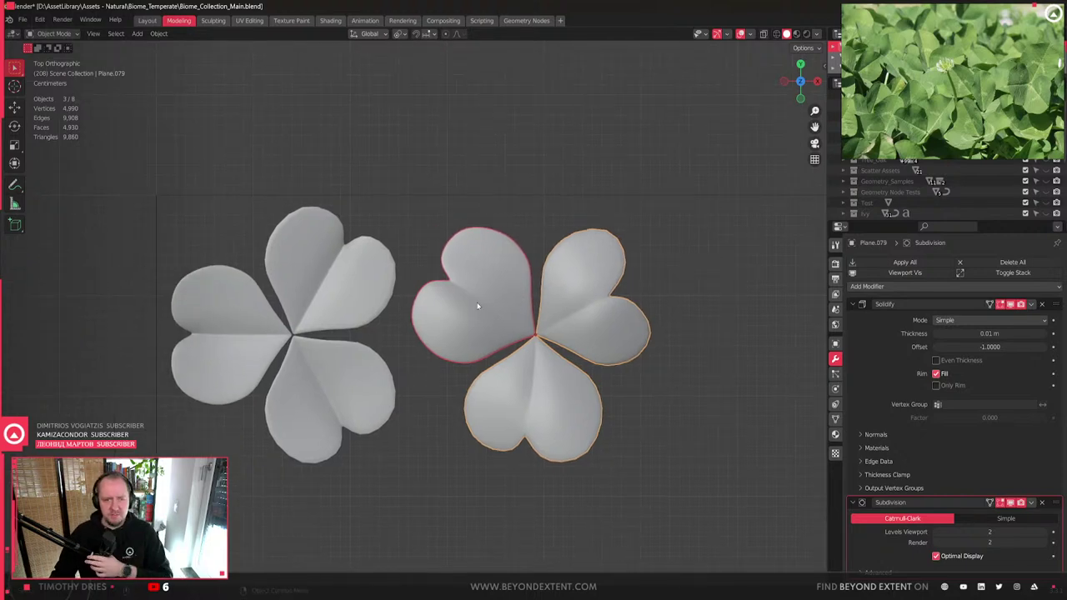
{"action": "scroll", "coordinate": [327, 279], "scroll_direction": "left", "scroll_amount": 2, "text": "ctrl"}
{"action": "scroll", "coordinate": [328, 278], "scroll_direction": "down", "scroll_amount": 2, "text": "shift"}
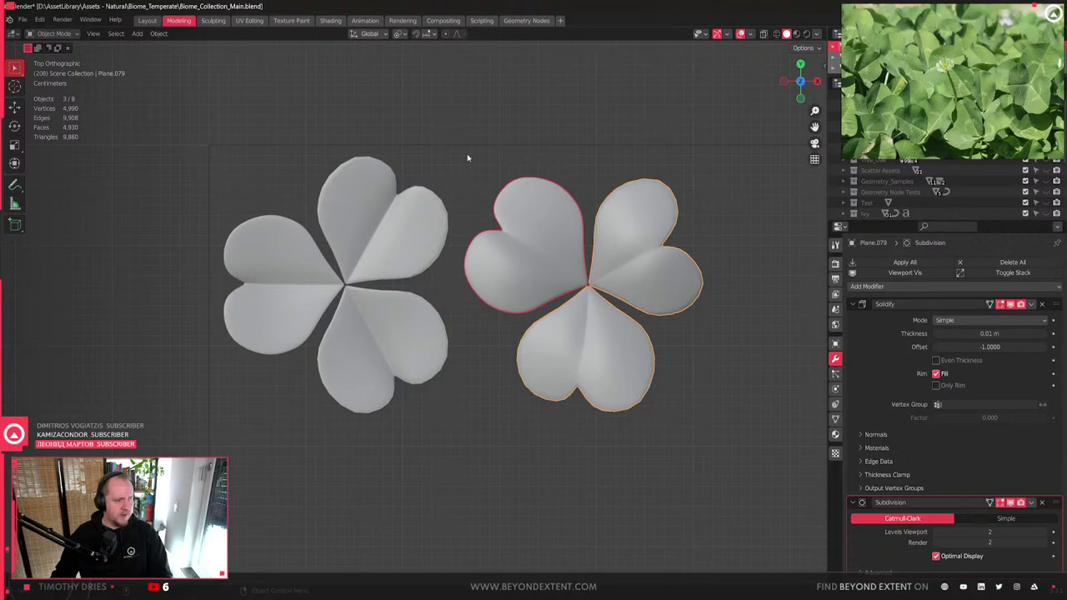
{"action": "key", "text": "g"}
{"action": "key", "text": "shift+z"}
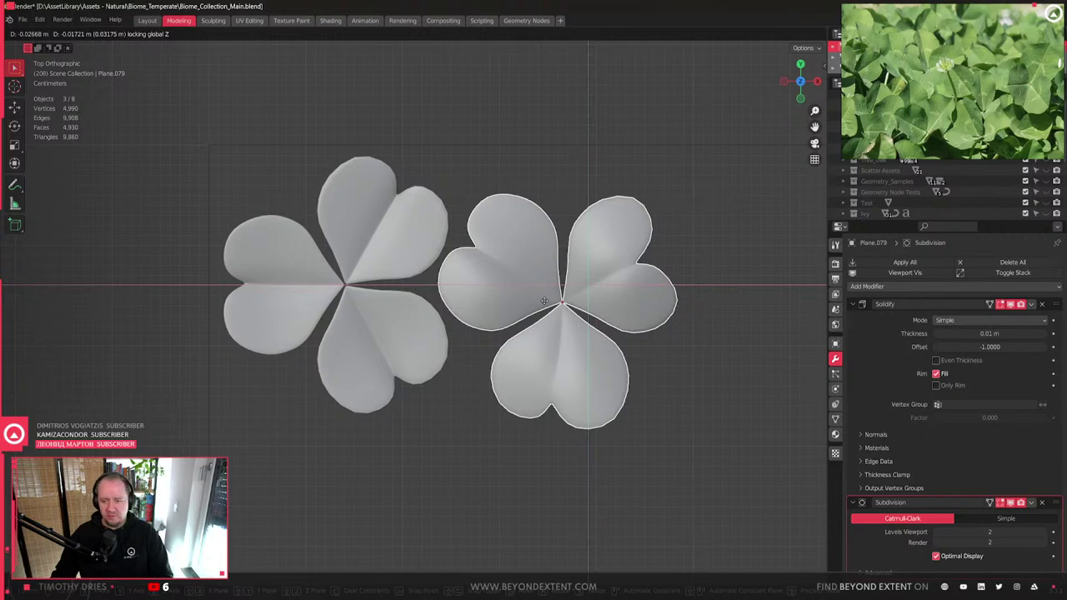
{"action": "left_click", "coordinate": [543, 301]}
{"action": "scroll", "coordinate": [501, 296], "scroll_direction": "up", "scroll_amount": 3}
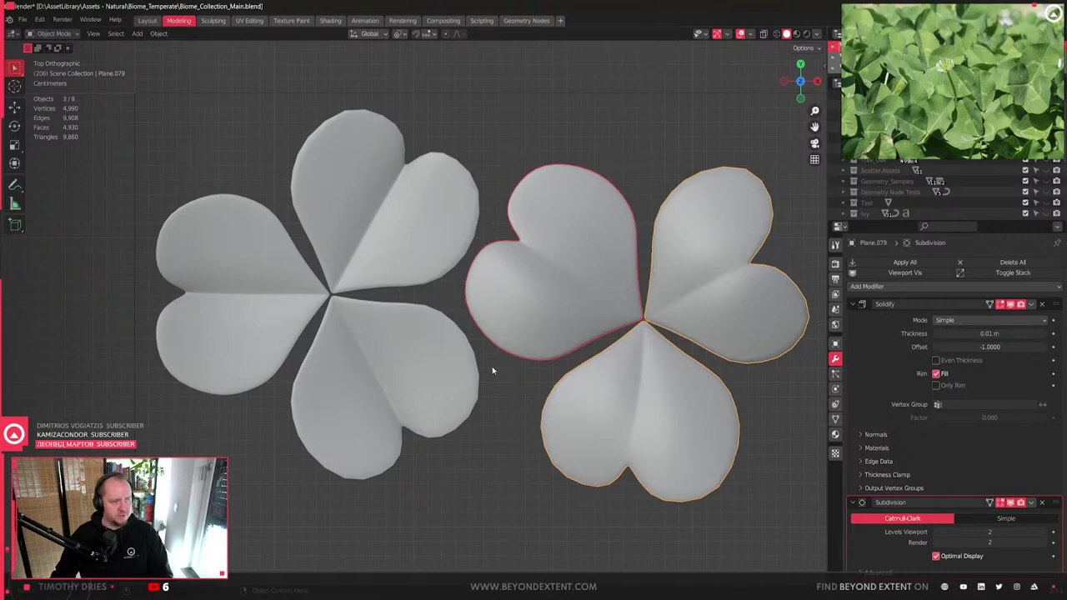
{"action": "scroll", "coordinate": [533, 308], "scroll_direction": "down", "scroll_amount": 4}
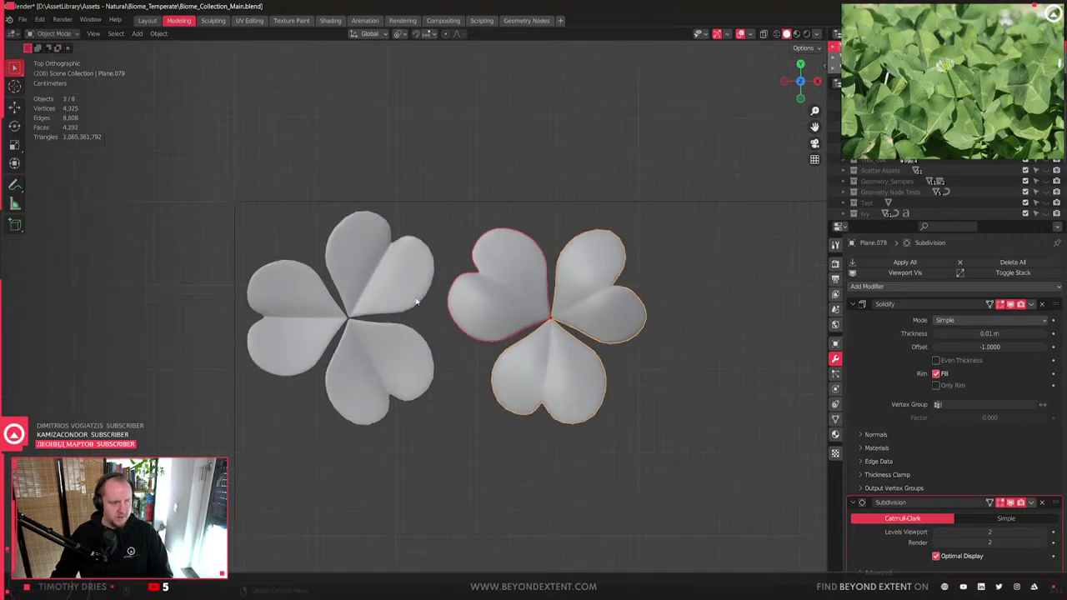
- Select the leaves of the first clover together
{"action": "scroll", "coordinate": [417, 302], "scroll_direction": "up", "scroll_amount": 2}
{"action": "left_click", "coordinate": [247, 270]}
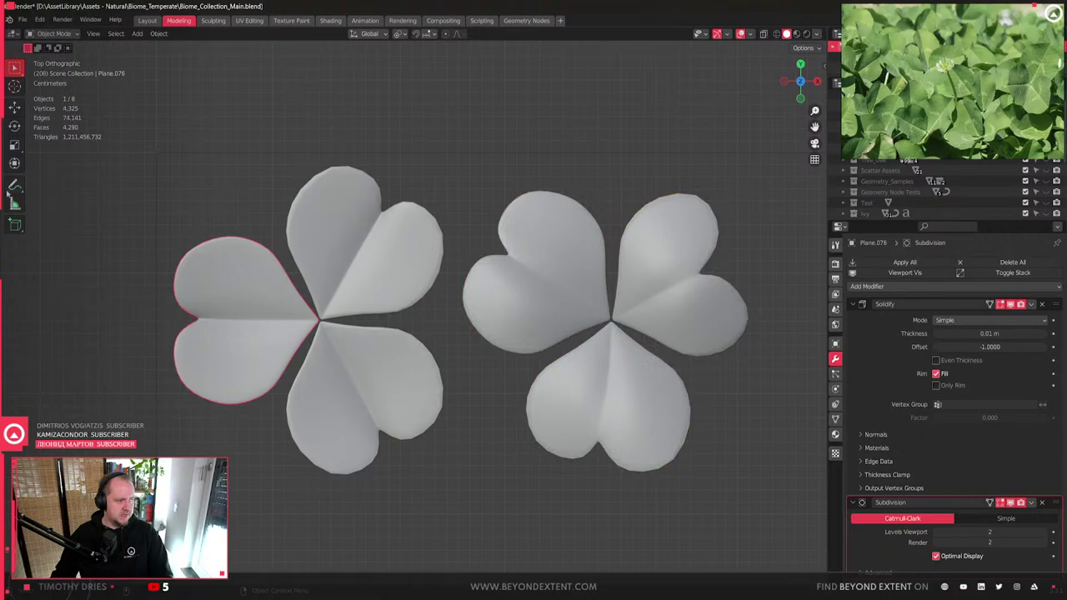
{"action": "left_click", "coordinate": [361, 293], "text": "shift"}
{"action": "left_click", "coordinate": [358, 340], "text": "shift"}
{"action": "left_click", "coordinate": [398, 267], "text": "shift"}
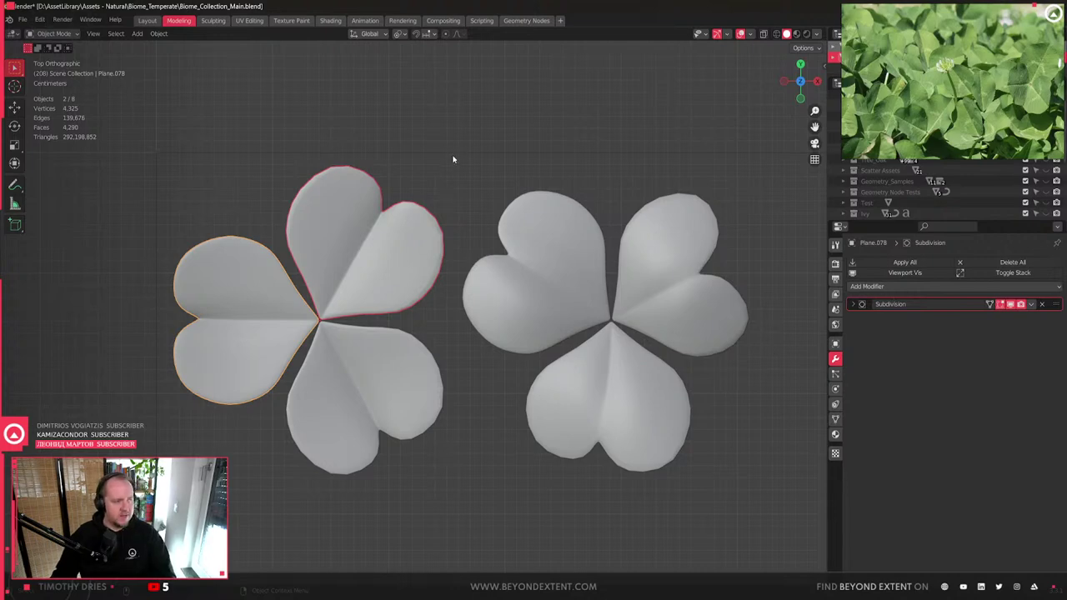
- Move the second clover's three leaves about 0.025 m, mainly along Y with Z locked, and nudge the first clover's leaves slightly along Y
{"action": "left_click", "coordinate": [519, 260]}
{"action": "scroll", "coordinate": [519, 341], "scroll_direction": "down", "scroll_amount": 5, "text": "ctrl"}
{"action": "key", "text": "g"}
{"action": "key", "text": "shift+z"}
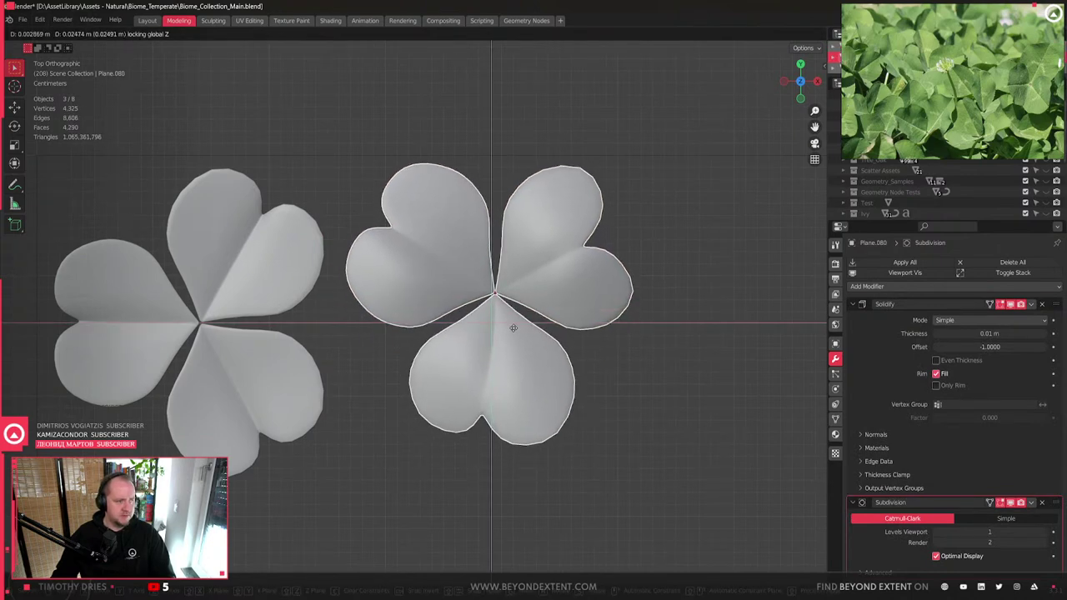
{"action": "left_click", "coordinate": [513, 328]}
{"action": "left_click", "coordinate": [218, 271]}
{"action": "key", "text": "g"}
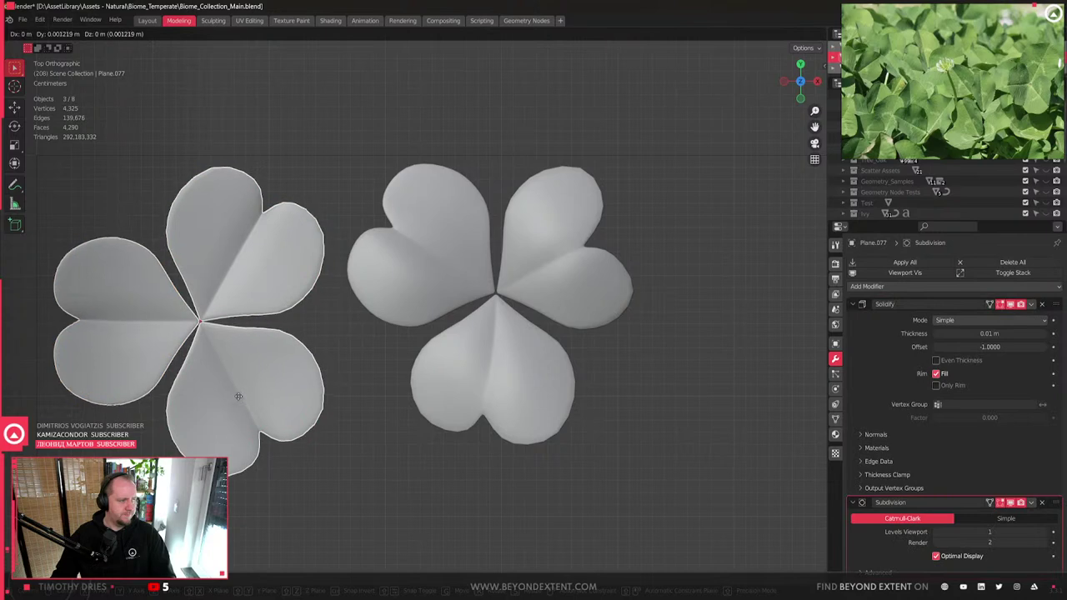
{"action": "left_click", "coordinate": [235, 391]}
{"action": "scroll", "coordinate": [416, 267], "scroll_direction": "down", "scroll_amount": 4}
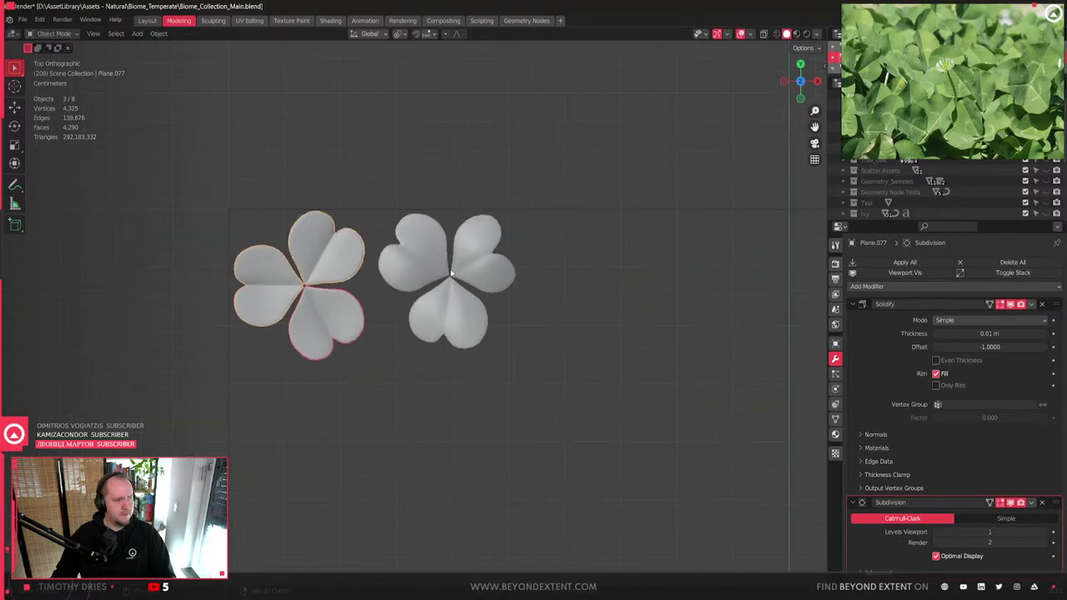
- Duplicate the second clover's three leaves and place the copy below the first clover
{"action": "left_click", "coordinate": [478, 275], "text": "shift"}
{"action": "scroll", "coordinate": [478, 275], "scroll_direction": "up", "scroll_amount": 2}
{"action": "middle_click_drag", "start_coordinate": [451, 315], "coordinate": [510, 239], "text": "shift"}
{"action": "key", "text": "g"}
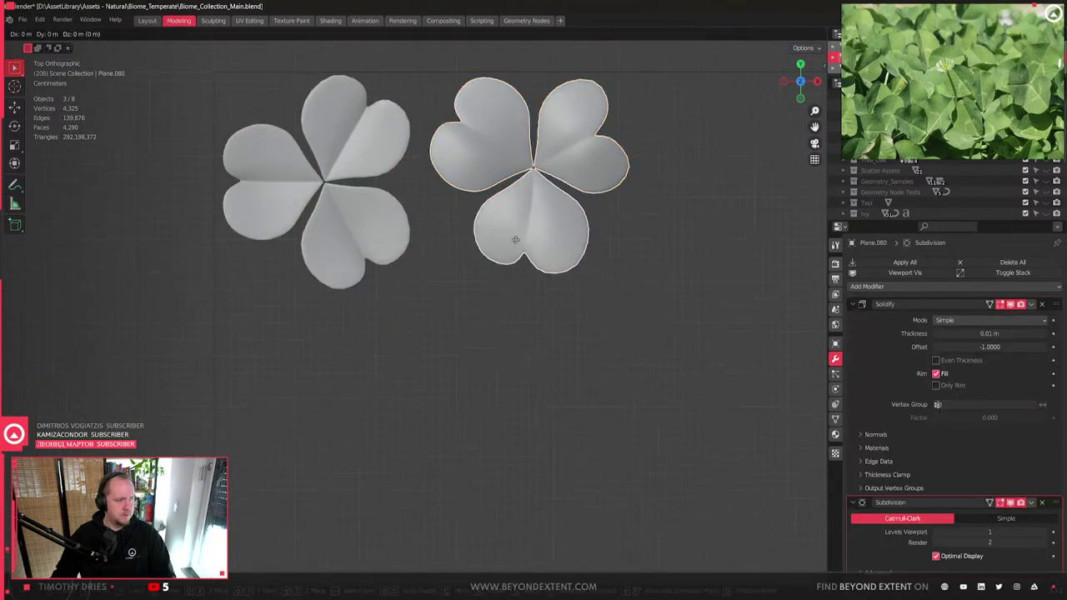
{"action": "left_click", "coordinate": [505, 286]}
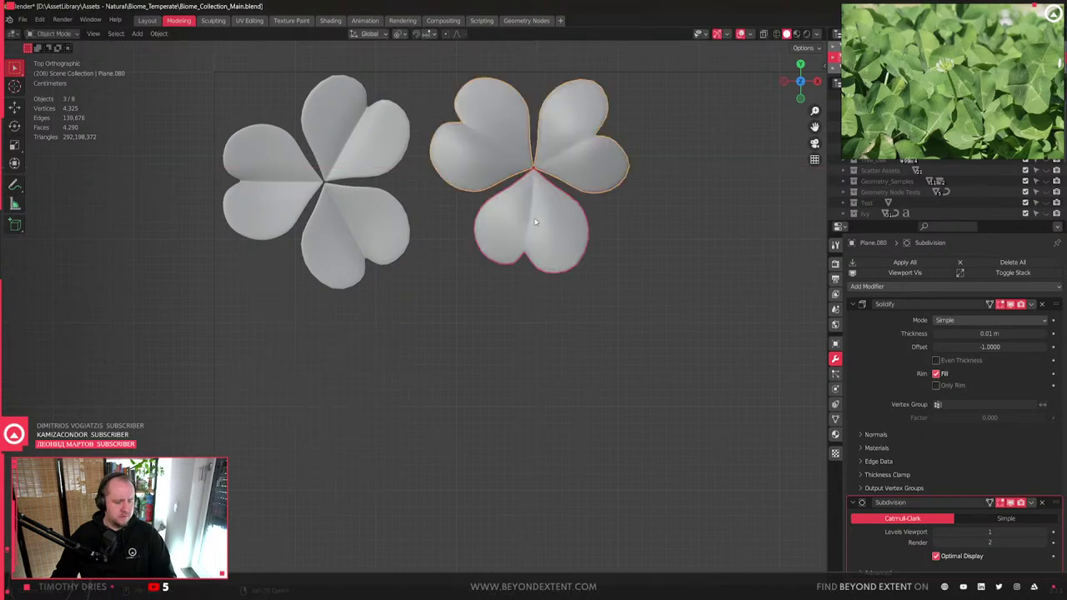
{"action": "key", "text": "shift+d"}
{"action": "left_click", "coordinate": [370, 372]}
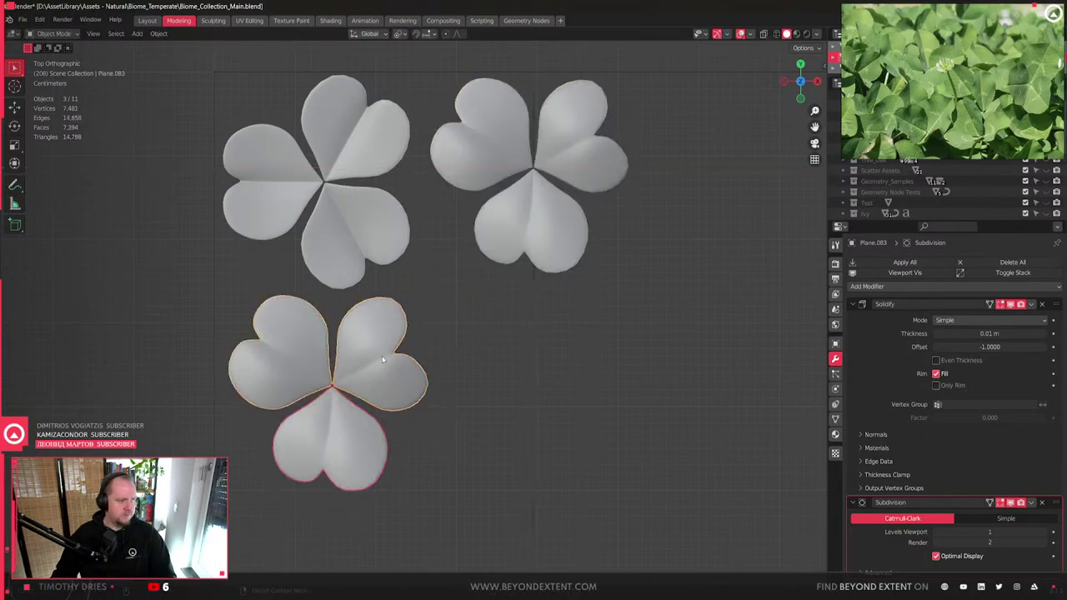
- Try deleting the upper-right leaf of the third clover, and undo the deletion
{"action": "left_click", "coordinate": [370, 372]}
{"action": "key", "text": "x"}
{"action": "left_click", "coordinate": [359, 356]}
{"action": "left_click", "coordinate": [279, 359]}
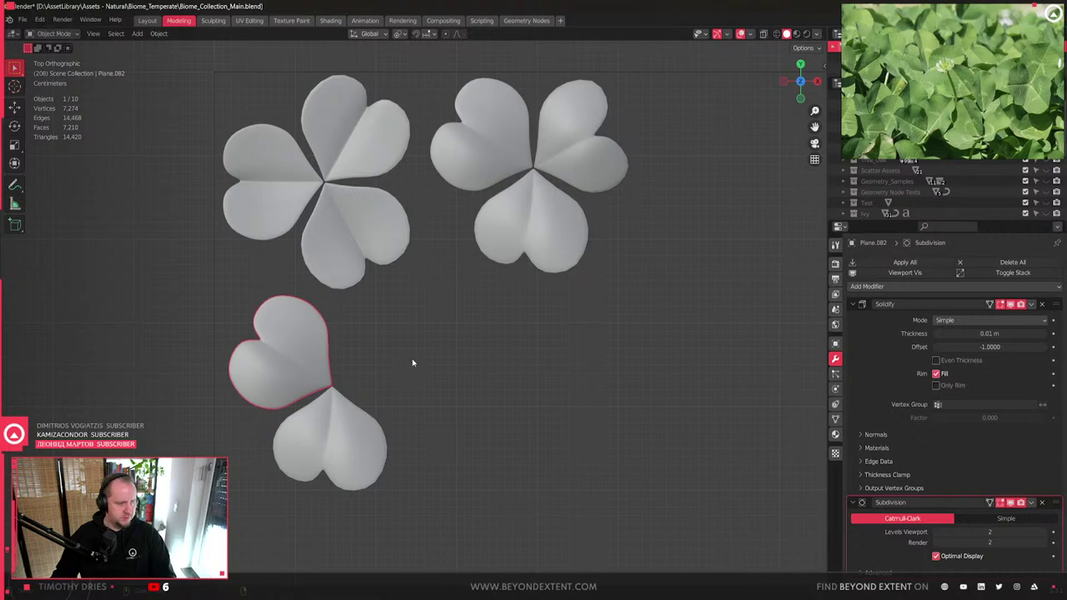
{"action": "key", "text": "ctrl+z"}
{"action": "key", "text": "ctrl+z"}
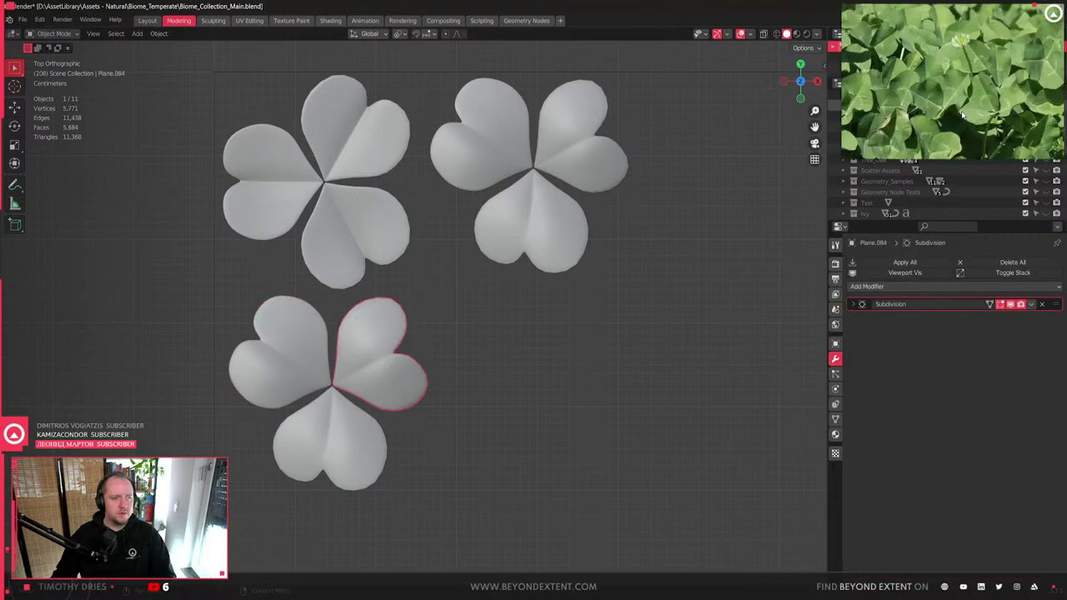
- Rotate the third clover's upper-right leaf about 5° around its local Y axis
{"action": "left_click_drag", "start_coordinate": [313, 393], "coordinate": [372, 431], "text": "shift"}
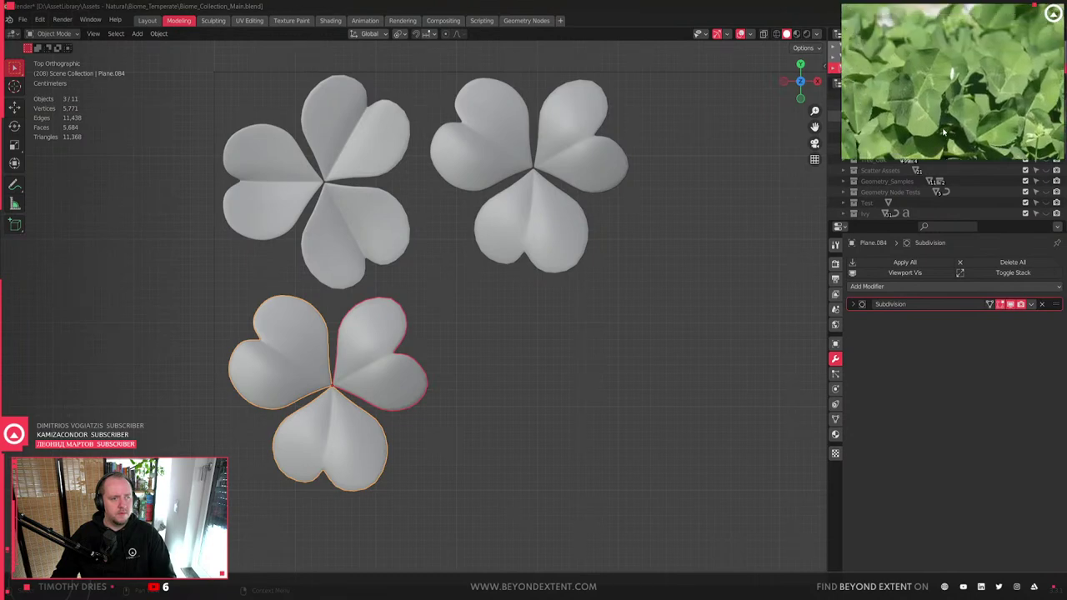
{"action": "left_click", "coordinate": [347, 336]}
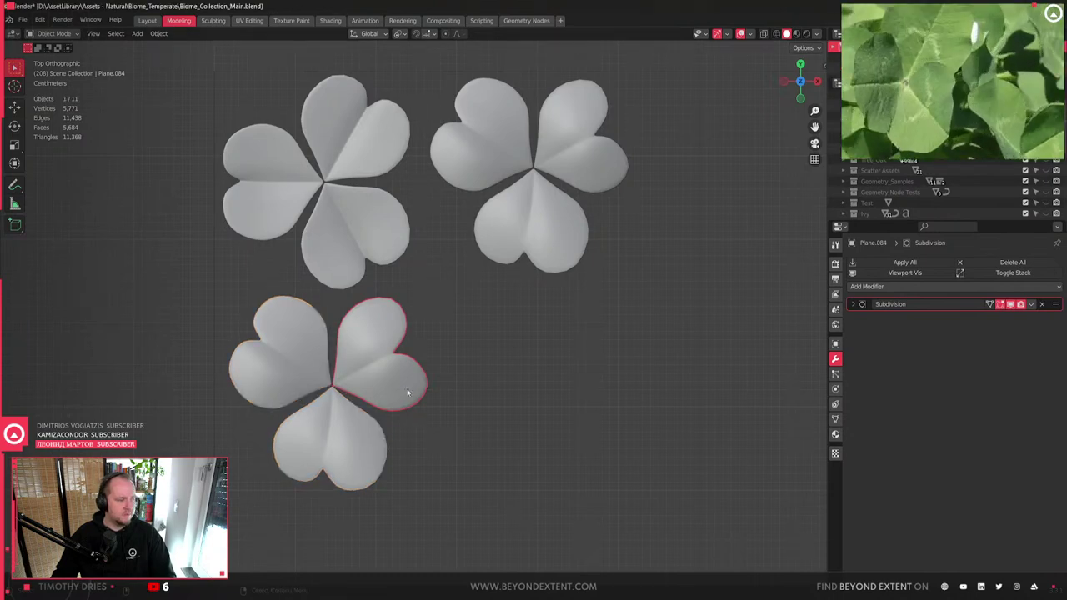
{"action": "middle_click_drag", "start_coordinate": [390, 382], "coordinate": [424, 358]}
{"action": "key", "text": "r"}
{"action": "key", "text": "x"}
{"action": "key", "text": "y"}
{"action": "key", "text": "y"}
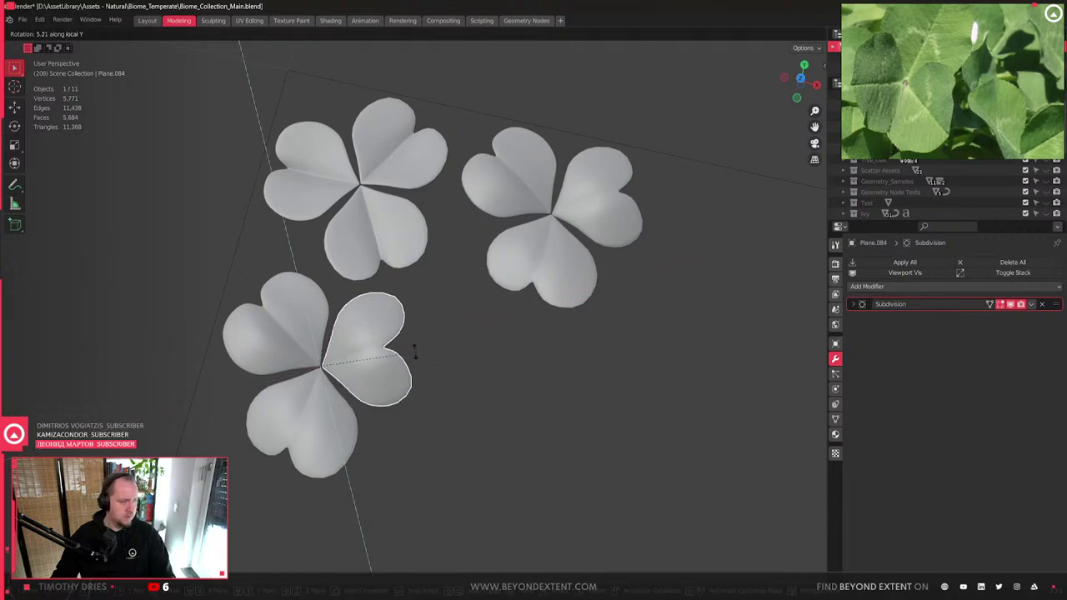
{"action": "right_click", "coordinate": [369, 350]}
- Tilt the third clover's upper-left leaf and rotate its lower leaf slightly around the local Y axis
{"action": "left_click", "coordinate": [345, 361]}
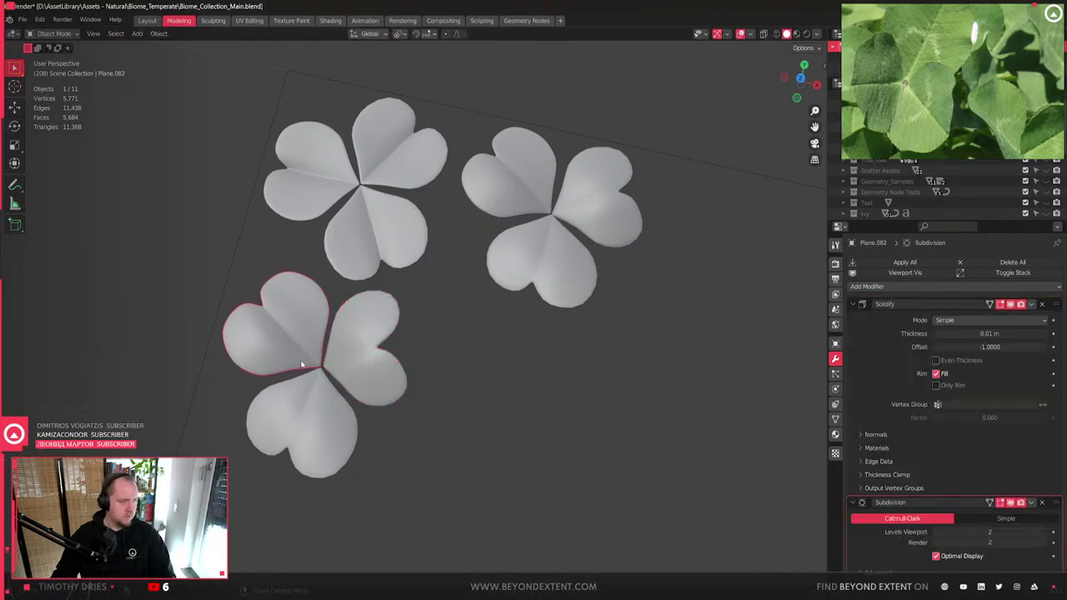
{"action": "left_click", "coordinate": [333, 385]}
{"action": "middle_click_drag", "start_coordinate": [393, 322], "coordinate": [404, 348]}
{"action": "key", "text": "r"}
{"action": "key", "text": "y"}
{"action": "key", "text": "y"}
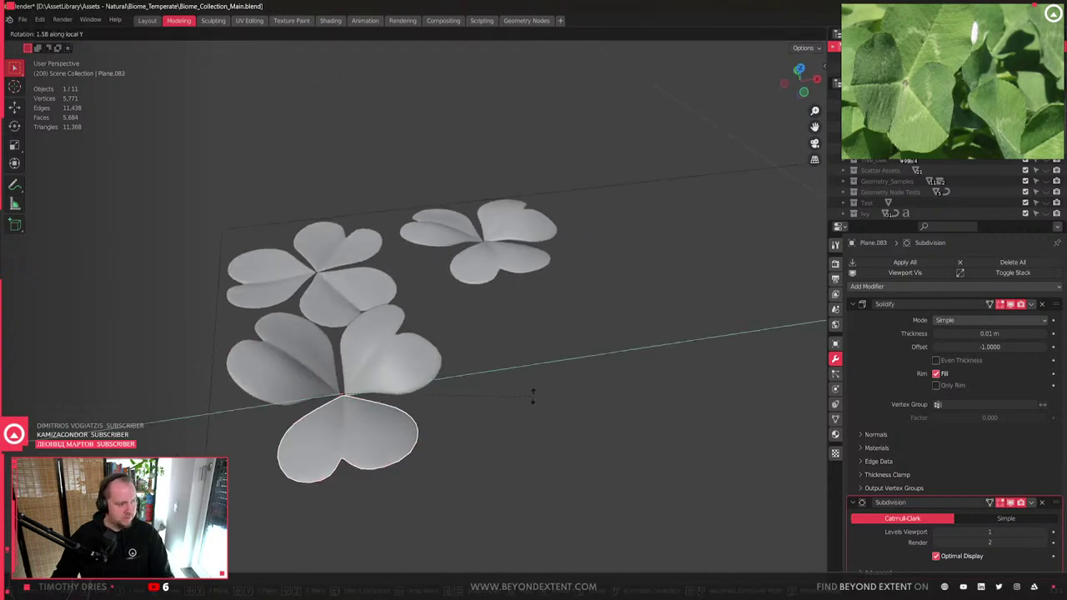
{"action": "right_click", "coordinate": [496, 346]}
- Nudge the third clover's lower leaf about 0.0025 m and its upper-right leaf about 0.0016 m with Z locked
{"action": "left_click_drag", "start_coordinate": [801, 75], "coordinate": [811, 94]}
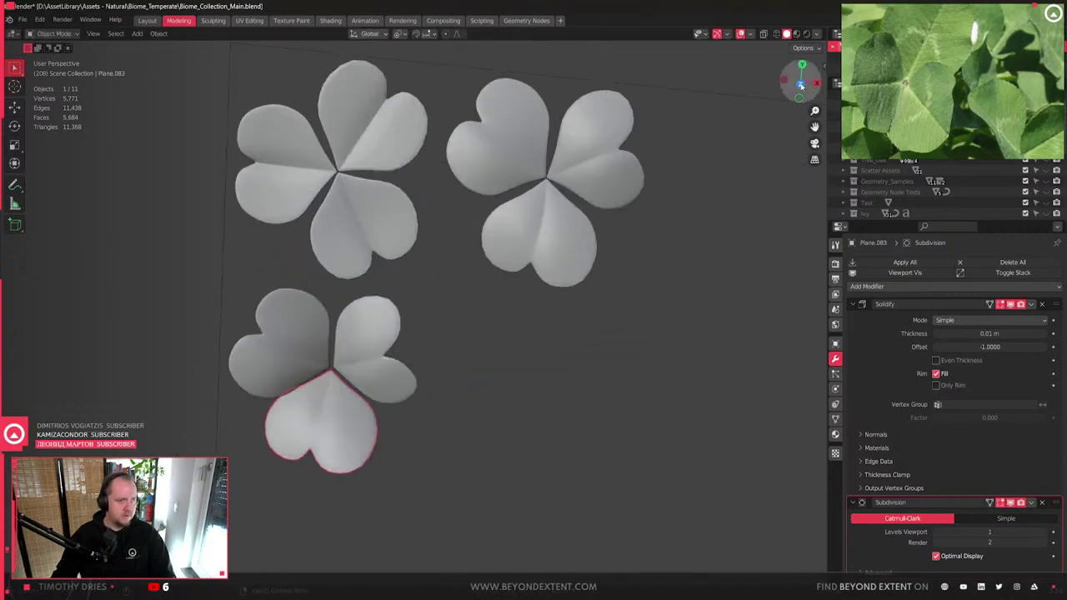
{"action": "left_click", "coordinate": [800, 85]}
{"action": "scroll", "coordinate": [422, 348], "scroll_direction": "up", "scroll_amount": 3}
{"action": "key", "text": "g"}
{"action": "key", "text": "shift+z"}
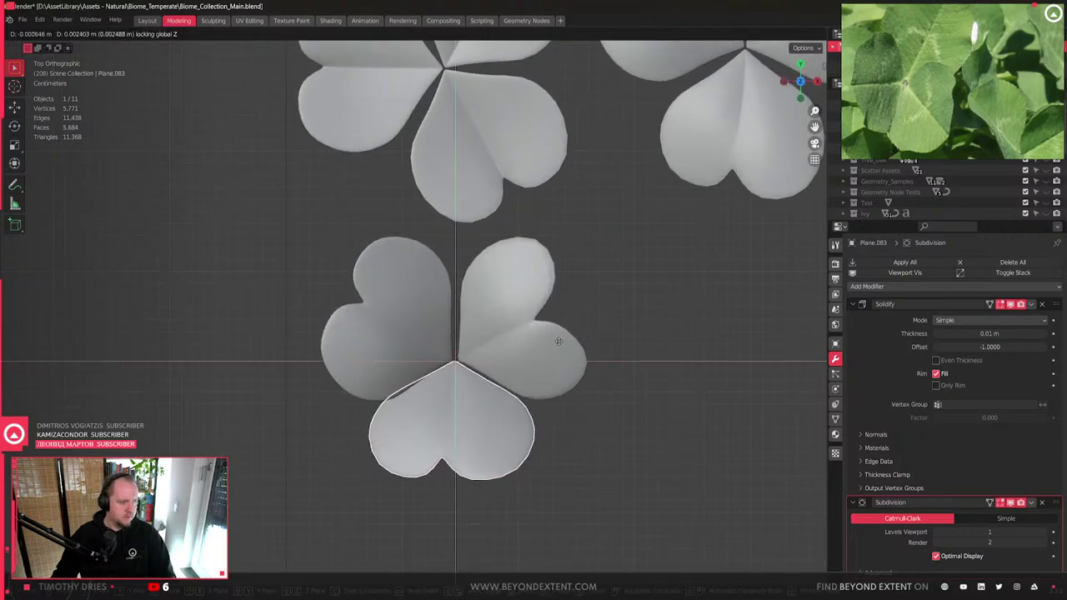
{"action": "right_click", "coordinate": [564, 340]}
{"action": "left_click", "coordinate": [524, 391]}
{"action": "key", "text": "g"}
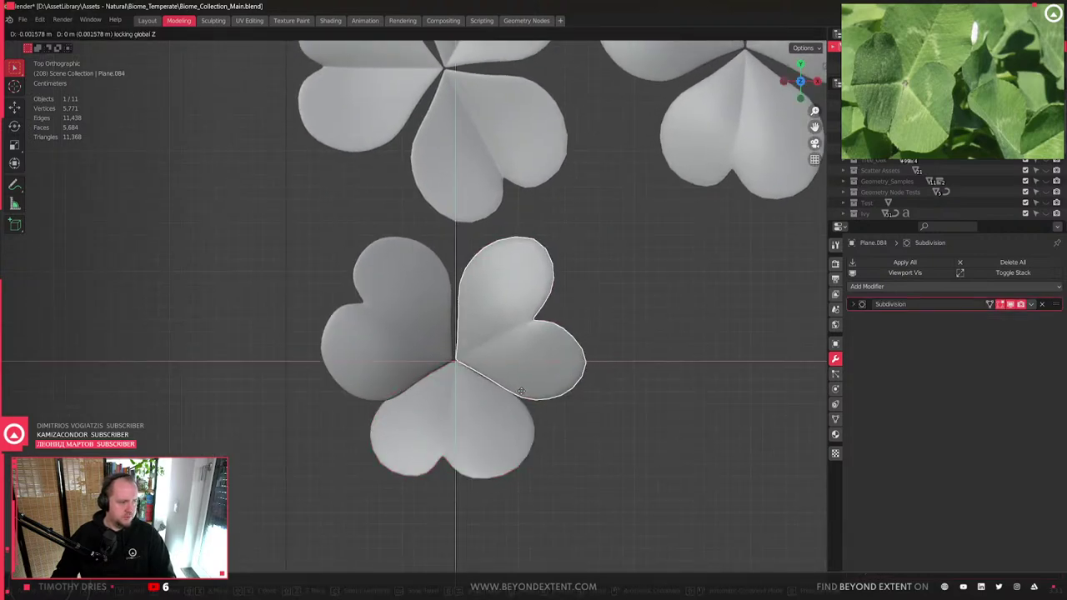
{"action": "right_click", "coordinate": [496, 407]}
- Tilt the third clover's lower leaf around the X axis
{"action": "scroll", "coordinate": [431, 393], "scroll_direction": "down", "scroll_amount": 2}
{"action": "left_click", "coordinate": [431, 393]}
{"action": "middle_click_drag", "start_coordinate": [431, 393], "coordinate": [481, 373]}
{"action": "key", "text": "r"}
{"action": "right_click", "coordinate": [608, 362]}
{"action": "key", "text": "r"}
{"action": "key", "text": "x"}
{"action": "left_click", "coordinate": [520, 392]}
- Lower a vertex on the third clover's lower leaf about 0.029 m along Z with smooth proportional editing
{"action": "key", "text": "Tab"}
{"action": "key", "text": "g"}
{"action": "key", "text": "z"}
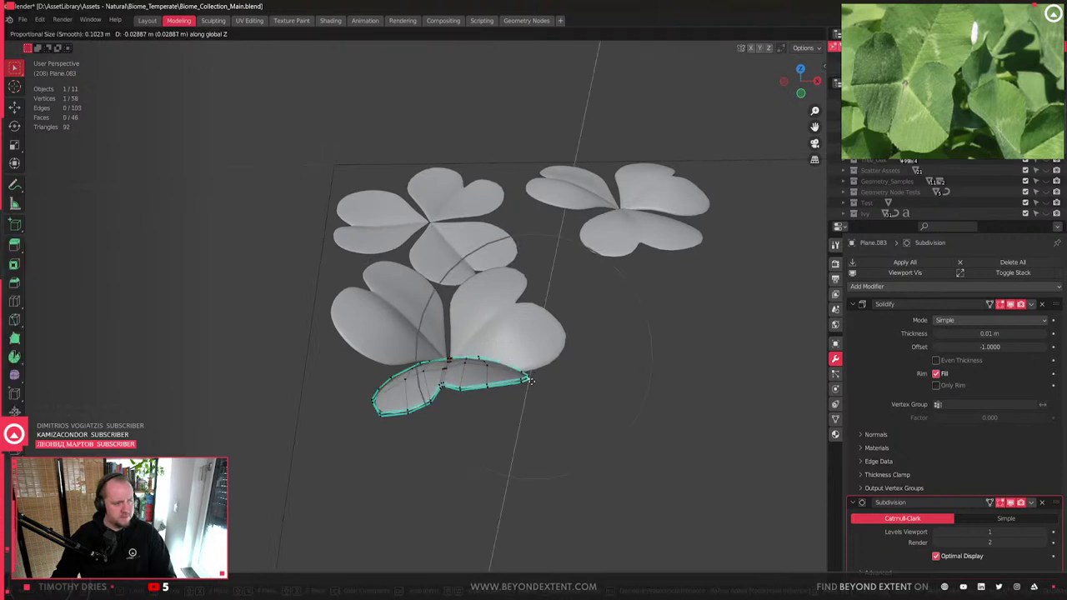
{"action": "left_click", "coordinate": [526, 392]}
{"action": "key", "text": "Tab"}
- Raise a vertex on the third clover's upper-left leaf about 0.012 m along Z with smooth proportional editing
{"action": "middle_click_drag", "start_coordinate": [519, 353], "coordinate": [377, 288]}
{"action": "left_click", "coordinate": [377, 287]}
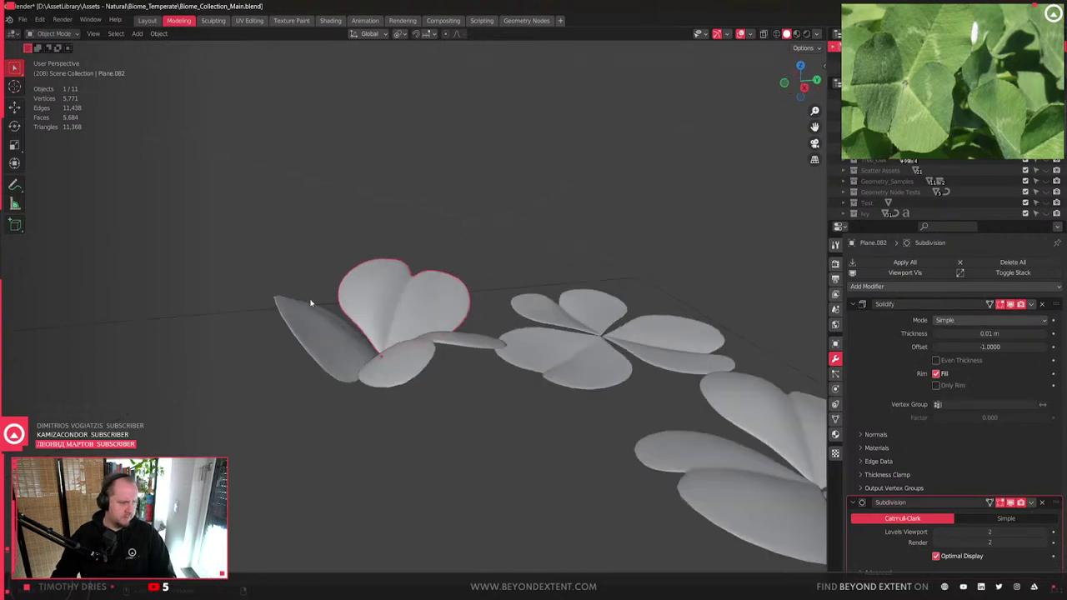
{"action": "key", "text": "Tab"}
{"action": "key", "text": "g"}
{"action": "key", "text": "z"}
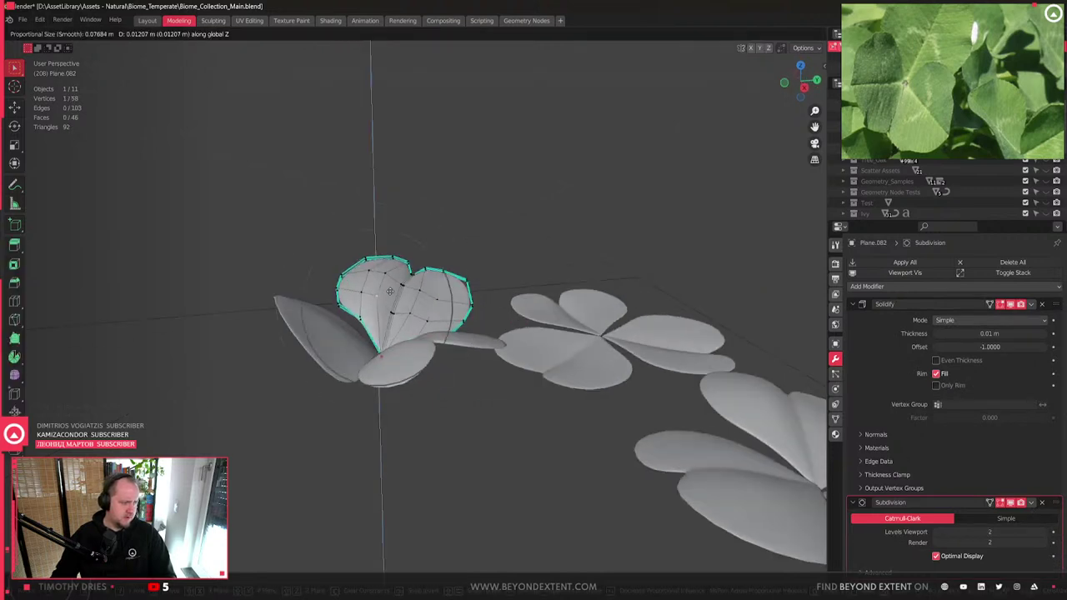
{"action": "left_click", "coordinate": [390, 291]}
{"action": "middle_click_drag", "start_coordinate": [403, 311], "coordinate": [470, 261]}
{"action": "key", "text": "Tab"}
- Examine the arrangement of the three clovers from the top orthographic view
{"action": "left_click", "coordinate": [462, 240]}
{"action": "left_click", "coordinate": [456, 248]}
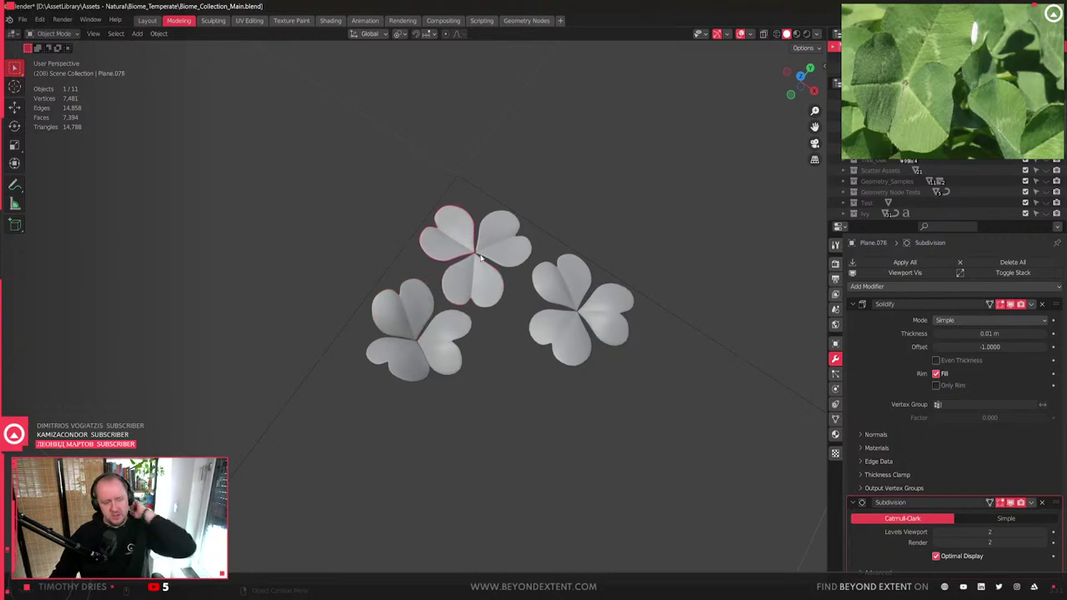
{"action": "left_click_drag", "start_coordinate": [798, 75], "coordinate": [472, 300]}
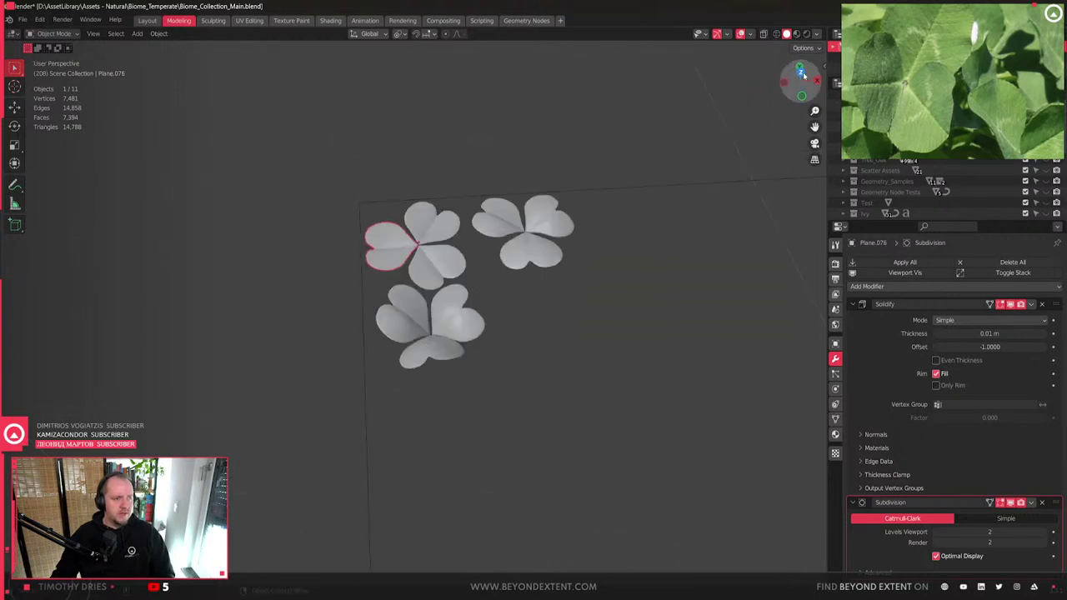
{"action": "left_click", "coordinate": [803, 75]}
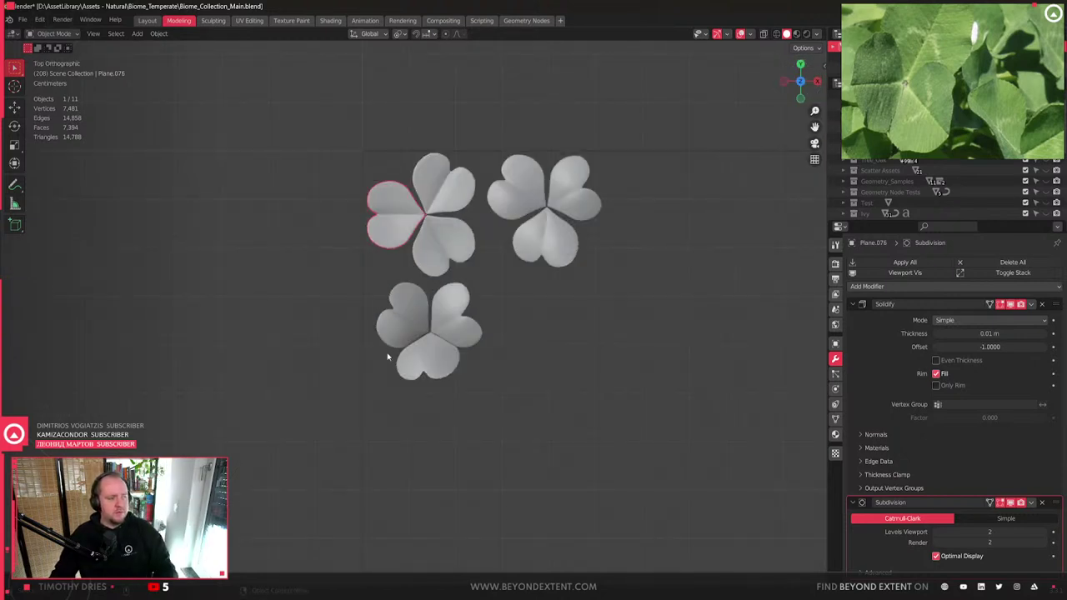
{"action": "left_click", "coordinate": [442, 211]}
{"action": "left_click", "coordinate": [417, 230]}
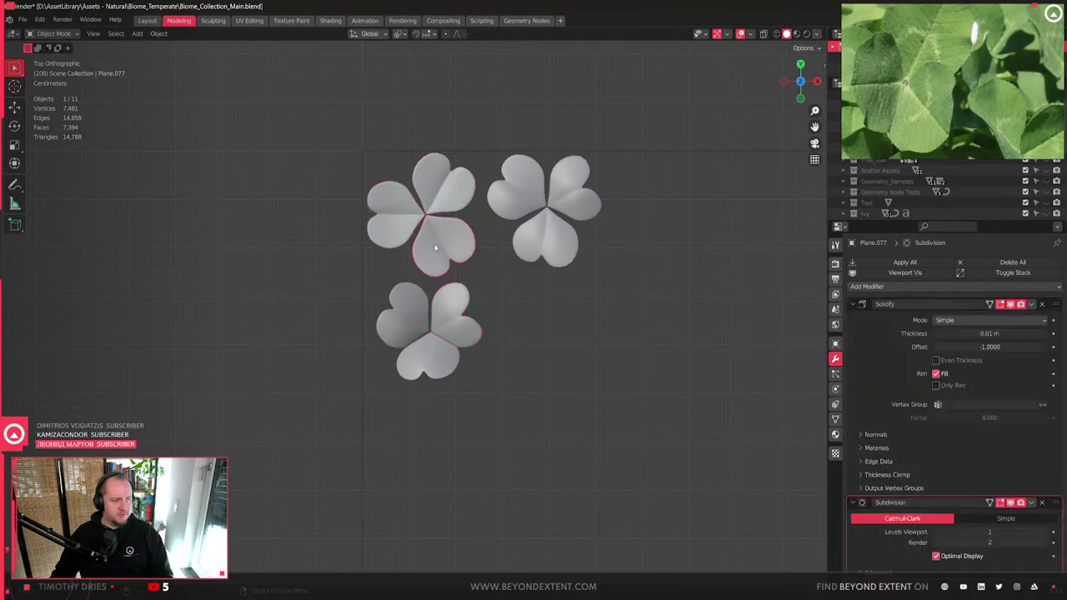
{"action": "middle_click_drag", "start_coordinate": [523, 178], "coordinate": [501, 236], "text": "shift"}
{"action": "scroll", "coordinate": [400, 246], "scroll_direction": "up", "scroll_amount": 2}
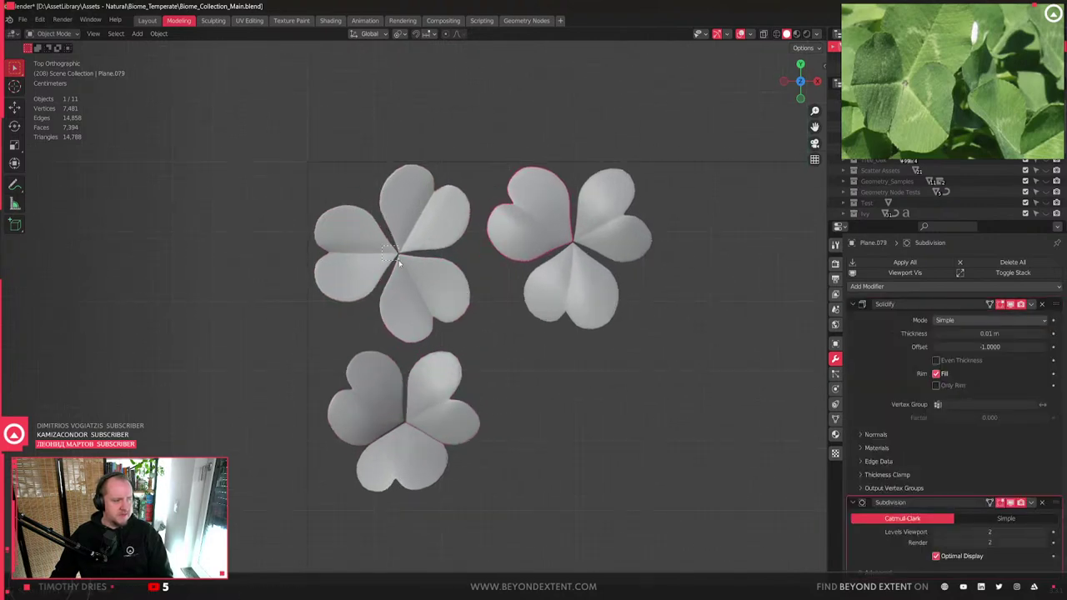
- Vary the second clover's leaf sizes by shrinking the lower and upper-right leaves and scaling the upper-left leaf to about 1.07
{"action": "left_click", "coordinate": [600, 279]}
{"action": "key", "text": "s"}
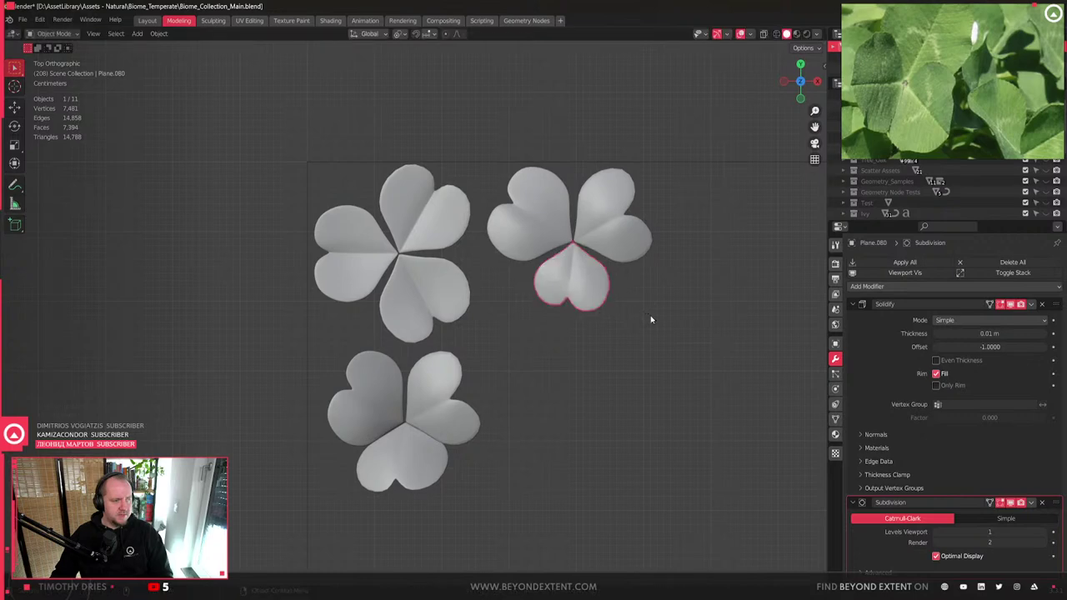
{"action": "left_click", "coordinate": [652, 319]}
{"action": "left_click", "coordinate": [621, 256]}
{"action": "key", "text": "s"}
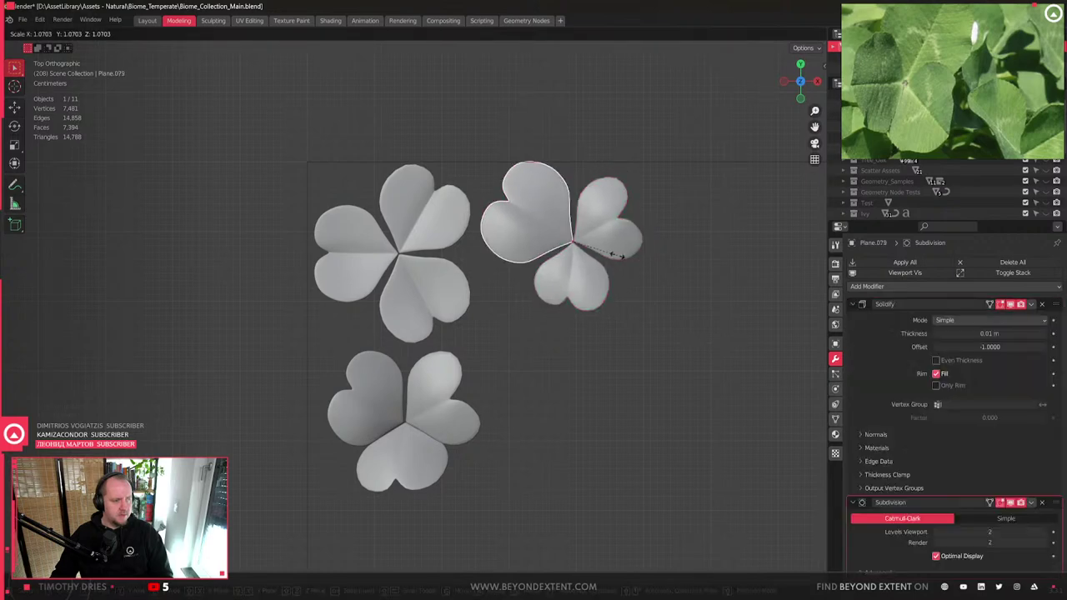
- Finish scaling the left leaf of the small three-leaf clover, and move the whole clover horizontally closer to the large one beside it
{"action": "left_click", "coordinate": [607, 251]}
{"action": "left_click", "coordinate": [621, 240], "text": "shift"}
{"action": "left_click", "coordinate": [600, 283], "text": "shift"}
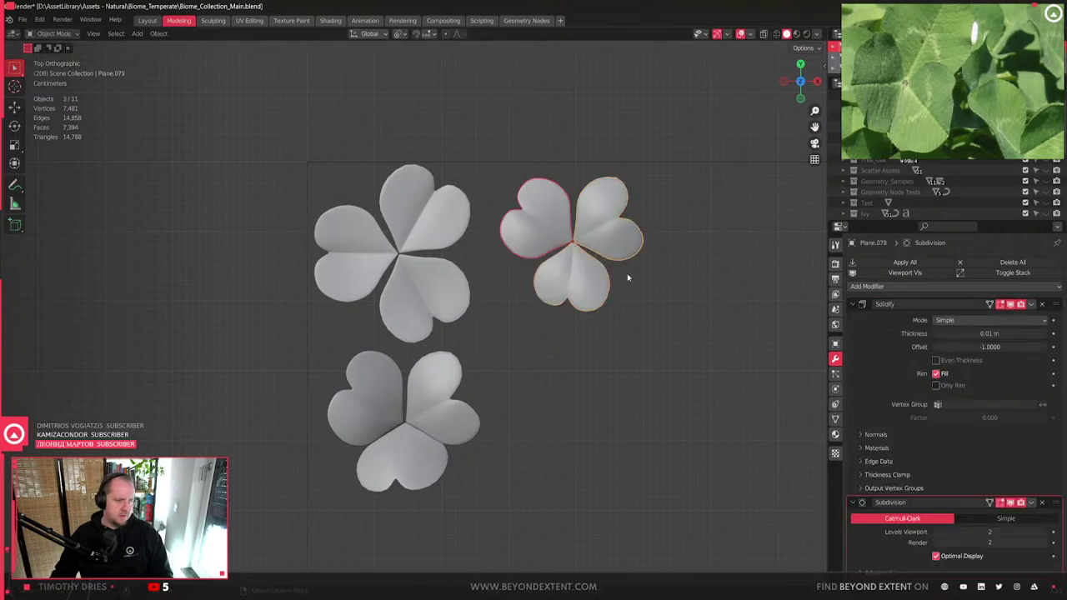
{"action": "key", "text": "g"}
{"action": "key", "text": "shift+z"}
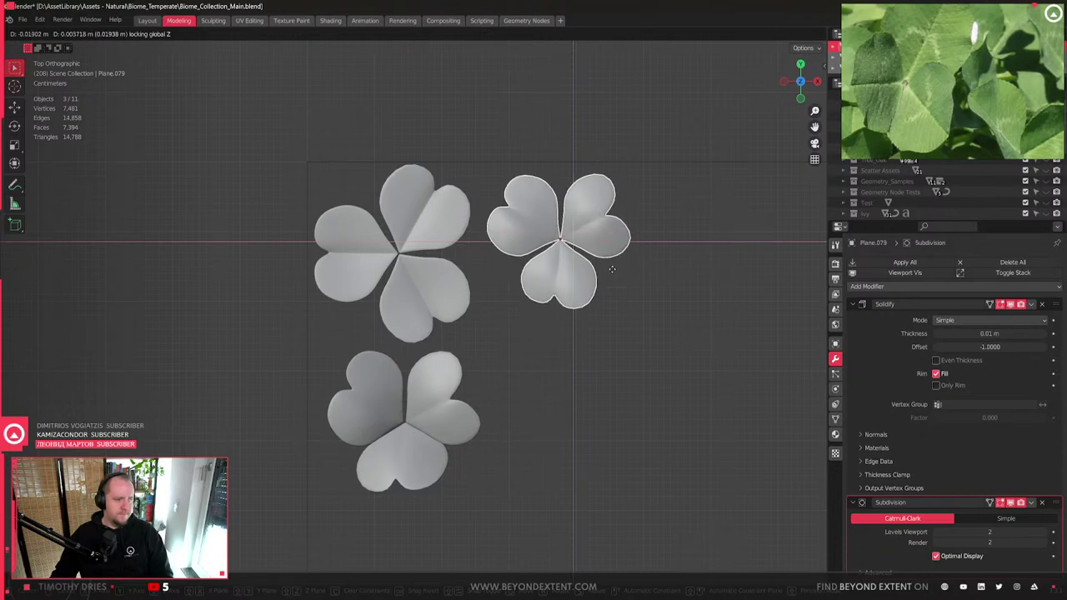
{"action": "left_click", "coordinate": [617, 260]}
- Move the lower three-leaf clover in the XY plane so it sits closer beneath the large clover
{"action": "middle_click_drag", "start_coordinate": [595, 340], "coordinate": [547, 267], "text": "shift"}
{"action": "left_click", "coordinate": [317, 300]}
{"action": "key", "text": "r"}
{"action": "right_click", "coordinate": [465, 372]}
{"action": "key", "text": "g"}
{"action": "key", "text": "shift+z"}
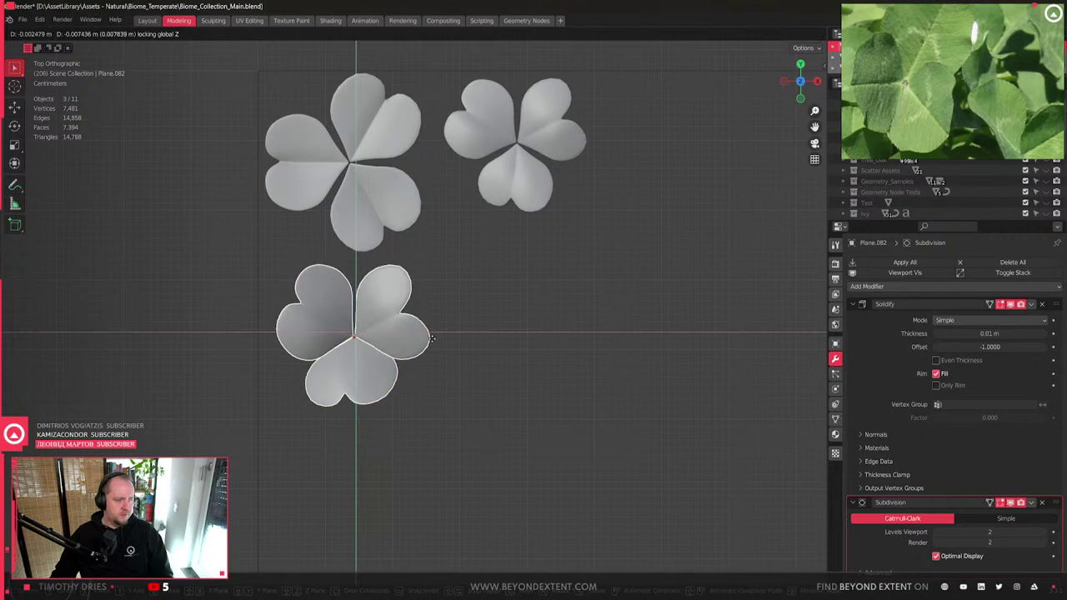
{"action": "left_click", "coordinate": [432, 339]}
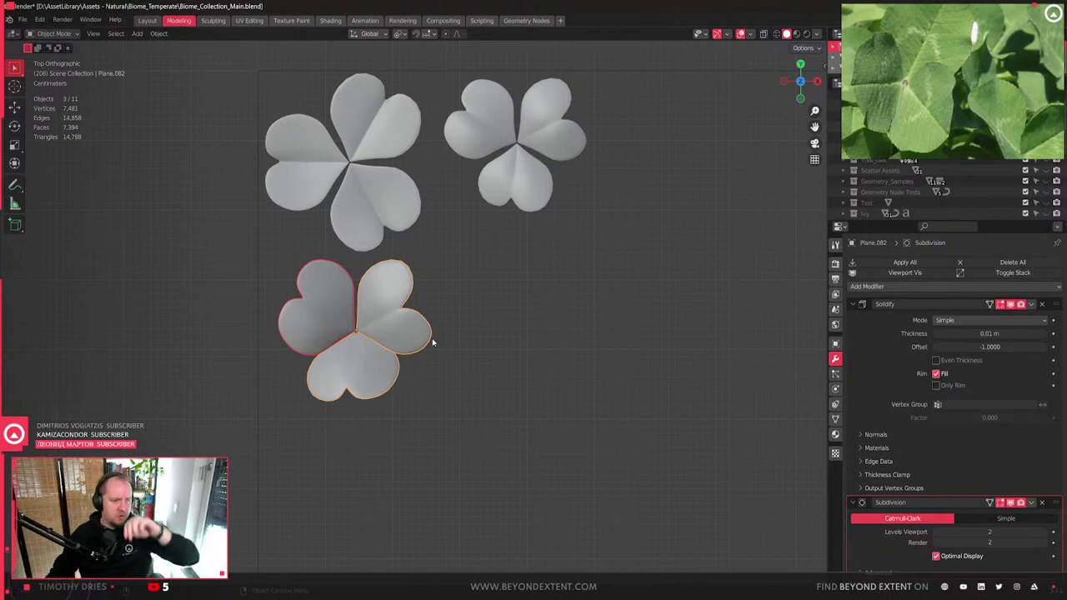
- Examine how the three clovers fit in the corner of the square outline, in perspective and from the top
{"action": "middle_click_drag", "start_coordinate": [431, 342], "coordinate": [522, 307]}
{"action": "left_click", "coordinate": [542, 305]}
{"action": "scroll", "coordinate": [517, 313], "scroll_direction": "down", "scroll_amount": 3}
{"action": "scroll", "coordinate": [517, 314], "scroll_direction": "down", "scroll_amount": 3}
{"action": "scroll", "coordinate": [517, 314], "scroll_direction": "down", "scroll_amount": 3}
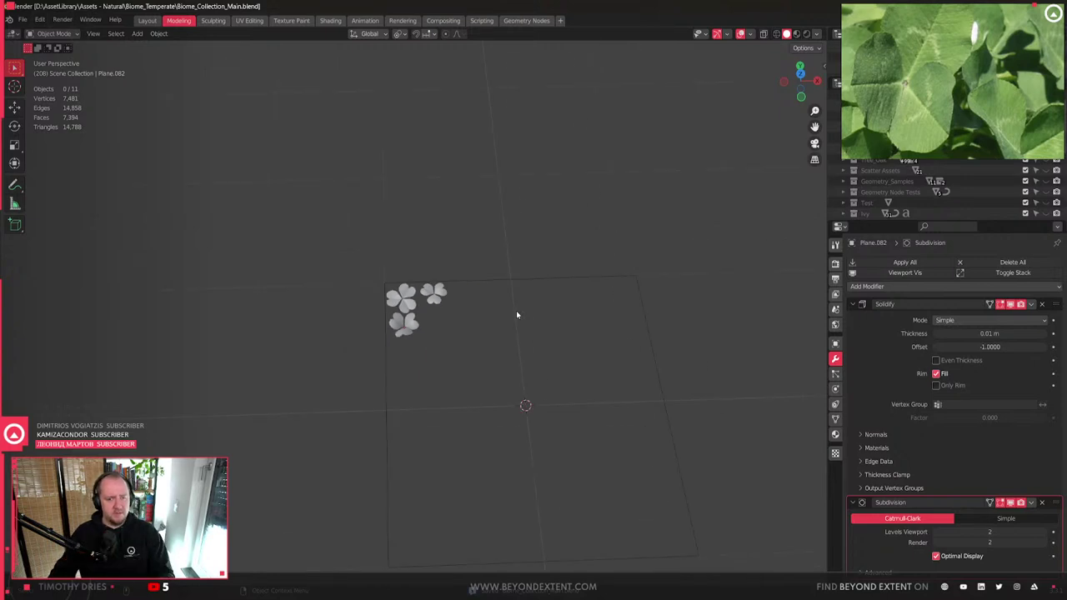
{"action": "middle_click_drag", "start_coordinate": [512, 311], "coordinate": [479, 381]}
{"action": "scroll", "coordinate": [490, 355], "scroll_direction": "up", "scroll_amount": 5}
{"action": "left_click_drag", "start_coordinate": [479, 381], "coordinate": [376, 268]}
{"action": "middle_click_drag", "start_coordinate": [376, 268], "coordinate": [452, 299]}
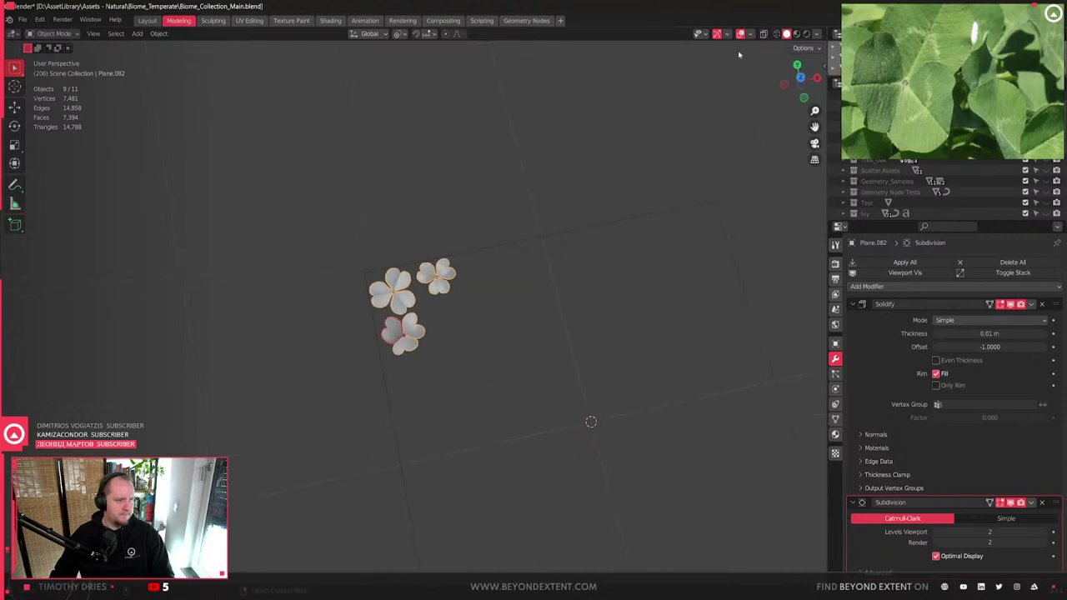
{"action": "left_click", "coordinate": [800, 77]}
{"action": "scroll", "coordinate": [488, 348], "scroll_direction": "up", "scroll_amount": 2}
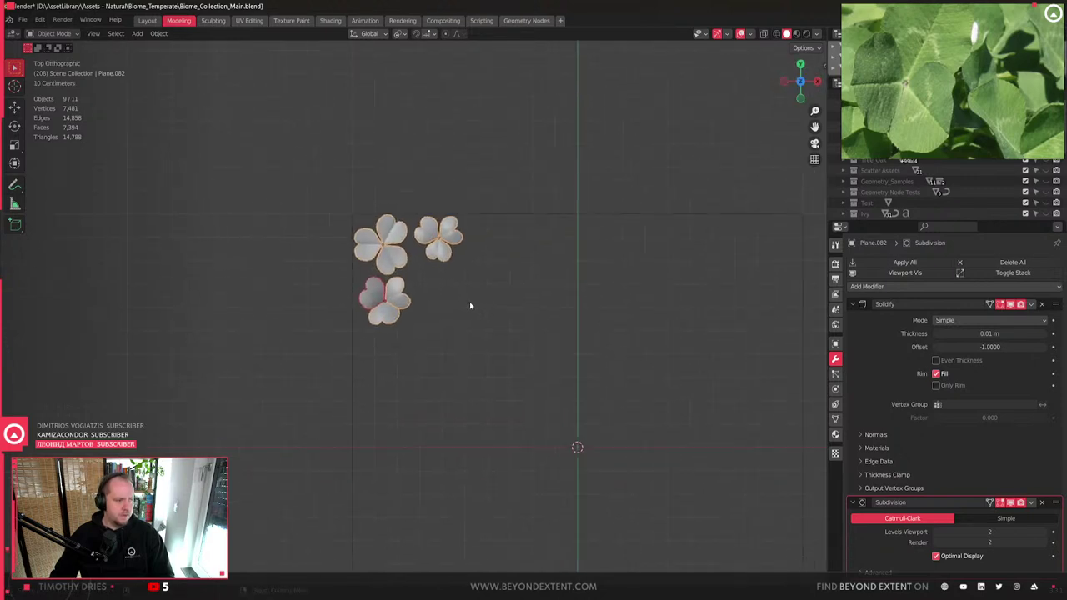
{"action": "left_click", "coordinate": [645, 349]}
{"action": "middle_click_drag", "start_coordinate": [645, 349], "coordinate": [537, 311], "text": "shift"}
{"action": "scroll", "coordinate": [459, 248], "scroll_direction": "down", "scroll_amount": 4}
{"action": "middle_click_drag", "start_coordinate": [459, 248], "coordinate": [486, 301], "text": "shift"}
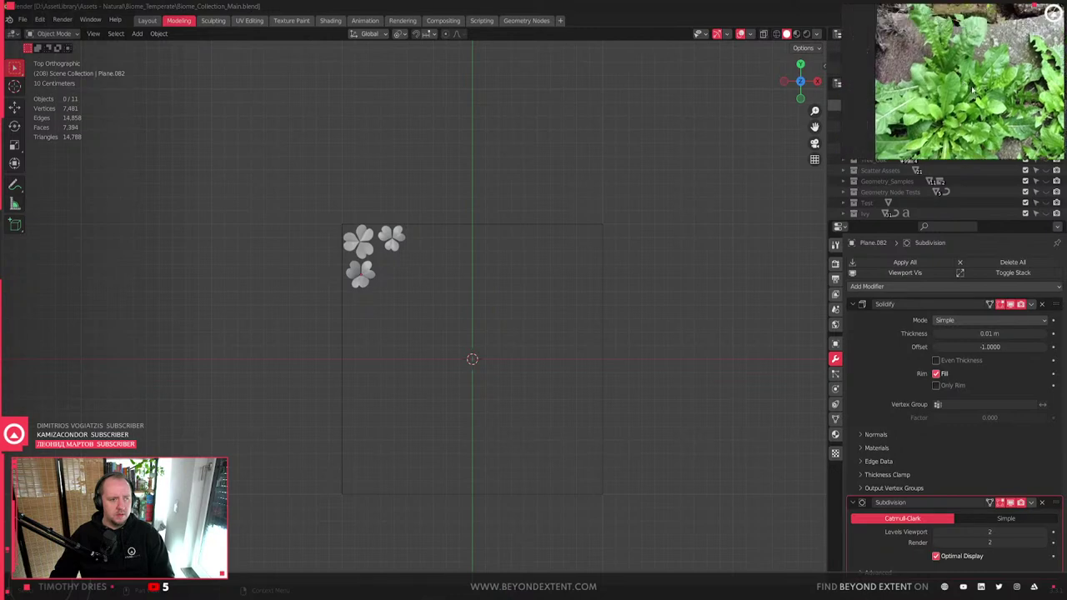
- Duplicate the small three-leaf clover and place the copy directly below it, beside the lower clover
{"action": "scroll", "coordinate": [386, 162], "scroll_direction": "up", "scroll_amount": 5}
{"action": "left_click", "coordinate": [383, 157]}
{"action": "middle_click_drag", "start_coordinate": [386, 162], "coordinate": [486, 224], "text": "shift"}
{"action": "key", "text": "shift+d"}
{"action": "key", "text": "shift+z"}
{"action": "left_click", "coordinate": [453, 283]}
{"action": "scroll", "coordinate": [467, 292], "scroll_direction": "up", "scroll_amount": 4}
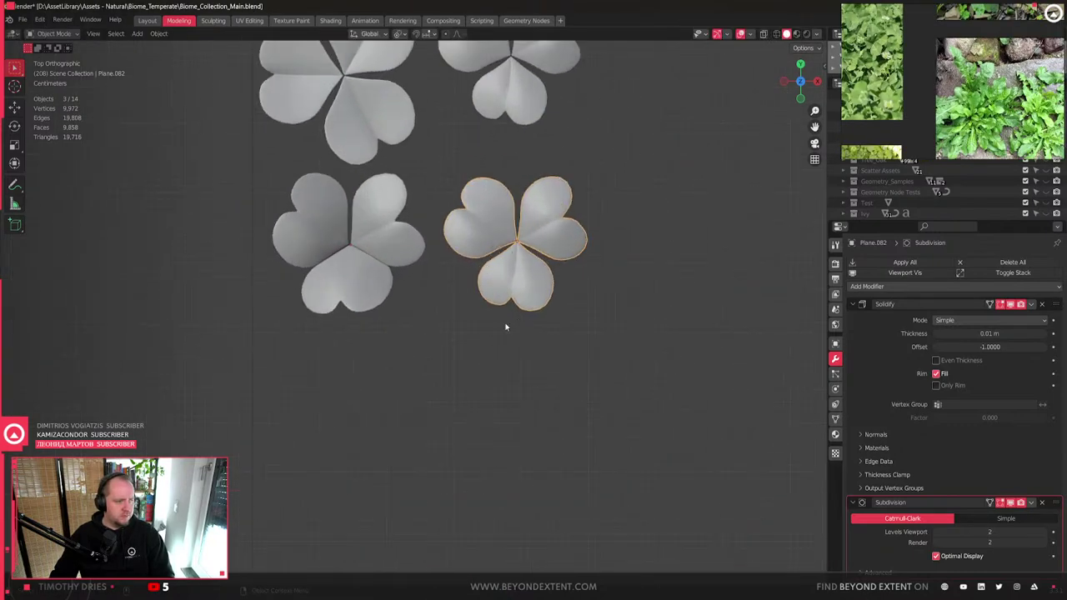
- Rotate the copied clover's bottom leaf clockwise, and rotate a duplicate of its right leaf into the lower-right gap
{"action": "left_click", "coordinate": [471, 305]}
{"action": "key", "text": "r"}
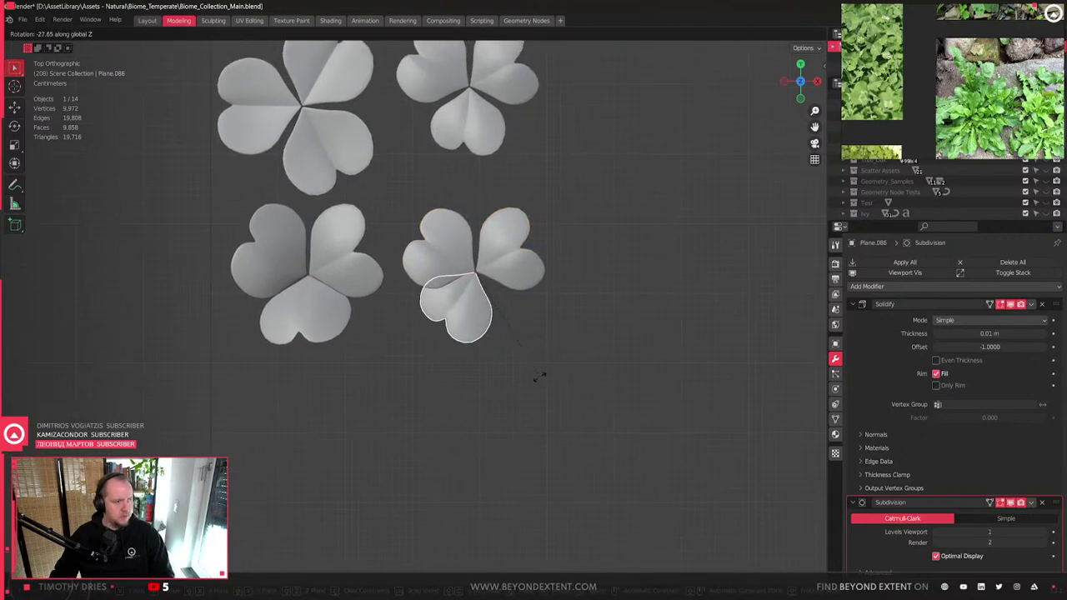
{"action": "left_click", "coordinate": [563, 372]}
{"action": "left_click", "coordinate": [552, 285], "text": "shift"}
{"action": "key", "text": "r"}
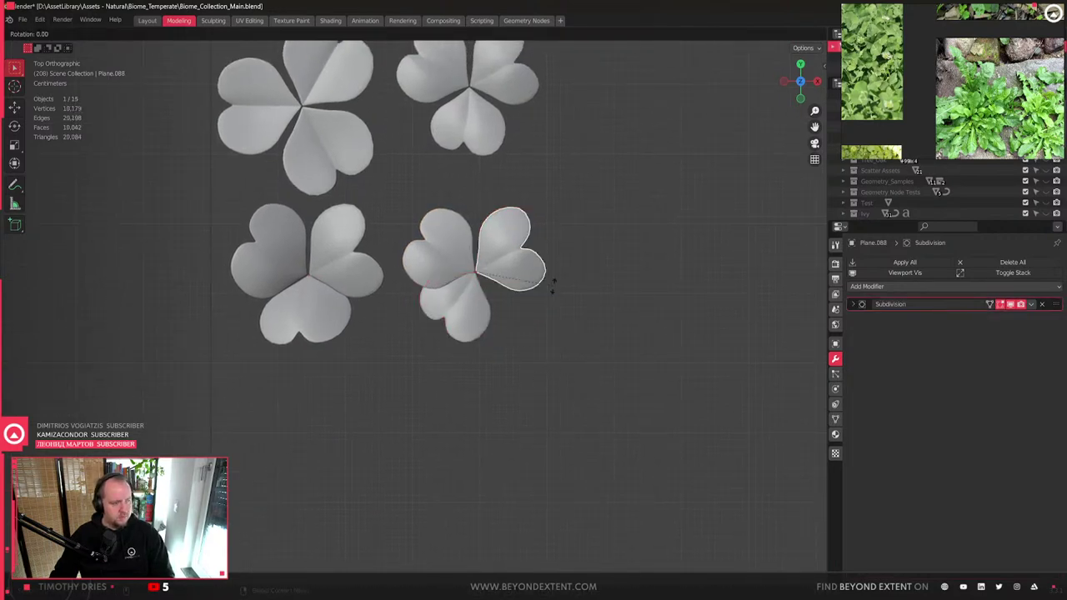
{"action": "left_click", "coordinate": [505, 390]}
- Rotate the copied clover's upper-right leaf into an even four-leaf arrangement and scale it slightly along its local Y axis
{"action": "left_click", "coordinate": [500, 238]}
{"action": "key", "text": "r"}
{"action": "left_click", "coordinate": [661, 283]}
{"action": "key", "text": "s"}
{"action": "key", "text": "x"}
{"action": "key", "text": "x"}
{"action": "key", "text": "y"}
{"action": "key", "text": "y"}
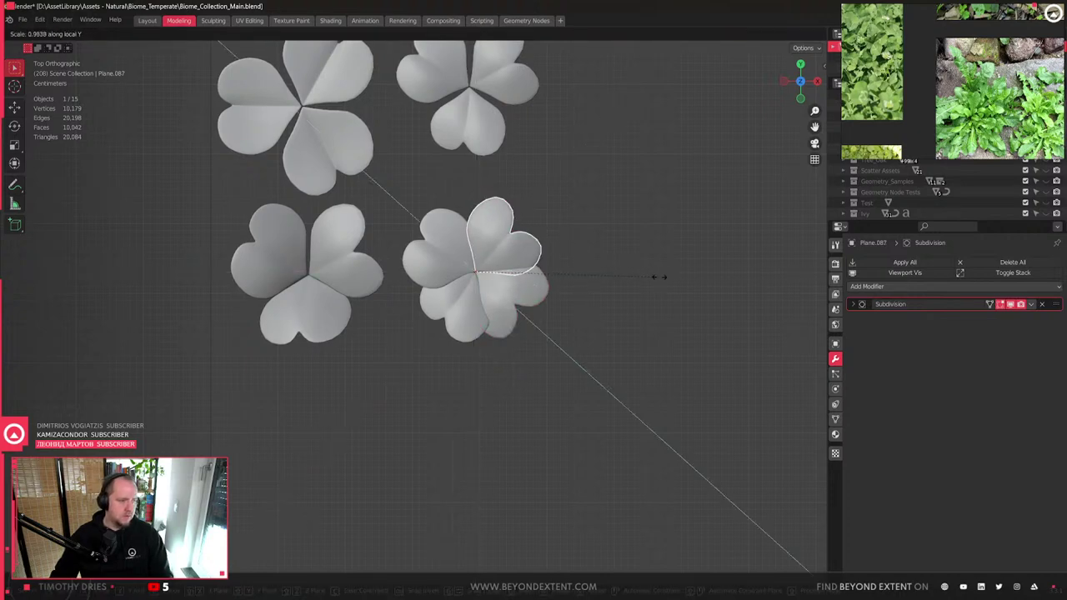
{"action": "left_click", "coordinate": [634, 283]}
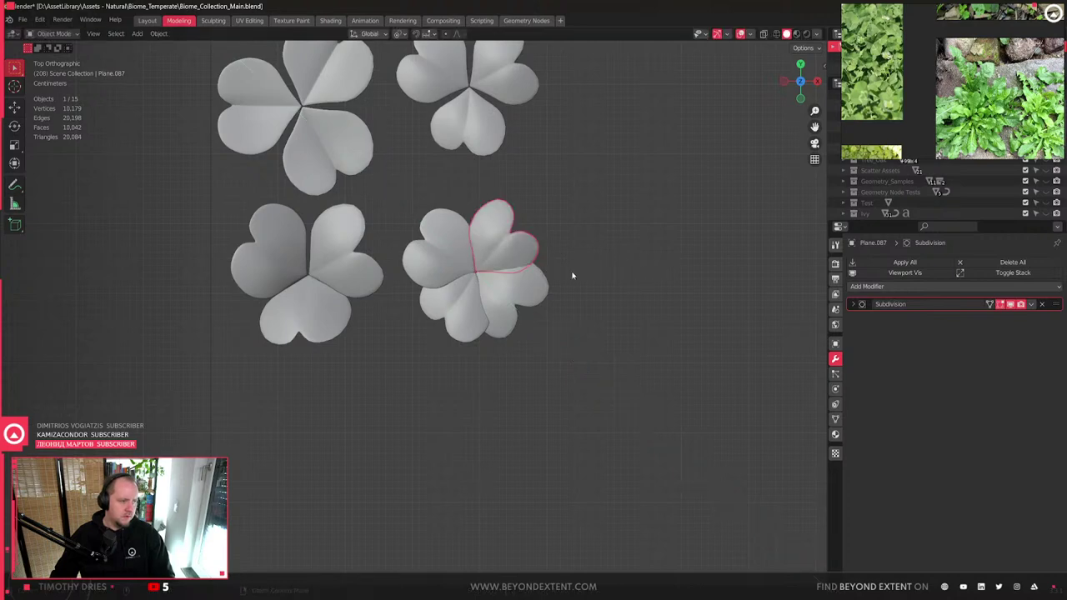
- Narrow the other three leaves of the four-leaf clover slightly by scaling them along their local Y axes
{"action": "left_click", "coordinate": [450, 258], "text": "shift"}
{"action": "key", "text": "s"}
{"action": "key", "text": "y"}
{"action": "key", "text": "y"}
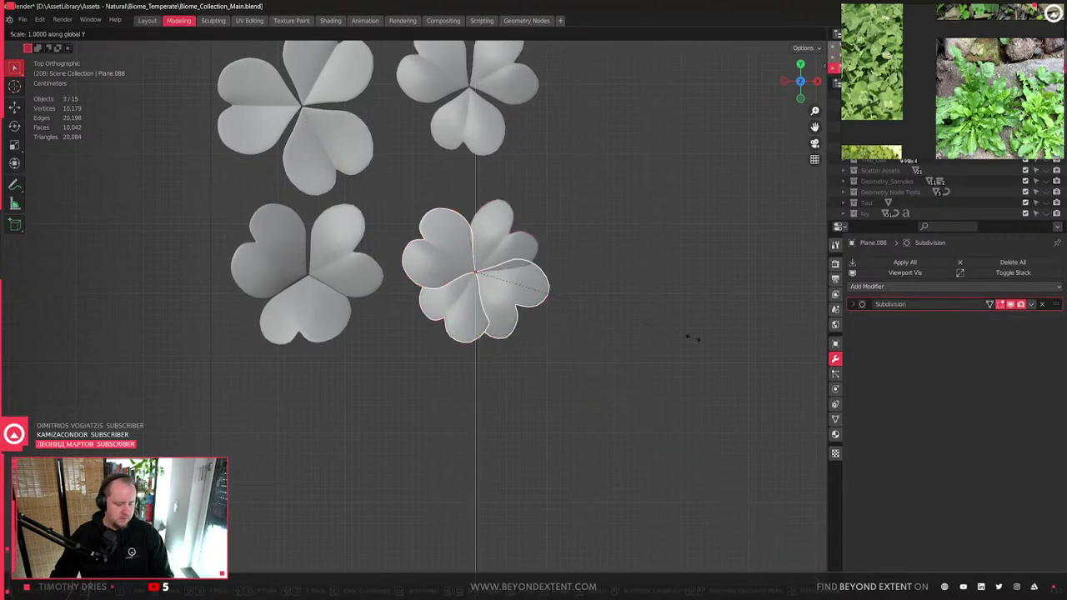
{"action": "left_click", "coordinate": [550, 315]}
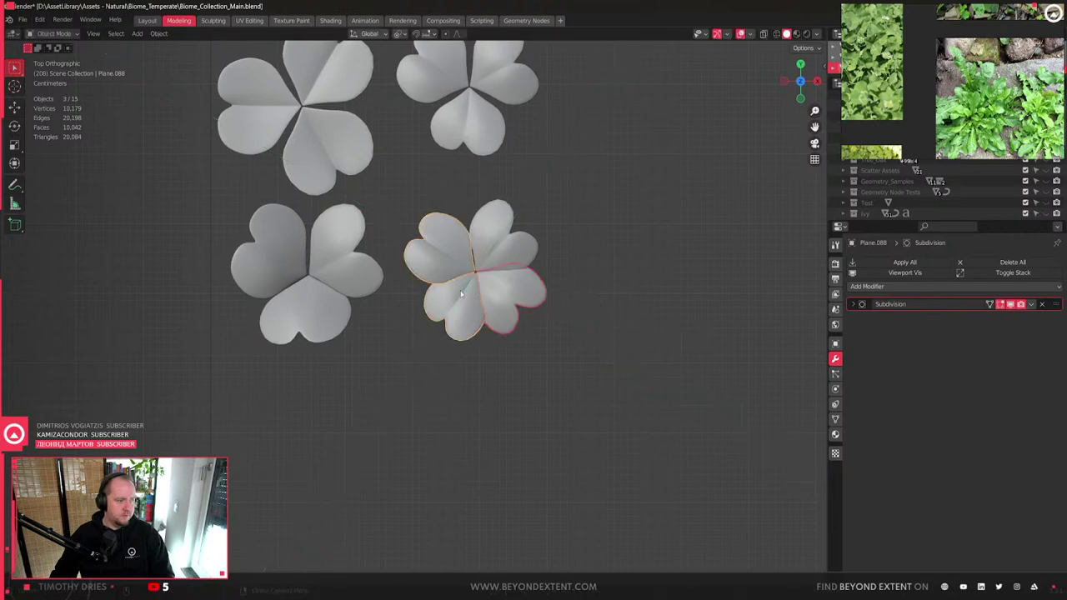
- Shorten the upper-left leaf of the four-leaf clover by scaling it along its local X axis
{"action": "left_click", "coordinate": [428, 256]}
{"action": "key", "text": "s"}
{"action": "key", "text": "x"}
{"action": "key", "text": "x"}
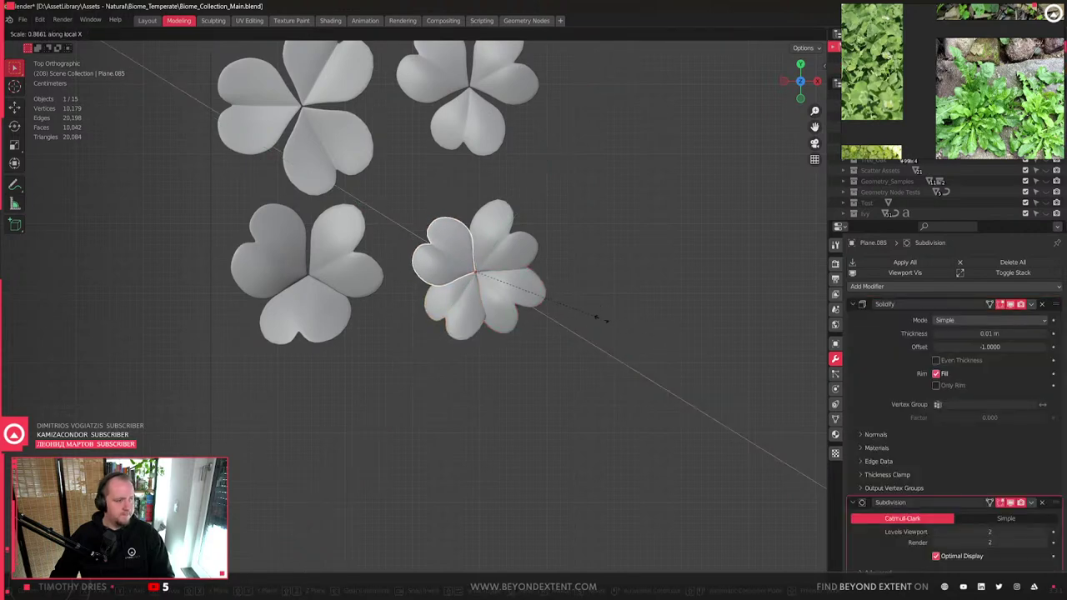
{"action": "left_click", "coordinate": [601, 322]}
- Shorten the remaining three leaves of the four-leaf clover by scaling them along their local X axes
{"action": "left_click_drag", "start_coordinate": [446, 241], "coordinate": [648, 352]}
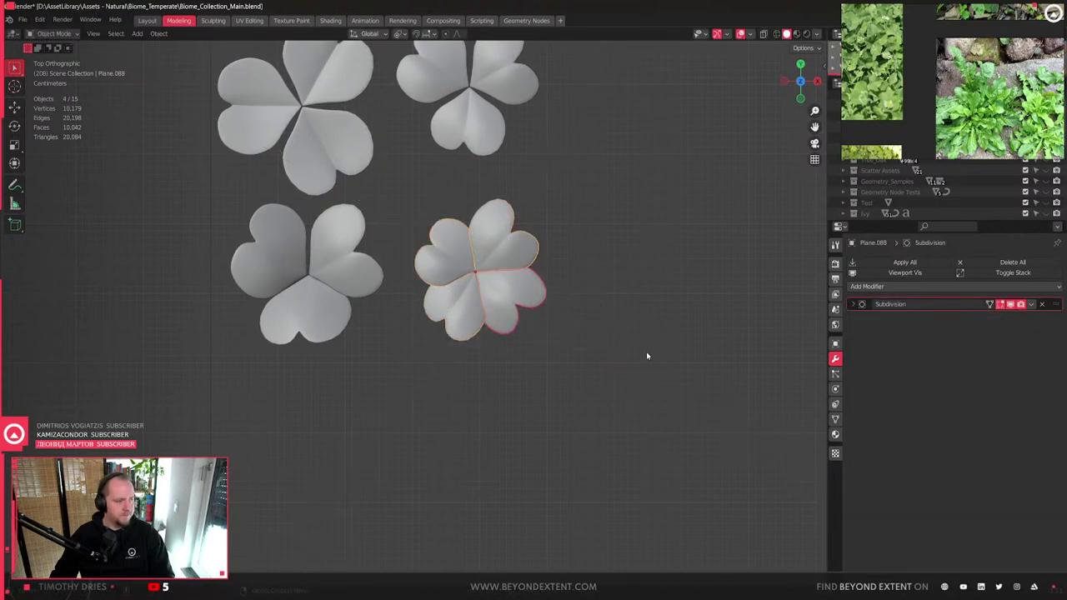
{"action": "key", "text": "s"}
{"action": "key", "text": "x"}
{"action": "key", "text": "x"}
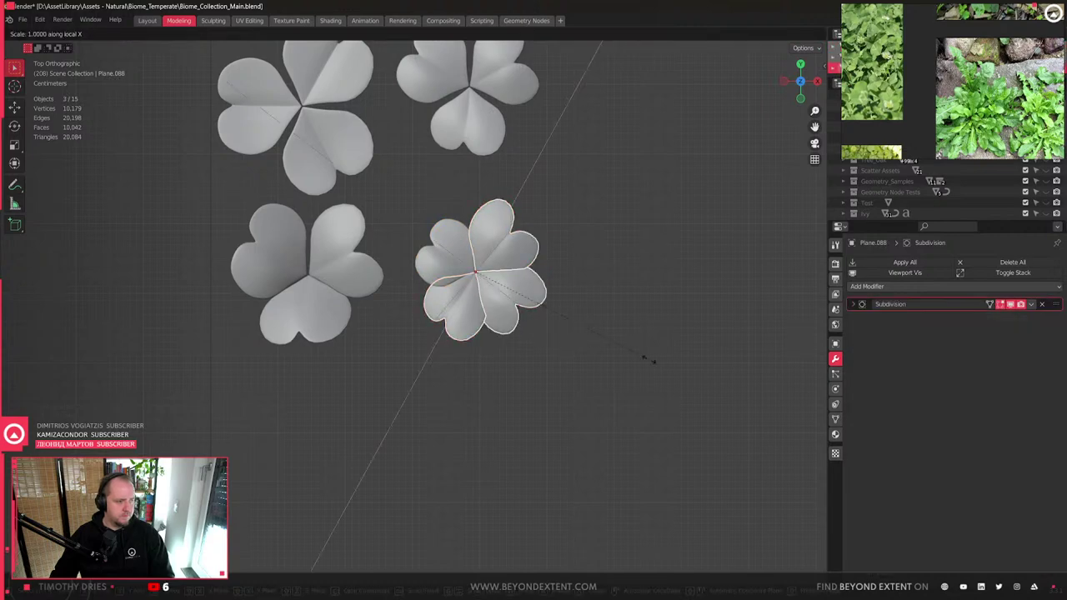
{"action": "left_click", "coordinate": [618, 347]}
- Try scaling the four-leaf clover's upper-right leaf along the global and local X and Y axes
{"action": "scroll", "coordinate": [519, 222], "scroll_direction": "up", "scroll_amount": 2}
{"action": "left_click", "coordinate": [519, 222]}
{"action": "left_click", "coordinate": [501, 293]}
{"action": "scroll", "coordinate": [500, 292], "scroll_direction": "up", "scroll_amount": 2}
{"action": "key", "text": "s"}
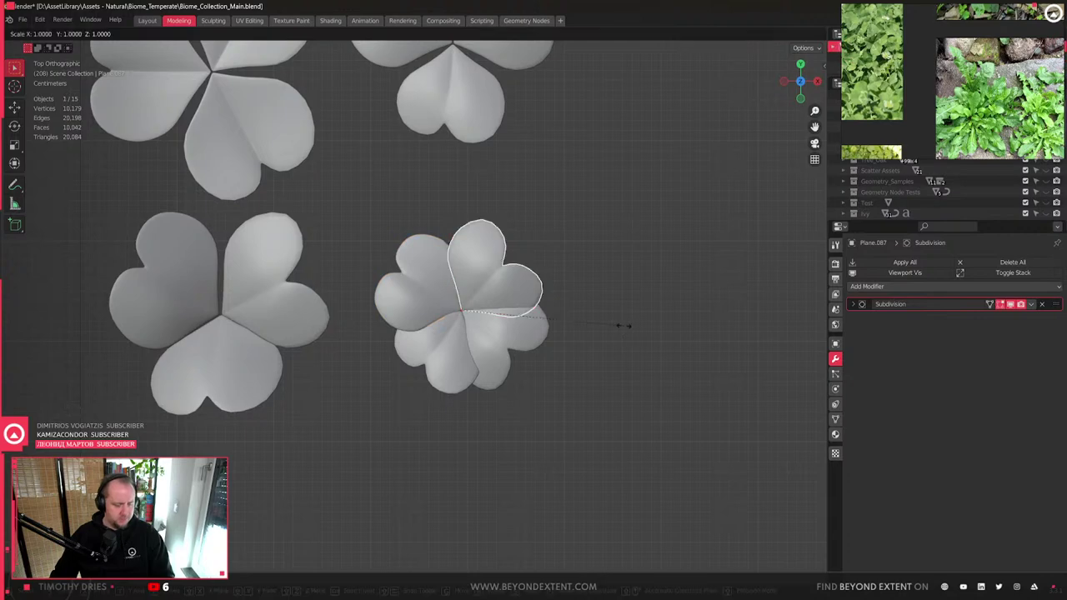
{"action": "key", "text": "x"}
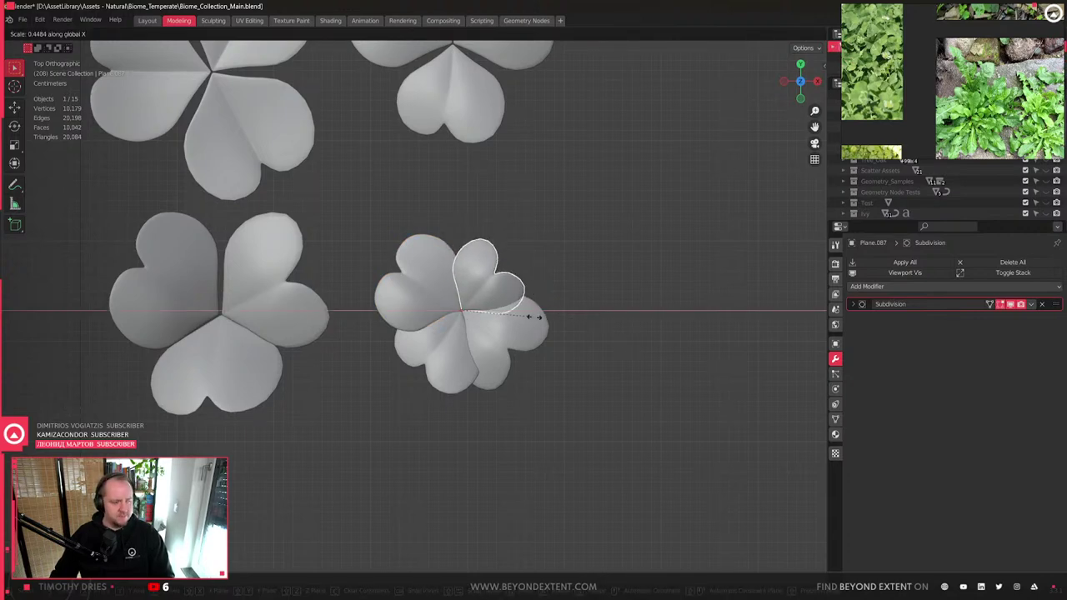
{"action": "key", "text": "x"}
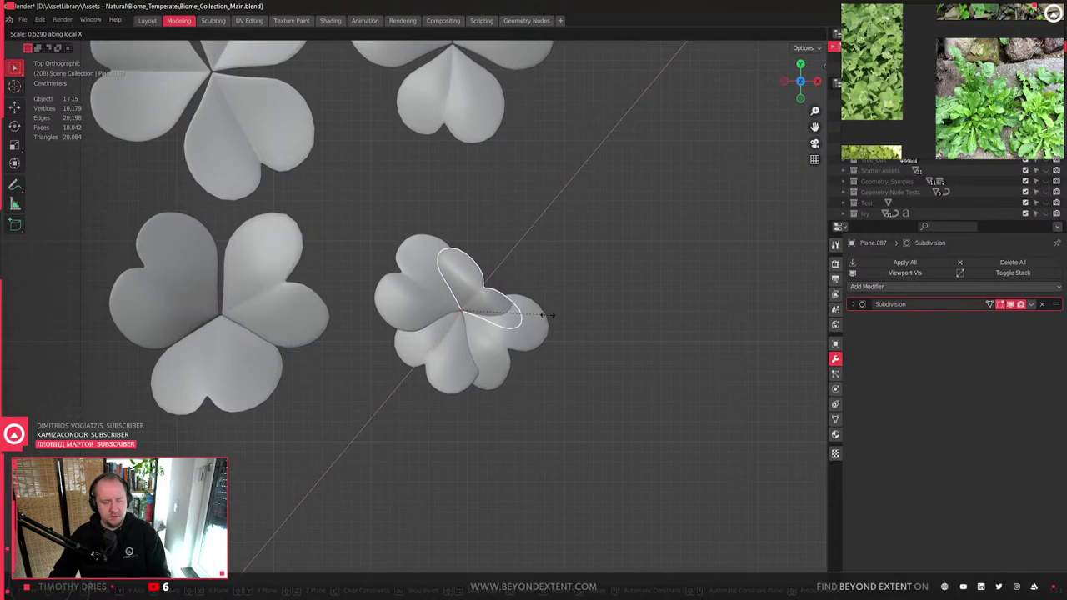
{"action": "key", "text": "y"}
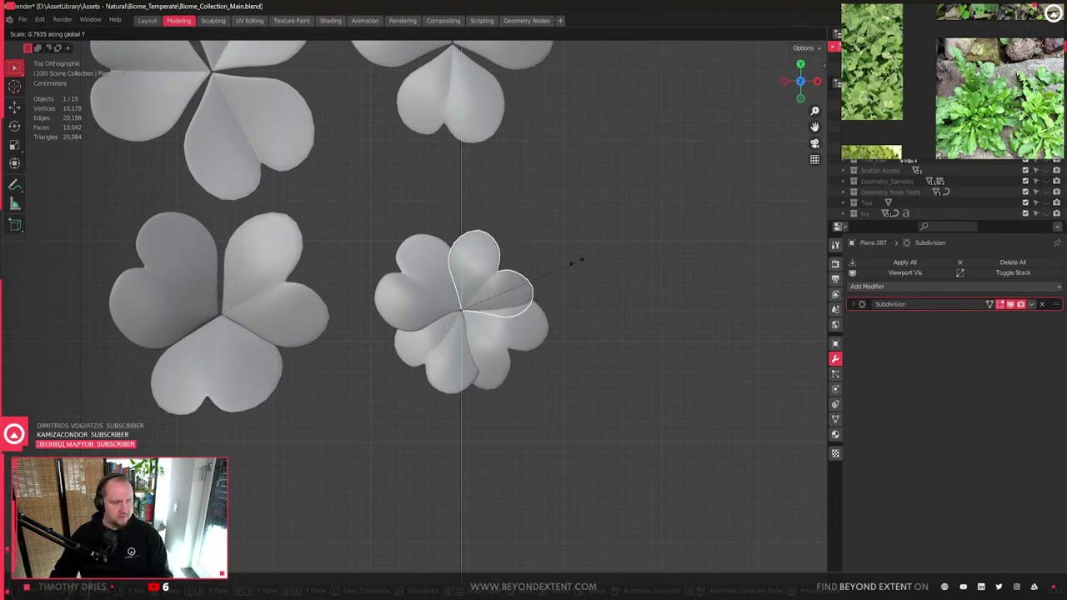
{"action": "key", "text": "y"}
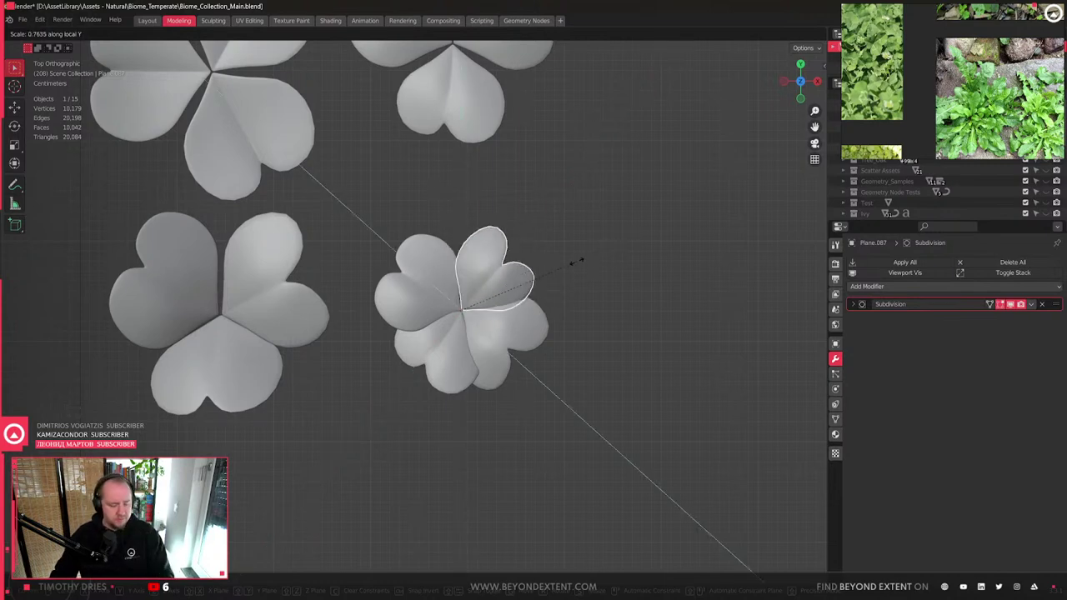
{"action": "left_click", "coordinate": [553, 300]}
- Scale the four-leaf clover's upper-right leaf slightly narrower along its local Y axis
{"action": "scroll", "coordinate": [587, 337], "scroll_direction": "down", "scroll_amount": 2}
{"action": "scroll", "coordinate": [587, 337], "scroll_direction": "up", "scroll_amount": 2}
{"action": "key", "text": "s"}
{"action": "key", "text": "y"}
{"action": "key", "text": "y"}
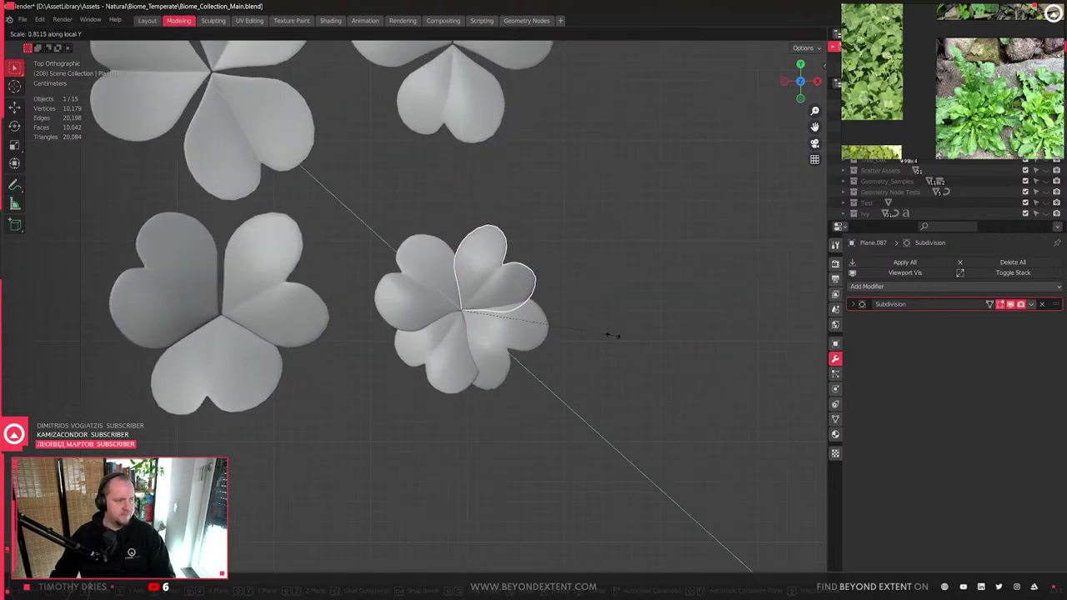
{"action": "left_click", "coordinate": [629, 354]}
- Select all four leaves of the four-leaf clover and shift them slightly outwards with their local Z axes locked
{"action": "key", "text": "g"}
{"action": "right_click", "coordinate": [614, 351]}
{"action": "key", "text": "shift+bracketright"}
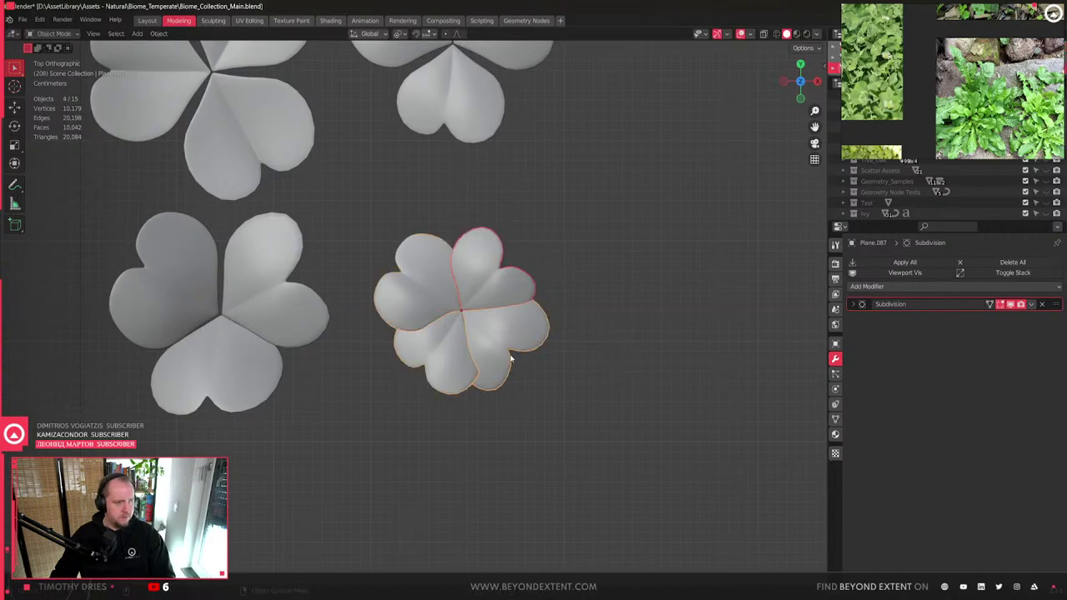
{"action": "left_click", "coordinate": [494, 318]}
{"action": "key", "text": "shift+bracketright"}
{"action": "key", "text": "g"}
{"action": "key", "text": "shift+z"}
{"action": "key", "text": "shift+z"}
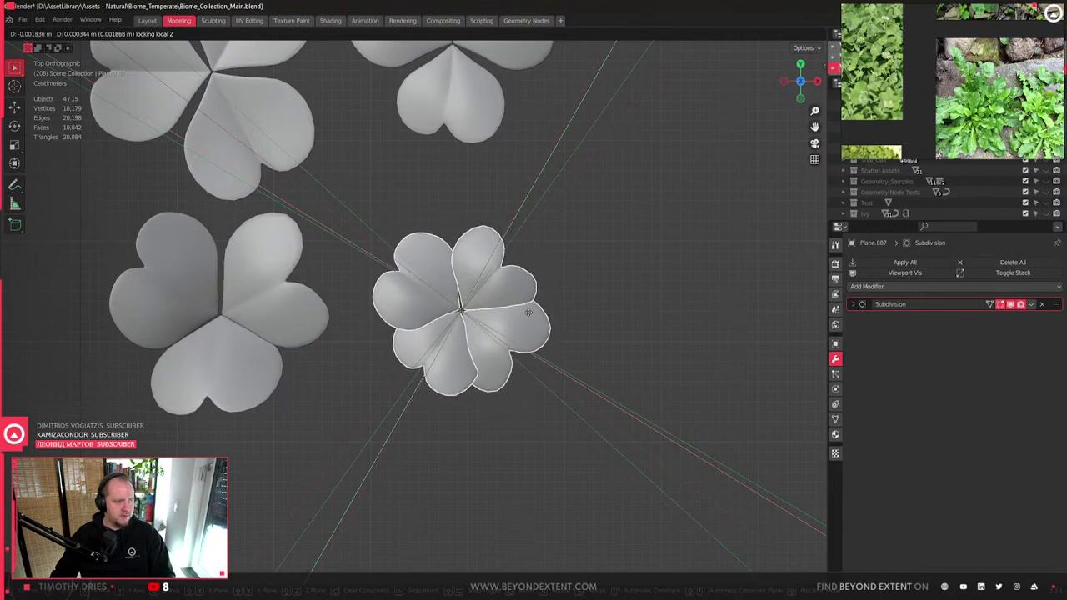
{"action": "left_click", "coordinate": [555, 325]}
{"action": "left_click", "coordinate": [565, 330]}
{"action": "left_click_drag", "start_coordinate": [461, 320], "coordinate": [534, 299]}
{"action": "key", "text": "g"}
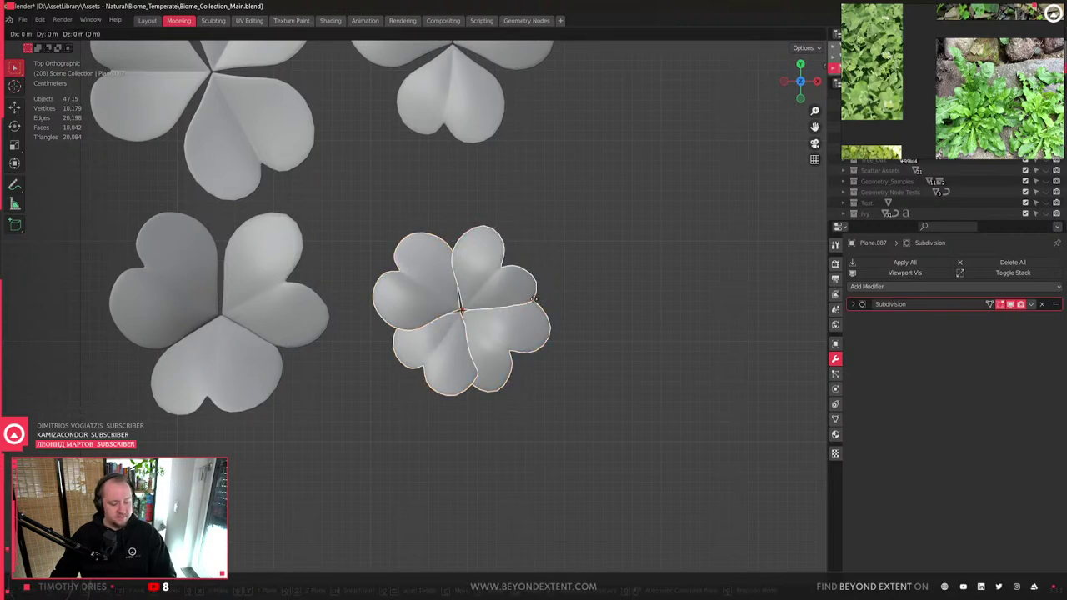
{"action": "key", "text": "z"}
{"action": "key", "text": "z"}
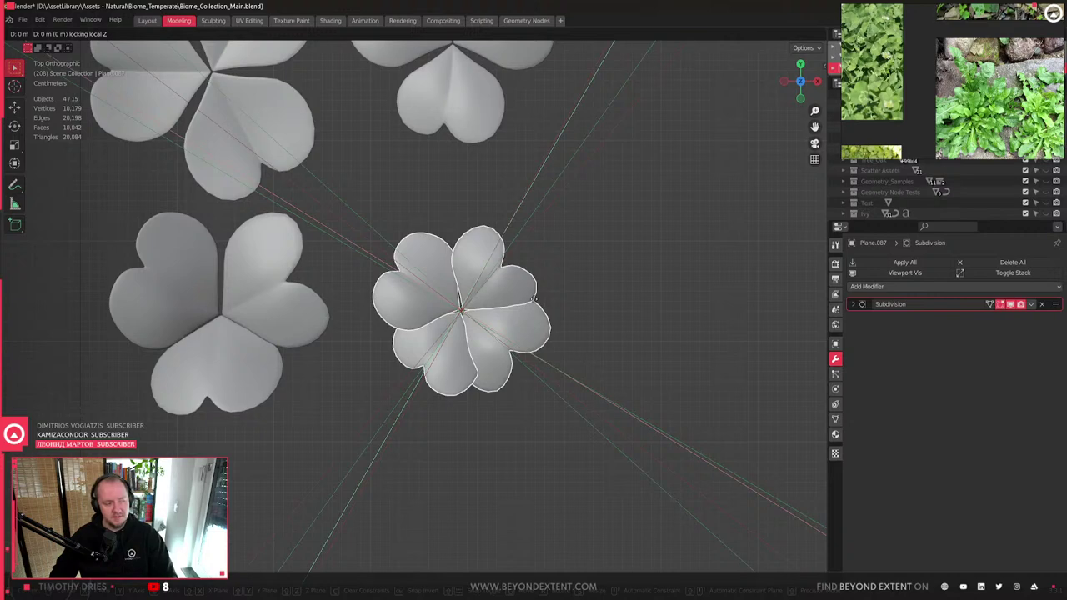
{"action": "key", "text": "Escape"}
- Scale the whole four-leaf clover up slightly so it matches the other clovers, and clear the selection
{"action": "scroll", "coordinate": [525, 308], "scroll_direction": "down", "scroll_amount": 4}
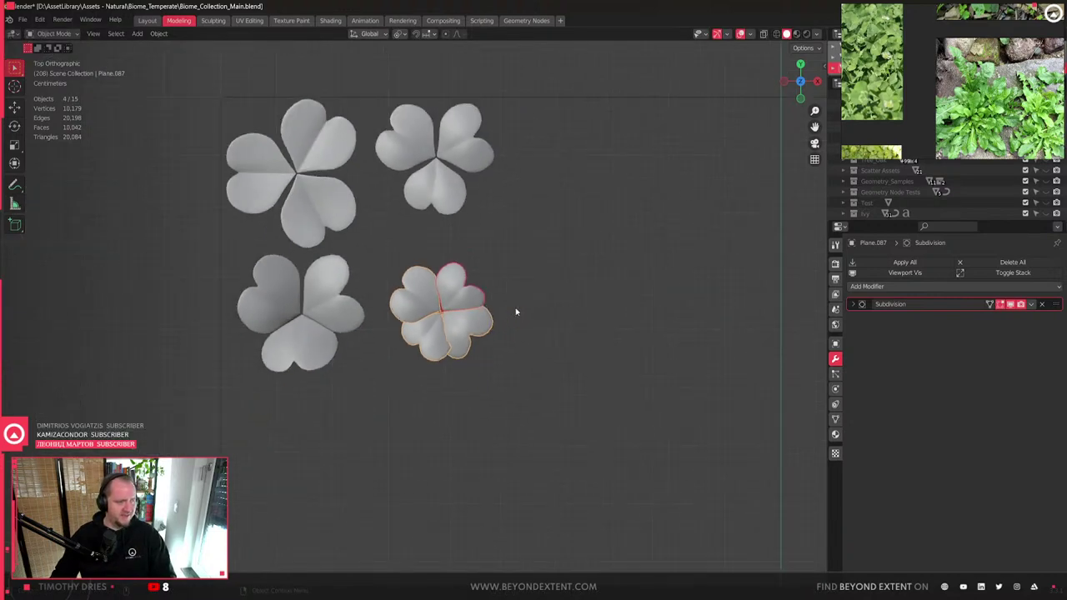
{"action": "key", "text": "s"}
{"action": "left_click", "coordinate": [533, 322]}
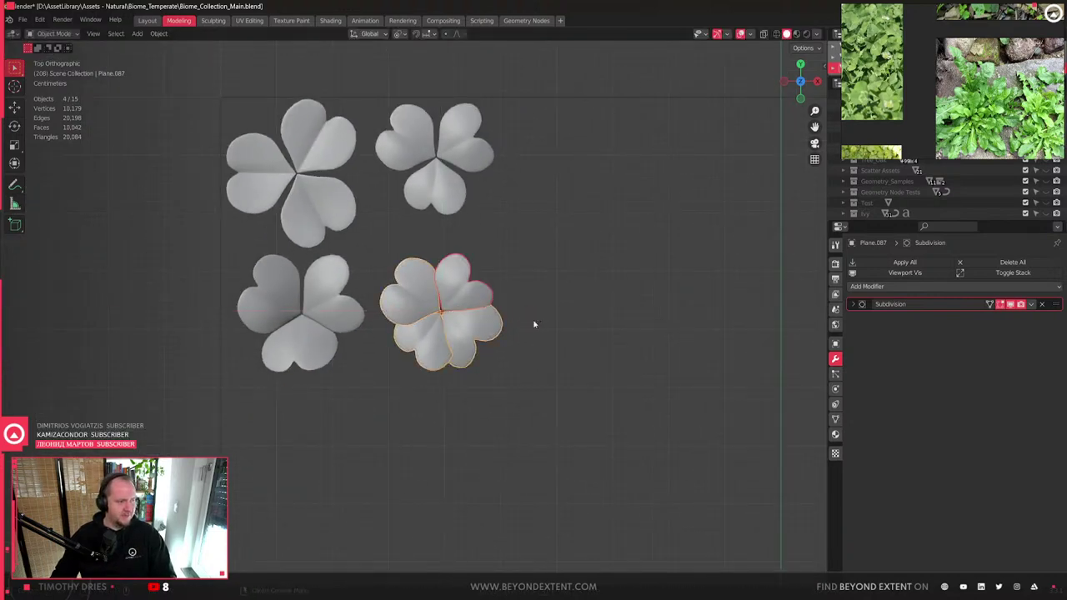
{"action": "scroll", "coordinate": [517, 305], "scroll_direction": "down", "scroll_amount": 4}
{"action": "key", "text": "alt+a"}
{"action": "scroll", "coordinate": [479, 332], "scroll_direction": "up", "scroll_amount": 4}
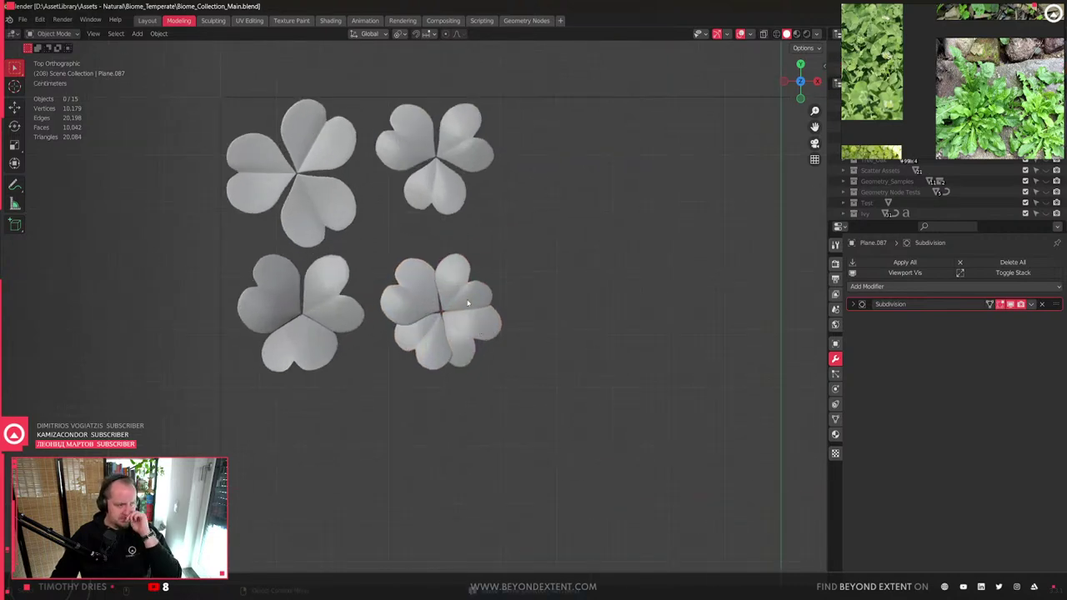
{"action": "left_click_drag", "start_coordinate": [528, 406], "coordinate": [234, 125], "text": "ctrl"}
{"action": "scroll", "coordinate": [525, 292], "scroll_direction": "down", "scroll_amount": 4}
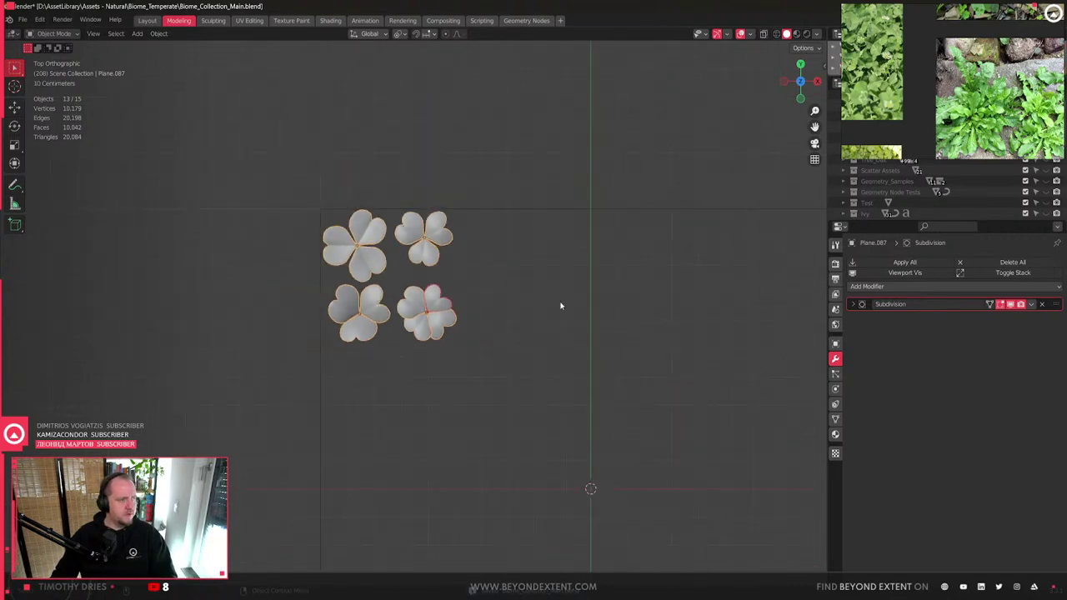
{"action": "scroll", "coordinate": [355, 364], "scroll_direction": "down", "scroll_amount": 3, "text": "ctrl"}
{"action": "middle_click_drag", "start_coordinate": [353, 318], "coordinate": [412, 295], "text": "shift"}
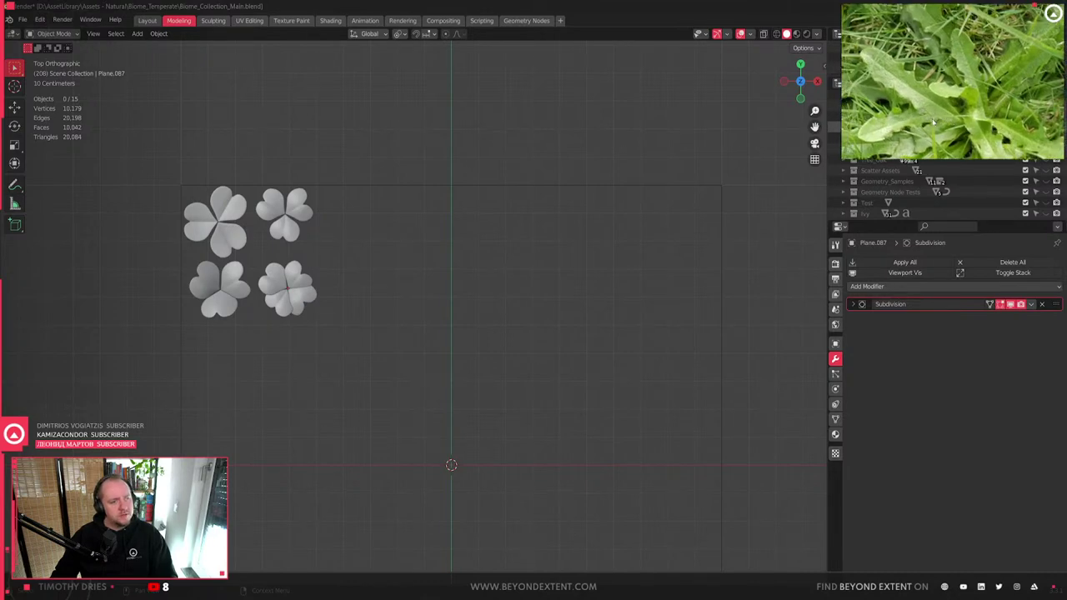
{"action": "right_click", "coordinate": [357, 276]}
{"action": "key", "text": "Escape"}
- Add a plane at the world origin, scale it down, and narrow it along X into a long vertical strip
{"action": "key", "text": "shift+a"}
{"action": "mouse_move", "coordinate": [511, 253]}
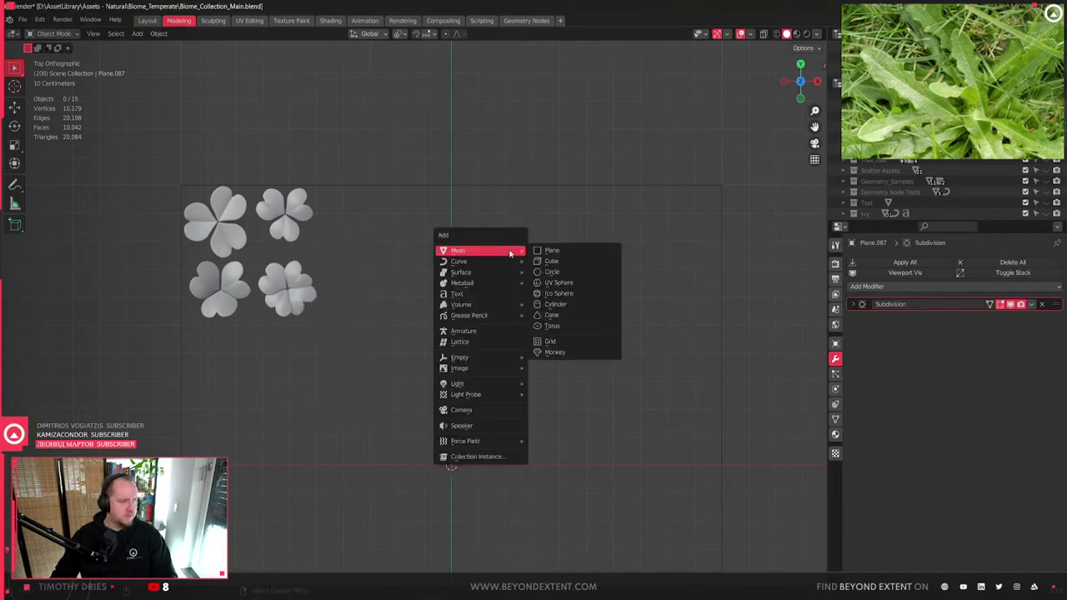
{"action": "left_click", "coordinate": [574, 250]}
{"action": "key", "text": "s"}
{"action": "left_click", "coordinate": [593, 470]}
{"action": "key", "text": "s"}
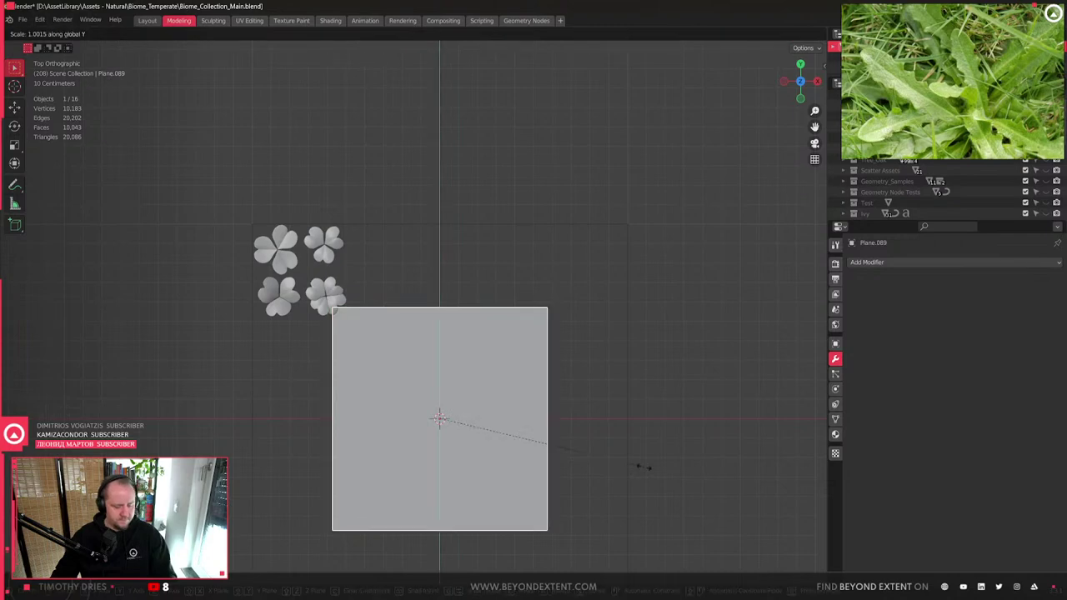
{"action": "key", "text": "x"}
{"action": "left_click", "coordinate": [462, 446]}
{"action": "scroll", "coordinate": [465, 442], "scroll_direction": "up", "scroll_amount": 4}
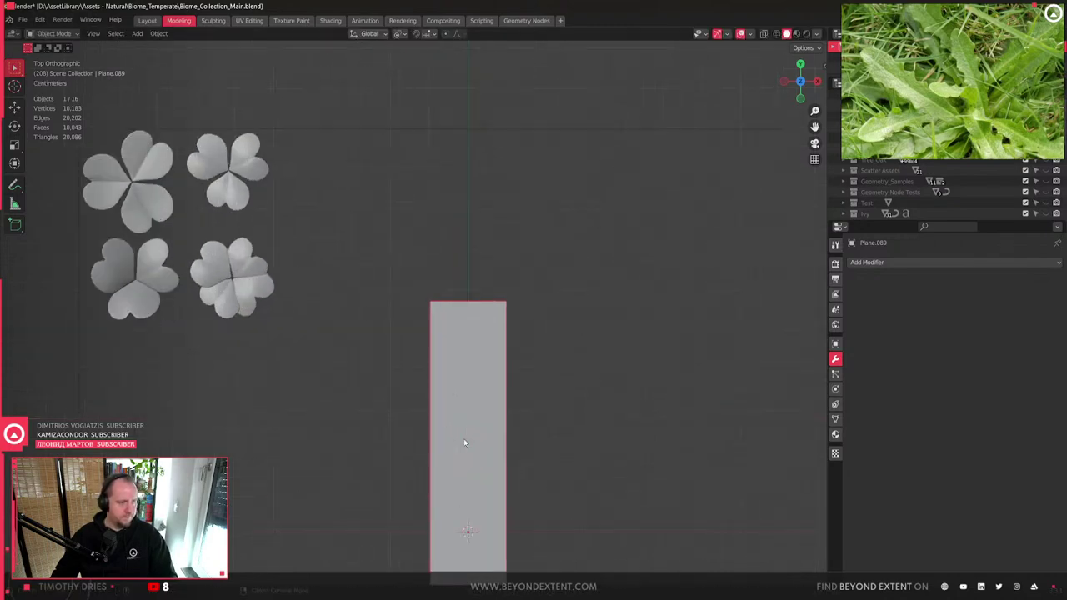
- Cut the strip lengthwise with a centred loop cut and delete its right half
{"action": "middle_click_drag", "start_coordinate": [467, 441], "coordinate": [469, 279], "text": "shift"}
{"action": "scroll", "coordinate": [466, 234], "scroll_direction": "down", "scroll_amount": 2}
{"action": "key", "text": "Tab"}
{"action": "key", "text": "ctrl+r"}
{"action": "left_click", "coordinate": [496, 328]}
{"action": "right_click", "coordinate": [496, 329]}
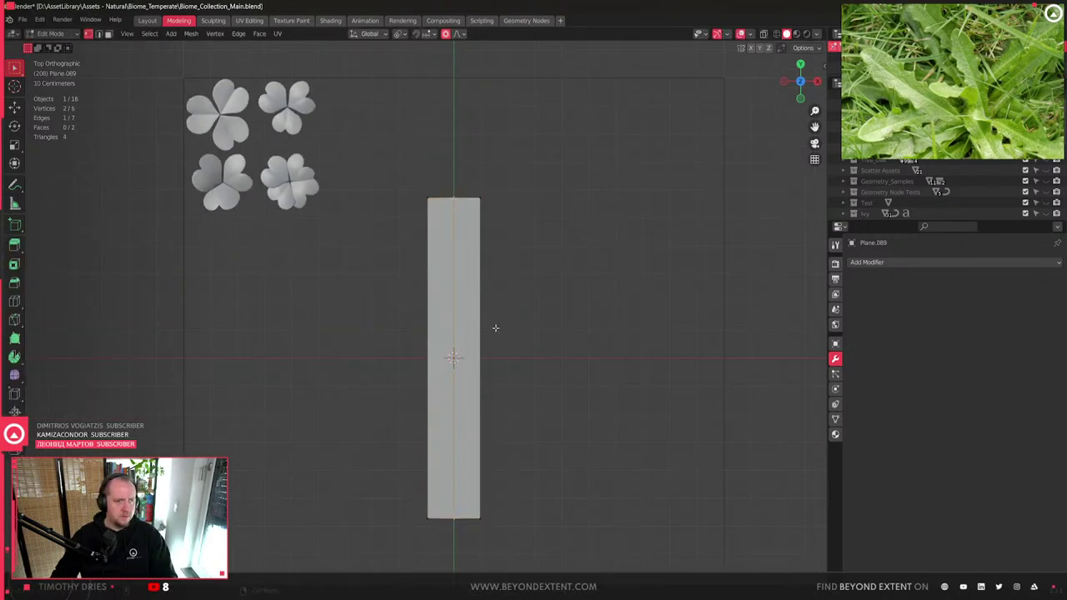
{"action": "left_click", "coordinate": [464, 340]}
{"action": "key", "text": "x"}
{"action": "left_click", "coordinate": [463, 337]}
{"action": "key", "text": "Tab"}
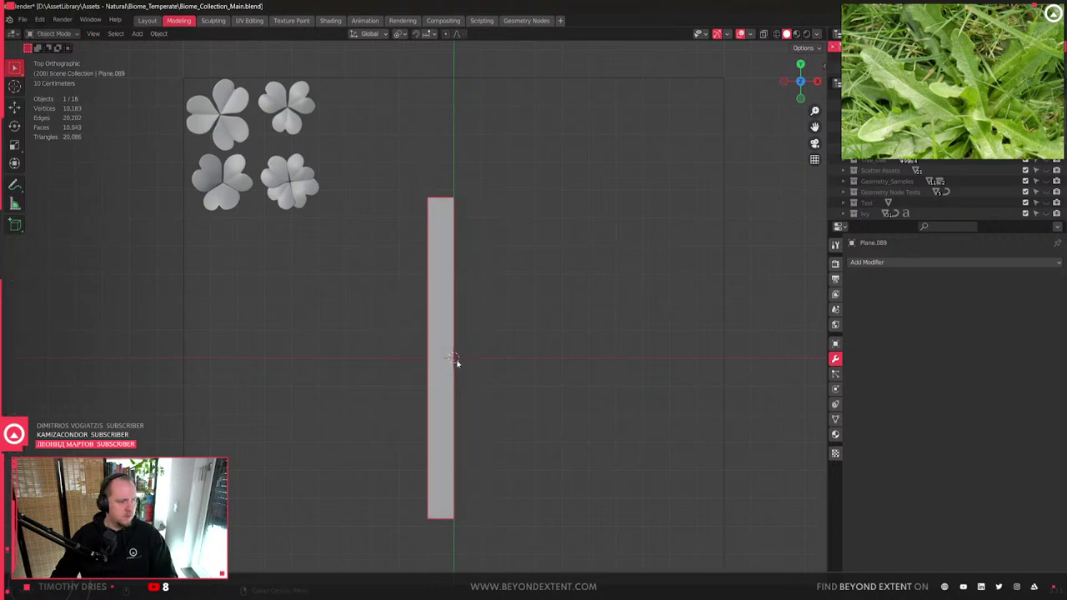
- Add a Mirror modifier on the X axis to the half strip
{"action": "left_click", "coordinate": [884, 261]}
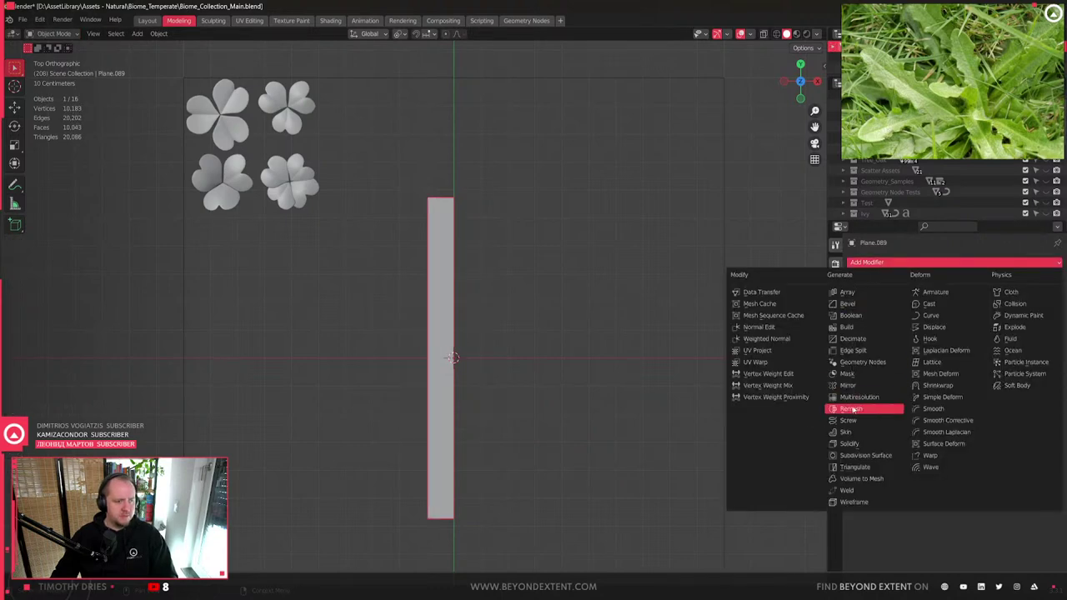
{"action": "left_click", "coordinate": [859, 388]}
{"action": "scroll", "coordinate": [467, 352], "scroll_direction": "up", "scroll_amount": 3}
{"action": "middle_click_drag", "start_coordinate": [467, 352], "coordinate": [471, 451], "text": "shift"}
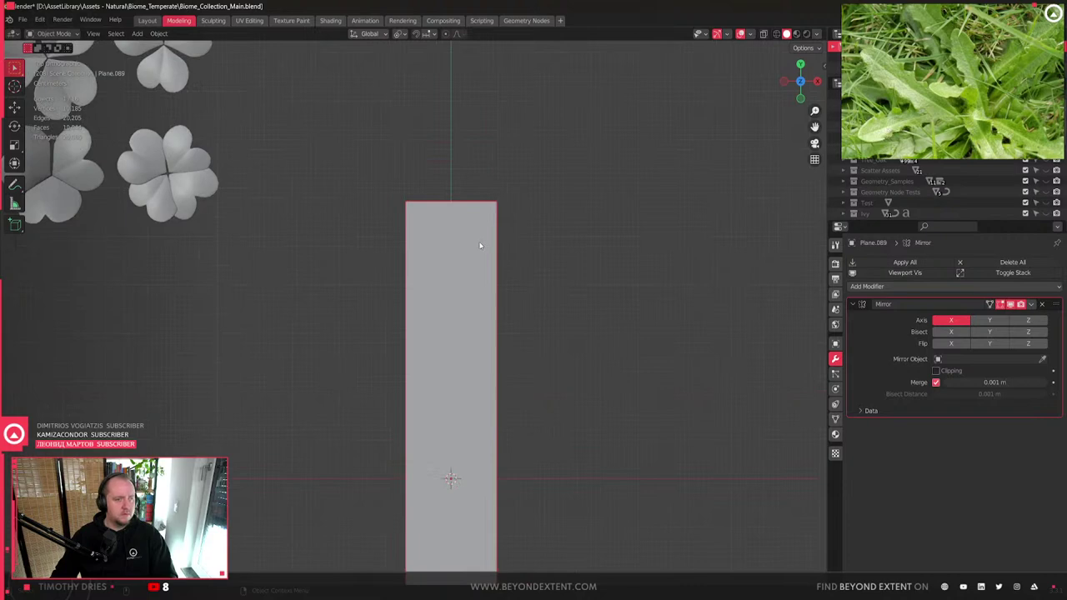
- Try pulling the strip's top centre vertex up along Y into a point, and undo the move
{"action": "key", "text": "Tab"}
{"action": "key", "text": "1"}
{"action": "left_click_drag", "start_coordinate": [435, 187], "coordinate": [456, 216]}
{"action": "key", "text": "e"}
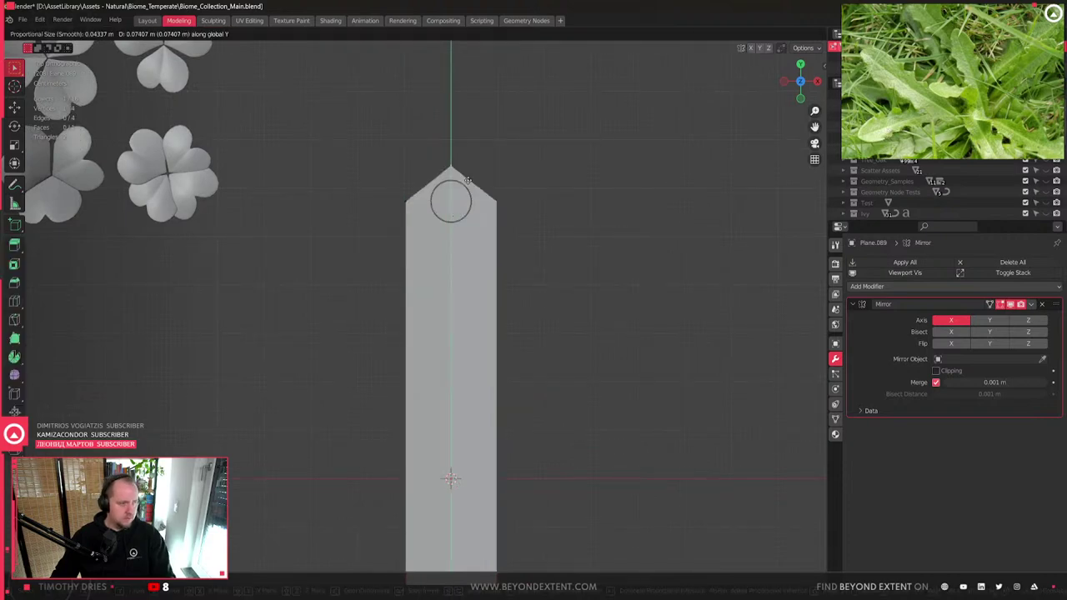
{"action": "left_click", "coordinate": [447, 196]}
{"action": "scroll", "coordinate": [436, 339], "scroll_direction": "down", "scroll_amount": 2}
{"action": "middle_click_drag", "start_coordinate": [436, 339], "coordinate": [454, 290], "text": "shift"}
{"action": "key", "text": "ctrl+z"}
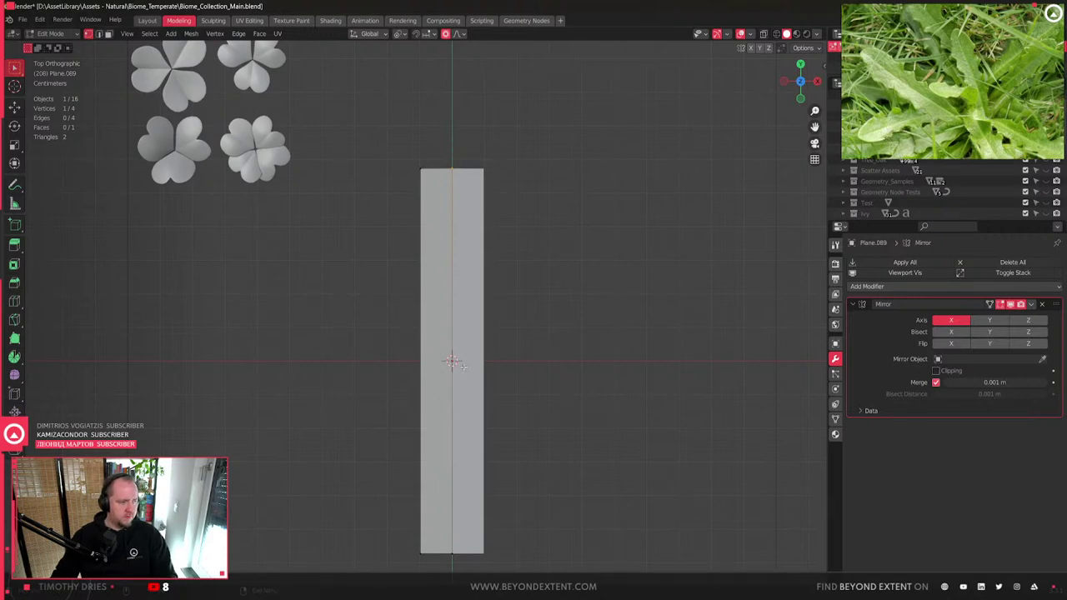
- Add eight evenly spaced crosswise loop cuts to the half strip
{"action": "scroll", "coordinate": [451, 346], "scroll_direction": "up", "scroll_amount": 6}
{"action": "left_click", "coordinate": [451, 346]}
{"action": "key", "text": "a"}
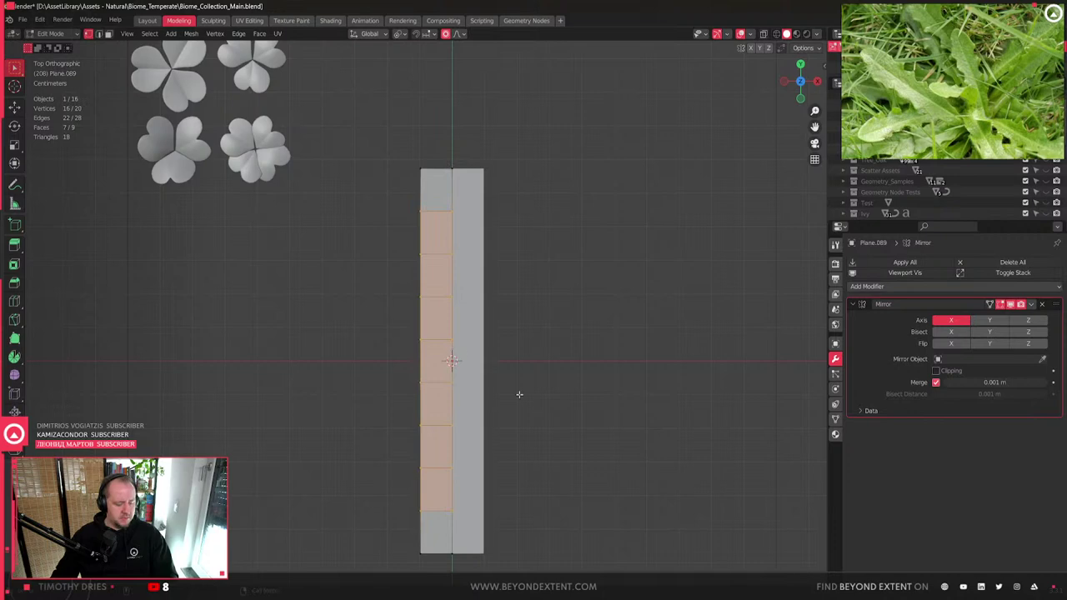
- Squeeze the eight crosswise cuts closer together along Y and shift them up towards the strip's top end
{"action": "key", "text": "s"}
{"action": "key", "text": "y"}
{"action": "left_click", "coordinate": [586, 420]}
{"action": "key", "text": "g"}
{"action": "key", "text": "y"}
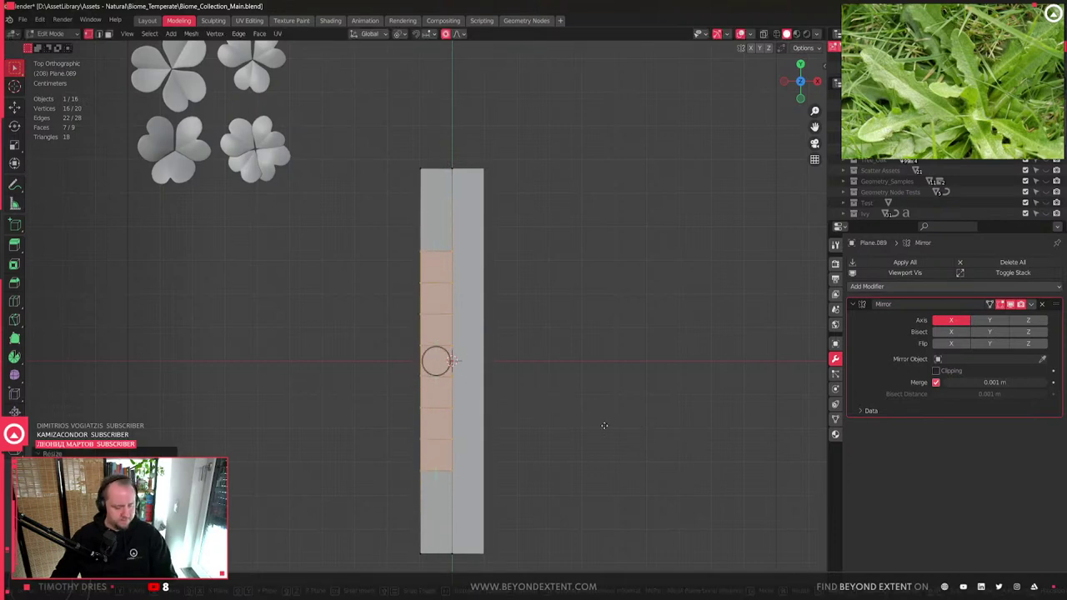
{"action": "left_click", "coordinate": [616, 374]}
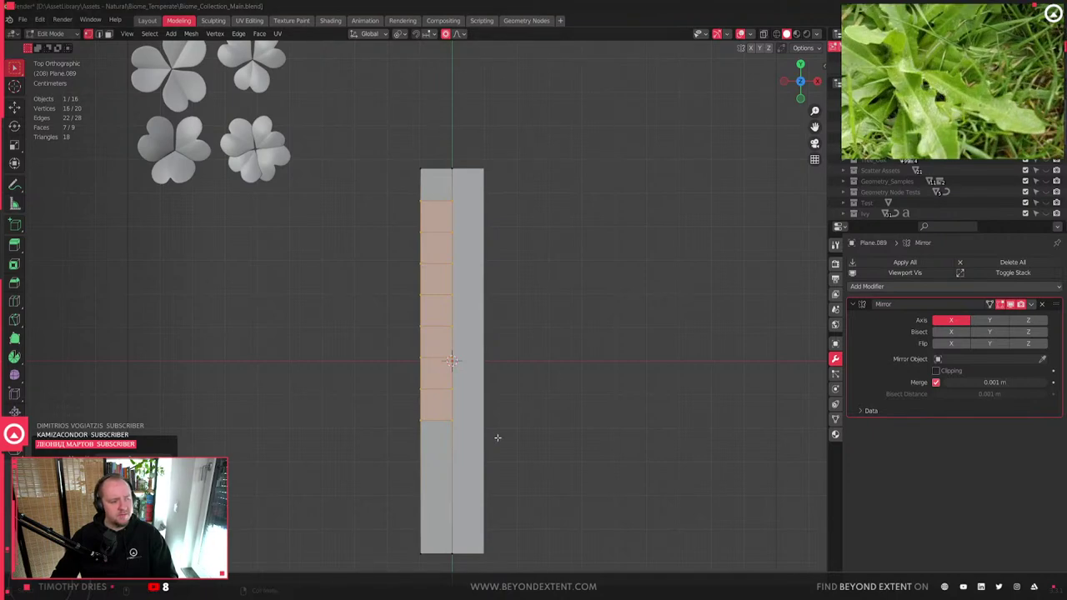
{"action": "key", "text": "Tab"}
{"action": "key", "text": "Tab"}
- Move the strip's bottom outer vertex about 0.064 m inwards along X to taper the base into a stem
{"action": "left_click", "coordinate": [443, 543]}
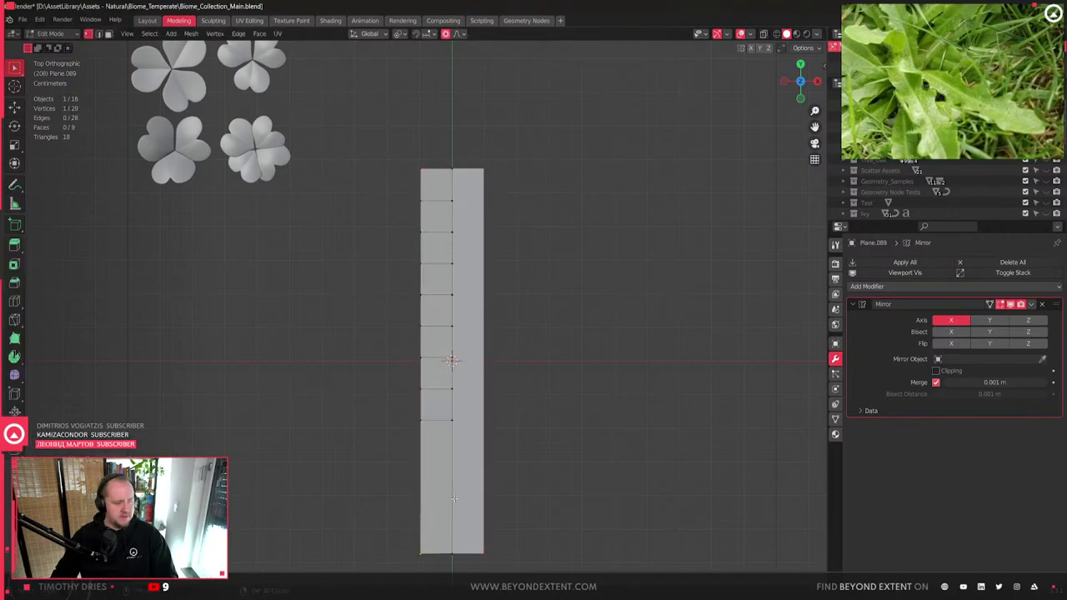
{"action": "middle_click_drag", "start_coordinate": [442, 543], "coordinate": [453, 460], "text": "shift"}
{"action": "key", "text": "g"}
{"action": "key", "text": "x"}
{"action": "scroll", "coordinate": [460, 463], "scroll_direction": "down", "scroll_amount": 3}
{"action": "scroll", "coordinate": [467, 459], "scroll_direction": "up", "scroll_amount": 2}
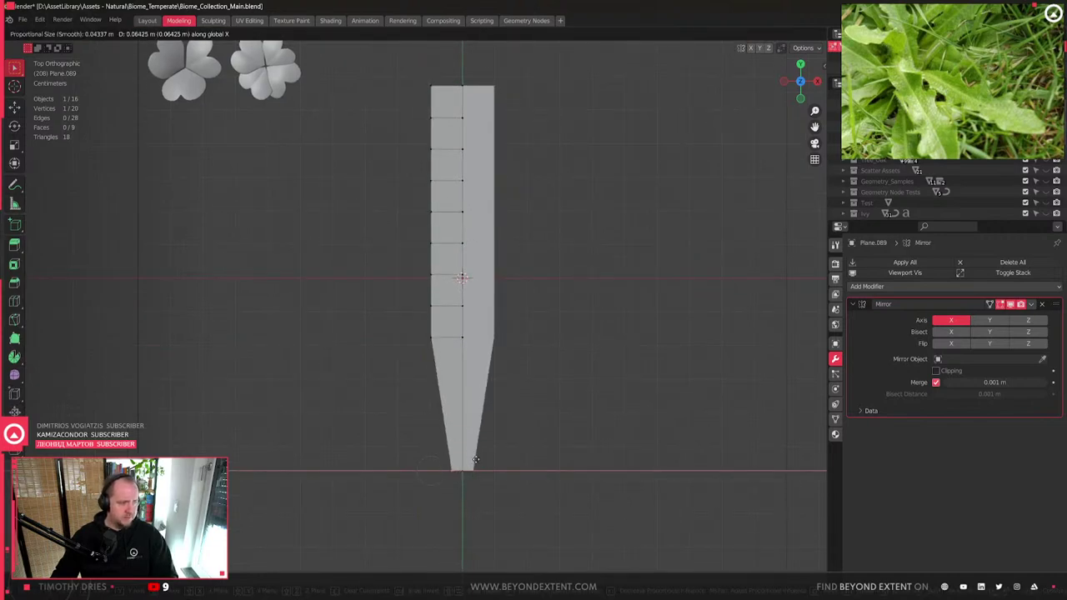
{"action": "left_click", "coordinate": [475, 460]}
- Add a crosswise loop cut halfway down the tapered base and move its outer vertex inwards along X
{"action": "key", "text": "ctrl+r"}
{"action": "left_click", "coordinate": [436, 401]}
{"action": "key", "text": "s"}
{"action": "key", "text": "x"}
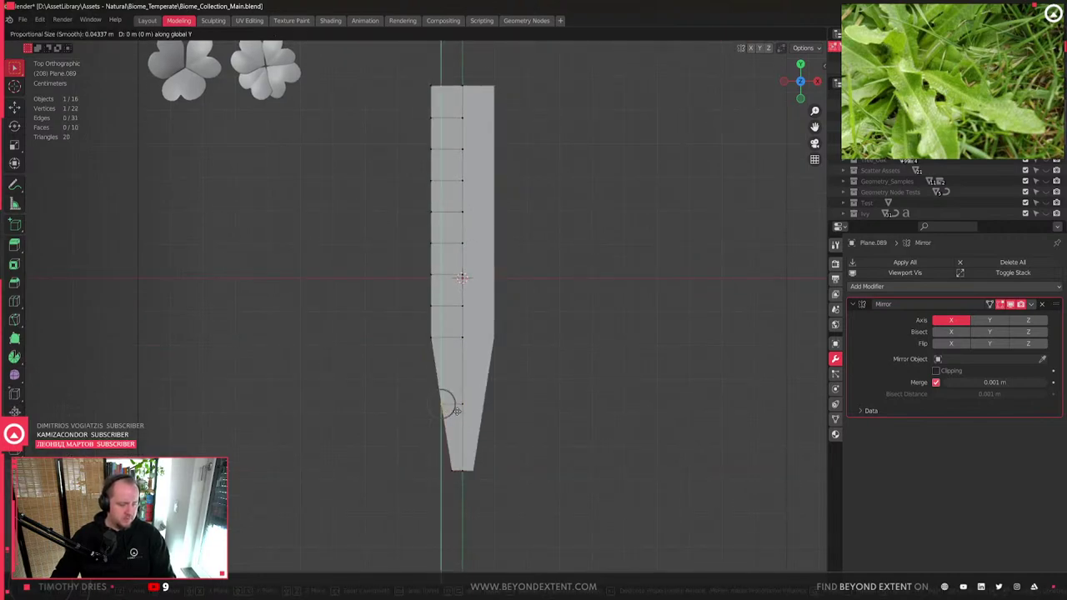
{"action": "left_click", "coordinate": [452, 405]}
{"action": "scroll", "coordinate": [430, 325], "scroll_direction": "up", "scroll_amount": 1}
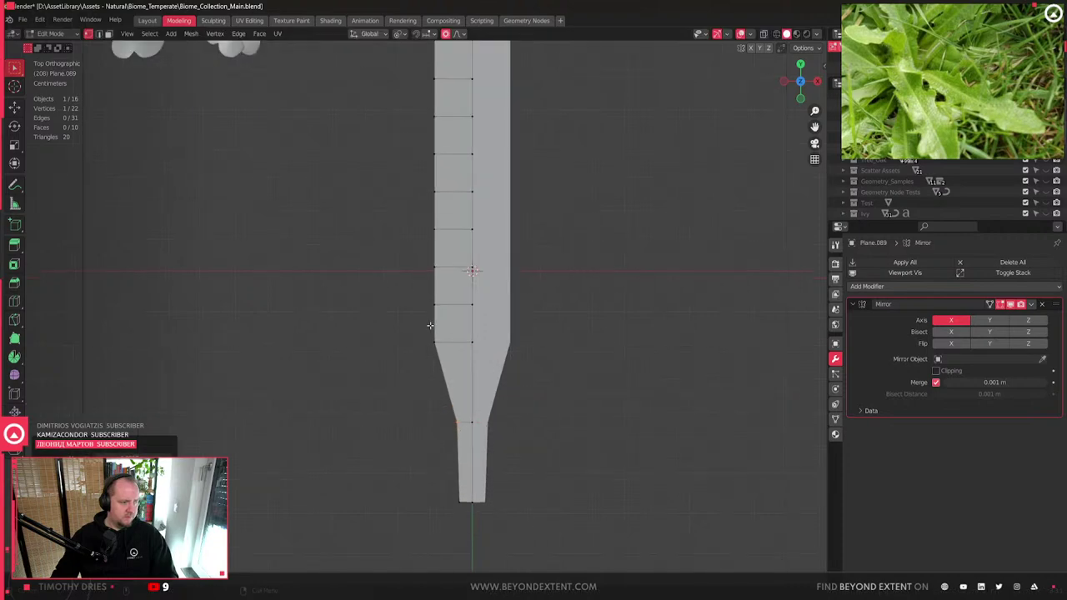
- Select four alternating vertices on the strip's outer edge and move them about 0.047 m inwards along X, forming a jagged outline
{"action": "scroll", "coordinate": [446, 250], "scroll_direction": "up", "scroll_amount": 3, "text": "shift"}
{"action": "key", "text": "2"}
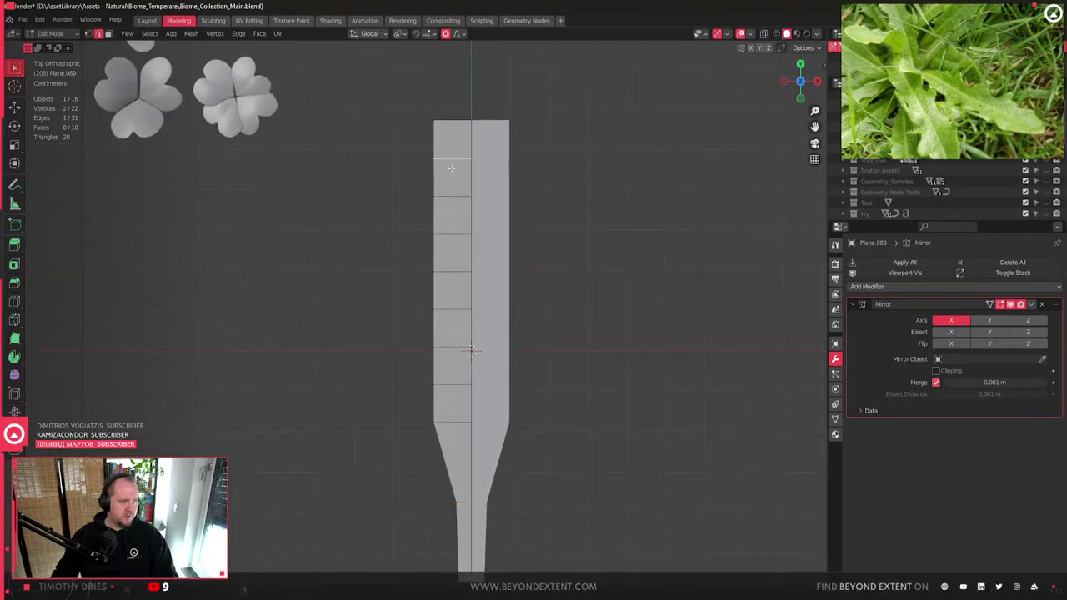
{"action": "mouse_move", "coordinate": [451, 159]}
{"action": "left_mouse_down"}
{"action": "mouse_move", "coordinate": [455, 426]}
{"action": "mouse_move", "coordinate": [466, 442]}
{"action": "left_mouse_up"}
{"action": "left_click", "coordinate": [464, 442]}
{"action": "key", "text": "1"}
{"action": "left_click", "coordinate": [429, 303]}
{"action": "key", "text": "ctrl+z"}
{"action": "key", "text": "3"}
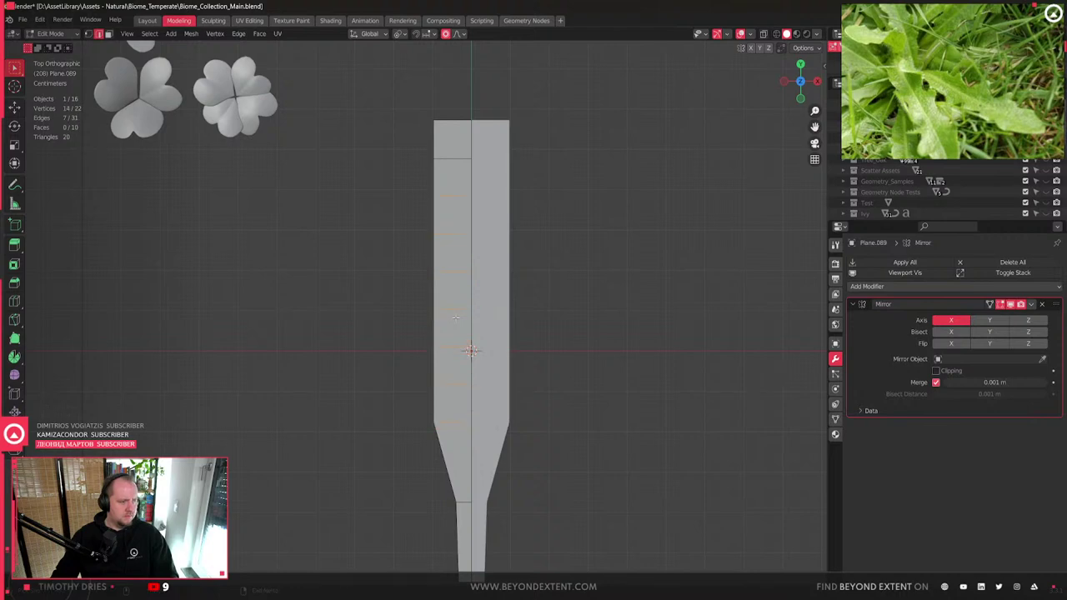
{"action": "left_click", "coordinate": [429, 382]}
{"action": "key", "text": "1"}
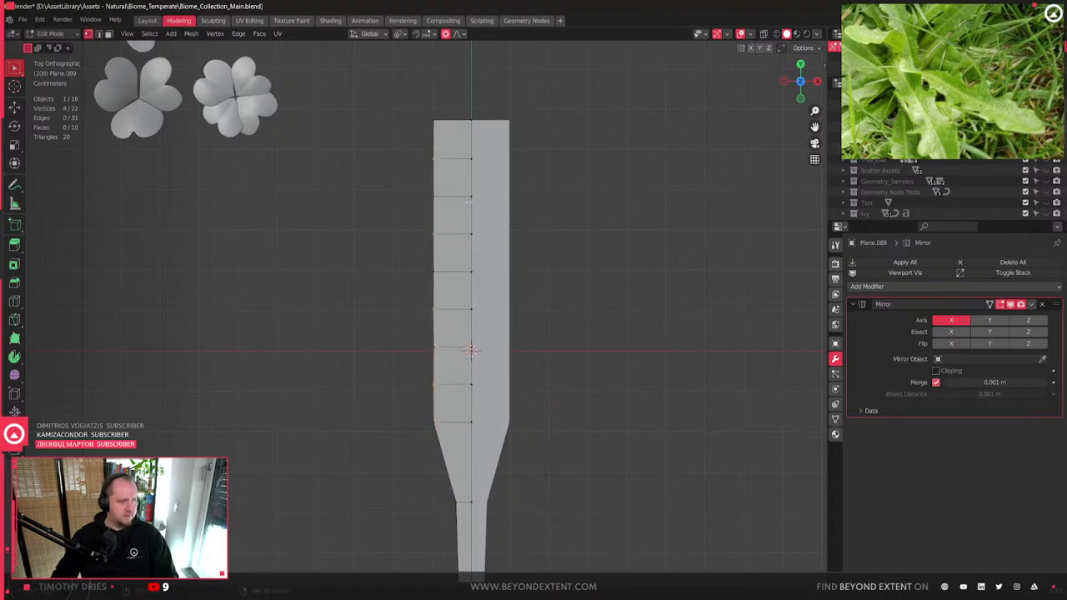
{"action": "key", "text": "g"}
{"action": "key", "text": "x"}
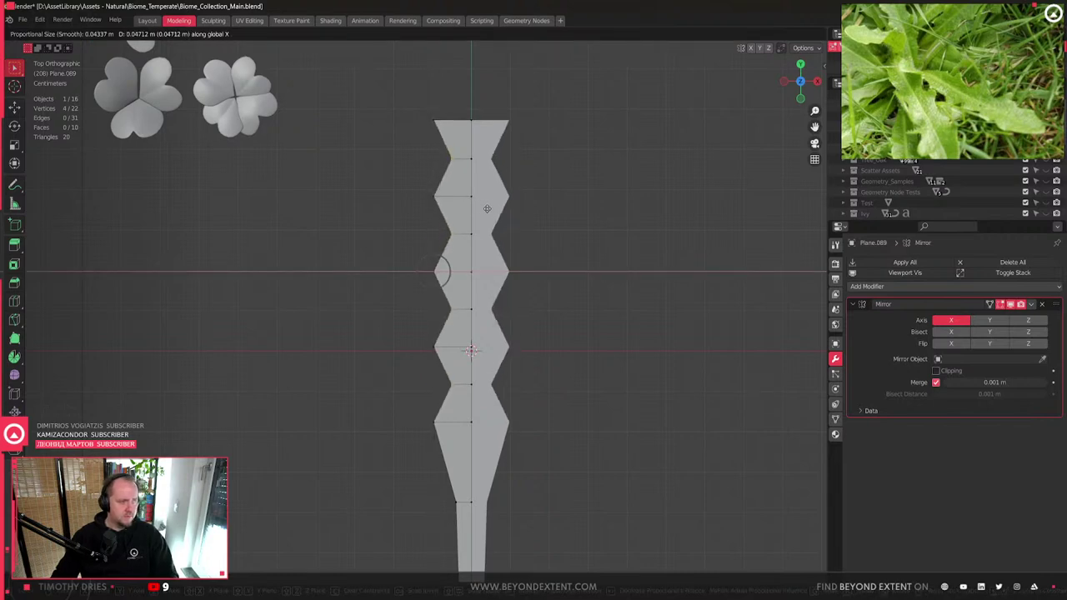
- Pull the top centre vertex up along Y into a pointed tip and add a lengthwise loop cut through the half leaf
{"action": "key", "text": "y"}
{"action": "scroll", "coordinate": [487, 208], "scroll_direction": "up", "scroll_amount": 3, "text": "shift"}
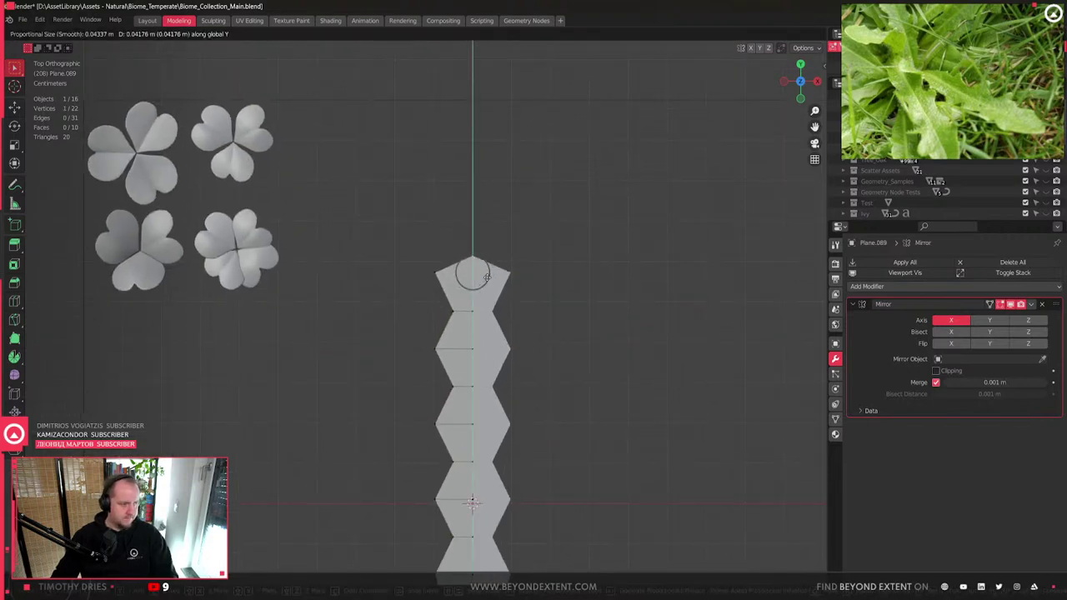
{"action": "left_click", "coordinate": [510, 223]}
{"action": "key", "text": "ctrl+r"}
{"action": "left_click", "coordinate": [455, 245]}
{"action": "left_click", "coordinate": [453, 245]}
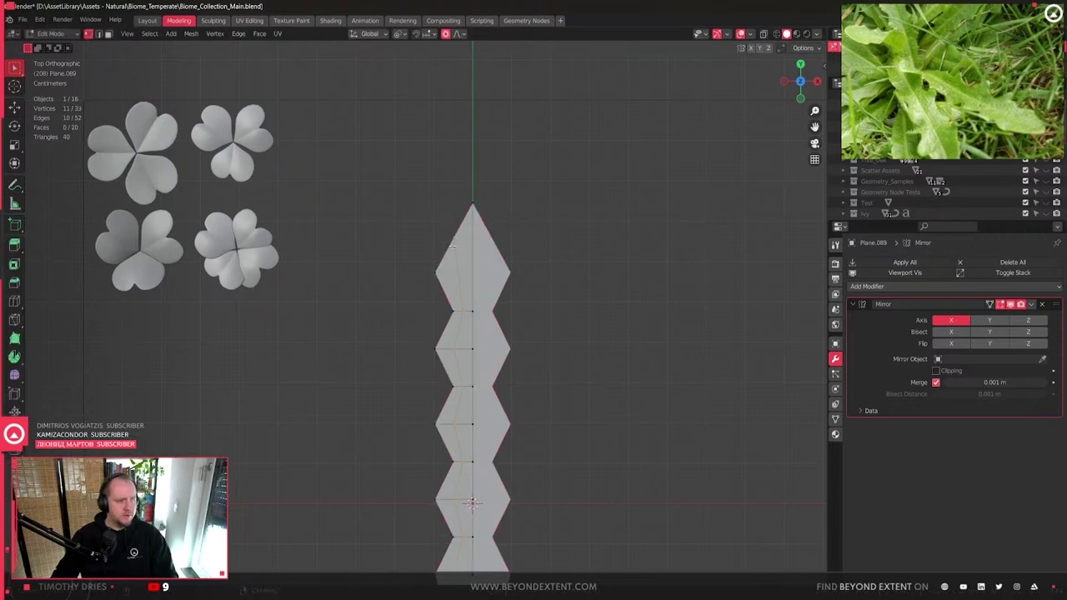
- Move the lengthwise cut's outer vertex beside the tip outwards with Z locked to broaden the leaf's tip
{"action": "key", "text": "ctrl+r"}
{"action": "left_click", "coordinate": [451, 242]}
{"action": "key", "text": "g"}
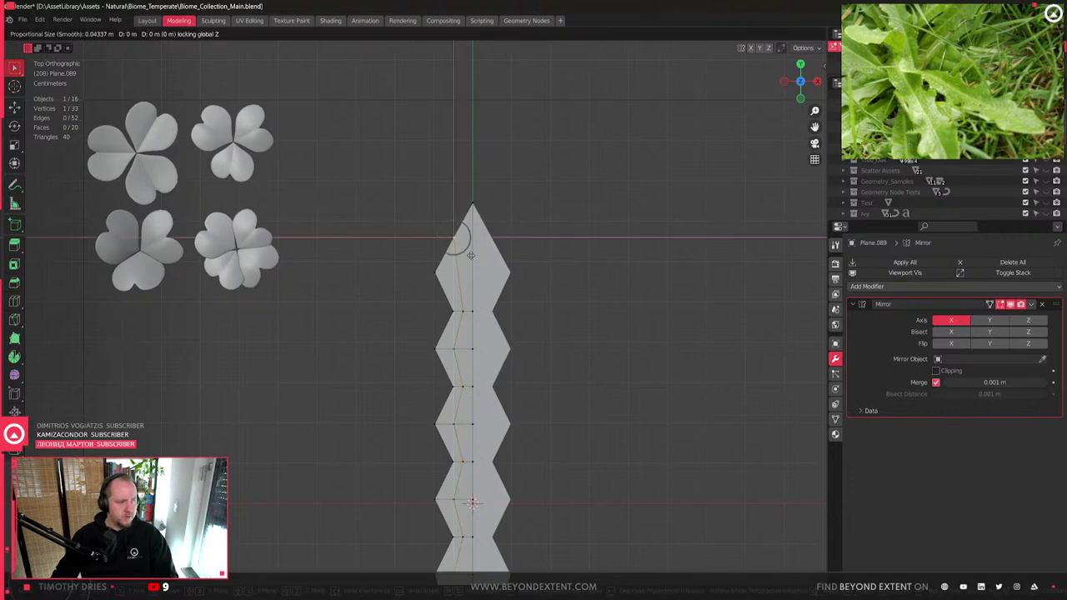
{"action": "key", "text": "shift+z"}
{"action": "left_click", "coordinate": [460, 254]}
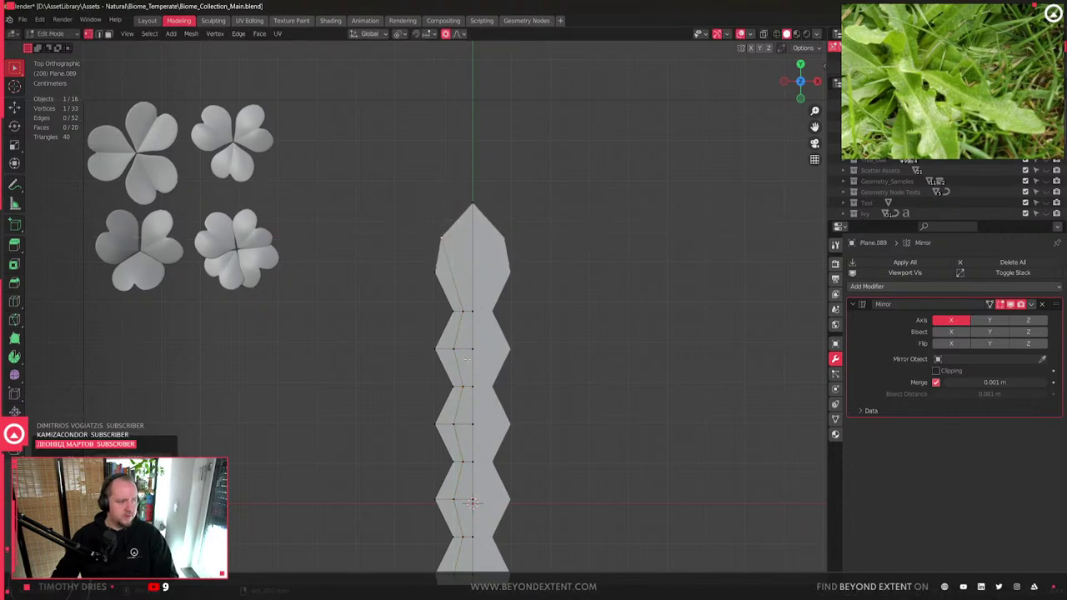
{"action": "middle_click_drag", "start_coordinate": [472, 379], "coordinate": [501, 296], "text": "shift"}
{"action": "key", "text": "Tab"}
{"action": "scroll", "coordinate": [501, 296], "scroll_direction": "down", "scroll_amount": 1}
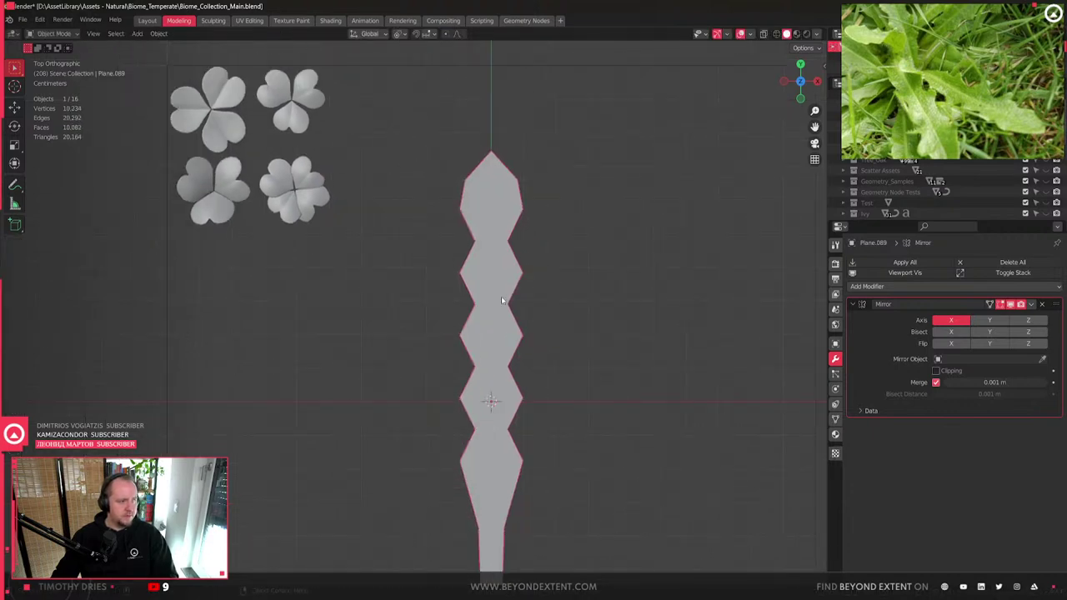
- Copy the Subdivision modifier from a four-leaf clover's leaf onto the jagged leaf
{"action": "left_click", "coordinate": [326, 206], "text": "shift"}
{"action": "key", "text": "ctrl+1"}
{"action": "key", "text": "ctrl+z"}
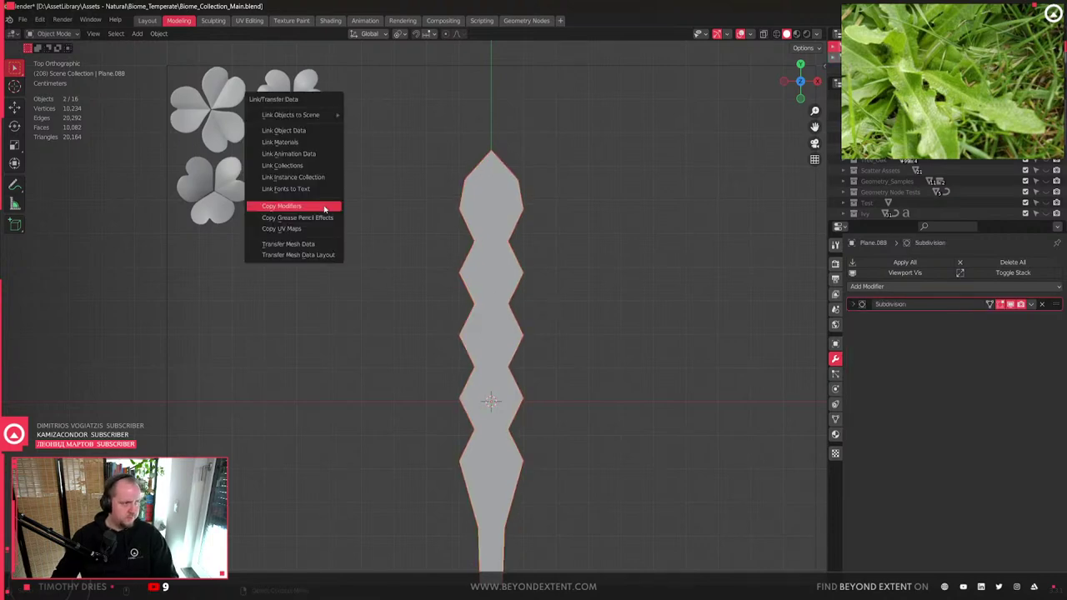
{"action": "left_click", "coordinate": [325, 209]}
- Add another lengthwise loop cut to the half leaf and edge-slide it fully against the centre line to sharpen that edge
{"action": "scroll", "coordinate": [525, 298], "scroll_direction": "up", "scroll_amount": 3}
{"action": "left_click", "coordinate": [501, 298], "text": "shift"}
{"action": "key", "text": "Tab"}
{"action": "middle_click_drag", "start_coordinate": [648, 300], "coordinate": [514, 405], "text": "shift"}
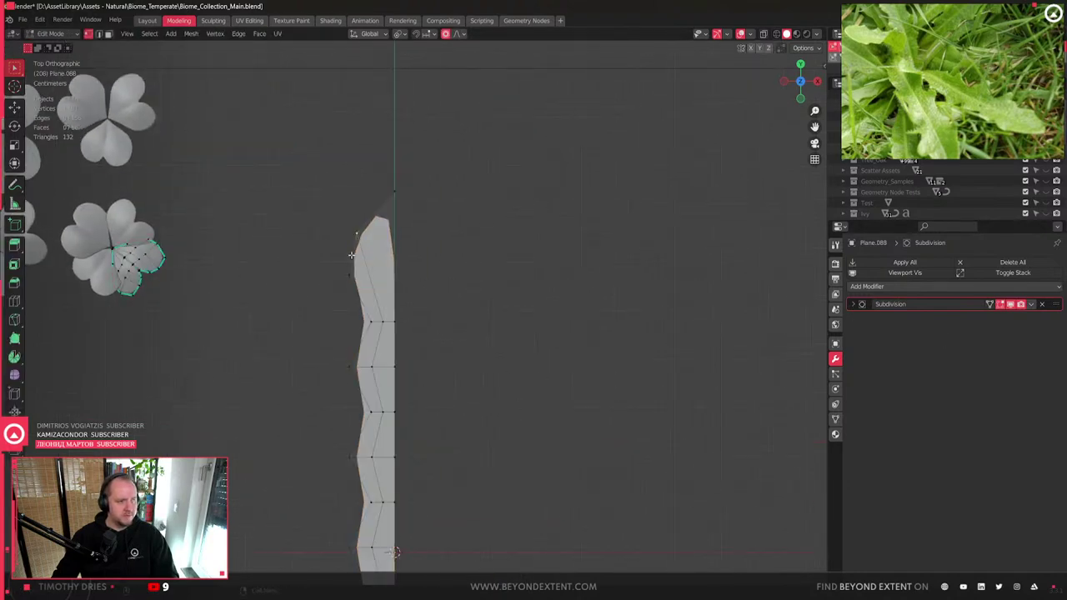
{"action": "scroll", "coordinate": [515, 405], "scroll_direction": "up", "scroll_amount": 4}
{"action": "middle_click_drag", "start_coordinate": [380, 84], "coordinate": [439, 191], "text": "shift"}
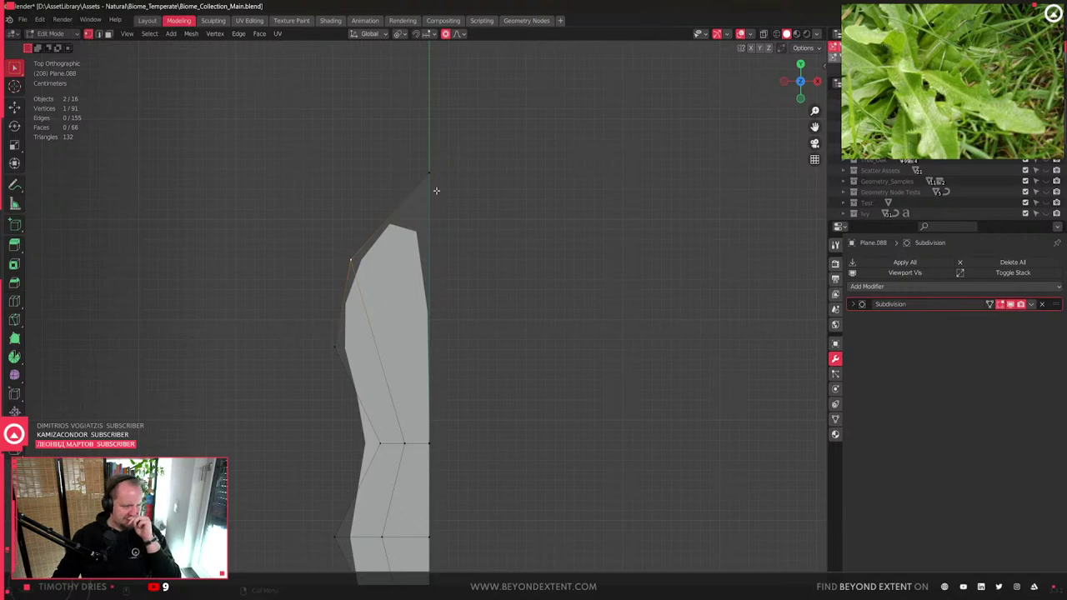
{"action": "key", "text": "ctrl+r"}
{"action": "left_click", "coordinate": [428, 258]}
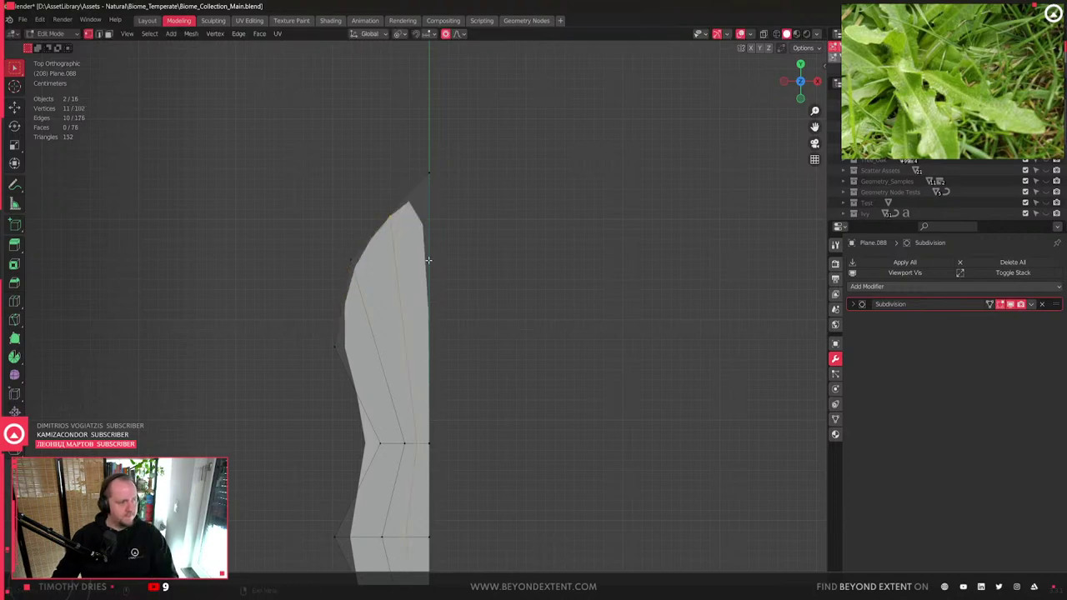
{"action": "key", "text": "g"}
{"action": "key", "text": "g"}
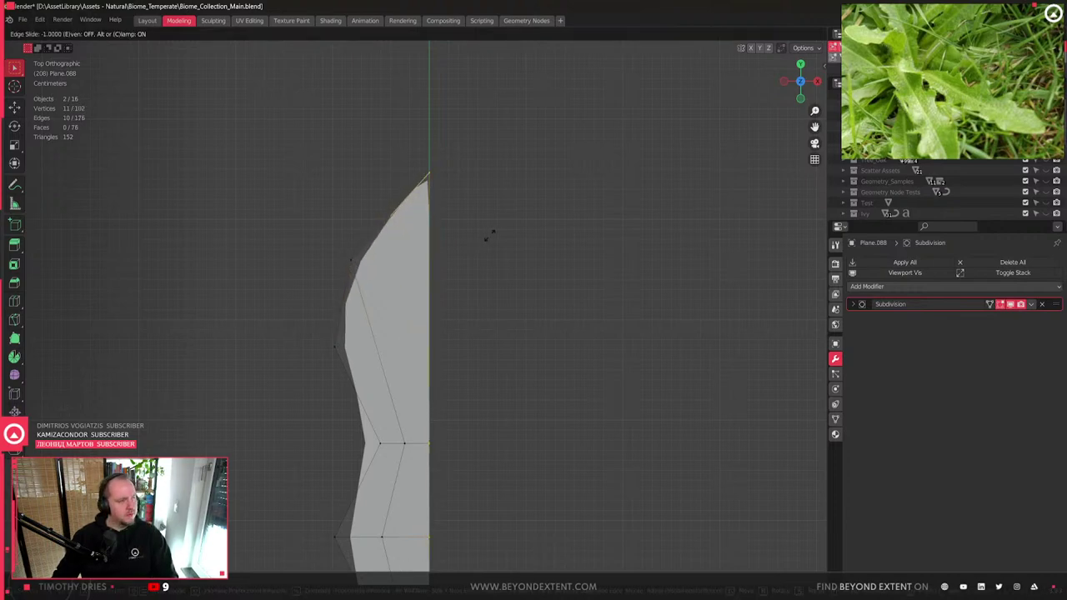
{"action": "left_click", "coordinate": [478, 241]}
{"action": "key", "text": "Tab"}
- Try adding a Mirror modifier while the clover leaf is the active object, and undo it
{"action": "middle_click_drag", "start_coordinate": [441, 269], "coordinate": [502, 260], "text": "shift"}
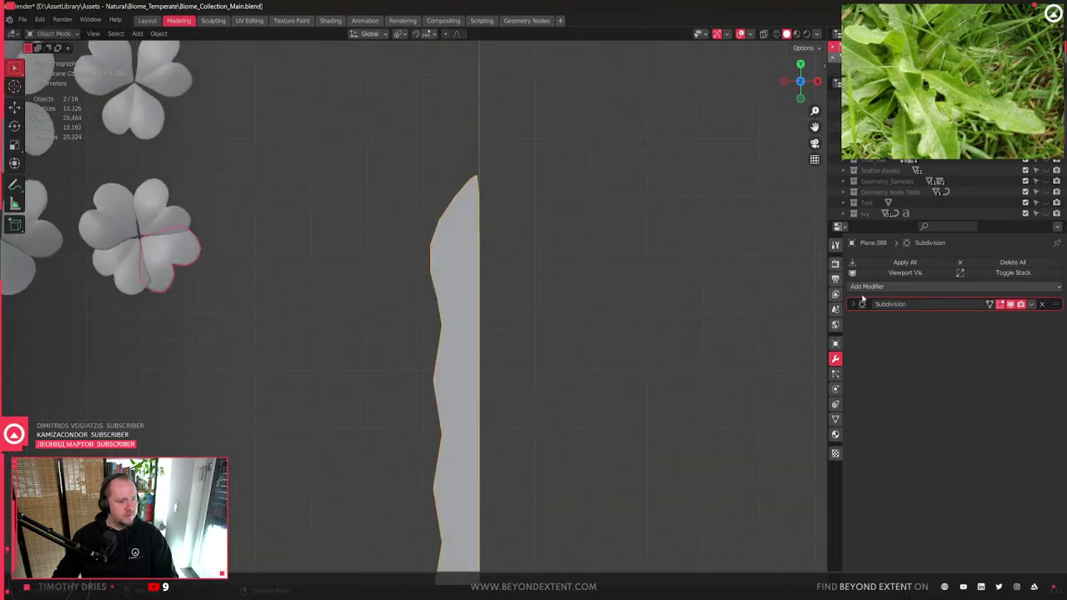
{"action": "left_click", "coordinate": [863, 286]}
{"action": "left_click", "coordinate": [848, 410]}
{"action": "scroll", "coordinate": [492, 338], "scroll_direction": "up", "scroll_amount": 1}
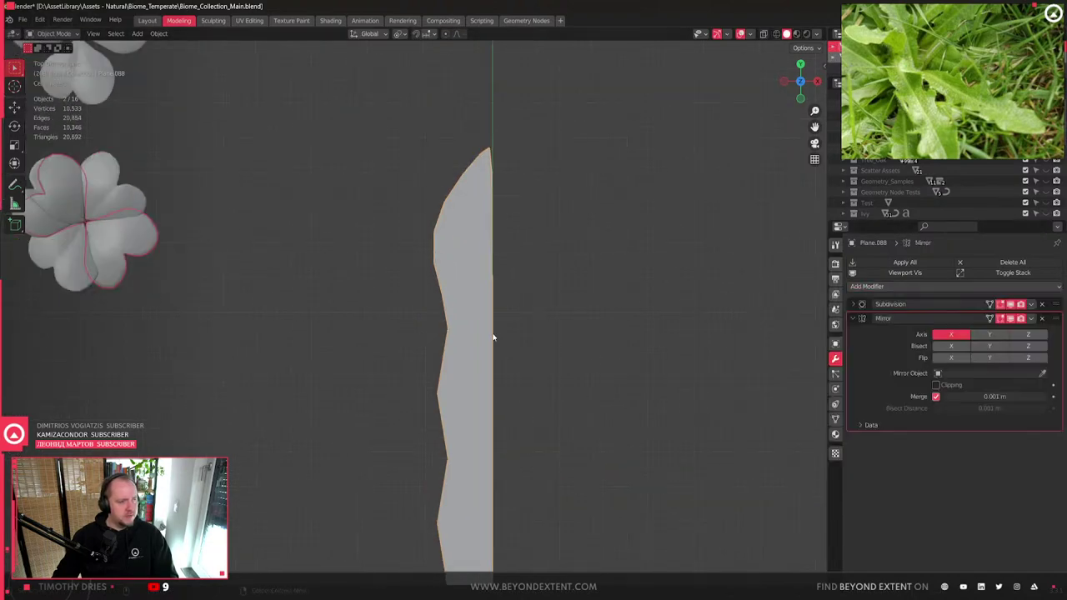
{"action": "scroll", "coordinate": [442, 314], "scroll_direction": "down", "scroll_amount": 3}
{"action": "key", "text": "ctrl+z"}
- Select only the jagged leaf, give it an X-axis Mirror modifier after the subdivision, and enlarge the reference photo
{"action": "left_click", "coordinate": [448, 349]}
{"action": "left_click", "coordinate": [883, 286]}
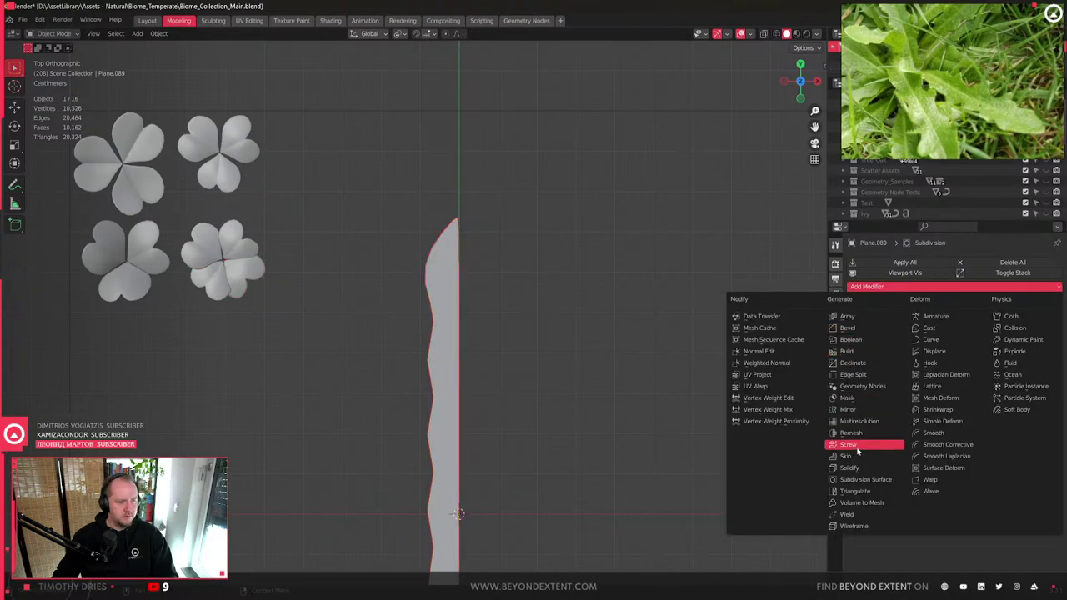
{"action": "left_click", "coordinate": [848, 410]}
{"action": "scroll", "coordinate": [469, 357], "scroll_direction": "up", "scroll_amount": 2}
{"action": "scroll", "coordinate": [469, 333], "scroll_direction": "down", "scroll_amount": 3}
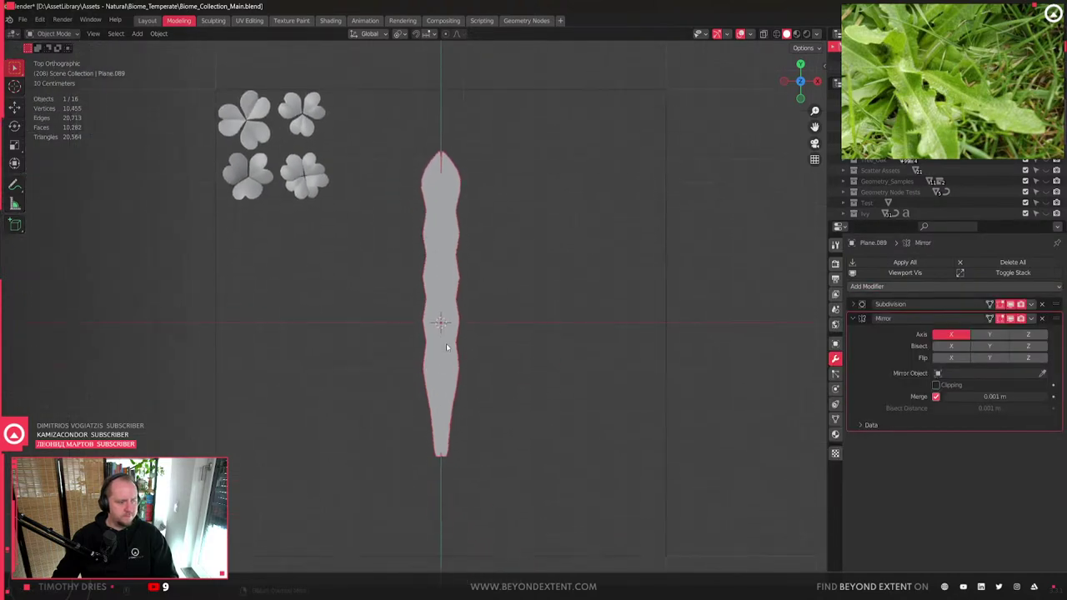
{"action": "scroll", "coordinate": [446, 346], "scroll_direction": "up", "scroll_amount": 2}
{"action": "left_click_drag", "start_coordinate": [843, 164], "coordinate": [778, 231]}
- Try moving the selected lengthwise loop beside the jagged leaf's centre line along X
{"action": "left_click", "coordinate": [454, 358]}
{"action": "middle_click_drag", "start_coordinate": [466, 396], "coordinate": [479, 359]}
{"action": "key", "text": "Tab"}
{"action": "key", "text": "g"}
{"action": "key", "text": "x"}
{"action": "right_click", "coordinate": [479, 393]}
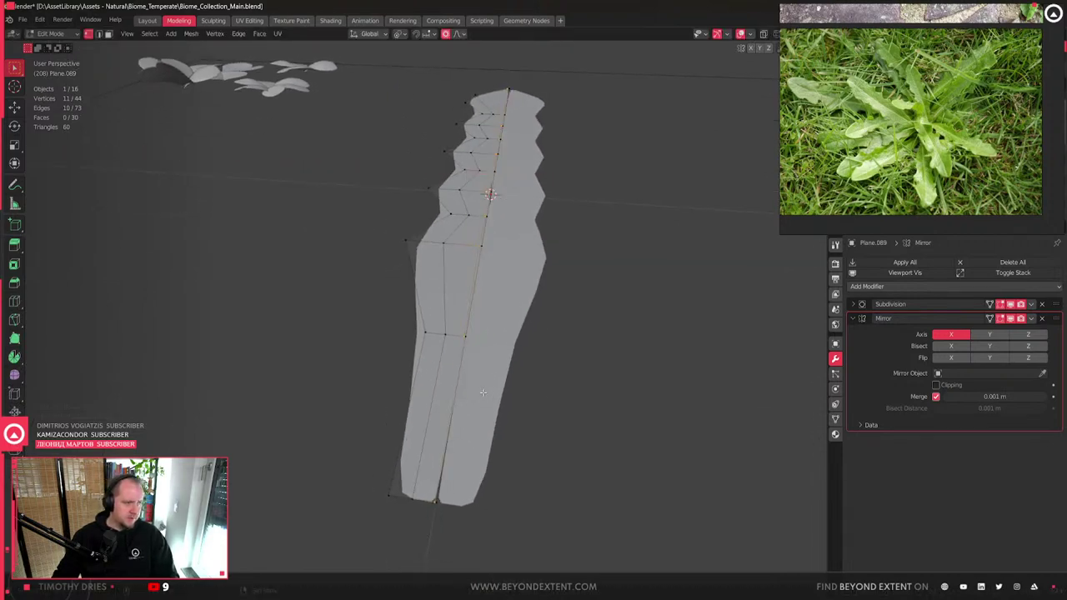
{"action": "scroll", "coordinate": [488, 393], "scroll_direction": "up", "scroll_amount": 5}
{"action": "key", "text": "g"}
{"action": "key", "text": "y"}
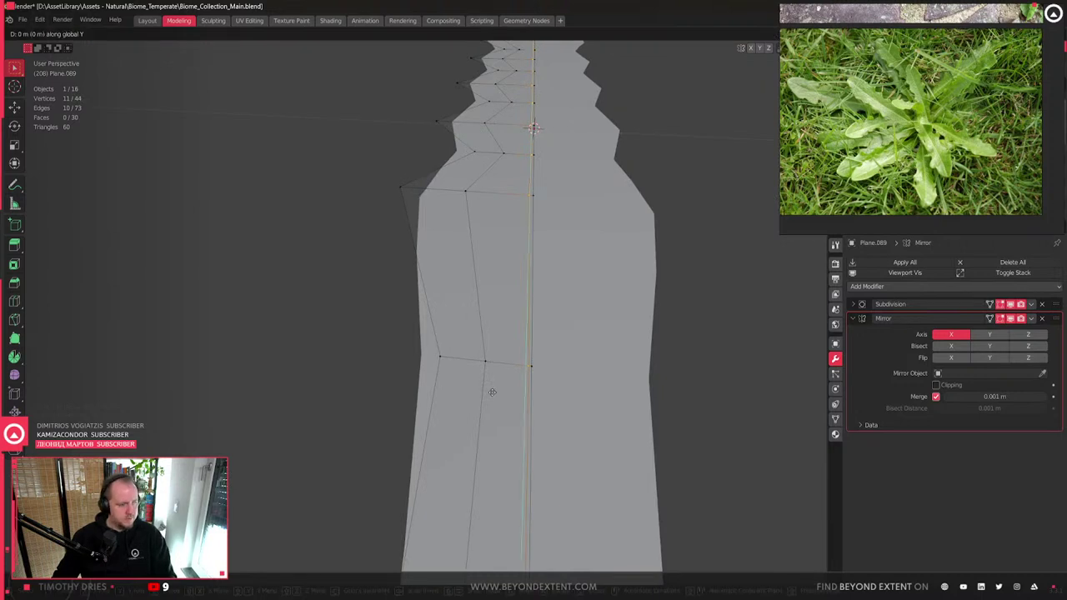
{"action": "right_click", "coordinate": [479, 390]}
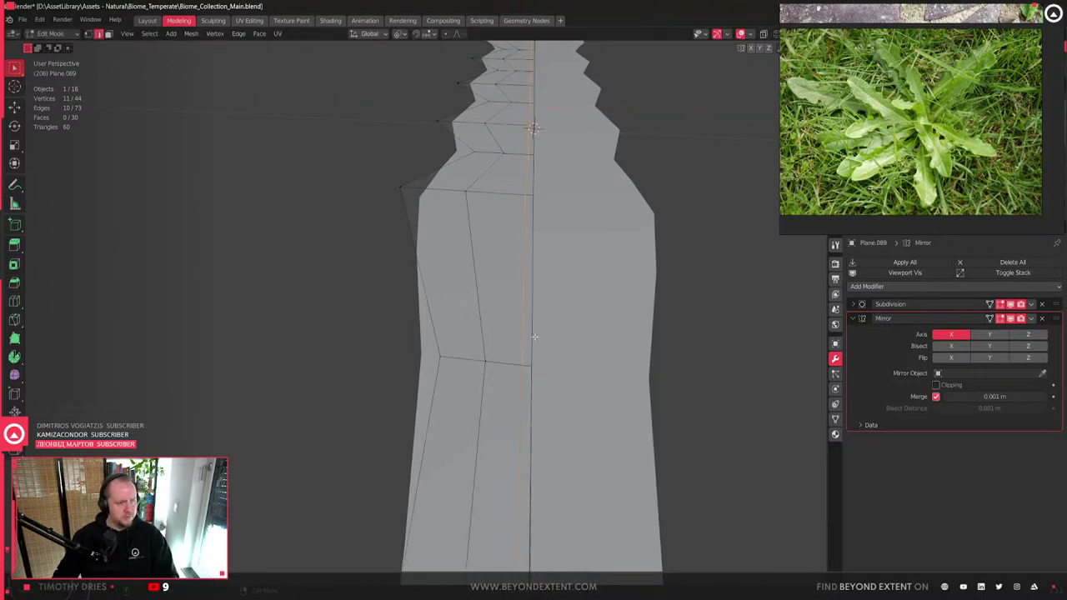
- Lower the lengthwise edge loop at the jagged leaf's centre line slightly along Z to form a midrib groove
{"action": "middle_click_drag", "start_coordinate": [534, 336], "coordinate": [528, 312]}
{"action": "key", "text": "g"}
{"action": "key", "text": "z"}
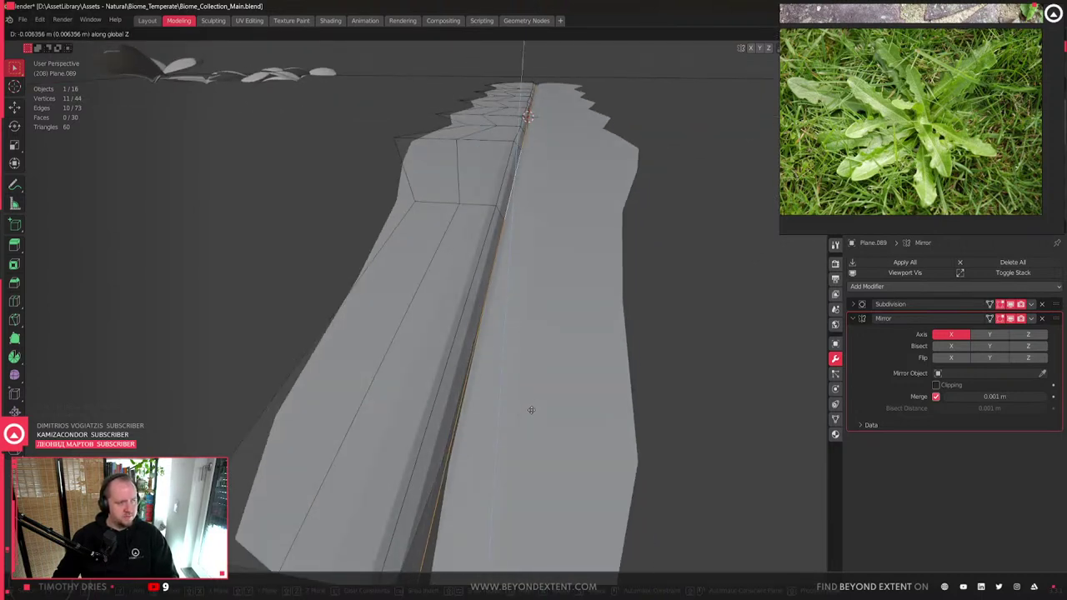
{"action": "right_click", "coordinate": [554, 346]}
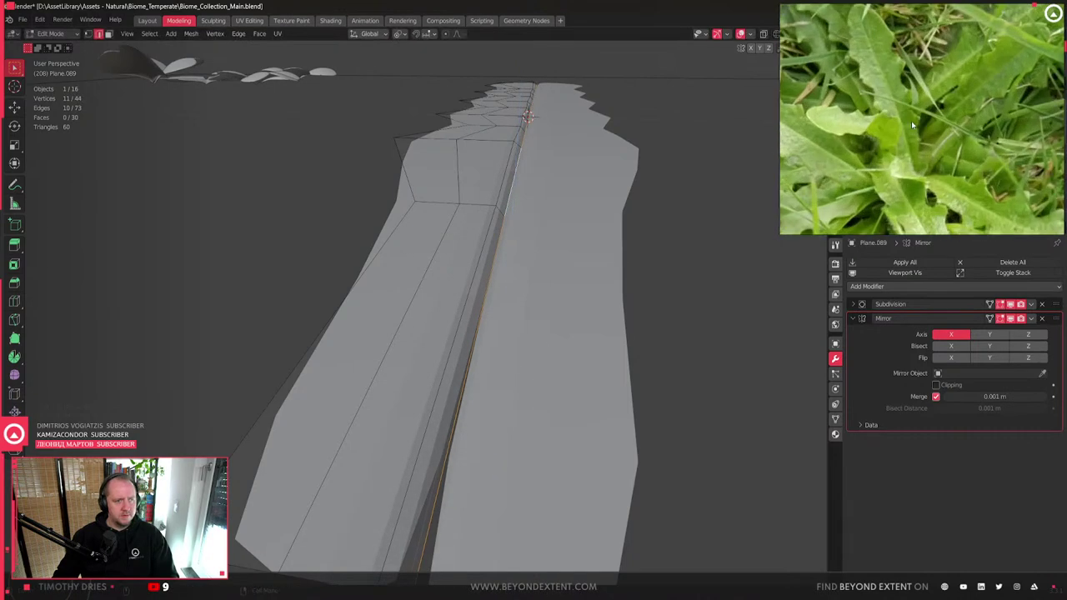
{"action": "scroll", "coordinate": [481, 351], "scroll_direction": "down", "scroll_amount": 3}
{"action": "middle_click_drag", "start_coordinate": [481, 351], "coordinate": [481, 351]}
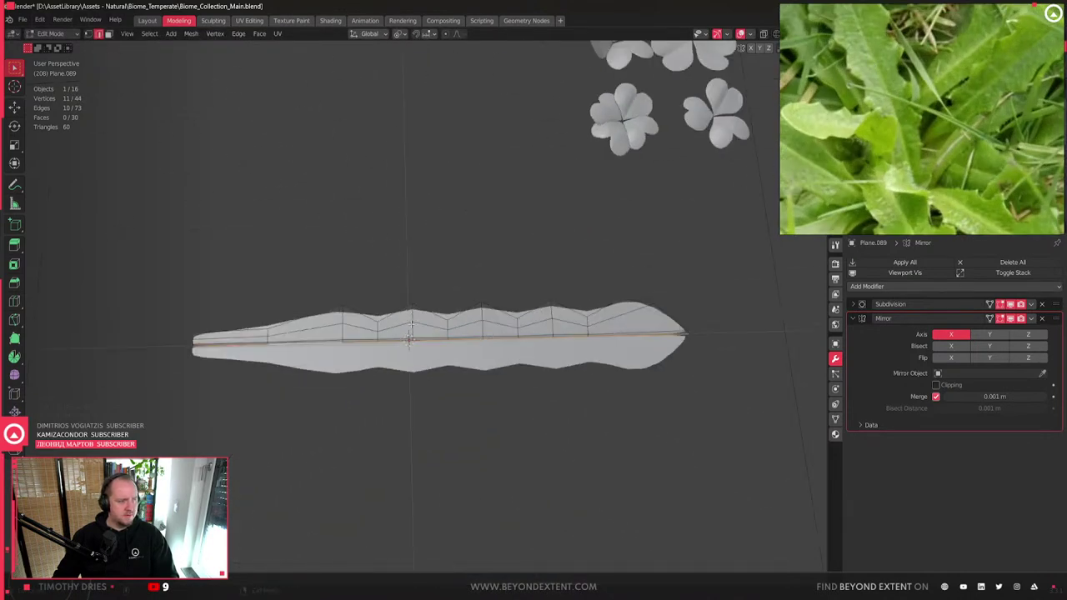
- Cut a cross edge from the tooth peak nearest the leaf tip towards the centre line and merge the stray vertices at that peak
{"action": "scroll", "coordinate": [481, 351], "scroll_direction": "up", "scroll_amount": 4}
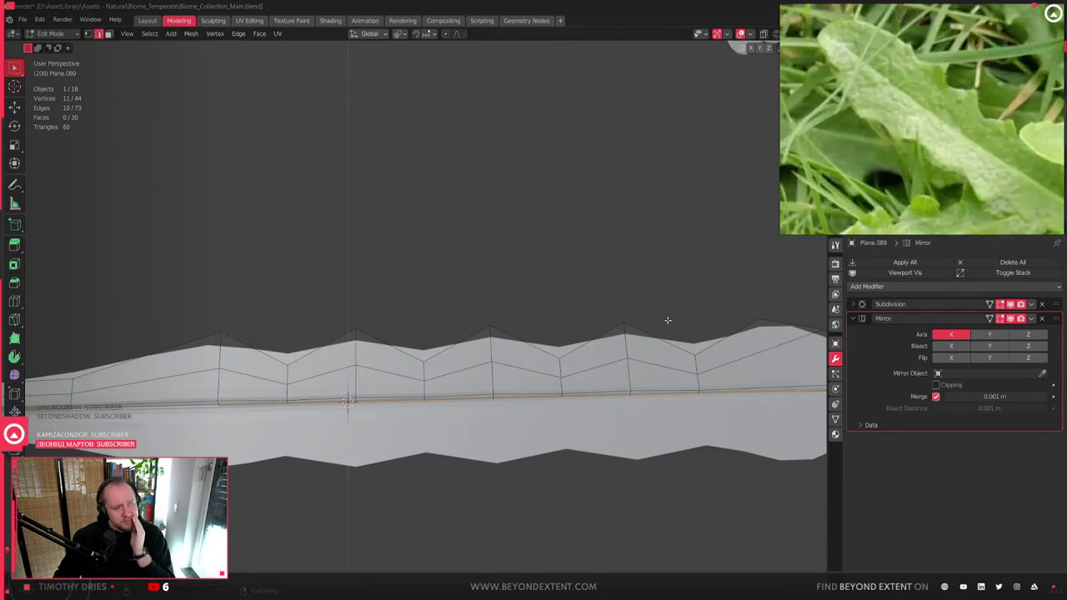
{"action": "left_click", "coordinate": [466, 338]}
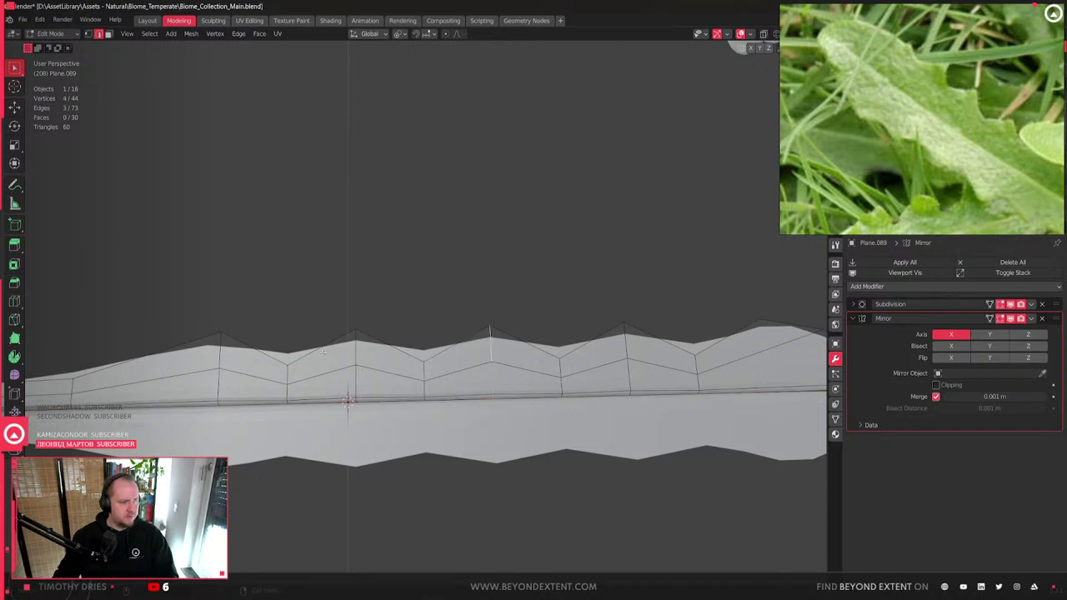
{"action": "left_click", "coordinate": [624, 346], "text": "shift"}
{"action": "middle_click_drag", "start_coordinate": [624, 346], "coordinate": [551, 333]}
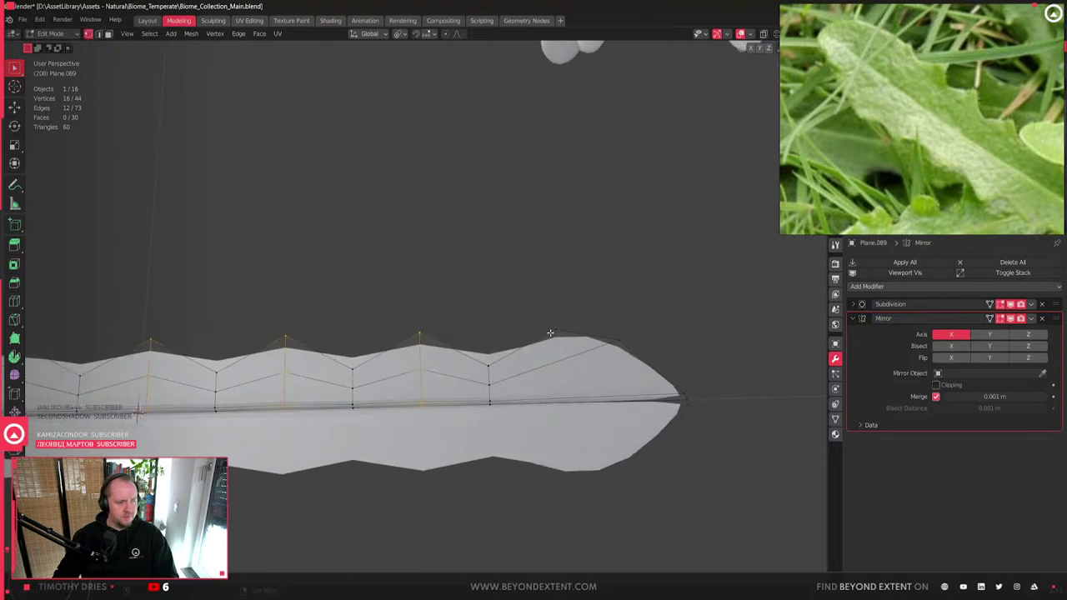
{"action": "left_click", "coordinate": [560, 378]}
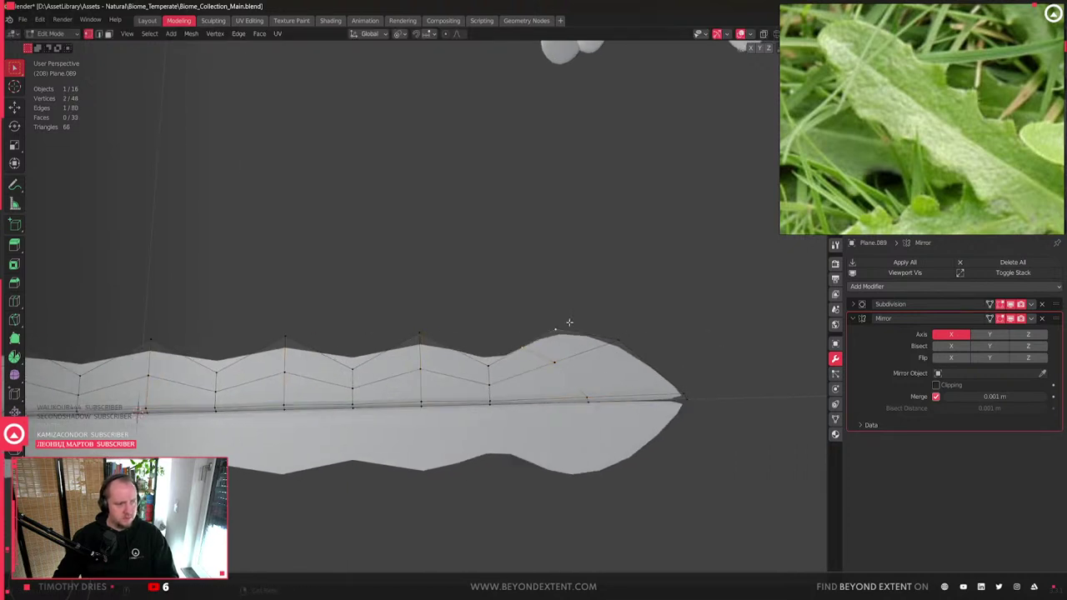
{"action": "key", "text": "m"}
{"action": "left_click", "coordinate": [542, 368]}
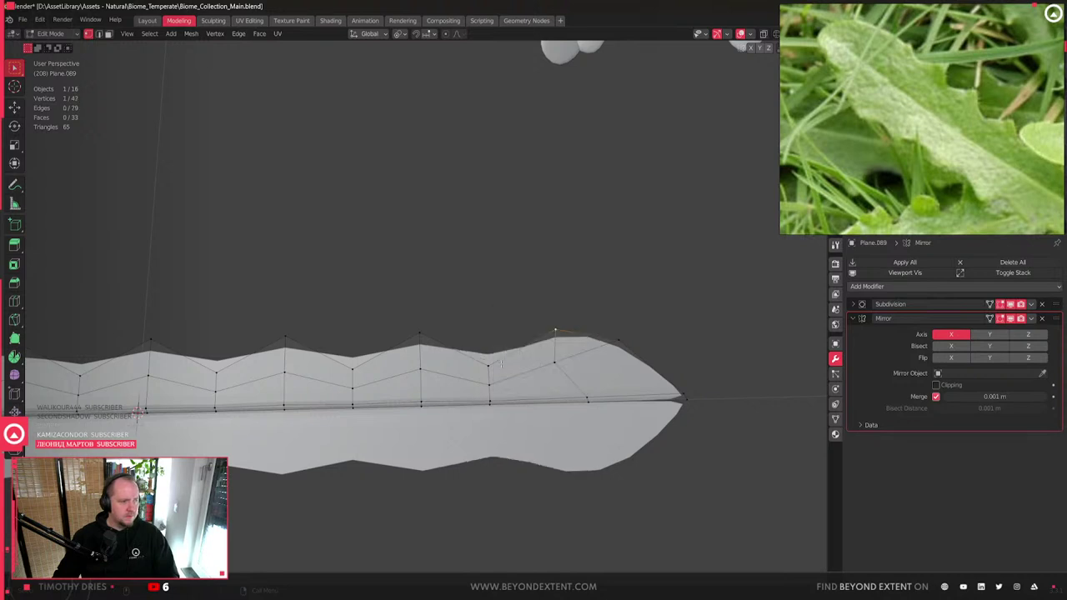
- Bevel the cross edges at the five tooth peaks narrowly to sharpen the leaf's jagged outline
{"action": "middle_click_drag", "start_coordinate": [448, 365], "coordinate": [623, 339], "text": "shift"}
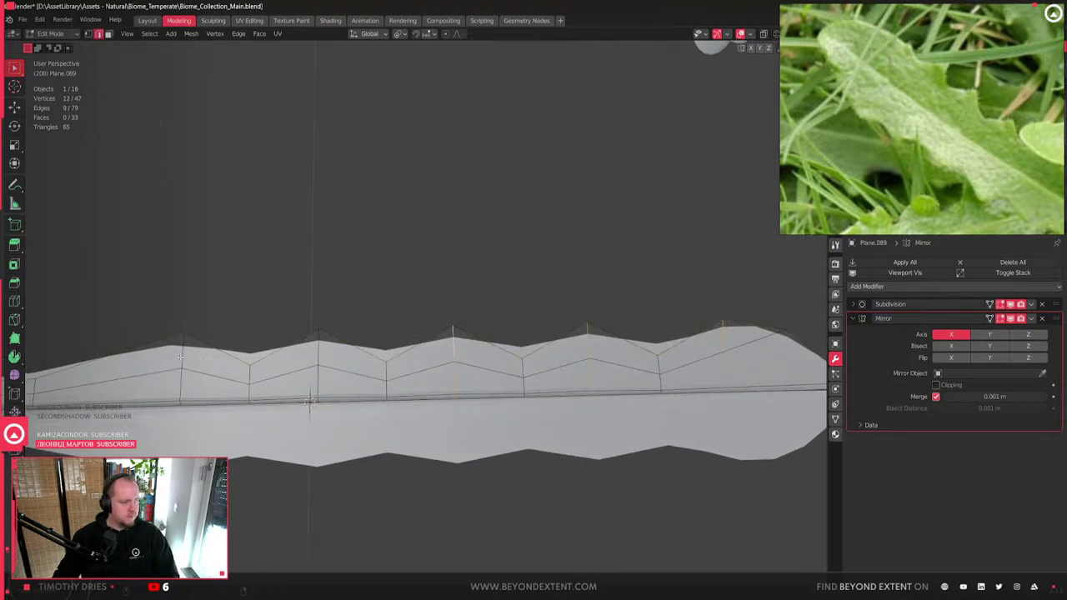
{"action": "key", "text": "ctrl+b"}
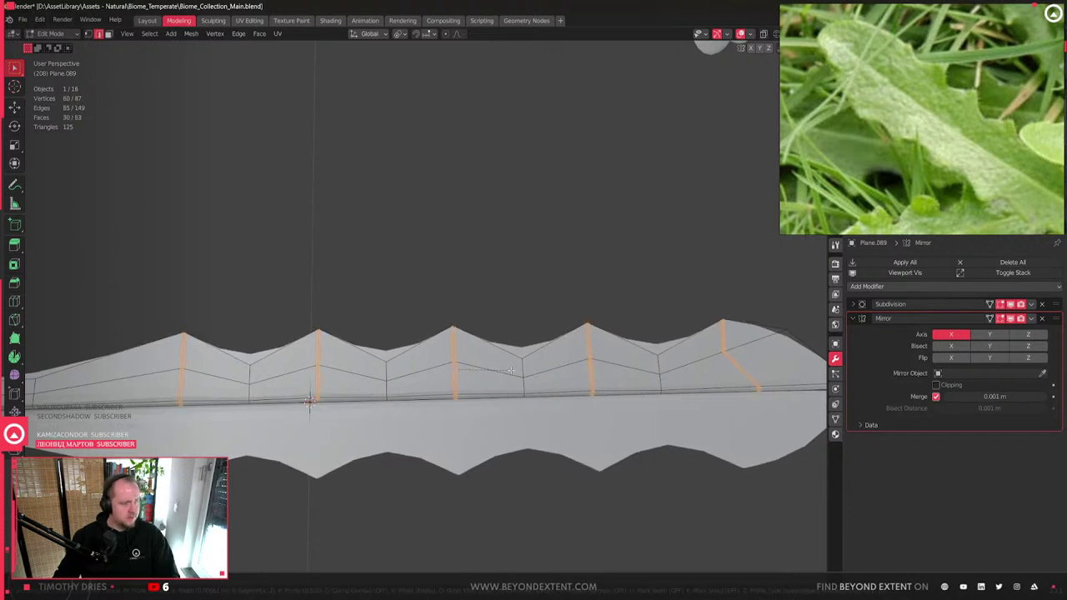
{"action": "left_click", "coordinate": [514, 371]}
{"action": "scroll", "coordinate": [408, 392], "scroll_direction": "down", "scroll_amount": 4}
{"action": "key", "text": "Tab"}
{"action": "middle_click_drag", "start_coordinate": [408, 399], "coordinate": [609, 300]}
{"action": "scroll", "coordinate": [435, 354], "scroll_direction": "up", "scroll_amount": 3}
{"action": "key", "text": "Tab"}
{"action": "scroll", "coordinate": [912, 203], "scroll_direction": "down", "scroll_amount": 3}
{"action": "scroll", "coordinate": [912, 202], "scroll_direction": "down", "scroll_amount": 1}
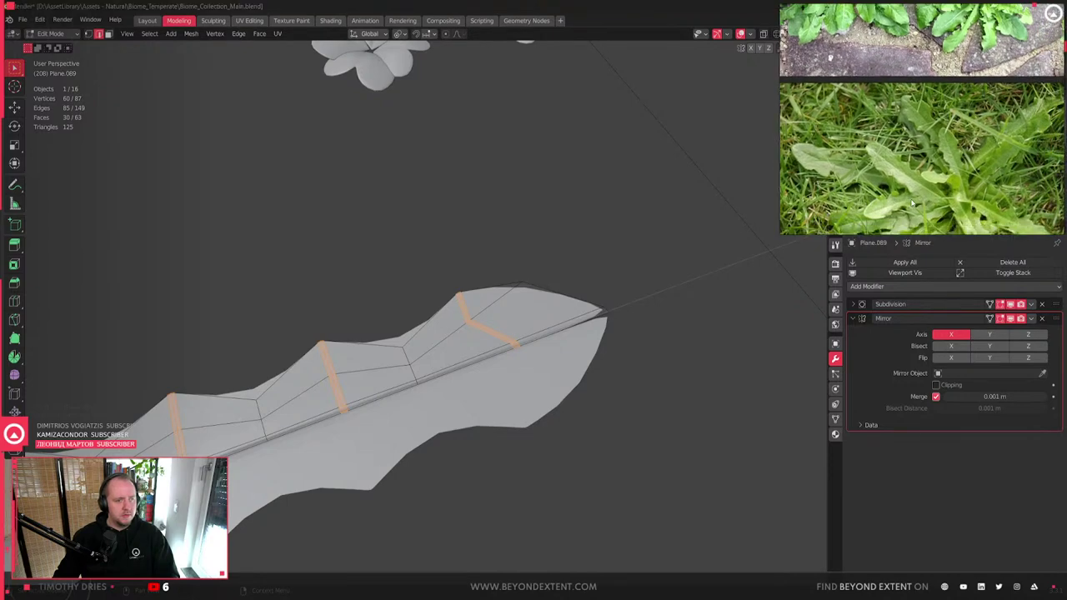
- Select the outer edge vertices along the half leaf's teeth and try shifting them along Z
{"action": "scroll", "coordinate": [492, 362], "scroll_direction": "down", "scroll_amount": 3}
{"action": "middle_click_drag", "start_coordinate": [493, 362], "coordinate": [360, 346]}
{"action": "key", "text": "1"}
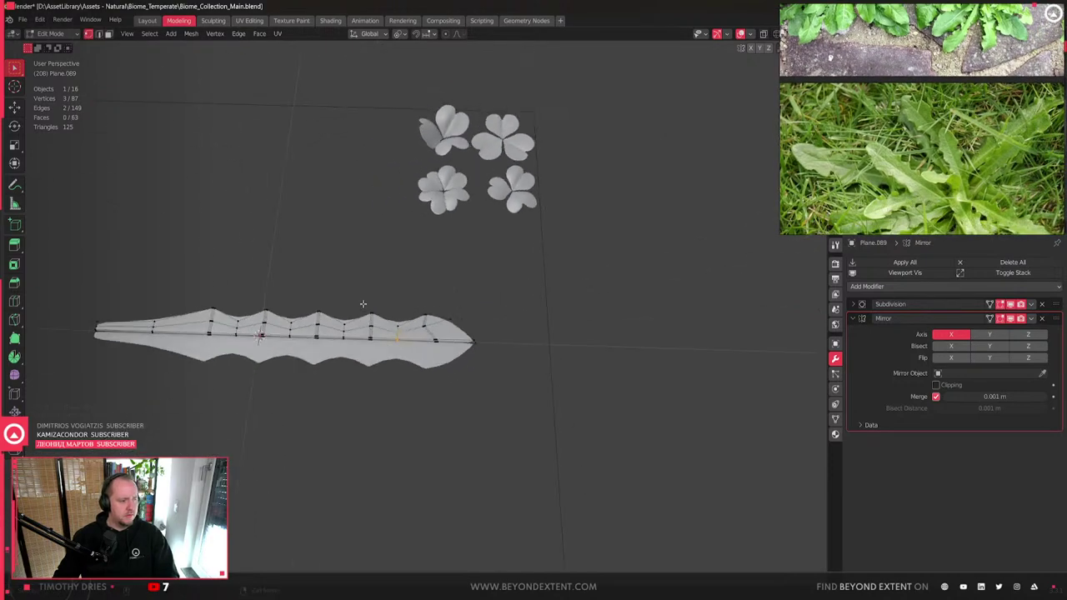
{"action": "middle_click_drag", "start_coordinate": [208, 302], "coordinate": [205, 306]}
{"action": "left_click_drag", "start_coordinate": [205, 305], "coordinate": [469, 334]}
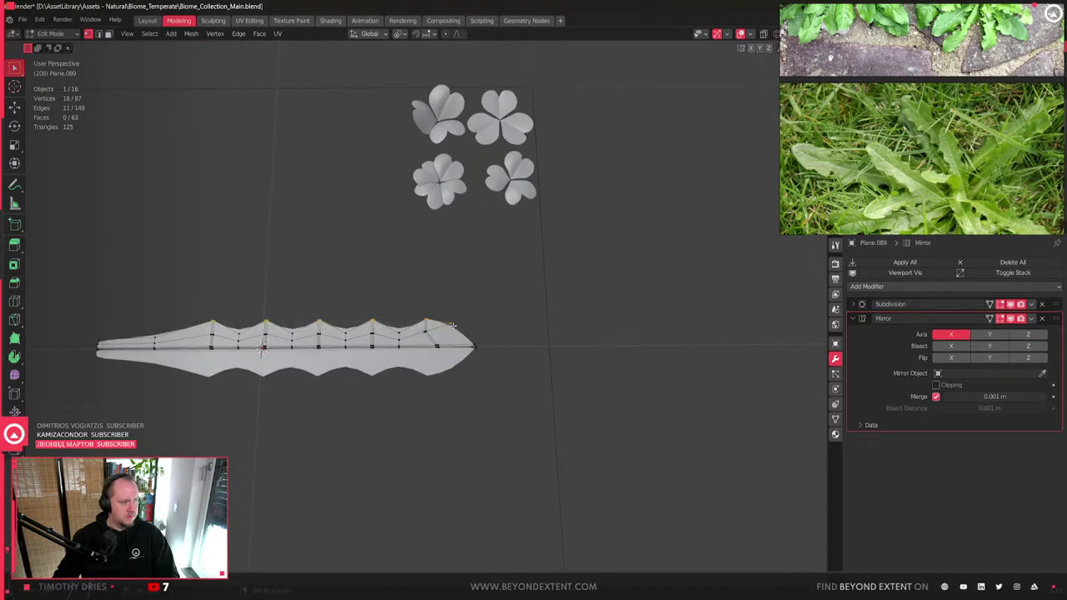
{"action": "middle_click_drag", "start_coordinate": [422, 350], "coordinate": [529, 317]}
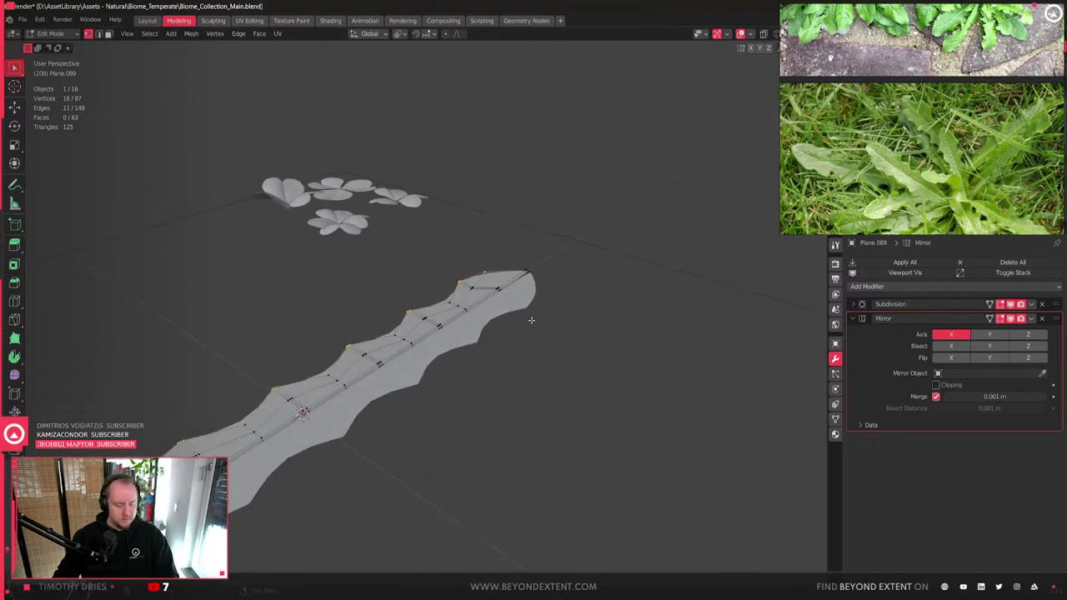
{"action": "key", "text": "g"}
{"action": "key", "text": "z"}
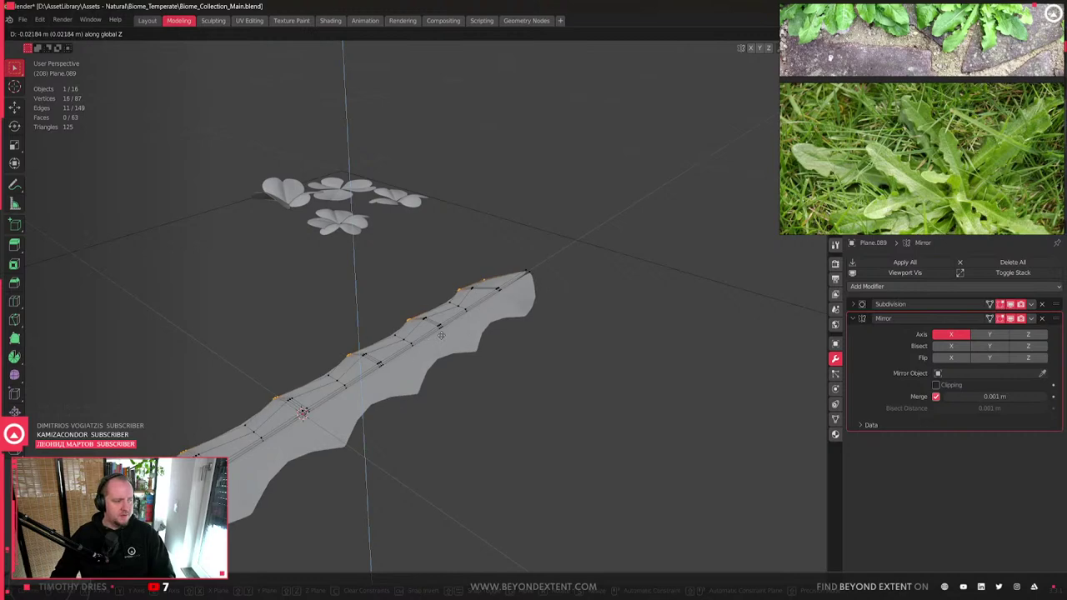
{"action": "key", "text": "z"}
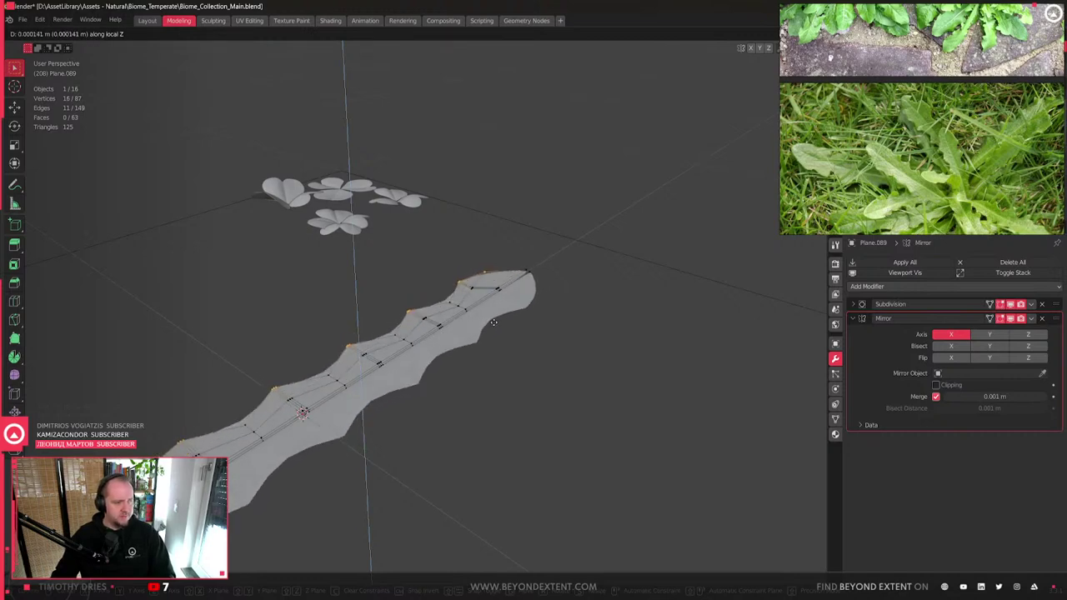
{"action": "left_click", "coordinate": [498, 330]}
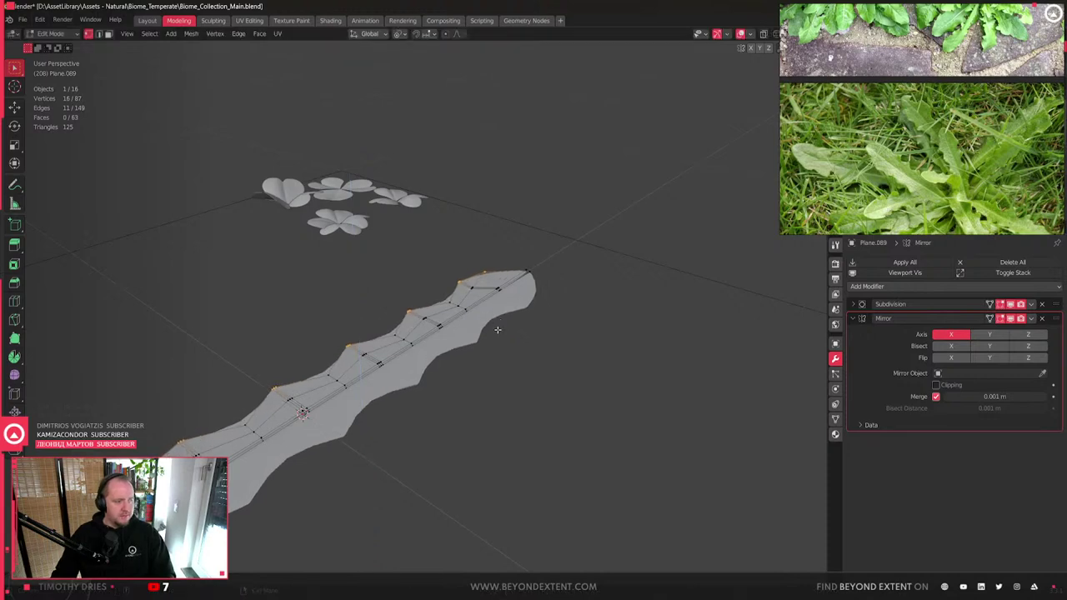
- Move the selected outer edge vertices along Z to angle the leaf's toothed edges relative to the midrib
{"action": "middle_click_drag", "start_coordinate": [464, 331], "coordinate": [524, 327]}
{"action": "key", "text": "g"}
{"action": "key", "text": "z"}
{"action": "left_click", "coordinate": [617, 373]}
- Reorder the modifiers so Mirror comes before Subdivision, joining the two leaf halves cleanly at the tip
{"action": "key", "text": "Tab"}
{"action": "scroll", "coordinate": [400, 405], "scroll_direction": "down", "scroll_amount": 5}
{"action": "scroll", "coordinate": [509, 298], "scroll_direction": "up", "scroll_amount": 6}
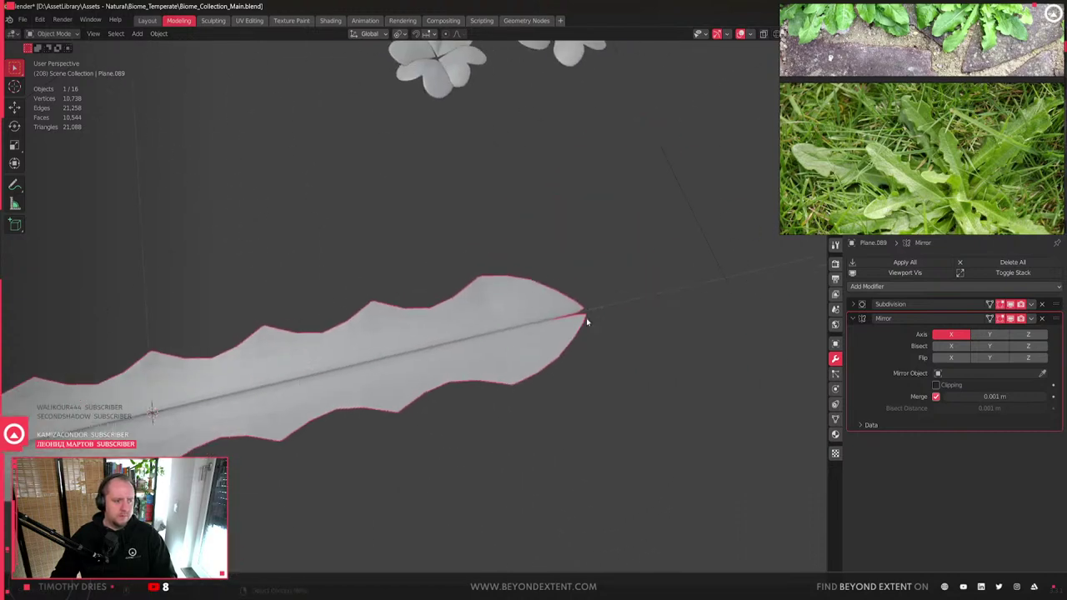
{"action": "key", "text": "Tab"}
{"action": "middle_click_drag", "start_coordinate": [595, 315], "coordinate": [575, 250]}
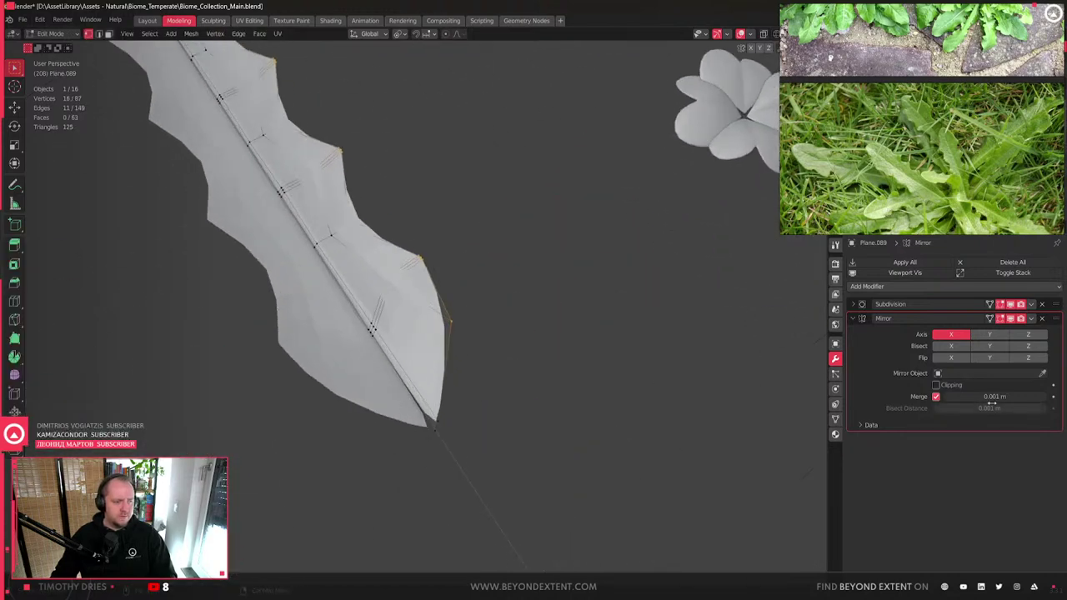
{"action": "left_click_drag", "start_coordinate": [1046, 319], "coordinate": [1045, 305]}
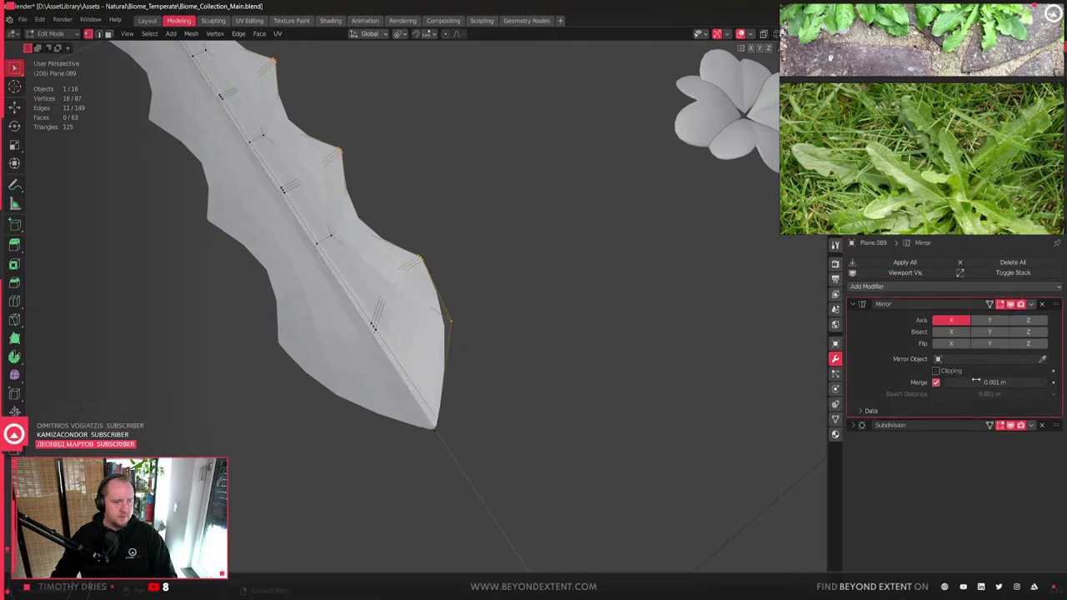
{"action": "middle_click_drag", "start_coordinate": [503, 384], "coordinate": [584, 380]}
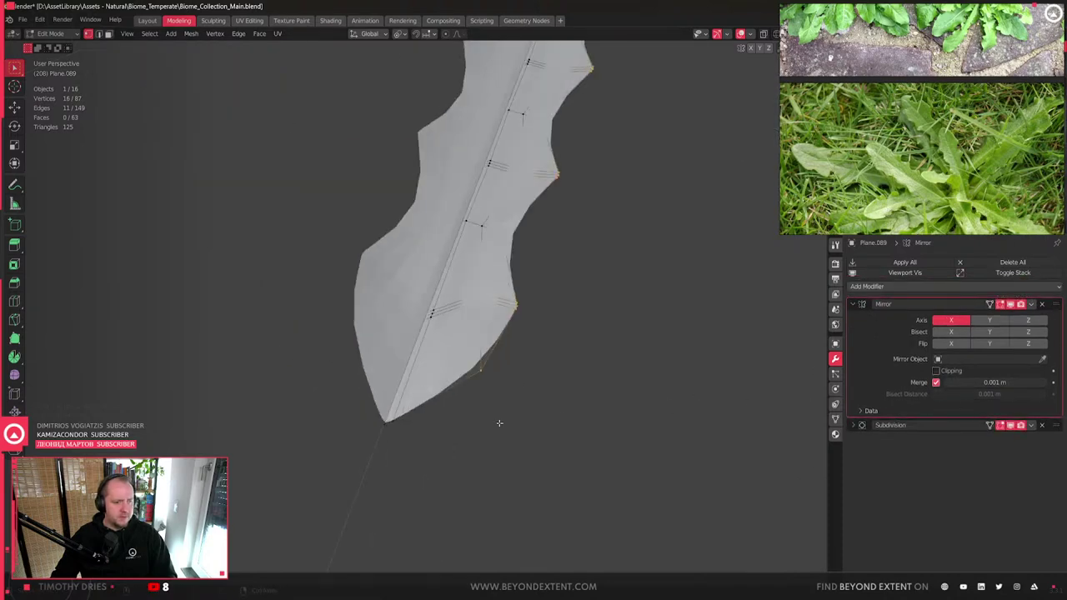
- Try to bevel the lengthwise edge loop beside the leaf's centre line
{"action": "key", "text": "Tab"}
{"action": "middle_click_drag", "start_coordinate": [471, 236], "coordinate": [459, 278]}
{"action": "scroll", "coordinate": [488, 483], "scroll_direction": "up", "scroll_amount": 3}
{"action": "key", "text": "Tab"}
{"action": "middle_click_drag", "start_coordinate": [489, 483], "coordinate": [454, 397], "text": "shift"}
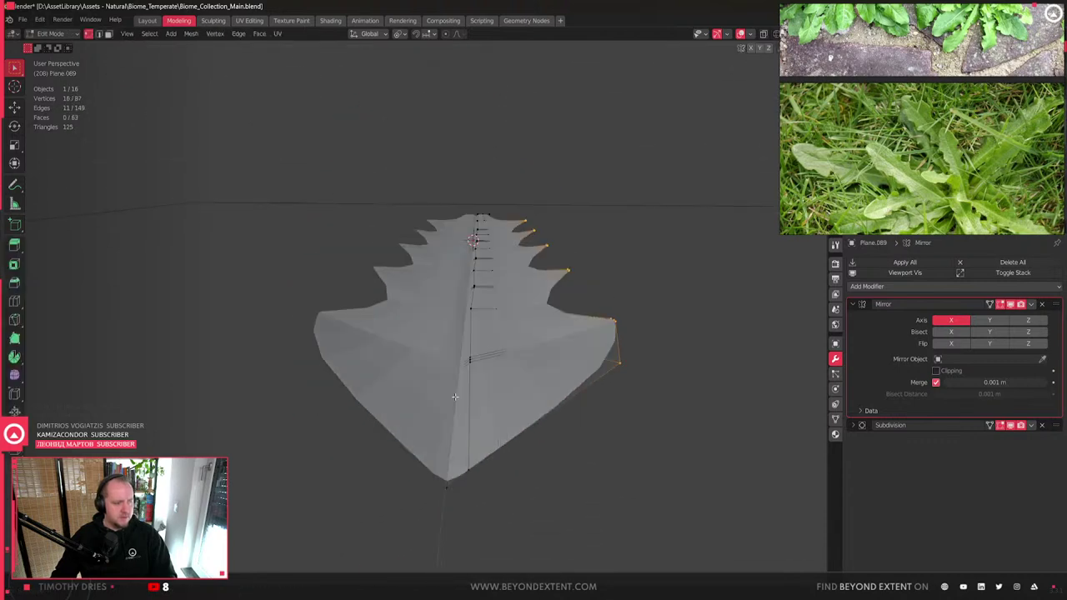
{"action": "middle_click_drag", "start_coordinate": [475, 461], "coordinate": [473, 336]}
{"action": "key", "text": "2"}
{"action": "left_click", "coordinate": [473, 337]}
{"action": "key", "text": "ctrl+r"}
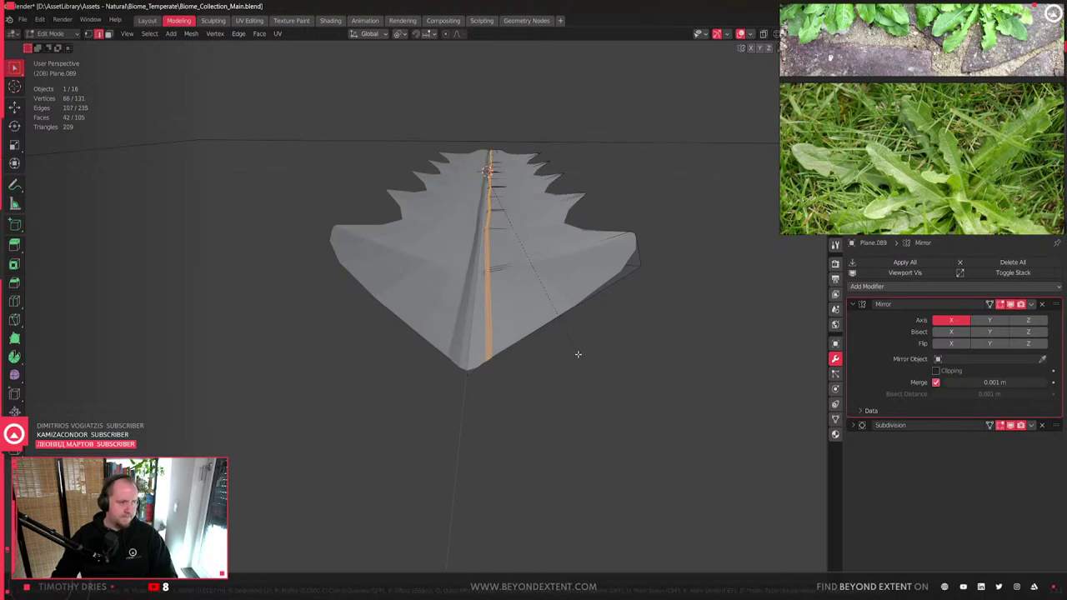
{"action": "left_click", "coordinate": [572, 358]}
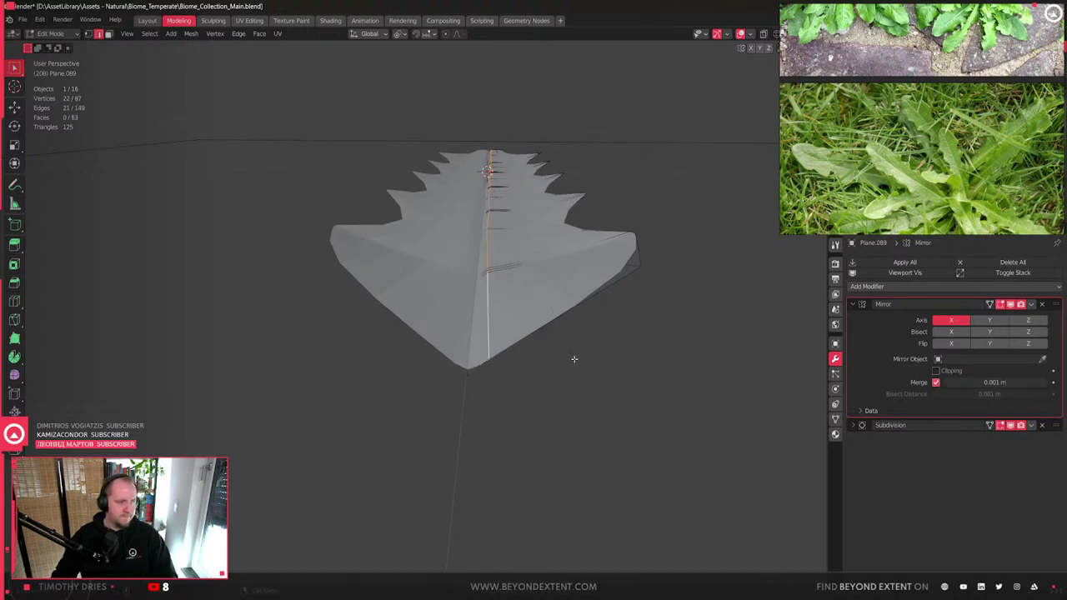
- Apply smooth shading to the jagged leaf
{"action": "key", "text": "Tab"}
{"action": "right_click", "coordinate": [530, 278]}
{"action": "left_click", "coordinate": [530, 276]}
{"action": "middle_click_drag", "start_coordinate": [531, 276], "coordinate": [468, 361]}
{"action": "scroll", "coordinate": [447, 312], "scroll_direction": "up", "scroll_amount": 2}
{"action": "scroll", "coordinate": [447, 311], "scroll_direction": "down", "scroll_amount": 1}
{"action": "scroll", "coordinate": [486, 310], "scroll_direction": "up", "scroll_amount": 2}
- Move the vertex beside the leaf's tip outward within the XY plane to round off the tip
{"action": "key", "text": "Tab"}
{"action": "mouse_move", "coordinate": [442, 291]}
{"action": "middle_mouse_down"}
{"action": "mouse_move", "coordinate": [445, 260]}
{"action": "mouse_move", "coordinate": [448, 300]}
{"action": "middle_mouse_up"}
{"action": "left_click", "coordinate": [449, 295], "text": "alt"}
{"action": "left_click", "coordinate": [448, 295]}
{"action": "key", "text": "g"}
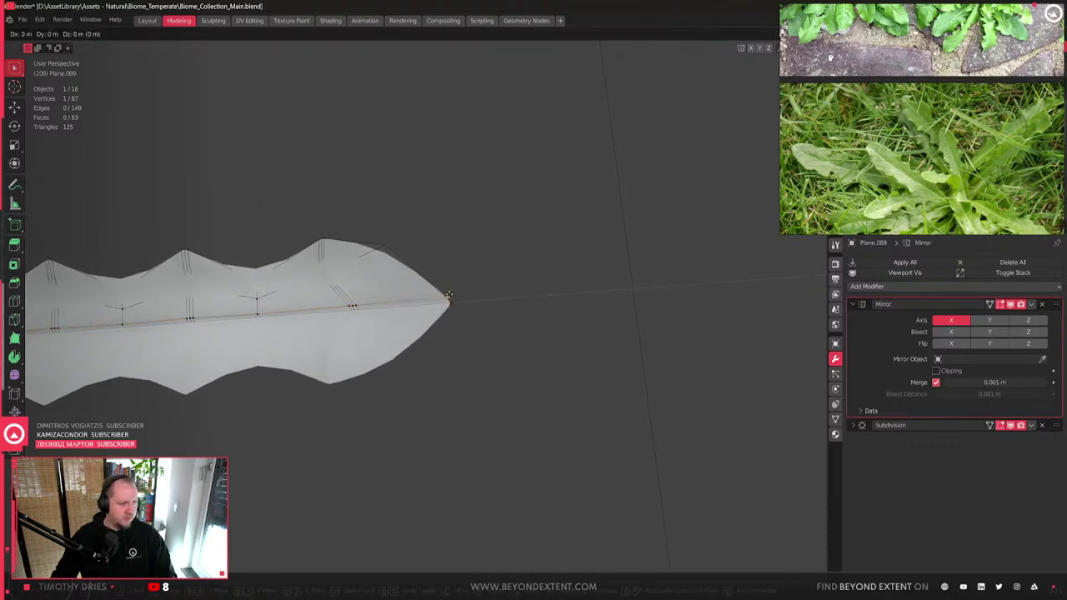
{"action": "key", "text": "shift+z"}
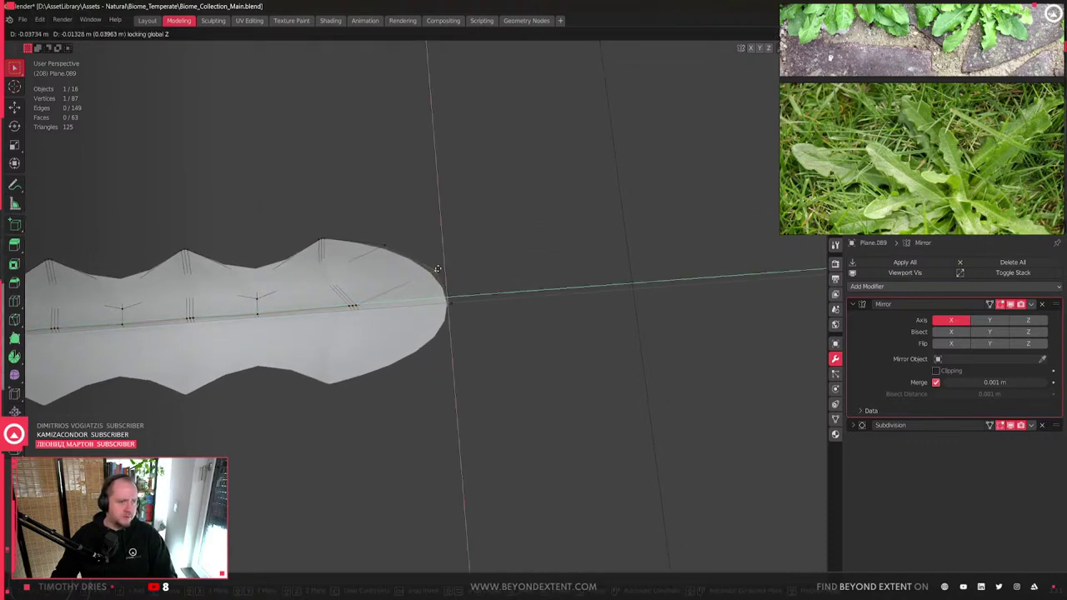
{"action": "left_click", "coordinate": [436, 267]}
- Pull the leaf's centre tip vertex slightly outward along the leaf's length
{"action": "middle_click_drag", "start_coordinate": [436, 268], "coordinate": [622, 290], "text": "shift"}
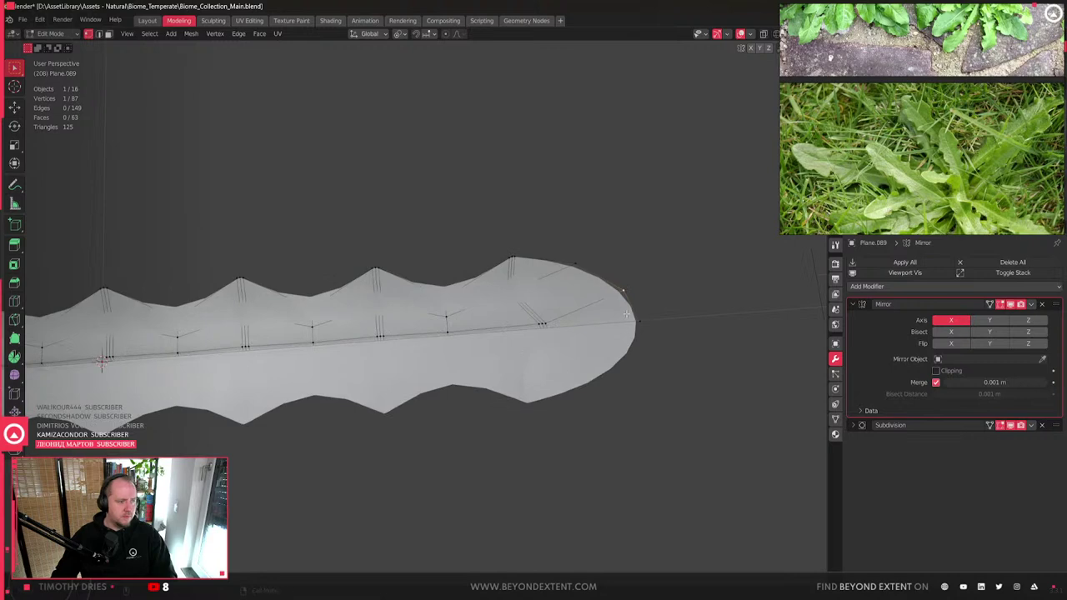
{"action": "key", "text": "g"}
{"action": "key", "text": "x"}
{"action": "left_click", "coordinate": [665, 334]}
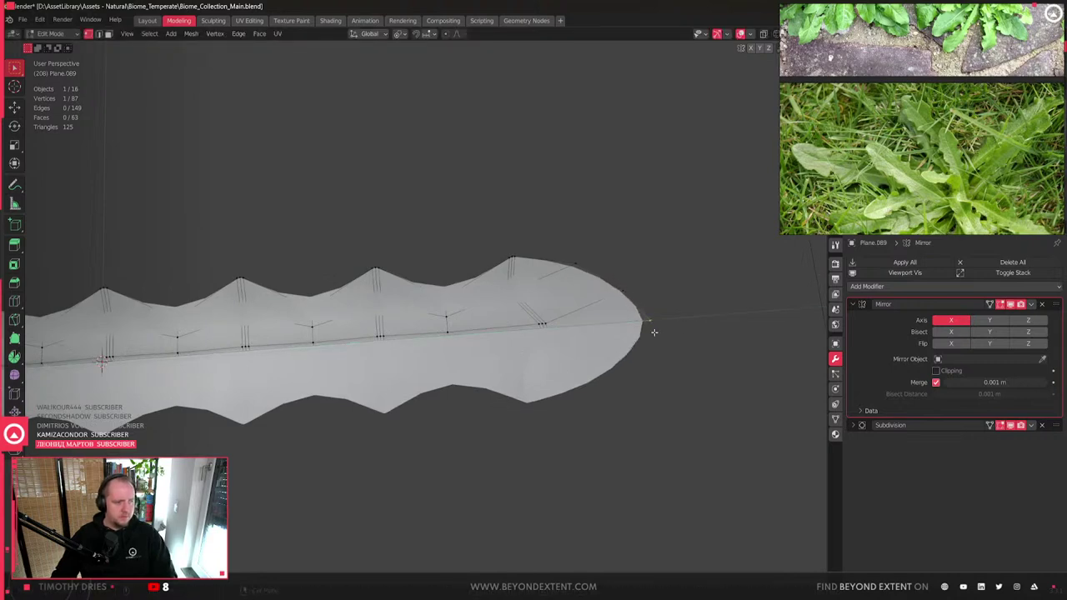
- Set the jagged leaf's Subdivision viewport level to 2 in Object Mode
{"action": "key", "text": "Tab"}
{"action": "scroll", "coordinate": [541, 332], "scroll_direction": "down", "scroll_amount": 3}
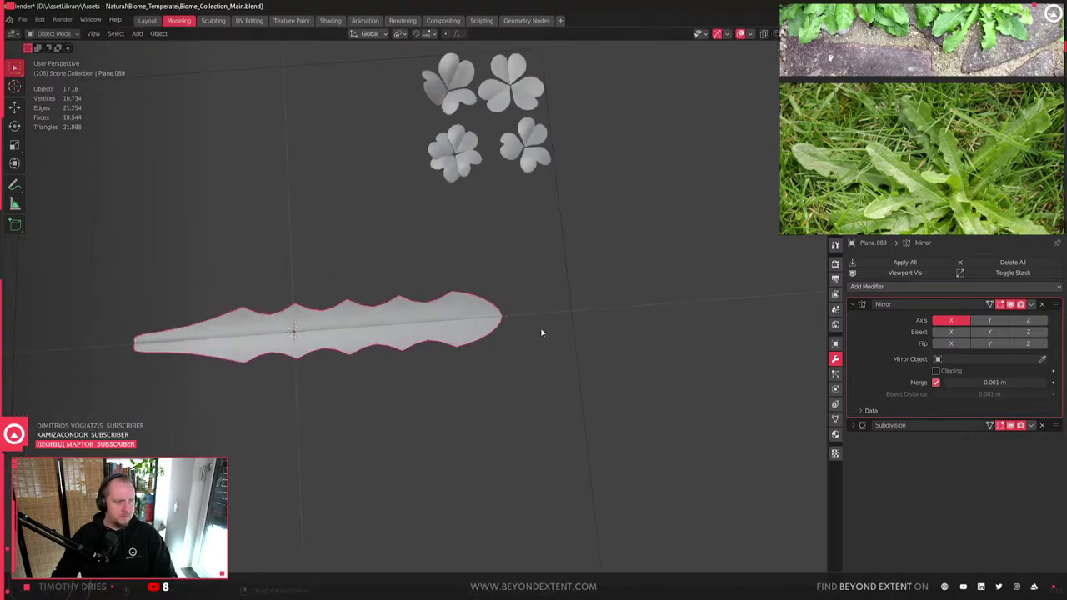
{"action": "left_click", "coordinate": [860, 425]}
{"action": "left_click", "coordinate": [1044, 454]}
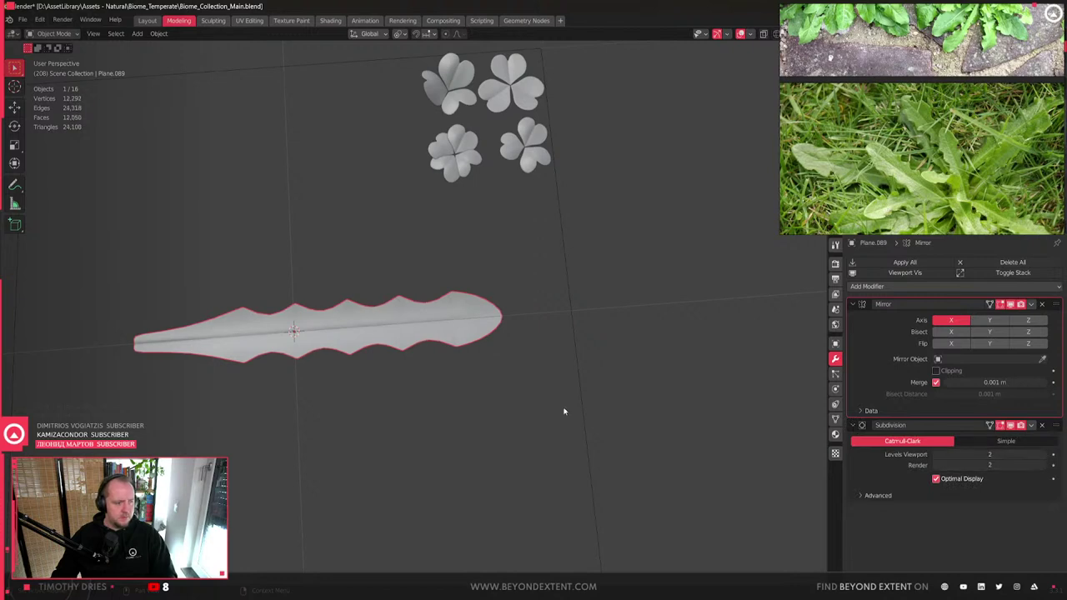
- Shorten the jagged leaf by scaling it along Y, and try narrowing it along X
{"action": "scroll", "coordinate": [408, 380], "scroll_direction": "up", "scroll_amount": 6}
{"action": "scroll", "coordinate": [610, 323], "scroll_direction": "down", "scroll_amount": 4}
{"action": "middle_click_drag", "start_coordinate": [317, 332], "coordinate": [402, 361], "text": "shift"}
{"action": "scroll", "coordinate": [548, 338], "scroll_direction": "up", "scroll_amount": 1}
{"action": "key", "text": "Tab"}
{"action": "key", "text": "Tab"}
{"action": "key", "text": "s"}
{"action": "key", "text": "y"}
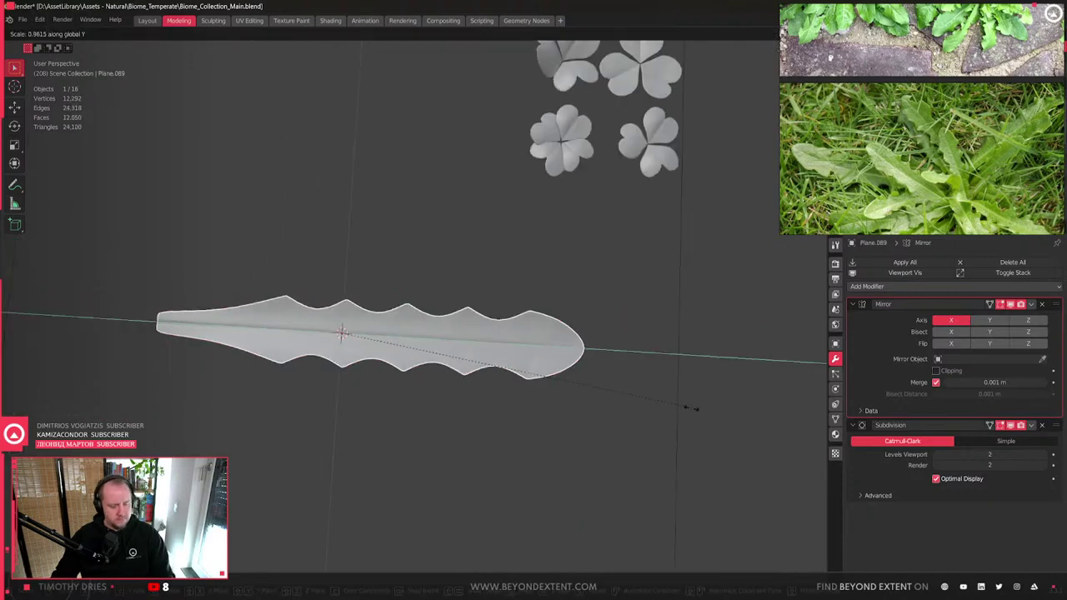
{"action": "left_click", "coordinate": [643, 402]}
{"action": "key", "text": "s"}
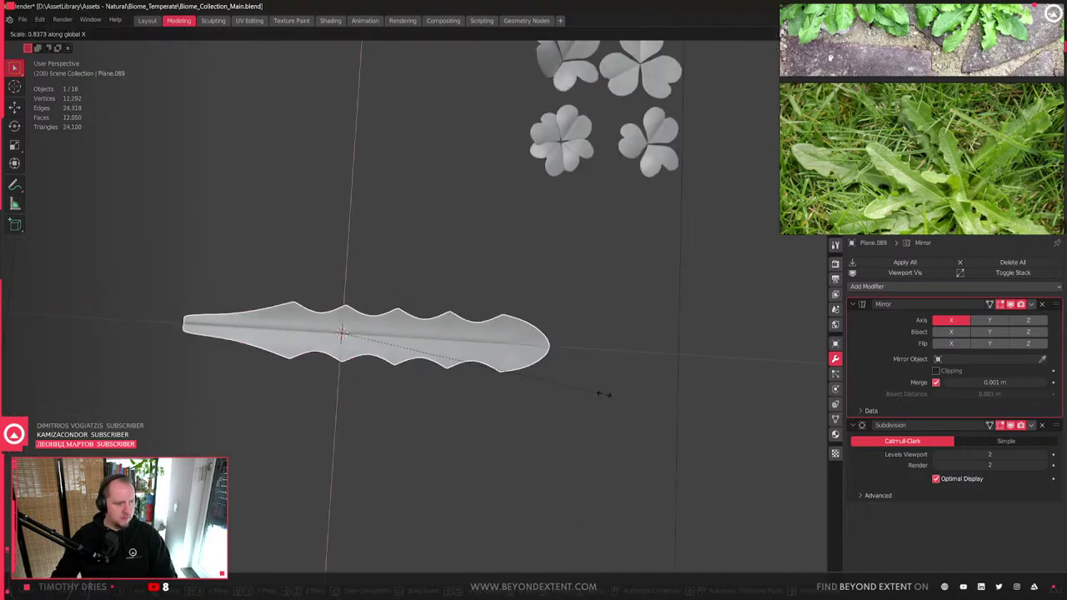
{"action": "right_click", "coordinate": [539, 395]}
{"action": "scroll", "coordinate": [539, 395], "scroll_direction": "up", "scroll_amount": 2}
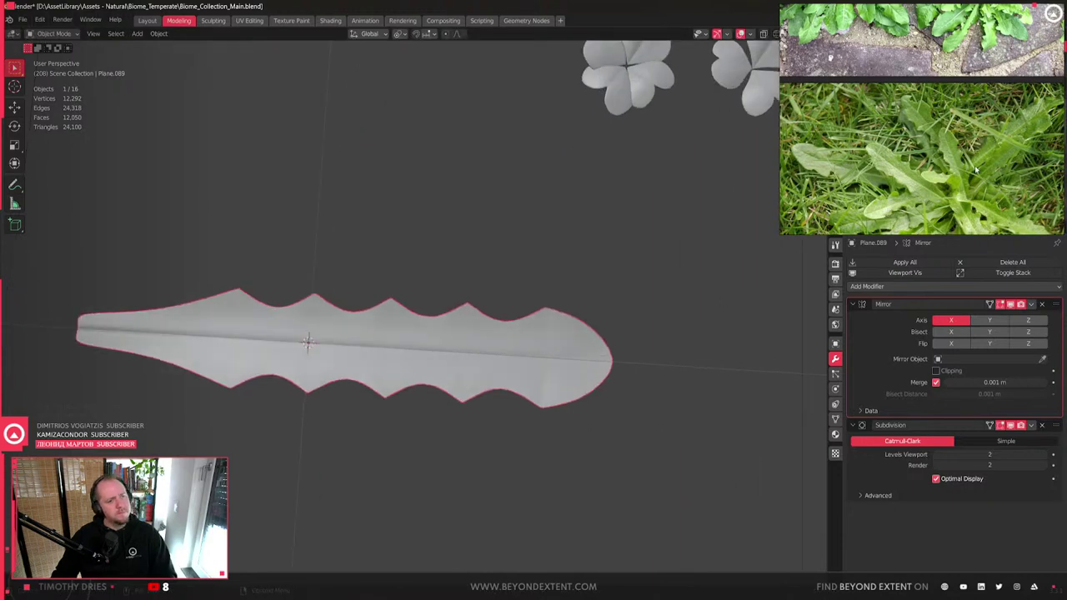
- Examine the reference photos of the weed plants for variations in leaf outline and tooth depth
{"action": "scroll", "coordinate": [977, 167], "scroll_direction": "down", "scroll_amount": 3}
{"action": "double_click", "coordinate": [979, 131]}
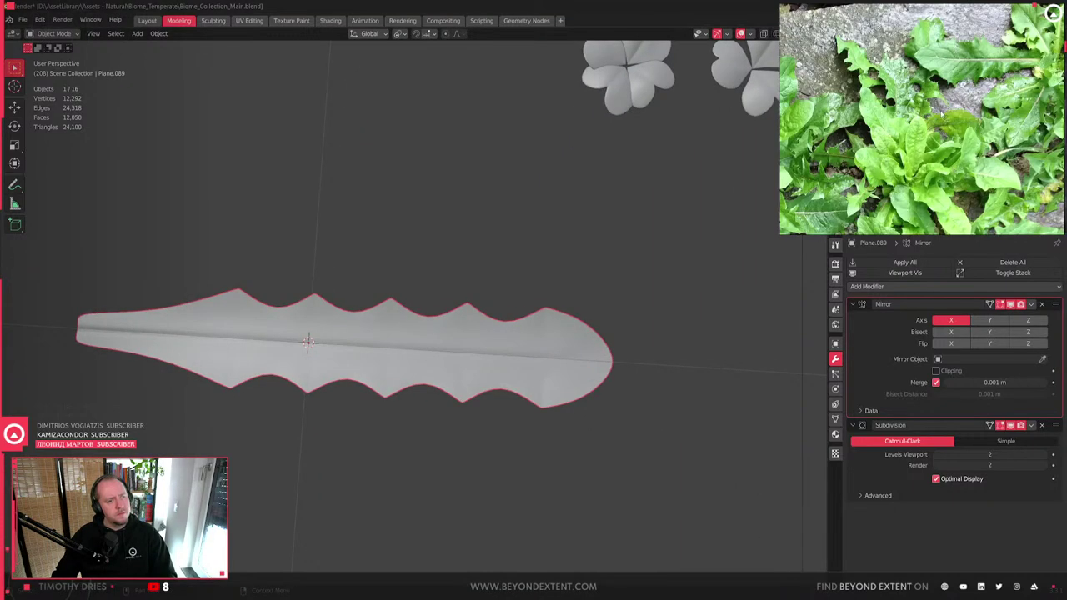
{"action": "key", "text": "Right"}
{"action": "key", "text": "Right"}
{"action": "key", "text": "Right"}
{"action": "key", "text": "Right"}
{"action": "key", "text": "Right"}
{"action": "key", "text": "Right"}
{"action": "key", "text": "Right"}
{"action": "key", "text": "Right"}
{"action": "key", "text": "Right"}
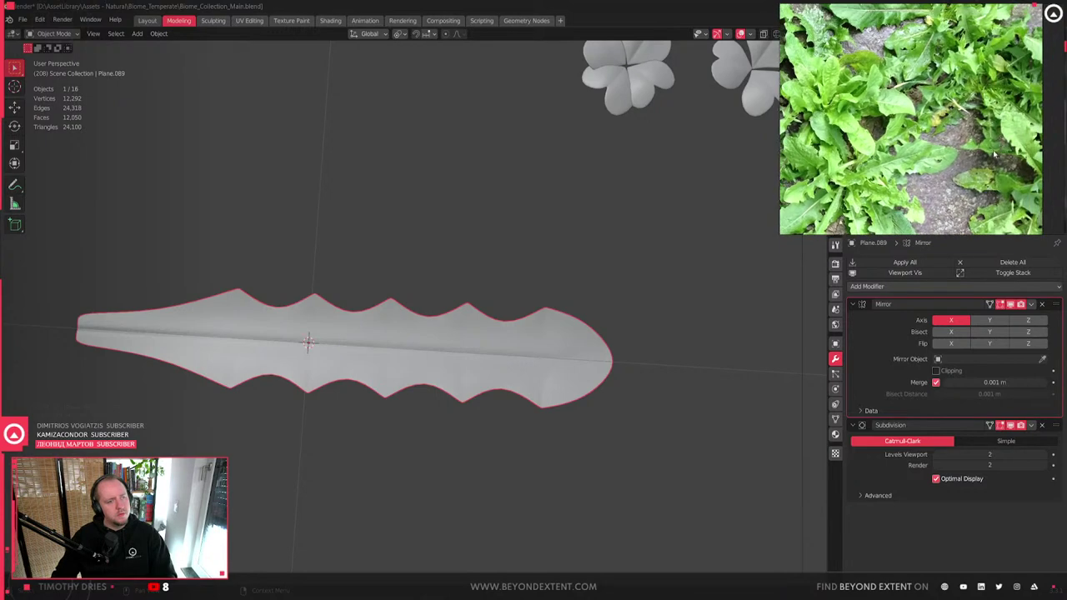
{"action": "key", "text": "Right"}
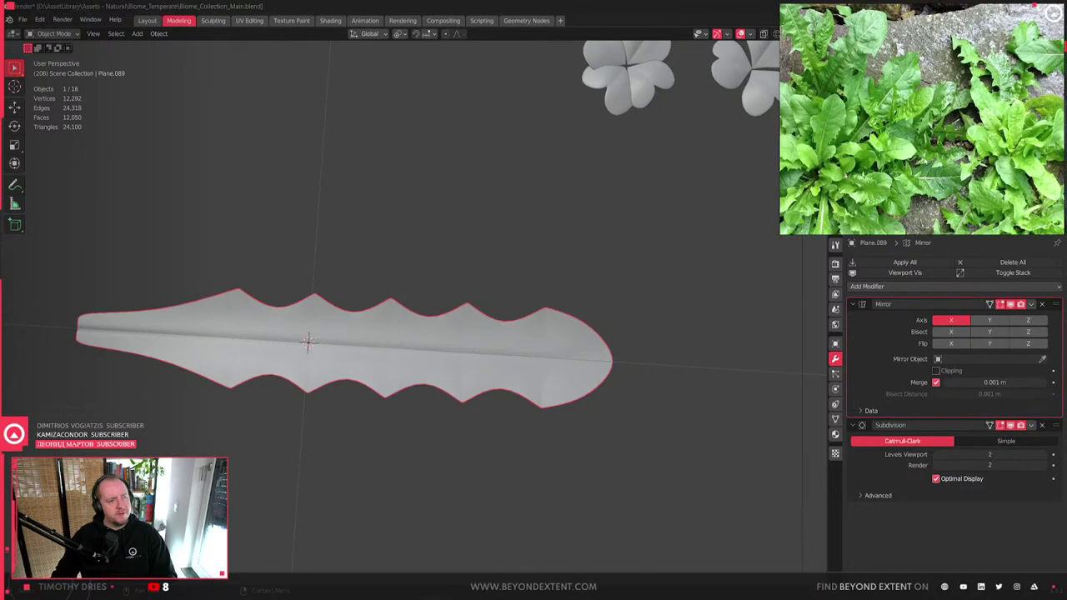
{"action": "key", "text": "Right"}
{"action": "key", "text": "Right"}
{"action": "key", "text": "Right"}
{"action": "key", "text": "Right"}
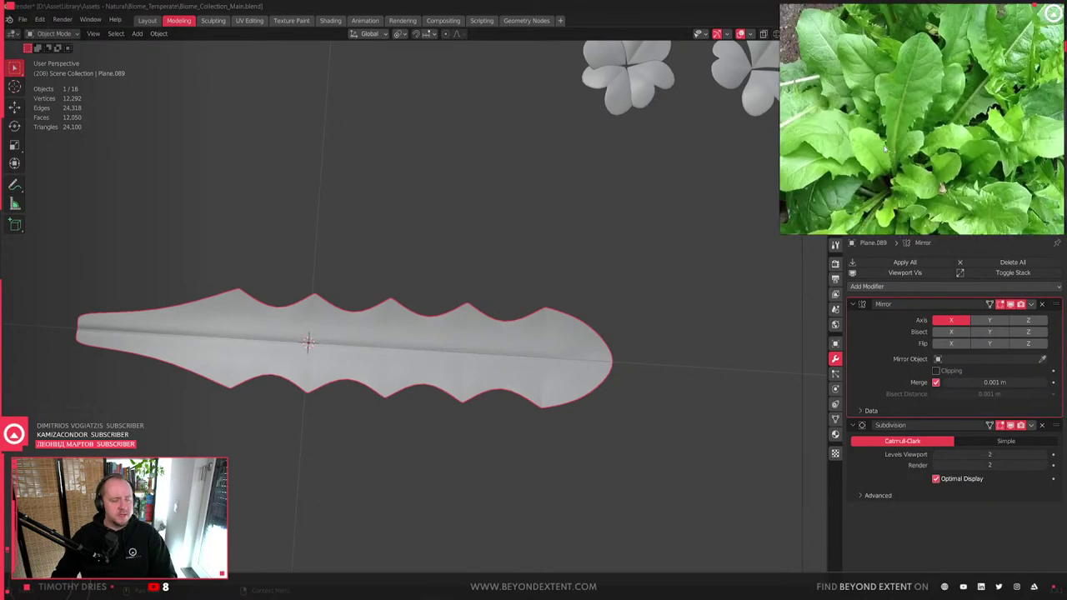
{"action": "key", "text": "Right"}
{"action": "key", "text": "Right"}
{"action": "key", "text": "Right"}
{"action": "key", "text": "Right"}
{"action": "key", "text": "Right"}
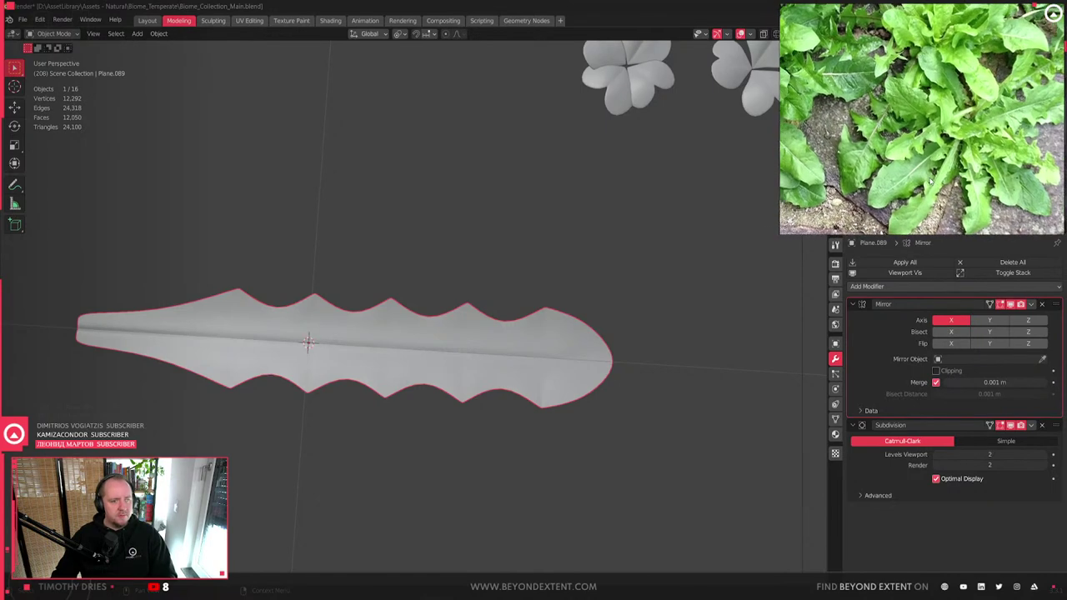
{"action": "key", "text": "Right"}
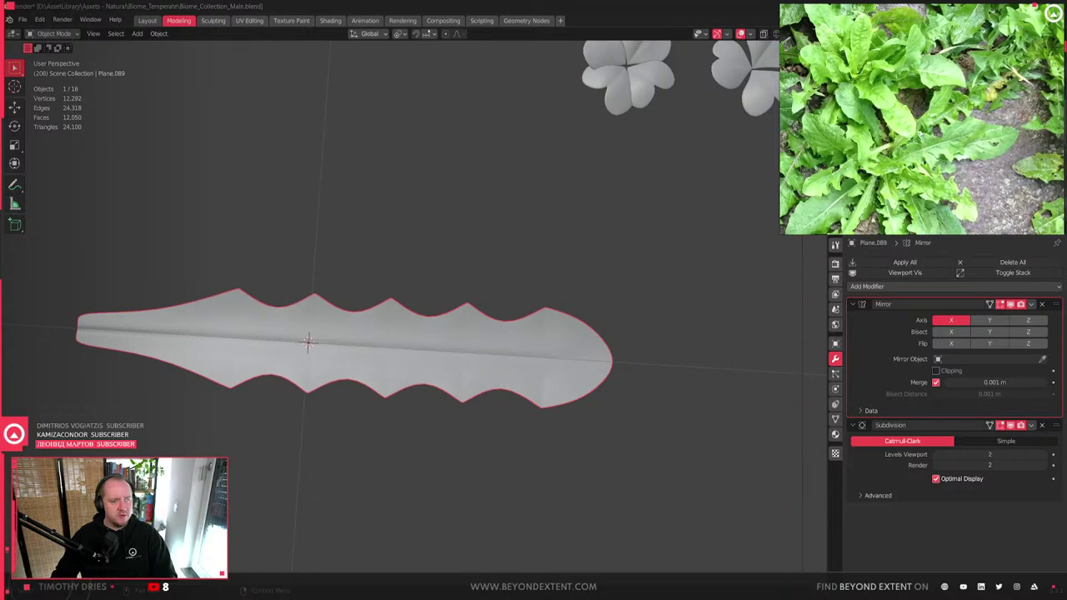
{"action": "key", "text": "Right"}
{"action": "key", "text": "Right"}
- Duplicate the jagged leaf and place the copy beside the original along X
{"action": "middle_click_drag", "start_coordinate": [426, 359], "coordinate": [564, 352]}
{"action": "key", "text": "shift+d"}
{"action": "key", "text": "x"}
{"action": "left_click", "coordinate": [634, 386]}
- Select the four notch vertices between the copied leaf's teeth and move them outward about 0.027 m along X to make the notches shallower
{"action": "middle_click_drag", "start_coordinate": [633, 386], "coordinate": [523, 325]}
{"action": "key", "text": "Tab"}
{"action": "scroll", "coordinate": [524, 326], "scroll_direction": "up", "scroll_amount": 6}
{"action": "middle_click_drag", "start_coordinate": [351, 299], "coordinate": [490, 357]}
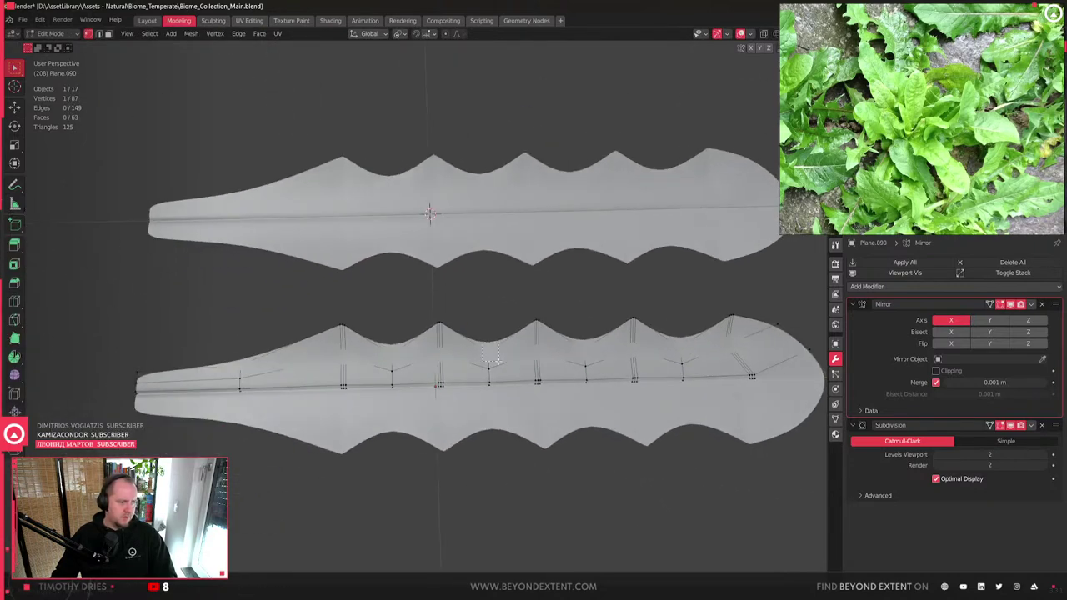
{"action": "key", "text": "z"}
{"action": "left_click", "coordinate": [400, 352]}
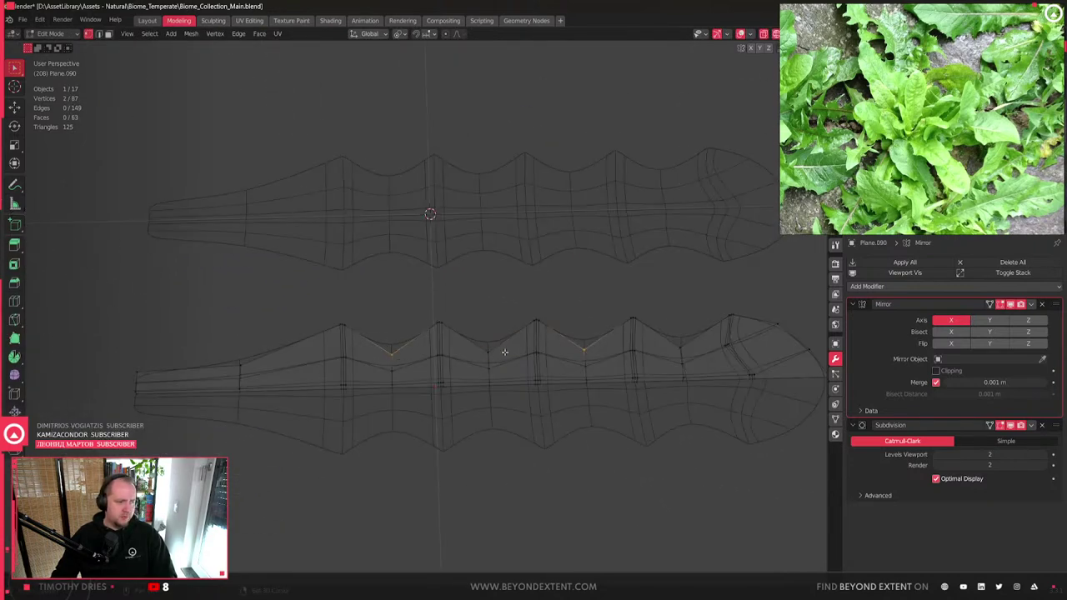
{"action": "key", "text": "g"}
{"action": "key", "text": "y"}
{"action": "key", "text": "x"}
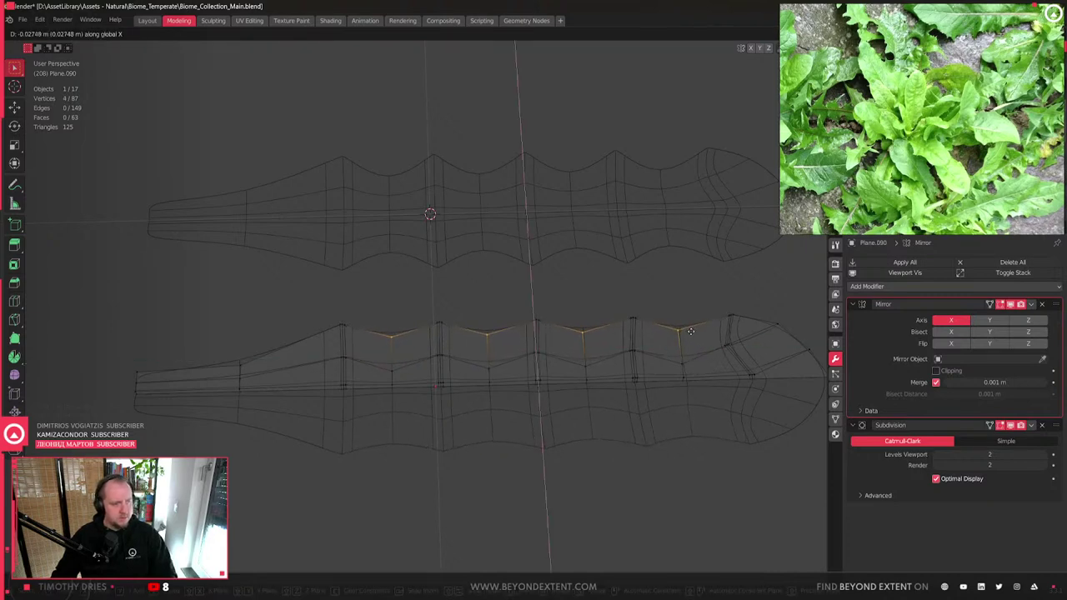
{"action": "left_click", "coordinate": [743, 357]}
- Pull the copied leaf's centre tip vertex outward along Y with proportional editing to make a more pointed tip
{"action": "middle_click_drag", "start_coordinate": [742, 357], "coordinate": [605, 381], "text": "shift"}
{"action": "left_click", "coordinate": [604, 381]}
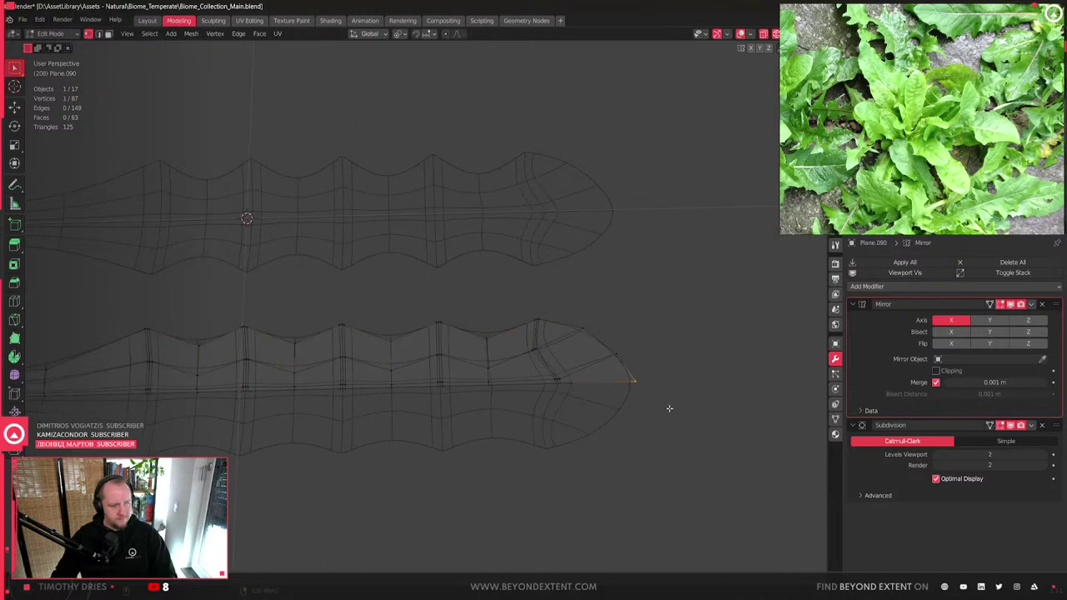
{"action": "key", "text": "g"}
{"action": "key", "text": "y"}
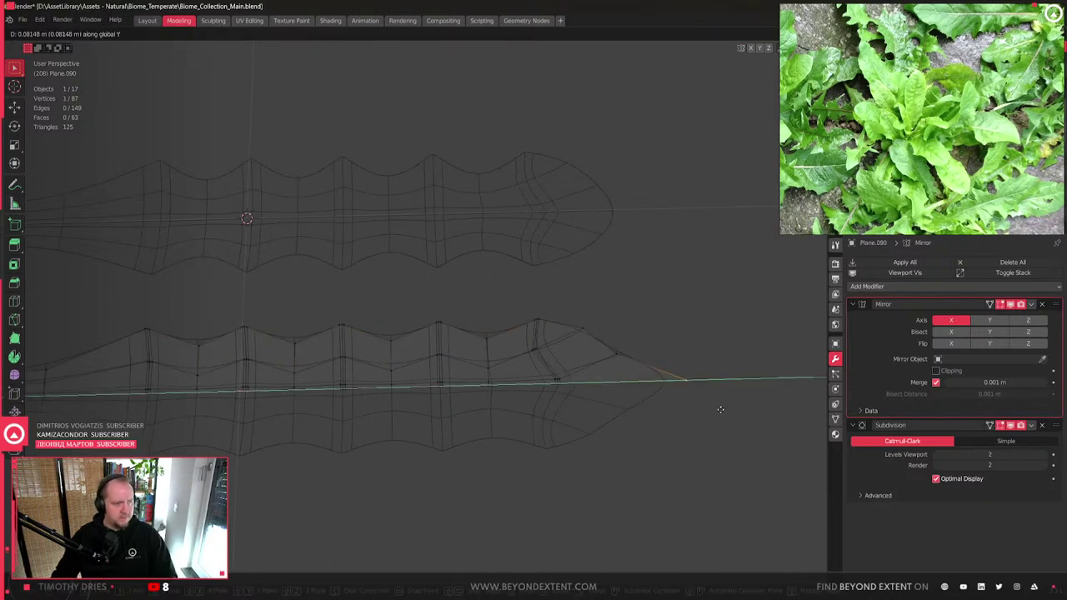
{"action": "key", "text": "Escape"}
{"action": "key", "text": "g"}
{"action": "key", "text": "y"}
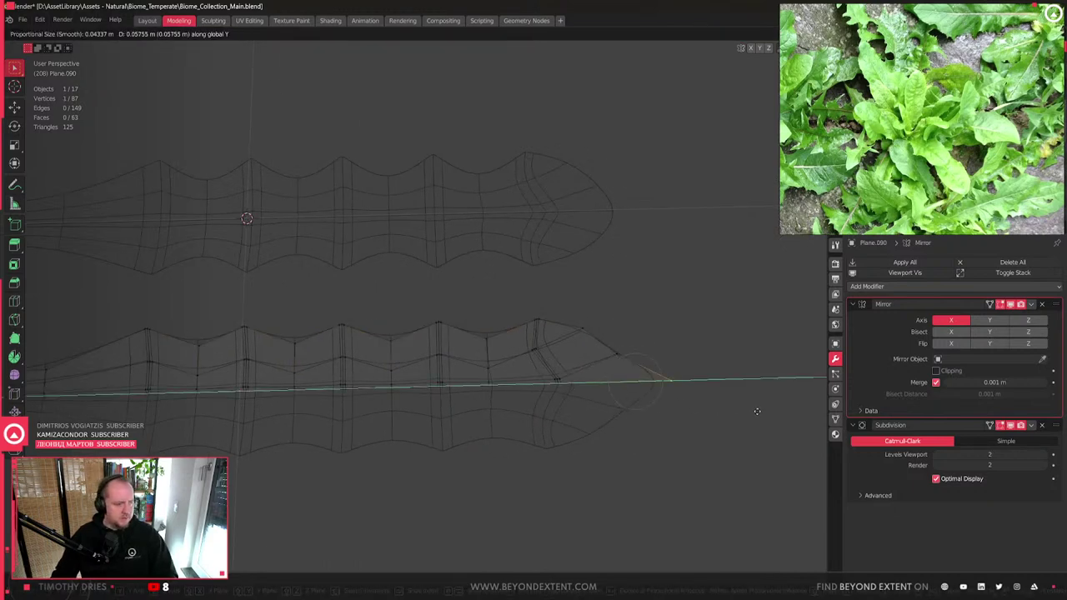
{"action": "left_click", "coordinate": [784, 417]}
{"action": "middle_click_drag", "start_coordinate": [632, 374], "coordinate": [529, 362]}
{"action": "left_click_drag", "start_coordinate": [367, 363], "coordinate": [488, 341]}
{"action": "mouse_move", "coordinate": [488, 341]}
{"action": "middle_mouse_down"}
{"action": "mouse_move", "coordinate": [567, 340]}
{"action": "mouse_move", "coordinate": [520, 347]}
{"action": "mouse_move", "coordinate": [515, 333]}
{"action": "mouse_move", "coordinate": [505, 369]}
{"action": "middle_mouse_up"}
{"action": "key", "text": "Tab"}
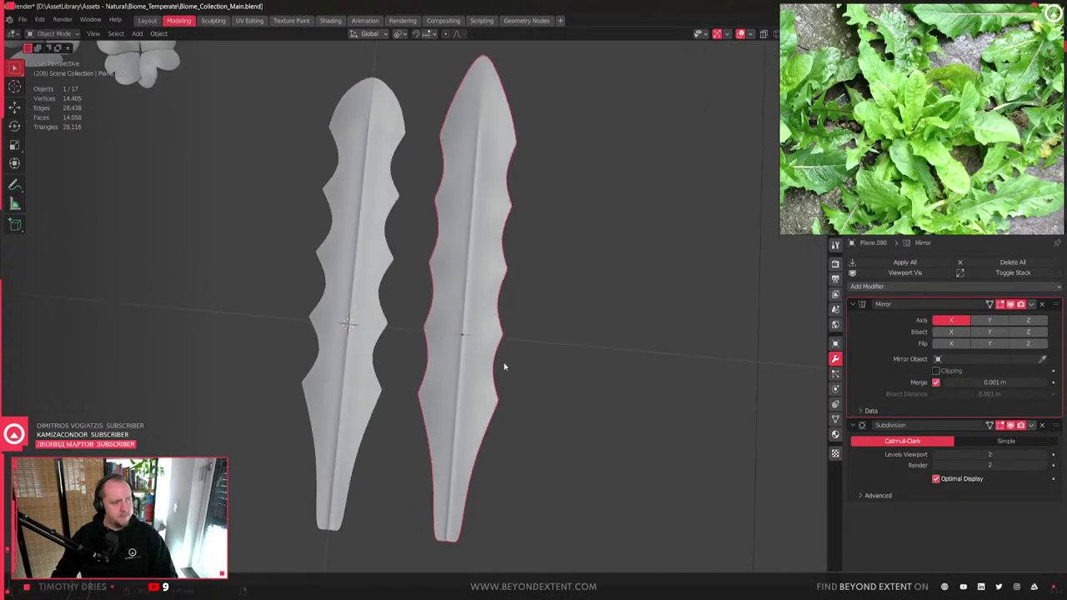
- Try to raise the crosswise section at the copied leaf's middle tooth along Z with a large proportional editing radius
{"action": "middle_click_drag", "start_coordinate": [451, 208], "coordinate": [323, 286]}
{"action": "scroll", "coordinate": [440, 295], "scroll_direction": "down", "scroll_amount": 2}
{"action": "key", "text": "Tab"}
{"action": "scroll", "coordinate": [486, 282], "scroll_direction": "up", "scroll_amount": 2}
{"action": "left_click_drag", "start_coordinate": [323, 286], "coordinate": [554, 371]}
{"action": "middle_click_drag", "start_coordinate": [555, 371], "coordinate": [490, 339]}
{"action": "key", "text": "alt+a"}
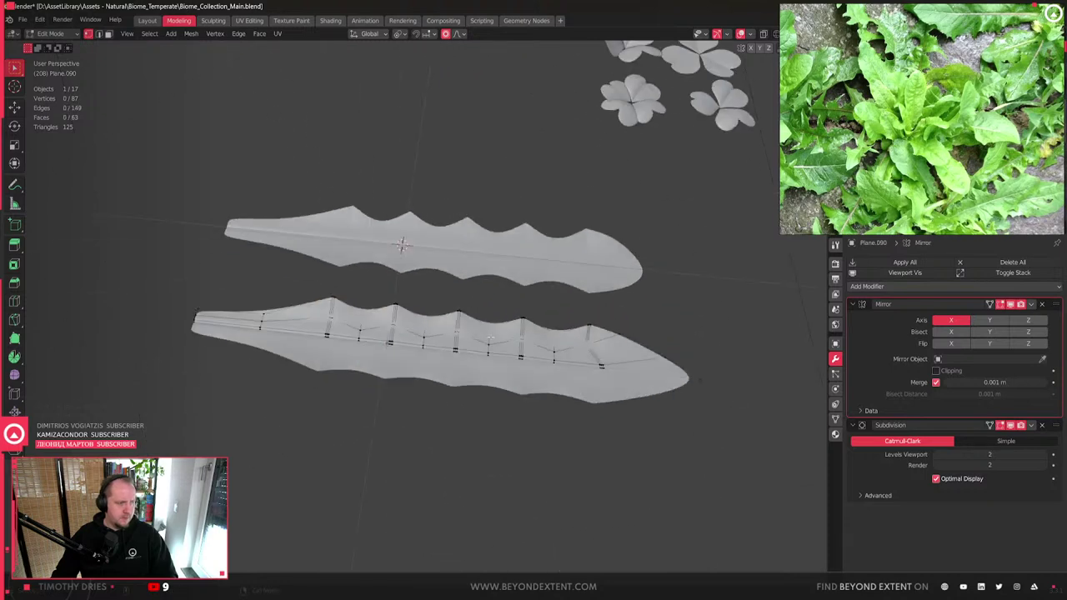
{"action": "left_click_drag", "start_coordinate": [475, 343], "coordinate": [477, 347]}
{"action": "key", "text": "g"}
{"action": "key", "text": "z"}
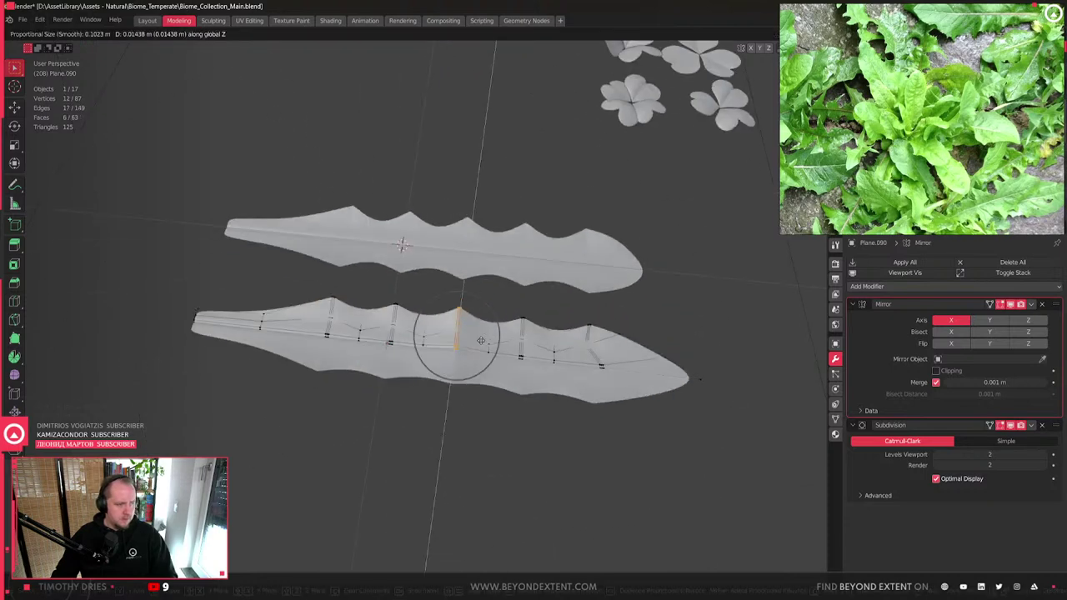
{"action": "scroll", "coordinate": [495, 332], "scroll_direction": "down", "scroll_amount": 8}
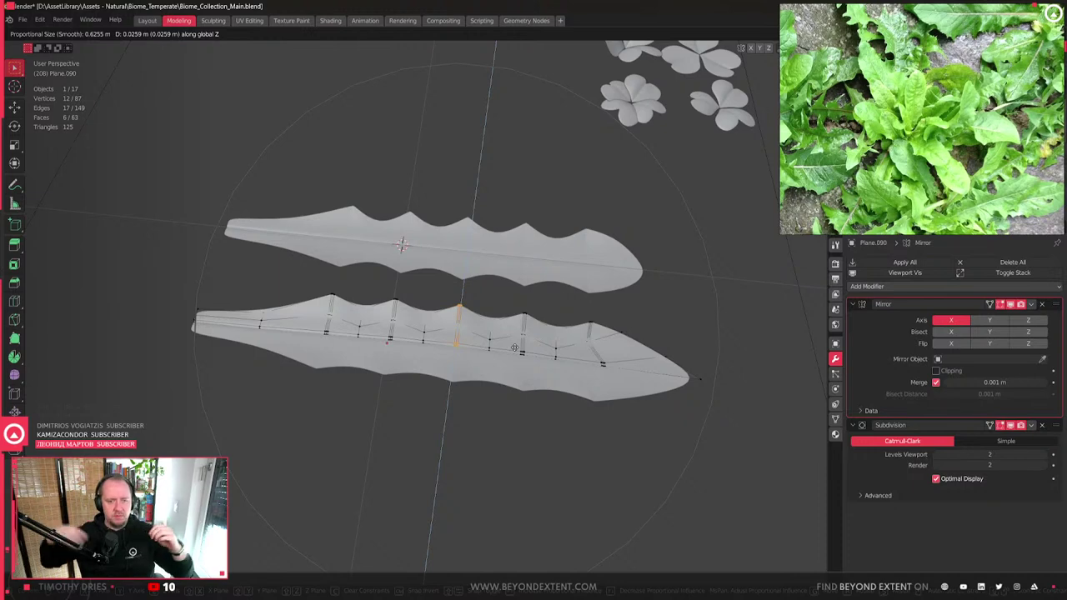
{"action": "right_click", "coordinate": [514, 347]}
{"action": "key", "text": "Tab"}
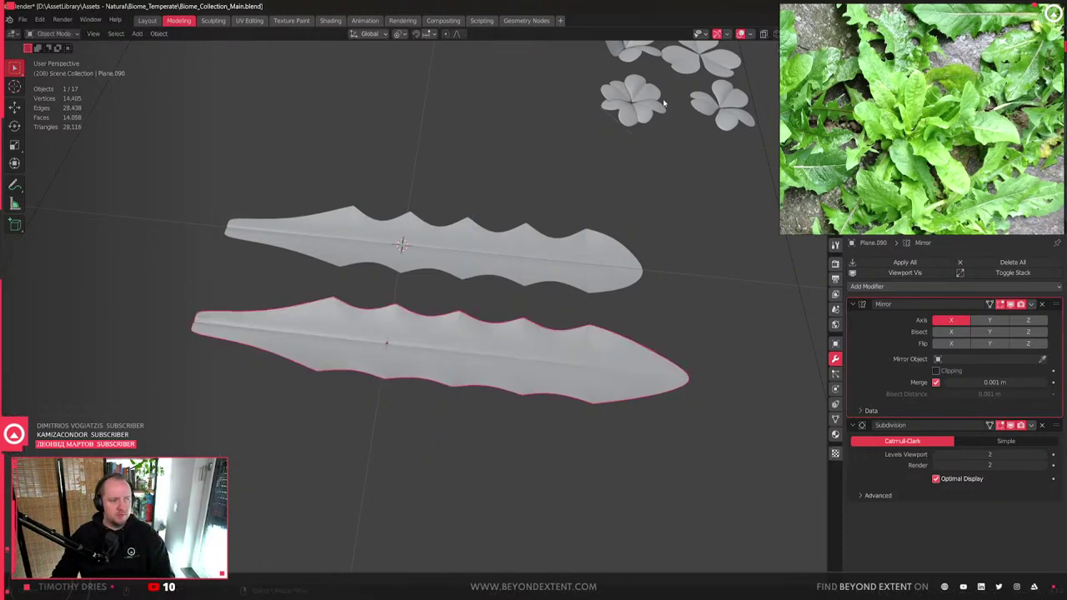
- Compare the shape of the copied leaf with the original leaf and the reference photos of the grassy rosette weed
{"action": "left_click", "coordinate": [655, 111]}
{"action": "left_click", "coordinate": [456, 364]}
{"action": "scroll", "coordinate": [455, 363], "scroll_direction": "up", "scroll_amount": 4}
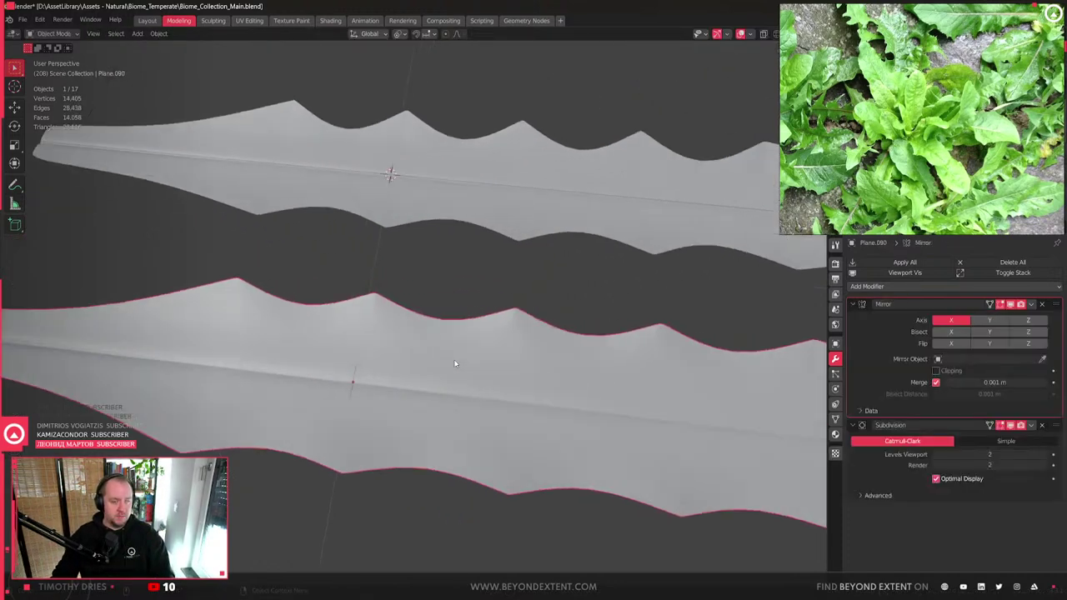
{"action": "left_click", "coordinate": [997, 134]}
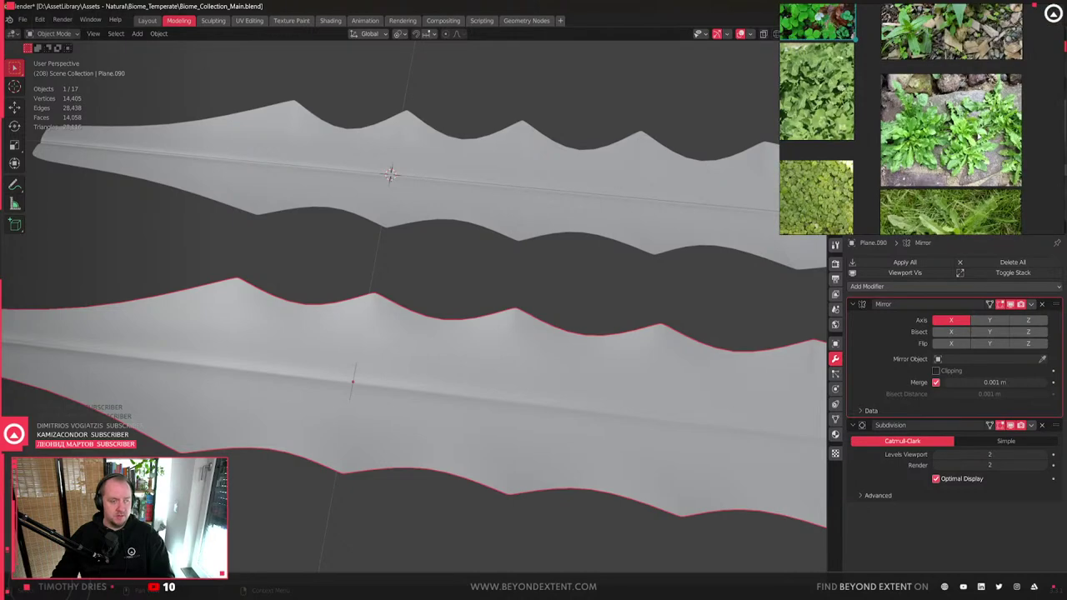
{"action": "scroll", "coordinate": [979, 135], "scroll_direction": "down", "scroll_amount": 2}
{"action": "scroll", "coordinate": [966, 187], "scroll_direction": "up", "scroll_amount": 5}
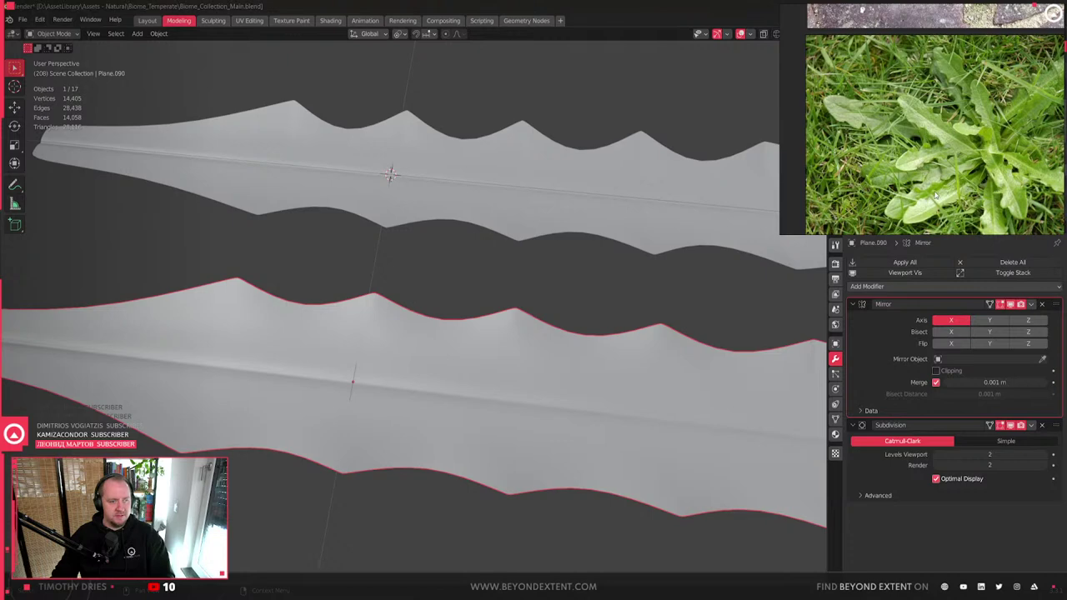
{"action": "scroll", "coordinate": [937, 197], "scroll_direction": "down", "scroll_amount": 1}
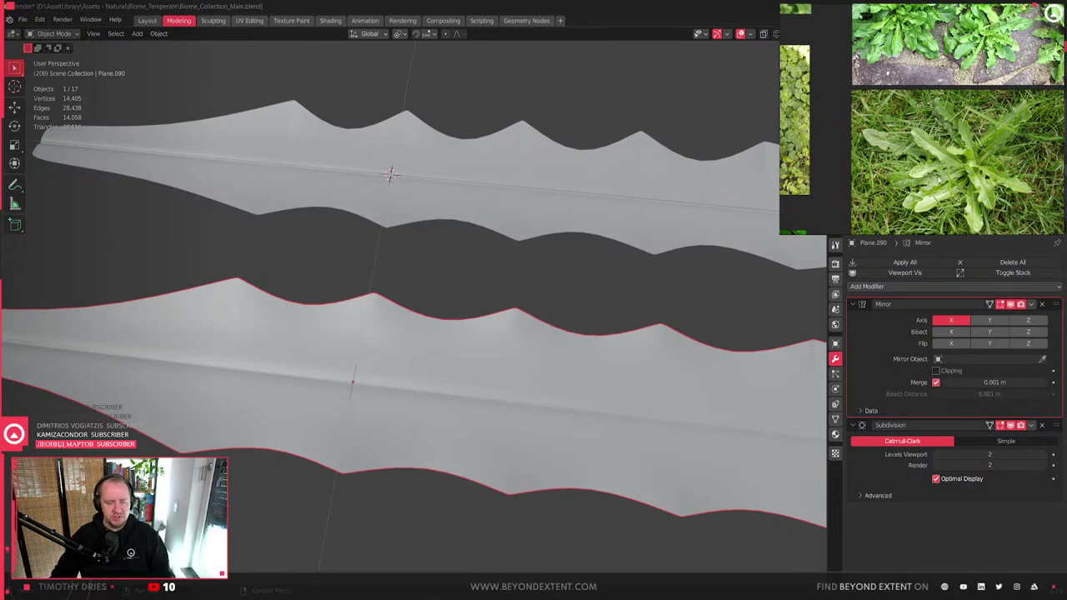
{"action": "scroll", "coordinate": [938, 178], "scroll_direction": "down", "scroll_amount": 2}
{"action": "scroll", "coordinate": [972, 166], "scroll_direction": "up", "scroll_amount": 3}
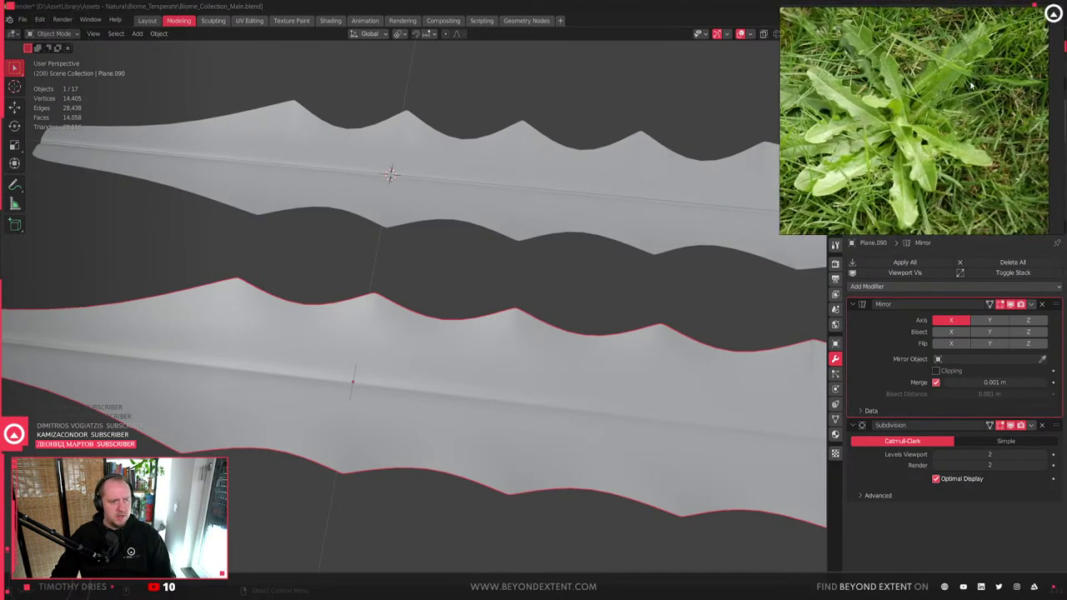
{"action": "scroll", "coordinate": [493, 388], "scroll_direction": "down", "scroll_amount": 5}
{"action": "middle_click_drag", "start_coordinate": [517, 355], "coordinate": [513, 339]}
{"action": "scroll", "coordinate": [529, 392], "scroll_direction": "up", "scroll_amount": 2}
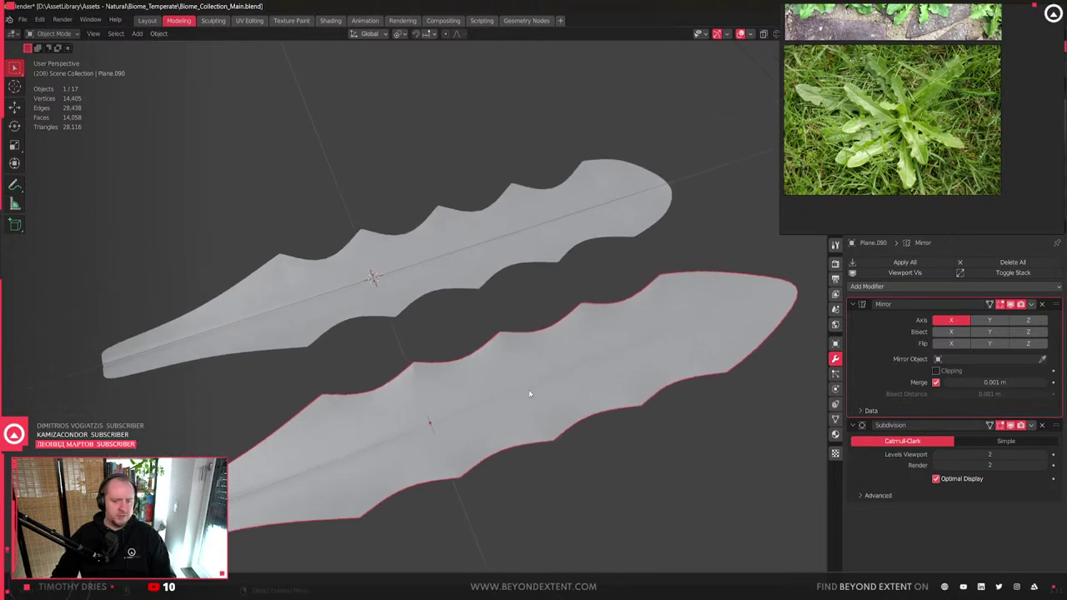
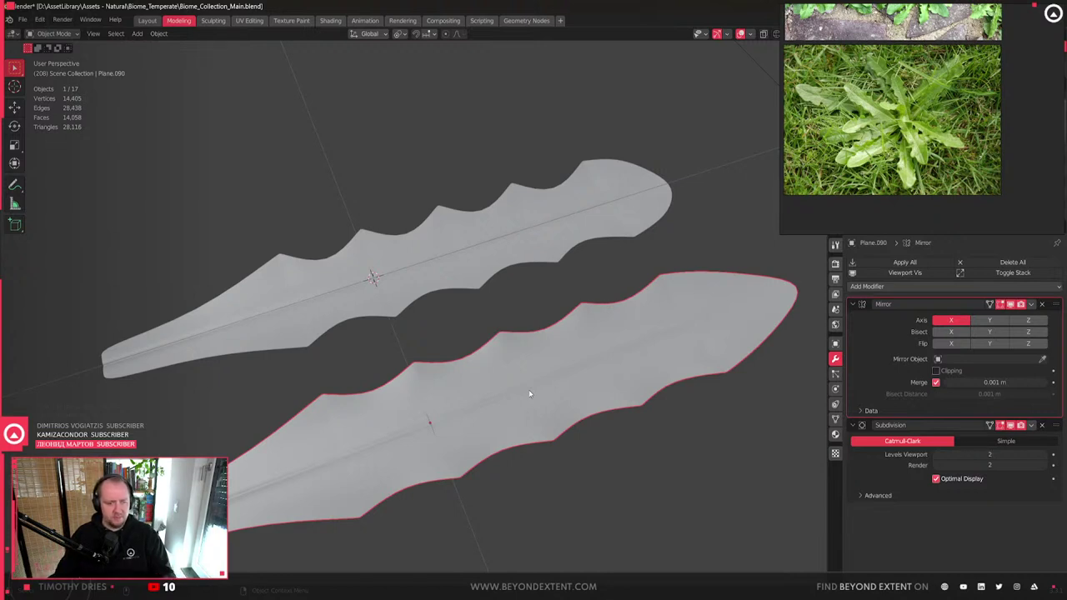
{"action": "scroll", "coordinate": [525, 390], "scroll_direction": "down", "scroll_amount": 4}
{"action": "middle_click_drag", "start_coordinate": [546, 364], "coordinate": [426, 367]}
{"action": "scroll", "coordinate": [423, 367], "scroll_direction": "up", "scroll_amount": 2}
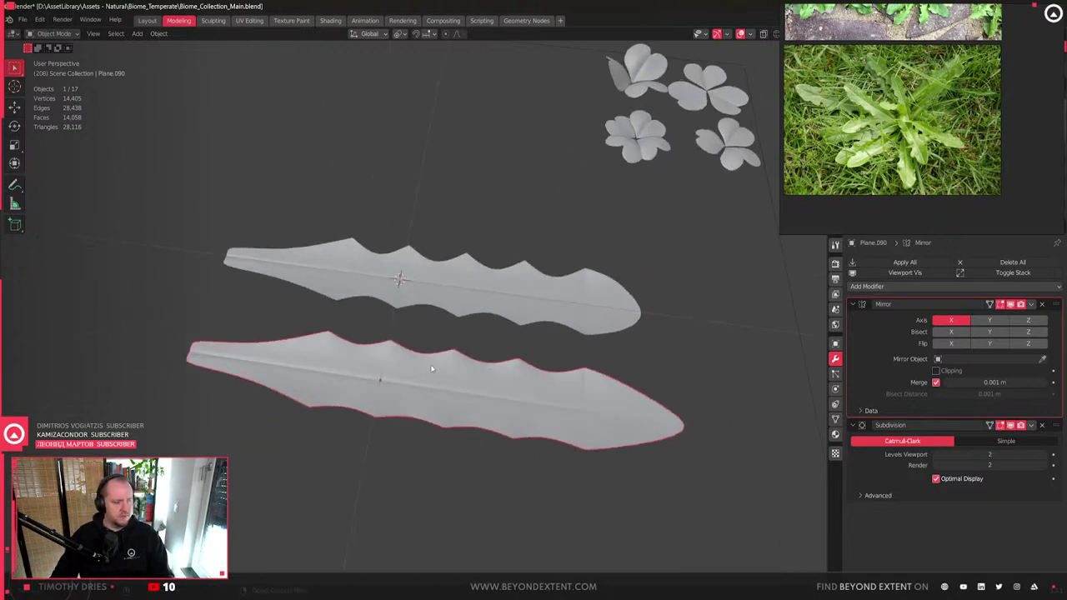
- Try to compress the copied leaf's toothed section by scaling its vertices along Y, first with and then without proportional editing
{"action": "left_click", "coordinate": [477, 298]}
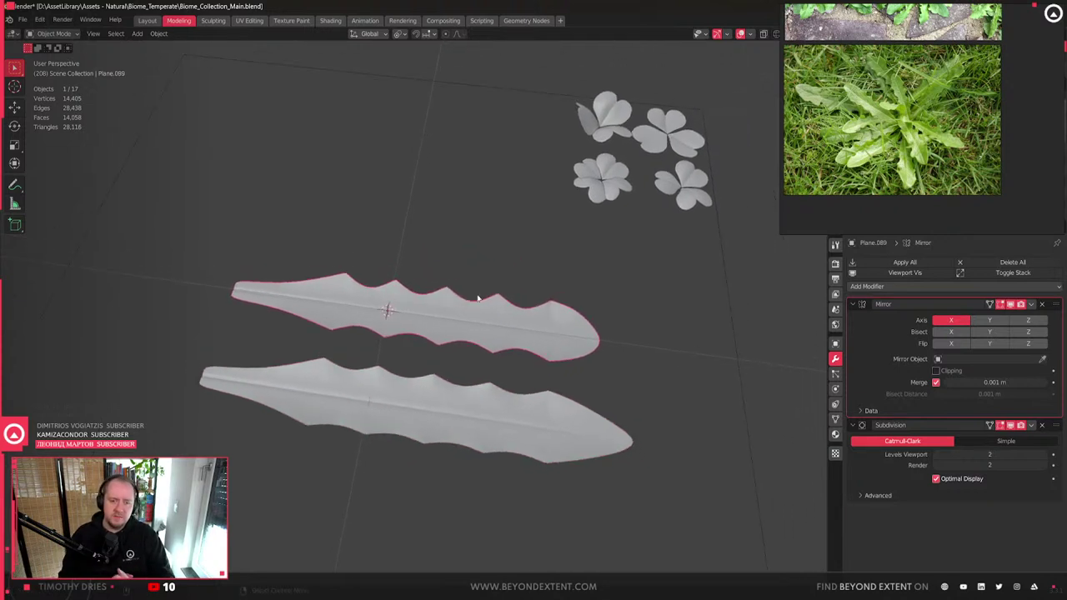
{"action": "left_click", "coordinate": [426, 400]}
{"action": "middle_click_drag", "start_coordinate": [425, 400], "coordinate": [434, 363]}
{"action": "scroll", "coordinate": [434, 381], "scroll_direction": "up", "scroll_amount": 2}
{"action": "scroll", "coordinate": [450, 375], "scroll_direction": "down", "scroll_amount": 2}
{"action": "key", "text": "Tab"}
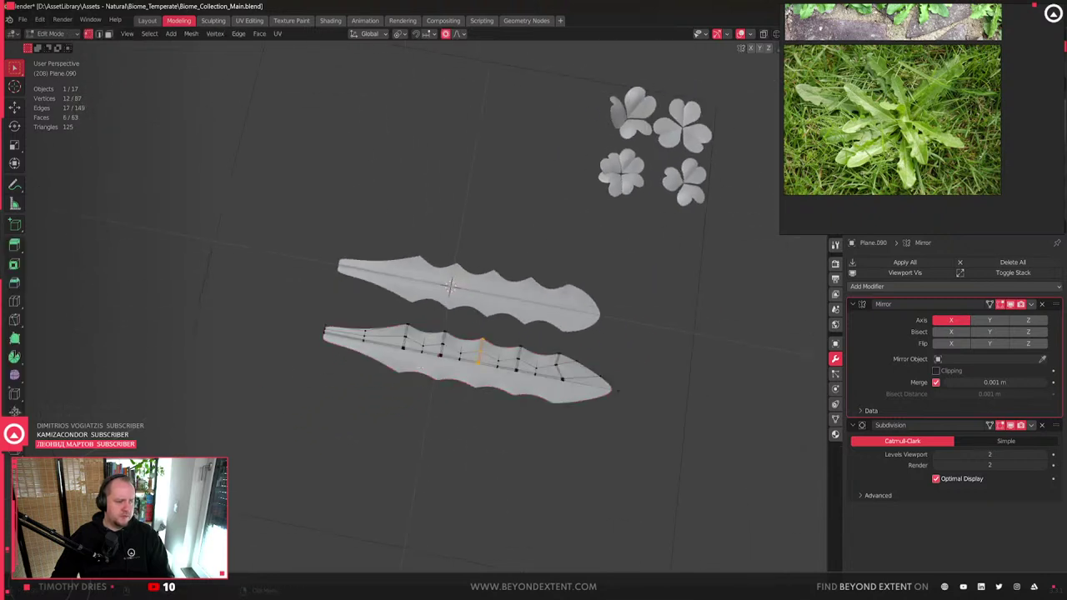
{"action": "left_click_drag", "start_coordinate": [384, 307], "coordinate": [598, 443]}
{"action": "middle_click_drag", "start_coordinate": [605, 443], "coordinate": [534, 443], "text": "shift"}
{"action": "key", "text": "s"}
{"action": "key", "text": "x"}
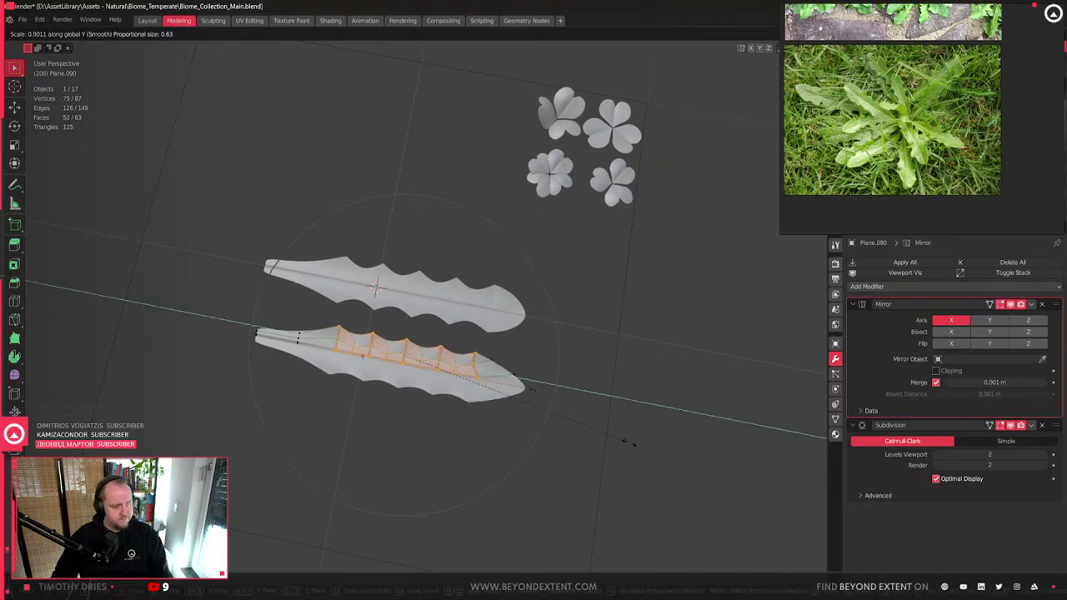
{"action": "right_click", "coordinate": [593, 433]}
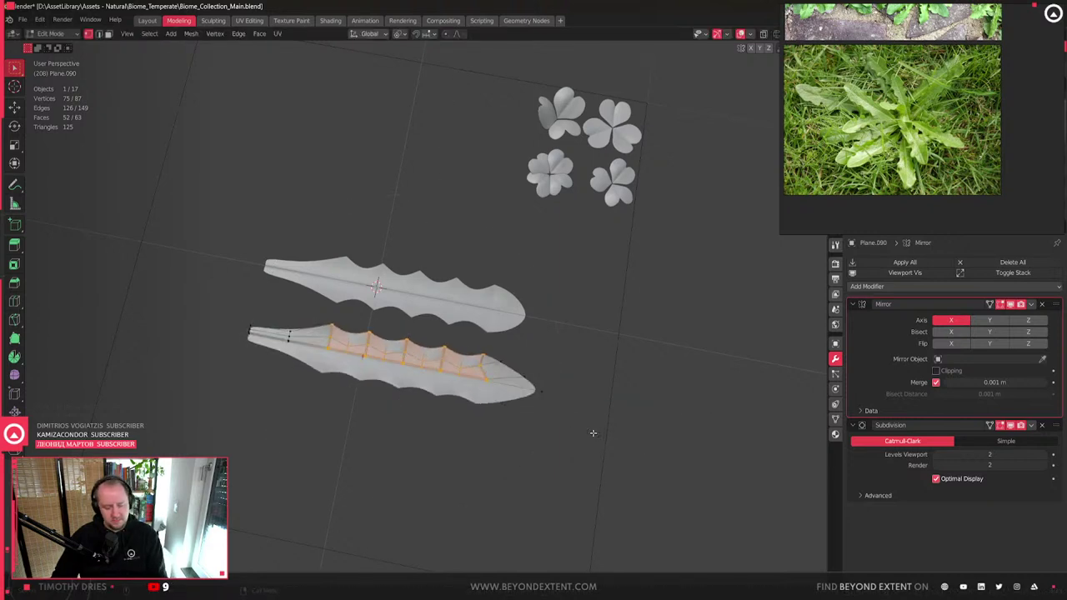
{"action": "key", "text": "s"}
{"action": "key", "text": "y"}
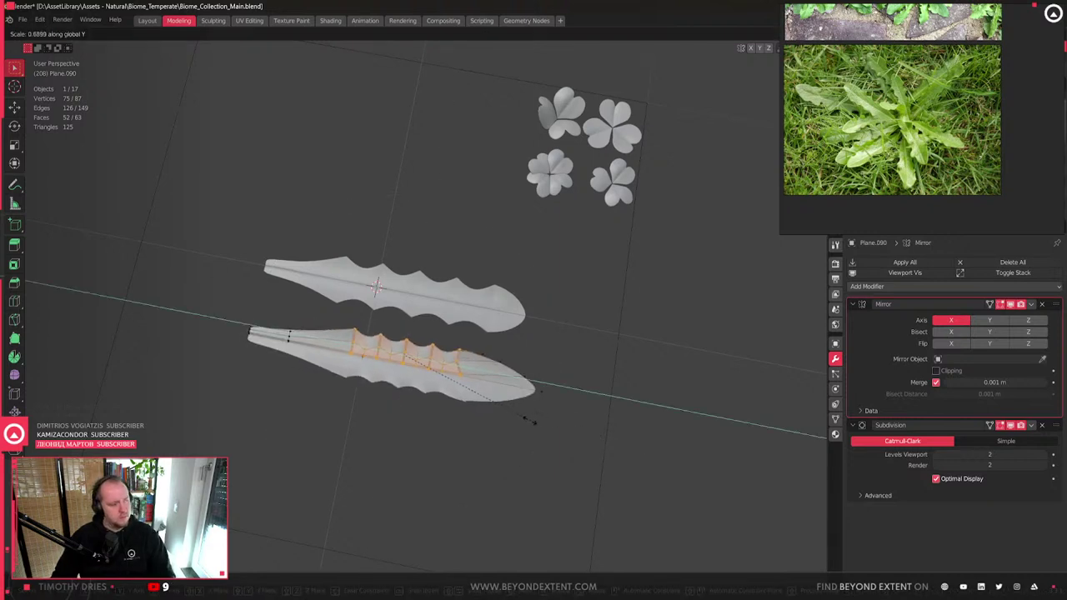
{"action": "left_click", "coordinate": [500, 417]}
{"action": "scroll", "coordinate": [497, 406], "scroll_direction": "up", "scroll_amount": 3}
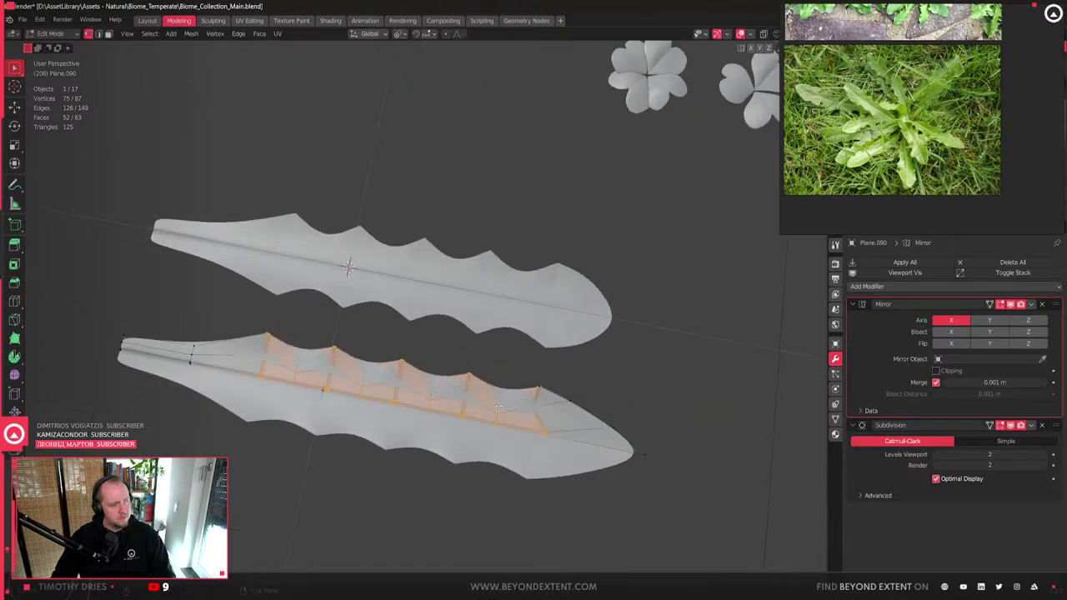
- Select the copied leaf's toothed section including the outline vertices next to the last tooth, and scale it down along Y to bring the teeth closer together
{"action": "key", "text": "shift+z"}
{"action": "left_click", "coordinate": [554, 412], "text": "alt"}
{"action": "left_click_drag", "start_coordinate": [242, 317], "coordinate": [570, 448]}
{"action": "key", "text": "shift+z"}
{"action": "key", "text": "ctrl+z"}
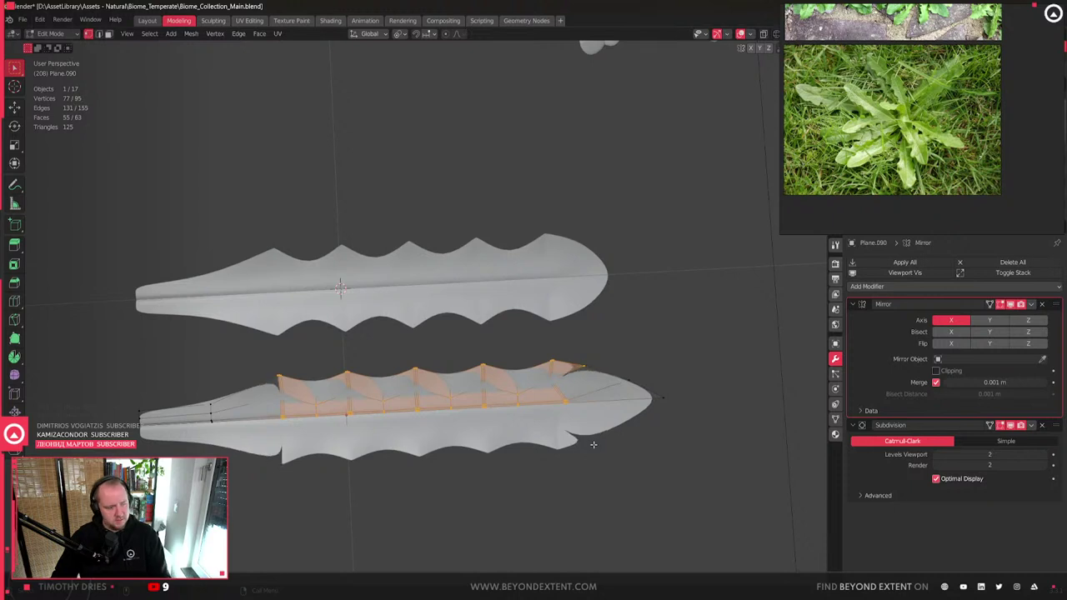
{"action": "key", "text": "ctrl+z"}
{"action": "key", "text": "s"}
{"action": "key", "text": "y"}
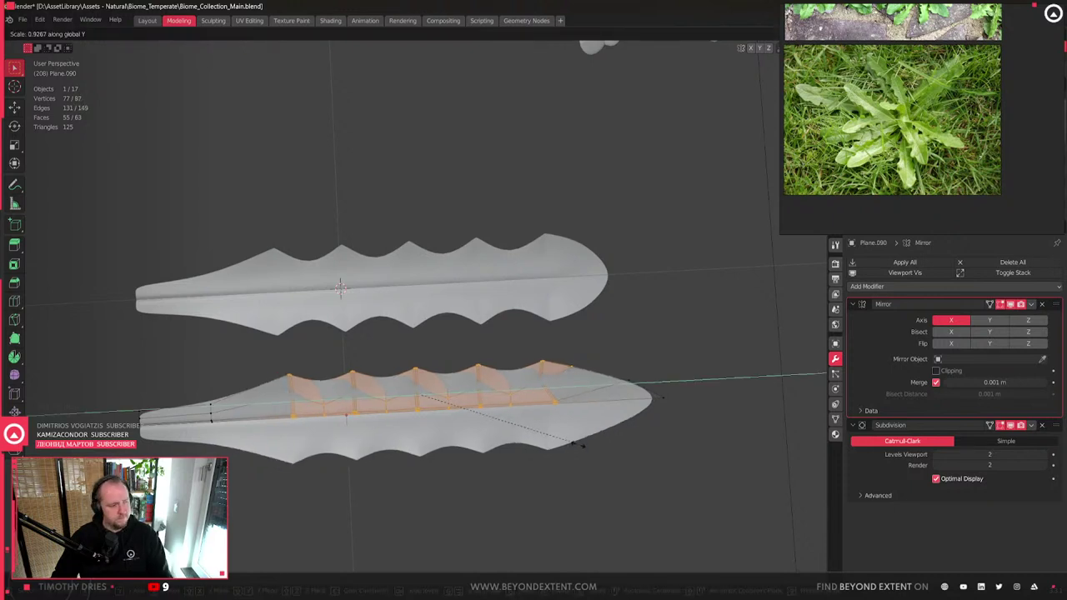
{"action": "left_click", "coordinate": [525, 440]}
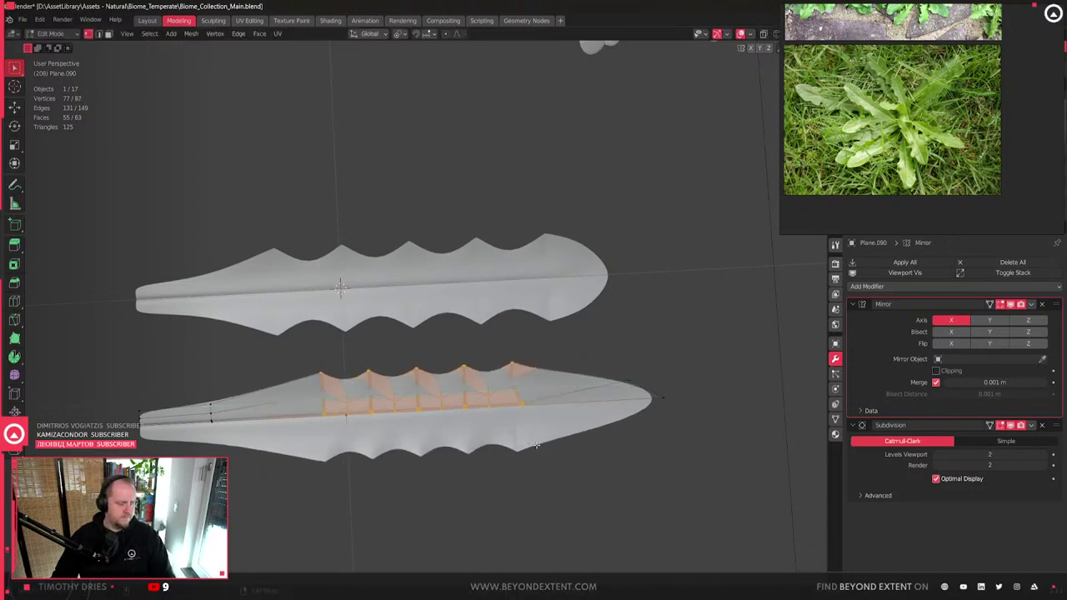
- Move the copied leaf's selected toothed section along Y toward the leaf tip
{"action": "middle_click_drag", "start_coordinate": [533, 440], "coordinate": [455, 424], "text": "shift"}
{"action": "key", "text": "g"}
{"action": "key", "text": "y"}
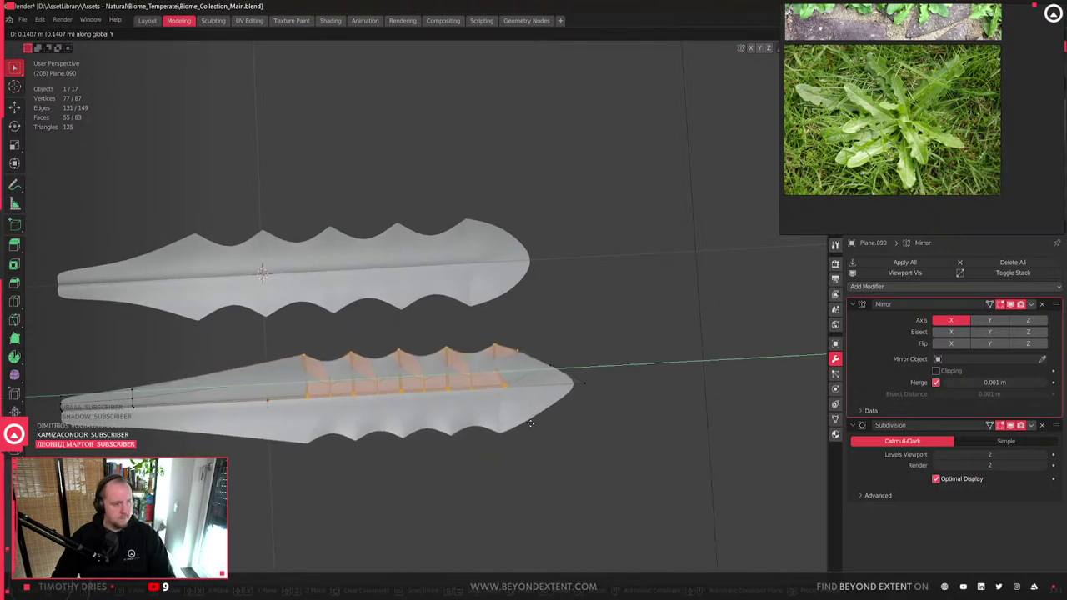
{"action": "left_click", "coordinate": [565, 374]}
- Reposition the outline vertex between the copied leaf's last tooth and its tip within the XY plane
{"action": "left_click", "coordinate": [565, 373]}
{"action": "key", "text": "g"}
{"action": "key", "text": "y"}
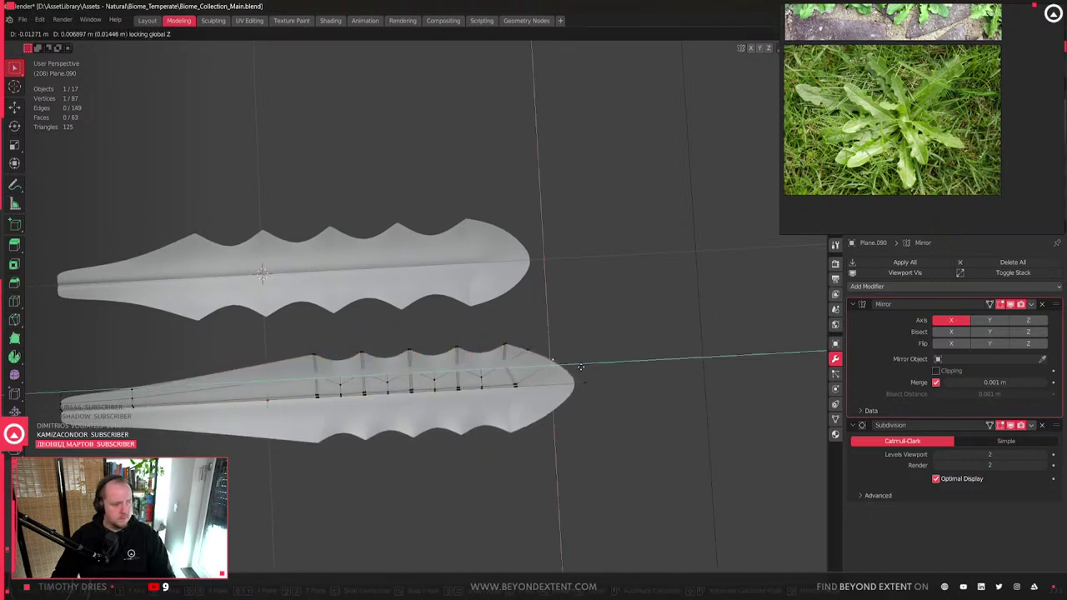
{"action": "left_click", "coordinate": [578, 367]}
- Extend the copied leaf's tip vertex about 0.012 m along Y and adjust the neighbouring outline in the XY plane for a more pointed end
{"action": "middle_click_drag", "start_coordinate": [231, 421], "coordinate": [349, 409], "text": "shift"}
{"action": "left_click_drag", "start_coordinate": [667, 334], "coordinate": [729, 387]}
{"action": "middle_click_drag", "start_coordinate": [741, 408], "coordinate": [667, 416], "text": "shift"}
{"action": "left_click", "coordinate": [594, 347]}
{"action": "key", "text": "g"}
{"action": "key", "text": "y"}
{"action": "key", "text": "x"}
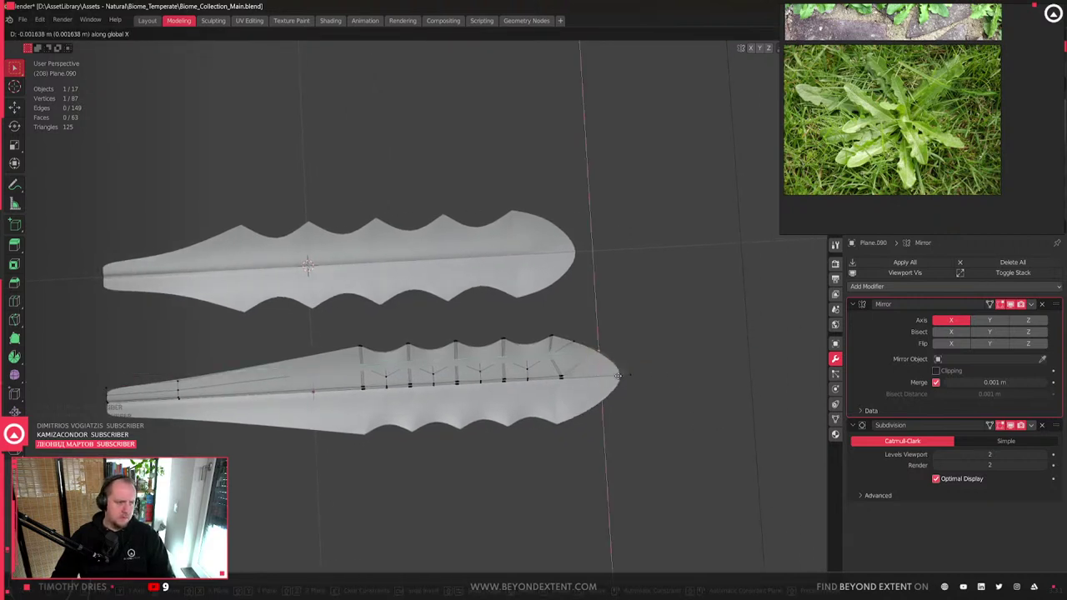
{"action": "key", "text": "y"}
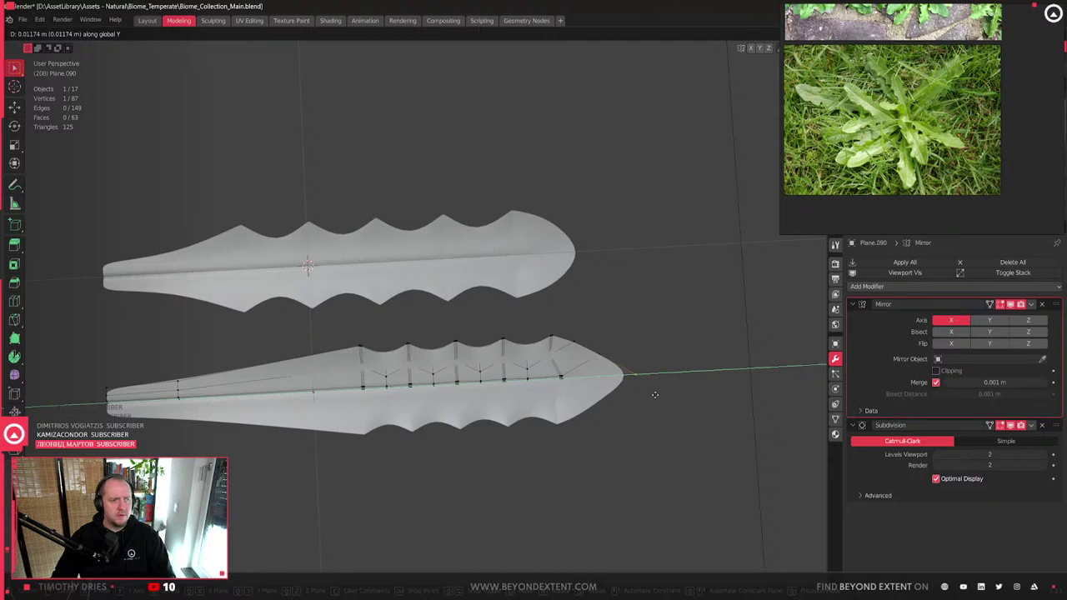
{"action": "left_click", "coordinate": [657, 395]}
{"action": "key", "text": "g"}
{"action": "key", "text": "shift+z"}
{"action": "left_click", "coordinate": [602, 359]}
- Select the stalk-end vertices of the copied leaf and move them along Y toward the teeth to shorten the stalk
{"action": "middle_click_drag", "start_coordinate": [603, 359], "coordinate": [567, 350]}
{"action": "left_click_drag", "start_coordinate": [223, 337], "coordinate": [341, 422]}
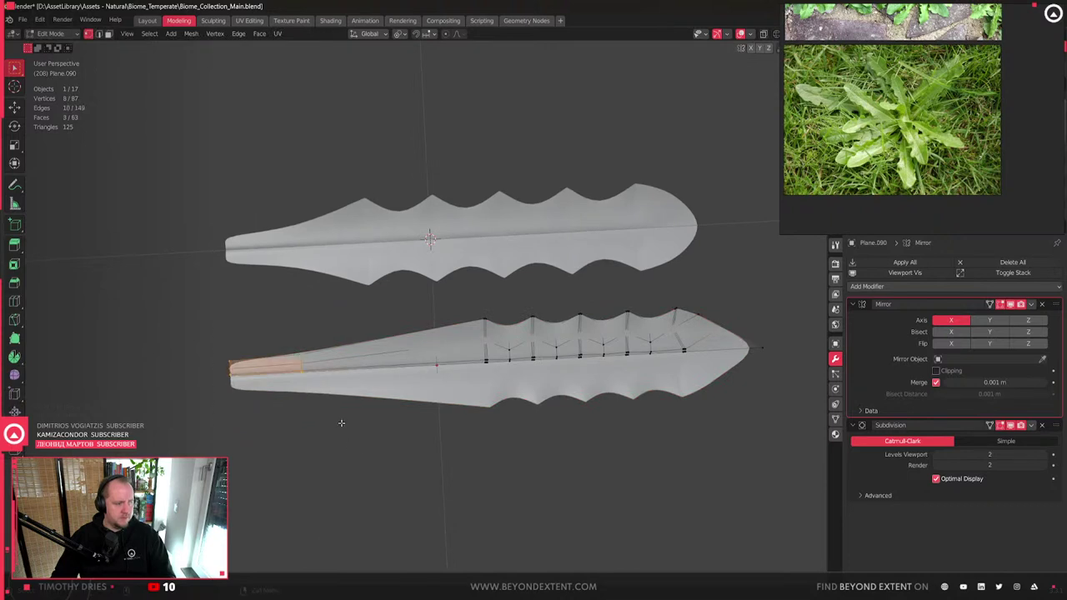
{"action": "key", "text": "g"}
{"action": "key", "text": "y"}
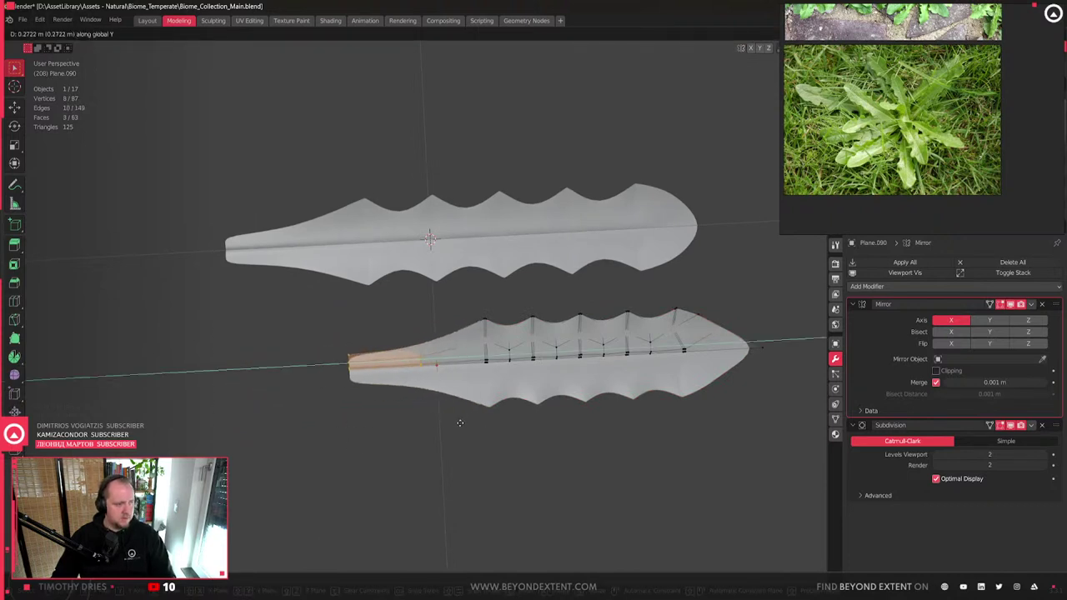
{"action": "left_click", "coordinate": [482, 422]}
- Select the outer outline edge of the shortened stalk and try moving it along X
{"action": "middle_click_drag", "start_coordinate": [342, 330], "coordinate": [417, 275]}
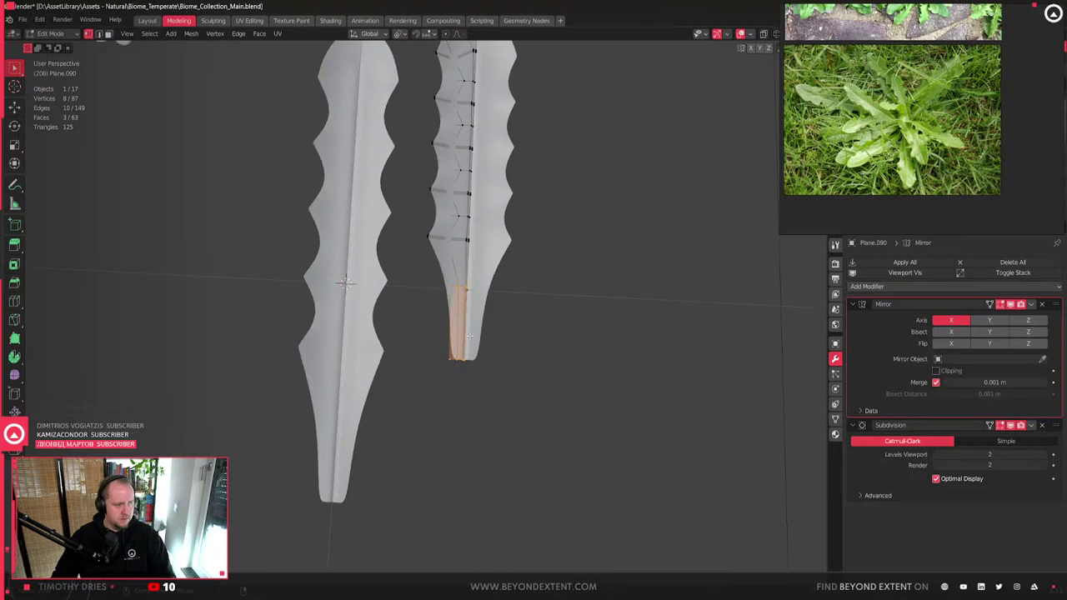
{"action": "scroll", "coordinate": [450, 275], "scroll_direction": "up", "scroll_amount": 3}
{"action": "left_click_drag", "start_coordinate": [450, 237], "coordinate": [449, 467]}
{"action": "middle_click_drag", "start_coordinate": [449, 467], "coordinate": [422, 477], "text": "shift"}
{"action": "key", "text": "g"}
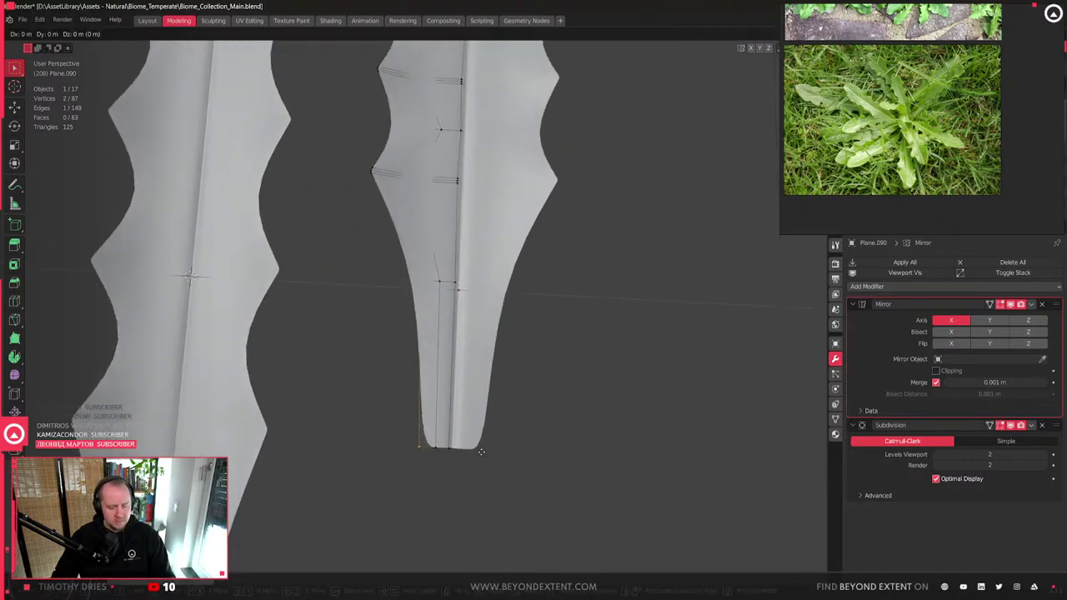
{"action": "key", "text": "x"}
{"action": "left_click", "coordinate": [471, 460]}
- Scale the stalk's outer edge along X using proportional editing with a radius of about 0.02 m
{"action": "key", "text": "s"}
{"action": "key", "text": "o"}
{"action": "key", "text": "y"}
{"action": "key", "text": "x"}
{"action": "scroll", "coordinate": [500, 464], "scroll_direction": "up", "scroll_amount": 15}
{"action": "scroll", "coordinate": [525, 461], "scroll_direction": "up", "scroll_amount": 7}
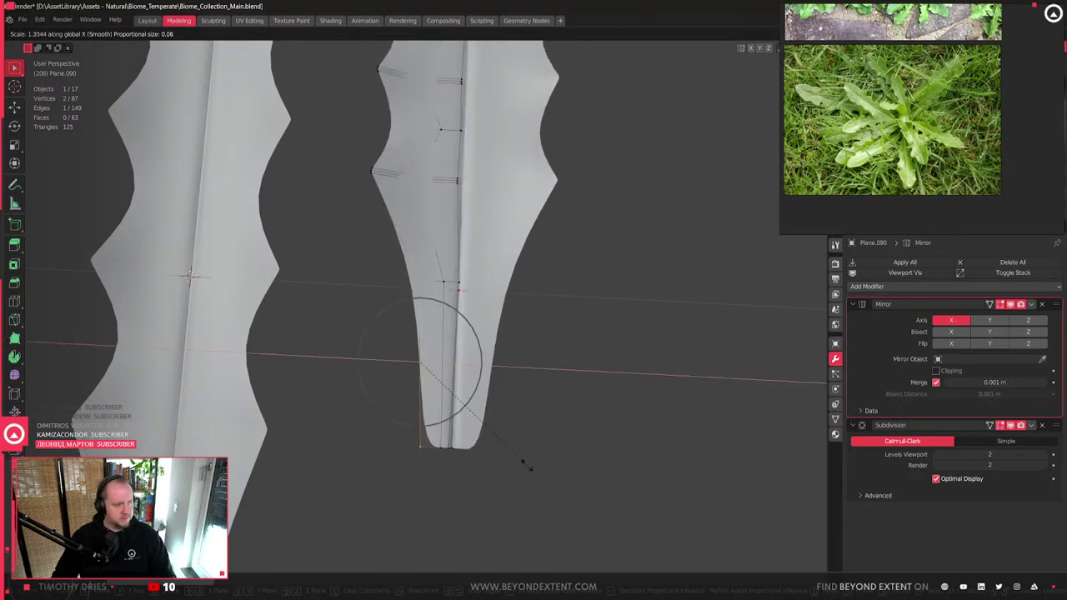
{"action": "scroll", "coordinate": [588, 481], "scroll_direction": "up", "scroll_amount": 12}
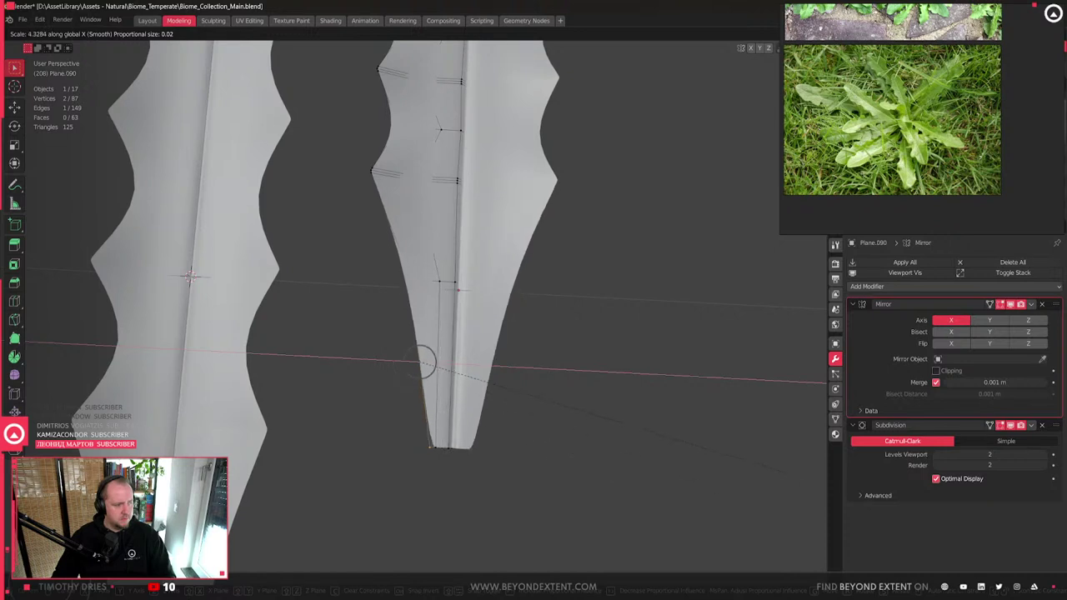
{"action": "left_click", "coordinate": [717, 481]}
- Narrow the stalk by moving its outer edge about 0.02 m along X toward the midrib, with a proportional radius of about 0.033 m
{"action": "key", "text": "g"}
{"action": "key", "text": "x"}
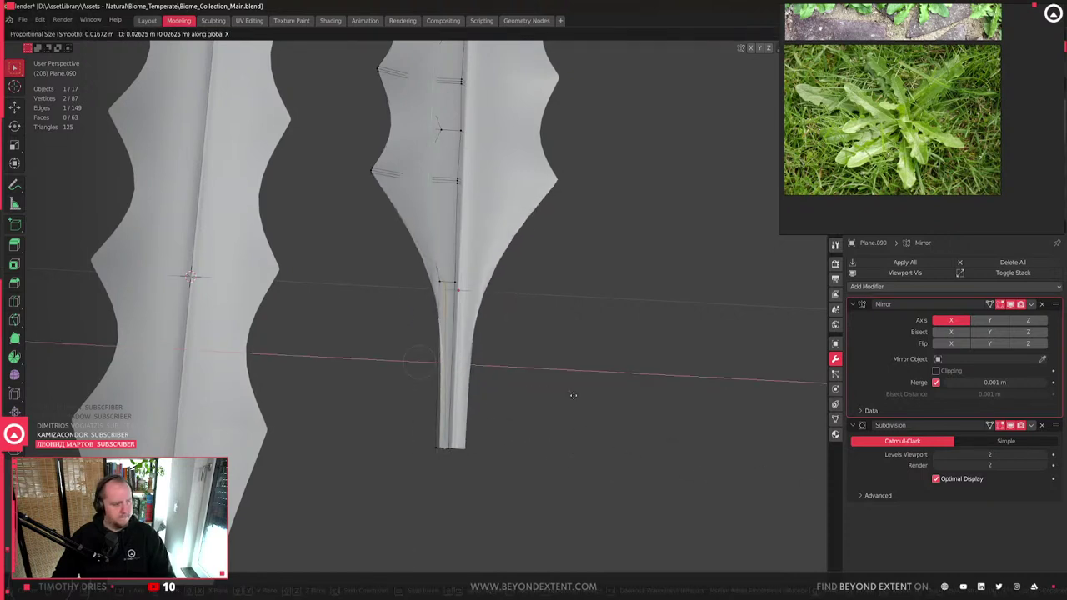
{"action": "scroll", "coordinate": [562, 396], "scroll_direction": "down", "scroll_amount": 2}
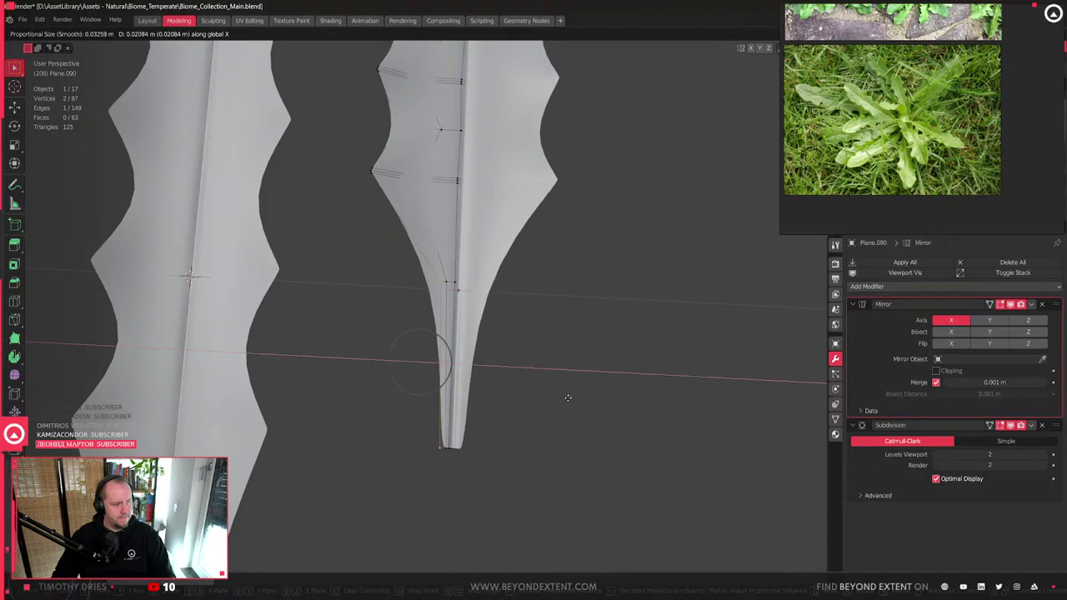
{"action": "left_click", "coordinate": [568, 398]}
- Round the tooth nearest the stalk by spreading its outline vertices apart in the XY plane with a small proportional editing radius
{"action": "middle_click_drag", "start_coordinate": [568, 398], "coordinate": [523, 307]}
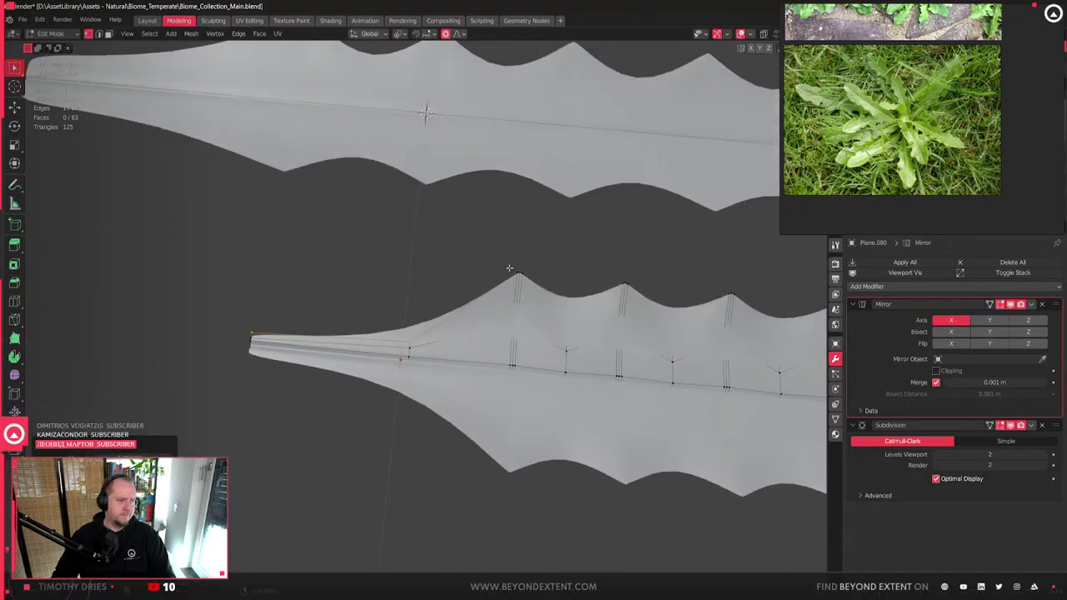
{"action": "key", "text": "g"}
{"action": "key", "text": "Escape"}
{"action": "key", "text": "g"}
{"action": "key", "text": "shift+z"}
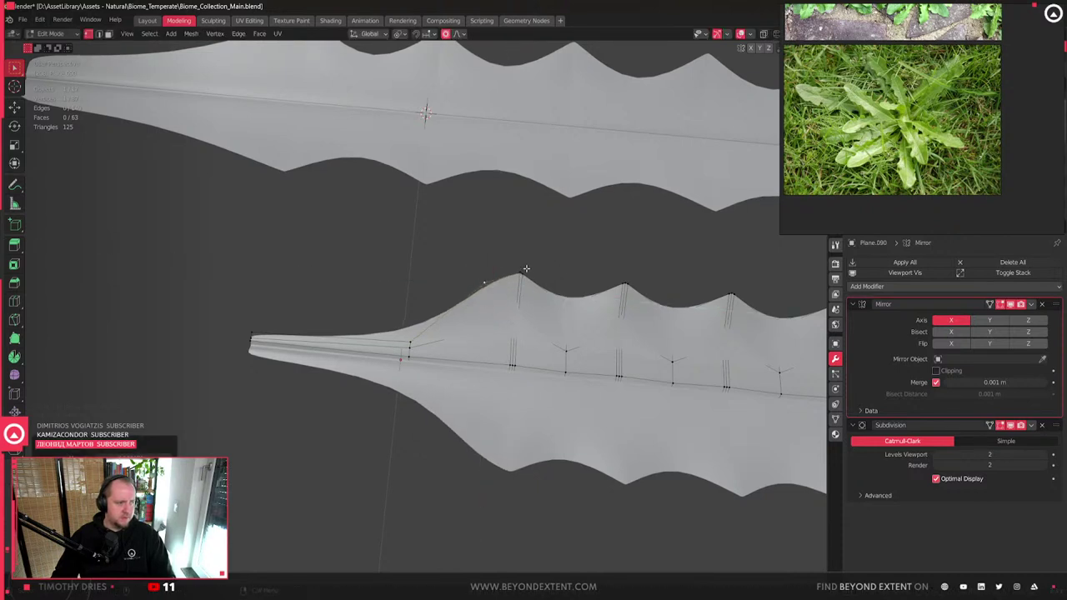
{"action": "scroll", "coordinate": [571, 306], "scroll_direction": "up", "scroll_amount": 13}
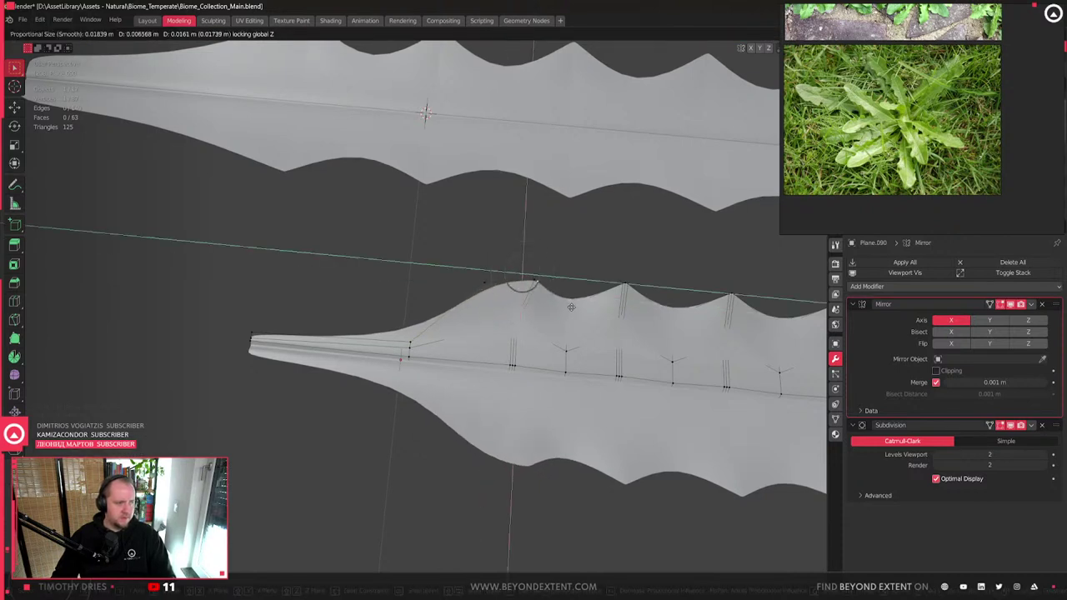
{"action": "left_click", "coordinate": [572, 306]}
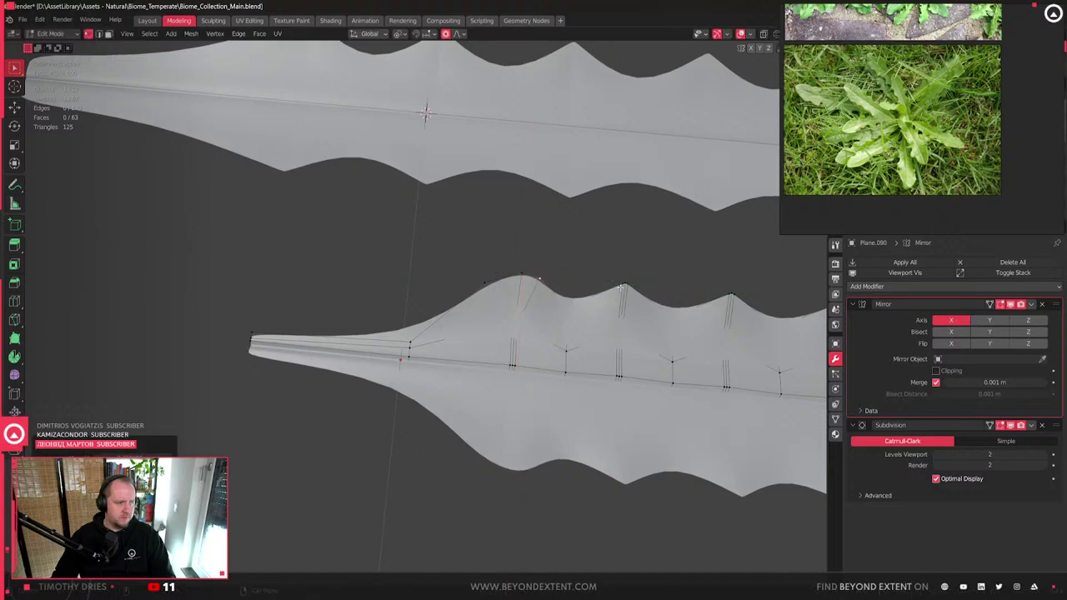
- Change the transform pivot point and scale the second tooth's outline vertices up along Y to blunt its point
{"action": "middle_click_drag", "start_coordinate": [640, 287], "coordinate": [534, 341], "text": "shift"}
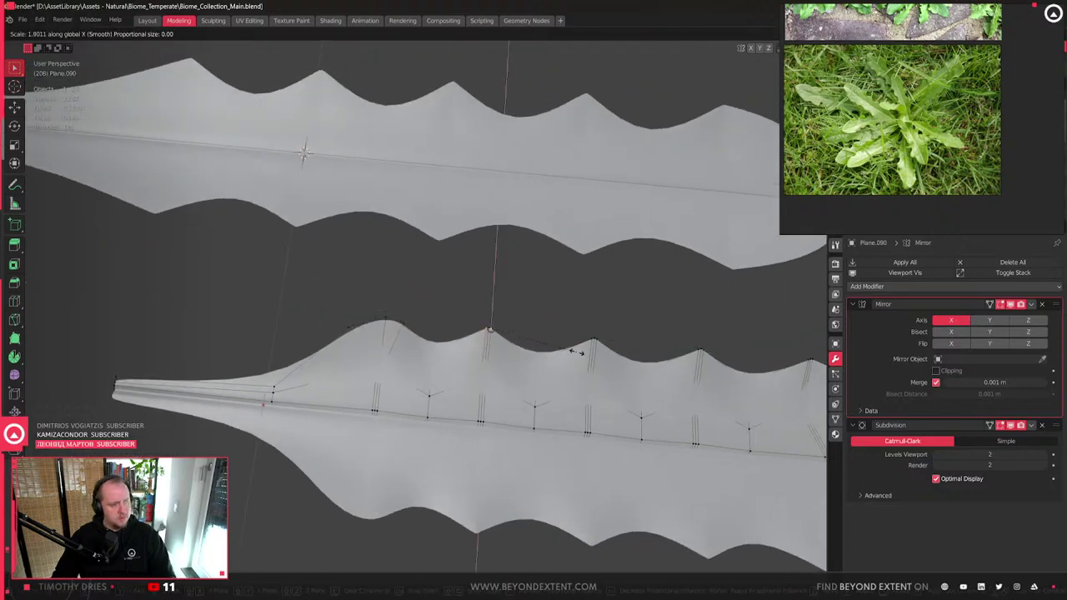
{"action": "left_click", "coordinate": [399, 34]}
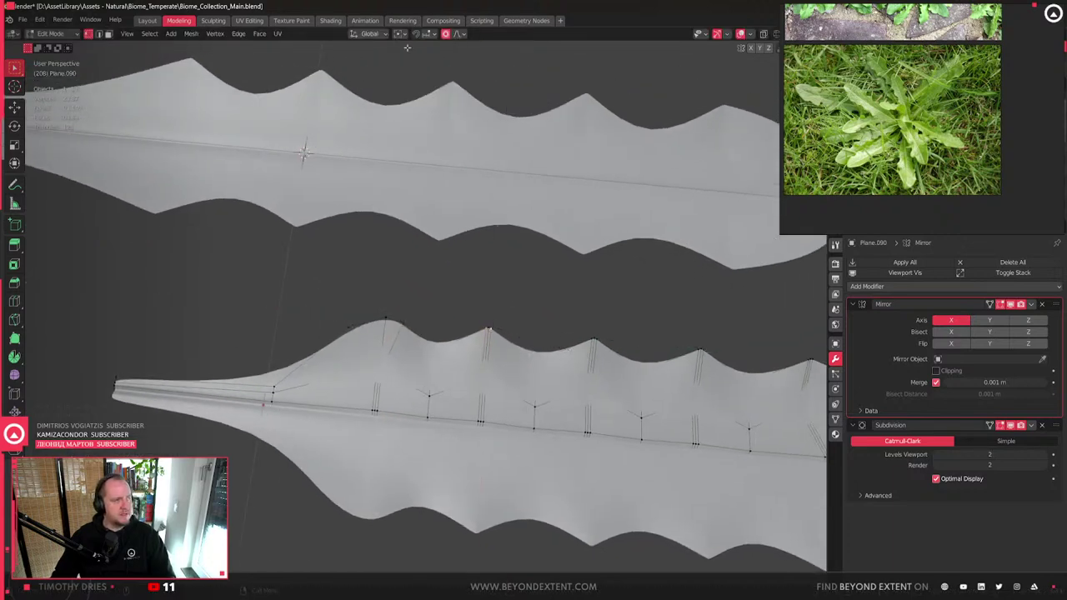
{"action": "key", "text": "s"}
{"action": "key", "text": "y"}
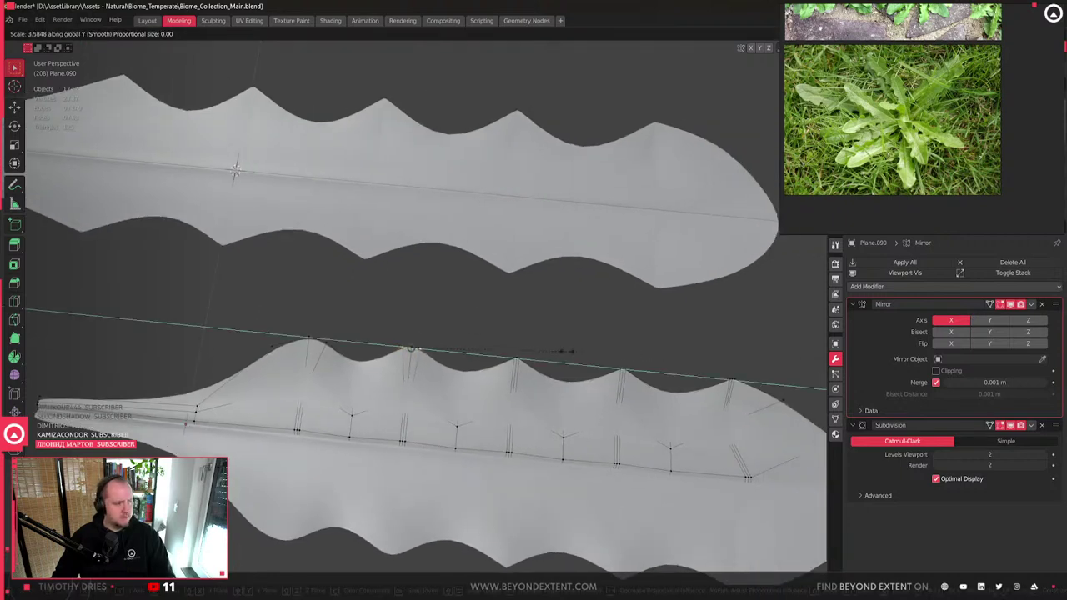
{"action": "left_click", "coordinate": [550, 354]}
- Blunt the third, fourth and last teeth of the copied leaf by scaling each tooth's outline vertices up along Y
{"action": "middle_click_drag", "start_coordinate": [547, 352], "coordinate": [465, 361], "text": "shift"}
{"action": "left_click", "coordinate": [422, 332]}
{"action": "key", "text": "s"}
{"action": "key", "text": "y"}
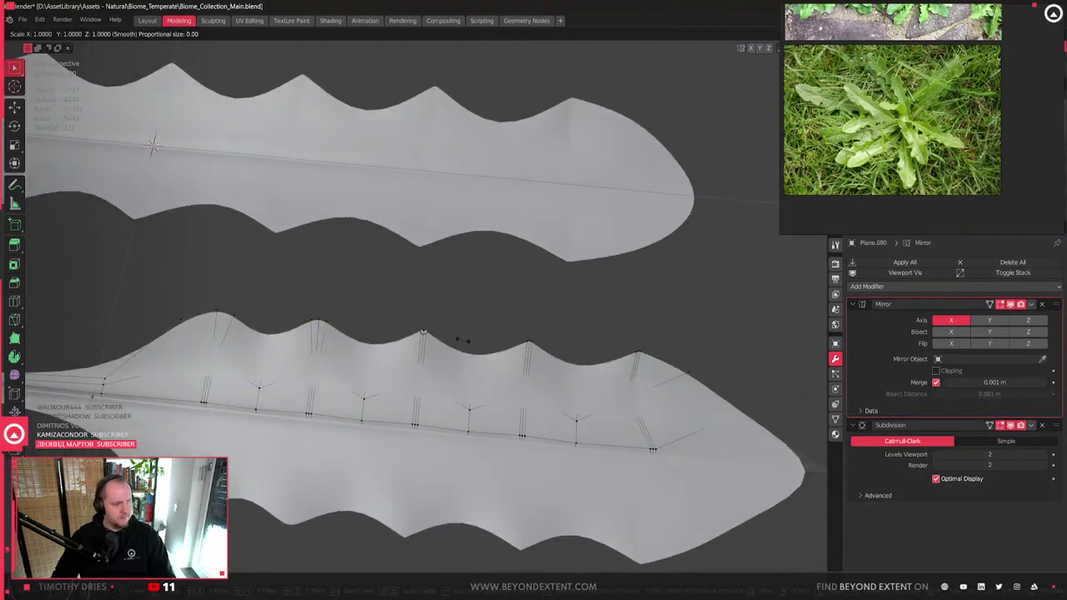
{"action": "left_click", "coordinate": [546, 343]}
{"action": "left_click", "coordinate": [529, 342]}
{"action": "key", "text": "s"}
{"action": "key", "text": "y"}
{"action": "left_click", "coordinate": [643, 360]}
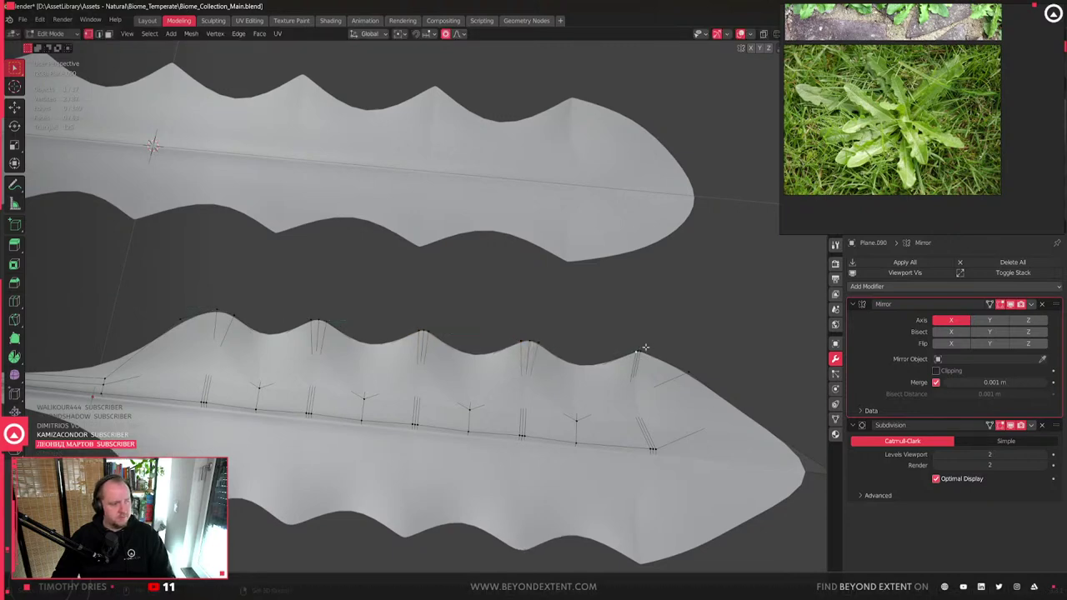
{"action": "left_click", "coordinate": [638, 352]}
{"action": "key", "text": "s"}
{"action": "key", "text": "y"}
{"action": "left_click", "coordinate": [698, 359]}
- Try to shift the copied leaf's middle tooth and the fourth tooth while mirrored, and undo the moves
{"action": "key", "text": "Tab"}
{"action": "scroll", "coordinate": [460, 365], "scroll_direction": "down", "scroll_amount": 5}
{"action": "middle_click_drag", "start_coordinate": [500, 392], "coordinate": [339, 366]}
{"action": "scroll", "coordinate": [340, 367], "scroll_direction": "up", "scroll_amount": 5}
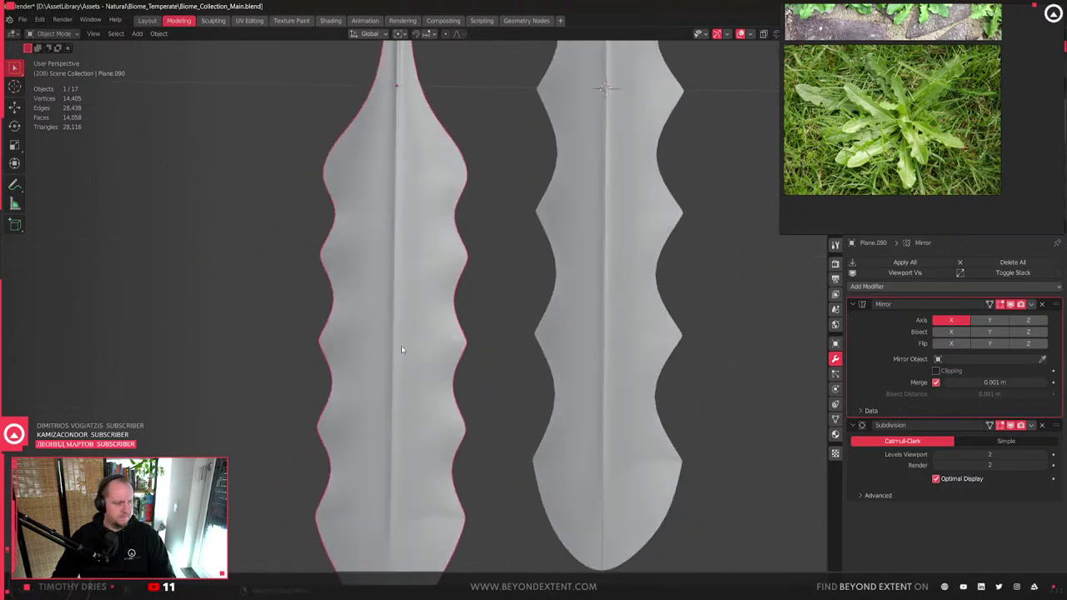
{"action": "key", "text": "Tab"}
{"action": "left_click_drag", "start_coordinate": [464, 349], "coordinate": [465, 350], "text": "shift"}
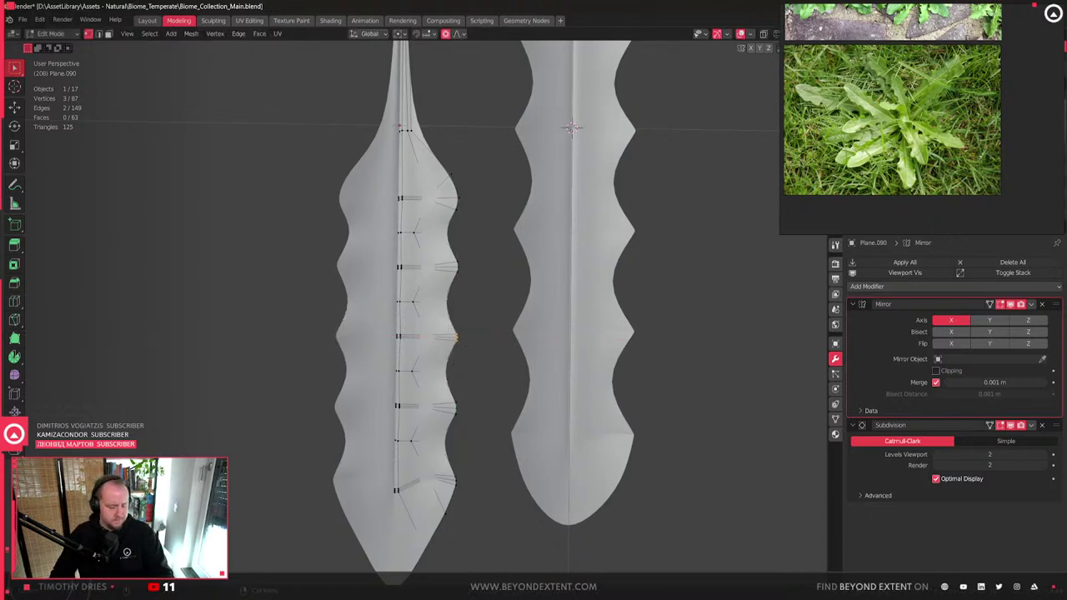
{"action": "key", "text": "g"}
{"action": "key", "text": "Return"}
{"action": "left_click_drag", "start_coordinate": [448, 392], "coordinate": [474, 422]}
{"action": "key", "text": "g"}
{"action": "left_click", "coordinate": [485, 422]}
{"action": "key", "text": "g"}
{"action": "key", "text": "Escape"}
{"action": "key", "text": "ctrl+z"}
{"action": "key", "text": "ctrl+z"}
{"action": "key", "text": "ctrl+z"}
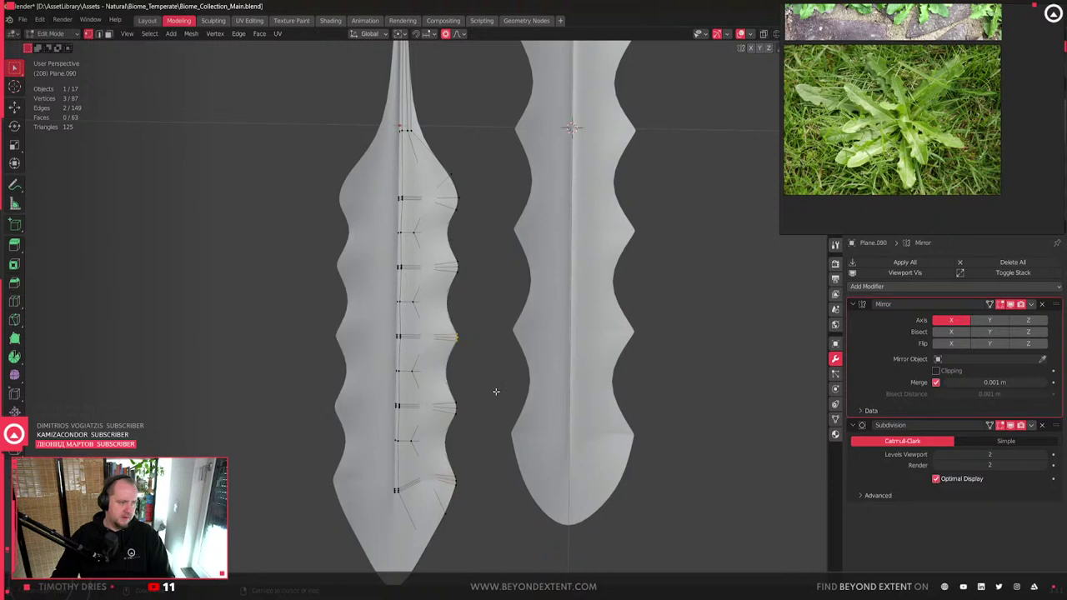
- Duplicate the shorter leaf, place the duplicate outside the square outline as a backup, and reselect the leaf inside
{"action": "middle_click_drag", "start_coordinate": [431, 382], "coordinate": [457, 398]}
{"action": "key", "text": "Tab"}
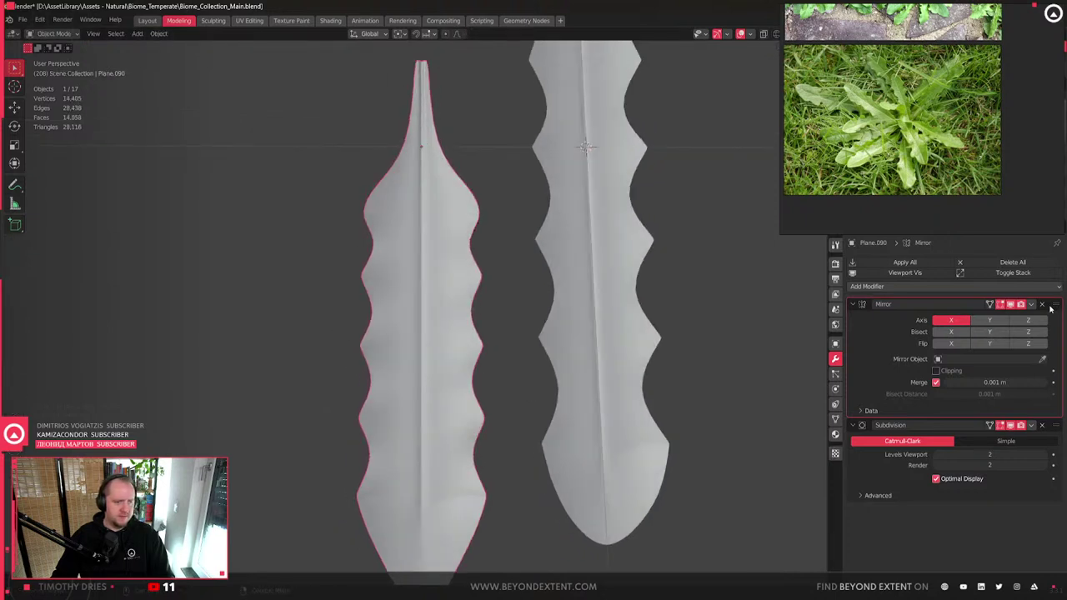
{"action": "scroll", "coordinate": [417, 353], "scroll_direction": "down", "scroll_amount": 10}
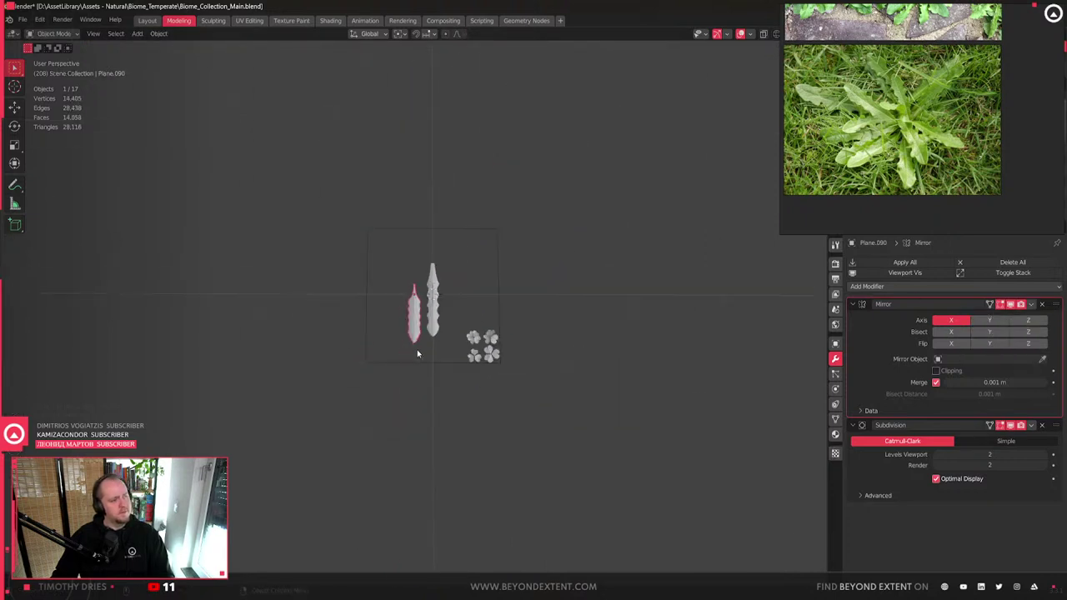
{"action": "key", "text": "shift+d"}
{"action": "left_click", "coordinate": [562, 305]}
{"action": "scroll", "coordinate": [393, 340], "scroll_direction": "up", "scroll_amount": 3}
{"action": "scroll", "coordinate": [394, 340], "scroll_direction": "up", "scroll_amount": 5}
{"action": "left_click", "coordinate": [395, 340]}
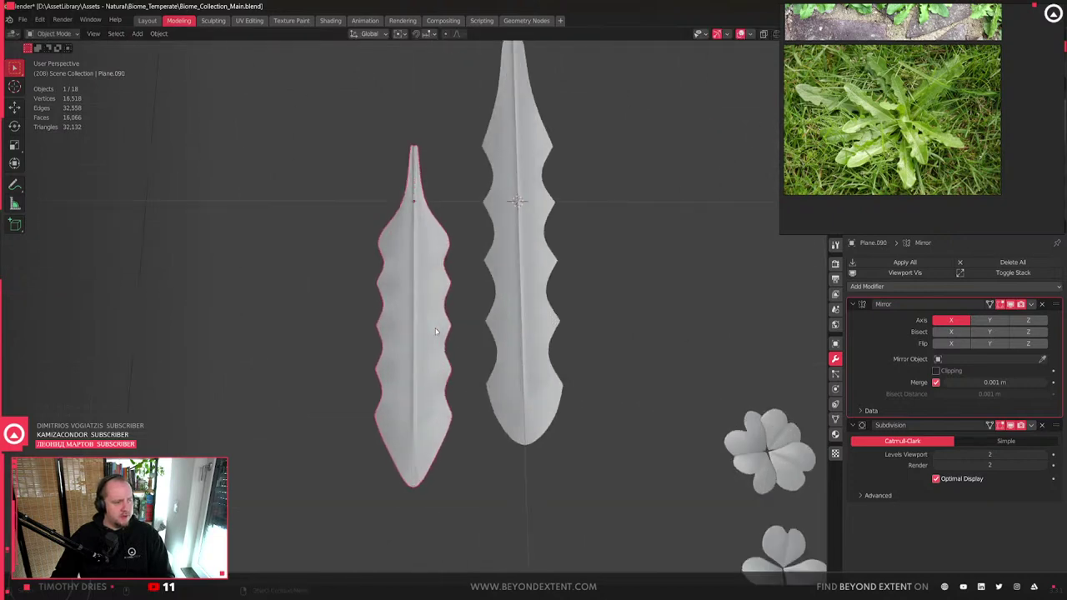
- Apply the Mirror modifier on the shorter leaf so both halves become editable geometry
{"action": "left_click", "coordinate": [1042, 304]}
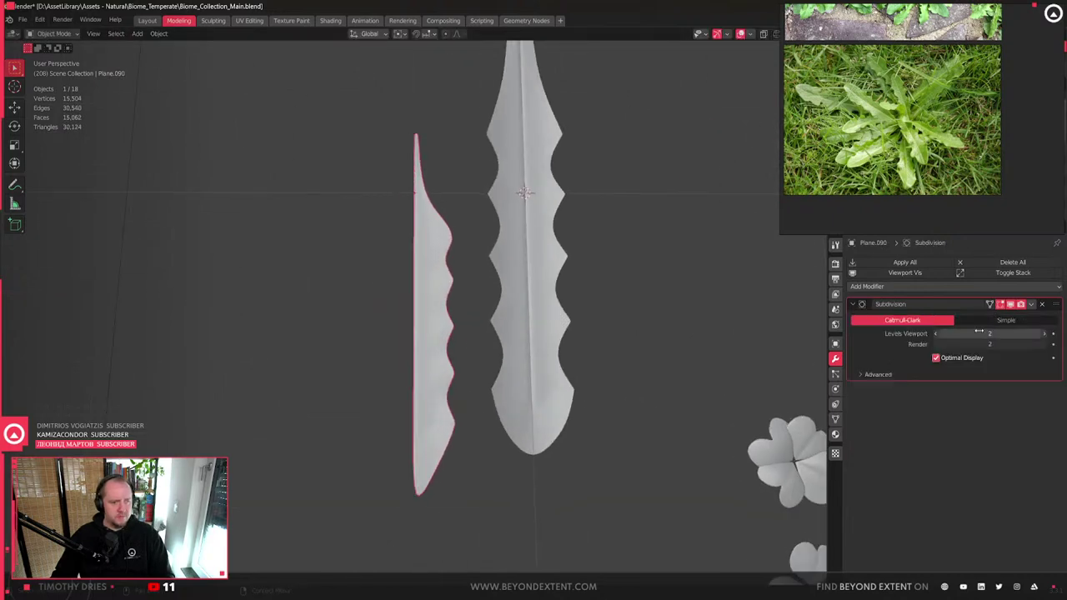
{"action": "key", "text": "ctrl+z"}
{"action": "left_click", "coordinate": [1031, 304]}
{"action": "left_click", "coordinate": [984, 317]}
- Shift the middle tooth facing the longer leaf about 0.017 m toward the stalk in the XY plane, with a proportional radius of about 0.077 m
{"action": "key", "text": "Tab"}
{"action": "scroll", "coordinate": [476, 329], "scroll_direction": "up", "scroll_amount": 3}
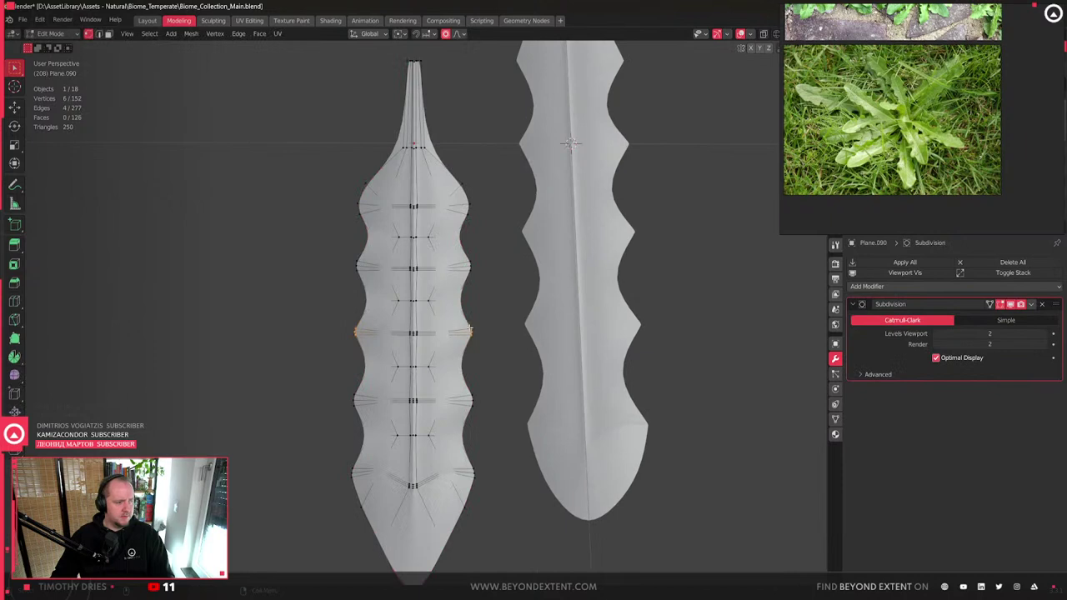
{"action": "left_click", "coordinate": [471, 334], "text": "alt"}
{"action": "key", "text": "g"}
{"action": "key", "text": "shift+z"}
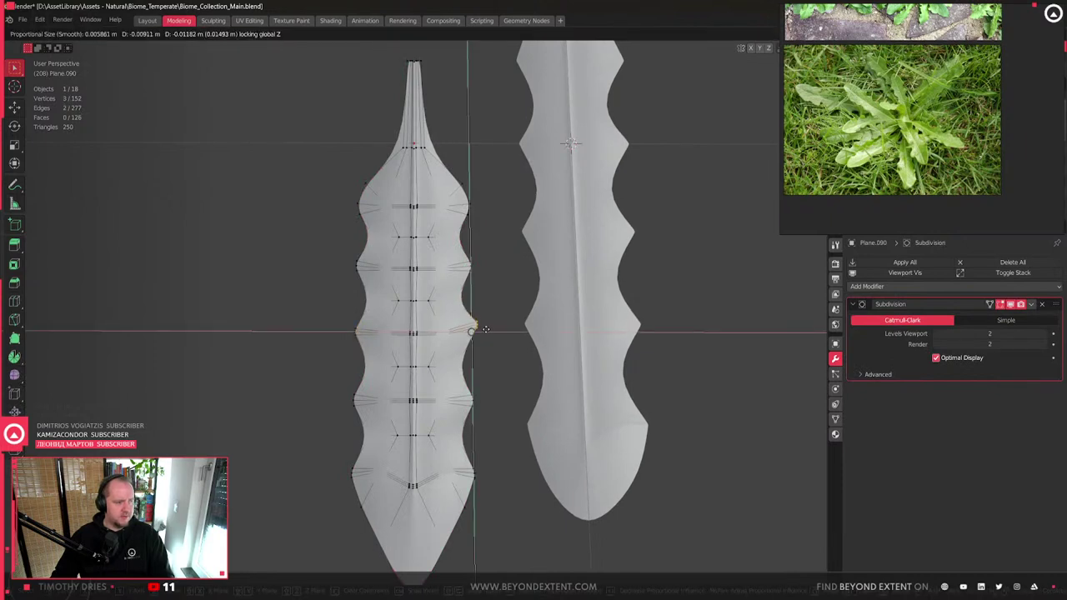
{"action": "scroll", "coordinate": [485, 328], "scroll_direction": "down", "scroll_amount": 20}
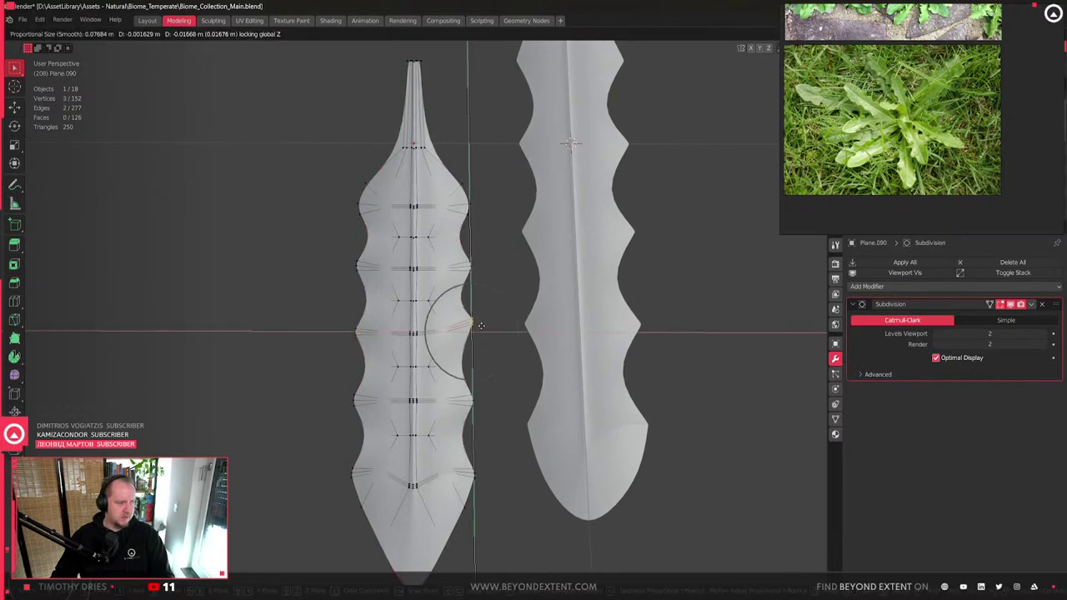
{"action": "left_click", "coordinate": [481, 326]}
- Offset the second, third and fourth teeth on the side away from the longer leaf to break the leaf's symmetry
{"action": "key", "text": "g"}
{"action": "key", "text": "Escape"}
{"action": "key", "text": "g"}
{"action": "left_click", "coordinate": [356, 336]}
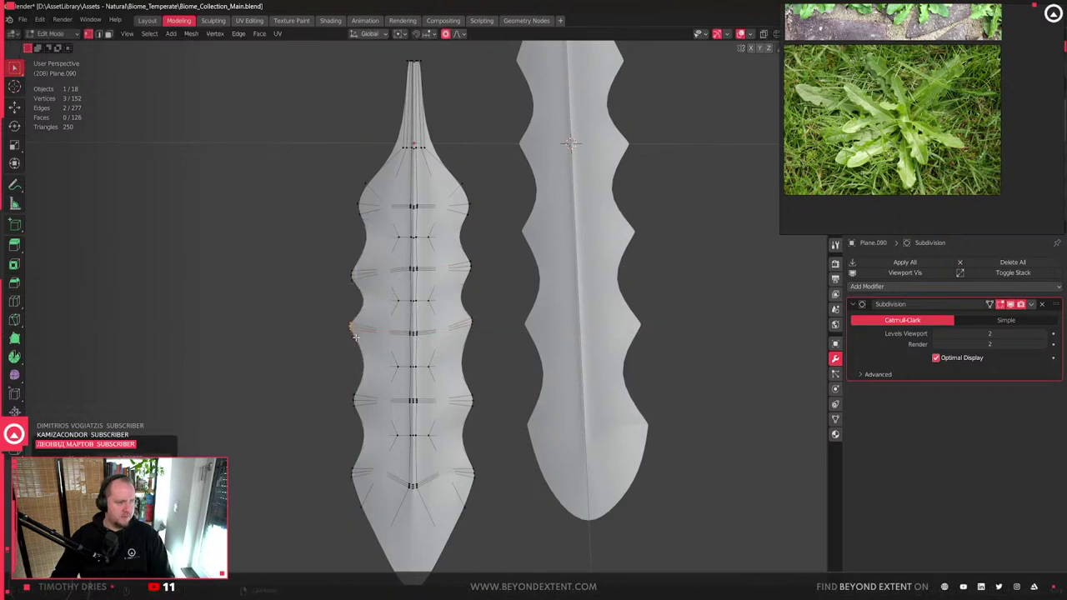
{"action": "left_click", "coordinate": [350, 406], "text": "alt"}
{"action": "key", "text": "g"}
{"action": "left_click", "coordinate": [367, 400]}
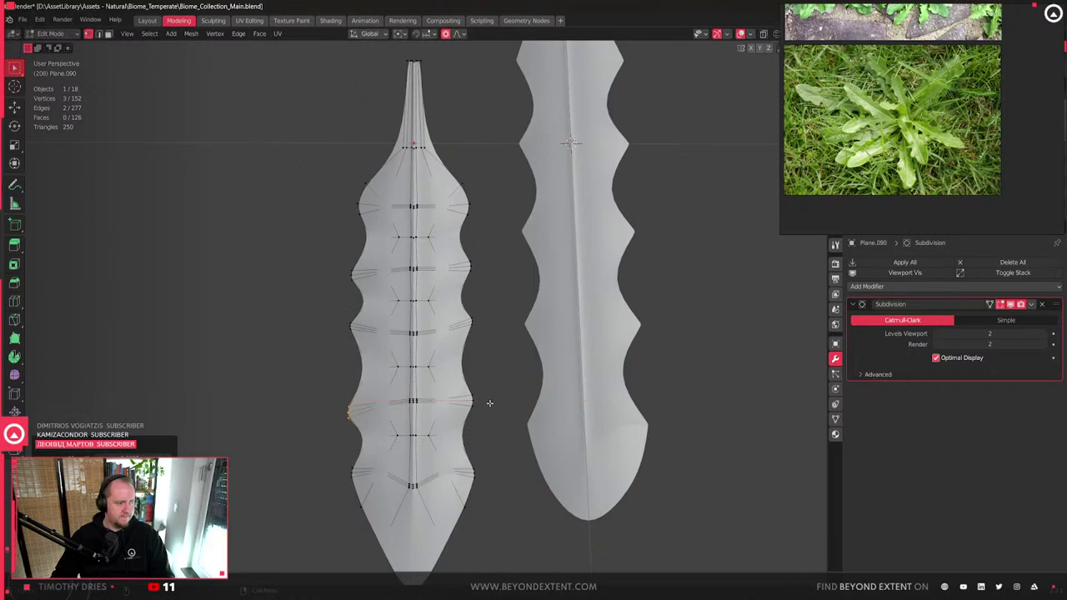
- Shift the fourth and last teeth on the side facing the longer leaf outward with proportional editing
{"action": "key", "text": "g"}
{"action": "left_click", "coordinate": [492, 416]}
{"action": "left_click", "coordinate": [473, 473], "text": "shift"}
{"action": "key", "text": "g"}
{"action": "left_click", "coordinate": [489, 505]}
- Shift the outline vertex near the shorter leaf's tip, on the side away from the longer leaf, in the XY plane with proportional editing
{"action": "scroll", "coordinate": [467, 496], "scroll_direction": "down", "scroll_amount": 3, "text": "shift"}
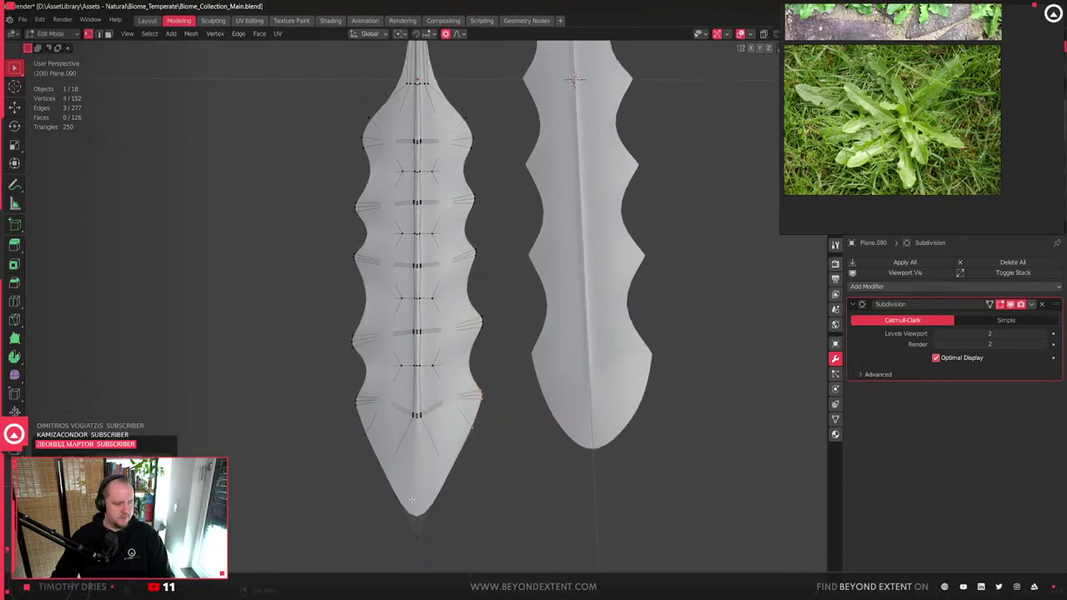
{"action": "key", "text": "g"}
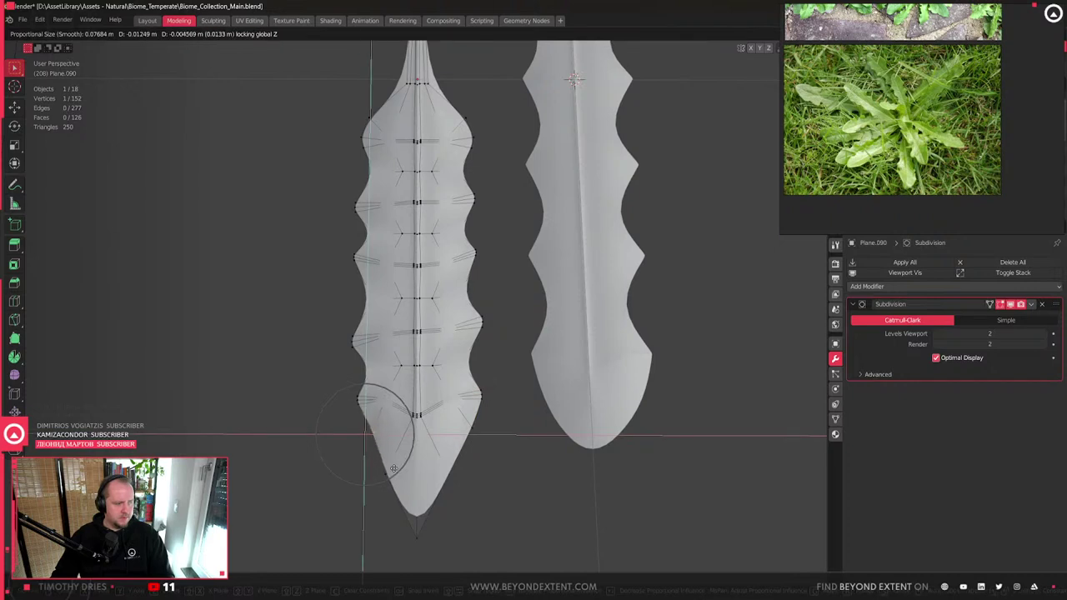
{"action": "left_click", "coordinate": [381, 417]}
- Shift the first tooth on the side away from the longer leaf about 0.035 m toward the stalk in the XY plane
{"action": "scroll", "coordinate": [381, 417], "scroll_direction": "up", "scroll_amount": 3, "text": "shift"}
{"action": "left_click", "coordinate": [415, 187]}
{"action": "scroll", "coordinate": [352, 221], "scroll_direction": "up", "scroll_amount": 1, "text": "shift"}
{"action": "left_click_drag", "start_coordinate": [351, 239], "coordinate": [384, 284]}
{"action": "key", "text": "g"}
{"action": "key", "text": "shift+z"}
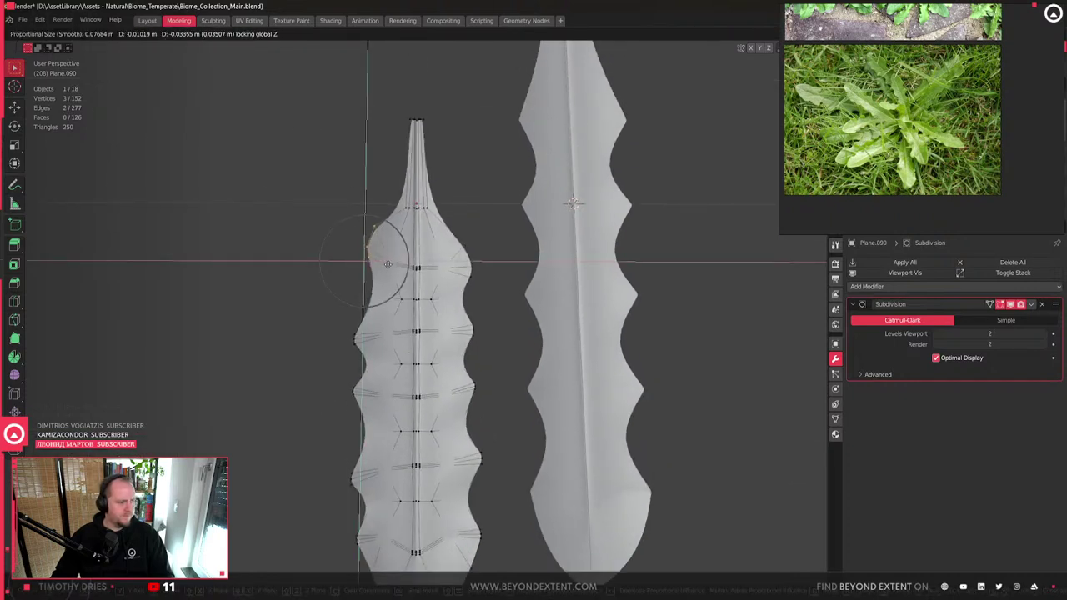
{"action": "left_click", "coordinate": [496, 297]}
- Duplicate the longer leaf and place the copy outside the square outline, beside the spare leaf
{"action": "key", "text": "Tab"}
{"action": "scroll", "coordinate": [495, 297], "scroll_direction": "down", "scroll_amount": 3}
{"action": "left_click", "coordinate": [484, 292]}
{"action": "scroll", "coordinate": [484, 292], "scroll_direction": "down", "scroll_amount": 3}
{"action": "key", "text": "shift+d"}
{"action": "key", "text": "shift+z"}
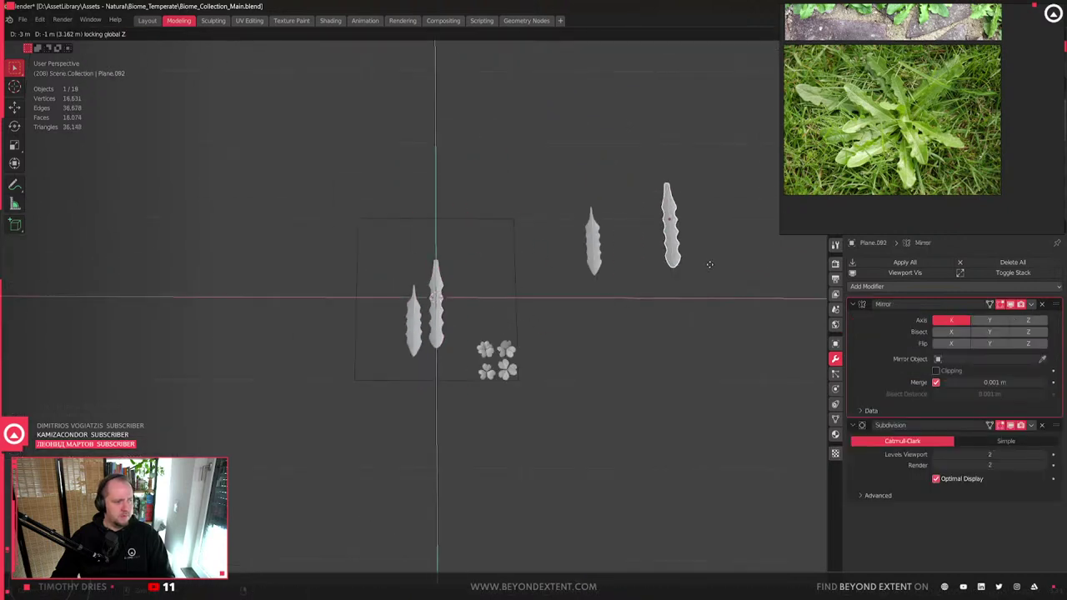
{"action": "left_click", "coordinate": [652, 265]}
- Move the outer corner vertex at the end of the longer leaf's stalk about 0.018 m along X with proportional editing
{"action": "left_click", "coordinate": [435, 309]}
{"action": "key", "text": "KP_Decimal"}
{"action": "middle_click_drag", "start_coordinate": [417, 316], "coordinate": [395, 424]}
{"action": "key", "text": "Tab"}
{"action": "scroll", "coordinate": [359, 417], "scroll_direction": "up", "scroll_amount": 3}
{"action": "left_click_drag", "start_coordinate": [324, 404], "coordinate": [356, 426]}
{"action": "scroll", "coordinate": [357, 426], "scroll_direction": "down", "scroll_amount": 2}
{"action": "middle_click_drag", "start_coordinate": [358, 426], "coordinate": [467, 400]}
{"action": "key", "text": "g"}
{"action": "key", "text": "x"}
{"action": "scroll", "coordinate": [479, 409], "scroll_direction": "up", "scroll_amount": 8}
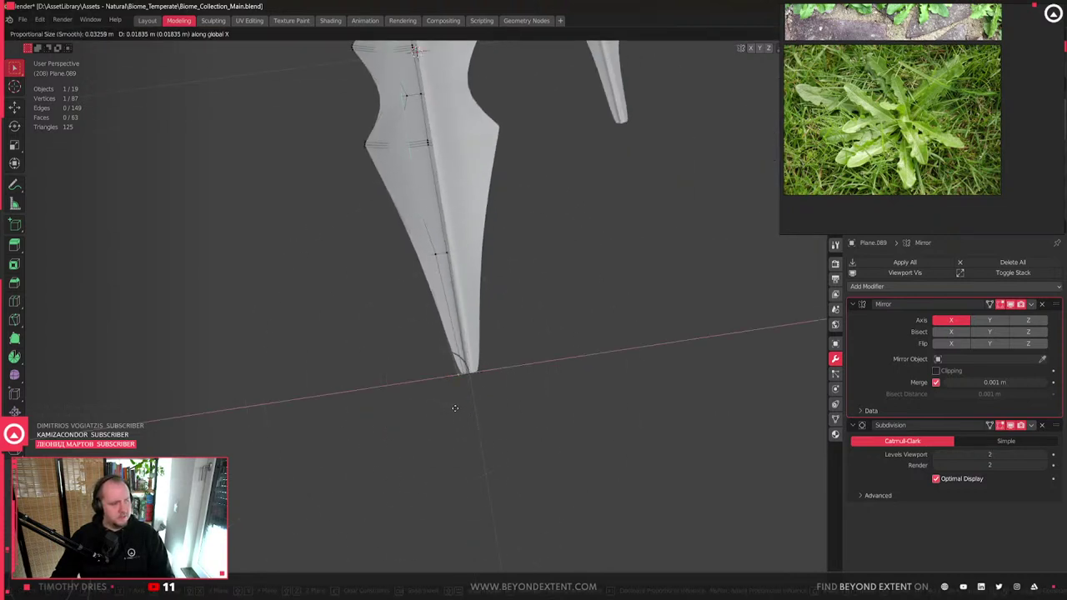
{"action": "left_click", "coordinate": [415, 247]}
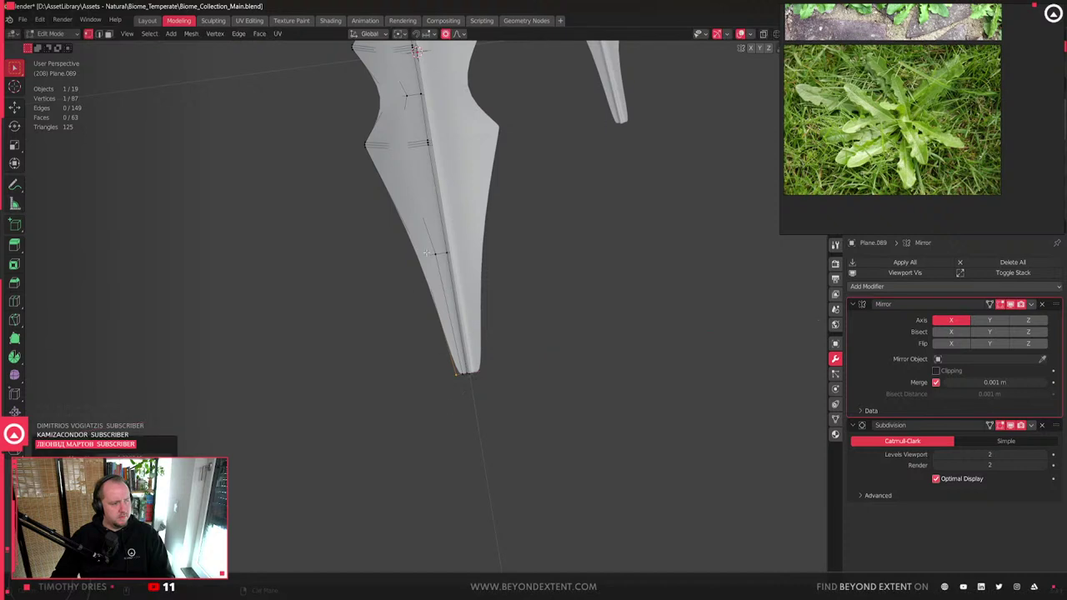
- Add an edge loop across the longer leaf's stalk and move it about 0.084 m along Y toward the blade's base
{"action": "left_click", "coordinate": [467, 336]}
{"action": "key", "text": "g"}
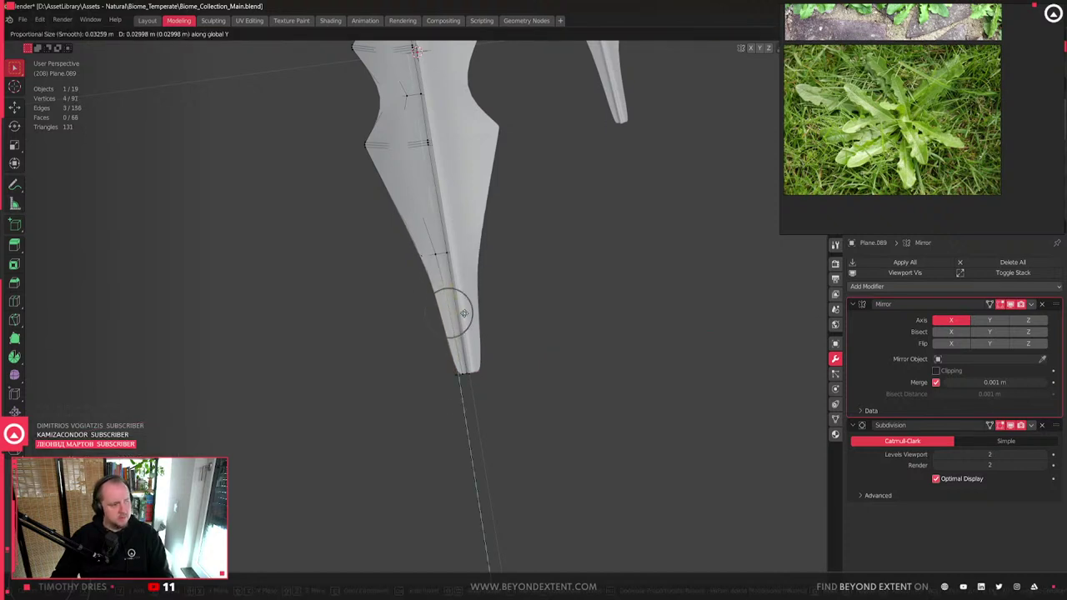
{"action": "key", "text": "Escape"}
{"action": "key", "text": "alt+z"}
{"action": "key", "text": "alt+z"}
{"action": "key", "text": "alt+z"}
{"action": "key", "text": "ctrl+KP_Add"}
{"action": "key", "text": "alt+z"}
{"action": "scroll", "coordinate": [517, 333], "scroll_direction": "up", "scroll_amount": 2}
{"action": "key", "text": "g"}
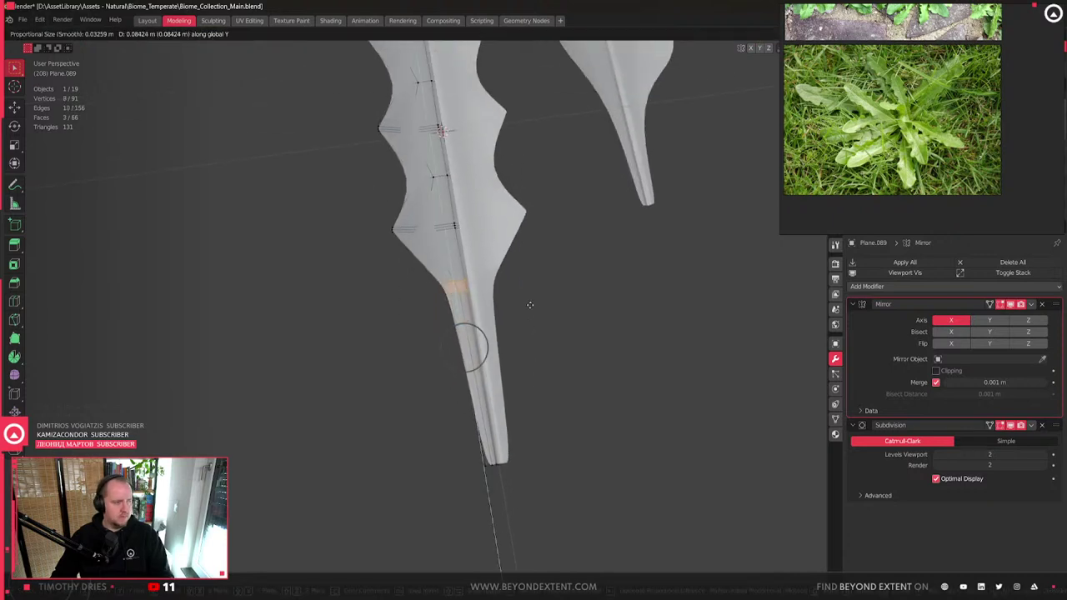
{"action": "left_click", "coordinate": [429, 271]}
{"action": "key", "text": "alt+a"}
{"action": "key", "text": "2"}
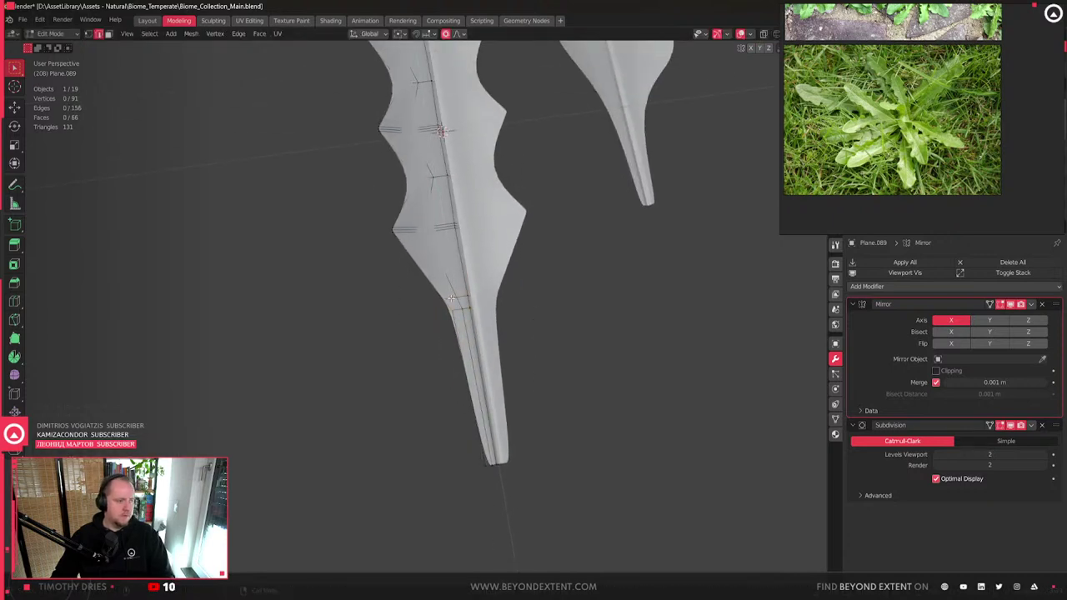
- Shift the outline vertex where the blade meets the stalk about 0.020 m in the XY plane, with a proportional radius of about 0.030 m
{"action": "middle_click_drag", "start_coordinate": [450, 298], "coordinate": [471, 406]}
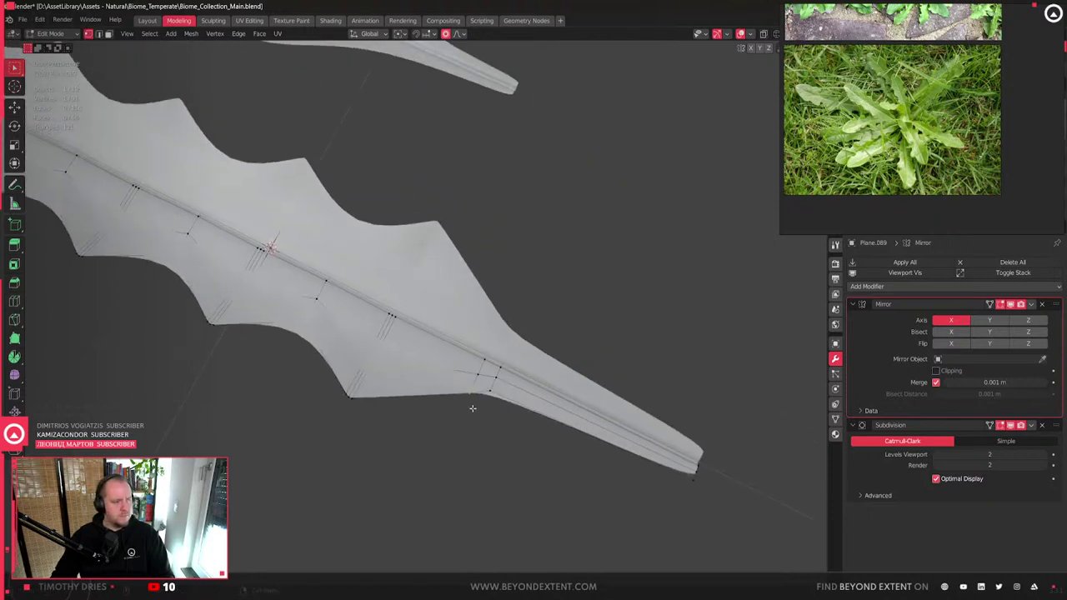
{"action": "left_click", "coordinate": [471, 407]}
{"action": "key", "text": "g"}
{"action": "key", "text": "z"}
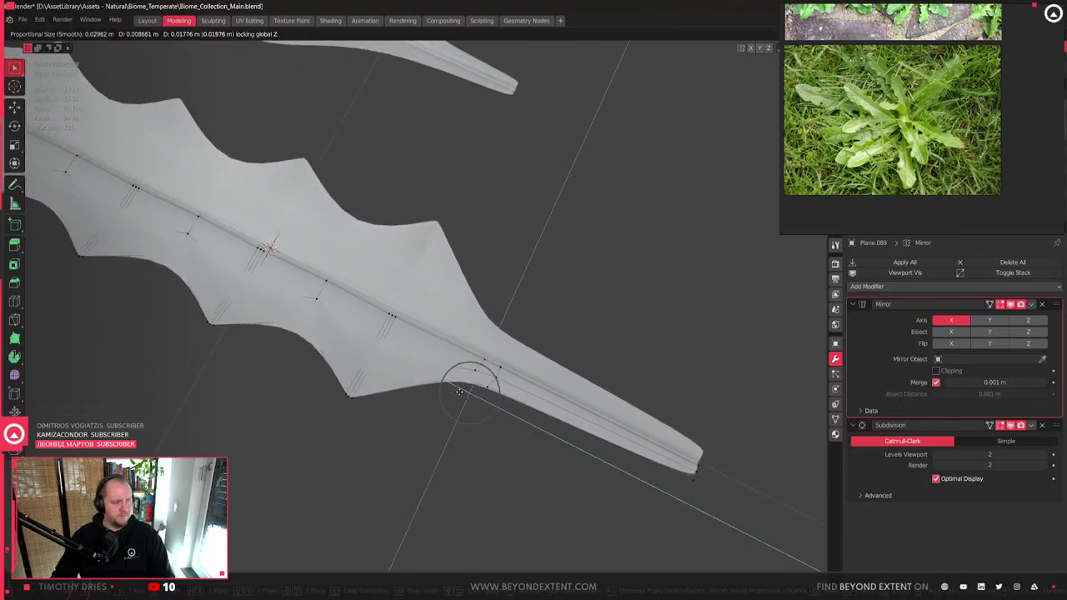
{"action": "left_click", "coordinate": [467, 403]}
- Round off the tooth nearest the stalk by scaling its tip along Y and shifting its vertices in the XY plane
{"action": "left_click", "coordinate": [347, 394]}
{"action": "key", "text": "s"}
{"action": "key", "text": "y"}
{"action": "left_click", "coordinate": [497, 447]}
{"action": "key", "text": "g"}
{"action": "key", "text": "z"}
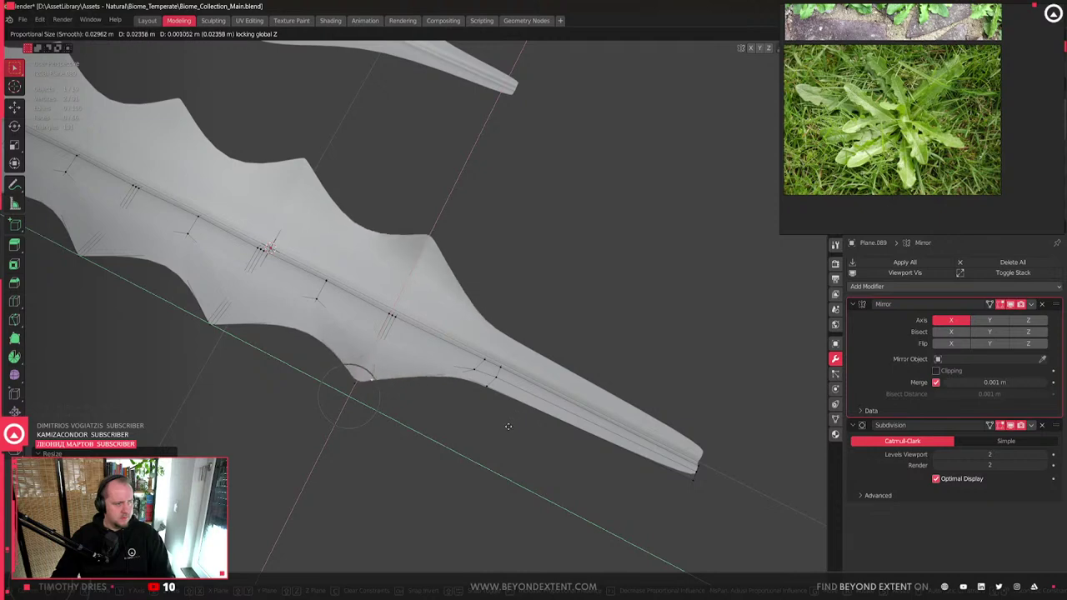
{"action": "left_click", "coordinate": [504, 434]}
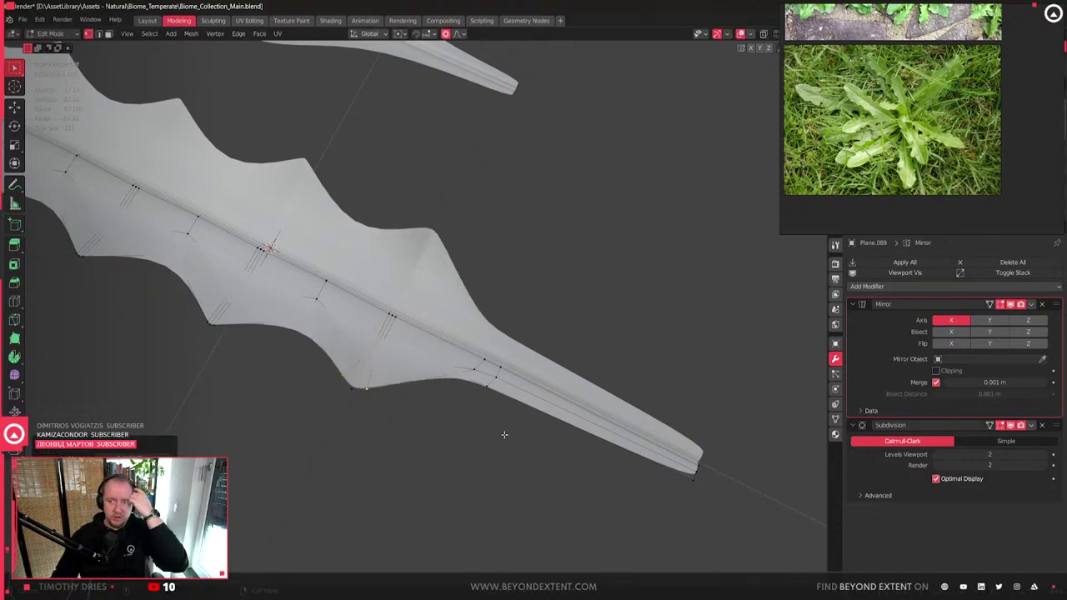
{"action": "middle_click_drag", "start_coordinate": [405, 377], "coordinate": [393, 396]}
{"action": "key", "text": "g"}
{"action": "key", "text": "z"}
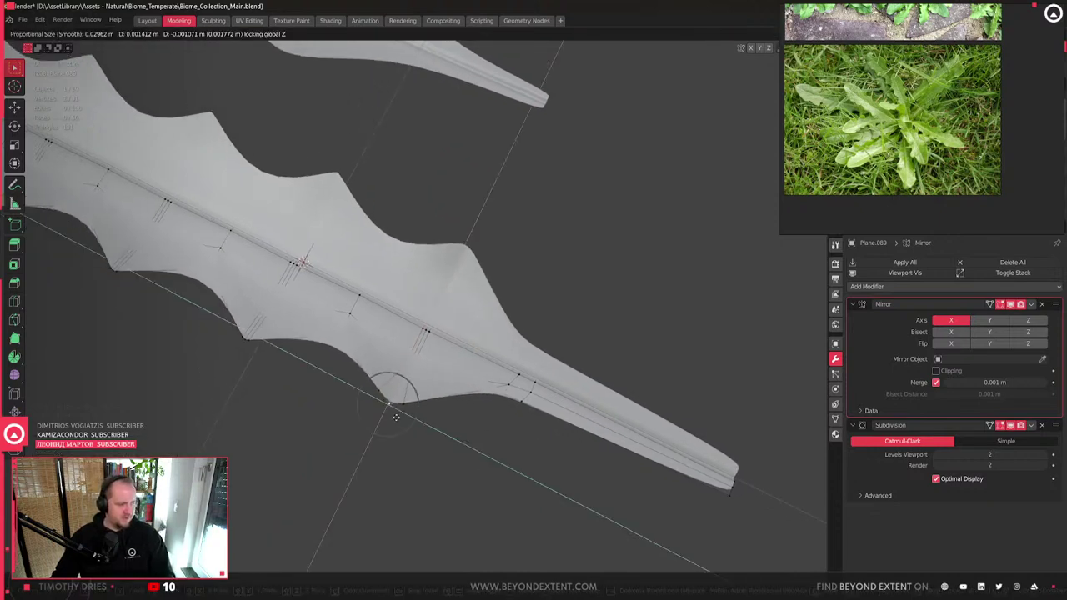
{"action": "left_click", "coordinate": [373, 410]}
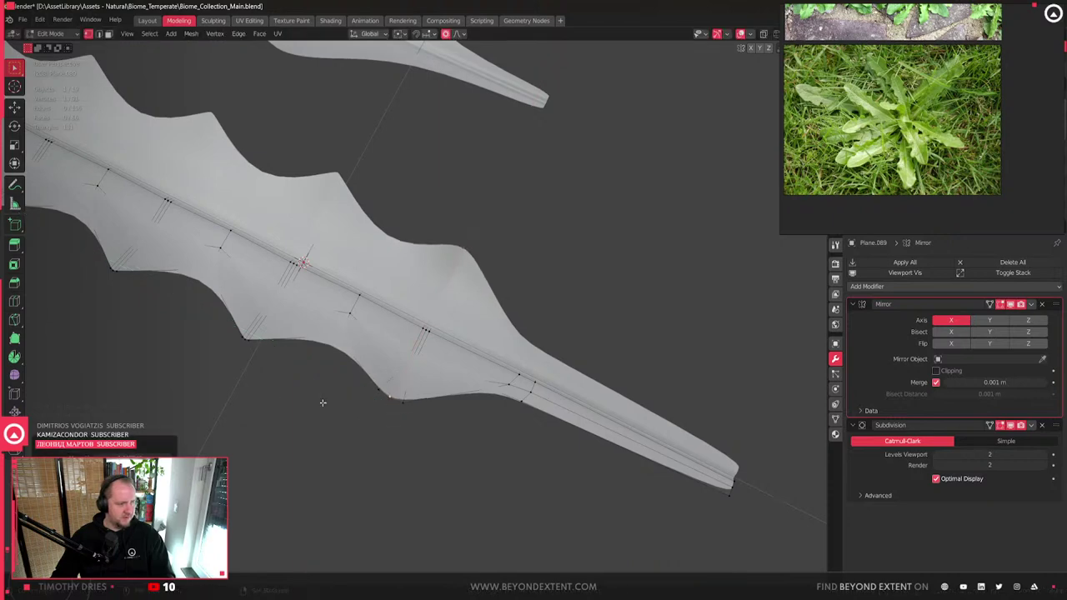
- Nudge the second tooth from the stalk in the XY plane with a proportional radius of about 0.020 m, and leave mesh editing
{"action": "middle_click_drag", "start_coordinate": [369, 410], "coordinate": [427, 440], "text": "shift"}
{"action": "key", "text": "g"}
{"action": "key", "text": "z"}
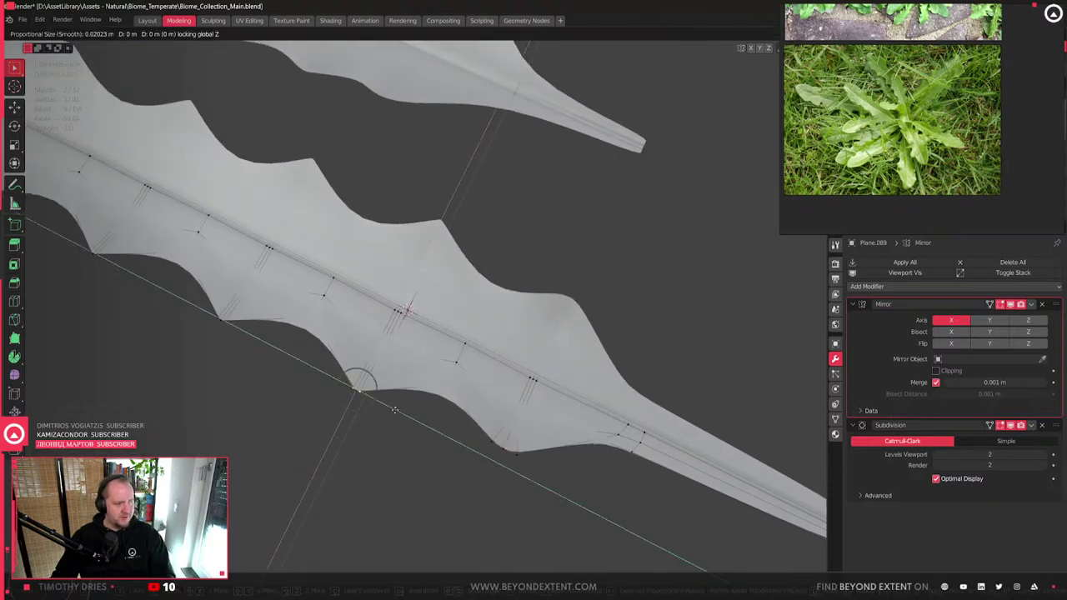
{"action": "left_click", "coordinate": [402, 406]}
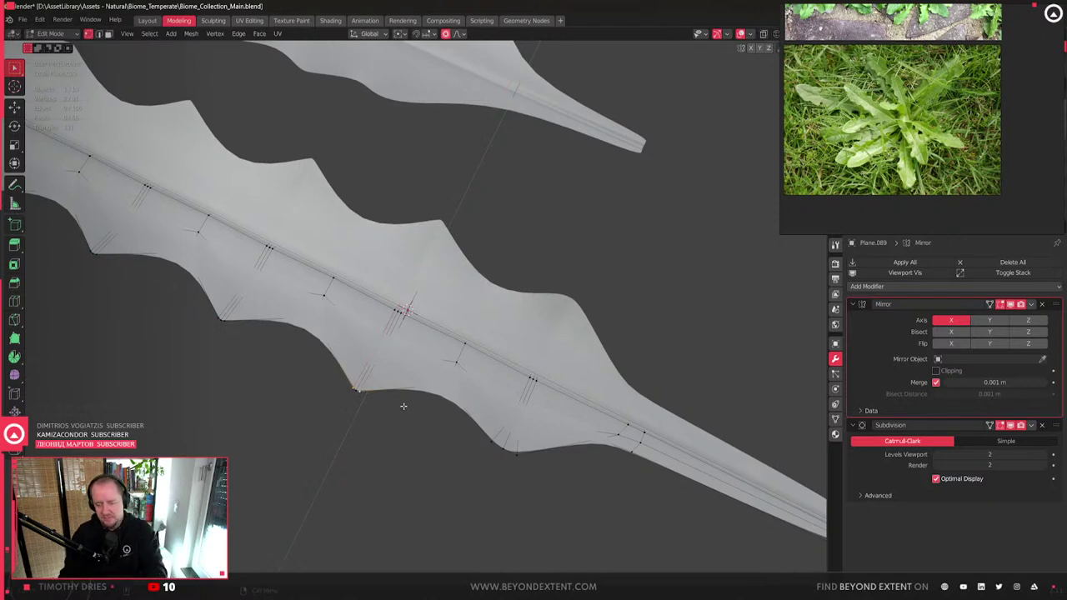
{"action": "scroll", "coordinate": [402, 403], "scroll_direction": "down", "scroll_amount": 6}
{"action": "key", "text": "Tab"}
- Compare the shapes of the two leaves with the jagged leaves in the reference photos
{"action": "mouse_move", "coordinate": [402, 403]}
{"action": "middle_mouse_down"}
{"action": "mouse_move", "coordinate": [429, 424]}
{"action": "mouse_move", "coordinate": [404, 409]}
{"action": "middle_mouse_up"}
{"action": "left_click", "coordinate": [502, 305]}
{"action": "middle_click_drag", "start_coordinate": [502, 304], "coordinate": [448, 377]}
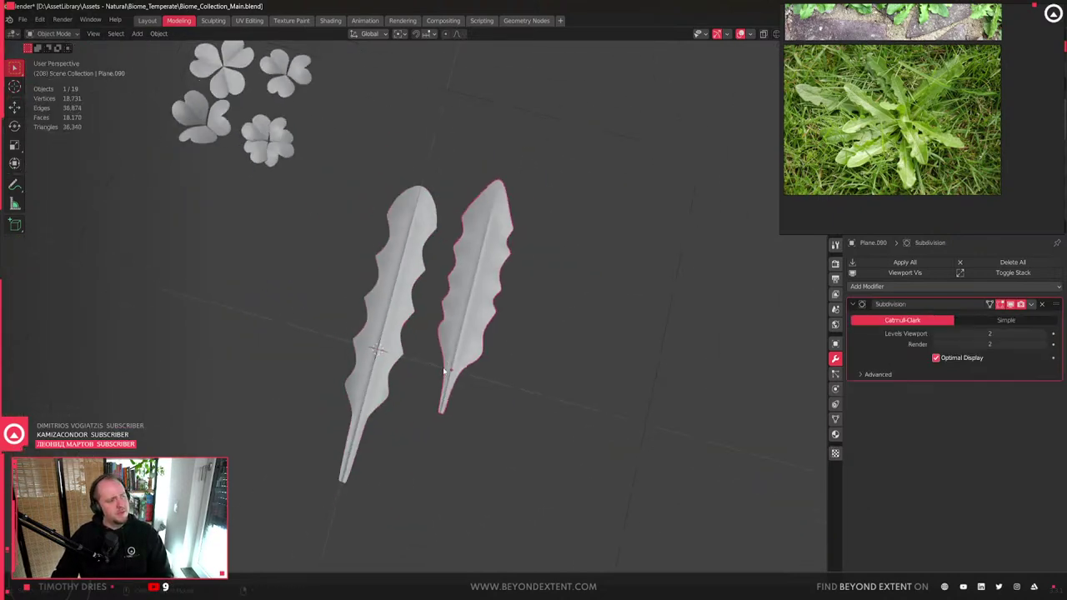
{"action": "left_click", "coordinate": [411, 249]}
{"action": "scroll", "coordinate": [948, 107], "scroll_direction": "down", "scroll_amount": 3}
{"action": "scroll", "coordinate": [950, 130], "scroll_direction": "up", "scroll_amount": 4}
{"action": "scroll", "coordinate": [942, 135], "scroll_direction": "up", "scroll_amount": 2}
{"action": "left_click", "coordinate": [515, 255]}
{"action": "scroll", "coordinate": [907, 143], "scroll_direction": "down", "scroll_amount": 4}
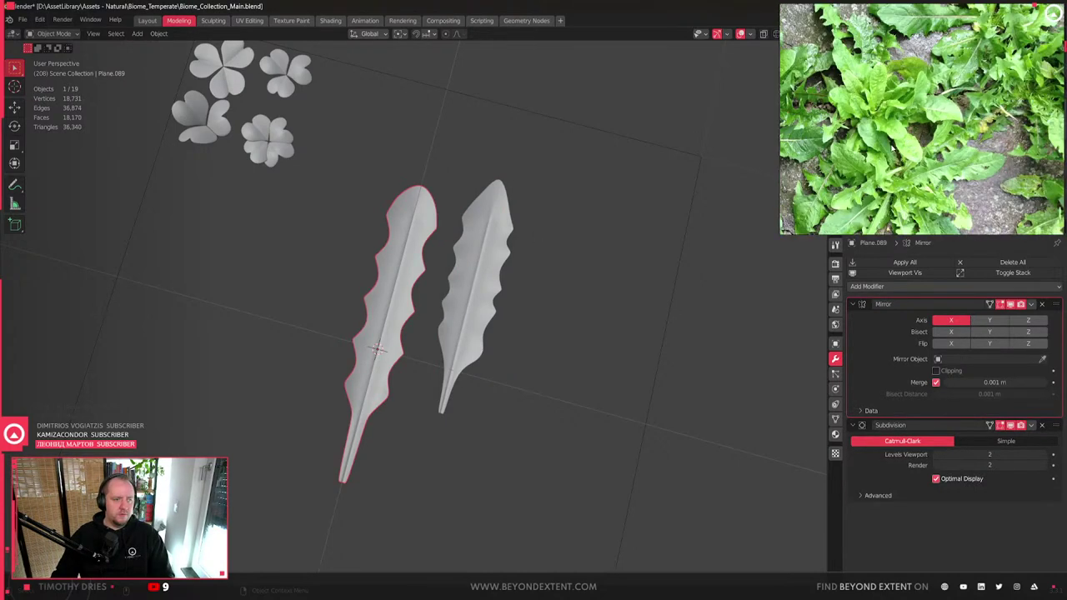
{"action": "left_click", "coordinate": [421, 308]}
{"action": "scroll", "coordinate": [924, 189], "scroll_direction": "up", "scroll_amount": 3}
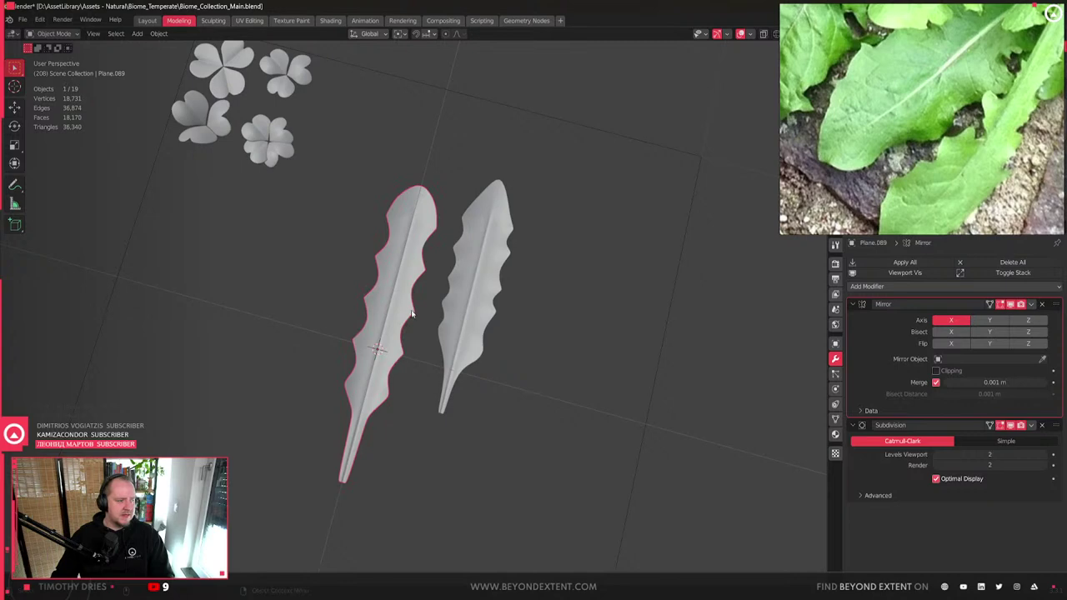
{"action": "scroll", "coordinate": [412, 313], "scroll_direction": "up", "scroll_amount": 2}
- Add a lengthwise edge loop just inside the toothed margin of the longer leaf
{"action": "middle_click_drag", "start_coordinate": [413, 311], "coordinate": [483, 309]}
{"action": "key", "text": "Tab"}
{"action": "scroll", "coordinate": [500, 309], "scroll_direction": "up", "scroll_amount": 2}
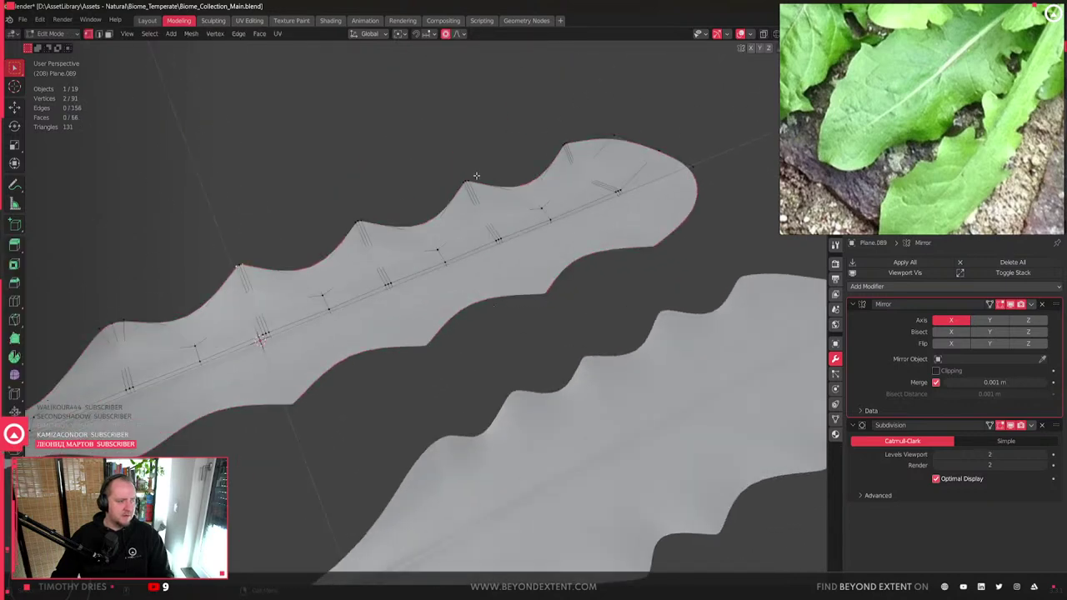
{"action": "middle_click_drag", "start_coordinate": [483, 191], "coordinate": [393, 240]}
{"action": "key", "text": "g"}
{"action": "key", "text": "z"}
{"action": "left_click", "coordinate": [546, 241]}
{"action": "left_click", "coordinate": [393, 240], "text": "alt"}
- Widen the point of the second tooth from the leaf tip by scaling its three vertices along Y with a 0.01 proportional size
{"action": "left_click", "coordinate": [381, 234]}
{"action": "key", "text": "g"}
{"action": "key", "text": "z"}
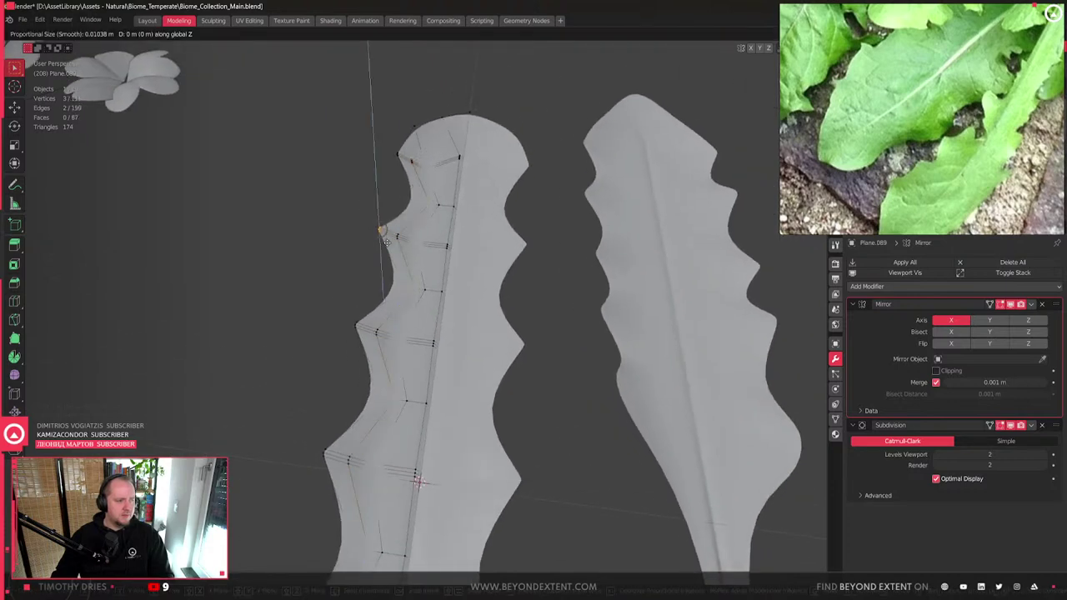
{"action": "left_click", "coordinate": [385, 261]}
{"action": "middle_click_drag", "start_coordinate": [386, 261], "coordinate": [484, 350]}
{"action": "key", "text": "s"}
{"action": "key", "text": "y"}
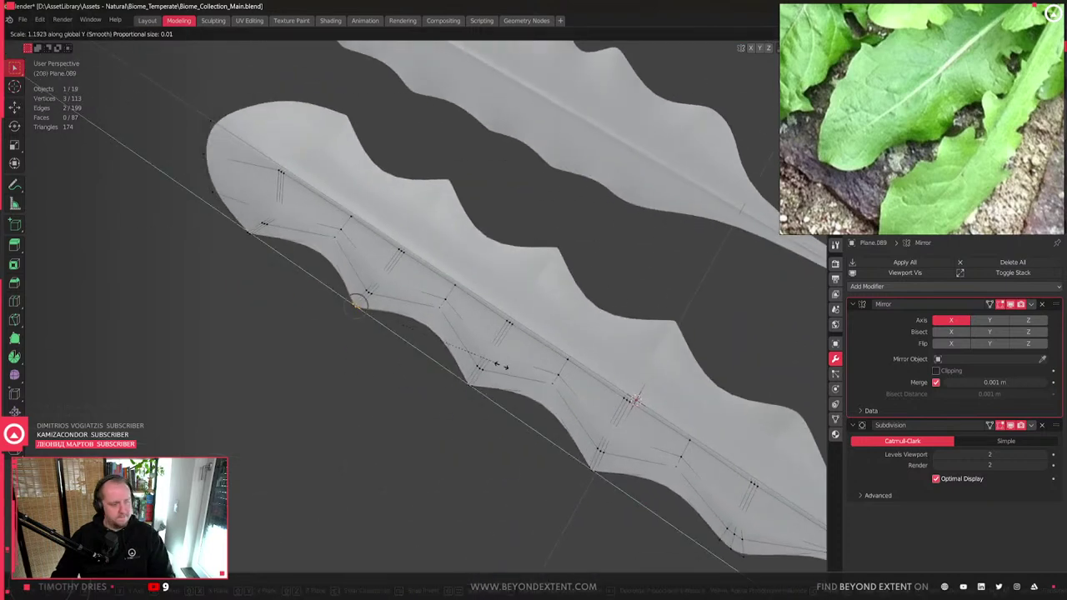
{"action": "left_click", "coordinate": [641, 434]}
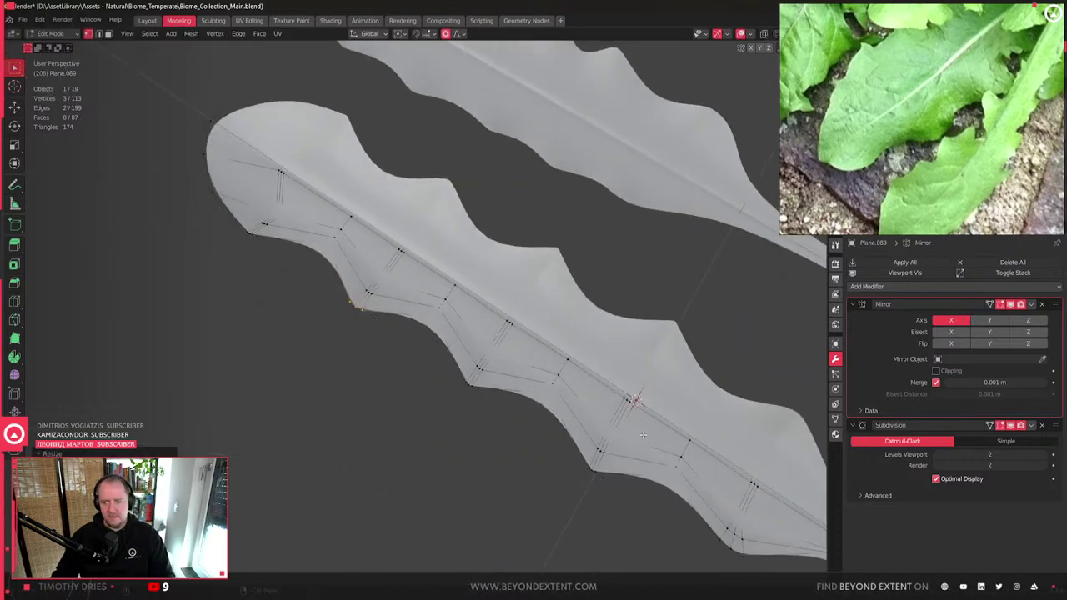
- Bend the second tooth from the leaf tip downward along Z with a proportional radius of about 0.048 m
{"action": "middle_click_drag", "start_coordinate": [446, 421], "coordinate": [517, 376]}
{"action": "key", "text": "g"}
{"action": "key", "text": "z"}
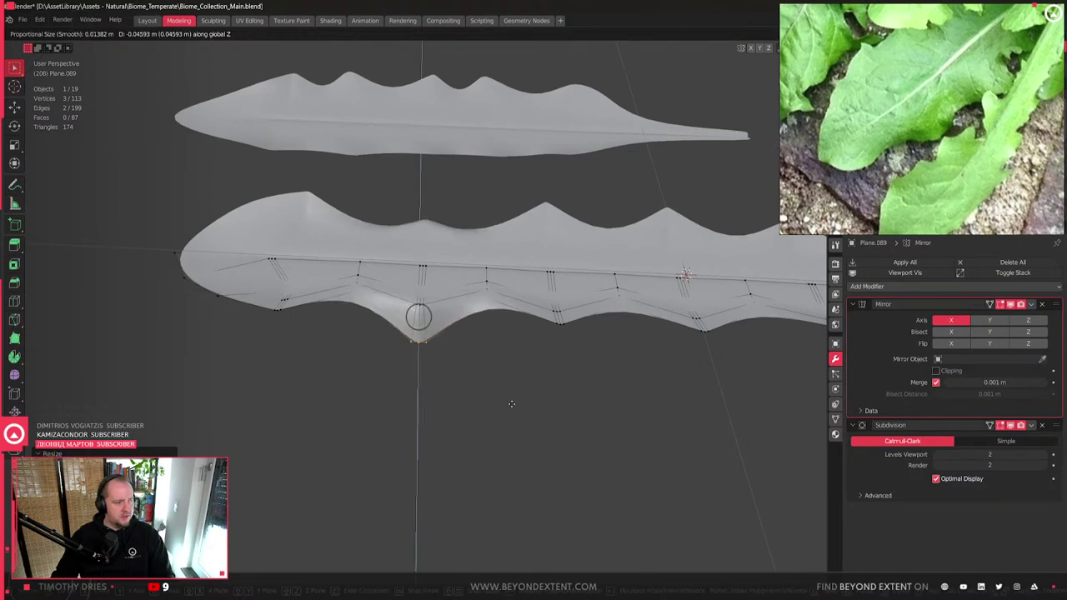
{"action": "scroll", "coordinate": [511, 404], "scroll_direction": "down", "scroll_amount": 14}
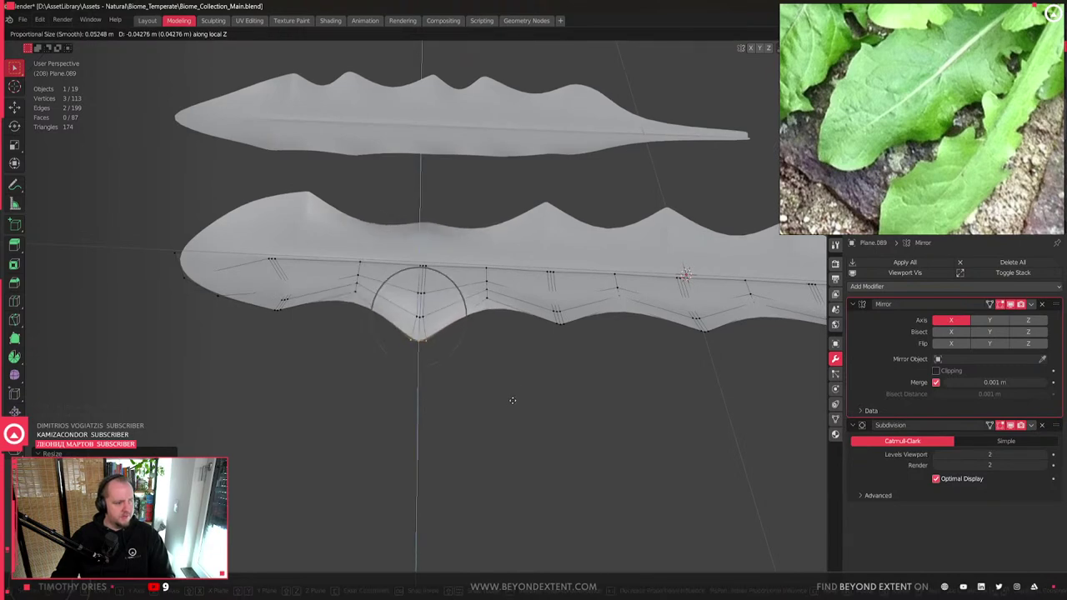
{"action": "scroll", "coordinate": [514, 396], "scroll_direction": "up", "scroll_amount": 4}
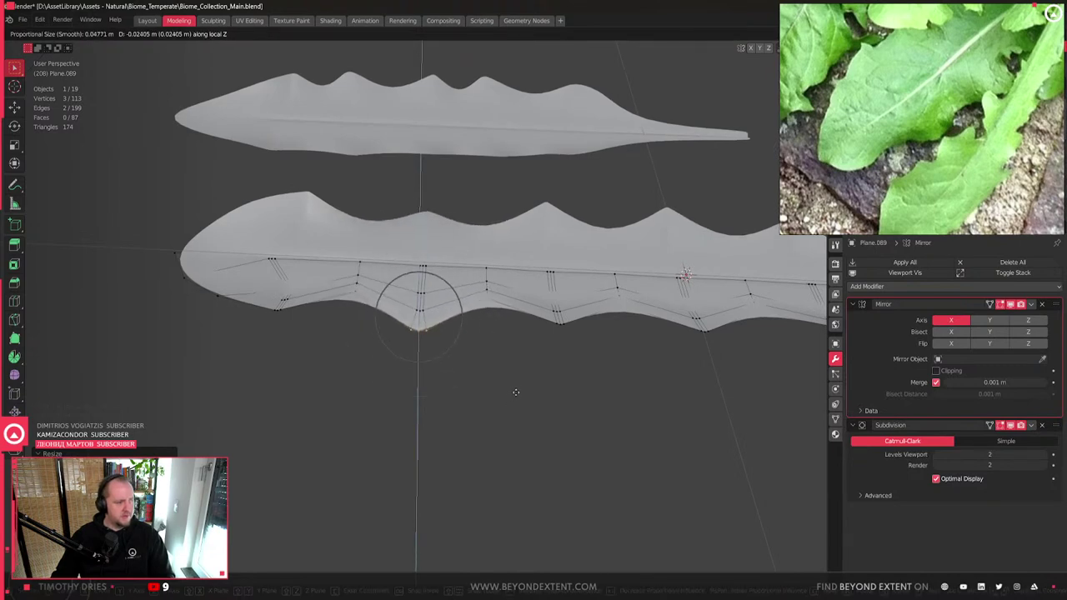
{"action": "key", "text": "z"}
{"action": "key", "text": "z"}
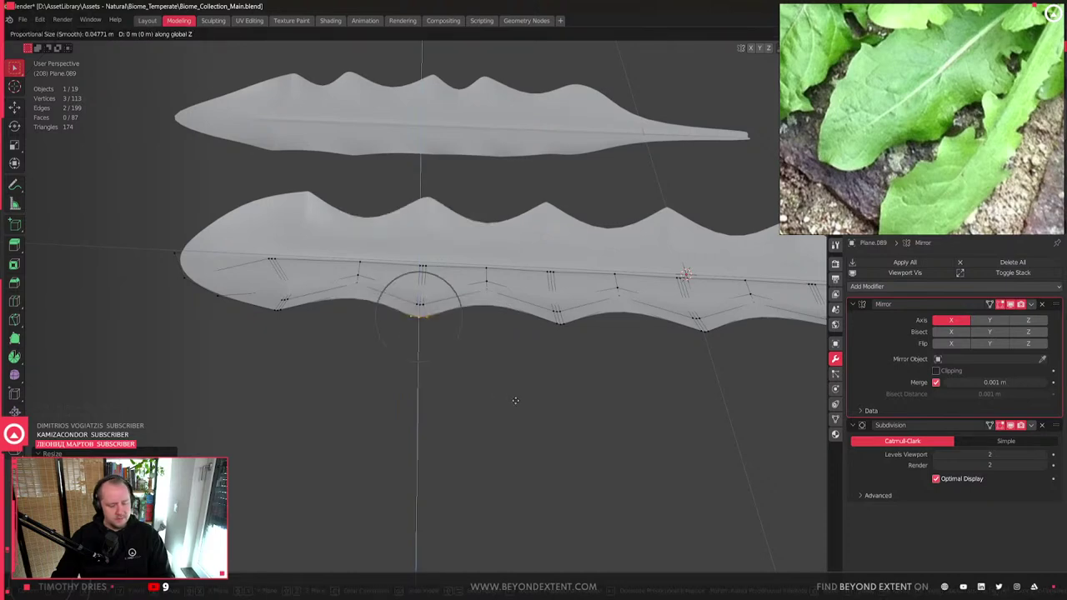
{"action": "left_click", "coordinate": [517, 400]}
- Bend the third tooth from the leaf tip about 0.028 m downward along Z with proportional editing
{"action": "middle_click_drag", "start_coordinate": [517, 400], "coordinate": [346, 392]}
{"action": "scroll", "coordinate": [515, 271], "scroll_direction": "up", "scroll_amount": 3}
{"action": "key", "text": "g"}
{"action": "key", "text": "z"}
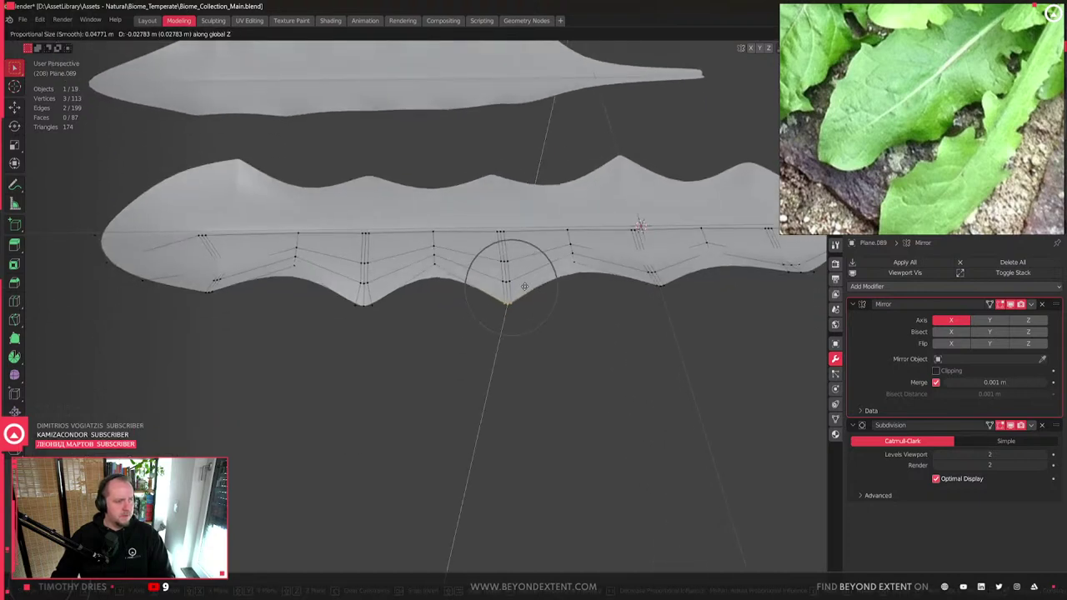
{"action": "left_click", "coordinate": [533, 279]}
{"action": "scroll", "coordinate": [885, 143], "scroll_direction": "down", "scroll_amount": 1}
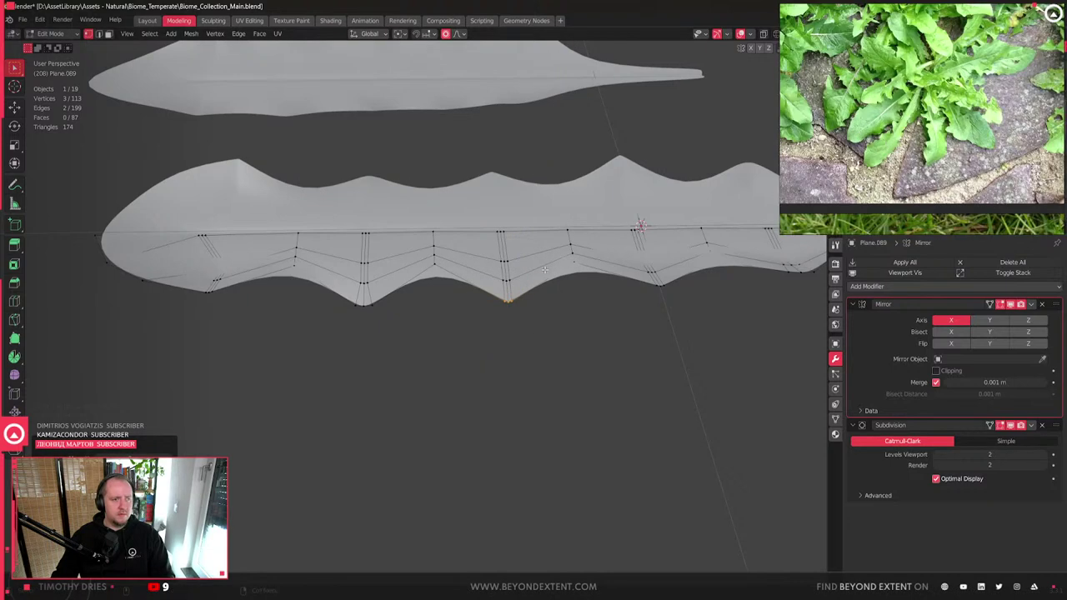
- Bend the fourth tooth from the leaf tip about 0.031 m downward along Z with proportional editing
{"action": "middle_click_drag", "start_coordinate": [609, 248], "coordinate": [523, 313]}
{"action": "left_click", "coordinate": [570, 313]}
{"action": "key", "text": "g"}
{"action": "key", "text": "z"}
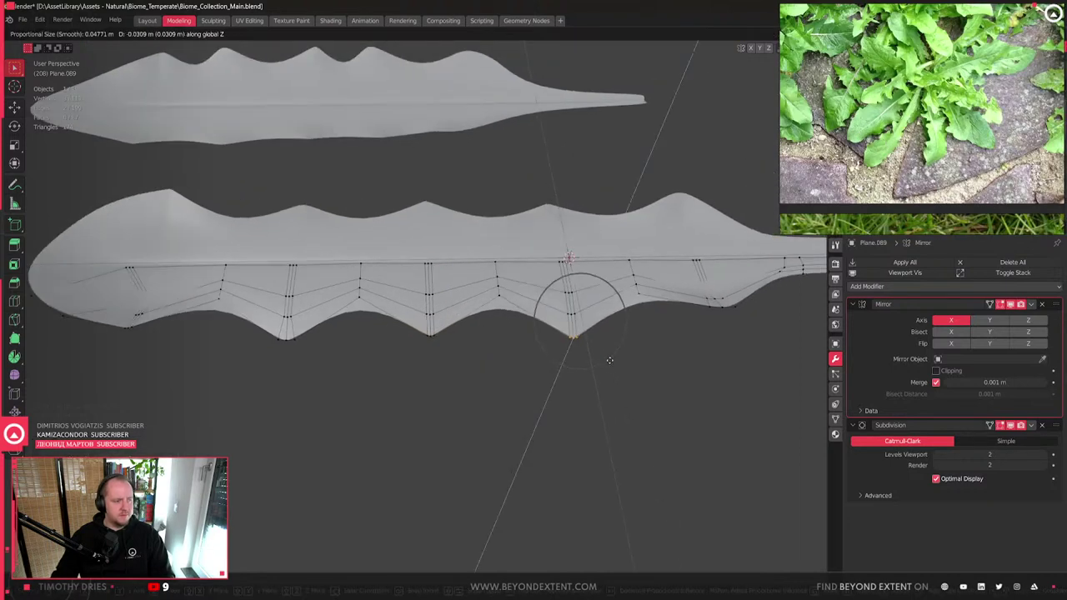
{"action": "left_click", "coordinate": [656, 334]}
- Bend the tooth nearest the stalk downward along Z with proportional editing, and leave mesh editing
{"action": "left_click", "coordinate": [500, 344]}
{"action": "middle_click_drag", "start_coordinate": [655, 334], "coordinate": [400, 375]}
{"action": "key", "text": "g"}
{"action": "key", "text": "z"}
{"action": "left_click", "coordinate": [526, 375]}
{"action": "scroll", "coordinate": [403, 297], "scroll_direction": "up", "scroll_amount": 5}
{"action": "scroll", "coordinate": [403, 297], "scroll_direction": "down", "scroll_amount": 3}
{"action": "middle_click_drag", "start_coordinate": [403, 300], "coordinate": [440, 374]}
{"action": "key", "text": "Tab"}
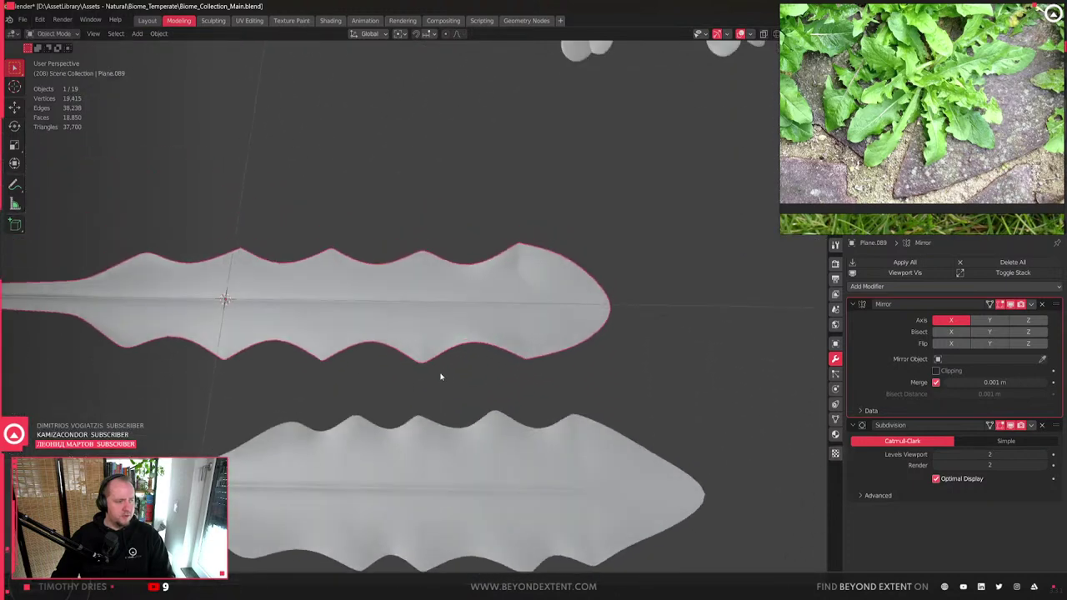
- Widen the point of the tooth nearest the leaf tip by scaling its three vertices along Y with a 0.05 proportional size
{"action": "scroll", "coordinate": [390, 335], "scroll_direction": "up", "scroll_amount": 2}
{"action": "key", "text": "Tab"}
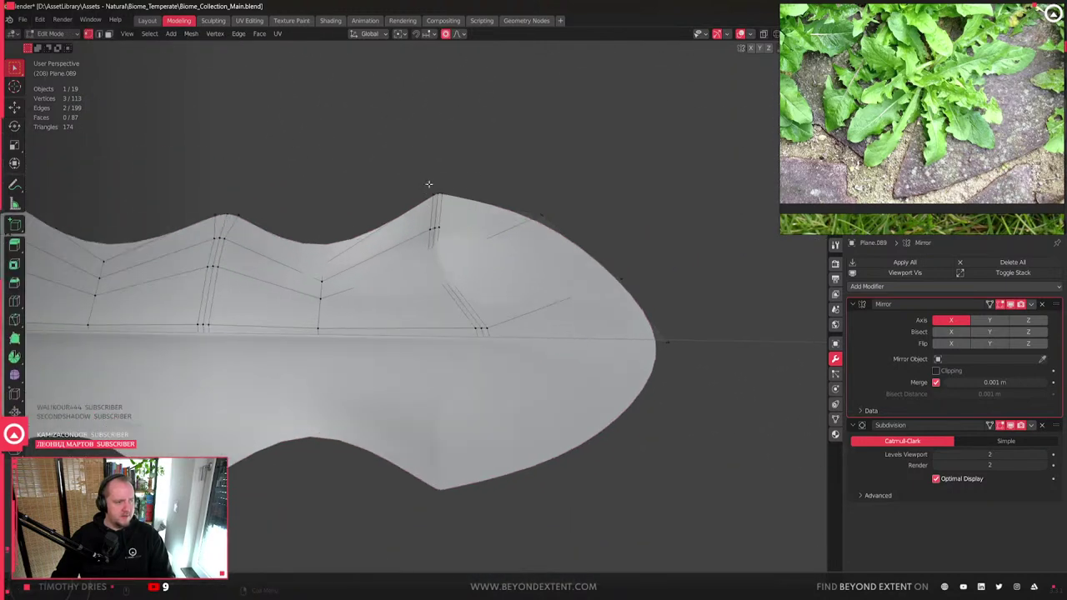
{"action": "key", "text": "s"}
{"action": "key", "text": "y"}
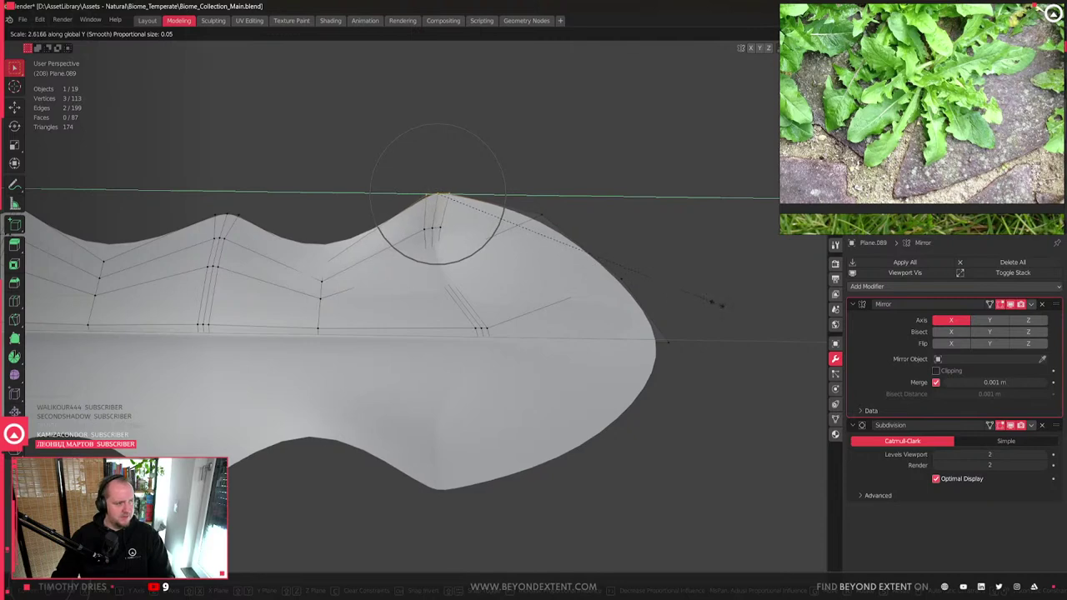
{"action": "left_click", "coordinate": [720, 306]}
- Widen the inner row below the tooth nearest the leaf tip by scaling its three vertices along Y with a 0.05 proportional size
{"action": "key", "text": "alt+z"}
{"action": "left_click", "coordinate": [430, 254]}
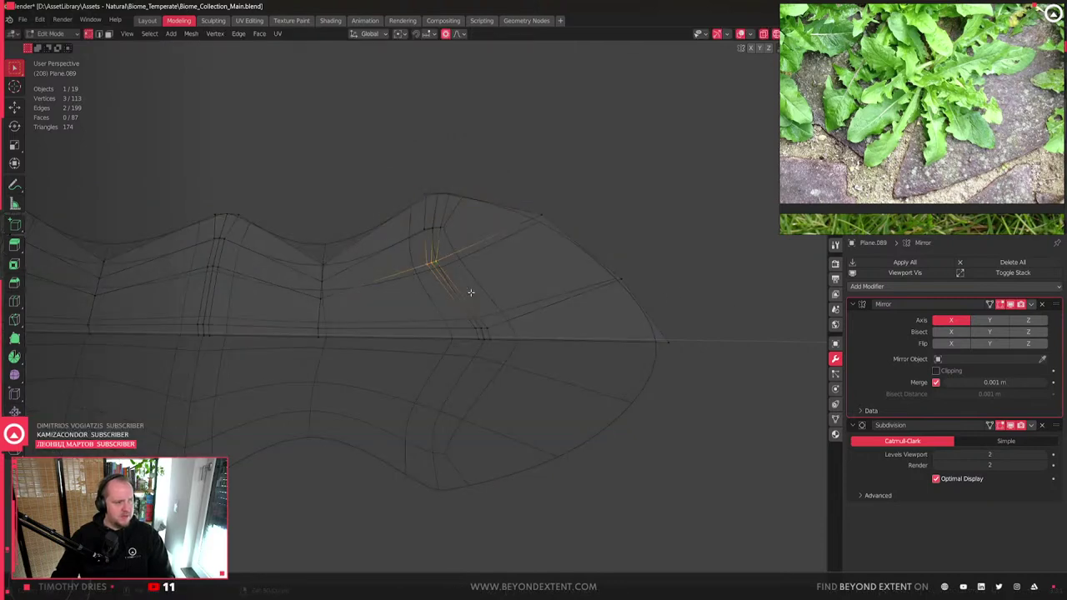
{"action": "key", "text": "alt+z"}
{"action": "key", "text": "s"}
{"action": "key", "text": "y"}
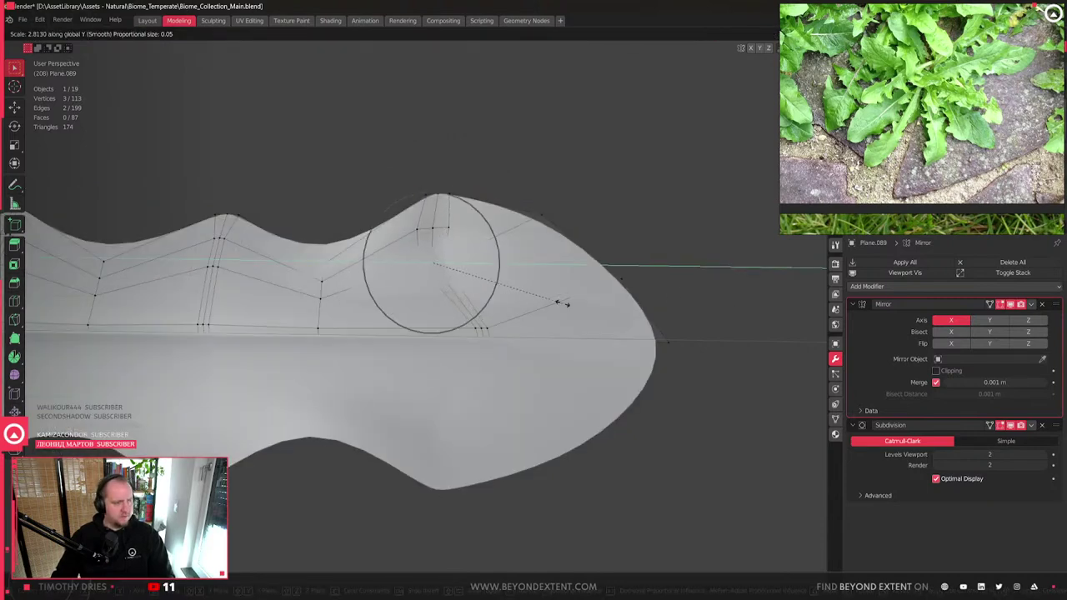
{"action": "left_click", "coordinate": [561, 303]}
- Raise the middle and tip-side vertices of that inner row along Z, reducing the proportional size to about 0.022 m
{"action": "key", "text": "g"}
{"action": "key", "text": "z"}
{"action": "scroll", "coordinate": [538, 301], "scroll_direction": "up", "scroll_amount": 1}
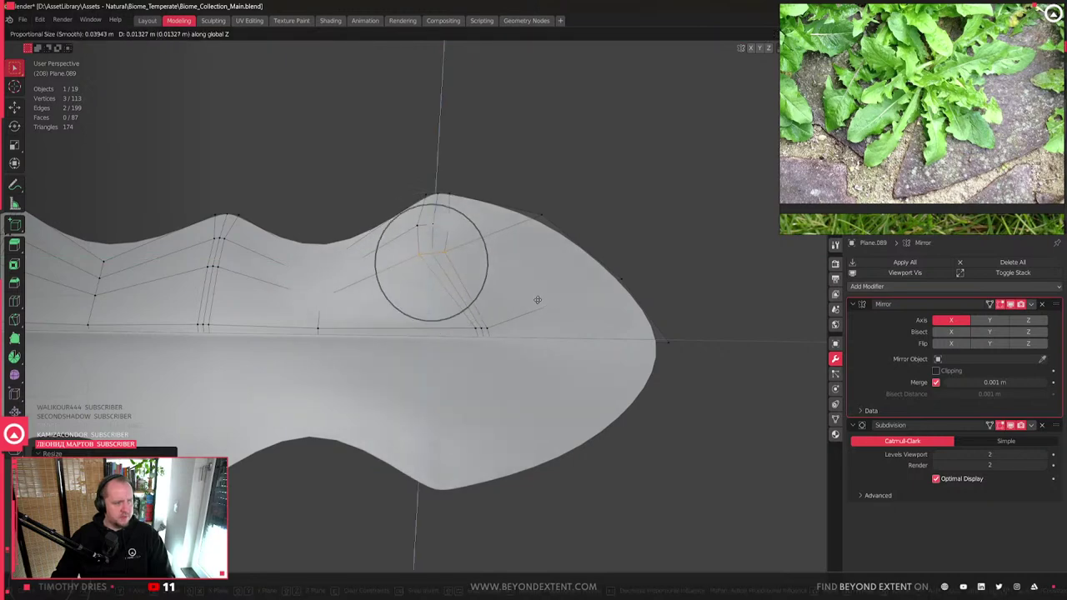
{"action": "left_click", "coordinate": [459, 281]}
{"action": "key", "text": "alt+z"}
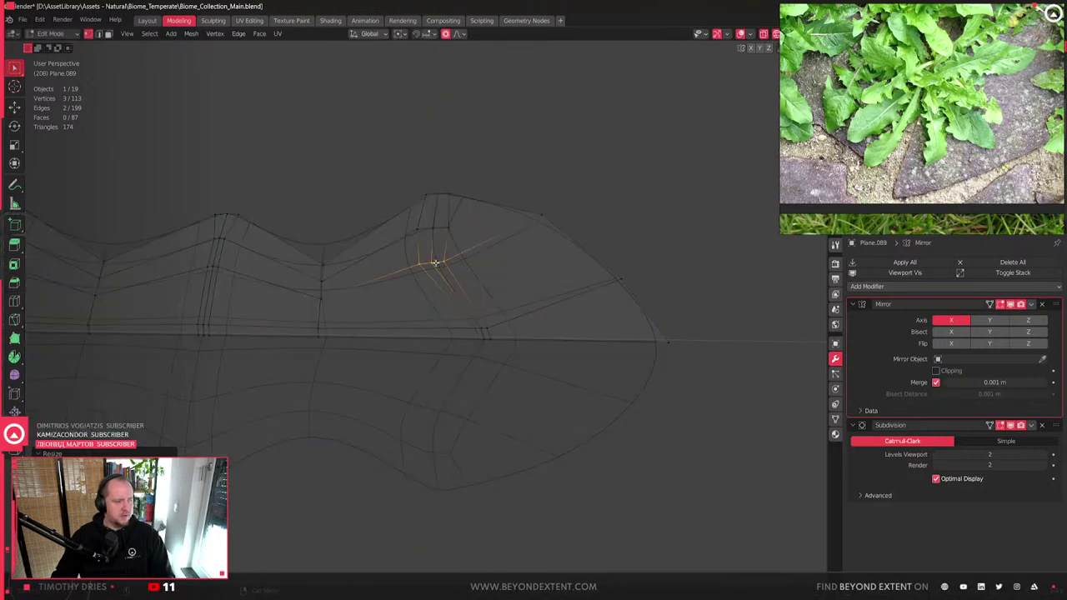
{"action": "left_click", "coordinate": [434, 261]}
{"action": "key", "text": "g"}
{"action": "key", "text": "z"}
{"action": "left_click", "coordinate": [436, 255]}
{"action": "key", "text": "g"}
{"action": "key", "text": "z"}
{"action": "scroll", "coordinate": [459, 242], "scroll_direction": "down", "scroll_amount": 6}
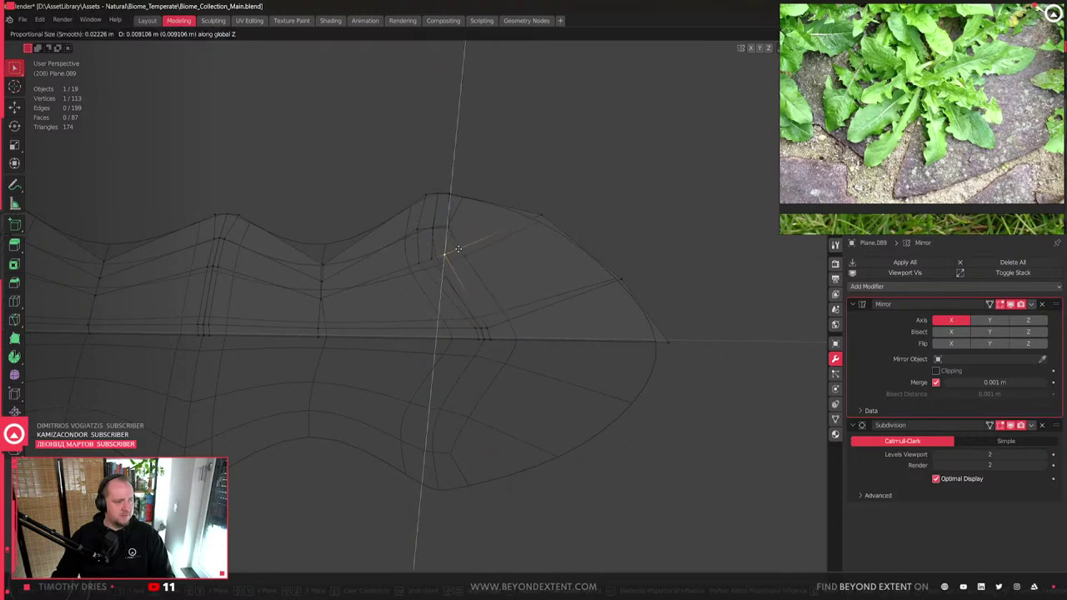
{"action": "left_click", "coordinate": [460, 244]}
- Reposition the inner vertices below the tip tooth freely in solid view with proportional editing, and leave mesh editing
{"action": "key", "text": "shift+z"}
{"action": "scroll", "coordinate": [450, 283], "scroll_direction": "down", "scroll_amount": 4}
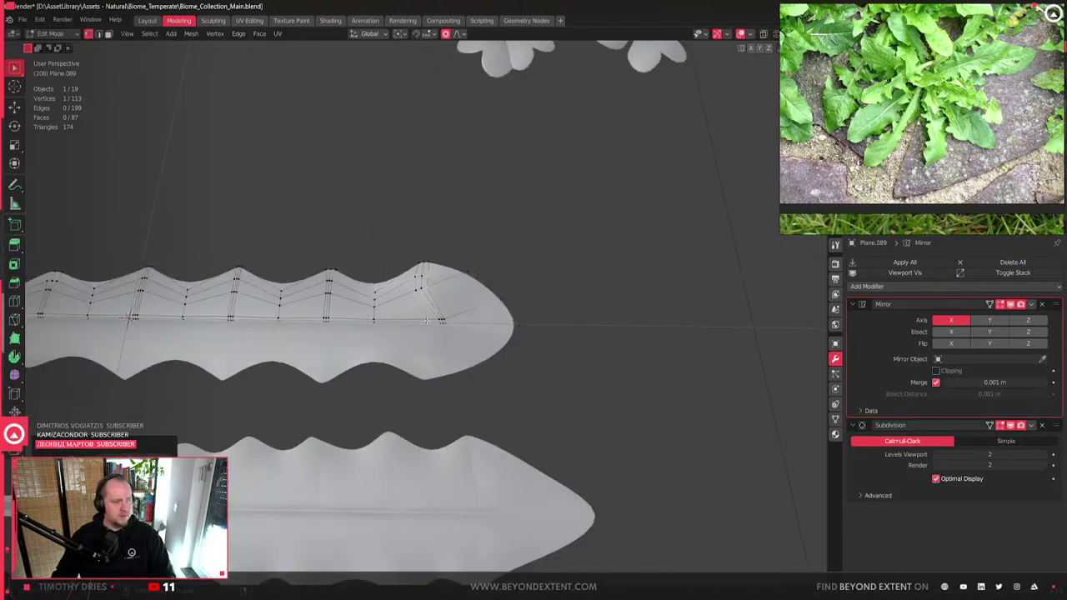
{"action": "middle_click_drag", "start_coordinate": [450, 283], "coordinate": [434, 328]}
{"action": "scroll", "coordinate": [435, 328], "scroll_direction": "up", "scroll_amount": 4}
{"action": "middle_click_drag", "start_coordinate": [432, 287], "coordinate": [464, 243]}
{"action": "key", "text": "g"}
{"action": "left_click", "coordinate": [463, 250]}
{"action": "key", "text": "g"}
{"action": "left_click", "coordinate": [399, 252]}
{"action": "key", "text": "Tab"}
{"action": "scroll", "coordinate": [464, 309], "scroll_direction": "down", "scroll_amount": 3}
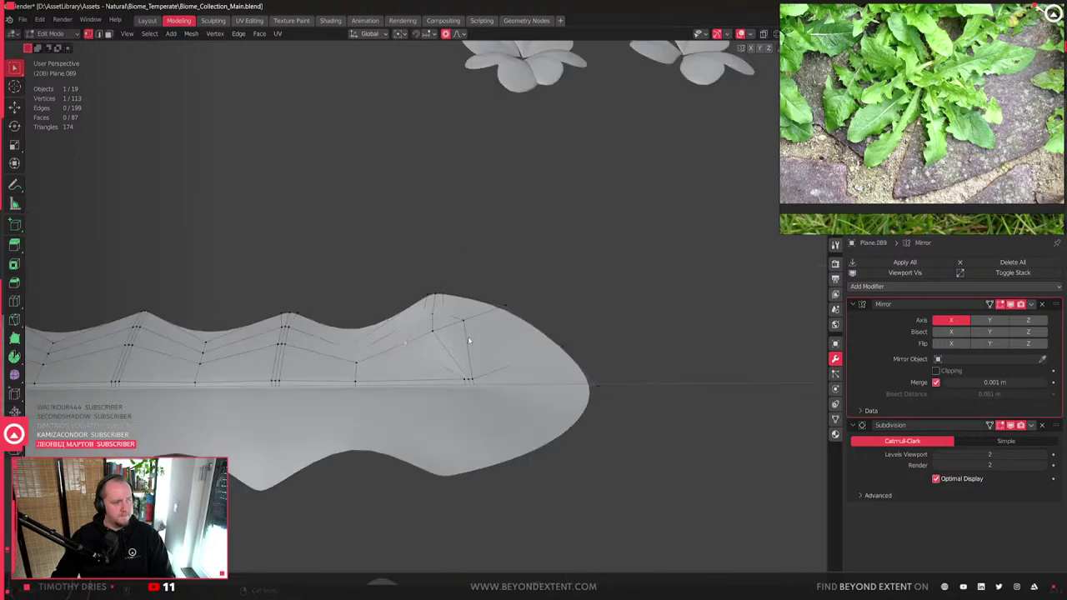
{"action": "key", "text": "shift+d"}
{"action": "left_click", "coordinate": [441, 381]}
{"action": "middle_click_drag", "start_coordinate": [441, 381], "coordinate": [483, 369]}
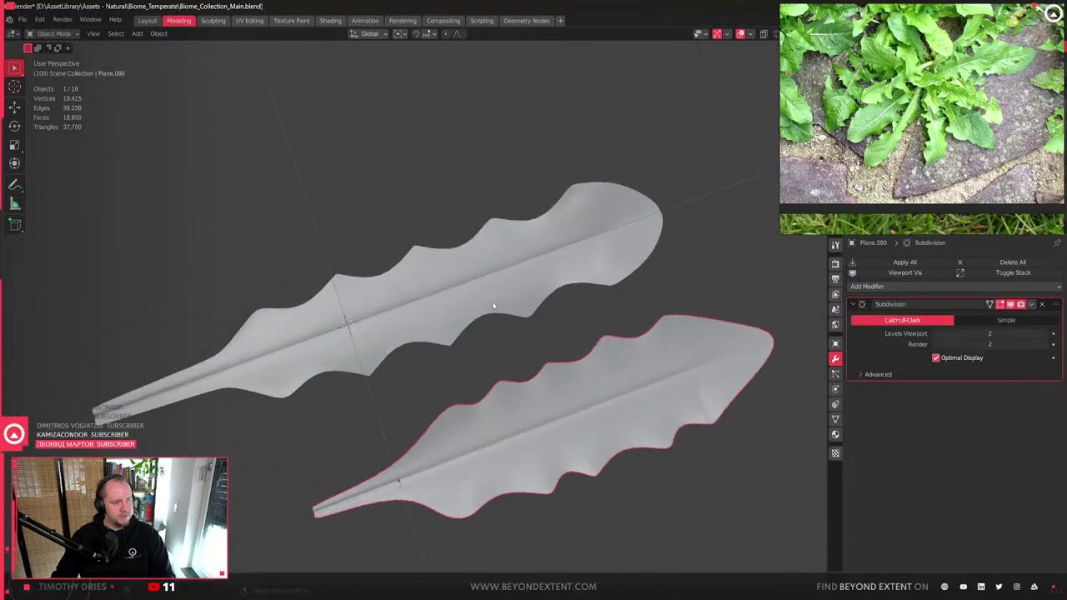
{"action": "left_click", "coordinate": [410, 321]}
{"action": "middle_click_drag", "start_coordinate": [411, 321], "coordinate": [461, 333]}
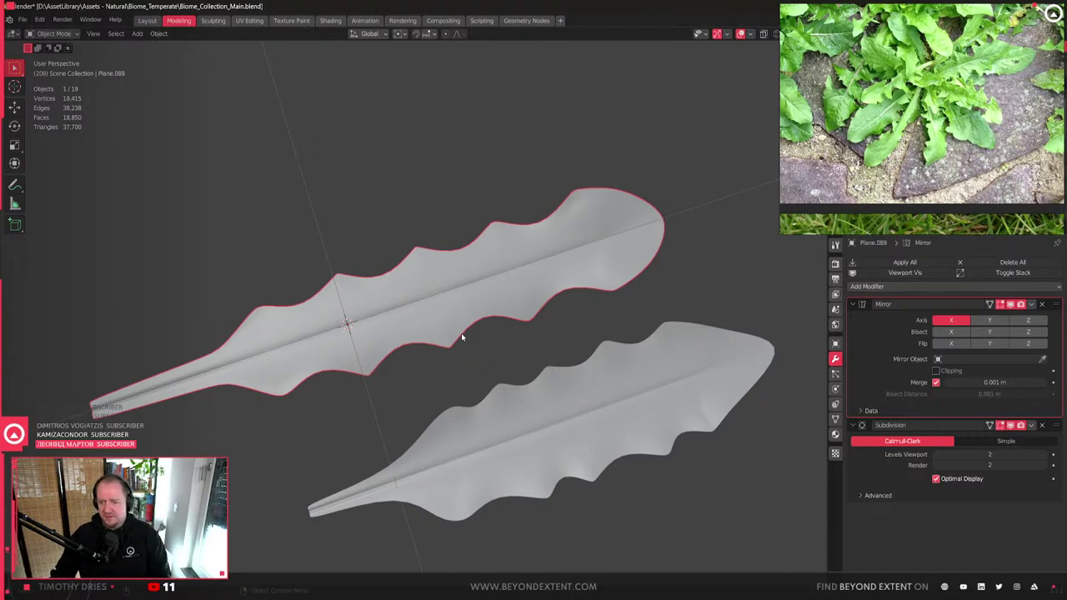
{"action": "scroll", "coordinate": [385, 415], "scroll_direction": "down", "scroll_amount": 3}
- Move the pointed leaf's entire mesh along Y so its stalk end lines up with the rounded leaf's stalk end
{"action": "left_click", "coordinate": [486, 393]}
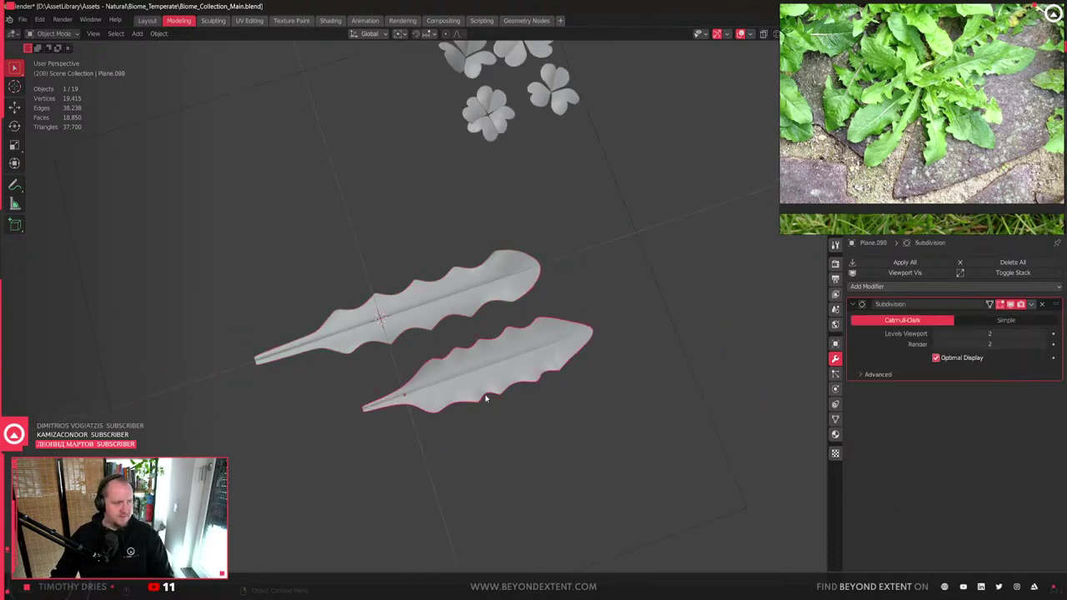
{"action": "middle_click_drag", "start_coordinate": [486, 393], "coordinate": [479, 416]}
{"action": "key", "text": "Tab"}
{"action": "key", "text": "a"}
{"action": "key", "text": "g"}
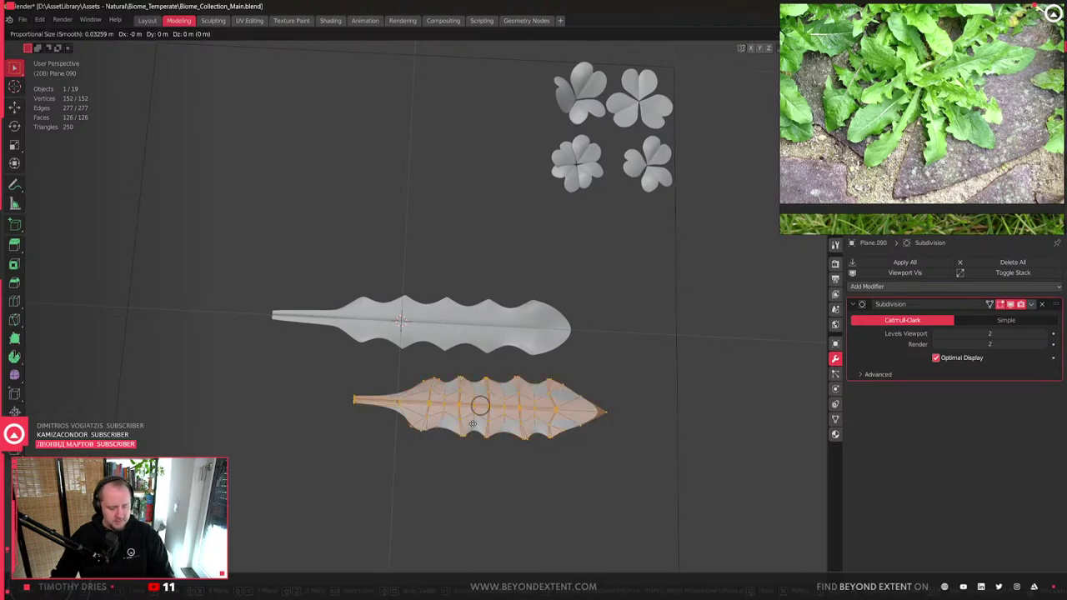
{"action": "key", "text": "y"}
{"action": "left_click", "coordinate": [391, 426]}
{"action": "middle_click_drag", "start_coordinate": [391, 426], "coordinate": [426, 417], "text": "shift"}
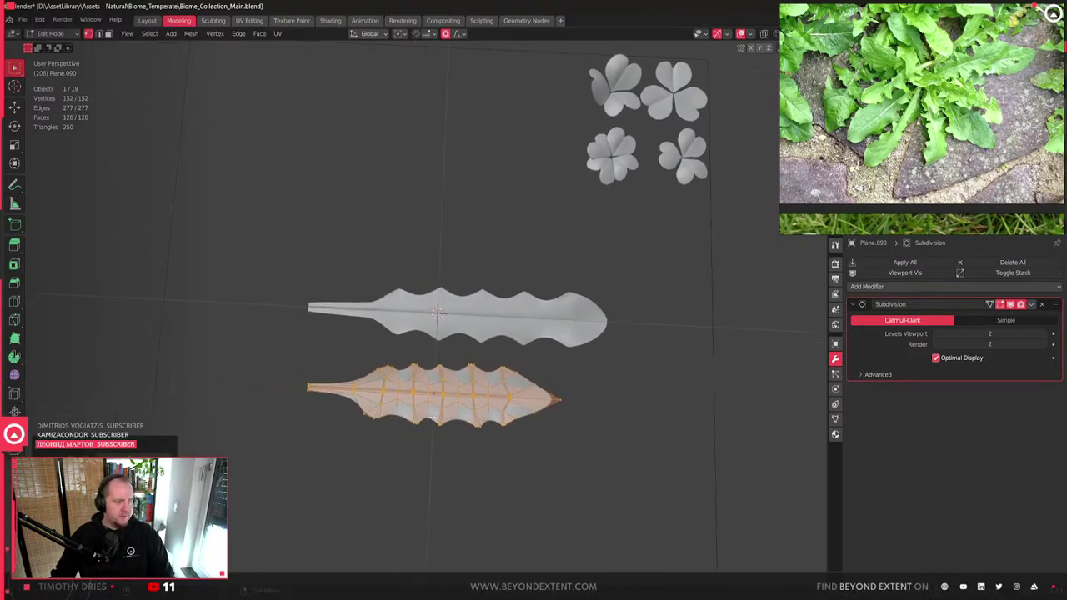
- Nudge a single edge vertex near the pointed leaf's tip with proportional editing, and leave mesh editing
{"action": "scroll", "coordinate": [432, 416], "scroll_direction": "up", "scroll_amount": 3}
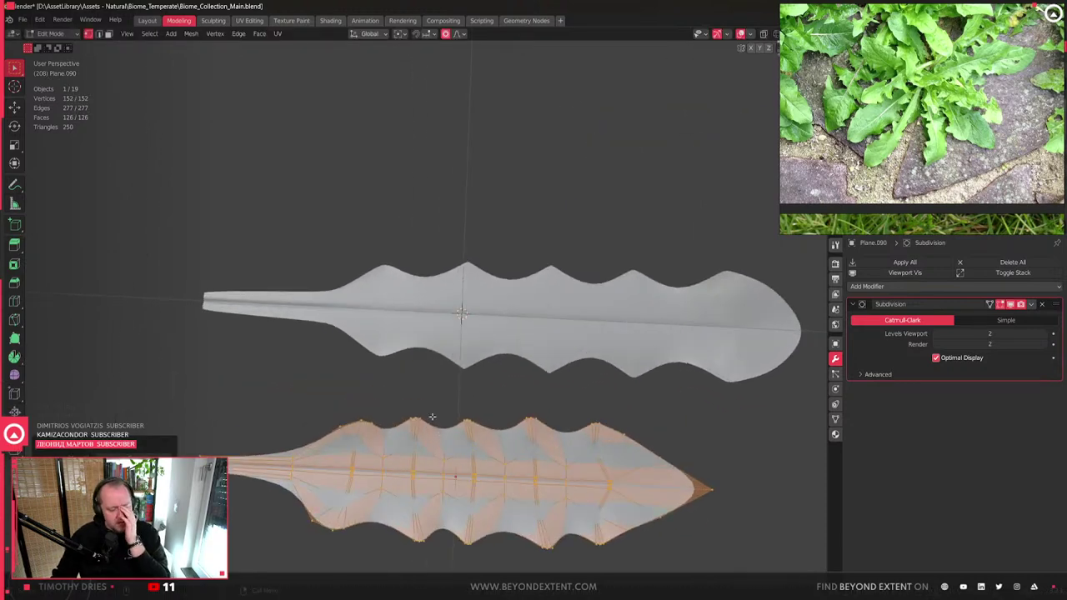
{"action": "left_click", "coordinate": [653, 449]}
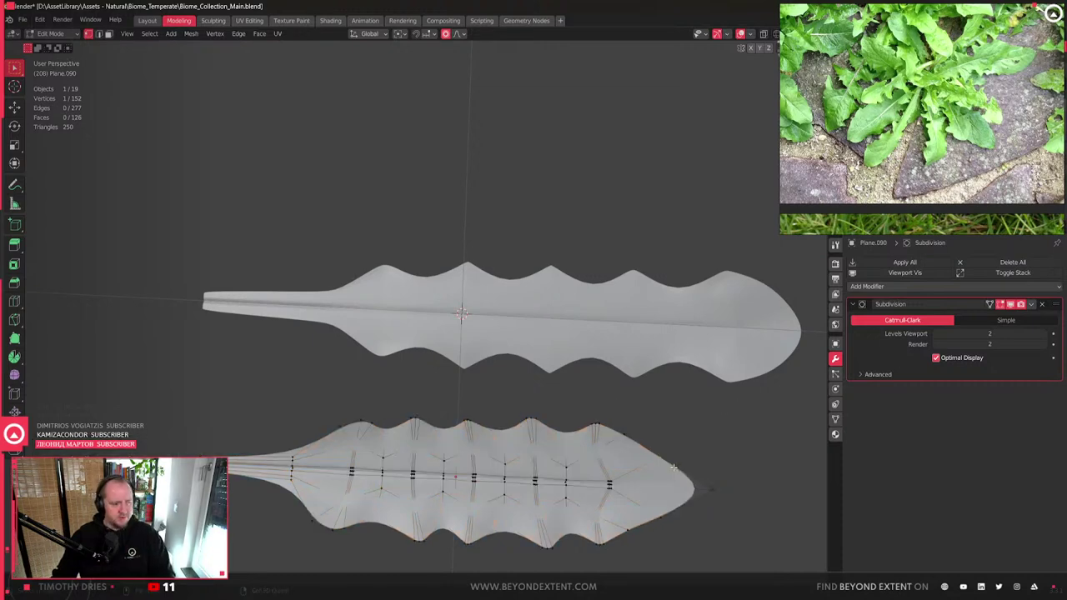
{"action": "middle_click_drag", "start_coordinate": [652, 448], "coordinate": [617, 440], "text": "shift"}
{"action": "key", "text": "g"}
{"action": "left_click", "coordinate": [614, 439]}
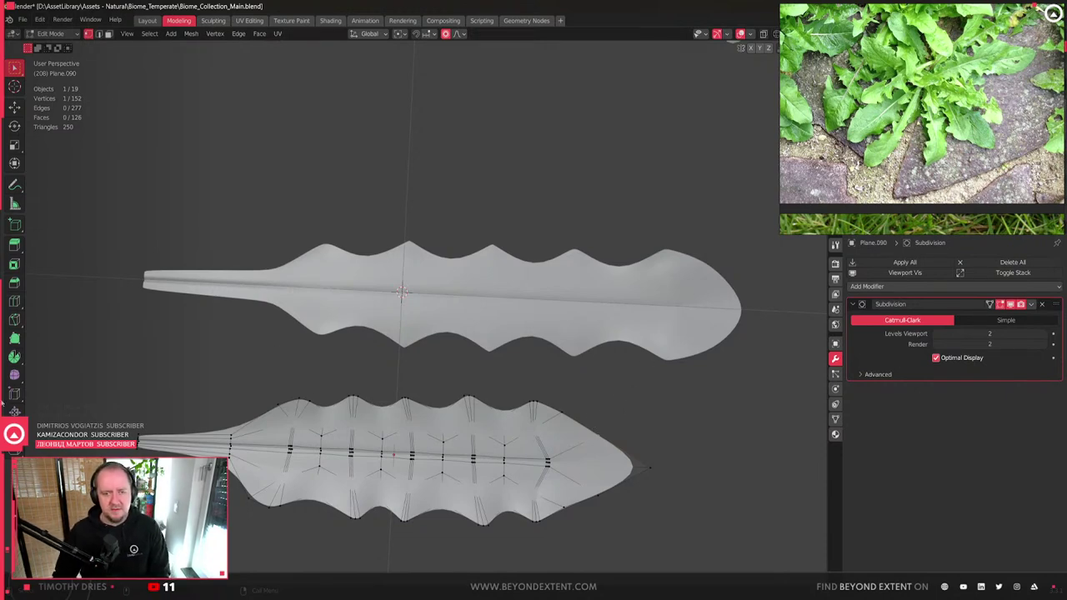
{"action": "scroll", "coordinate": [356, 334], "scroll_direction": "down", "scroll_amount": 5}
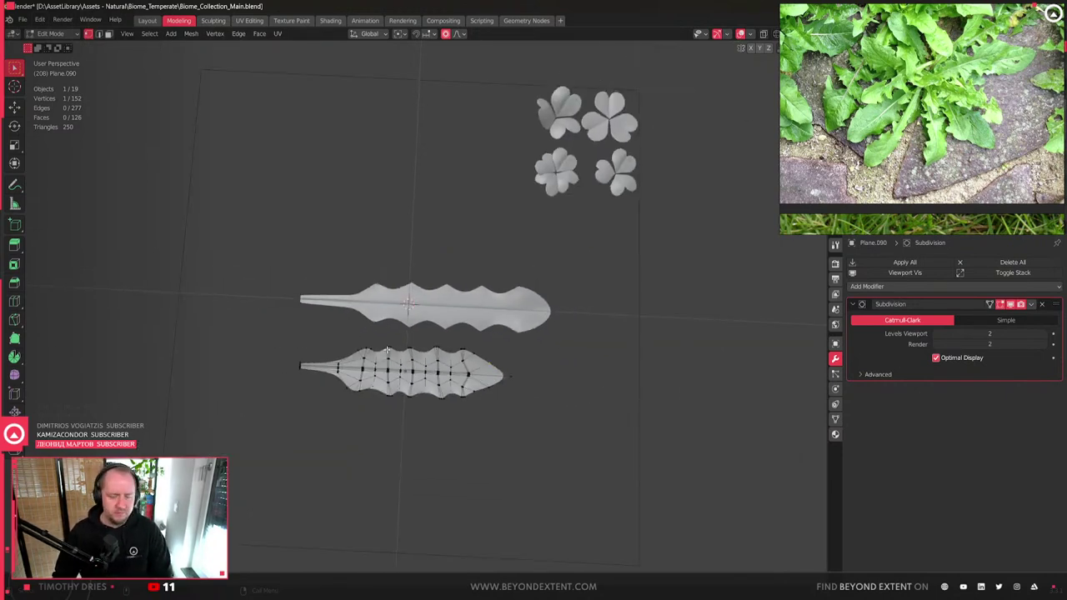
{"action": "scroll", "coordinate": [387, 350], "scroll_direction": "up", "scroll_amount": 3}
{"action": "key", "text": "Tab"}
{"action": "scroll", "coordinate": [436, 317], "scroll_direction": "down", "scroll_amount": 2}
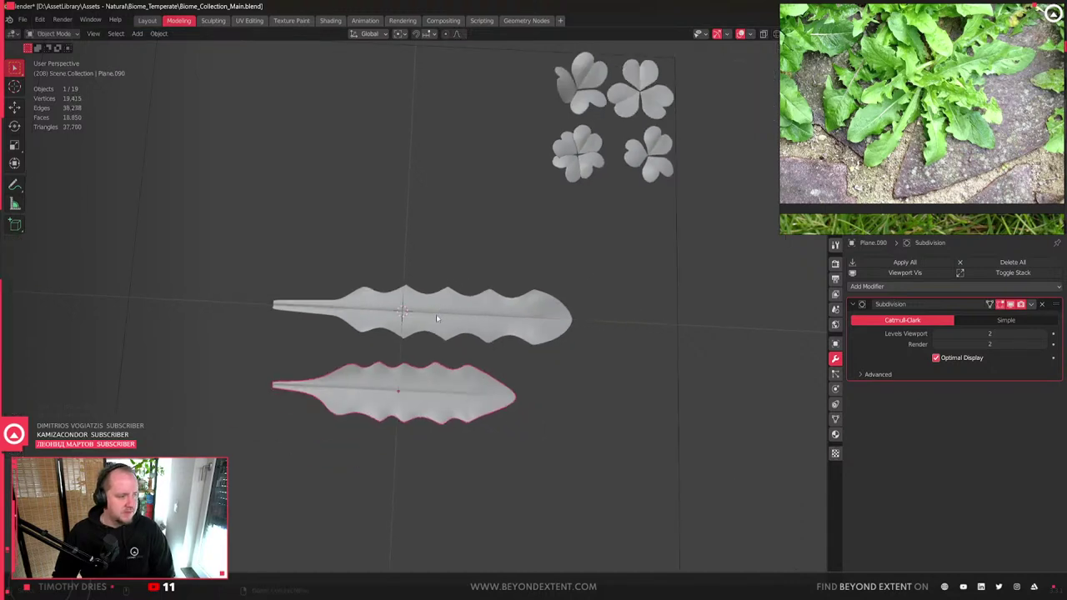
- Inspect the rounded leaf's tip and the pointed leaf's outline and surface up close
{"action": "left_click", "coordinate": [436, 314]}
{"action": "scroll", "coordinate": [434, 341], "scroll_direction": "up", "scroll_amount": 4}
{"action": "middle_click_drag", "start_coordinate": [574, 378], "coordinate": [466, 394], "text": "shift"}
{"action": "scroll", "coordinate": [387, 388], "scroll_direction": "up", "scroll_amount": 3}
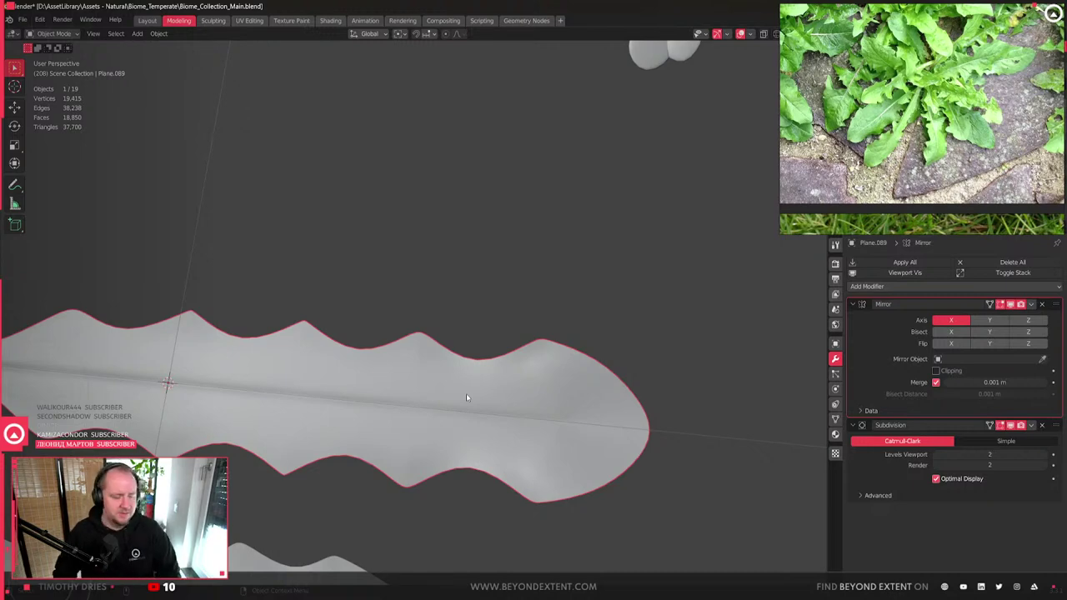
{"action": "scroll", "coordinate": [457, 375], "scroll_direction": "down", "scroll_amount": 4}
{"action": "middle_click_drag", "start_coordinate": [369, 441], "coordinate": [435, 365], "text": "shift"}
{"action": "left_click", "coordinate": [428, 362]}
{"action": "key", "text": "KP_Decimal"}
{"action": "scroll", "coordinate": [443, 336], "scroll_direction": "up", "scroll_amount": 3}
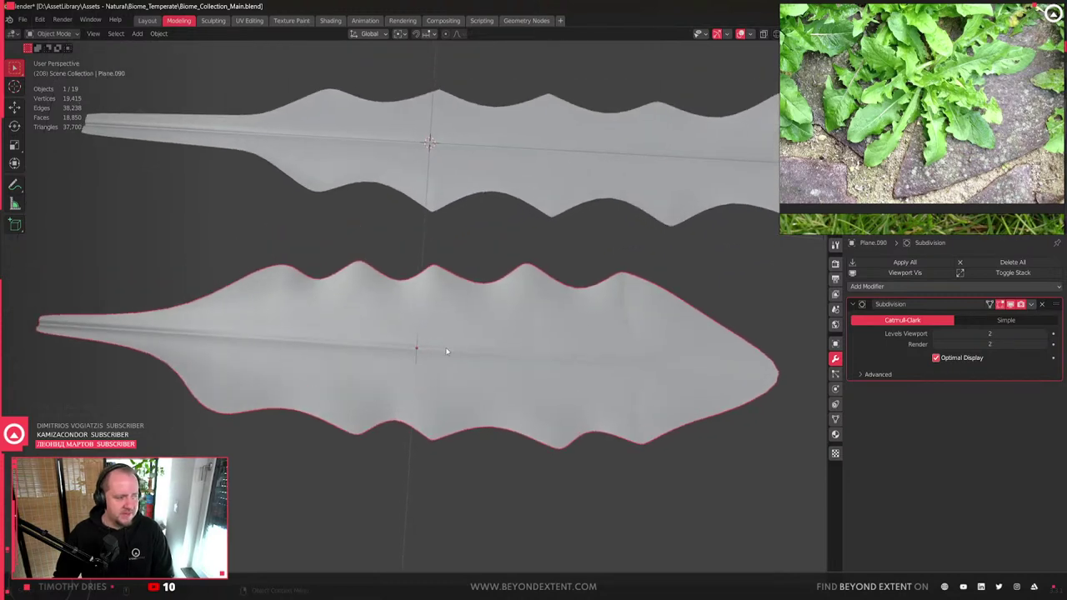
- Bend the middle tooth on the pointed leaf's side facing the rounded leaf downward along Z with proportional editing
{"action": "middle_click_drag", "start_coordinate": [426, 347], "coordinate": [441, 311]}
{"action": "key", "text": "Tab"}
{"action": "left_click", "coordinate": [419, 274], "text": "ctrl"}
{"action": "key", "text": "g"}
{"action": "key", "text": "z"}
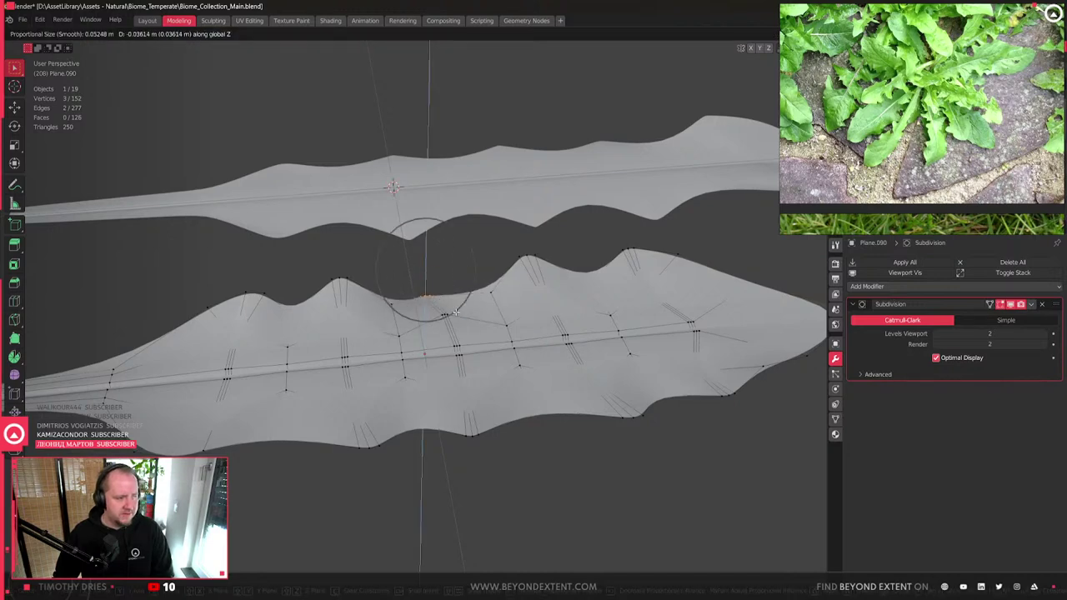
{"action": "right_click", "coordinate": [456, 312]}
{"action": "key", "text": "g"}
{"action": "key", "text": "z"}
{"action": "left_click", "coordinate": [462, 328]}
- Bend the neighbouring tooth on the same side, one closer to the stalk, downward along Z
{"action": "left_click_drag", "start_coordinate": [312, 267], "coordinate": [358, 290]}
{"action": "key", "text": "g"}
{"action": "key", "text": "z"}
{"action": "left_click", "coordinate": [371, 318]}
- Bend the two corresponding teeth on the pointed leaf's opposite side about 0.03 m downward along Z
{"action": "middle_click_drag", "start_coordinate": [371, 318], "coordinate": [535, 297]}
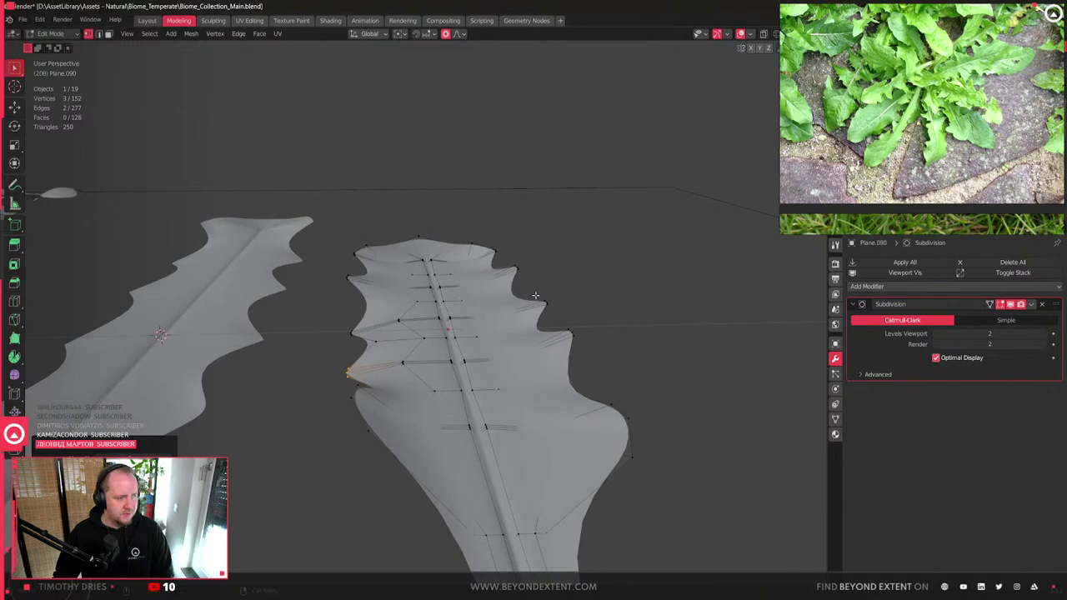
{"action": "left_click", "coordinate": [543, 304], "text": "shift"}
{"action": "key", "text": "g"}
{"action": "key", "text": "z"}
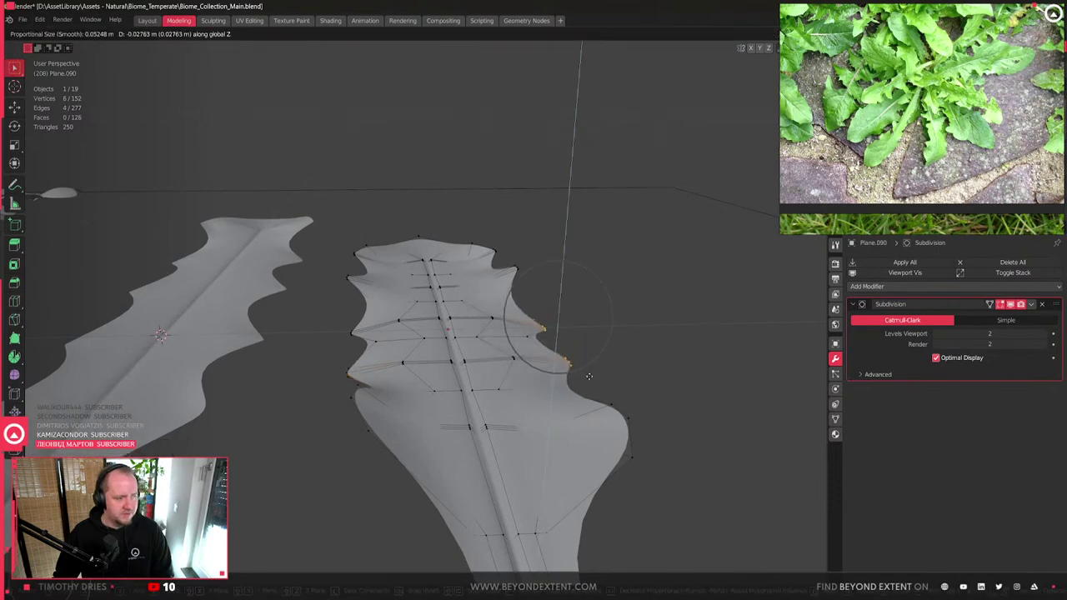
{"action": "left_click", "coordinate": [567, 345]}
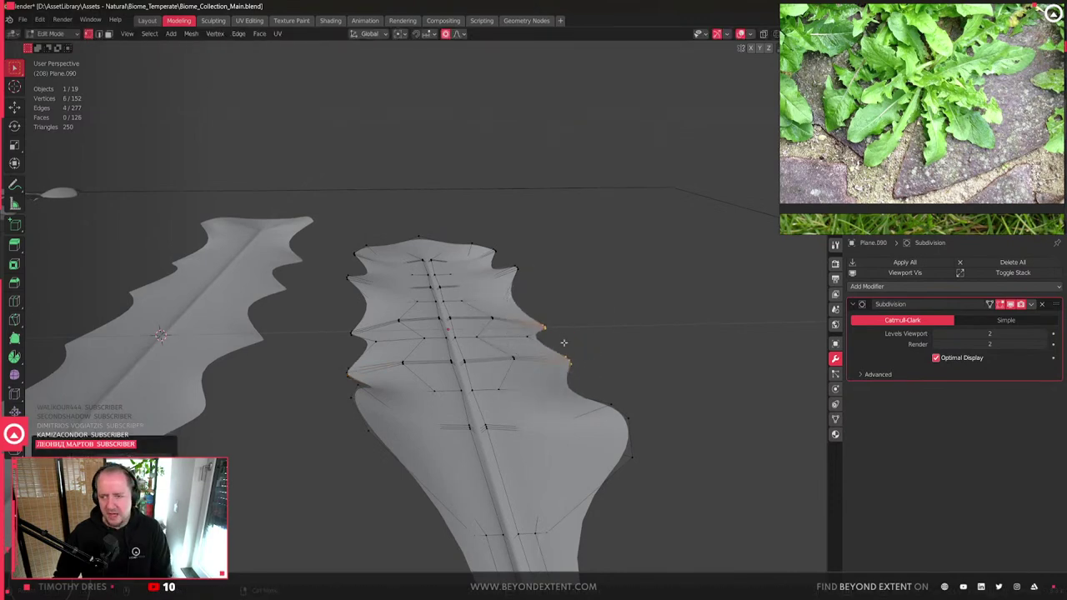
- Try to bend the two lobes nearest the stalk downward along Z with proportional editing
{"action": "left_click_drag", "start_coordinate": [607, 392], "coordinate": [679, 489]}
{"action": "middle_click_drag", "start_coordinate": [516, 417], "coordinate": [442, 405]}
{"action": "left_click_drag", "start_coordinate": [291, 368], "coordinate": [333, 446]}
{"action": "key", "text": "g"}
{"action": "key", "text": "z"}
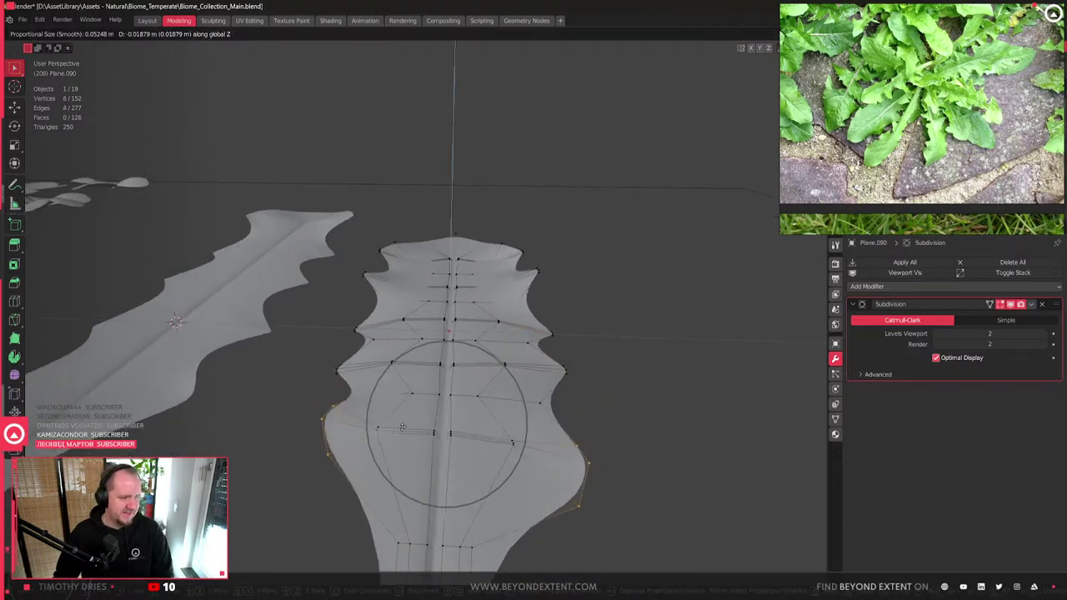
{"action": "left_click", "coordinate": [404, 442]}
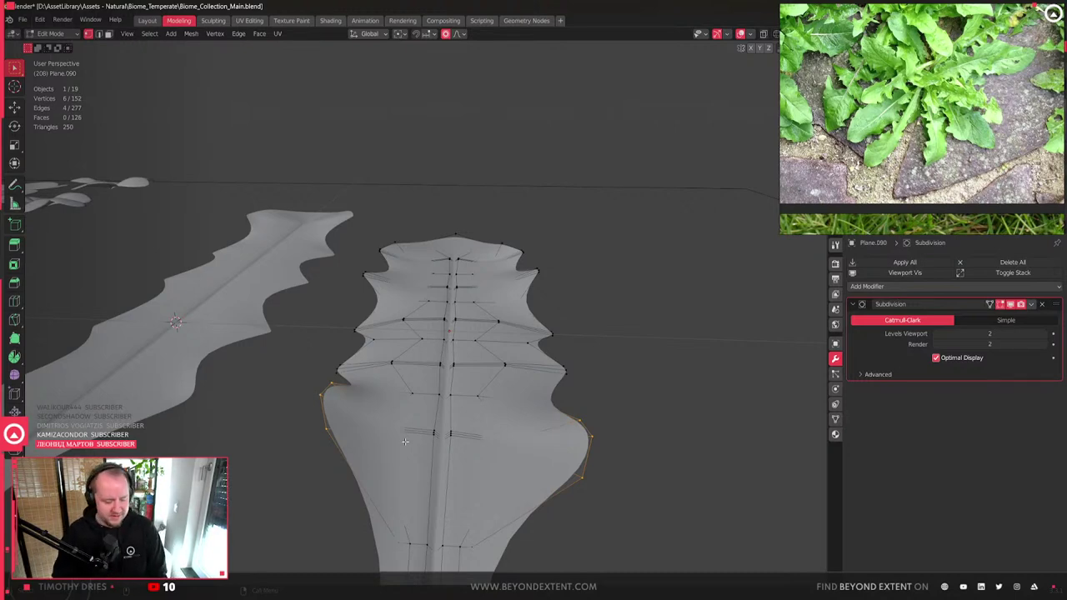
- Bend the pair of teeth second from the pointed leaf's tip downward along Z with proportional editing
{"action": "middle_click_drag", "start_coordinate": [397, 343], "coordinate": [408, 268]}
{"action": "left_click", "coordinate": [367, 278]}
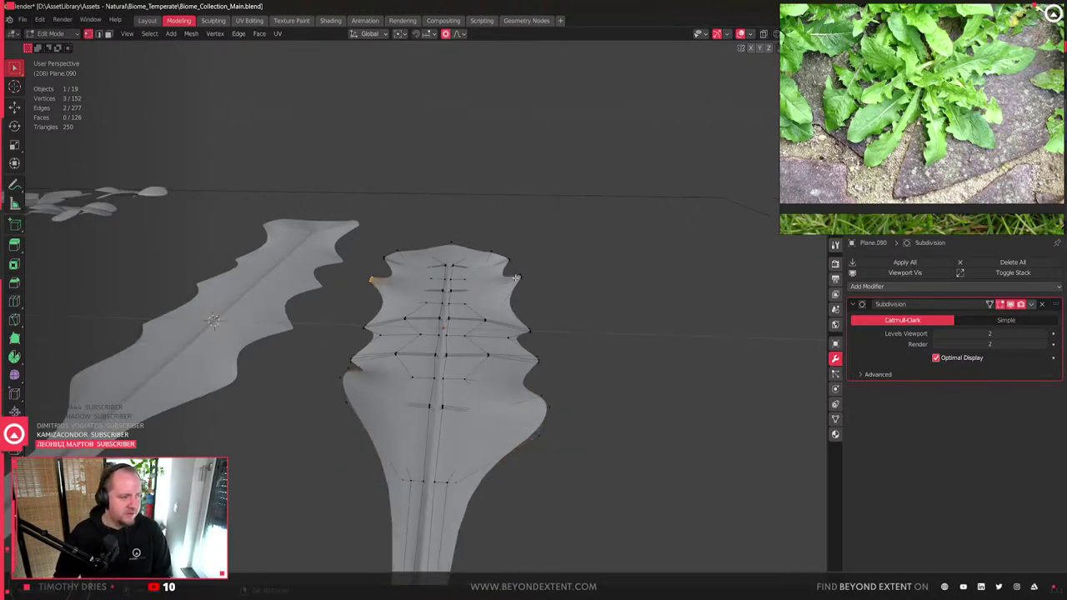
{"action": "left_click_drag", "start_coordinate": [533, 291], "coordinate": [534, 290], "text": "shift"}
{"action": "key", "text": "g"}
{"action": "key", "text": "z"}
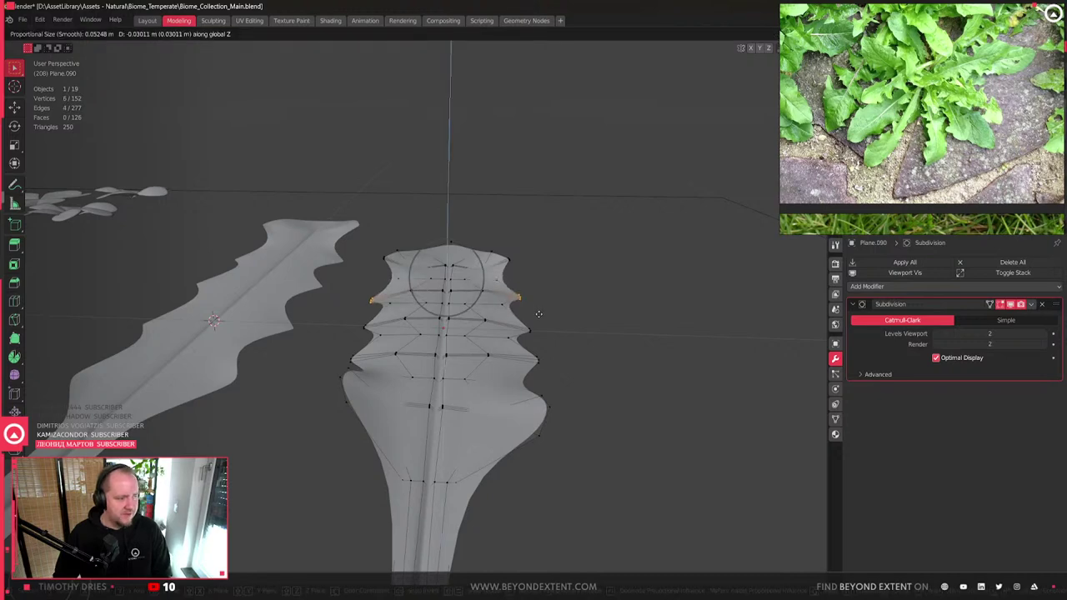
{"action": "left_click", "coordinate": [550, 303]}
- Raise one tooth of that pair slightly along Z, and lift the inner vertex beside it about 0.013 m with a 0.093 m proportional size
{"action": "left_click_drag", "start_coordinate": [534, 291], "coordinate": [533, 292]}
{"action": "key", "text": "g"}
{"action": "key", "text": "z"}
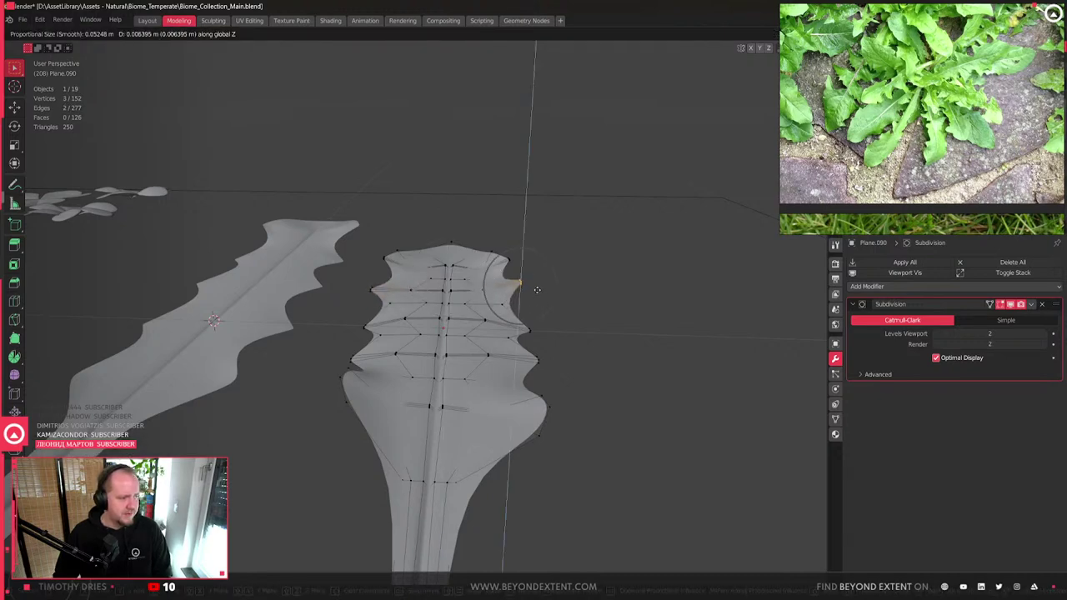
{"action": "left_click", "coordinate": [487, 289]}
{"action": "key", "text": "g"}
{"action": "key", "text": "z"}
{"action": "scroll", "coordinate": [497, 280], "scroll_direction": "down", "scroll_amount": 10}
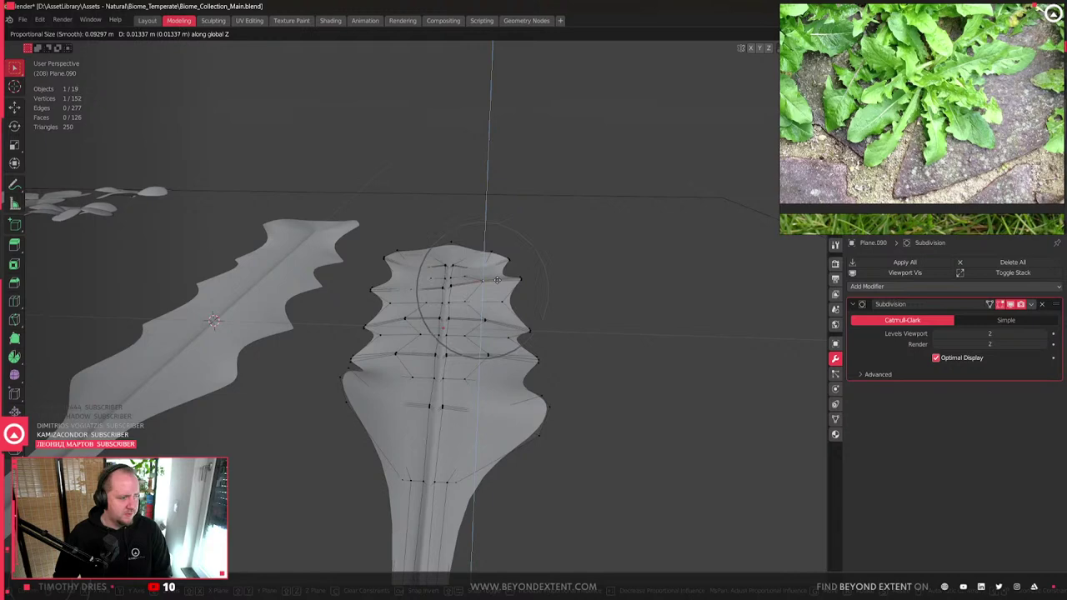
{"action": "left_click", "coordinate": [497, 280]}
- Merge the inner three-vertex groups between the second tooth from the tip and the midrib on the side facing the rounded leaf
{"action": "middle_click_drag", "start_coordinate": [497, 280], "coordinate": [560, 409]}
{"action": "key", "text": "Tab"}
{"action": "scroll", "coordinate": [560, 409], "scroll_direction": "up", "scroll_amount": 3}
{"action": "scroll", "coordinate": [559, 403], "scroll_direction": "down", "scroll_amount": 1}
{"action": "scroll", "coordinate": [559, 404], "scroll_direction": "up", "scroll_amount": 2}
{"action": "key", "text": "Tab"}
{"action": "scroll", "coordinate": [559, 404], "scroll_direction": "up", "scroll_amount": 3}
{"action": "scroll", "coordinate": [559, 403], "scroll_direction": "down", "scroll_amount": 2}
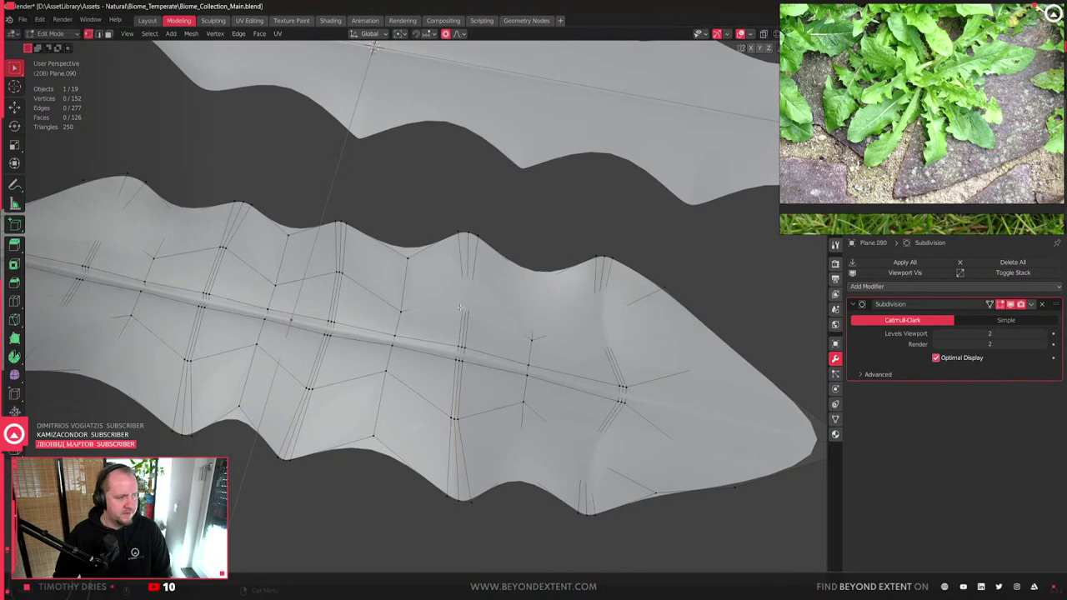
{"action": "key", "text": "alt+z"}
{"action": "left_click_drag", "start_coordinate": [487, 315], "coordinate": [469, 352]}
{"action": "key", "text": "m"}
{"action": "left_click", "coordinate": [492, 321]}
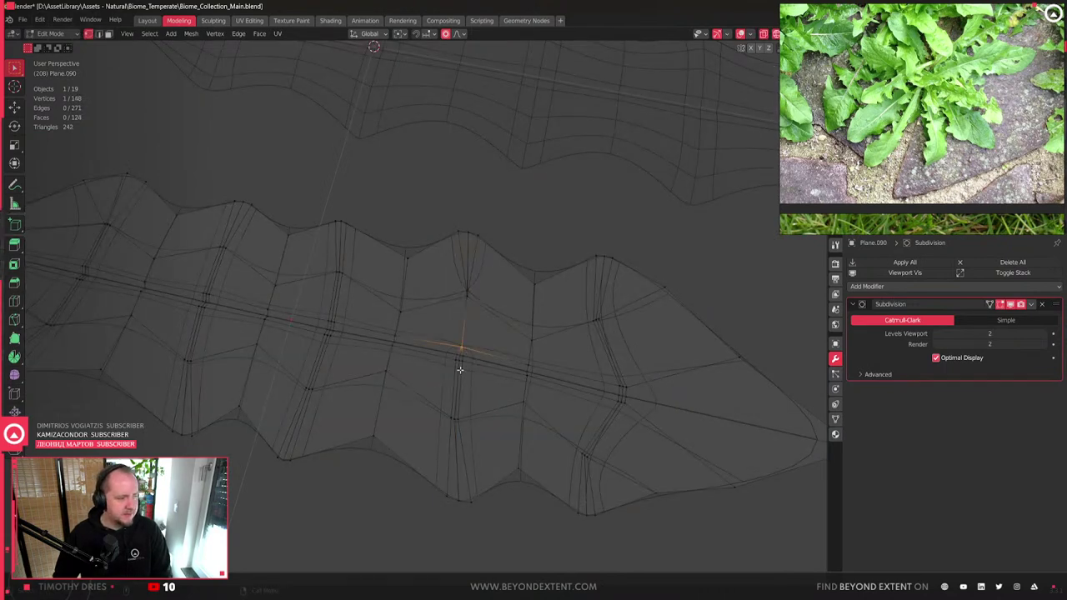
- Merge the remaining three-vertex groups of that row at the midrib and on the opposite side, and leave mesh editing
{"action": "key", "text": "m"}
{"action": "left_click", "coordinate": [463, 359]}
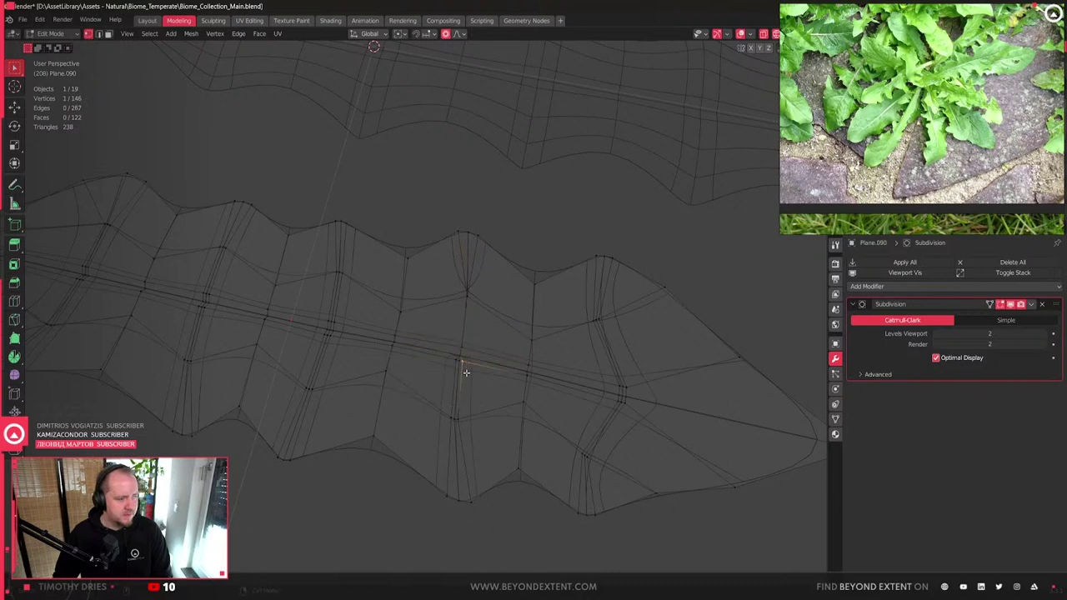
{"action": "key", "text": "m"}
{"action": "left_click", "coordinate": [470, 371]}
{"action": "left_click_drag", "start_coordinate": [441, 399], "coordinate": [469, 427]}
{"action": "key", "text": "m"}
{"action": "left_click", "coordinate": [470, 424]}
{"action": "key", "text": "shift+z"}
{"action": "scroll", "coordinate": [500, 450], "scroll_direction": "down", "scroll_amount": 5}
{"action": "scroll", "coordinate": [480, 337], "scroll_direction": "up", "scroll_amount": 5}
{"action": "key", "text": "Tab"}
- Compare the shapes of the rounded and pointed leaves from several angles
{"action": "middle_click_drag", "start_coordinate": [479, 338], "coordinate": [455, 332]}
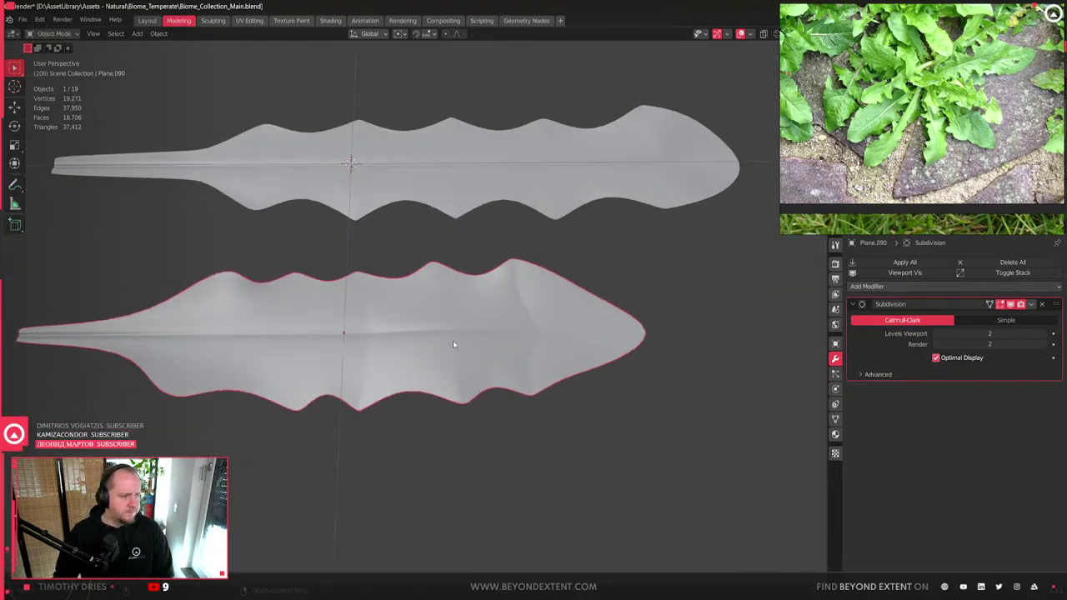
{"action": "scroll", "coordinate": [373, 331], "scroll_direction": "down", "scroll_amount": 2}
{"action": "middle_click_drag", "start_coordinate": [373, 331], "coordinate": [519, 251]}
{"action": "left_click", "coordinate": [520, 250]}
{"action": "left_click", "coordinate": [433, 372], "text": "shift"}
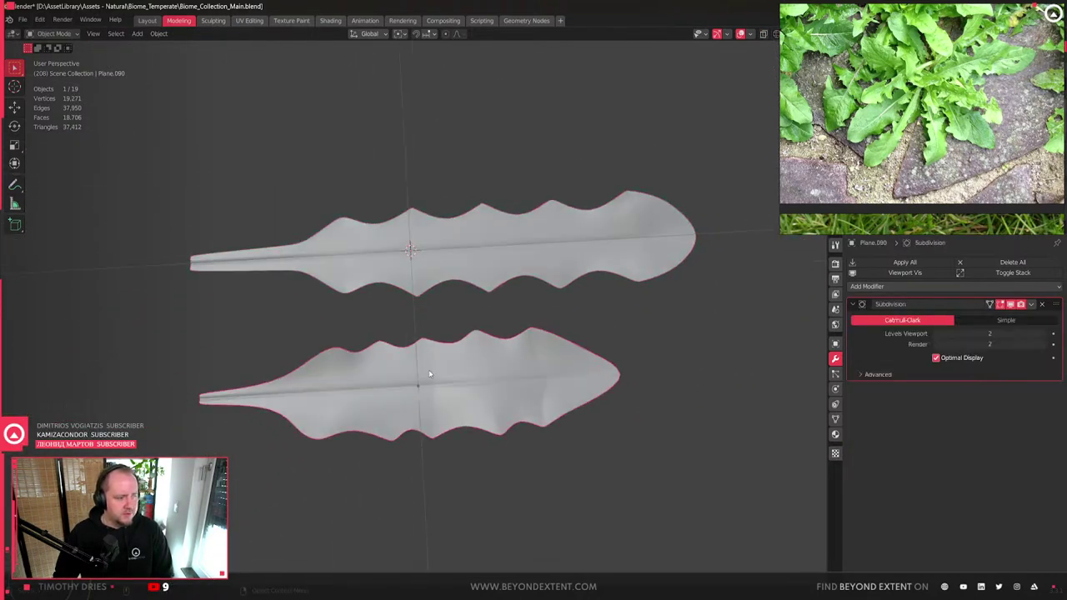
{"action": "left_click", "coordinate": [449, 223]}
{"action": "scroll", "coordinate": [450, 223], "scroll_direction": "down", "scroll_amount": 2}
{"action": "middle_click_drag", "start_coordinate": [505, 293], "coordinate": [467, 329]}
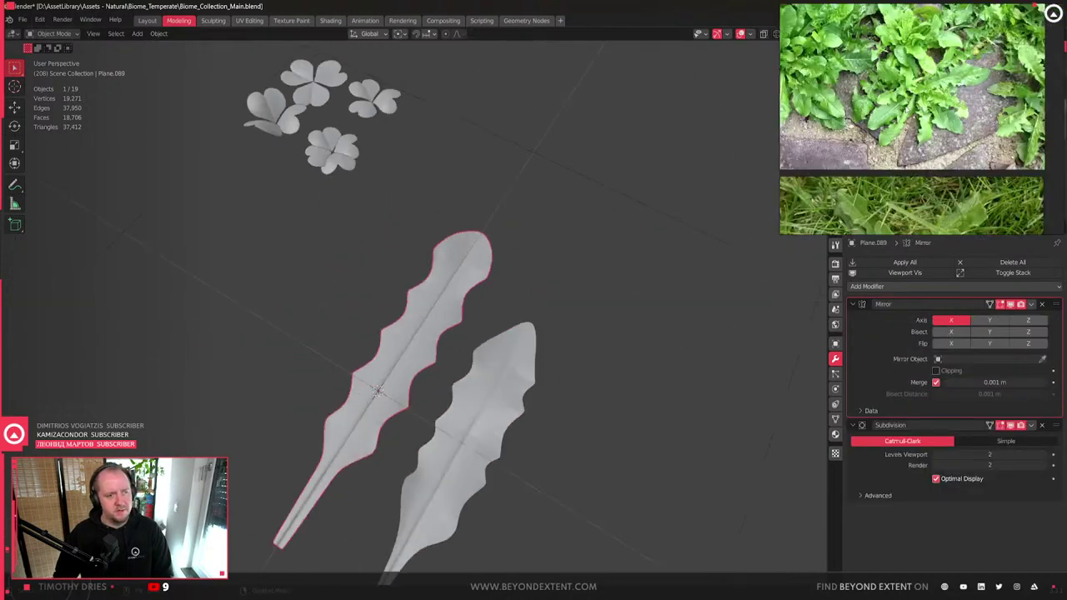
- Duplicate the pointed leaf and place the copy about 0.3 m along X, on the side away from the rounded leaf
{"action": "scroll", "coordinate": [944, 164], "scroll_direction": "down", "scroll_amount": 4}
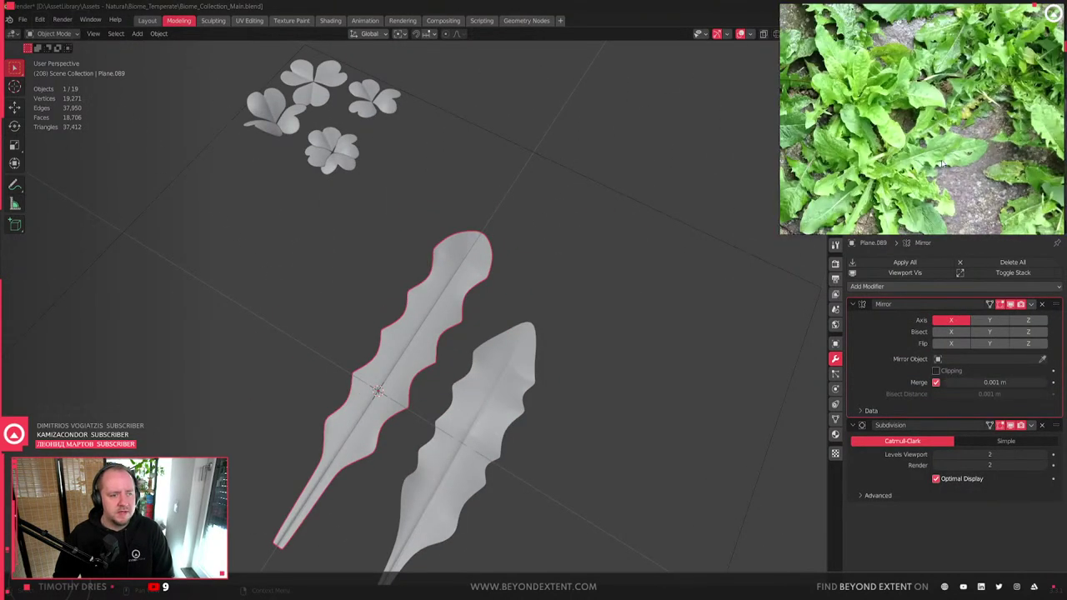
{"action": "scroll", "coordinate": [978, 194], "scroll_direction": "down", "scroll_amount": 2}
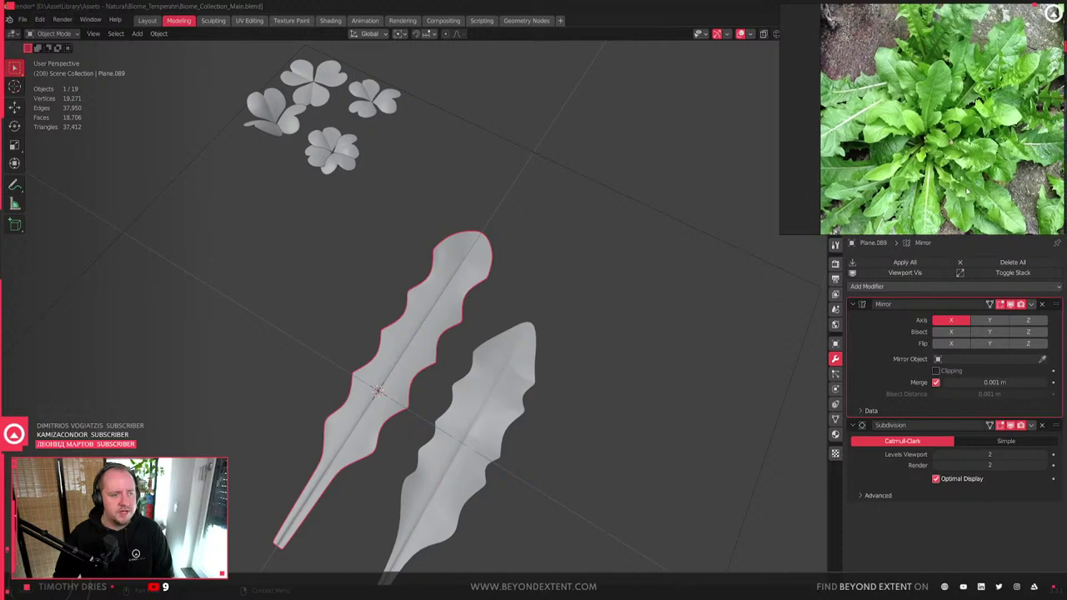
{"action": "left_click", "coordinate": [498, 342]}
{"action": "middle_click_drag", "start_coordinate": [498, 342], "coordinate": [472, 280]}
{"action": "scroll", "coordinate": [472, 280], "scroll_direction": "down", "scroll_amount": 2}
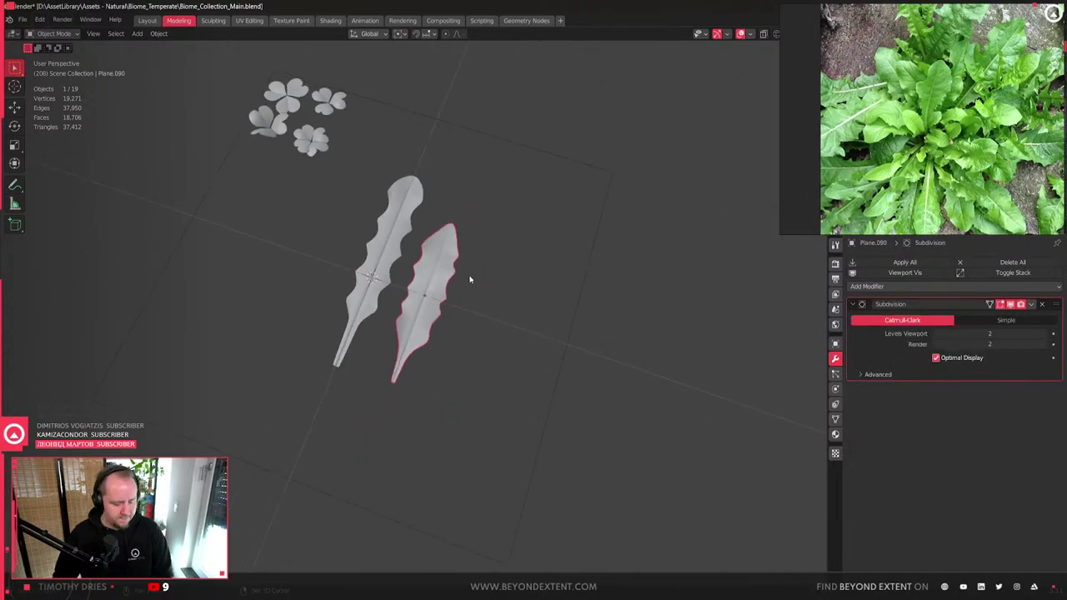
{"action": "key", "text": "shift+d"}
{"action": "key", "text": "y"}
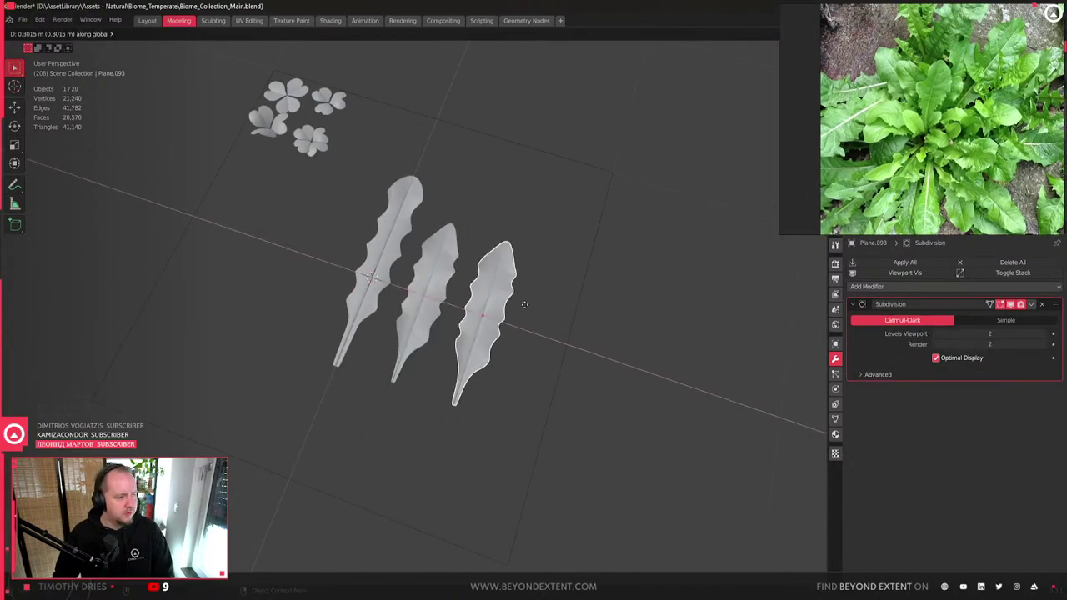
{"action": "left_click", "coordinate": [500, 307]}
- Widen the second tooth row from the copied leaf's tip along X by about 1.5 with a 0.22 proportional size
{"action": "scroll", "coordinate": [526, 308], "scroll_direction": "up", "scroll_amount": 2}
{"action": "key", "text": "Tab"}
{"action": "middle_click_drag", "start_coordinate": [527, 308], "coordinate": [435, 282]}
{"action": "left_click_drag", "start_coordinate": [354, 266], "coordinate": [482, 297]}
{"action": "middle_click_drag", "start_coordinate": [482, 297], "coordinate": [474, 322]}
{"action": "key", "text": "s"}
{"action": "key", "text": "y"}
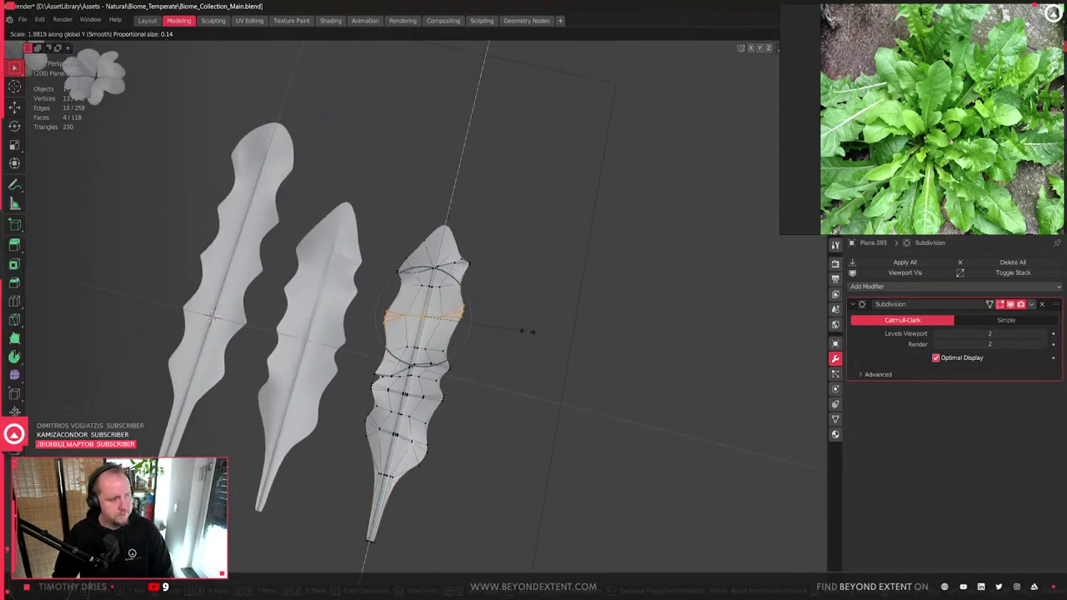
{"action": "key", "text": "Escape"}
{"action": "key", "text": "s"}
{"action": "key", "text": "x"}
{"action": "scroll", "coordinate": [542, 338], "scroll_direction": "down", "scroll_amount": 1}
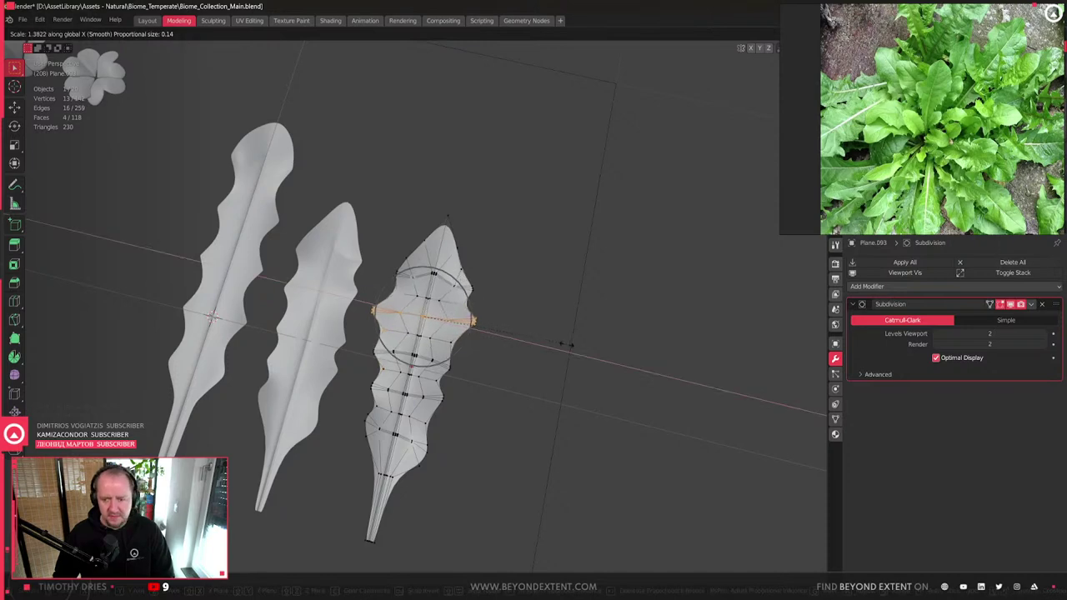
{"action": "scroll", "coordinate": [559, 346], "scroll_direction": "down", "scroll_amount": 9}
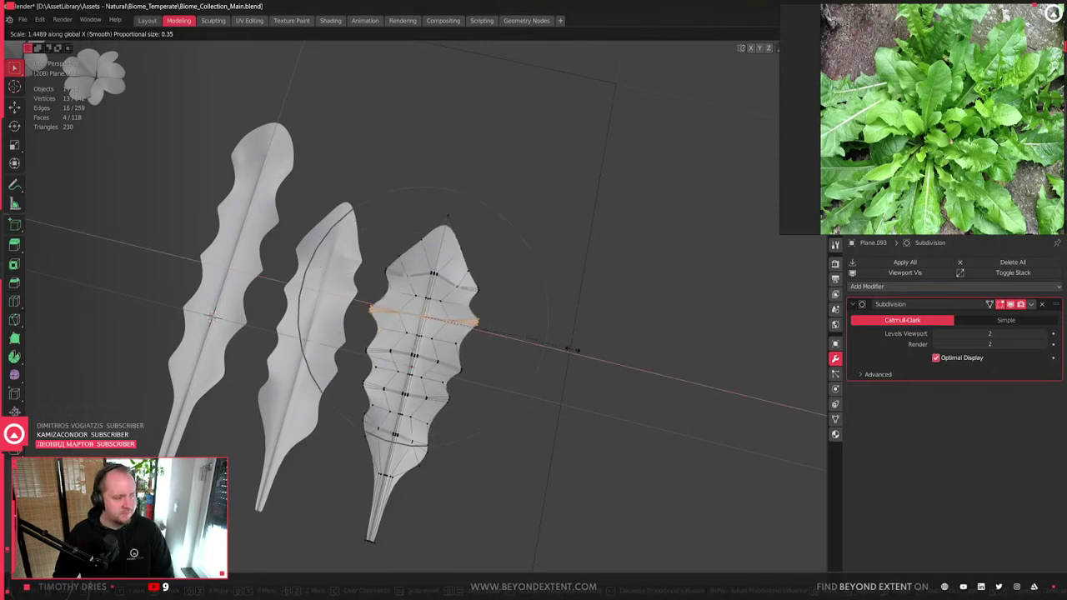
{"action": "scroll", "coordinate": [576, 350], "scroll_direction": "up", "scroll_amount": 5}
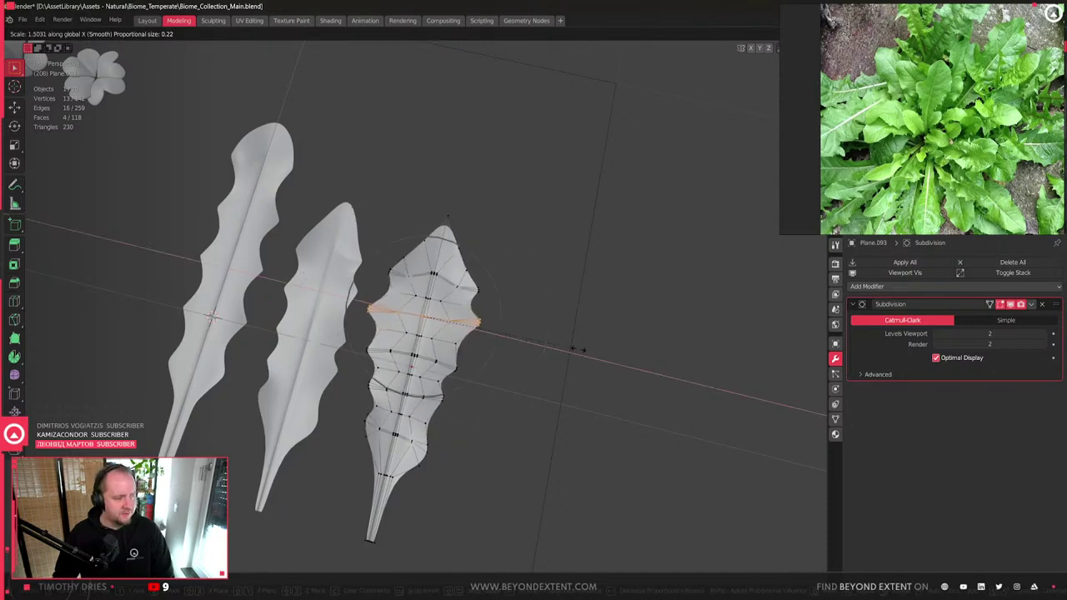
{"action": "left_click", "coordinate": [583, 351]}
- Widen the tooth pair nearest the tip along X with a 0.22 proportional size, and dissolve the cross edges just below it
{"action": "middle_click_drag", "start_coordinate": [575, 350], "coordinate": [374, 270]}
{"action": "key", "text": "shift+z"}
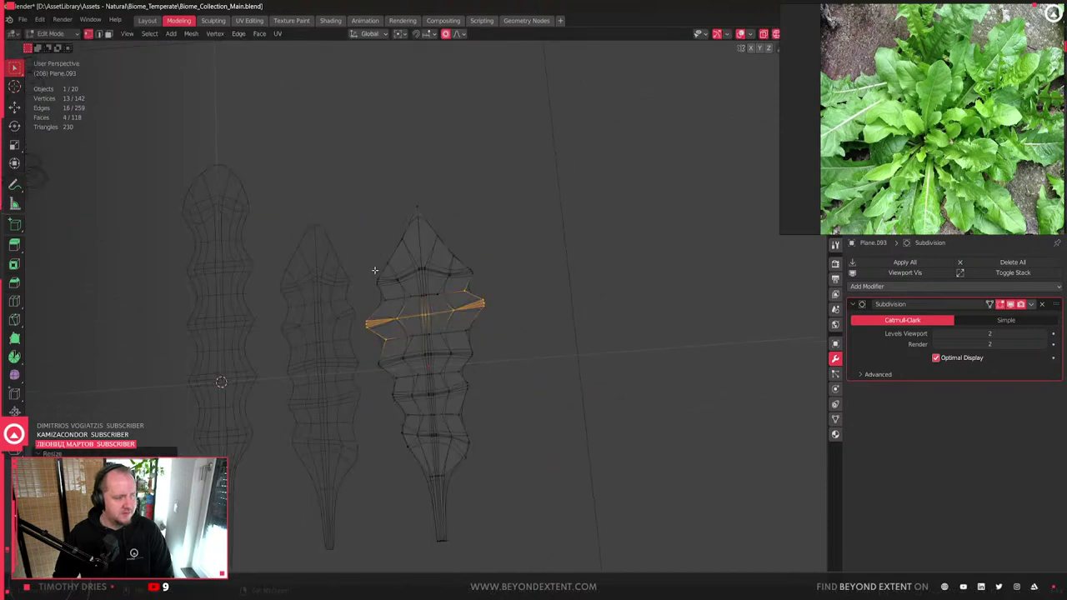
{"action": "left_click", "coordinate": [380, 285]}
{"action": "key", "text": "shift+z"}
{"action": "key", "text": "s"}
{"action": "key", "text": "x"}
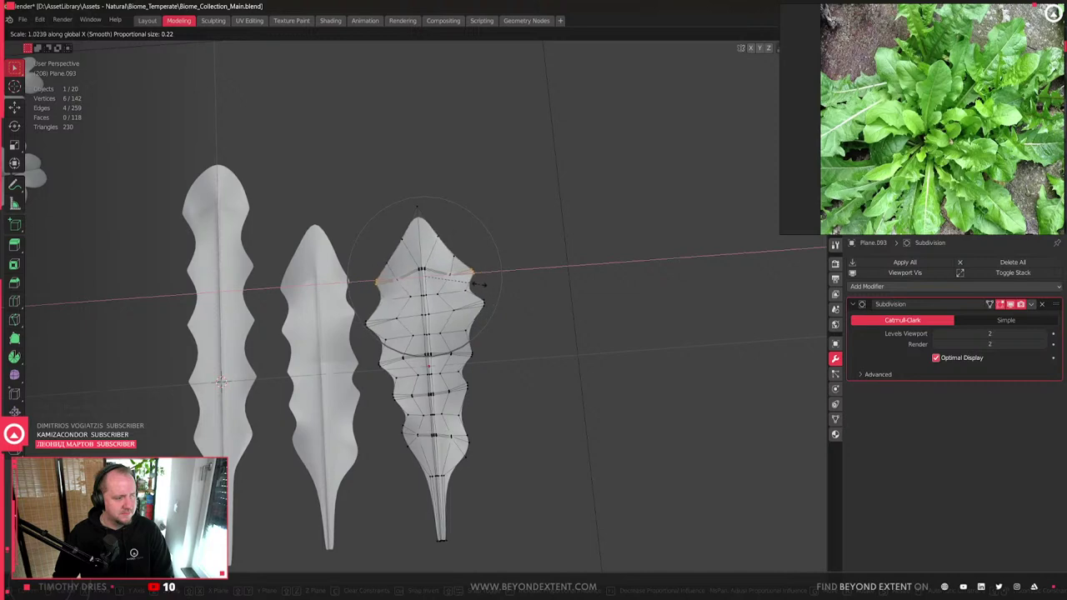
{"action": "left_click", "coordinate": [453, 291]}
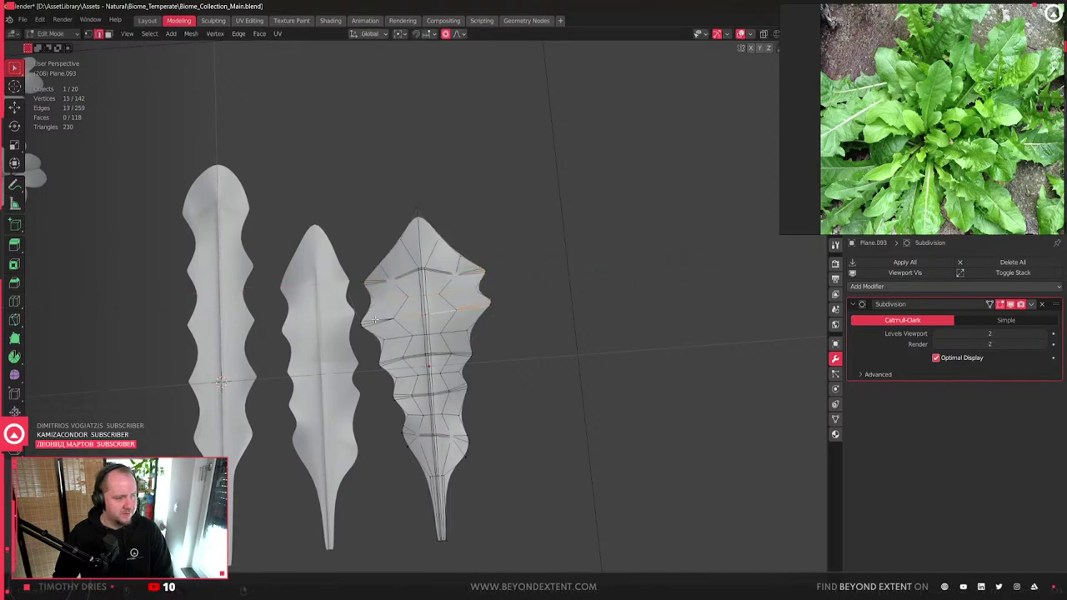
{"action": "key", "text": "x"}
{"action": "left_click", "coordinate": [371, 375]}
- Slide one of the doubled cross rows near the tip toward the stem and scale it wider along X
{"action": "middle_click_drag", "start_coordinate": [371, 375], "coordinate": [423, 263]}
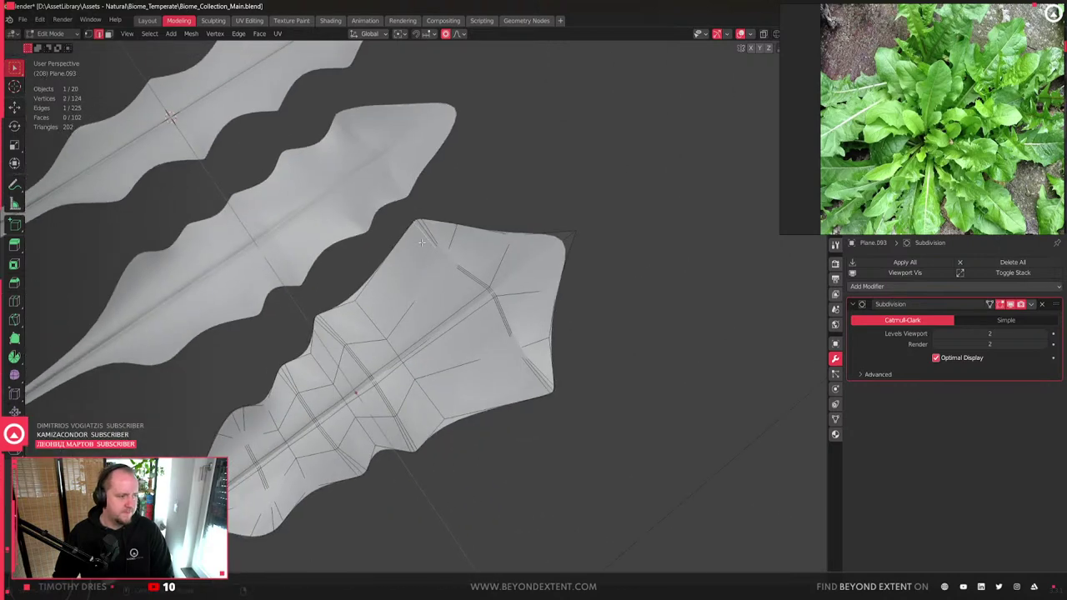
{"action": "key", "text": "g"}
{"action": "key", "text": "g"}
{"action": "left_click", "coordinate": [463, 298]}
{"action": "key", "text": "s"}
{"action": "key", "text": "x"}
{"action": "scroll", "coordinate": [498, 338], "scroll_direction": "up", "scroll_amount": 7}
{"action": "left_click", "coordinate": [499, 339]}
- Move the cross row nearest the tip farther toward the tip along Y with a very small proportional size
{"action": "left_click", "coordinate": [439, 233], "text": "shift"}
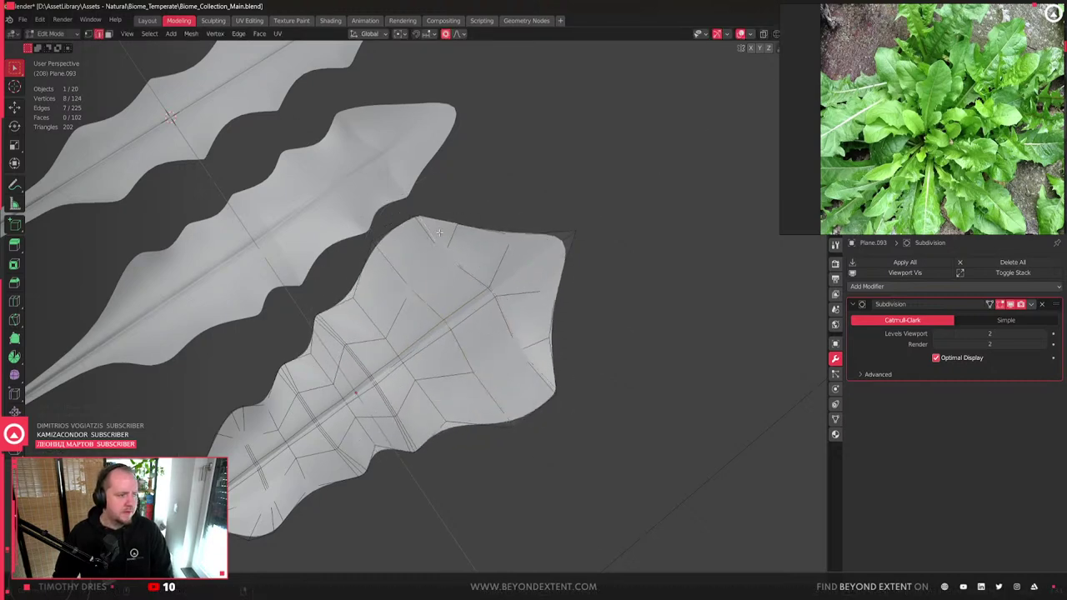
{"action": "middle_click_drag", "start_coordinate": [437, 235], "coordinate": [500, 325]}
{"action": "key", "text": "g"}
{"action": "key", "text": "g"}
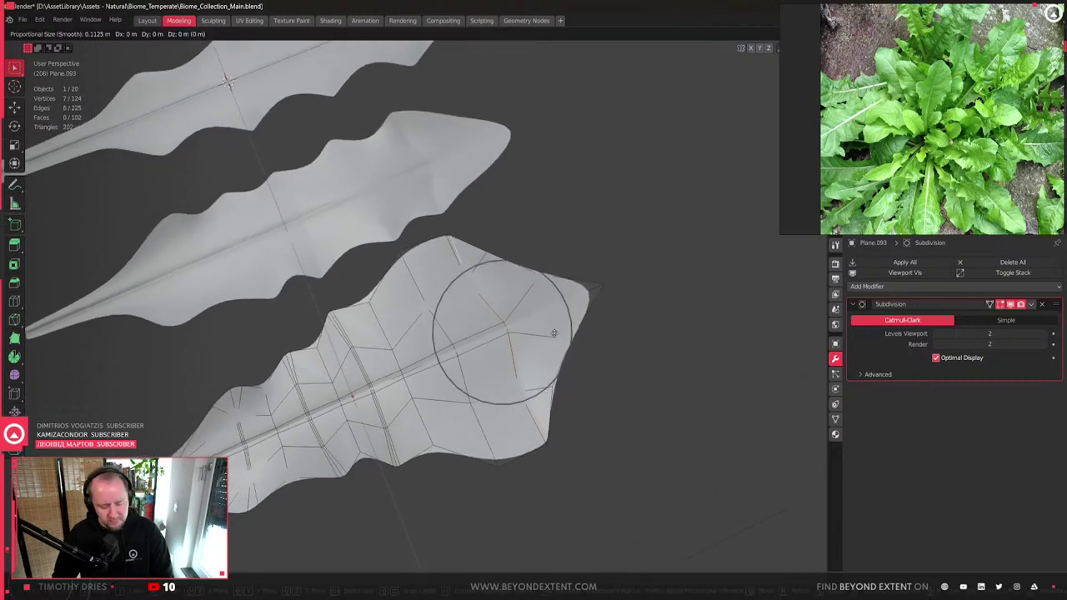
{"action": "left_click", "coordinate": [570, 329]}
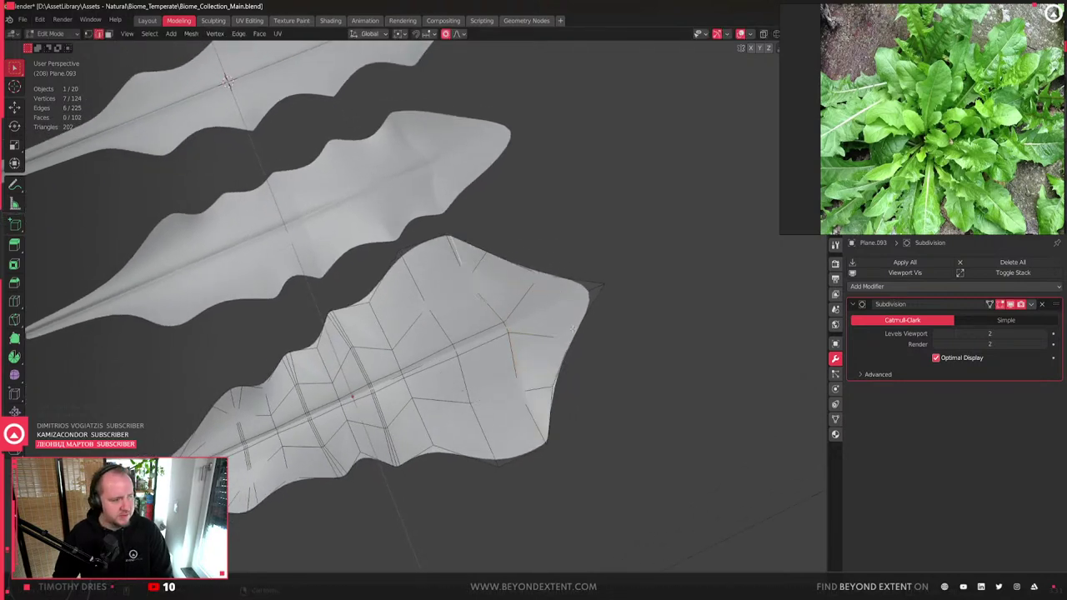
{"action": "key", "text": "g"}
{"action": "key", "text": "y"}
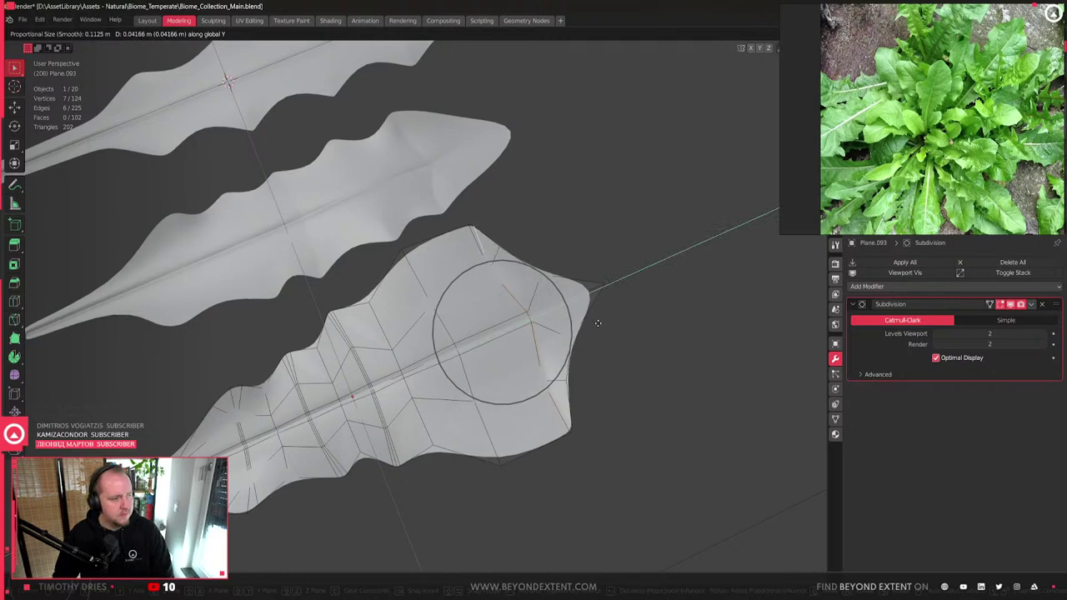
{"action": "scroll", "coordinate": [594, 325], "scroll_direction": "up", "scroll_amount": 15}
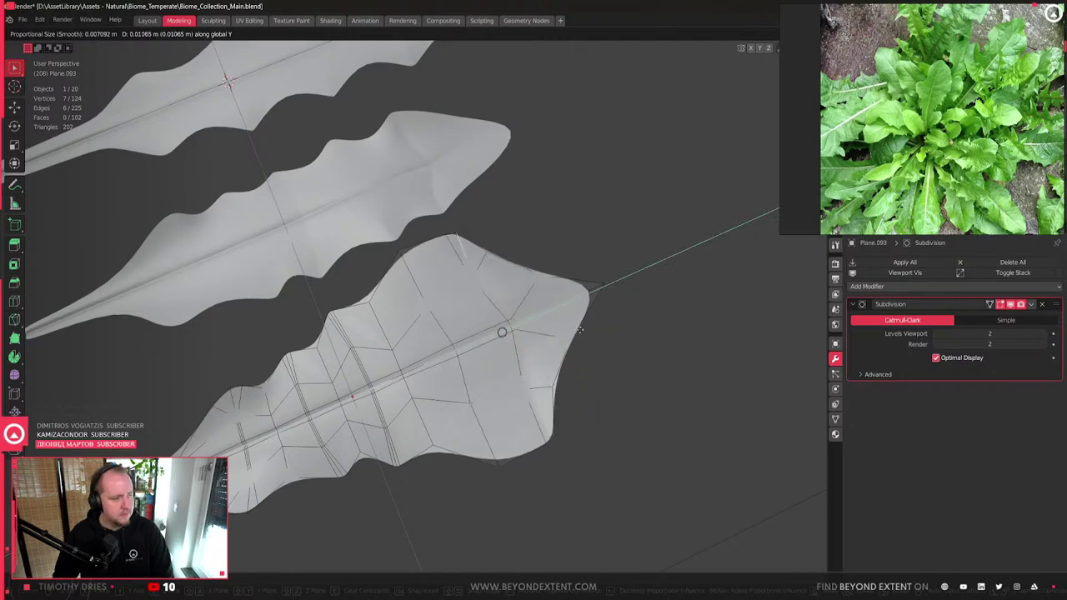
{"action": "left_click", "coordinate": [579, 330]}
- Scale that cross row down, and dissolve the lengthwise edge loop in the half facing the neighbouring leaf
{"action": "key", "text": "s"}
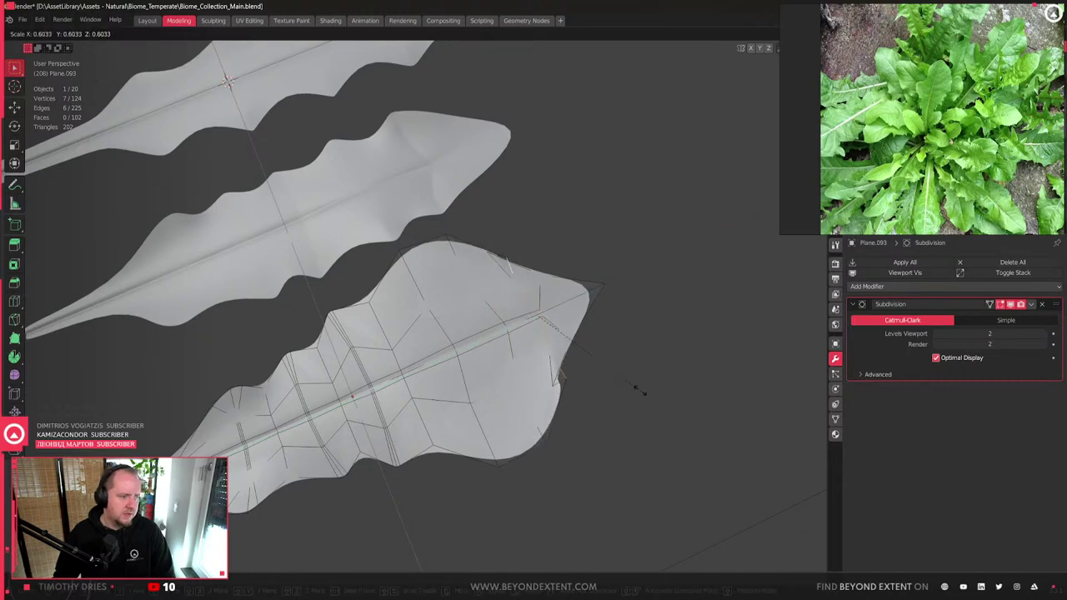
{"action": "left_click", "coordinate": [657, 408]}
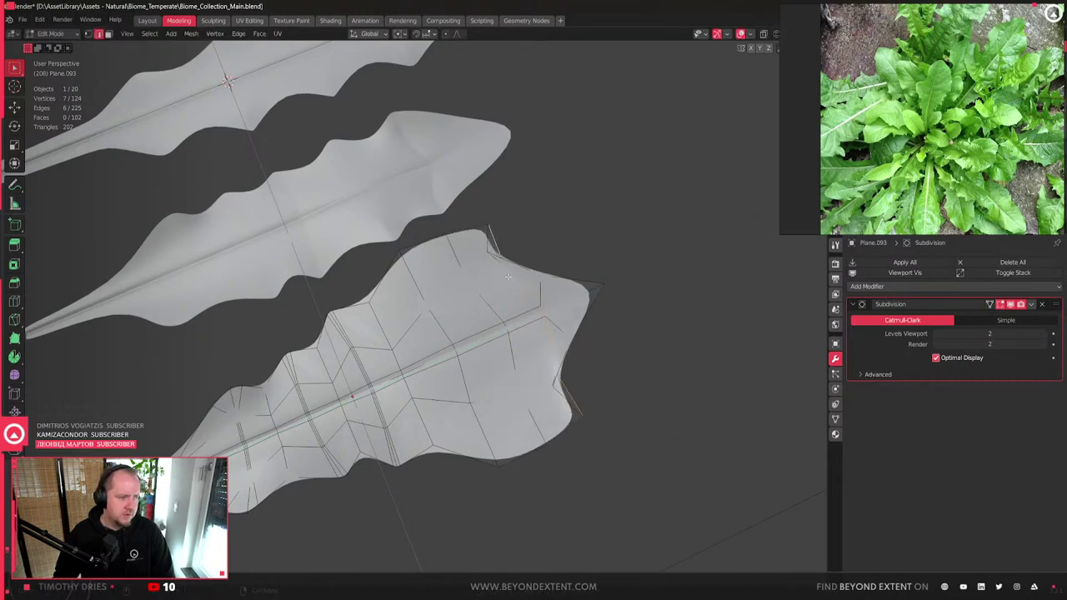
{"action": "key", "text": "x"}
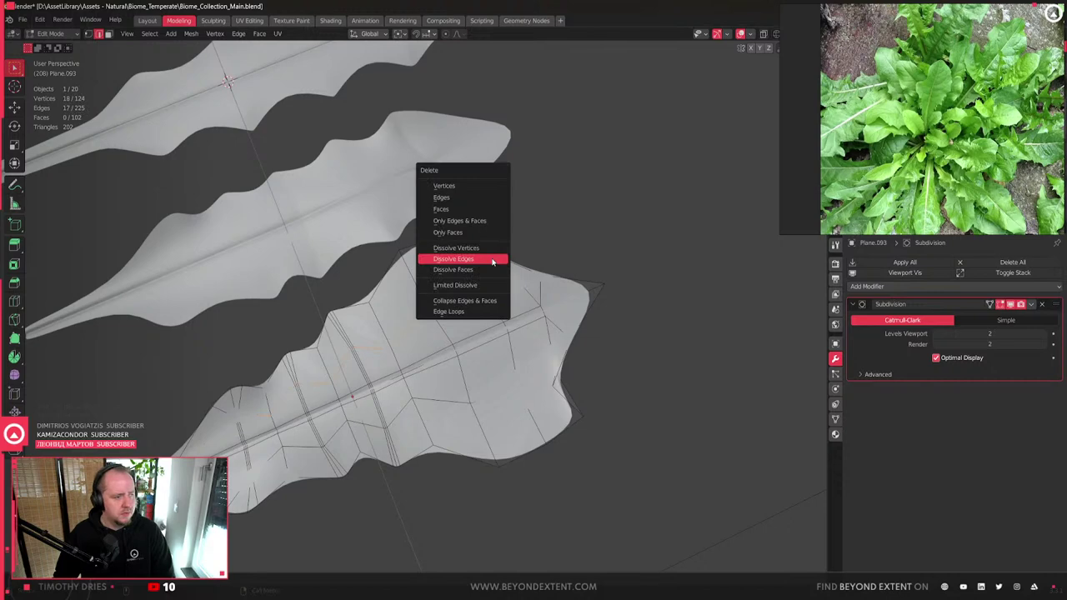
{"action": "left_click", "coordinate": [491, 258]}
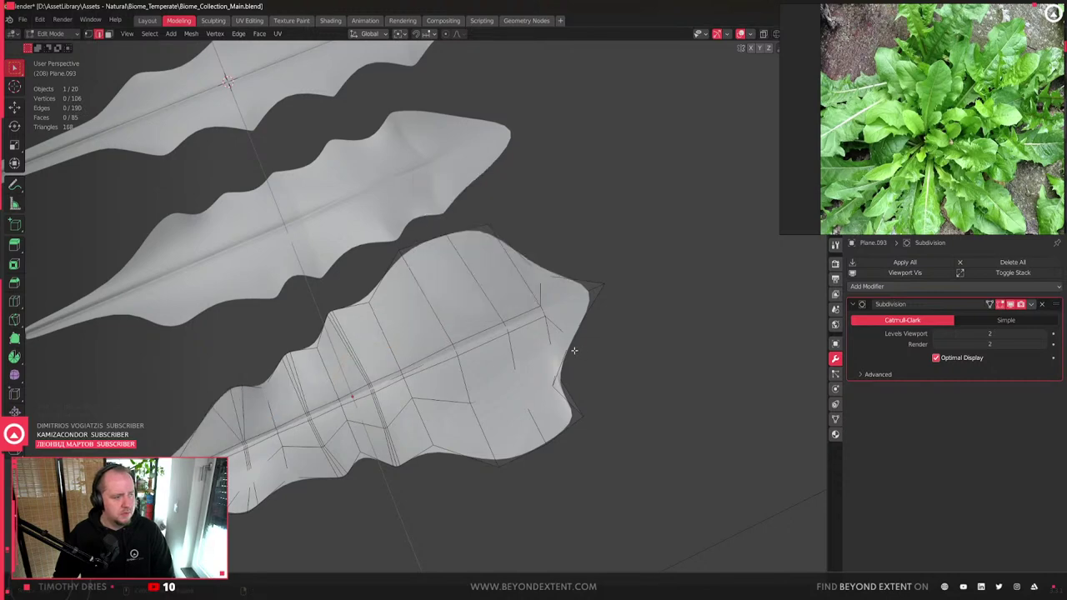
{"action": "key", "text": "shift+z"}
{"action": "middle_click_drag", "start_coordinate": [574, 350], "coordinate": [548, 402]}
{"action": "left_click", "coordinate": [517, 430]}
{"action": "key", "text": "g"}
{"action": "left_click", "coordinate": [569, 429]}
{"action": "middle_click_drag", "start_coordinate": [569, 428], "coordinate": [568, 389]}
{"action": "right_click", "coordinate": [533, 393]}
{"action": "key", "text": "Escape"}
- Turn off the subdivision's viewport display and dissolve the lengthwise edge loop in the leaf's other half
{"action": "left_click", "coordinate": [522, 361], "text": "alt"}
{"action": "key", "text": "shift+z"}
{"action": "middle_click_drag", "start_coordinate": [522, 361], "coordinate": [534, 367]}
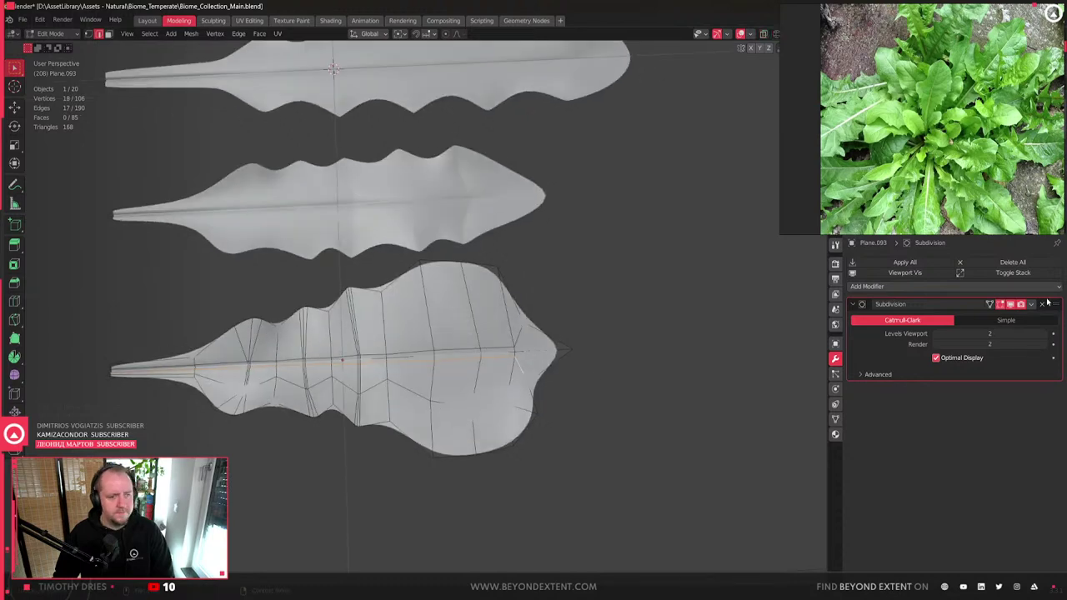
{"action": "left_click", "coordinate": [1011, 305]}
{"action": "mouse_move", "coordinate": [467, 392]}
{"action": "middle_mouse_down"}
{"action": "mouse_move", "coordinate": [457, 404]}
{"action": "mouse_move", "coordinate": [496, 361]}
{"action": "middle_mouse_up"}
{"action": "key", "text": "x"}
{"action": "left_click", "coordinate": [444, 413]}
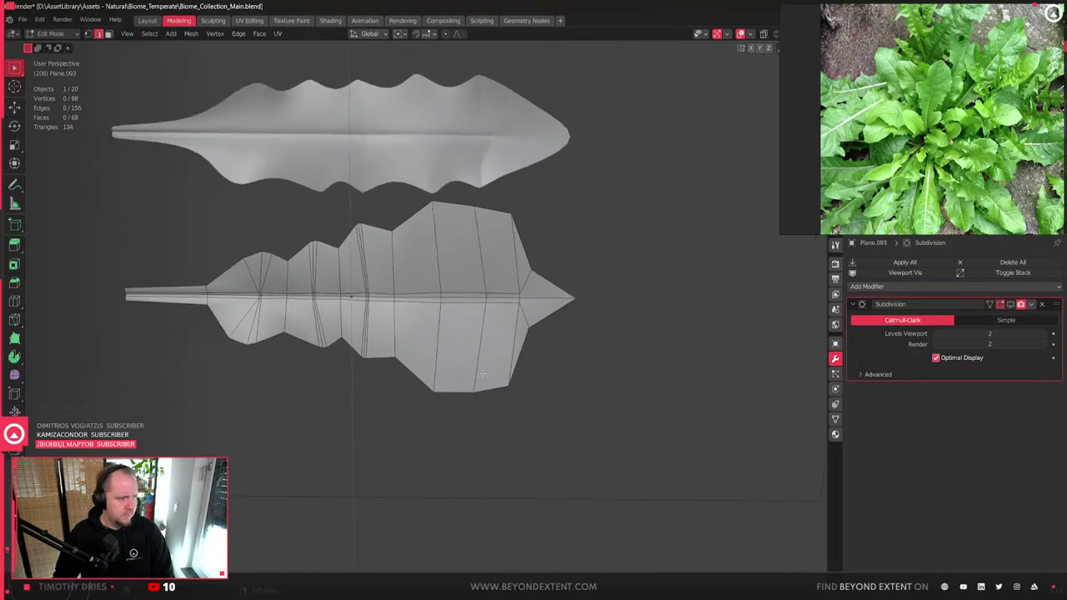
- Check the simplified leaf in wireframe, and turn the subdivision's viewport display back on in mesh editing
{"action": "key", "text": "Tab"}
{"action": "key", "text": "shift+z"}
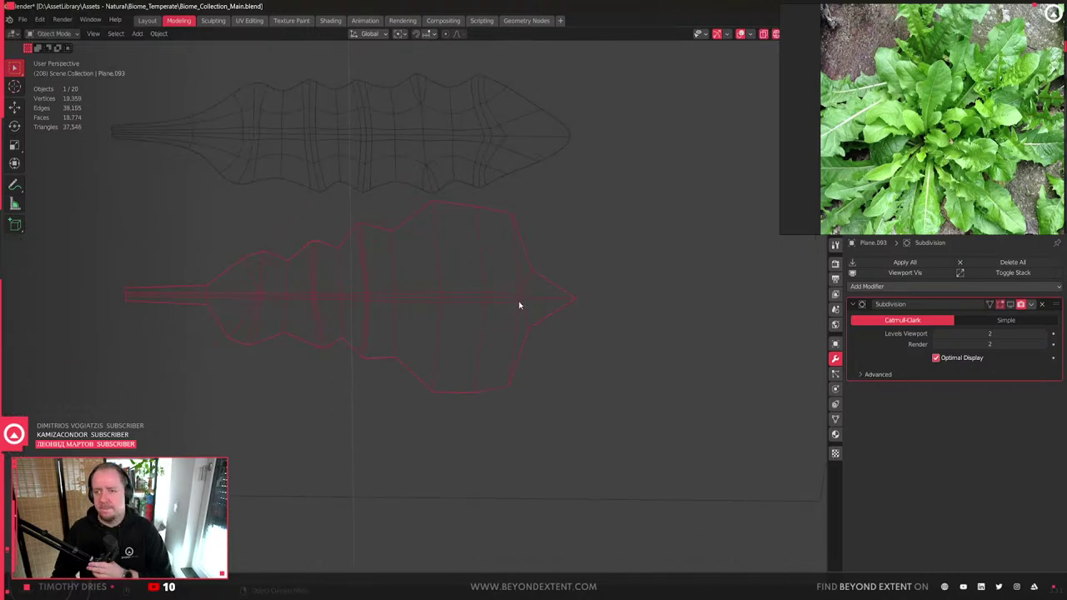
{"action": "key", "text": "shift+z"}
{"action": "middle_click_drag", "start_coordinate": [407, 335], "coordinate": [466, 337]}
{"action": "key", "text": "Tab"}
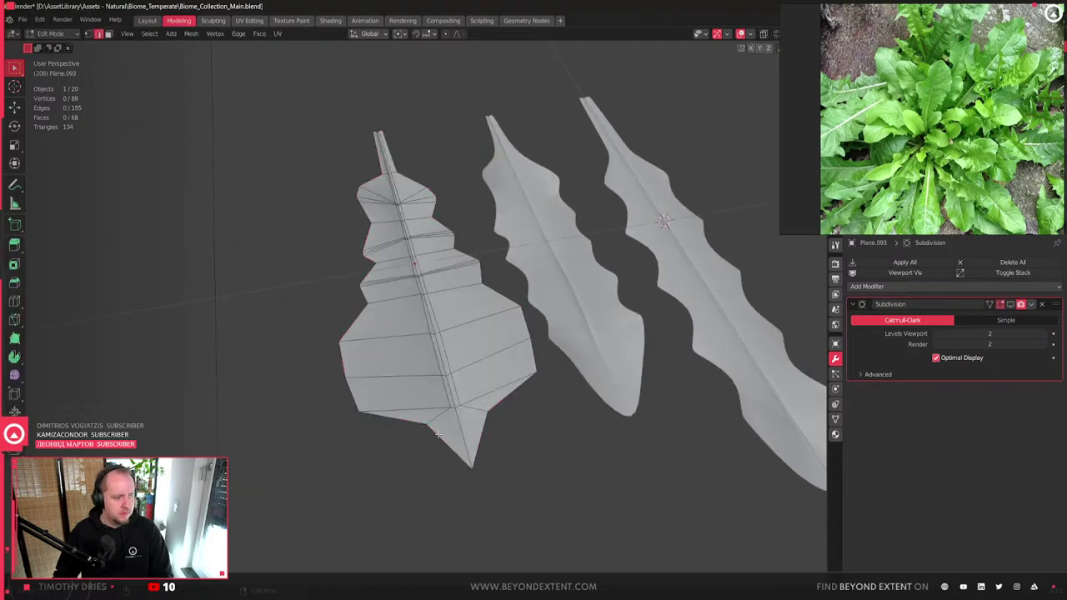
{"action": "left_click", "coordinate": [1022, 304]}
- Pull the vertices on both sides of the tip outward to round off the leaf's end
{"action": "left_click", "coordinate": [426, 461]}
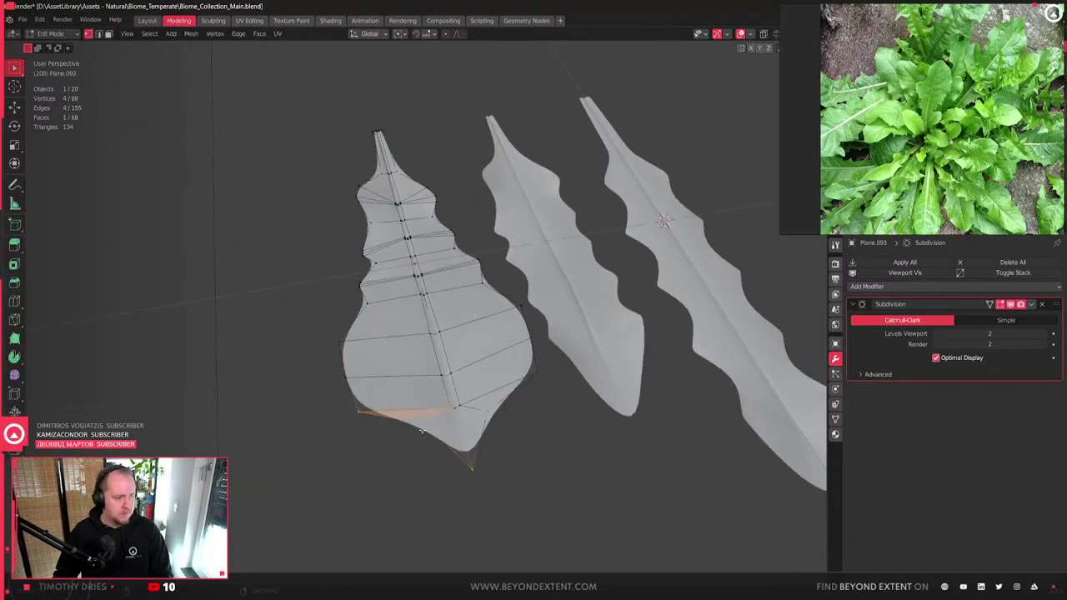
{"action": "key", "text": "g"}
{"action": "key", "text": "z"}
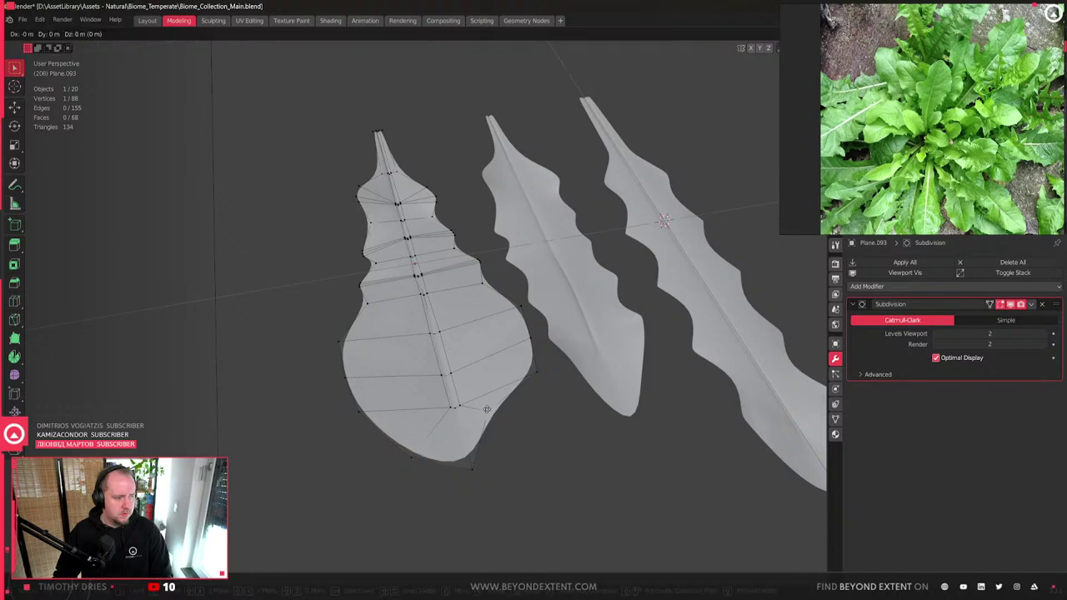
{"action": "left_click", "coordinate": [557, 446]}
{"action": "middle_click_drag", "start_coordinate": [557, 446], "coordinate": [489, 328]}
{"action": "key", "text": "Tab"}
{"action": "key", "text": "Tab"}
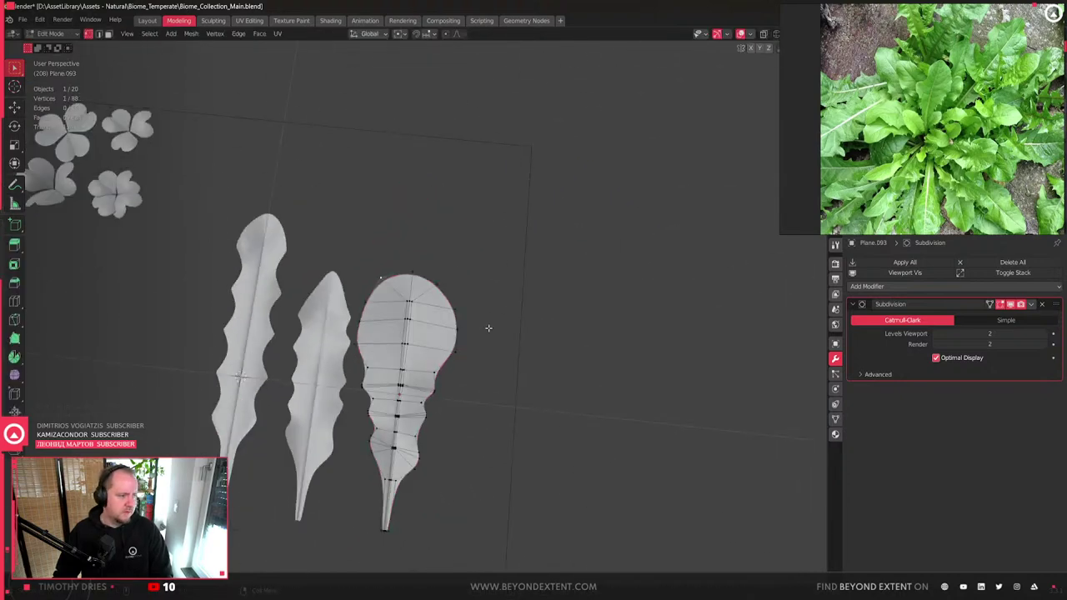
- Nudge the two vertices at the widest part of the outer edge slightly inward and leave mesh editing
{"action": "left_click", "coordinate": [457, 334], "text": "shift"}
{"action": "key", "text": "g"}
{"action": "left_click", "coordinate": [512, 367]}
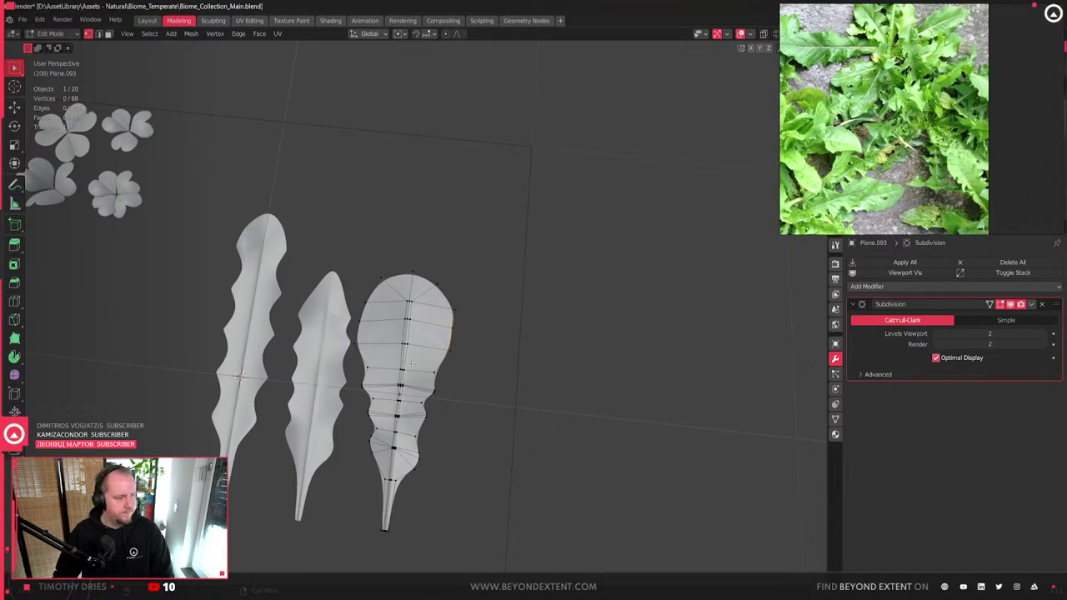
{"action": "middle_click_drag", "start_coordinate": [451, 242], "coordinate": [456, 330]}
{"action": "key", "text": "Tab"}
- Narrow the new spoon-shaped leaf by scaling it to 0.7 along X
{"action": "scroll", "coordinate": [445, 247], "scroll_direction": "down", "scroll_amount": 4}
{"action": "scroll", "coordinate": [436, 303], "scroll_direction": "up", "scroll_amount": 4}
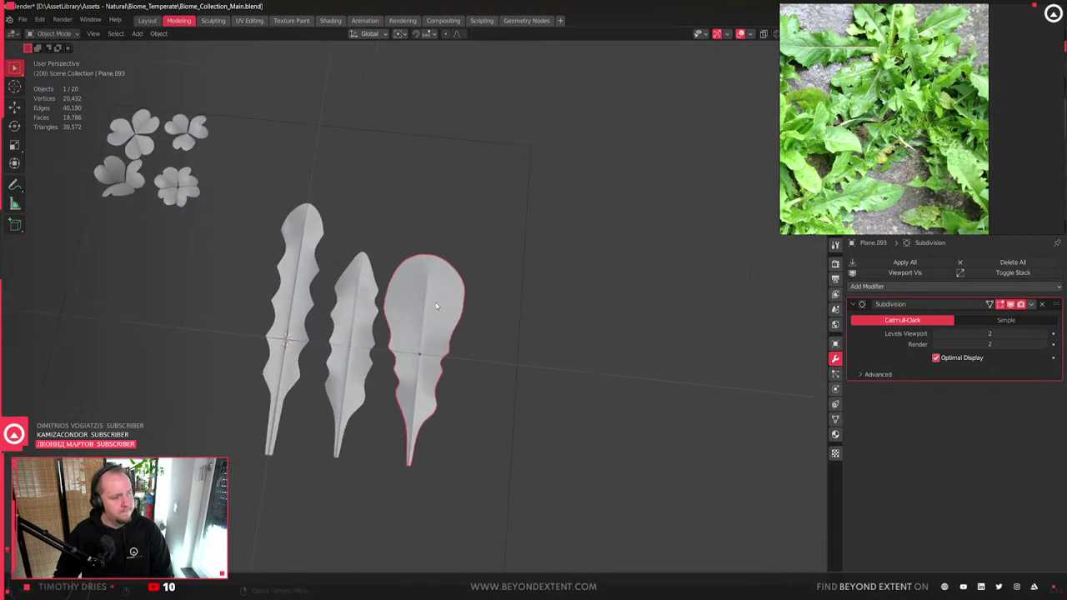
{"action": "key", "text": "s"}
{"action": "key", "text": "y"}
{"action": "key", "text": "x"}
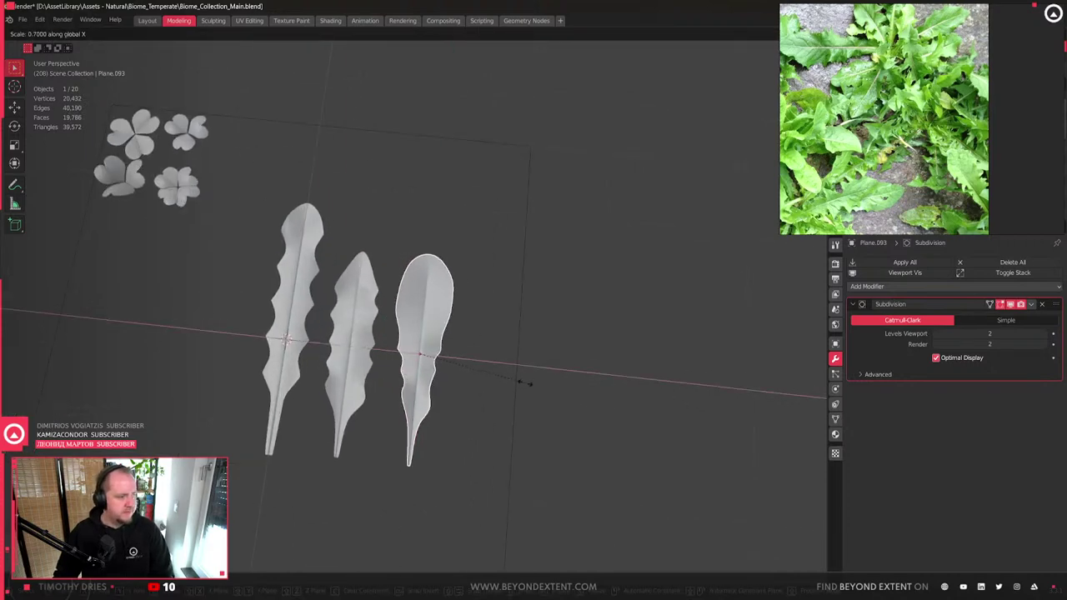
{"action": "left_click", "coordinate": [518, 382]}
{"action": "middle_click_drag", "start_coordinate": [454, 350], "coordinate": [469, 380]}
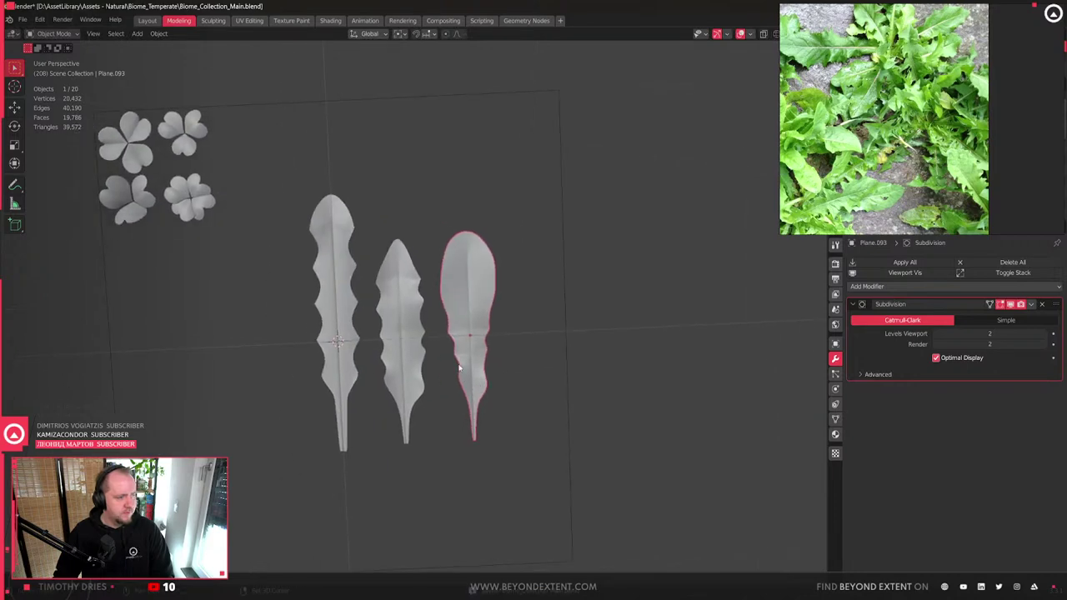
- Try to scale the long rounded leaf along X
{"action": "middle_click_drag", "start_coordinate": [333, 313], "coordinate": [392, 313]}
{"action": "left_click", "coordinate": [381, 309]}
{"action": "key", "text": "s"}
{"action": "key", "text": "x"}
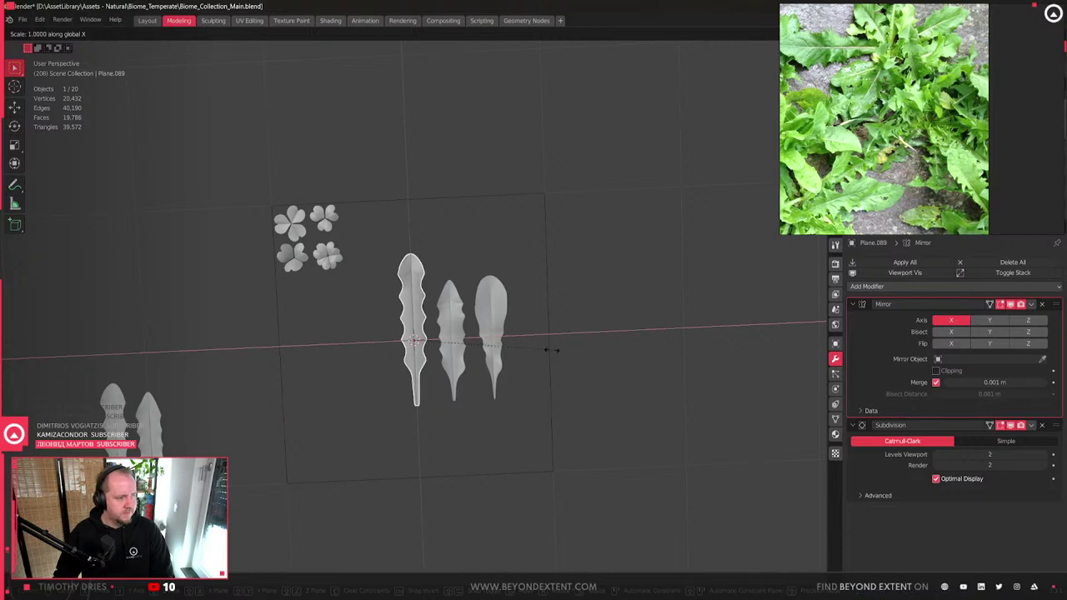
{"action": "left_click", "coordinate": [552, 350]}
- Select the pointed, spoon-shaped and long rounded leaves together, with the long rounded leaf active
{"action": "scroll", "coordinate": [440, 348], "scroll_direction": "up", "scroll_amount": 3}
{"action": "middle_click_drag", "start_coordinate": [439, 349], "coordinate": [436, 312]}
{"action": "left_click", "coordinate": [474, 358], "text": "shift"}
{"action": "left_click", "coordinate": [543, 350], "text": "shift"}
{"action": "left_click", "coordinate": [417, 334], "text": "shift"}
{"action": "middle_click_drag", "start_coordinate": [492, 358], "coordinate": [480, 381]}
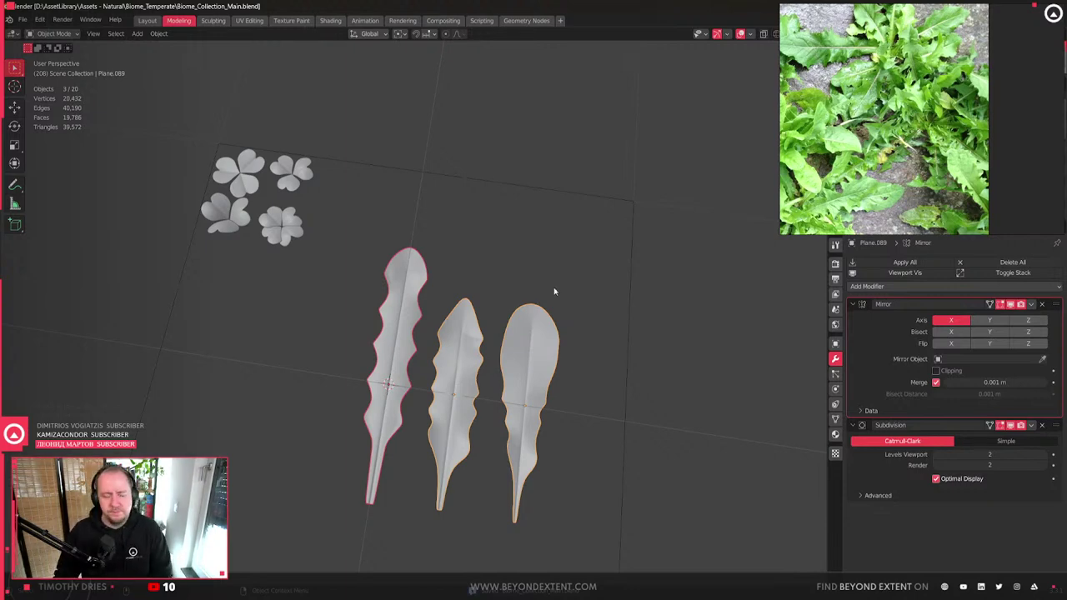
{"action": "scroll", "coordinate": [921, 154], "scroll_direction": "down", "scroll_amount": 4}
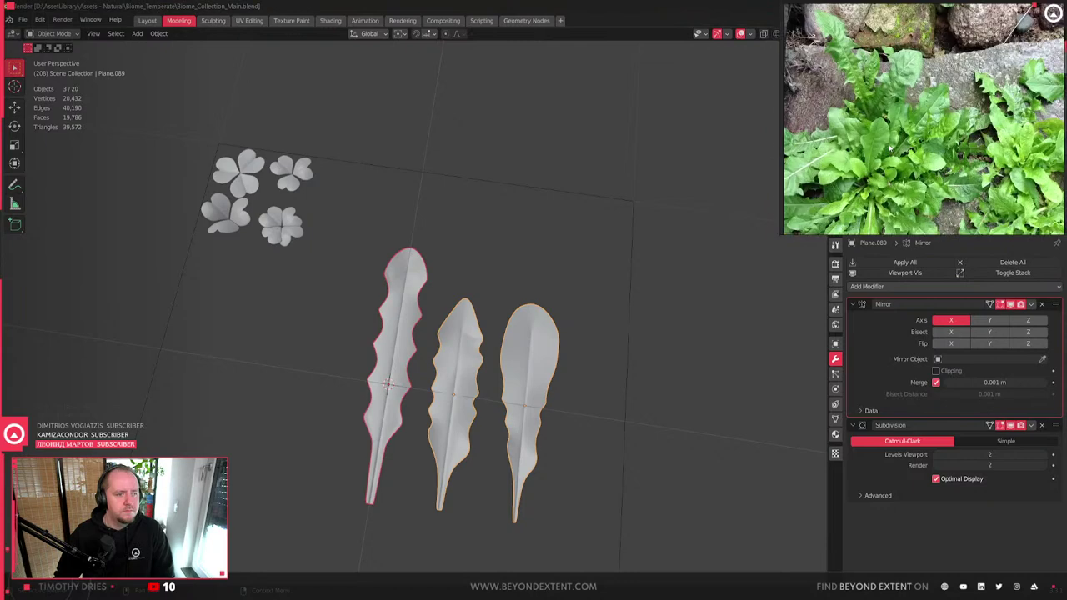
- Duplicate the rounded spoon-shaped leaf along X and place the copy beside it
{"action": "scroll", "coordinate": [876, 151], "scroll_direction": "down", "scroll_amount": 3}
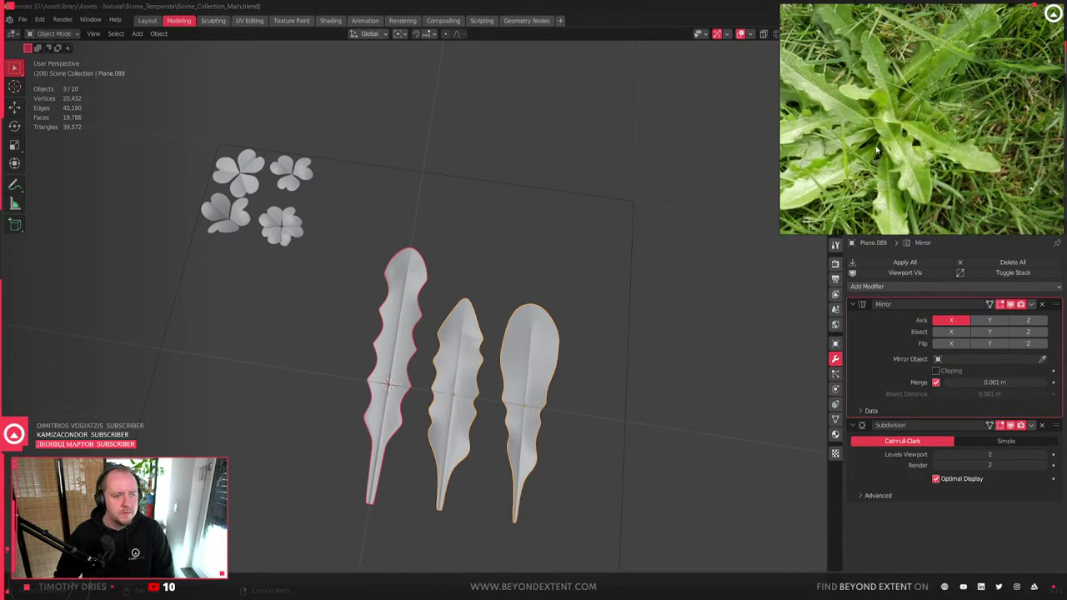
{"action": "scroll", "coordinate": [928, 77], "scroll_direction": "down", "scroll_amount": 4}
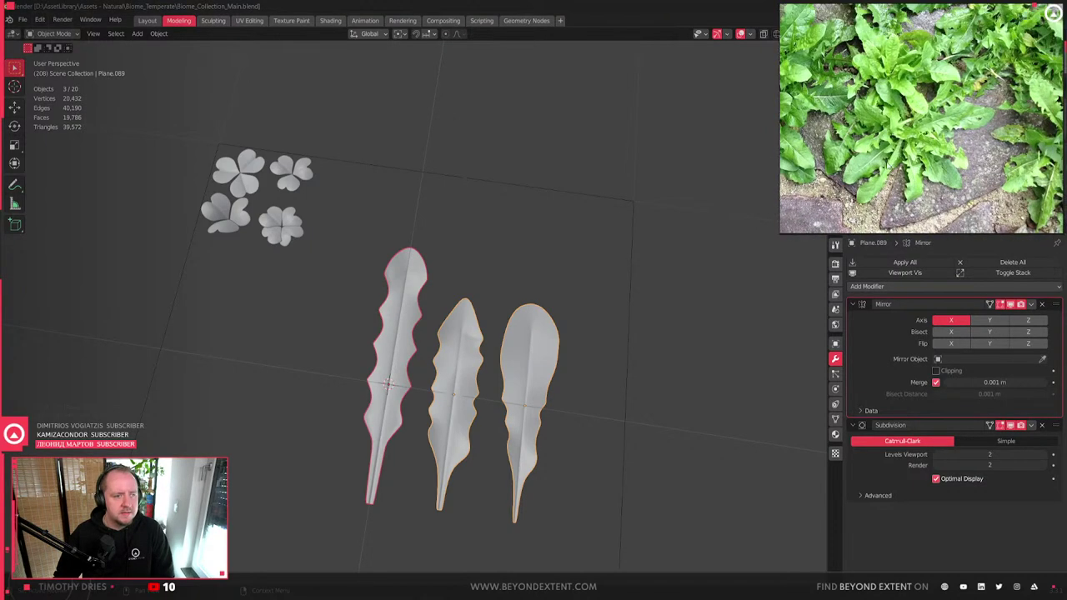
{"action": "scroll", "coordinate": [887, 165], "scroll_direction": "down", "scroll_amount": 1}
{"action": "left_click", "coordinate": [512, 404]}
{"action": "middle_click_drag", "start_coordinate": [512, 404], "coordinate": [433, 396], "text": "shift"}
{"action": "key", "text": "shift+d"}
{"action": "key", "text": "x"}
{"action": "left_click", "coordinate": [545, 370]}
{"action": "key", "text": "KP_Decimal"}
{"action": "middle_click_drag", "start_coordinate": [525, 376], "coordinate": [416, 336]}
- Shift the outer-edge vertices at the copy's waist about 0.035 m toward the stem, with proportional editing locked to the XY plane
{"action": "key", "text": "Tab"}
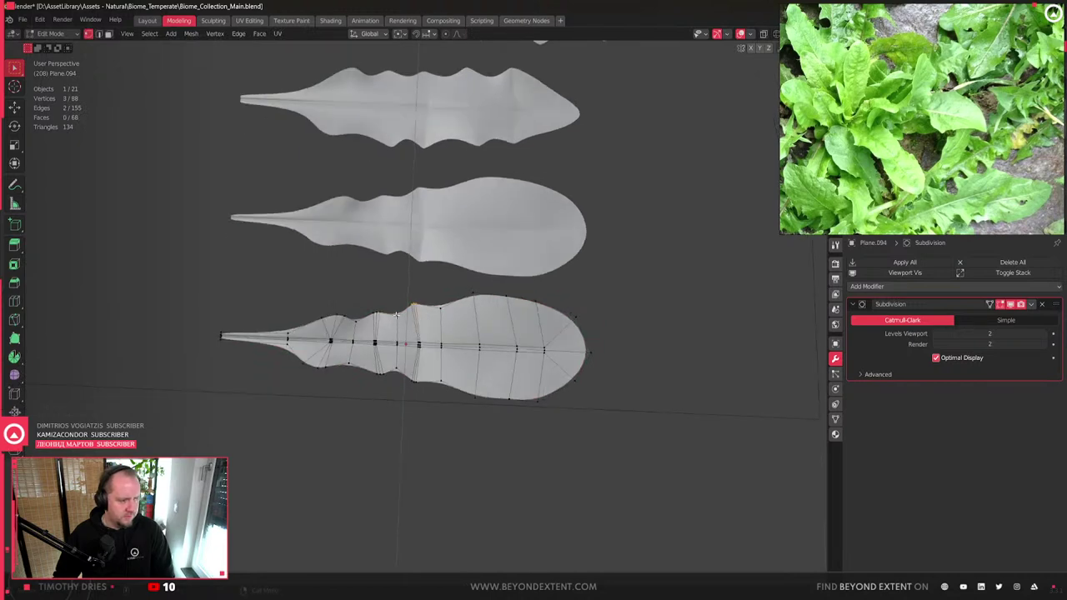
{"action": "key", "text": "g"}
{"action": "key", "text": "y"}
{"action": "key", "text": "Escape"}
{"action": "key", "text": "g"}
{"action": "key", "text": "shift+z"}
{"action": "scroll", "coordinate": [410, 316], "scroll_direction": "up", "scroll_amount": 3}
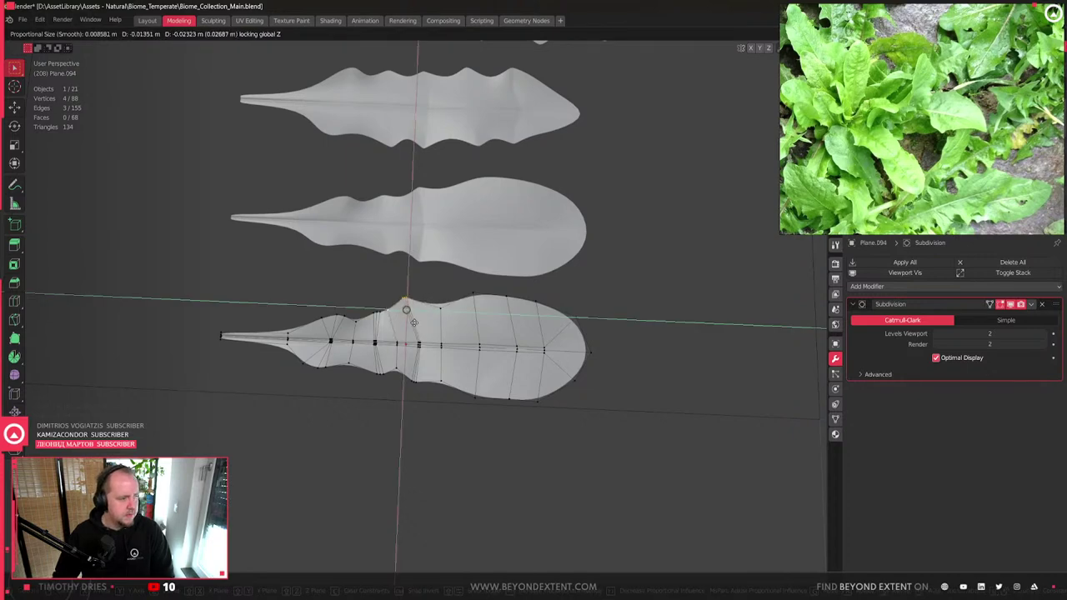
{"action": "scroll", "coordinate": [413, 321], "scroll_direction": "down", "scroll_amount": 14}
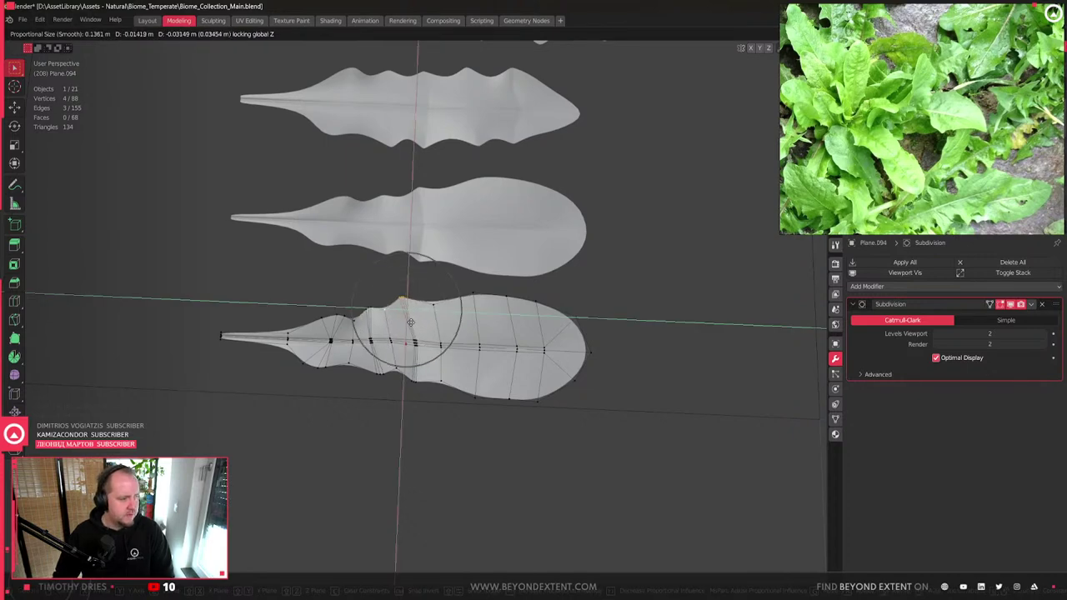
{"action": "left_click", "coordinate": [410, 322]}
- Pull the vertex on the opposite side of the copy's waist outward and toward the stem, within the XY plane
{"action": "left_click", "coordinate": [398, 376]}
{"action": "key", "text": "g"}
{"action": "key", "text": "shift+z"}
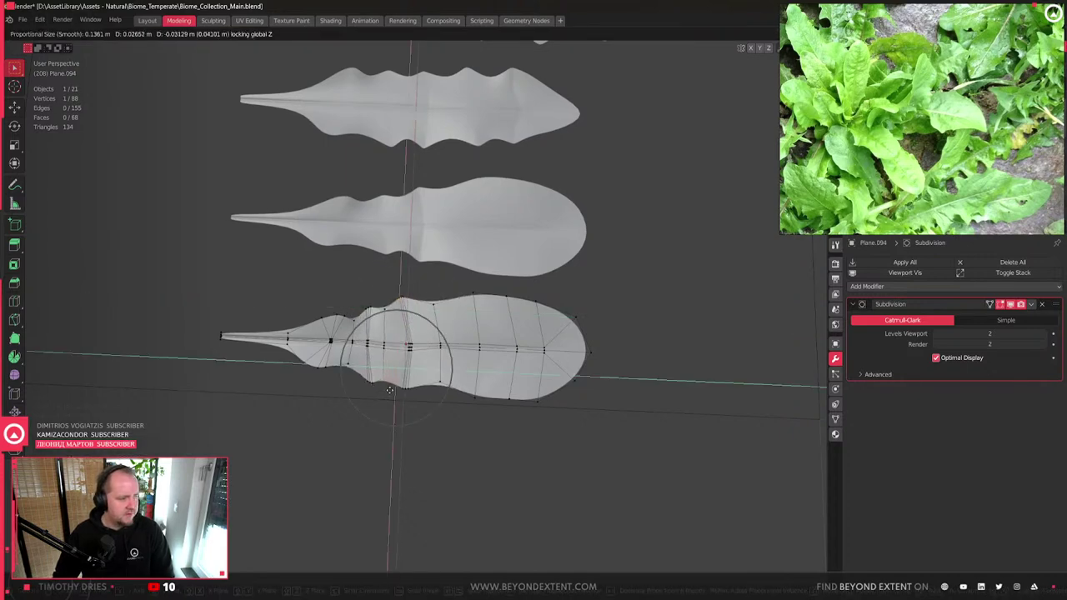
{"action": "left_click", "coordinate": [409, 377]}
- Add an edge loop on each side of the cross loop where the copy's blade widens
{"action": "scroll", "coordinate": [406, 345], "scroll_direction": "up", "scroll_amount": 3}
{"action": "key", "text": "3"}
{"action": "key", "text": "ctrl+r"}
{"action": "left_click", "coordinate": [381, 338]}
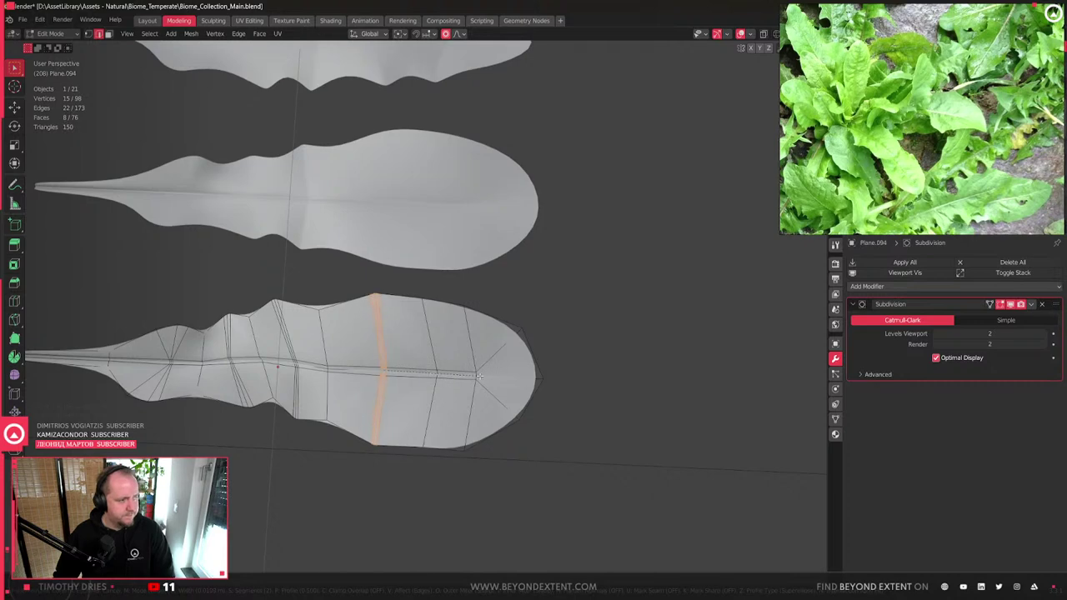
{"action": "left_click", "coordinate": [477, 377]}
- Move the outer-edge vertices along one side of the copy's wide blade to bulge it outward, within the XY plane
{"action": "key", "text": "1"}
{"action": "left_click", "coordinate": [375, 294]}
{"action": "key", "text": "g"}
{"action": "left_click", "coordinate": [409, 285]}
{"action": "left_click", "coordinate": [417, 286]}
{"action": "key", "text": "g"}
{"action": "key", "text": "shift+z"}
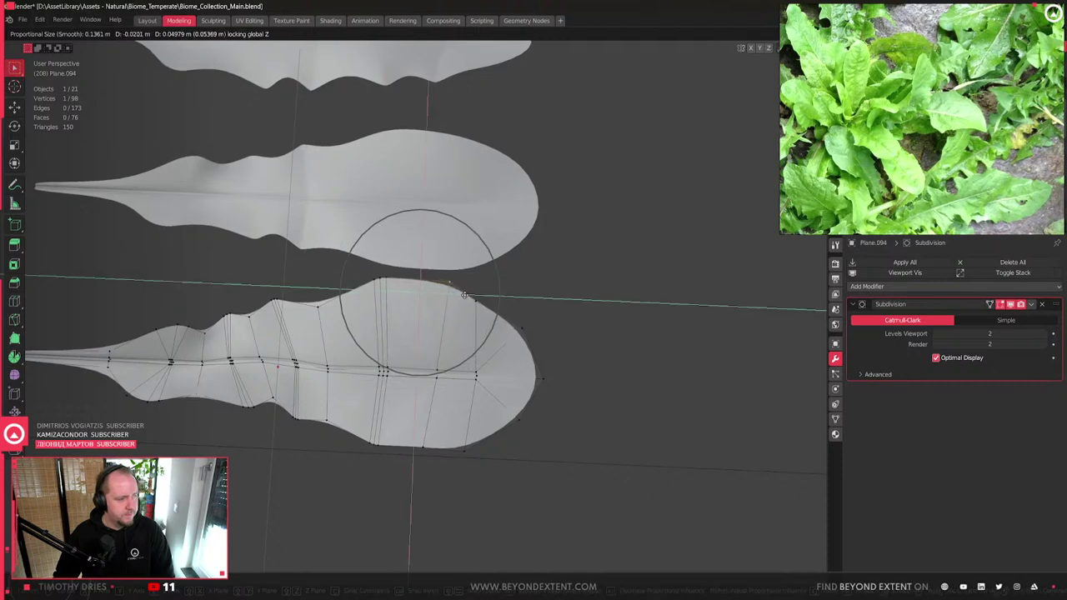
{"action": "left_click", "coordinate": [465, 294]}
- Move the vertices on the opposite outer edge and at the copy's tip to make the blade asymmetrical, and leave mesh editing
{"action": "scroll", "coordinate": [464, 294], "scroll_direction": "down", "scroll_amount": 5}
{"action": "left_click_drag", "start_coordinate": [491, 412], "coordinate": [391, 360]}
{"action": "key", "text": "g"}
{"action": "left_click", "coordinate": [346, 351]}
{"action": "middle_click_drag", "start_coordinate": [346, 350], "coordinate": [465, 304]}
{"action": "left_click", "coordinate": [464, 304]}
{"action": "key", "text": "g"}
{"action": "key", "text": "shift+z"}
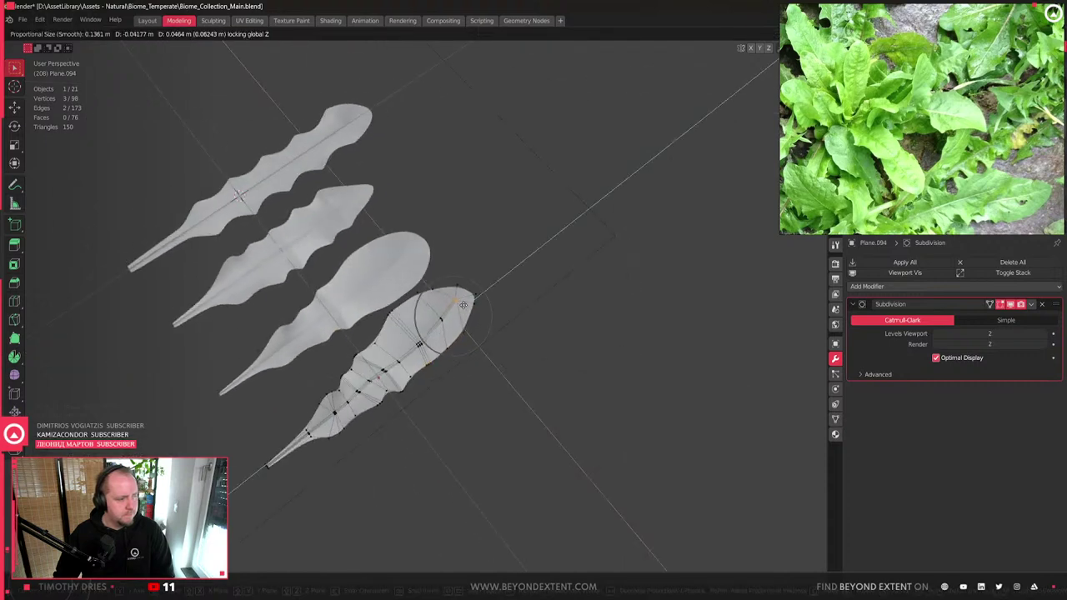
{"action": "left_click", "coordinate": [464, 306]}
{"action": "key", "text": "Tab"}
{"action": "middle_click_drag", "start_coordinate": [464, 305], "coordinate": [501, 342]}
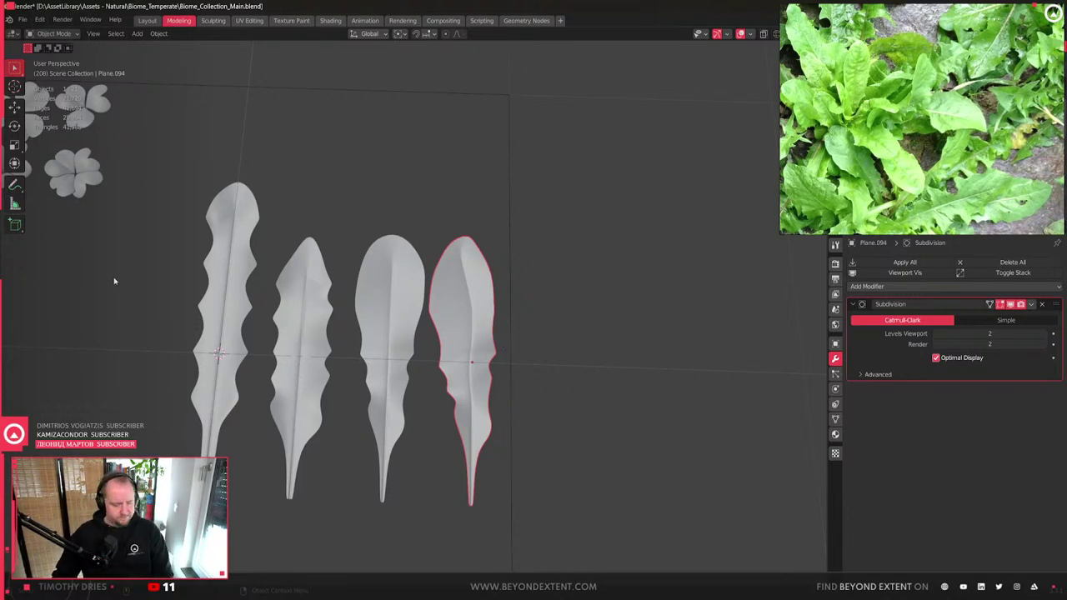
{"action": "middle_click_drag", "start_coordinate": [116, 278], "coordinate": [229, 311], "text": "shift"}
{"action": "left_click", "coordinate": [417, 358]}
{"action": "left_click", "coordinate": [347, 323], "text": "shift"}
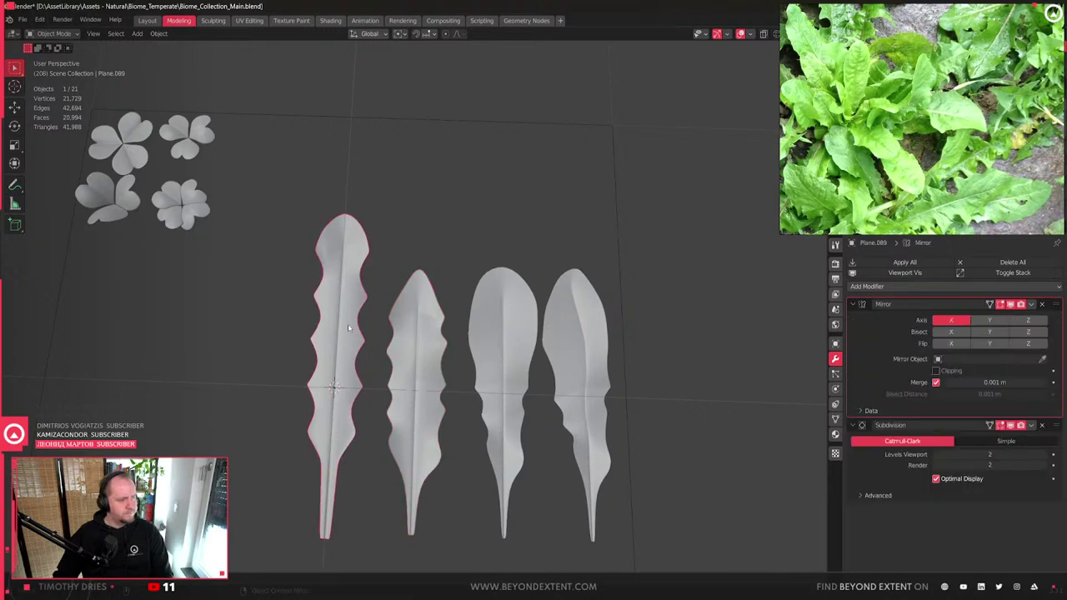
{"action": "scroll", "coordinate": [348, 323], "scroll_direction": "down", "scroll_amount": 5}
{"action": "left_click_drag", "start_coordinate": [362, 263], "coordinate": [488, 371]}
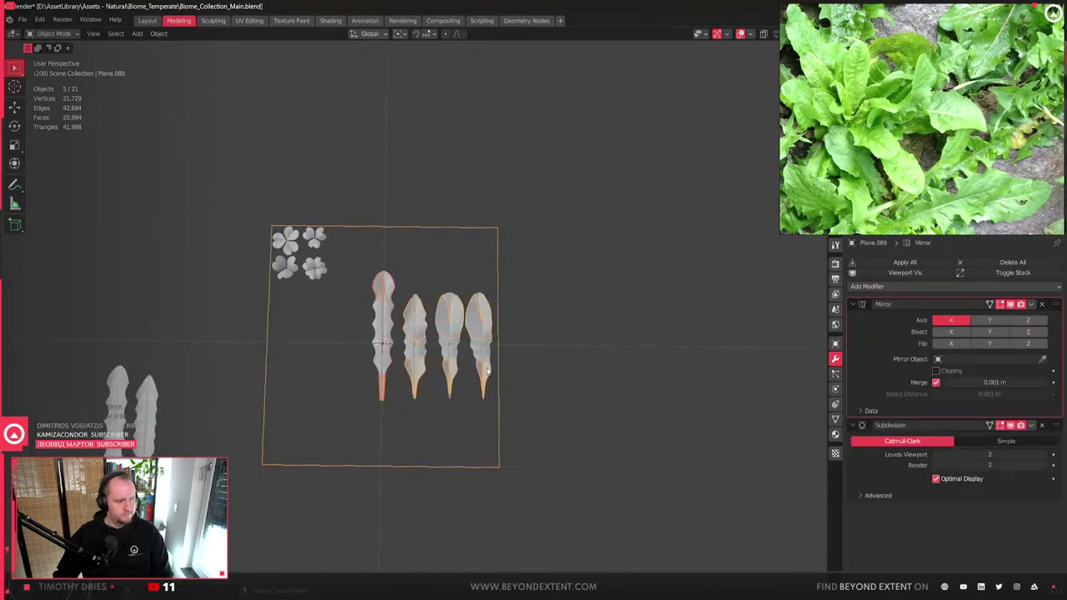
{"action": "left_click", "coordinate": [498, 374]}
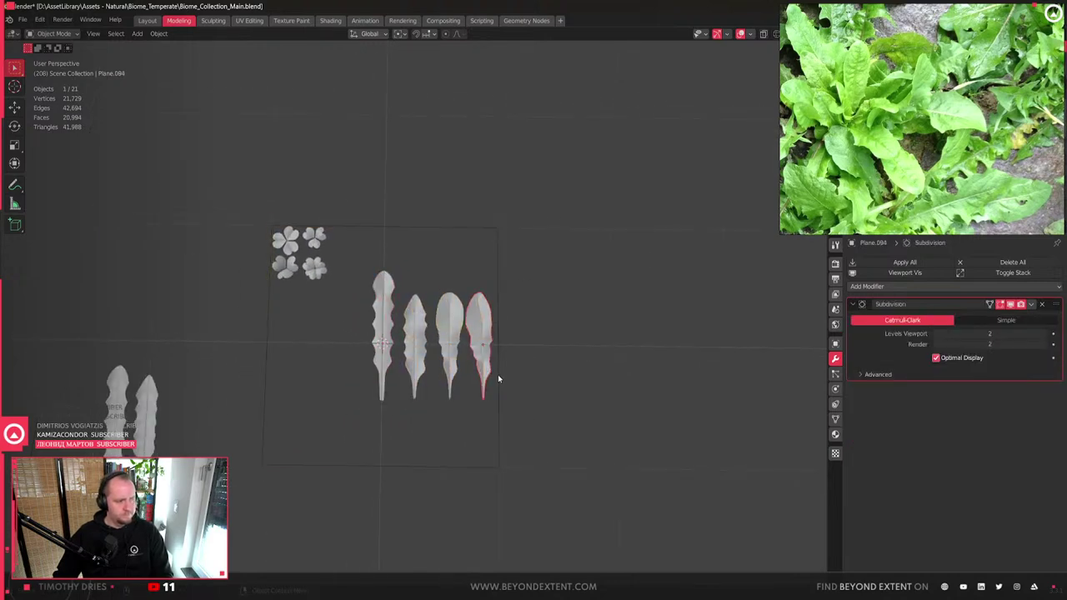
{"action": "left_click", "coordinate": [836, 374]}
{"action": "left_click", "coordinate": [414, 334]}
{"action": "scroll", "coordinate": [414, 317], "scroll_direction": "up", "scroll_amount": 5}
{"action": "left_click", "coordinate": [328, 321], "text": "shift"}
{"action": "left_click", "coordinate": [575, 350], "text": "shift"}
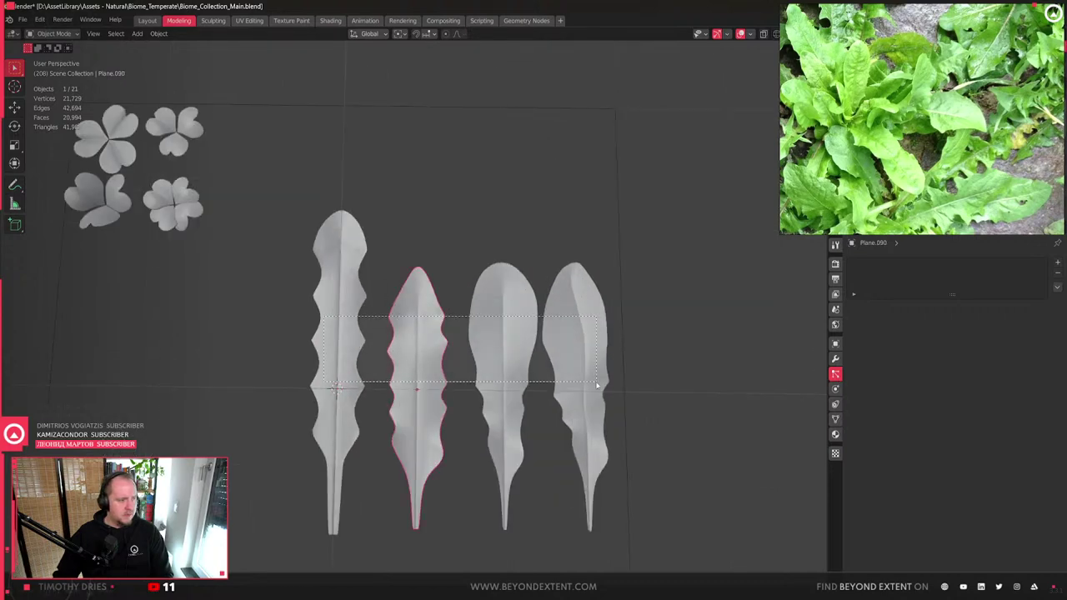
{"action": "left_click", "coordinate": [501, 367], "text": "shift"}
{"action": "scroll", "coordinate": [526, 398], "scroll_direction": "down", "scroll_amount": 3}
- Try to stretch the rounded spoon-shaped leaf to 1.2 and the pointed leaf to about 1.14 along Y, and undo both
{"action": "left_click", "coordinate": [526, 399]}
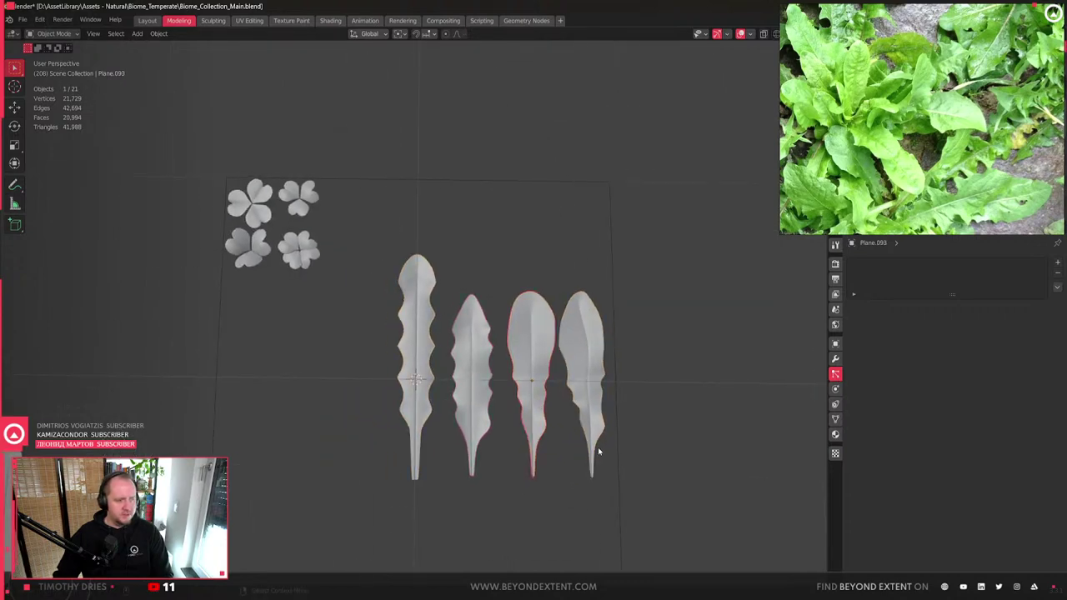
{"action": "key", "text": "s"}
{"action": "key", "text": "y"}
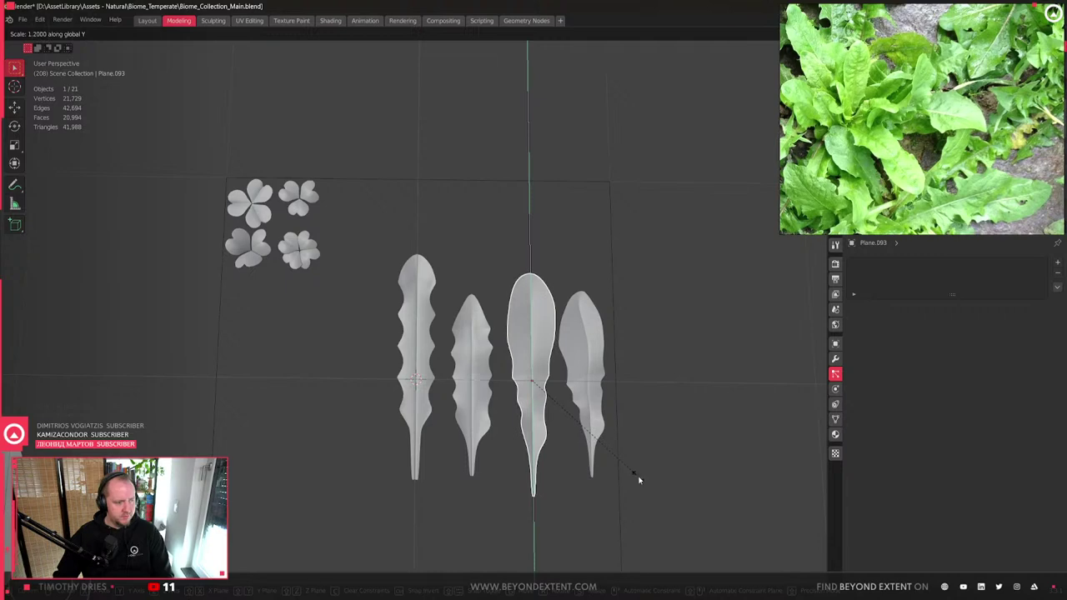
{"action": "left_click", "coordinate": [636, 477]}
{"action": "left_click", "coordinate": [472, 421]}
{"action": "key", "text": "s"}
{"action": "key", "text": "y"}
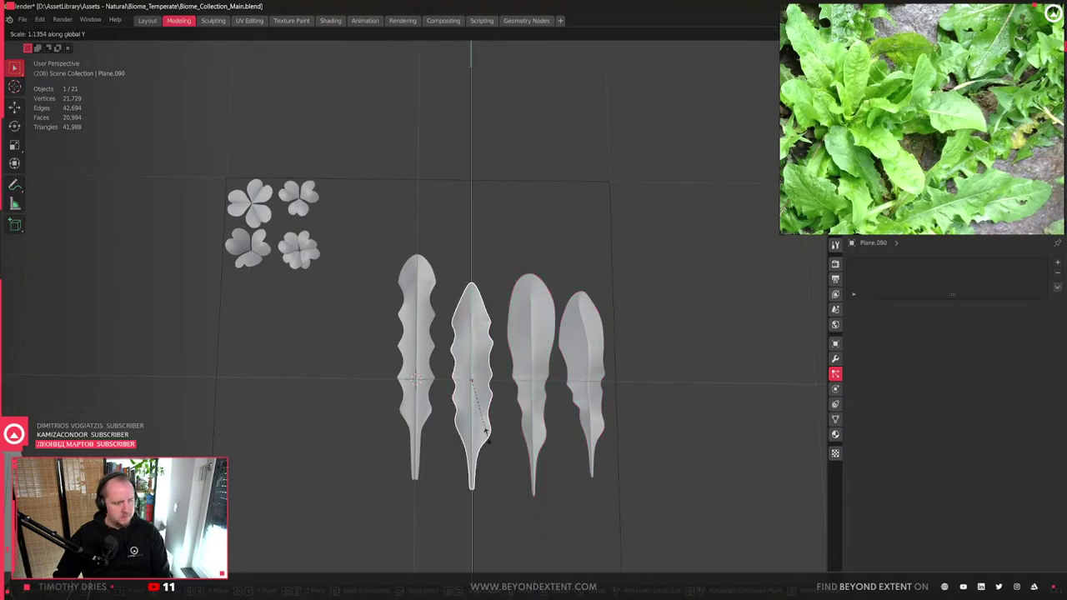
{"action": "left_click", "coordinate": [482, 435]}
{"action": "key", "text": "ctrl+z"}
{"action": "key", "text": "ctrl+z"}
{"action": "key", "text": "ctrl+z"}
- Adjust the positions of the asymmetrical leaf and its spoon-shaped neighbour along X to even out the spacing between the leaves
{"action": "left_click", "coordinate": [583, 418]}
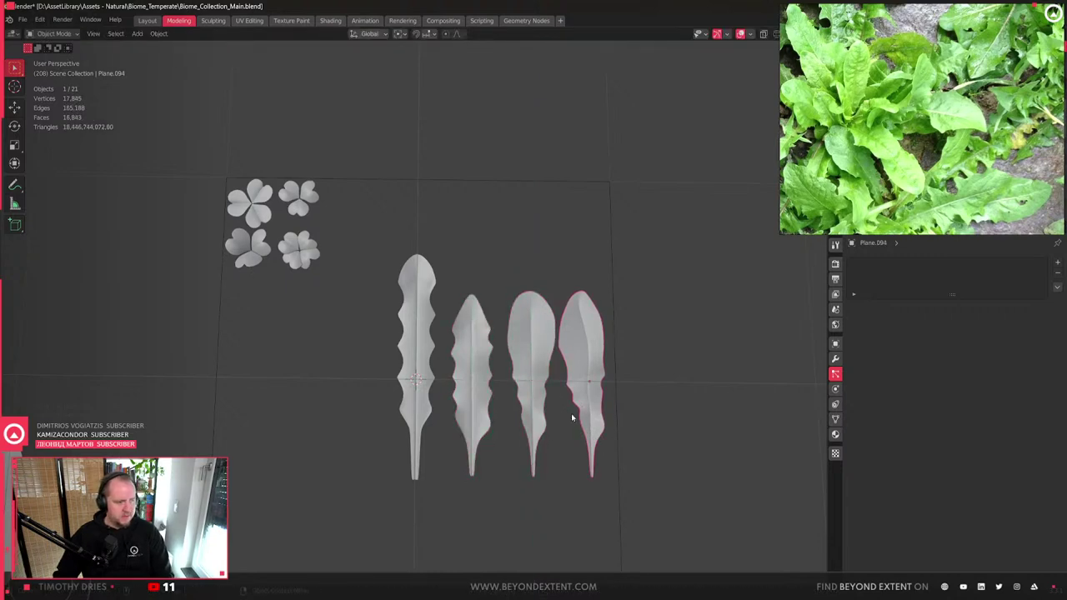
{"action": "left_click", "coordinate": [580, 400], "text": "shift"}
{"action": "key", "text": "g"}
{"action": "middle_click_drag", "start_coordinate": [584, 400], "coordinate": [493, 423], "text": "shift"}
{"action": "key", "text": "y"}
{"action": "key", "text": "x"}
{"action": "right_click", "coordinate": [513, 427]}
{"action": "left_click", "coordinate": [510, 421]}
{"action": "key", "text": "g"}
{"action": "key", "text": "y"}
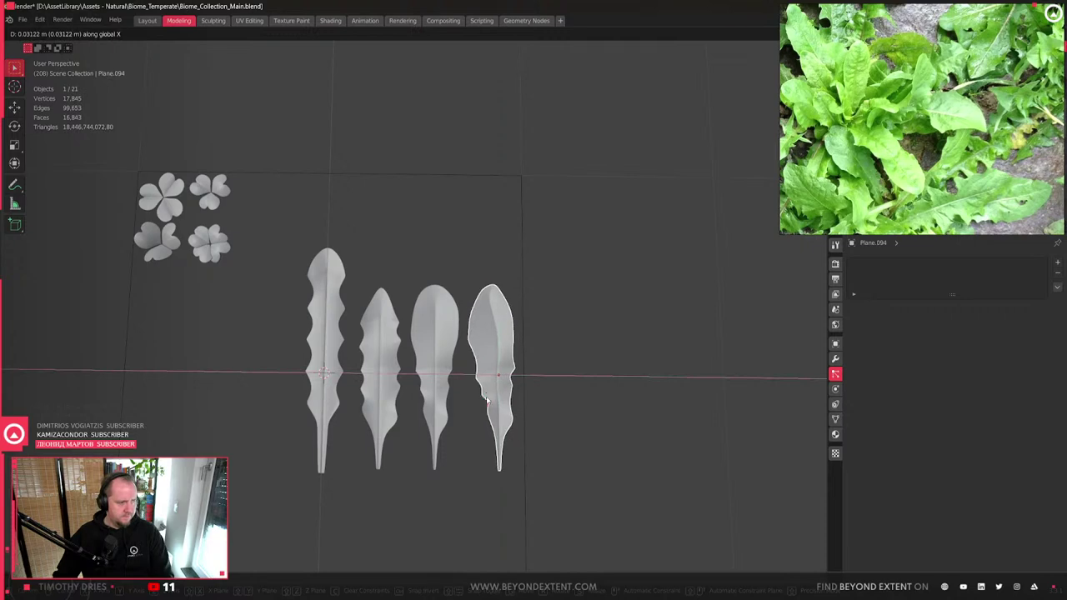
{"action": "left_click", "coordinate": [490, 396]}
- Select the four weed leaves together, scale them down and move them into the upper-right quarter of the square outline
{"action": "left_click_drag", "start_coordinate": [317, 403], "coordinate": [492, 434]}
{"action": "middle_click_drag", "start_coordinate": [481, 436], "coordinate": [489, 428], "text": "shift"}
{"action": "key", "text": "g"}
{"action": "key", "text": "y"}
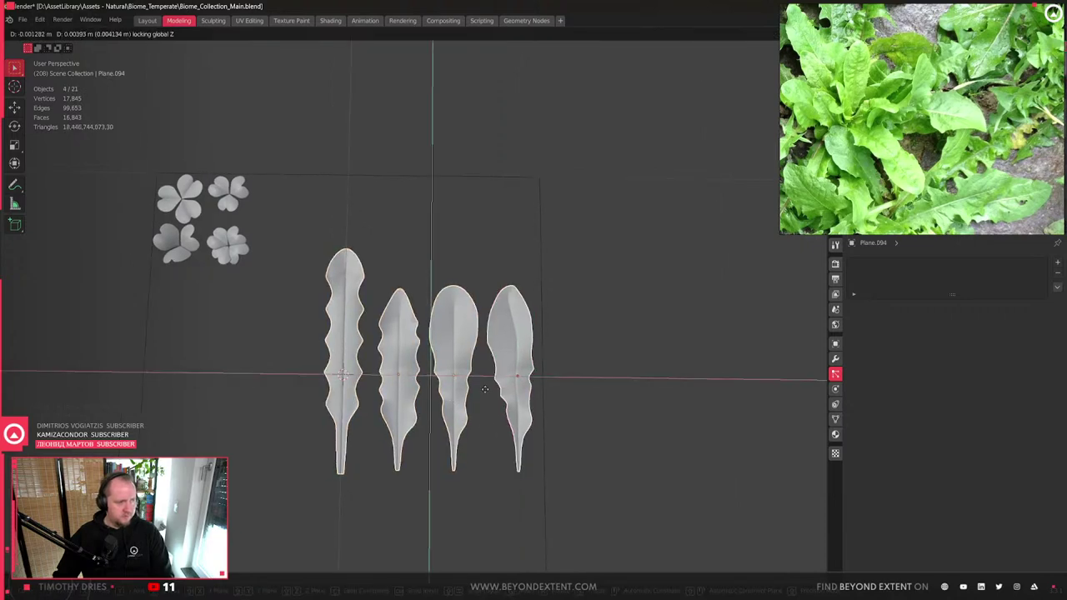
{"action": "left_click", "coordinate": [506, 336]}
{"action": "key", "text": "s"}
{"action": "left_click", "coordinate": [672, 389]}
{"action": "key", "text": "g"}
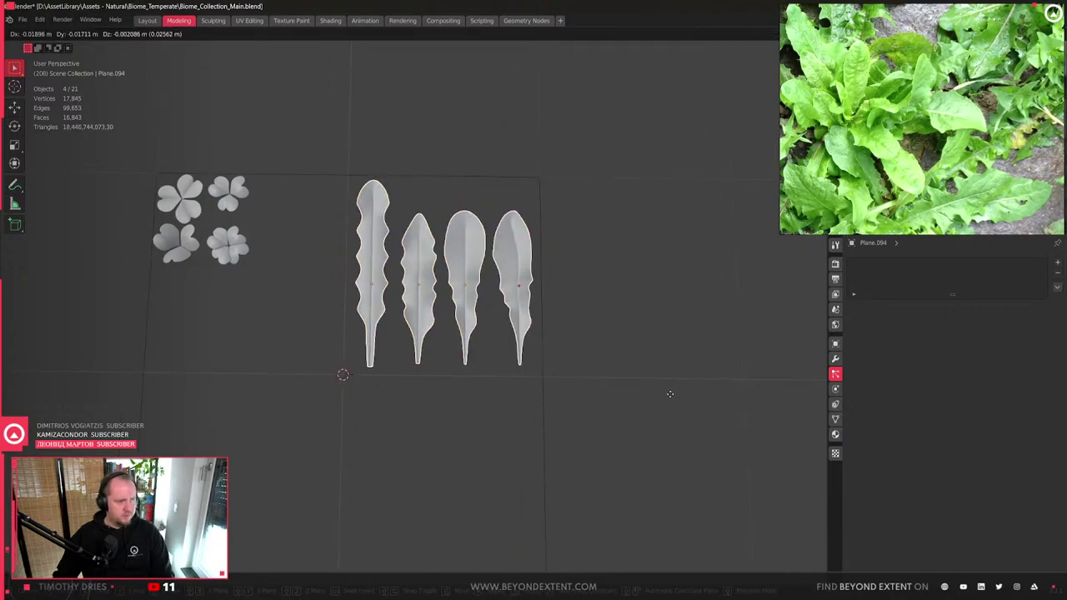
{"action": "left_click", "coordinate": [668, 395]}
- Enlarge the four clovers together within the upper-left quarter of the square outline and deselect everything
{"action": "middle_click_drag", "start_coordinate": [529, 309], "coordinate": [465, 353], "text": "shift"}
{"action": "left_click_drag", "start_coordinate": [428, 343], "coordinate": [332, 241]}
{"action": "middle_click_drag", "start_coordinate": [392, 358], "coordinate": [403, 379], "text": "shift"}
{"action": "key", "text": "s"}
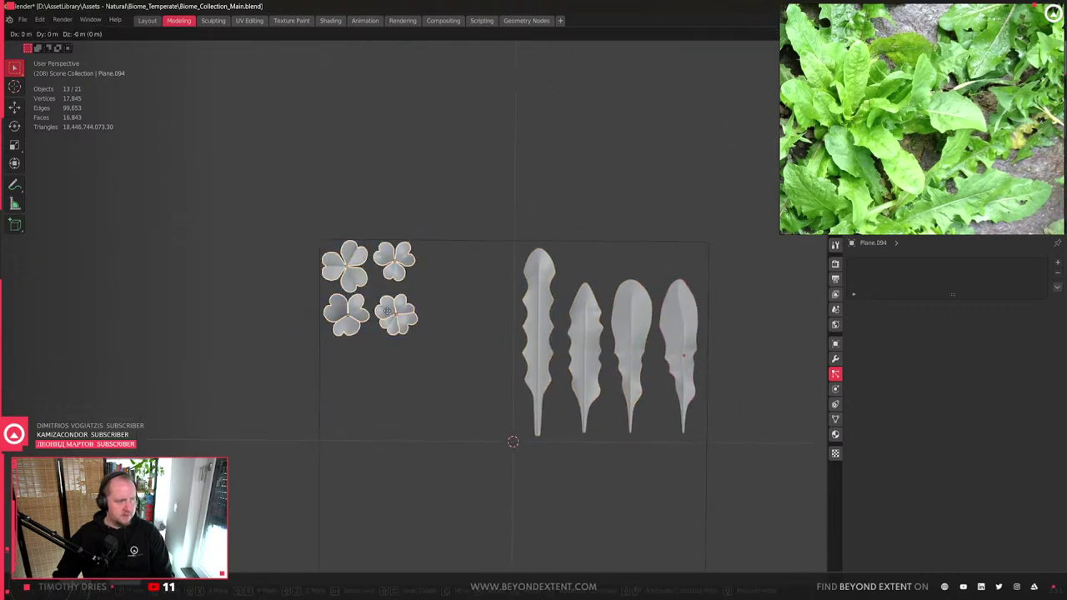
{"action": "left_click", "coordinate": [552, 472]}
{"action": "middle_click_drag", "start_coordinate": [553, 472], "coordinate": [548, 317], "text": "shift"}
{"action": "key", "text": "alt+a"}
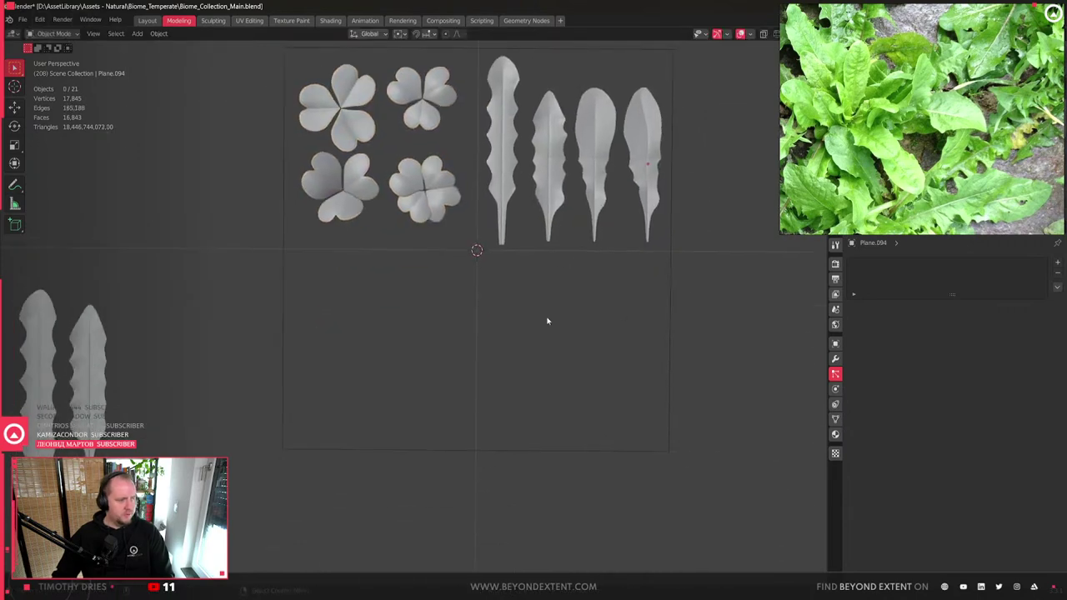
- Select the four clovers again and scale them up slightly more to fill their quarter of the square outline
{"action": "middle_click_drag", "start_coordinate": [423, 261], "coordinate": [385, 197], "text": "shift"}
{"action": "left_click_drag", "start_coordinate": [325, 136], "coordinate": [491, 307]}
{"action": "key", "text": "s"}
{"action": "left_click", "coordinate": [504, 322]}
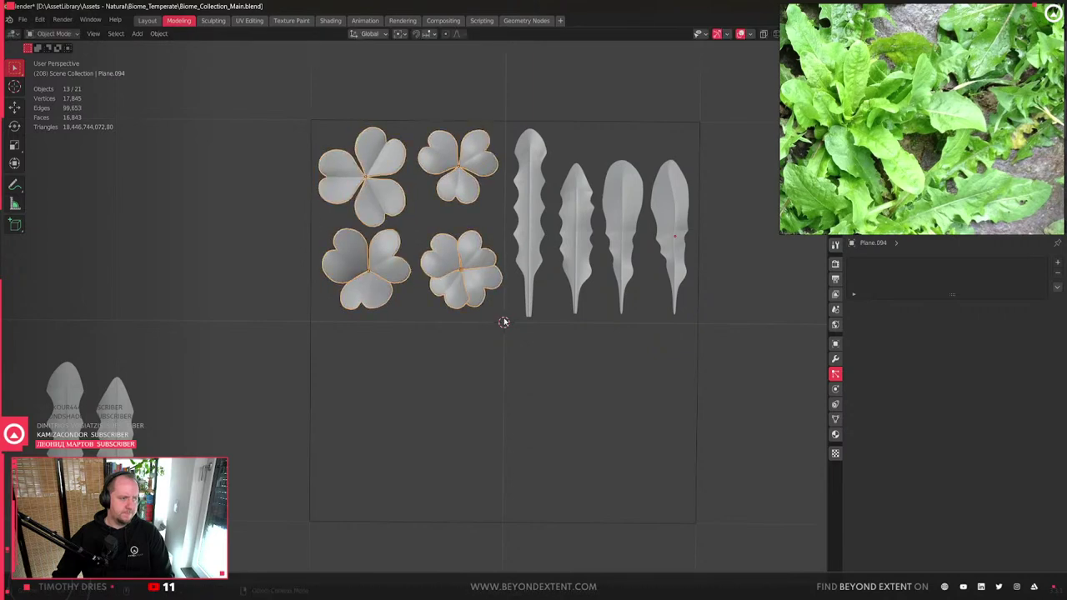
- Examine the broad-leaved plant photos on the reference board
{"action": "middle_click_drag", "start_coordinate": [675, 405], "coordinate": [591, 386], "text": "shift"}
{"action": "scroll", "coordinate": [977, 129], "scroll_direction": "down", "scroll_amount": 5}
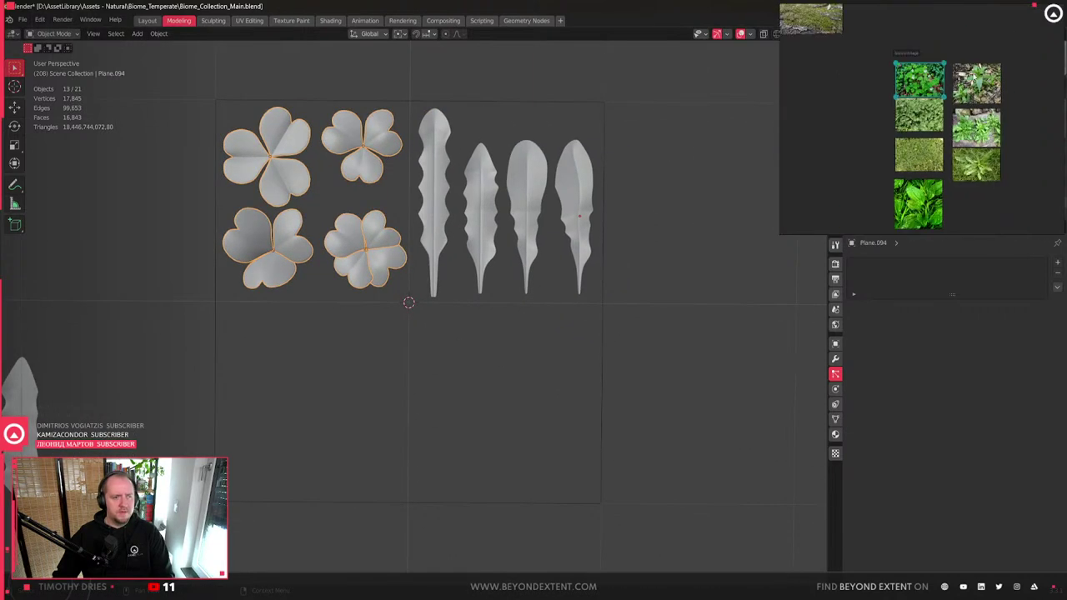
{"action": "scroll", "coordinate": [956, 145], "scroll_direction": "up", "scroll_amount": 2}
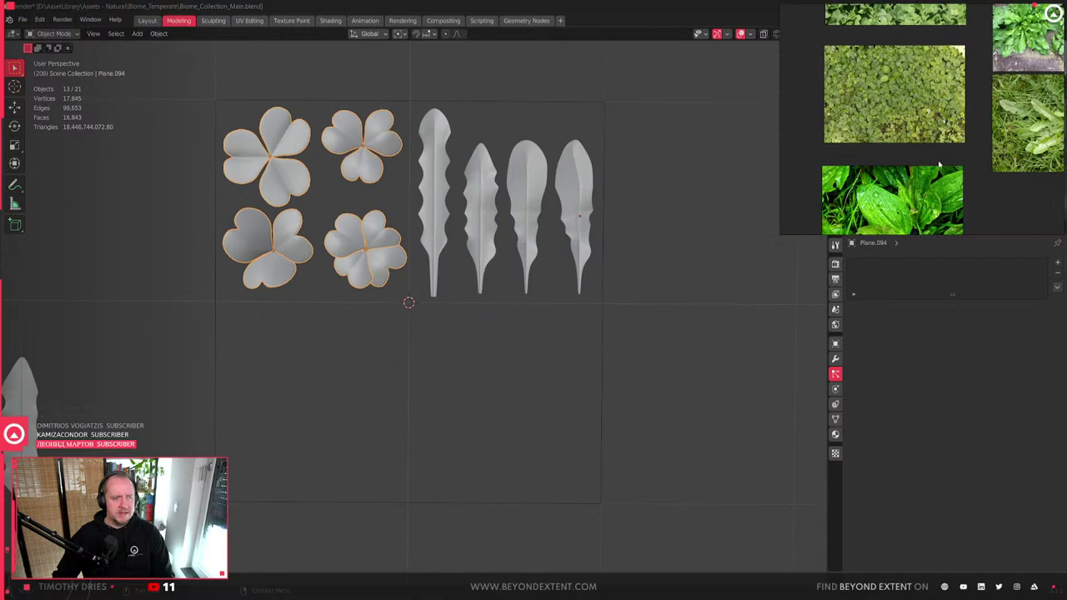
{"action": "scroll", "coordinate": [934, 144], "scroll_direction": "up", "scroll_amount": 2}
{"action": "scroll", "coordinate": [925, 150], "scroll_direction": "down", "scroll_amount": 3}
{"action": "scroll", "coordinate": [901, 166], "scroll_direction": "up", "scroll_amount": 3}
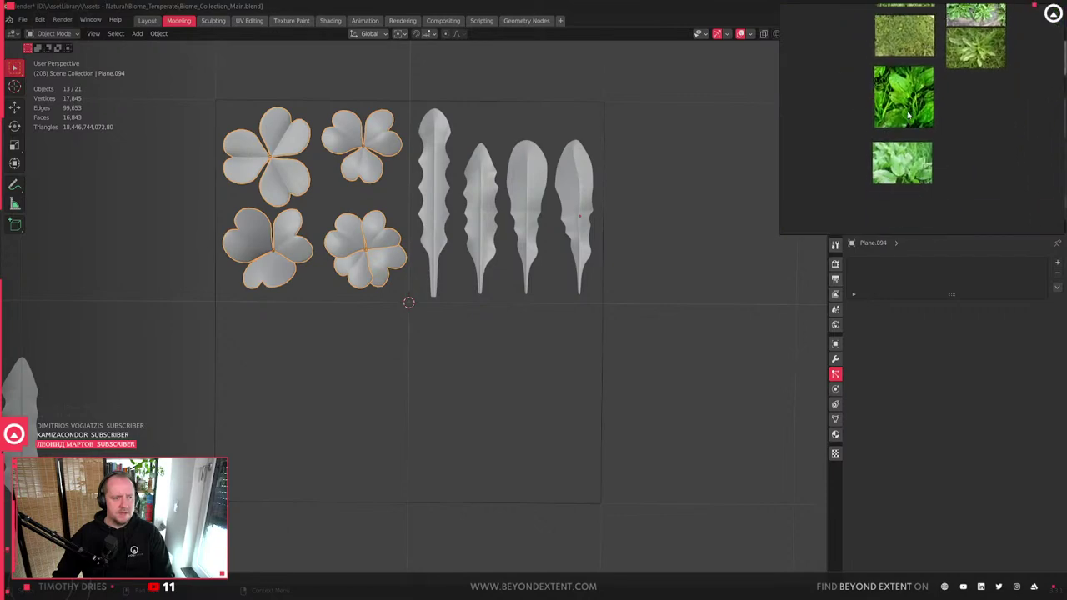
{"action": "scroll", "coordinate": [891, 176], "scroll_direction": "up", "scroll_amount": 4}
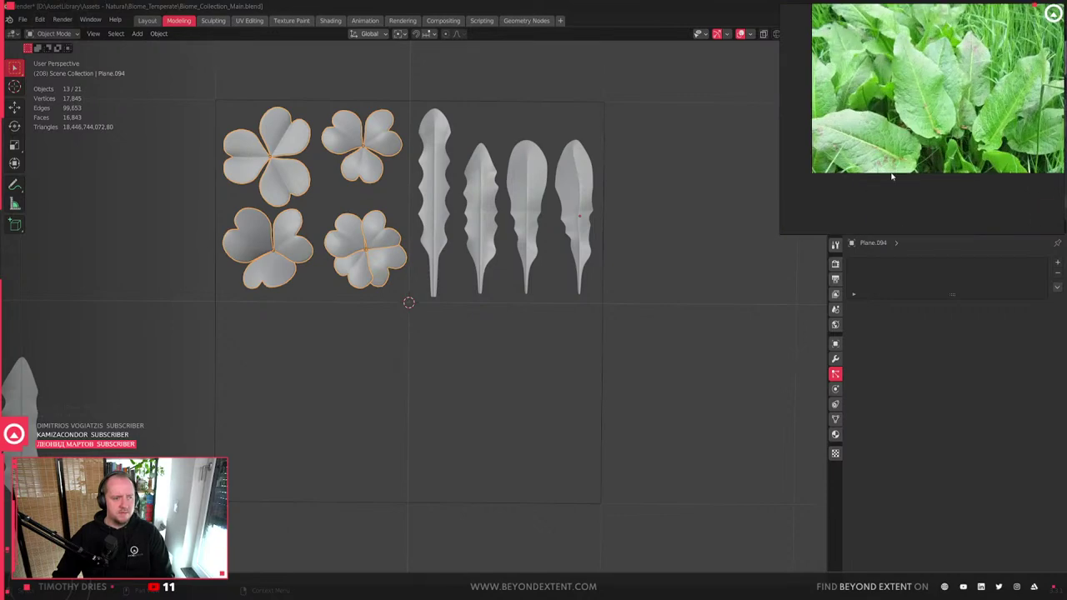
{"action": "scroll", "coordinate": [891, 176], "scroll_direction": "down", "scroll_amount": 5}
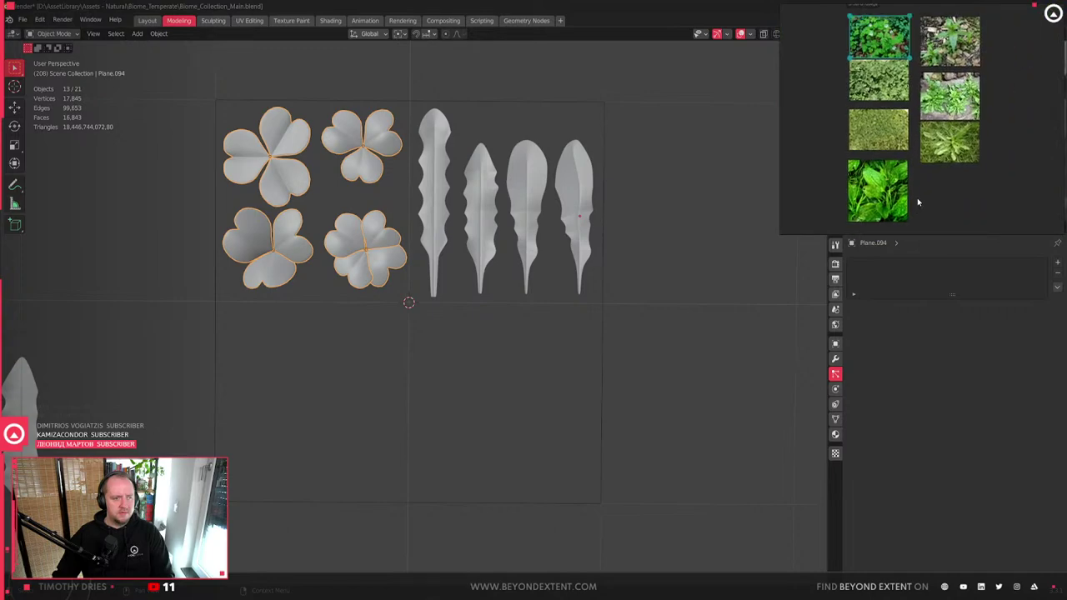
- Examine the pointed-leaf weed photo and the small round-leaved ground cover photo on the reference board
{"action": "left_click", "coordinate": [951, 40]}
{"action": "middle_click_drag", "start_coordinate": [950, 40], "coordinate": [938, 60]}
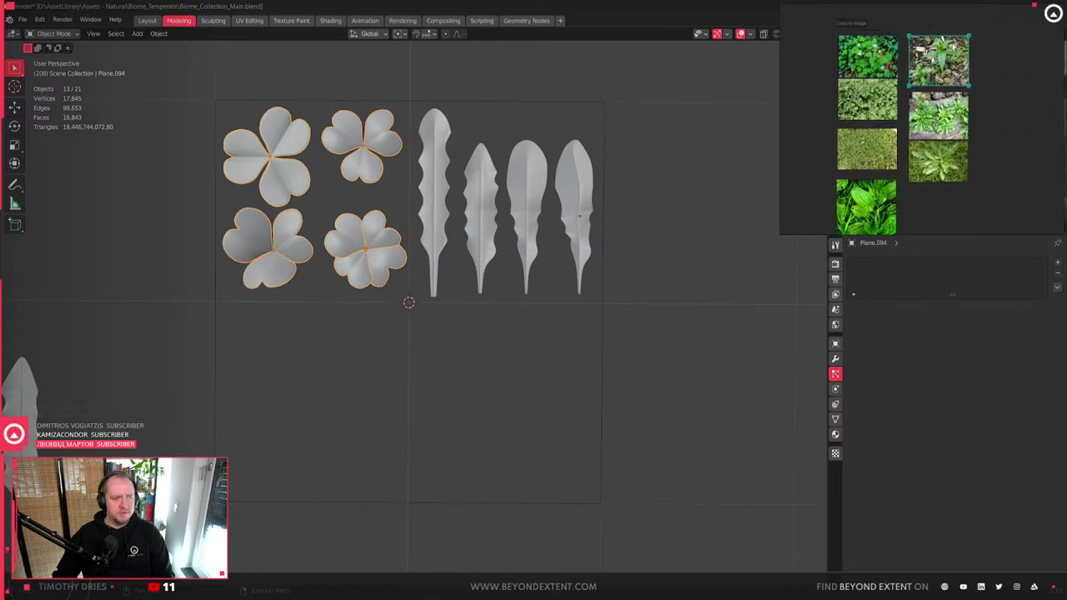
{"action": "double_click", "coordinate": [943, 60]}
{"action": "key", "text": "Right"}
{"action": "key", "text": "Right"}
{"action": "key", "text": "Right"}
{"action": "key", "text": "Right"}
{"action": "key", "text": "Right"}
{"action": "key", "text": "Right"}
{"action": "key", "text": "Right"}
{"action": "key", "text": "Right"}
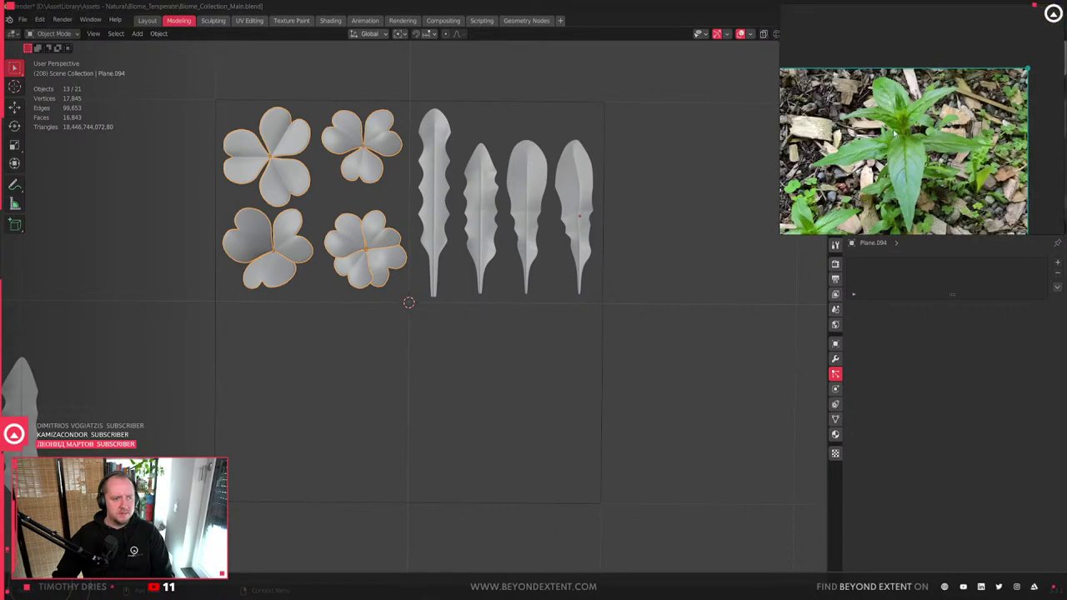
{"action": "scroll", "coordinate": [888, 167], "scroll_direction": "down", "scroll_amount": 5}
{"action": "scroll", "coordinate": [888, 192], "scroll_direction": "up", "scroll_amount": 5}
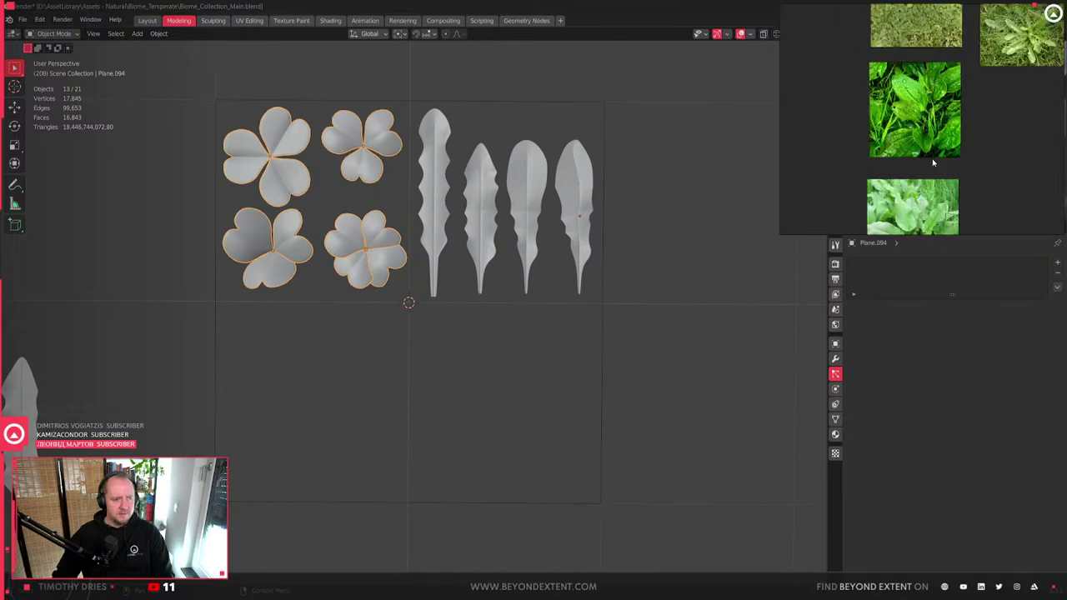
{"action": "middle_click_drag", "start_coordinate": [915, 184], "coordinate": [953, 239]}
{"action": "middle_click_drag", "start_coordinate": [951, 80], "coordinate": [951, 140]}
{"action": "scroll", "coordinate": [949, 140], "scroll_direction": "up", "scroll_amount": 4}
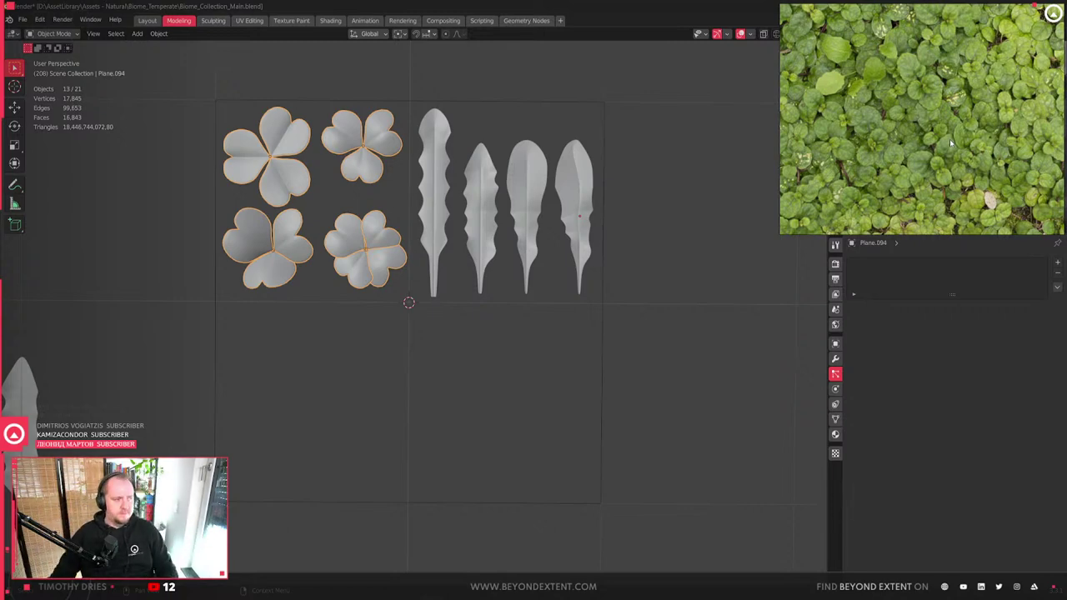
- Examine the weed photos on the reference board, especially the glossy broad-leaved plant and the large pointed-oval leaves in grass
{"action": "scroll", "coordinate": [315, 406], "scroll_direction": "down", "scroll_amount": 4}
{"action": "scroll", "coordinate": [401, 336], "scroll_direction": "up", "scroll_amount": 3}
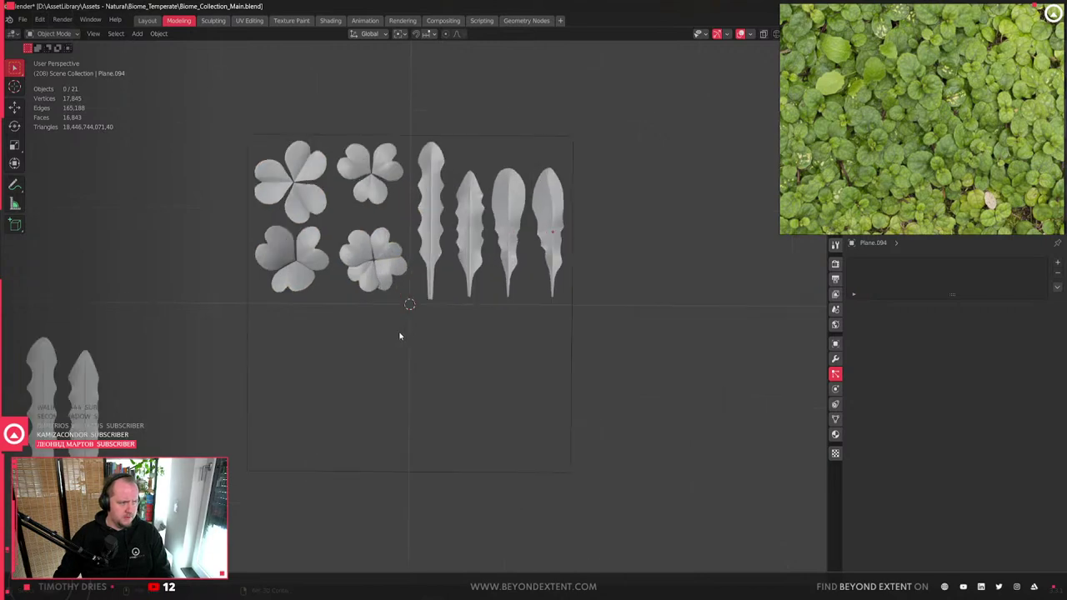
{"action": "middle_click_drag", "start_coordinate": [400, 336], "coordinate": [457, 339], "text": "shift"}
{"action": "left_click", "coordinate": [463, 254]}
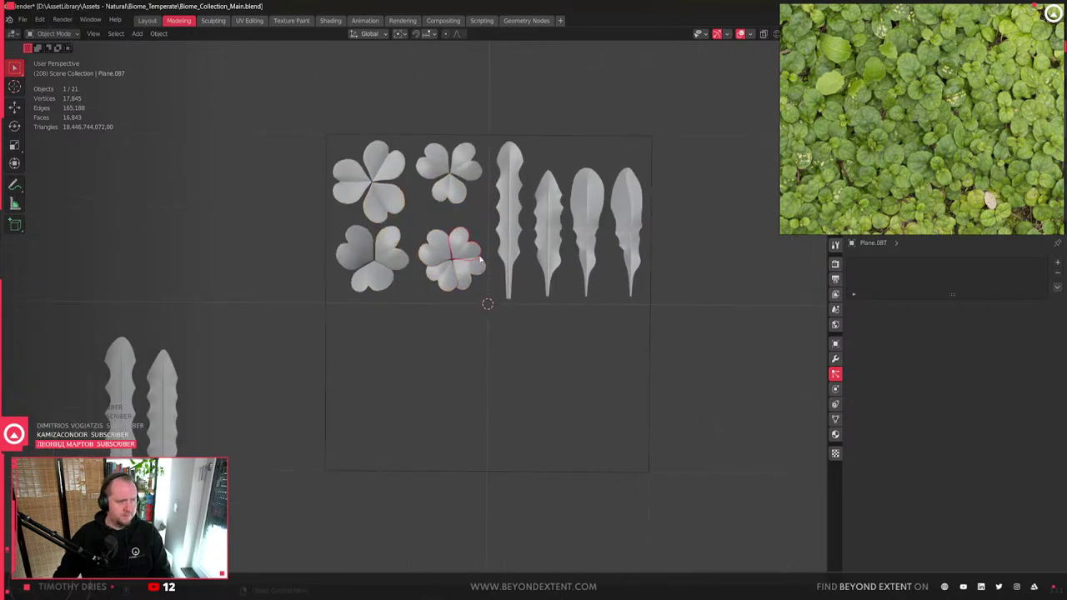
{"action": "scroll", "coordinate": [953, 171], "scroll_direction": "down", "scroll_amount": 3}
{"action": "scroll", "coordinate": [953, 171], "scroll_direction": "down", "scroll_amount": 1}
{"action": "scroll", "coordinate": [955, 154], "scroll_direction": "up", "scroll_amount": 4}
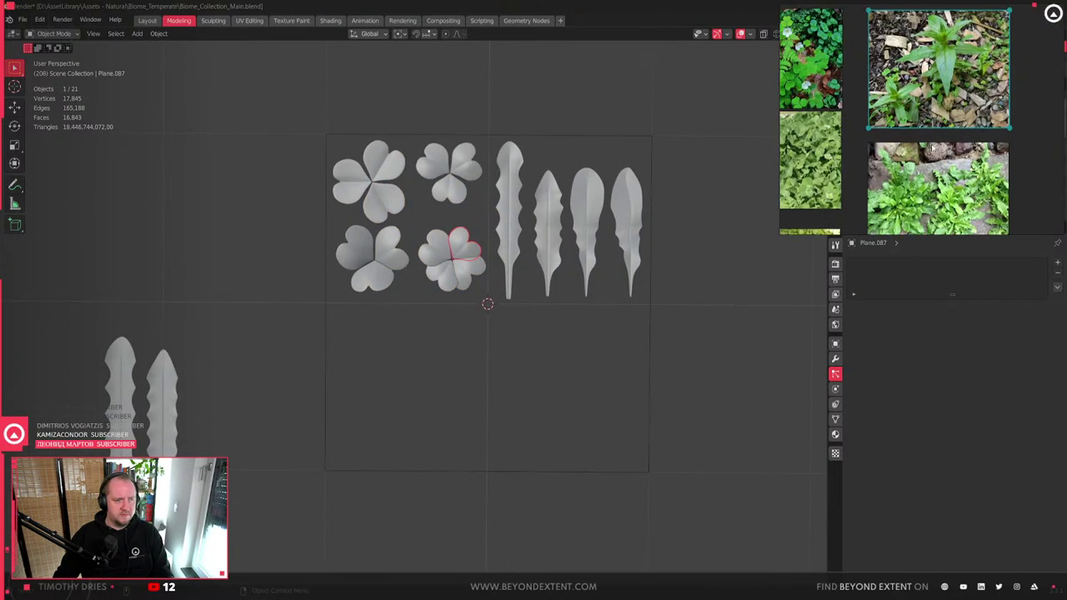
{"action": "scroll", "coordinate": [944, 105], "scroll_direction": "up", "scroll_amount": 4}
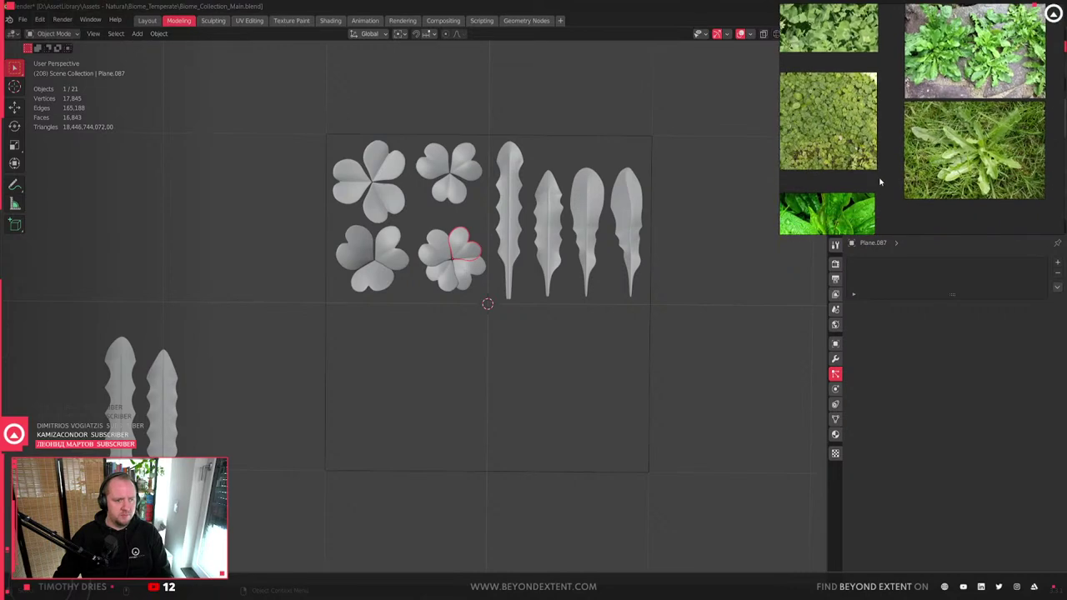
{"action": "scroll", "coordinate": [944, 105], "scroll_direction": "up", "scroll_amount": 3}
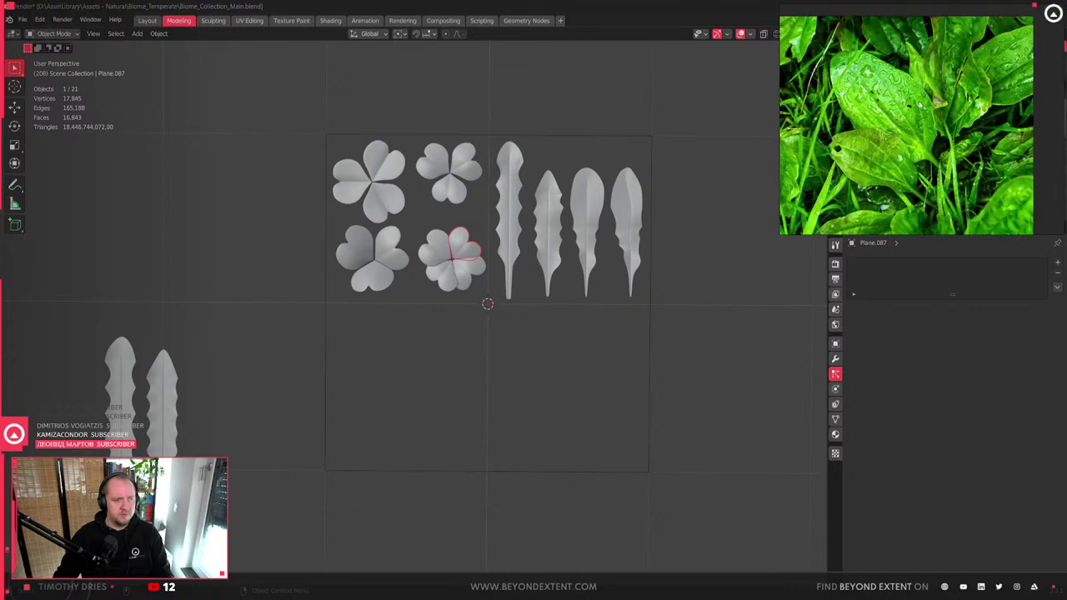
{"action": "scroll", "coordinate": [919, 105], "scroll_direction": "down", "scroll_amount": 4}
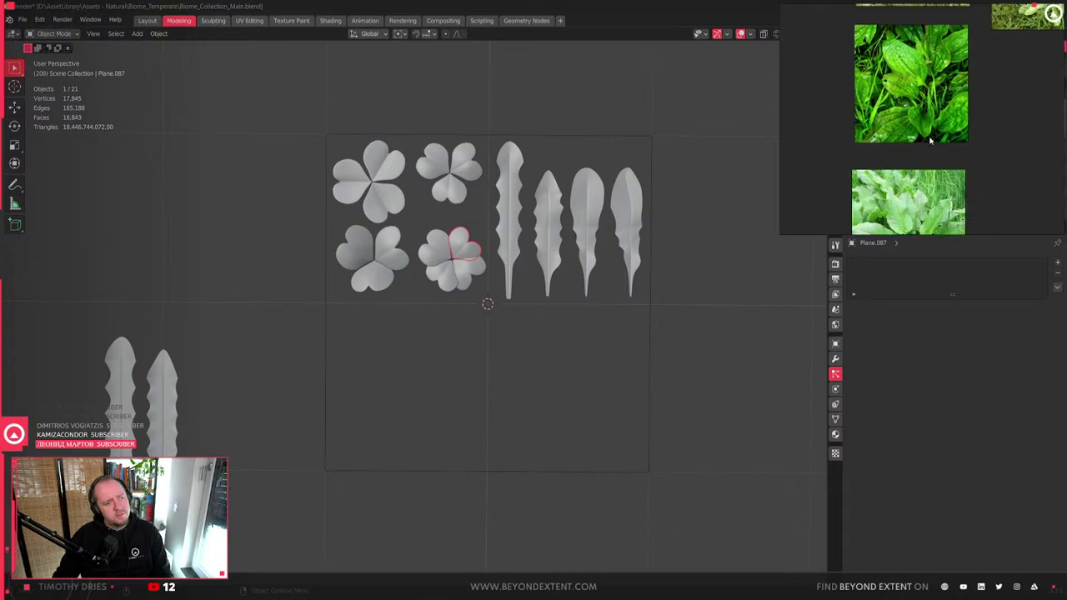
{"action": "scroll", "coordinate": [915, 158], "scroll_direction": "up", "scroll_amount": 3}
{"action": "scroll", "coordinate": [914, 159], "scroll_direction": "up", "scroll_amount": 2}
- Open the pointed wavy leaf's mesh for editing and merge the tripled cross edges near its middle into a single line
{"action": "left_click", "coordinate": [548, 242]}
{"action": "key", "text": "KP_Decimal"}
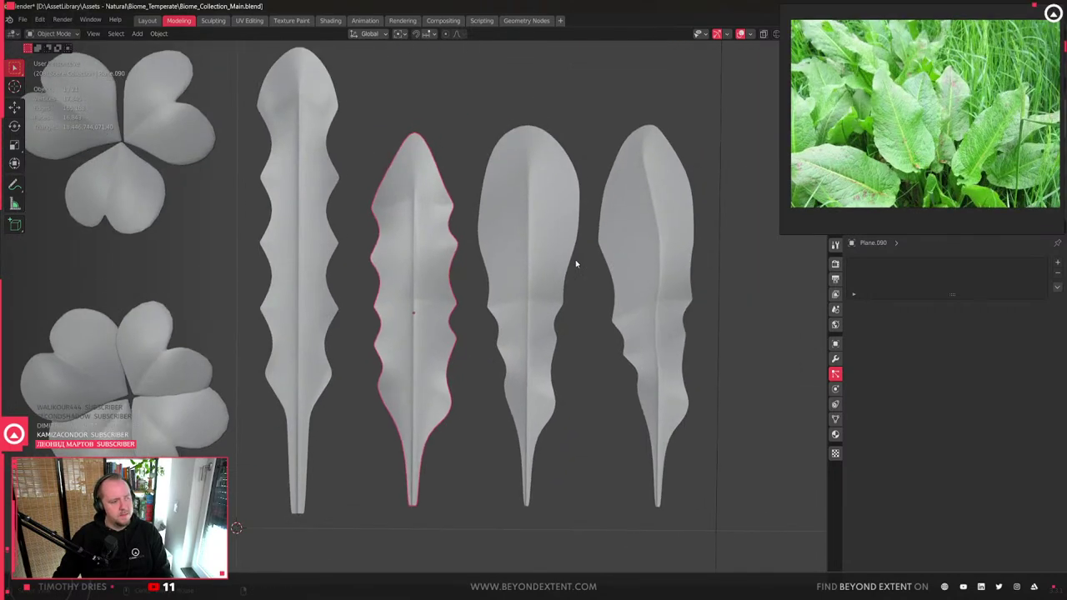
{"action": "middle_click_drag", "start_coordinate": [597, 259], "coordinate": [445, 266]}
{"action": "key", "text": "Tab"}
{"action": "key", "text": "KP_7"}
{"action": "scroll", "coordinate": [501, 309], "scroll_direction": "up", "scroll_amount": 5}
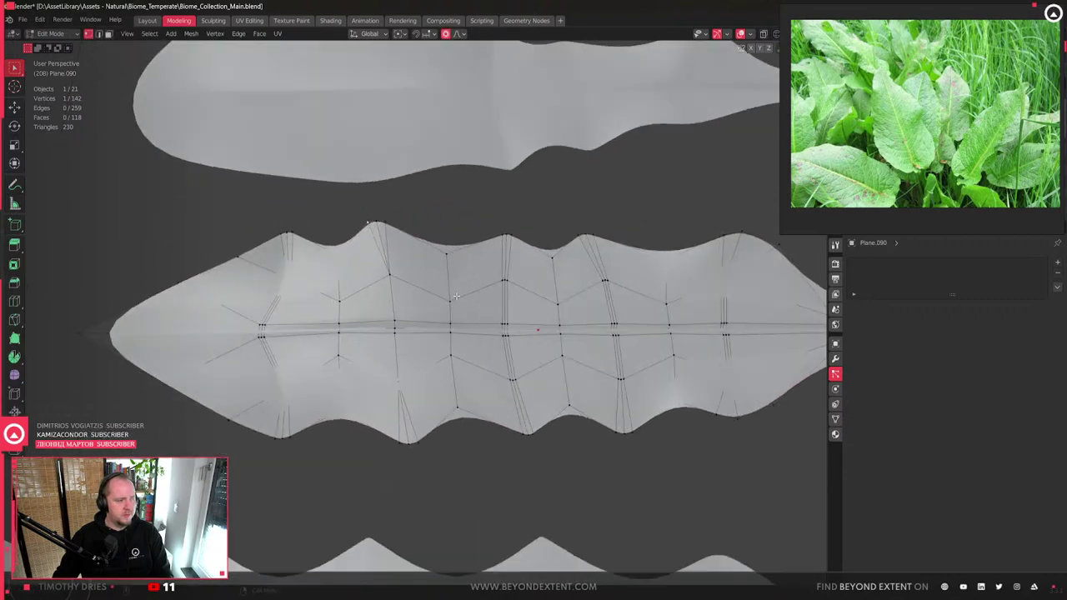
{"action": "left_click", "coordinate": [517, 311], "text": "ctrl"}
{"action": "left_click", "coordinate": [511, 367], "text": "ctrl"}
{"action": "key", "text": "m"}
{"action": "left_click", "coordinate": [492, 433]}
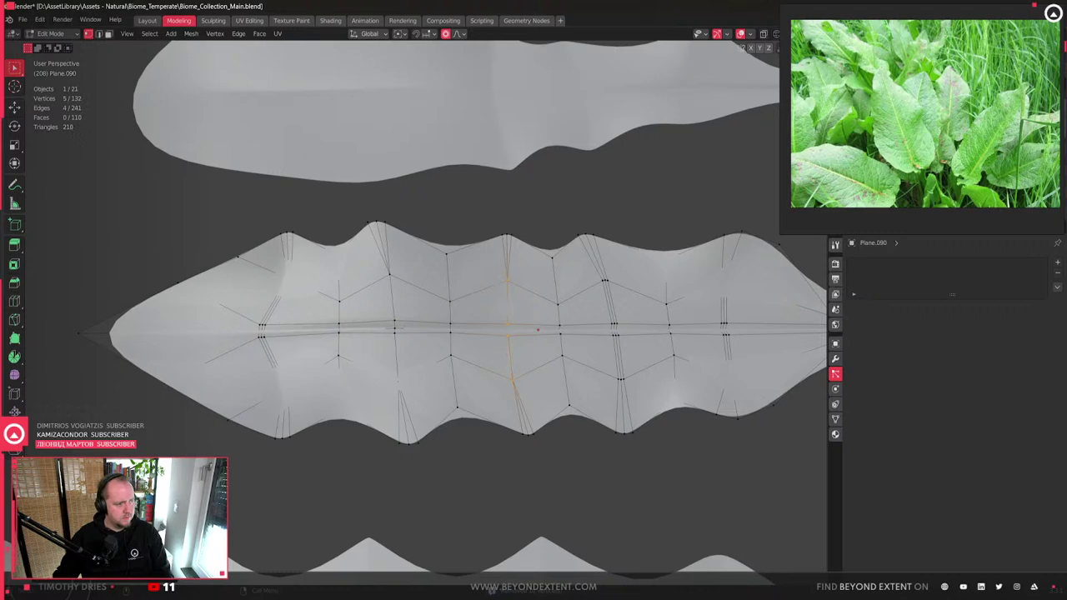
- Merge the remaining tripled cross edges along the pointed leaf's midrib towards the stem into single lines
{"action": "middle_click_drag", "start_coordinate": [599, 344], "coordinate": [451, 381], "text": "shift"}
{"action": "left_click_drag", "start_coordinate": [451, 306], "coordinate": [486, 418]}
{"action": "key", "text": "m"}
{"action": "left_click", "coordinate": [489, 434]}
{"action": "left_click_drag", "start_coordinate": [556, 314], "coordinate": [615, 422]}
{"action": "scroll", "coordinate": [613, 422], "scroll_direction": "down", "scroll_amount": 1}
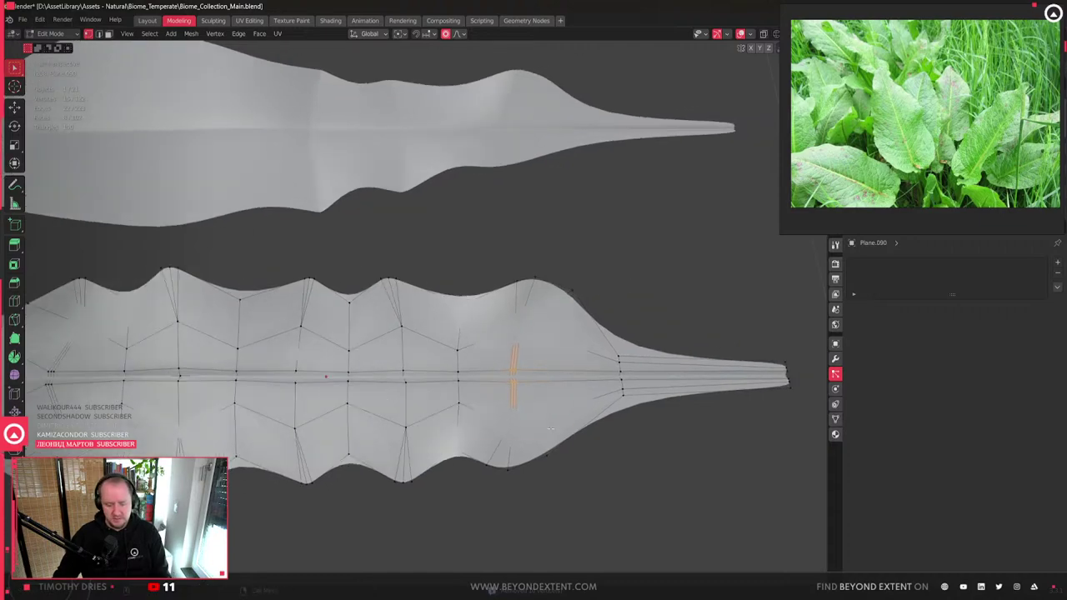
{"action": "scroll", "coordinate": [645, 399], "scroll_direction": "left", "scroll_amount": 5, "text": "ctrl"}
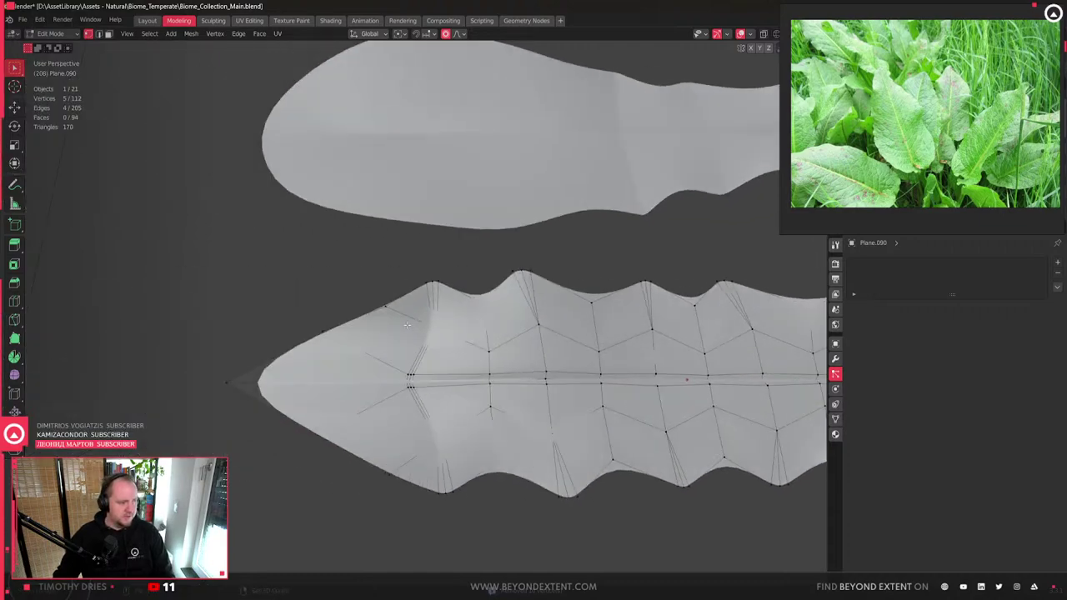
- Switch to a fresh Blender session, try recovering the last session, and close the unrelated architecture kit file it opens
{"action": "key", "text": "alt+Tab"}
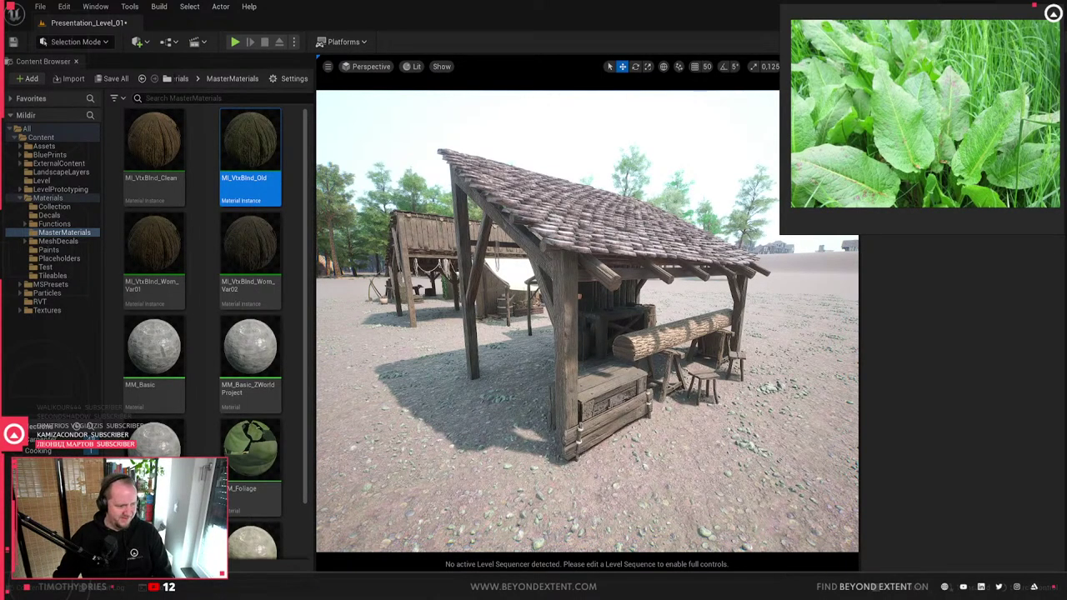
{"action": "key", "text": "alt+Tab"}
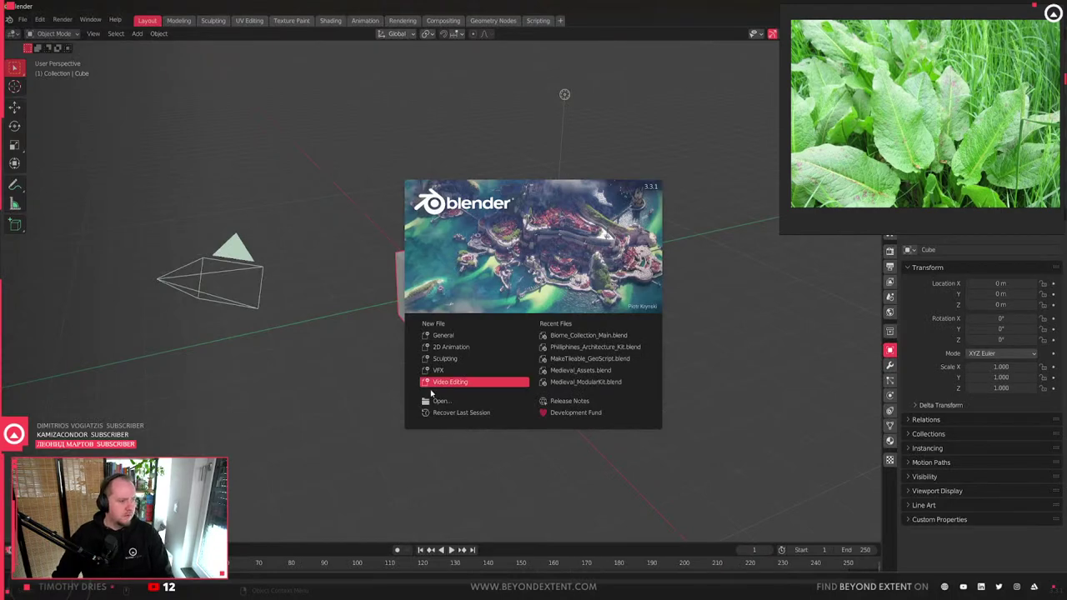
{"action": "left_click", "coordinate": [455, 412]}
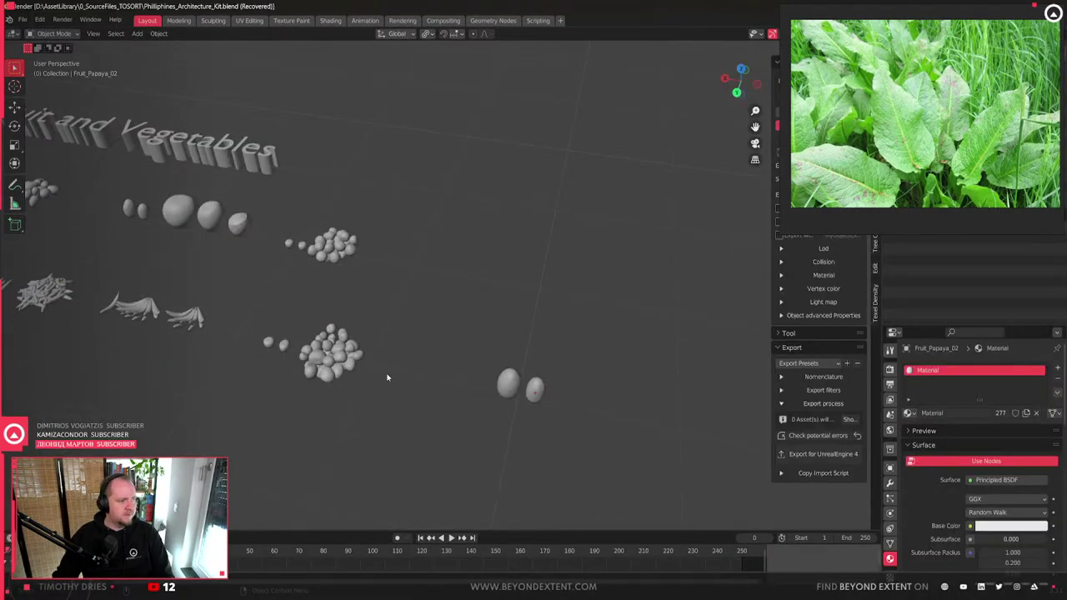
{"action": "scroll", "coordinate": [387, 378], "scroll_direction": "down", "scroll_amount": 3}
{"action": "left_click_drag", "start_coordinate": [627, 13], "coordinate": [429, 110]}
{"action": "left_click", "coordinate": [735, 102]}
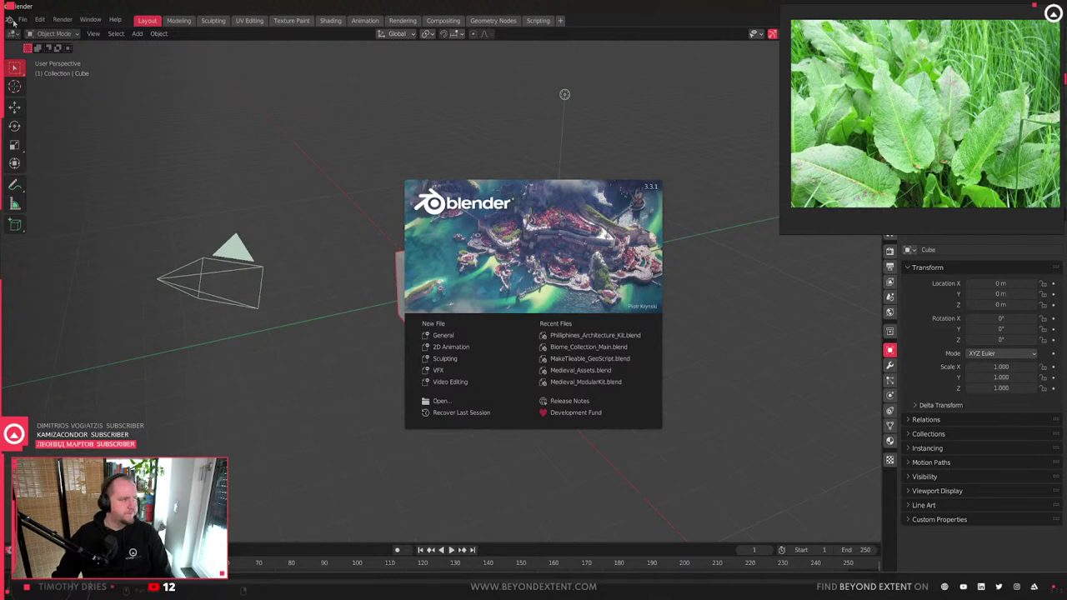
- Open the recent file Biome_Collection_Main.blend and check which leaves the saved version contains
{"action": "left_click", "coordinate": [611, 348]}
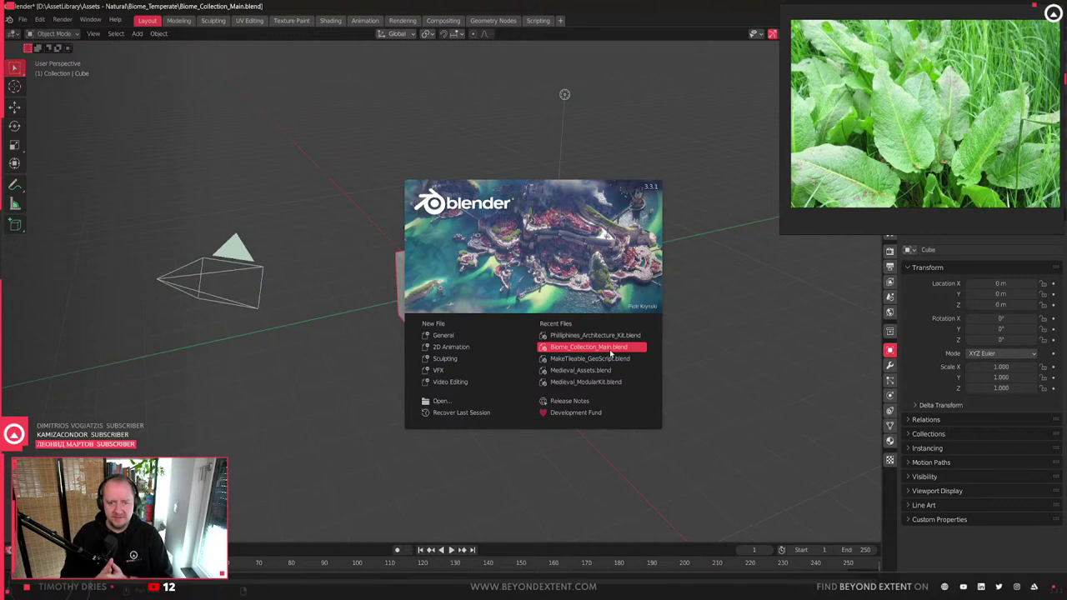
{"action": "left_click", "coordinate": [610, 350]}
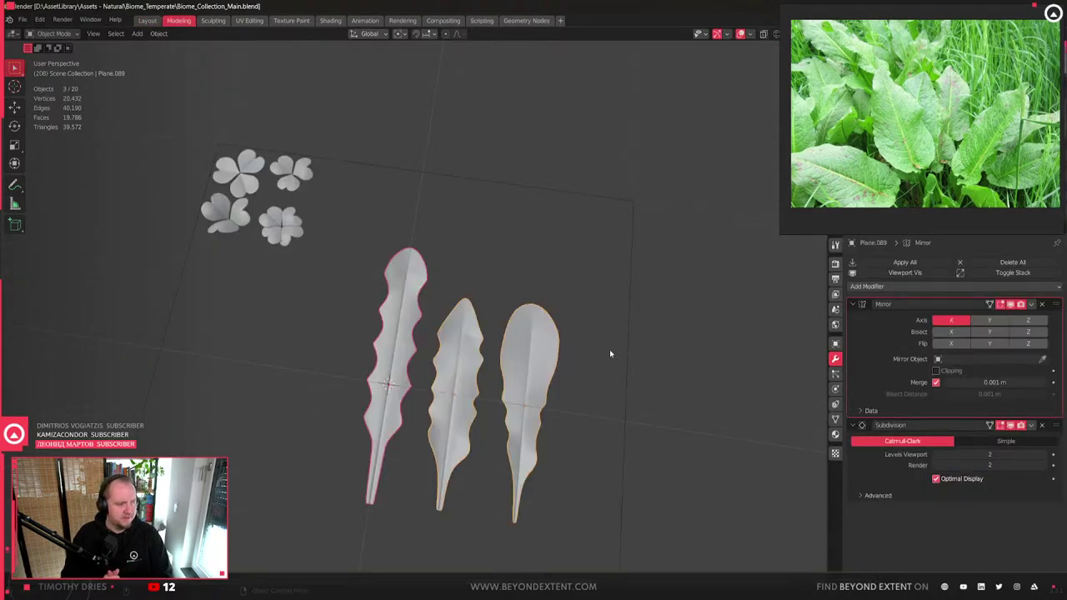
{"action": "scroll", "coordinate": [605, 349], "scroll_direction": "down", "scroll_amount": 3}
{"action": "left_click", "coordinate": [590, 319]}
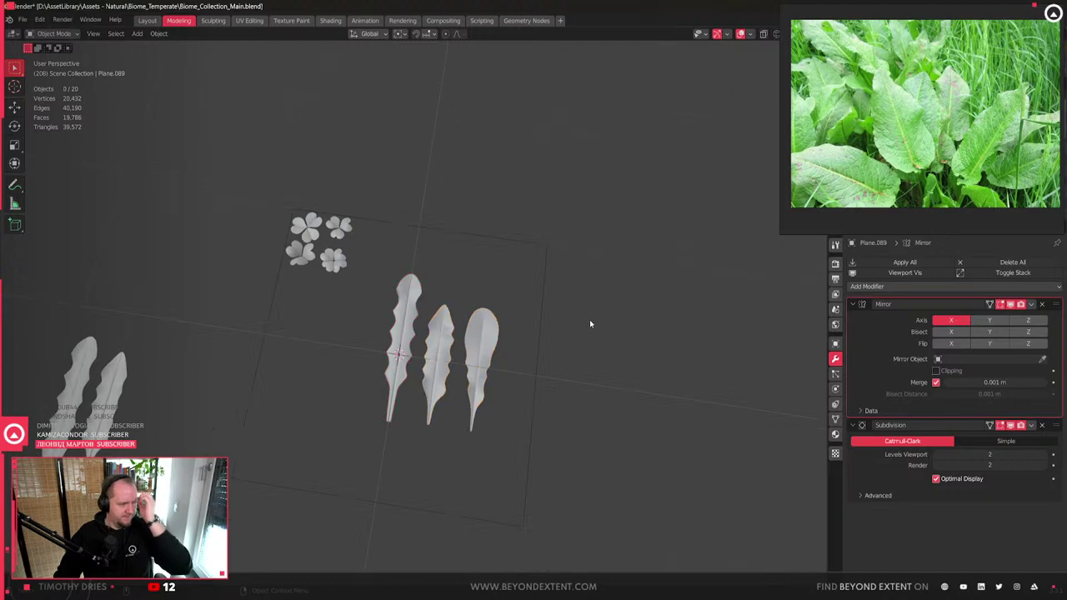
{"action": "scroll", "coordinate": [589, 319], "scroll_direction": "up", "scroll_amount": 3}
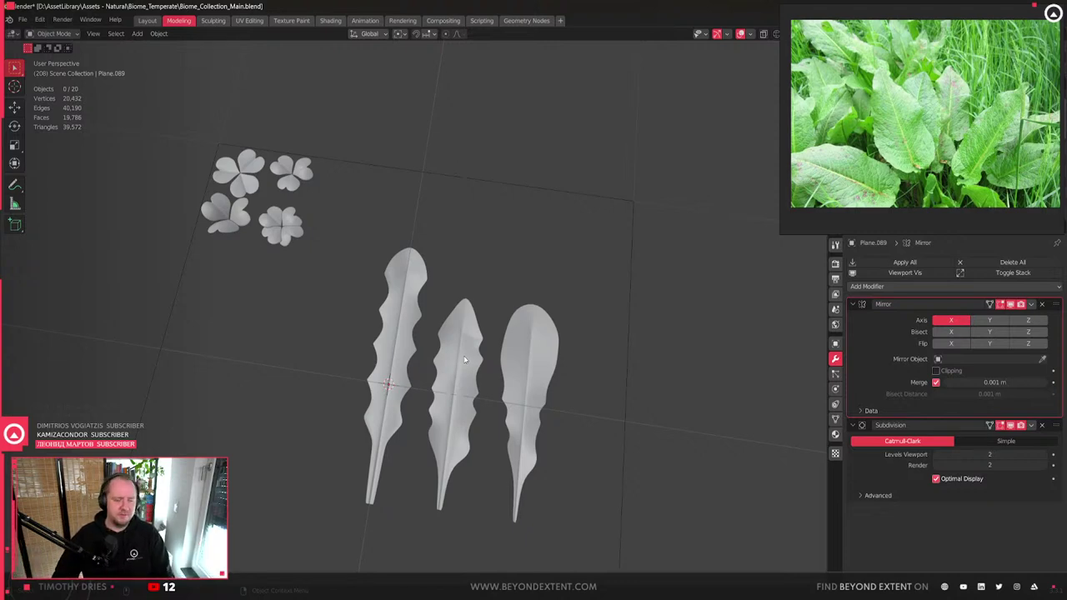
{"action": "scroll", "coordinate": [331, 312], "scroll_direction": "down", "scroll_amount": 3}
{"action": "middle_click_drag", "start_coordinate": [331, 312], "coordinate": [564, 357]}
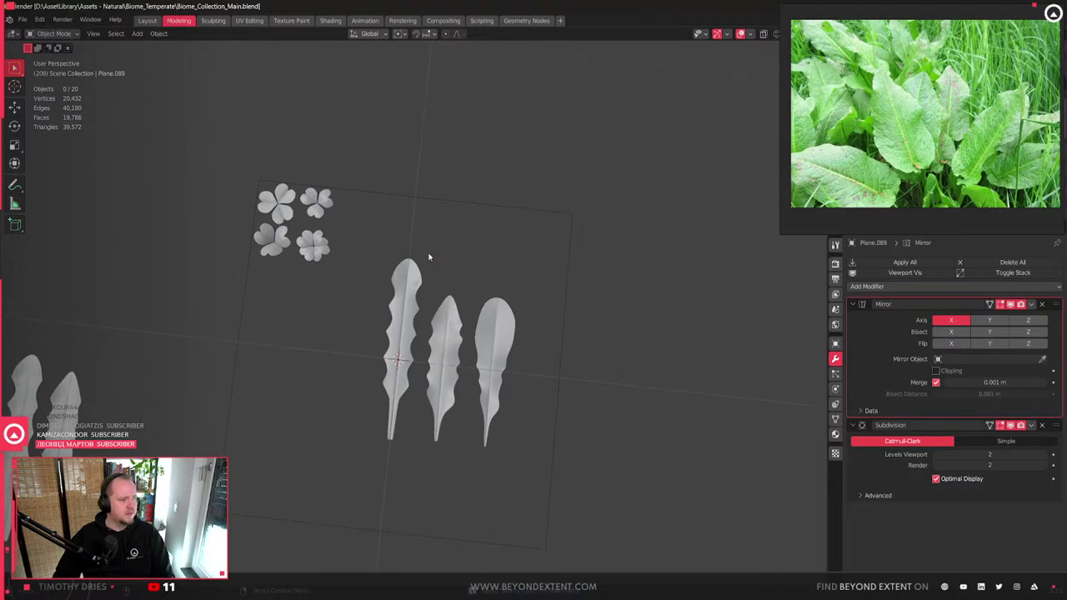
- Recover the most recent Biome_Collection_Main autosave file
{"action": "left_click", "coordinate": [22, 19]}
{"action": "left_click", "coordinate": [23, 19]}
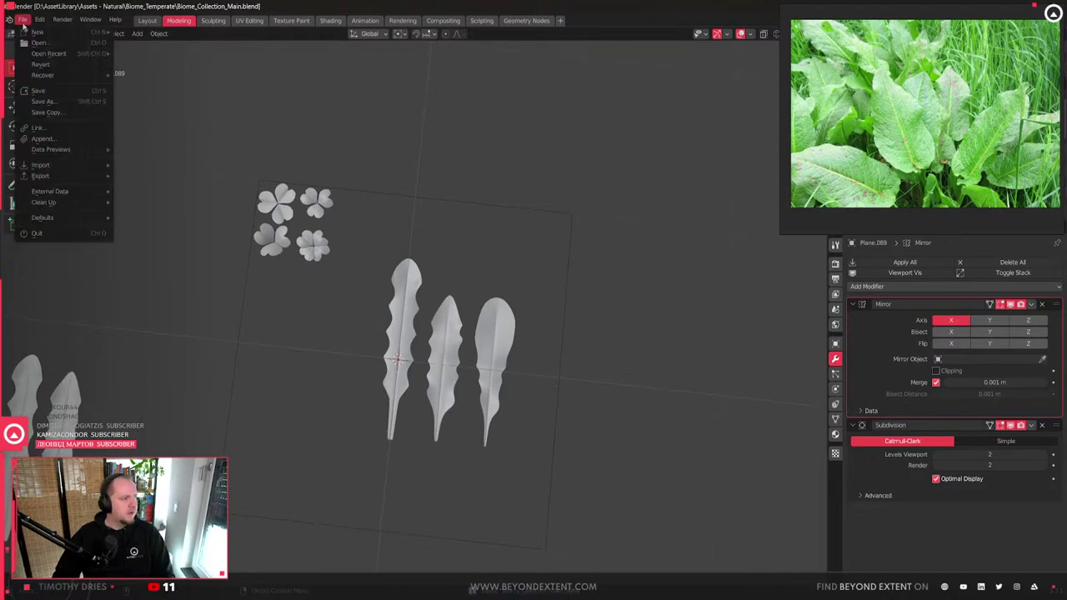
{"action": "mouse_move", "coordinate": [68, 206]}
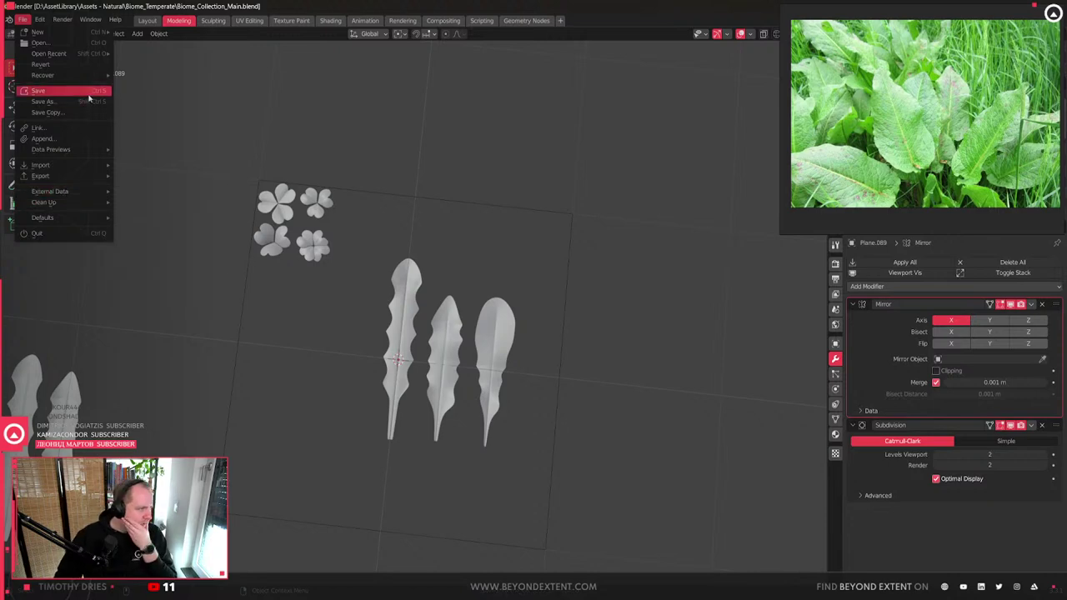
{"action": "mouse_move", "coordinate": [94, 76]}
{"action": "left_click", "coordinate": [164, 87]}
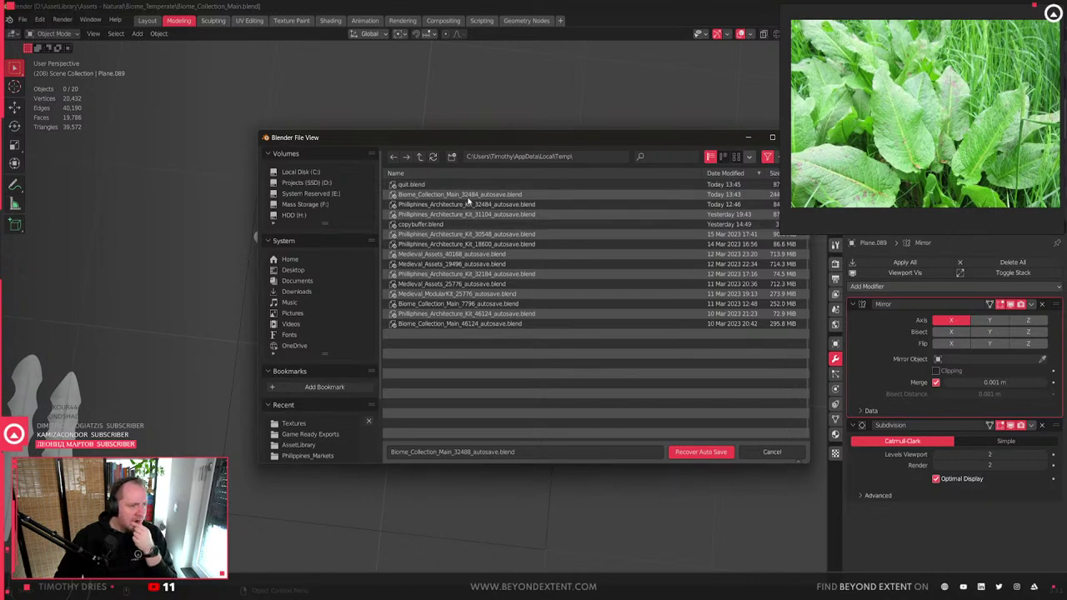
{"action": "left_click", "coordinate": [470, 197]}
{"action": "double_click", "coordinate": [642, 200]}
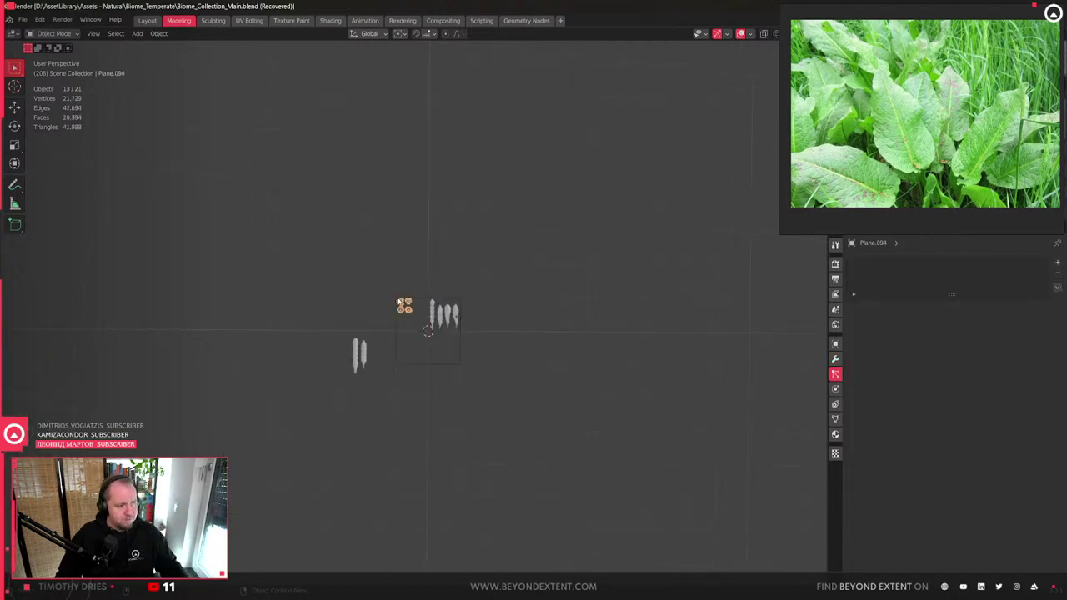
- Move the four clovers within the horizontal plane and scale them up together to fill the upper-left quarter of the square outline
{"action": "scroll", "coordinate": [470, 348], "scroll_direction": "up", "scroll_amount": 6}
{"action": "scroll", "coordinate": [715, 334], "scroll_direction": "up", "scroll_amount": 1}
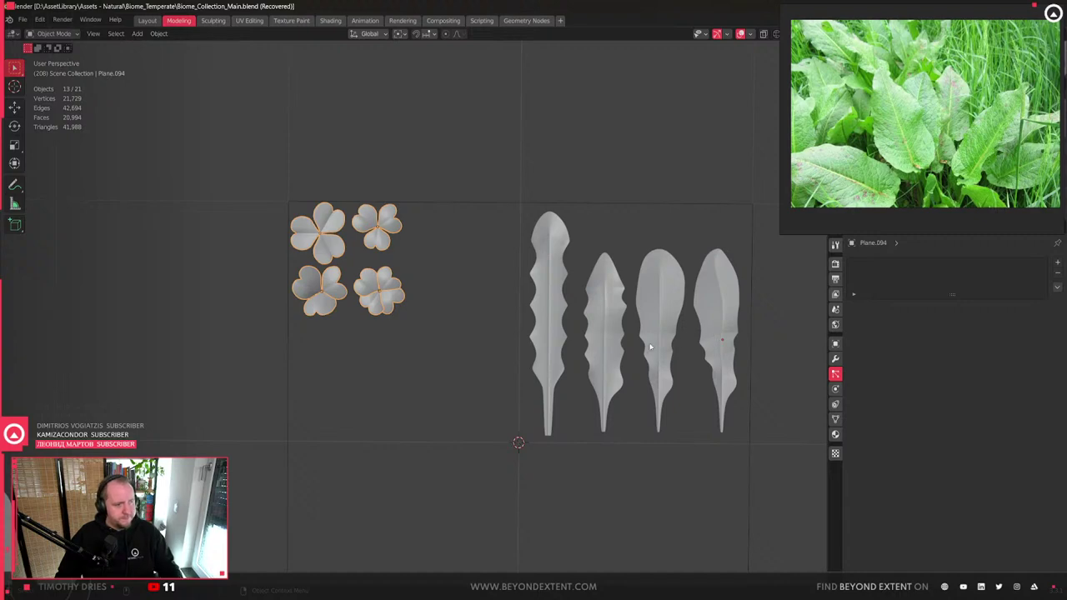
{"action": "middle_click_drag", "start_coordinate": [506, 324], "coordinate": [321, 259], "text": "shift"}
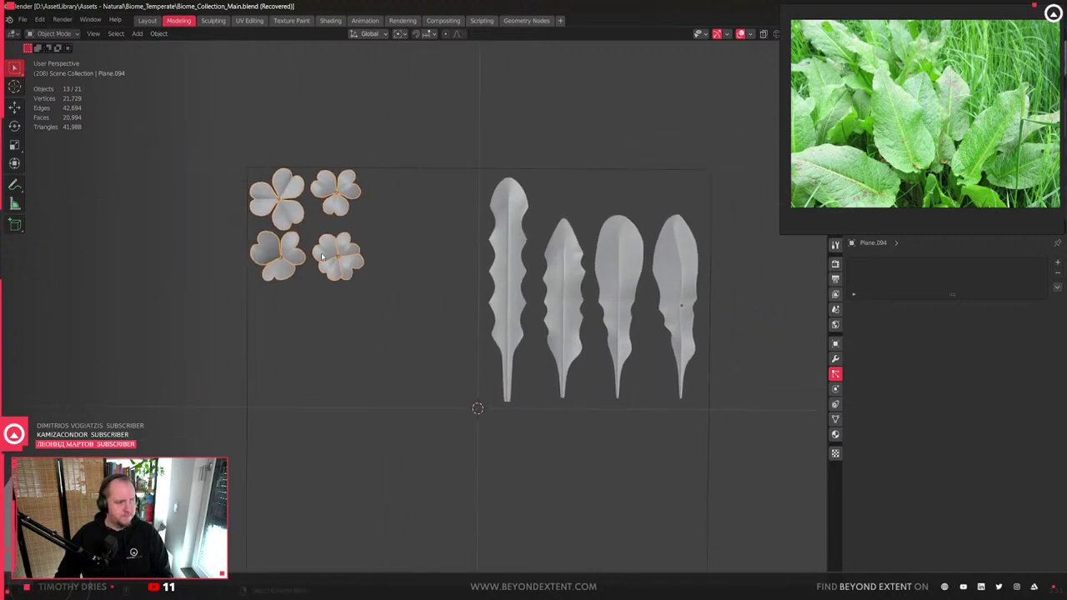
{"action": "key", "text": "g"}
{"action": "key", "text": "shift+z"}
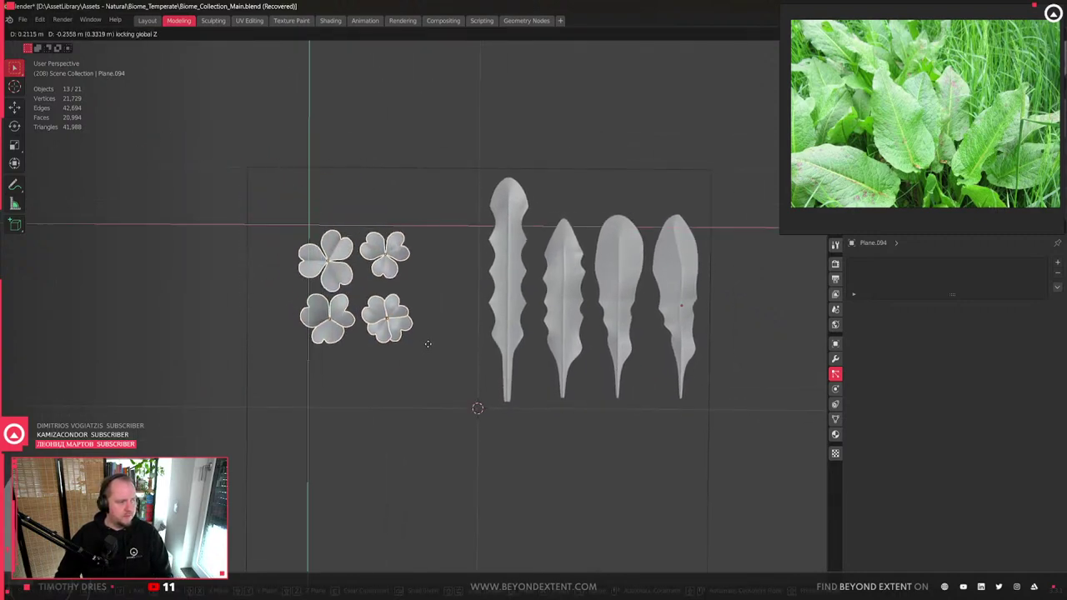
{"action": "key", "text": "s"}
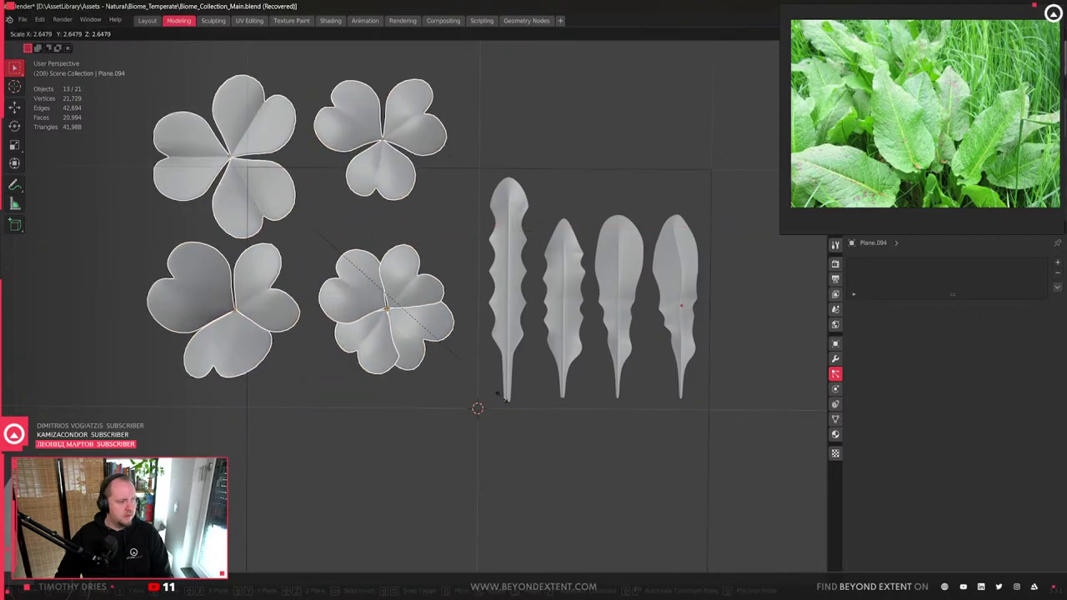
{"action": "key", "text": "g"}
{"action": "key", "text": "s"}
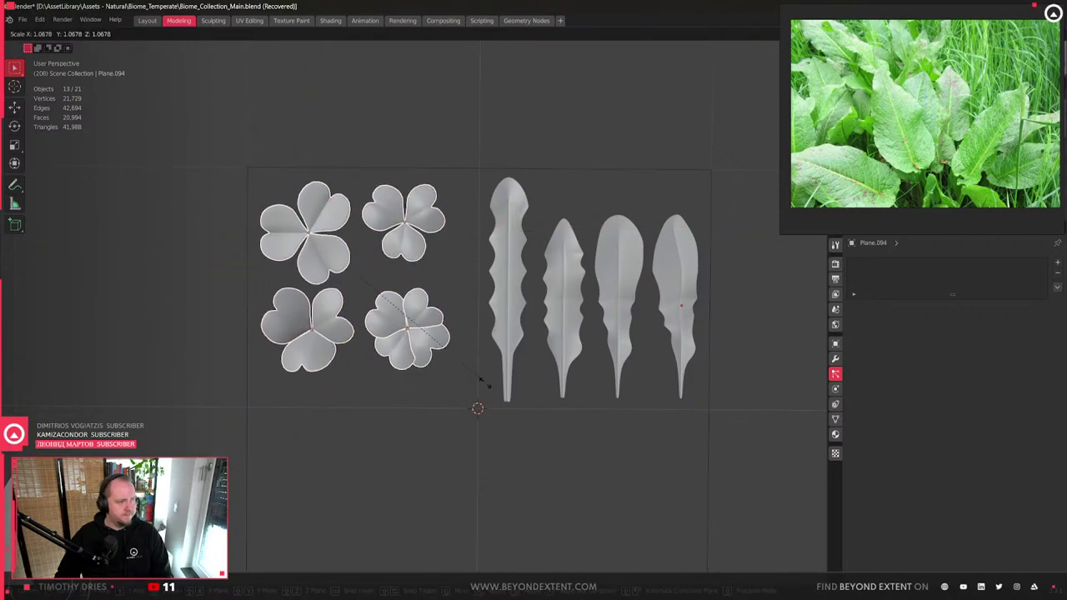
{"action": "left_click", "coordinate": [536, 310]}
- Open the pointed wavy leaf's mesh for editing and select the tripled cross-edge strip near its middle
{"action": "left_click", "coordinate": [581, 335]}
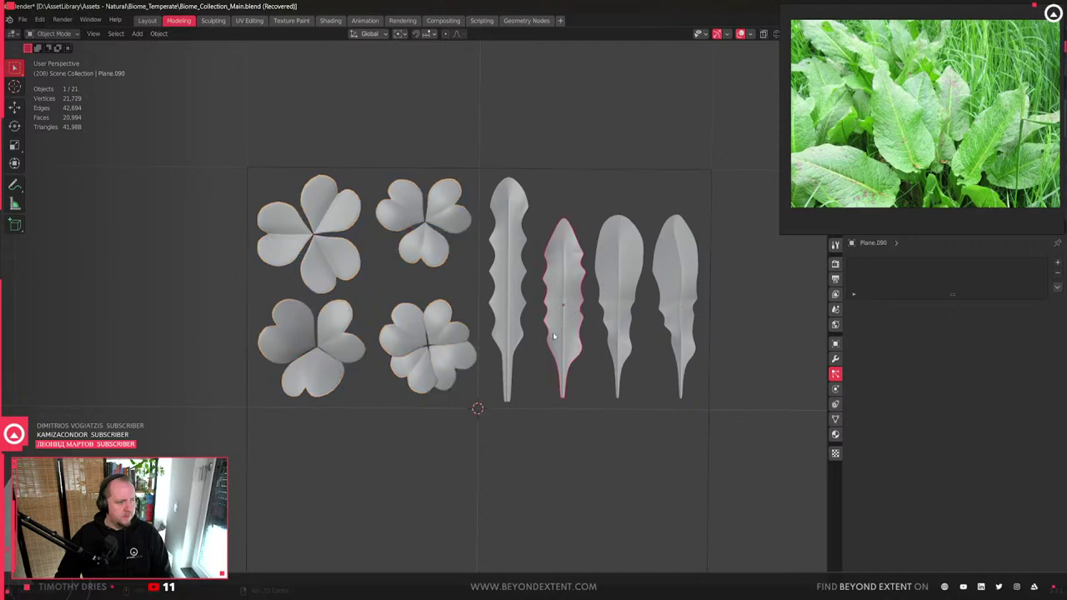
{"action": "middle_click_drag", "start_coordinate": [581, 335], "coordinate": [467, 334]}
{"action": "scroll", "coordinate": [501, 325], "scroll_direction": "up", "scroll_amount": 3}
{"action": "key", "text": "KP_Decimal"}
{"action": "key", "text": "Tab"}
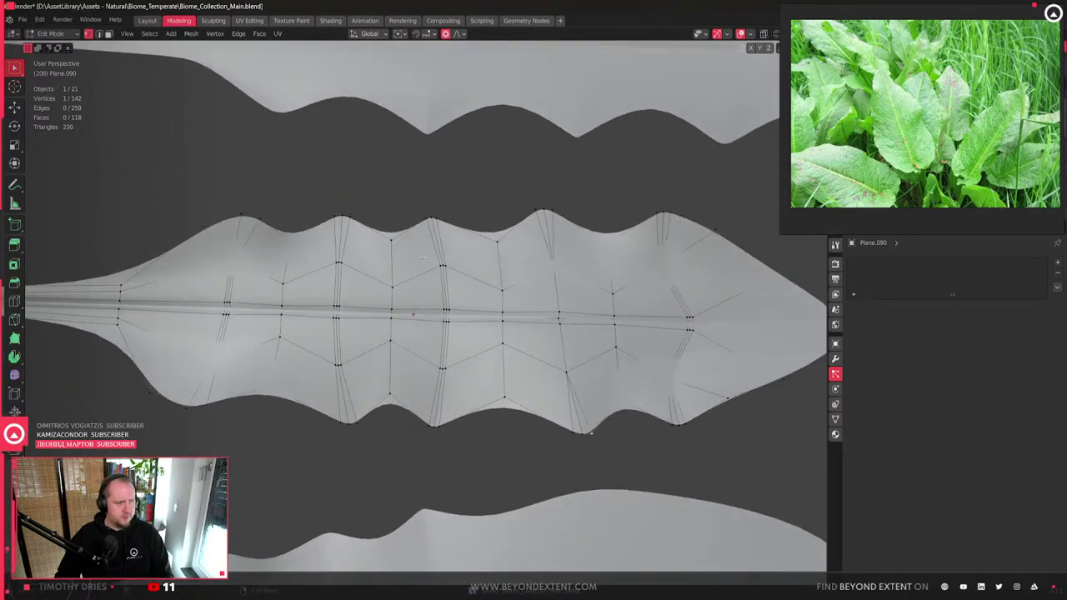
{"action": "left_click", "coordinate": [444, 287], "text": "alt"}
{"action": "middle_click_drag", "start_coordinate": [450, 275], "coordinate": [432, 303], "text": "shift"}
- Try to merge the selected strip into a single vertex and undo the merge
{"action": "key", "text": "p"}
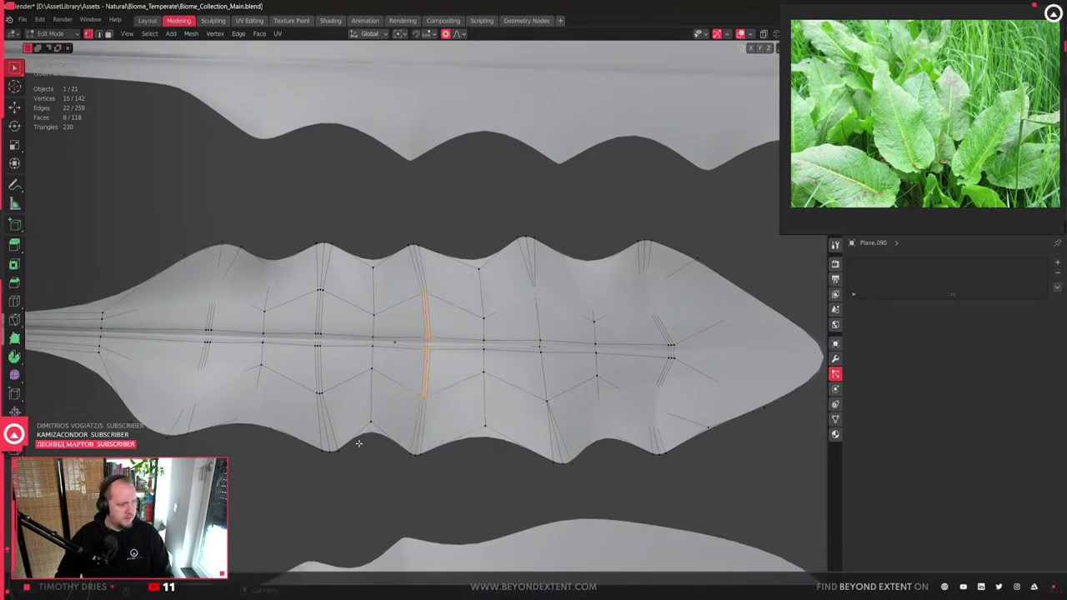
{"action": "key", "text": "m"}
{"action": "left_click", "coordinate": [336, 462]}
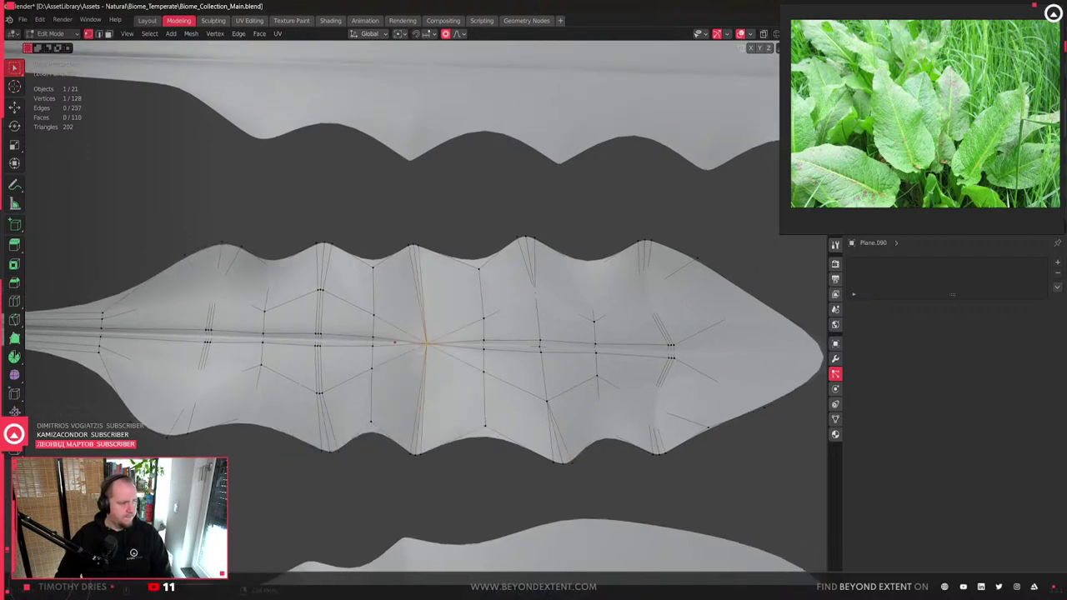
{"action": "key", "text": "ctrl+z"}
- Collapse the selected tripled cross-edge strip near the pointed wavy leaf's middle into a single line of vertices
{"action": "key", "text": "m"}
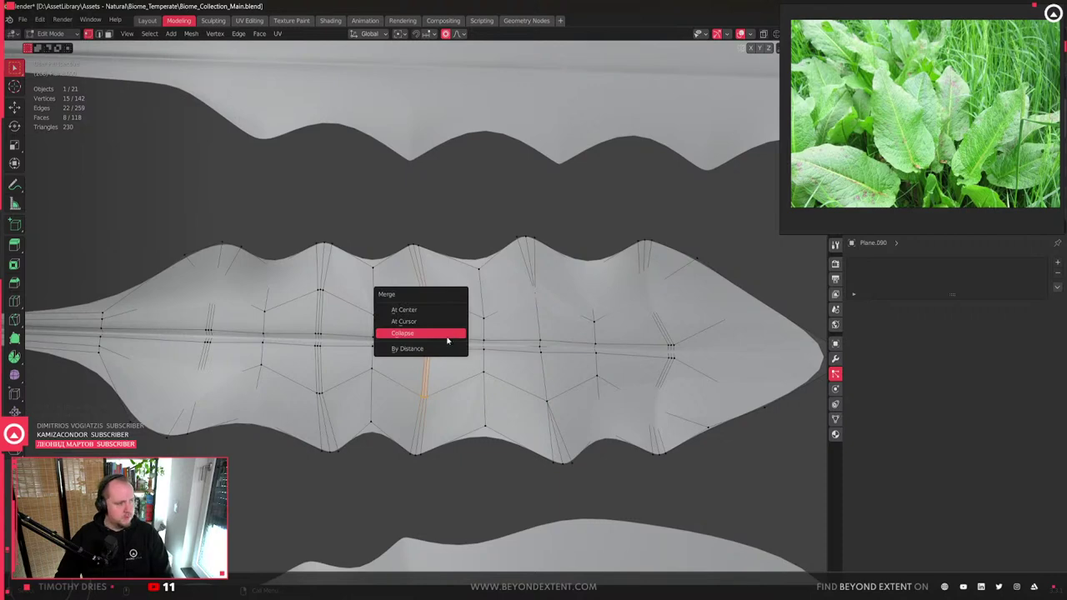
{"action": "left_click", "coordinate": [435, 348]}
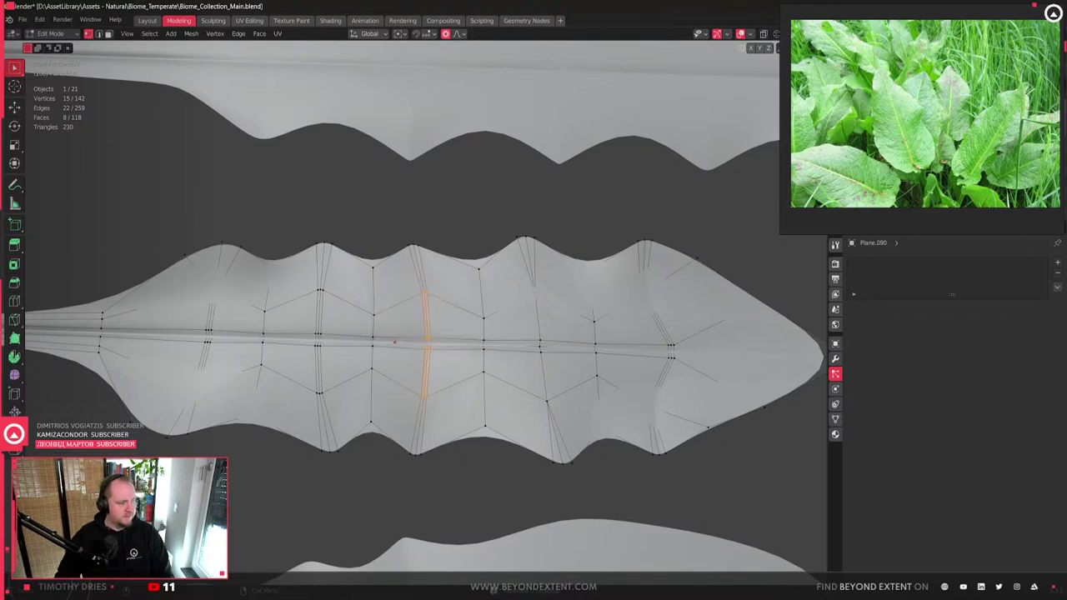
{"action": "key", "text": "m"}
{"action": "left_click", "coordinate": [440, 348]}
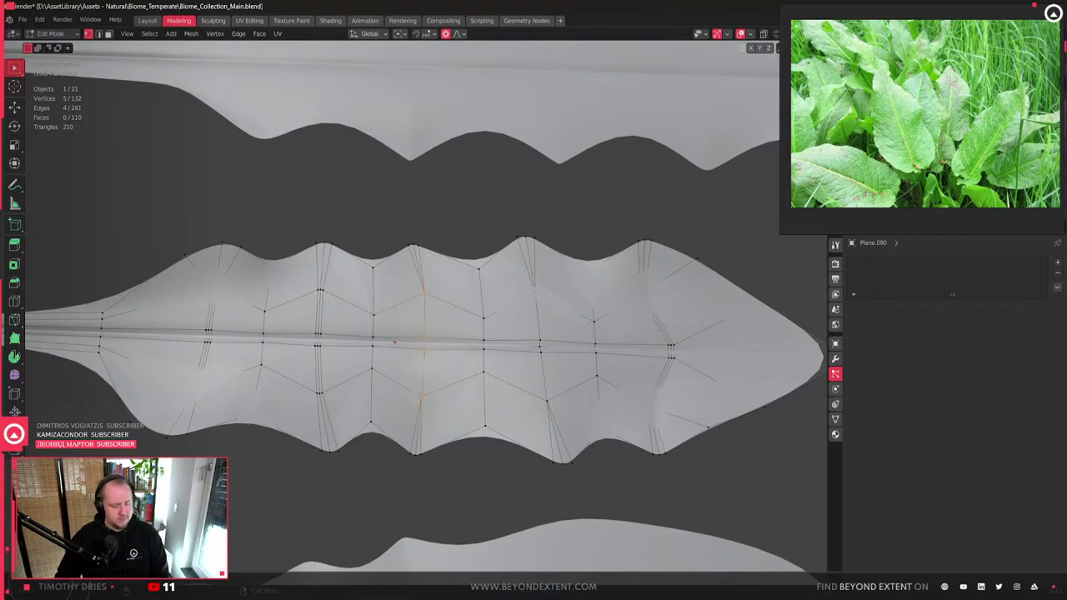
- Turn on see-through display and collapse two tripled cross-edge strips between the pointed wavy leaf's middle and its stem
{"action": "key", "text": "alt+z"}
{"action": "left_click_drag", "start_coordinate": [275, 281], "coordinate": [381, 420]}
{"action": "key", "text": "m"}
{"action": "left_click", "coordinate": [402, 444]}
{"action": "scroll", "coordinate": [312, 429], "scroll_direction": "up", "scroll_amount": 2, "text": "ctrl"}
{"action": "left_click_drag", "start_coordinate": [280, 313], "coordinate": [339, 429]}
{"action": "key", "text": "m"}
{"action": "left_click", "coordinate": [339, 428]}
- Collapse the tripled cross-edge strip near the pointed wavy leaf's tip into single vertices
{"action": "scroll", "coordinate": [507, 465], "scroll_direction": "down", "scroll_amount": 2}
{"action": "scroll", "coordinate": [595, 222], "scroll_direction": "down", "scroll_amount": 2, "text": "shift"}
{"action": "left_click_drag", "start_coordinate": [569, 213], "coordinate": [598, 289]}
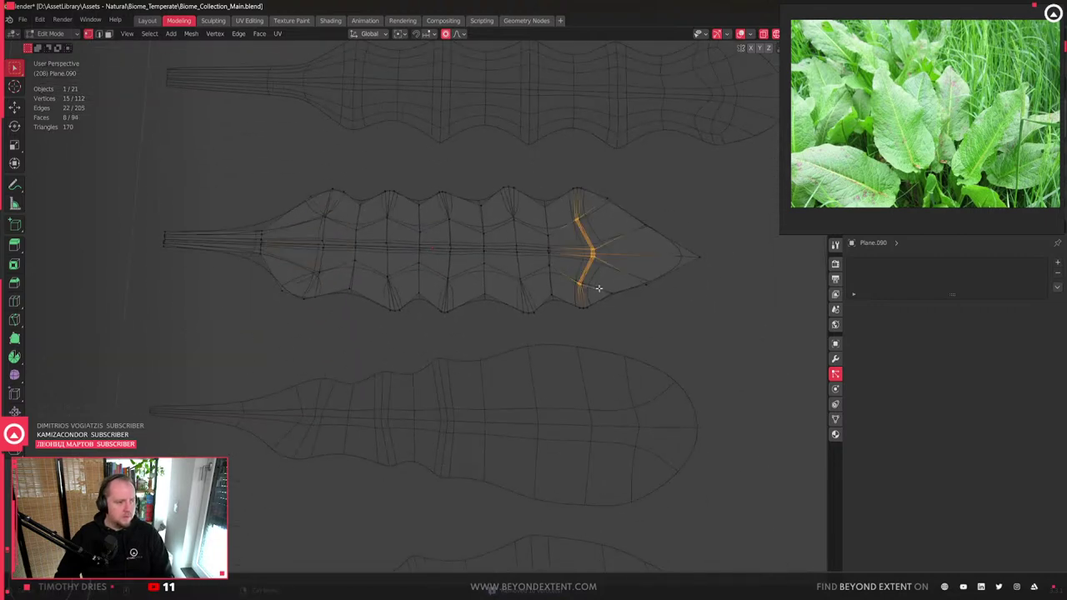
{"action": "key", "text": "m"}
{"action": "left_click", "coordinate": [599, 288]}
{"action": "scroll", "coordinate": [581, 336], "scroll_direction": "down", "scroll_amount": 1, "text": "shift"}
{"action": "scroll", "coordinate": [436, 367], "scroll_direction": "up", "scroll_amount": 4}
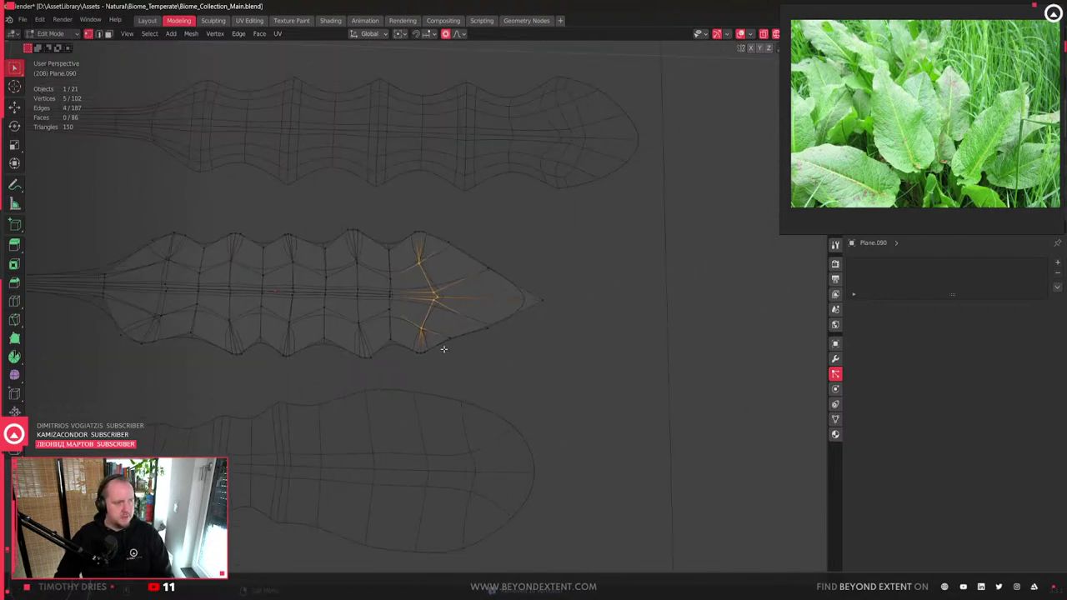
{"action": "scroll", "coordinate": [478, 273], "scroll_direction": "down", "scroll_amount": 4}
{"action": "middle_click_drag", "start_coordinate": [441, 422], "coordinate": [524, 355], "text": "shift"}
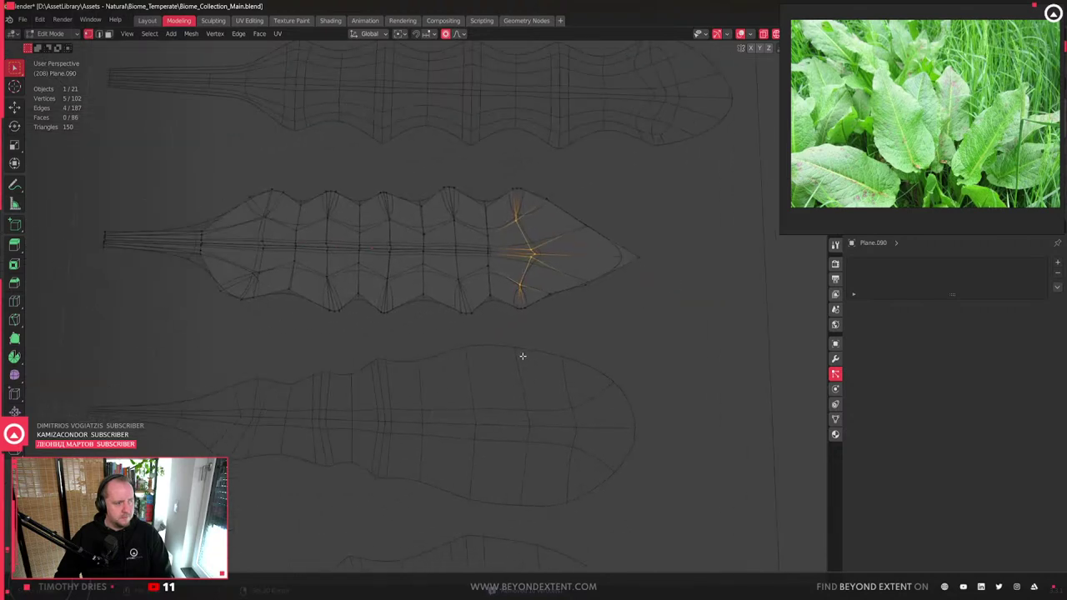
- Open the long wavy leaf's mesh for editing and collapse its tripled inner strip nearest the stem
{"action": "left_click", "coordinate": [406, 463]}
{"action": "scroll", "coordinate": [450, 358], "scroll_direction": "up", "scroll_amount": 2, "text": "shift"}
{"action": "key", "text": "Tab"}
{"action": "left_click", "coordinate": [502, 251]}
{"action": "key", "text": "Tab"}
{"action": "left_click_drag", "start_coordinate": [289, 227], "coordinate": [313, 272]}
{"action": "middle_click_drag", "start_coordinate": [316, 281], "coordinate": [415, 364], "text": "shift"}
{"action": "scroll", "coordinate": [416, 363], "scroll_direction": "up", "scroll_amount": 2}
{"action": "key", "text": "ctrl+x"}
- Collapse the next three tripled inner strips along the long wavy leaf and return to object mode with solid display
{"action": "left_click_drag", "start_coordinate": [486, 301], "coordinate": [520, 376]}
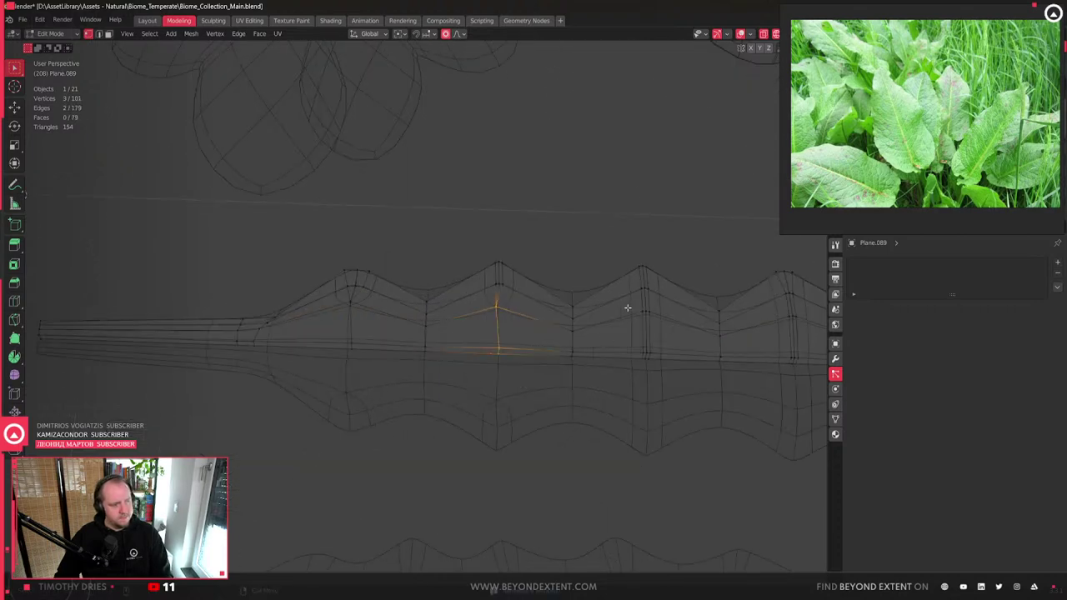
{"action": "key", "text": "ctrl+x"}
{"action": "left_click_drag", "start_coordinate": [628, 308], "coordinate": [672, 398]}
{"action": "middle_click_drag", "start_coordinate": [671, 398], "coordinate": [364, 409], "text": "shift"}
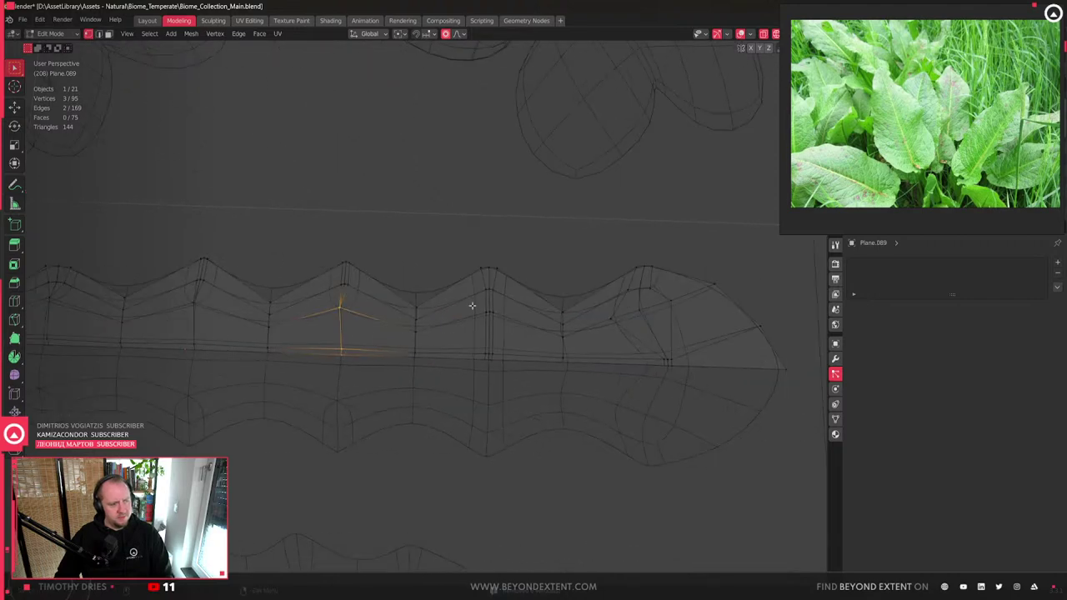
{"action": "left_click_drag", "start_coordinate": [472, 306], "coordinate": [508, 371]}
{"action": "key", "text": "m"}
{"action": "left_click", "coordinate": [508, 371]}
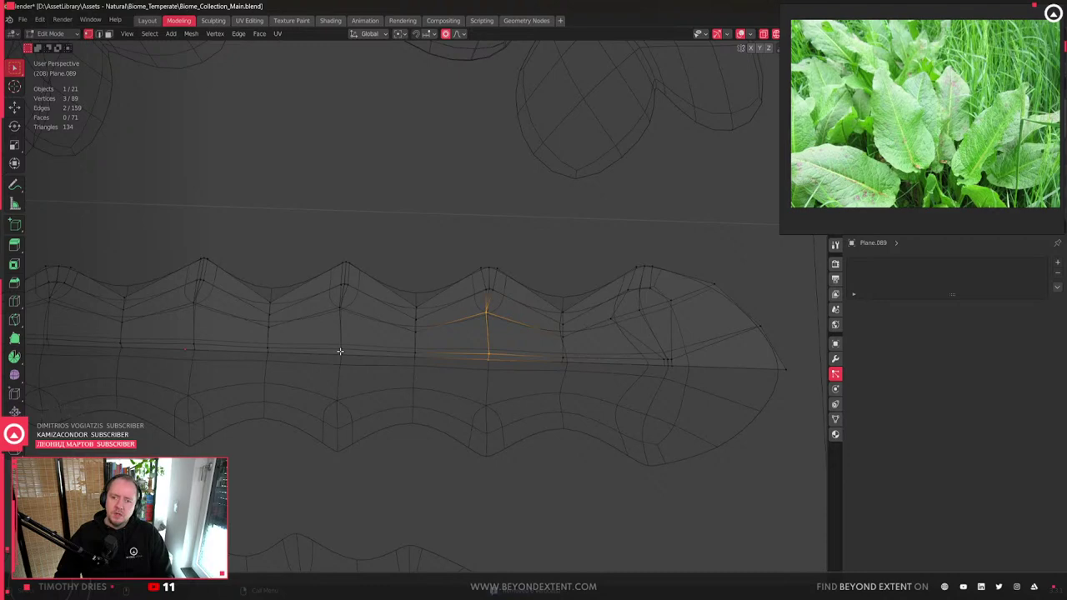
{"action": "key", "text": "Tab"}
{"action": "scroll", "coordinate": [340, 351], "scroll_direction": "down", "scroll_amount": 5}
{"action": "key", "text": "shift+z"}
- Examine the four long leaves' shading and spacing beside the clovers within the square outline
{"action": "middle_click_drag", "start_coordinate": [334, 381], "coordinate": [412, 314]}
{"action": "scroll", "coordinate": [412, 315], "scroll_direction": "up", "scroll_amount": 3}
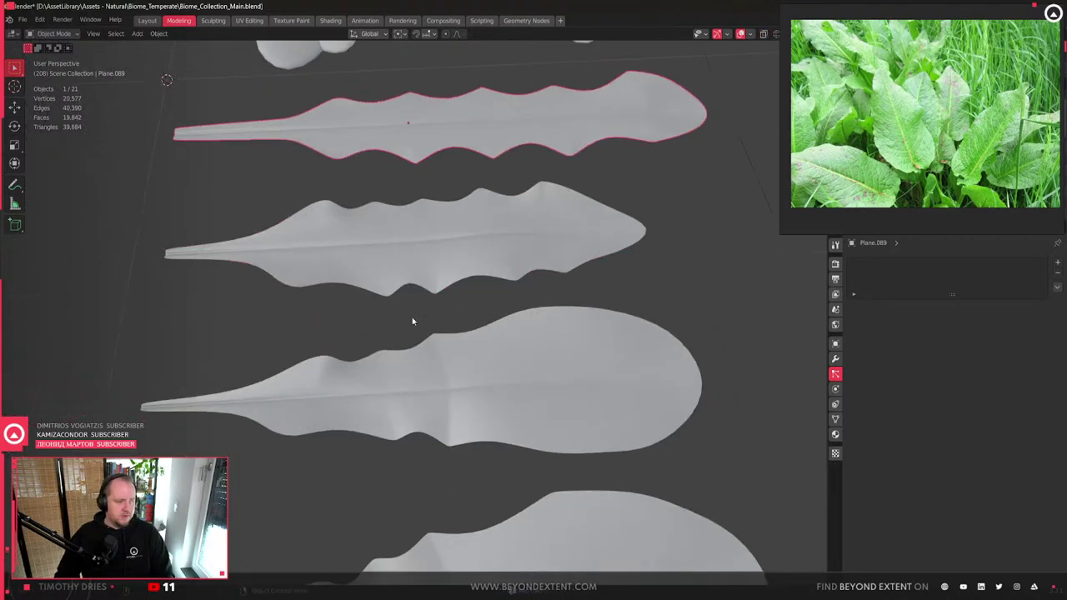
{"action": "scroll", "coordinate": [412, 314], "scroll_direction": "up", "scroll_amount": 3}
{"action": "middle_click_drag", "start_coordinate": [448, 405], "coordinate": [424, 428]}
{"action": "left_click", "coordinate": [425, 428]}
{"action": "scroll", "coordinate": [279, 420], "scroll_direction": "down", "scroll_amount": 3}
{"action": "middle_click_drag", "start_coordinate": [280, 420], "coordinate": [392, 415]}
{"action": "scroll", "coordinate": [393, 415], "scroll_direction": "up", "scroll_amount": 3}
{"action": "scroll", "coordinate": [410, 423], "scroll_direction": "down", "scroll_amount": 3}
{"action": "middle_click_drag", "start_coordinate": [486, 374], "coordinate": [434, 375]}
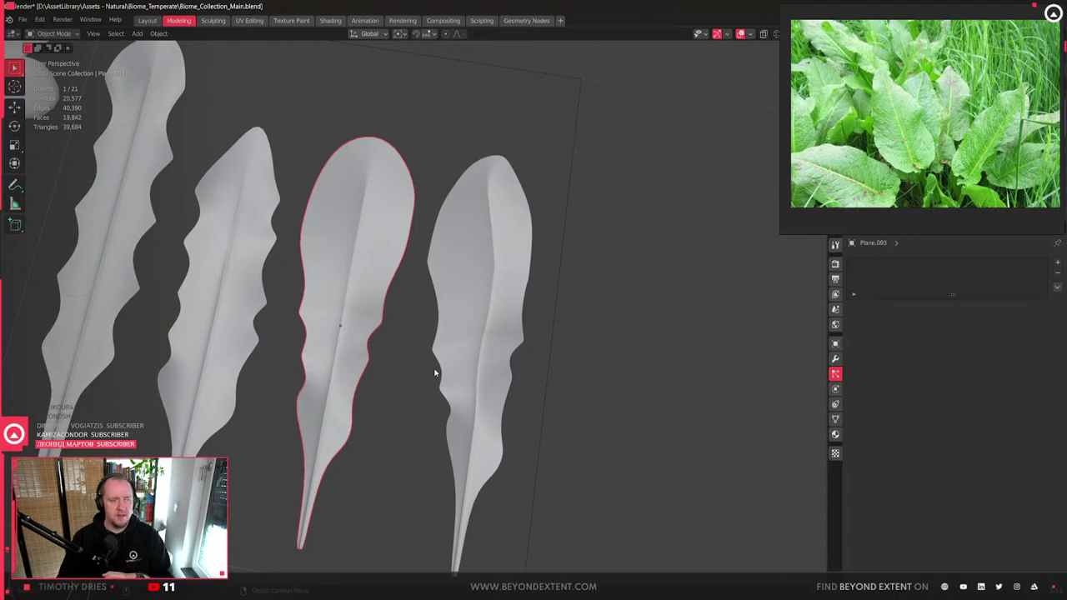
{"action": "scroll", "coordinate": [589, 353], "scroll_direction": "down", "scroll_amount": 5}
{"action": "scroll", "coordinate": [476, 376], "scroll_direction": "up", "scroll_amount": 3}
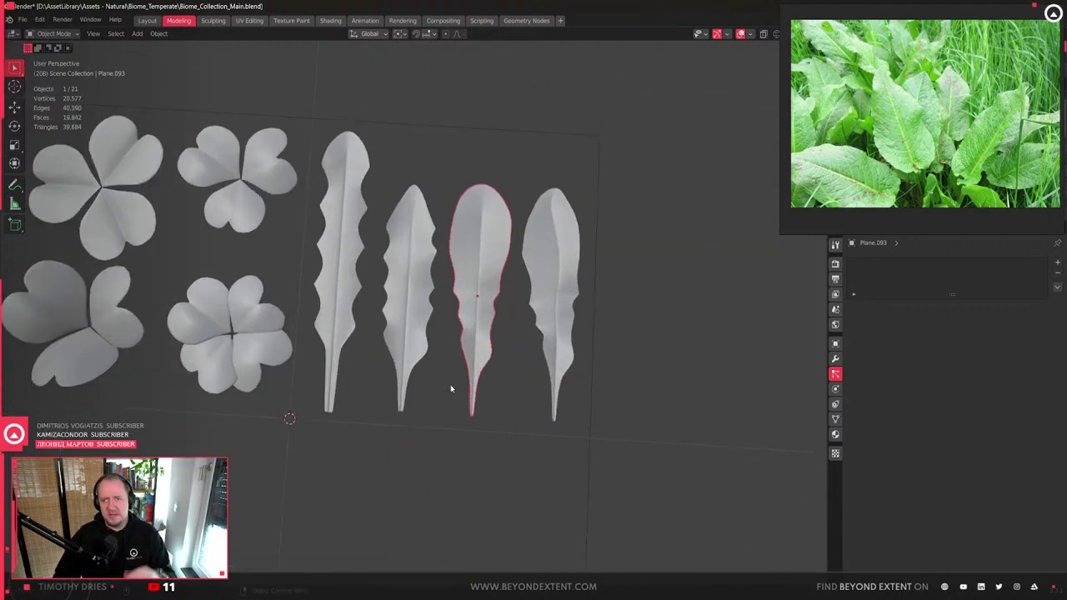
{"action": "scroll", "coordinate": [543, 436], "scroll_direction": "down", "scroll_amount": 4}
{"action": "scroll", "coordinate": [436, 390], "scroll_direction": "up", "scroll_amount": 3}
{"action": "left_click", "coordinate": [617, 400]}
{"action": "middle_click_drag", "start_coordinate": [617, 401], "coordinate": [505, 269], "text": "shift"}
{"action": "scroll", "coordinate": [506, 268], "scroll_direction": "down", "scroll_amount": 2}
{"action": "scroll", "coordinate": [505, 268], "scroll_direction": "up", "scroll_amount": 4}
- Select the pointed, spoon-shaped and broad leaves and scale them along Y to about 1.15
{"action": "left_click", "coordinate": [493, 334]}
{"action": "left_click", "coordinate": [554, 321], "text": "shift"}
{"action": "left_click", "coordinate": [632, 360], "text": "shift"}
{"action": "middle_click_drag", "start_coordinate": [632, 360], "coordinate": [446, 329]}
{"action": "scroll", "coordinate": [445, 329], "scroll_direction": "up", "scroll_amount": 2}
{"action": "key", "text": "s"}
{"action": "key", "text": "y"}
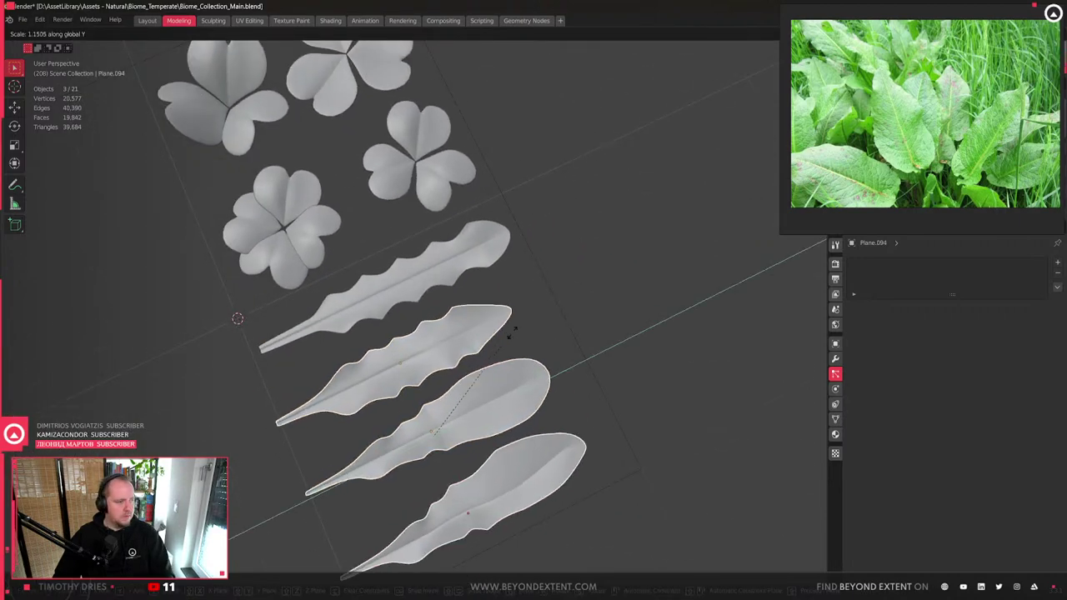
- Move the three leaves along Y, stretch them slightly more along Y to fill the upper half of the outline, and deselect them
{"action": "key", "text": "g"}
{"action": "key", "text": "y"}
{"action": "key", "text": "s"}
{"action": "key", "text": "y"}
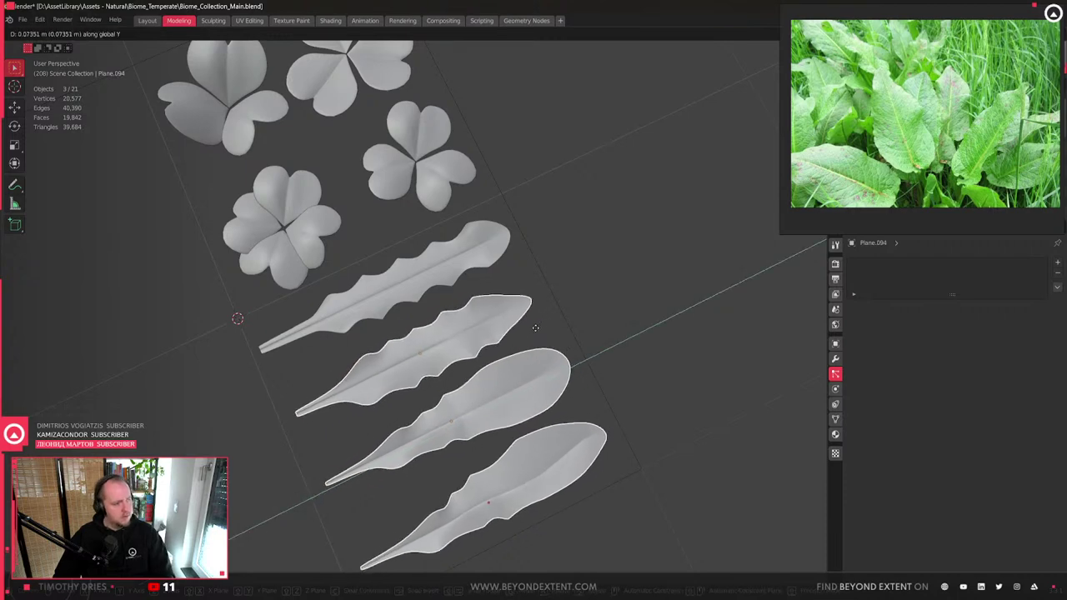
{"action": "left_click", "coordinate": [546, 332]}
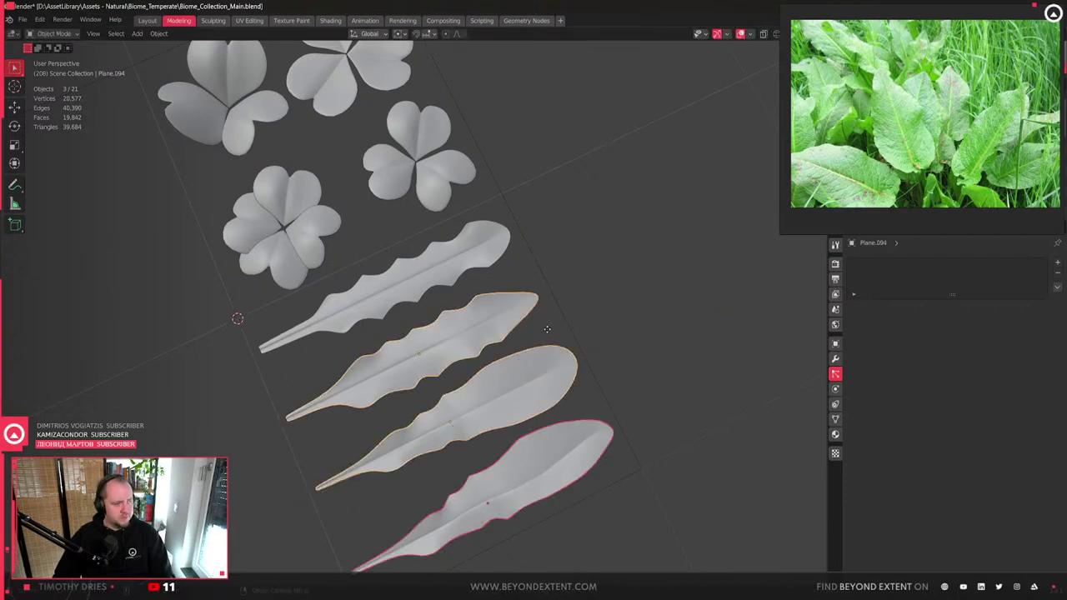
{"action": "scroll", "coordinate": [502, 332], "scroll_direction": "down", "scroll_amount": 3}
{"action": "middle_click_drag", "start_coordinate": [502, 331], "coordinate": [456, 254]}
{"action": "left_click", "coordinate": [395, 245]}
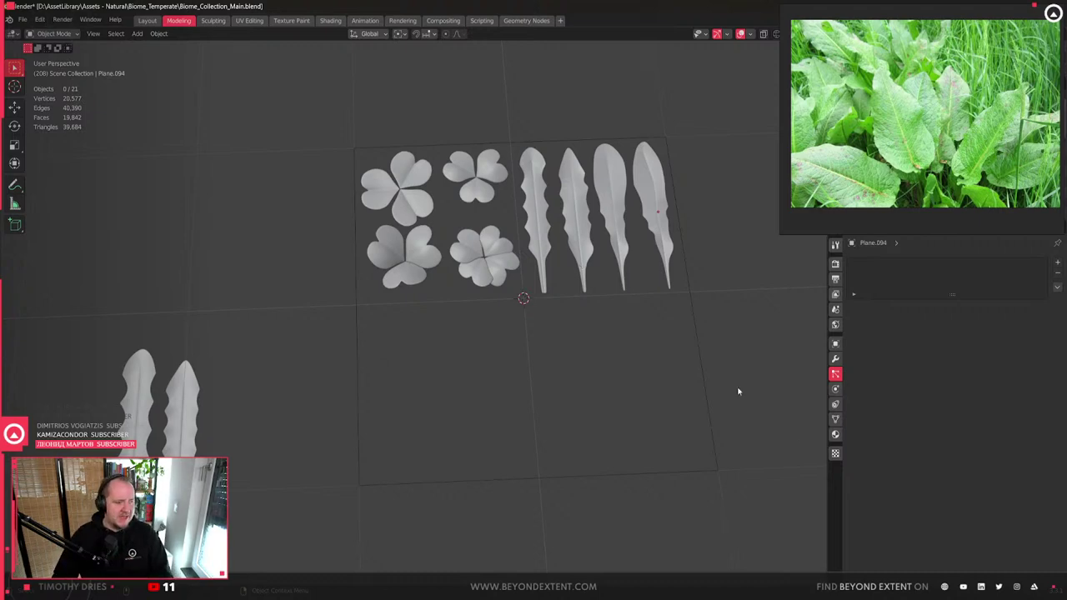
- Examine the forest ground cover in the Unreal level, then the clover and long-leaf layout on the square plane in Blender
{"action": "key", "text": "alt+Tab"}
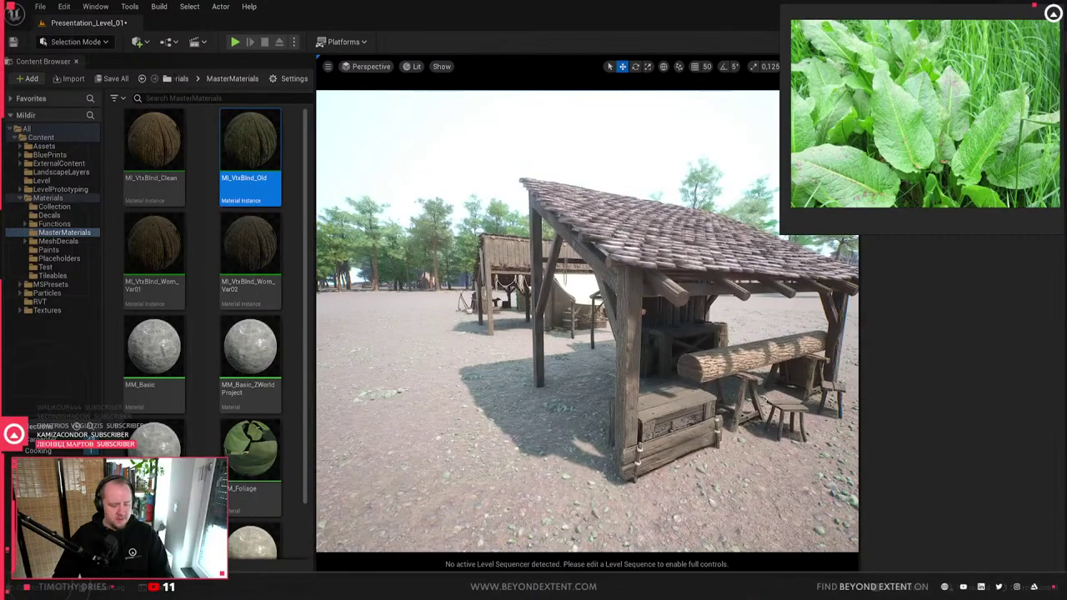
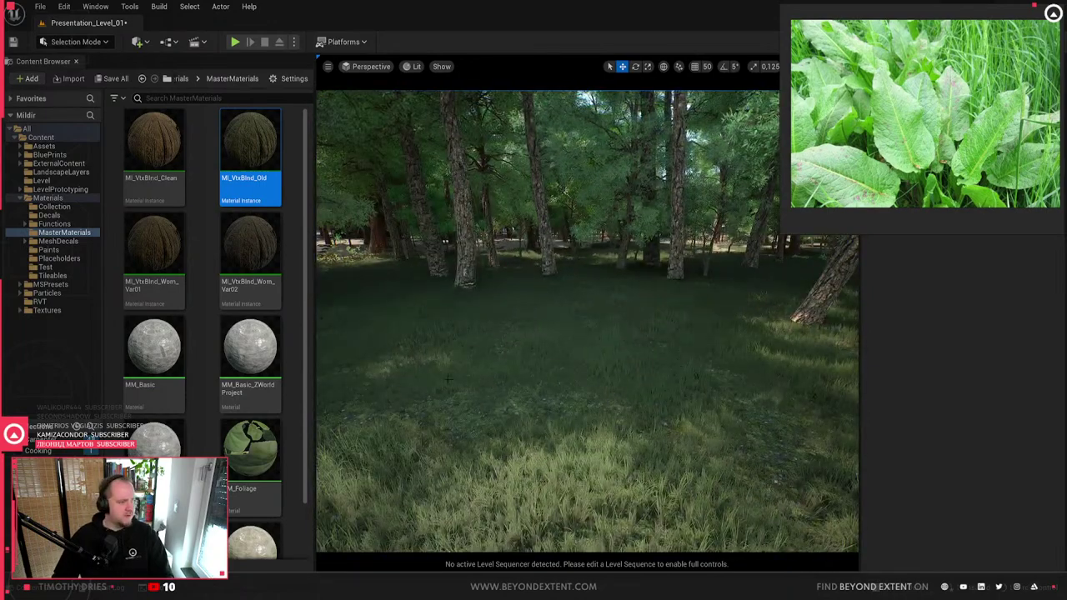
{"action": "key", "text": "alt+Tab"}
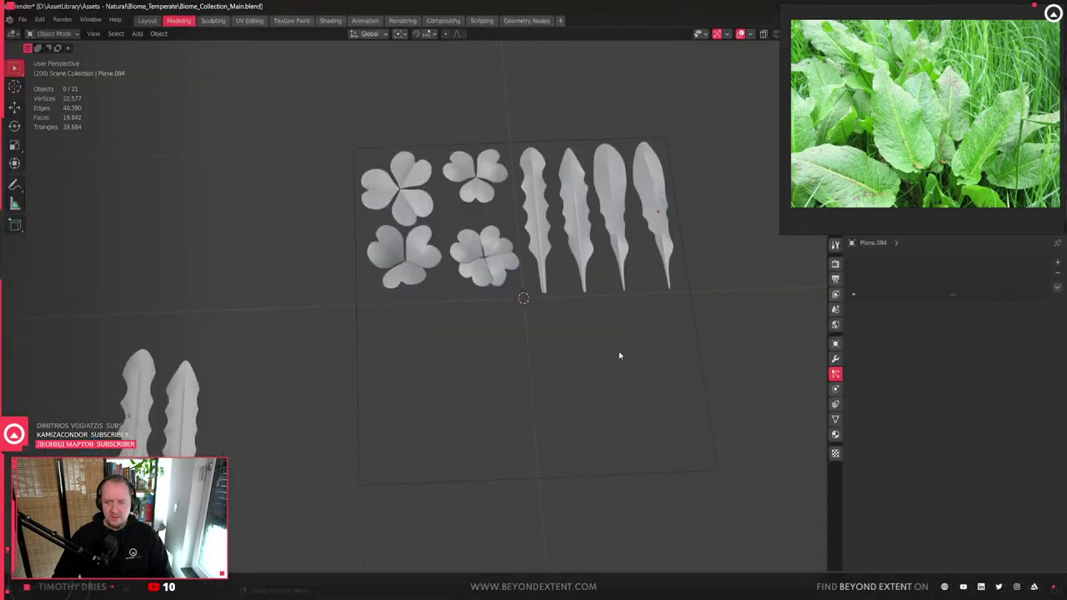
{"action": "scroll", "coordinate": [619, 351], "scroll_direction": "down", "scroll_amount": 2}
{"action": "mouse_move", "coordinate": [618, 349]}
{"action": "middle_mouse_down"}
{"action": "mouse_move", "coordinate": [593, 409]}
{"action": "mouse_move", "coordinate": [584, 371]}
{"action": "middle_mouse_up"}
{"action": "scroll", "coordinate": [590, 389], "scroll_direction": "up", "scroll_amount": 3}
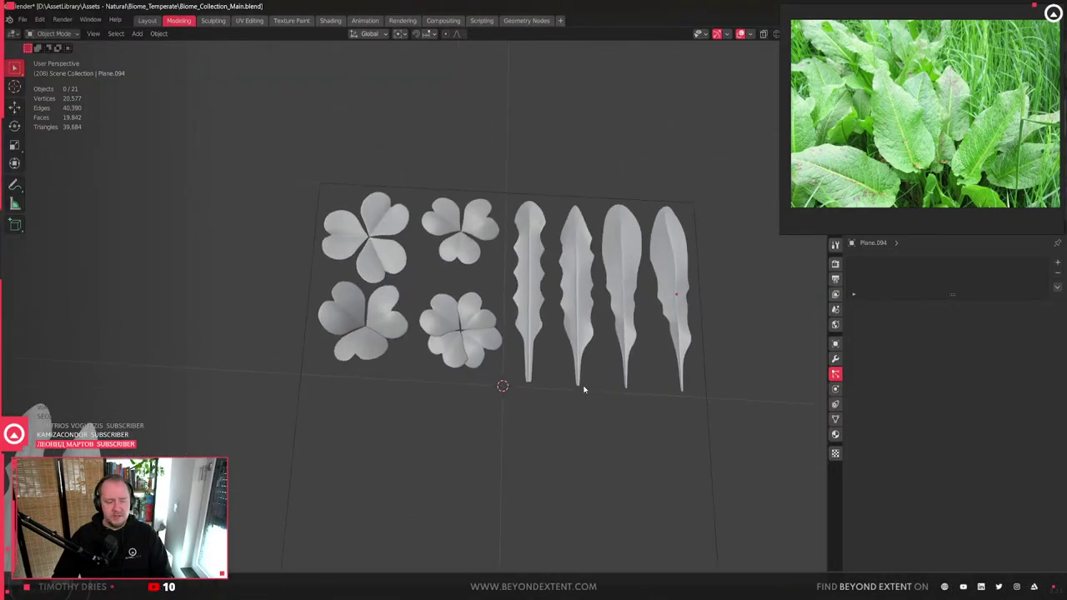
{"action": "left_click", "coordinate": [538, 293]}
{"action": "left_click", "coordinate": [578, 289]}
{"action": "middle_click_drag", "start_coordinate": [578, 288], "coordinate": [563, 317], "text": "shift"}
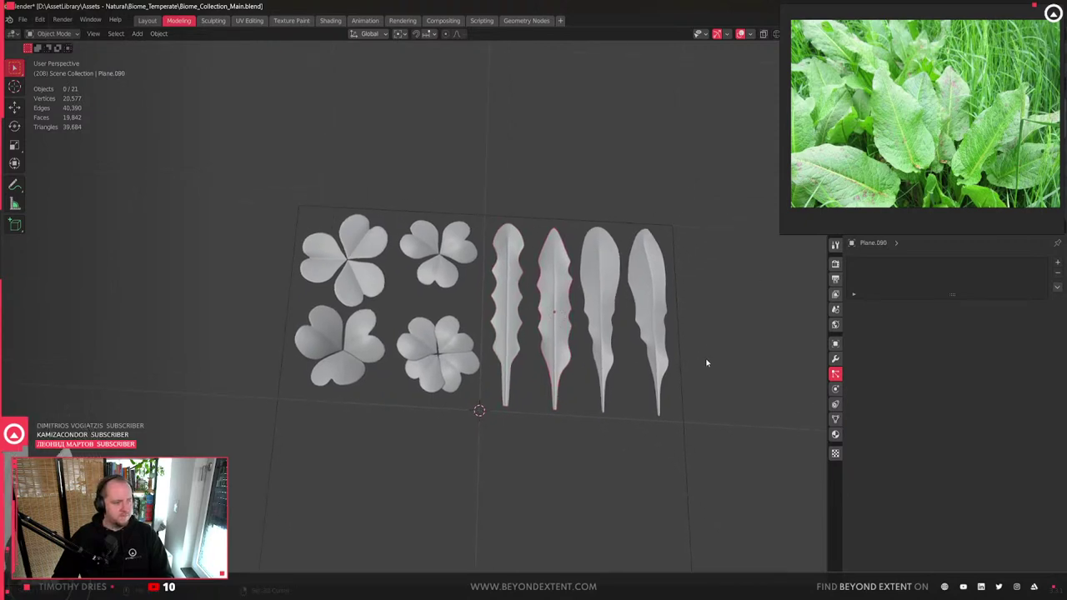
{"action": "scroll", "coordinate": [713, 356], "scroll_direction": "down", "scroll_amount": 2}
{"action": "left_click", "coordinate": [524, 425]}
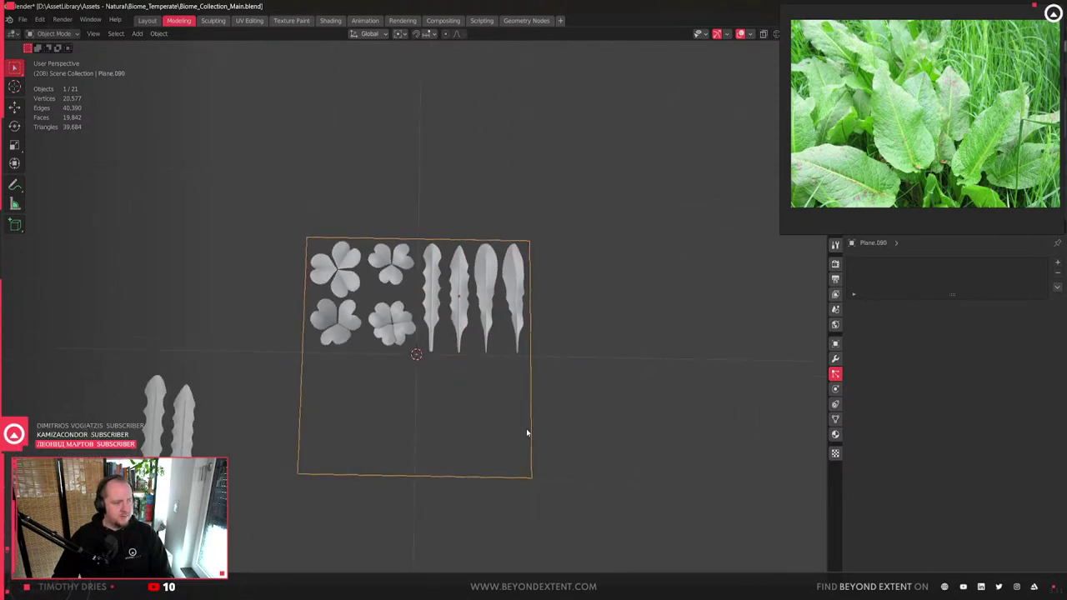
{"action": "scroll", "coordinate": [395, 405], "scroll_direction": "up", "scroll_amount": 4}
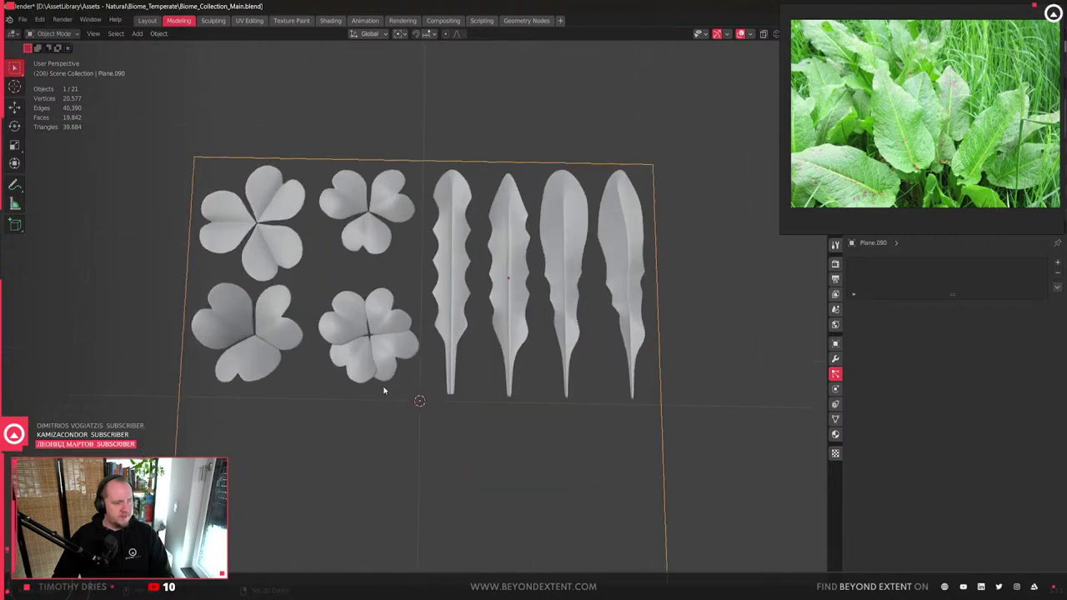
{"action": "middle_click_drag", "start_coordinate": [381, 386], "coordinate": [633, 339], "text": "shift"}
{"action": "scroll", "coordinate": [635, 339], "scroll_direction": "down", "scroll_amount": 2}
{"action": "scroll", "coordinate": [635, 339], "scroll_direction": "down", "scroll_amount": 2}
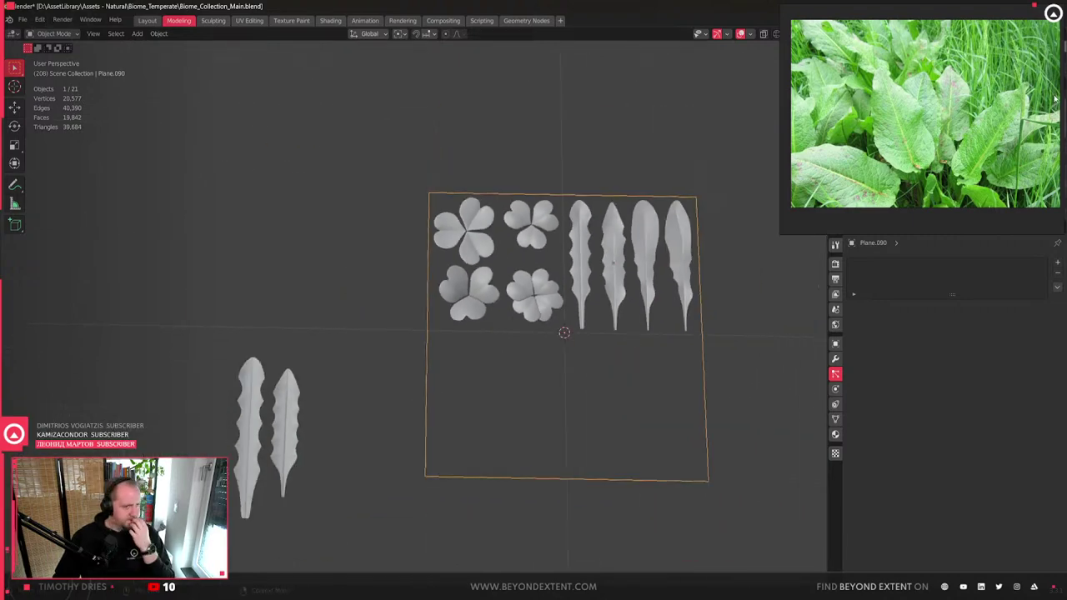
- Browse the ground foliage reference board and examine the photos of broad oval-leaved plants, focusing on leaf shape
{"action": "scroll", "coordinate": [925, 116], "scroll_direction": "down", "scroll_amount": 5}
{"action": "scroll", "coordinate": [937, 205], "scroll_direction": "up", "scroll_amount": 3}
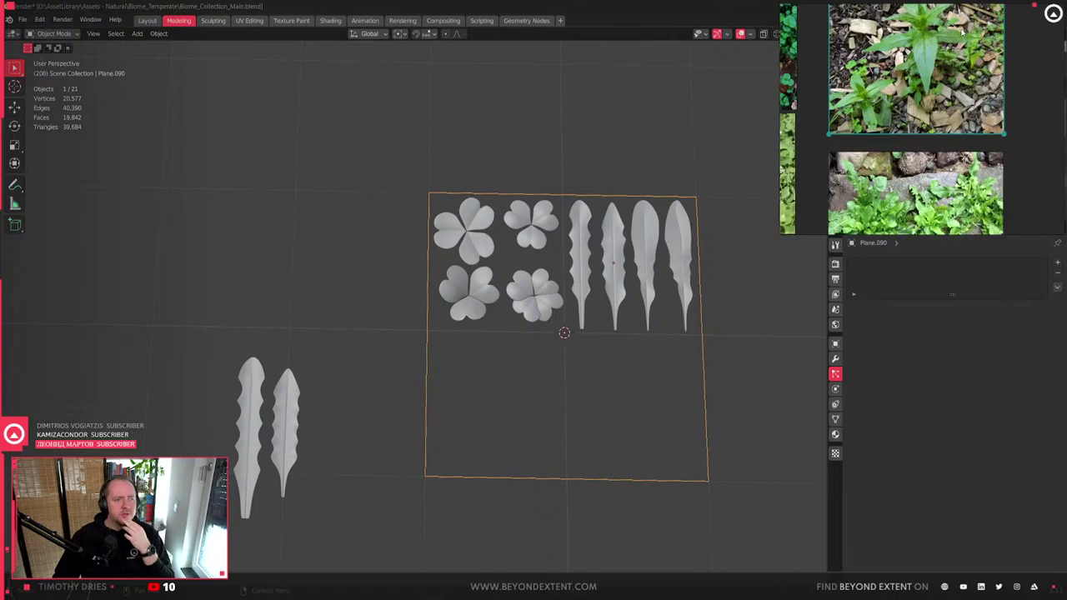
{"action": "scroll", "coordinate": [937, 205], "scroll_direction": "down", "scroll_amount": 3}
{"action": "middle_click_drag", "start_coordinate": [928, 92], "coordinate": [950, 132]}
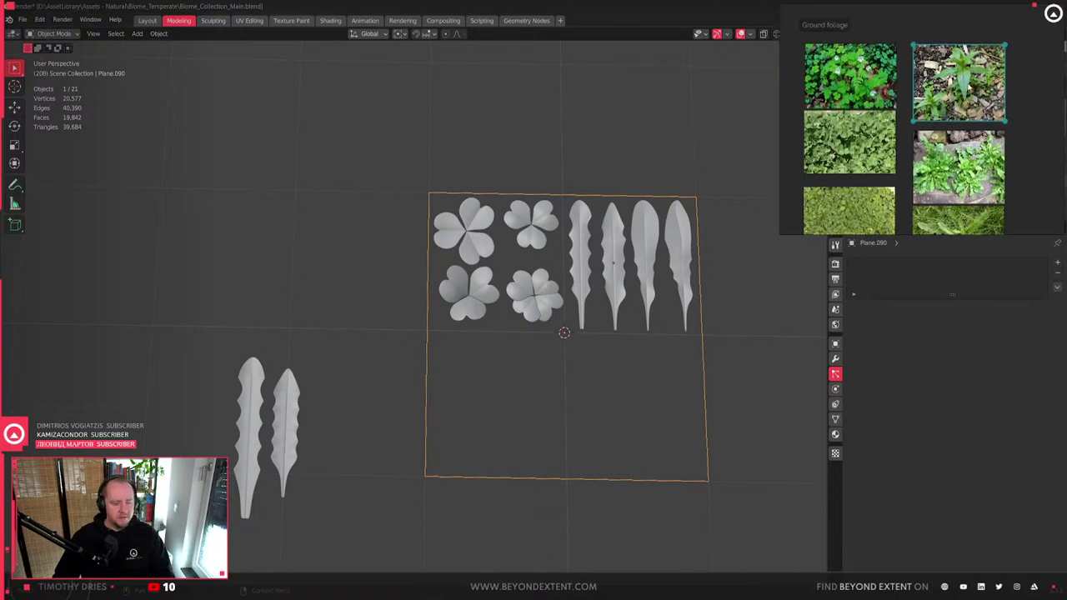
{"action": "key", "text": "Delete"}
{"action": "scroll", "coordinate": [945, 84], "scroll_direction": "down", "scroll_amount": 3}
{"action": "left_click_drag", "start_coordinate": [950, 133], "coordinate": [947, 89]}
{"action": "scroll", "coordinate": [918, 177], "scroll_direction": "up", "scroll_amount": 5}
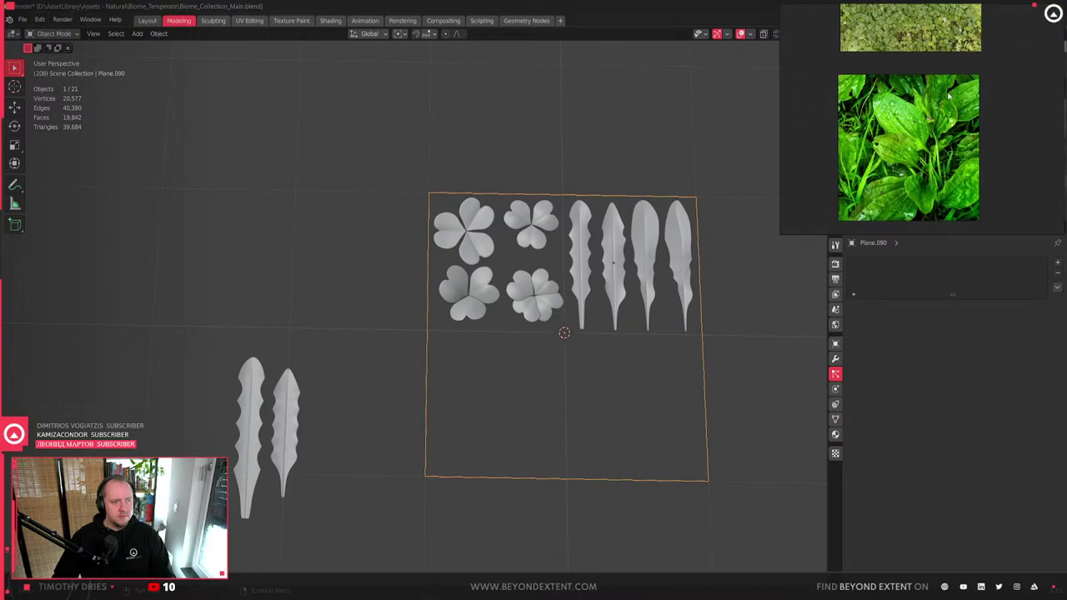
{"action": "scroll", "coordinate": [911, 103], "scroll_direction": "up", "scroll_amount": 3}
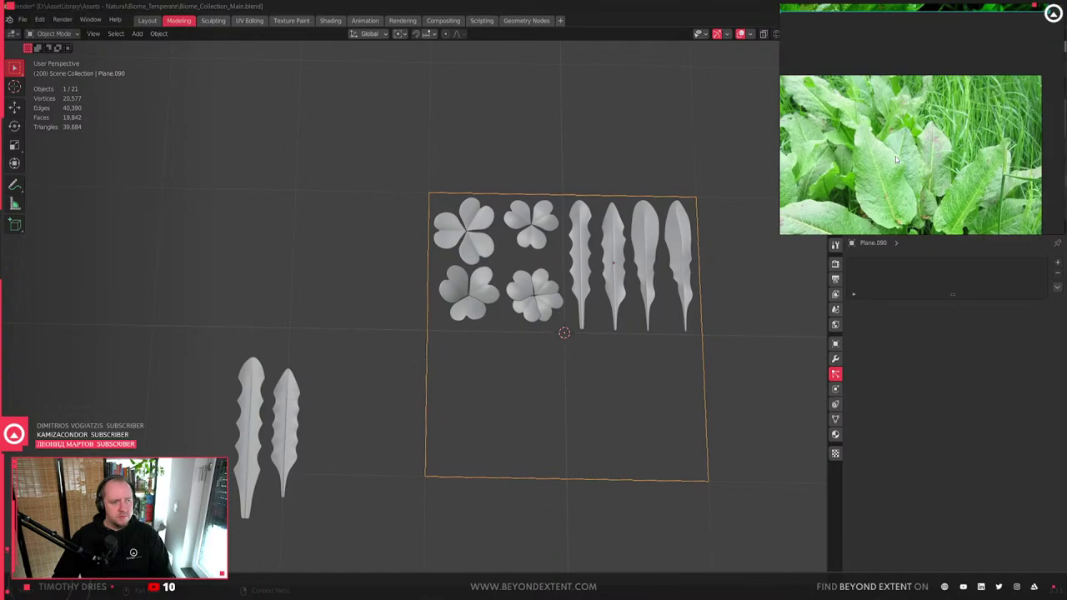
{"action": "left_click", "coordinate": [938, 163]}
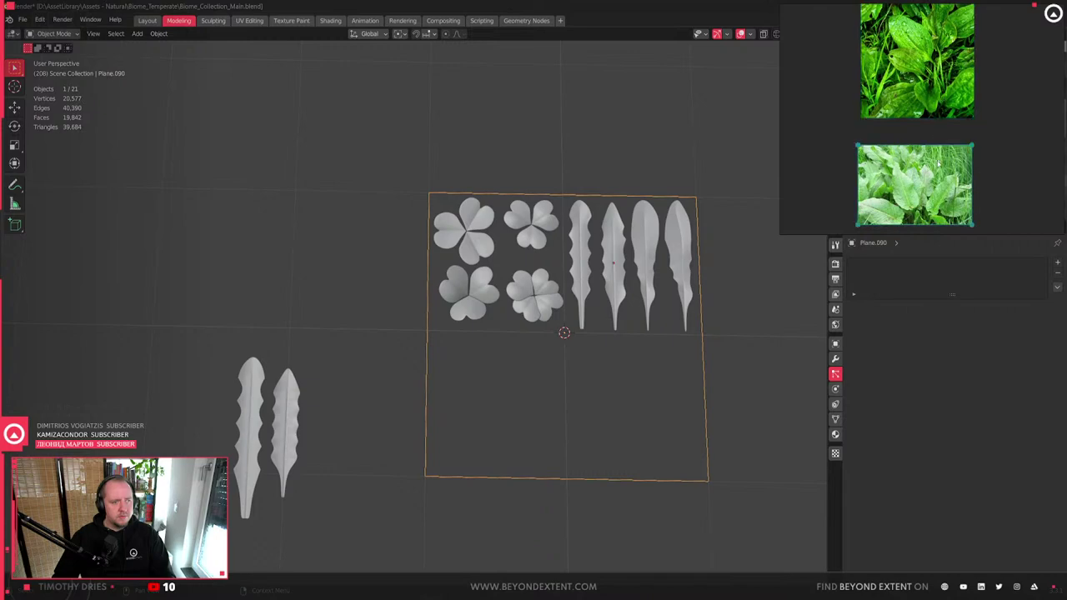
{"action": "scroll", "coordinate": [938, 163], "scroll_direction": "up", "scroll_amount": 5}
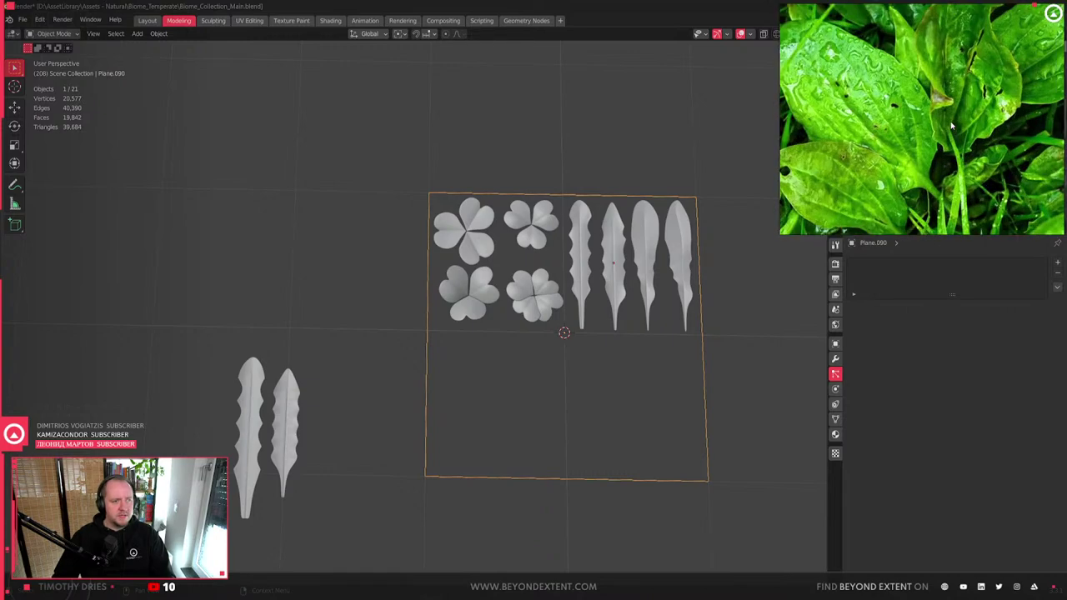
{"action": "key", "text": "alt+a"}
{"action": "scroll", "coordinate": [948, 131], "scroll_direction": "down", "scroll_amount": 2}
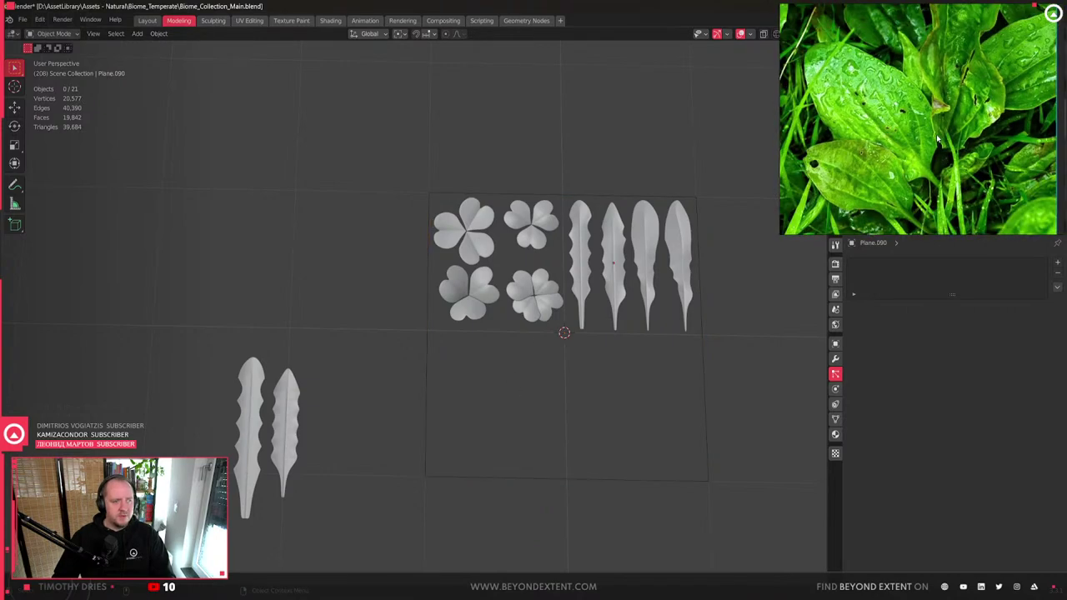
{"action": "scroll", "coordinate": [938, 123], "scroll_direction": "down", "scroll_amount": 3}
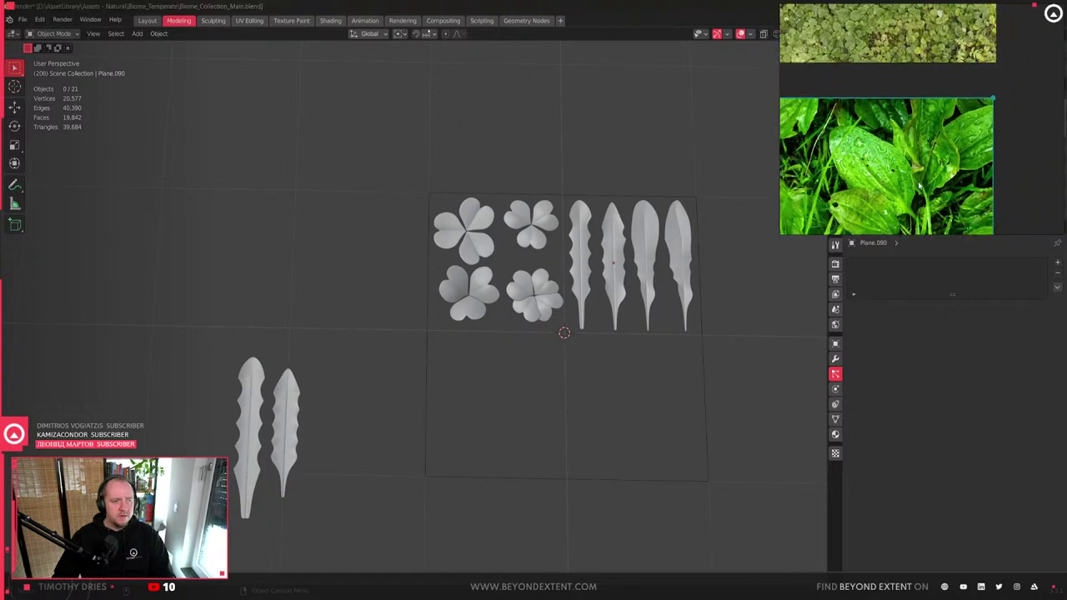
- Duplicate a single heart-shaped clover leaflet in the XY plane and place it in the empty half of the square plane
{"action": "scroll", "coordinate": [508, 293], "scroll_direction": "up", "scroll_amount": 2}
{"action": "left_click", "coordinate": [508, 293]}
{"action": "middle_click_drag", "start_coordinate": [508, 294], "coordinate": [488, 322], "text": "shift"}
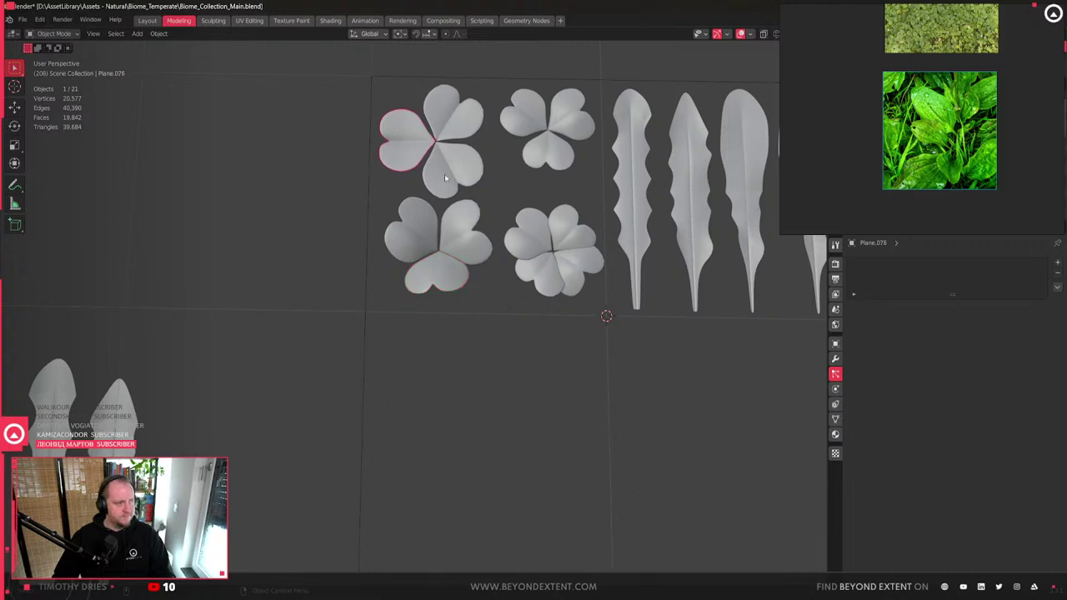
{"action": "key", "text": "shift+d"}
{"action": "key", "text": "shift+z"}
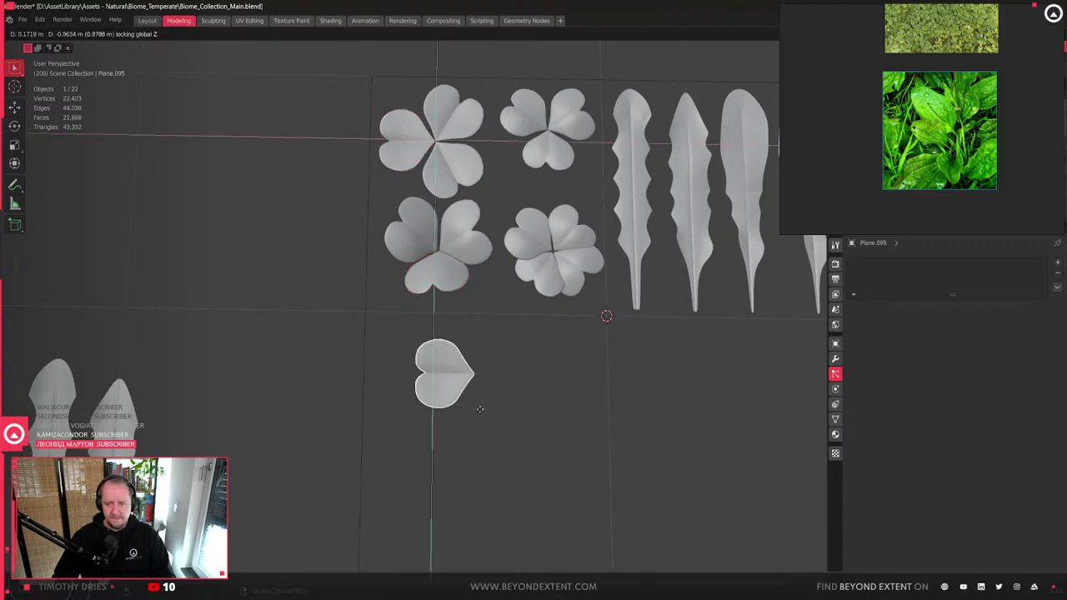
{"action": "left_click", "coordinate": [482, 409]}
- Rotate the duplicated leaflet about a quarter turn around the global Z axis so its pointed base faces the clover leaves
{"action": "scroll", "coordinate": [503, 395], "scroll_direction": "up", "scroll_amount": 3}
{"action": "key", "text": "r"}
{"action": "key", "text": "z"}
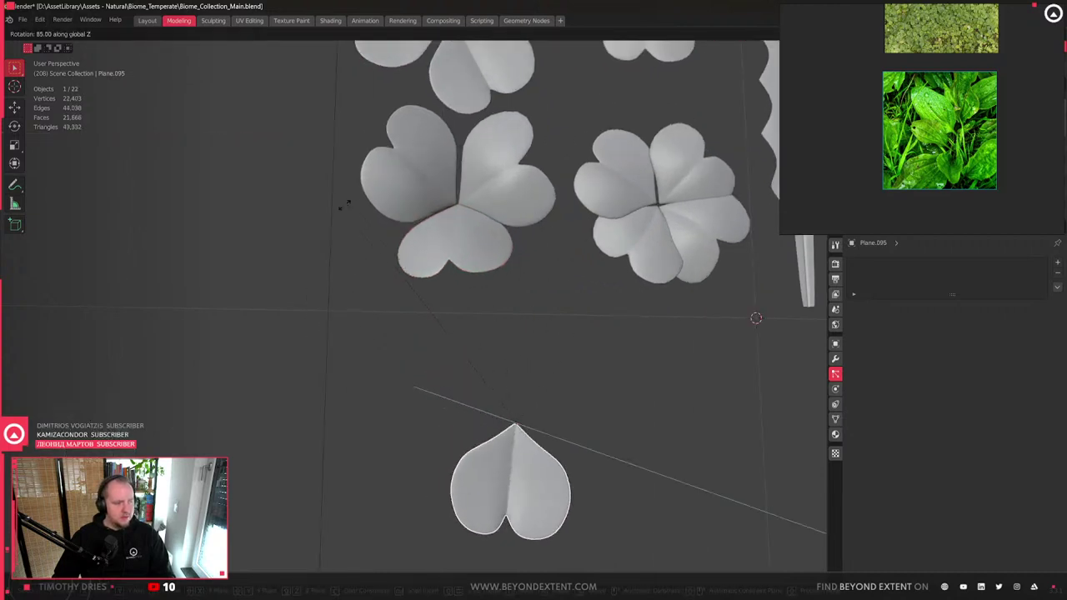
{"action": "left_click", "coordinate": [303, 220]}
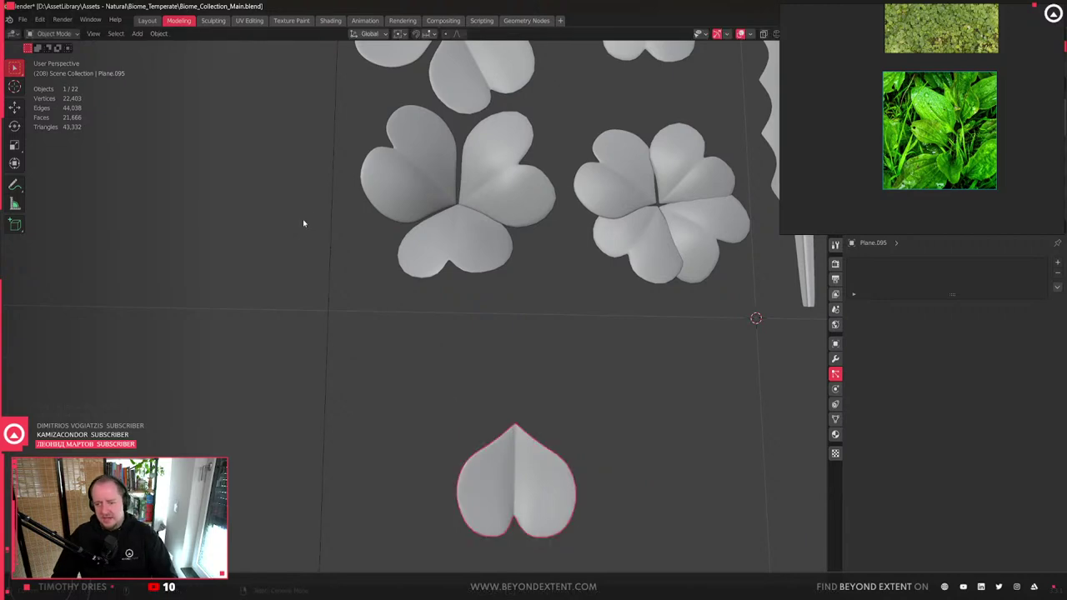
- Move the heart's notch outward about 0.2 m along global Y with smooth proportional editing to form a leaf tip
{"action": "scroll", "coordinate": [442, 450], "scroll_direction": "down", "scroll_amount": 5}
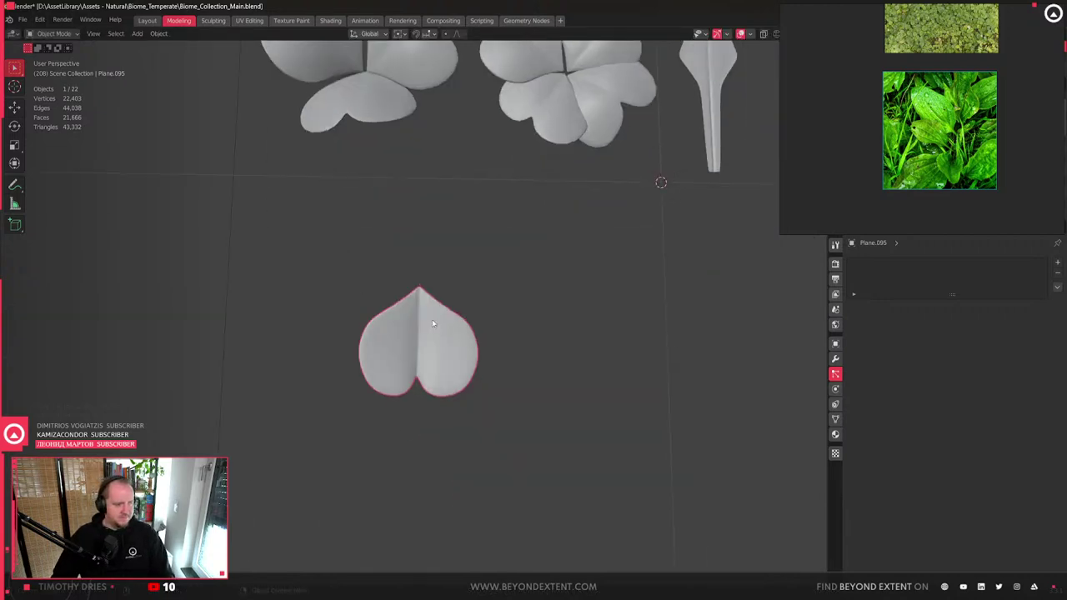
{"action": "scroll", "coordinate": [408, 358], "scroll_direction": "up", "scroll_amount": 3}
{"action": "middle_click_drag", "start_coordinate": [409, 358], "coordinate": [466, 384]}
{"action": "key", "text": "Tab"}
{"action": "key", "text": "g"}
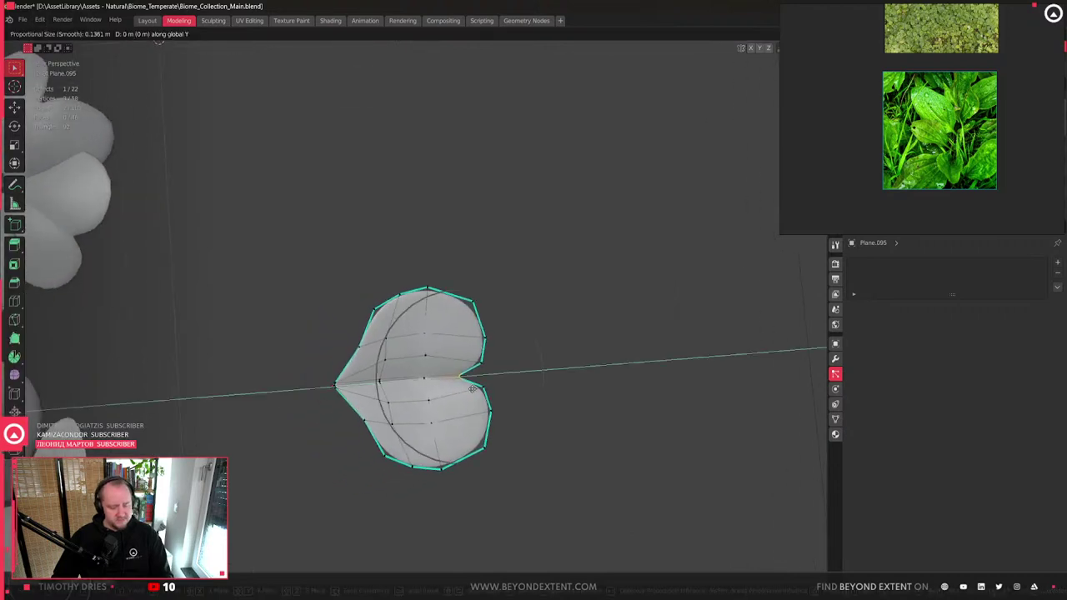
{"action": "key", "text": "y"}
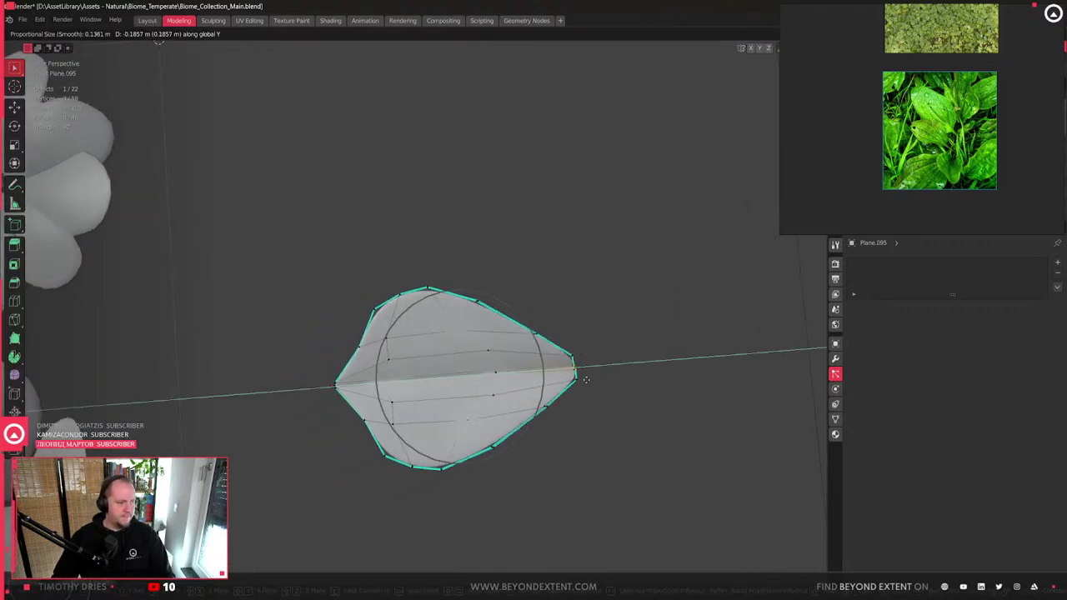
{"action": "left_click", "coordinate": [550, 381]}
- Widen the edge loop across the middle of the leaf along global X using proportional scaling in see-through view
{"action": "key", "text": "2"}
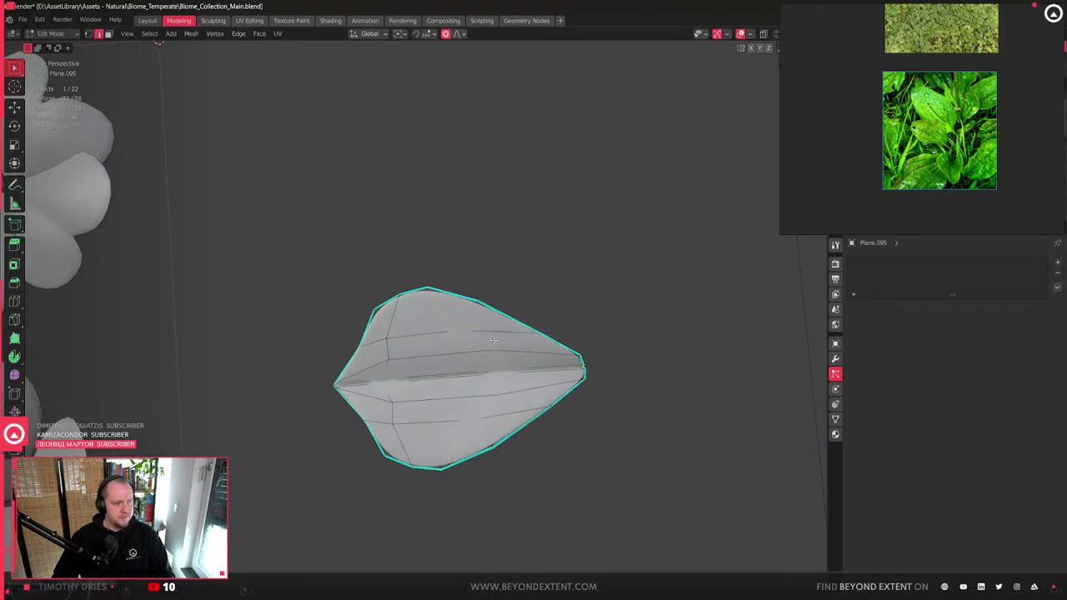
{"action": "key", "text": "alt+z"}
{"action": "middle_click_drag", "start_coordinate": [517, 395], "coordinate": [512, 352]}
{"action": "key", "text": "s"}
{"action": "key", "text": "y"}
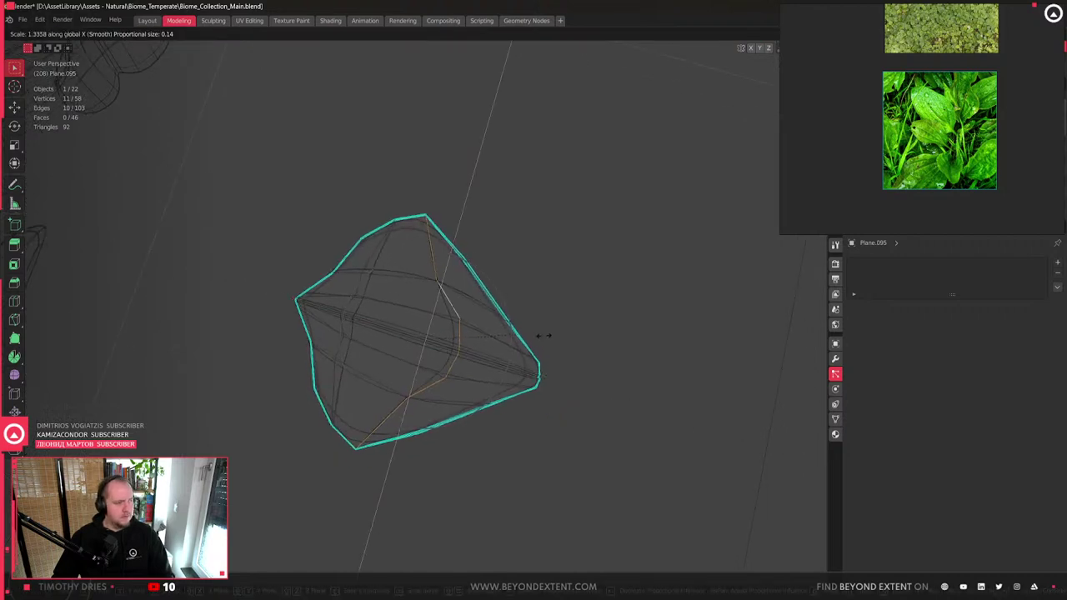
{"action": "left_click", "coordinate": [519, 358]}
- Shift the outer edge points on both sides of the leaf about 0.05 m along Y toward the tip with proportional editing
{"action": "scroll", "coordinate": [466, 359], "scroll_direction": "up", "scroll_amount": 2}
{"action": "middle_click_drag", "start_coordinate": [468, 360], "coordinate": [488, 342]}
{"action": "left_click", "coordinate": [495, 252]}
{"action": "middle_click_drag", "start_coordinate": [537, 453], "coordinate": [512, 476]}
{"action": "key", "text": "g"}
{"action": "key", "text": "y"}
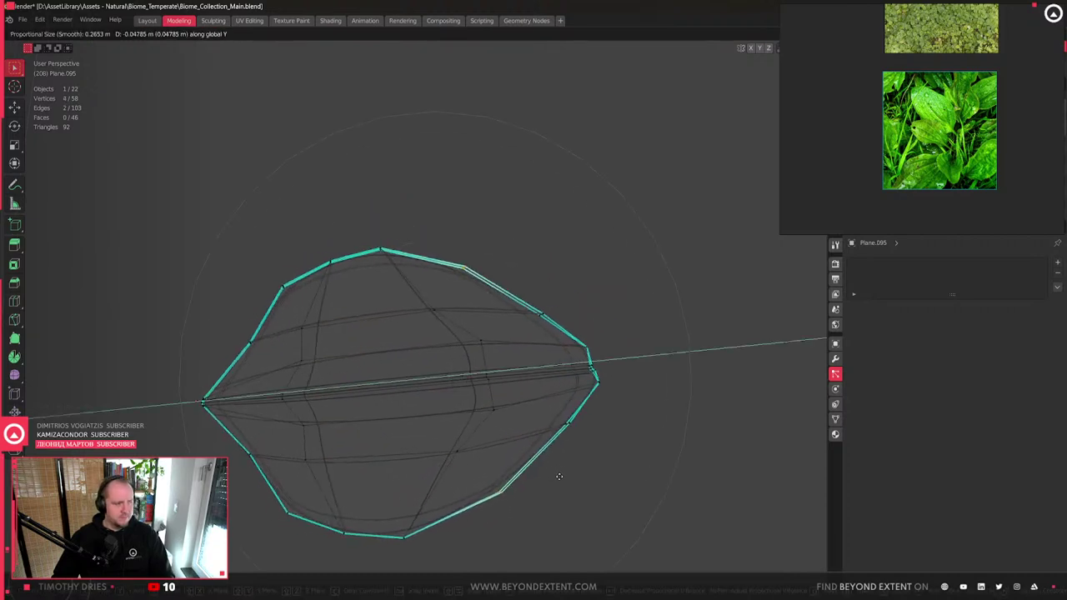
{"action": "left_click", "coordinate": [556, 475]}
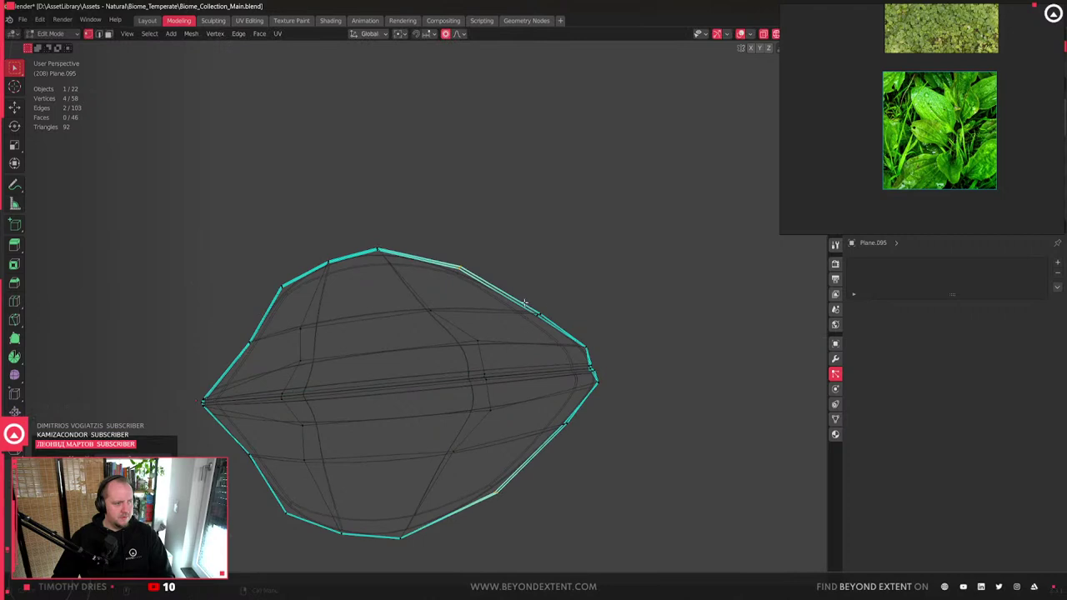
- Scale the outer points nearest the tip by about 1.35 along X, rounding the leaf's end, and return to the solid object view
{"action": "key", "text": "alt+a"}
{"action": "key", "text": "s"}
{"action": "key", "text": "y"}
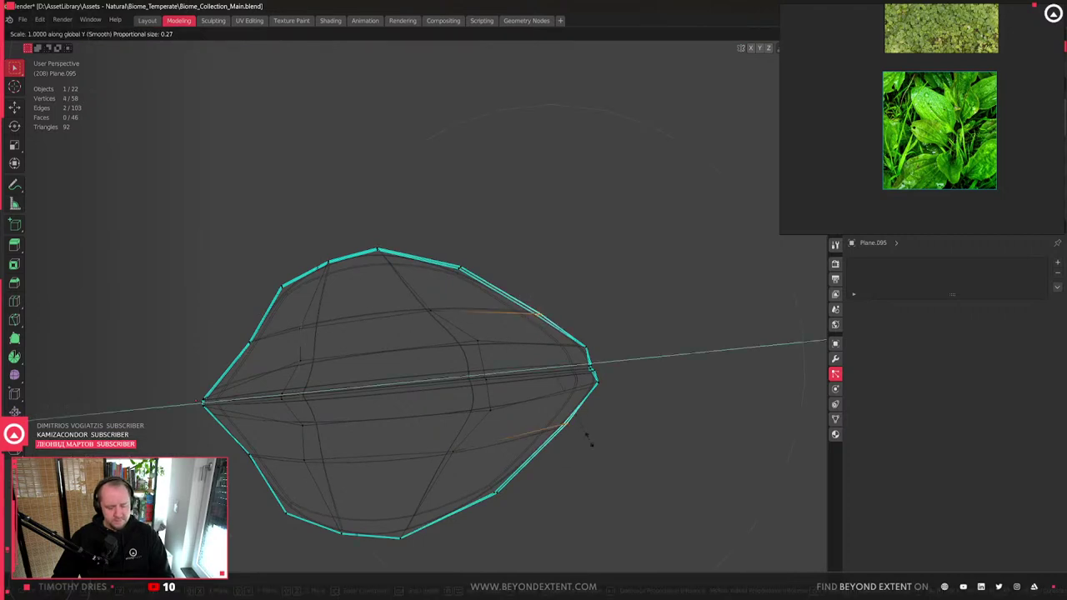
{"action": "key", "text": "x"}
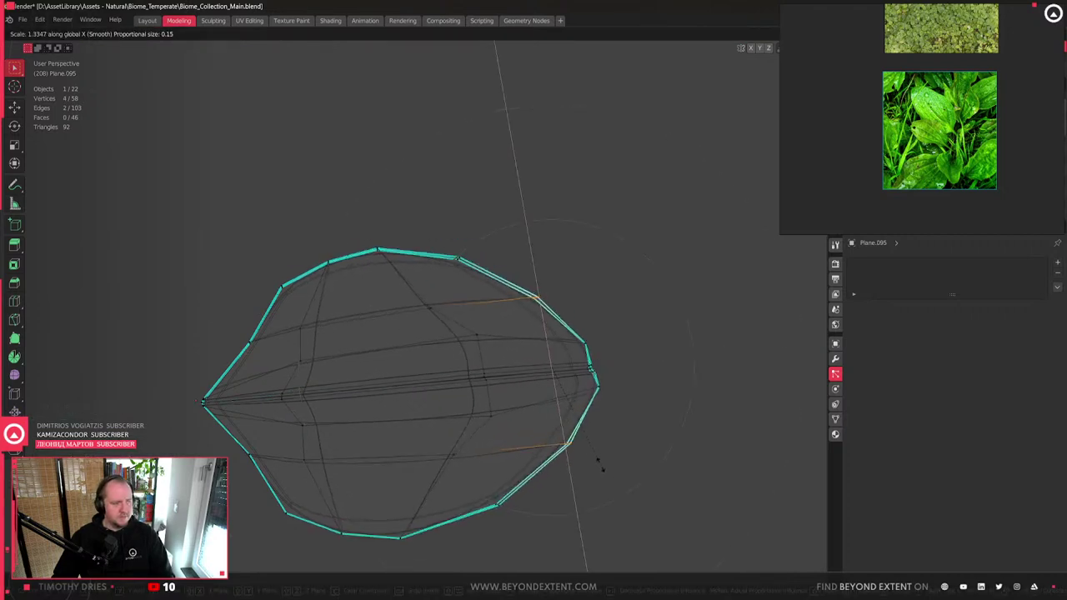
{"action": "left_click", "coordinate": [603, 472]}
{"action": "scroll", "coordinate": [530, 354], "scroll_direction": "down", "scroll_amount": 4}
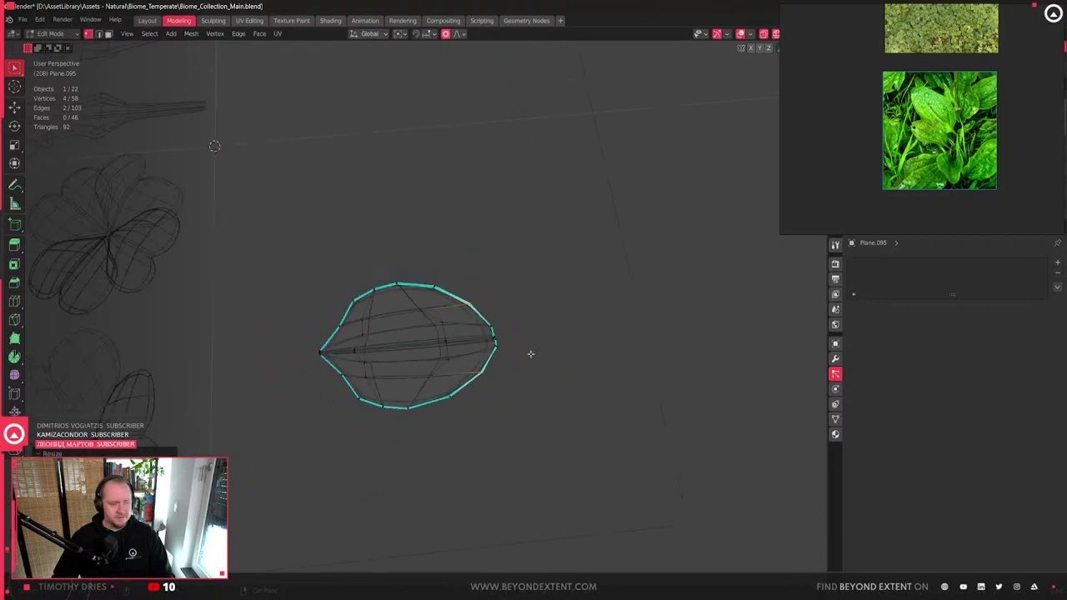
{"action": "key", "text": "Tab"}
{"action": "key", "text": "shift+z"}
{"action": "mouse_move", "coordinate": [505, 366]}
{"action": "middle_mouse_down"}
{"action": "mouse_move", "coordinate": [457, 362]}
{"action": "mouse_move", "coordinate": [486, 288]}
{"action": "middle_mouse_up"}
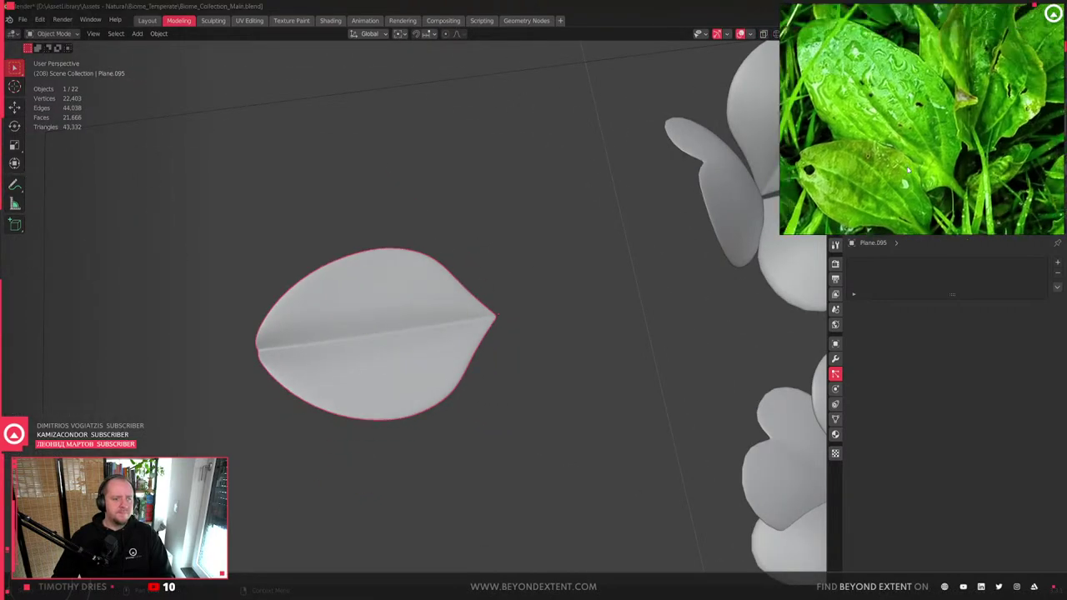
- Shrink the midrib vertices at the leaf's tip to about 0.8 with smooth proportional editing
{"action": "key", "text": "Tab"}
{"action": "key", "text": "KP_Divide"}
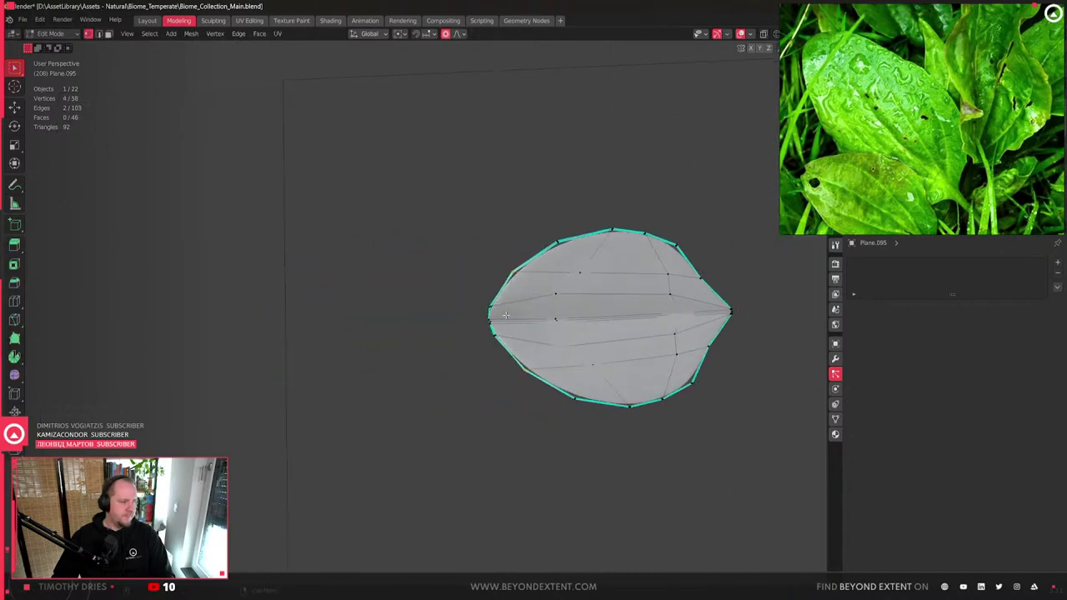
{"action": "scroll", "coordinate": [492, 325], "scroll_direction": "up", "scroll_amount": 3}
{"action": "key", "text": "s"}
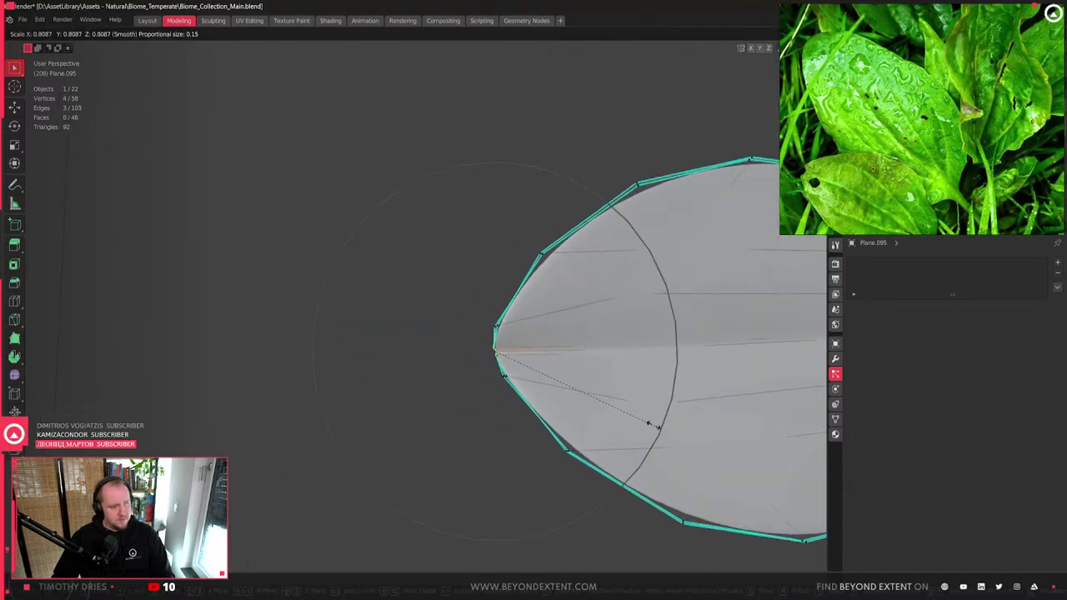
{"action": "left_click", "coordinate": [644, 420]}
- Narrow the pair of outer points next to the leaf's tip along X with smooth proportional scaling in see-through view, and return to solid object view
{"action": "left_click_drag", "start_coordinate": [500, 226], "coordinate": [550, 321]}
{"action": "key", "text": "alt+z"}
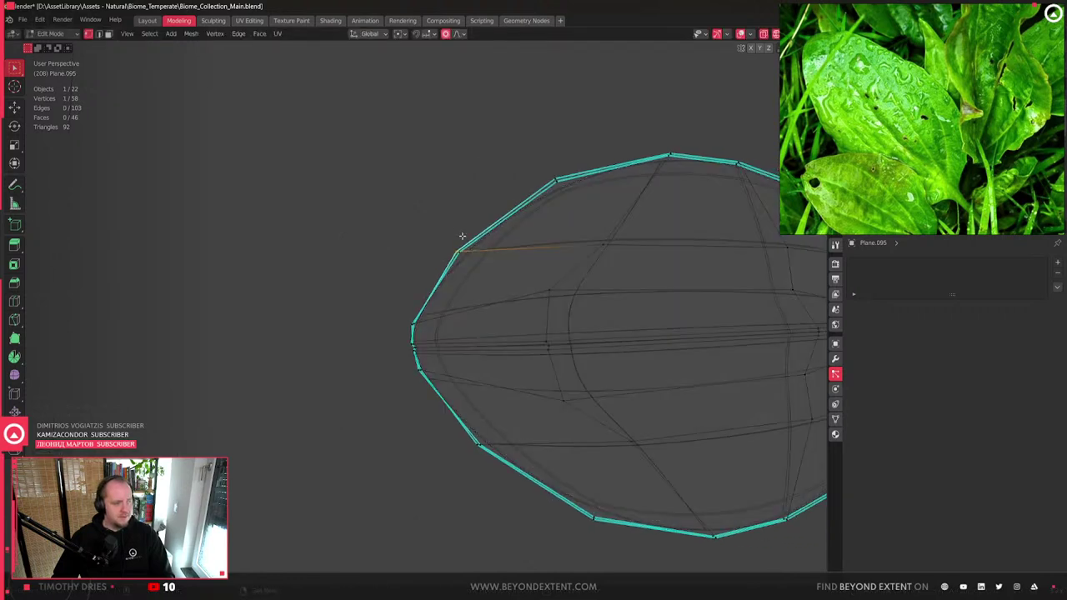
{"action": "left_click_drag", "start_coordinate": [497, 476], "coordinate": [497, 478], "text": "shift"}
{"action": "key", "text": "s"}
{"action": "key", "text": "y"}
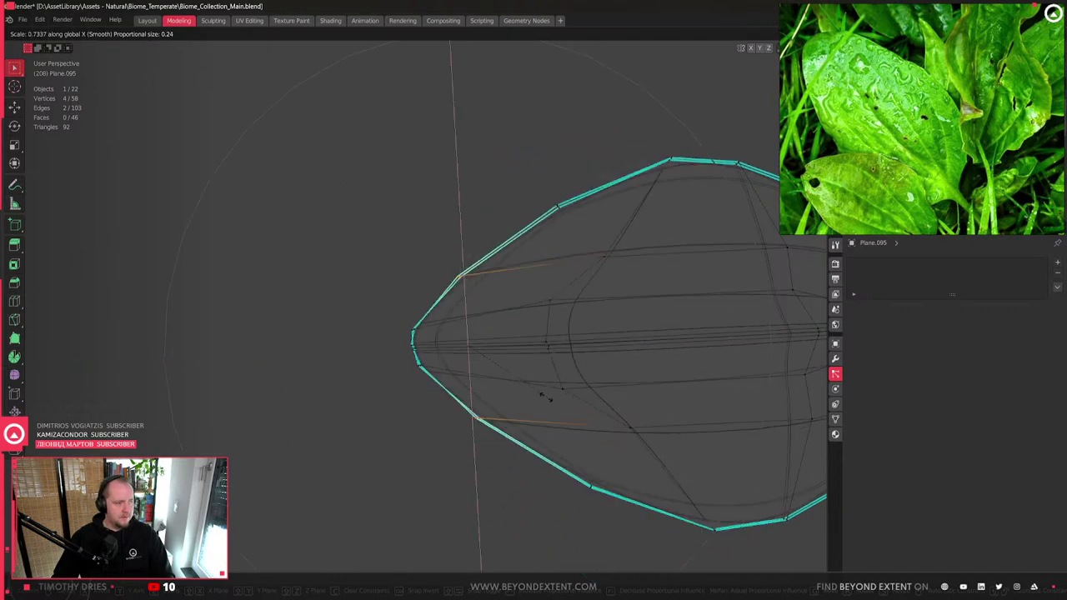
{"action": "left_click", "coordinate": [654, 373]}
{"action": "scroll", "coordinate": [655, 373], "scroll_direction": "down", "scroll_amount": 3}
{"action": "key", "text": "Tab"}
{"action": "key", "text": "alt+z"}
{"action": "mouse_move", "coordinate": [543, 381]}
{"action": "middle_mouse_down"}
{"action": "mouse_move", "coordinate": [438, 395]}
{"action": "mouse_move", "coordinate": [543, 422]}
{"action": "mouse_move", "coordinate": [689, 400]}
{"action": "middle_mouse_up"}
- Delete the second layer of faces on the underside of the leaf mesh
{"action": "left_click", "coordinate": [432, 305]}
{"action": "scroll", "coordinate": [431, 305], "scroll_direction": "down", "scroll_amount": 3}
{"action": "scroll", "coordinate": [432, 370], "scroll_direction": "up", "scroll_amount": 3}
{"action": "key", "text": "Tab"}
{"action": "scroll", "coordinate": [503, 385], "scroll_direction": "up", "scroll_amount": 5}
{"action": "scroll", "coordinate": [503, 385], "scroll_direction": "down", "scroll_amount": 5}
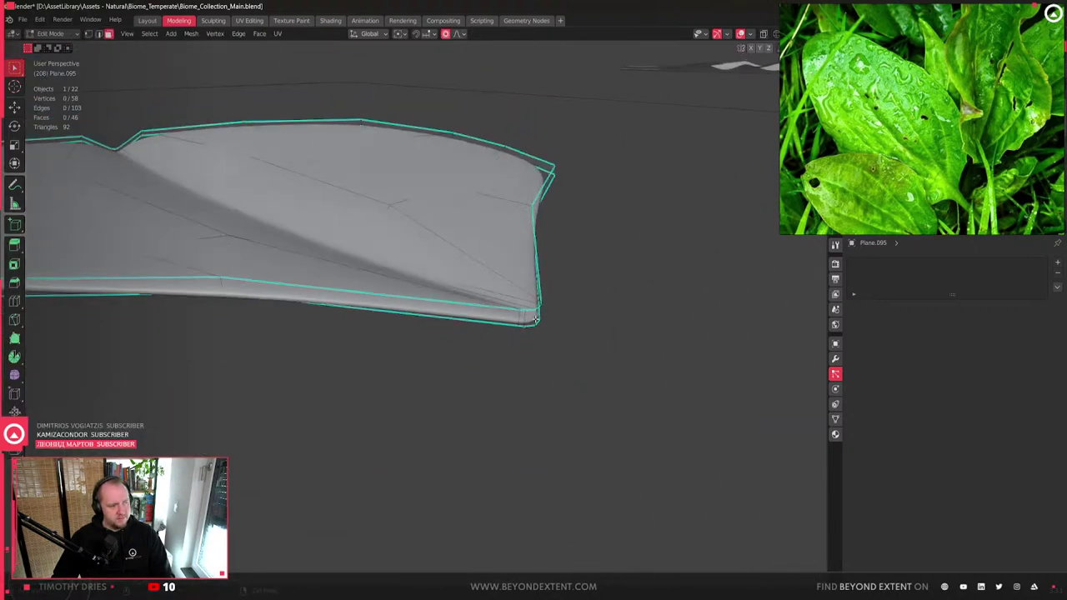
{"action": "key", "text": "ctrl+KP_Add"}
{"action": "key", "text": "x"}
{"action": "left_click", "coordinate": [537, 321]}
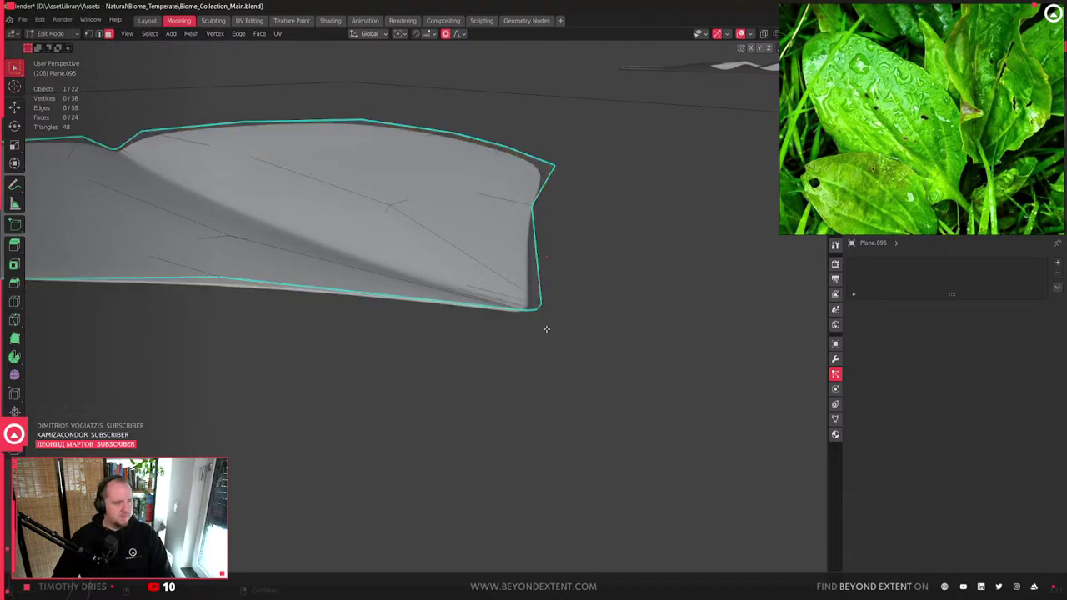
- Extrude the short edges at the leaf's base about 0.07 m along Y as a stem, and select the stem's centre edge
{"action": "middle_click_drag", "start_coordinate": [531, 310], "coordinate": [528, 419]}
{"action": "key", "text": "e"}
{"action": "key", "text": "y"}
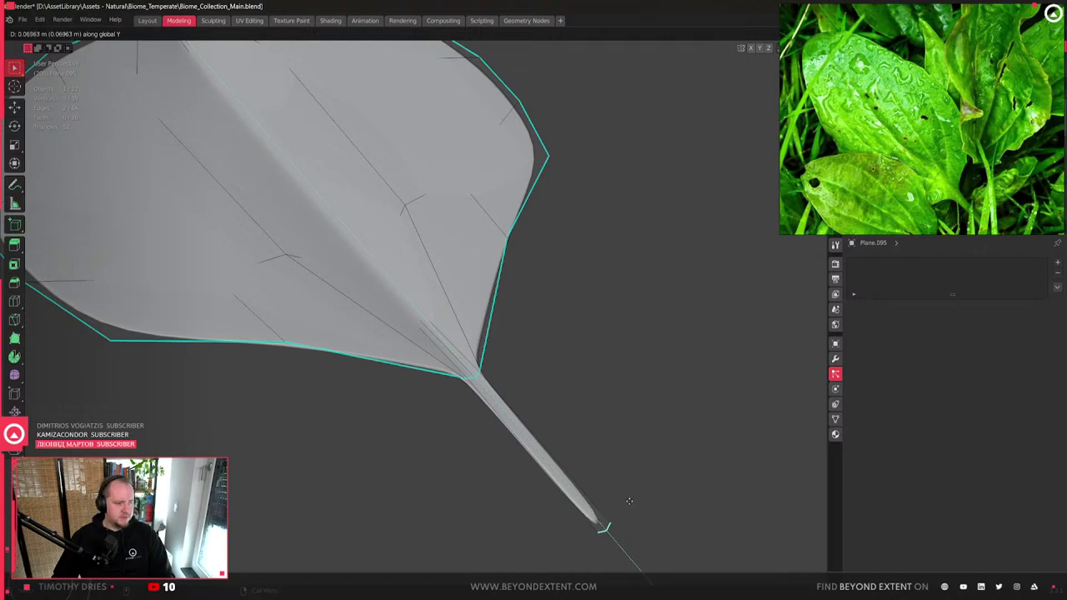
{"action": "left_click", "coordinate": [665, 519]}
{"action": "middle_click_drag", "start_coordinate": [569, 411], "coordinate": [622, 360]}
{"action": "left_click", "coordinate": [563, 348]}
{"action": "key", "text": "g"}
{"action": "key", "text": "z"}
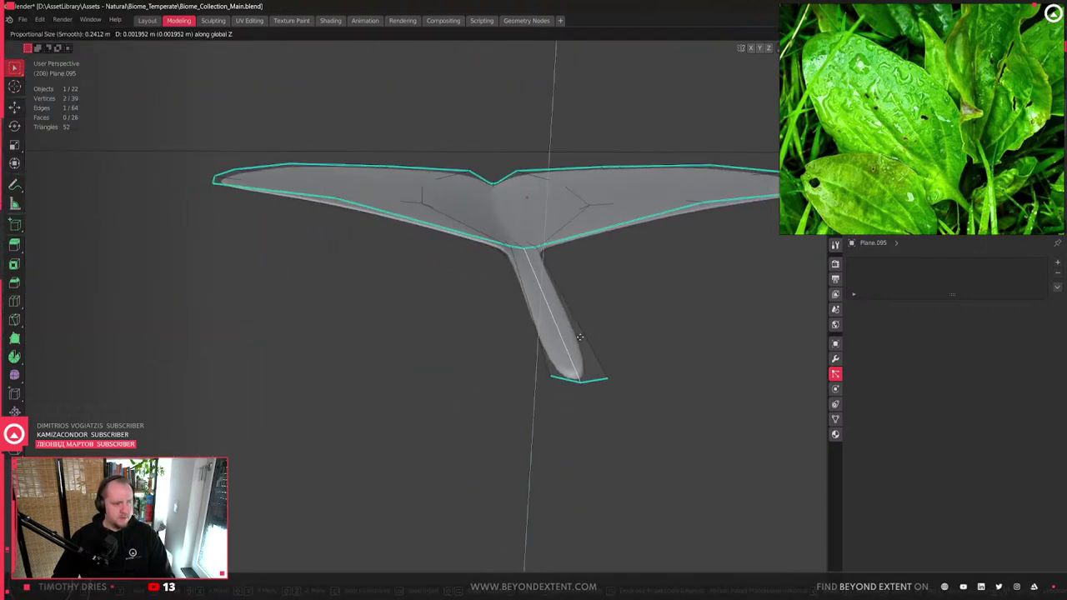
{"action": "key", "text": "Escape"}
- Raise the stem's centre edge about 0.003 m along Z without proportional editing
{"action": "key", "text": "g"}
{"action": "key", "text": "z"}
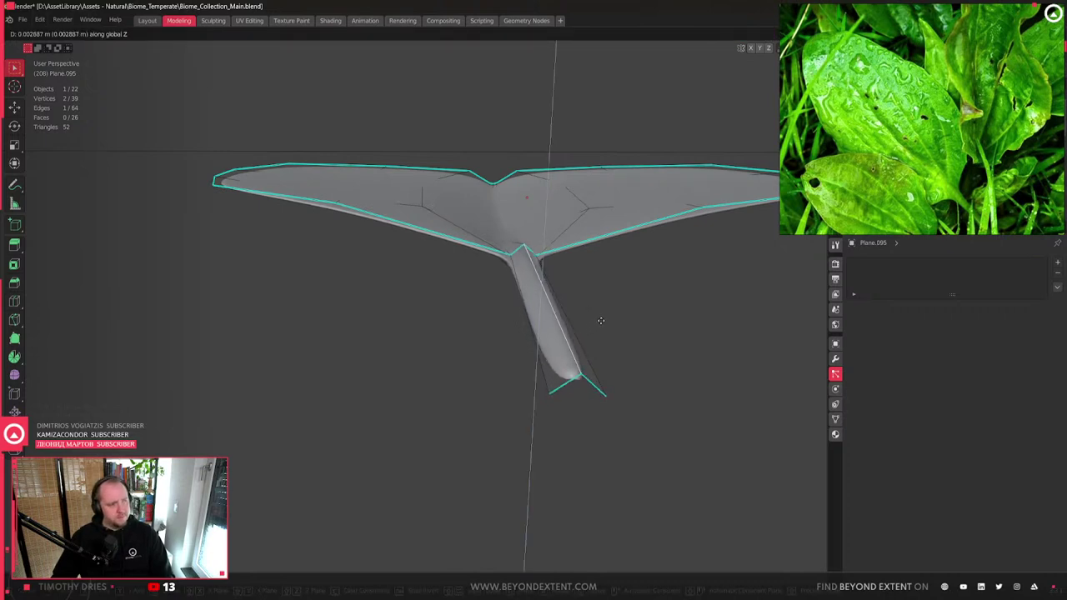
{"action": "left_click", "coordinate": [600, 321]}
{"action": "middle_click_drag", "start_coordinate": [600, 320], "coordinate": [336, 483]}
{"action": "key", "text": "Tab"}
{"action": "scroll", "coordinate": [519, 333], "scroll_direction": "down", "scroll_amount": 2}
{"action": "scroll", "coordinate": [387, 358], "scroll_direction": "up", "scroll_amount": 4}
- Add an edge loop across the stem and slide it close to the stem's free end
{"action": "key", "text": "Tab"}
{"action": "key", "text": "g"}
{"action": "key", "text": "g"}
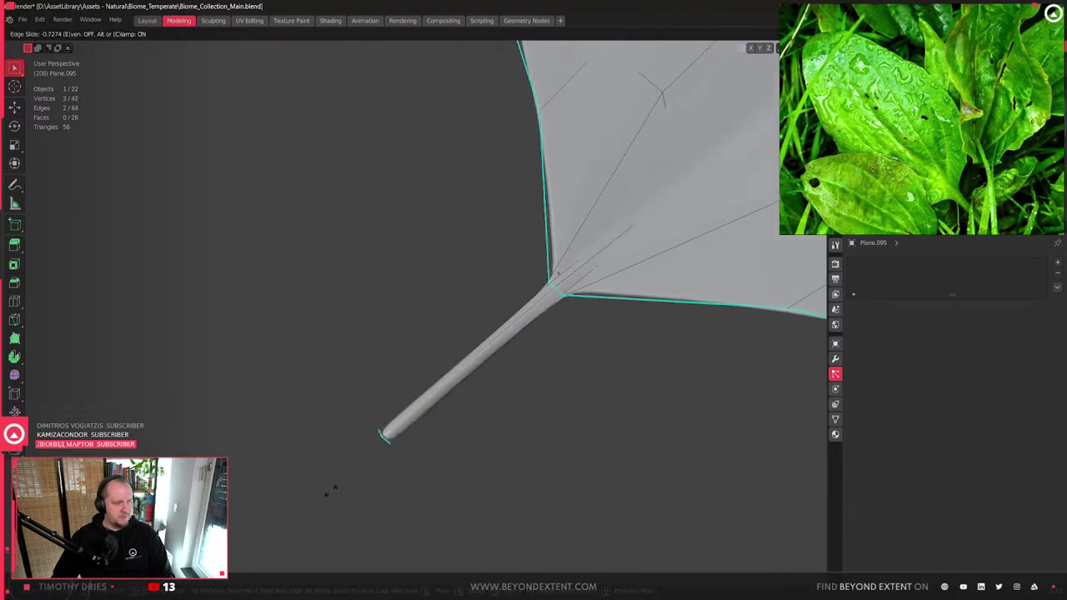
{"action": "left_click", "coordinate": [317, 508]}
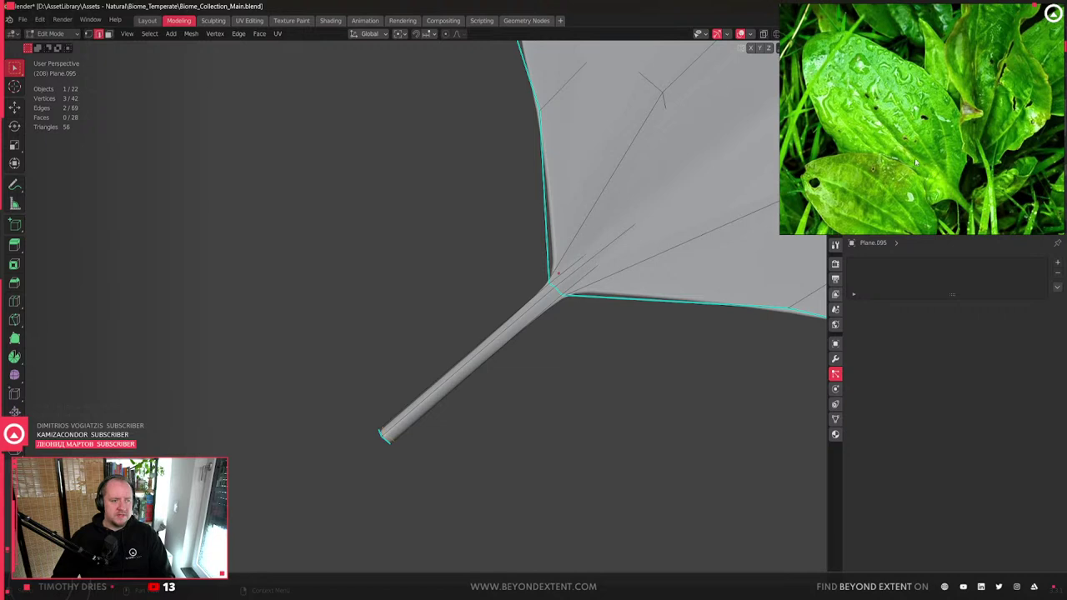
- Nudge the vertex where the stem meets the leaf blade slightly to even out the junction
{"action": "middle_click_drag", "start_coordinate": [591, 336], "coordinate": [451, 358]}
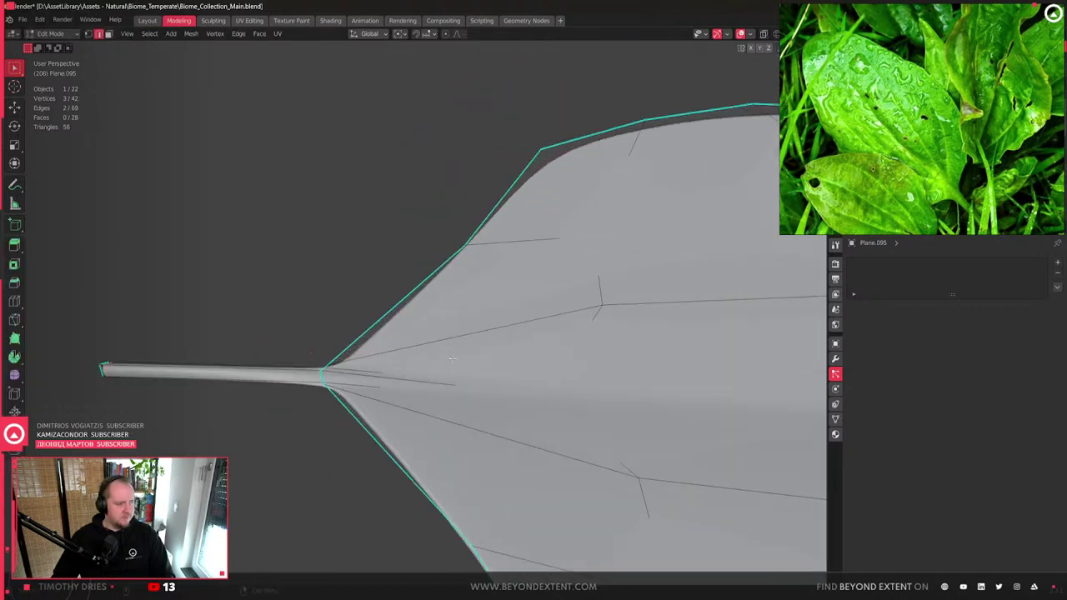
{"action": "left_click_drag", "start_coordinate": [318, 369], "coordinate": [321, 380]}
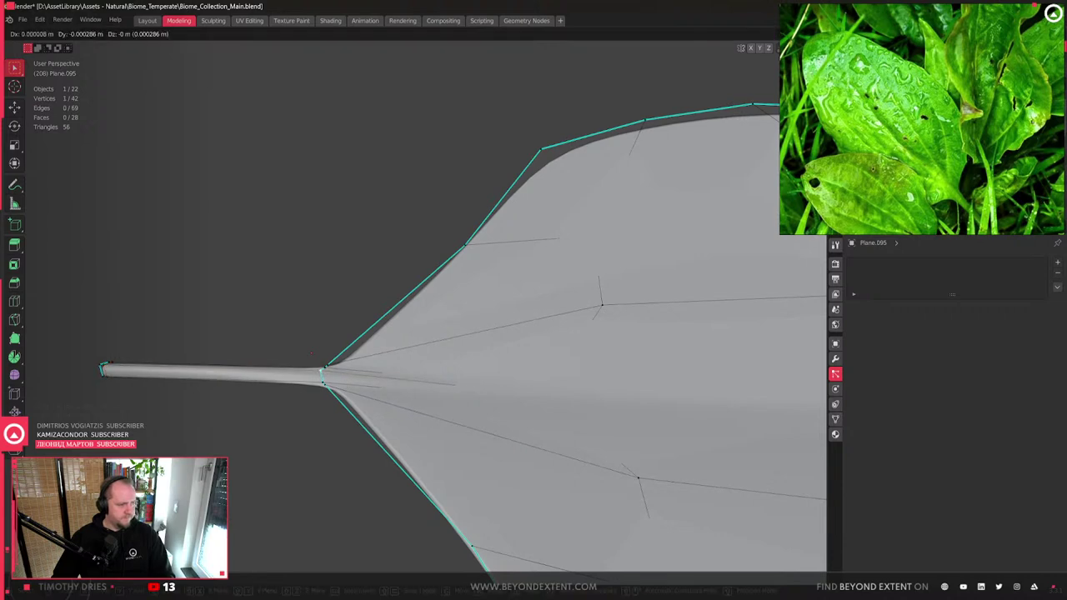
{"action": "left_click", "coordinate": [355, 385]}
{"action": "key", "text": "Tab"}
{"action": "scroll", "coordinate": [464, 331], "scroll_direction": "down", "scroll_amount": 4}
{"action": "key", "text": "Tab"}
{"action": "scroll", "coordinate": [437, 360], "scroll_direction": "up", "scroll_amount": 3}
- Select all of the stem's faces and widen the stem along global X
{"action": "middle_click_drag", "start_coordinate": [438, 360], "coordinate": [563, 449]}
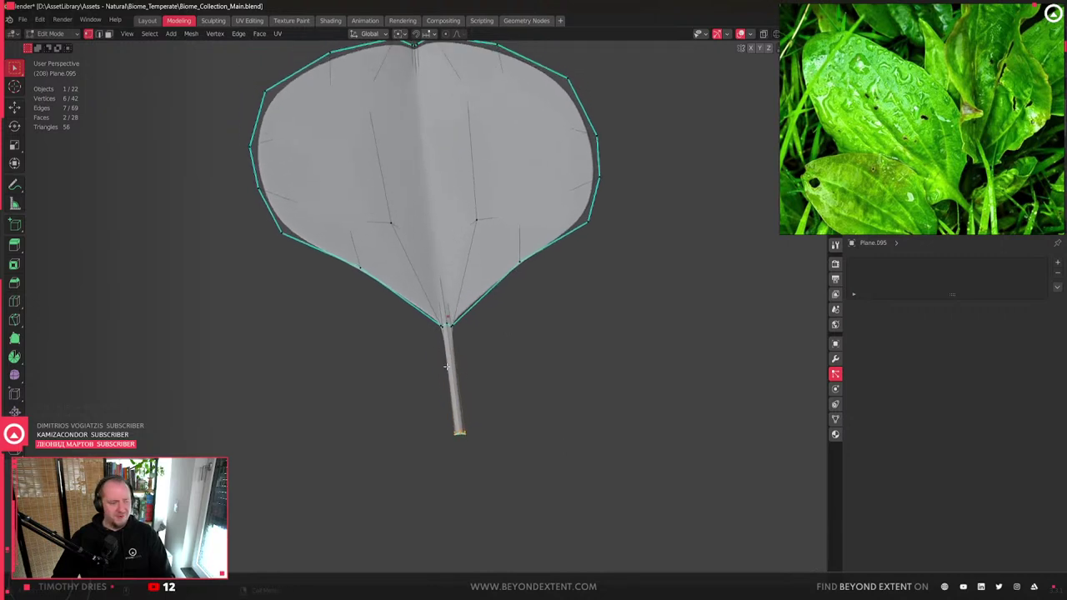
{"action": "key", "text": "ctrl+KP_Add"}
{"action": "key", "text": "ctrl+KP_Add"}
{"action": "key", "text": "ctrl+KP_Subtract"}
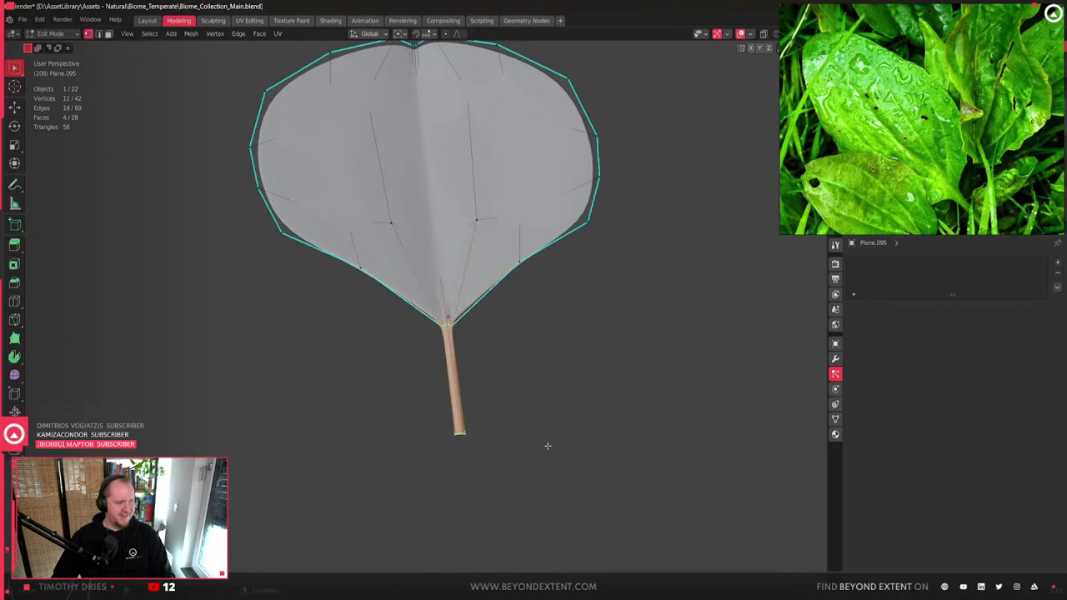
{"action": "key", "text": "s"}
{"action": "key", "text": "x"}
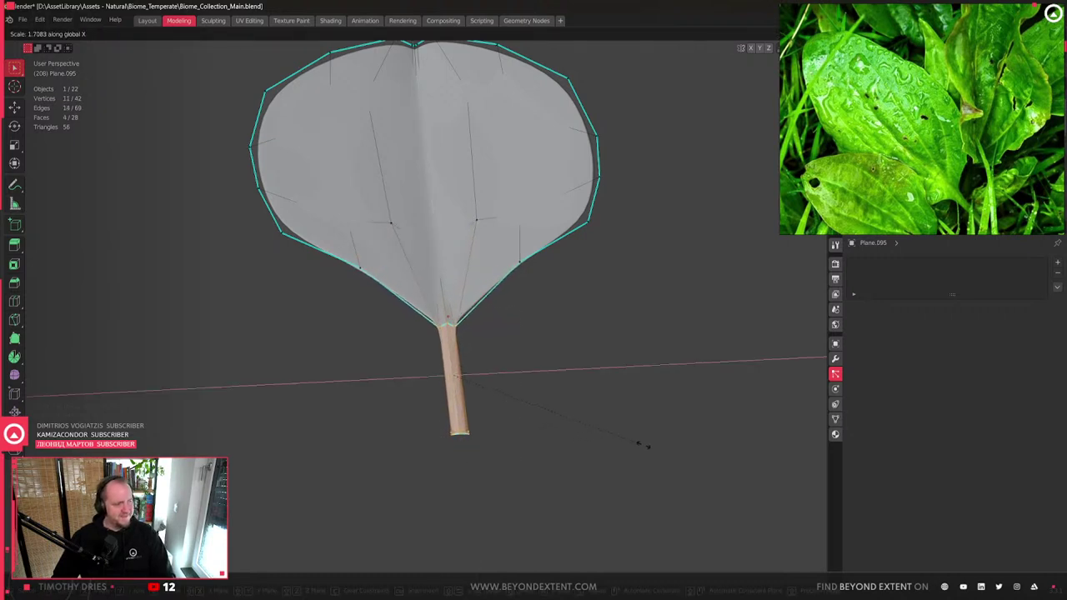
{"action": "left_click", "coordinate": [606, 446]}
- Raise the stem's lengthwise centre edges about 0.0017 m along Z to form a ridge
{"action": "scroll", "coordinate": [433, 369], "scroll_direction": "up", "scroll_amount": 3}
{"action": "left_click", "coordinate": [494, 524]}
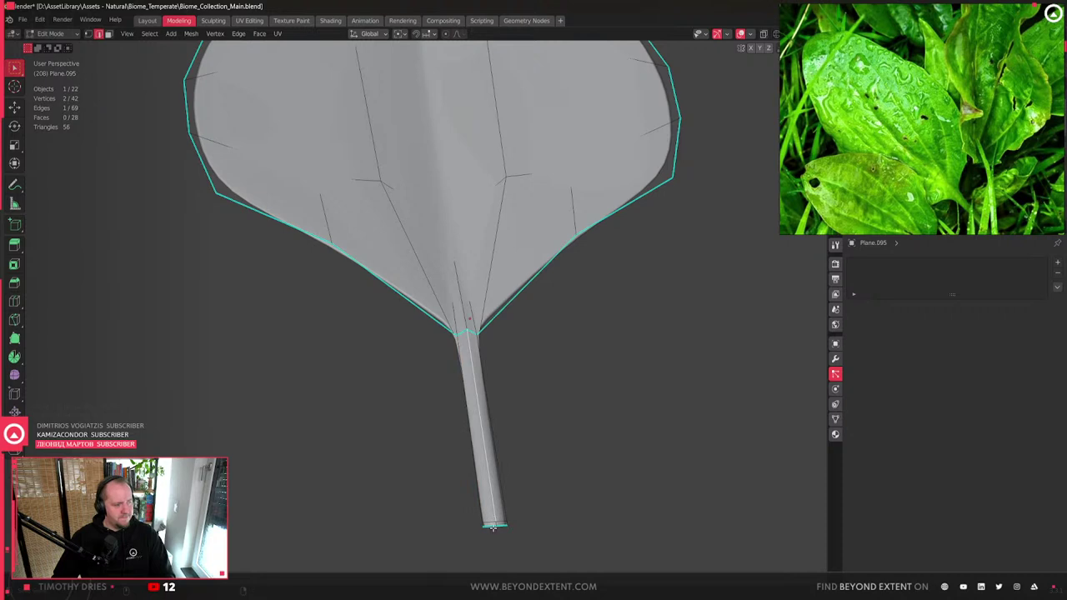
{"action": "middle_click_drag", "start_coordinate": [495, 494], "coordinate": [493, 442]}
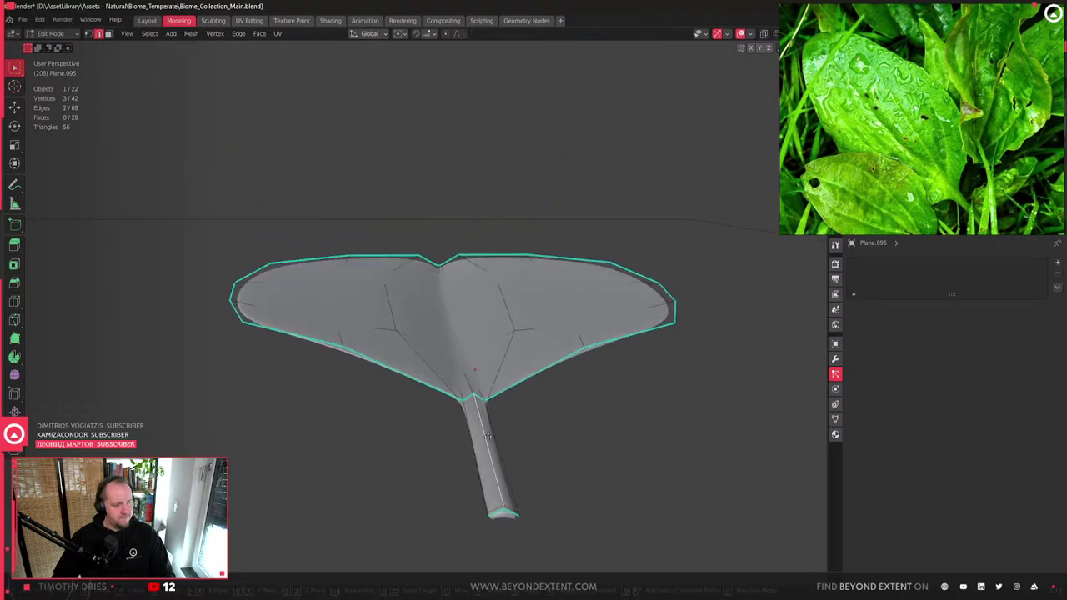
{"action": "key", "text": "g"}
{"action": "key", "text": "z"}
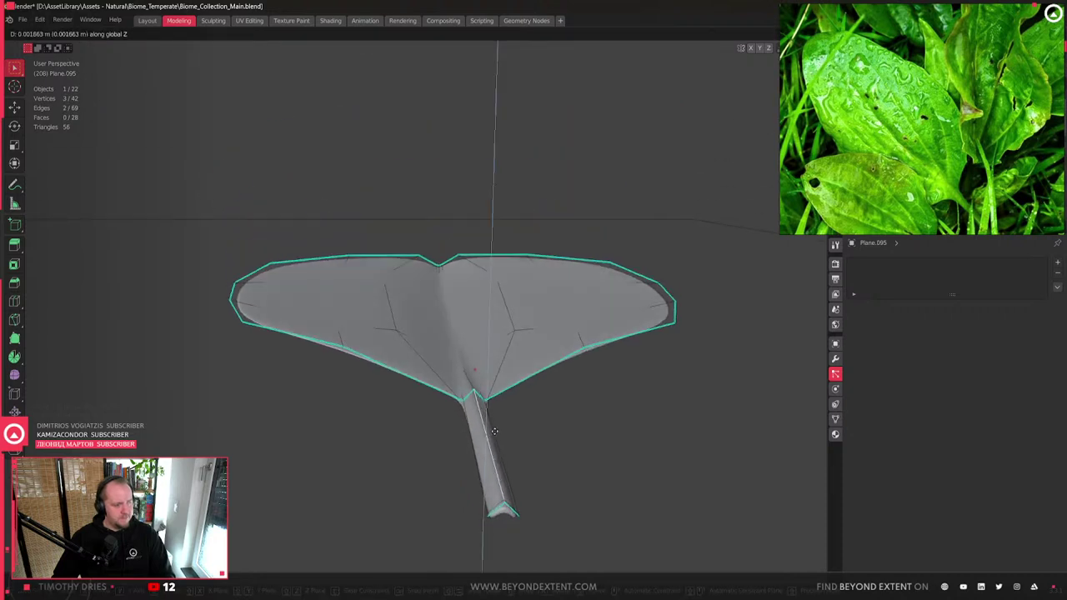
{"action": "left_click", "coordinate": [494, 431]}
{"action": "key", "text": "Tab"}
- Move the two outline vertices nearest the stem about 0.04 m along Y toward the stem
{"action": "middle_click_drag", "start_coordinate": [495, 431], "coordinate": [395, 358]}
{"action": "key", "text": "Tab"}
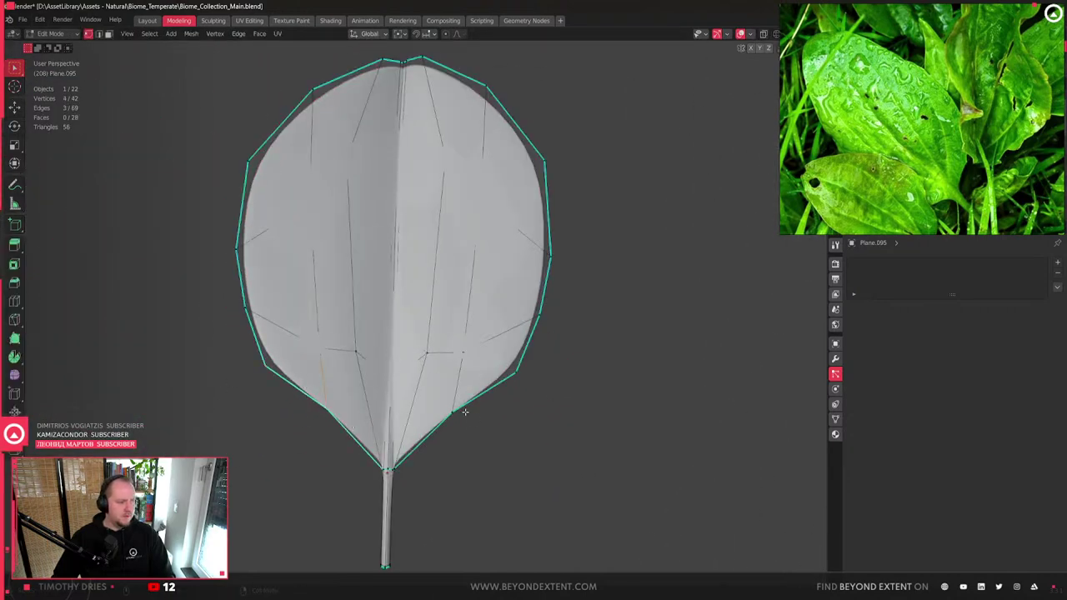
{"action": "key", "text": "s"}
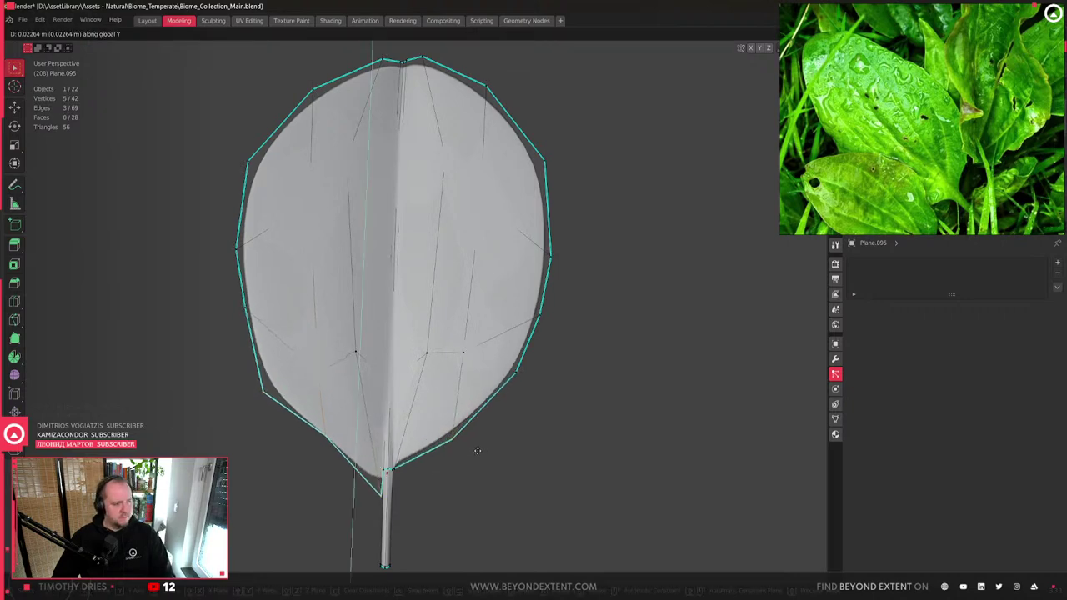
{"action": "key", "text": "Escape"}
{"action": "left_click_drag", "start_coordinate": [460, 441], "coordinate": [461, 441], "text": "shift"}
{"action": "key", "text": "g"}
{"action": "key", "text": "y"}
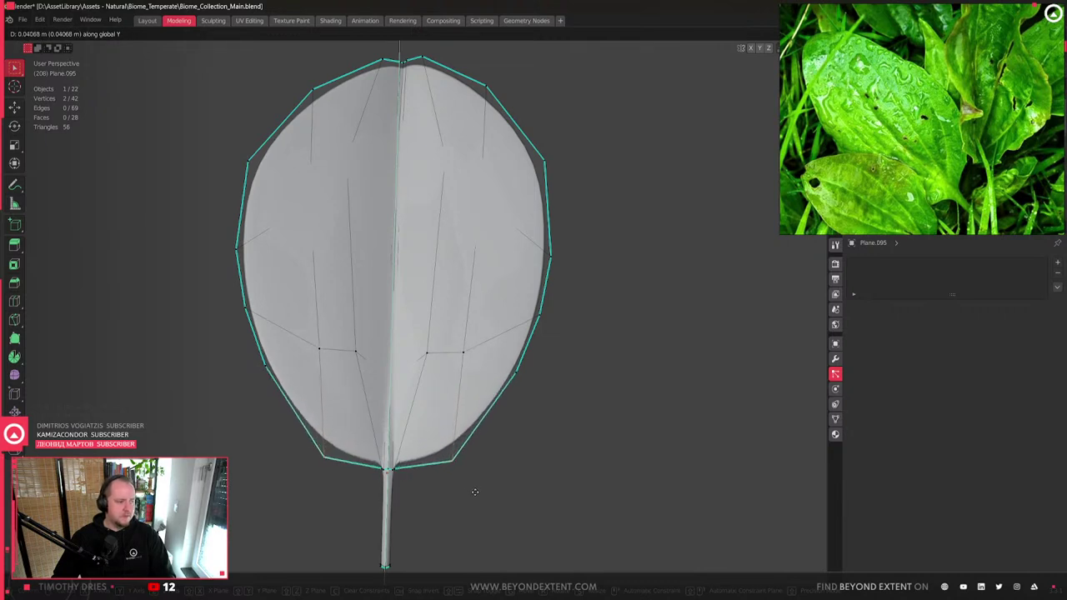
{"action": "left_click", "coordinate": [474, 495]}
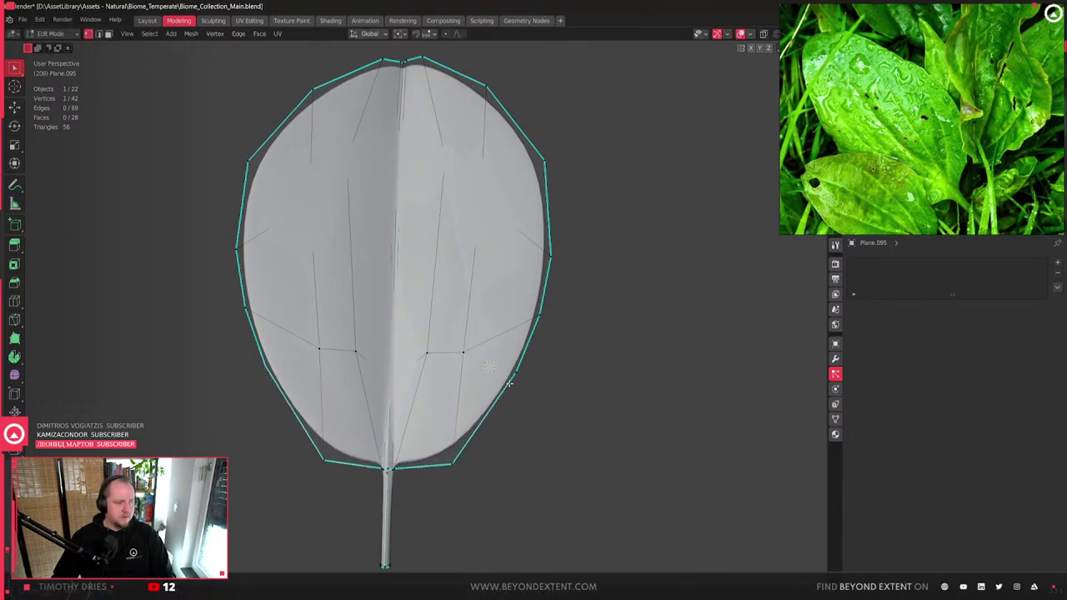
- Move the next pair of outline vertices up the blade about 0.03 m along Y toward the stem, rounding the leaf's base
{"action": "key", "text": "g"}
{"action": "key", "text": "y"}
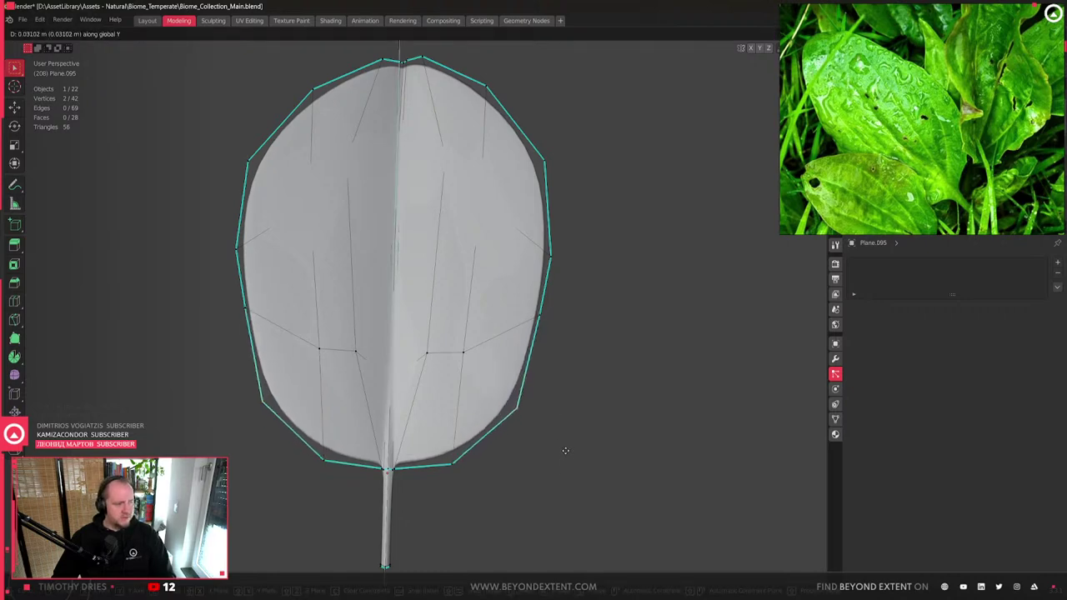
{"action": "left_click", "coordinate": [566, 450]}
{"action": "middle_click_drag", "start_coordinate": [566, 450], "coordinate": [334, 250]}
{"action": "left_click_drag", "start_coordinate": [206, 147], "coordinate": [610, 445]}
{"action": "key", "text": "g"}
{"action": "key", "text": "y"}
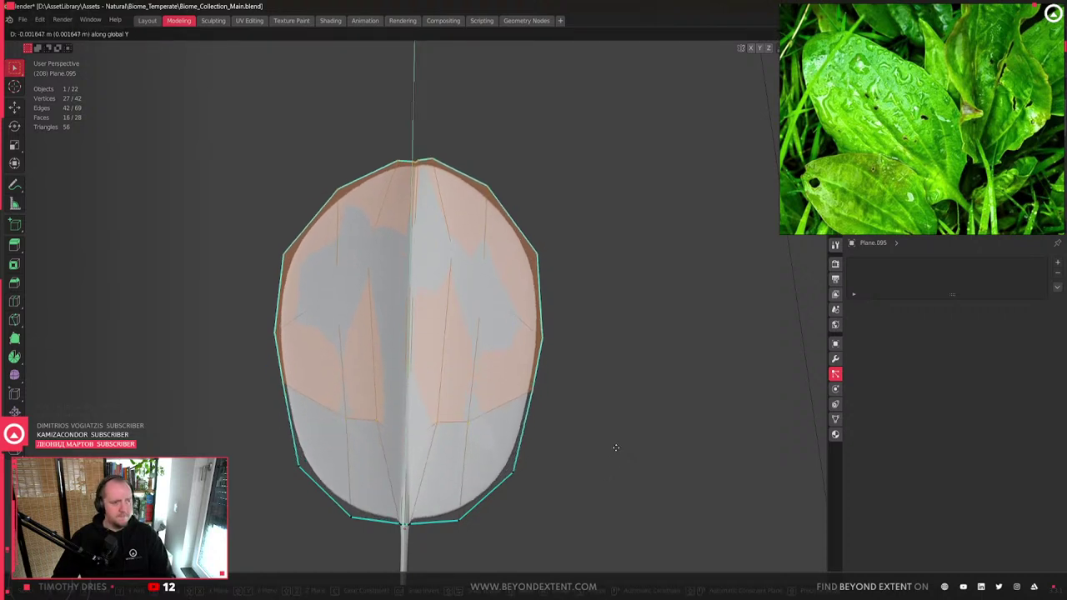
{"action": "left_click", "coordinate": [615, 448]}
{"action": "key", "text": "ctrl+z"}
{"action": "key", "text": "ctrl+z"}
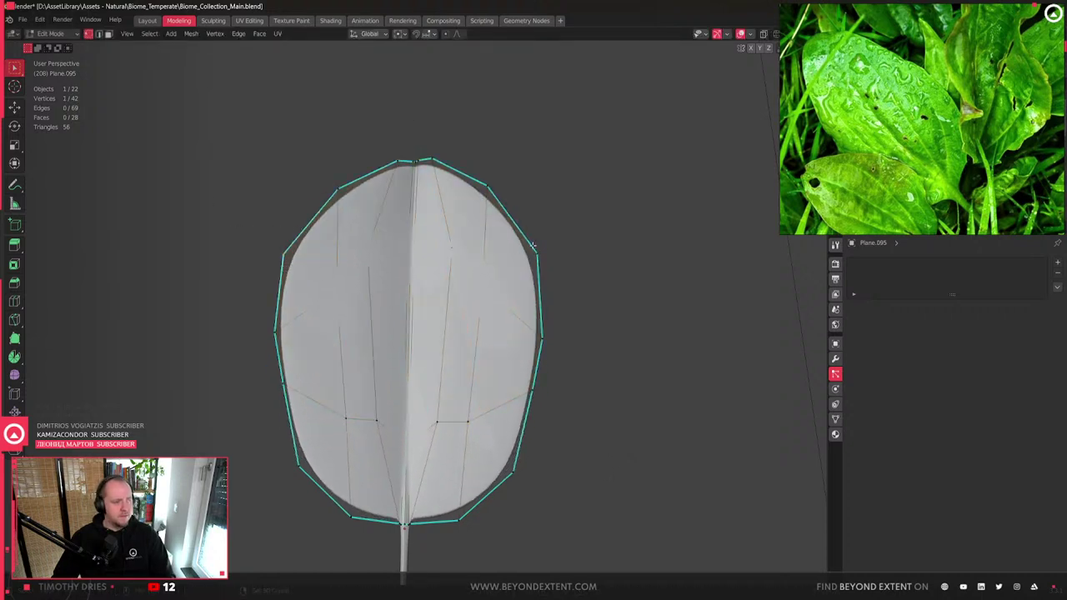
- Narrow the pair of outline points on the tip half of the leaf to about 0.82 along X with smooth proportional editing
{"action": "key", "text": "g"}
{"action": "key", "text": "y"}
{"action": "left_click", "coordinate": [652, 321]}
{"action": "key", "text": "s"}
{"action": "key", "text": "x"}
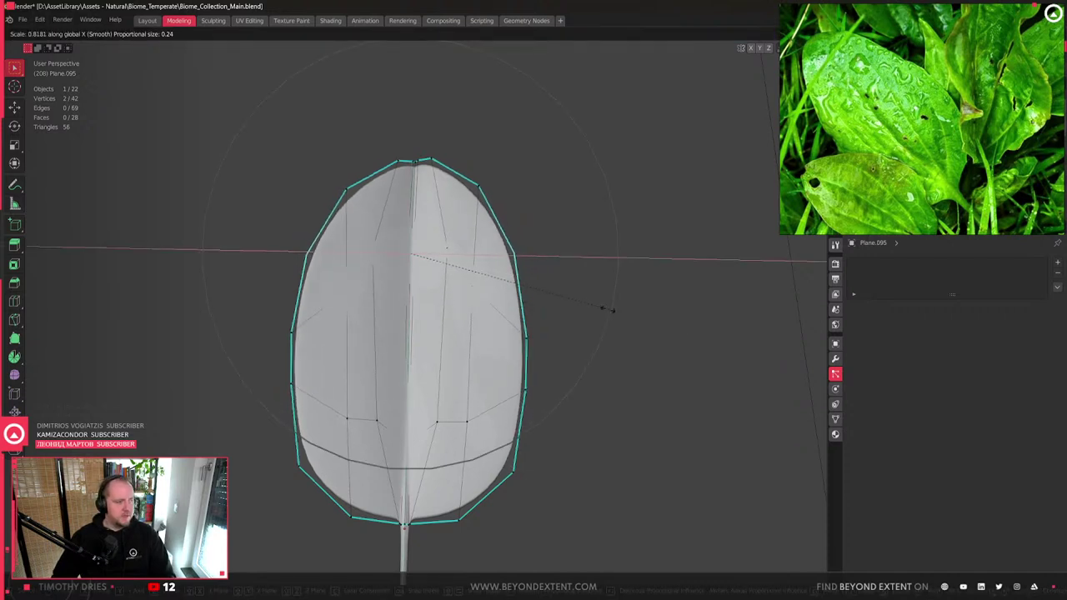
{"action": "left_click", "coordinate": [608, 309]}
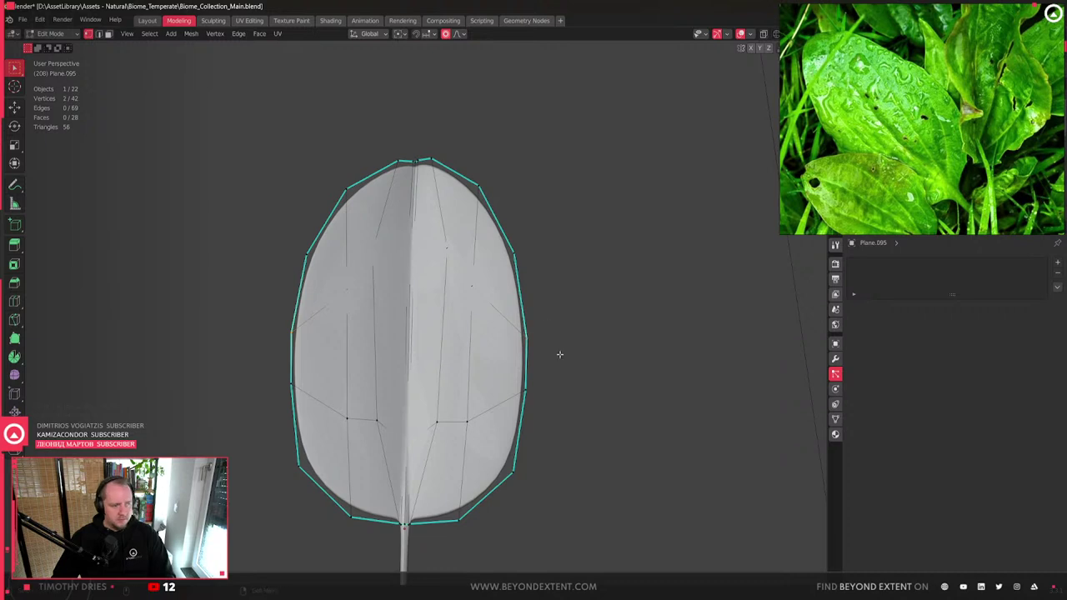
- Widen the two pairs of outline points around the leaf's middle slightly along X with smooth proportional scaling, and leave mesh editing
{"action": "key", "text": "s"}
{"action": "key", "text": "x"}
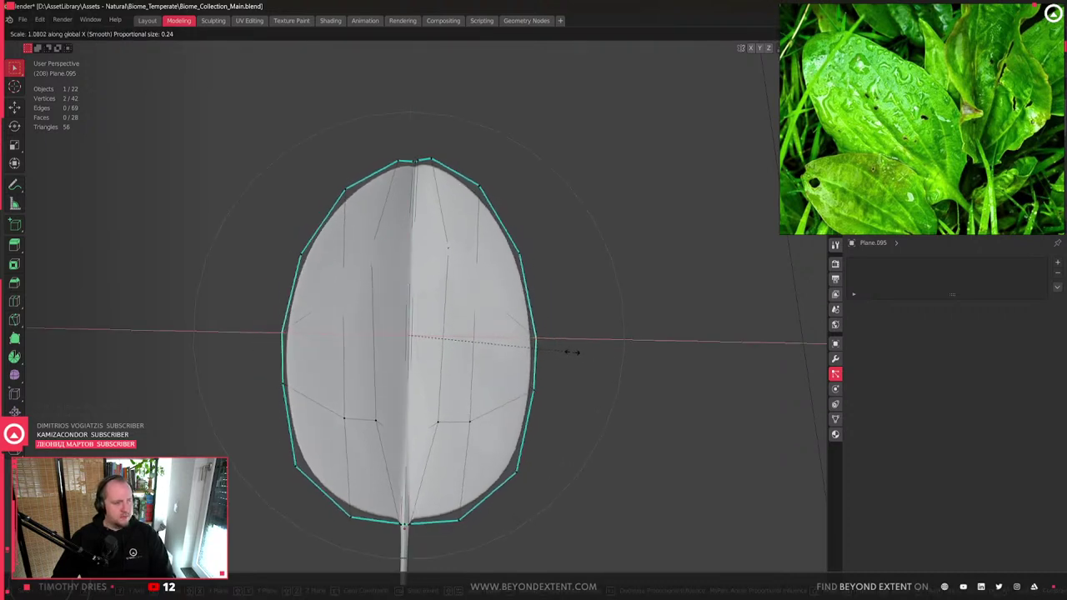
{"action": "left_click", "coordinate": [575, 352]}
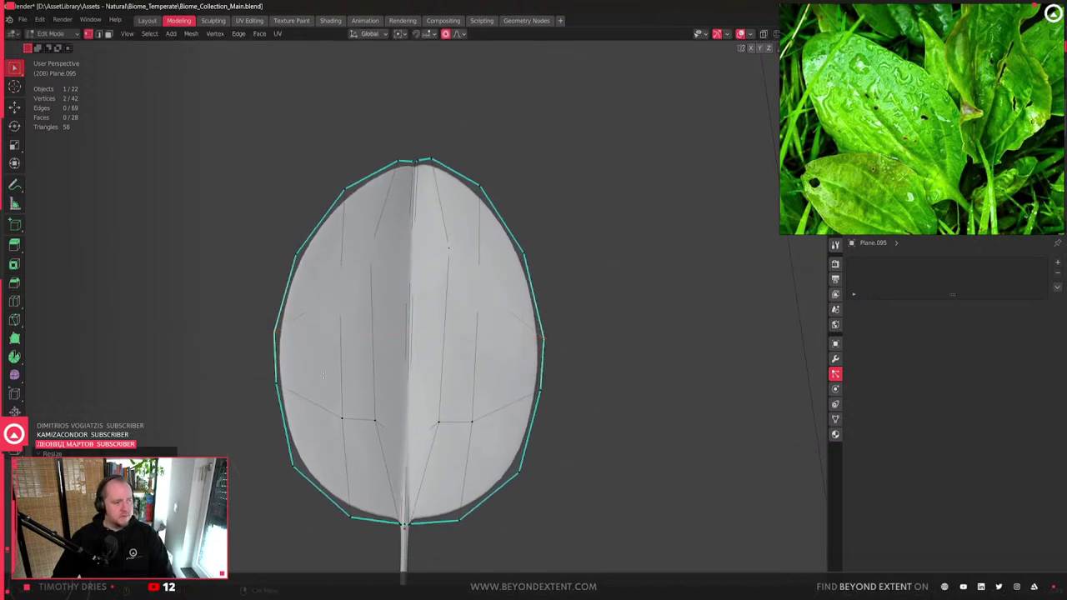
{"action": "key", "text": "s"}
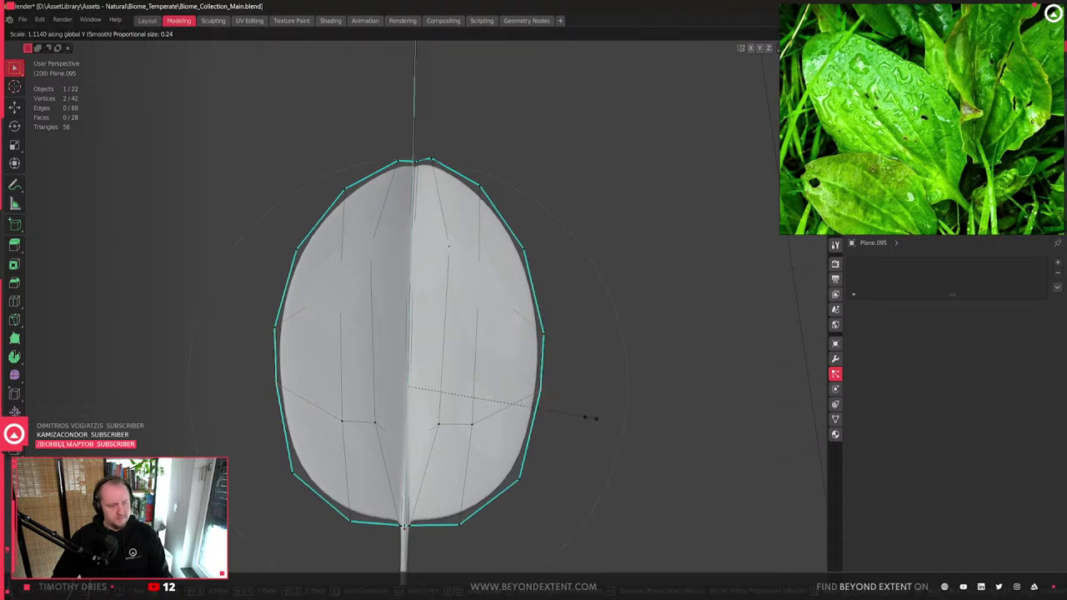
{"action": "key", "text": "x"}
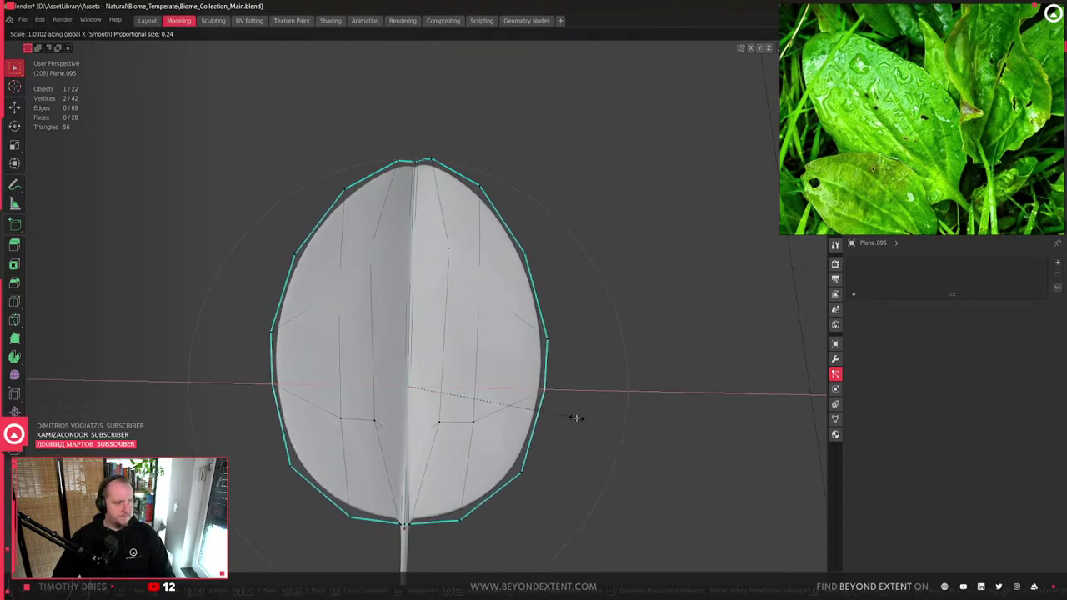
{"action": "left_click", "coordinate": [572, 417]}
{"action": "scroll", "coordinate": [500, 375], "scroll_direction": "down", "scroll_amount": 4}
{"action": "scroll", "coordinate": [454, 331], "scroll_direction": "up", "scroll_amount": 2}
{"action": "key", "text": "Tab"}
- Set the finished leaf's origin to the centre of its geometry
{"action": "middle_click_drag", "start_coordinate": [358, 366], "coordinate": [469, 360]}
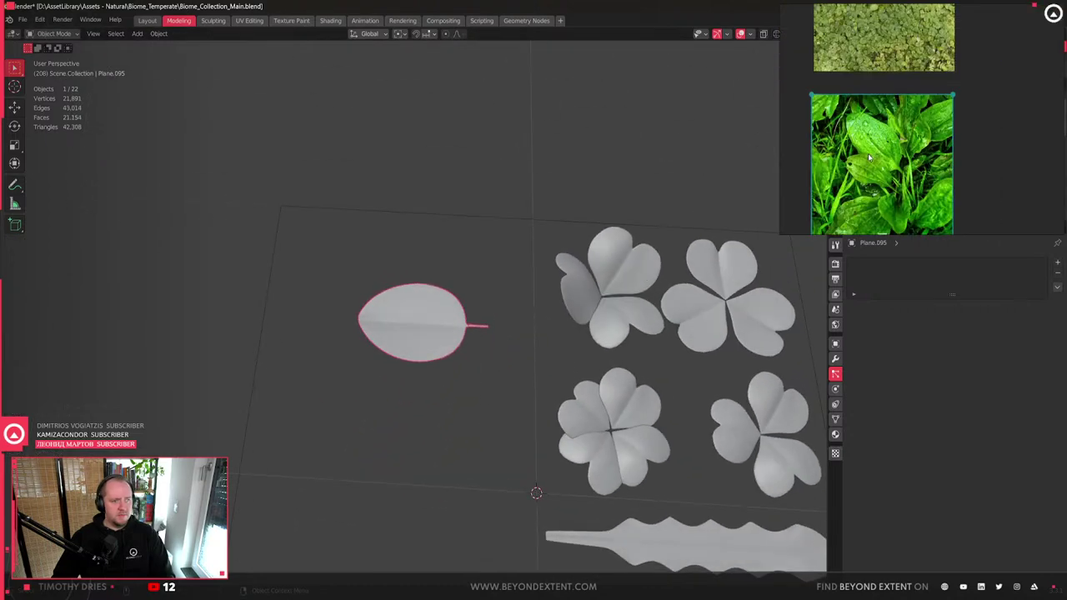
{"action": "scroll", "coordinate": [443, 264], "scroll_direction": "up", "scroll_amount": 2}
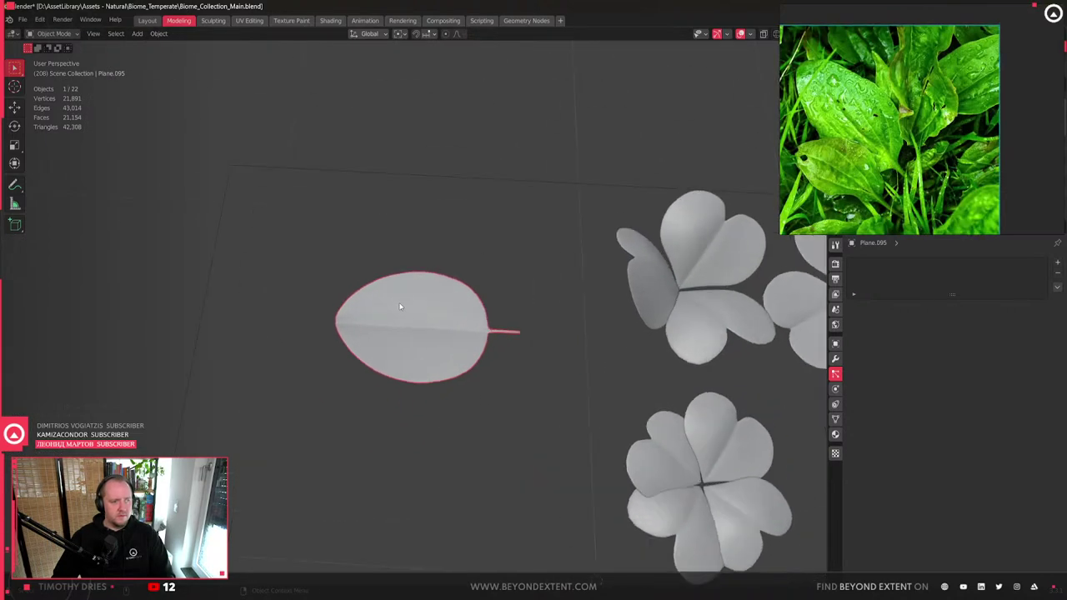
{"action": "scroll", "coordinate": [400, 306], "scroll_direction": "up", "scroll_amount": 1}
{"action": "middle_click_drag", "start_coordinate": [400, 305], "coordinate": [492, 371]}
{"action": "right_click", "coordinate": [498, 342]}
{"action": "left_click", "coordinate": [486, 357]}
- Move the leaf about -0.26 m in X and -0.31 m in Y, without changing its height, into the atlas plane's empty corner below the clovers
{"action": "scroll", "coordinate": [486, 357], "scroll_direction": "down", "scroll_amount": 3}
{"action": "key", "text": "g"}
{"action": "key", "text": "shift+z"}
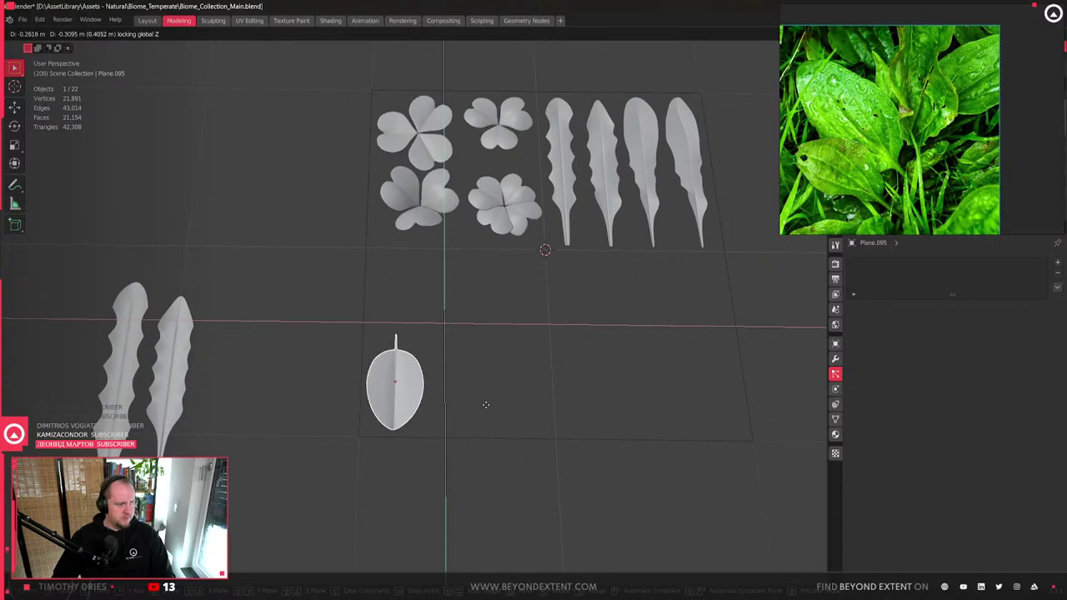
{"action": "left_click", "coordinate": [487, 407]}
{"action": "scroll", "coordinate": [496, 293], "scroll_direction": "up", "scroll_amount": 4}
{"action": "scroll", "coordinate": [496, 292], "scroll_direction": "down", "scroll_amount": 4}
{"action": "middle_click_drag", "start_coordinate": [496, 293], "coordinate": [506, 210], "text": "shift"}
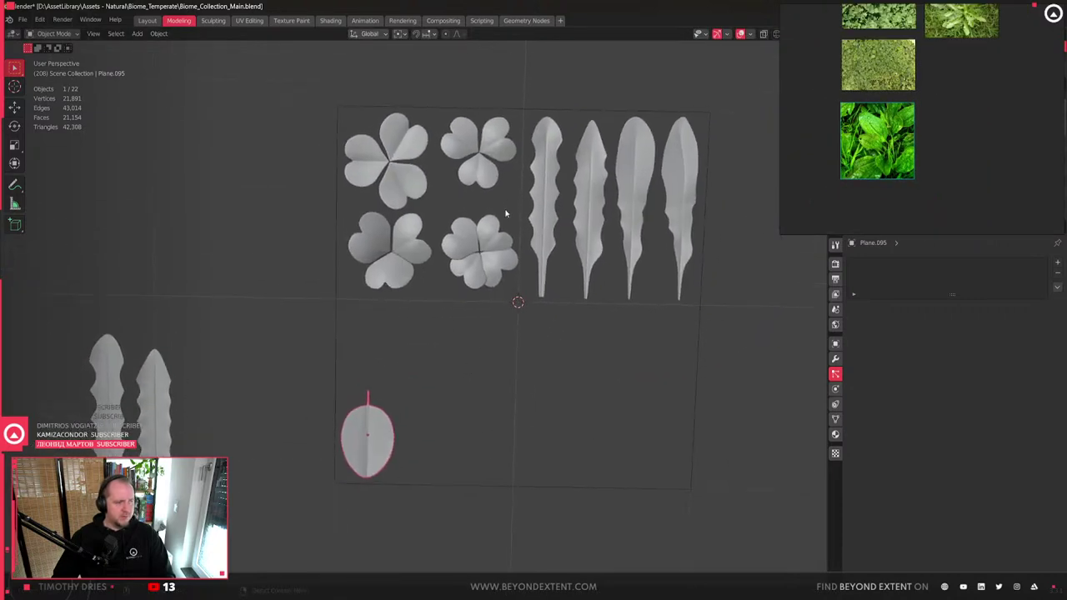
{"action": "left_click_drag", "start_coordinate": [510, 285], "coordinate": [350, 125]}
{"action": "left_click", "coordinate": [593, 229], "text": "shift"}
{"action": "left_click_drag", "start_coordinate": [500, 286], "coordinate": [342, 107]}
{"action": "key", "text": "alt+a"}
{"action": "middle_click_drag", "start_coordinate": [390, 448], "coordinate": [429, 366]}
{"action": "left_click", "coordinate": [430, 366]}
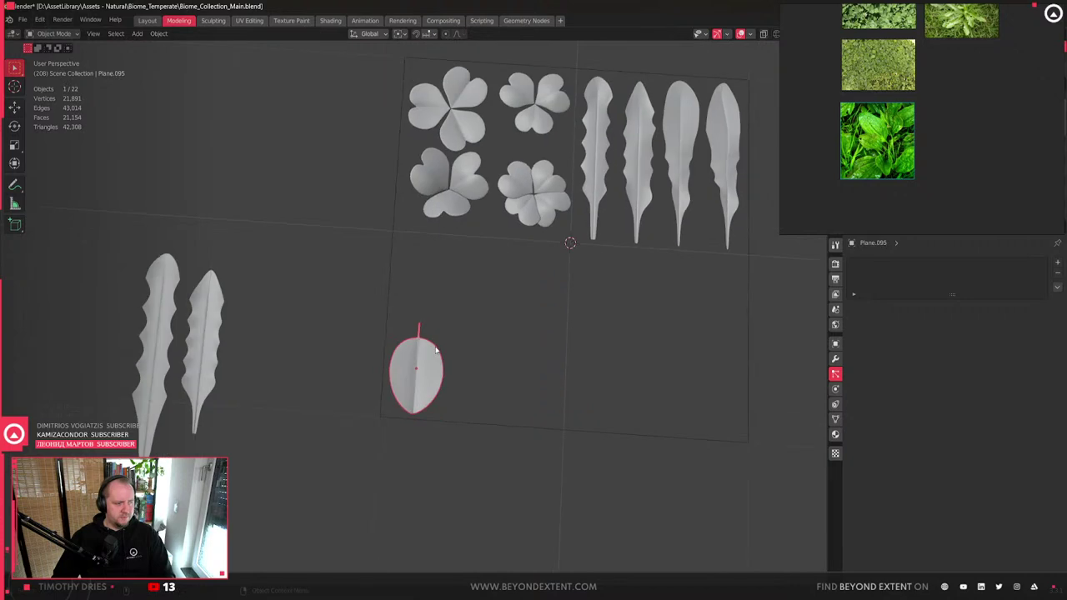
- Move the oval leaf across the atlas plane to sit just below the clovers at the plane's edge
{"action": "key", "text": "g"}
{"action": "key", "text": "z"}
{"action": "left_click", "coordinate": [440, 261]}
{"action": "scroll", "coordinate": [427, 320], "scroll_direction": "up", "scroll_amount": 4}
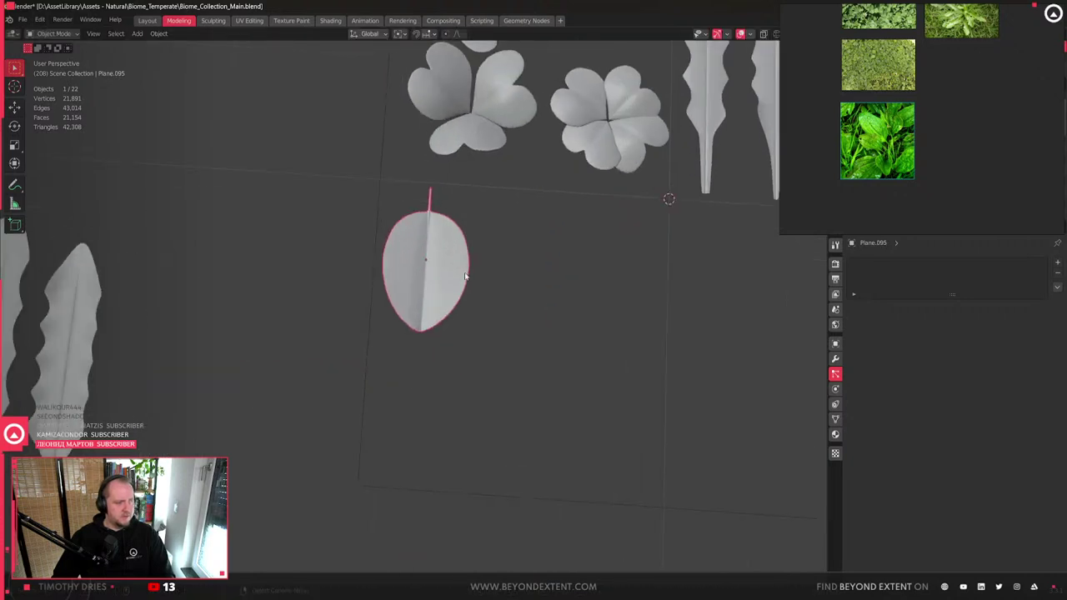
- Duplicate the oval leaf about 0.34 m along X and open the copy's mesh for editing
{"action": "key", "text": "shift+d"}
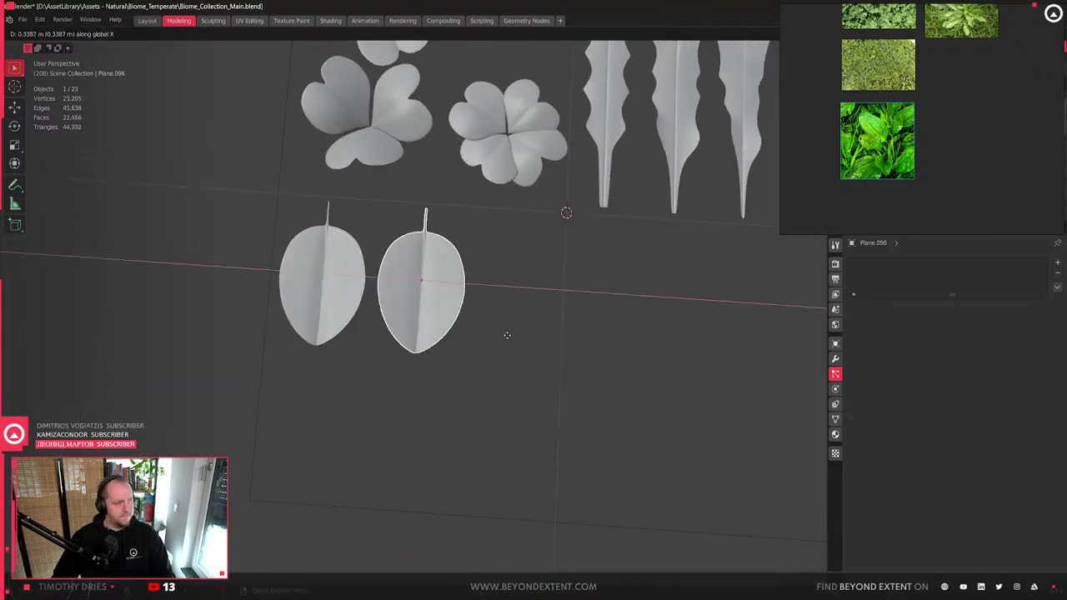
{"action": "left_click", "coordinate": [510, 335]}
{"action": "key", "text": "Tab"}
{"action": "scroll", "coordinate": [433, 290], "scroll_direction": "up", "scroll_amount": 2}
{"action": "middle_click_drag", "start_coordinate": [434, 289], "coordinate": [461, 412]}
{"action": "key", "text": "Tab"}
{"action": "scroll", "coordinate": [461, 412], "scroll_direction": "up", "scroll_amount": 2}
{"action": "key", "text": "Tab"}
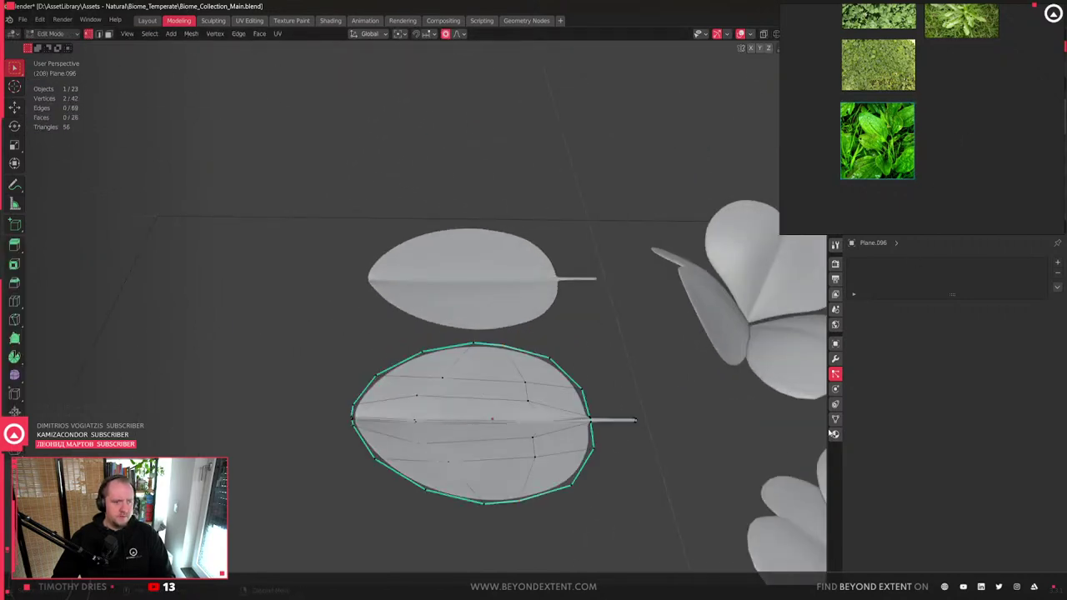
- Turn off the viewport display of the copy's Solidify and Subdivision modifiers
{"action": "left_click", "coordinate": [835, 359]}
{"action": "left_click_drag", "start_coordinate": [894, 306], "coordinate": [894, 319]}
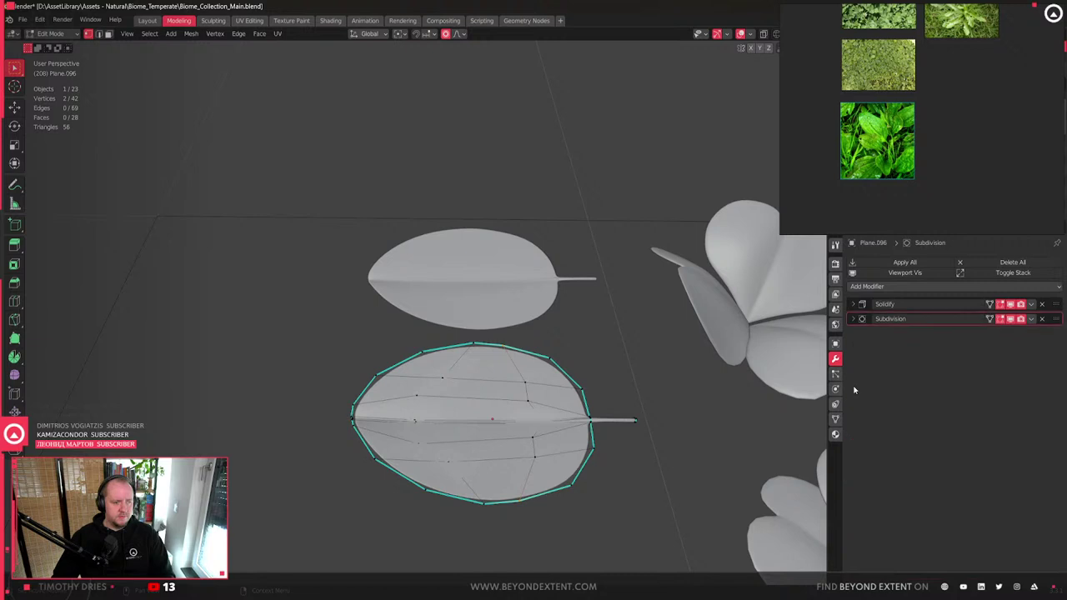
{"action": "scroll", "coordinate": [529, 454], "scroll_direction": "up", "scroll_amount": 2}
{"action": "middle_click_drag", "start_coordinate": [529, 454], "coordinate": [550, 327], "text": "shift"}
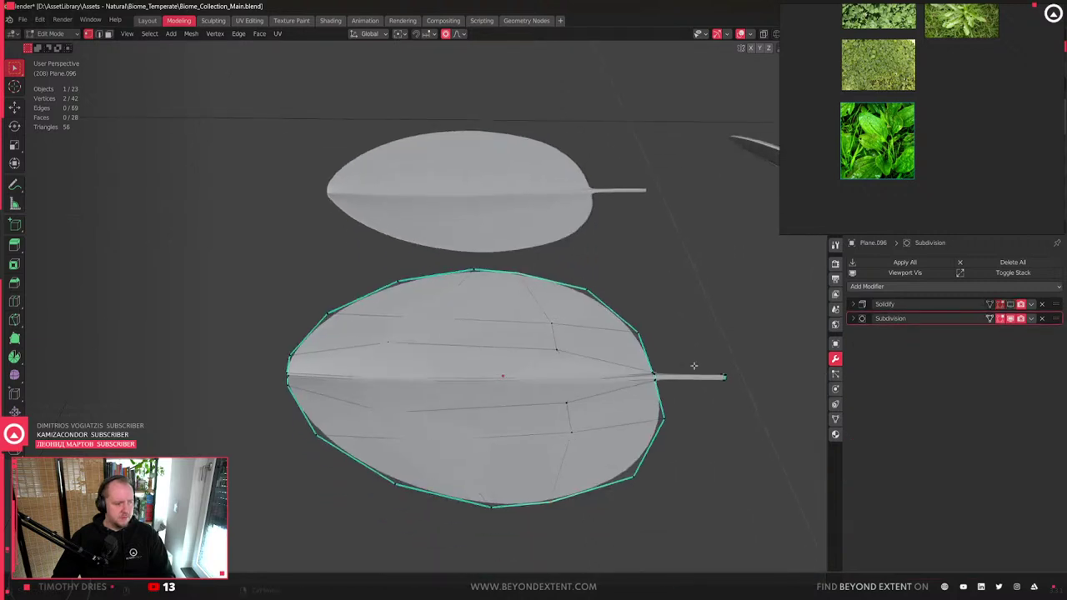
{"action": "left_click", "coordinate": [1012, 319]}
{"action": "scroll", "coordinate": [453, 382], "scroll_direction": "down", "scroll_amount": 2}
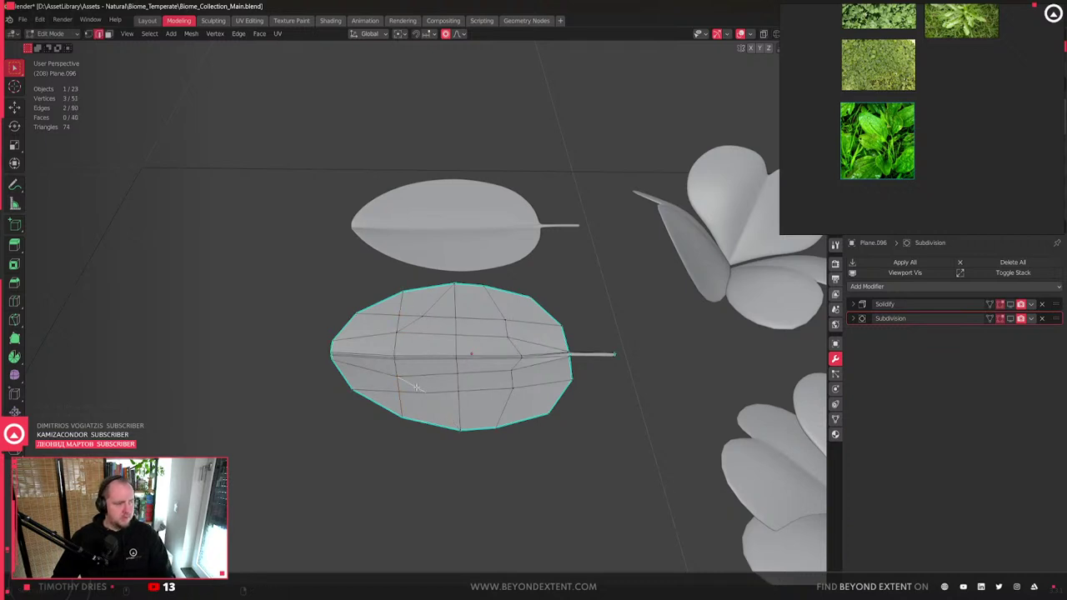
- Dissolve the stray diagonal edges on both sides of the midrib in the leaf's tip half
{"action": "left_click", "coordinate": [418, 321], "text": "ctrl"}
{"action": "key", "text": "x"}
{"action": "left_click", "coordinate": [390, 382]}
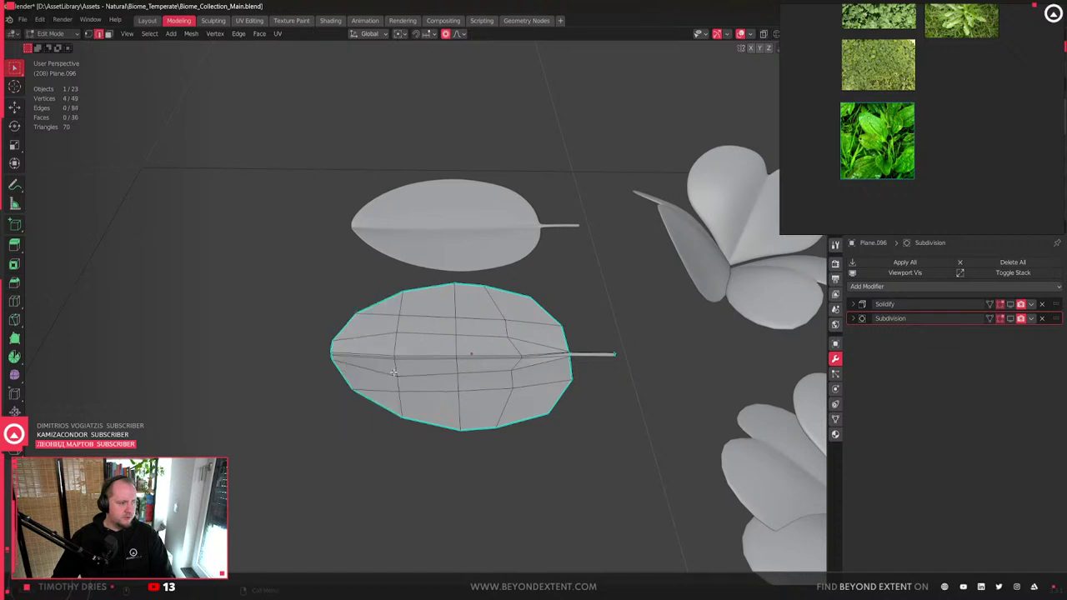
- Narrow the two vertices beside the midrib in the tip half along X with a smooth proportional size of about 0.06
{"action": "scroll", "coordinate": [391, 373], "scroll_direction": "up", "scroll_amount": 4}
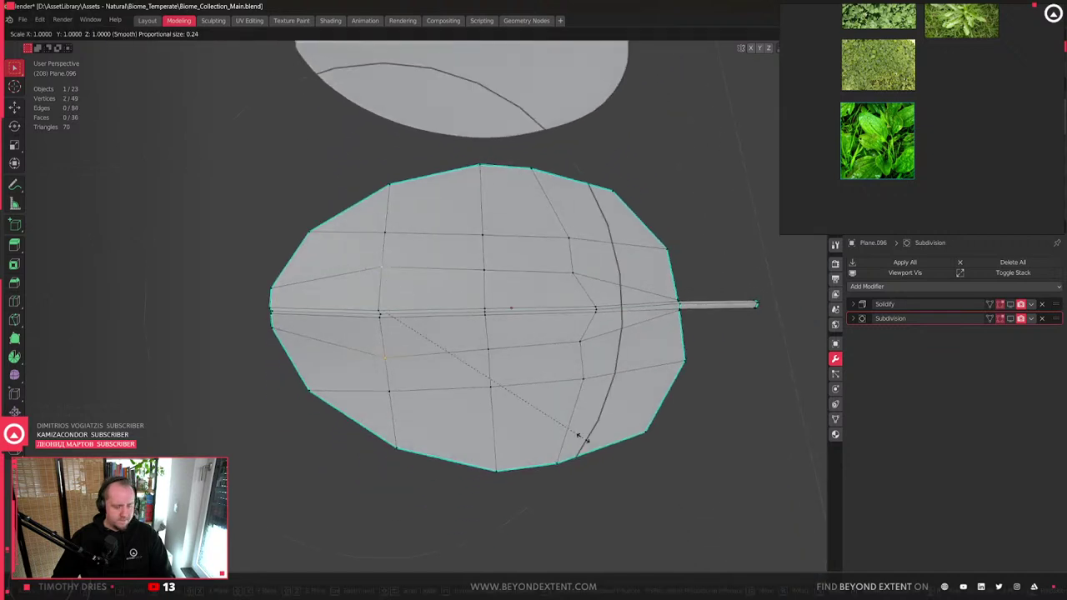
{"action": "key", "text": "x"}
{"action": "scroll", "coordinate": [529, 389], "scroll_direction": "up", "scroll_amount": 5}
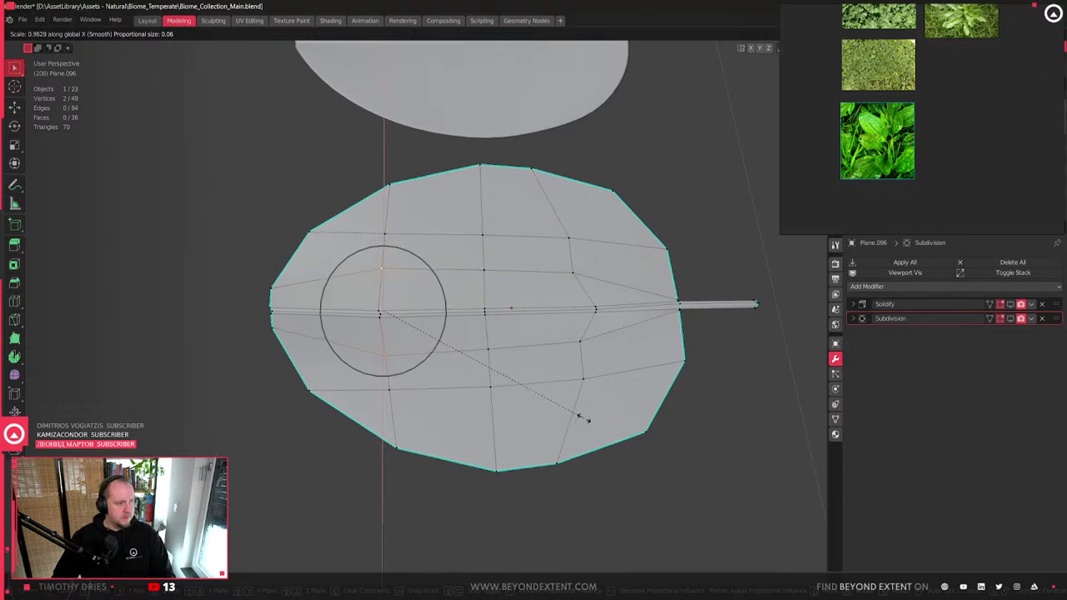
{"action": "left_click", "coordinate": [550, 403]}
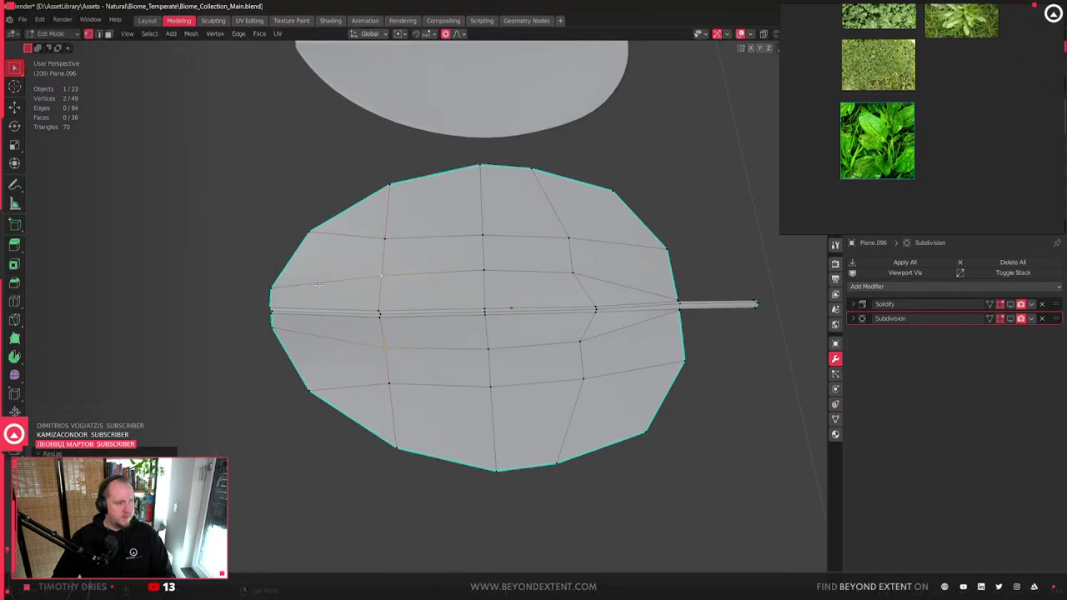
{"action": "scroll", "coordinate": [313, 286], "scroll_direction": "down", "scroll_amount": 3}
{"action": "key", "text": "Tab"}
{"action": "key", "text": "Tab"}
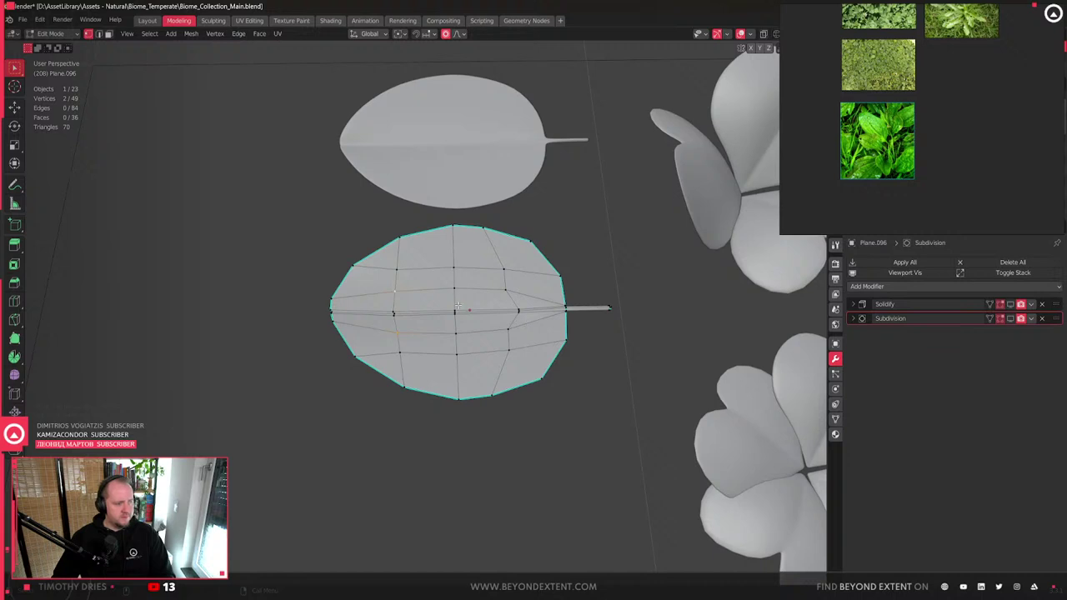
- Straighten the edge loop running across the leaf's tip half, including its outline points
{"action": "right_click", "coordinate": [398, 300]}
{"action": "left_click", "coordinate": [365, 325]}
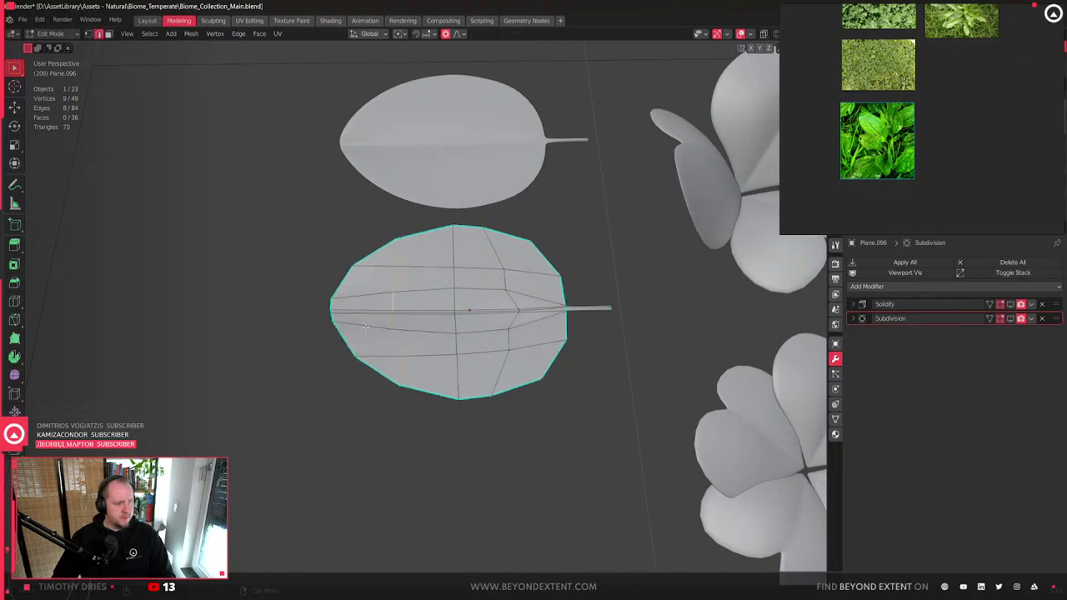
{"action": "scroll", "coordinate": [365, 325], "scroll_direction": "up", "scroll_amount": 4}
{"action": "right_click", "coordinate": [453, 317]}
{"action": "left_click", "coordinate": [453, 316]}
{"action": "left_click", "coordinate": [453, 317]}
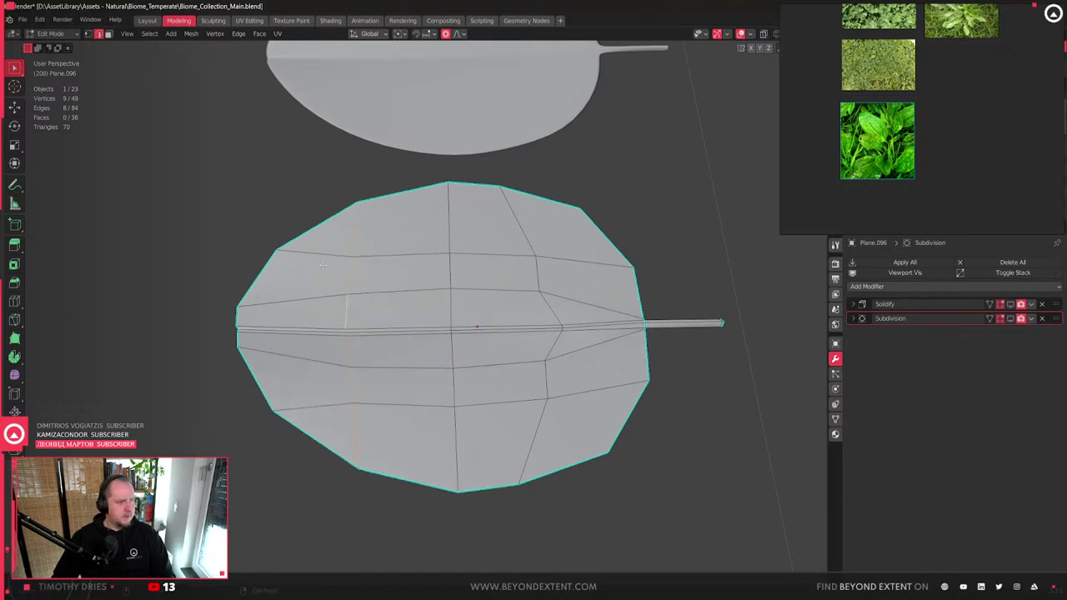
- Reshape the interior edges of the cross loops in the tip half and at the leaf's middle, leaving out the outline points
{"action": "right_click", "coordinate": [354, 390]}
{"action": "left_click", "coordinate": [354, 390]}
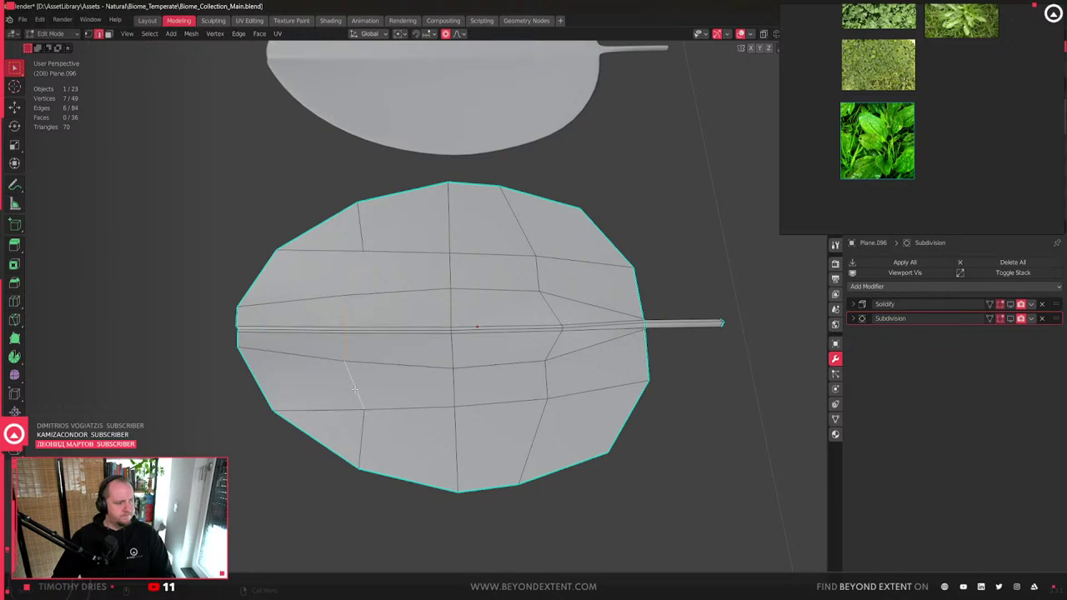
{"action": "right_click", "coordinate": [452, 396]}
{"action": "left_click", "coordinate": [451, 395]}
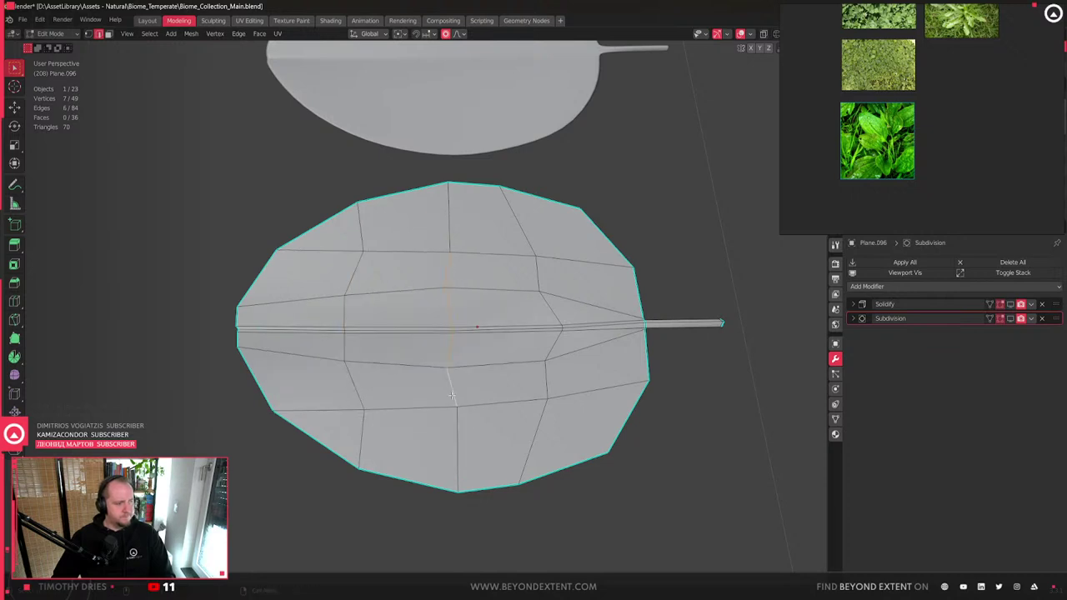
- Turn the Solidify and Subdivision viewport display back on and compare the leaf with the plantain reference photo
{"action": "middle_click_drag", "start_coordinate": [505, 381], "coordinate": [851, 382]}
{"action": "middle_click_drag", "start_coordinate": [1013, 310], "coordinate": [501, 351]}
{"action": "key", "text": "Tab"}
{"action": "key", "text": "Tab"}
{"action": "scroll", "coordinate": [884, 163], "scroll_direction": "up", "scroll_amount": 3}
{"action": "scroll", "coordinate": [890, 169], "scroll_direction": "down", "scroll_amount": 3}
{"action": "scroll", "coordinate": [947, 154], "scroll_direction": "down", "scroll_amount": 2}
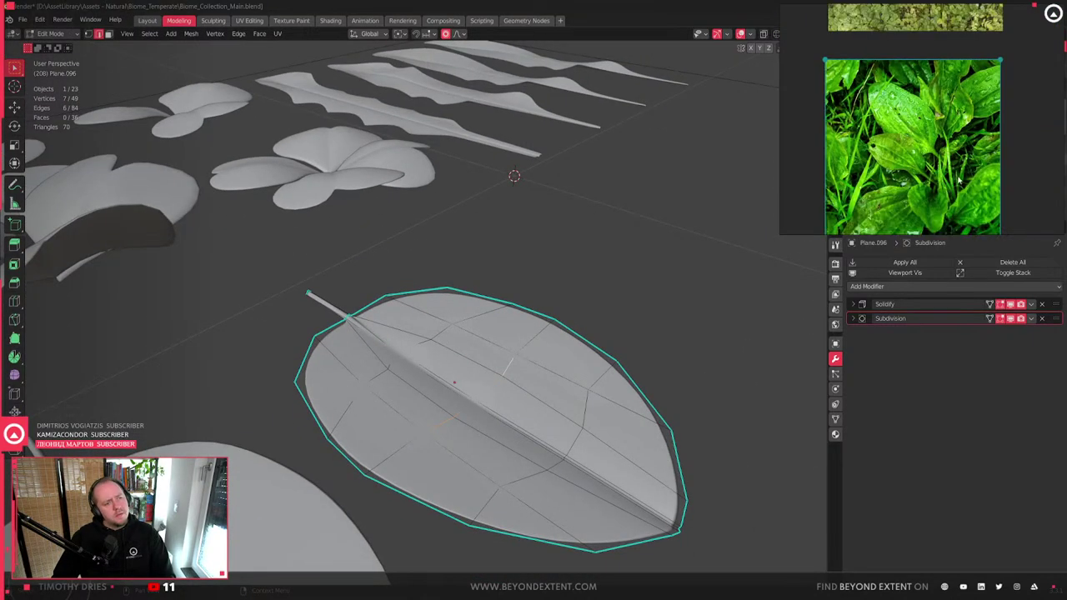
{"action": "scroll", "coordinate": [920, 200], "scroll_direction": "down", "scroll_amount": 3}
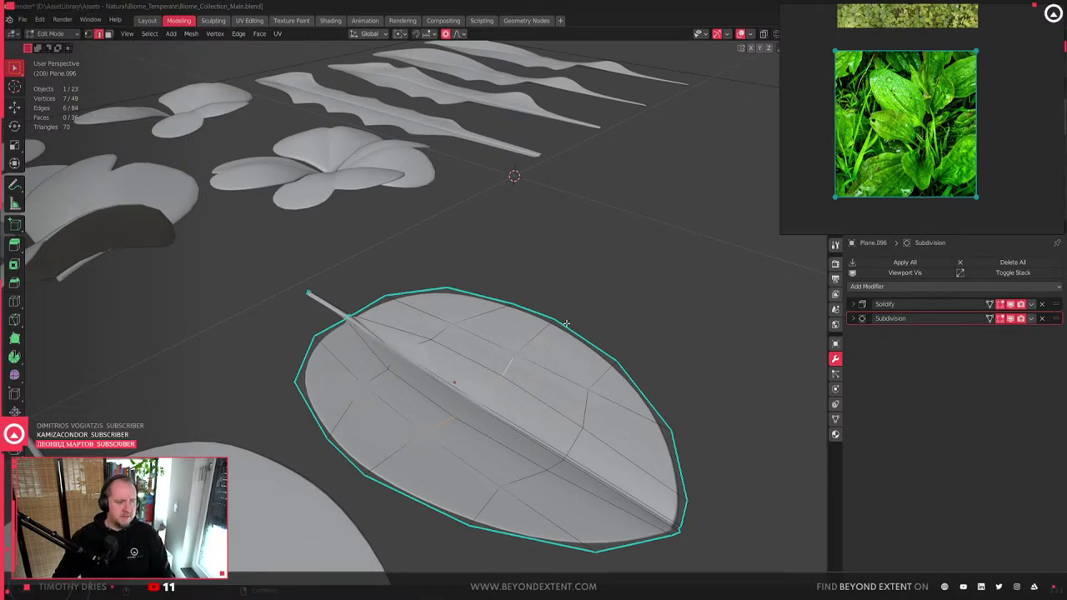
{"action": "middle_click_drag", "start_coordinate": [557, 315], "coordinate": [246, 429]}
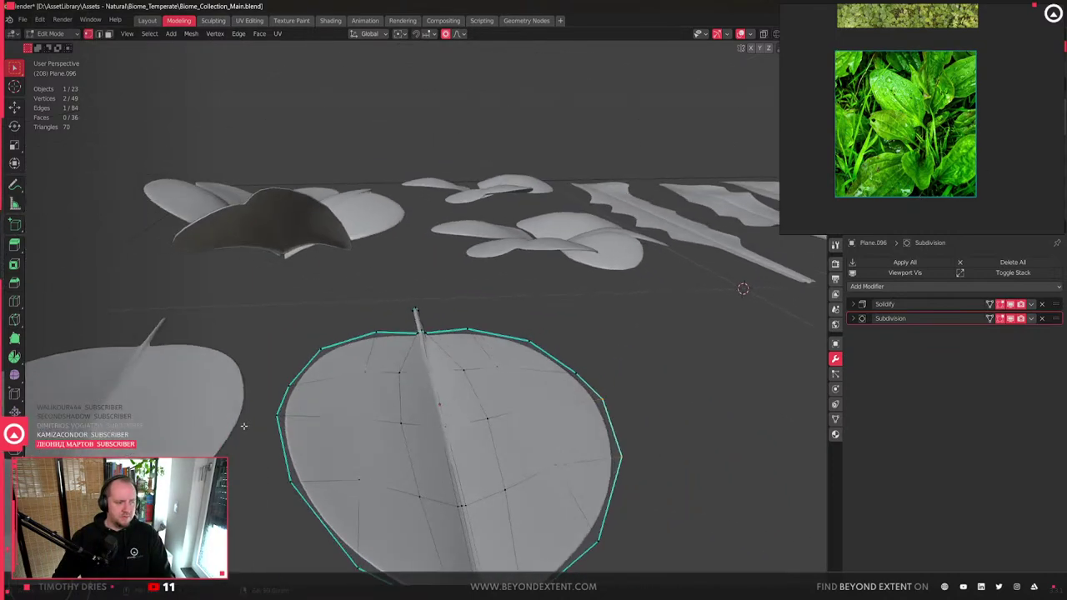
{"action": "middle_click_drag", "start_coordinate": [379, 430], "coordinate": [379, 401]}
{"action": "key", "text": "g"}
{"action": "key", "text": "Escape"}
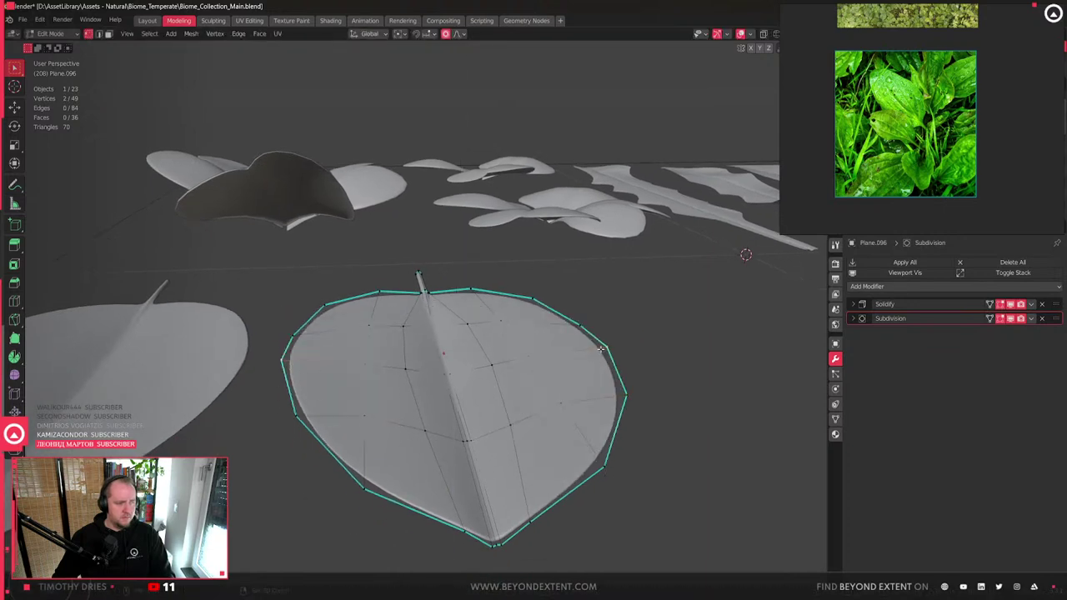
{"action": "key", "text": "g"}
{"action": "key", "text": "z"}
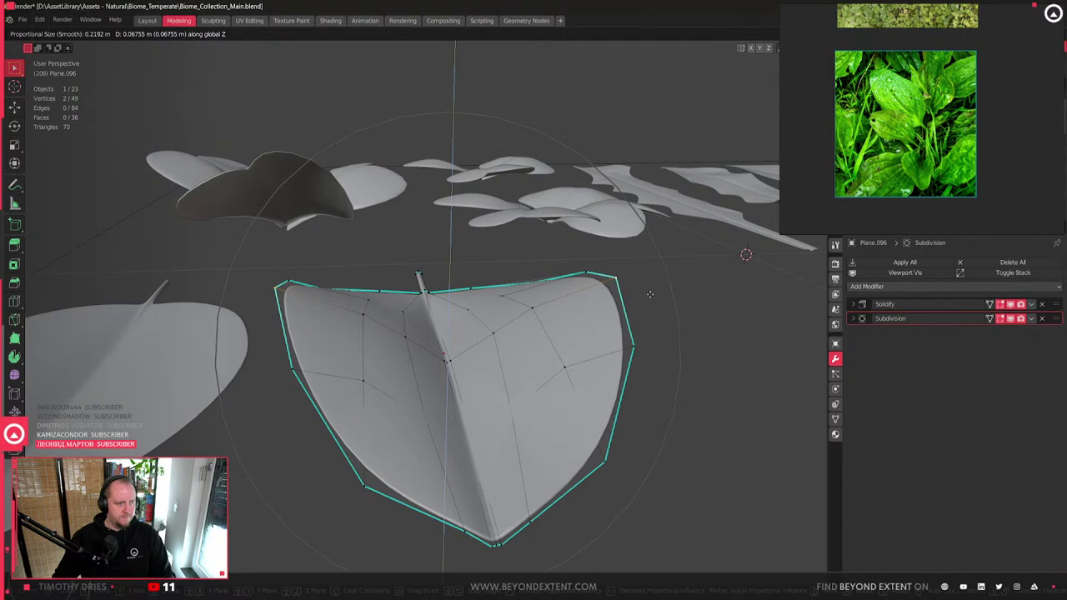
{"action": "scroll", "coordinate": [646, 333], "scroll_direction": "up", "scroll_amount": 7}
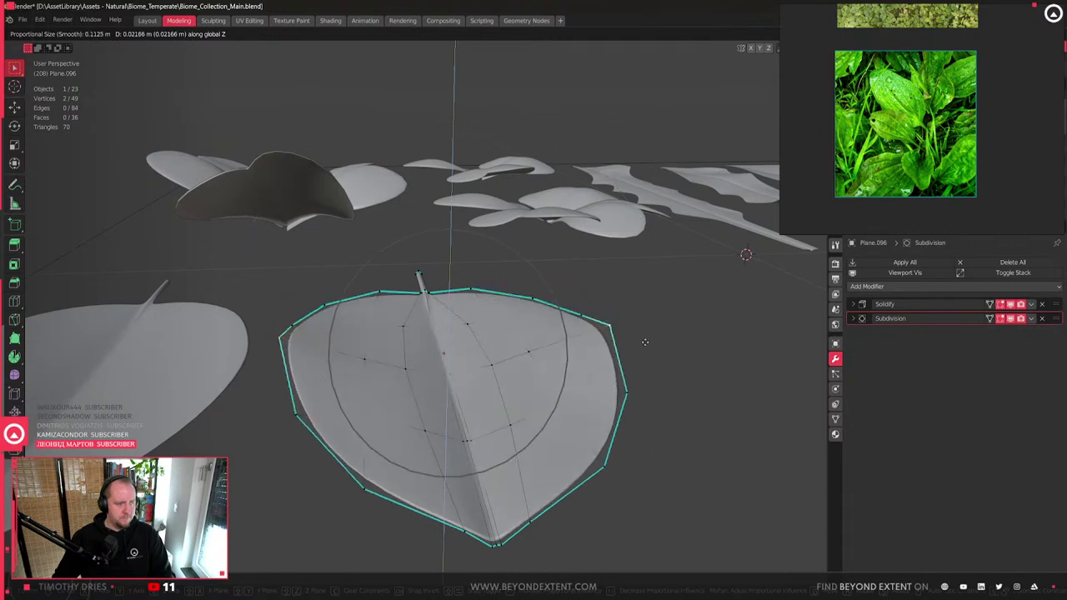
{"action": "key", "text": "Escape"}
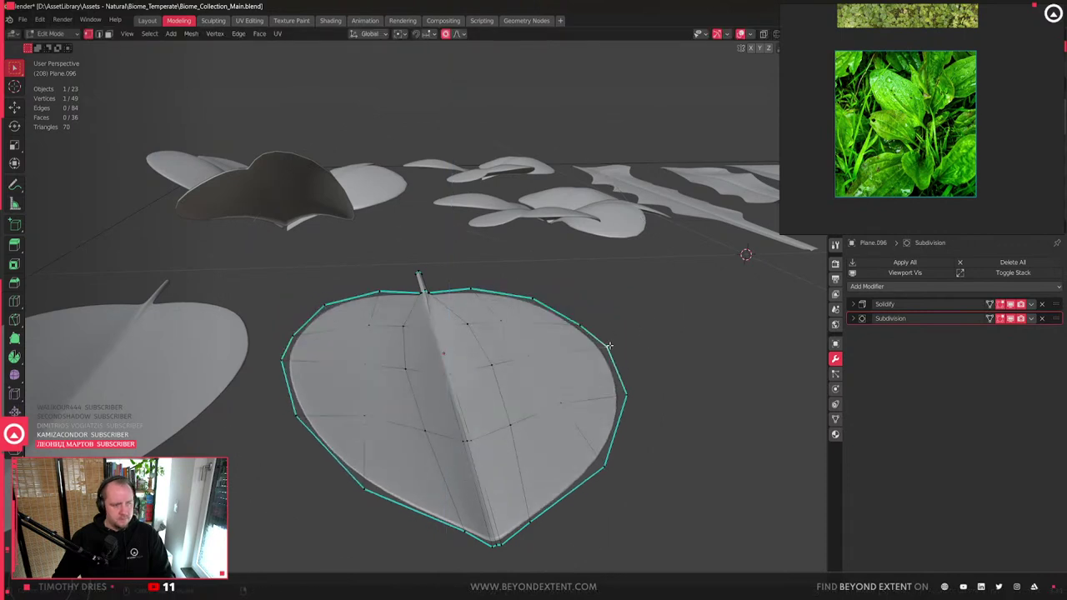
{"action": "middle_click_drag", "start_coordinate": [609, 345], "coordinate": [593, 351]}
{"action": "left_click_drag", "start_coordinate": [566, 438], "coordinate": [603, 433]}
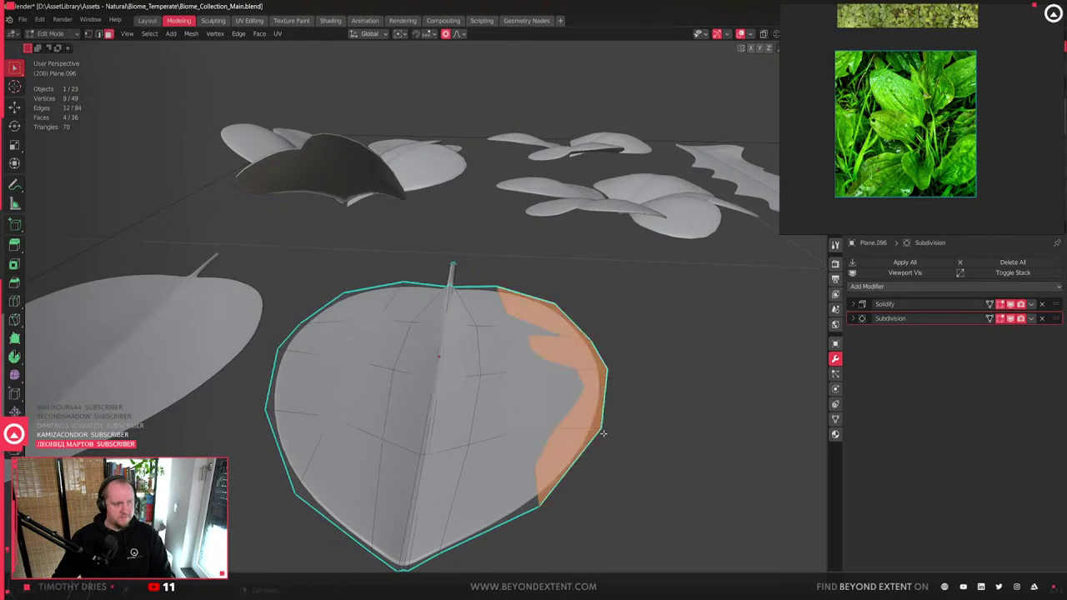
{"action": "key", "text": "g"}
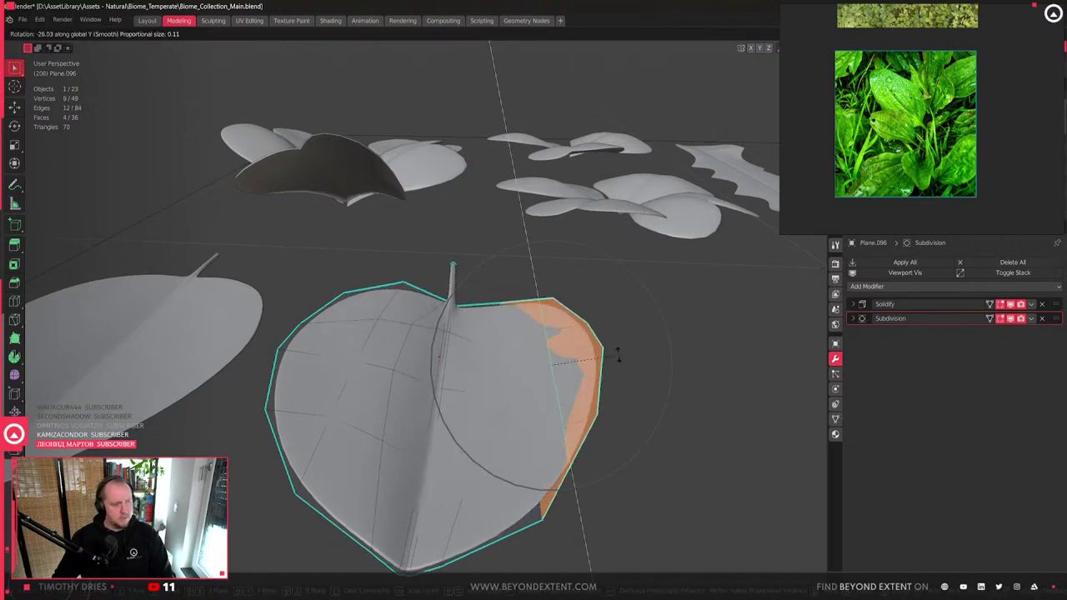
{"action": "key", "text": "Escape"}
- Raise the opposite pair of outline points in the leaf's stem half along Z with a smooth falloff of about 0.11 m
{"action": "key", "text": "1"}
{"action": "left_click", "coordinate": [604, 368]}
{"action": "key", "text": "s"}
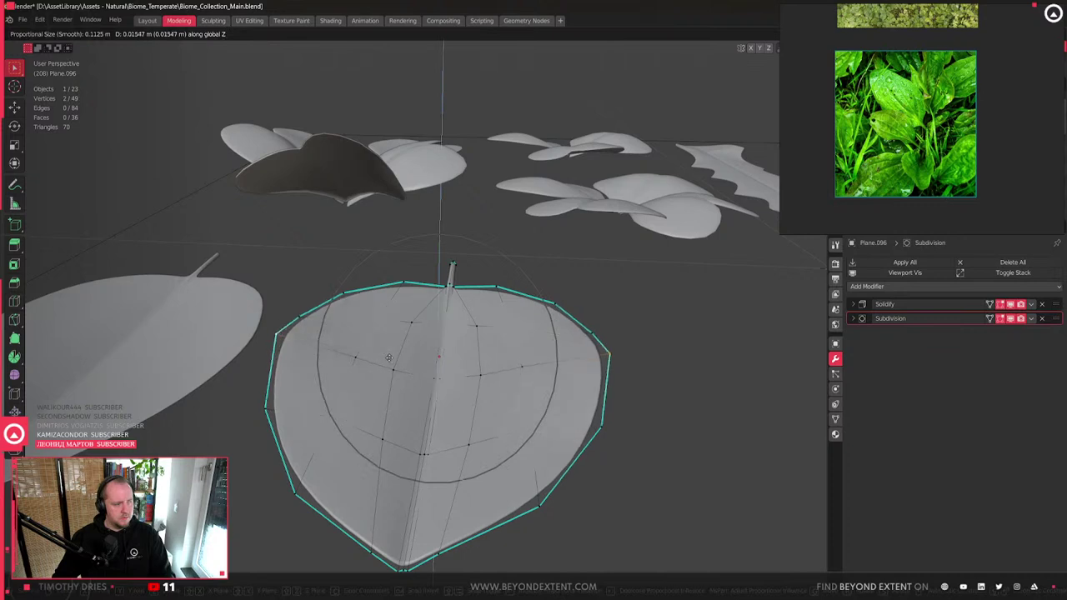
{"action": "left_click", "coordinate": [629, 414]}
- Set the transform pivot point to Individual Origins for rotating the raised pair of outline points
{"action": "key", "text": "r"}
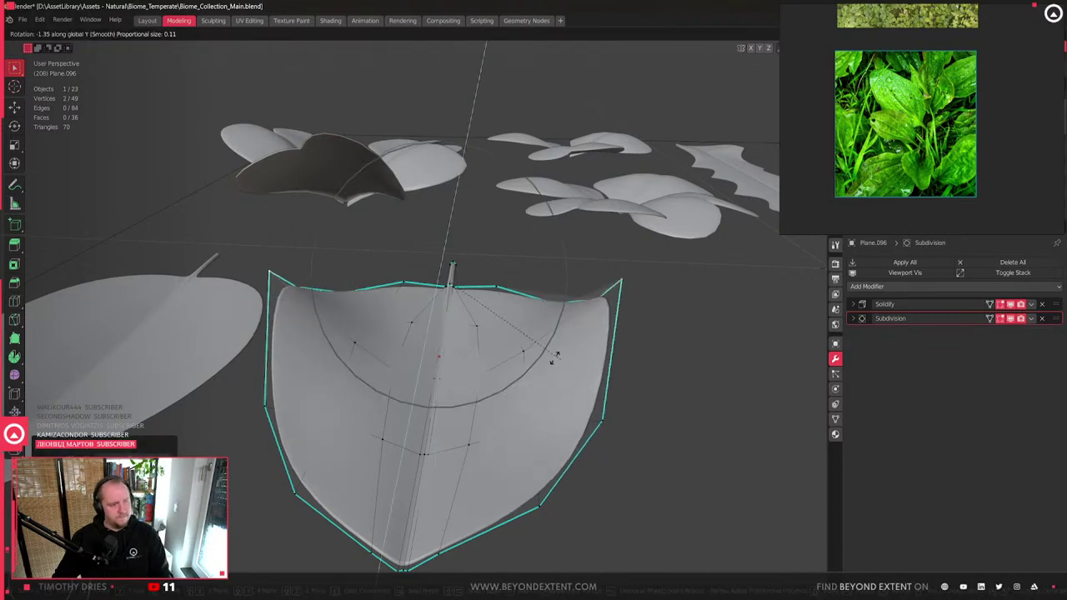
{"action": "key", "text": "y"}
{"action": "key", "text": "x"}
{"action": "key", "text": "Return"}
{"action": "left_click", "coordinate": [399, 34]}
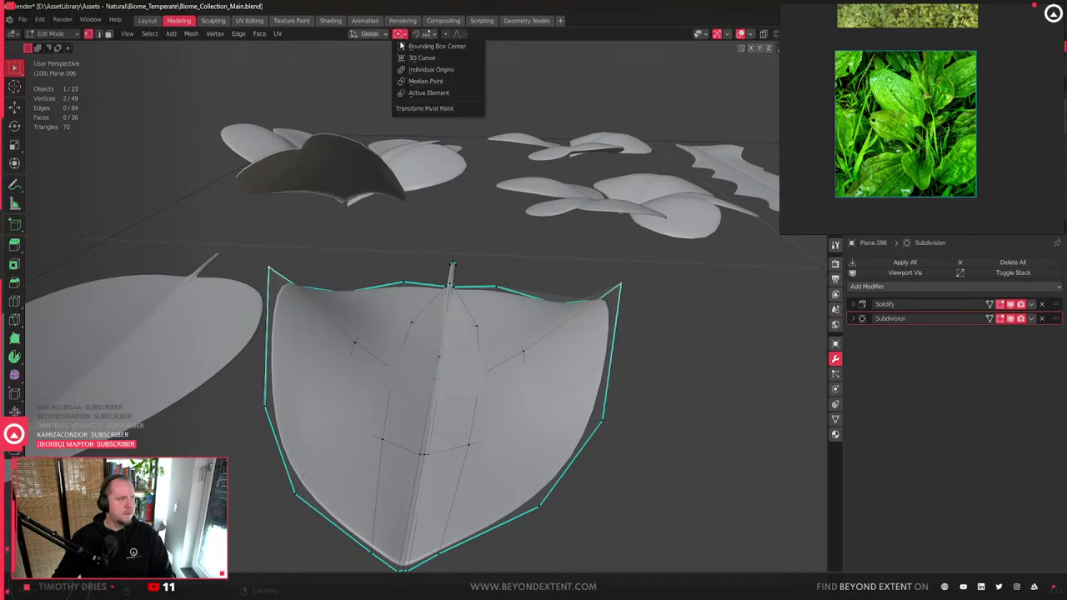
{"action": "left_click", "coordinate": [440, 94]}
{"action": "key", "text": "r"}
{"action": "key", "text": "y"}
{"action": "key", "text": "x"}
{"action": "key", "text": "Return"}
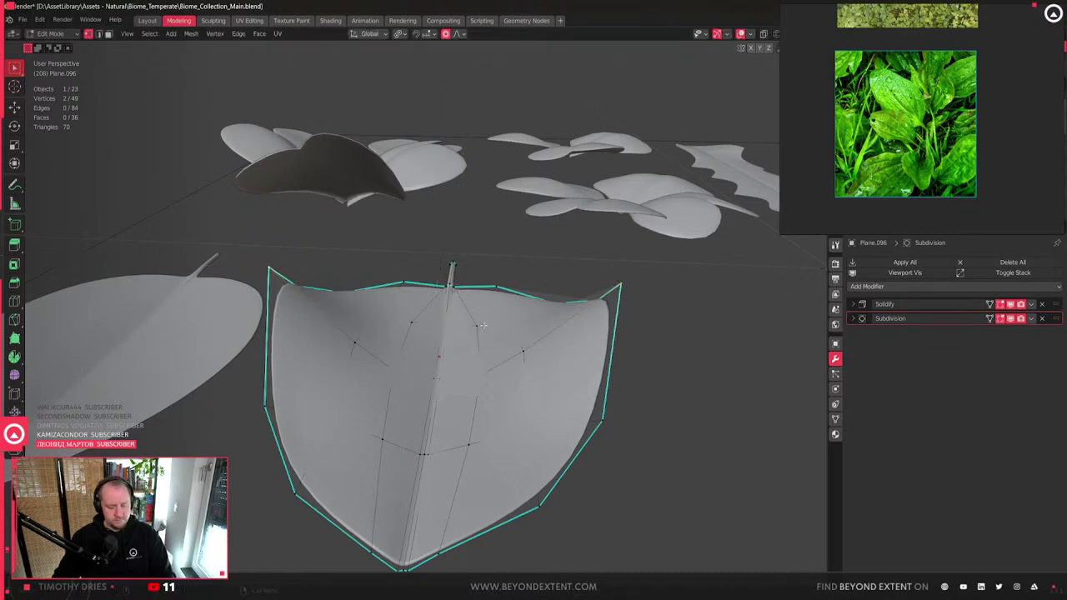
{"action": "key", "text": "r"}
{"action": "key", "text": "r"}
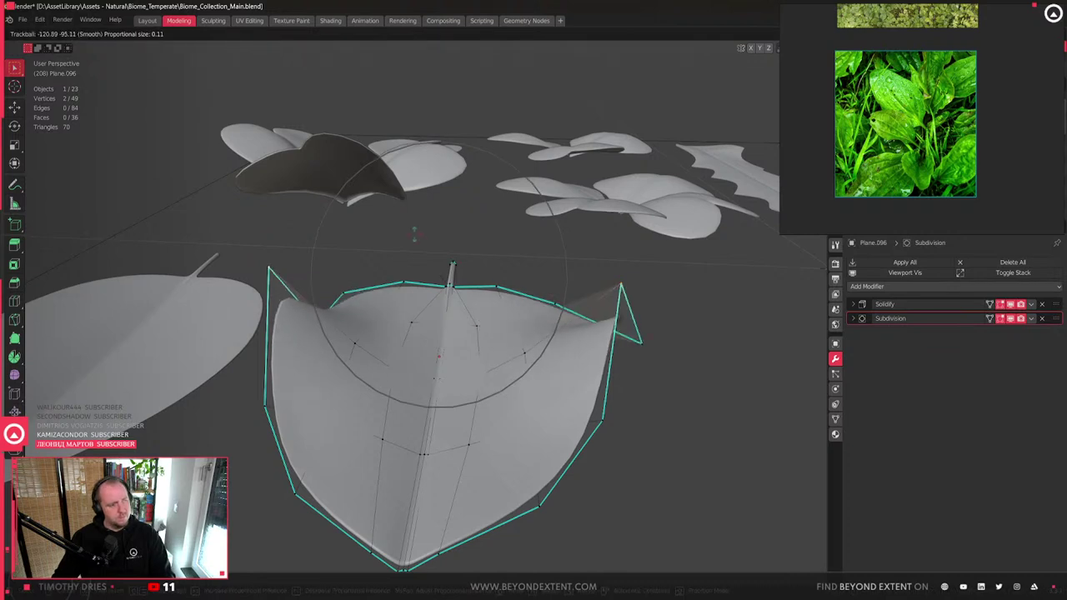
{"action": "scroll", "coordinate": [438, 354], "scroll_direction": "down", "scroll_amount": 11}
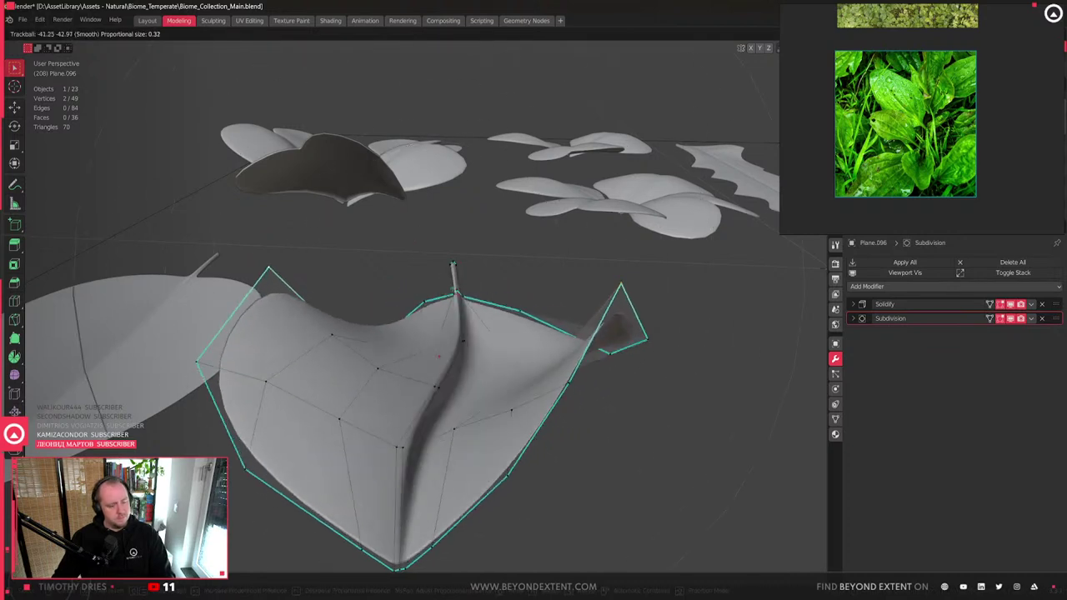
{"action": "key", "text": "Escape"}
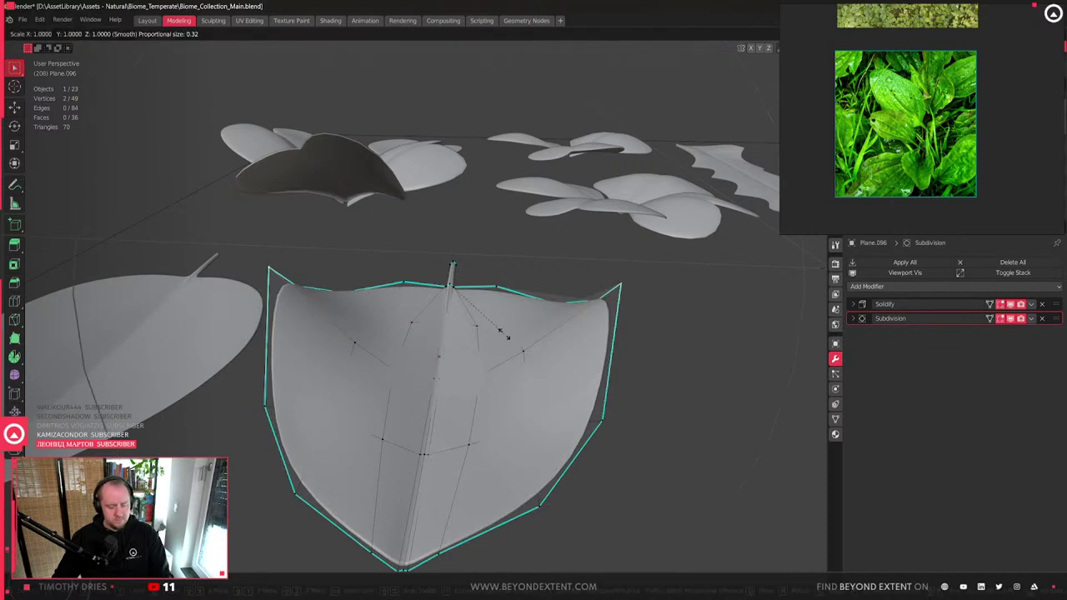
{"action": "key", "text": "r"}
{"action": "key", "text": "y"}
{"action": "scroll", "coordinate": [433, 298], "scroll_direction": "up", "scroll_amount": 5}
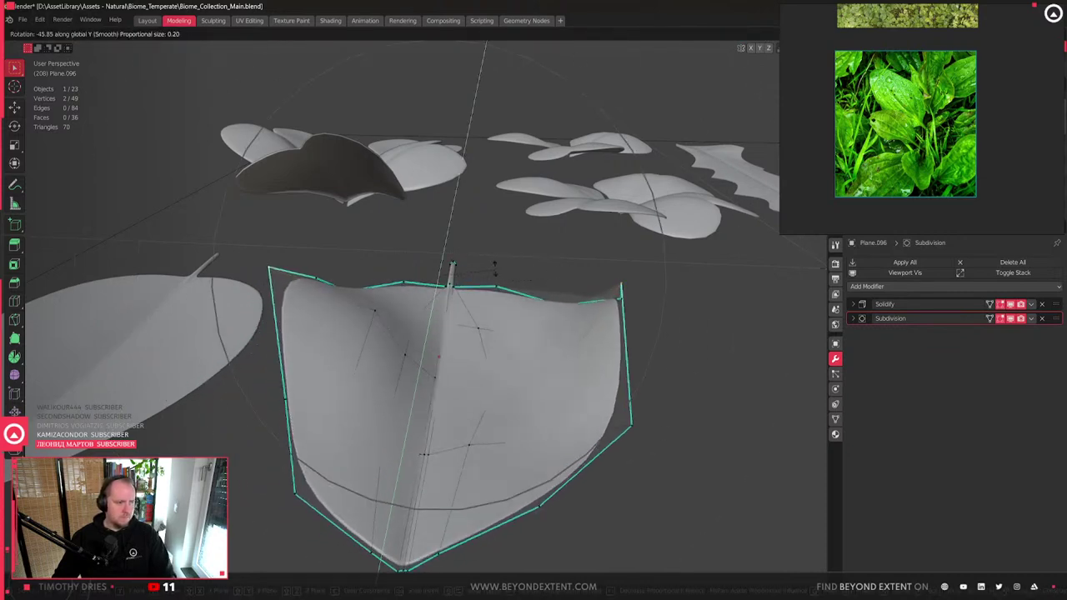
{"action": "left_click", "coordinate": [659, 366]}
{"action": "key", "text": "r"}
{"action": "key", "text": "y"}
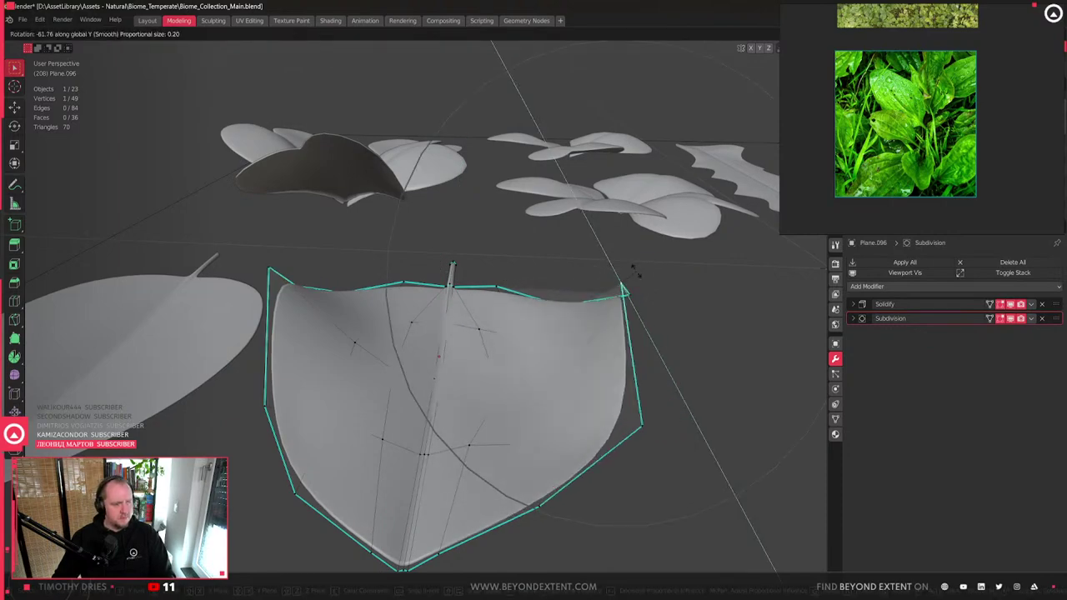
{"action": "left_click", "coordinate": [636, 275]}
- Scale the raised pair of outline points along local Y about their individual origins, with a smooth falloff of 0.20
{"action": "mouse_move", "coordinate": [636, 275]}
{"action": "middle_mouse_down"}
{"action": "mouse_move", "coordinate": [626, 294]}
{"action": "mouse_move", "coordinate": [618, 280]}
{"action": "middle_mouse_up"}
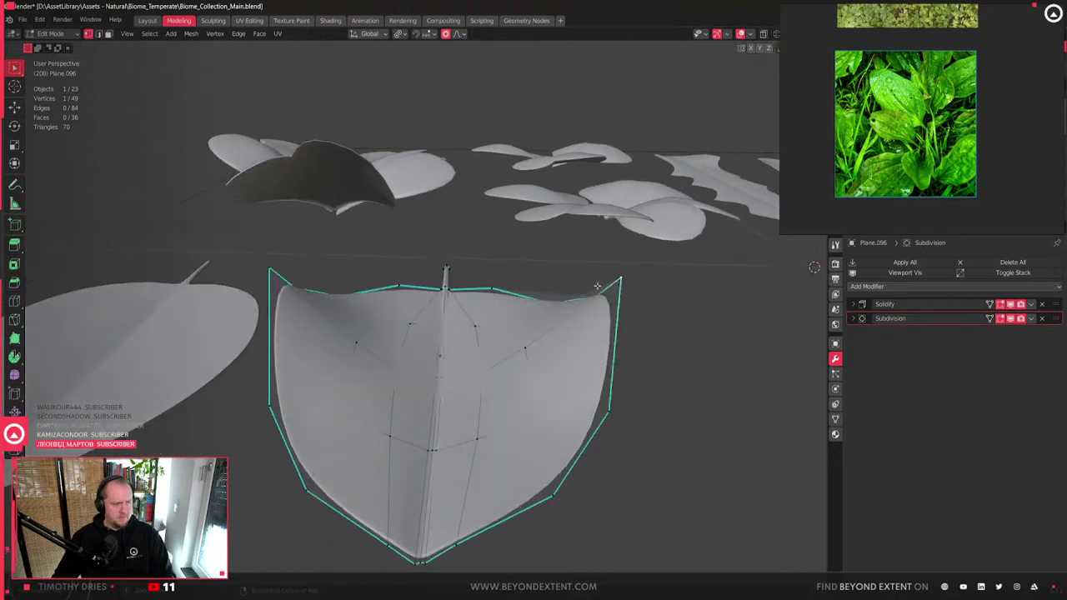
{"action": "key", "text": "s"}
{"action": "key", "text": "y"}
{"action": "key", "text": "y"}
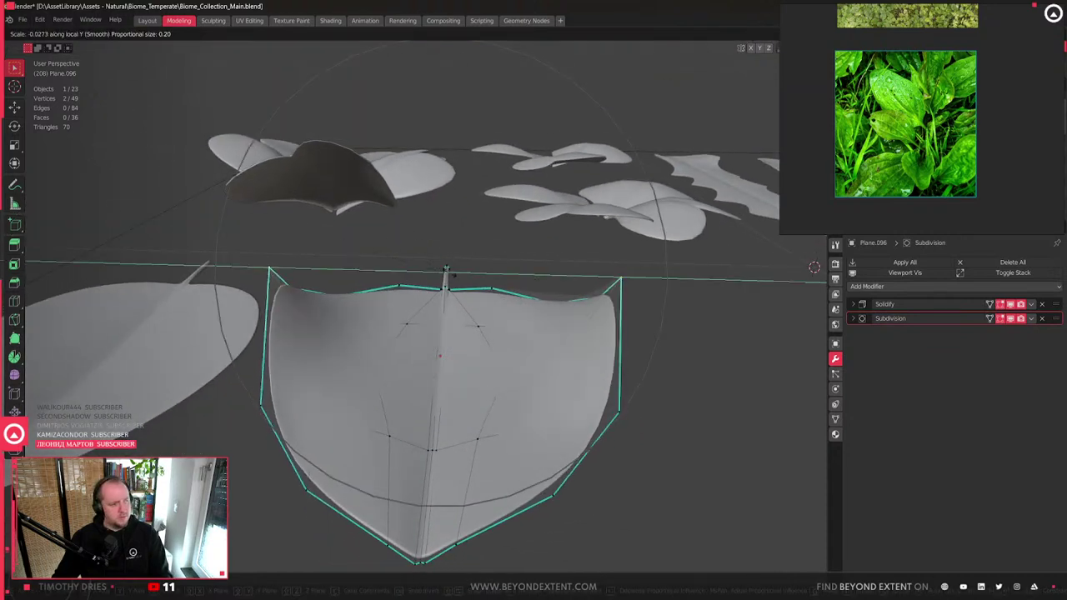
{"action": "mouse_move", "coordinate": [436, 296]}
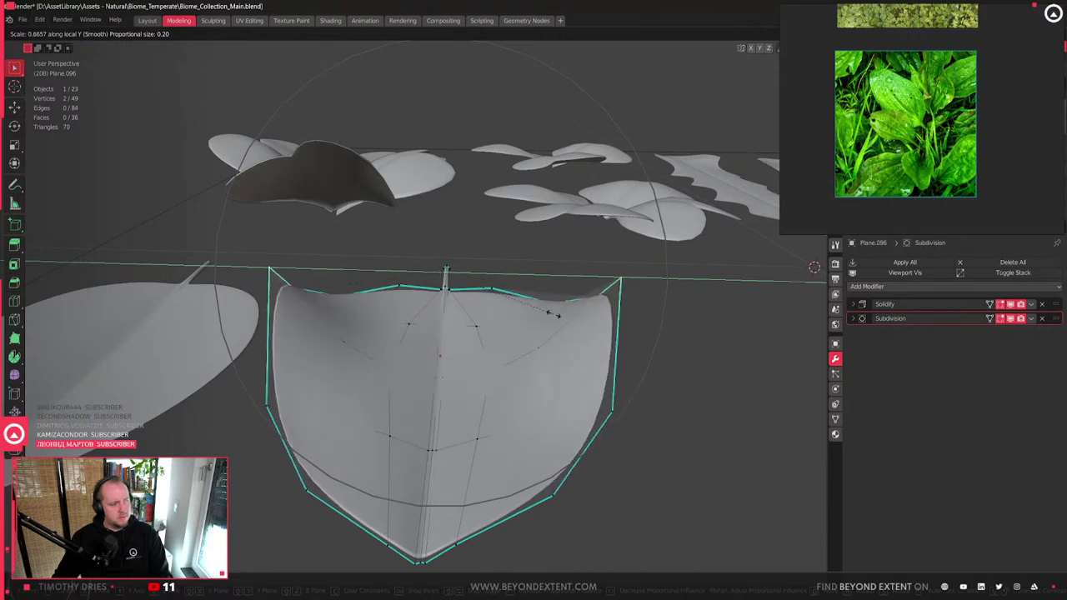
{"action": "left_click", "coordinate": [504, 310]}
{"action": "key", "text": "s"}
{"action": "key", "text": "y"}
{"action": "key", "text": "y"}
{"action": "left_click", "coordinate": [615, 334]}
- Switch the pivot point from Individual Origins to a shared centre and narrow the raised outline pair along X
{"action": "left_click", "coordinate": [398, 33]}
{"action": "left_click", "coordinate": [408, 46]}
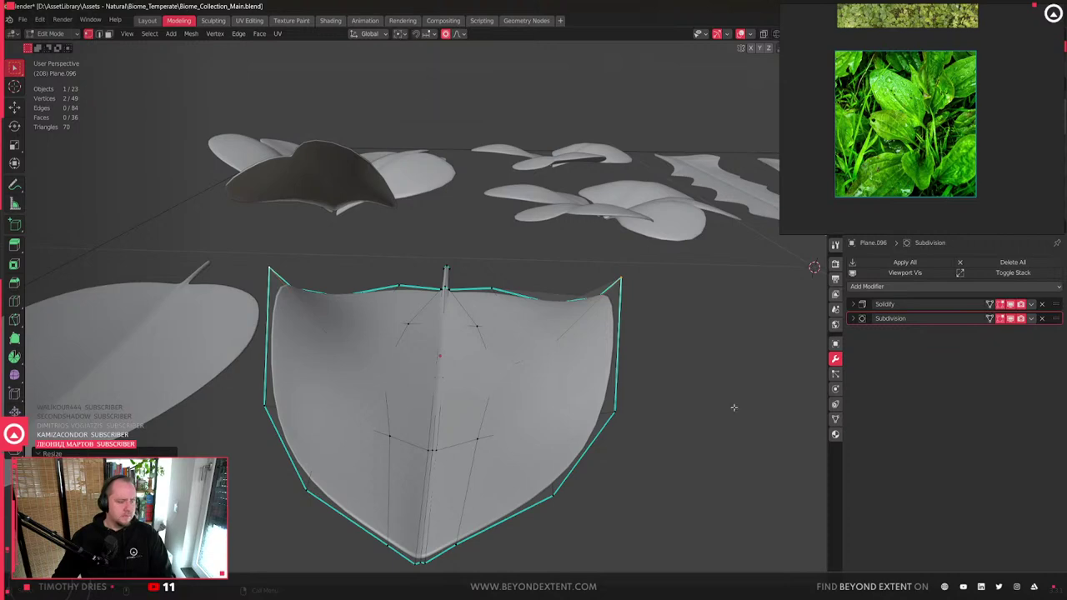
{"action": "key", "text": "s"}
{"action": "key", "text": "x"}
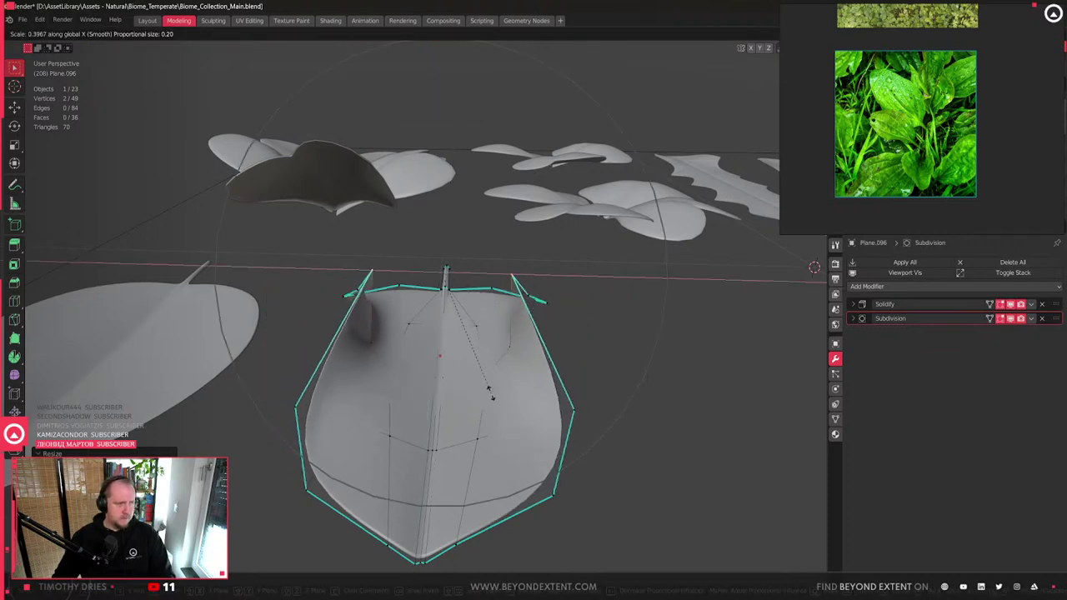
{"action": "left_click", "coordinate": [560, 398]}
{"action": "middle_click_drag", "start_coordinate": [560, 398], "coordinate": [341, 355]}
- Narrow the neighbouring pair of outline points nearer the tip along X with a smooth falloff of 0.20
{"action": "left_click", "coordinate": [626, 404], "text": "shift"}
{"action": "key", "text": "s"}
{"action": "key", "text": "x"}
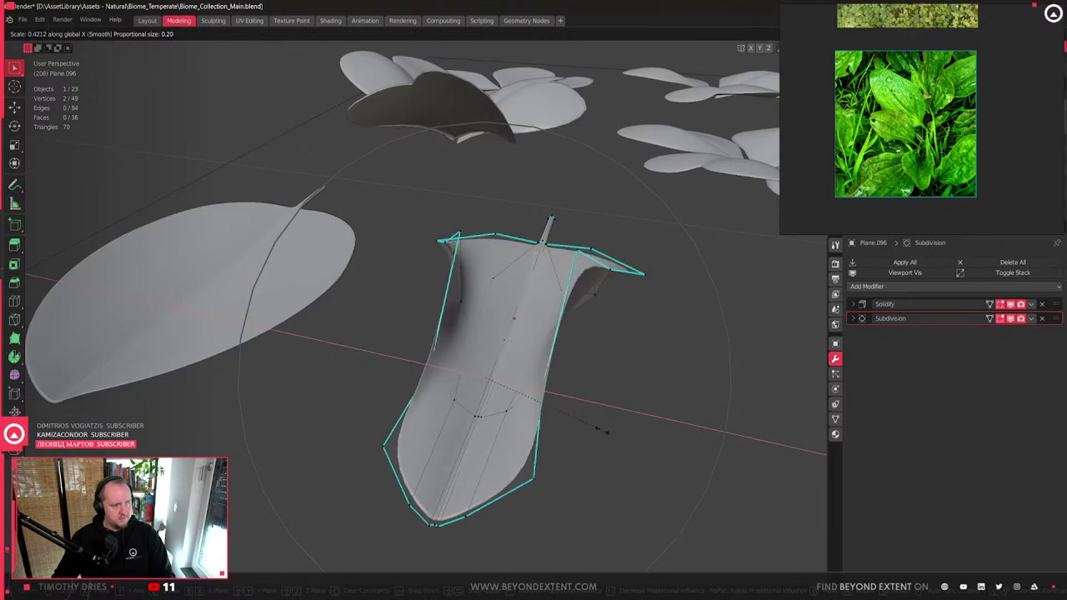
{"action": "left_click", "coordinate": [559, 439]}
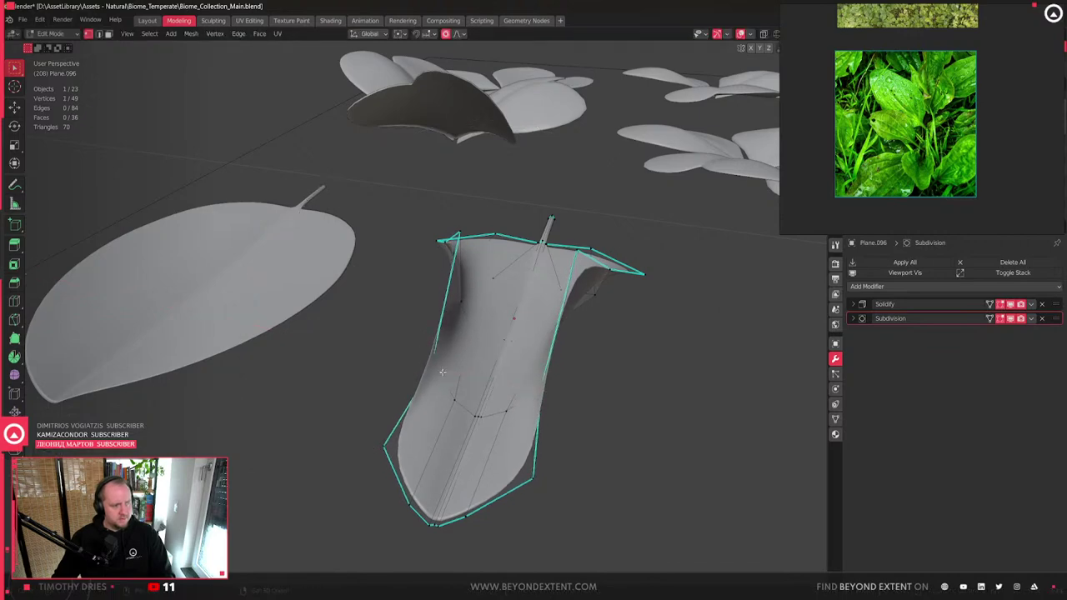
- Raise the narrowed tip-half outline pair about 0.06 m along Z with a smooth falloff of about 0.05 m
{"action": "key", "text": "shift+z"}
{"action": "middle_click_drag", "start_coordinate": [551, 421], "coordinate": [619, 393]}
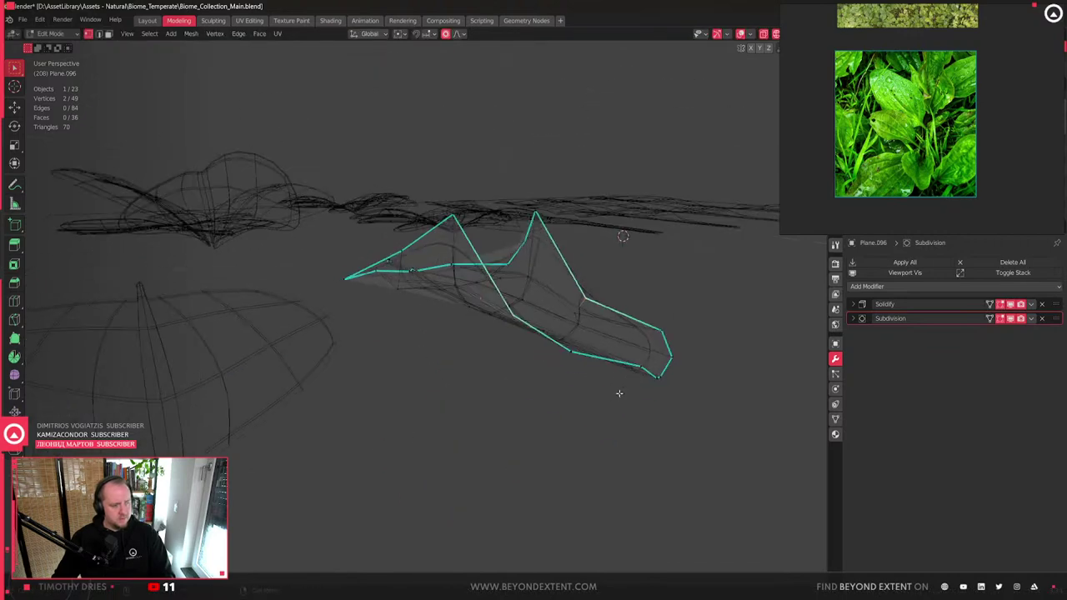
{"action": "key", "text": "g"}
{"action": "key", "text": "z"}
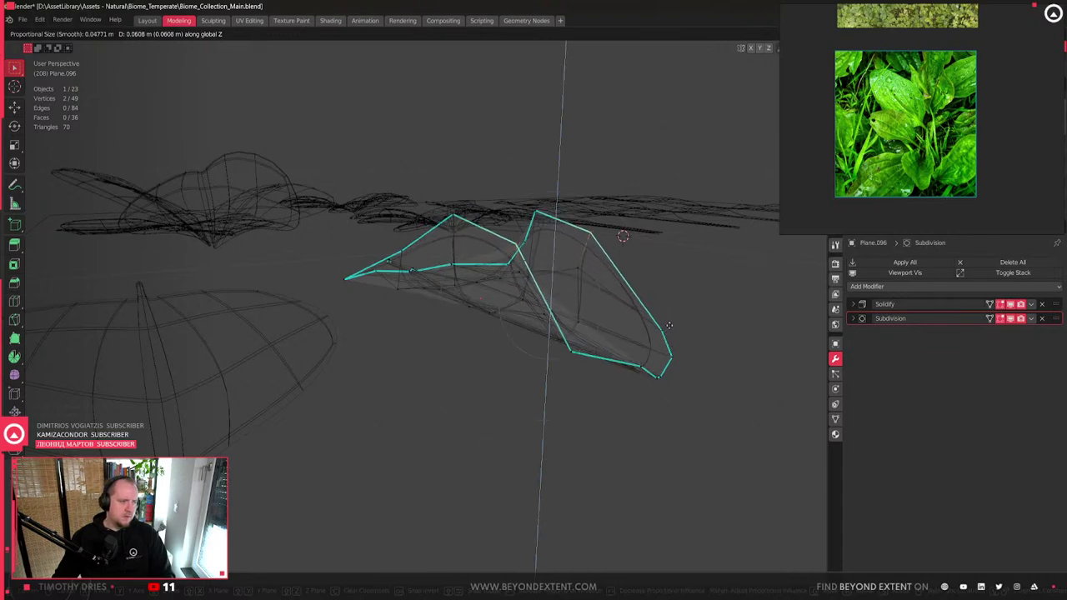
{"action": "left_click", "coordinate": [677, 310]}
{"action": "key", "text": "shift+z"}
{"action": "middle_click_drag", "start_coordinate": [612, 340], "coordinate": [626, 301]}
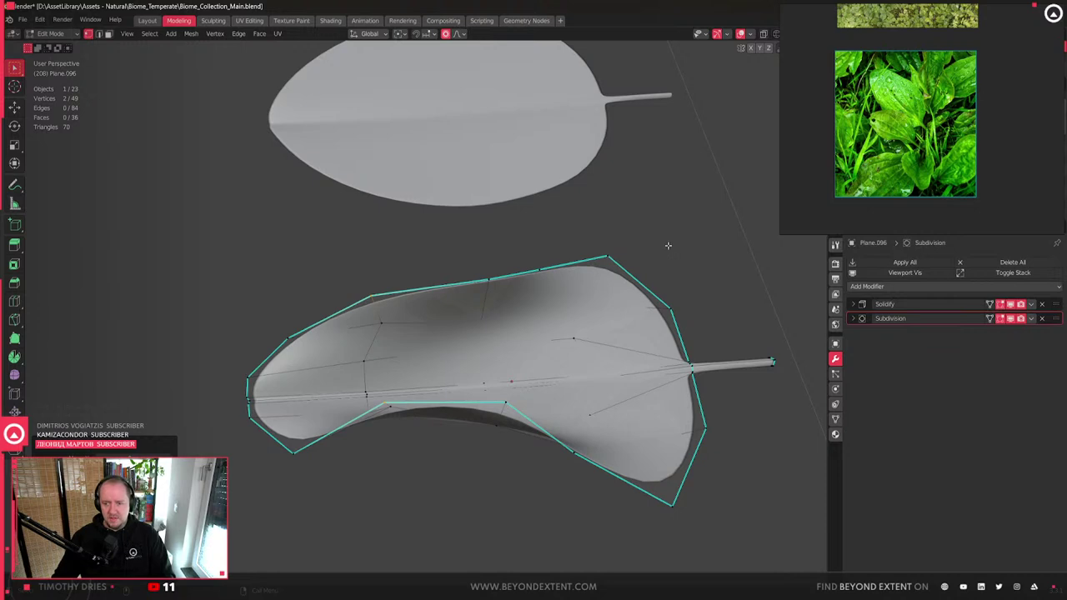
- Move the wide outline pair in the stem half along Y toward the tip and narrow it along X with a smooth falloff of 0.05
{"action": "left_click", "coordinate": [636, 277]}
{"action": "left_click", "coordinate": [647, 506], "text": "shift"}
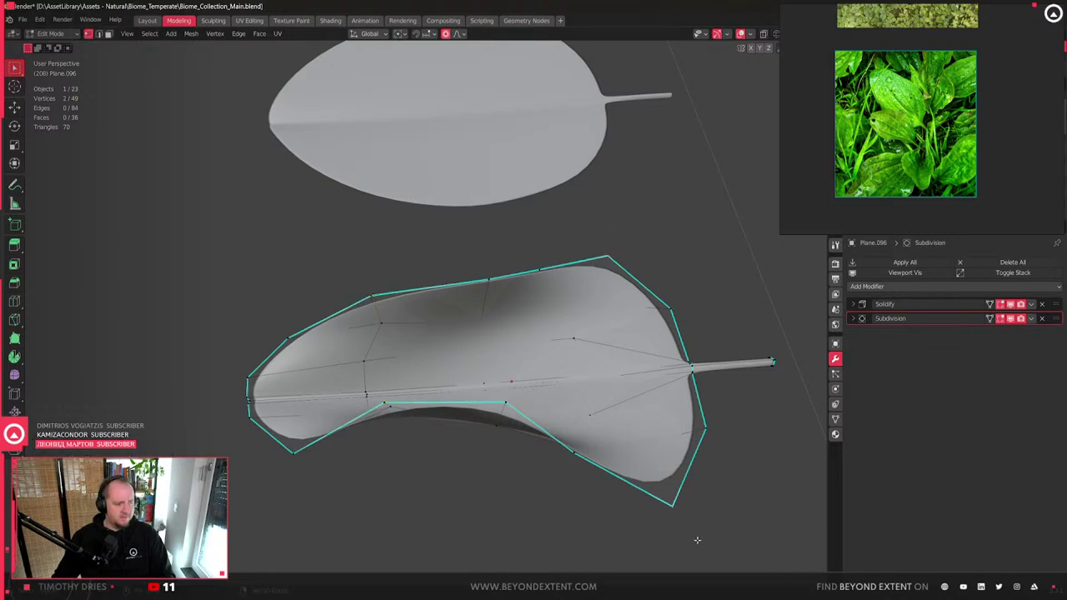
{"action": "middle_click_drag", "start_coordinate": [655, 520], "coordinate": [626, 448]}
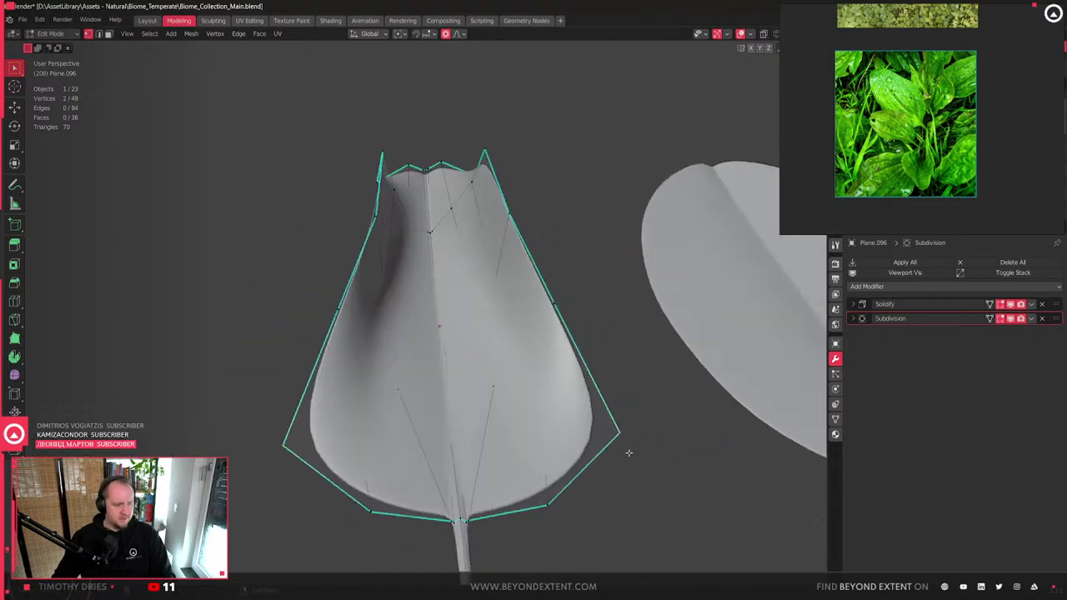
{"action": "key", "text": "g"}
{"action": "key", "text": "y"}
{"action": "key", "text": "s"}
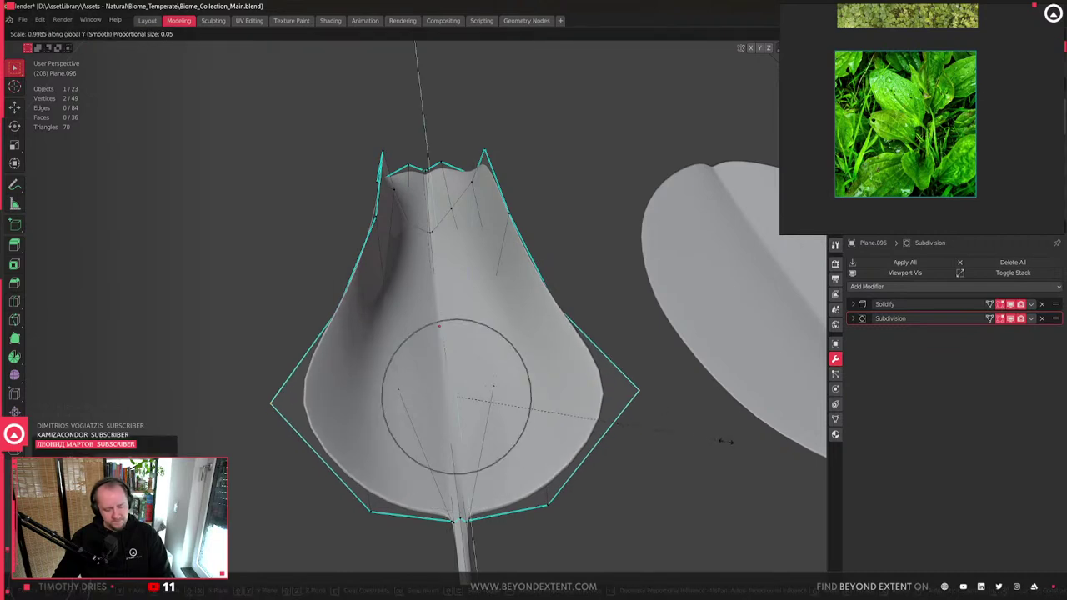
{"action": "key", "text": "Escape"}
{"action": "key", "text": "s"}
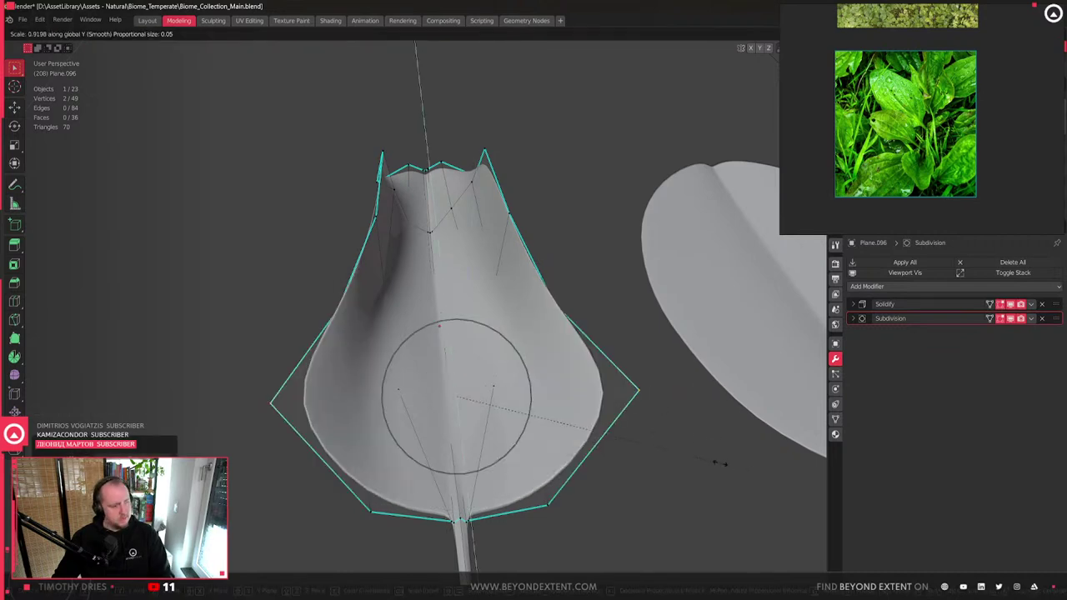
{"action": "key", "text": "x"}
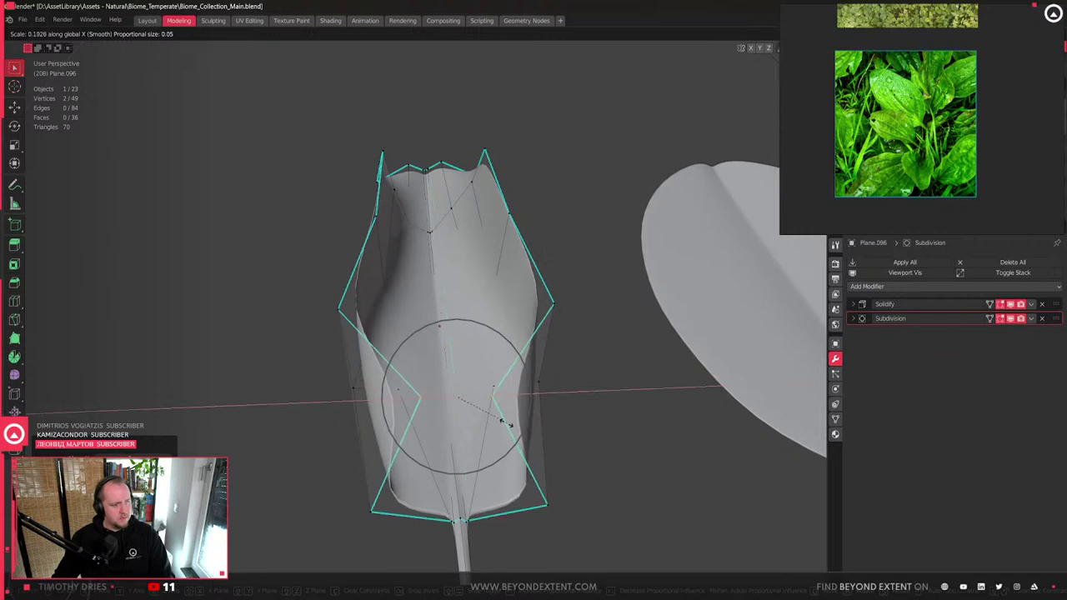
{"action": "left_click", "coordinate": [552, 439]}
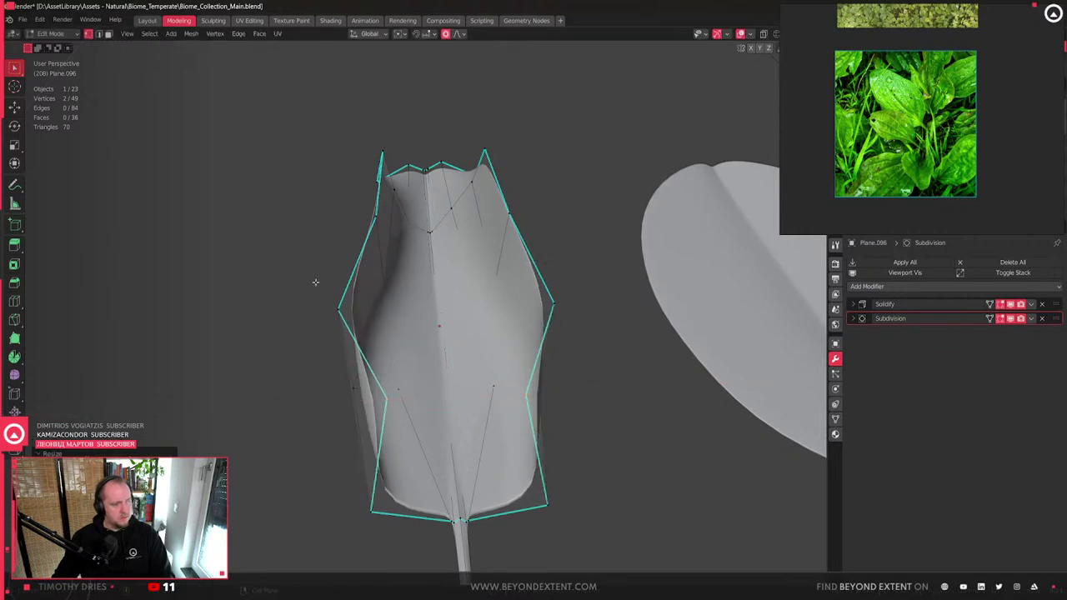
- Narrow the next two outline pairs toward the tip along X, keeping the smooth falloff at 0.05
{"action": "left_click", "coordinate": [446, 311]}
{"action": "key", "text": "s"}
{"action": "key", "text": "x"}
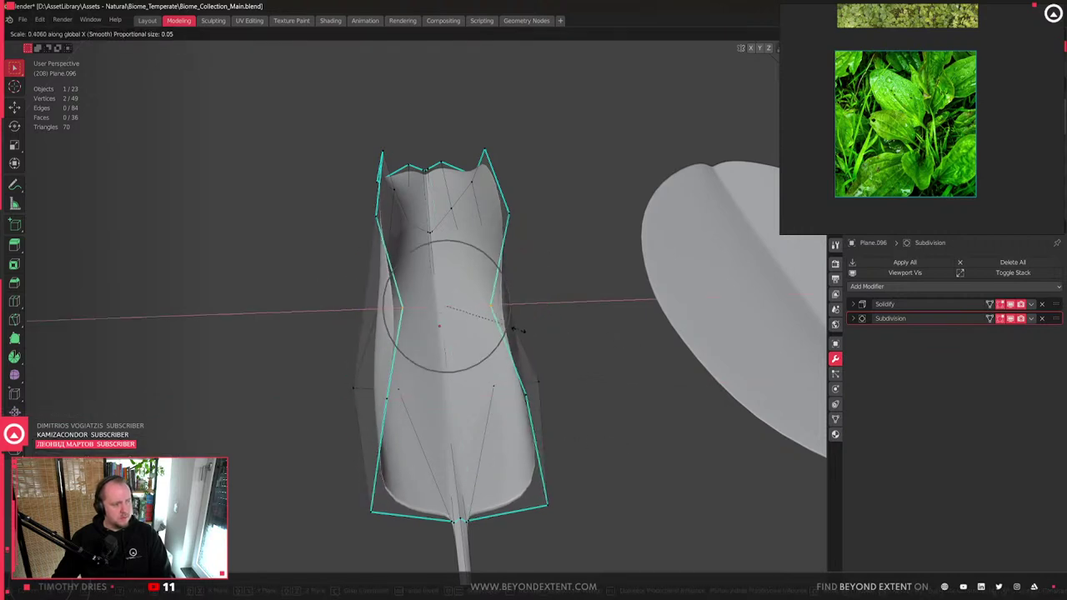
{"action": "left_click", "coordinate": [490, 330]}
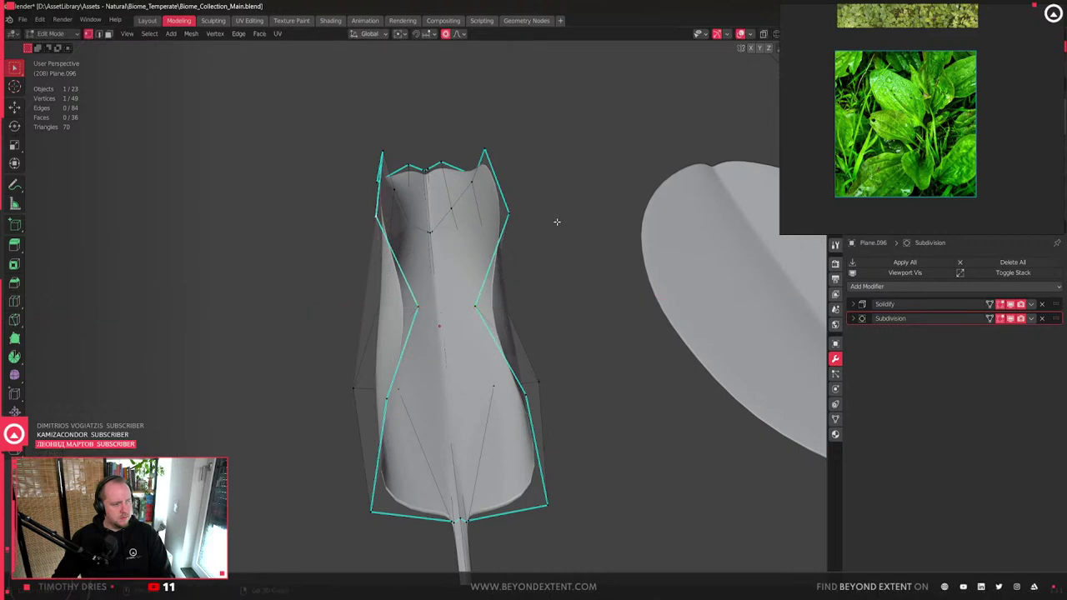
{"action": "key", "text": "s"}
{"action": "key", "text": "x"}
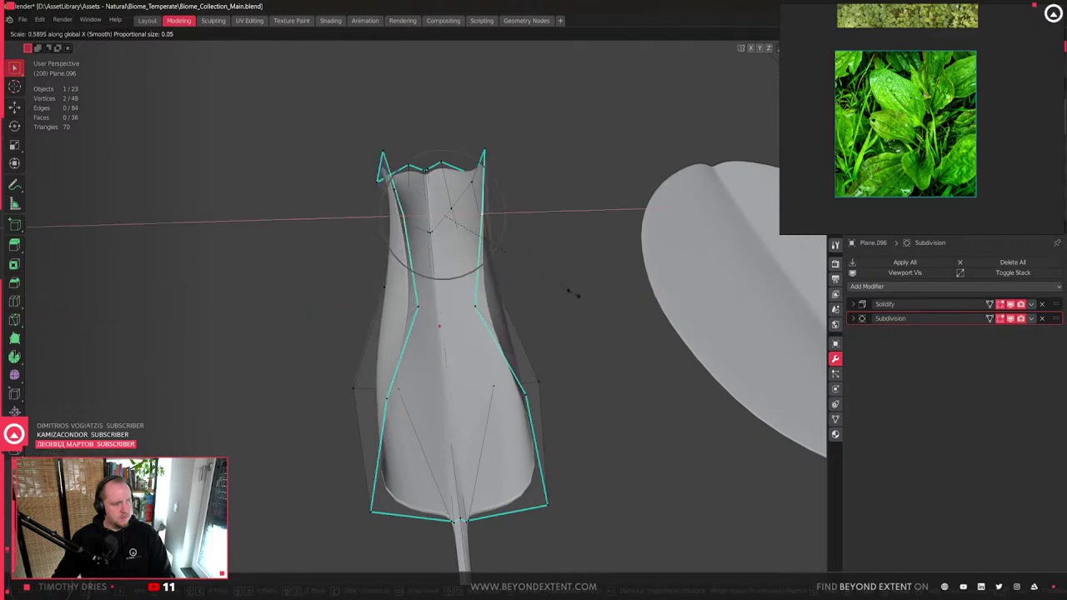
{"action": "left_click", "coordinate": [572, 295]}
- Compare the narrowed leaf with an enlarged view of the plantain reference photo
{"action": "key", "text": "Tab"}
{"action": "middle_click_drag", "start_coordinate": [365, 345], "coordinate": [517, 396]}
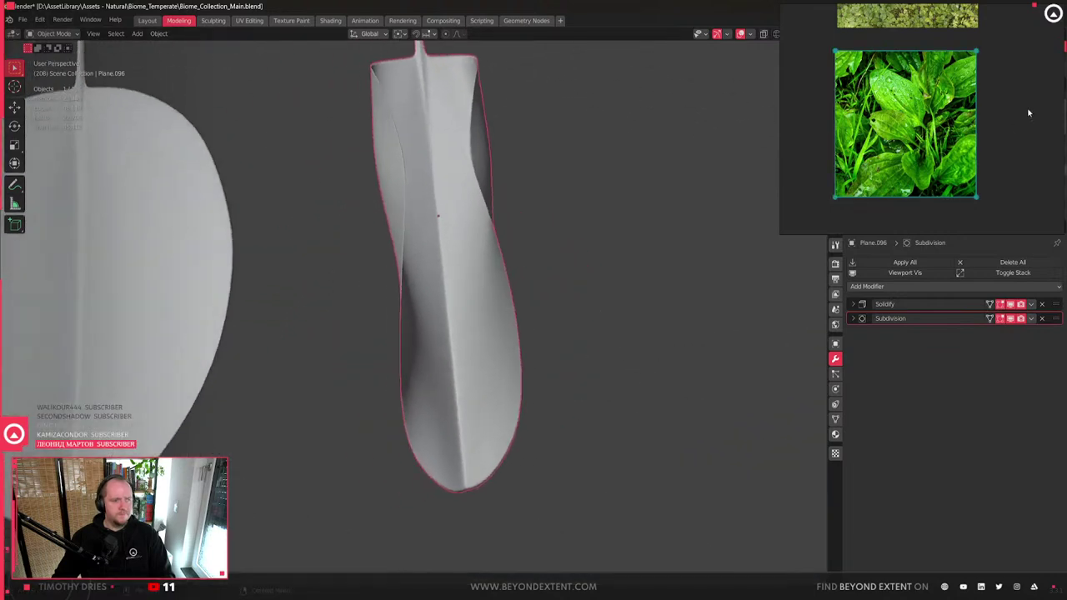
{"action": "scroll", "coordinate": [927, 185], "scroll_direction": "up", "scroll_amount": 2}
{"action": "middle_click_drag", "start_coordinate": [740, 260], "coordinate": [495, 292]}
- Increase the smooth falloff to 0.14 and try to widen the cross loop in the leaf's tip half
{"action": "key", "text": "Tab"}
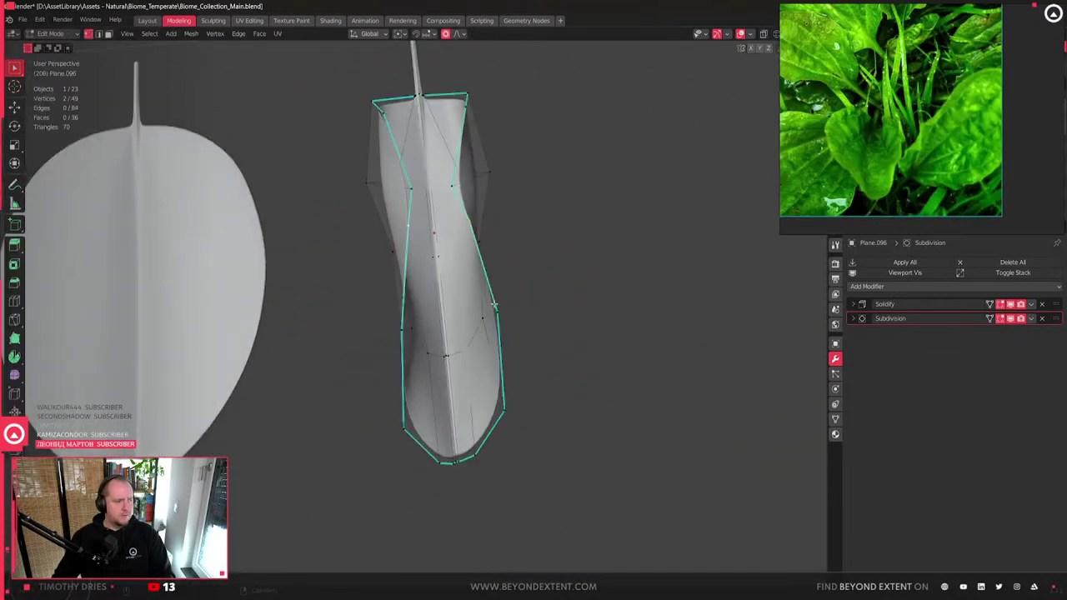
{"action": "middle_click_drag", "start_coordinate": [471, 337], "coordinate": [490, 353]}
{"action": "key", "text": "s"}
{"action": "key", "text": "y"}
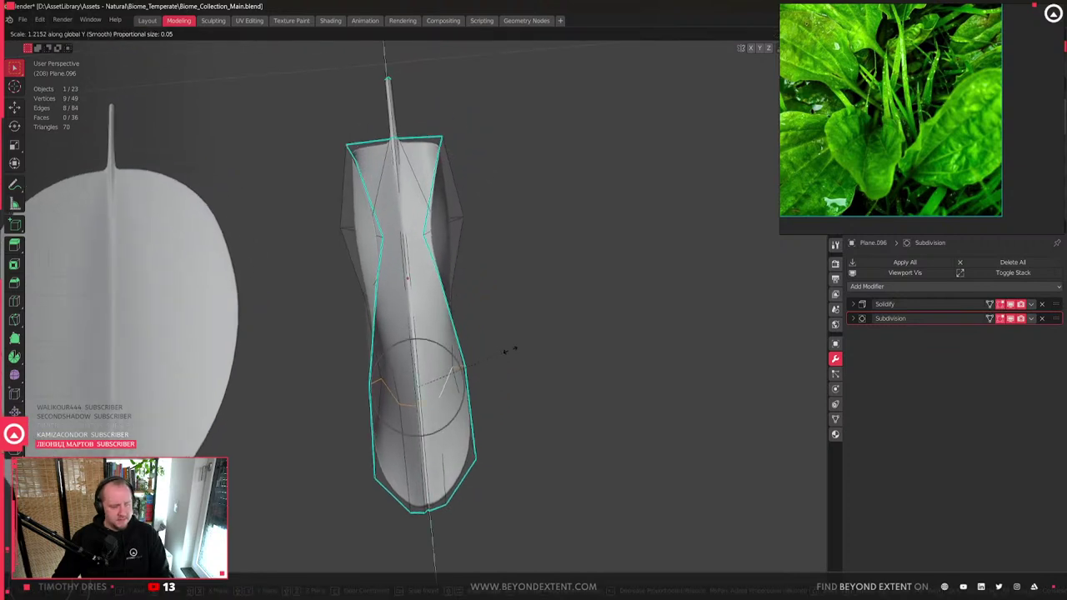
{"action": "scroll", "coordinate": [519, 360], "scroll_direction": "down", "scroll_amount": 6}
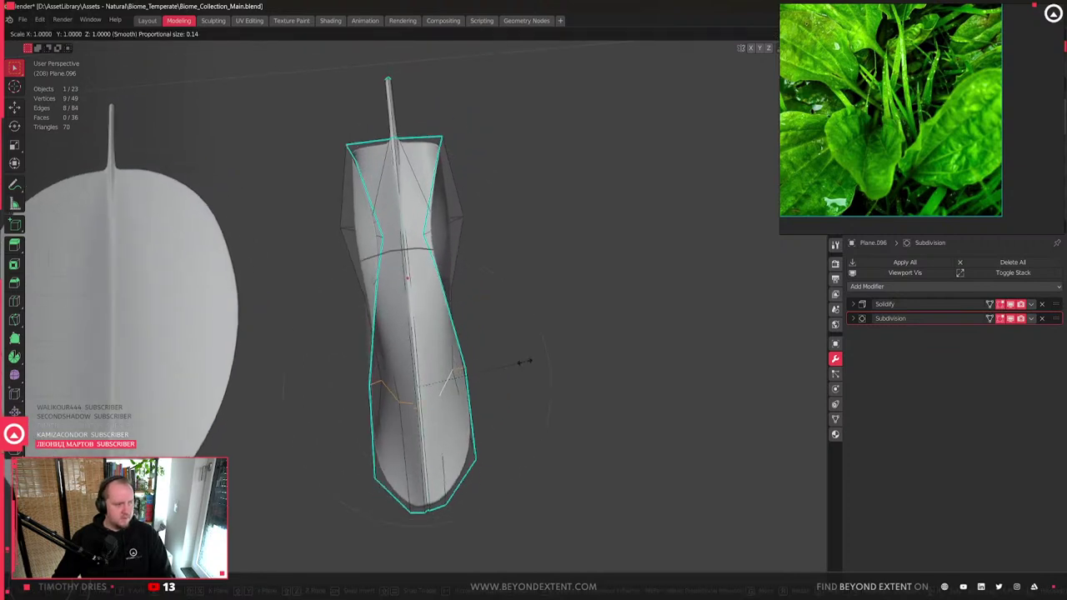
{"action": "key", "text": "x"}
{"action": "right_click", "coordinate": [590, 365]}
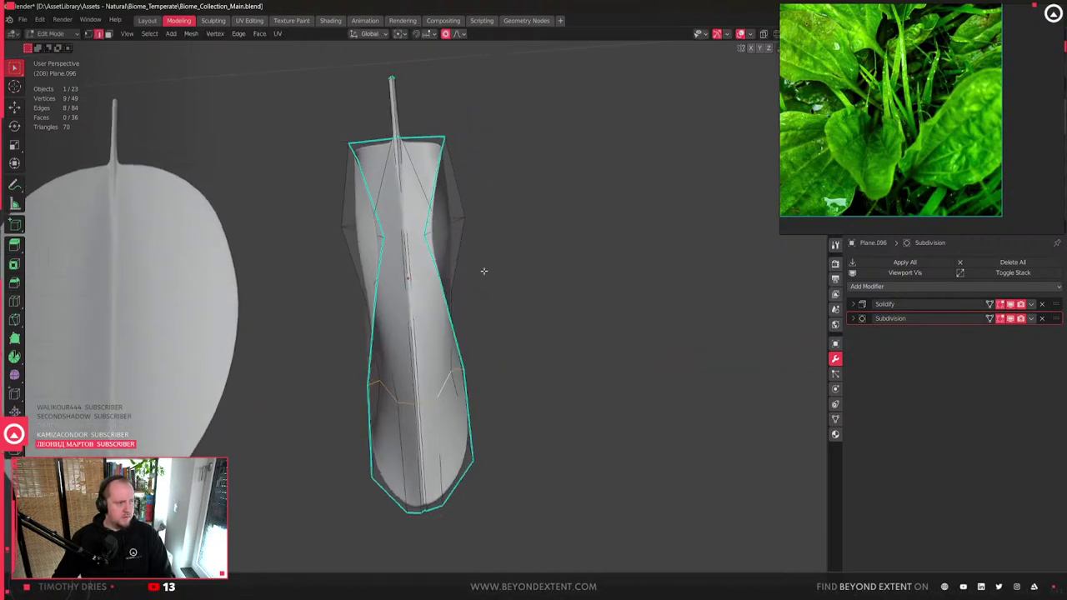
- Widen the leaf's middle cross loop and the tip-half cross loop along X, the latter by a factor of about 1.27
{"action": "middle_click_drag", "start_coordinate": [486, 267], "coordinate": [445, 304]}
{"action": "key", "text": "s"}
{"action": "key", "text": "x"}
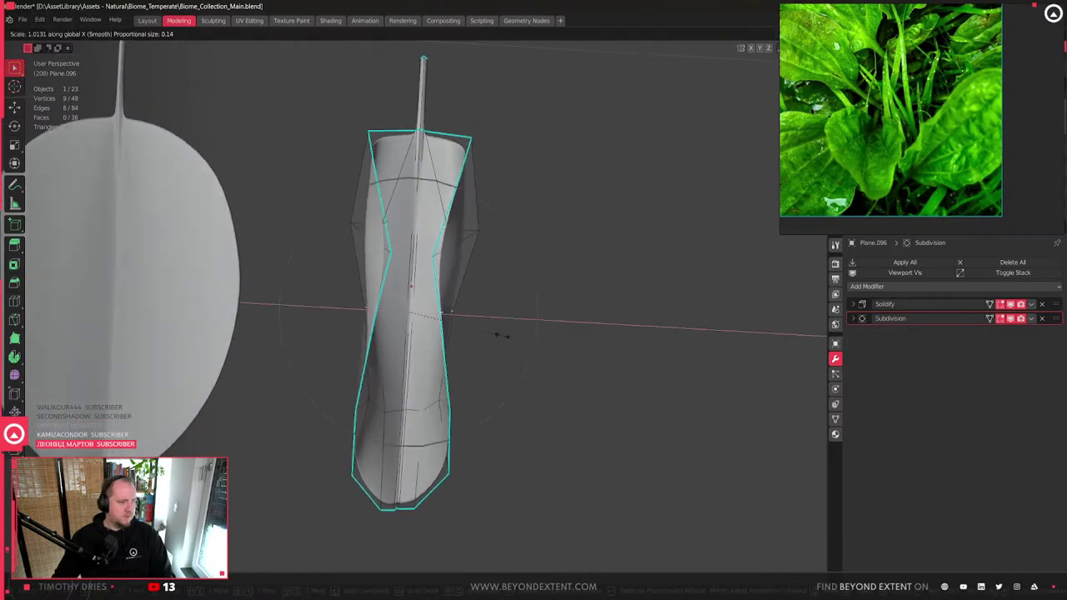
{"action": "left_click", "coordinate": [571, 357]}
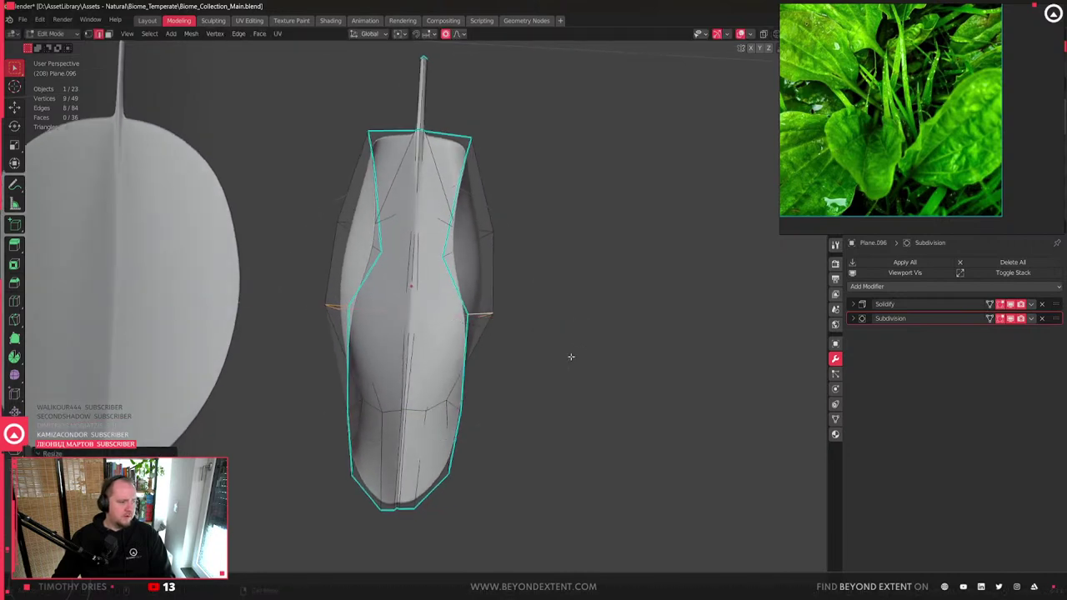
{"action": "left_click", "coordinate": [424, 409], "text": "alt"}
{"action": "key", "text": "s"}
{"action": "key", "text": "x"}
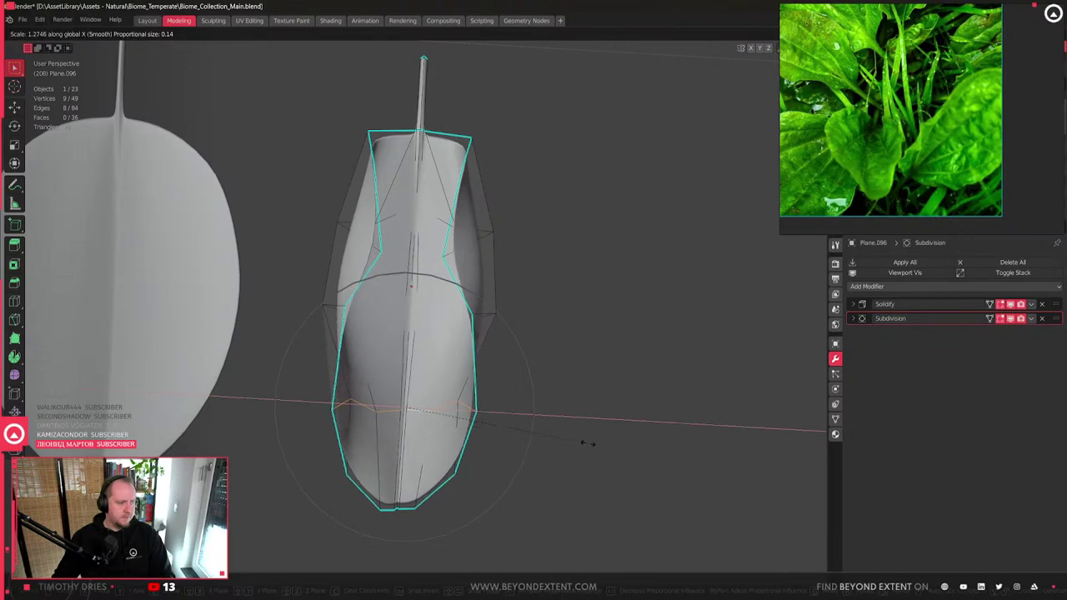
{"action": "left_click", "coordinate": [588, 444]}
- Raise the outline pair at the dip in the stem half about 0.04 m along Z with a smooth falloff of about 0.14 m
{"action": "middle_click_drag", "start_coordinate": [555, 431], "coordinate": [572, 265]}
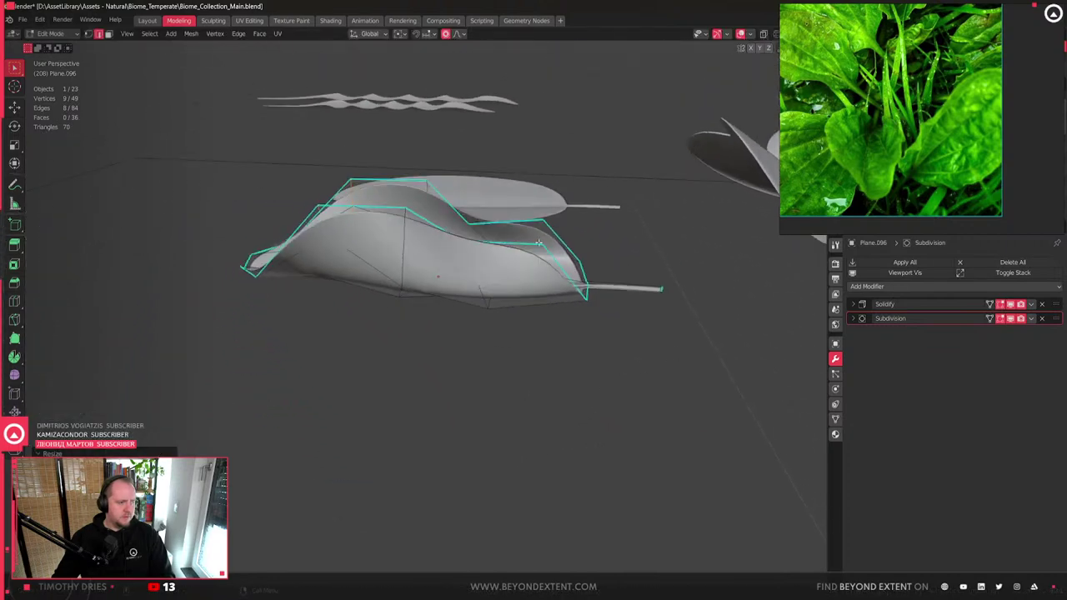
{"action": "key", "text": "1"}
{"action": "key", "text": "shift+z"}
{"action": "middle_click_drag", "start_coordinate": [471, 221], "coordinate": [483, 287]}
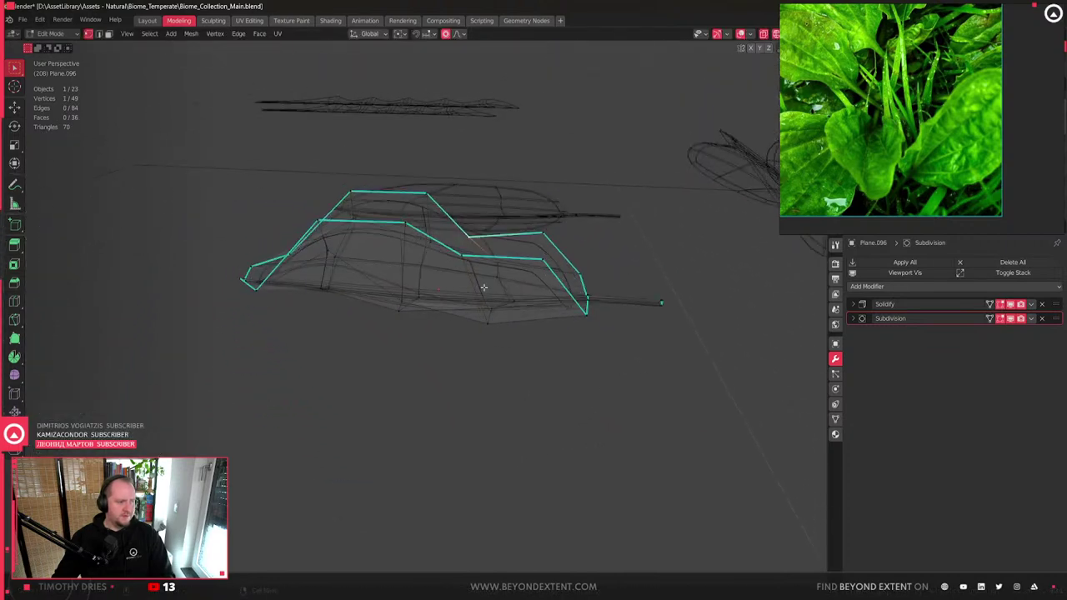
{"action": "key", "text": "shift+z"}
{"action": "left_click", "coordinate": [462, 261], "text": "shift"}
{"action": "key", "text": "g"}
{"action": "key", "text": "z"}
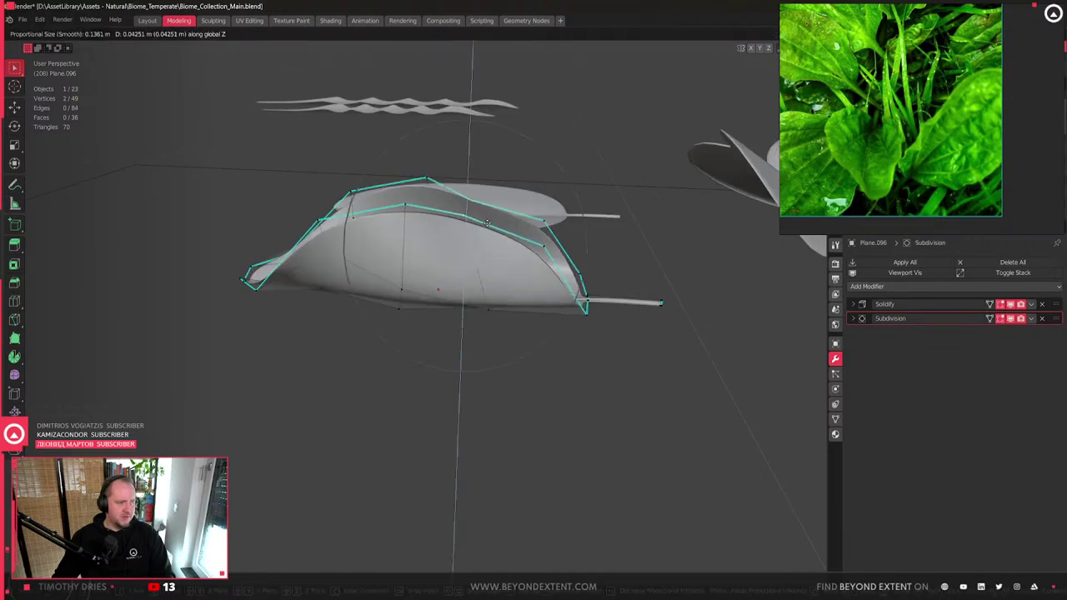
{"action": "left_click", "coordinate": [493, 229]}
- Shift the same outline pair about 0.04 m toward the stem and slightly upward, with X locked
{"action": "key", "text": "g"}
{"action": "key", "text": "x"}
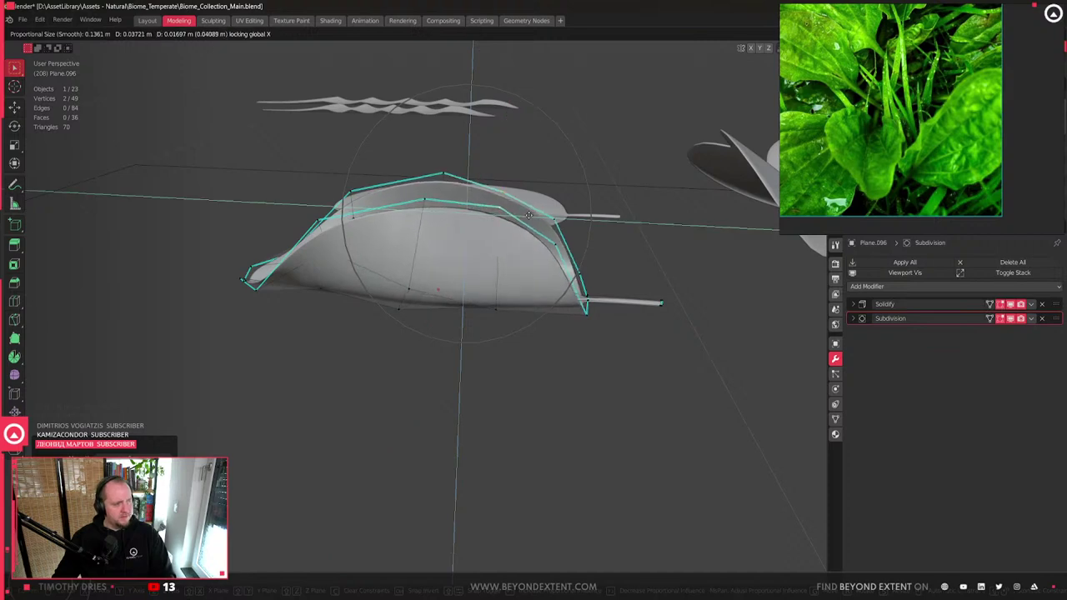
{"action": "left_click", "coordinate": [524, 218]}
- Inspect the folded leaf's curvature from the side and above, beside the flat leaf and the reference photo
{"action": "key", "text": "Tab"}
{"action": "middle_click_drag", "start_coordinate": [383, 263], "coordinate": [340, 414]}
{"action": "key", "text": "Tab"}
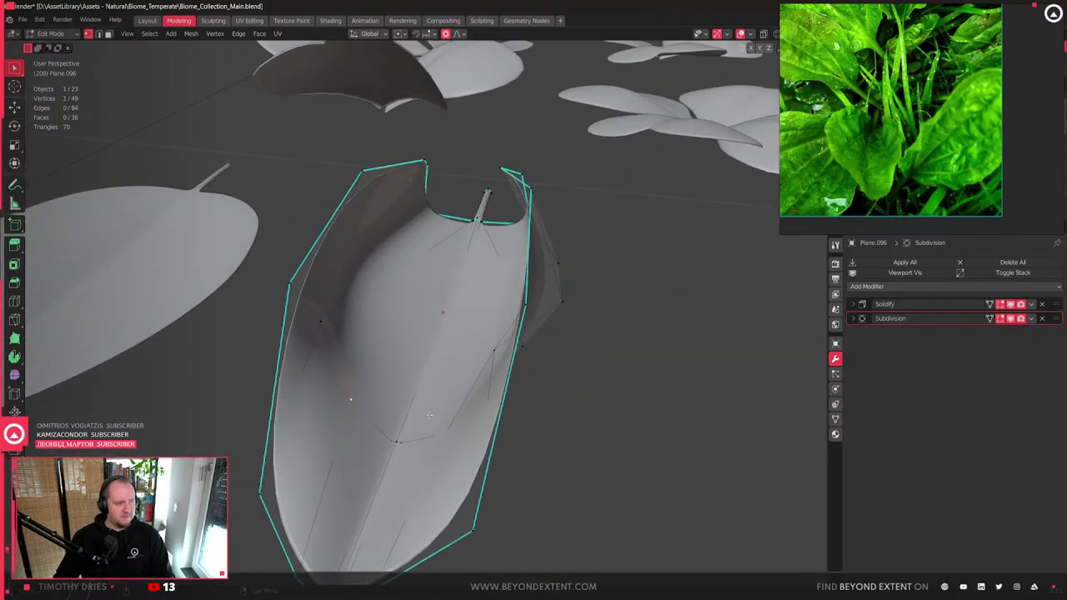
{"action": "scroll", "coordinate": [451, 429], "scroll_direction": "down", "scroll_amount": 4}
{"action": "middle_click_drag", "start_coordinate": [451, 428], "coordinate": [739, 57]}
{"action": "key", "text": "Tab"}
{"action": "scroll", "coordinate": [426, 353], "scroll_direction": "down", "scroll_amount": 3}
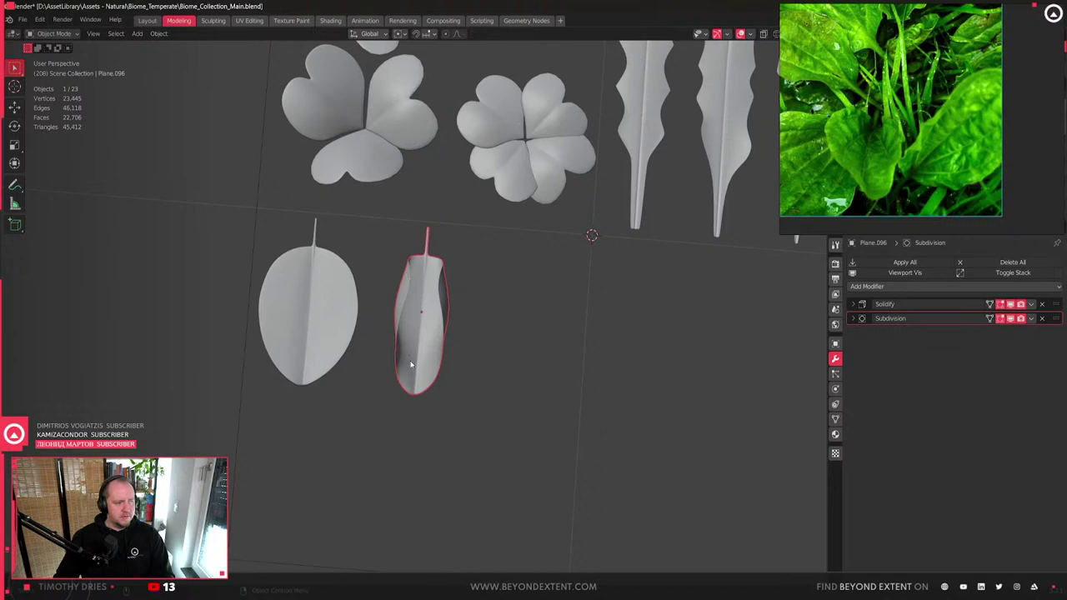
- Lower the folded leaf's middle outline pair about 0.04 m along Z with a smooth falloff of about 0.2 m
{"action": "middle_click_drag", "start_coordinate": [410, 367], "coordinate": [458, 270]}
{"action": "scroll", "coordinate": [457, 269], "scroll_direction": "up", "scroll_amount": 3}
{"action": "key", "text": "Tab"}
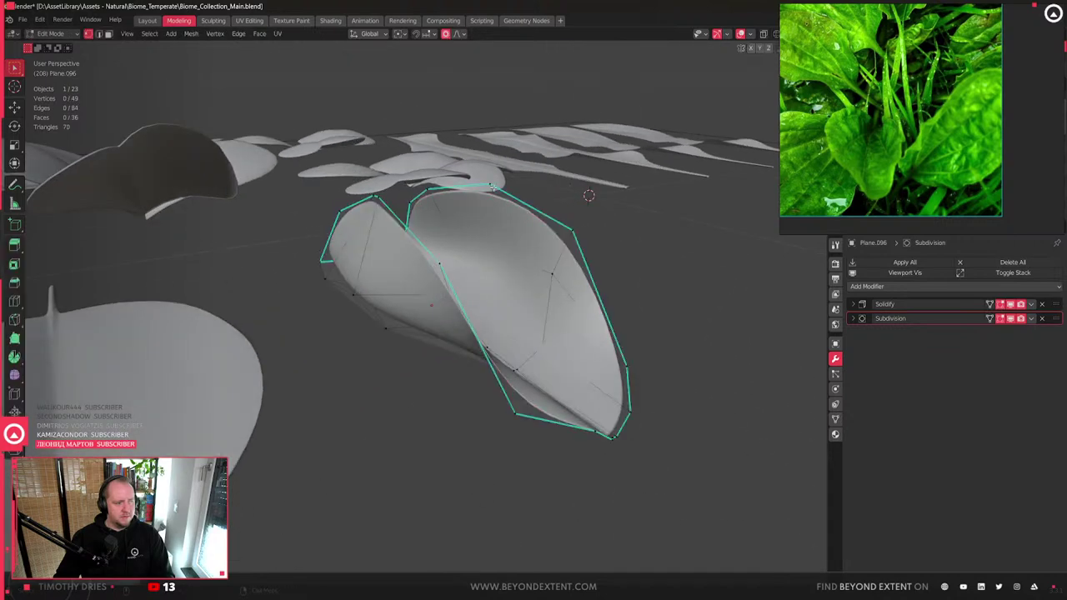
{"action": "middle_click_drag", "start_coordinate": [385, 192], "coordinate": [463, 250]}
{"action": "left_click", "coordinate": [467, 250], "text": "shift"}
{"action": "key", "text": "g"}
{"action": "key", "text": "z"}
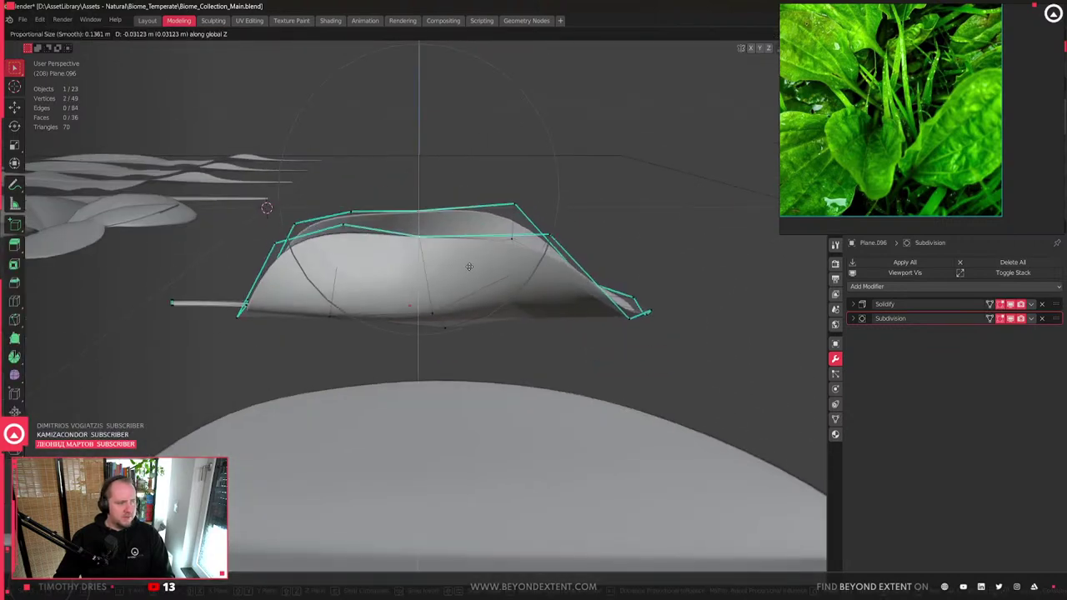
{"action": "scroll", "coordinate": [479, 283], "scroll_direction": "down", "scroll_amount": 10}
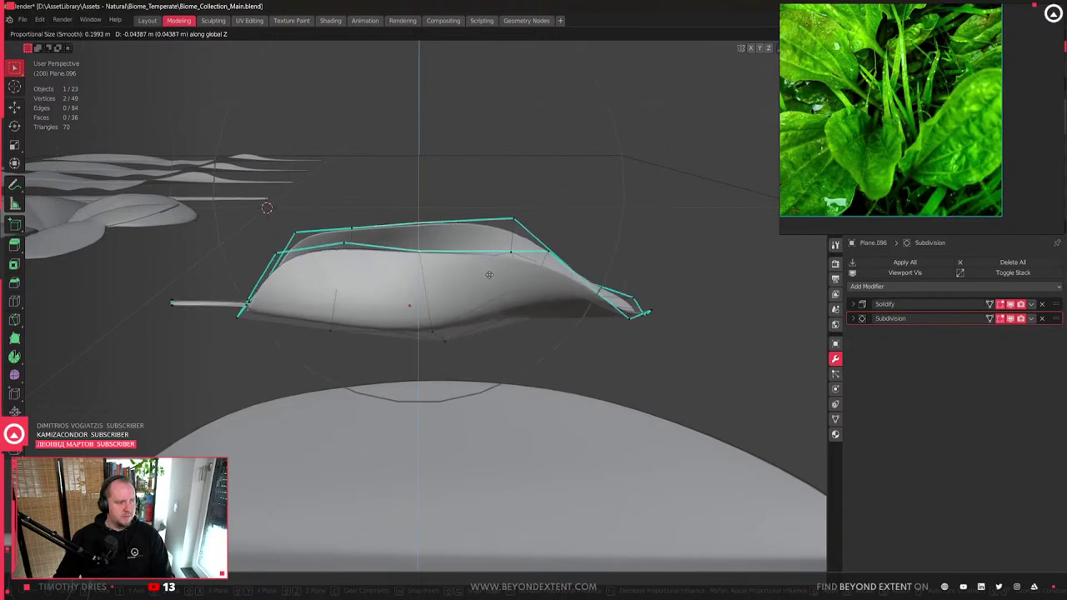
{"action": "left_click", "coordinate": [509, 267]}
- Lower the folded leaf's tip-half outline pair along Z, and its stem-end outline pair about 0.015 m with a falloff of about 0.11 m
{"action": "left_click", "coordinate": [550, 251]}
{"action": "key", "text": "g"}
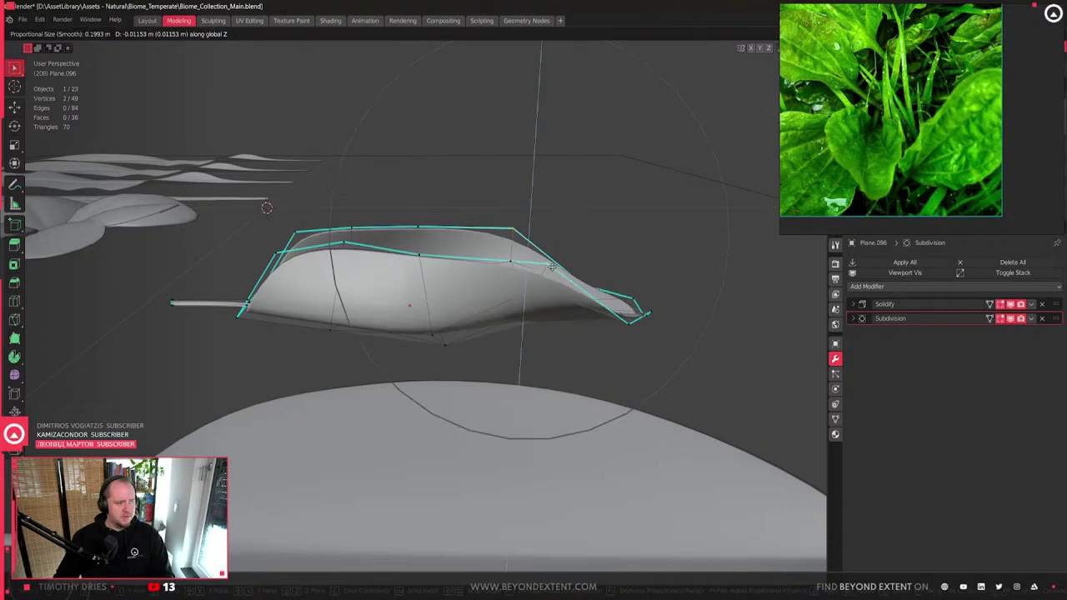
{"action": "left_click", "coordinate": [432, 257]}
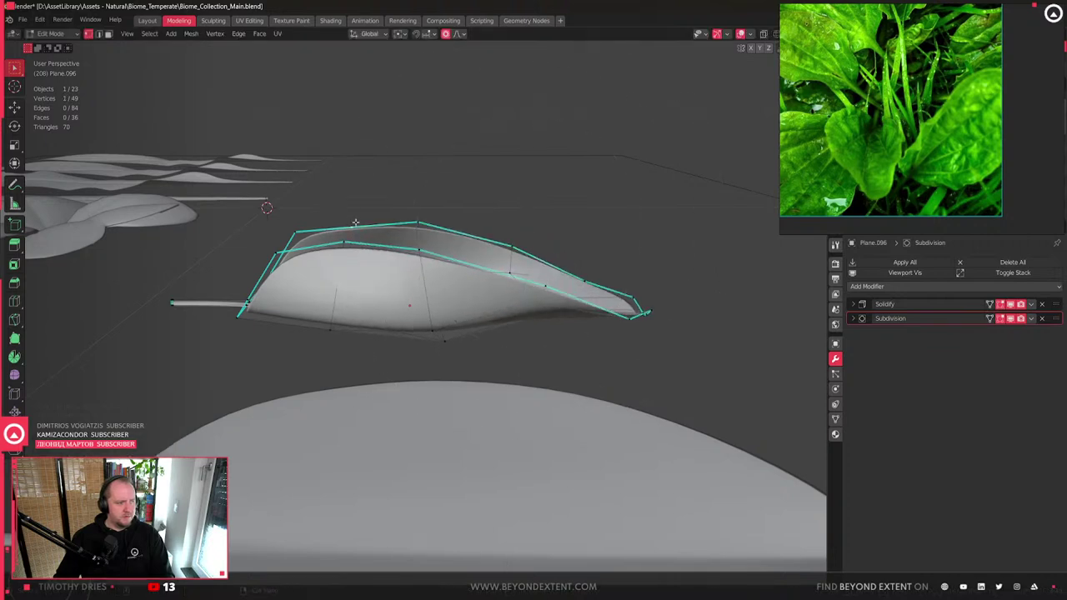
{"action": "key", "text": "g"}
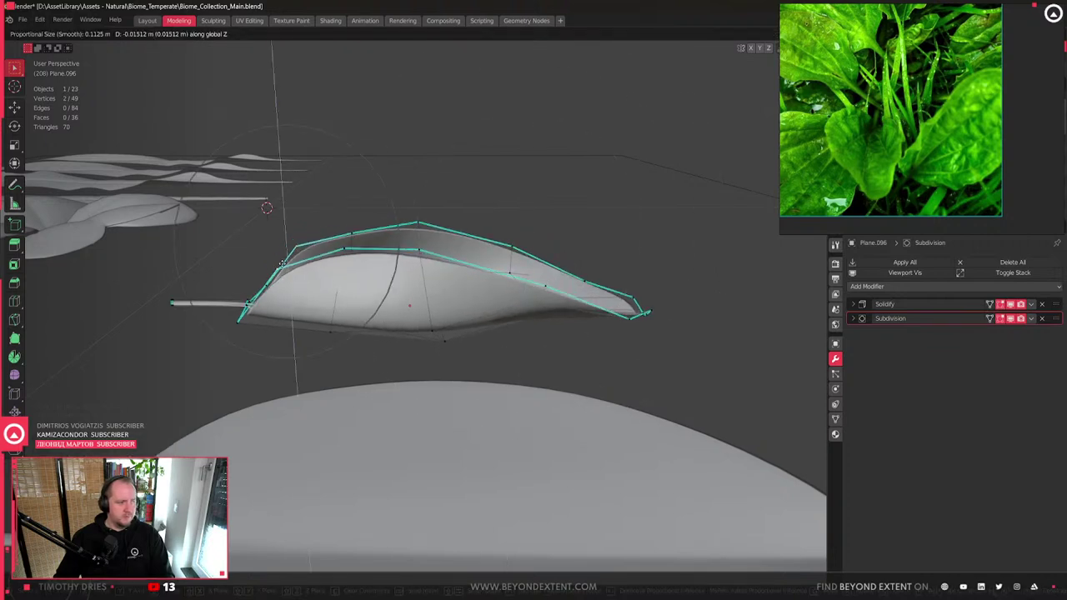
{"action": "left_click", "coordinate": [283, 263]}
- Lower vertices along the folded leaf's midrib in Z by about 0.025 m and again by about 0.023 m, with a 0.11 m falloff
{"action": "key", "text": "Tab"}
{"action": "middle_click_drag", "start_coordinate": [323, 313], "coordinate": [300, 322]}
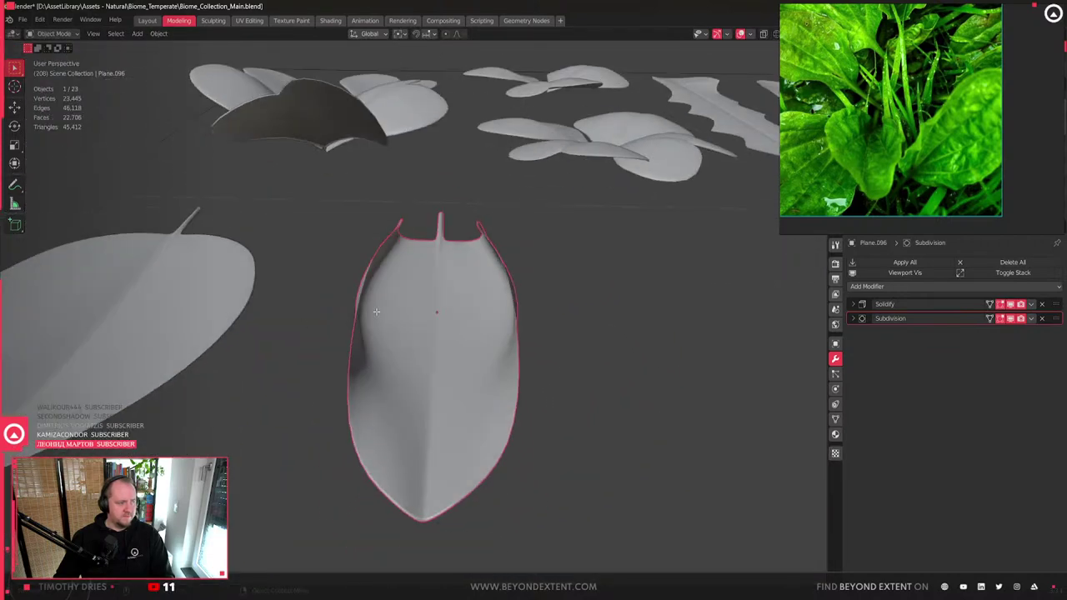
{"action": "key", "text": "Tab"}
{"action": "key", "text": "alt+z"}
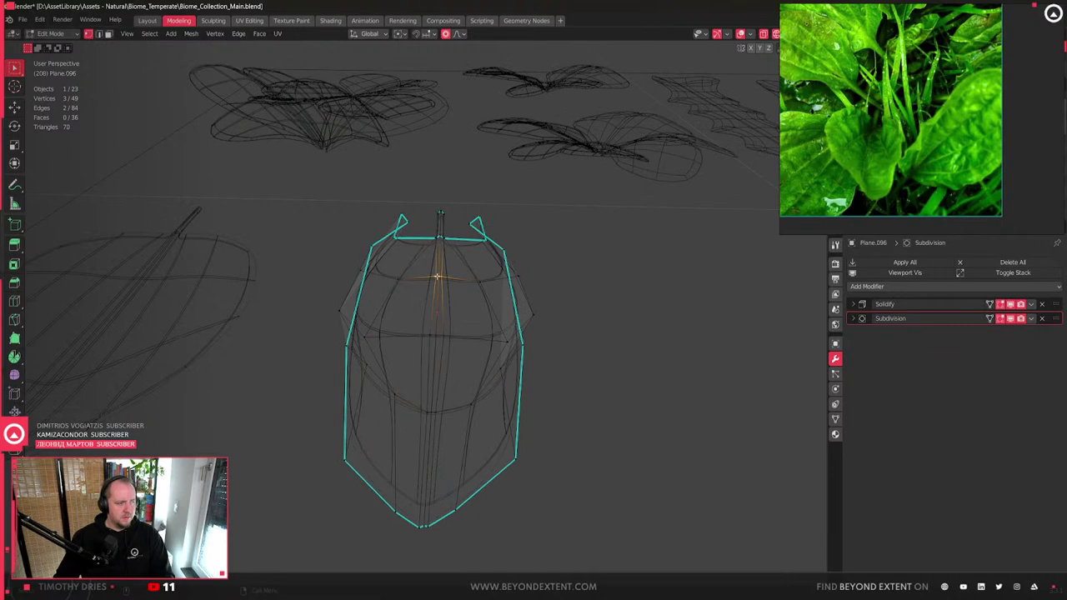
{"action": "key", "text": "alt+z"}
{"action": "key", "text": "g"}
{"action": "key", "text": "z"}
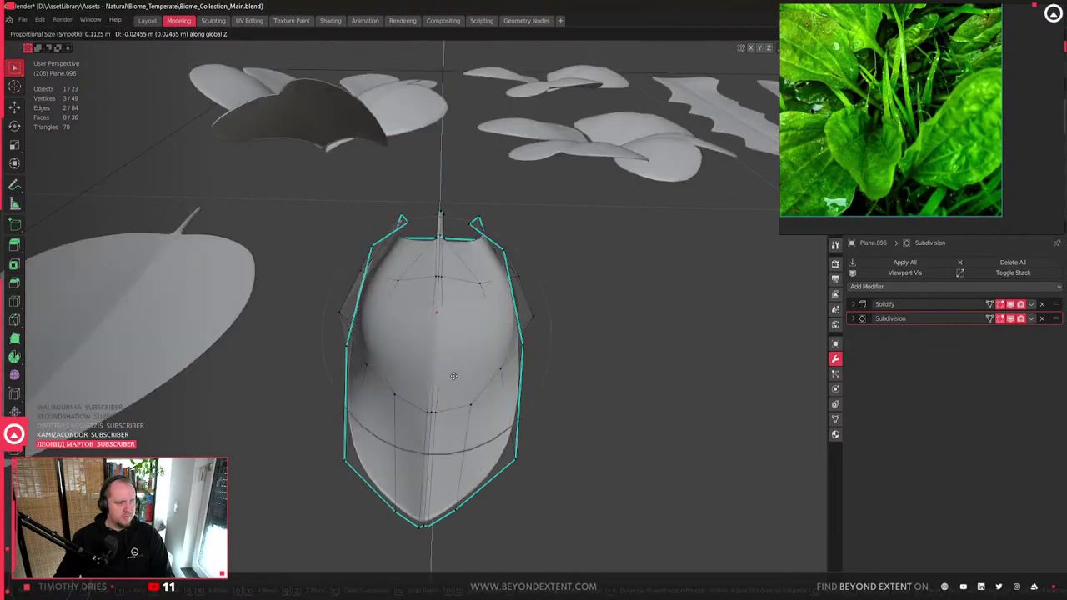
{"action": "left_click", "coordinate": [454, 385]}
{"action": "middle_click_drag", "start_coordinate": [454, 385], "coordinate": [432, 353]}
{"action": "key", "text": "g"}
{"action": "key", "text": "z"}
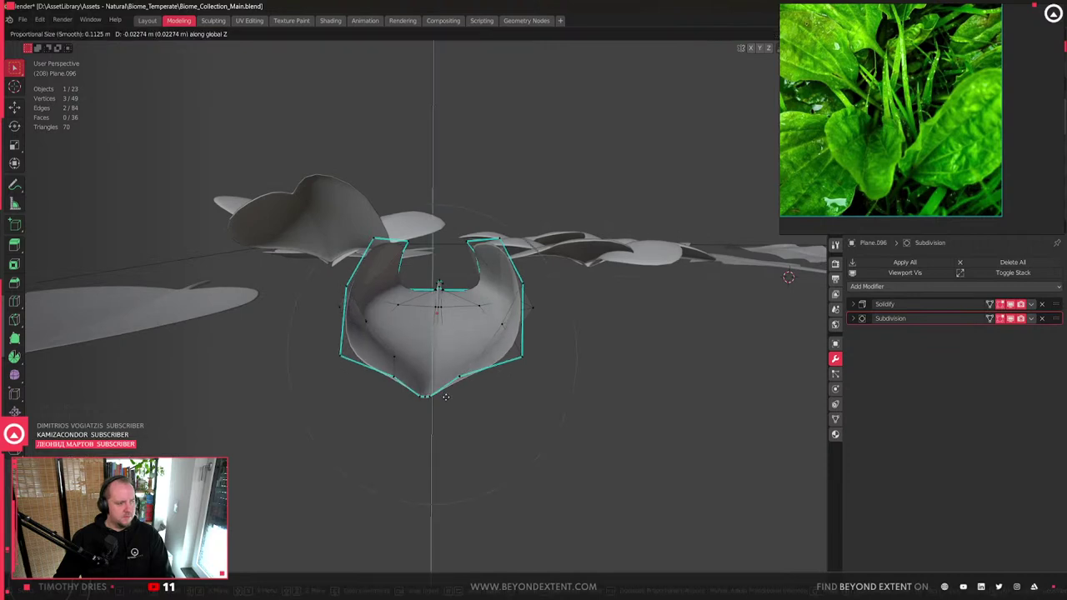
{"action": "left_click", "coordinate": [443, 316]}
- Move the whole folded leaf close beside the flat oval leaf
{"action": "key", "text": "Tab"}
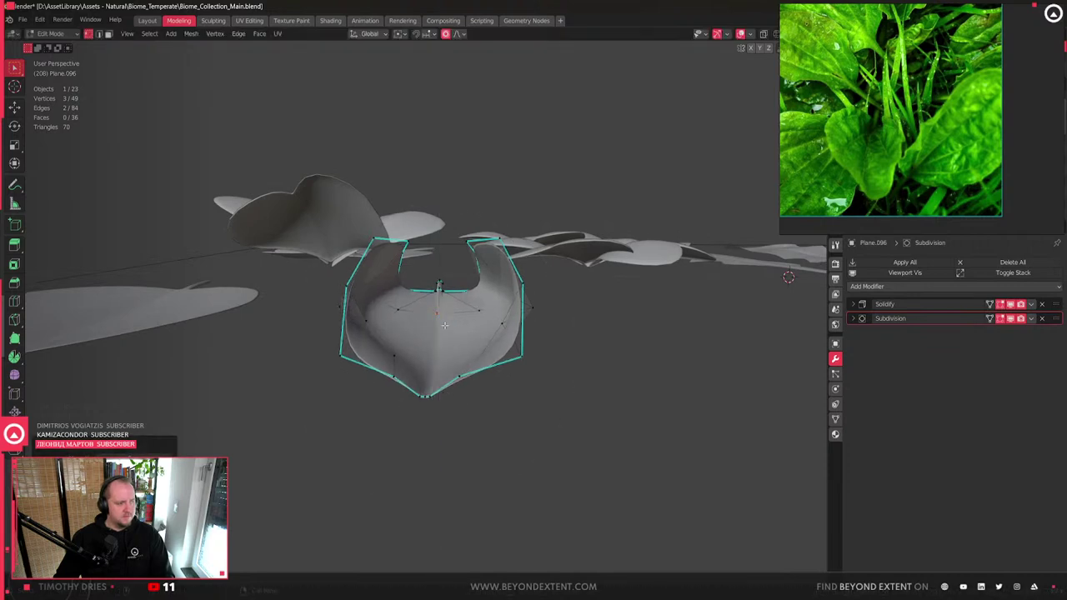
{"action": "key", "text": "Tab"}
{"action": "middle_click_drag", "start_coordinate": [416, 327], "coordinate": [382, 364]}
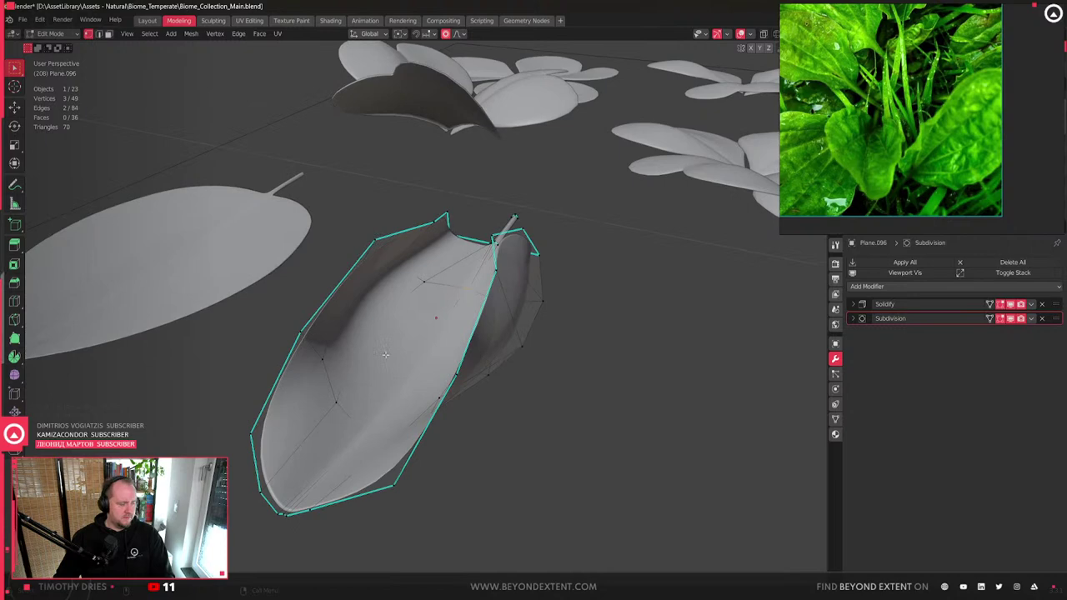
{"action": "key", "text": "Tab"}
{"action": "scroll", "coordinate": [481, 326], "scroll_direction": "down", "scroll_amount": 3}
{"action": "middle_click_drag", "start_coordinate": [481, 326], "coordinate": [504, 359]}
{"action": "key", "text": "g"}
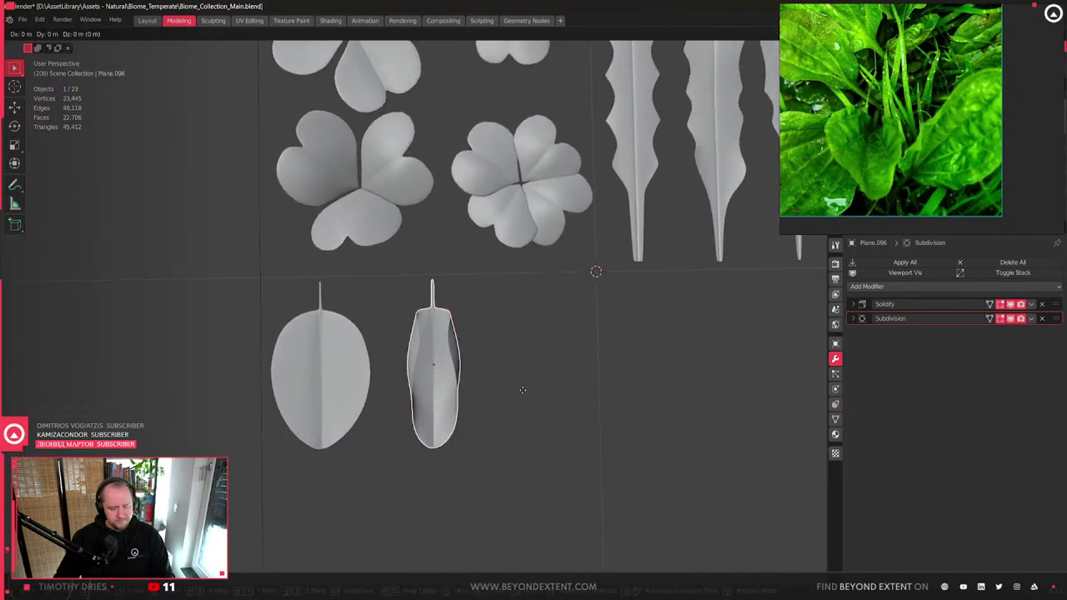
{"action": "left_click", "coordinate": [488, 393]}
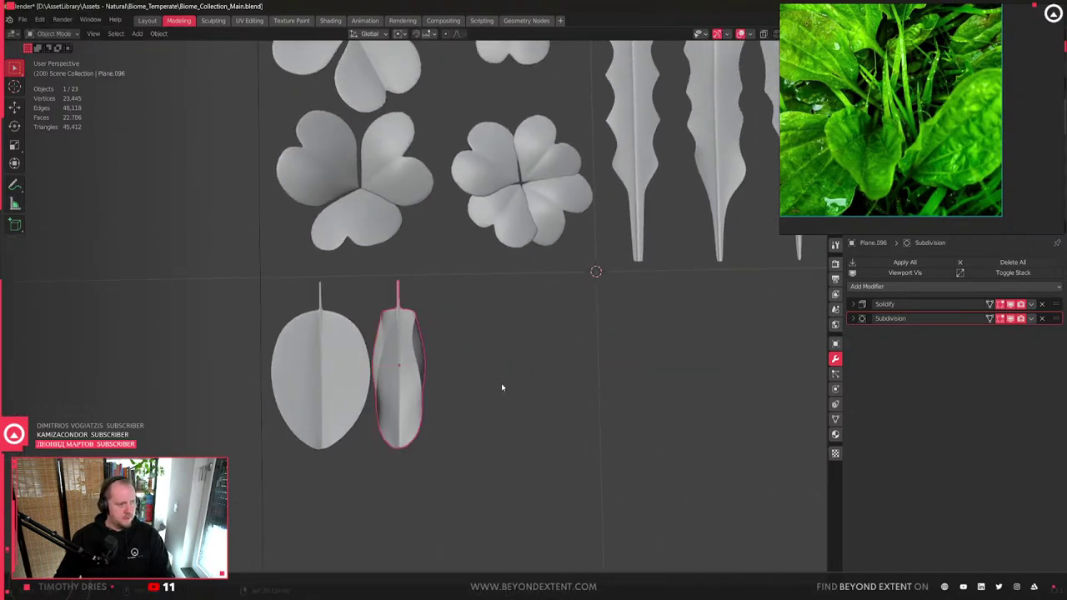
- Shift the folded leaf slightly away from the flat leaf to leave a small gap between them
{"action": "scroll", "coordinate": [500, 384], "scroll_direction": "up", "scroll_amount": 2}
{"action": "mouse_move", "coordinate": [500, 383]}
{"action": "middle_mouse_down"}
{"action": "mouse_move", "coordinate": [544, 309]}
{"action": "mouse_move", "coordinate": [481, 336]}
{"action": "mouse_move", "coordinate": [498, 334]}
{"action": "mouse_move", "coordinate": [486, 370]}
{"action": "middle_mouse_up"}
{"action": "left_click", "coordinate": [498, 360]}
{"action": "left_click", "coordinate": [497, 360]}
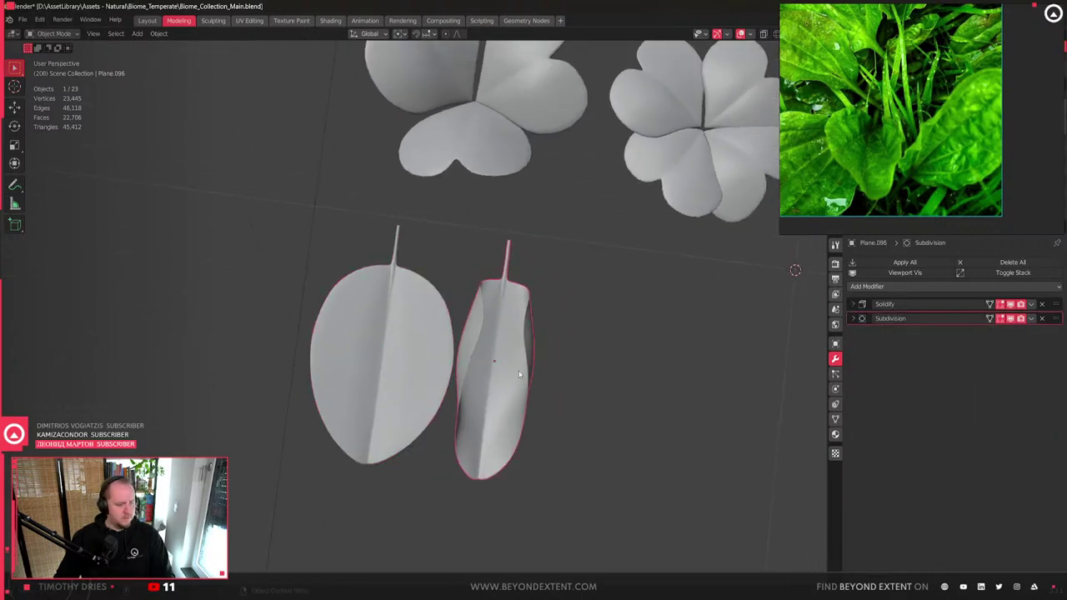
{"action": "key", "text": "r"}
{"action": "left_click", "coordinate": [530, 379]}
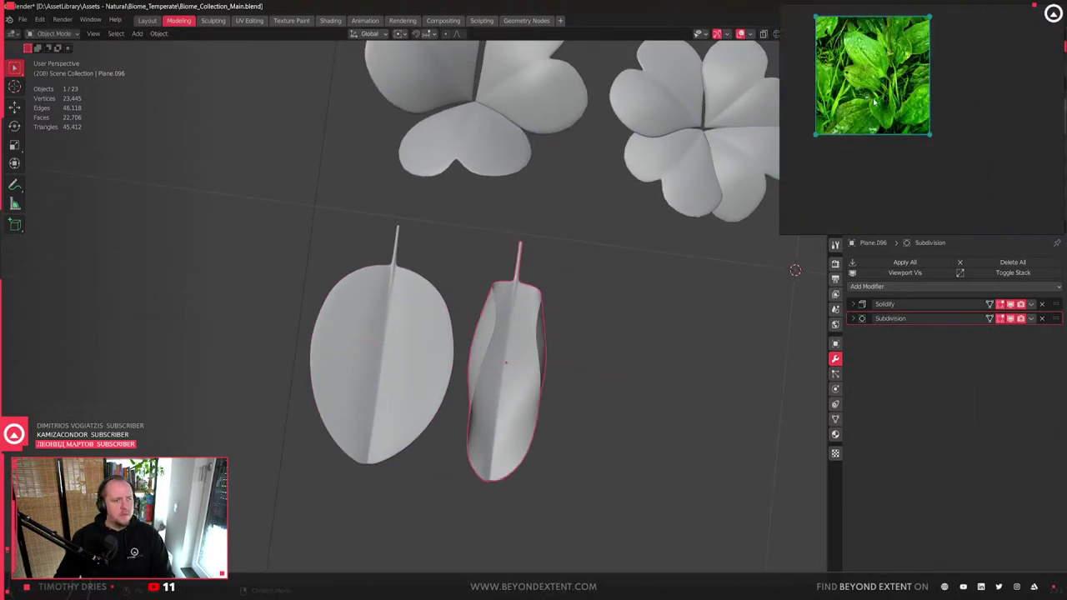
- Scale the flat oval leaf's two cross edge loops in edit mode
{"action": "left_click", "coordinate": [430, 342]}
{"action": "key", "text": "Tab"}
{"action": "key", "text": "2"}
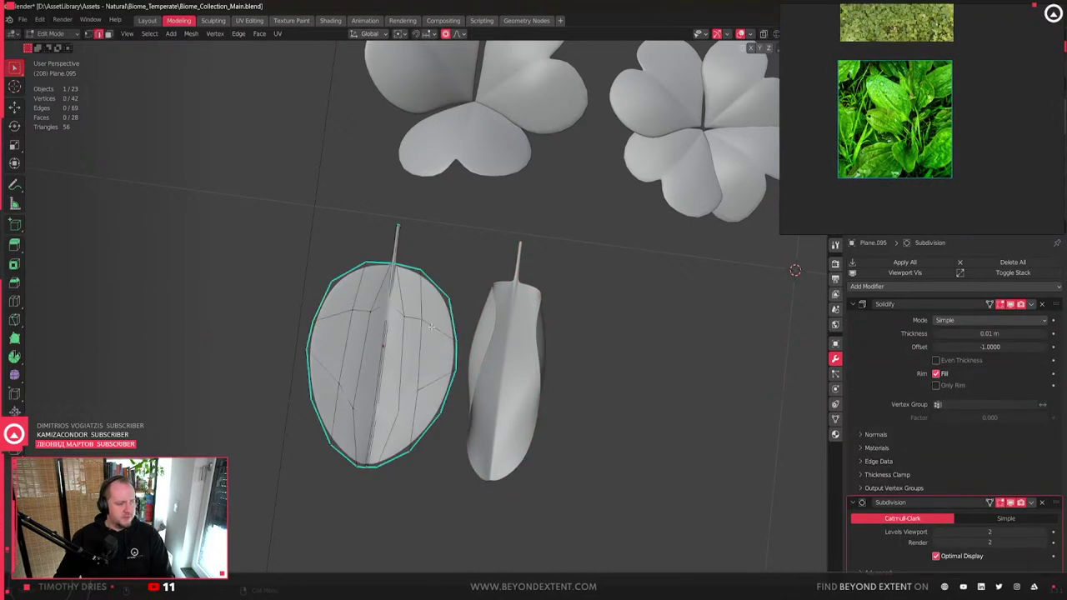
{"action": "left_click", "coordinate": [435, 380], "text": "alt"}
{"action": "key", "text": "s"}
{"action": "left_click", "coordinate": [572, 408]}
{"action": "key", "text": "Tab"}
{"action": "middle_click_drag", "start_coordinate": [572, 408], "coordinate": [404, 301]}
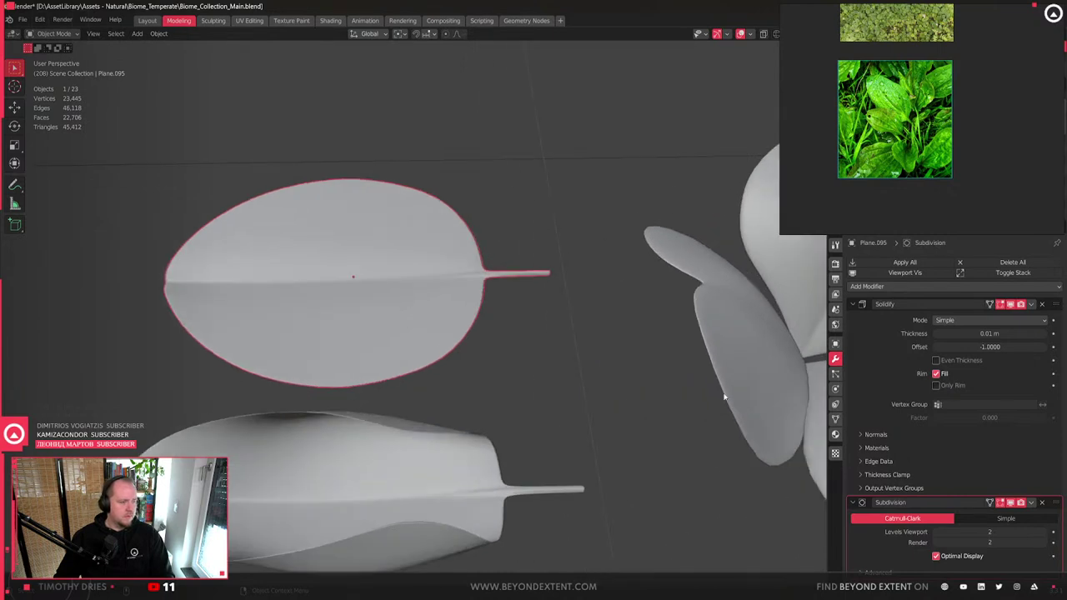
- Turn off the flat leaf's modifier preview and connect the opposite outline vertices at its widest point with a straight middle cross cut
{"action": "left_click", "coordinate": [905, 273]}
{"action": "scroll", "coordinate": [365, 274], "scroll_direction": "up", "scroll_amount": 2}
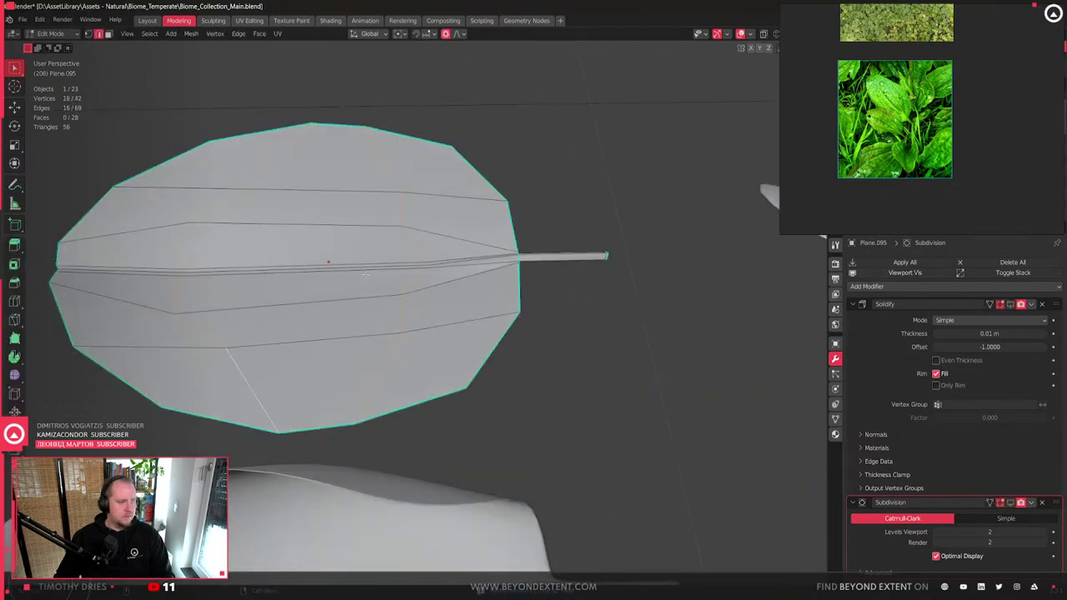
{"action": "key", "text": "Tab"}
{"action": "middle_click_drag", "start_coordinate": [365, 274], "coordinate": [432, 307], "text": "shift"}
{"action": "key", "text": "1"}
{"action": "left_click", "coordinate": [367, 152]}
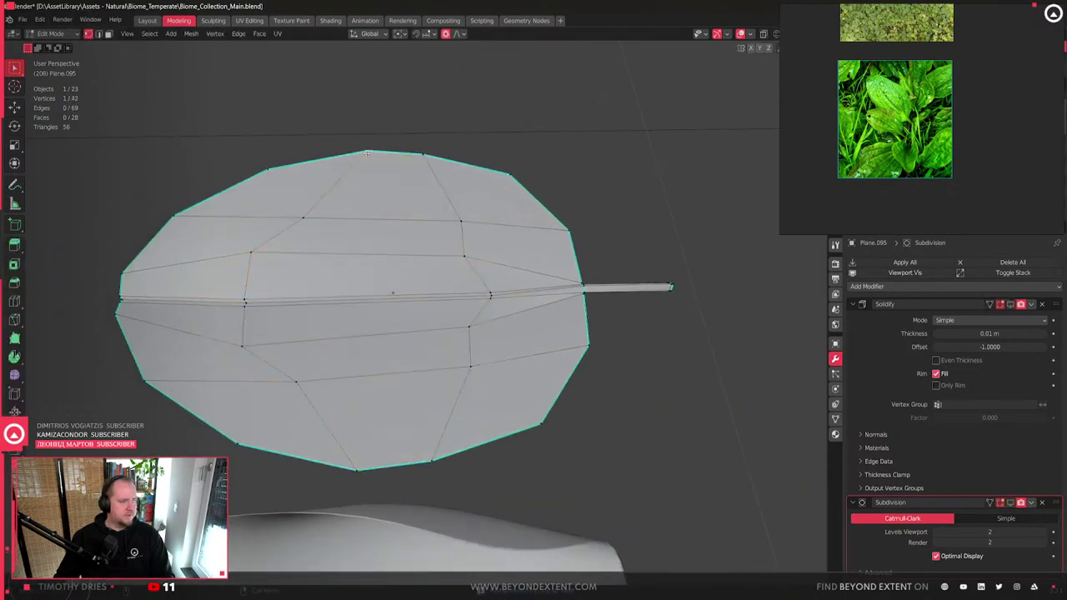
{"action": "key", "text": "j"}
- Rebuild the flat leaf's tip-half cross loop as a straight loop and remove the leftover diagonal edges
{"action": "left_click", "coordinate": [242, 345], "text": "shift"}
{"action": "key", "text": "h"}
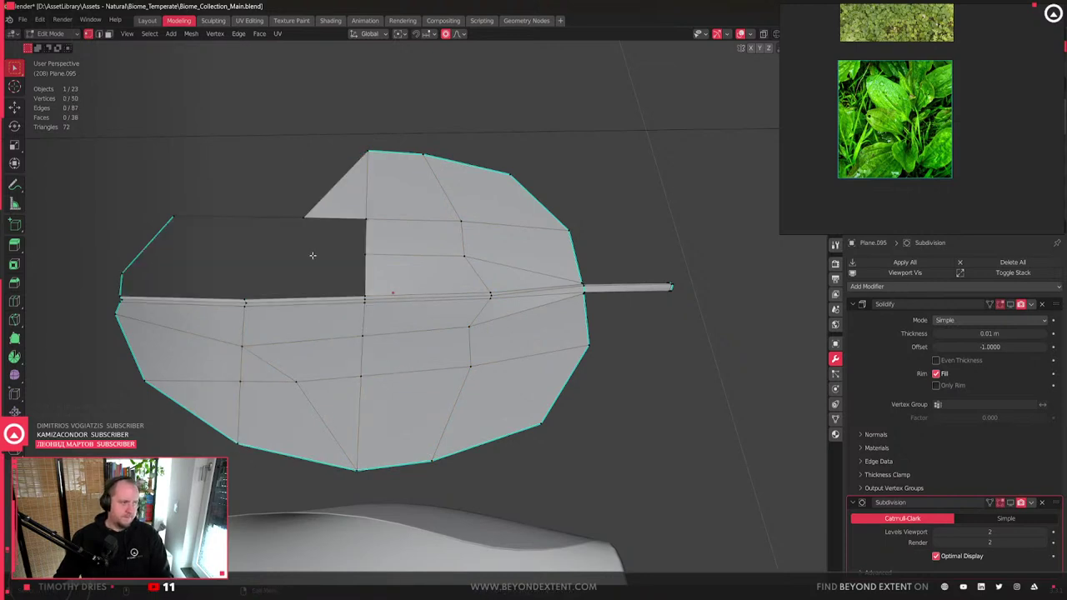
{"action": "right_click", "coordinate": [313, 255]}
{"action": "key", "text": "alt+h"}
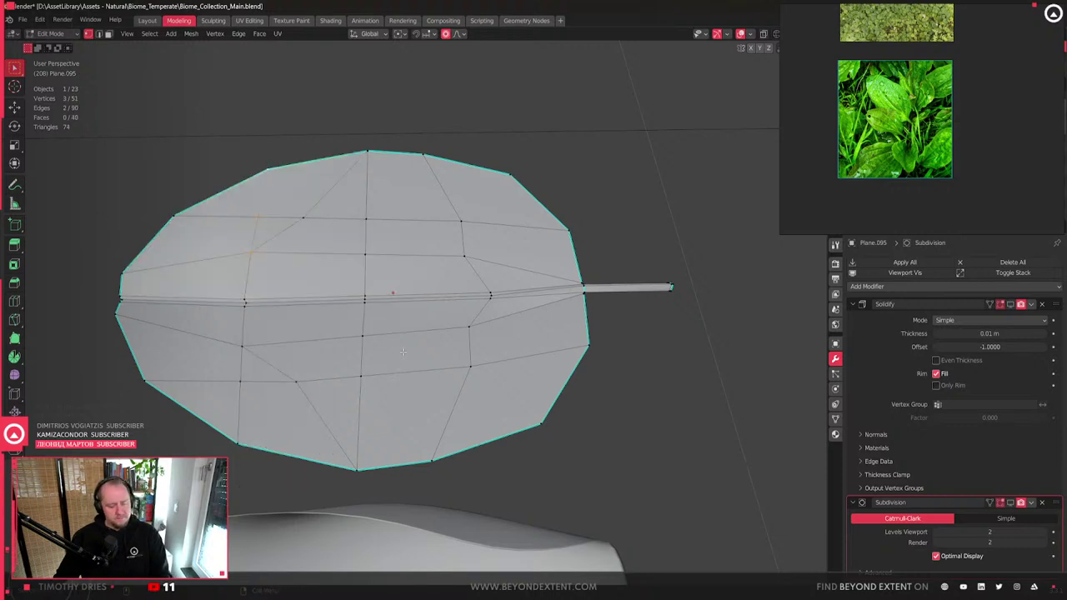
{"action": "key", "text": "2"}
{"action": "key", "text": "ctrl+z"}
{"action": "left_click", "coordinate": [471, 346], "text": "alt"}
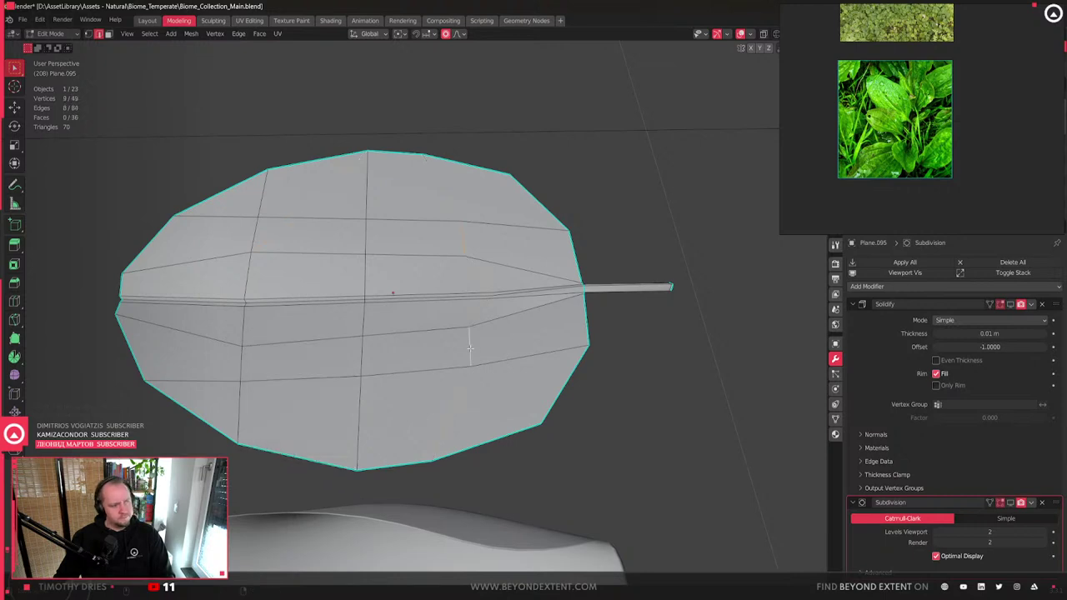
{"action": "left_click", "coordinate": [393, 288]}
- Restore the modifier preview and scale the flat leaf's middle cross loop along X by about 0.94 with a falloff of about 0.11
{"action": "scroll", "coordinate": [417, 309], "scroll_direction": "down", "scroll_amount": 4}
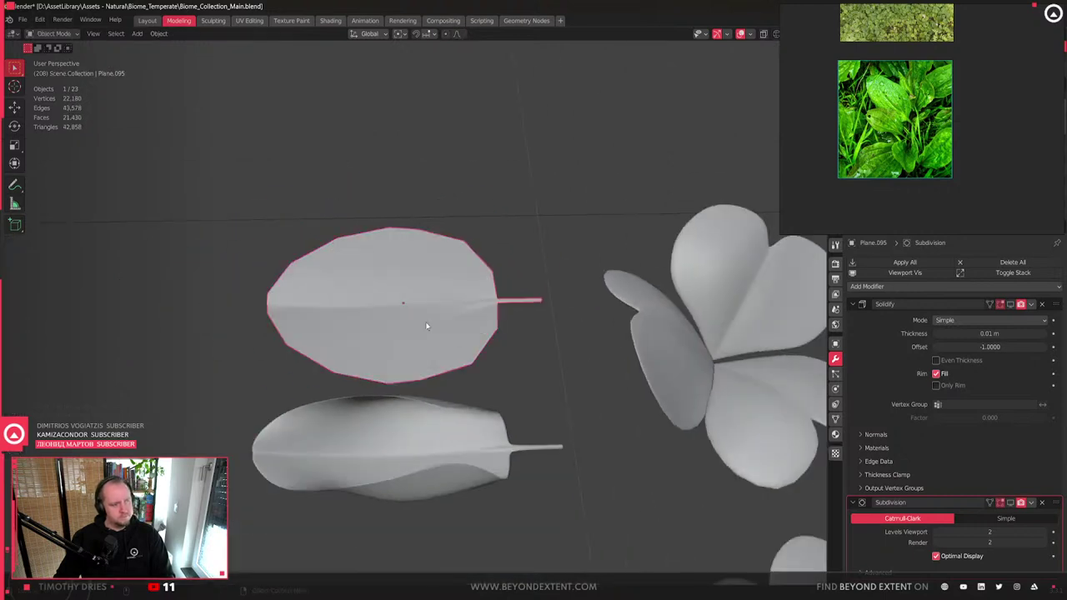
{"action": "middle_click_drag", "start_coordinate": [428, 325], "coordinate": [424, 357]}
{"action": "left_click", "coordinate": [427, 342], "text": "alt"}
{"action": "key", "text": "c"}
{"action": "key", "text": "Escape"}
{"action": "left_click", "coordinate": [917, 273]}
{"action": "key", "text": "s"}
{"action": "key", "text": "x"}
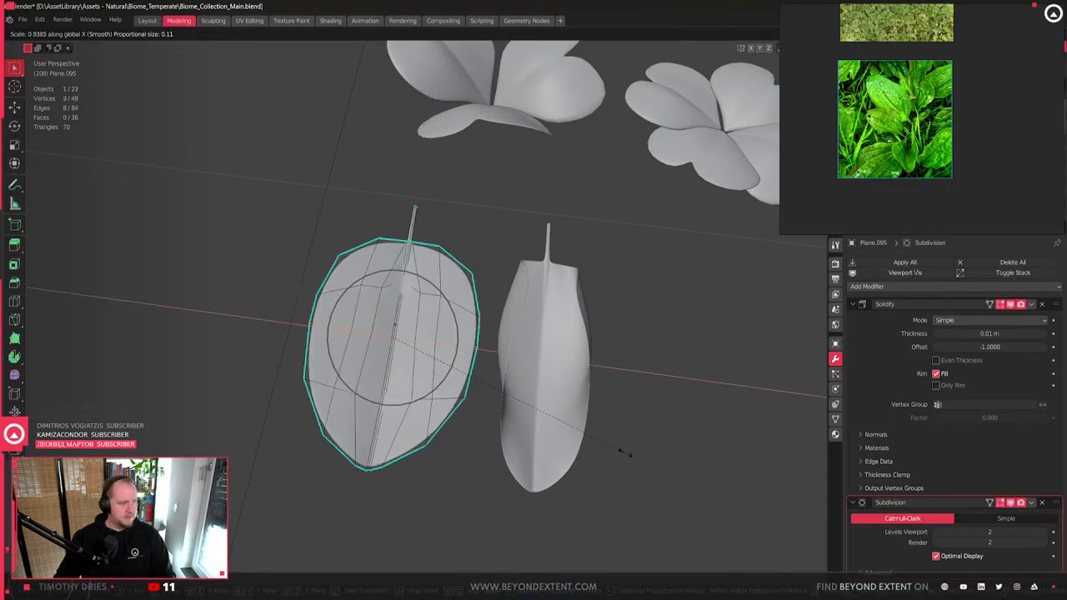
{"action": "left_click", "coordinate": [625, 453]}
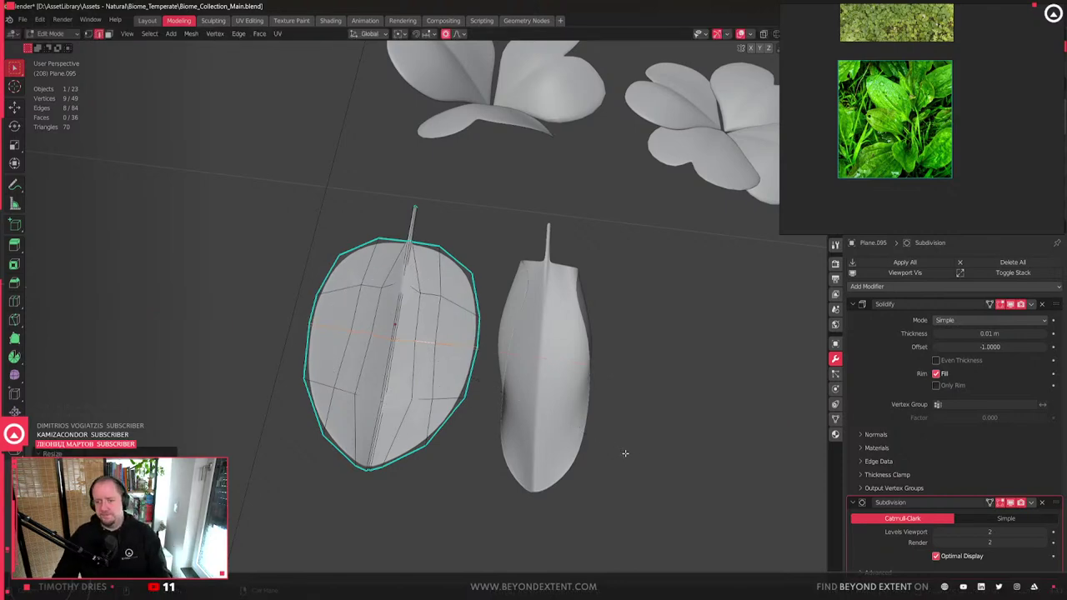
- Examine the flat and folded leaves on the atlas plane and compare their shapes with the plantain reference photo
{"action": "scroll", "coordinate": [625, 453], "scroll_direction": "up", "scroll_amount": 3}
{"action": "scroll", "coordinate": [625, 453], "scroll_direction": "down", "scroll_amount": 1}
{"action": "scroll", "coordinate": [625, 453], "scroll_direction": "down", "scroll_amount": 2}
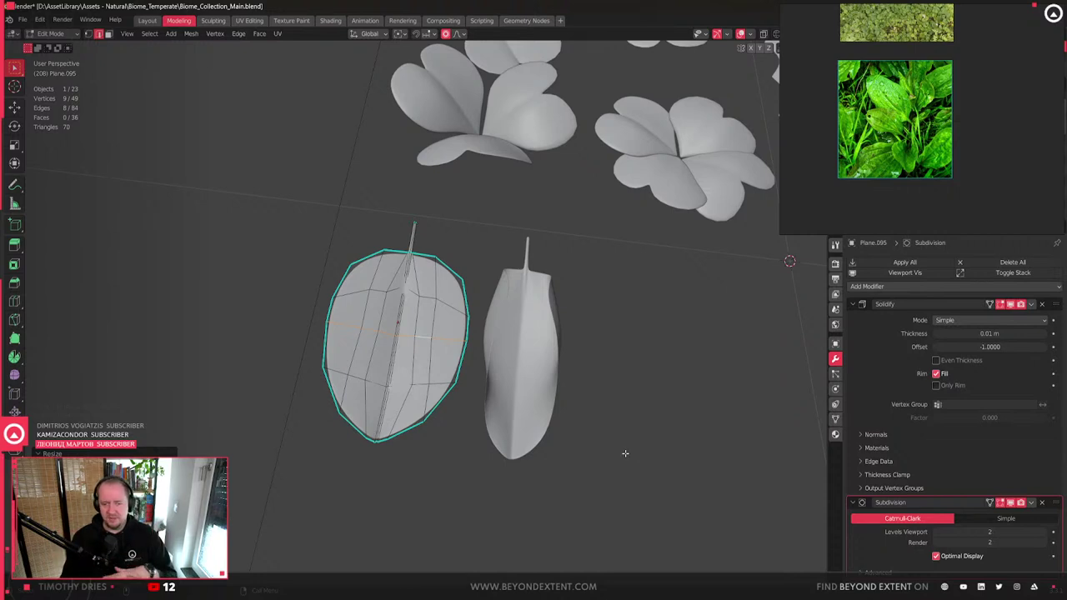
{"action": "key", "text": "KP_Decimal"}
{"action": "key", "text": "shift+KP_7"}
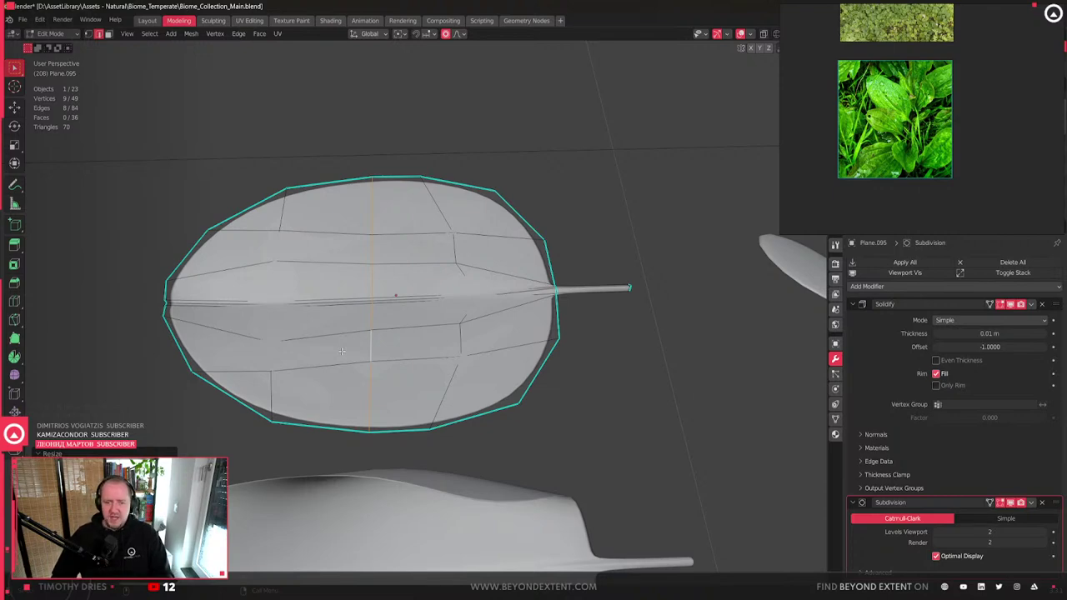
{"action": "scroll", "coordinate": [341, 351], "scroll_direction": "down", "scroll_amount": 2}
{"action": "middle_click_drag", "start_coordinate": [341, 351], "coordinate": [403, 367]}
{"action": "scroll", "coordinate": [406, 338], "scroll_direction": "down", "scroll_amount": 3}
{"action": "key", "text": "Tab"}
{"action": "scroll", "coordinate": [1002, 191], "scroll_direction": "up", "scroll_amount": 5}
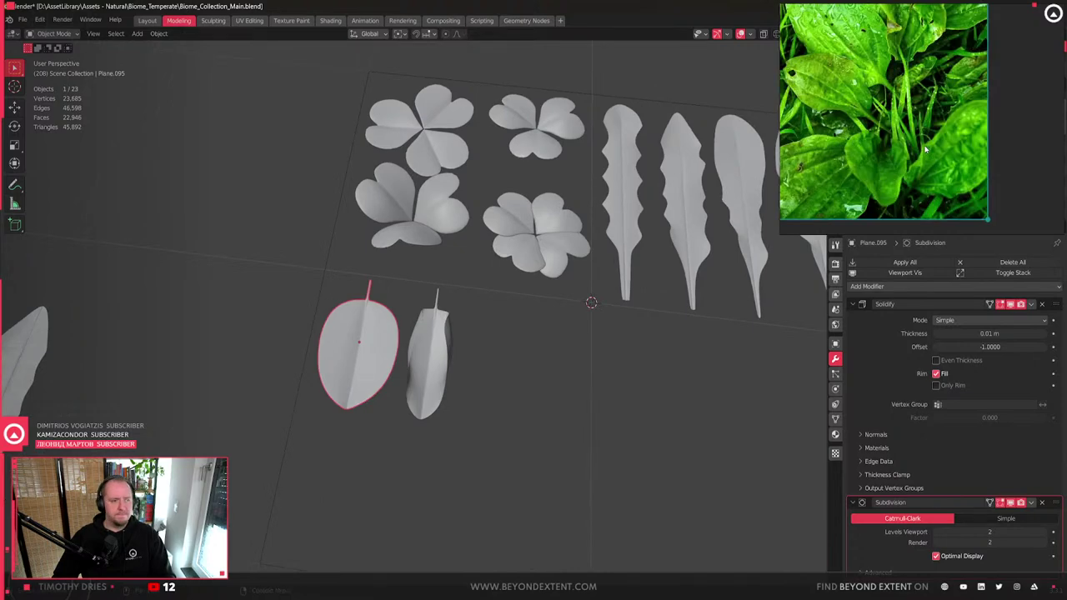
{"action": "scroll", "coordinate": [955, 154], "scroll_direction": "down", "scroll_amount": 4}
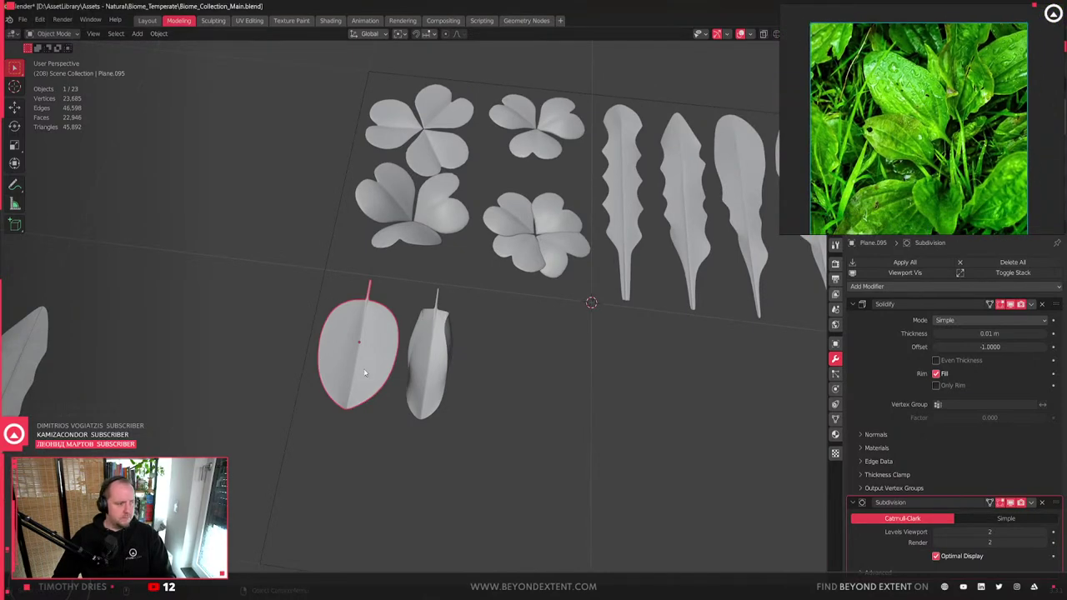
- Duplicate the flat leaf about 0.5 m along X, placing the copy on the far side of the folded leaf
{"action": "middle_click_drag", "start_coordinate": [367, 373], "coordinate": [390, 377]}
{"action": "key", "text": "shift+d"}
{"action": "key", "text": "x"}
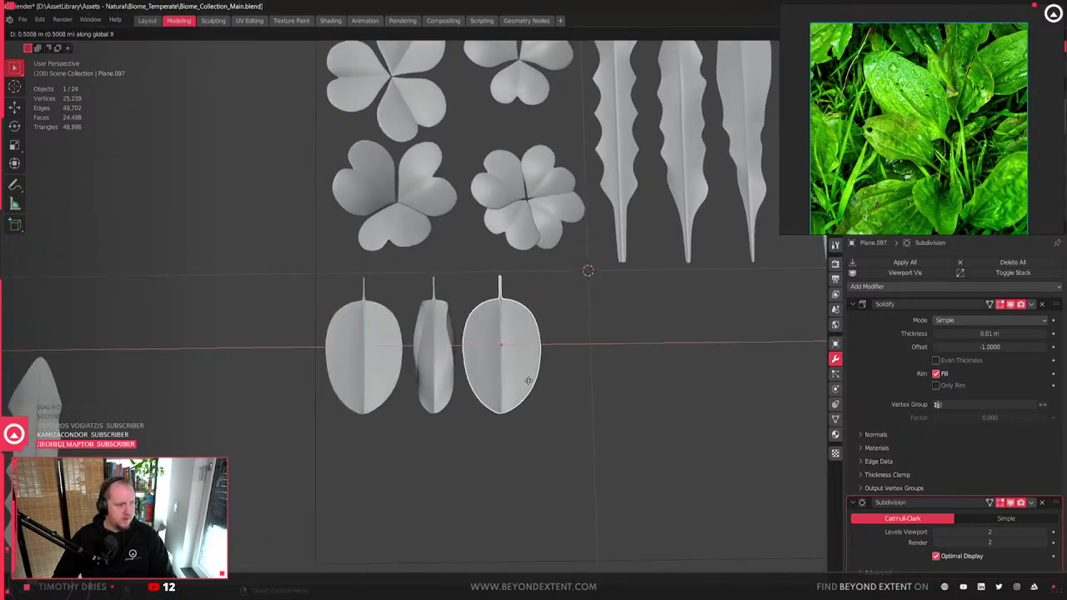
{"action": "left_click", "coordinate": [542, 388]}
- Shorten the copied leaf by moving its tip about 0.07 m toward the stem along Y with a smooth falloff of about 0.39 m
{"action": "key", "text": "Tab"}
{"action": "scroll", "coordinate": [633, 448], "scroll_direction": "up", "scroll_amount": 3}
{"action": "left_click", "coordinate": [572, 482]}
{"action": "middle_click_drag", "start_coordinate": [572, 482], "coordinate": [513, 480], "text": "shift"}
{"action": "key", "text": "g"}
{"action": "key", "text": "y"}
{"action": "scroll", "coordinate": [560, 468], "scroll_direction": "down", "scroll_amount": 13}
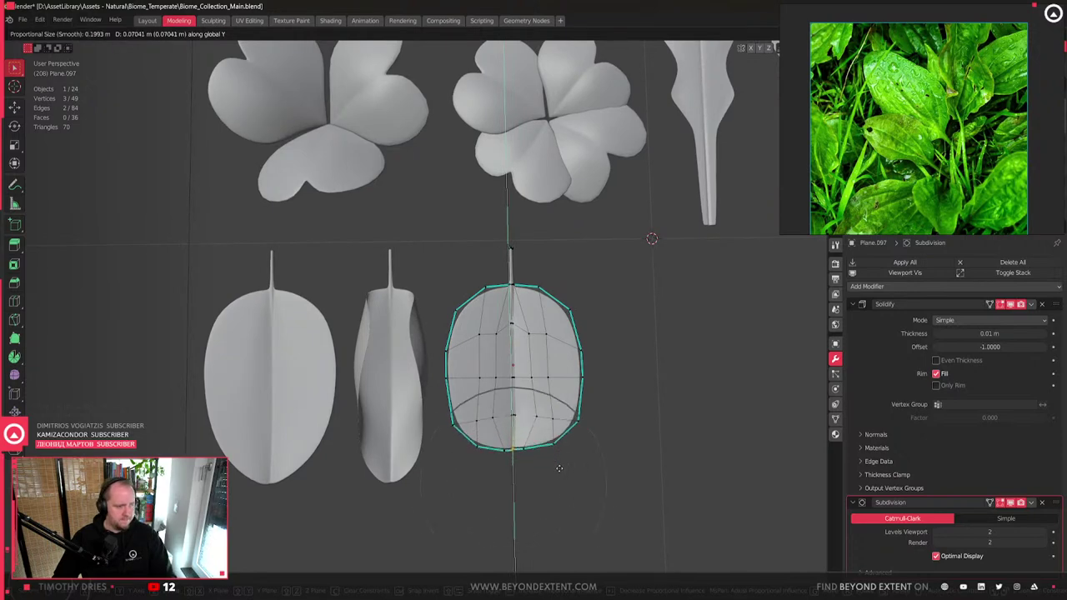
{"action": "left_click", "coordinate": [560, 468]}
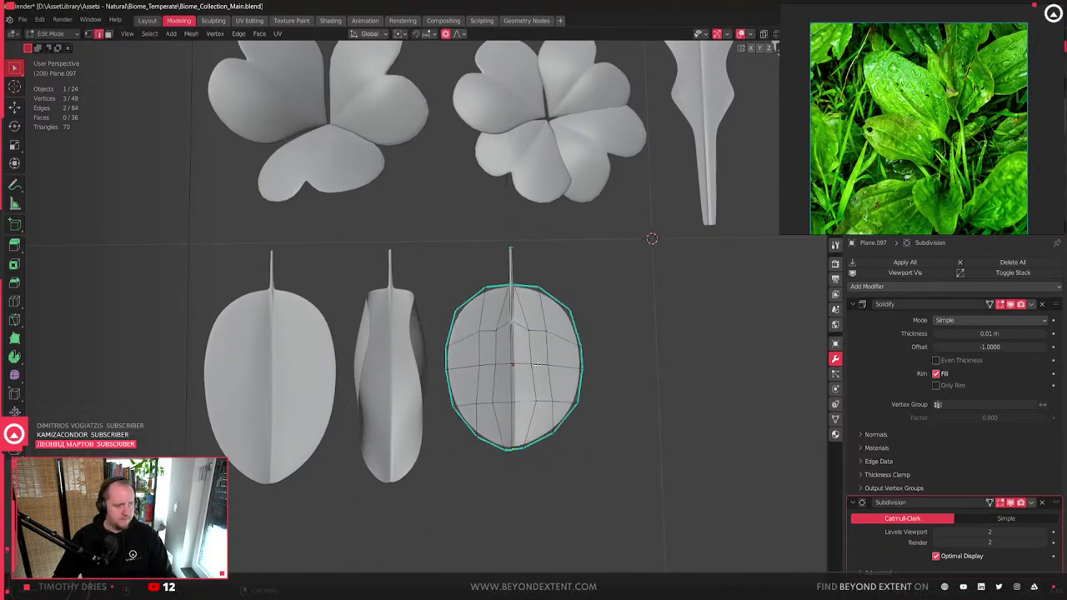
{"action": "left_click", "coordinate": [542, 365], "text": "alt"}
{"action": "key", "text": "s"}
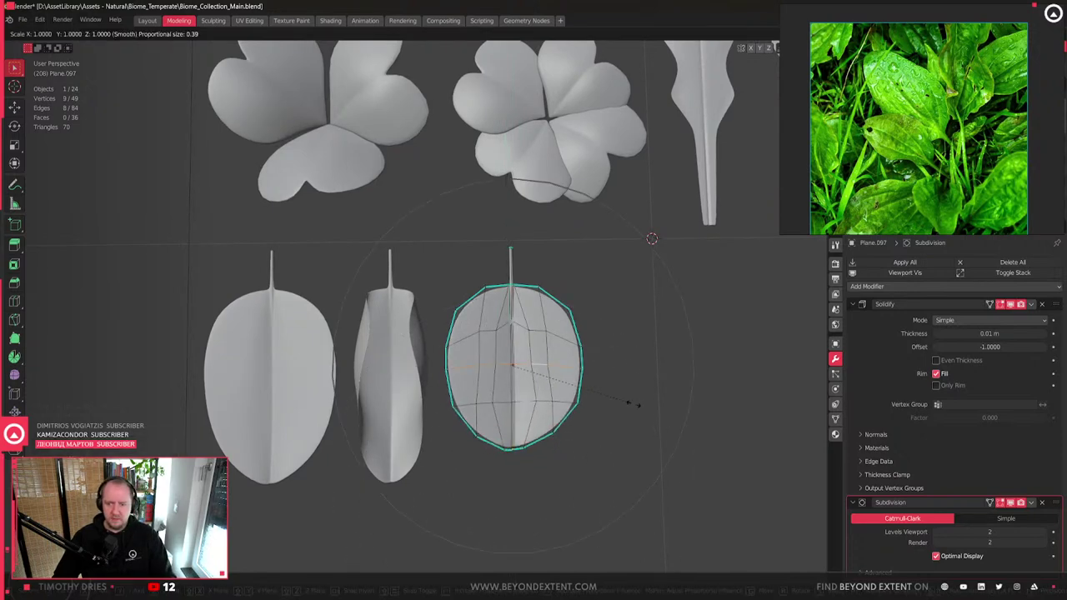
{"action": "scroll", "coordinate": [622, 403], "scroll_direction": "up", "scroll_amount": 11}
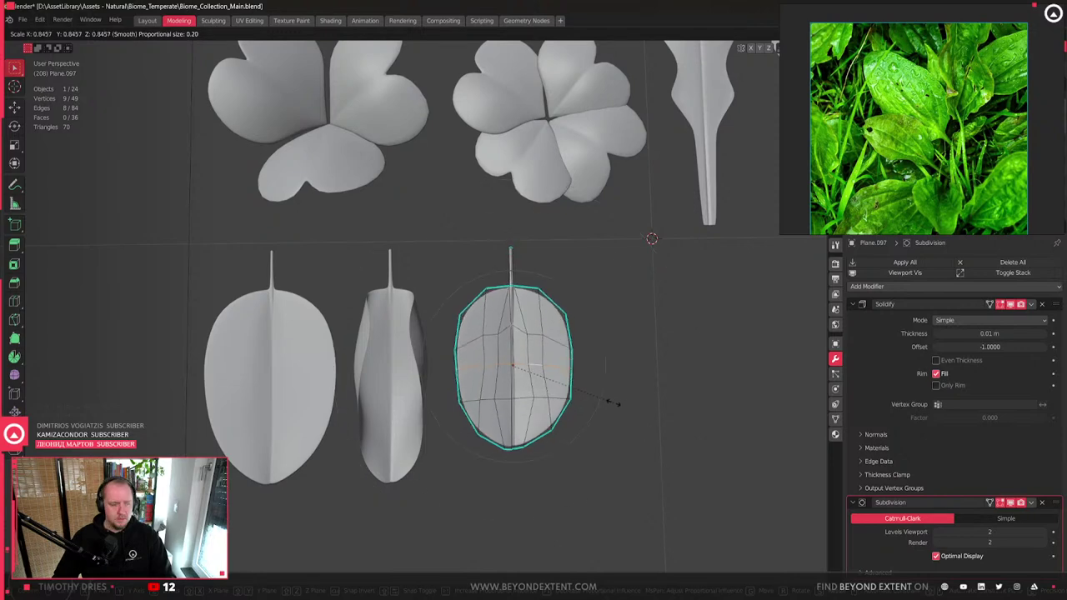
{"action": "right_click", "coordinate": [589, 400]}
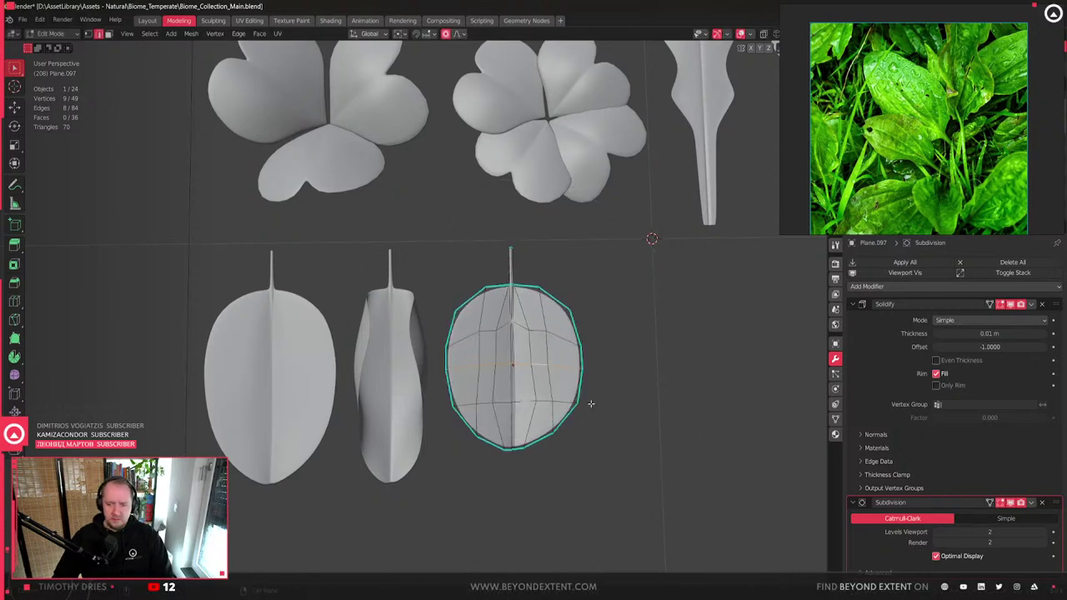
{"action": "scroll", "coordinate": [594, 404], "scroll_direction": "up", "scroll_amount": 3}
{"action": "middle_click_drag", "start_coordinate": [606, 406], "coordinate": [571, 396]}
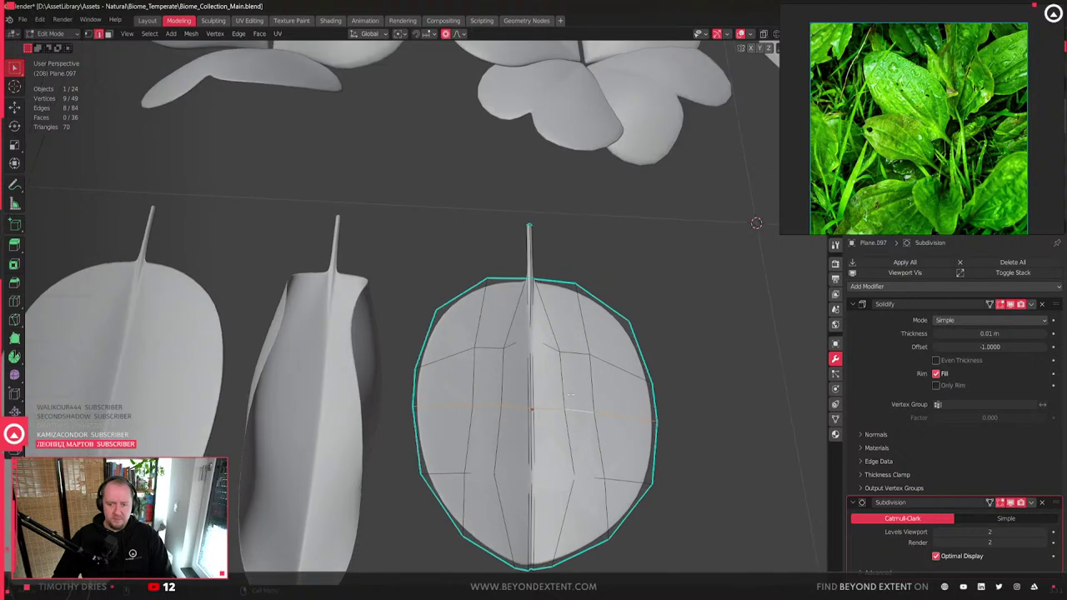
{"action": "scroll", "coordinate": [571, 396], "scroll_direction": "down", "scroll_amount": 3}
{"action": "key", "text": "s"}
{"action": "key", "text": "x"}
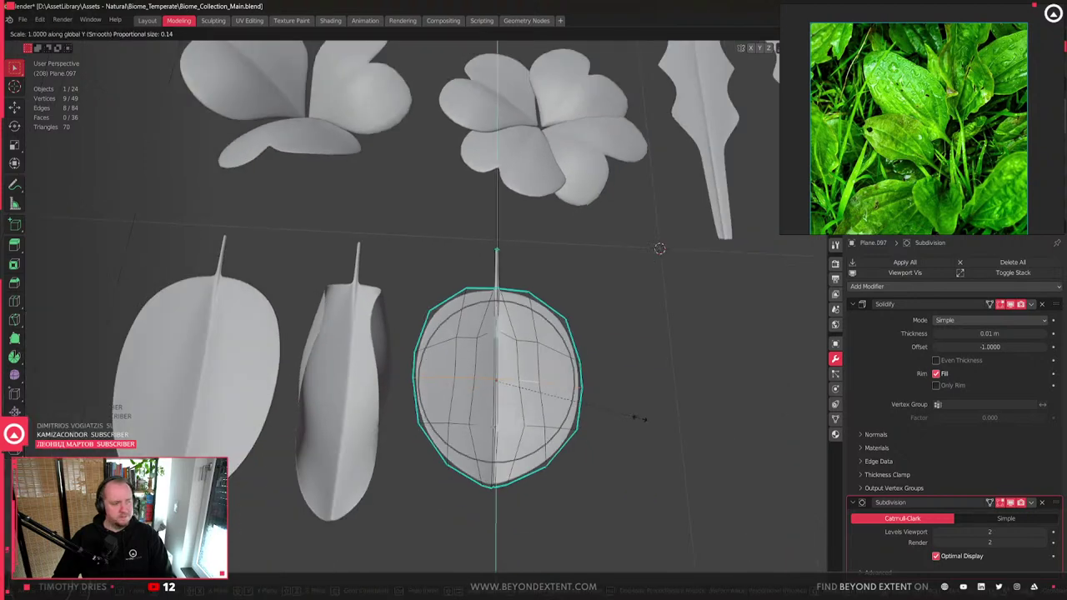
{"action": "scroll", "coordinate": [593, 403], "scroll_direction": "down", "scroll_amount": 13}
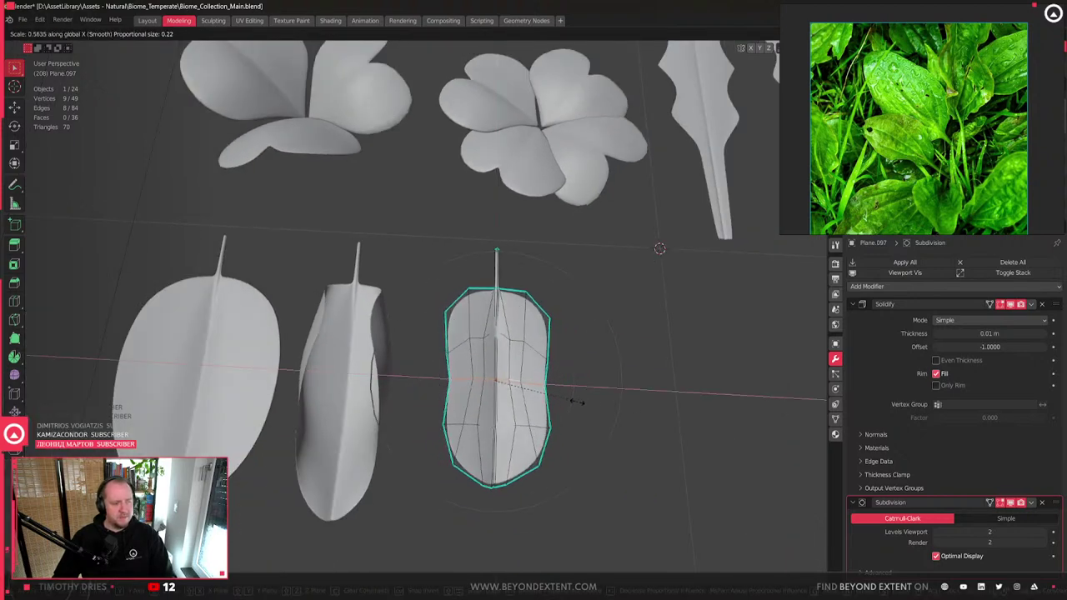
{"action": "scroll", "coordinate": [582, 403], "scroll_direction": "down", "scroll_amount": 4}
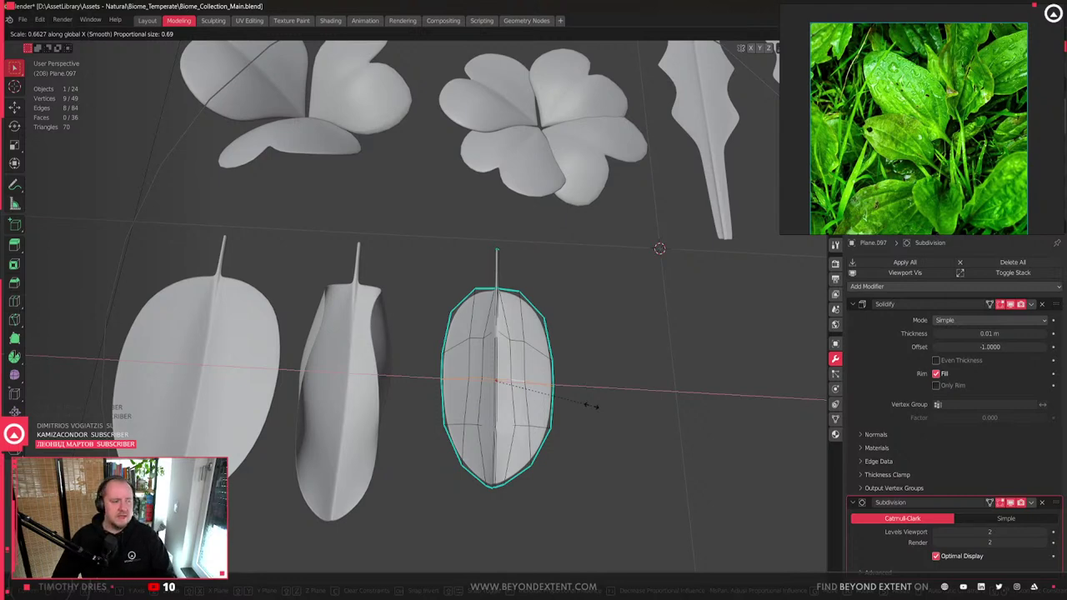
{"action": "key", "text": "Escape"}
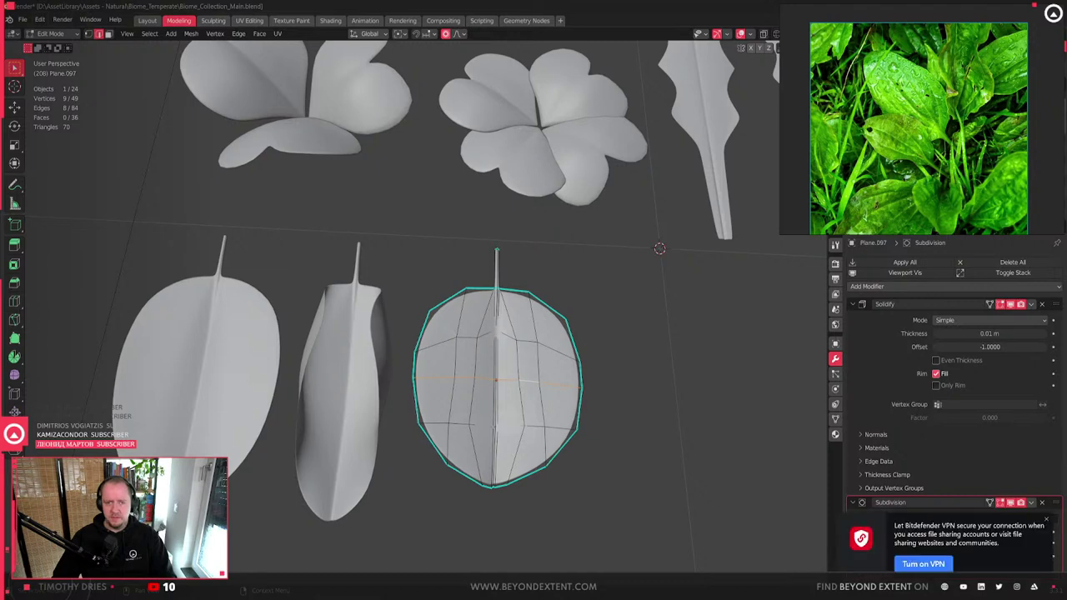
- Switch to the browser, review the Military Radio Tutorial product page and close its window
{"action": "left_click", "coordinate": [1046, 520]}
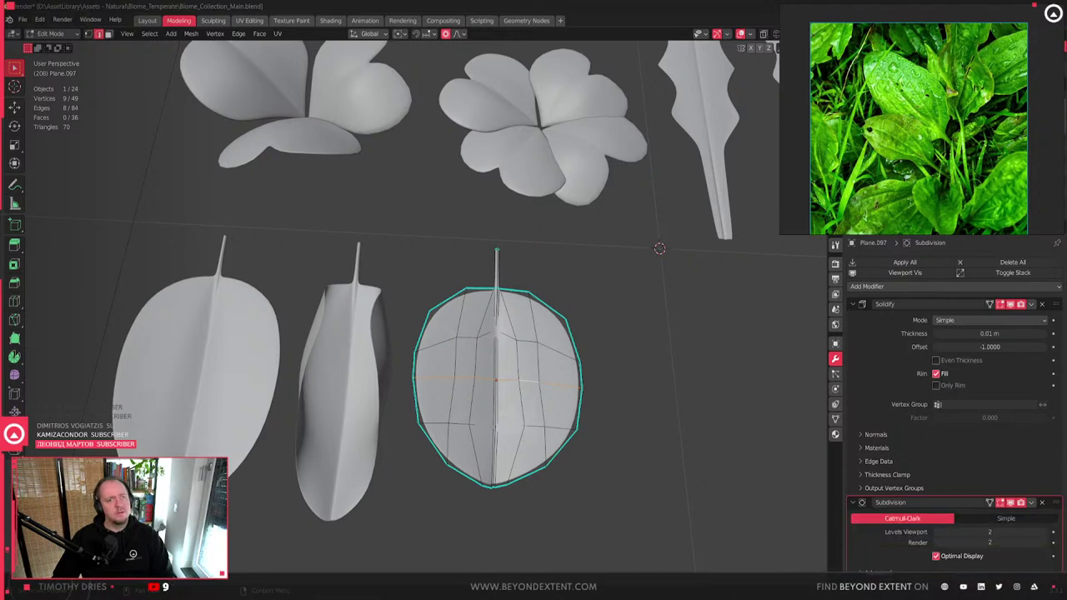
{"action": "key", "text": "alt+Tab"}
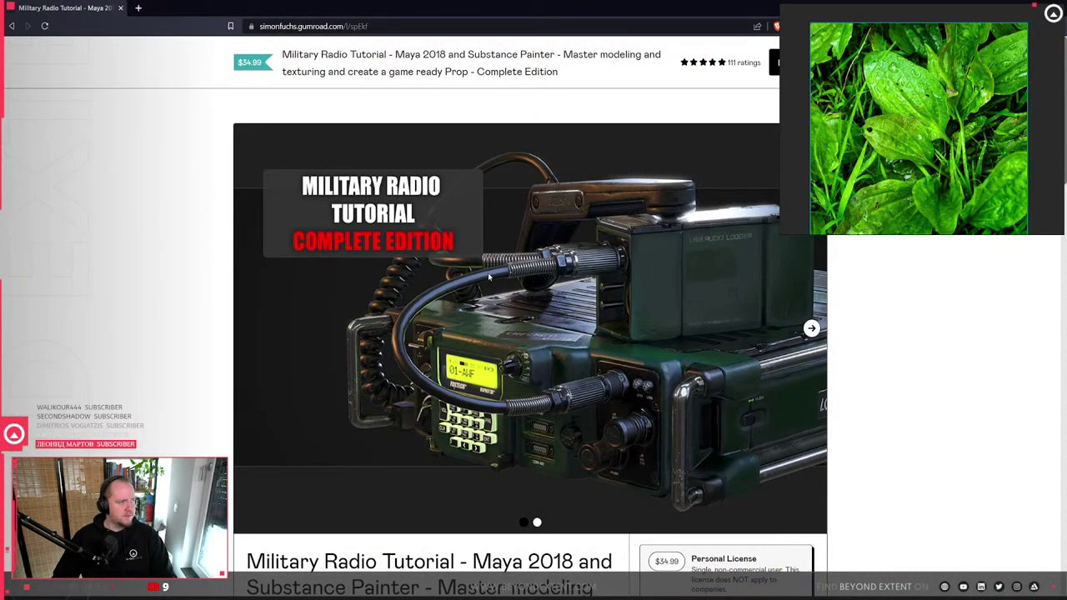
{"action": "scroll", "coordinate": [489, 275], "scroll_direction": "down", "scroll_amount": 2}
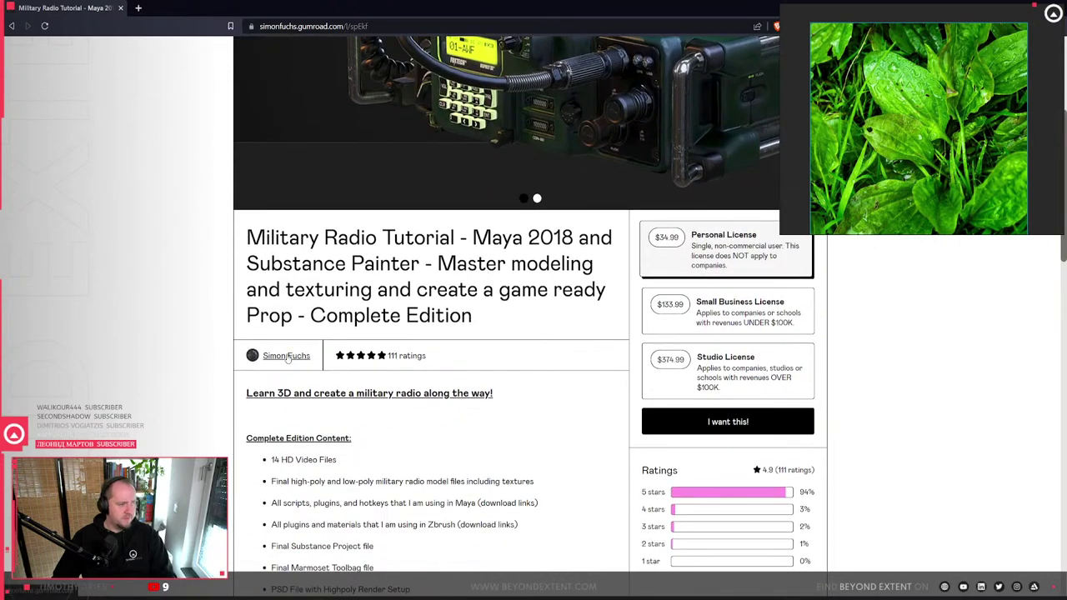
{"action": "scroll", "coordinate": [286, 357], "scroll_direction": "down", "scroll_amount": 4}
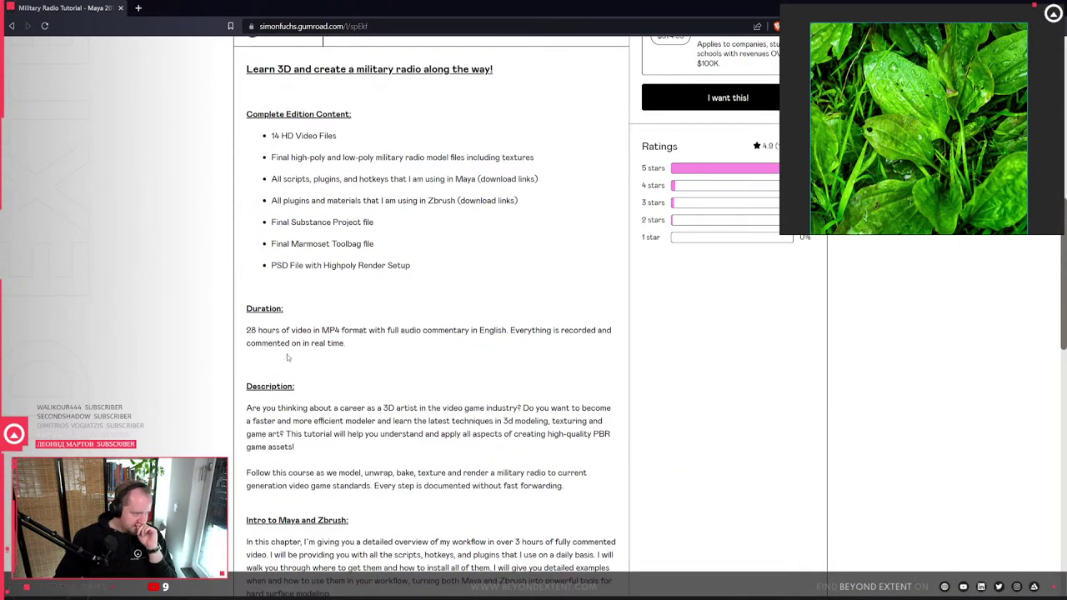
{"action": "double_click", "coordinate": [542, 9]}
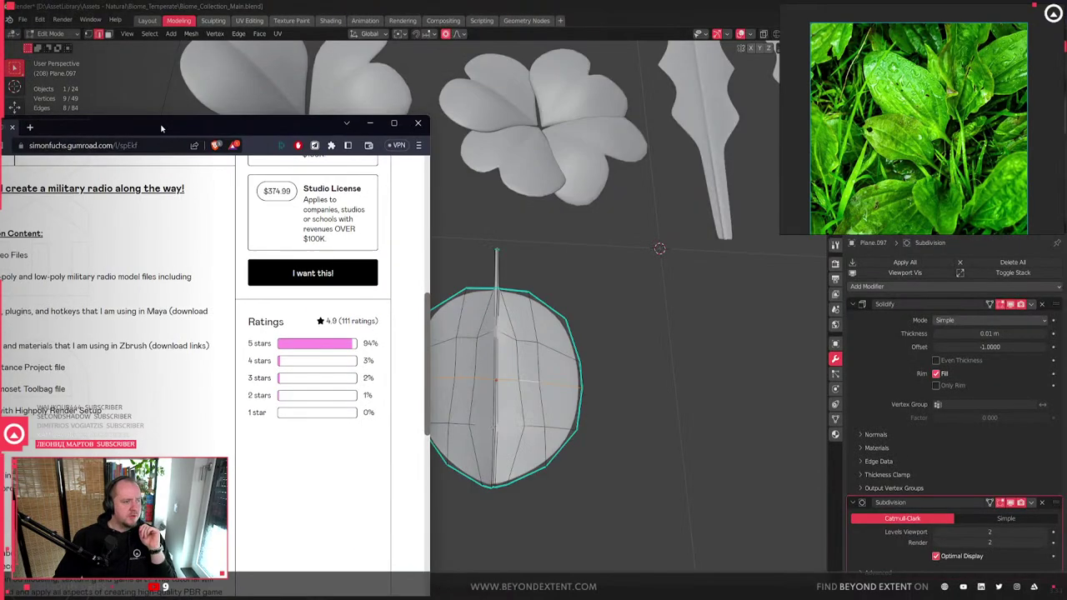
{"action": "left_click", "coordinate": [418, 122]}
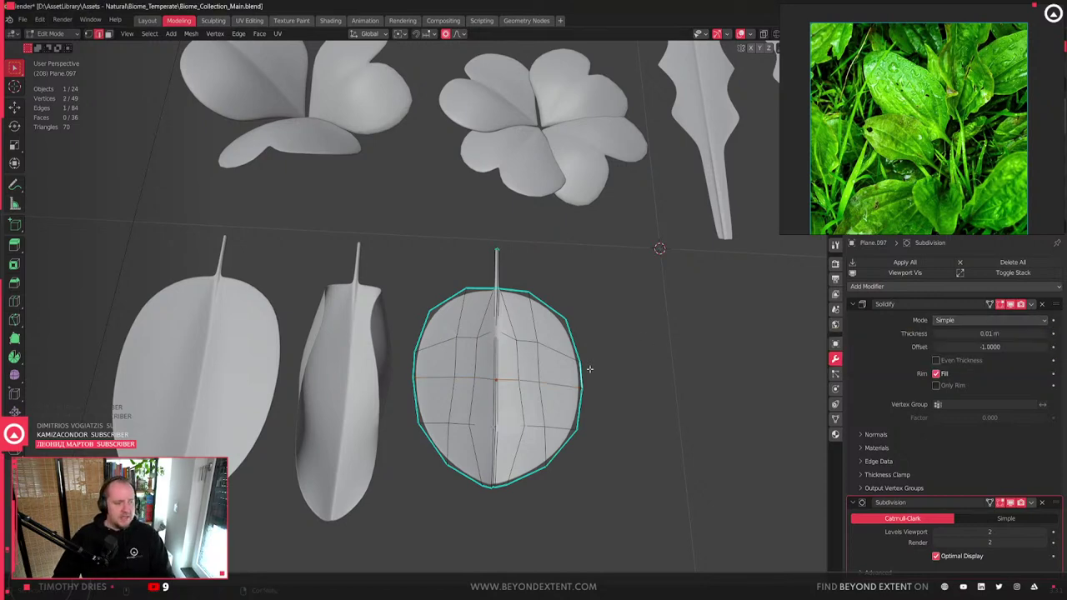
{"action": "left_click", "coordinate": [531, 380], "text": "alt"}
{"action": "mouse_move", "coordinate": [530, 381]}
{"action": "middle_mouse_down"}
{"action": "mouse_move", "coordinate": [550, 392]}
{"action": "mouse_move", "coordinate": [531, 379]}
{"action": "middle_mouse_up"}
{"action": "key", "text": "s"}
{"action": "key", "text": "y"}
{"action": "key", "text": "x"}
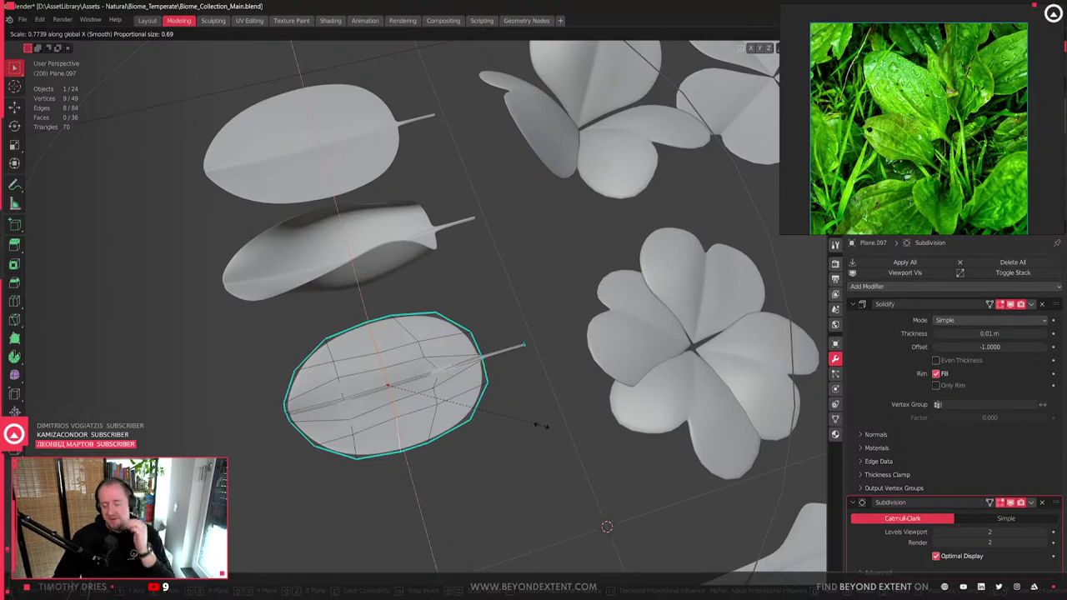
{"action": "left_click", "coordinate": [541, 426]}
- Examine the shortened leaf copy from several angles and compare it with the flat and folded leaves
{"action": "scroll", "coordinate": [542, 426], "scroll_direction": "up", "scroll_amount": 3}
{"action": "middle_click_drag", "start_coordinate": [542, 426], "coordinate": [543, 240]}
{"action": "key", "text": "1"}
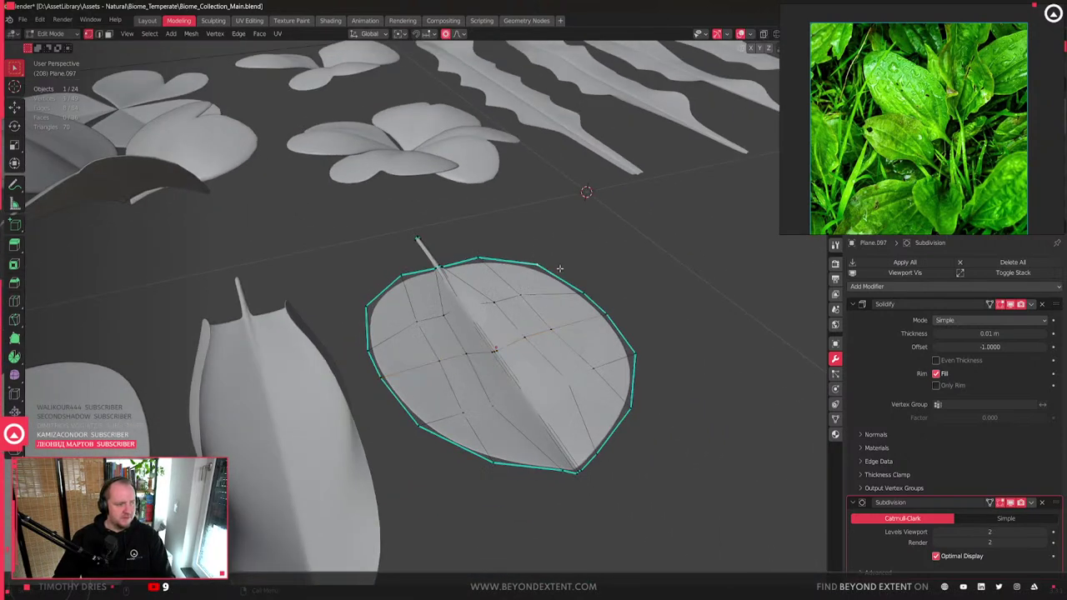
{"action": "middle_click_drag", "start_coordinate": [636, 353], "coordinate": [481, 396]}
{"action": "scroll", "coordinate": [613, 332], "scroll_direction": "up", "scroll_amount": 3}
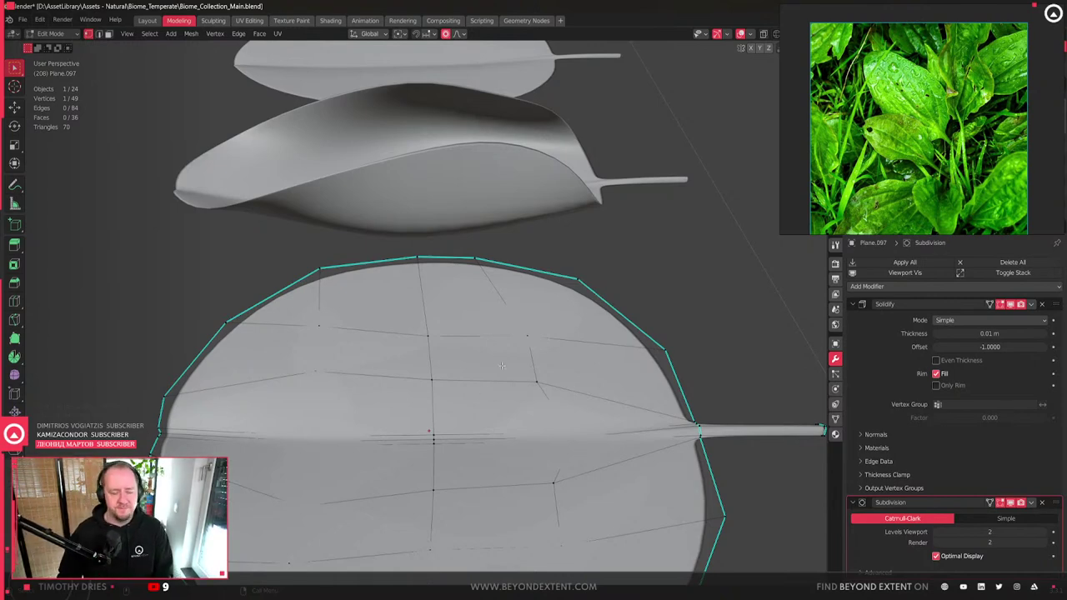
{"action": "scroll", "coordinate": [501, 365], "scroll_direction": "down", "scroll_amount": 5}
{"action": "scroll", "coordinate": [491, 350], "scroll_direction": "down", "scroll_amount": 2}
{"action": "scroll", "coordinate": [485, 335], "scroll_direction": "up", "scroll_amount": 2}
{"action": "key", "text": "Tab"}
{"action": "middle_click_drag", "start_coordinate": [485, 335], "coordinate": [478, 351]}
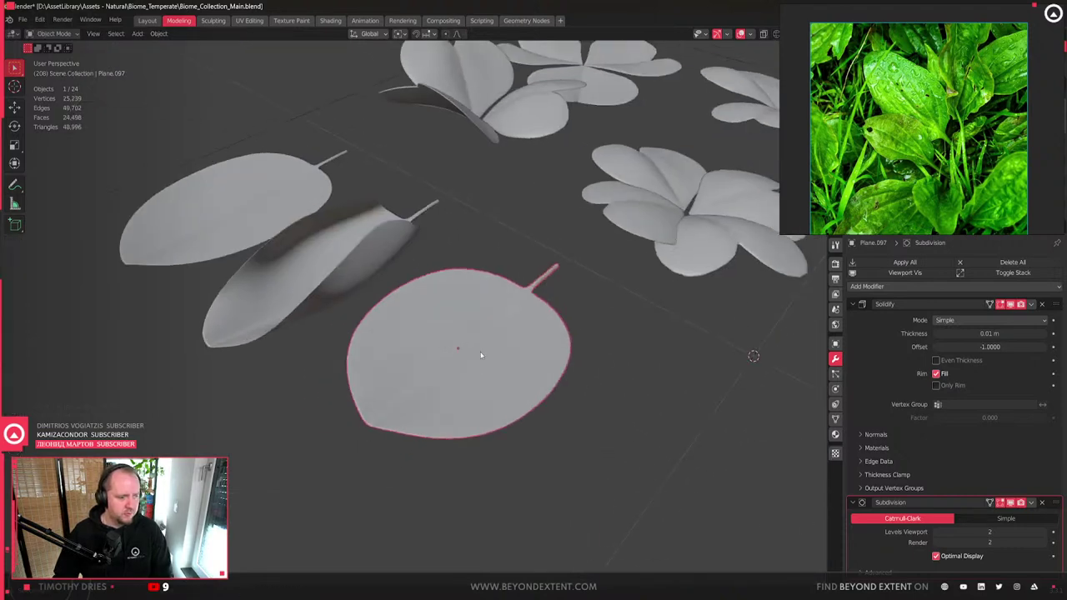
- Rotate the clover's heart-shaped leaf facing the plantain leaves by about -21° around global Y and refine its tilt around its local Y
{"action": "scroll", "coordinate": [479, 356], "scroll_direction": "down", "scroll_amount": 2}
{"action": "left_click", "coordinate": [618, 254]}
{"action": "scroll", "coordinate": [691, 353], "scroll_direction": "up", "scroll_amount": 2}
{"action": "key", "text": "r"}
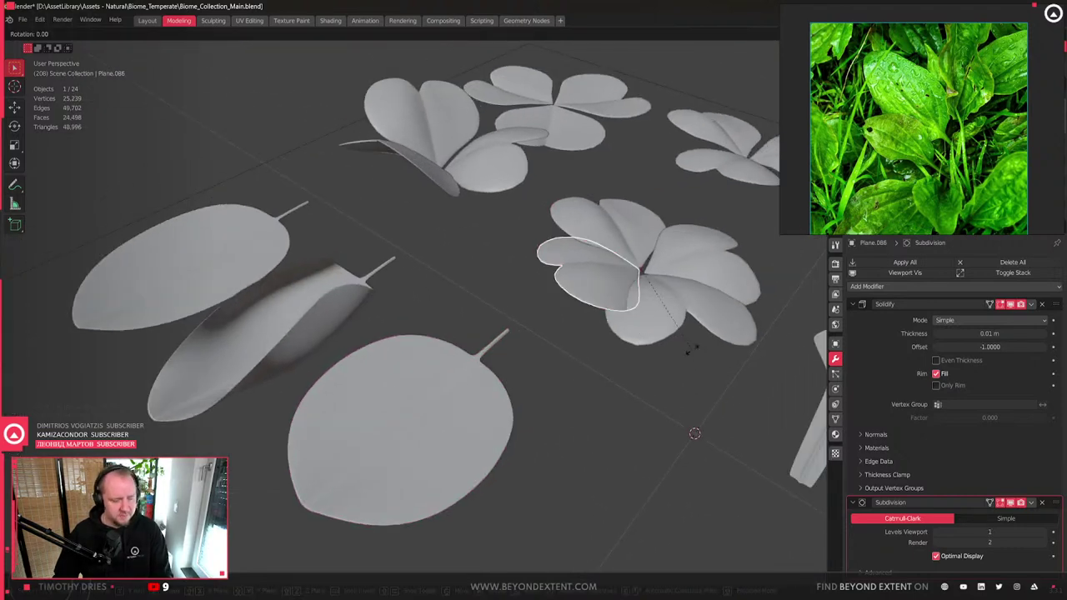
{"action": "key", "text": "y"}
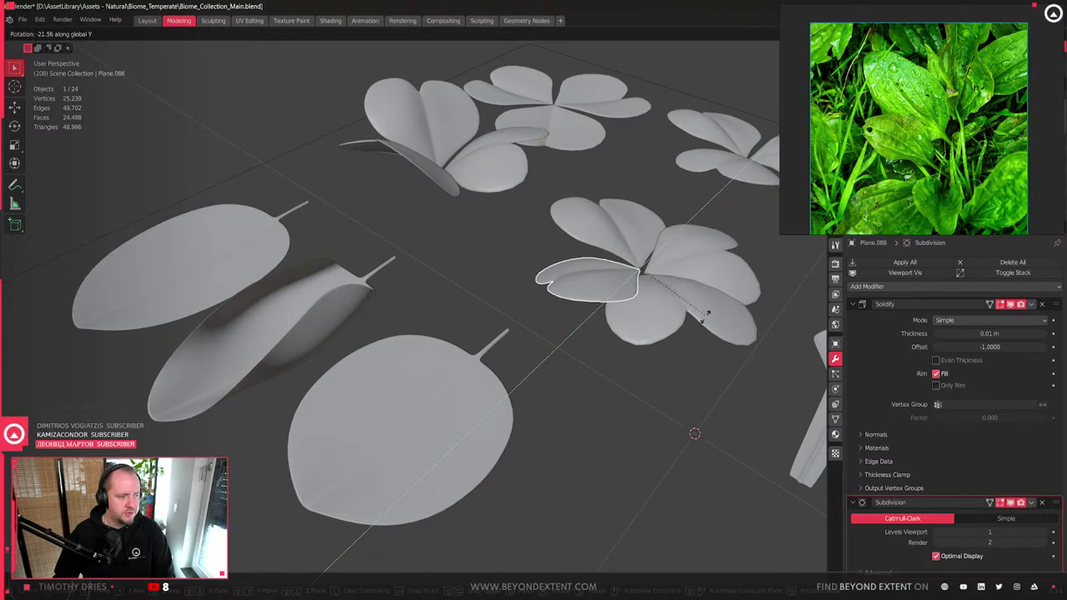
{"action": "left_click", "coordinate": [706, 315]}
{"action": "key", "text": "s"}
{"action": "key", "text": "z"}
{"action": "left_click", "coordinate": [727, 287]}
{"action": "key", "text": "g"}
{"action": "key", "text": "r"}
{"action": "key", "text": "y"}
{"action": "key", "text": "y"}
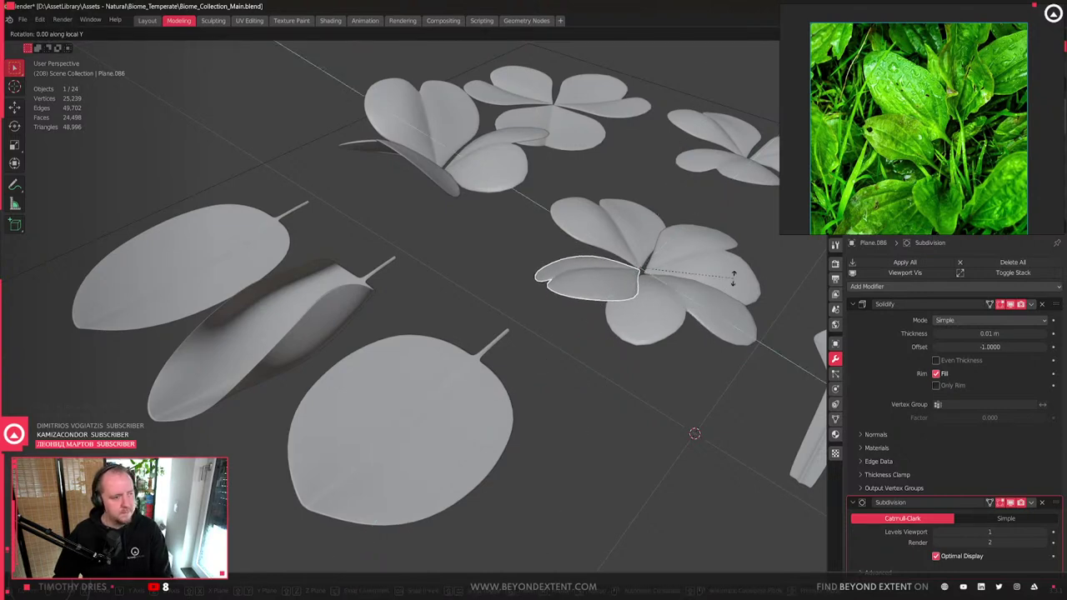
{"action": "left_click", "coordinate": [726, 288]}
- Narrow the shortened leaf copy by scaling its middle cross loop along X by about 0.64 with a smooth falloff of about 0.35
{"action": "left_click", "coordinate": [453, 431]}
{"action": "middle_click_drag", "start_coordinate": [453, 431], "coordinate": [481, 413]}
{"action": "scroll", "coordinate": [471, 437], "scroll_direction": "up", "scroll_amount": 3}
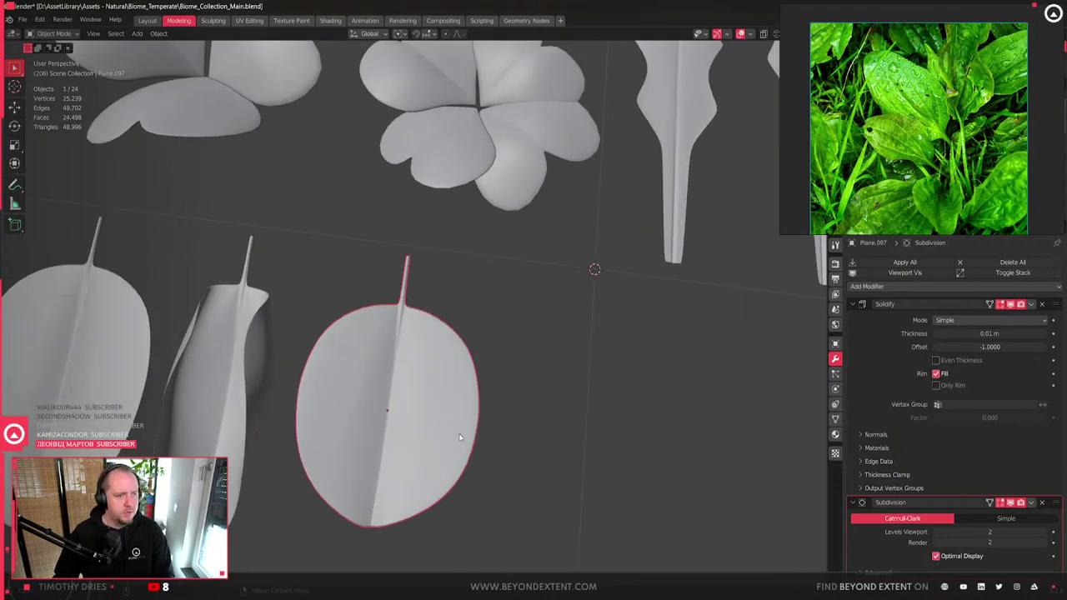
{"action": "key", "text": "Tab"}
{"action": "left_click", "coordinate": [461, 415], "text": "alt"}
{"action": "key", "text": "s"}
{"action": "key", "text": "x"}
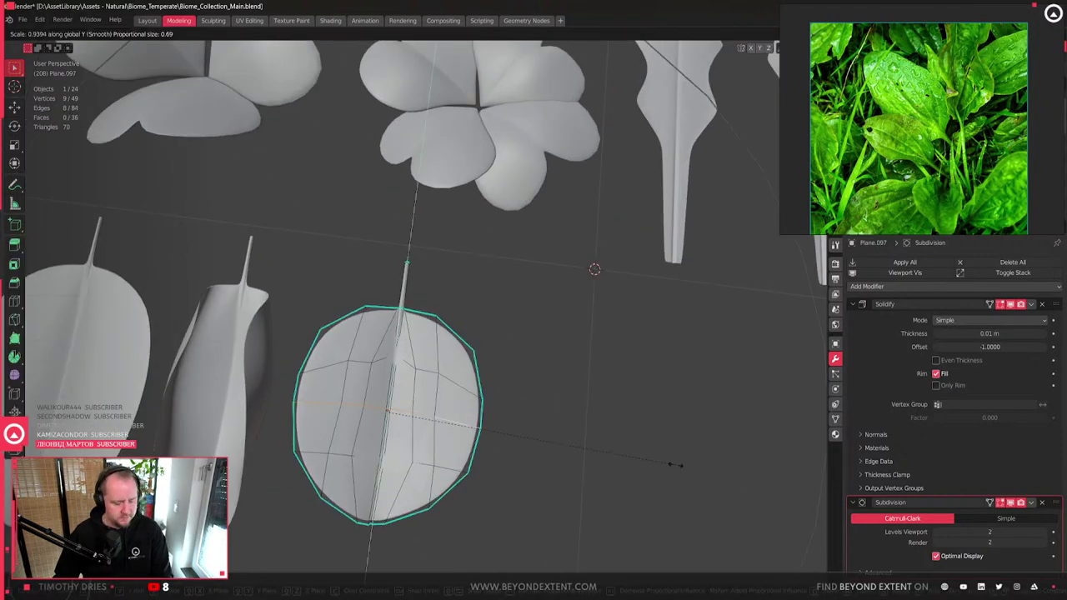
{"action": "scroll", "coordinate": [584, 445], "scroll_direction": "up", "scroll_amount": 1}
{"action": "scroll", "coordinate": [586, 446], "scroll_direction": "up", "scroll_amount": 6}
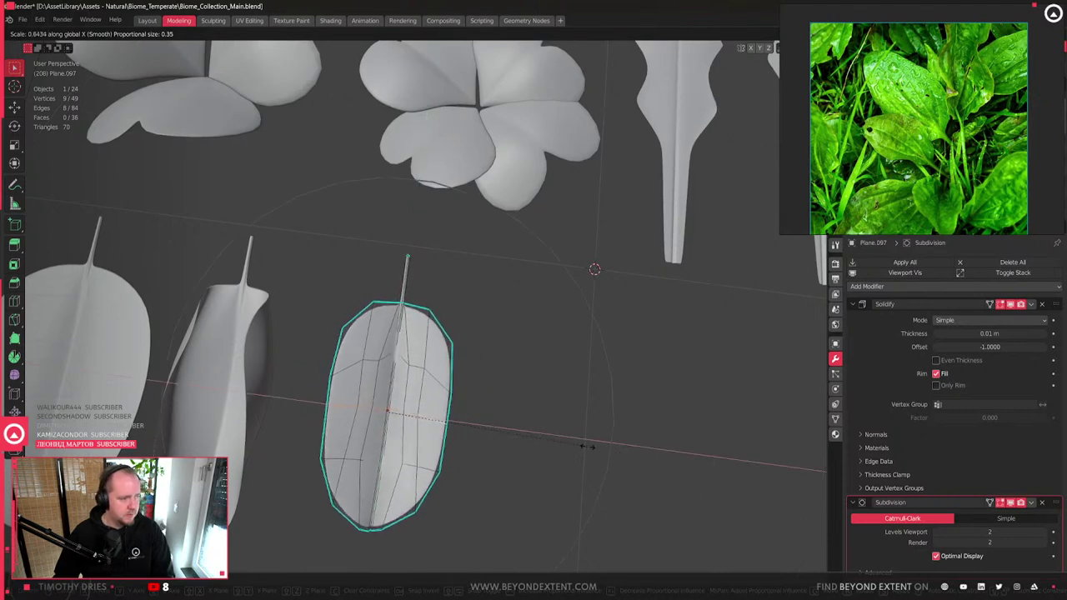
{"action": "left_click", "coordinate": [459, 324]}
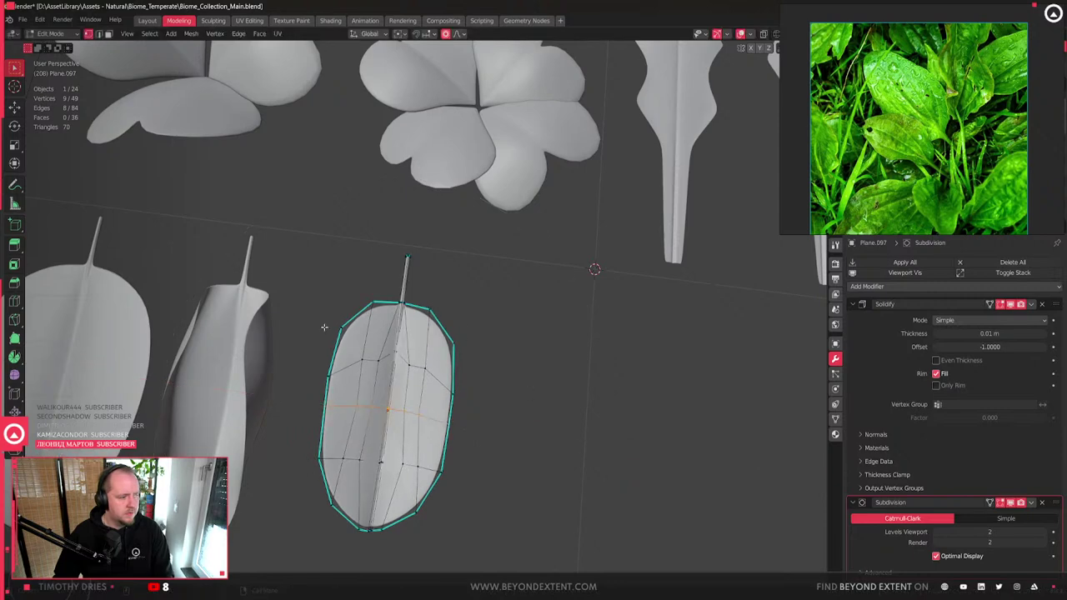
- Move the two outline vertices near the stem along Y toward the tip with a smooth falloff of about 0.11 m
{"action": "key", "text": "g"}
{"action": "key", "text": "y"}
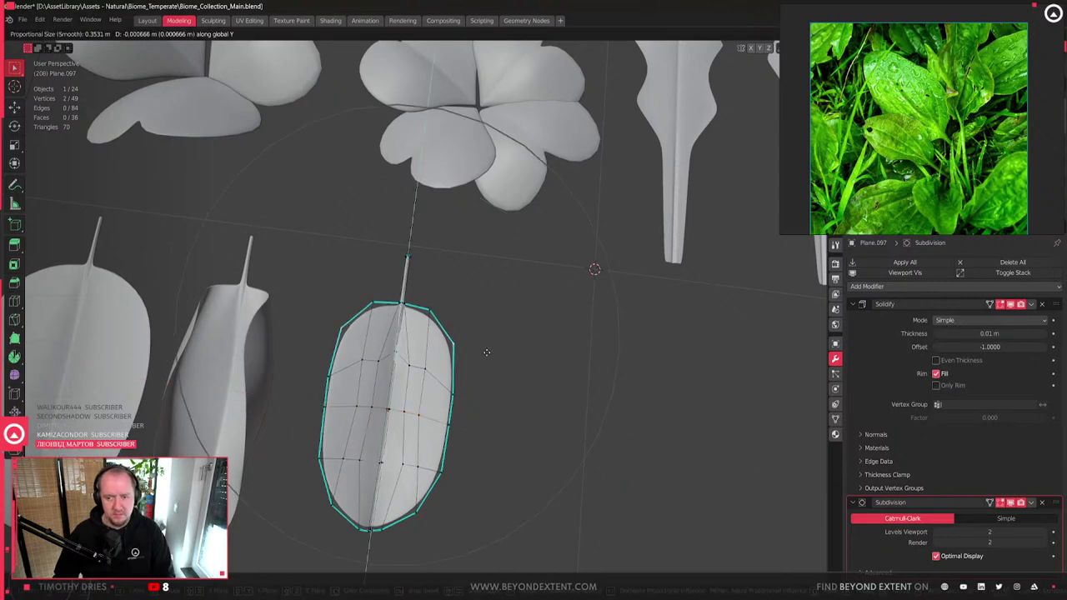
{"action": "scroll", "coordinate": [488, 366], "scroll_direction": "up", "scroll_amount": 12}
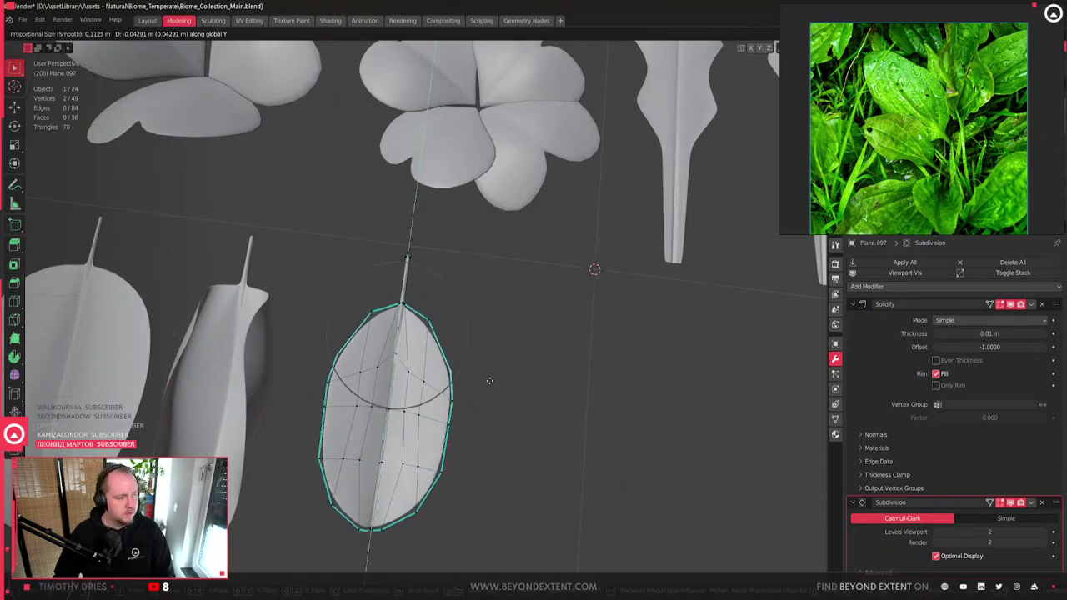
{"action": "left_click", "coordinate": [495, 369]}
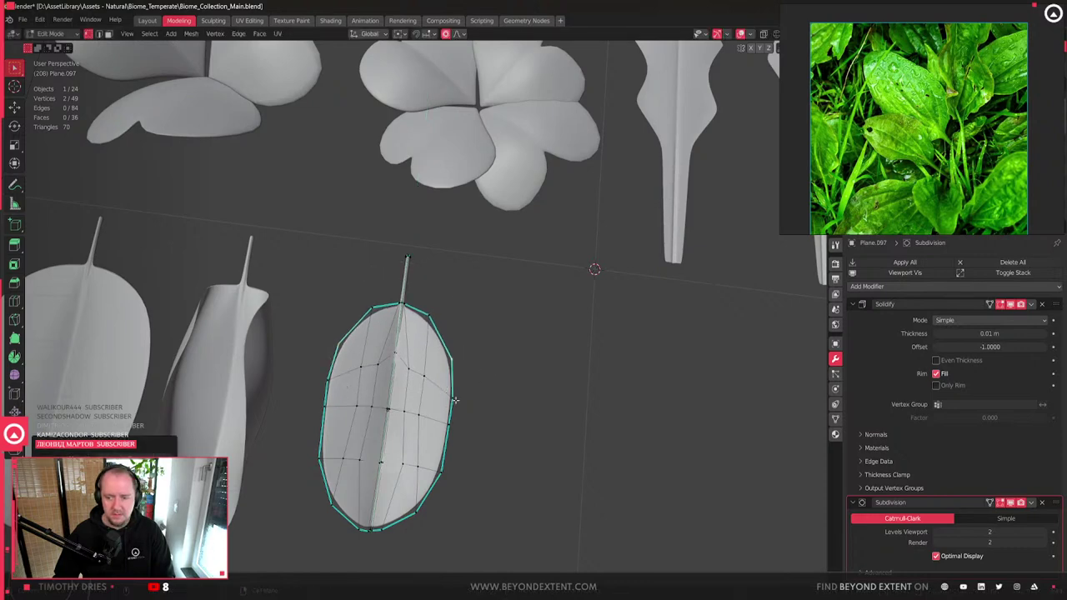
- Taper the leaf's tip by scaling the opposite outline vertices near it along Y and moving them toward the stem with a 0.11 m falloff
{"action": "middle_click_drag", "start_coordinate": [461, 399], "coordinate": [548, 309]}
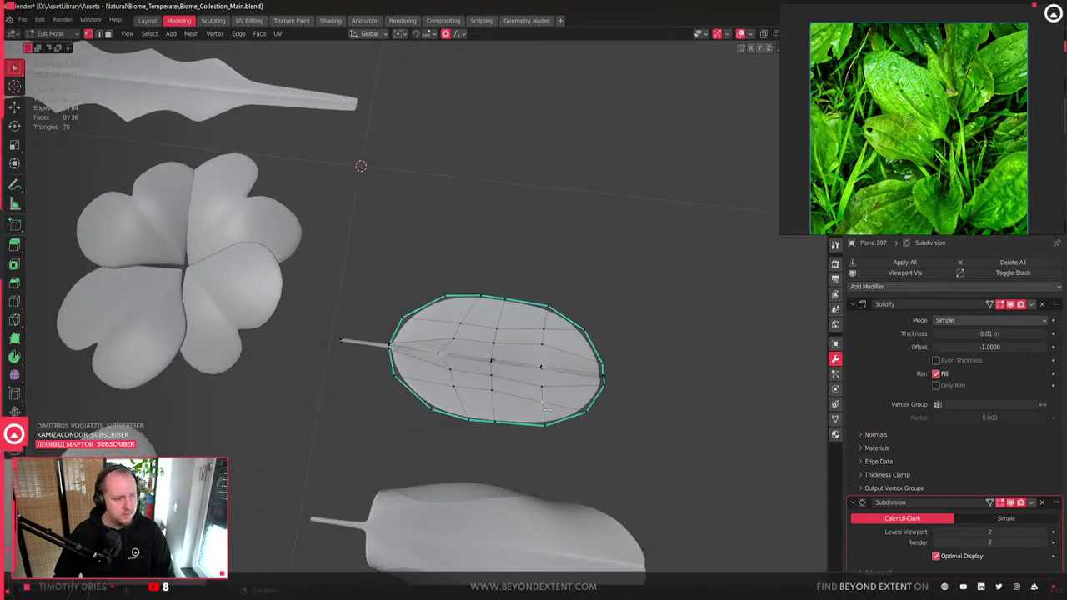
{"action": "middle_click_drag", "start_coordinate": [546, 339], "coordinate": [523, 360], "text": "shift"}
{"action": "key", "text": "ctrl+r"}
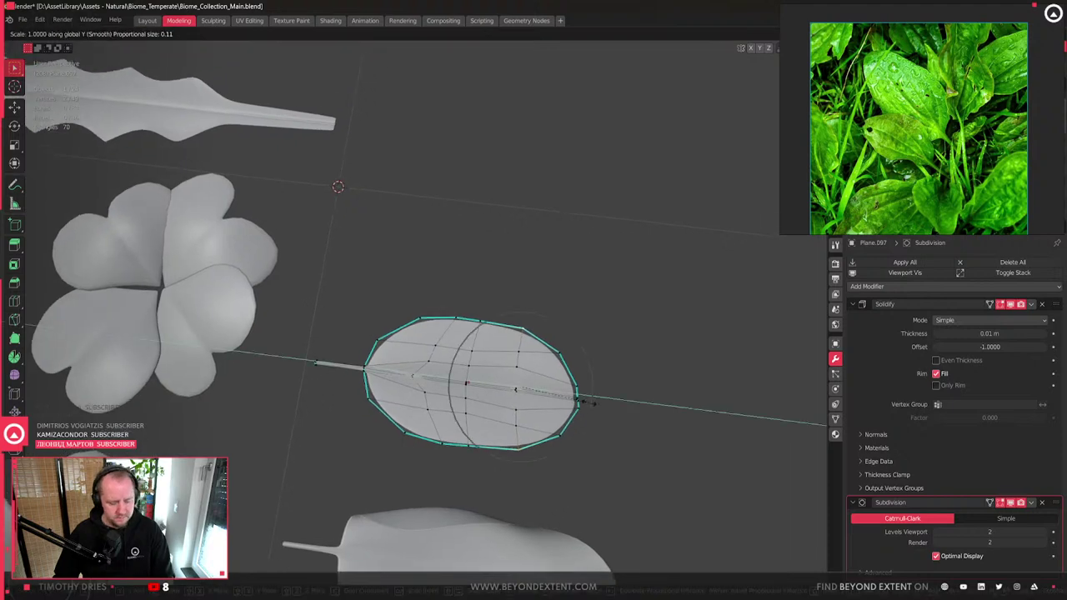
{"action": "key", "text": "Escape"}
{"action": "key", "text": "s"}
{"action": "key", "text": "y"}
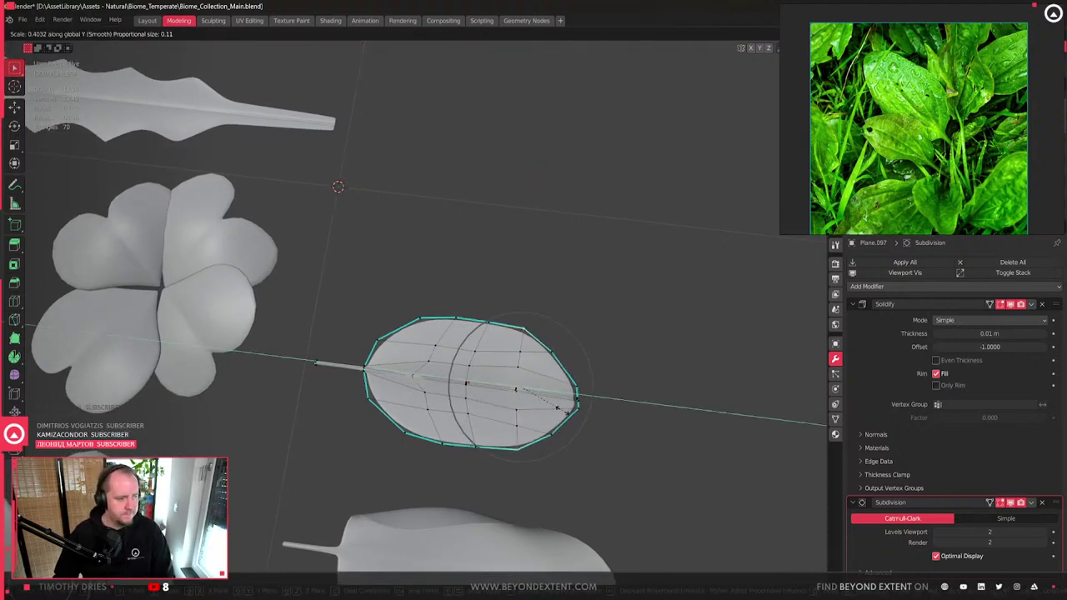
{"action": "left_click", "coordinate": [550, 408]}
{"action": "key", "text": "g"}
{"action": "key", "text": "y"}
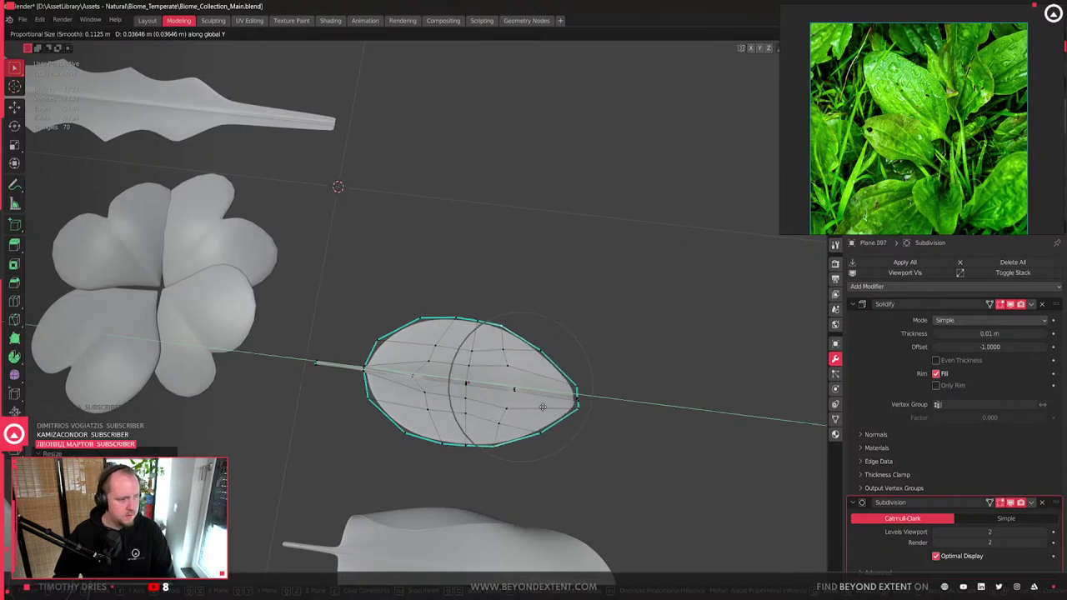
{"action": "left_click", "coordinate": [550, 406]}
{"action": "scroll", "coordinate": [550, 407], "scroll_direction": "down", "scroll_amount": 2}
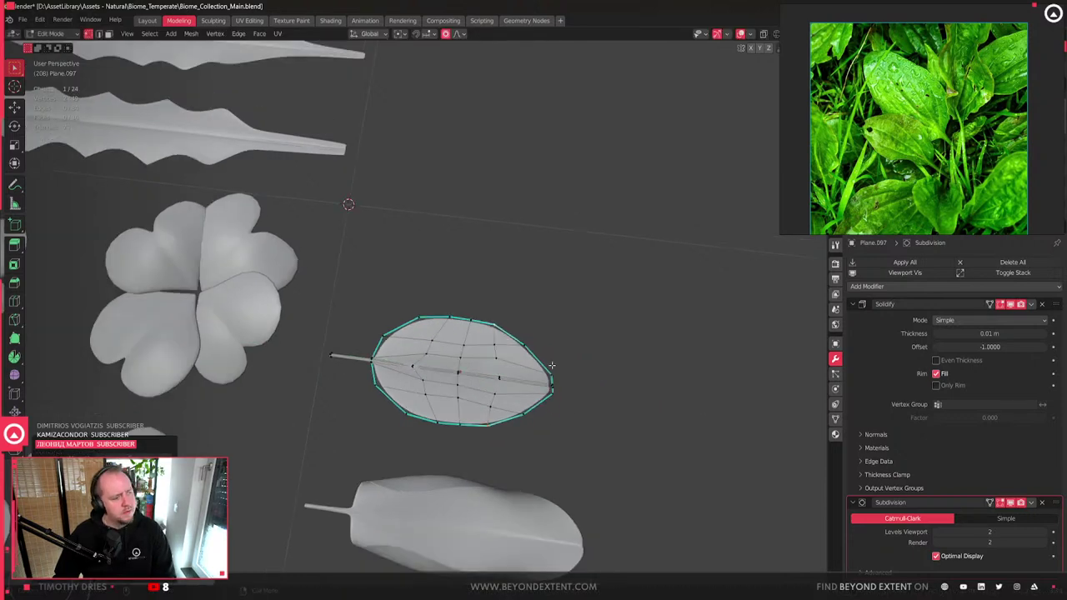
{"action": "key", "text": "Tab"}
{"action": "middle_click_drag", "start_coordinate": [579, 414], "coordinate": [473, 385]}
{"action": "scroll", "coordinate": [474, 385], "scroll_direction": "up", "scroll_amount": 2}
{"action": "scroll", "coordinate": [503, 393], "scroll_direction": "up", "scroll_amount": 2}
{"action": "key", "text": "g"}
{"action": "key", "text": "y"}
{"action": "right_click", "coordinate": [474, 422]}
- Arch the small leaf by raising its two mid-length midrib vertices along Z by about 0.064 m with a smooth falloff of about 0.29 m
{"action": "left_click", "coordinate": [455, 367]}
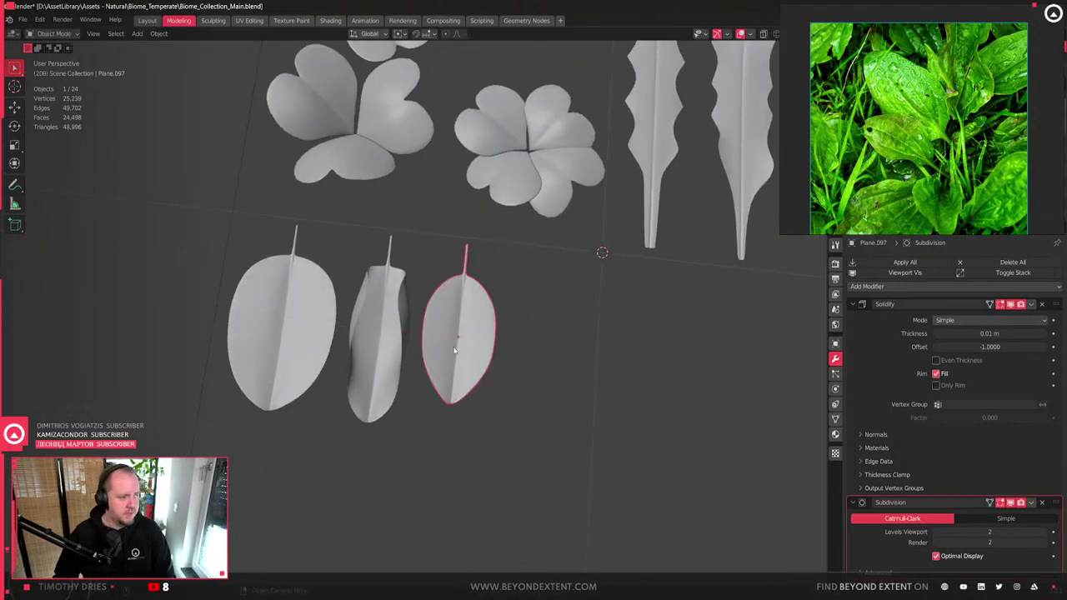
{"action": "key", "text": "Tab"}
{"action": "left_click", "coordinate": [458, 331]}
{"action": "middle_click_drag", "start_coordinate": [457, 331], "coordinate": [465, 347]}
{"action": "key", "text": "g"}
{"action": "key", "text": "z"}
{"action": "scroll", "coordinate": [467, 349], "scroll_direction": "down", "scroll_amount": 8}
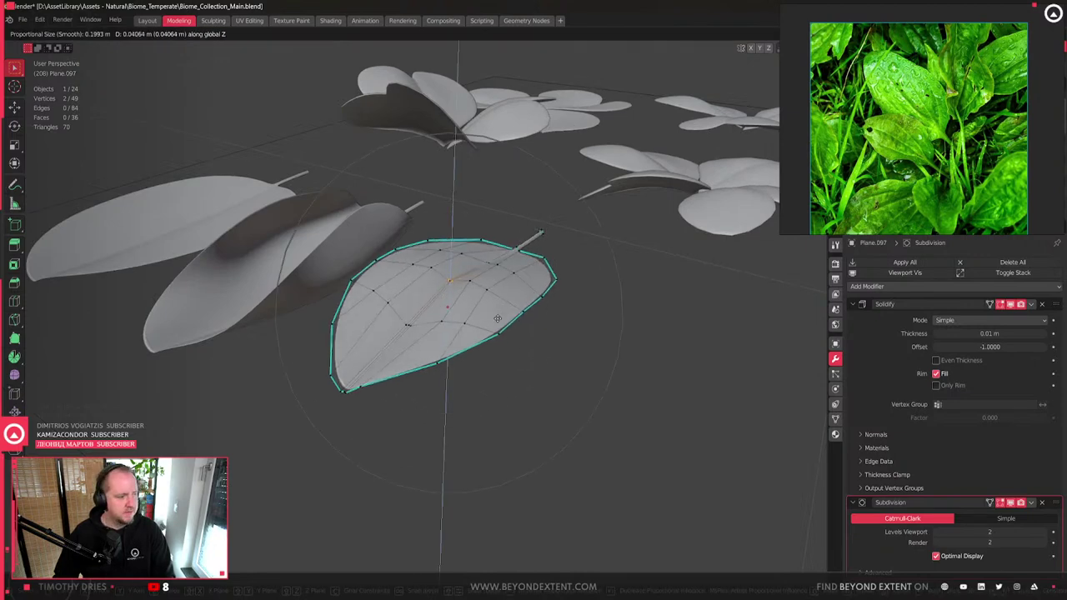
{"action": "scroll", "coordinate": [523, 297], "scroll_direction": "down", "scroll_amount": 2}
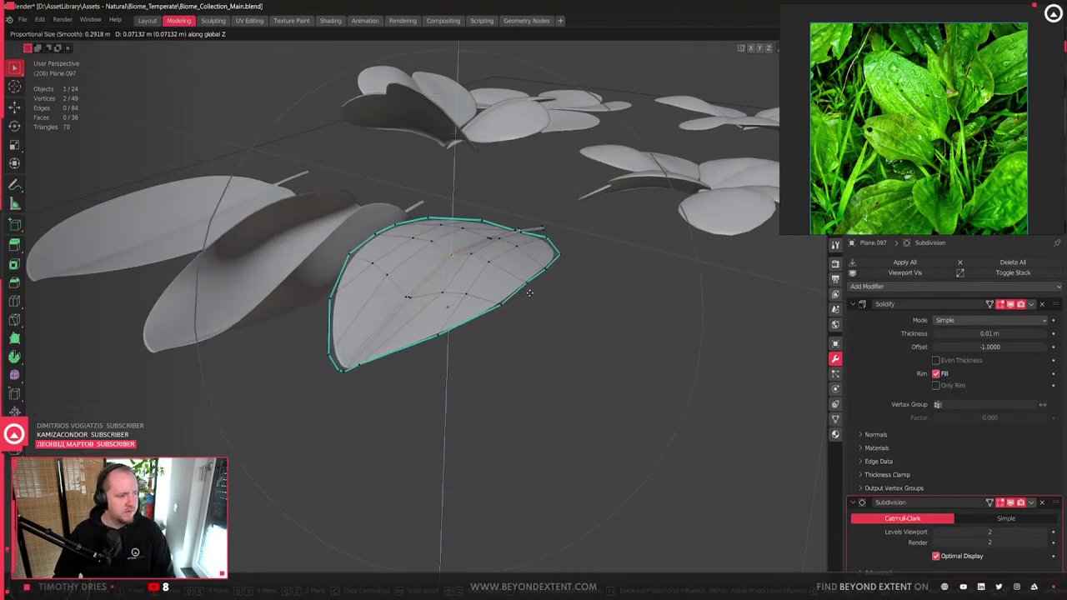
{"action": "right_click", "coordinate": [535, 287]}
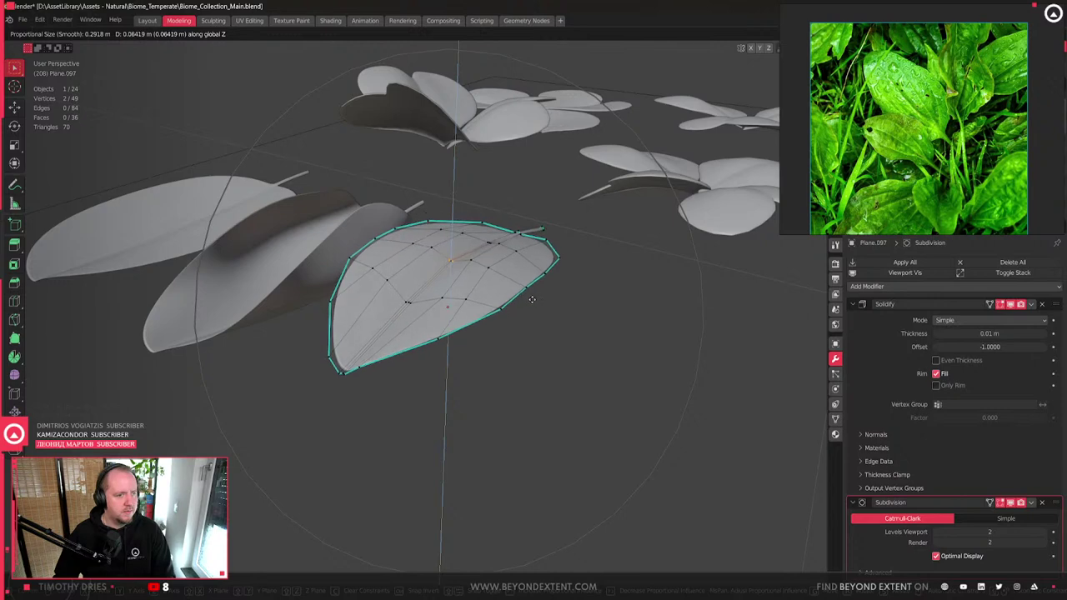
{"action": "left_click", "coordinate": [522, 300]}
- Curve the small leaf's blade by raising single vertices on either side of the midrib along Z with smooth falloffs of about 0.15 and 0.14 m
{"action": "key", "text": "g"}
{"action": "key", "text": "z"}
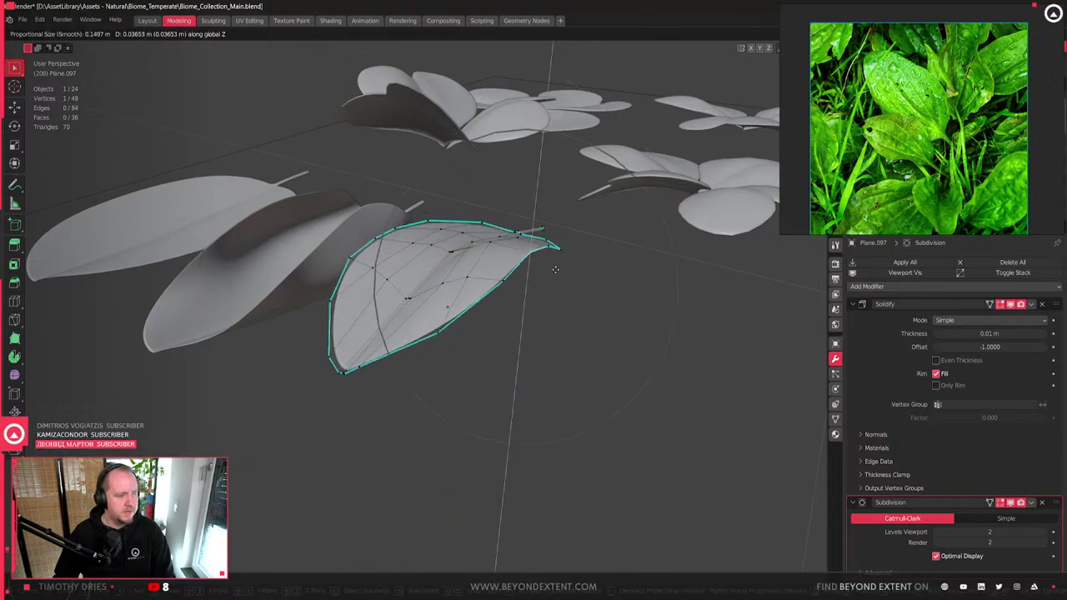
{"action": "middle_click_drag", "start_coordinate": [555, 274], "coordinate": [517, 300]}
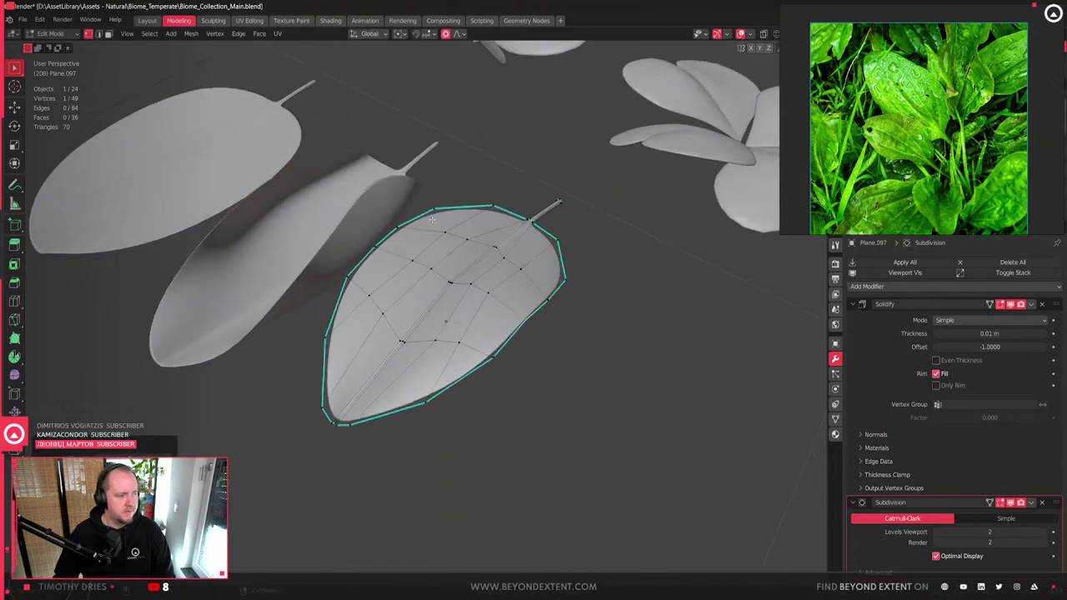
{"action": "right_click", "coordinate": [448, 250]}
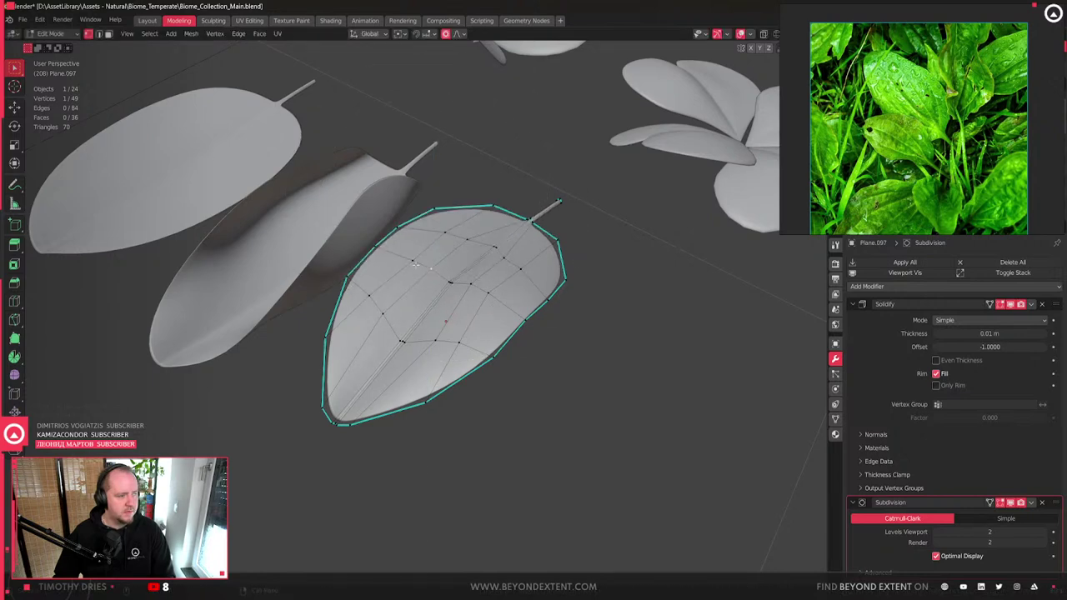
{"action": "key", "text": "g"}
{"action": "key", "text": "z"}
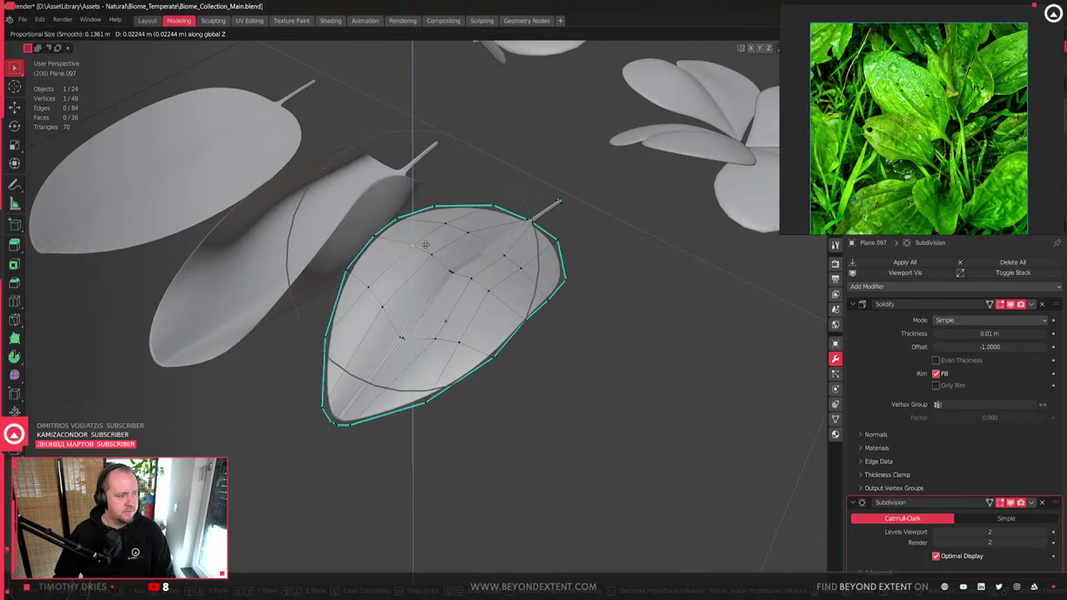
{"action": "left_click", "coordinate": [425, 244]}
- Deepen the small leaf's central crease by lowering its two mid-length midrib vertices about 0.022 m along Z with a 0.14 m smooth falloff
{"action": "middle_click_drag", "start_coordinate": [426, 243], "coordinate": [497, 347]}
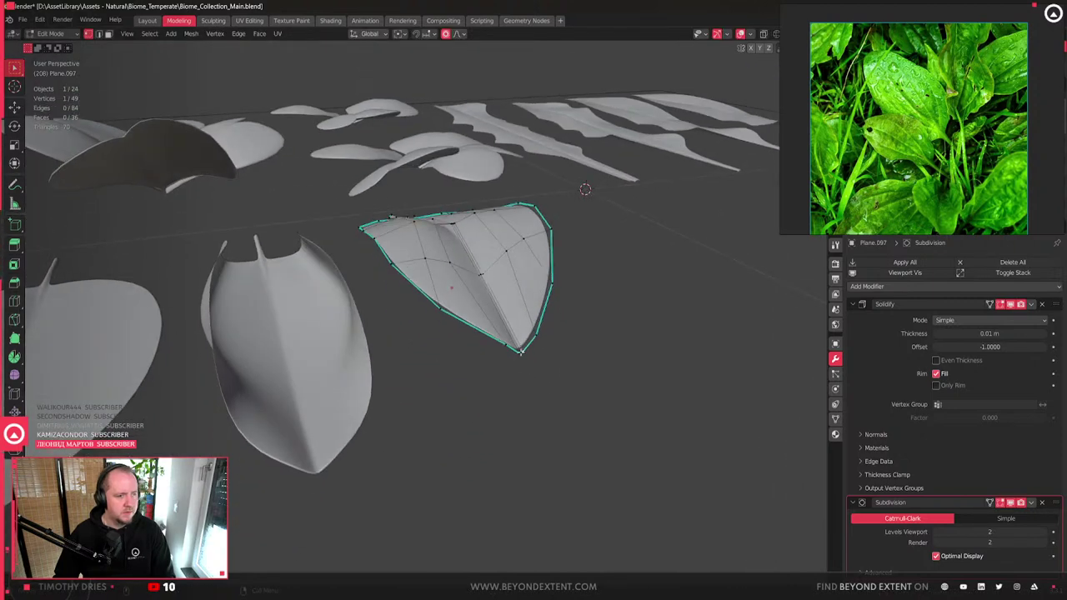
{"action": "middle_click_drag", "start_coordinate": [520, 351], "coordinate": [538, 363]}
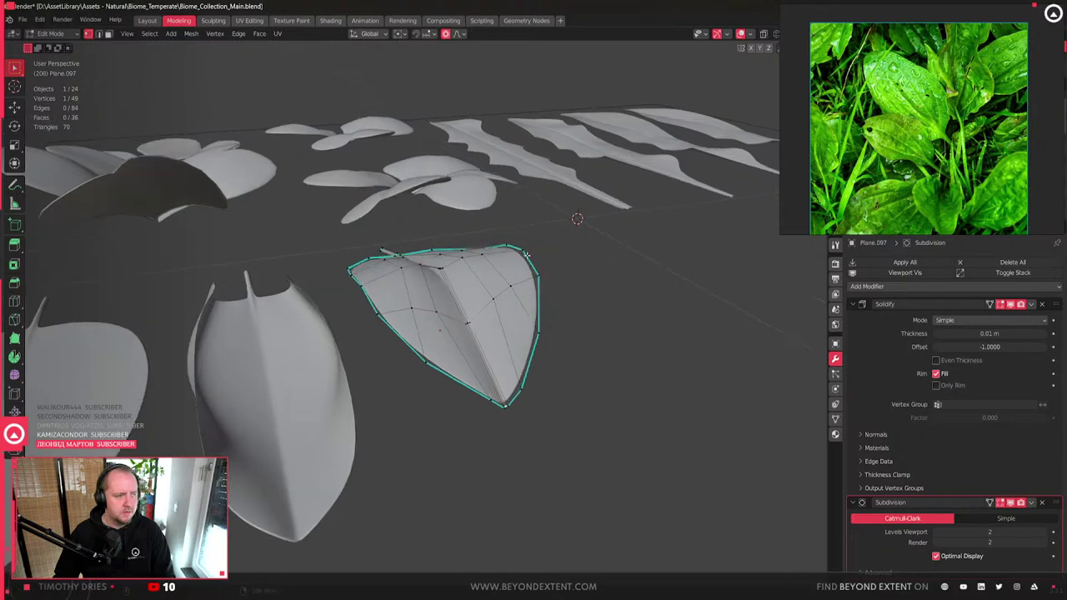
{"action": "key", "text": "g"}
{"action": "key", "text": "z"}
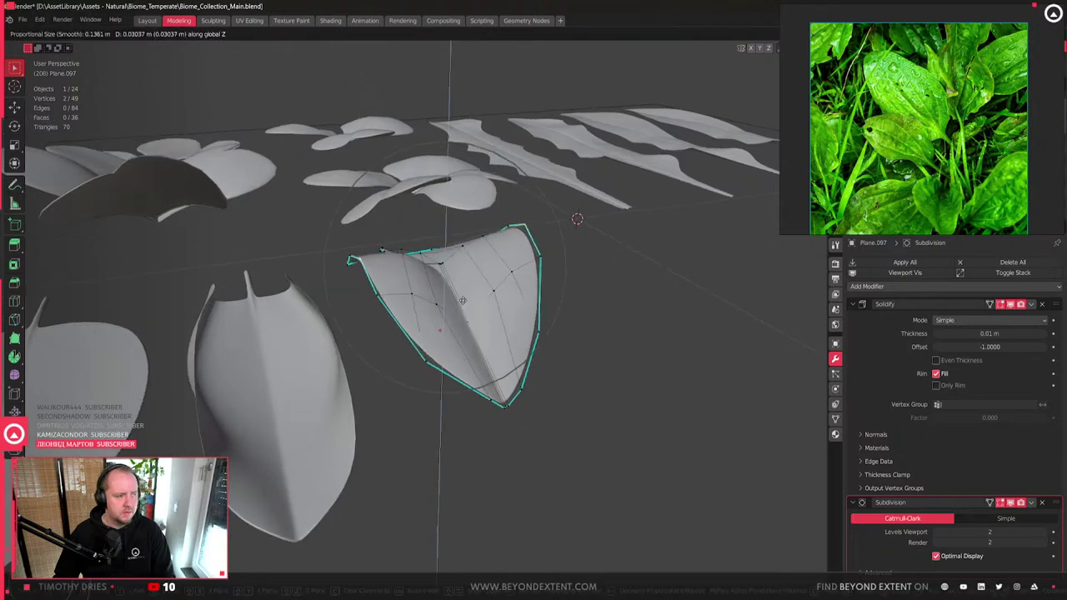
{"action": "scroll", "coordinate": [458, 346], "scroll_direction": "up", "scroll_amount": 5}
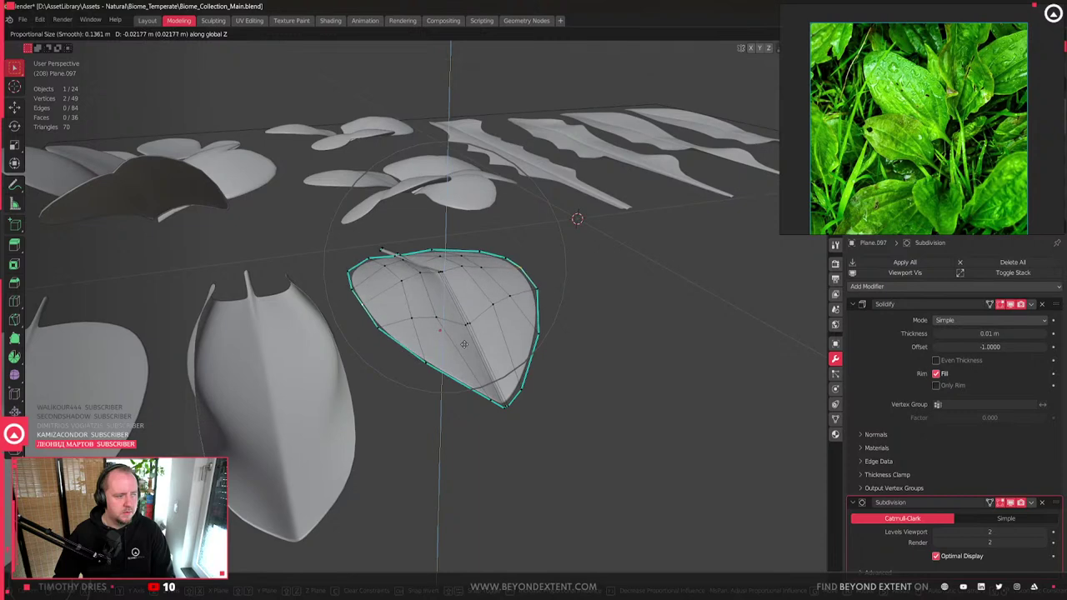
{"action": "left_click", "coordinate": [464, 344]}
{"action": "key", "text": "Tab"}
{"action": "middle_click_drag", "start_coordinate": [595, 398], "coordinate": [518, 415]}
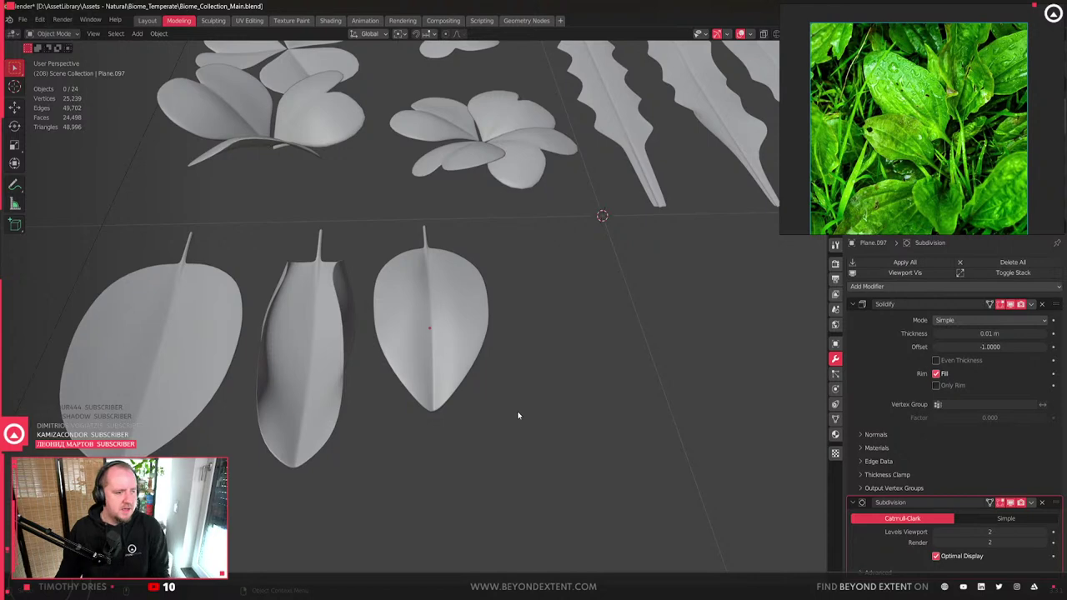
- Save the Biome_Collection_Main.blend file
{"action": "scroll", "coordinate": [517, 334], "scroll_direction": "down", "scroll_amount": 4}
{"action": "middle_click_drag", "start_coordinate": [769, 403], "coordinate": [655, 275]}
{"action": "left_click_drag", "start_coordinate": [733, 312], "coordinate": [281, 95]}
{"action": "key", "text": "ctrl+s"}
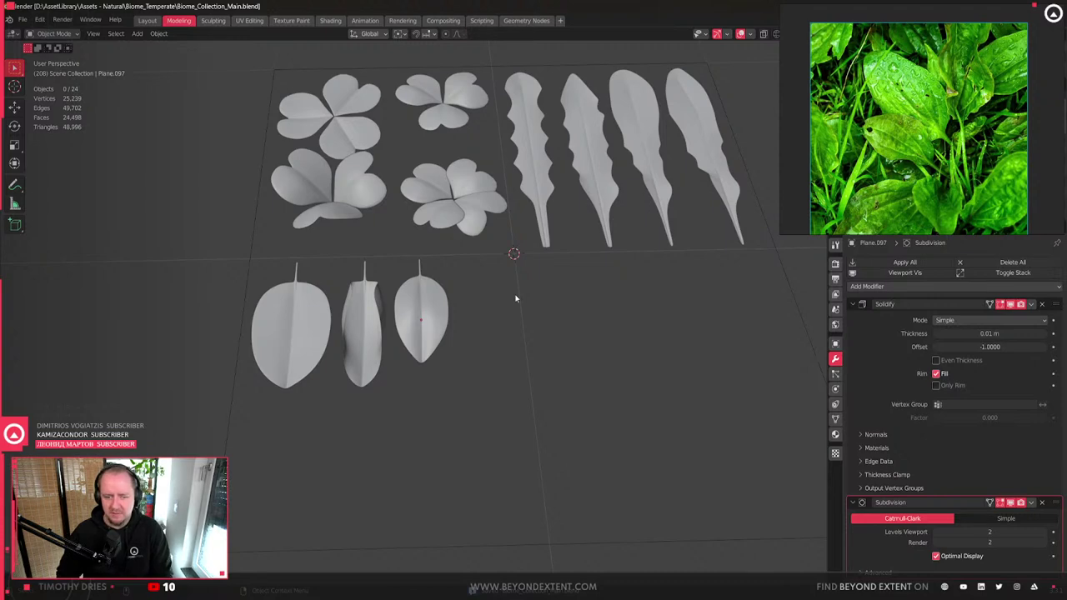
- Compare the three plantain leaves on the atlas plane with the plant reference photos
{"action": "mouse_move", "coordinate": [504, 290]}
{"action": "middle_mouse_down"}
{"action": "mouse_move", "coordinate": [460, 331]}
{"action": "mouse_move", "coordinate": [503, 288]}
{"action": "middle_mouse_up"}
{"action": "left_click_drag", "start_coordinate": [503, 289], "coordinate": [309, 95]}
{"action": "key", "text": "alt+a"}
{"action": "left_click", "coordinate": [431, 368]}
{"action": "middle_click_drag", "start_coordinate": [349, 424], "coordinate": [389, 364], "text": "shift"}
{"action": "left_click", "coordinate": [664, 250]}
{"action": "scroll", "coordinate": [919, 156], "scroll_direction": "down", "scroll_amount": 3}
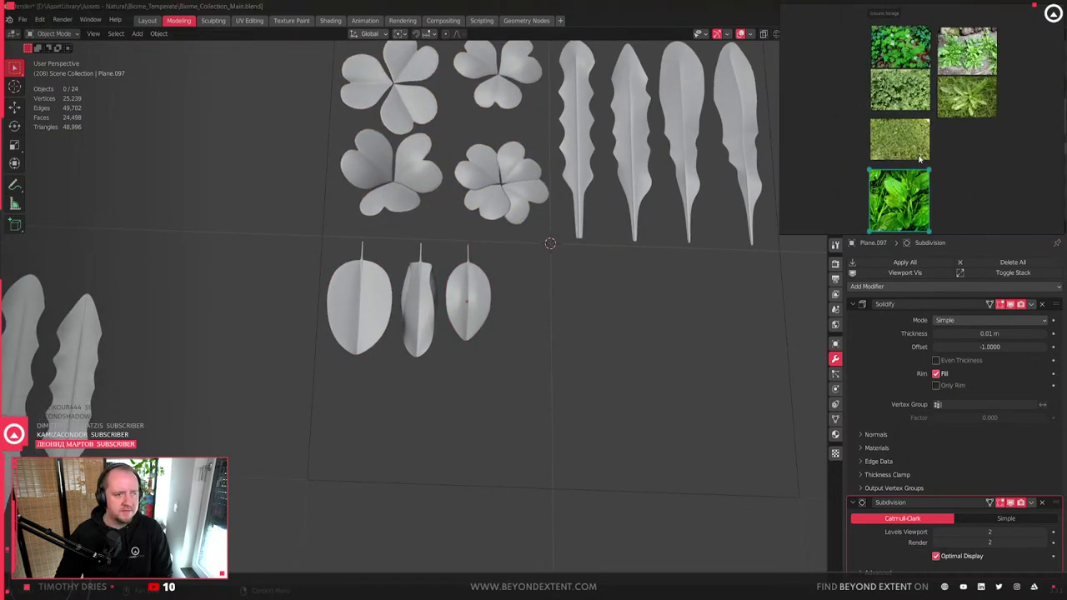
{"action": "scroll", "coordinate": [935, 90], "scroll_direction": "up", "scroll_amount": 2}
{"action": "left_click_drag", "start_coordinate": [498, 371], "coordinate": [346, 243]}
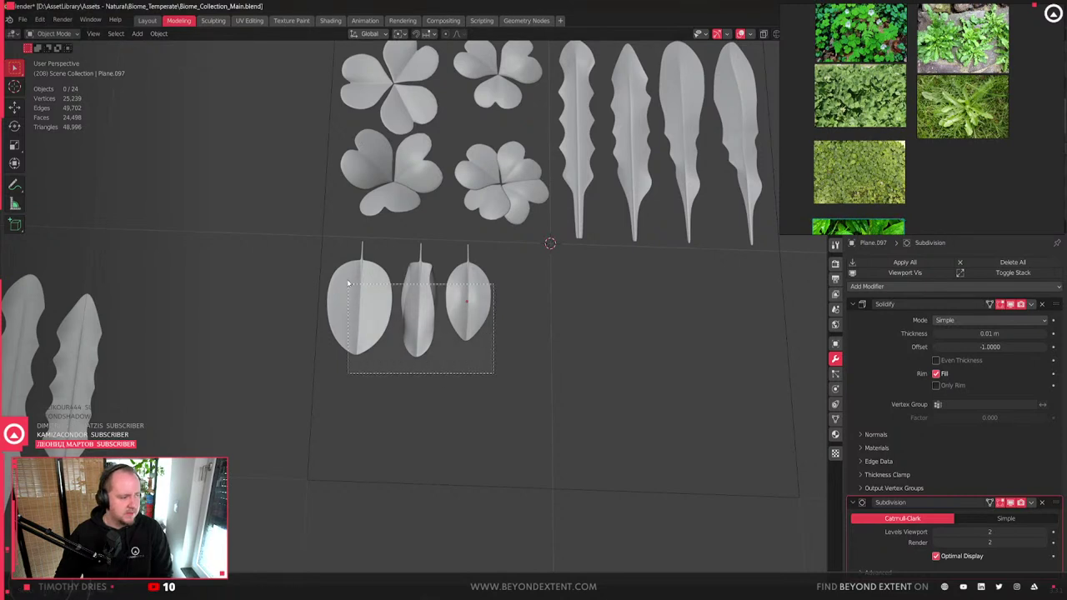
{"action": "middle_click_drag", "start_coordinate": [514, 341], "coordinate": [483, 354], "text": "shift"}
{"action": "left_click", "coordinate": [435, 315]}
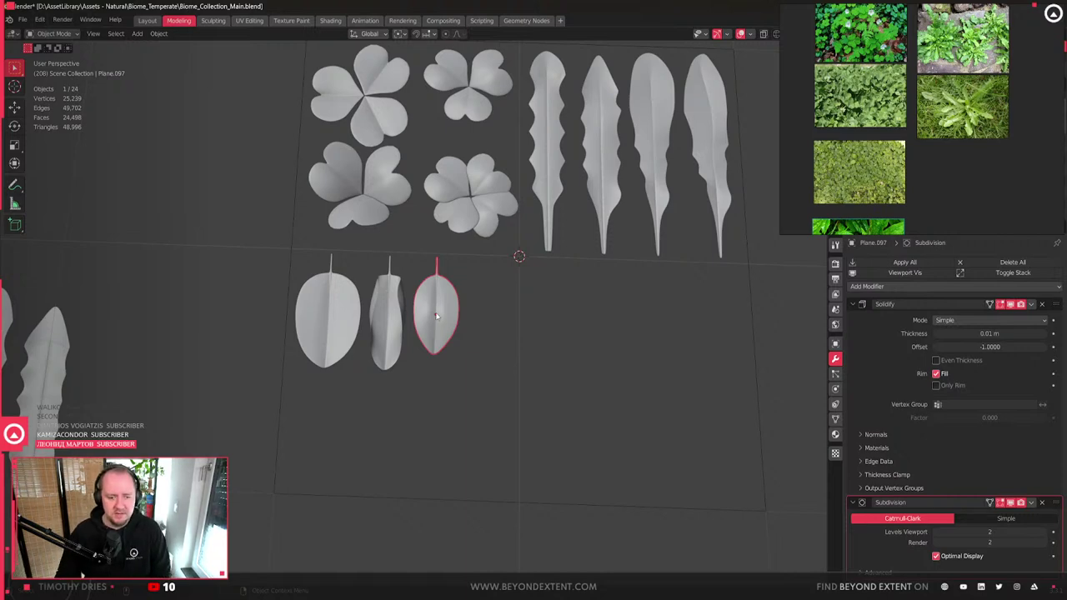
{"action": "scroll", "coordinate": [377, 313], "scroll_direction": "up", "scroll_amount": 2}
{"action": "middle_click_drag", "start_coordinate": [306, 322], "coordinate": [416, 354]}
{"action": "scroll", "coordinate": [421, 350], "scroll_direction": "down", "scroll_amount": 3}
{"action": "scroll", "coordinate": [928, 106], "scroll_direction": "down", "scroll_amount": 1}
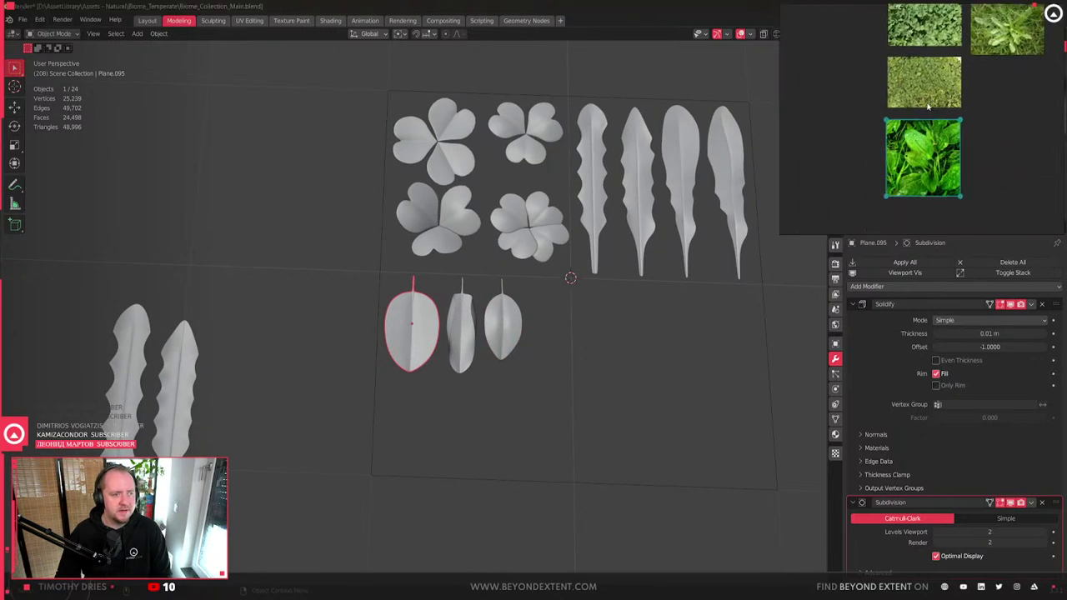
- Lower two opposite inner vertices near the folded leaf's tip along Z by about 0.016 m with a smooth falloff of about 0.10 m
{"action": "scroll", "coordinate": [917, 182], "scroll_direction": "up", "scroll_amount": 4}
{"action": "left_click", "coordinate": [461, 329]}
{"action": "scroll", "coordinate": [467, 325], "scroll_direction": "up", "scroll_amount": 3}
{"action": "mouse_move", "coordinate": [467, 326]}
{"action": "middle_mouse_down"}
{"action": "mouse_move", "coordinate": [442, 289]}
{"action": "mouse_move", "coordinate": [434, 317]}
{"action": "mouse_move", "coordinate": [401, 350]}
{"action": "mouse_move", "coordinate": [300, 383]}
{"action": "mouse_move", "coordinate": [448, 376]}
{"action": "mouse_move", "coordinate": [458, 343]}
{"action": "middle_mouse_up"}
{"action": "key", "text": "Tab"}
{"action": "scroll", "coordinate": [448, 375], "scroll_direction": "down", "scroll_amount": 2}
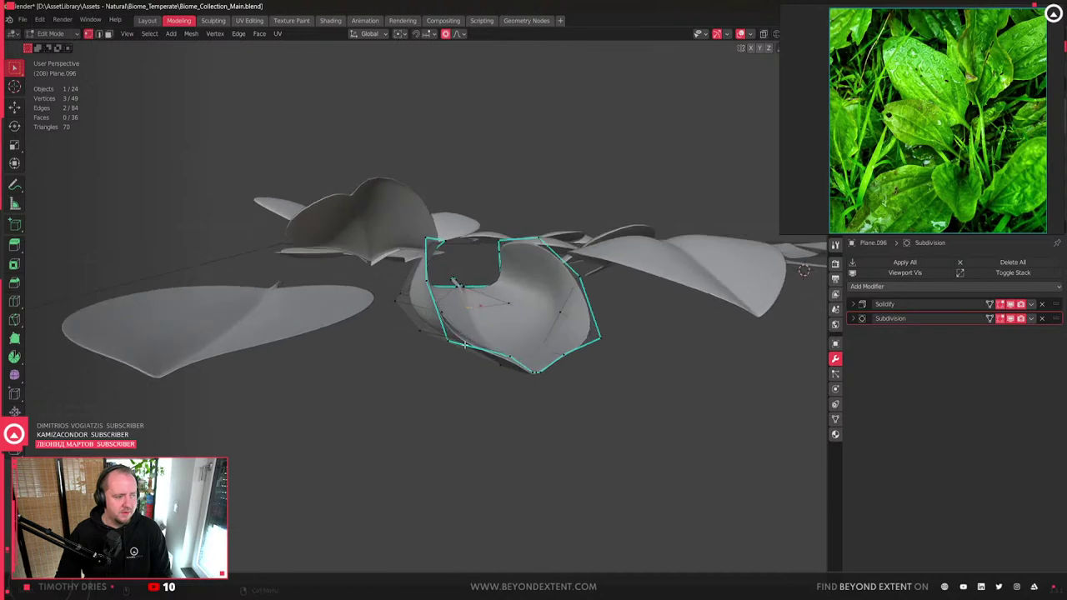
{"action": "key", "text": "Tab"}
{"action": "key", "text": "Tab"}
{"action": "middle_click_drag", "start_coordinate": [575, 345], "coordinate": [440, 358]}
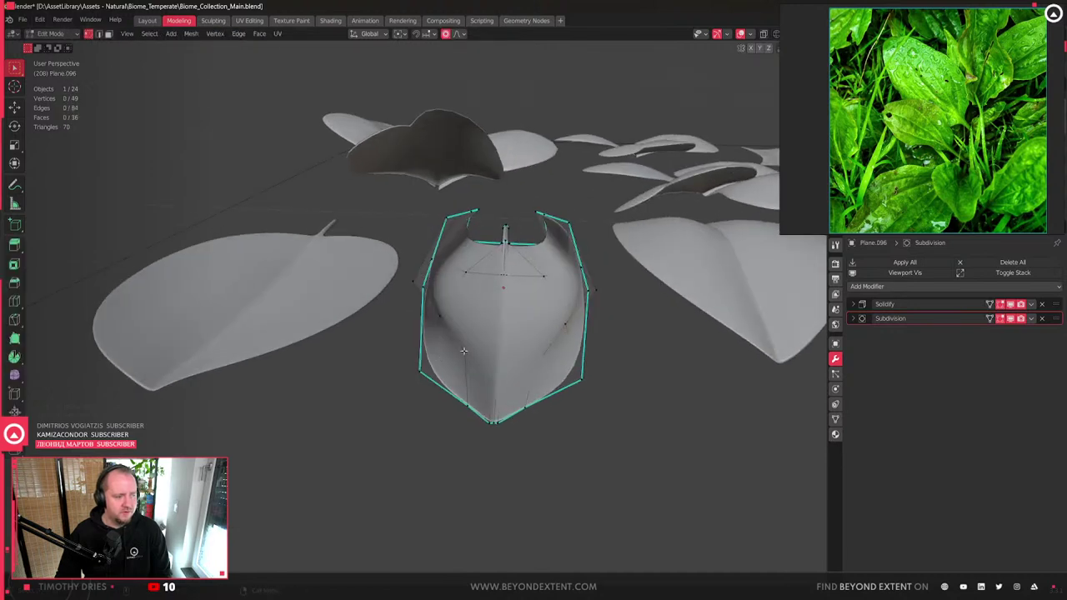
{"action": "key", "text": "g"}
{"action": "key", "text": "z"}
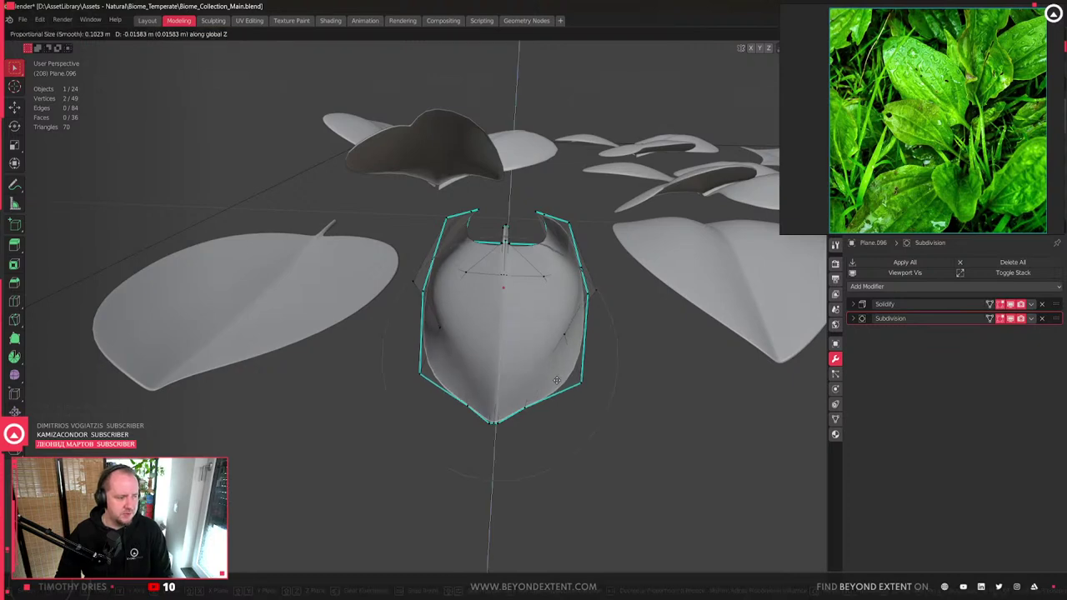
{"action": "left_click", "coordinate": [557, 382]}
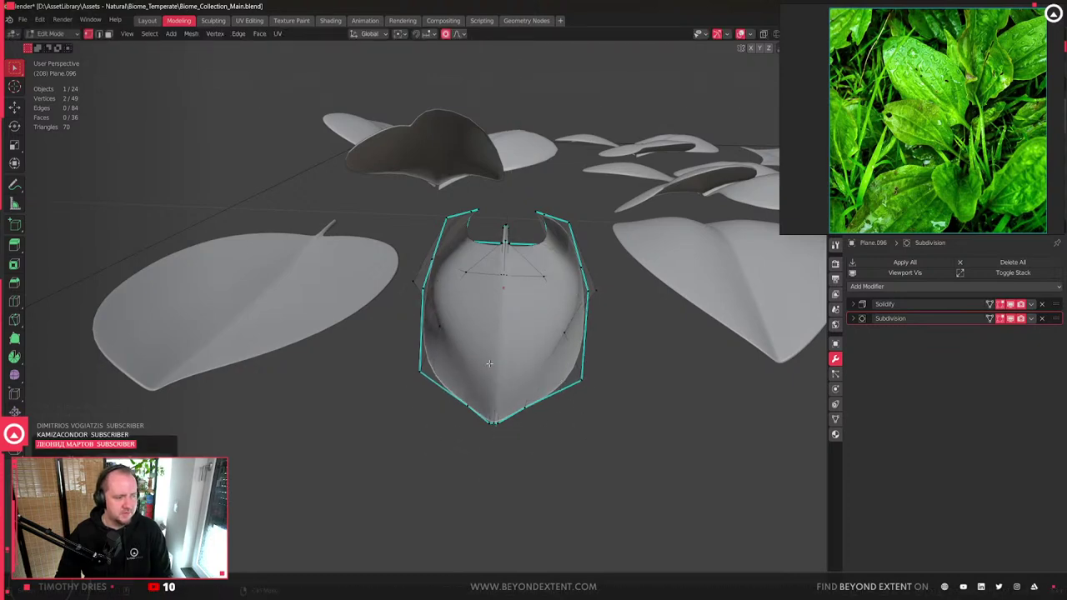
{"action": "key", "text": "Tab"}
{"action": "middle_click_drag", "start_coordinate": [557, 382], "coordinate": [476, 376]}
{"action": "scroll", "coordinate": [503, 379], "scroll_direction": "up", "scroll_amount": 3}
{"action": "scroll", "coordinate": [513, 359], "scroll_direction": "up", "scroll_amount": 3}
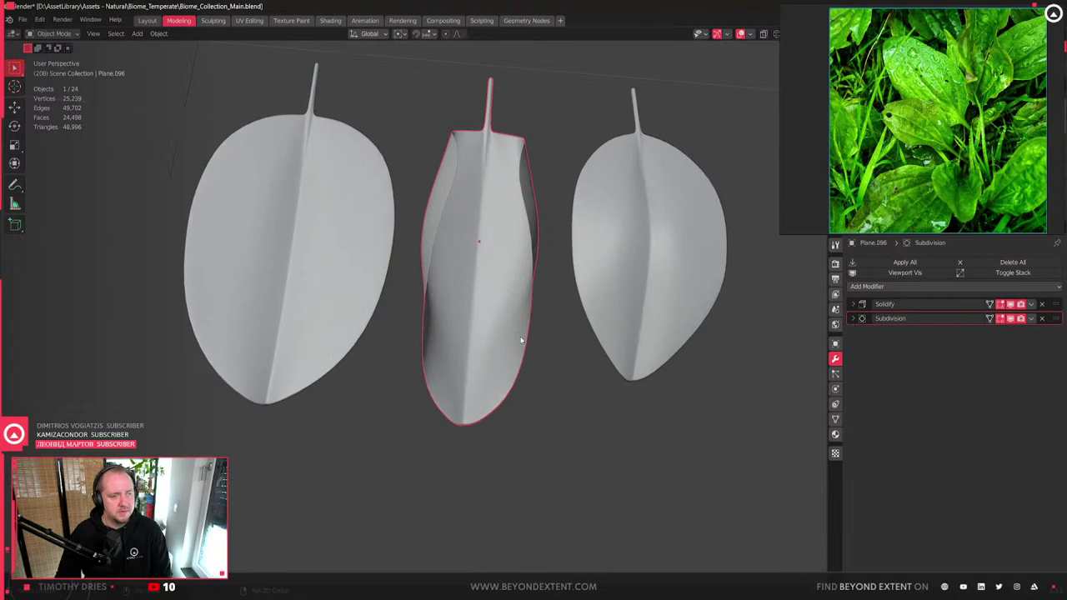
- Try to bend the folded leaf's tip by moving its end vertex along Z and rotating it around global X with a 0.16 m falloff
{"action": "middle_click_drag", "start_coordinate": [520, 336], "coordinate": [469, 381]}
{"action": "key", "text": "Tab"}
{"action": "middle_click_drag", "start_coordinate": [420, 480], "coordinate": [567, 428]}
{"action": "left_click", "coordinate": [541, 398]}
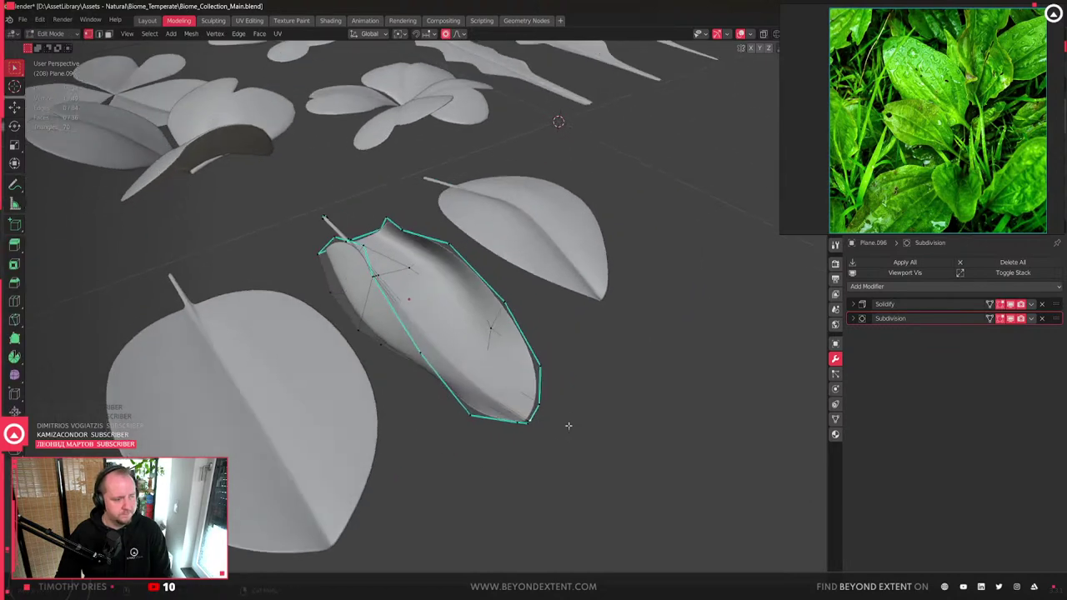
{"action": "key", "text": "g"}
{"action": "key", "text": "z"}
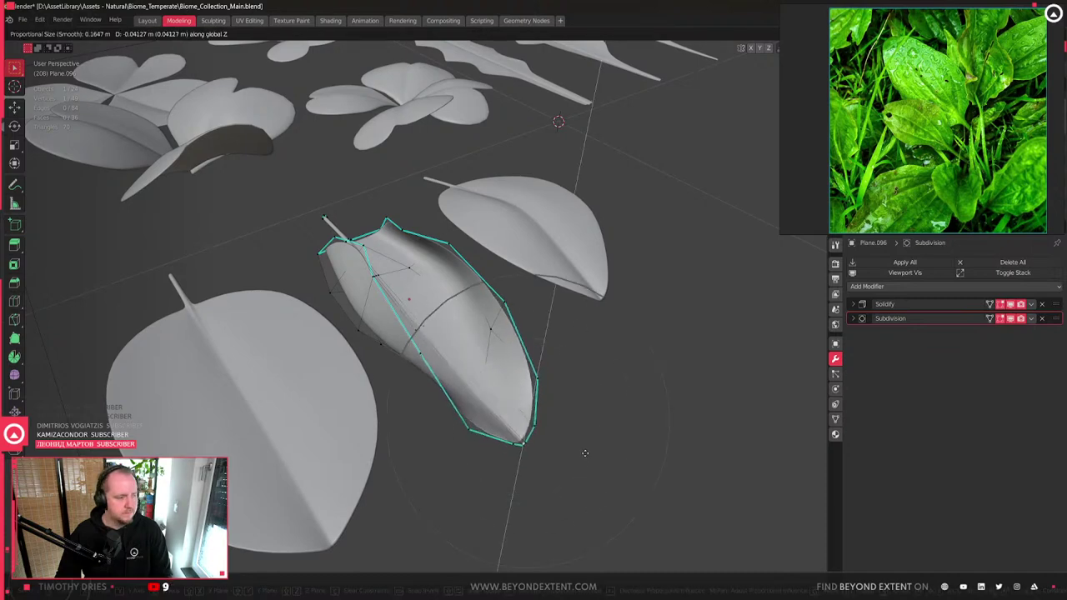
{"action": "key", "text": "r"}
{"action": "key", "text": "y"}
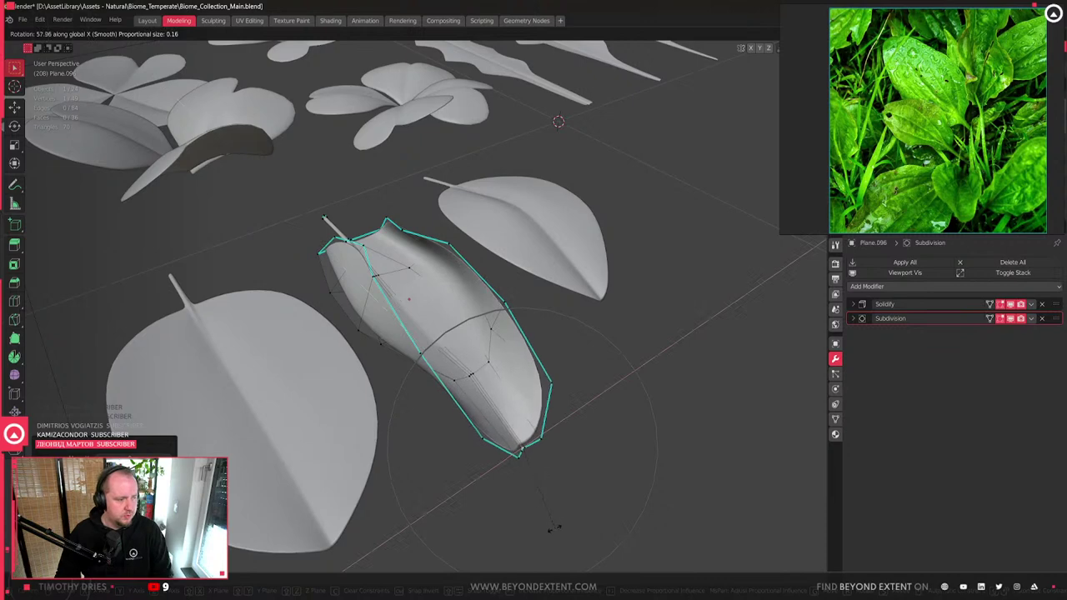
{"action": "left_click", "coordinate": [567, 510]}
{"action": "key", "text": "g"}
{"action": "key", "text": "z"}
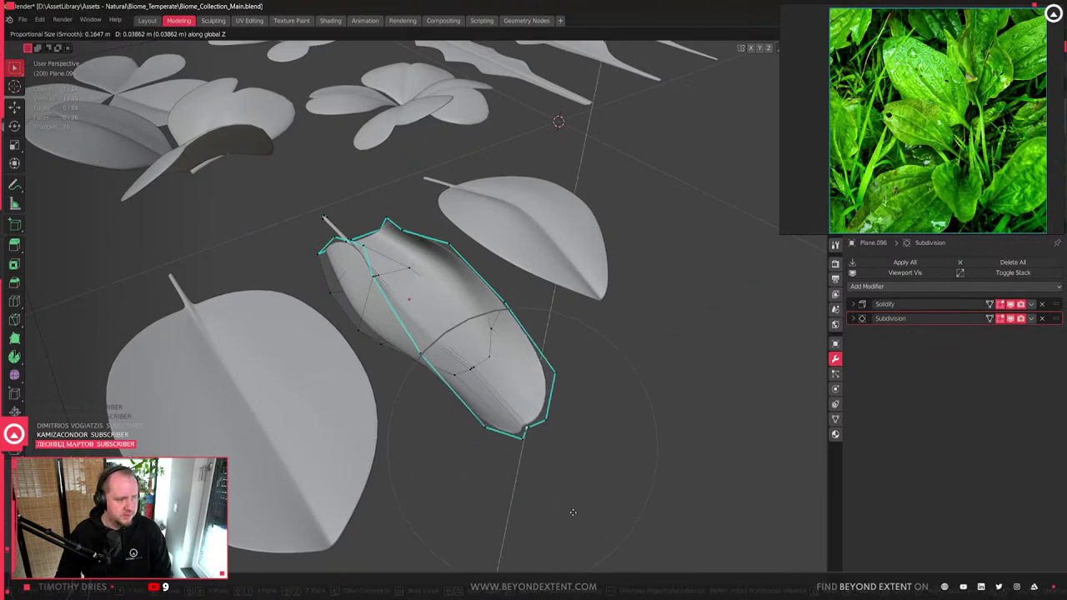
{"action": "left_click", "coordinate": [571, 467]}
{"action": "key", "text": "Tab"}
{"action": "middle_click_drag", "start_coordinate": [564, 398], "coordinate": [507, 454]}
{"action": "key", "text": "Tab"}
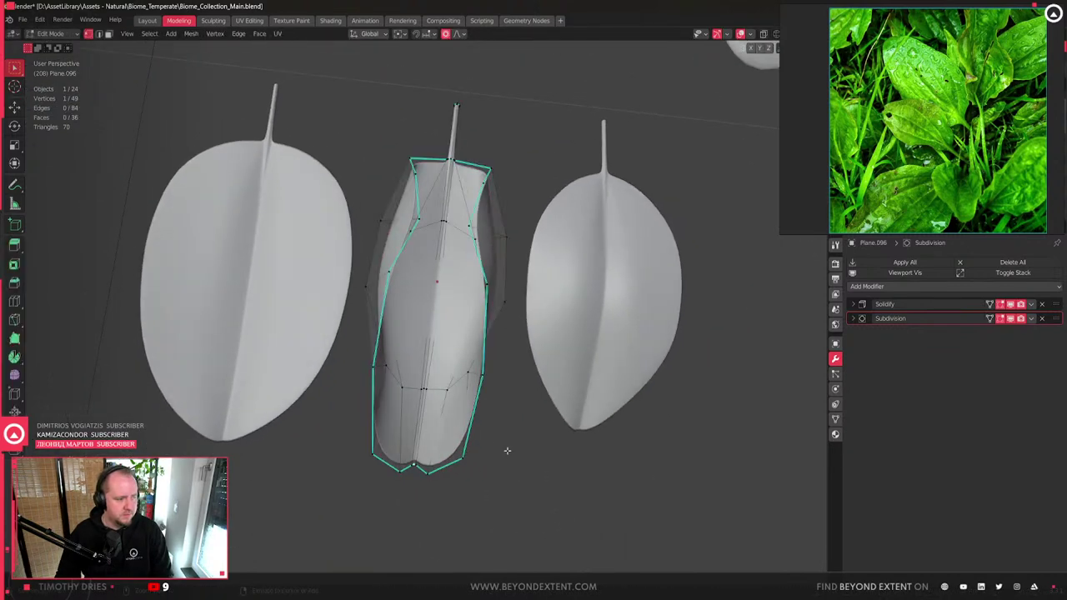
- Move the vertex row at the folded leaf's stem end along Y toward the tip with a smooth falloff of about 0.085 m
{"action": "key", "text": "Tab"}
{"action": "scroll", "coordinate": [462, 372], "scroll_direction": "down", "scroll_amount": 3}
{"action": "middle_click_drag", "start_coordinate": [462, 372], "coordinate": [464, 395]}
{"action": "scroll", "coordinate": [463, 368], "scroll_direction": "up", "scroll_amount": 1}
{"action": "key", "text": "Tab"}
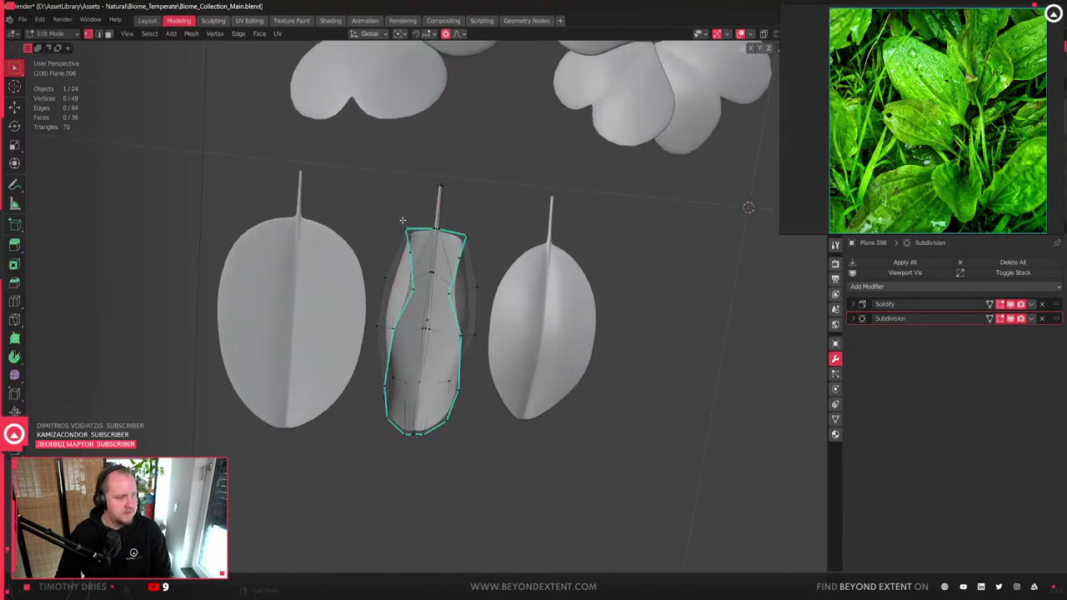
{"action": "key", "text": "g"}
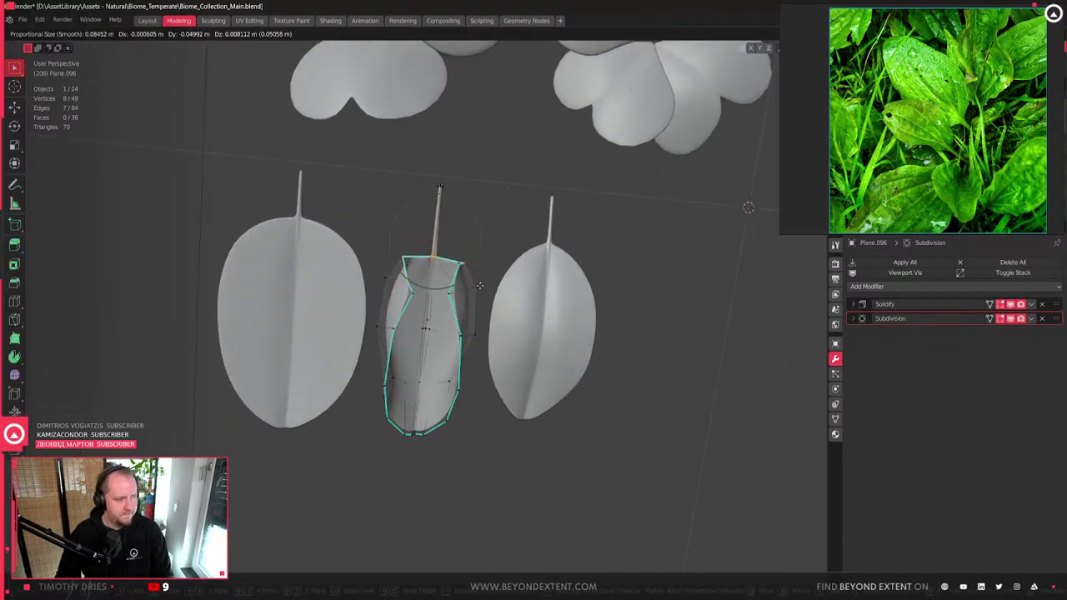
{"action": "key", "text": "y"}
{"action": "left_click", "coordinate": [482, 277]}
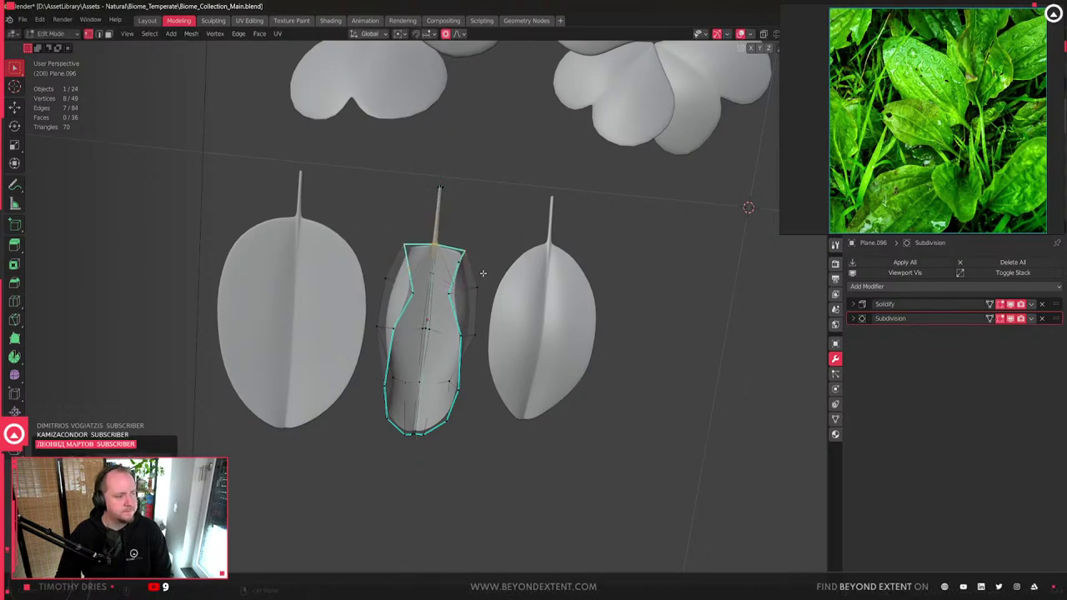
{"action": "middle_click_drag", "start_coordinate": [483, 274], "coordinate": [460, 288]}
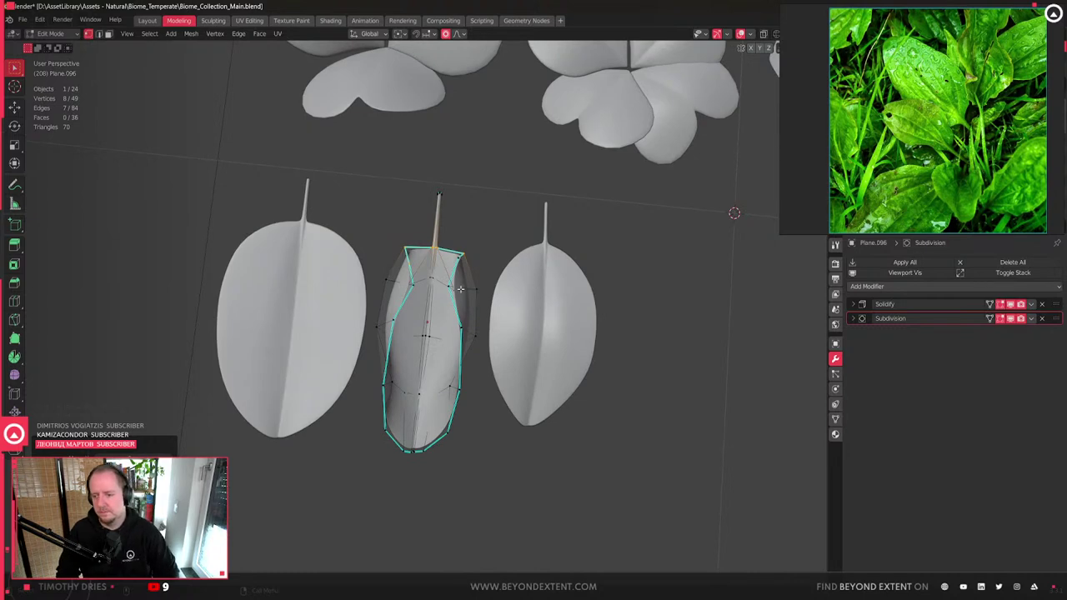
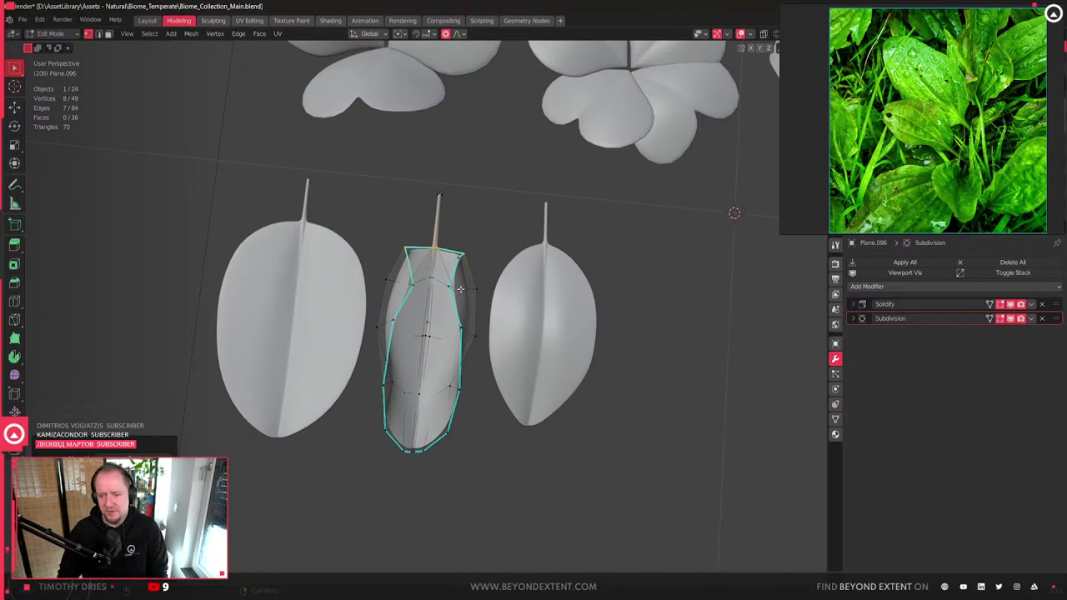
- Examine the reshaped folded leaf beside the other plantain leaves and compare them with the plantain reference photo
{"action": "key", "text": "alt+a"}
{"action": "scroll", "coordinate": [431, 298], "scroll_direction": "down", "scroll_amount": 3}
{"action": "middle_click_drag", "start_coordinate": [431, 299], "coordinate": [467, 364]}
{"action": "scroll", "coordinate": [442, 350], "scroll_direction": "up", "scroll_amount": 4}
{"action": "key", "text": "Tab"}
{"action": "left_click", "coordinate": [445, 370]}
{"action": "scroll", "coordinate": [445, 369], "scroll_direction": "down", "scroll_amount": 3}
{"action": "scroll", "coordinate": [911, 157], "scroll_direction": "down", "scroll_amount": 2}
{"action": "scroll", "coordinate": [942, 121], "scroll_direction": "up", "scroll_amount": 3}
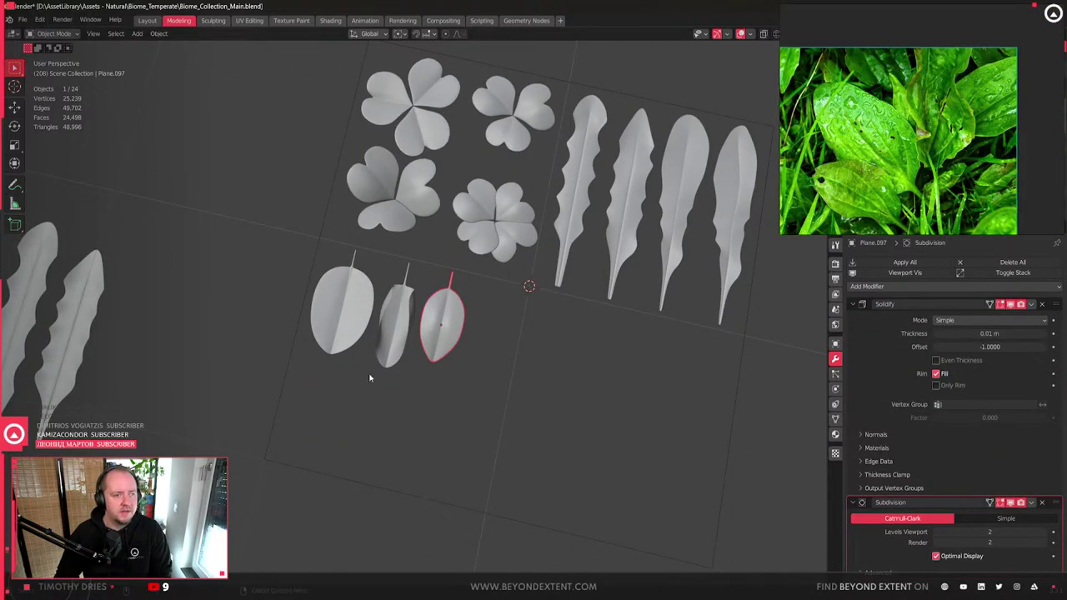
{"action": "scroll", "coordinate": [468, 354], "scroll_direction": "up", "scroll_amount": 1}
{"action": "left_click", "coordinate": [379, 313]}
{"action": "scroll", "coordinate": [379, 313], "scroll_direction": "up", "scroll_amount": 2}
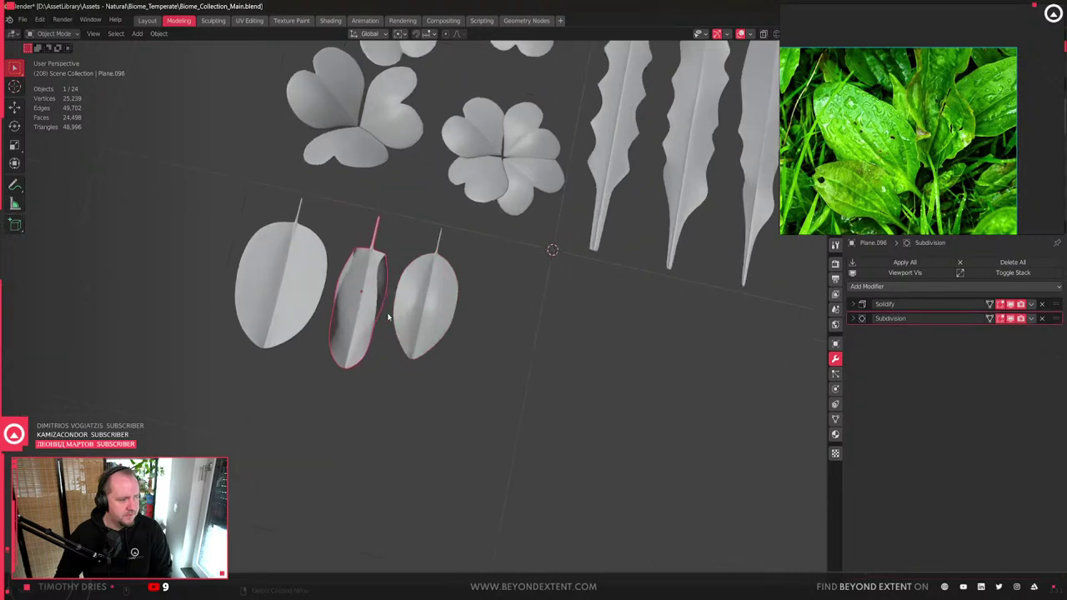
- Duplicate the folded leaf, place the copy below the row in the ground plane and turn it around Z so its stem faces away
{"action": "key", "text": "shift+d"}
{"action": "key", "text": "shift+z"}
{"action": "left_click", "coordinate": [400, 442]}
{"action": "key", "text": "r"}
{"action": "key", "text": "z"}
{"action": "left_click", "coordinate": [310, 322]}
- Shift one edge vertex on each side of the copied folded leaf toward the same side in the ground plane, using a 0.27 m smooth falloff
{"action": "key", "text": "Tab"}
{"action": "scroll", "coordinate": [421, 429], "scroll_direction": "up", "scroll_amount": 2}
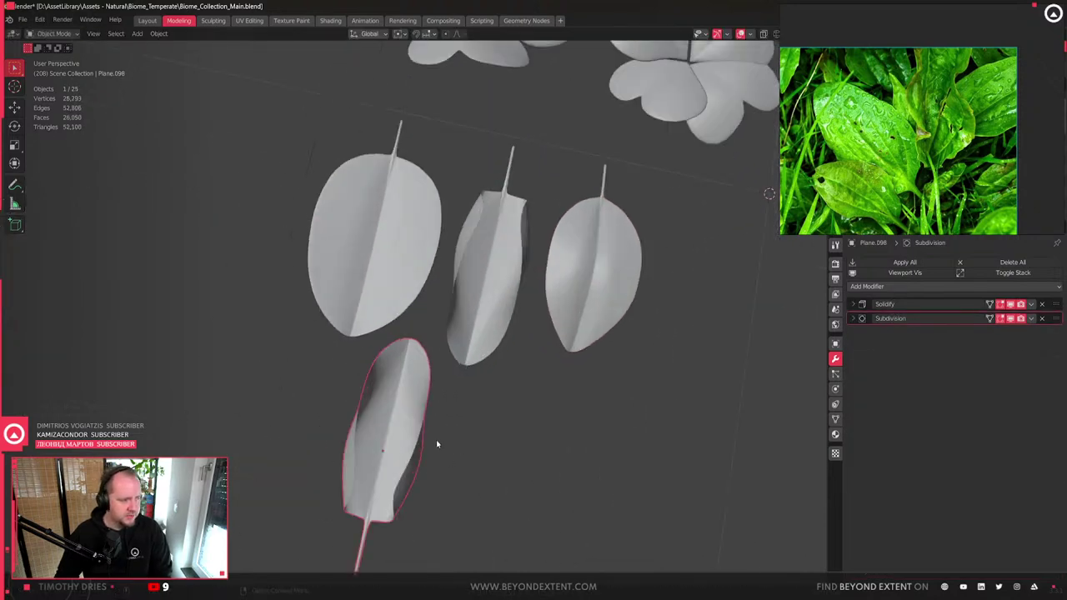
{"action": "middle_click_drag", "start_coordinate": [433, 440], "coordinate": [446, 450]}
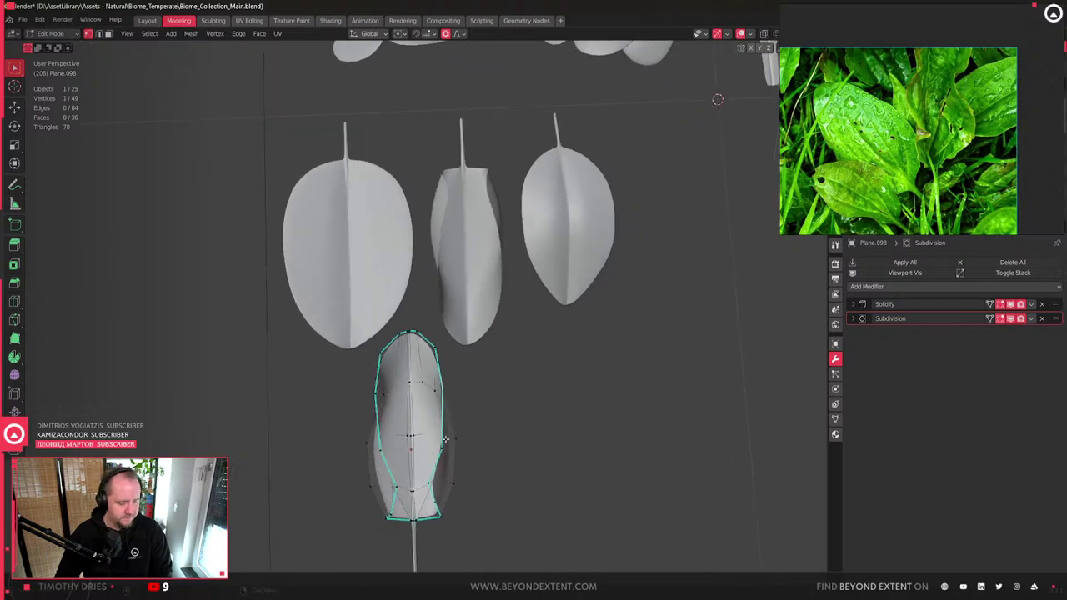
{"action": "key", "text": "g"}
{"action": "key", "text": "shift+z"}
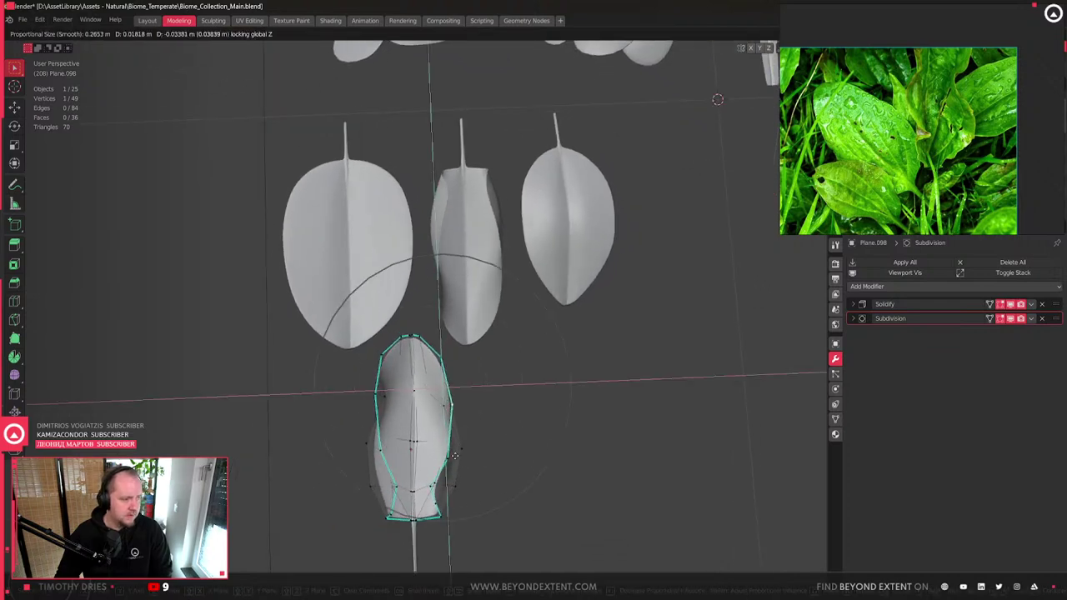
{"action": "left_click", "coordinate": [454, 450]}
{"action": "key", "text": "g"}
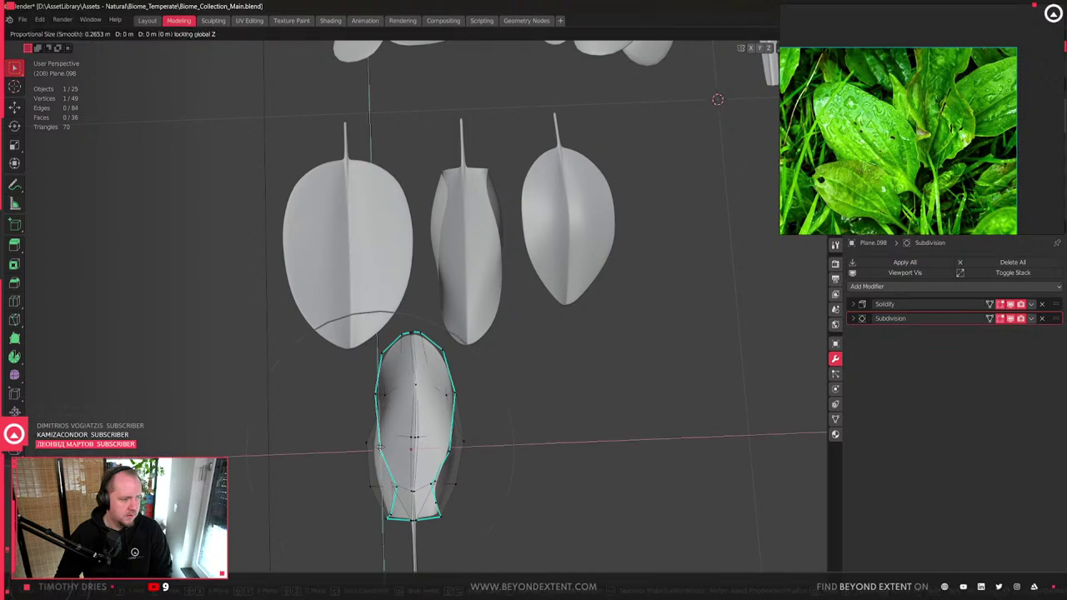
{"action": "left_click", "coordinate": [403, 435]}
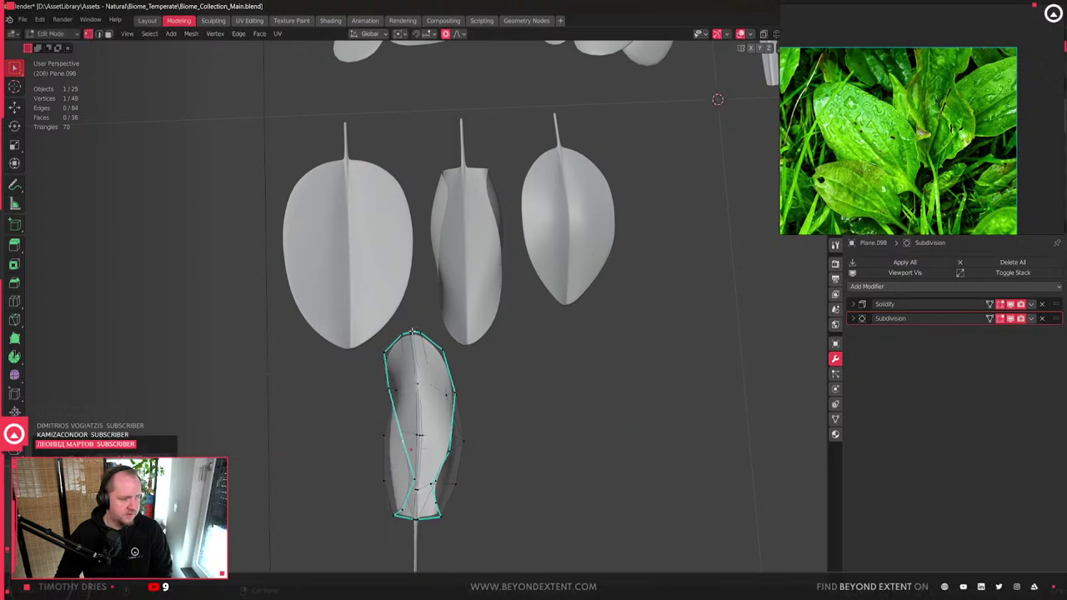
- Move the copied leaf's tip vertex outward in the ground plane with a smooth falloff of about 0.14 m
{"action": "key", "text": "g"}
{"action": "key", "text": "shift+z"}
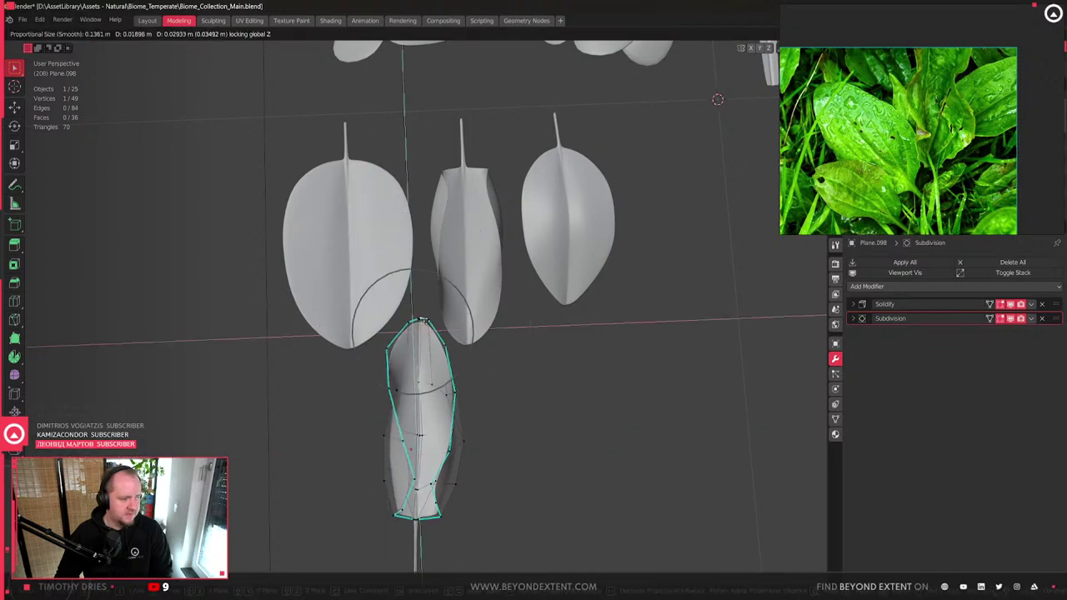
{"action": "left_click", "coordinate": [425, 311]}
- Move an edge vertex beside the copied leaf's tip inward by about 0.017 m in the ground plane with a 0.10 m falloff
{"action": "middle_click_drag", "start_coordinate": [422, 333], "coordinate": [462, 367]}
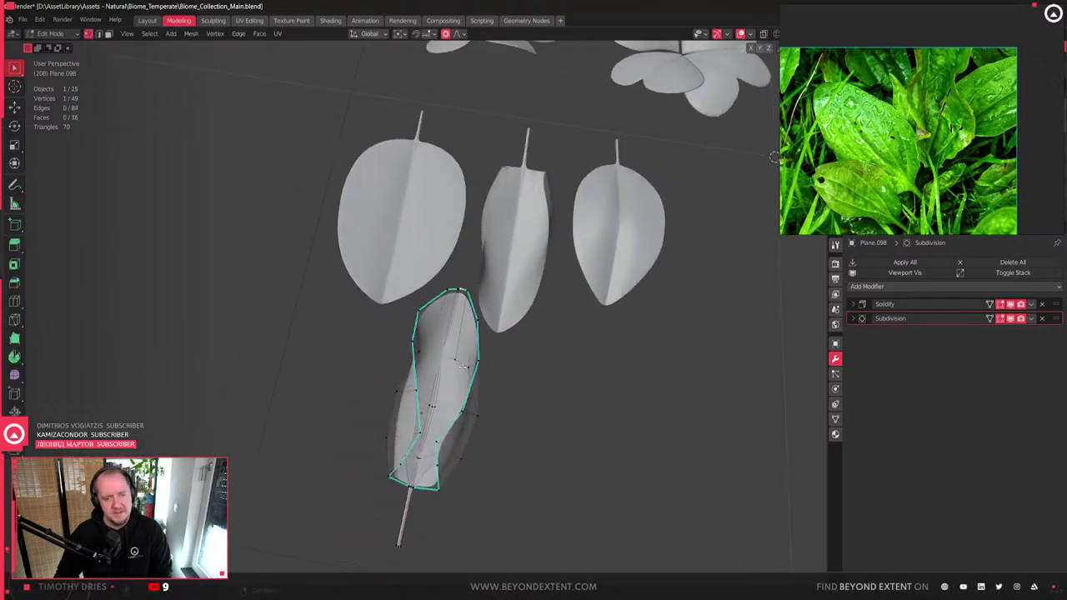
{"action": "scroll", "coordinate": [463, 365], "scroll_direction": "up", "scroll_amount": 2}
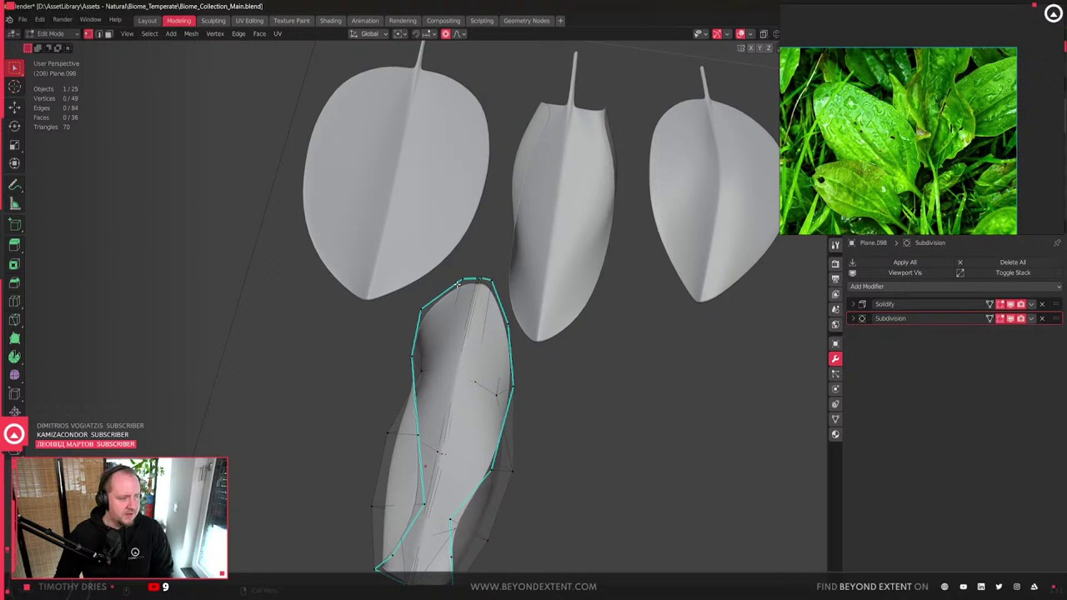
{"action": "left_click", "coordinate": [456, 282]}
{"action": "key", "text": "g"}
{"action": "right_click", "coordinate": [452, 308]}
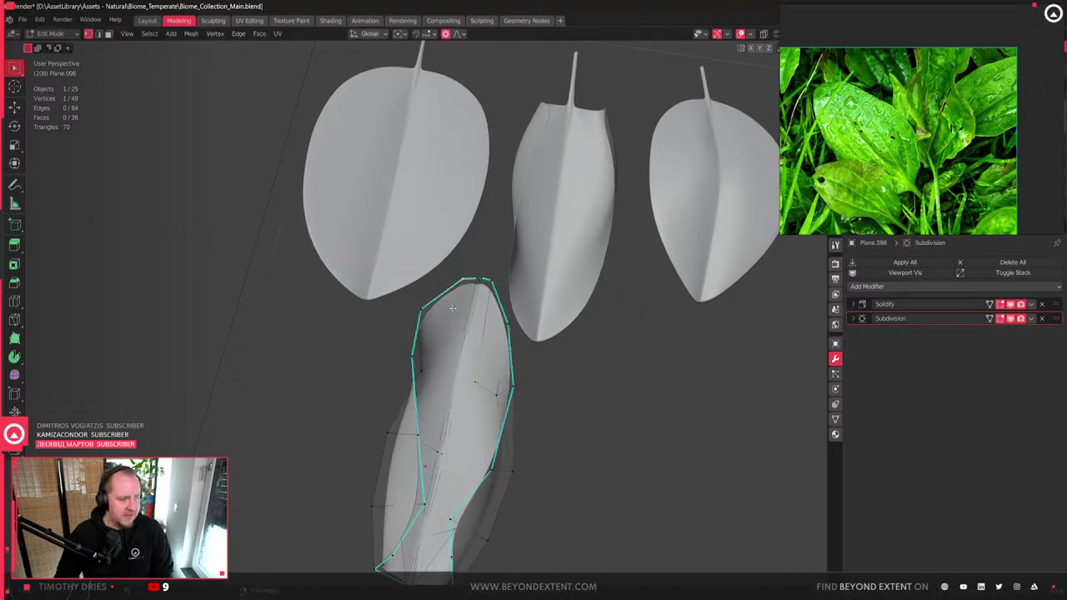
{"action": "key", "text": "g"}
{"action": "key", "text": "z"}
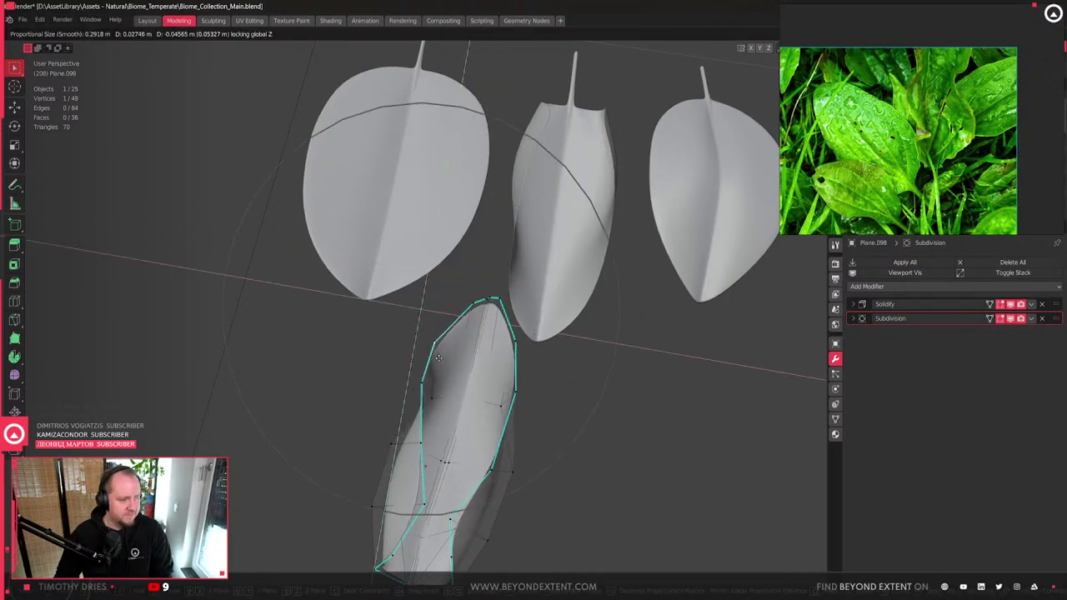
{"action": "scroll", "coordinate": [430, 338], "scroll_direction": "up", "scroll_amount": 11}
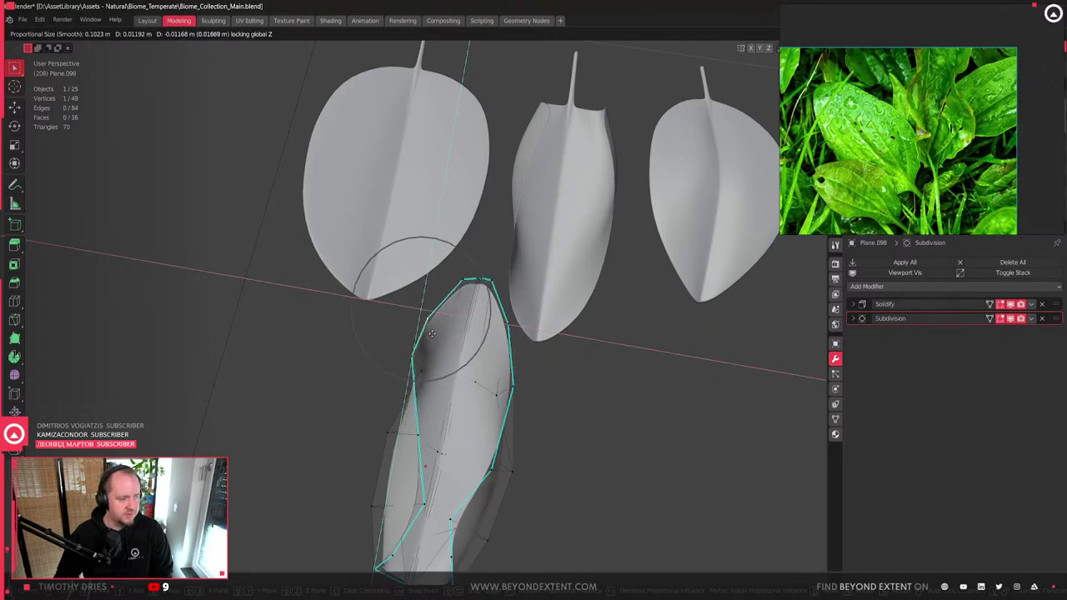
{"action": "left_click", "coordinate": [431, 334]}
- Pull the opposite edge vertex near the tip across the leaf by about 0.10 m in the ground plane, using a 0.10 m falloff
{"action": "middle_click_drag", "start_coordinate": [431, 334], "coordinate": [492, 366]}
{"action": "key", "text": "g"}
{"action": "key", "text": "z"}
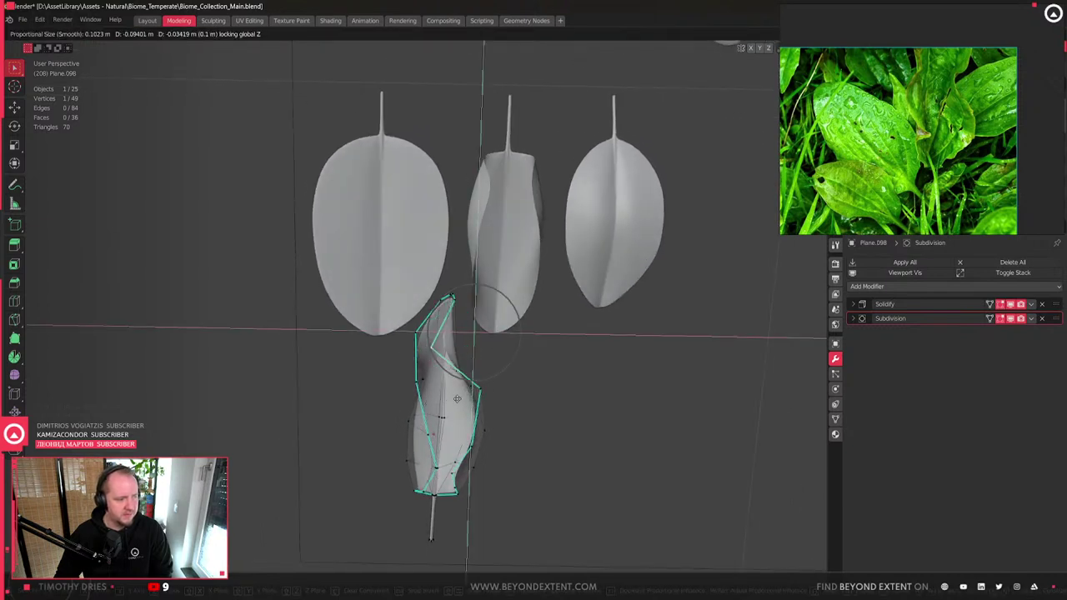
{"action": "left_click", "coordinate": [454, 400]}
- Lower a vertex at the copied leaf's curled tip along Z and return to Object Mode to check the twisted shape
{"action": "middle_click_drag", "start_coordinate": [455, 400], "coordinate": [459, 463]}
{"action": "left_click", "coordinate": [465, 301]}
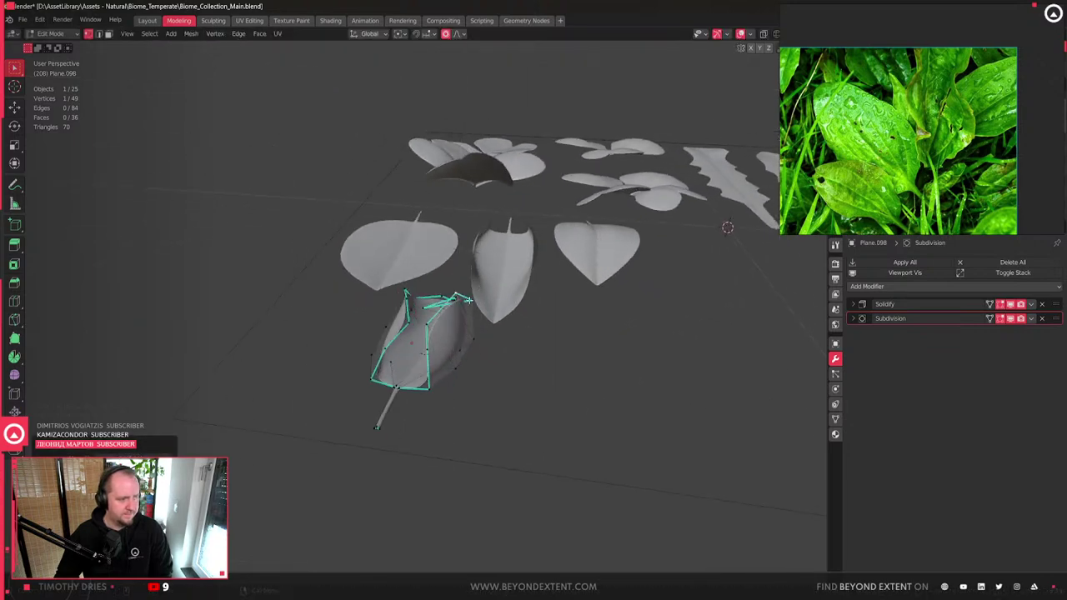
{"action": "key", "text": "g"}
{"action": "key", "text": "z"}
{"action": "left_click", "coordinate": [421, 377]}
{"action": "middle_click_drag", "start_coordinate": [421, 377], "coordinate": [459, 459]}
{"action": "key", "text": "Tab"}
{"action": "left_click", "coordinate": [492, 425]}
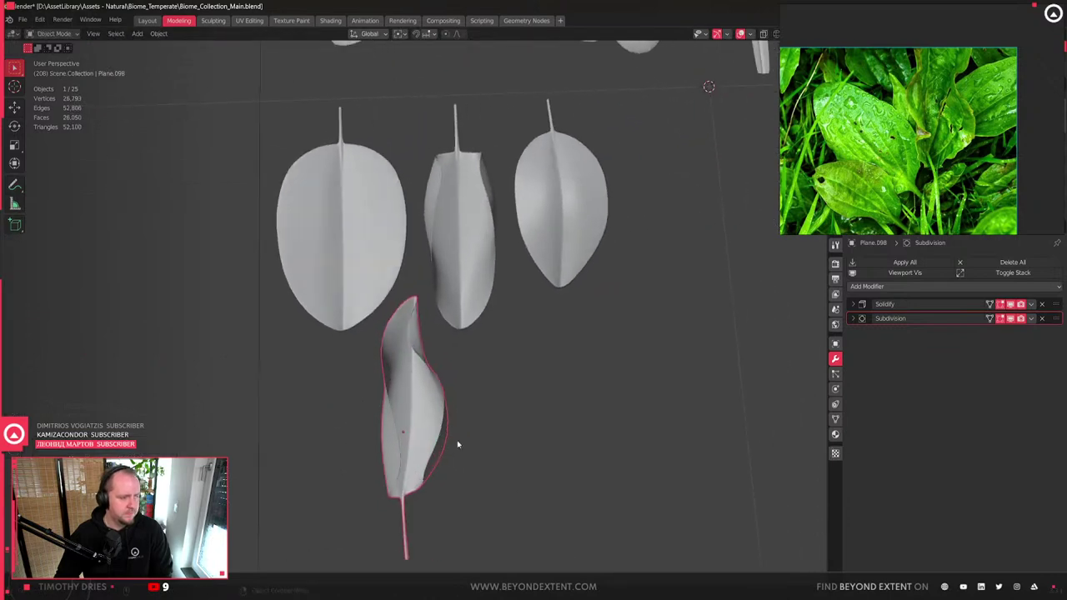
{"action": "scroll", "coordinate": [445, 405], "scroll_direction": "down", "scroll_amount": 3}
{"action": "scroll", "coordinate": [444, 405], "scroll_direction": "up", "scroll_amount": 3}
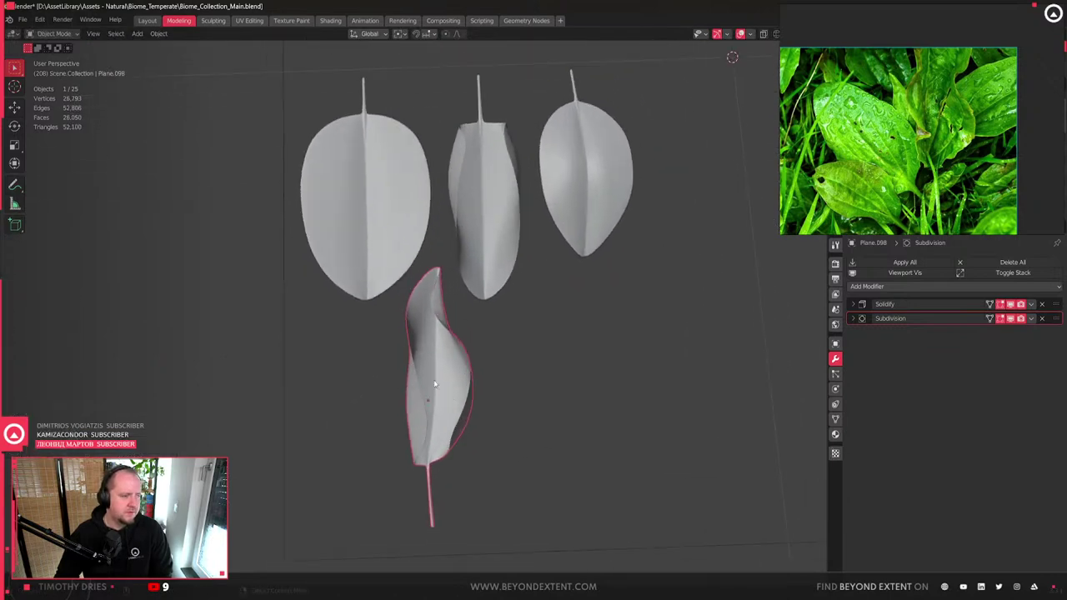
- Rotate the twisted leaf around Z by roughly half a turn so its stem points the same way as the other leaves
{"action": "key", "text": "g"}
{"action": "key", "text": "z"}
{"action": "key", "text": "r"}
{"action": "key", "text": "z"}
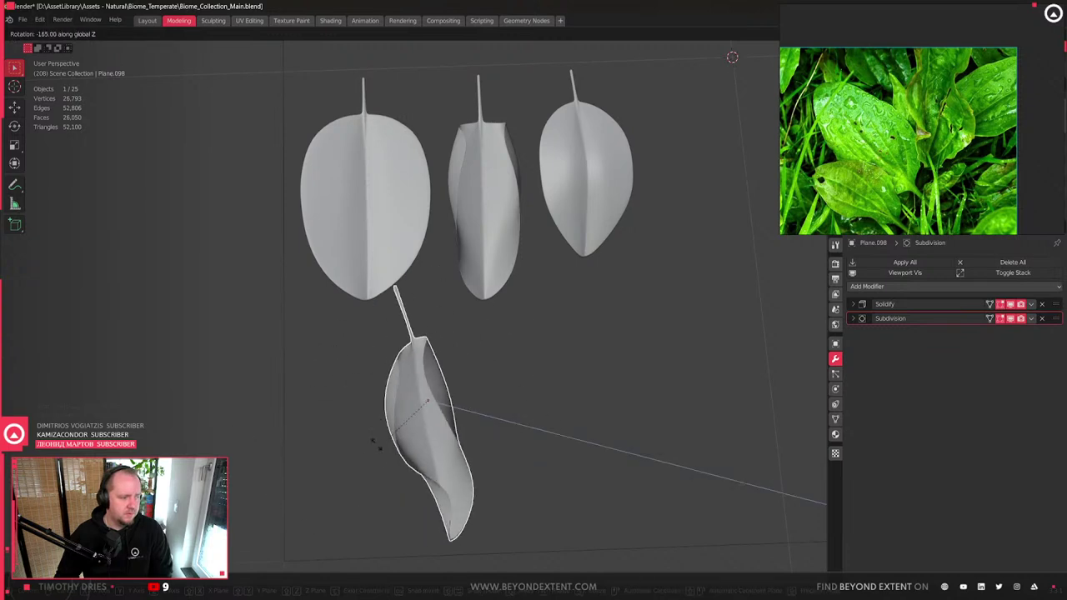
{"action": "left_click", "coordinate": [386, 412]}
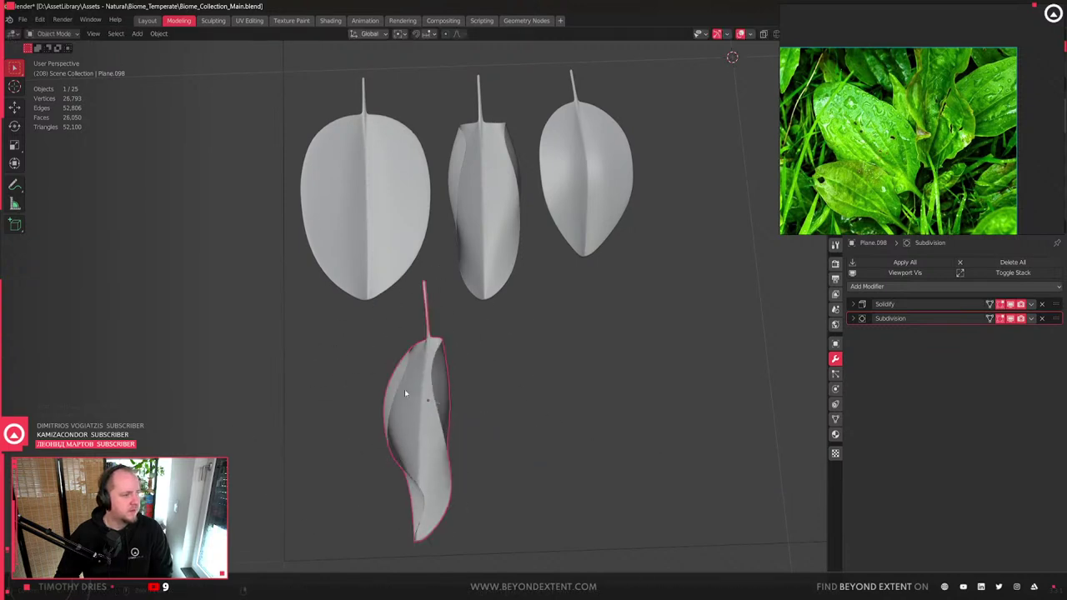
- Move the original folded leaf out of the upper row to a spot beside the twisted leaf, keeping its height
{"action": "left_click", "coordinate": [362, 218]}
{"action": "middle_click_drag", "start_coordinate": [362, 218], "coordinate": [392, 288], "text": "shift"}
{"action": "scroll", "coordinate": [392, 288], "scroll_direction": "down", "scroll_amount": 2}
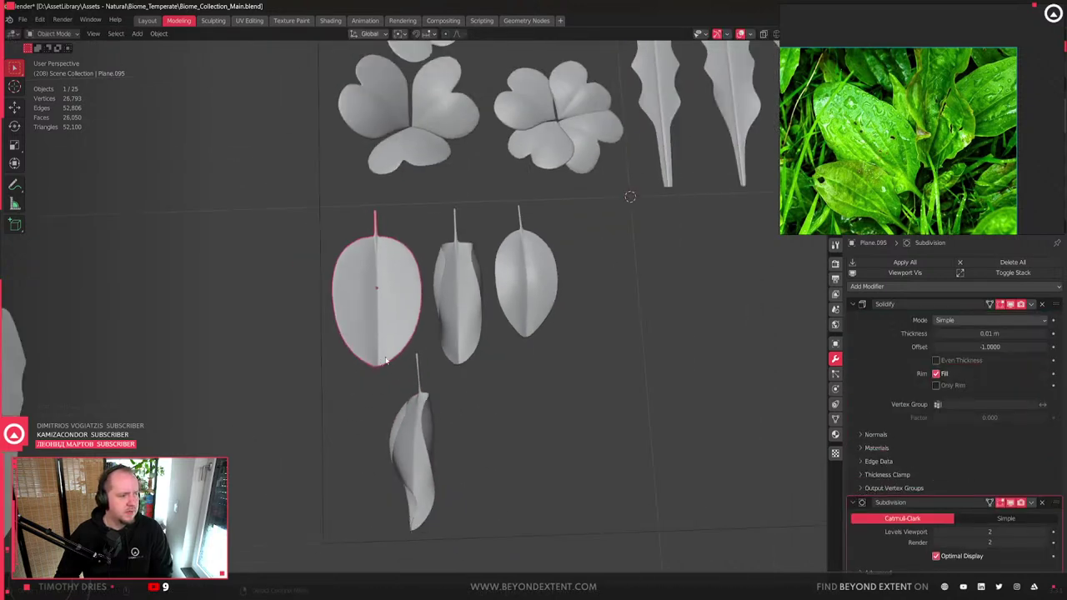
{"action": "middle_click_drag", "start_coordinate": [529, 403], "coordinate": [504, 300], "text": "shift"}
{"action": "left_click", "coordinate": [409, 222]}
{"action": "key", "text": "g"}
{"action": "key", "text": "shift+z"}
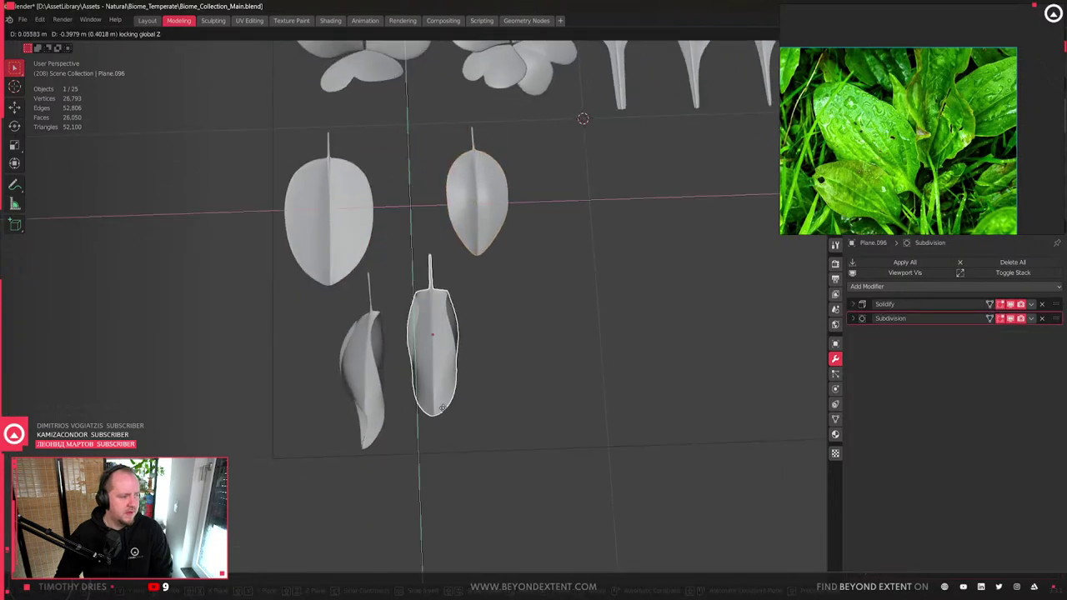
{"action": "left_click", "coordinate": [430, 433]}
- Shift the twisted and folded leaves together along X by about -0.02 m within the lower row
{"action": "left_click", "coordinate": [363, 376], "text": "shift"}
{"action": "left_click", "coordinate": [453, 400], "text": "shift"}
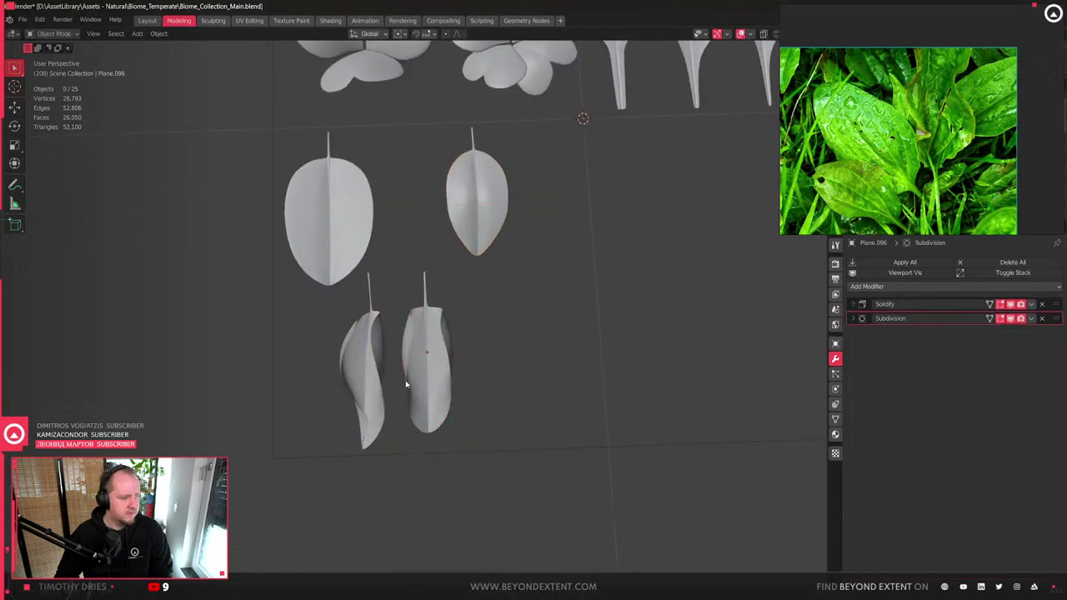
{"action": "scroll", "coordinate": [454, 401], "scroll_direction": "up", "scroll_amount": 1}
{"action": "middle_click_drag", "start_coordinate": [454, 400], "coordinate": [480, 413], "text": "shift"}
{"action": "key", "text": "g"}
{"action": "key", "text": "x"}
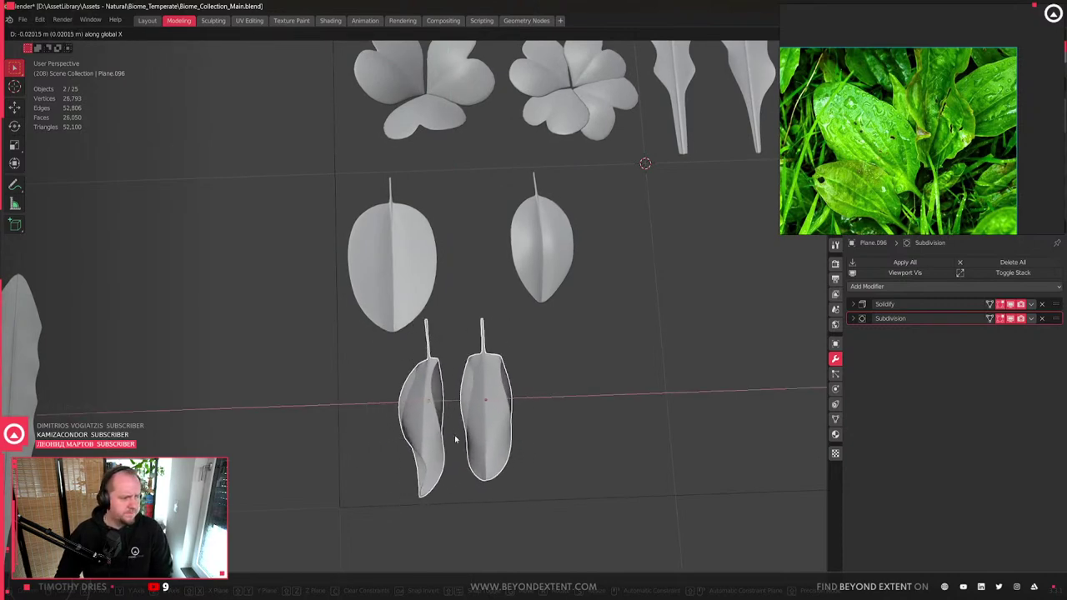
{"action": "left_click", "coordinate": [457, 435]}
- Move the smaller curved leaf along X until it sits close beside the large flat leaf
{"action": "left_click", "coordinate": [555, 213]}
{"action": "middle_click_drag", "start_coordinate": [555, 213], "coordinate": [482, 300], "text": "shift"}
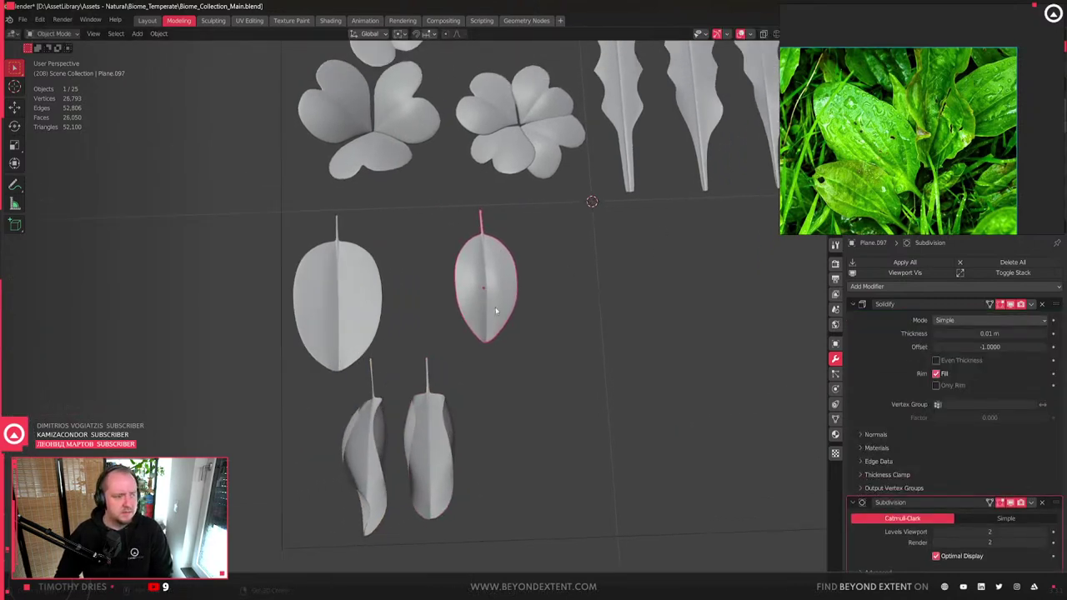
{"action": "scroll", "coordinate": [874, 133], "scroll_direction": "down", "scroll_amount": 2}
{"action": "scroll", "coordinate": [489, 338], "scroll_direction": "up", "scroll_amount": 4}
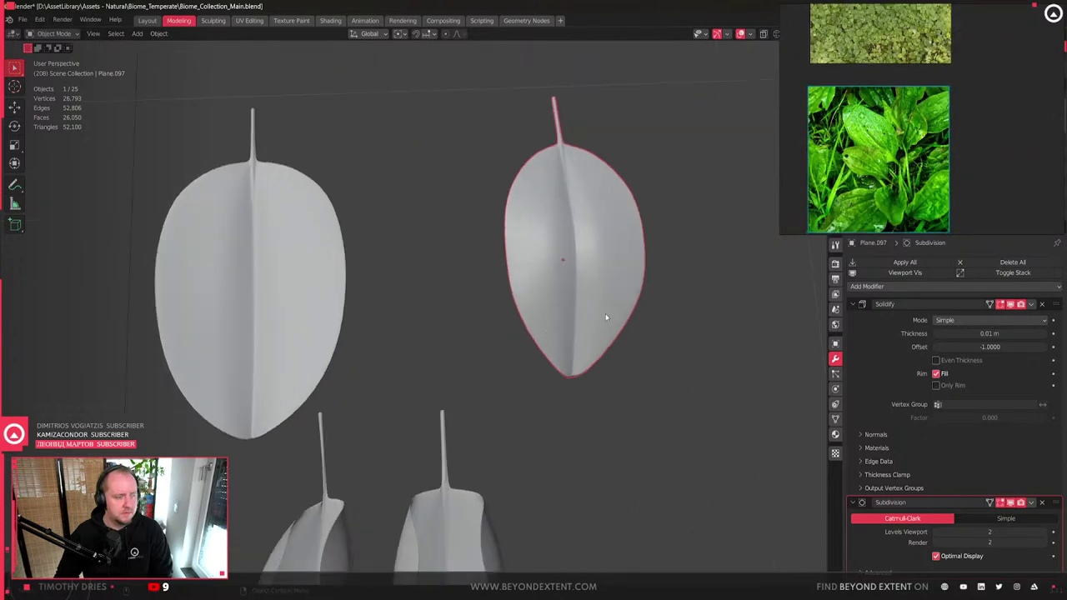
{"action": "scroll", "coordinate": [572, 292], "scroll_direction": "down", "scroll_amount": 1}
{"action": "left_click", "coordinate": [315, 298]}
{"action": "left_click", "coordinate": [550, 286]}
{"action": "key", "text": "g"}
{"action": "key", "text": "x"}
{"action": "left_click", "coordinate": [458, 289]}
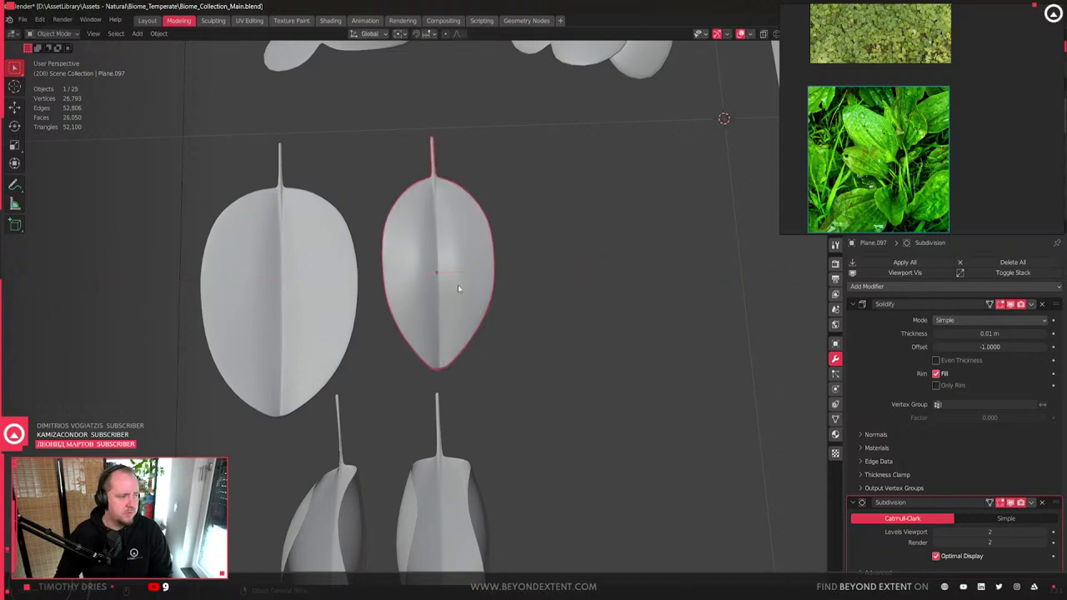
- Duplicate the smaller curved leaf along X into the free space beside it
{"action": "key", "text": "shift+d"}
{"action": "key", "text": "x"}
{"action": "left_click", "coordinate": [592, 312]}
- Bend the copy's tip by rotating its end vertex row around global X by about 100° with a 0.27 m smooth falloff
{"action": "key", "text": "Tab"}
{"action": "middle_click_drag", "start_coordinate": [594, 312], "coordinate": [467, 358]}
{"action": "key", "text": "r"}
{"action": "key", "text": "y"}
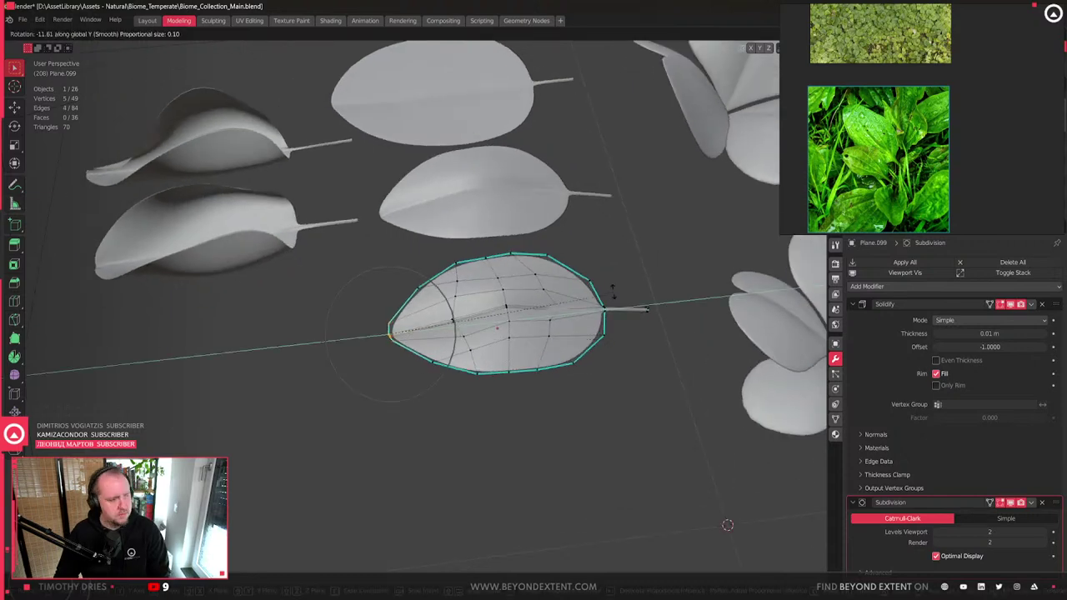
{"action": "key", "text": "x"}
{"action": "scroll", "coordinate": [375, 202], "scroll_direction": "down", "scroll_amount": 10}
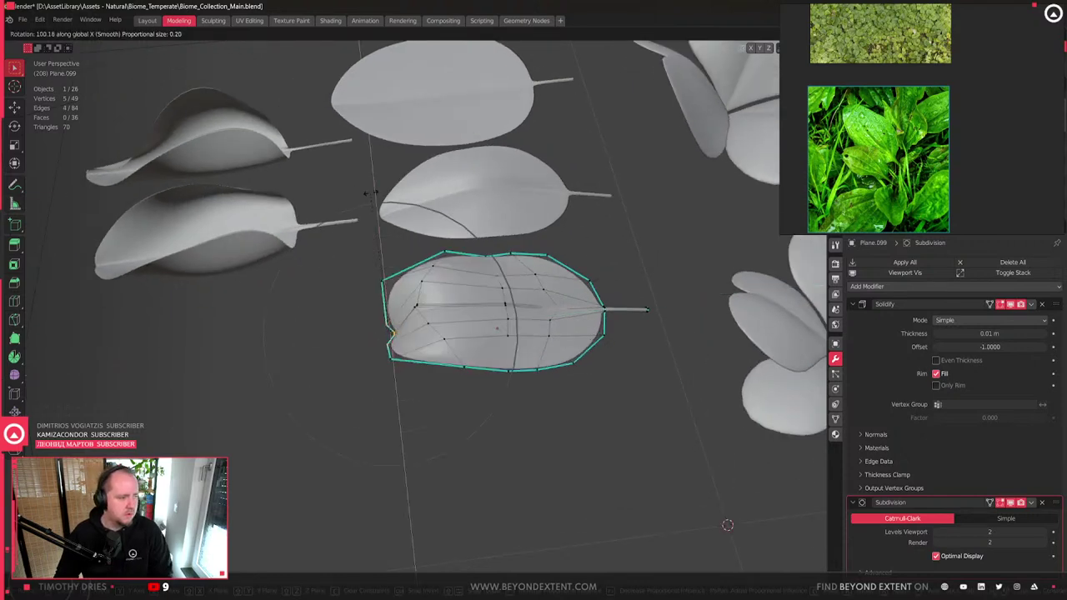
{"action": "left_click", "coordinate": [392, 213]}
- Move the bent tip row about 0.17 m toward the stem in the YZ plane, and rotate it about 32° around global X with 0.27 m falloff
{"action": "key", "text": "g"}
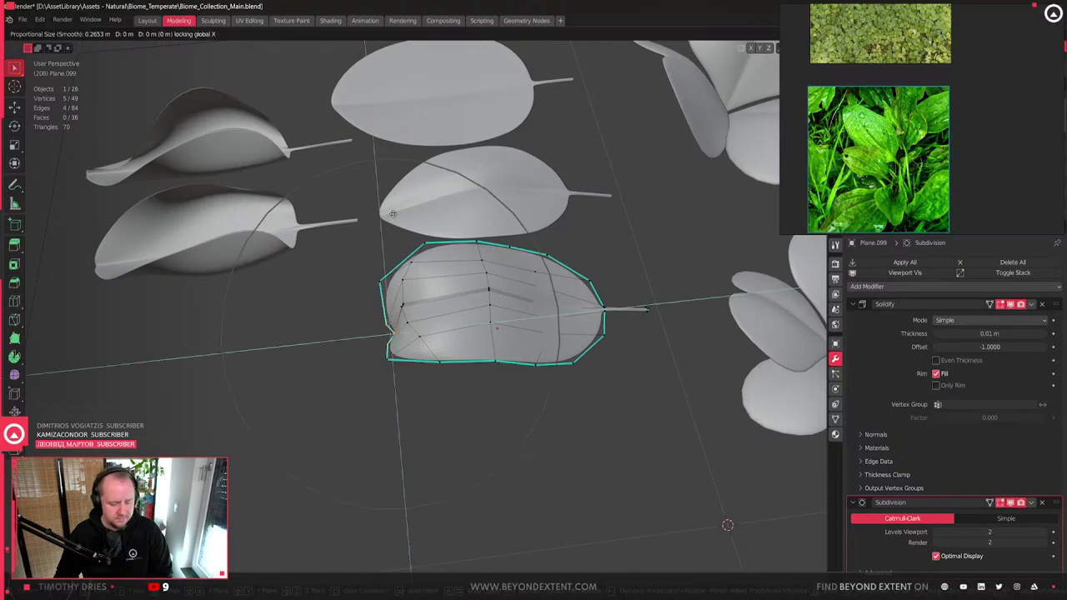
{"action": "key", "text": "shift+x"}
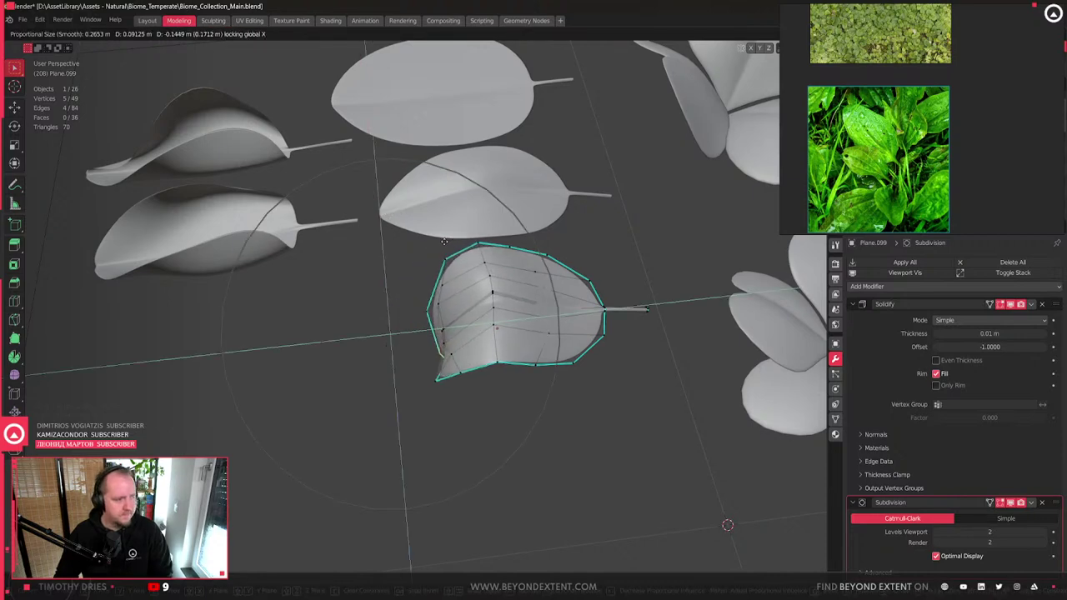
{"action": "left_click", "coordinate": [459, 239]}
{"action": "key", "text": "r"}
{"action": "key", "text": "x"}
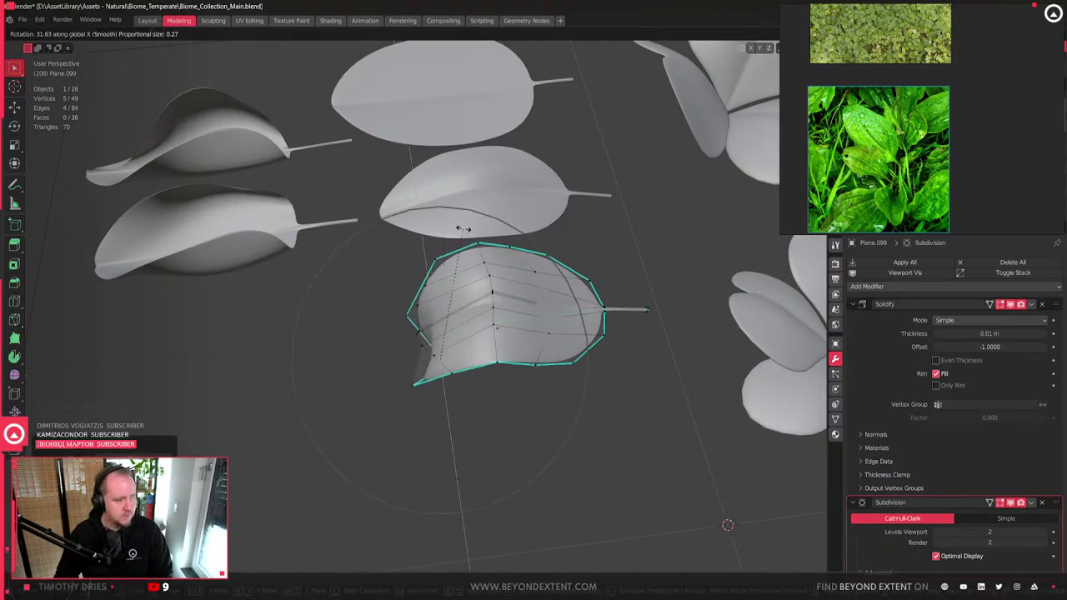
{"action": "left_click", "coordinate": [463, 228]}
{"action": "key", "text": "Tab"}
{"action": "middle_click_drag", "start_coordinate": [405, 269], "coordinate": [490, 360]}
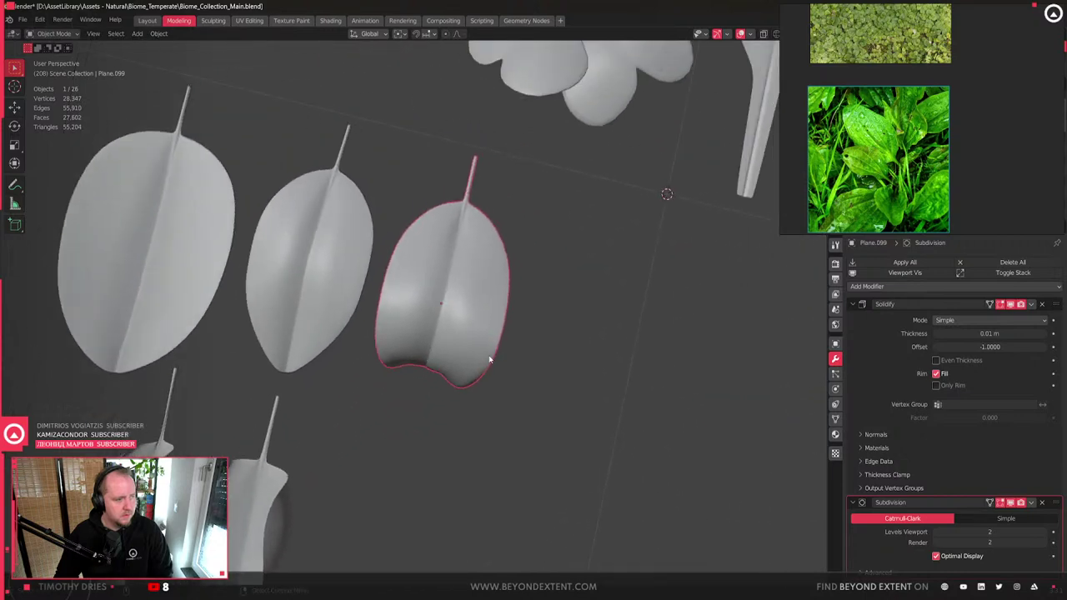
- Twist the bent tip row around global Z by about -16° with a smooth falloff of 0.57 m
{"action": "key", "text": "Tab"}
{"action": "key", "text": "r"}
{"action": "key", "text": "z"}
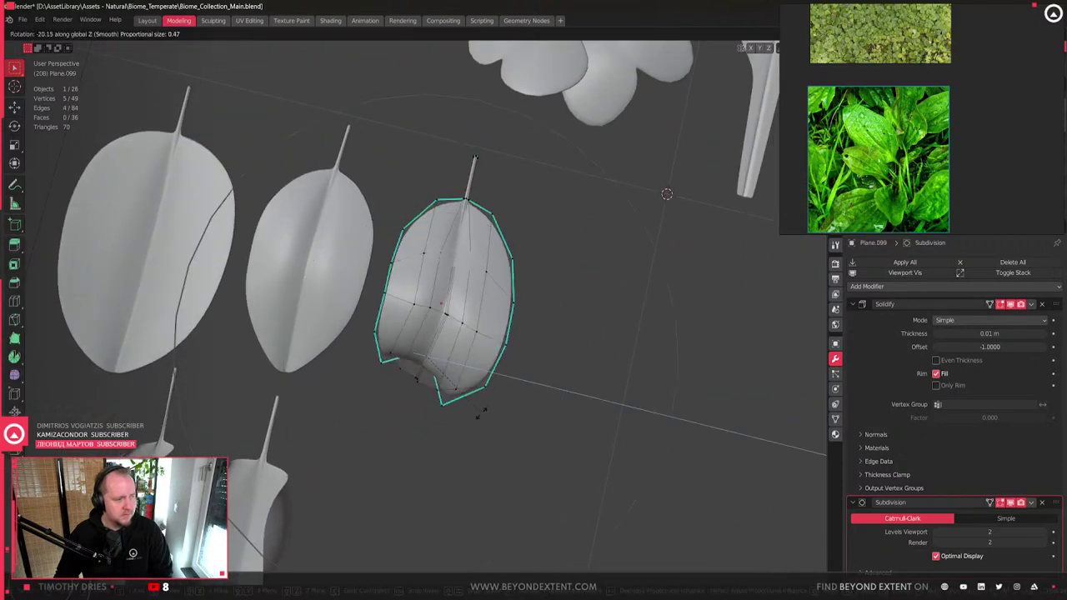
{"action": "scroll", "coordinate": [484, 410], "scroll_direction": "down", "scroll_amount": 2}
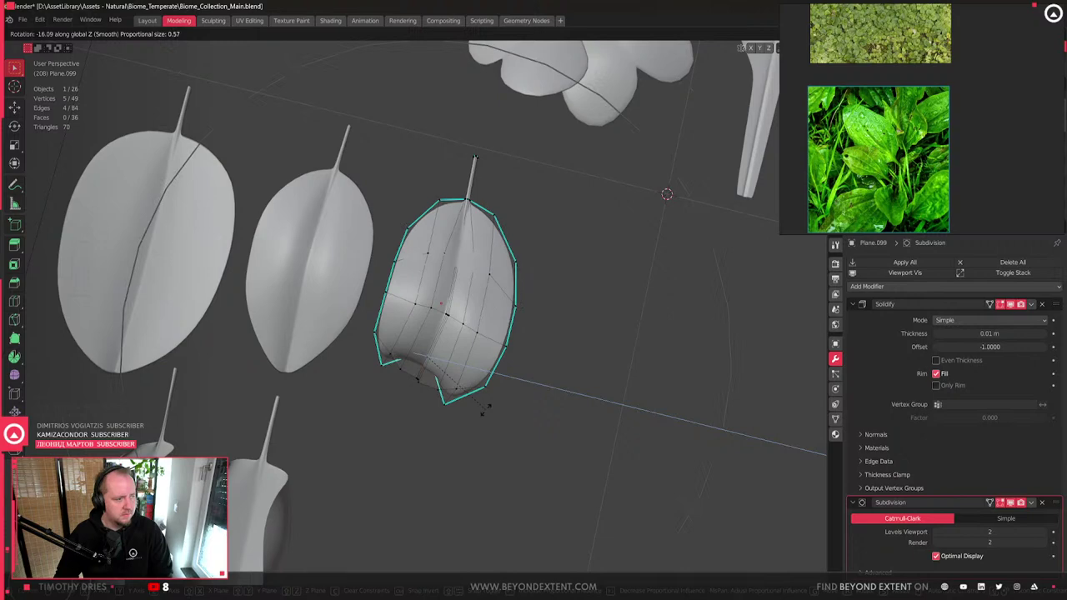
{"action": "left_click", "coordinate": [482, 409]}
- Move the bent tip row back toward the stem in the ground plane, using a smooth falloff of about 0.29 m
{"action": "key", "text": "g"}
{"action": "key", "text": "shift+z"}
{"action": "scroll", "coordinate": [480, 412], "scroll_direction": "up", "scroll_amount": 7}
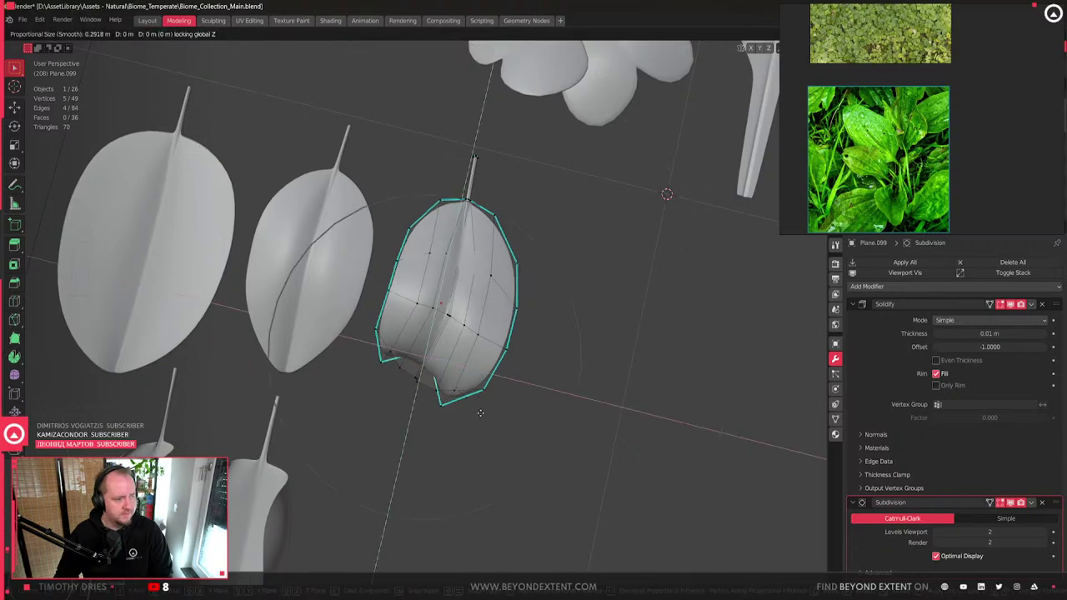
{"action": "left_click", "coordinate": [467, 384]}
{"action": "key", "text": "Tab"}
- Adjust the bent leaf's outer side by moving an edge vertex near the tip in the ground plane with a reduced falloff
{"action": "key", "text": "Tab"}
{"action": "left_click", "coordinate": [506, 351]}
{"action": "key", "text": "g"}
{"action": "key", "text": "shift+z"}
{"action": "scroll", "coordinate": [521, 389], "scroll_direction": "up", "scroll_amount": 7}
{"action": "left_click", "coordinate": [525, 398]}
{"action": "key", "text": "Tab"}
{"action": "middle_click_drag", "start_coordinate": [465, 417], "coordinate": [479, 378]}
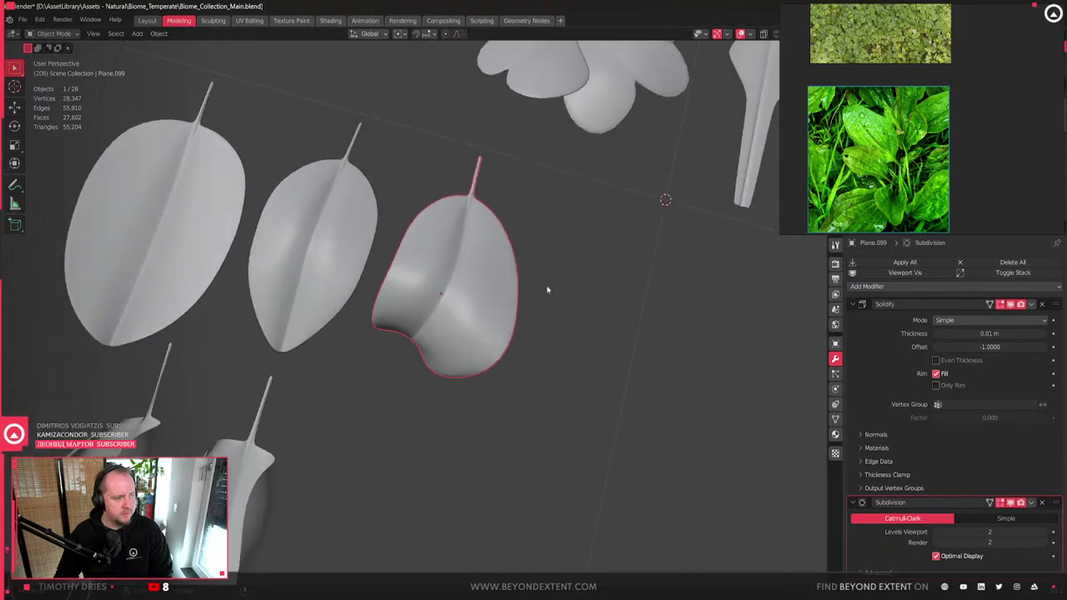
{"action": "scroll", "coordinate": [703, 120], "scroll_direction": "down", "scroll_amount": 3}
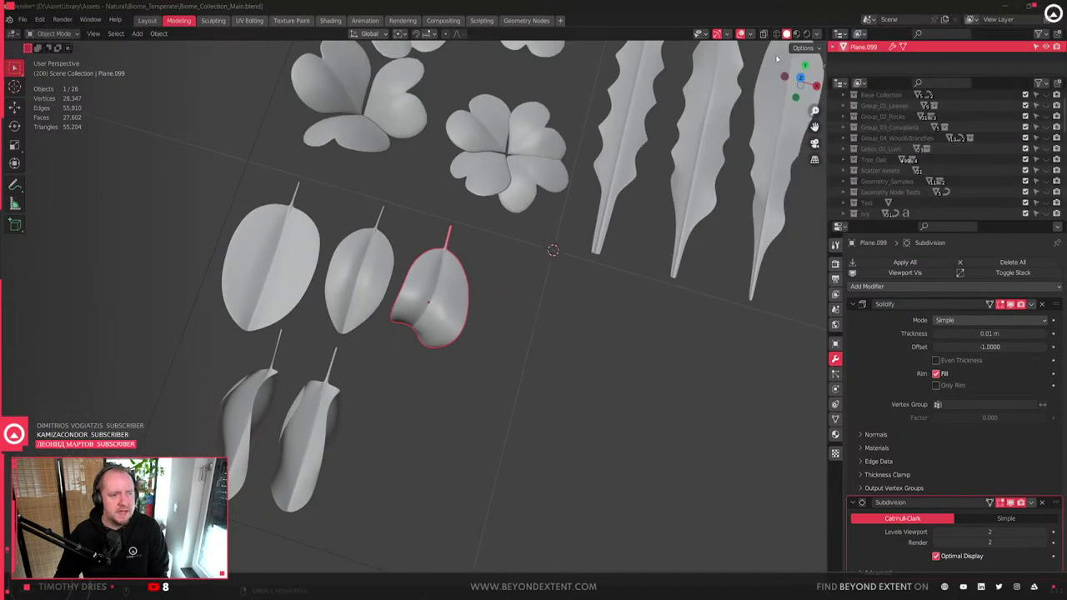
- Try to bend the tip of the upper row's middle leaf sideways by moving it in the ground plane and rotating it around global Z
{"action": "left_click", "coordinate": [801, 78]}
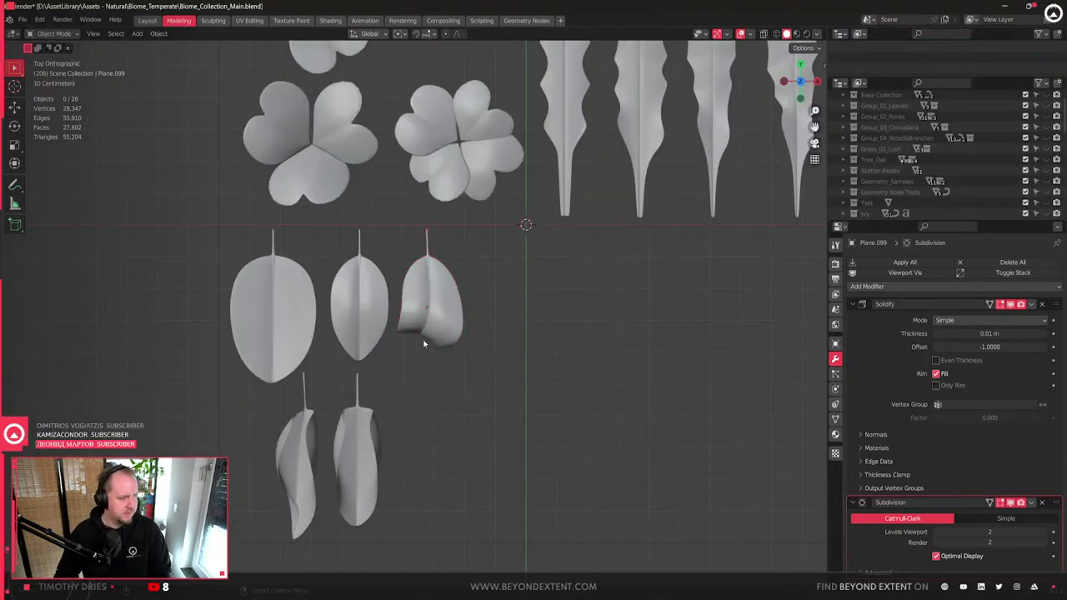
{"action": "scroll", "coordinate": [416, 398], "scroll_direction": "up", "scroll_amount": 1}
{"action": "left_click", "coordinate": [417, 314]}
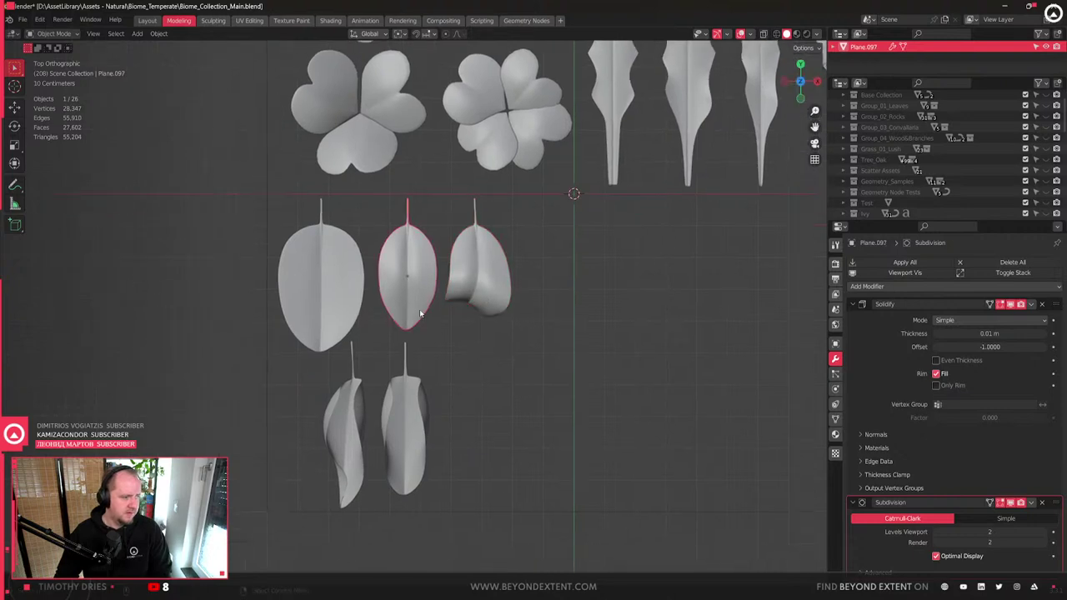
{"action": "scroll", "coordinate": [418, 314], "scroll_direction": "up", "scroll_amount": 1}
{"action": "key", "text": "Tab"}
{"action": "key", "text": "g"}
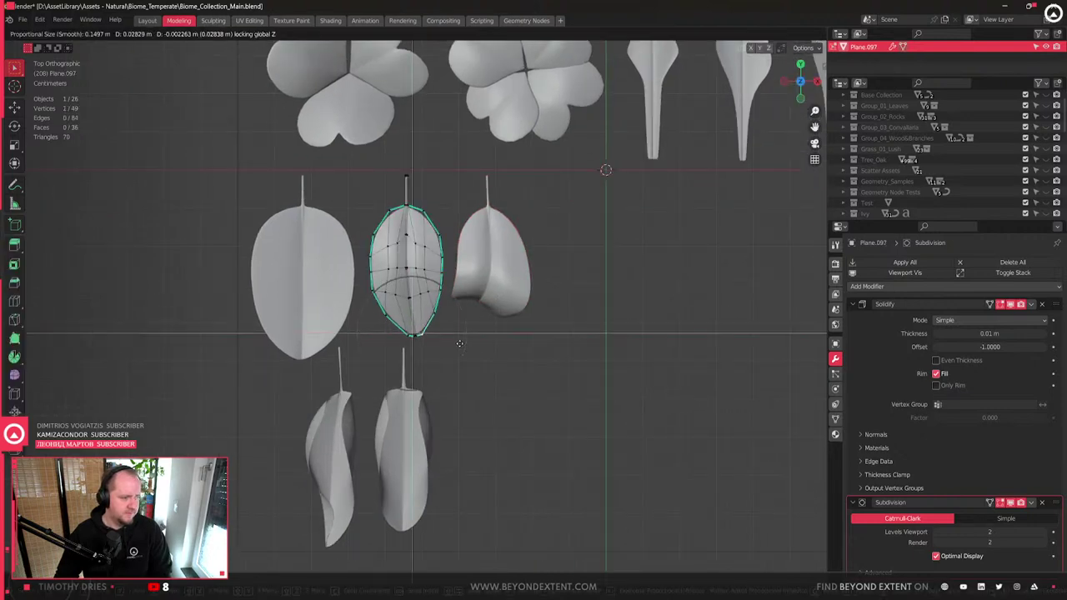
{"action": "left_click", "coordinate": [459, 347]}
{"action": "key", "text": "r"}
{"action": "key", "text": "z"}
{"action": "left_click", "coordinate": [473, 336]}
{"action": "key", "text": "Tab"}
{"action": "middle_click_drag", "start_coordinate": [452, 357], "coordinate": [489, 316], "text": "shift"}
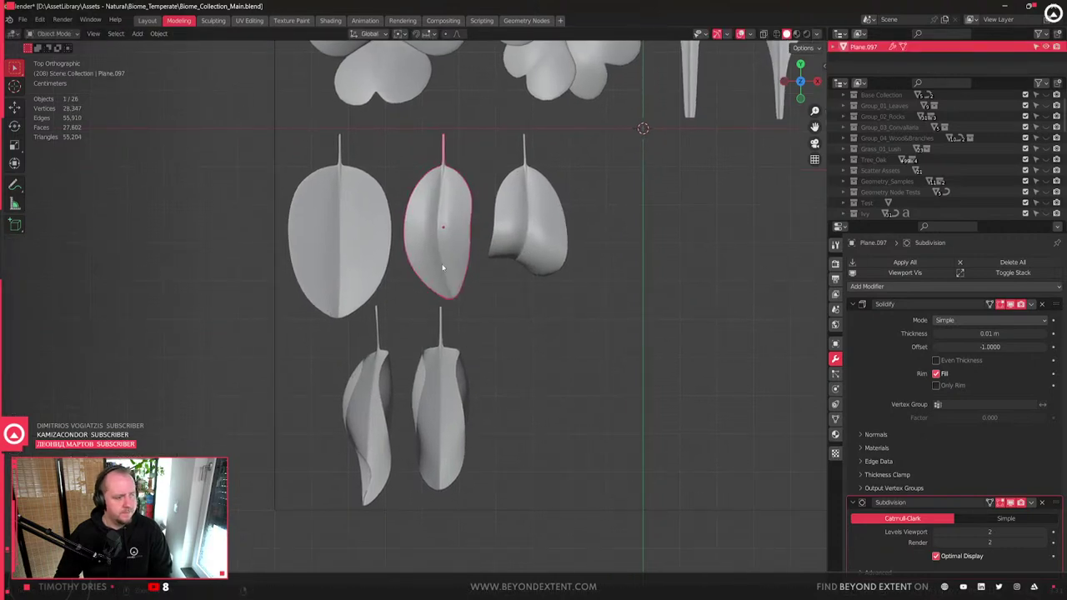
- Undo the sideways tip bend on the middle leaf
{"action": "key", "text": "Tab"}
{"action": "key", "text": "ctrl+z"}
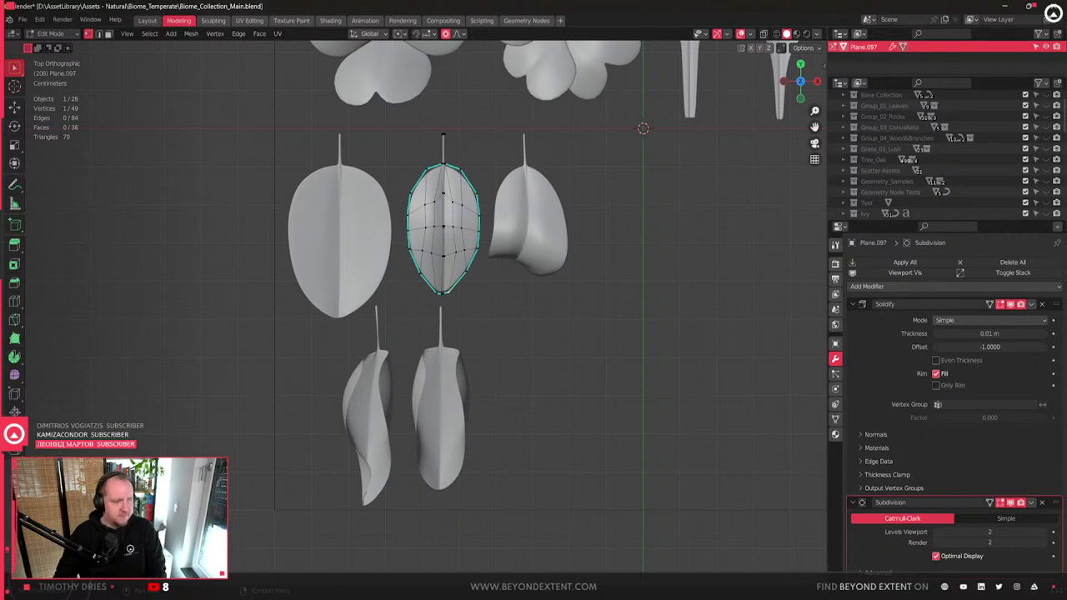
{"action": "key", "text": "Tab"}
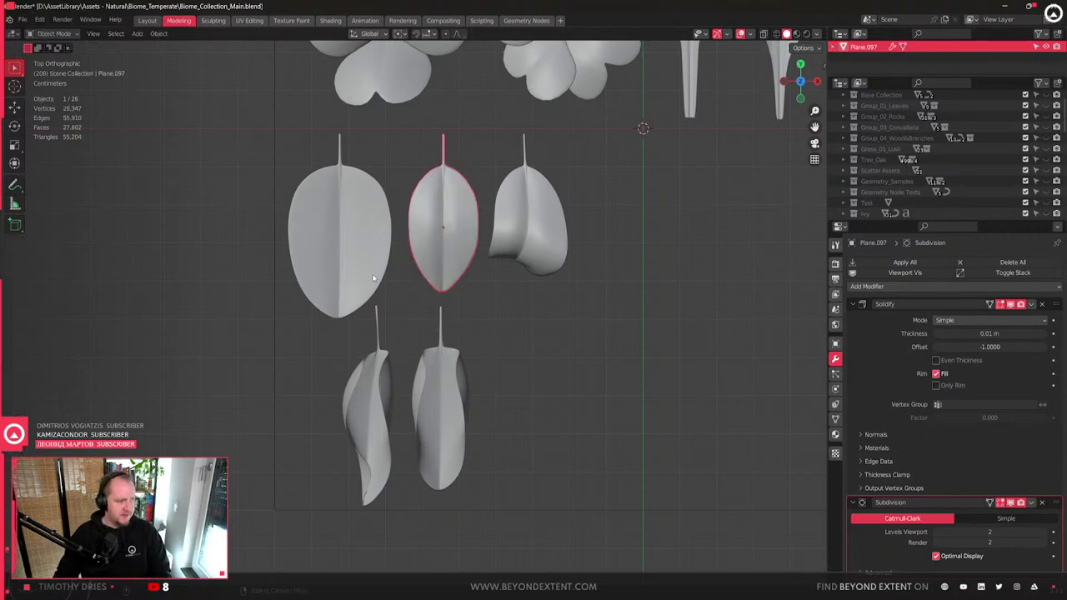
- Move the wide flat leaf's tip vertices in the ground plane, using a smooth falloff of about 0.35 m
{"action": "middle_click_drag", "start_coordinate": [374, 279], "coordinate": [507, 333], "text": "shift"}
{"action": "scroll", "coordinate": [404, 319], "scroll_direction": "up", "scroll_amount": 2}
{"action": "key", "text": "Tab"}
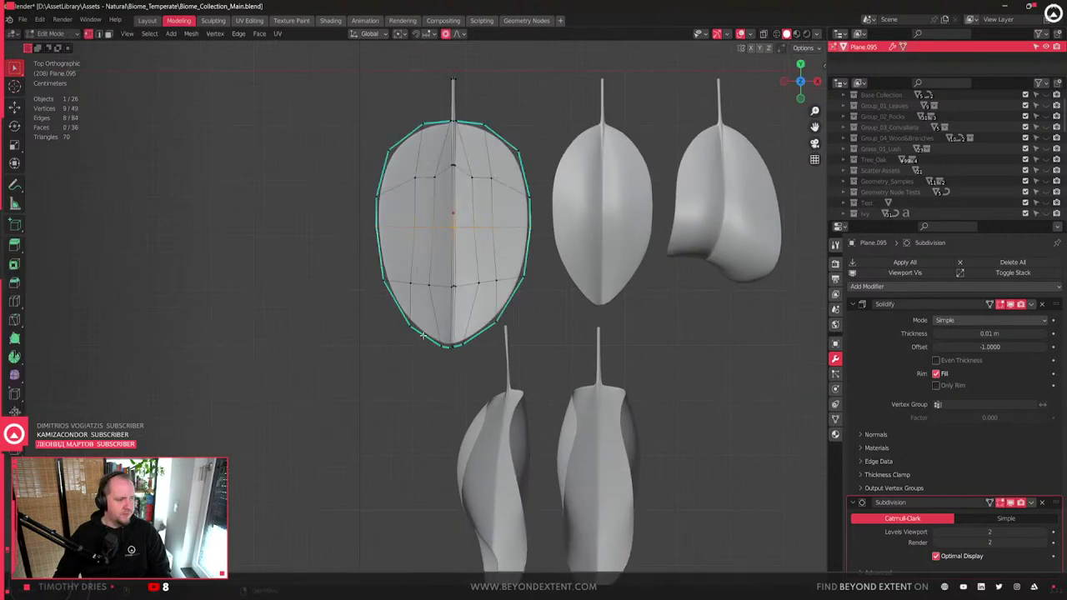
{"action": "left_click", "coordinate": [434, 341]}
{"action": "middle_click_drag", "start_coordinate": [434, 342], "coordinate": [418, 375], "text": "shift"}
{"action": "key", "text": "g"}
{"action": "key", "text": "shift+z"}
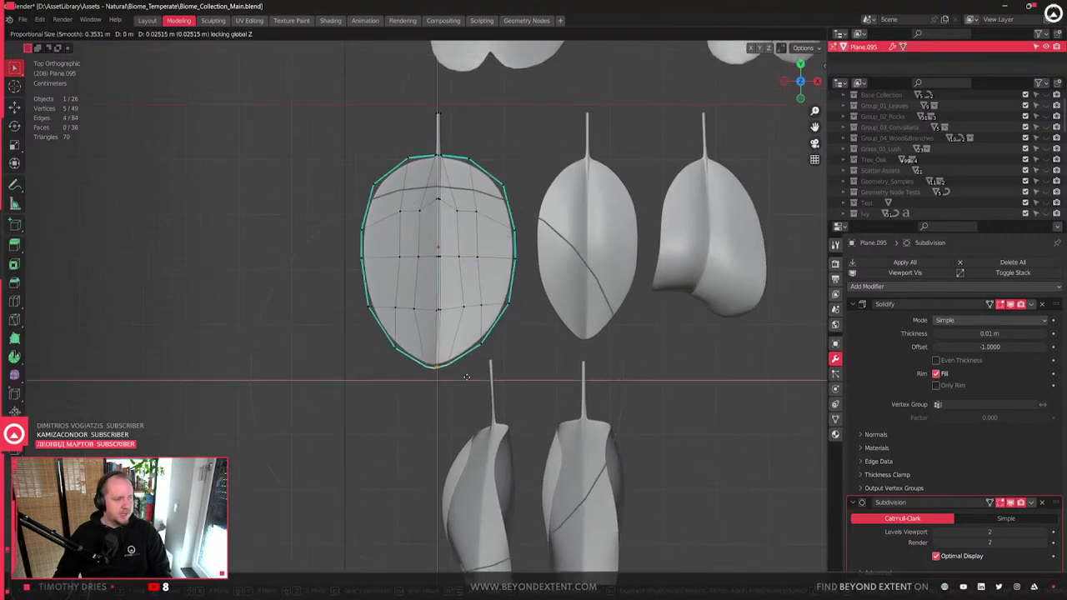
{"action": "left_click", "coordinate": [468, 367]}
{"action": "scroll", "coordinate": [488, 369], "scroll_direction": "down", "scroll_amount": 3}
{"action": "key", "text": "Tab"}
{"action": "left_click", "coordinate": [467, 434]}
{"action": "middle_click_drag", "start_coordinate": [501, 460], "coordinate": [517, 421], "text": "shift"}
{"action": "key", "text": "r"}
{"action": "right_click", "coordinate": [468, 425]}
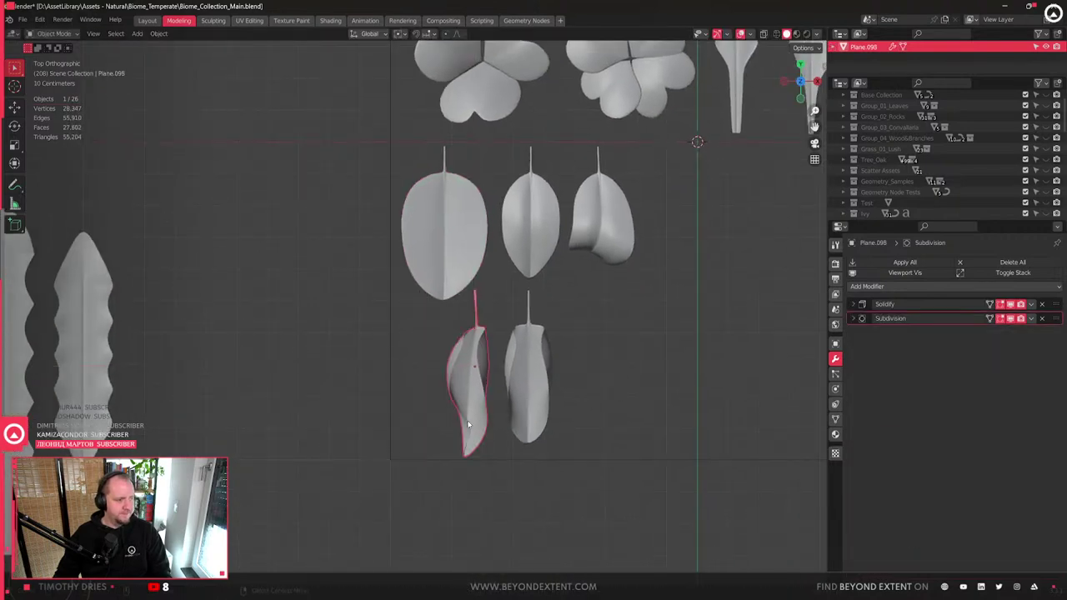
{"action": "left_click", "coordinate": [527, 366]}
{"action": "middle_click_drag", "start_coordinate": [527, 366], "coordinate": [459, 436], "text": "shift"}
{"action": "left_click", "coordinate": [515, 256]}
{"action": "scroll", "coordinate": [467, 267], "scroll_direction": "down", "scroll_amount": 2}
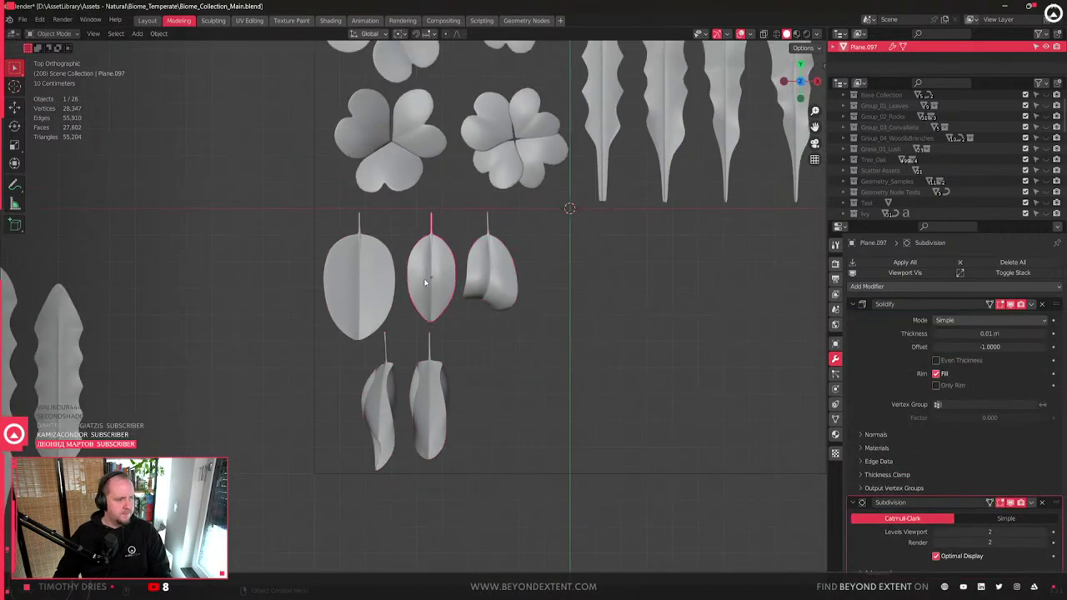
{"action": "left_click", "coordinate": [427, 283]}
{"action": "scroll", "coordinate": [466, 284], "scroll_direction": "up", "scroll_amount": 4}
- Make the bent-tip leaf narrower by scaling it down along the X axis only
{"action": "left_click", "coordinate": [571, 270]}
{"action": "key", "text": "s"}
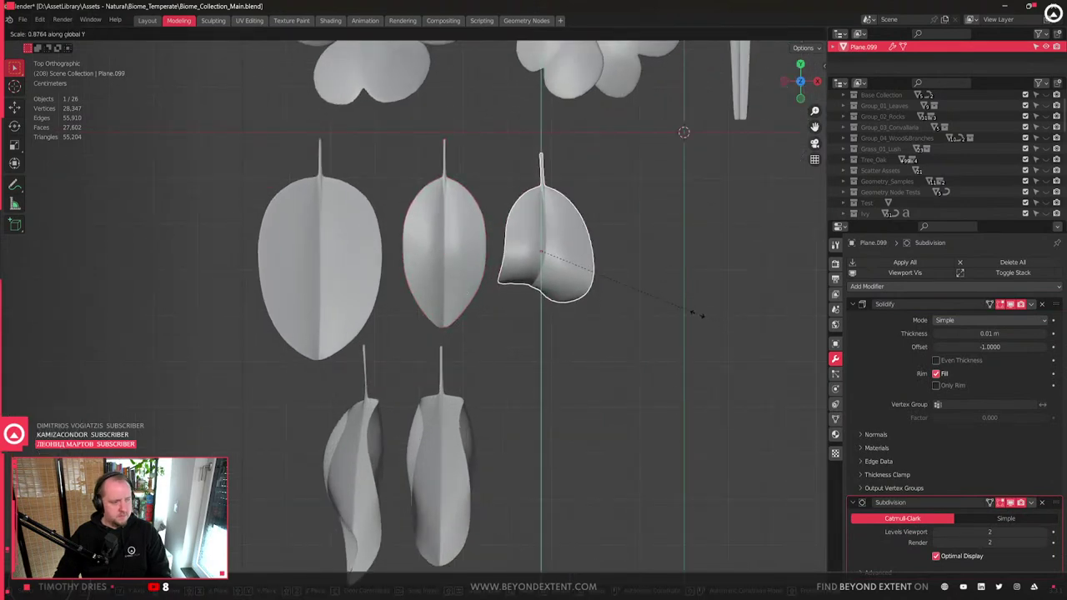
{"action": "key", "text": "x"}
{"action": "left_click", "coordinate": [673, 310]}
{"action": "scroll", "coordinate": [594, 315], "scroll_direction": "down", "scroll_amount": 3}
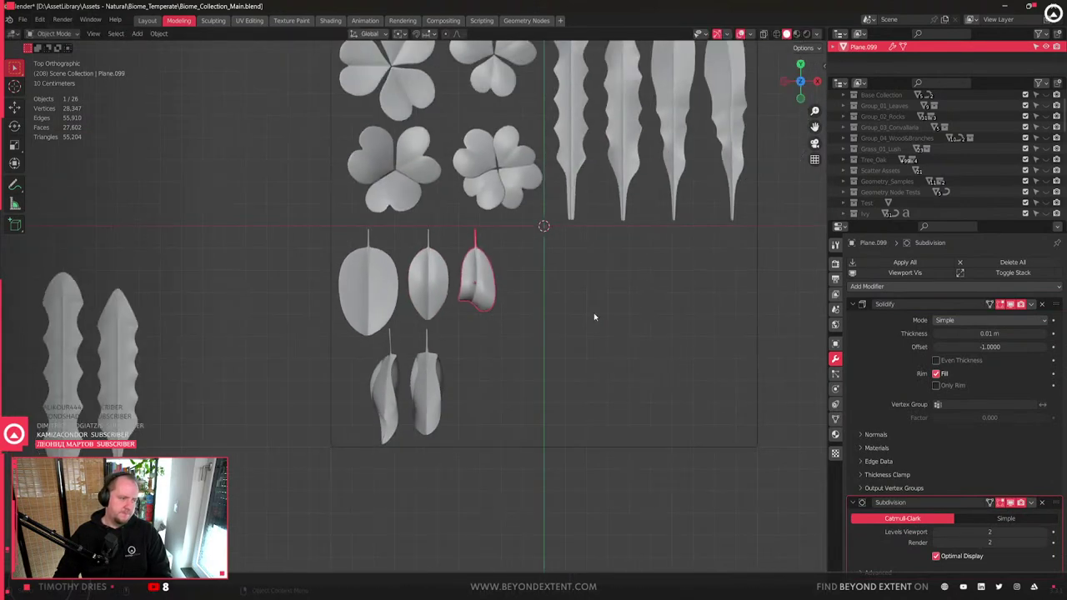
- Switch to the reference board and enlarge the plantain photo to study its leaf shapes
{"action": "key", "text": "alt+Tab"}
{"action": "scroll", "coordinate": [901, 207], "scroll_direction": "up", "scroll_amount": 5}
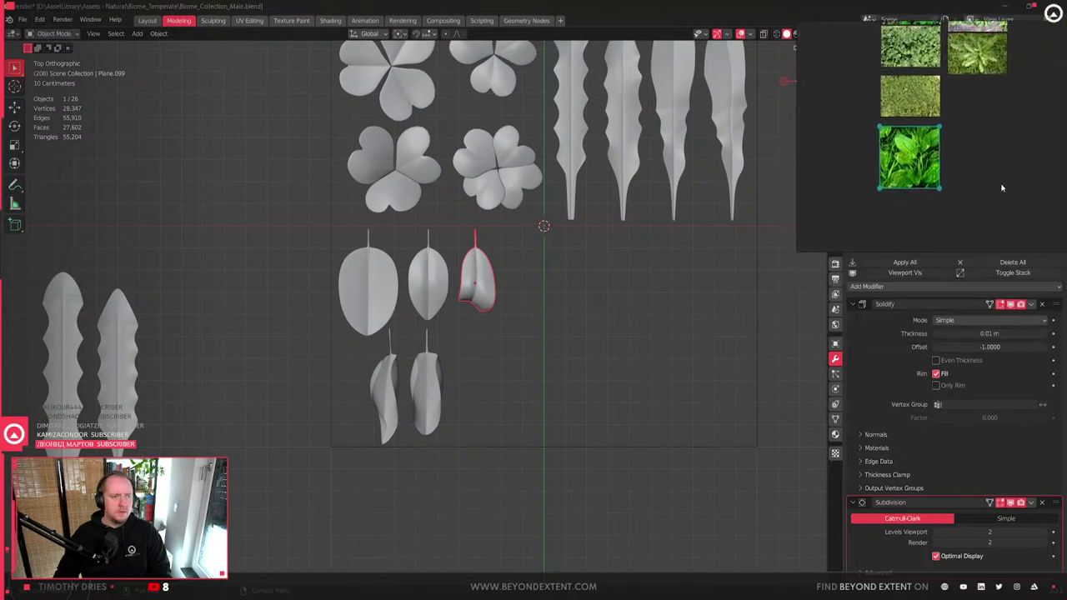
{"action": "scroll", "coordinate": [901, 167], "scroll_direction": "down", "scroll_amount": 2}
{"action": "key", "text": "alt+Tab"}
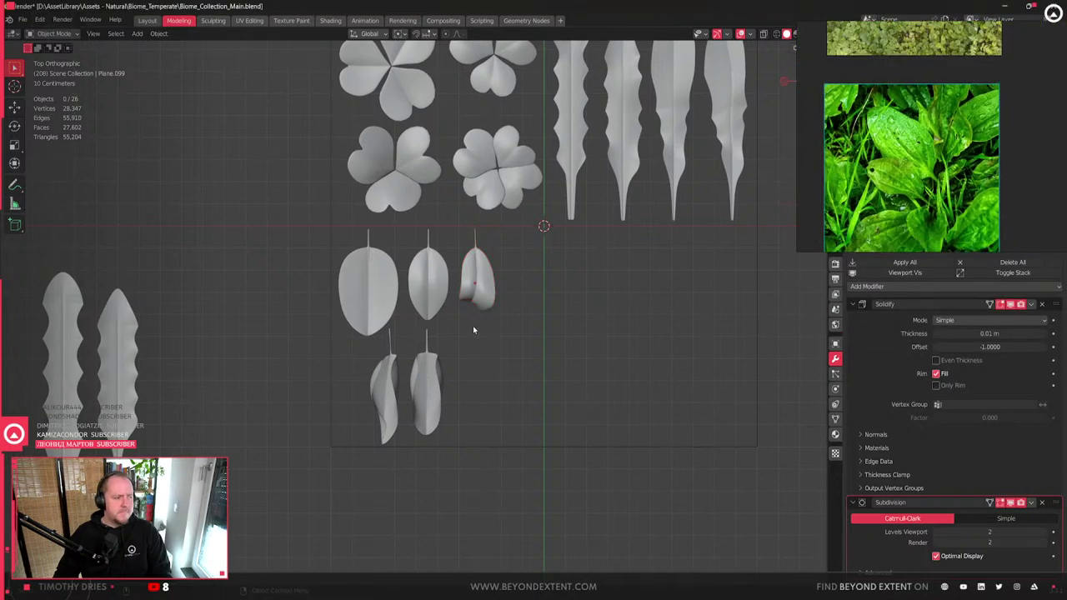
- Move the two lower leaves, twisted and folded, together closer beneath the upper leaf row
{"action": "scroll", "coordinate": [472, 351], "scroll_direction": "up", "scroll_amount": 3}
{"action": "left_click", "coordinate": [427, 392]}
{"action": "left_click", "coordinate": [379, 467]}
{"action": "left_click", "coordinate": [442, 444]}
{"action": "scroll", "coordinate": [459, 419], "scroll_direction": "down", "scroll_amount": 2}
{"action": "left_click_drag", "start_coordinate": [459, 413], "coordinate": [341, 386]}
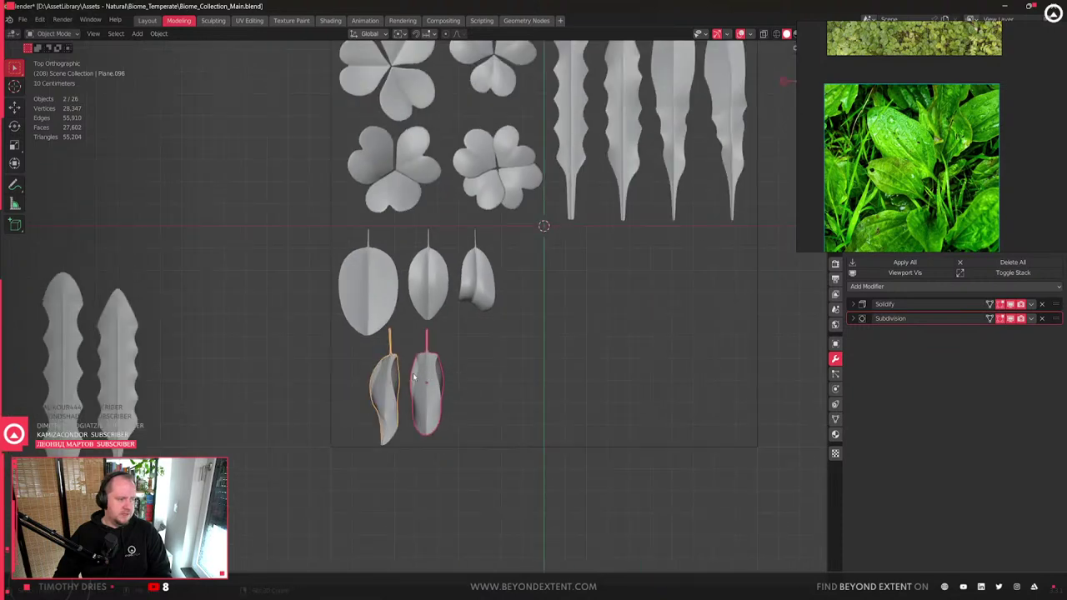
{"action": "scroll", "coordinate": [392, 442], "scroll_direction": "up", "scroll_amount": 1}
{"action": "scroll", "coordinate": [394, 448], "scroll_direction": "up", "scroll_amount": 2}
{"action": "middle_click_drag", "start_coordinate": [393, 448], "coordinate": [417, 352], "text": "shift"}
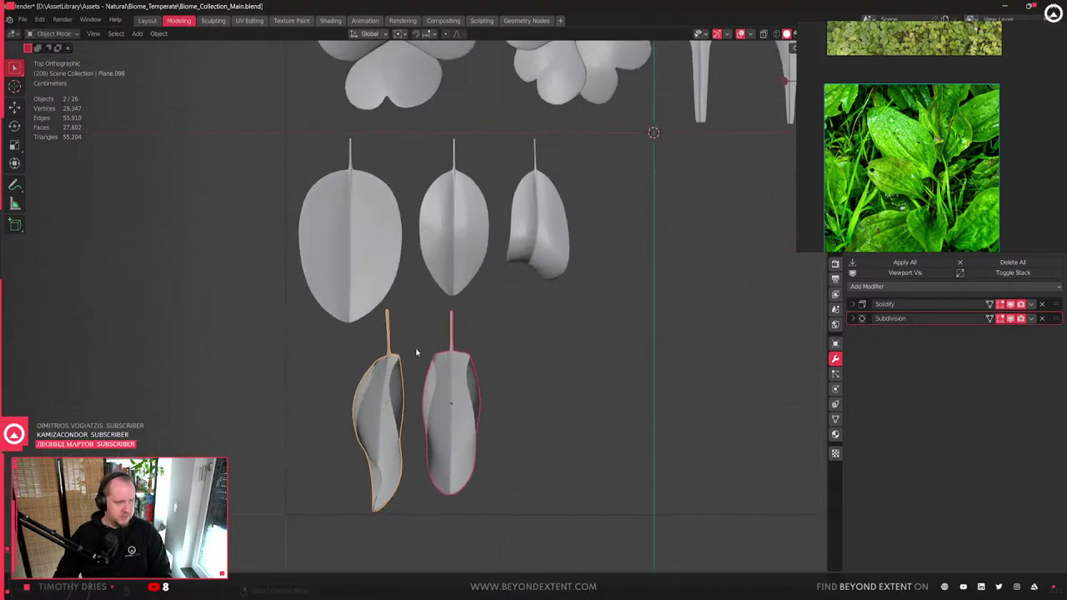
{"action": "left_click_drag", "start_coordinate": [383, 358], "coordinate": [407, 336]}
- Try to flip the lower twisted leaf so its stem points down, and reposition it beside the folded leaf
{"action": "left_click", "coordinate": [408, 336]}
{"action": "key", "text": "r"}
{"action": "left_click", "coordinate": [309, 486]}
{"action": "key", "text": "g"}
{"action": "left_click", "coordinate": [350, 473]}
- Try to move the lower folded leaf away from the twisted one and rotate it -180° around global Z
{"action": "left_click", "coordinate": [490, 410]}
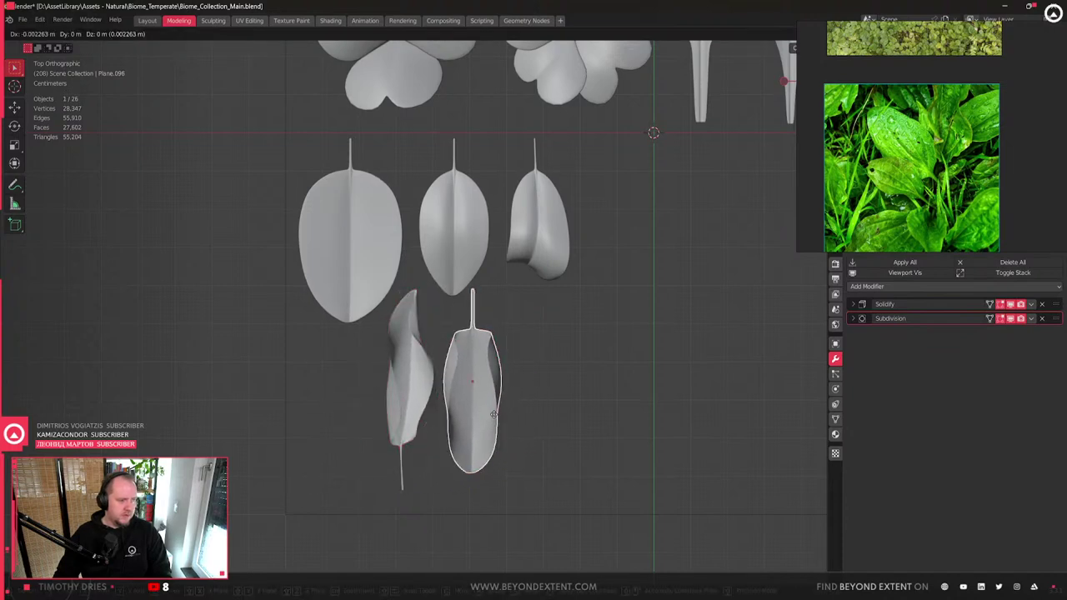
{"action": "key", "text": "g"}
{"action": "left_click", "coordinate": [533, 417]}
{"action": "key", "text": "r"}
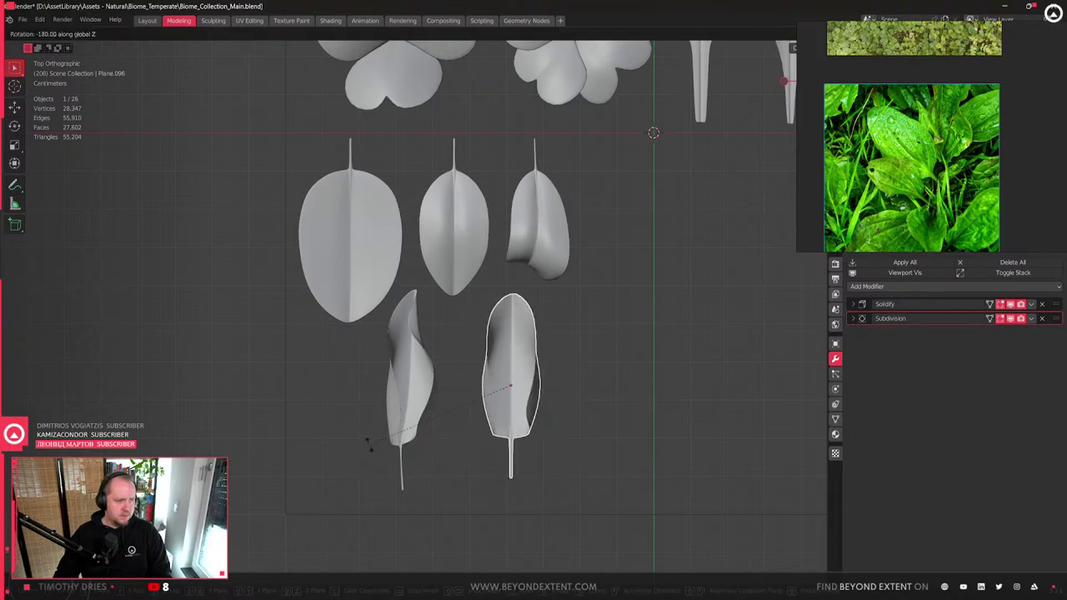
{"action": "right_click", "coordinate": [371, 449]}
- Undo the repositioning and flipping of the two lower leaves
{"action": "key", "text": "ctrl+z"}
{"action": "key", "text": "ctrl+z"}
{"action": "key", "text": "ctrl+z"}
{"action": "key", "text": "ctrl+z"}
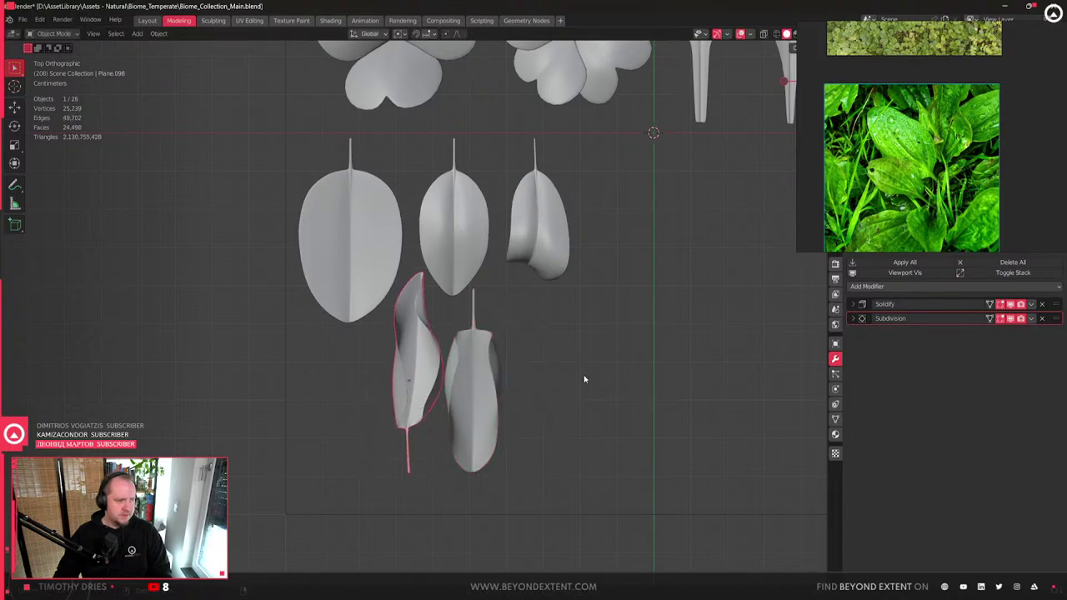
- Move the lower twisted leaf slightly down, and the folded leaf about 0.05 m along X and -0.06 m along Y
{"action": "left_click_drag", "start_coordinate": [531, 434], "coordinate": [304, 407]}
{"action": "left_click", "coordinate": [506, 365], "text": "shift"}
{"action": "middle_click_drag", "start_coordinate": [507, 365], "coordinate": [543, 345], "text": "shift"}
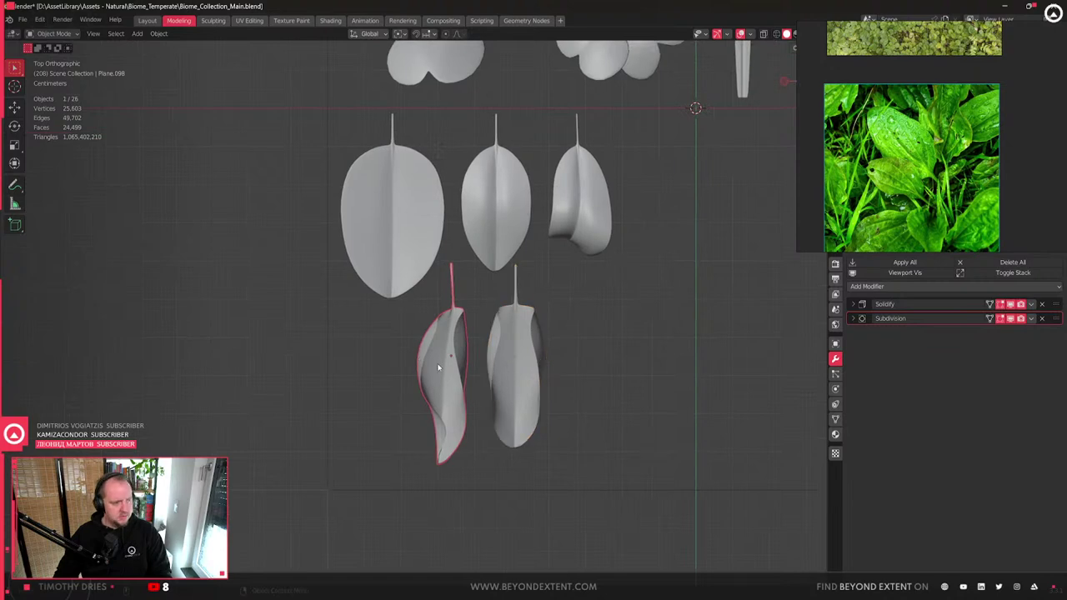
{"action": "left_click_drag", "start_coordinate": [513, 355], "coordinate": [532, 375]}
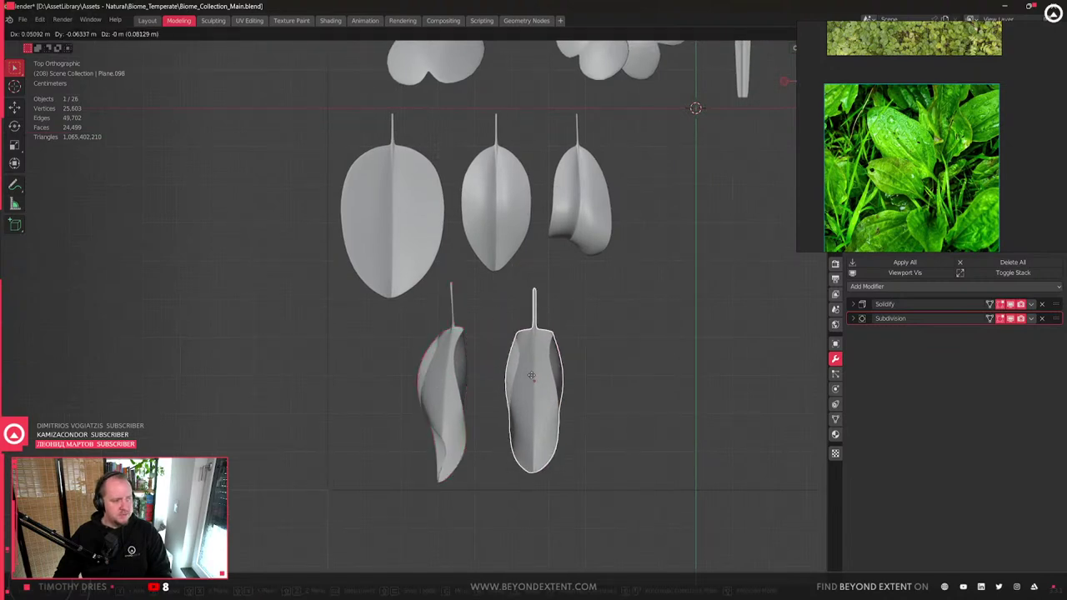
{"action": "middle_click_drag", "start_coordinate": [532, 309], "coordinate": [520, 351], "text": "shift"}
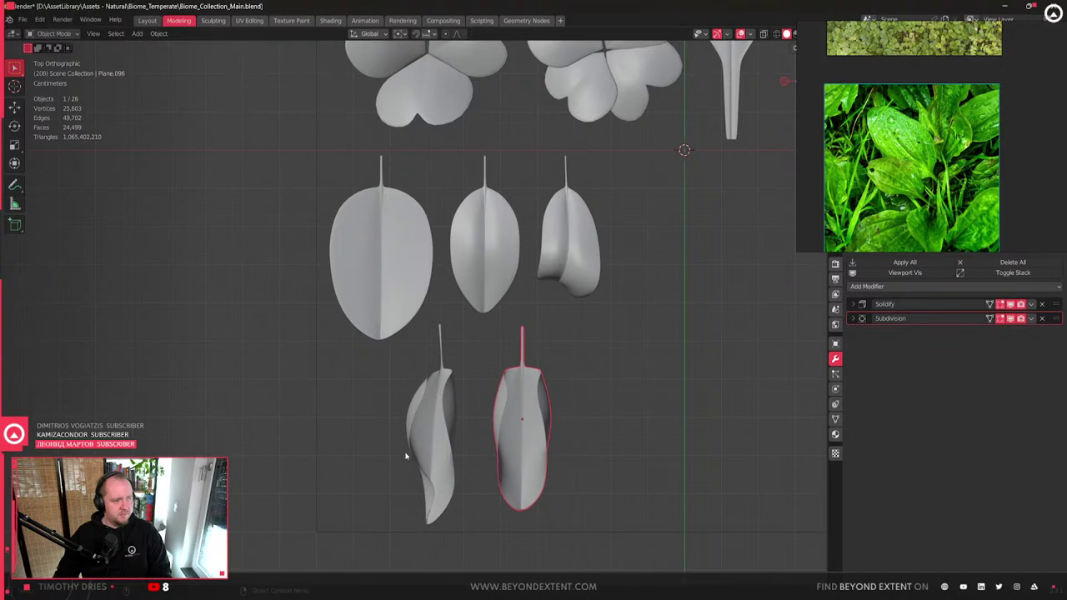
- Examine the size and spacing of the five oval leaves within the atlas plane's lower quarter
{"action": "middle_click_drag", "start_coordinate": [481, 405], "coordinate": [396, 416], "text": "shift"}
{"action": "left_click", "coordinate": [480, 250]}
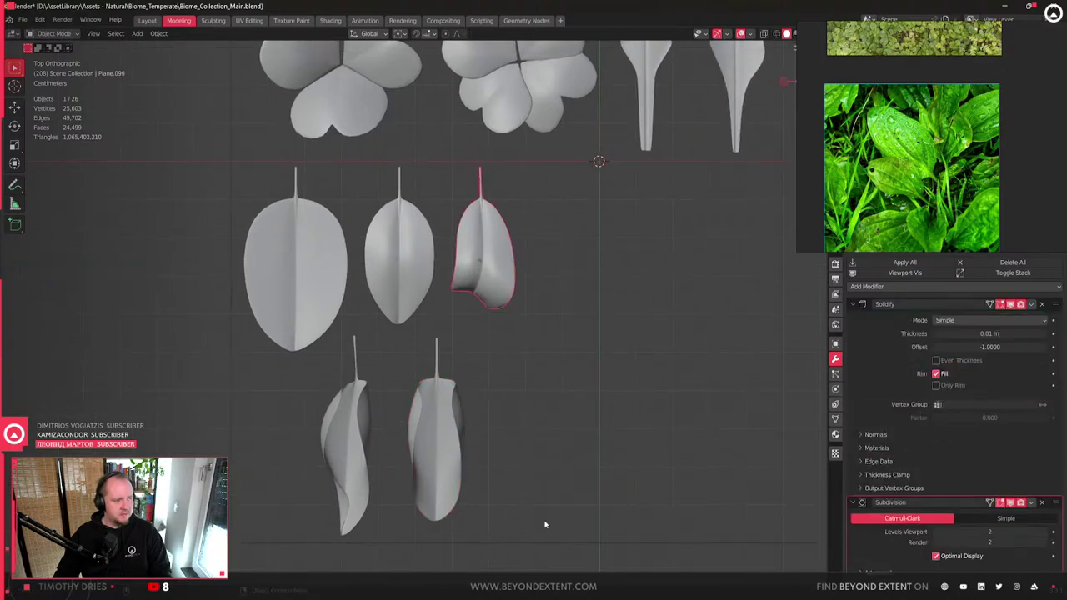
{"action": "scroll", "coordinate": [481, 473], "scroll_direction": "down", "scroll_amount": 5}
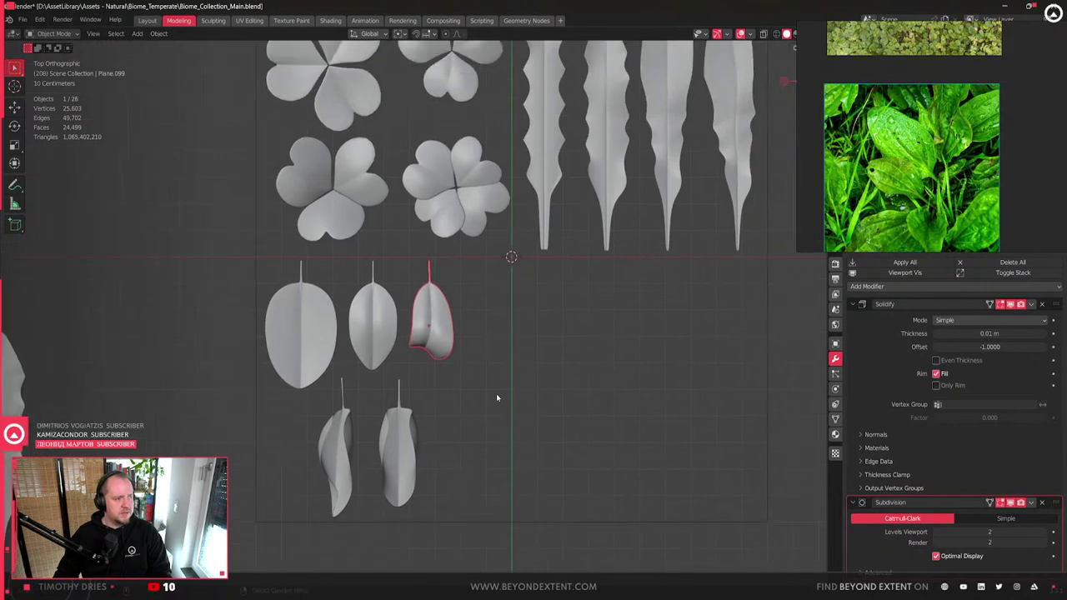
{"action": "scroll", "coordinate": [484, 414], "scroll_direction": "up", "scroll_amount": 4}
{"action": "middle_click_drag", "start_coordinate": [436, 425], "coordinate": [431, 407], "text": "shift"}
{"action": "left_click", "coordinate": [470, 397]}
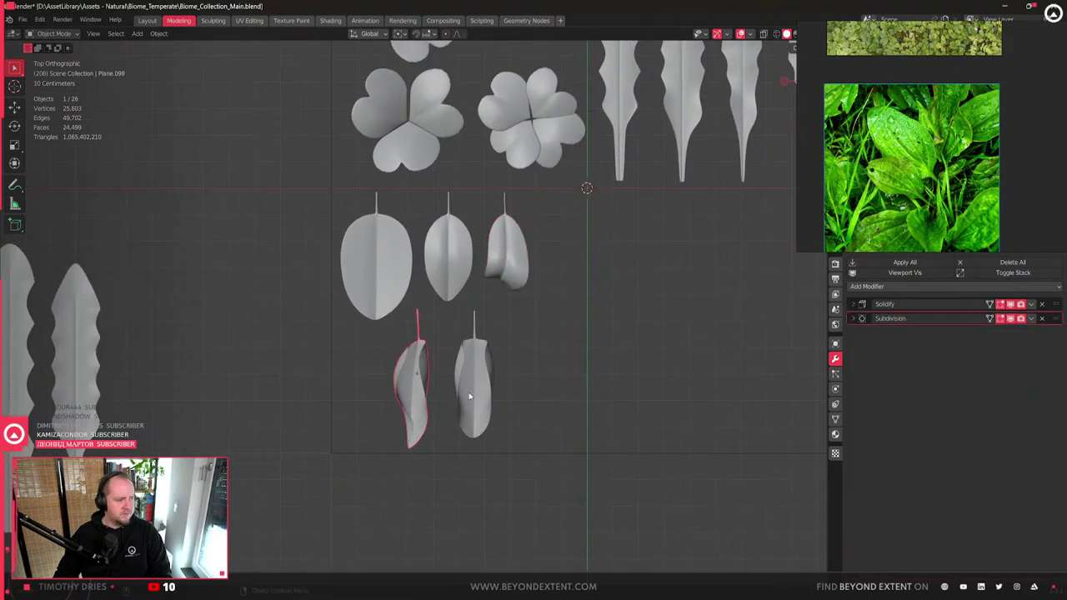
{"action": "scroll", "coordinate": [476, 399], "scroll_direction": "up", "scroll_amount": 2}
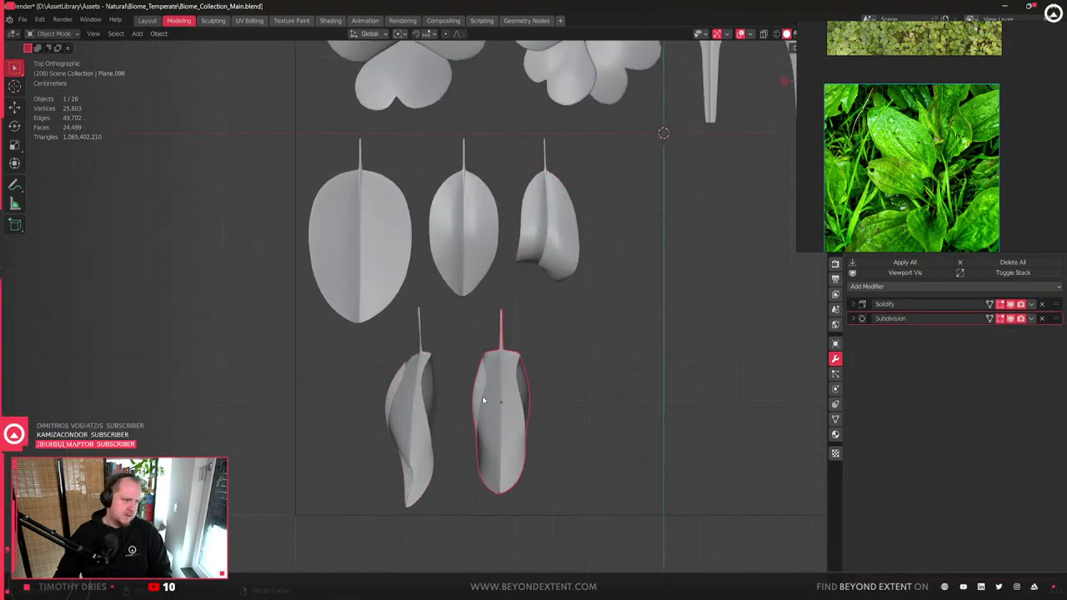
{"action": "left_click", "coordinate": [375, 268]}
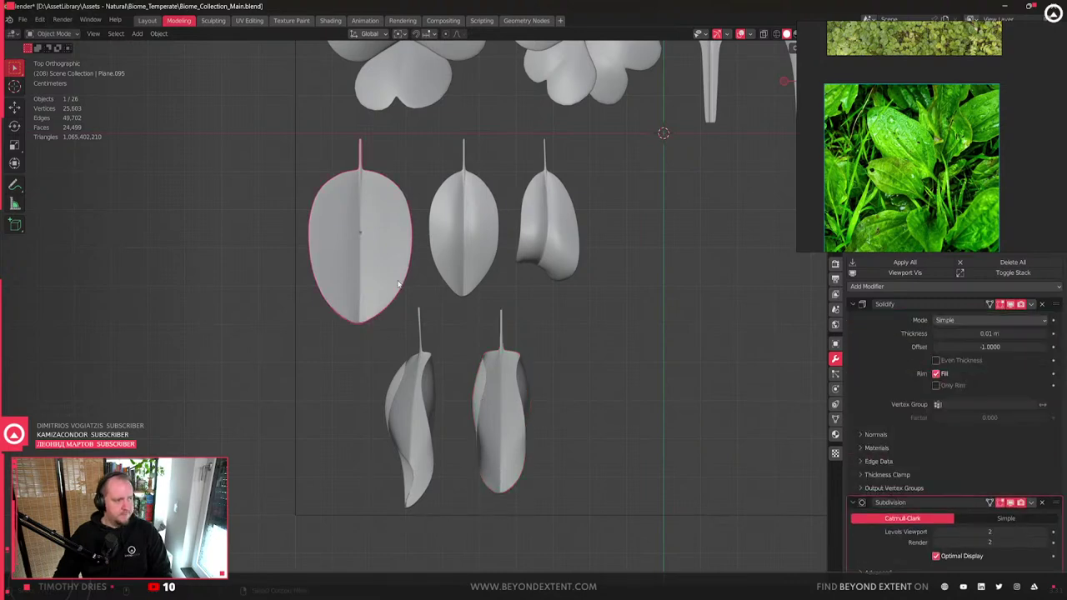
{"action": "left_click", "coordinate": [435, 404]}
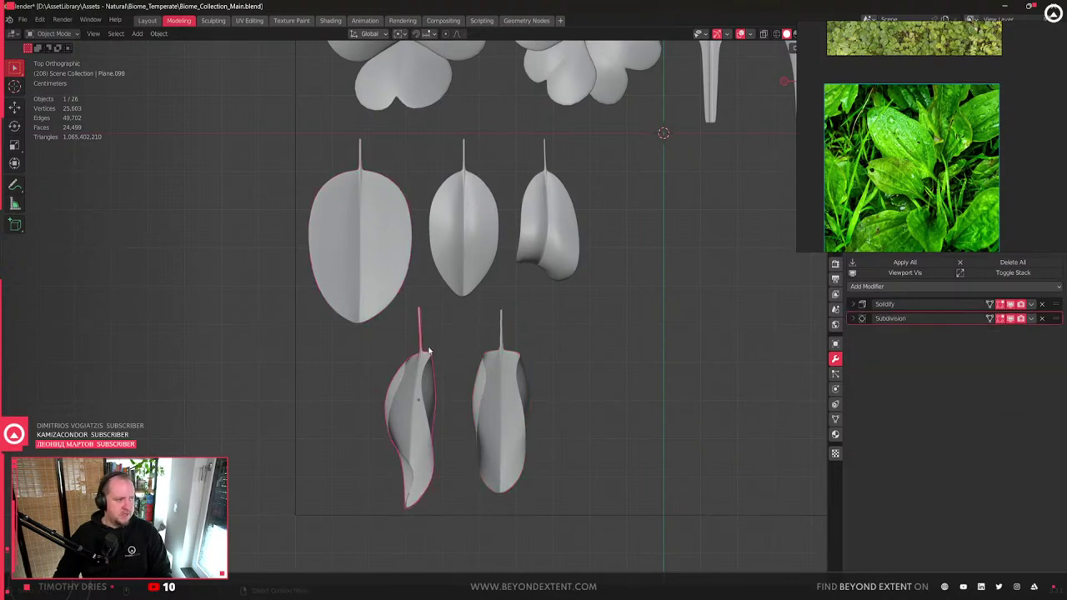
- Scale down the wide flat leaf uniformly and move it nearer the atlas plane's outer edge
{"action": "left_click", "coordinate": [474, 231]}
{"action": "key", "text": "g"}
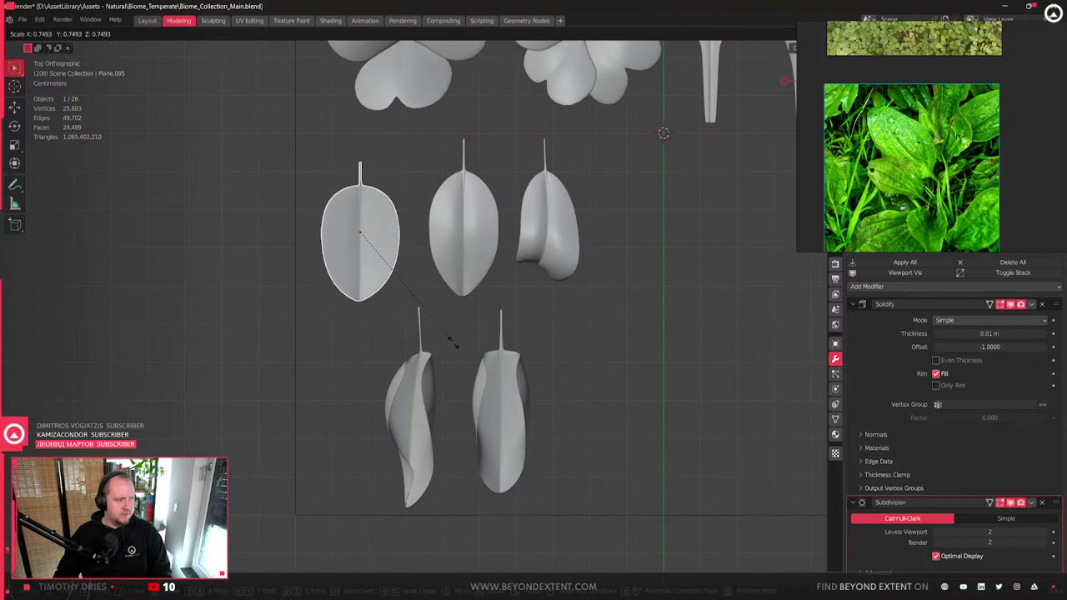
{"action": "key", "text": "shift+z"}
{"action": "left_click", "coordinate": [452, 325]}
- Move the upper row's middle leaf and bent-tip leaf in the ground plane to close the gaps beside the wide leaf
{"action": "left_click", "coordinate": [455, 250]}
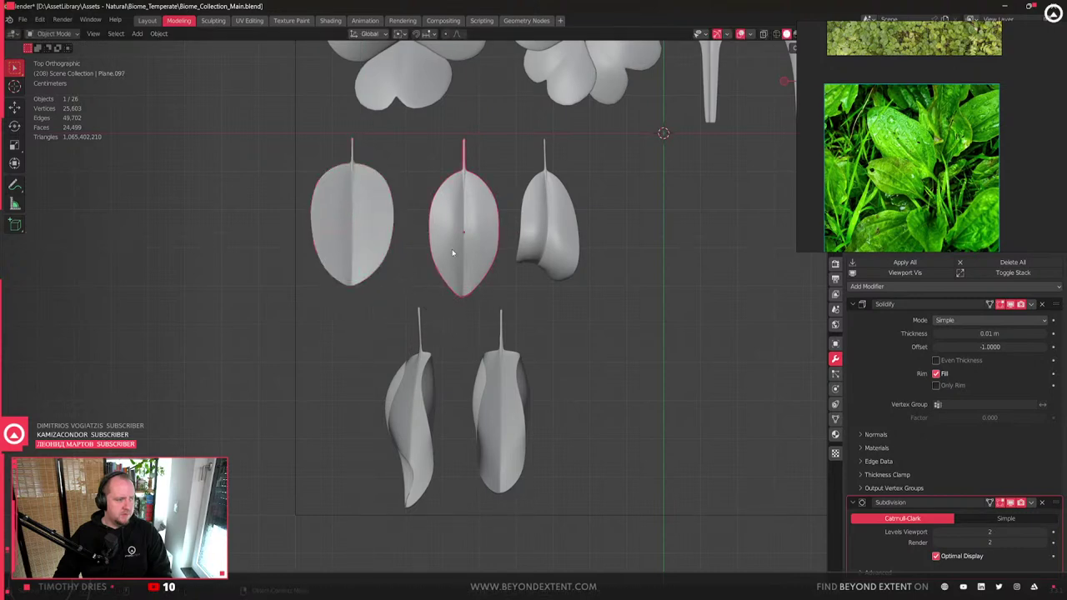
{"action": "key", "text": "g"}
{"action": "key", "text": "shift+z"}
{"action": "left_click", "coordinate": [494, 292]}
{"action": "left_click", "coordinate": [550, 250]}
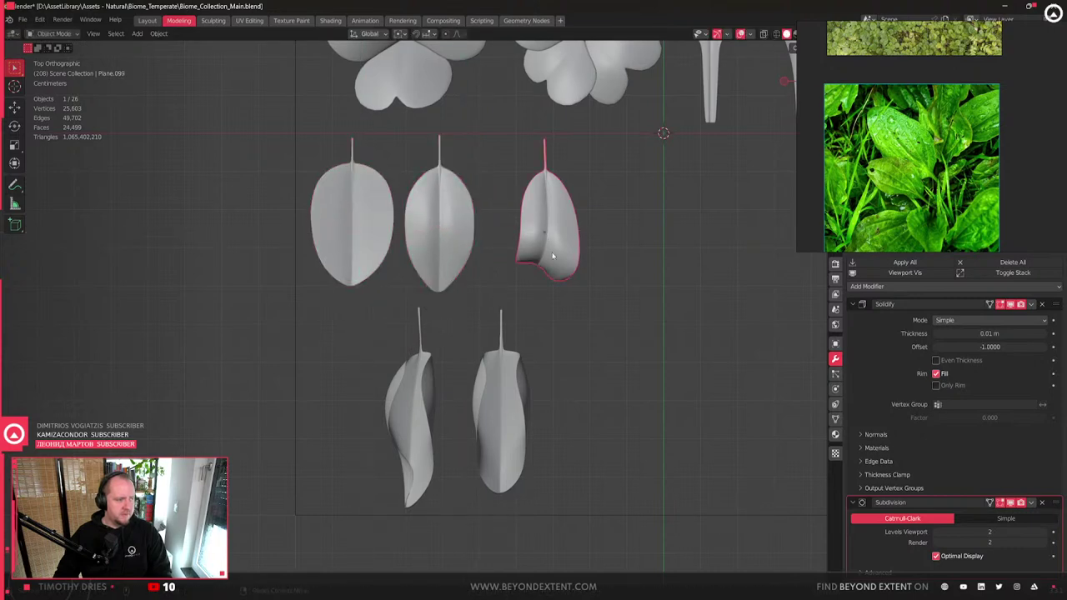
{"action": "key", "text": "g"}
{"action": "key", "text": "shift+z"}
{"action": "left_click", "coordinate": [518, 252]}
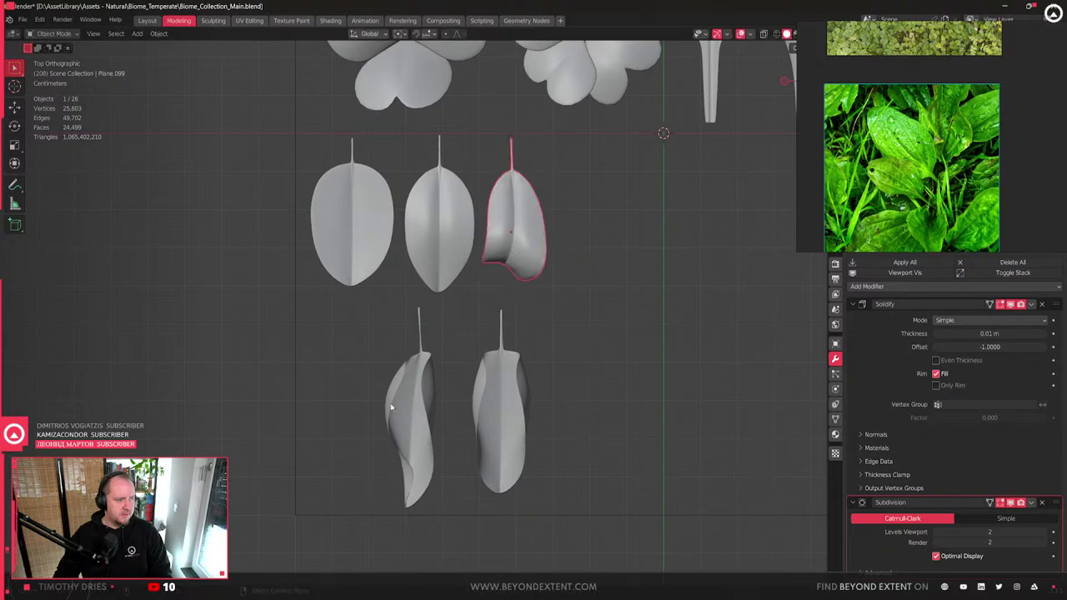
- Move the twisted leaf under the wide leaf and the folded leaf under the middle leaf, forming a tight second row
{"action": "left_click", "coordinate": [400, 425]}
{"action": "key", "text": "g"}
{"action": "key", "text": "shift+z"}
{"action": "left_click", "coordinate": [350, 434]}
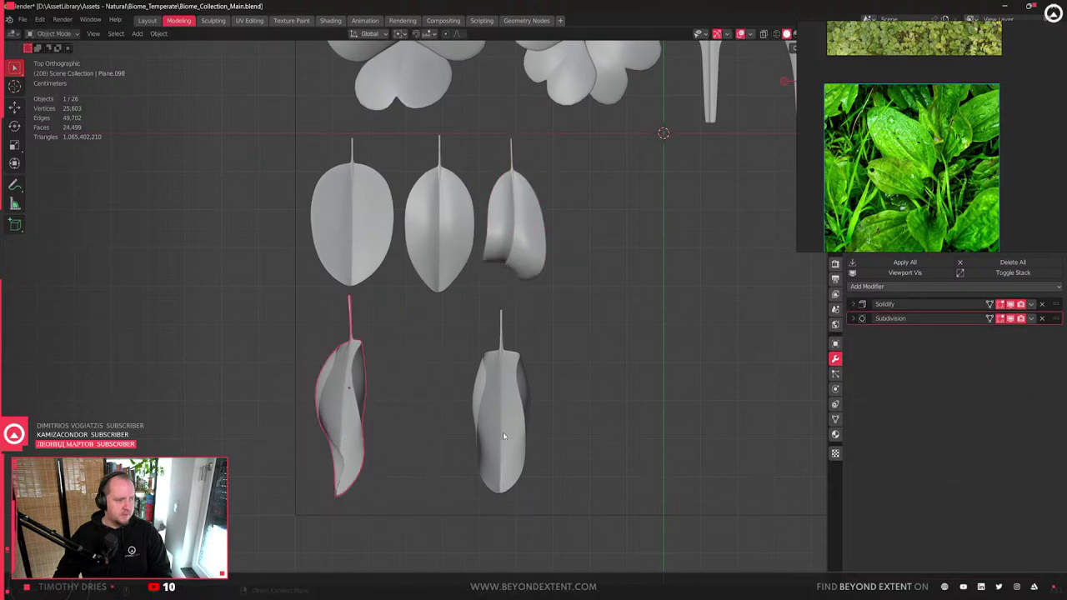
{"action": "left_click", "coordinate": [504, 435]}
{"action": "key", "text": "g"}
{"action": "key", "text": "shift+z"}
{"action": "left_click", "coordinate": [400, 427]}
{"action": "left_click", "coordinate": [484, 409]}
{"action": "left_click", "coordinate": [453, 409]}
- Enlarge the plantain photo on the reference board to compare its leaves with the modelled ones
{"action": "left_click", "coordinate": [952, 161]}
{"action": "scroll", "coordinate": [951, 161], "scroll_direction": "down", "scroll_amount": 4}
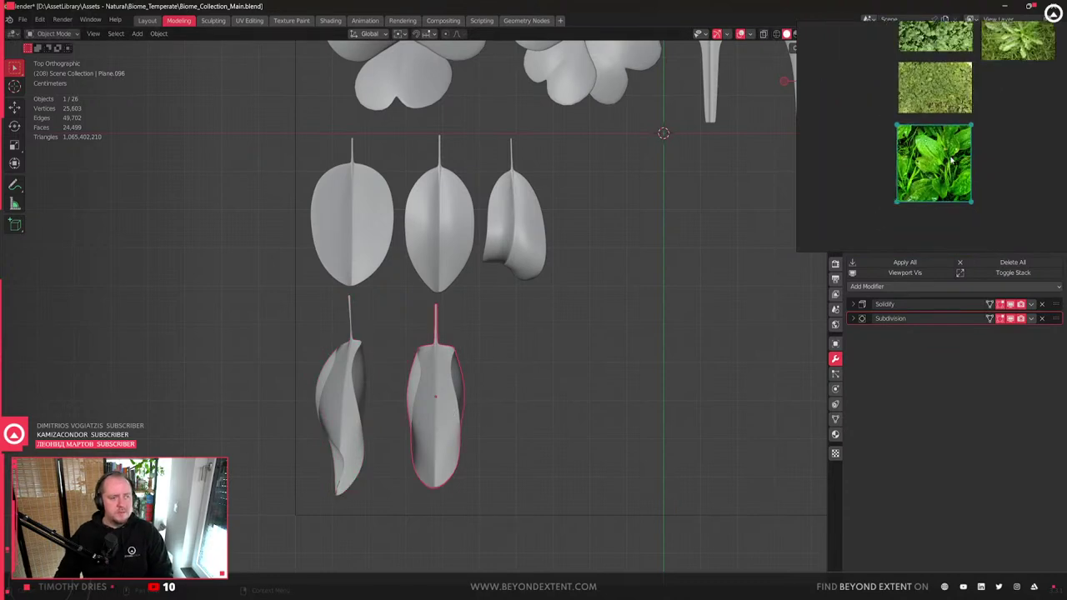
{"action": "double_click", "coordinate": [951, 155]}
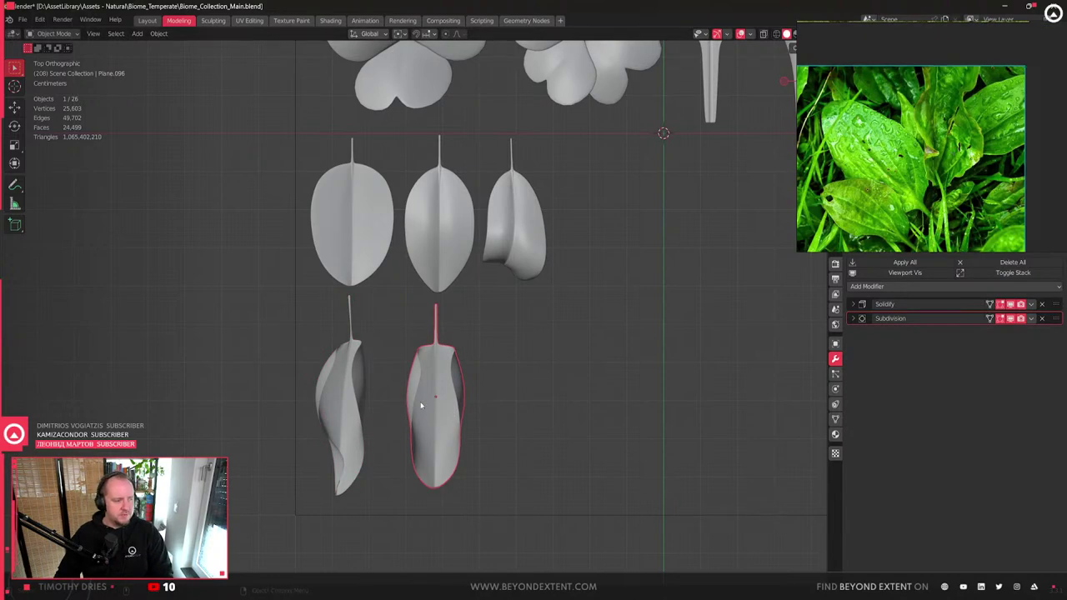
- Move the bent-tip leaf about 0.54 m down in the ground plane into the second row beside the folded leaf
{"action": "left_click", "coordinate": [449, 236]}
{"action": "left_click", "coordinate": [511, 236]}
{"action": "key", "text": "g"}
{"action": "key", "text": "shift+z"}
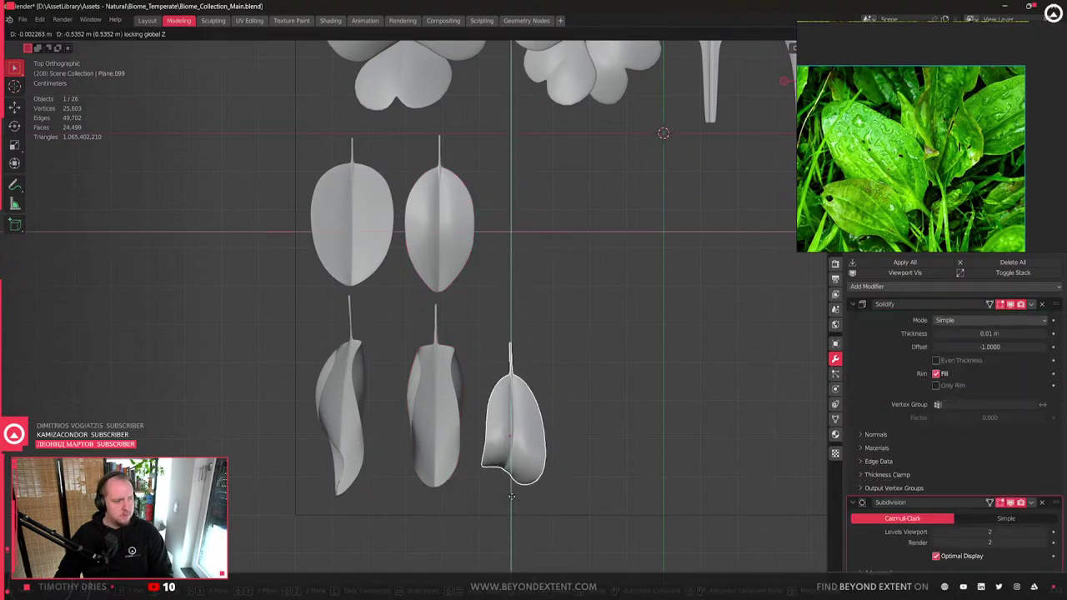
{"action": "left_click", "coordinate": [511, 496]}
- Duplicate the upper row's middle leaf and place the copy about 0.23 m along X in the freed spot
{"action": "left_click", "coordinate": [443, 257]}
{"action": "key", "text": "shift+d"}
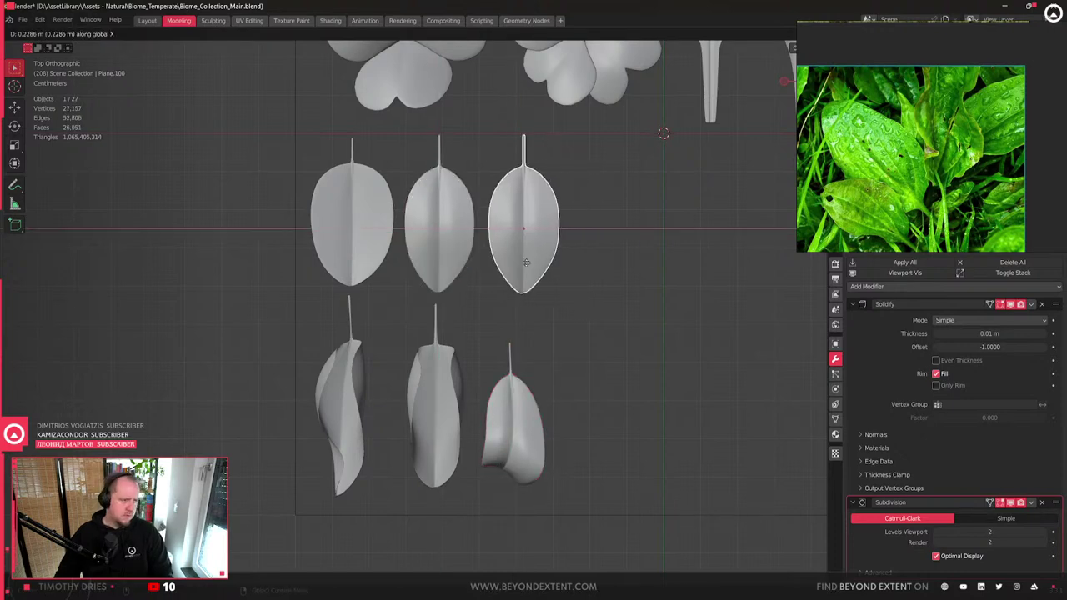
{"action": "left_click", "coordinate": [518, 256]}
{"action": "scroll", "coordinate": [531, 266], "scroll_direction": "up", "scroll_amount": 3}
{"action": "middle_click_drag", "start_coordinate": [531, 266], "coordinate": [400, 332], "text": "shift"}
- Twist the copied leaf about global Y with smooth proportional editing from a side-edge vertex, and shift its midrib centre in the ground plane
{"action": "key", "text": "Tab"}
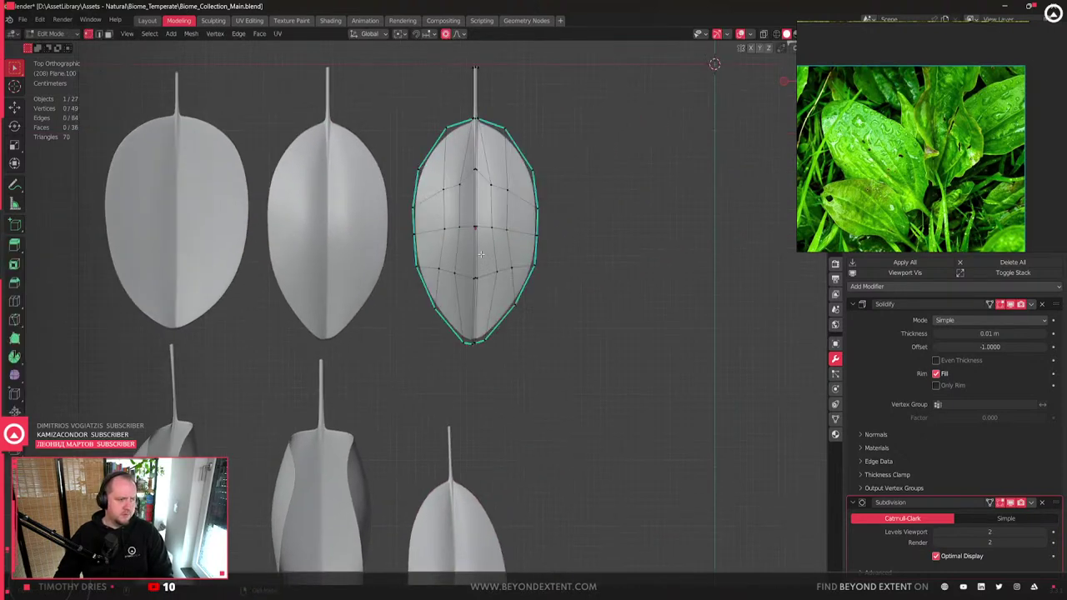
{"action": "key", "text": "r"}
{"action": "key", "text": "y"}
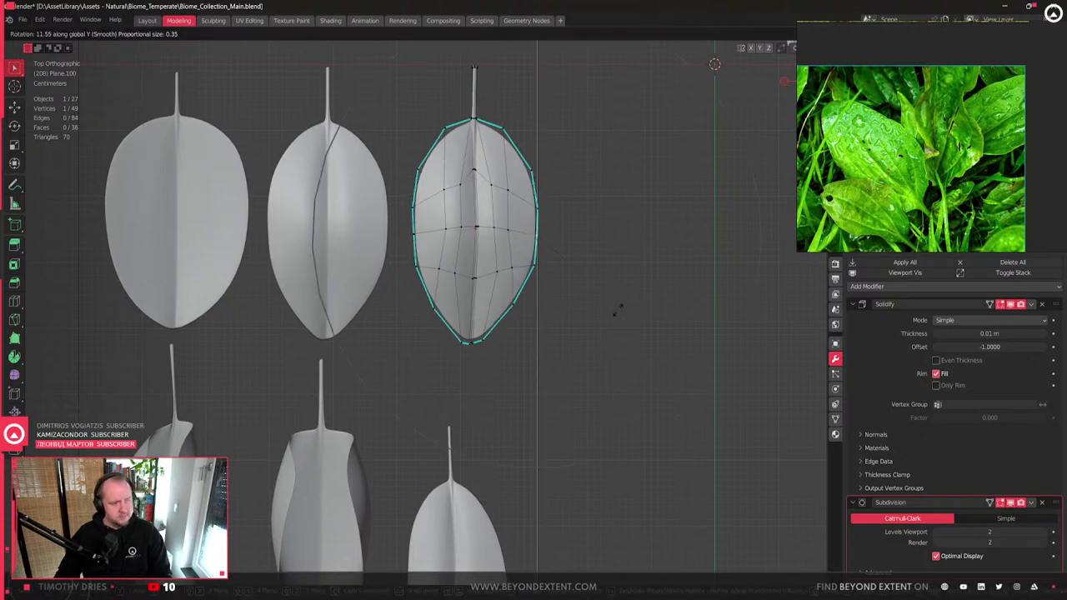
{"action": "left_click", "coordinate": [554, 326]}
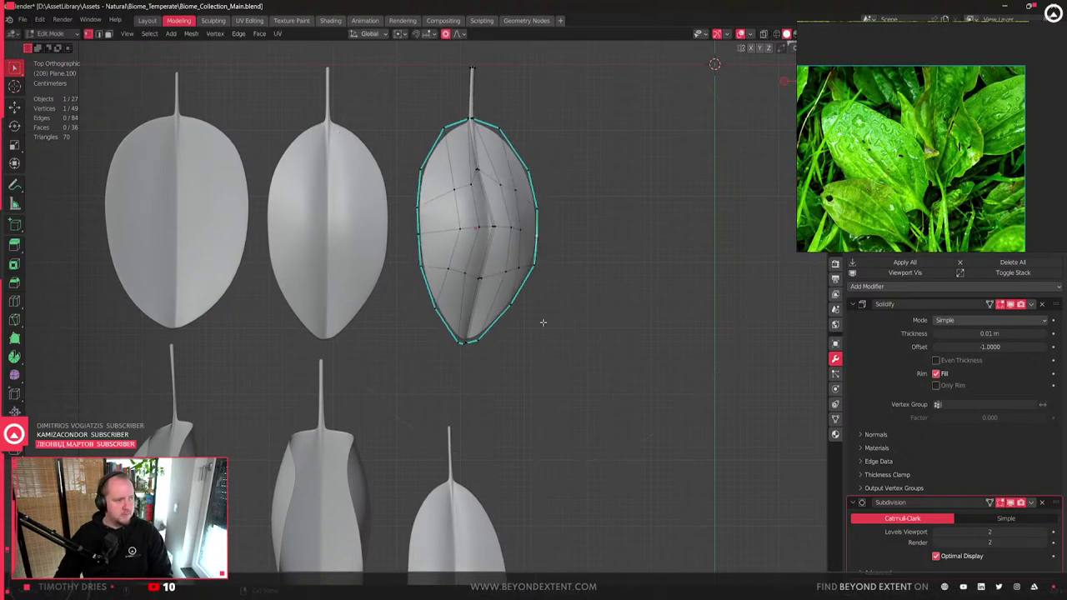
{"action": "key", "text": "g"}
{"action": "key", "text": "shift+z"}
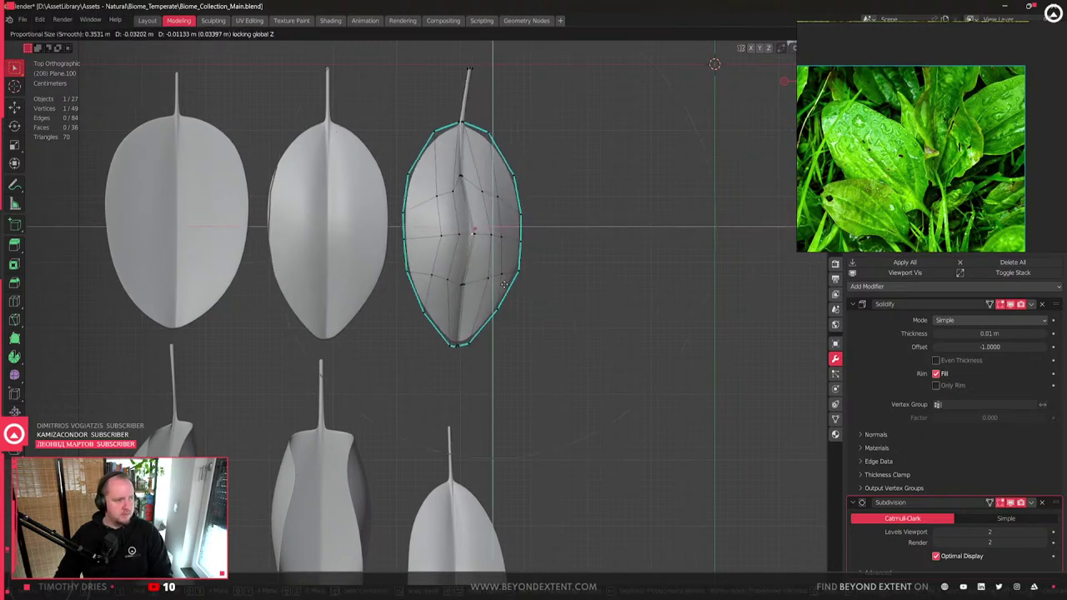
{"action": "left_click", "coordinate": [491, 285]}
- Push the midrib's central vertex down and sideways with Y locked, using proportional editing with a smaller radius of about 0.18 m
{"action": "middle_click_drag", "start_coordinate": [491, 286], "coordinate": [561, 281]}
{"action": "key", "text": "g"}
{"action": "key", "text": "z"}
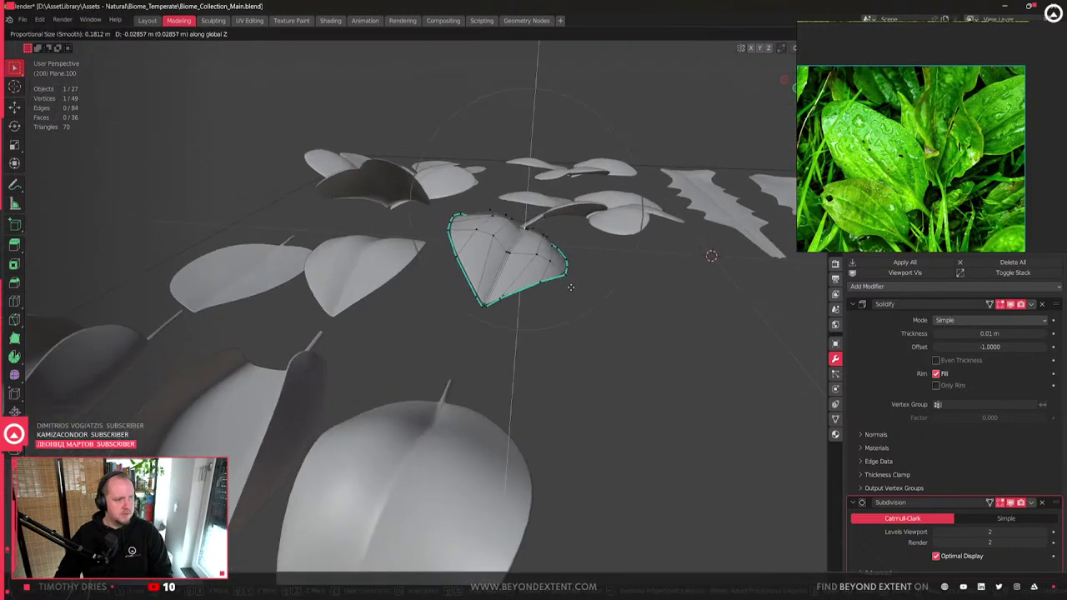
{"action": "key", "text": "g"}
{"action": "key", "text": "g"}
{"action": "key", "text": "shift+y"}
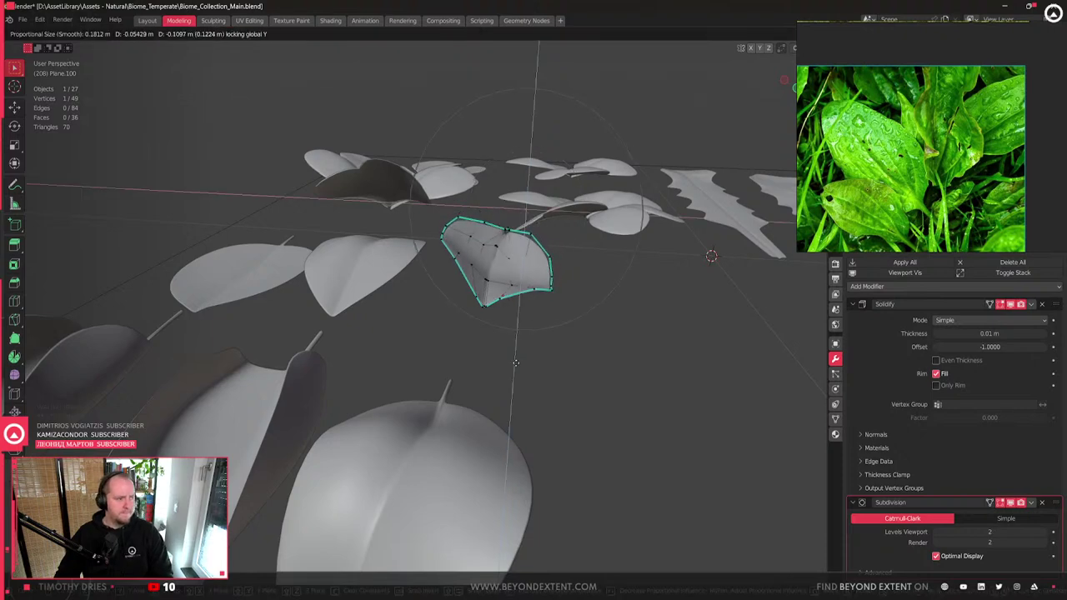
{"action": "left_click", "coordinate": [496, 283]}
- Lower the copied leaf's tip vertices along global Z with smooth proportional editing so the end curls downward
{"action": "key", "text": "Tab"}
{"action": "middle_click_drag", "start_coordinate": [495, 295], "coordinate": [483, 250]}
{"action": "scroll", "coordinate": [513, 396], "scroll_direction": "up", "scroll_amount": 3}
{"action": "key", "text": "Tab"}
{"action": "key", "text": "r"}
{"action": "left_click", "coordinate": [476, 345]}
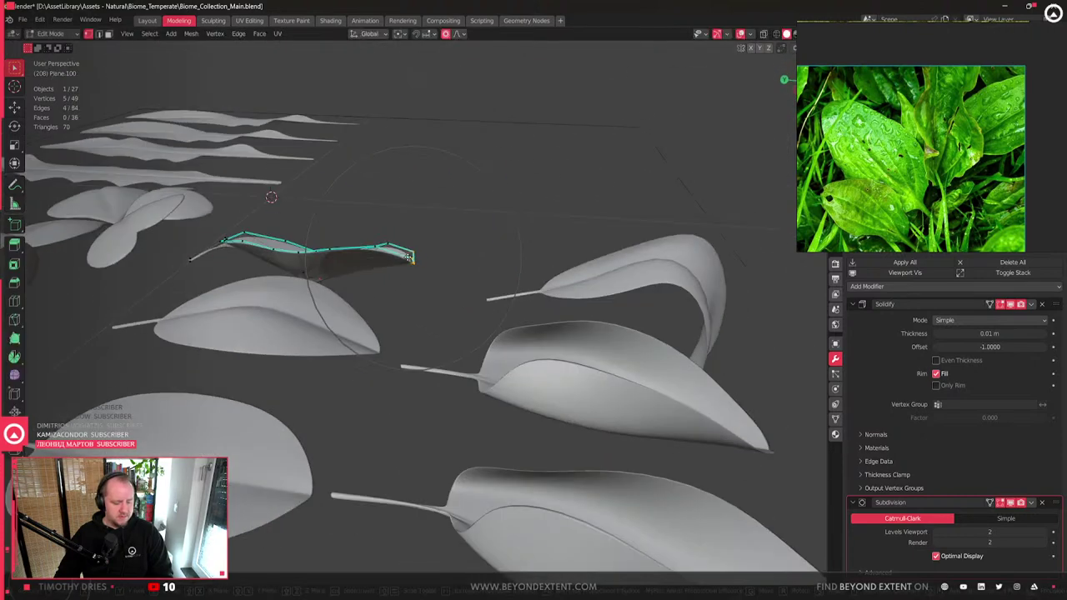
{"action": "key", "text": "g"}
{"action": "key", "text": "z"}
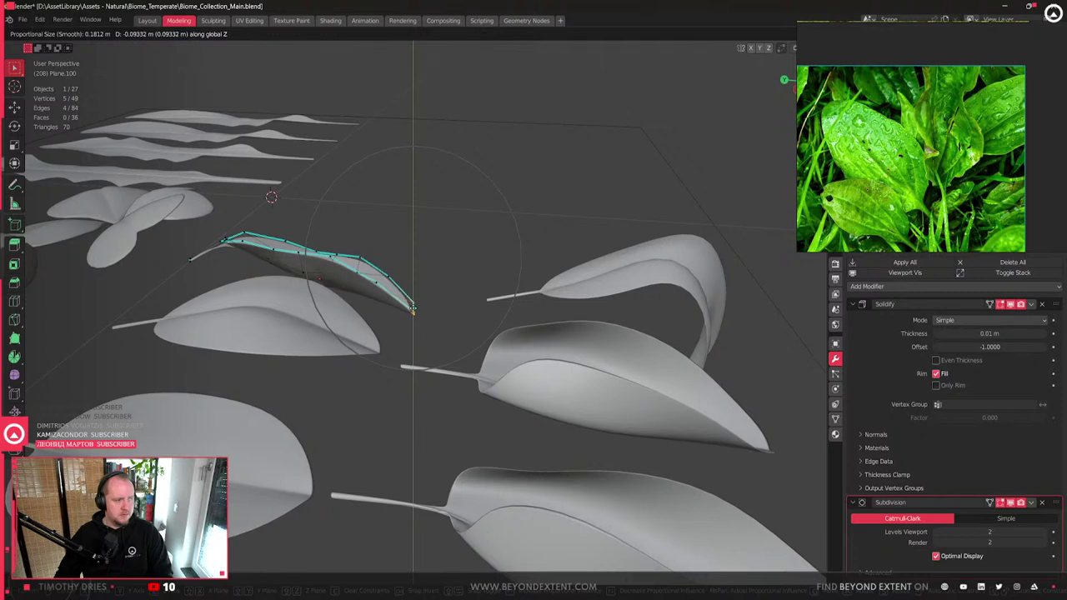
{"action": "left_click", "coordinate": [413, 310]}
- Rotate the lowered tip vertices about global Y with proportional editing to twist the leaf's end
{"action": "middle_click_drag", "start_coordinate": [413, 310], "coordinate": [365, 318]}
{"action": "key", "text": "r"}
{"action": "key", "text": "y"}
{"action": "left_click", "coordinate": [366, 250]}
{"action": "scroll", "coordinate": [417, 308], "scroll_direction": "down", "scroll_amount": 4}
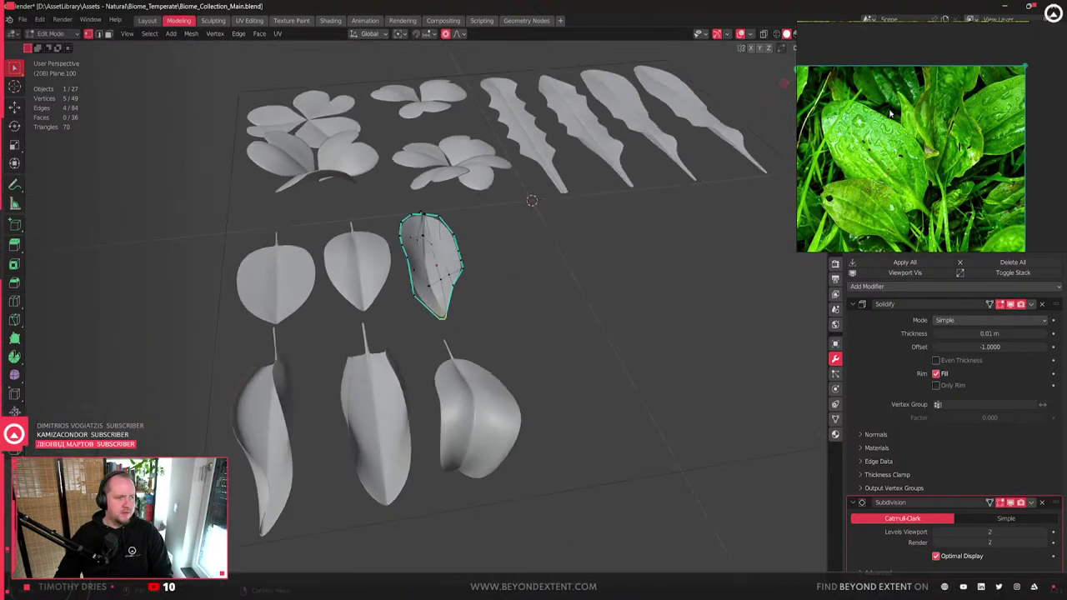
- Shift the reference board off the viewport's navigation gizmo, return to top view and finish editing the leaf mesh
{"action": "left_click_drag", "start_coordinate": [909, 158], "coordinate": [944, 164]}
{"action": "left_click", "coordinate": [801, 72]}
{"action": "key", "text": "Tab"}
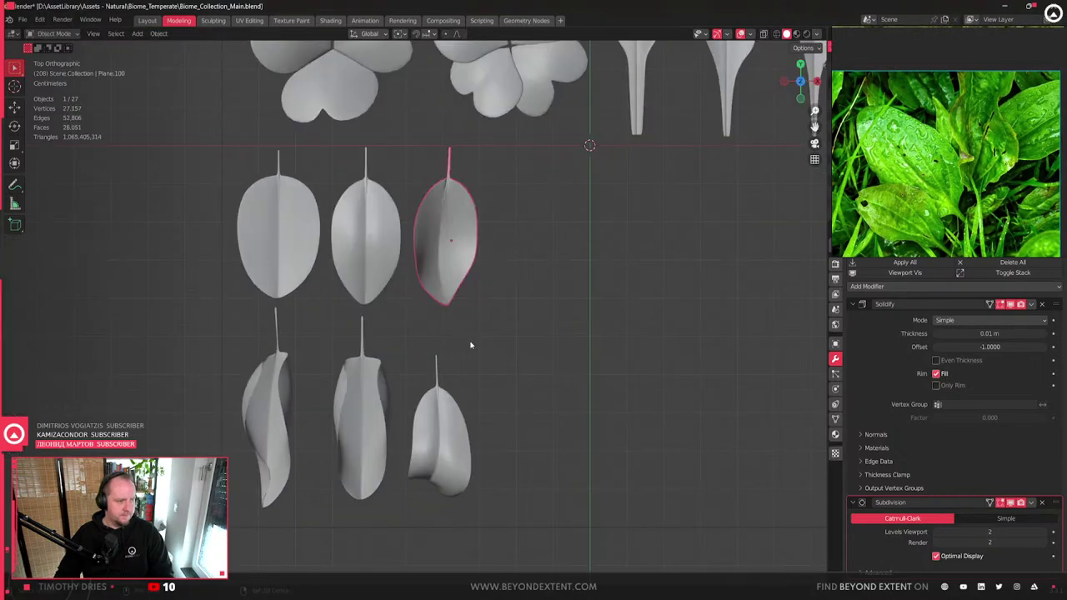
{"action": "middle_click_drag", "start_coordinate": [459, 341], "coordinate": [538, 377], "text": "shift"}
{"action": "left_click", "coordinate": [451, 321]}
{"action": "key", "text": "Tab"}
{"action": "scroll", "coordinate": [451, 321], "scroll_direction": "up", "scroll_amount": 4}
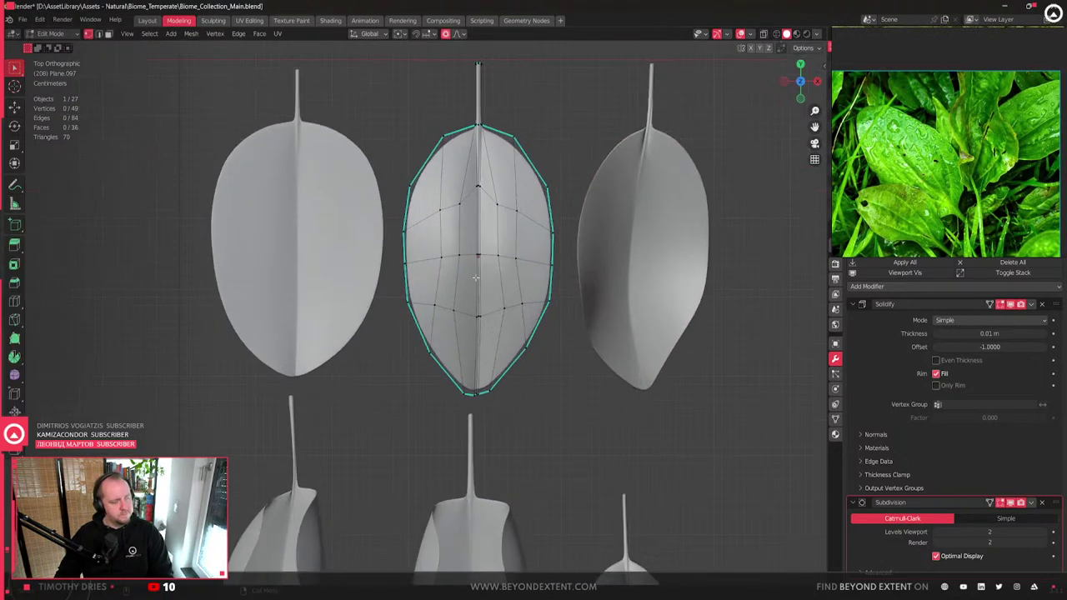
{"action": "scroll", "coordinate": [476, 277], "scroll_direction": "down", "scroll_amount": 2}
{"action": "key", "text": "Tab"}
{"action": "middle_click_drag", "start_coordinate": [467, 346], "coordinate": [416, 250]}
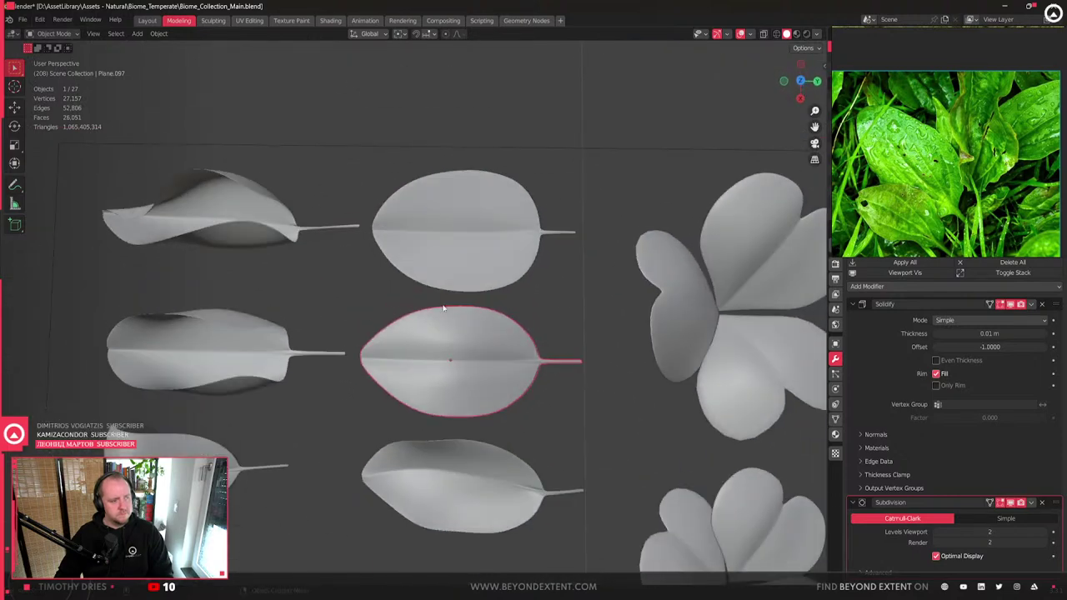
- Select all six oval leaves in top view and stretch the group slightly along global X to use more atlas width
{"action": "left_click", "coordinate": [800, 81]}
{"action": "scroll", "coordinate": [470, 349], "scroll_direction": "down", "scroll_amount": 2}
{"action": "left_click_drag", "start_coordinate": [510, 407], "coordinate": [371, 274]}
{"action": "key", "text": "g"}
{"action": "key", "text": "s"}
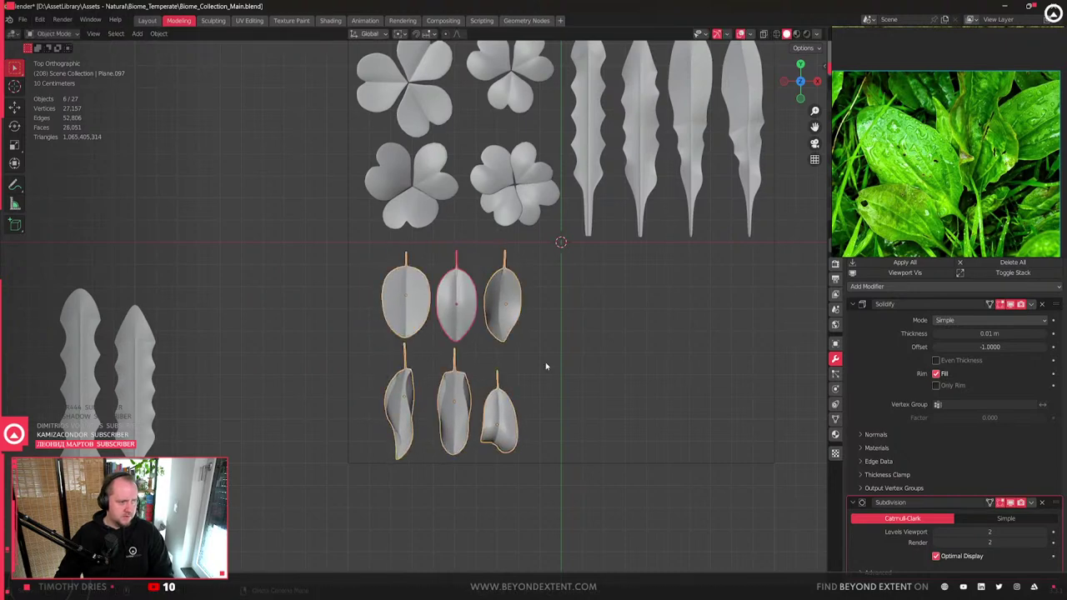
{"action": "key", "text": "y"}
{"action": "key", "text": "x"}
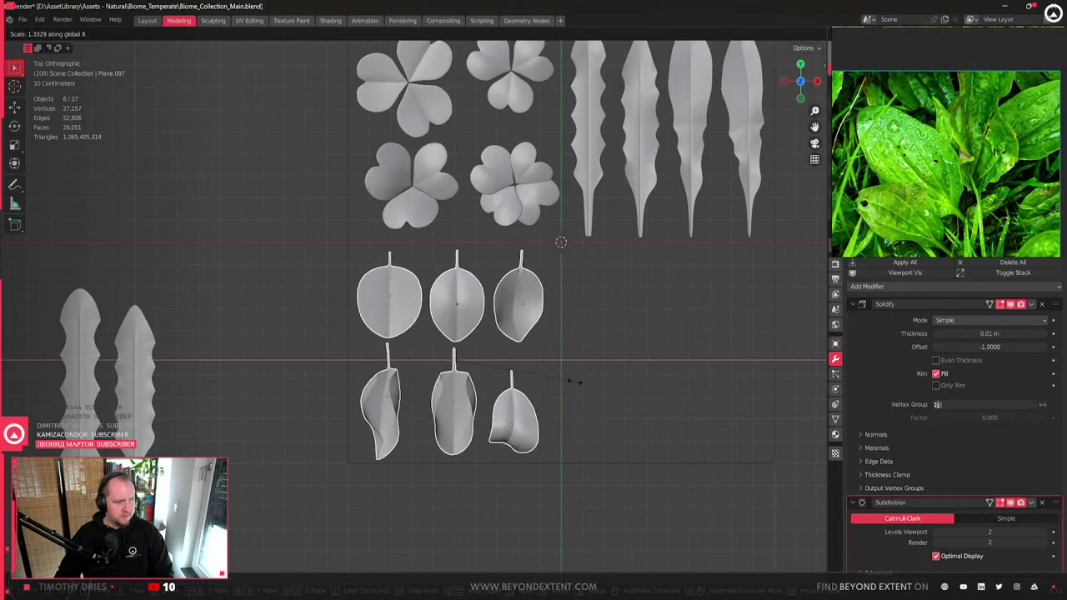
{"action": "left_click", "coordinate": [504, 354]}
{"action": "scroll", "coordinate": [505, 353], "scroll_direction": "up", "scroll_amount": 2}
{"action": "key", "text": "s"}
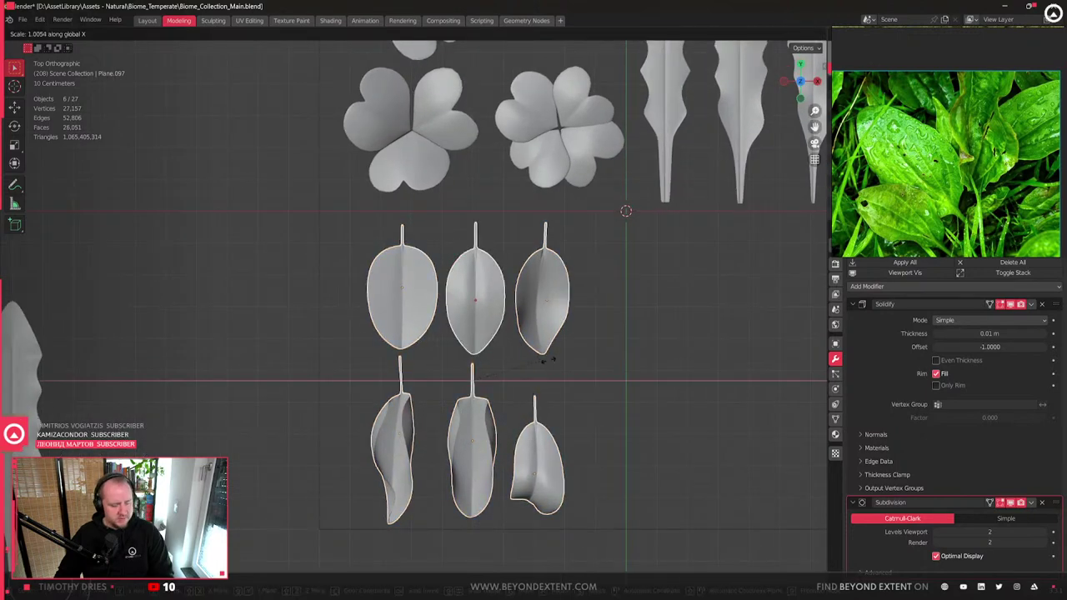
{"action": "key", "text": "x"}
{"action": "key", "text": "Escape"}
{"action": "key", "text": "g"}
{"action": "key", "text": "x"}
{"action": "key", "text": "Escape"}
{"action": "left_click", "coordinate": [605, 333]}
{"action": "scroll", "coordinate": [603, 338], "scroll_direction": "down", "scroll_amount": 2}
{"action": "scroll", "coordinate": [607, 352], "scroll_direction": "up", "scroll_amount": 1}
{"action": "middle_click_drag", "start_coordinate": [523, 366], "coordinate": [485, 356], "text": "shift"}
{"action": "left_click_drag", "start_coordinate": [300, 265], "coordinate": [462, 442]}
{"action": "middle_click_drag", "start_coordinate": [656, 317], "coordinate": [684, 358], "text": "shift"}
{"action": "left_click", "coordinate": [683, 358]}
- Examine the ground foliage photos on the reference board for another plant type to model
{"action": "left_click", "coordinate": [931, 167]}
{"action": "scroll", "coordinate": [931, 172], "scroll_direction": "up", "scroll_amount": 2}
{"action": "scroll", "coordinate": [931, 173], "scroll_direction": "up", "scroll_amount": 1}
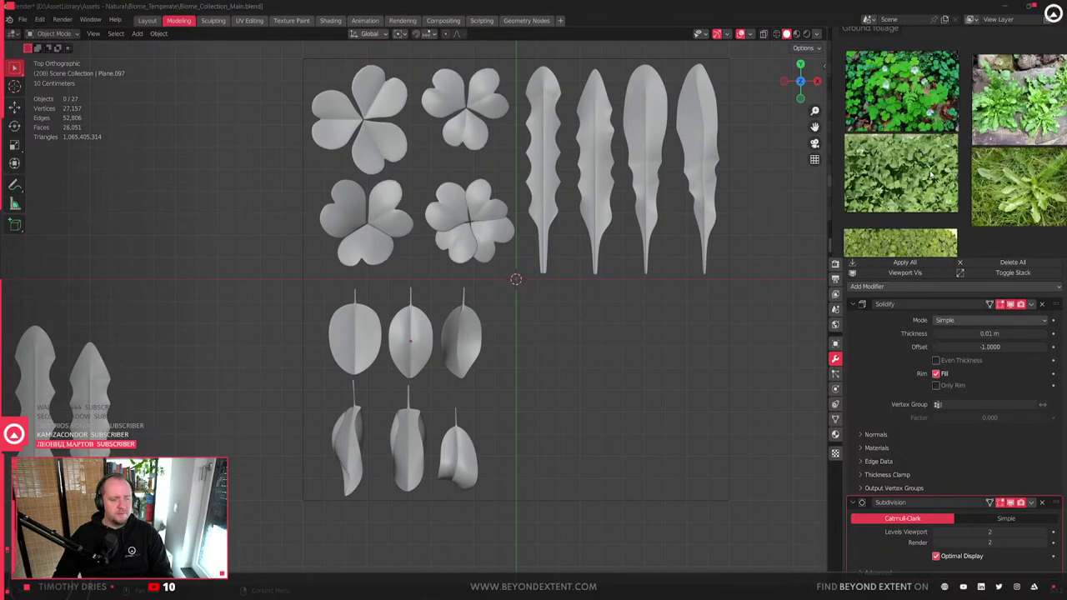
{"action": "scroll", "coordinate": [926, 172], "scroll_direction": "down", "scroll_amount": 2}
{"action": "scroll", "coordinate": [929, 163], "scroll_direction": "up", "scroll_amount": 2}
{"action": "scroll", "coordinate": [934, 150], "scroll_direction": "up", "scroll_amount": 1}
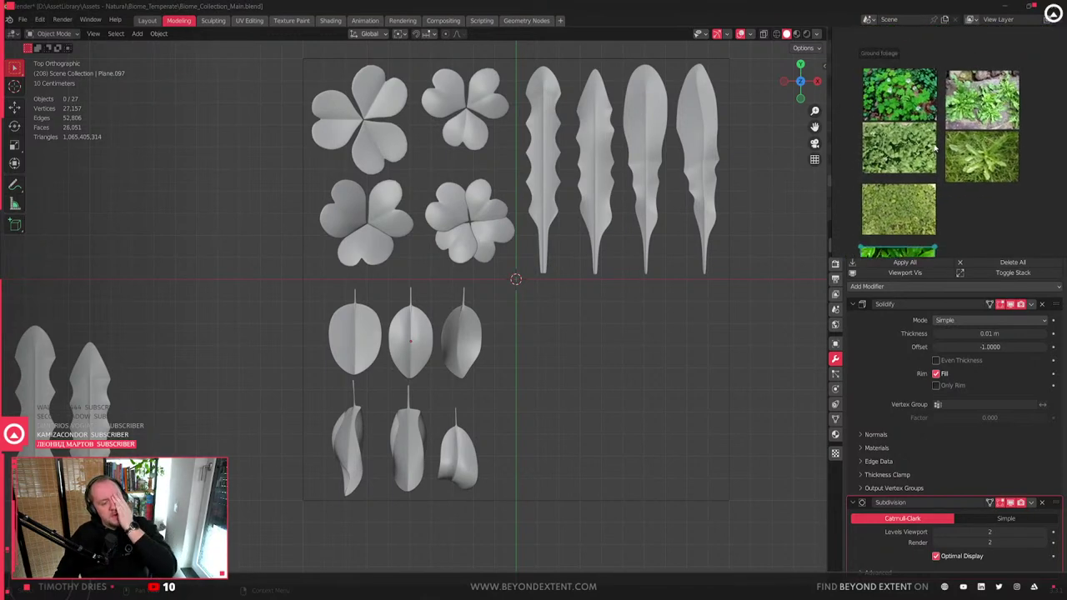
{"action": "scroll", "coordinate": [889, 213], "scroll_direction": "up", "scroll_amount": 4}
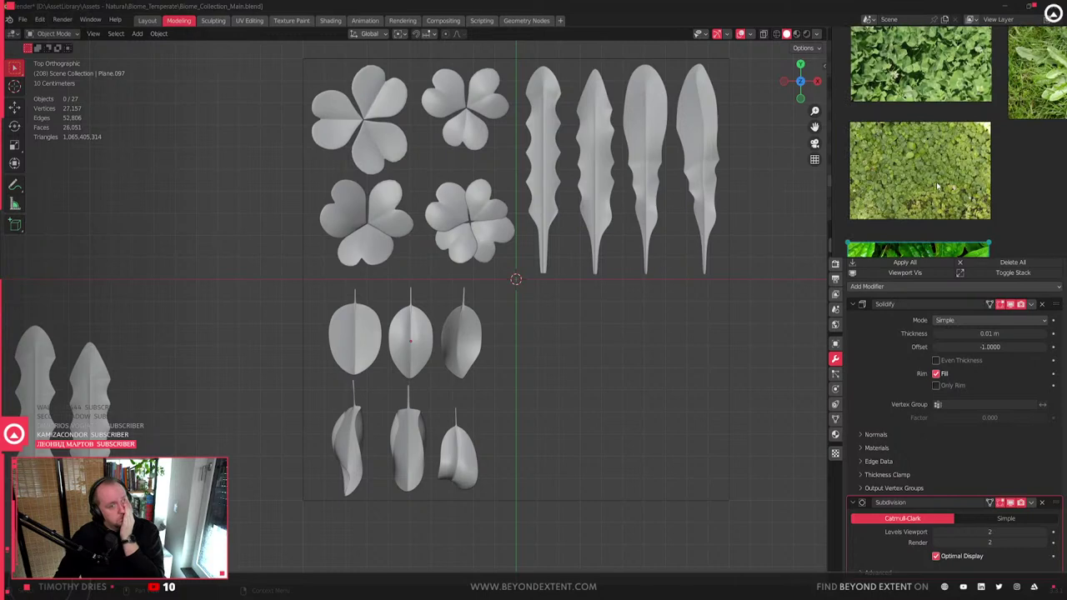
{"action": "scroll", "coordinate": [959, 106], "scroll_direction": "down", "scroll_amount": 4}
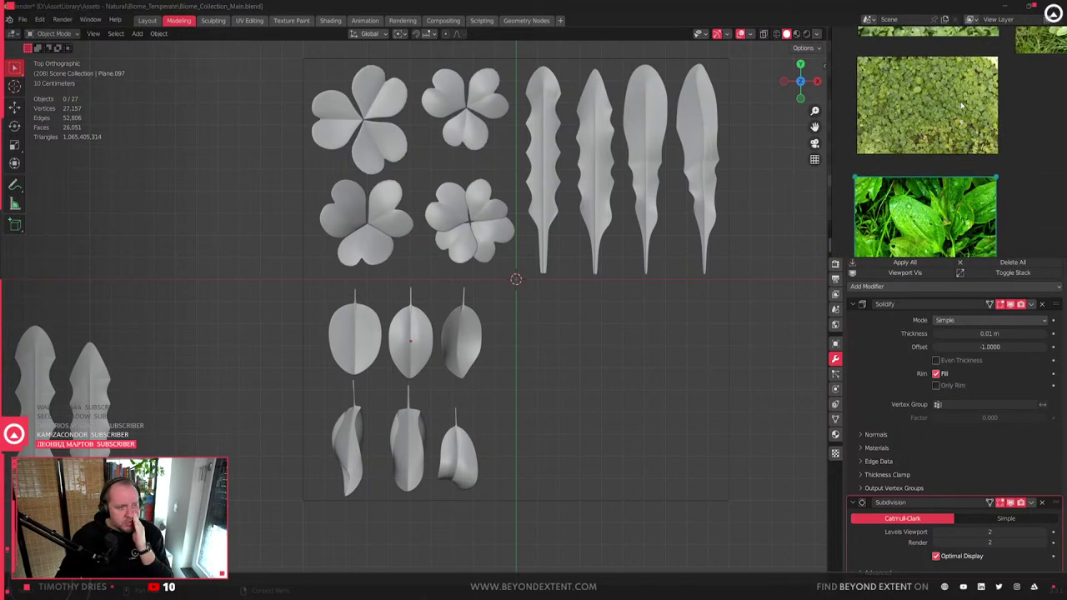
{"action": "scroll", "coordinate": [945, 185], "scroll_direction": "up", "scroll_amount": 1}
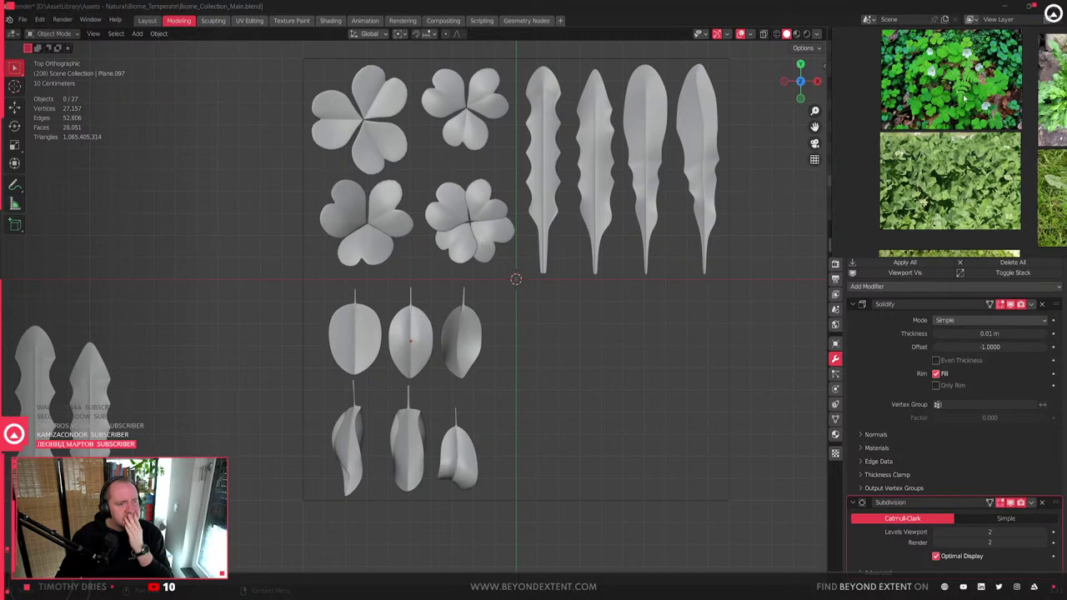
{"action": "scroll", "coordinate": [963, 97], "scroll_direction": "up", "scroll_amount": 3}
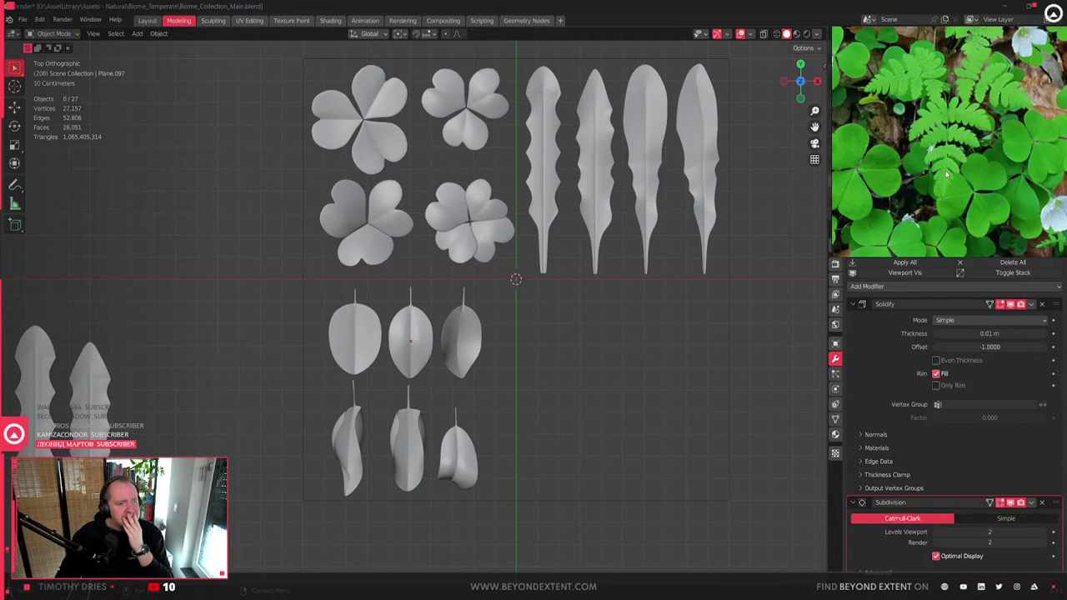
{"action": "scroll", "coordinate": [946, 174], "scroll_direction": "down", "scroll_amount": 3}
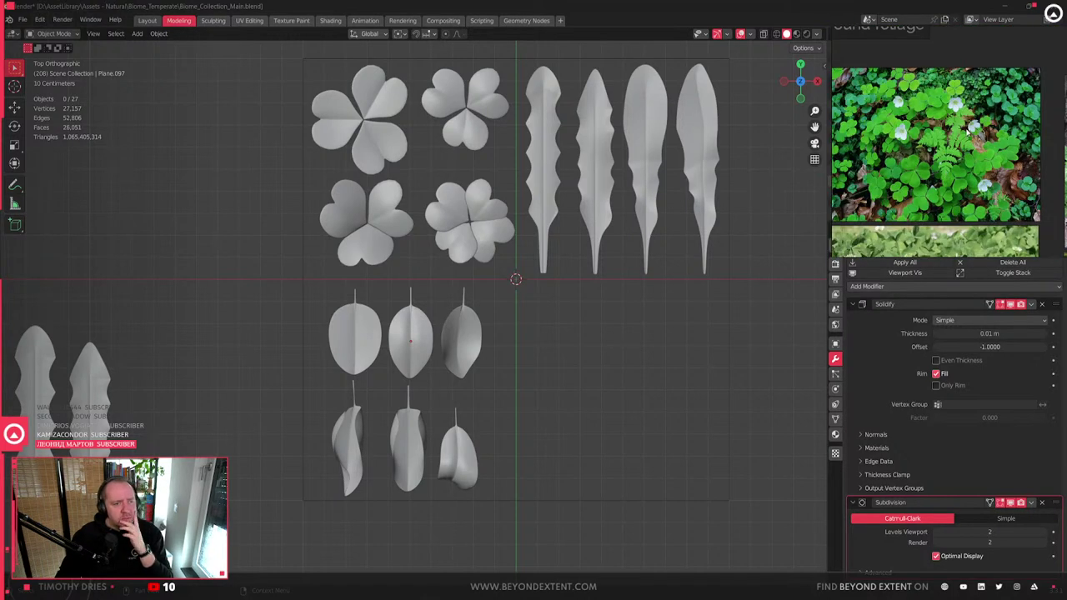
{"action": "scroll", "coordinate": [967, 133], "scroll_direction": "up", "scroll_amount": 2}
{"action": "scroll", "coordinate": [967, 133], "scroll_direction": "down", "scroll_amount": 4}
{"action": "scroll", "coordinate": [925, 166], "scroll_direction": "down", "scroll_amount": 1}
{"action": "scroll", "coordinate": [926, 167], "scroll_direction": "up", "scroll_amount": 2}
{"action": "scroll", "coordinate": [925, 192], "scroll_direction": "down", "scroll_amount": 4}
{"action": "left_click", "coordinate": [931, 225]}
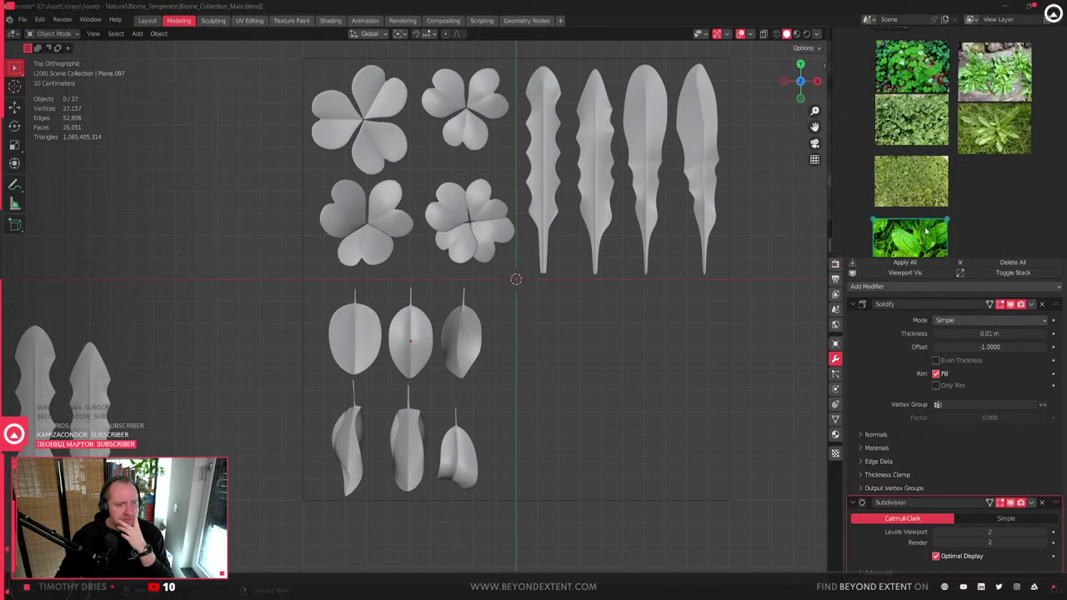
{"action": "scroll", "coordinate": [941, 92], "scroll_direction": "up", "scroll_amount": 2}
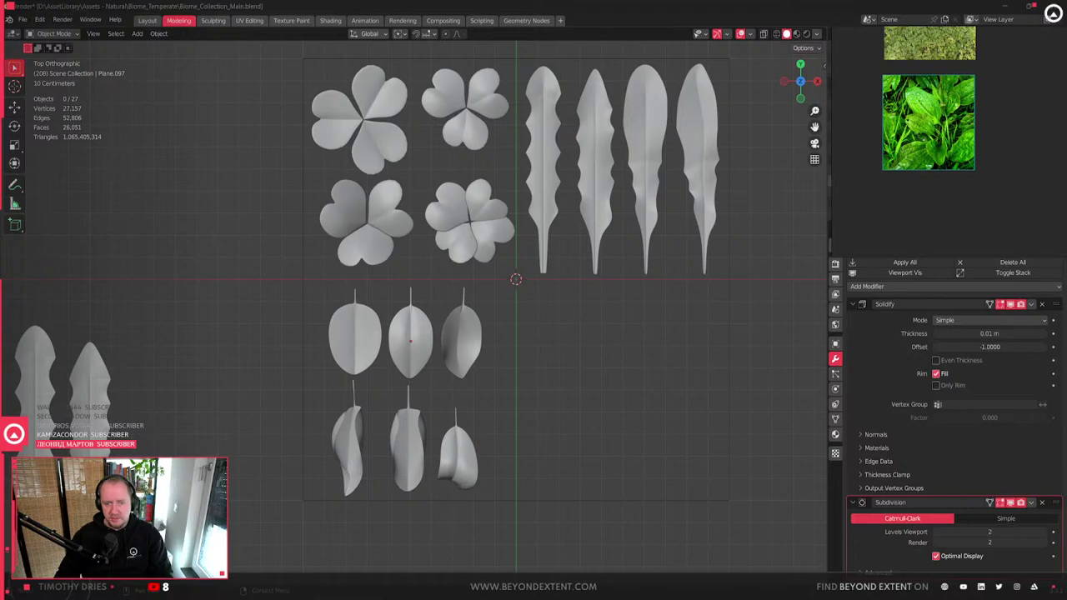
- Switch to the browser and examine the ground foliage image results for further low plants, enlarging the promising photos
{"action": "key", "text": "alt+Tab"}
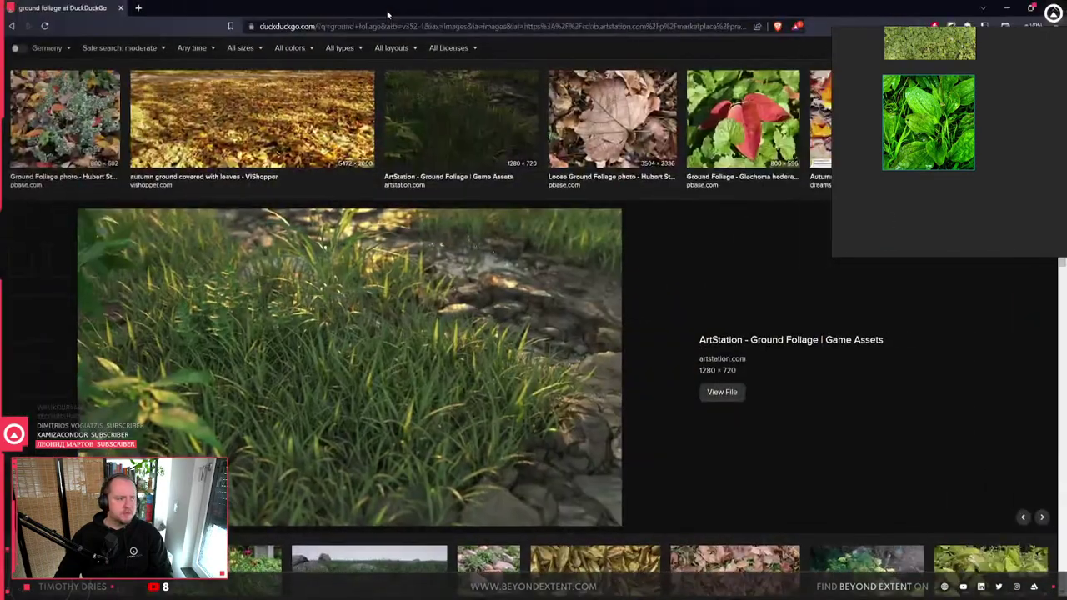
{"action": "scroll", "coordinate": [463, 311], "scroll_direction": "down", "scroll_amount": 4}
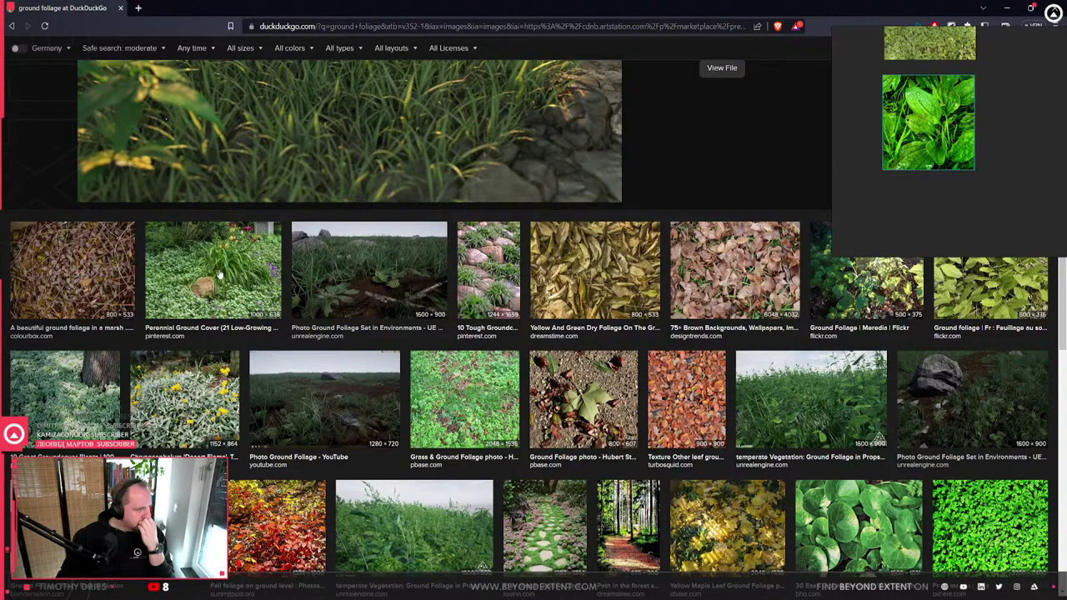
{"action": "left_click", "coordinate": [47, 410]}
{"action": "scroll", "coordinate": [374, 373], "scroll_direction": "down", "scroll_amount": 5}
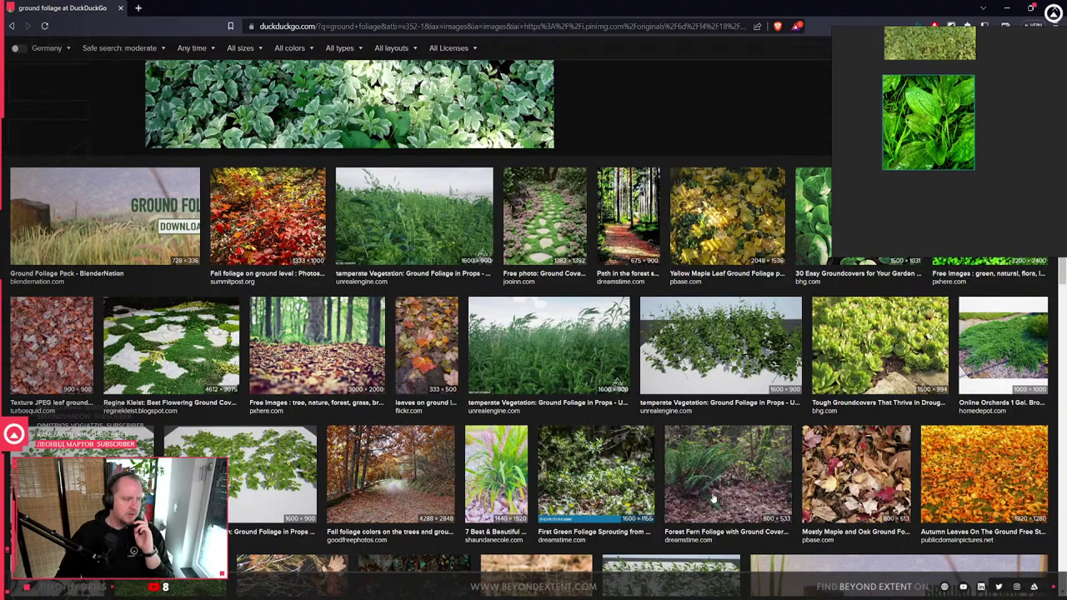
{"action": "scroll", "coordinate": [557, 412], "scroll_direction": "down", "scroll_amount": 4}
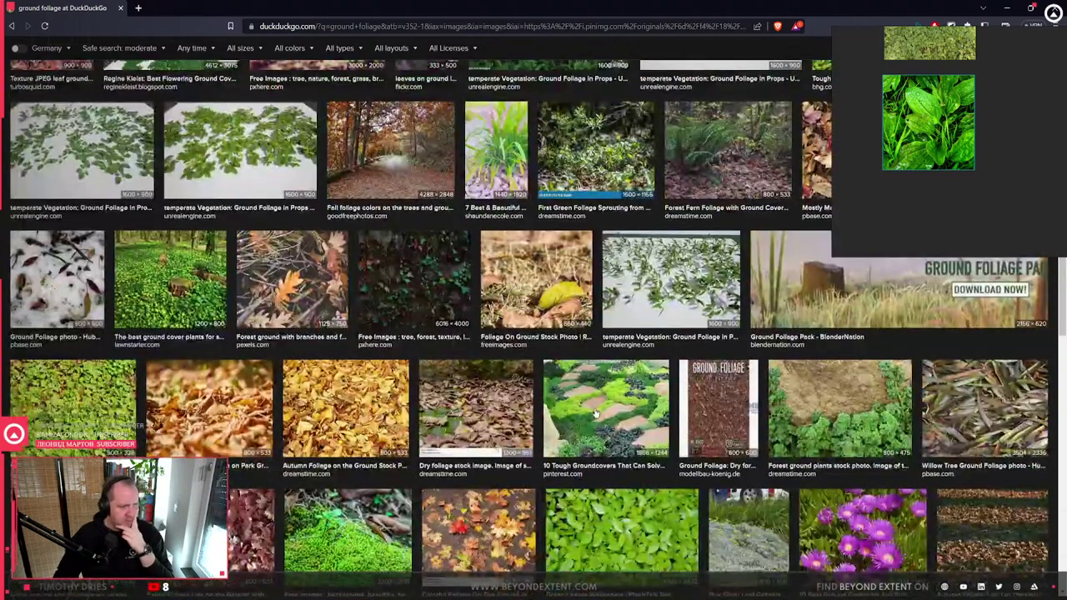
{"action": "scroll", "coordinate": [594, 417], "scroll_direction": "down", "scroll_amount": 4}
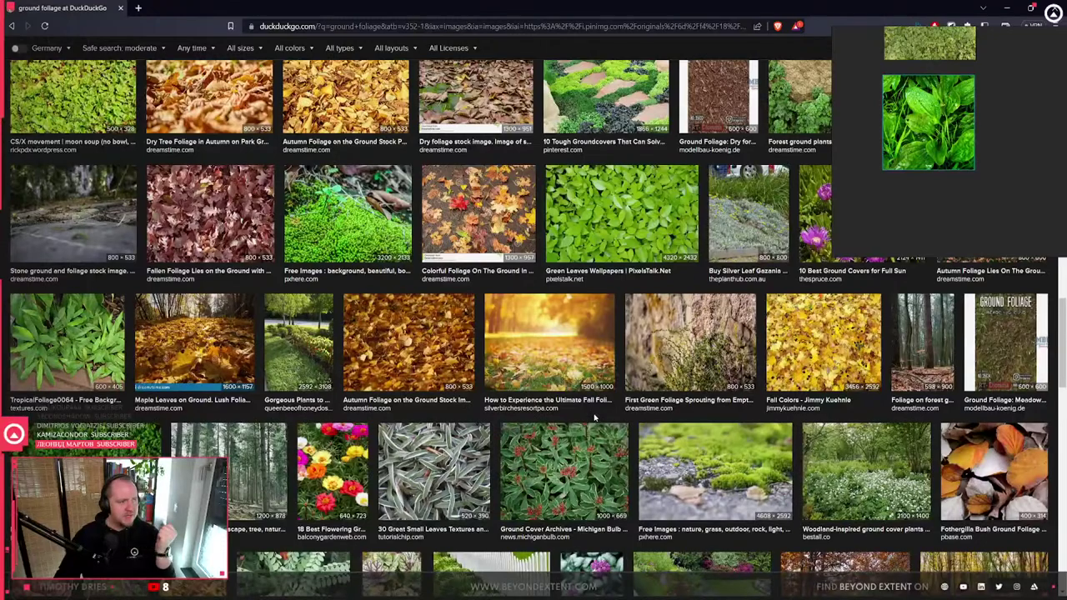
{"action": "scroll", "coordinate": [594, 417], "scroll_direction": "down", "scroll_amount": 2}
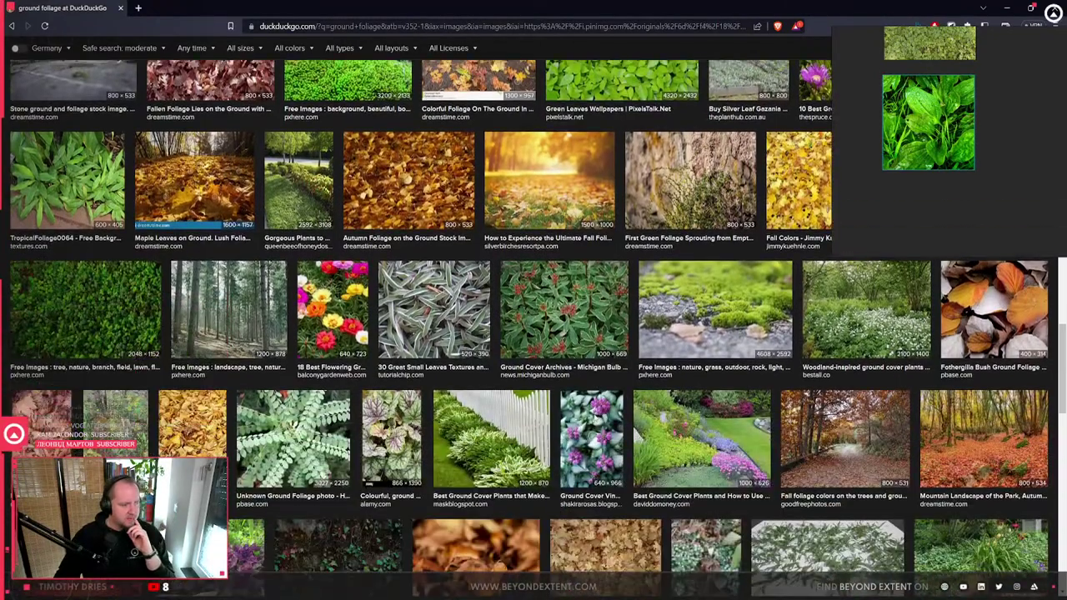
{"action": "scroll", "coordinate": [592, 417], "scroll_direction": "down", "scroll_amount": 1}
{"action": "scroll", "coordinate": [592, 419], "scroll_direction": "down", "scroll_amount": 4}
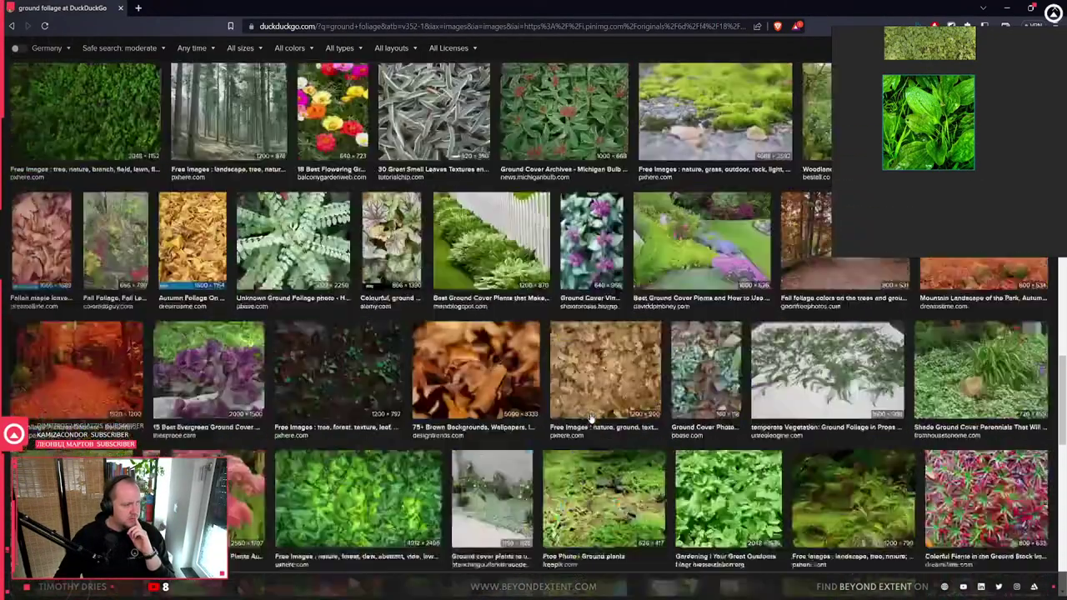
{"action": "scroll", "coordinate": [591, 418], "scroll_direction": "down", "scroll_amount": 3}
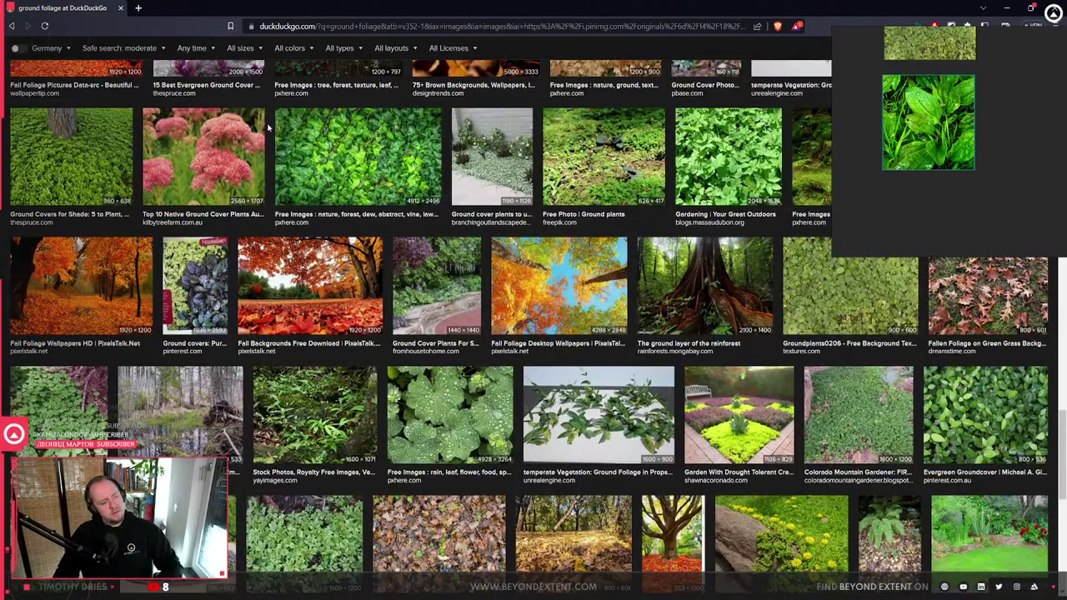
{"action": "scroll", "coordinate": [534, 334], "scroll_direction": "down", "scroll_amount": 7}
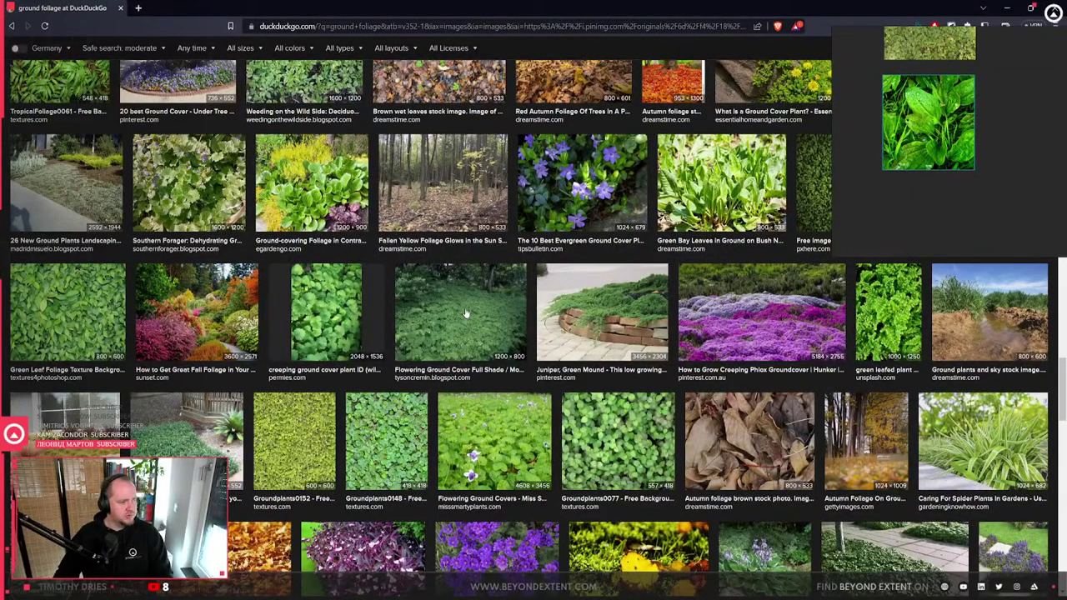
{"action": "left_click", "coordinate": [443, 367]}
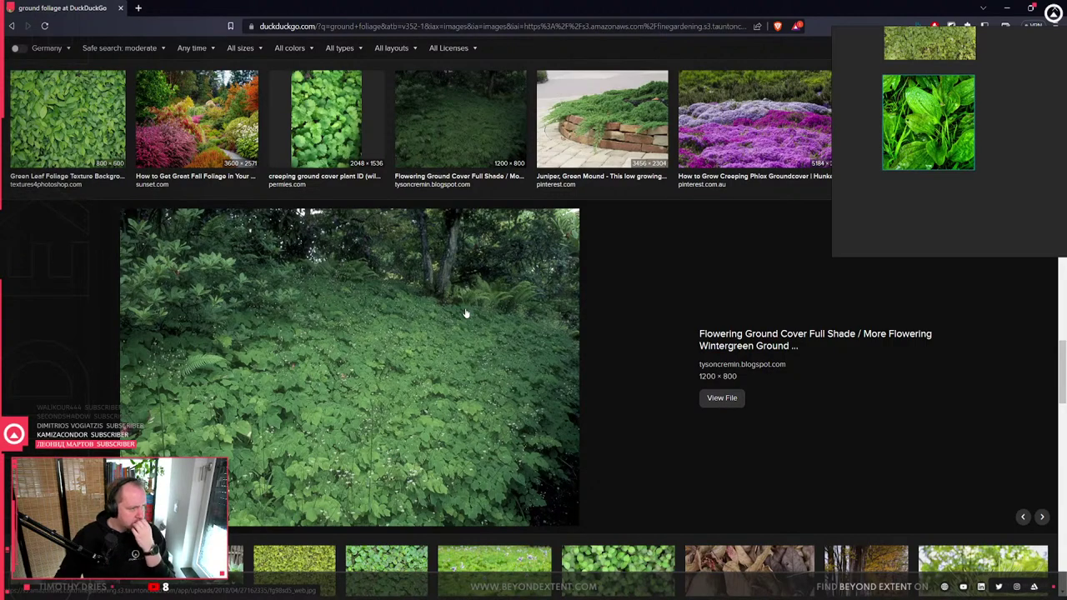
- Search for images of "oak forest europe" in a new tab and preview the Old European culture oaks photo for undergrowth
{"action": "key", "text": "ctrl+t"}
{"action": "type", "text": "oak forest europ"}
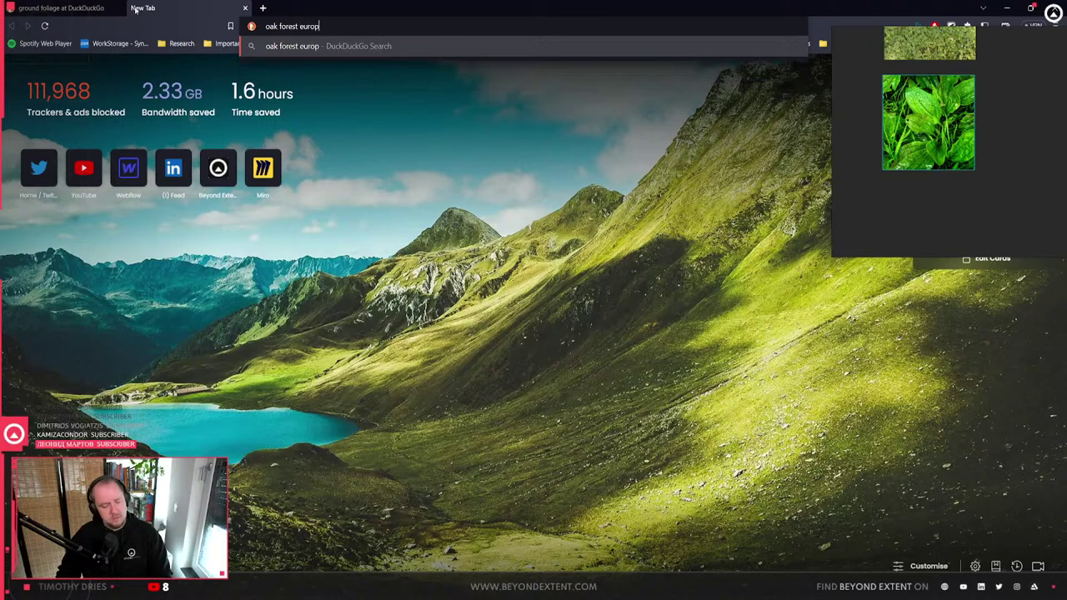
{"action": "type", "text": "e"}
{"action": "key", "text": "Return"}
{"action": "left_click", "coordinate": [140, 81]}
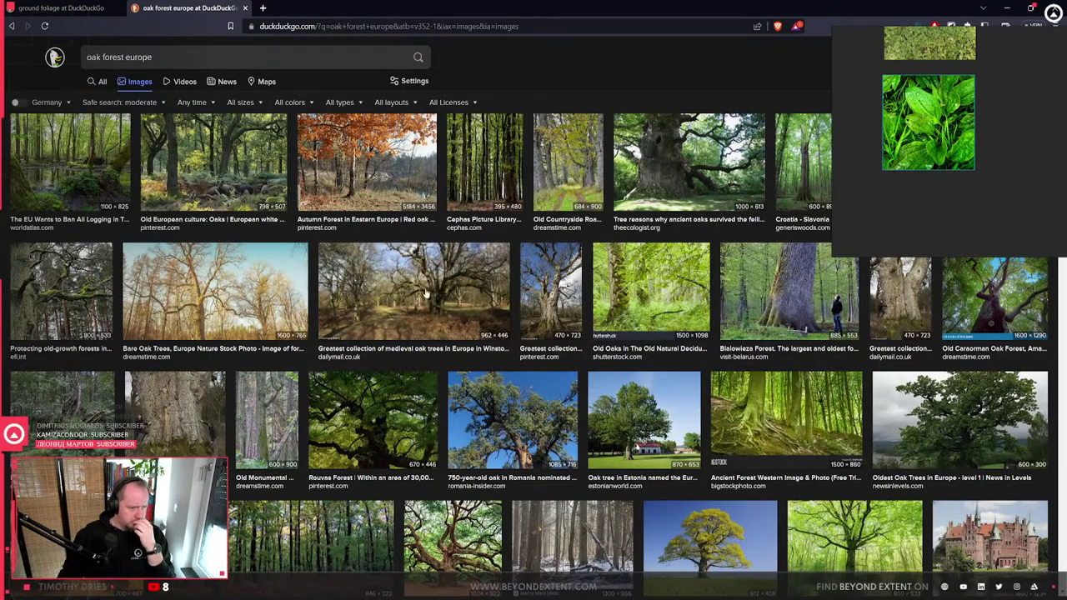
{"action": "left_click", "coordinate": [250, 220]}
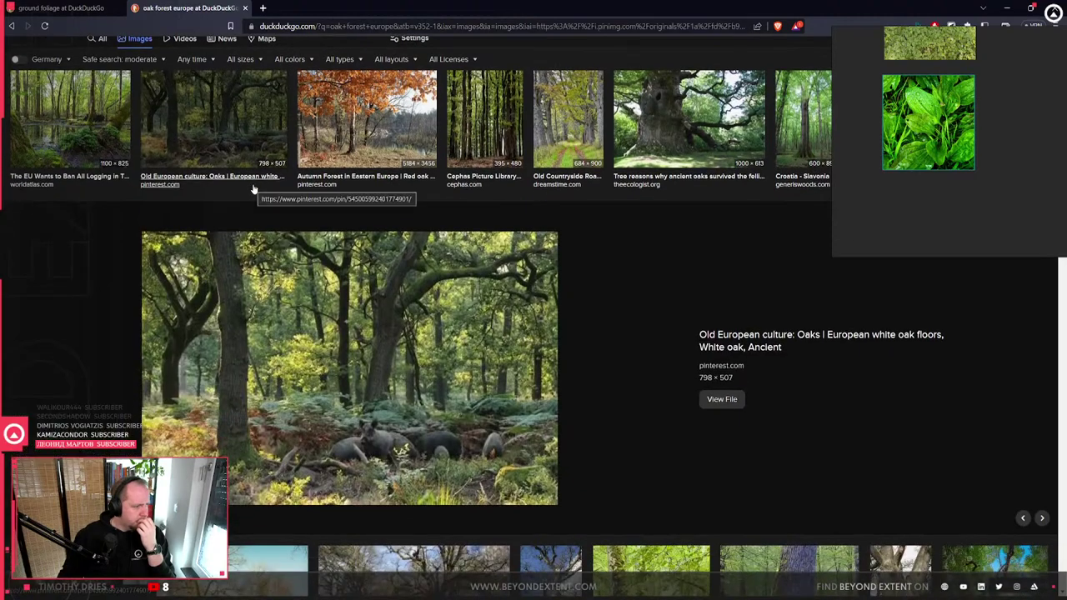
{"action": "scroll", "coordinate": [388, 448], "scroll_direction": "down", "scroll_amount": 5}
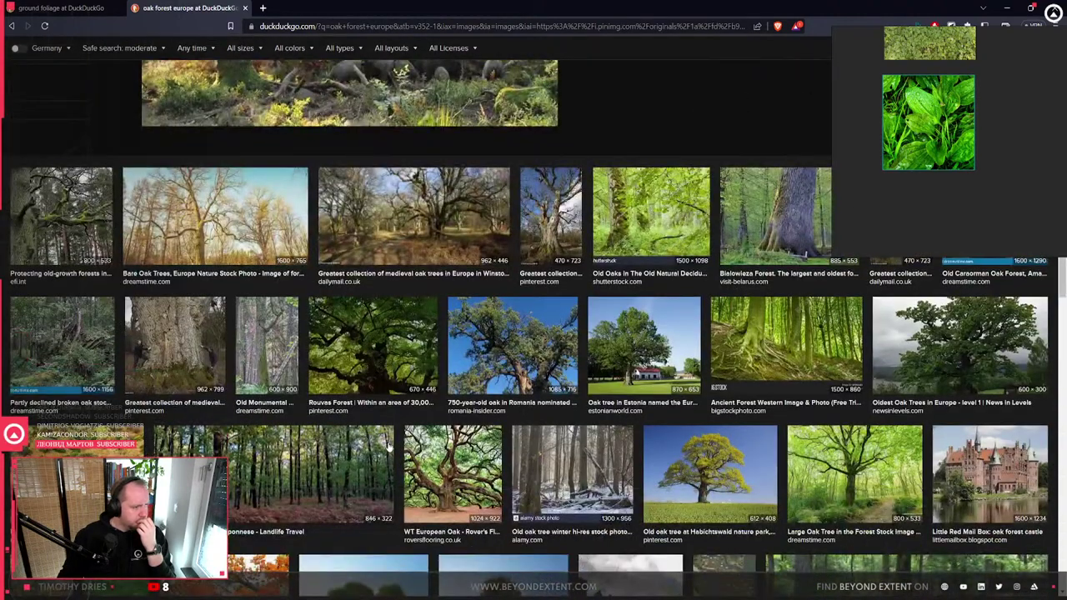
{"action": "scroll", "coordinate": [389, 447], "scroll_direction": "up", "scroll_amount": 5}
- Try narrowing the image search to "oak forest europe floor"
{"action": "left_click", "coordinate": [198, 57]}
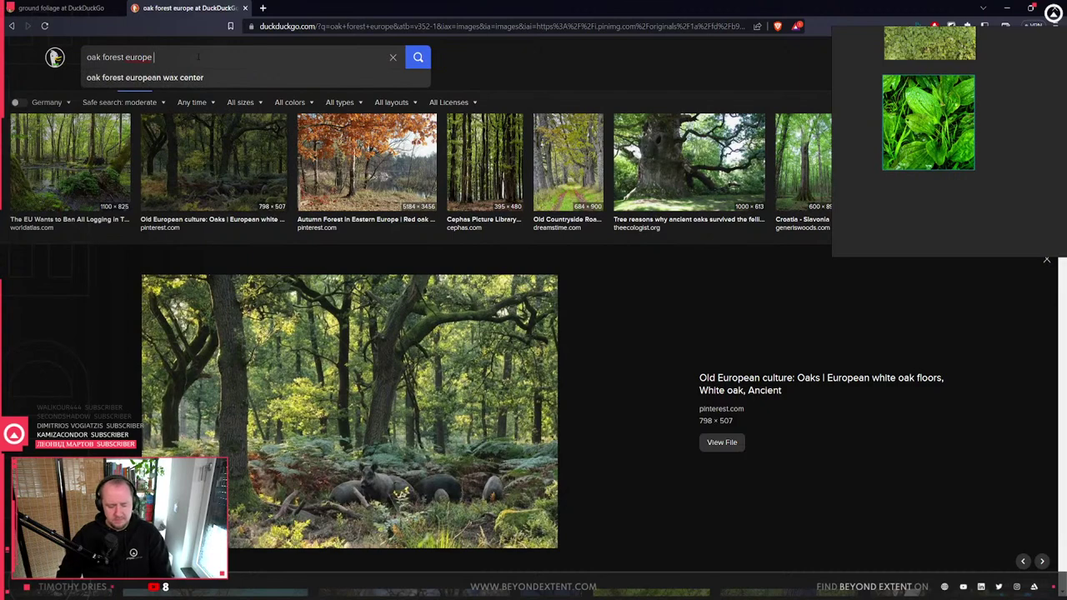
{"action": "type", "text": "floor"}
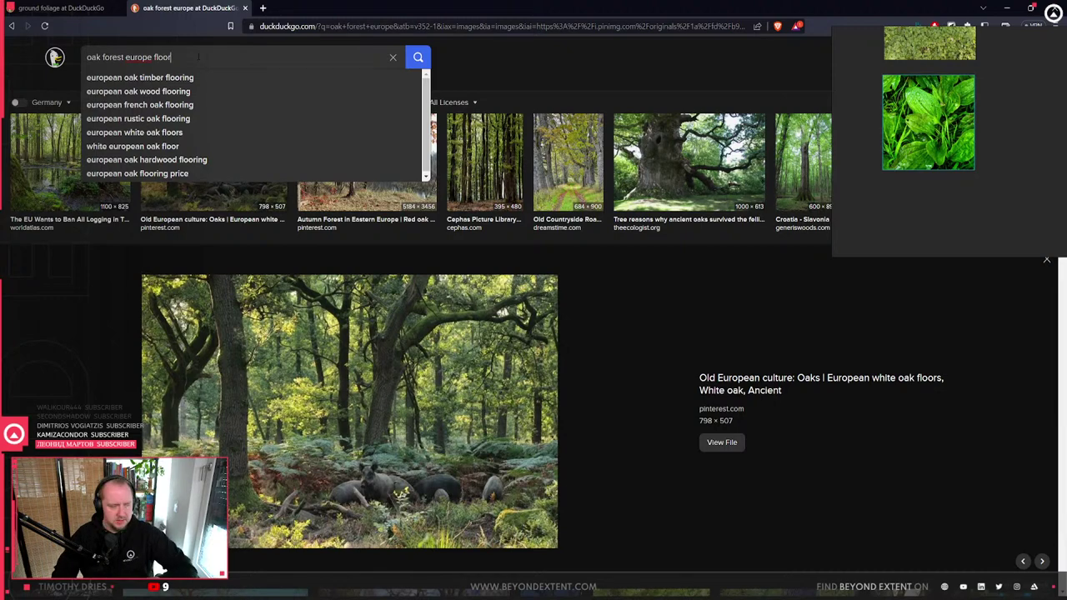
{"action": "key", "text": "Return"}
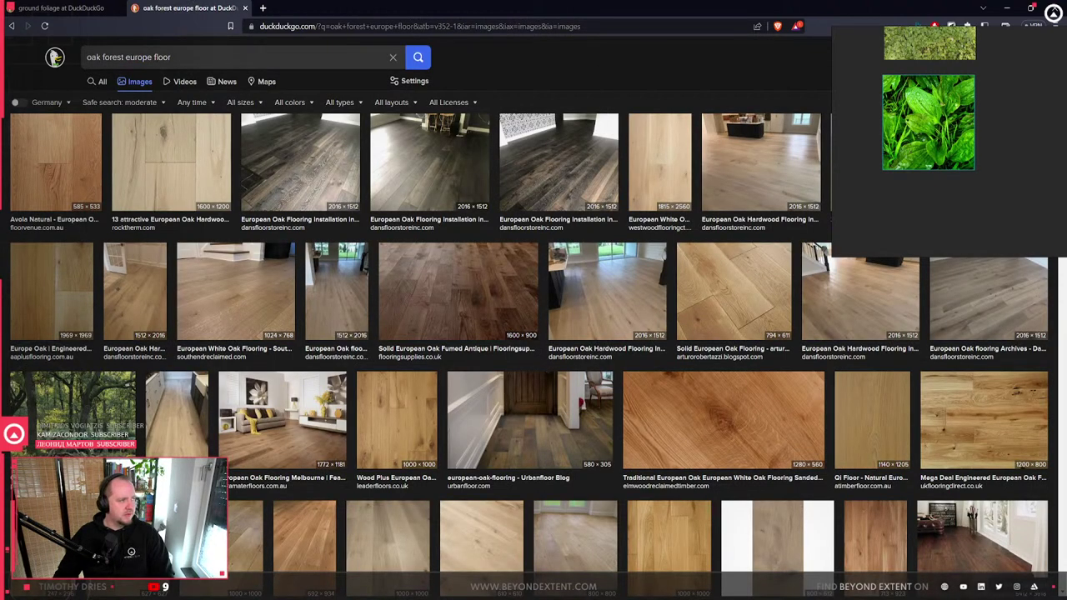
- Remove "floor" from the query and rerun the image search for "oak forest europe"
{"action": "key", "text": "ctrl+shift+Left"}
{"action": "key", "text": "BackSpace"}
{"action": "key", "text": "BackSpace"}
{"action": "key", "text": "Return"}
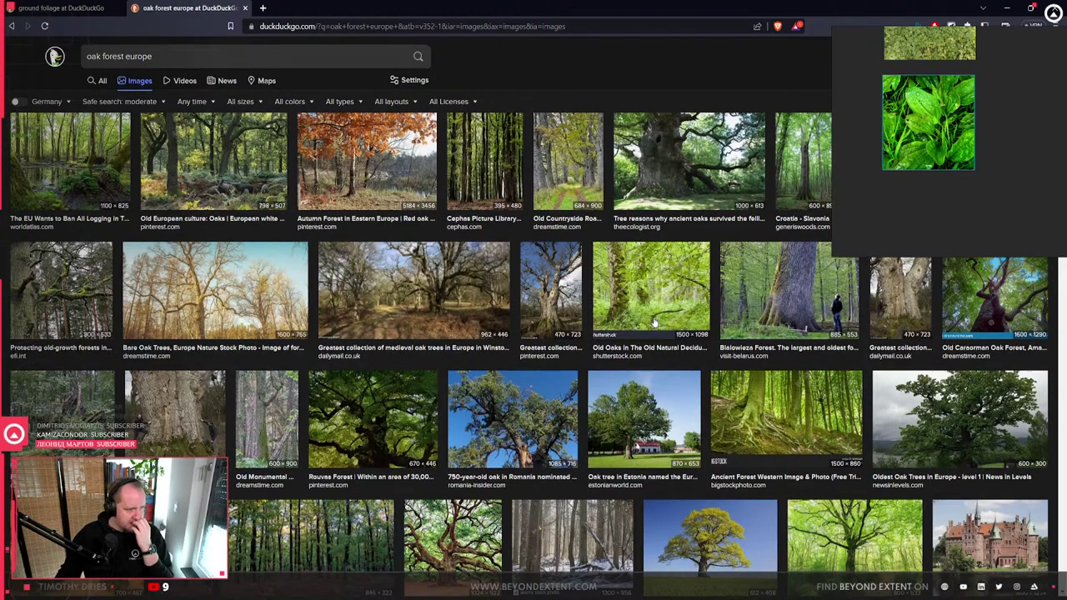
- Examine the European oak forest photos for undergrowth plants, enlarging the early autumn European forest landscape
{"action": "scroll", "coordinate": [654, 322], "scroll_direction": "down", "scroll_amount": 3}
{"action": "scroll", "coordinate": [655, 323], "scroll_direction": "down", "scroll_amount": 4}
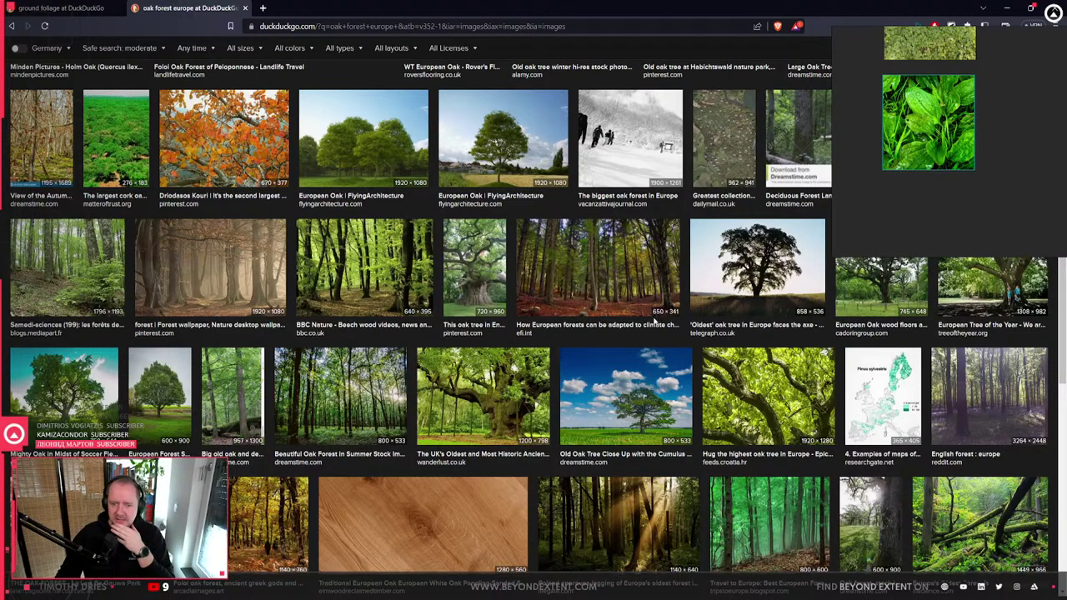
{"action": "scroll", "coordinate": [654, 323], "scroll_direction": "down", "scroll_amount": 3}
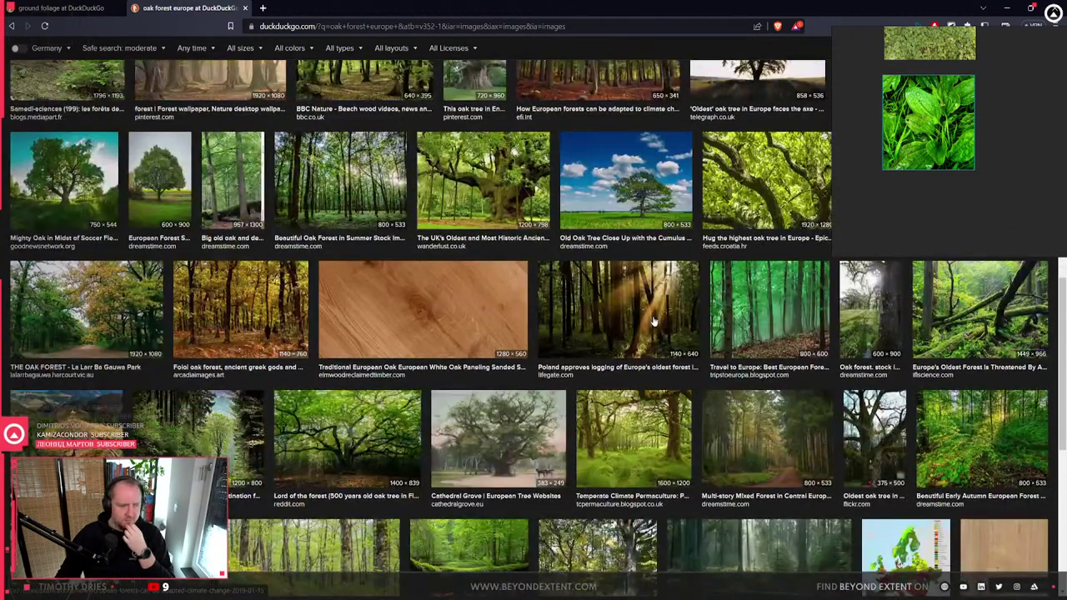
{"action": "left_click", "coordinate": [981, 435]}
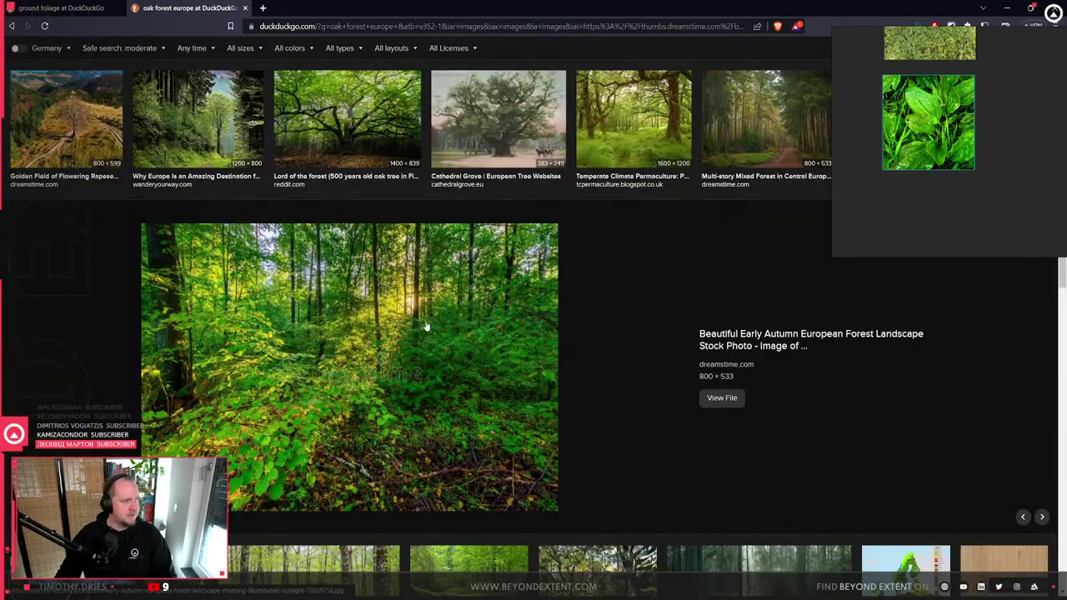
{"action": "scroll", "coordinate": [425, 325], "scroll_direction": "down", "scroll_amount": 3}
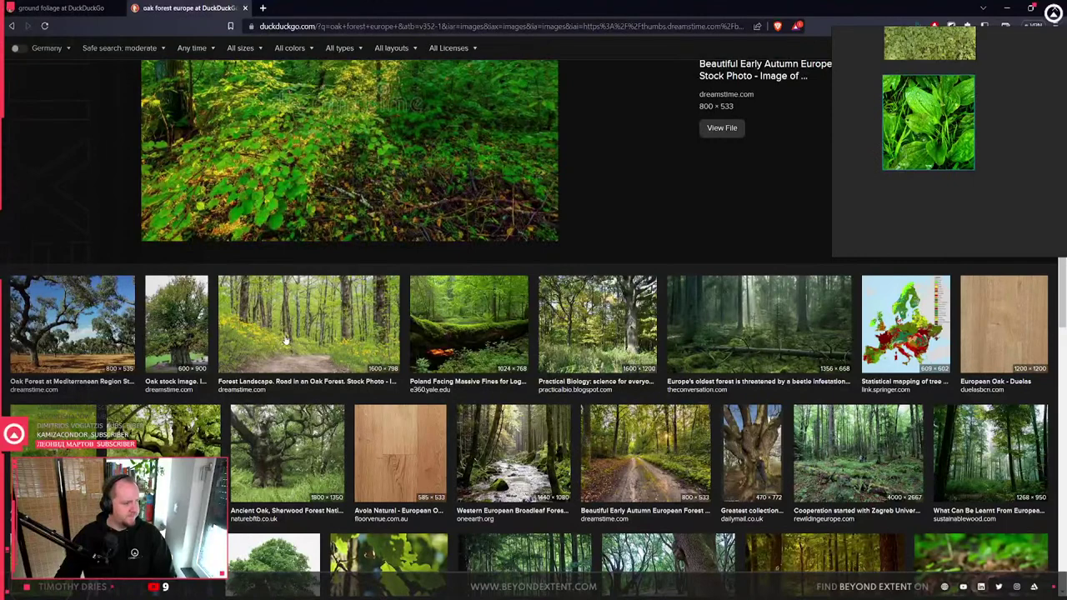
{"action": "scroll", "coordinate": [425, 325], "scroll_direction": "down", "scroll_amount": 3}
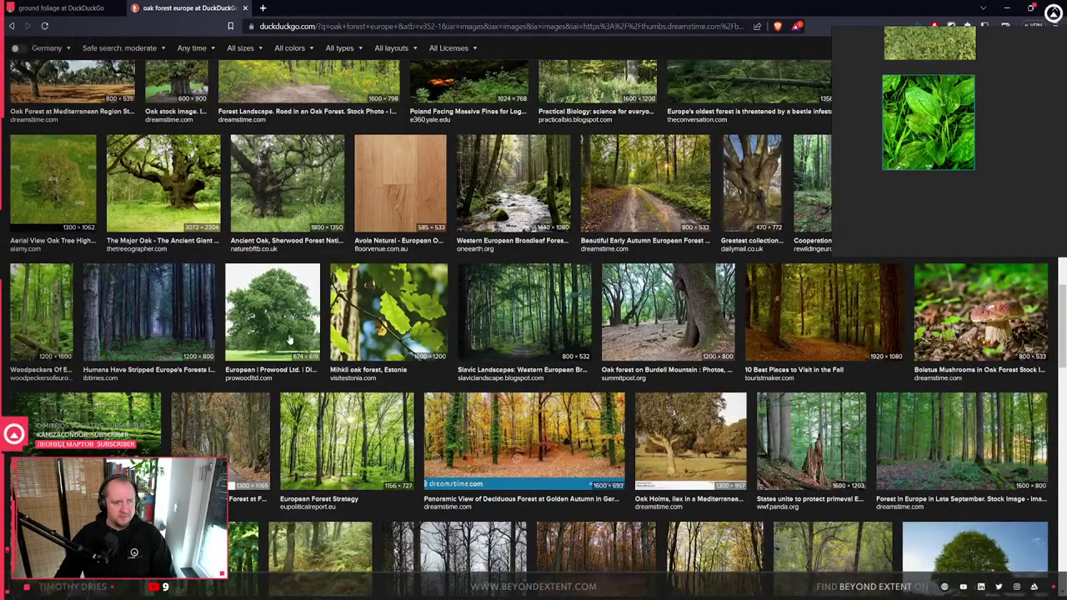
{"action": "scroll", "coordinate": [290, 338], "scroll_direction": "down", "scroll_amount": 1}
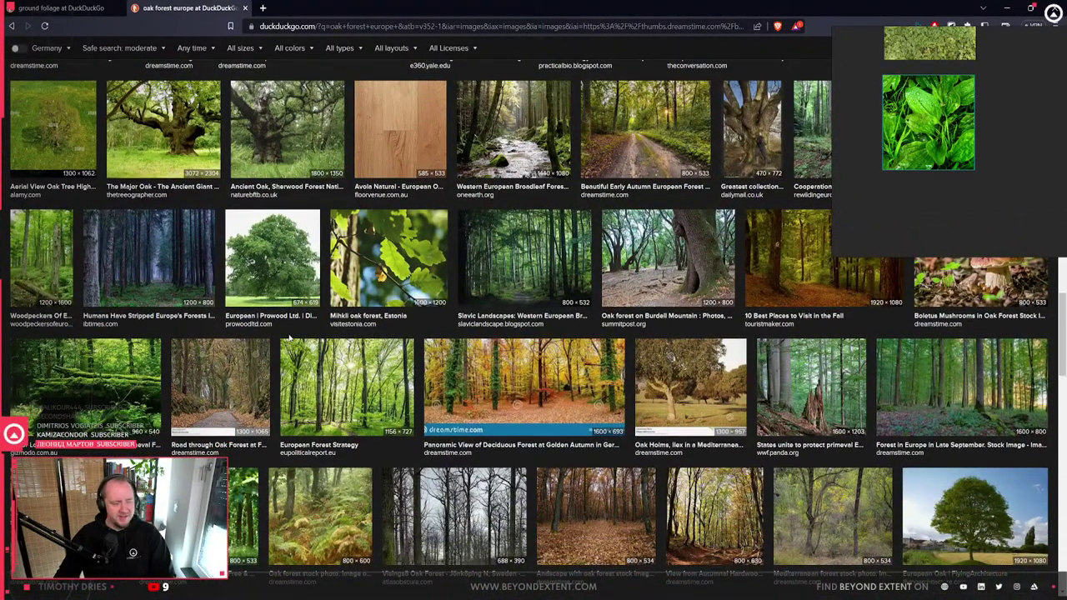
- Look through the oak forest europe image results for ground vegetation and preview the lush boreal forest photo from Estonia
{"action": "scroll", "coordinate": [764, 367], "scroll_direction": "down", "scroll_amount": 1}
{"action": "scroll", "coordinate": [765, 367], "scroll_direction": "down", "scroll_amount": 2}
{"action": "scroll", "coordinate": [446, 310], "scroll_direction": "down", "scroll_amount": 3}
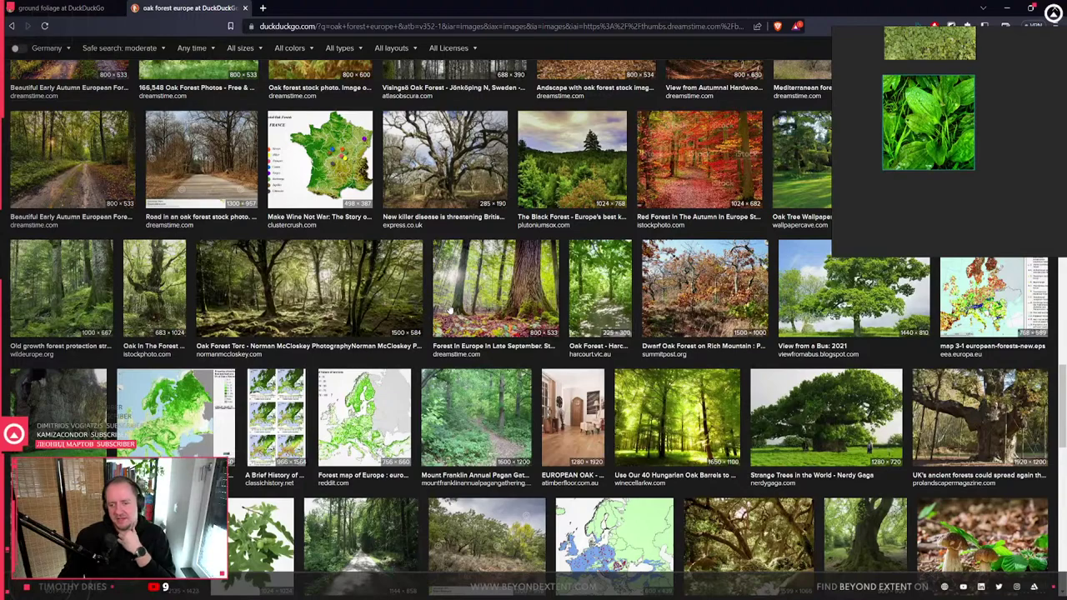
{"action": "scroll", "coordinate": [449, 311], "scroll_direction": "down", "scroll_amount": 2}
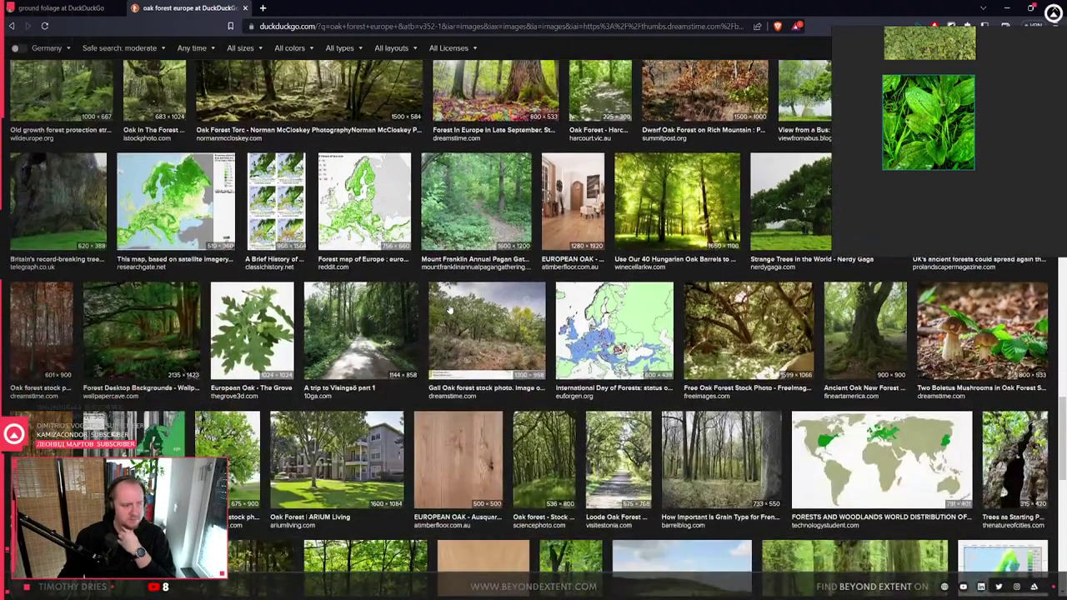
{"action": "scroll", "coordinate": [450, 310], "scroll_direction": "down", "scroll_amount": 2}
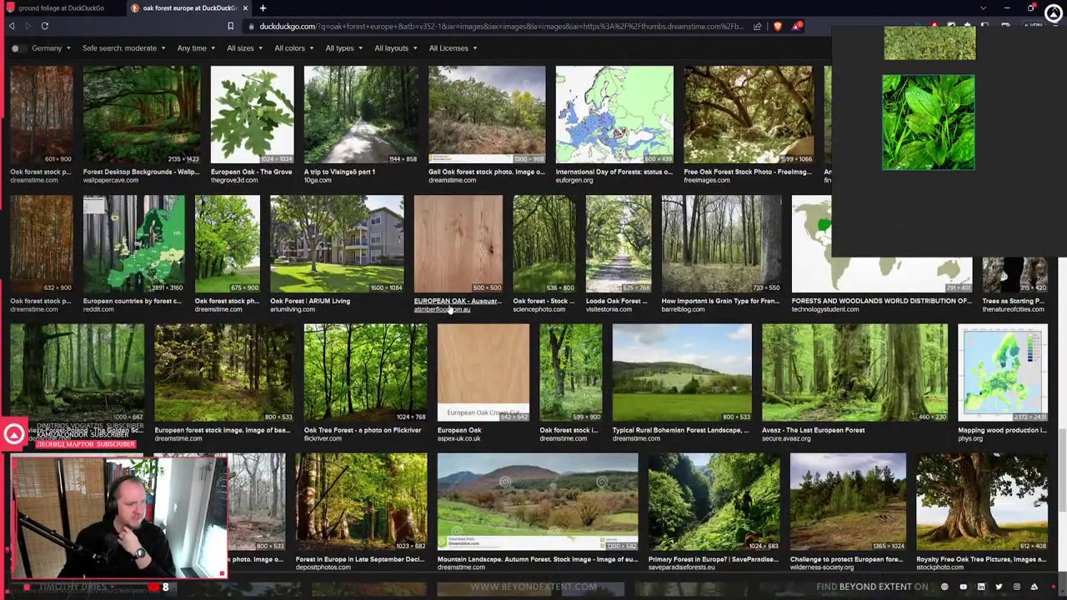
{"action": "scroll", "coordinate": [450, 310], "scroll_direction": "down", "scroll_amount": 2}
{"action": "scroll", "coordinate": [449, 310], "scroll_direction": "down", "scroll_amount": 2}
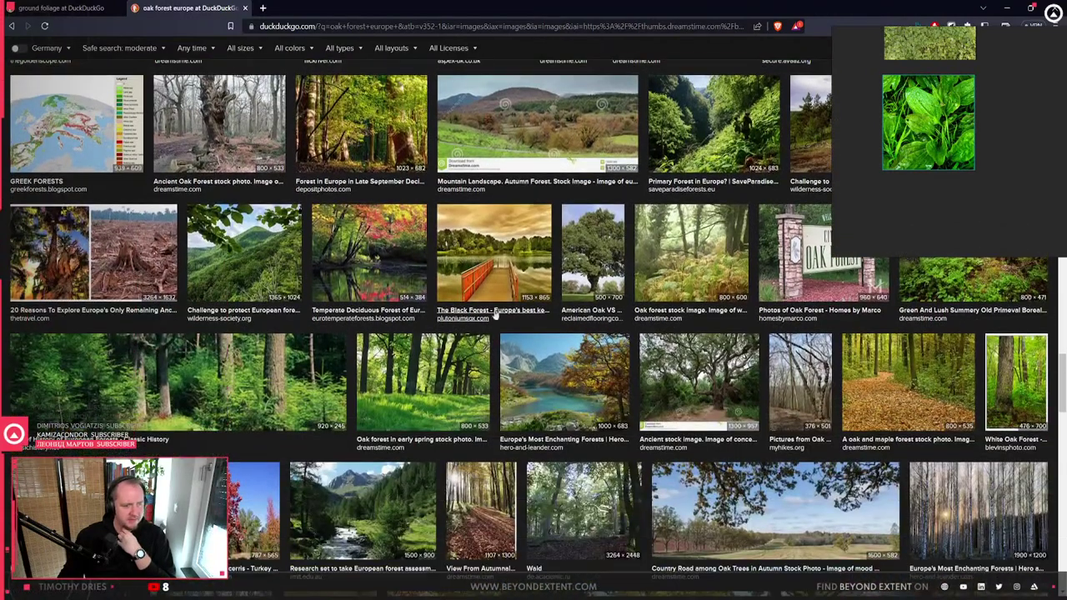
{"action": "left_click", "coordinate": [972, 285]}
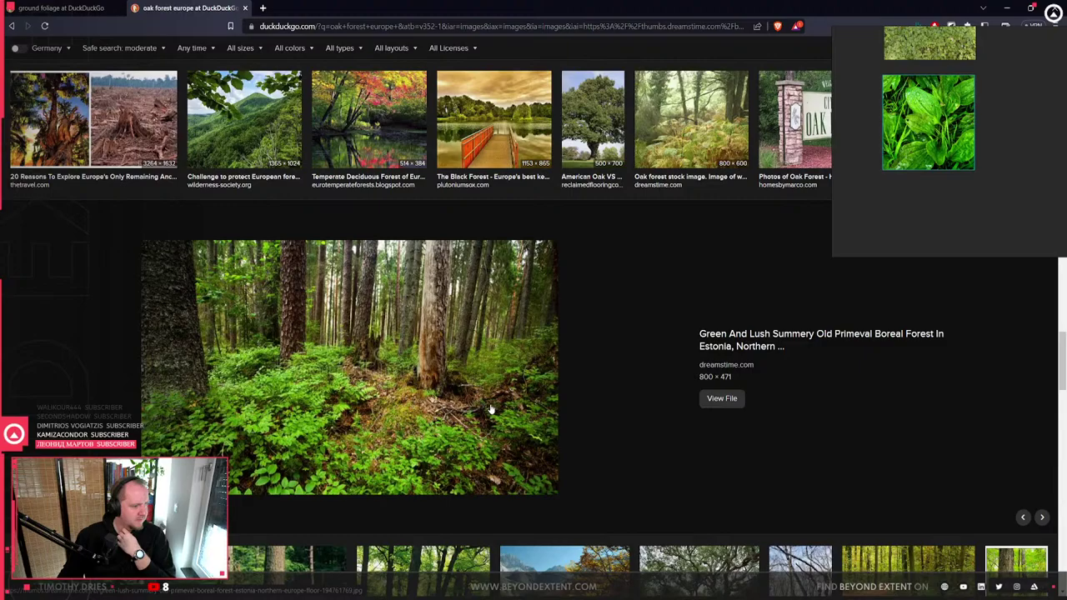
- Examine the remaining oak forest europe image results for forest floor and undergrowth references
{"action": "scroll", "coordinate": [491, 410], "scroll_direction": "down", "scroll_amount": 3}
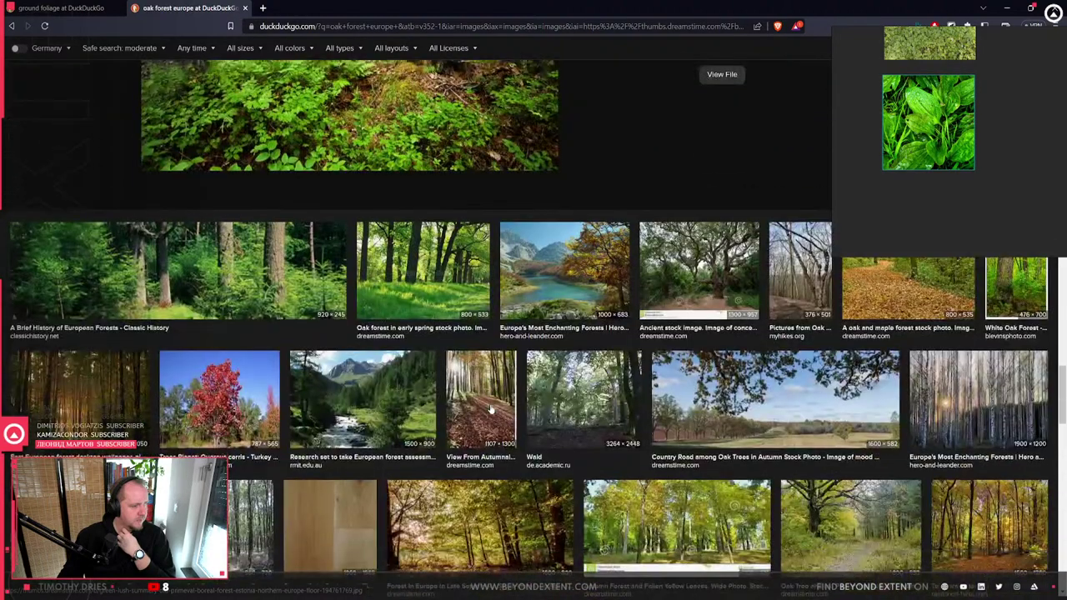
{"action": "scroll", "coordinate": [492, 409], "scroll_direction": "down", "scroll_amount": 2}
{"action": "scroll", "coordinate": [491, 409], "scroll_direction": "down", "scroll_amount": 5}
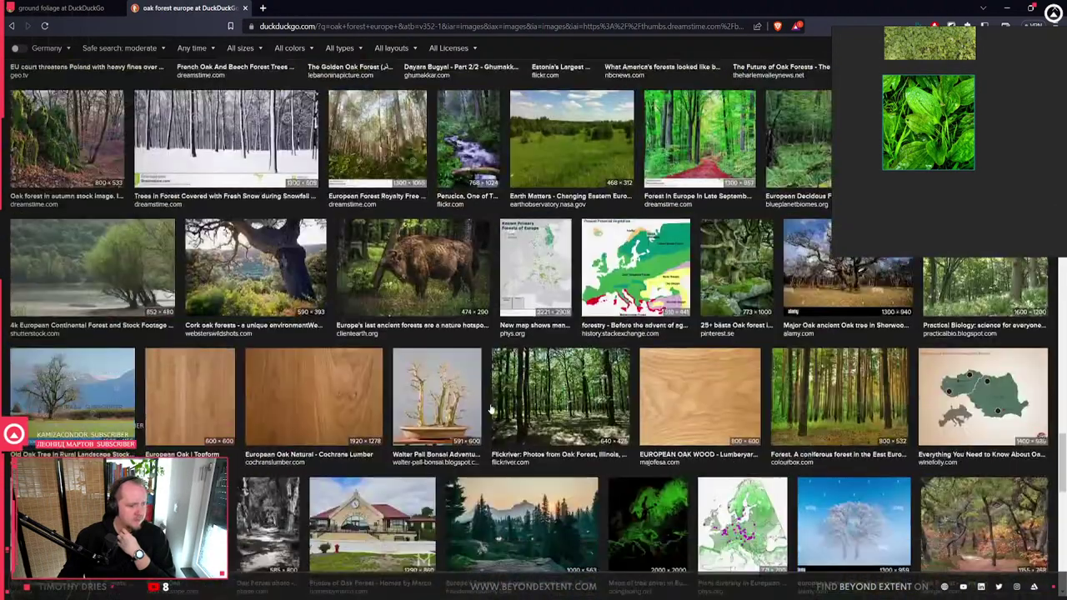
{"action": "scroll", "coordinate": [491, 408], "scroll_direction": "down", "scroll_amount": 3}
{"action": "scroll", "coordinate": [491, 408], "scroll_direction": "down", "scroll_amount": 3}
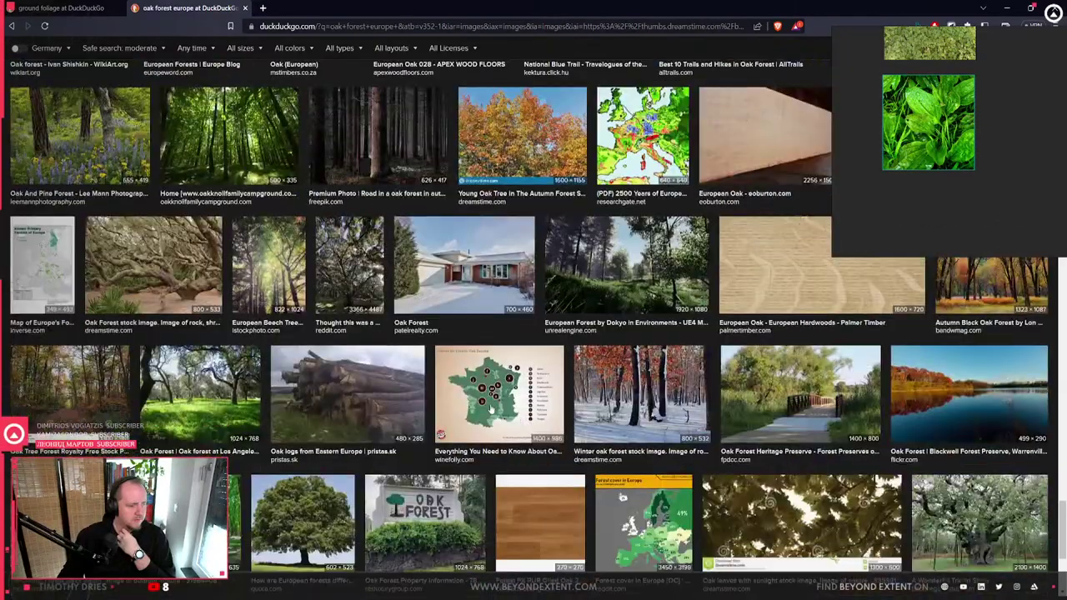
{"action": "scroll", "coordinate": [491, 409], "scroll_direction": "down", "scroll_amount": 3}
{"action": "scroll", "coordinate": [491, 410], "scroll_direction": "down", "scroll_amount": 4}
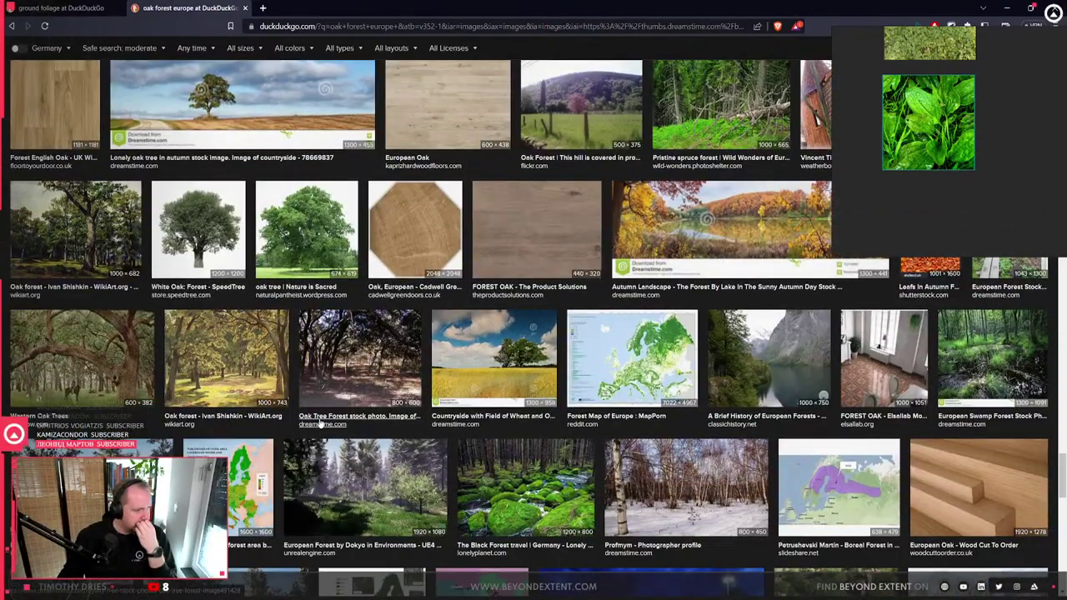
{"action": "scroll", "coordinate": [319, 424], "scroll_direction": "down", "scroll_amount": 3}
{"action": "scroll", "coordinate": [319, 423], "scroll_direction": "down", "scroll_amount": 3}
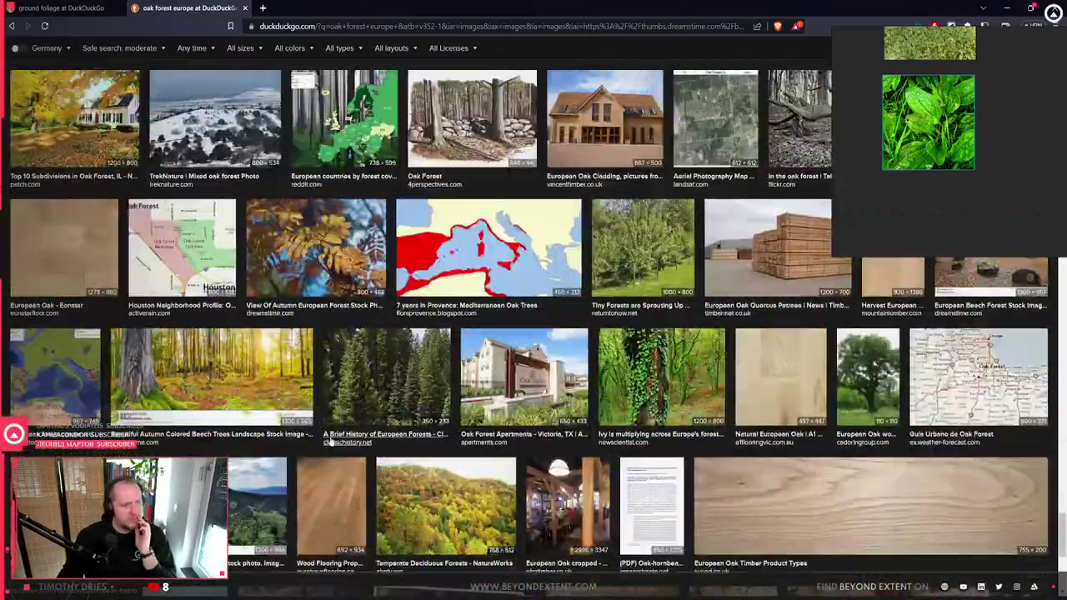
{"action": "scroll", "coordinate": [321, 427], "scroll_direction": "down", "scroll_amount": 6}
- Refine the image search to "oak forest ground europe"
{"action": "scroll", "coordinate": [329, 441], "scroll_direction": "up", "scroll_amount": 15}
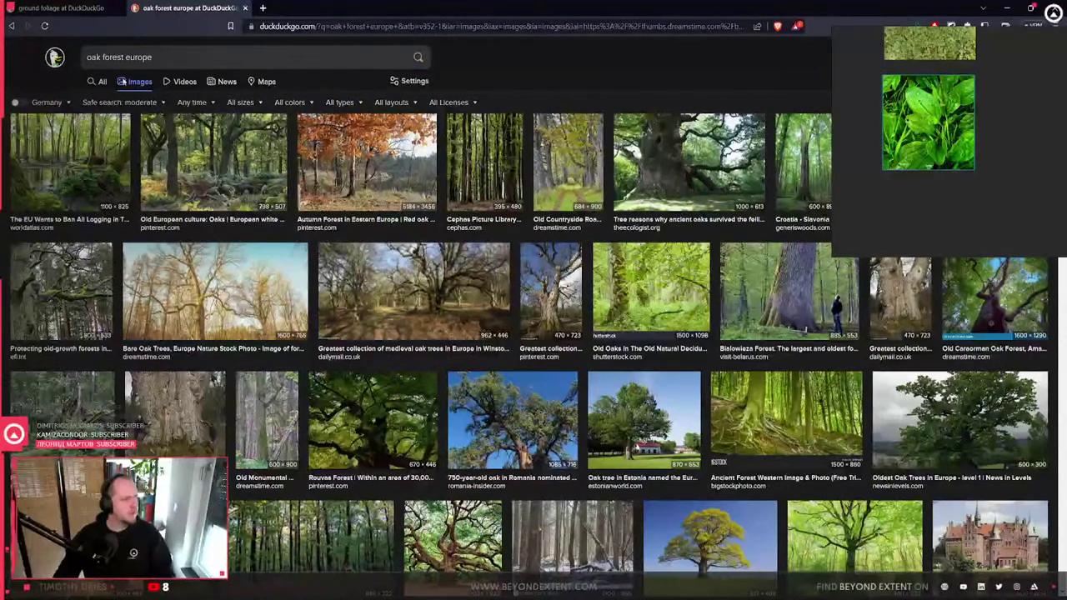
{"action": "left_click", "coordinate": [124, 57]}
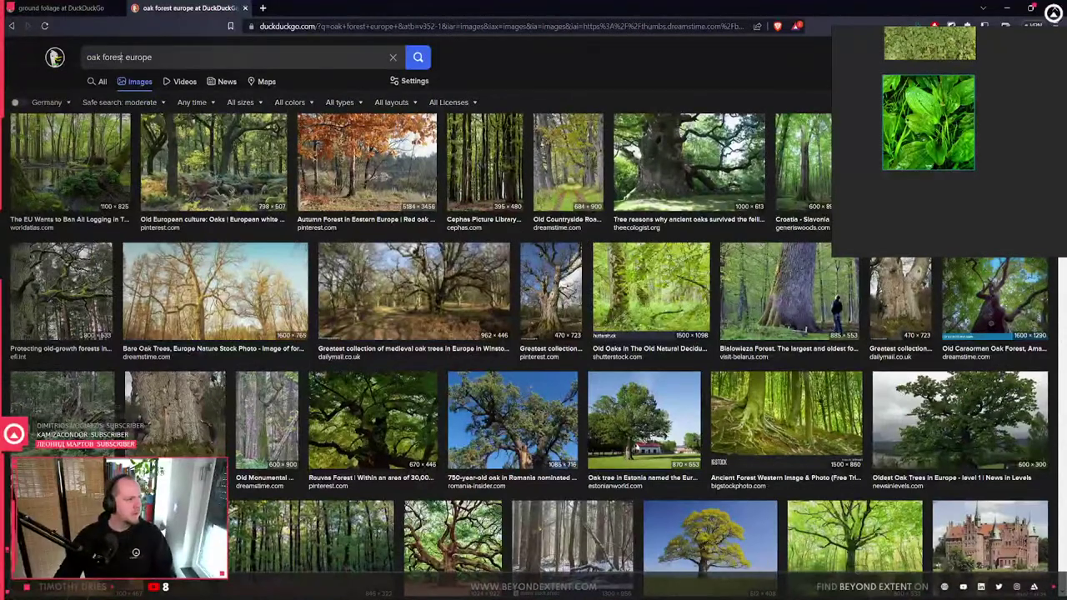
{"action": "type", "text": "ground"}
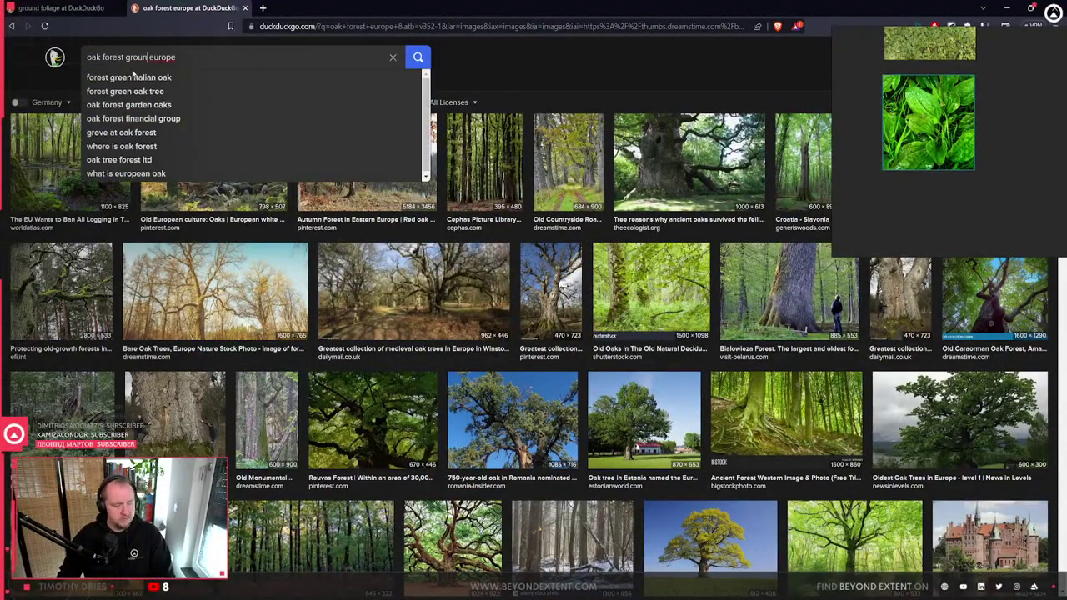
{"action": "key", "text": "Return"}
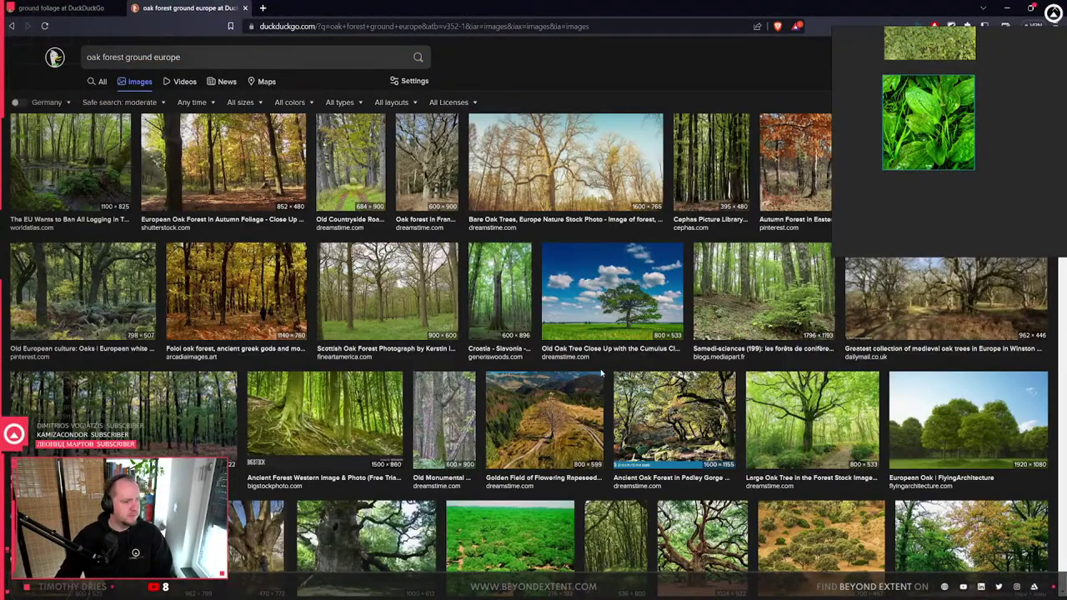
- Compare previews of the Samedi-sciences conifer forest and Scottish oak forest photos, clearing the reference board overlay from the results
{"action": "left_click", "coordinate": [737, 317]}
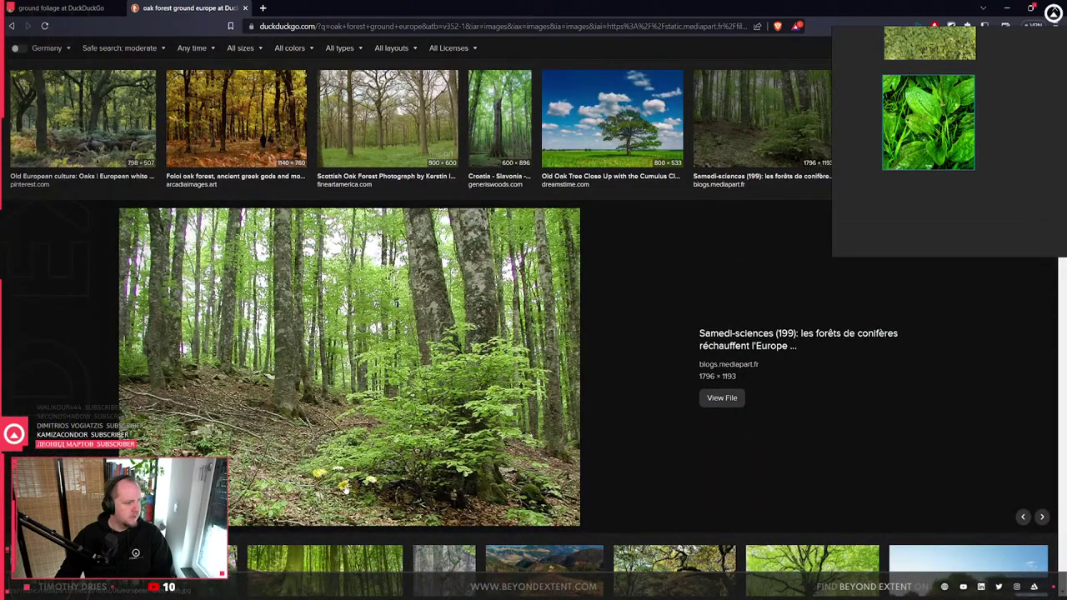
{"action": "scroll", "coordinate": [517, 161], "scroll_direction": "up", "scroll_amount": 2}
{"action": "left_click", "coordinate": [388, 275]}
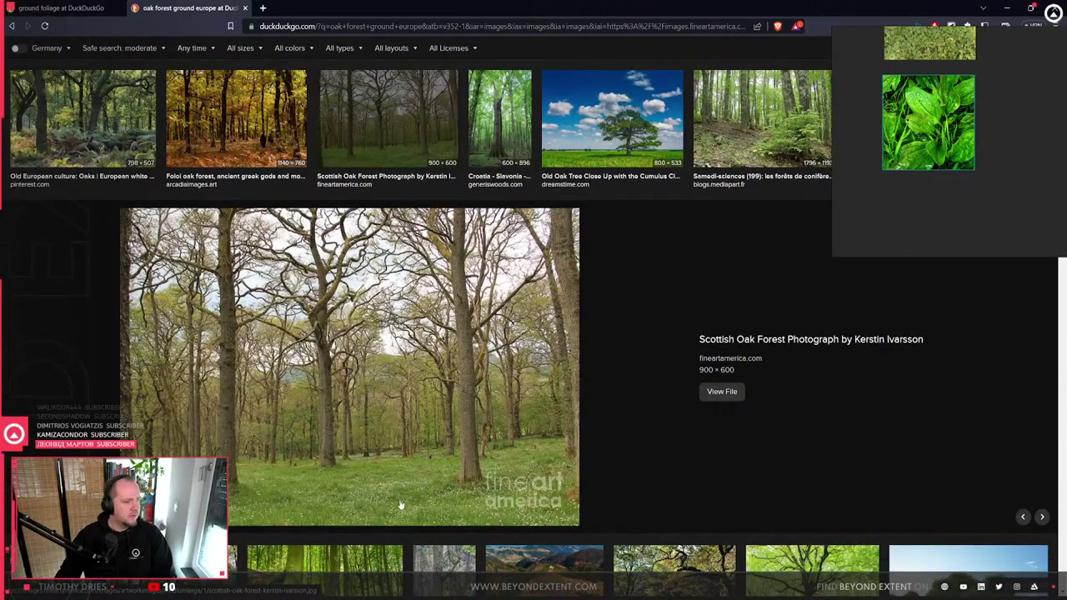
{"action": "left_click", "coordinate": [942, 221]}
{"action": "left_click", "coordinate": [738, 117]}
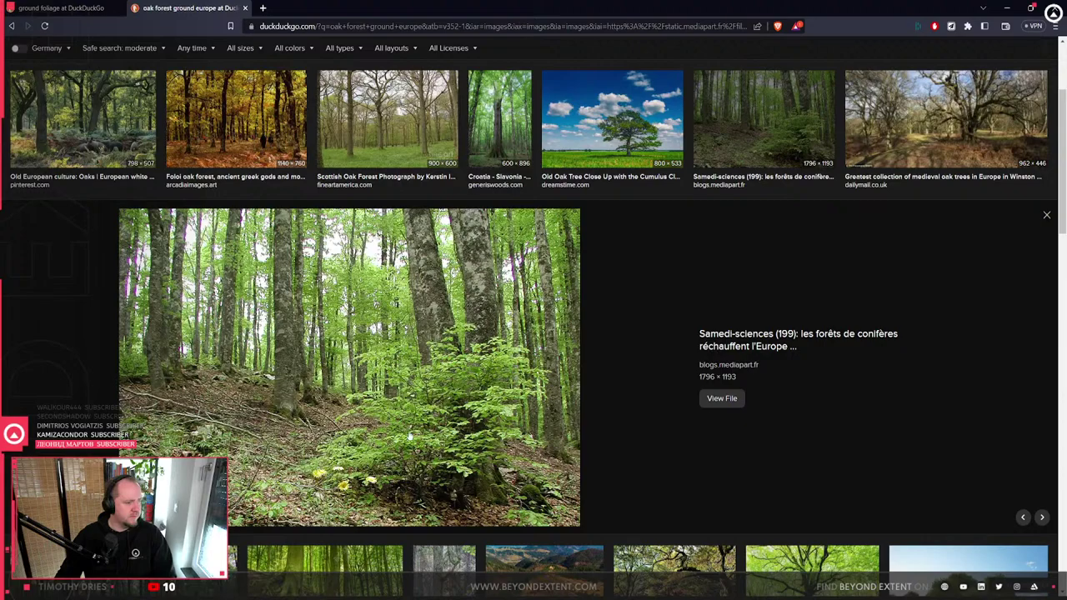
- Preview the Save Ormewood Forest image, view it on its own in a new tab, and close that tab
{"action": "scroll", "coordinate": [409, 437], "scroll_direction": "down", "scroll_amount": 4}
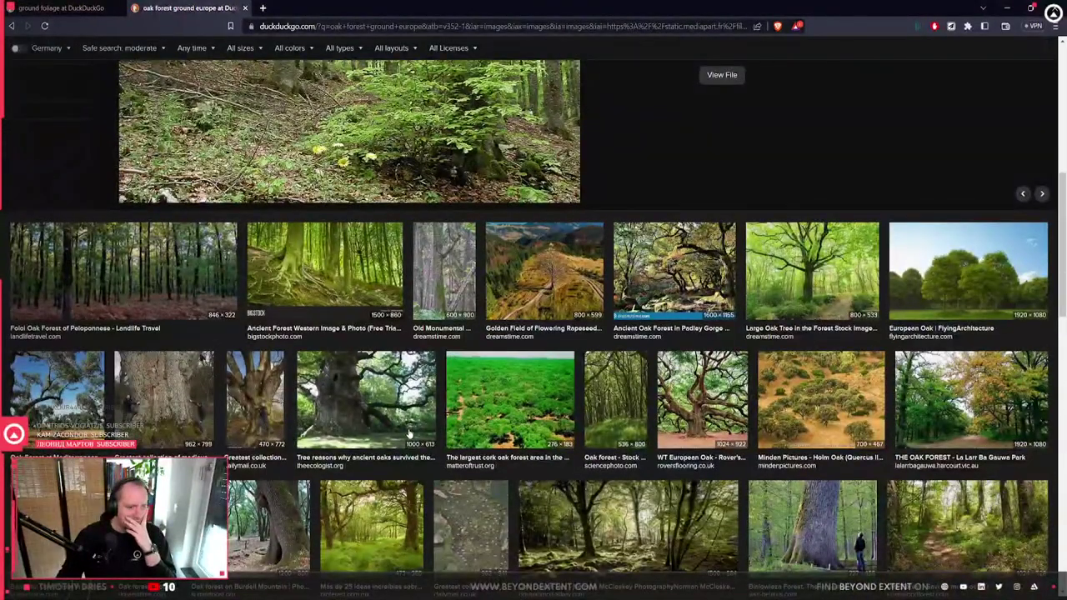
{"action": "scroll", "coordinate": [409, 434], "scroll_direction": "down", "scroll_amount": 2}
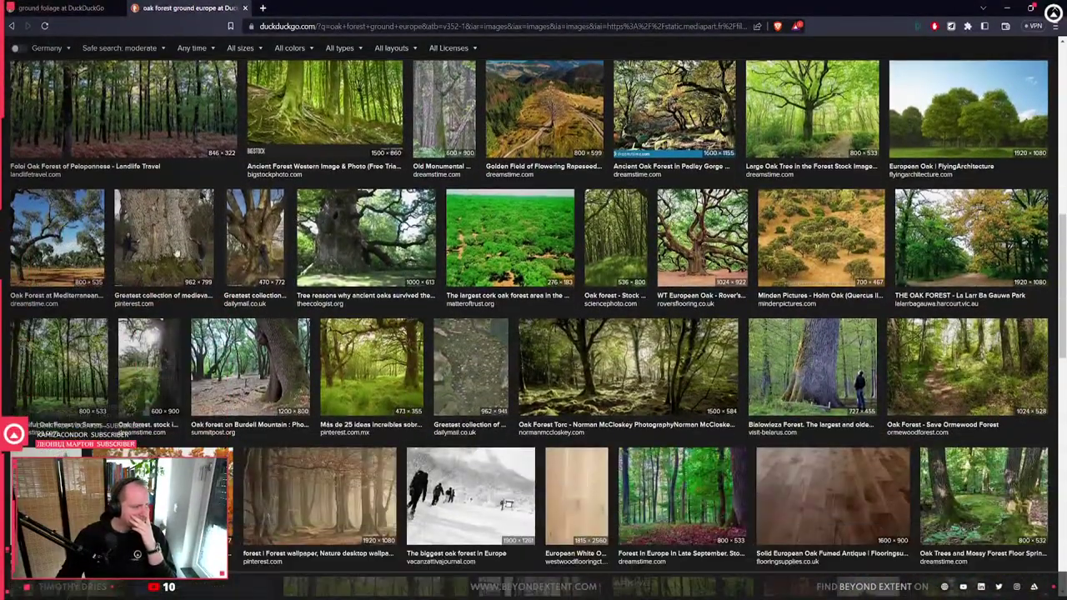
{"action": "left_click", "coordinate": [943, 383]}
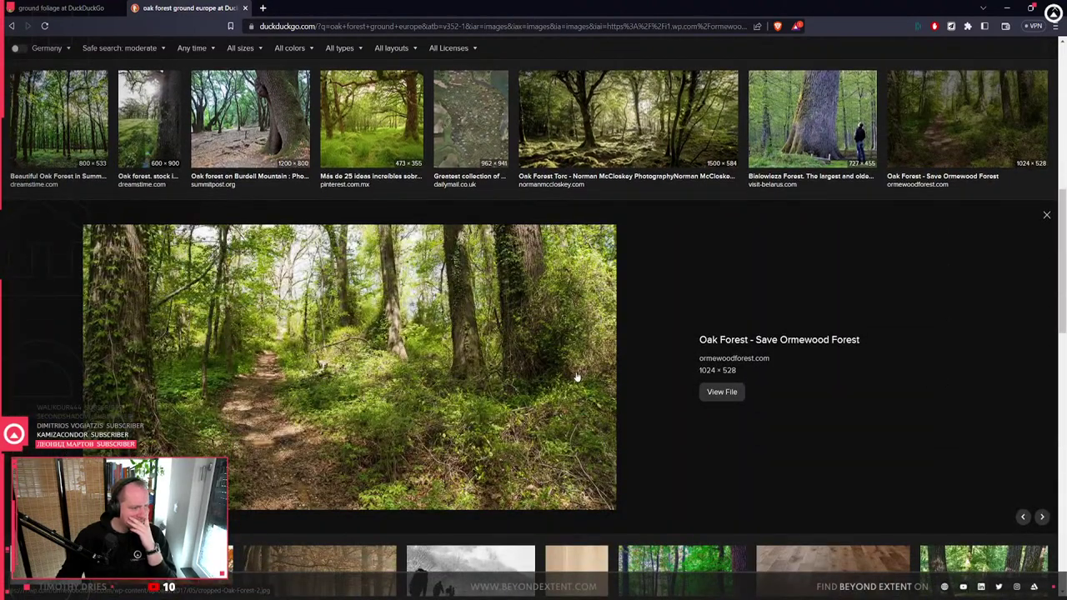
{"action": "right_click", "coordinate": [399, 408]}
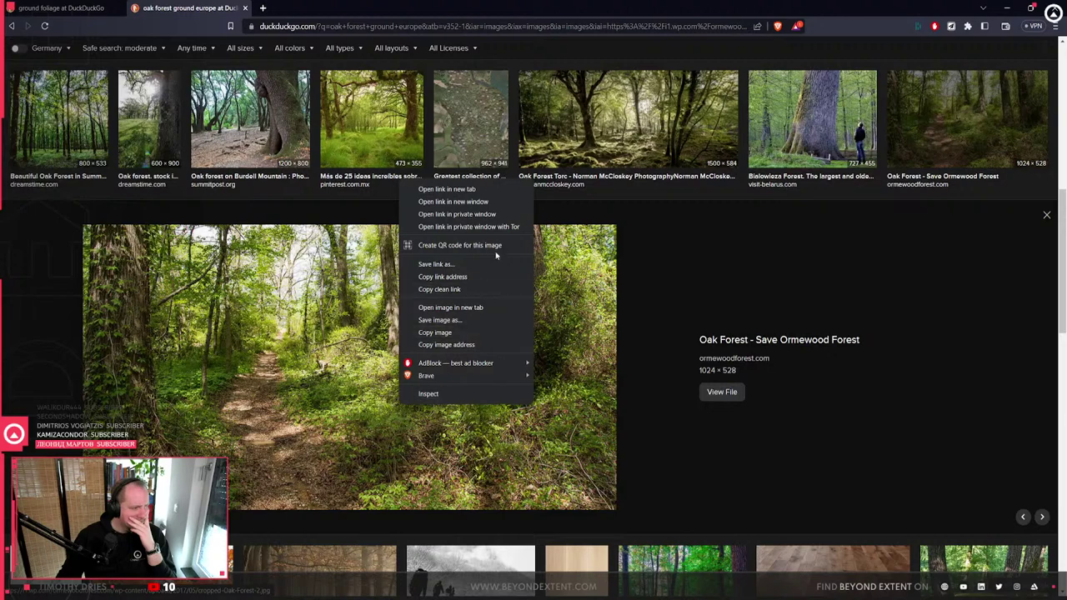
{"action": "left_click", "coordinate": [468, 309]}
{"action": "key", "text": "ctrl+Tab"}
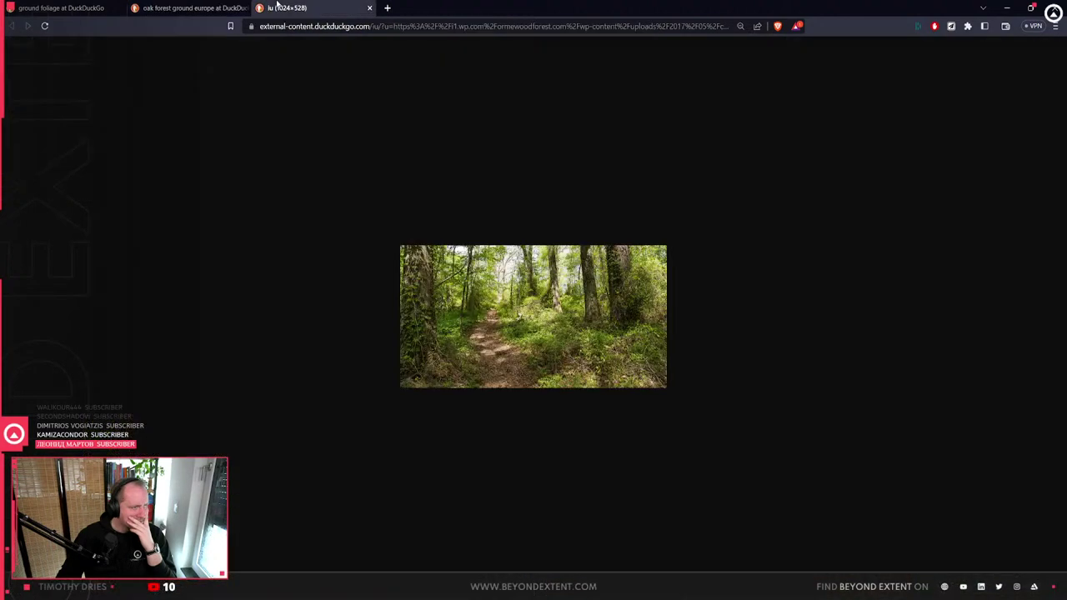
{"action": "left_click", "coordinate": [369, 8]}
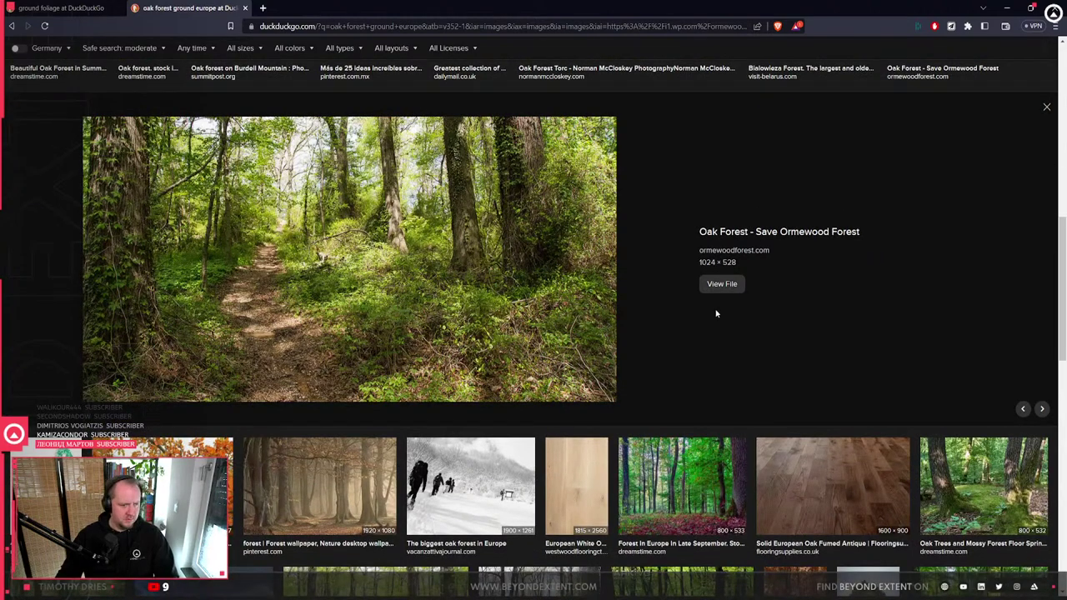
- Examine further oak forest ground europe results for images showing ground foliage and forest floor
{"action": "scroll", "coordinate": [716, 314], "scroll_direction": "down", "scroll_amount": 3}
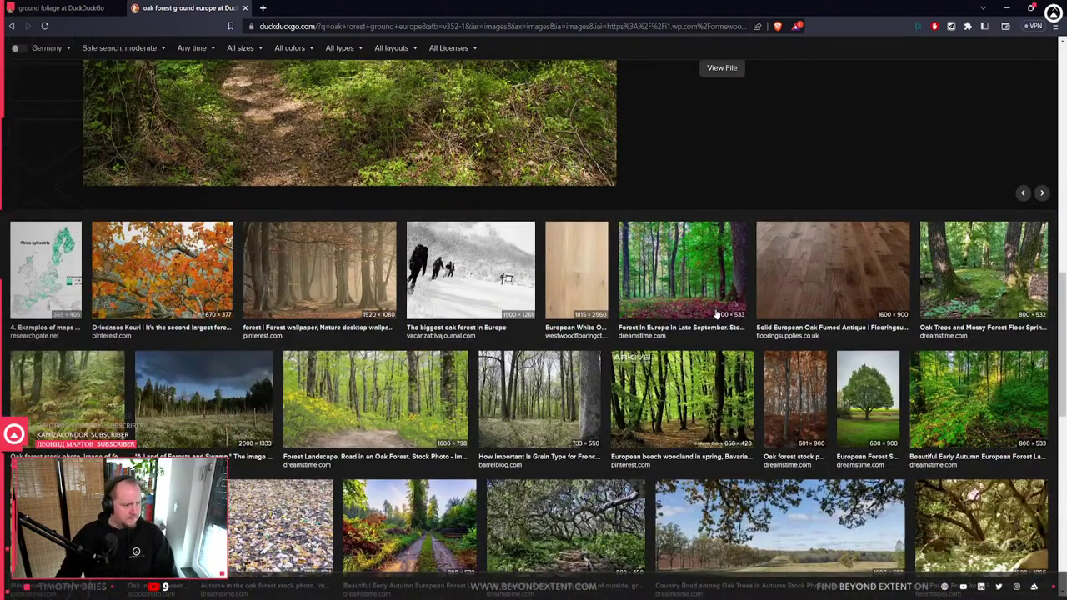
{"action": "scroll", "coordinate": [321, 417], "scroll_direction": "down", "scroll_amount": 4}
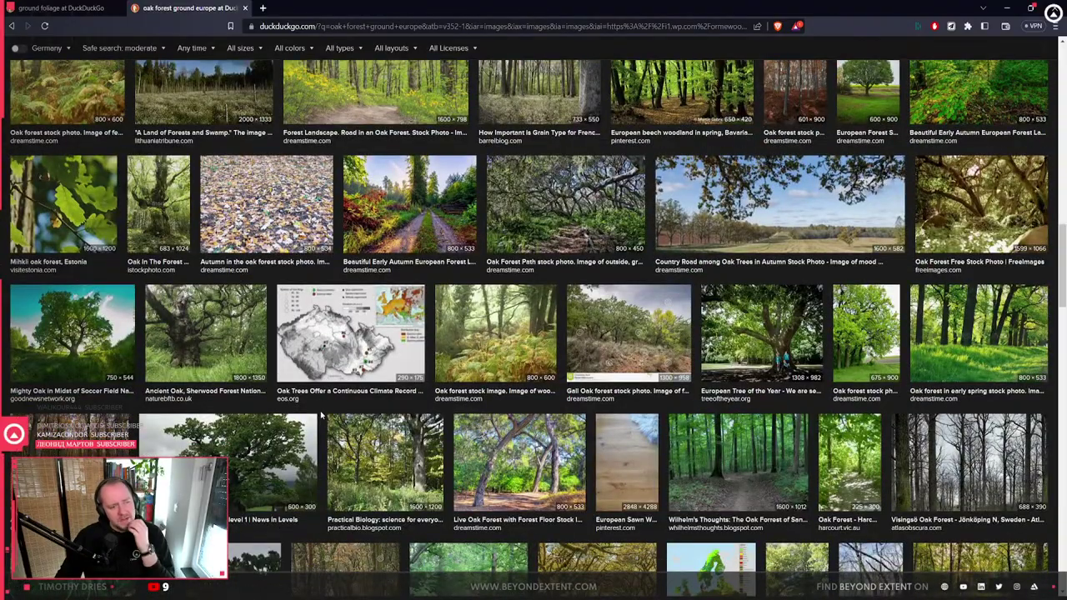
{"action": "scroll", "coordinate": [321, 415], "scroll_direction": "down", "scroll_amount": 5}
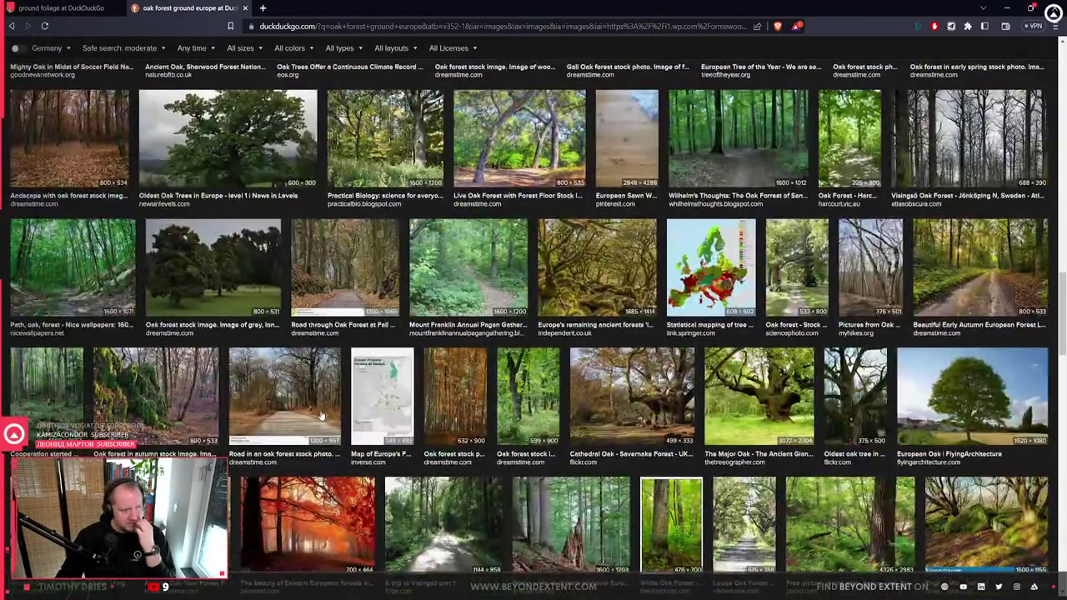
{"action": "scroll", "coordinate": [321, 414], "scroll_direction": "down", "scroll_amount": 4}
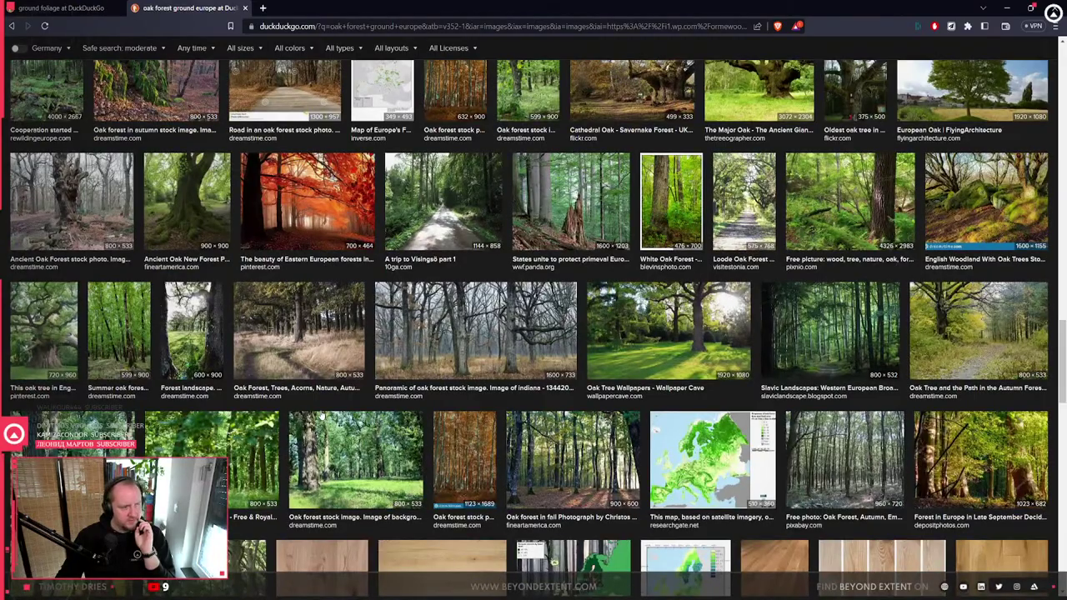
{"action": "scroll", "coordinate": [321, 414], "scroll_direction": "down", "scroll_amount": 5}
{"action": "scroll", "coordinate": [320, 414], "scroll_direction": "down", "scroll_amount": 5}
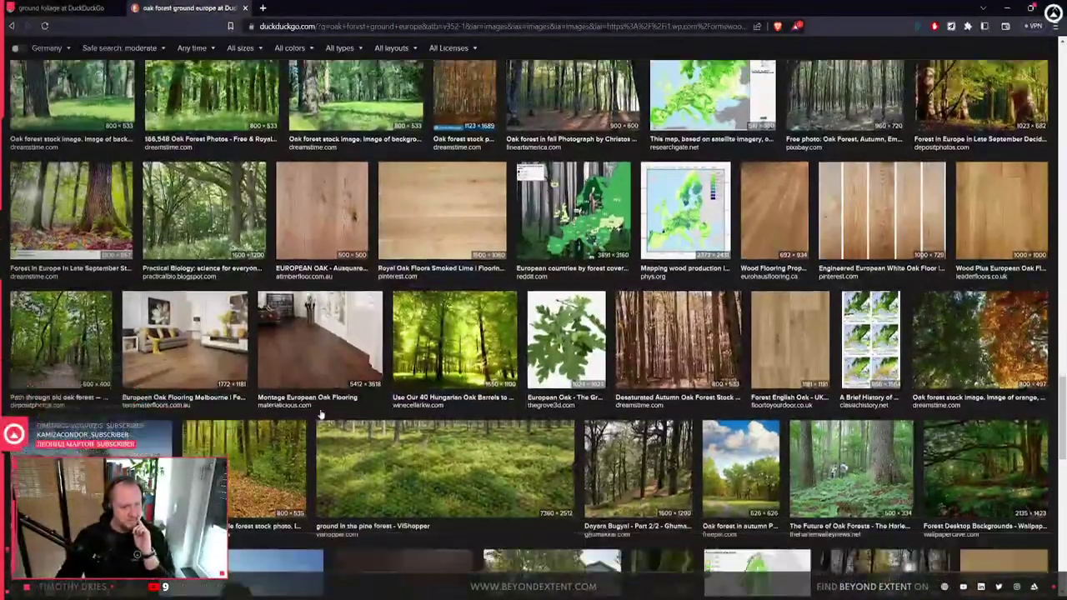
{"action": "scroll", "coordinate": [320, 415], "scroll_direction": "down", "scroll_amount": 3}
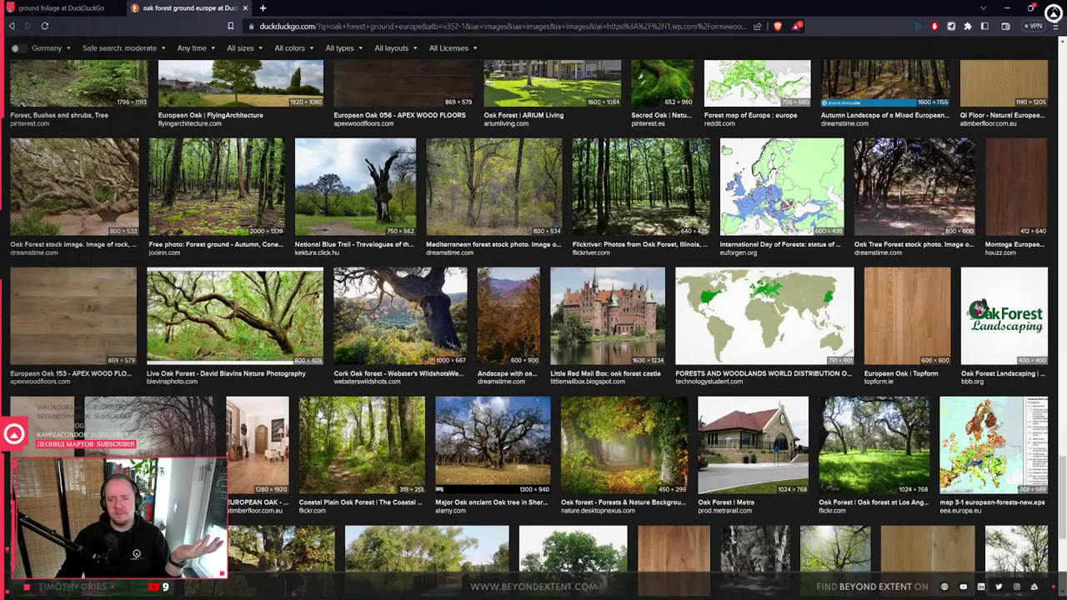
{"action": "scroll", "coordinate": [319, 415], "scroll_direction": "down", "scroll_amount": 5}
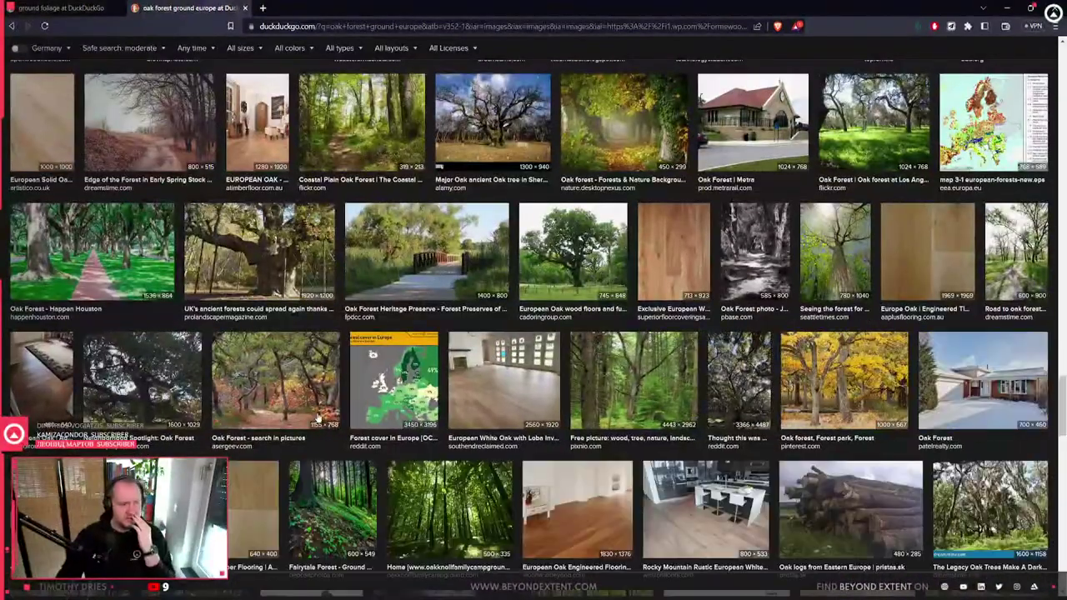
{"action": "scroll", "coordinate": [320, 417], "scroll_direction": "down", "scroll_amount": 3}
{"action": "scroll", "coordinate": [309, 422], "scroll_direction": "down", "scroll_amount": 3}
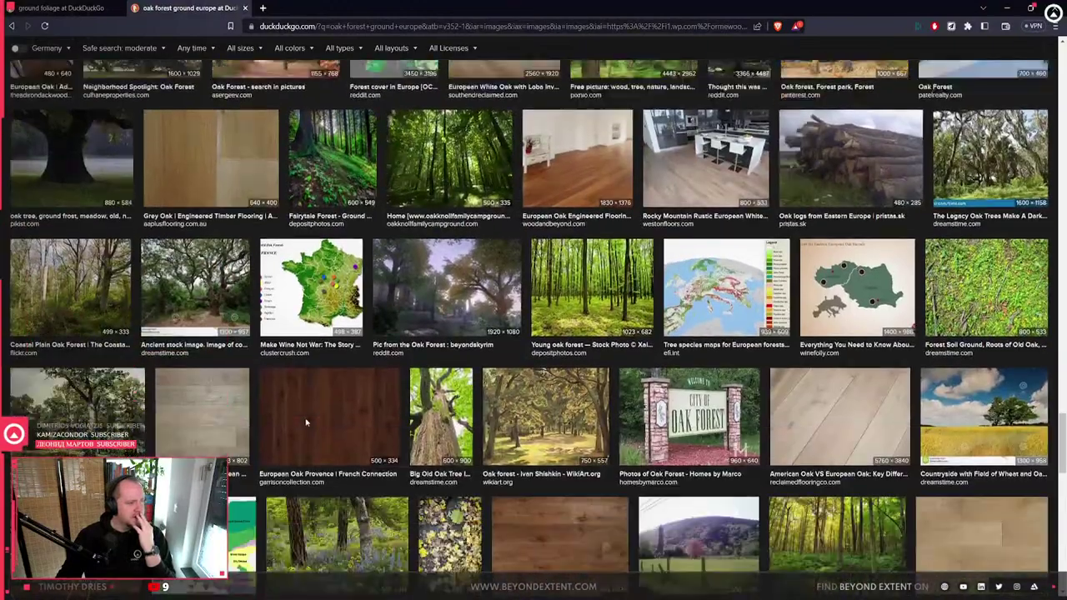
{"action": "scroll", "coordinate": [307, 425], "scroll_direction": "down", "scroll_amount": 6}
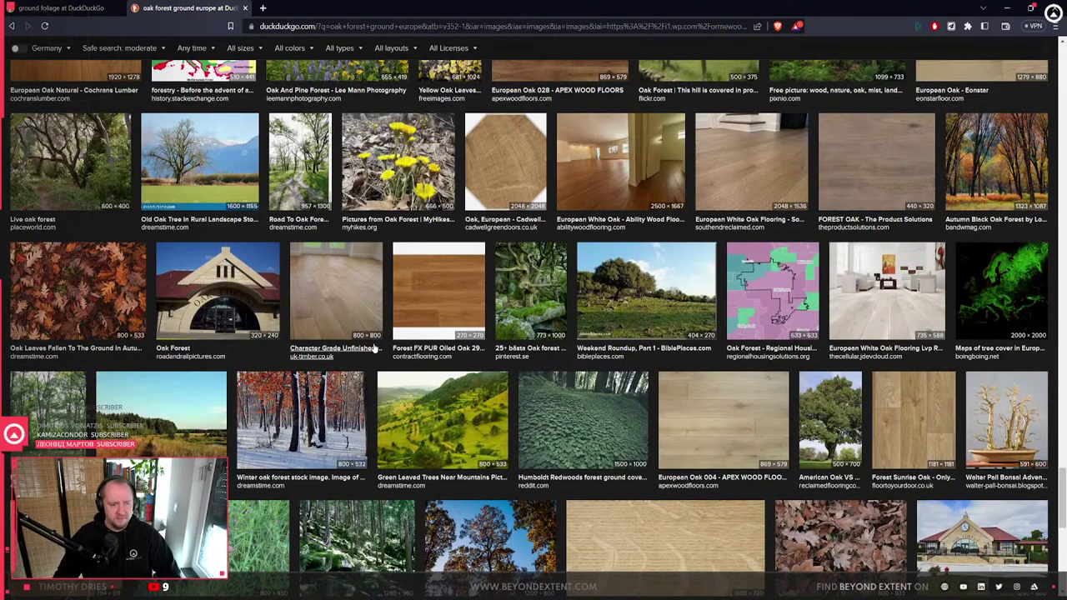
- Find and preview the 1920 × 1080 Beautiful Oak Tree wallpaper with the forest path
{"action": "scroll", "coordinate": [375, 350], "scroll_direction": "down", "scroll_amount": 4}
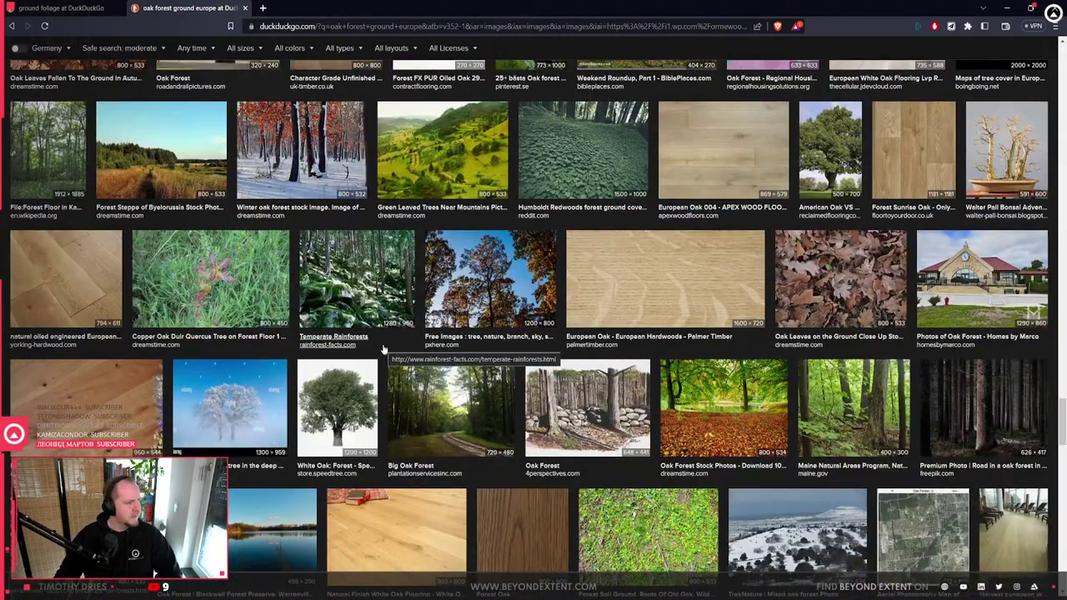
{"action": "scroll", "coordinate": [384, 349], "scroll_direction": "down", "scroll_amount": 2}
{"action": "scroll", "coordinate": [384, 348], "scroll_direction": "down", "scroll_amount": 5}
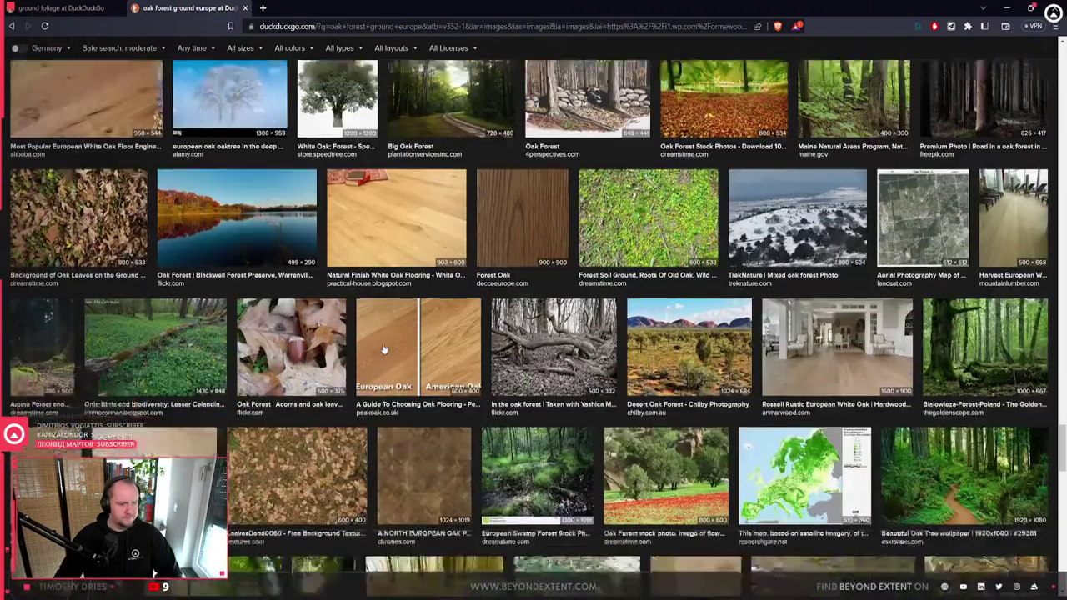
{"action": "left_click", "coordinate": [917, 298]}
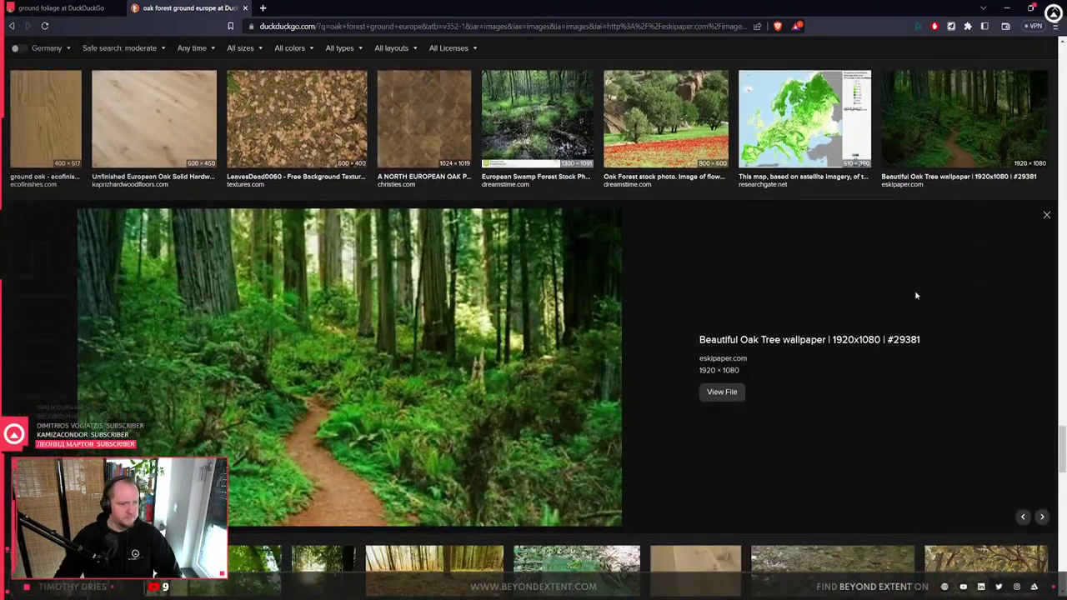
- Open the Beautiful Oak Tree wallpaper image in a new tab, inspect it there, and return to the search results
{"action": "right_click", "coordinate": [352, 378]}
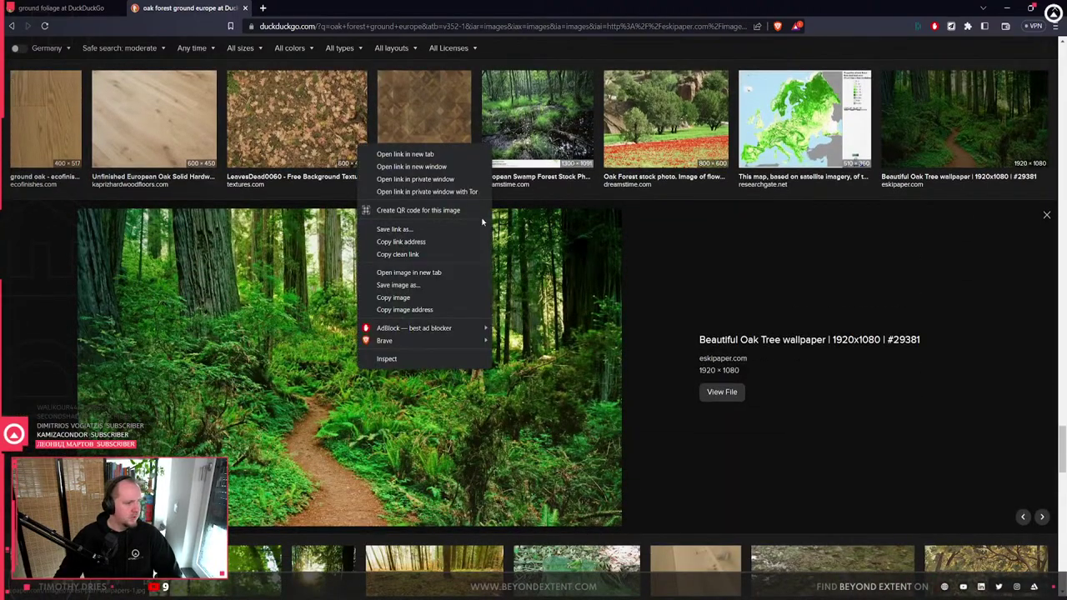
{"action": "left_click", "coordinate": [429, 272]}
{"action": "left_click", "coordinate": [317, 8]}
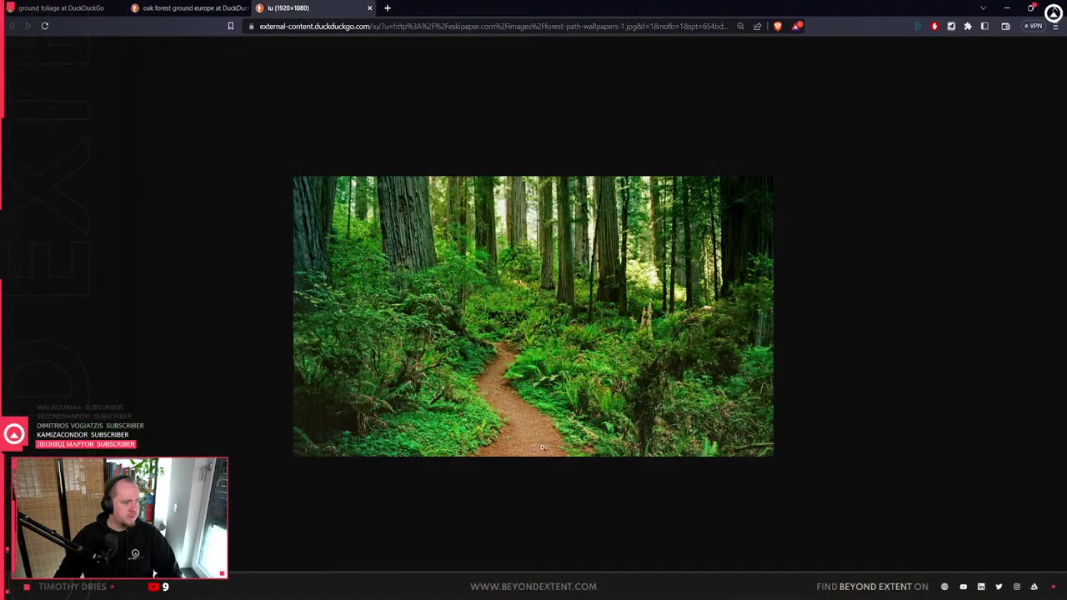
{"action": "left_click", "coordinate": [215, 8]}
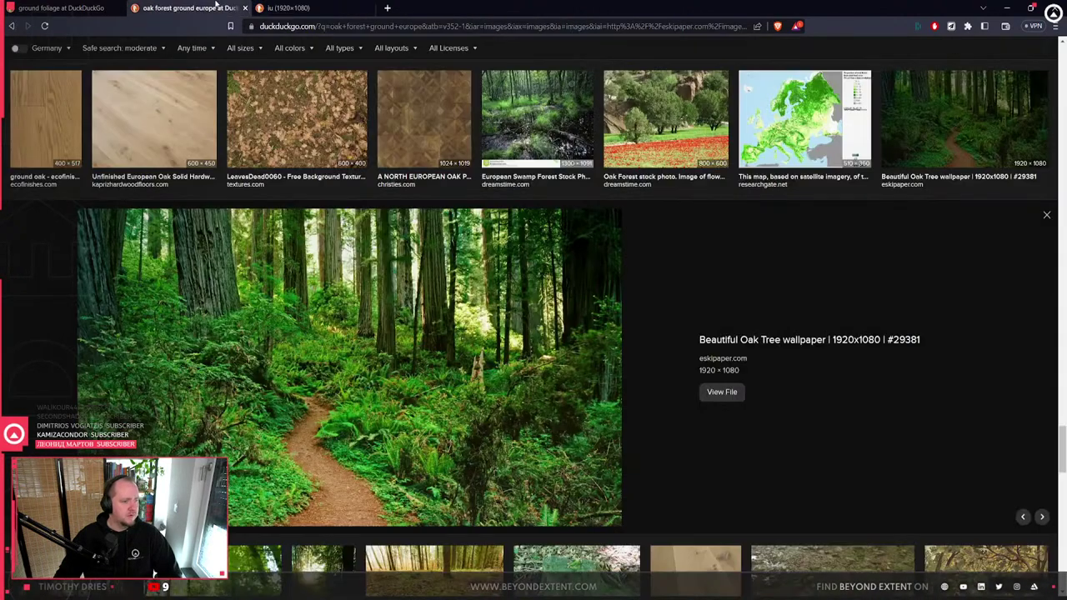
{"action": "left_click", "coordinate": [277, 6]}
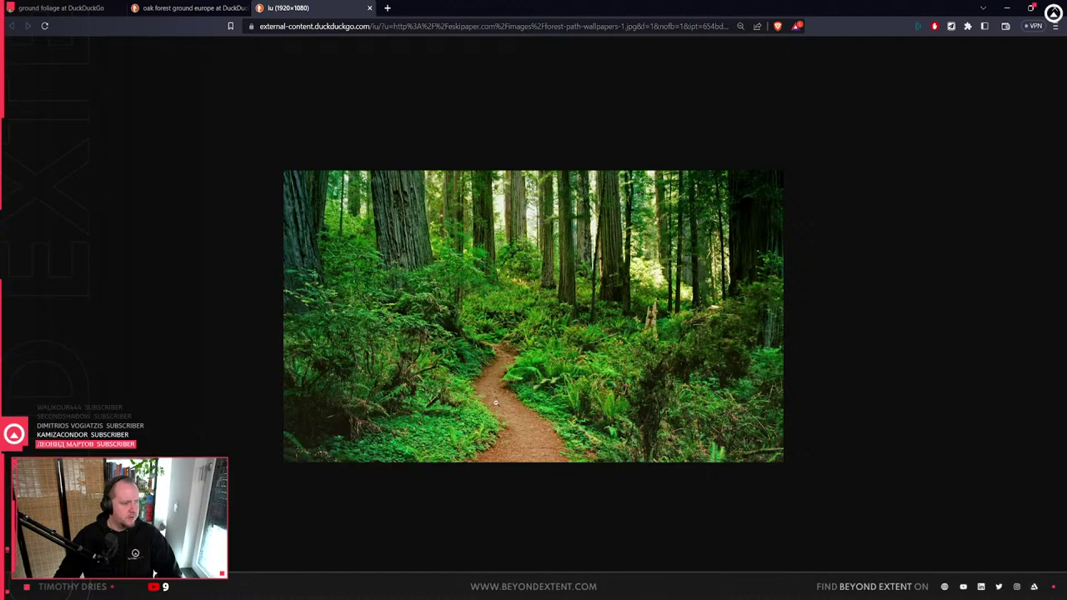
{"action": "left_click", "coordinate": [192, 8]}
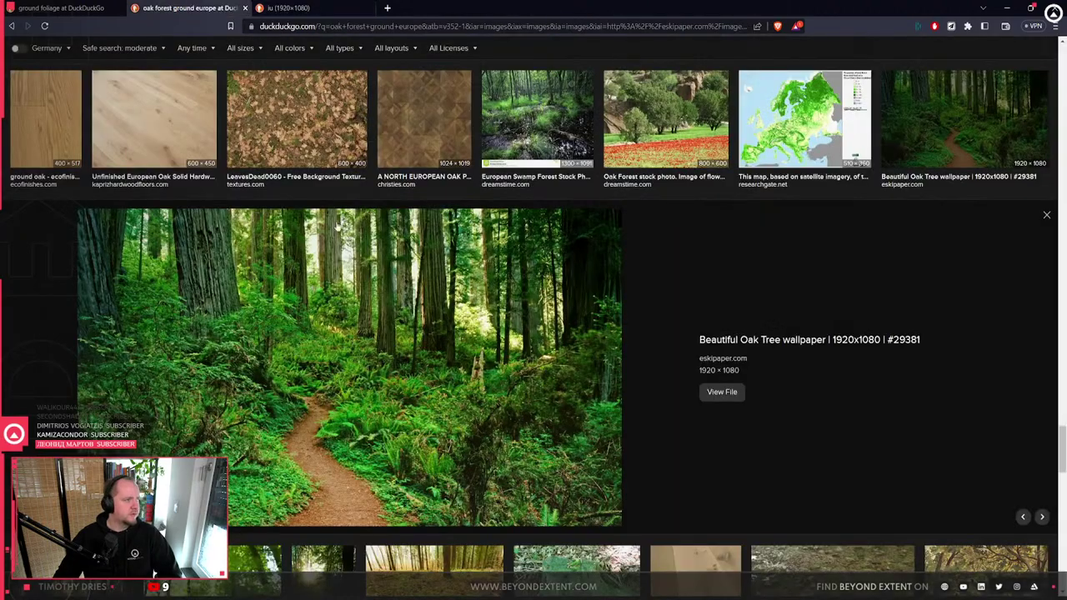
- Preview the Leaves in Autumn on Forest Ground photo and look through the remaining oak forest results
{"action": "scroll", "coordinate": [606, 349], "scroll_direction": "down", "scroll_amount": 4}
{"action": "left_click", "coordinate": [434, 270]}
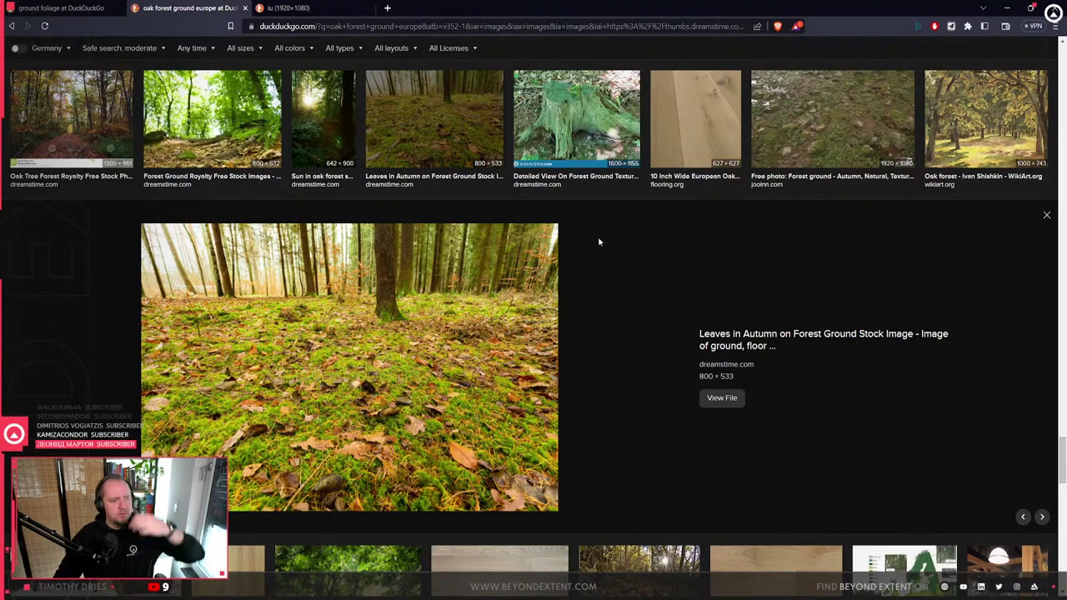
{"action": "scroll", "coordinate": [600, 250], "scroll_direction": "down", "scroll_amount": 3}
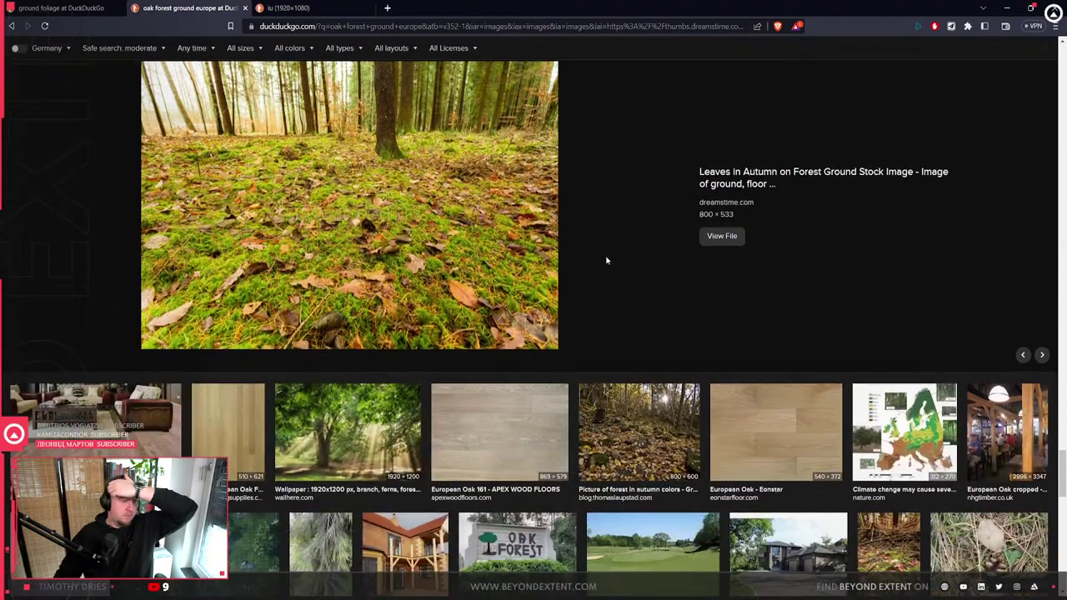
{"action": "scroll", "coordinate": [606, 261], "scroll_direction": "down", "scroll_amount": 2}
{"action": "scroll", "coordinate": [606, 261], "scroll_direction": "down", "scroll_amount": 4}
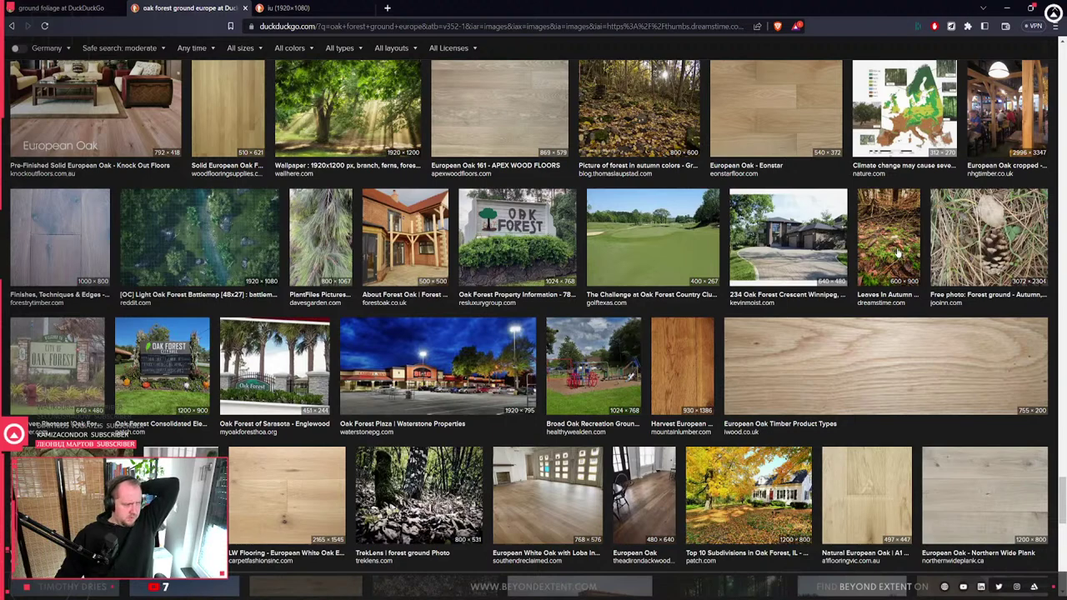
{"action": "scroll", "coordinate": [450, 333], "scroll_direction": "down", "scroll_amount": 6}
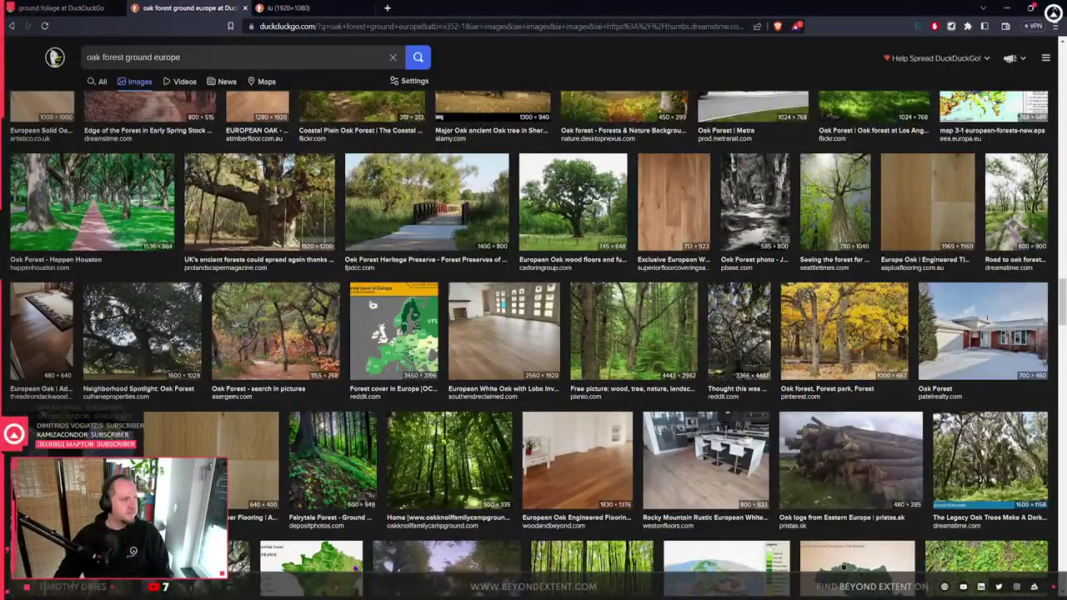
- Change the image search query to "decidious forest europe" and run the search
{"action": "left_click_drag", "start_coordinate": [150, 57], "coordinate": [40, 65]}
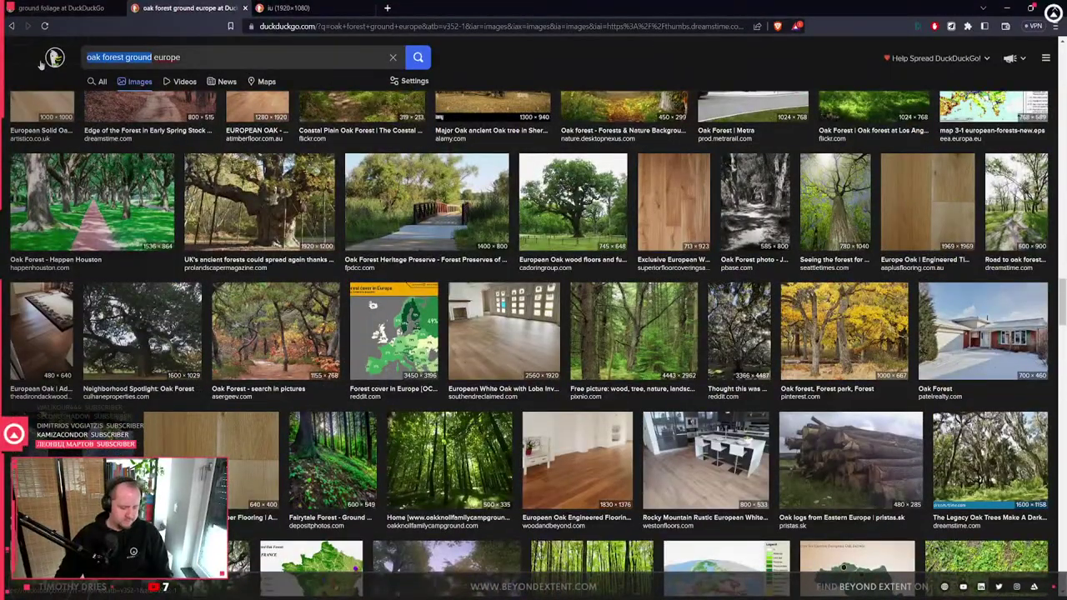
{"action": "type", "text": "decidious foest"}
{"action": "key", "text": "BackSpace"}
{"action": "key", "text": "BackSpace"}
{"action": "key", "text": "BackSpace"}
{"action": "type", "text": "restr"}
{"action": "key", "text": "Return"}
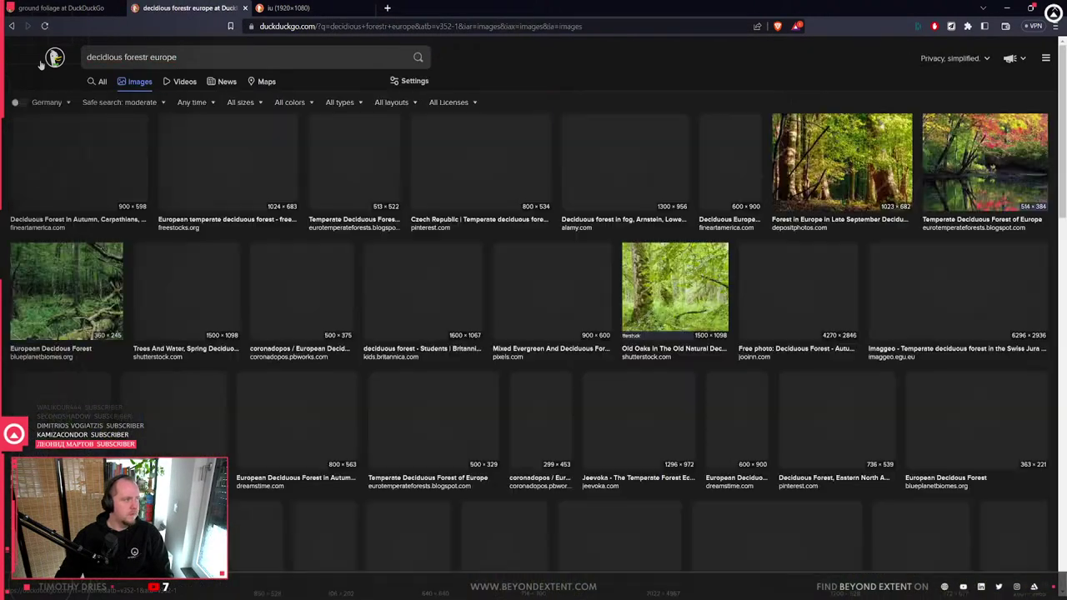
{"action": "key", "text": "BackSpace"}
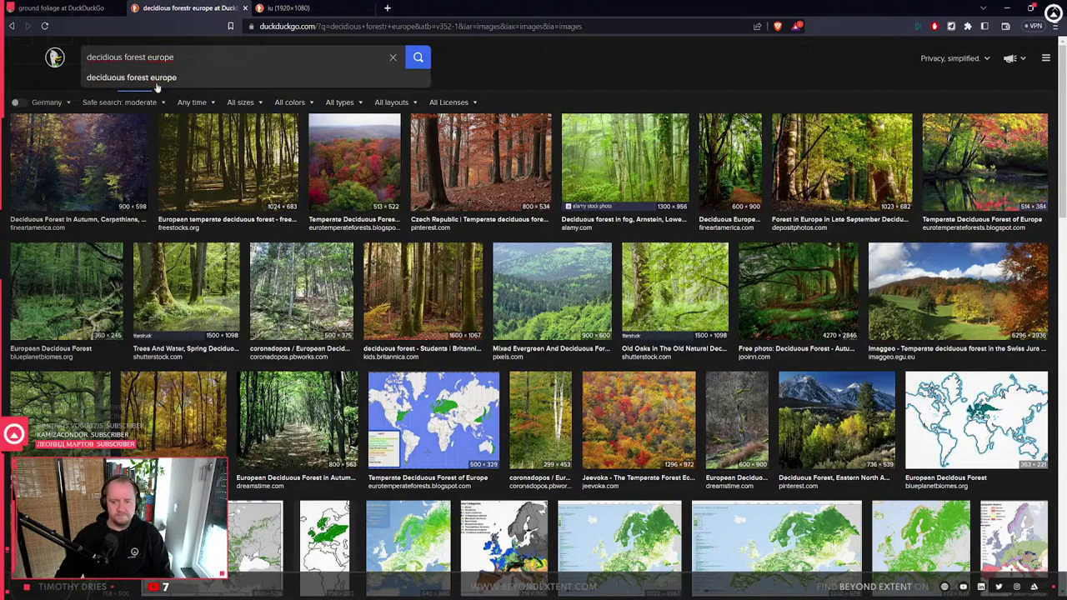
{"action": "left_click", "coordinate": [156, 86]}
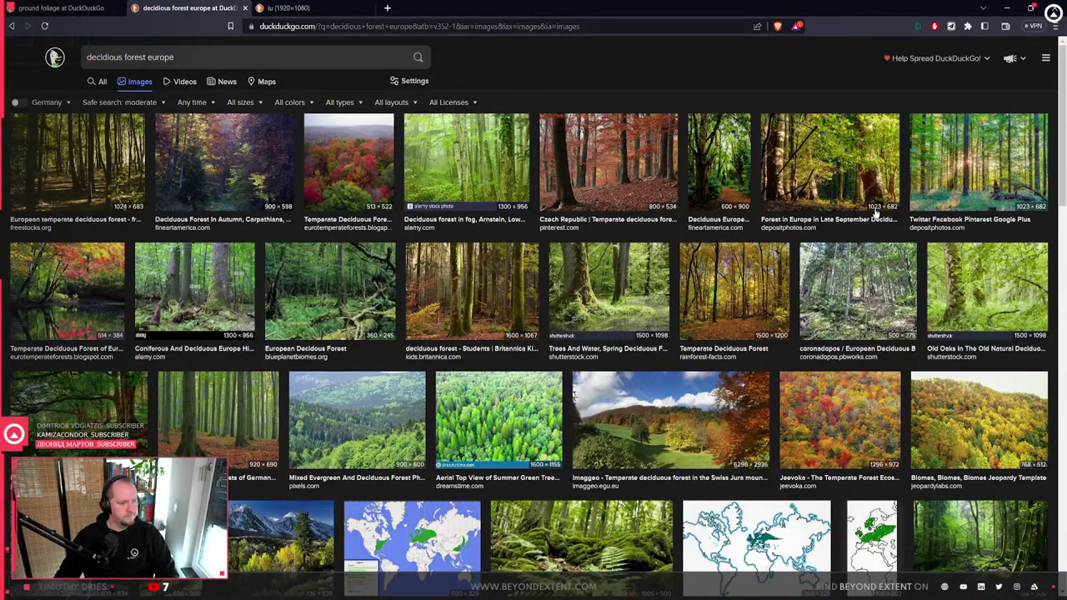
- Look over the European forest results and refine the image search to "decidious forest ground europe"
{"action": "scroll", "coordinate": [875, 213], "scroll_direction": "down", "scroll_amount": 6}
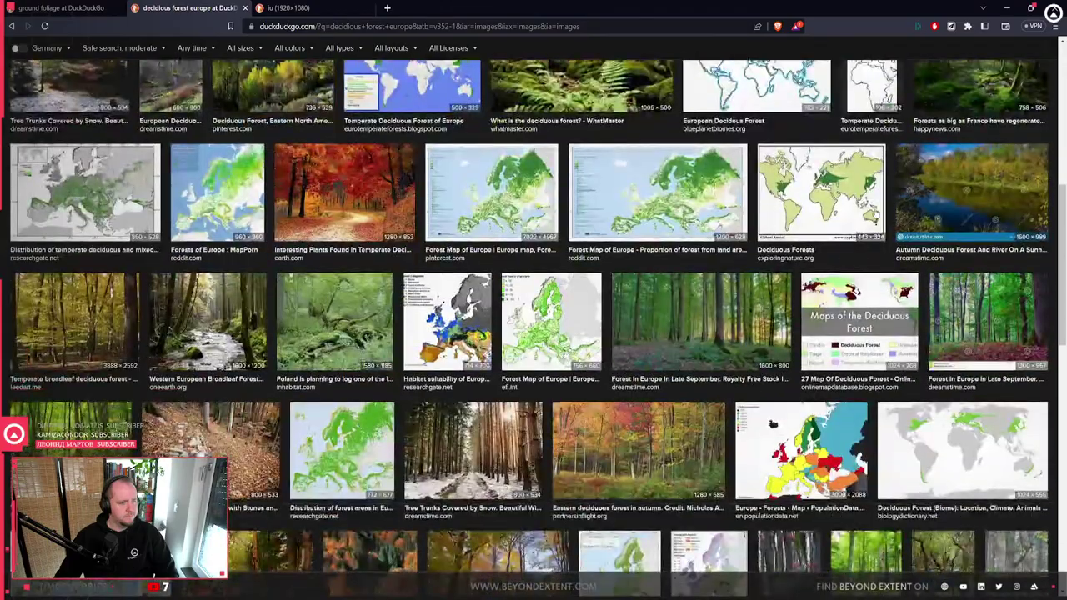
{"action": "scroll", "coordinate": [875, 214], "scroll_direction": "down", "scroll_amount": 4}
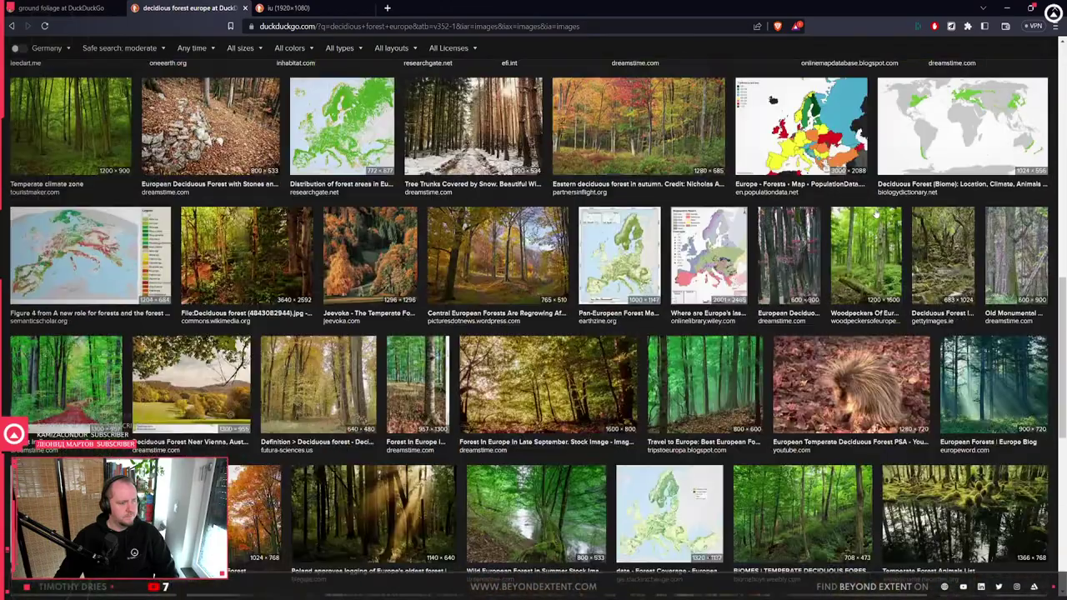
{"action": "scroll", "coordinate": [875, 215], "scroll_direction": "up", "scroll_amount": 15}
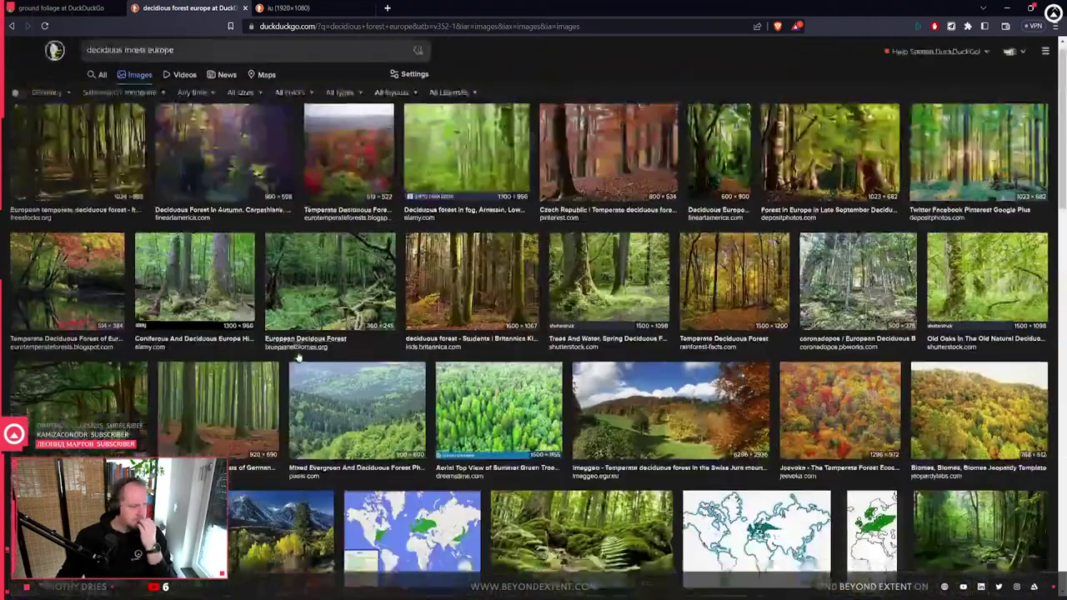
{"action": "type", "text": "ground"}
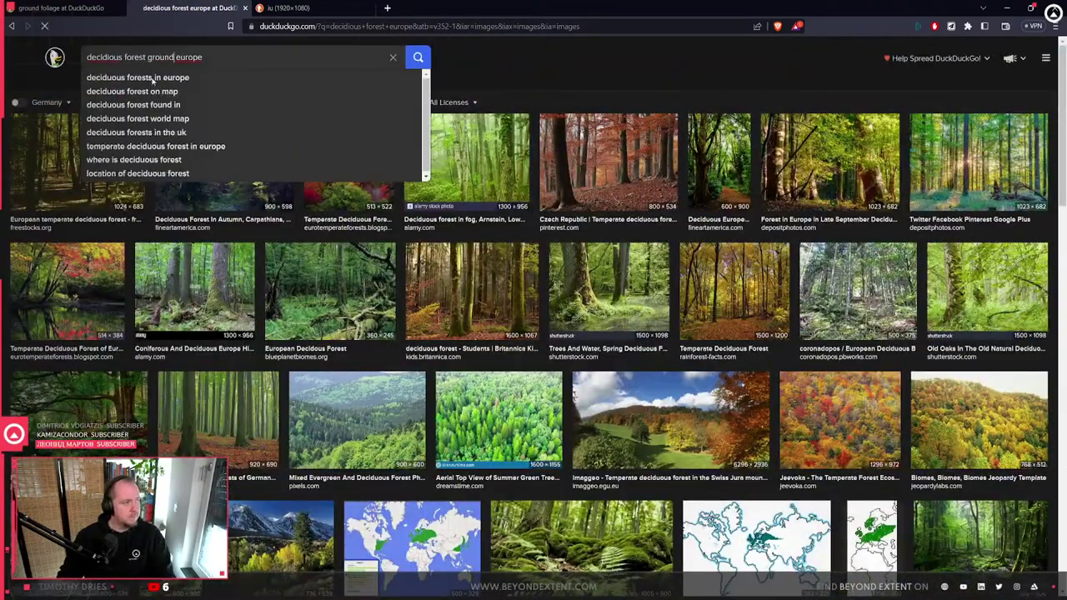
{"action": "key", "text": "Return"}
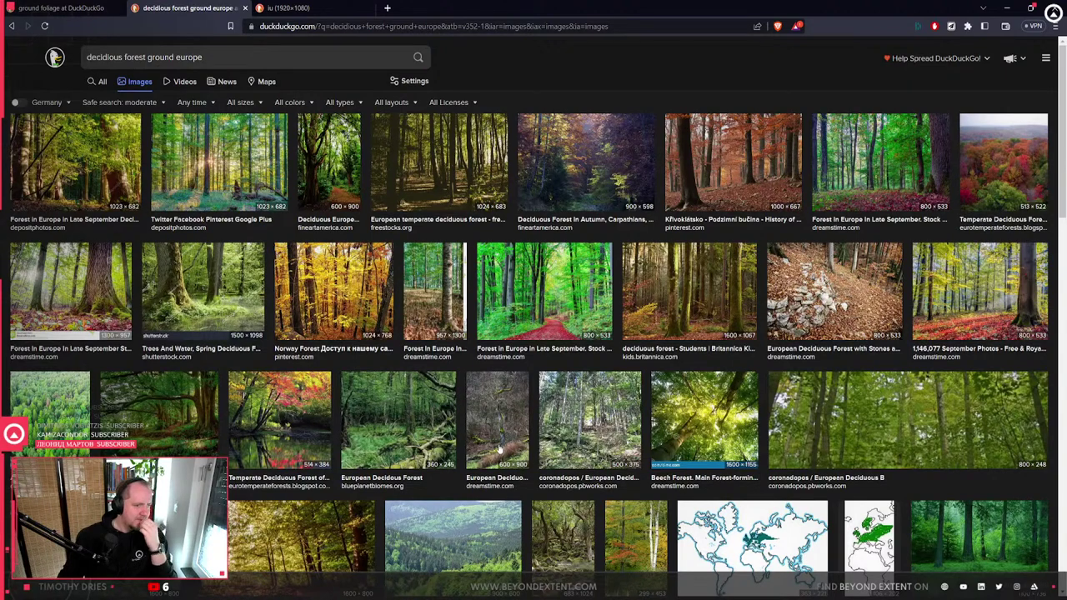
- Compare previews of the stones and cracked brown leaves, Britannica Kids deciduous forest, and September Photos images
{"action": "left_click", "coordinate": [865, 284]}
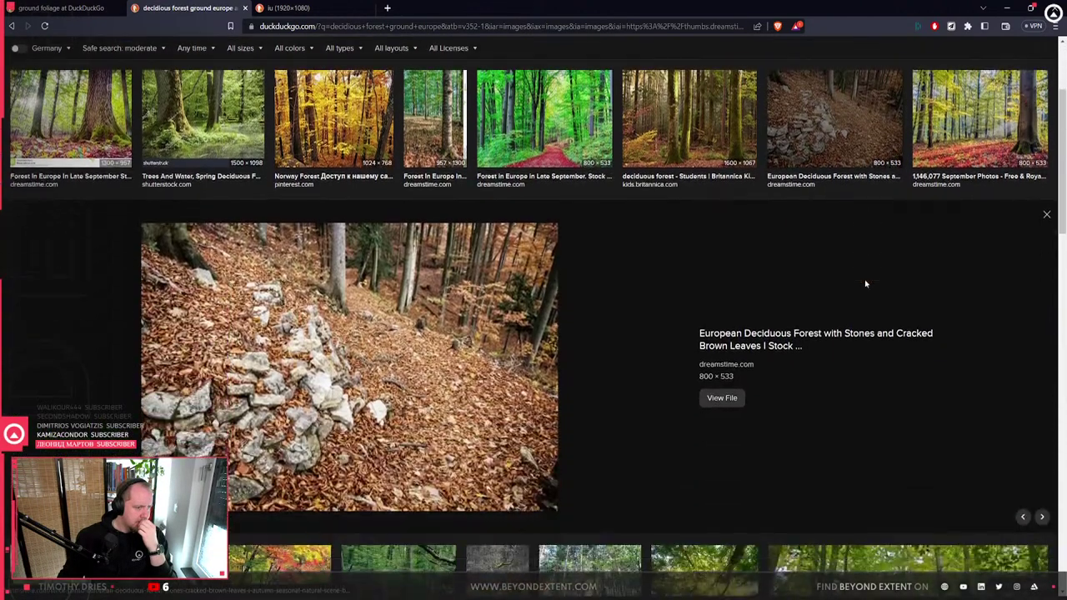
{"action": "left_click", "coordinate": [688, 107]}
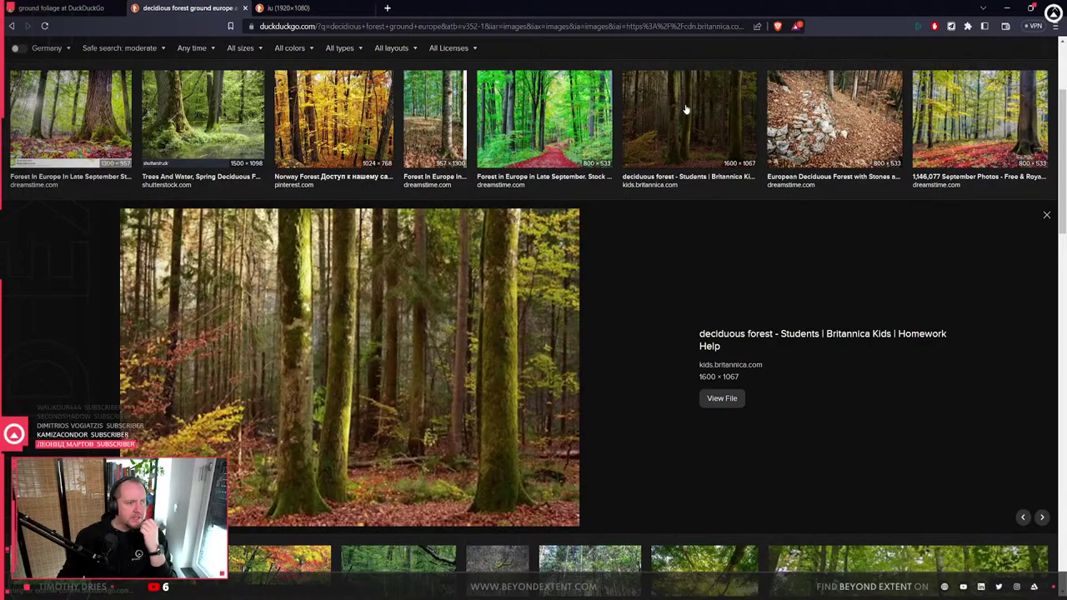
{"action": "left_click", "coordinate": [995, 99]}
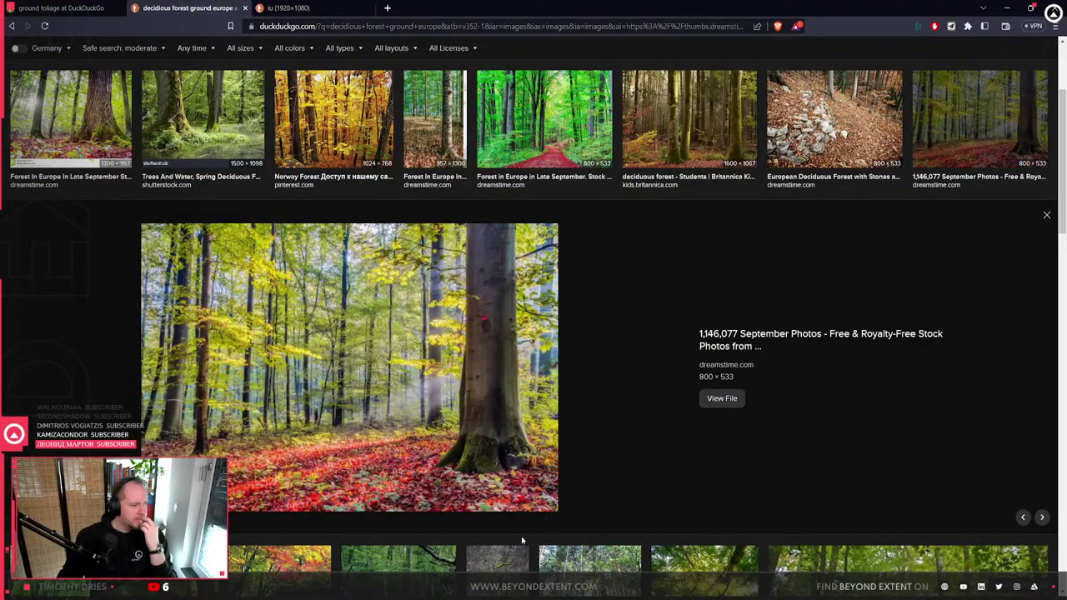
- Find and preview the Shutterstock Deciduous Forest Floor photo with white blooming flowers, checking the results around it
{"action": "scroll", "coordinate": [440, 252], "scroll_direction": "down", "scroll_amount": 5}
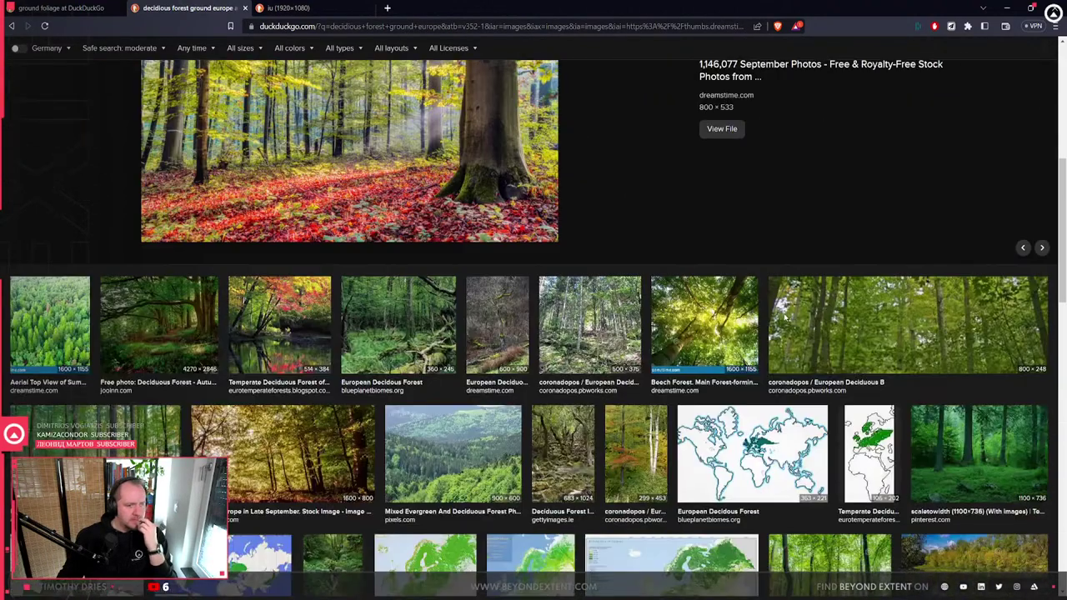
{"action": "scroll", "coordinate": [433, 385], "scroll_direction": "down", "scroll_amount": 4}
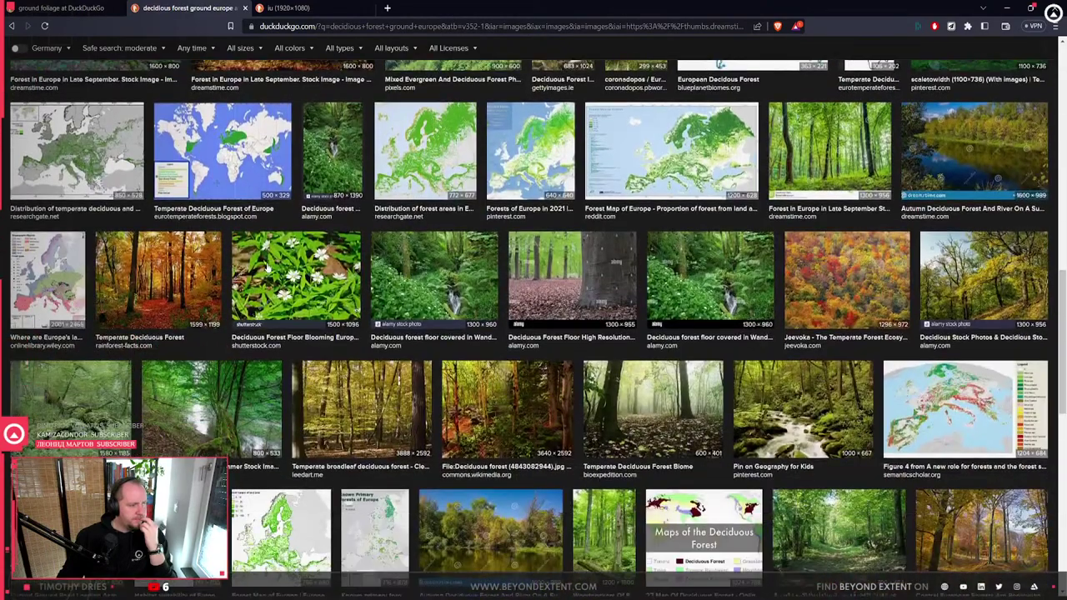
{"action": "left_click", "coordinate": [267, 267]}
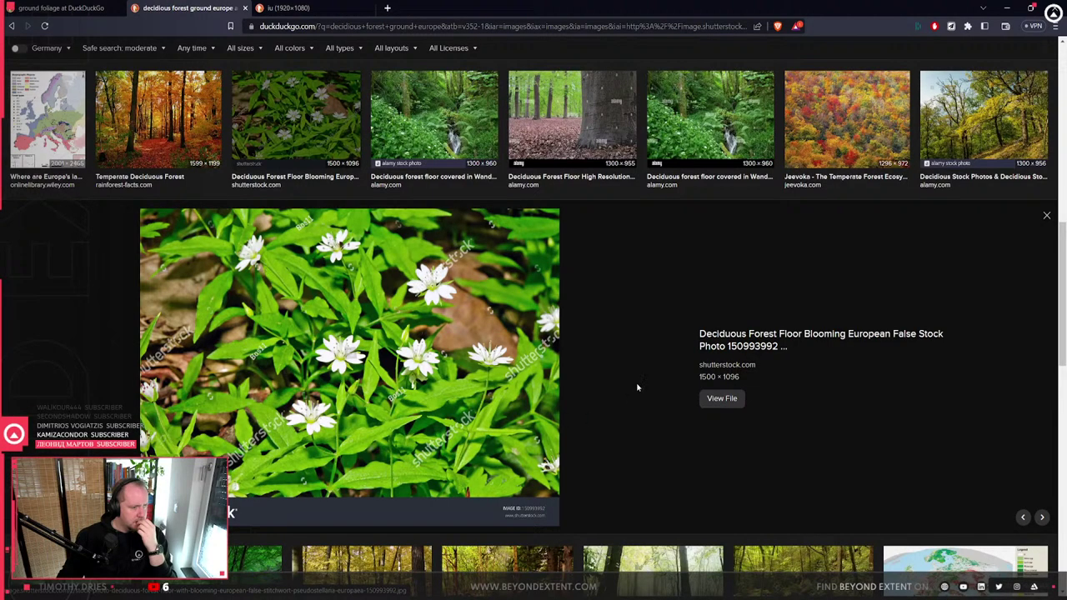
{"action": "scroll", "coordinate": [636, 385], "scroll_direction": "down", "scroll_amount": 5}
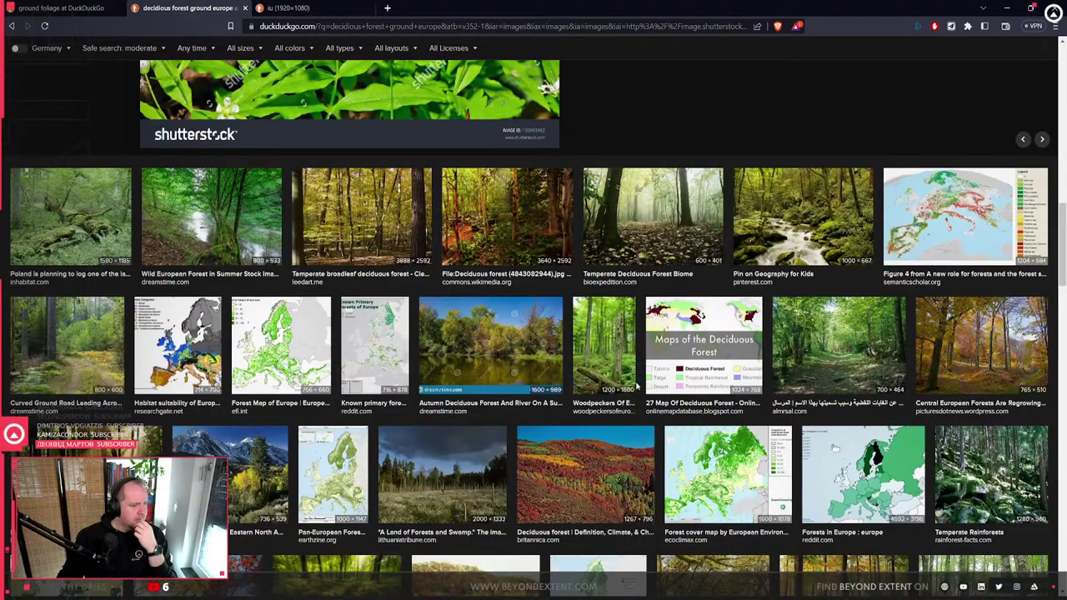
{"action": "scroll", "coordinate": [636, 385], "scroll_direction": "down", "scroll_amount": 3}
{"action": "scroll", "coordinate": [636, 385], "scroll_direction": "up", "scroll_amount": 10}
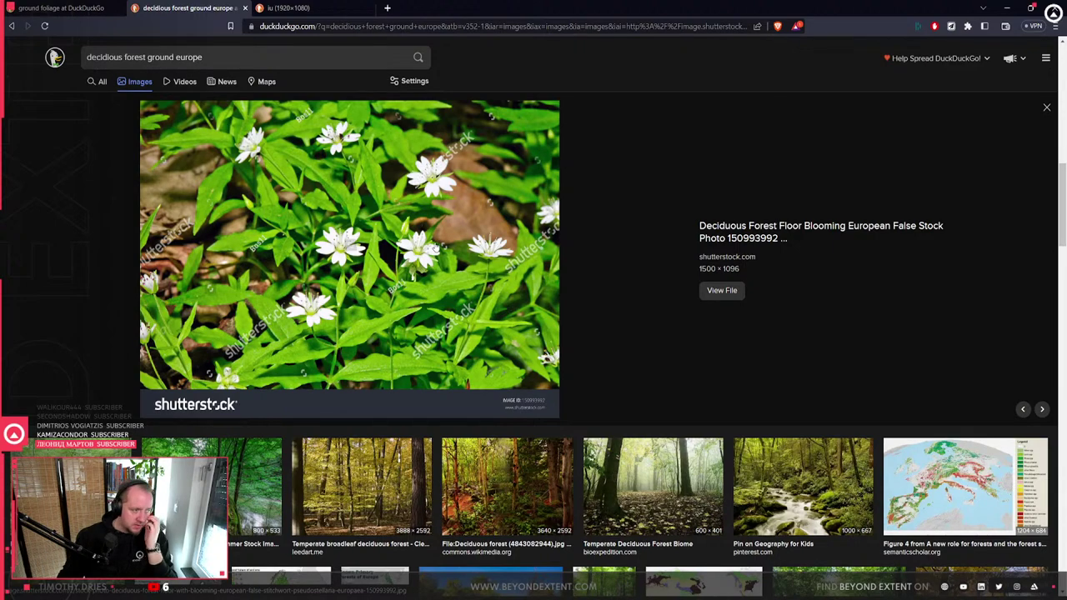
- Examine further deciduous forest ground results for images showing foliage and leaf cover on the forest floor
{"action": "scroll", "coordinate": [435, 246], "scroll_direction": "down", "scroll_amount": 3}
{"action": "scroll", "coordinate": [435, 246], "scroll_direction": "down", "scroll_amount": 5}
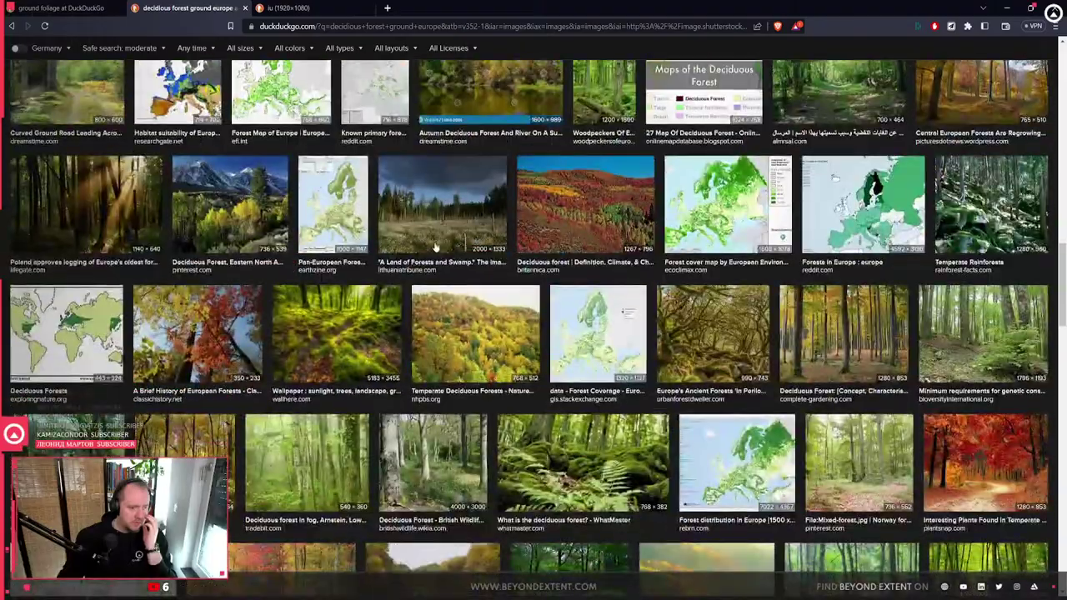
{"action": "scroll", "coordinate": [434, 246], "scroll_direction": "down", "scroll_amount": 5}
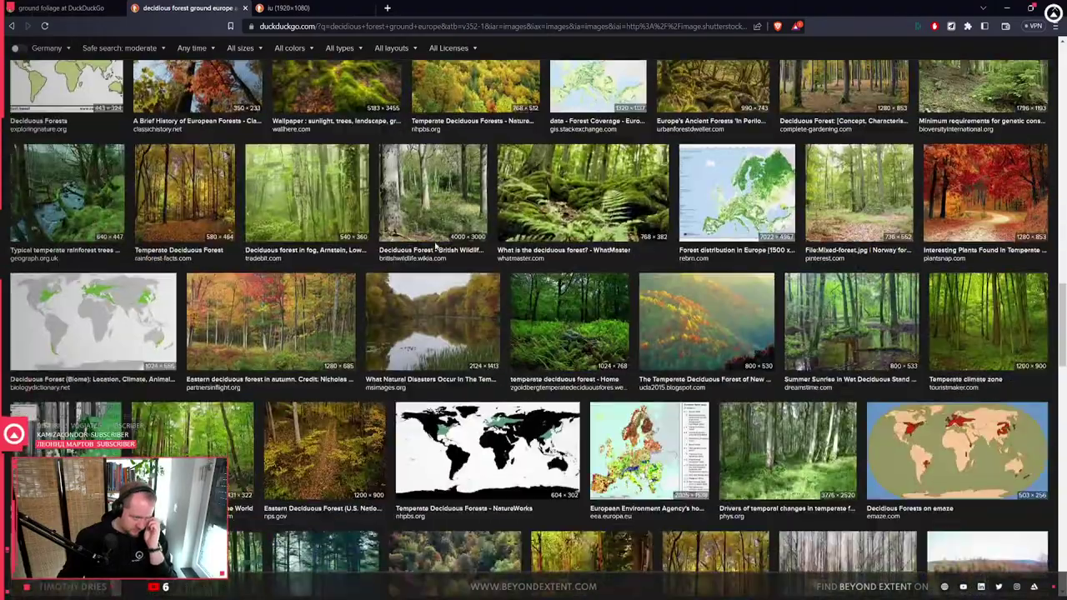
{"action": "scroll", "coordinate": [435, 246], "scroll_direction": "down", "scroll_amount": 4}
{"action": "scroll", "coordinate": [435, 246], "scroll_direction": "down", "scroll_amount": 5}
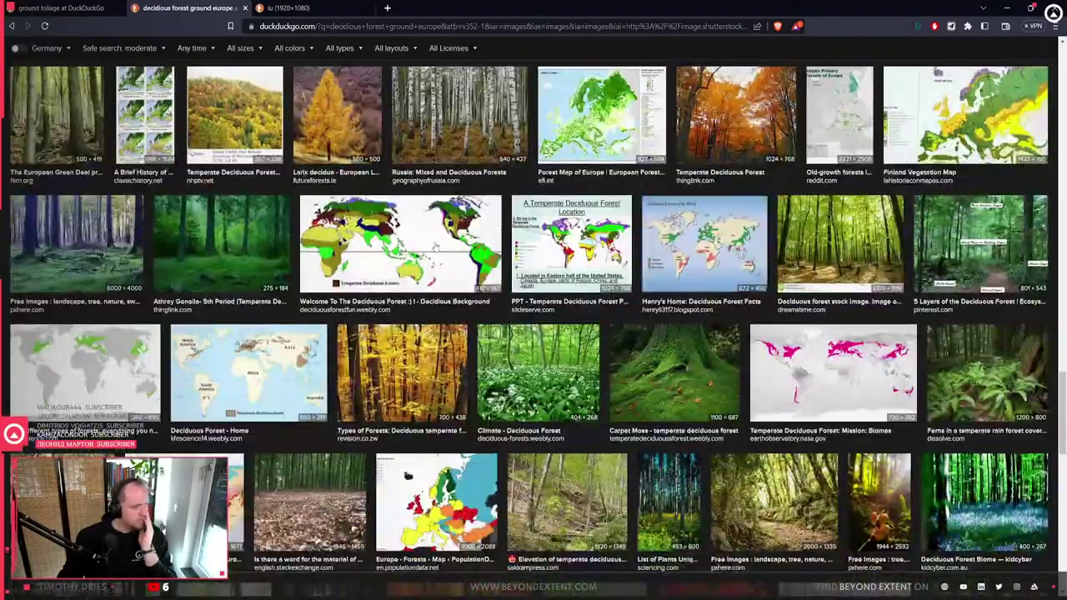
{"action": "scroll", "coordinate": [435, 246], "scroll_direction": "down", "scroll_amount": 5}
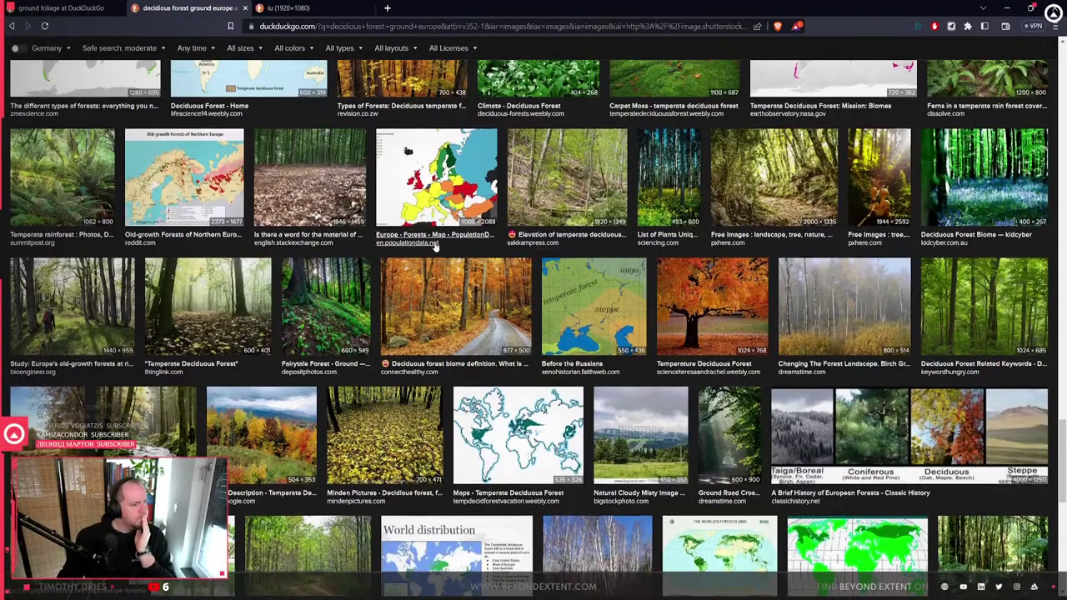
{"action": "scroll", "coordinate": [434, 246], "scroll_direction": "down", "scroll_amount": 10}
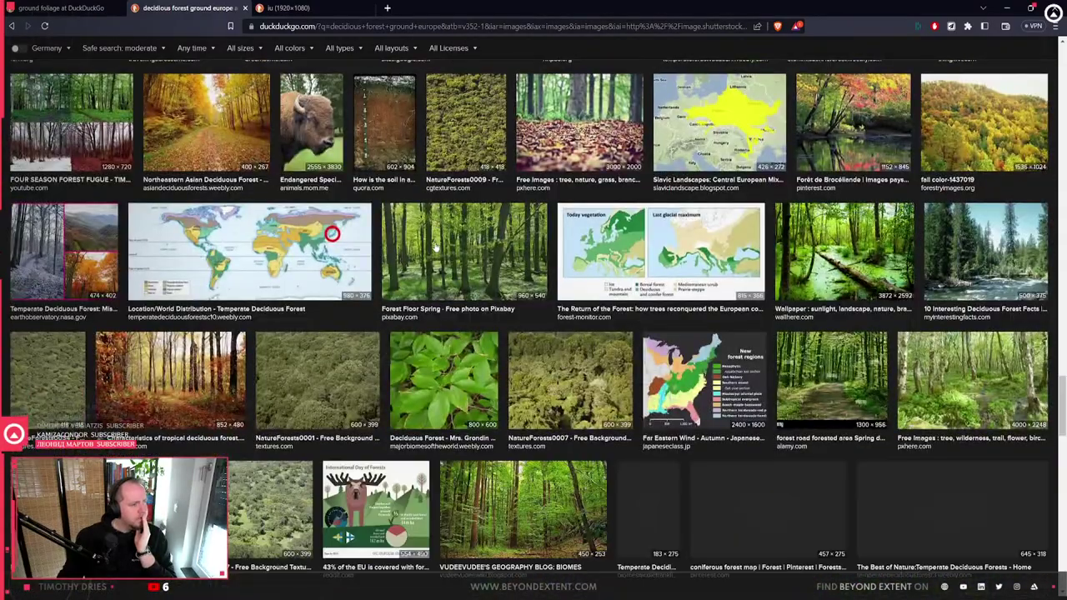
{"action": "scroll", "coordinate": [435, 246], "scroll_direction": "down", "scroll_amount": 5}
{"action": "scroll", "coordinate": [434, 246], "scroll_direction": "down", "scroll_amount": 5}
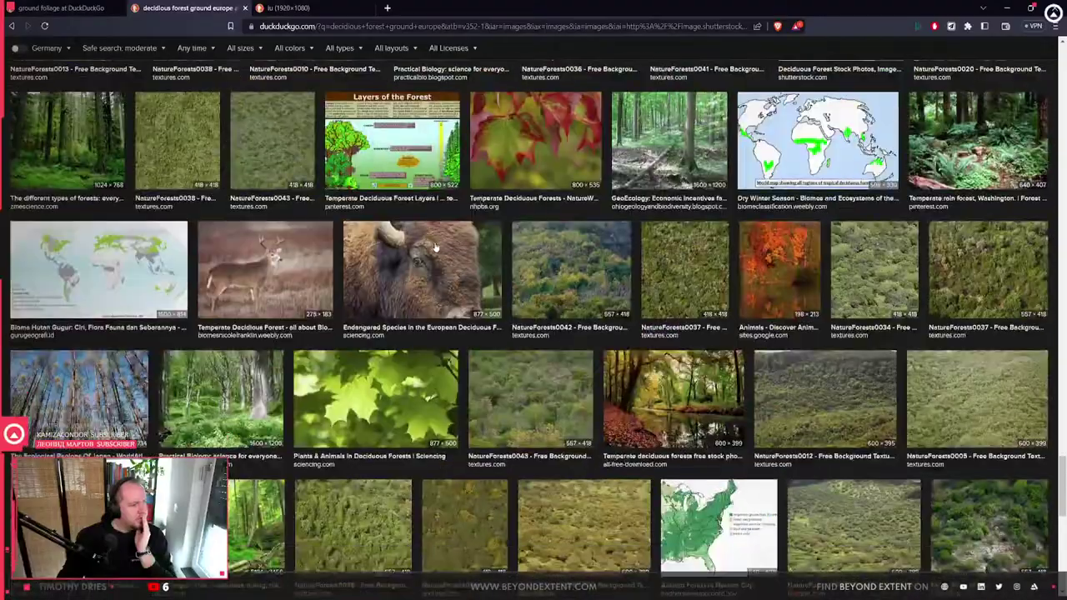
- Preview the Deciduous Forest Floor, Spring, Pictured Rocks National Lakeshore photo and check the results below it
{"action": "scroll", "coordinate": [434, 250], "scroll_direction": "down", "scroll_amount": 4}
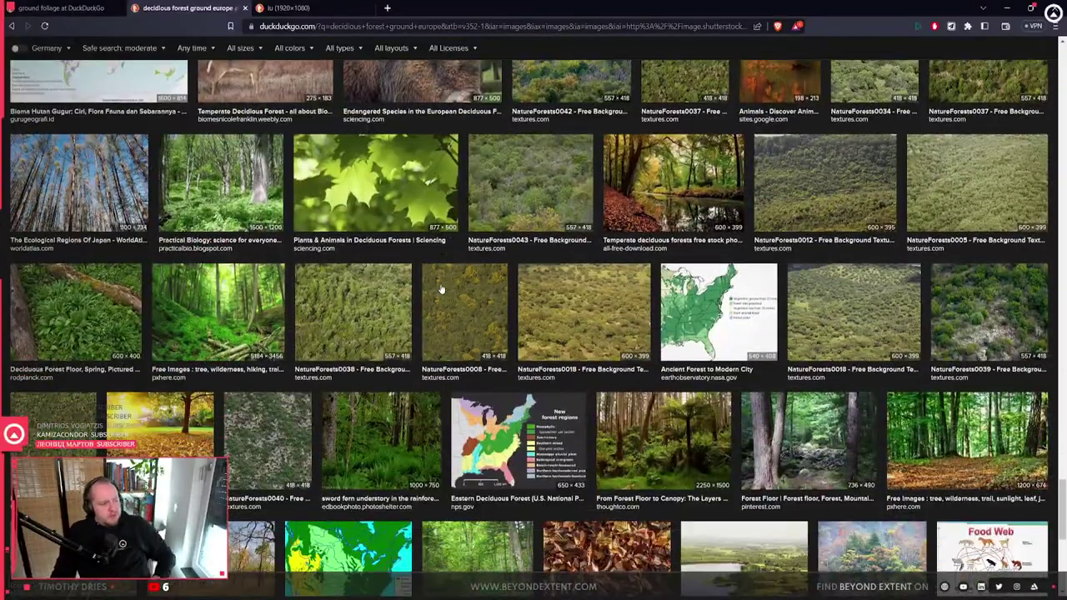
{"action": "scroll", "coordinate": [451, 284], "scroll_direction": "down", "scroll_amount": 3}
{"action": "scroll", "coordinate": [450, 283], "scroll_direction": "up", "scroll_amount": 3}
{"action": "left_click", "coordinate": [84, 221]}
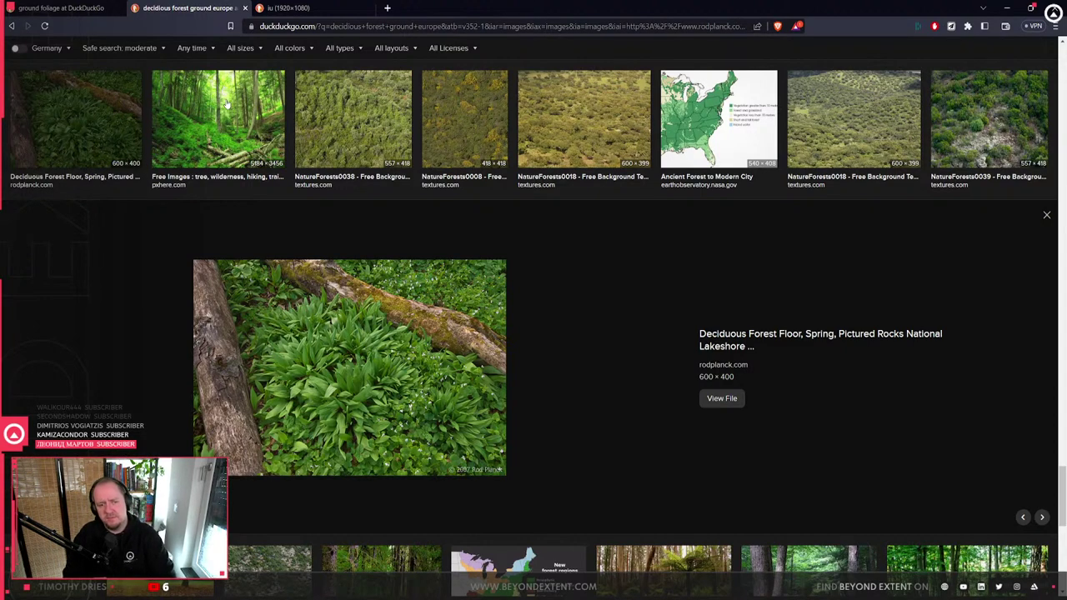
{"action": "scroll", "coordinate": [530, 230], "scroll_direction": "down", "scroll_amount": 5}
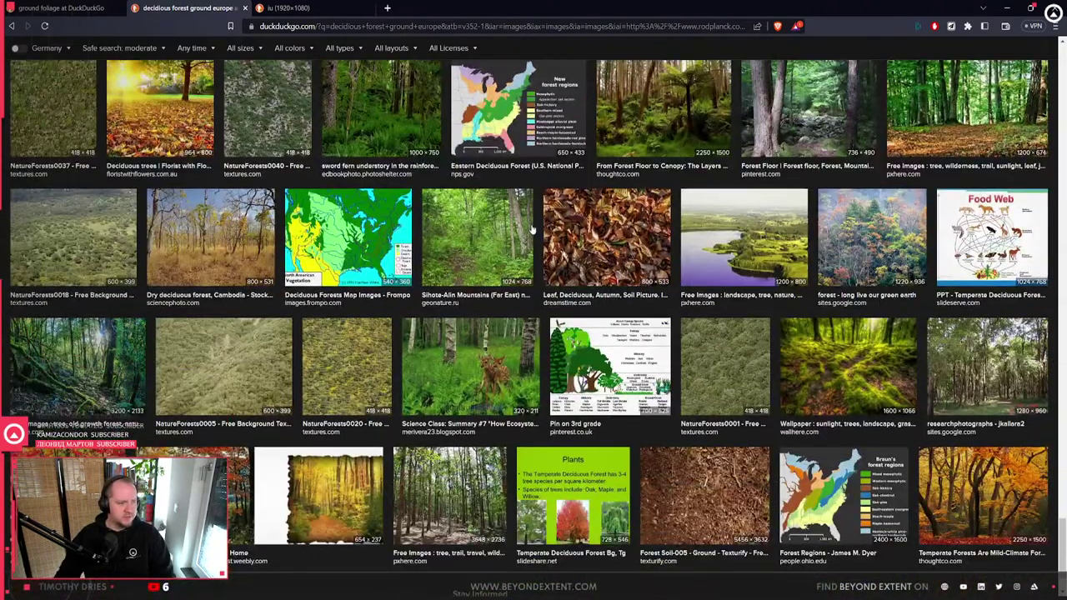
- Look back through the deciduous forest ground results and preview the Alamy photo of a forest floor covered in Wandering Jew
{"action": "scroll", "coordinate": [532, 229], "scroll_direction": "down", "scroll_amount": 3}
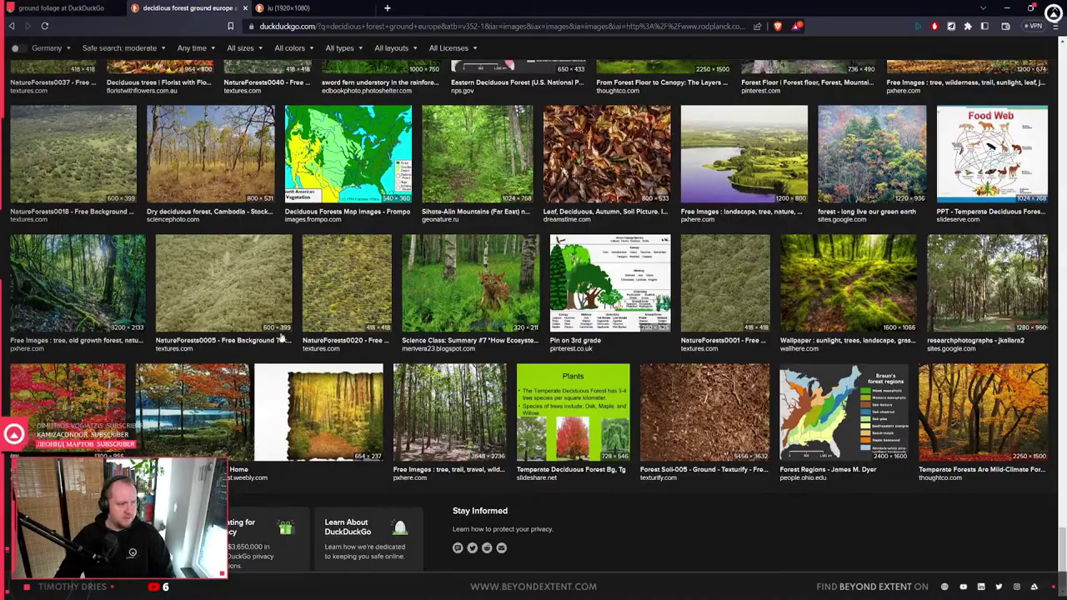
{"action": "scroll", "coordinate": [281, 338], "scroll_direction": "down", "scroll_amount": 5}
{"action": "scroll", "coordinate": [283, 333], "scroll_direction": "up", "scroll_amount": 5}
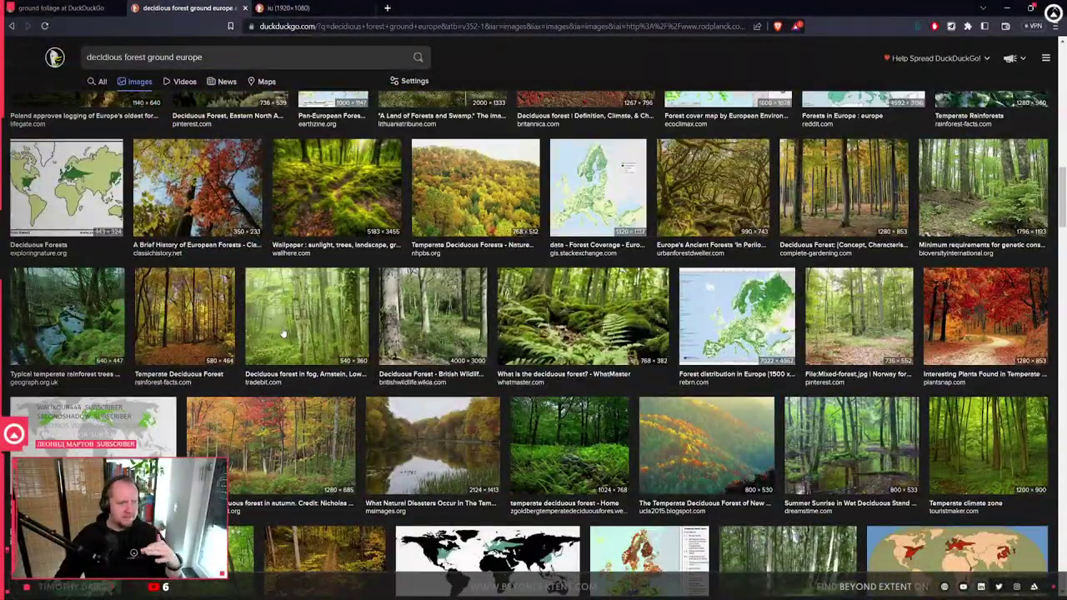
{"action": "scroll", "coordinate": [651, 278], "scroll_direction": "up", "scroll_amount": 5}
{"action": "scroll", "coordinate": [651, 277], "scroll_direction": "up", "scroll_amount": 3}
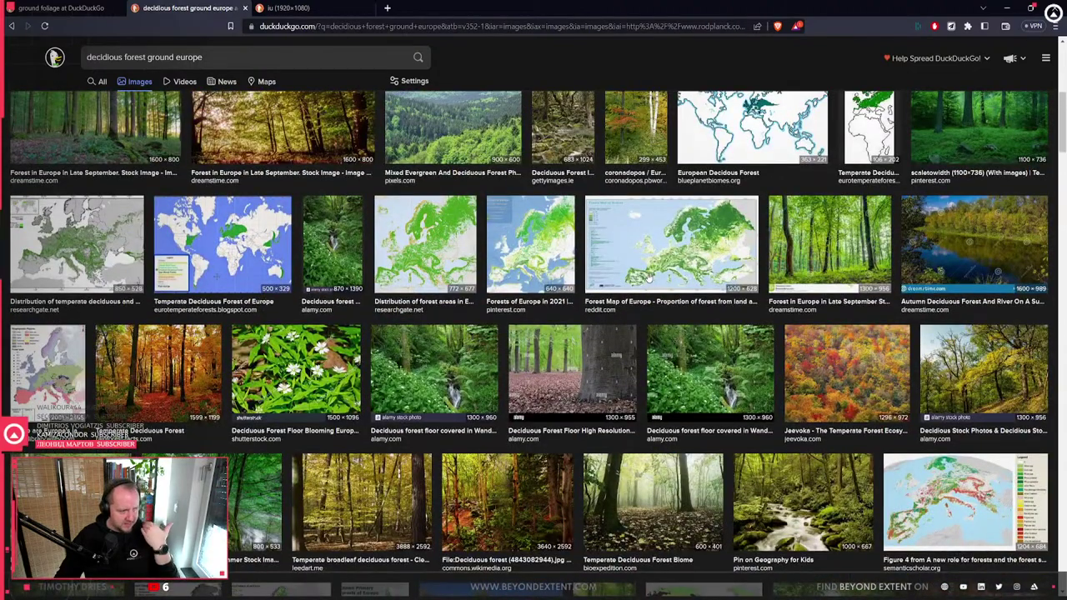
{"action": "left_click", "coordinate": [704, 371]}
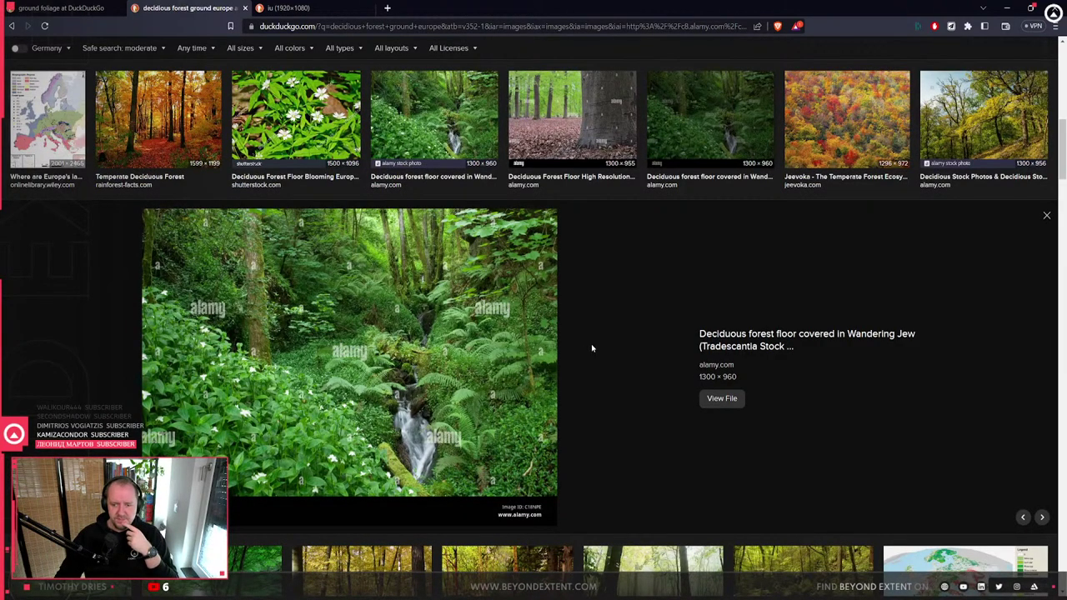
- Preview the Dreamstime late September forest photo, and open the Shutterstock Trees And Water, Spring Deciduous Forest image in its own tab
{"action": "scroll", "coordinate": [599, 344], "scroll_direction": "up", "scroll_amount": 10}
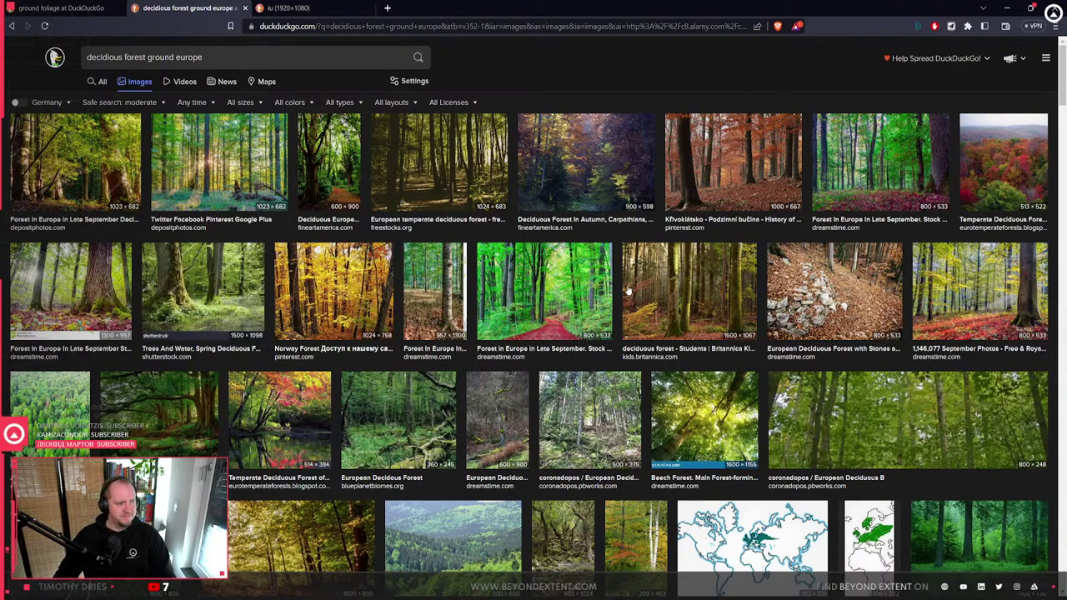
{"action": "left_click", "coordinate": [434, 291]}
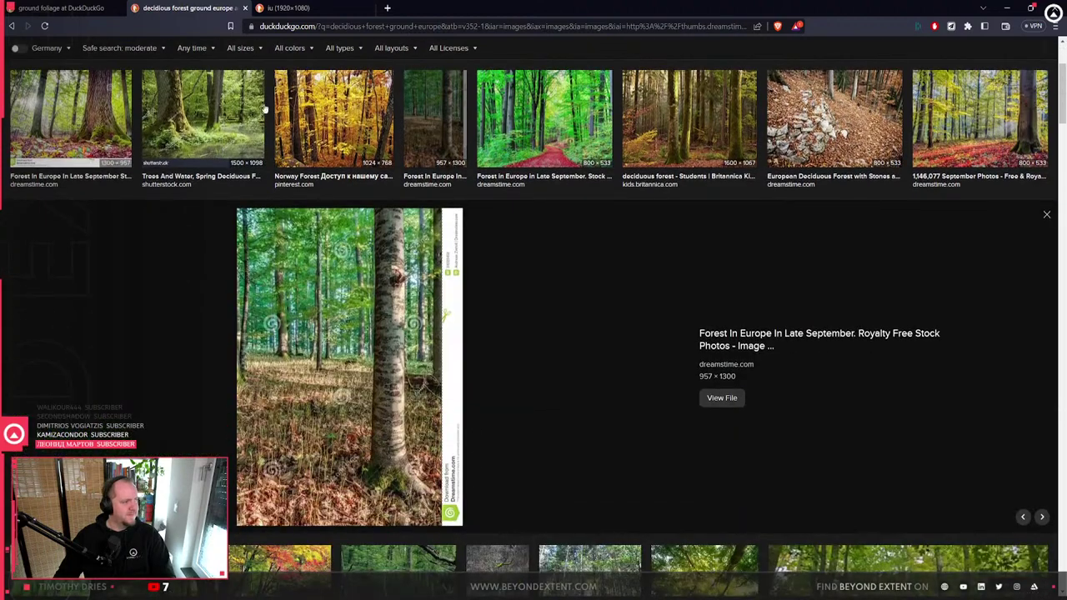
{"action": "left_click", "coordinate": [204, 125]}
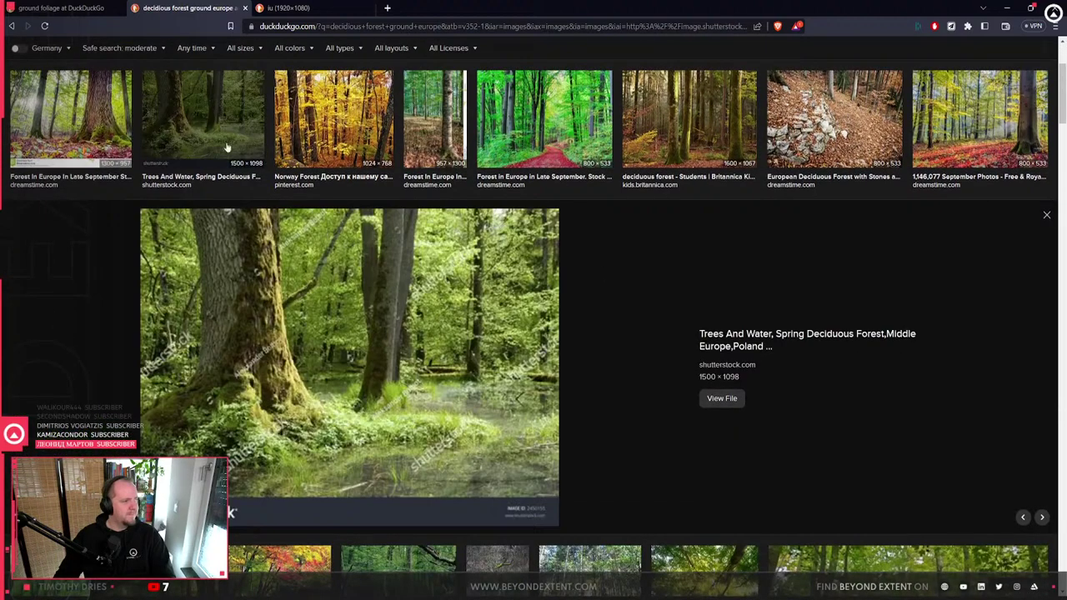
{"action": "right_click", "coordinate": [390, 417]}
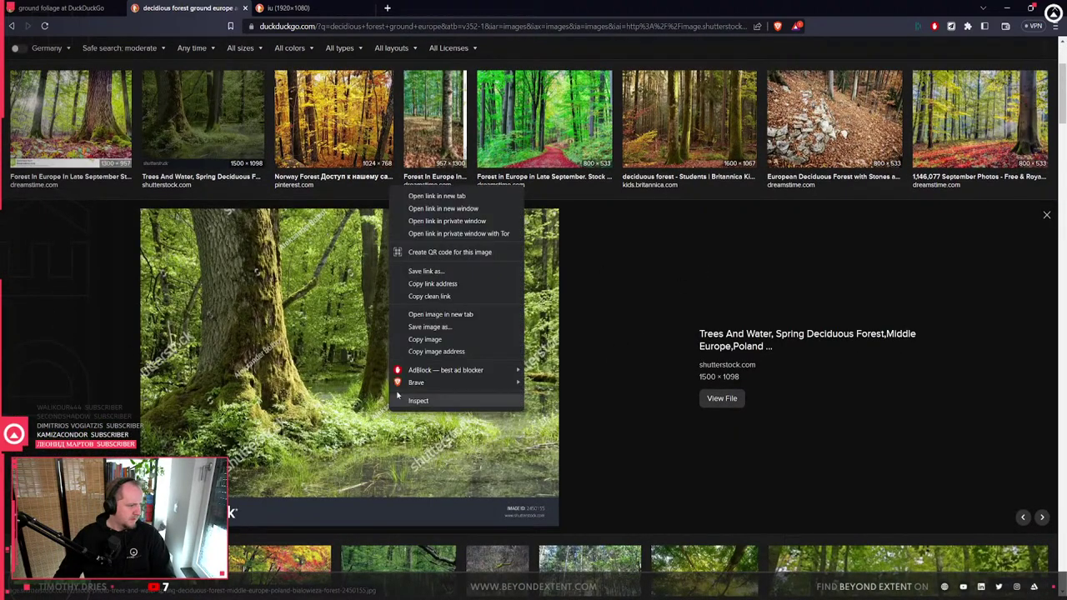
{"action": "left_click", "coordinate": [467, 312]}
{"action": "left_click", "coordinate": [450, 8]}
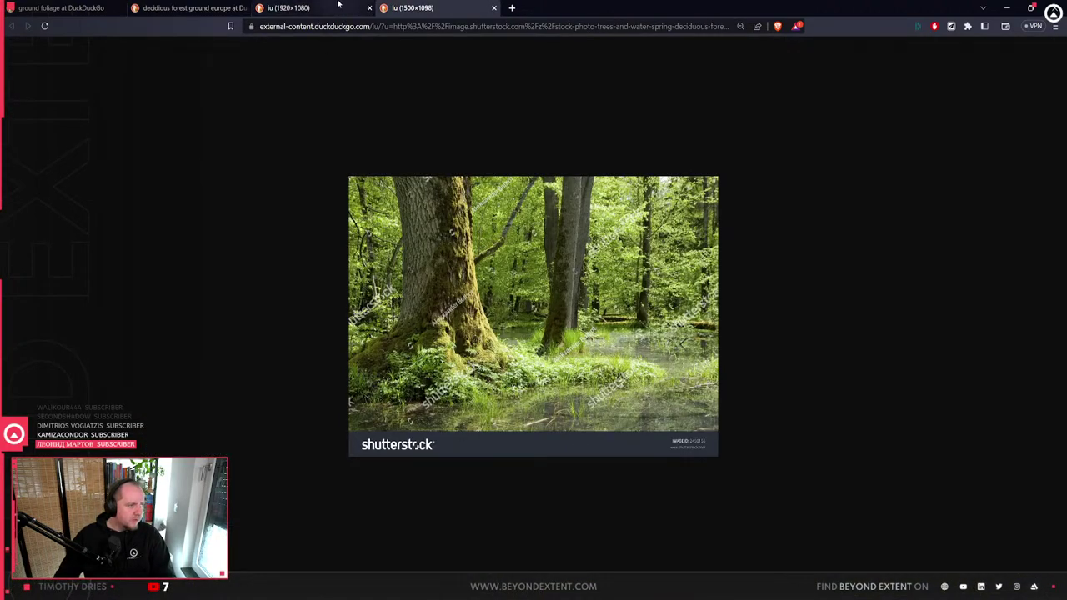
- Return to the ground foliage results and compare previews of the Flowering Ground Covers and Groundplants0152 images
{"action": "left_click", "coordinate": [192, 8]}
{"action": "left_click", "coordinate": [58, 7]}
{"action": "key", "text": "alt+Tab"}
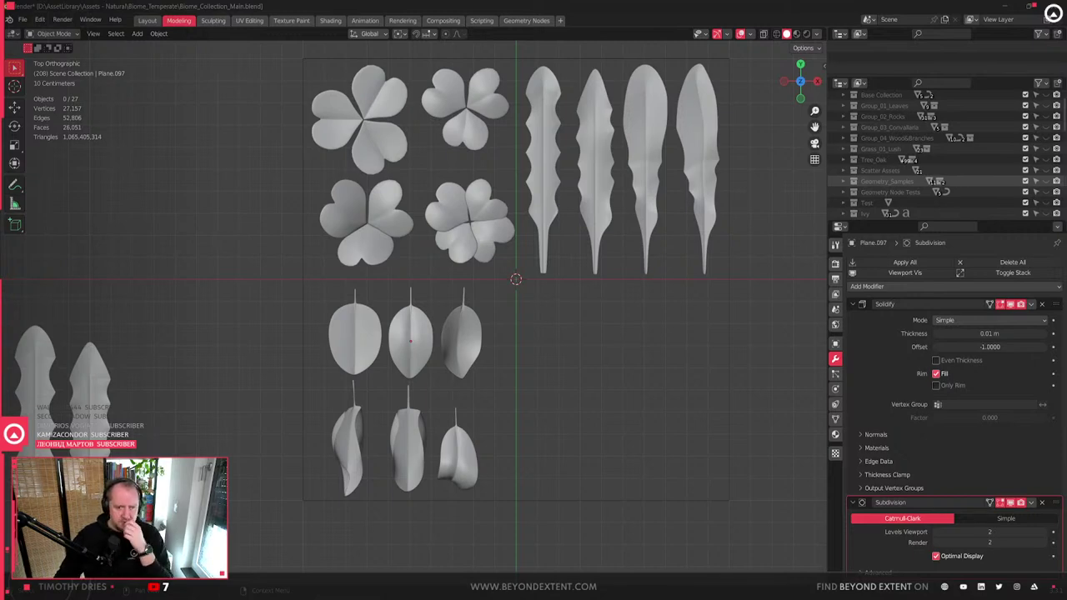
{"action": "key", "text": "alt+Tab"}
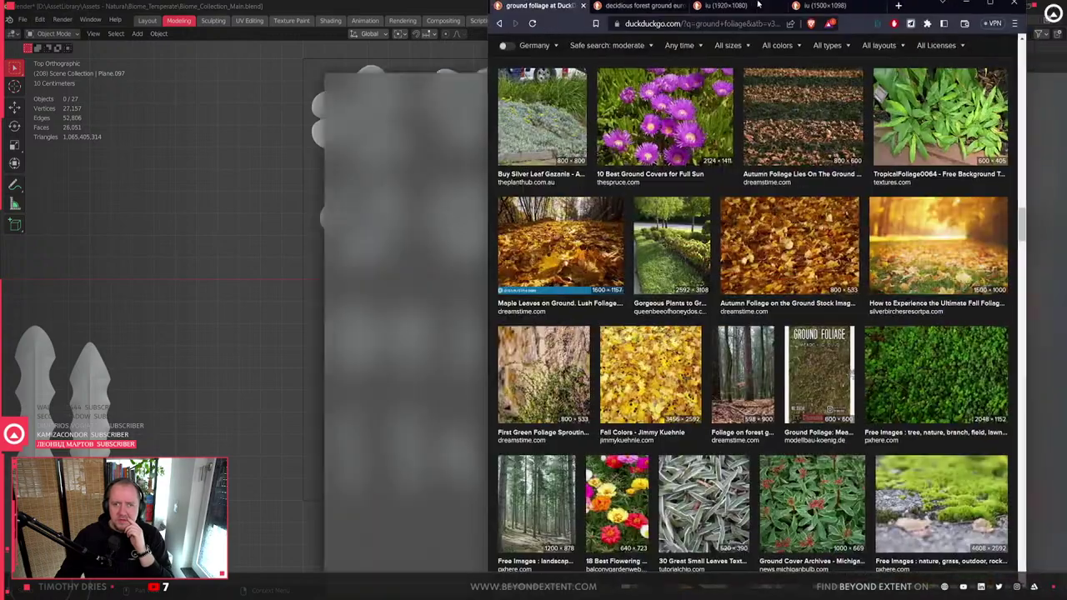
{"action": "left_click", "coordinate": [465, 140]}
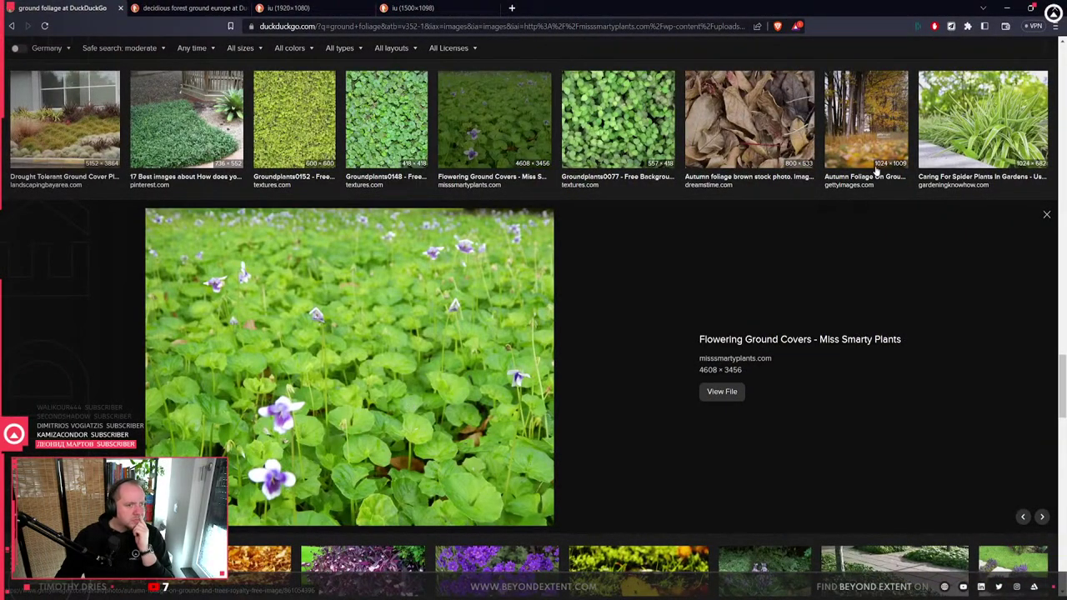
{"action": "left_click", "coordinate": [208, 128]}
{"action": "left_click", "coordinate": [294, 120]}
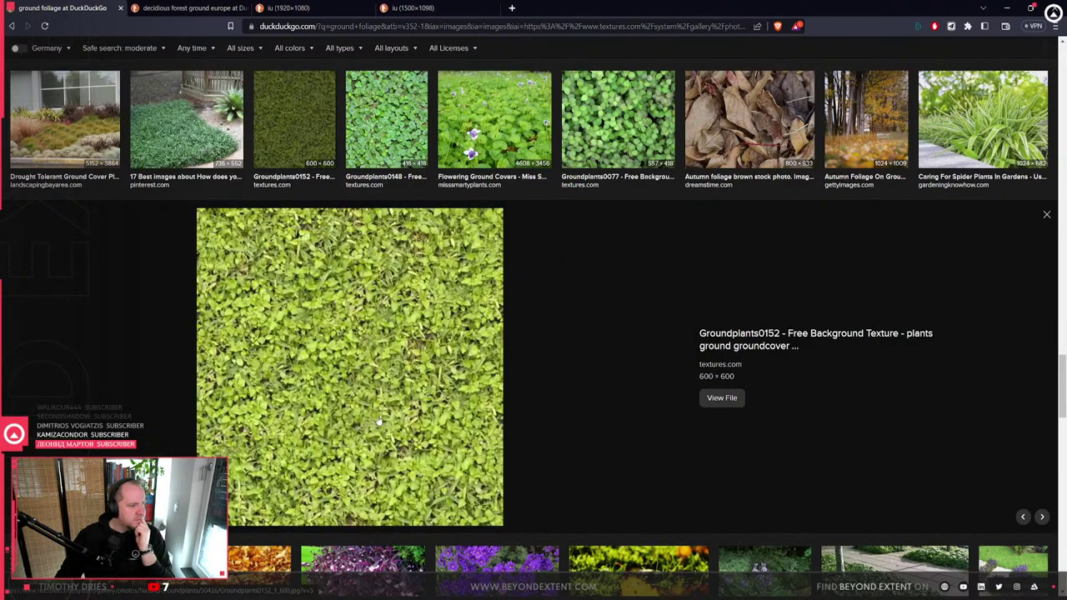
- Open the Groundplants0152 texture image in a separate tab and return to the ground foliage results
{"action": "scroll", "coordinate": [378, 421], "scroll_direction": "down", "scroll_amount": 1}
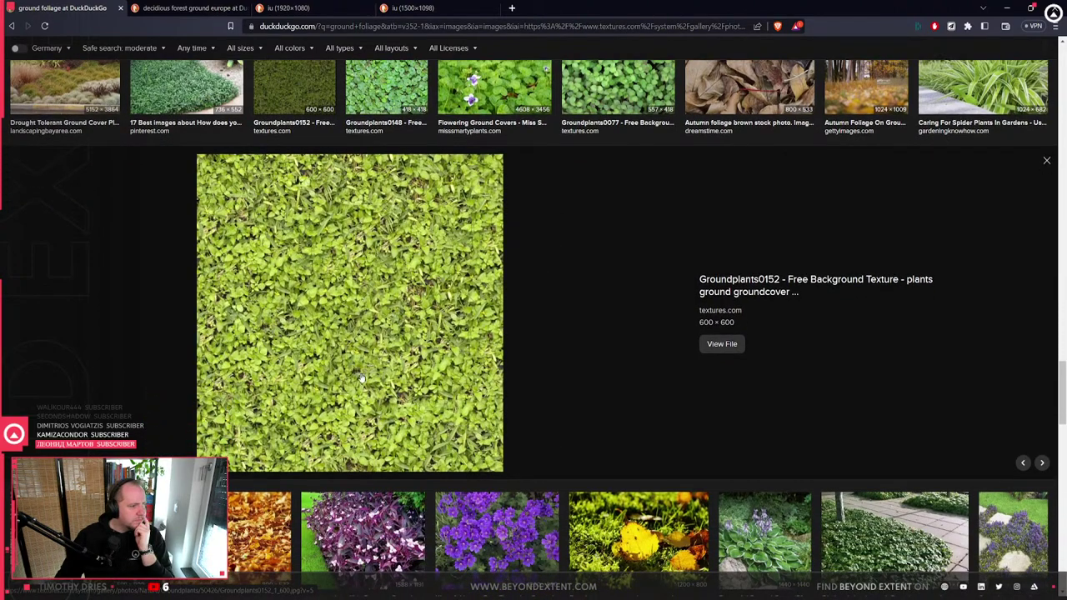
{"action": "right_click", "coordinate": [358, 293]}
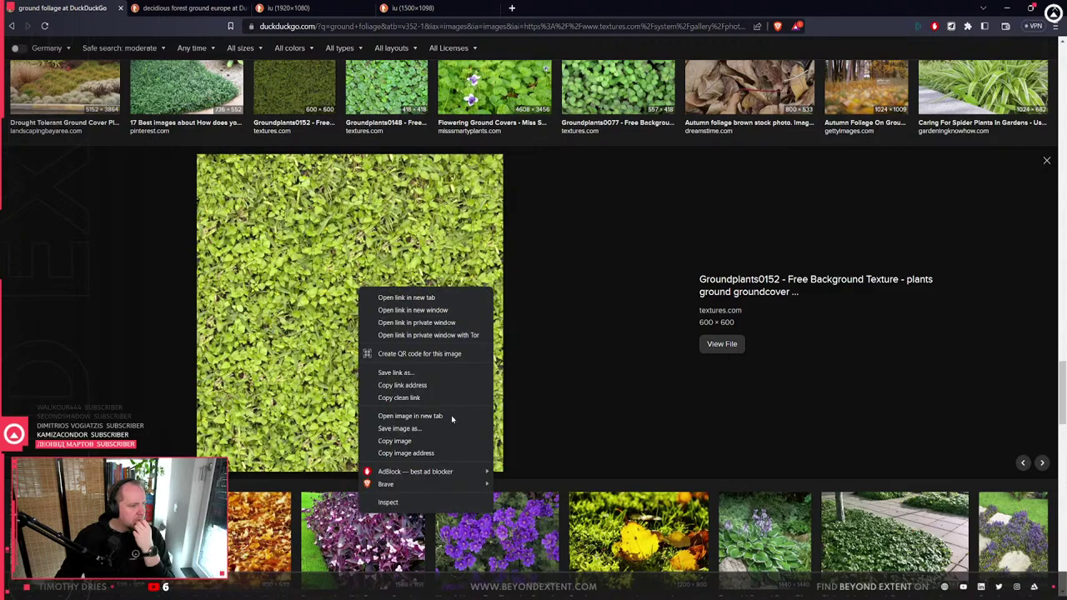
{"action": "left_click", "coordinate": [448, 413]}
{"action": "left_click", "coordinate": [187, 7]}
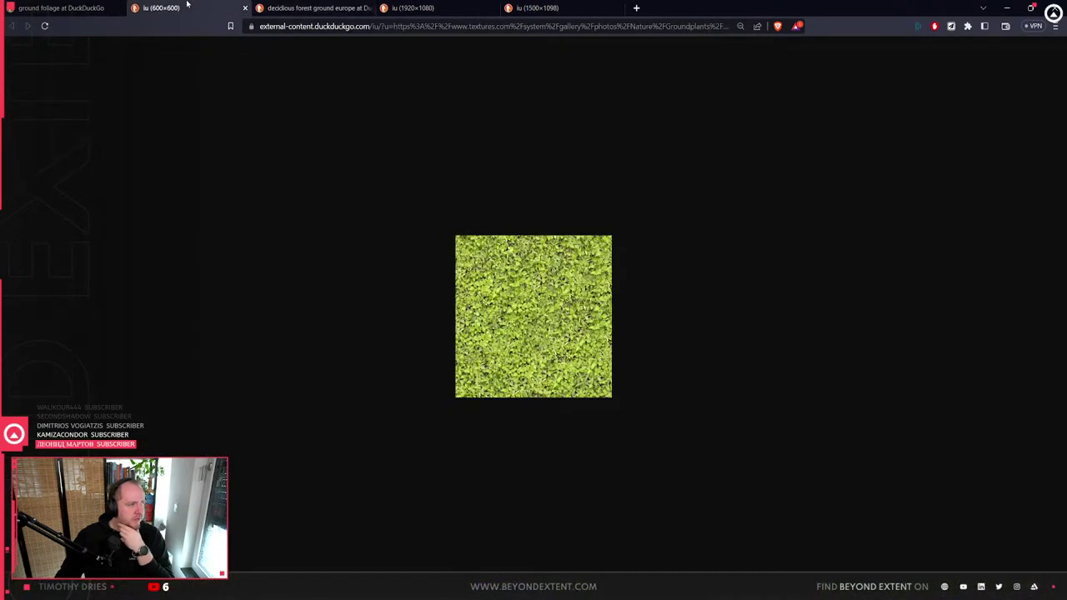
{"action": "key", "text": "ctrl+shift+Tab"}
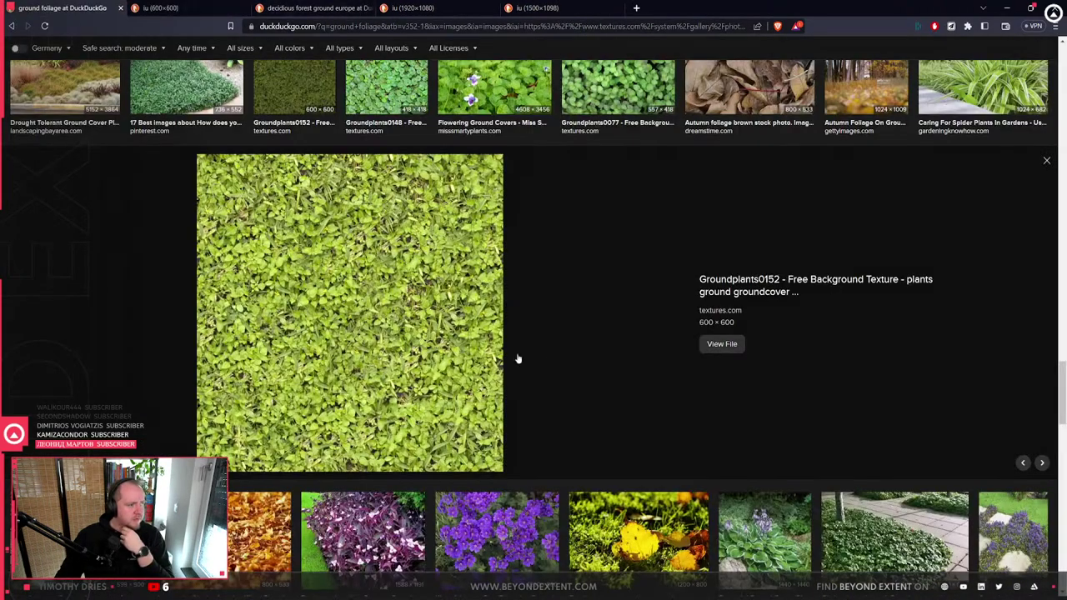
- Compare previews of the Groundplants0122, Rain forest floor plants and Textures for Photoshop images, ending on Groundplants0122
{"action": "scroll", "coordinate": [543, 355], "scroll_direction": "down", "scroll_amount": 4}
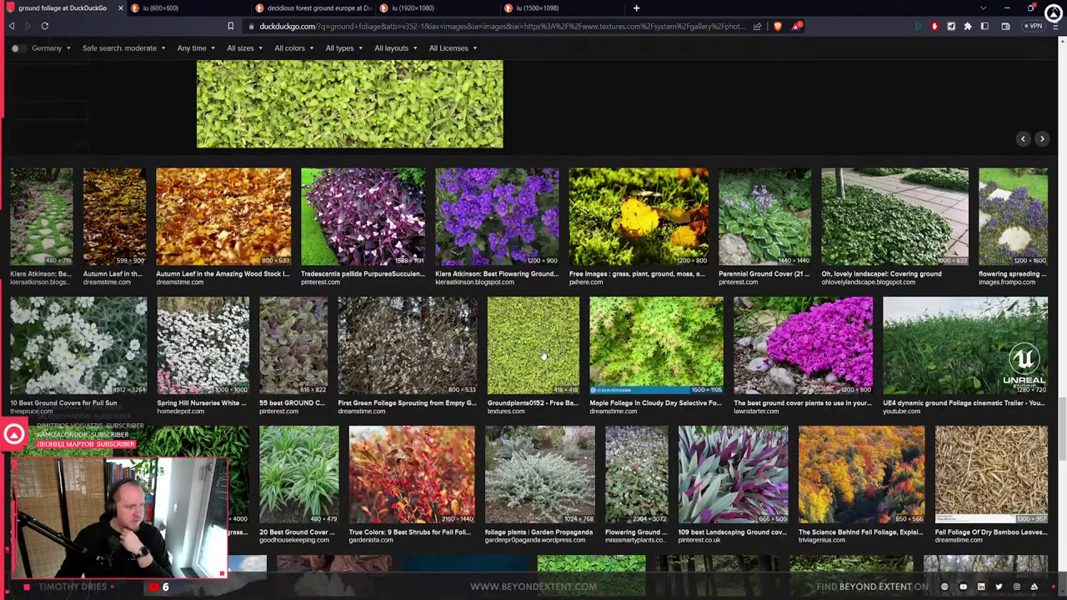
{"action": "left_click", "coordinate": [95, 471]}
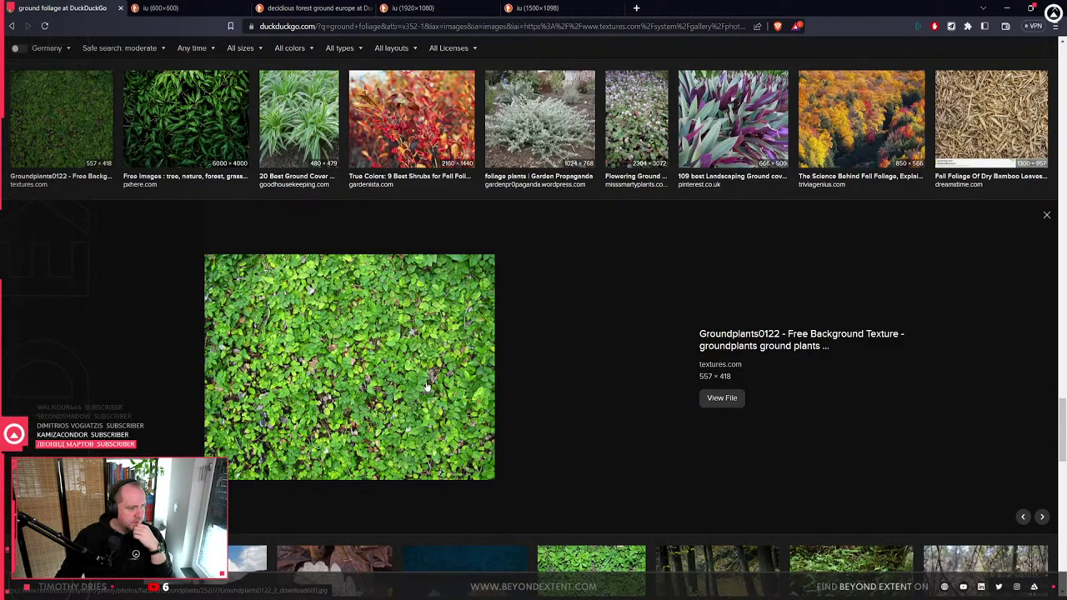
{"action": "scroll", "coordinate": [427, 385], "scroll_direction": "down", "scroll_amount": 4}
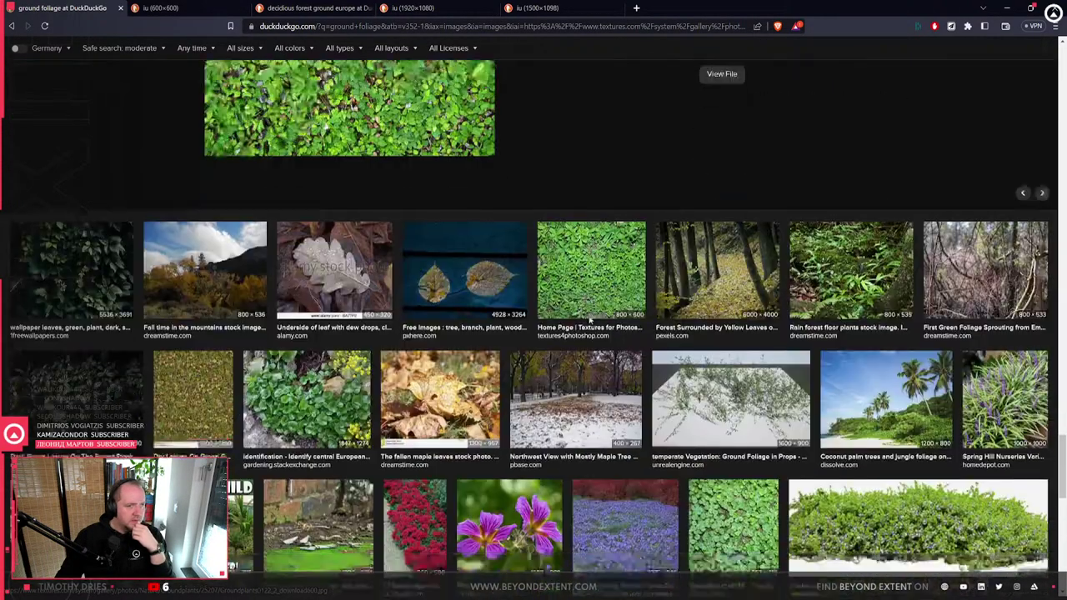
{"action": "left_click", "coordinate": [834, 268]}
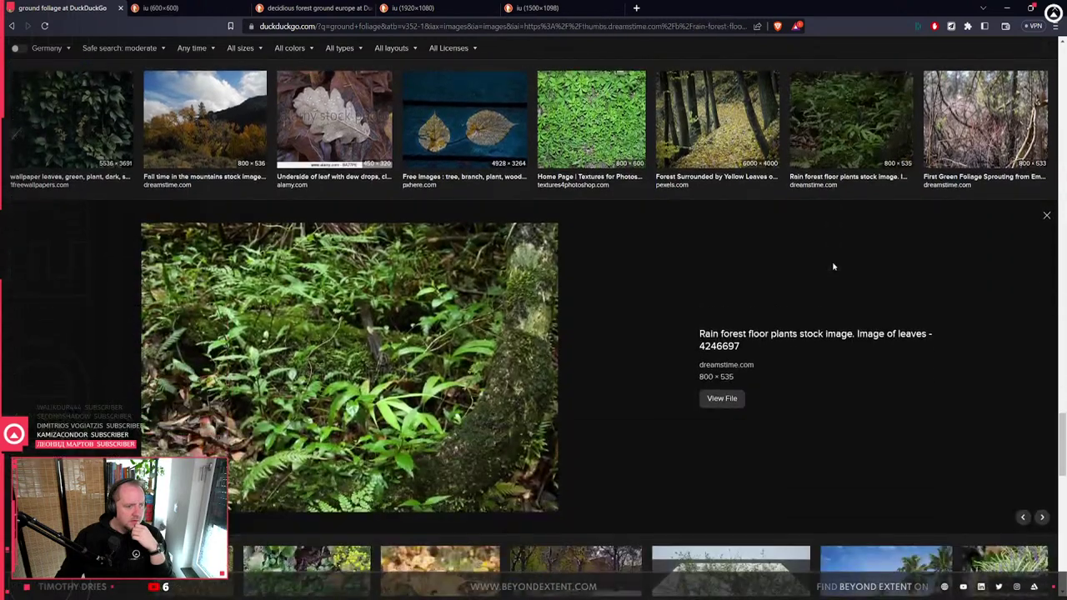
{"action": "left_click", "coordinate": [568, 115]}
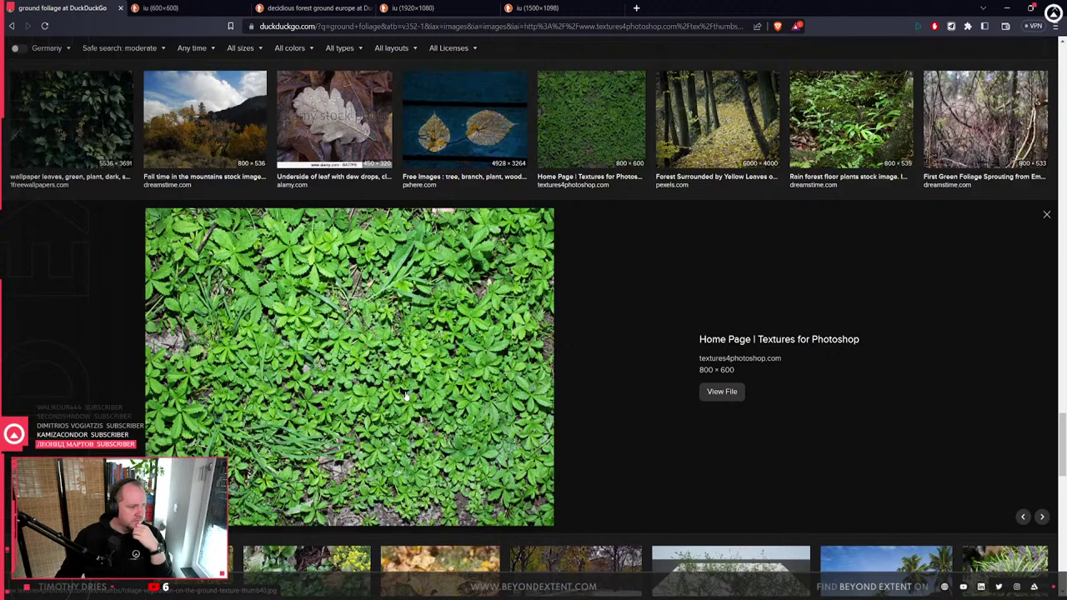
{"action": "scroll", "coordinate": [406, 396], "scroll_direction": "up", "scroll_amount": 5}
{"action": "left_click", "coordinate": [61, 381]}
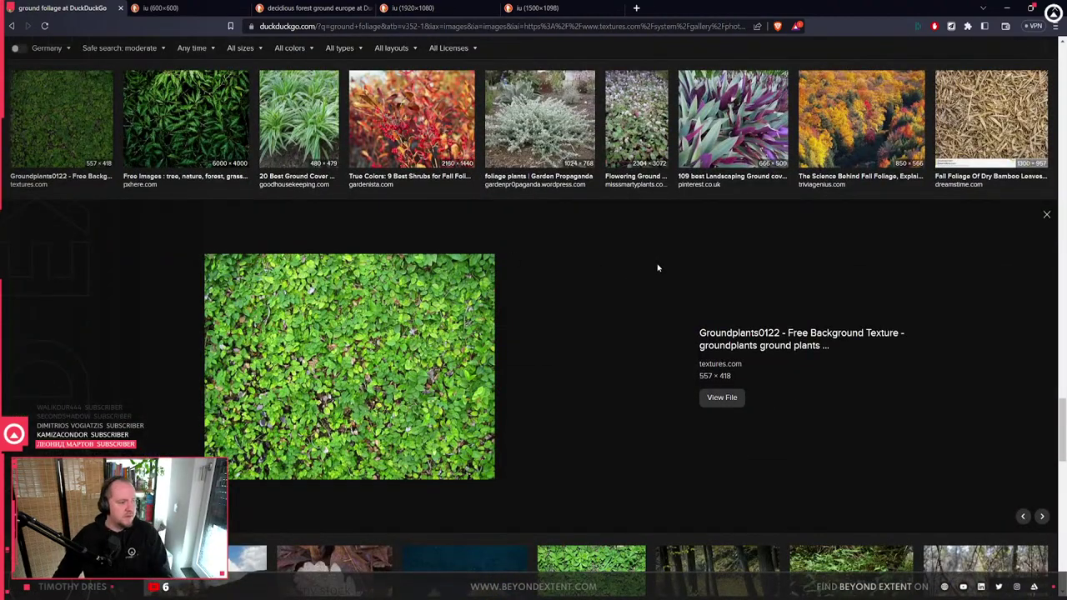
- Switch to the reference board over Blender and add the Groundplants0122 and Textures for Photoshop images, one below the other
{"action": "key", "text": "alt+Tab"}
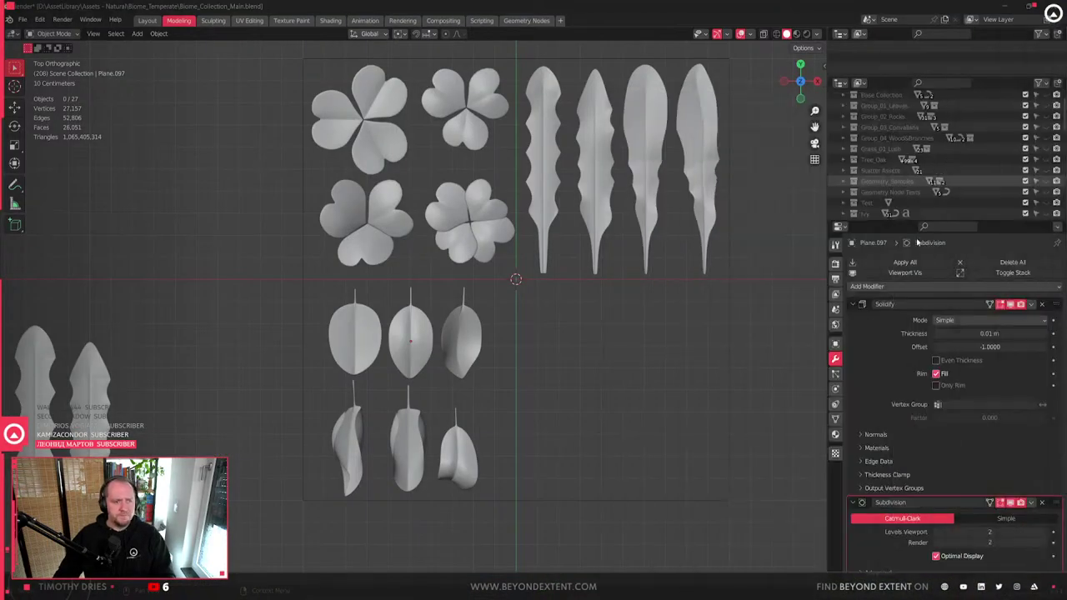
{"action": "scroll", "coordinate": [490, 400], "scroll_direction": "down", "scroll_amount": 4}
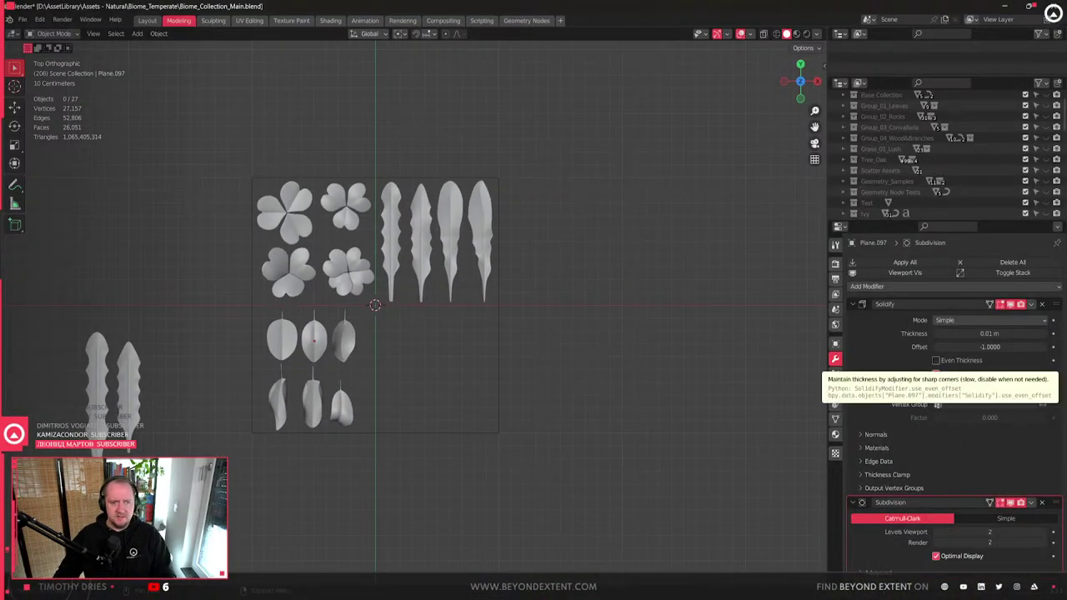
{"action": "key", "text": "alt+Tab"}
{"action": "key", "text": "ctrl+v"}
{"action": "key", "text": "Escape"}
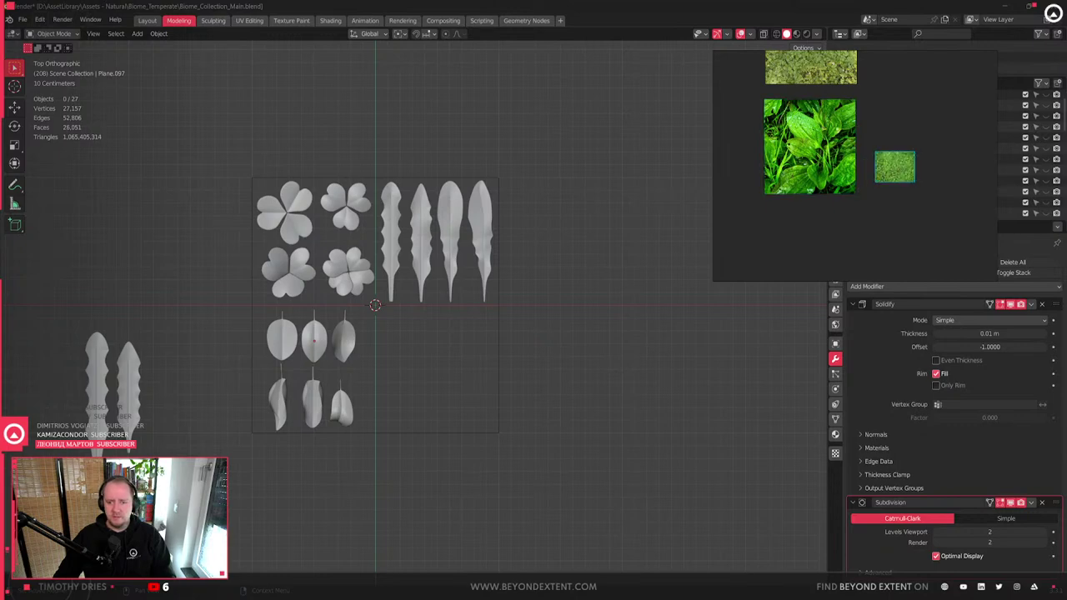
{"action": "key", "text": "ctrl+v"}
{"action": "left_click_drag", "start_coordinate": [895, 185], "coordinate": [906, 212]}
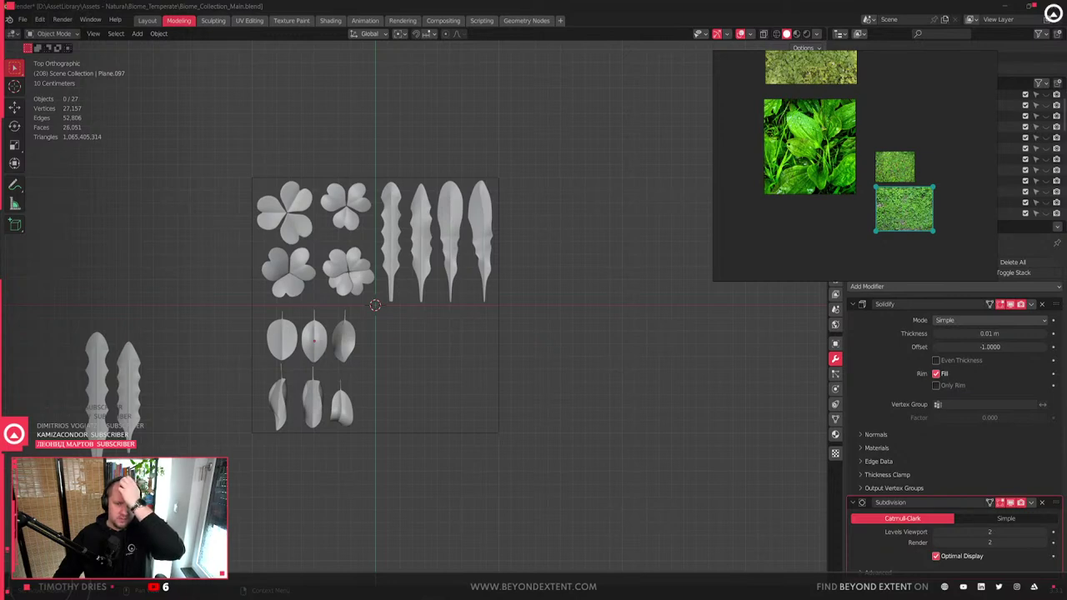
{"action": "key", "text": "Escape"}
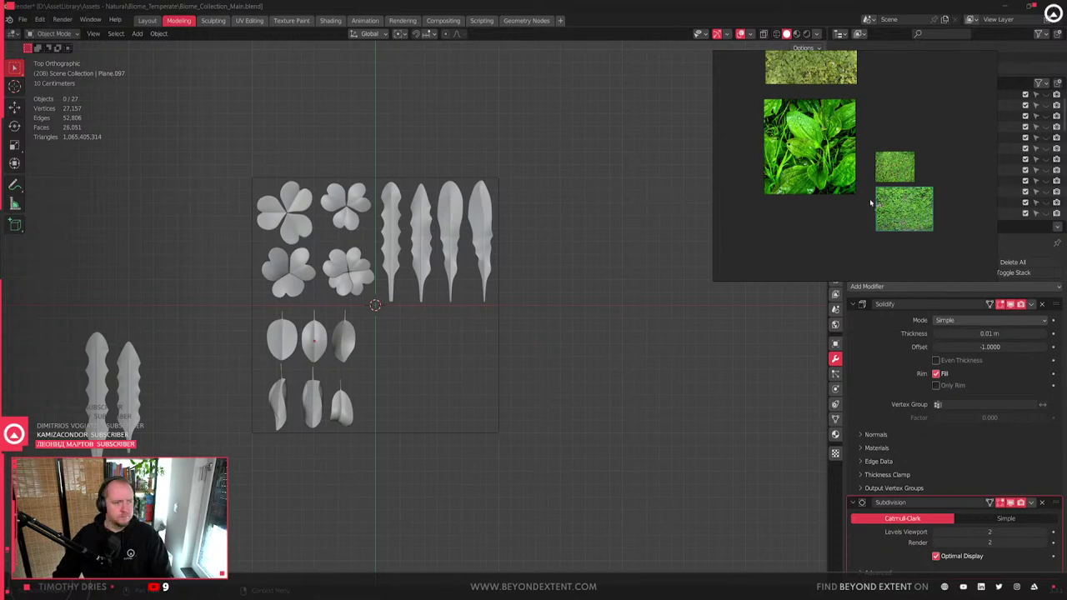
- Place the photo of round, scalloped green leaves on the reference board beside the two small ground cover images
{"action": "mouse_move", "coordinate": [863, 231]}
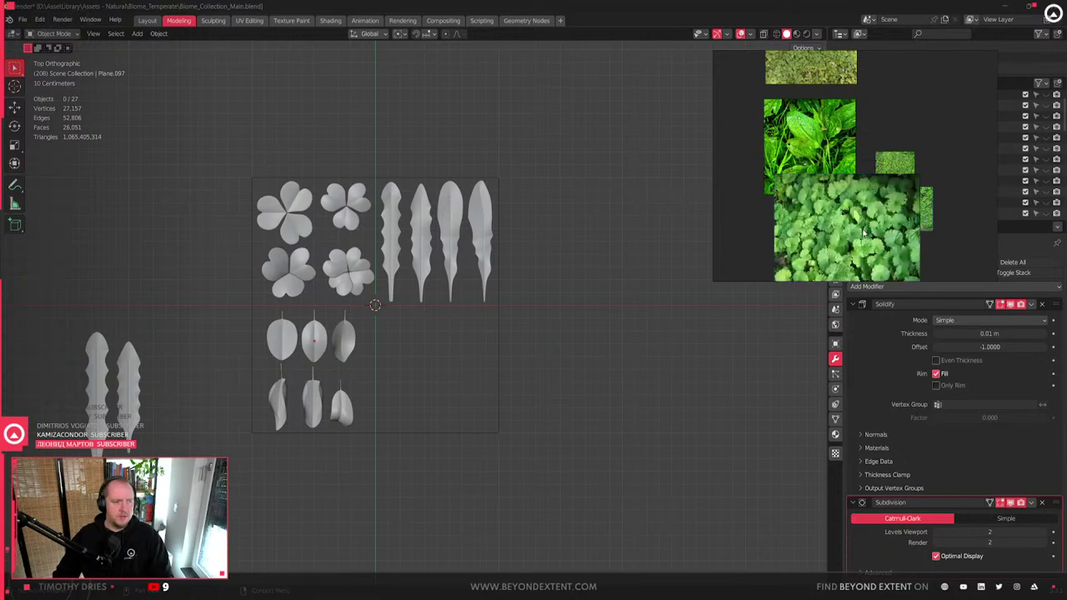
{"action": "scroll", "coordinate": [863, 231], "scroll_direction": "down", "scroll_amount": 1}
{"action": "left_click_drag", "start_coordinate": [834, 225], "coordinate": [952, 146]}
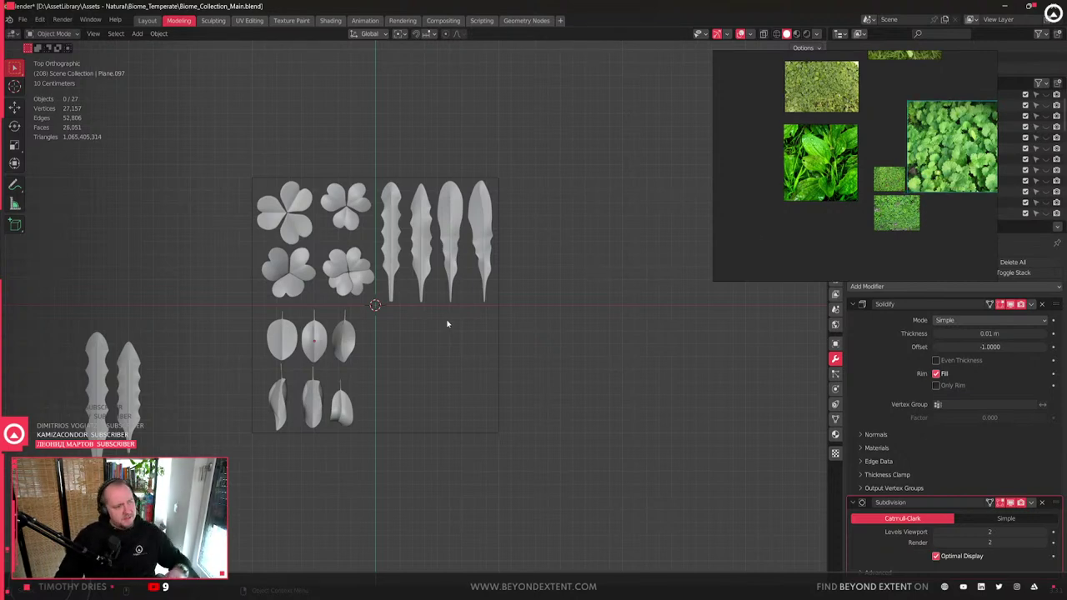
- Select the upper-right leaflet of the clover nearest the 3D cursor in Blender and examine it up close
{"action": "scroll", "coordinate": [447, 322], "scroll_direction": "up", "scroll_amount": 3}
{"action": "left_click", "coordinate": [377, 207]}
{"action": "scroll", "coordinate": [380, 217], "scroll_direction": "up", "scroll_amount": 2}
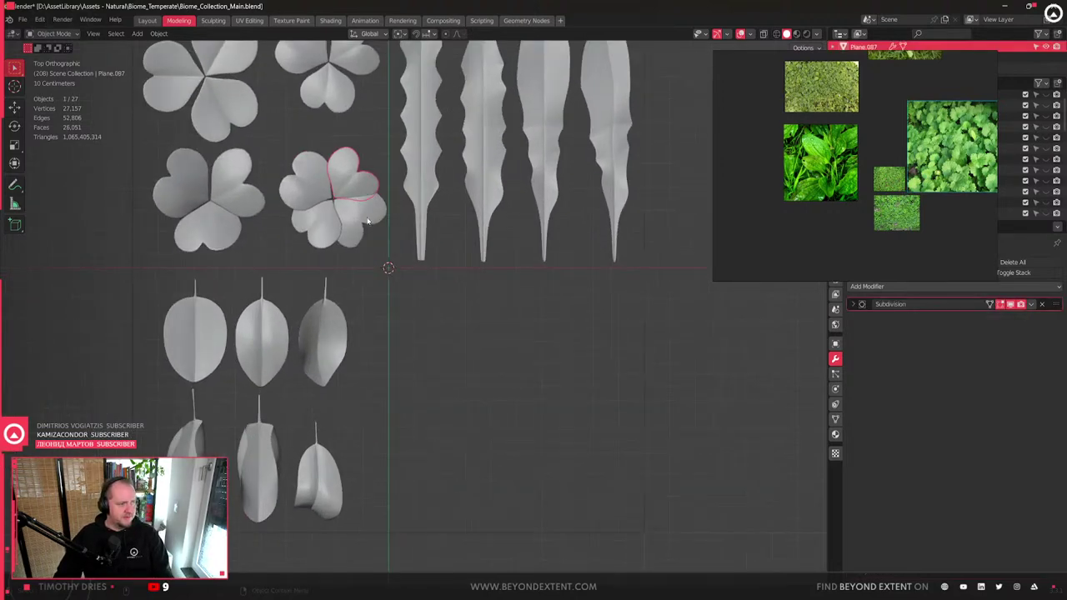
{"action": "scroll", "coordinate": [896, 171], "scroll_direction": "up", "scroll_amount": 1}
{"action": "scroll", "coordinate": [820, 222], "scroll_direction": "up", "scroll_amount": 1}
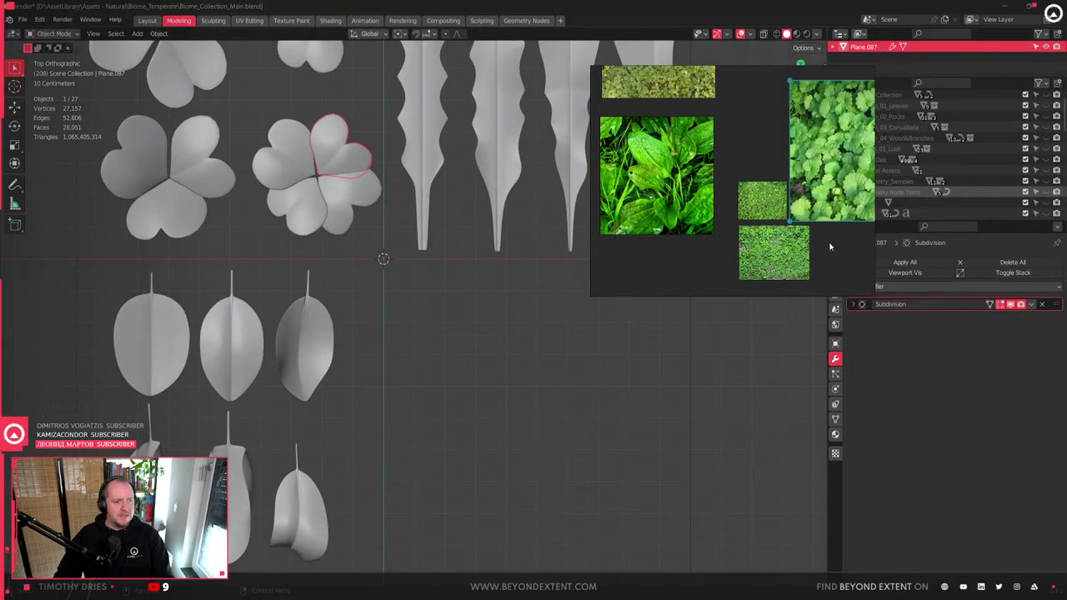
- Normalize the sizes of the three new ground cover references, pack them together on the board, and view them up close
{"action": "scroll", "coordinate": [791, 223], "scroll_direction": "down", "scroll_amount": 2}
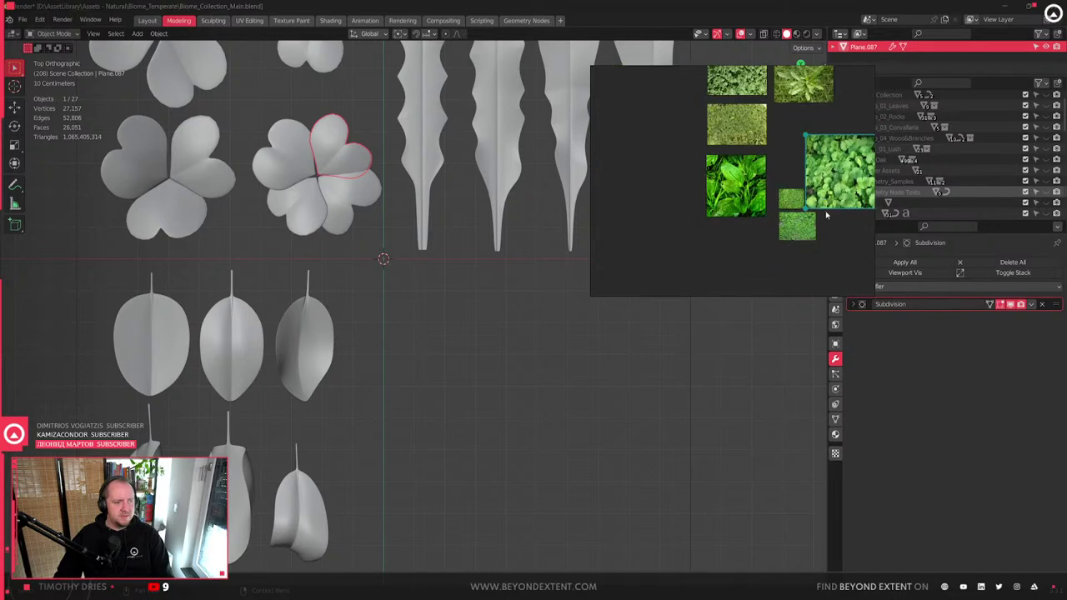
{"action": "left_click_drag", "start_coordinate": [792, 228], "coordinate": [772, 184]}
{"action": "key", "text": "ctrl+alt+s"}
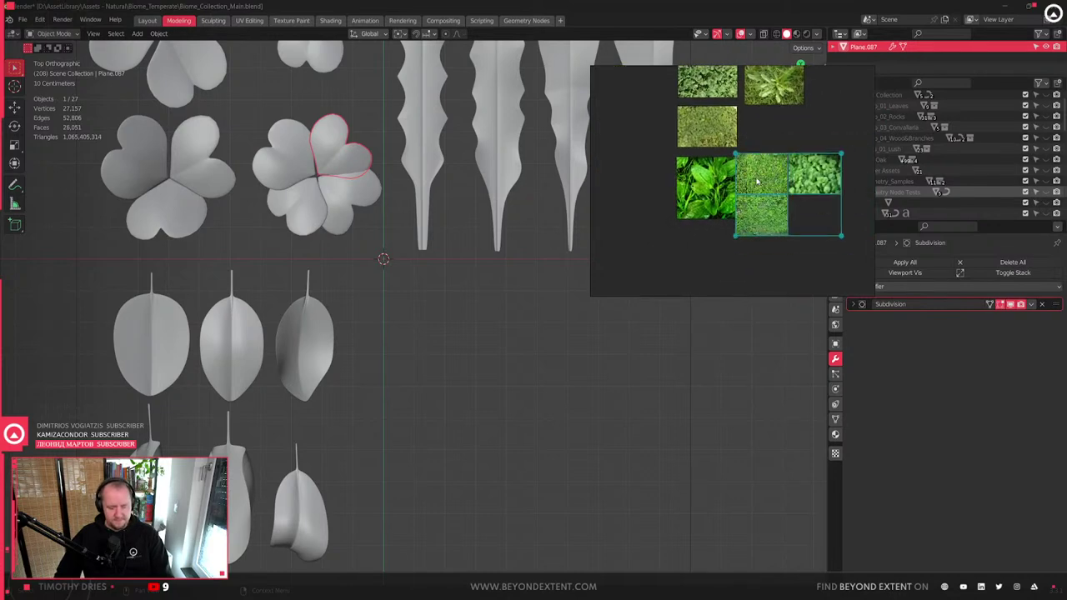
{"action": "key", "text": "ctrl+p"}
{"action": "scroll", "coordinate": [817, 179], "scroll_direction": "up", "scroll_amount": 5}
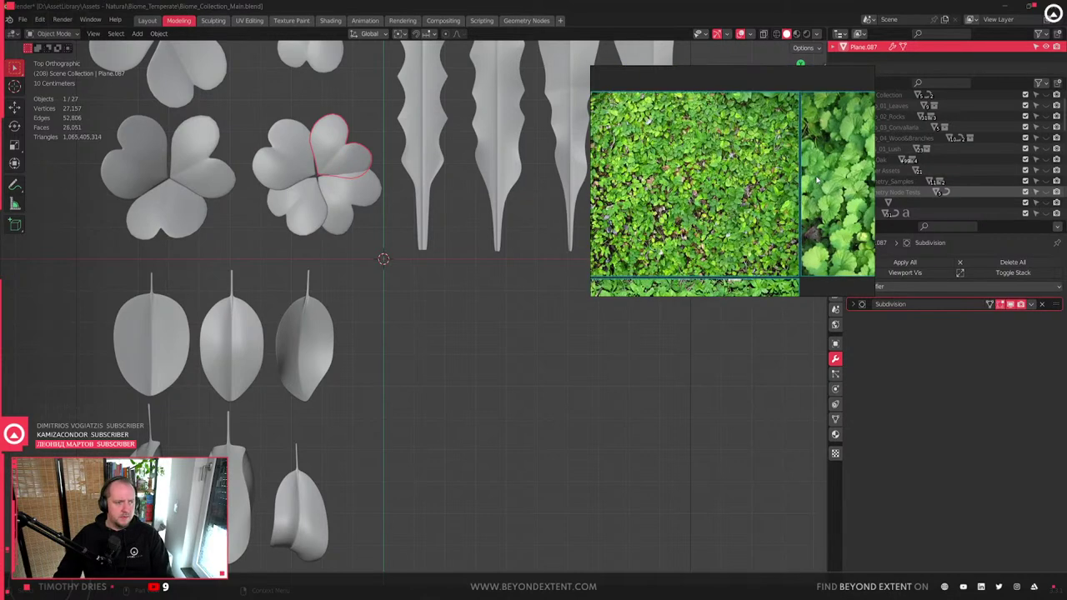
- Move the reference board clear of the leaf models and zoom in on the small ground cover leaves
{"action": "right_click_drag", "start_coordinate": [768, 205], "coordinate": [955, 147]}
{"action": "scroll", "coordinate": [956, 146], "scroll_direction": "up", "scroll_amount": 2}
{"action": "scroll", "coordinate": [884, 181], "scroll_direction": "up", "scroll_amount": 2}
{"action": "scroll", "coordinate": [908, 125], "scroll_direction": "down", "scroll_amount": 2}
{"action": "scroll", "coordinate": [922, 179], "scroll_direction": "down", "scroll_amount": 2}
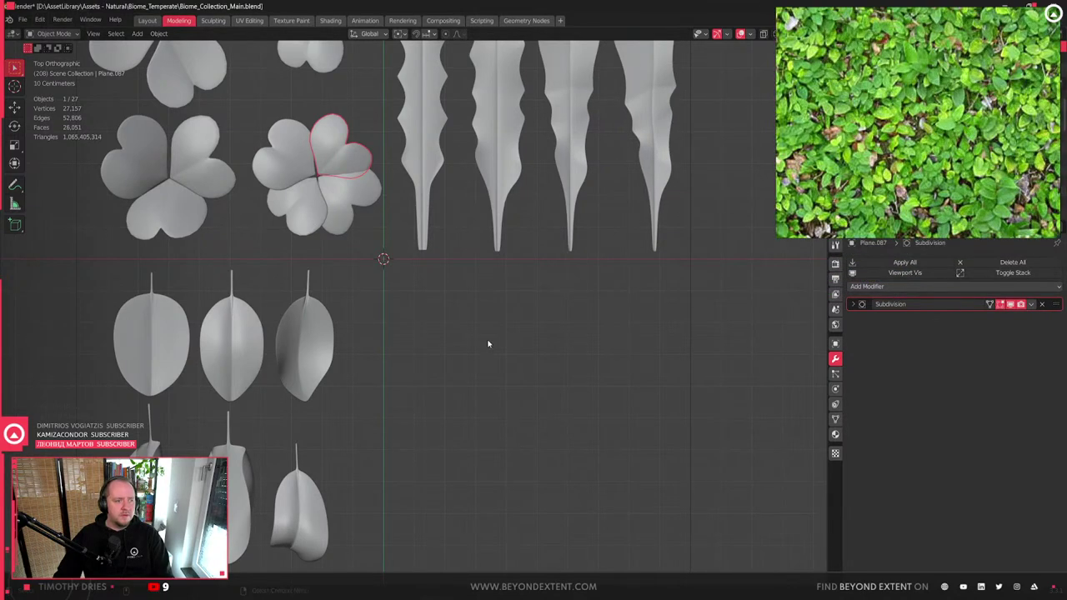
- Duplicate the widest oval leaf in the row below the clovers and place the copy in the empty area beside the row
{"action": "scroll", "coordinate": [489, 341], "scroll_direction": "down", "scroll_amount": 3}
{"action": "left_click", "coordinate": [227, 333]}
{"action": "key", "text": "shift+d"}
{"action": "left_click", "coordinate": [528, 357]}
{"action": "scroll", "coordinate": [547, 371], "scroll_direction": "up", "scroll_amount": 3}
{"action": "scroll", "coordinate": [983, 105], "scroll_direction": "up", "scroll_amount": 2}
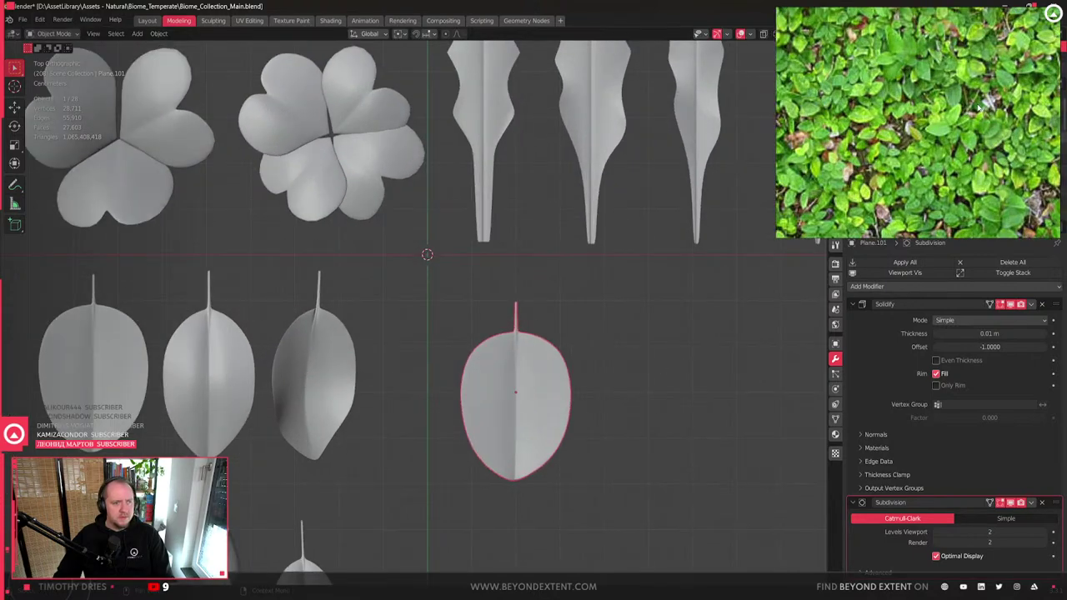
- Stretch the lower end of the copied leaf downward along Y with proportional editing
{"action": "middle_click_drag", "start_coordinate": [510, 422], "coordinate": [485, 335], "text": "shift"}
{"action": "key", "text": "Tab"}
{"action": "left_click_drag", "start_coordinate": [427, 346], "coordinate": [550, 431]}
{"action": "key", "text": "g"}
{"action": "key", "text": "y"}
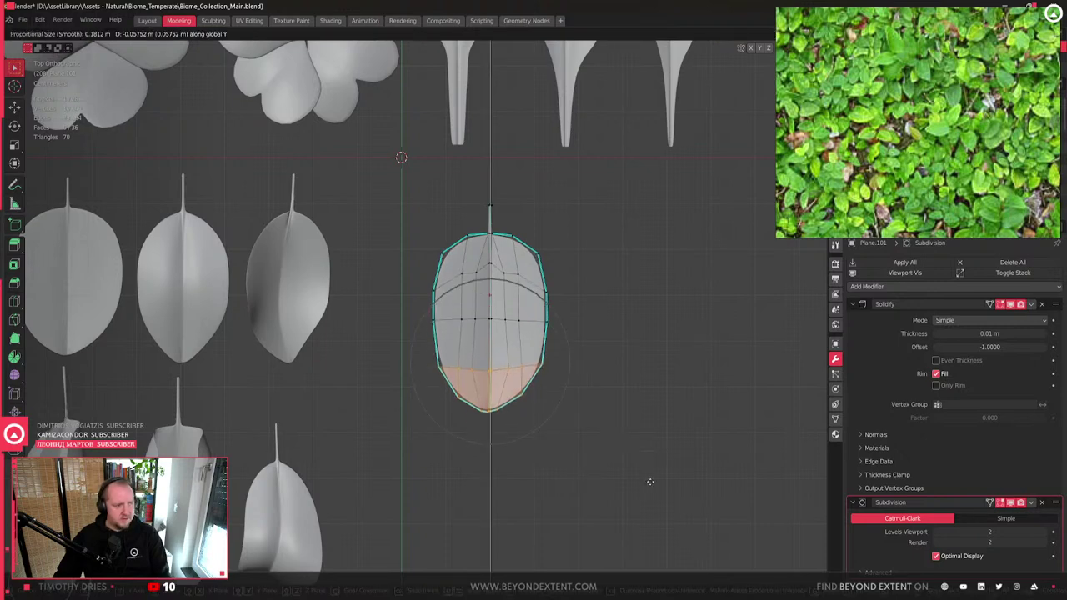
{"action": "left_click", "coordinate": [543, 418]}
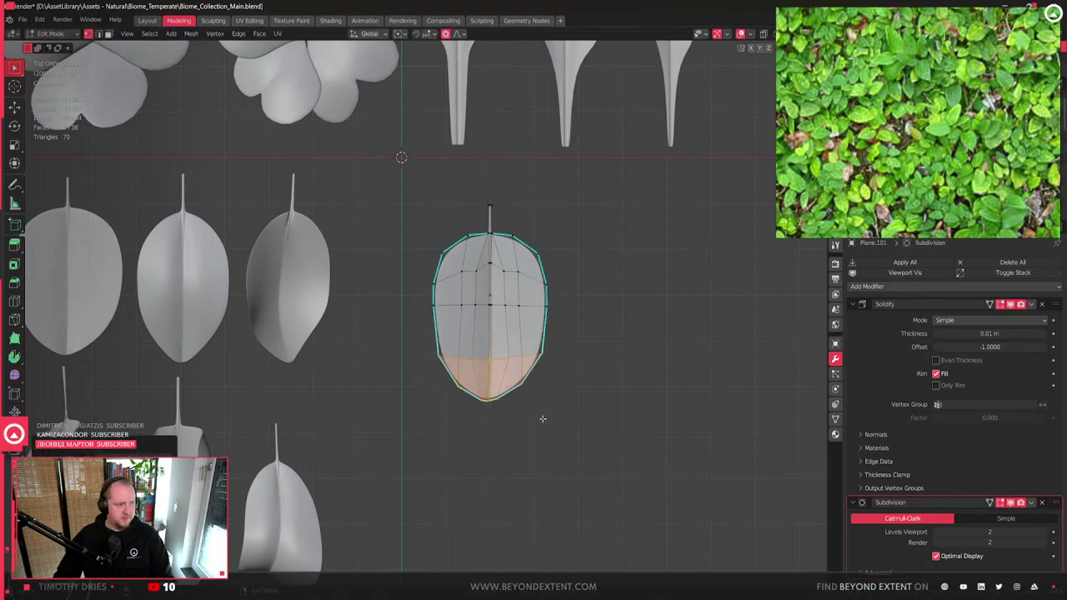
- Pull the copied leaf's tip about 0.06 m further down along Y to make it pointed, and return to Object Mode
{"action": "left_click", "coordinate": [490, 399]}
{"action": "key", "text": "g"}
{"action": "key", "text": "y"}
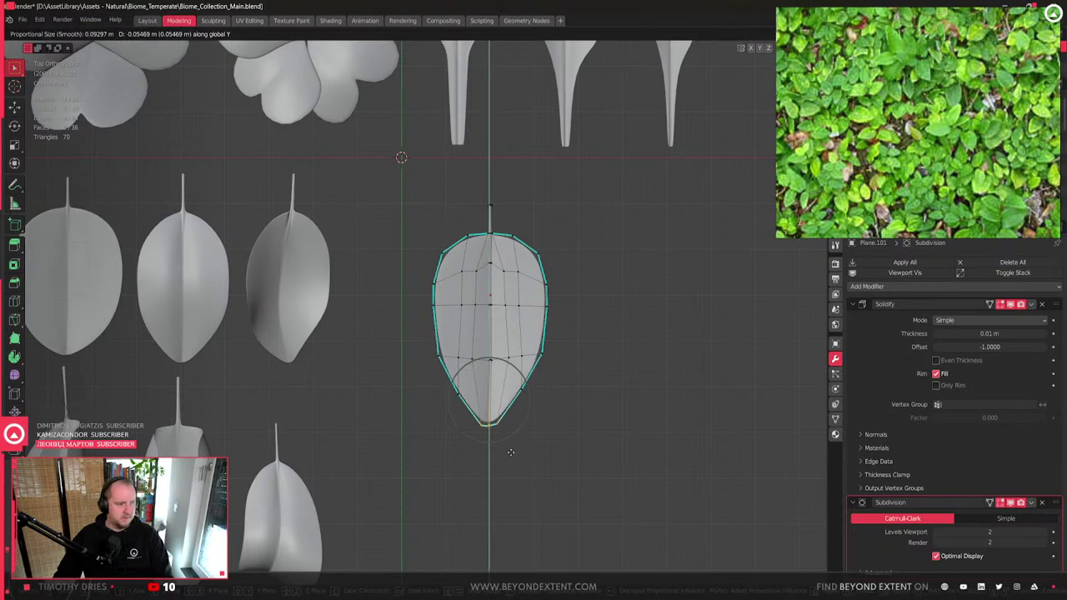
{"action": "left_click", "coordinate": [511, 456]}
{"action": "scroll", "coordinate": [608, 316], "scroll_direction": "up", "scroll_amount": 1}
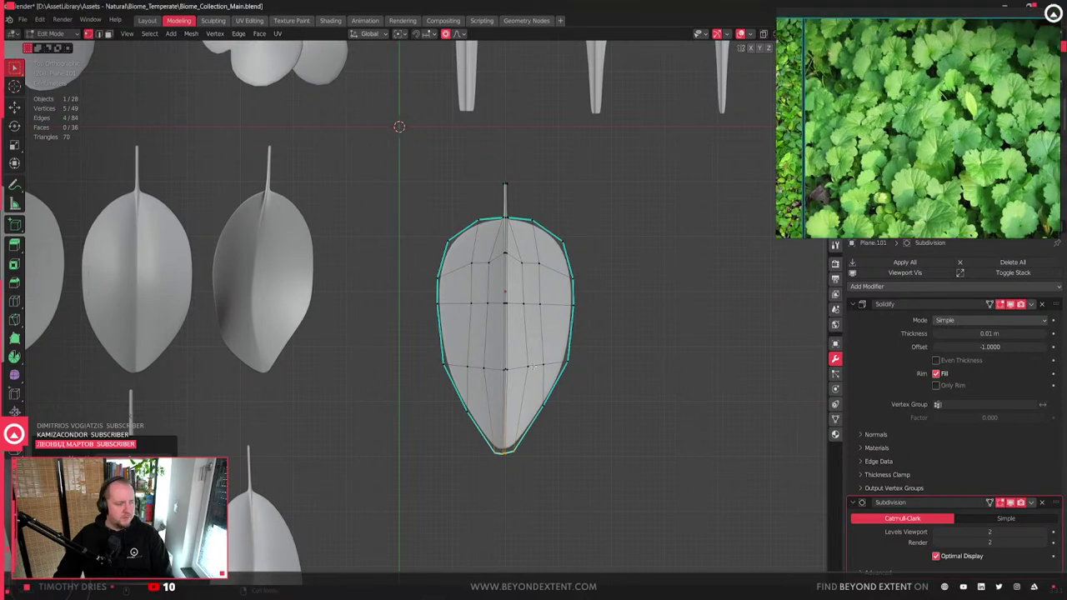
{"action": "scroll", "coordinate": [536, 327], "scroll_direction": "down", "scroll_amount": 3}
{"action": "scroll", "coordinate": [536, 327], "scroll_direction": "down", "scroll_amount": 1}
{"action": "key", "text": "Tab"}
{"action": "scroll", "coordinate": [534, 325], "scroll_direction": "up", "scroll_amount": 3}
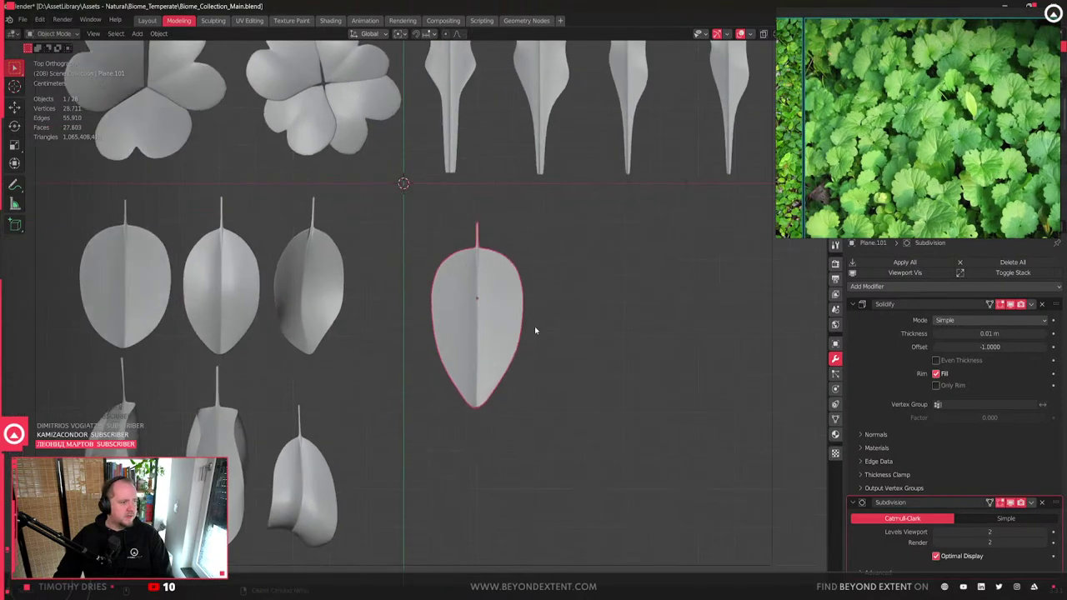
- Zoom in on the scalloped round leaves in the reference, deselect the pointed leaf, and add a mesh cylinder to the scene
{"action": "middle_click_drag", "start_coordinate": [382, 282], "coordinate": [424, 488], "text": "shift"}
{"action": "scroll", "coordinate": [384, 234], "scroll_direction": "down", "scroll_amount": 1}
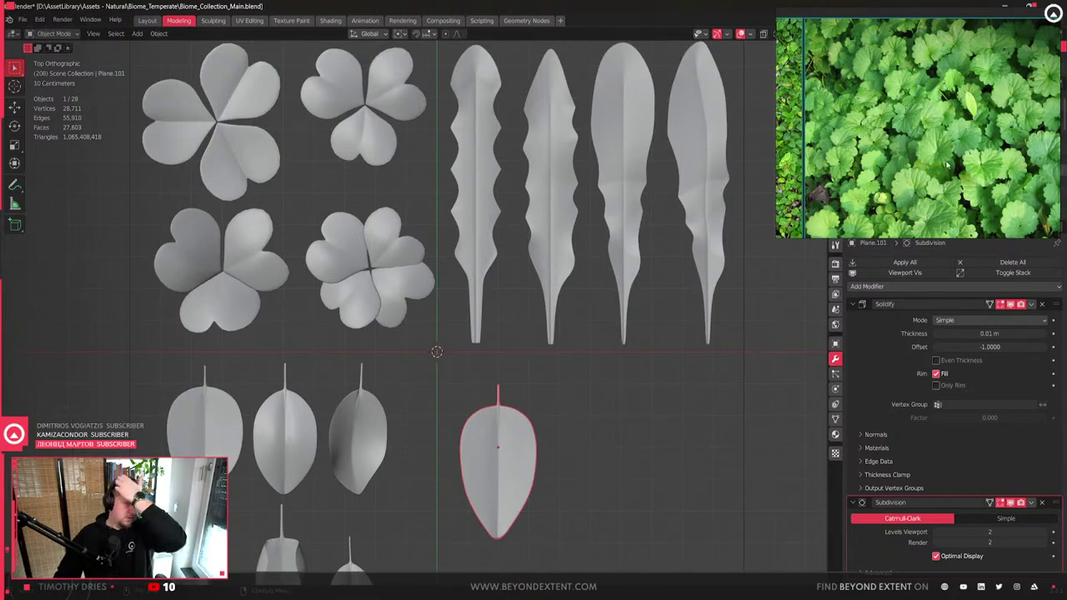
{"action": "scroll", "coordinate": [967, 162], "scroll_direction": "up", "scroll_amount": 4}
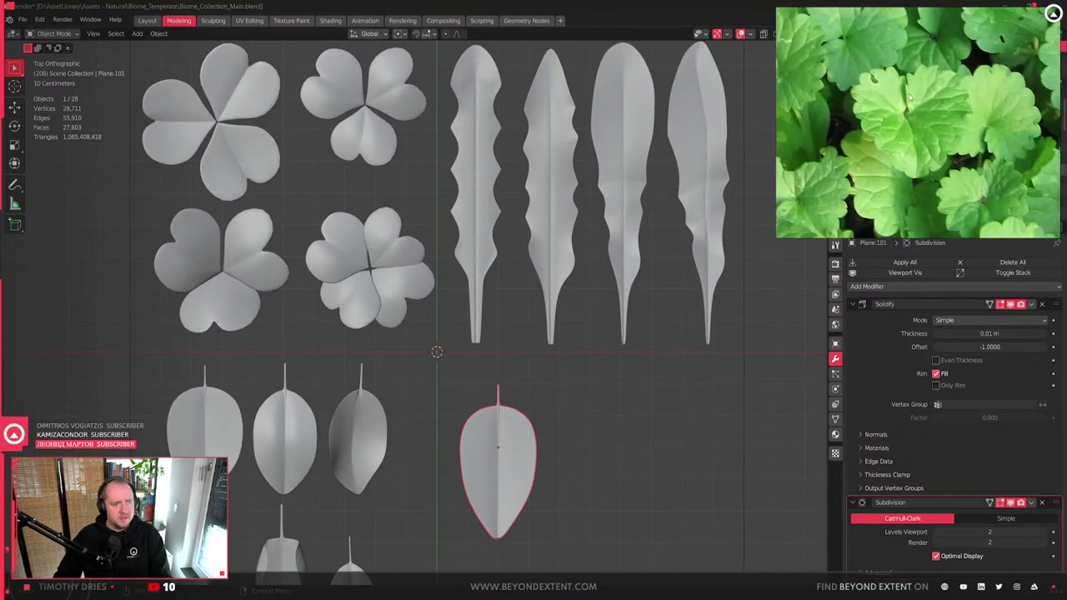
{"action": "middle_click_drag", "start_coordinate": [600, 436], "coordinate": [531, 299], "text": "shift"}
{"action": "left_click", "coordinate": [475, 317]}
{"action": "right_click", "coordinate": [408, 279]}
{"action": "key", "text": "Escape"}
{"action": "key", "text": "shift+a"}
{"action": "mouse_move", "coordinate": [600, 283]}
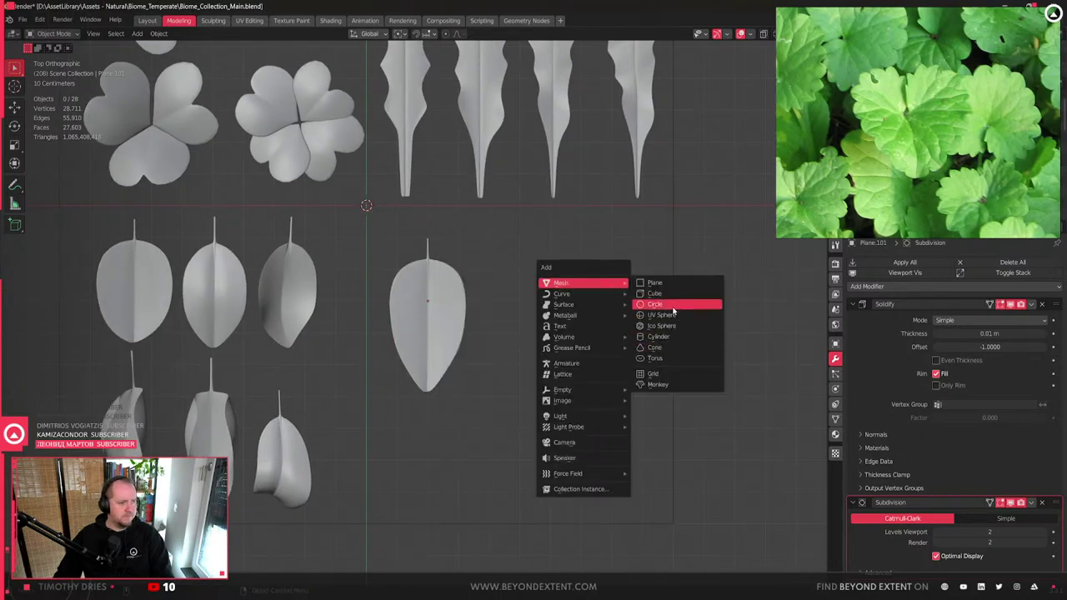
{"action": "left_click", "coordinate": [673, 338]}
- Scale the cylinder down and position it beside the pointed leaf
{"action": "scroll", "coordinate": [432, 308], "scroll_direction": "down", "scroll_amount": 6}
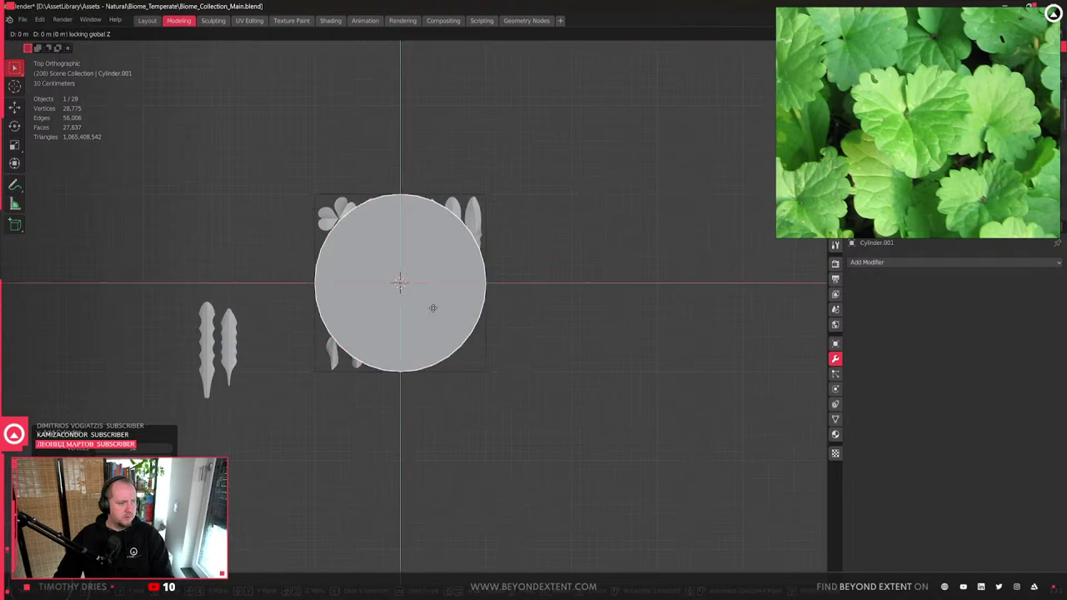
{"action": "key", "text": "g"}
{"action": "key", "text": "s"}
{"action": "left_click", "coordinate": [534, 349]}
- Delete all of the cylinder's faces except its top cap, leaving a flat disc
{"action": "middle_click_drag", "start_coordinate": [483, 353], "coordinate": [466, 316]}
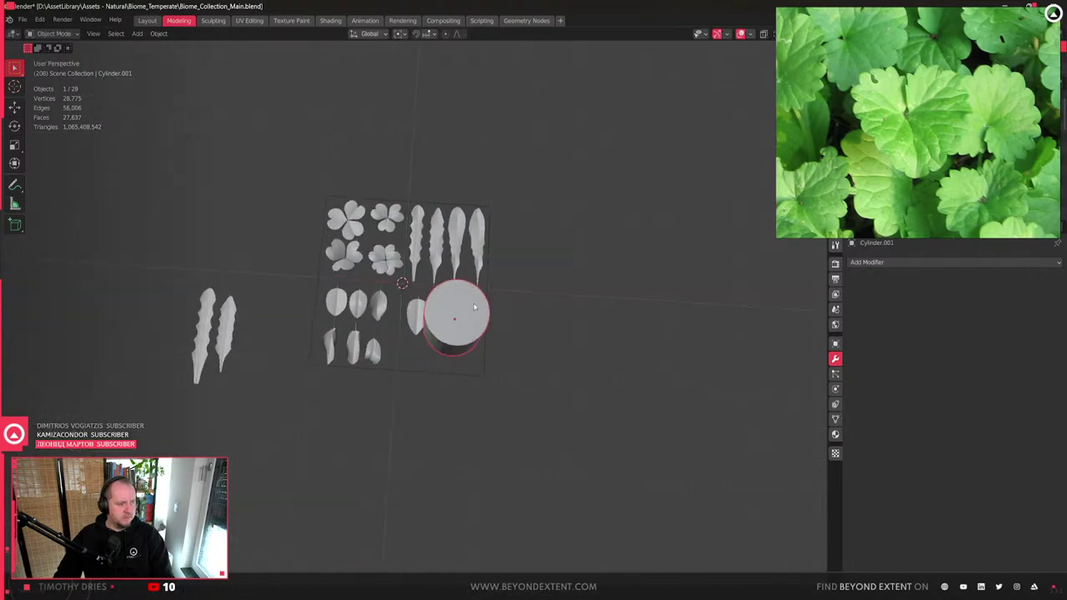
{"action": "key", "text": "Tab"}
{"action": "key", "text": "3"}
{"action": "left_click", "coordinate": [472, 304]}
{"action": "key", "text": "ctrl+i"}
{"action": "key", "text": "x"}
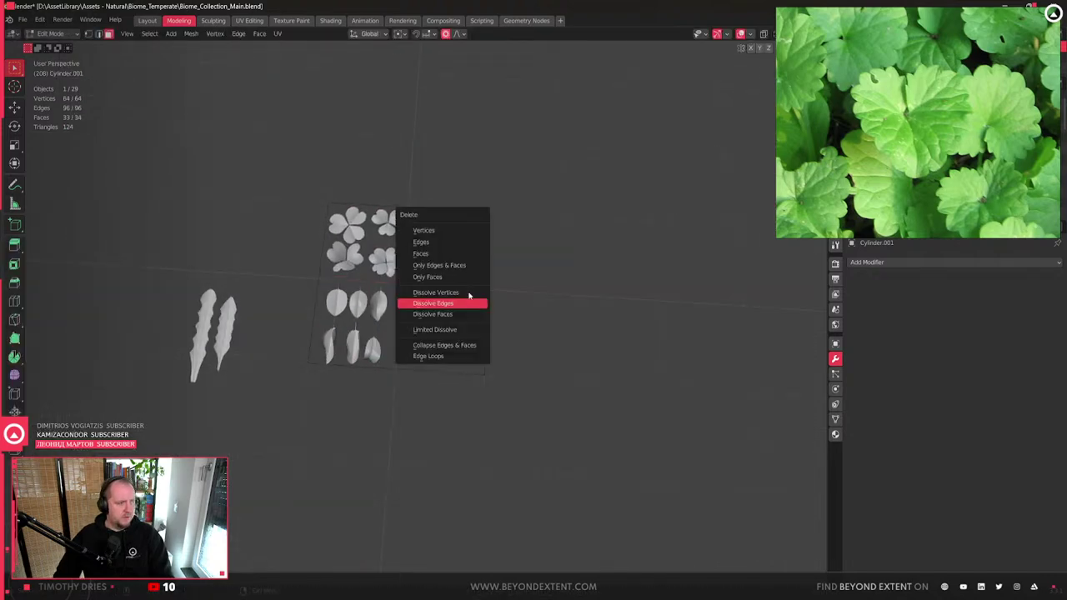
{"action": "left_click", "coordinate": [451, 254]}
- Return to Object Mode and set the disc's origin to the center of its geometry
{"action": "scroll", "coordinate": [466, 283], "scroll_direction": "up", "scroll_amount": 3}
{"action": "key", "text": "ctrl+Tab"}
{"action": "left_click", "coordinate": [442, 281]}
{"action": "key", "text": "shift+ctrl+alt+c"}
{"action": "left_click", "coordinate": [550, 306]}
{"action": "key", "text": "g"}
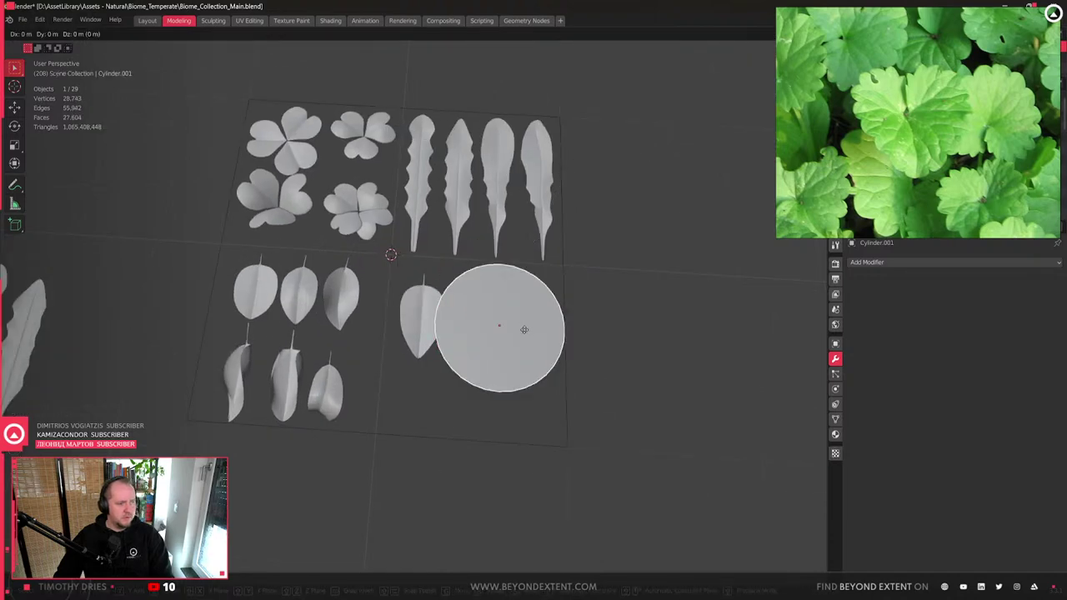
{"action": "key", "text": "Escape"}
- Move the disc next to the pointed leaf and scale it down to a similar width
{"action": "scroll", "coordinate": [517, 316], "scroll_direction": "up", "scroll_amount": 2}
{"action": "key", "text": "g"}
{"action": "key", "text": "z"}
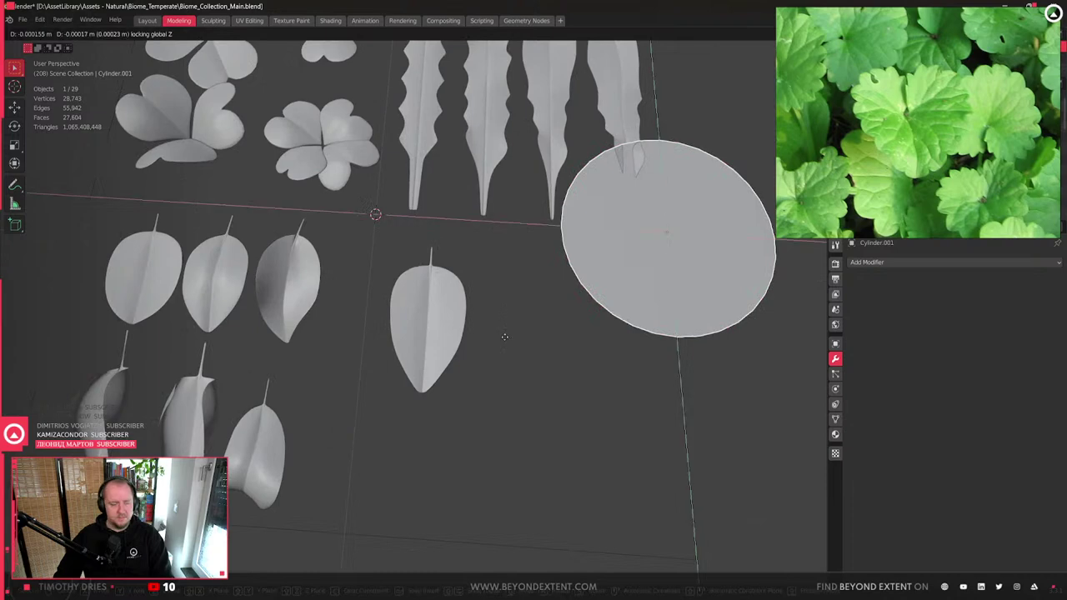
{"action": "left_click", "coordinate": [405, 429]}
{"action": "key", "text": "s"}
{"action": "left_click", "coordinate": [584, 374]}
- Divide the disc into four quarters by connecting opposite rim vertices vertically and horizontally
{"action": "key", "text": "Tab"}
{"action": "scroll", "coordinate": [583, 367], "scroll_direction": "up", "scroll_amount": 3}
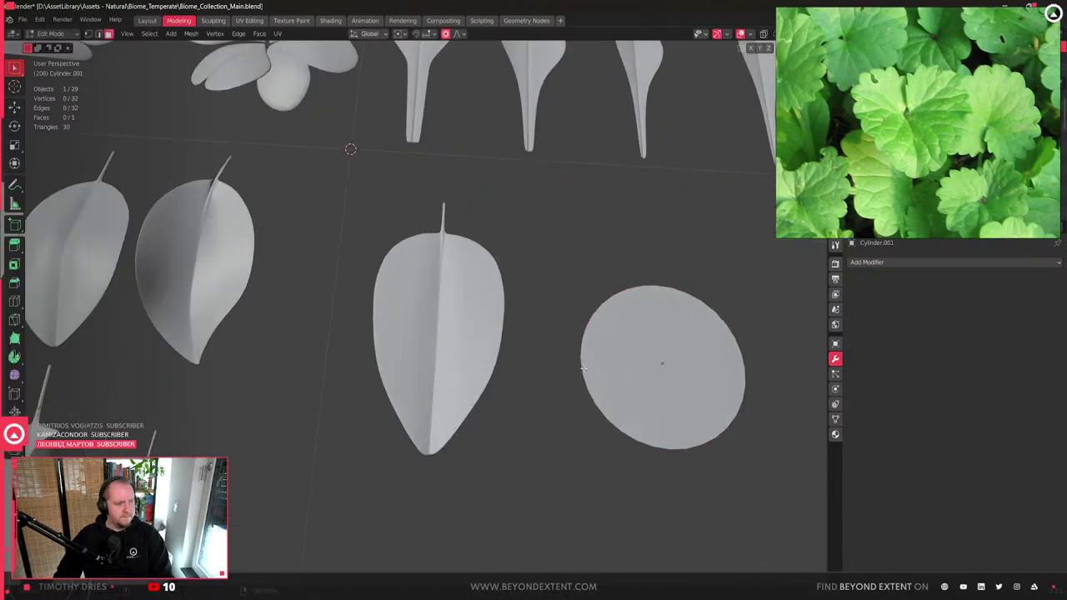
{"action": "middle_click_drag", "start_coordinate": [583, 369], "coordinate": [491, 361], "text": "shift"}
{"action": "key", "text": "1"}
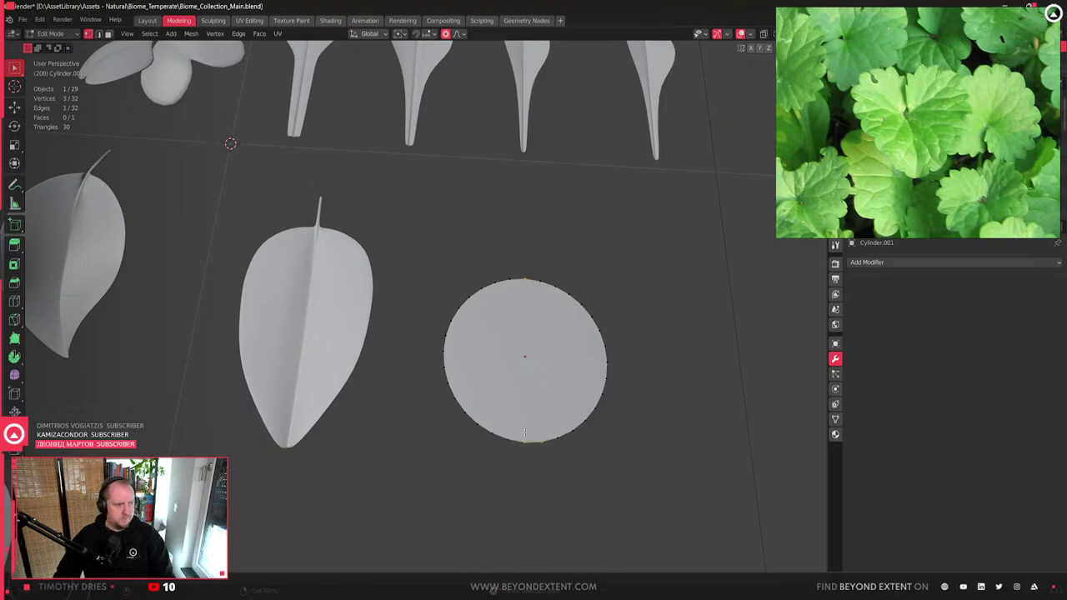
{"action": "left_click", "coordinate": [527, 439]}
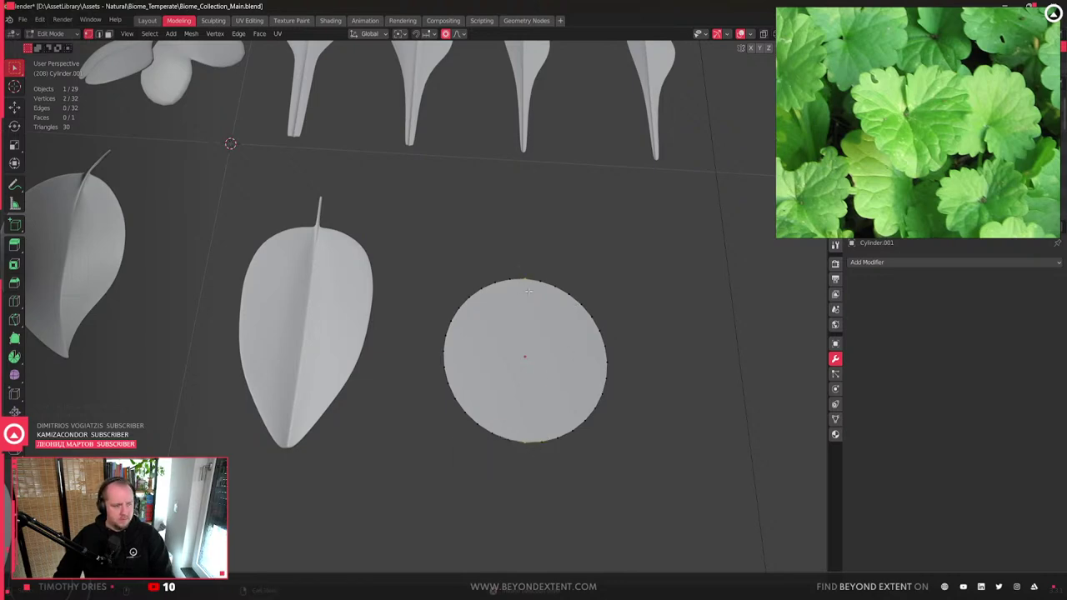
{"action": "middle_click_drag", "start_coordinate": [535, 297], "coordinate": [510, 336], "text": "shift"}
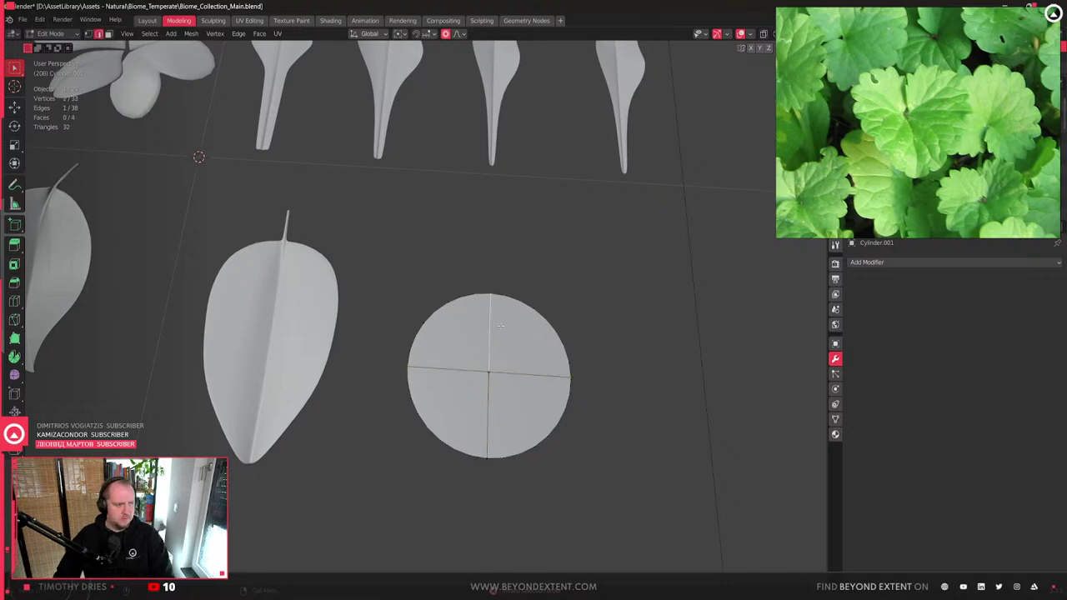
{"action": "key", "text": "Return"}
- Bevel the disc's upper spoke edge into a narrow strip and merge the three vertices at its inner end at center
{"action": "scroll", "coordinate": [509, 334], "scroll_direction": "up", "scroll_amount": 3}
{"action": "left_click", "coordinate": [435, 310]}
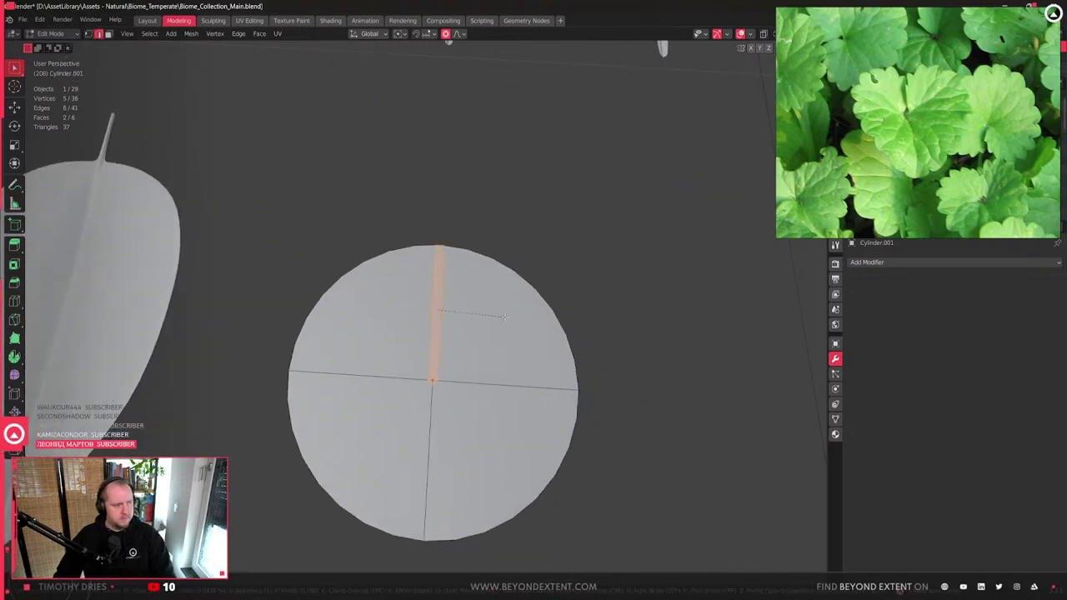
{"action": "key", "text": "Escape"}
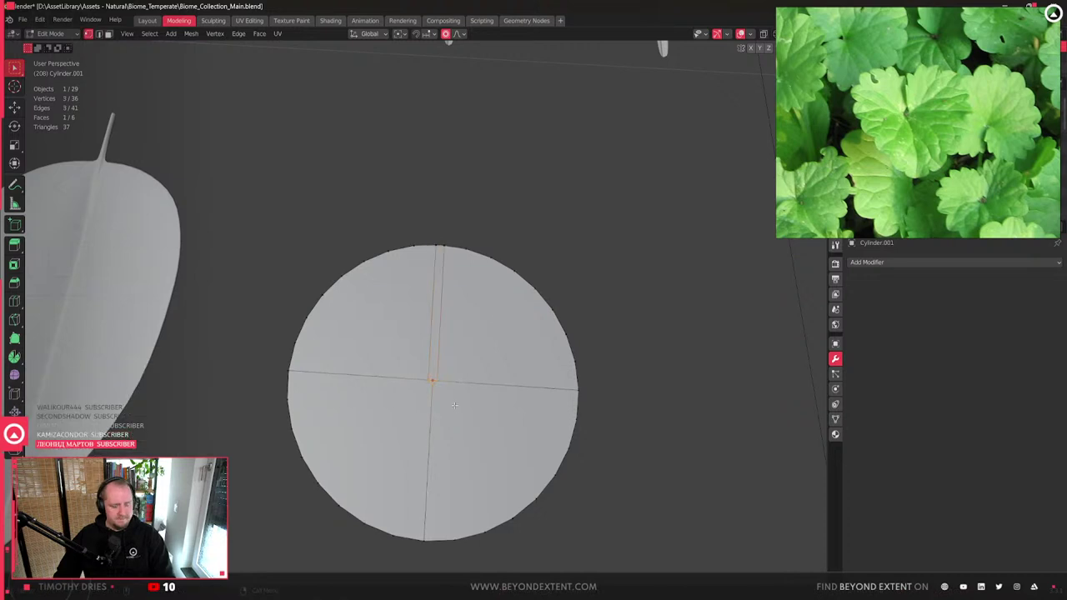
{"action": "key", "text": "m"}
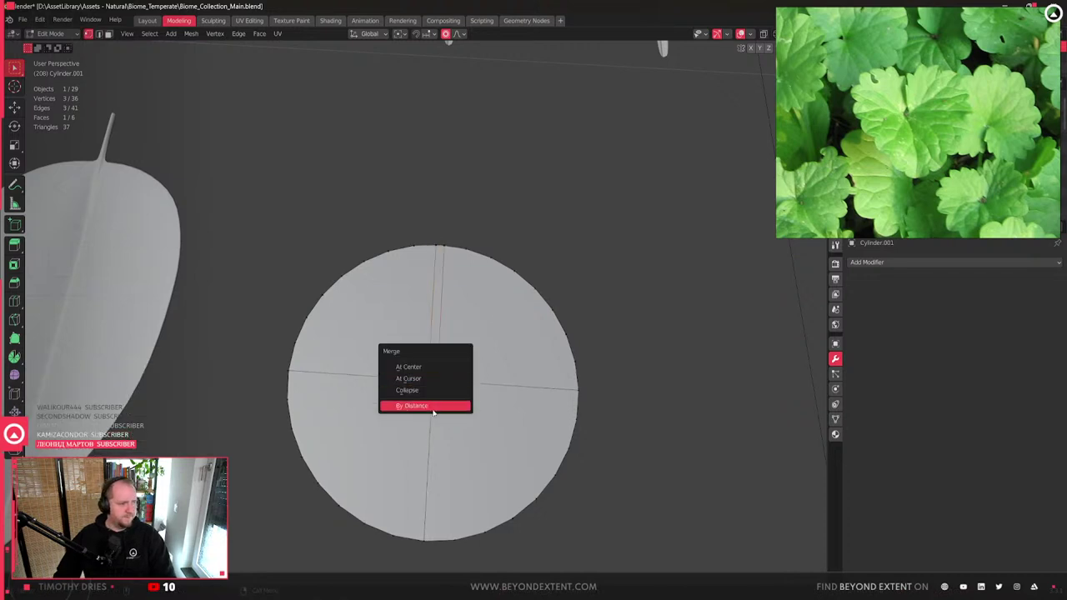
{"action": "left_click", "coordinate": [409, 367]}
- Delete the narrow wedge face to leave a slit from the disc's upper rim to its centre
{"action": "key", "text": "3"}
{"action": "middle_click_drag", "start_coordinate": [437, 265], "coordinate": [593, 330]}
{"action": "scroll", "coordinate": [501, 300], "scroll_direction": "up", "scroll_amount": 2}
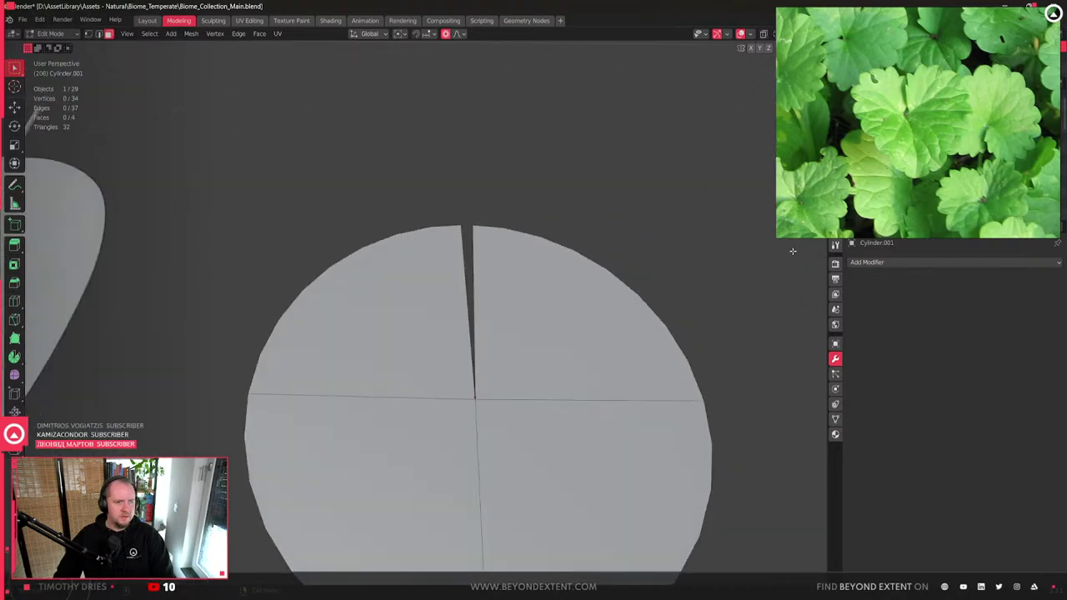
{"action": "scroll", "coordinate": [497, 272], "scroll_direction": "down", "scroll_amount": 2}
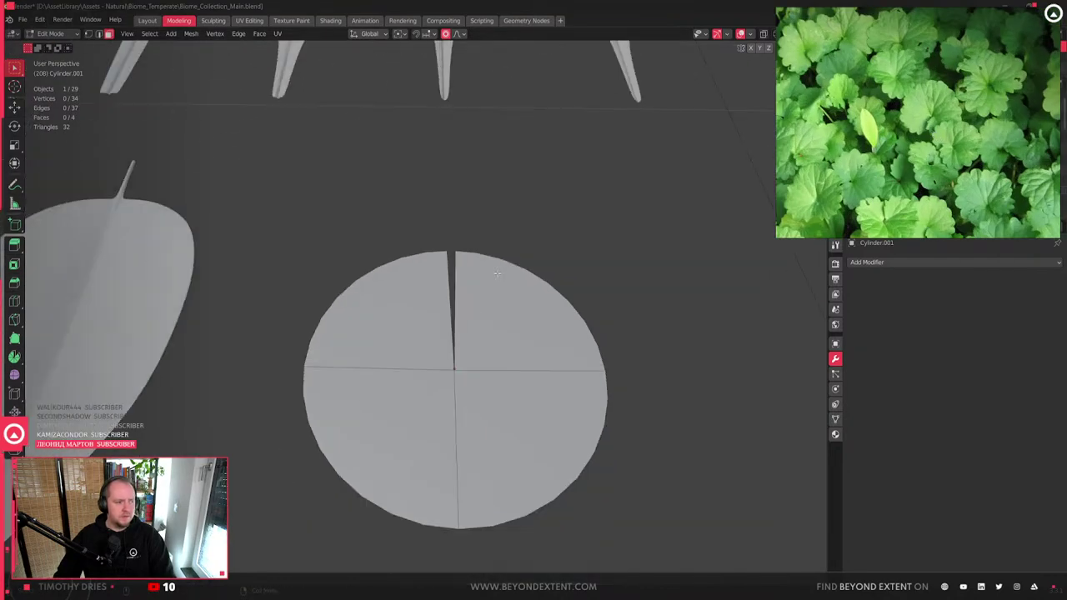
- Select the disc's four quarter faces and divide them into triangles fanning out from the centre
{"action": "left_click", "coordinate": [497, 272]}
{"action": "left_click", "coordinate": [391, 309], "text": "shift"}
{"action": "left_click", "coordinate": [383, 442], "text": "shift"}
{"action": "left_click", "coordinate": [542, 417], "text": "shift"}
{"action": "key", "text": "ctrl+t"}
{"action": "left_click", "coordinate": [483, 250]}
{"action": "key", "text": "ctrl+z"}
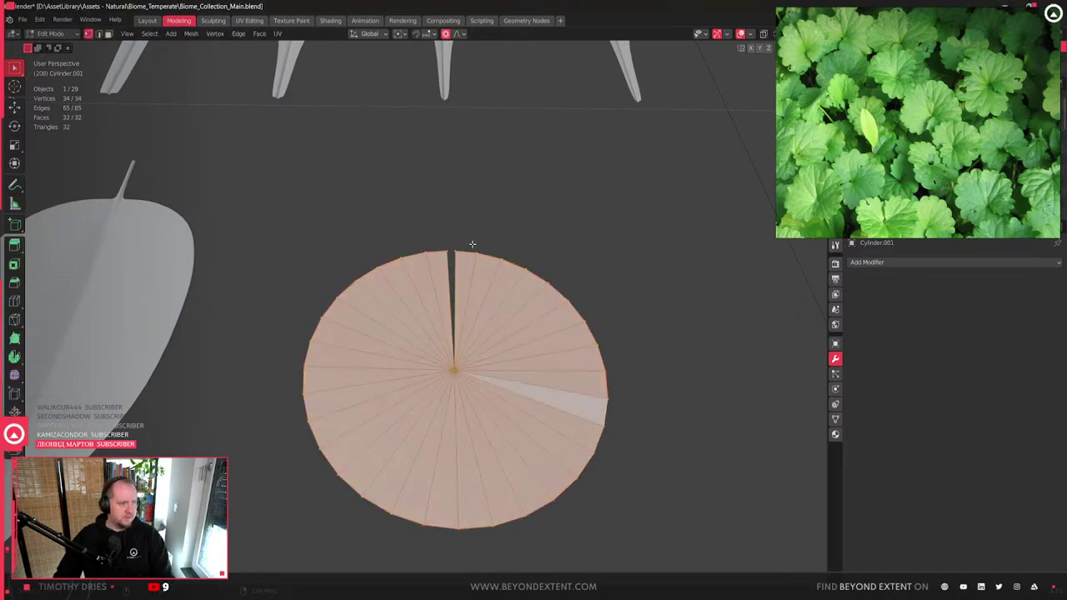
- Try to pick alternate rim vertices by selecting the whole disc and applying Checker Deselect
{"action": "left_click", "coordinate": [471, 248]}
{"action": "middle_click_drag", "start_coordinate": [484, 302], "coordinate": [424, 252]}
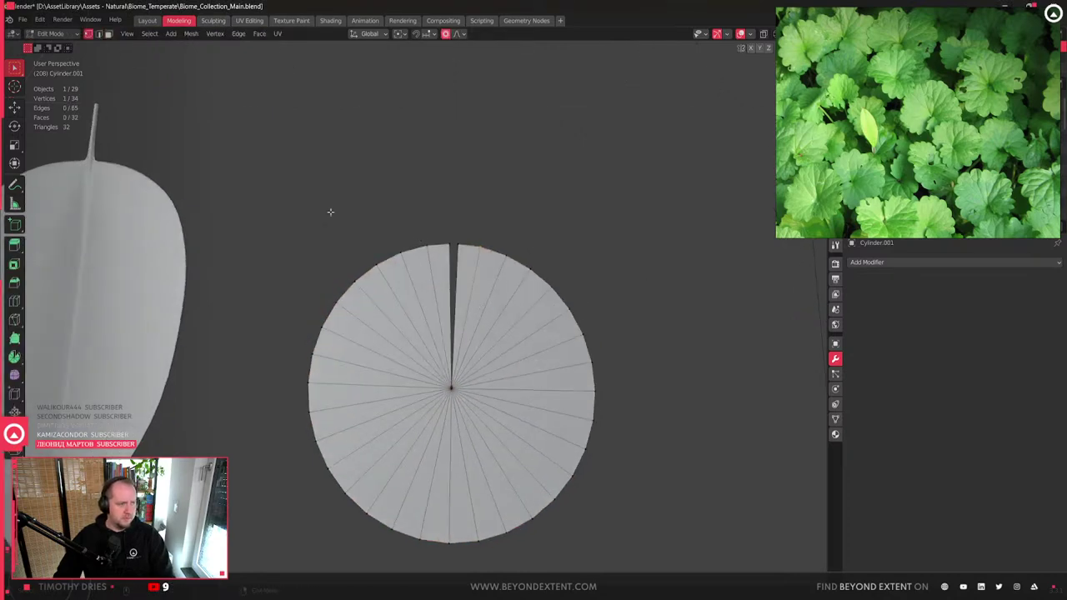
{"action": "key", "text": "a"}
{"action": "right_click", "coordinate": [305, 221]}
{"action": "left_click", "coordinate": [152, 33]}
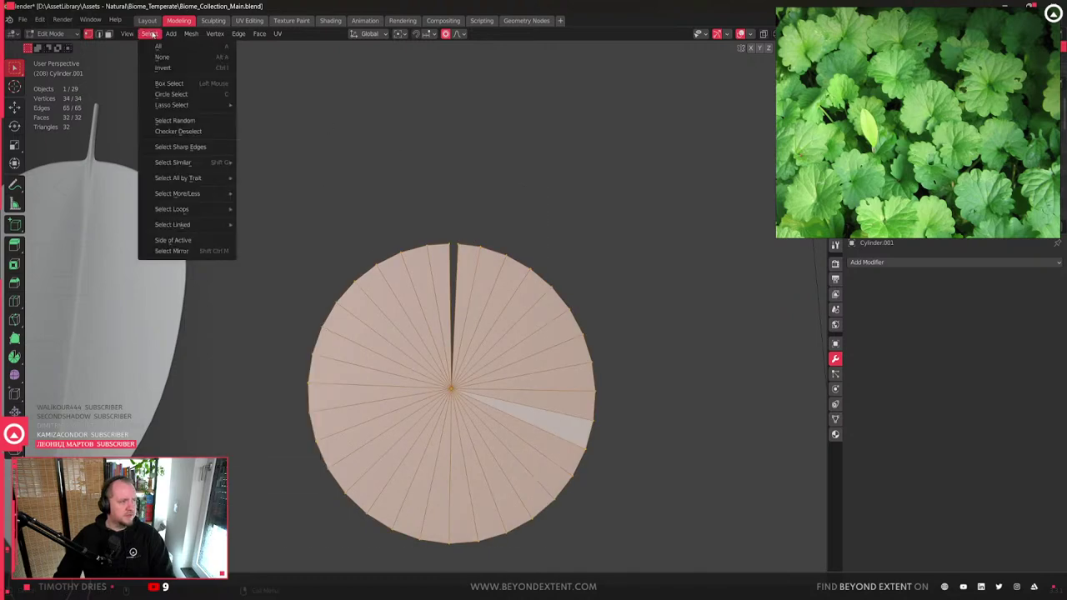
{"action": "left_click", "coordinate": [198, 130]}
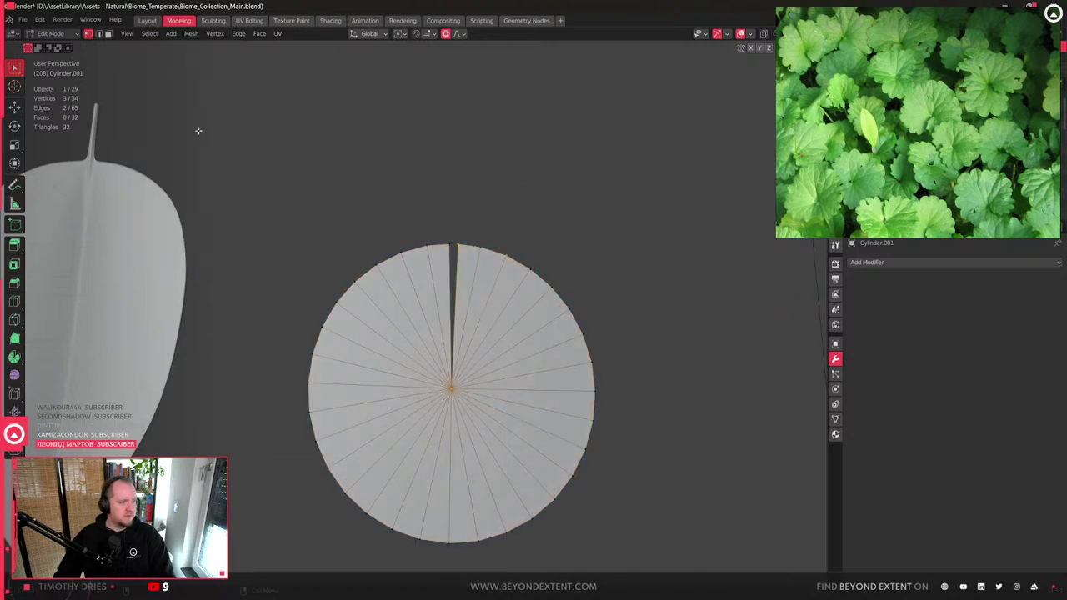
- Select the disc's rim vertices without the centre vertex and reduce the selection to alternate vertices with Checker Deselect
{"action": "middle_click_drag", "start_coordinate": [564, 398], "coordinate": [531, 380], "text": "shift"}
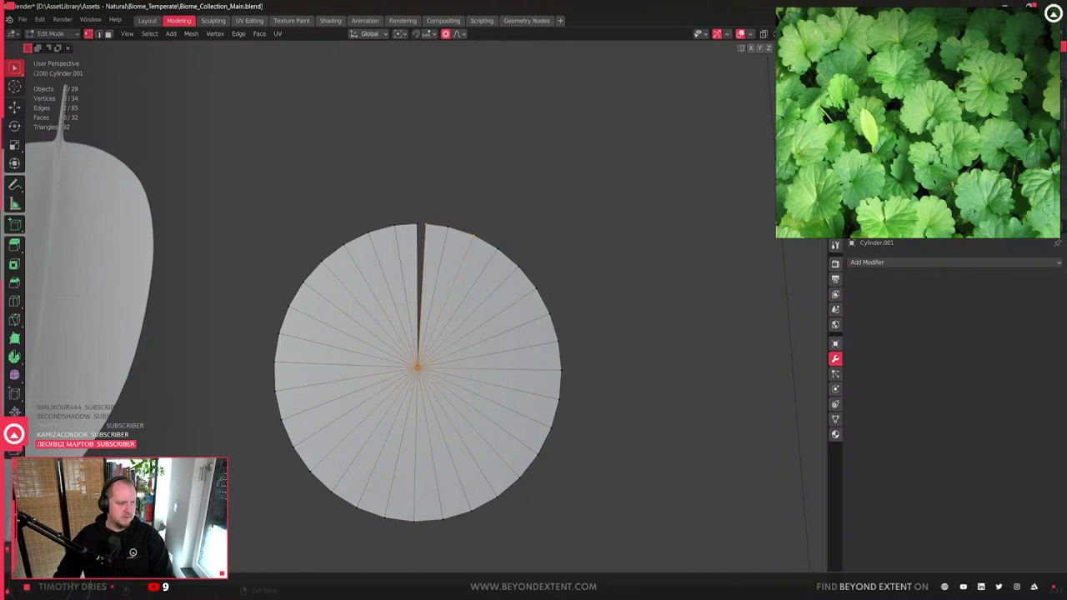
{"action": "key", "text": "alt+a"}
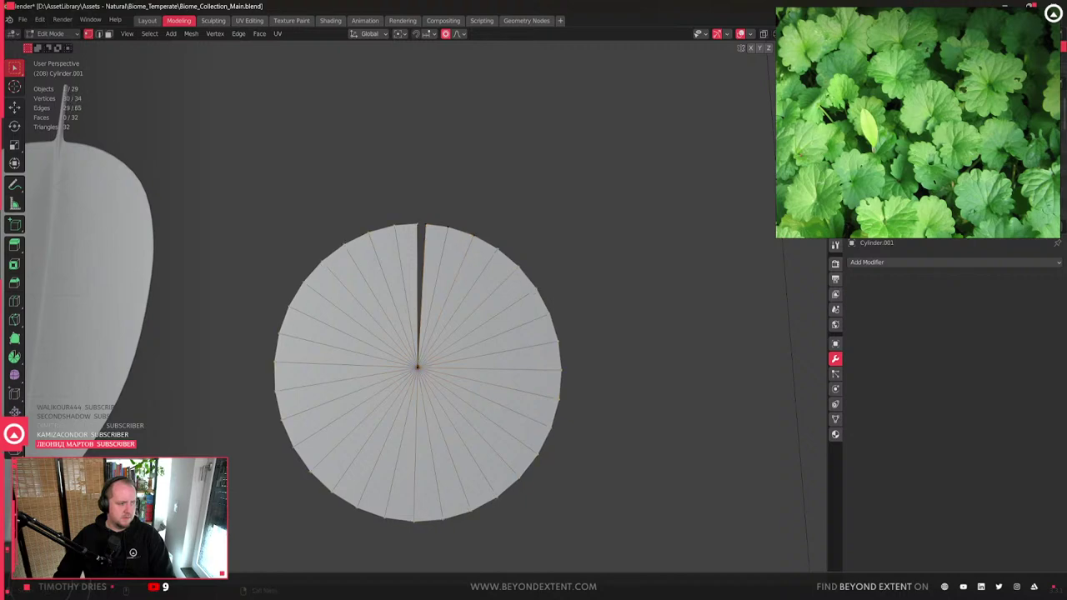
{"action": "left_click", "coordinate": [418, 367]}
{"action": "left_click_drag", "start_coordinate": [437, 208], "coordinate": [632, 552]}
{"action": "left_click_drag", "start_coordinate": [232, 186], "coordinate": [407, 520], "text": "shift"}
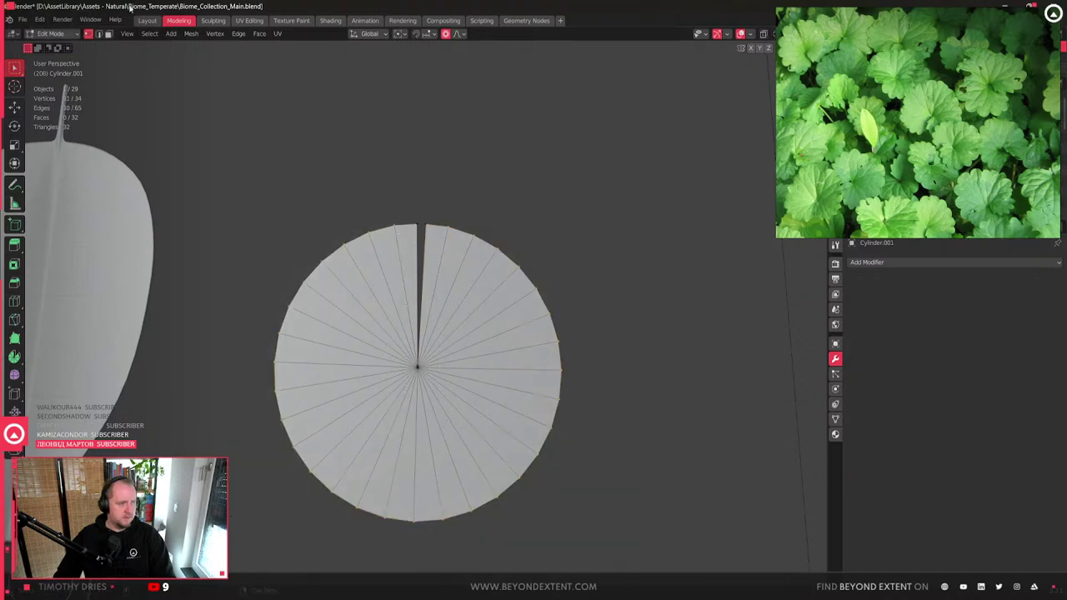
{"action": "left_click", "coordinate": [163, 34]}
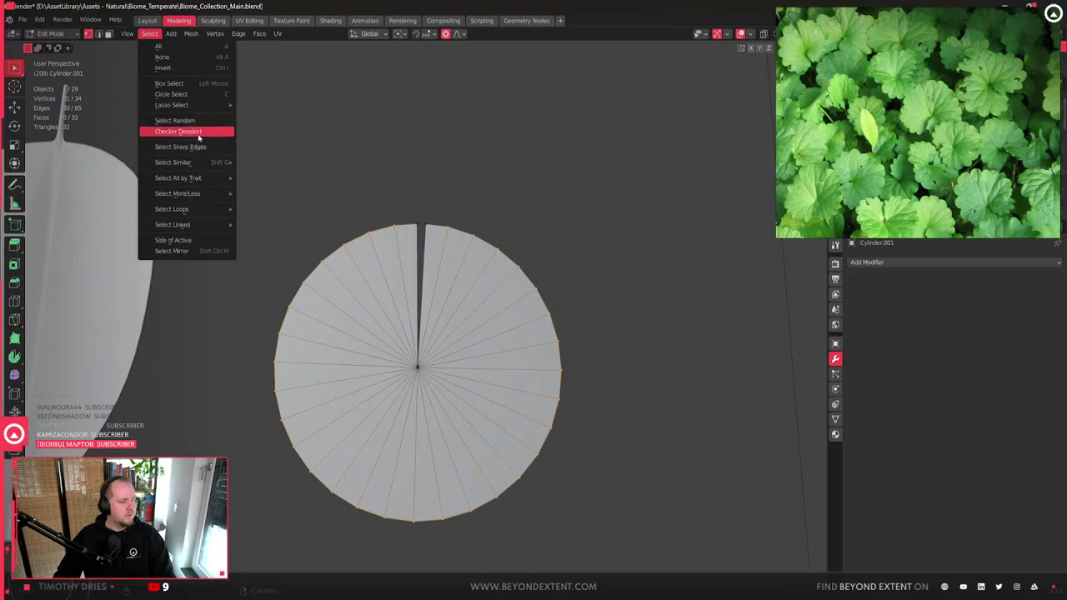
{"action": "left_click", "coordinate": [198, 131]}
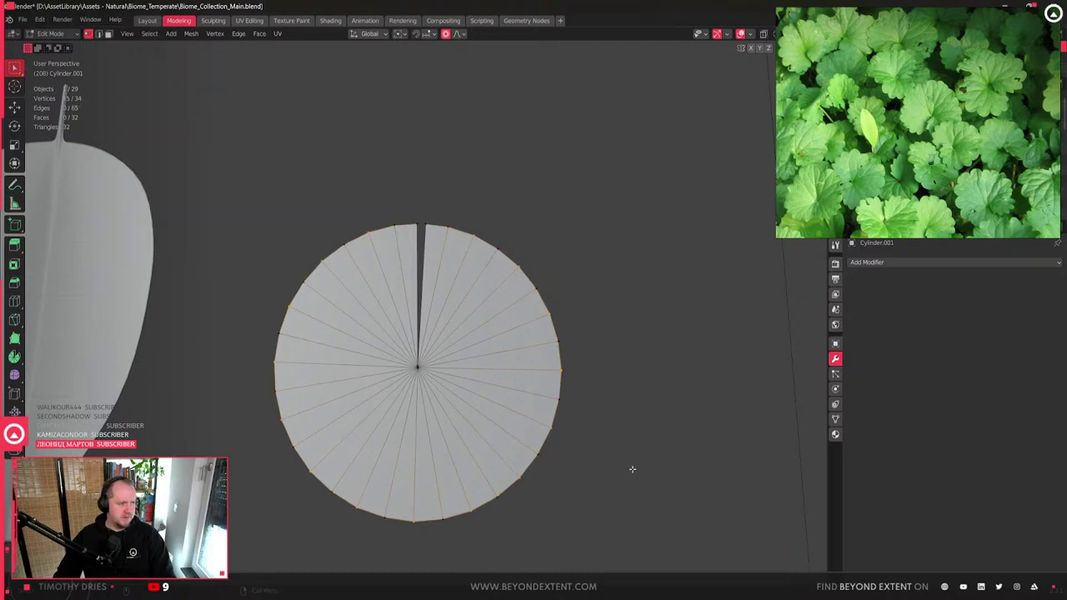
- Try to scale the alternate rim vertices inward with proportional editing enabled
{"action": "scroll", "coordinate": [626, 473], "scroll_direction": "up", "scroll_amount": 3}
{"action": "key", "text": "s"}
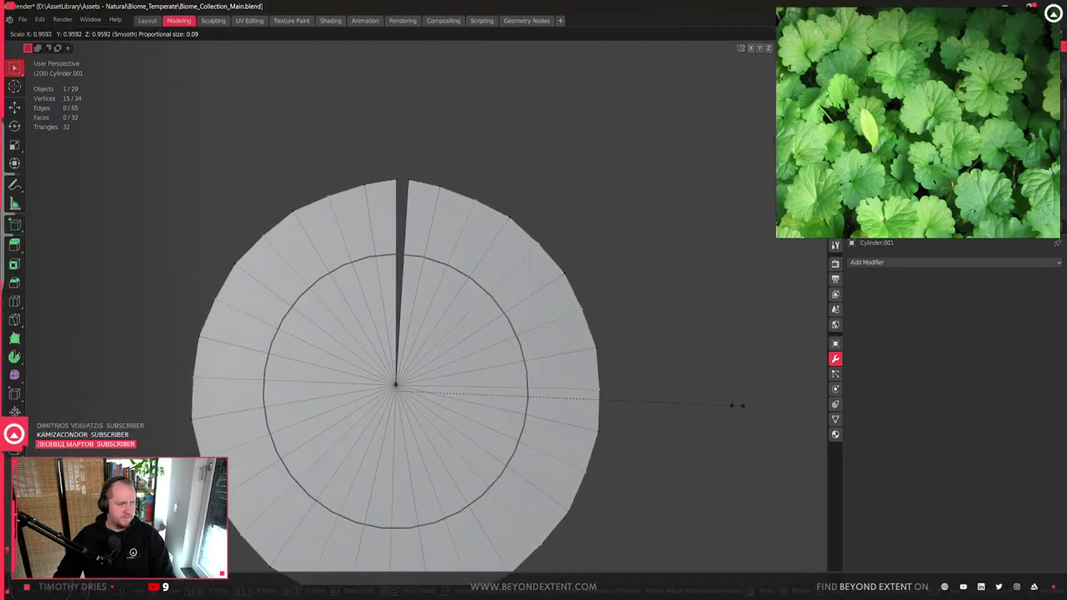
{"action": "left_click", "coordinate": [737, 406]}
{"action": "scroll", "coordinate": [746, 405], "scroll_direction": "down", "scroll_amount": 1}
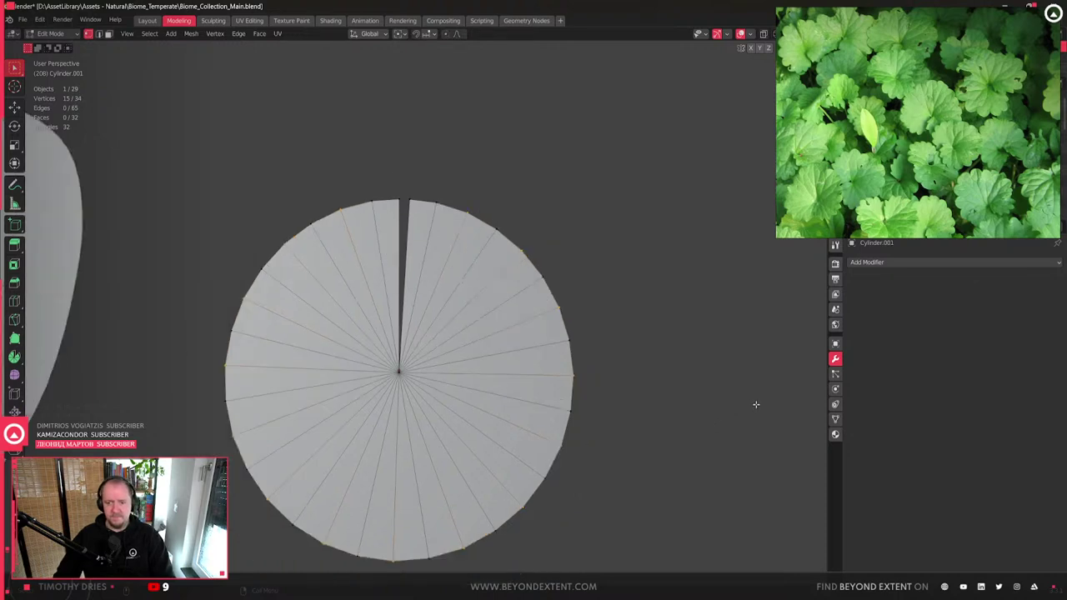
- Scale the selected alternate rim vertices inward to about 0.91 to form a zigzag edge
{"action": "key", "text": "s"}
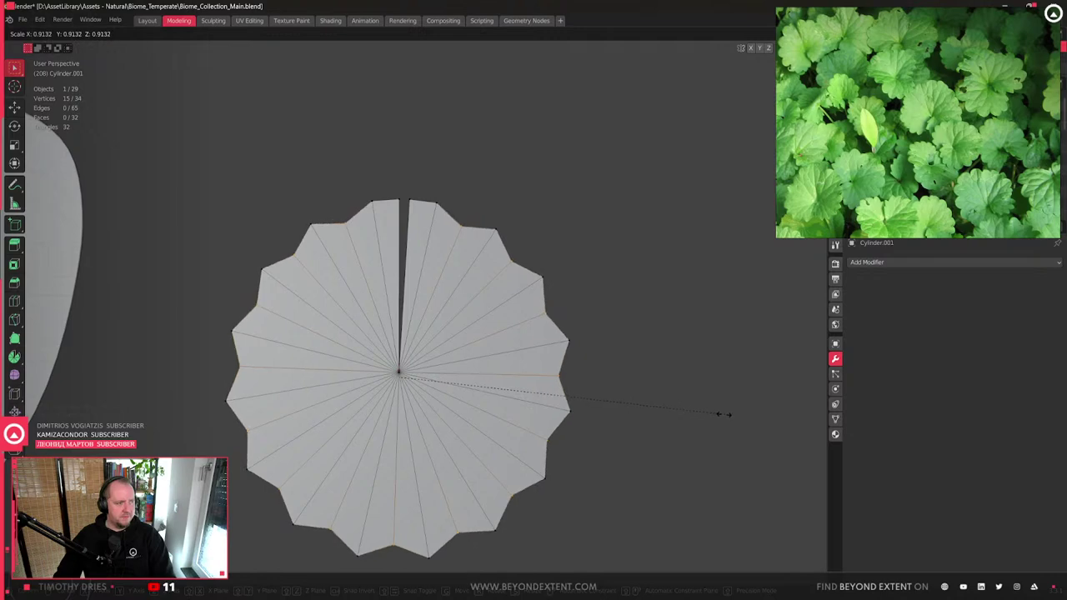
{"action": "left_click", "coordinate": [719, 415]}
{"action": "middle_click_drag", "start_coordinate": [511, 403], "coordinate": [543, 379], "text": "shift"}
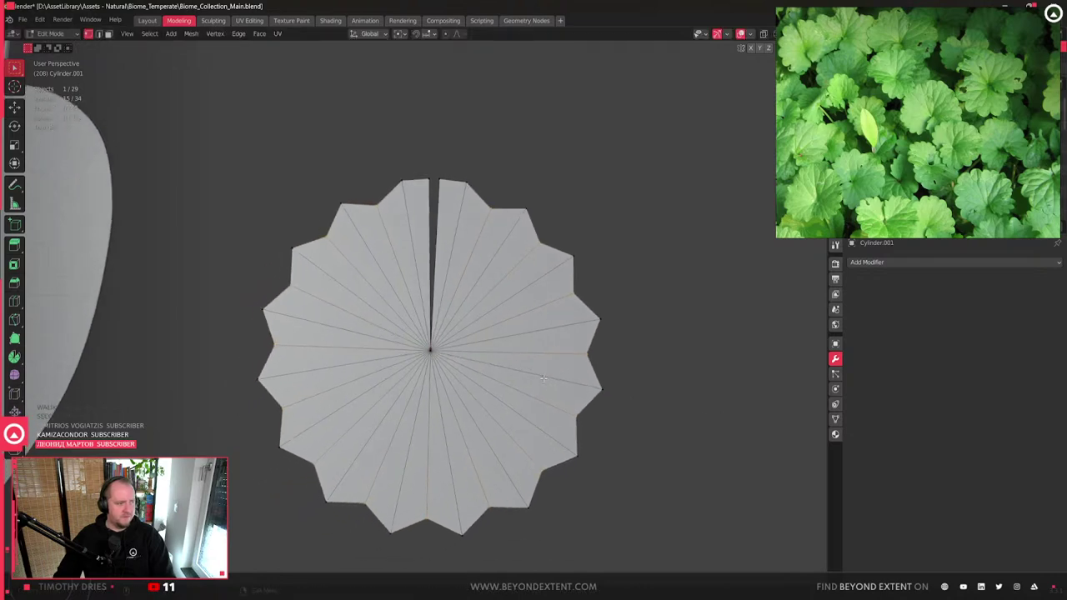
- Move the two rim vertices beside the notch opening along Y towards the disc's centre
{"action": "scroll", "coordinate": [543, 379], "scroll_direction": "up", "scroll_amount": 2}
{"action": "scroll", "coordinate": [424, 90], "scroll_direction": "up", "scroll_amount": 5, "text": "shift"}
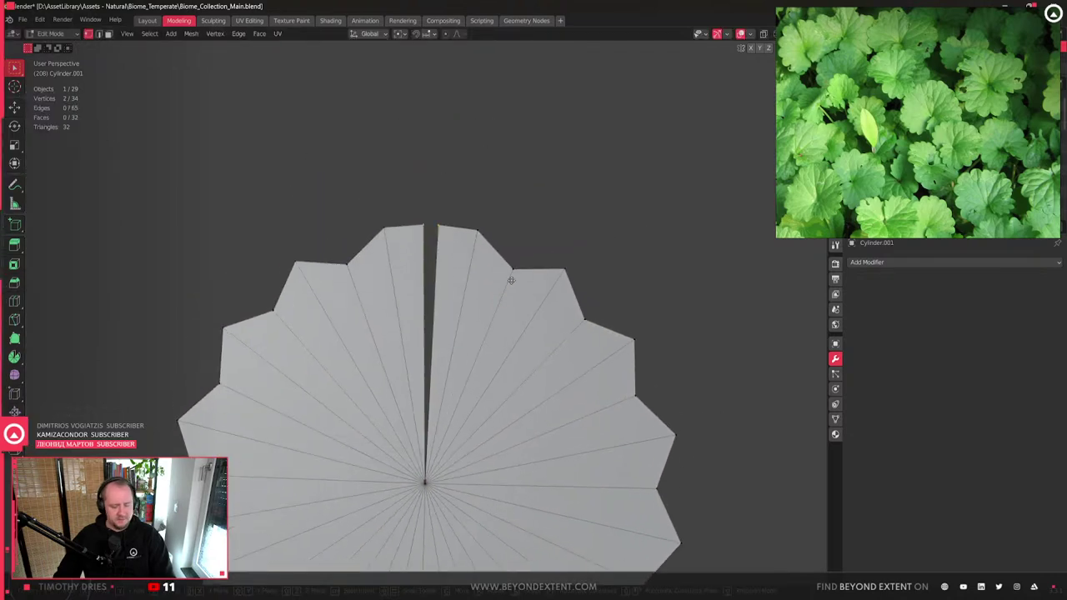
{"action": "key", "text": "g"}
{"action": "key", "text": "y"}
{"action": "left_click", "coordinate": [512, 299]}
- Compare the disc with the round-leaf reference photo and move its centre vertex along Y towards the notch opening
{"action": "scroll", "coordinate": [512, 298], "scroll_direction": "down", "scroll_amount": 5}
{"action": "scroll", "coordinate": [848, 103], "scroll_direction": "down", "scroll_amount": 3}
{"action": "scroll", "coordinate": [848, 103], "scroll_direction": "down", "scroll_amount": 2}
{"action": "scroll", "coordinate": [949, 136], "scroll_direction": "up", "scroll_amount": 5}
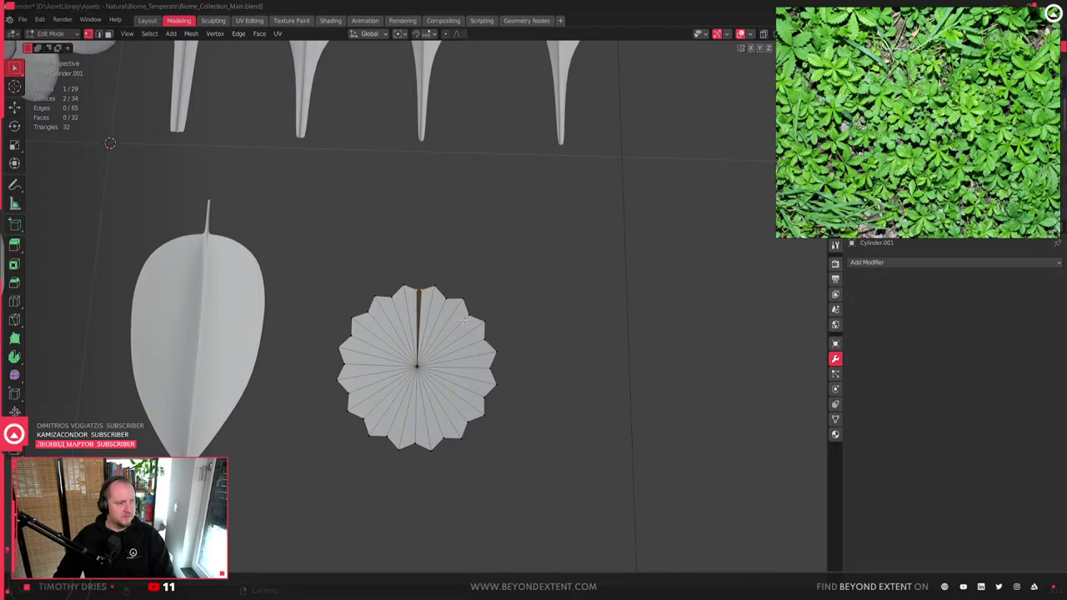
{"action": "scroll", "coordinate": [463, 319], "scroll_direction": "up", "scroll_amount": 3}
{"action": "scroll", "coordinate": [980, 139], "scroll_direction": "down", "scroll_amount": 2}
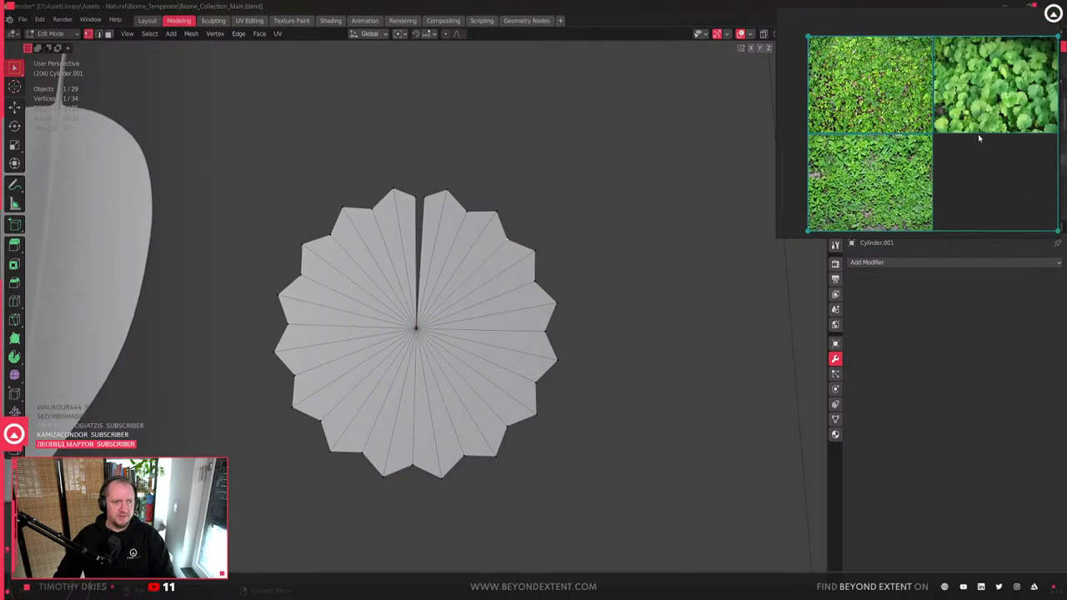
{"action": "scroll", "coordinate": [979, 139], "scroll_direction": "up", "scroll_amount": 3}
{"action": "left_click", "coordinate": [598, 258]}
{"action": "left_click", "coordinate": [417, 329]}
{"action": "key", "text": "g"}
{"action": "key", "text": "y"}
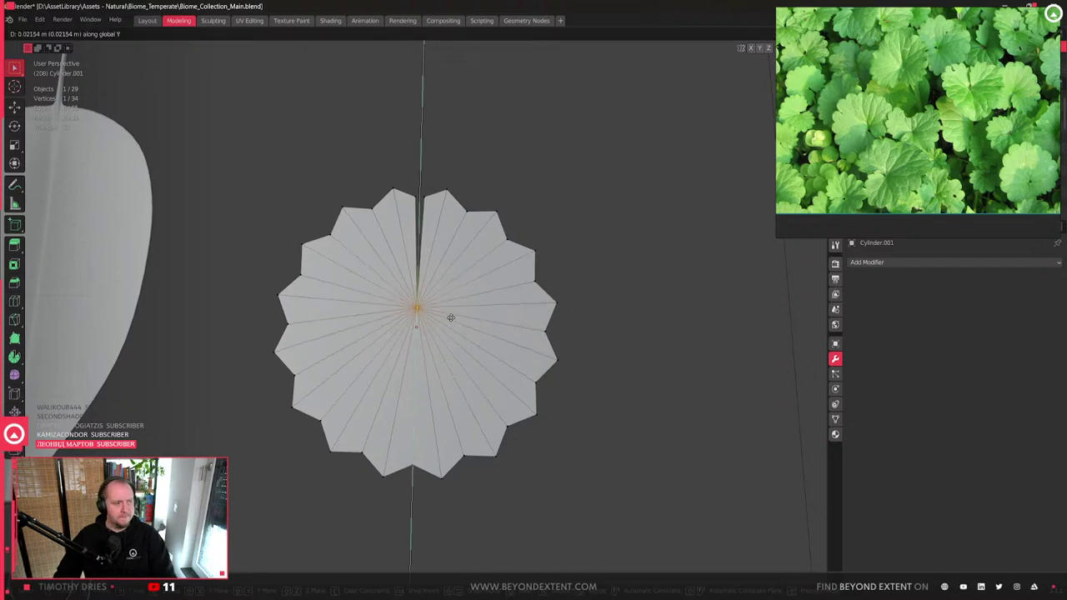
{"action": "left_click", "coordinate": [464, 283]}
- Inset all faces of the disc by about 0.07 m
{"action": "scroll", "coordinate": [420, 300], "scroll_direction": "up", "scroll_amount": 4}
{"action": "key", "text": "3"}
{"action": "key", "text": "a"}
{"action": "key", "text": "i"}
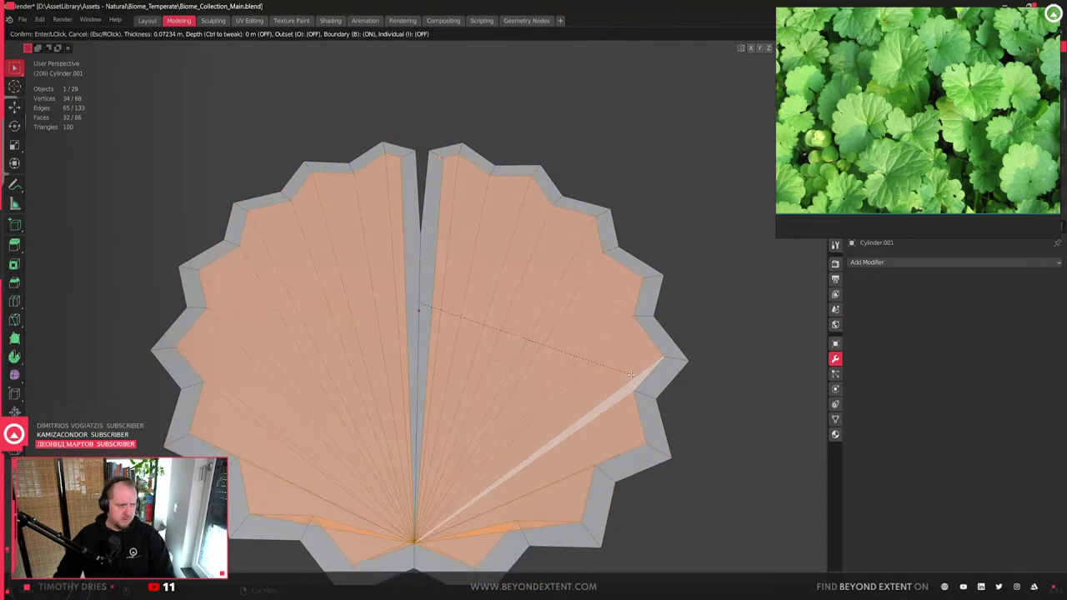
{"action": "left_click", "coordinate": [631, 375]}
- Move the inner fan's centre vertex about 0.12 m along Y, to just below the notch's inner end
{"action": "left_click", "coordinate": [415, 476]}
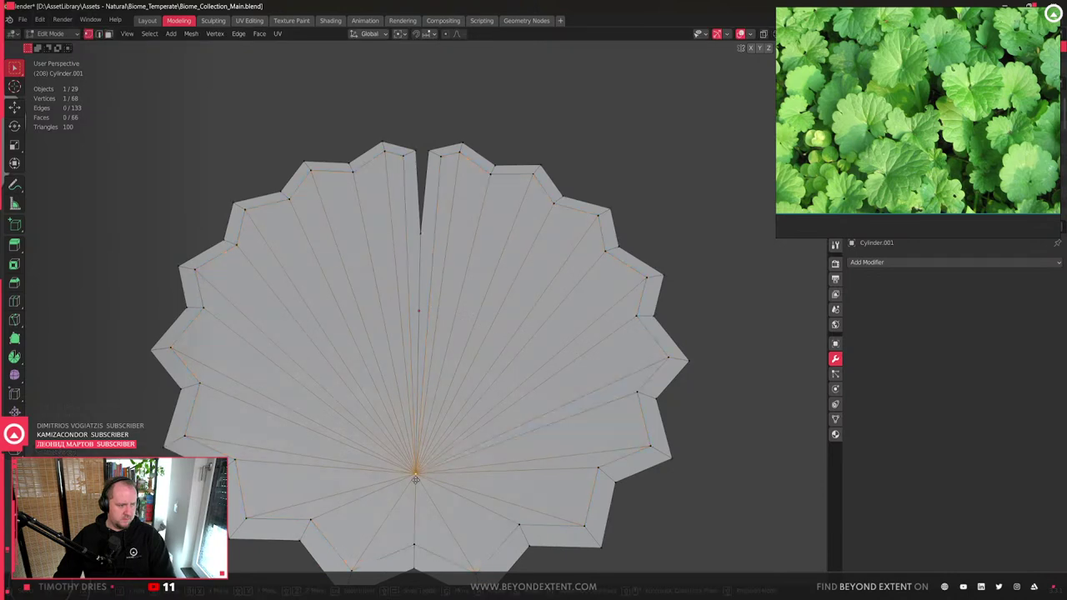
{"action": "key", "text": "g"}
{"action": "key", "text": "Escape"}
{"action": "key", "text": "g"}
{"action": "key", "text": "y"}
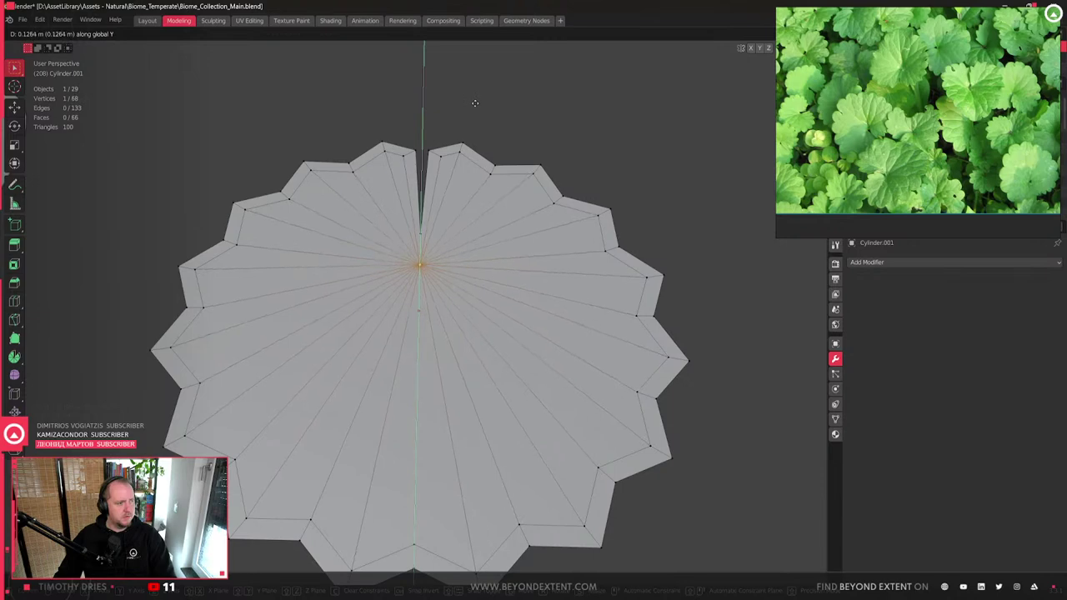
{"action": "key", "text": "Escape"}
{"action": "key", "text": "3"}
{"action": "key", "text": "l"}
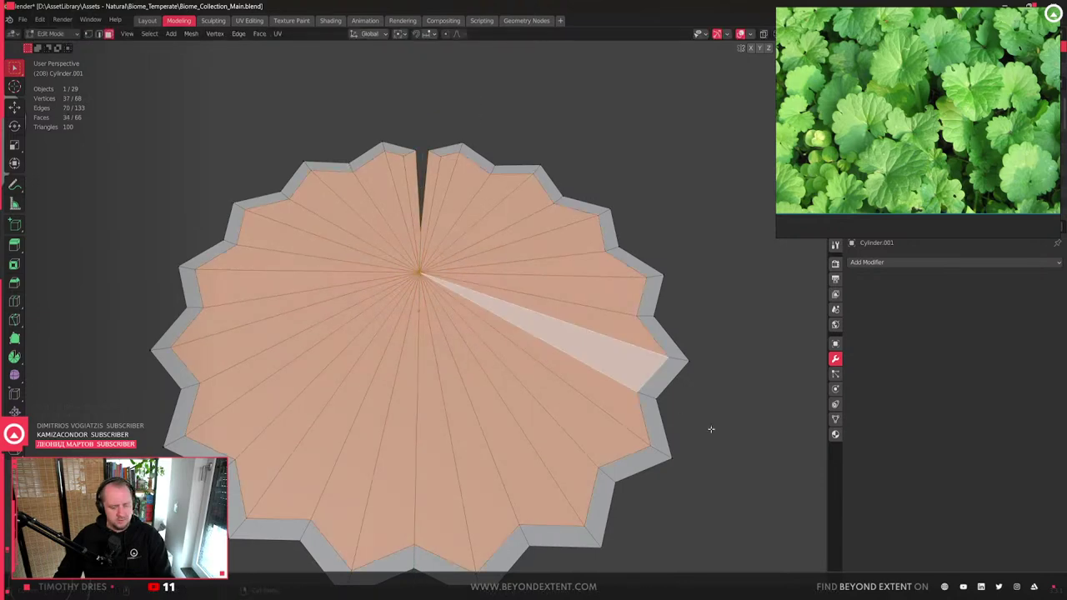
{"action": "key", "text": "s"}
{"action": "key", "text": "Escape"}
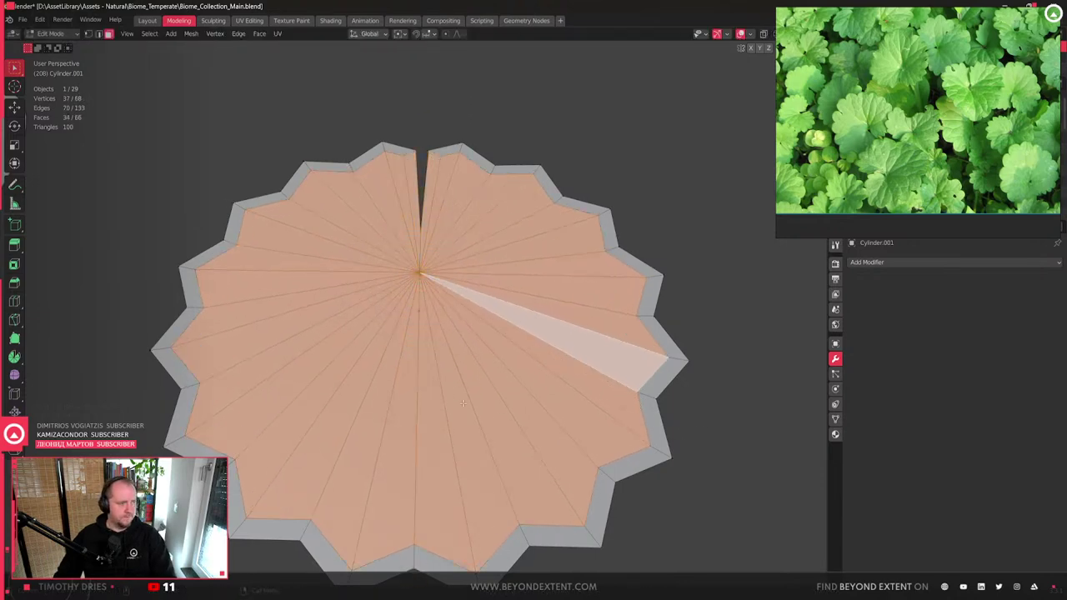
{"action": "middle_click_drag", "start_coordinate": [490, 344], "coordinate": [416, 334]}
{"action": "scroll", "coordinate": [376, 209], "scroll_direction": "up", "scroll_amount": 4}
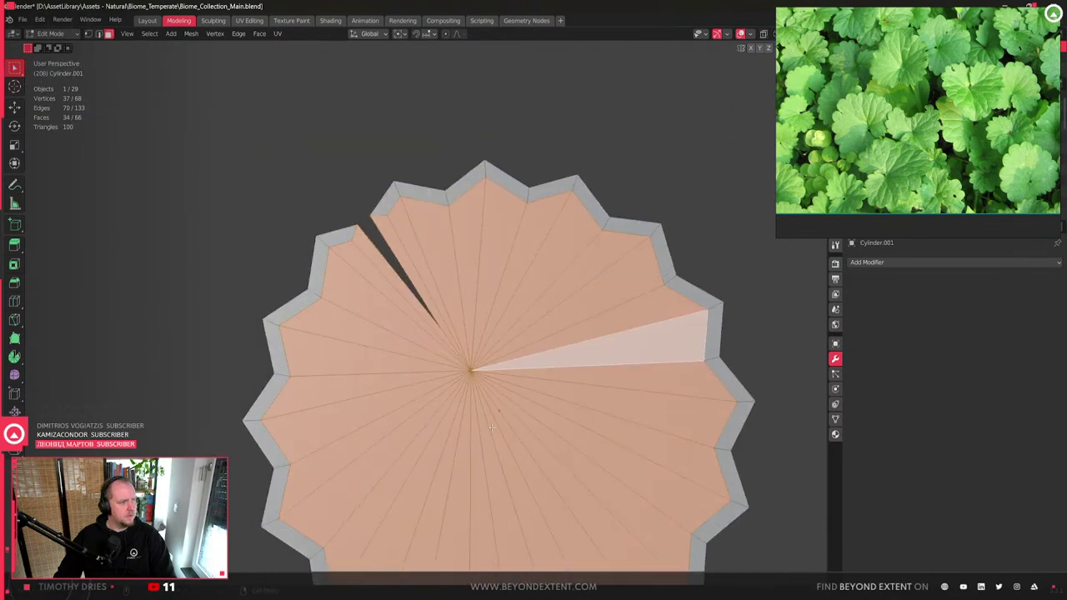
{"action": "key", "text": "alt+a"}
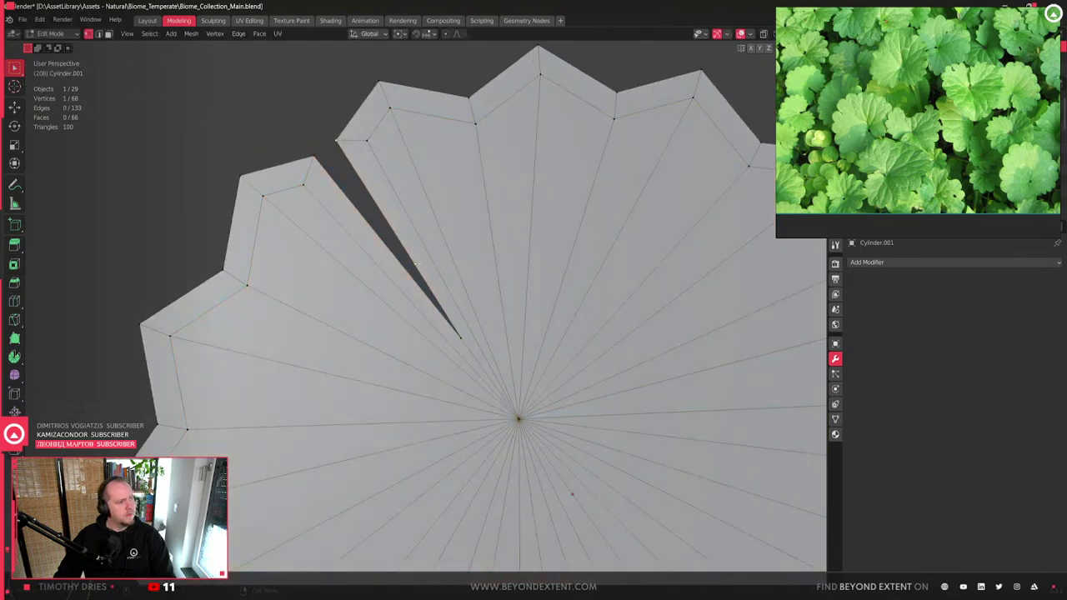
{"action": "scroll", "coordinate": [369, 194], "scroll_direction": "down", "scroll_amount": 3}
- Try to inset the disc's inner fan faces a second time by about 0.03 m
{"action": "key", "text": "3"}
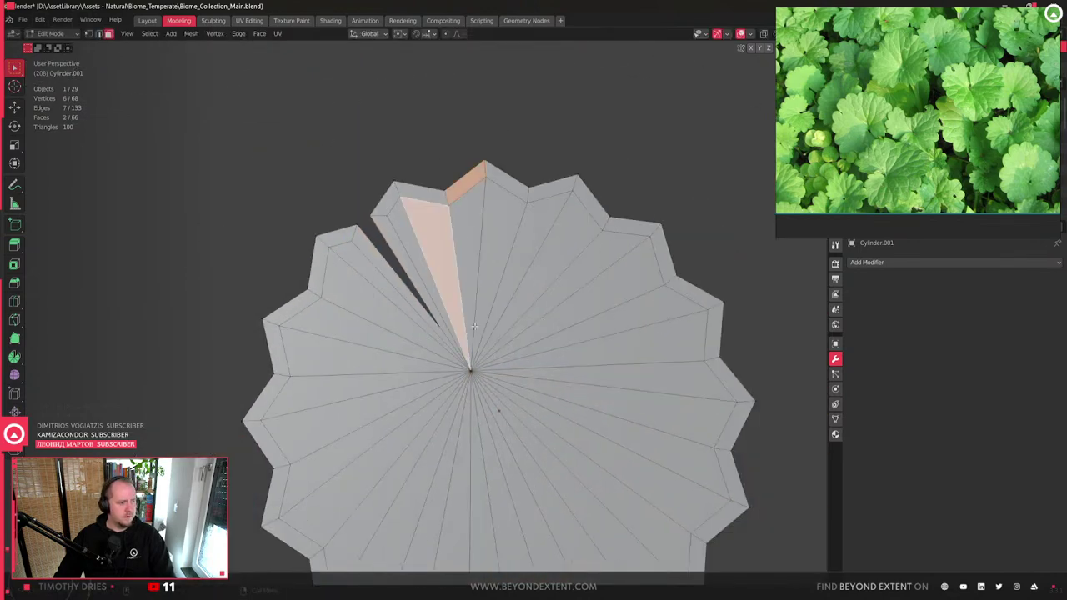
{"action": "left_click", "coordinate": [477, 324]}
{"action": "key", "text": "ctrl+l"}
{"action": "left_click", "coordinate": [500, 250], "text": "shift"}
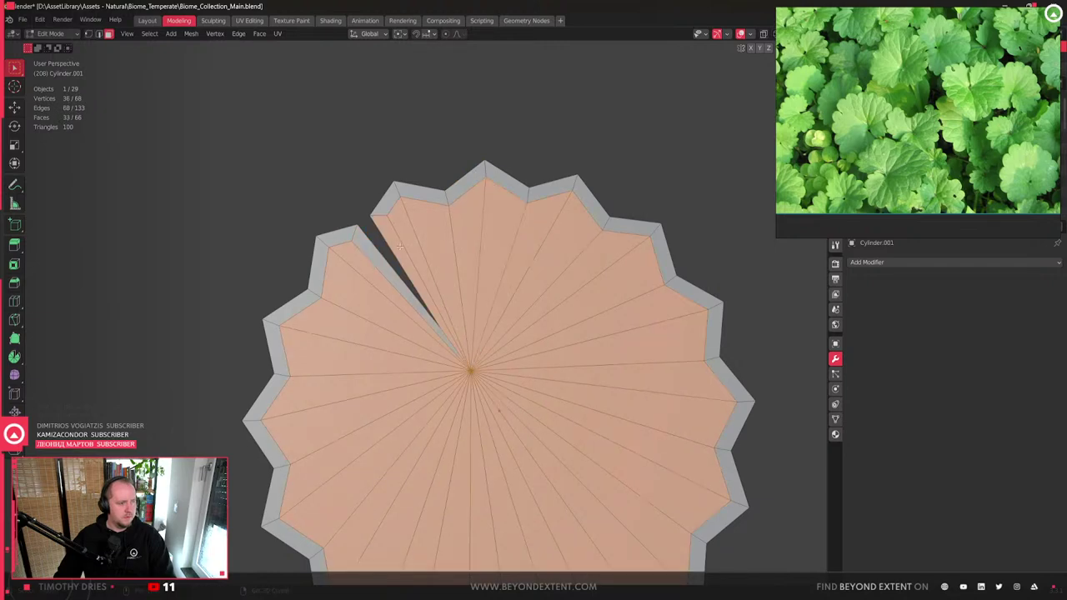
{"action": "middle_click_drag", "start_coordinate": [584, 404], "coordinate": [684, 400]}
{"action": "key", "text": "i"}
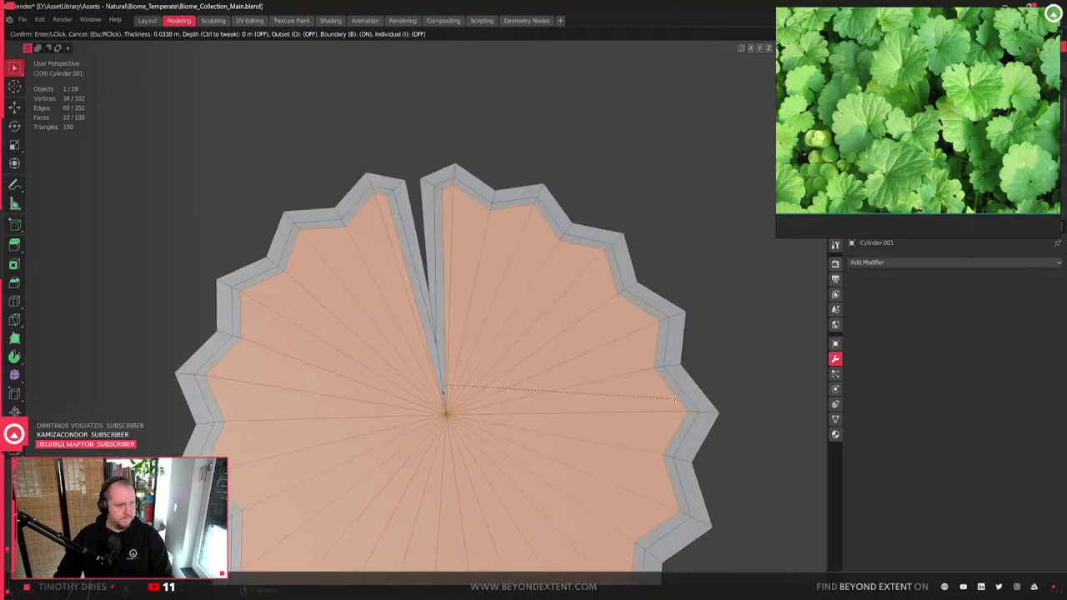
{"action": "left_click", "coordinate": [617, 375]}
{"action": "middle_click_drag", "start_coordinate": [617, 376], "coordinate": [417, 250]}
- Copy the pointed oval leaf's Solidify and Subdivision modifiers to the scalloped disc
{"action": "key", "text": "Tab"}
{"action": "scroll", "coordinate": [400, 208], "scroll_direction": "down", "scroll_amount": 4}
{"action": "left_click", "coordinate": [387, 169], "text": "shift"}
{"action": "key", "text": "ctrl+l"}
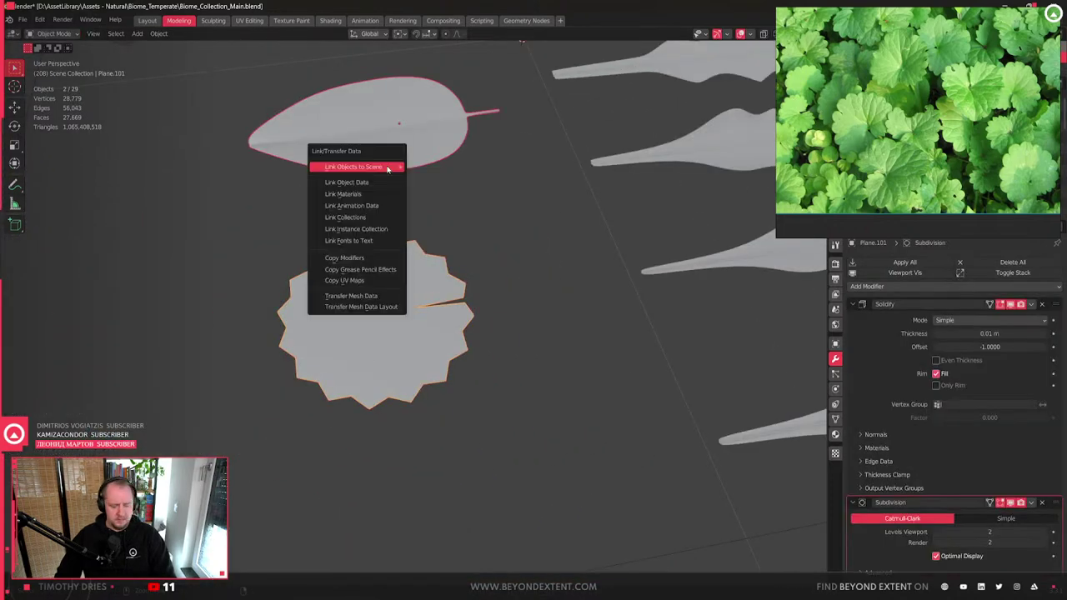
{"action": "left_click", "coordinate": [367, 257]}
{"action": "scroll", "coordinate": [399, 342], "scroll_direction": "up", "scroll_amount": 2}
{"action": "left_click", "coordinate": [400, 342]}
{"action": "middle_click_drag", "start_coordinate": [366, 381], "coordinate": [542, 369]}
- Move the vertex at the notch's inner end along Y towards the fan's centre
{"action": "key", "text": "Tab"}
{"action": "scroll", "coordinate": [518, 344], "scroll_direction": "up", "scroll_amount": 1}
{"action": "key", "text": "1"}
{"action": "left_click", "coordinate": [510, 374]}
{"action": "left_click_drag", "start_coordinate": [532, 322], "coordinate": [532, 322]}
{"action": "middle_click_drag", "start_coordinate": [532, 322], "coordinate": [496, 381]}
{"action": "key", "text": "g"}
{"action": "key", "text": "y"}
{"action": "left_click", "coordinate": [467, 405]}
- Bevel the vertex at the notch's inner end and spread the two resulting side vertices along X
{"action": "key", "text": "v"}
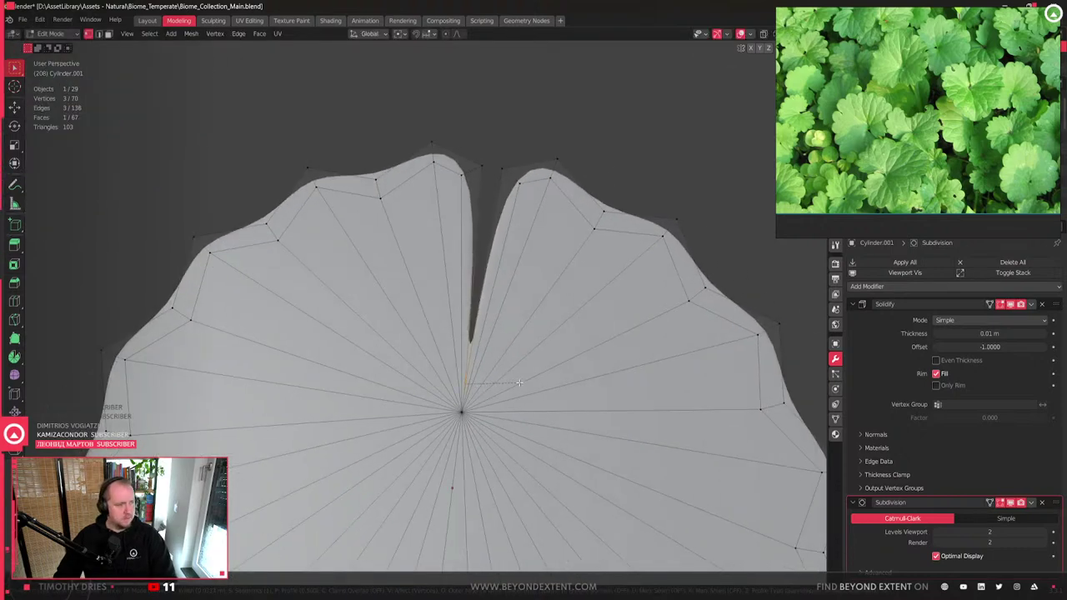
{"action": "left_click", "coordinate": [512, 380]}
{"action": "key", "text": "s"}
{"action": "key", "text": "y"}
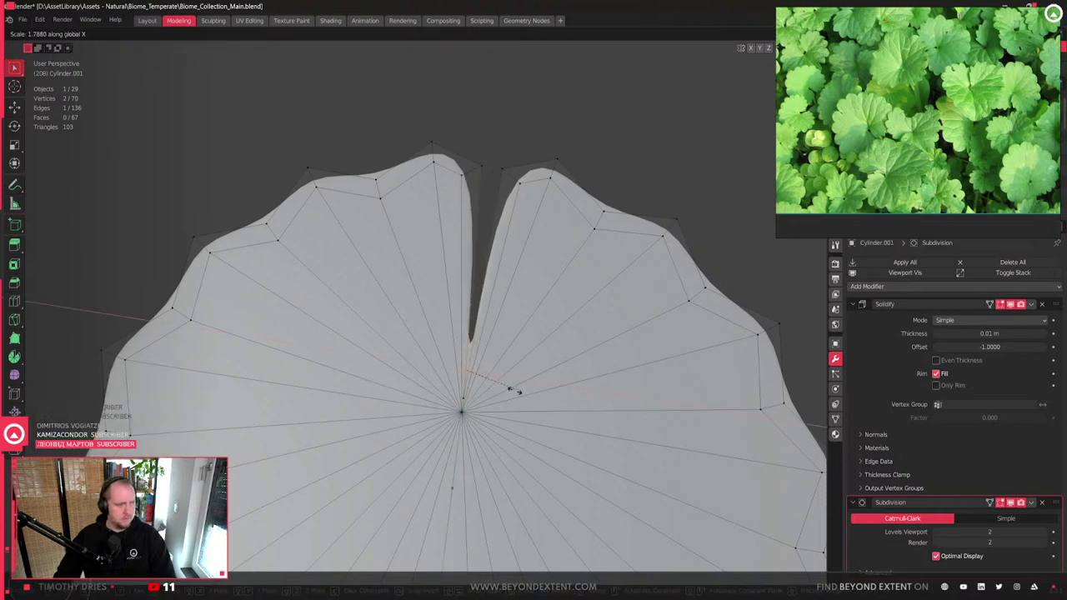
{"action": "left_click", "coordinate": [467, 398]}
- Try to remove the extra bevel vertex between the notch end and the fan's centre by deleting it, then by dissolving it
{"action": "left_click", "coordinate": [492, 409]}
{"action": "key", "text": "x"}
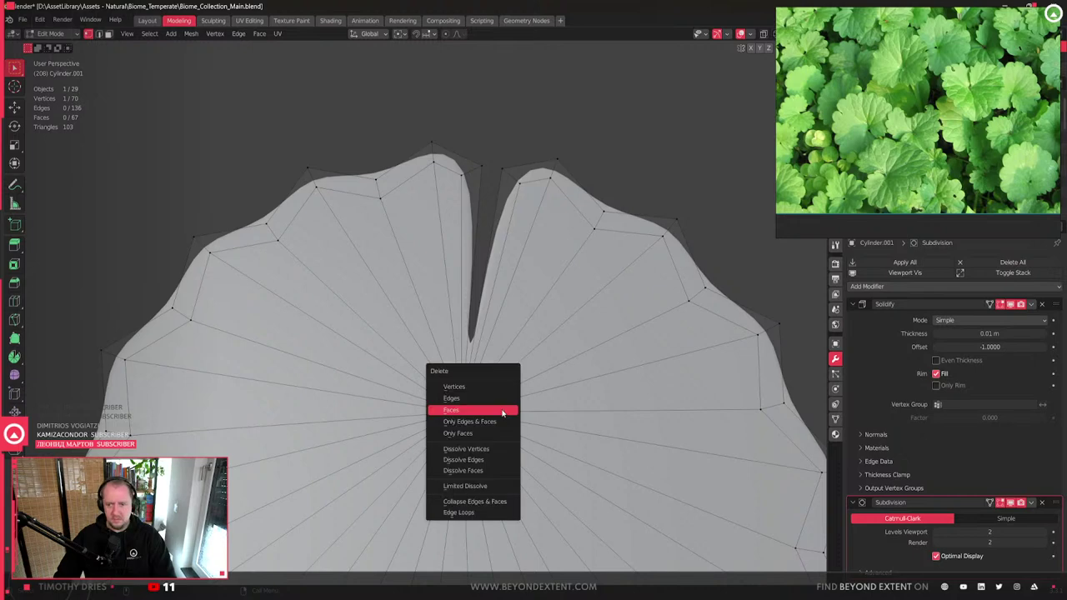
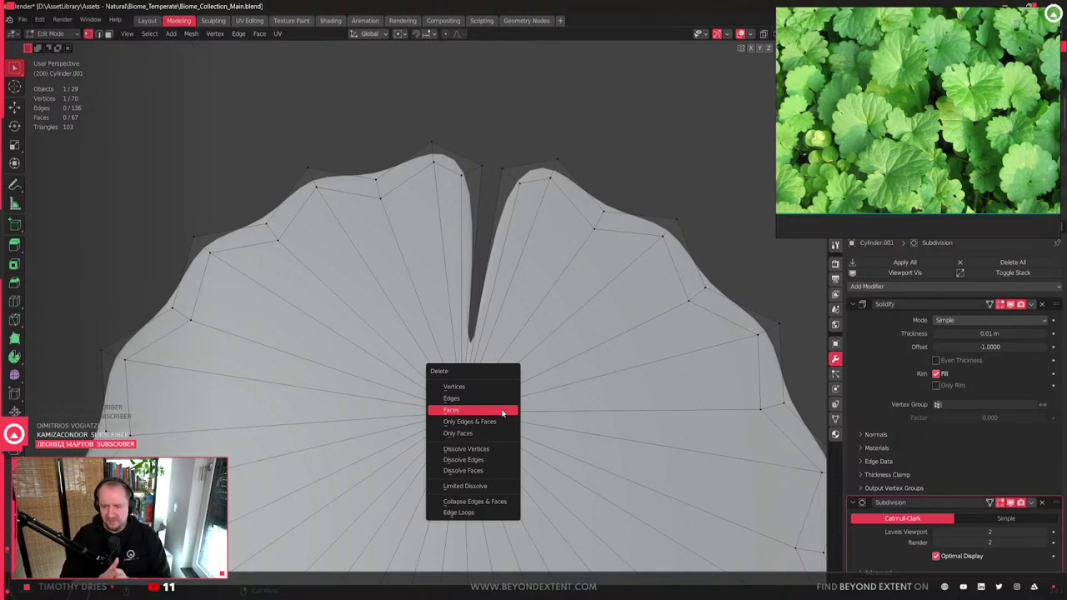
{"action": "left_click", "coordinate": [493, 386]}
{"action": "scroll", "coordinate": [493, 386], "scroll_direction": "up", "scroll_amount": 2}
{"action": "key", "text": "ctrl+z"}
{"action": "key", "text": "x"}
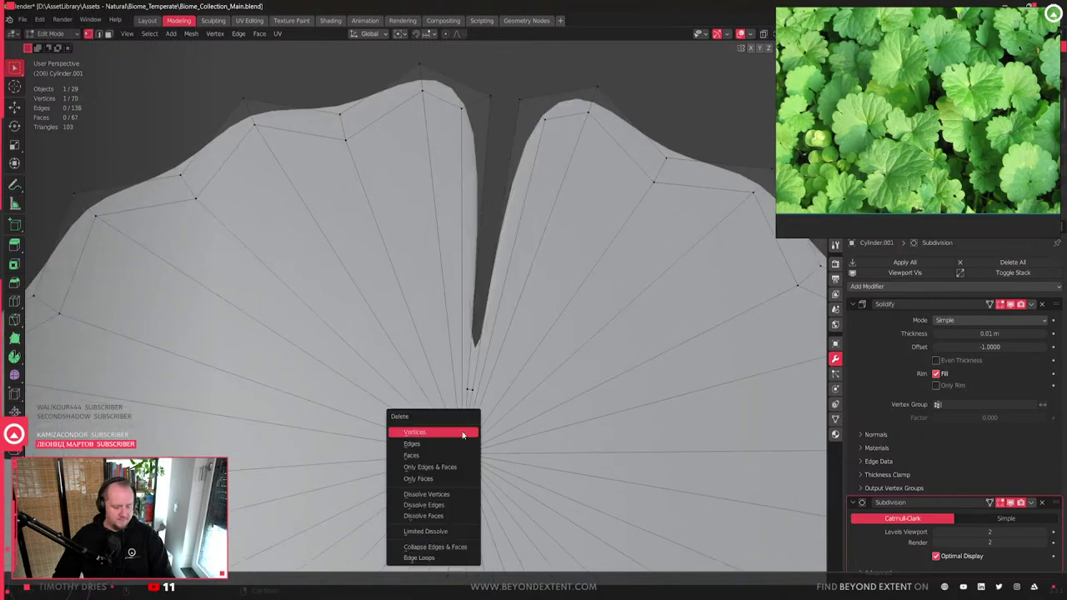
{"action": "left_click", "coordinate": [467, 500]}
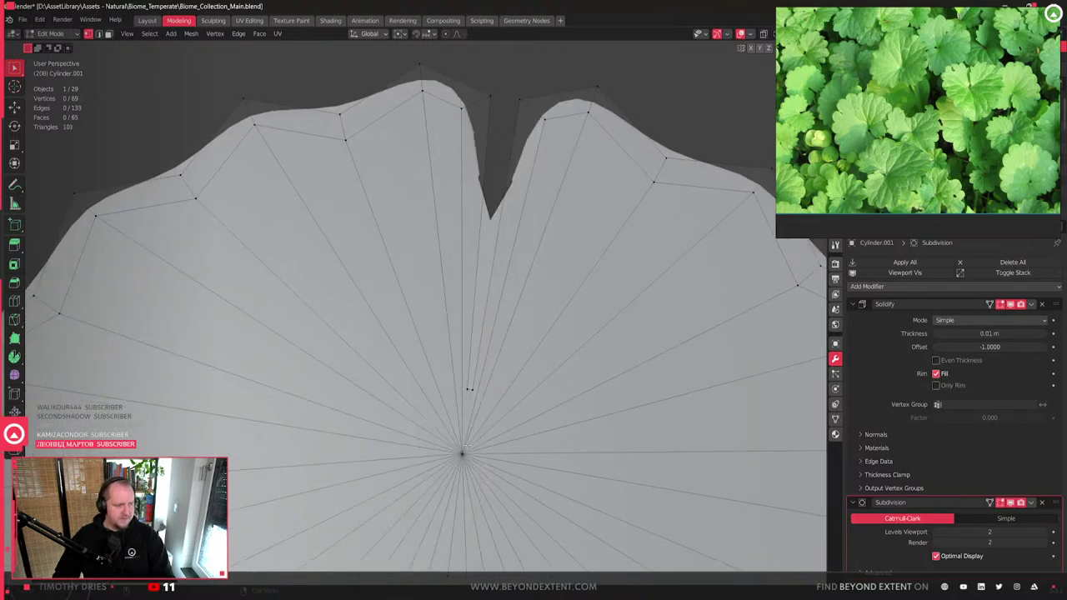
{"action": "key", "text": "ctrl+z"}
- Examine the smoothed leaf's notch and overall outline from several angles and compare them with the close-up reference photo
{"action": "scroll", "coordinate": [448, 367], "scroll_direction": "down", "scroll_amount": 2}
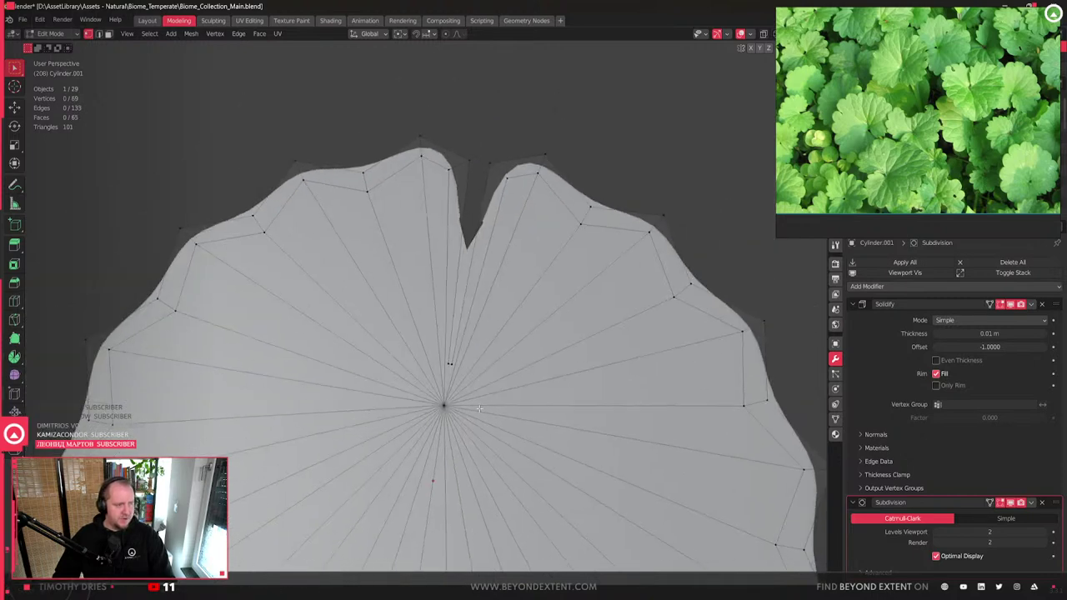
{"action": "middle_click_drag", "start_coordinate": [448, 367], "coordinate": [467, 359]}
{"action": "scroll", "coordinate": [448, 367], "scroll_direction": "up", "scroll_amount": 3}
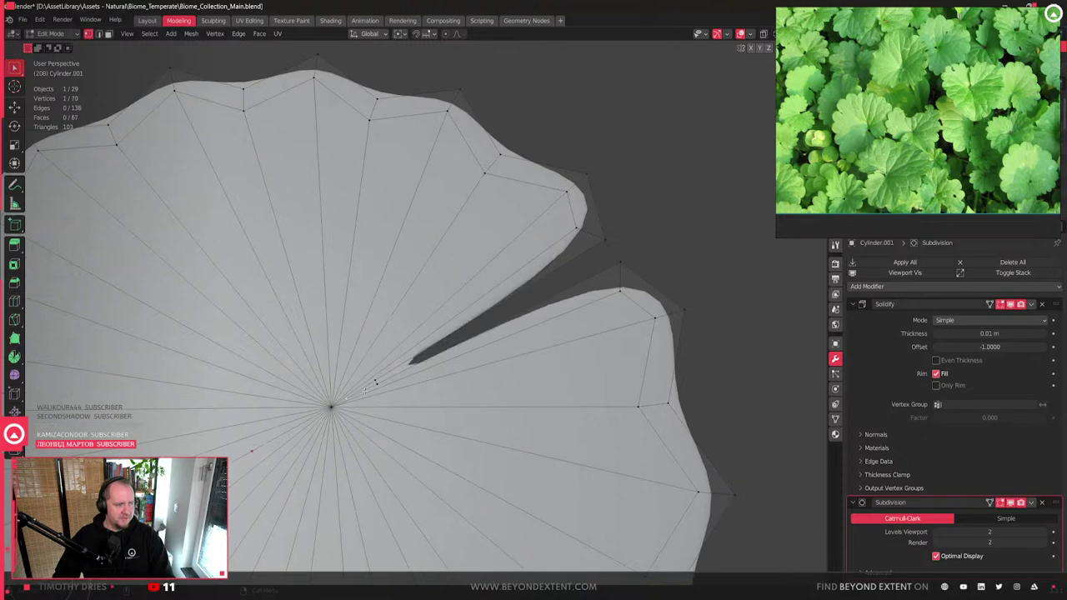
{"action": "mouse_move", "coordinate": [365, 391]}
{"action": "middle_mouse_down"}
{"action": "mouse_move", "coordinate": [425, 382]}
{"action": "mouse_move", "coordinate": [364, 375]}
{"action": "middle_mouse_up"}
{"action": "scroll", "coordinate": [411, 378], "scroll_direction": "up", "scroll_amount": 2}
{"action": "scroll", "coordinate": [461, 384], "scroll_direction": "down", "scroll_amount": 4}
{"action": "scroll", "coordinate": [364, 376], "scroll_direction": "up", "scroll_amount": 3}
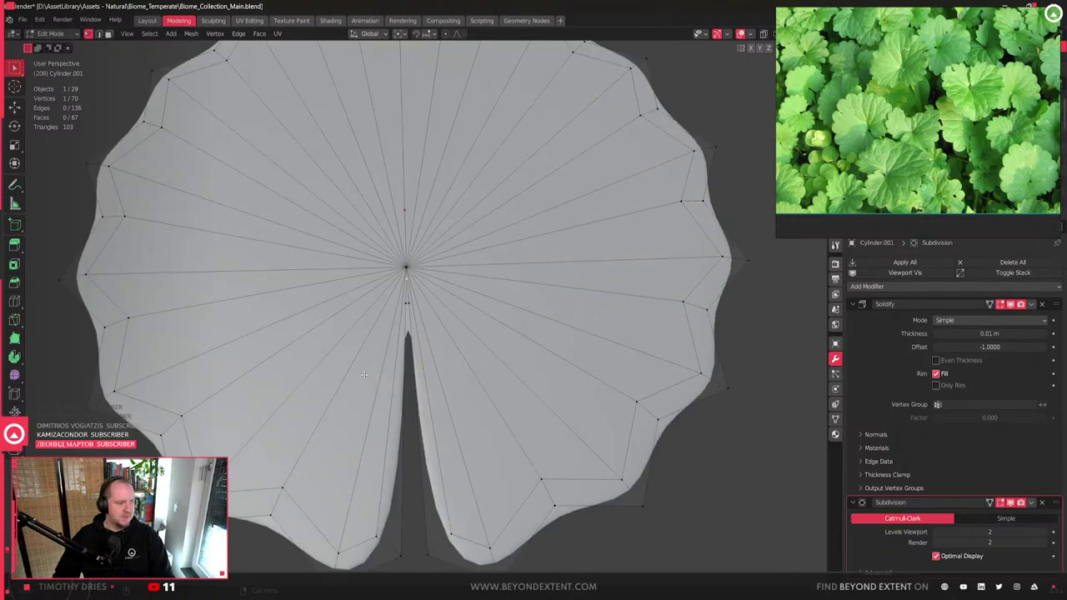
{"action": "key", "text": "Tab"}
{"action": "scroll", "coordinate": [417, 341], "scroll_direction": "down", "scroll_amount": 3}
{"action": "middle_click_drag", "start_coordinate": [417, 341], "coordinate": [525, 328]}
{"action": "scroll", "coordinate": [451, 381], "scroll_direction": "up", "scroll_amount": 3}
{"action": "scroll", "coordinate": [451, 381], "scroll_direction": "down", "scroll_amount": 3}
{"action": "scroll", "coordinate": [496, 379], "scroll_direction": "up", "scroll_amount": 2}
{"action": "mouse_move", "coordinate": [496, 379]}
{"action": "middle_mouse_down"}
{"action": "mouse_move", "coordinate": [520, 367]}
{"action": "mouse_move", "coordinate": [498, 374]}
{"action": "middle_mouse_up"}
{"action": "scroll", "coordinate": [510, 363], "scroll_direction": "down", "scroll_amount": 2}
{"action": "scroll", "coordinate": [498, 374], "scroll_direction": "up", "scroll_amount": 2}
{"action": "key", "text": "Tab"}
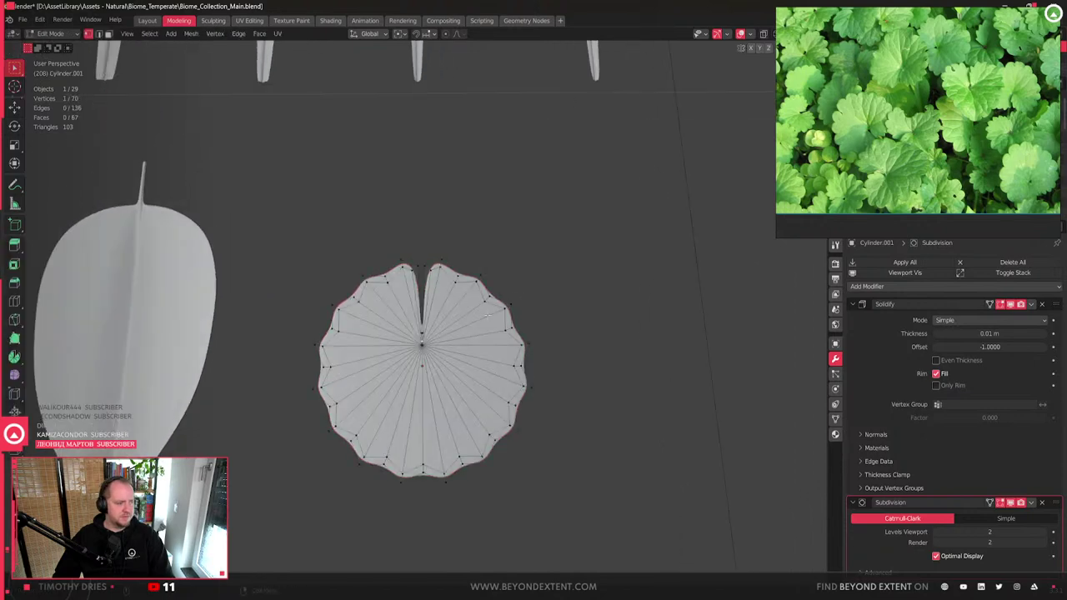
{"action": "scroll", "coordinate": [875, 182], "scroll_direction": "down", "scroll_amount": 2}
{"action": "scroll", "coordinate": [917, 159], "scroll_direction": "up", "scroll_amount": 3}
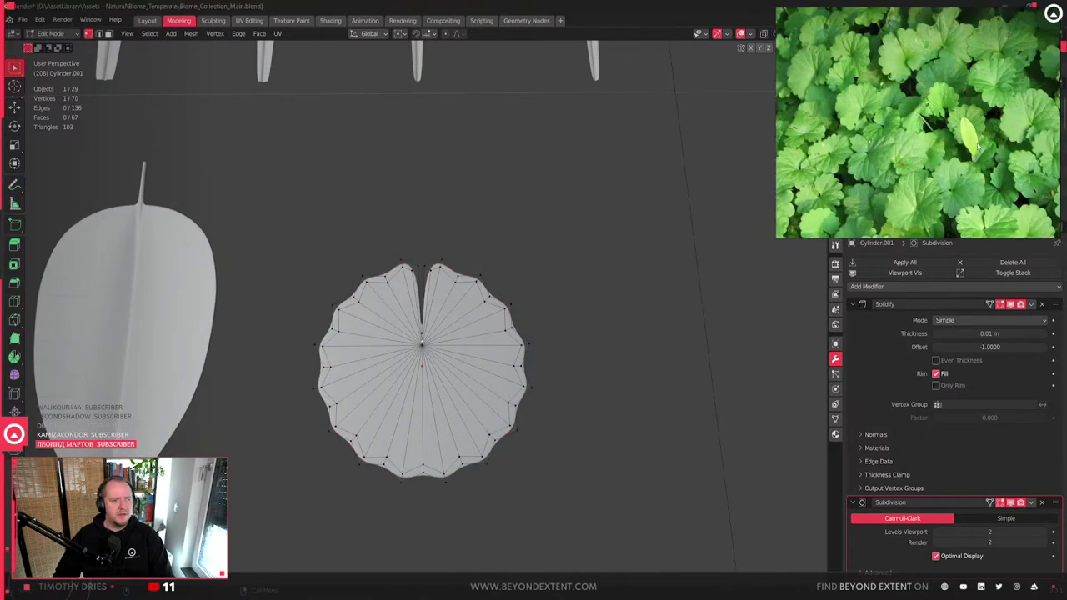
{"action": "scroll", "coordinate": [934, 158], "scroll_direction": "up", "scroll_amount": 3}
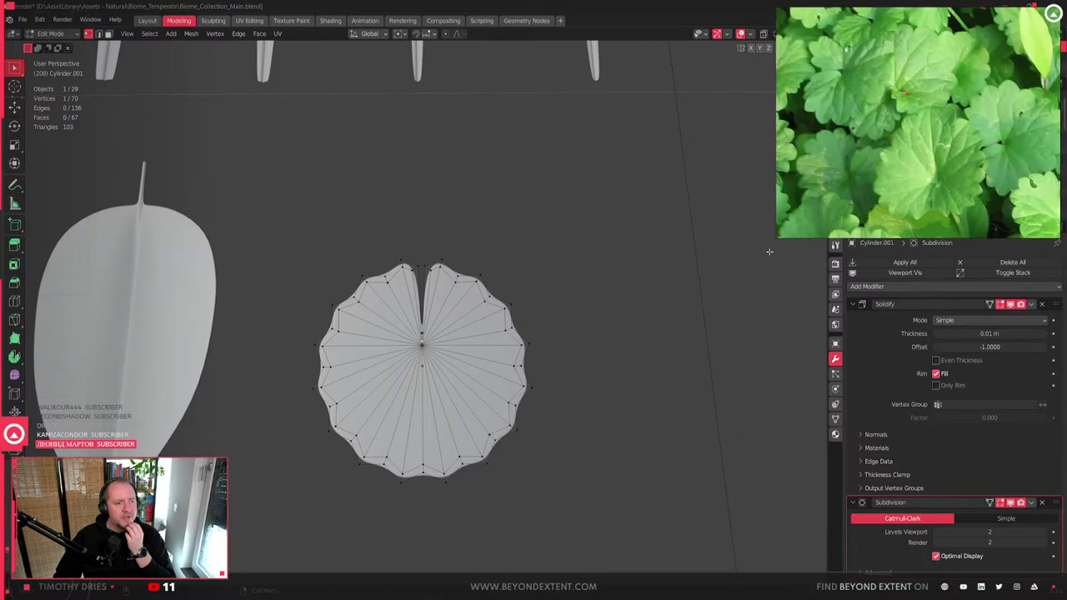
- Pull the rim edge opposite the notch outward about 0.03 m along Y with proportional editing to elongate the leaf
{"action": "left_click", "coordinate": [421, 464], "text": "shift"}
{"action": "middle_click_drag", "start_coordinate": [431, 493], "coordinate": [400, 439]}
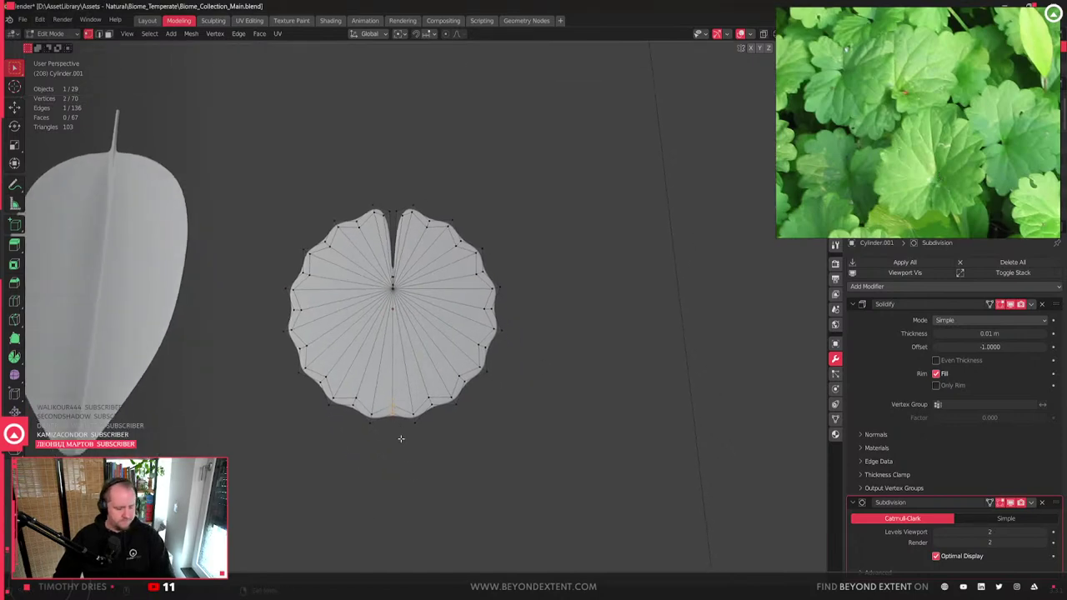
{"action": "key", "text": "g"}
{"action": "key", "text": "y"}
{"action": "key", "text": "o"}
{"action": "scroll", "coordinate": [404, 490], "scroll_direction": "down", "scroll_amount": 8}
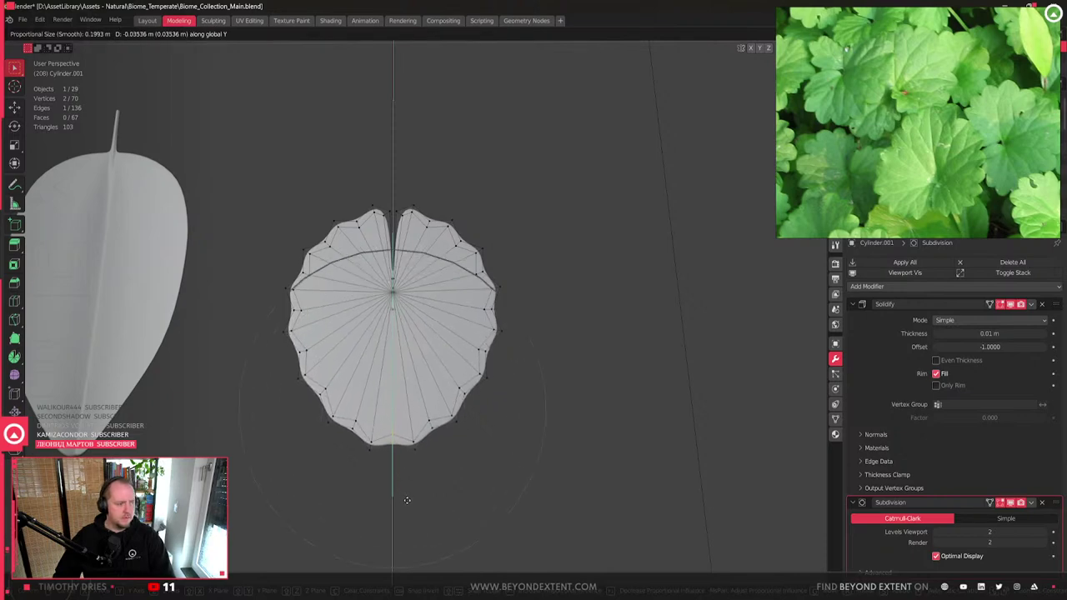
{"action": "left_click", "coordinate": [405, 495]}
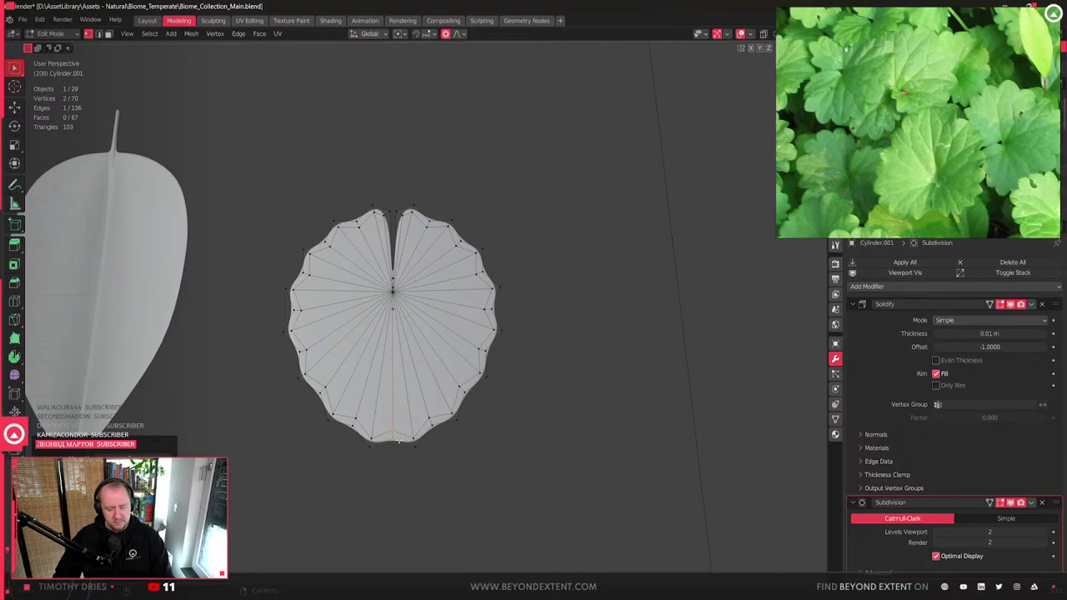
- Move the same tip edge along Y without proportional editing to shape a rounded point
{"action": "key", "text": "g"}
{"action": "key", "text": "y"}
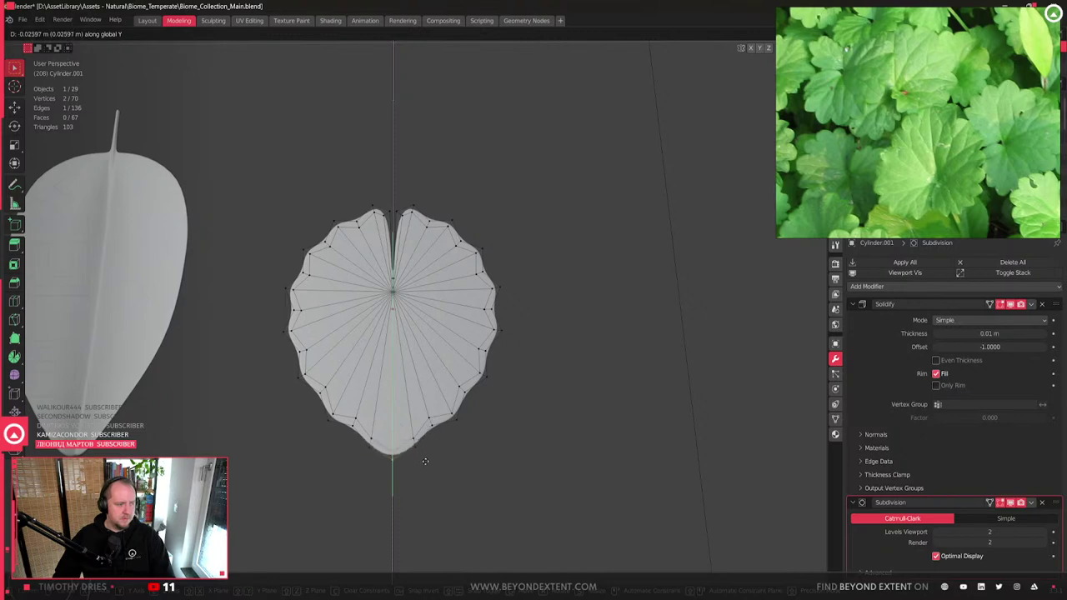
{"action": "left_click", "coordinate": [422, 459]}
- Move the two short edges flanking the leaf's tip along Y with proportional editing enabled to refine the point
{"action": "left_click", "coordinate": [421, 449], "text": "shift"}
{"action": "key", "text": "g"}
{"action": "key", "text": "y"}
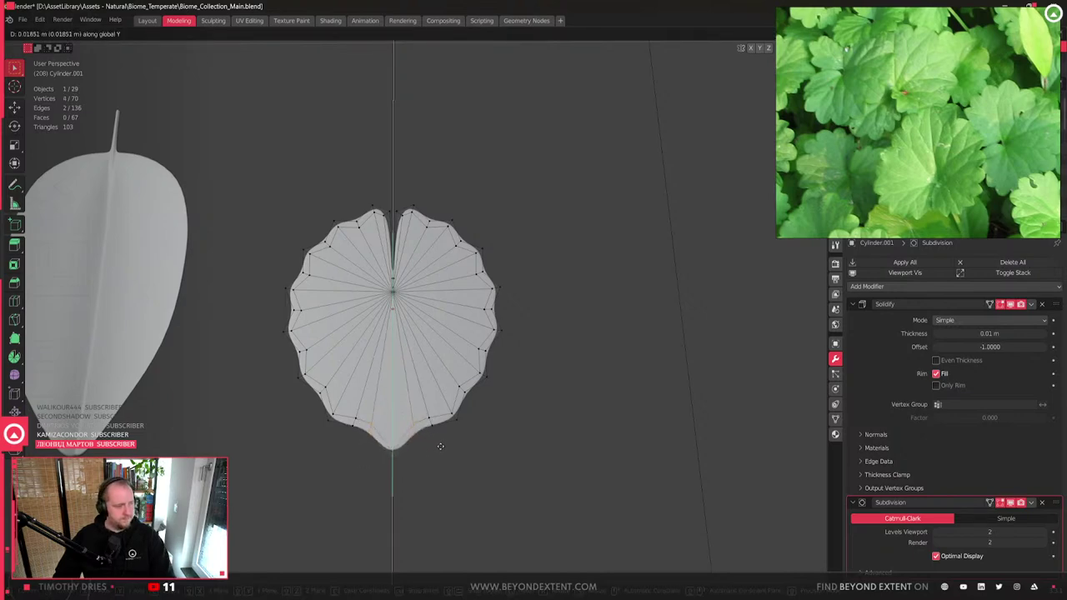
{"action": "key", "text": "o"}
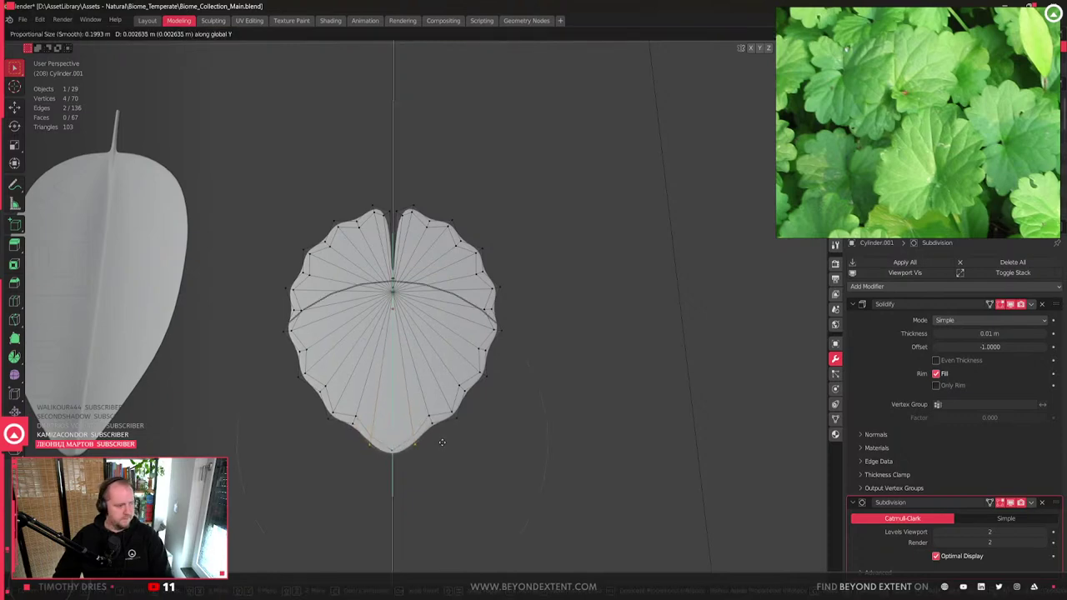
{"action": "scroll", "coordinate": [443, 440], "scroll_direction": "up", "scroll_amount": 11}
{"action": "scroll", "coordinate": [444, 431], "scroll_direction": "up", "scroll_amount": 3}
{"action": "left_click", "coordinate": [446, 427]}
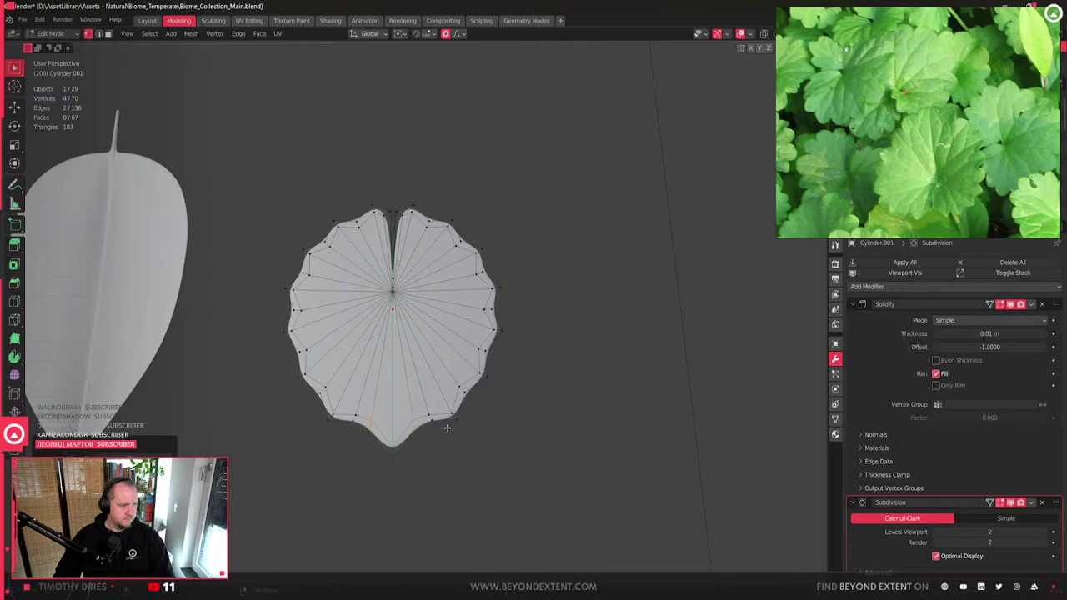
{"action": "key", "text": "Tab"}
{"action": "middle_click_drag", "start_coordinate": [358, 428], "coordinate": [271, 380]}
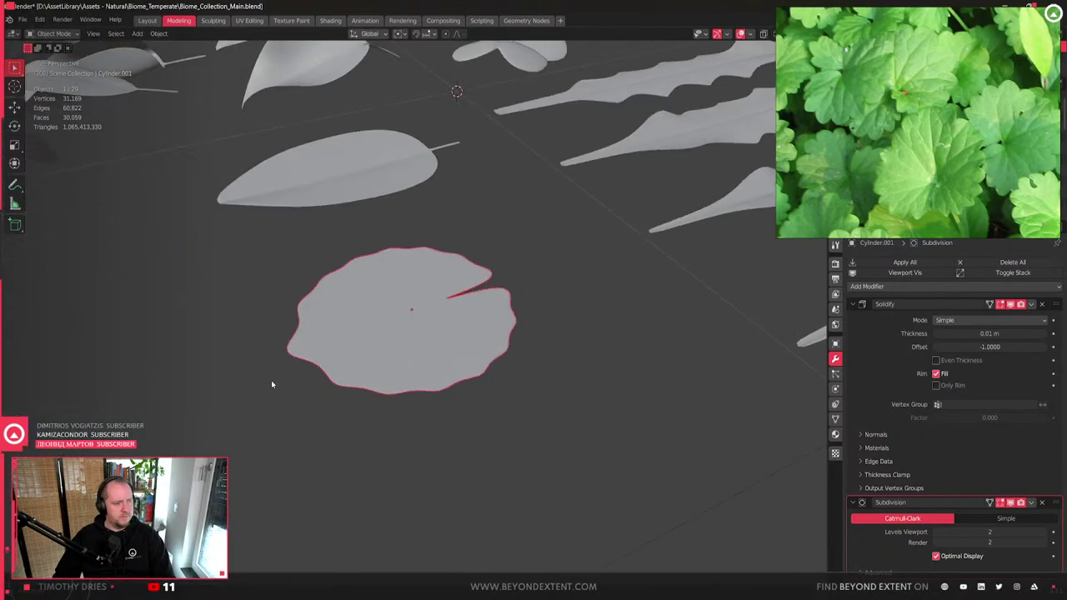
{"action": "key", "text": "Tab"}
{"action": "scroll", "coordinate": [271, 380], "scroll_direction": "up", "scroll_amount": 4}
{"action": "key", "text": "g"}
{"action": "key", "text": "z"}
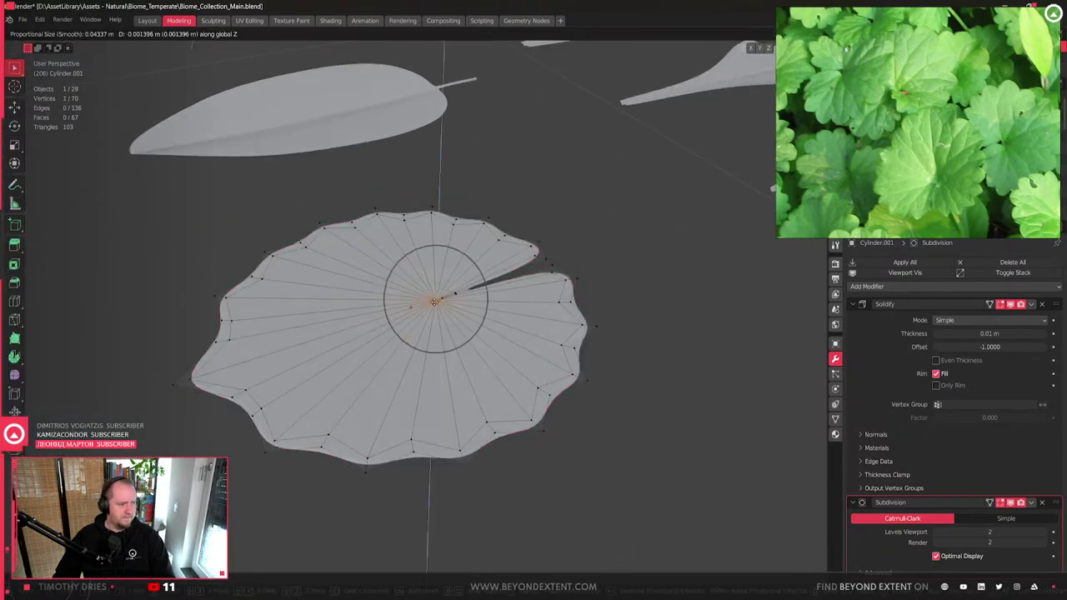
{"action": "right_click", "coordinate": [437, 344]}
- Bevel the fan's centre vertex by 0.0188 m into a small ring of vertices
{"action": "middle_click_drag", "start_coordinate": [437, 344], "coordinate": [488, 253]}
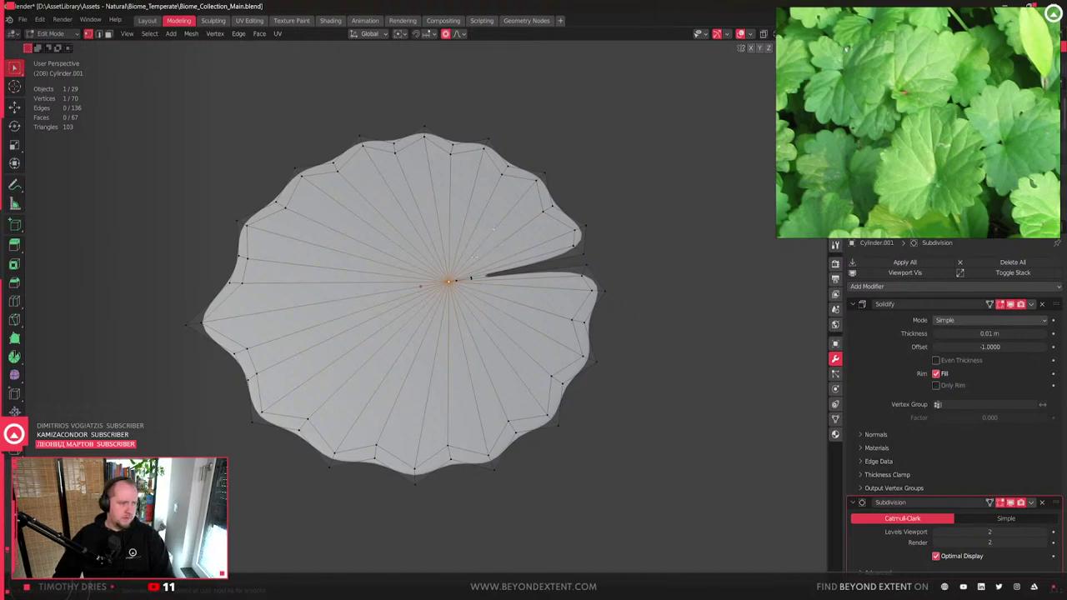
{"action": "key", "text": "e"}
{"action": "left_click", "coordinate": [461, 275]}
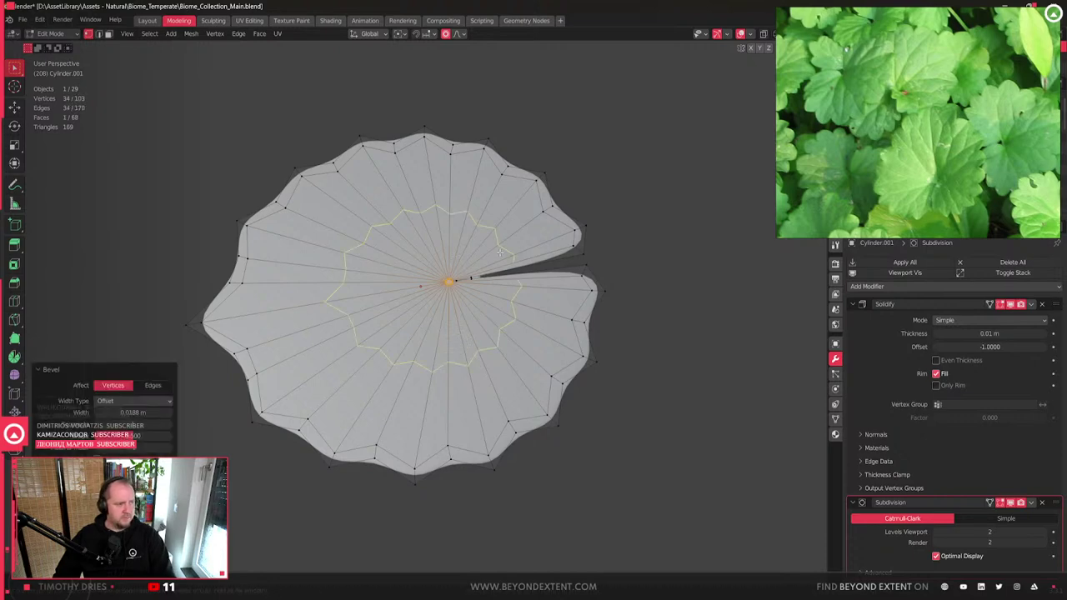
{"action": "scroll", "coordinate": [448, 281], "scroll_direction": "up", "scroll_amount": 3}
{"action": "middle_click_drag", "start_coordinate": [517, 339], "coordinate": [500, 317]}
- Cut an edge loop around the fan, roughly midway between the centre ring and the scalloped rim
{"action": "left_click", "coordinate": [484, 297], "text": "shift"}
{"action": "key", "text": "g"}
{"action": "key", "text": "z"}
{"action": "scroll", "coordinate": [533, 284], "scroll_direction": "down", "scroll_amount": 3}
{"action": "key", "text": "Escape"}
{"action": "key", "text": "3"}
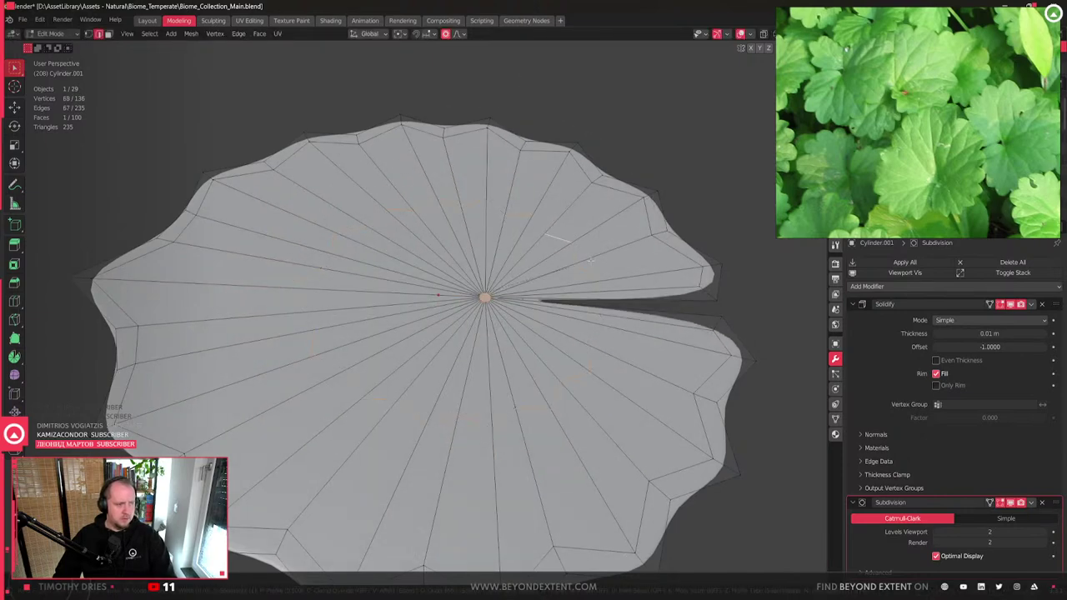
{"action": "key", "text": "ctrl+KP_Add"}
{"action": "key", "text": "i"}
{"action": "key", "text": "Escape"}
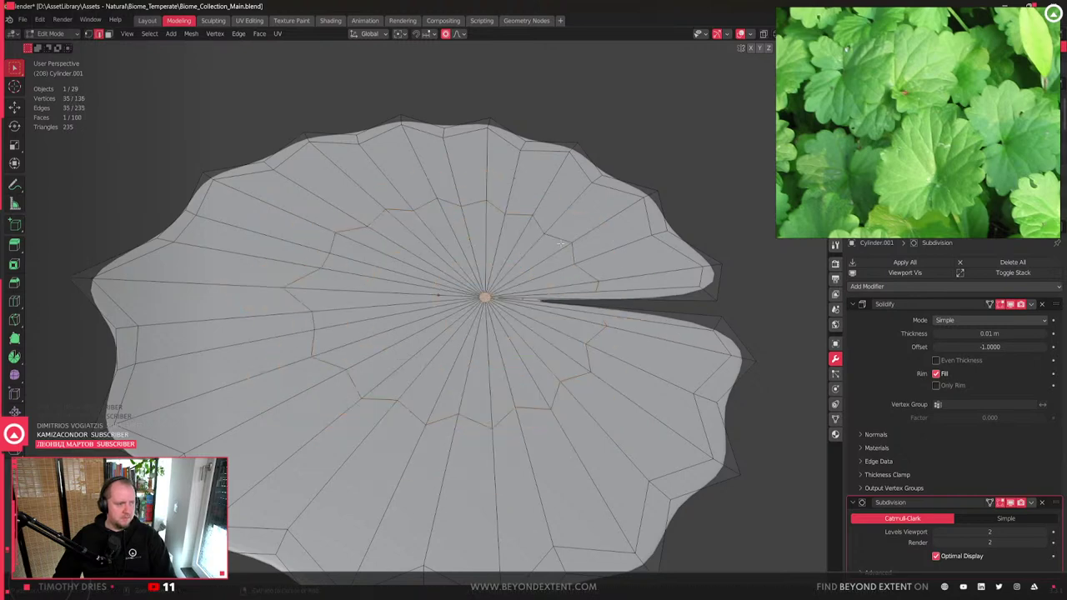
- Add a second edge loop so the fan has one ring near the centre and one nearer the rim
{"action": "key", "text": "3"}
{"action": "key", "text": "ctrl+KP_Add"}
{"action": "key", "text": "i"}
{"action": "left_click", "coordinate": [709, 298]}
- Lower the centre ring about 0.027 m along Z with a proportional radius of about 0.12 m to cup the leaf
{"action": "key", "text": "1"}
{"action": "left_click", "coordinate": [492, 302]}
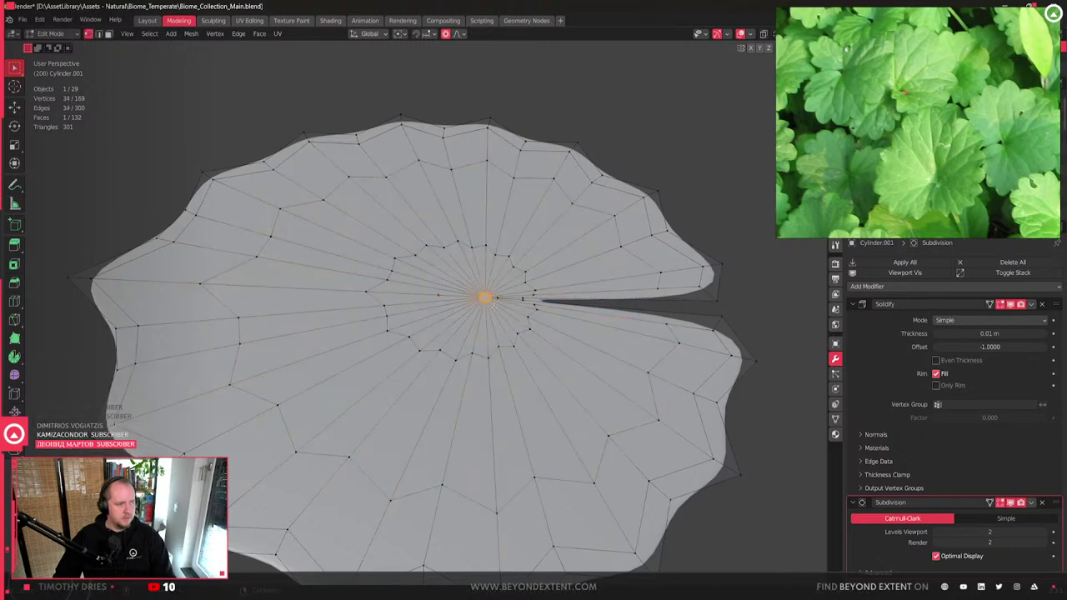
{"action": "key", "text": "g"}
{"action": "key", "text": "z"}
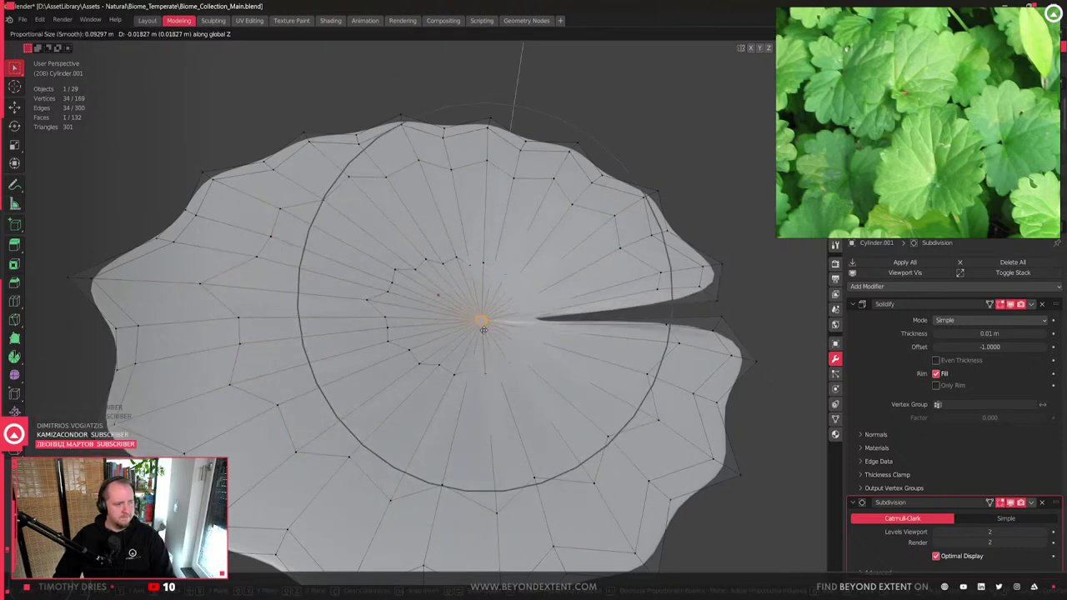
{"action": "scroll", "coordinate": [482, 333], "scroll_direction": "down", "scroll_amount": 2}
{"action": "scroll", "coordinate": [480, 338], "scroll_direction": "up", "scroll_amount": 3}
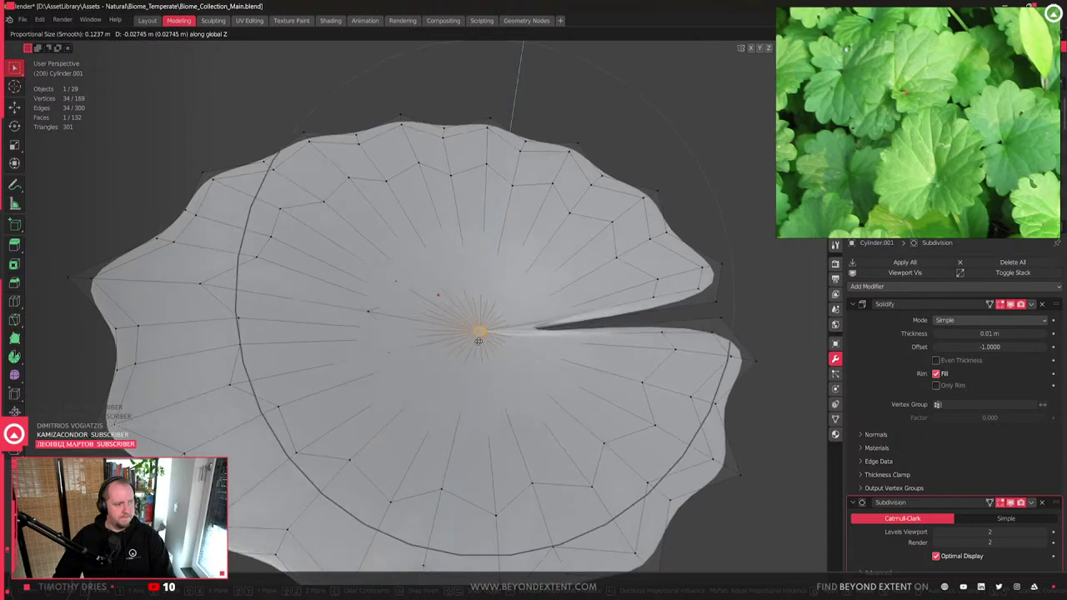
{"action": "left_click", "coordinate": [479, 337]}
- Examine the shading around the cupped leaf's centre and the inner end of its notch
{"action": "key", "text": "Tab"}
{"action": "scroll", "coordinate": [487, 302], "scroll_direction": "down", "scroll_amount": 3}
{"action": "scroll", "coordinate": [487, 302], "scroll_direction": "up", "scroll_amount": 4}
{"action": "middle_click_drag", "start_coordinate": [451, 380], "coordinate": [430, 328]}
{"action": "right_click", "coordinate": [461, 286]}
{"action": "scroll", "coordinate": [429, 332], "scroll_direction": "up", "scroll_amount": 3}
{"action": "key", "text": "Tab"}
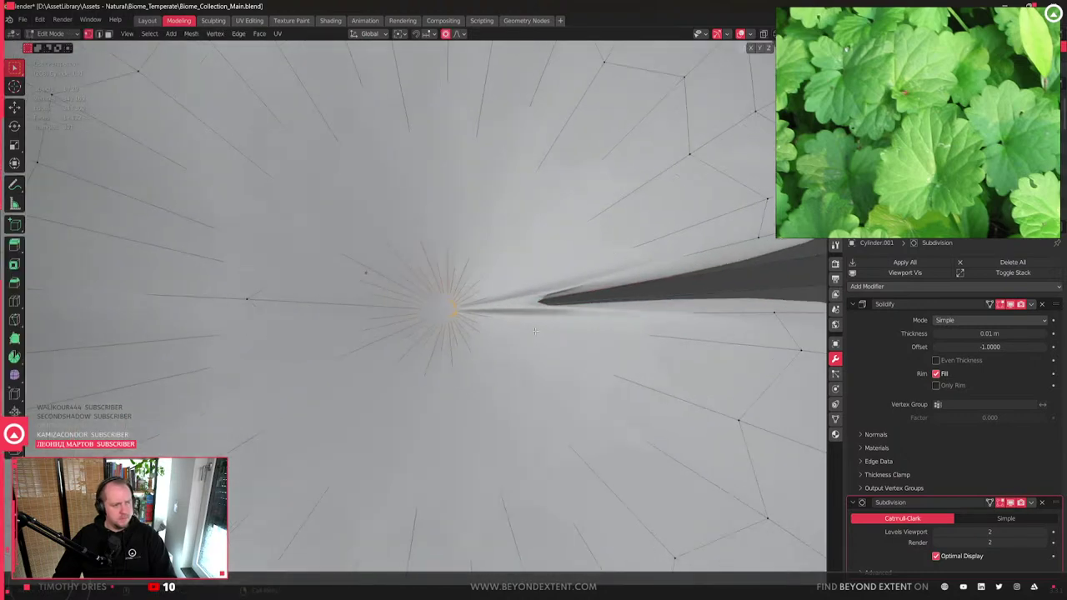
{"action": "scroll", "coordinate": [534, 331], "scroll_direction": "down", "scroll_amount": 4}
{"action": "middle_click_drag", "start_coordinate": [534, 331], "coordinate": [495, 314]}
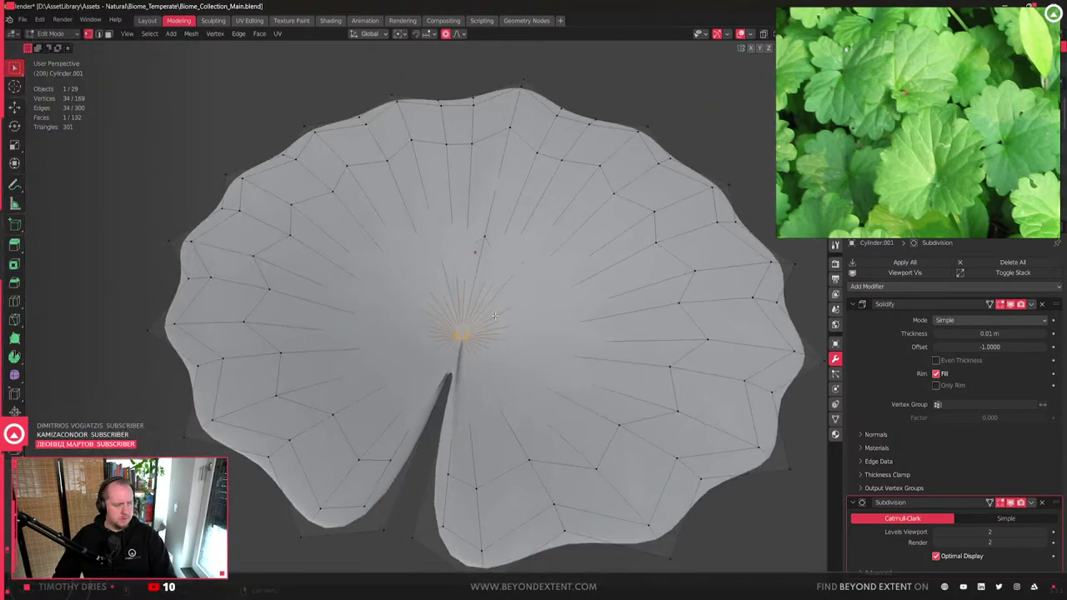
- Hide the Solidify and Subdivision modifiers in the viewport and select the inner loop's vertex beside the notch
{"action": "left_click", "coordinate": [852, 304], "text": "ctrl"}
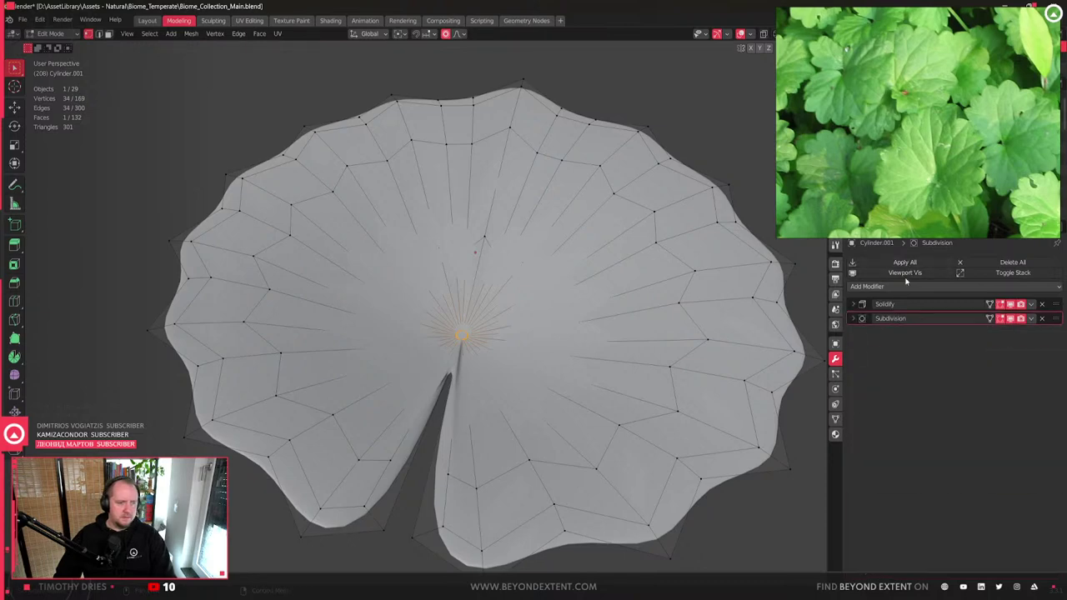
{"action": "left_click", "coordinate": [1010, 304]}
{"action": "left_click", "coordinate": [1010, 318]}
{"action": "scroll", "coordinate": [419, 413], "scroll_direction": "up", "scroll_amount": 5}
{"action": "middle_click_drag", "start_coordinate": [420, 414], "coordinate": [428, 322]}
{"action": "left_click", "coordinate": [402, 309]}
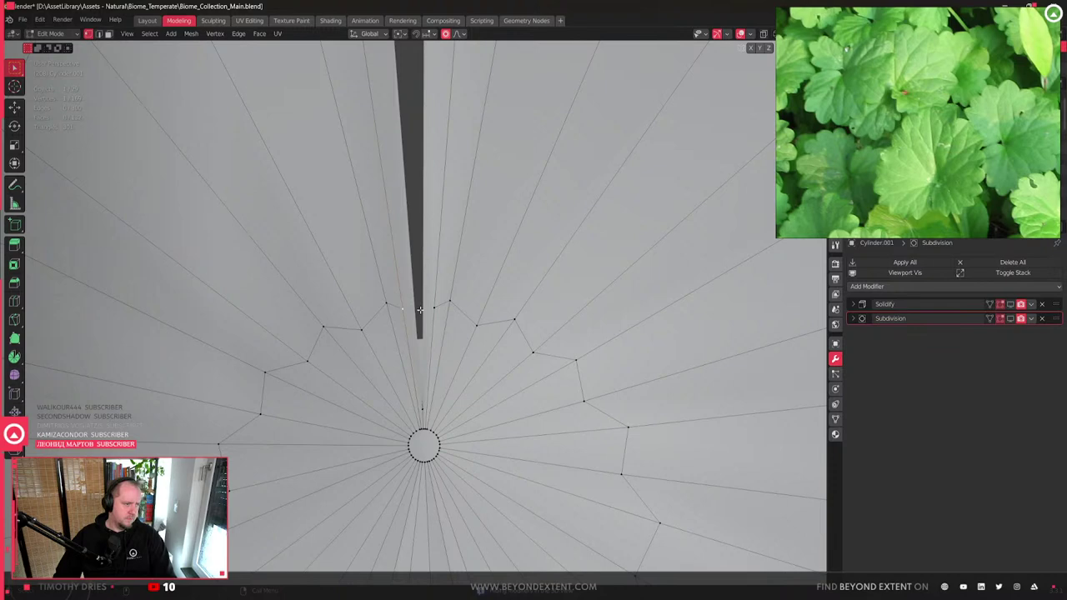
- Switch to a fresh Blender session and reopen the recent file Biome_Collection_Main.blend
{"action": "key", "text": "alt+Tab"}
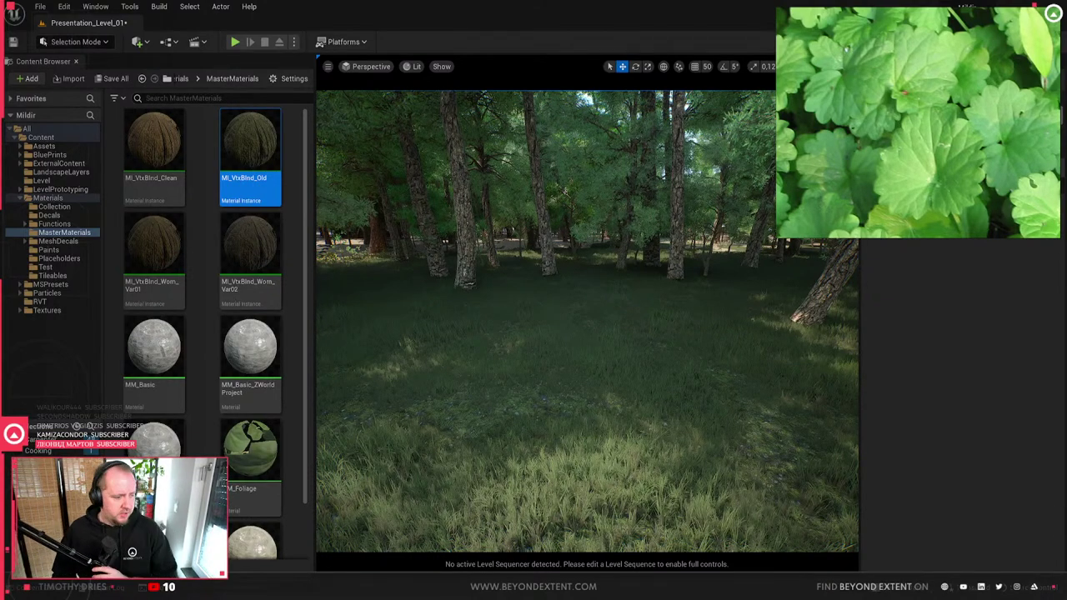
{"action": "key", "text": "alt+Tab"}
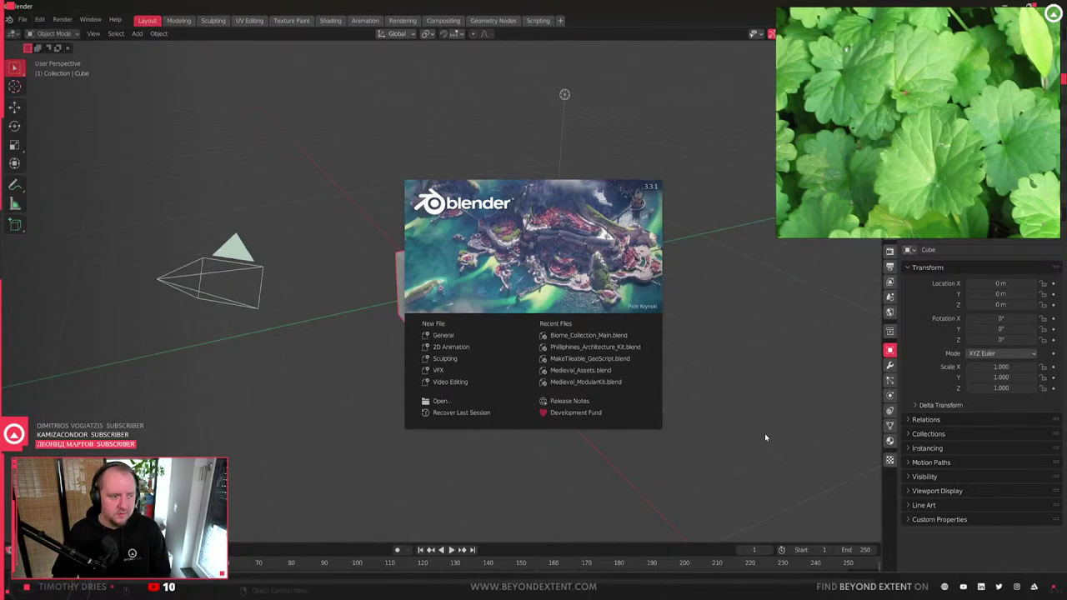
{"action": "left_click", "coordinate": [582, 334]}
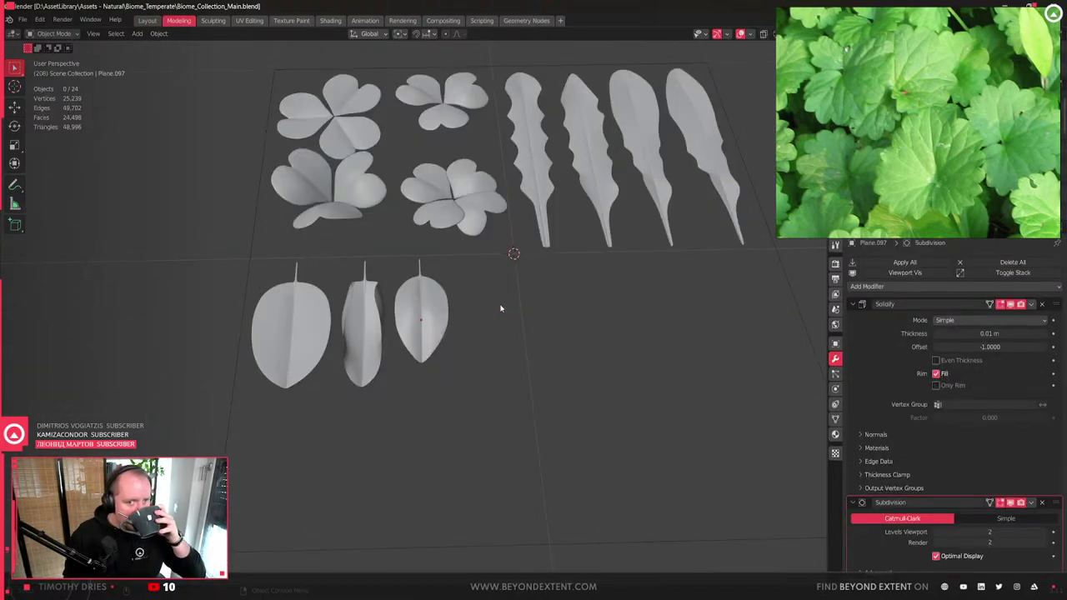
- Recover the auto-save Biome_Collection_Main_32488_autosave.blend to get the round scalloped leaf back
{"action": "left_click", "coordinate": [23, 19]}
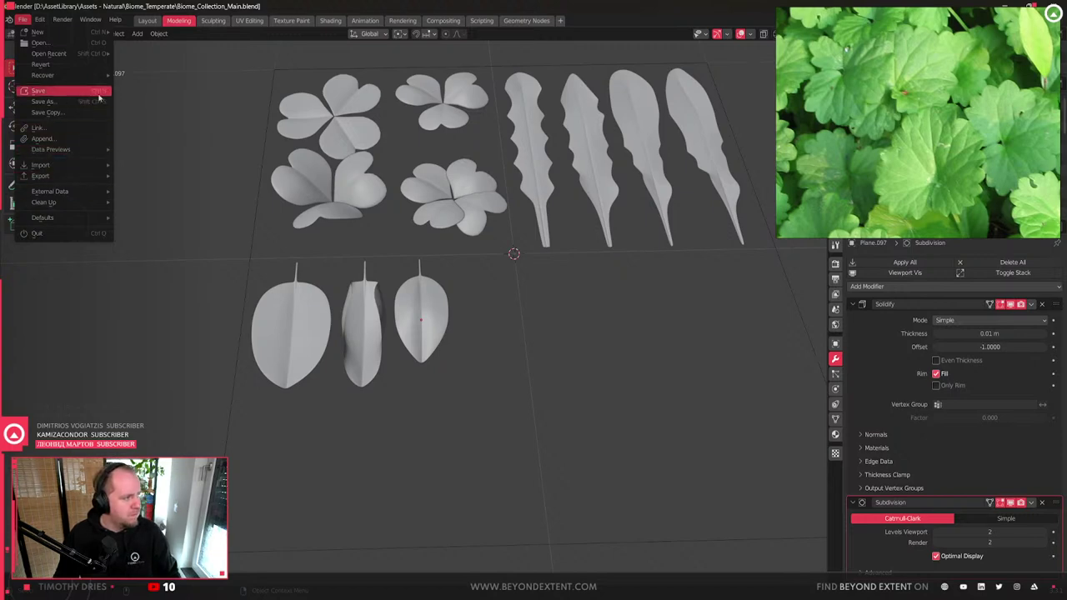
{"action": "mouse_move", "coordinate": [103, 76]}
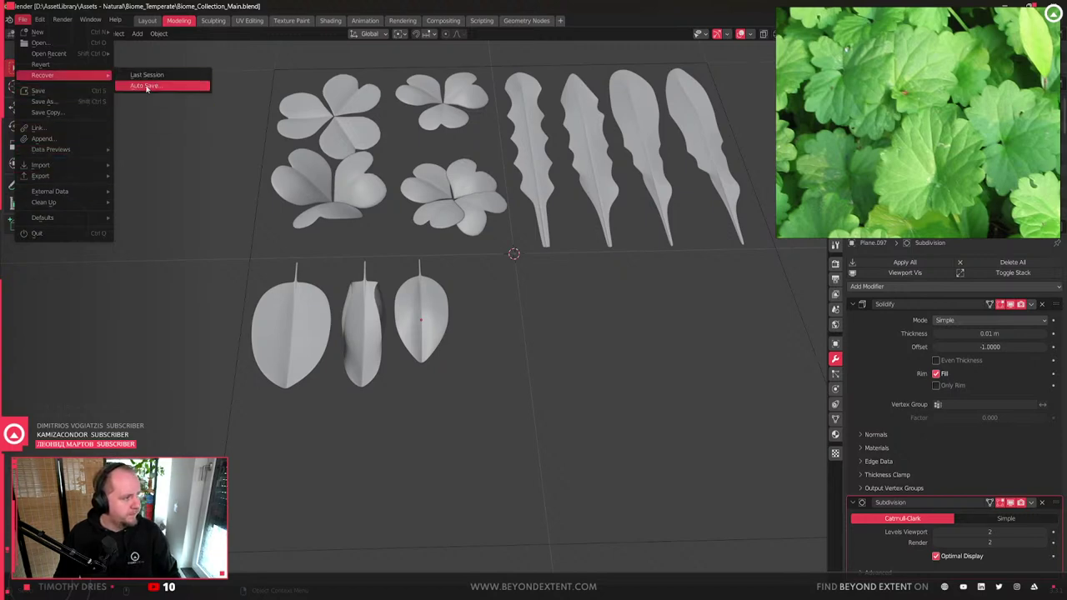
{"action": "left_click", "coordinate": [136, 85]}
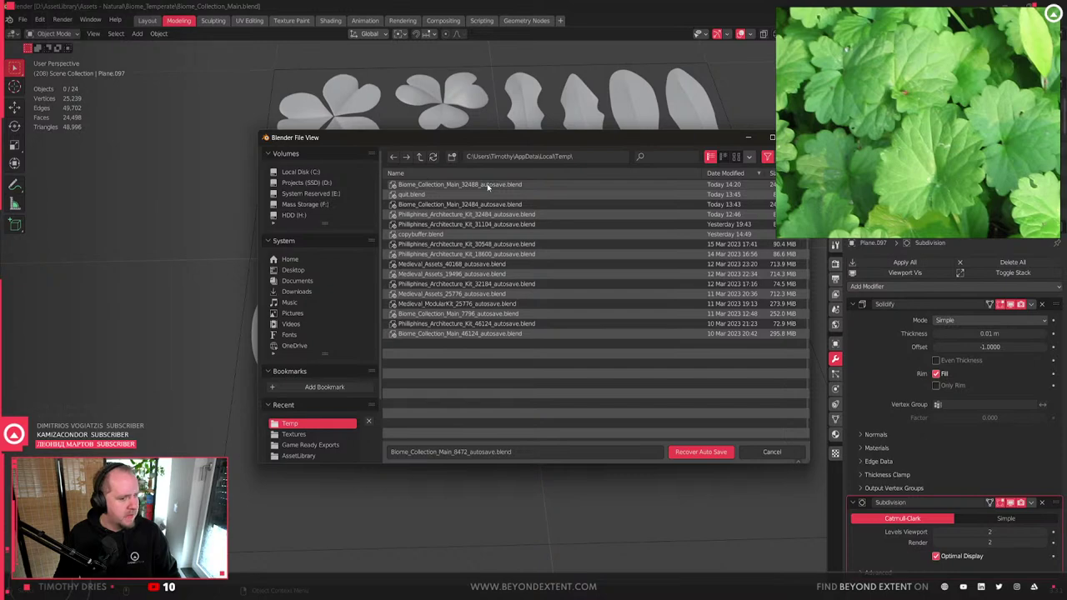
{"action": "double_click", "coordinate": [488, 186]}
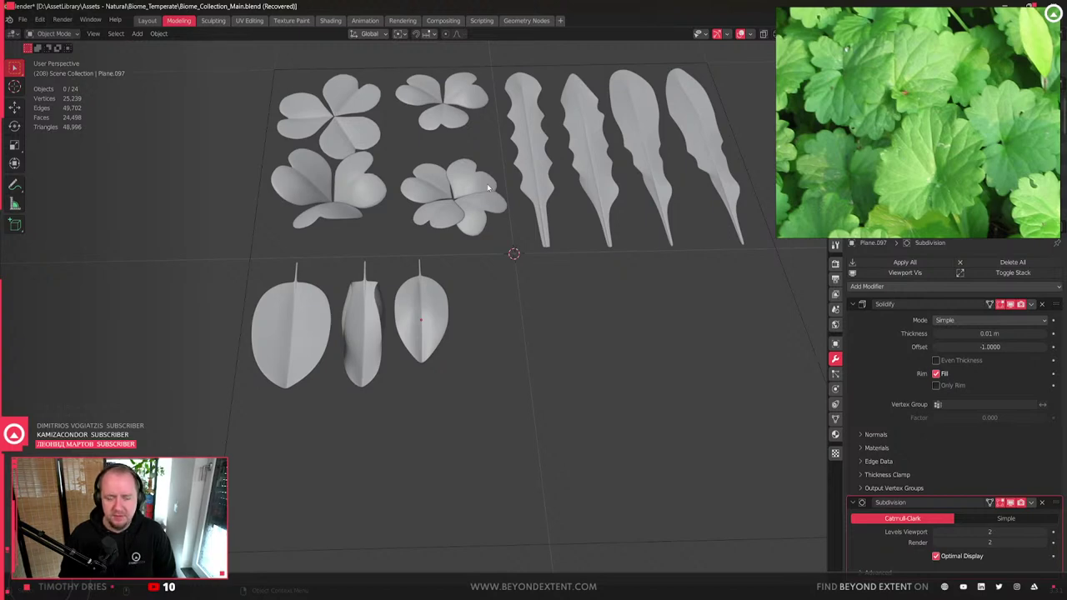
{"action": "key", "text": "ctrl+v"}
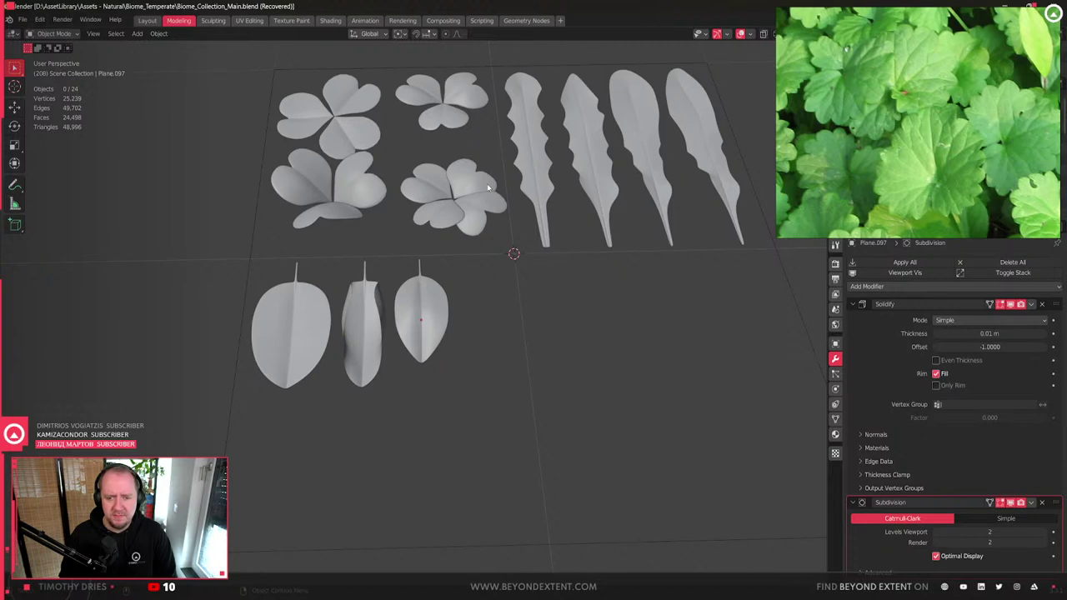
{"action": "key", "text": "KP_Decimal"}
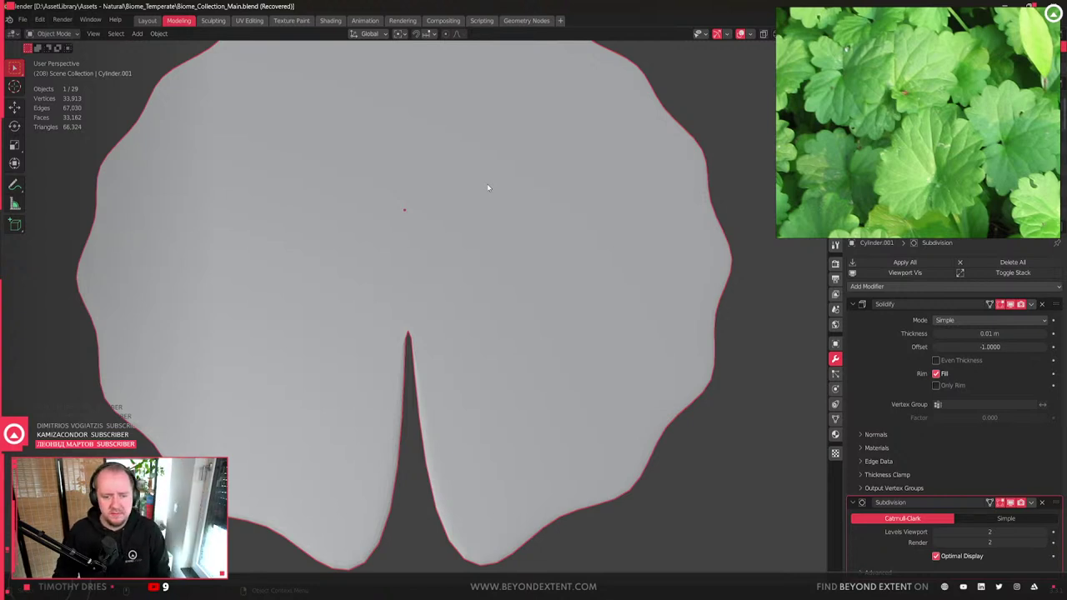
- Inspect the recovered leaf's mesh in Edit Mode around the notch end and the fan's centre
{"action": "scroll", "coordinate": [487, 190], "scroll_direction": "down", "scroll_amount": 4}
{"action": "middle_click_drag", "start_coordinate": [334, 353], "coordinate": [411, 360]}
{"action": "scroll", "coordinate": [463, 334], "scroll_direction": "up", "scroll_amount": 4}
{"action": "key", "text": "Tab"}
{"action": "scroll", "coordinate": [433, 315], "scroll_direction": "up", "scroll_amount": 5}
{"action": "scroll", "coordinate": [366, 293], "scroll_direction": "down", "scroll_amount": 5}
{"action": "scroll", "coordinate": [433, 346], "scroll_direction": "up", "scroll_amount": 3}
{"action": "scroll", "coordinate": [398, 290], "scroll_direction": "down", "scroll_amount": 3}
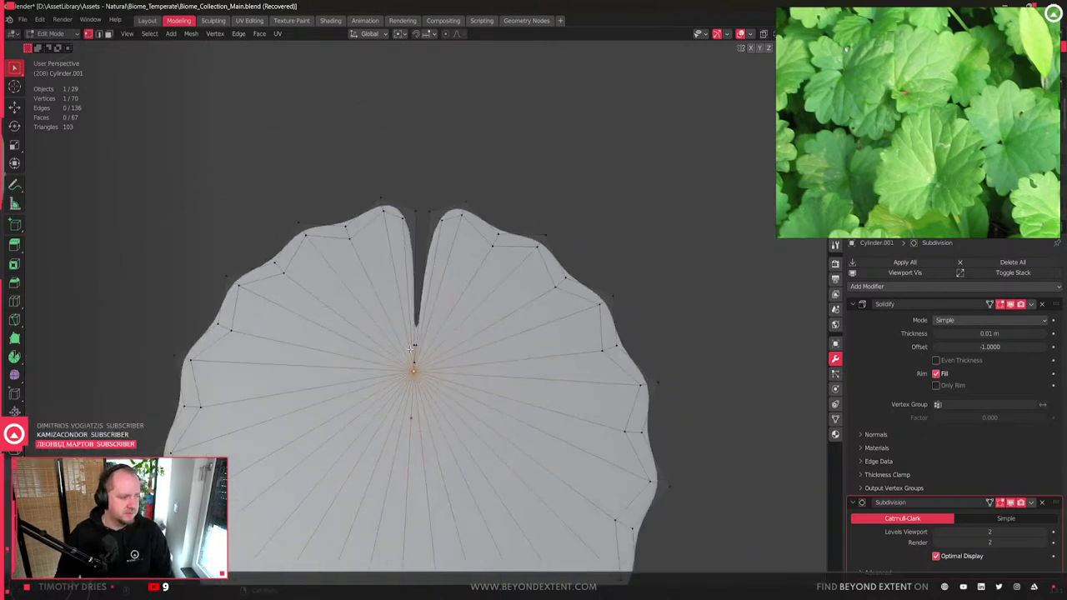
{"action": "scroll", "coordinate": [411, 361], "scroll_direction": "up", "scroll_amount": 4}
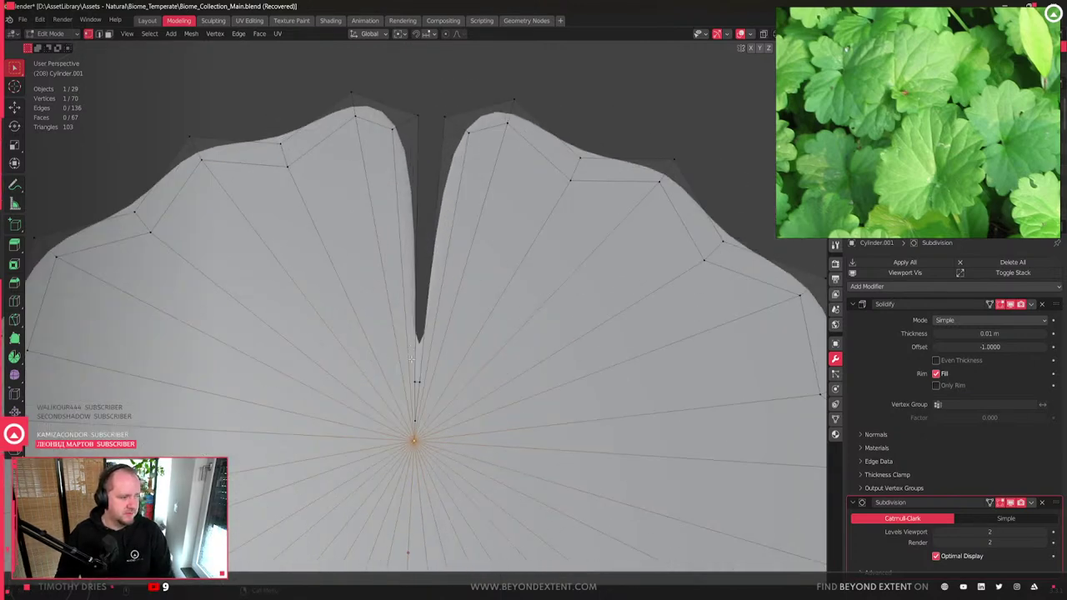
- Try bevelling the vertex between the notch end and the fan's centre by 0.0101 m and moving the resulting edge
{"action": "key", "text": "ctrl+shift+b"}
{"action": "left_click", "coordinate": [453, 420]}
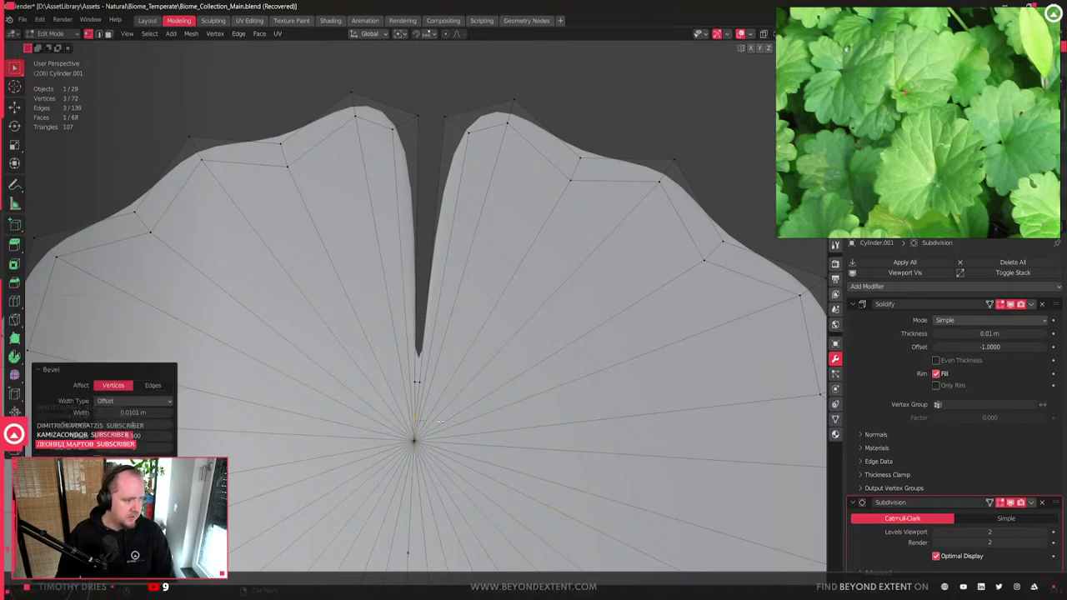
{"action": "left_click", "coordinate": [432, 419]}
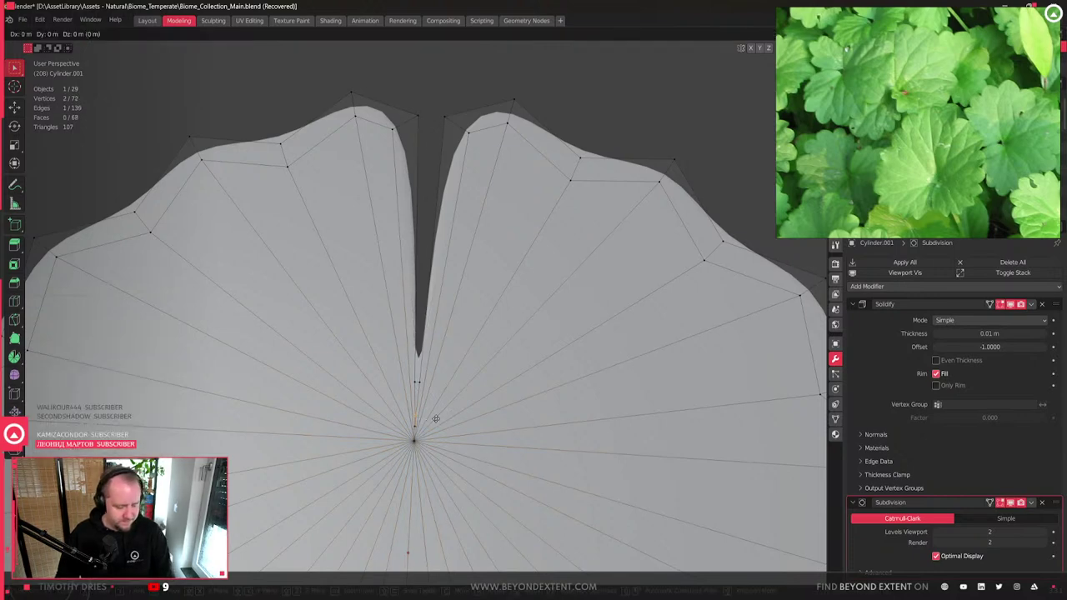
{"action": "scroll", "coordinate": [414, 408], "scroll_direction": "down", "scroll_amount": 2}
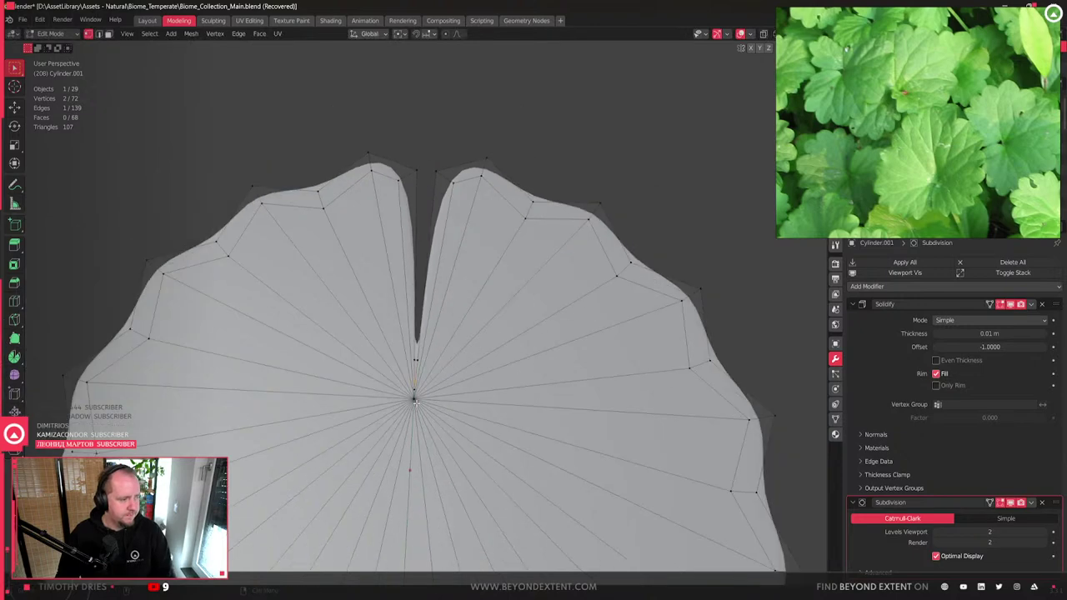
- Bevel the recovered leaf's centre vertex into a small ring
{"action": "middle_click_drag", "start_coordinate": [417, 400], "coordinate": [336, 360]}
{"action": "middle_click_drag", "start_coordinate": [403, 367], "coordinate": [484, 369]}
{"action": "key", "text": "ctrl+shift+b"}
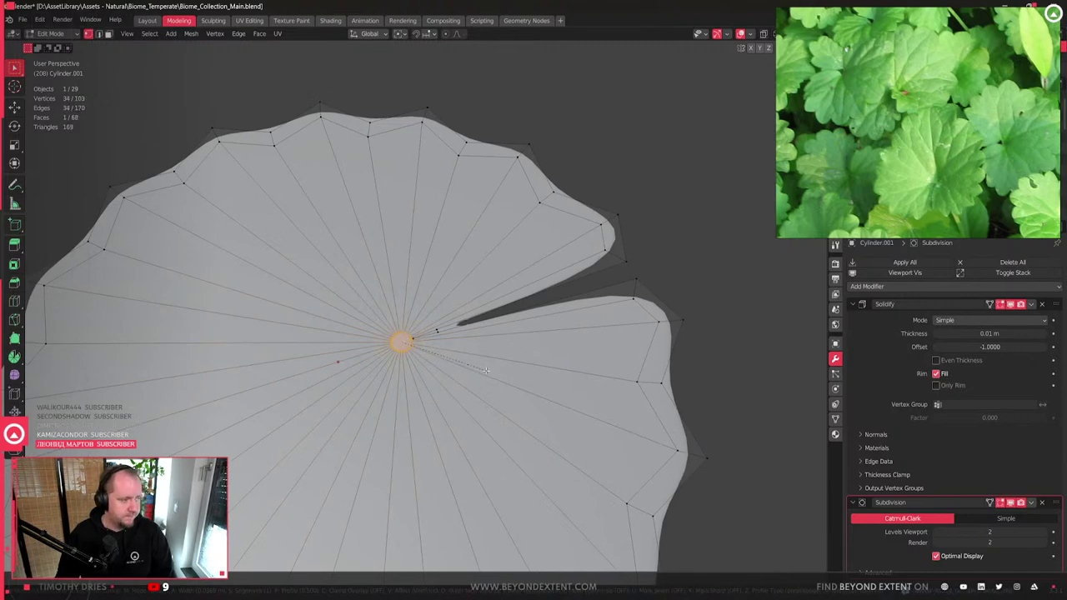
{"action": "left_click", "coordinate": [485, 369]}
- Try deleting the extra vertex between the centre ring and the notch end, and dissolve it instead
{"action": "left_click", "coordinate": [418, 342]}
{"action": "key", "text": "x"}
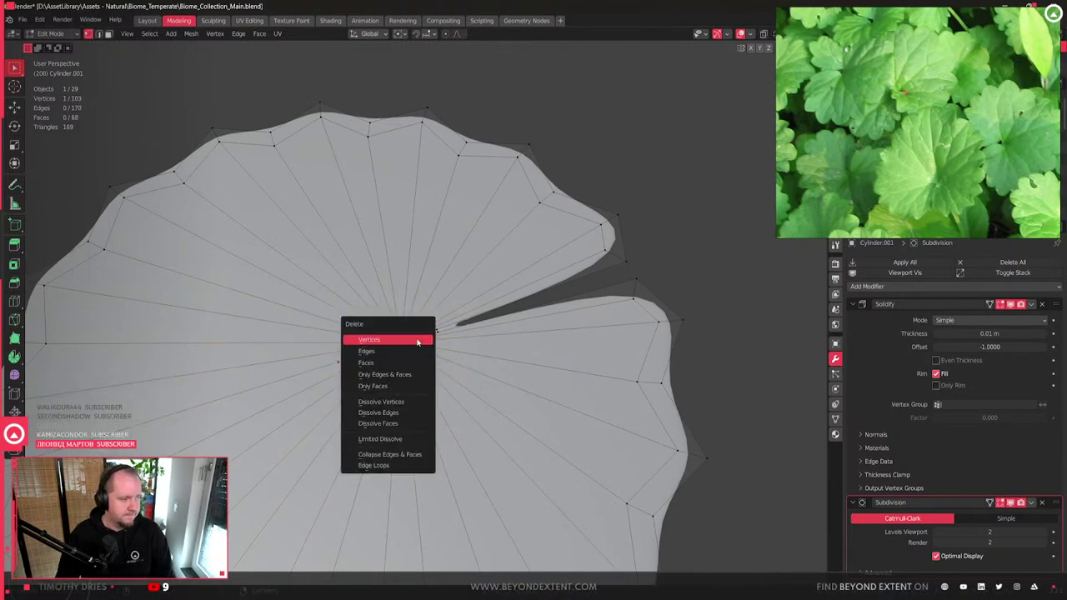
{"action": "left_click", "coordinate": [418, 342]}
{"action": "scroll", "coordinate": [392, 358], "scroll_direction": "up", "scroll_amount": 5}
{"action": "key", "text": "x"}
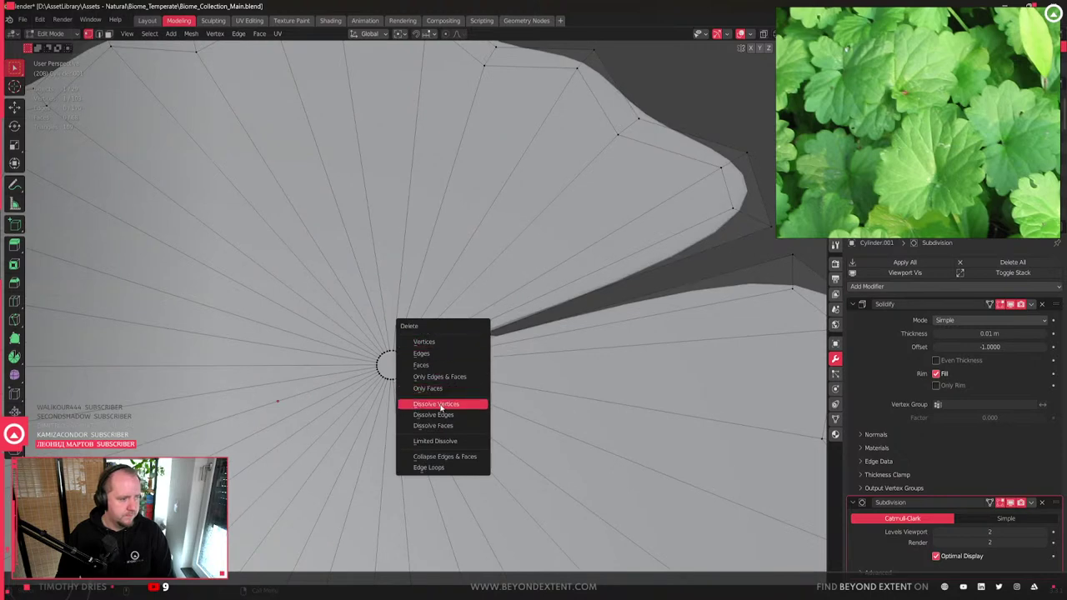
{"action": "left_click", "coordinate": [440, 405]}
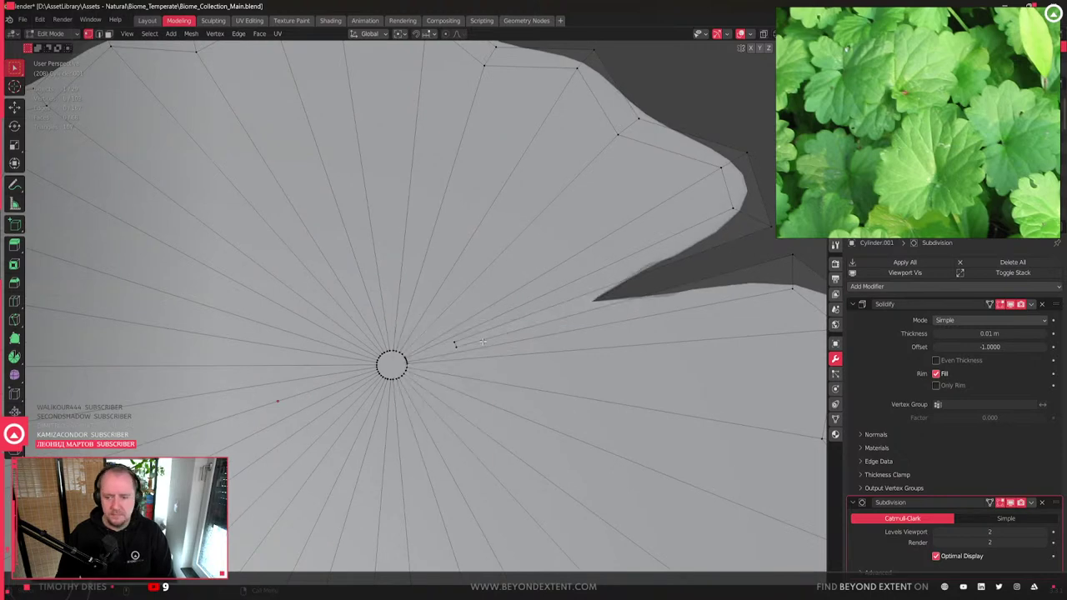
{"action": "middle_click_drag", "start_coordinate": [483, 341], "coordinate": [474, 361], "text": "shift"}
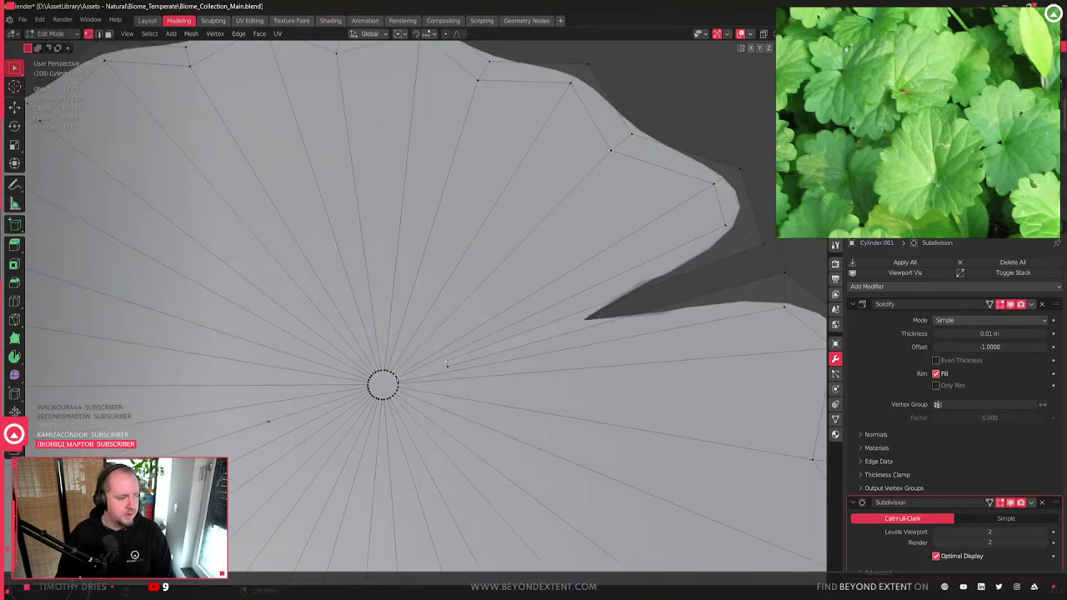
- Try deleting the centre ring's vertex beside the leaf's notch and undo the deletion
{"action": "scroll", "coordinate": [447, 364], "scroll_direction": "up", "scroll_amount": 5}
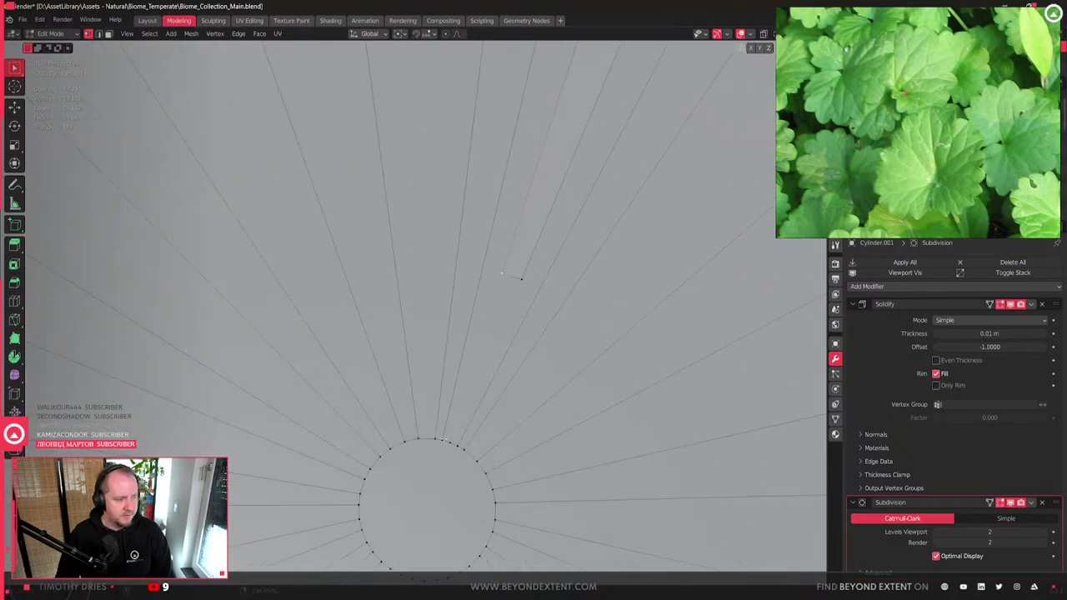
{"action": "key", "text": "ctrl+f"}
{"action": "left_click", "coordinate": [427, 386]}
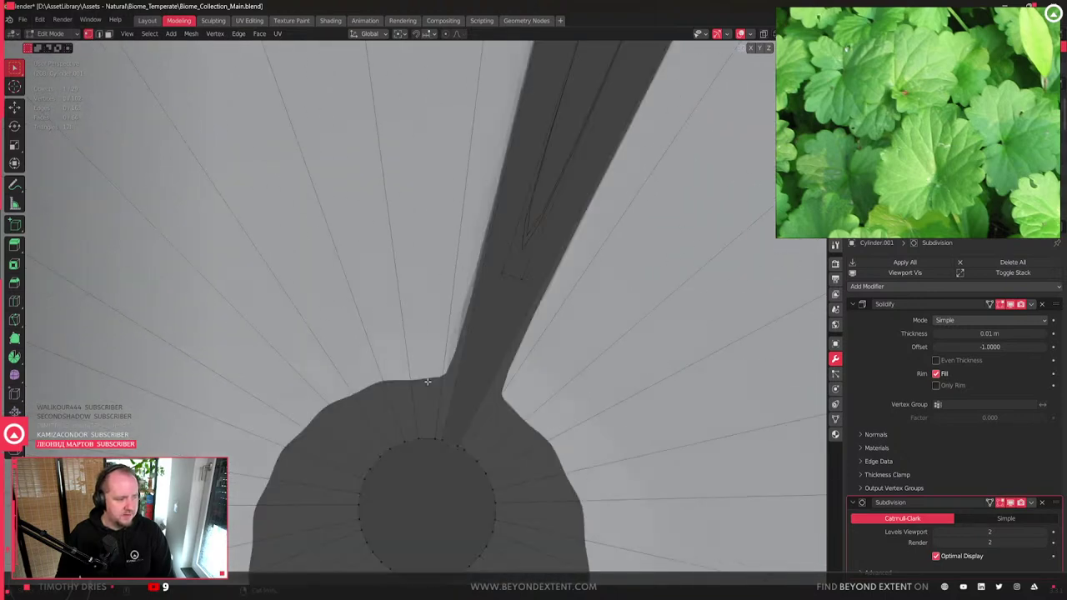
{"action": "key", "text": "ctrl+z"}
- Dissolve the stray vertex on the centre ring beside the notch and connect the notch-end vertices to the ring
{"action": "key", "text": "x"}
{"action": "key", "text": "x"}
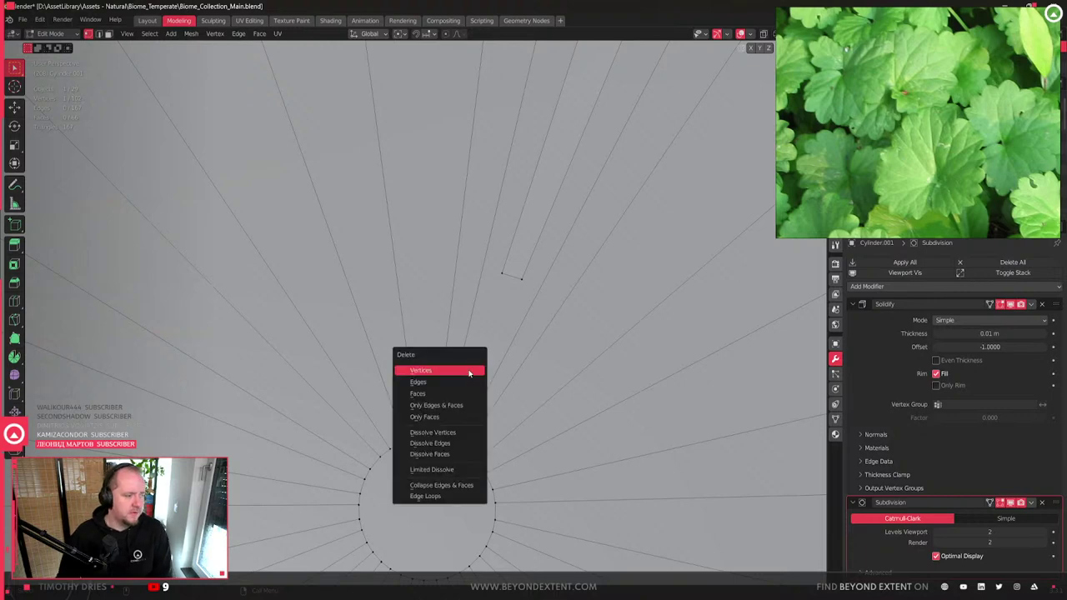
{"action": "left_click", "coordinate": [448, 434]}
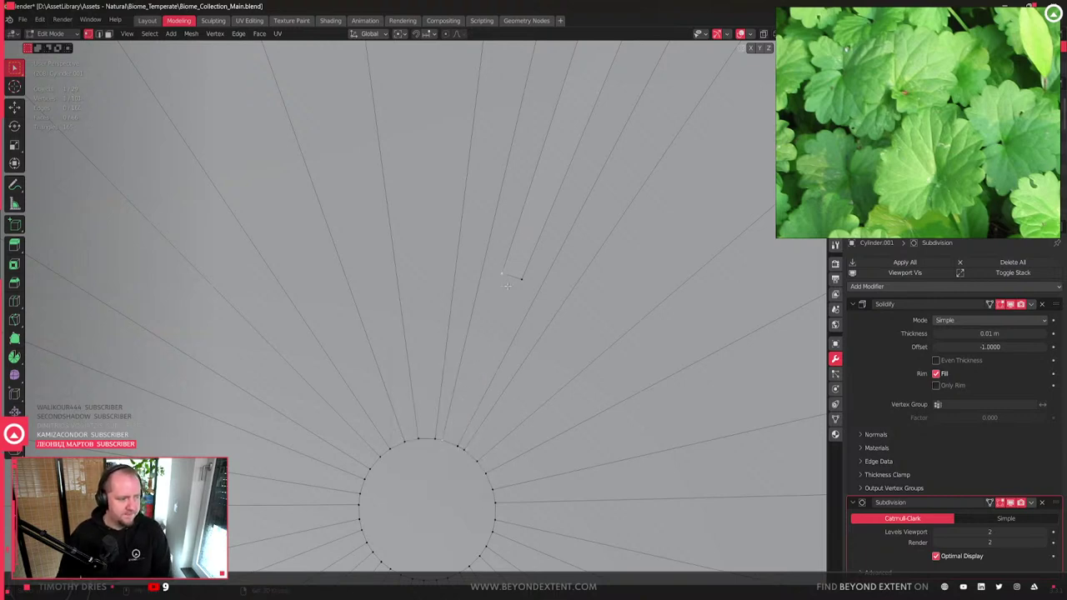
{"action": "key", "text": "f"}
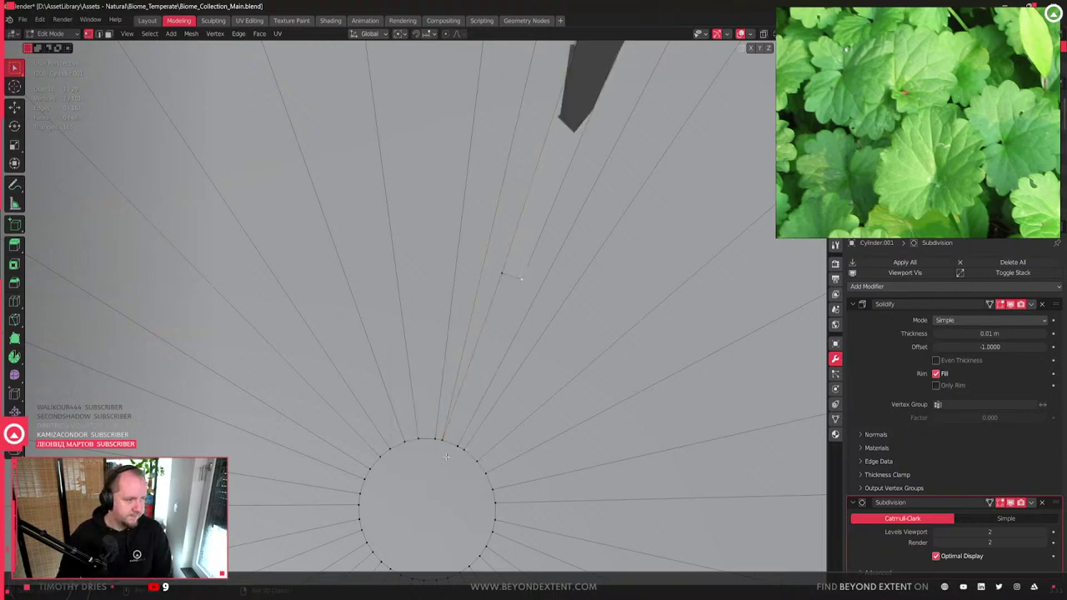
{"action": "scroll", "coordinate": [504, 411], "scroll_direction": "down", "scroll_amount": 15}
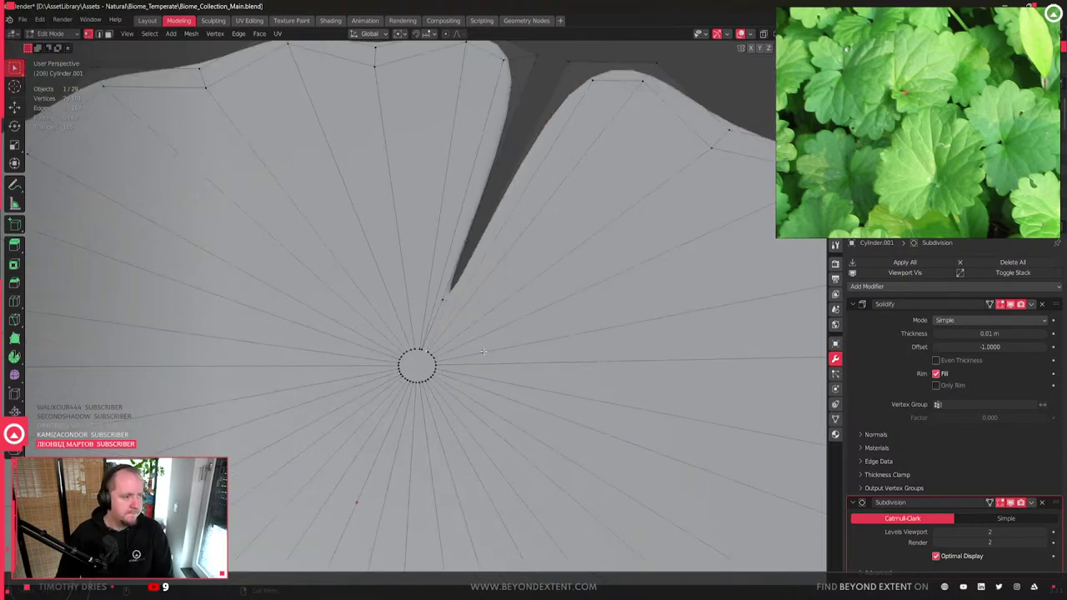
{"action": "scroll", "coordinate": [373, 373], "scroll_direction": "up", "scroll_amount": 10}
{"action": "scroll", "coordinate": [377, 377], "scroll_direction": "up", "scroll_amount": 2}
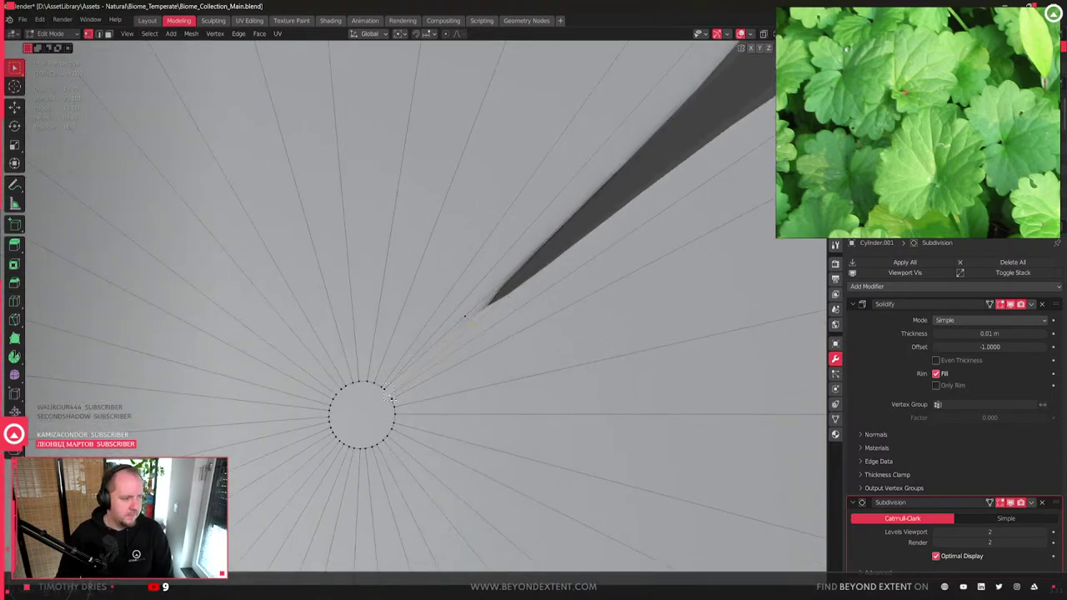
{"action": "scroll", "coordinate": [394, 401], "scroll_direction": "down", "scroll_amount": 5}
{"action": "scroll", "coordinate": [416, 298], "scroll_direction": "down", "scroll_amount": 5}
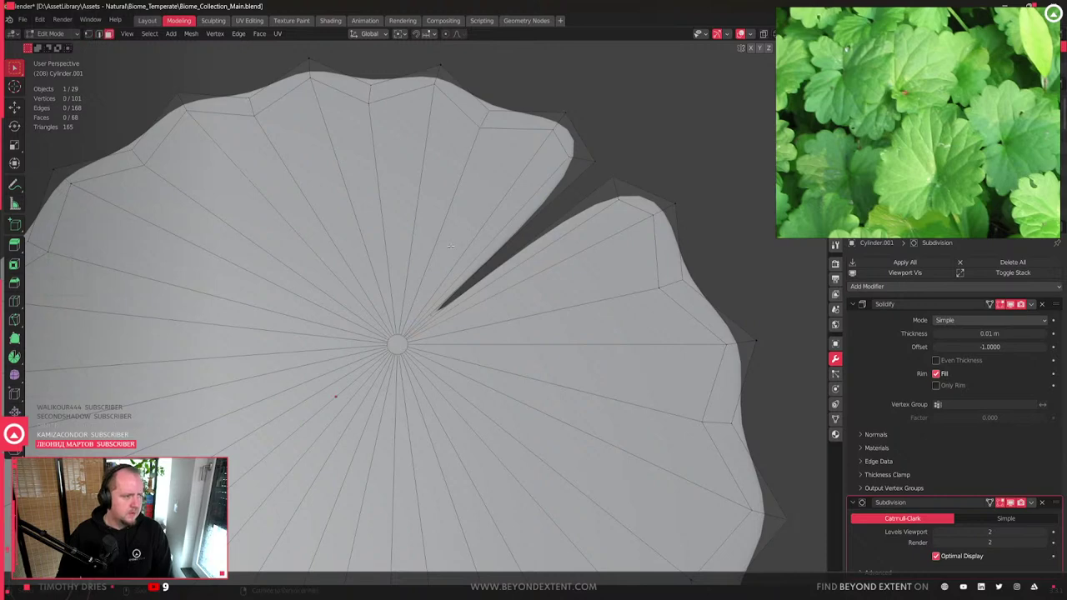
- Cut two edge loops around the round leaf between its centre ring and scalloped rim
{"action": "key", "text": "ctrl+space"}
{"action": "key", "text": "ctrl+r"}
{"action": "left_click", "coordinate": [486, 335]}
{"action": "scroll", "coordinate": [486, 335], "scroll_direction": "down", "scroll_amount": 2}
{"action": "key", "text": "ctrl+r"}
{"action": "left_click", "coordinate": [491, 336]}
{"action": "scroll", "coordinate": [500, 335], "scroll_direction": "up", "scroll_amount": 3}
- Lower the leaf's centre face about 0.024 m along Z with smooth proportional editing at a size of 0.1237 m
{"action": "left_click", "coordinate": [505, 335]}
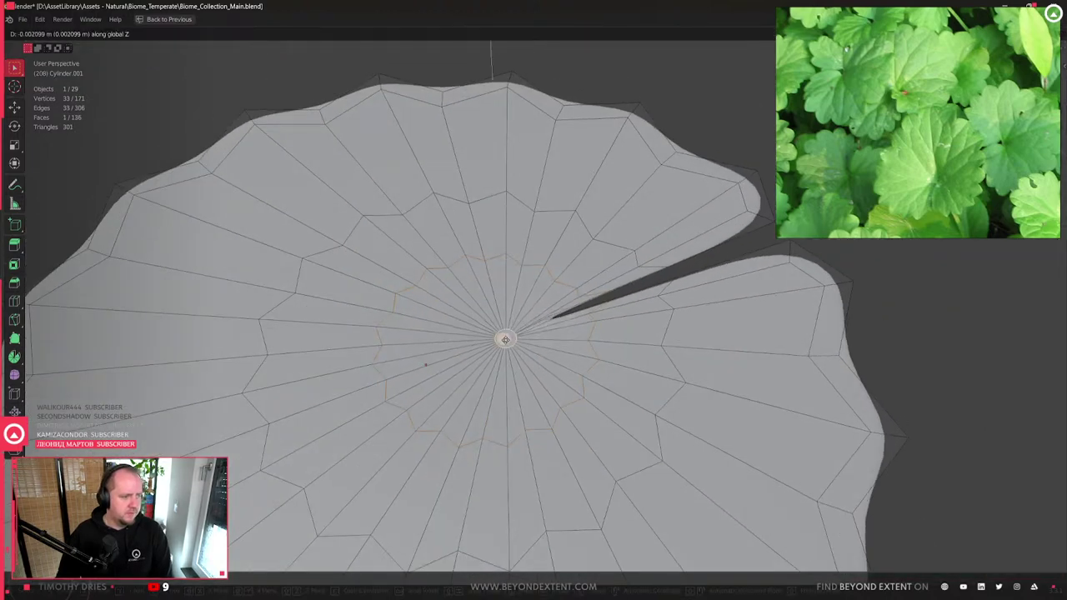
{"action": "key", "text": "o"}
{"action": "key", "text": "g"}
{"action": "key", "text": "z"}
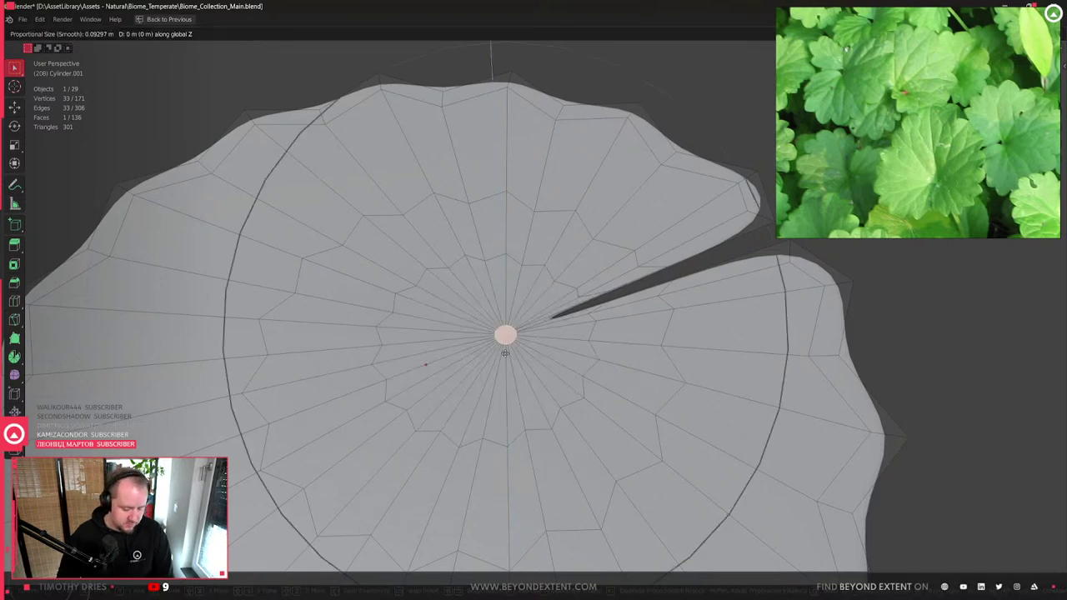
{"action": "scroll", "coordinate": [510, 400], "scroll_direction": "down", "scroll_amount": 3}
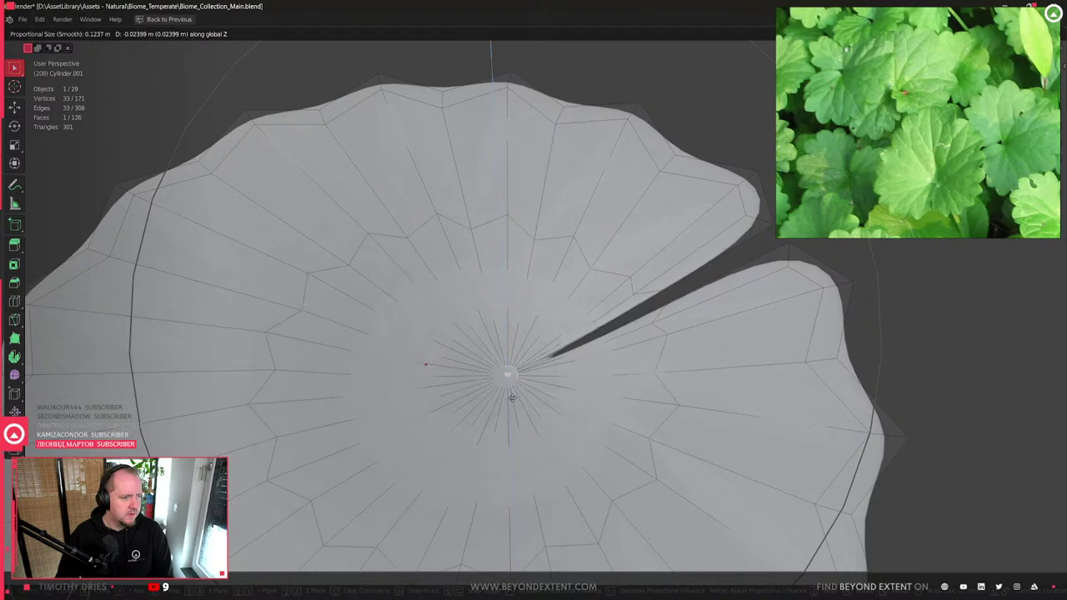
{"action": "left_click", "coordinate": [510, 401]}
- Apply smooth shading to the round leaf and move it closer to the pointed oval leaf's upper end
{"action": "scroll", "coordinate": [510, 401], "scroll_direction": "down", "scroll_amount": 5}
{"action": "key", "text": "Tab"}
{"action": "middle_click_drag", "start_coordinate": [510, 392], "coordinate": [508, 358]}
{"action": "right_click", "coordinate": [552, 372]}
{"action": "left_click", "coordinate": [552, 358]}
{"action": "scroll", "coordinate": [516, 390], "scroll_direction": "up", "scroll_amount": 2}
{"action": "key", "text": "Tab"}
{"action": "scroll", "coordinate": [513, 366], "scroll_direction": "down", "scroll_amount": 6}
{"action": "key", "text": "Tab"}
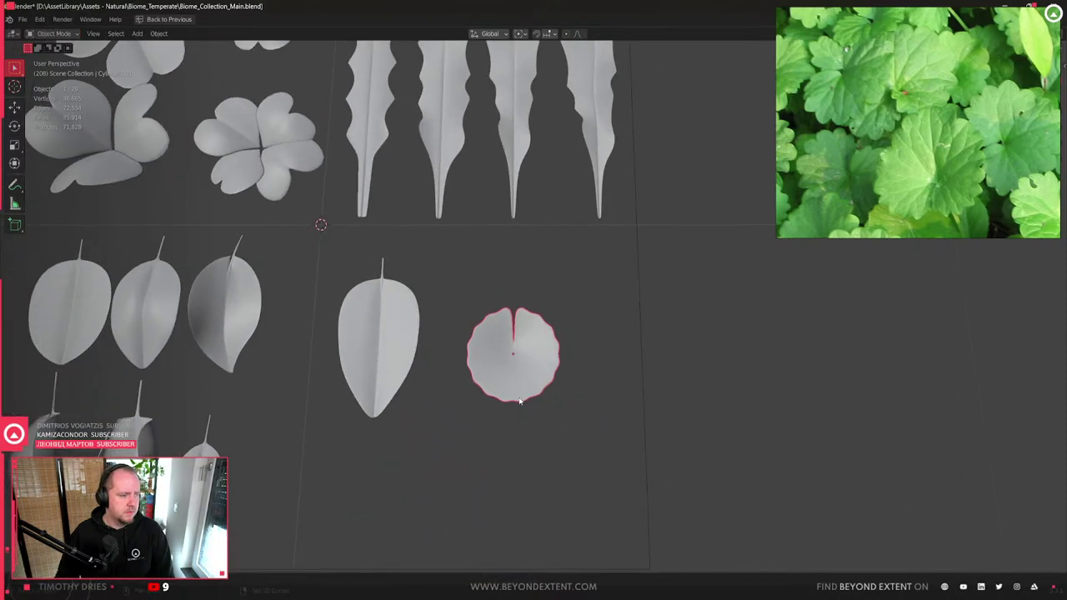
{"action": "key", "text": "g"}
{"action": "left_click", "coordinate": [500, 329]}
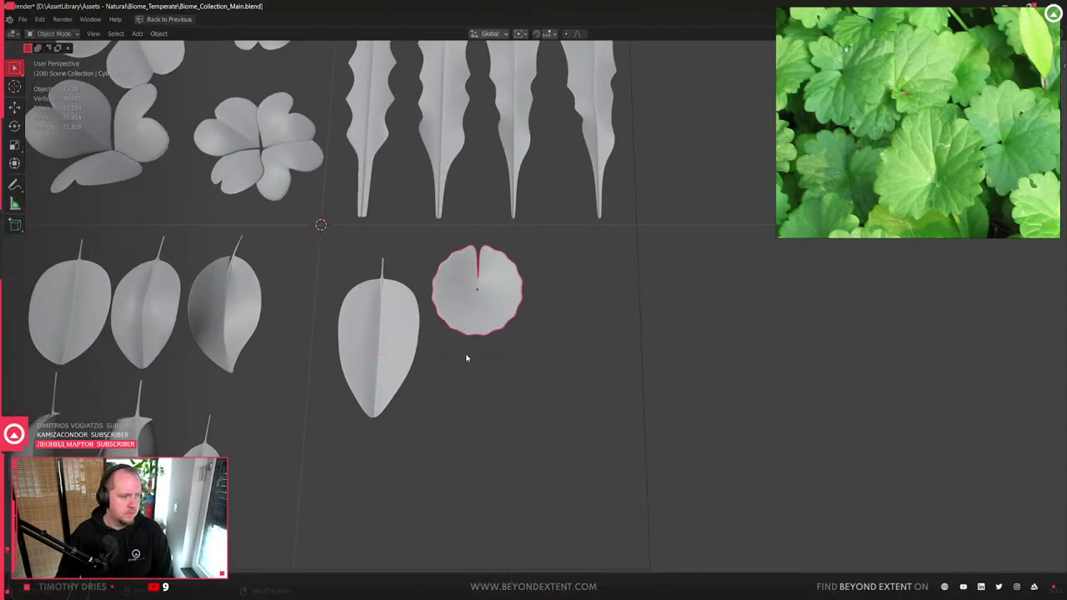
{"action": "scroll", "coordinate": [361, 346], "scroll_direction": "down", "scroll_amount": 2}
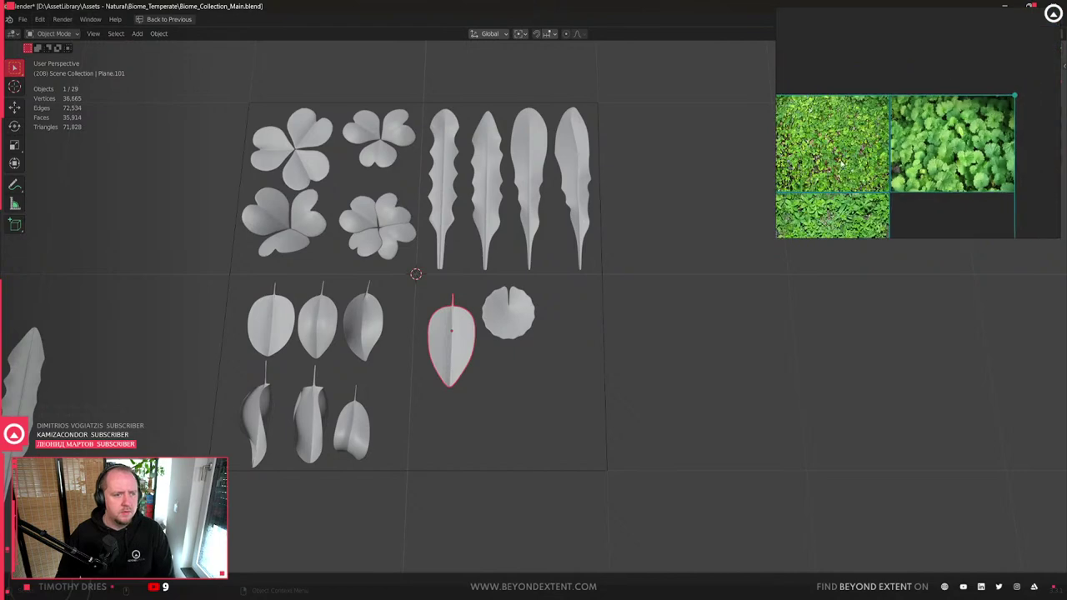
- Pull the pointed oval leaf's stem end about 0.053 m toward the blade along Y with proportional editing, giving it a heart-shaped base
{"action": "scroll", "coordinate": [677, 240], "scroll_direction": "up", "scroll_amount": 4}
{"action": "middle_click_drag", "start_coordinate": [309, 266], "coordinate": [468, 322], "text": "shift"}
{"action": "key", "text": "Tab"}
{"action": "key", "text": "g"}
{"action": "key", "text": "y"}
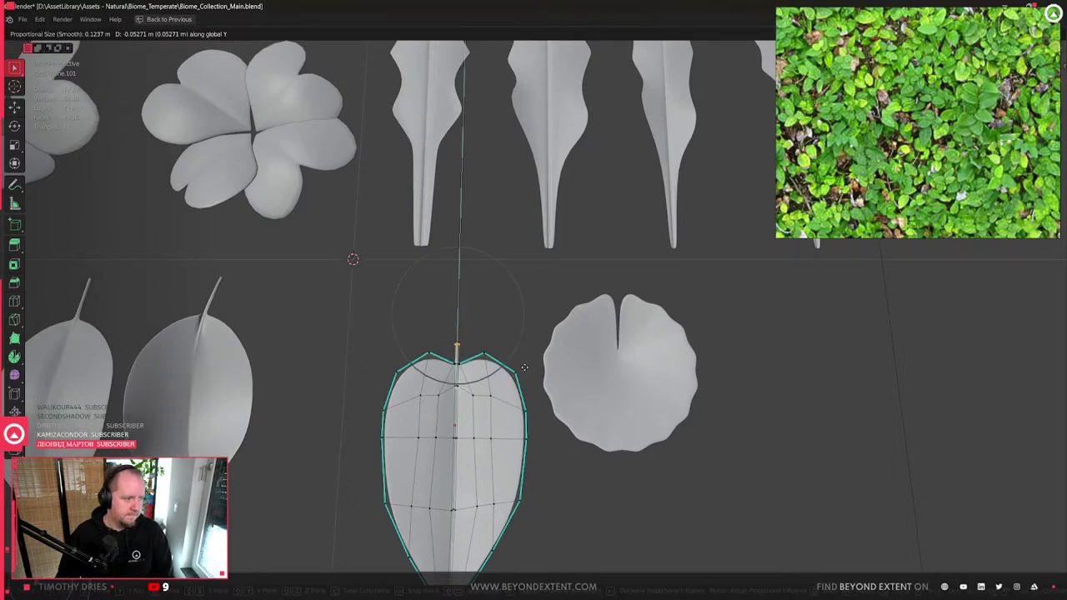
{"action": "left_click", "coordinate": [524, 366]}
{"action": "scroll", "coordinate": [524, 367], "scroll_direction": "up", "scroll_amount": 2}
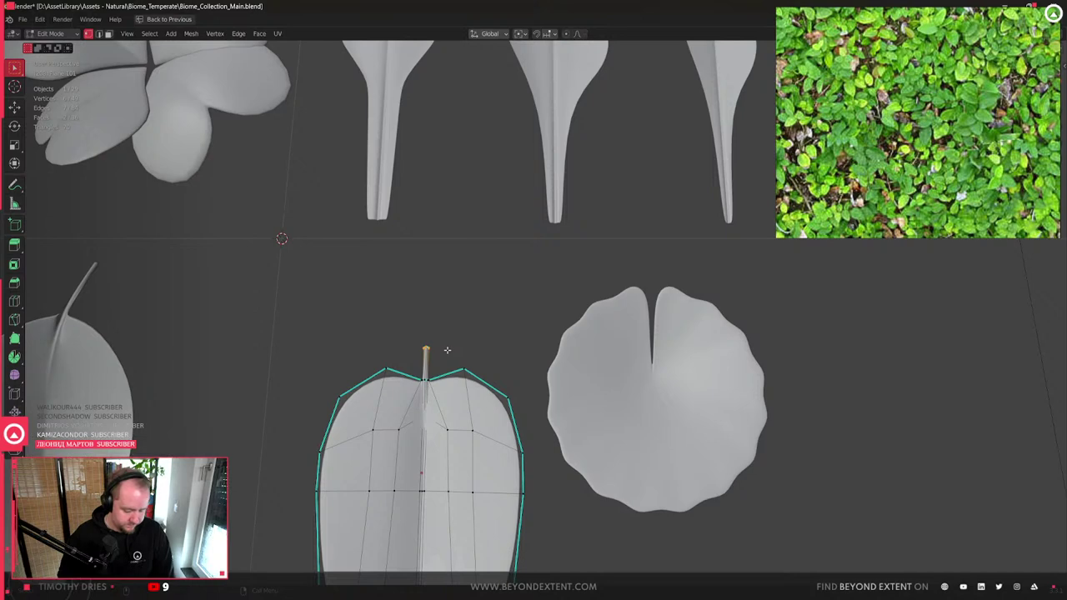
- Lengthen the heart-shaped leaf's stem by moving its end outward along Y, and return to Object Mode
{"action": "key", "text": "g"}
{"action": "key", "text": "y"}
{"action": "left_click", "coordinate": [492, 325]}
{"action": "middle_click_drag", "start_coordinate": [491, 326], "coordinate": [513, 321]}
{"action": "key", "text": "Tab"}
{"action": "scroll", "coordinate": [514, 321], "scroll_direction": "down", "scroll_amount": 6}
{"action": "key", "text": "alt+a"}
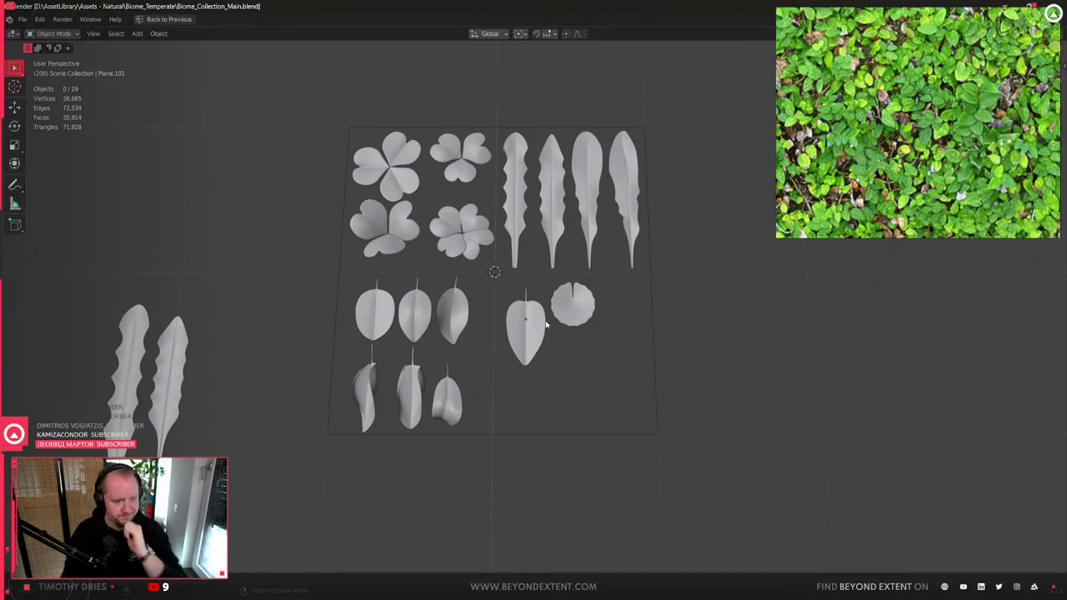
- Reposition the heart-shaped leaf and the round leaf just below the wavy leaves, in line with the oval leaf row
{"action": "scroll", "coordinate": [543, 291], "scroll_direction": "up", "scroll_amount": 4}
{"action": "left_click", "coordinate": [538, 342]}
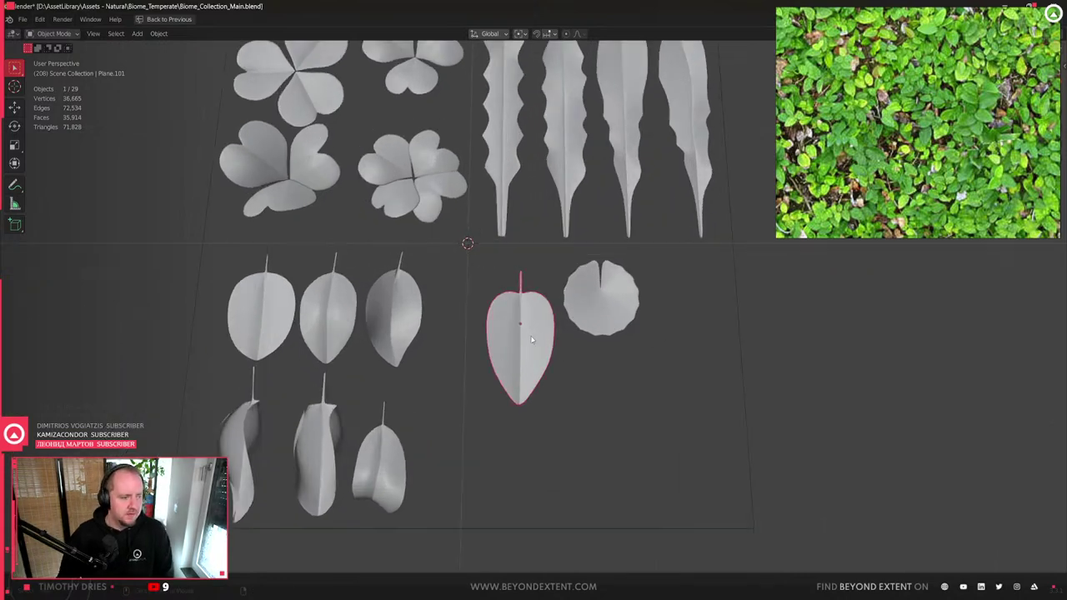
{"action": "key", "text": "g"}
{"action": "key", "text": "z"}
{"action": "left_click", "coordinate": [519, 319]}
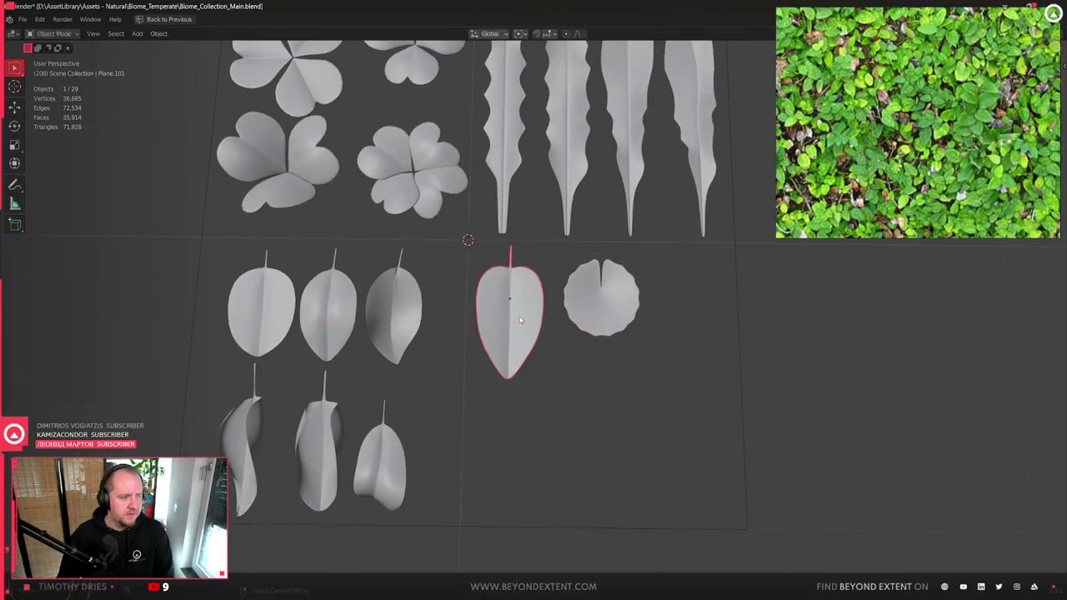
{"action": "left_click", "coordinate": [606, 316]}
{"action": "key", "text": "g"}
{"action": "key", "text": "z"}
{"action": "left_click", "coordinate": [607, 310]}
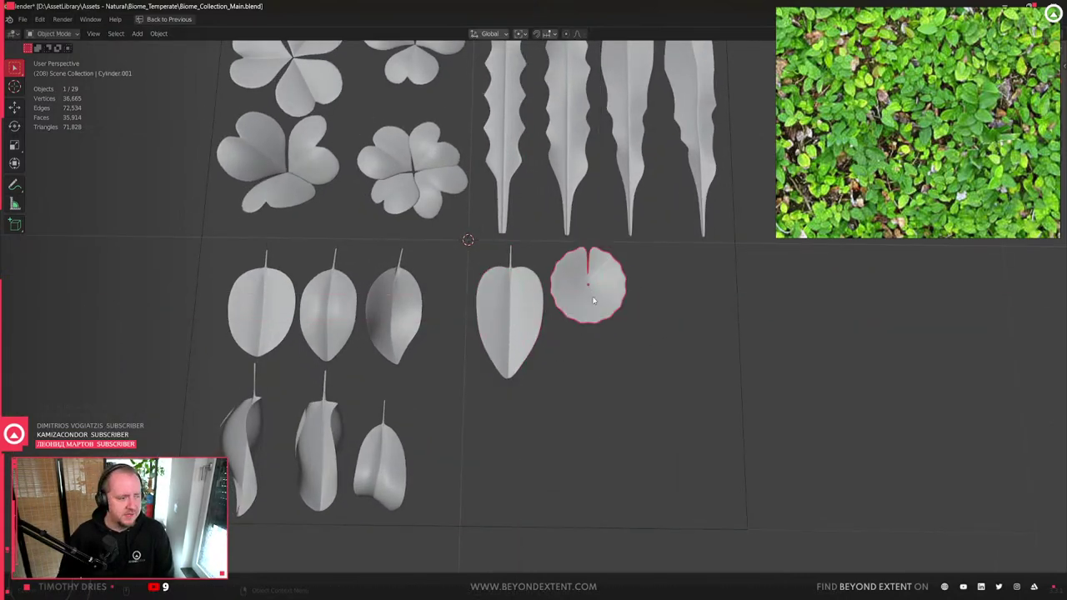
- Scale the round leaf down and place it on the ground plane beside the heart-shaped leaf's upper edge
{"action": "middle_click_drag", "start_coordinate": [606, 310], "coordinate": [641, 383]}
{"action": "key", "text": "s"}
{"action": "left_click", "coordinate": [621, 357]}
{"action": "key", "text": "g"}
{"action": "key", "text": "shift+z"}
{"action": "left_click", "coordinate": [611, 350]}
{"action": "scroll", "coordinate": [578, 346], "scroll_direction": "up", "scroll_amount": 3}
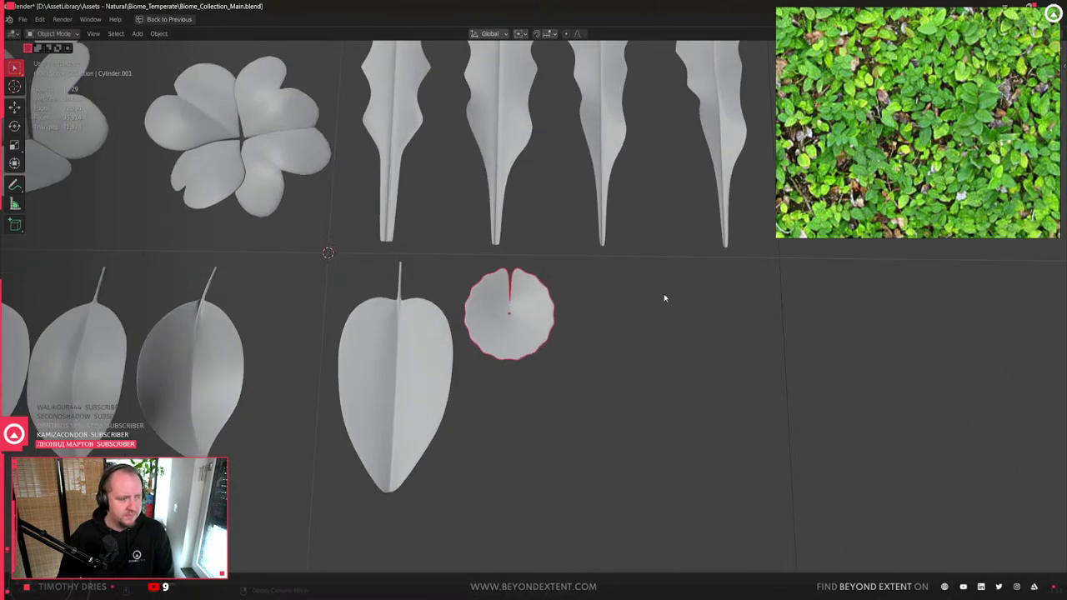
- Examine the reference photo of serrated, multi-fingered ground leaves against the leaves modelled so far
{"action": "scroll", "coordinate": [973, 136], "scroll_direction": "down", "scroll_amount": 3}
{"action": "scroll", "coordinate": [995, 172], "scroll_direction": "up", "scroll_amount": 5}
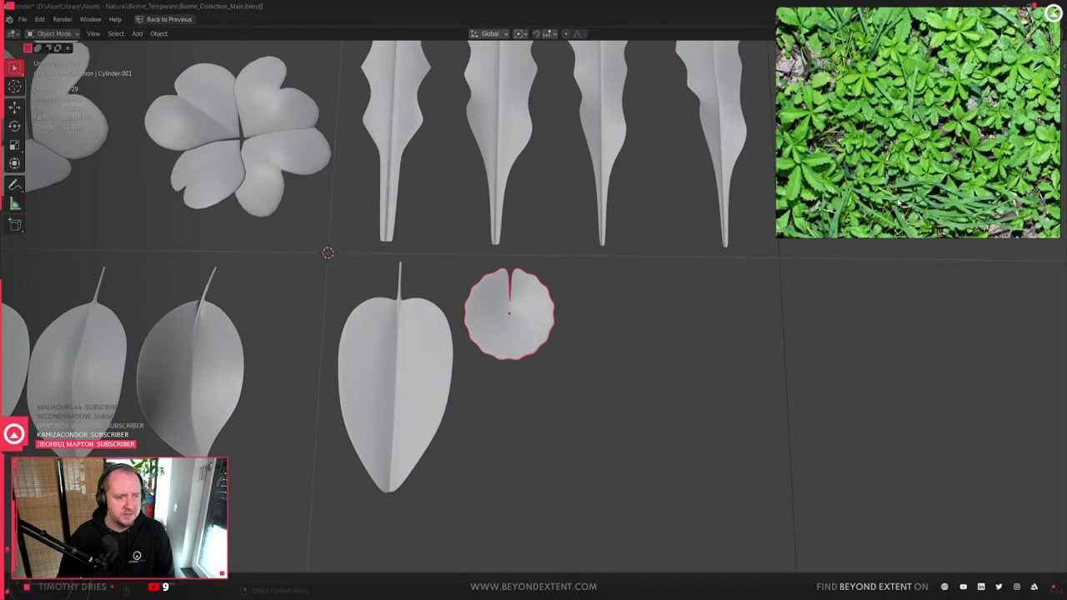
{"action": "scroll", "coordinate": [575, 356], "scroll_direction": "down", "scroll_amount": 4}
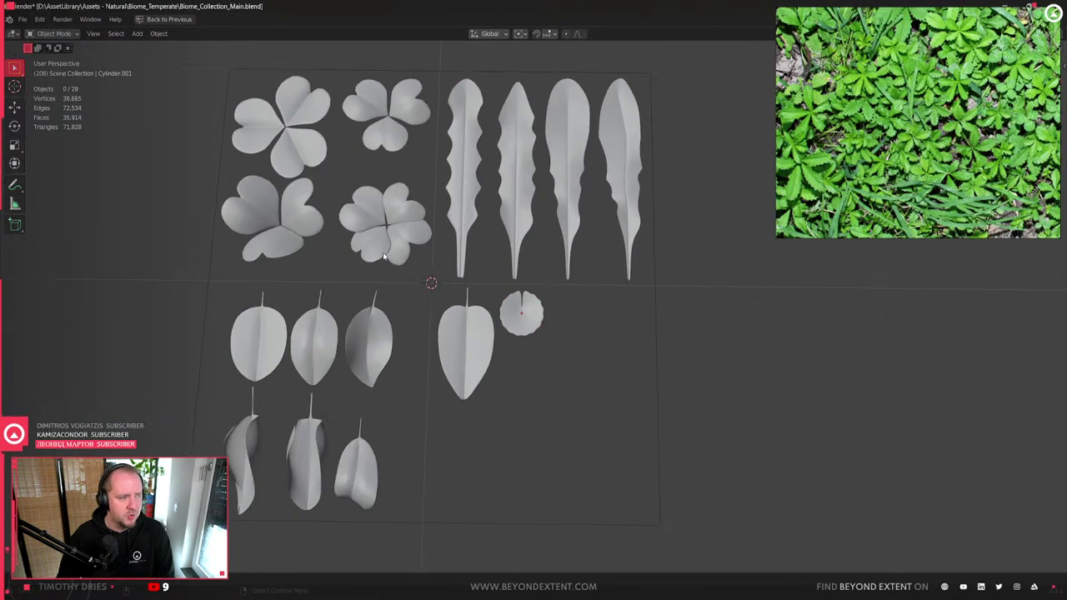
{"action": "scroll", "coordinate": [520, 265], "scroll_direction": "up", "scroll_amount": 1, "text": "shift"}
{"action": "scroll", "coordinate": [930, 146], "scroll_direction": "up", "scroll_amount": 3}
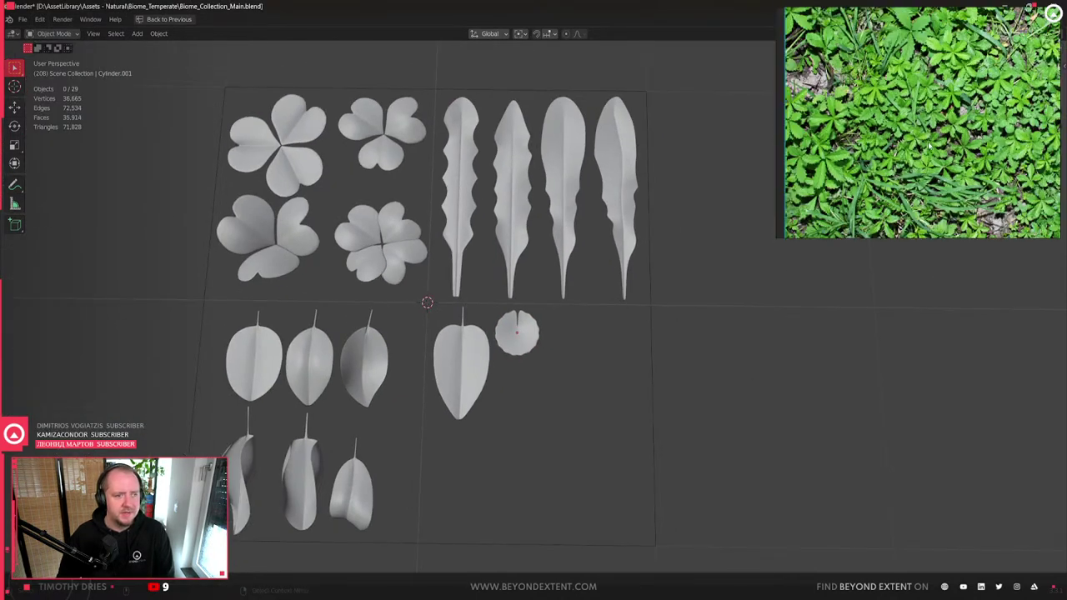
{"action": "scroll", "coordinate": [910, 120], "scroll_direction": "down", "scroll_amount": 6}
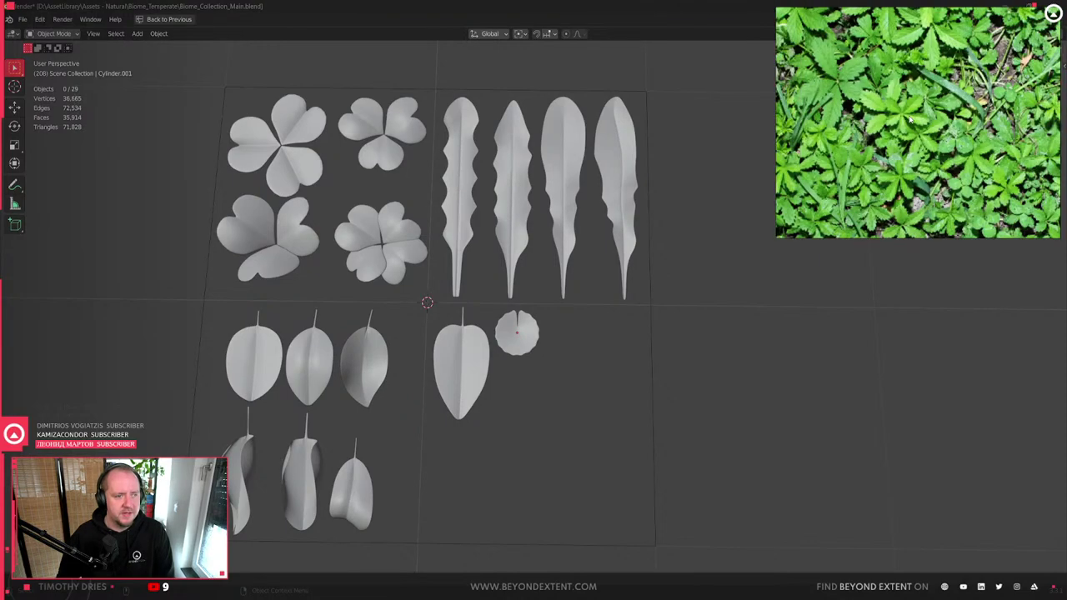
{"action": "scroll", "coordinate": [967, 192], "scroll_direction": "up", "scroll_amount": 3}
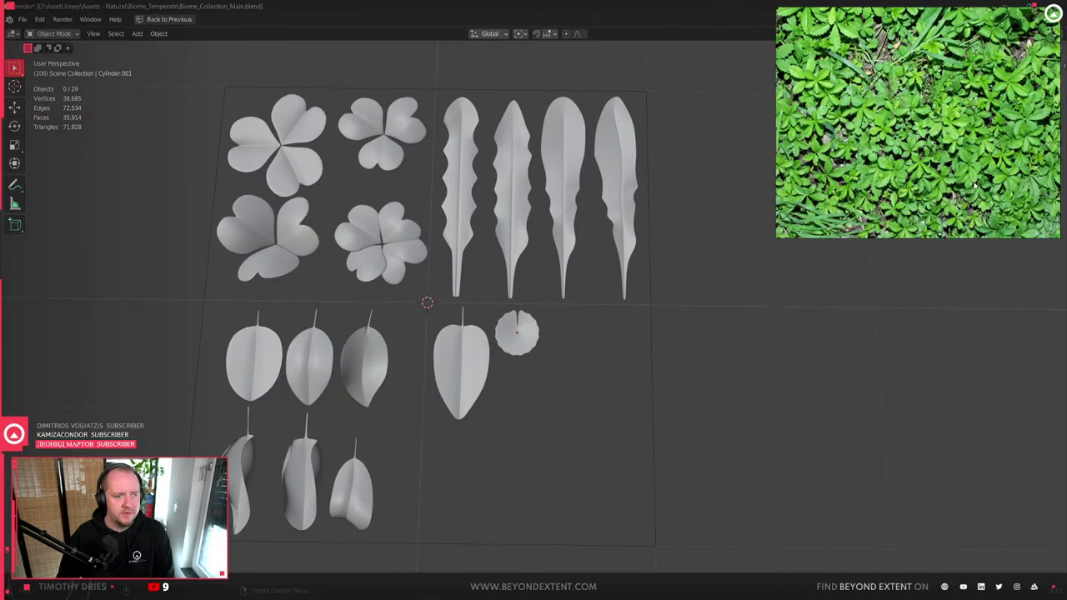
{"action": "scroll", "coordinate": [933, 113], "scroll_direction": "up", "scroll_amount": 4}
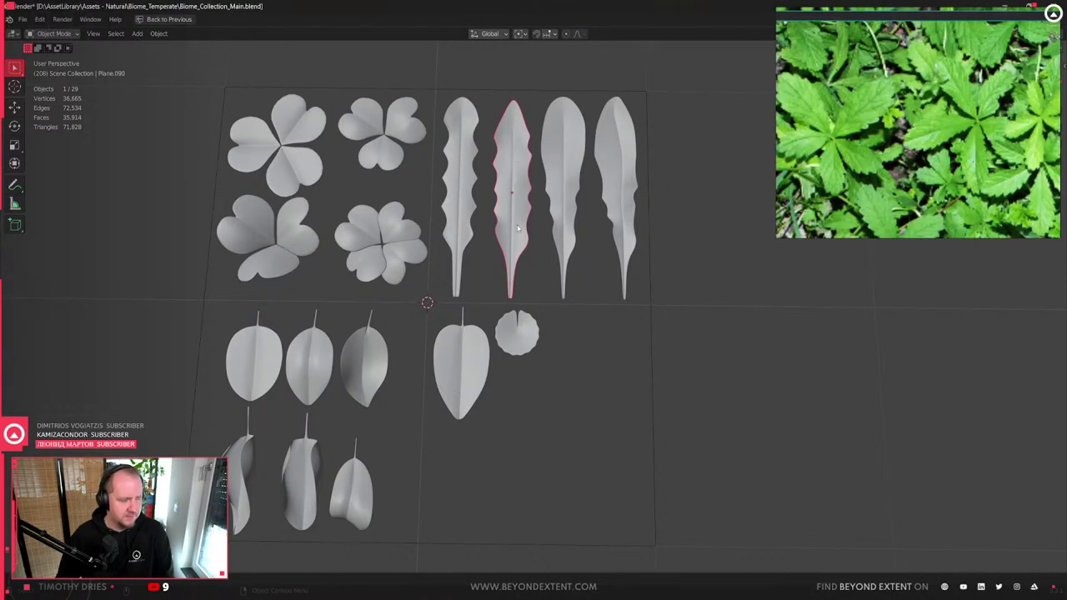
- Duplicate the second wavy leaf, turn the copy upside down and place it beside the small round leaf
{"action": "key", "text": "shift+d"}
{"action": "key", "text": "r"}
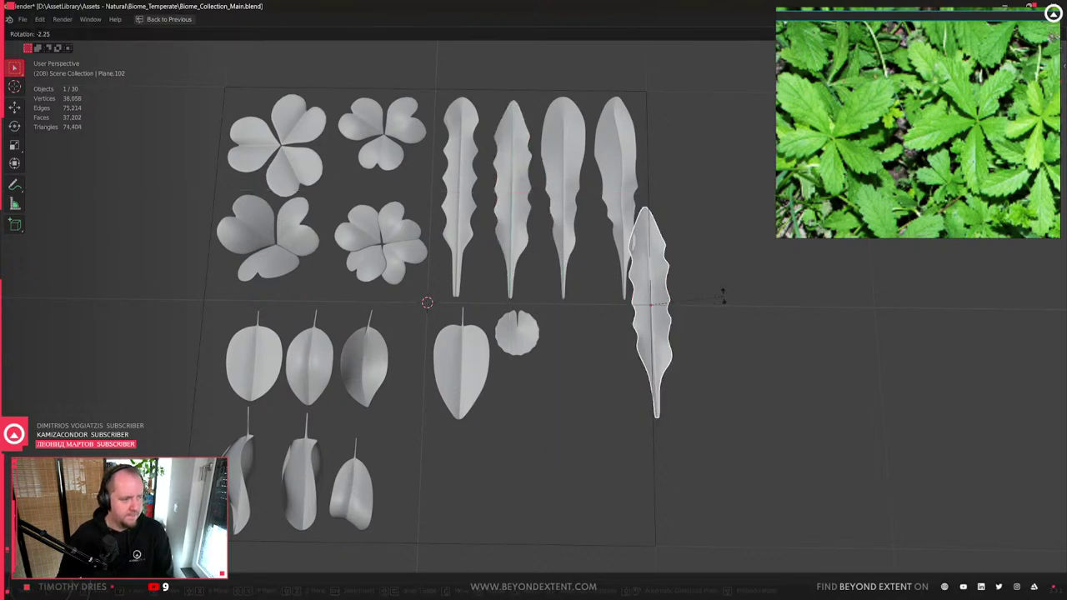
{"action": "left_click", "coordinate": [521, 328]}
{"action": "key", "text": "g"}
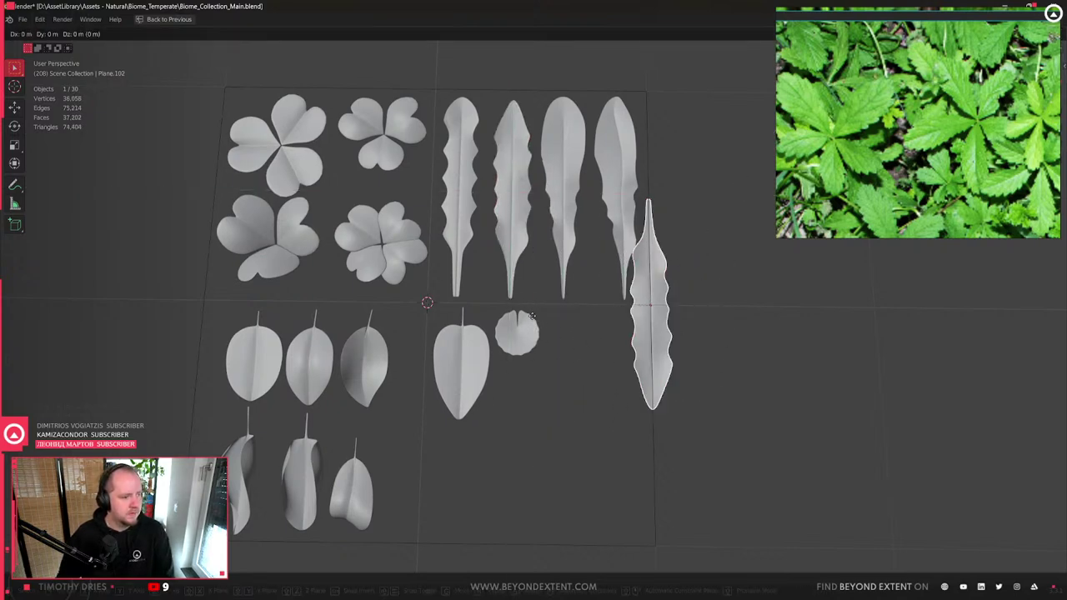
{"action": "left_click", "coordinate": [550, 446]}
{"action": "middle_click_drag", "start_coordinate": [550, 446], "coordinate": [503, 386], "text": "shift"}
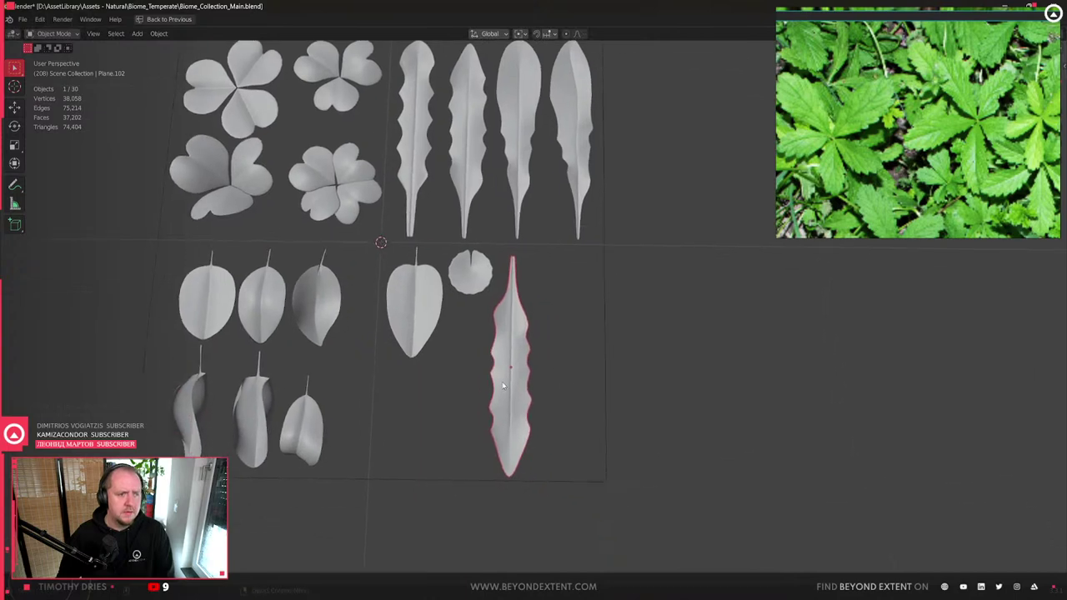
- Select the vertex row across the middle of the duplicated wavy leaf in Edit Mode
{"action": "scroll", "coordinate": [503, 386], "scroll_direction": "up", "scroll_amount": 3}
{"action": "key", "text": "Tab"}
{"action": "left_click_drag", "start_coordinate": [442, 414], "coordinate": [567, 443]}
{"action": "key", "text": "s"}
{"action": "key", "text": "x"}
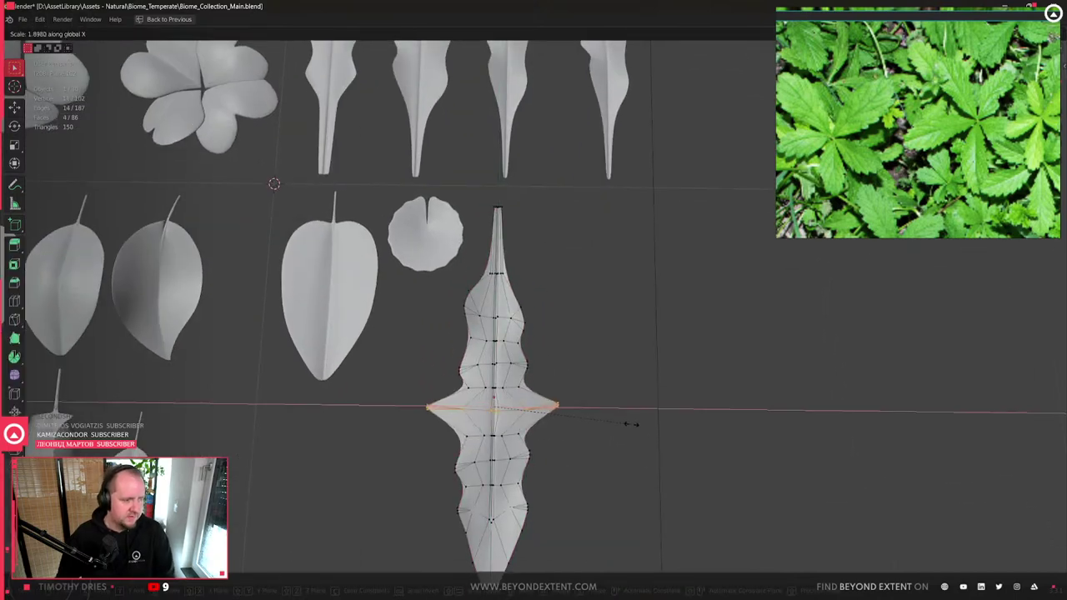
{"action": "right_click", "coordinate": [627, 423]}
- Widen the duplicated leaf around its middle row to about twice its width along X with smooth proportional editing
{"action": "key", "text": "o"}
{"action": "key", "text": "s"}
{"action": "key", "text": "x"}
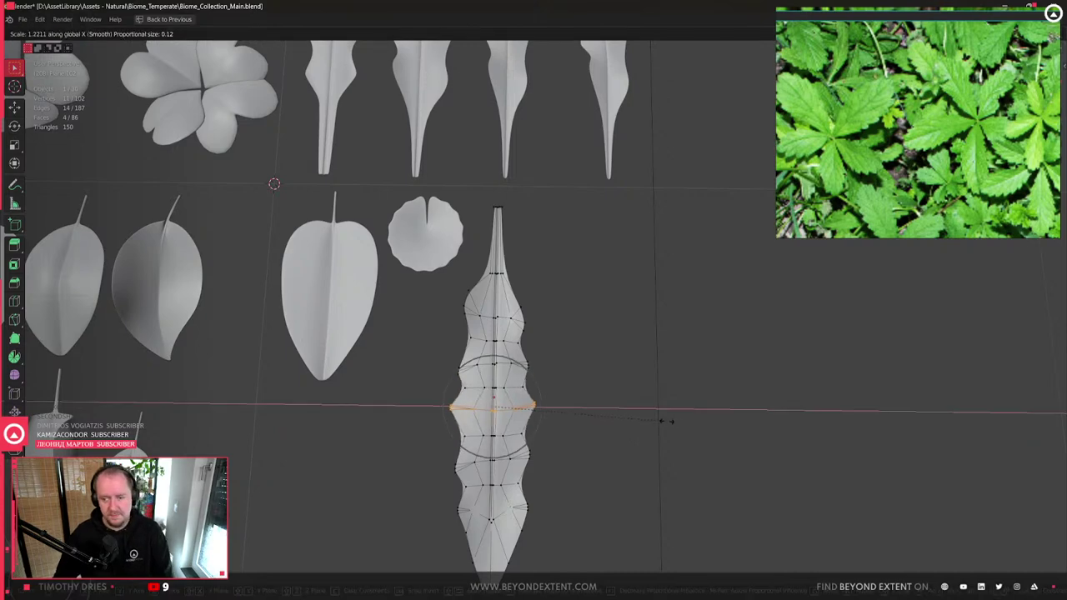
{"action": "scroll", "coordinate": [763, 430], "scroll_direction": "down", "scroll_amount": 9}
{"action": "scroll", "coordinate": [763, 431], "scroll_direction": "down", "scroll_amount": 7}
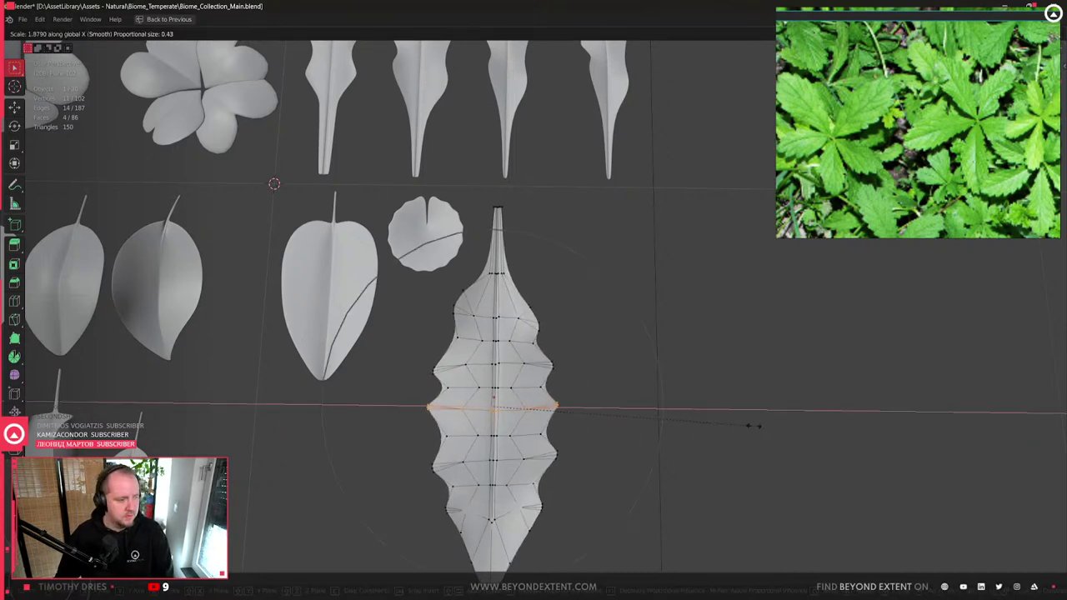
{"action": "scroll", "coordinate": [757, 431], "scroll_direction": "up", "scroll_amount": 5}
{"action": "left_click", "coordinate": [756, 431]}
- Widen the duplicated leaf's lower section to about 1.25 times along X from its lowest tooth row, using smooth proportional editing
{"action": "middle_click_drag", "start_coordinate": [755, 431], "coordinate": [572, 384]}
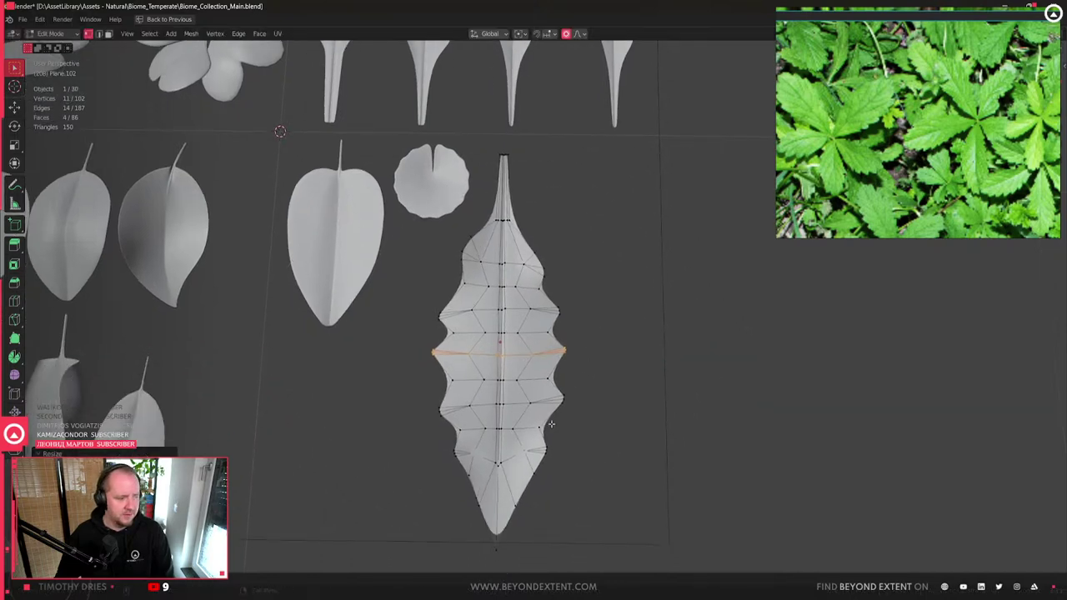
{"action": "left_click_drag", "start_coordinate": [451, 446], "coordinate": [624, 469]}
{"action": "middle_click_drag", "start_coordinate": [624, 469], "coordinate": [620, 479], "text": "shift"}
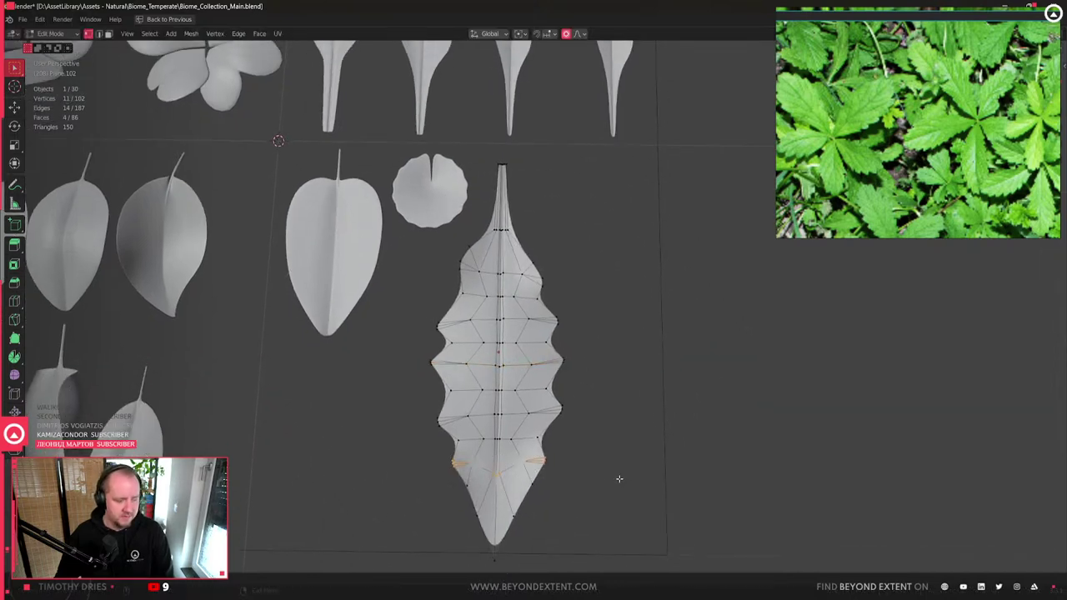
{"action": "key", "text": "s"}
{"action": "key", "text": "y"}
{"action": "key", "text": "x"}
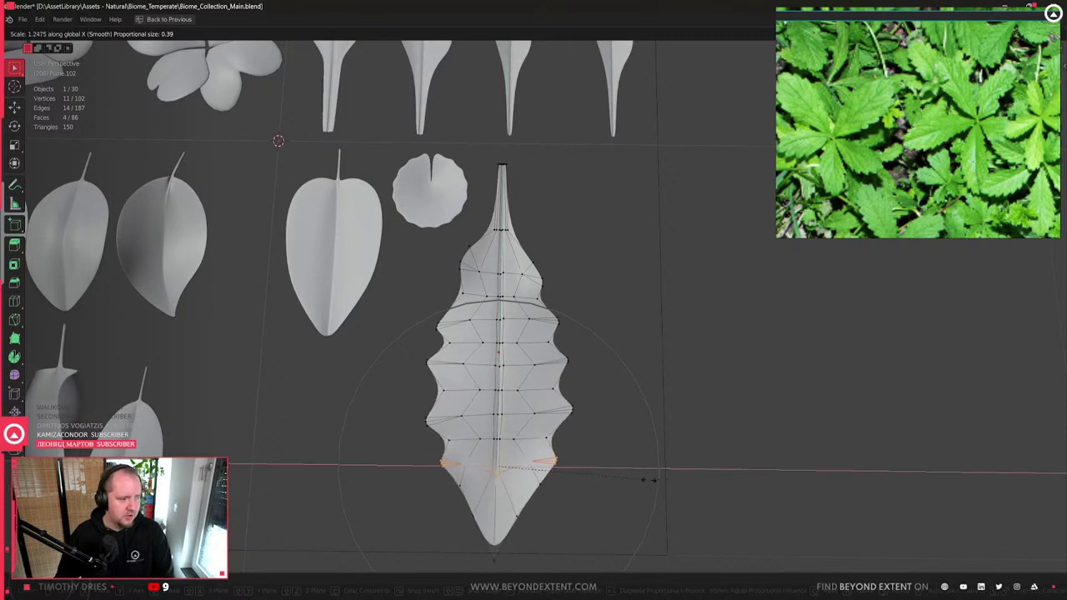
{"action": "left_click", "coordinate": [652, 481]}
- Bevel the two edges running from the end of the midrib to the margins near the tip, with a 0.019 m offset
{"action": "middle_click_drag", "start_coordinate": [652, 484], "coordinate": [567, 406]}
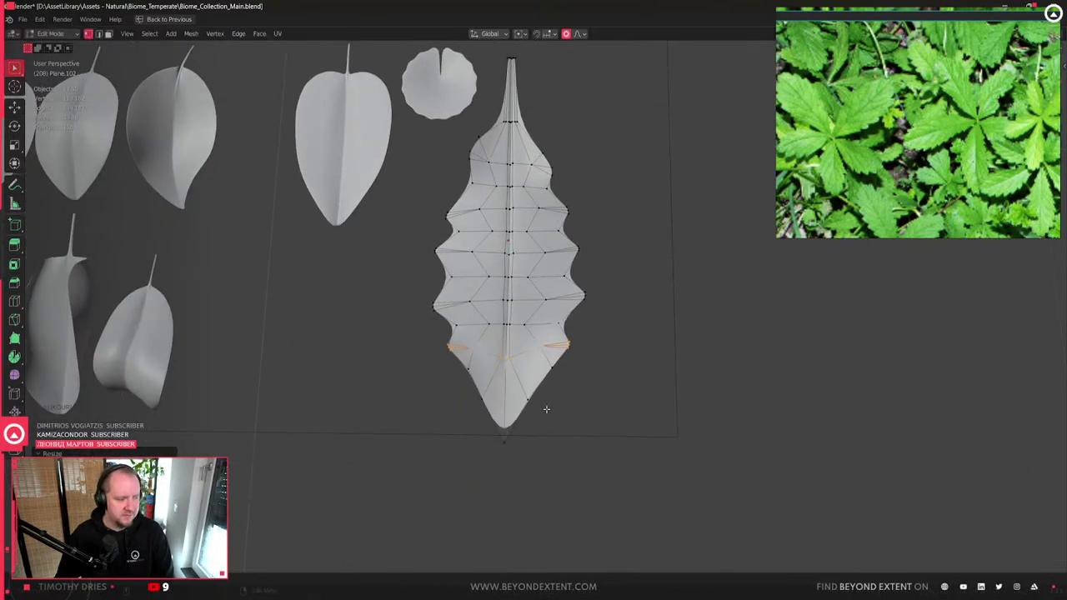
{"action": "left_click", "coordinate": [506, 406]}
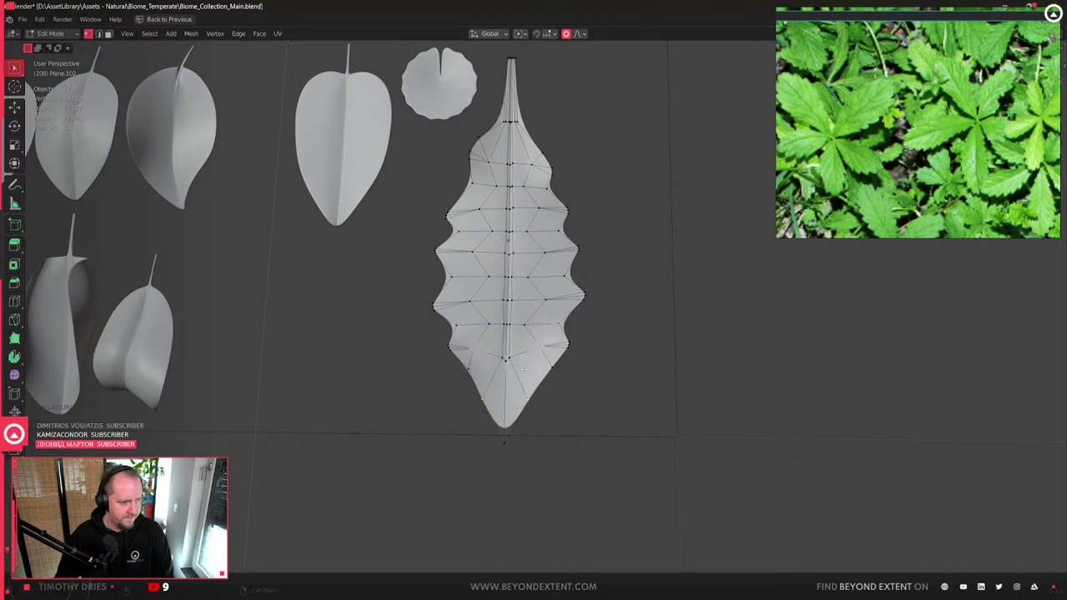
{"action": "key", "text": "ctrl+KP_Add"}
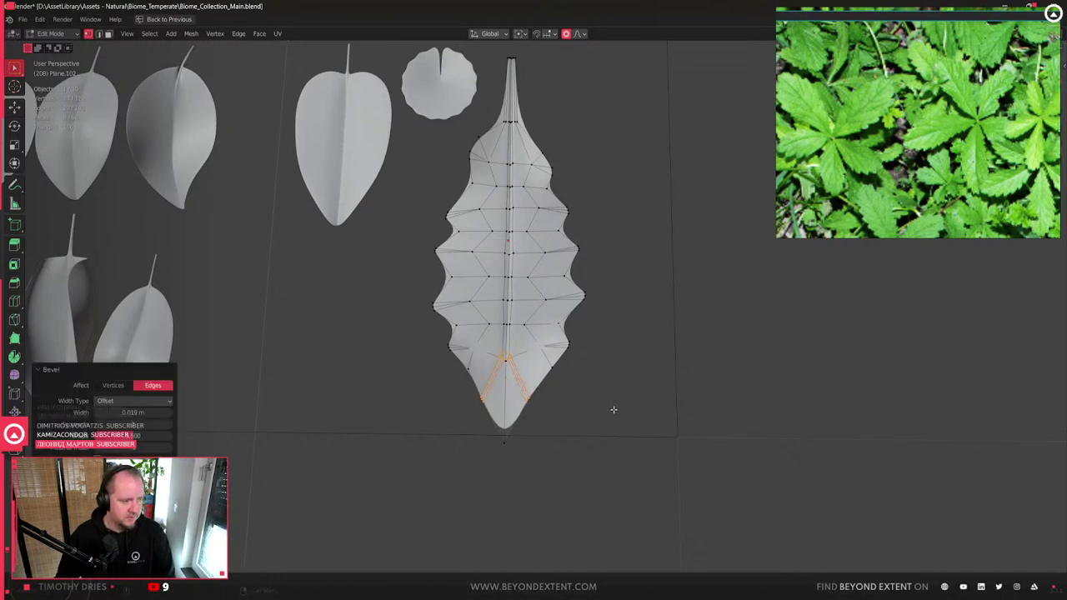
{"action": "scroll", "coordinate": [614, 409], "scroll_direction": "up", "scroll_amount": 4}
{"action": "key", "text": "ctrl+z"}
- Move the margin vertex on each side just above the tip inward with Z locked, forming a matching pair of notches
{"action": "key", "text": "g"}
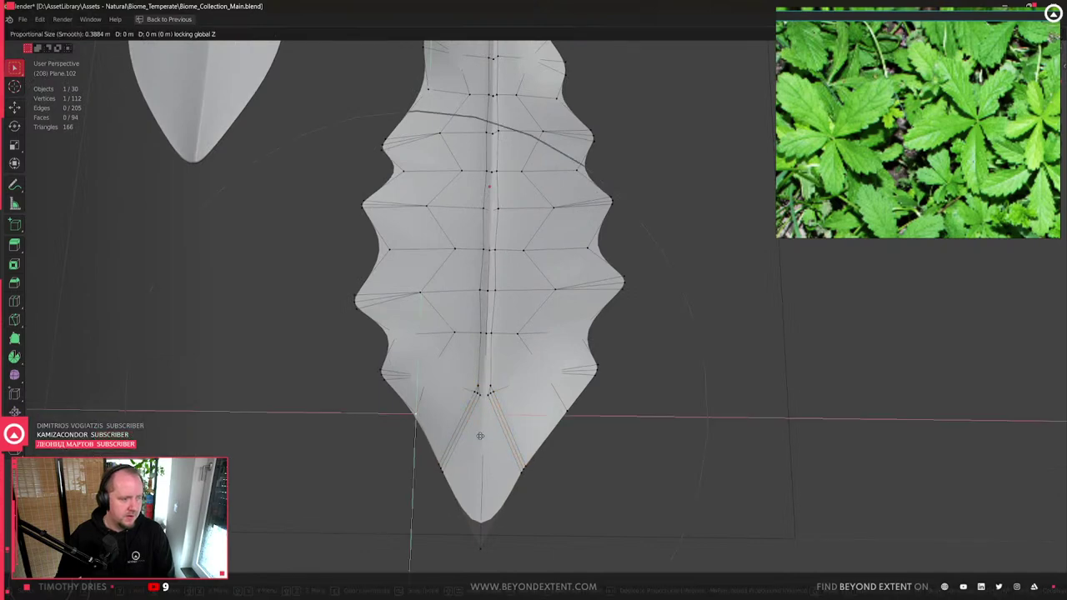
{"action": "key", "text": "shift+z"}
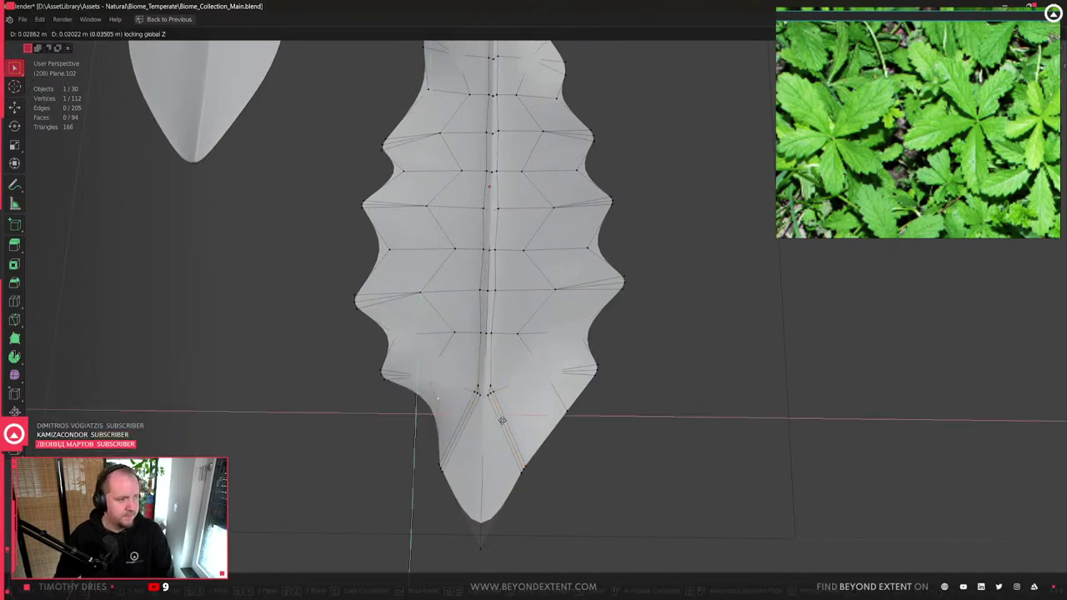
{"action": "left_click", "coordinate": [558, 411]}
{"action": "key", "text": "g"}
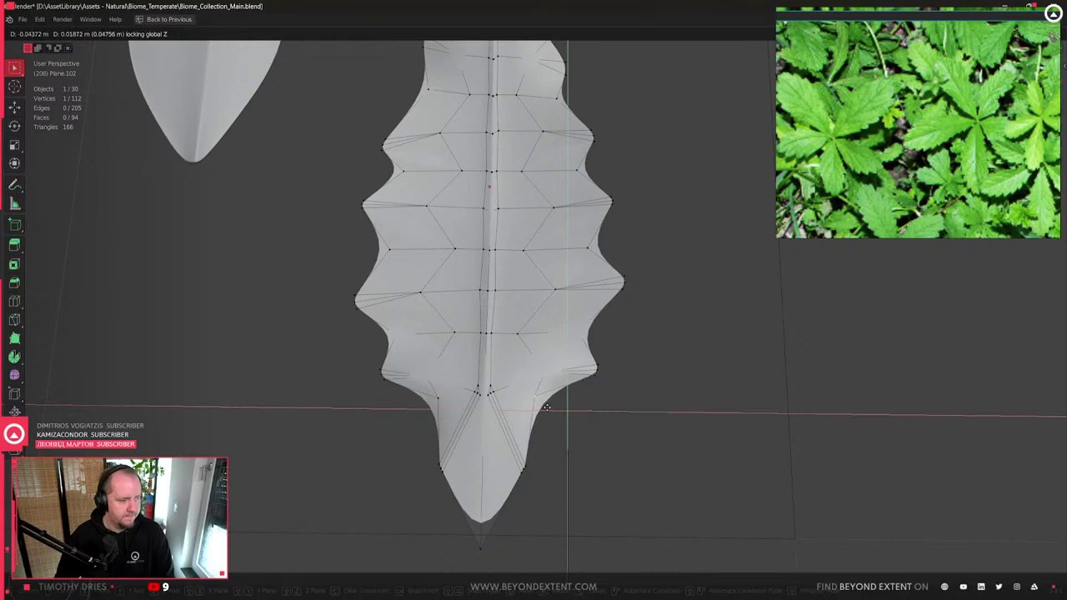
{"action": "left_click", "coordinate": [541, 392]}
- Shift the pair of tooth points nearest the tip about 0.05 m along Y toward the tip, without proportional editing
{"action": "key", "text": "Tab"}
{"action": "scroll", "coordinate": [542, 392], "scroll_direction": "down", "scroll_amount": 5}
{"action": "middle_click_drag", "start_coordinate": [542, 392], "coordinate": [663, 408]}
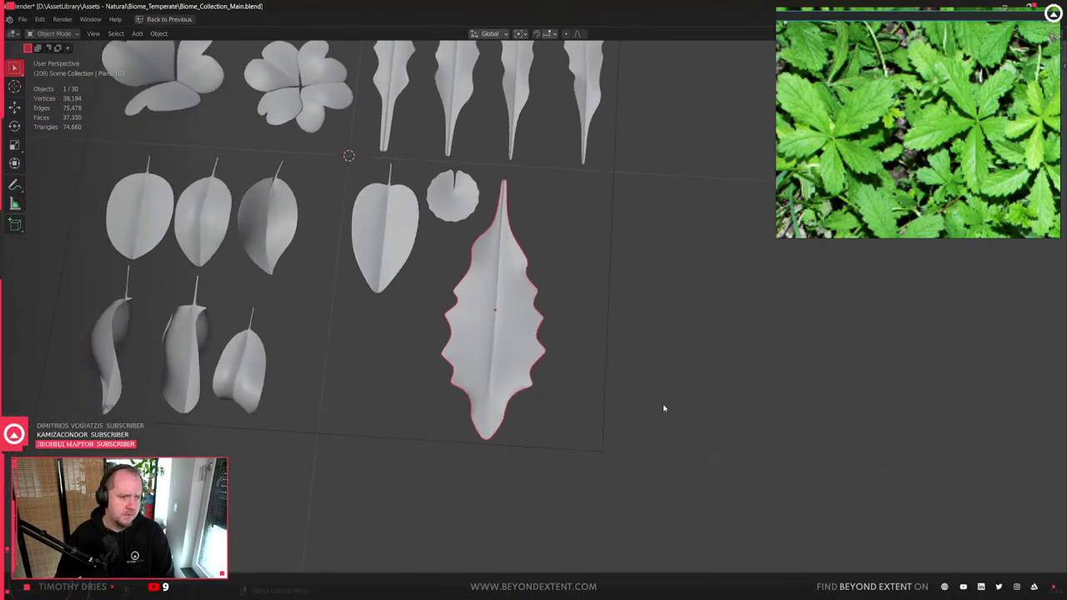
{"action": "scroll", "coordinate": [662, 404], "scroll_direction": "up", "scroll_amount": 2}
{"action": "middle_click_drag", "start_coordinate": [662, 403], "coordinate": [516, 284]}
{"action": "key", "text": "Tab"}
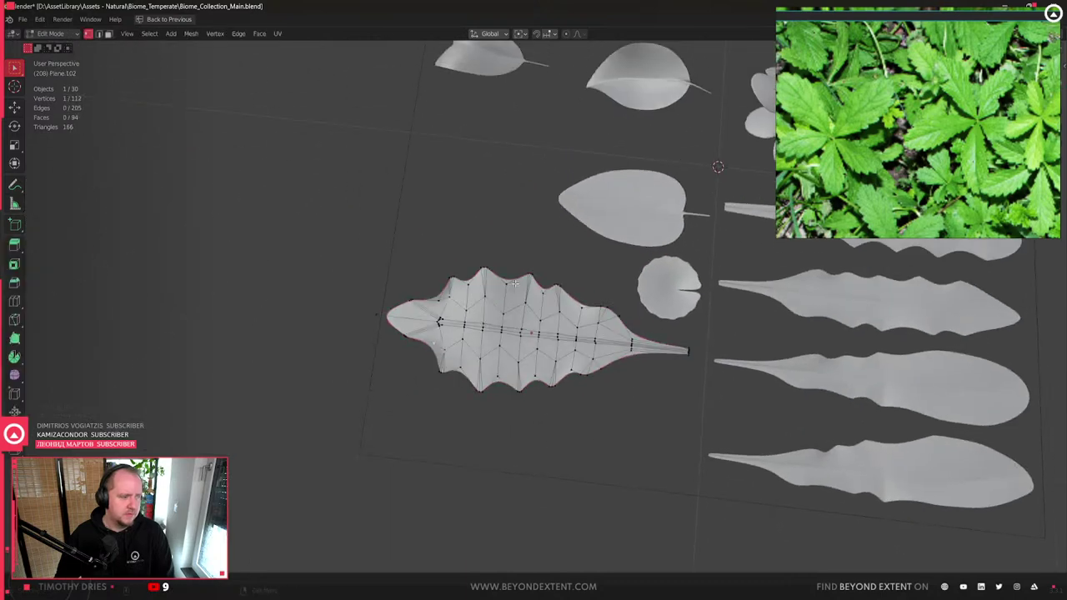
{"action": "left_click", "coordinate": [450, 278], "text": "ctrl"}
{"action": "left_click", "coordinate": [439, 372], "text": "ctrl"}
{"action": "middle_click_drag", "start_coordinate": [440, 373], "coordinate": [476, 428], "text": "shift"}
{"action": "key", "text": "g"}
{"action": "key", "text": "y"}
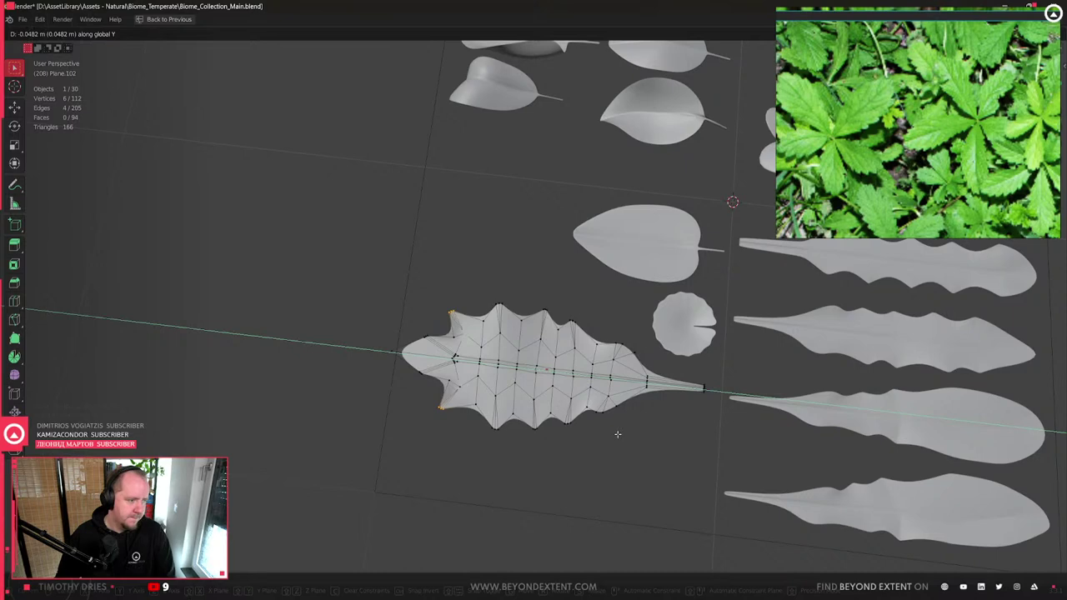
{"action": "left_click", "coordinate": [614, 432]}
- Shift the next three pairs of tooth points along Y toward the tip so the serrations slant forward
{"action": "left_click", "coordinate": [499, 306]}
{"action": "left_click_drag", "start_coordinate": [487, 417], "coordinate": [525, 459], "text": "shift"}
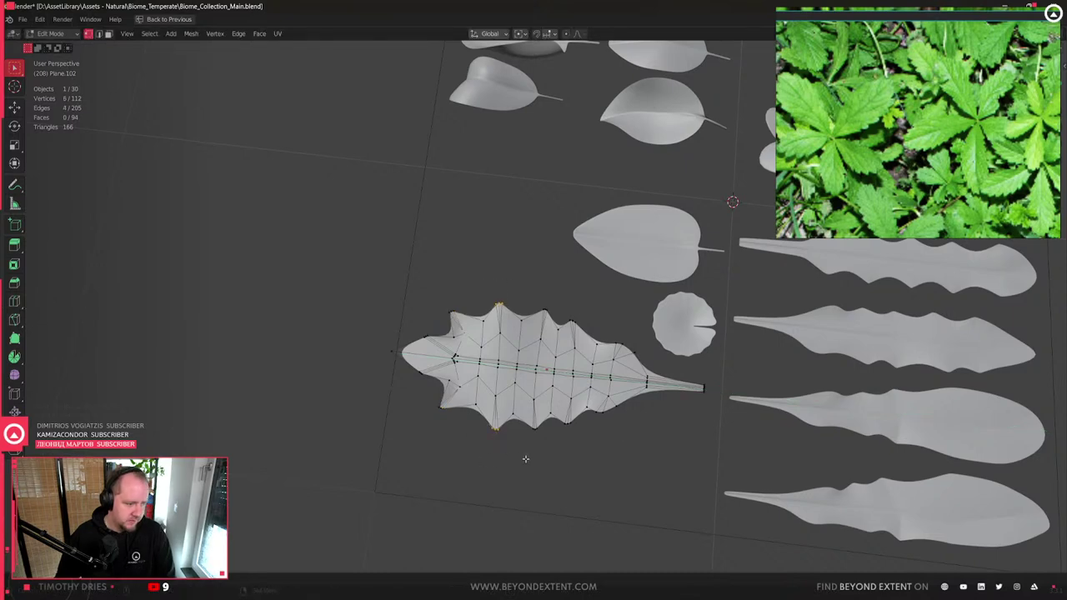
{"action": "key", "text": "g"}
{"action": "key", "text": "y"}
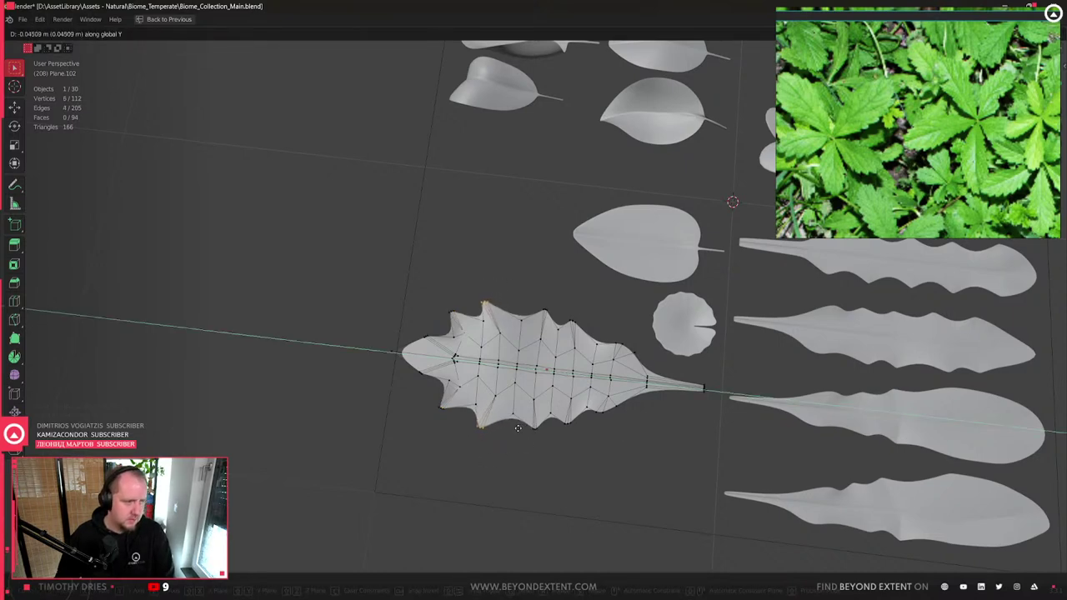
{"action": "left_click", "coordinate": [512, 428]}
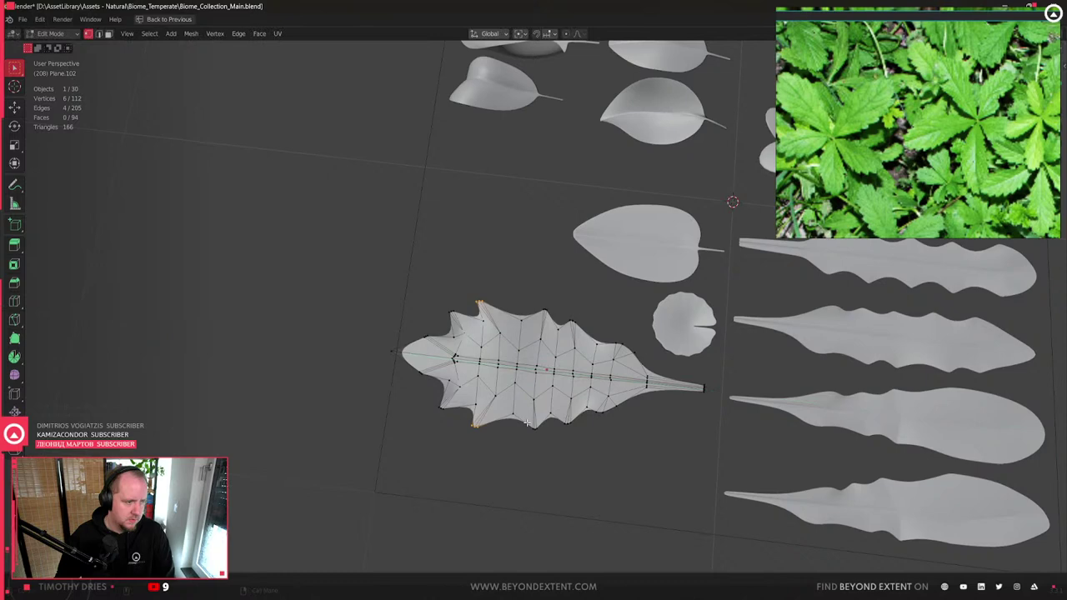
{"action": "key", "text": "g"}
{"action": "key", "text": "y"}
{"action": "left_click", "coordinate": [540, 316]}
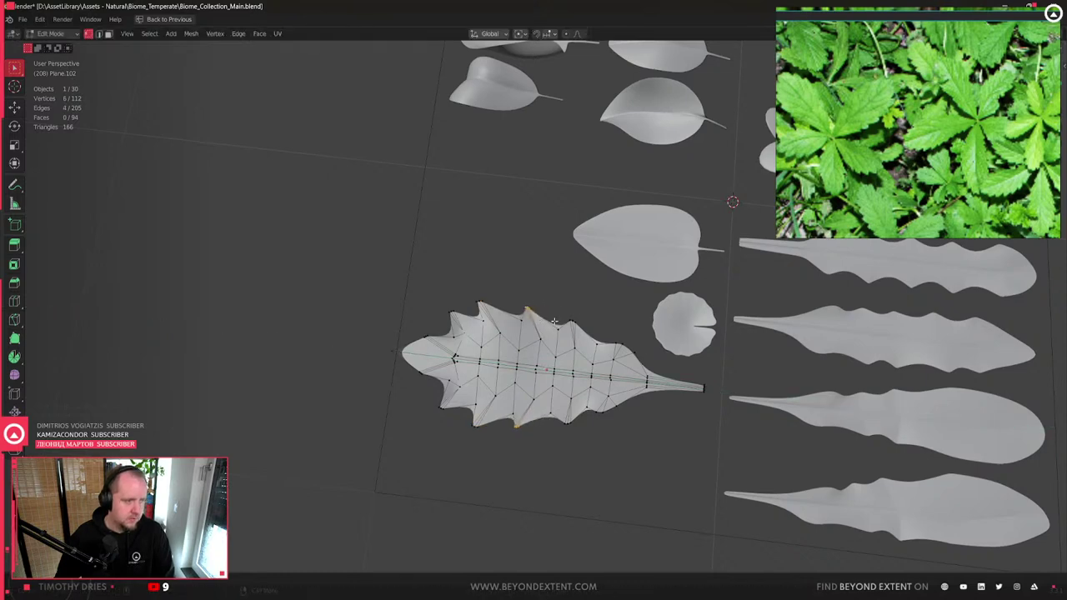
{"action": "key", "text": "g"}
{"action": "key", "text": "y"}
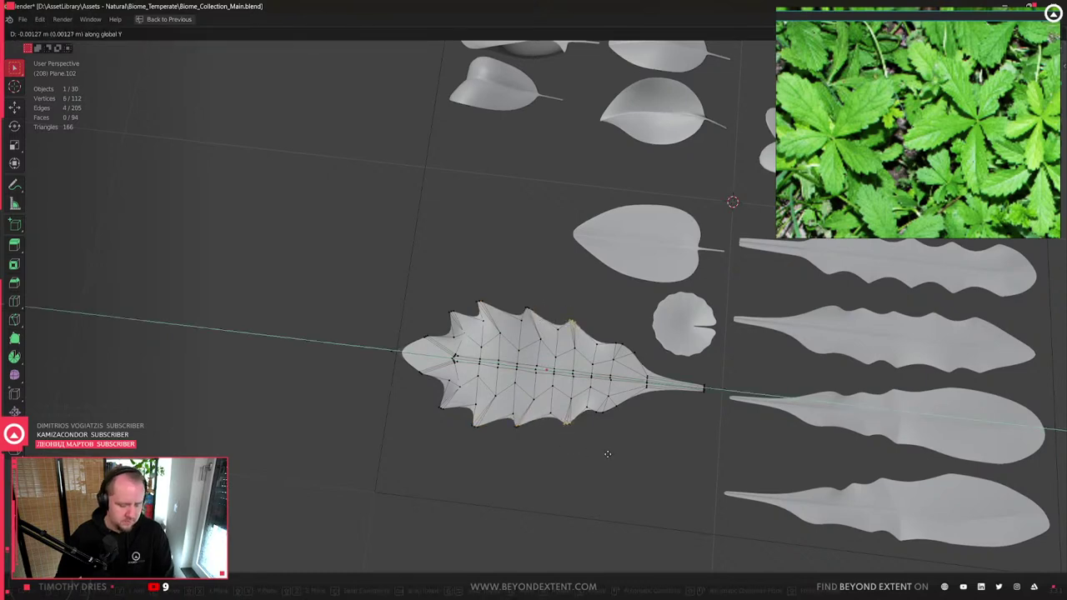
{"action": "left_click", "coordinate": [601, 451]}
{"action": "key", "text": "Tab"}
{"action": "middle_click_drag", "start_coordinate": [601, 451], "coordinate": [510, 440]}
{"action": "key", "text": "s"}
{"action": "key", "text": "y"}
{"action": "right_click", "coordinate": [643, 405]}
- Cut new edges with the Knife to the margin on both sides of the midline in the leaf's tip section
{"action": "scroll", "coordinate": [558, 393], "scroll_direction": "up", "scroll_amount": 2}
{"action": "key", "text": "Tab"}
{"action": "scroll", "coordinate": [558, 393], "scroll_direction": "up", "scroll_amount": 2}
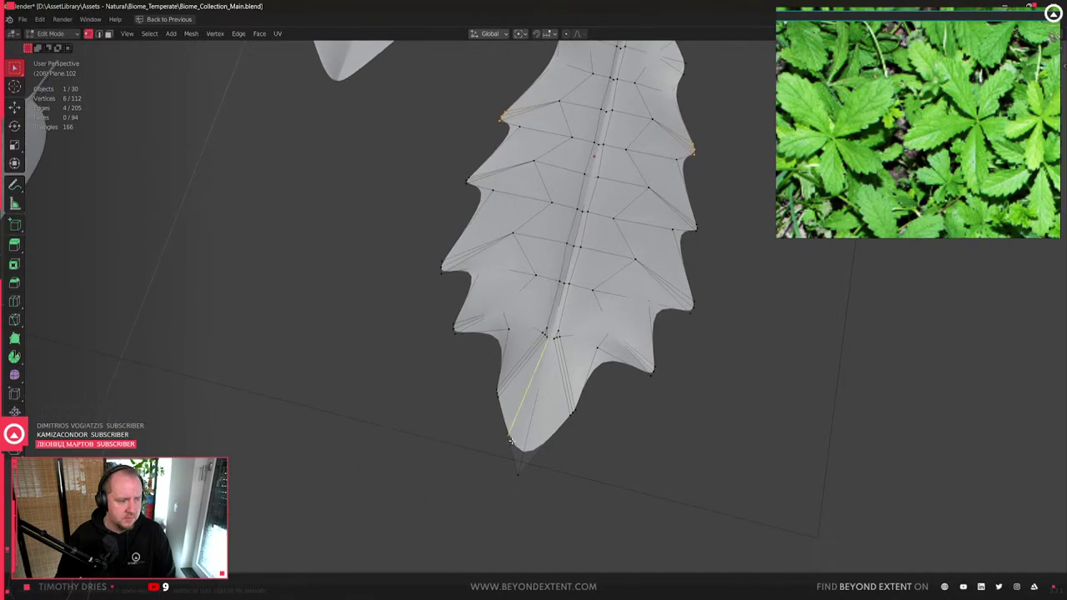
{"action": "key", "text": "k"}
{"action": "left_click", "coordinate": [548, 441]}
{"action": "left_click", "coordinate": [501, 436]}
{"action": "key", "text": "Return"}
- Bevel the center edge that runs from the end of the midrib to the leaf tip
{"action": "key", "text": "2"}
{"action": "left_click", "coordinate": [549, 446], "text": "alt"}
{"action": "key", "text": "ctrl+b"}
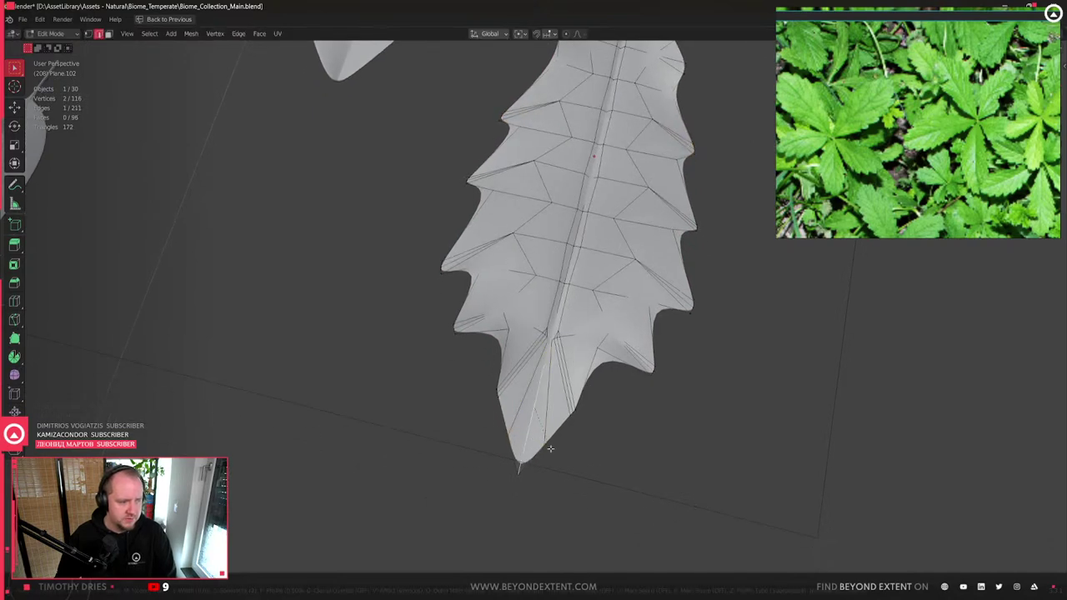
{"action": "scroll", "coordinate": [582, 457], "scroll_direction": "down", "scroll_amount": 2}
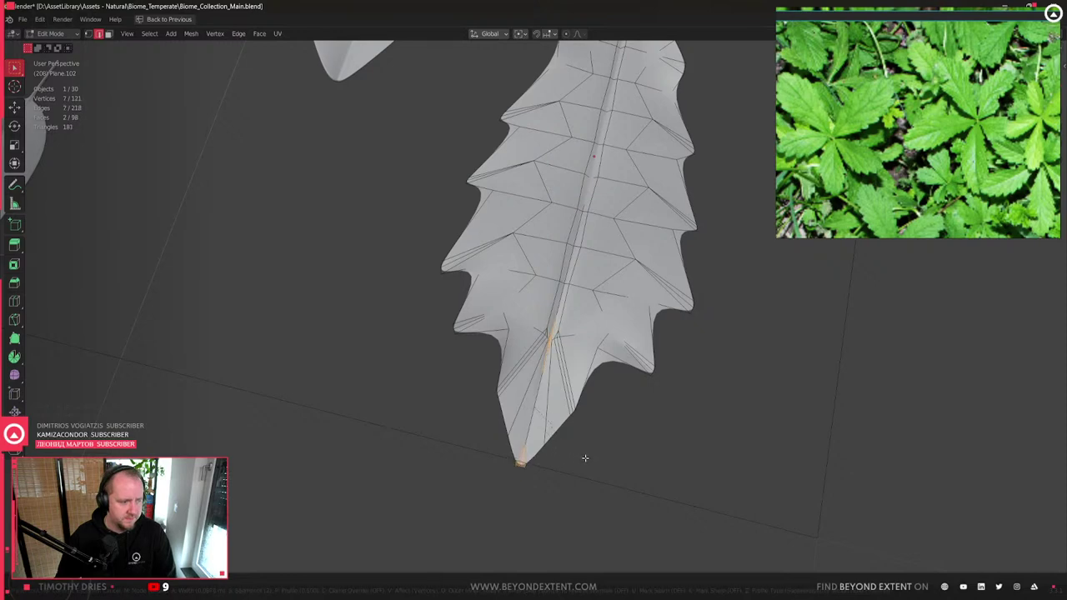
{"action": "scroll", "coordinate": [584, 458], "scroll_direction": "down", "scroll_amount": 1}
{"action": "scroll", "coordinate": [589, 461], "scroll_direction": "up", "scroll_amount": 1}
{"action": "left_click", "coordinate": [584, 462]}
- Move the two new margin vertices beside the tip about 0.03 m along Y toward the stem, sharpening the point
{"action": "key", "text": "1"}
{"action": "left_click", "coordinate": [547, 450]}
{"action": "key", "text": "g"}
{"action": "key", "text": "y"}
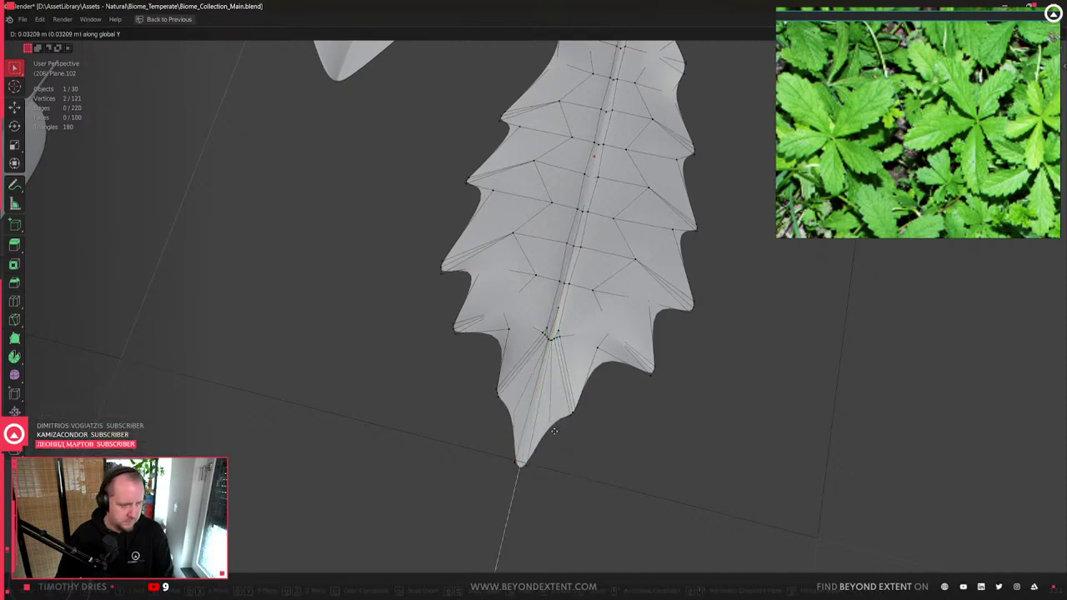
- Shift the small pair of teeth next to the pointed tip along Y toward the tip
{"action": "middle_click_drag", "start_coordinate": [555, 381], "coordinate": [551, 416]}
{"action": "left_click_drag", "start_coordinate": [504, 379], "coordinate": [560, 405]}
{"action": "key", "text": "g"}
{"action": "key", "text": "y"}
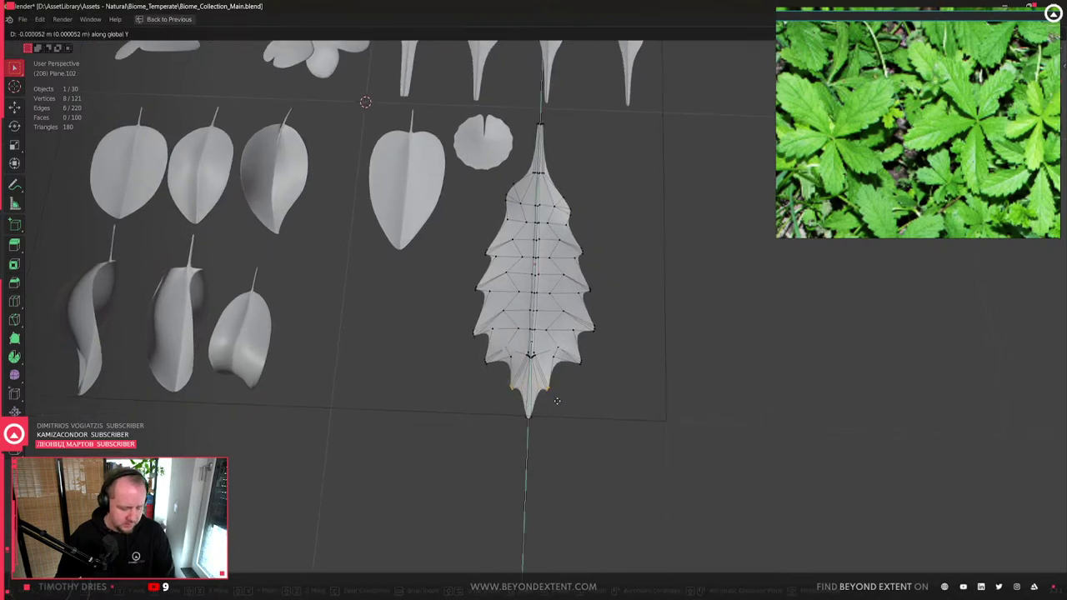
{"action": "left_click", "coordinate": [561, 408]}
- Move the second pair of teeth from the tip about 0.04 m along Y toward the tip
{"action": "left_click_drag", "start_coordinate": [481, 355], "coordinate": [498, 376], "text": "shift"}
{"action": "left_click_drag", "start_coordinate": [571, 351], "coordinate": [599, 389], "text": "shift"}
{"action": "key", "text": "g"}
{"action": "key", "text": "y"}
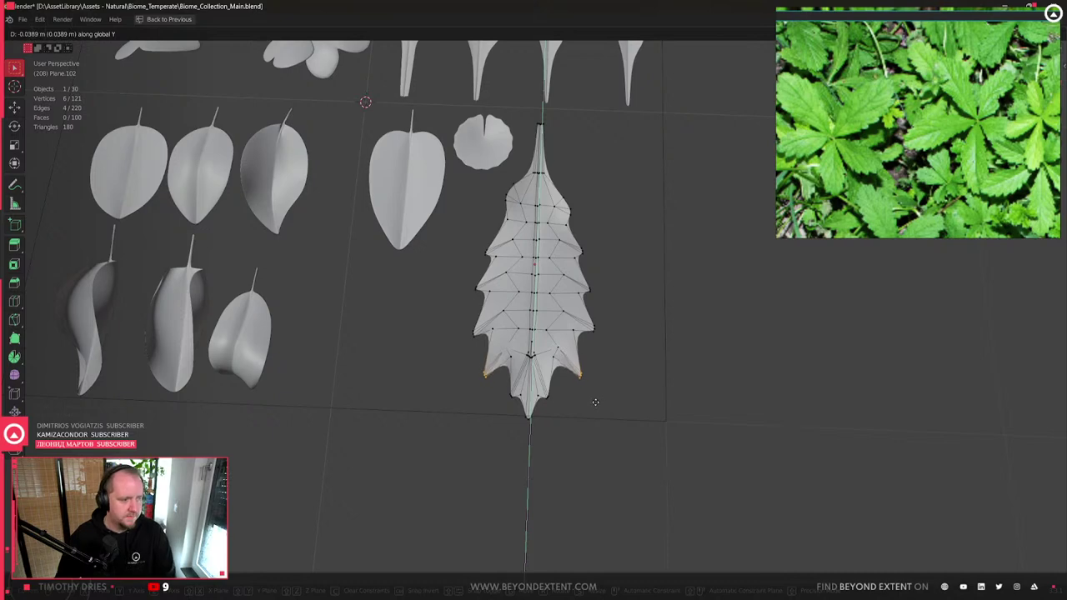
{"action": "left_click", "coordinate": [596, 403]}
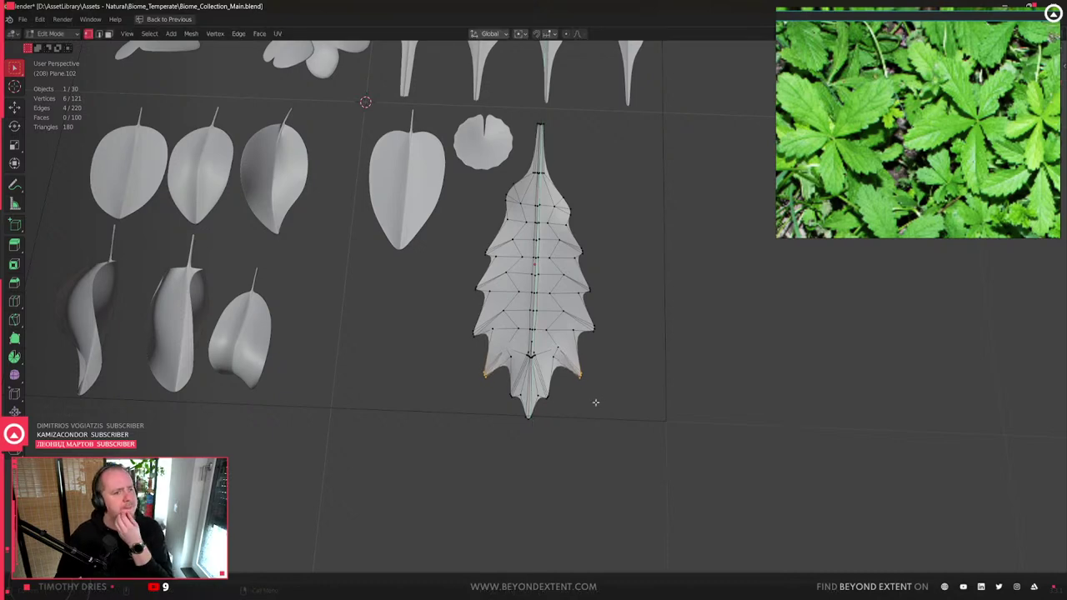
- Narrow the whole serrated leaf to about two thirds of its width along X in Object Mode
{"action": "scroll", "coordinate": [588, 367], "scroll_direction": "up", "scroll_amount": 2}
{"action": "key", "text": "Tab"}
{"action": "middle_click_drag", "start_coordinate": [588, 367], "coordinate": [648, 397]}
{"action": "scroll", "coordinate": [548, 393], "scroll_direction": "down", "scroll_amount": 5}
{"action": "scroll", "coordinate": [490, 408], "scroll_direction": "up", "scroll_amount": 1}
{"action": "scroll", "coordinate": [500, 400], "scroll_direction": "up", "scroll_amount": 3}
{"action": "scroll", "coordinate": [620, 348], "scroll_direction": "down", "scroll_amount": 3}
{"action": "scroll", "coordinate": [647, 398], "scroll_direction": "up", "scroll_amount": 1}
{"action": "key", "text": "s"}
{"action": "key", "text": "y"}
{"action": "key", "text": "x"}
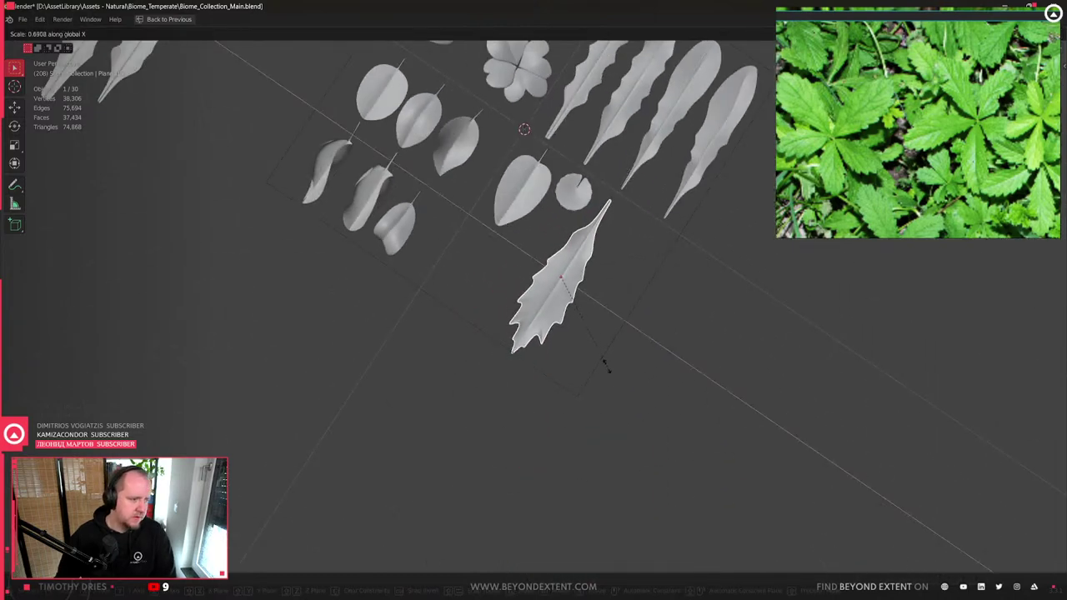
{"action": "left_click", "coordinate": [591, 333]}
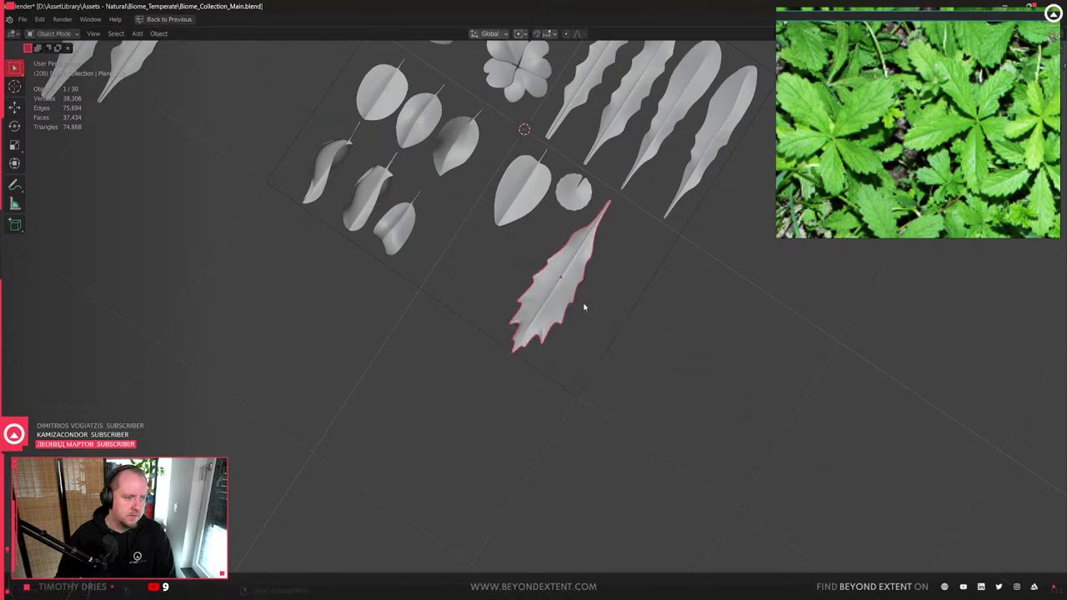
- Deselect the serrated leaf and save Biome_Collection_Main.blend
{"action": "scroll", "coordinate": [557, 292], "scroll_direction": "up", "scroll_amount": 3}
{"action": "scroll", "coordinate": [594, 277], "scroll_direction": "down", "scroll_amount": 5}
{"action": "left_click", "coordinate": [589, 297]}
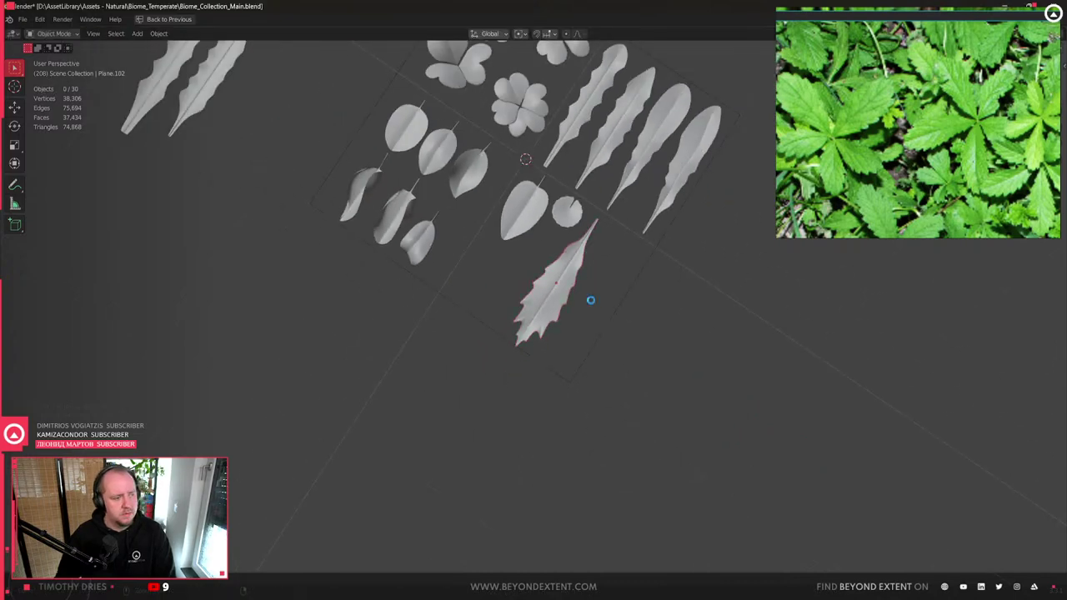
{"action": "scroll", "coordinate": [583, 285], "scroll_direction": "up", "scroll_amount": 2}
{"action": "middle_click_drag", "start_coordinate": [583, 290], "coordinate": [582, 377], "text": "shift"}
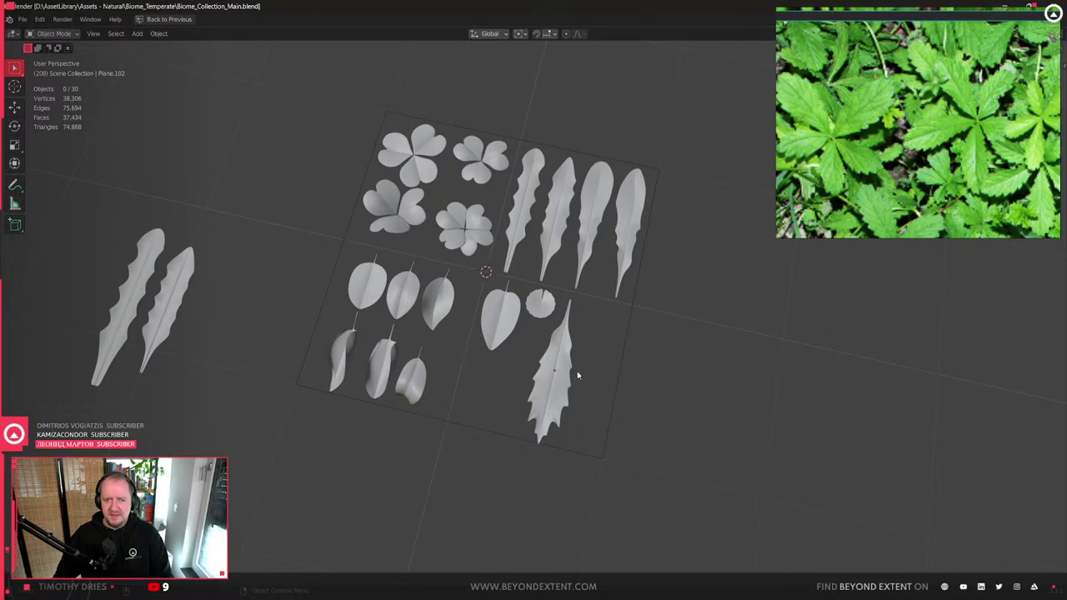
- Move the serrated leaf along X away from the small round leaf, toward the edge of the layout square
{"action": "scroll", "coordinate": [461, 338], "scroll_direction": "up", "scroll_amount": 4}
{"action": "left_click", "coordinate": [466, 329]}
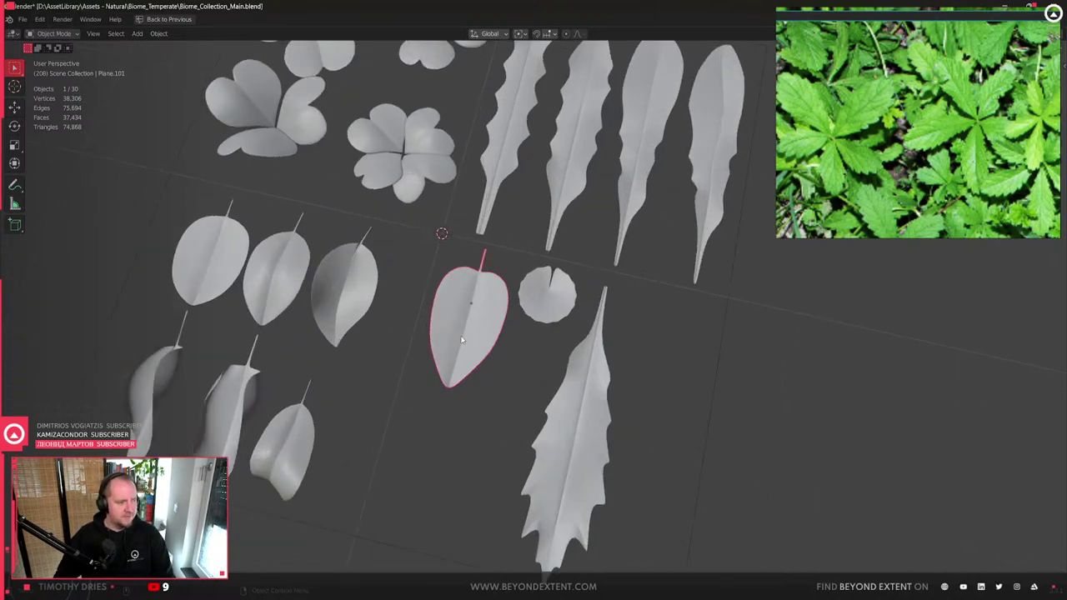
{"action": "scroll", "coordinate": [466, 329], "scroll_direction": "down", "scroll_amount": 4}
{"action": "middle_click_drag", "start_coordinate": [467, 330], "coordinate": [533, 305]}
{"action": "left_click", "coordinate": [534, 304]}
{"action": "scroll", "coordinate": [538, 308], "scroll_direction": "up", "scroll_amount": 3}
{"action": "scroll", "coordinate": [541, 311], "scroll_direction": "up", "scroll_amount": 2}
{"action": "left_click", "coordinate": [546, 407]}
{"action": "scroll", "coordinate": [575, 376], "scroll_direction": "down", "scroll_amount": 1}
{"action": "key", "text": "g"}
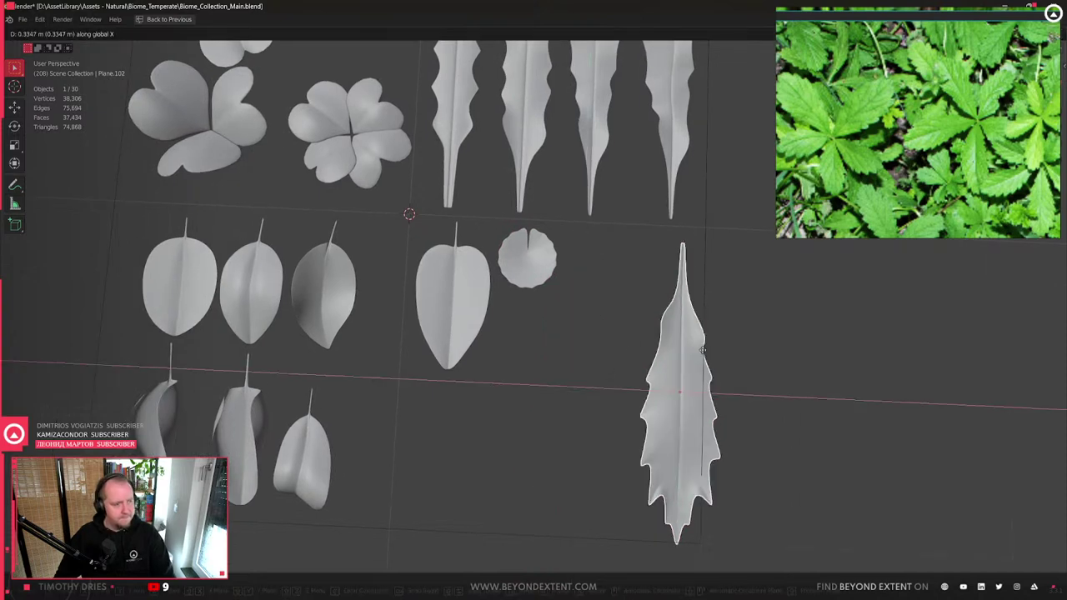
{"action": "left_click", "coordinate": [776, 423]}
- Fine-tune the serrated leaf's position with Z locked so it sits inside the layout square's edge, below the wavy leaves
{"action": "key", "text": "g"}
{"action": "key", "text": "shift+z"}
{"action": "left_click", "coordinate": [745, 406]}
{"action": "key", "text": "g"}
{"action": "key", "text": "shift+z"}
{"action": "left_click", "coordinate": [754, 346]}
- Duplicate the serrated leaf and place the copy directly beside it along X, toward the small round leaf
{"action": "middle_click_drag", "start_coordinate": [752, 348], "coordinate": [750, 374], "text": "shift"}
{"action": "key", "text": "shift+d"}
{"action": "key", "text": "x"}
{"action": "left_click", "coordinate": [687, 379]}
{"action": "key", "text": "r"}
{"action": "right_click", "coordinate": [698, 382]}
- Try to raise the copied serrated leaf's midrib along Z, selecting it from the tip junction to the stem end
{"action": "key", "text": "KP_Decimal"}
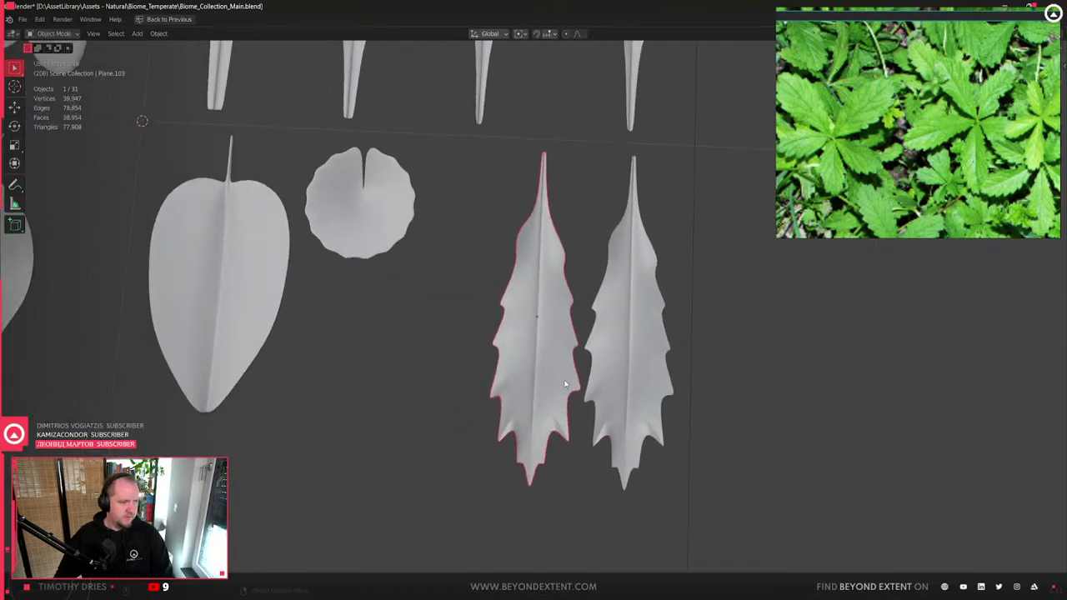
{"action": "key", "text": "Tab"}
{"action": "left_click", "coordinate": [532, 416], "text": "shift"}
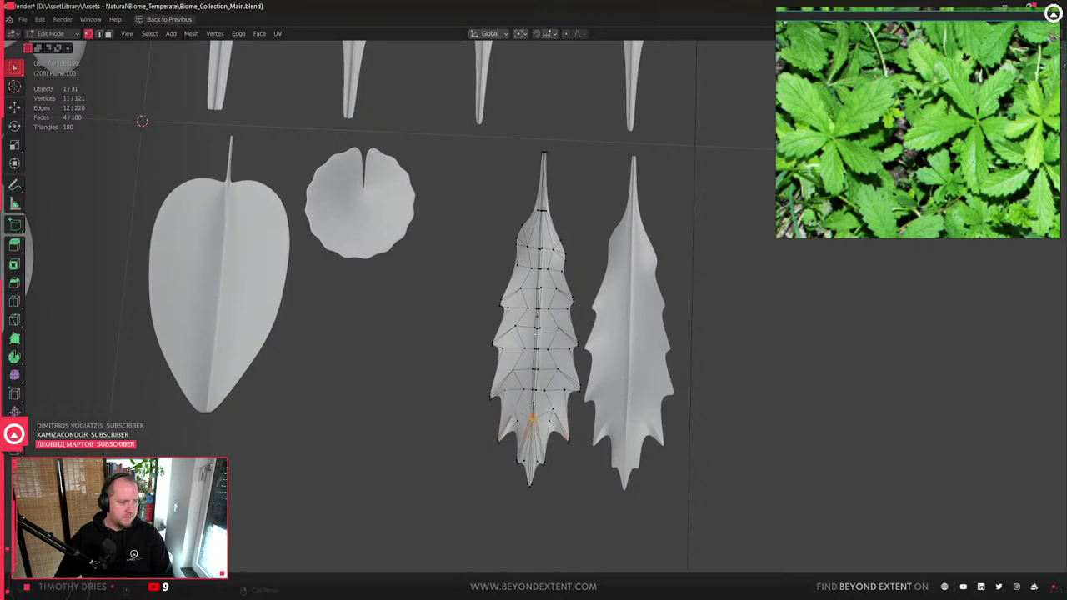
{"action": "left_click", "coordinate": [543, 155], "text": "ctrl"}
{"action": "middle_click_drag", "start_coordinate": [543, 155], "coordinate": [558, 300]}
{"action": "key", "text": "g"}
{"action": "key", "text": "z"}
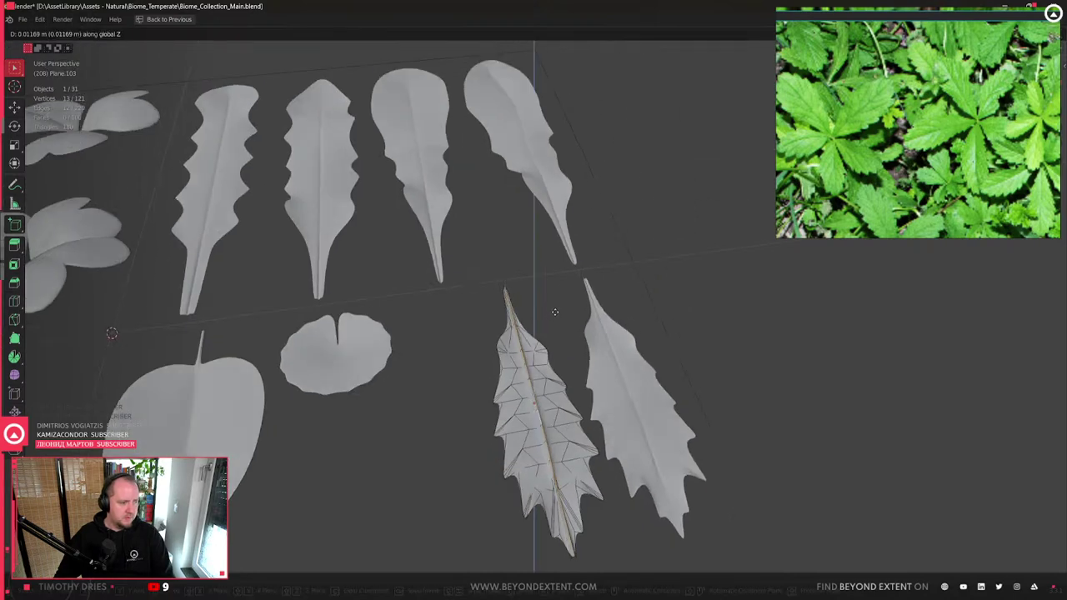
{"action": "key", "text": "Escape"}
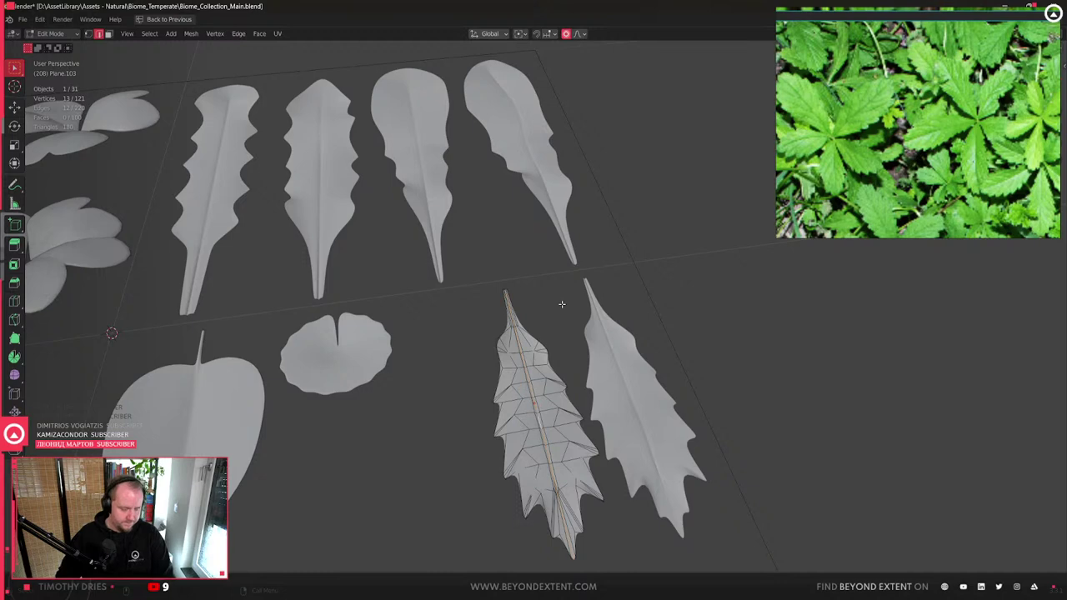
- Raise the copied serrated leaf's midrib along Z with smooth proportional falloff to arch the leaf
{"action": "key", "text": "g"}
{"action": "key", "text": "z"}
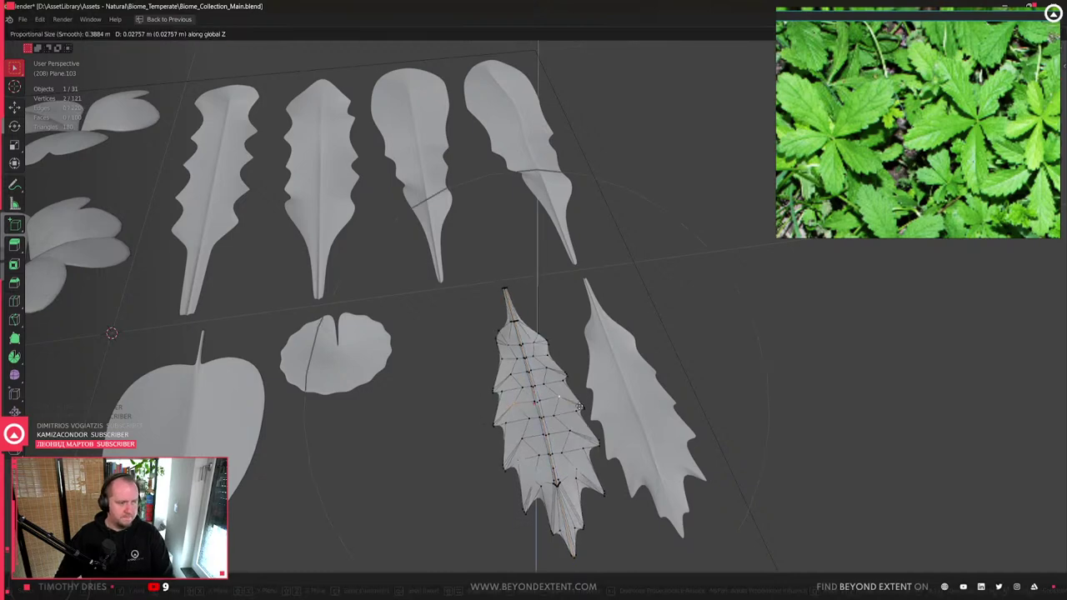
{"action": "left_click", "coordinate": [572, 385]}
{"action": "key", "text": "Tab"}
- Rotate the outer serrated leaf's tip about X and bend it downward with X locked, using smooth proportional falloff
{"action": "middle_click_drag", "start_coordinate": [572, 386], "coordinate": [376, 433]}
{"action": "middle_click_drag", "start_coordinate": [511, 411], "coordinate": [467, 392]}
{"action": "key", "text": "Tab"}
{"action": "left_click_drag", "start_coordinate": [400, 445], "coordinate": [426, 467]}
{"action": "key", "text": "r"}
{"action": "key", "text": "x"}
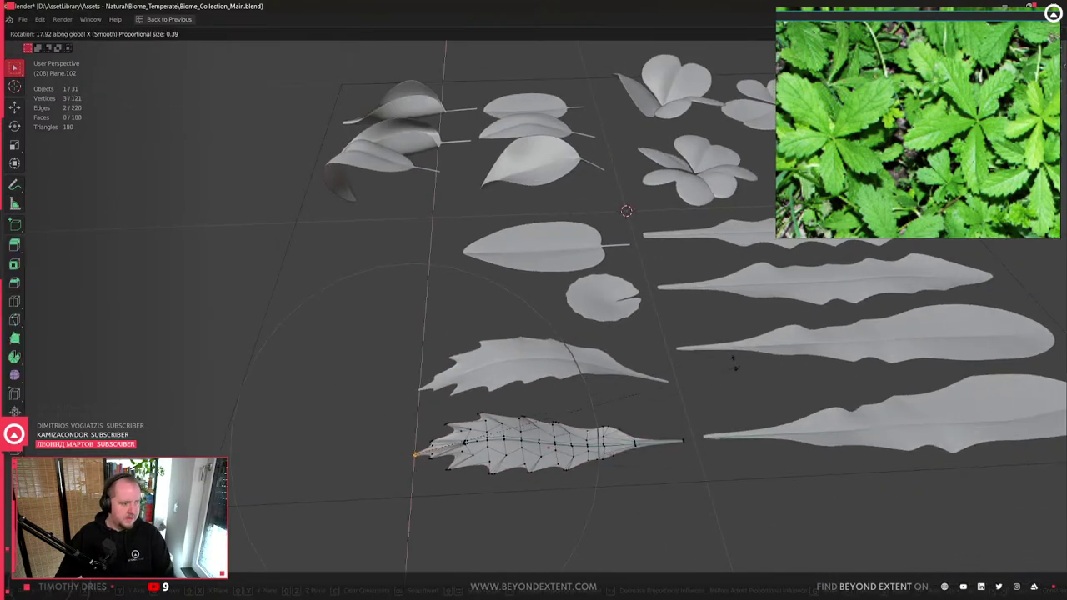
{"action": "left_click", "coordinate": [659, 392]}
{"action": "key", "text": "g"}
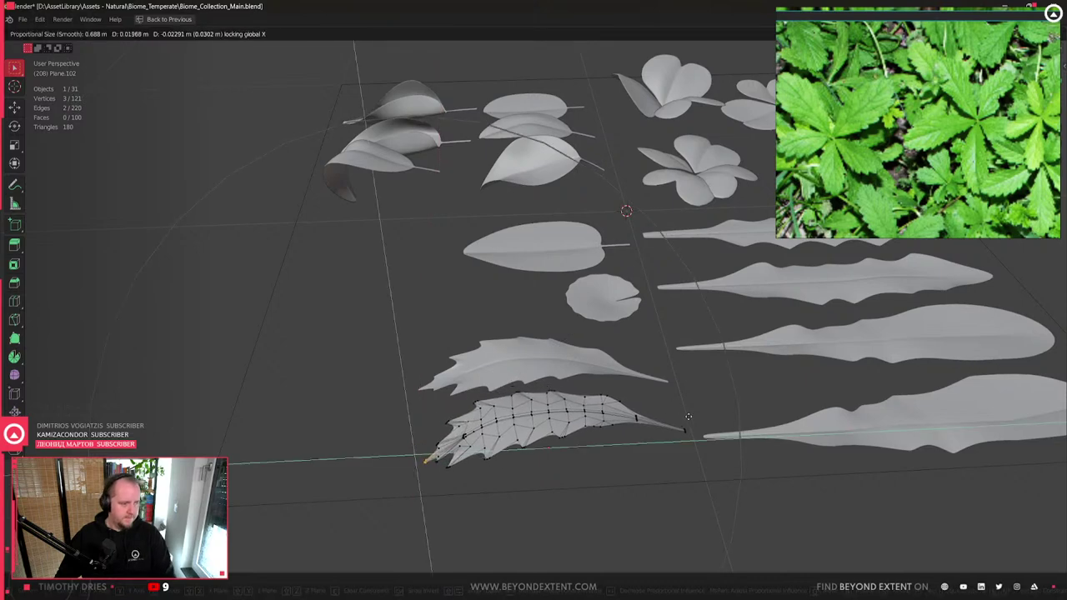
{"action": "left_click", "coordinate": [707, 435]}
- Curl the outer serrated leaf's tip further about X, then rotate it freely to twist the leaf, keeping proportional falloff
{"action": "key", "text": "r"}
{"action": "key", "text": "x"}
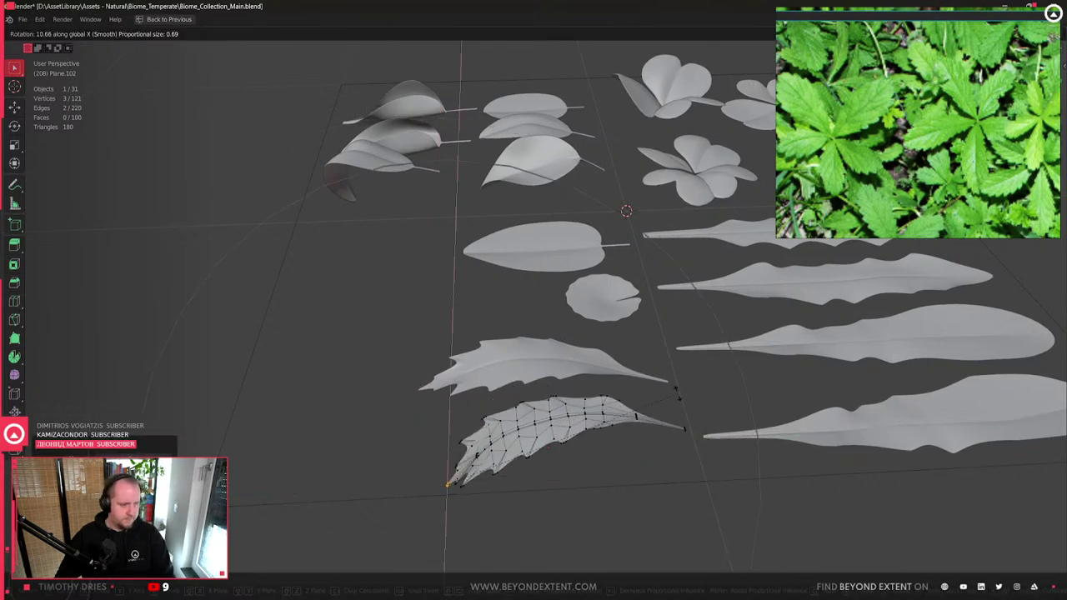
{"action": "left_click", "coordinate": [687, 415]}
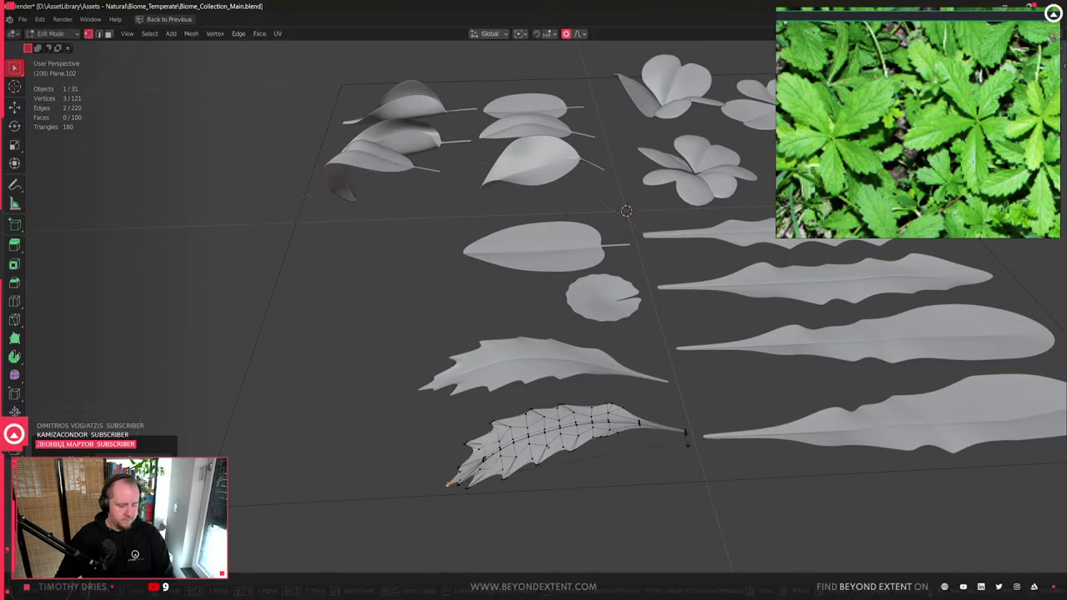
{"action": "key", "text": "r"}
{"action": "left_click", "coordinate": [645, 502]}
{"action": "middle_click_drag", "start_coordinate": [645, 503], "coordinate": [467, 315]}
{"action": "key", "text": "Tab"}
- Bring up the scalloped round-leaf reference photo and open the small round leaf for mesh editing
{"action": "left_click", "coordinate": [507, 275]}
{"action": "scroll", "coordinate": [466, 315], "scroll_direction": "up", "scroll_amount": 3}
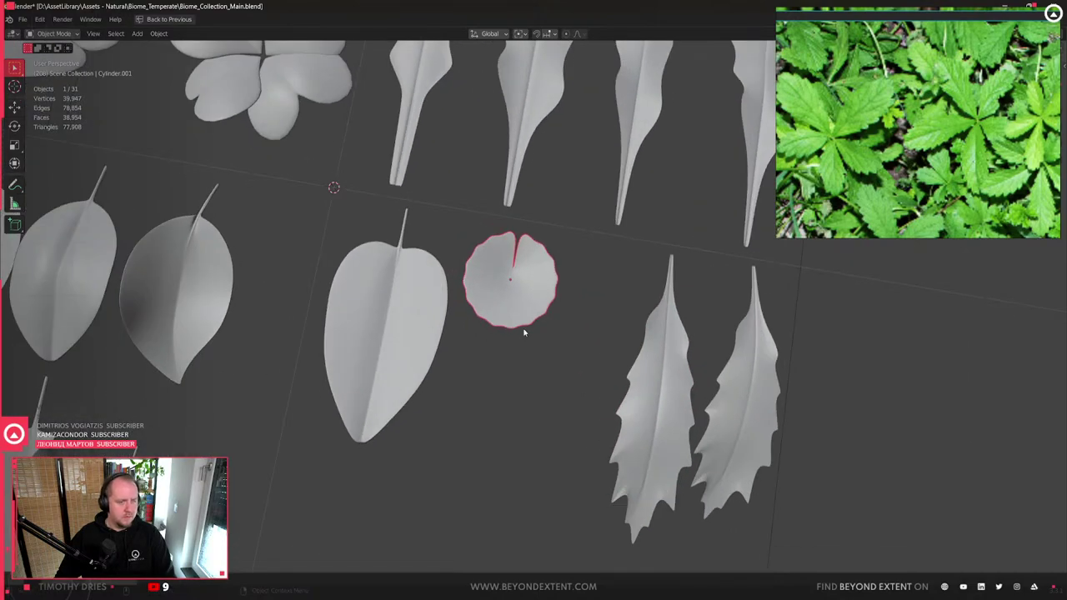
{"action": "middle_click_drag", "start_coordinate": [524, 334], "coordinate": [531, 362]}
{"action": "left_click", "coordinate": [1001, 131]}
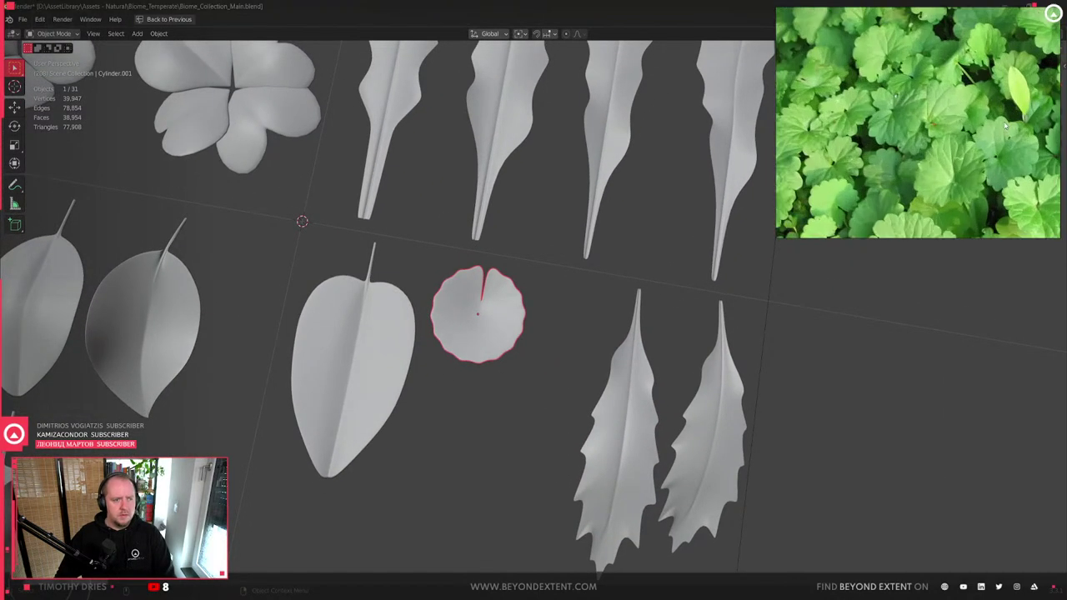
{"action": "scroll", "coordinate": [593, 299], "scroll_direction": "up", "scroll_amount": 3}
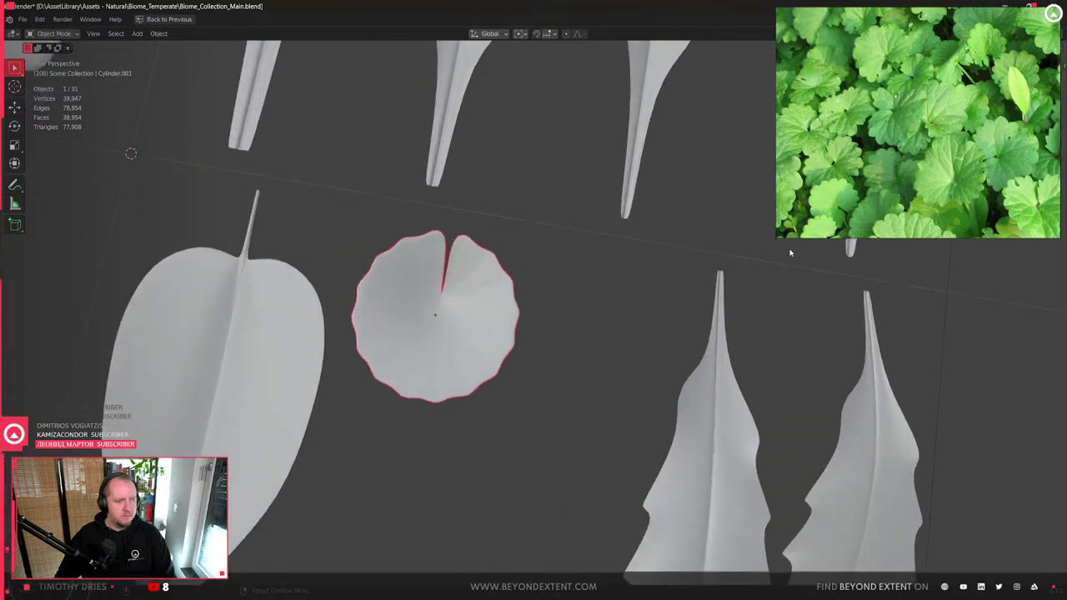
{"action": "middle_click_drag", "start_coordinate": [392, 368], "coordinate": [481, 291]}
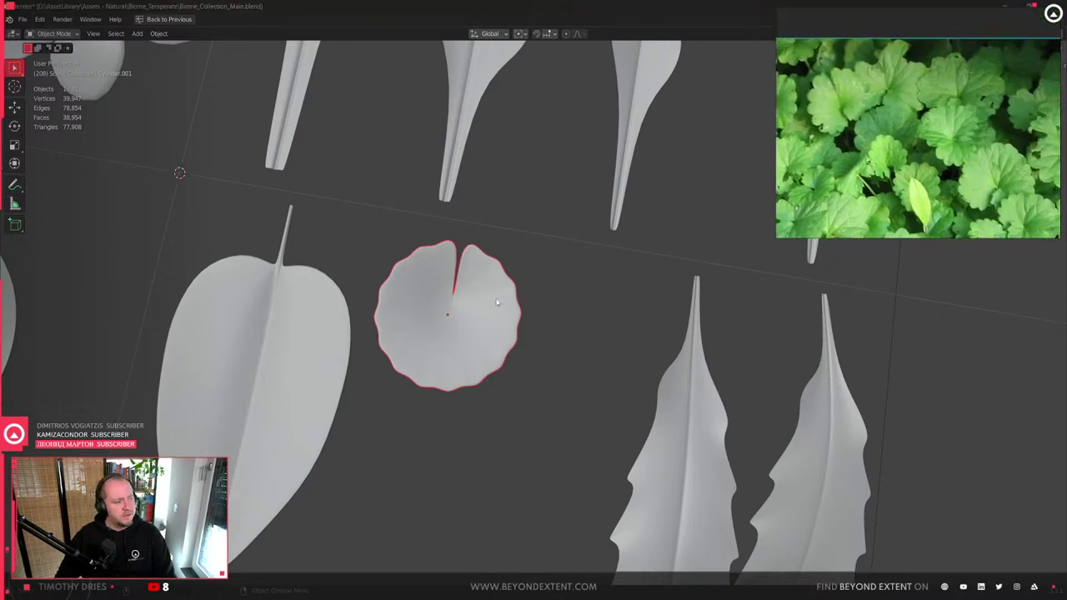
{"action": "scroll", "coordinate": [472, 330], "scroll_direction": "up", "scroll_amount": 2}
{"action": "key", "text": "Tab"}
{"action": "scroll", "coordinate": [472, 330], "scroll_direction": "up", "scroll_amount": 1}
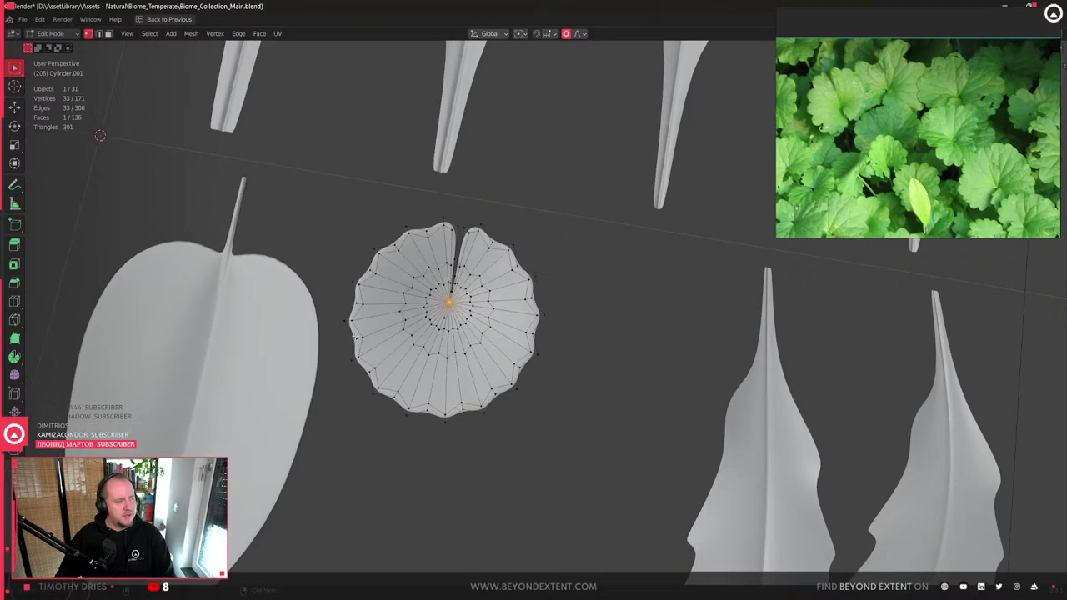
{"action": "key", "text": "s"}
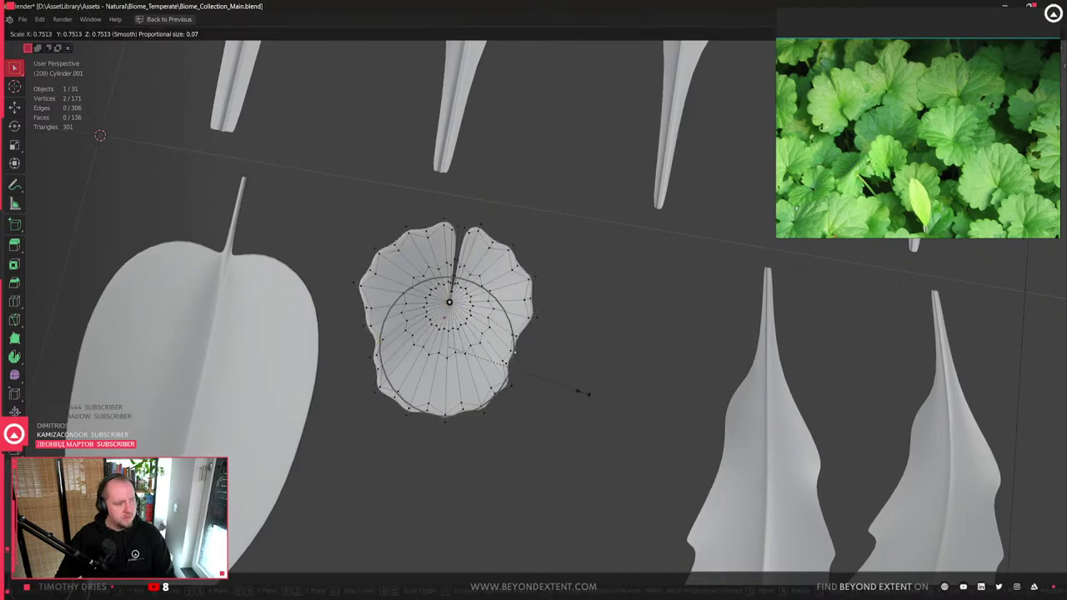
{"action": "scroll", "coordinate": [594, 400], "scroll_direction": "up", "scroll_amount": 6}
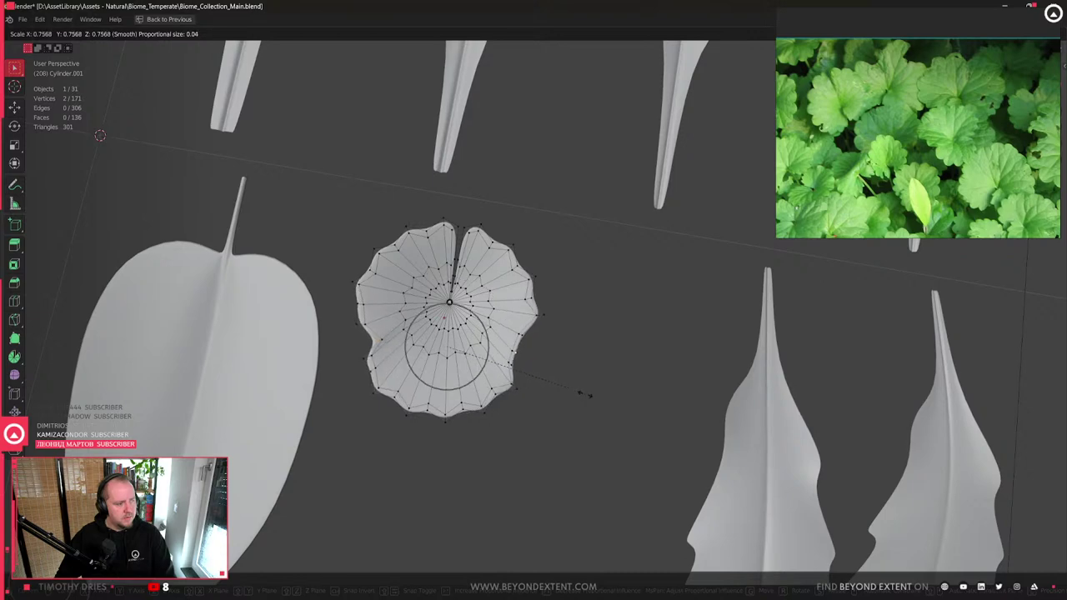
{"action": "right_click", "coordinate": [537, 355]}
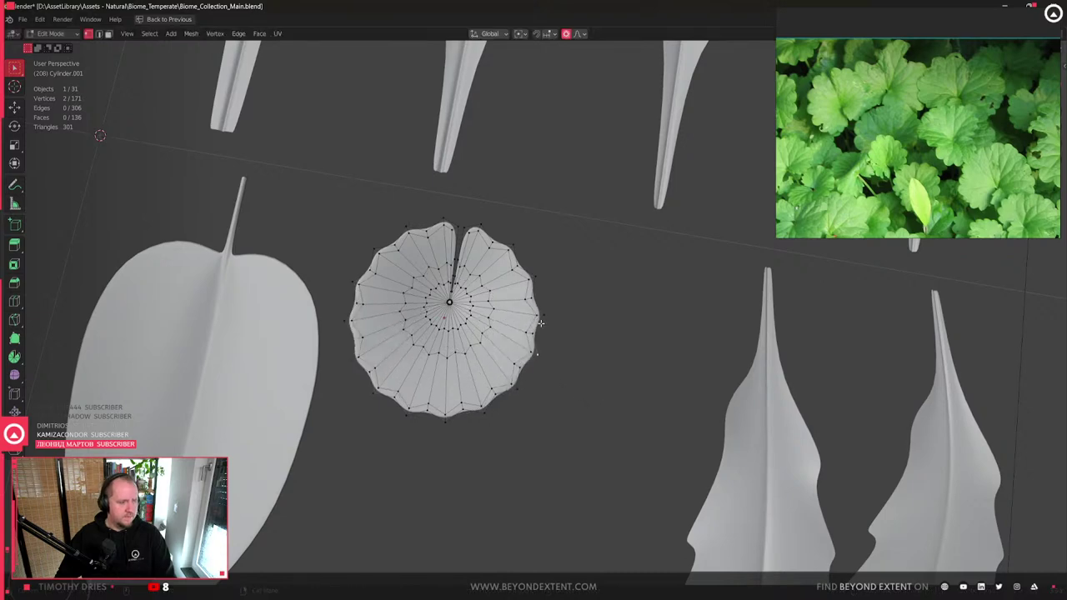
{"action": "middle_click_drag", "start_coordinate": [354, 321], "coordinate": [359, 327]}
{"action": "left_click", "coordinate": [358, 321], "text": "shift"}
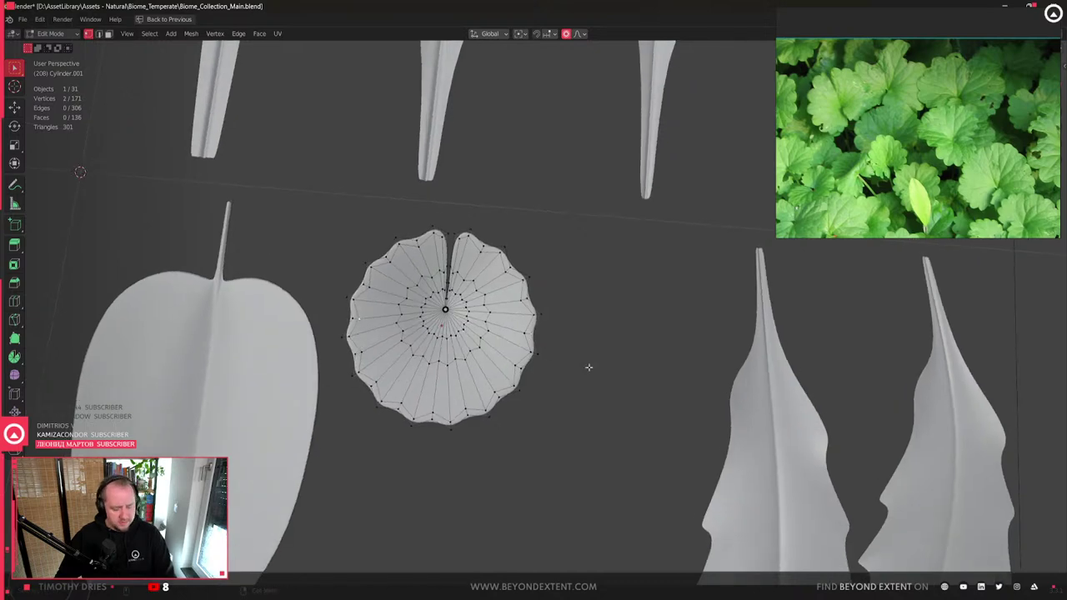
{"action": "key", "text": "g"}
{"action": "key", "text": "s"}
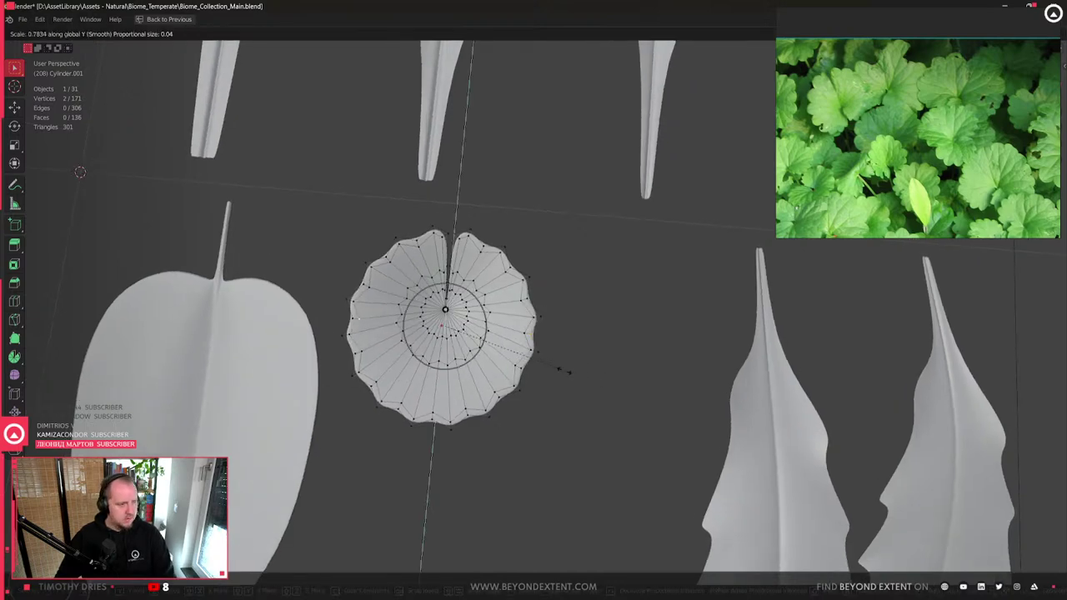
{"action": "key", "text": "x"}
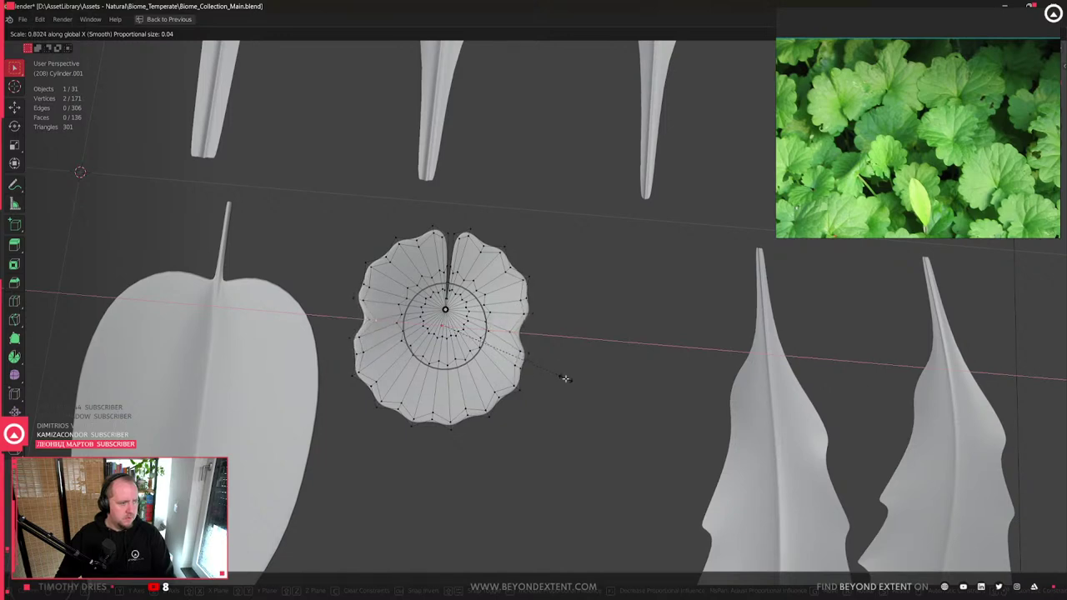
{"action": "key", "text": "Escape"}
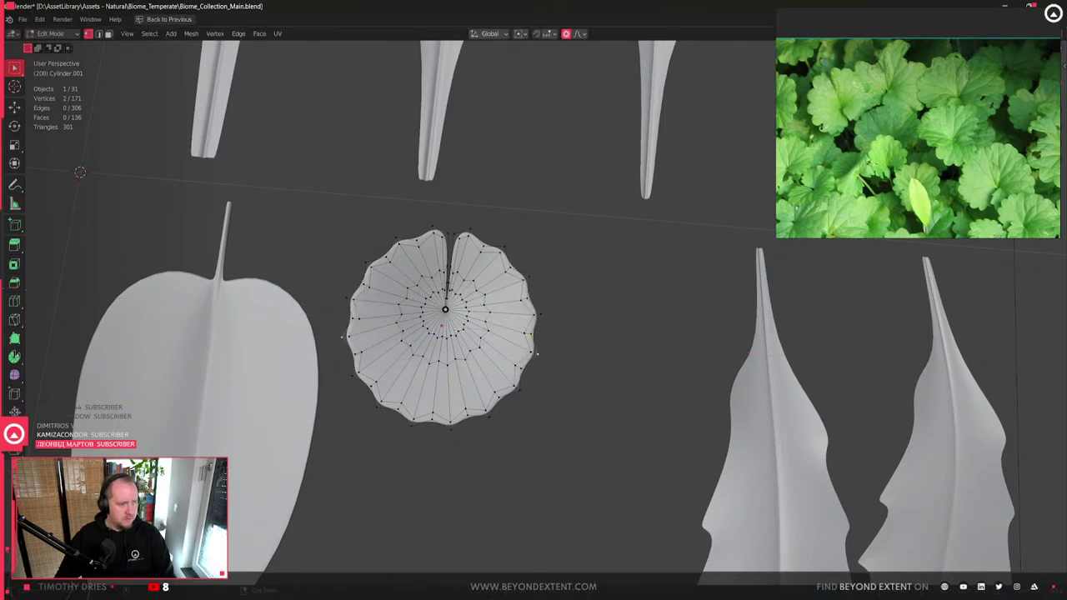
- Try to indent the round leaf's two sides by scaling opposite pairs of rim points inward with a small proportional radius
{"action": "key", "text": "s"}
{"action": "key", "text": "x"}
{"action": "scroll", "coordinate": [599, 367], "scroll_direction": "down", "scroll_amount": 2}
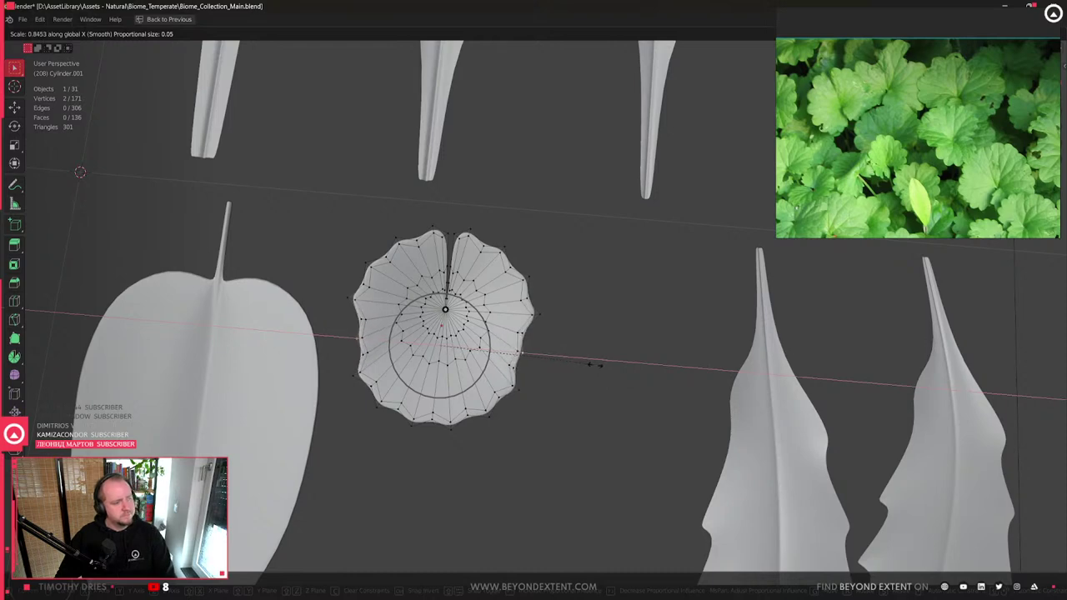
{"action": "left_click", "coordinate": [597, 364]}
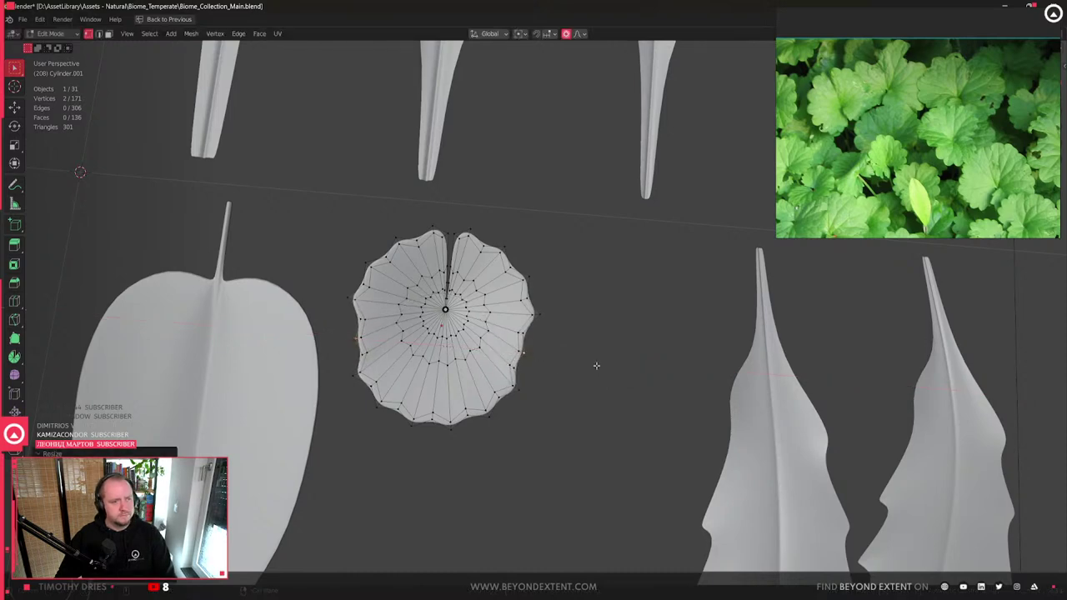
{"action": "scroll", "coordinate": [325, 322], "scroll_direction": "up", "scroll_amount": 1}
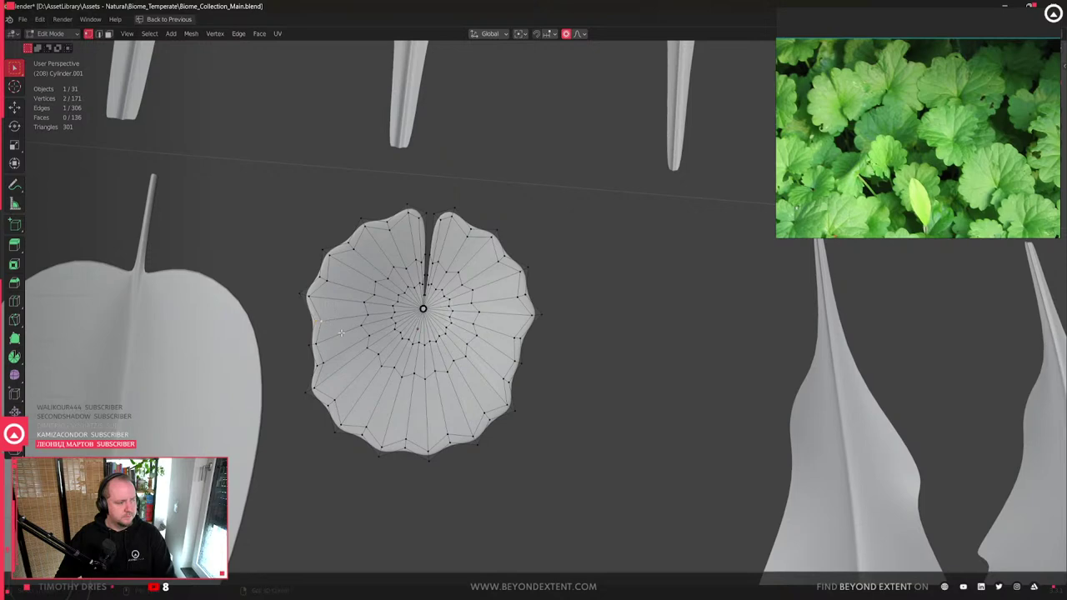
{"action": "middle_click_drag", "start_coordinate": [336, 331], "coordinate": [376, 336], "text": "shift"}
{"action": "key", "text": "s"}
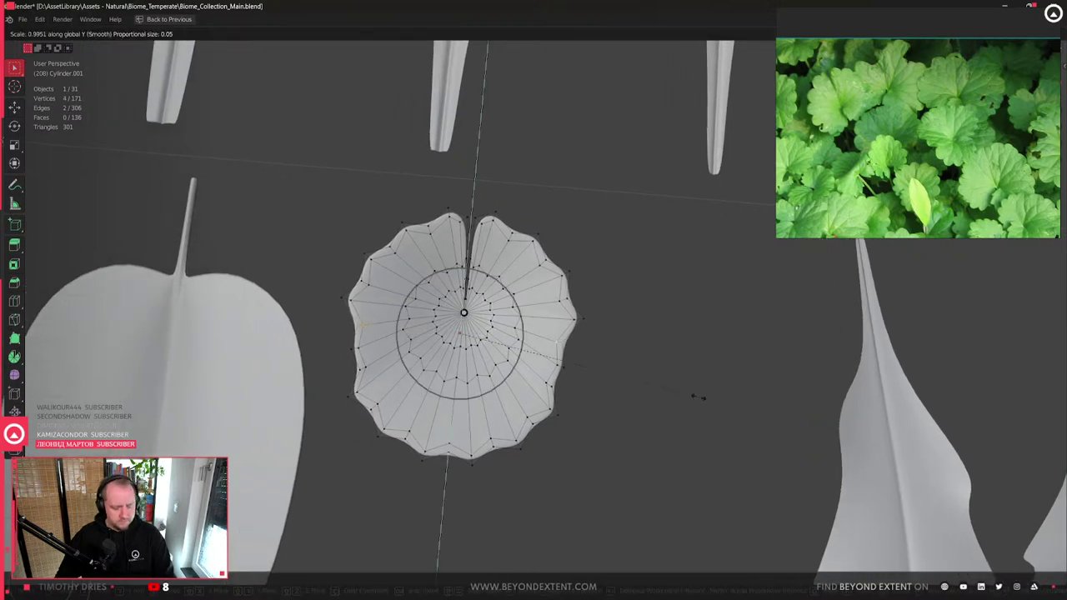
{"action": "key", "text": "x"}
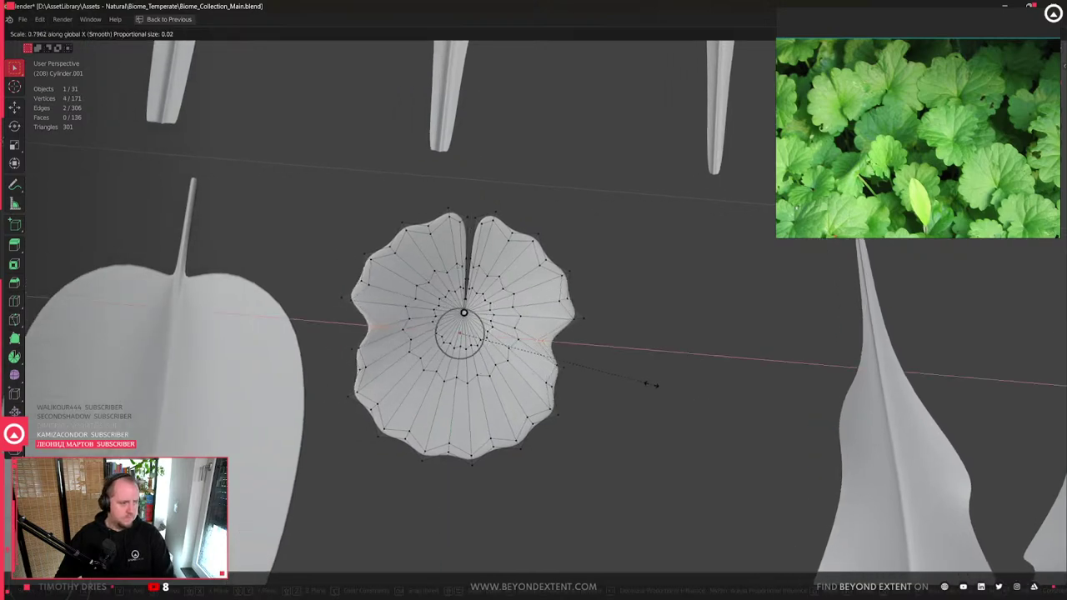
{"action": "left_click", "coordinate": [655, 386]}
{"action": "left_click", "coordinate": [366, 376]}
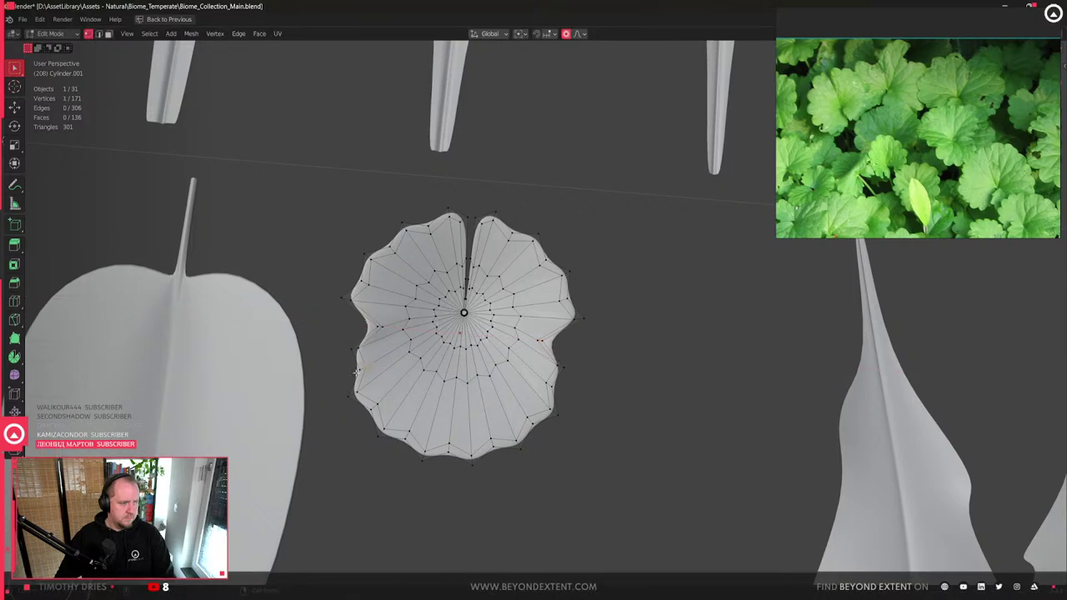
{"action": "key", "text": "s"}
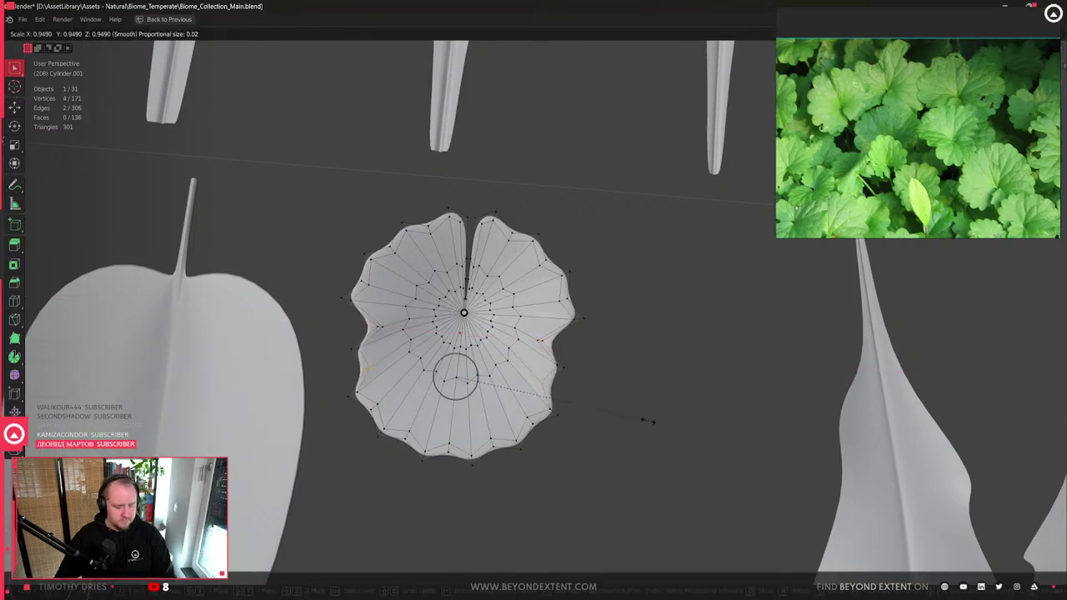
{"action": "left_click", "coordinate": [629, 417]}
- Undo the side indentations on the round leaf to restore its evenly scalloped outline
{"action": "scroll", "coordinate": [520, 389], "scroll_direction": "down", "scroll_amount": 4}
{"action": "scroll", "coordinate": [520, 389], "scroll_direction": "down", "scroll_amount": 3}
{"action": "key", "text": "Tab"}
{"action": "scroll", "coordinate": [520, 386], "scroll_direction": "up", "scroll_amount": 3}
{"action": "middle_click_drag", "start_coordinate": [520, 386], "coordinate": [565, 405]}
{"action": "scroll", "coordinate": [523, 378], "scroll_direction": "up", "scroll_amount": 2}
{"action": "key", "text": "Tab"}
{"action": "key", "text": "ctrl+z"}
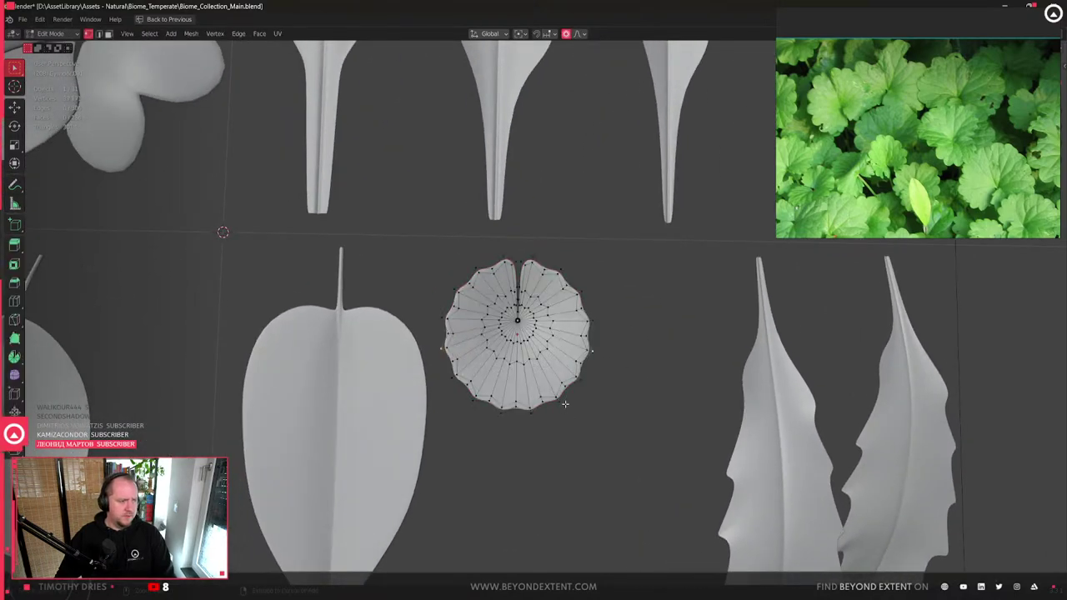
{"action": "key", "text": "Tab"}
- Examine the lobed leaf edges up close in the round-leaf reference photo
{"action": "scroll", "coordinate": [573, 388], "scroll_direction": "down", "scroll_amount": 3}
{"action": "scroll", "coordinate": [915, 175], "scroll_direction": "down", "scroll_amount": 2}
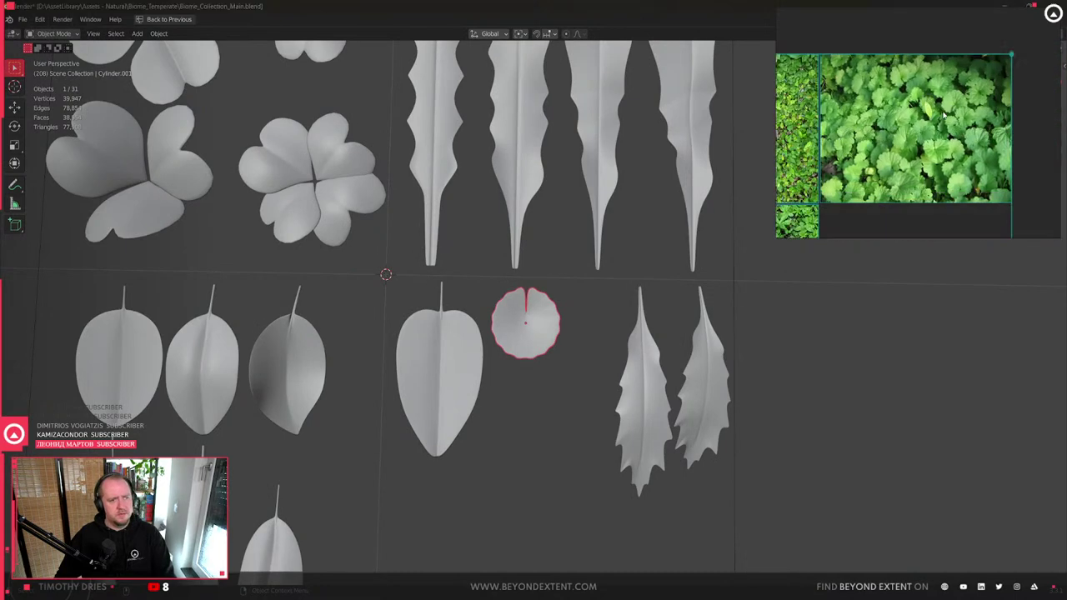
{"action": "scroll", "coordinate": [915, 175], "scroll_direction": "up", "scroll_amount": 3}
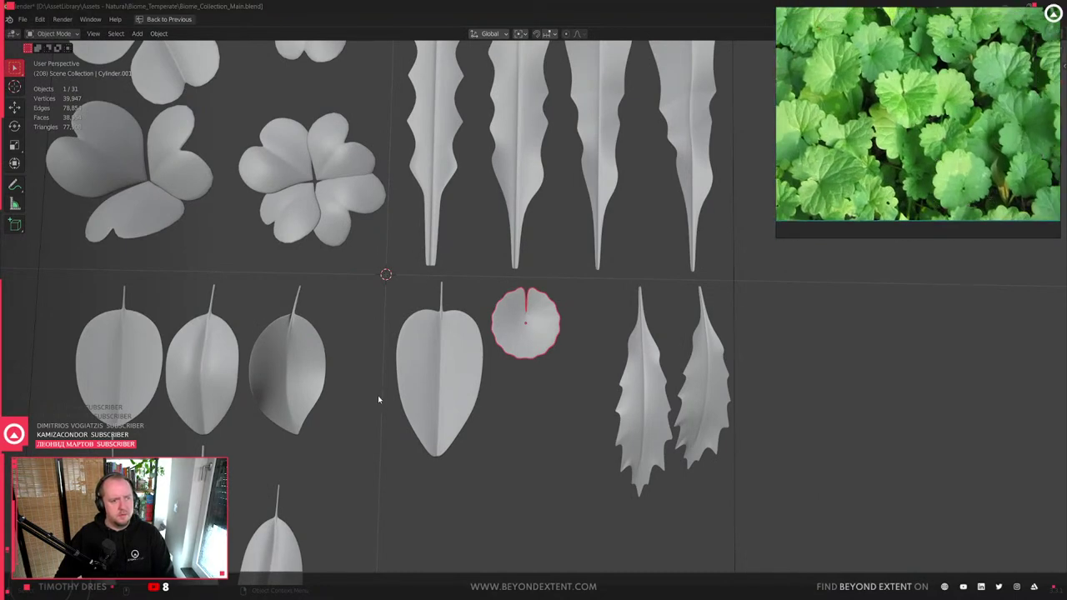
{"action": "scroll", "coordinate": [902, 102], "scroll_direction": "up", "scroll_amount": 3}
{"action": "scroll", "coordinate": [902, 102], "scroll_direction": "down", "scroll_amount": 2}
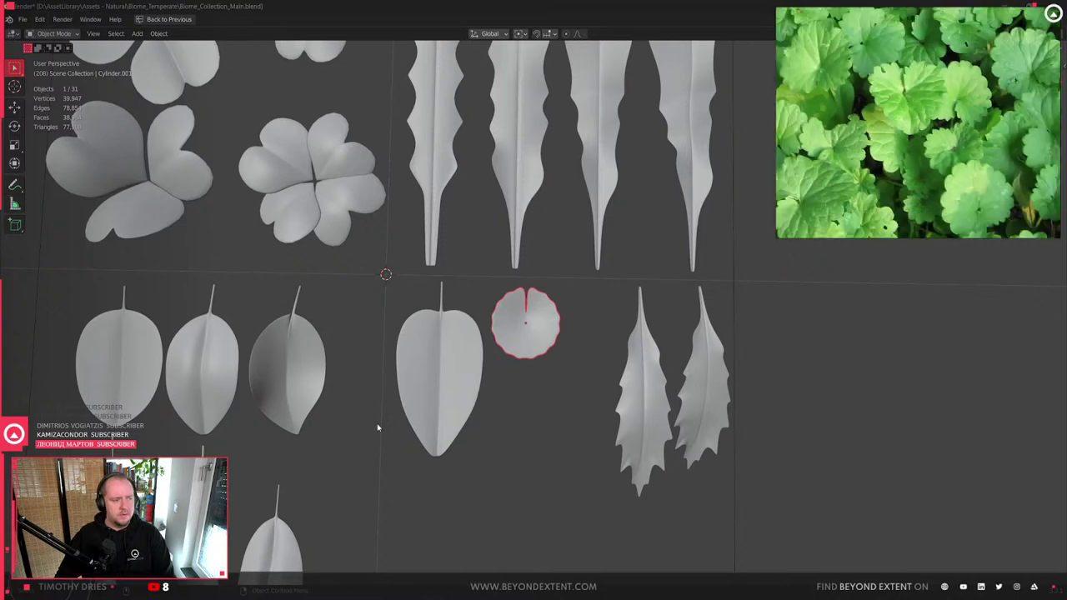
{"action": "scroll", "coordinate": [551, 322], "scroll_direction": "up", "scroll_amount": 3}
{"action": "scroll", "coordinate": [552, 322], "scroll_direction": "up", "scroll_amount": 4}
- Select the protruding rim points around the round leaf, except beside the notch, and scale them outward to about 1.2 for deeper scallops
{"action": "key", "text": "Tab"}
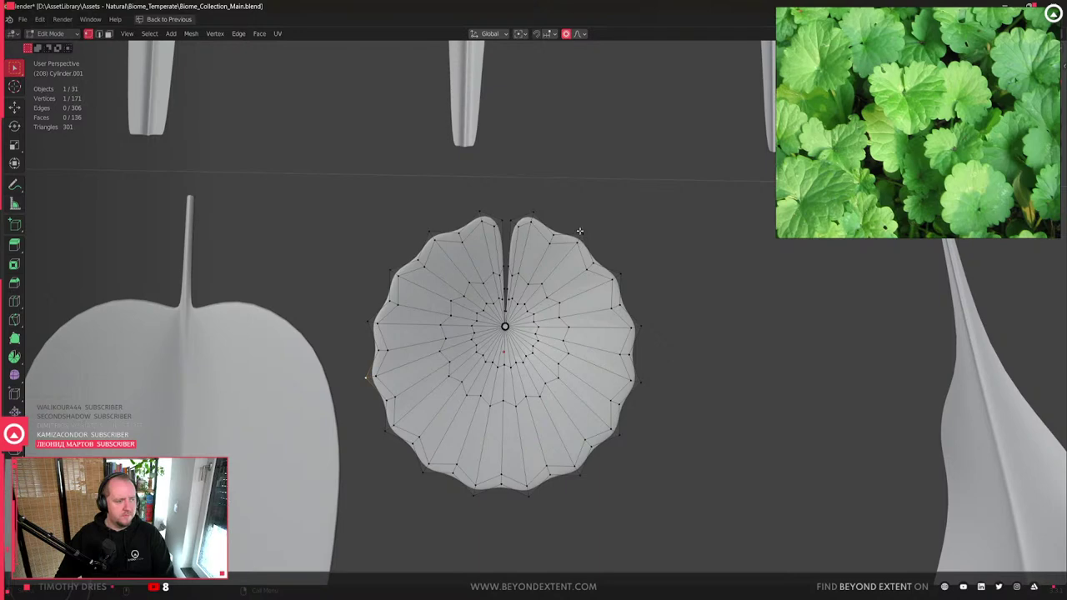
{"action": "middle_click_drag", "start_coordinate": [574, 232], "coordinate": [562, 247], "text": "shift"}
{"action": "left_click_drag", "start_coordinate": [555, 226], "coordinate": [584, 264], "text": "shift"}
{"action": "left_click_drag", "start_coordinate": [412, 241], "coordinate": [422, 250], "text": "shift"}
{"action": "left_click_drag", "start_coordinate": [362, 271], "coordinate": [389, 300], "text": "shift"}
{"action": "left_click_drag", "start_coordinate": [344, 326], "coordinate": [377, 351], "text": "shift"}
{"action": "left_click_drag", "start_coordinate": [354, 392], "coordinate": [425, 505], "text": "shift"}
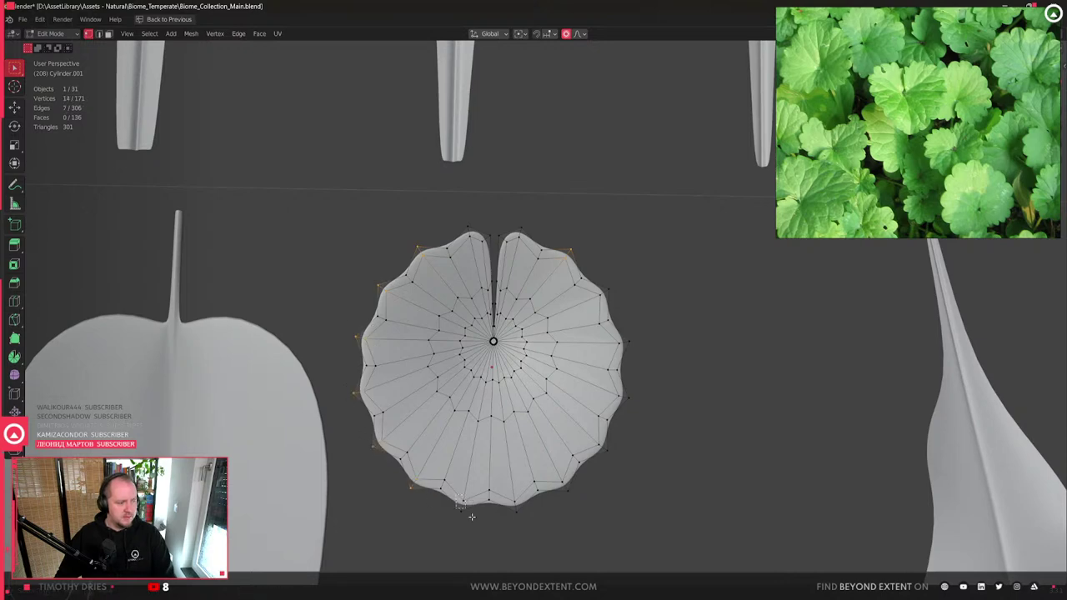
{"action": "left_click_drag", "start_coordinate": [510, 496], "coordinate": [530, 527], "text": "shift"}
{"action": "left_click_drag", "start_coordinate": [644, 399], "coordinate": [644, 399], "text": "shift"}
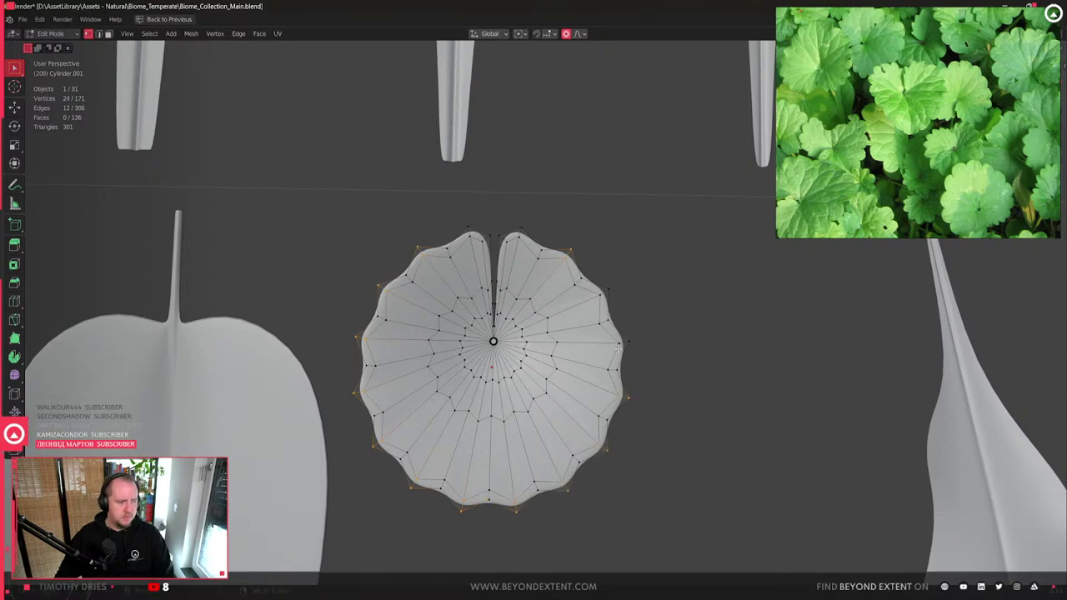
{"action": "left_click_drag", "start_coordinate": [622, 337], "coordinate": [659, 360], "text": "shift"}
{"action": "left_click_drag", "start_coordinate": [597, 286], "coordinate": [621, 297], "text": "shift"}
{"action": "key", "text": "s"}
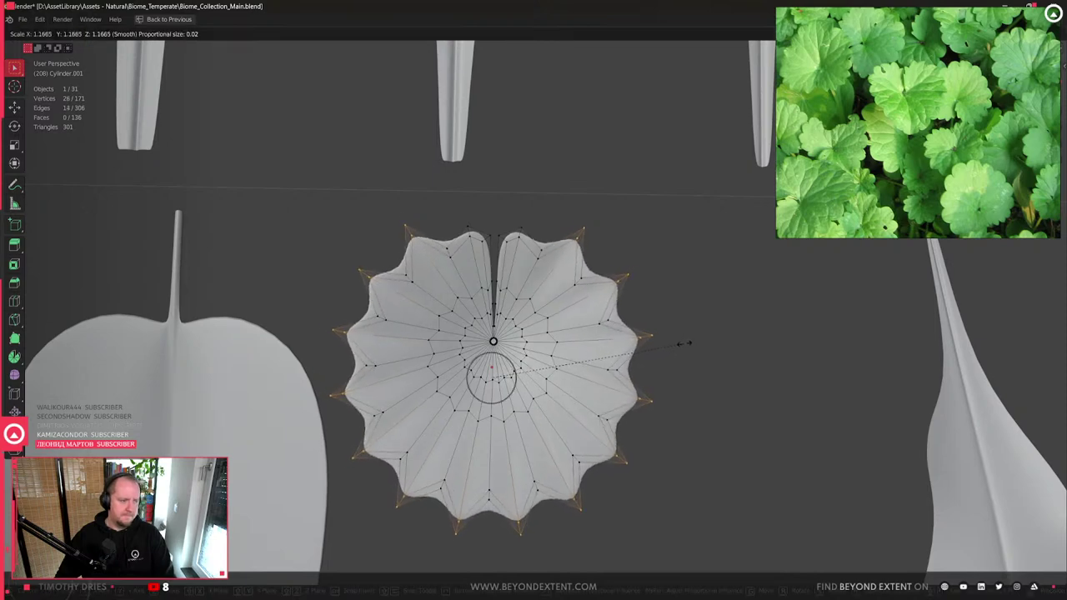
{"action": "left_click", "coordinate": [694, 345]}
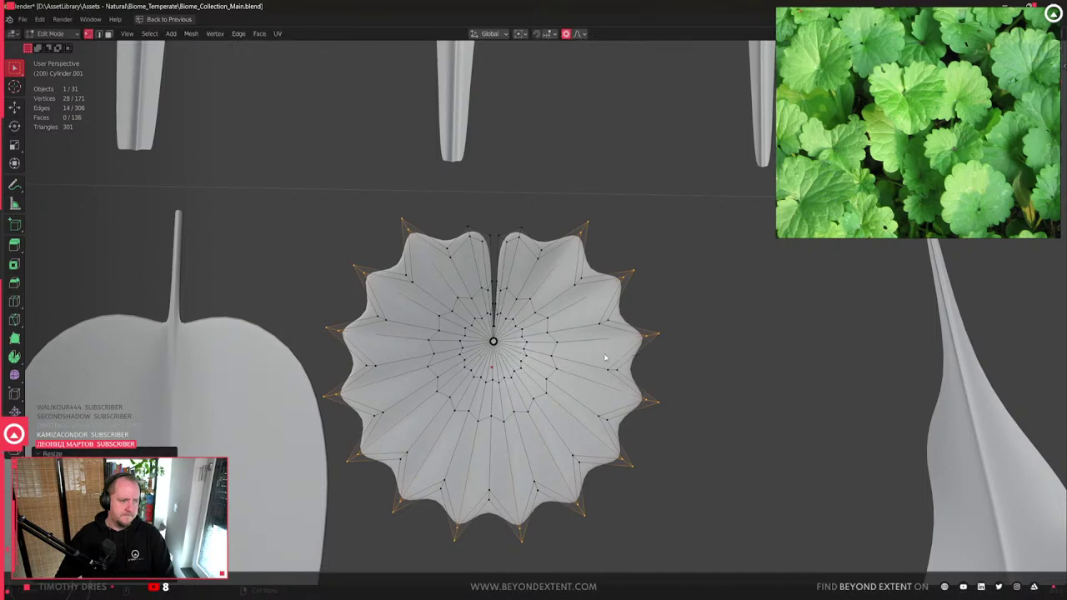
{"action": "key", "text": "Tab"}
{"action": "scroll", "coordinate": [605, 358], "scroll_direction": "down", "scroll_amount": 2}
{"action": "key", "text": "n"}
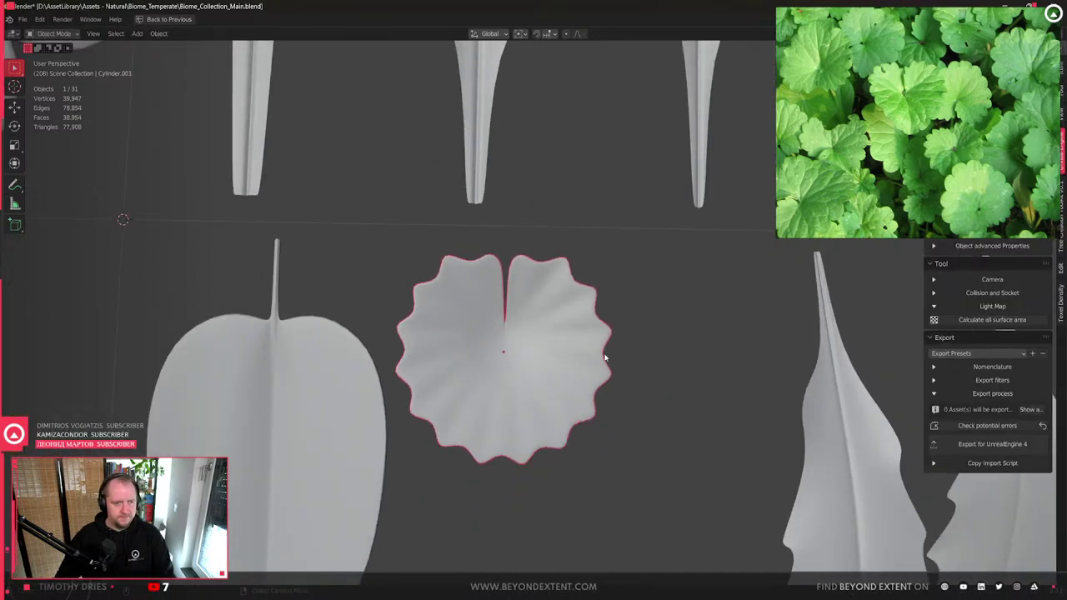
{"action": "key", "text": "n"}
{"action": "key", "text": "Tab"}
{"action": "key", "text": "Tab"}
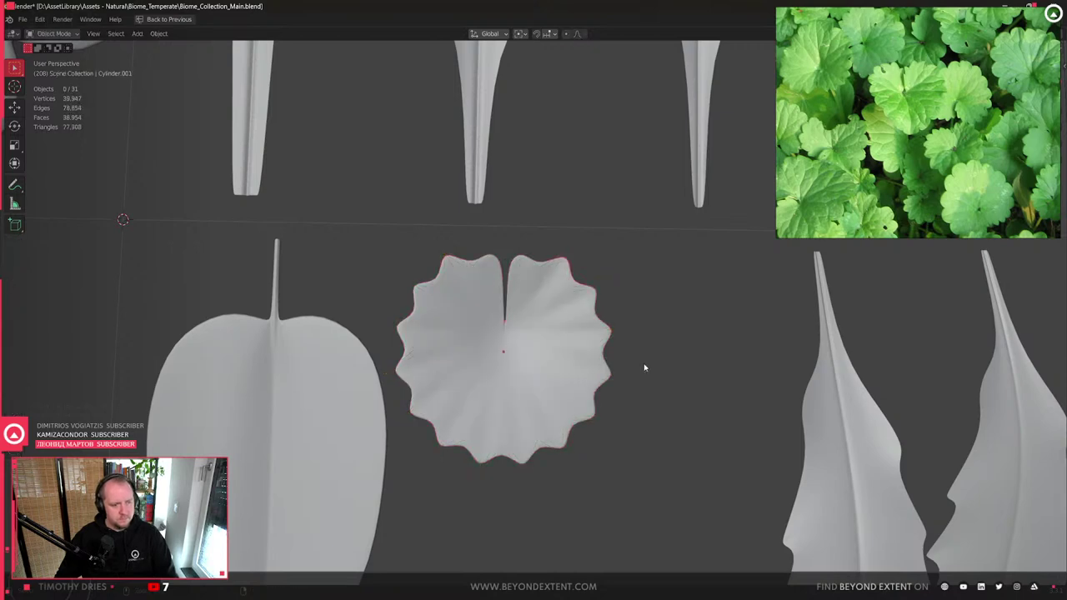
- Restore the full editor layout and set the round leaf's Subdivision viewport level to 3
{"action": "key", "text": "ctrl+space"}
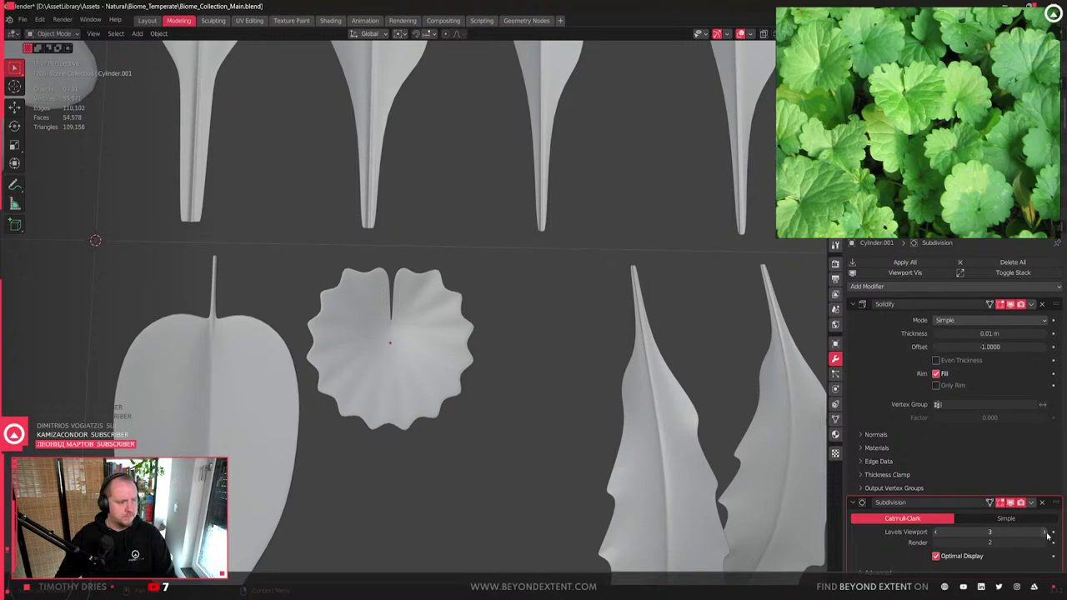
{"action": "scroll", "coordinate": [443, 369], "scroll_direction": "up", "scroll_amount": 3}
{"action": "scroll", "coordinate": [433, 373], "scroll_direction": "down", "scroll_amount": 1}
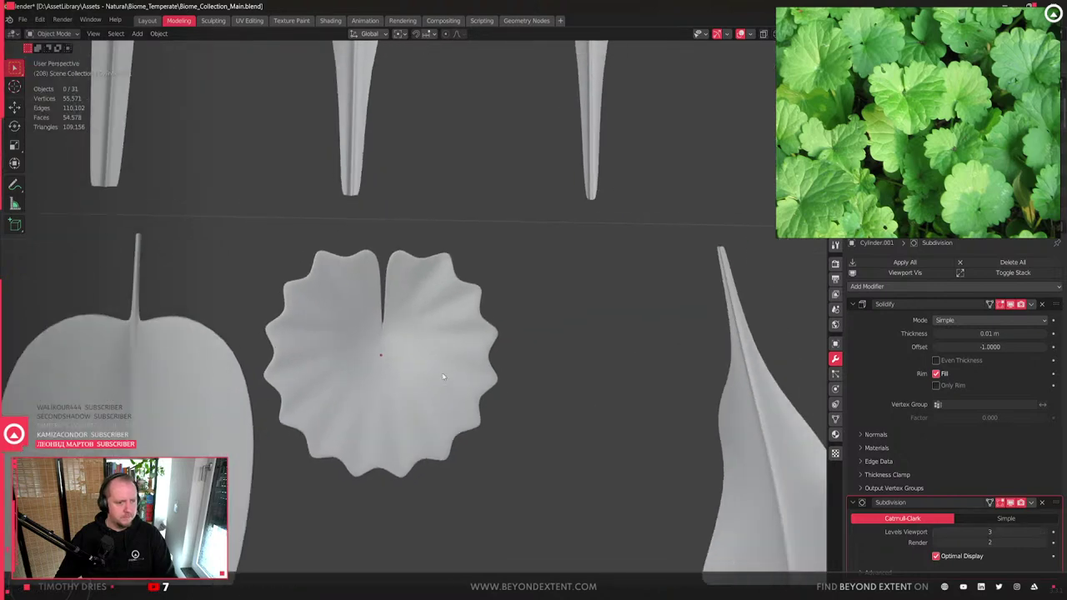
{"action": "scroll", "coordinate": [492, 373], "scroll_direction": "up", "scroll_amount": 1}
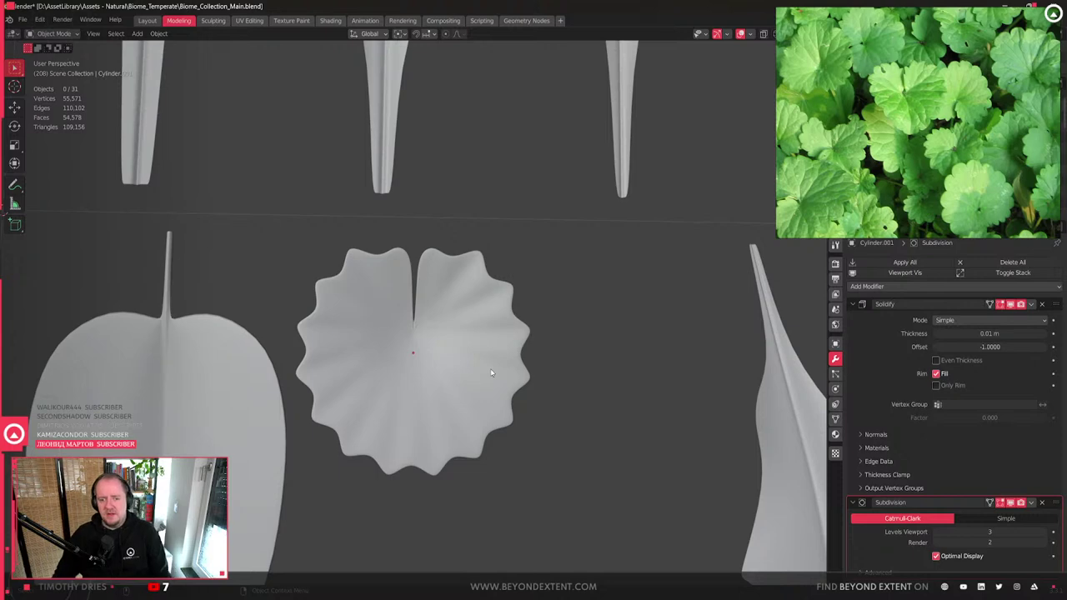
{"action": "scroll", "coordinate": [489, 367], "scroll_direction": "up", "scroll_amount": 3}
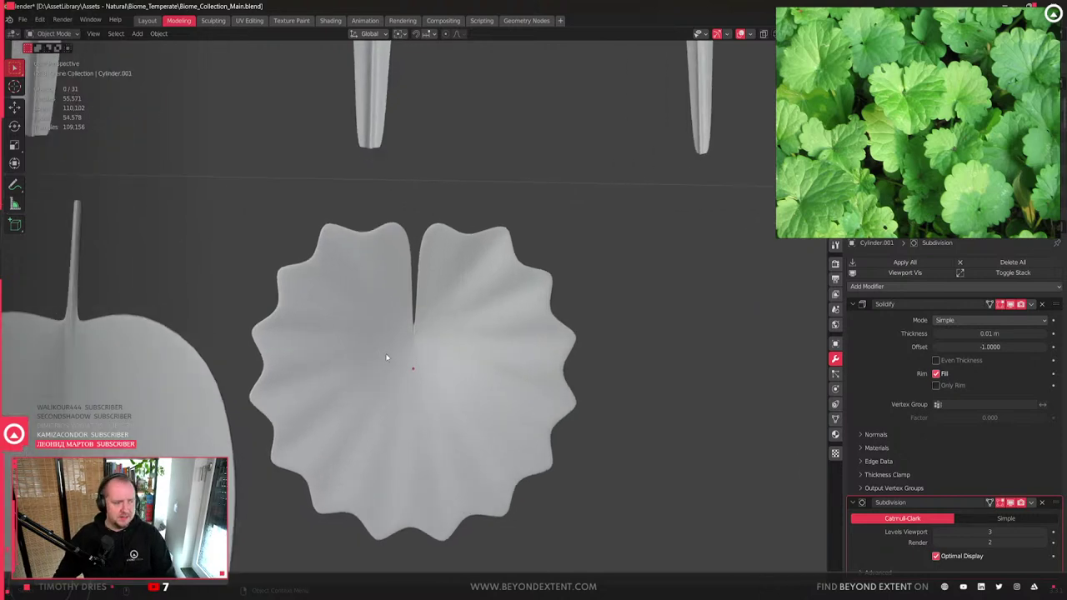
{"action": "scroll", "coordinate": [389, 358], "scroll_direction": "down", "scroll_amount": 3}
- Select the rim points on both sides of the round leaf's notch and move them outward along Y
{"action": "left_click", "coordinate": [389, 357]}
{"action": "scroll", "coordinate": [421, 382], "scroll_direction": "up", "scroll_amount": 2}
{"action": "key", "text": "Tab"}
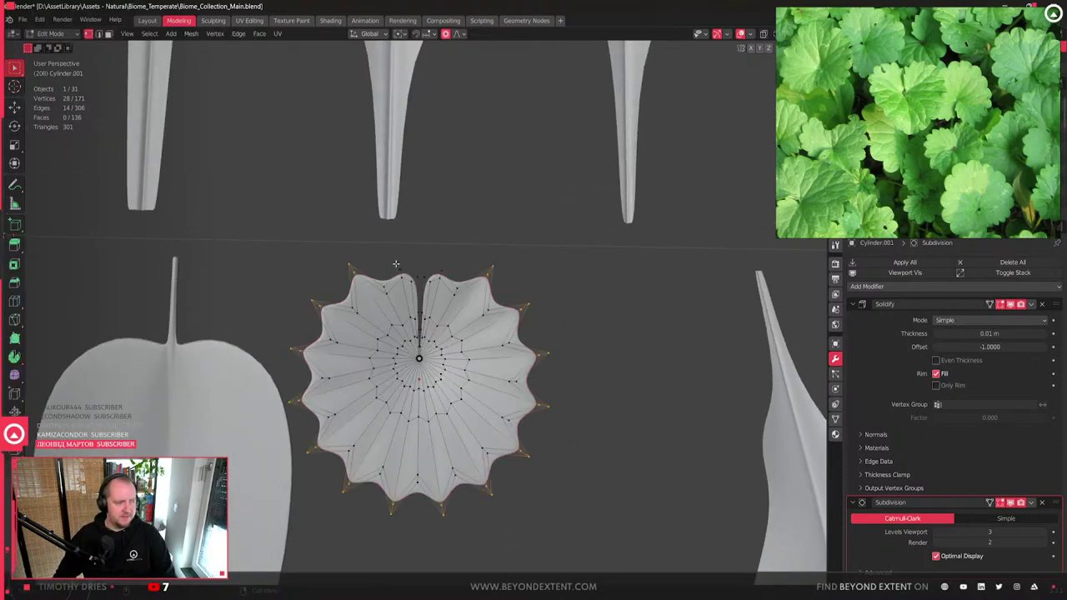
{"action": "left_click", "coordinate": [400, 272]}
{"action": "left_click", "coordinate": [443, 286], "text": "shift"}
{"action": "middle_click_drag", "start_coordinate": [443, 286], "coordinate": [434, 334], "text": "shift"}
{"action": "key", "text": "g"}
{"action": "key", "text": "y"}
{"action": "left_click", "coordinate": [461, 318]}
{"action": "key", "text": "Tab"}
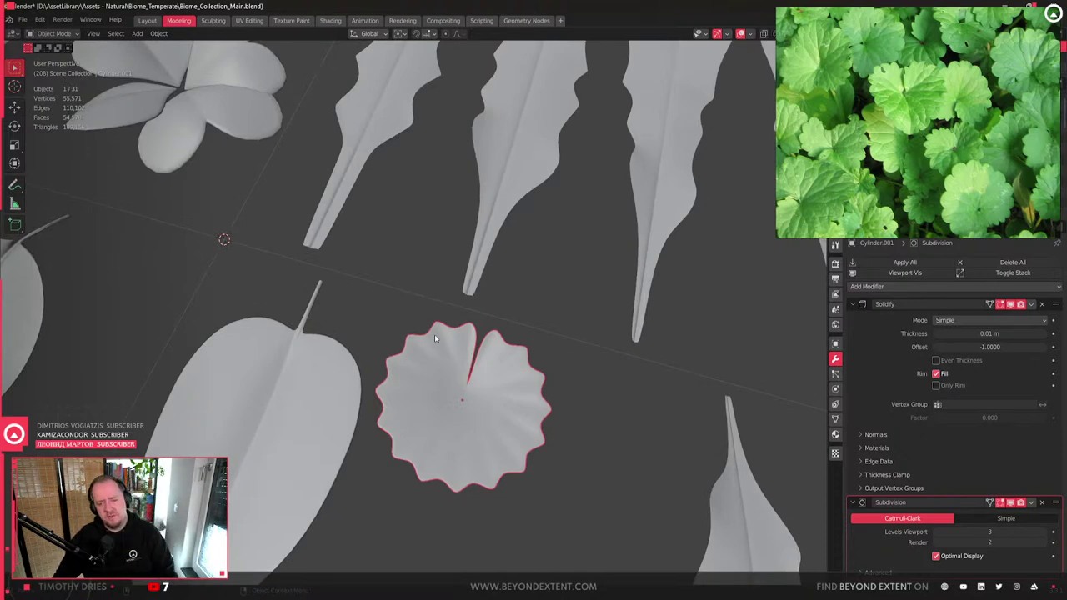
- Lower the centre of the round leaf along Z to form a slight dip
{"action": "scroll", "coordinate": [434, 335], "scroll_direction": "up", "scroll_amount": 3}
{"action": "scroll", "coordinate": [434, 336], "scroll_direction": "down", "scroll_amount": 2}
{"action": "key", "text": "KP_Decimal"}
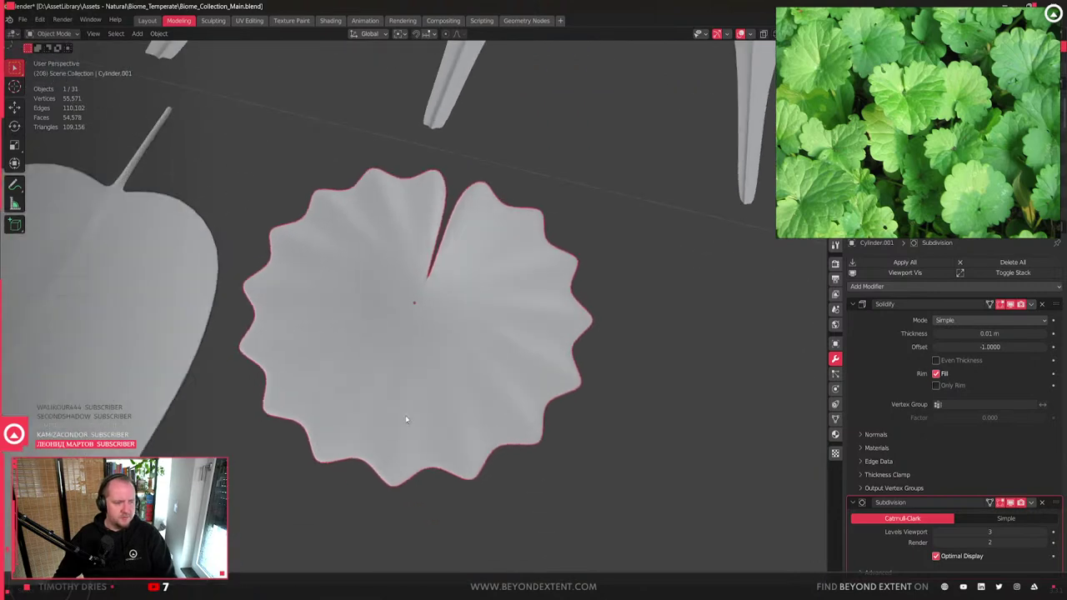
{"action": "scroll", "coordinate": [440, 346], "scroll_direction": "up", "scroll_amount": 3}
{"action": "key", "text": "Tab"}
{"action": "middle_click_drag", "start_coordinate": [470, 331], "coordinate": [470, 359]}
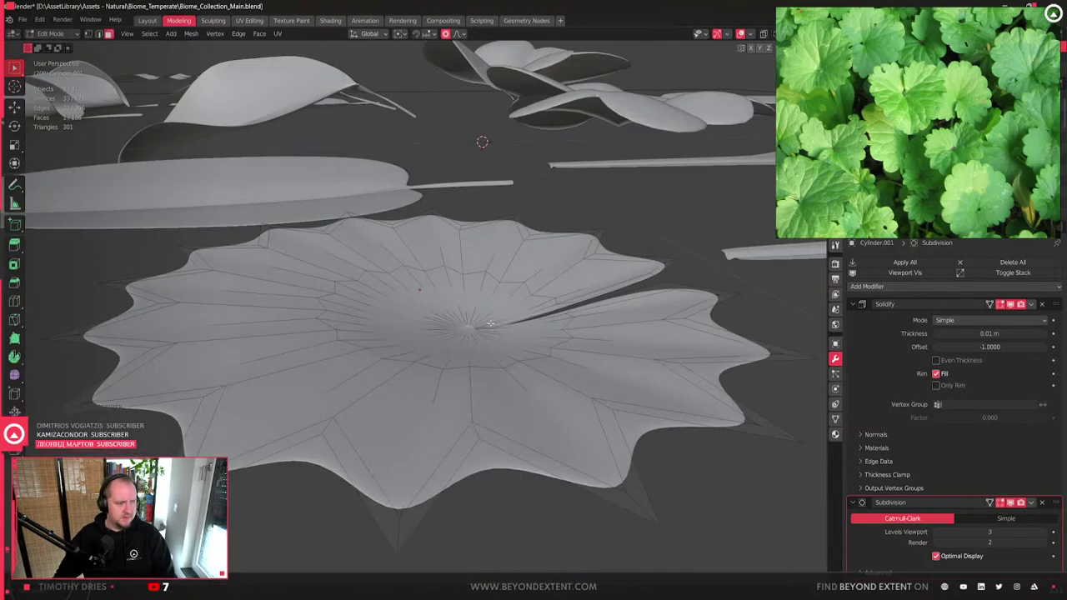
{"action": "left_click", "coordinate": [469, 338]}
{"action": "key", "text": "g"}
{"action": "key", "text": "z"}
{"action": "scroll", "coordinate": [495, 351], "scroll_direction": "up", "scroll_amount": 4}
{"action": "key", "text": "Tab"}
{"action": "scroll", "coordinate": [569, 356], "scroll_direction": "down", "scroll_amount": 5}
{"action": "key", "text": "alt+a"}
- Try to bevel a single radial ridge edge loop opposite the notch on the round leaf
{"action": "middle_click_drag", "start_coordinate": [569, 356], "coordinate": [404, 359]}
{"action": "scroll", "coordinate": [404, 358], "scroll_direction": "up", "scroll_amount": 3}
{"action": "left_click", "coordinate": [407, 353]}
{"action": "scroll", "coordinate": [409, 356], "scroll_direction": "down", "scroll_amount": 2}
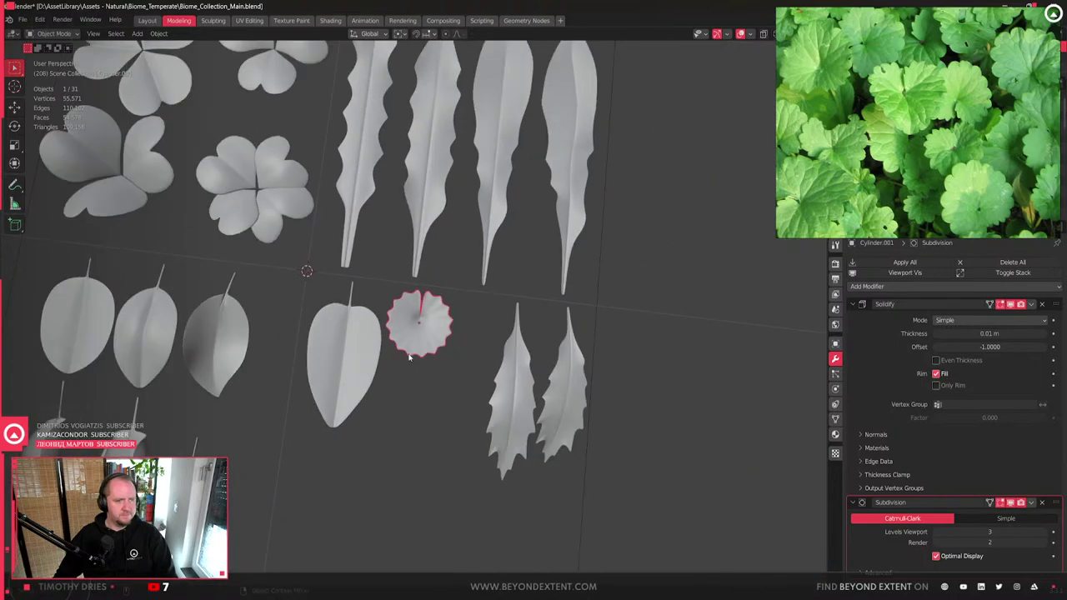
{"action": "scroll", "coordinate": [408, 353], "scroll_direction": "up", "scroll_amount": 6}
{"action": "key", "text": "Tab"}
{"action": "scroll", "coordinate": [435, 265], "scroll_direction": "up", "scroll_amount": 4}
{"action": "middle_click_drag", "start_coordinate": [393, 310], "coordinate": [436, 345]}
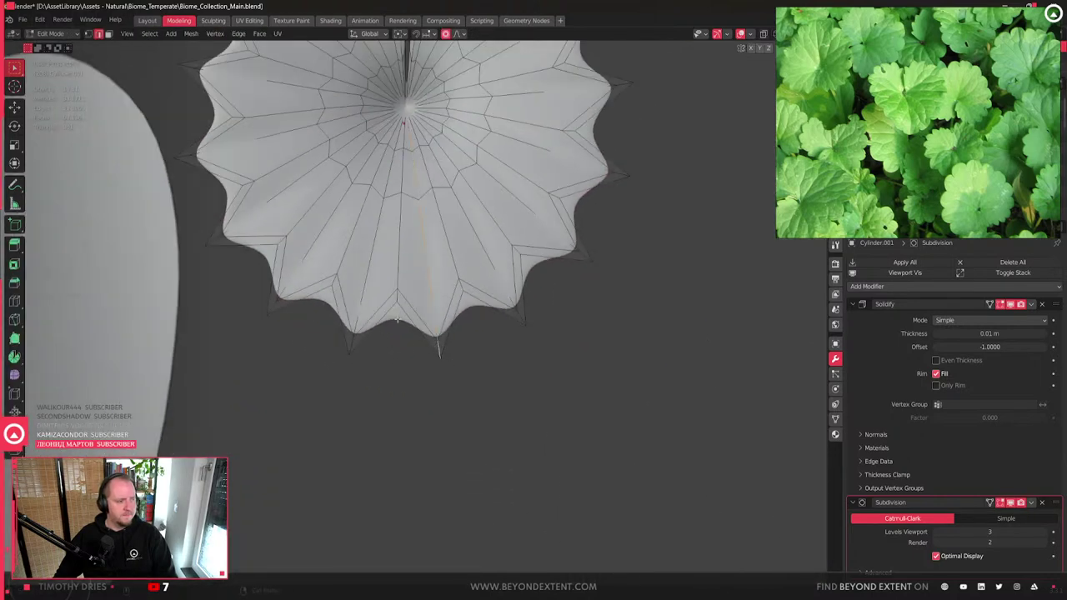
{"action": "left_click", "coordinate": [500, 345], "text": "alt"}
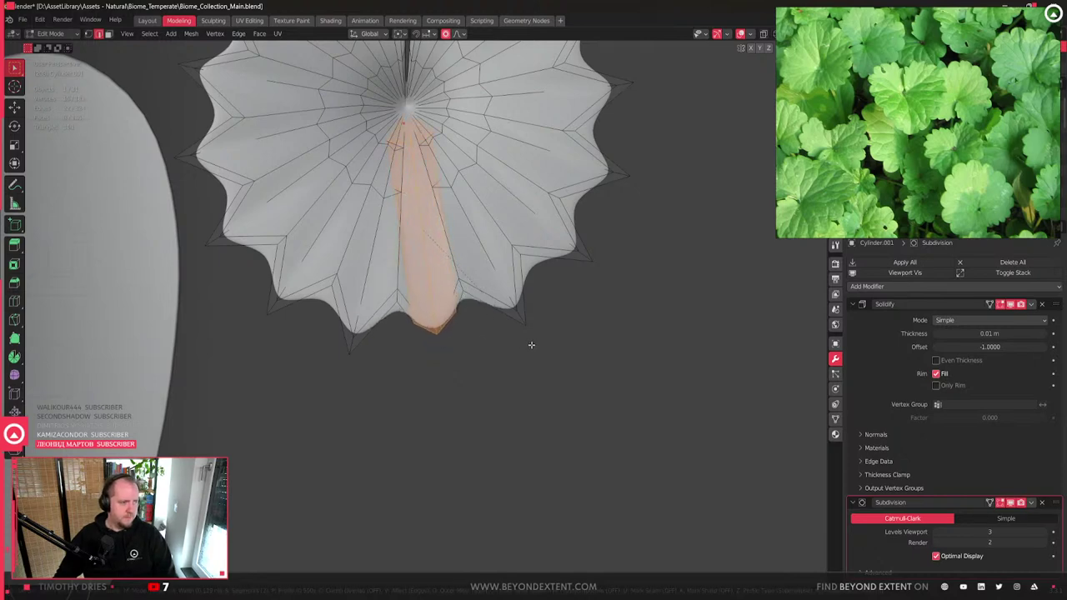
{"action": "key", "text": "0"}
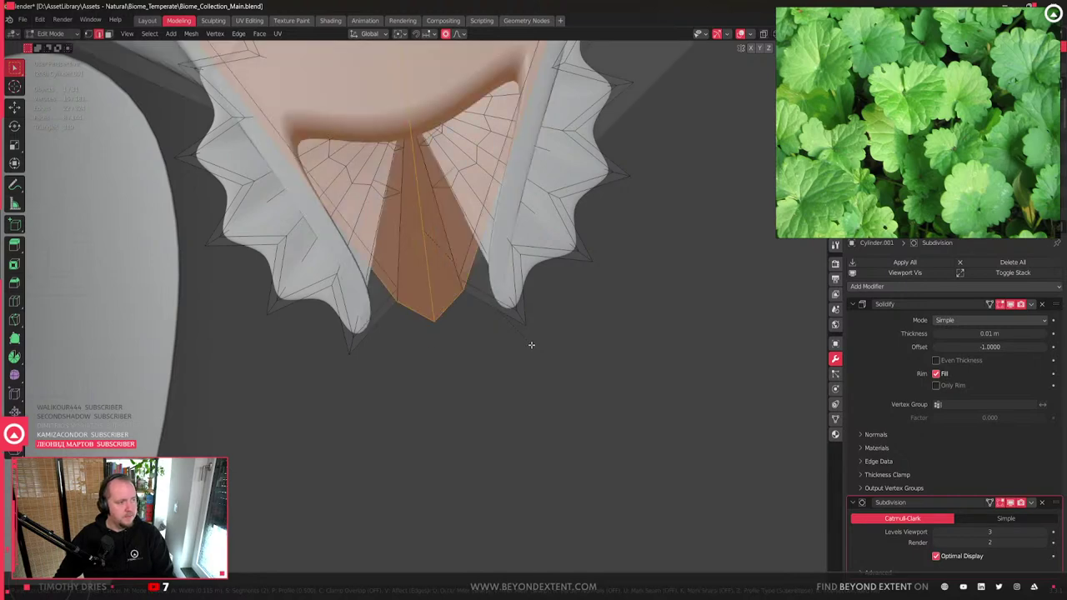
{"action": "key", "text": "BackSpace"}
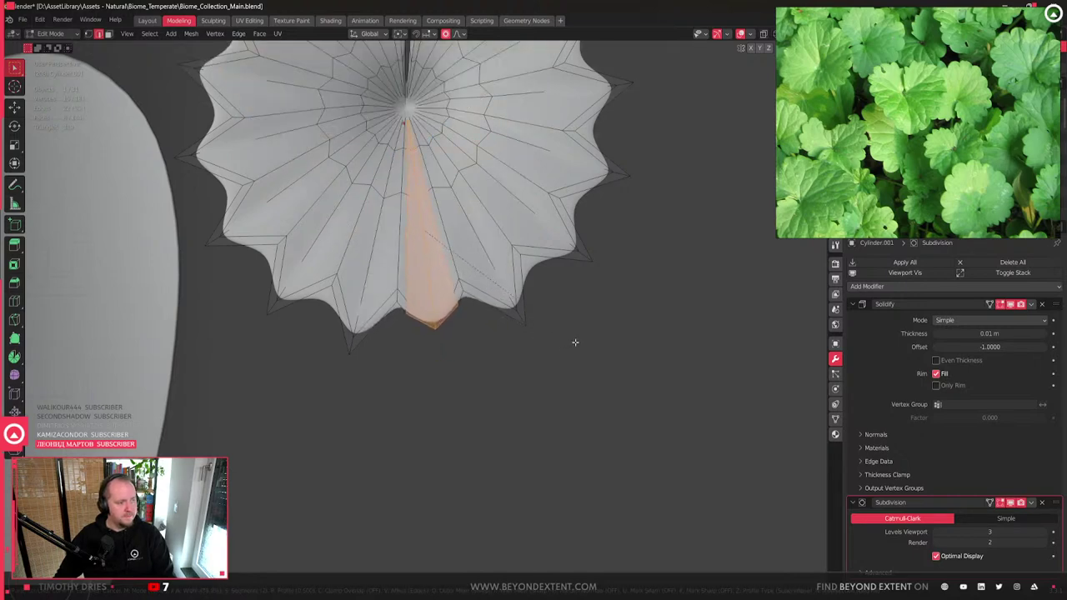
- Select the radial ridge edge loops running from the centre to the scallop tips around the round leaf
{"action": "left_click", "coordinate": [429, 246]}
{"action": "middle_click_drag", "start_coordinate": [279, 300], "coordinate": [338, 302]}
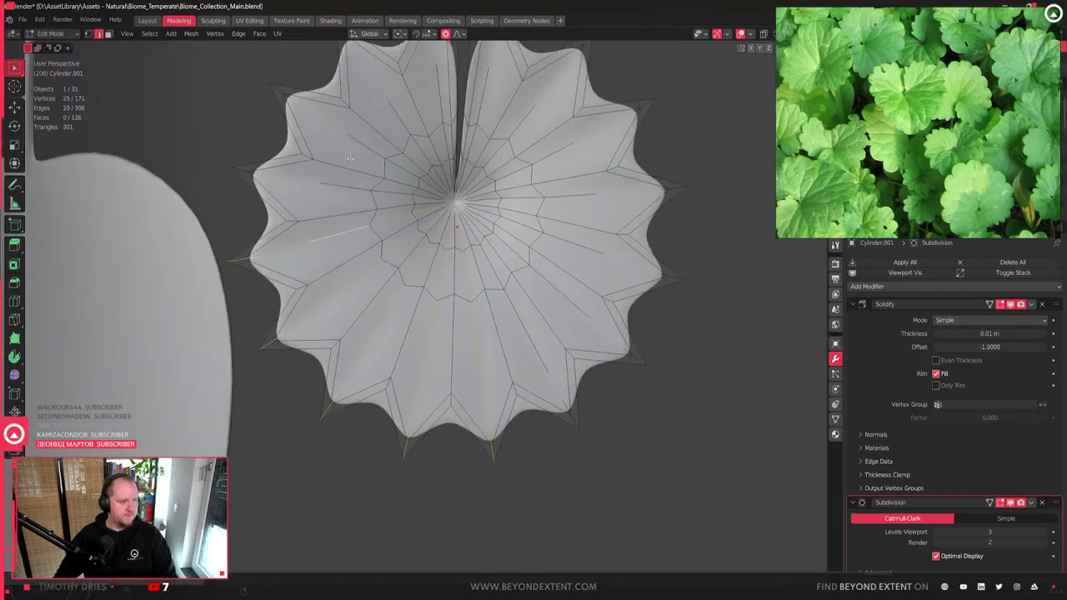
{"action": "middle_click_drag", "start_coordinate": [370, 167], "coordinate": [467, 200]}
{"action": "left_click", "coordinate": [464, 201], "text": "alt+shift"}
{"action": "left_click", "coordinate": [524, 217], "text": "alt+shift"}
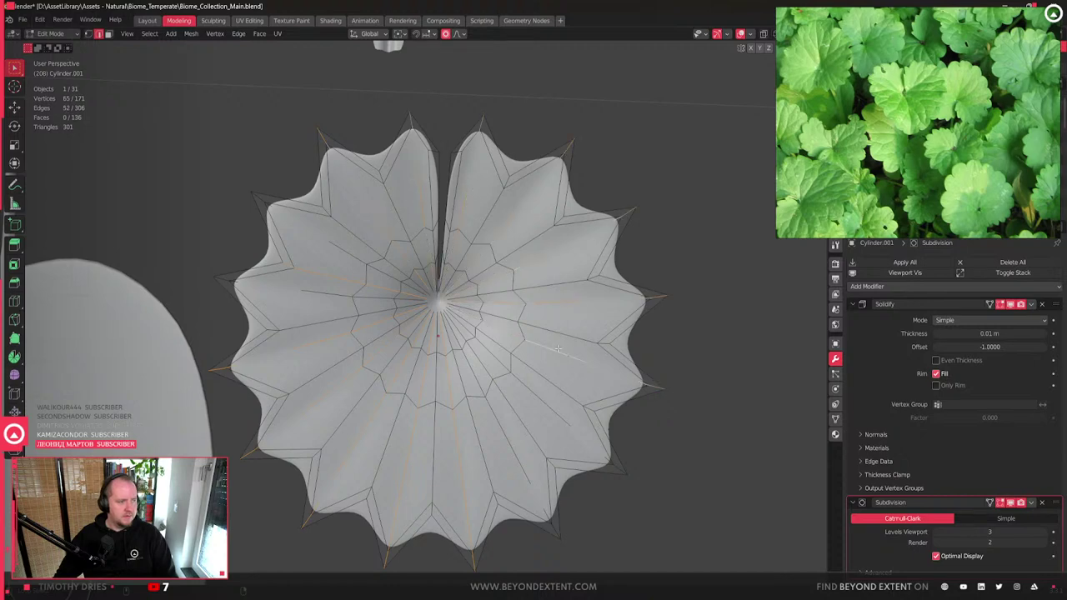
{"action": "left_click", "coordinate": [522, 440], "text": "alt+shift"}
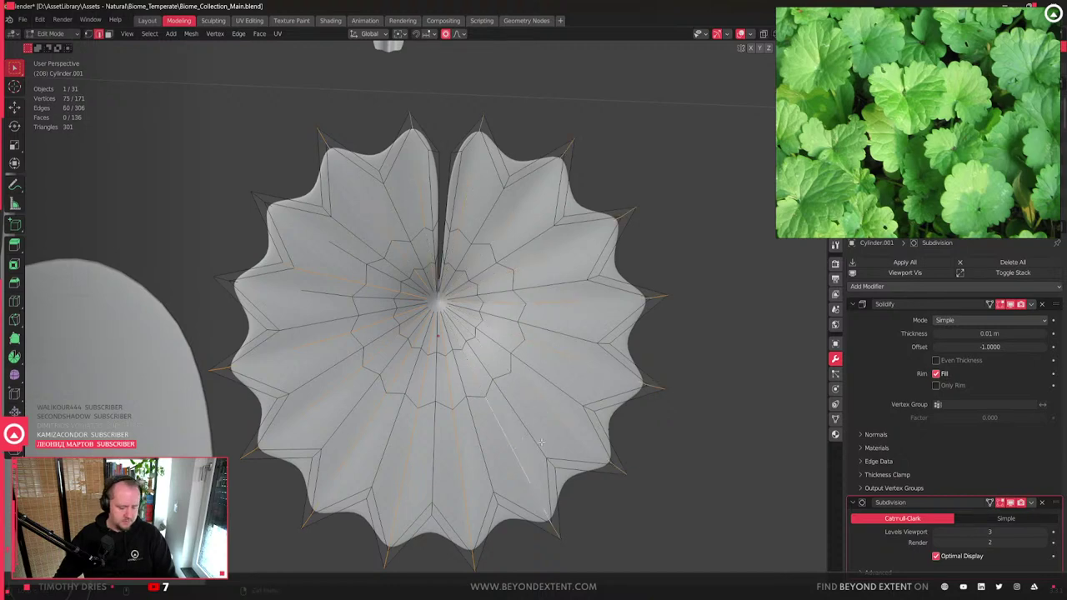
- Try to bevel the selected radial ridges of the round leaf
{"action": "key", "text": "ctrl+b"}
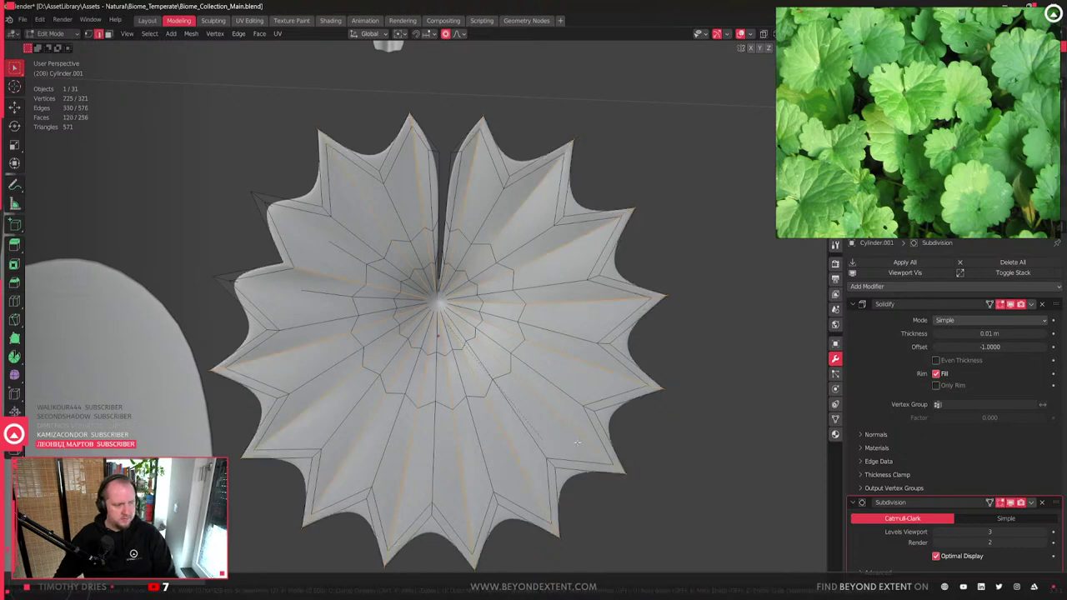
{"action": "left_click", "coordinate": [586, 440]}
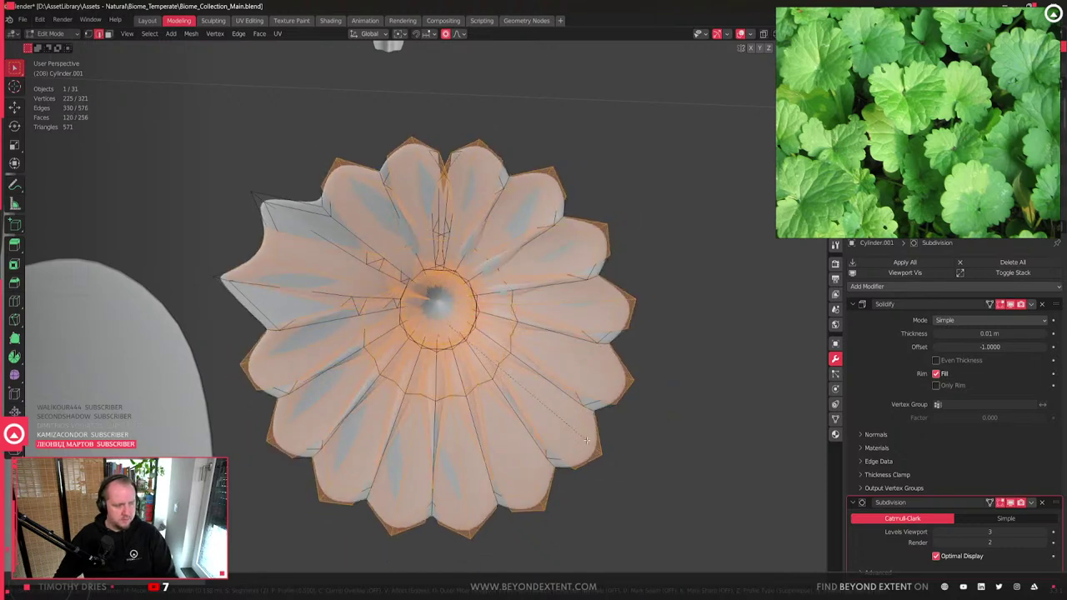
{"action": "key", "text": "ctrl+z"}
{"action": "key", "text": "ctrl+shift+z"}
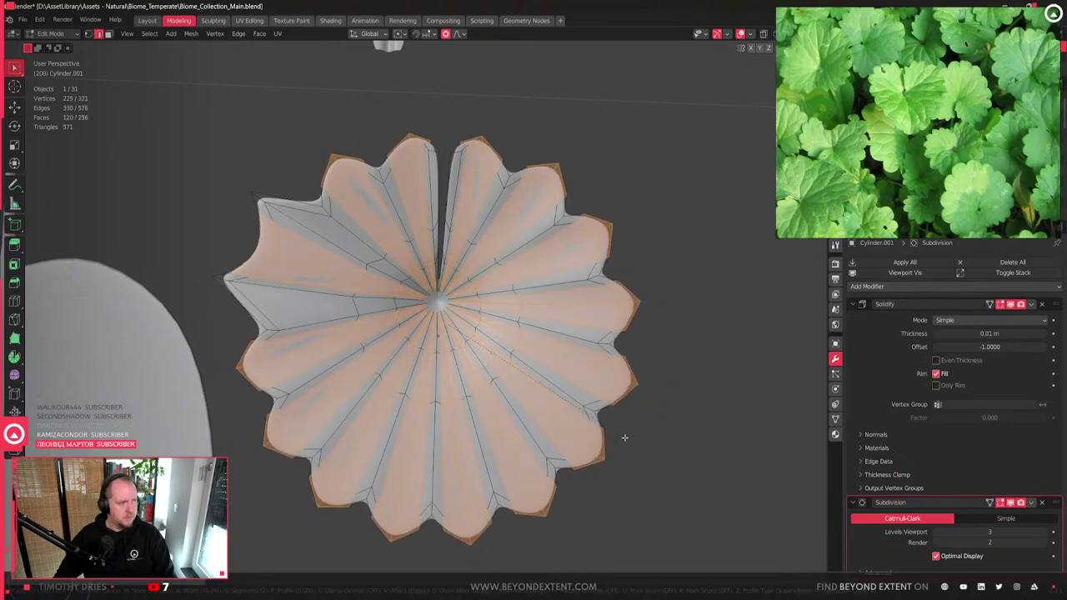
{"action": "right_click", "coordinate": [624, 437]}
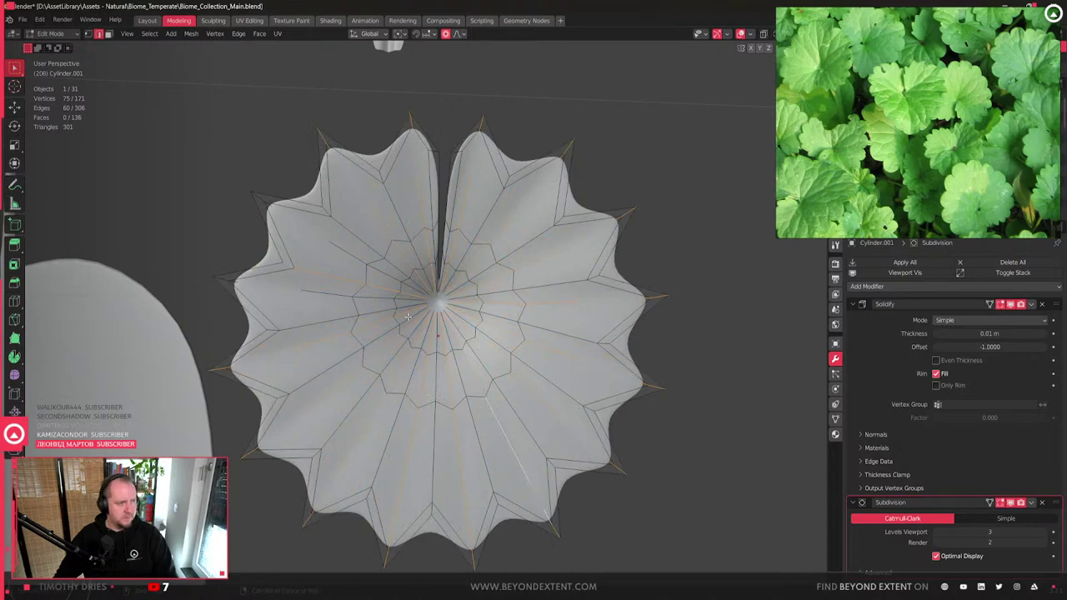
{"action": "key", "text": "ctrl+KP_Subtract"}
{"action": "key", "text": "ctrl+z"}
{"action": "left_click_drag", "start_coordinate": [224, 93], "coordinate": [268, 276]}
{"action": "left_click_drag", "start_coordinate": [340, 274], "coordinate": [369, 297], "text": "ctrl"}
{"action": "key", "text": "ctrl+z"}
{"action": "key", "text": "ctrl+z"}
{"action": "key", "text": "ctrl+z"}
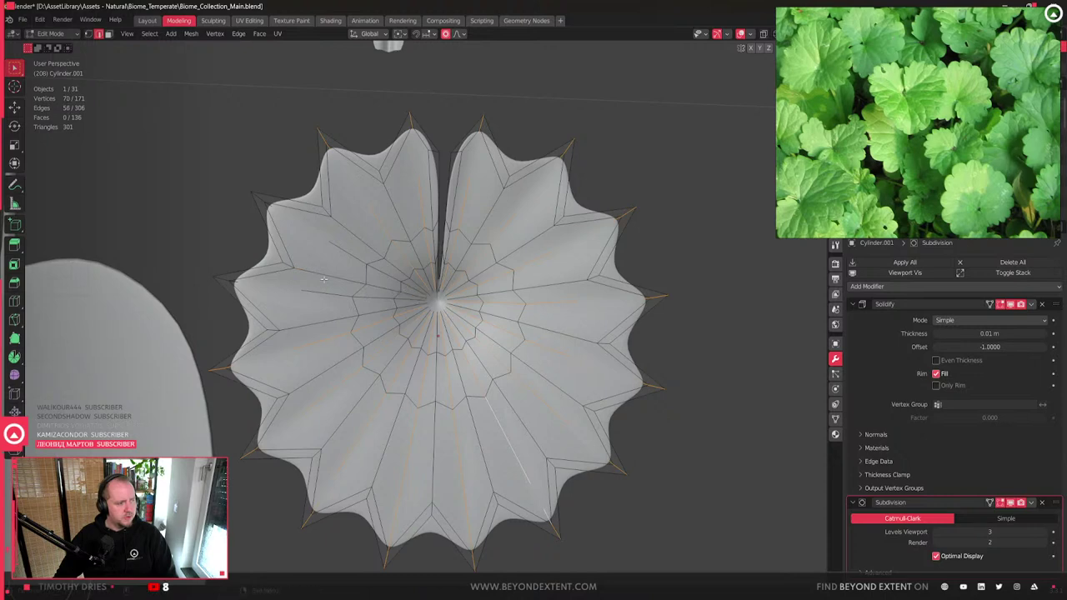
- Add the missed ridges to the selection and bevel all radial ridges widely to give the leaf rounded scallops
{"action": "key", "text": "ctrl+z"}
{"action": "key", "text": "ctrl+z"}
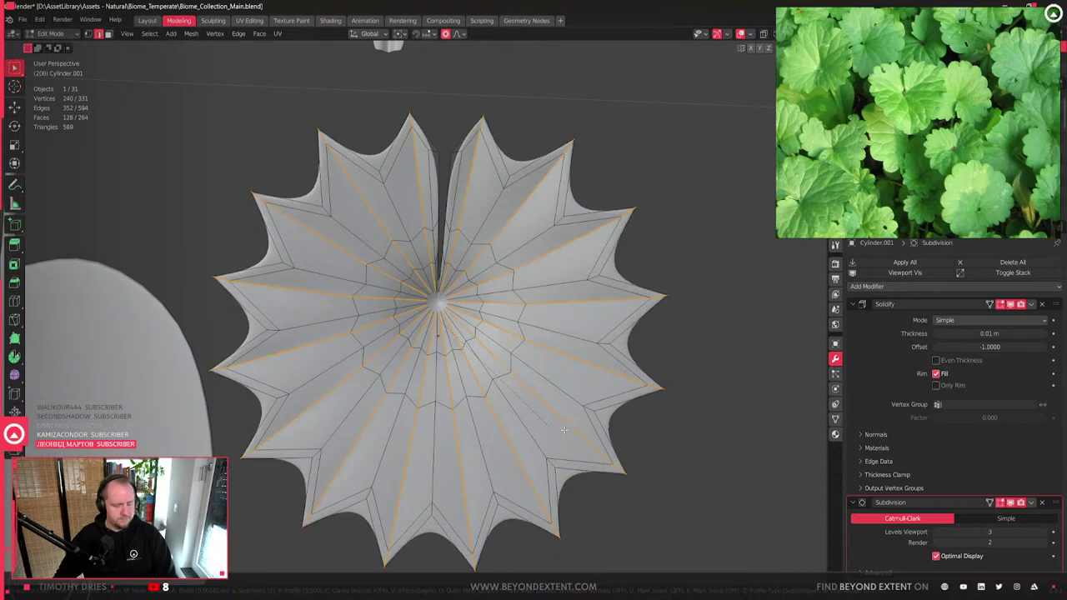
{"action": "key", "text": "ctrl+z"}
{"action": "key", "text": "ctrl+shift+z"}
{"action": "key", "text": "ctrl+shift+z"}
{"action": "key", "text": "ctrl+shift+z"}
{"action": "key", "text": "ctrl+shift+z"}
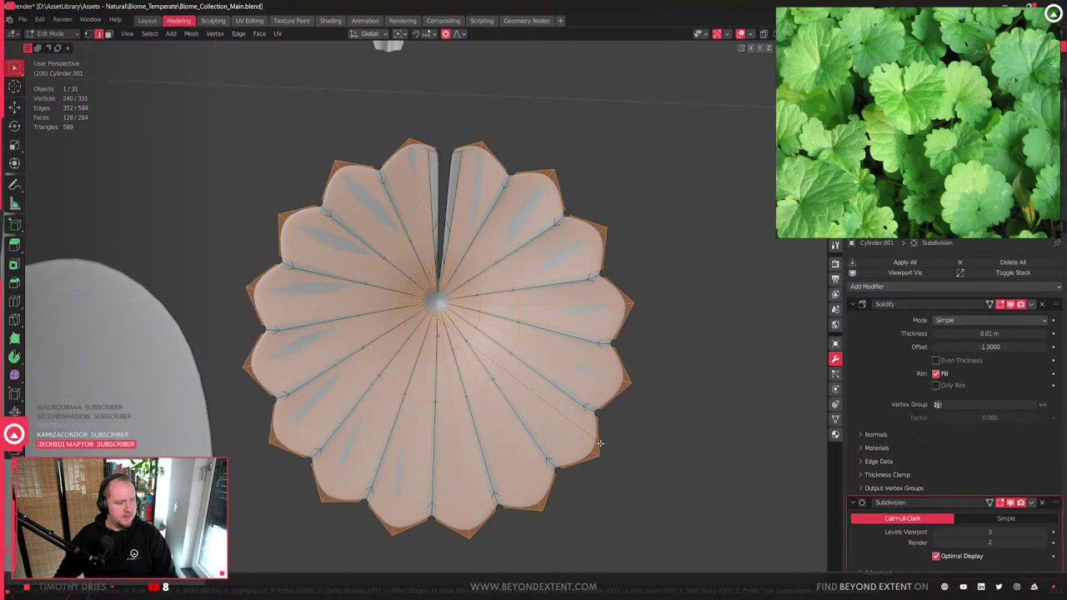
{"action": "left_click", "coordinate": [550, 386]}
{"action": "scroll", "coordinate": [547, 383], "scroll_direction": "down", "scroll_amount": 3}
{"action": "key", "text": "Tab"}
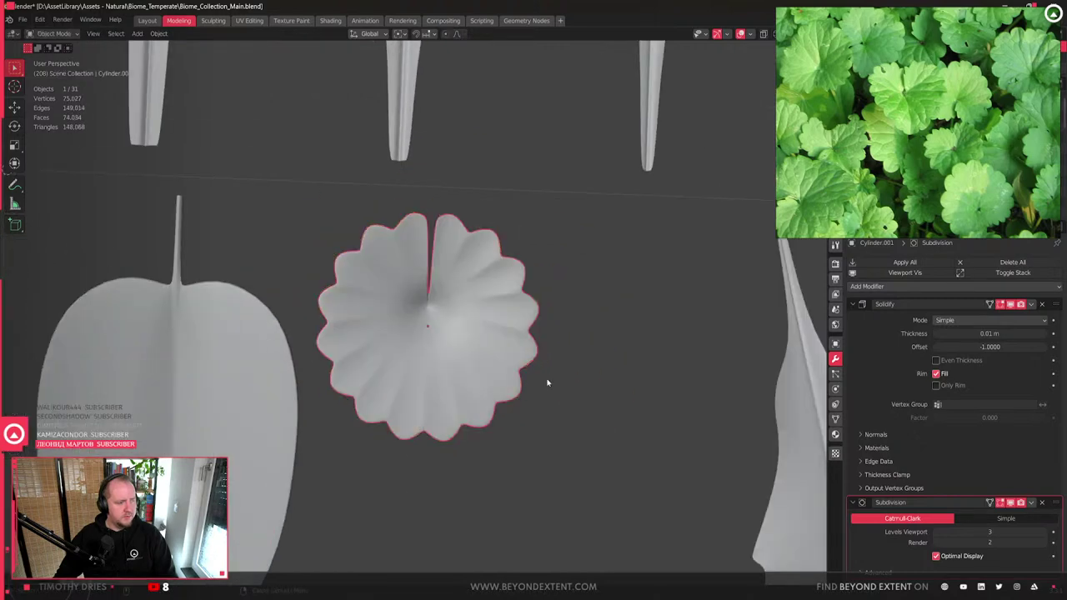
- Compare the bevelled round leaf with the neighbouring leaves and the reference photo from near and far
{"action": "mouse_move", "coordinate": [531, 378]}
{"action": "middle_mouse_down"}
{"action": "mouse_move", "coordinate": [500, 350]}
{"action": "mouse_move", "coordinate": [523, 381]}
{"action": "middle_mouse_up"}
{"action": "scroll", "coordinate": [514, 397], "scroll_direction": "down", "scroll_amount": 3}
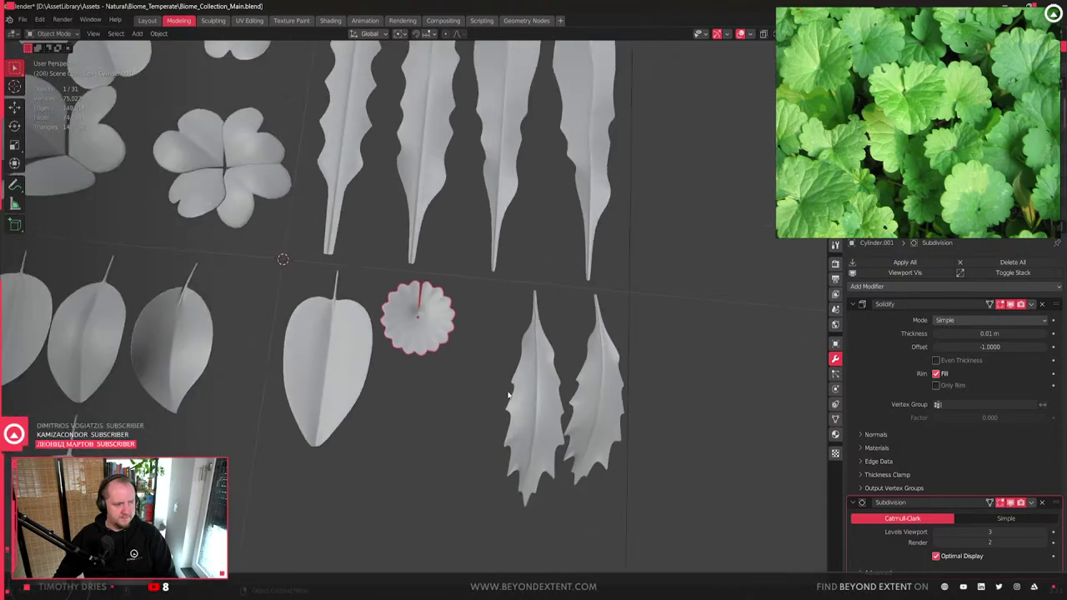
{"action": "scroll", "coordinate": [430, 349], "scroll_direction": "up", "scroll_amount": 5}
{"action": "middle_click_drag", "start_coordinate": [430, 348], "coordinate": [434, 358]}
{"action": "scroll", "coordinate": [435, 358], "scroll_direction": "down", "scroll_amount": 5}
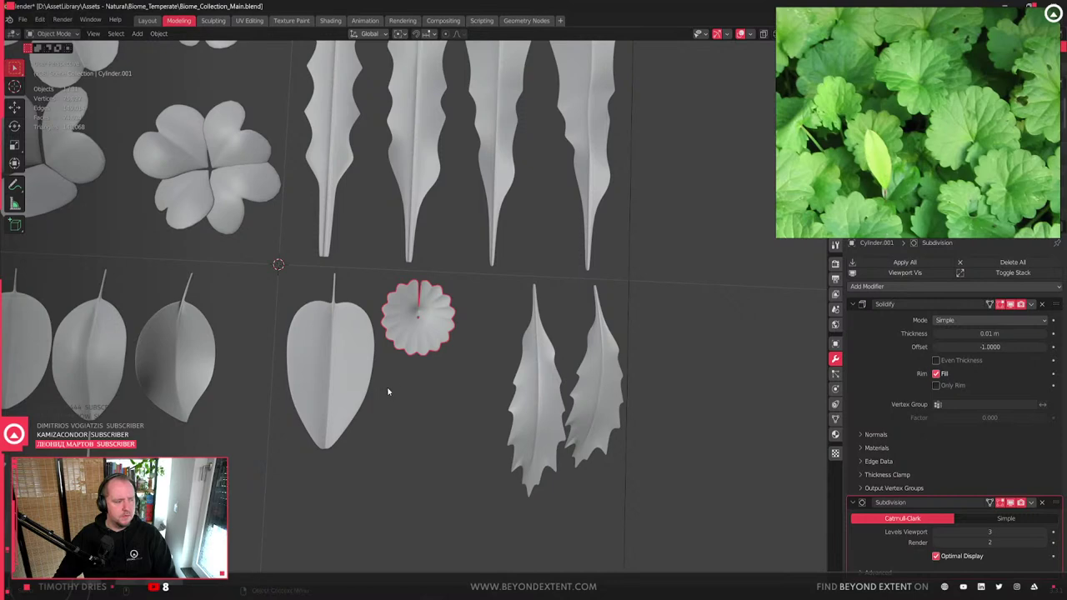
{"action": "middle_click_drag", "start_coordinate": [424, 381], "coordinate": [442, 342]}
{"action": "scroll", "coordinate": [445, 333], "scroll_direction": "up", "scroll_amount": 6}
- Add a loop cut around the round leaf between its inner rings and the scalloped rim
{"action": "key", "text": "Tab"}
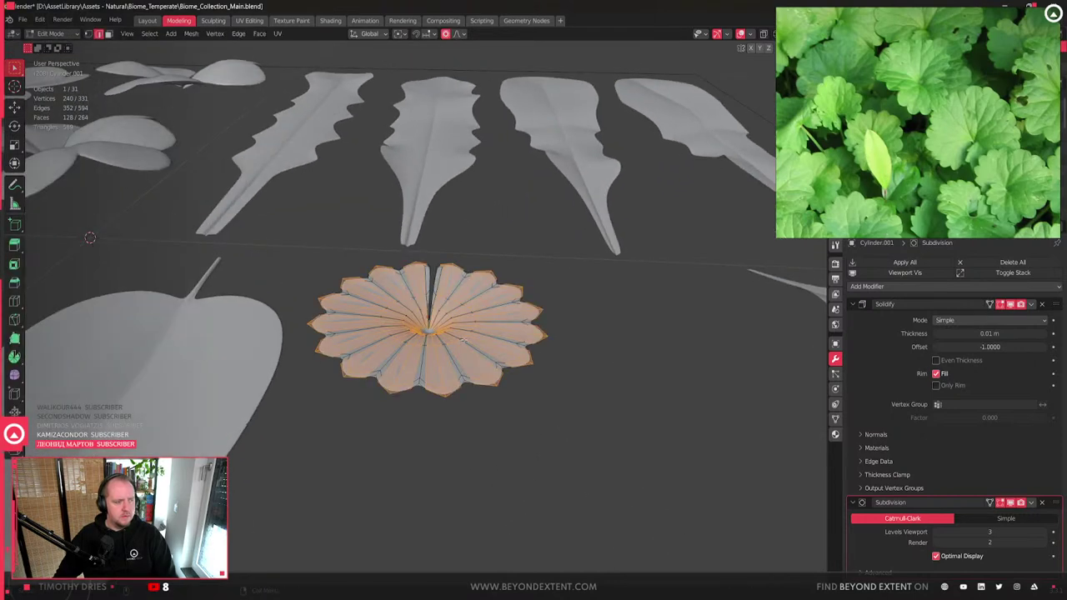
{"action": "key", "text": "alt+a"}
{"action": "left_click", "coordinate": [494, 273], "text": "alt"}
{"action": "key", "text": "g"}
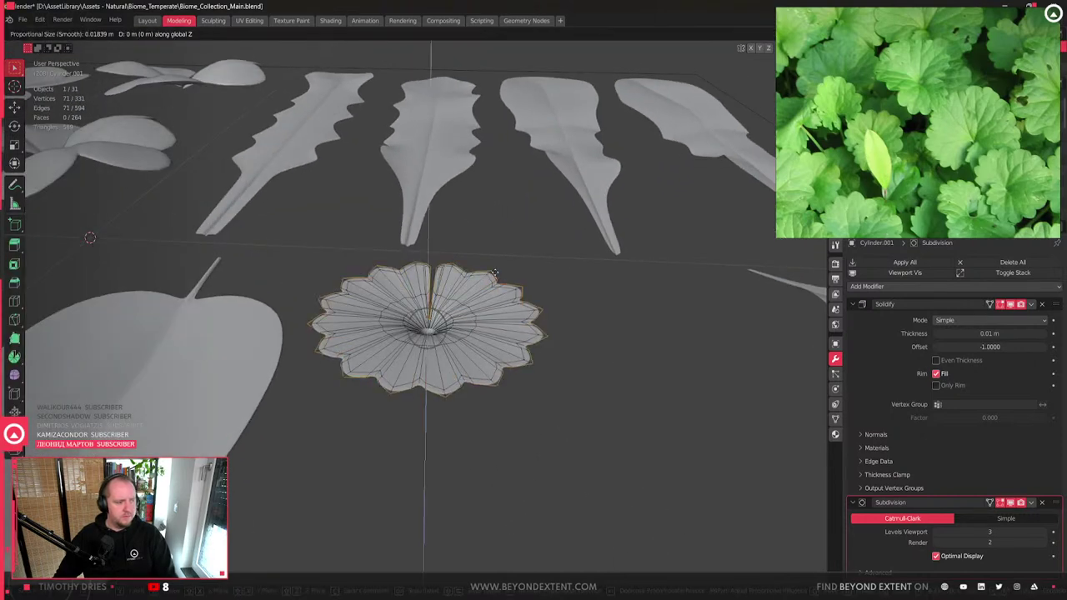
{"action": "right_click", "coordinate": [488, 361]}
{"action": "key", "text": "ctrl+r"}
{"action": "left_click", "coordinate": [496, 317]}
{"action": "right_click", "coordinate": [496, 316]}
{"action": "scroll", "coordinate": [633, 350], "scroll_direction": "up", "scroll_amount": 3}
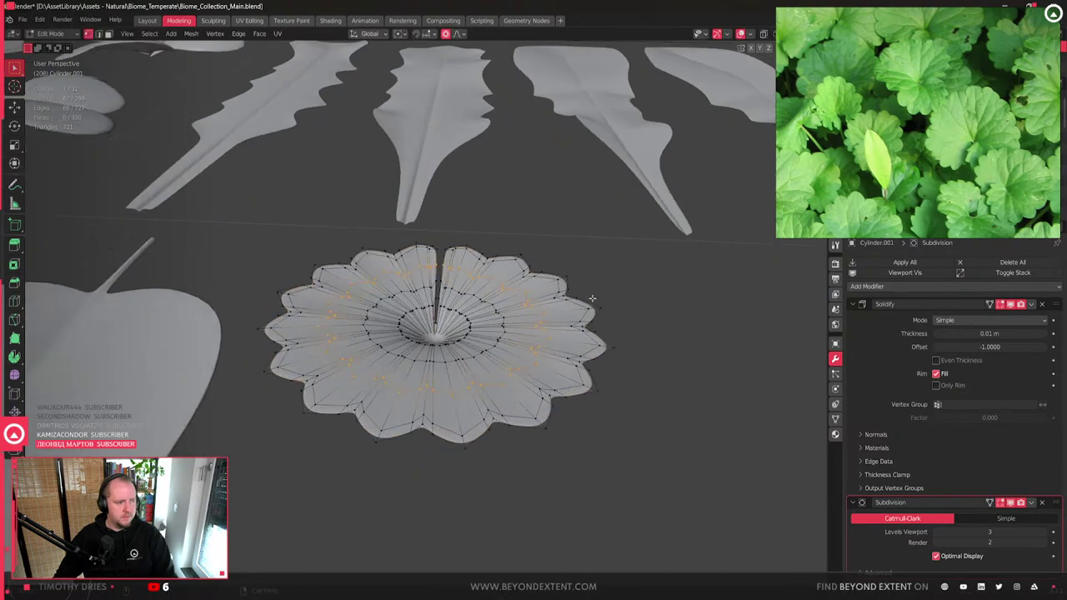
- Select the round leaf's outer rim and move it down about 0.01 m along Z with proportional editing
{"action": "key", "text": "g"}
{"action": "key", "text": "z"}
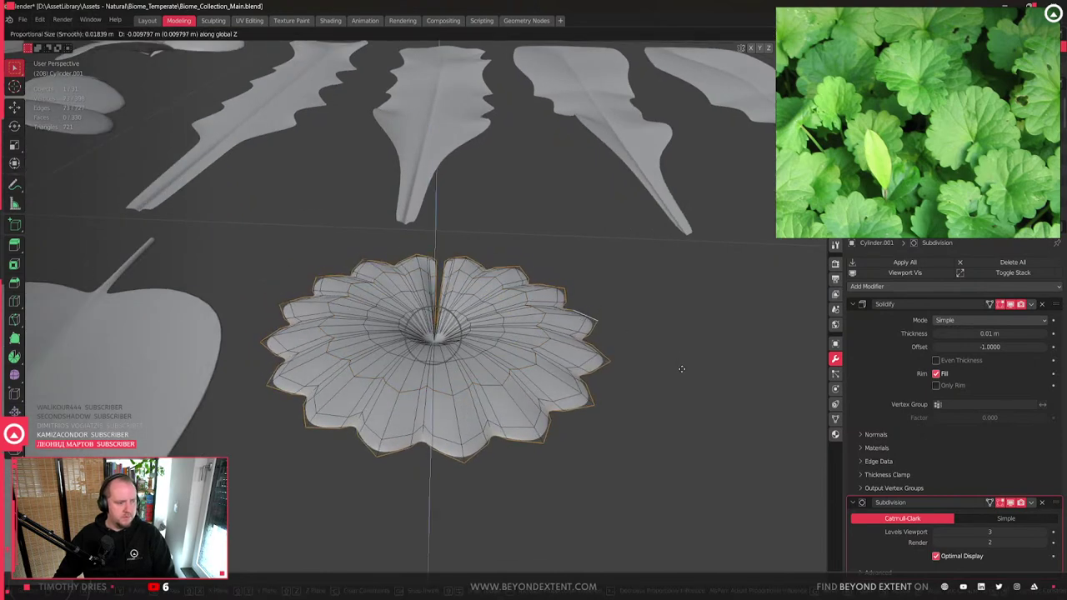
{"action": "left_click", "coordinate": [684, 368]}
{"action": "key", "text": "Tab"}
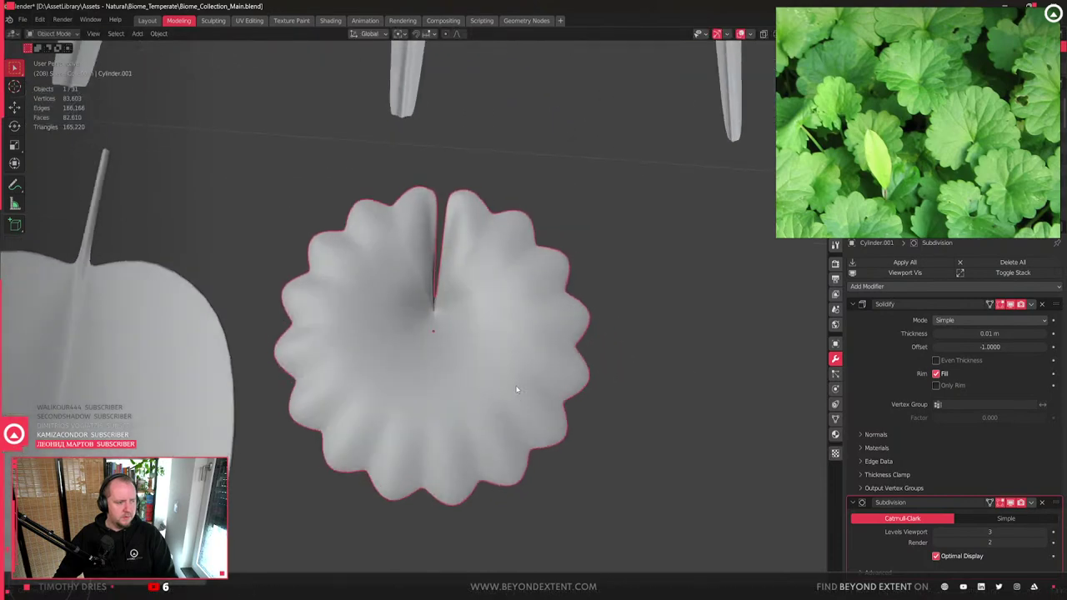
- Set the round leaf's Subdivision viewport level to 2
{"action": "mouse_move", "coordinate": [517, 374]}
{"action": "middle_mouse_down"}
{"action": "mouse_move", "coordinate": [454, 304]}
{"action": "mouse_move", "coordinate": [334, 281]}
{"action": "mouse_move", "coordinate": [472, 375]}
{"action": "middle_mouse_up"}
{"action": "scroll", "coordinate": [472, 375], "scroll_direction": "down", "scroll_amount": 3}
{"action": "left_click", "coordinate": [938, 532]}
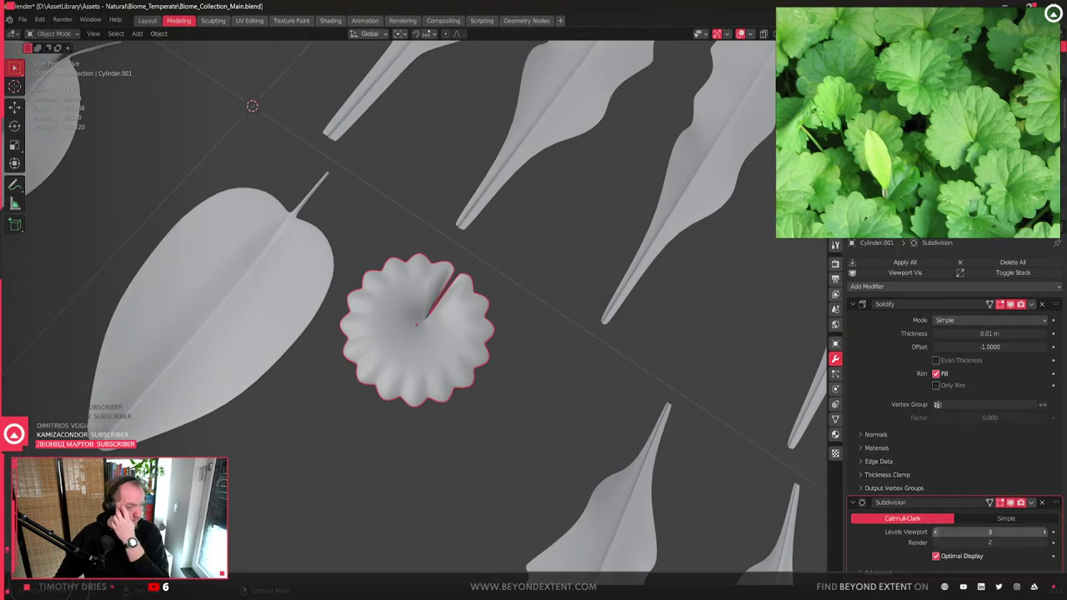
- Review the finished round leaf and the whole sheet of leaf meshes for shape and remaining empty space
{"action": "scroll", "coordinate": [511, 396], "scroll_direction": "up", "scroll_amount": 4}
{"action": "scroll", "coordinate": [510, 396], "scroll_direction": "down", "scroll_amount": 5}
{"action": "middle_click_drag", "start_coordinate": [567, 317], "coordinate": [392, 370]}
{"action": "left_click", "coordinate": [409, 376]}
{"action": "scroll", "coordinate": [555, 361], "scroll_direction": "up", "scroll_amount": 3}
{"action": "scroll", "coordinate": [555, 361], "scroll_direction": "down", "scroll_amount": 4}
{"action": "middle_click_drag", "start_coordinate": [541, 371], "coordinate": [408, 334]}
{"action": "left_click", "coordinate": [380, 332]}
{"action": "left_click", "coordinate": [495, 405]}
{"action": "middle_click_drag", "start_coordinate": [496, 405], "coordinate": [584, 391]}
{"action": "scroll", "coordinate": [946, 119], "scroll_direction": "down", "scroll_amount": 3}
{"action": "scroll", "coordinate": [947, 119], "scroll_direction": "down", "scroll_amount": 2}
{"action": "scroll", "coordinate": [946, 119], "scroll_direction": "up", "scroll_amount": 4}
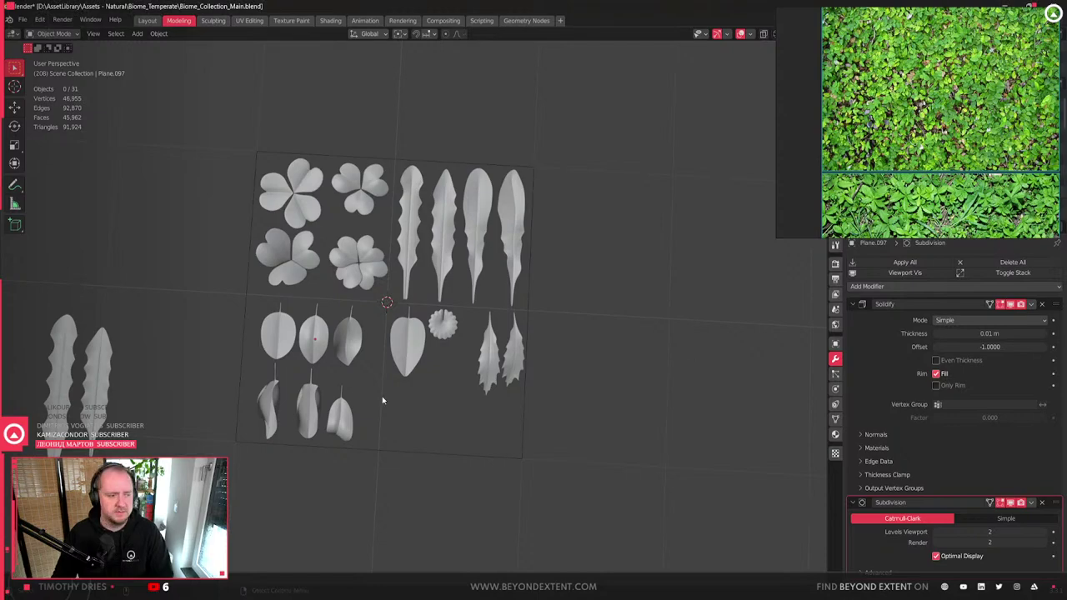
- Switch to Unreal Editor and fly through Presentation_Level_01 to inspect the village and the stone wall panel
{"action": "key", "text": "alt+Tab"}
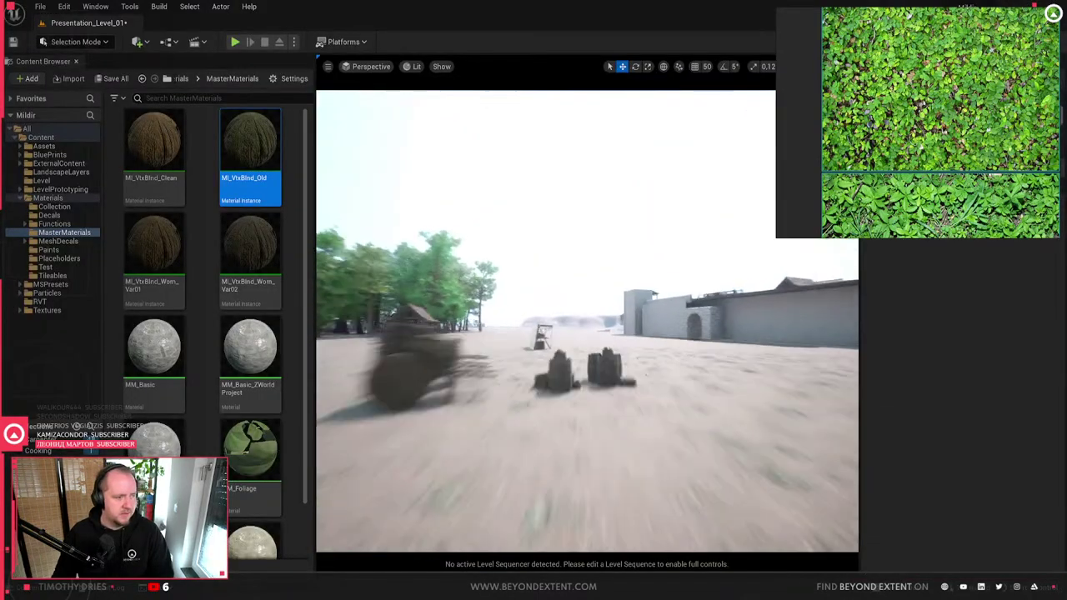
{"action": "key", "text": "w"}
{"action": "right_click_drag", "start_coordinate": [606, 311], "coordinate": [606, 311]}
{"action": "left_click", "coordinate": [606, 311]}
{"action": "key", "text": "s"}
{"action": "left_click_drag", "start_coordinate": [750, 340], "coordinate": [490, 450]}
{"action": "right_click_drag", "start_coordinate": [491, 450], "coordinate": [490, 450]}
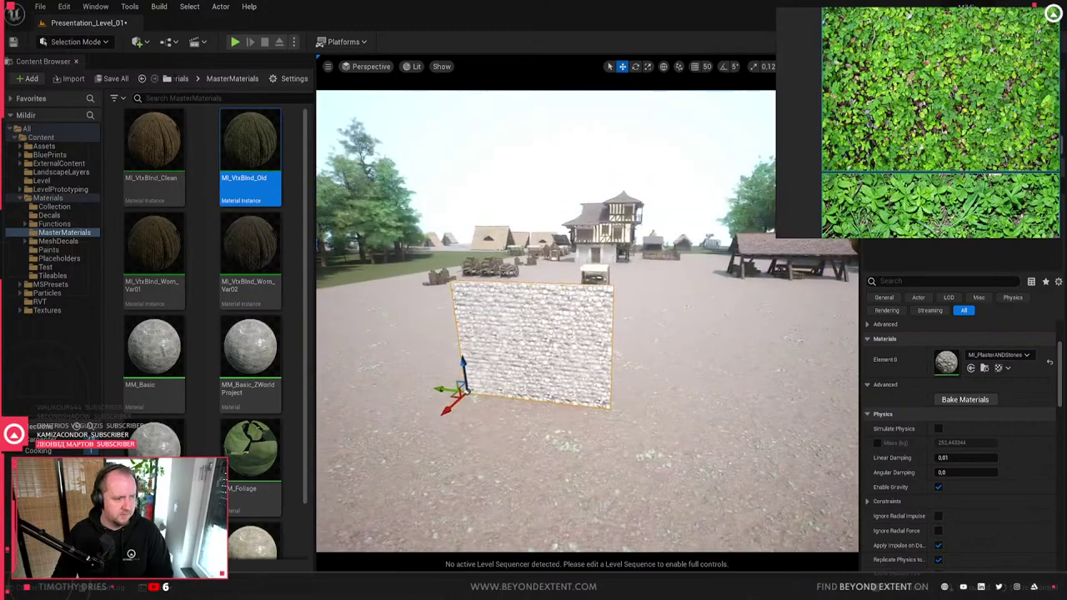
- Select the stone wall panel in the level and browse to its mesh in the Stone asset folder
{"action": "key", "text": "ctrl+space"}
{"action": "left_click", "coordinate": [504, 309]}
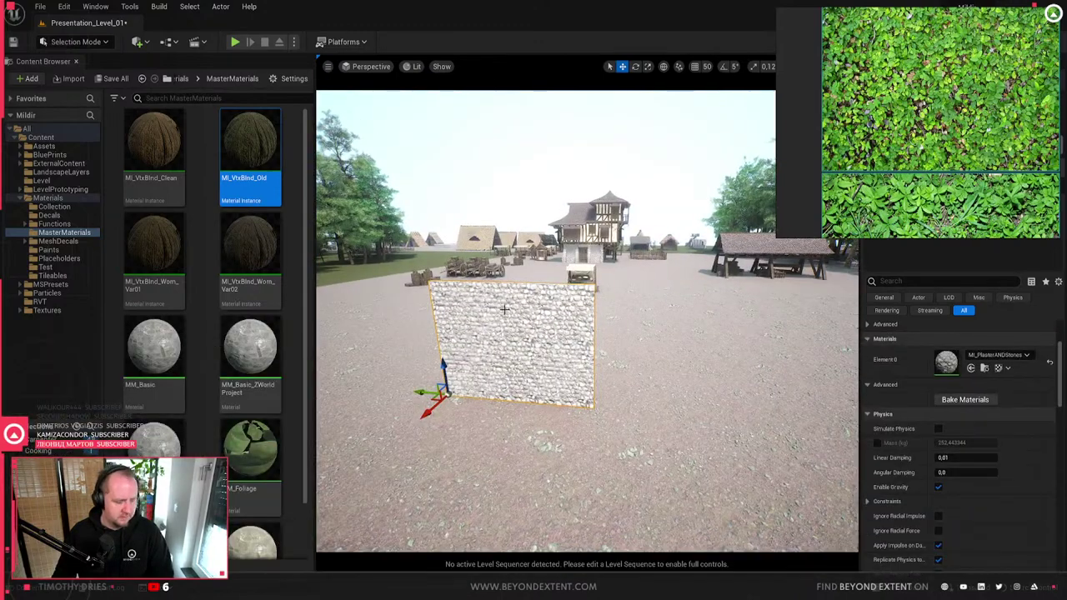
{"action": "key", "text": "ctrl+b"}
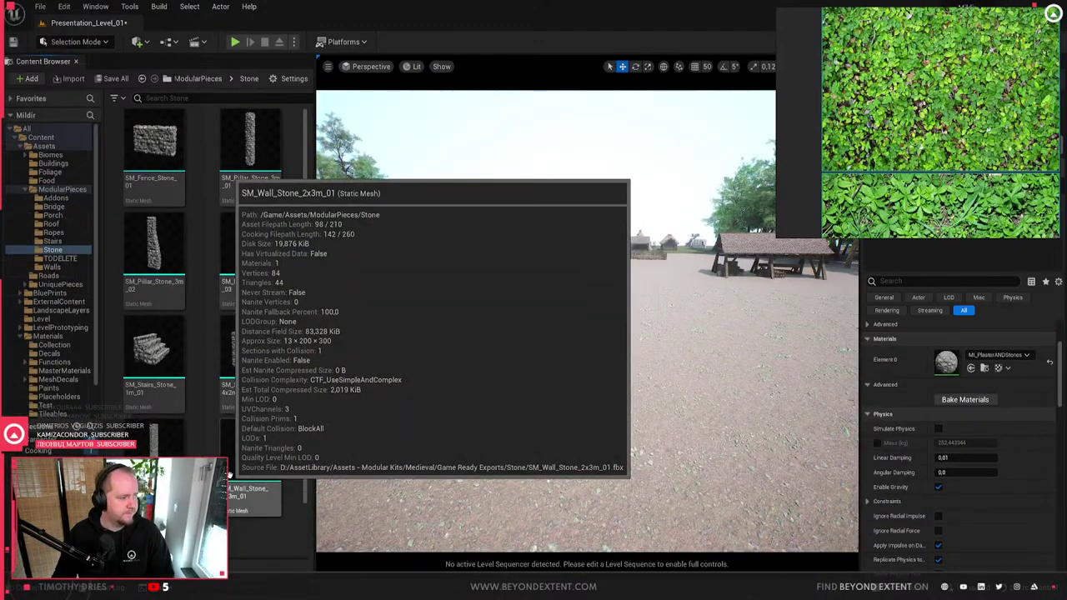
- Enable grid snapping and place 4x3m, 2x3m and 1x3m stone wall meshes flush in one row beside the existing panel, then deselect
{"action": "left_click", "coordinate": [694, 66]}
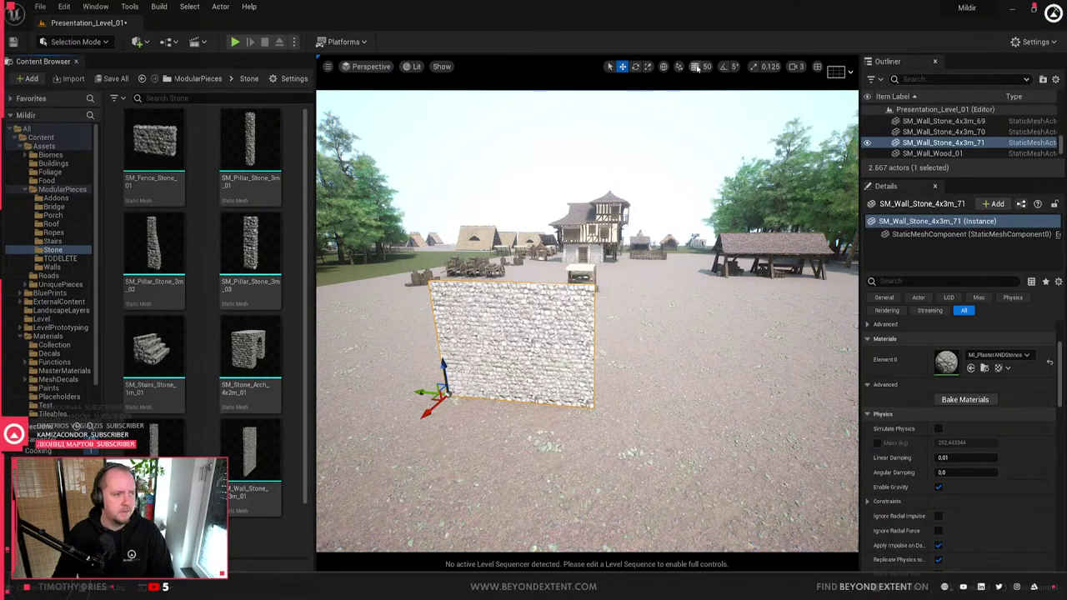
{"action": "left_click_drag", "start_coordinate": [250, 467], "coordinate": [692, 375]}
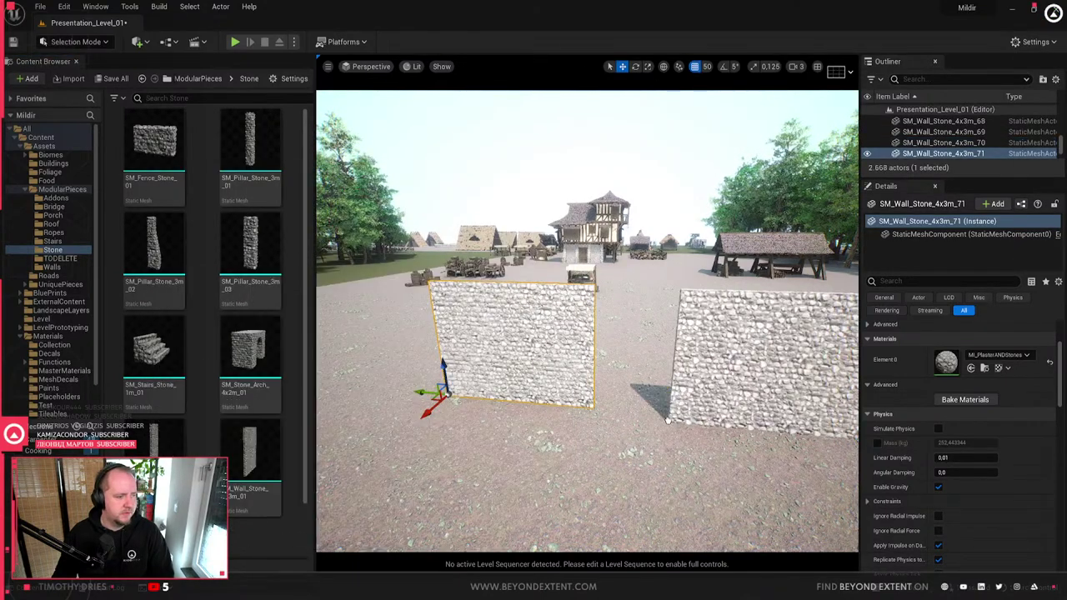
{"action": "left_click_drag", "start_coordinate": [623, 375], "coordinate": [689, 391]}
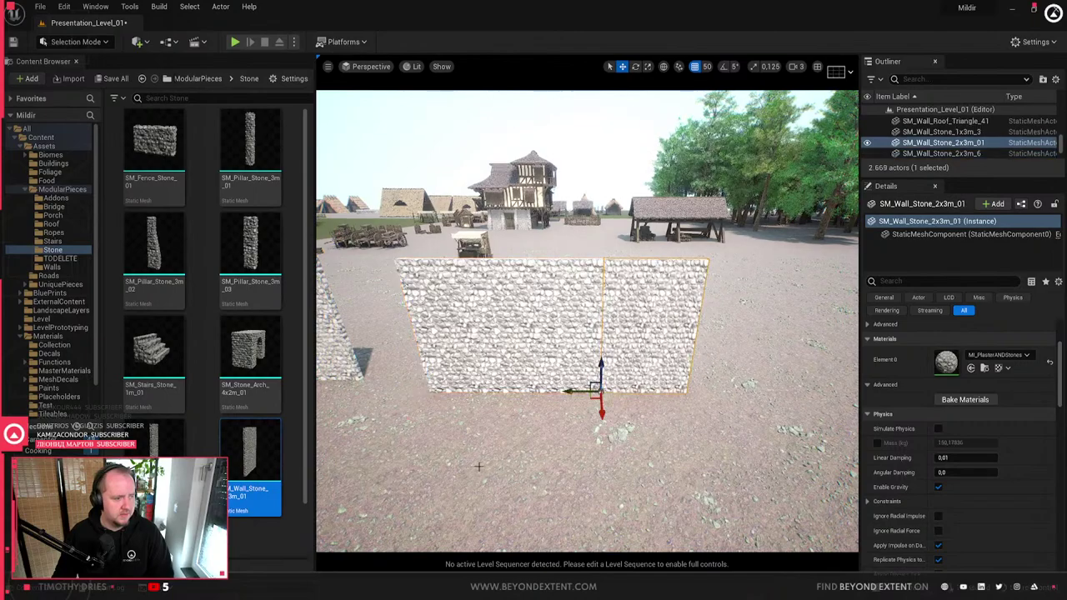
{"action": "key", "text": "Escape"}
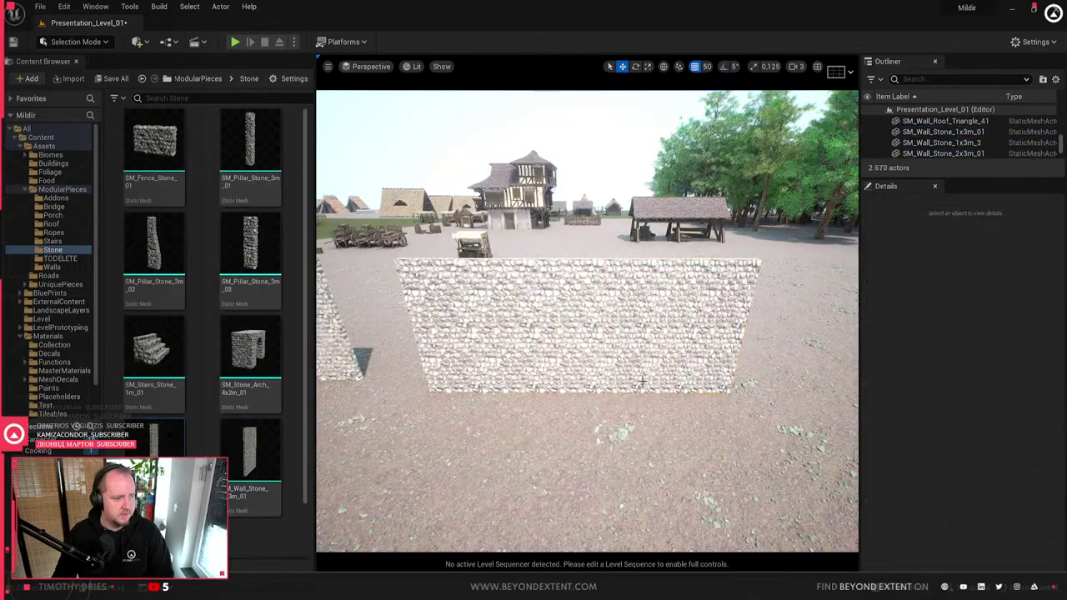
- Examine the joined stone wall pieces close up and from several angles, checking how the stone texture continues across the seams
{"action": "scroll", "coordinate": [689, 392], "scroll_direction": "up", "scroll_amount": 6}
{"action": "scroll", "coordinate": [596, 384], "scroll_direction": "down", "scroll_amount": 8}
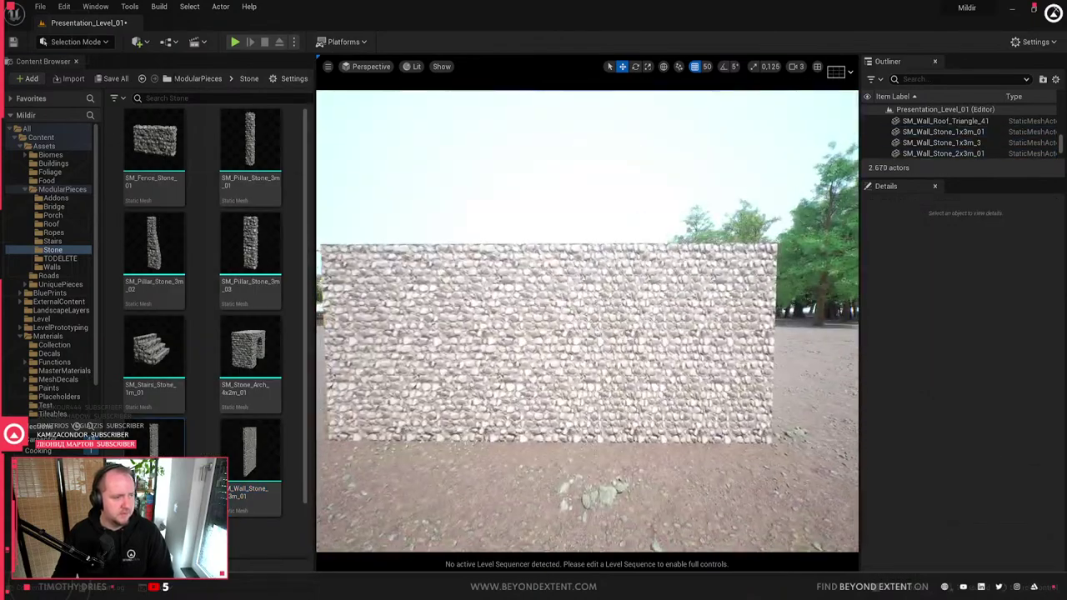
{"action": "left_click", "coordinate": [596, 384]}
{"action": "scroll", "coordinate": [596, 384], "scroll_direction": "down", "scroll_amount": 2}
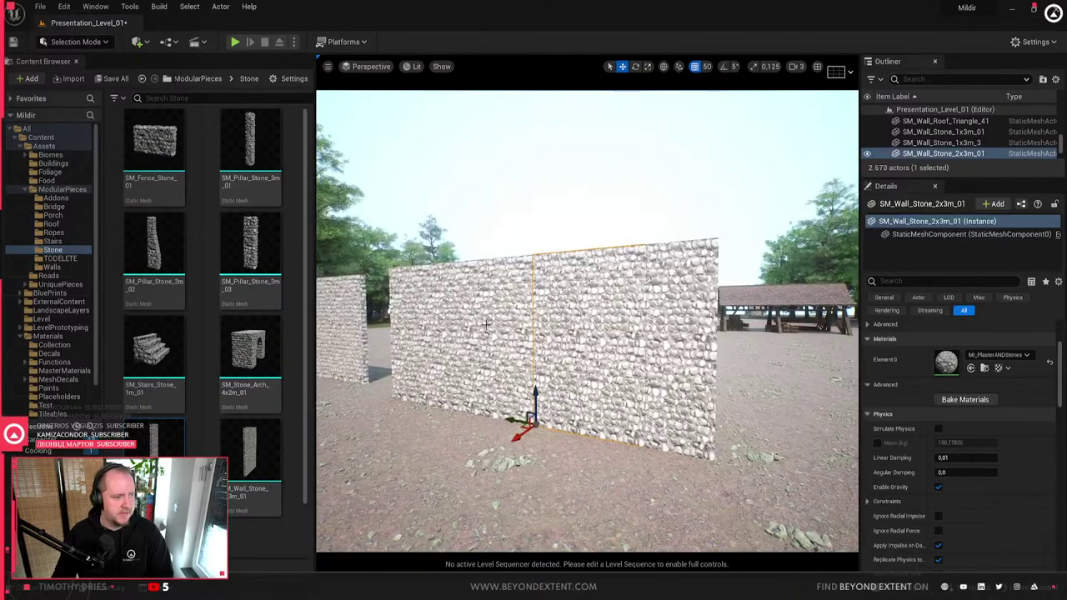
{"action": "left_click", "coordinate": [680, 378]}
{"action": "scroll", "coordinate": [679, 378], "scroll_direction": "up", "scroll_amount": 6}
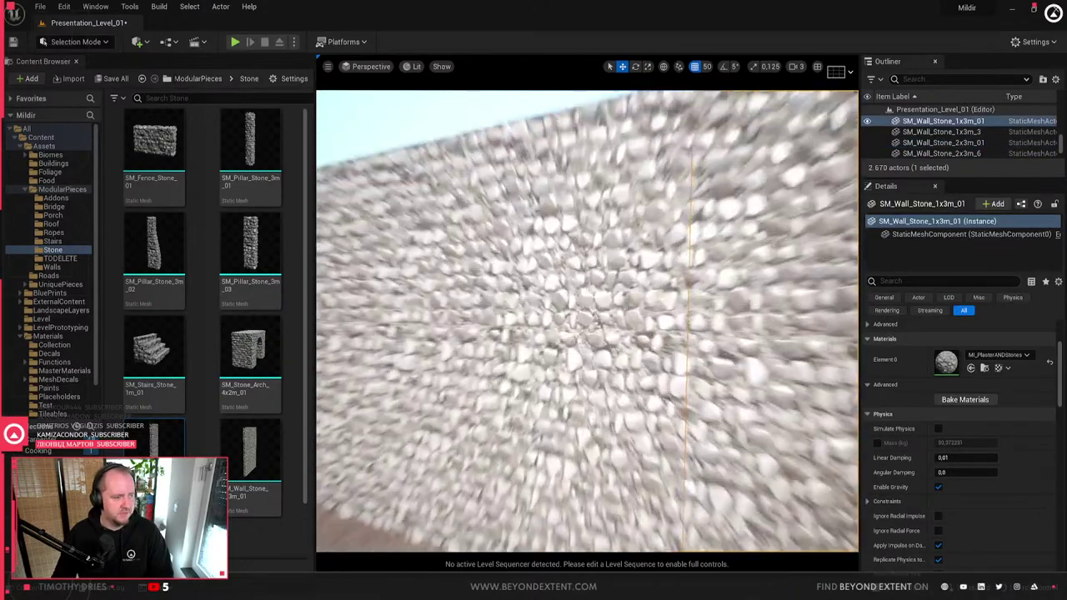
{"action": "key", "text": "Escape"}
{"action": "scroll", "coordinate": [583, 392], "scroll_direction": "down", "scroll_amount": 8}
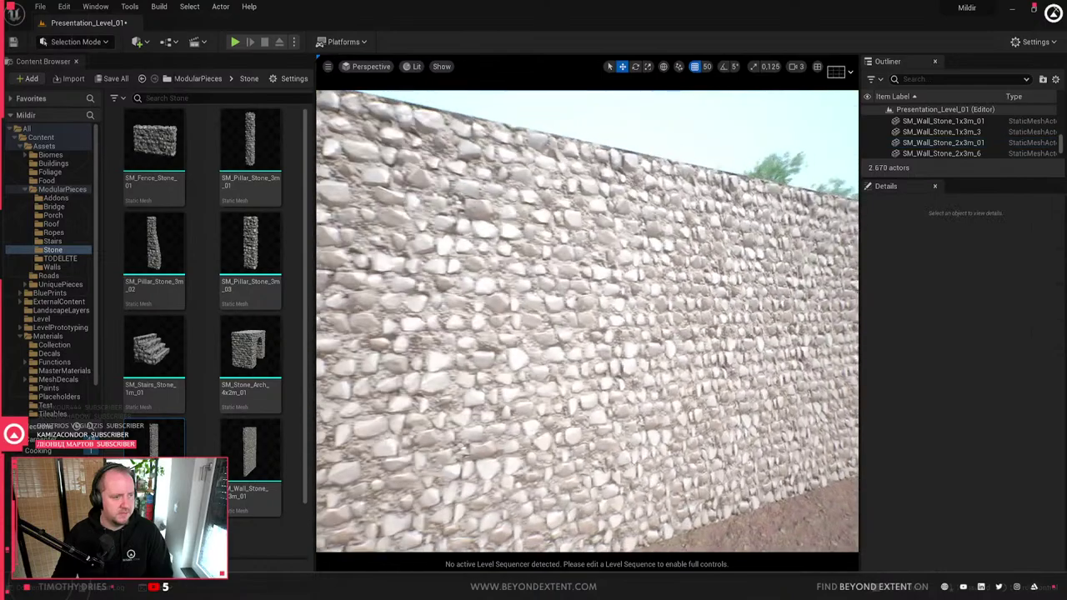
- Duplicate the 4x3m stone wall segment and place the copy at the free end of the 2x3m segment to extend the wall
{"action": "left_click", "coordinate": [555, 321]}
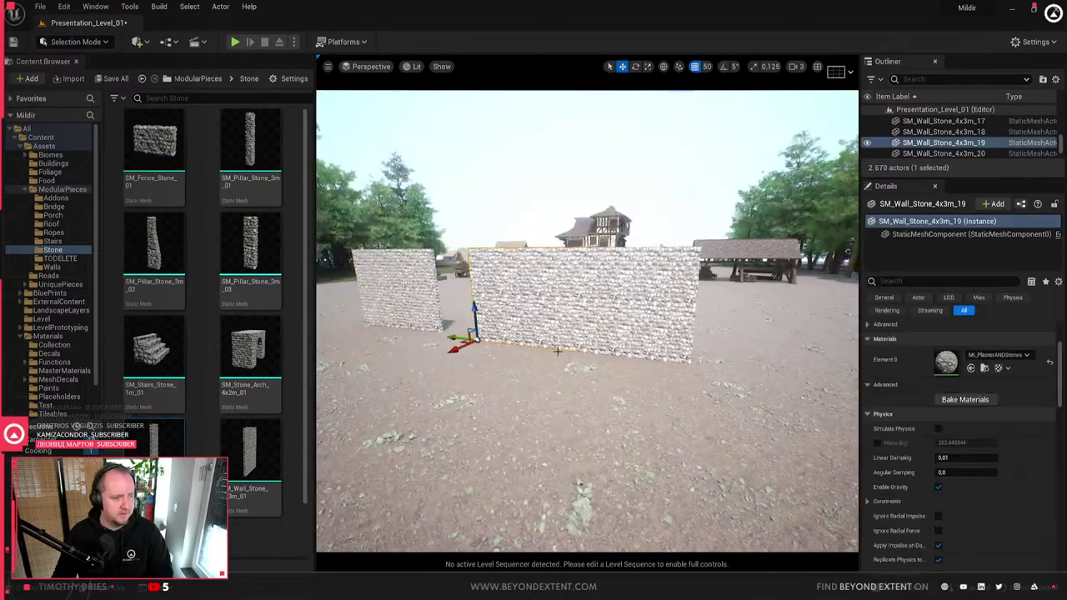
{"action": "left_click_drag", "start_coordinate": [450, 346], "coordinate": [659, 360], "text": "alt"}
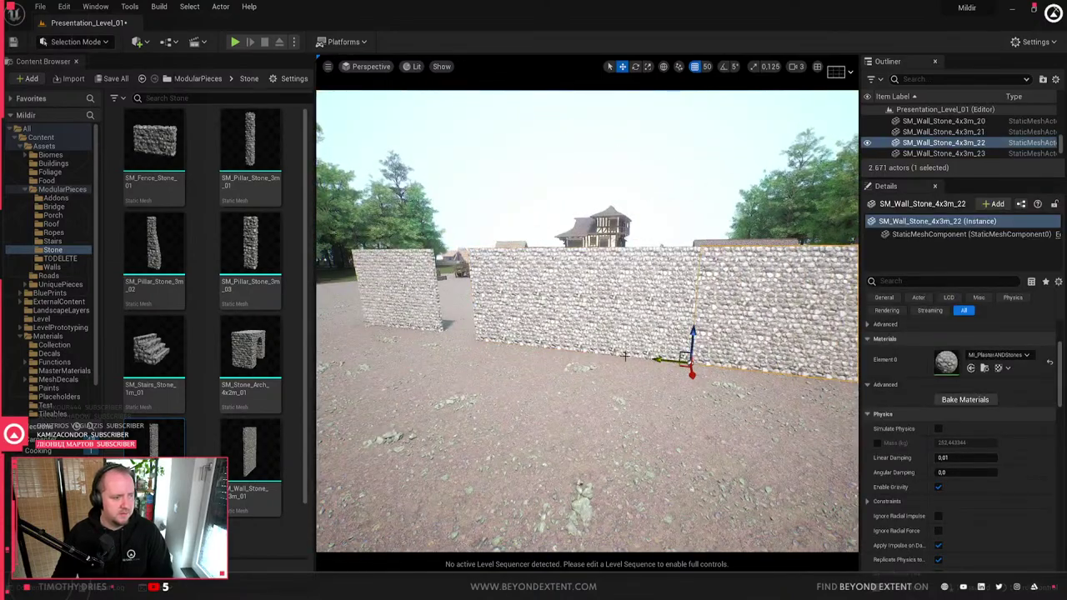
{"action": "key", "text": "Escape"}
{"action": "scroll", "coordinate": [583, 359], "scroll_direction": "up", "scroll_amount": 8}
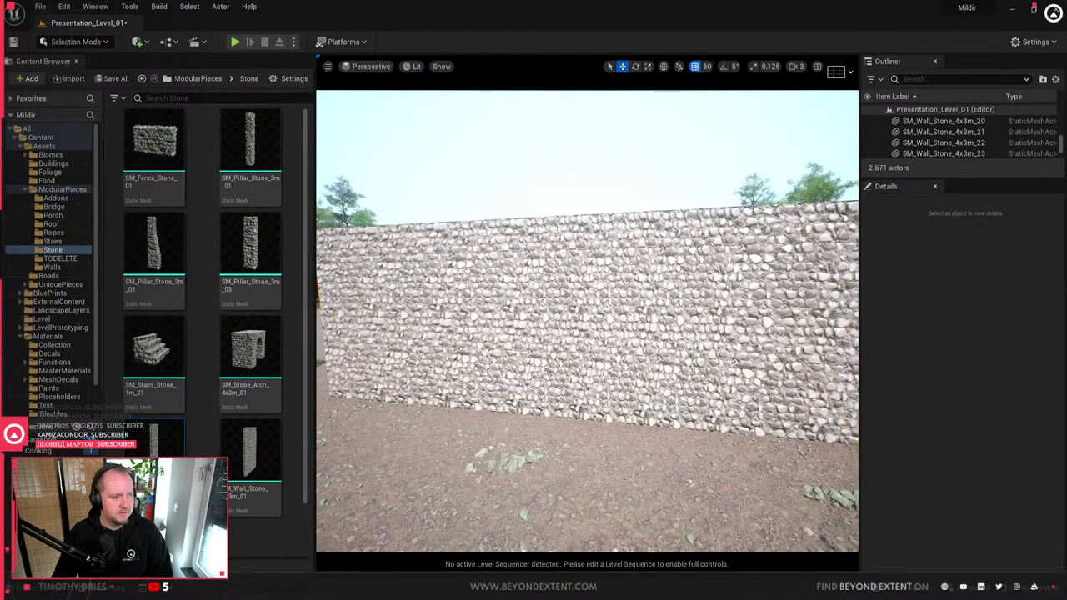
{"action": "right_click_drag", "start_coordinate": [584, 359], "coordinate": [525, 358]}
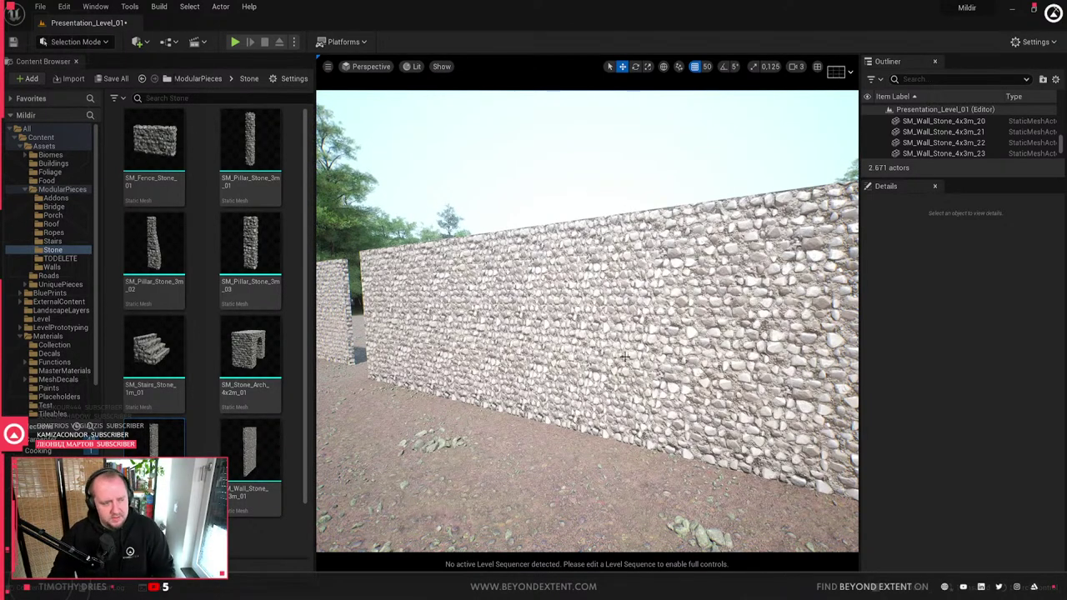
- Select the 2x3m stone wall segment and both adjoining 4x3m segments, and switch the editor to Mesh Paint mode
{"action": "left_click", "coordinate": [488, 375]}
{"action": "left_click_drag", "start_coordinate": [489, 375], "coordinate": [627, 327]}
{"action": "left_click", "coordinate": [627, 328]}
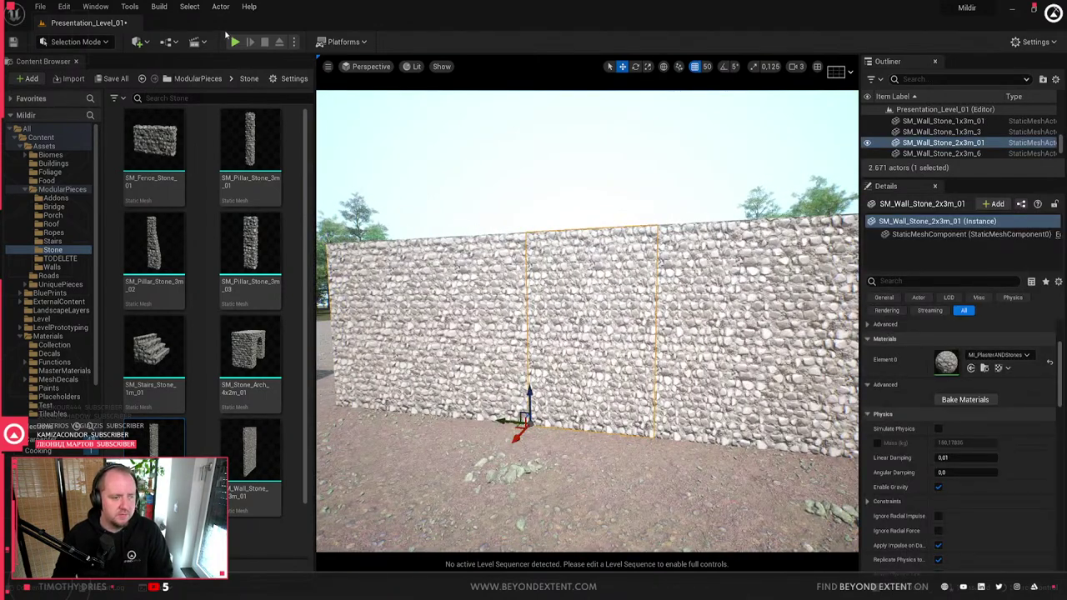
{"action": "left_click", "coordinate": [100, 44]}
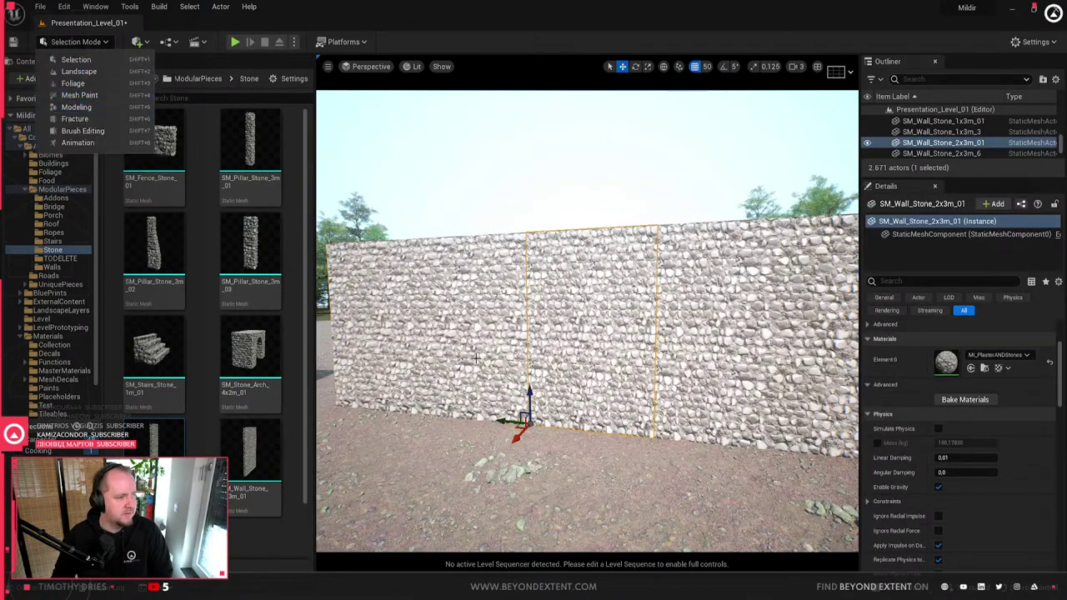
{"action": "left_click", "coordinate": [433, 333], "text": "ctrl"}
{"action": "left_click", "coordinate": [831, 334], "text": "ctrl"}
{"action": "left_click", "coordinate": [75, 42]}
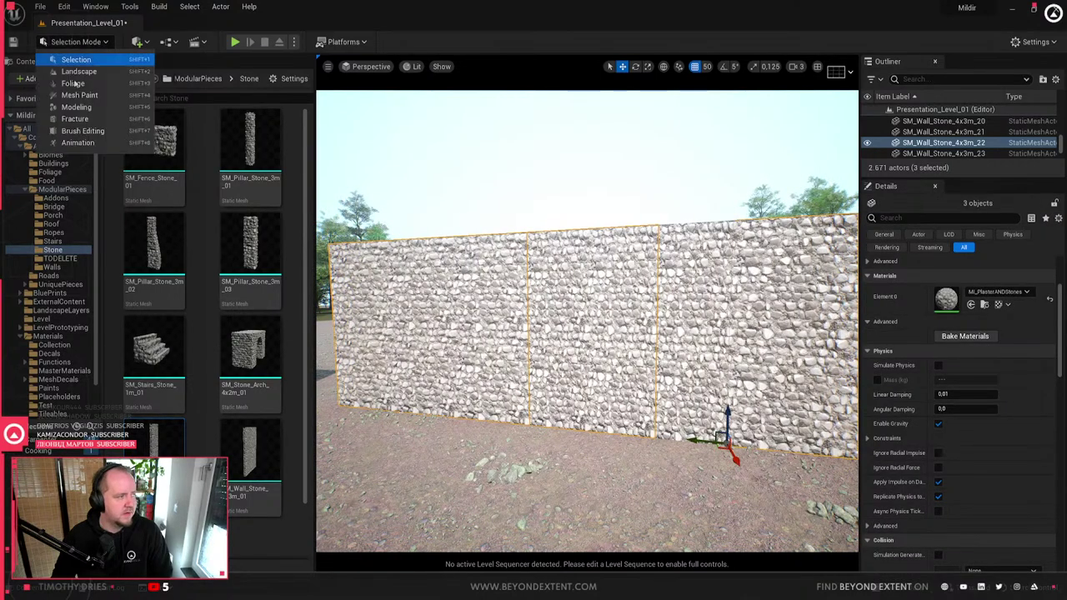
{"action": "left_click", "coordinate": [79, 95]}
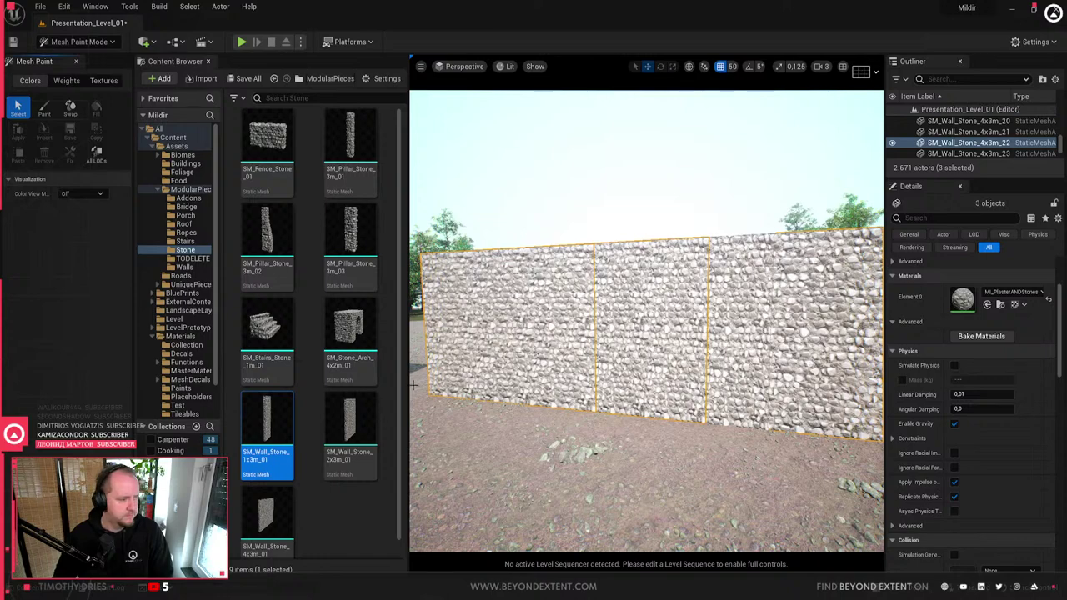
- Examine the joined stone wall segments from several distances, checking how the stone texture runs across the seams
{"action": "key", "text": "ctrl+z"}
{"action": "key", "text": "ctrl+z"}
{"action": "key", "text": "ctrl+z"}
{"action": "left_click", "coordinate": [658, 331]}
{"action": "key", "text": "f"}
{"action": "scroll", "coordinate": [841, 407], "scroll_direction": "down", "scroll_amount": 5}
{"action": "left_click", "coordinate": [841, 407]}
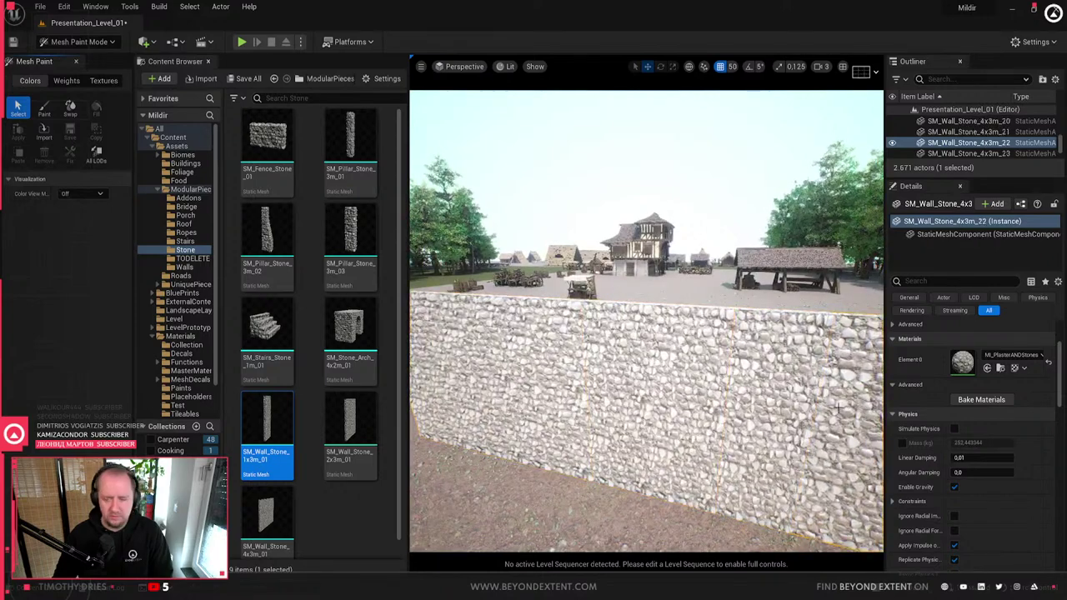
{"action": "scroll", "coordinate": [685, 404], "scroll_direction": "down", "scroll_amount": 3}
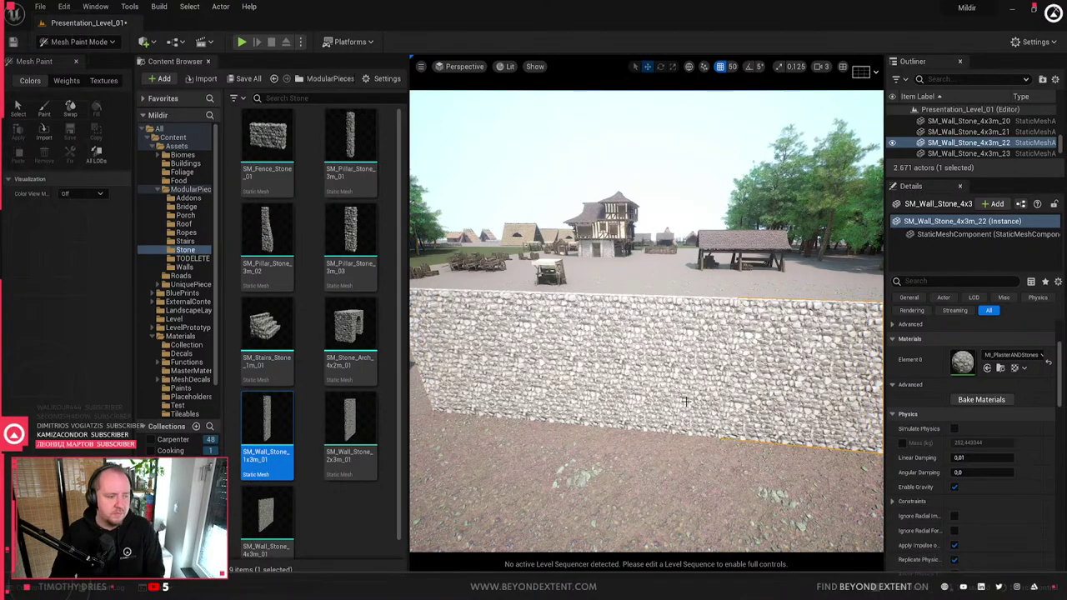
{"action": "key", "text": "Escape"}
{"action": "right_click_drag", "start_coordinate": [685, 404], "coordinate": [685, 404]}
{"action": "right_click_drag", "start_coordinate": [612, 414], "coordinate": [611, 415]}
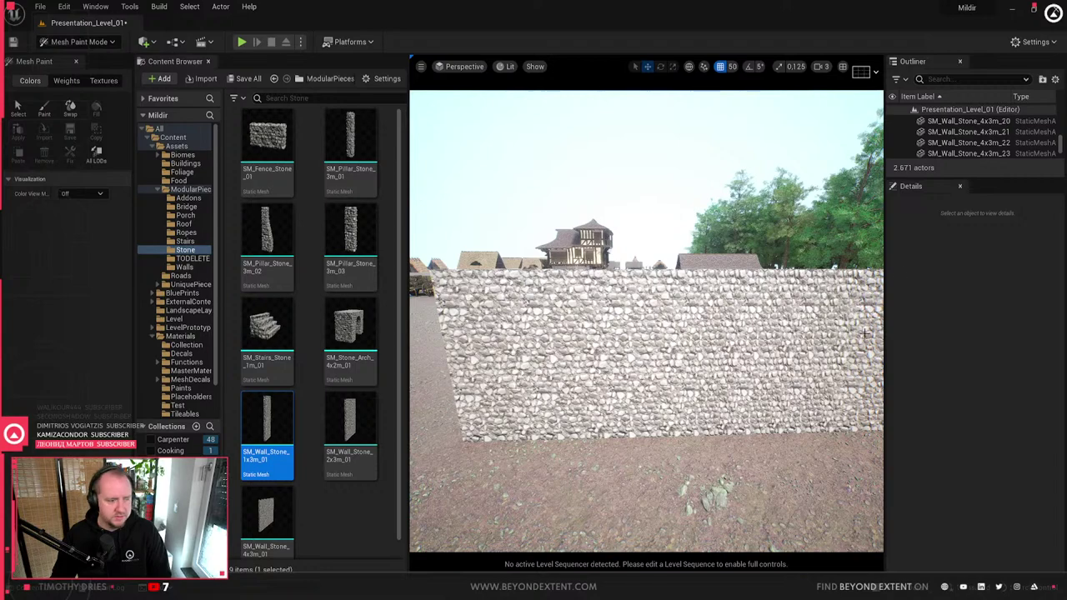
{"action": "right_click_drag", "start_coordinate": [659, 348], "coordinate": [658, 340]}
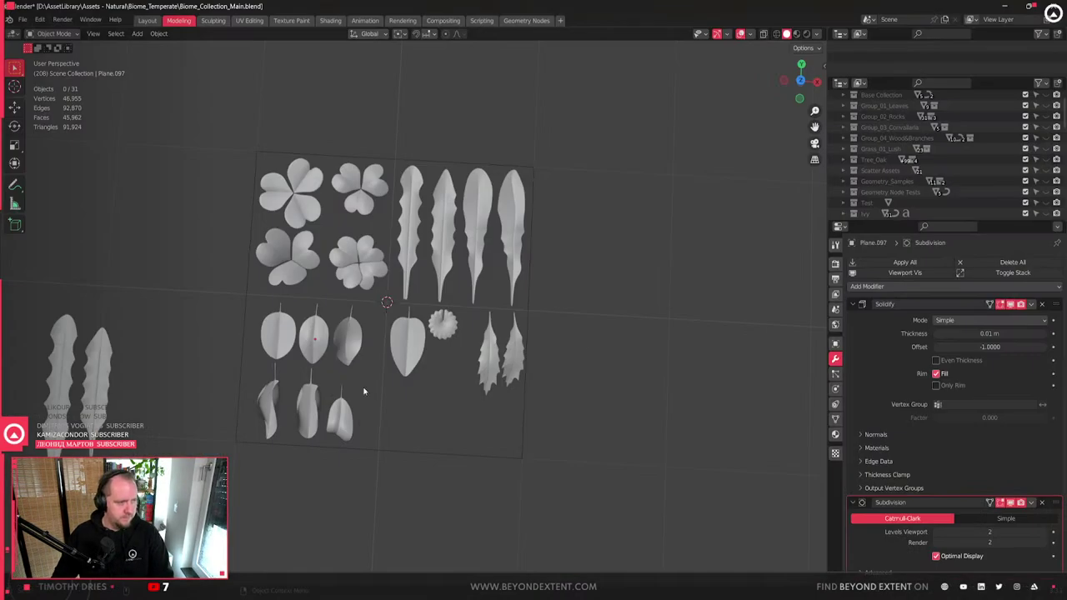
- Switch to Blender and examine the heart-shaped, round scalloped and serrated leaf meshes on the leaf sheet
{"action": "scroll", "coordinate": [384, 390], "scroll_direction": "up", "scroll_amount": 3}
{"action": "middle_click_drag", "start_coordinate": [547, 391], "coordinate": [559, 417], "text": "shift"}
{"action": "left_click", "coordinate": [494, 332]}
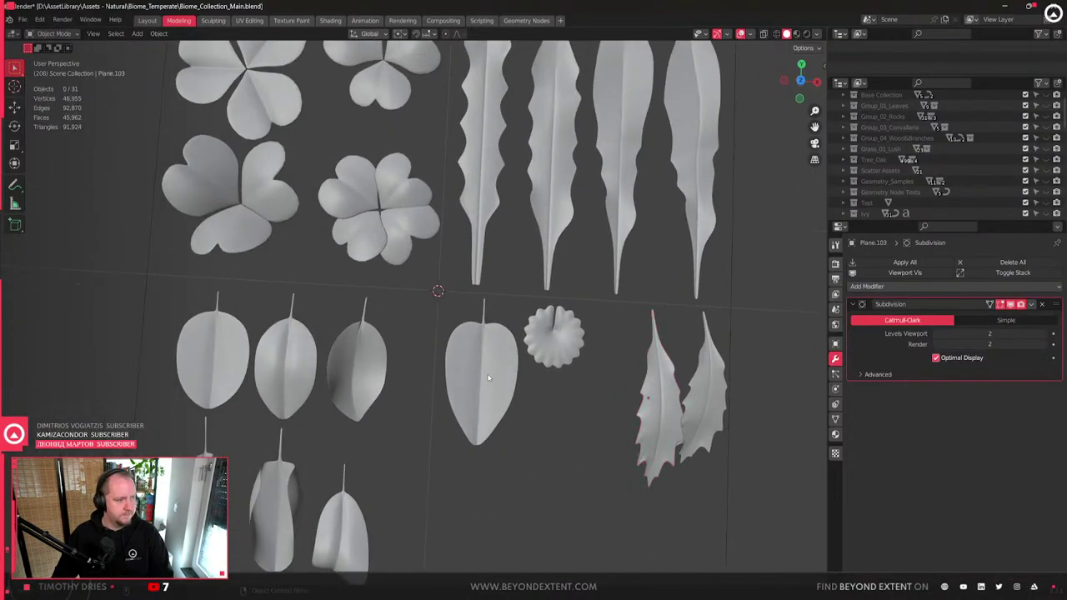
{"action": "left_click", "coordinate": [557, 337]}
{"action": "middle_click_drag", "start_coordinate": [590, 357], "coordinate": [660, 307]}
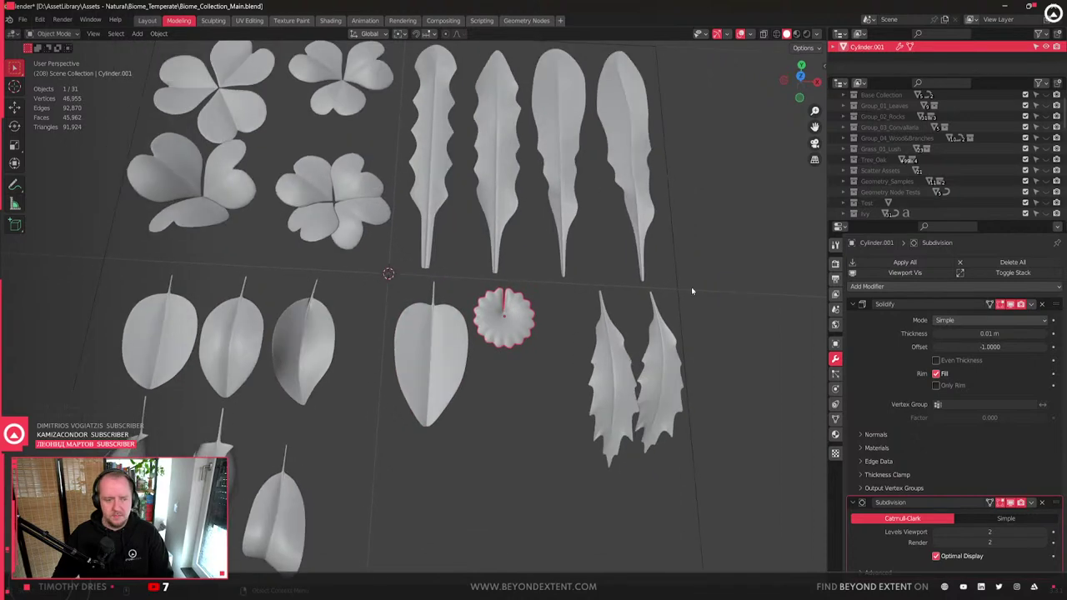
{"action": "scroll", "coordinate": [702, 281], "scroll_direction": "down", "scroll_amount": 4}
{"action": "left_click", "coordinate": [431, 344]}
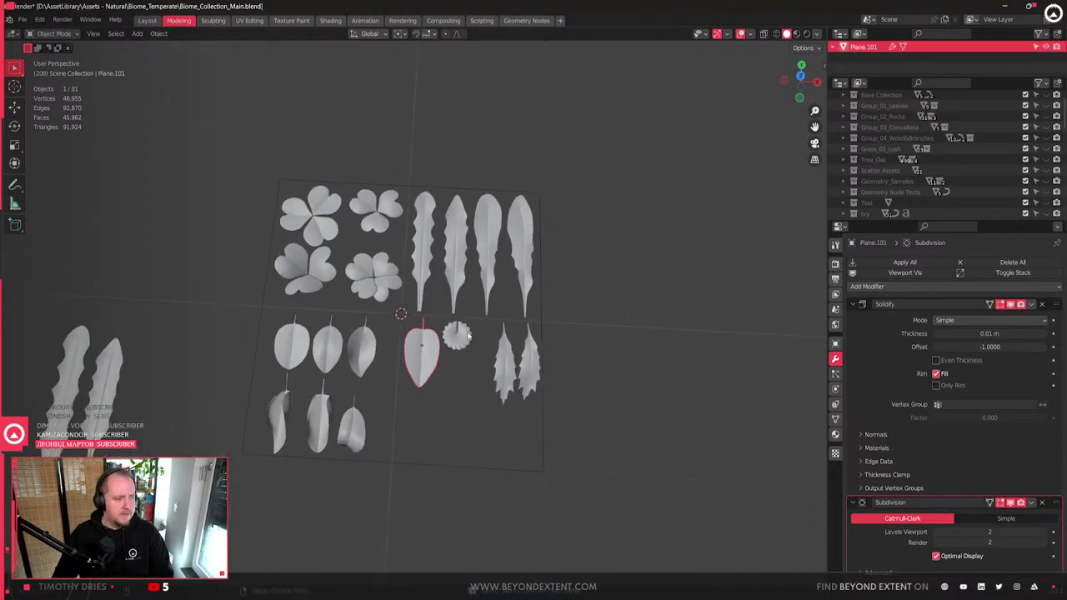
{"action": "left_click", "coordinate": [467, 335]}
{"action": "scroll", "coordinate": [467, 335], "scroll_direction": "up", "scroll_amount": 3}
{"action": "middle_click_drag", "start_coordinate": [486, 379], "coordinate": [421, 349], "text": "shift"}
{"action": "left_click", "coordinate": [477, 377]}
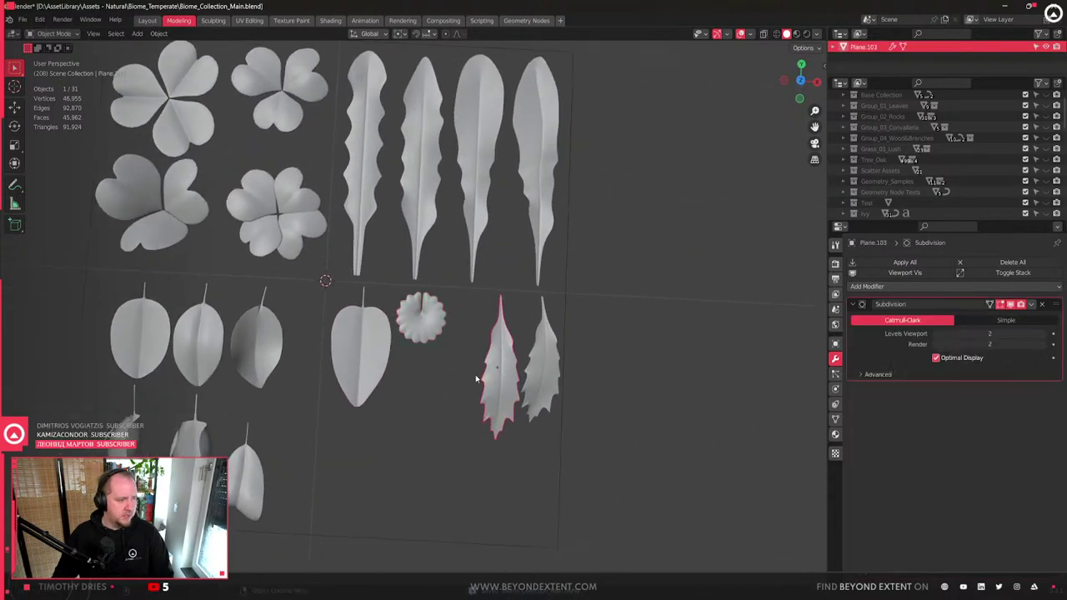
{"action": "scroll", "coordinate": [475, 374], "scroll_direction": "down", "scroll_amount": 3}
{"action": "middle_click_drag", "start_coordinate": [475, 374], "coordinate": [353, 339]}
{"action": "scroll", "coordinate": [435, 384], "scroll_direction": "up", "scroll_amount": 3}
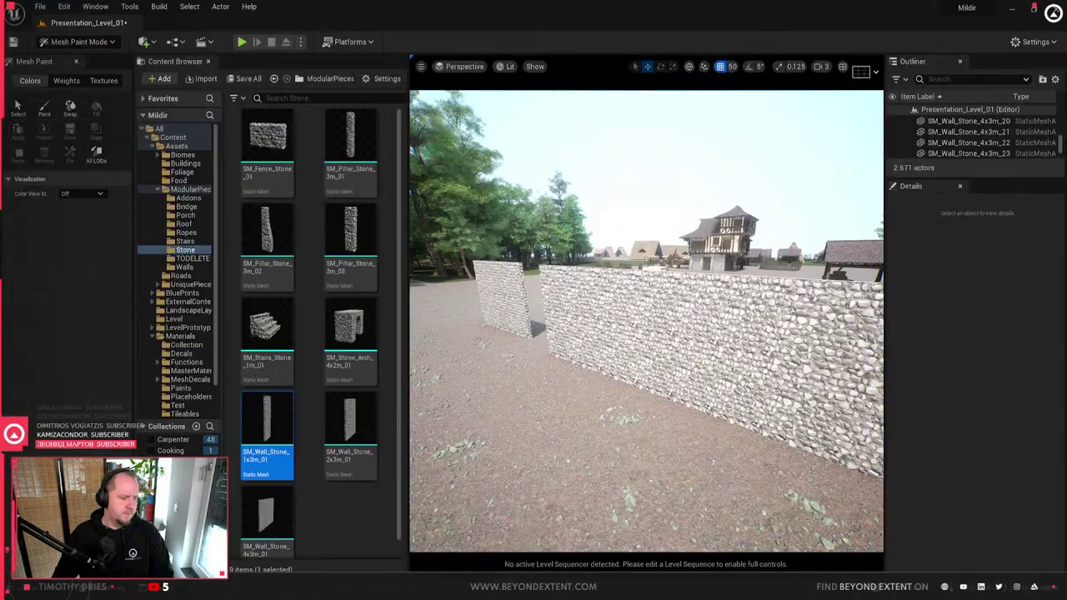
- Return to Unreal Engine, switch the editor back to Selection mode and leave the stone walls deselected
{"action": "right_click_drag", "start_coordinate": [620, 345], "coordinate": [644, 293]}
{"action": "left_click", "coordinate": [75, 42]}
{"action": "left_click", "coordinate": [75, 57]}
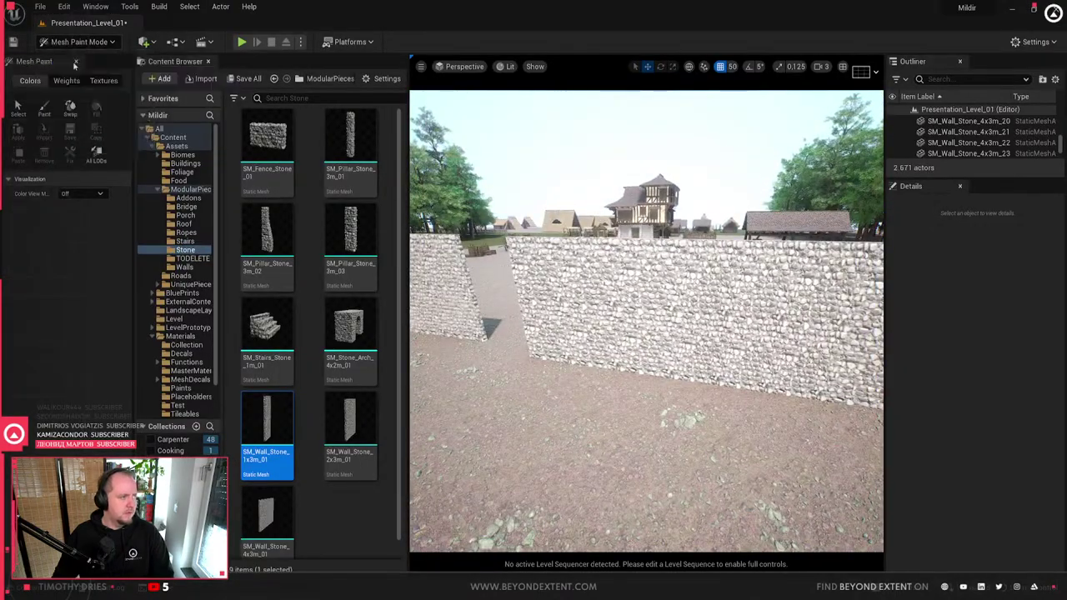
{"action": "left_click", "coordinate": [612, 354]}
{"action": "right_click_drag", "start_coordinate": [613, 354], "coordinate": [558, 462]}
{"action": "key", "text": "Escape"}
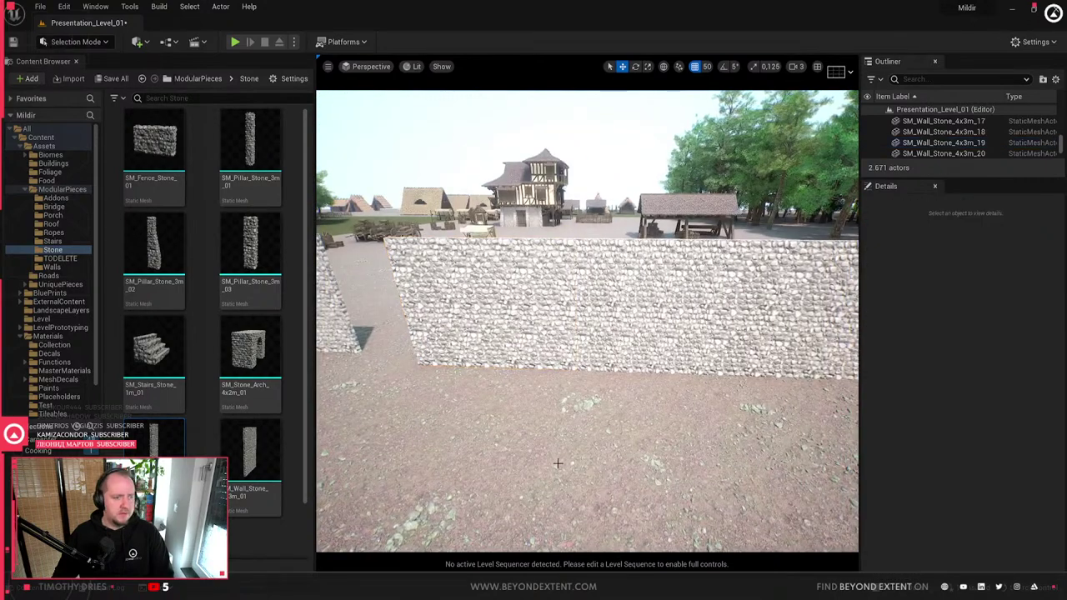
- Bring up the floating green foliage reference images and move them into the corner of the screen, away from the stone wall
{"action": "mouse_move", "coordinate": [659, 596]}
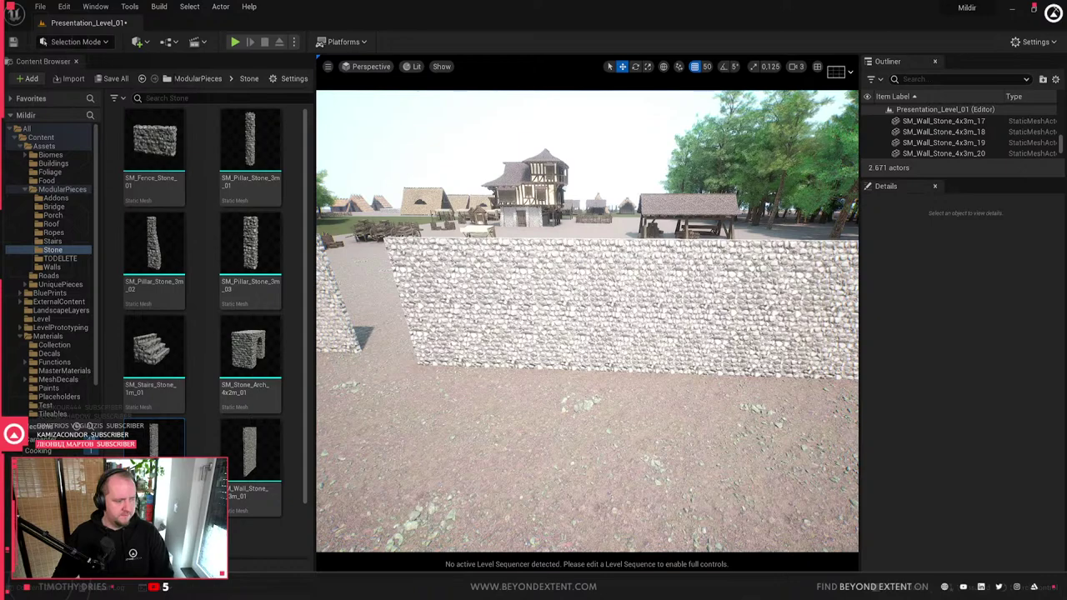
{"action": "key", "text": "alt+Tab"}
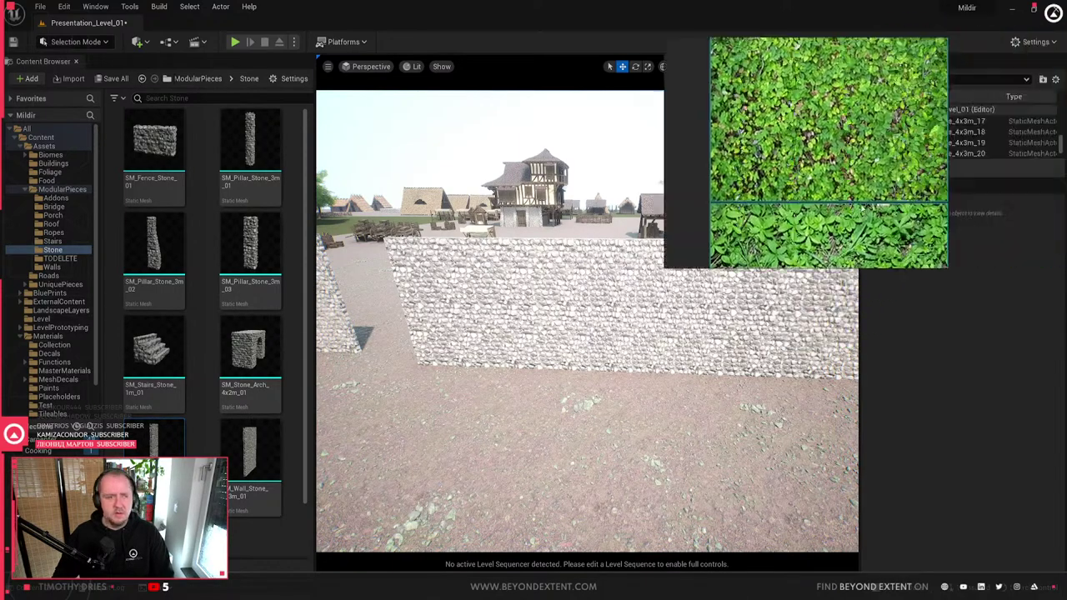
{"action": "left_click_drag", "start_coordinate": [1015, 175], "coordinate": [1006, 173]}
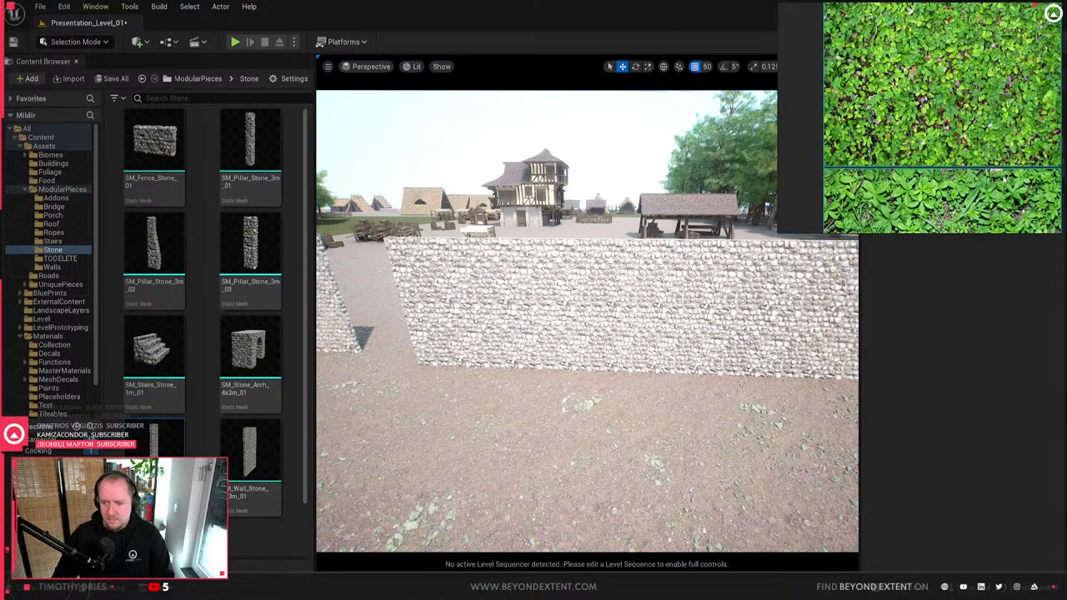
- Examine the level's ground surfaces: the pebbled soil, the mud patches in the village, the area around the well and the grass edge by the fence
{"action": "right_click_drag", "start_coordinate": [584, 333], "coordinate": [557, 421]}
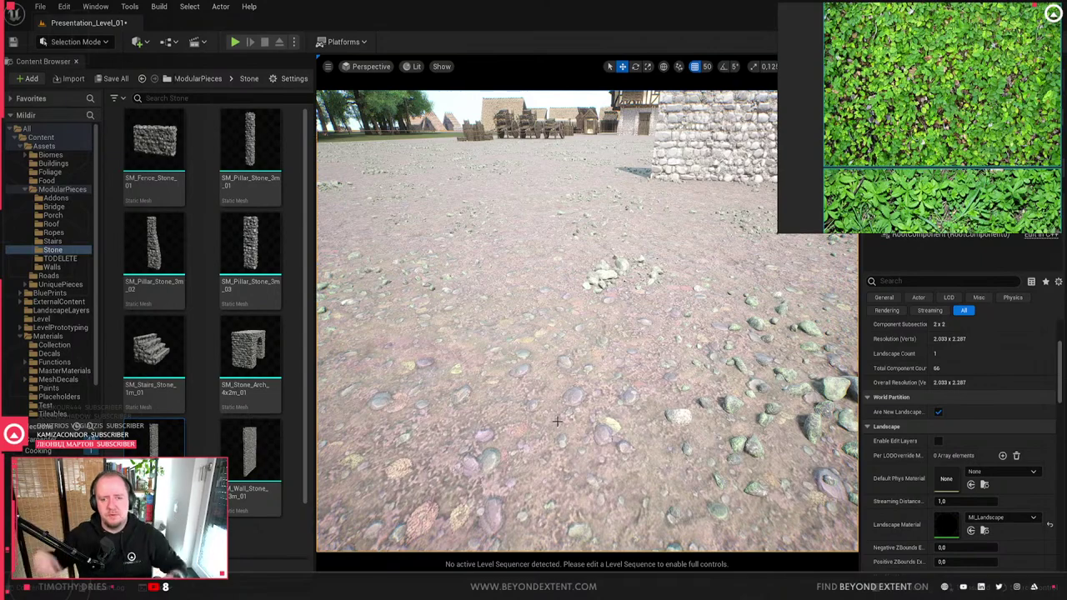
{"action": "key", "text": "Escape"}
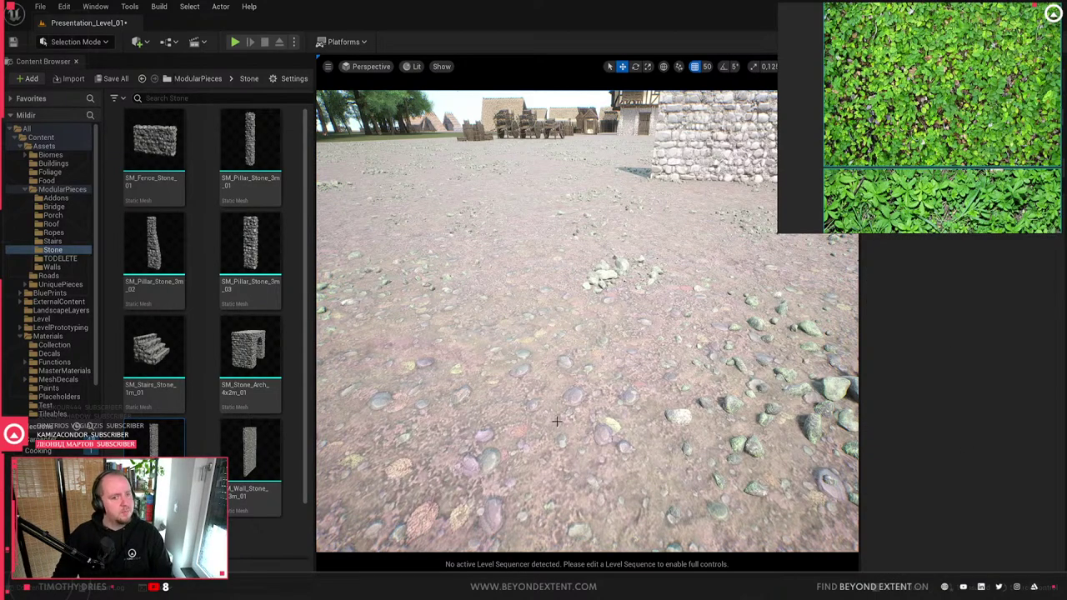
{"action": "mouse_move", "coordinate": [670, 350]}
{"action": "right_mouse_down"}
{"action": "mouse_move", "coordinate": [670, 313]}
{"action": "mouse_move", "coordinate": [670, 347]}
{"action": "right_mouse_up"}
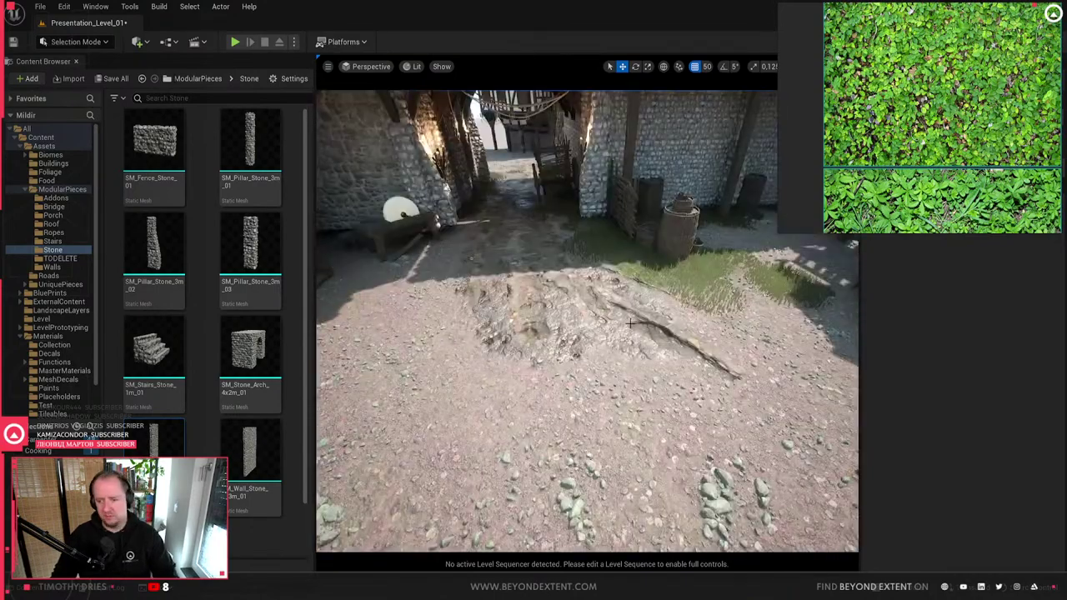
{"action": "right_click_drag", "start_coordinate": [629, 319], "coordinate": [638, 280]}
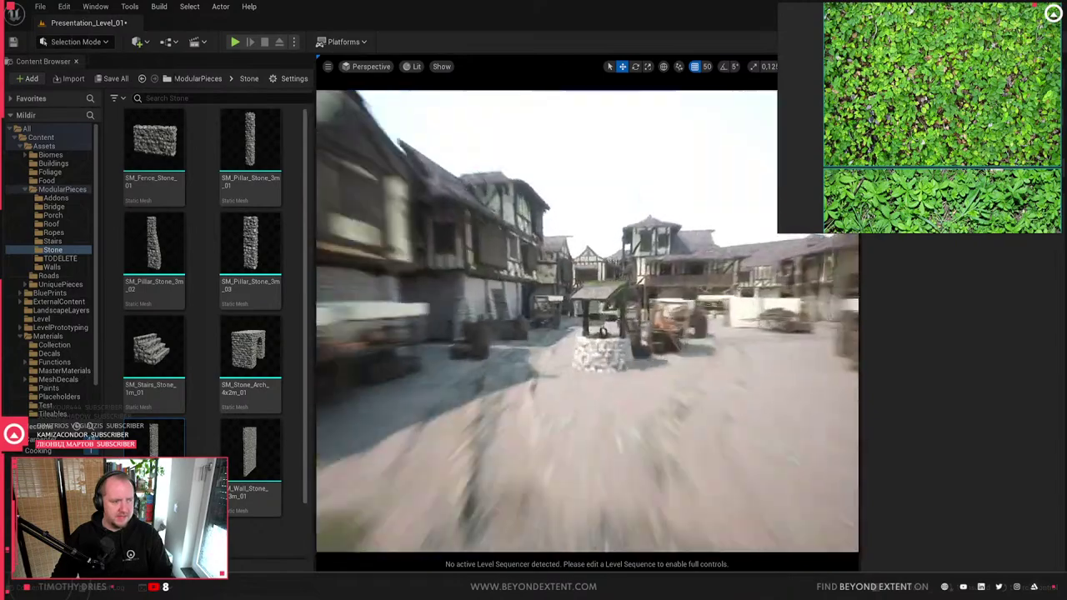
{"action": "mouse_move", "coordinate": [628, 317]}
{"action": "right_mouse_down"}
{"action": "mouse_move", "coordinate": [628, 341]}
{"action": "mouse_move", "coordinate": [629, 318]}
{"action": "right_mouse_up"}
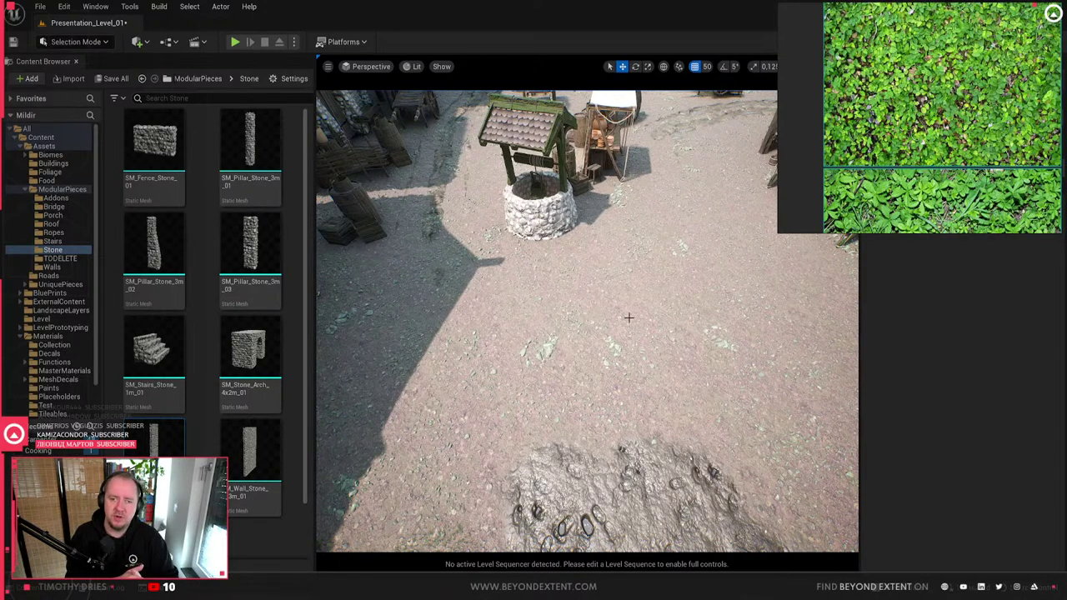
{"action": "right_click_drag", "start_coordinate": [605, 307], "coordinate": [606, 308]}
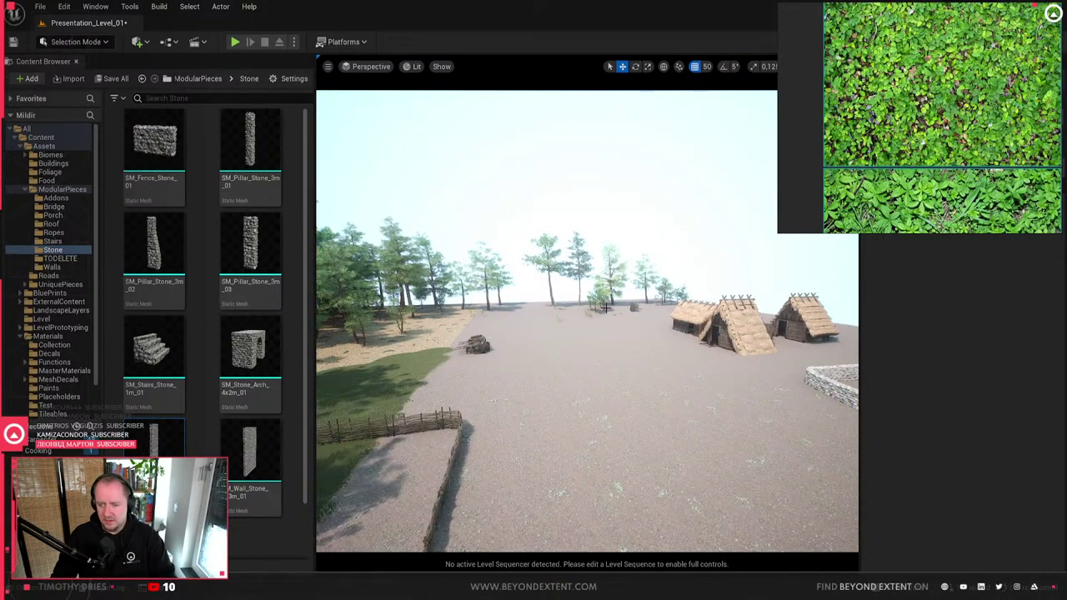
{"action": "left_click", "coordinate": [583, 346]}
{"action": "right_click_drag", "start_coordinate": [583, 347], "coordinate": [585, 432]}
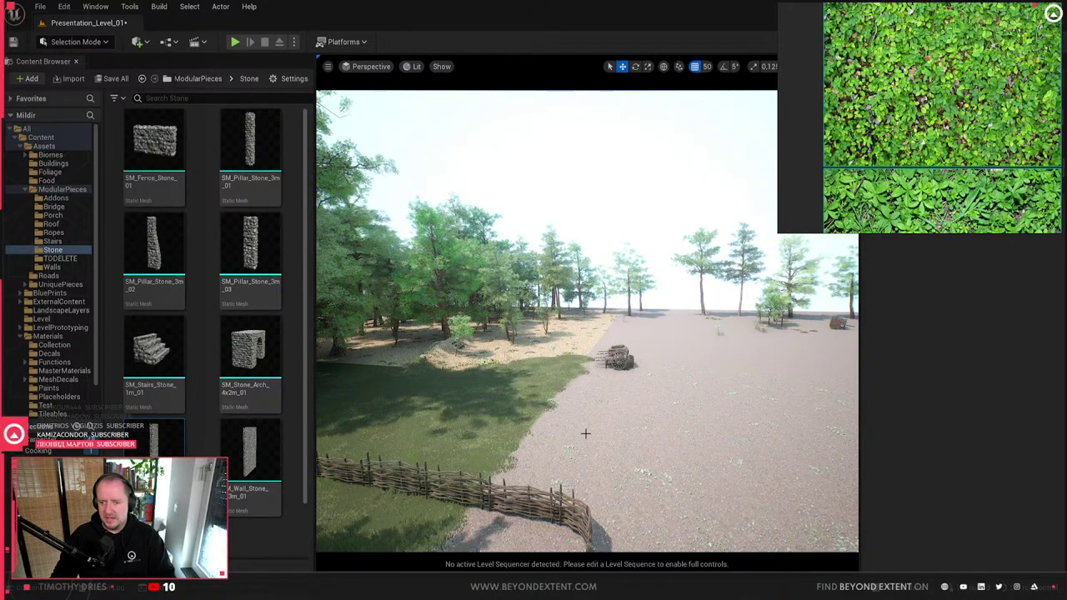
{"action": "right_click_drag", "start_coordinate": [585, 434], "coordinate": [534, 421]}
- Examine how the stone pillars cover the wall corners beneath the timber buildings, and survey the surrounding houses and terrain
{"action": "left_click", "coordinate": [570, 420]}
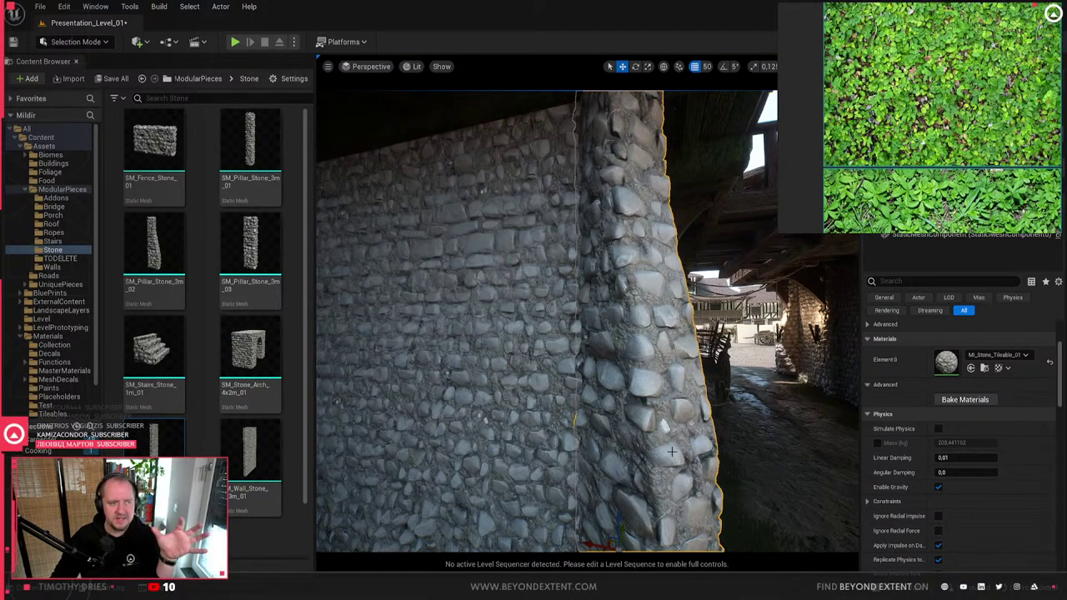
{"action": "right_click_drag", "start_coordinate": [672, 453], "coordinate": [580, 340]}
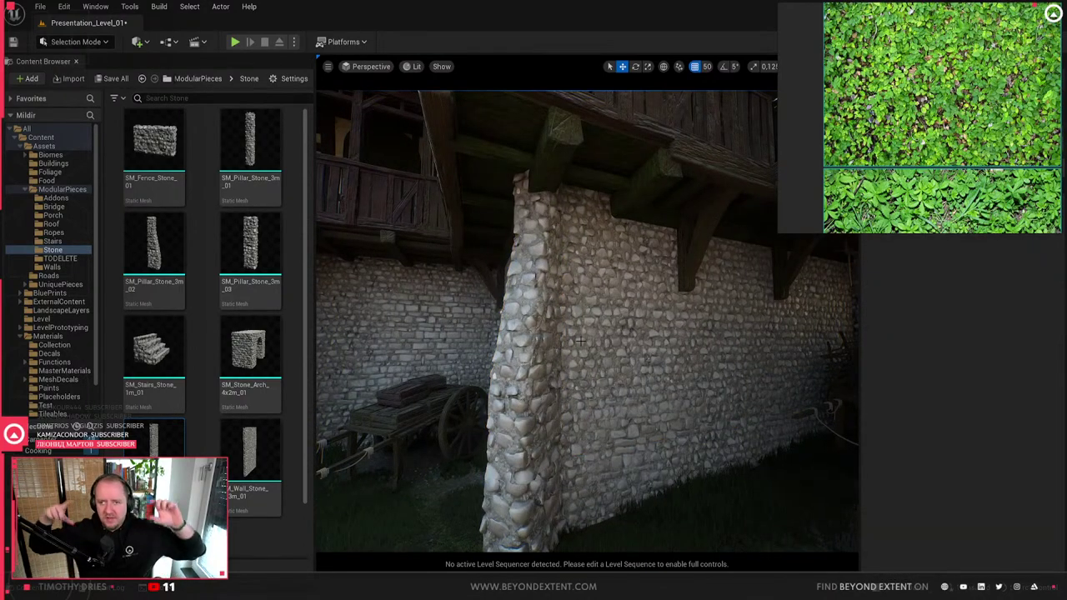
{"action": "right_click_drag", "start_coordinate": [596, 321], "coordinate": [621, 321]}
{"action": "left_click", "coordinate": [596, 321]}
{"action": "key", "text": "Escape"}
{"action": "right_click_drag", "start_coordinate": [555, 349], "coordinate": [555, 348]}
{"action": "left_click", "coordinate": [526, 333]}
{"action": "left_click", "coordinate": [584, 351]}
{"action": "left_click", "coordinate": [521, 334]}
{"action": "left_click", "coordinate": [584, 350]}
{"action": "right_click_drag", "start_coordinate": [610, 412], "coordinate": [610, 412]}
{"action": "left_click", "coordinate": [610, 412]}
{"action": "right_click_drag", "start_coordinate": [647, 272], "coordinate": [647, 272]}
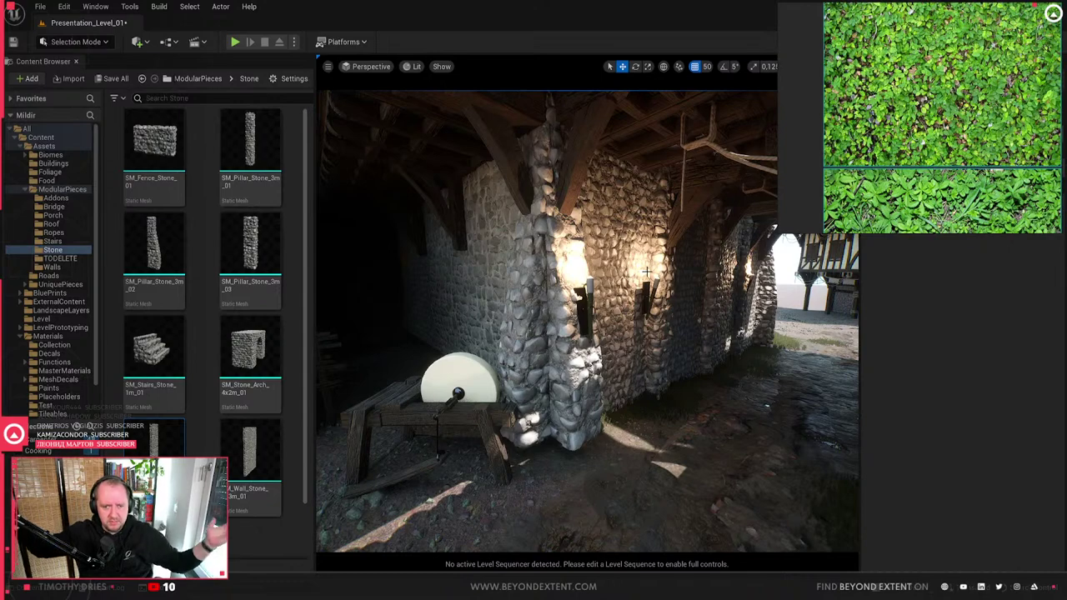
{"action": "right_click_drag", "start_coordinate": [646, 271], "coordinate": [646, 271]}
{"action": "right_click_drag", "start_coordinate": [607, 397], "coordinate": [607, 397]}
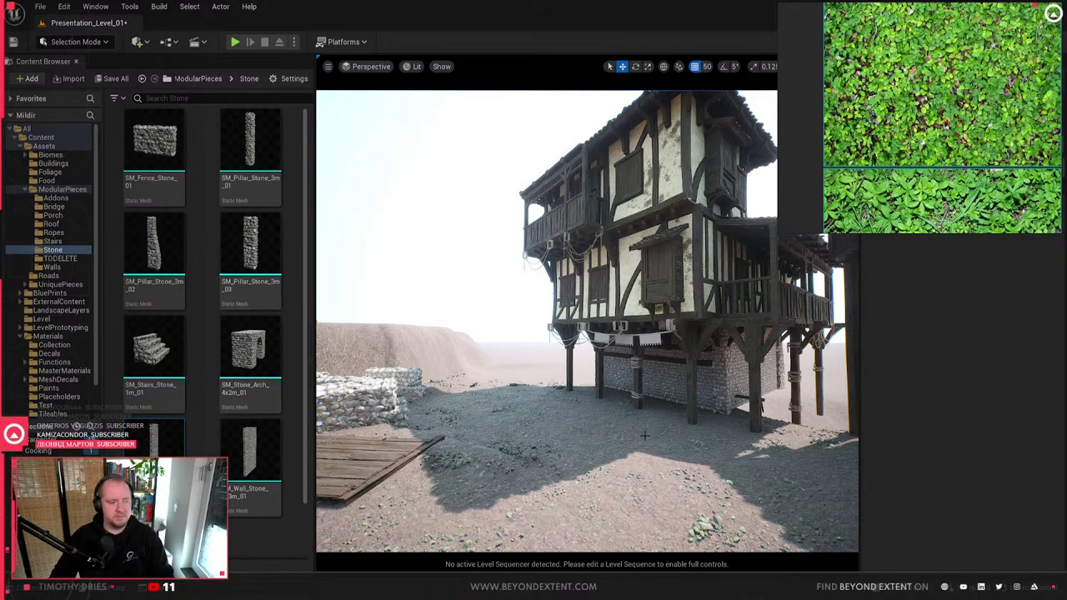
{"action": "right_click_drag", "start_coordinate": [607, 397], "coordinate": [656, 436]}
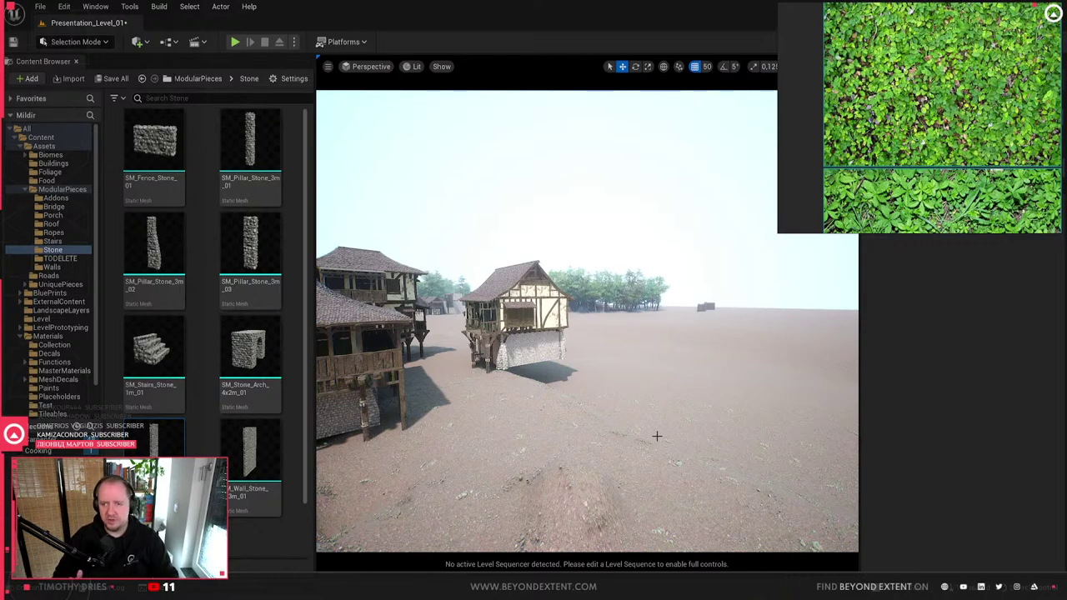
{"action": "mouse_move", "coordinate": [676, 387]}
{"action": "right_mouse_down"}
{"action": "mouse_move", "coordinate": [650, 390]}
{"action": "mouse_move", "coordinate": [676, 387]}
{"action": "right_mouse_up"}
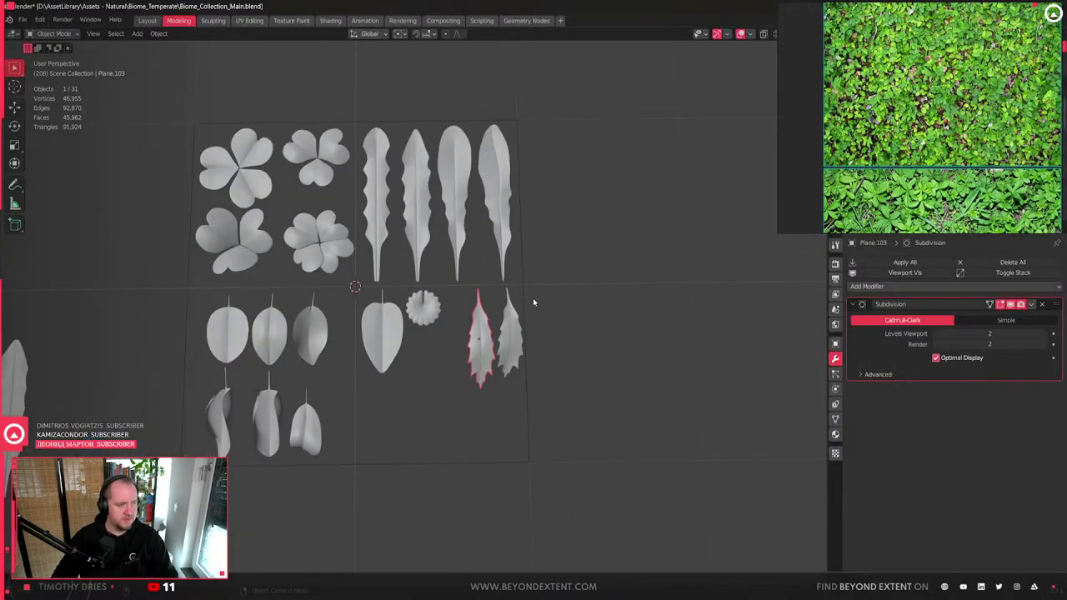
- Select the round scalloped leaf and compare its shape with the neighbouring leaf meshes on the sheet
{"action": "scroll", "coordinate": [533, 297], "scroll_direction": "down", "scroll_amount": 2}
{"action": "scroll", "coordinate": [514, 361], "scroll_direction": "up", "scroll_amount": 5}
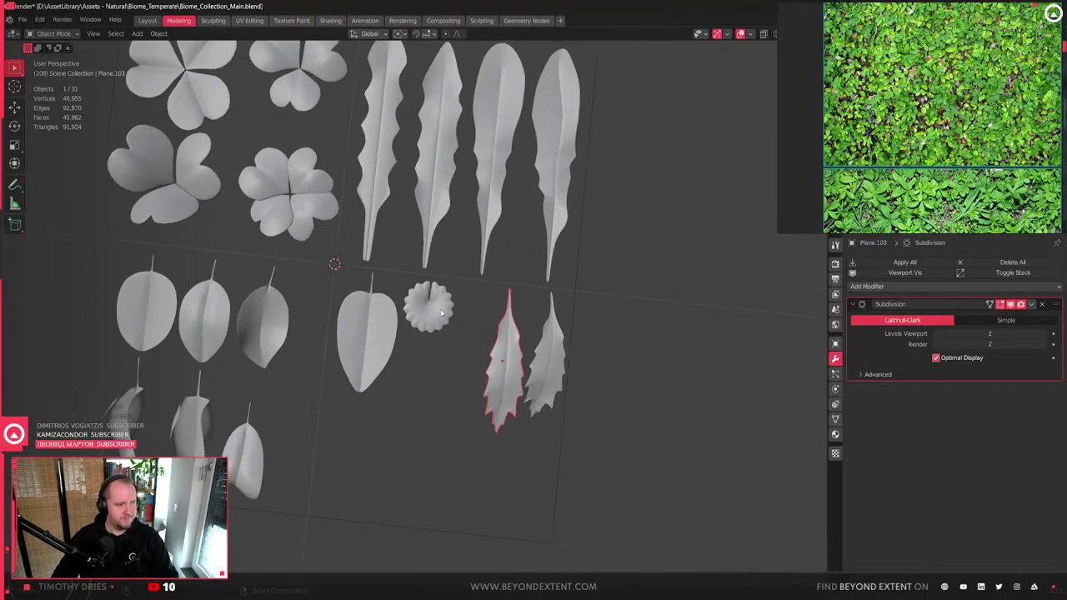
{"action": "scroll", "coordinate": [422, 332], "scroll_direction": "up", "scroll_amount": 8}
{"action": "middle_click_drag", "start_coordinate": [396, 309], "coordinate": [393, 311]}
{"action": "scroll", "coordinate": [395, 311], "scroll_direction": "up", "scroll_amount": 2}
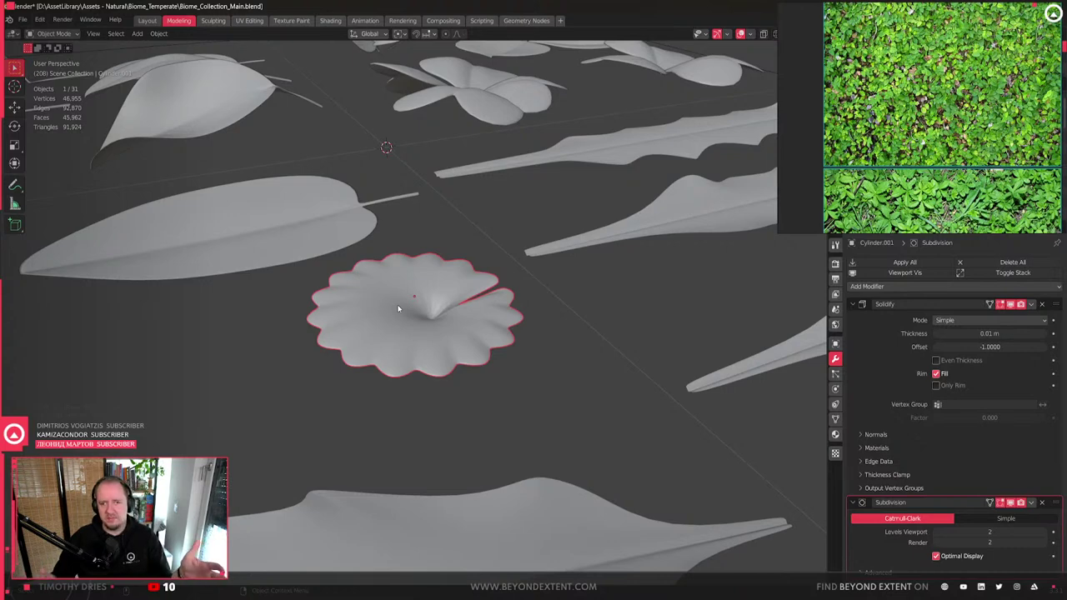
{"action": "scroll", "coordinate": [398, 308], "scroll_direction": "down", "scroll_amount": 5}
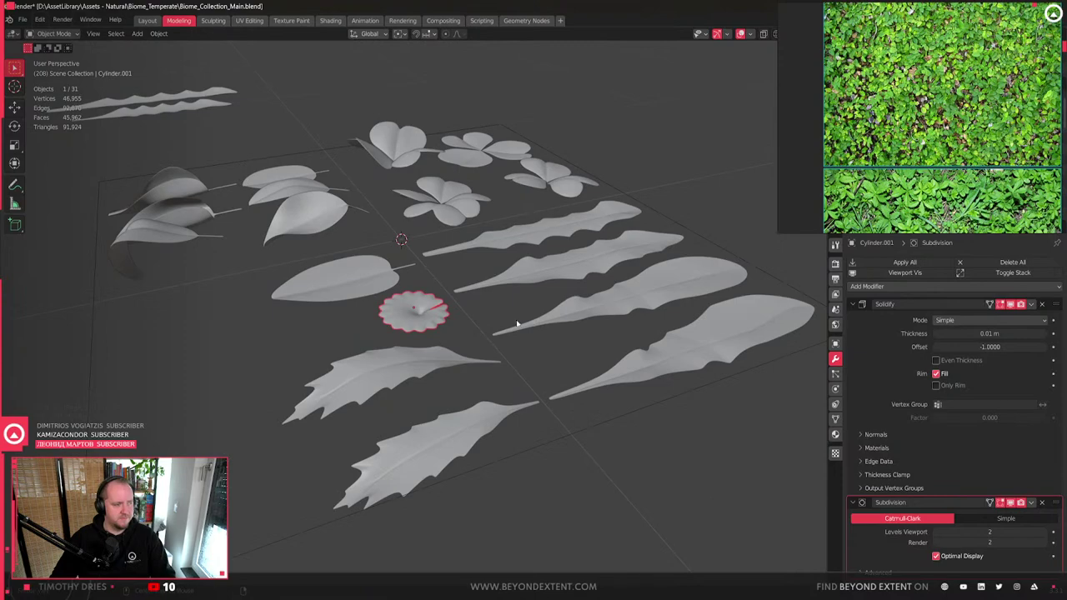
{"action": "scroll", "coordinate": [516, 322], "scroll_direction": "up", "scroll_amount": 5}
{"action": "scroll", "coordinate": [937, 107], "scroll_direction": "down", "scroll_amount": 4}
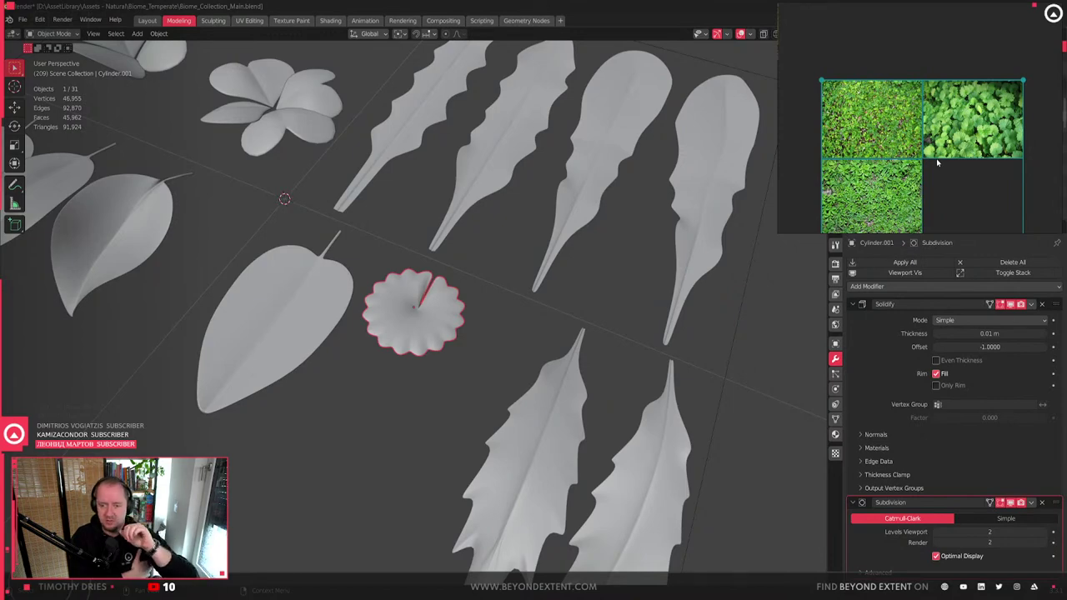
- Examine the round scalloped leaf's wavy rim and centre slit up close against the foliage references
{"action": "left_click", "coordinate": [421, 311]}
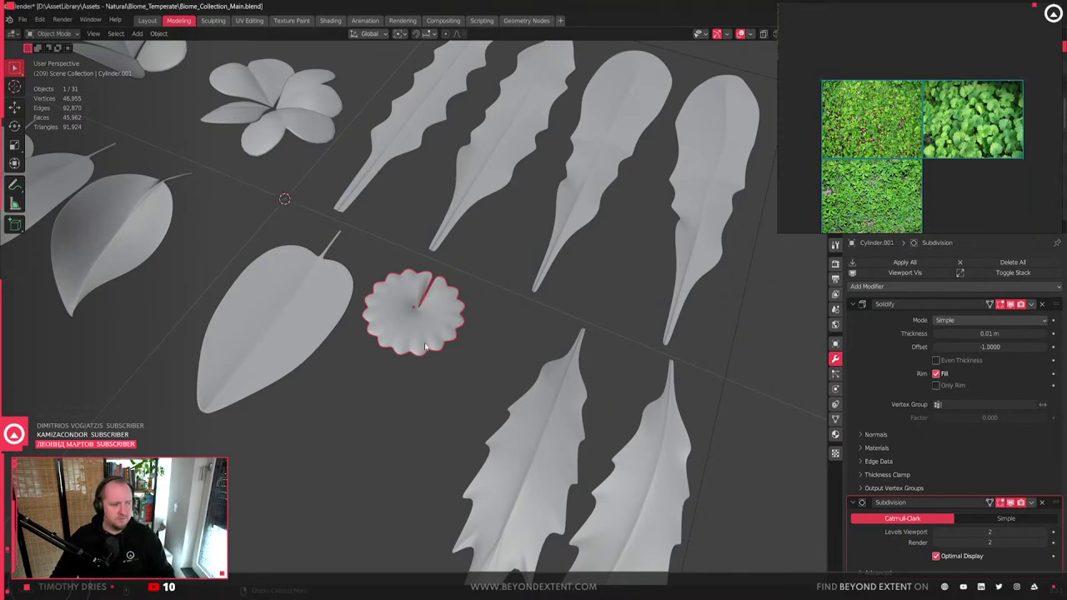
{"action": "scroll", "coordinate": [422, 311], "scroll_direction": "up", "scroll_amount": 3}
{"action": "scroll", "coordinate": [421, 308], "scroll_direction": "up", "scroll_amount": 4}
{"action": "scroll", "coordinate": [436, 338], "scroll_direction": "down", "scroll_amount": 1}
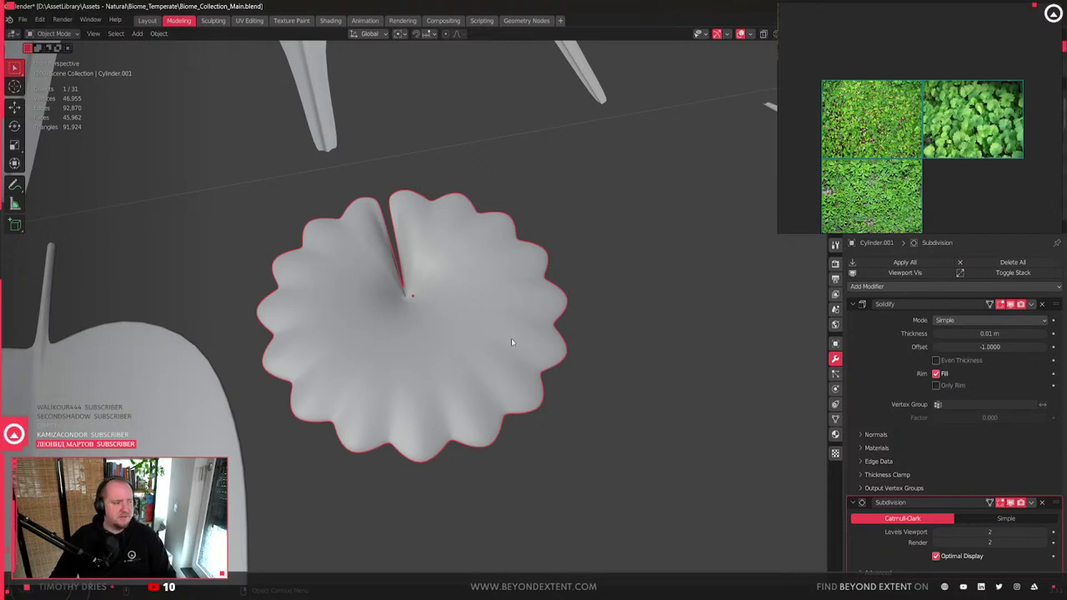
{"action": "scroll", "coordinate": [510, 336], "scroll_direction": "down", "scroll_amount": 4}
{"action": "scroll", "coordinate": [471, 319], "scroll_direction": "up", "scroll_amount": 3}
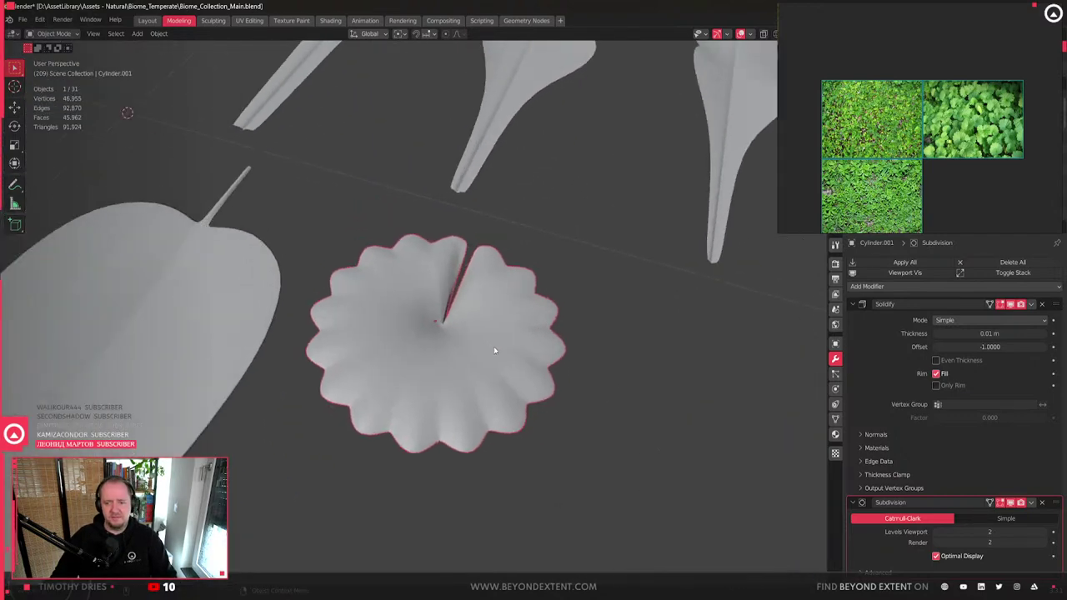
{"action": "scroll", "coordinate": [470, 328], "scroll_direction": "down", "scroll_amount": 4}
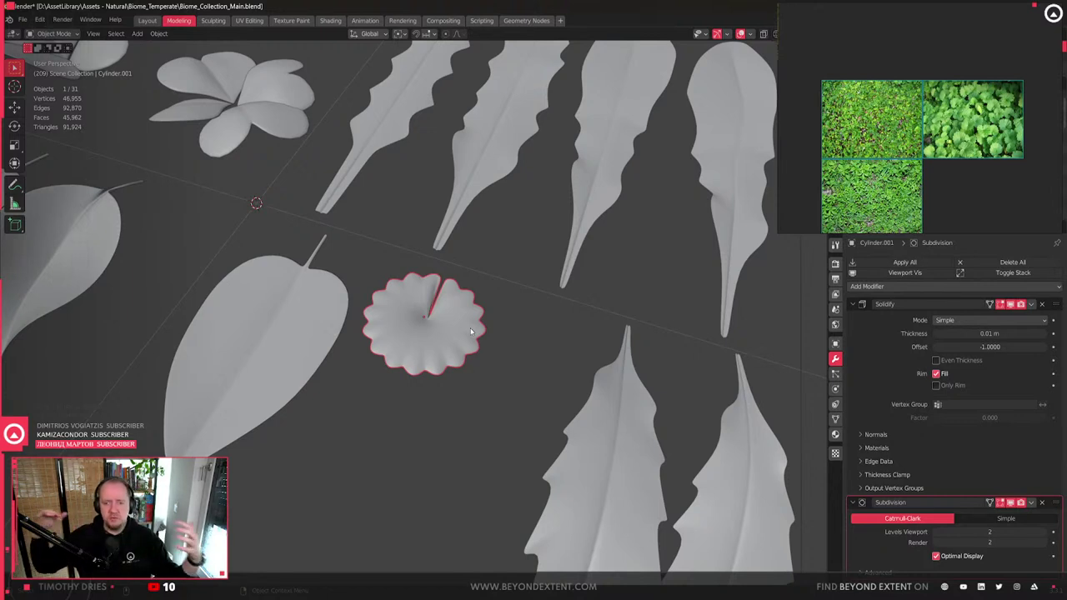
{"action": "scroll", "coordinate": [386, 288], "scroll_direction": "down", "scroll_amount": 6}
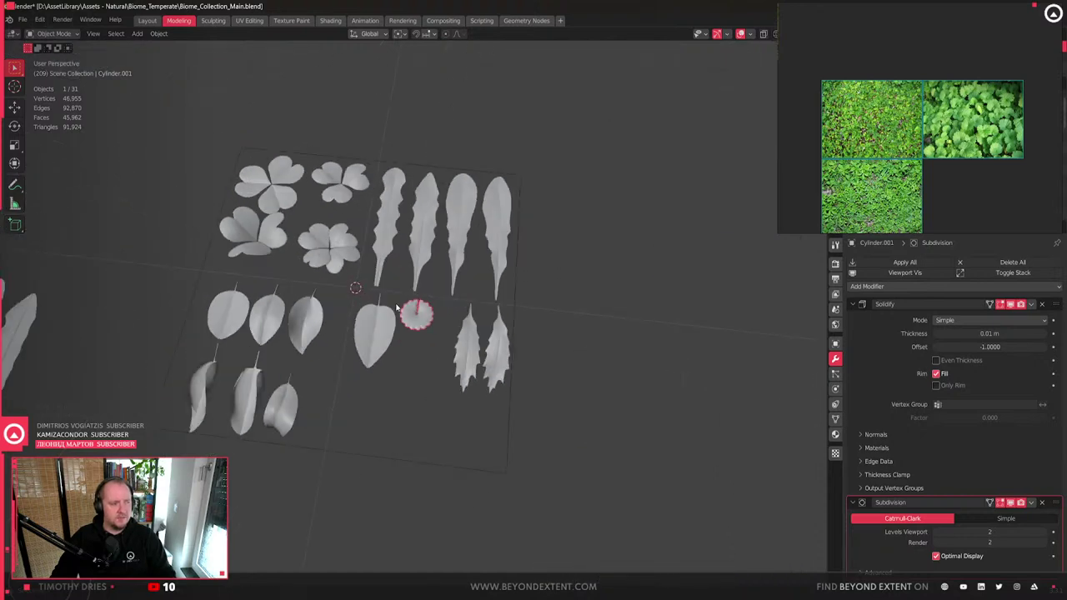
- Look over the whole leaf sheet: the clover clusters, the oval leaves and the long wavy leaves
{"action": "key", "text": "a"}
{"action": "middle_click_drag", "start_coordinate": [574, 465], "coordinate": [574, 425]}
{"action": "scroll", "coordinate": [574, 398], "scroll_direction": "up", "scroll_amount": 2}
{"action": "key", "text": "alt+a"}
{"action": "left_click", "coordinate": [519, 245]}
{"action": "middle_click_drag", "start_coordinate": [519, 245], "coordinate": [486, 344]}
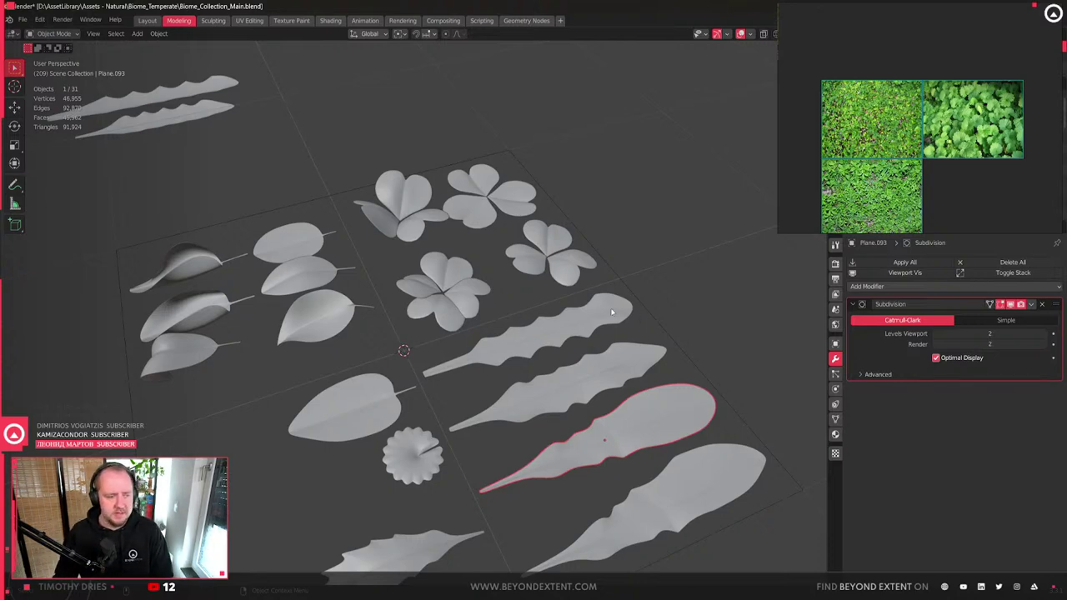
{"action": "scroll", "coordinate": [720, 309], "scroll_direction": "down", "scroll_amount": 3}
{"action": "middle_click_drag", "start_coordinate": [720, 310], "coordinate": [558, 336]}
{"action": "scroll", "coordinate": [565, 350], "scroll_direction": "up", "scroll_amount": 3}
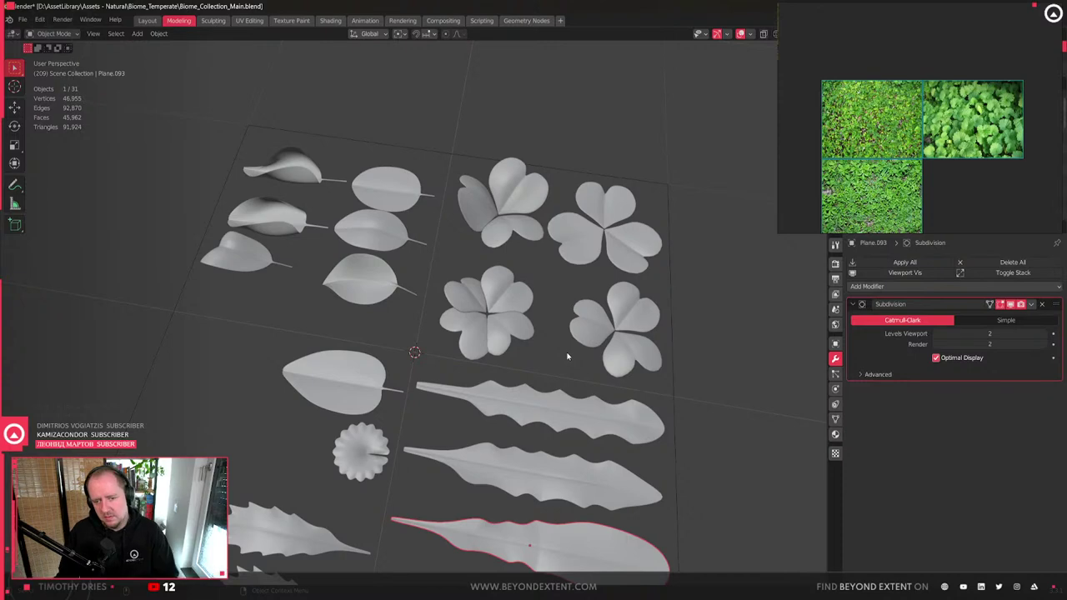
{"action": "middle_click_drag", "start_coordinate": [602, 319], "coordinate": [533, 381]}
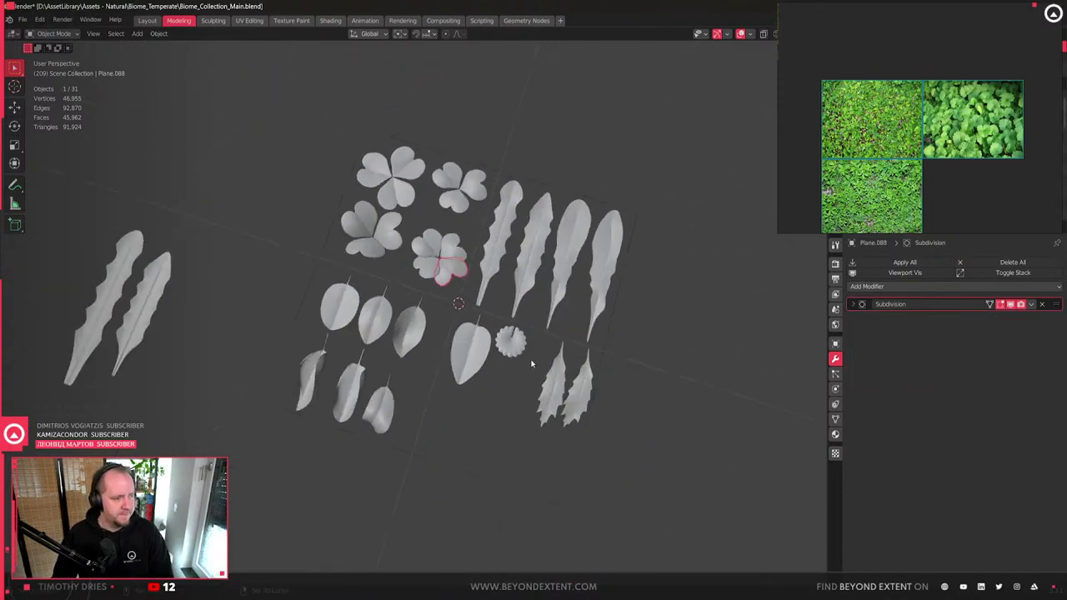
- Duplicate the round scalloped leaf and place the copy about 0.27 m away in the negative global Y direction
{"action": "left_click", "coordinate": [508, 341]}
{"action": "scroll", "coordinate": [492, 350], "scroll_direction": "up", "scroll_amount": 3}
{"action": "middle_click_drag", "start_coordinate": [468, 360], "coordinate": [515, 370]}
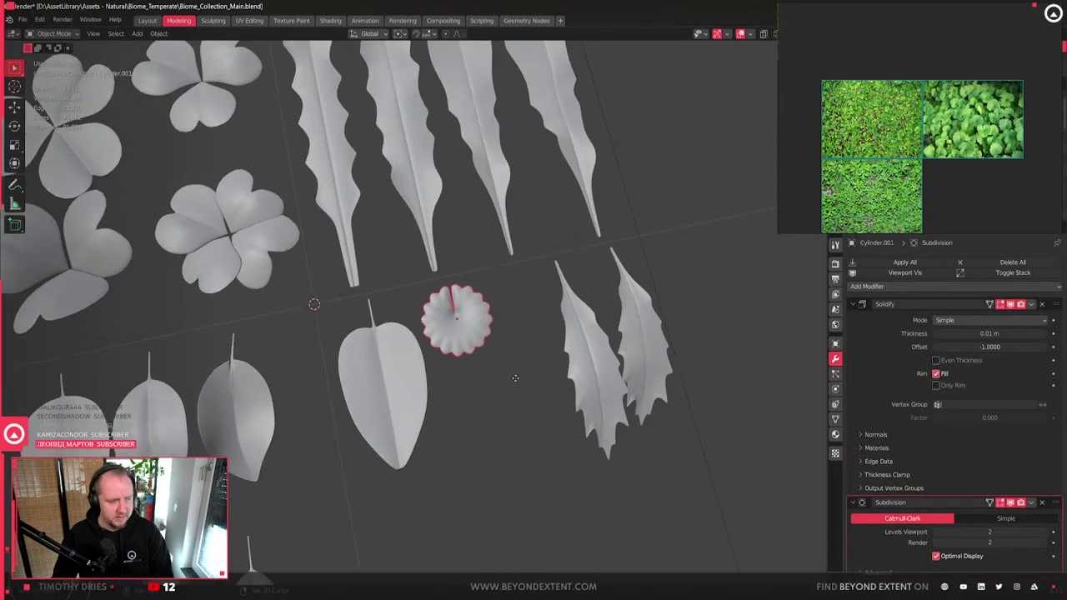
{"action": "key", "text": "shift+d"}
{"action": "key", "text": "z"}
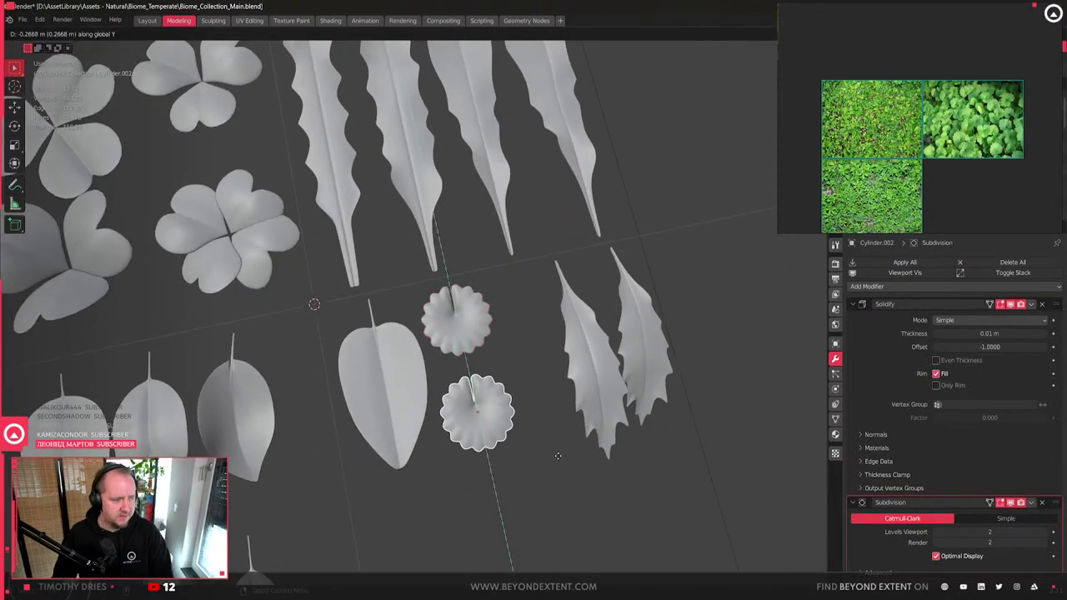
{"action": "left_click", "coordinate": [557, 458]}
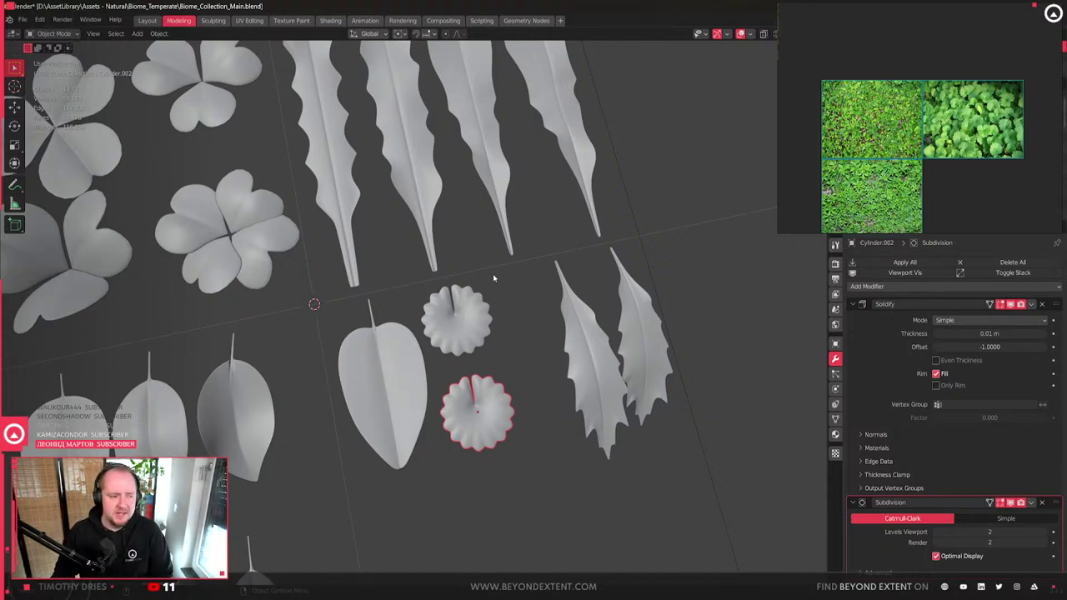
- Examine the two jagged-edged leaves next to the round scalloped leaves, selecting each one to inspect its shape
{"action": "scroll", "coordinate": [588, 335], "scroll_direction": "down", "scroll_amount": 5}
{"action": "middle_click_drag", "start_coordinate": [587, 335], "coordinate": [502, 375]}
{"action": "left_click", "coordinate": [493, 374]}
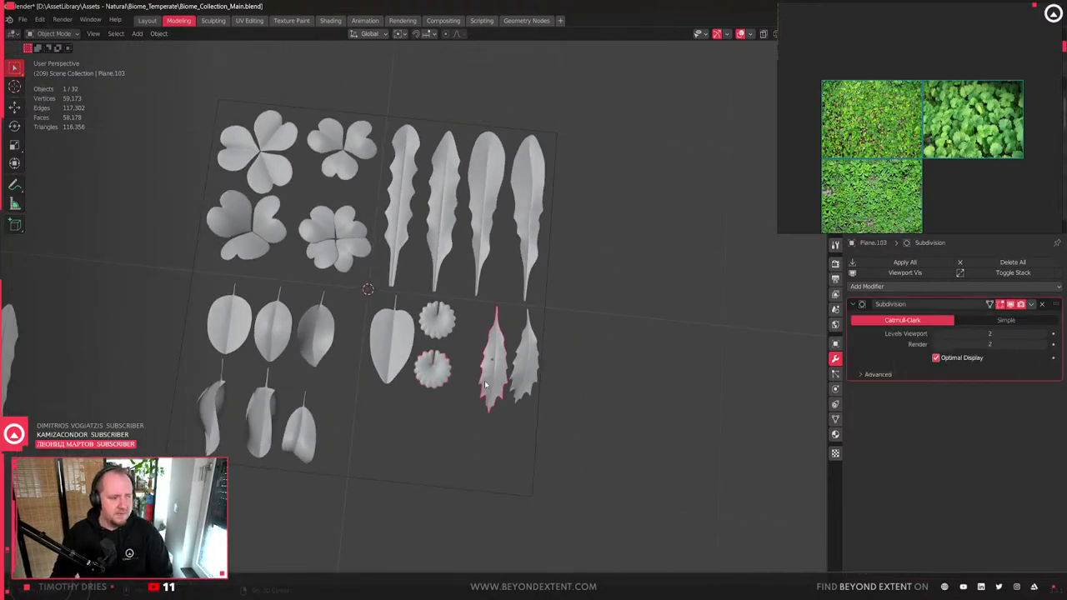
{"action": "scroll", "coordinate": [488, 387], "scroll_direction": "up", "scroll_amount": 4}
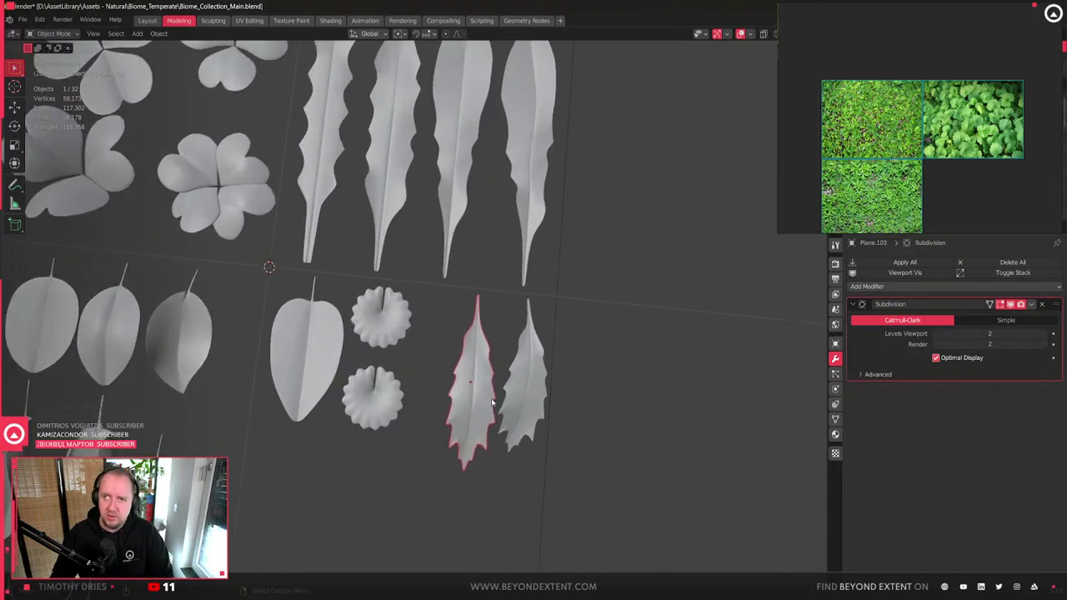
{"action": "middle_click_drag", "start_coordinate": [492, 404], "coordinate": [528, 415]}
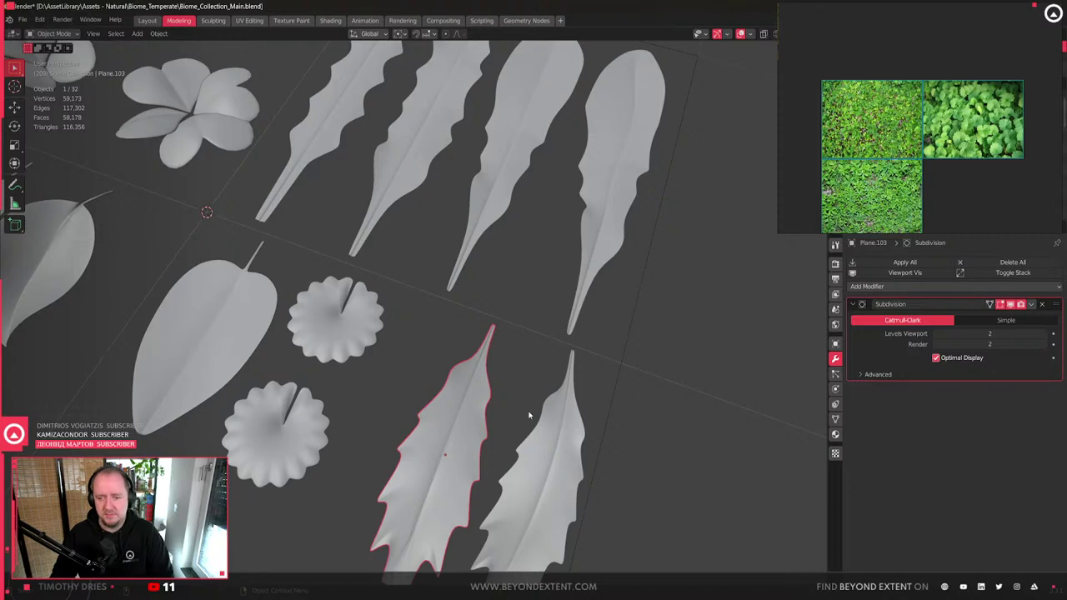
{"action": "mouse_move", "coordinate": [529, 414]}
{"action": "middle_mouse_down"}
{"action": "mouse_move", "coordinate": [545, 427]}
{"action": "mouse_move", "coordinate": [537, 405]}
{"action": "middle_mouse_up"}
{"action": "left_click", "coordinate": [547, 405]}
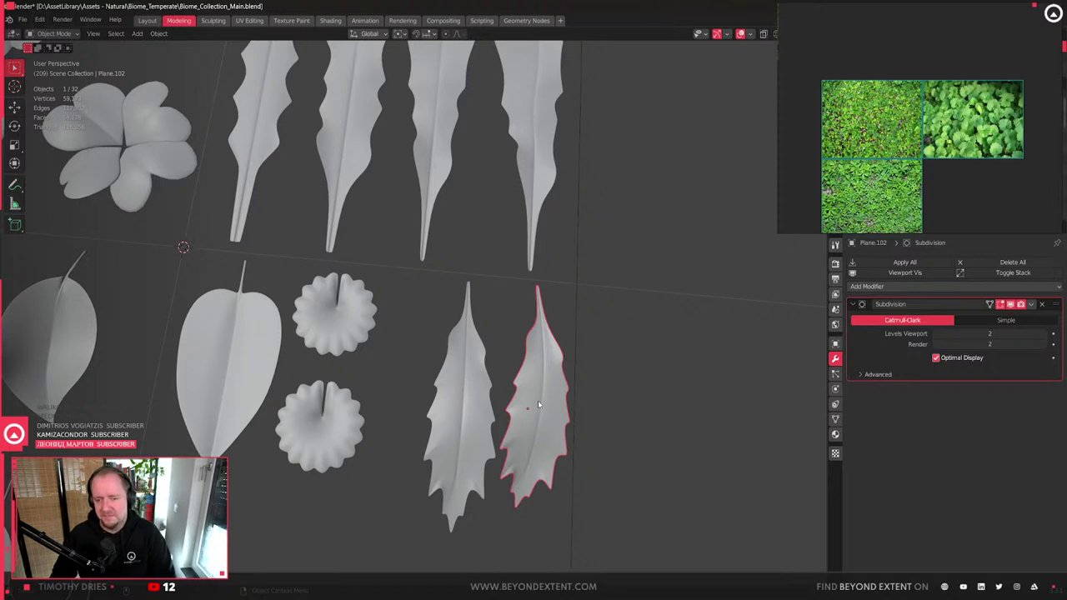
{"action": "scroll", "coordinate": [537, 402], "scroll_direction": "down", "scroll_amount": 6}
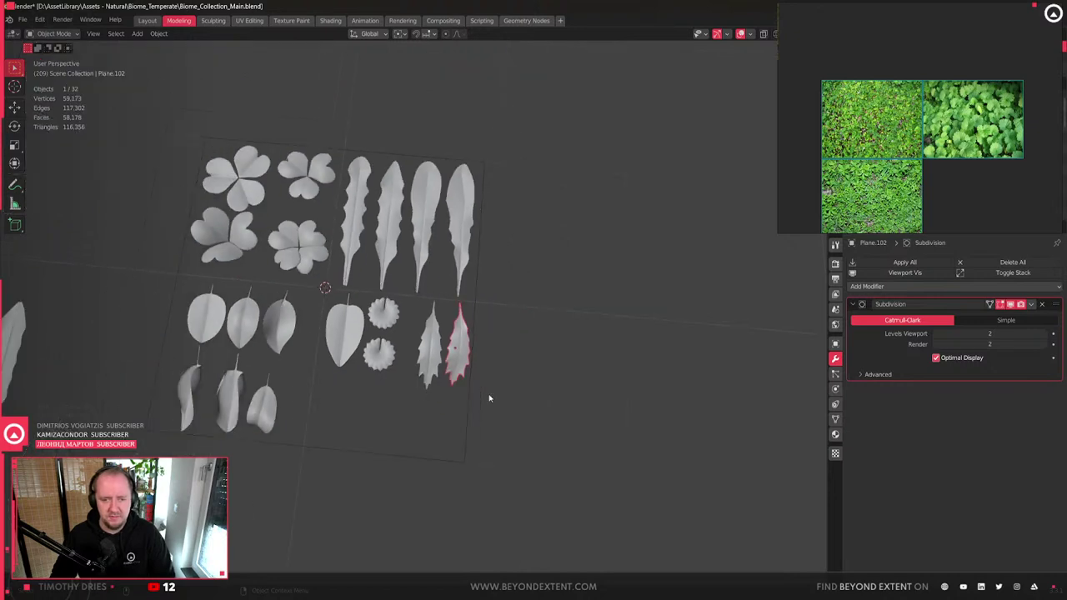
{"action": "scroll", "coordinate": [496, 391], "scroll_direction": "up", "scroll_amount": 8}
{"action": "scroll", "coordinate": [467, 396], "scroll_direction": "down", "scroll_amount": 6}
{"action": "middle_click_drag", "start_coordinate": [467, 396], "coordinate": [479, 371]}
{"action": "left_click", "coordinate": [488, 367]}
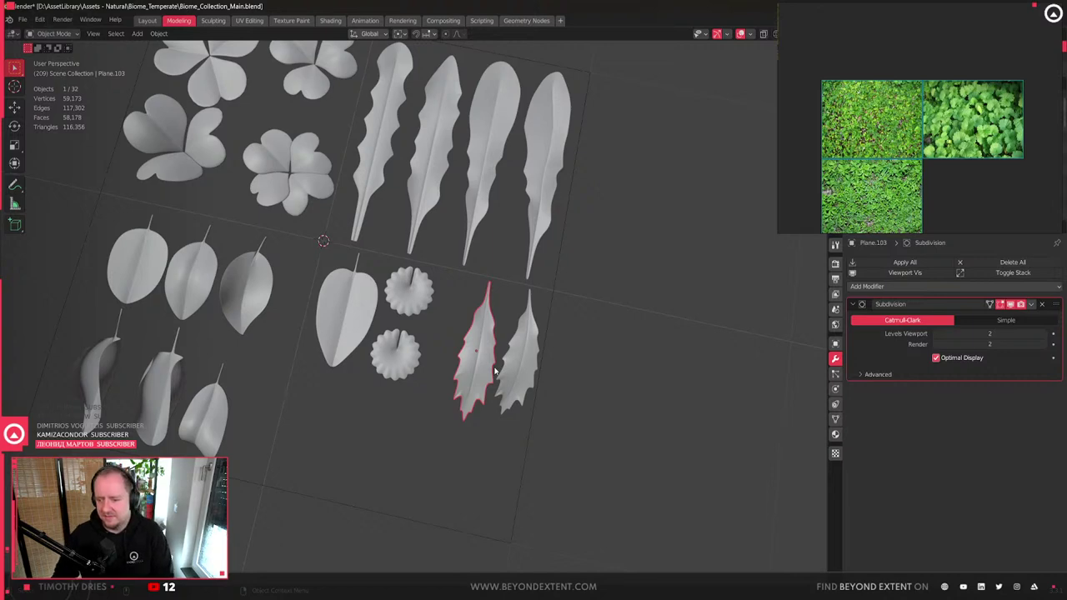
- Select the curled oval leaf at the end of the lower row of oval leaves
{"action": "middle_click_drag", "start_coordinate": [501, 358], "coordinate": [340, 344]}
{"action": "left_click", "coordinate": [443, 313]}
{"action": "left_click", "coordinate": [501, 330]}
{"action": "middle_click_drag", "start_coordinate": [447, 499], "coordinate": [489, 453], "text": "shift"}
{"action": "left_click", "coordinate": [418, 475]}
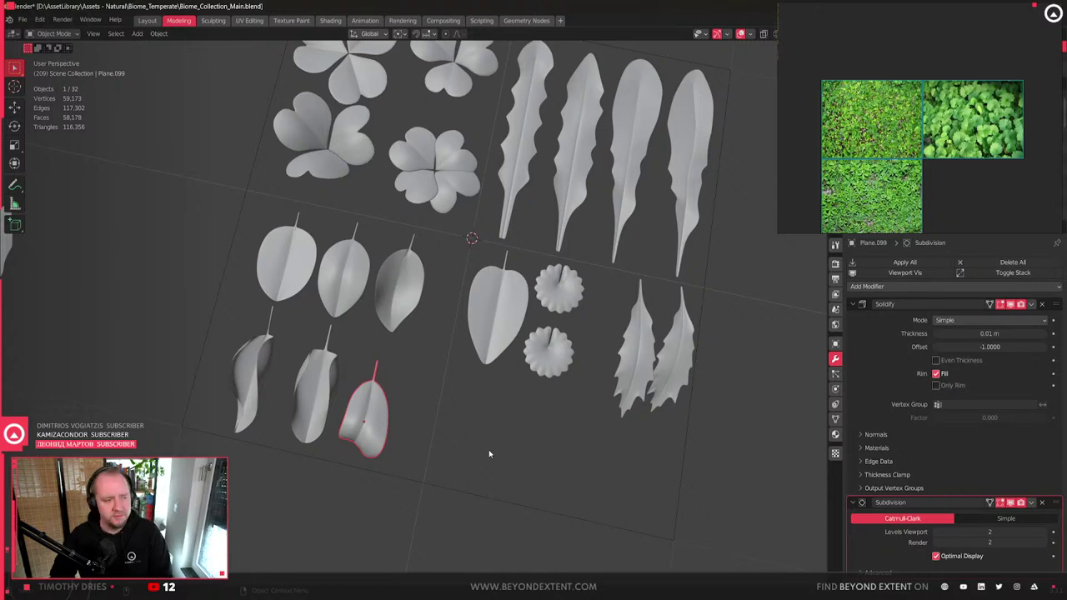
- Hide the floating foliage reference images and show the leaf sheet in Top Orthographic view
{"action": "scroll", "coordinate": [699, 129], "scroll_direction": "down", "scroll_amount": 4}
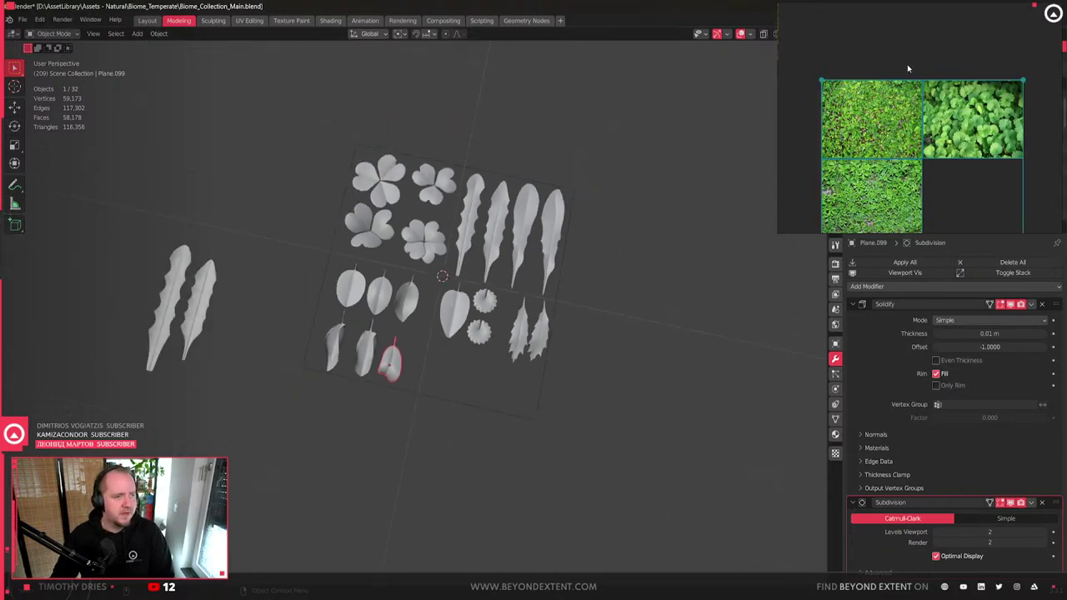
{"action": "left_click", "coordinate": [907, 65]}
{"action": "left_click", "coordinate": [800, 71]}
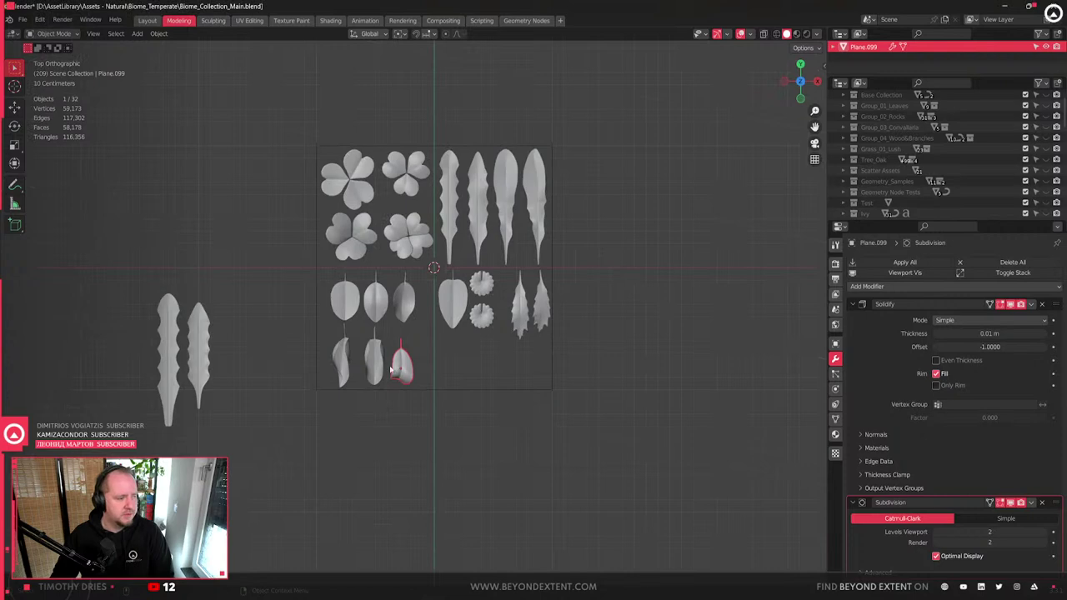
- Examine the lower row of curled and twisted oval leaves from the top and at an angle
{"action": "scroll", "coordinate": [392, 371], "scroll_direction": "up", "scroll_amount": 6}
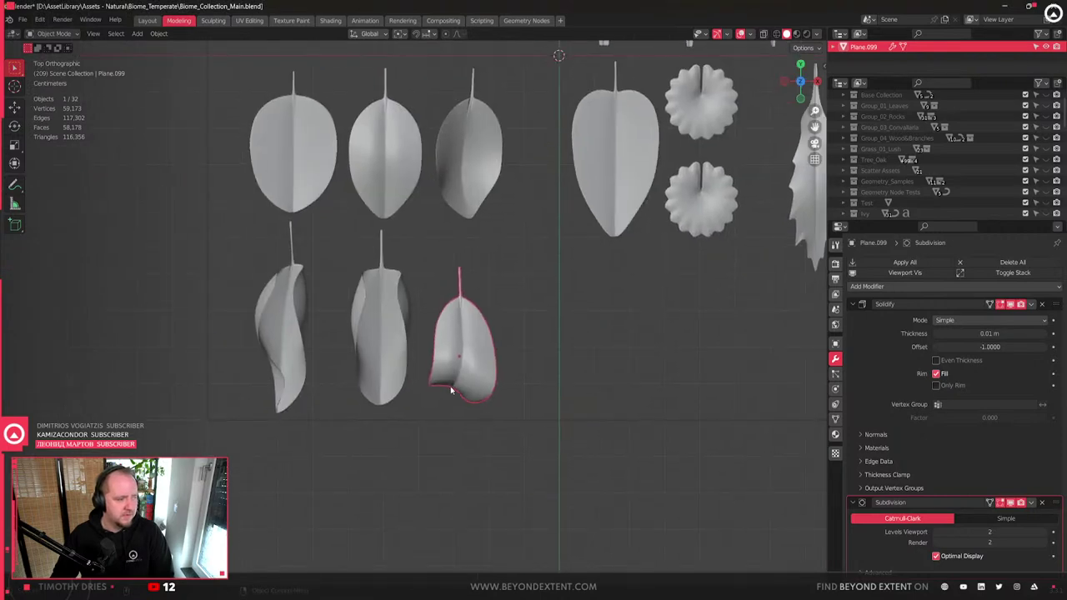
{"action": "scroll", "coordinate": [526, 343], "scroll_direction": "down", "scroll_amount": 3}
{"action": "middle_click_drag", "start_coordinate": [469, 370], "coordinate": [393, 391], "text": "shift"}
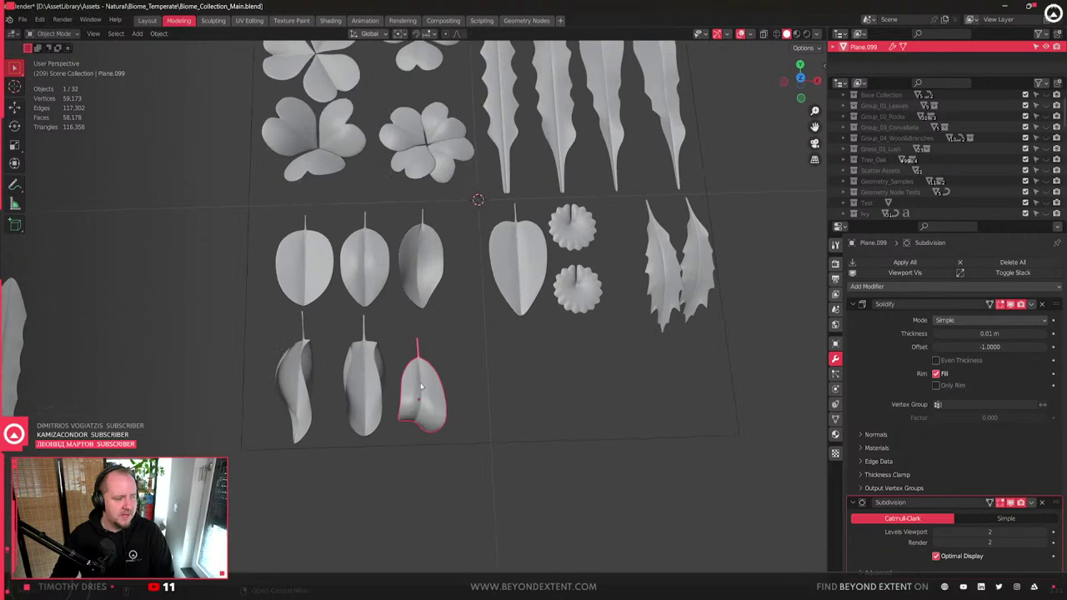
{"action": "middle_click_drag", "start_coordinate": [441, 295], "coordinate": [440, 375]}
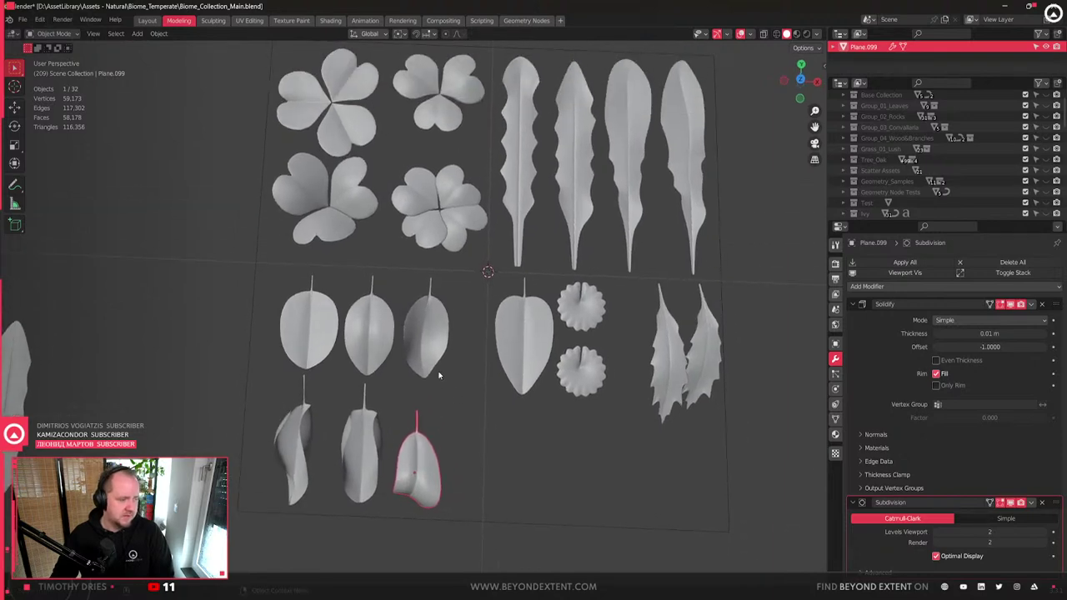
{"action": "scroll", "coordinate": [440, 375], "scroll_direction": "down", "scroll_amount": 2}
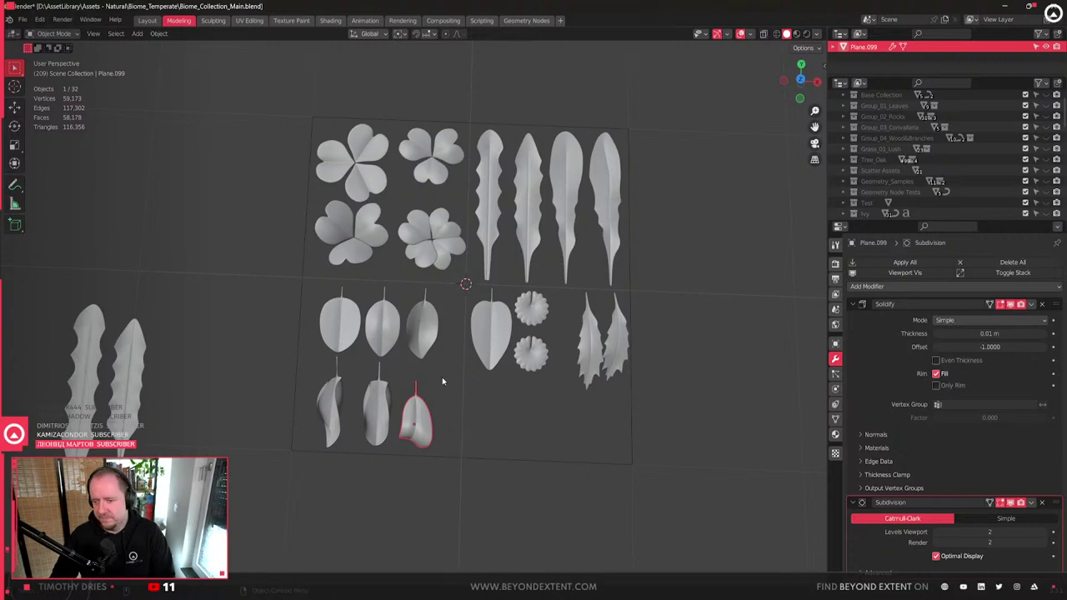
{"action": "left_click", "coordinate": [330, 409]}
{"action": "key", "text": "KP_Decimal"}
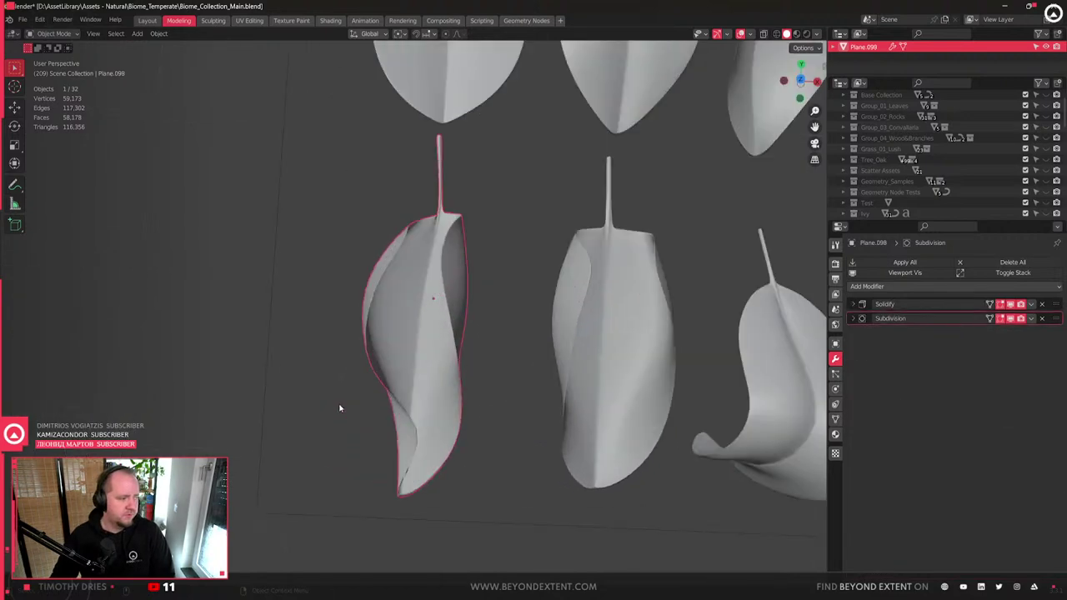
{"action": "mouse_move", "coordinate": [419, 375]}
{"action": "middle_mouse_down"}
{"action": "mouse_move", "coordinate": [417, 334]}
{"action": "mouse_move", "coordinate": [404, 384]}
{"action": "middle_mouse_up"}
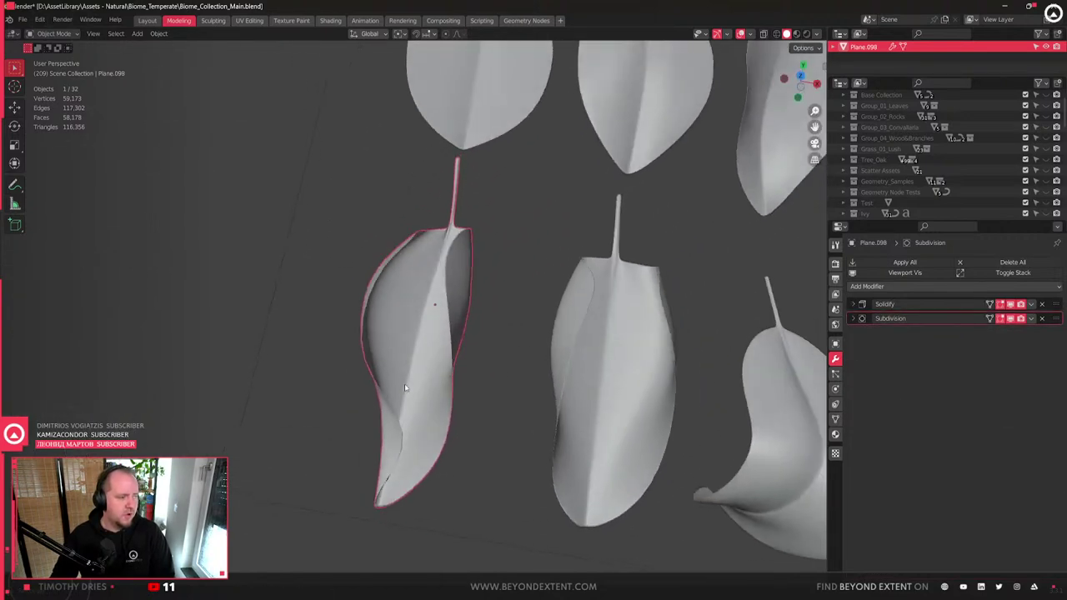
{"action": "left_click", "coordinate": [807, 79]}
{"action": "scroll", "coordinate": [347, 360], "scroll_direction": "down", "scroll_amount": 2}
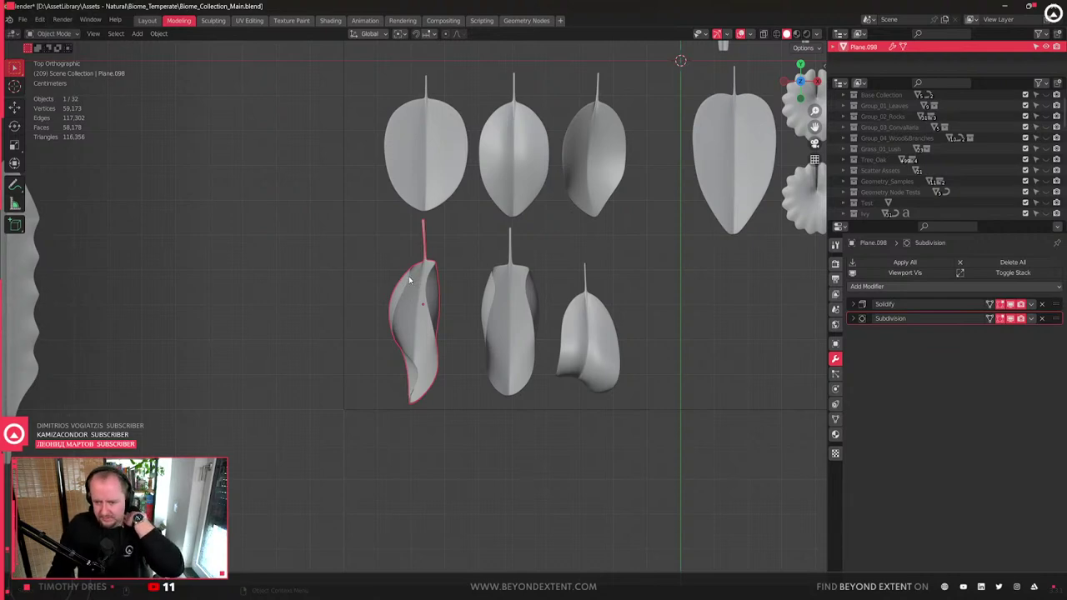
{"action": "scroll", "coordinate": [410, 280], "scroll_direction": "down", "scroll_amount": 3}
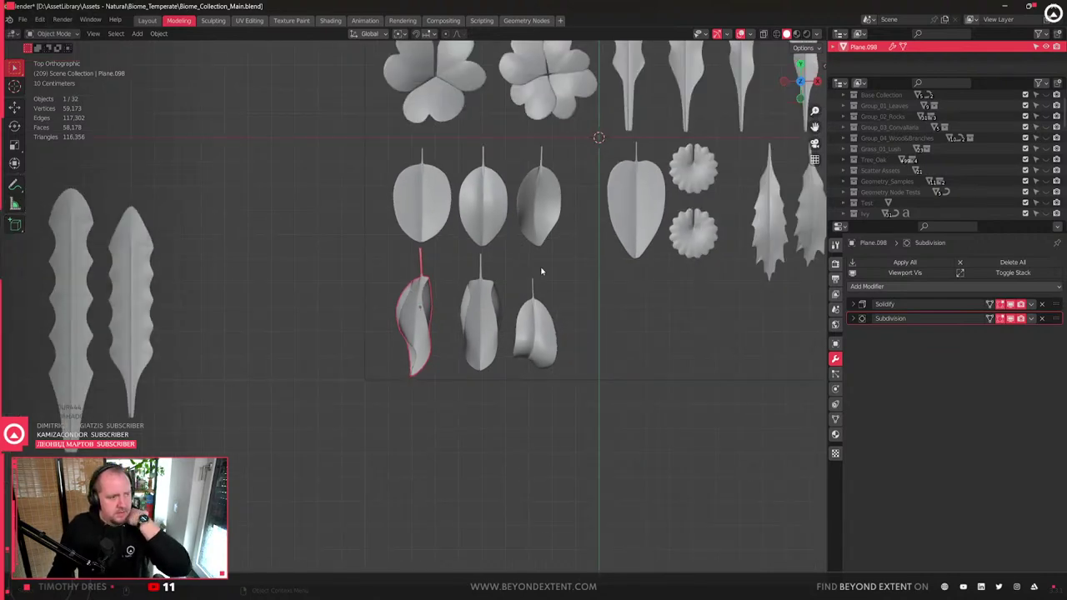
{"action": "scroll", "coordinate": [620, 345], "scroll_direction": "up", "scroll_amount": 3}
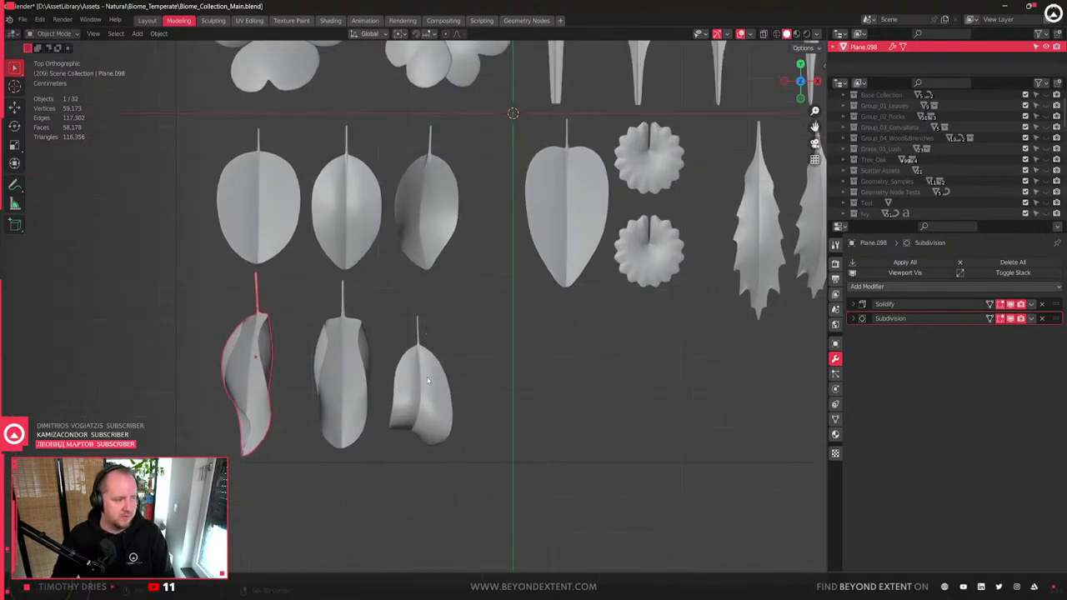
- Move the last curled oval leaf of the lower row within the ground plane, closer to its neighbour and in line with the row
{"action": "left_click", "coordinate": [427, 350]}
{"action": "key", "text": "KP_Decimal"}
{"action": "right_click", "coordinate": [428, 386]}
{"action": "left_click", "coordinate": [429, 388]}
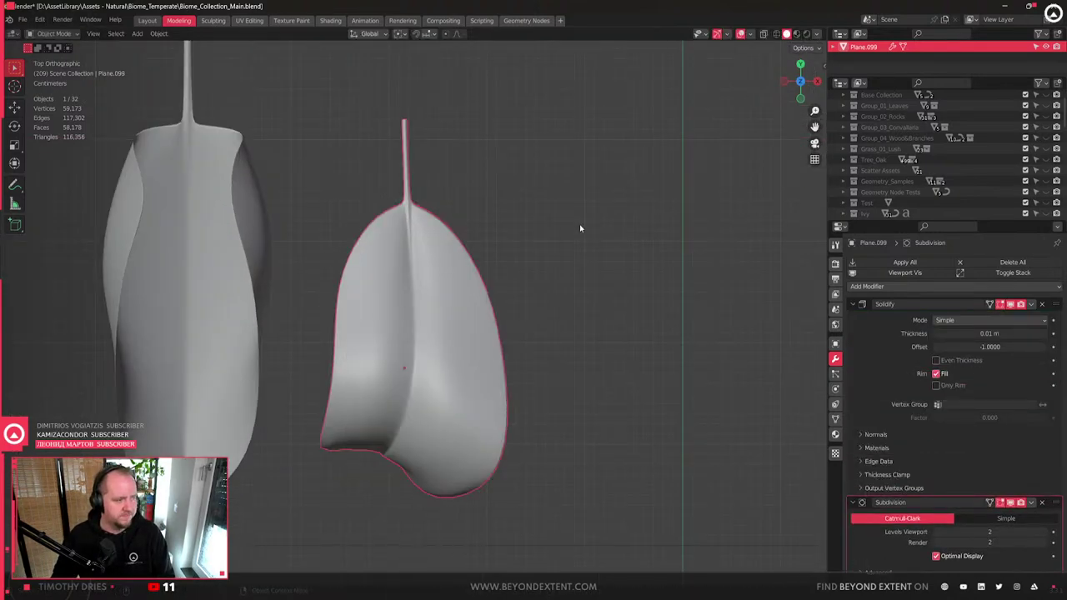
{"action": "scroll", "coordinate": [580, 228], "scroll_direction": "down", "scroll_amount": 6}
{"action": "key", "text": "g"}
{"action": "key", "text": "shift+z"}
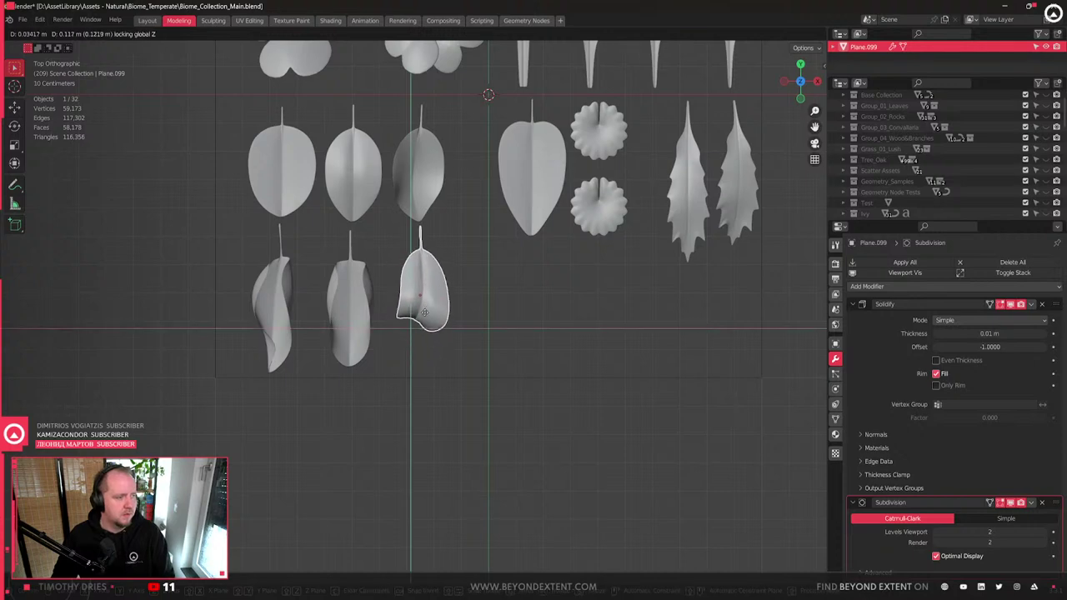
{"action": "left_click", "coordinate": [426, 309]}
{"action": "middle_click_drag", "start_coordinate": [728, 309], "coordinate": [603, 392], "text": "shift"}
- Select the two jagged-edged leaves and enlarge the floating foliage reference board beside the leaf sheet
{"action": "left_click_drag", "start_coordinate": [561, 324], "coordinate": [603, 362]}
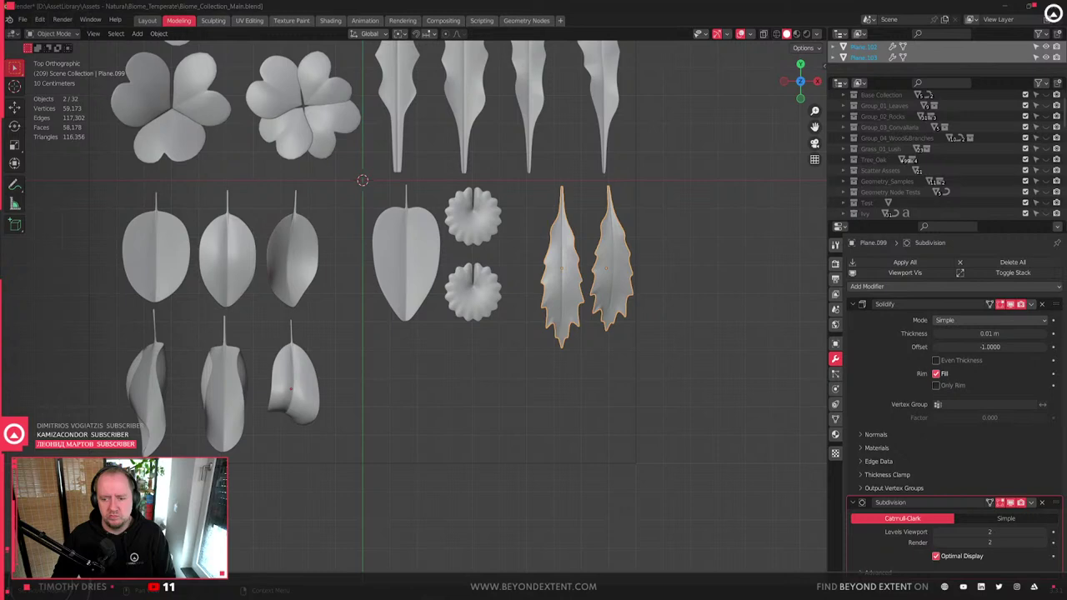
{"action": "left_click_drag", "start_coordinate": [1059, 217], "coordinate": [931, 151]}
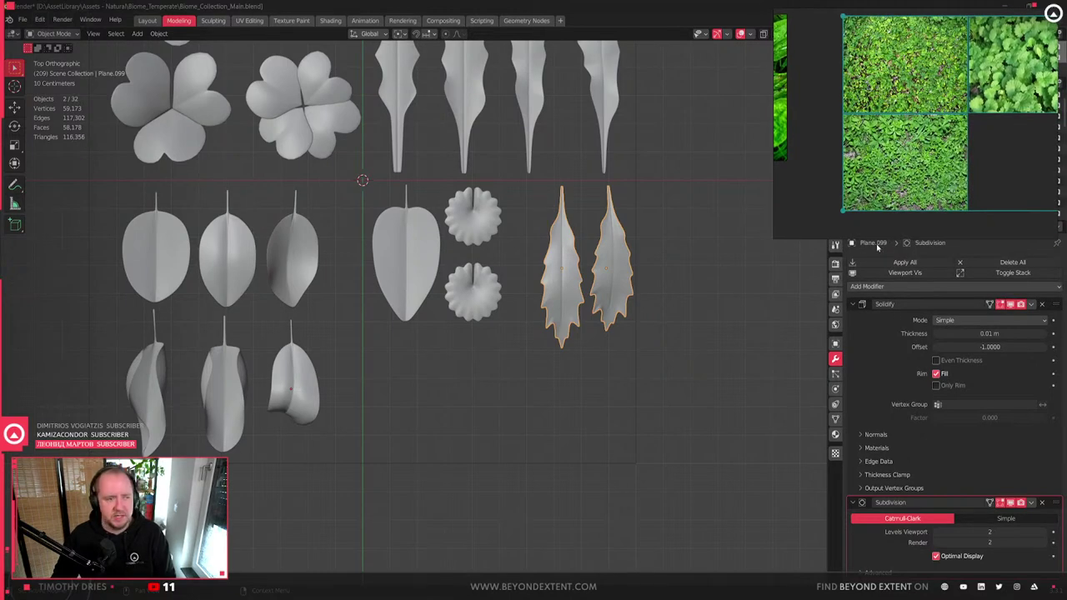
{"action": "left_click_drag", "start_coordinate": [774, 238], "coordinate": [770, 350]}
{"action": "scroll", "coordinate": [909, 172], "scroll_direction": "down", "scroll_amount": 5}
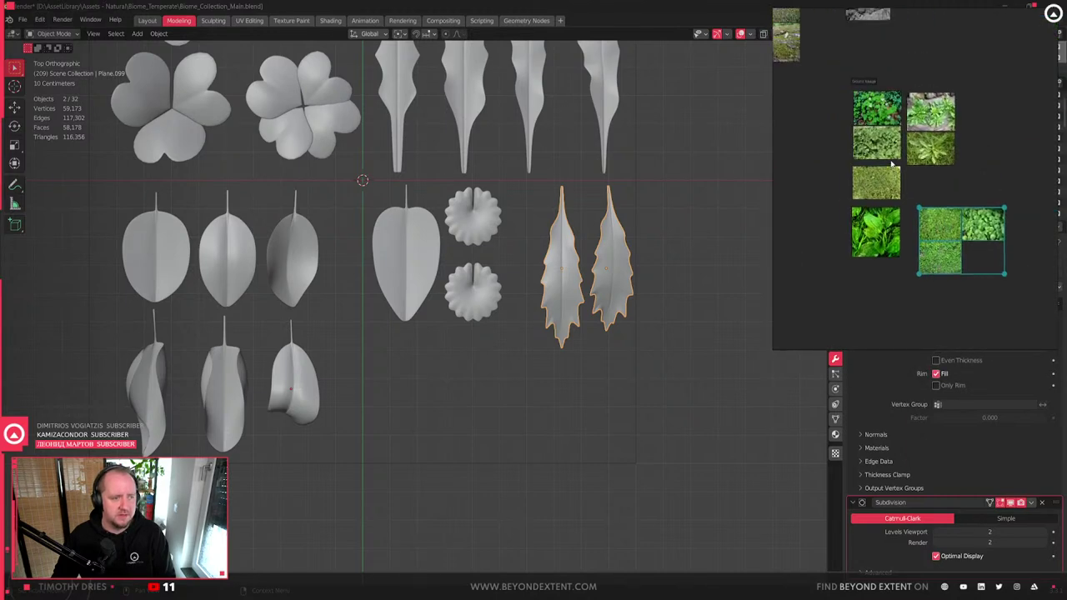
- Examine the ground foliage reference photos, comparing the toothed rosette plants, clover-like ground covers and broad-leaved plant
{"action": "scroll", "coordinate": [915, 161], "scroll_direction": "up", "scroll_amount": 5}
{"action": "scroll", "coordinate": [915, 161], "scroll_direction": "up", "scroll_amount": 3}
{"action": "scroll", "coordinate": [884, 192], "scroll_direction": "down", "scroll_amount": 2}
{"action": "scroll", "coordinate": [847, 232], "scroll_direction": "up", "scroll_amount": 2}
{"action": "middle_click_drag", "start_coordinate": [940, 157], "coordinate": [903, 194]}
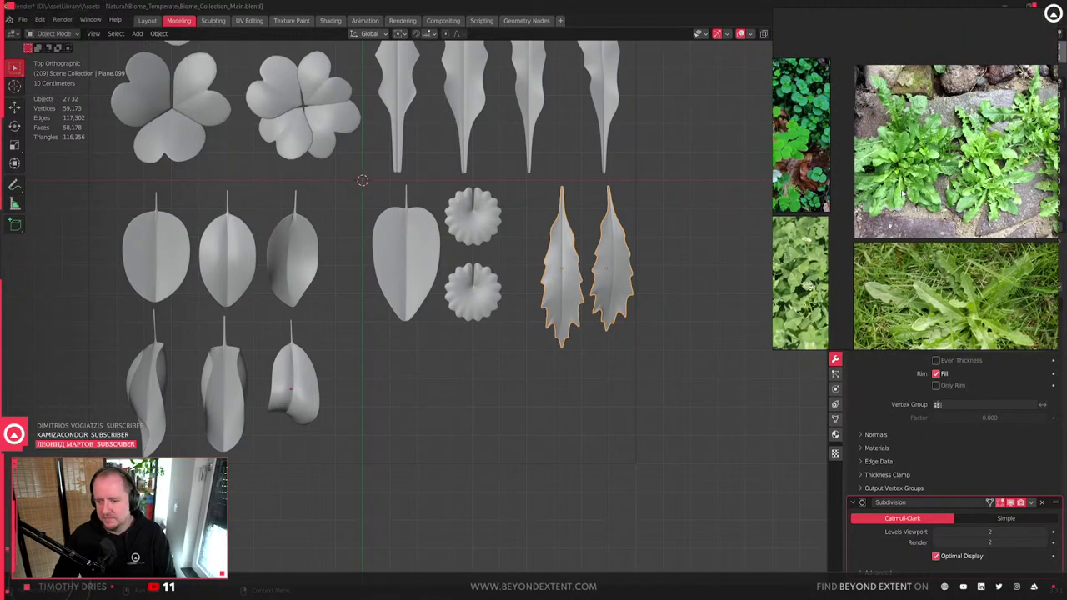
{"action": "scroll", "coordinate": [903, 193], "scroll_direction": "down", "scroll_amount": 3}
{"action": "scroll", "coordinate": [908, 208], "scroll_direction": "up", "scroll_amount": 4}
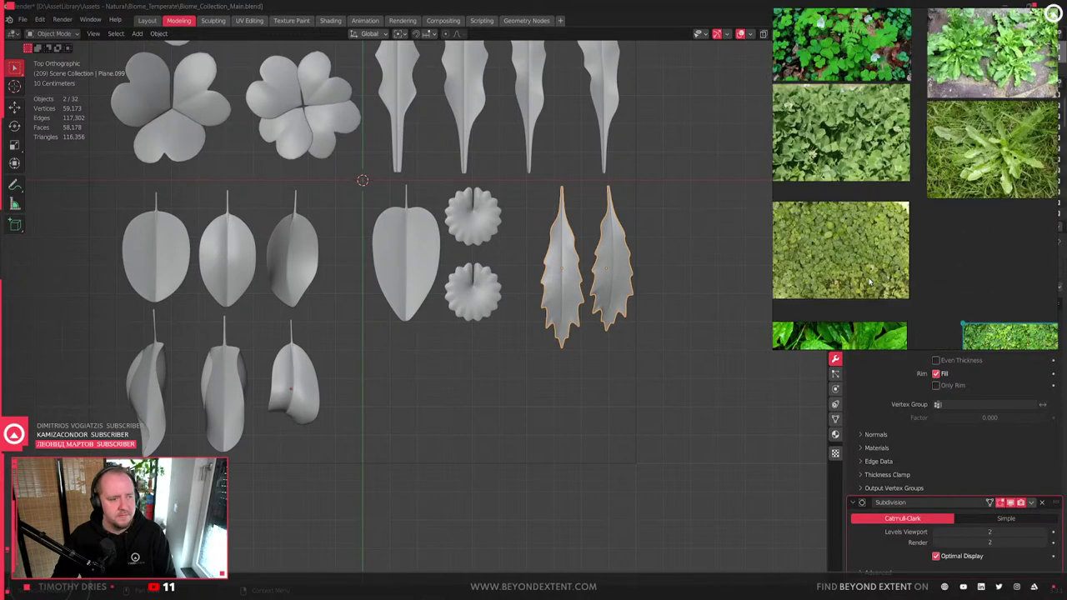
{"action": "middle_click_drag", "start_coordinate": [912, 216], "coordinate": [842, 218]}
{"action": "left_click_drag", "start_coordinate": [992, 283], "coordinate": [957, 177]}
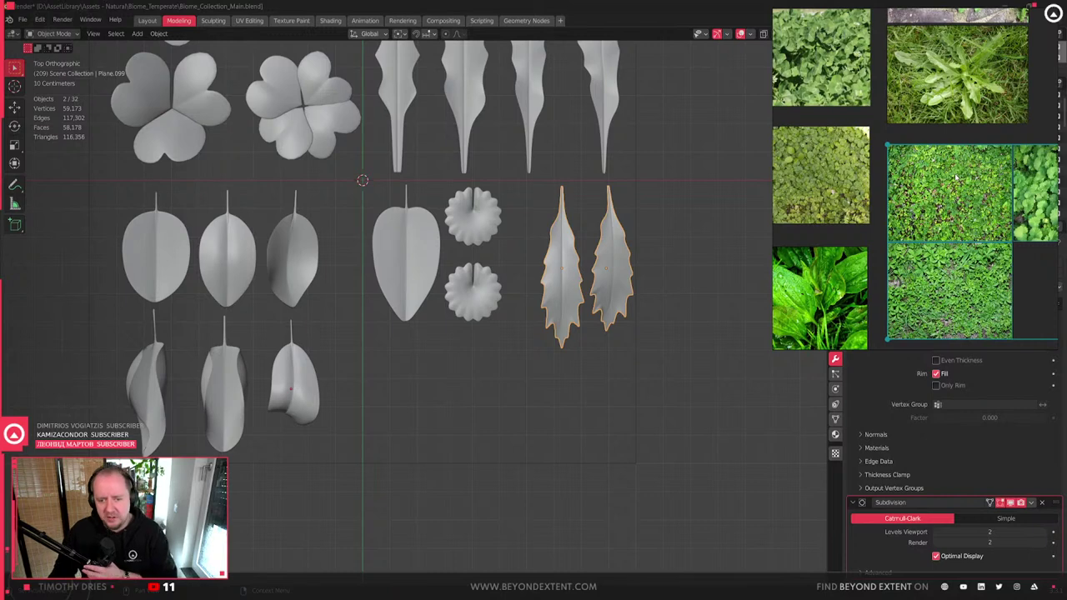
{"action": "scroll", "coordinate": [934, 170], "scroll_direction": "down", "scroll_amount": 3}
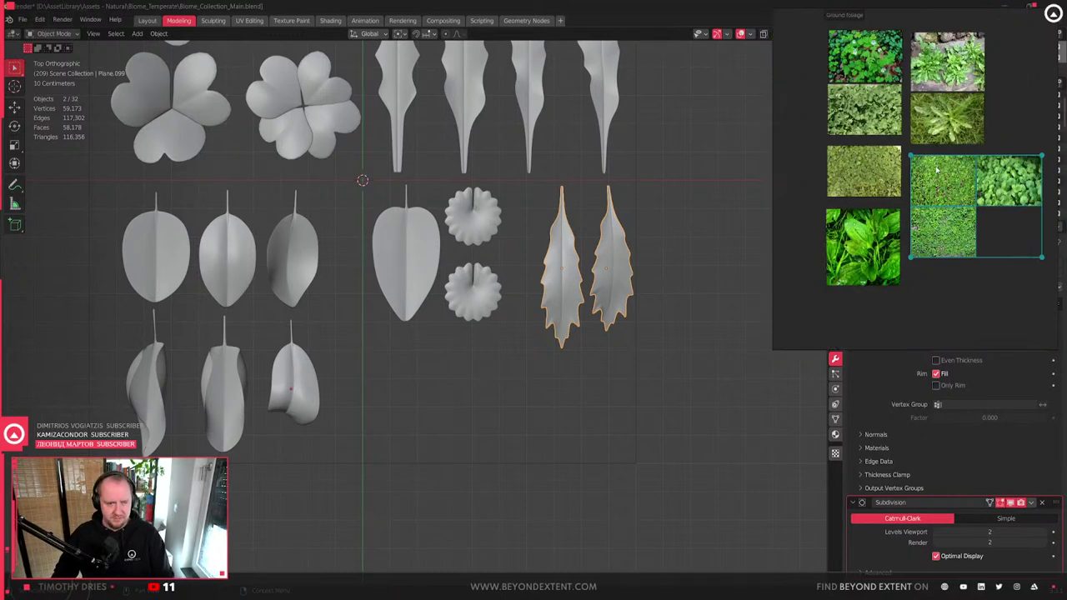
{"action": "scroll", "coordinate": [929, 174], "scroll_direction": "up", "scroll_amount": 2}
{"action": "left_click", "coordinate": [885, 226]}
- Clear the selection and examine the whole leaf sheet from an angled perspective
{"action": "left_click", "coordinate": [523, 387]}
{"action": "middle_click_drag", "start_coordinate": [523, 387], "coordinate": [554, 410]}
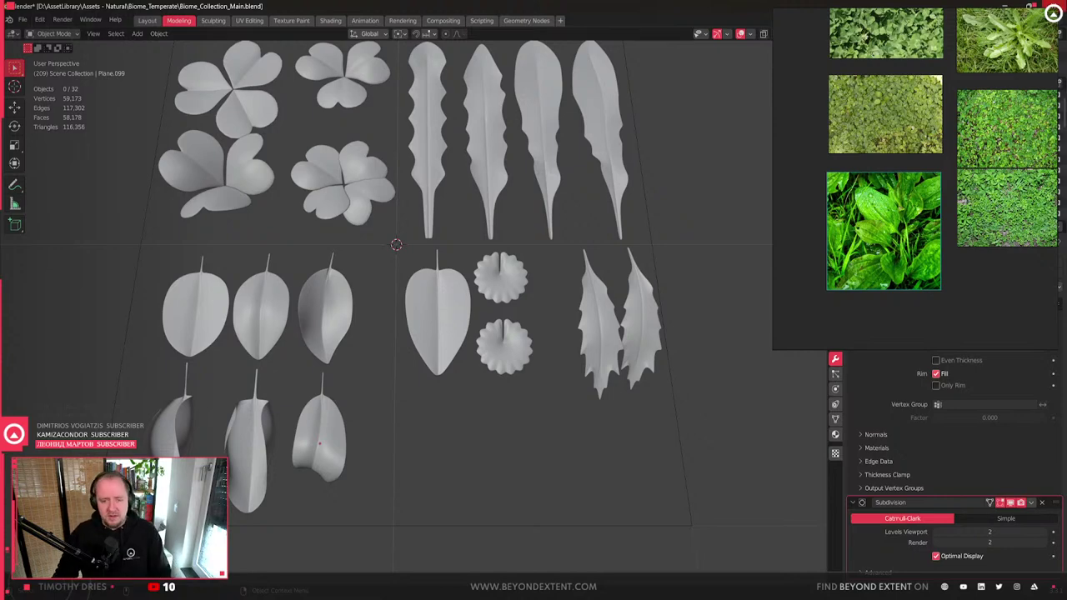
{"action": "scroll", "coordinate": [515, 510], "scroll_direction": "down", "scroll_amount": 1}
{"action": "scroll", "coordinate": [533, 484], "scroll_direction": "down", "scroll_amount": 2}
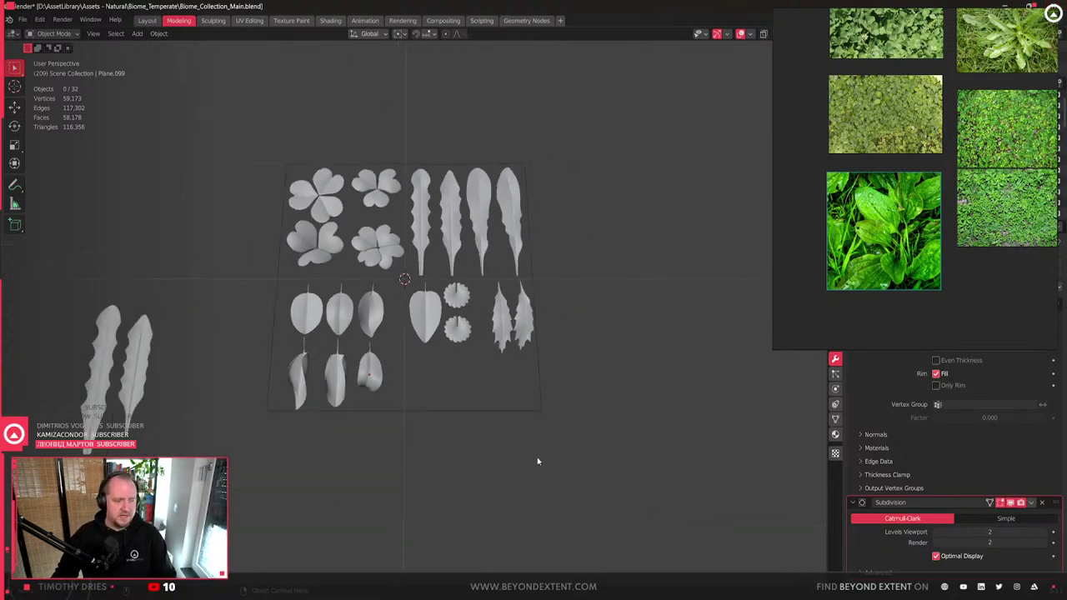
{"action": "middle_click_drag", "start_coordinate": [536, 465], "coordinate": [535, 484], "text": "shift"}
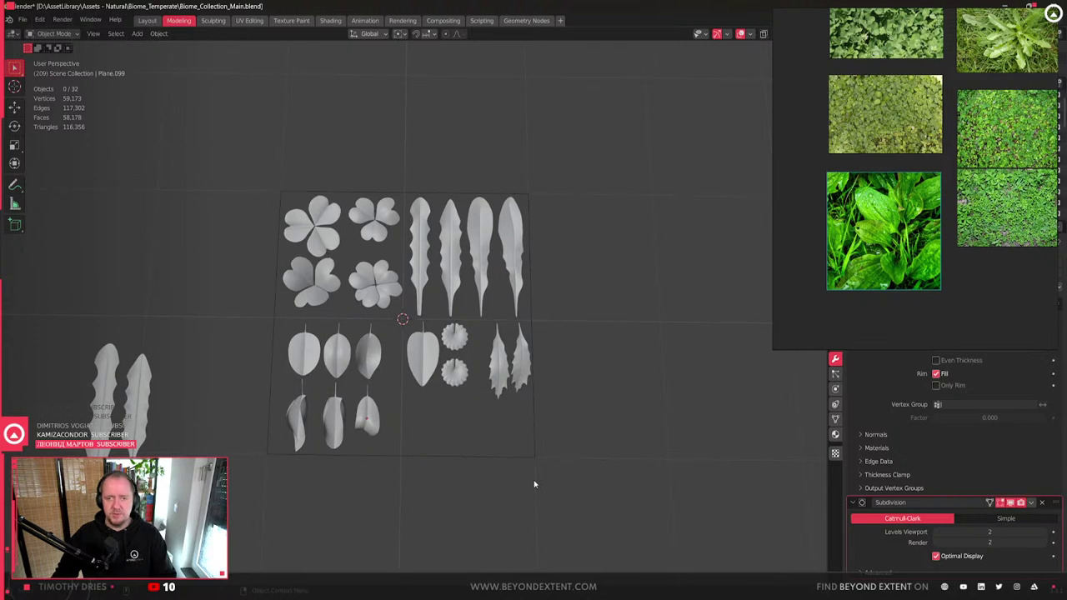
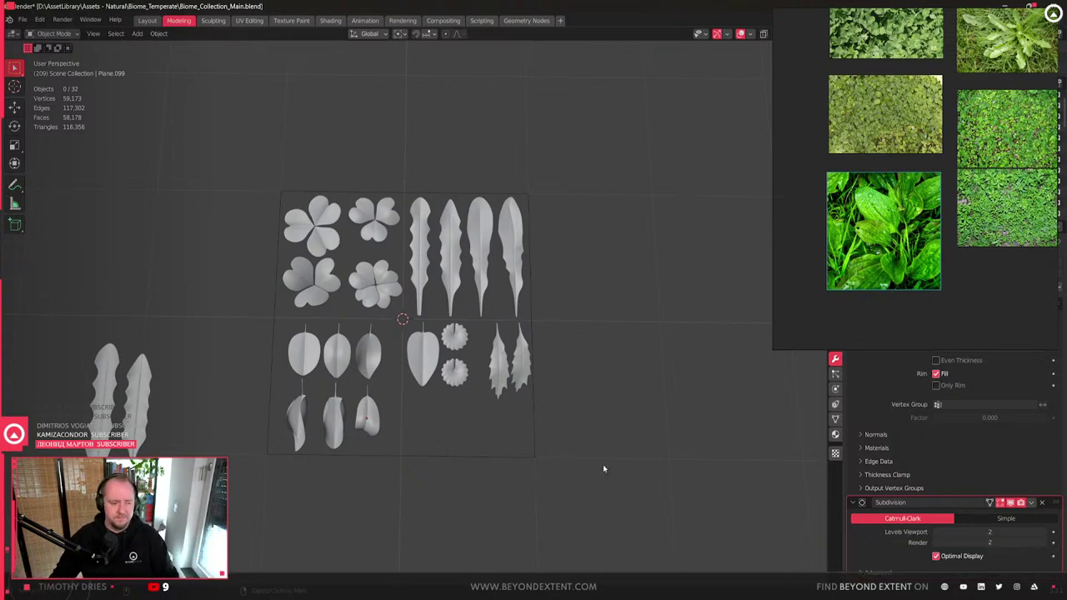
{"action": "scroll", "coordinate": [534, 333], "scroll_direction": "down", "scroll_amount": 3}
{"action": "scroll", "coordinate": [525, 357], "scroll_direction": "up", "scroll_amount": 3}
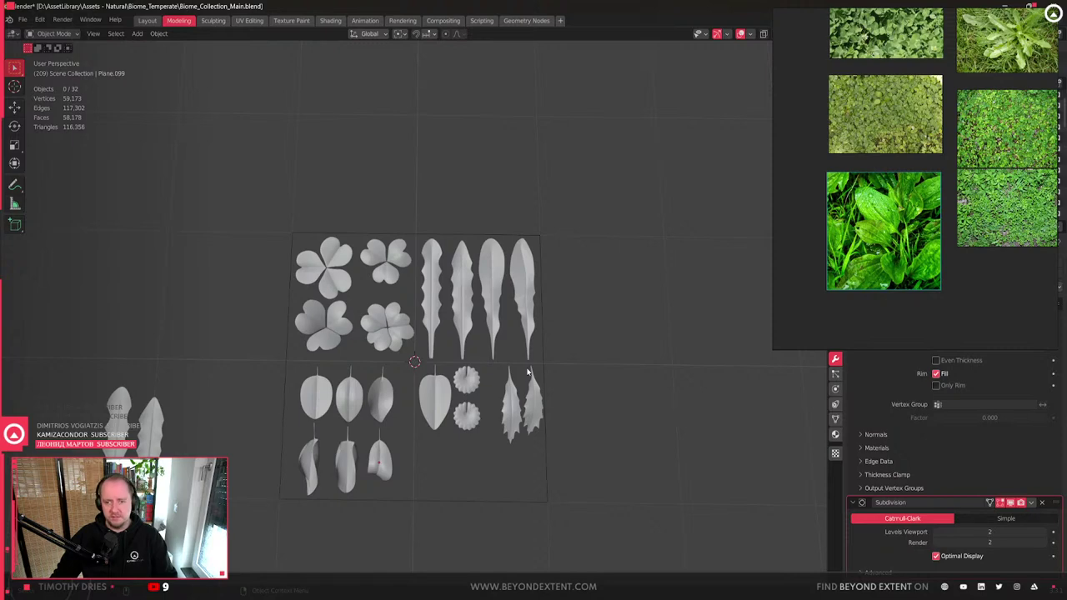
- Examine the jagged-edged leaves and the heart-shaped leaf, selecting them on the sheet
{"action": "scroll", "coordinate": [530, 374], "scroll_direction": "up", "scroll_amount": 2}
{"action": "left_click_drag", "start_coordinate": [460, 309], "coordinate": [511, 413]}
{"action": "middle_click_drag", "start_coordinate": [510, 413], "coordinate": [504, 413], "text": "shift"}
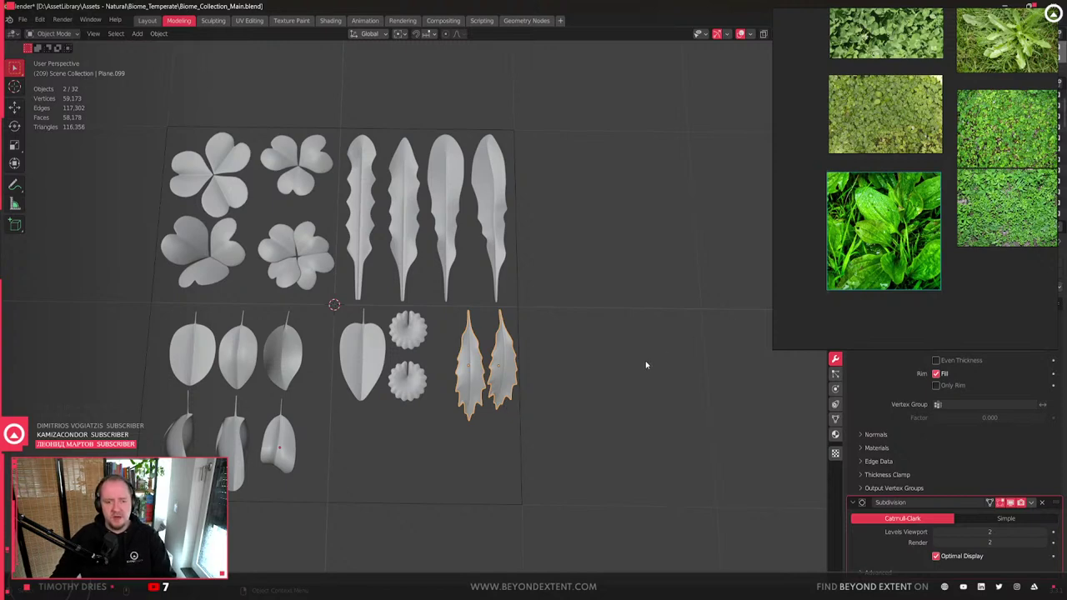
{"action": "scroll", "coordinate": [436, 444], "scroll_direction": "up", "scroll_amount": 3}
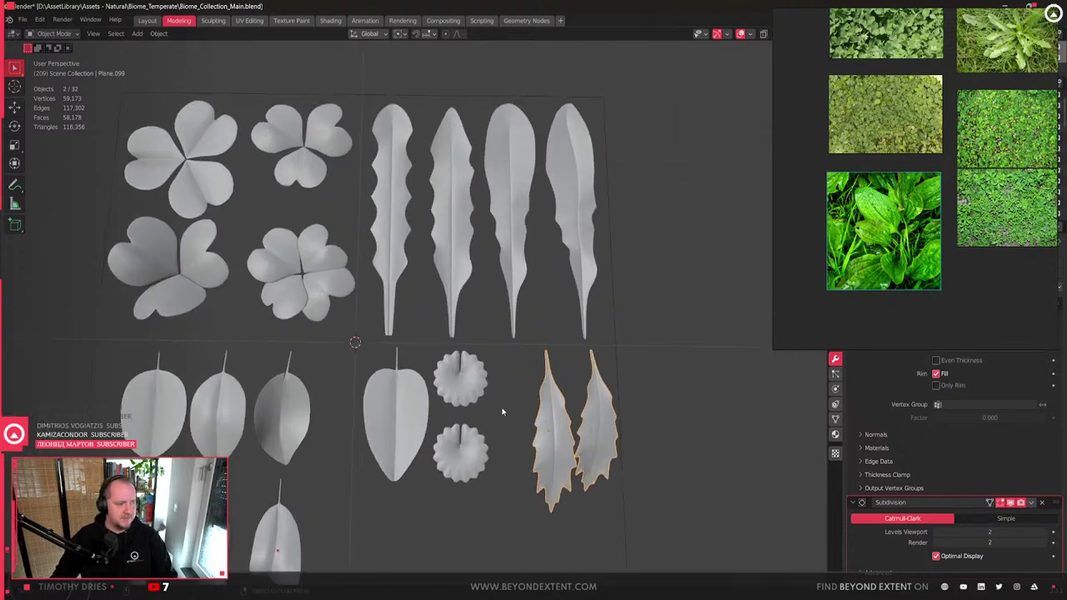
{"action": "left_click", "coordinate": [575, 474]}
{"action": "middle_click_drag", "start_coordinate": [581, 475], "coordinate": [455, 448], "text": "shift"}
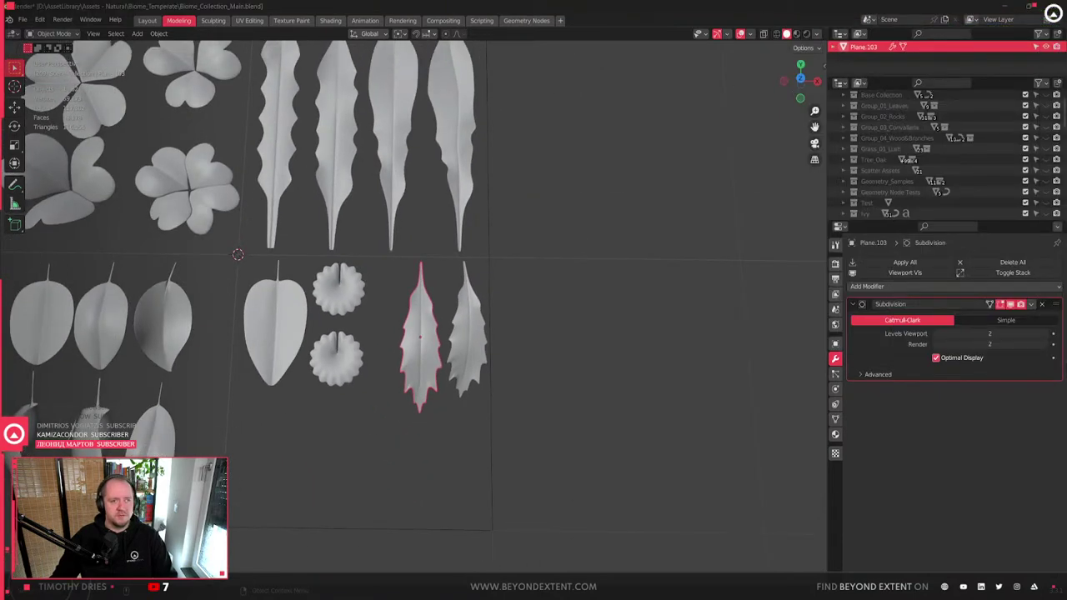
{"action": "scroll", "coordinate": [508, 303], "scroll_direction": "down", "scroll_amount": 3}
{"action": "middle_click_drag", "start_coordinate": [429, 330], "coordinate": [469, 339], "text": "shift"}
{"action": "left_click", "coordinate": [368, 347]}
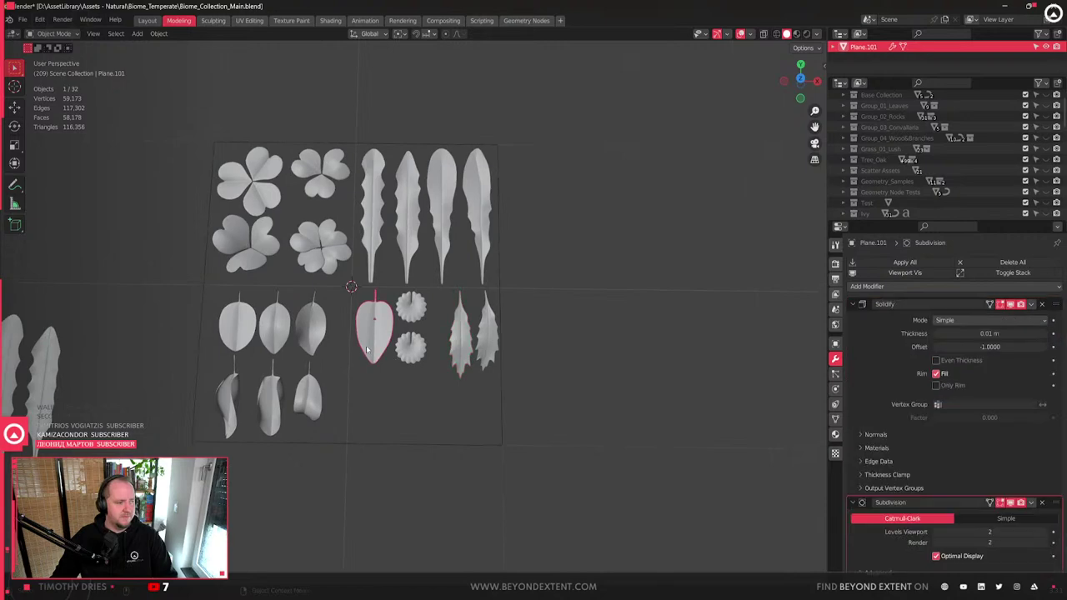
- Inspect the serrated ground-cover reference photo up close and compare it with the rest of the Ground Foliage group
{"action": "scroll", "coordinate": [895, 261], "scroll_direction": "up", "scroll_amount": 3}
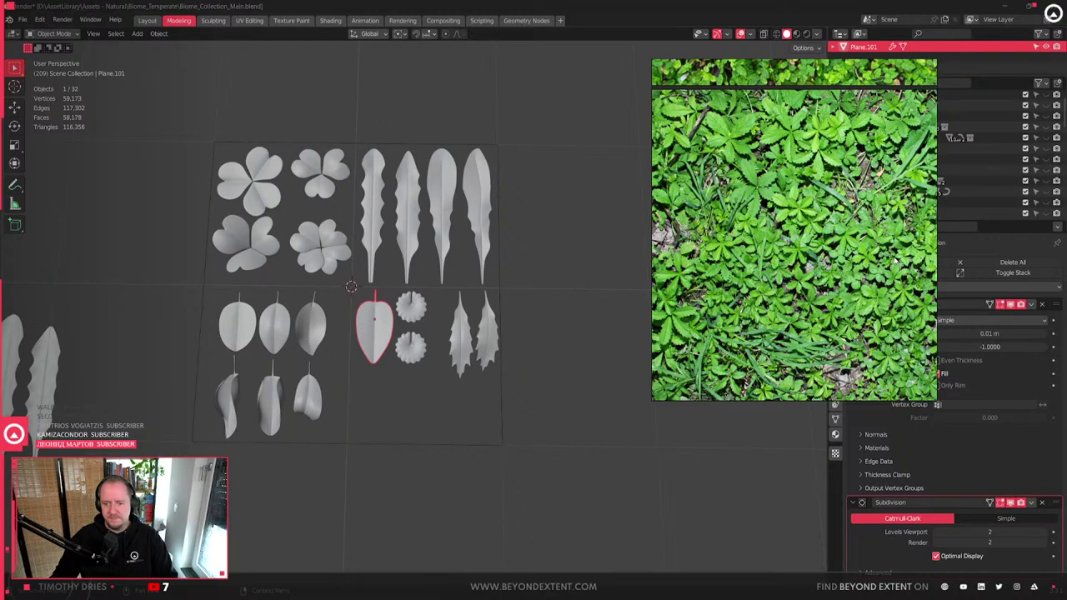
{"action": "scroll", "coordinate": [788, 290], "scroll_direction": "down", "scroll_amount": 2}
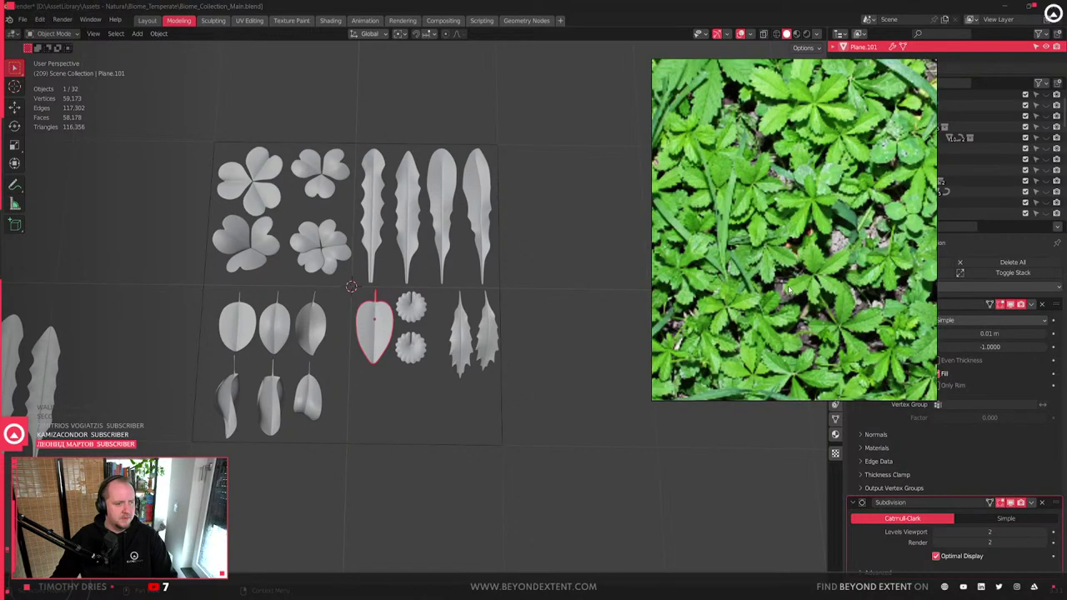
{"action": "scroll", "coordinate": [815, 330], "scroll_direction": "down", "scroll_amount": 2}
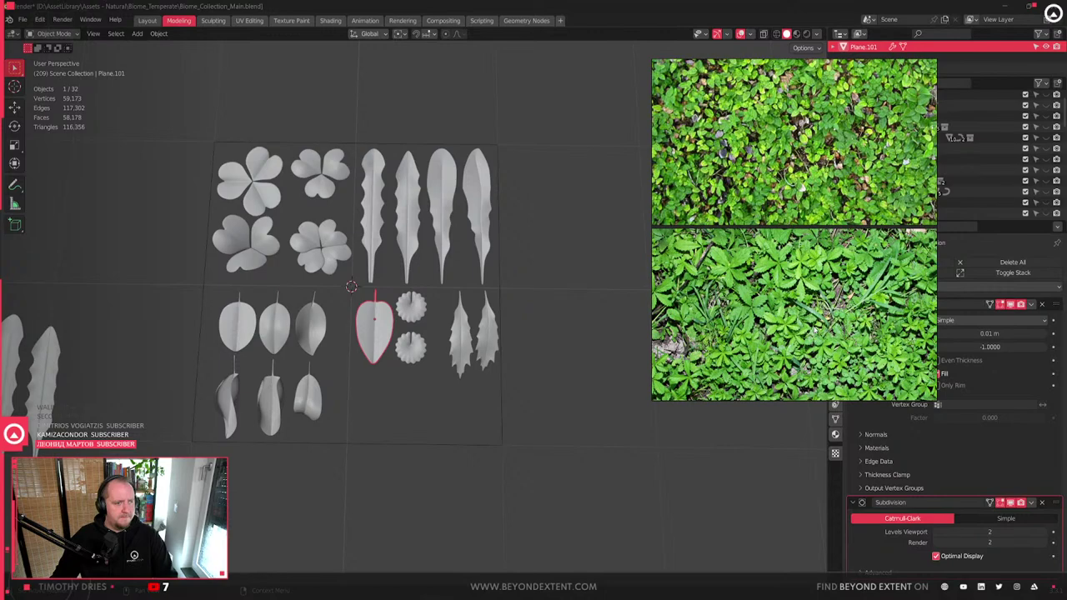
{"action": "scroll", "coordinate": [816, 330], "scroll_direction": "down", "scroll_amount": 2}
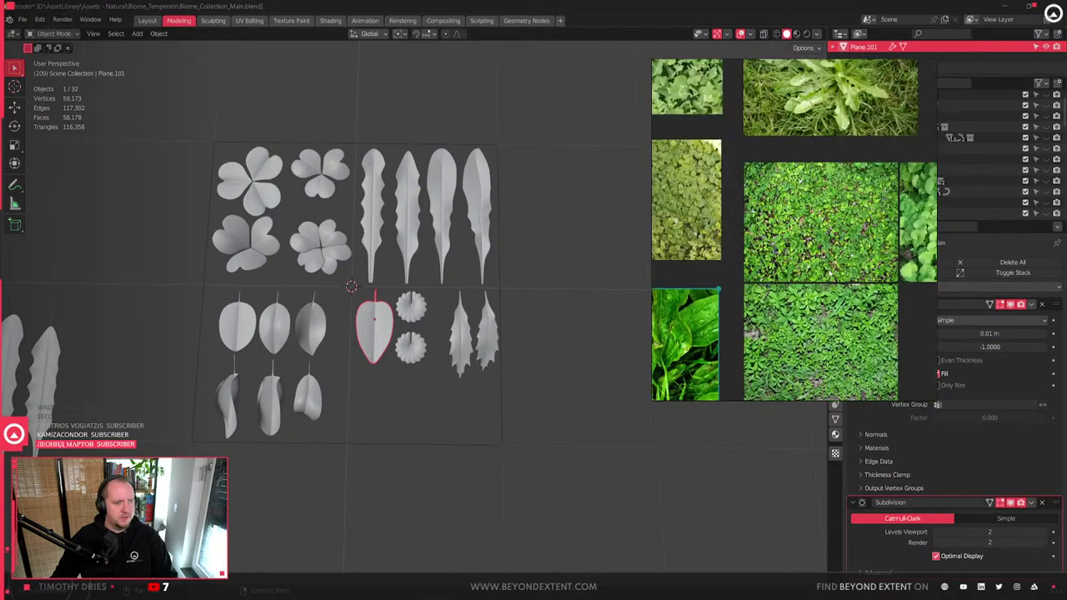
{"action": "scroll", "coordinate": [829, 274], "scroll_direction": "down", "scroll_amount": 3}
- Review the lower half of the sheet by selecting the oval leaves and the heart-shaped, scalloped and jagged leaves in turn
{"action": "left_click", "coordinate": [356, 392]}
{"action": "middle_click_drag", "start_coordinate": [357, 394], "coordinate": [421, 421], "text": "shift"}
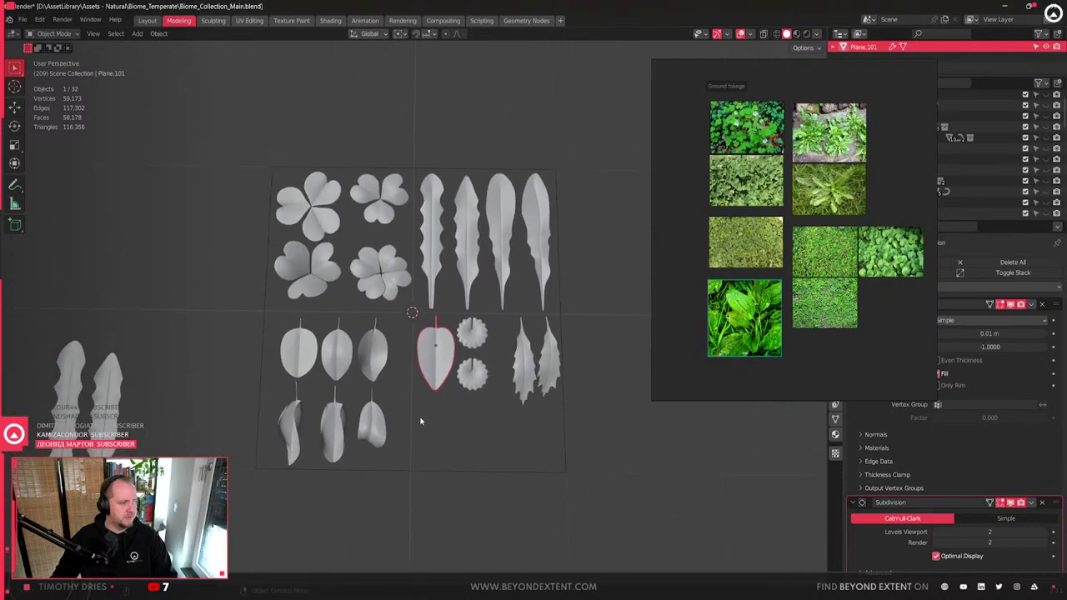
{"action": "left_click_drag", "start_coordinate": [392, 463], "coordinate": [282, 315]}
{"action": "left_click_drag", "start_coordinate": [557, 437], "coordinate": [437, 343]}
{"action": "left_click", "coordinate": [524, 397]}
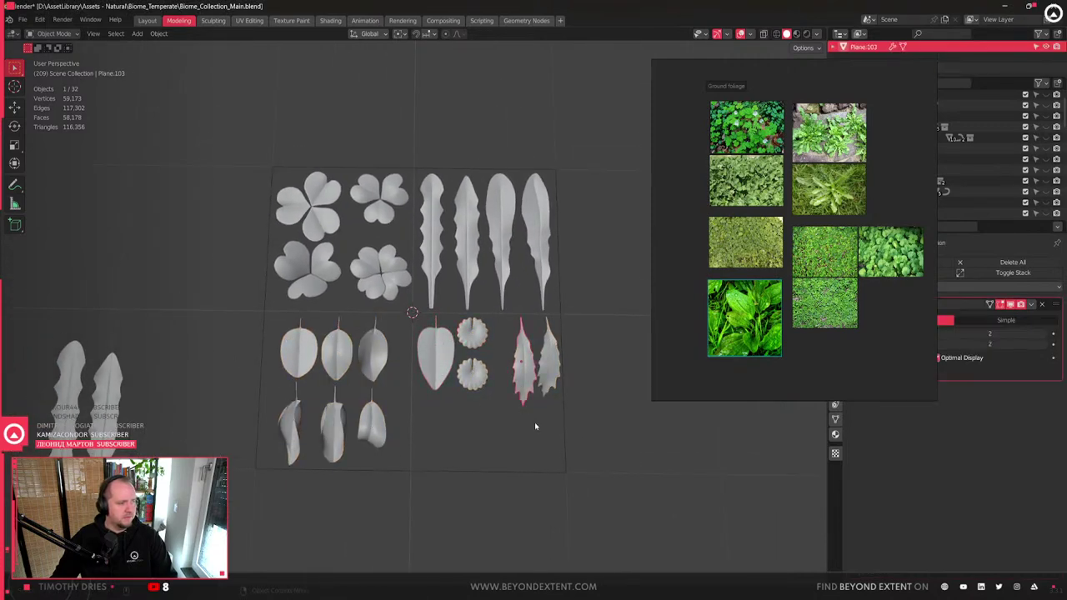
{"action": "left_click_drag", "start_coordinate": [546, 434], "coordinate": [436, 322]}
- Move the two round scalloped leaves within the ground plane so they sit stacked below the heart-shaped leaf
{"action": "middle_click_drag", "start_coordinate": [498, 419], "coordinate": [448, 361], "text": "shift"}
{"action": "left_click_drag", "start_coordinate": [440, 336], "coordinate": [417, 271]}
{"action": "scroll", "coordinate": [416, 275], "scroll_direction": "up", "scroll_amount": 2}
{"action": "key", "text": "g"}
{"action": "key", "text": "z"}
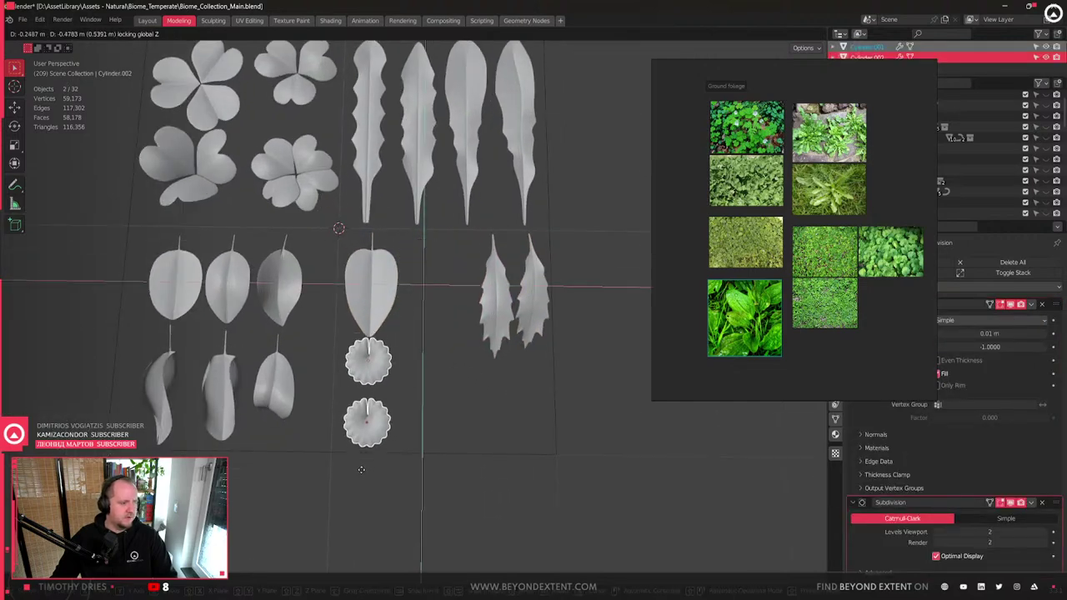
{"action": "right_click", "coordinate": [361, 477]}
- Duplicate the heart-shaped leaf and place the copy in the gap between the original and the jagged leaves
{"action": "left_click", "coordinate": [373, 303]}
{"action": "key", "text": "shift+d"}
{"action": "key", "text": "Escape"}
{"action": "key", "text": "g"}
{"action": "key", "text": "y"}
{"action": "left_click_drag", "start_coordinate": [454, 307], "coordinate": [509, 308]}
{"action": "left_click", "coordinate": [509, 309]}
- Narrow the middle edge loop of the copied heart-shaped leaf along X using smooth proportional editing with a larger influence radius
{"action": "scroll", "coordinate": [434, 412], "scroll_direction": "up", "scroll_amount": 3}
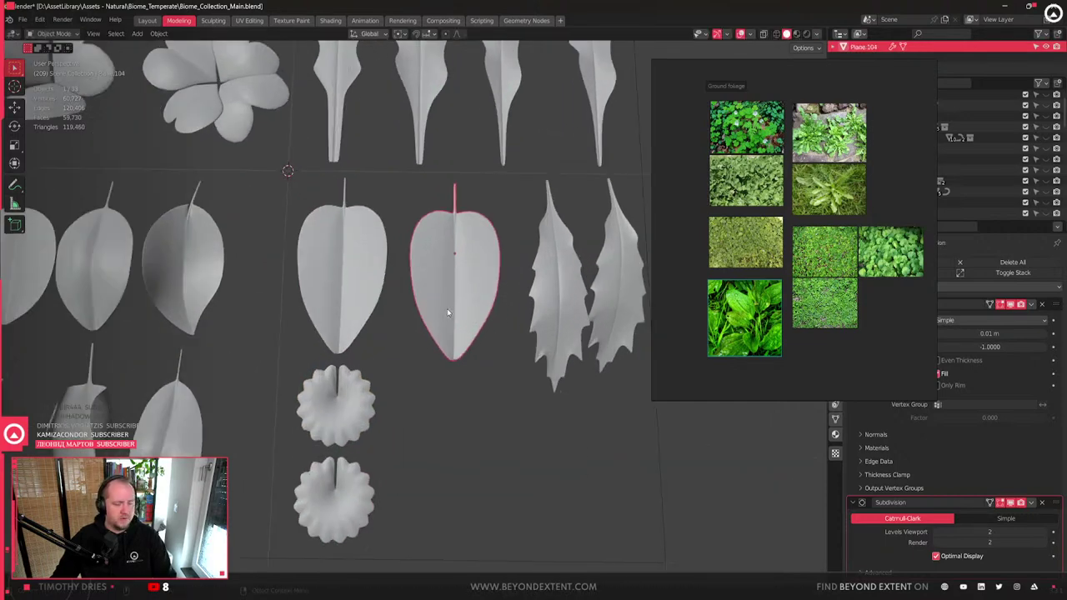
{"action": "scroll", "coordinate": [435, 412], "scroll_direction": "up", "scroll_amount": 2}
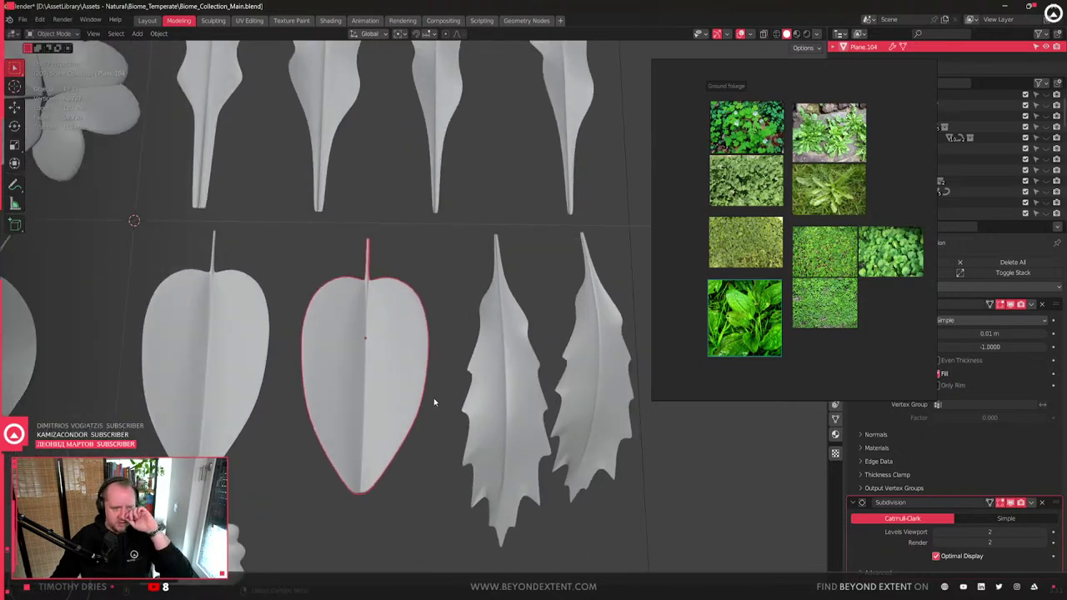
{"action": "scroll", "coordinate": [434, 402], "scroll_direction": "down", "scroll_amount": 5}
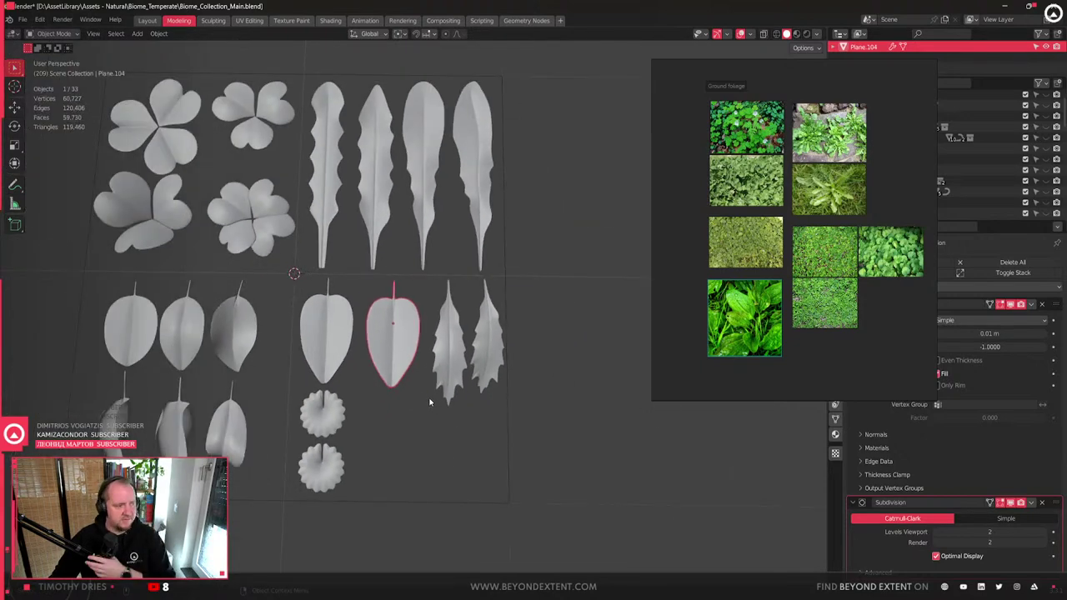
{"action": "key", "text": "KP_Decimal"}
{"action": "key", "text": "Tab"}
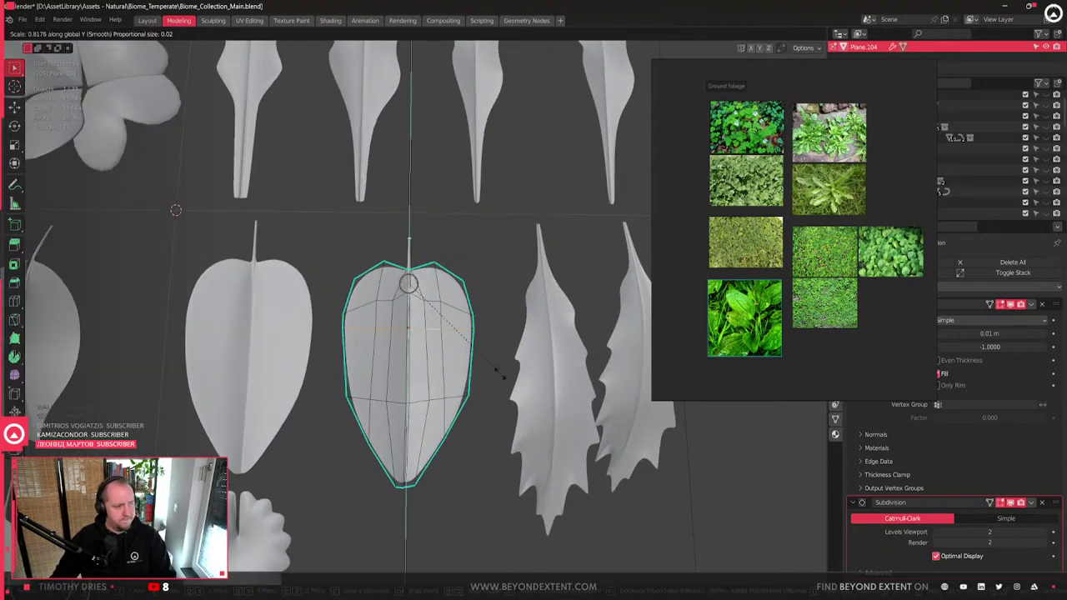
{"action": "key", "text": "s"}
{"action": "key", "text": "x"}
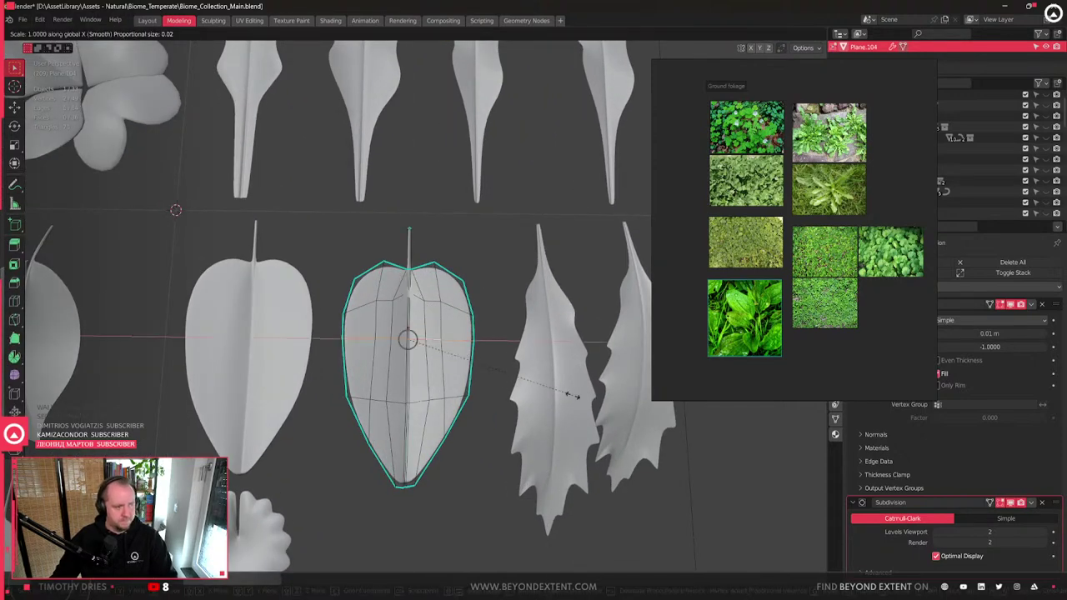
{"action": "scroll", "coordinate": [522, 376], "scroll_direction": "down", "scroll_amount": 15}
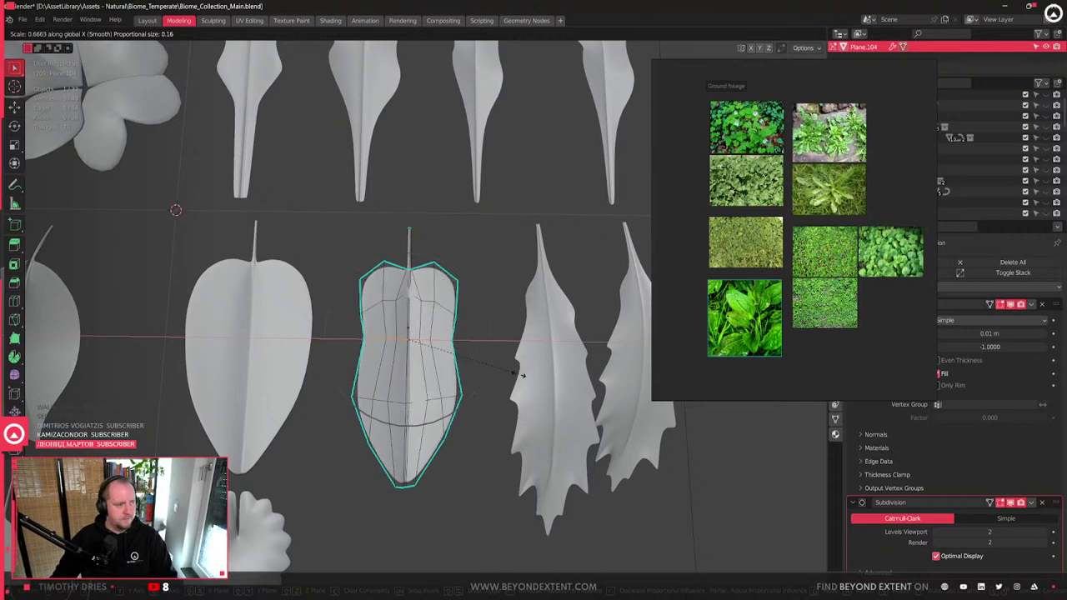
{"action": "left_click", "coordinate": [540, 378]}
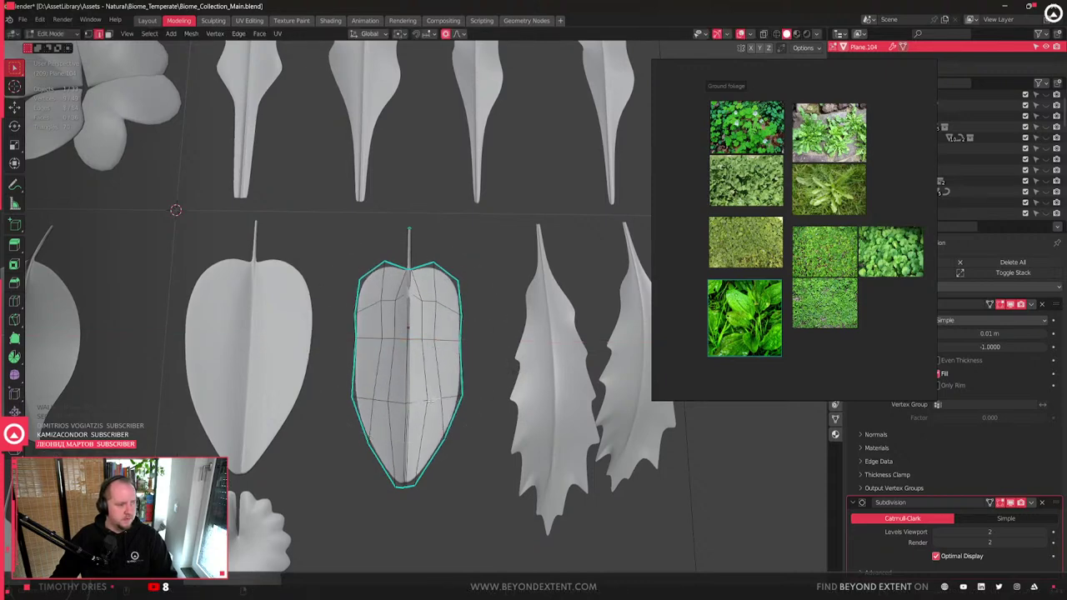
- Scale the edge loop below the middle of the copied leaf inward along X to slim its lower half
{"action": "left_click", "coordinate": [451, 397], "text": "alt"}
{"action": "key", "text": "s"}
{"action": "key", "text": "x"}
{"action": "left_click", "coordinate": [467, 366]}
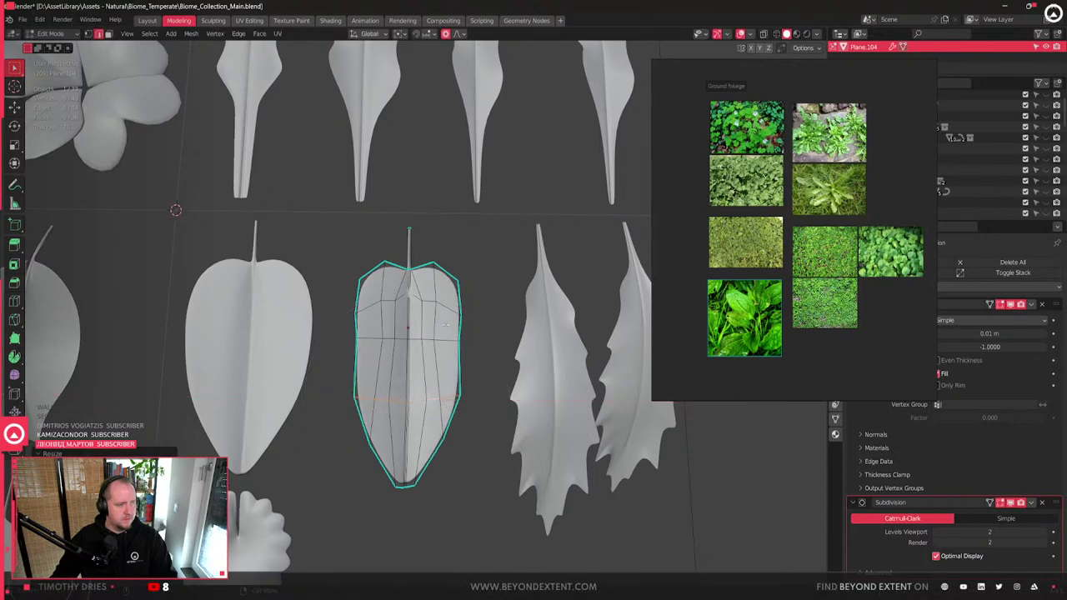
- Widen the edge loop at the middle of the copied heart-shaped leaf along X with a smaller smooth proportional radius
{"action": "left_click", "coordinate": [461, 354], "text": "alt"}
{"action": "key", "text": "s"}
{"action": "key", "text": "x"}
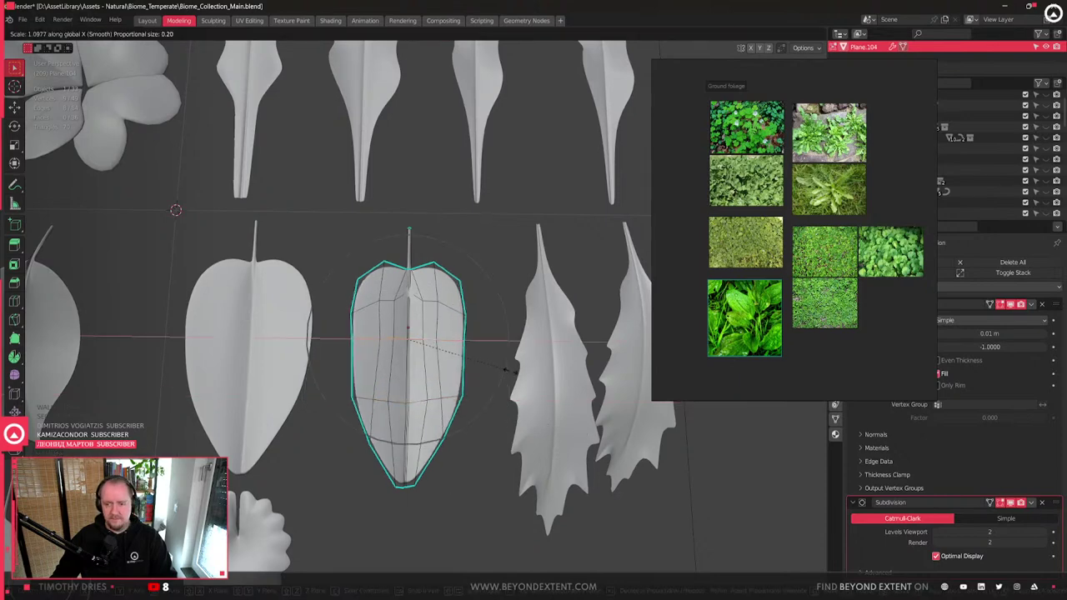
{"action": "scroll", "coordinate": [514, 372], "scroll_direction": "up", "scroll_amount": 4}
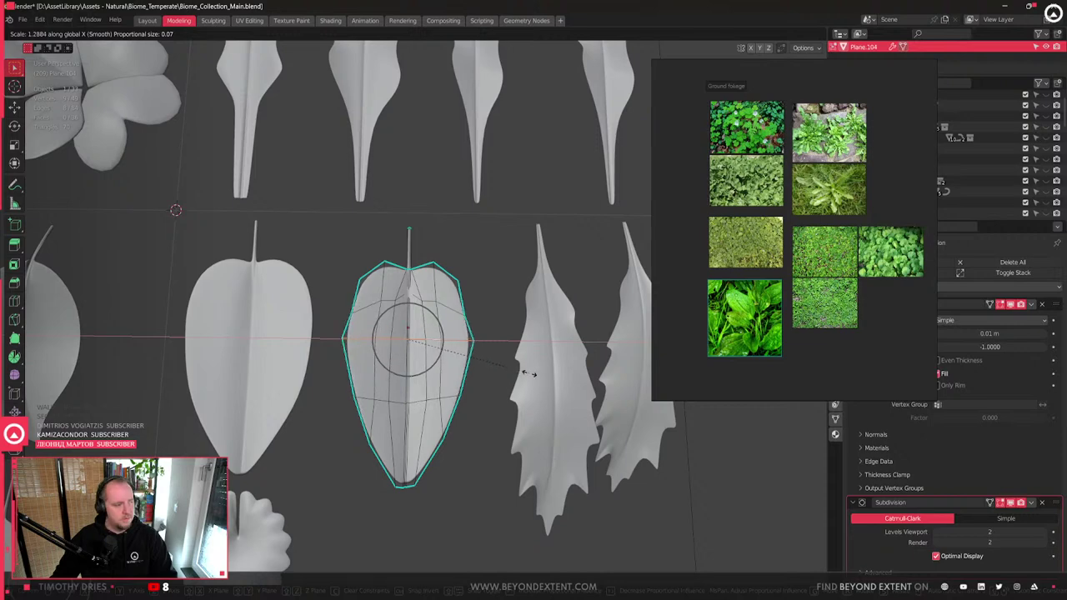
{"action": "left_click", "coordinate": [516, 374]}
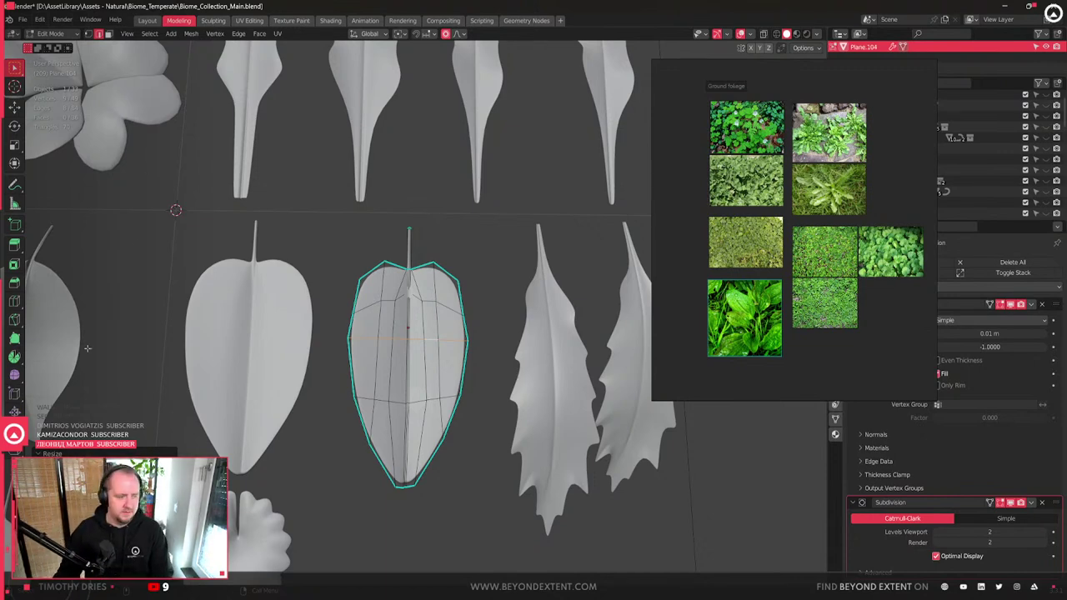
{"action": "scroll", "coordinate": [527, 378], "scroll_direction": "down", "scroll_amount": 3}
{"action": "key", "text": "Tab"}
{"action": "left_click", "coordinate": [477, 406]}
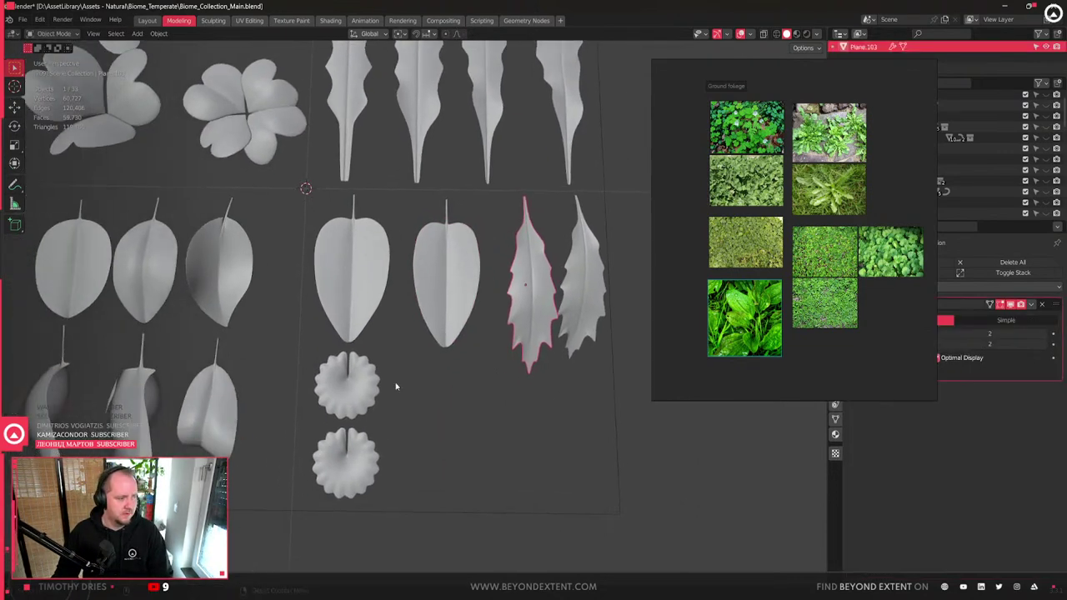
- Open the lower round scalloped leaf for vertex editing and enlarge the reference photo of scalloped-edged leaves
{"action": "left_click", "coordinate": [383, 416]}
{"action": "key", "text": "KP_Decimal"}
{"action": "key", "text": "Tab"}
{"action": "key", "text": "Tab"}
{"action": "left_click", "coordinate": [455, 442]}
{"action": "scroll", "coordinate": [541, 436], "scroll_direction": "up", "scroll_amount": 3}
{"action": "key", "text": "Tab"}
{"action": "middle_click_drag", "start_coordinate": [424, 458], "coordinate": [407, 382], "text": "shift"}
{"action": "key", "text": "1"}
{"action": "left_click", "coordinate": [486, 357]}
{"action": "scroll", "coordinate": [871, 250], "scroll_direction": "up", "scroll_amount": 5}
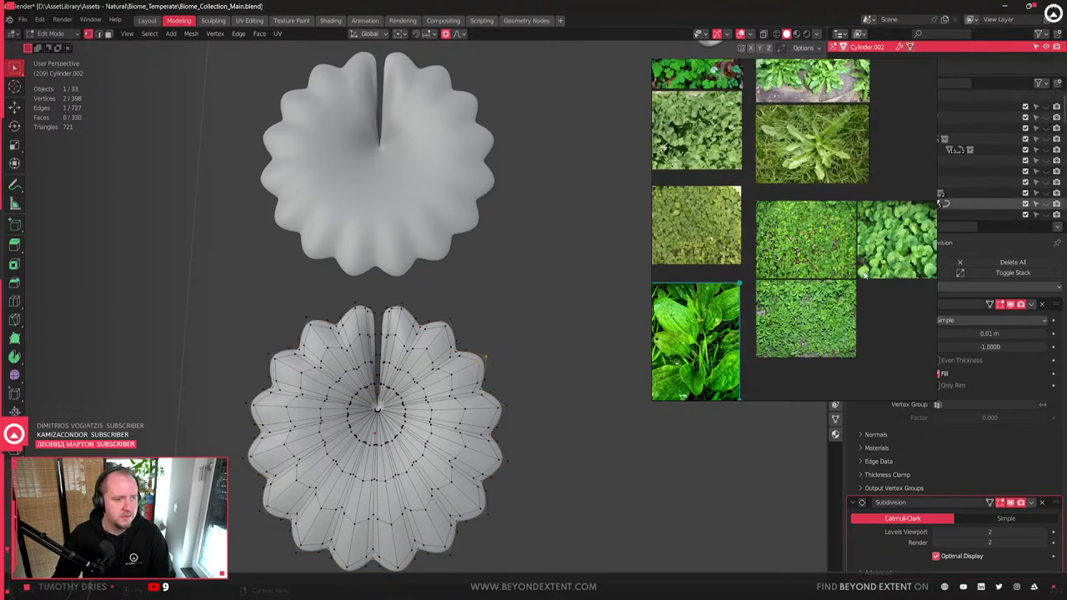
{"action": "scroll", "coordinate": [867, 259], "scroll_direction": "down", "scroll_amount": 2}
{"action": "scroll", "coordinate": [863, 260], "scroll_direction": "up", "scroll_amount": 3}
{"action": "scroll", "coordinate": [788, 295], "scroll_direction": "up", "scroll_amount": 2}
{"action": "scroll", "coordinate": [842, 313], "scroll_direction": "down", "scroll_amount": 2}
{"action": "scroll", "coordinate": [842, 312], "scroll_direction": "up", "scroll_amount": 4}
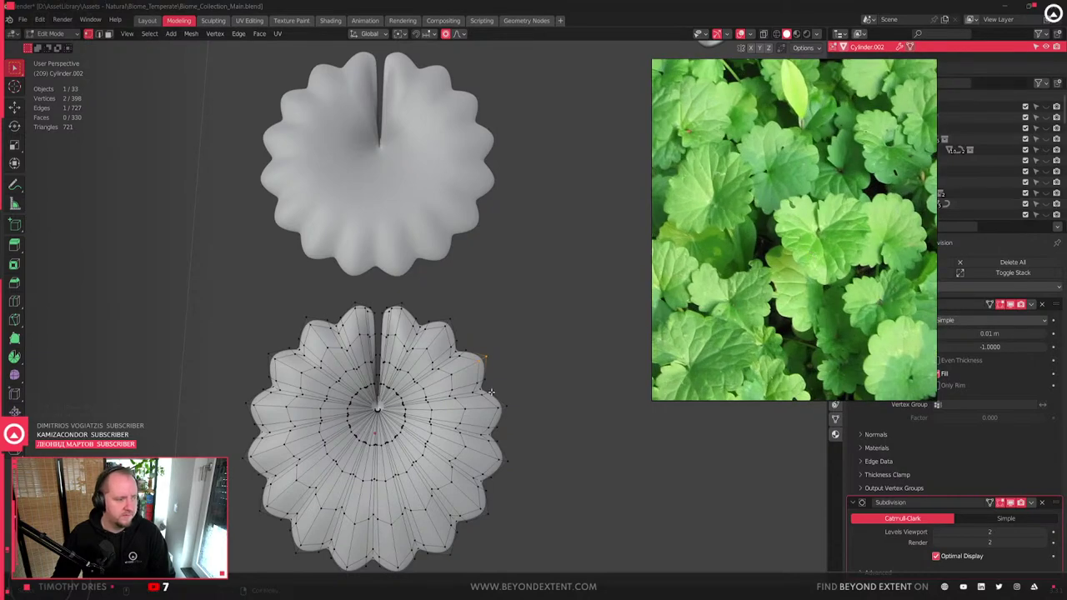
- Nudge the lower scalloped leaf's upper-right rim lobe outward and its right lobe inward within the ground plane, using a reduced proportional radius
{"action": "right_click", "coordinate": [506, 355]}
{"action": "left_click", "coordinate": [485, 357]}
{"action": "key", "text": "g"}
{"action": "key", "text": "shift+z"}
{"action": "mouse_move", "coordinate": [462, 395]}
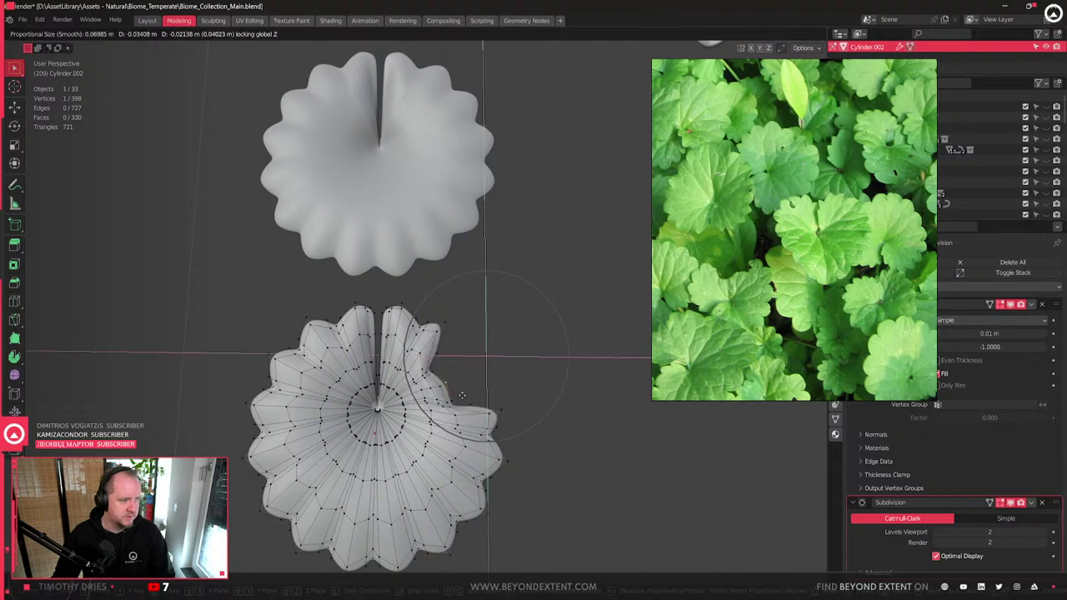
{"action": "scroll", "coordinate": [446, 407], "scroll_direction": "up", "scroll_amount": 10}
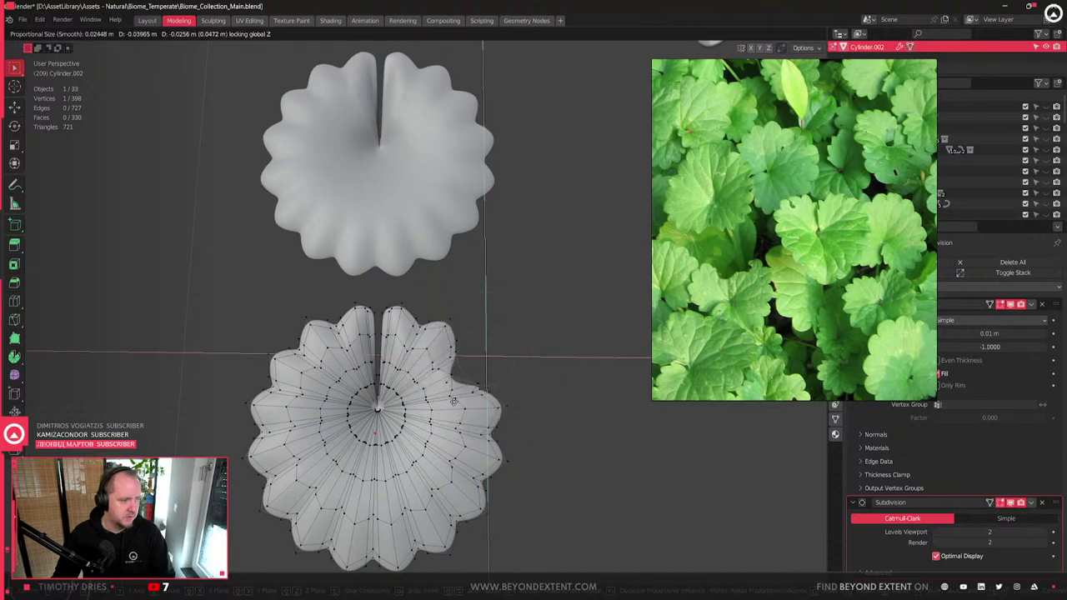
{"action": "scroll", "coordinate": [436, 414], "scroll_direction": "down", "scroll_amount": 6}
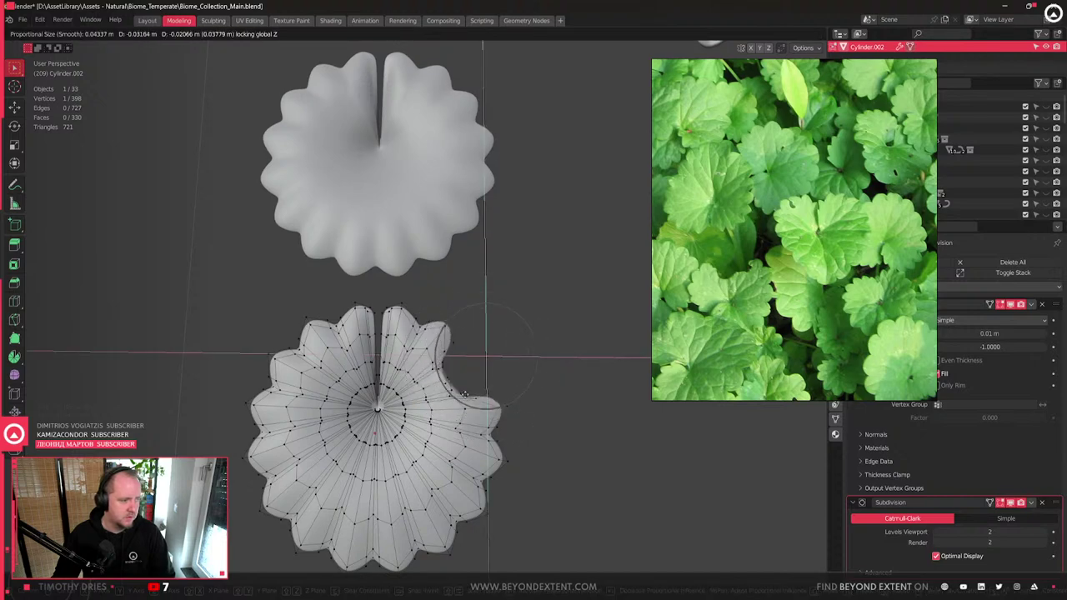
{"action": "right_click", "coordinate": [493, 344]}
{"action": "key", "text": "g"}
{"action": "key", "text": "z"}
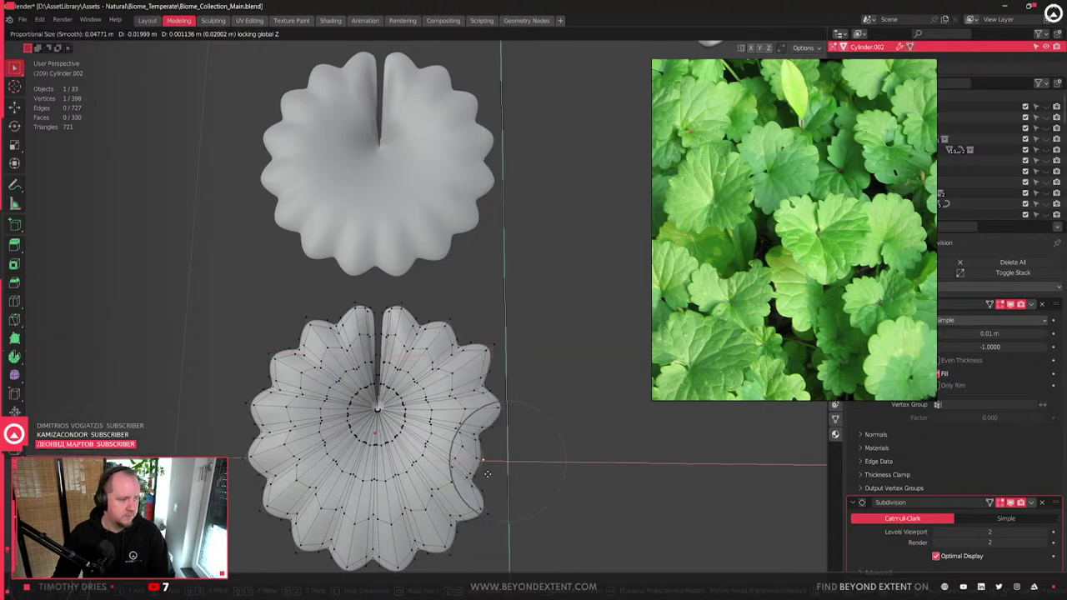
{"action": "right_click", "coordinate": [503, 481]}
- Pull the lower-right, lower-left and upper-left rim lobes of the lower scalloped leaf inward within the ground plane to make its outline irregular
{"action": "left_click", "coordinate": [450, 552]}
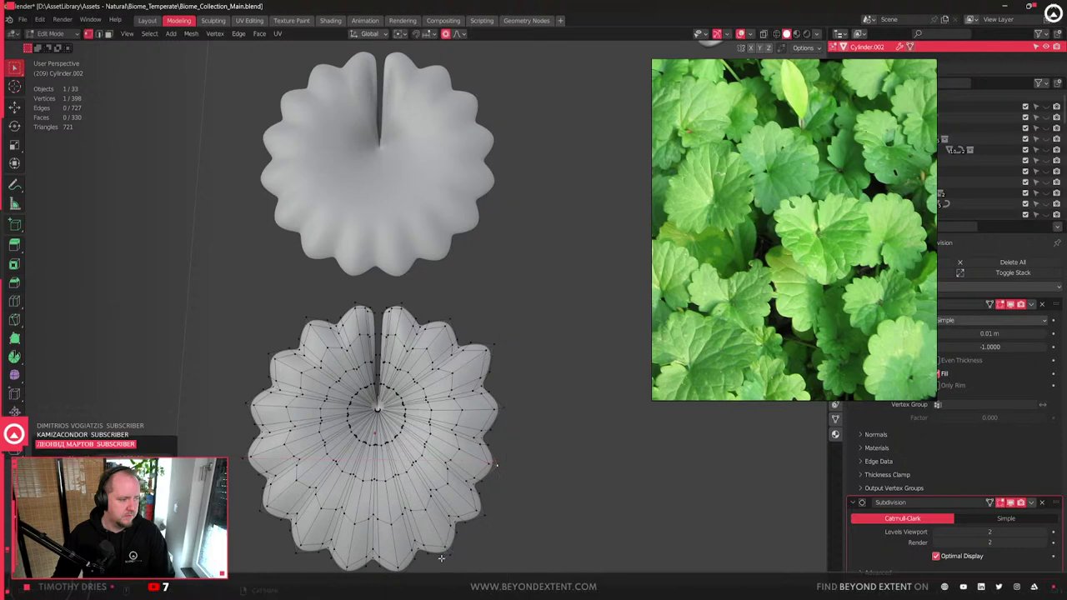
{"action": "key", "text": "g"}
{"action": "key", "text": "shift+z"}
{"action": "key", "text": "shift+z"}
{"action": "key", "text": "shift+z"}
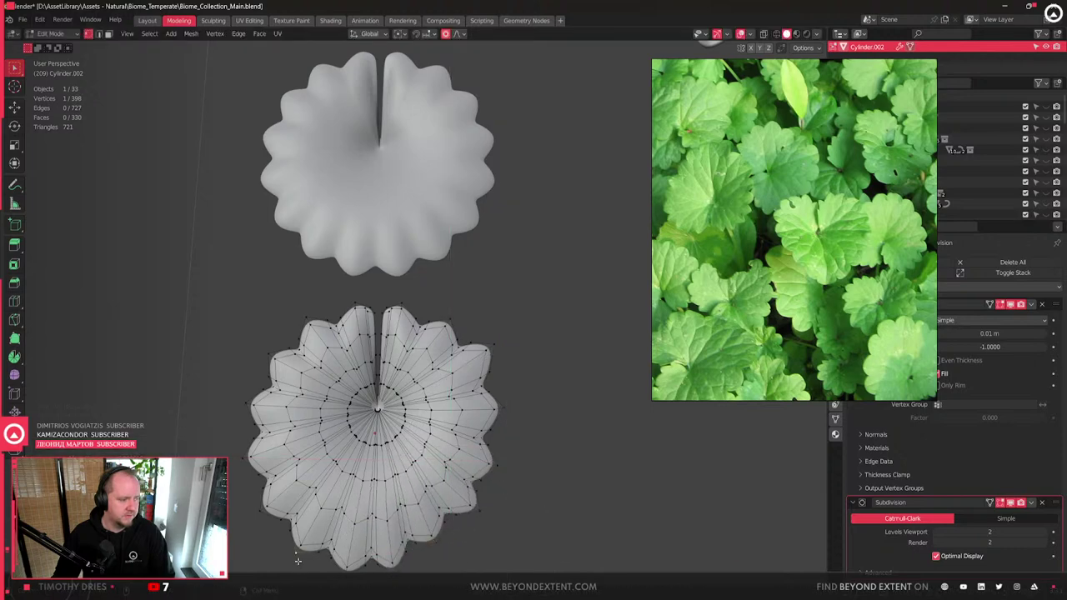
{"action": "right_click", "coordinate": [297, 561]}
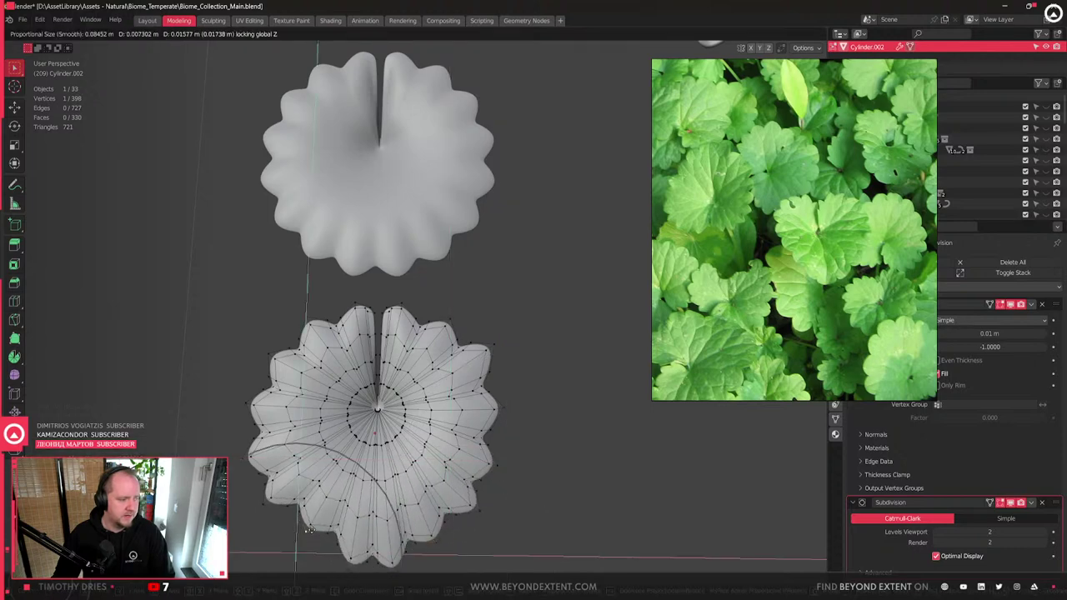
{"action": "left_click", "coordinate": [273, 358]}
{"action": "key", "text": "g"}
{"action": "key", "text": "shift+z"}
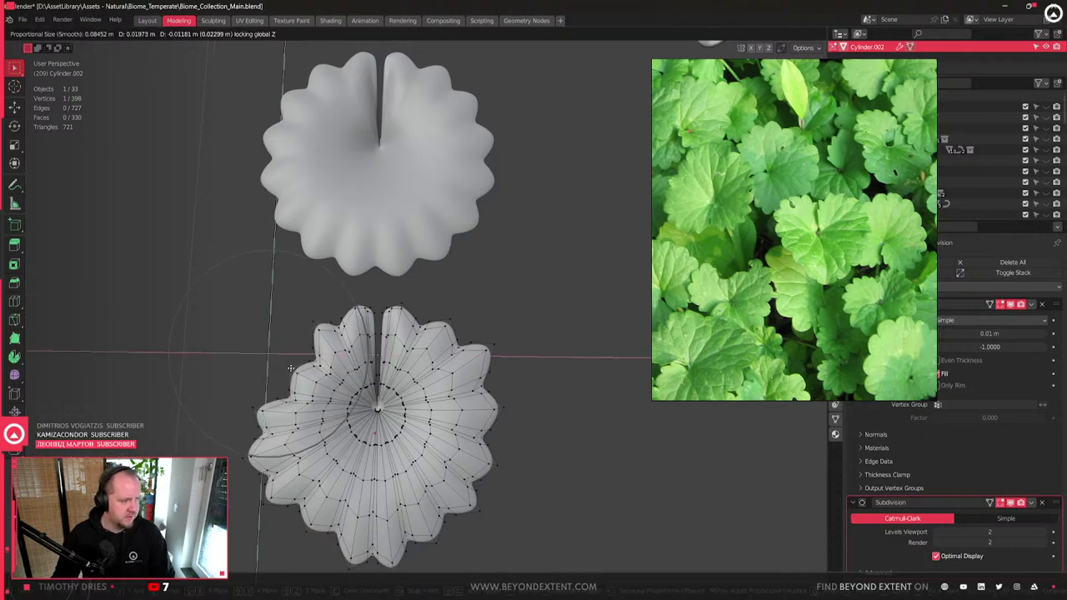
{"action": "right_click", "coordinate": [276, 360]}
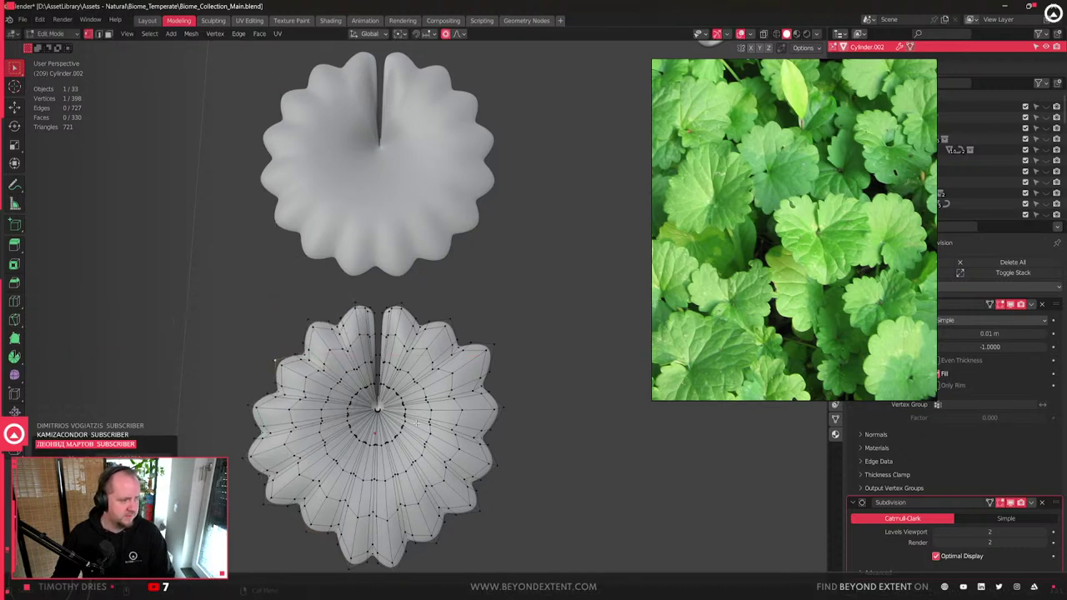
- Bend the lower scalloped leaf by lowering its upper-left rim about 0.02 m along Z and raising the opposite rim about 0.02 m
{"action": "left_click", "coordinate": [319, 319]}
{"action": "middle_click_drag", "start_coordinate": [319, 320], "coordinate": [333, 327]}
{"action": "key", "text": "g"}
{"action": "key", "text": "z"}
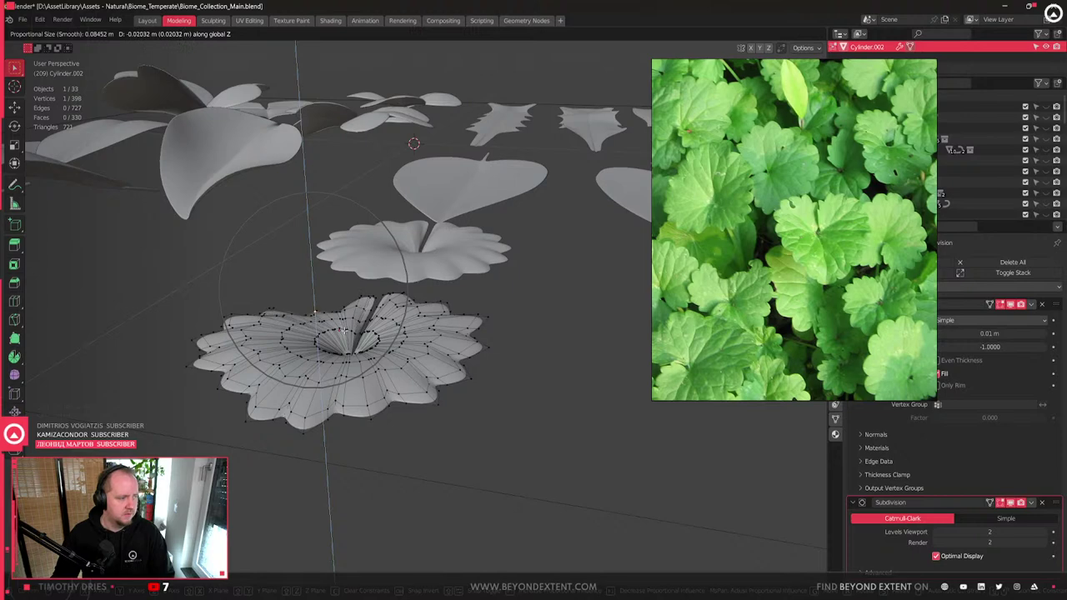
{"action": "left_click", "coordinate": [342, 331]}
{"action": "right_click", "coordinate": [438, 420]}
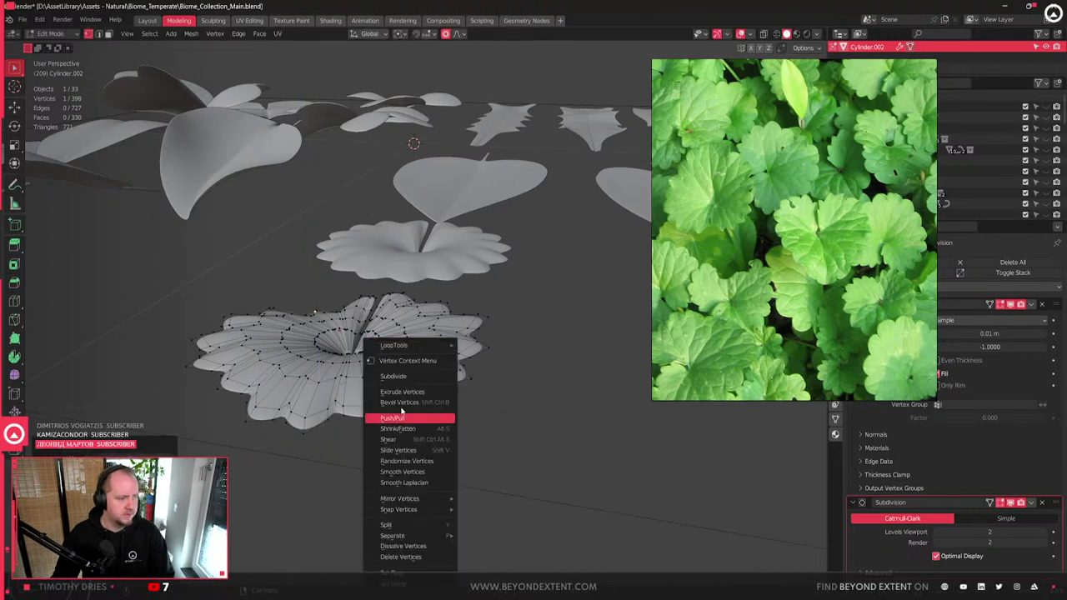
{"action": "key", "text": "g"}
{"action": "key", "text": "z"}
{"action": "scroll", "coordinate": [450, 387], "scroll_direction": "down", "scroll_amount": 3}
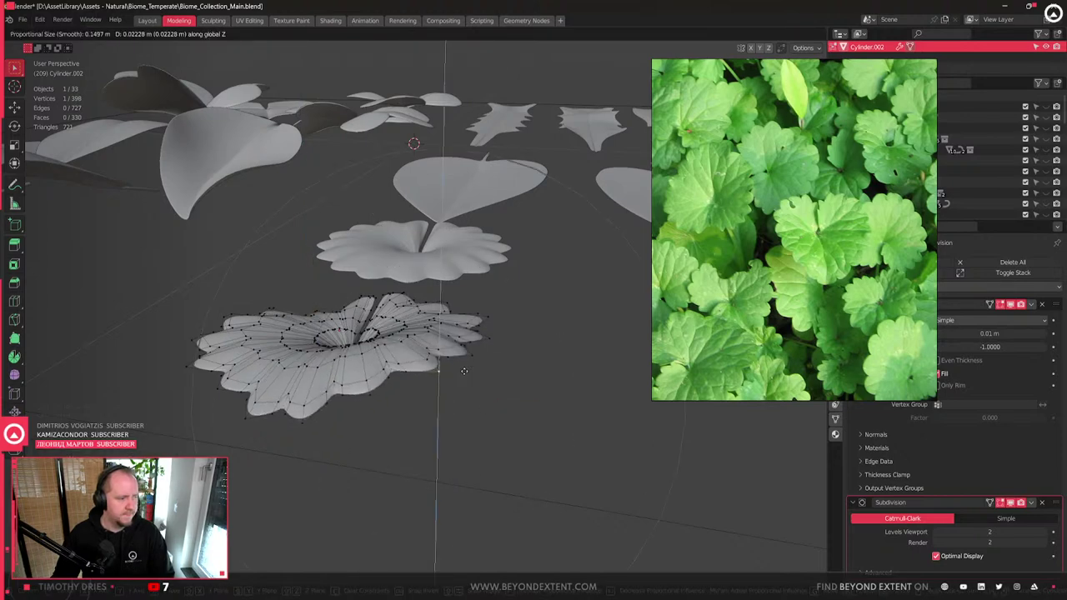
{"action": "left_click", "coordinate": [464, 371]}
- Bend the upper scalloped leaf by lowering one rim vertex along Z and raising the opposite rim slightly, using smooth proportional editing
{"action": "key", "text": "Tab"}
{"action": "left_click", "coordinate": [493, 265]}
{"action": "key", "text": "Tab"}
{"action": "key", "text": "g"}
{"action": "key", "text": "z"}
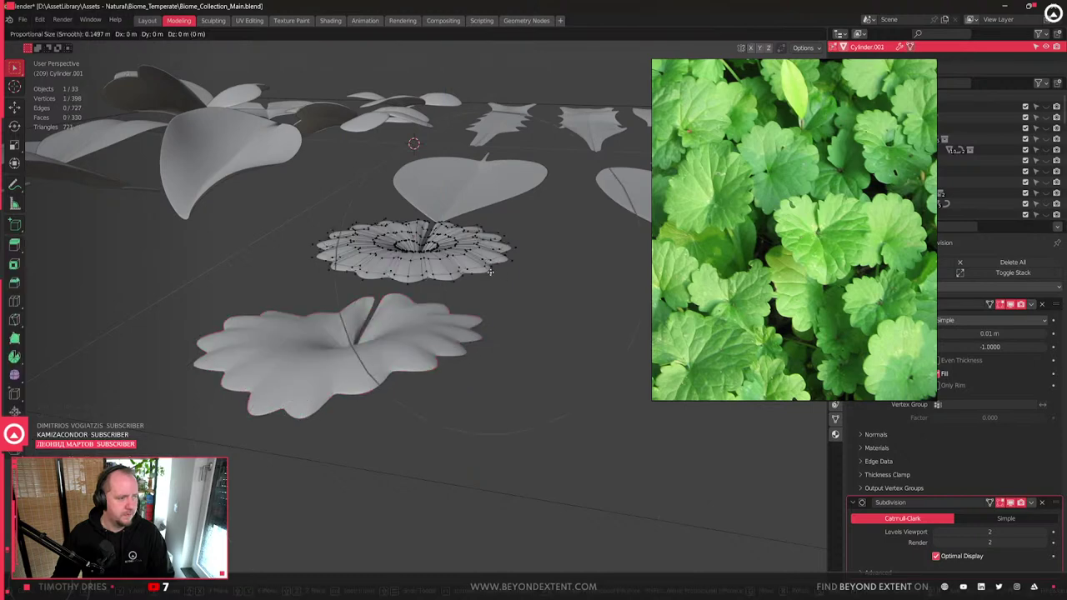
{"action": "left_click", "coordinate": [491, 287]}
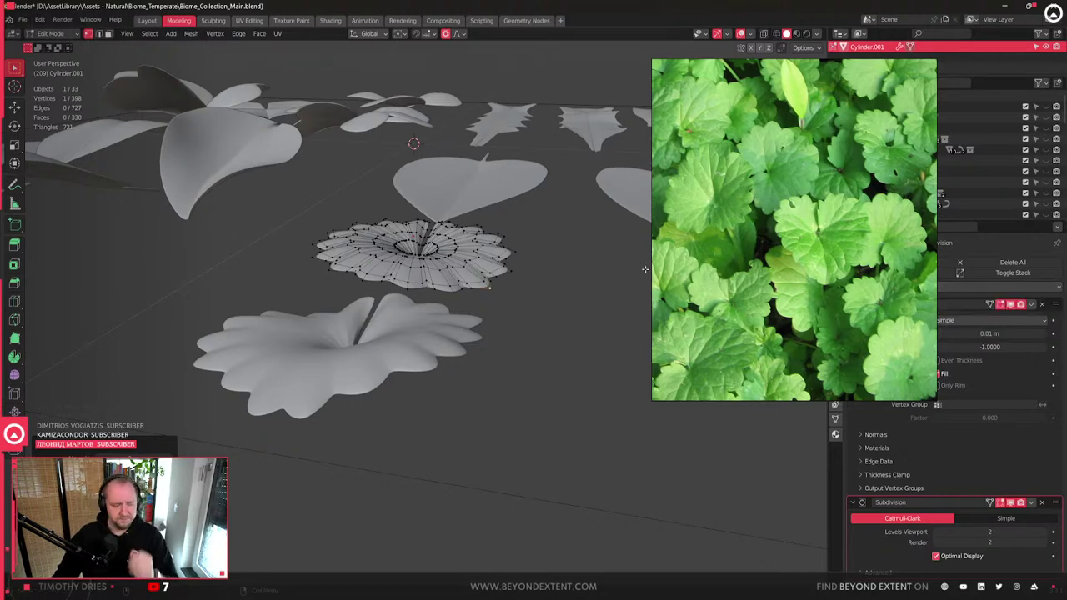
{"action": "middle_click_drag", "start_coordinate": [500, 333], "coordinate": [533, 317]}
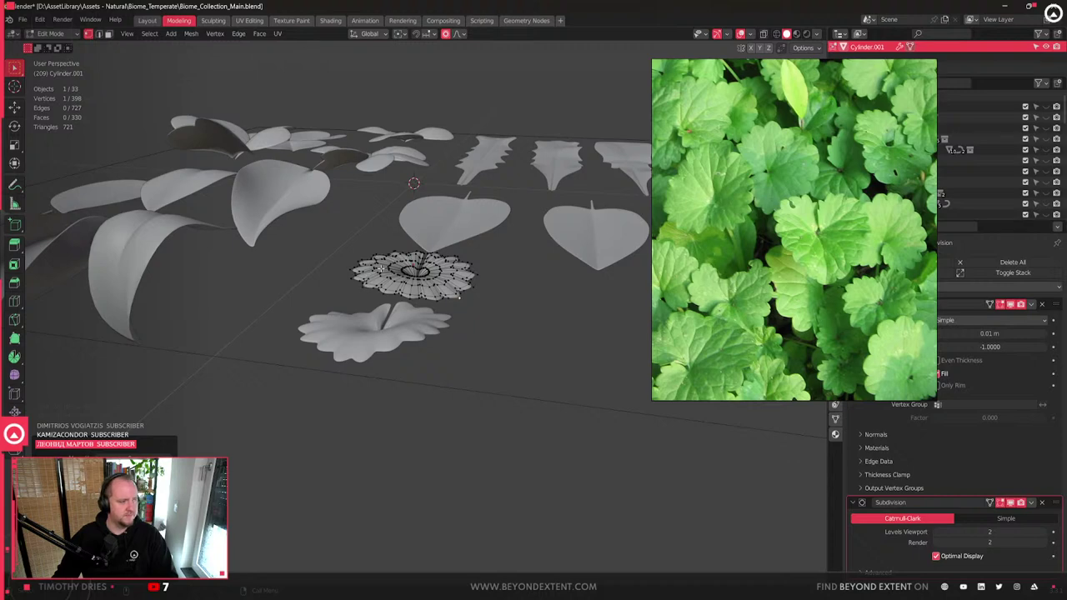
{"action": "scroll", "coordinate": [381, 267], "scroll_direction": "up", "scroll_amount": 3}
{"action": "key", "text": "g"}
{"action": "key", "text": "z"}
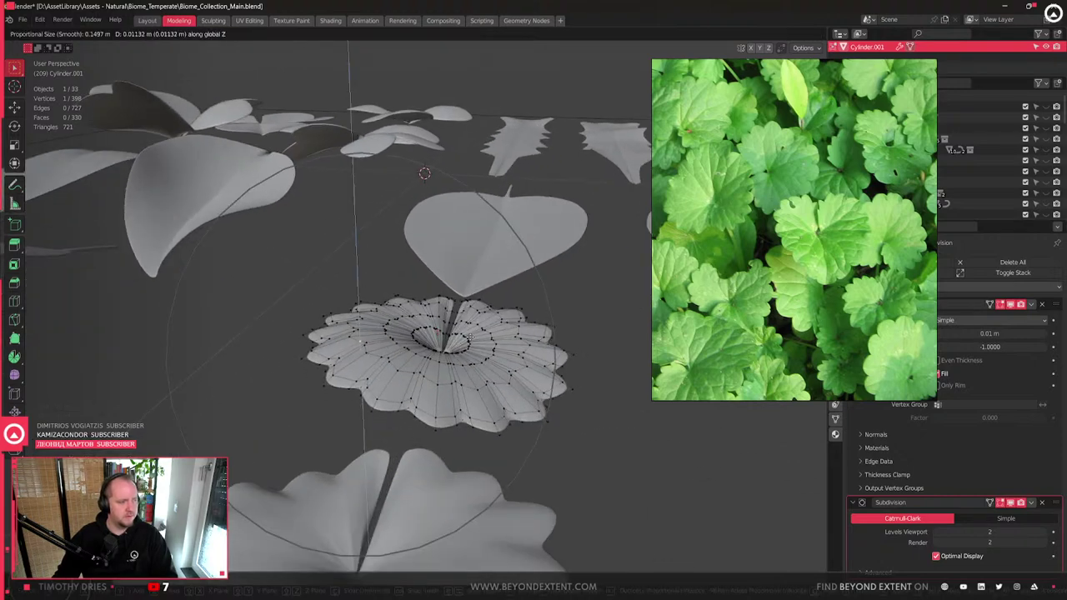
{"action": "left_click", "coordinate": [469, 340]}
{"action": "key", "text": "Tab"}
- Review the leaf sheet from above and compare the heart-shaped leaf copy with the ground foliage reference photos
{"action": "middle_click_drag", "start_coordinate": [468, 339], "coordinate": [373, 382]}
{"action": "scroll", "coordinate": [483, 329], "scroll_direction": "down", "scroll_amount": 2}
{"action": "left_click", "coordinate": [372, 360]}
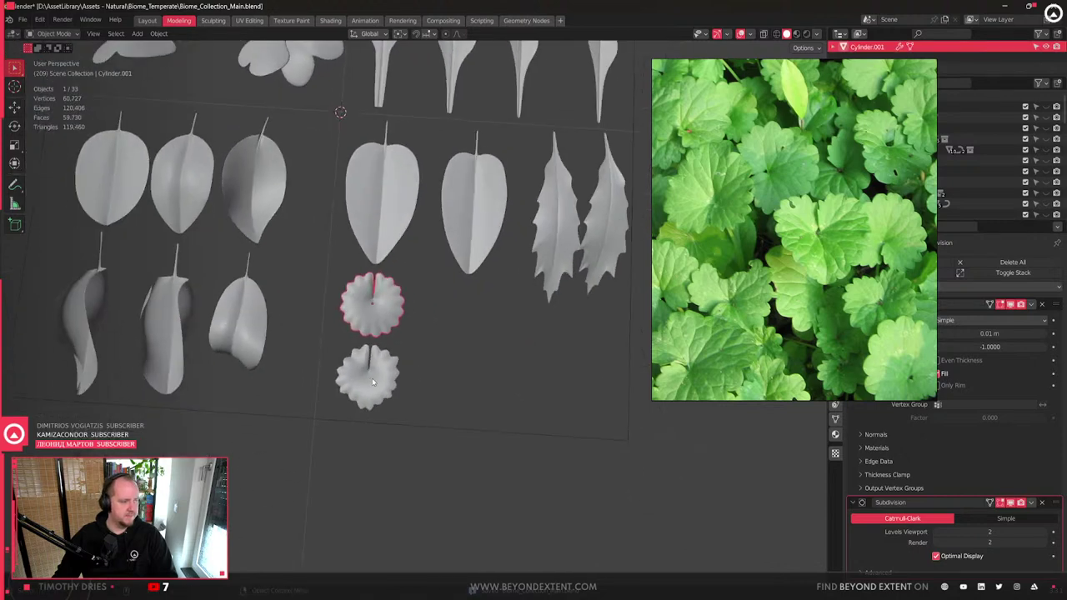
{"action": "middle_click_drag", "start_coordinate": [401, 313], "coordinate": [464, 392]}
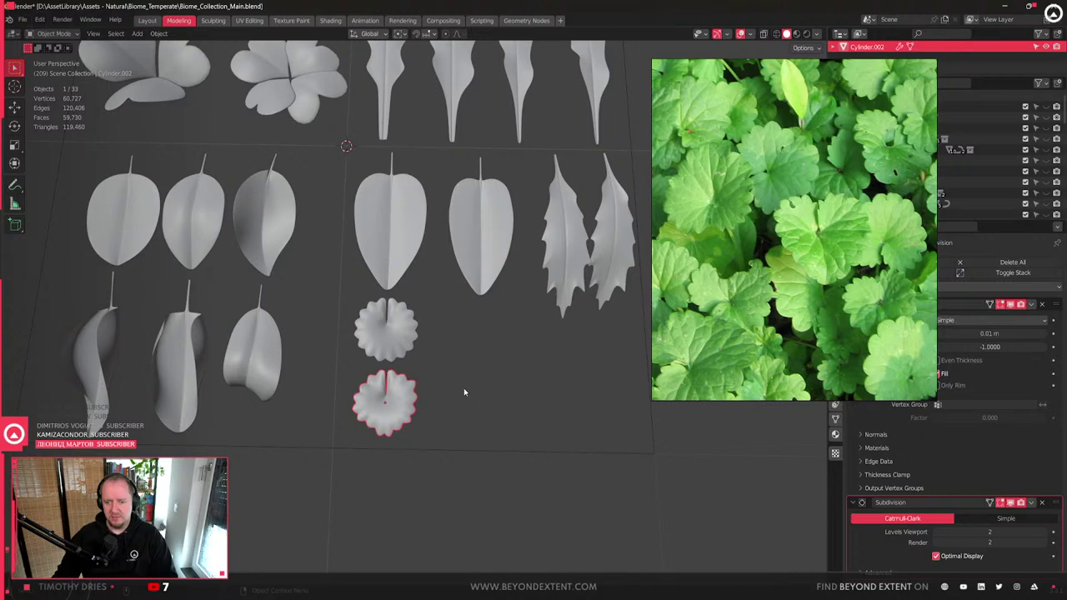
{"action": "scroll", "coordinate": [445, 412], "scroll_direction": "up", "scroll_amount": 3}
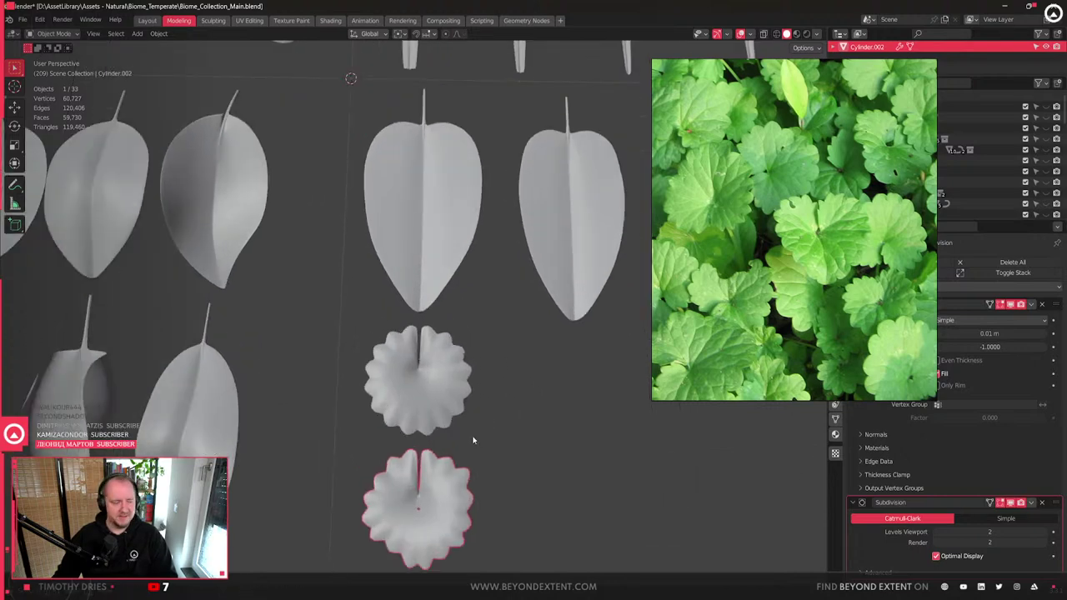
{"action": "middle_click_drag", "start_coordinate": [540, 540], "coordinate": [417, 350]}
{"action": "left_click", "coordinate": [375, 284], "text": "shift"}
{"action": "middle_click_drag", "start_coordinate": [466, 250], "coordinate": [465, 336]}
{"action": "left_click", "coordinate": [530, 208]}
{"action": "scroll", "coordinate": [455, 309], "scroll_direction": "up", "scroll_amount": 3}
{"action": "scroll", "coordinate": [835, 181], "scroll_direction": "down", "scroll_amount": 5}
{"action": "scroll", "coordinate": [834, 181], "scroll_direction": "up", "scroll_amount": 4}
{"action": "scroll", "coordinate": [753, 353], "scroll_direction": "down", "scroll_amount": 2}
{"action": "scroll", "coordinate": [753, 353], "scroll_direction": "up", "scroll_amount": 5}
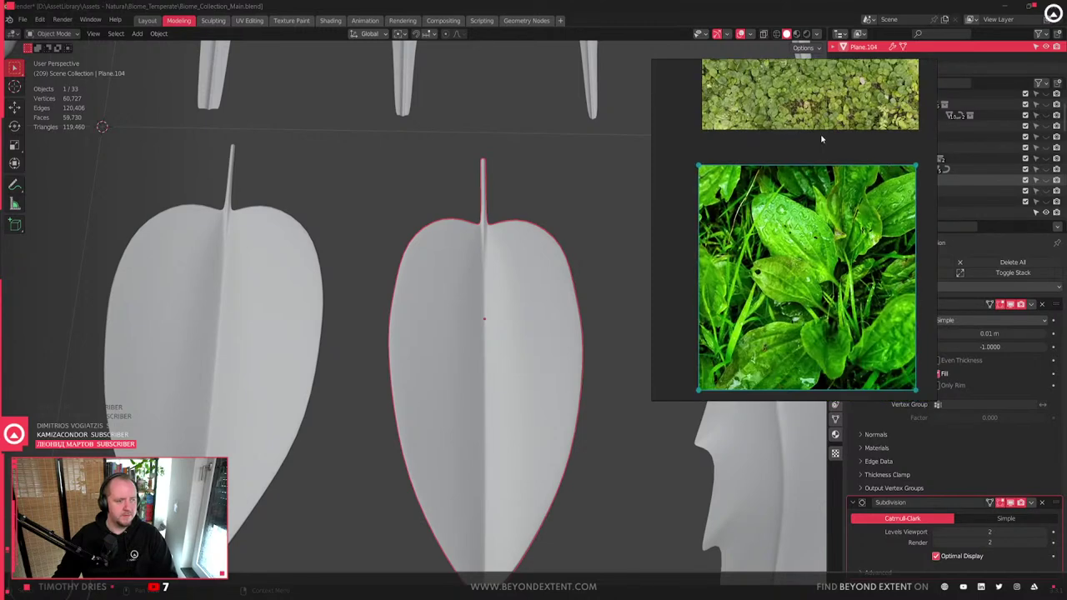
{"action": "scroll", "coordinate": [822, 141], "scroll_direction": "up", "scroll_amount": 5}
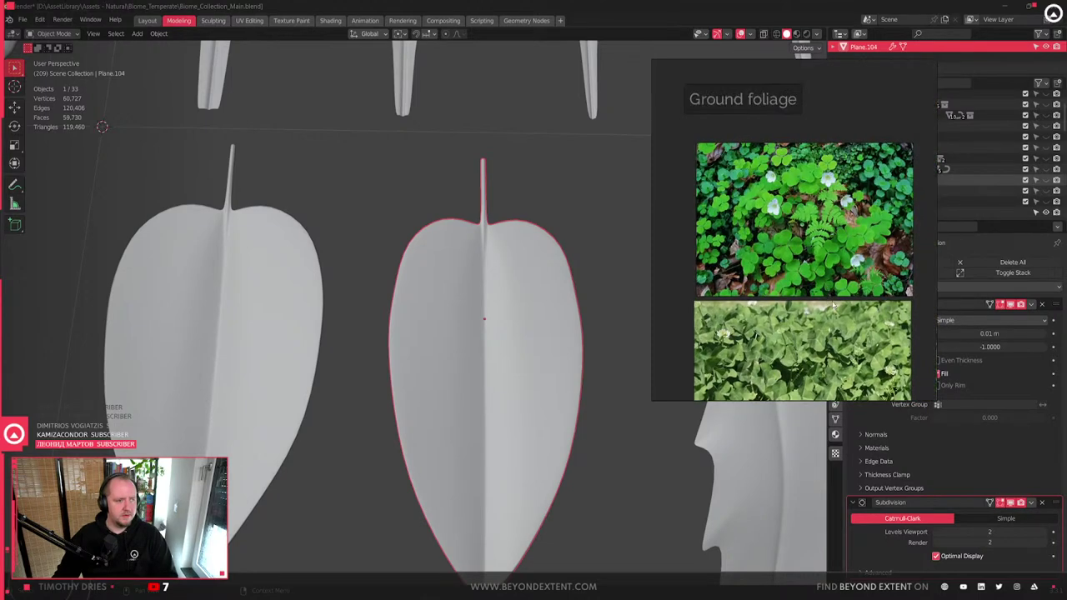
{"action": "scroll", "coordinate": [831, 301], "scroll_direction": "down", "scroll_amount": 5}
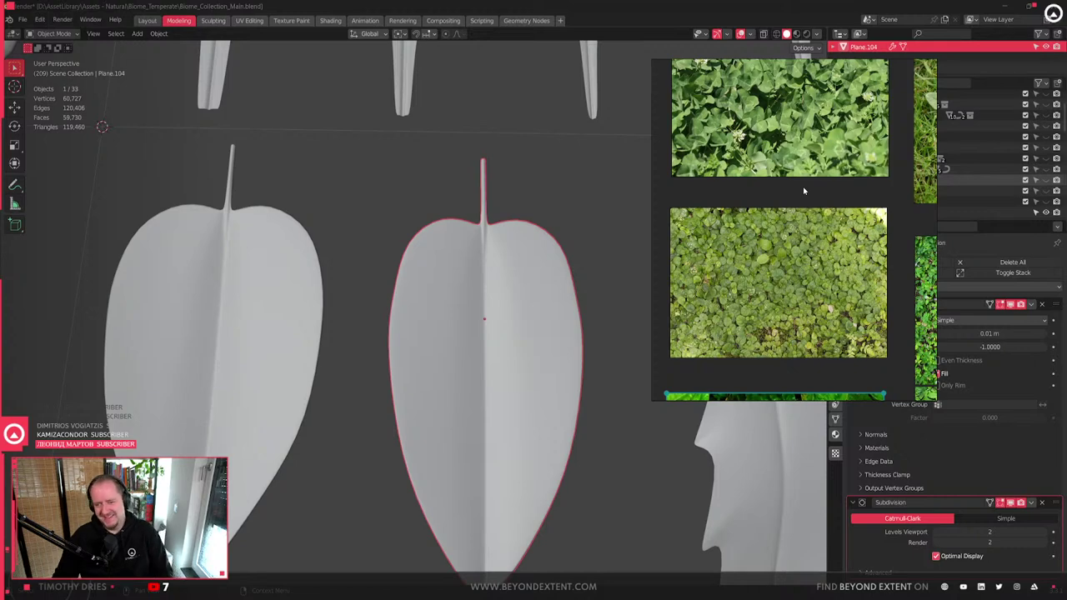
{"action": "scroll", "coordinate": [488, 365], "scroll_direction": "down", "scroll_amount": 3}
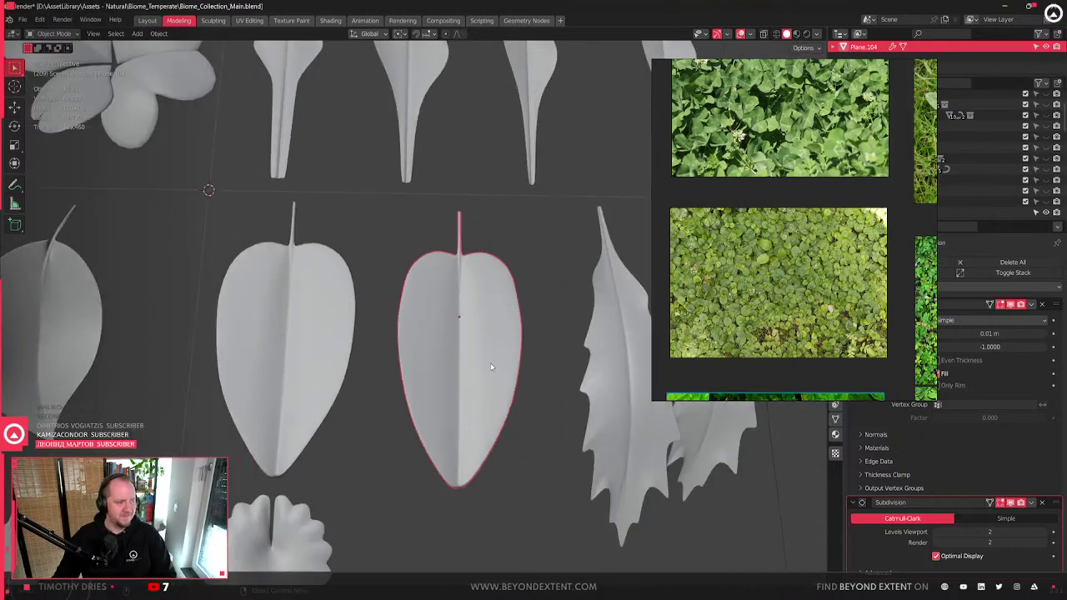
- Shorten the copied heart-shaped leaf by moving its tip vertices toward the stem along Y with a large smooth proportional radius
{"action": "key", "text": "Tab"}
{"action": "left_click_drag", "start_coordinate": [412, 484], "coordinate": [475, 534]}
{"action": "middle_click_drag", "start_coordinate": [477, 475], "coordinate": [493, 450], "text": "shift"}
{"action": "key", "text": "g"}
{"action": "key", "text": "y"}
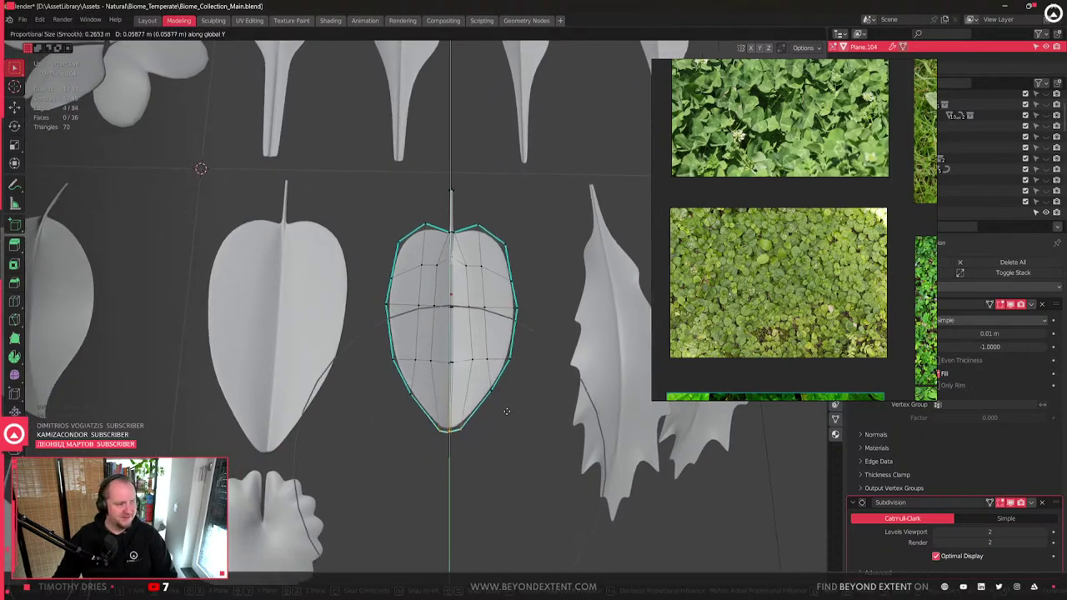
{"action": "scroll", "coordinate": [505, 413], "scroll_direction": "down", "scroll_amount": 5}
{"action": "left_click", "coordinate": [519, 387]}
{"action": "scroll", "coordinate": [519, 386], "scroll_direction": "down", "scroll_amount": 4}
{"action": "key", "text": "Tab"}
{"action": "middle_click_drag", "start_coordinate": [438, 389], "coordinate": [445, 416], "text": "shift"}
{"action": "scroll", "coordinate": [805, 200], "scroll_direction": "up", "scroll_amount": 3}
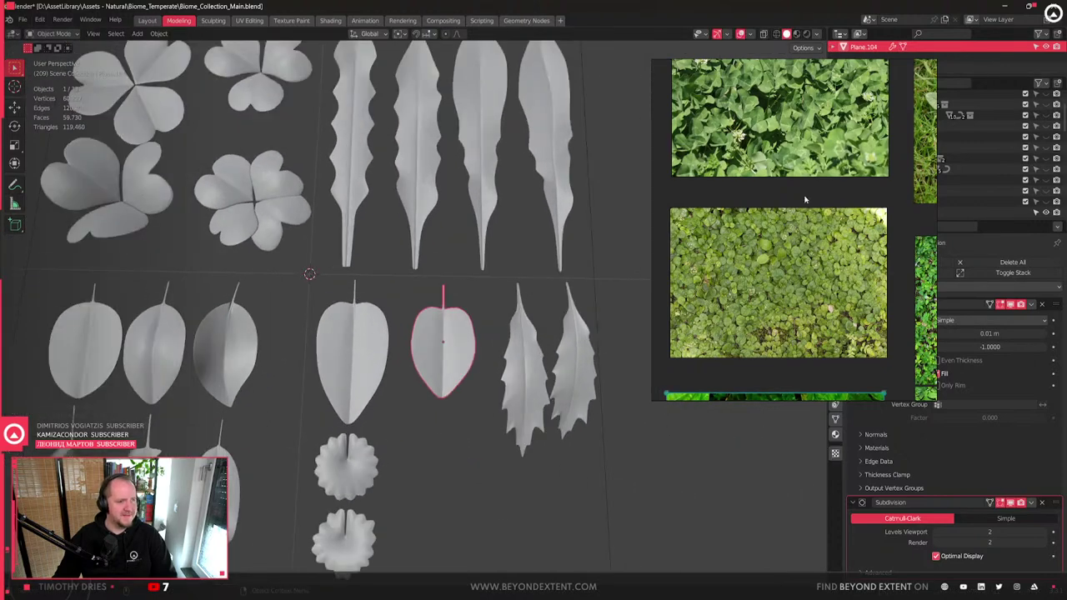
- Compare the arranged leaf sheet with the ground-cover reference photo of rounded green leaves
{"action": "left_click", "coordinate": [793, 302]}
{"action": "scroll", "coordinate": [234, 381], "scroll_direction": "down", "scroll_amount": 6}
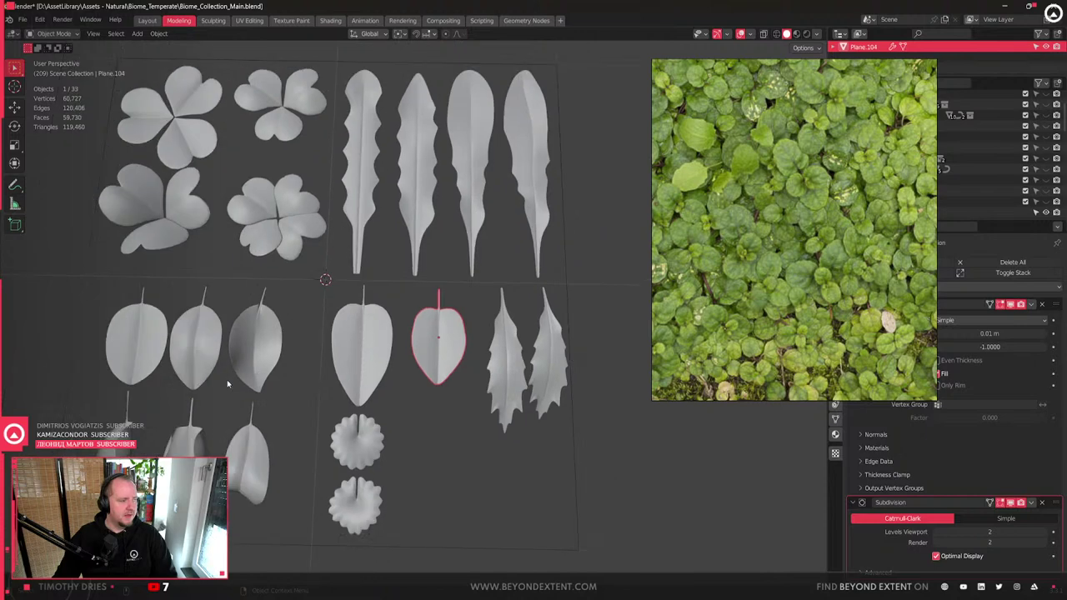
{"action": "scroll", "coordinate": [354, 280], "scroll_direction": "up", "scroll_amount": 3}
{"action": "left_click", "coordinate": [521, 382]}
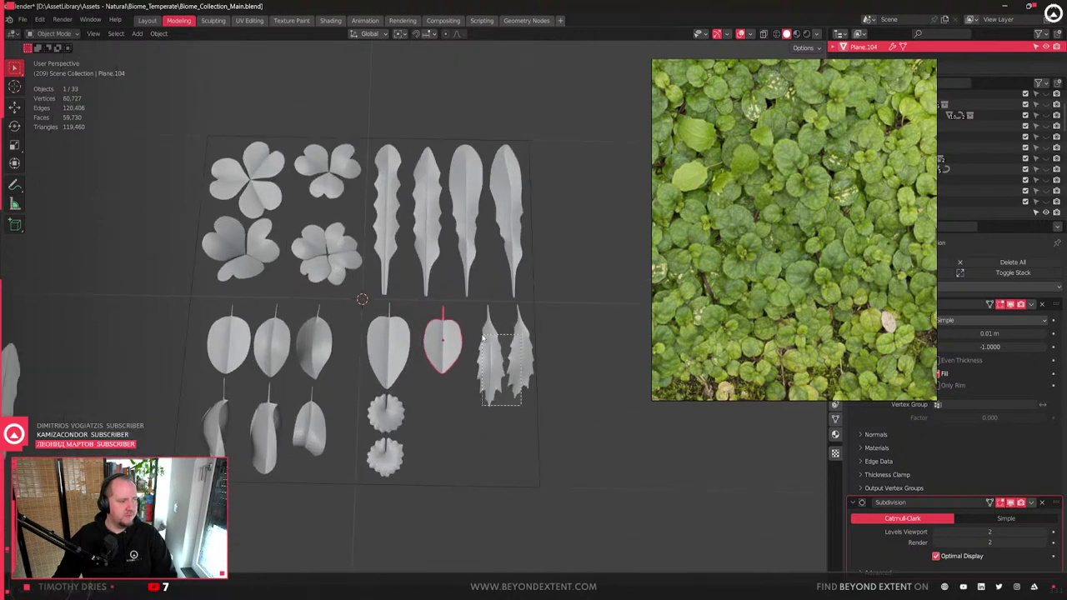
{"action": "left_click", "coordinate": [490, 355], "text": "shift"}
{"action": "middle_click_drag", "start_coordinate": [500, 366], "coordinate": [476, 325], "text": "shift"}
{"action": "scroll", "coordinate": [784, 277], "scroll_direction": "up", "scroll_amount": 2}
{"action": "left_click", "coordinate": [393, 376]}
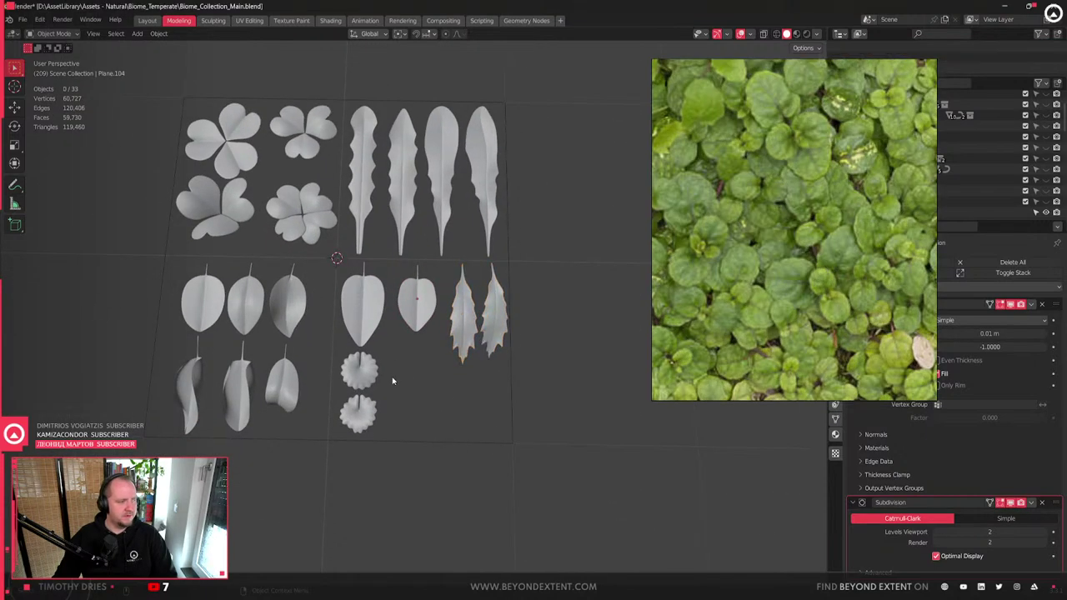
{"action": "scroll", "coordinate": [392, 376], "scroll_direction": "up", "scroll_amount": 2}
- Duplicate the four-leaf clover in the horizontal plane and place the copy in the empty area below the shorter heart-shaped leaf
{"action": "left_click", "coordinate": [299, 178]}
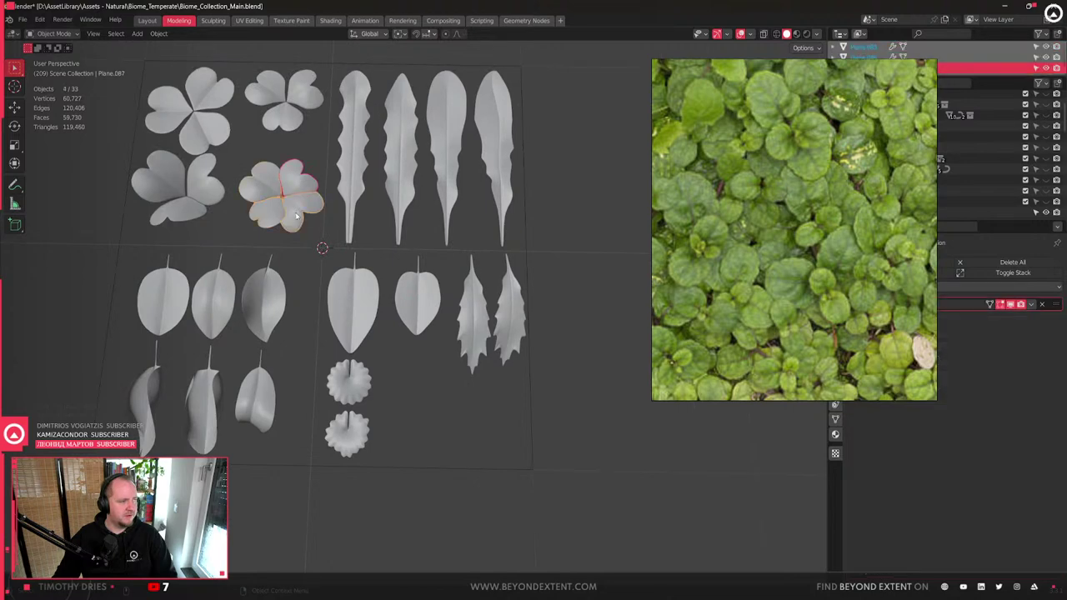
{"action": "key", "text": "shift+d"}
{"action": "key", "text": "shift+z"}
{"action": "left_click", "coordinate": [448, 423]}
{"action": "scroll", "coordinate": [454, 423], "scroll_direction": "up", "scroll_amount": 4}
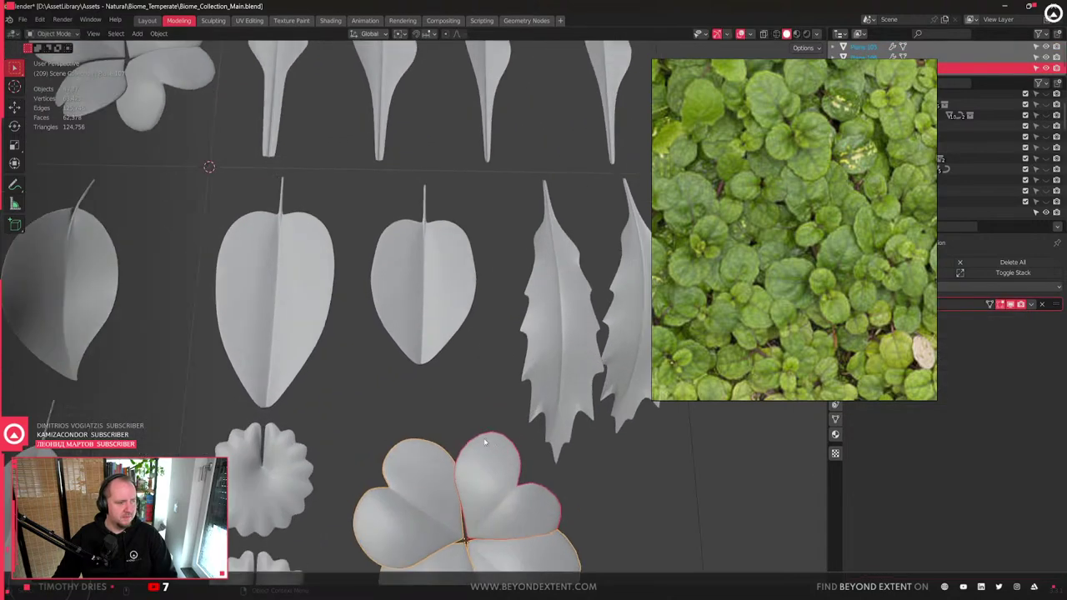
- Pull the notch vertices of one copied clover leaflet outward in the horizontal plane, using smooth proportional editing about 0.058 m in size
{"action": "key", "text": "Tab"}
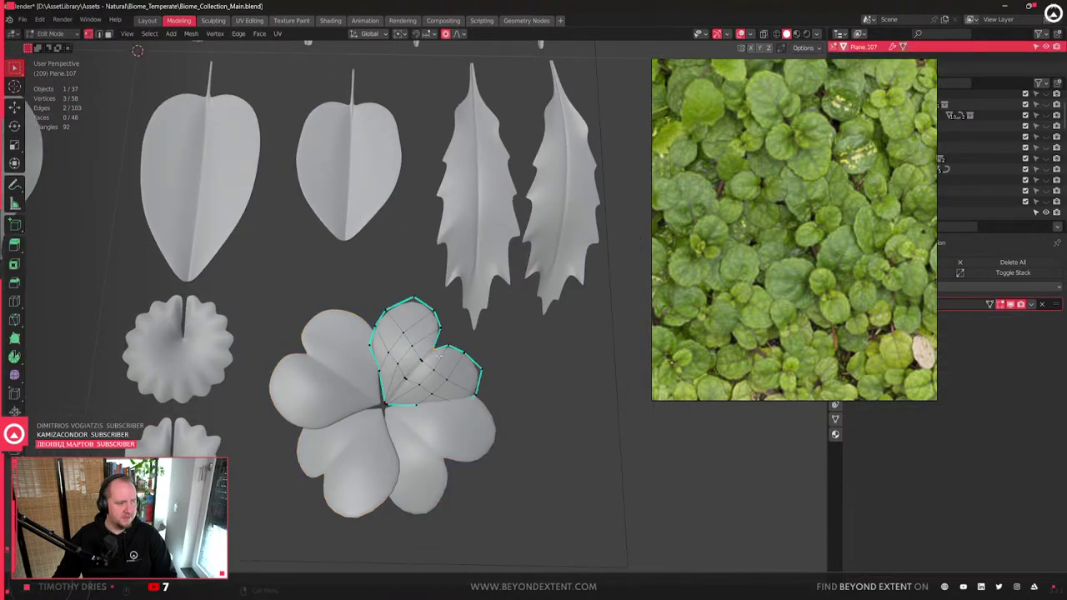
{"action": "scroll", "coordinate": [439, 356], "scroll_direction": "up", "scroll_amount": 1}
{"action": "key", "text": "g"}
{"action": "key", "text": "shift+z"}
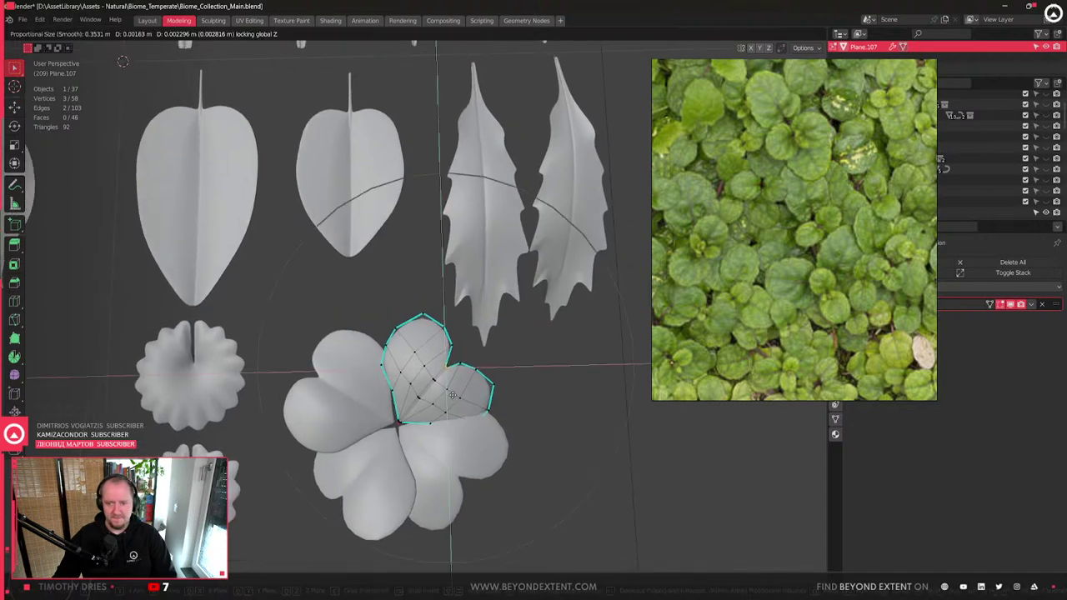
{"action": "scroll", "coordinate": [455, 390], "scroll_direction": "up", "scroll_amount": 14}
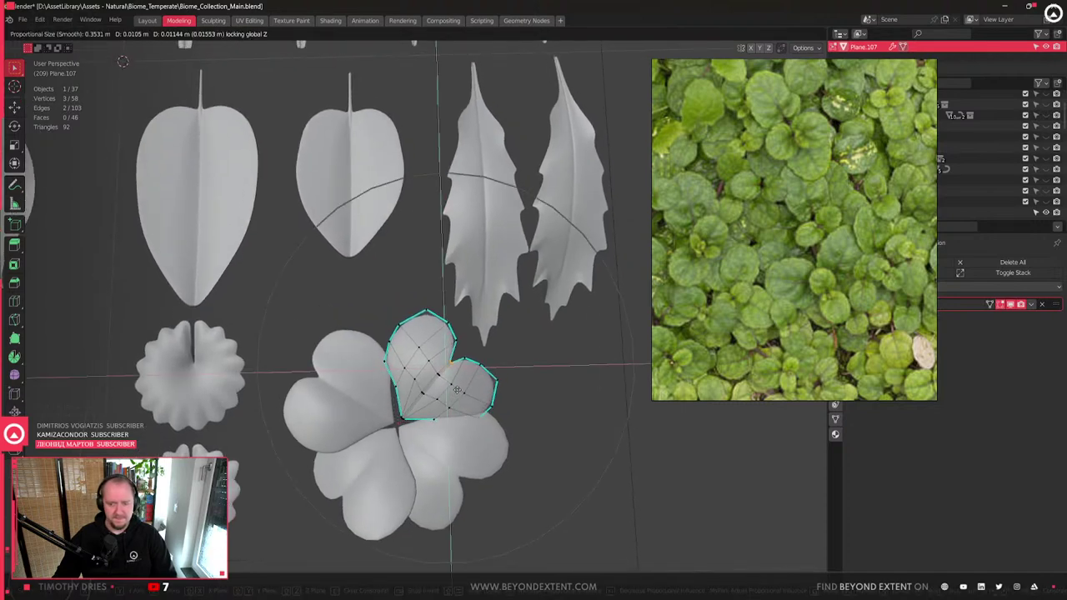
{"action": "left_click", "coordinate": [471, 382]}
{"action": "scroll", "coordinate": [509, 423], "scroll_direction": "up", "scroll_amount": 3}
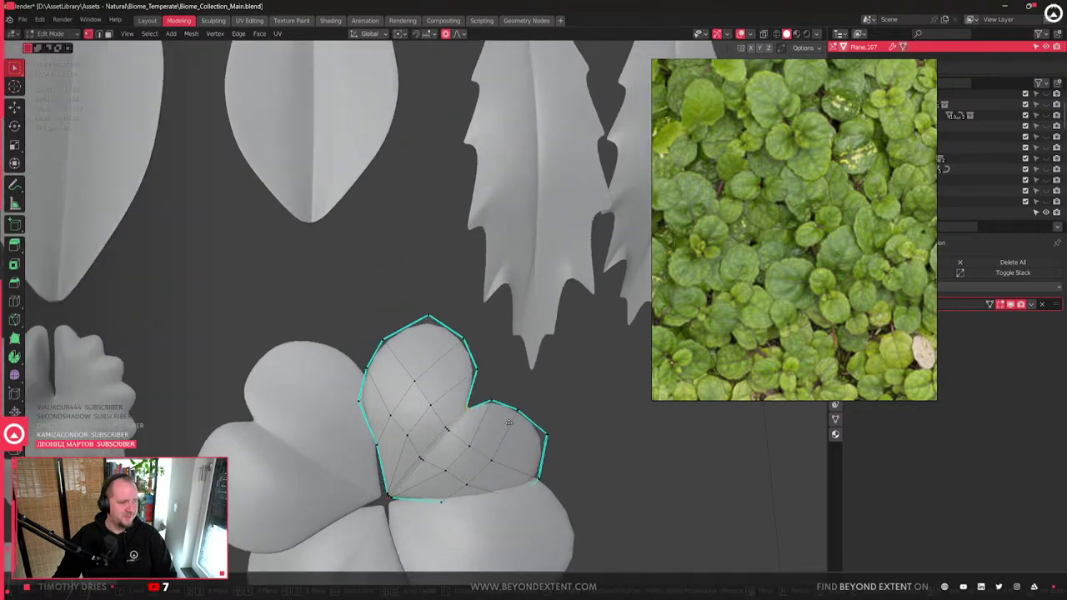
{"action": "key", "text": "g"}
{"action": "key", "text": "shift+z"}
{"action": "scroll", "coordinate": [509, 417], "scroll_direction": "up", "scroll_amount": 5}
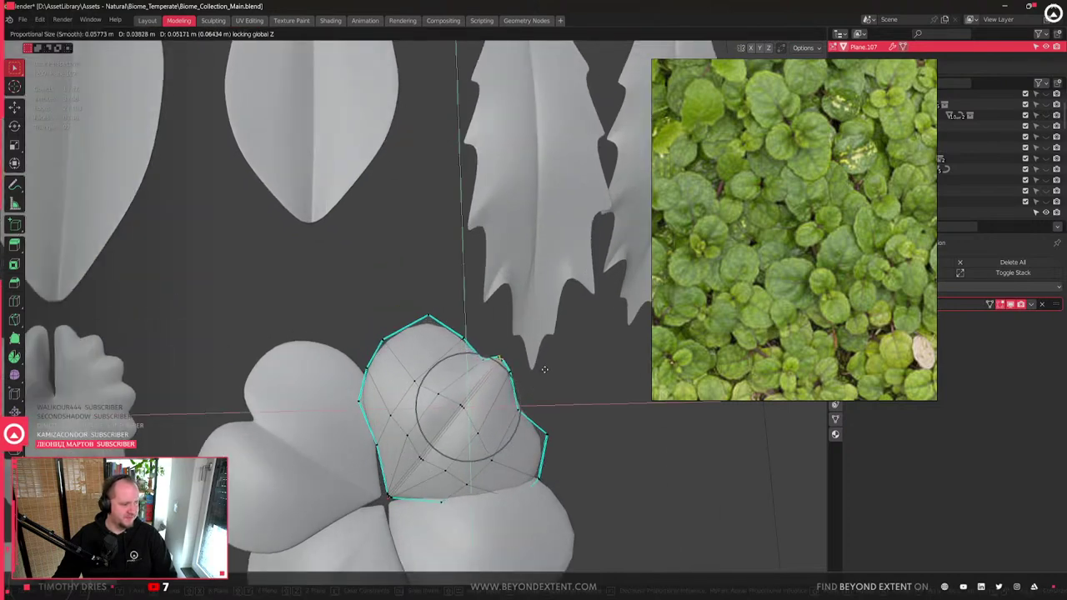
{"action": "left_click", "coordinate": [470, 369]}
- Simplify the leaflet's mesh by dissolving the surplus edges across its two lobes
{"action": "key", "text": "2"}
{"action": "key", "text": "x"}
{"action": "left_click", "coordinate": [468, 427]}
{"action": "key", "text": "ctrl+z"}
{"action": "key", "text": "x"}
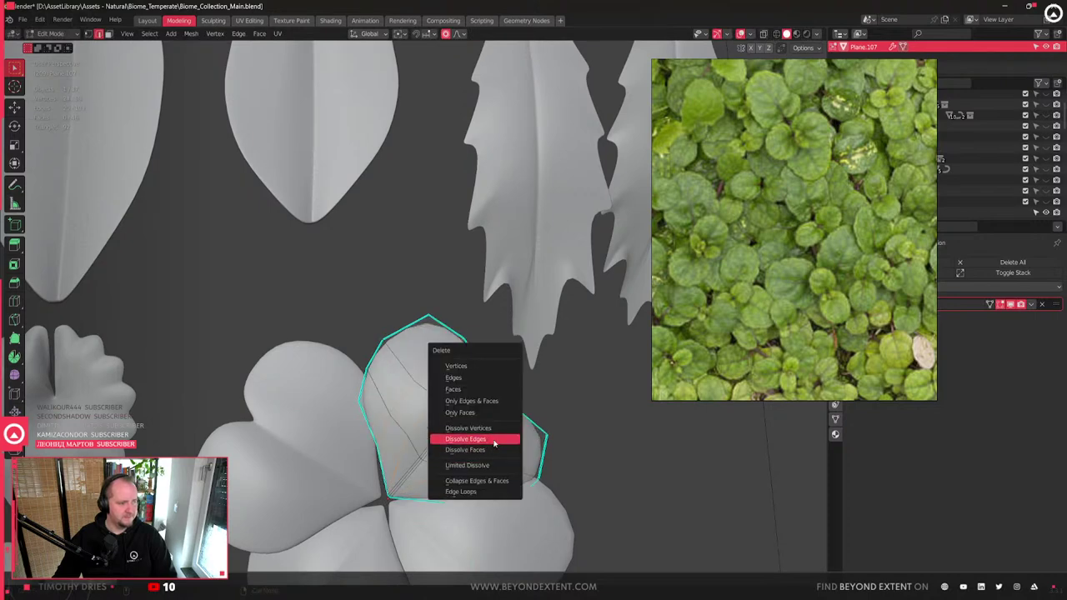
{"action": "left_click", "coordinate": [484, 439]}
{"action": "middle_click_drag", "start_coordinate": [483, 439], "coordinate": [487, 385]}
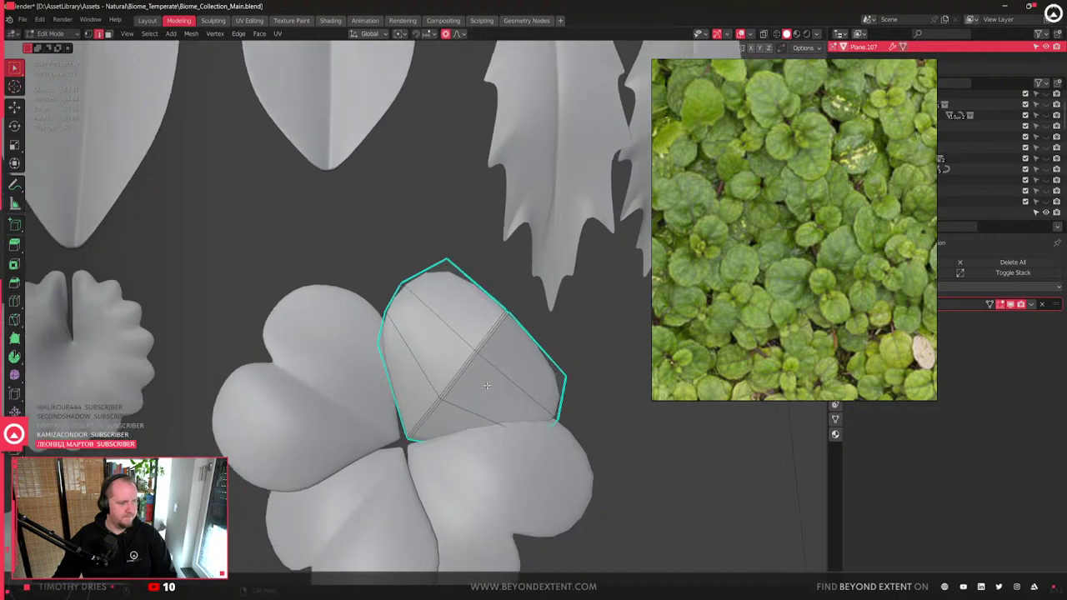
- Pull the vertices at the outer end of the leaflet's midrib outward to form a pointed tip
{"action": "scroll", "coordinate": [487, 385], "scroll_direction": "down", "scroll_amount": 3}
{"action": "key", "text": "1"}
{"action": "left_click", "coordinate": [486, 314]}
{"action": "key", "text": "g"}
{"action": "key", "text": "shift+z"}
{"action": "key", "text": "shift+z"}
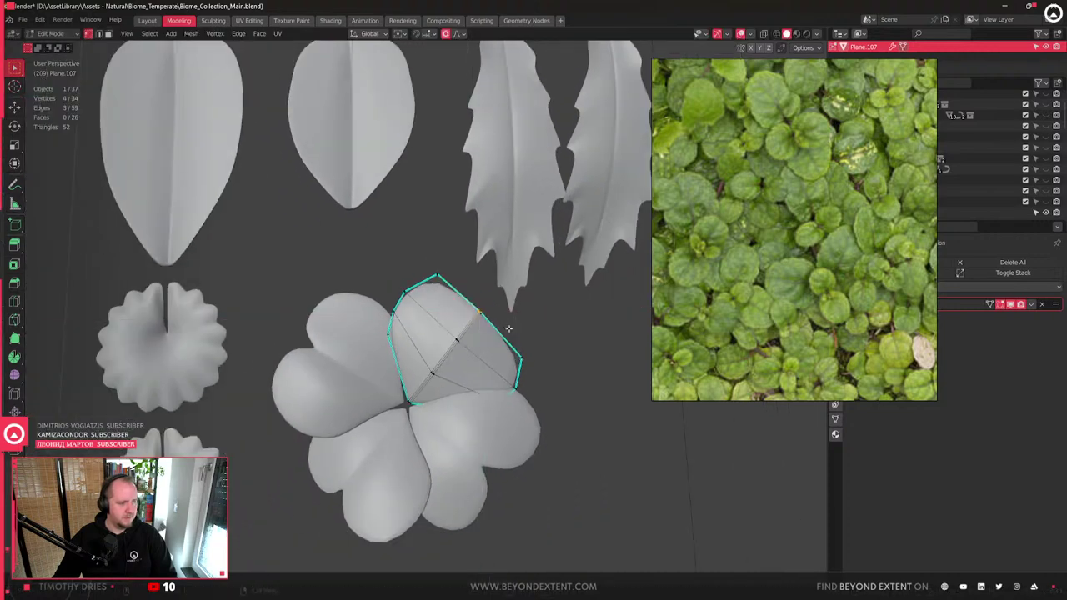
{"action": "key", "text": "shift+z"}
{"action": "key", "text": "z"}
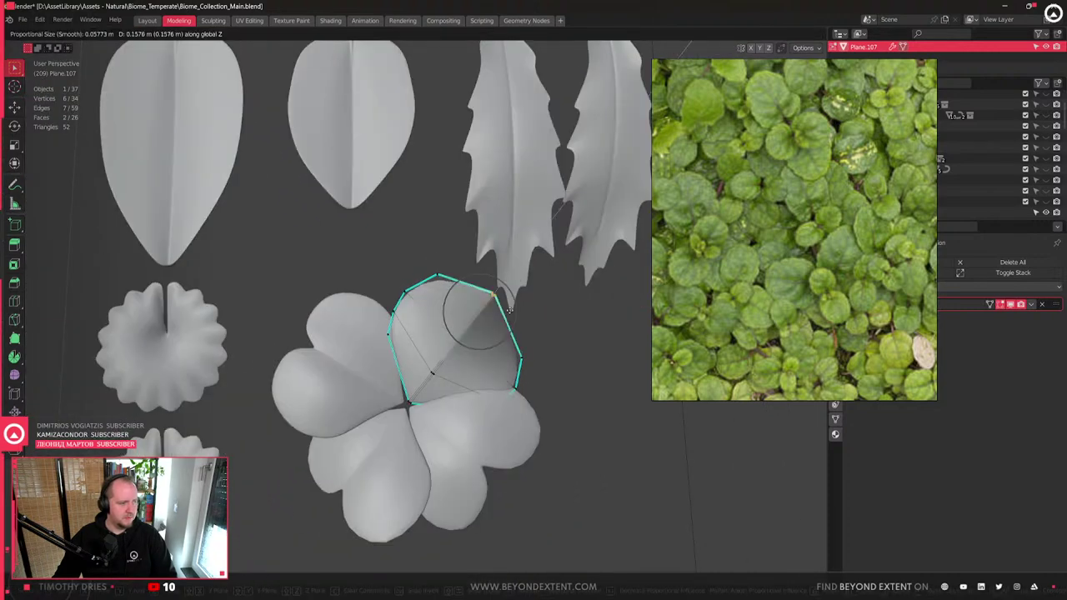
{"action": "left_click", "coordinate": [514, 308]}
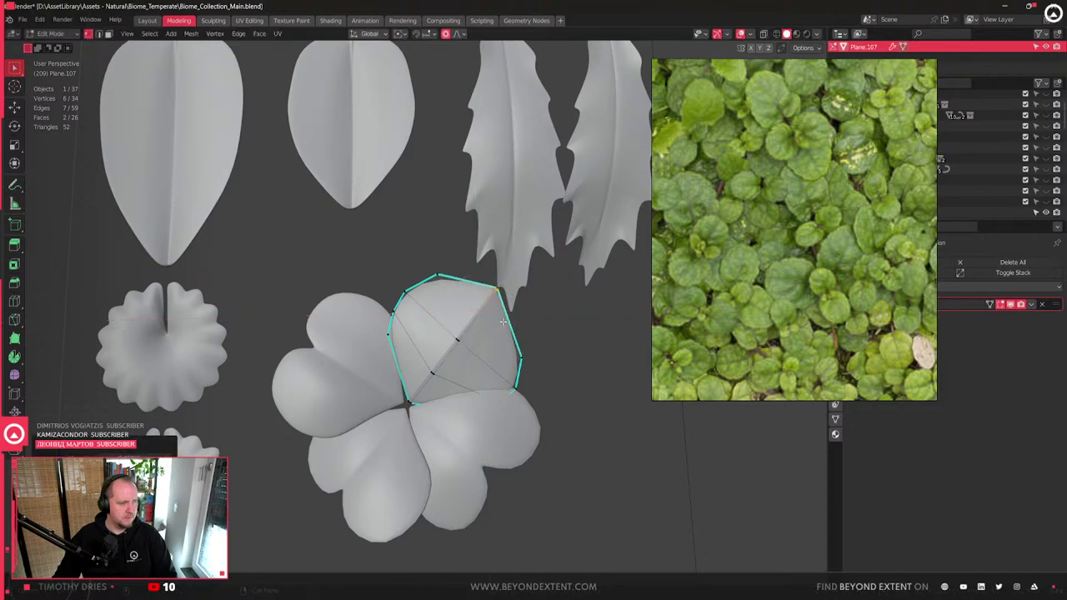
- Link the object data of the other three leaflets to the reshaped pointed leaflet
{"action": "key", "text": "Tab"}
{"action": "left_click", "coordinate": [344, 340], "text": "shift"}
{"action": "left_click", "coordinate": [382, 480], "text": "shift"}
{"action": "left_click", "coordinate": [492, 434], "text": "shift"}
{"action": "key", "text": "ctrl+l"}
{"action": "left_click", "coordinate": [442, 376]}
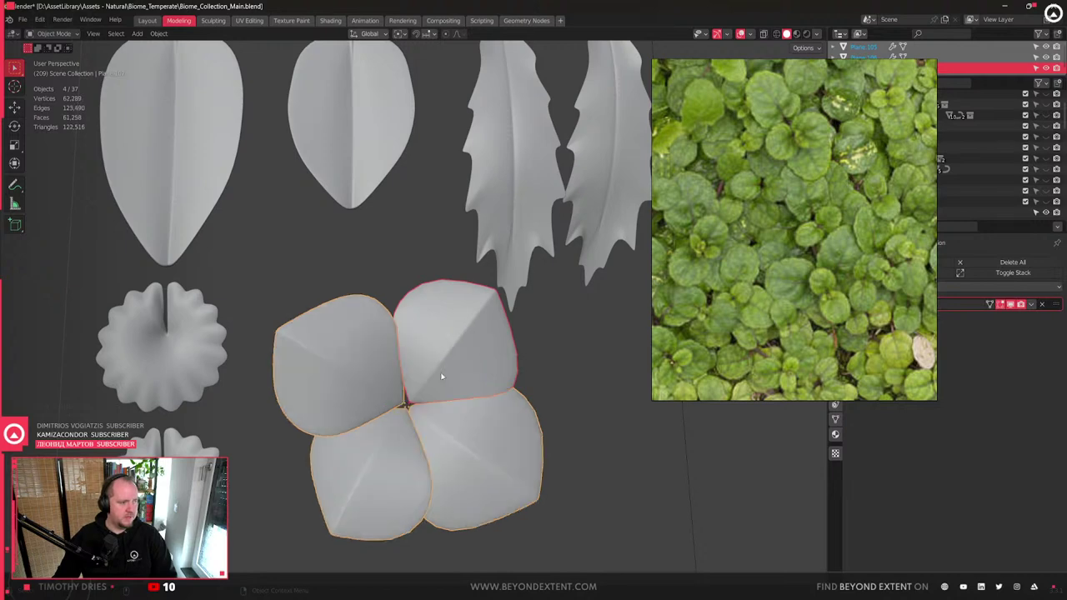
{"action": "left_click", "coordinate": [467, 391], "text": "shift"}
{"action": "middle_click_drag", "start_coordinate": [408, 435], "coordinate": [450, 421], "text": "shift"}
{"action": "scroll", "coordinate": [449, 422], "scroll_direction": "down", "scroll_amount": 4}
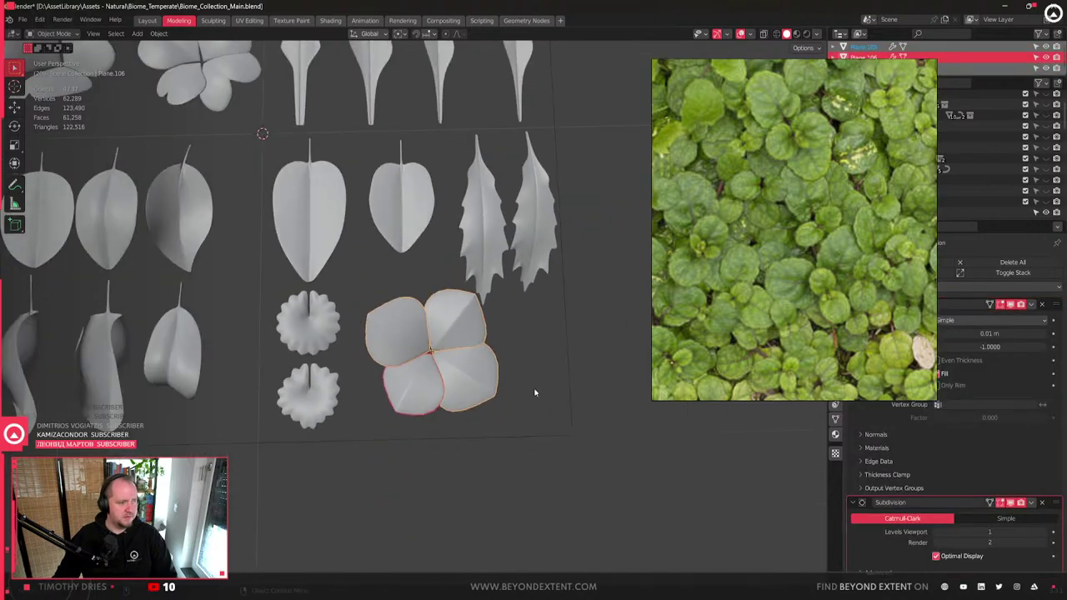
- Add a loop cut to the upper leaflet between its midrib and outer rim
{"action": "scroll", "coordinate": [465, 388], "scroll_direction": "up", "scroll_amount": 1}
{"action": "scroll", "coordinate": [484, 423], "scroll_direction": "up", "scroll_amount": 3}
{"action": "left_click", "coordinate": [426, 355]}
{"action": "key", "text": "Tab"}
{"action": "scroll", "coordinate": [422, 353], "scroll_direction": "up", "scroll_amount": 2}
{"action": "key", "text": "Tab"}
{"action": "left_click", "coordinate": [448, 434]}
{"action": "middle_click_drag", "start_coordinate": [531, 430], "coordinate": [376, 446], "text": "shift"}
{"action": "key", "text": "Tab"}
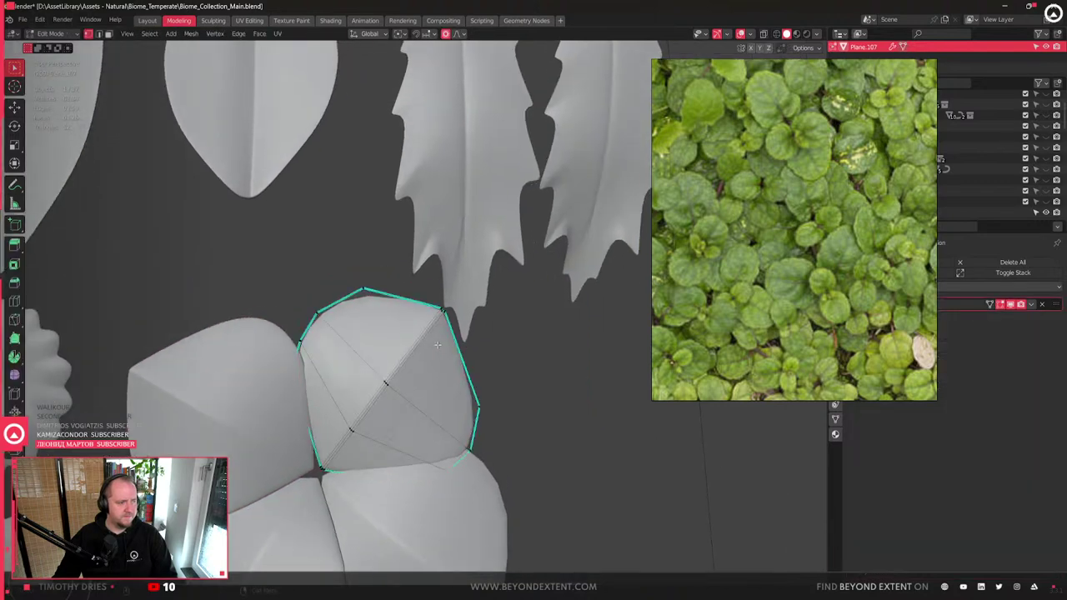
{"action": "key", "text": "ctrl+r"}
{"action": "left_click", "coordinate": [396, 298]}
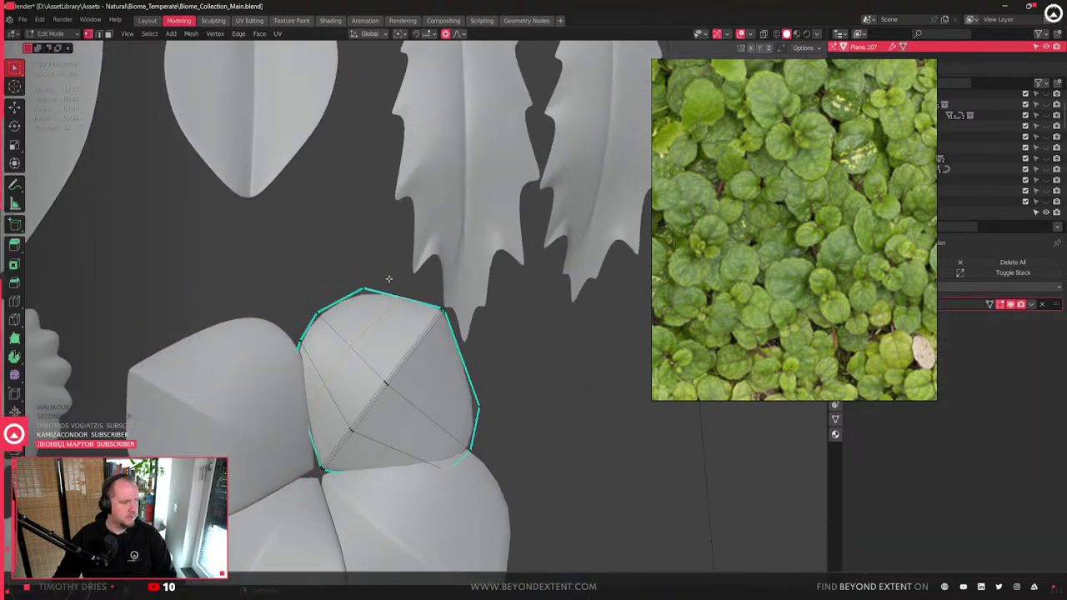
- Move the leaflet's tip vertices inward about 0.014 m in the horizontal plane with smooth proportional editing
{"action": "left_click", "coordinate": [441, 307]}
{"action": "key", "text": "g"}
{"action": "key", "text": "shift+z"}
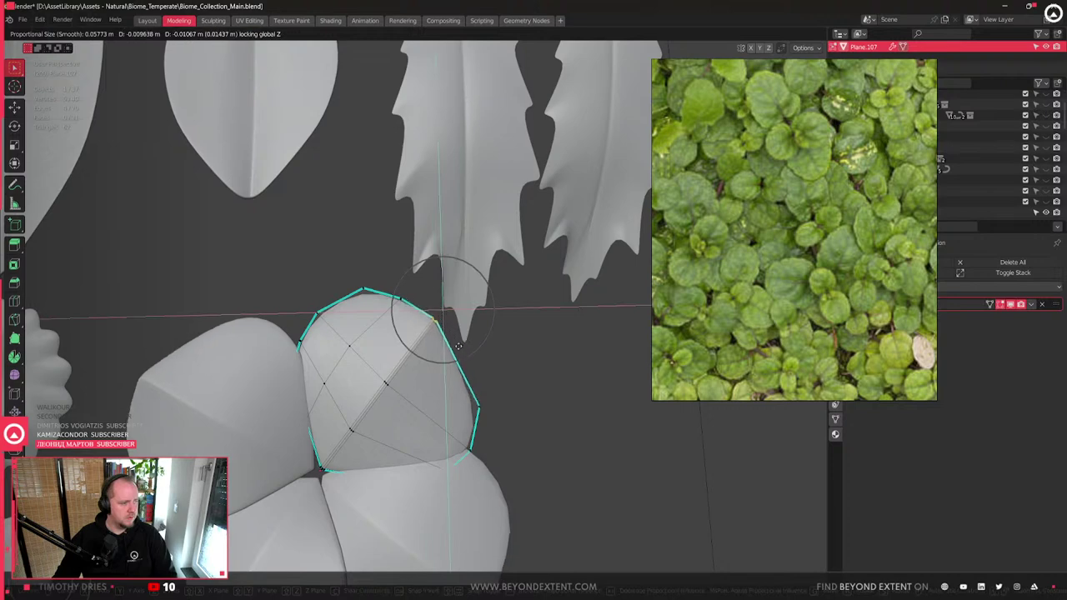
{"action": "left_click", "coordinate": [459, 346]}
{"action": "key", "text": "Tab"}
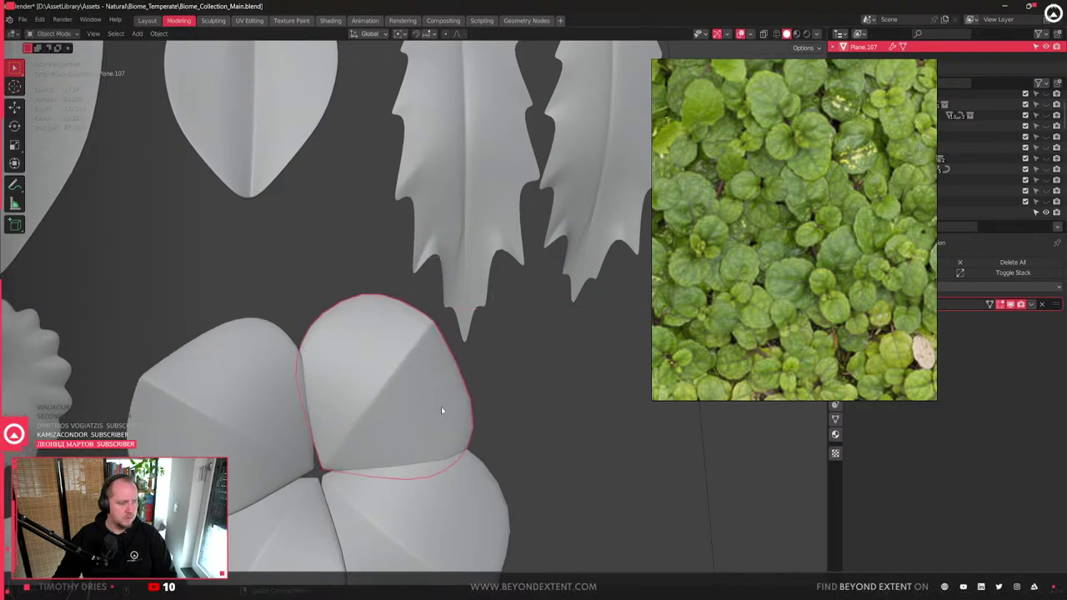
- Narrow the leaflet to about 0.82 along its local Y axis and apply its scale
{"action": "key", "text": "s"}
{"action": "key", "text": "x"}
{"action": "key", "text": "x"}
{"action": "key", "text": "y"}
{"action": "key", "text": "y"}
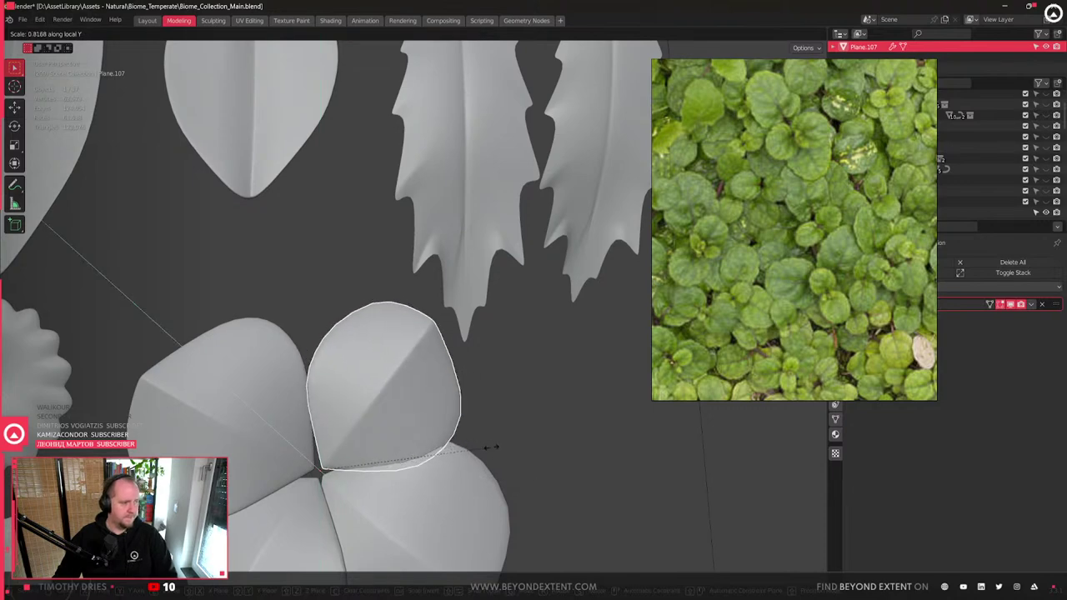
{"action": "left_click", "coordinate": [471, 437]}
{"action": "scroll", "coordinate": [476, 450], "scroll_direction": "down", "scroll_amount": 3}
{"action": "key", "text": "ctrl+a"}
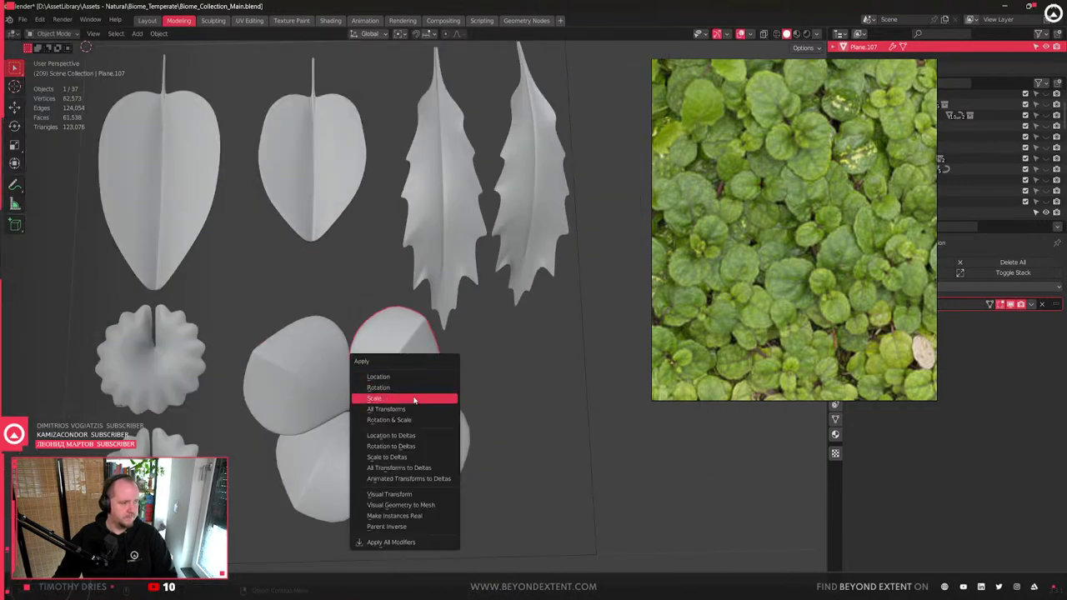
{"action": "left_click", "coordinate": [417, 398]}
- Link the other leaflets' object data to the narrowed leaflet
{"action": "left_click_drag", "start_coordinate": [316, 392], "coordinate": [445, 428], "text": "shift"}
{"action": "left_click", "coordinate": [384, 364], "text": "shift"}
{"action": "key", "text": "ctrl+l"}
{"action": "left_click", "coordinate": [384, 365]}
- Duplicate the narrowed leaflet and place the copy clear of the four-leaflet group
{"action": "middle_click_drag", "start_coordinate": [393, 404], "coordinate": [477, 333], "text": "shift"}
{"action": "left_click", "coordinate": [445, 341]}
{"action": "scroll", "coordinate": [423, 343], "scroll_direction": "up", "scroll_amount": 2}
{"action": "key", "text": "shift+d"}
{"action": "left_click", "coordinate": [424, 323]}
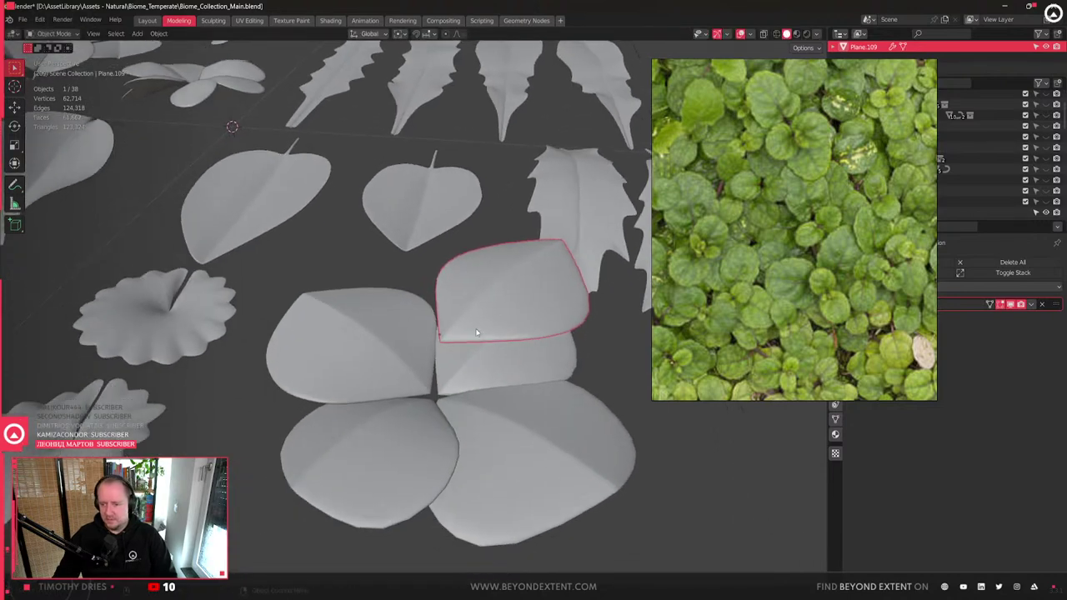
- Delete the four grouped leaflets and move the single copy down into their place on the sheet
{"action": "left_click", "coordinate": [523, 369]}
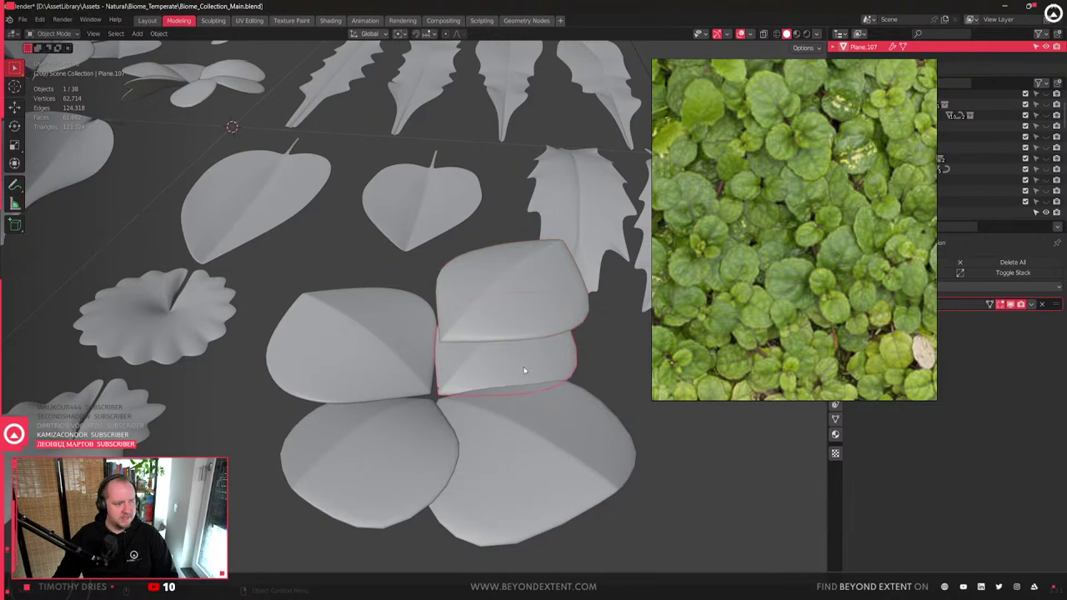
{"action": "left_click", "coordinate": [501, 421], "text": "shift"}
{"action": "left_click", "coordinate": [355, 412], "text": "shift"}
{"action": "left_click", "coordinate": [374, 346], "text": "shift"}
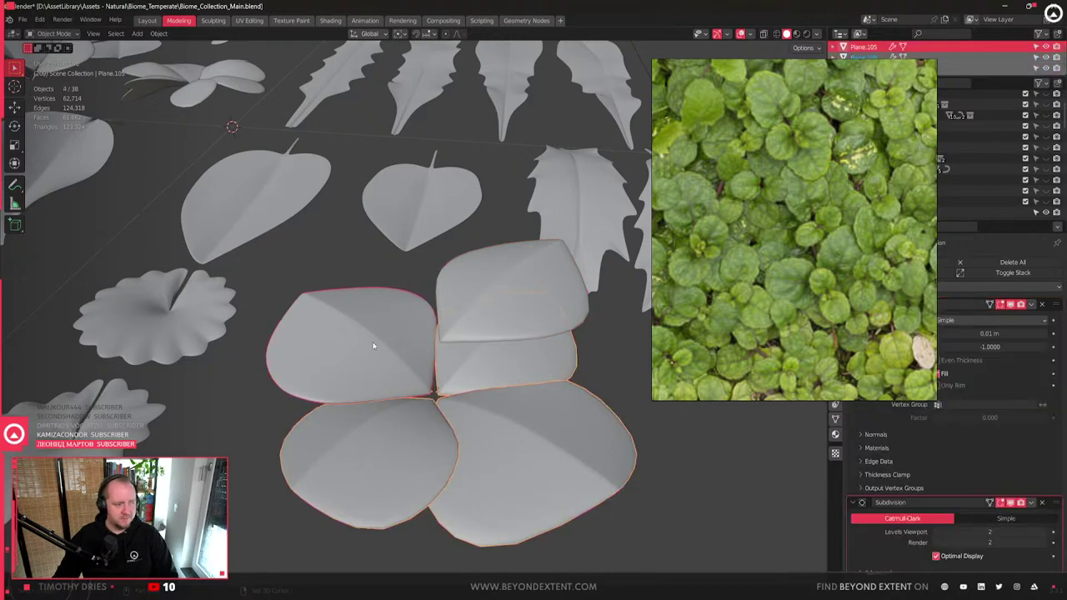
{"action": "key", "text": "Delete"}
{"action": "left_click_drag", "start_coordinate": [485, 307], "coordinate": [482, 383]}
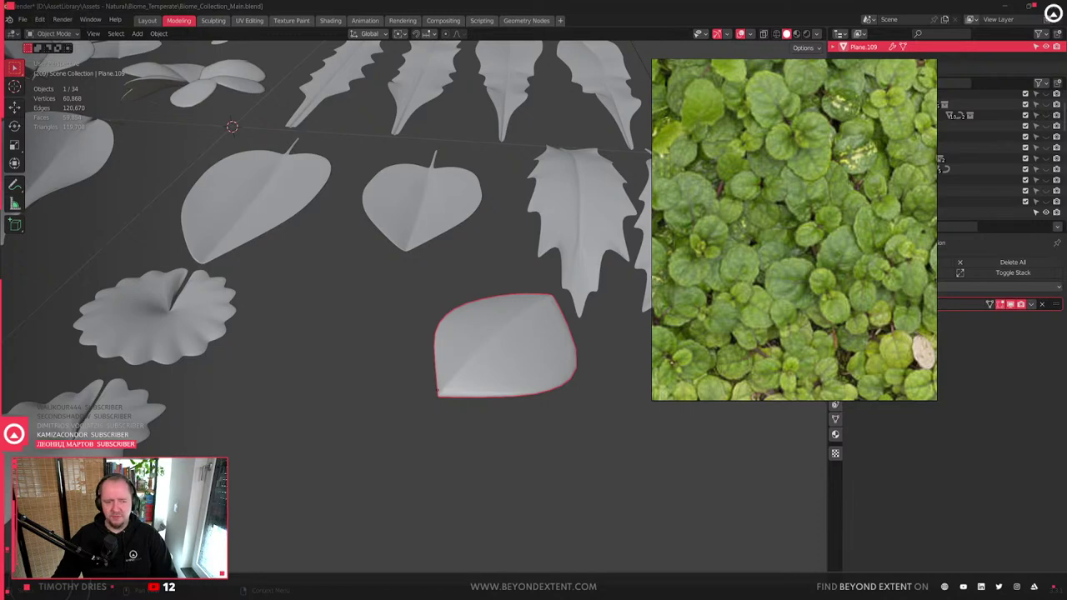
- Round the leaf's outer end in wireframe by moving a neighbouring rim vertex outward and shifting the tip vertices about 0.006 m horizontally
{"action": "key", "text": "Tab"}
{"action": "key", "text": "KP_Decimal"}
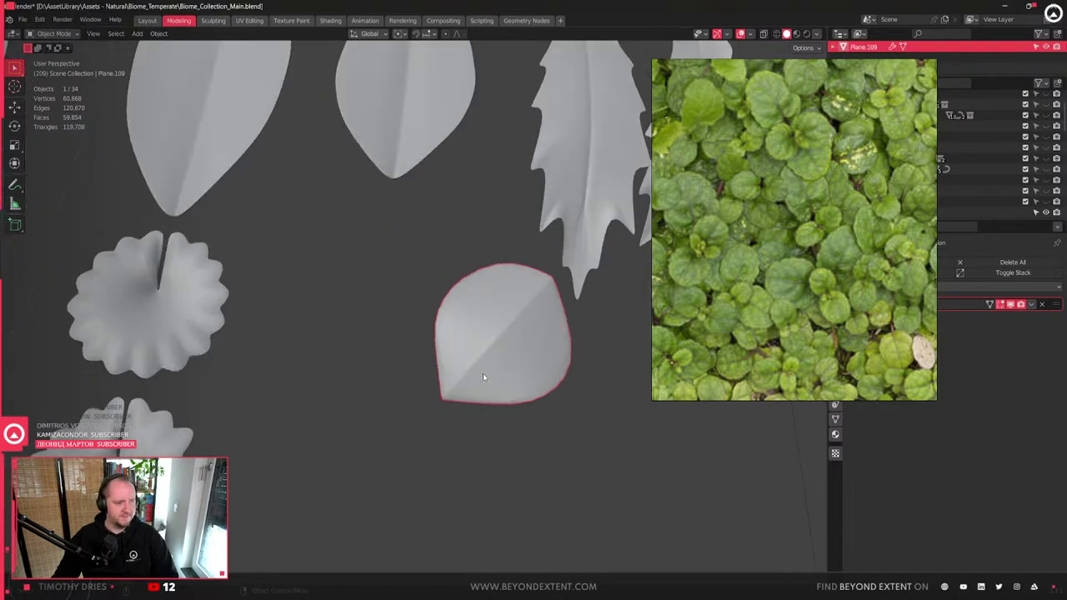
{"action": "middle_click_drag", "start_coordinate": [524, 358], "coordinate": [441, 381], "text": "shift"}
{"action": "left_click_drag", "start_coordinate": [481, 308], "coordinate": [508, 329]}
{"action": "key", "text": "alt+z"}
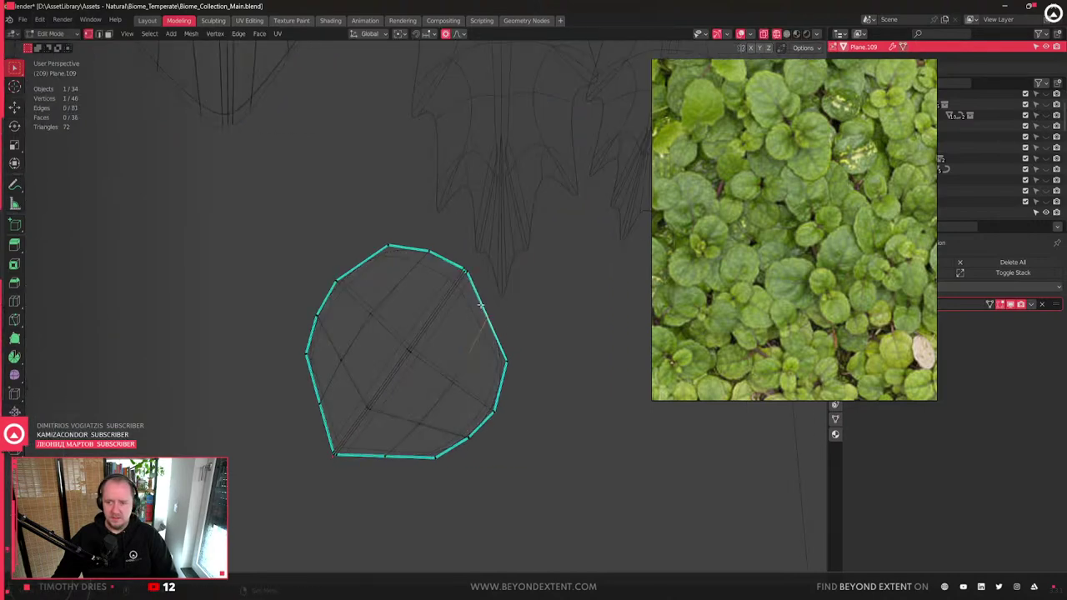
{"action": "key", "text": "g"}
{"action": "left_click", "coordinate": [524, 326]}
{"action": "left_click_drag", "start_coordinate": [448, 262], "coordinate": [472, 282]}
{"action": "key", "text": "g"}
{"action": "key", "text": "x"}
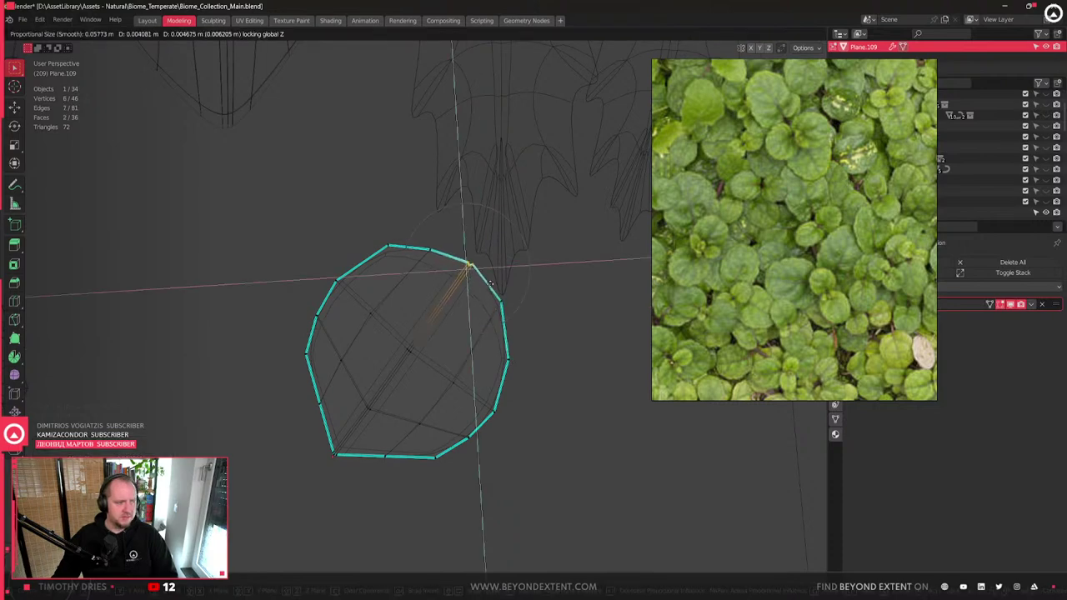
{"action": "left_click", "coordinate": [490, 284]}
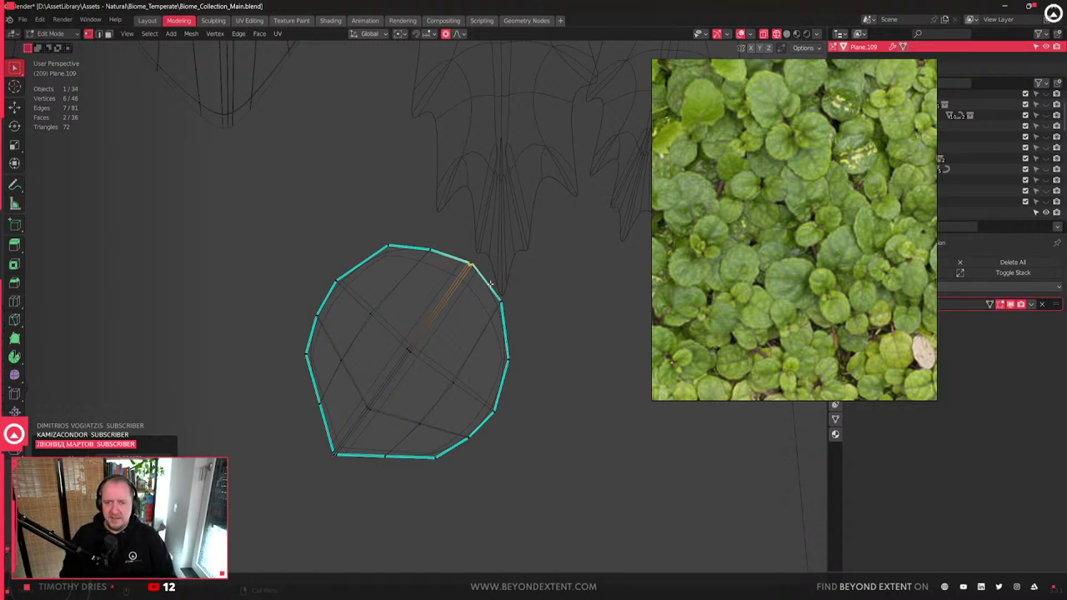
- Round the leaf's pointed base by moving its end vertices about 0.021 m inward along local X with smooth proportional editing
{"action": "middle_click_drag", "start_coordinate": [389, 405], "coordinate": [439, 361], "text": "shift"}
{"action": "scroll", "coordinate": [440, 361], "scroll_direction": "down", "scroll_amount": 2}
{"action": "scroll", "coordinate": [367, 338], "scroll_direction": "up", "scroll_amount": 3}
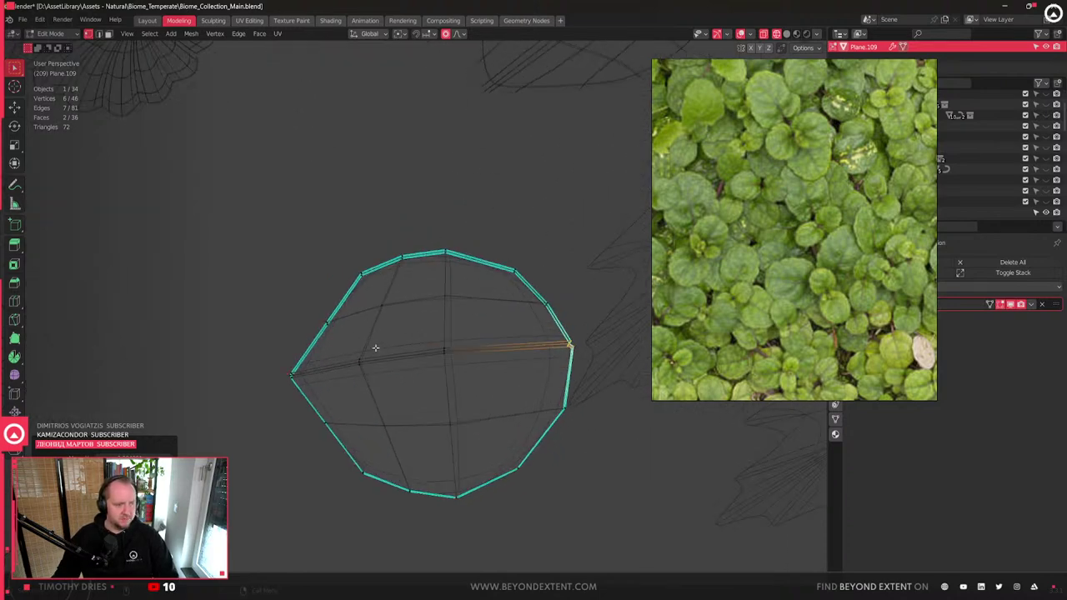
{"action": "left_click", "coordinate": [291, 374]}
{"action": "middle_click_drag", "start_coordinate": [291, 375], "coordinate": [341, 395]}
{"action": "key", "text": "g"}
{"action": "key", "text": "y"}
{"action": "key", "text": "y"}
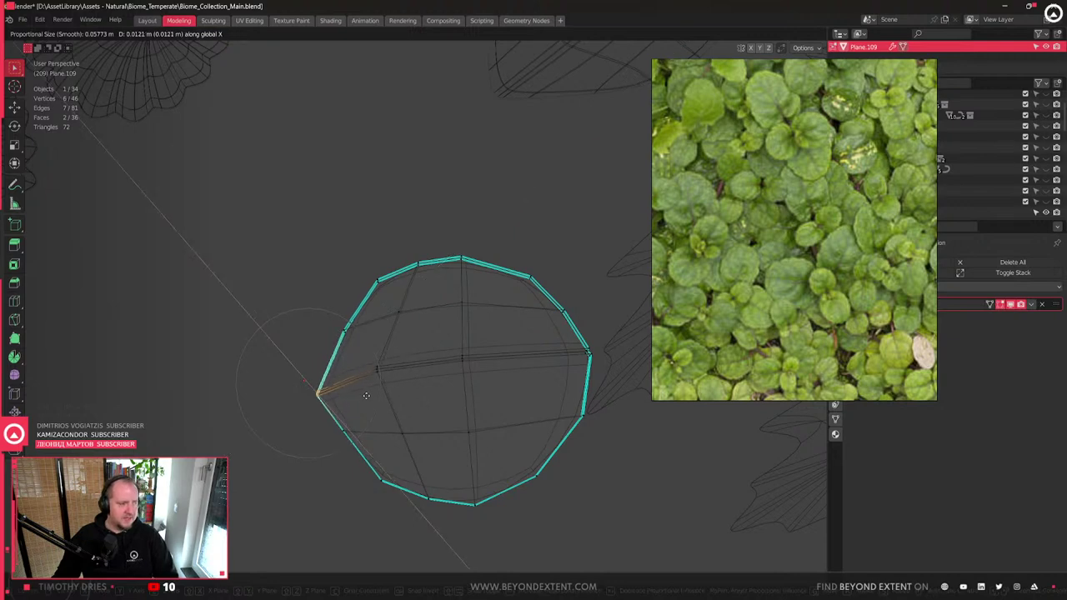
{"action": "key", "text": "x"}
{"action": "key", "text": "x"}
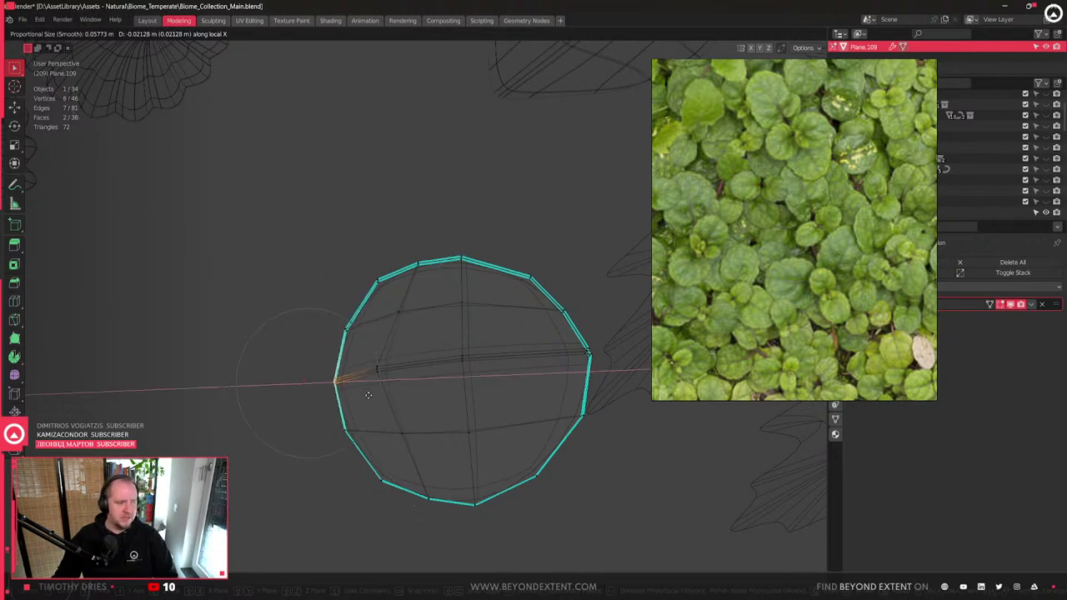
{"action": "left_click", "coordinate": [377, 386]}
{"action": "key", "text": "Tab"}
{"action": "scroll", "coordinate": [379, 377], "scroll_direction": "down", "scroll_amount": 5}
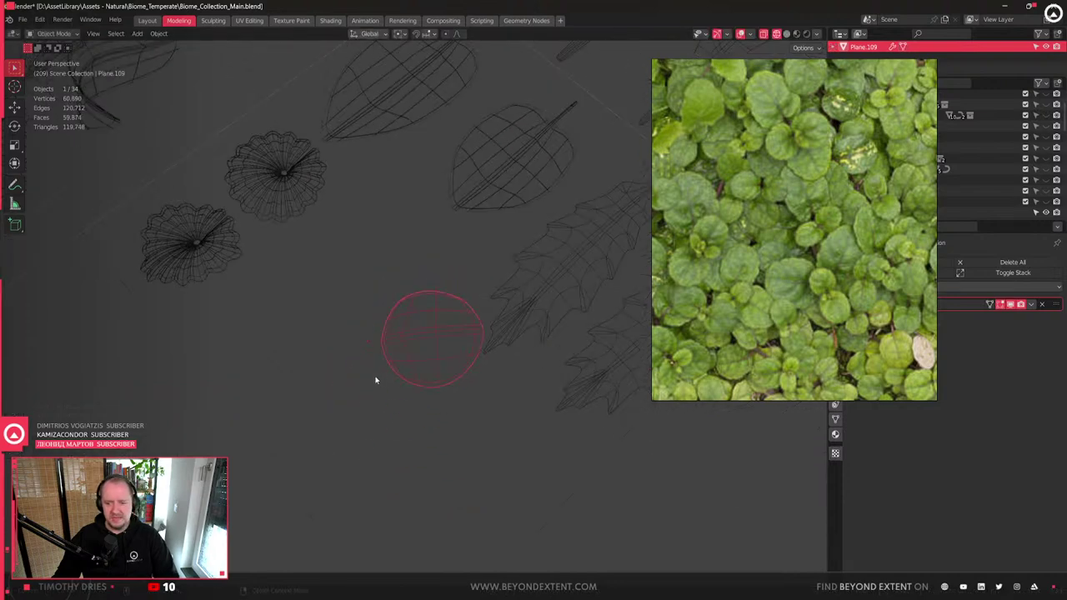
- Smooth the notch at the round leaf's rim by moving the midrib end vertices about 0.004 m horizontally with a small proportional radius
{"action": "key", "text": "shift+z"}
{"action": "middle_click_drag", "start_coordinate": [423, 386], "coordinate": [477, 398], "text": "shift"}
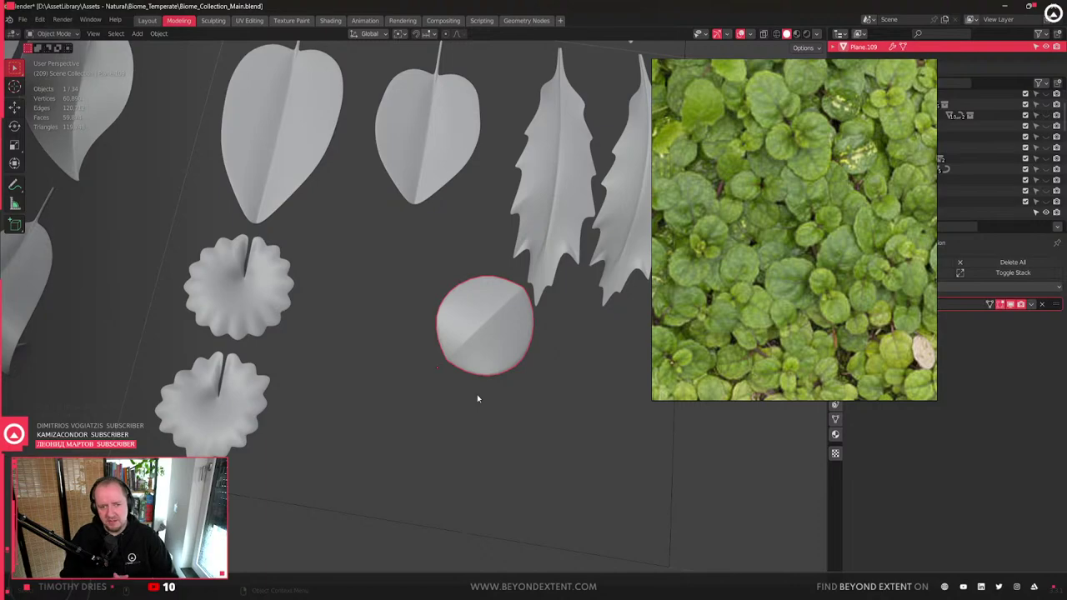
{"action": "middle_click_drag", "start_coordinate": [538, 362], "coordinate": [343, 388], "text": "shift"}
{"action": "scroll", "coordinate": [343, 389], "scroll_direction": "up", "scroll_amount": 4}
{"action": "key", "text": "Tab"}
{"action": "middle_click_drag", "start_coordinate": [485, 360], "coordinate": [425, 417]}
{"action": "scroll", "coordinate": [423, 418], "scroll_direction": "up", "scroll_amount": 2}
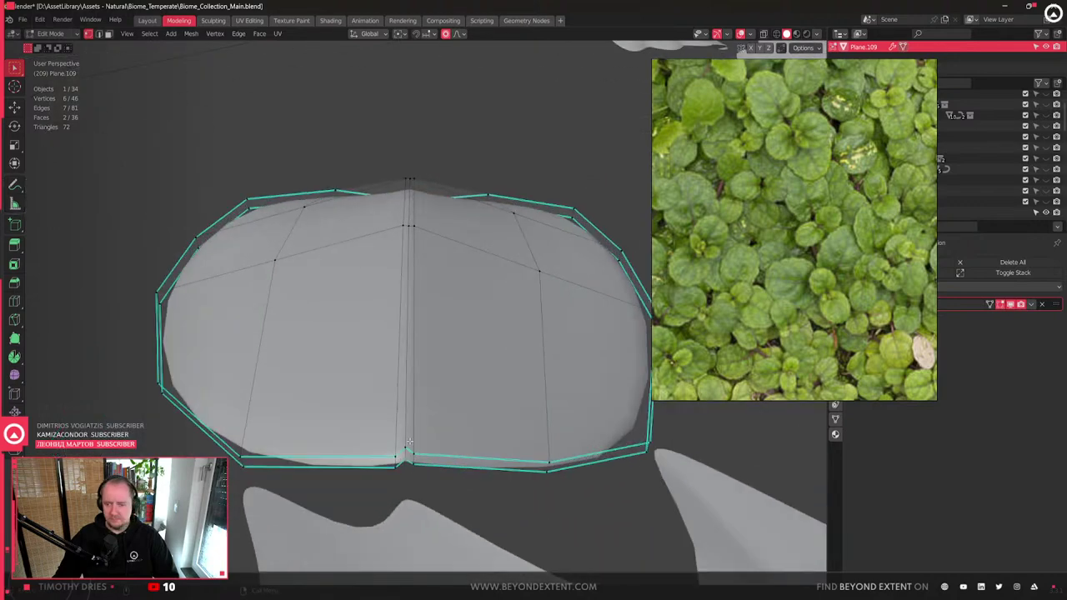
{"action": "middle_click_drag", "start_coordinate": [403, 465], "coordinate": [382, 450]}
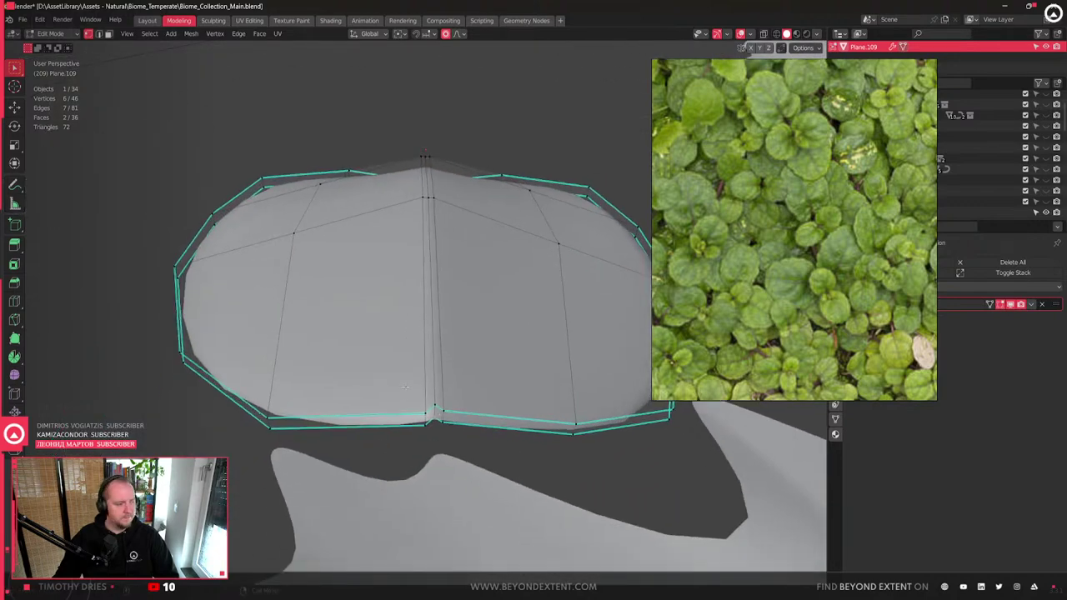
{"action": "left_click", "coordinate": [427, 421], "text": "alt"}
{"action": "middle_click_drag", "start_coordinate": [427, 421], "coordinate": [459, 454]}
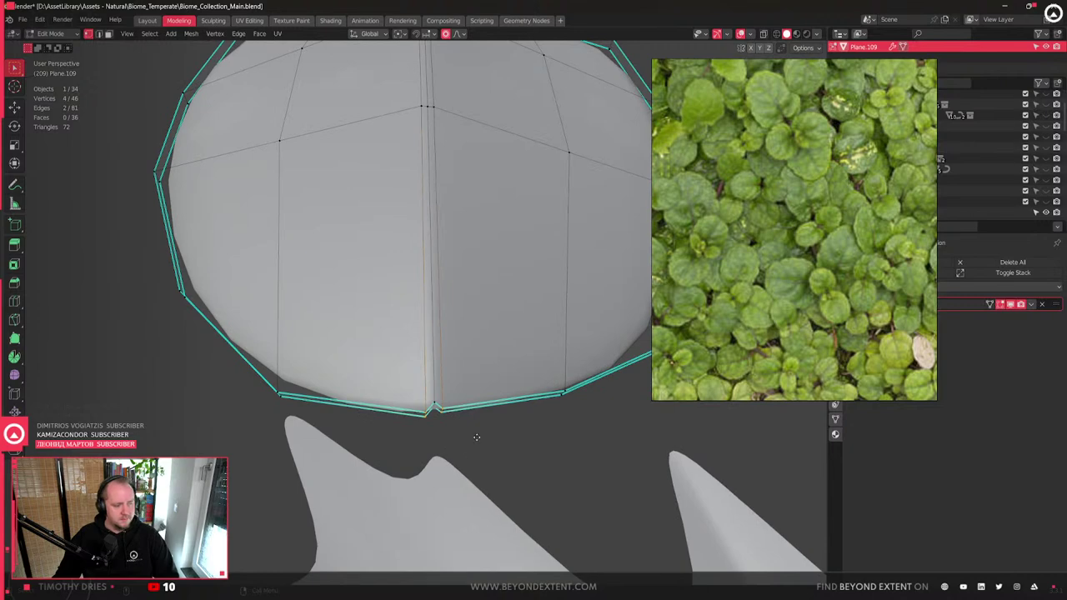
{"action": "key", "text": "g"}
{"action": "key", "text": "z"}
{"action": "scroll", "coordinate": [476, 431], "scroll_direction": "up", "scroll_amount": 6}
{"action": "scroll", "coordinate": [476, 430], "scroll_direction": "up", "scroll_amount": 8}
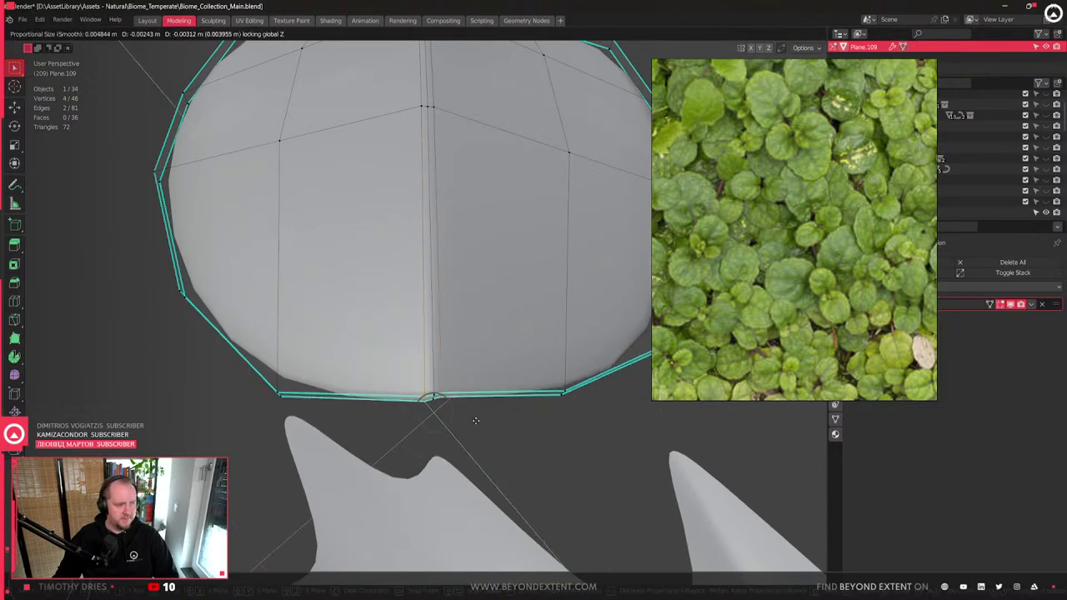
{"action": "left_click", "coordinate": [475, 418]}
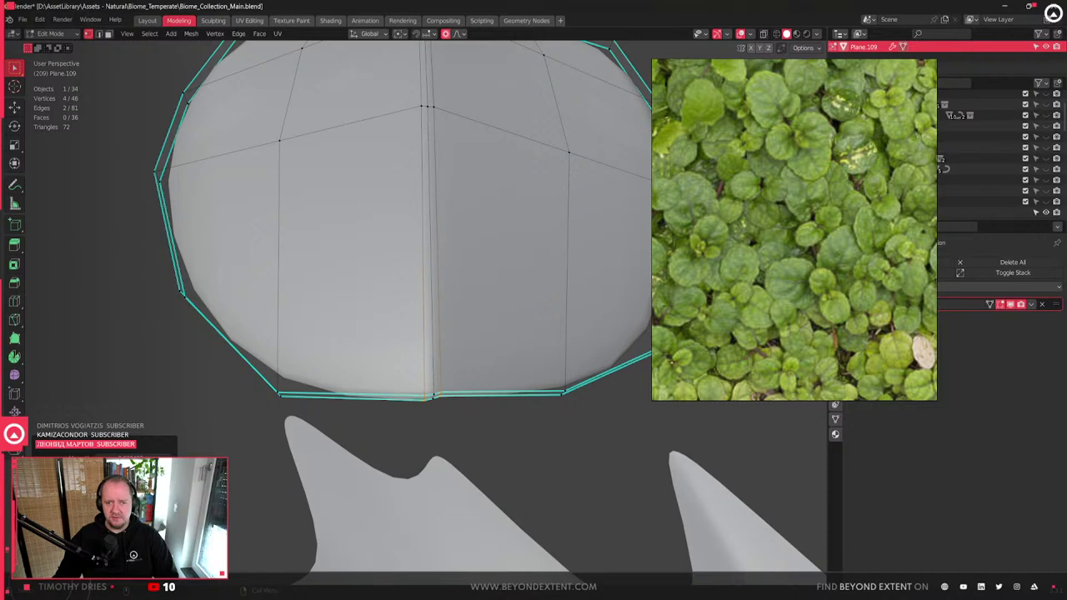
{"action": "left_click", "coordinate": [424, 403], "text": "shift"}
{"action": "middle_click_drag", "start_coordinate": [424, 405], "coordinate": [490, 350]}
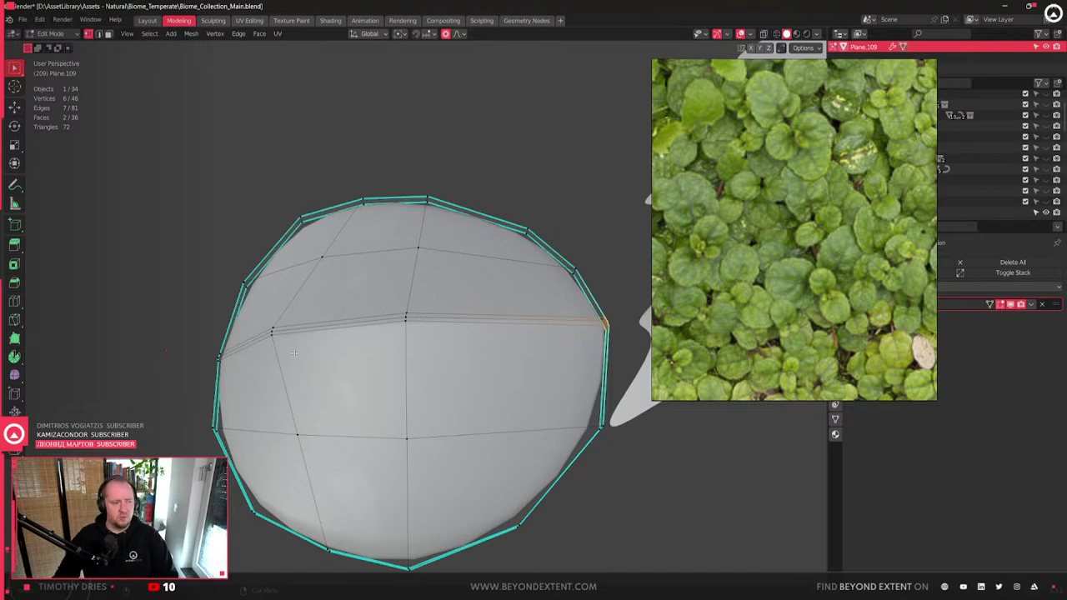
- Dissolve the extra edge loops along the round leaf's midrib, keeping a single centre edge line
{"action": "scroll", "coordinate": [188, 360], "scroll_direction": "down", "scroll_amount": 4}
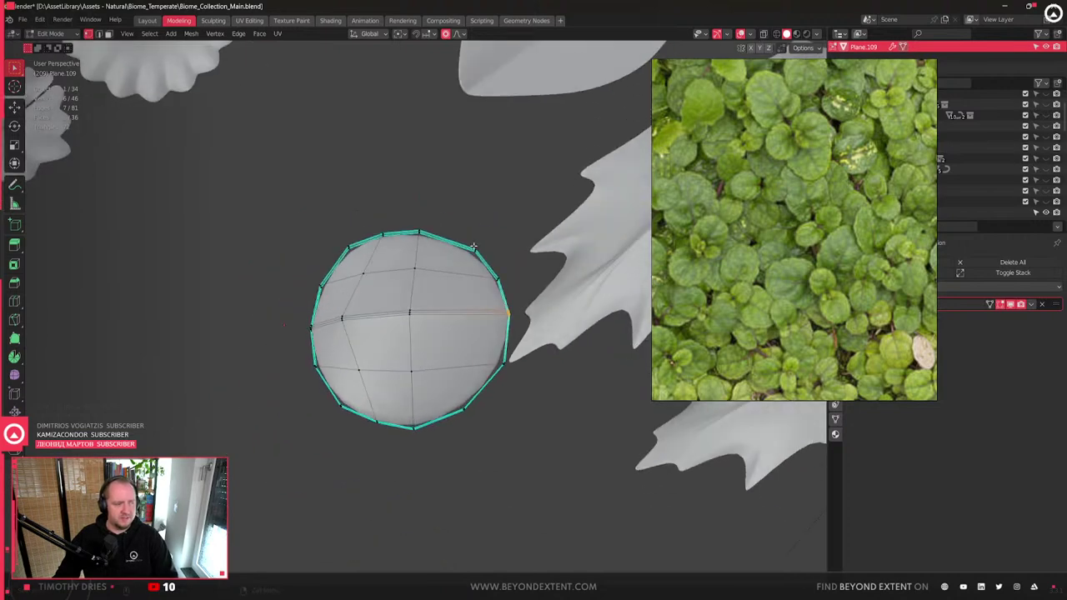
{"action": "middle_click_drag", "start_coordinate": [462, 408], "coordinate": [475, 429]}
{"action": "key", "text": "ctrl+r"}
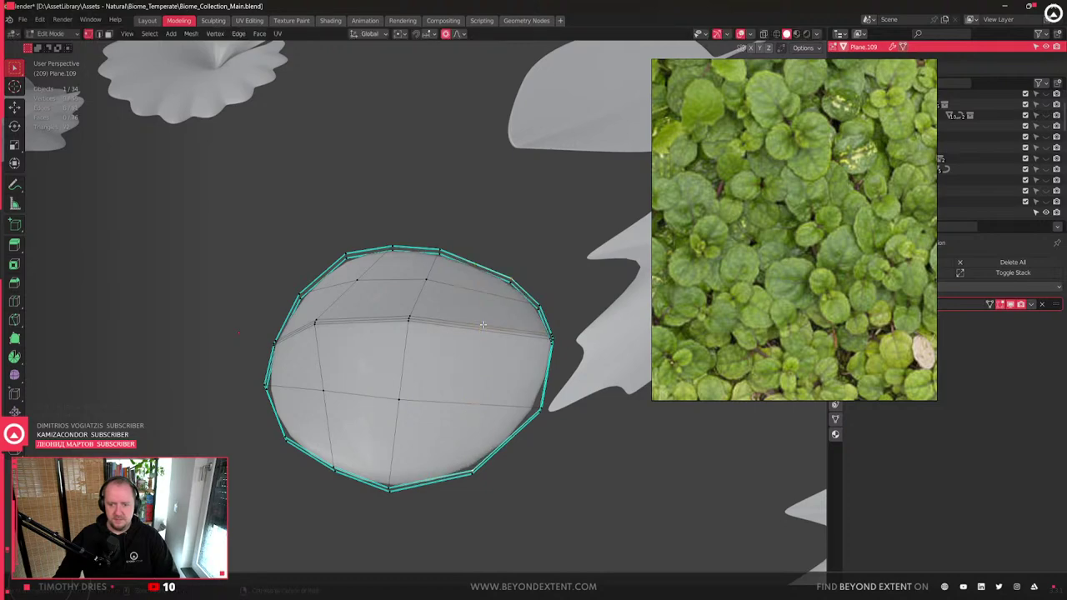
{"action": "middle_click_drag", "start_coordinate": [273, 375], "coordinate": [457, 399]}
{"action": "key", "text": "Tab"}
{"action": "middle_click_drag", "start_coordinate": [379, 381], "coordinate": [522, 410]}
{"action": "scroll", "coordinate": [445, 400], "scroll_direction": "down", "scroll_amount": 3}
{"action": "key", "text": "Tab"}
{"action": "key", "text": "2"}
{"action": "left_click", "coordinate": [370, 387], "text": "alt"}
{"action": "right_click", "coordinate": [371, 387]}
{"action": "left_click", "coordinate": [338, 389]}
{"action": "key", "text": "Tab"}
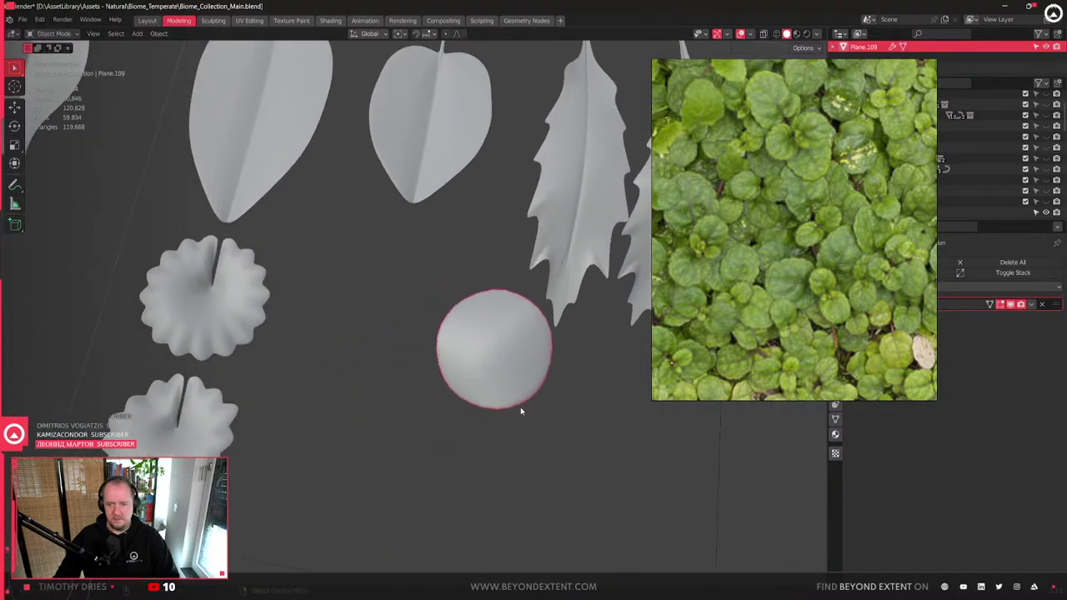
- Duplicate the round leaf and rotate the copy around Z to sit beside the original
{"action": "key", "text": "shift+d"}
{"action": "key", "text": "r"}
{"action": "key", "text": "z"}
{"action": "left_click", "coordinate": [442, 338]}
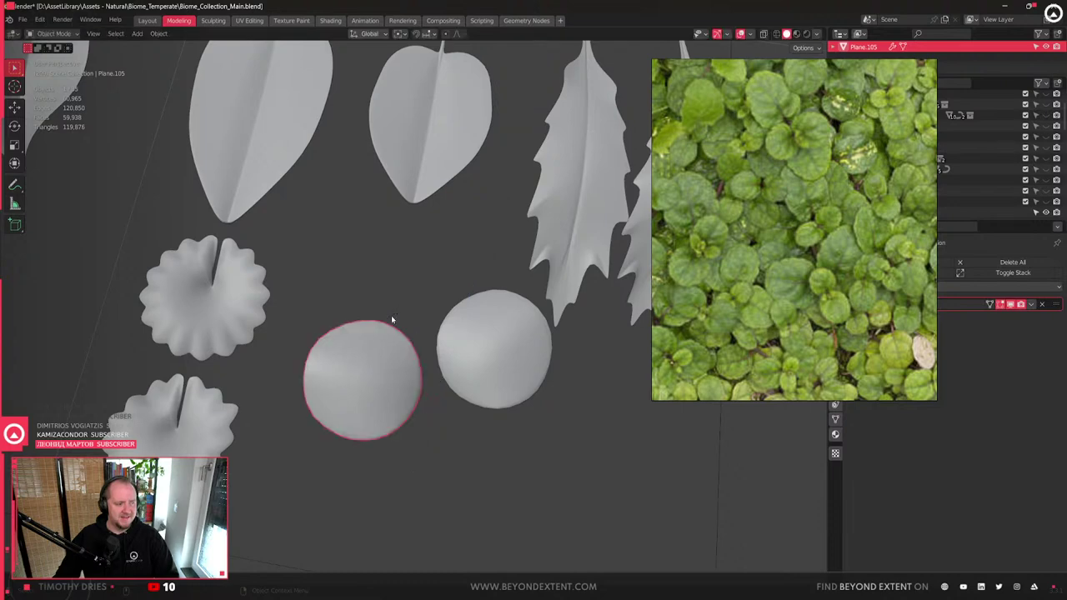
- Shift the original round leaf's whole mesh horizontally toward the shared pivot in Edit Mode
{"action": "left_click", "coordinate": [520, 357]}
{"action": "key", "text": "Tab"}
{"action": "key", "text": "a"}
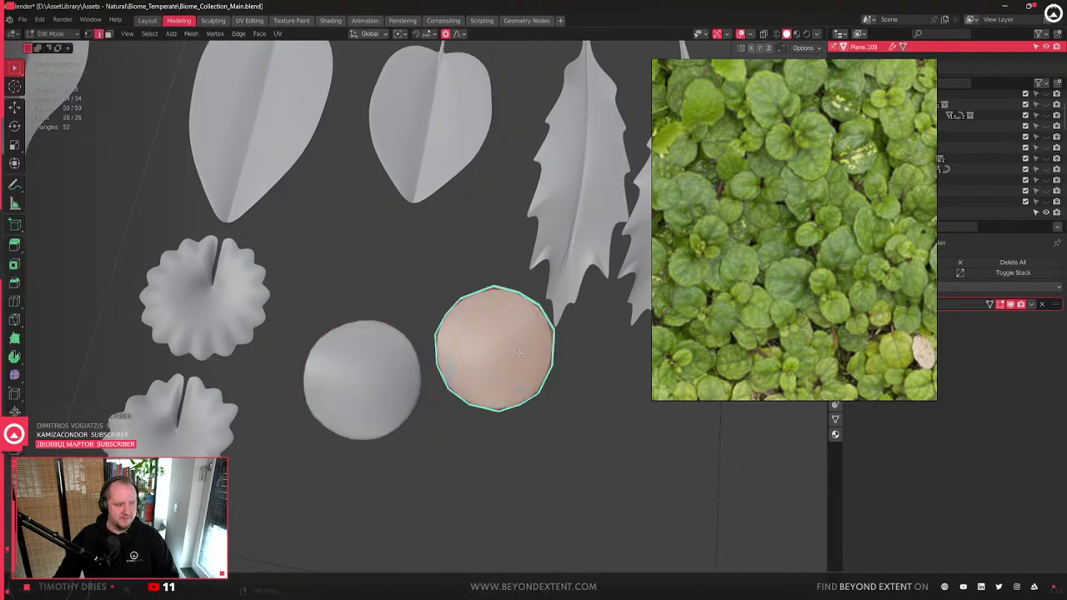
{"action": "key", "text": "g"}
{"action": "key", "text": "shift+z"}
{"action": "left_click", "coordinate": [469, 393]}
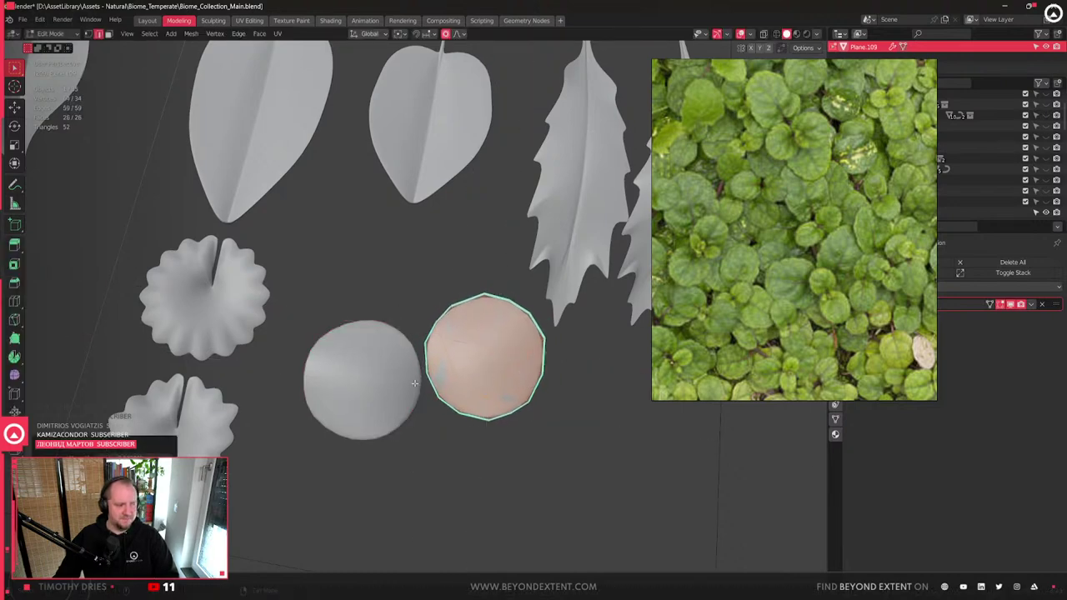
{"action": "key", "text": "Tab"}
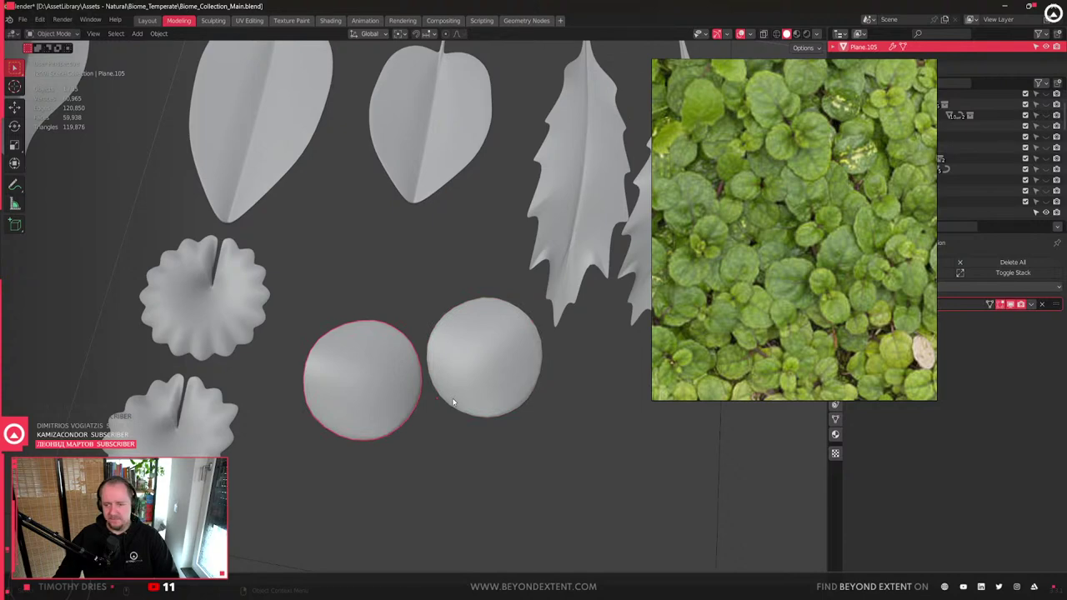
- Shift the copied leaf's whole mesh horizontally until it touches the original round leaf
{"action": "key", "text": "Tab"}
{"action": "key", "text": "a"}
{"action": "key", "text": "g"}
{"action": "key", "text": "shift+z"}
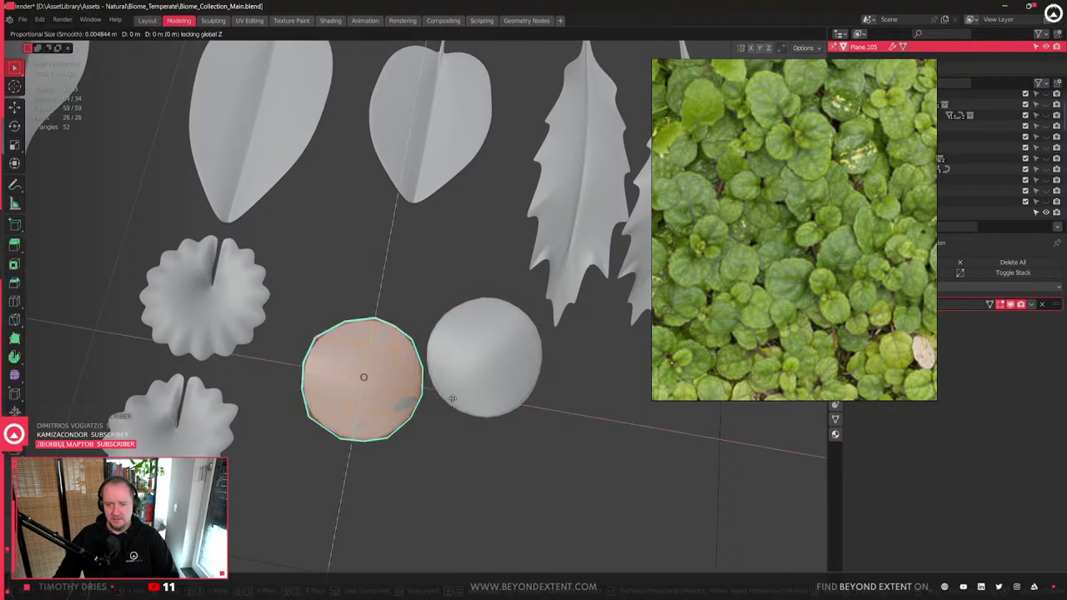
{"action": "left_click", "coordinate": [469, 393]}
{"action": "key", "text": "Tab"}
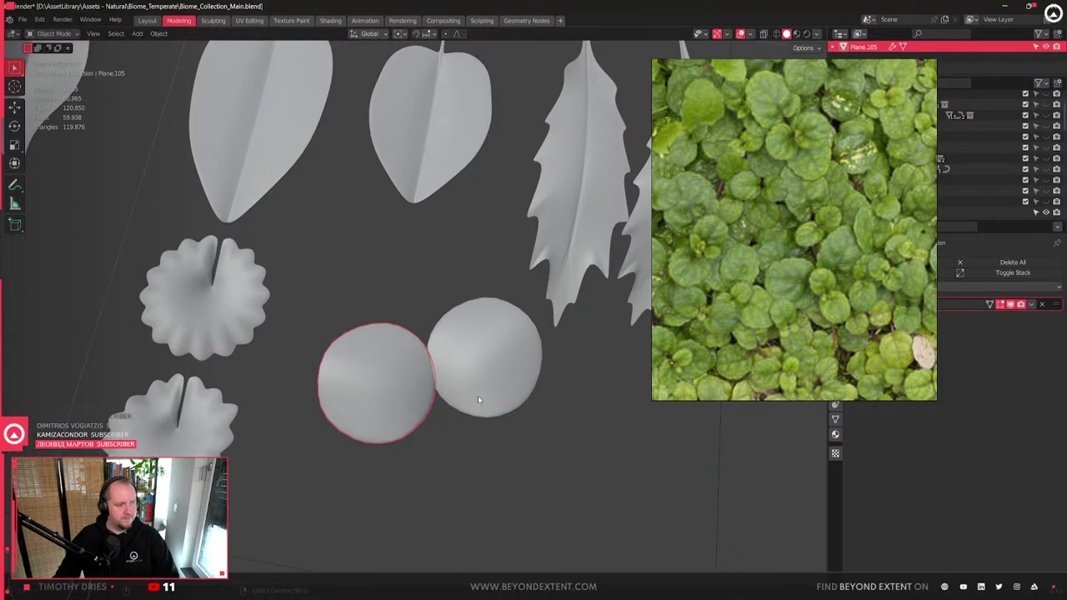
- Duplicate the copied leaf and rotate the duplicate about 124° around its local Z to complete a three-leaf cluster
{"action": "key", "text": "shift+d"}
{"action": "key", "text": "r"}
{"action": "key", "text": "z"}
{"action": "key", "text": "z"}
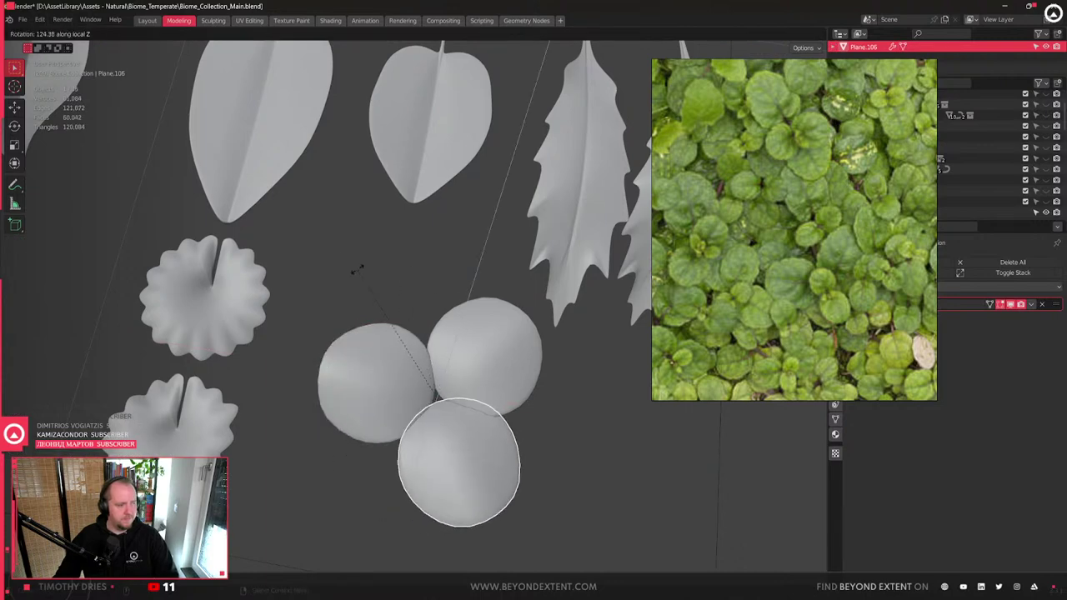
{"action": "left_click", "coordinate": [631, 483]}
{"action": "middle_click_drag", "start_coordinate": [631, 483], "coordinate": [564, 444]}
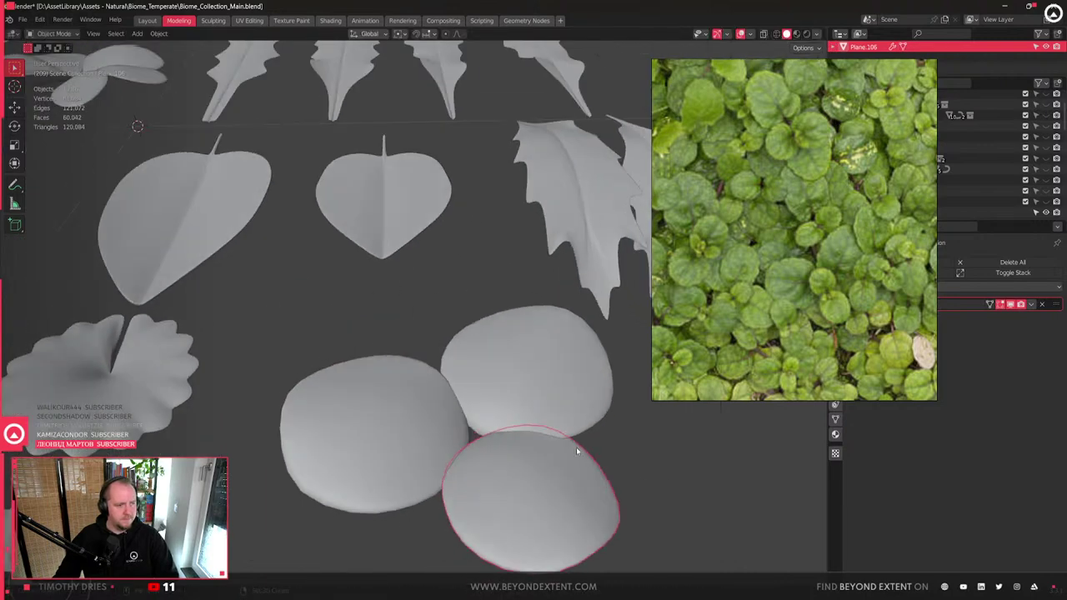
{"action": "scroll", "coordinate": [565, 445], "scroll_direction": "down", "scroll_amount": 4}
{"action": "middle_click_drag", "start_coordinate": [388, 353], "coordinate": [533, 410]}
{"action": "key", "text": "b"}
{"action": "left_click_drag", "start_coordinate": [347, 367], "coordinate": [460, 390]}
{"action": "key", "text": "b"}
{"action": "left_click_drag", "start_coordinate": [391, 361], "coordinate": [481, 379]}
{"action": "key", "text": "ctrl+z"}
{"action": "key", "text": "s"}
{"action": "key", "text": "z"}
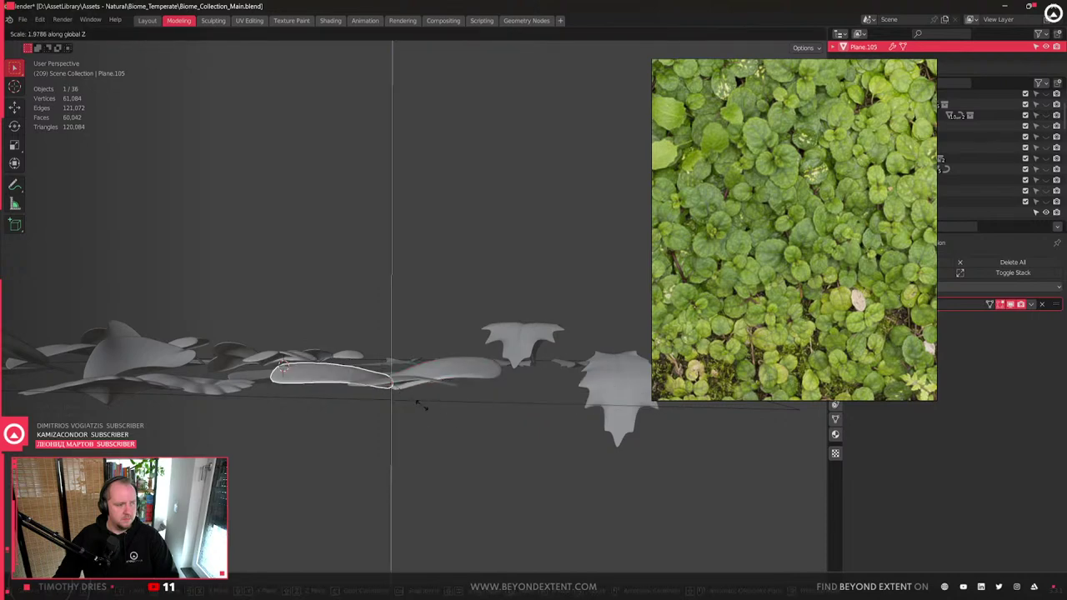
{"action": "right_click", "coordinate": [412, 405]}
{"action": "scroll", "coordinate": [864, 241], "scroll_direction": "up", "scroll_amount": 3}
{"action": "scroll", "coordinate": [846, 245], "scroll_direction": "down", "scroll_amount": 3}
- Try to bevel the centre edge line running across the original round leaf
{"action": "key", "text": "KP_7"}
{"action": "left_click", "coordinate": [379, 386]}
{"action": "key", "text": "Tab"}
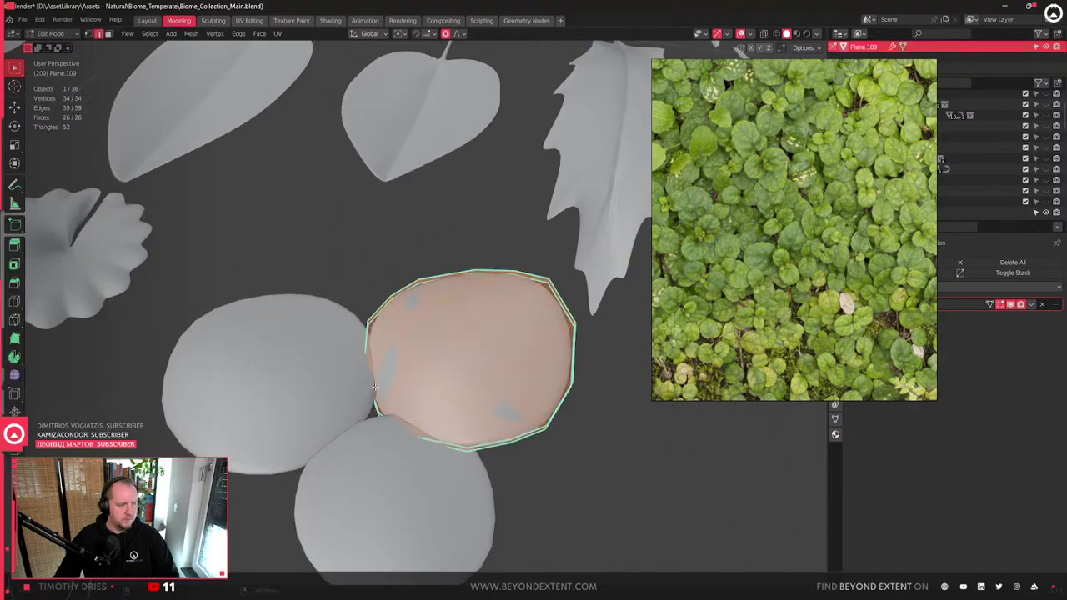
{"action": "middle_click_drag", "start_coordinate": [375, 386], "coordinate": [422, 356]}
{"action": "key", "text": "alt+a"}
{"action": "left_click", "coordinate": [406, 307]}
{"action": "middle_click_drag", "start_coordinate": [406, 307], "coordinate": [421, 284]}
{"action": "left_click", "coordinate": [411, 376], "text": "shift"}
{"action": "middle_click_drag", "start_coordinate": [410, 377], "coordinate": [417, 360]}
{"action": "scroll", "coordinate": [417, 360], "scroll_direction": "up", "scroll_amount": 3}
{"action": "key", "text": "ctrl+b"}
{"action": "key", "text": "Escape"}
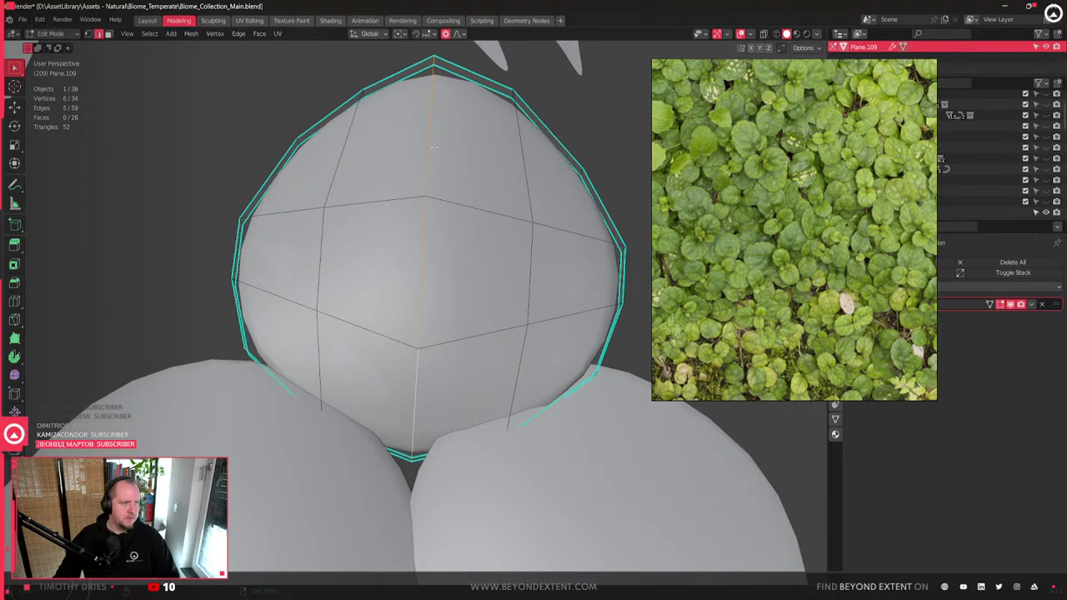
- Delete the 14 faces forming the original round leaf's rim and sides, keeping only its top surface
{"action": "middle_click_drag", "start_coordinate": [441, 125], "coordinate": [503, 431]}
{"action": "key", "text": "ctrl+l"}
{"action": "key", "text": "x"}
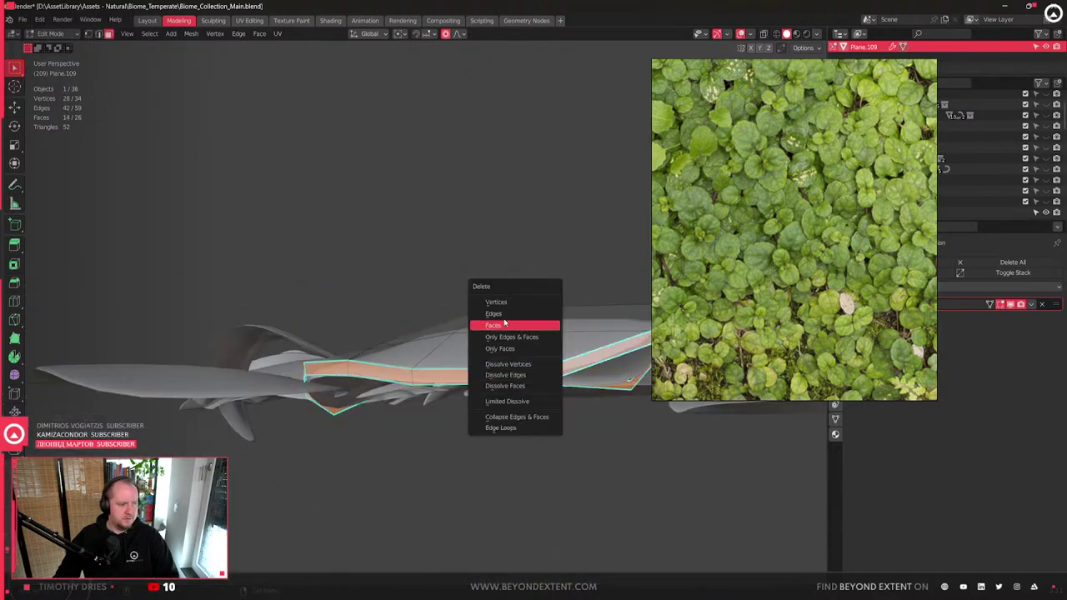
{"action": "left_click", "coordinate": [509, 324]}
{"action": "middle_click_drag", "start_coordinate": [508, 324], "coordinate": [450, 351]}
- Bevel the two centre edges running from the leaf's base to its middle and scale the resulting narrow strip
{"action": "left_click", "coordinate": [469, 369], "text": "alt"}
{"action": "scroll", "coordinate": [440, 337], "scroll_direction": "up", "scroll_amount": 2}
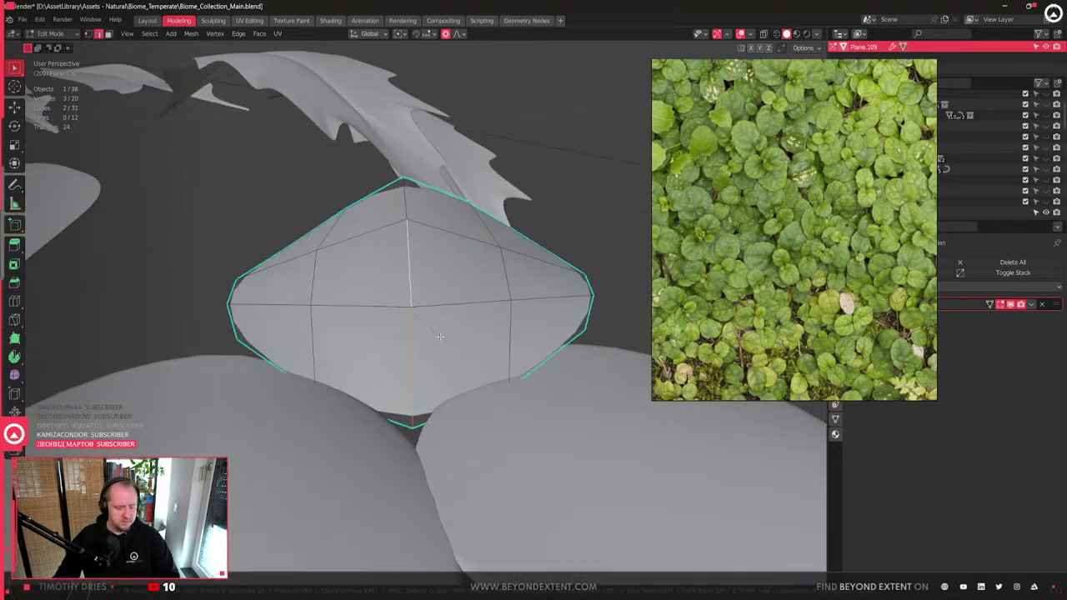
{"action": "key", "text": "ctrl+b"}
{"action": "left_click", "coordinate": [434, 333]}
{"action": "key", "text": "s"}
{"action": "left_click", "coordinate": [445, 274]}
- Move the bevelled midrib vertices vertically to form a crease in the leaf, and return to Object Mode
{"action": "left_click", "coordinate": [410, 366]}
{"action": "key", "text": "g"}
{"action": "key", "text": "z"}
{"action": "middle_click_drag", "start_coordinate": [410, 367], "coordinate": [376, 350]}
{"action": "left_click", "coordinate": [427, 376]}
{"action": "key", "text": "Tab"}
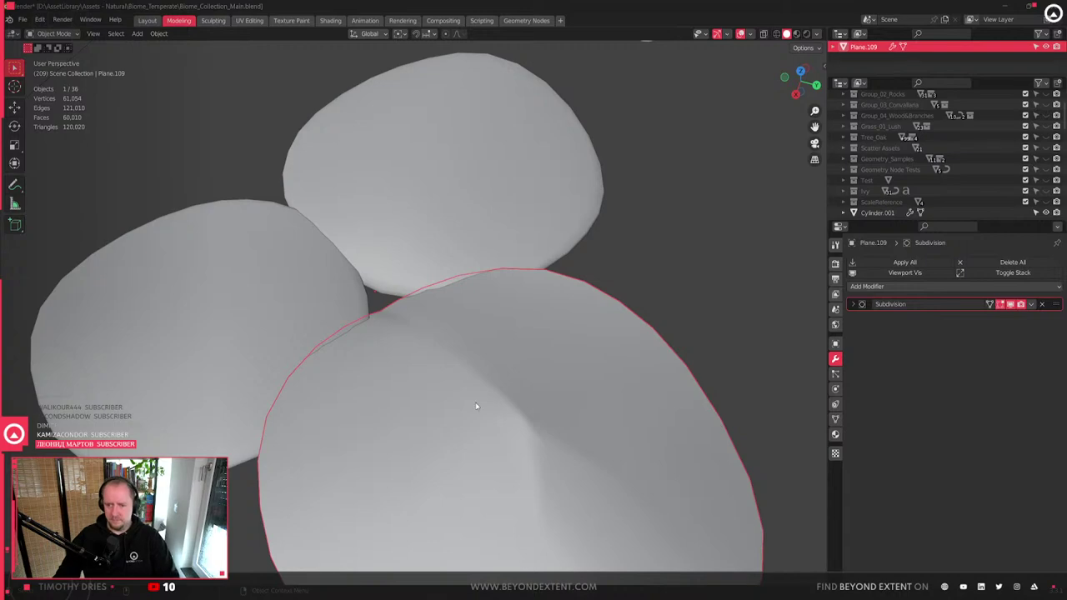
- Examine the creased leaf's vertices and edge flow around the inner end of the bevelled midrib
{"action": "scroll", "coordinate": [529, 433], "scroll_direction": "down", "scroll_amount": 5}
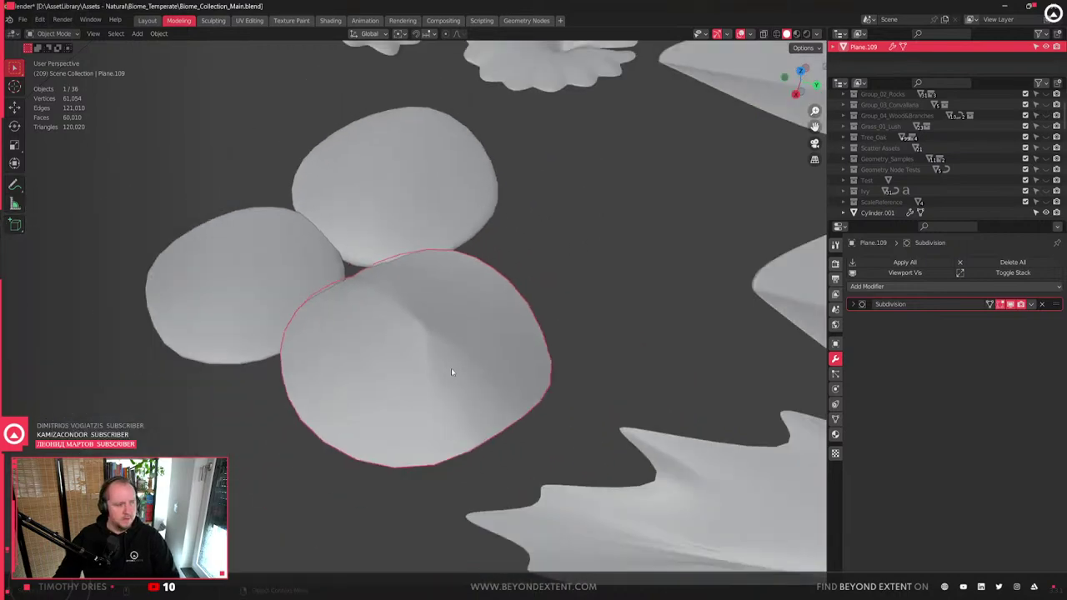
{"action": "key", "text": "Tab"}
{"action": "scroll", "coordinate": [451, 368], "scroll_direction": "up", "scroll_amount": 6}
{"action": "key", "text": "1"}
{"action": "left_click", "coordinate": [456, 337]}
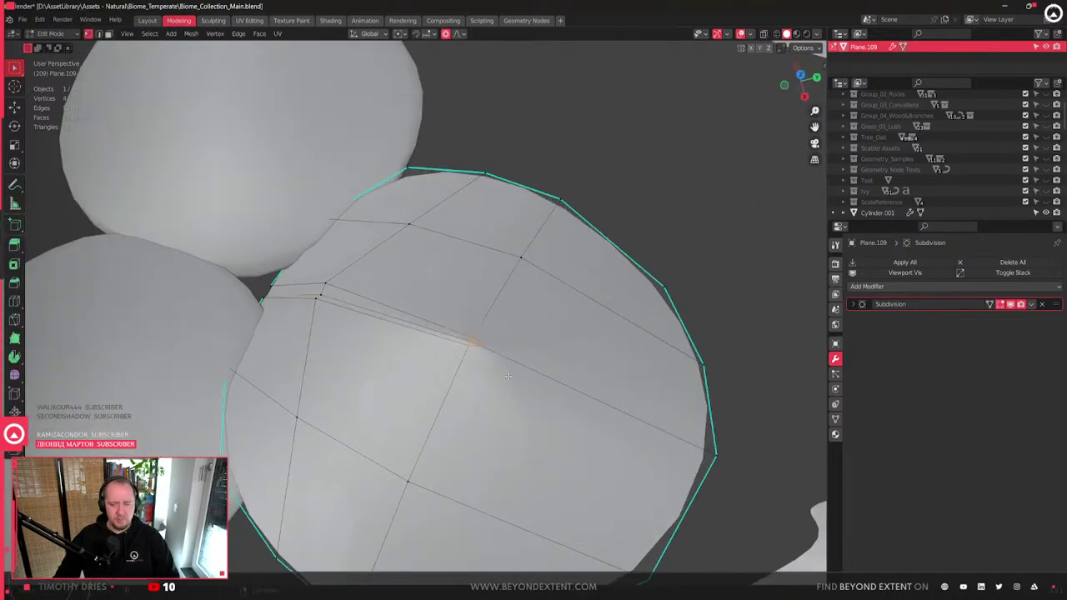
{"action": "scroll", "coordinate": [457, 337], "scroll_direction": "up", "scroll_amount": 5}
{"action": "scroll", "coordinate": [374, 382], "scroll_direction": "down", "scroll_amount": 8}
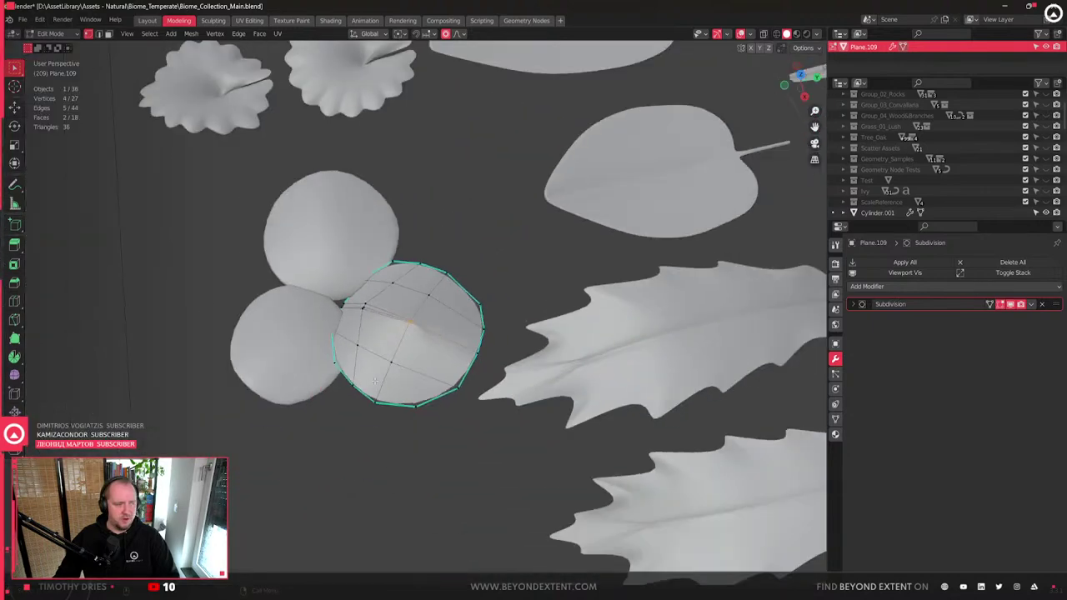
{"action": "key", "text": "Tab"}
- Review the whole leaf sheet from several angles, checking the round three-leaf cluster among the other leaves
{"action": "scroll", "coordinate": [374, 380], "scroll_direction": "down", "scroll_amount": 2}
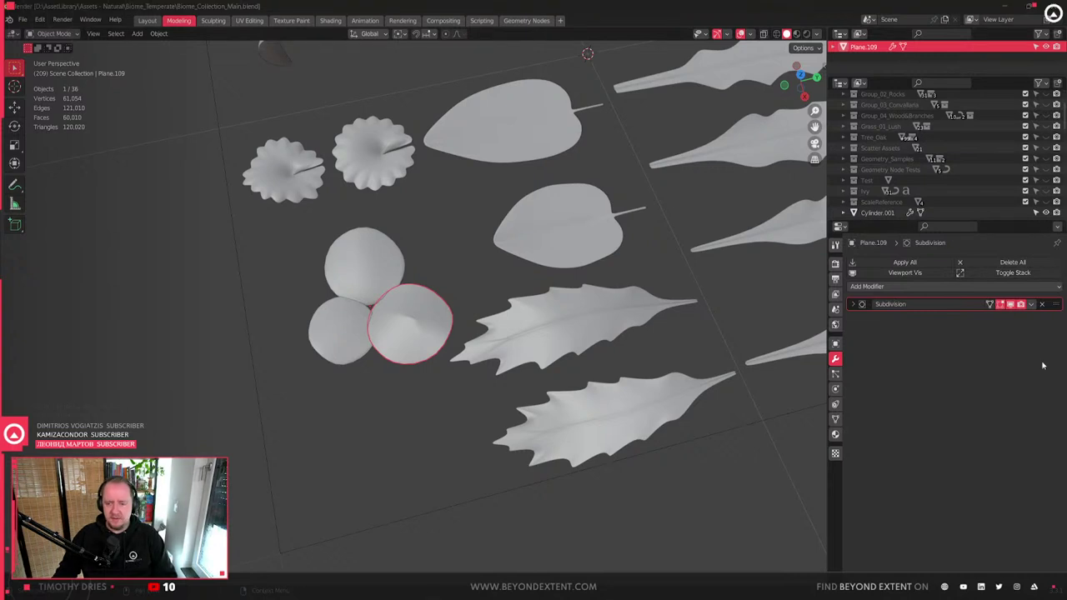
{"action": "scroll", "coordinate": [446, 422], "scroll_direction": "down", "scroll_amount": 8}
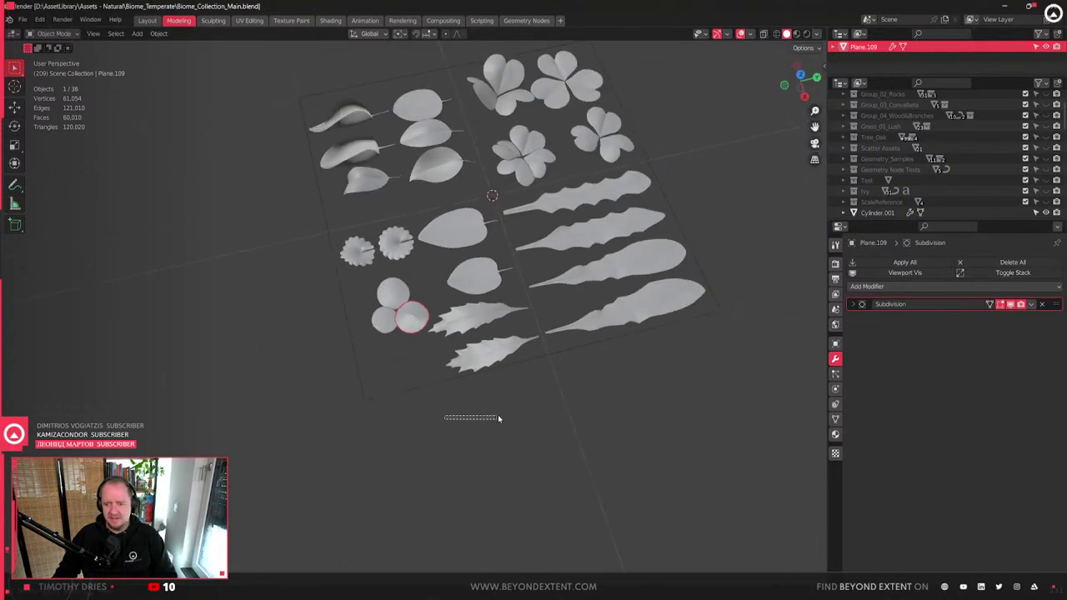
{"action": "middle_click_drag", "start_coordinate": [353, 381], "coordinate": [436, 424]}
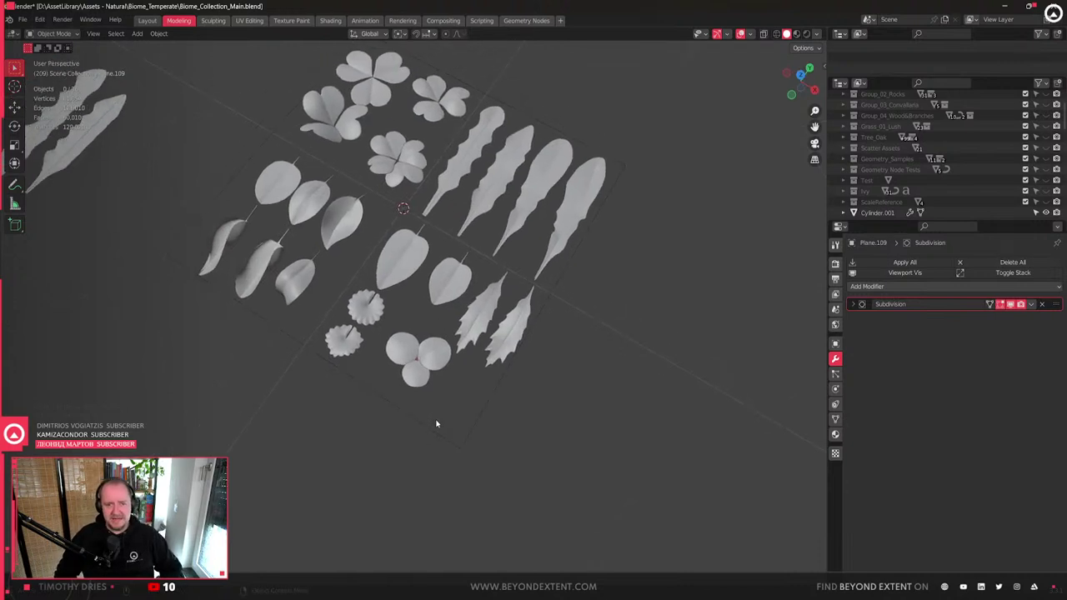
{"action": "middle_click_drag", "start_coordinate": [433, 391], "coordinate": [397, 361]}
{"action": "left_click", "coordinate": [434, 397]}
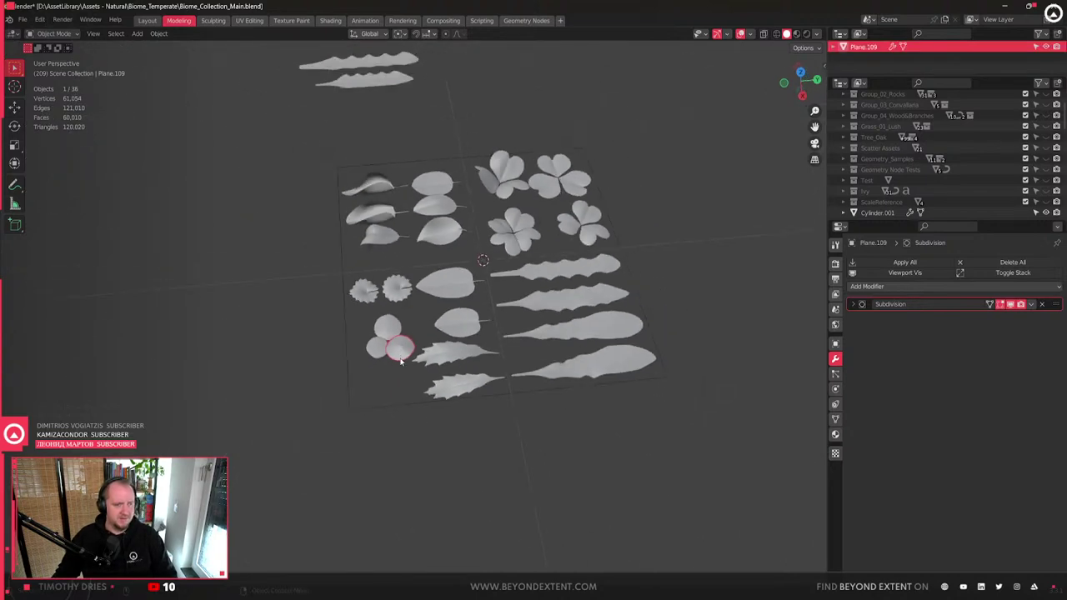
{"action": "scroll", "coordinate": [650, 253], "scroll_direction": "down", "scroll_amount": 3}
{"action": "scroll", "coordinate": [648, 253], "scroll_direction": "up", "scroll_amount": 5}
{"action": "middle_click_drag", "start_coordinate": [649, 252], "coordinate": [621, 265]}
{"action": "scroll", "coordinate": [621, 266], "scroll_direction": "down", "scroll_amount": 4}
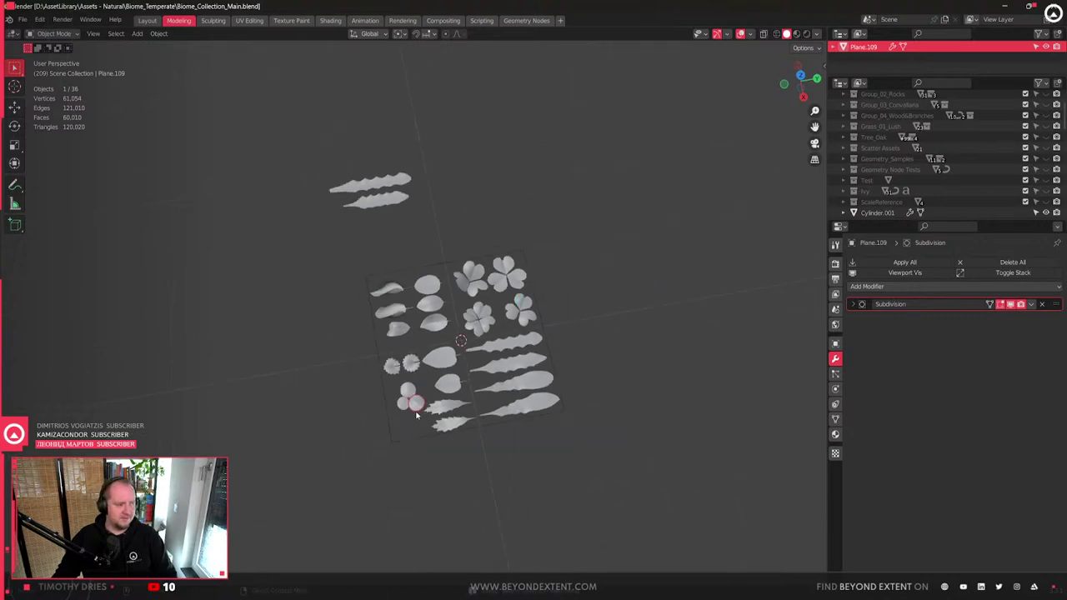
- Slide the three vertices at the inner end of the round cluster leaf's midrib outward along their edges to widen the bevelled strip
{"action": "key", "text": "KP_Decimal"}
{"action": "left_click", "coordinate": [270, 334]}
{"action": "scroll", "coordinate": [330, 232], "scroll_direction": "down", "scroll_amount": 2}
{"action": "left_click", "coordinate": [421, 313]}
{"action": "key", "text": "Tab"}
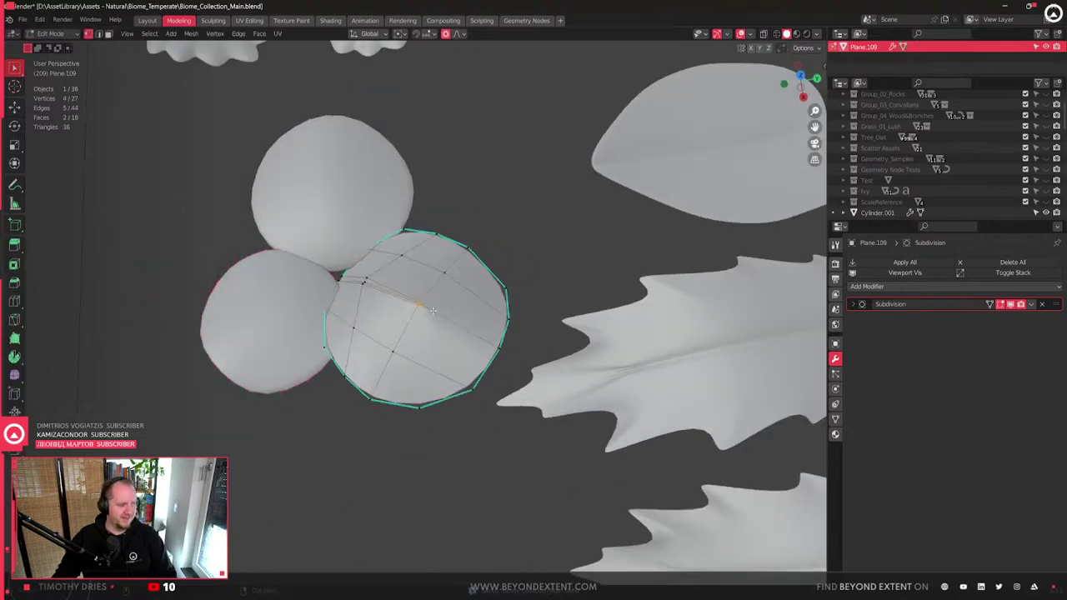
{"action": "scroll", "coordinate": [431, 310], "scroll_direction": "up", "scroll_amount": 3}
{"action": "scroll", "coordinate": [419, 304], "scroll_direction": "up", "scroll_amount": 3}
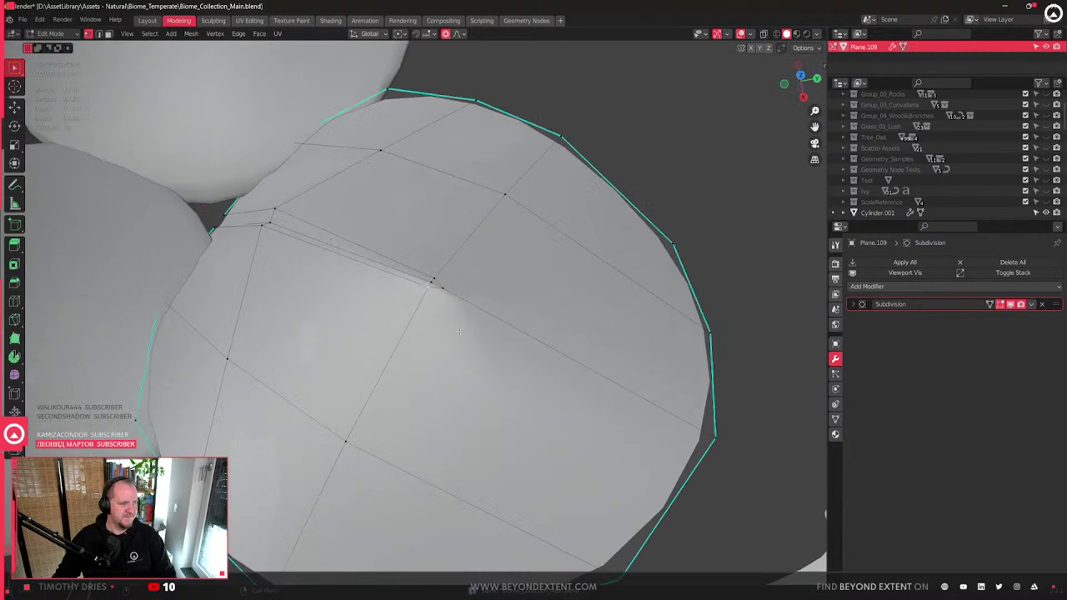
{"action": "key", "text": "shift+v"}
{"action": "left_click", "coordinate": [388, 391]}
{"action": "key", "text": "shift+v"}
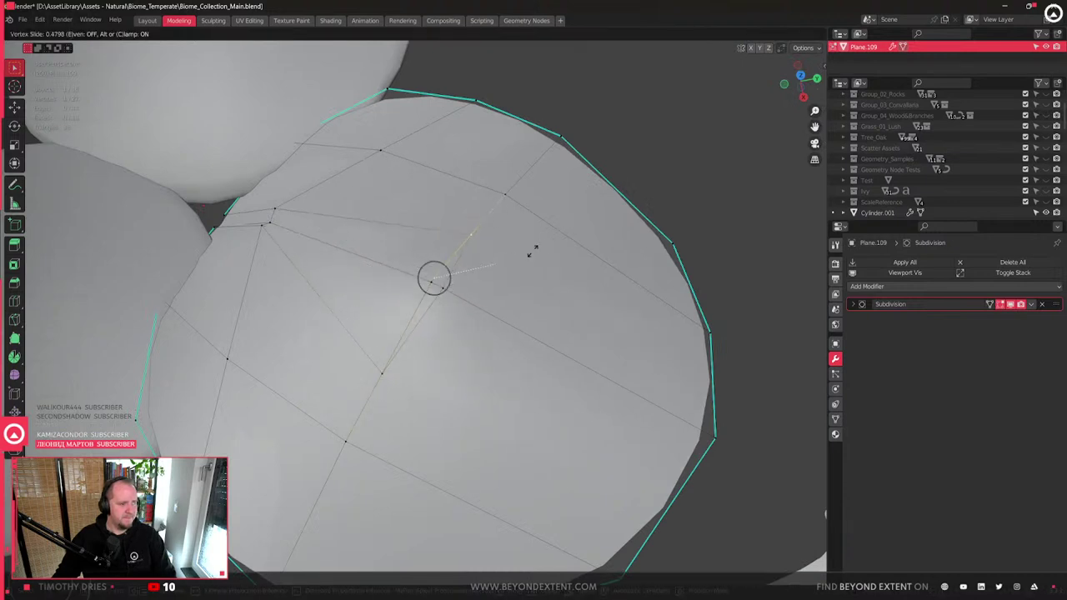
{"action": "left_click", "coordinate": [441, 290]}
{"action": "key", "text": "shift+v"}
{"action": "left_click", "coordinate": [535, 336]}
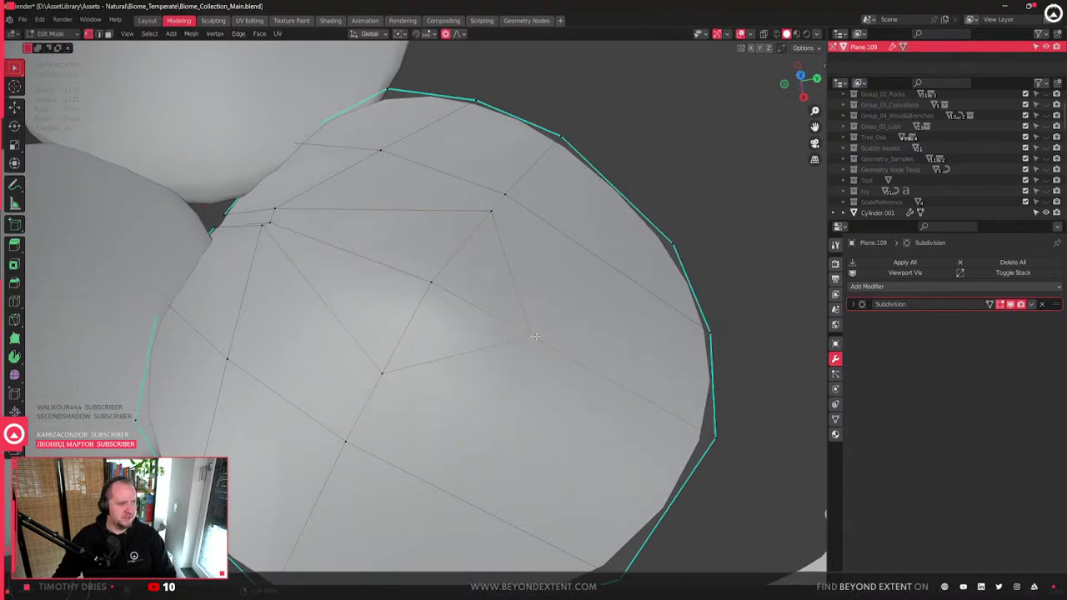
- Dissolve the two edges closing the widened midrib strip, connect its open ends to the leaf's outer loop, and return to Object Mode
{"action": "key", "text": "2"}
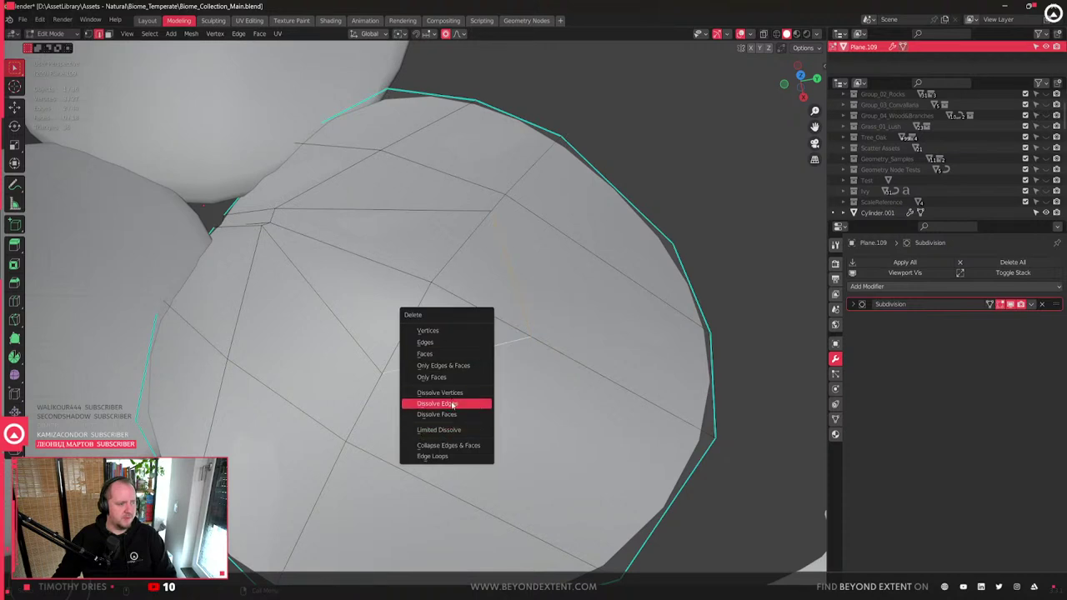
{"action": "left_click", "coordinate": [453, 403]}
{"action": "key", "text": "1"}
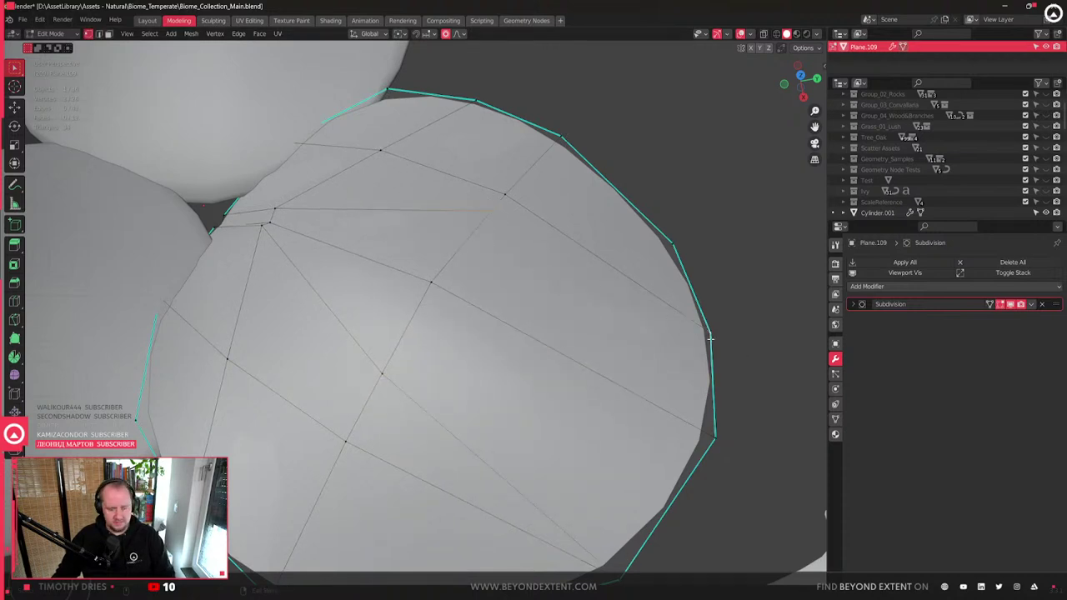
{"action": "key", "text": "Tab"}
{"action": "scroll", "coordinate": [521, 317], "scroll_direction": "down", "scroll_amount": 6}
{"action": "middle_click_drag", "start_coordinate": [520, 317], "coordinate": [514, 220]}
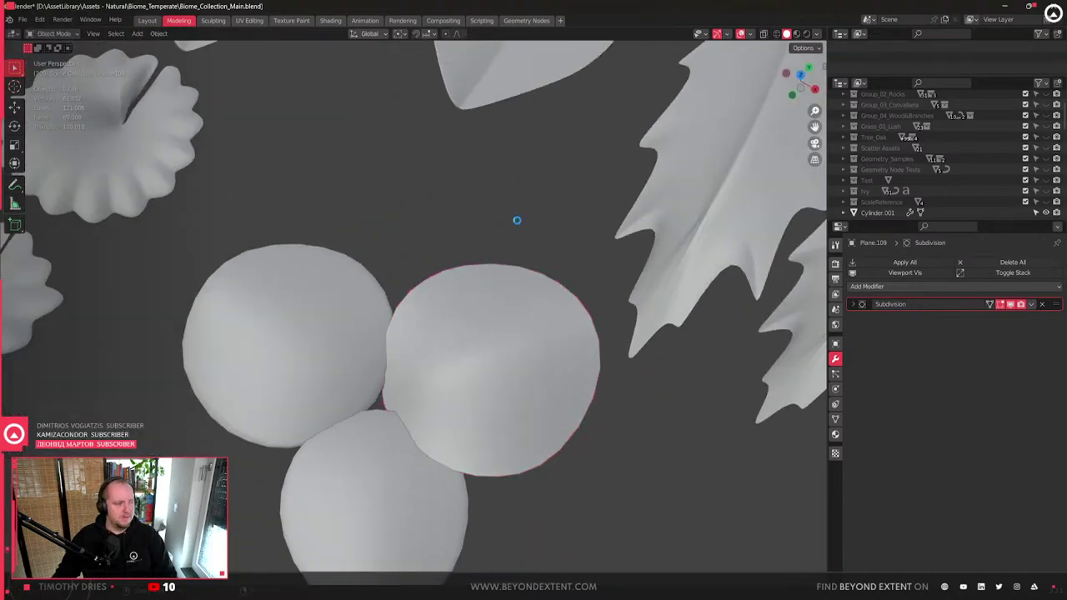
- Show the Group_03_Convallaria collection and look over the selected Convallaria plants among the leaves
{"action": "scroll", "coordinate": [517, 223], "scroll_direction": "down", "scroll_amount": 10}
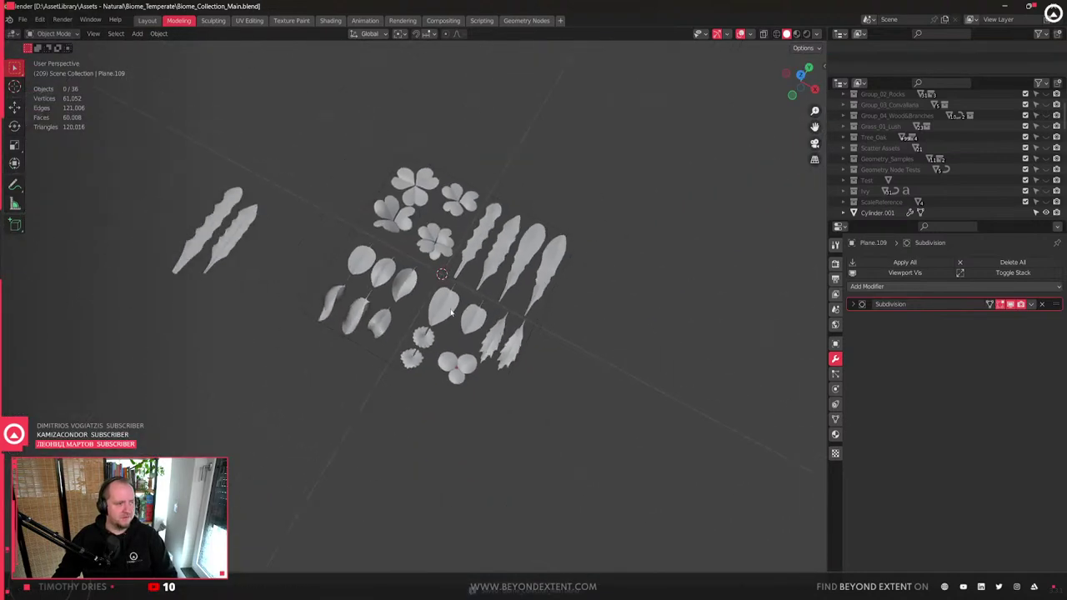
{"action": "middle_click_drag", "start_coordinate": [446, 303], "coordinate": [472, 343], "text": "shift"}
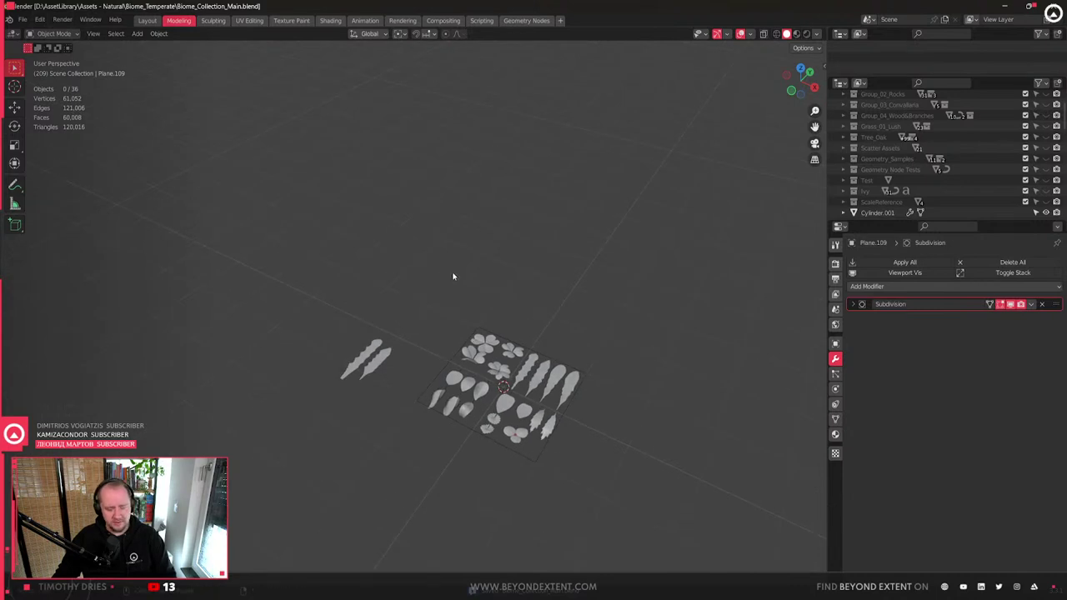
{"action": "scroll", "coordinate": [455, 286], "scroll_direction": "down", "scroll_amount": 3}
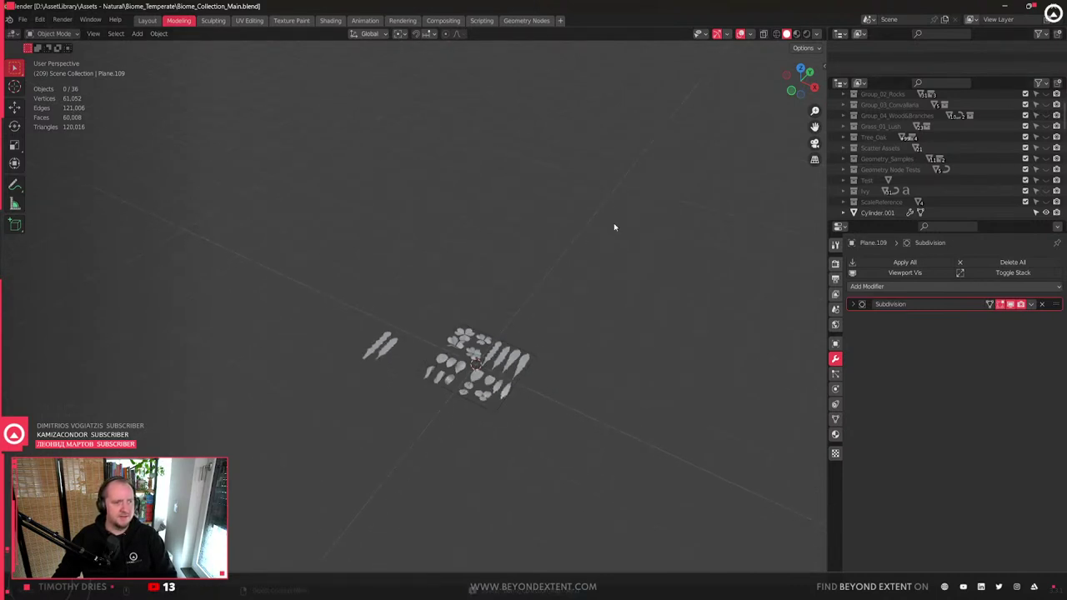
{"action": "scroll", "coordinate": [970, 154], "scroll_direction": "up", "scroll_amount": 2}
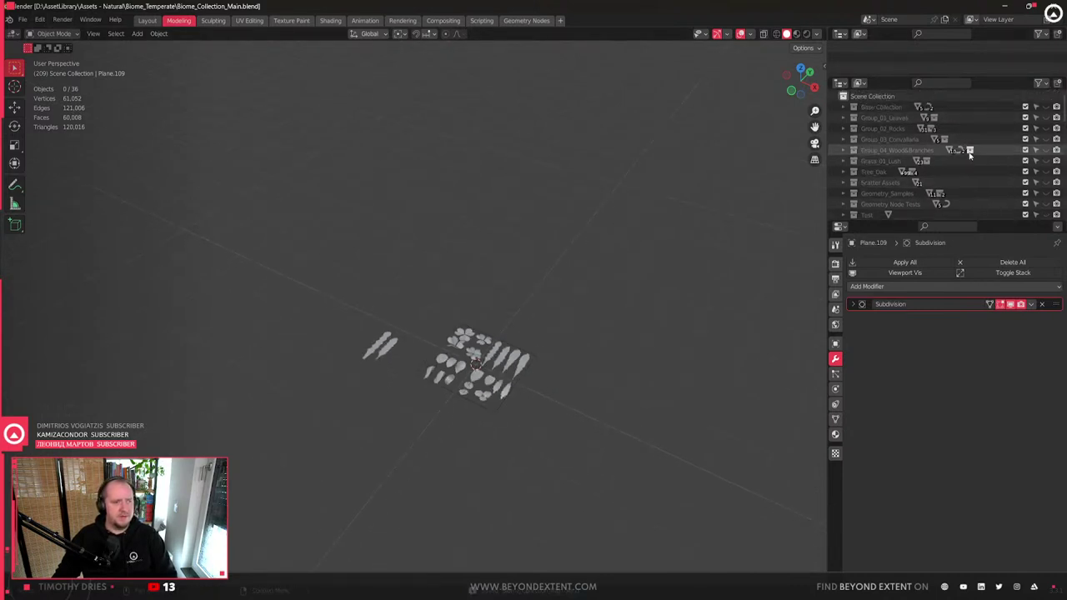
{"action": "left_click", "coordinate": [1044, 140]}
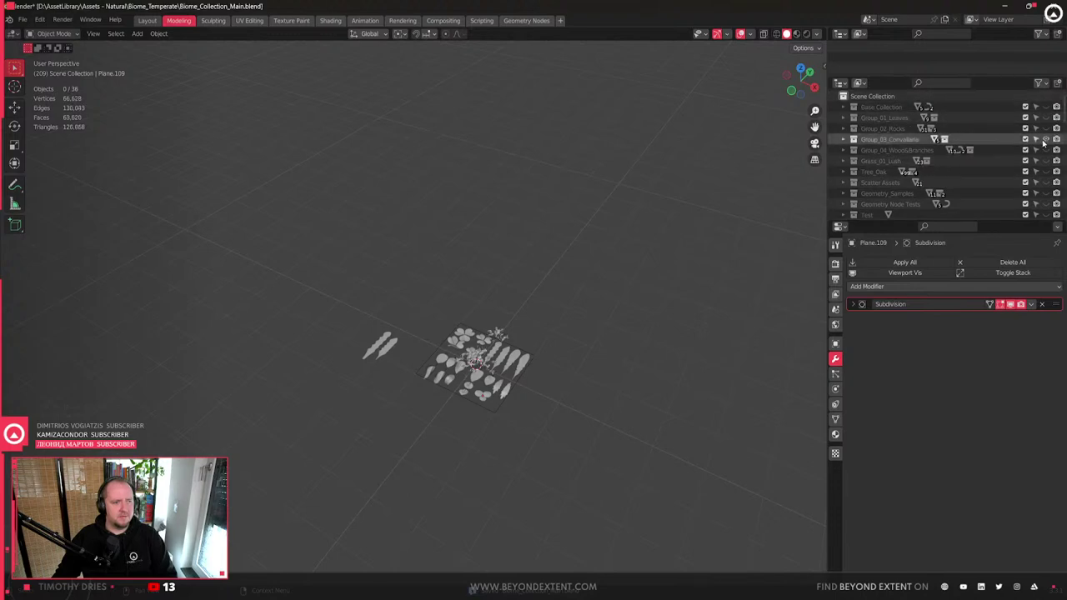
{"action": "scroll", "coordinate": [603, 400], "scroll_direction": "up", "scroll_amount": 5}
{"action": "left_click", "coordinate": [609, 462]}
{"action": "key", "text": "KP_Decimal"}
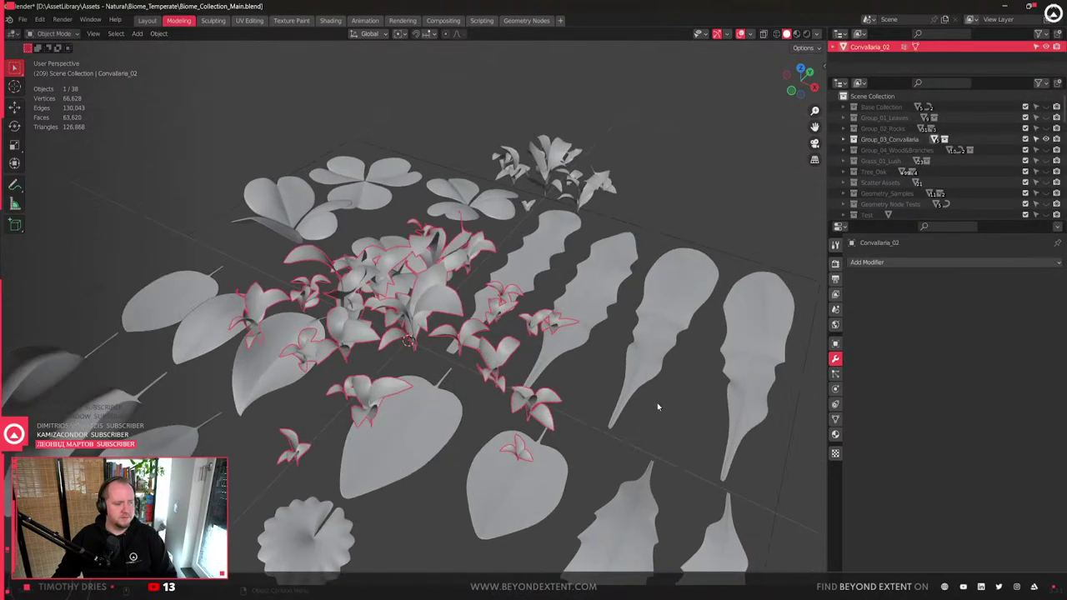
{"action": "scroll", "coordinate": [628, 448], "scroll_direction": "down", "scroll_amount": 5}
- Hide Group_03_Convallaria and view the Group_04_Wood&Branches, Tree_Oak and Scatter Assets collections one at a time, hiding each again
{"action": "left_click", "coordinate": [1045, 139]}
{"action": "left_click", "coordinate": [1045, 150]}
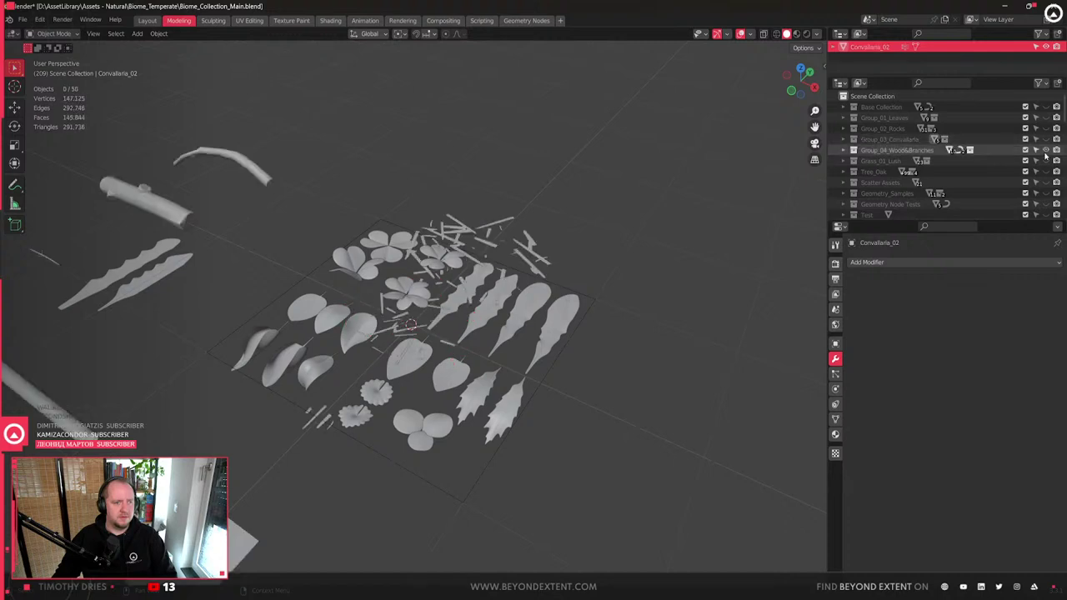
{"action": "left_click", "coordinate": [1046, 150]}
{"action": "left_click", "coordinate": [1046, 171]}
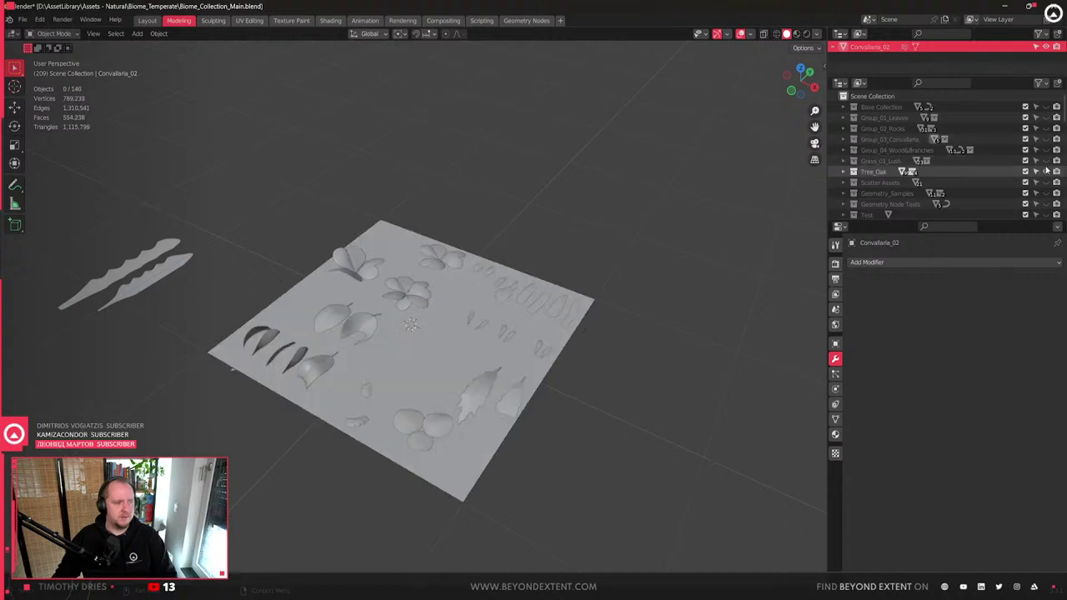
{"action": "left_click", "coordinate": [1047, 171]}
{"action": "left_click", "coordinate": [1046, 182]}
{"action": "left_click", "coordinate": [1046, 182]}
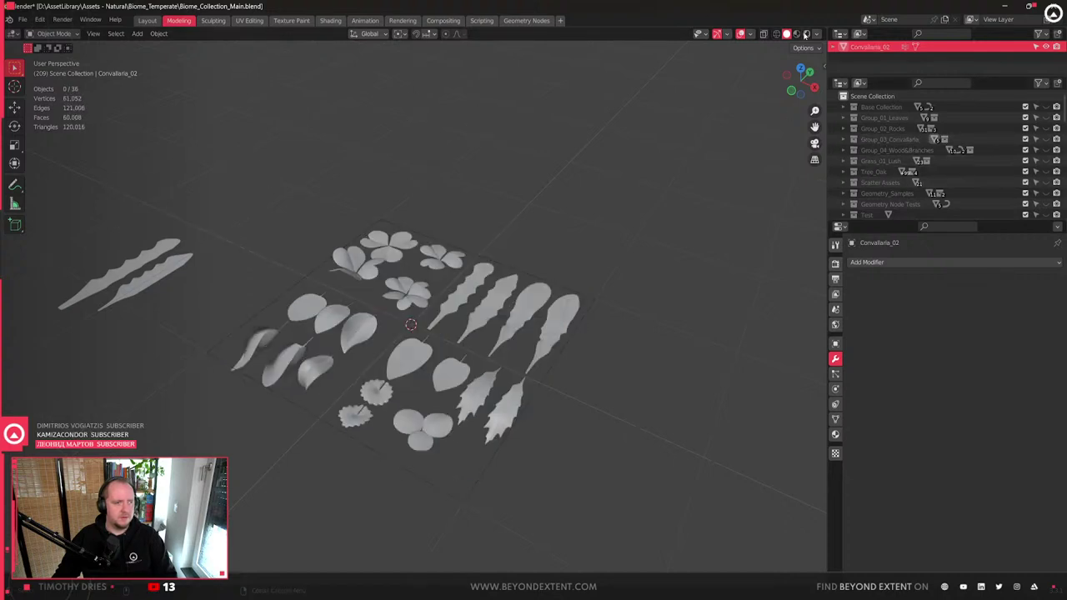
- Switch the viewport to Material Preview, hide the leaf sheet meshes, and show the Base Collection plants
{"action": "left_click", "coordinate": [797, 33]}
{"action": "scroll", "coordinate": [479, 317], "scroll_direction": "down", "scroll_amount": 2}
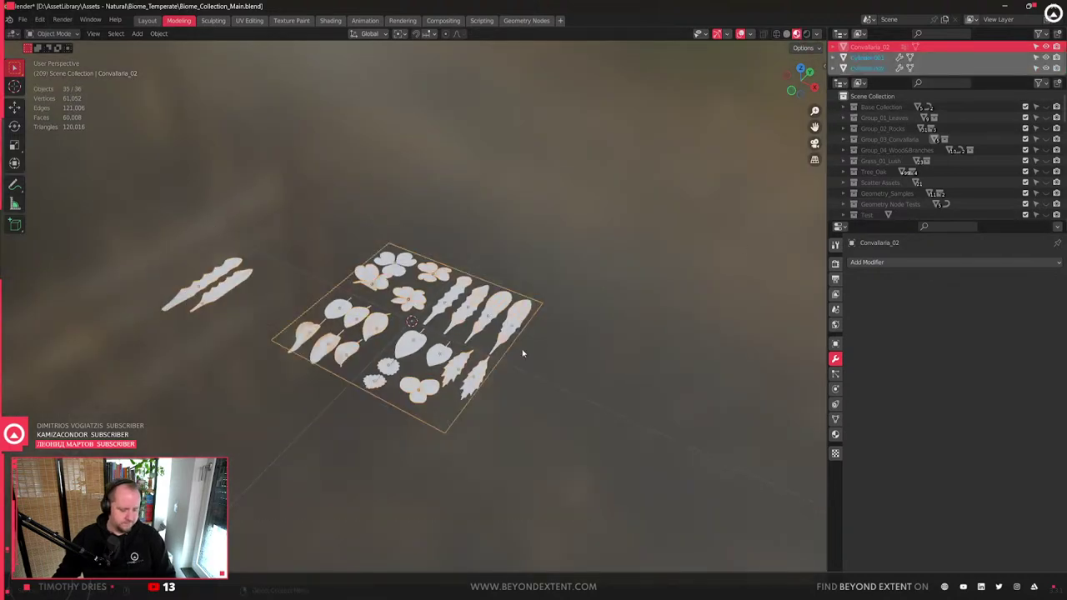
{"action": "left_click", "coordinate": [1047, 118]}
{"action": "left_click", "coordinate": [1047, 106]}
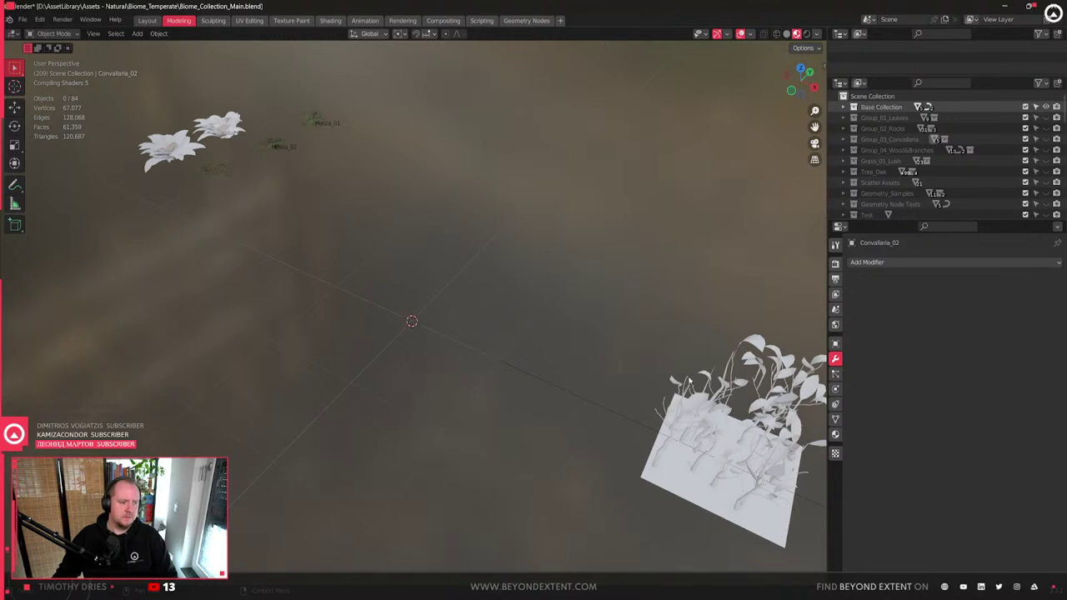
{"action": "scroll", "coordinate": [942, 158], "scroll_direction": "down", "scroll_amount": 5}
{"action": "scroll", "coordinate": [357, 353], "scroll_direction": "down", "scroll_amount": 4}
{"action": "scroll", "coordinate": [369, 353], "scroll_direction": "up", "scroll_amount": 2}
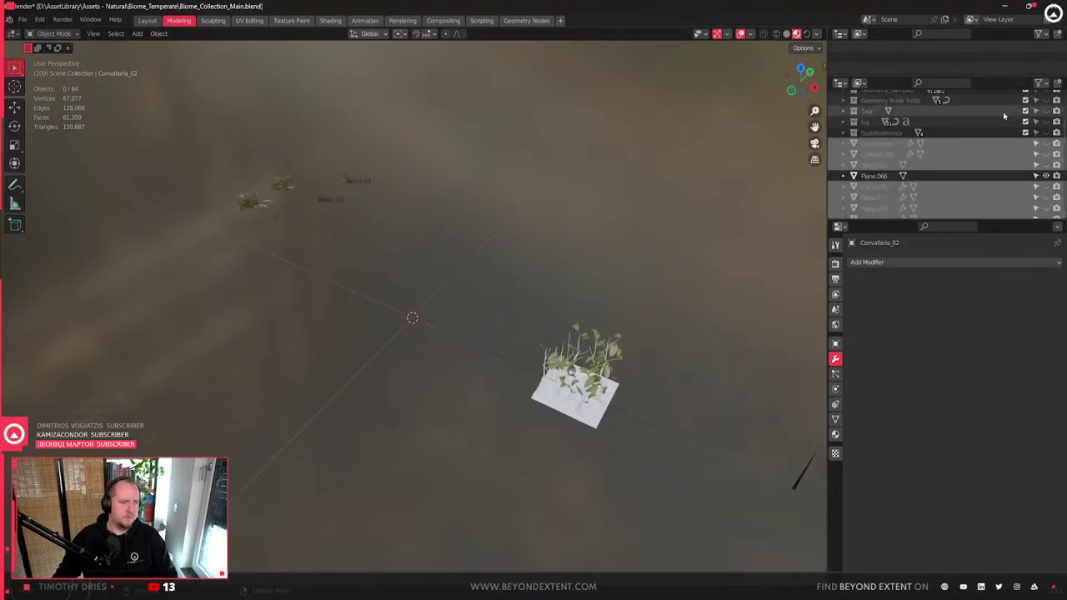
{"action": "scroll", "coordinate": [1009, 117], "scroll_direction": "up", "scroll_amount": 5}
- Replace the visible Base Collection with Group_01_Leaves and examine its circular and square leaf scatter planes
{"action": "left_click", "coordinate": [1046, 107]}
{"action": "left_click", "coordinate": [1046, 117]}
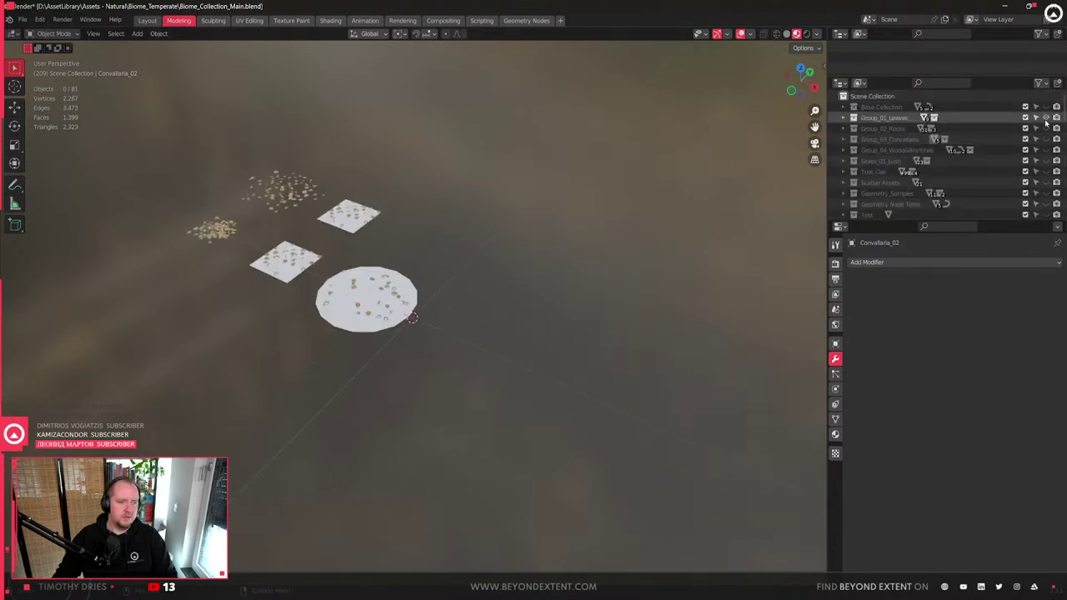
{"action": "left_click", "coordinate": [344, 290]}
{"action": "scroll", "coordinate": [337, 280], "scroll_direction": "up", "scroll_amount": 7}
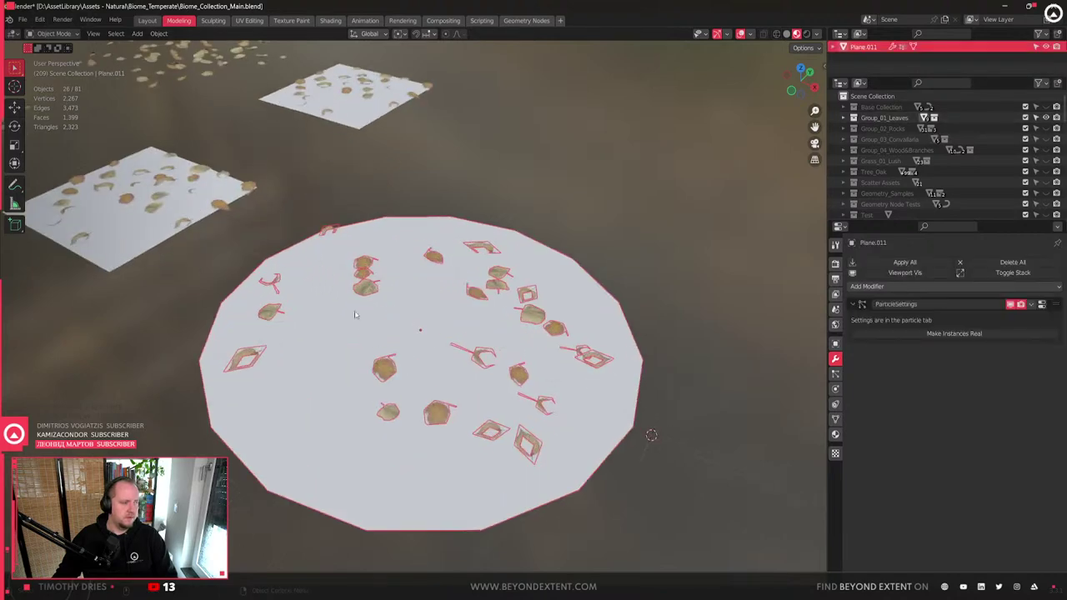
{"action": "scroll", "coordinate": [388, 360], "scroll_direction": "down", "scroll_amount": 6}
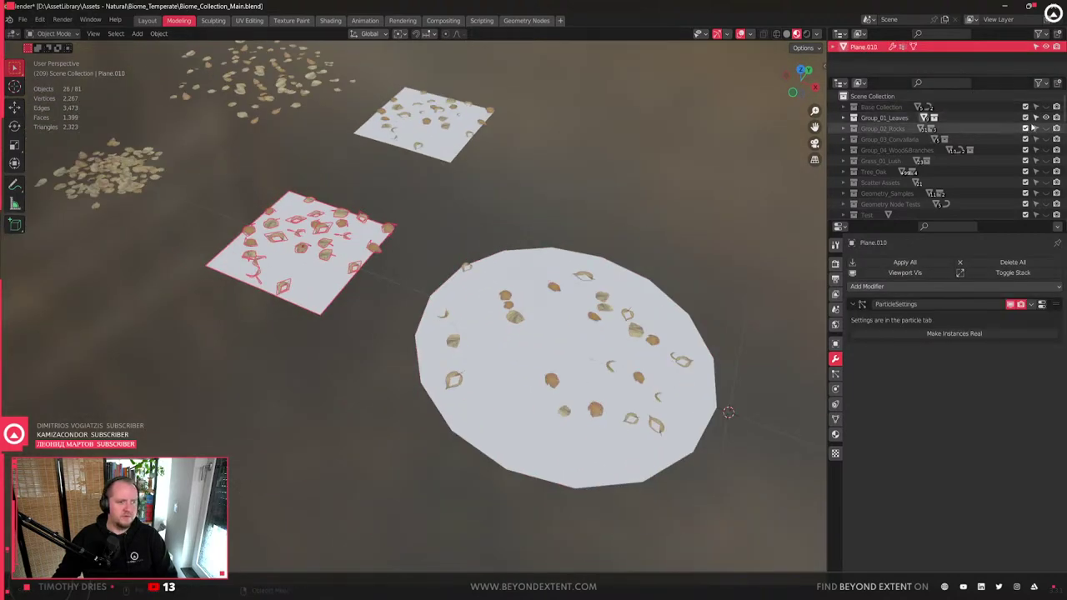
- Replace the visible Group_01_Leaves with Group_02_Rocks, and select and frame the largest rock scatter plane
{"action": "left_click", "coordinate": [1046, 117]}
{"action": "left_click", "coordinate": [1046, 129]}
{"action": "left_click", "coordinate": [325, 279]}
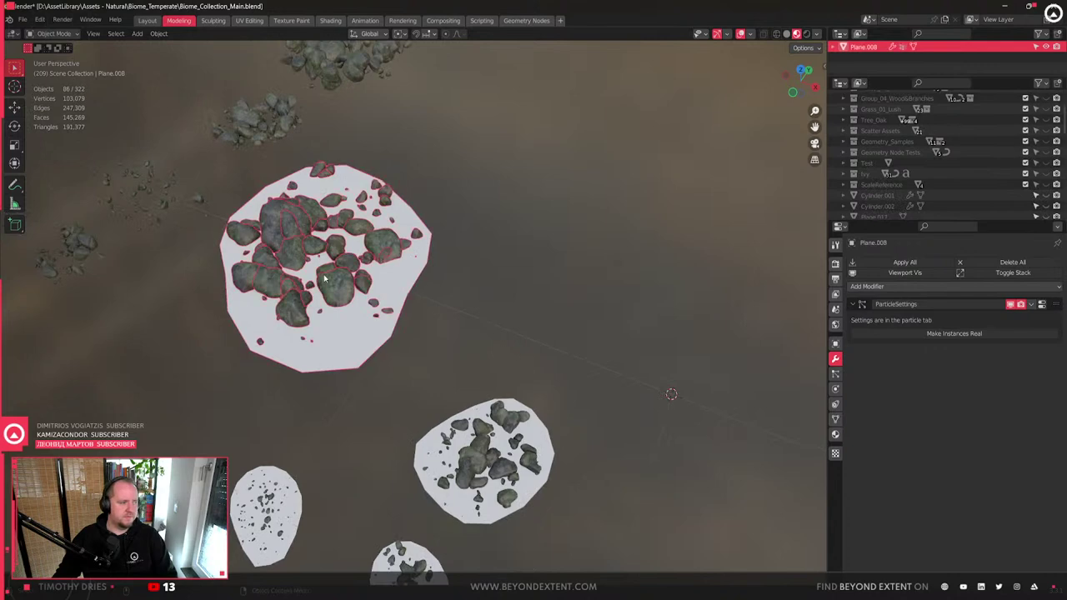
{"action": "key", "text": "KP_Decimal"}
{"action": "middle_click_drag", "start_coordinate": [386, 295], "coordinate": [417, 367]}
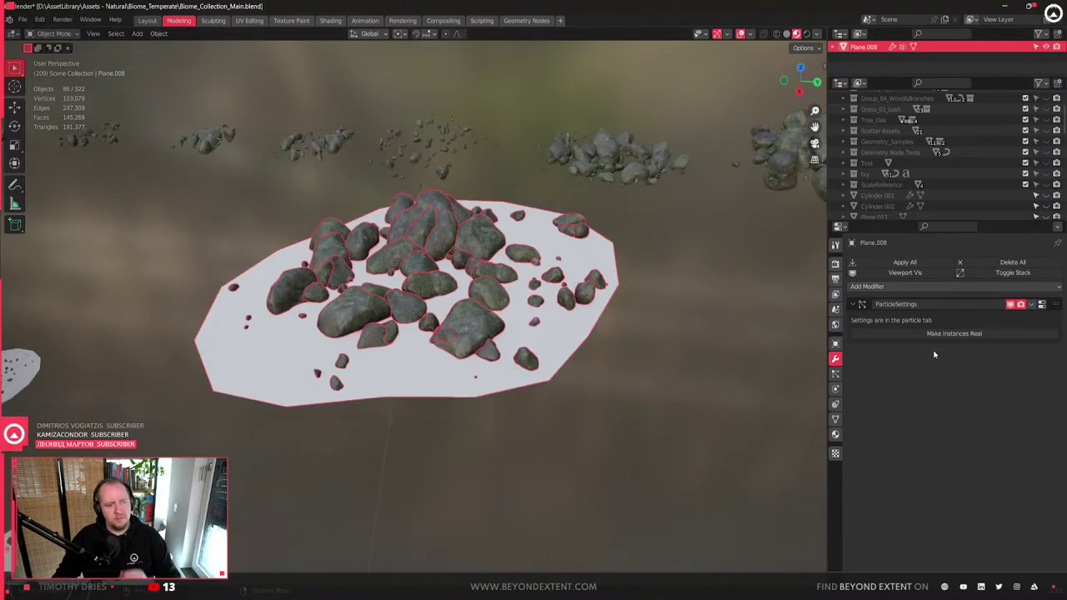
{"action": "scroll", "coordinate": [751, 417], "scroll_direction": "up", "scroll_amount": 2}
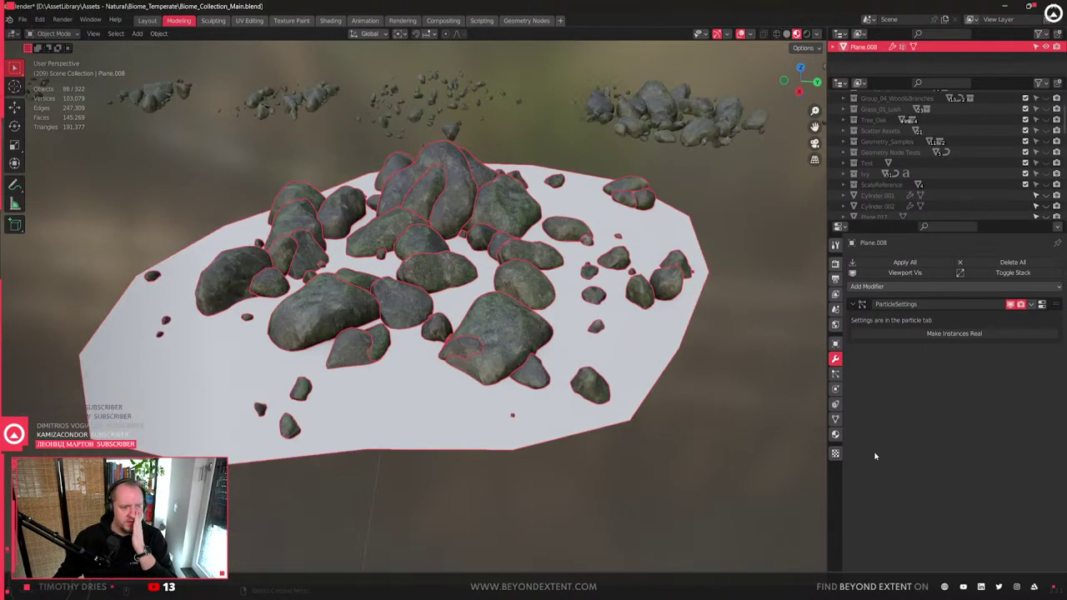
- Open the rock scatter plane's particle settings and set the emission number to 64
{"action": "left_click", "coordinate": [834, 420]}
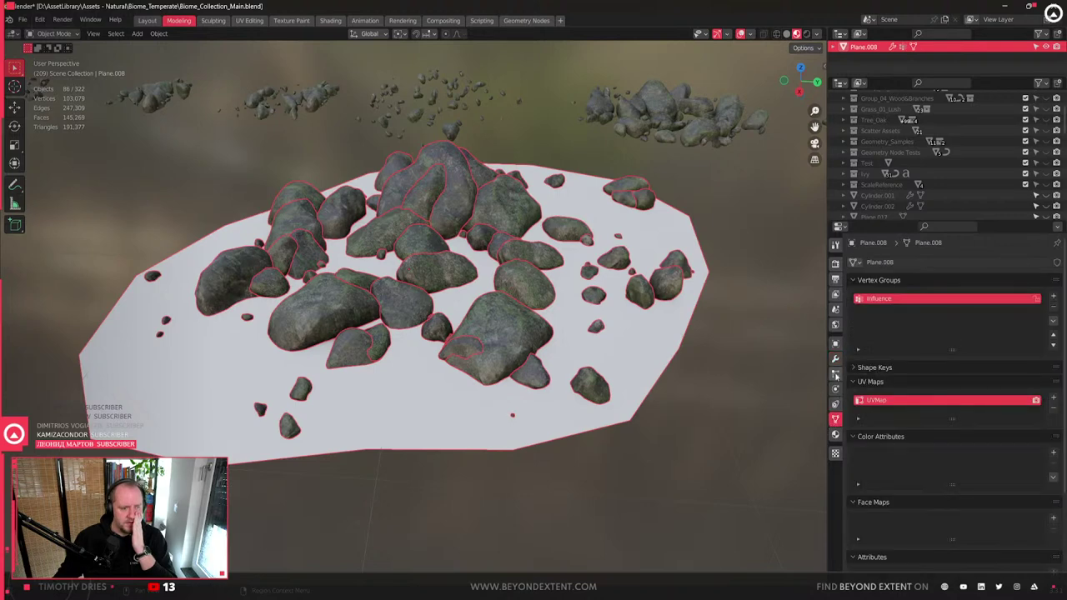
{"action": "left_click", "coordinate": [835, 374]}
{"action": "scroll", "coordinate": [879, 407], "scroll_direction": "down", "scroll_amount": 2}
{"action": "scroll", "coordinate": [536, 281], "scroll_direction": "down", "scroll_amount": 3}
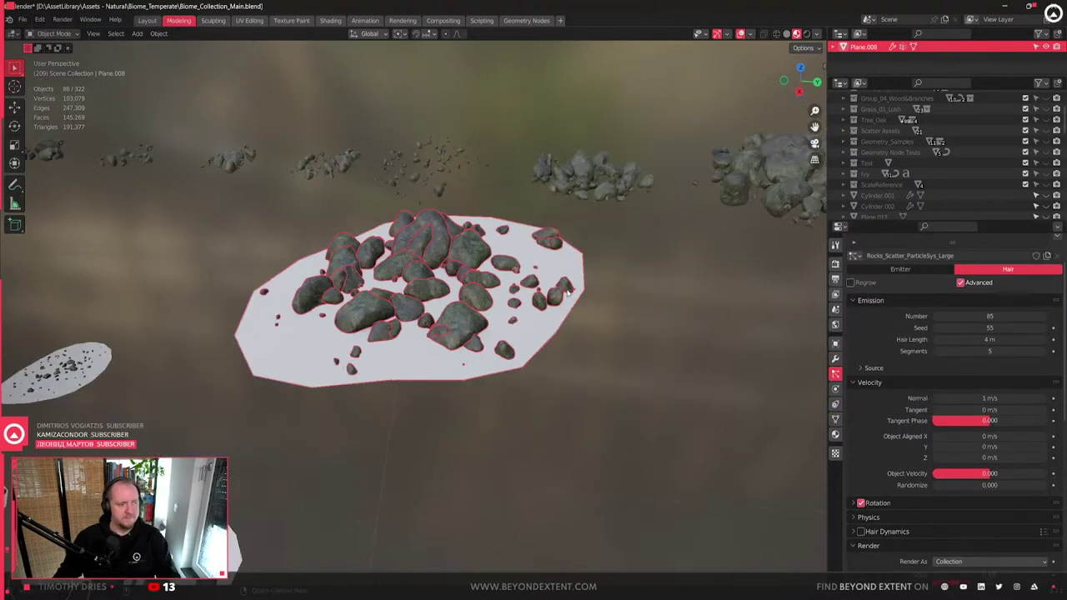
{"action": "scroll", "coordinate": [892, 330], "scroll_direction": "up", "scroll_amount": 2}
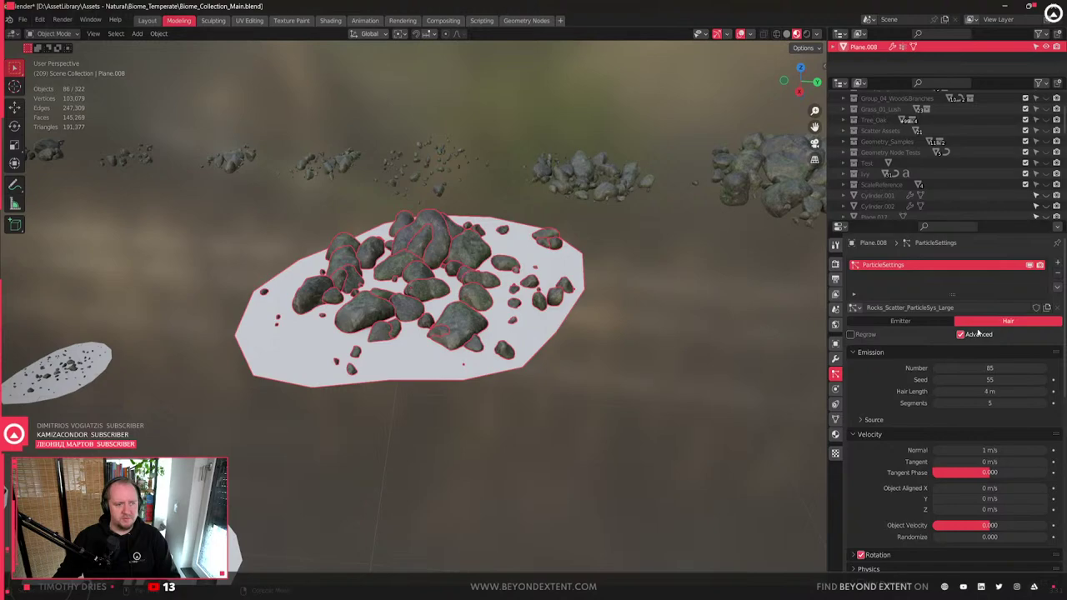
{"action": "middle_click_drag", "start_coordinate": [447, 286], "coordinate": [482, 268]}
{"action": "left_click_drag", "start_coordinate": [990, 367], "coordinate": [963, 367]}
{"action": "scroll", "coordinate": [346, 304], "scroll_direction": "down", "scroll_amount": 5}
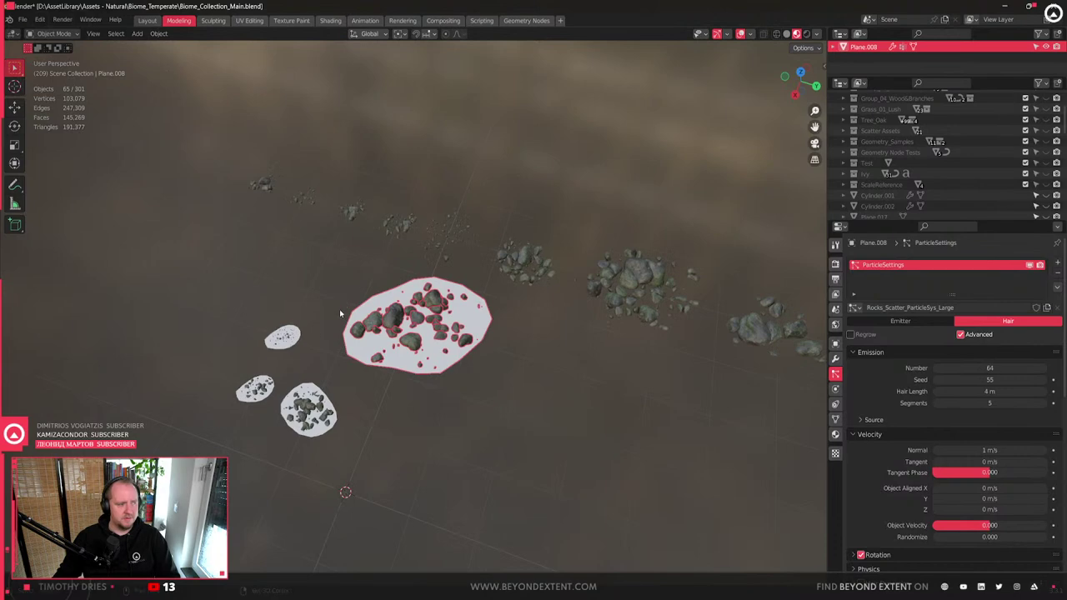
{"action": "scroll", "coordinate": [367, 315], "scroll_direction": "up", "scroll_amount": 2}
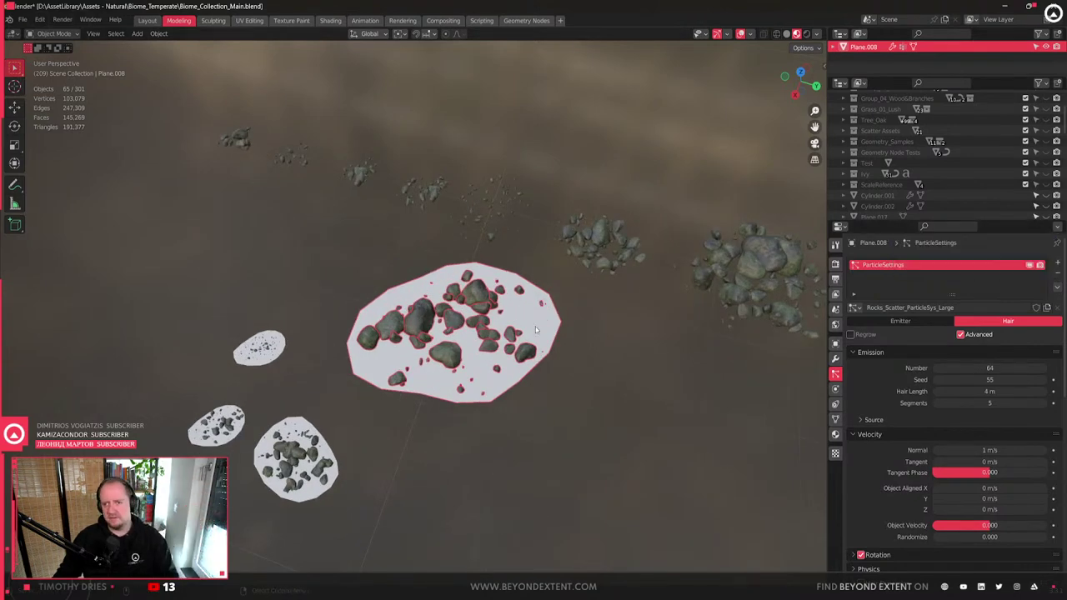
- Show the Scatter Assets collection alongside the rocks and select the largest source rock beside the scatter plane
{"action": "scroll", "coordinate": [410, 386], "scroll_direction": "down", "scroll_amount": 5}
{"action": "middle_click_drag", "start_coordinate": [410, 386], "coordinate": [630, 266]}
{"action": "scroll", "coordinate": [1026, 172], "scroll_direction": "up", "scroll_amount": 3}
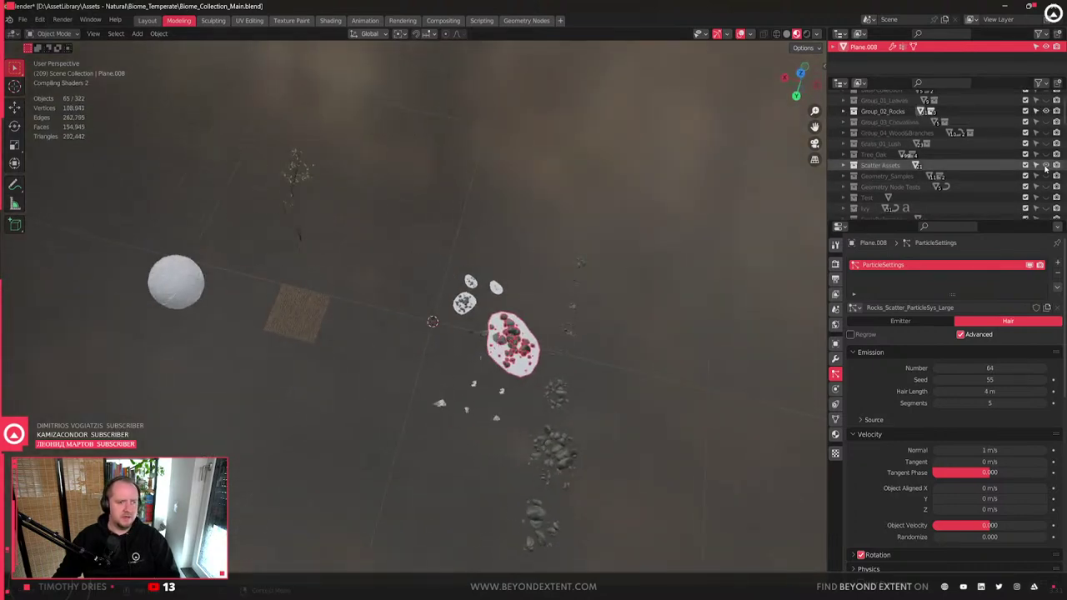
{"action": "left_click", "coordinate": [1045, 165]}
{"action": "scroll", "coordinate": [406, 312], "scroll_direction": "up", "scroll_amount": 10}
{"action": "left_click", "coordinate": [305, 332]}
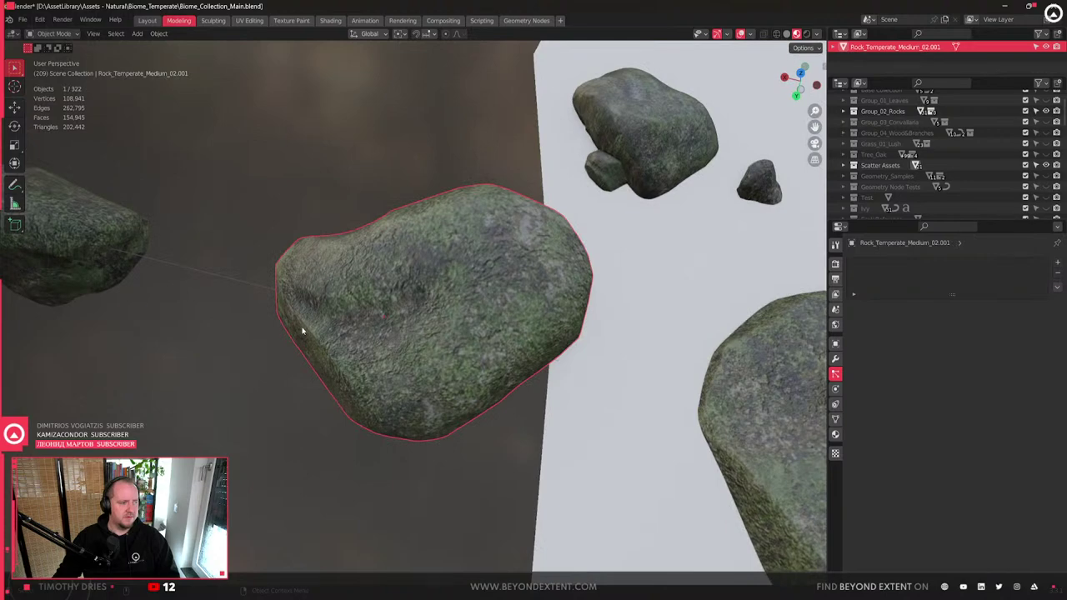
- Select the row of five source rocks, isolate them in local view, and return to the full scene
{"action": "scroll", "coordinate": [304, 332], "scroll_direction": "down", "scroll_amount": 10}
{"action": "middle_click_drag", "start_coordinate": [303, 326], "coordinate": [217, 241]}
{"action": "left_click_drag", "start_coordinate": [200, 227], "coordinate": [506, 361]}
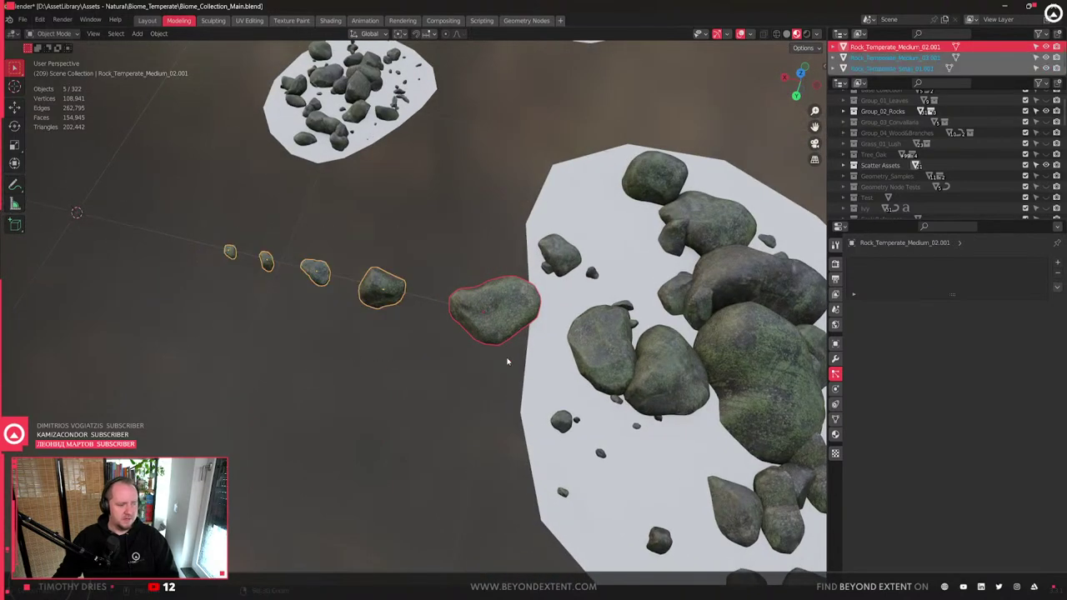
{"action": "key", "text": "KP_Divide"}
{"action": "key", "text": "KP_Divide"}
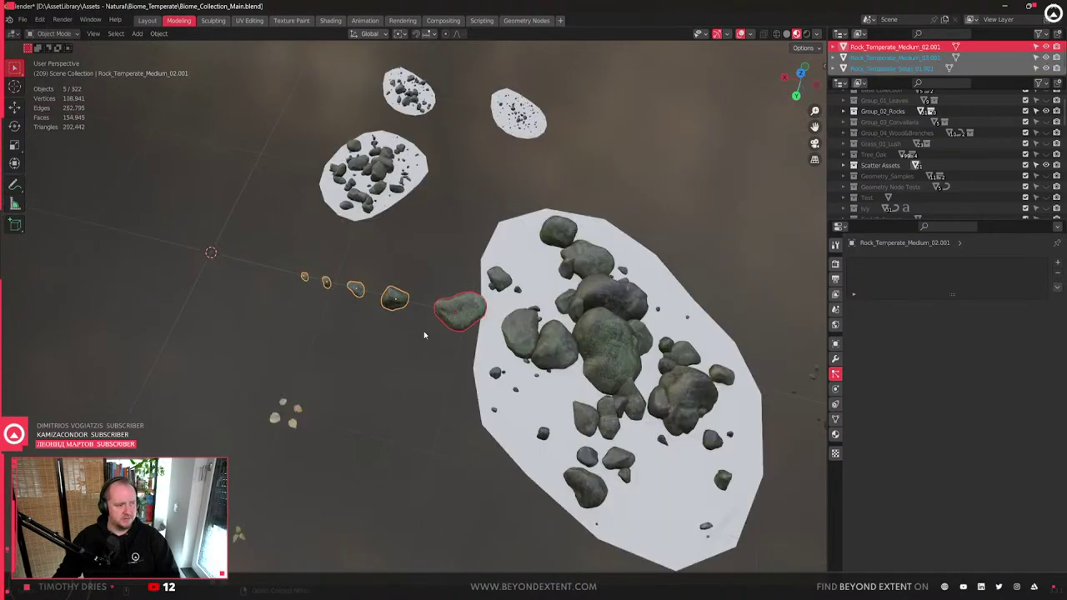
{"action": "scroll", "coordinate": [909, 162], "scroll_direction": "down", "scroll_amount": 2}
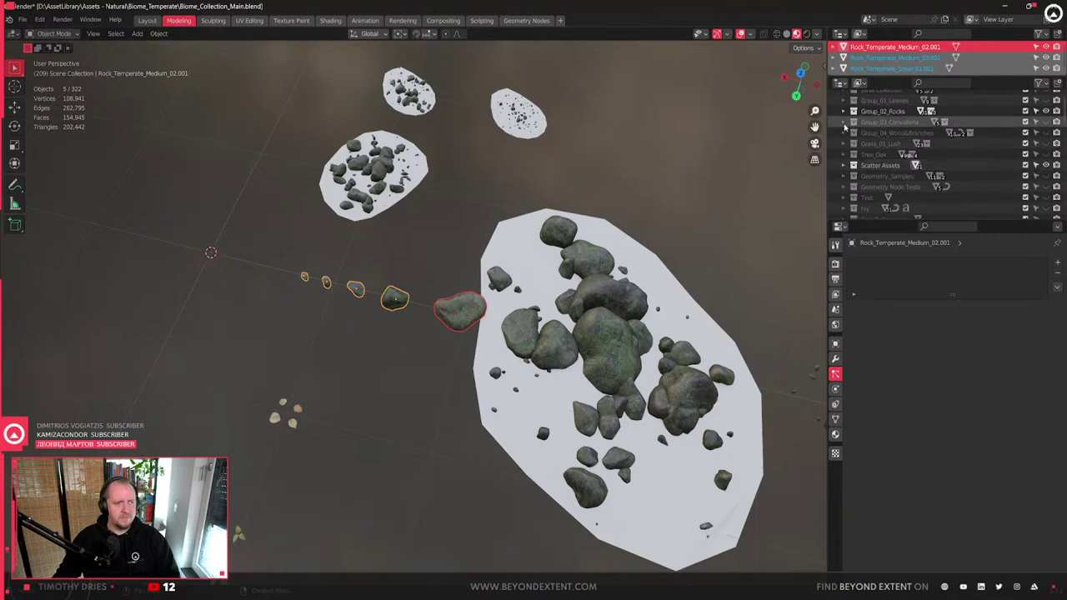
- Expand the Scatter Assets collection and select individual Rock_Temperate source meshes, ending on Rock_Temperate_Small_03.001
{"action": "scroll", "coordinate": [905, 142], "scroll_direction": "up", "scroll_amount": 2}
{"action": "left_click", "coordinate": [843, 165]}
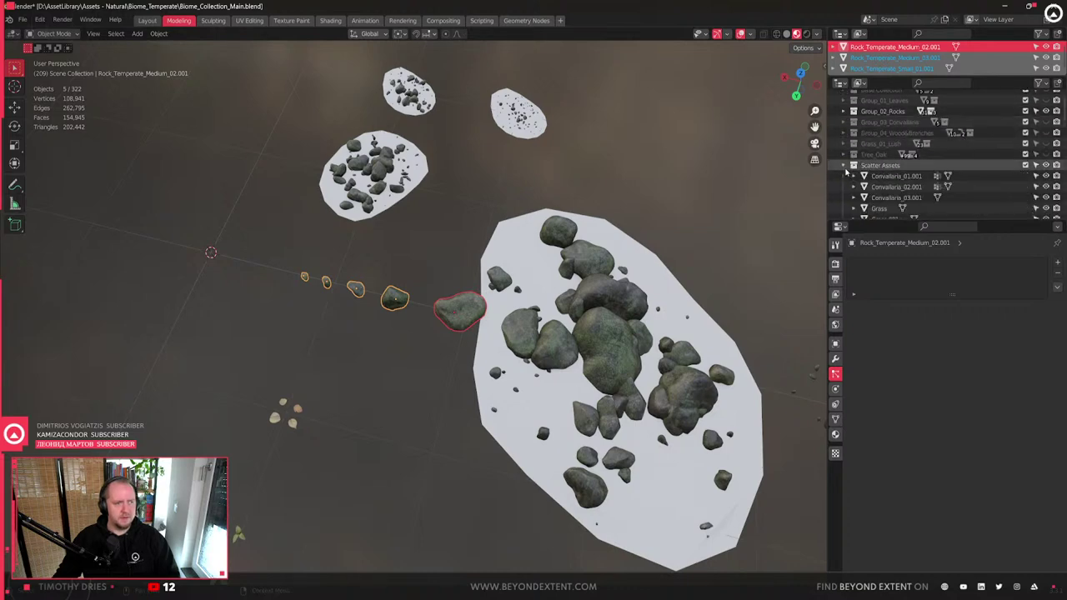
{"action": "scroll", "coordinate": [846, 171], "scroll_direction": "down", "scroll_amount": 1}
{"action": "scroll", "coordinate": [847, 171], "scroll_direction": "down", "scroll_amount": 6}
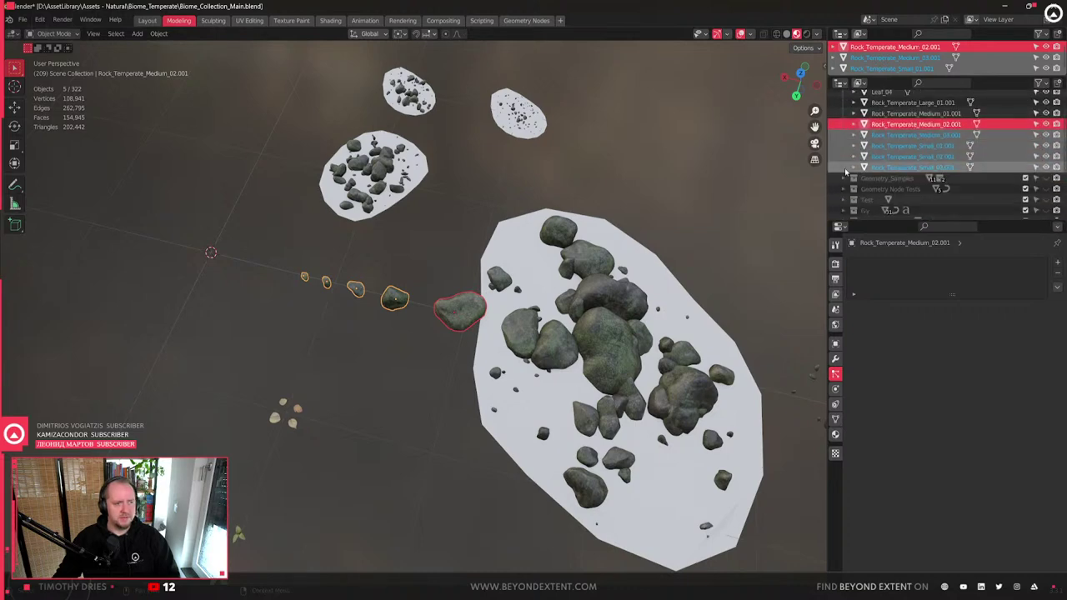
{"action": "left_click", "coordinate": [913, 167]}
{"action": "left_click", "coordinate": [941, 135]}
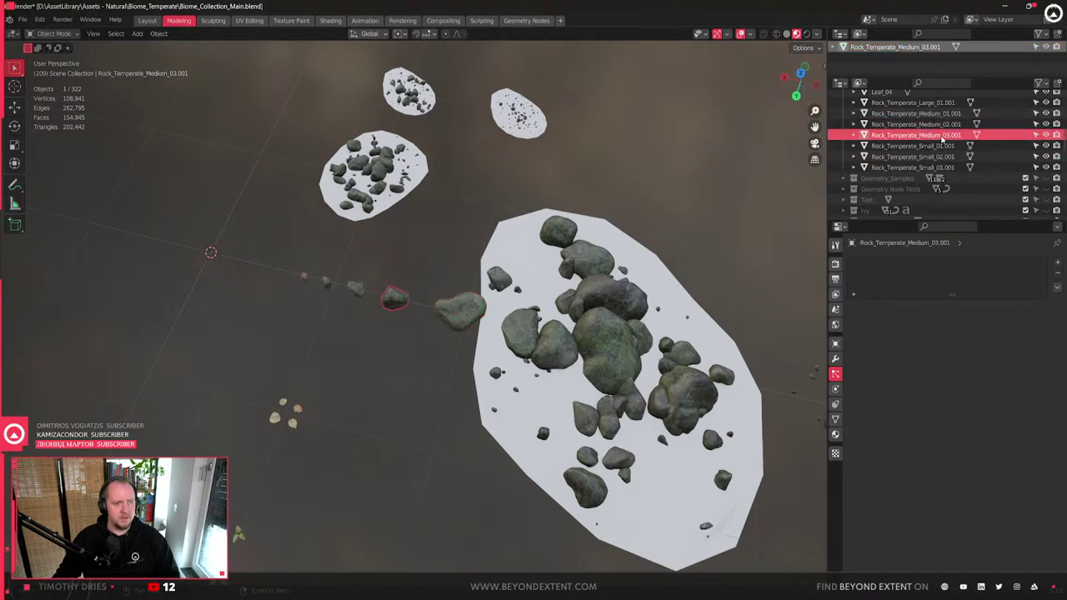
{"action": "scroll", "coordinate": [943, 139], "scroll_direction": "up", "scroll_amount": 2}
{"action": "left_click", "coordinate": [944, 144]}
{"action": "left_click", "coordinate": [917, 202]}
- Collapse the Scatter Assets collection and hide it from the scene
{"action": "scroll", "coordinate": [850, 164], "scroll_direction": "up", "scroll_amount": 6}
{"action": "left_click", "coordinate": [853, 96]}
{"action": "scroll", "coordinate": [853, 108], "scroll_direction": "up", "scroll_amount": 3}
{"action": "left_click", "coordinate": [1047, 131]}
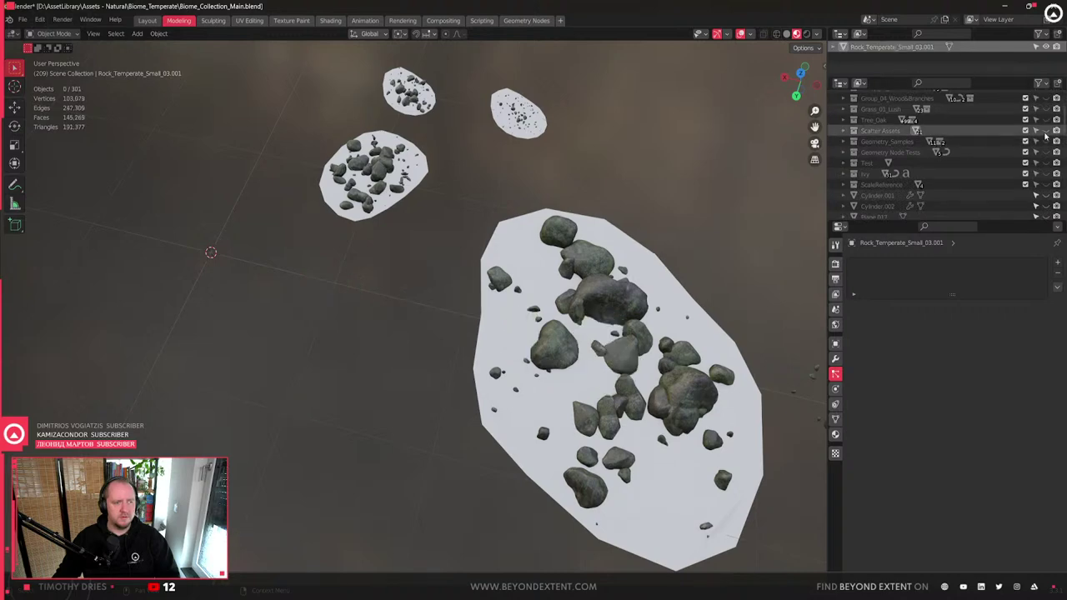
- Select the largest rock scatter plane and check the instance collection in its particle render settings
{"action": "left_click", "coordinate": [614, 368]}
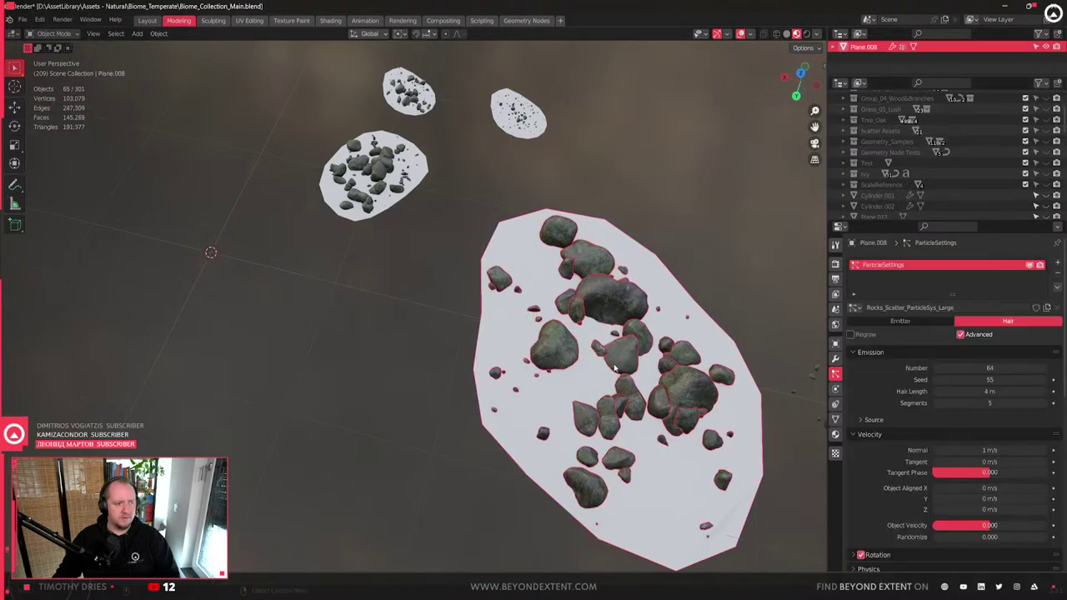
{"action": "scroll", "coordinate": [880, 471], "scroll_direction": "down", "scroll_amount": 6}
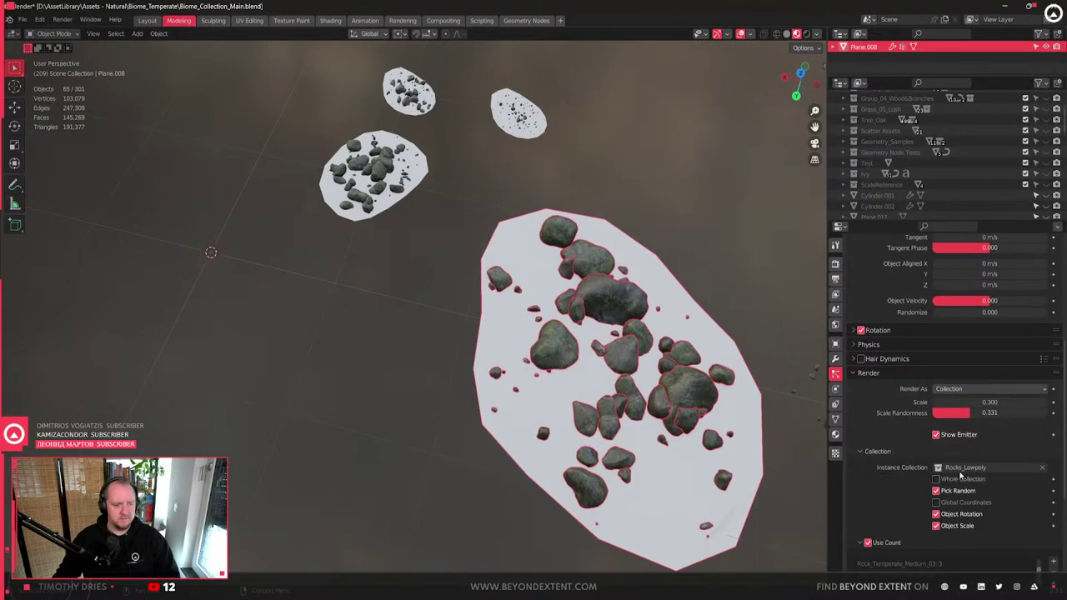
{"action": "scroll", "coordinate": [880, 185], "scroll_direction": "up", "scroll_amount": 3}
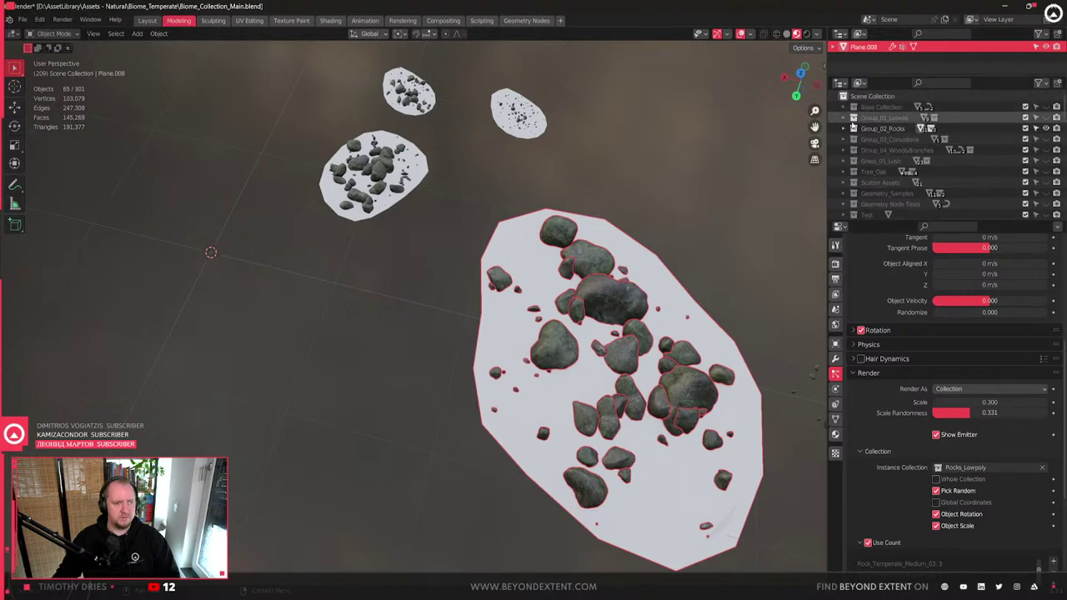
- Expand Group_02_Rocks, show its Rocks_Lowpoly subcollection, and select the row of low-poly source rocks
{"action": "left_click", "coordinate": [843, 129]}
{"action": "left_click", "coordinate": [1046, 150]}
{"action": "scroll", "coordinate": [305, 291], "scroll_direction": "down", "scroll_amount": 5}
{"action": "left_click_drag", "start_coordinate": [322, 269], "coordinate": [423, 372]}
{"action": "scroll", "coordinate": [345, 326], "scroll_direction": "up", "scroll_amount": 5}
{"action": "middle_click_drag", "start_coordinate": [515, 370], "coordinate": [511, 364]}
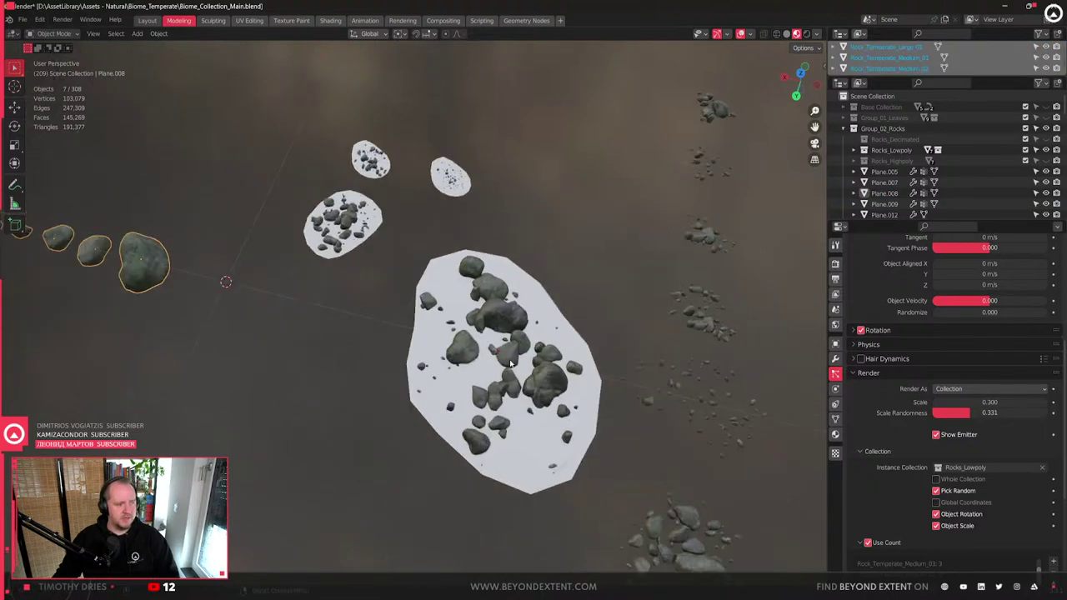
- Select and frame the largest rock scatter plane, and examine it up close and alongside the surrounding rock clusters
{"action": "left_click", "coordinate": [510, 364]}
{"action": "key", "text": "KP_Decimal"}
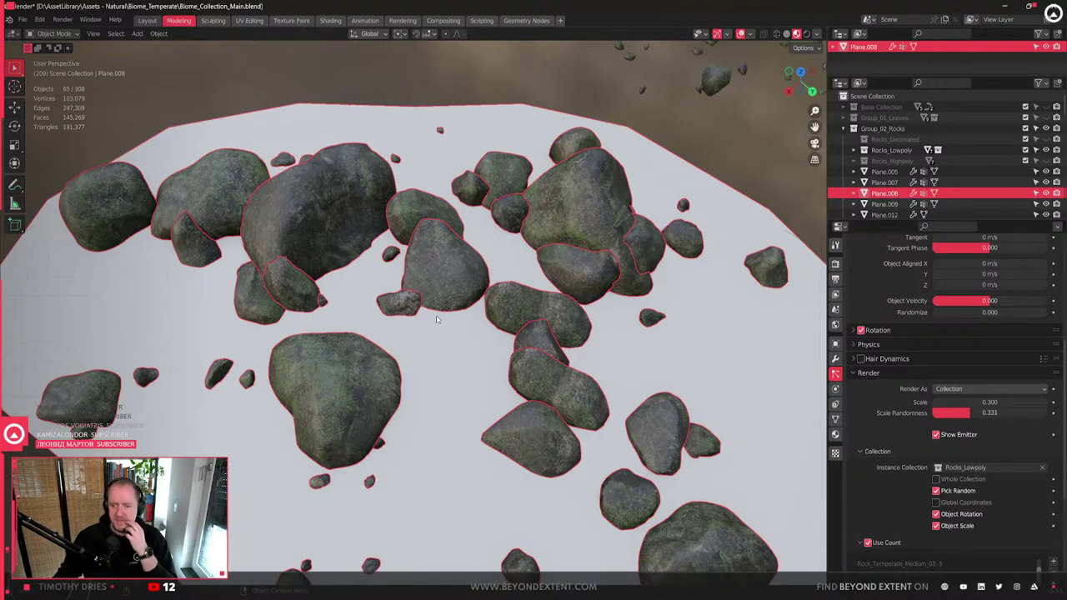
{"action": "scroll", "coordinate": [436, 319], "scroll_direction": "down", "scroll_amount": 5}
{"action": "middle_click_drag", "start_coordinate": [596, 336], "coordinate": [465, 350]}
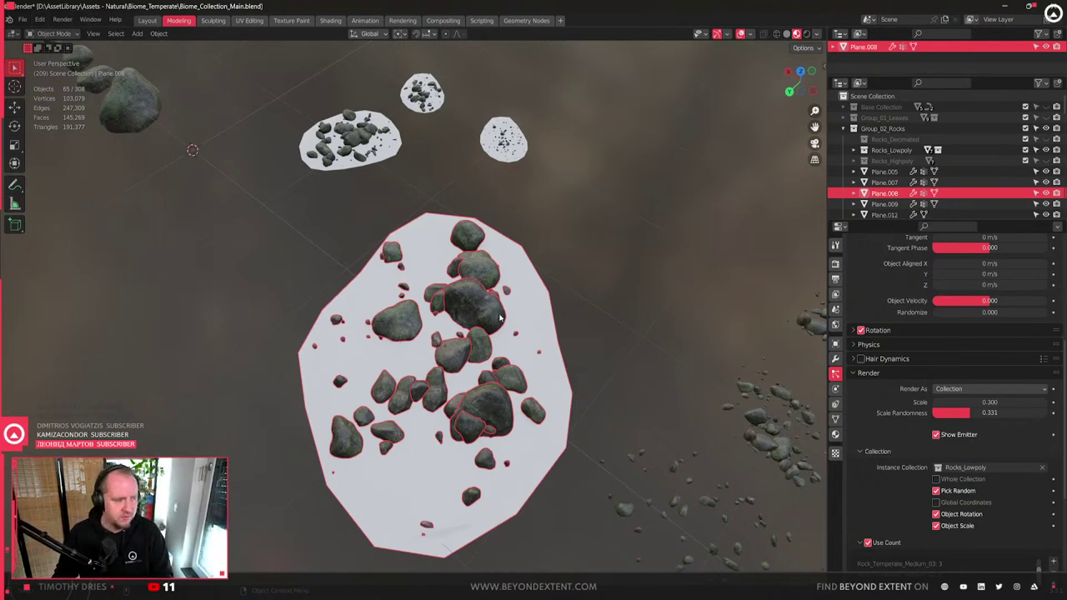
{"action": "scroll", "coordinate": [500, 319], "scroll_direction": "down", "scroll_amount": 4}
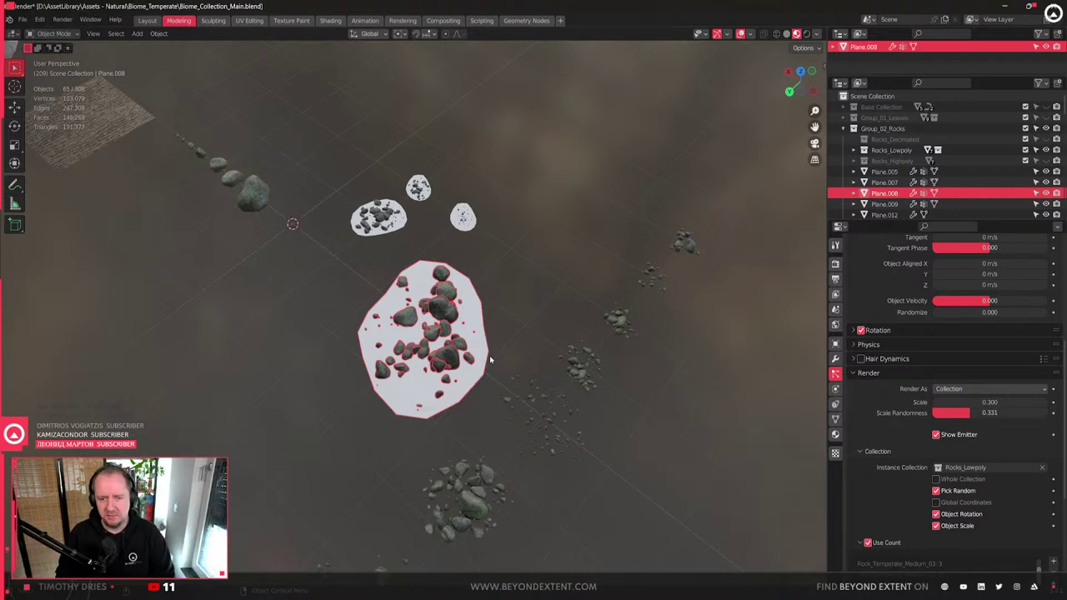
{"action": "scroll", "coordinate": [317, 233], "scroll_direction": "down", "scroll_amount": 4}
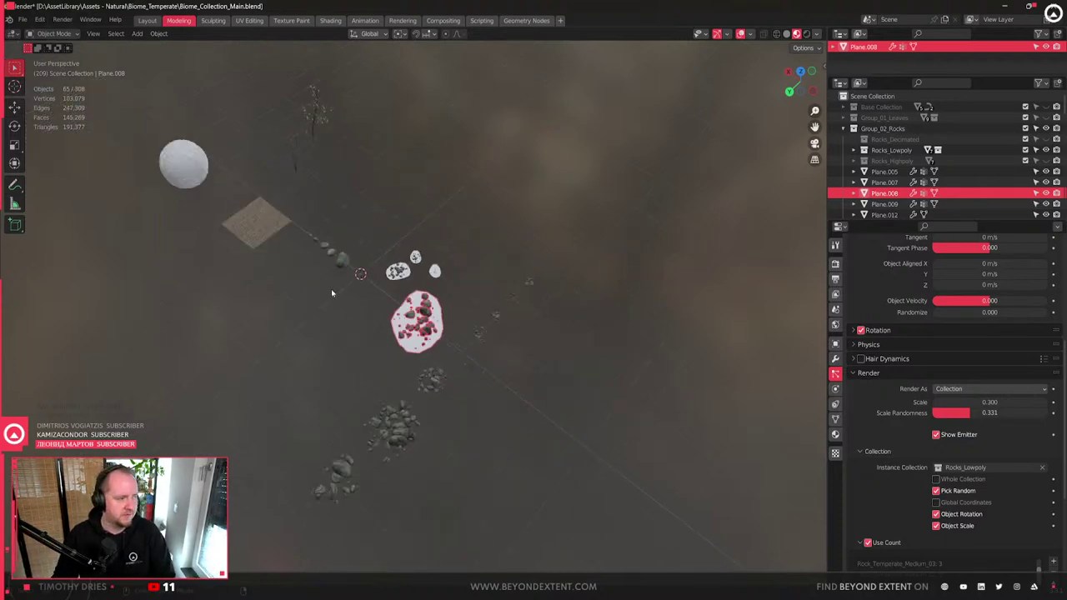
{"action": "middle_click_drag", "start_coordinate": [341, 287], "coordinate": [554, 363]}
{"action": "scroll", "coordinate": [554, 362], "scroll_direction": "up", "scroll_amount": 4}
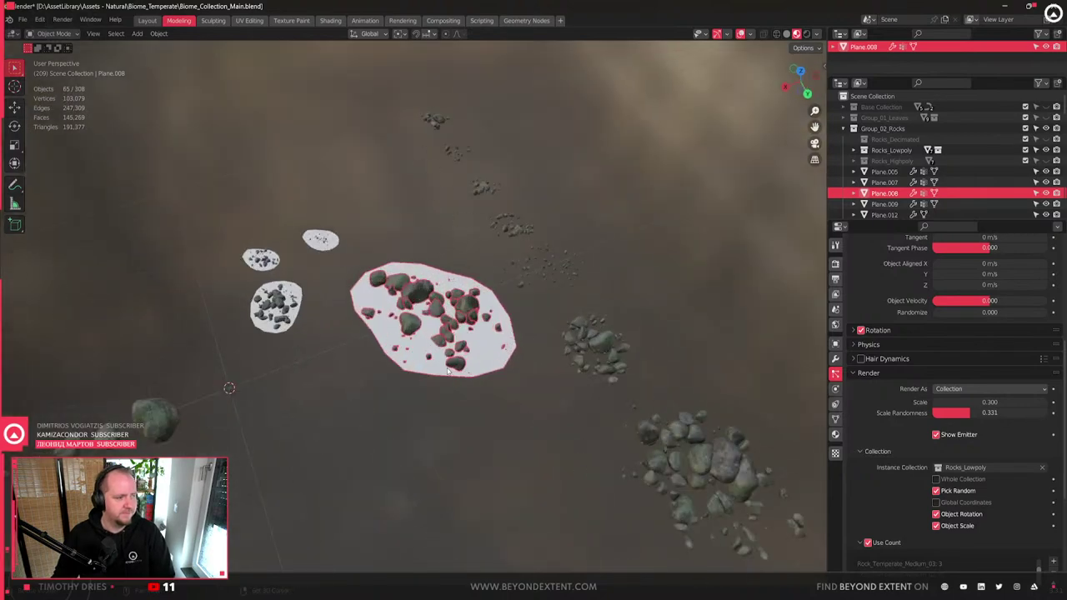
- Replace the visible Group_02_Rocks with Group_03_Convallaria and show its Particles_Convallaria subcollection
{"action": "left_click", "coordinate": [1048, 129]}
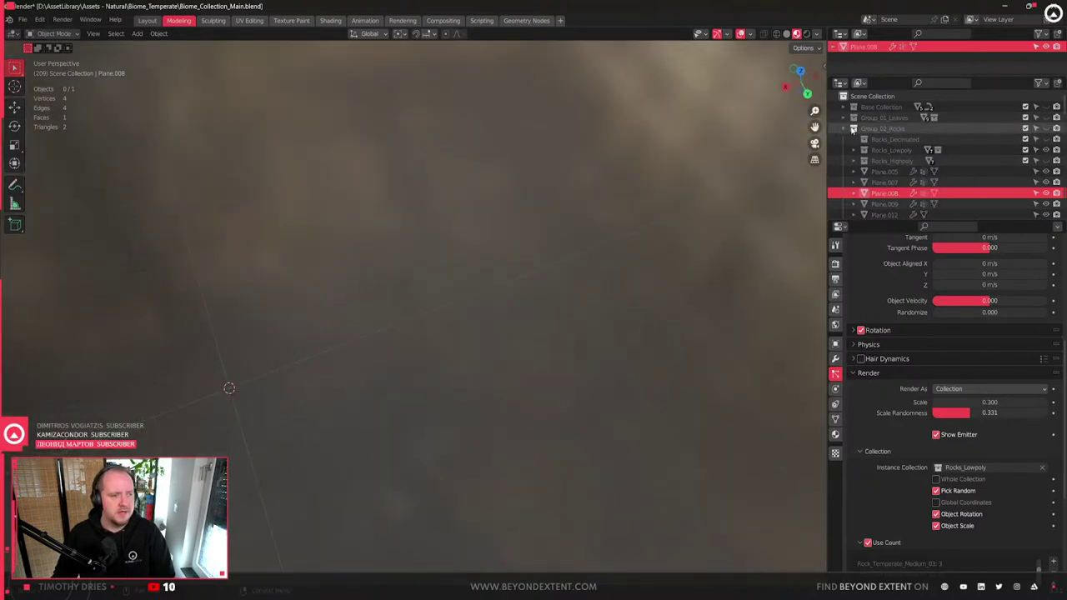
{"action": "left_click", "coordinate": [843, 130]}
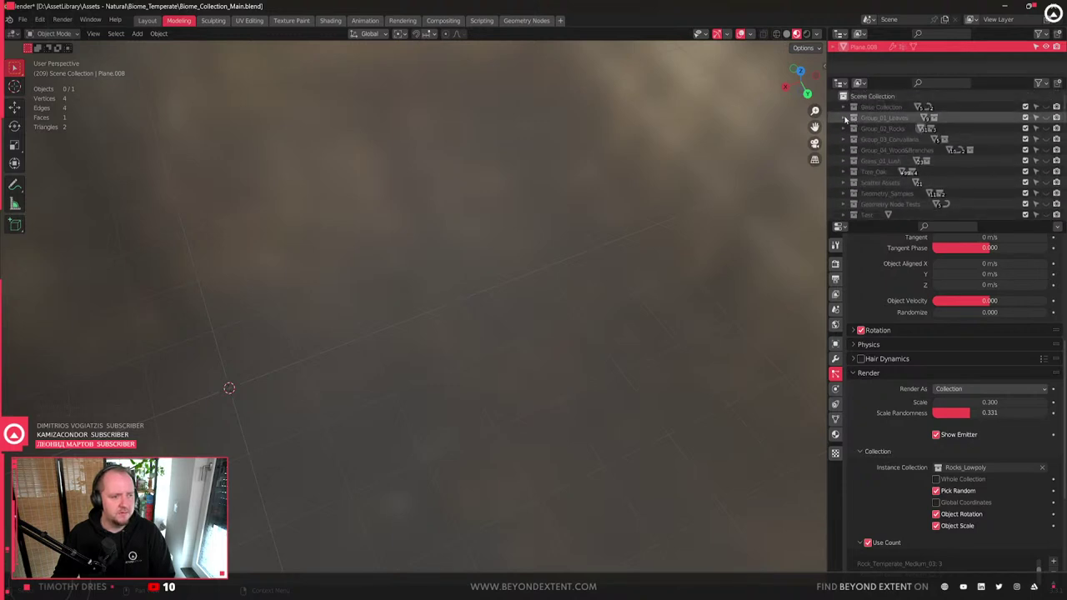
{"action": "left_click", "coordinate": [1048, 140]}
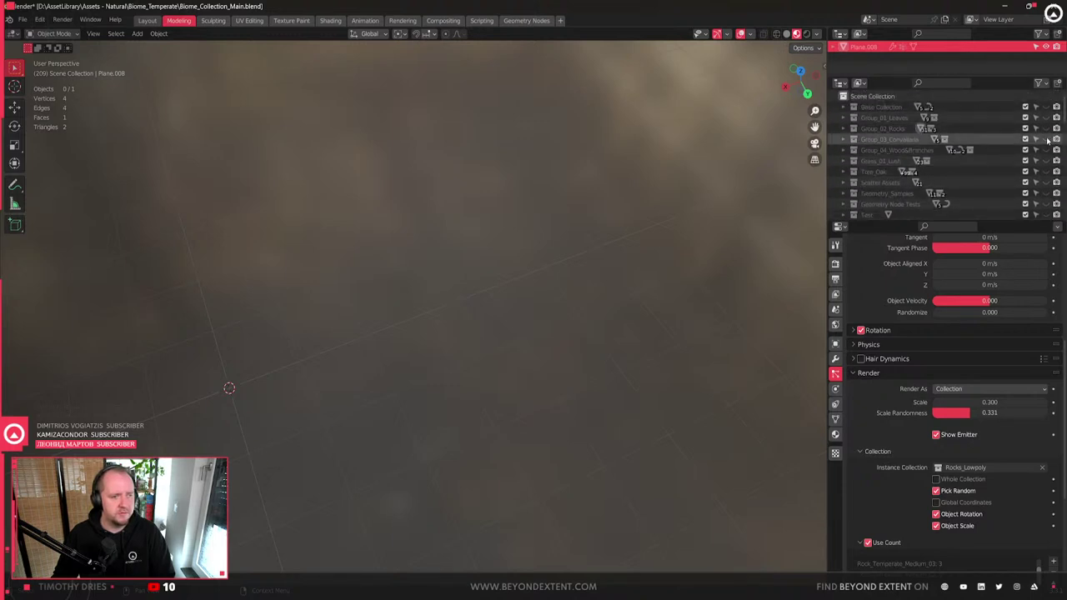
{"action": "left_click", "coordinate": [845, 142]}
{"action": "left_click", "coordinate": [1001, 151]}
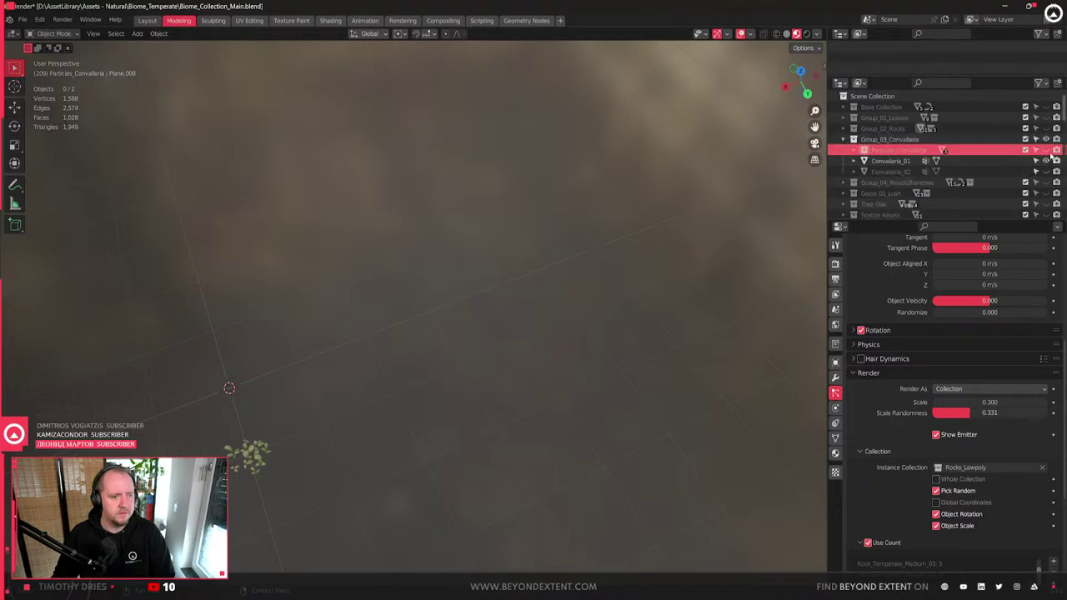
- Select and frame the three small Convallaria source plants, and select the Convallaria_01 cluster
{"action": "left_click_drag", "start_coordinate": [341, 203], "coordinate": [421, 311]}
{"action": "key", "text": "KP_Decimal"}
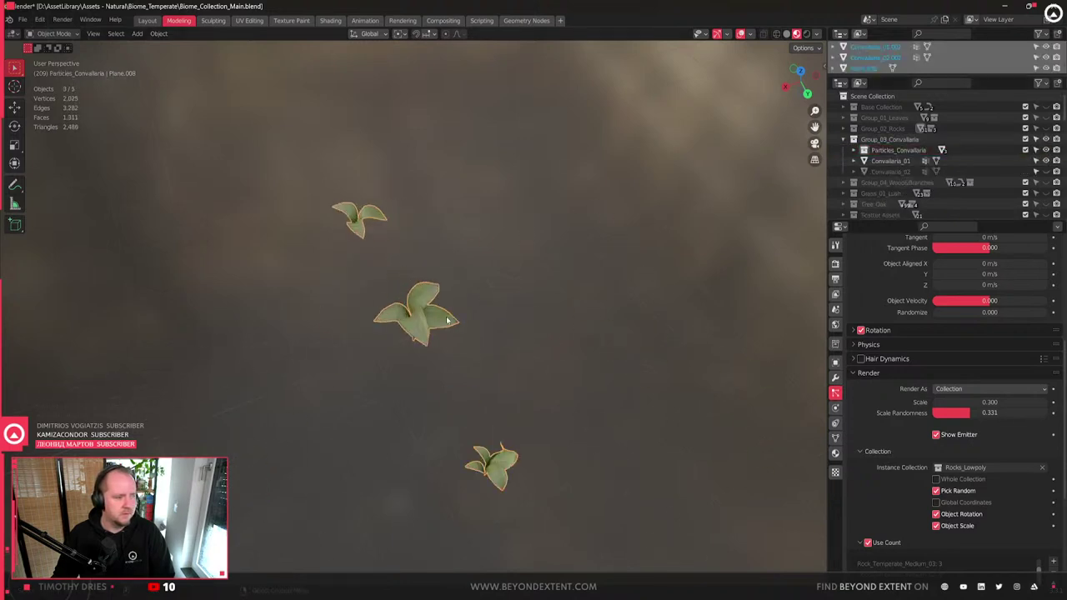
{"action": "middle_click_drag", "start_coordinate": [648, 302], "coordinate": [456, 298], "text": "shift"}
{"action": "left_click", "coordinate": [891, 160]}
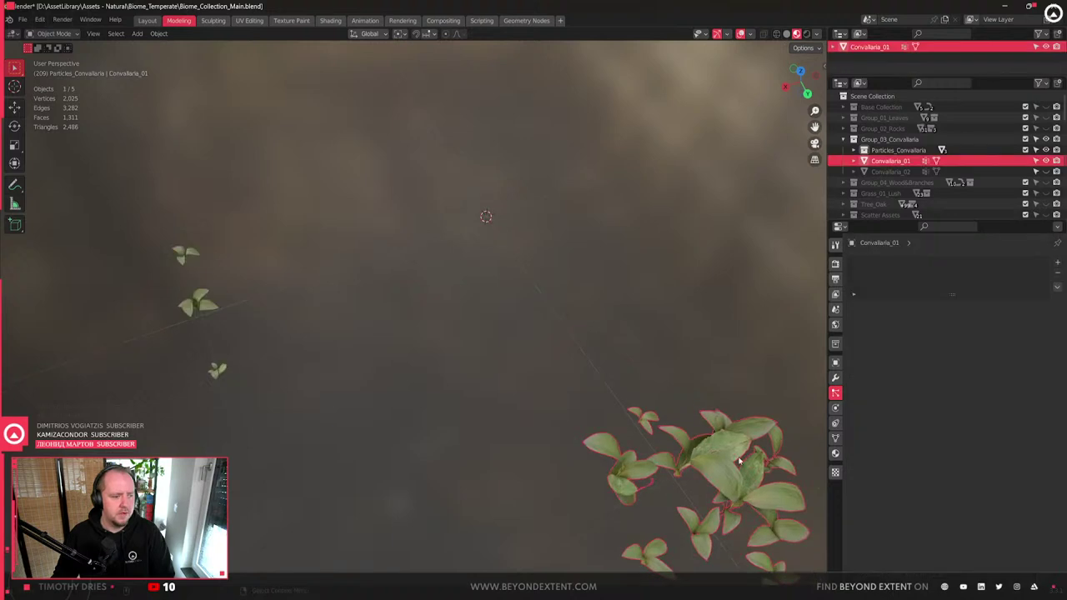
- Replace the visible Group_03_Convallaria with Group_04_Wood&Branches and select the small split-wood cluster
{"action": "left_click", "coordinate": [845, 139]}
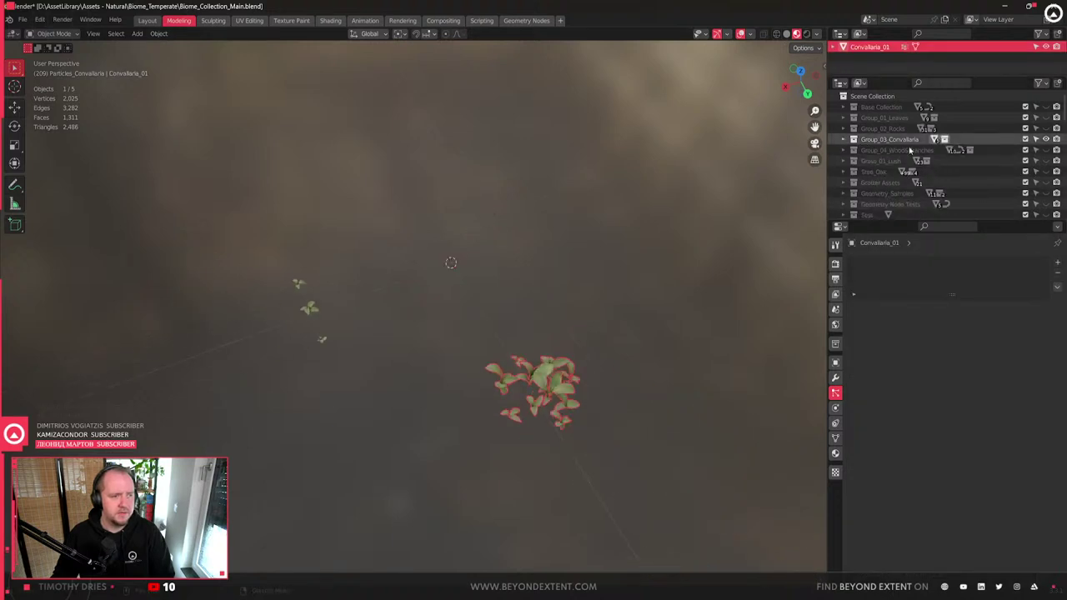
{"action": "left_click", "coordinate": [1046, 139]}
{"action": "left_click", "coordinate": [1046, 150]}
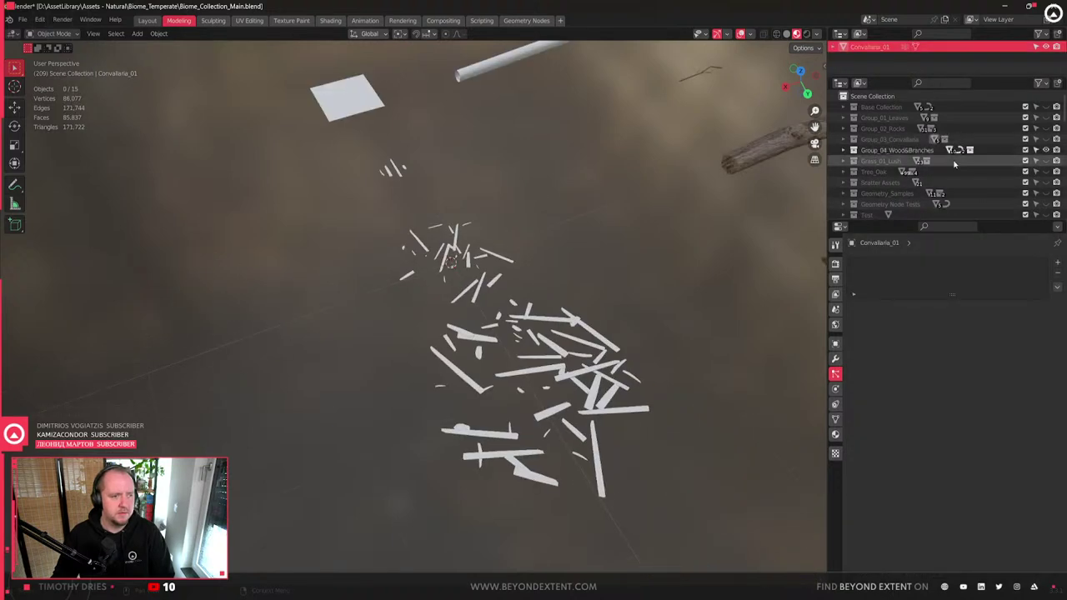
{"action": "scroll", "coordinate": [522, 375], "scroll_direction": "down", "scroll_amount": 1}
{"action": "left_click", "coordinate": [522, 375]}
{"action": "middle_click_drag", "start_coordinate": [522, 375], "coordinate": [417, 350]}
{"action": "left_click", "coordinate": [399, 346]}
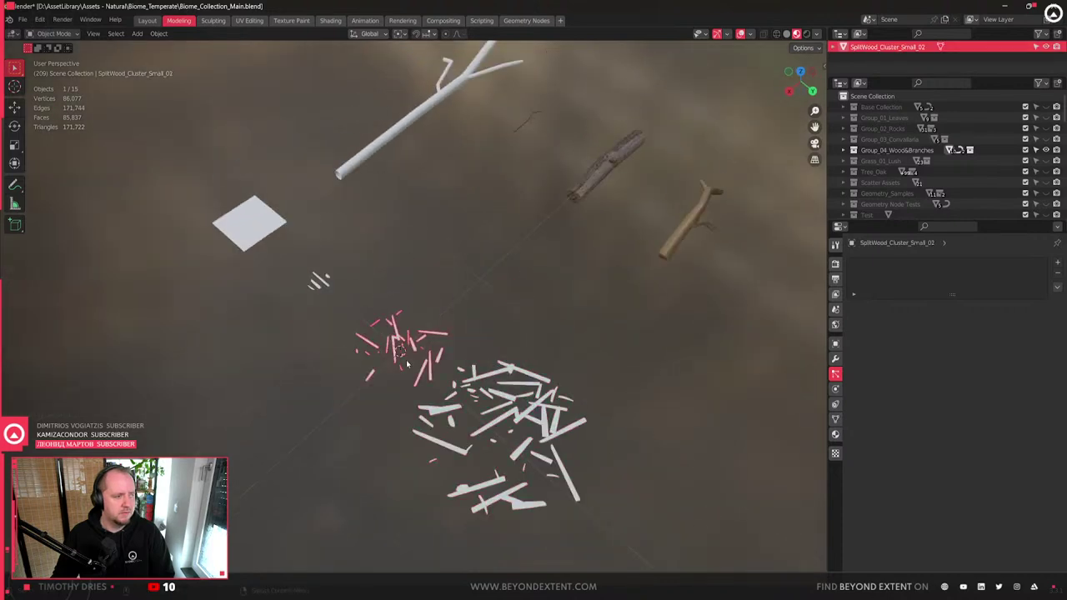
- Show only the Grass_01_Lush collection and select its largest grass scatter disc in the foreground
{"action": "left_click", "coordinate": [1046, 160], "text": "ctrl"}
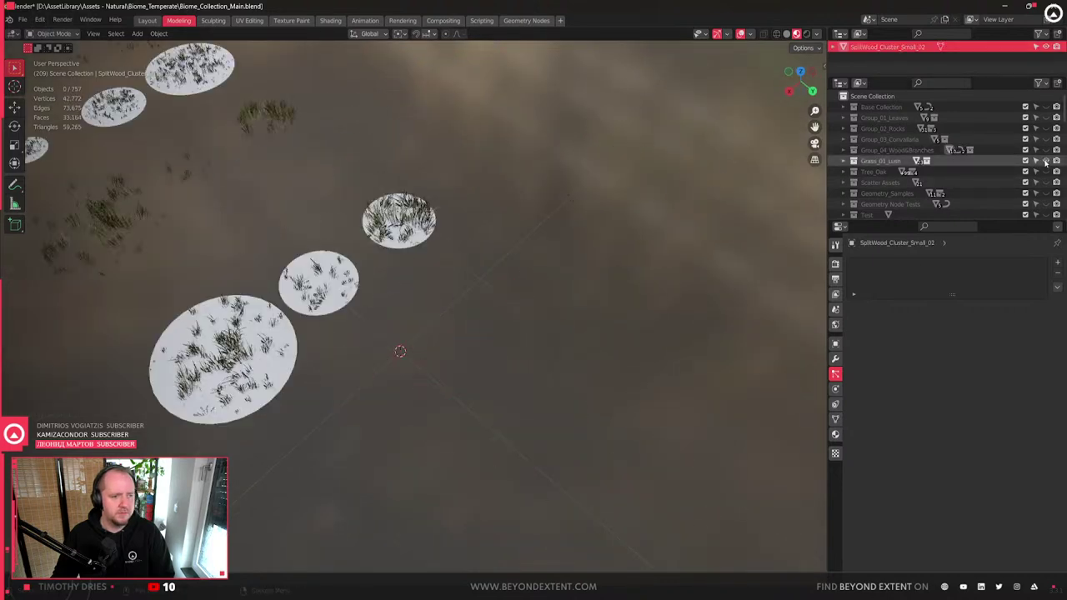
{"action": "middle_click_drag", "start_coordinate": [500, 367], "coordinate": [612, 376]}
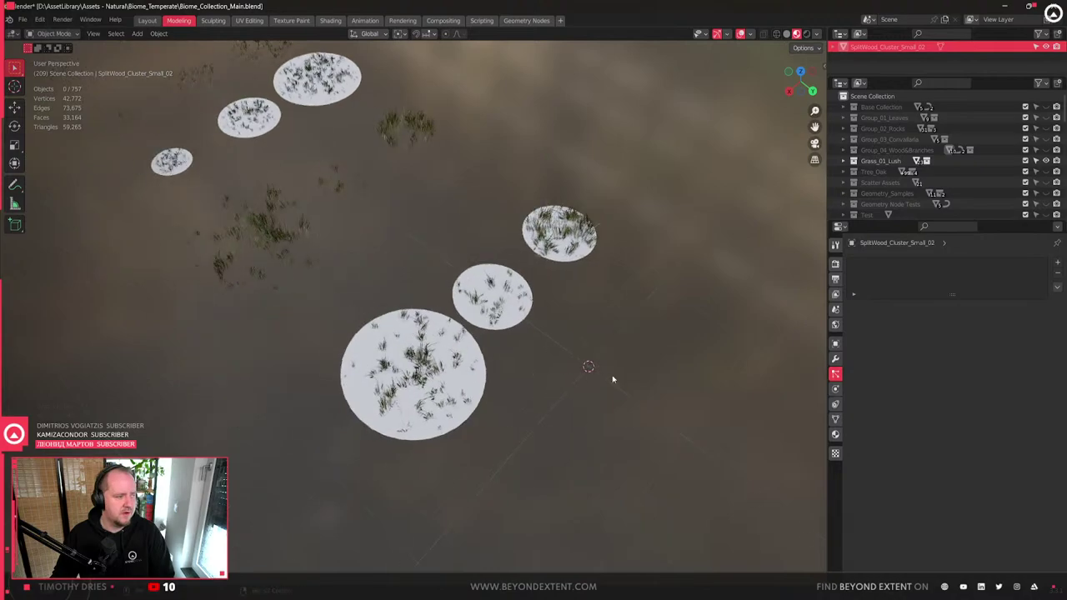
{"action": "left_click", "coordinate": [479, 379]}
{"action": "scroll", "coordinate": [479, 380], "scroll_direction": "up", "scroll_amount": 5}
{"action": "scroll", "coordinate": [430, 375], "scroll_direction": "down", "scroll_amount": 6}
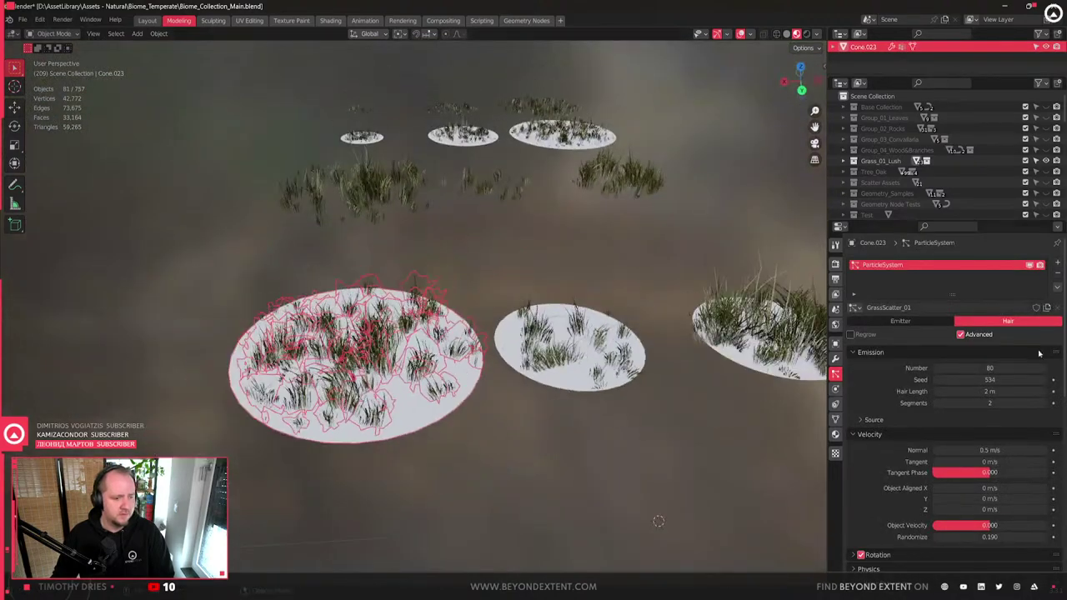
- Try changing the grass scatter's emission number, and review its render and instance collection settings
{"action": "left_click_drag", "start_coordinate": [967, 367], "coordinate": [1025, 379]}
{"action": "key", "text": "Escape"}
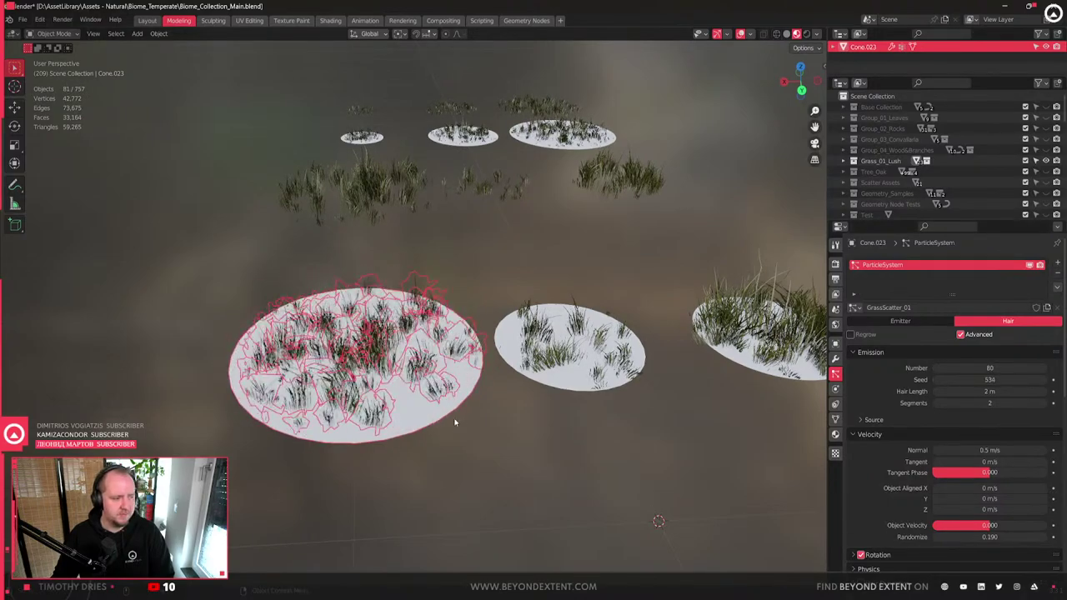
{"action": "scroll", "coordinate": [455, 419], "scroll_direction": "up", "scroll_amount": 4}
{"action": "scroll", "coordinate": [529, 409], "scroll_direction": "down", "scroll_amount": 4}
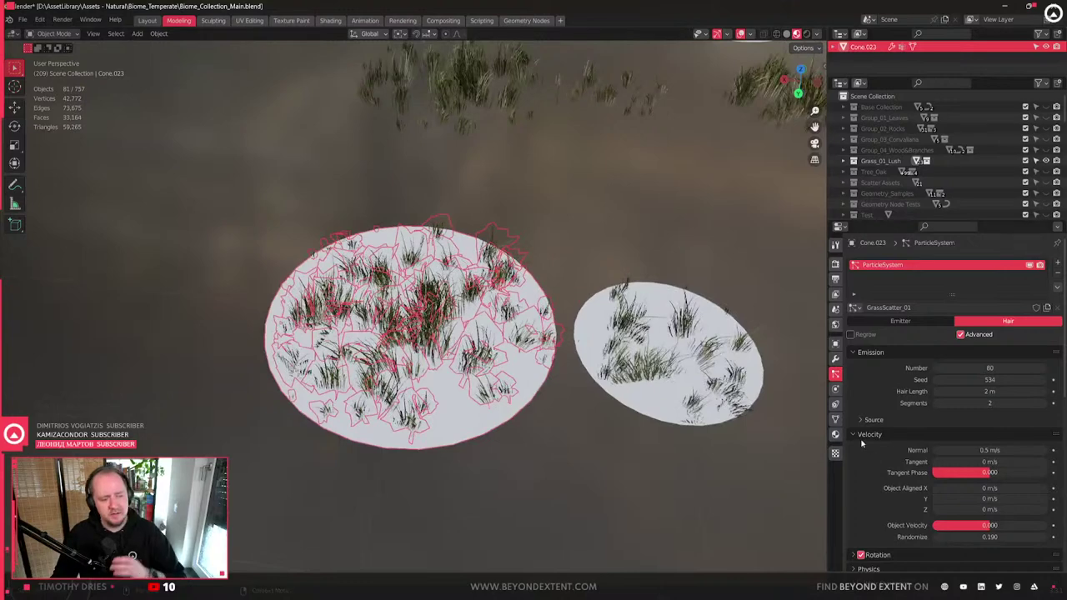
{"action": "scroll", "coordinate": [863, 444], "scroll_direction": "down", "scroll_amount": 10}
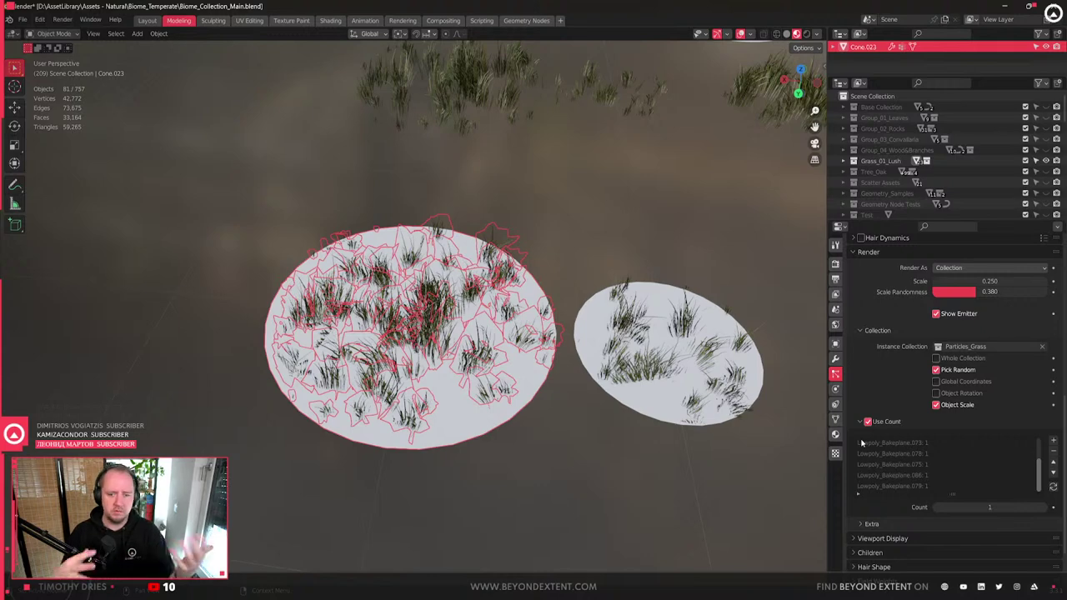
{"action": "scroll", "coordinate": [897, 415], "scroll_direction": "up", "scroll_amount": 4}
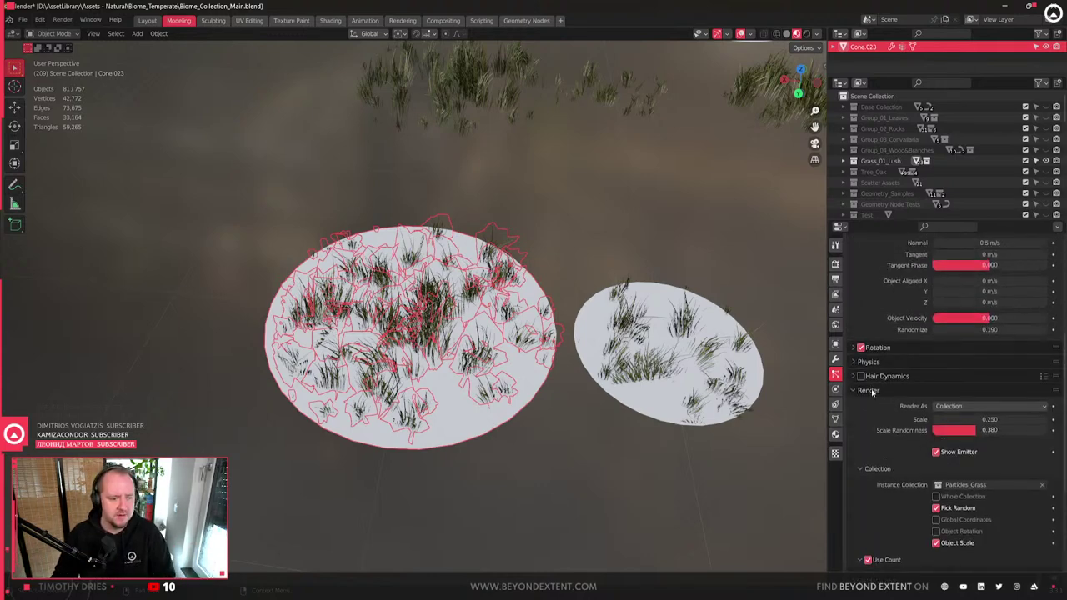
- Collapse the grass scatter's Render settings and expand Vertex Groups to check the Length assignment
{"action": "left_click", "coordinate": [867, 391]}
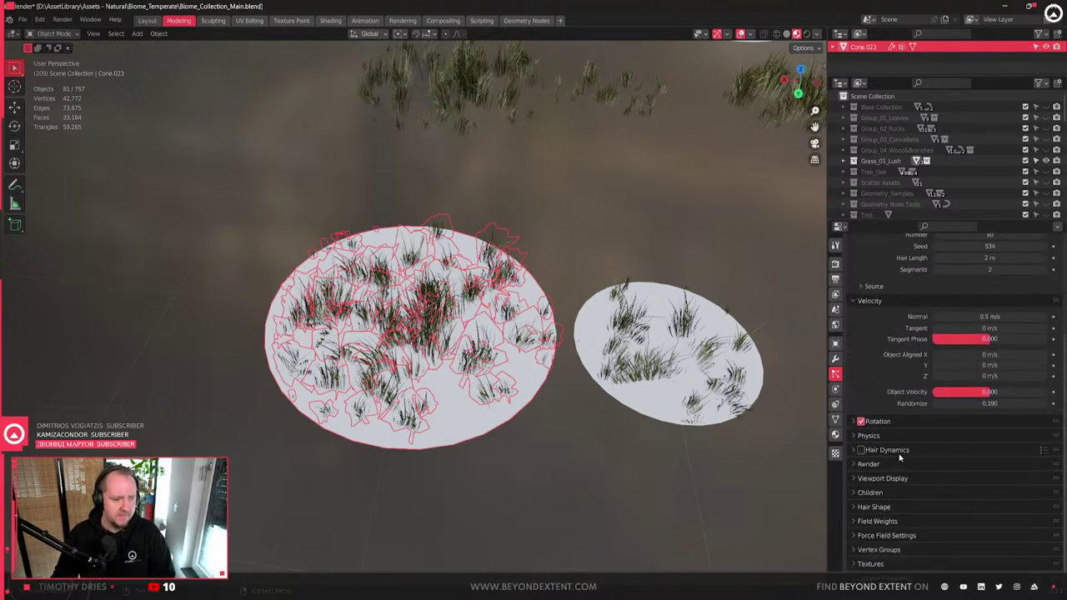
{"action": "left_click", "coordinate": [884, 549]}
{"action": "scroll", "coordinate": [887, 512], "scroll_direction": "down", "scroll_amount": 3}
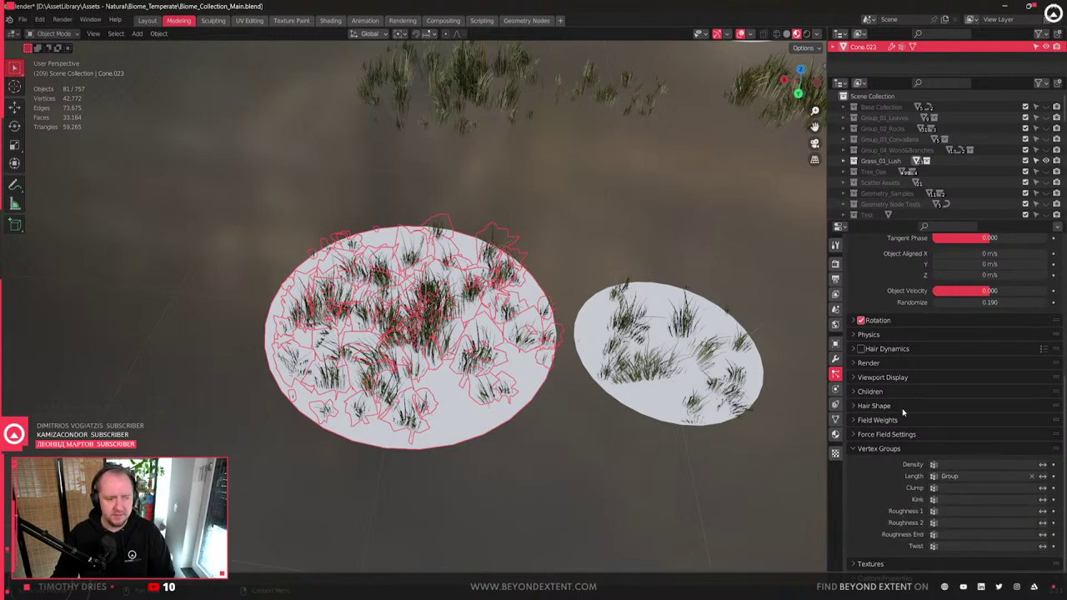
{"action": "scroll", "coordinate": [935, 467], "scroll_direction": "up", "scroll_amount": 5}
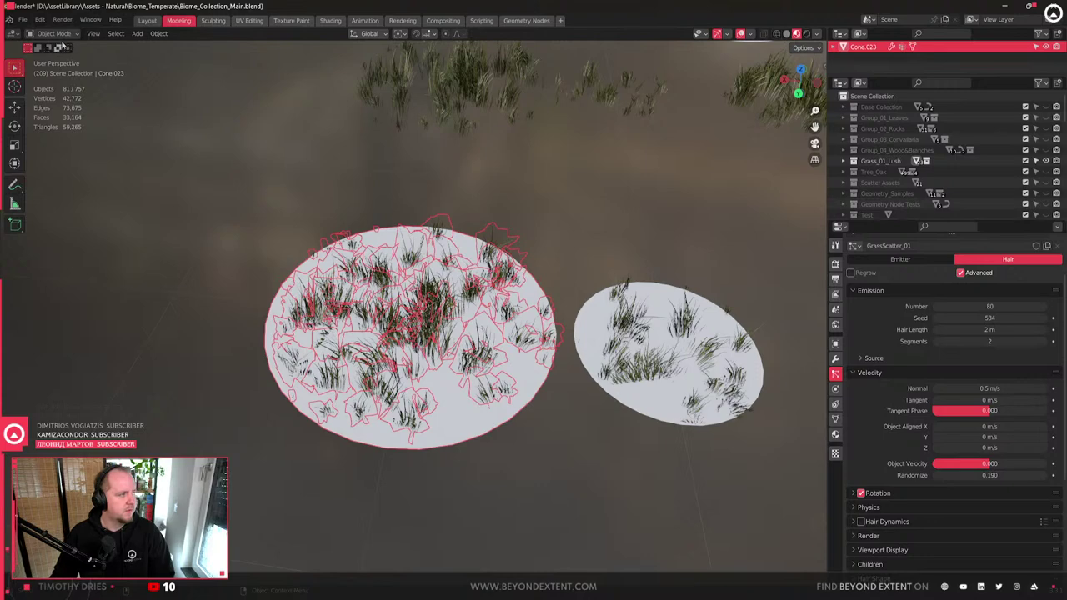
- Switch the largest grass scatter disc to Weight Paint mode to display its vertex weights
{"action": "left_click", "coordinate": [55, 33]}
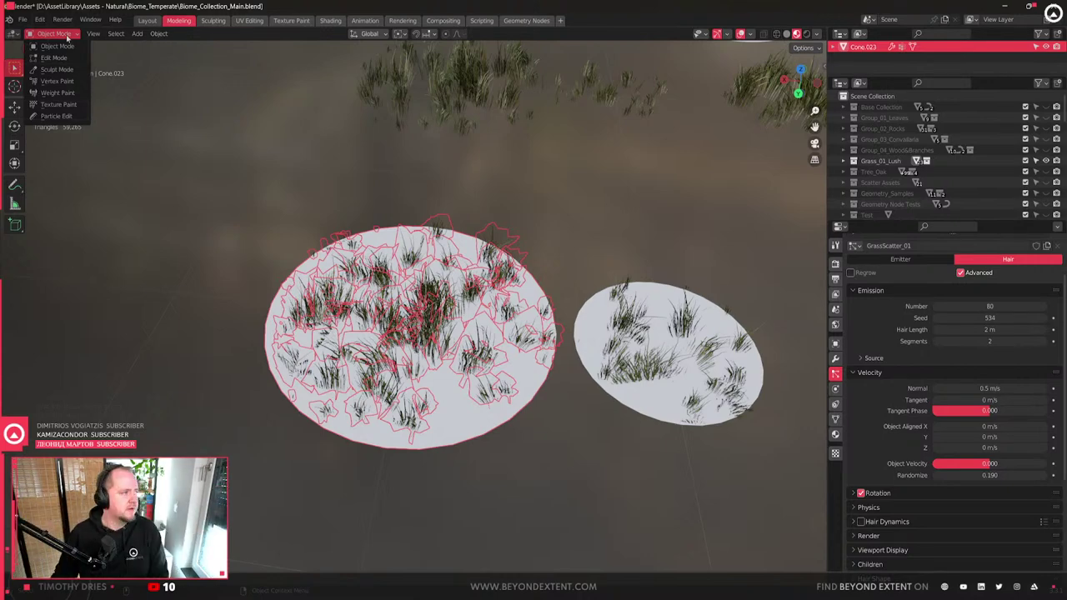
{"action": "left_click", "coordinate": [58, 81]}
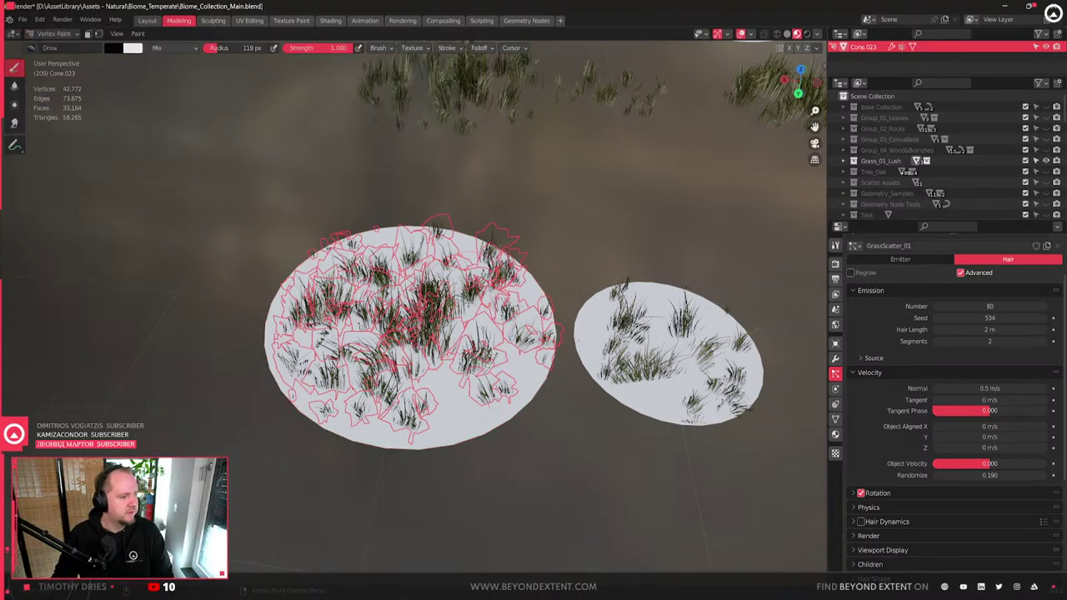
{"action": "left_click", "coordinate": [60, 33]}
{"action": "left_click", "coordinate": [58, 93]}
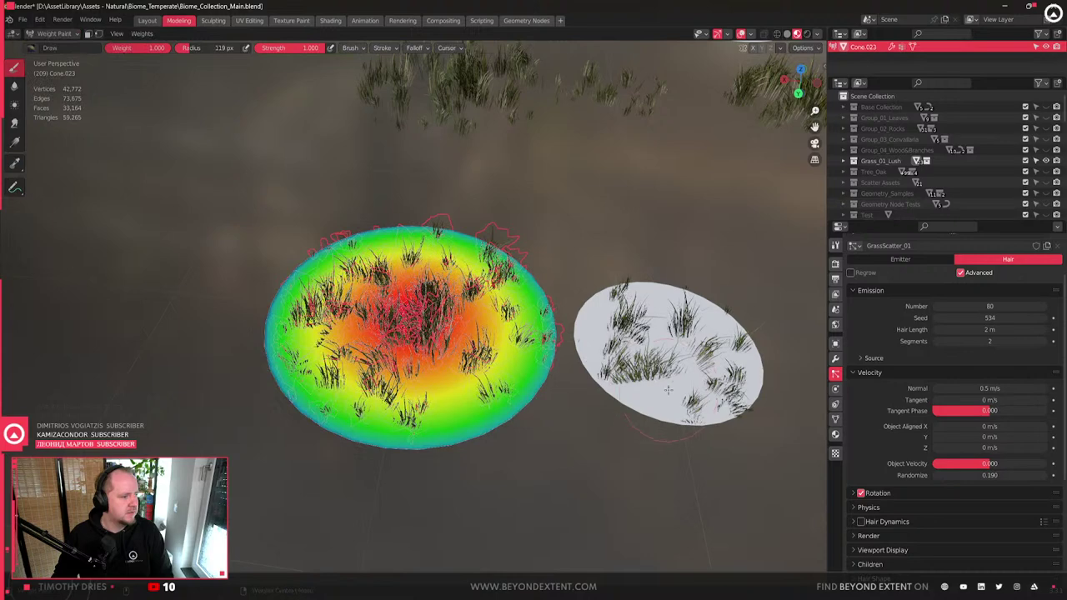
- Try a Draw brush stroke across the largest grass disc's weights and undo it
{"action": "scroll", "coordinate": [596, 446], "scroll_direction": "up", "scroll_amount": 3}
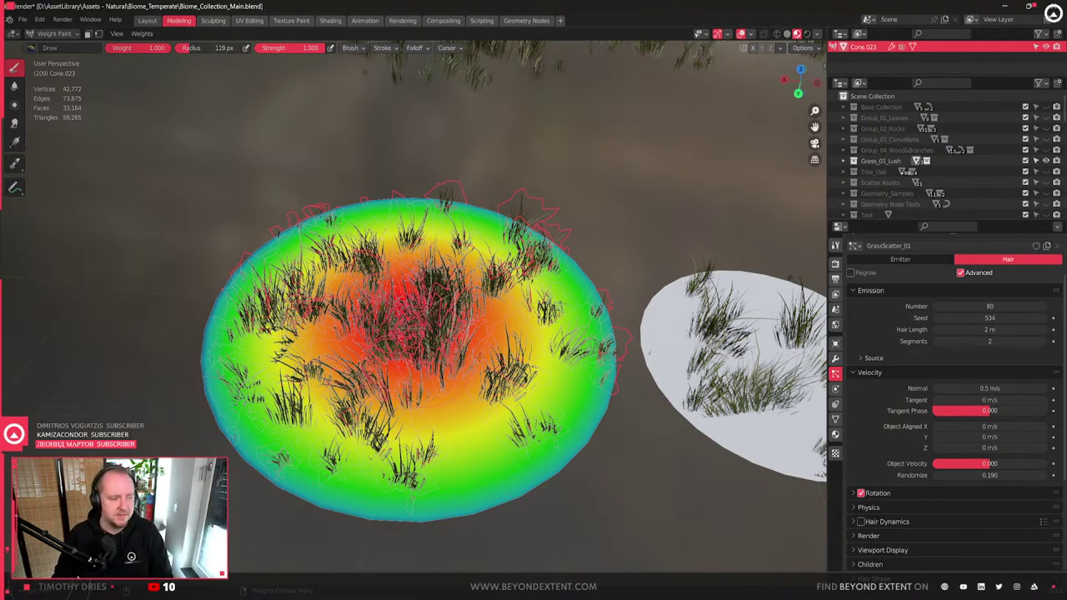
{"action": "mouse_move", "coordinate": [517, 392]}
{"action": "left_mouse_down"}
{"action": "mouse_move", "coordinate": [547, 400]}
{"action": "mouse_move", "coordinate": [650, 313]}
{"action": "mouse_move", "coordinate": [559, 463]}
{"action": "mouse_move", "coordinate": [417, 475]}
{"action": "mouse_move", "coordinate": [275, 391]}
{"action": "mouse_move", "coordinate": [267, 258]}
{"action": "left_mouse_up"}
{"action": "key", "text": "ctrl+z"}
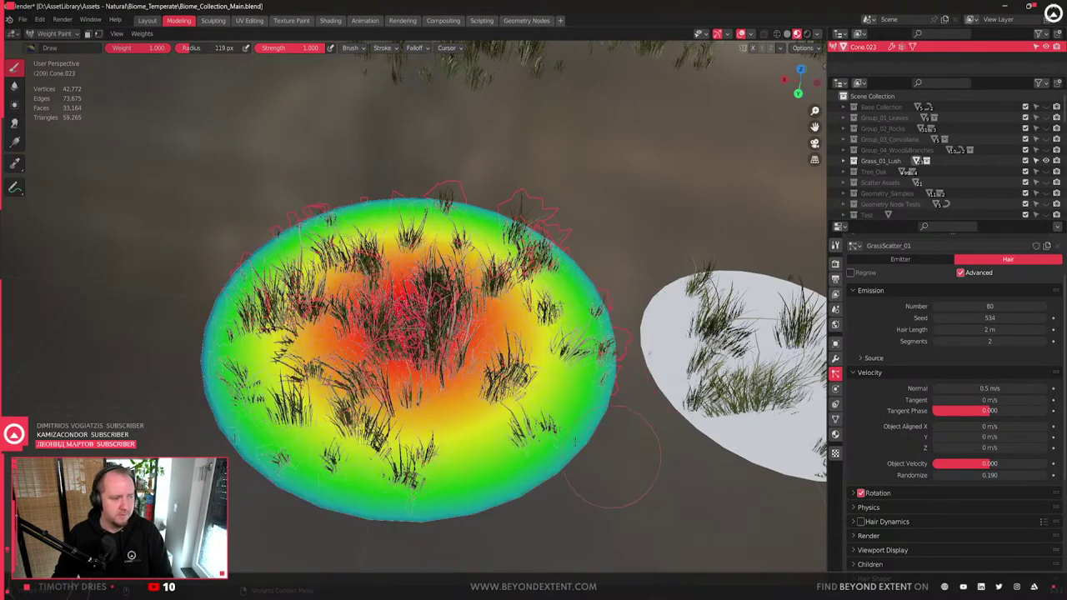
- Apply a radial weight Gradient from the grass disc's centre towards its edge and check it from the top view
{"action": "left_click", "coordinate": [15, 142]}
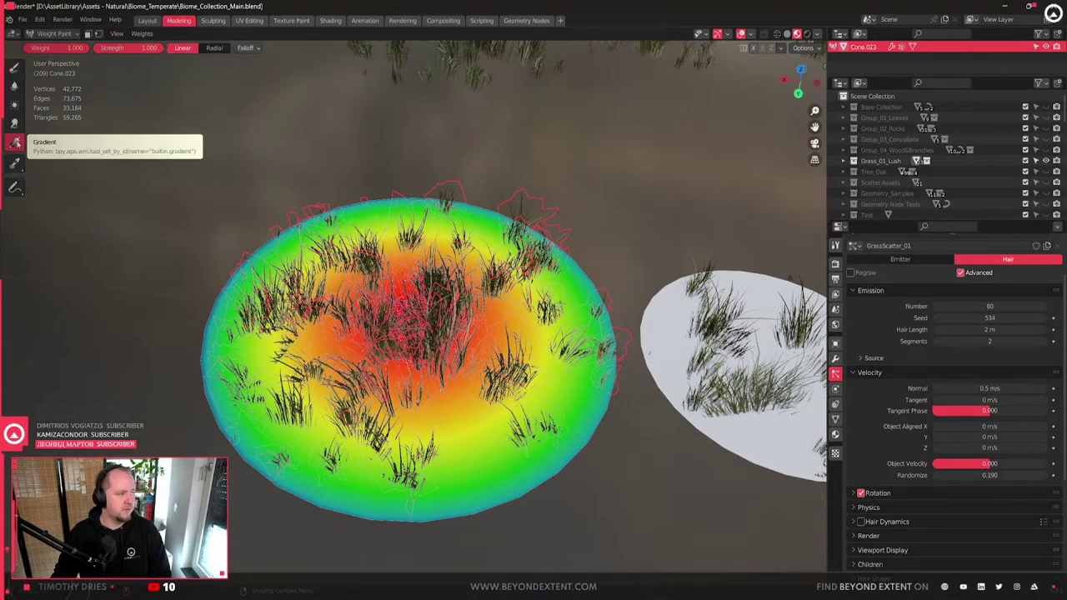
{"action": "left_click_drag", "start_coordinate": [421, 332], "coordinate": [609, 409]}
{"action": "left_click_drag", "start_coordinate": [594, 323], "coordinate": [576, 297]}
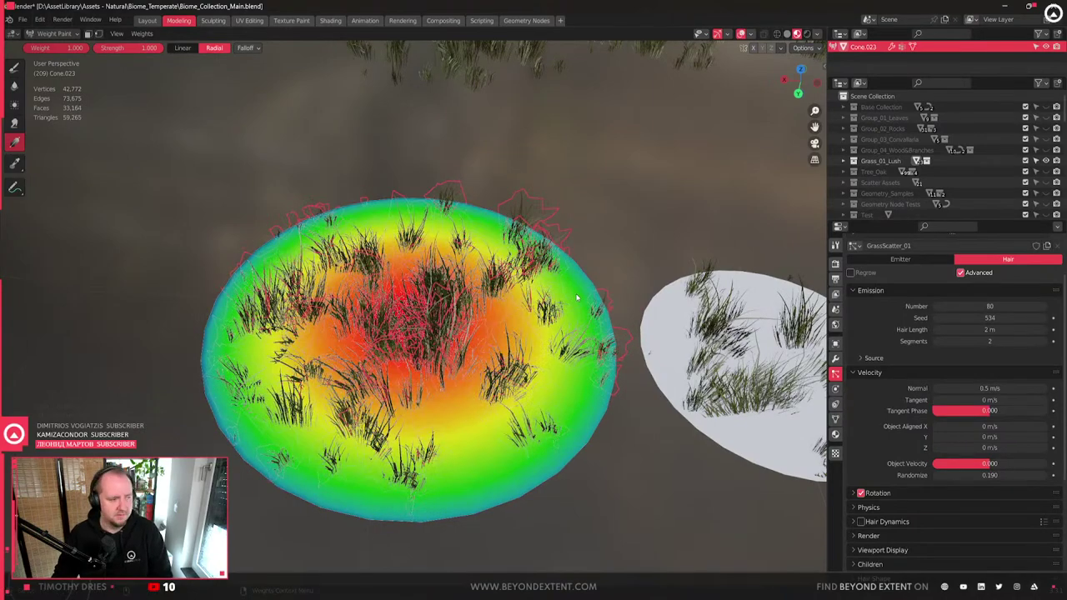
{"action": "left_click", "coordinate": [802, 73]}
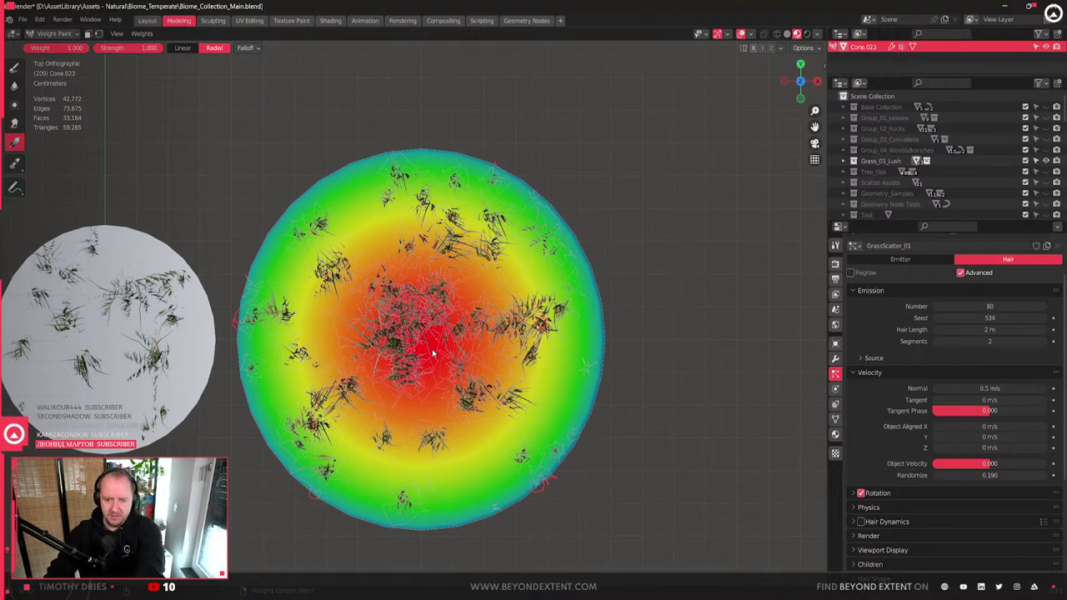
- Return to Object Mode and isolate the grass cluster Grass_03_Cluster_Medium_01 in local view
{"action": "left_click", "coordinate": [55, 33]}
{"action": "left_click", "coordinate": [50, 50]}
{"action": "mouse_move", "coordinate": [283, 333]}
{"action": "middle_mouse_down"}
{"action": "mouse_move", "coordinate": [325, 398]}
{"action": "mouse_move", "coordinate": [170, 308]}
{"action": "middle_mouse_up"}
{"action": "left_click", "coordinate": [357, 333]}
{"action": "key", "text": "KP_Decimal"}
{"action": "key", "text": "KP_Divide"}
{"action": "scroll", "coordinate": [525, 372], "scroll_direction": "up", "scroll_amount": 2}
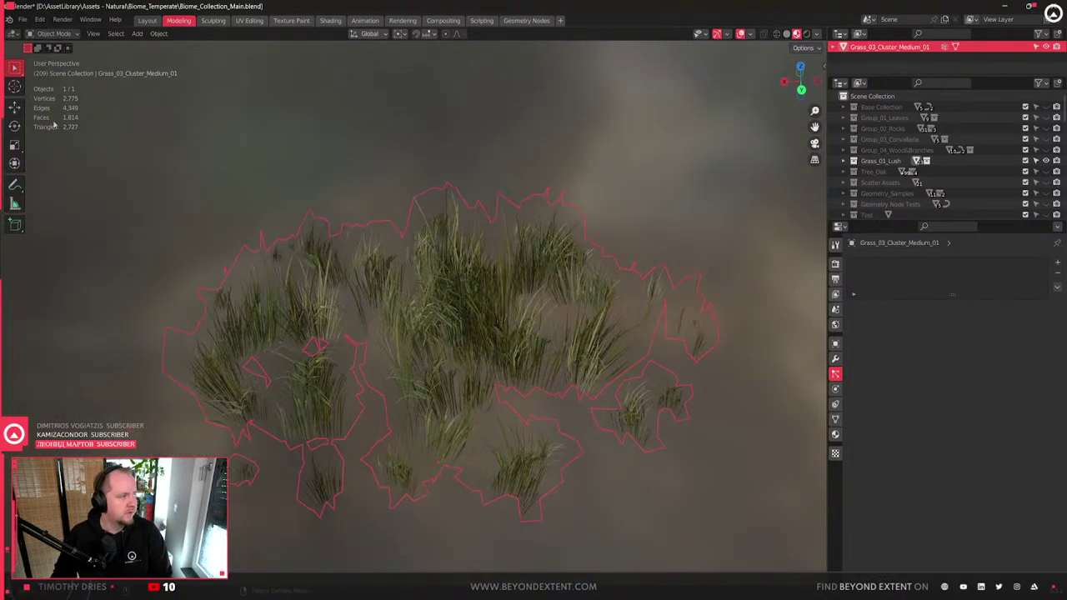
- Enter Edit Mode with face selection and select the small outlying grass tufts of the medium cluster
{"action": "middle_click_drag", "start_coordinate": [376, 300], "coordinate": [559, 333]}
{"action": "scroll", "coordinate": [422, 386], "scroll_direction": "up", "scroll_amount": 3}
{"action": "middle_click_drag", "start_coordinate": [421, 386], "coordinate": [357, 412]}
{"action": "scroll", "coordinate": [472, 303], "scroll_direction": "down", "scroll_amount": 3}
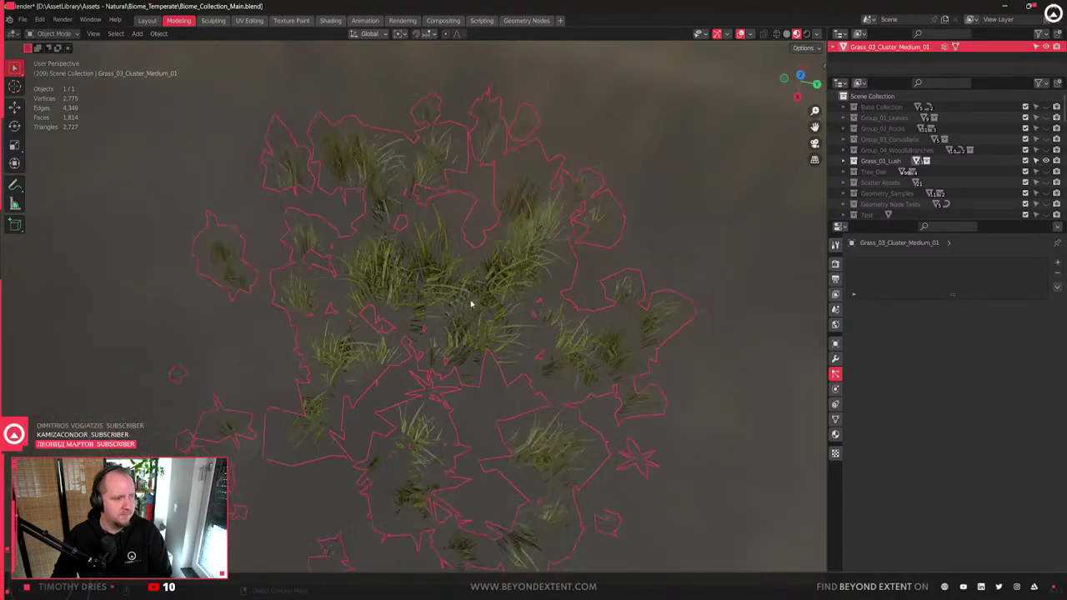
{"action": "key", "text": "Tab"}
{"action": "middle_click_drag", "start_coordinate": [472, 302], "coordinate": [607, 343]}
{"action": "middle_click_drag", "start_coordinate": [278, 255], "coordinate": [356, 328]}
{"action": "key", "text": "3"}
{"action": "left_click_drag", "start_coordinate": [305, 266], "coordinate": [306, 267]}
{"action": "scroll", "coordinate": [306, 267], "scroll_direction": "up", "scroll_amount": 6}
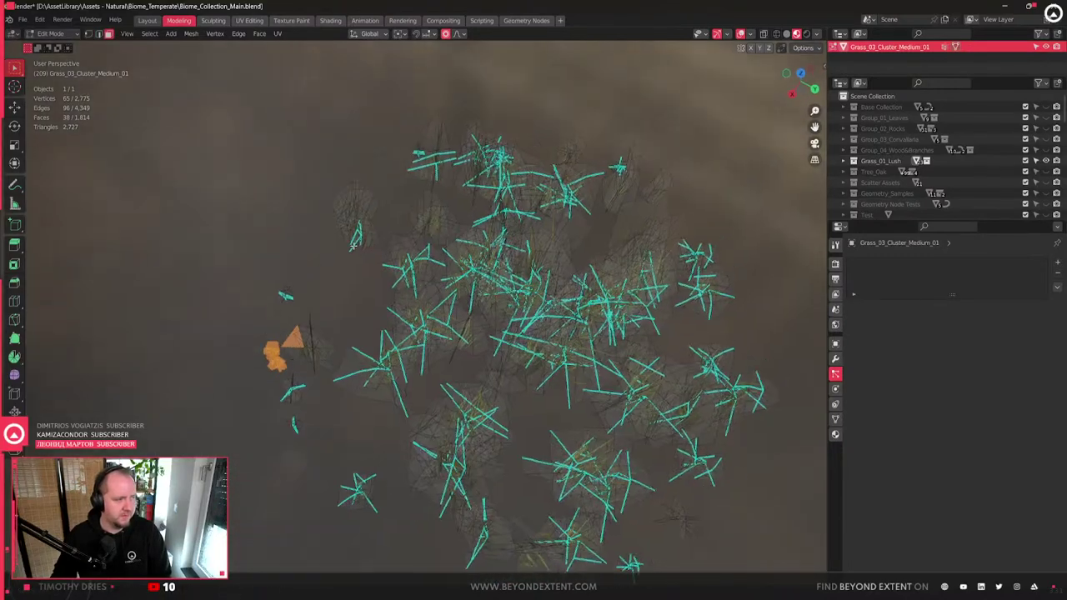
{"action": "left_click_drag", "start_coordinate": [273, 232], "coordinate": [349, 314]}
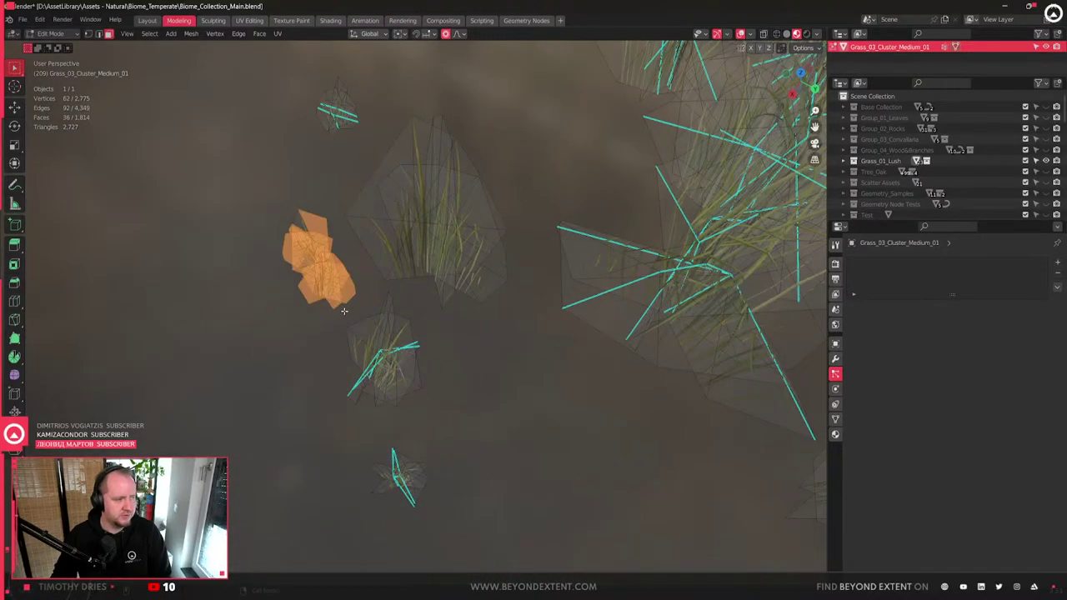
- Select another tiny tuft at the cluster's outer edge, clear the selection and leave Edit Mode
{"action": "scroll", "coordinate": [350, 313], "scroll_direction": "down", "scroll_amount": 6}
{"action": "left_click_drag", "start_coordinate": [437, 345], "coordinate": [467, 388]}
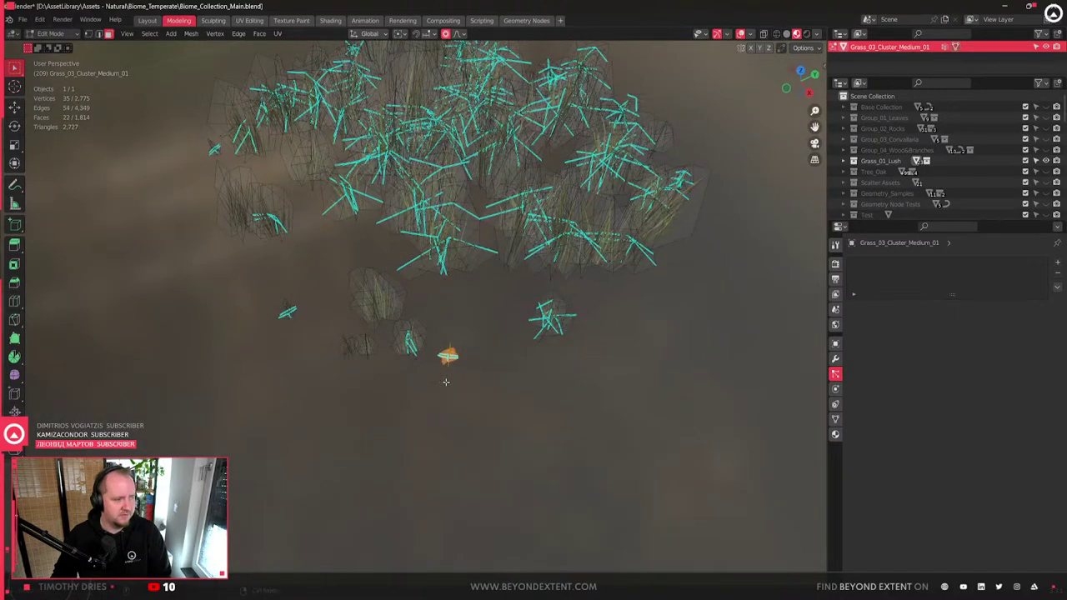
{"action": "scroll", "coordinate": [354, 357], "scroll_direction": "up", "scroll_amount": 5}
{"action": "key", "text": "alt+a"}
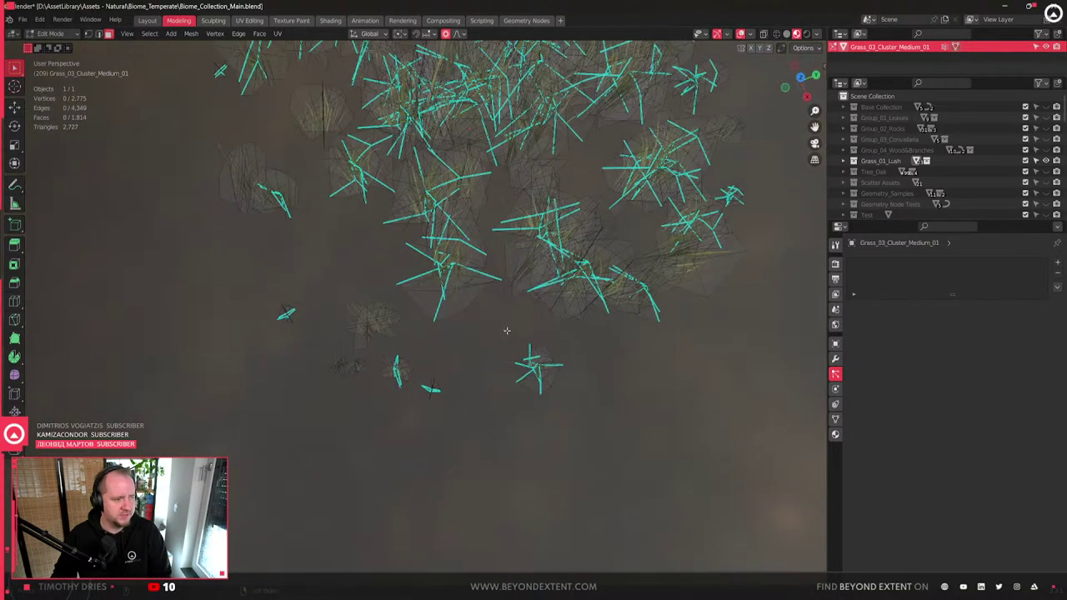
{"action": "scroll", "coordinate": [473, 288], "scroll_direction": "down", "scroll_amount": 2}
{"action": "key", "text": "Tab"}
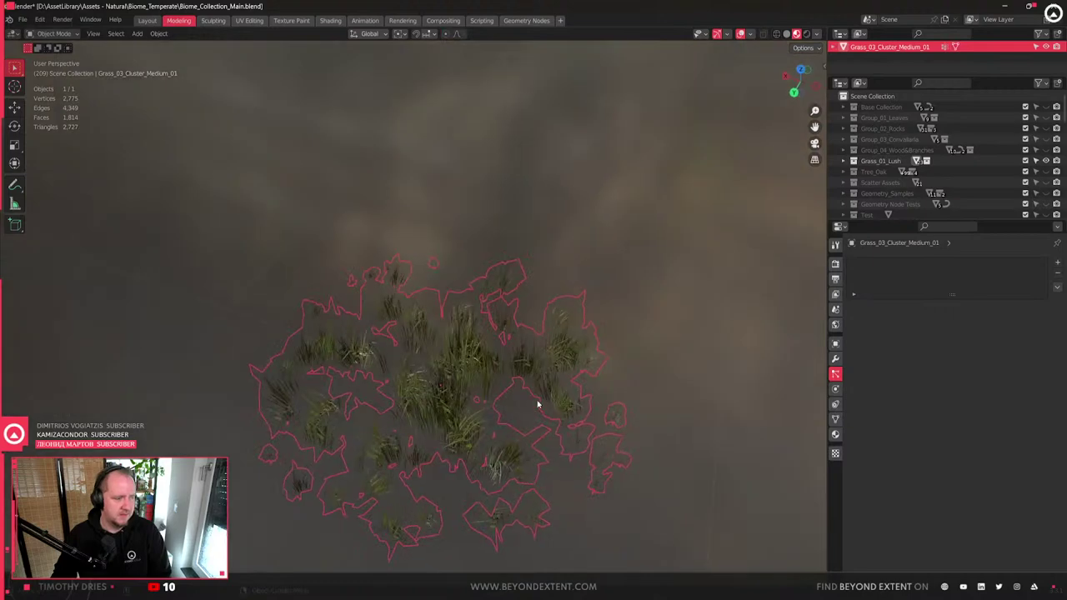
- Examine how the medium grass cluster thins out towards its edge, from low and high angles
{"action": "middle_click_drag", "start_coordinate": [540, 405], "coordinate": [537, 306]}
{"action": "scroll", "coordinate": [537, 306], "scroll_direction": "up", "scroll_amount": 4}
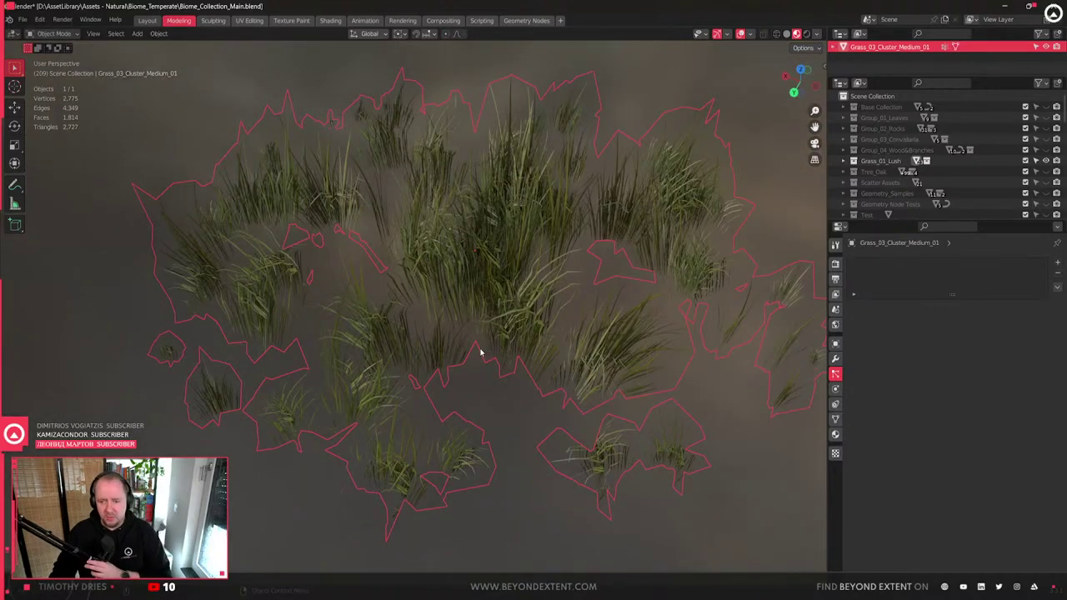
{"action": "scroll", "coordinate": [687, 290], "scroll_direction": "down", "scroll_amount": 3}
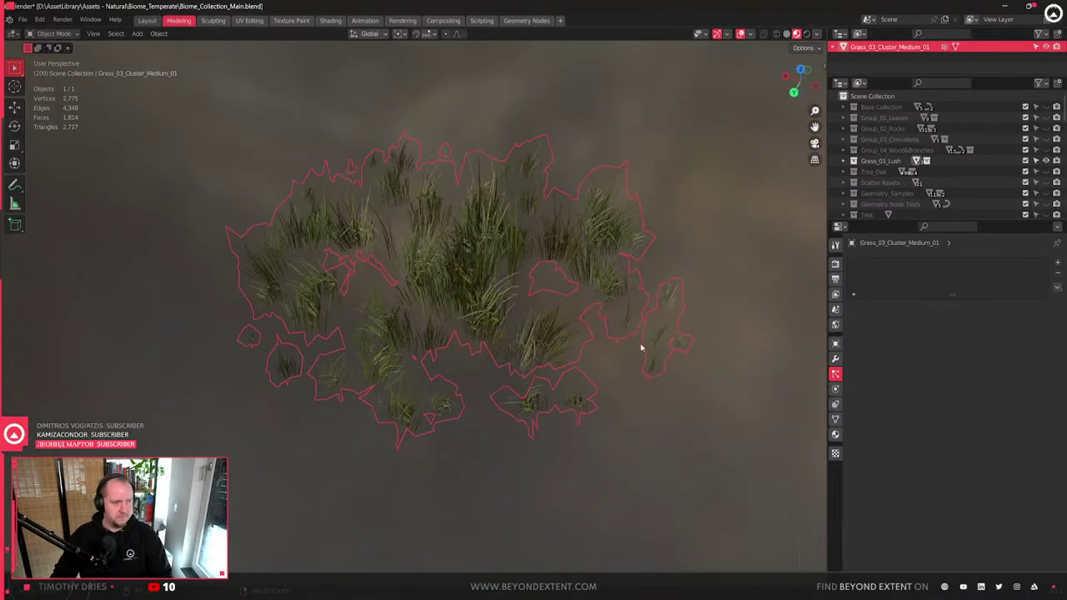
{"action": "middle_click_drag", "start_coordinate": [631, 326], "coordinate": [577, 360], "text": "shift"}
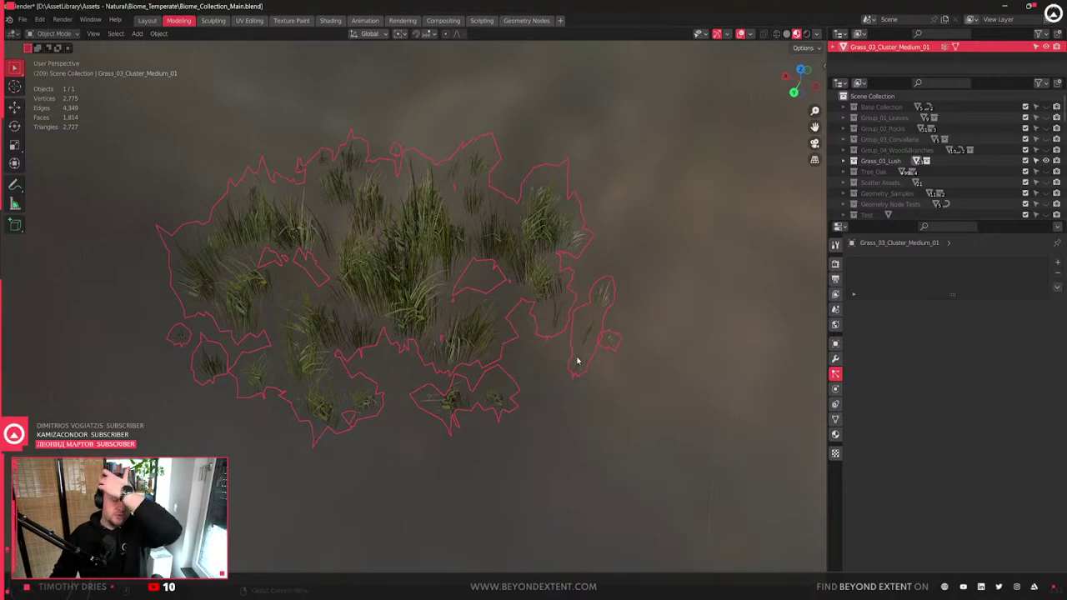
{"action": "scroll", "coordinate": [577, 361], "scroll_direction": "up", "scroll_amount": 4}
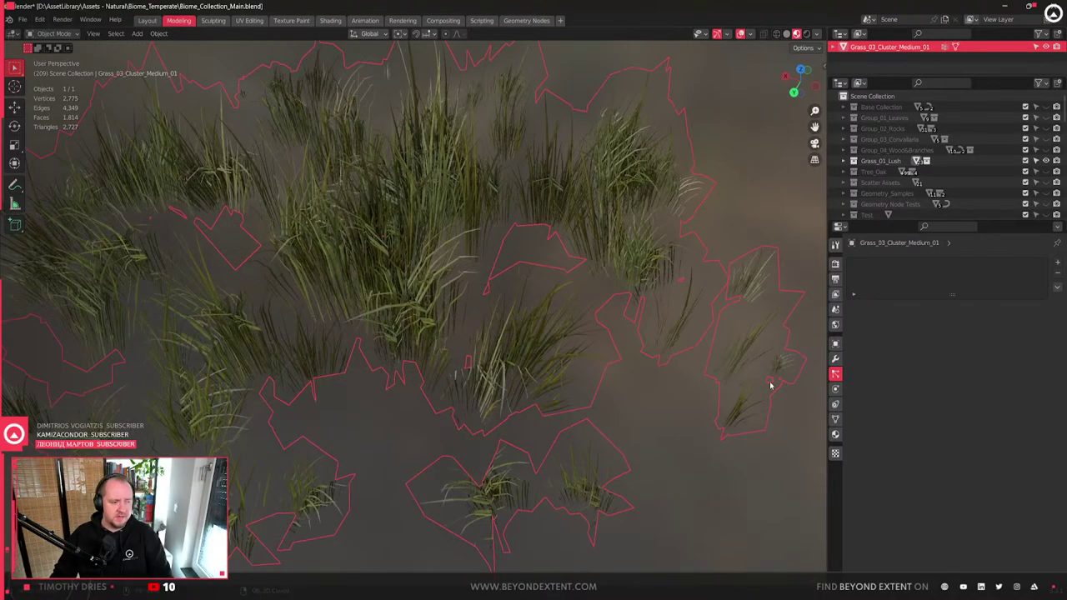
{"action": "key", "text": "Tab"}
{"action": "middle_click_drag", "start_coordinate": [626, 365], "coordinate": [562, 359]}
{"action": "scroll", "coordinate": [517, 402], "scroll_direction": "down", "scroll_amount": 5}
{"action": "key", "text": "Tab"}
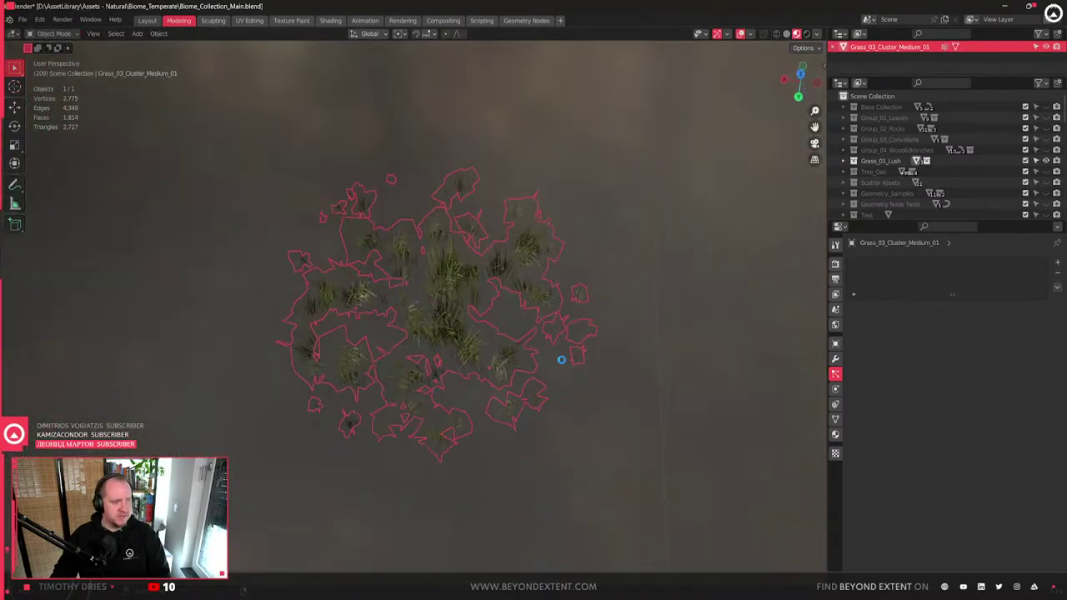
- Leave local view and select Grass_03_Cluster_Small_02 among the lush grass assets
{"action": "key", "text": "KP_Divide"}
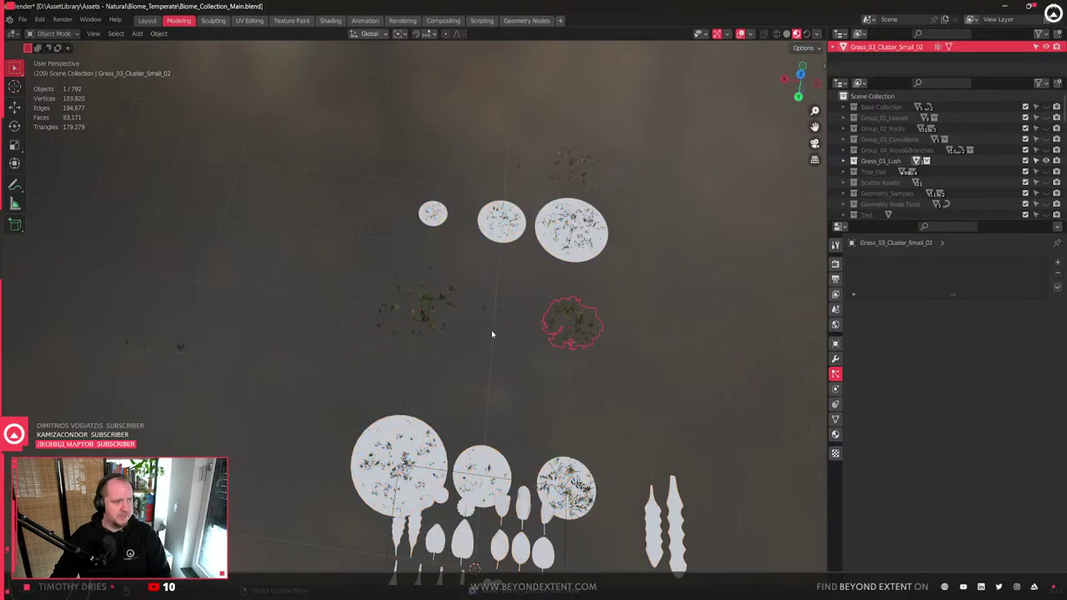
{"action": "left_click", "coordinate": [491, 330]}
{"action": "scroll", "coordinate": [545, 332], "scroll_direction": "up", "scroll_amount": 5}
{"action": "mouse_move", "coordinate": [486, 361]}
{"action": "middle_mouse_down"}
{"action": "mouse_move", "coordinate": [333, 351]}
{"action": "mouse_move", "coordinate": [663, 400]}
{"action": "mouse_move", "coordinate": [492, 382]}
{"action": "middle_mouse_up"}
{"action": "left_click", "coordinate": [663, 400]}
{"action": "scroll", "coordinate": [492, 381], "scroll_direction": "down", "scroll_amount": 5}
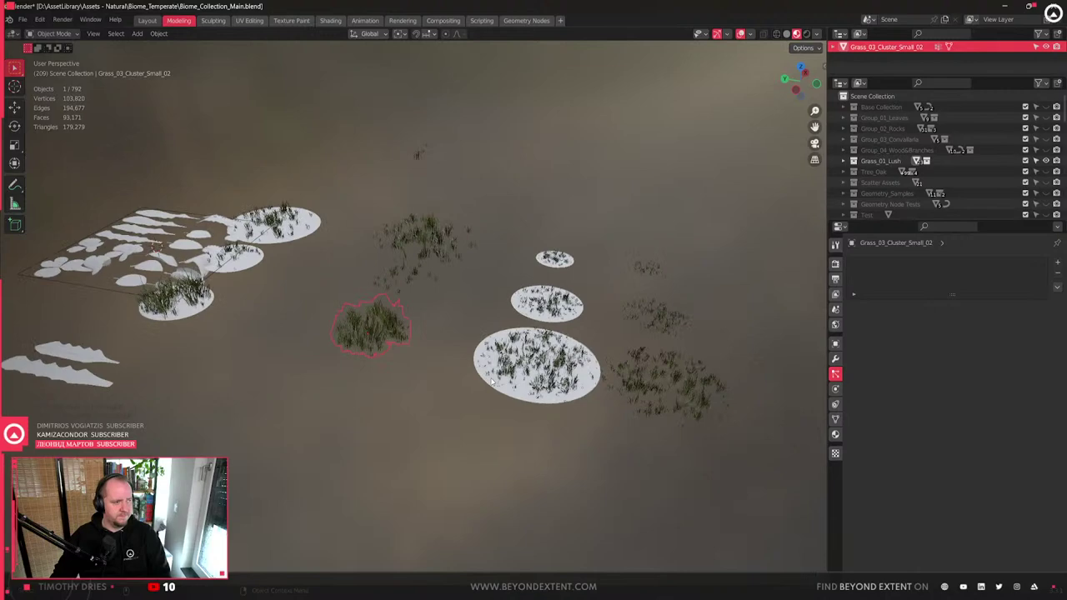
- Select the low grass clusters in turn and isolate Grass_03_Cluster_Low_Medium_01 for a closer look
{"action": "left_click", "coordinate": [716, 390]}
{"action": "left_click", "coordinate": [652, 294]}
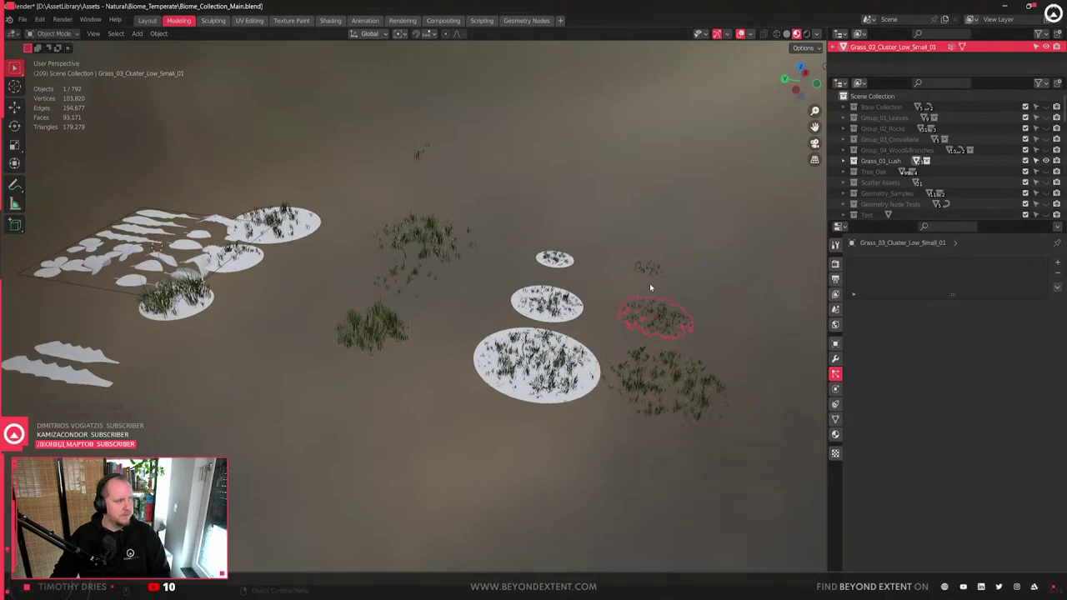
{"action": "left_click", "coordinate": [672, 380]}
{"action": "key", "text": "shift+h"}
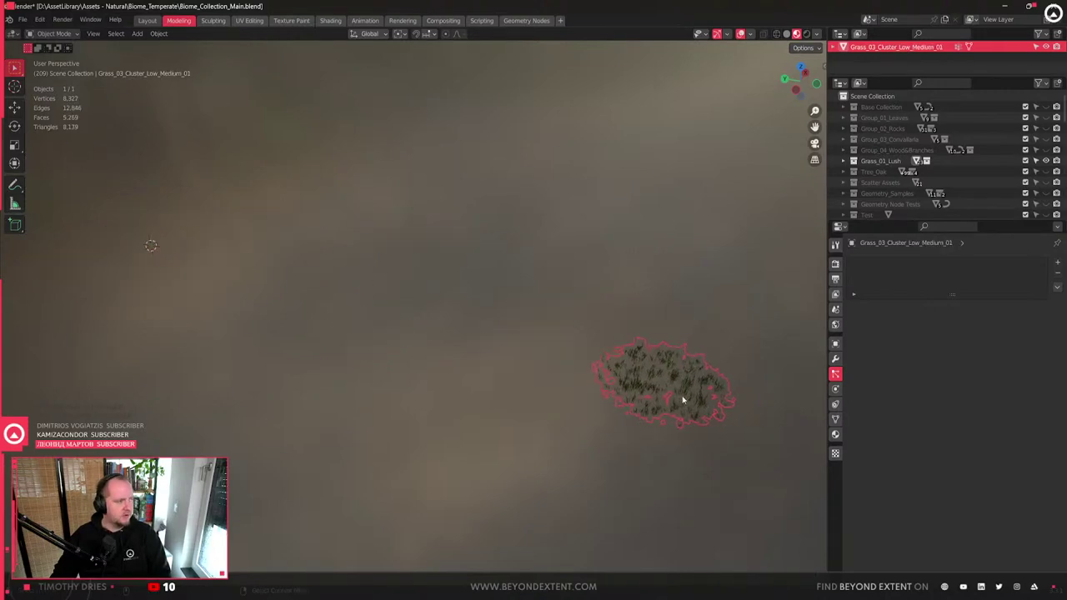
{"action": "key", "text": "KP_Decimal"}
{"action": "middle_click_drag", "start_coordinate": [567, 400], "coordinate": [526, 366]}
- Bring back the hidden grass assets and select Grass_03_Cluster_Low_Small_02
{"action": "scroll", "coordinate": [572, 353], "scroll_direction": "down", "scroll_amount": 3}
{"action": "key", "text": "alt+h"}
{"action": "left_click", "coordinate": [572, 351]}
{"action": "scroll", "coordinate": [567, 353], "scroll_direction": "down", "scroll_amount": 3}
{"action": "middle_click_drag", "start_coordinate": [600, 300], "coordinate": [690, 380]}
{"action": "left_click", "coordinate": [652, 381]}
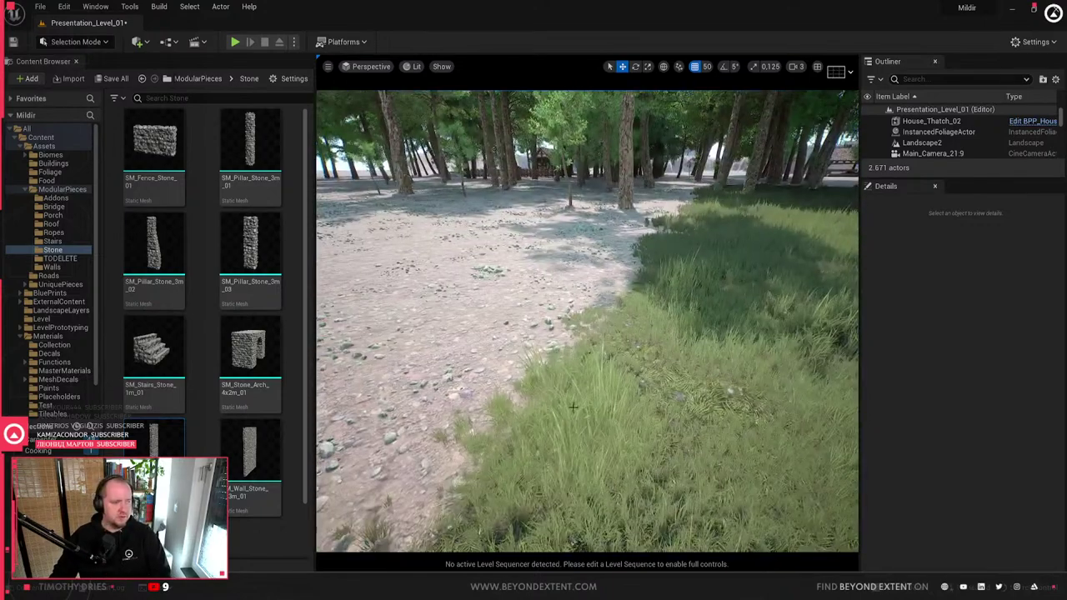
- Switch to Unreal Editor to view the grass beside the path in the level, and return to Blender
{"action": "left_click", "coordinate": [545, 388]}
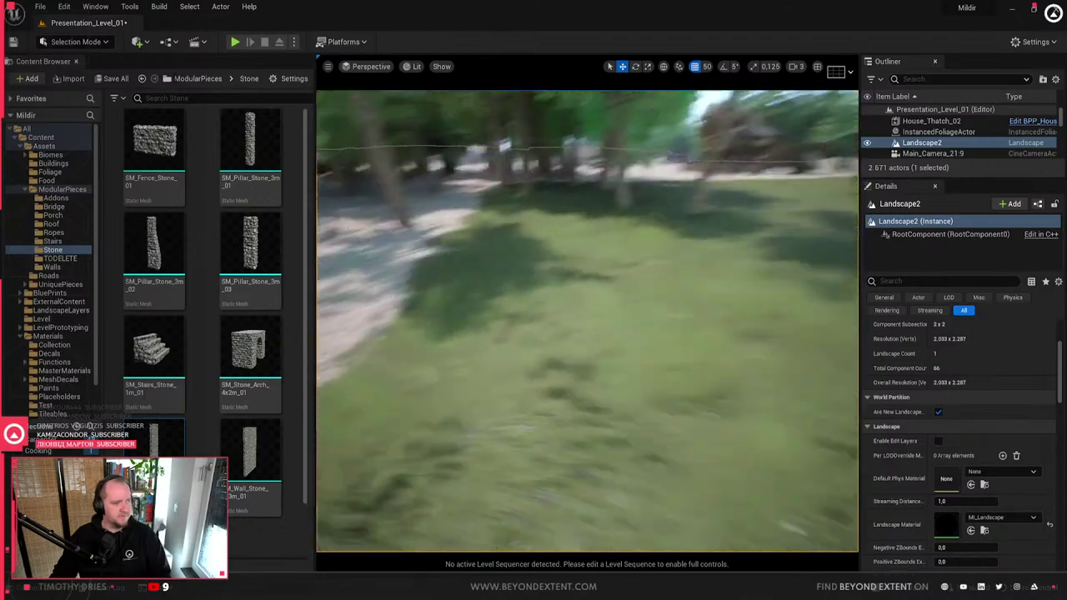
{"action": "key", "text": "Escape"}
{"action": "key", "text": "alt+Tab"}
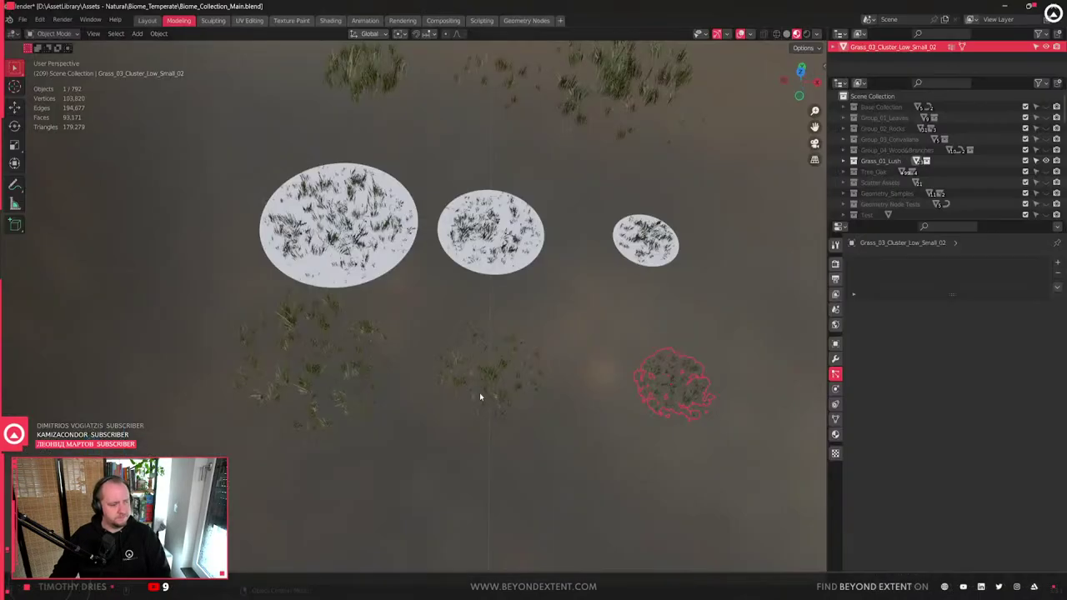
- Look over the grass clusters and scatter discs together and select Grass_03_Cluster_Medium_01
{"action": "scroll", "coordinate": [433, 415], "scroll_direction": "down", "scroll_amount": 3}
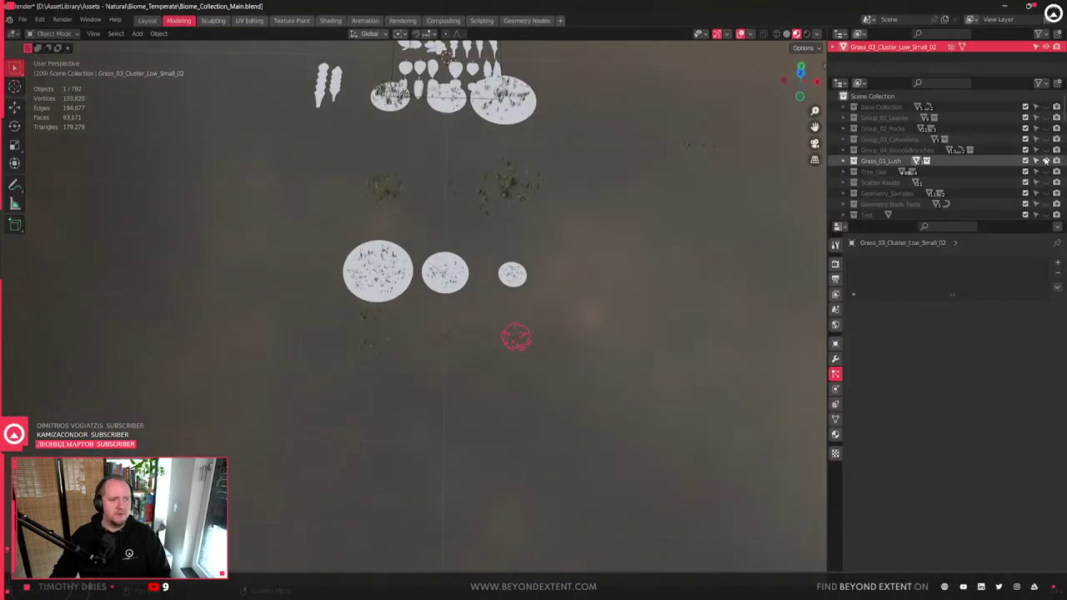
{"action": "middle_click_drag", "start_coordinate": [475, 264], "coordinate": [486, 305], "text": "shift"}
{"action": "left_click_drag", "start_coordinate": [324, 198], "coordinate": [622, 483]}
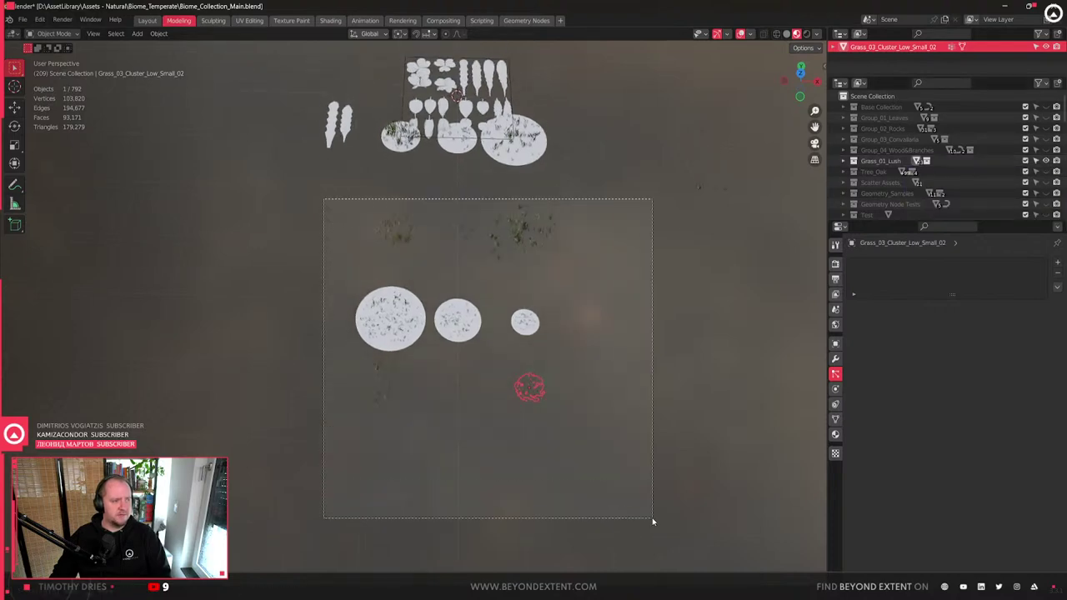
{"action": "scroll", "coordinate": [504, 303], "scroll_direction": "up", "scroll_amount": 4}
{"action": "left_click", "coordinate": [453, 381]}
{"action": "left_click", "coordinate": [576, 224]}
{"action": "scroll", "coordinate": [575, 223], "scroll_direction": "down", "scroll_amount": 2}
- Expand the Grass_01_Lush collection, make its Particles_Grass collection visible and look for its meshes in the viewport
{"action": "left_click", "coordinate": [842, 160]}
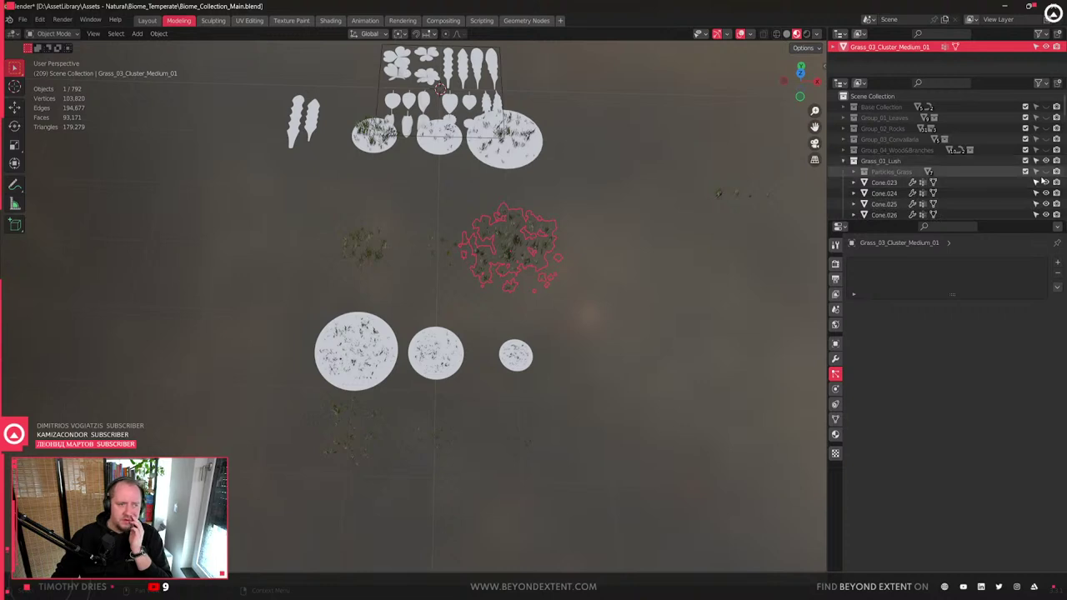
{"action": "left_click", "coordinate": [1046, 171]}
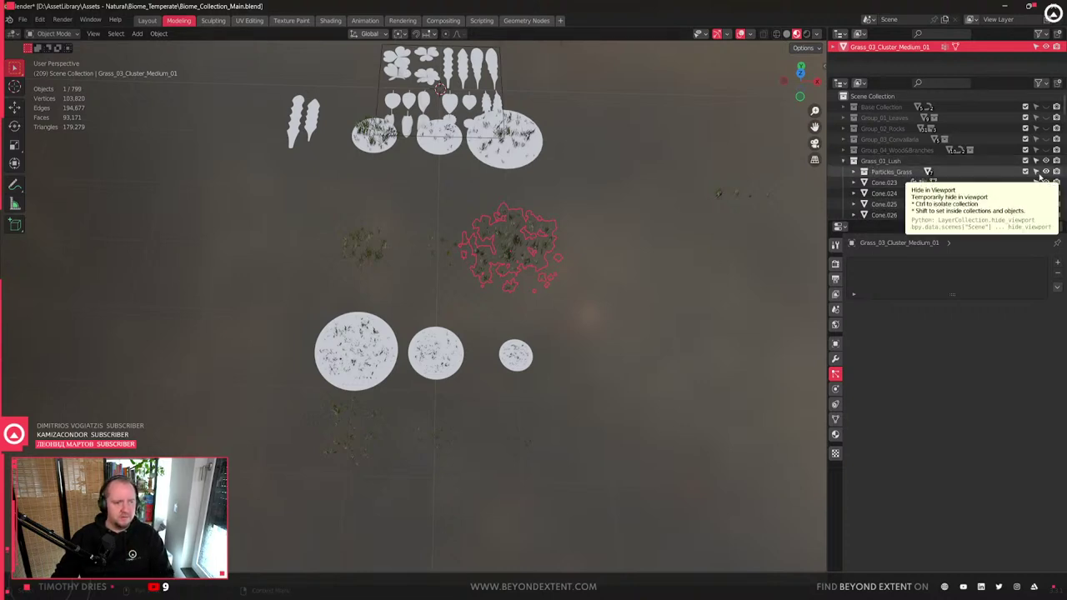
{"action": "middle_click_drag", "start_coordinate": [404, 393], "coordinate": [369, 323], "text": "shift"}
{"action": "scroll", "coordinate": [369, 324], "scroll_direction": "down", "scroll_amount": 3}
{"action": "left_click_drag", "start_coordinate": [493, 200], "coordinate": [670, 303]}
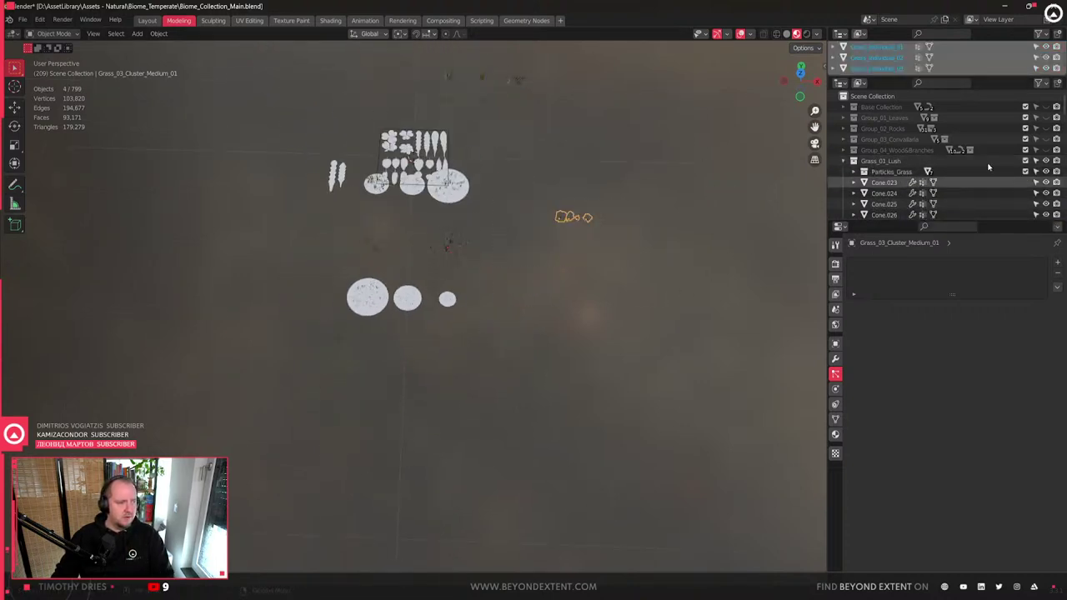
- Expand Particles_Grass, locate Lowpoly_Bakeplane.073 and select the neighbouring grass particle meshes together with it
{"action": "left_click", "coordinate": [891, 171]}
{"action": "left_click", "coordinate": [853, 171]}
{"action": "left_click", "coordinate": [913, 182]}
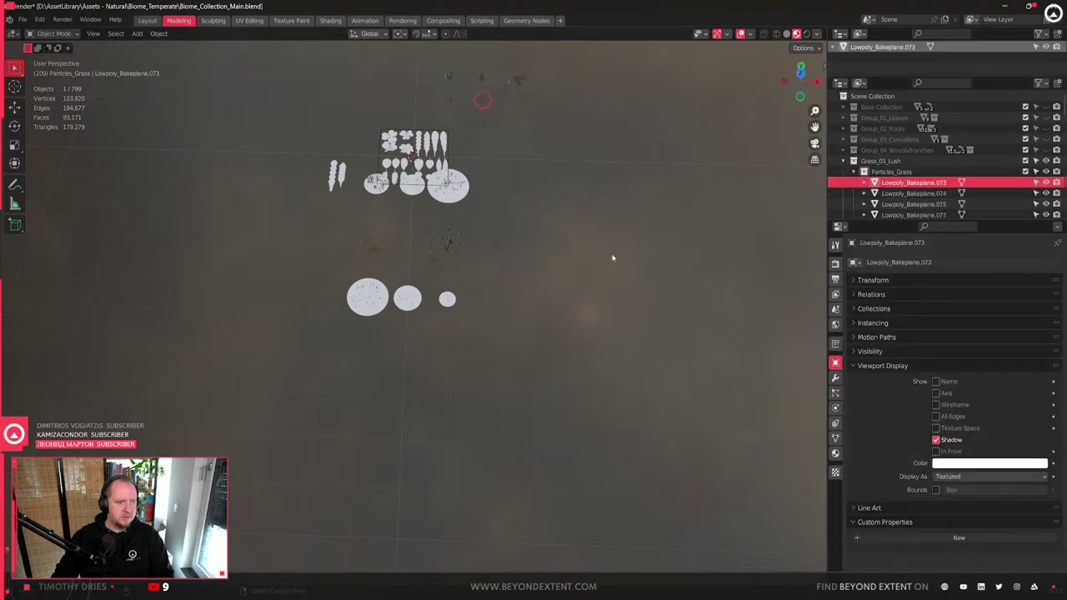
{"action": "key", "text": "KP_Decimal"}
{"action": "left_click_drag", "start_coordinate": [412, 126], "coordinate": [517, 200]}
{"action": "key", "text": "KP_Decimal"}
{"action": "middle_click_drag", "start_coordinate": [412, 255], "coordinate": [306, 275]}
{"action": "left_click", "coordinate": [491, 351], "text": "shift"}
{"action": "key", "text": "KP_Decimal"}
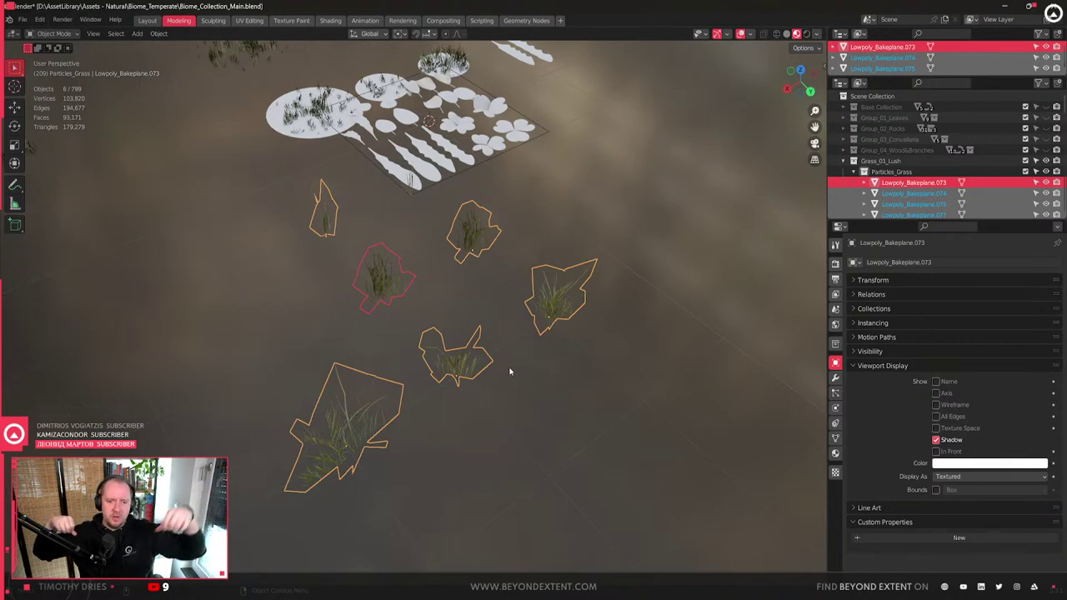
- Select the grass particle mesh Lowpoly_Bakeplane.077, try deleting it and undo the deletion
{"action": "scroll", "coordinate": [511, 371], "scroll_direction": "down", "scroll_amount": 2}
{"action": "middle_click_drag", "start_coordinate": [512, 370], "coordinate": [439, 362]}
{"action": "left_click", "coordinate": [439, 362]}
{"action": "key", "text": "KP_Decimal"}
{"action": "scroll", "coordinate": [465, 387], "scroll_direction": "down", "scroll_amount": 2}
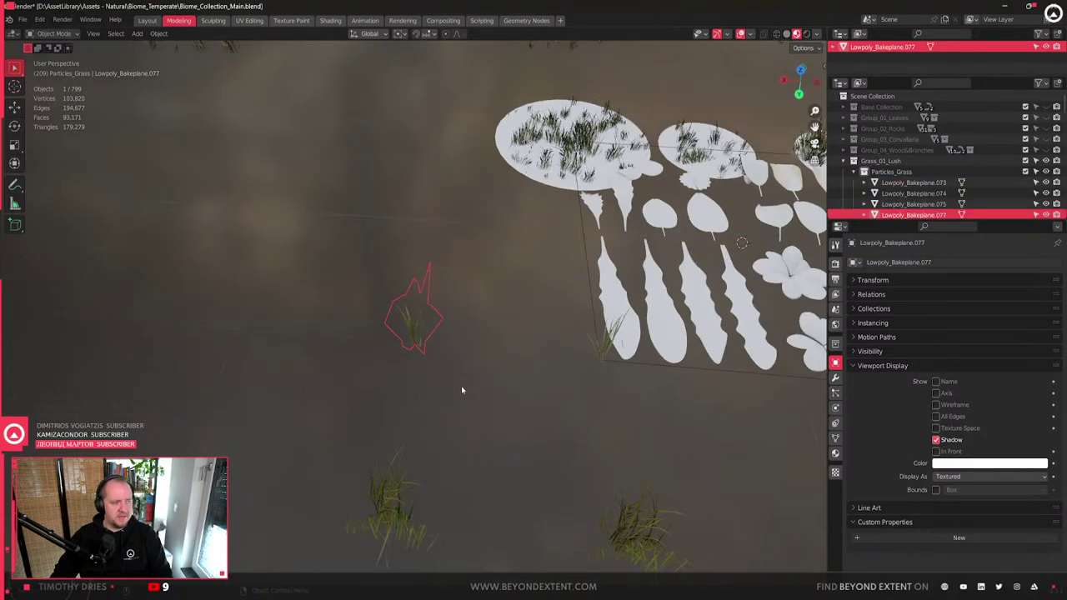
{"action": "scroll", "coordinate": [464, 385], "scroll_direction": "down", "scroll_amount": 5}
{"action": "middle_click_drag", "start_coordinate": [365, 345], "coordinate": [372, 344]}
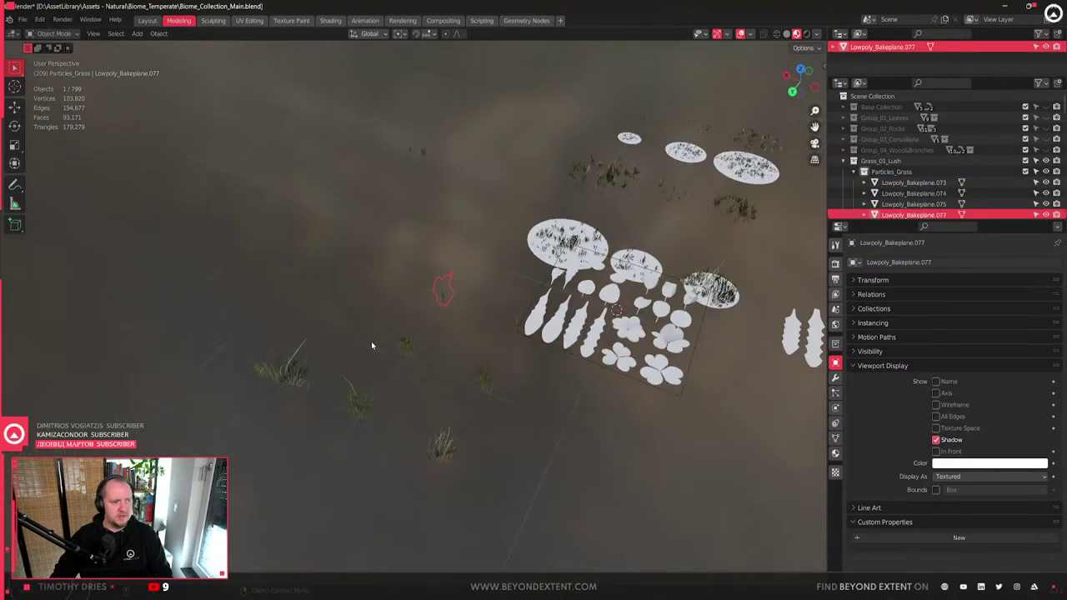
{"action": "key", "text": "Delete"}
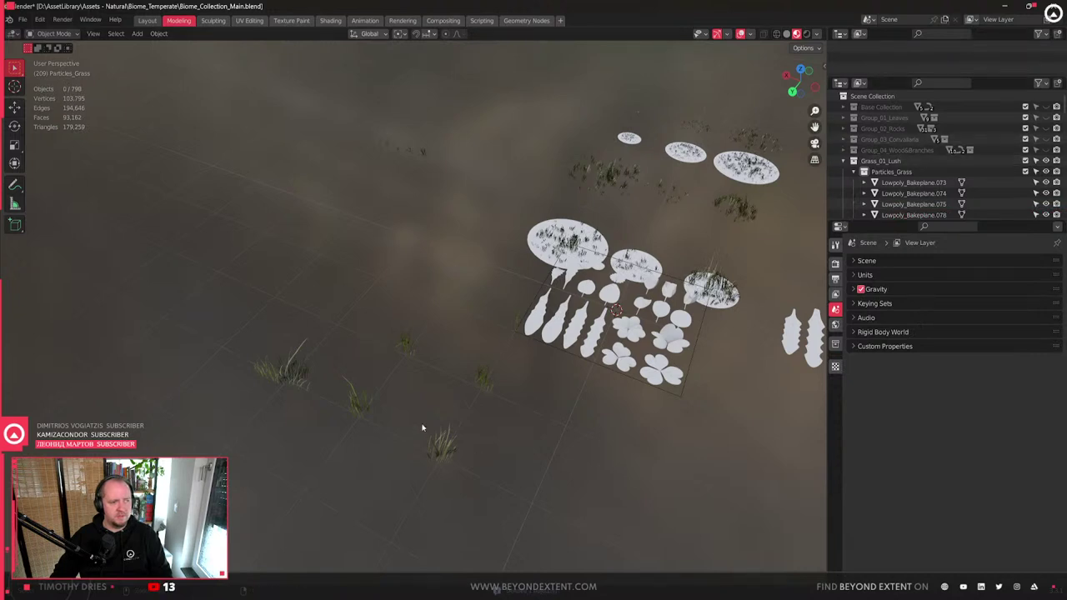
{"action": "key", "text": "ctrl+z"}
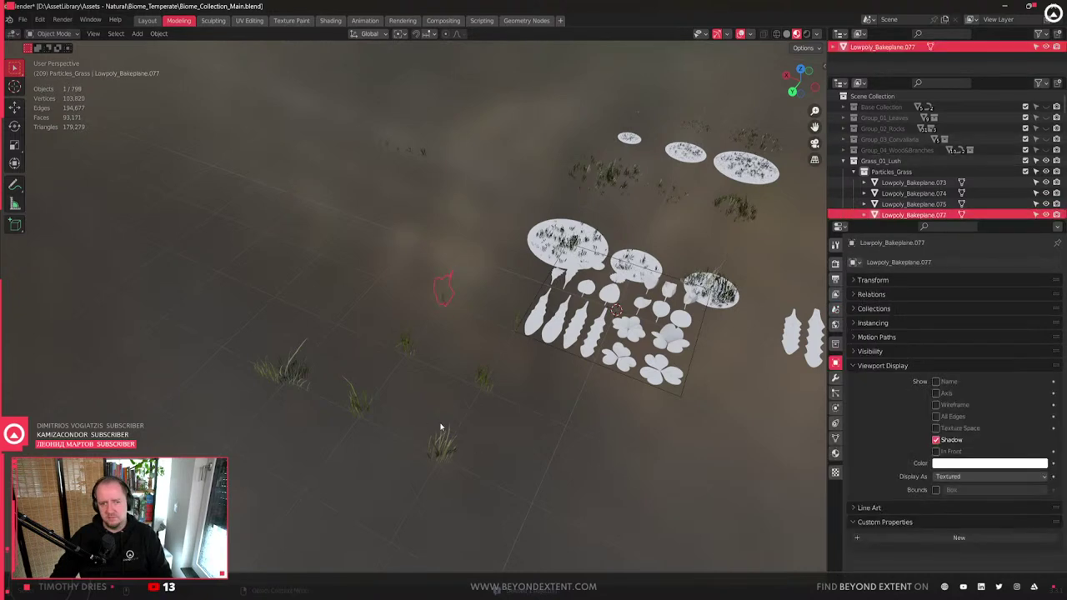
- Hide the Particles_Grass collection, then collapse and hide its parent collection Grass_01_Lush
{"action": "scroll", "coordinate": [434, 425], "scroll_direction": "down", "scroll_amount": 2, "text": "ctrl"}
{"action": "left_click", "coordinate": [1046, 171]}
{"action": "left_click", "coordinate": [881, 160]}
{"action": "left_click", "coordinate": [852, 160]}
{"action": "left_click", "coordinate": [1047, 160]}
- Frame the clover leaf piece Plane.087 and look over the surrounding leaf meshes
{"action": "middle_click_drag", "start_coordinate": [517, 334], "coordinate": [430, 354]}
{"action": "left_click", "coordinate": [481, 368]}
{"action": "key", "text": "KP_Decimal"}
{"action": "scroll", "coordinate": [481, 367], "scroll_direction": "down", "scroll_amount": 10}
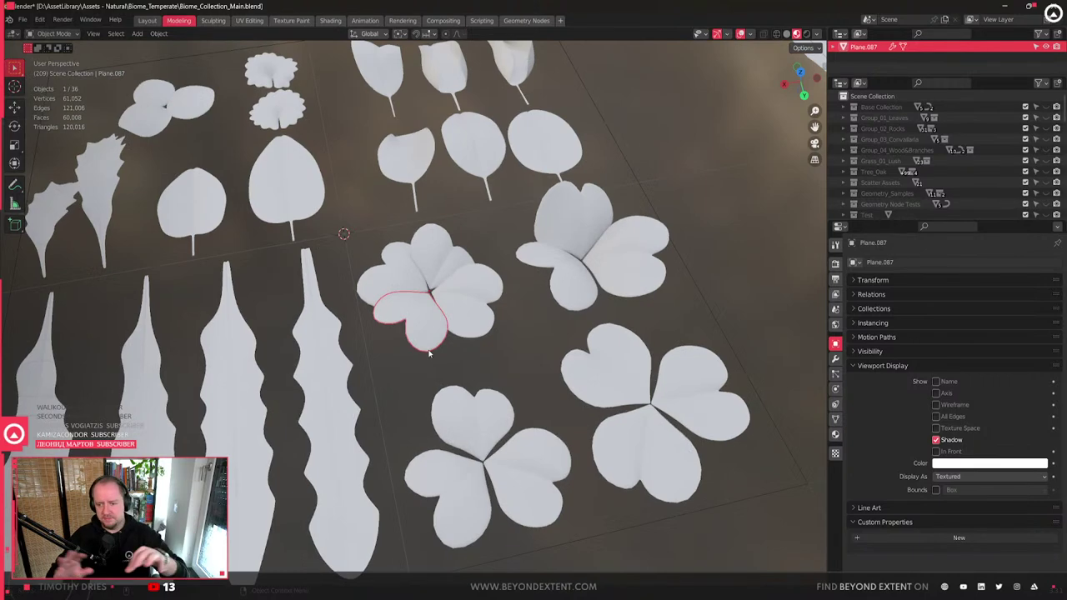
{"action": "scroll", "coordinate": [539, 249], "scroll_direction": "down", "scroll_amount": 5}
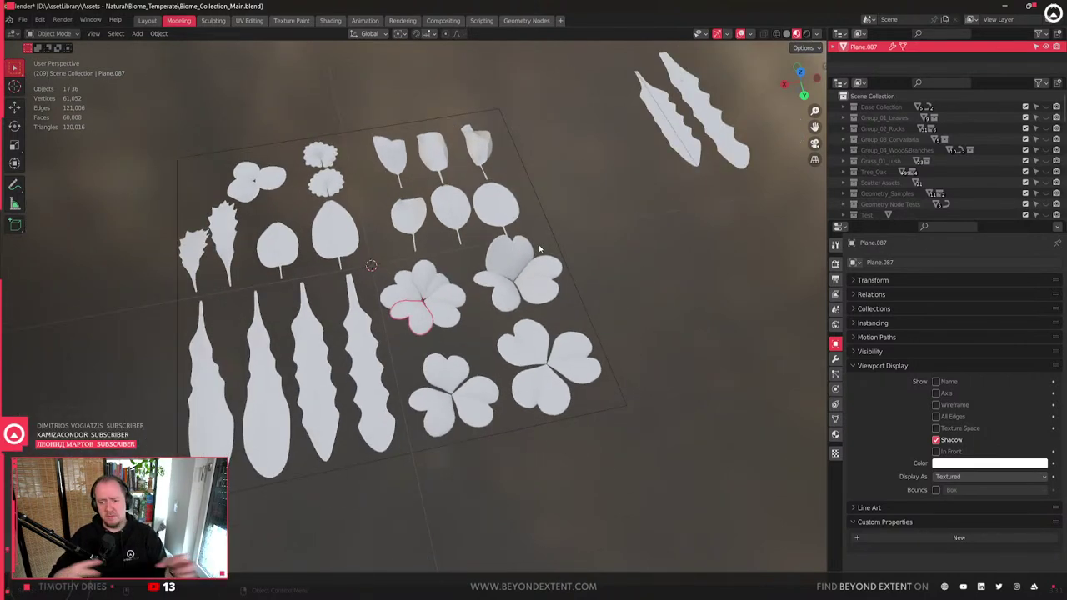
- Make the Group_02_Rocks collection visible and examine rock scatter discs Plane.008 and Plane.007, framing the latter
{"action": "left_click", "coordinate": [1047, 129]}
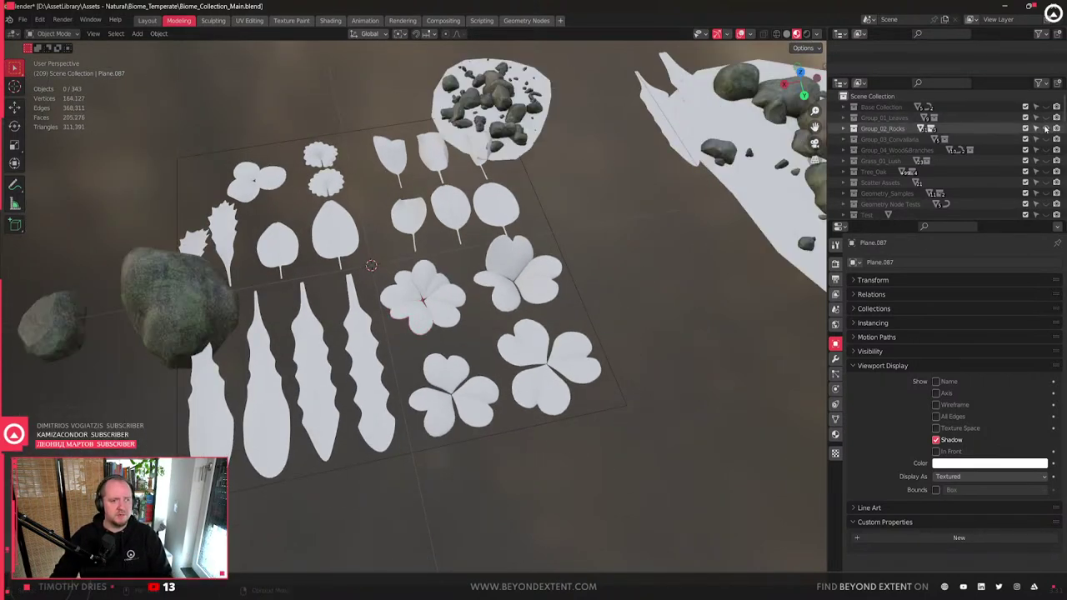
{"action": "scroll", "coordinate": [610, 264], "scroll_direction": "down", "scroll_amount": 3}
{"action": "middle_click_drag", "start_coordinate": [610, 263], "coordinate": [564, 177]}
{"action": "left_click", "coordinate": [543, 293]}
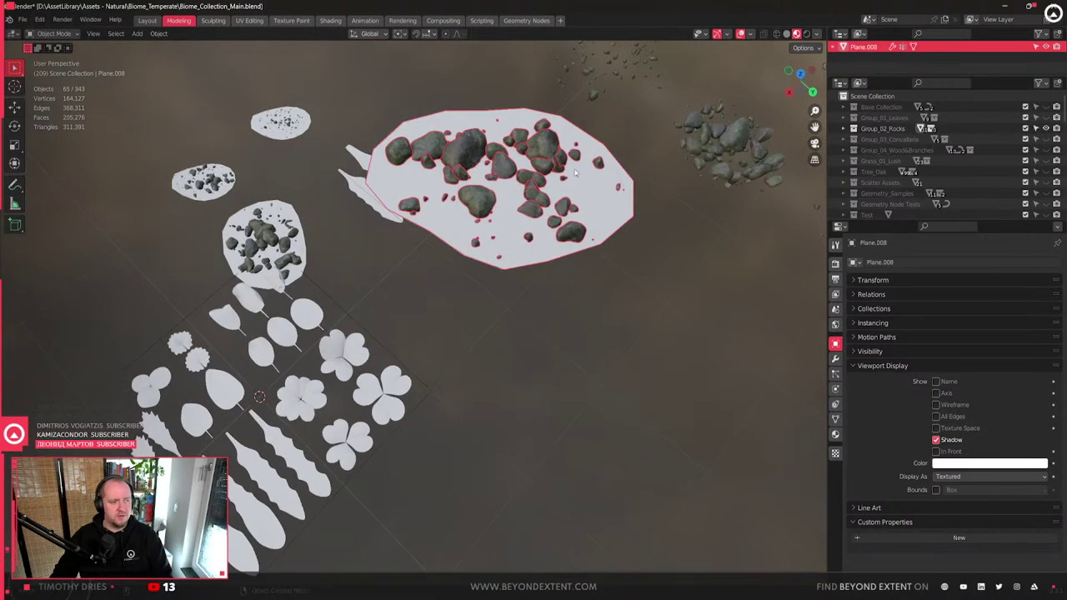
{"action": "middle_click_drag", "start_coordinate": [481, 241], "coordinate": [477, 251]}
{"action": "left_click", "coordinate": [250, 296]}
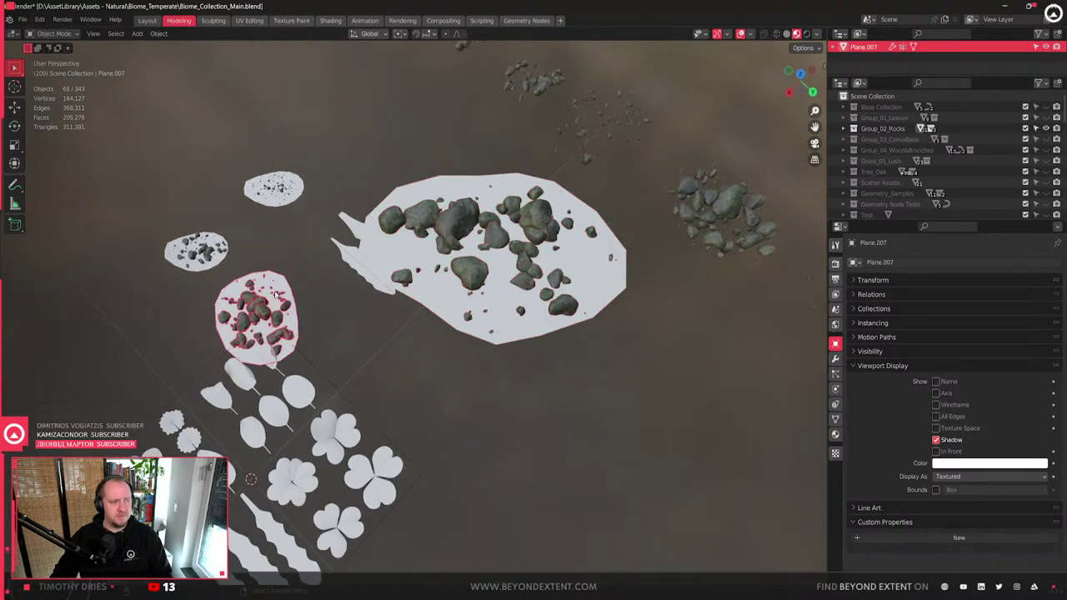
{"action": "key", "text": "KP_Decimal"}
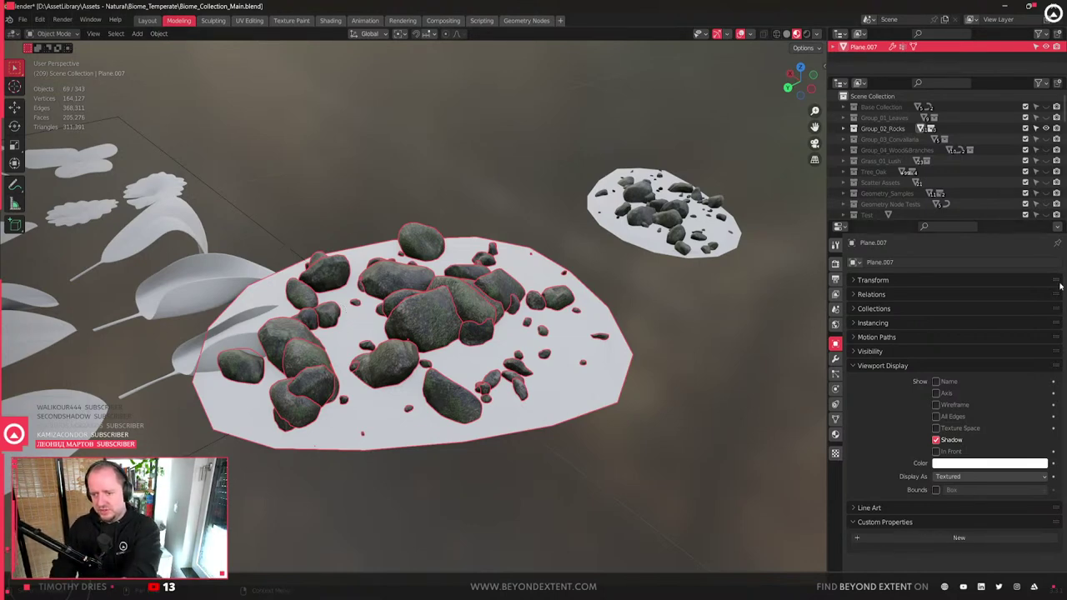
- Hide the Group_02_Rocks collection and select one round leaf of the three-leaf group, Plane.106
{"action": "scroll", "coordinate": [693, 348], "scroll_direction": "down", "scroll_amount": 6}
{"action": "key", "text": "1"}
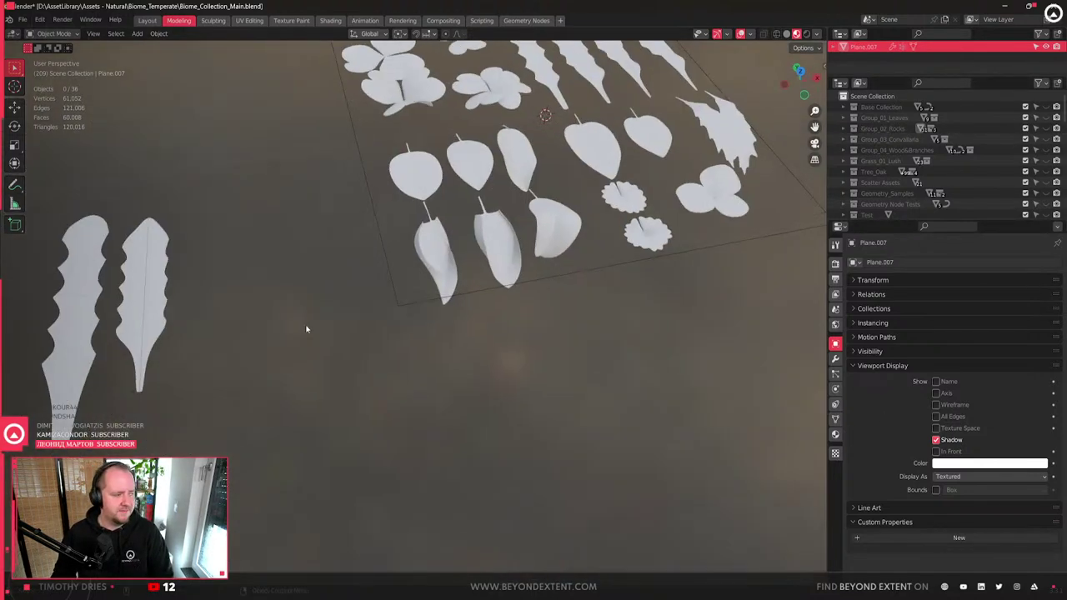
{"action": "scroll", "coordinate": [306, 329], "scroll_direction": "down", "scroll_amount": 4}
{"action": "middle_click_drag", "start_coordinate": [306, 330], "coordinate": [556, 415]}
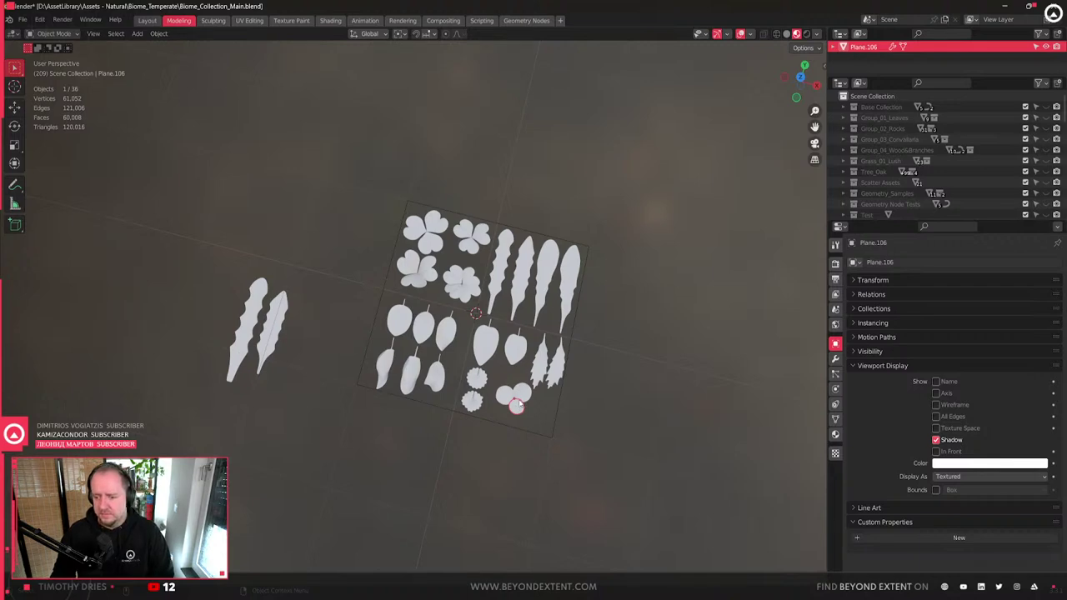
{"action": "scroll", "coordinate": [517, 405], "scroll_direction": "up", "scroll_amount": 8}
{"action": "scroll", "coordinate": [476, 433], "scroll_direction": "up", "scroll_amount": 5}
{"action": "scroll", "coordinate": [428, 412], "scroll_direction": "down", "scroll_amount": 8}
- Select two leaves of the round three-leaf group and switch the viewport to solid shading
{"action": "left_click", "coordinate": [431, 275]}
{"action": "left_click", "coordinate": [374, 289], "text": "shift"}
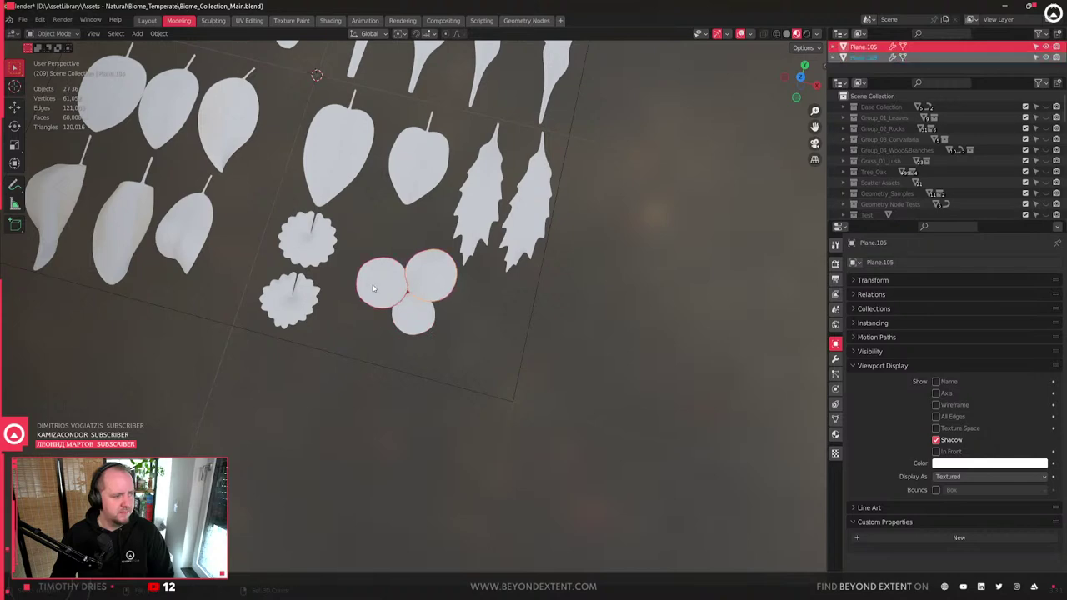
{"action": "left_click", "coordinate": [786, 34]}
{"action": "scroll", "coordinate": [466, 372], "scroll_direction": "up", "scroll_amount": 3}
{"action": "middle_click_drag", "start_coordinate": [466, 372], "coordinate": [473, 406]}
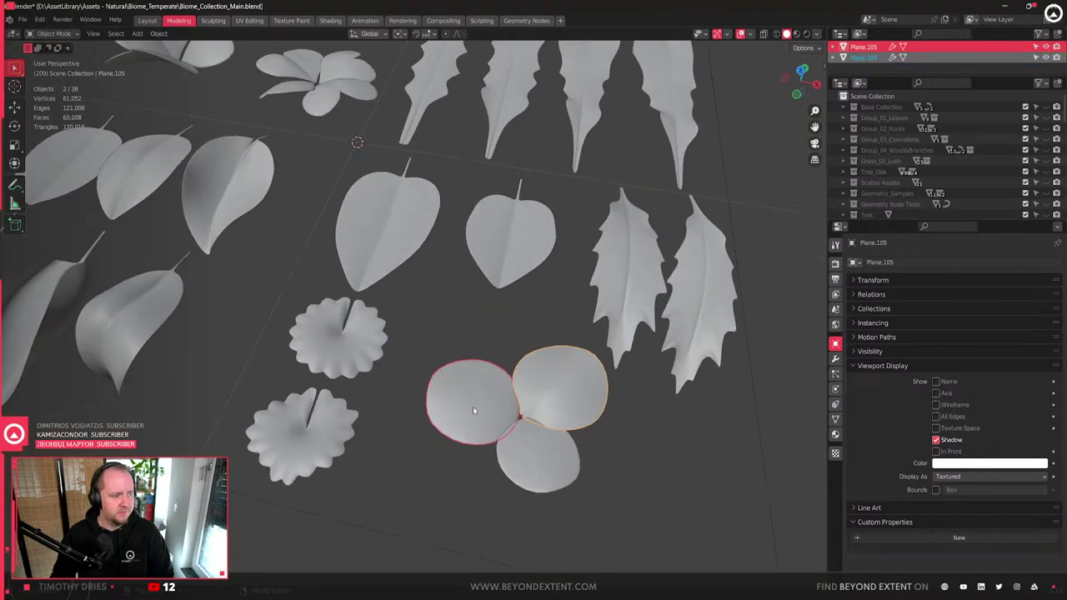
- Select all three leaves of the round leaf group and scale them down to a small trio
{"action": "left_click", "coordinate": [549, 427]}
{"action": "left_click", "coordinate": [538, 455], "text": "shift"}
{"action": "left_click", "coordinate": [472, 406], "text": "shift"}
{"action": "scroll", "coordinate": [473, 406], "scroll_direction": "down", "scroll_amount": 3}
{"action": "key", "text": "s"}
{"action": "left_click", "coordinate": [511, 413]}
{"action": "scroll", "coordinate": [516, 393], "scroll_direction": "up", "scroll_amount": 5}
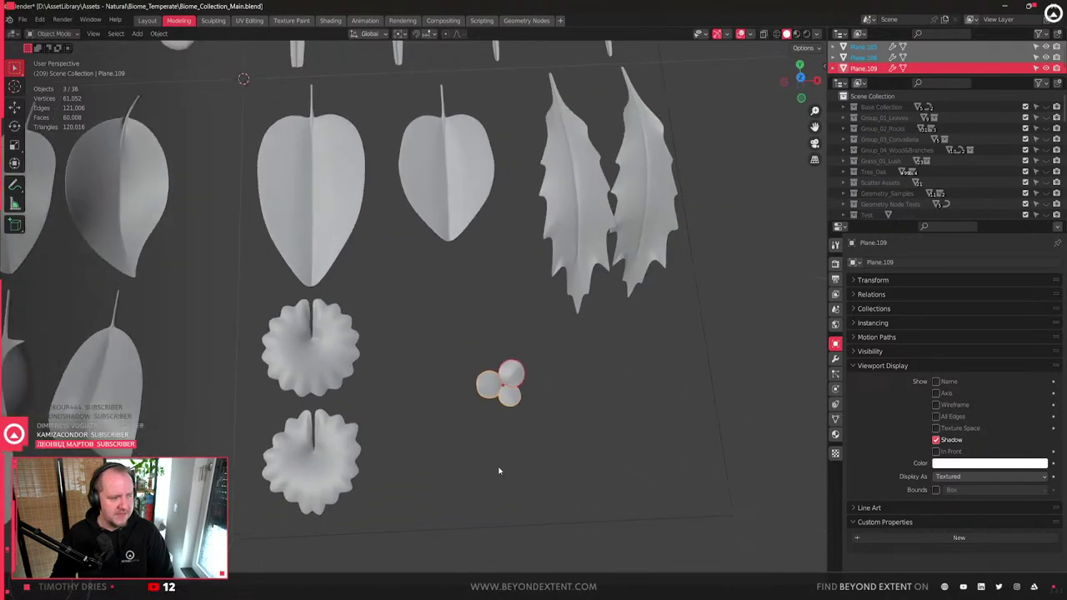
- Duplicate the small round-leaf trio and place the copy a short distance from the original
{"action": "scroll", "coordinate": [514, 389], "scroll_direction": "up", "scroll_amount": 2}
{"action": "key", "text": "shift+d"}
{"action": "left_click", "coordinate": [477, 340]}
{"action": "scroll", "coordinate": [480, 345], "scroll_direction": "up", "scroll_amount": 1}
{"action": "scroll", "coordinate": [480, 345], "scroll_direction": "up", "scroll_amount": 2}
{"action": "middle_click_drag", "start_coordinate": [499, 360], "coordinate": [476, 358]}
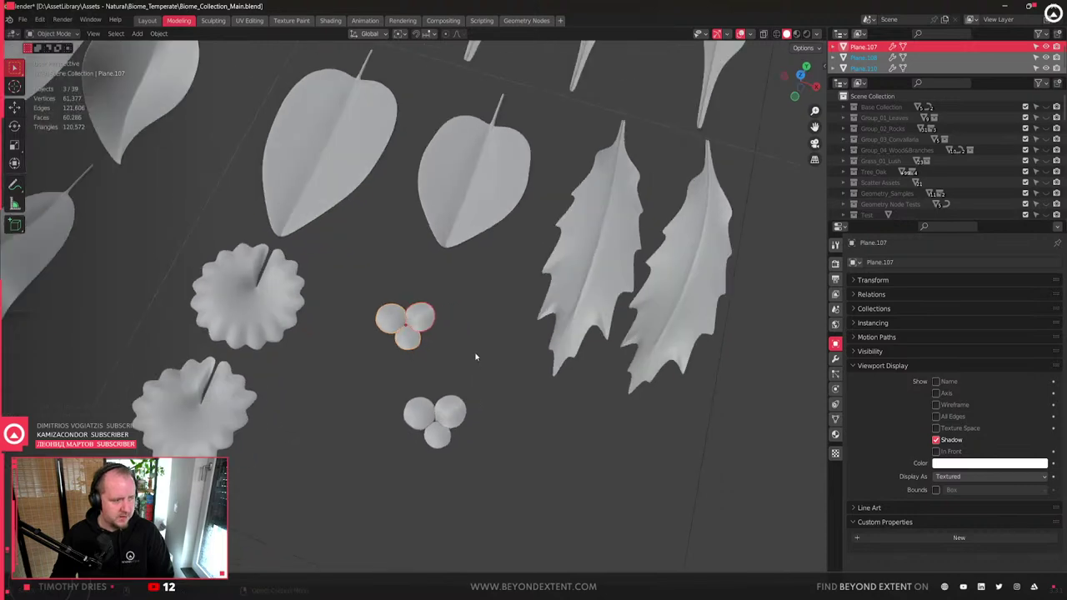
- Duplicate the trio again on the ground plane, rotate it to overlap the previous copy and adjust its height along global Z
{"action": "key", "text": "shift+d"}
{"action": "key", "text": "shift+z"}
{"action": "key", "text": "r"}
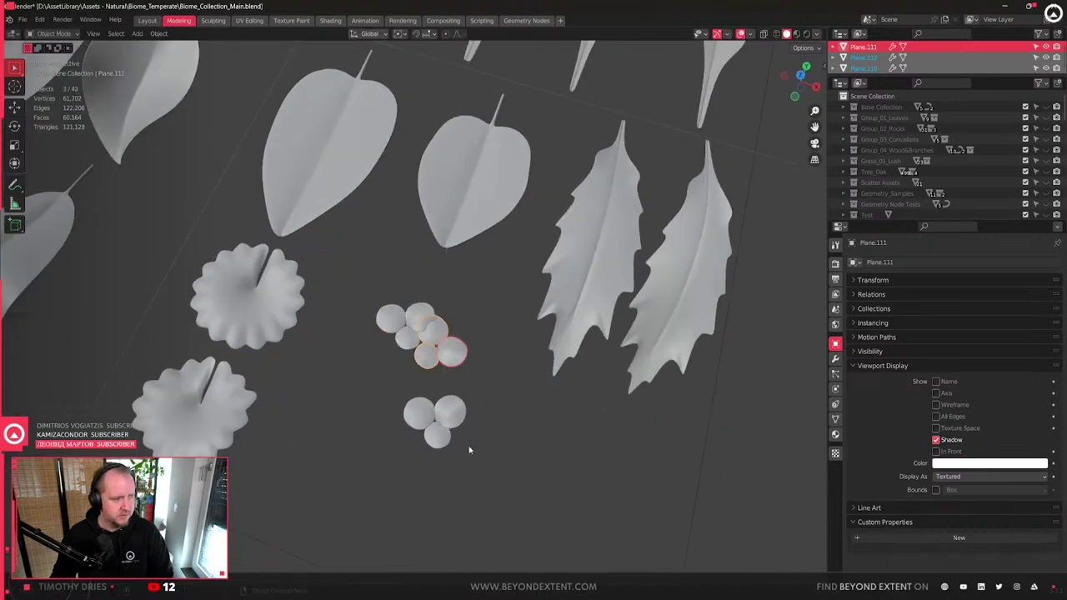
{"action": "left_click", "coordinate": [468, 446]}
{"action": "middle_click_drag", "start_coordinate": [469, 446], "coordinate": [455, 390]}
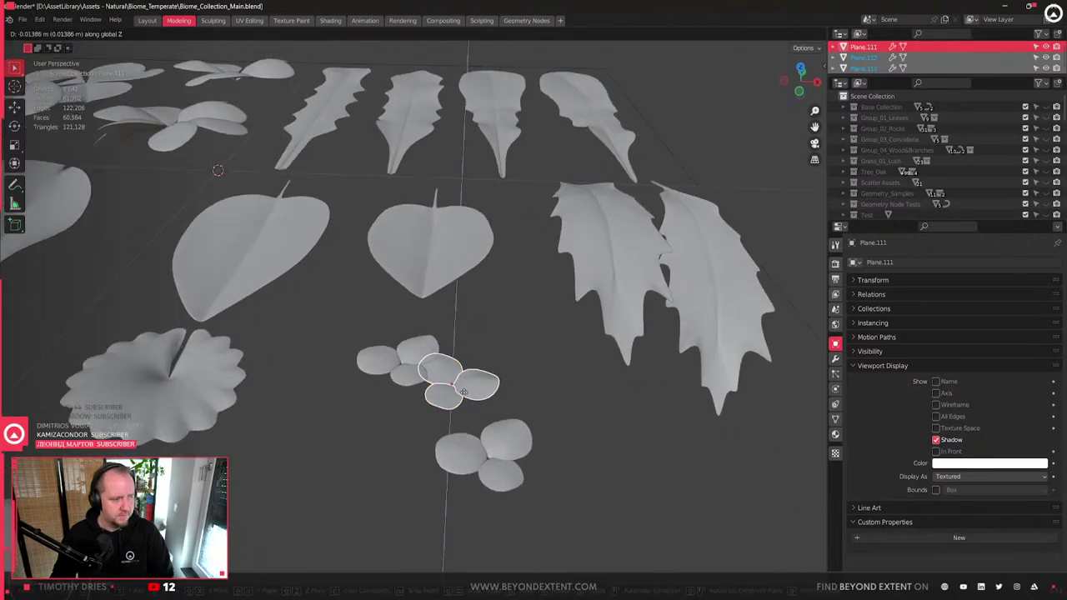
{"action": "left_click_drag", "start_coordinate": [461, 401], "coordinate": [464, 405]}
- Duplicate six of the small round leaves, place them over the cluster's edge and adjust their height along global Z
{"action": "scroll", "coordinate": [463, 405], "scroll_direction": "up", "scroll_amount": 2}
{"action": "key", "text": "shift+d"}
{"action": "left_click", "coordinate": [467, 391]}
{"action": "scroll", "coordinate": [504, 436], "scroll_direction": "up", "scroll_amount": 4}
{"action": "scroll", "coordinate": [504, 436], "scroll_direction": "up", "scroll_amount": 1}
{"action": "right_click", "coordinate": [500, 438]}
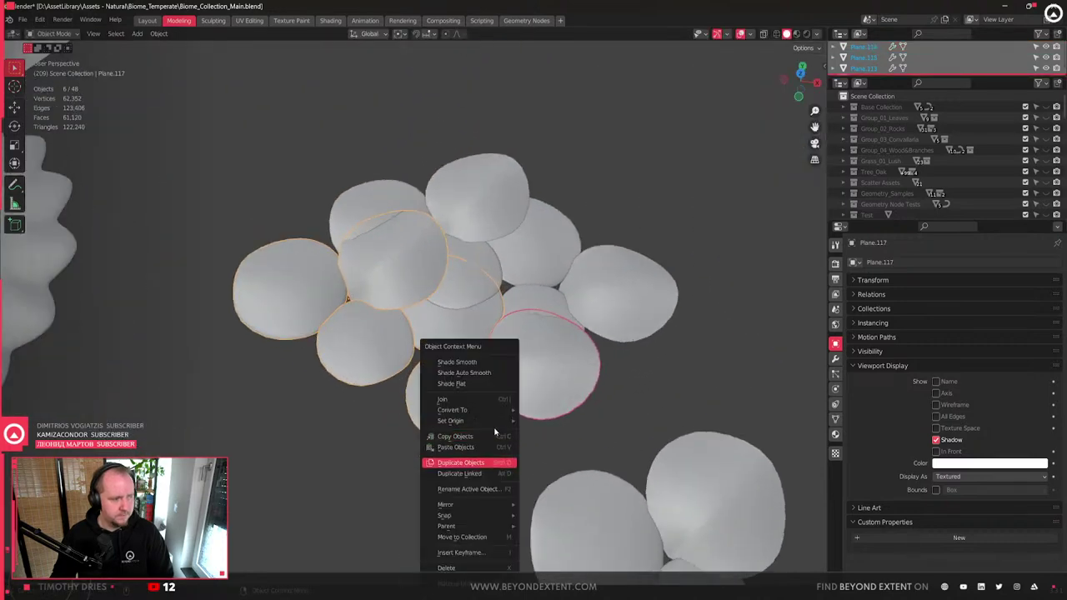
{"action": "key", "text": "Escape"}
{"action": "scroll", "coordinate": [505, 433], "scroll_direction": "down", "scroll_amount": 2}
{"action": "key", "text": "s"}
{"action": "key", "text": "shift+z"}
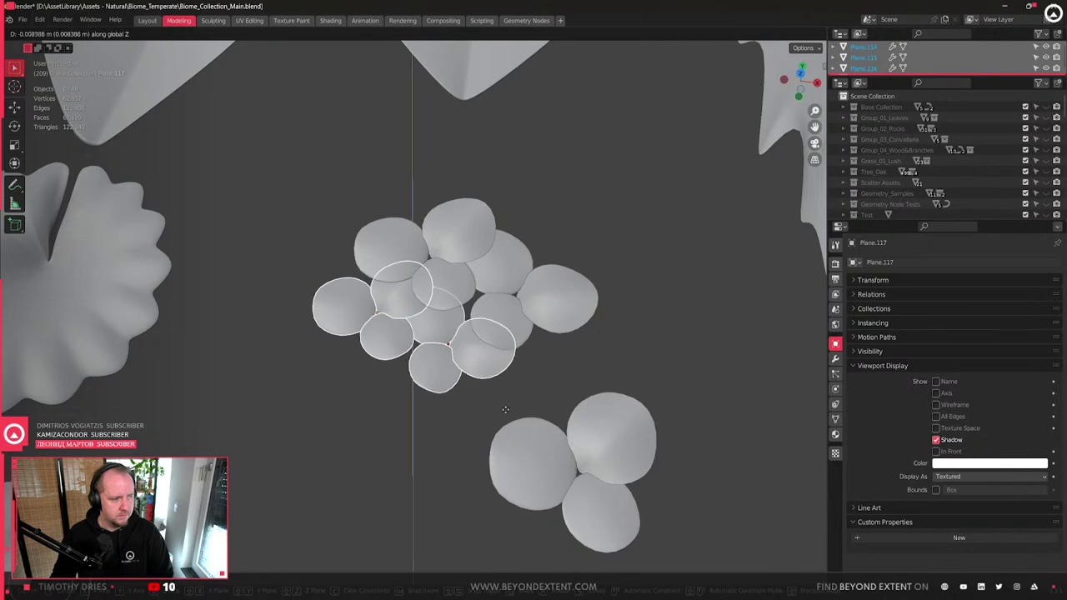
{"action": "left_click", "coordinate": [513, 391]}
- Select the twelve-leaf cluster, duplicate it and move the copy beside the original with global Z locked
{"action": "left_click_drag", "start_coordinate": [275, 142], "coordinate": [588, 375]}
{"action": "scroll", "coordinate": [550, 371], "scroll_direction": "up", "scroll_amount": 2}
{"action": "scroll", "coordinate": [551, 371], "scroll_direction": "down", "scroll_amount": 3}
{"action": "key", "text": "shift+d"}
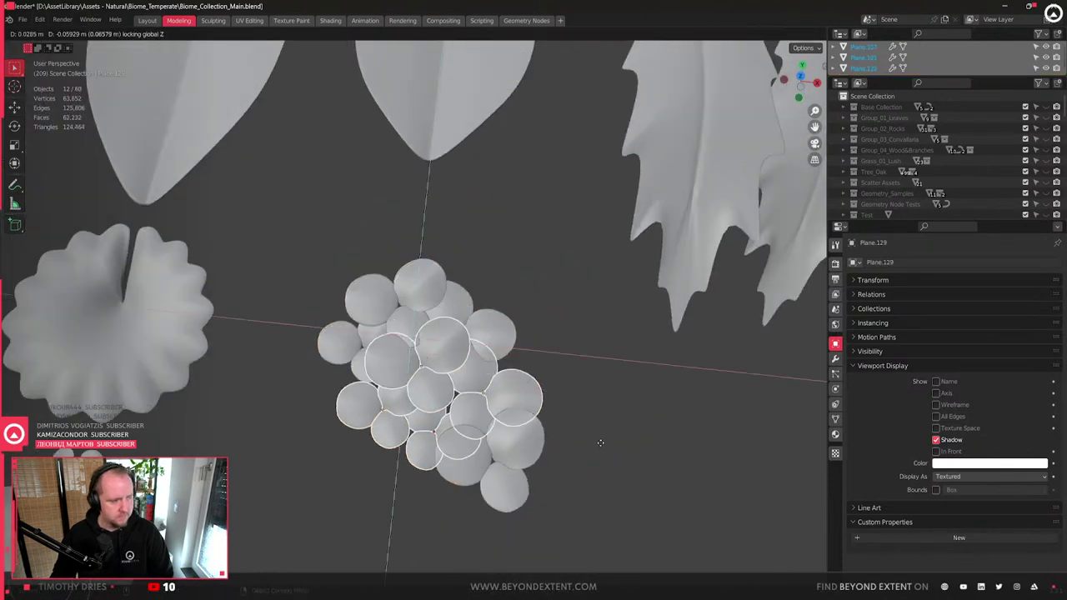
{"action": "left_click", "coordinate": [535, 433]}
{"action": "key", "text": "g"}
{"action": "key", "text": "shift+z"}
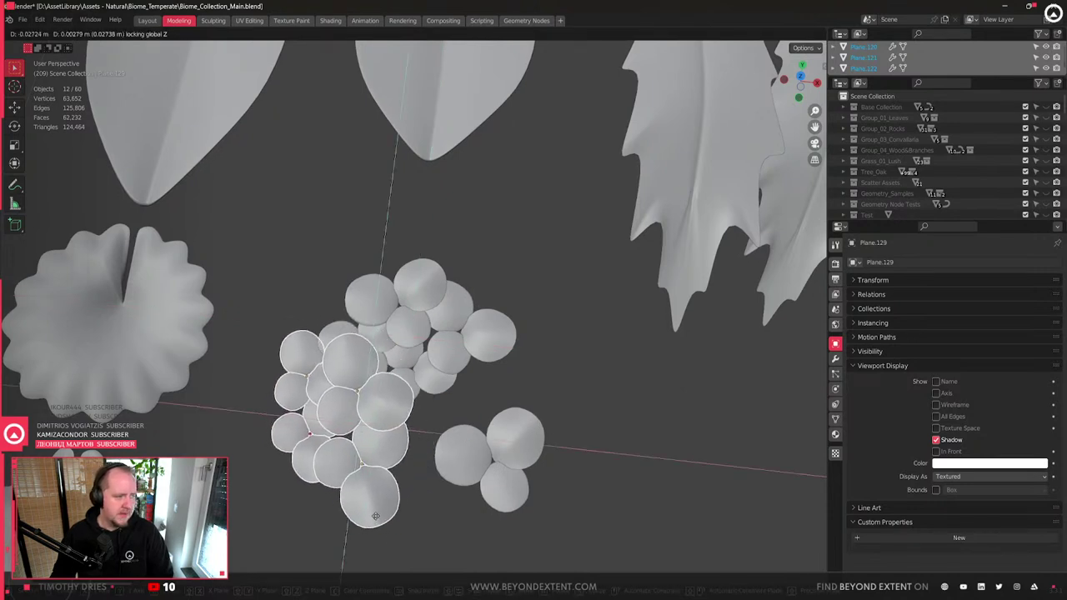
{"action": "left_click", "coordinate": [366, 517]}
- Move the larger source trio clear of the cluster and select a trio at the cluster's upper edge
{"action": "scroll", "coordinate": [420, 358], "scroll_direction": "down", "scroll_amount": 1}
{"action": "scroll", "coordinate": [420, 358], "scroll_direction": "down", "scroll_amount": 5}
{"action": "key", "text": "ctrl+z"}
{"action": "scroll", "coordinate": [315, 316], "scroll_direction": "up", "scroll_amount": 3}
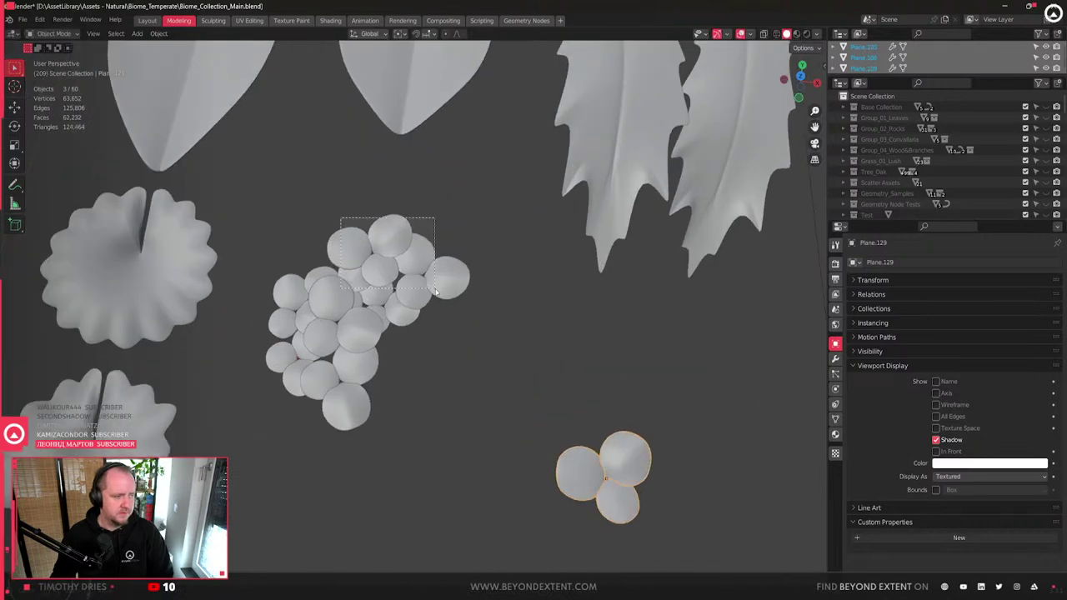
{"action": "left_click_drag", "start_coordinate": [439, 283], "coordinate": [439, 284]}
{"action": "key", "text": "ctrl+z"}
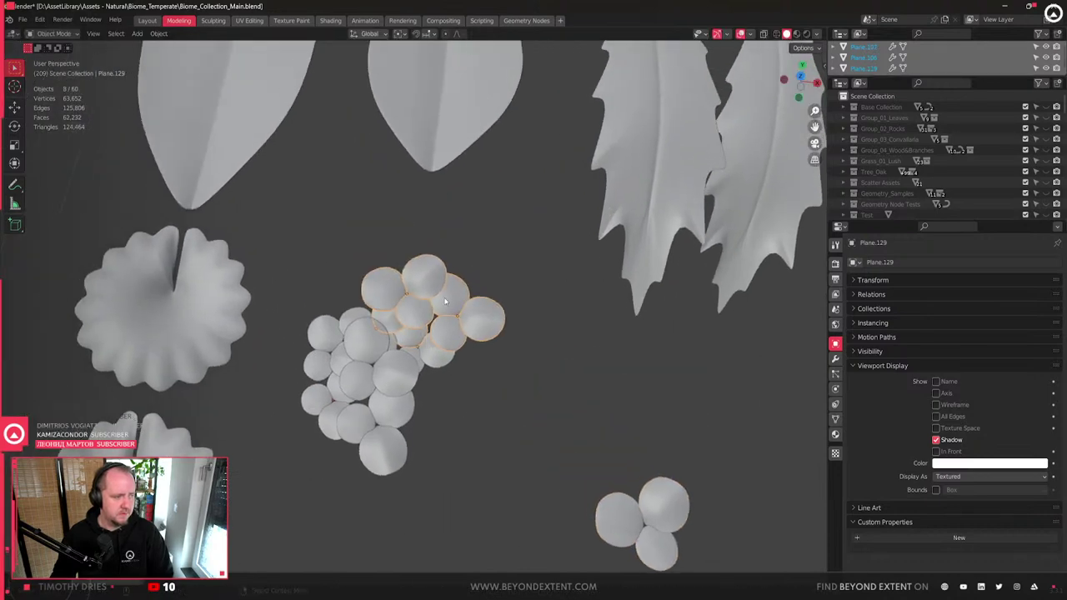
{"action": "scroll", "coordinate": [450, 317], "scroll_direction": "up", "scroll_amount": 2}
{"action": "scroll", "coordinate": [476, 331], "scroll_direction": "down", "scroll_amount": 1}
{"action": "scroll", "coordinate": [476, 331], "scroll_direction": "down", "scroll_amount": 1}
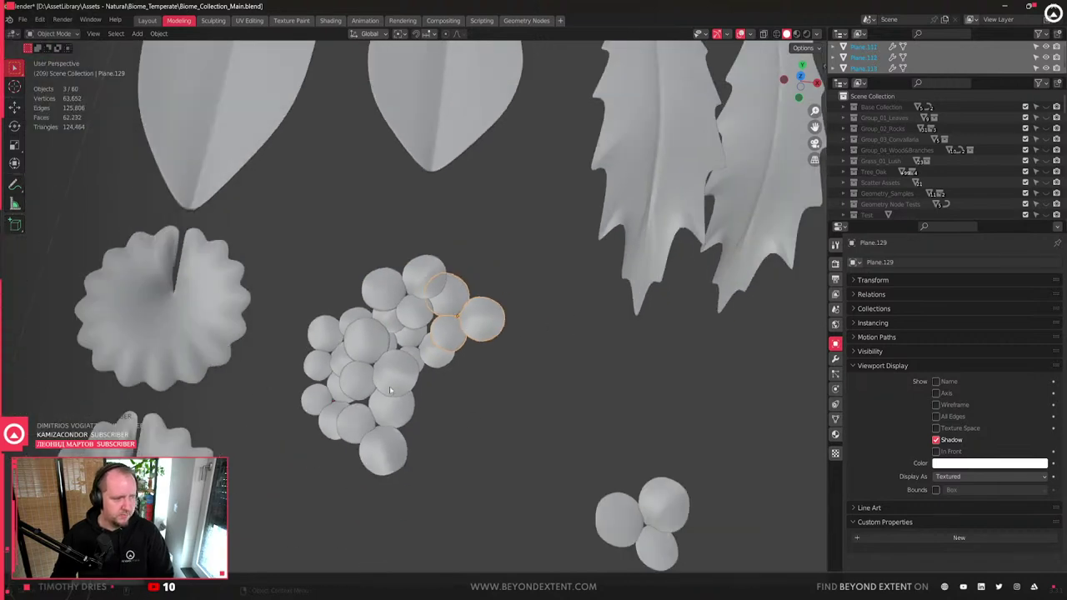
- Select most of the combined round-leaf cluster and duplicate its leaves next to it
{"action": "left_click", "coordinate": [363, 338]}
{"action": "left_click", "coordinate": [398, 381], "text": "shift"}
{"action": "left_click", "coordinate": [363, 392], "text": "shift"}
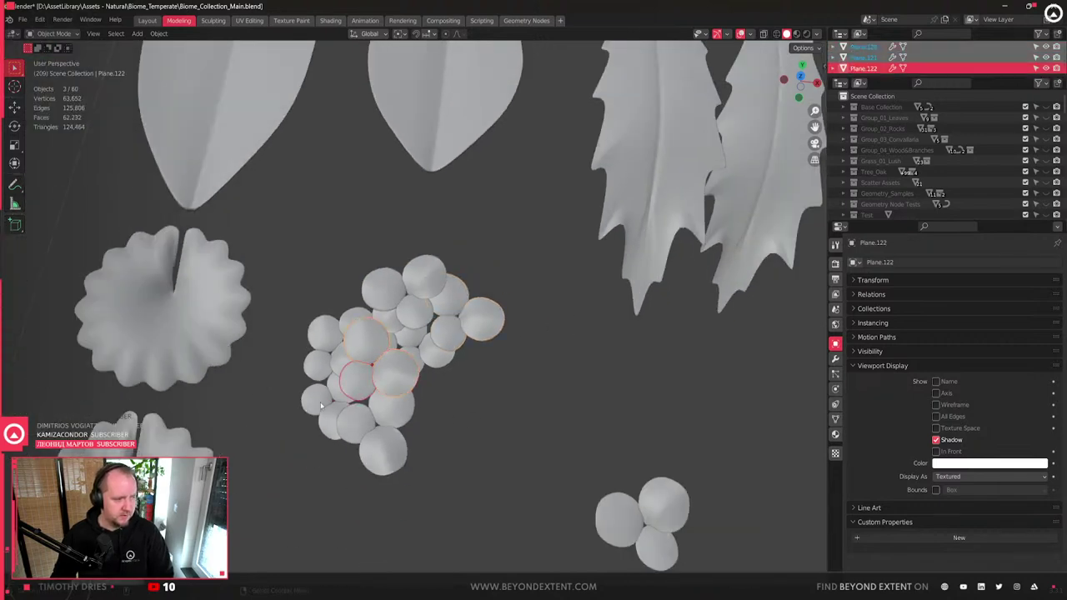
{"action": "left_click_drag", "start_coordinate": [283, 329], "coordinate": [431, 448]}
{"action": "key", "text": "shift+d"}
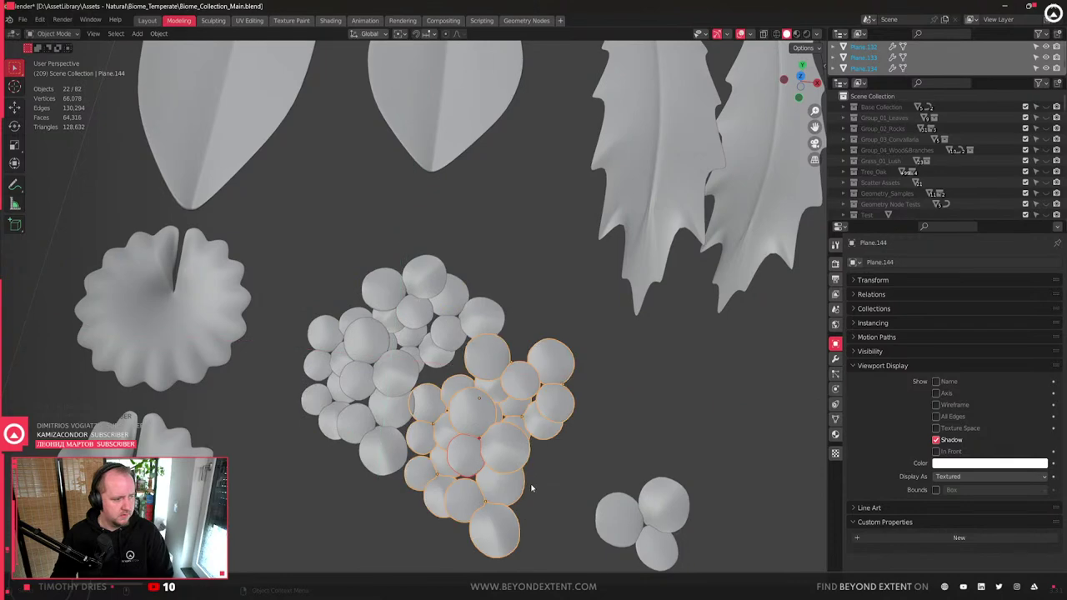
{"action": "left_click", "coordinate": [529, 553]}
- Rotate the duplicated leaves about Z and move them with global Z locked to fill out the round cluster
{"action": "key", "text": "r"}
{"action": "key", "text": "z"}
{"action": "left_click", "coordinate": [585, 342]}
{"action": "key", "text": "g"}
{"action": "key", "text": "shift+z"}
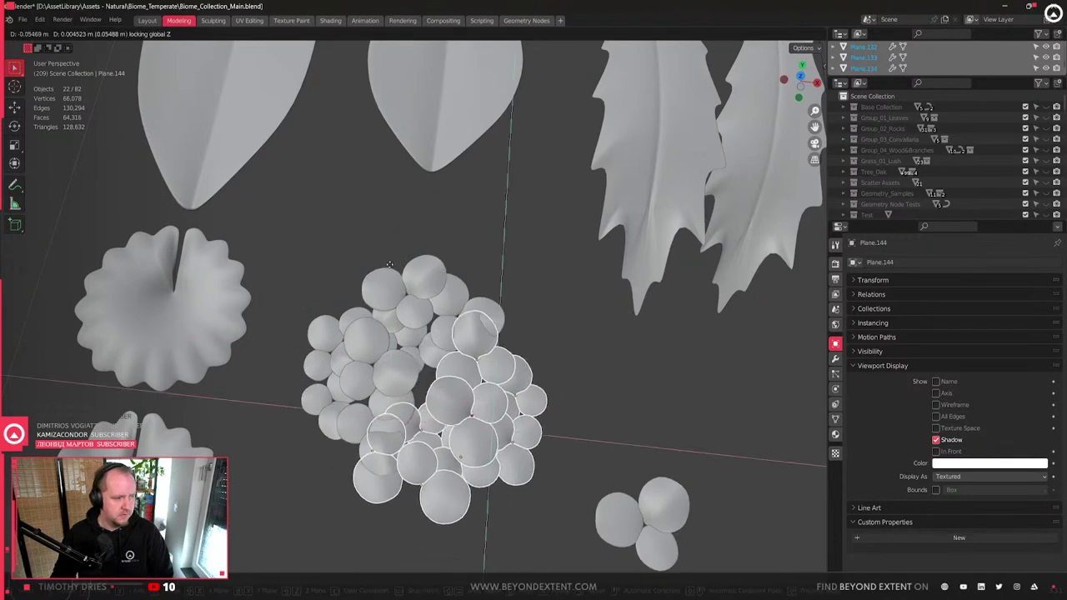
{"action": "left_click", "coordinate": [423, 537]}
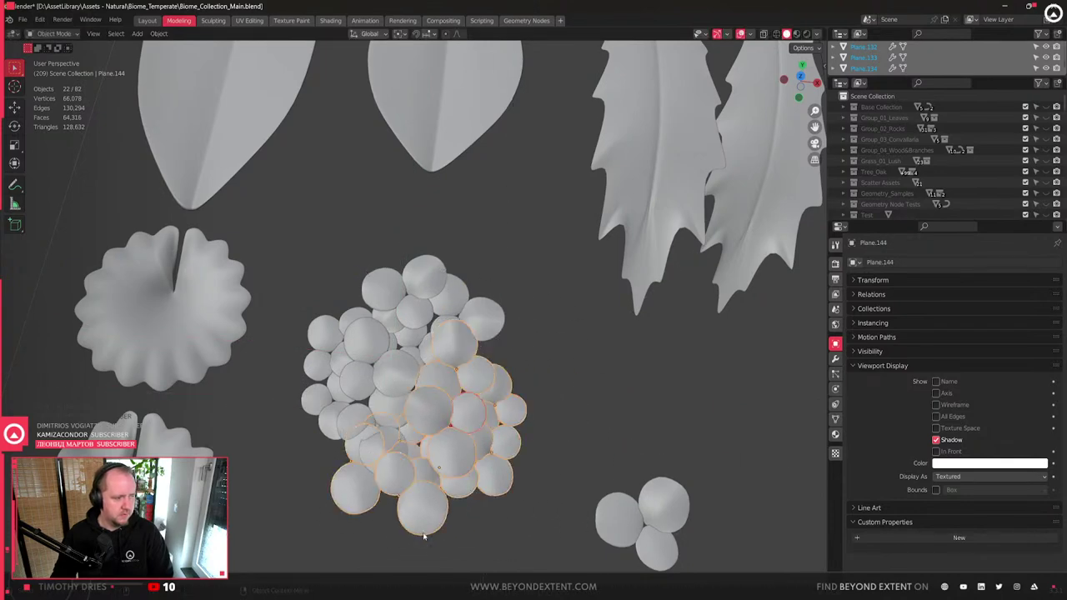
- Delete one overlapping round leaf from the merged cluster and select leaf Plane.142 to check its layering
{"action": "left_click", "coordinate": [361, 443]}
{"action": "middle_click_drag", "start_coordinate": [362, 442], "coordinate": [467, 424]}
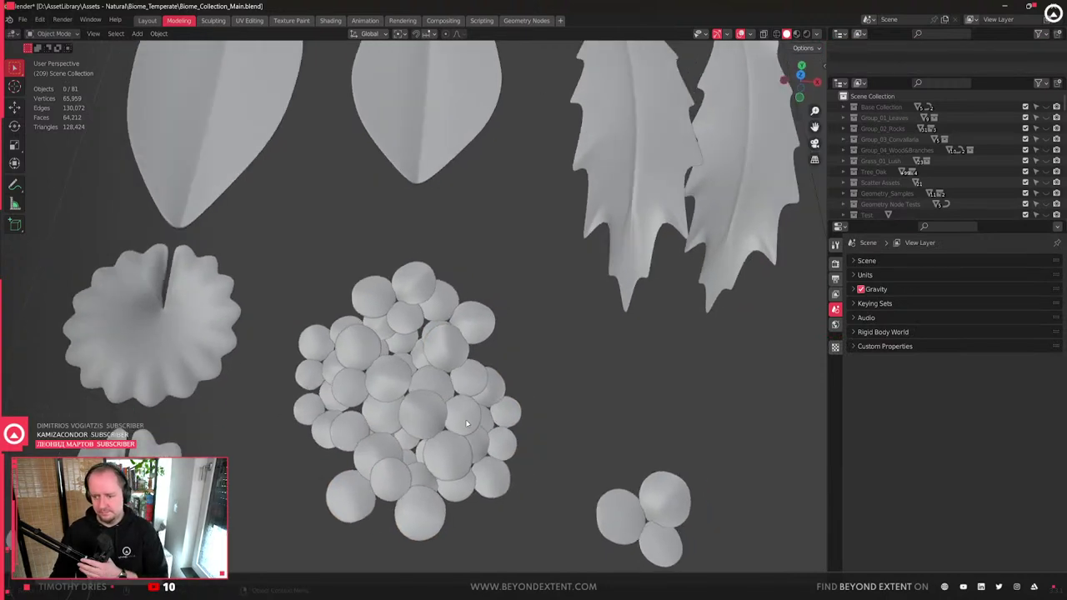
{"action": "middle_click_drag", "start_coordinate": [474, 414], "coordinate": [383, 400]}
{"action": "left_click", "coordinate": [477, 359]}
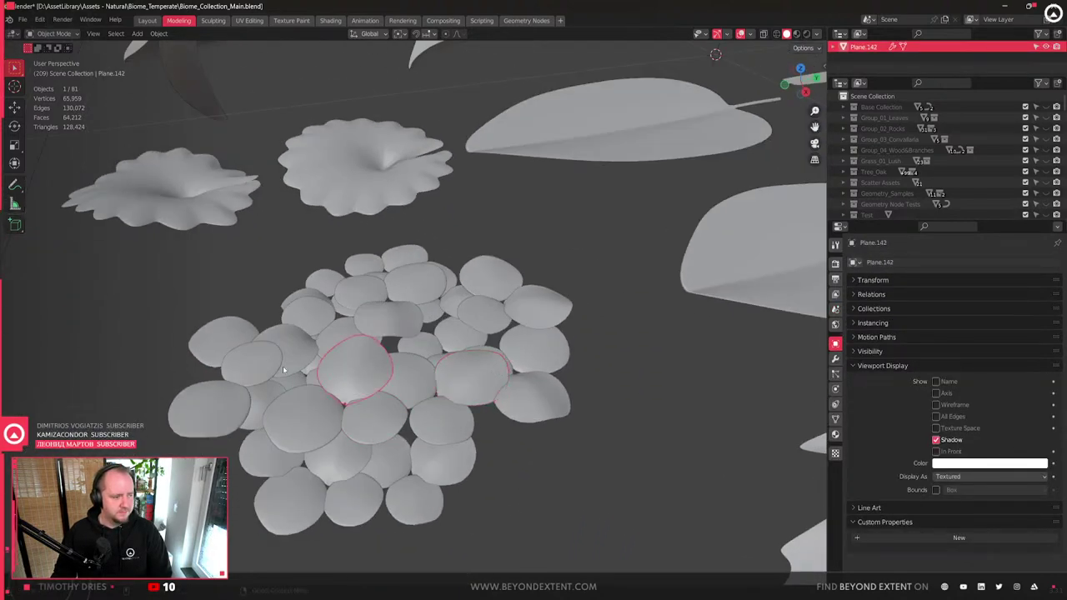
- Examine how the round leaves overlap from several angles, selecting different leaves in the cluster
{"action": "middle_click_drag", "start_coordinate": [283, 369], "coordinate": [436, 341]}
{"action": "middle_click_drag", "start_coordinate": [362, 358], "coordinate": [392, 367]}
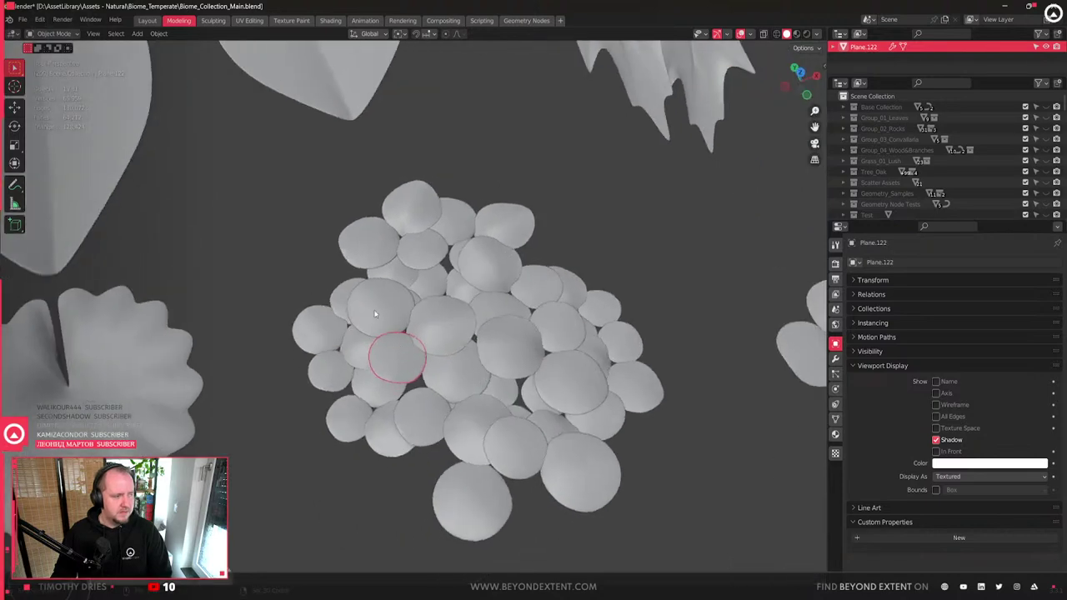
{"action": "left_click", "coordinate": [380, 305], "text": "shift"}
{"action": "left_click", "coordinate": [442, 329], "text": "shift"}
{"action": "middle_click_drag", "start_coordinate": [461, 378], "coordinate": [401, 384]}
{"action": "left_click", "coordinate": [424, 404]}
{"action": "left_click", "coordinate": [421, 380], "text": "shift"}
{"action": "left_click", "coordinate": [450, 446]}
- Select a trio of round leaves at the cluster's outer edge and move it outward with global Z locked
{"action": "left_click", "coordinate": [500, 442]}
{"action": "left_click", "coordinate": [528, 492], "text": "shift"}
{"action": "middle_click_drag", "start_coordinate": [528, 492], "coordinate": [467, 392]}
{"action": "left_click", "coordinate": [417, 382], "text": "shift"}
{"action": "left_click", "coordinate": [456, 421], "text": "shift"}
{"action": "key", "text": "g"}
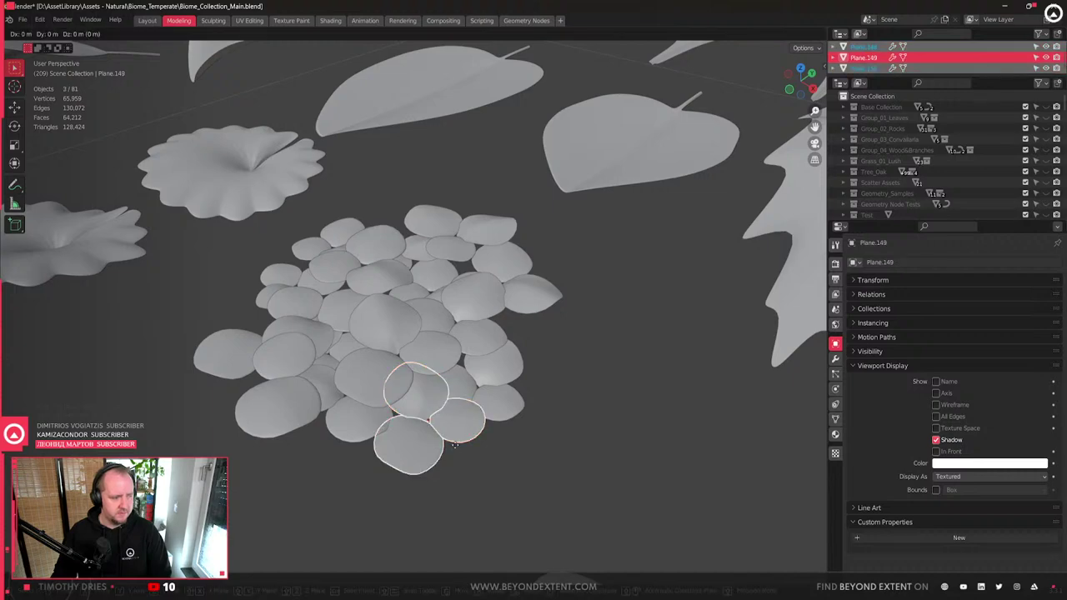
{"action": "key", "text": "shift+z"}
{"action": "left_click", "coordinate": [466, 477]}
{"action": "middle_click_drag", "start_coordinate": [476, 466], "coordinate": [456, 398]}
- Duplicate the edge trio, rotate and scale it down, and place it on the cluster side facing the spiky leaves
{"action": "key", "text": "shift+s"}
{"action": "left_click", "coordinate": [512, 361]}
{"action": "key", "text": "shift+d"}
{"action": "key", "text": "r"}
{"action": "left_click", "coordinate": [559, 344]}
{"action": "key", "text": "s"}
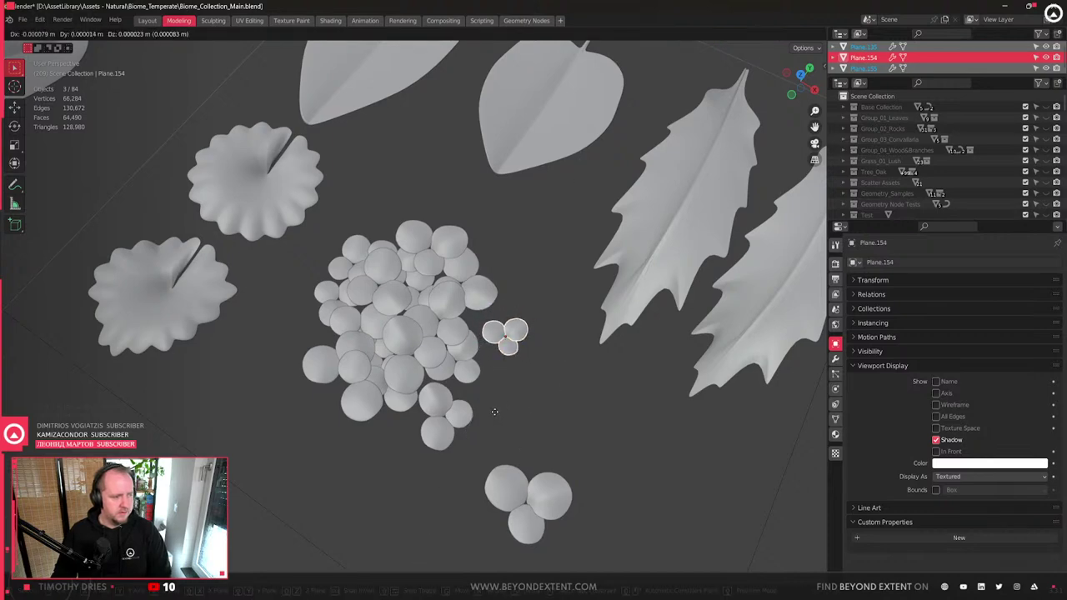
{"action": "left_click", "coordinate": [490, 407]}
- Duplicate the small trio, rotate it and place it at the cluster's edge beside the lower fringed leaf
{"action": "key", "text": "shift+s"}
{"action": "key", "text": "g"}
{"action": "left_click", "coordinate": [275, 385]}
{"action": "middle_click_drag", "start_coordinate": [275, 386], "coordinate": [529, 419]}
{"action": "key", "text": "r"}
{"action": "left_click", "coordinate": [433, 501]}
{"action": "key", "text": "g"}
{"action": "key", "text": "shift+z"}
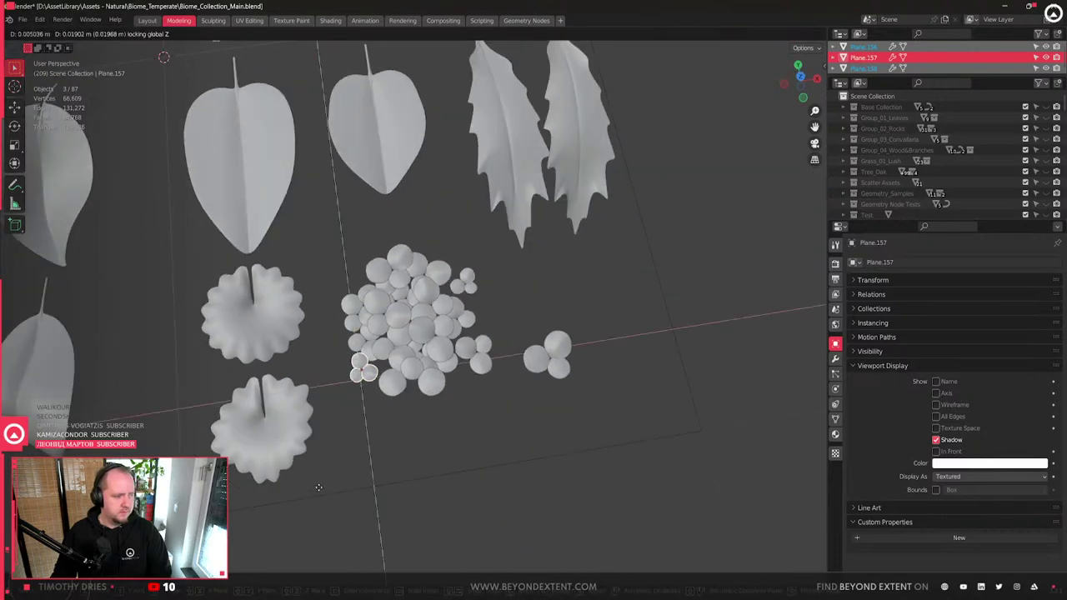
{"action": "left_click", "coordinate": [315, 491]}
- Add another copy of a small trio, rotated about Z, at the cluster's edge near the upper fringed leaf
{"action": "scroll", "coordinate": [476, 375], "scroll_direction": "down", "scroll_amount": 3}
{"action": "scroll", "coordinate": [477, 376], "scroll_direction": "up", "scroll_amount": 5}
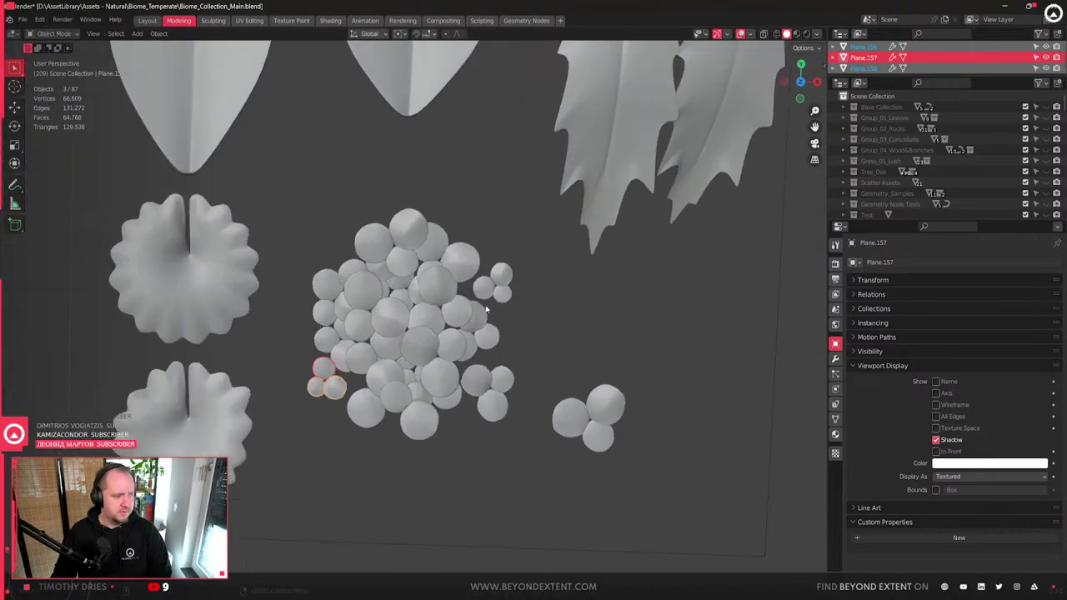
{"action": "left_click_drag", "start_coordinate": [473, 279], "coordinate": [512, 308]}
{"action": "left_click", "coordinate": [512, 313]}
{"action": "scroll", "coordinate": [500, 334], "scroll_direction": "down", "scroll_amount": 3}
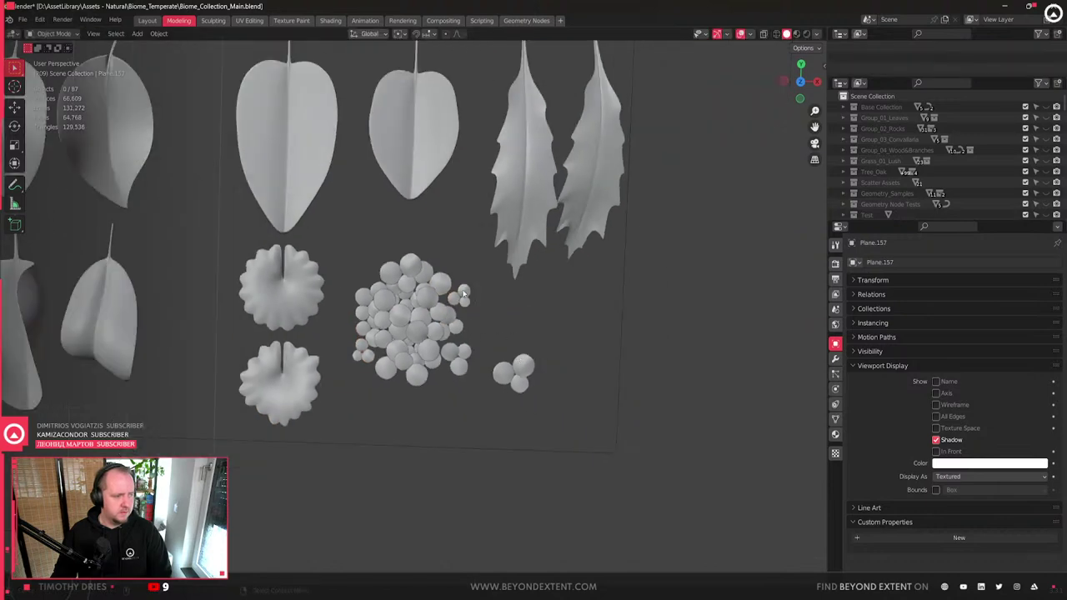
{"action": "key", "text": "ctrl+v"}
{"action": "key", "text": "r"}
{"action": "key", "text": "z"}
{"action": "left_click", "coordinate": [412, 320]}
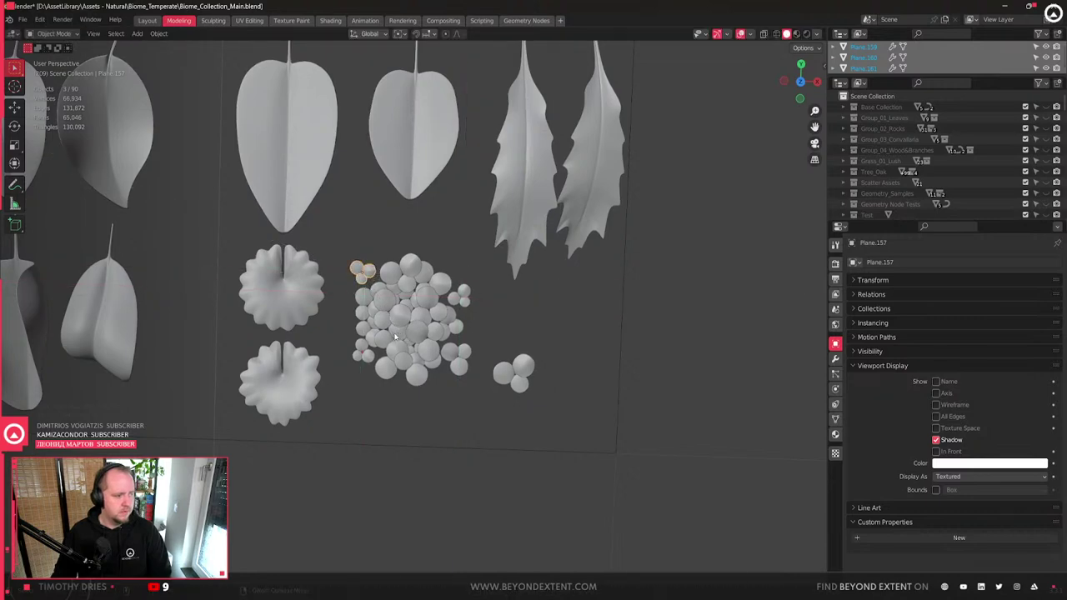
- Try another copy of the small trio, rotated about Z, between the cluster and the fringed leaves, and delete it
{"action": "middle_click_drag", "start_coordinate": [384, 322], "coordinate": [441, 321], "text": "shift"}
{"action": "scroll", "coordinate": [441, 321], "scroll_direction": "up", "scroll_amount": 4}
{"action": "key", "text": "ctrl+v"}
{"action": "key", "text": "r"}
{"action": "key", "text": "z"}
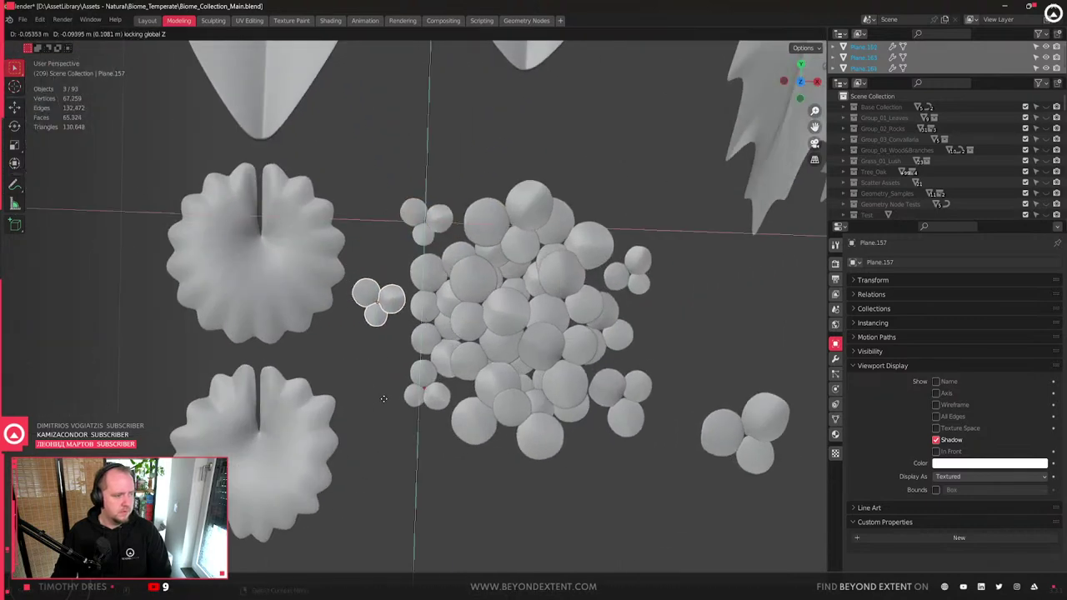
{"action": "left_click", "coordinate": [412, 399]}
{"action": "middle_click_drag", "start_coordinate": [520, 357], "coordinate": [512, 368], "text": "shift"}
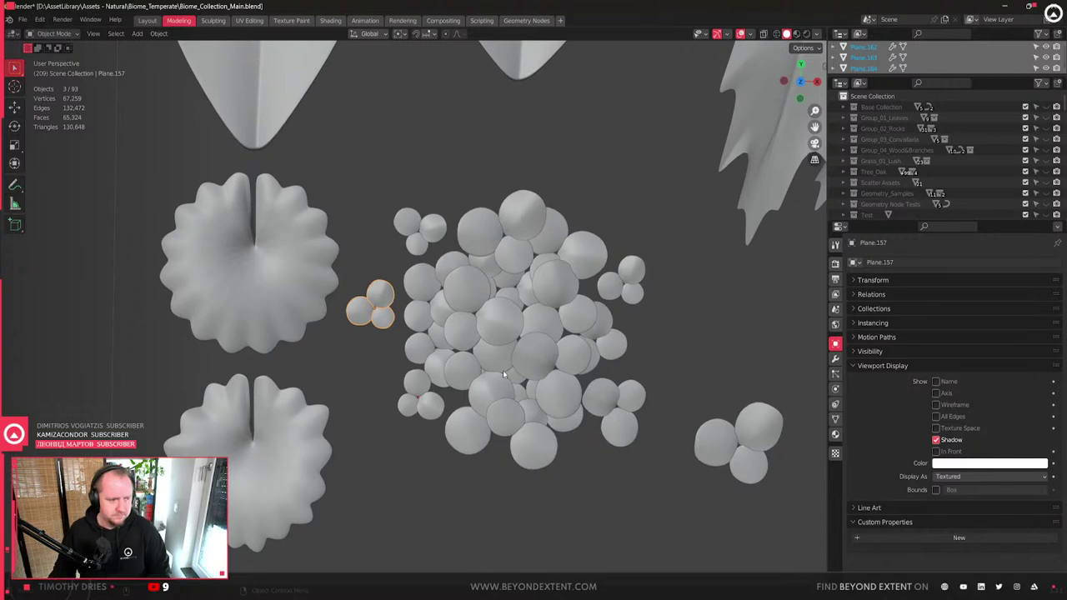
{"action": "middle_click_drag", "start_coordinate": [522, 377], "coordinate": [392, 371]}
{"action": "key", "text": "Delete"}
{"action": "left_click", "coordinate": [393, 367]}
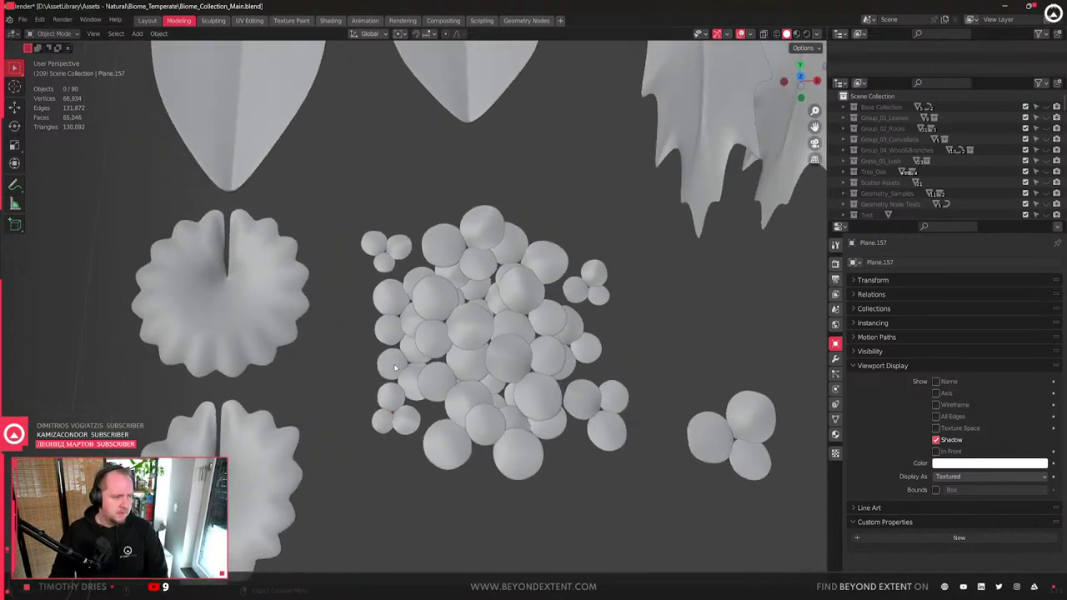
- Select the small trio at the cluster's edge beside the lower fringed leaf and move it slightly outward
{"action": "left_click", "coordinate": [391, 399], "text": "shift"}
{"action": "left_click", "coordinate": [383, 427], "text": "shift"}
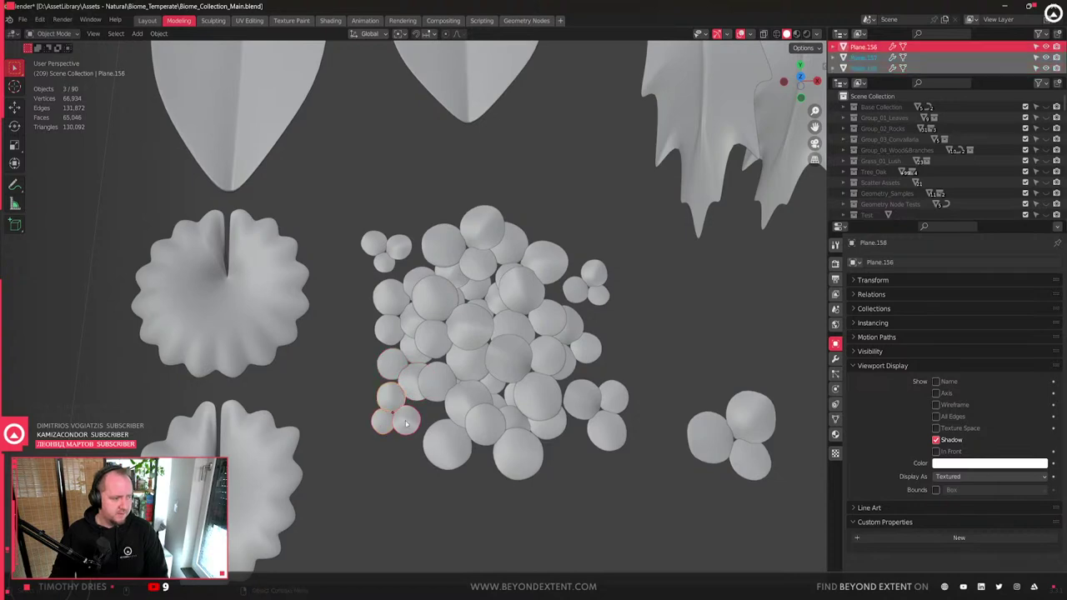
{"action": "scroll", "coordinate": [383, 417], "scroll_direction": "down", "scroll_amount": 2}
{"action": "middle_click_drag", "start_coordinate": [383, 417], "coordinate": [534, 316]}
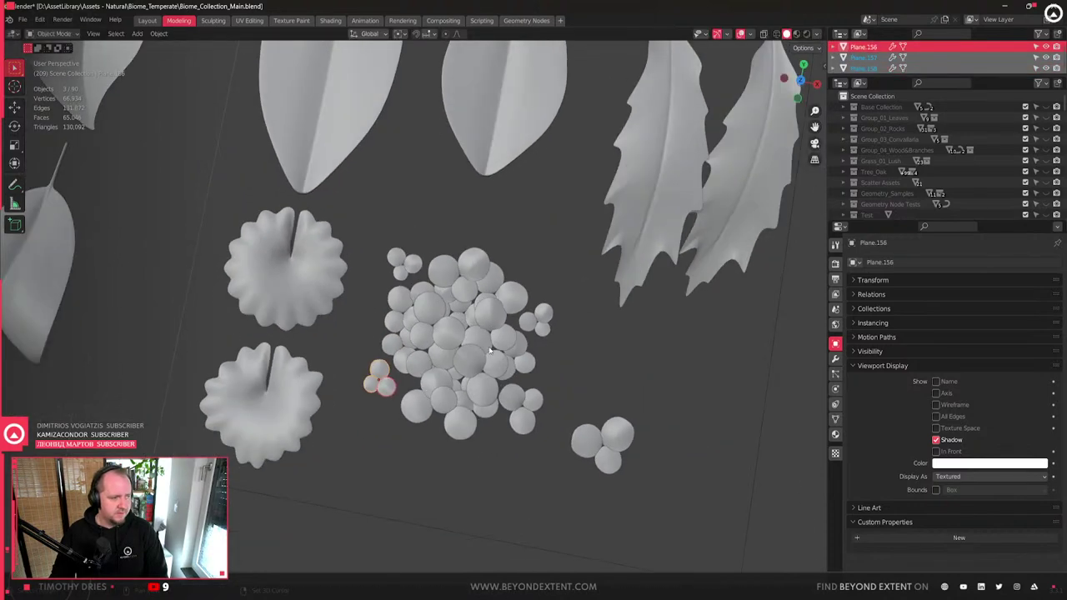
- Duplicate the small trio and place the copy at the cluster end facing the heart-shaped leaves, with global Z locked
{"action": "key", "text": "shift+d"}
{"action": "key", "text": "z"}
{"action": "left_click", "coordinate": [575, 210]}
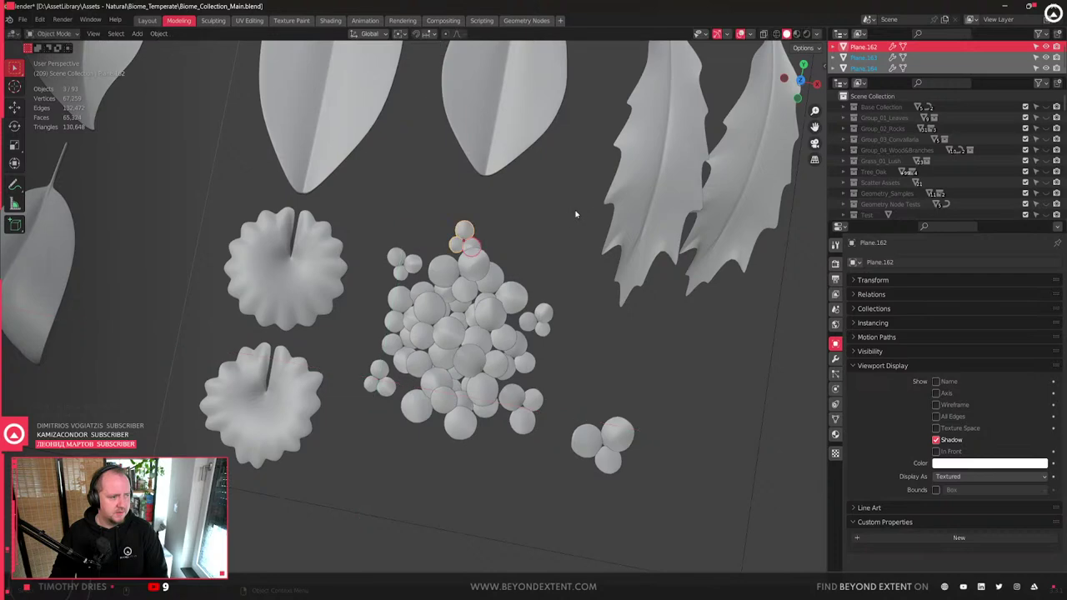
{"action": "key", "text": "g"}
{"action": "key", "text": "shift+z"}
{"action": "left_click", "coordinate": [585, 149]}
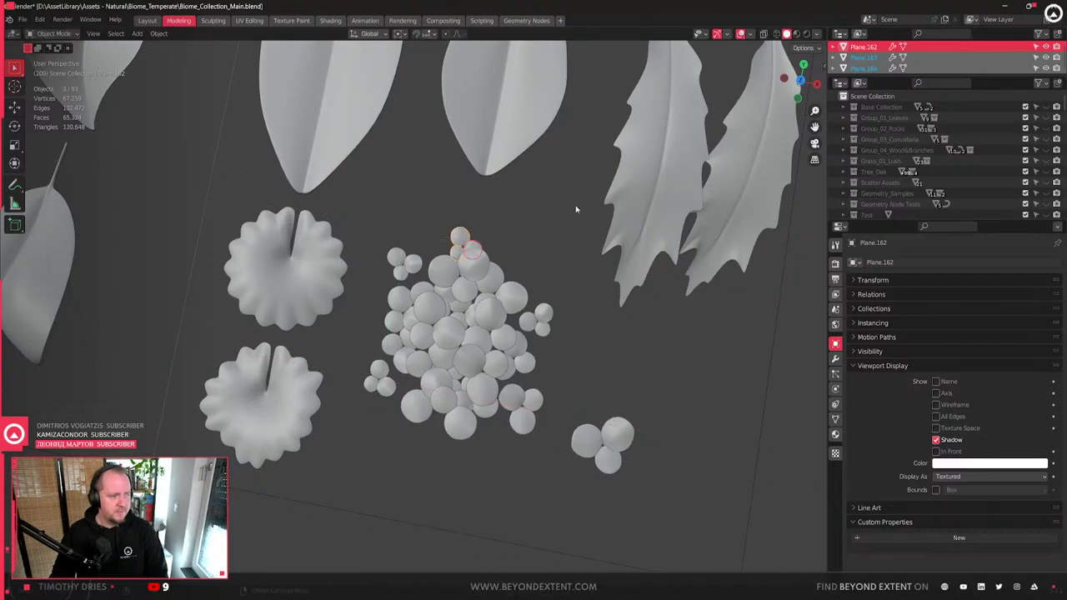
- Select the separate large trio beside the cluster and move it closer to the spiky leaves with global Z locked
{"action": "middle_click_drag", "start_coordinate": [467, 438], "coordinate": [442, 409], "text": "shift"}
{"action": "left_click", "coordinate": [438, 405]}
{"action": "left_click_drag", "start_coordinate": [652, 441], "coordinate": [542, 388]}
{"action": "middle_click_drag", "start_coordinate": [639, 455], "coordinate": [564, 431], "text": "shift"}
{"action": "key", "text": "g"}
{"action": "key", "text": "shift+z"}
{"action": "left_click", "coordinate": [611, 349]}
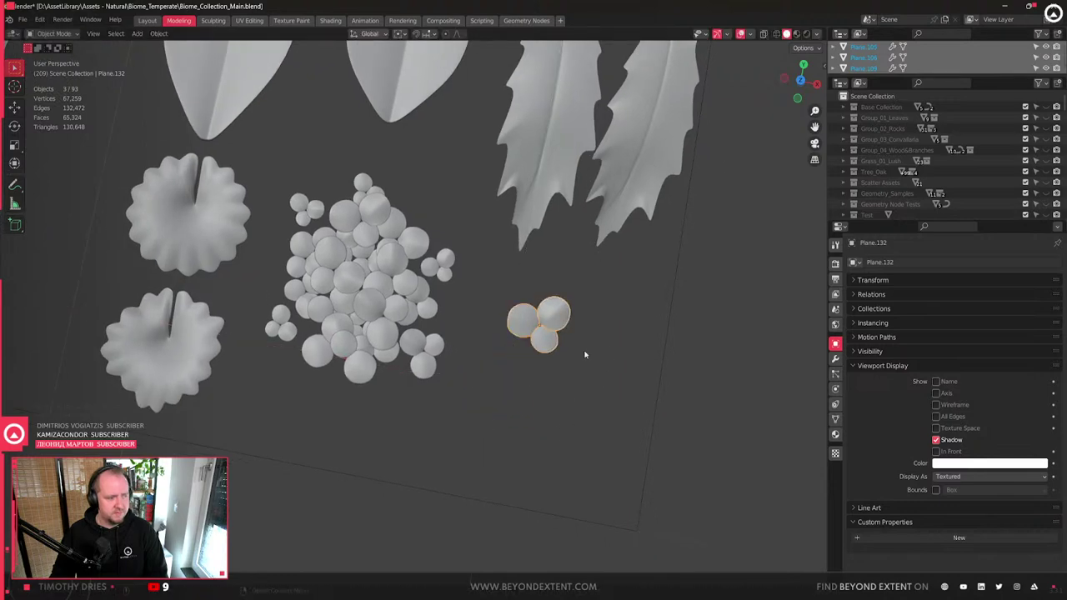
- Select the lower half of the round-leaf cluster, duplicate it and place the copy below the separate trio
{"action": "scroll", "coordinate": [611, 348], "scroll_direction": "up", "scroll_amount": 2}
{"action": "left_click_drag", "start_coordinate": [454, 431], "coordinate": [269, 300]}
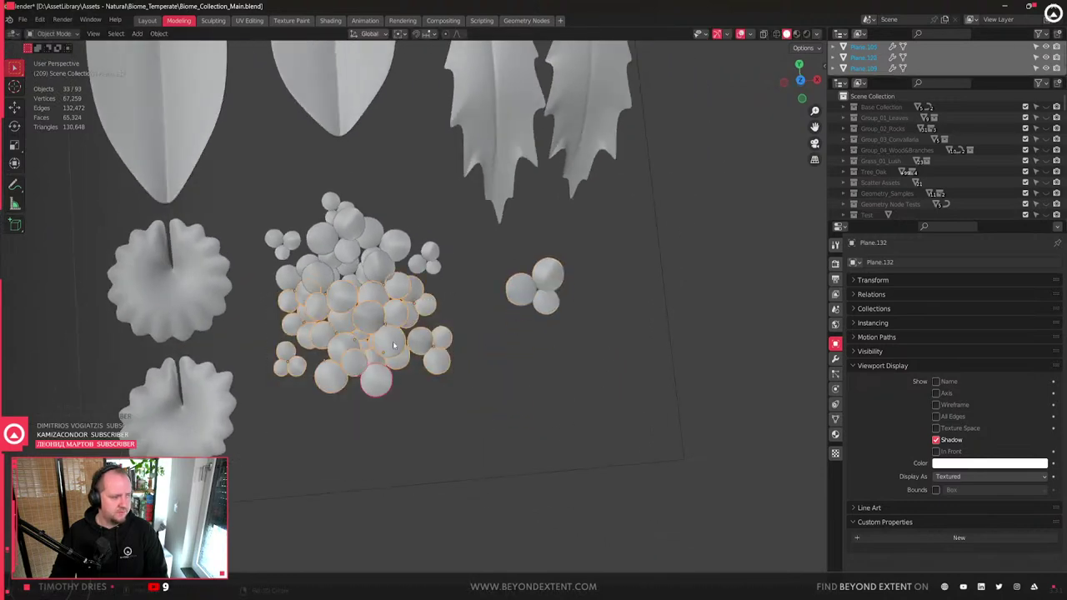
{"action": "key", "text": "shift+d"}
{"action": "left_click", "coordinate": [606, 408]}
{"action": "middle_click_drag", "start_coordinate": [606, 408], "coordinate": [531, 392], "text": "shift"}
{"action": "scroll", "coordinate": [531, 392], "scroll_direction": "up", "scroll_amount": 3}
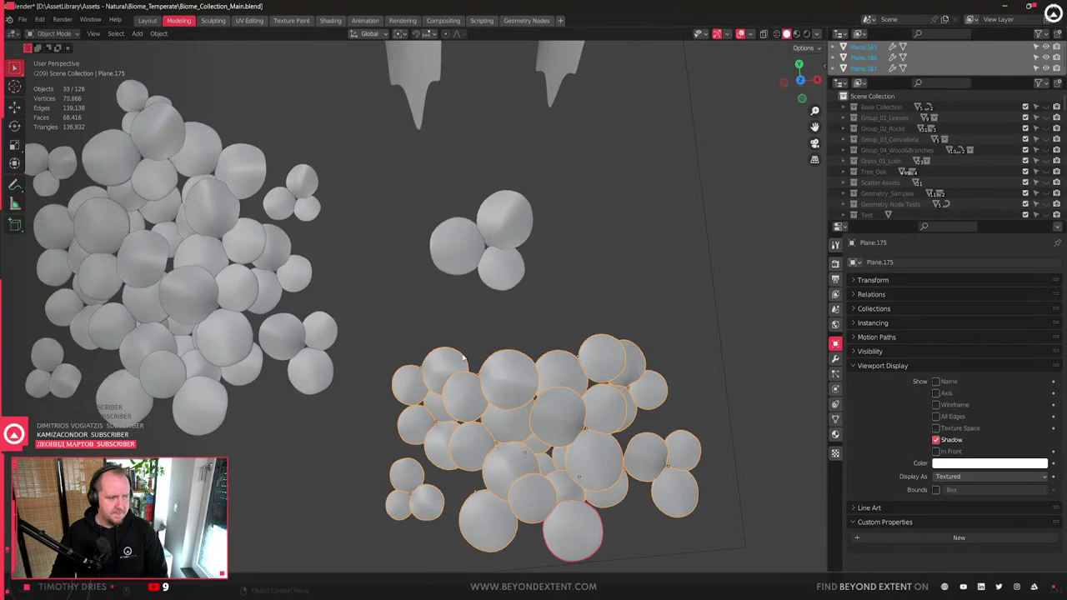
- Delete several round leaves along the upper edge of the copied cluster to thin out its outline
{"action": "left_click", "coordinate": [444, 379]}
{"action": "key", "text": "x"}
{"action": "left_click", "coordinate": [392, 379]}
{"action": "left_click", "coordinate": [506, 388]}
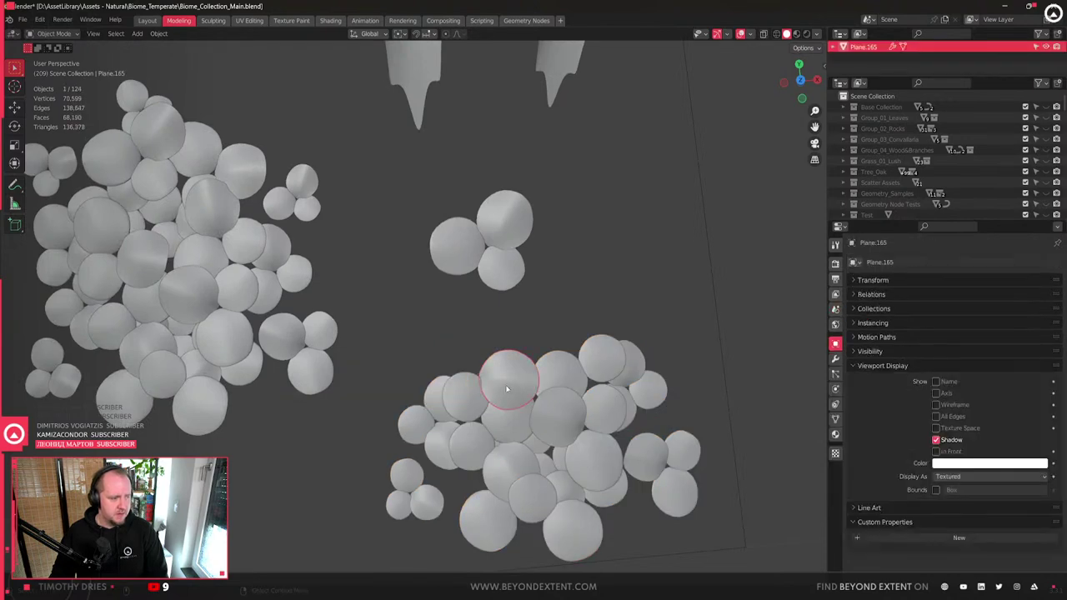
{"action": "key", "text": "x"}
{"action": "left_click", "coordinate": [440, 397]}
{"action": "middle_click_drag", "start_coordinate": [440, 398], "coordinate": [367, 315], "text": "shift"}
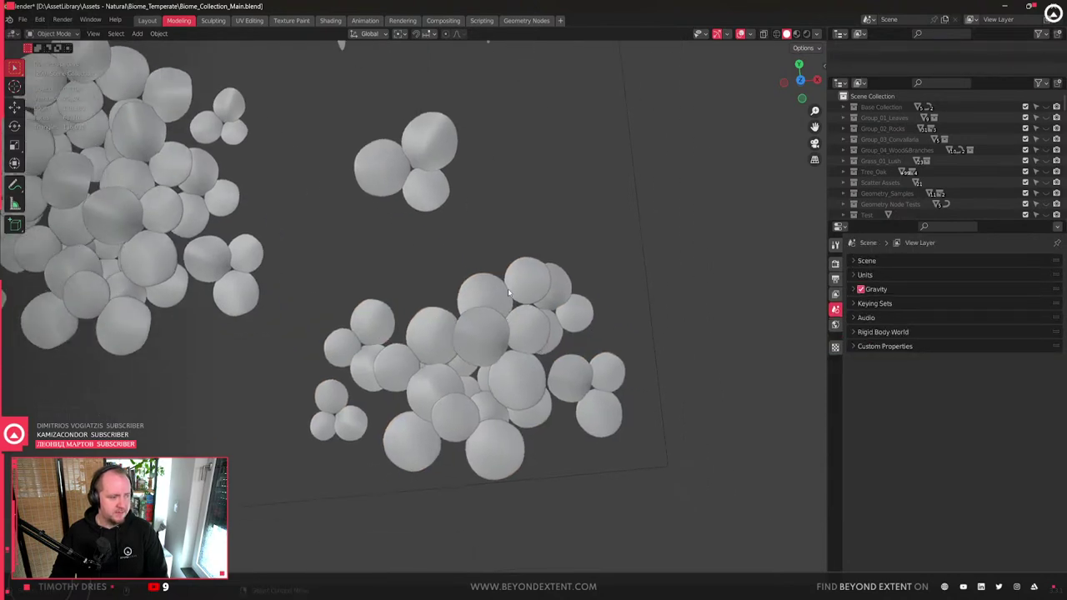
{"action": "left_click", "coordinate": [485, 300]}
{"action": "key", "text": "x"}
{"action": "left_click", "coordinate": [510, 293]}
- Select the separate trio and move it toward the large cluster with global Z locked
{"action": "middle_click_drag", "start_coordinate": [510, 293], "coordinate": [468, 315]}
{"action": "scroll", "coordinate": [468, 321], "scroll_direction": "down", "scroll_amount": 10}
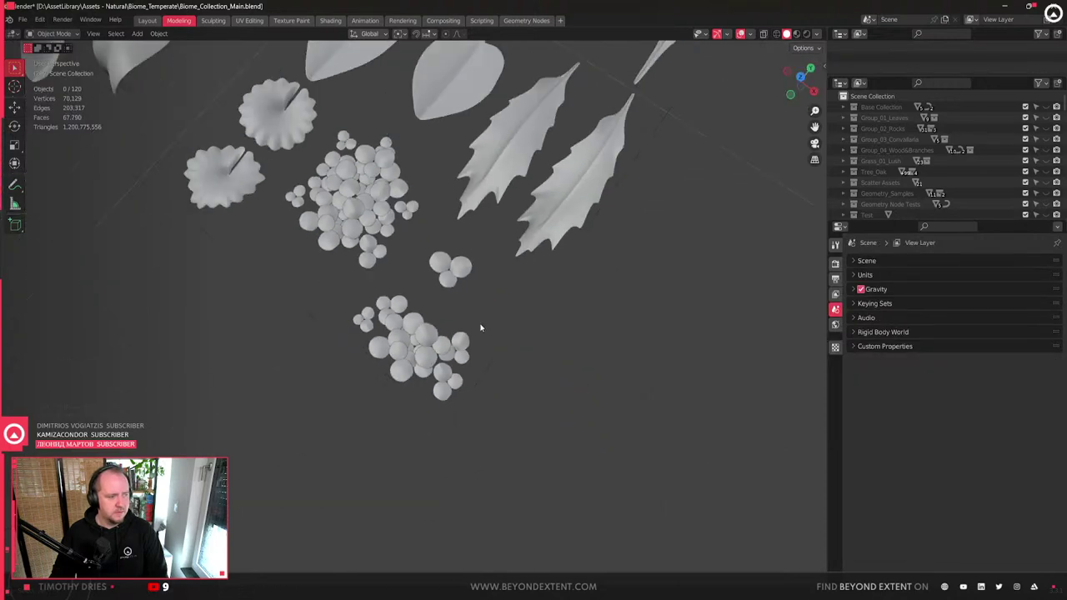
{"action": "scroll", "coordinate": [466, 317], "scroll_direction": "up", "scroll_amount": 12}
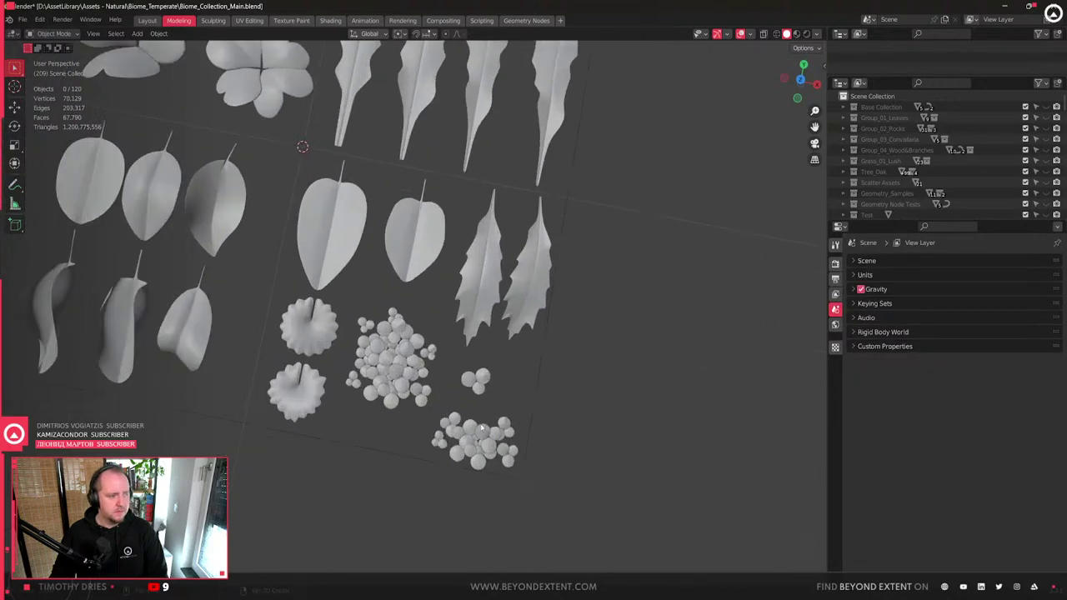
{"action": "left_click_drag", "start_coordinate": [465, 307], "coordinate": [574, 395]}
{"action": "key", "text": "g"}
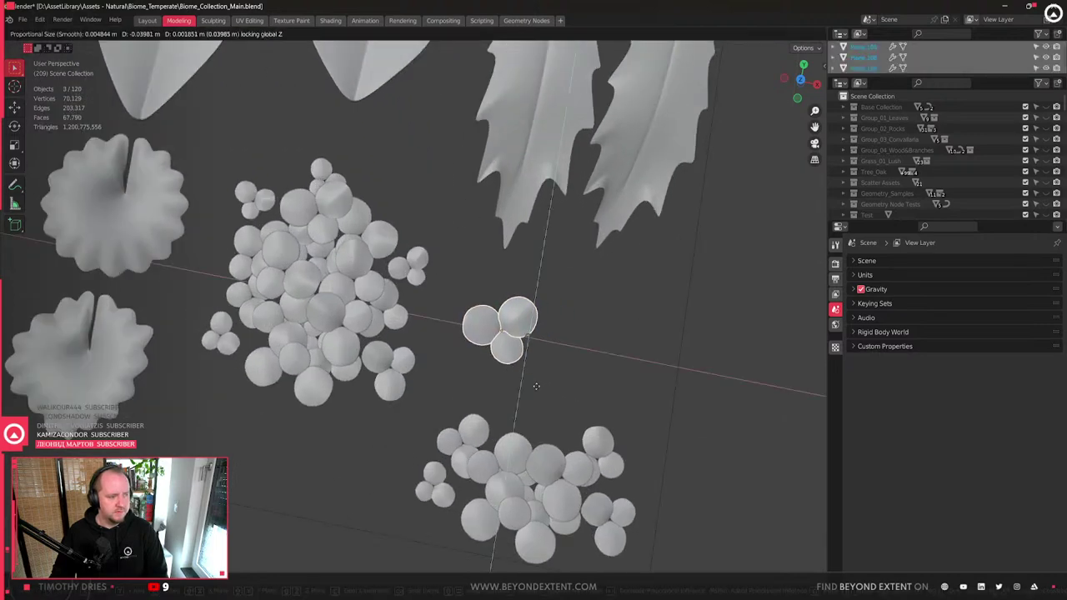
{"action": "left_click", "coordinate": [530, 386]}
- Duplicate the separate trio, scale the copy up, rotate it about Z and place it beside the original
{"action": "key", "text": "shift+d"}
{"action": "key", "text": "y"}
{"action": "left_click", "coordinate": [685, 403]}
{"action": "key", "text": "g"}
{"action": "key", "text": "y"}
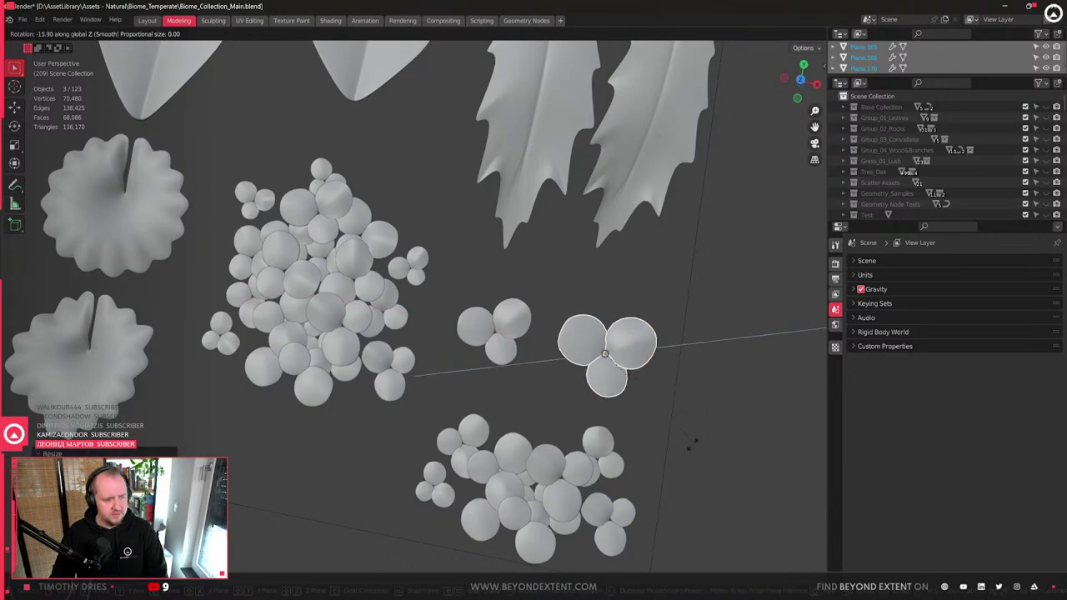
{"action": "key", "text": "Escape"}
- Select the whole smaller cluster, reposition it below the two trios with global Z locked, and clear the selection
{"action": "scroll", "coordinate": [512, 442], "scroll_direction": "down", "scroll_amount": 2}
{"action": "left_click_drag", "start_coordinate": [415, 374], "coordinate": [570, 464]}
{"action": "middle_click_drag", "start_coordinate": [570, 464], "coordinate": [566, 459]}
{"action": "key", "text": "g"}
{"action": "key", "text": "shift+z"}
{"action": "left_click", "coordinate": [564, 454]}
{"action": "scroll", "coordinate": [579, 355], "scroll_direction": "down", "scroll_amount": 3}
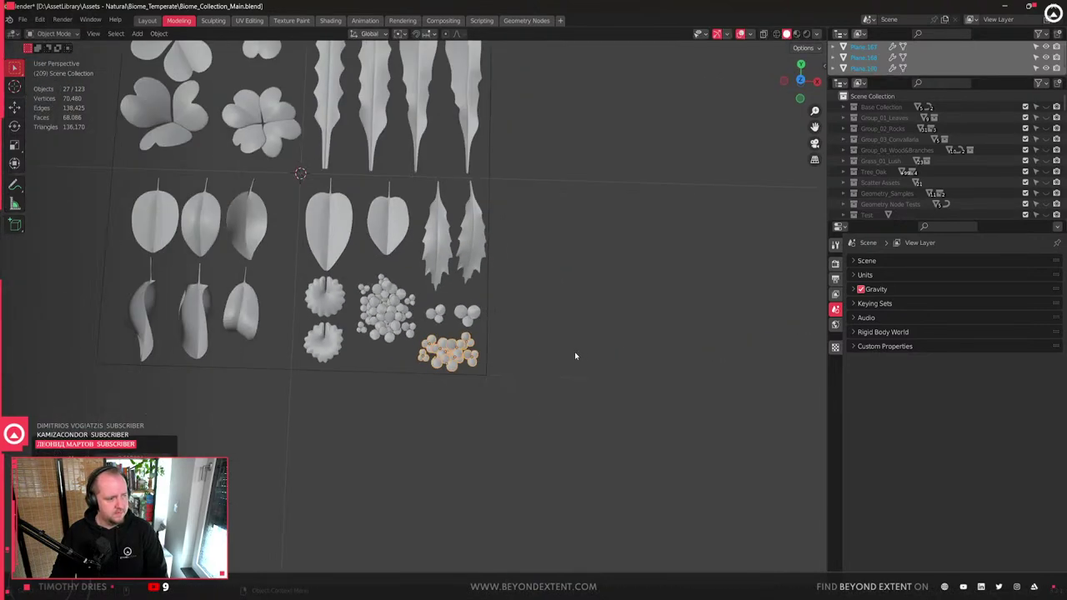
{"action": "left_click", "coordinate": [579, 355]}
{"action": "mouse_move", "coordinate": [579, 355]}
{"action": "middle_mouse_down", "text": "shift"}
{"action": "mouse_move", "coordinate": [531, 365]}
{"action": "mouse_move", "coordinate": [578, 364]}
{"action": "middle_mouse_up", "text": "shift"}
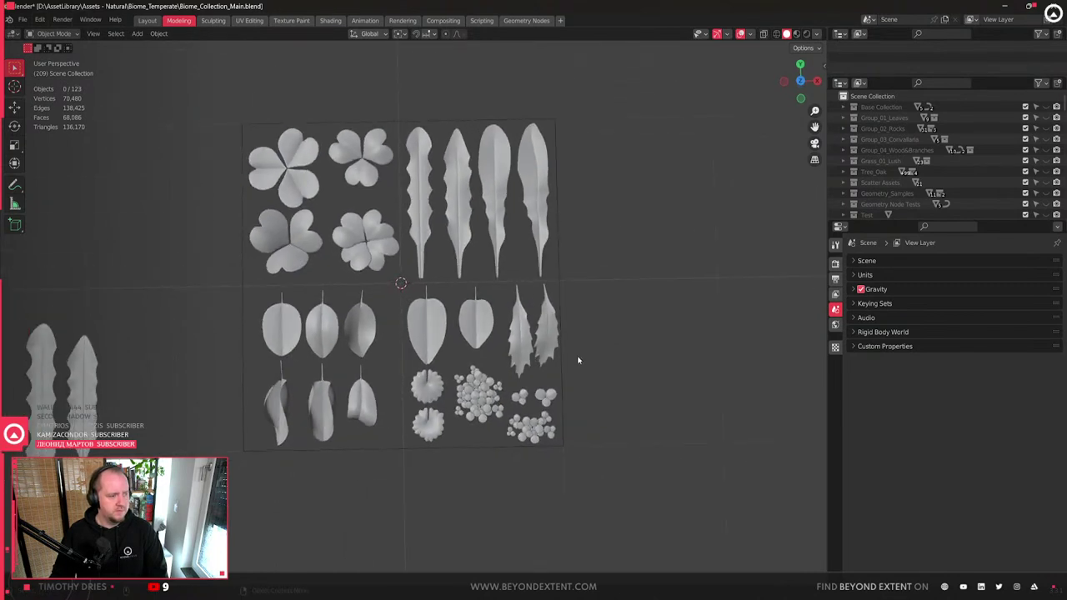
- Select the square wireframe plane that frames the leaf layout
{"action": "scroll", "coordinate": [577, 357], "scroll_direction": "down", "scroll_amount": 2}
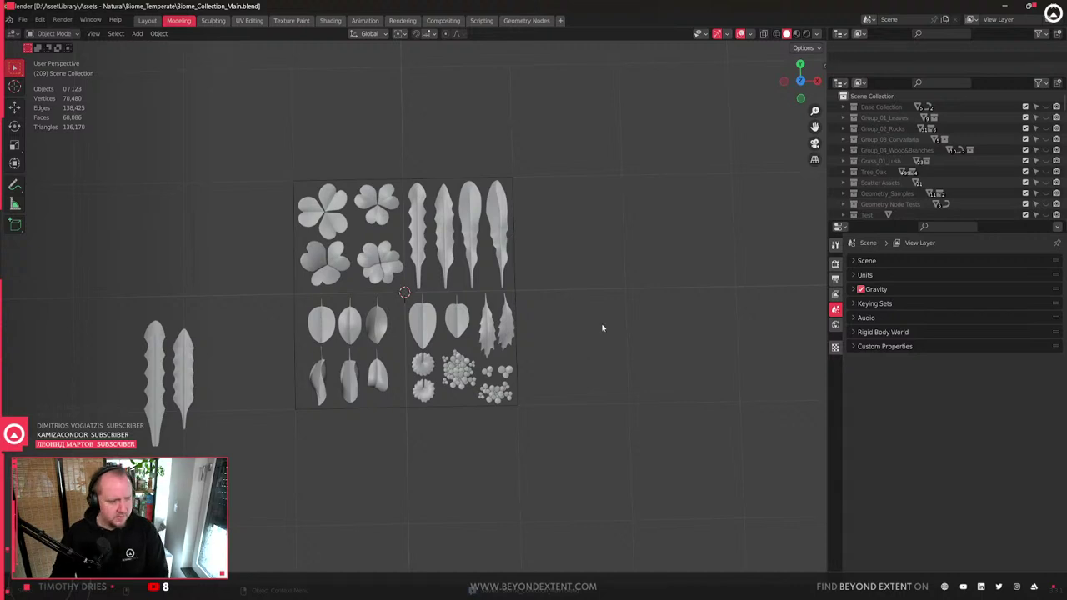
{"action": "middle_click_drag", "start_coordinate": [619, 342], "coordinate": [614, 333]}
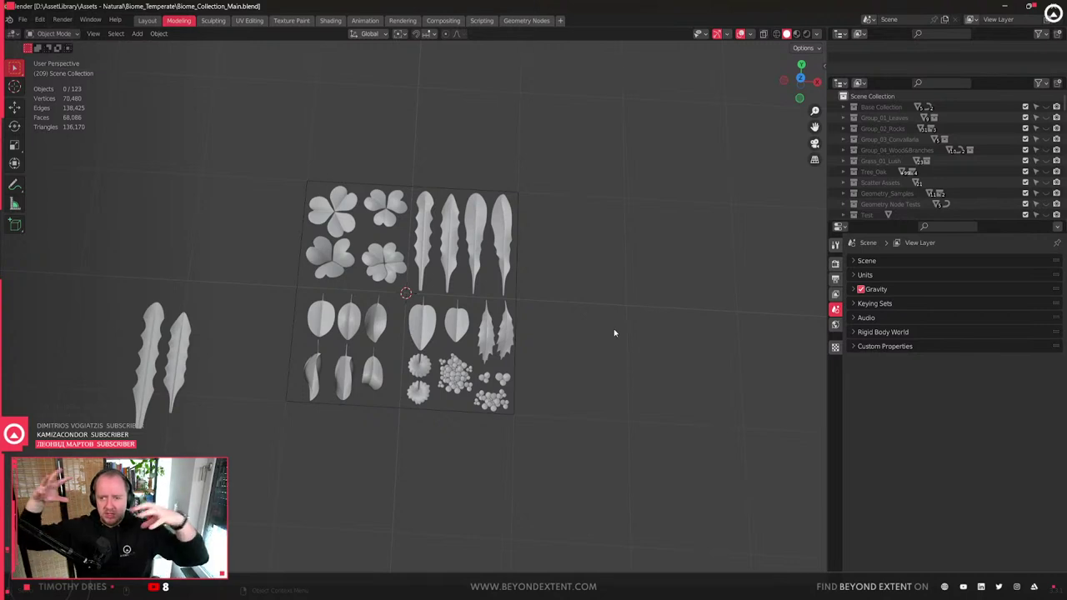
{"action": "middle_click_drag", "start_coordinate": [613, 332], "coordinate": [515, 312]}
{"action": "left_click", "coordinate": [572, 375]}
{"action": "scroll", "coordinate": [514, 312], "scroll_direction": "up", "scroll_amount": 3}
{"action": "left_click", "coordinate": [485, 261]}
{"action": "middle_click_drag", "start_coordinate": [485, 261], "coordinate": [498, 305]}
{"action": "scroll", "coordinate": [498, 305], "scroll_direction": "down", "scroll_amount": 2}
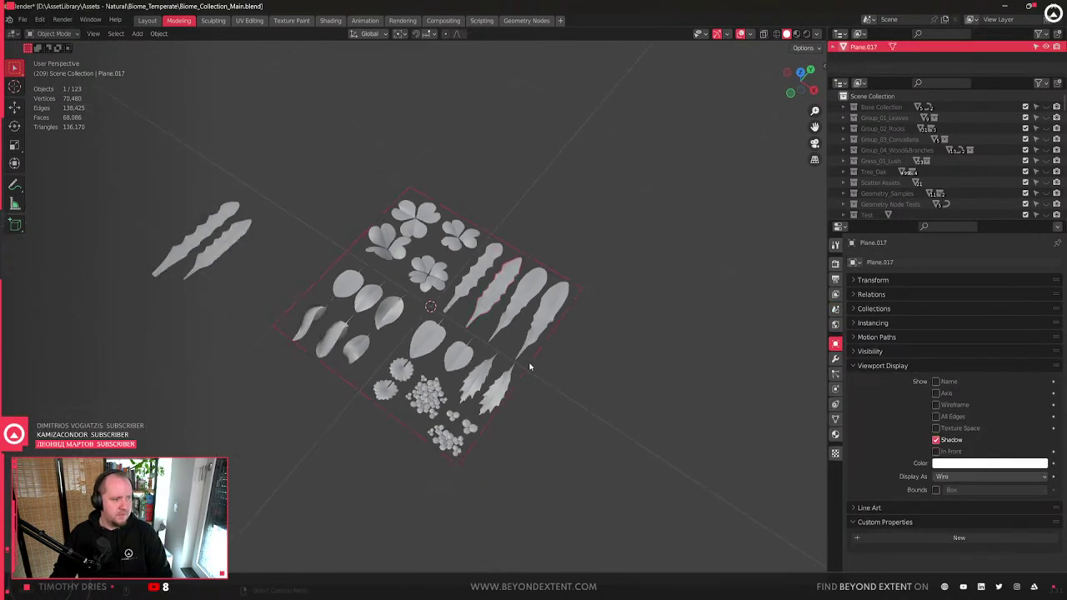
{"action": "key", "text": "q"}
{"action": "left_click", "coordinate": [312, 159]}
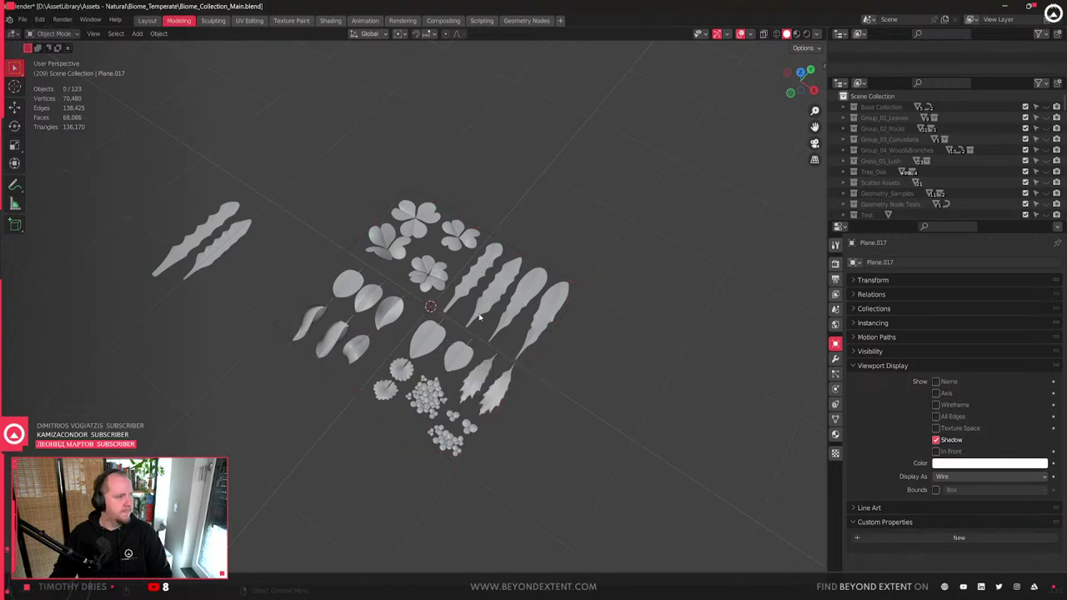
{"action": "left_click", "coordinate": [540, 367]}
{"action": "left_click", "coordinate": [20, 20]}
{"action": "left_click", "coordinate": [20, 20]}
{"action": "left_click", "coordinate": [18, 21]}
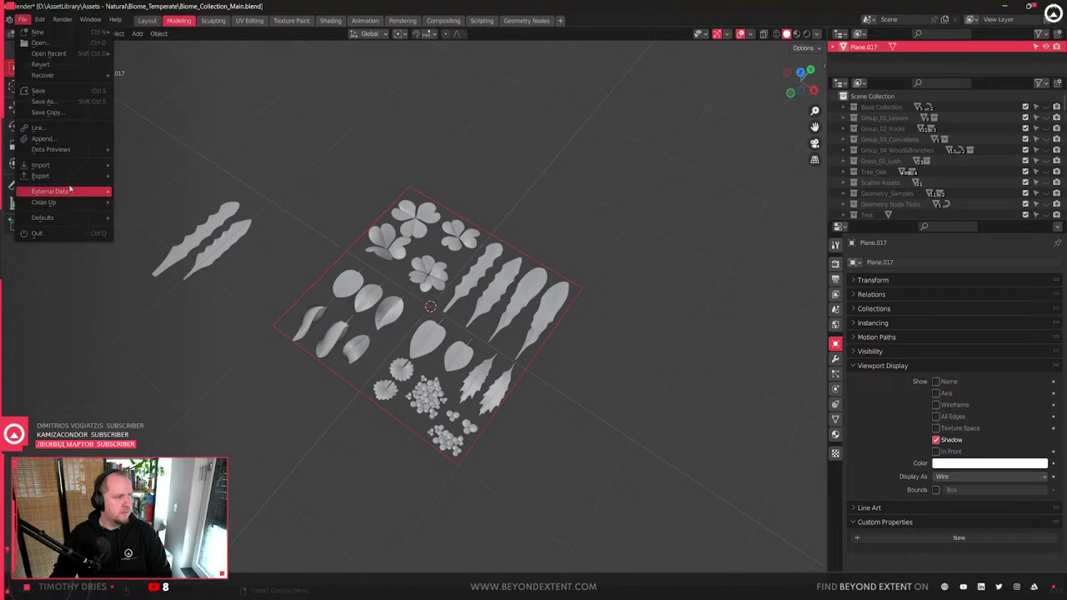
{"action": "mouse_move", "coordinate": [66, 176]}
{"action": "left_click", "coordinate": [171, 265]}
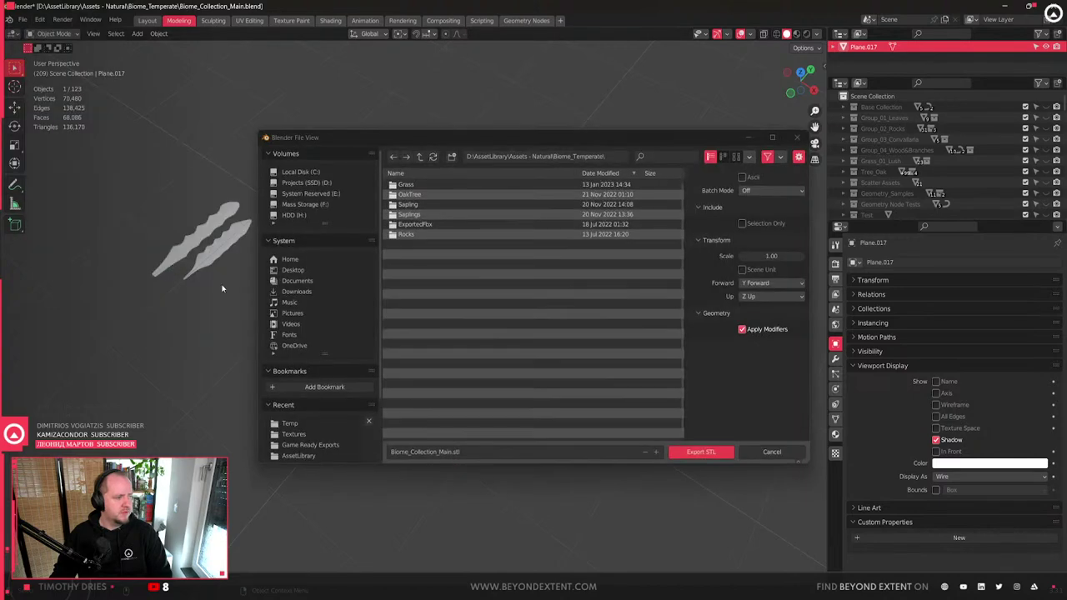
{"action": "left_click", "coordinate": [771, 452]}
- Export only the selected plane as the low-poly FBX Weeds_LP.fbx in the Weeds\Bake folder
{"action": "key", "text": "q"}
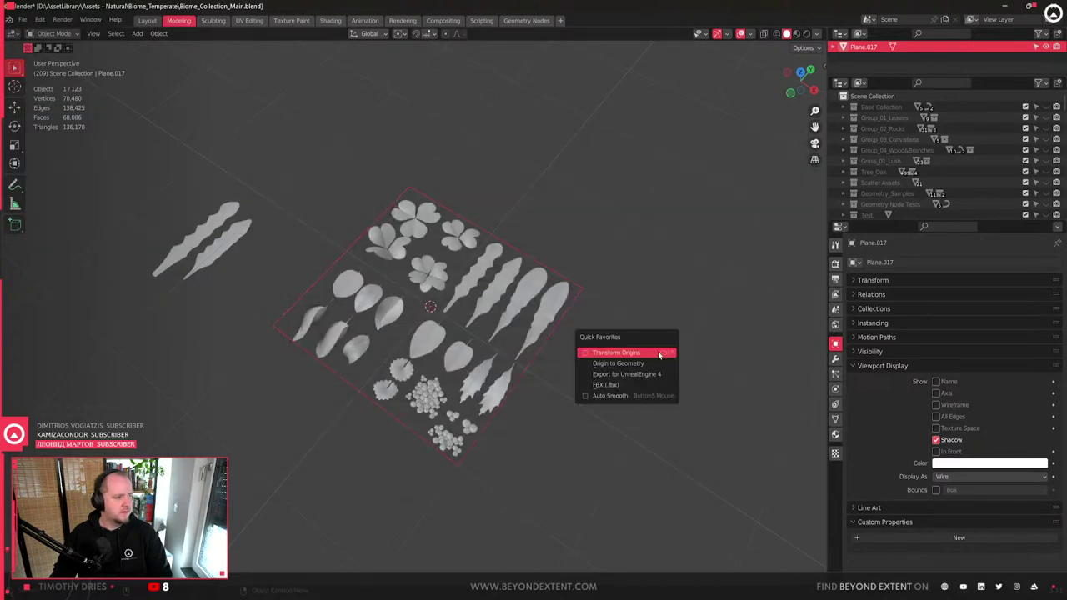
{"action": "left_click", "coordinate": [617, 396]}
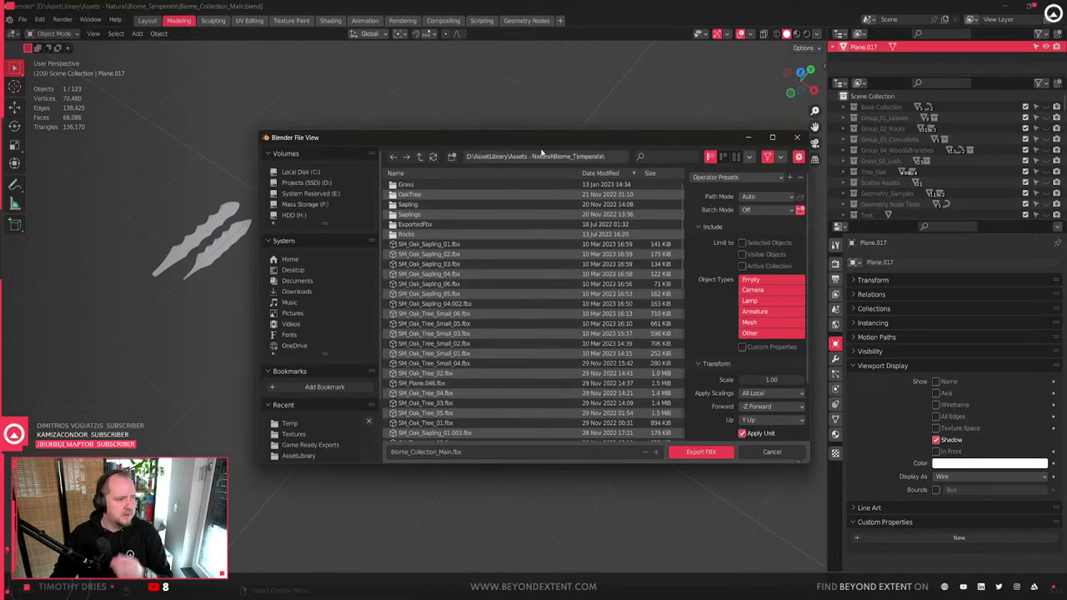
{"action": "key", "text": "Escape"}
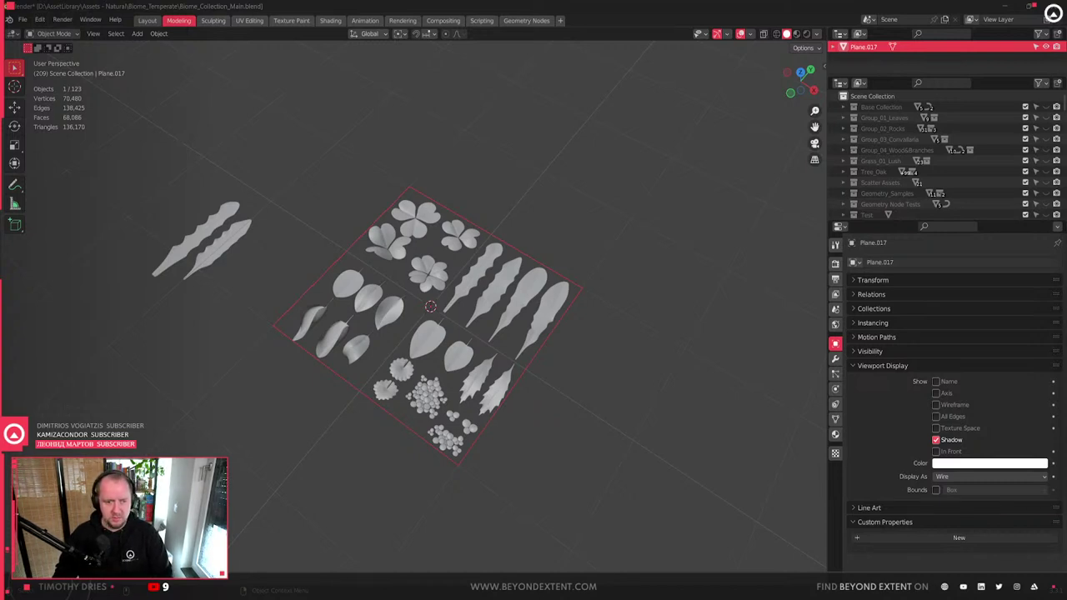
- Delete the square plane and select all the leaf, clover and berry meshes that lay inside it
{"action": "middle_click_drag", "start_coordinate": [491, 277], "coordinate": [458, 319]}
{"action": "key", "text": "Delete"}
{"action": "left_click_drag", "start_coordinate": [300, 200], "coordinate": [586, 538]}
{"action": "scroll", "coordinate": [487, 318], "scroll_direction": "up", "scroll_amount": 3}
- Export the selected plant meshes as the high-poly FBX Weeds_HP.fbx in the Bake folder
{"action": "right_click", "coordinate": [488, 318]}
{"action": "left_click", "coordinate": [488, 318]}
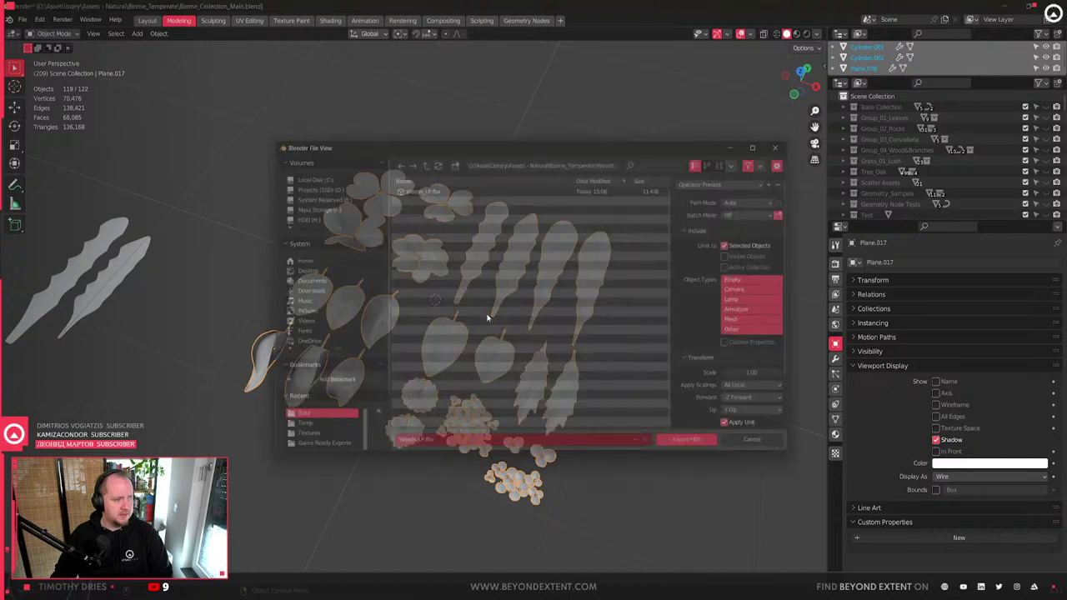
{"action": "left_click", "coordinate": [427, 452]}
{"action": "left_click", "coordinate": [417, 451]}
{"action": "key", "text": "BackSpace"}
{"action": "type", "text": "H"}
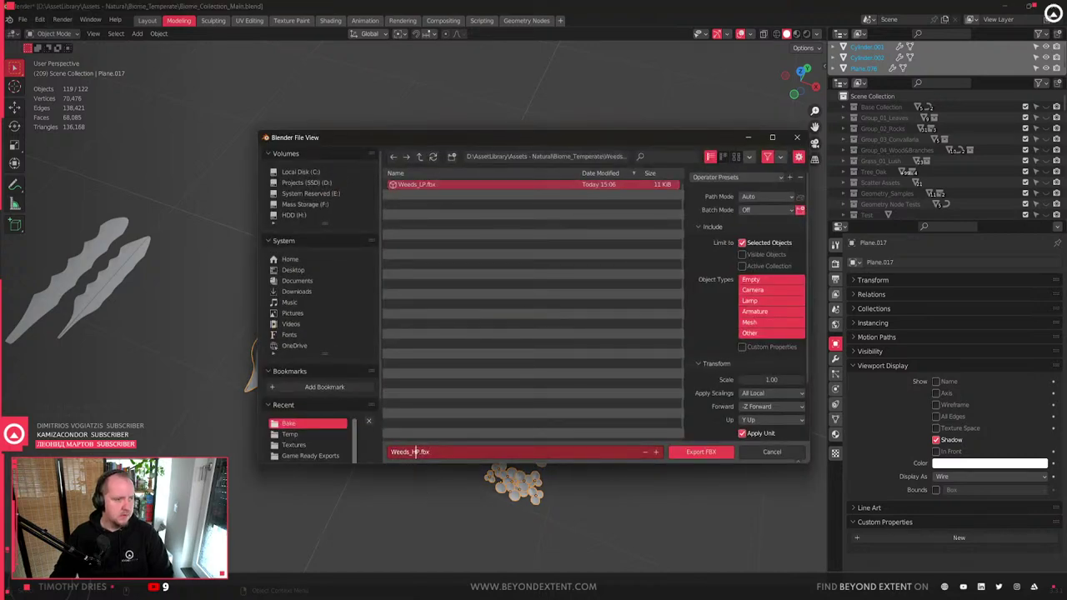
{"action": "key", "text": "Return"}
{"action": "left_click", "coordinate": [707, 453]}
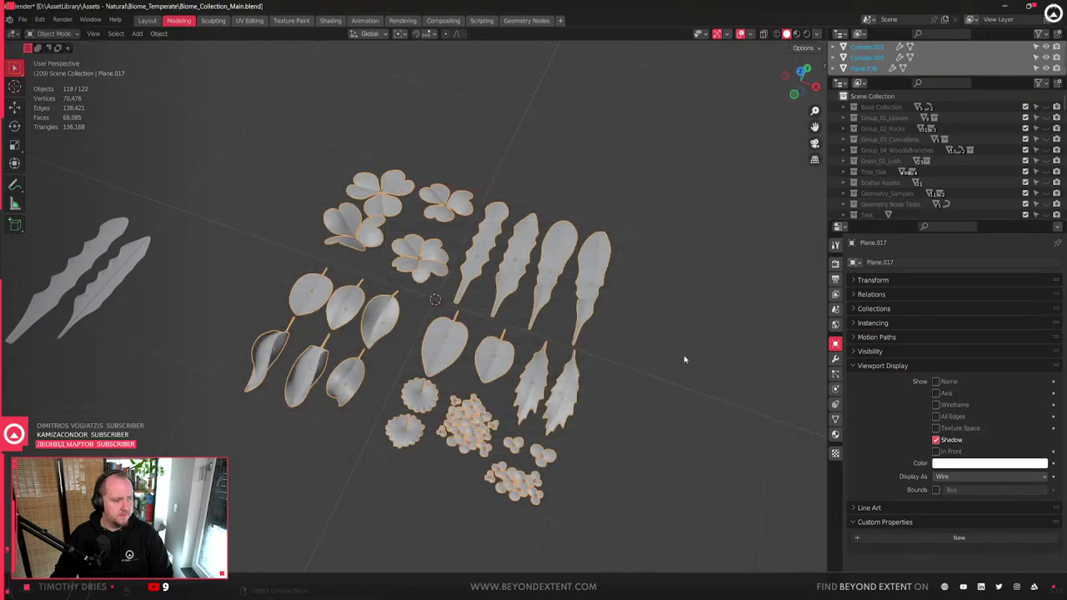
- Clear the selection of the plant meshes
{"action": "left_click", "coordinate": [544, 346]}
{"action": "scroll", "coordinate": [544, 345], "scroll_direction": "down", "scroll_amount": 1}
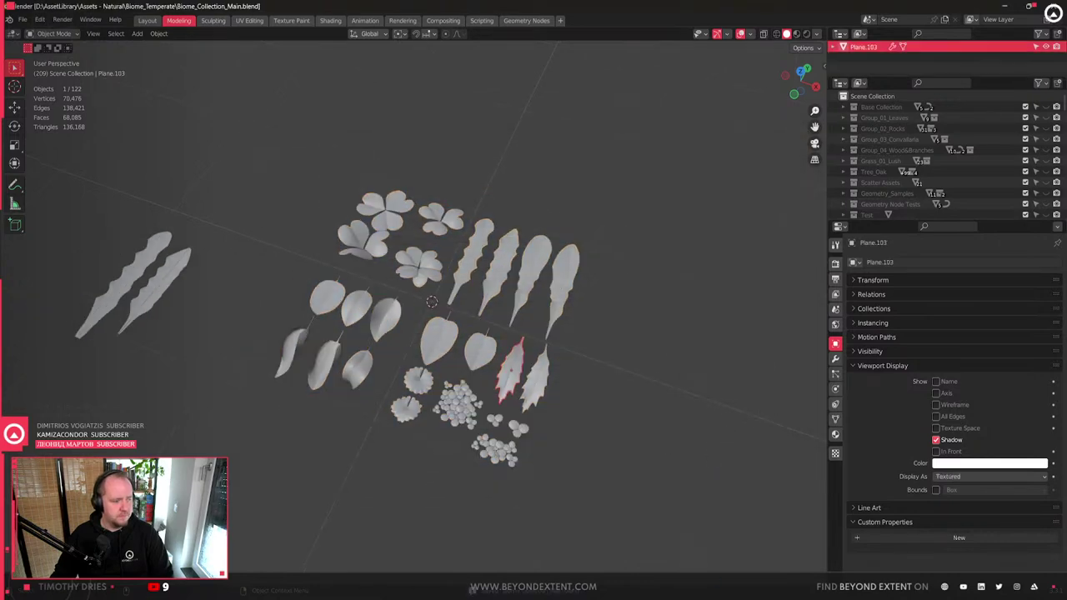
{"action": "left_click", "coordinate": [621, 367]}
{"action": "middle_click_drag", "start_coordinate": [562, 353], "coordinate": [594, 374]}
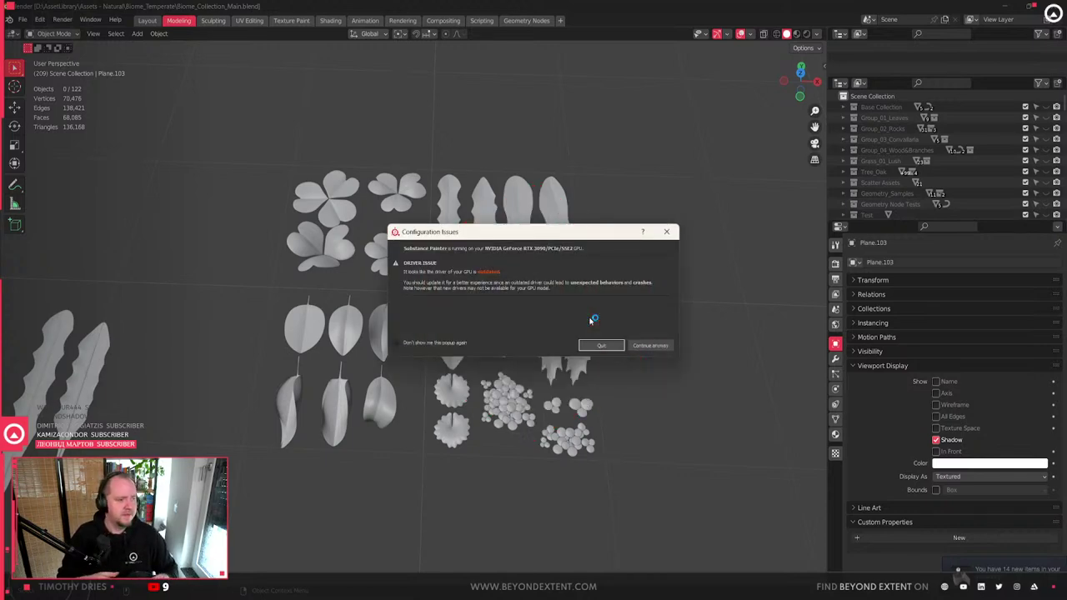
- Continue into Substance Painter despite the outdated graphics driver warning and close its log window
{"action": "left_click", "coordinate": [656, 345]}
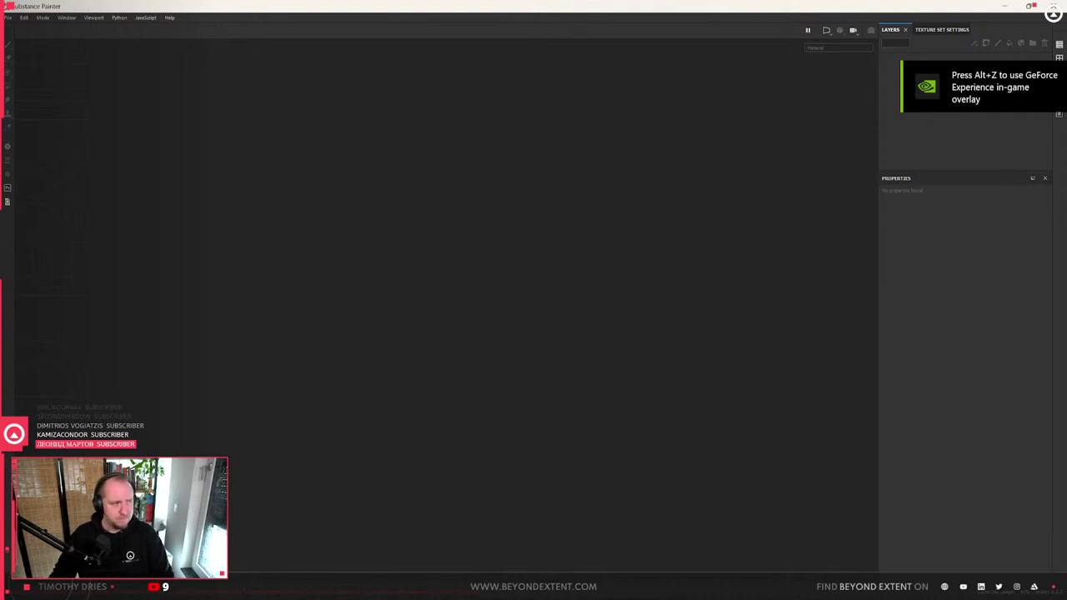
{"action": "left_click", "coordinate": [8, 17]}
{"action": "mouse_move", "coordinate": [38, 50]}
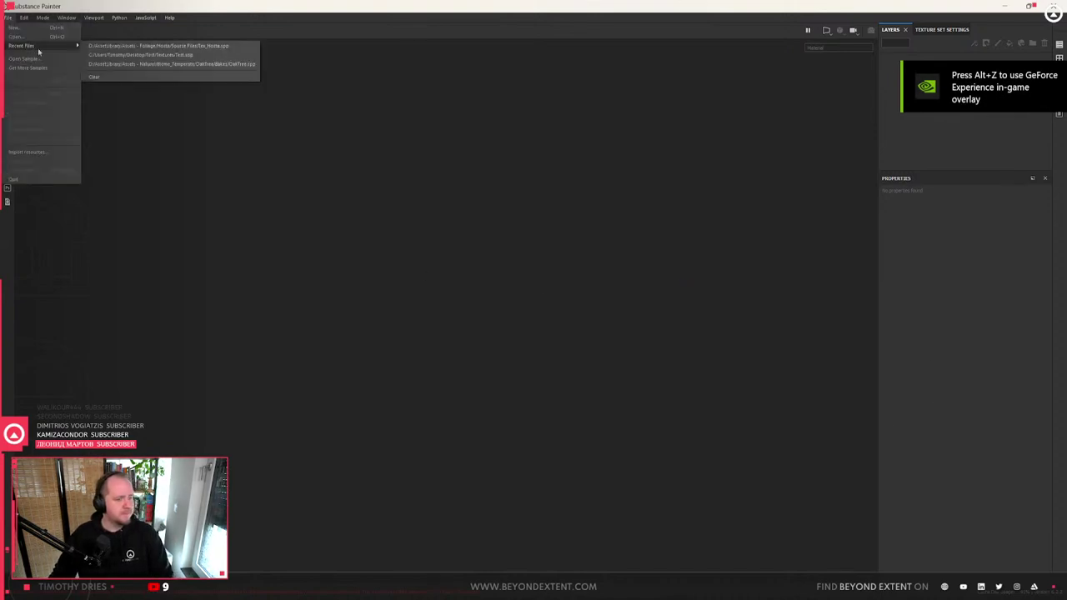
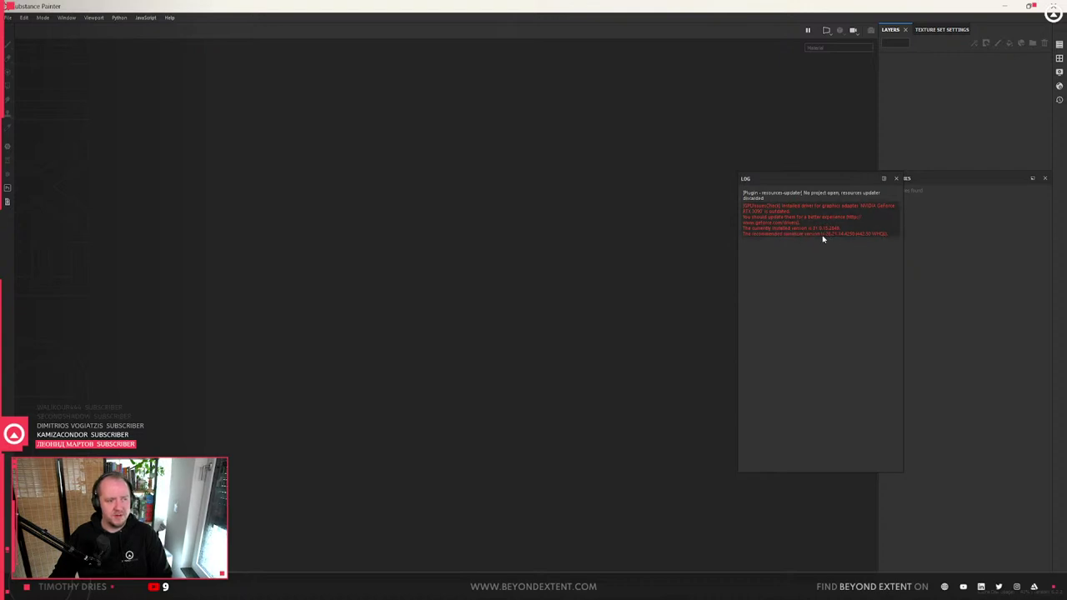
{"action": "left_click", "coordinate": [896, 178]}
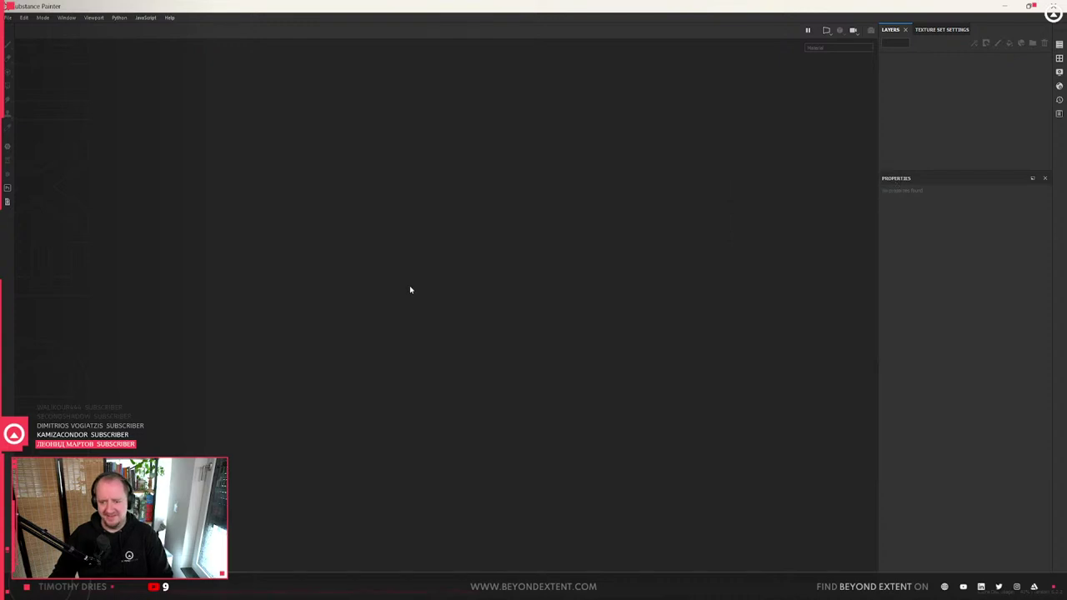
{"action": "left_click", "coordinate": [8, 18]}
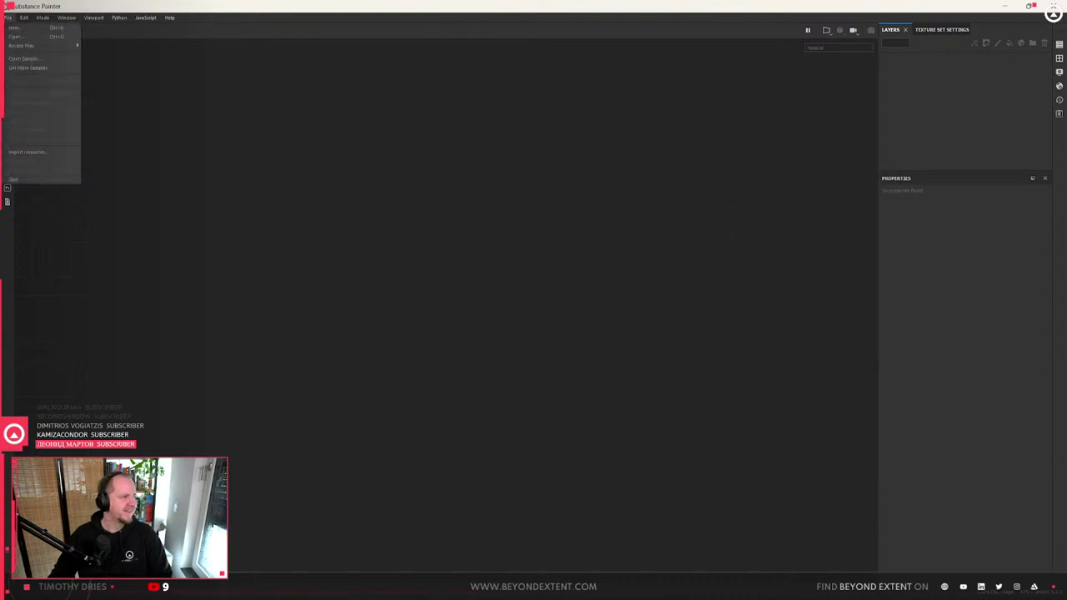
{"action": "mouse_move", "coordinate": [24, 17]}
{"action": "left_click", "coordinate": [38, 55]}
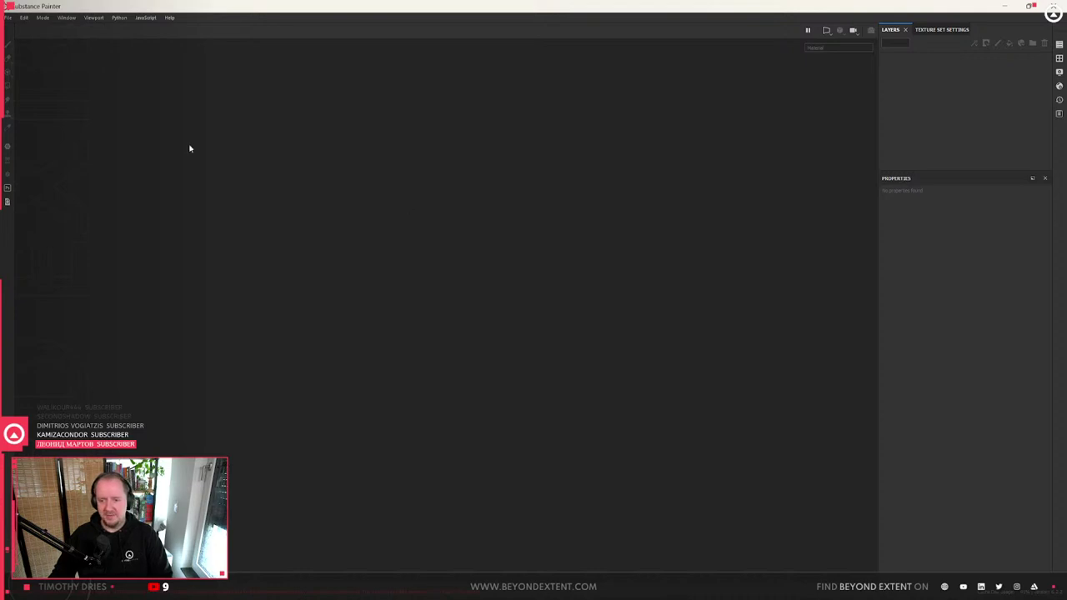
- Start a new project and browse for the folder that holds its mesh file
{"action": "left_click", "coordinate": [9, 18]}
{"action": "left_click", "coordinate": [13, 27]}
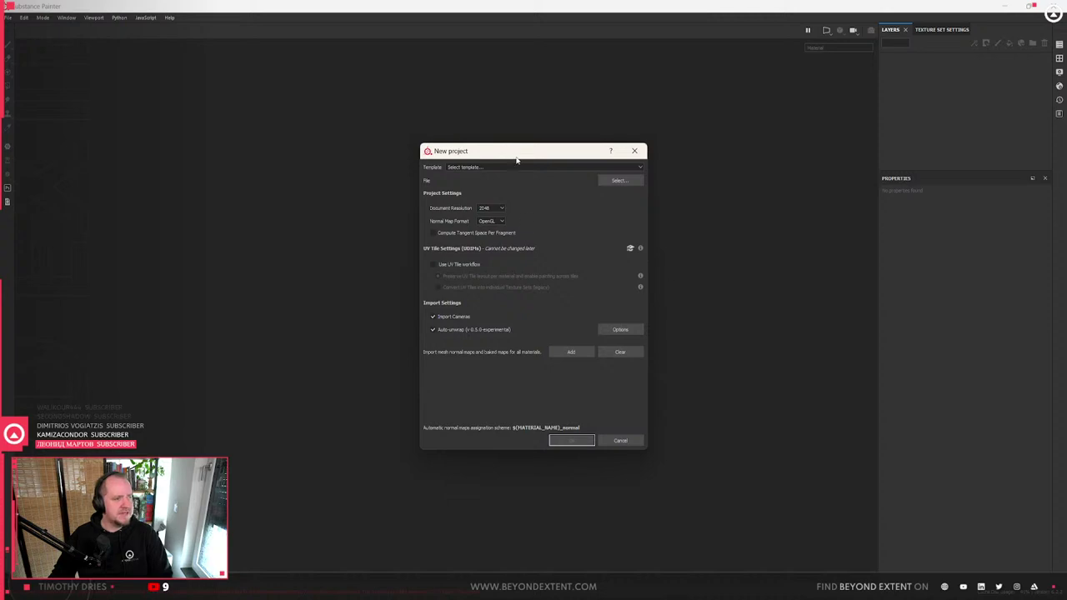
{"action": "left_click", "coordinate": [612, 182]}
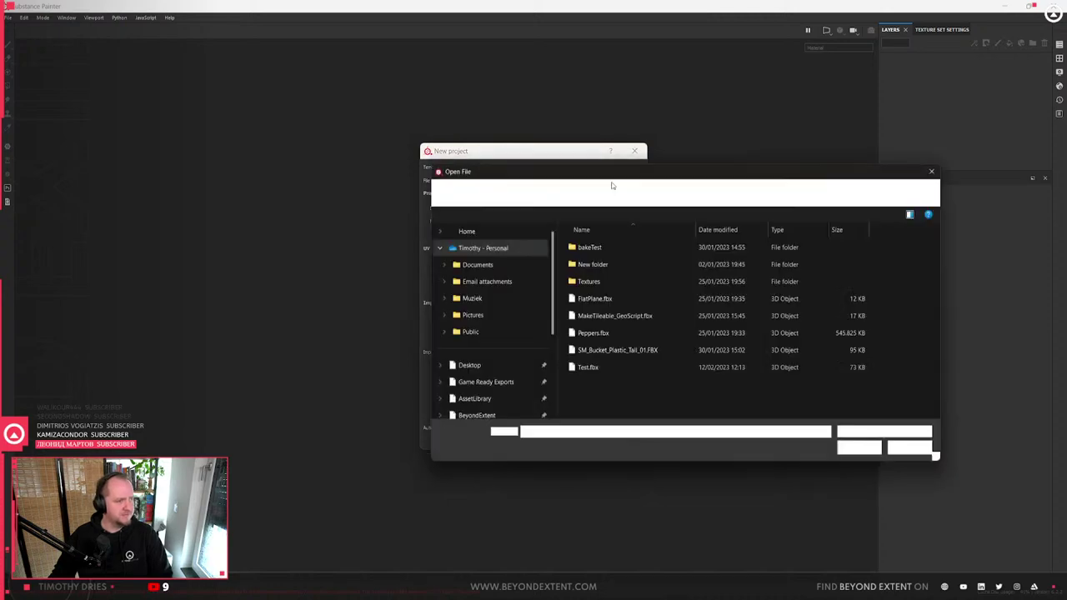
{"action": "left_click", "coordinate": [906, 444]}
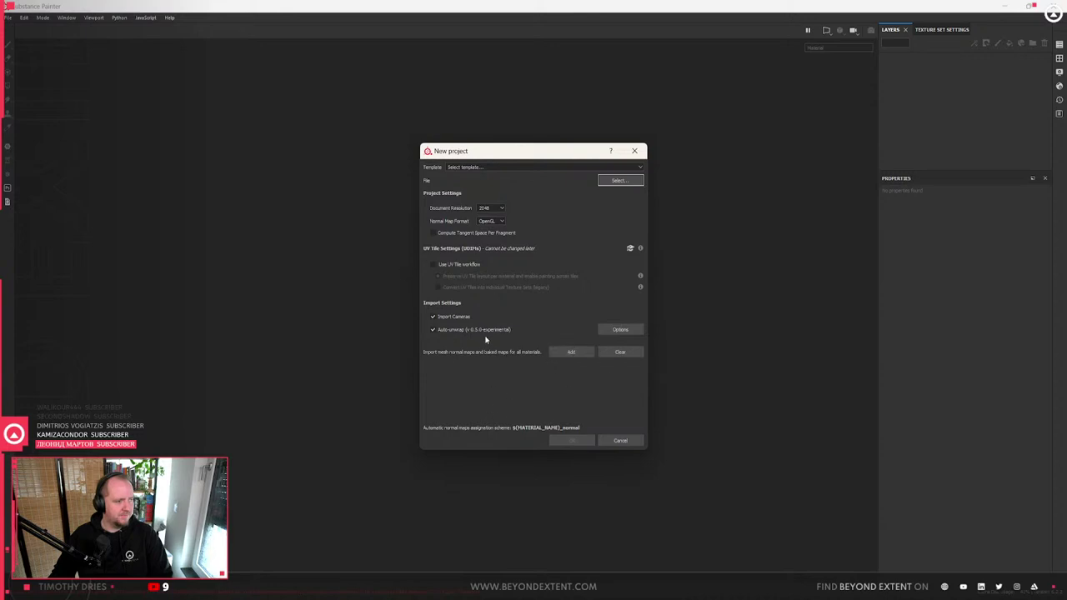
{"action": "left_click", "coordinate": [624, 180]}
{"action": "left_click_drag", "start_coordinate": [717, 165], "coordinate": [1066, 197]}
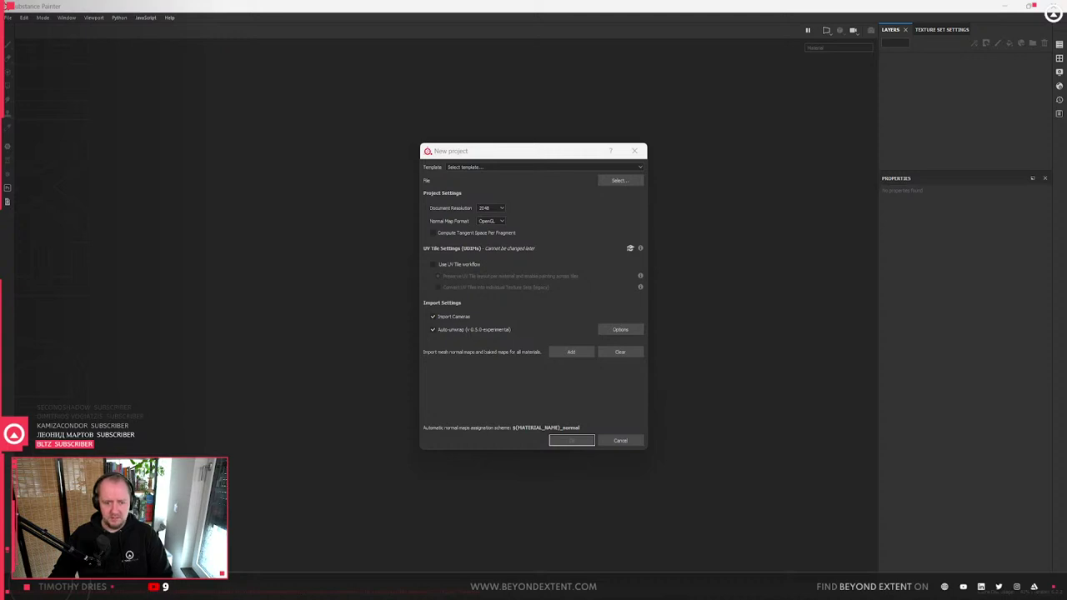
{"action": "key", "text": "super+e"}
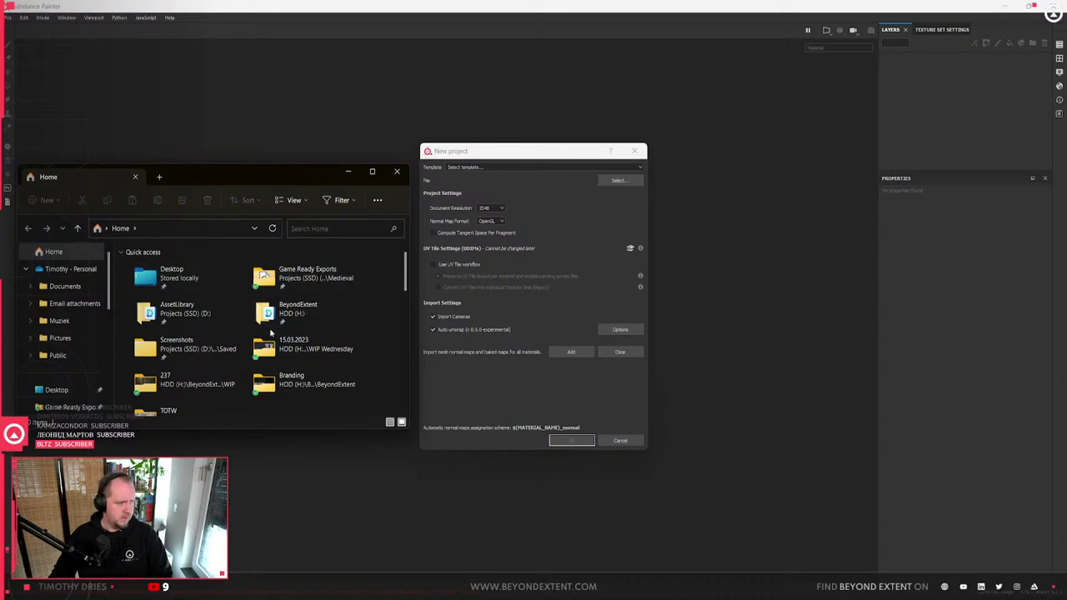
{"action": "left_click_drag", "start_coordinate": [249, 178], "coordinate": [1066, 173]}
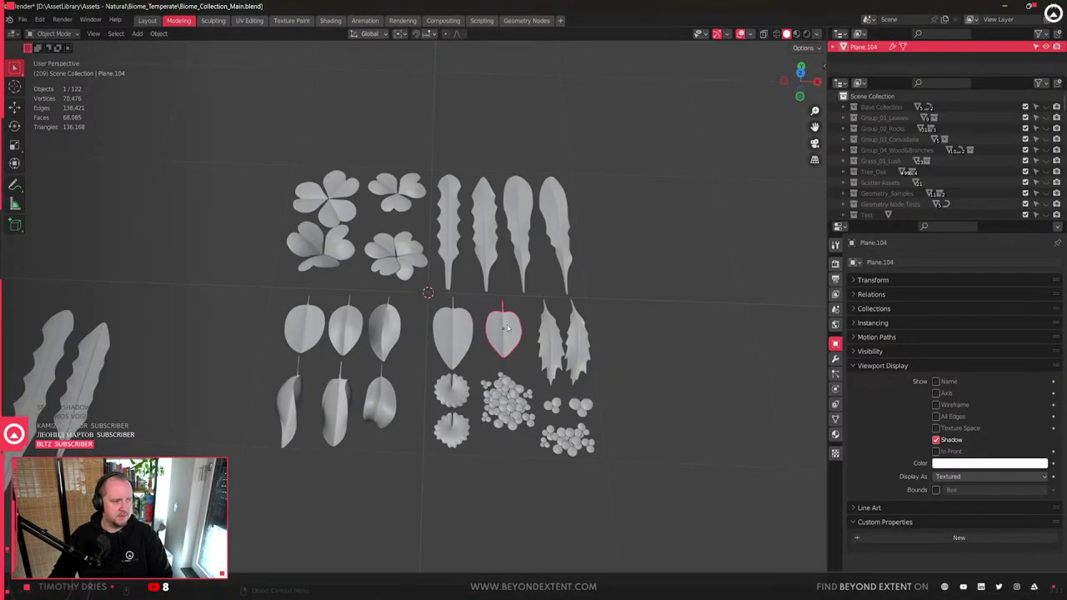
- Get the Weeds\Bake folder path from Blender's FBX export window and create the Substance Painter project from Weeds_LP.fbx
{"action": "key", "text": "q"}
{"action": "left_click", "coordinate": [507, 328]}
{"action": "left_click", "coordinate": [546, 156]}
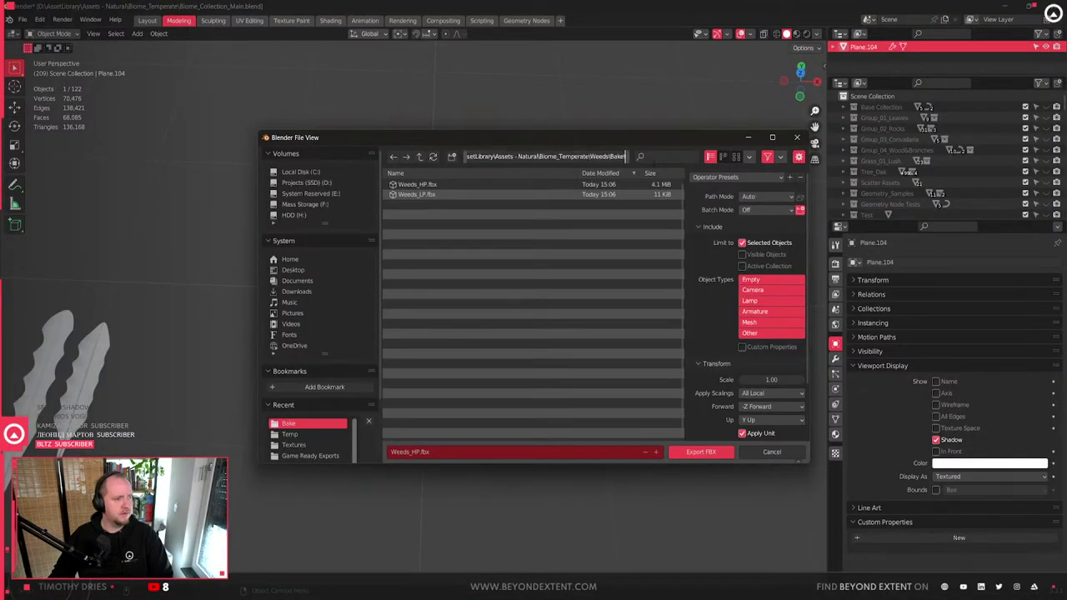
{"action": "left_click", "coordinate": [797, 139]}
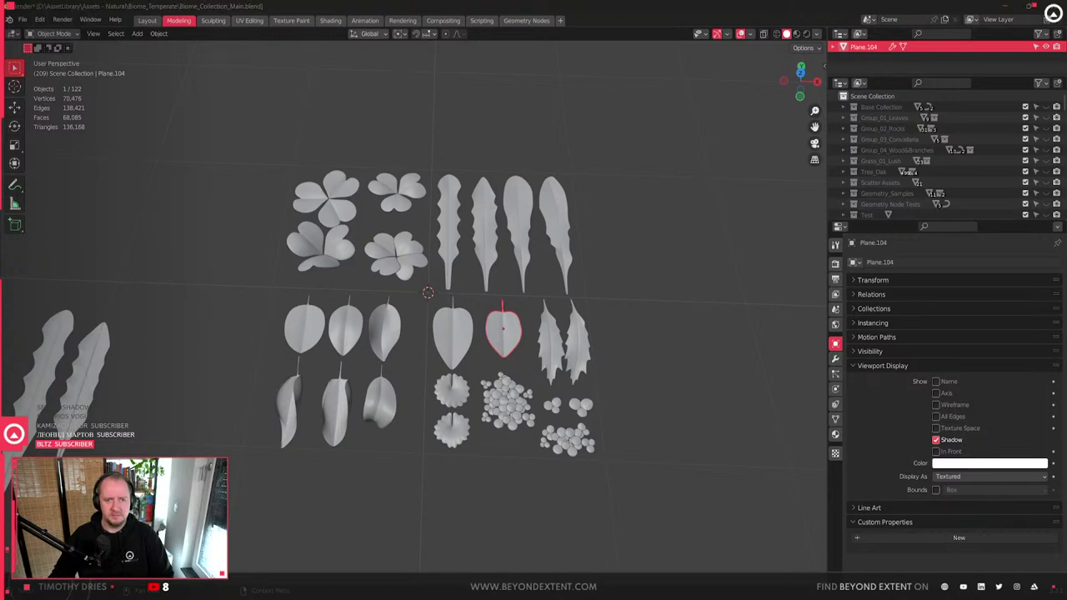
{"action": "key", "text": "alt+Tab"}
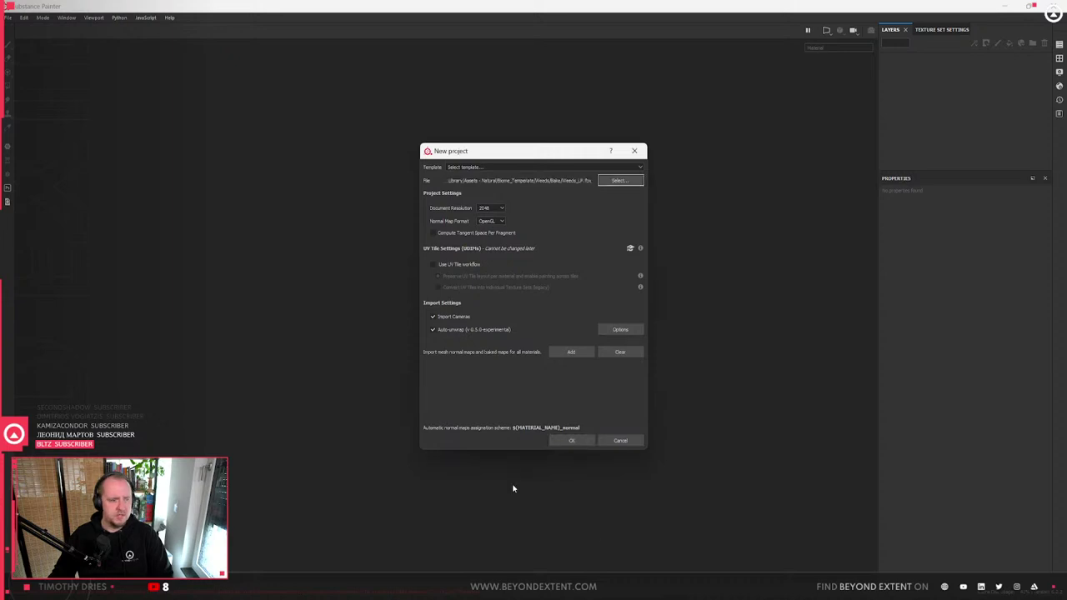
{"action": "left_click", "coordinate": [578, 440]}
- Open the mesh map baking settings and load Weeds_HP.fbx as the high definition mesh
{"action": "left_click", "coordinate": [10, 17]}
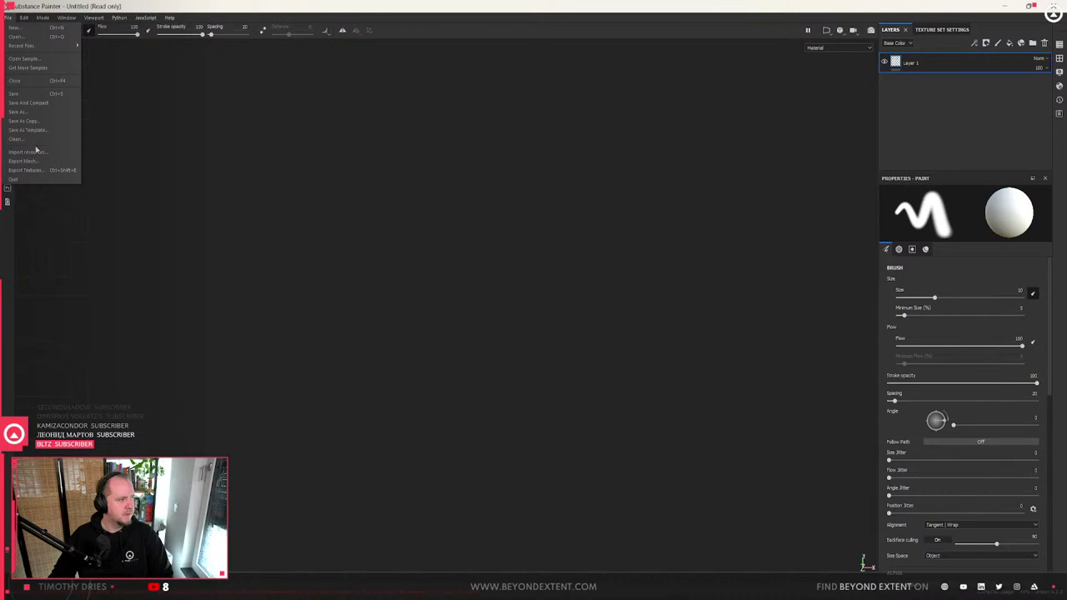
{"action": "mouse_move", "coordinate": [26, 17]}
{"action": "left_click", "coordinate": [42, 54]}
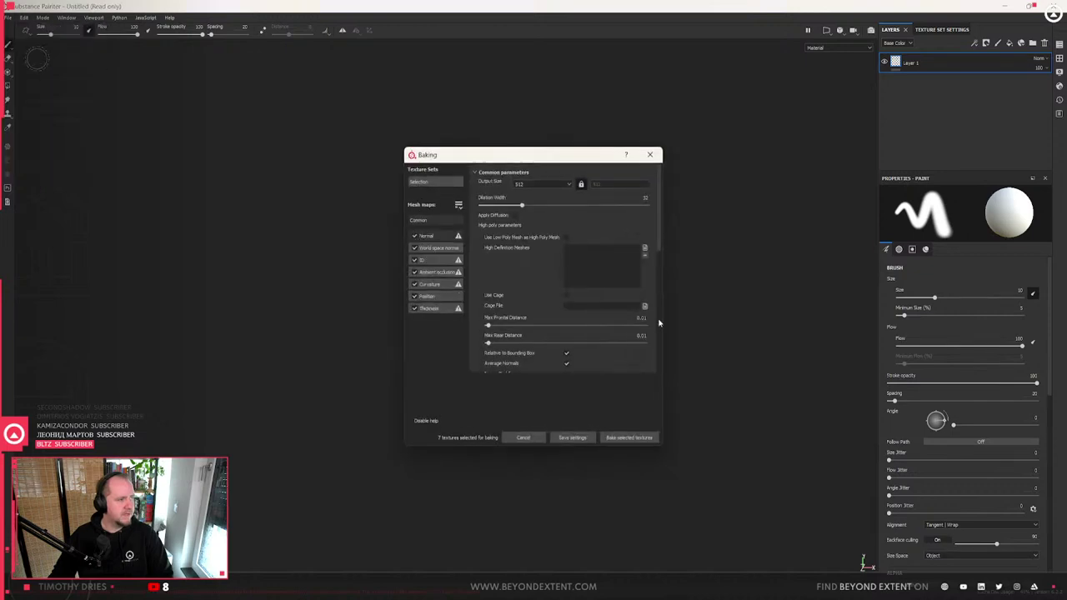
{"action": "left_click", "coordinate": [646, 249]}
{"action": "left_click", "coordinate": [572, 272]}
{"action": "double_click", "coordinate": [578, 247]}
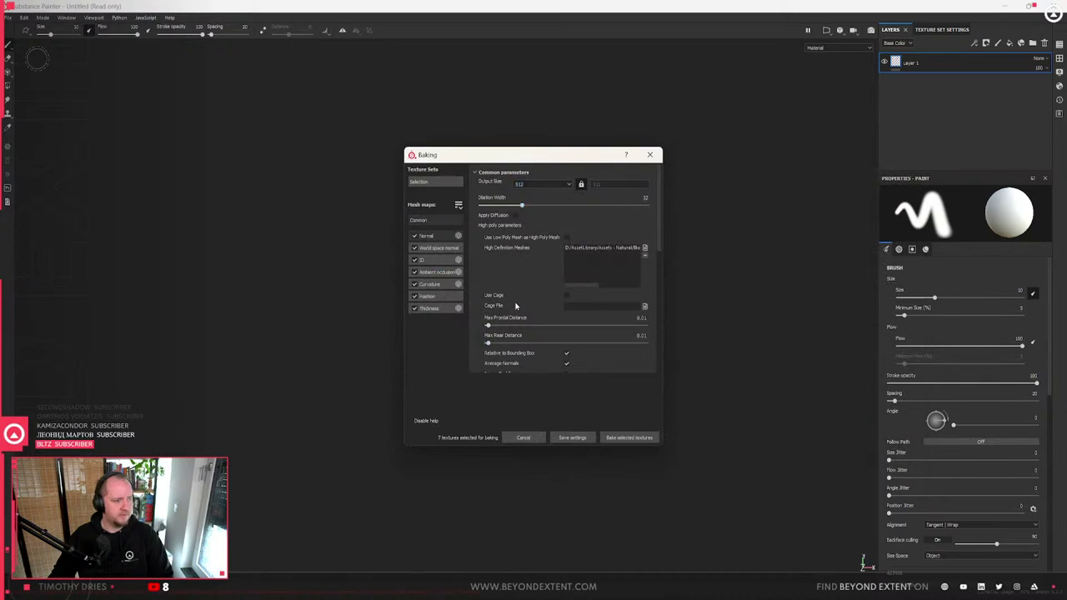
- Set the max frontal distance to 1 and bake all seven mesh maps at an output size of 512
{"action": "left_click_drag", "start_coordinate": [488, 325], "coordinate": [647, 325]}
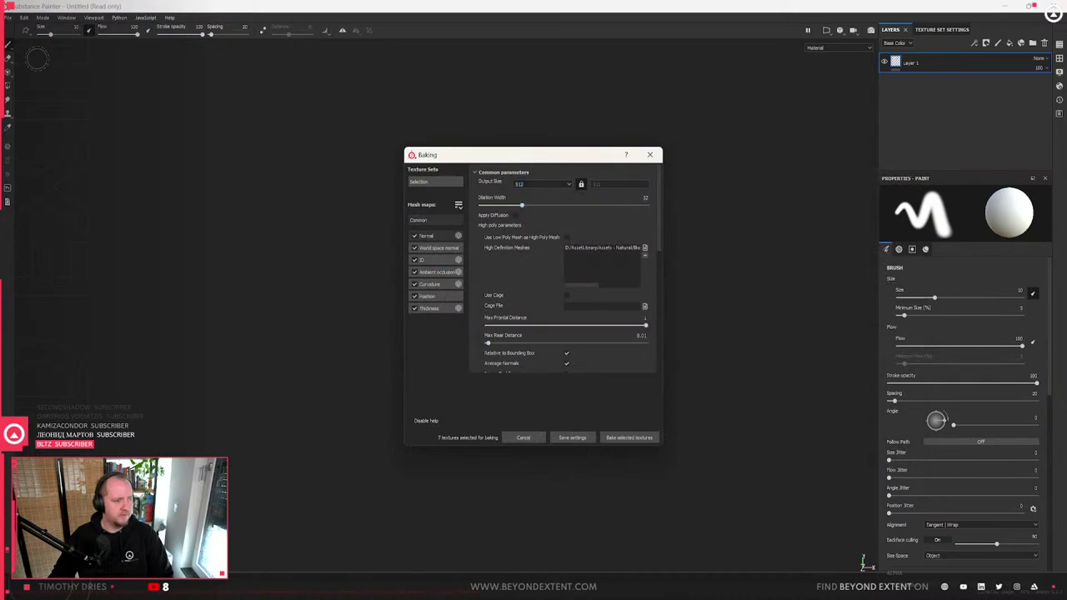
{"action": "left_click", "coordinate": [621, 439]}
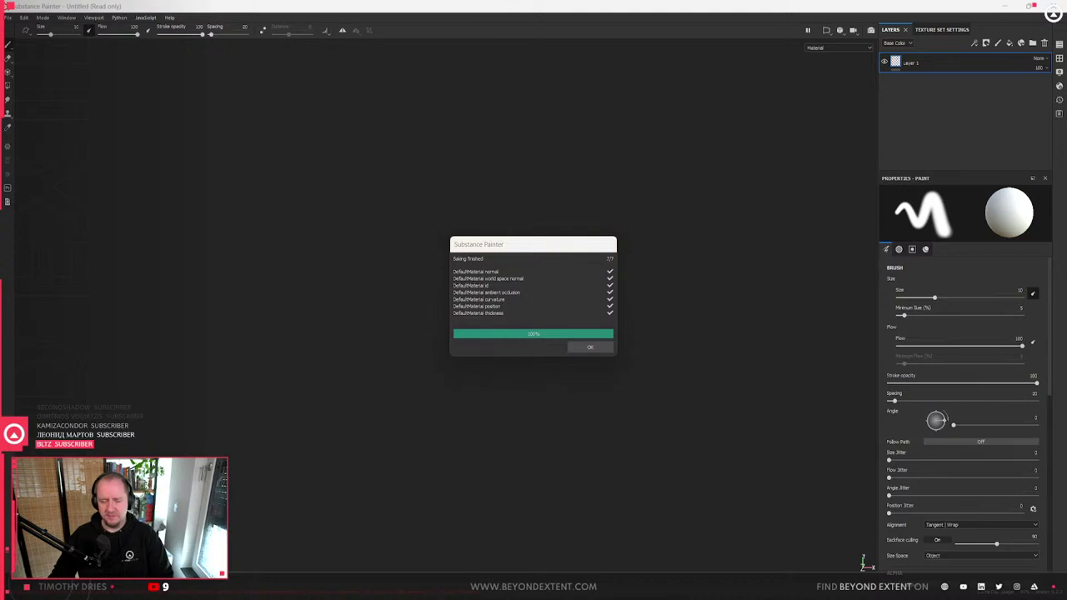
{"action": "left_click", "coordinate": [590, 346]}
{"action": "left_click_drag", "start_coordinate": [520, 433], "coordinate": [375, 427], "text": "alt"}
{"action": "scroll", "coordinate": [375, 427], "scroll_direction": "up", "scroll_amount": 2}
{"action": "scroll", "coordinate": [227, 421], "scroll_direction": "up", "scroll_amount": 3}
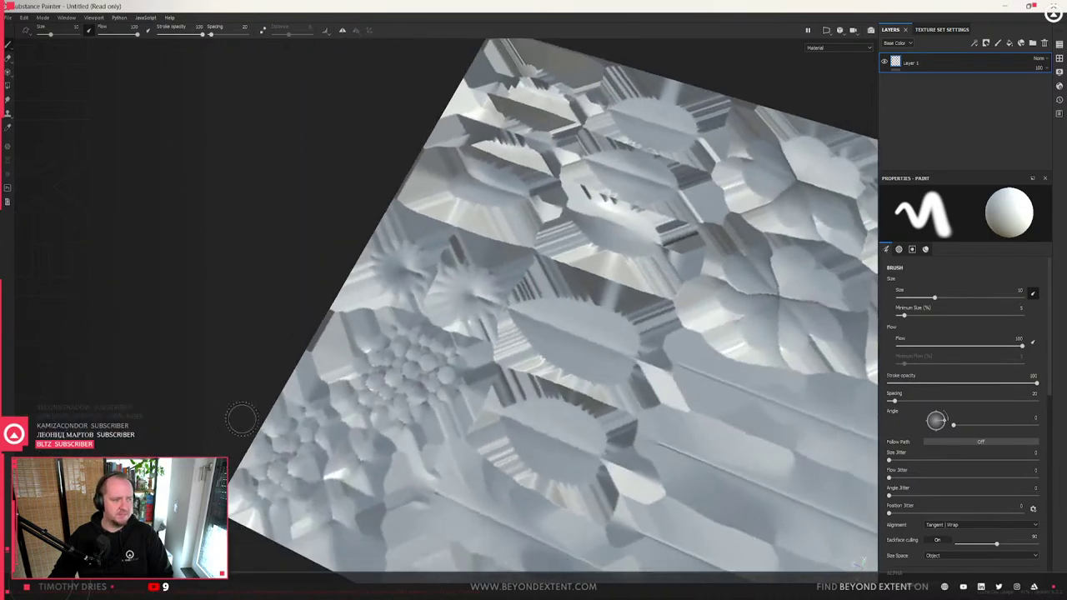
- Inspect the baked plane from several angles and compare its relief with the leaf layout in Blender
{"action": "scroll", "coordinate": [573, 401], "scroll_direction": "down", "scroll_amount": 3}
{"action": "left_click_drag", "start_coordinate": [573, 401], "coordinate": [594, 377], "text": "alt"}
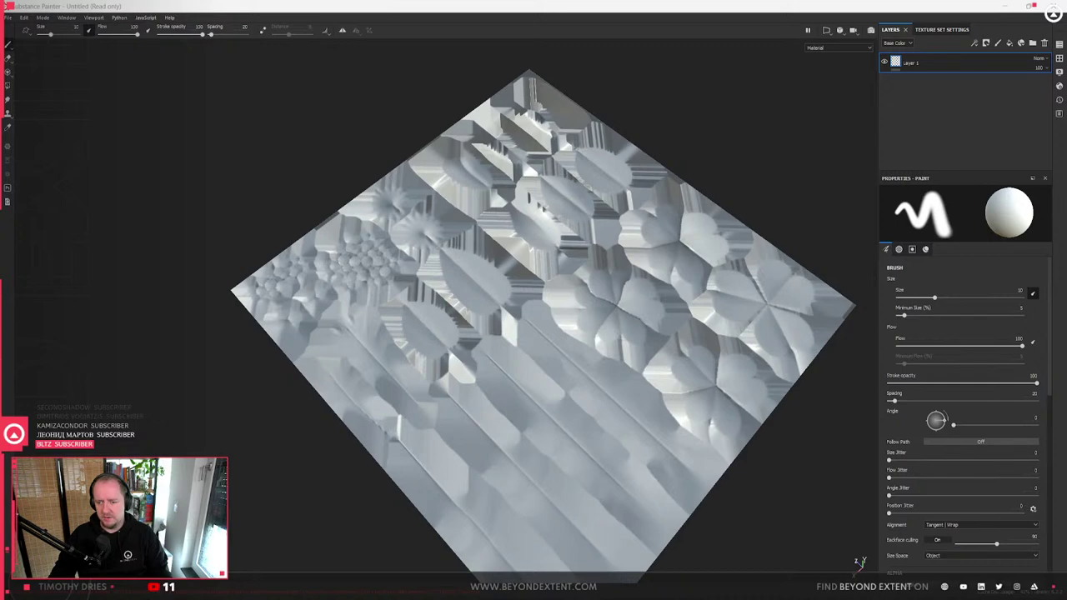
{"action": "mouse_move", "coordinate": [450, 358]}
{"action": "left_mouse_down", "text": "alt"}
{"action": "mouse_move", "coordinate": [481, 354]}
{"action": "mouse_move", "coordinate": [492, 379]}
{"action": "mouse_move", "coordinate": [529, 382]}
{"action": "mouse_move", "coordinate": [495, 395]}
{"action": "mouse_move", "coordinate": [546, 389]}
{"action": "left_mouse_up", "text": "alt"}
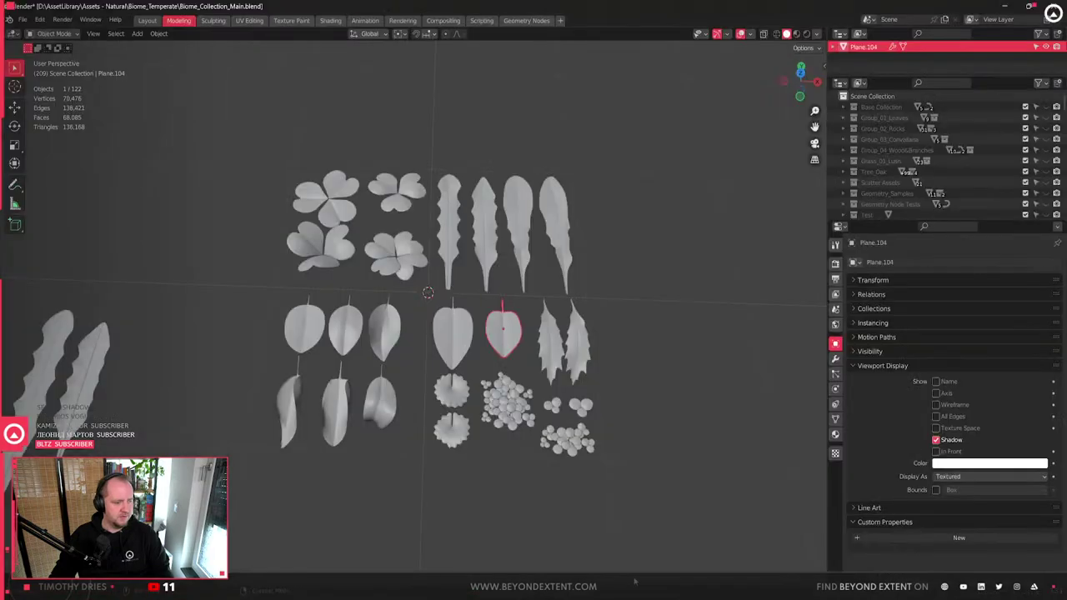
{"action": "scroll", "coordinate": [482, 302], "scroll_direction": "down", "scroll_amount": 5}
{"action": "scroll", "coordinate": [483, 302], "scroll_direction": "up", "scroll_amount": 5}
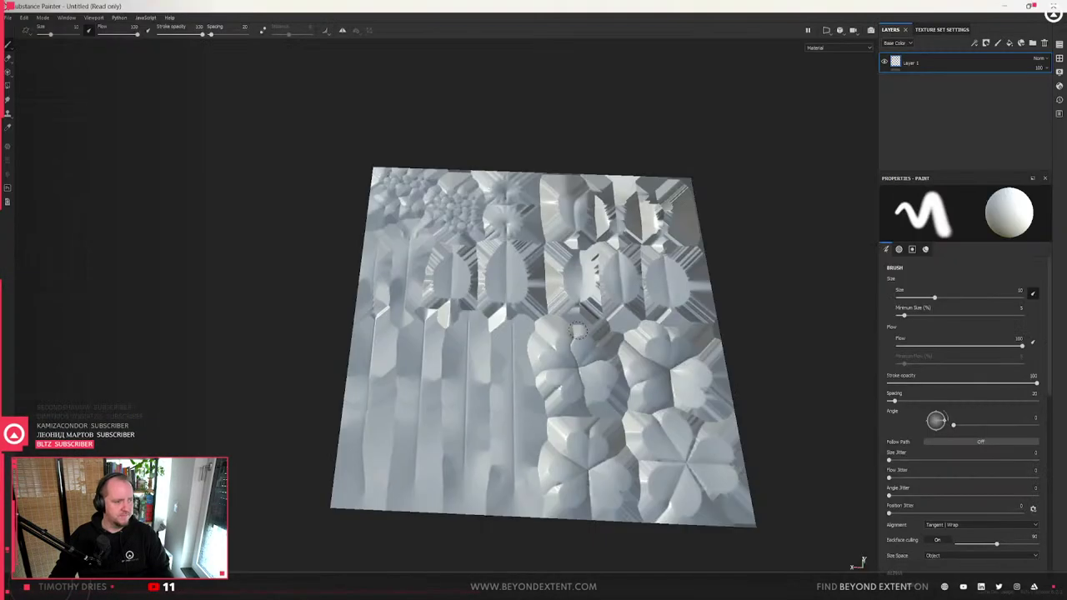
{"action": "left_click_drag", "start_coordinate": [578, 331], "coordinate": [573, 367], "text": "alt"}
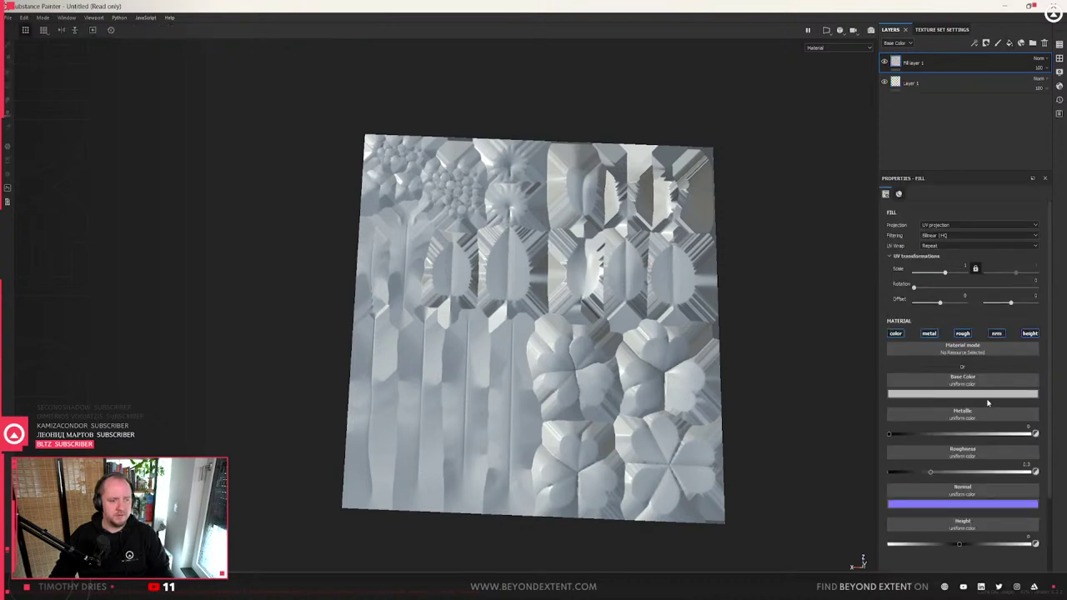
- Add a fill layer above Layer 1 and set its base color to a muted green
{"action": "left_click", "coordinate": [988, 396]}
{"action": "mouse_move", "coordinate": [984, 454]}
{"action": "left_mouse_down"}
{"action": "mouse_move", "coordinate": [1010, 421]}
{"action": "mouse_move", "coordinate": [1025, 479]}
{"action": "mouse_move", "coordinate": [1027, 459]}
{"action": "mouse_move", "coordinate": [1026, 471]}
{"action": "mouse_move", "coordinate": [988, 467]}
{"action": "mouse_move", "coordinate": [981, 454]}
{"action": "left_mouse_up"}
{"action": "left_click", "coordinate": [1024, 451]}
{"action": "left_click", "coordinate": [1003, 428]}
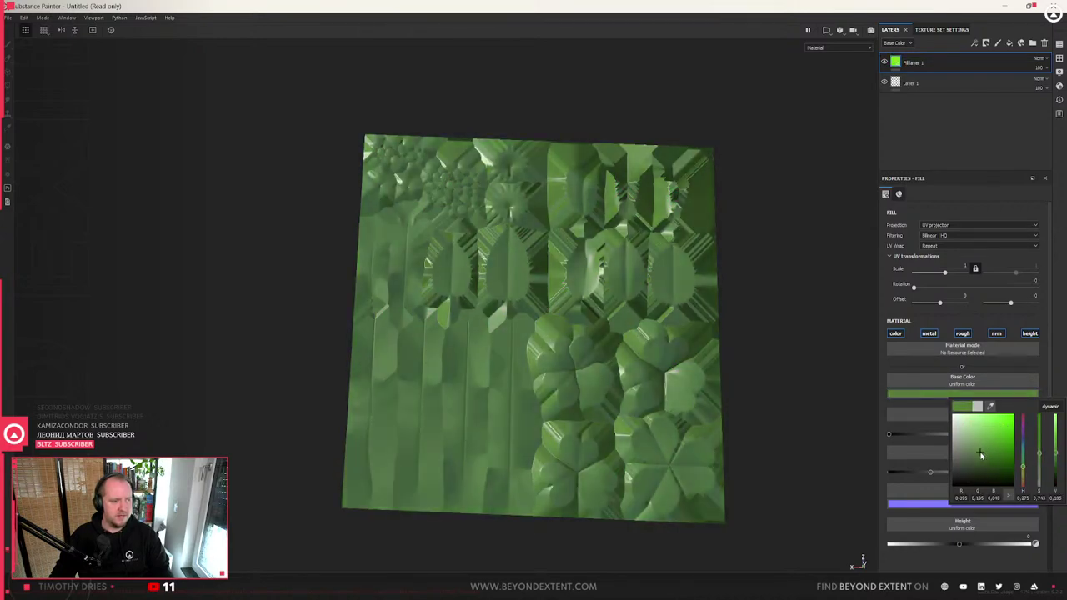
{"action": "left_click", "coordinate": [1052, 78]}
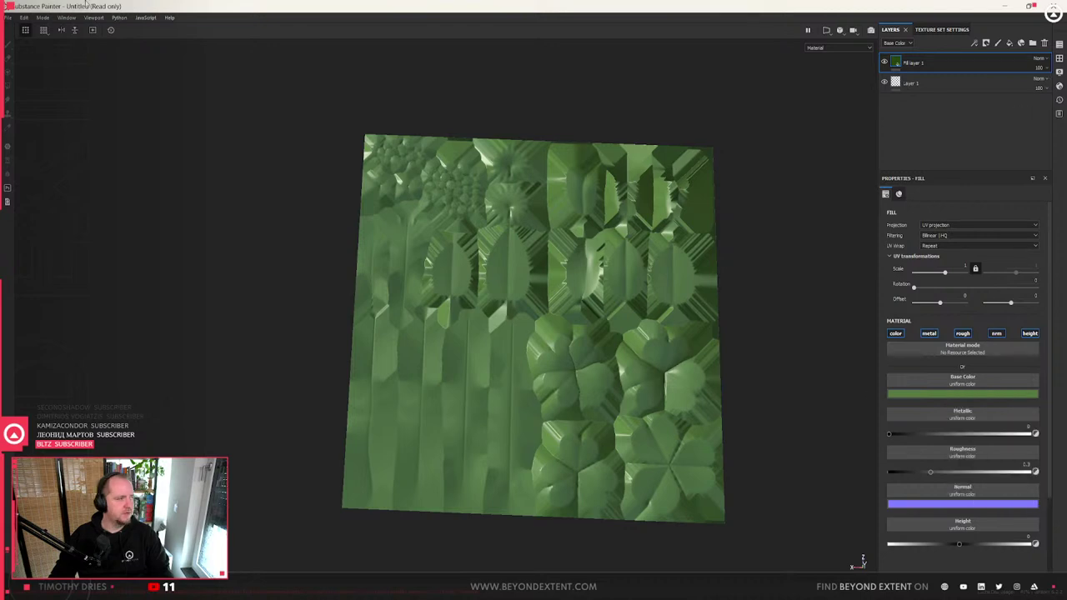
- Start saving the project under a new name and go to the Weeds\Bake folder
{"action": "left_click", "coordinate": [9, 15]}
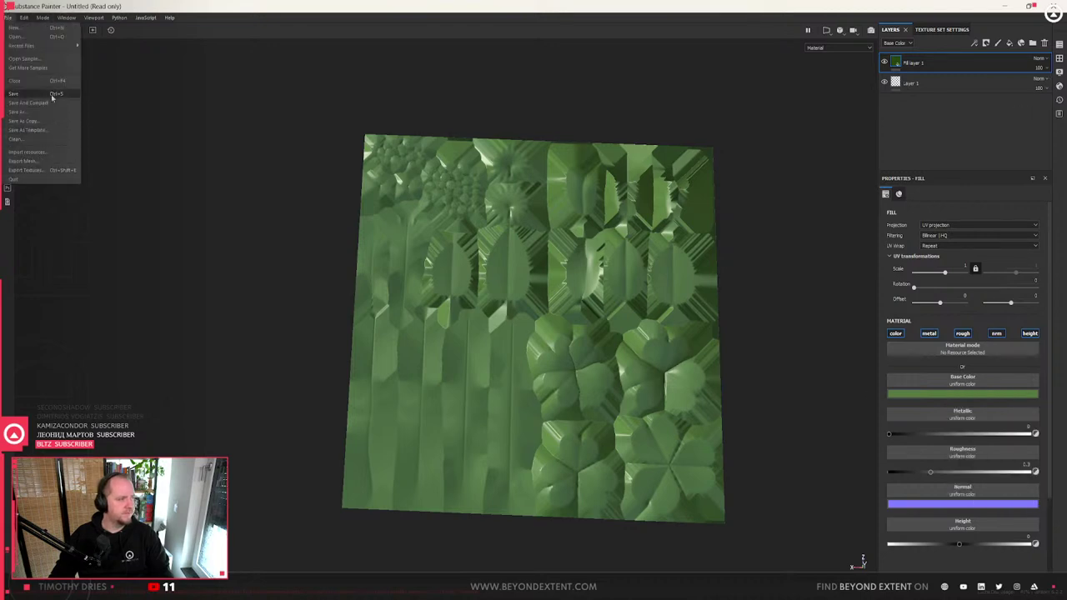
{"action": "left_click", "coordinate": [36, 119]}
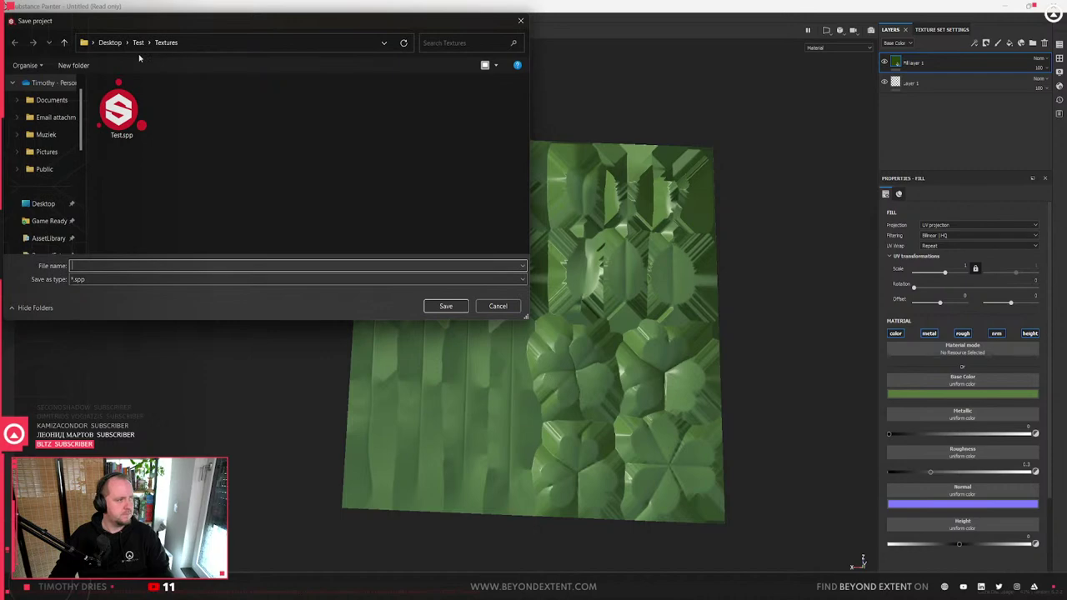
{"action": "left_click", "coordinate": [209, 42]}
{"action": "key", "text": "ctrl+v"}
{"action": "key", "text": "Return"}
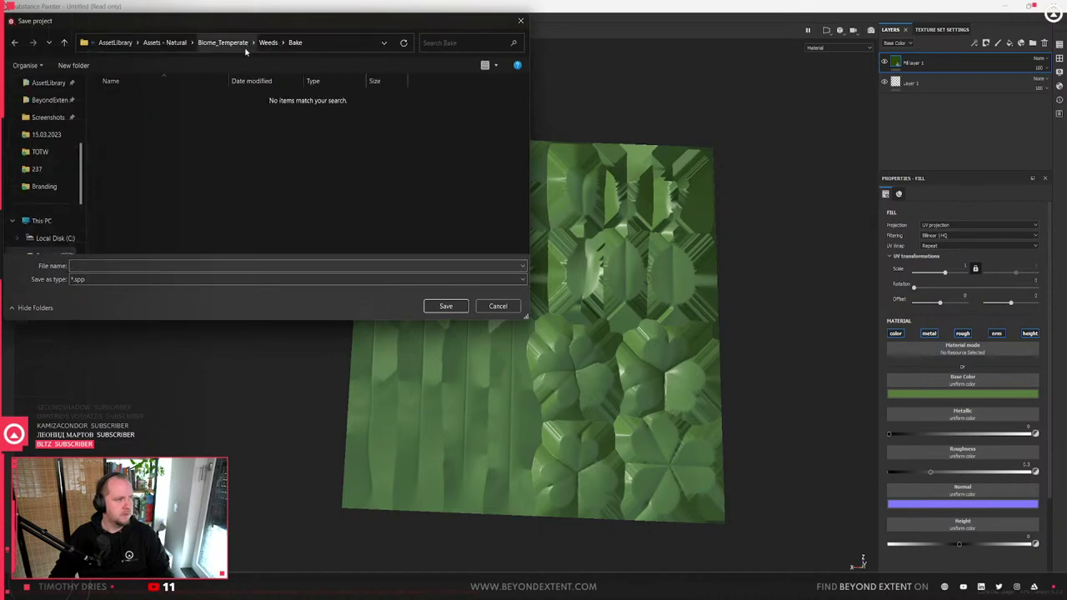
- Create a folder named Painter inside the Weeds folder and save the project there as Weeds_Collection_01
{"action": "left_click", "coordinate": [268, 42]}
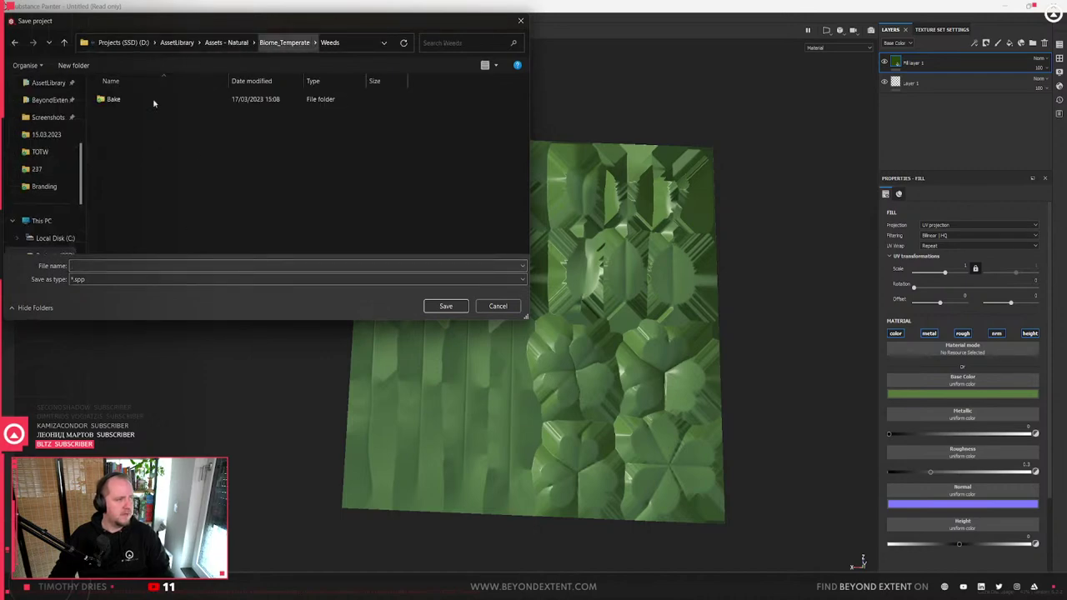
{"action": "left_click", "coordinate": [94, 66]}
{"action": "type", "text": "Painter"}
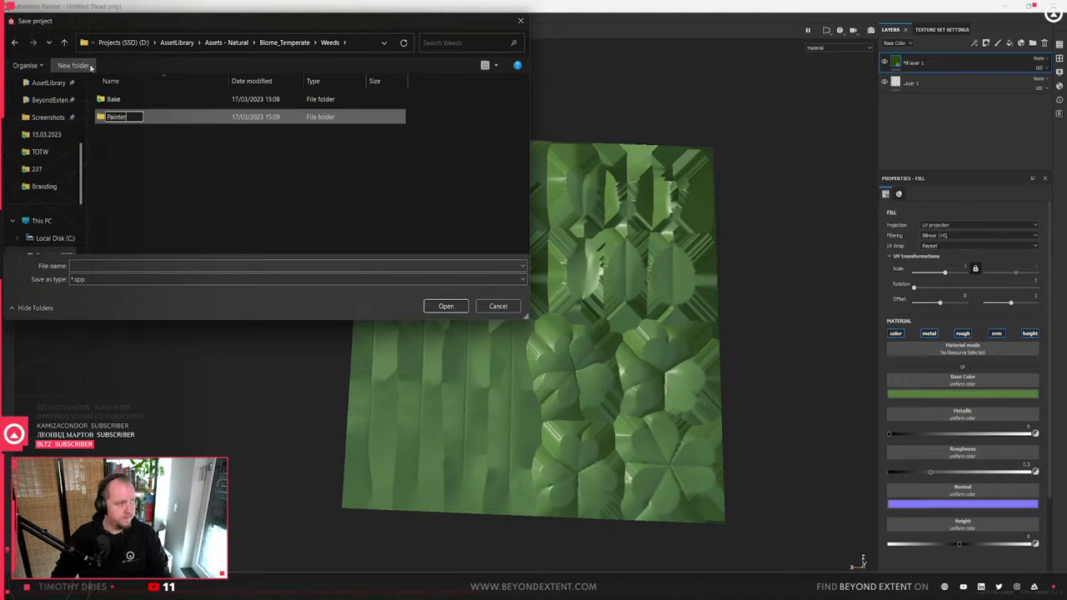
{"action": "key", "text": "Return"}
{"action": "double_click", "coordinate": [190, 124]}
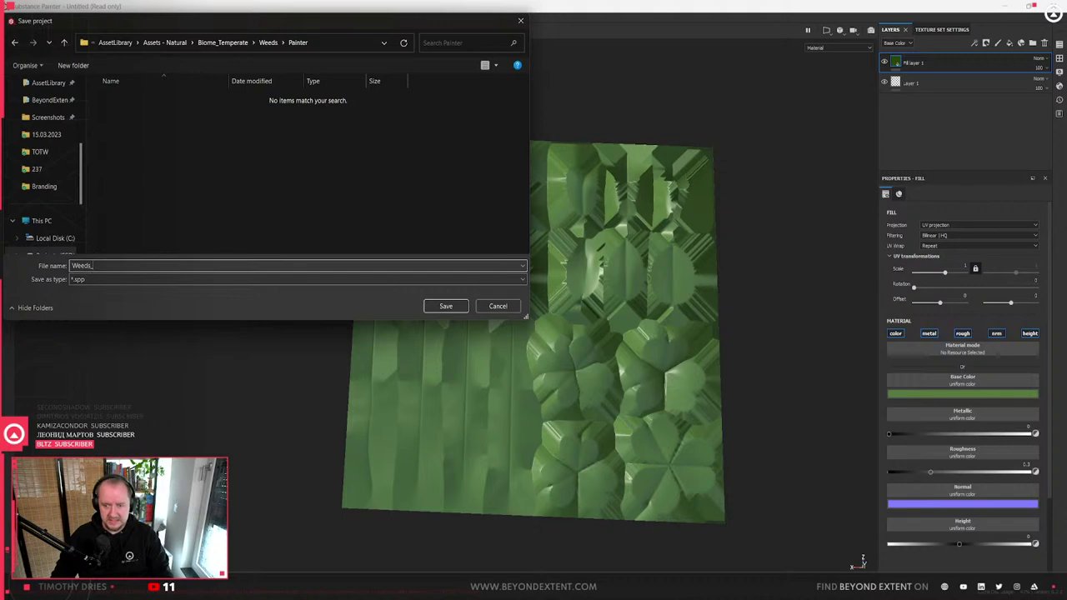
{"action": "type", "text": "Weeds_Collection_01"}
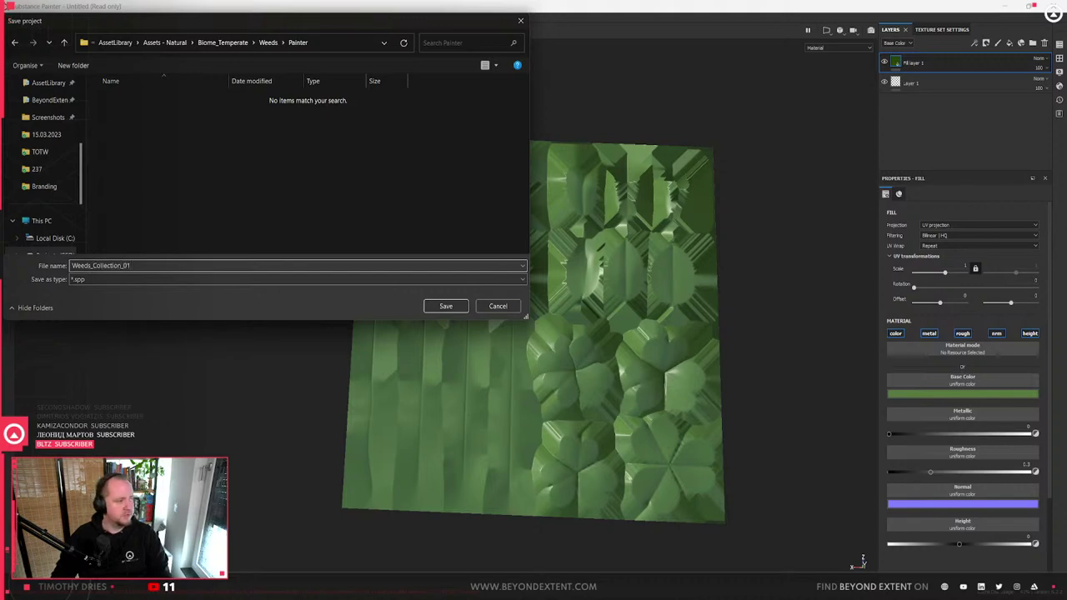
{"action": "key", "text": "Return"}
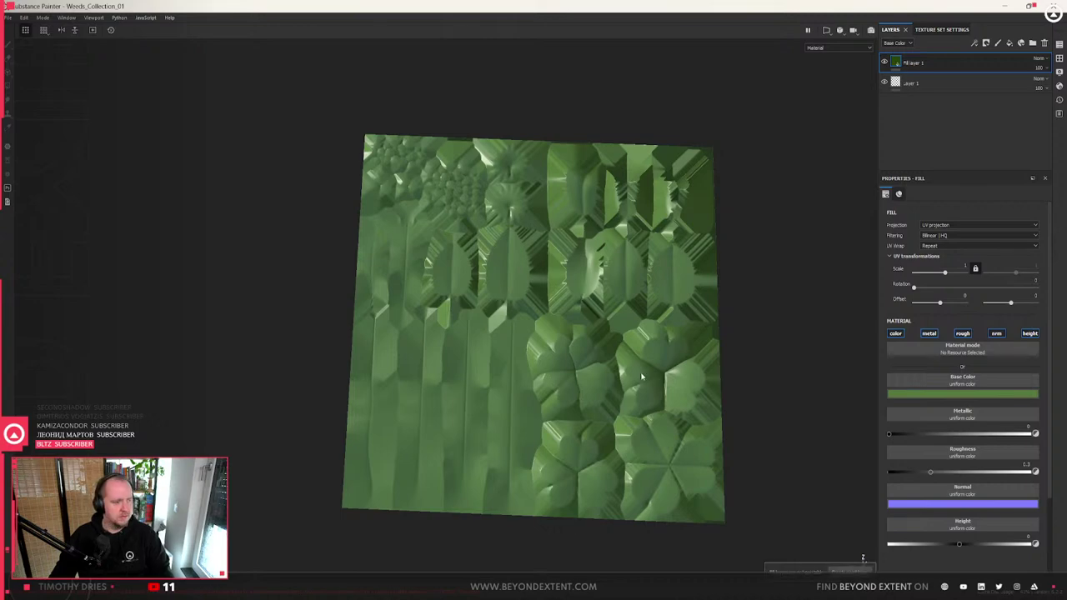
- Tilt the view over the green plane and close Substance Painter, saving the modified project
{"action": "left_click_drag", "start_coordinate": [605, 390], "coordinate": [582, 394], "text": "alt"}
{"action": "left_click_drag", "start_coordinate": [669, 395], "coordinate": [634, 367], "text": "alt"}
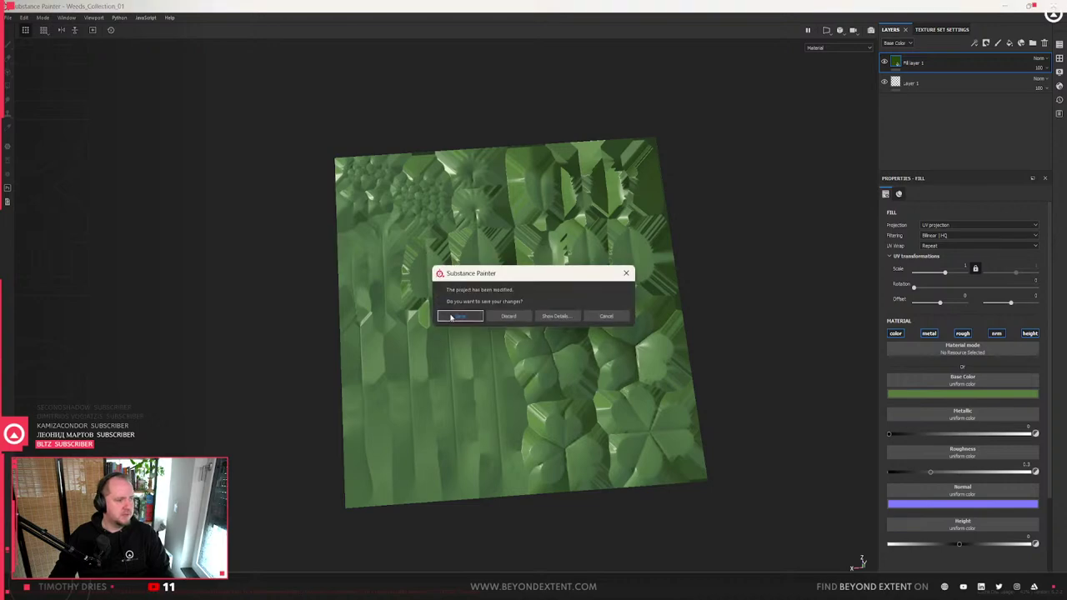
{"action": "left_click", "coordinate": [460, 317]}
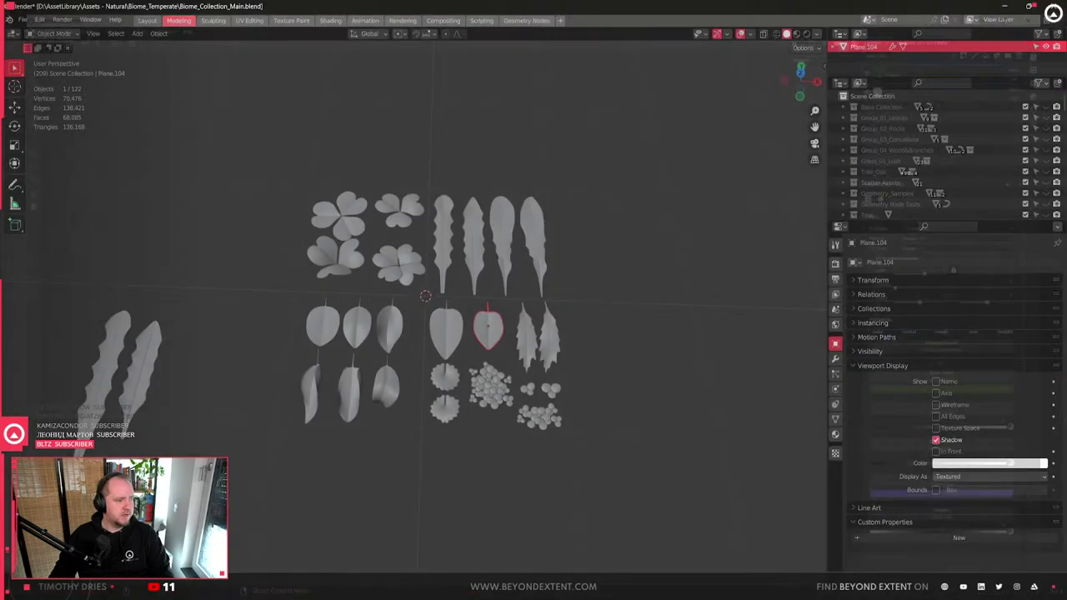
- In Blender, bring back the hidden atlas plane around the leaves and duplicate it 3 m along the X axis
{"action": "scroll", "coordinate": [675, 309], "scroll_direction": "down", "scroll_amount": 4}
{"action": "left_click", "coordinate": [505, 345]}
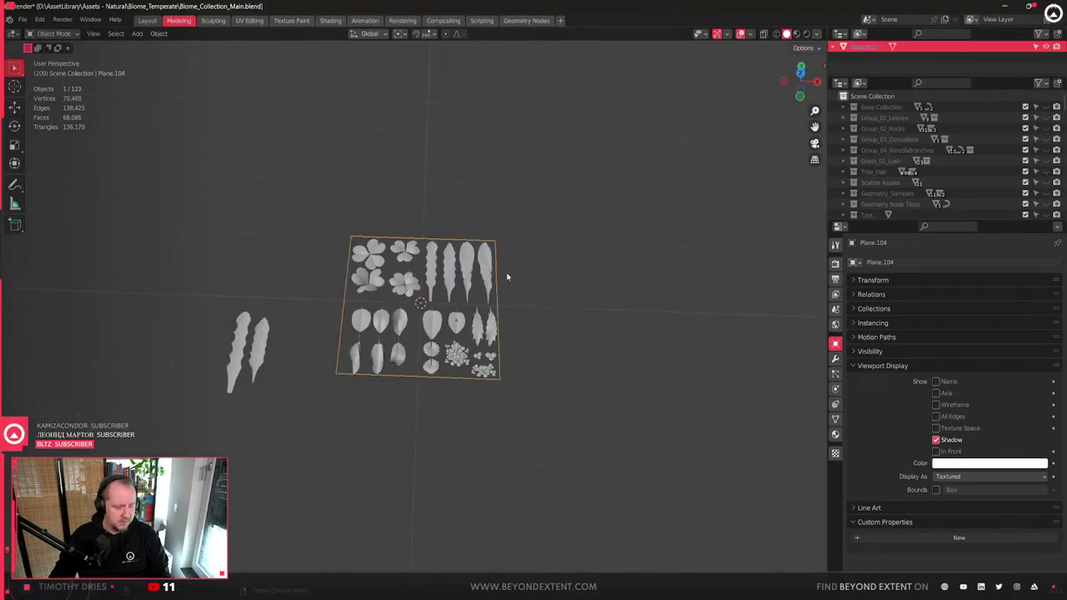
{"action": "middle_click_drag", "start_coordinate": [498, 312], "coordinate": [328, 352]}
{"action": "key", "text": "shift+d"}
{"action": "type", "text": "x3"}
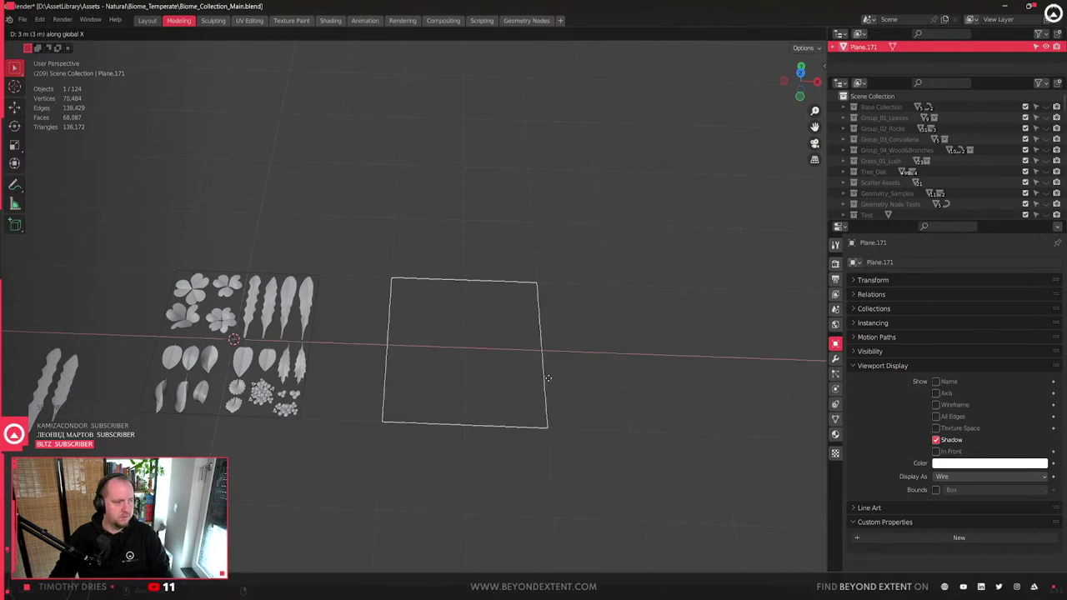
{"action": "key", "text": "Return"}
- Set the duplicated plane's viewport display to Textured and frame it in the Shading workspace with material preview
{"action": "scroll", "coordinate": [500, 358], "scroll_direction": "up", "scroll_amount": 5}
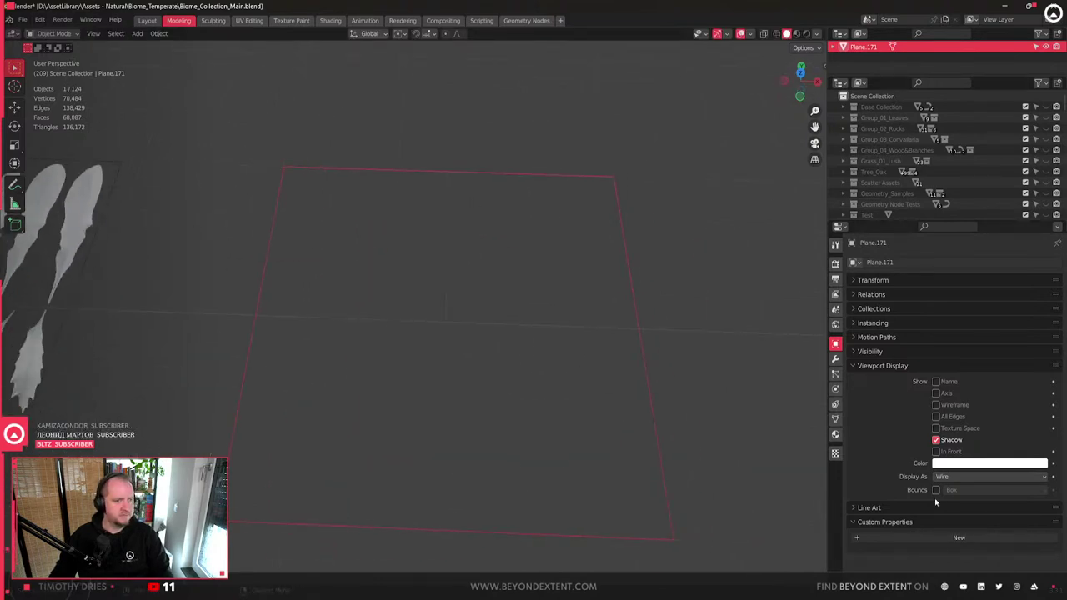
{"action": "left_click", "coordinate": [963, 477]}
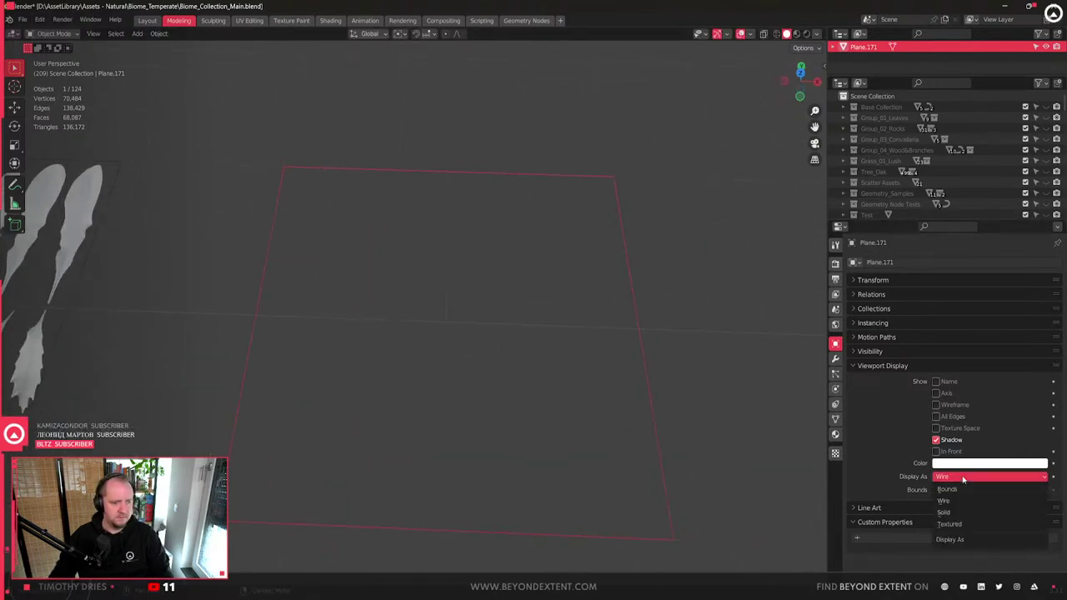
{"action": "left_click", "coordinate": [948, 524]}
{"action": "scroll", "coordinate": [531, 277], "scroll_direction": "down", "scroll_amount": 2}
{"action": "left_click", "coordinate": [796, 33]}
{"action": "scroll", "coordinate": [412, 353], "scroll_direction": "up", "scroll_amount": 4}
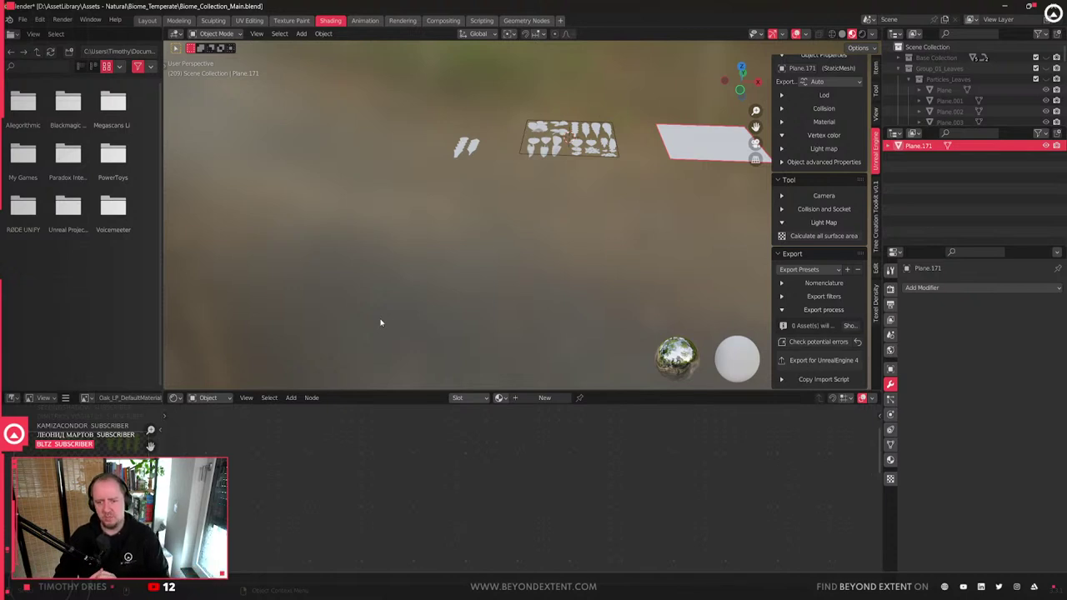
{"action": "key", "text": "KP_Decimal"}
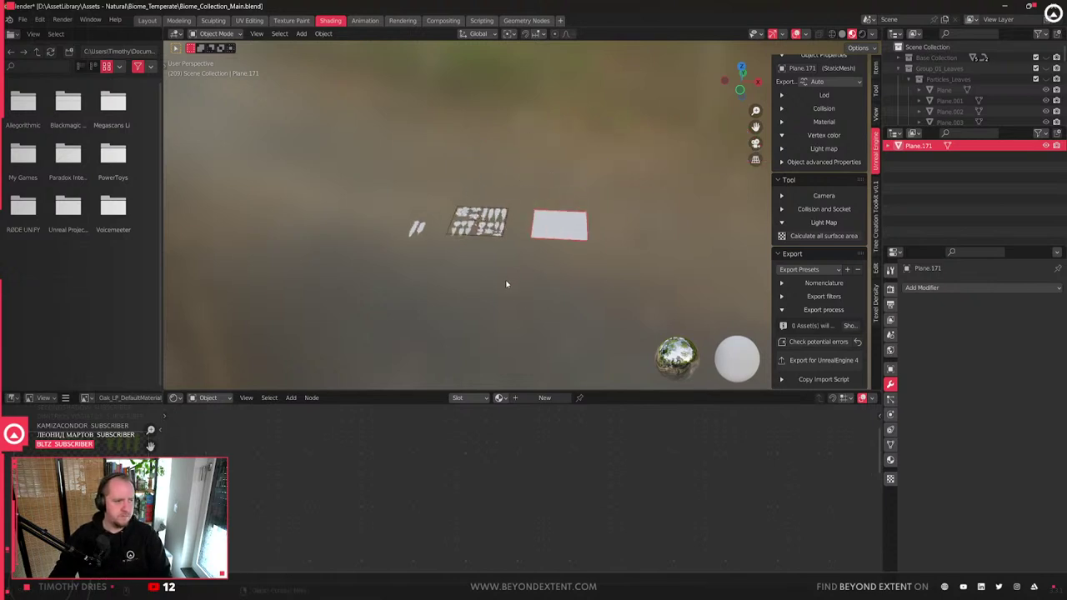
- Assign the M_Ivy_Vines_01 material to the duplicated plane and make it an independent copy
{"action": "left_click", "coordinate": [501, 398]}
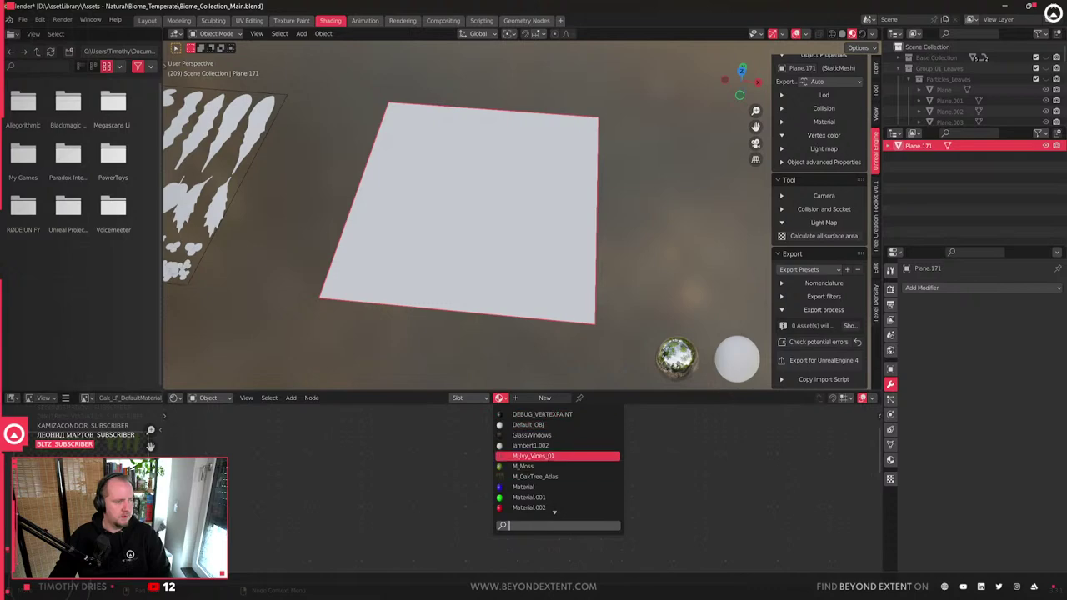
{"action": "left_click", "coordinate": [550, 456]}
{"action": "left_click", "coordinate": [580, 397]}
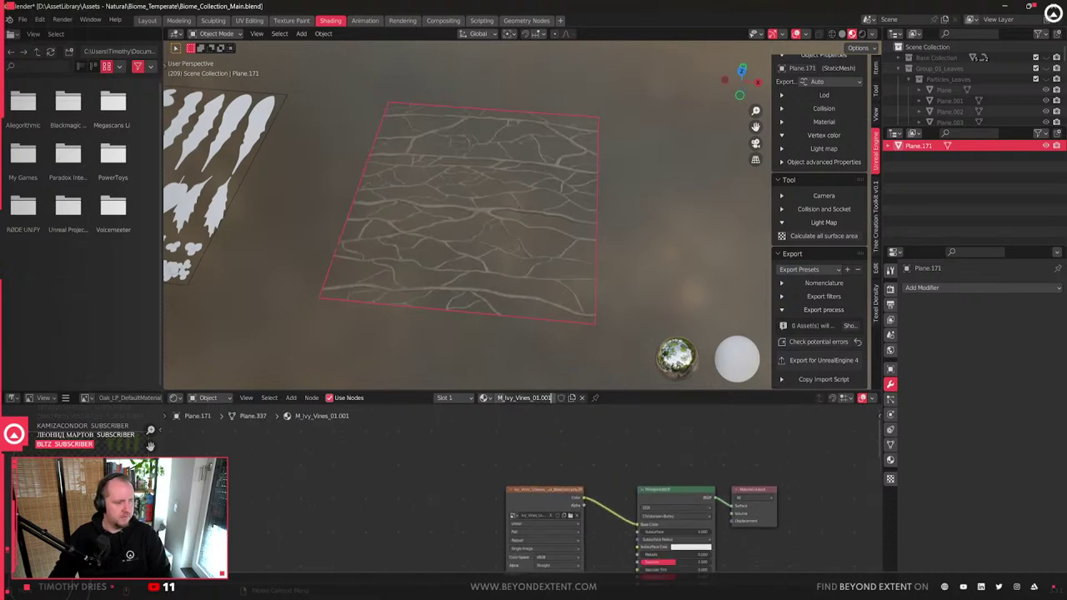
- Rename the copied plane material as MI_Weeds_01
{"action": "type", "text": "M_Weeds_"}
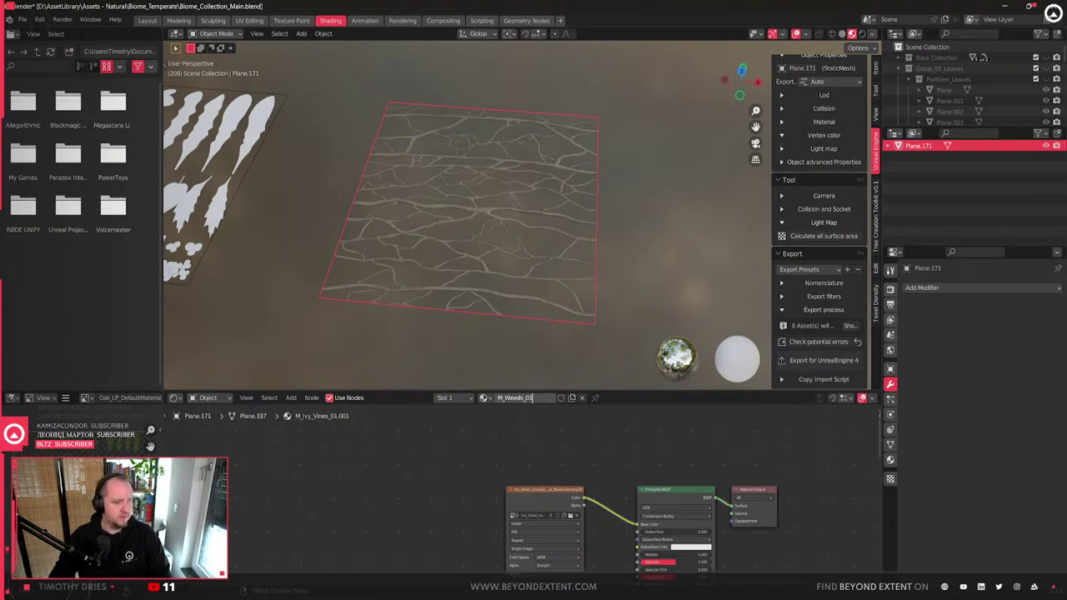
{"action": "key", "text": "Left"}
{"action": "key", "text": "Left"}
{"action": "key", "text": "Left"}
{"action": "key", "text": "Left"}
{"action": "key", "text": "Left"}
{"action": "key", "text": "Left"}
{"action": "key", "text": "Left"}
{"action": "key", "text": "Left"}
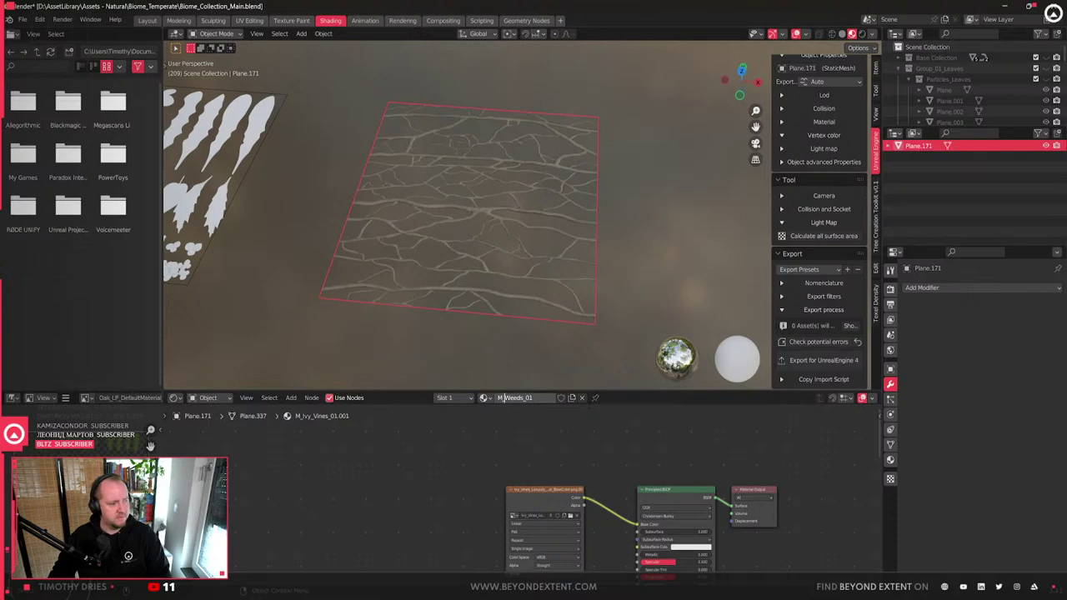
{"action": "type", "text": "I"}
{"action": "key", "text": "Return"}
- Enlarge the node editor and rearrange the opacity and normal map nodes beside the Principled BSDF's inputs
{"action": "key", "text": "Home"}
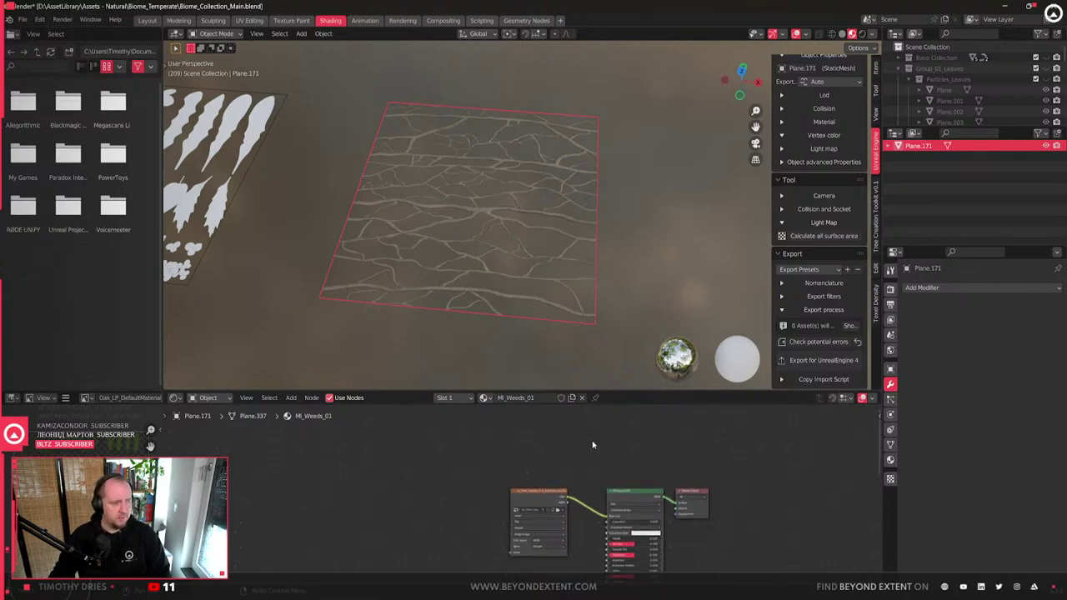
{"action": "scroll", "coordinate": [632, 469], "scroll_direction": "down", "scroll_amount": 2}
{"action": "middle_click_drag", "start_coordinate": [632, 469], "coordinate": [614, 391]}
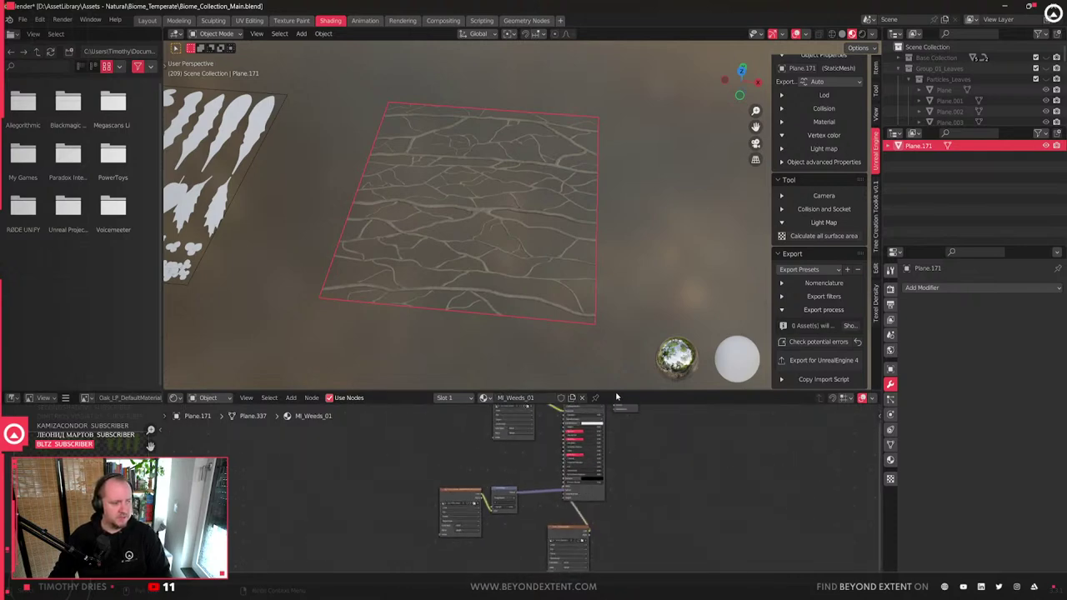
{"action": "left_click_drag", "start_coordinate": [625, 390], "coordinate": [624, 320]}
{"action": "scroll", "coordinate": [615, 477], "scroll_direction": "up", "scroll_amount": 1}
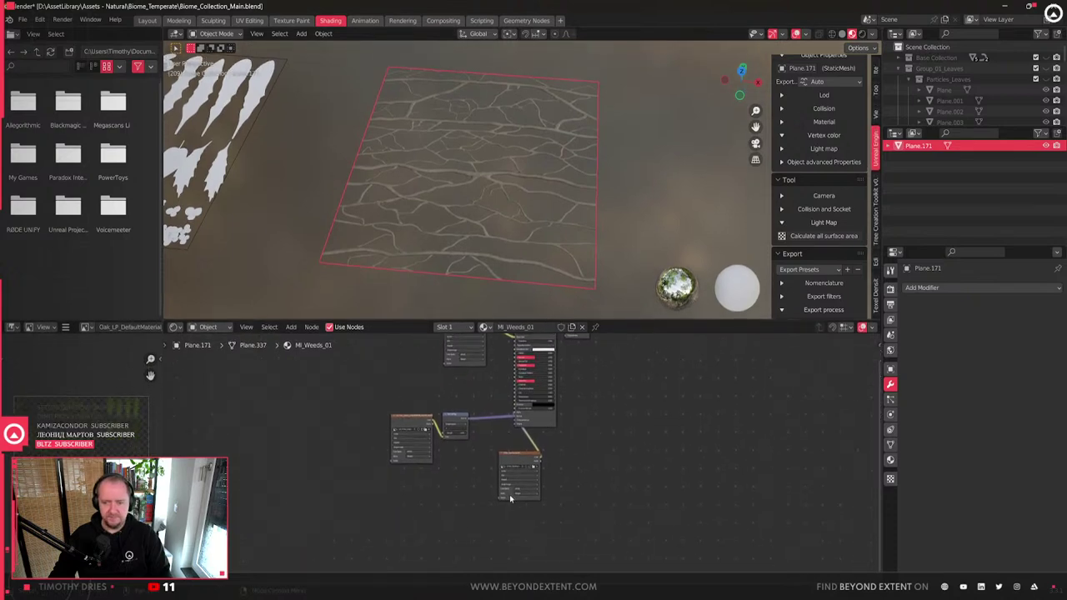
{"action": "middle_click_drag", "start_coordinate": [510, 497], "coordinate": [567, 491]}
{"action": "left_click_drag", "start_coordinate": [555, 466], "coordinate": [491, 482]}
{"action": "middle_click_drag", "start_coordinate": [530, 432], "coordinate": [529, 502]}
{"action": "left_click_drag", "start_coordinate": [492, 538], "coordinate": [402, 416]}
{"action": "left_click_drag", "start_coordinate": [421, 468], "coordinate": [407, 500]}
{"action": "left_click_drag", "start_coordinate": [388, 442], "coordinate": [412, 444]}
{"action": "middle_click_drag", "start_coordinate": [537, 411], "coordinate": [541, 440]}
{"action": "scroll", "coordinate": [482, 394], "scroll_direction": "up", "scroll_amount": 1}
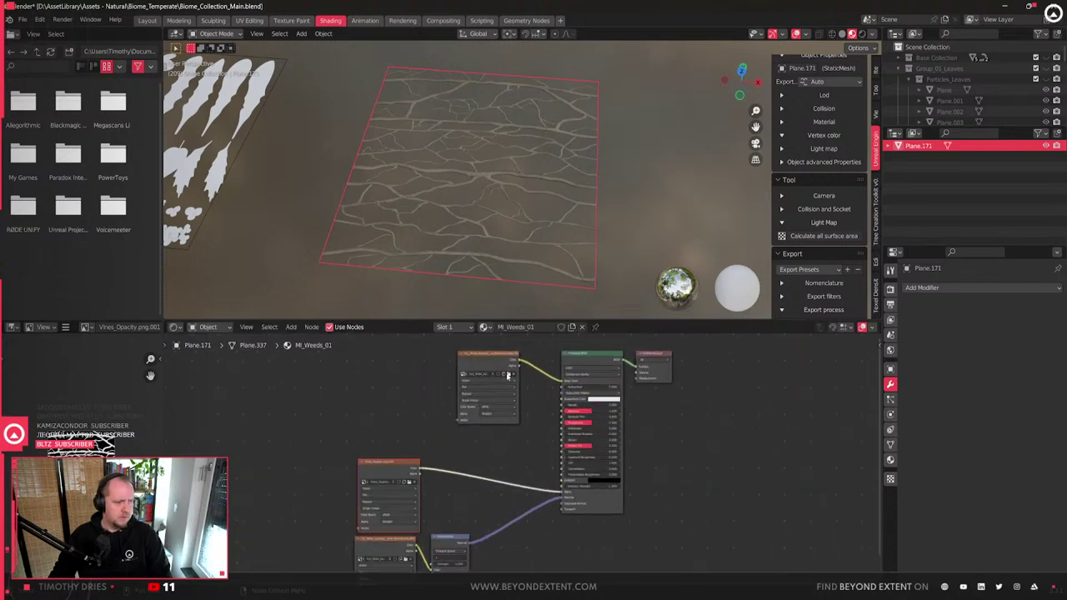
- Browse for a replacement image for the base color texture node and leave the file browser without choosing one
{"action": "left_click", "coordinate": [509, 374]}
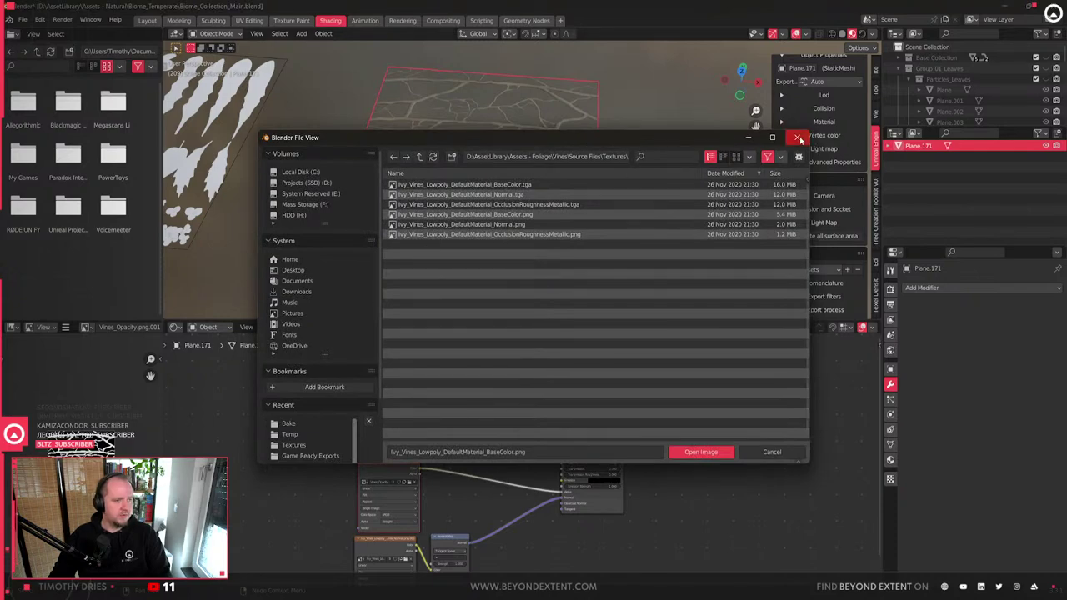
{"action": "left_click", "coordinate": [798, 138]}
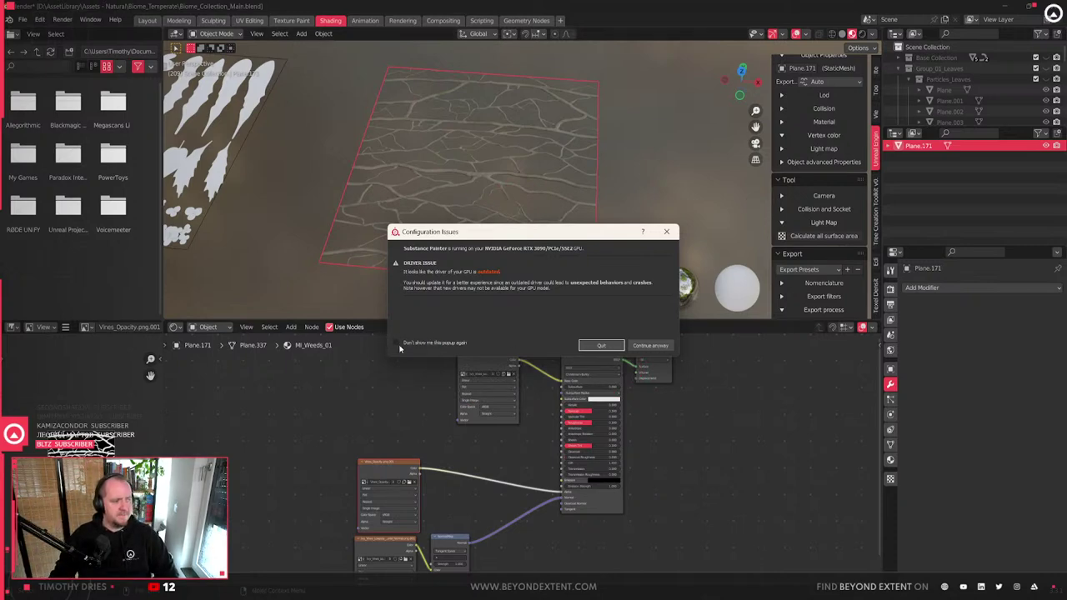
- Continue into Substance Painter past the driver notice and open the recent project Weeds_Collection_01
{"action": "left_click", "coordinate": [651, 345]}
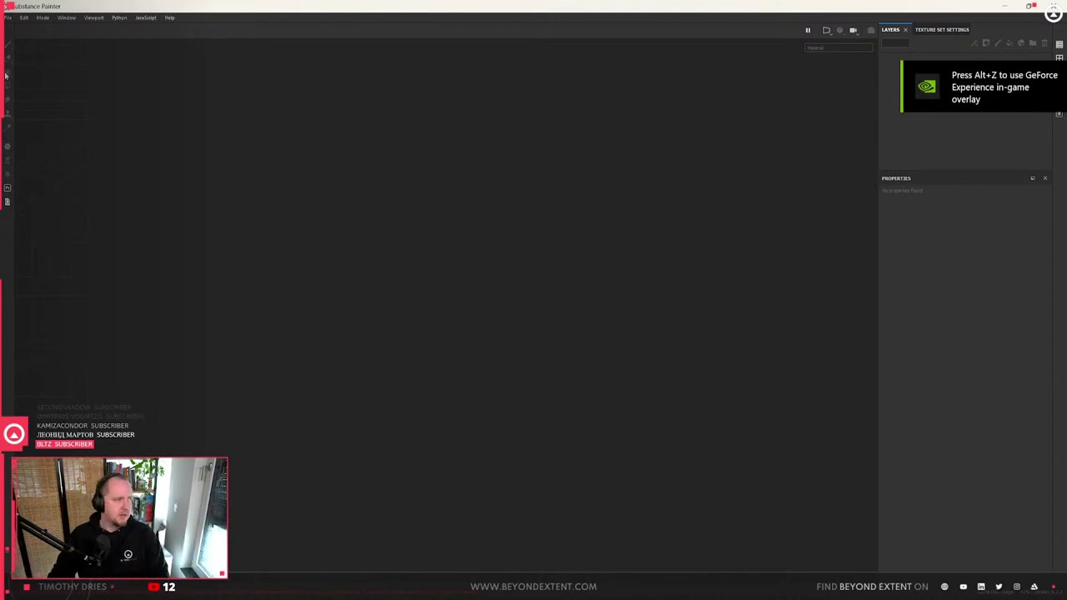
{"action": "left_click", "coordinate": [8, 18]}
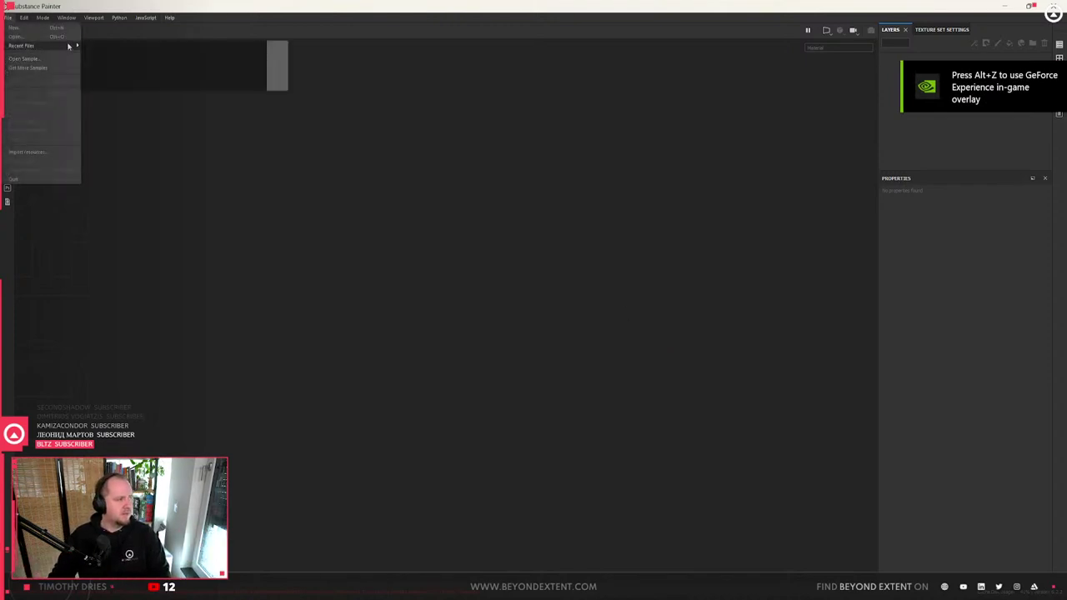
{"action": "mouse_move", "coordinate": [41, 45]}
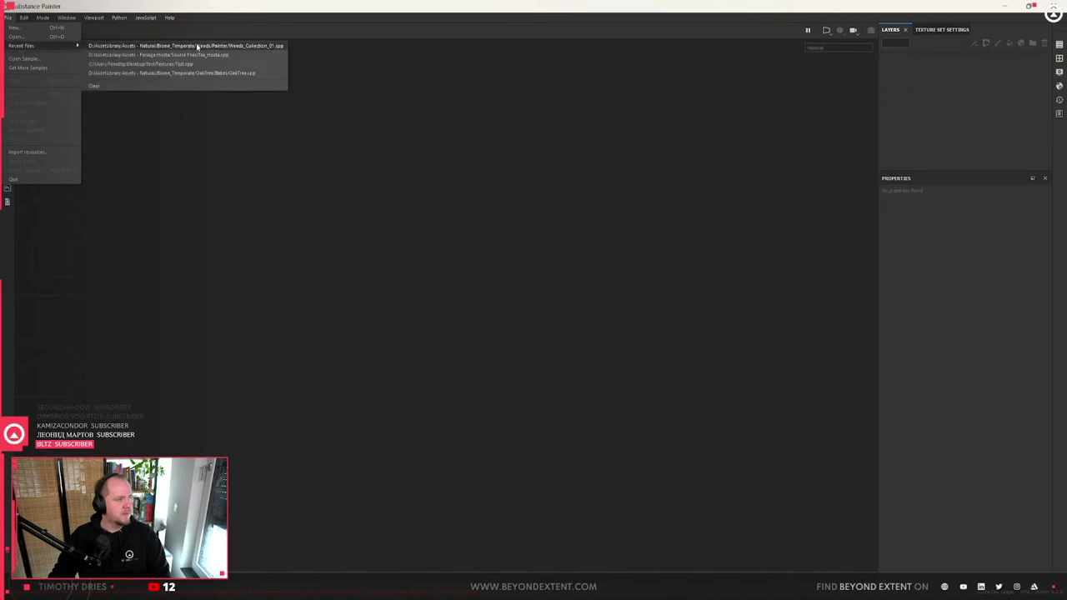
{"action": "left_click", "coordinate": [166, 43]}
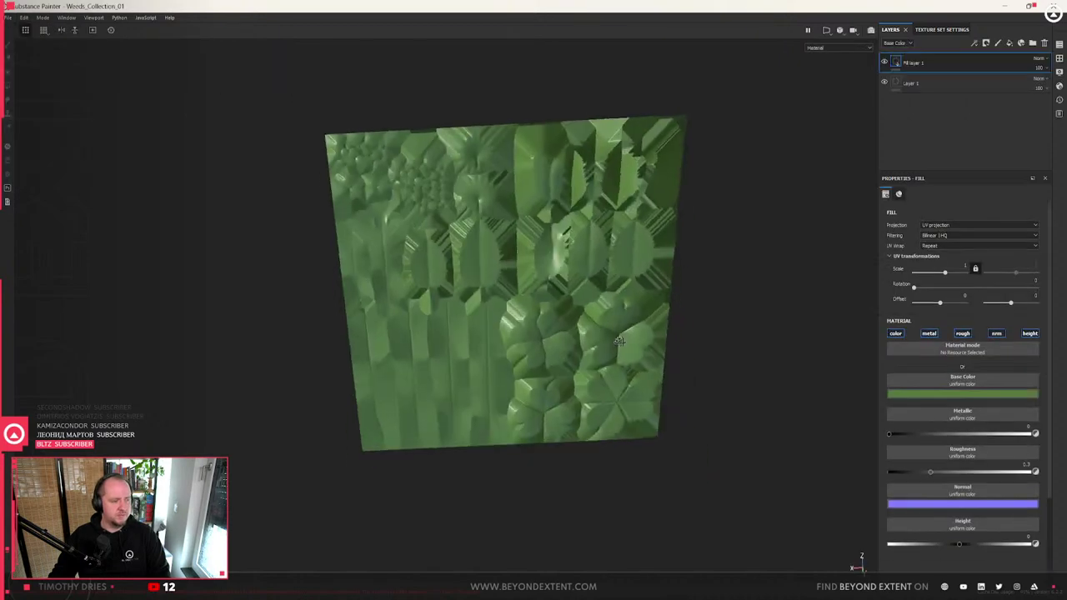
- Open the mesh map baking settings and set the dilation width to 0
{"action": "left_click", "coordinate": [11, 19]}
{"action": "left_click", "coordinate": [11, 18]}
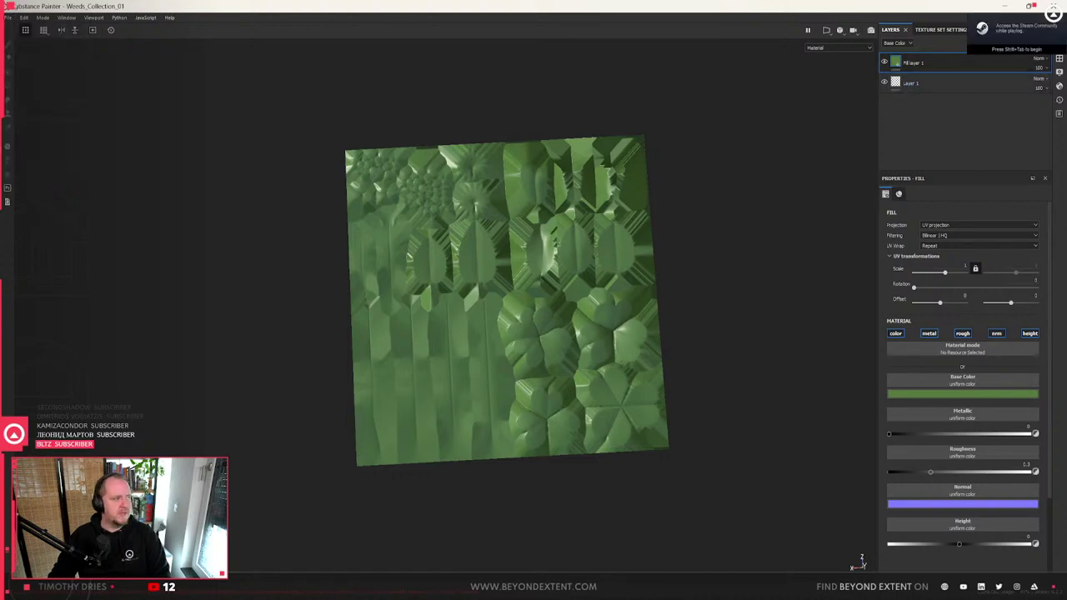
{"action": "left_click", "coordinate": [9, 18]}
{"action": "left_click", "coordinate": [7, 19]}
{"action": "left_click", "coordinate": [24, 17]}
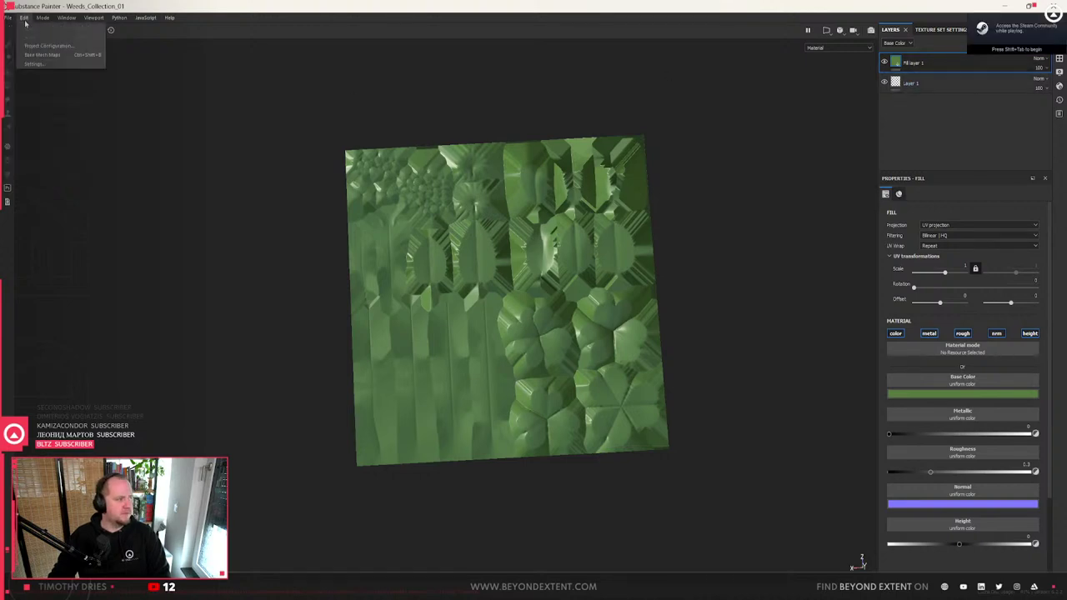
{"action": "left_click", "coordinate": [44, 55]}
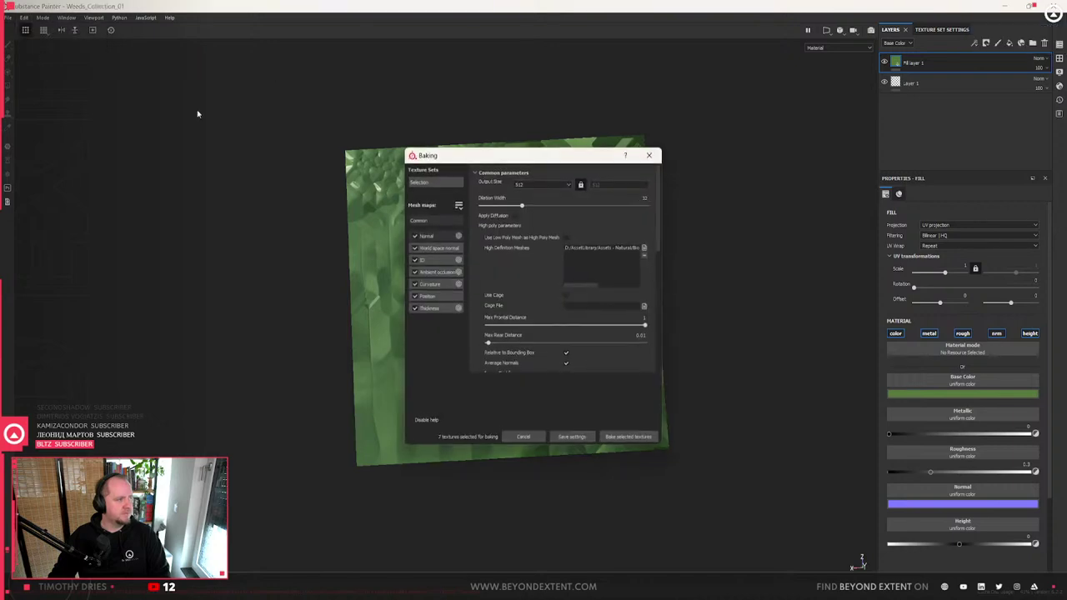
{"action": "left_click_drag", "start_coordinate": [524, 206], "coordinate": [331, 288]}
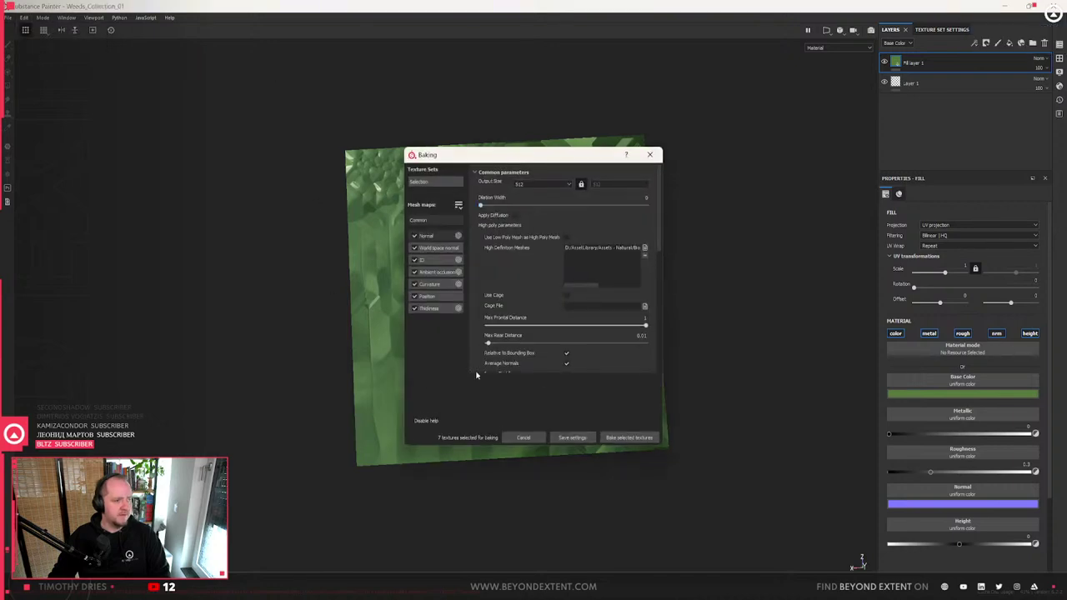
- Exclude every mesh map except Normal from baking and bake the normal map
{"action": "left_click", "coordinate": [414, 260]}
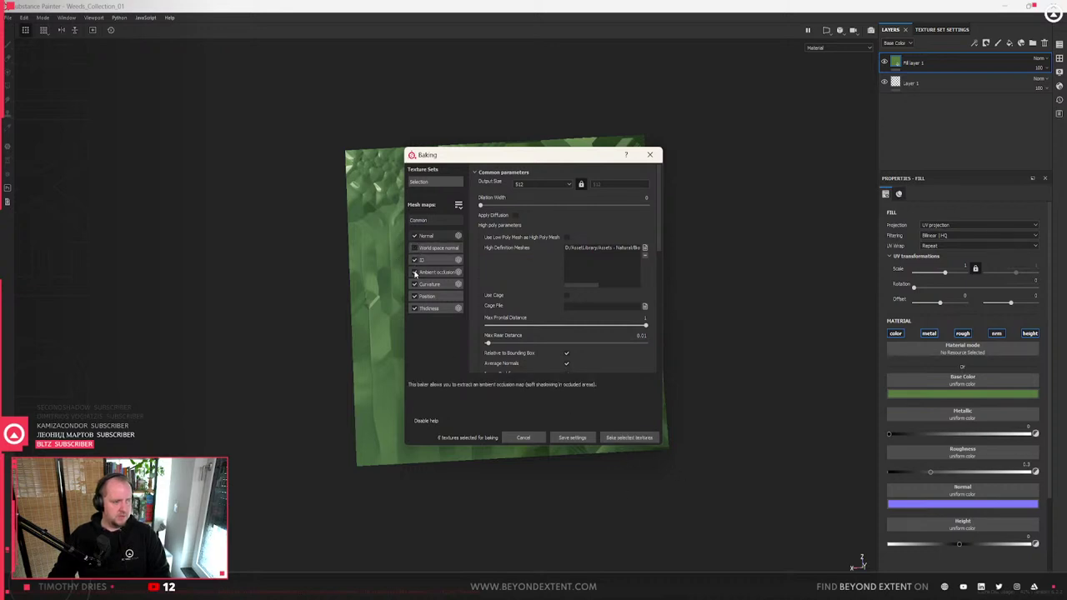
{"action": "left_click", "coordinate": [414, 272]}
{"action": "left_click", "coordinate": [415, 247]}
{"action": "left_click", "coordinate": [414, 284]}
{"action": "left_click", "coordinate": [414, 296]}
{"action": "left_click", "coordinate": [414, 309]}
{"action": "left_click", "coordinate": [629, 438]}
{"action": "scroll", "coordinate": [523, 340], "scroll_direction": "up", "scroll_amount": 5}
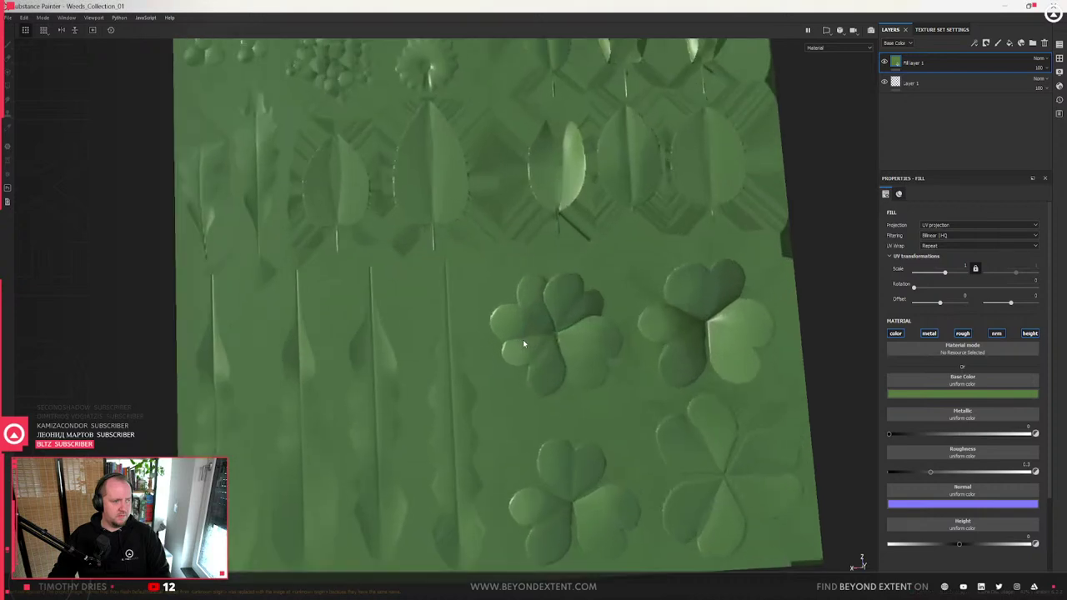
{"action": "left_click_drag", "start_coordinate": [523, 340], "coordinate": [523, 367], "text": "alt"}
- Turn off Ignore Backface in the high-poly parameters and rebake the normal map
{"action": "left_click", "coordinate": [8, 17]}
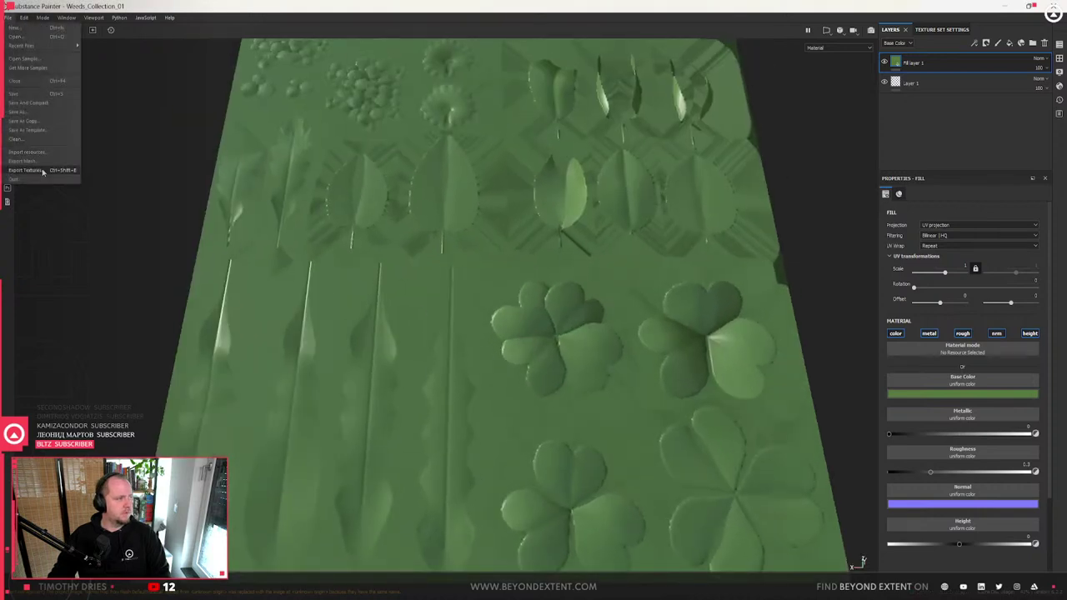
{"action": "left_click", "coordinate": [39, 62]}
{"action": "key", "text": "ctrl+shift+b"}
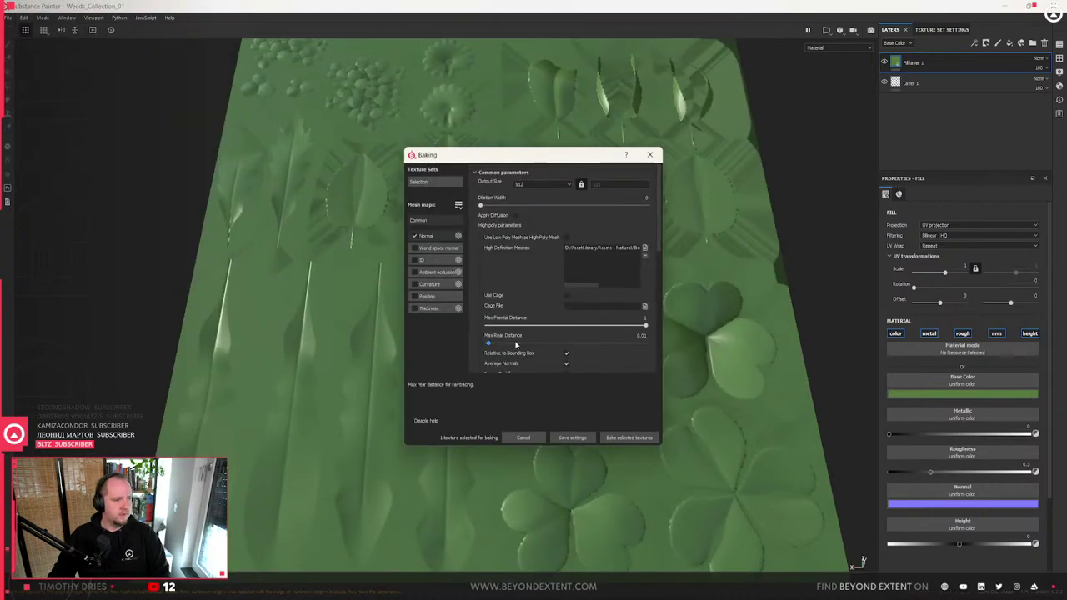
{"action": "left_click_drag", "start_coordinate": [621, 167], "coordinate": [625, 336]}
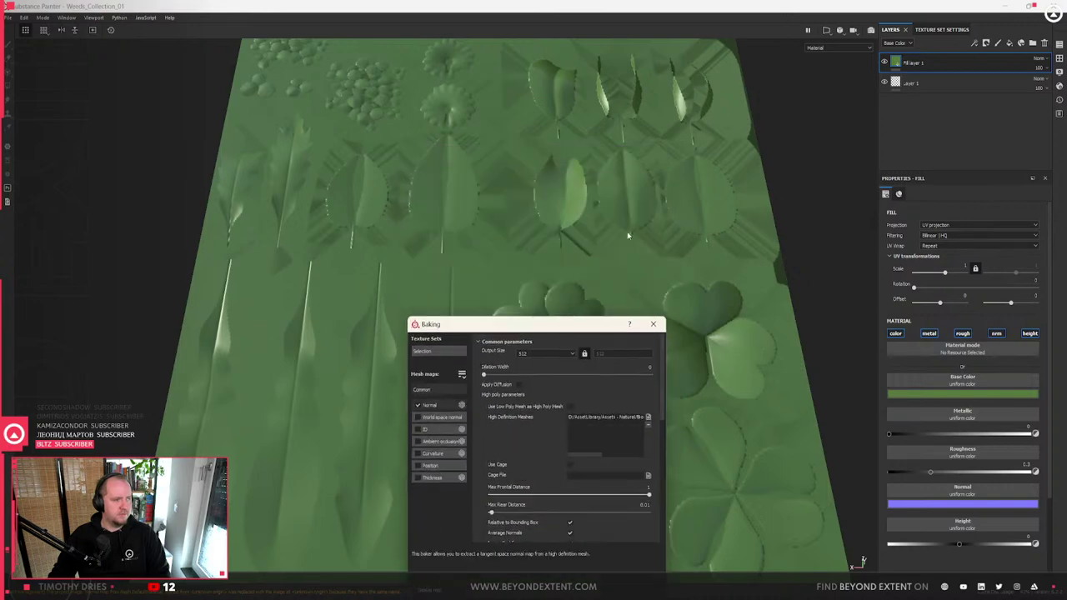
{"action": "scroll", "coordinate": [524, 453], "scroll_direction": "down", "scroll_amount": 3}
{"action": "left_click", "coordinate": [571, 414]}
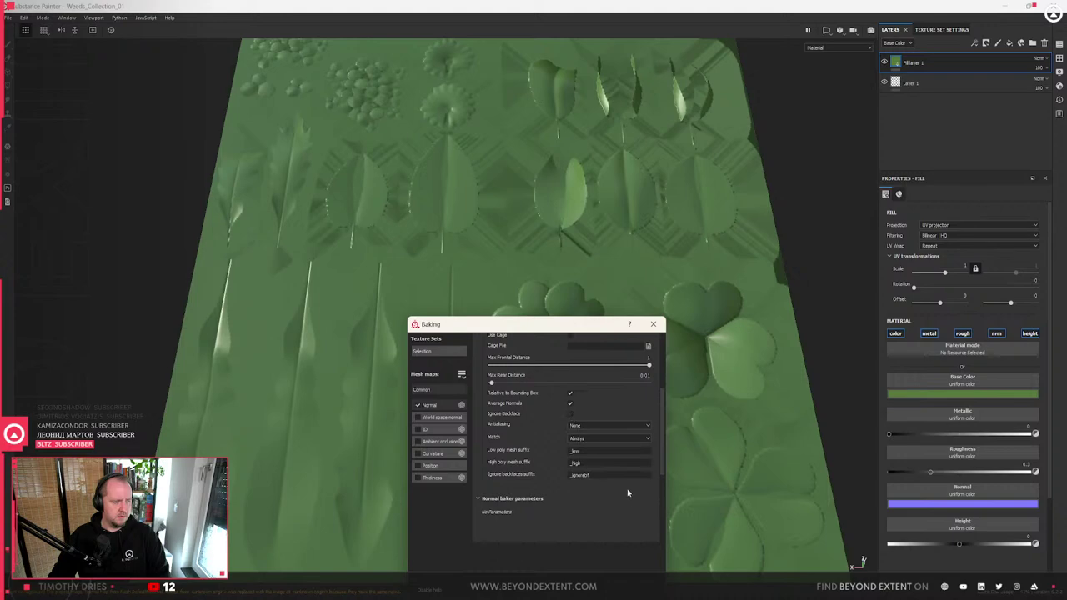
{"action": "left_click_drag", "start_coordinate": [571, 324], "coordinate": [522, 150]}
{"action": "left_click", "coordinate": [589, 434]}
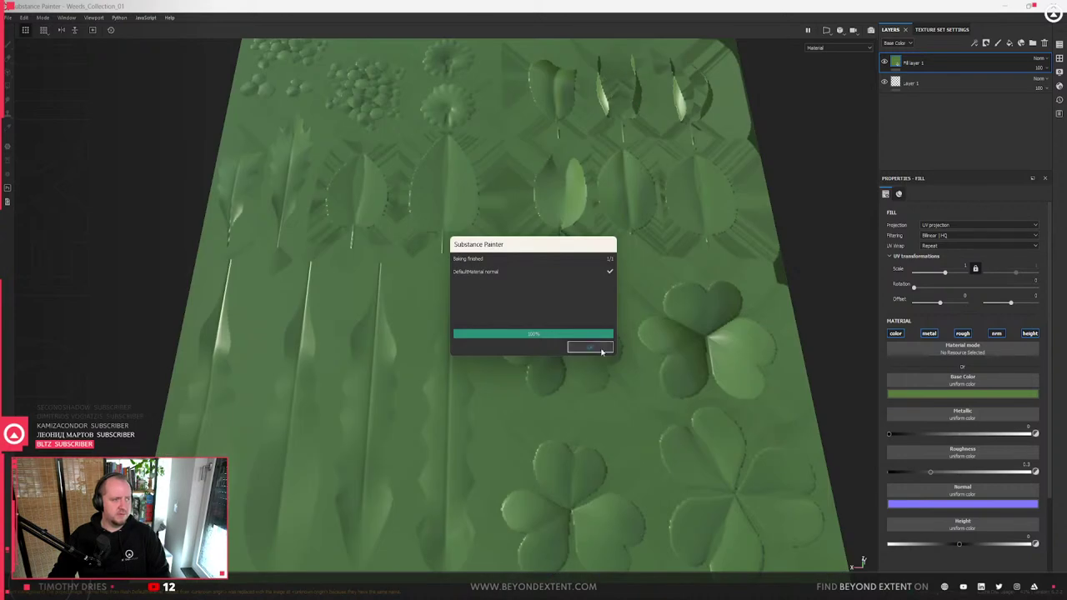
{"action": "left_click", "coordinate": [590, 348]}
{"action": "left_click_drag", "start_coordinate": [591, 350], "coordinate": [631, 336], "text": "alt"}
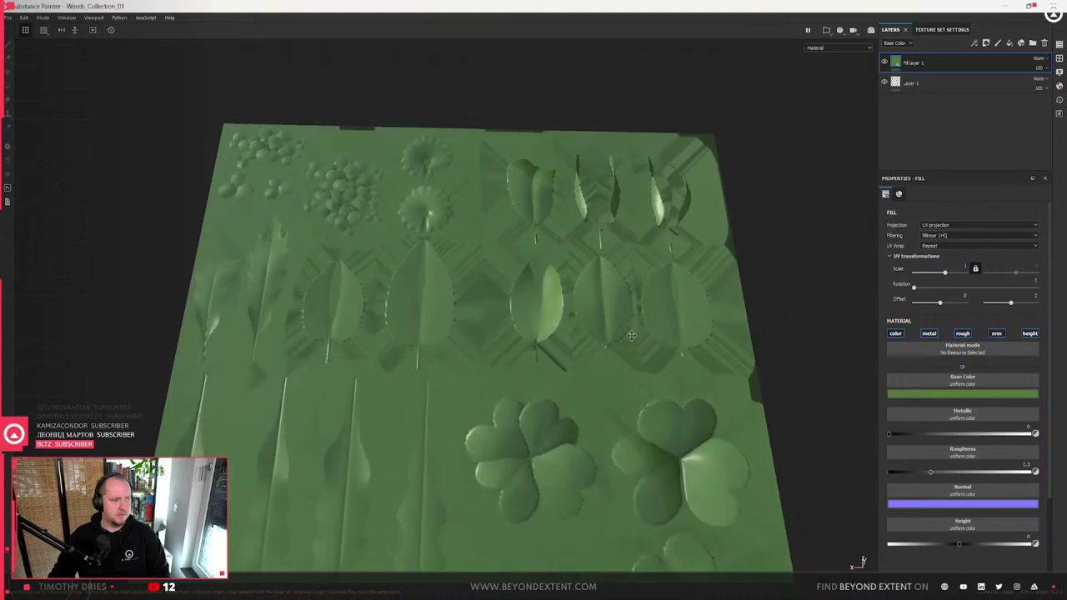
- Set the bake's Max Rear Distance to 1 and bake the normal map again
{"action": "left_click", "coordinate": [9, 19]}
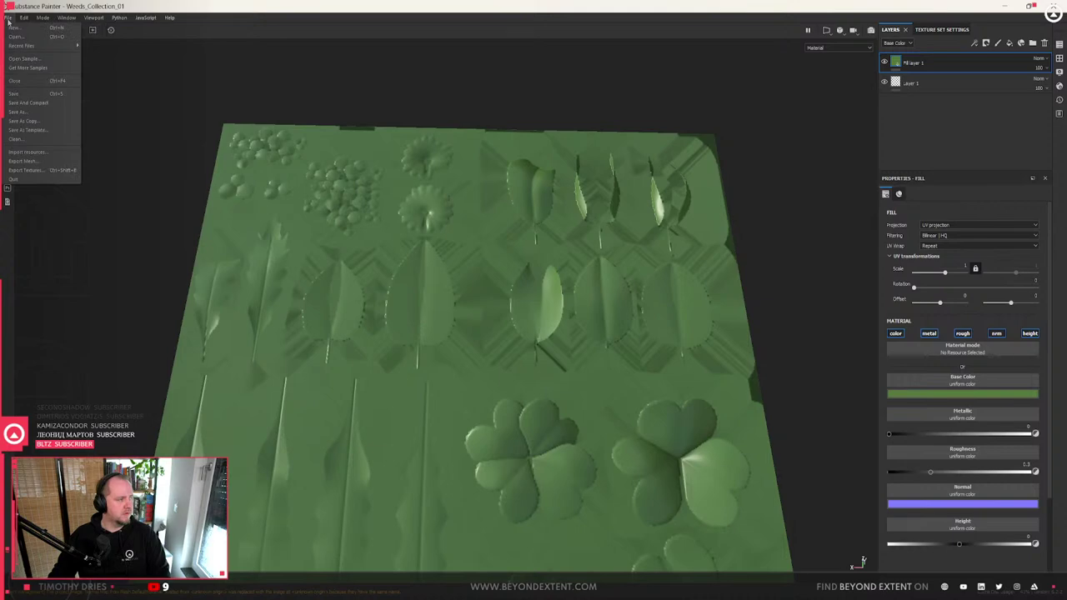
{"action": "mouse_move", "coordinate": [24, 17]}
{"action": "left_click", "coordinate": [41, 55]}
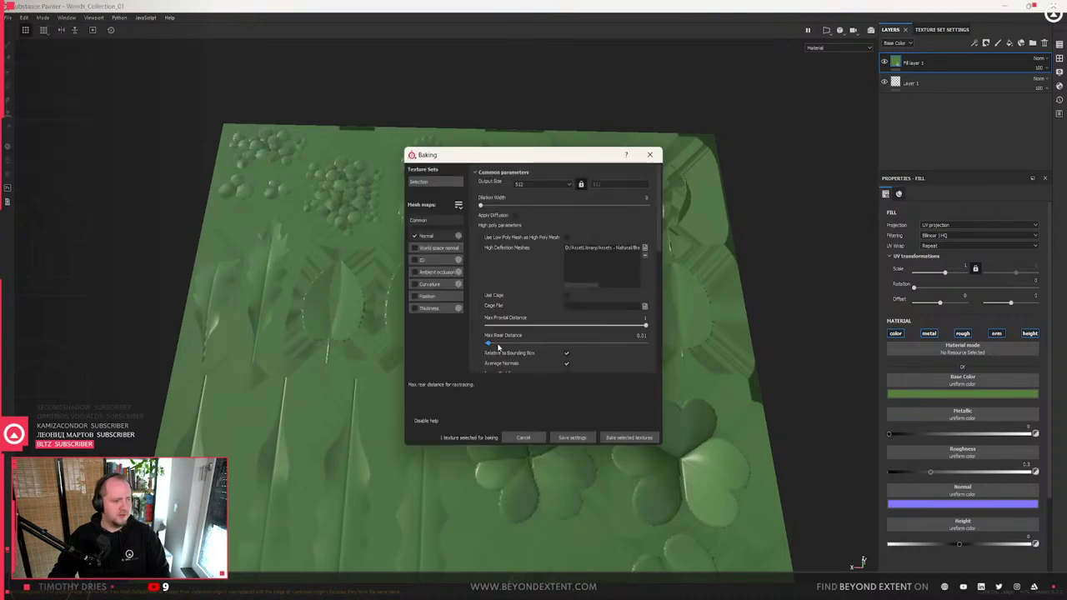
{"action": "left_click", "coordinate": [632, 436]}
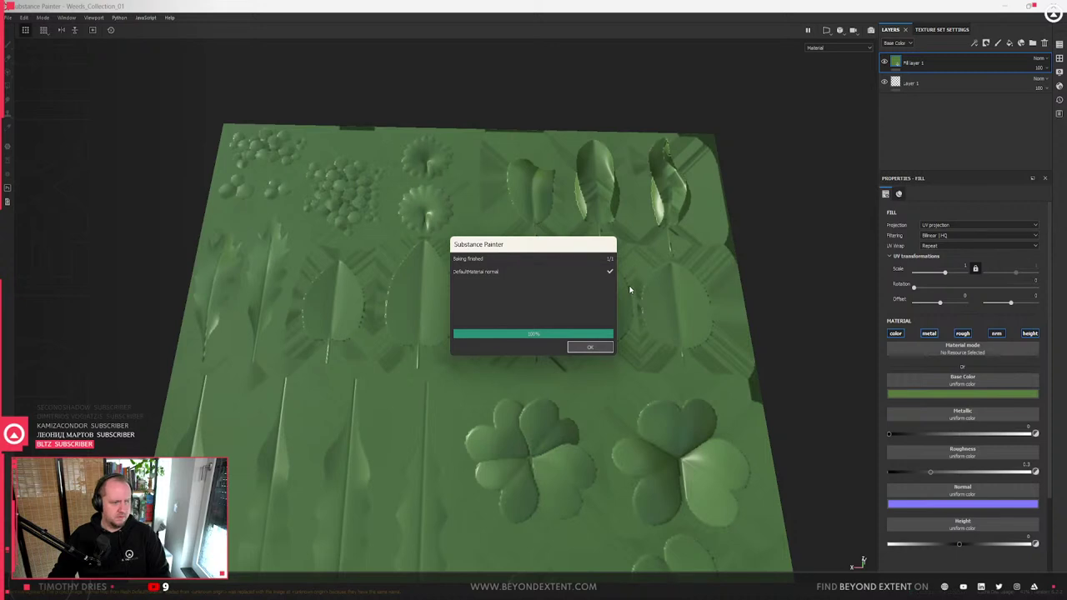
{"action": "left_click", "coordinate": [589, 348]}
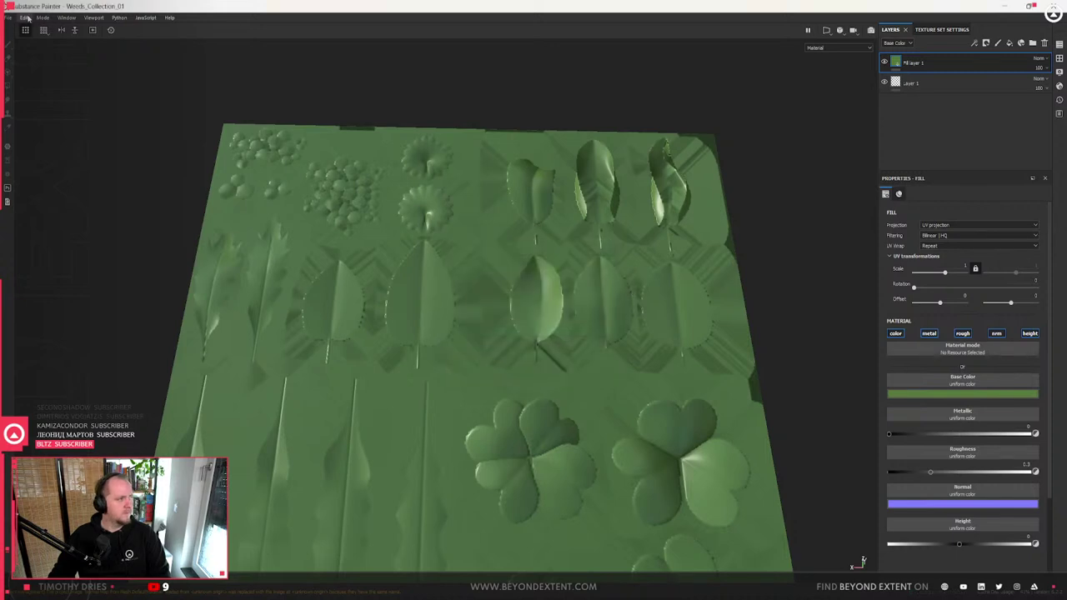
- Review the remaining high-poly bake parameters, rebake the normal map and inspect the leaves on the plane
{"action": "left_click", "coordinate": [24, 17]}
{"action": "left_click", "coordinate": [56, 54]}
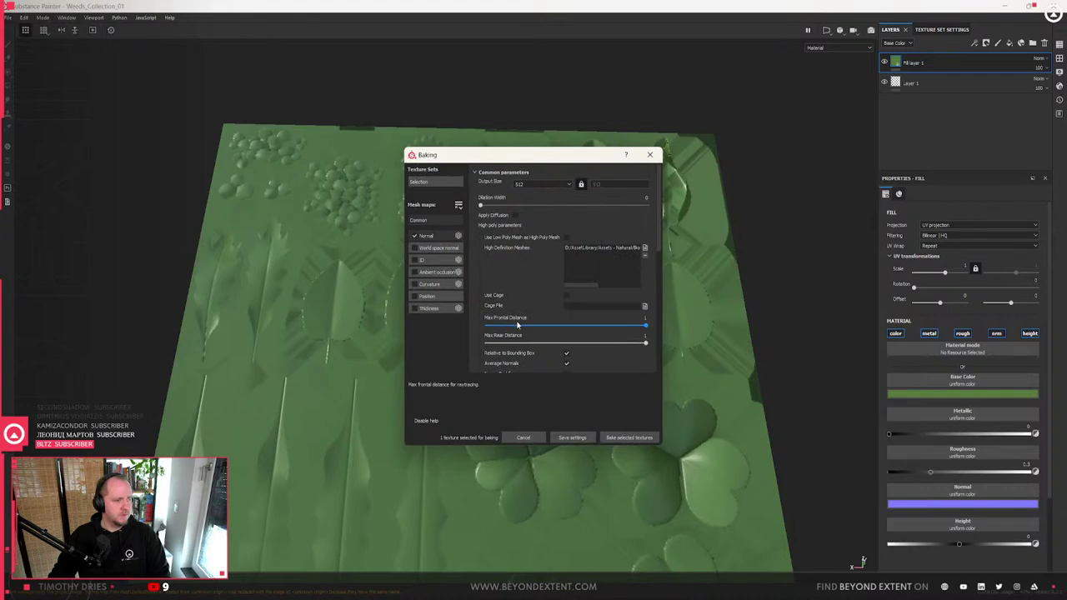
{"action": "scroll", "coordinate": [543, 298], "scroll_direction": "down", "scroll_amount": 2}
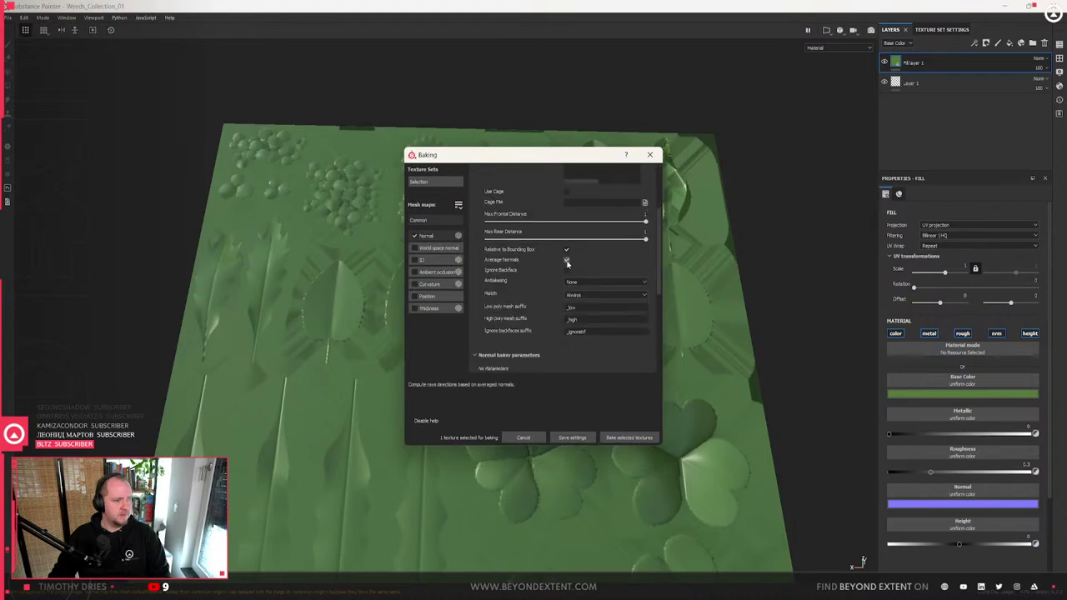
{"action": "left_click", "coordinate": [629, 438]}
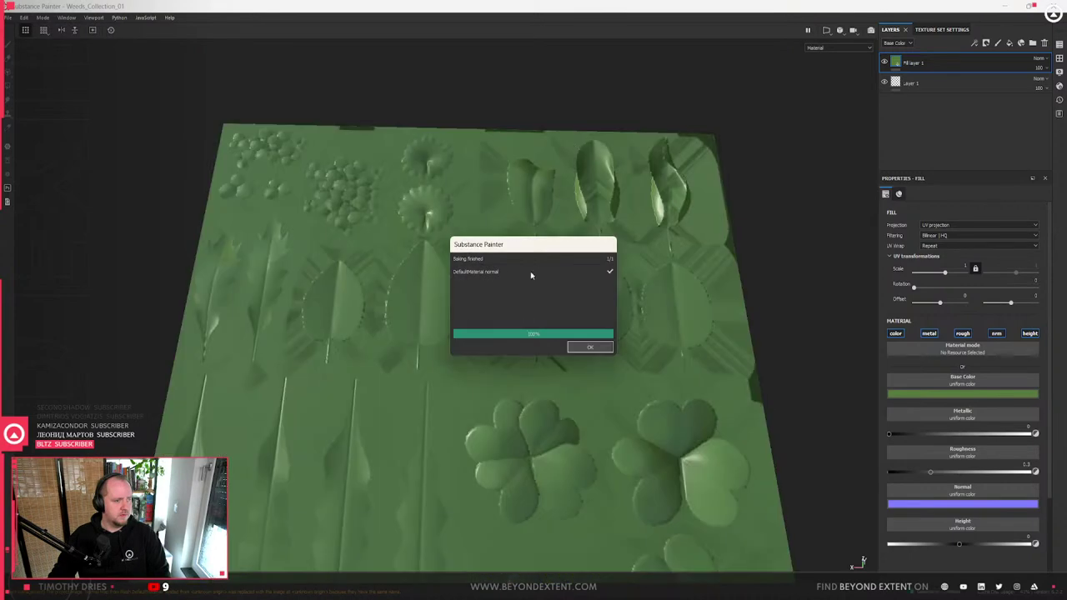
{"action": "left_click_drag", "start_coordinate": [557, 247], "coordinate": [475, 242]}
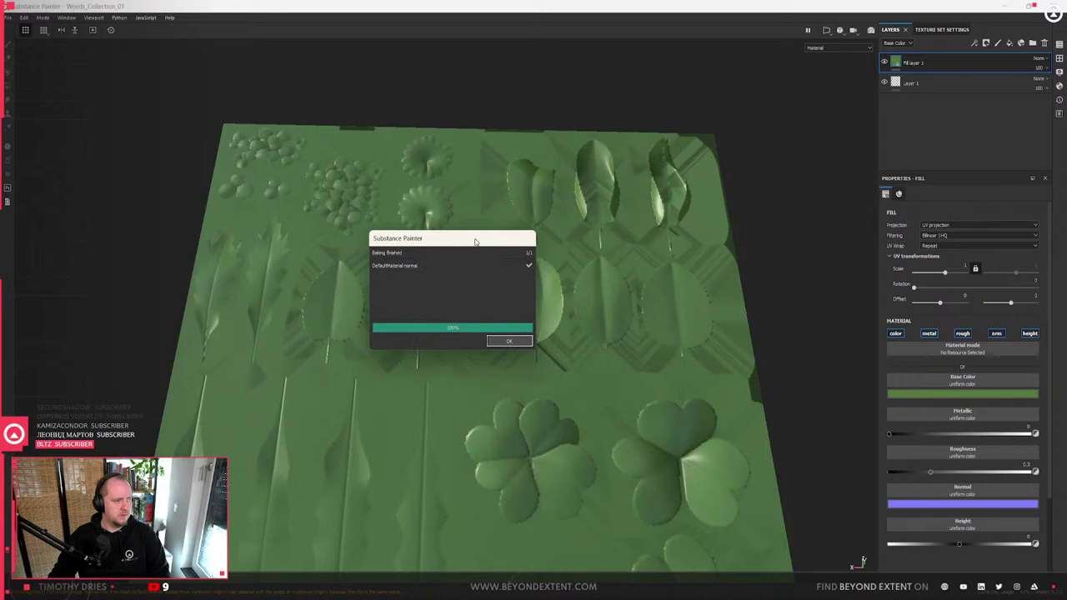
{"action": "left_click", "coordinate": [512, 340]}
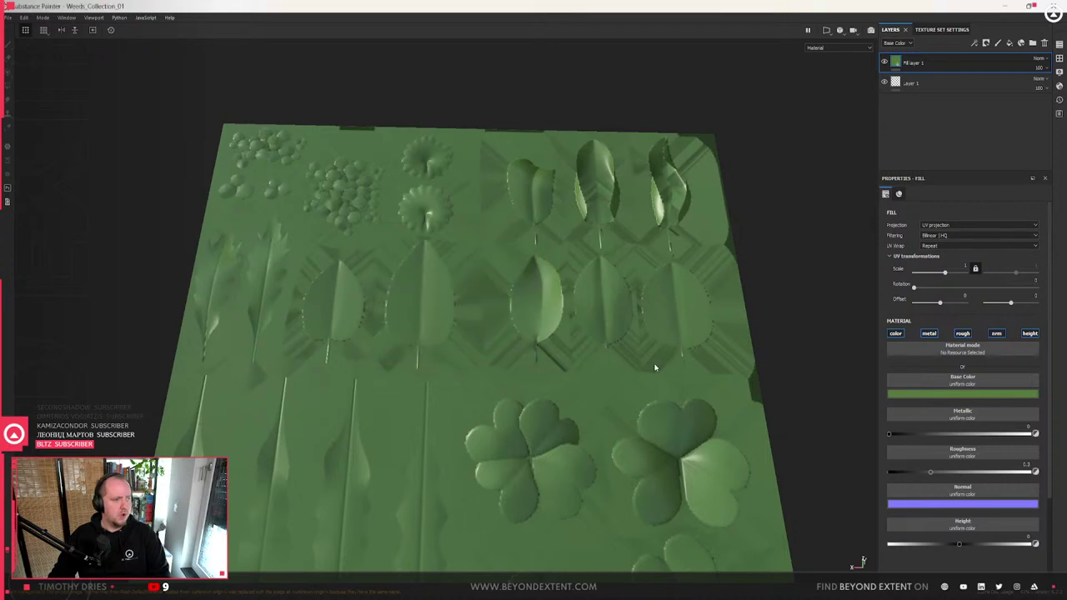
{"action": "middle_click_drag", "start_coordinate": [638, 365], "coordinate": [591, 381], "text": "alt"}
{"action": "left_click_drag", "start_coordinate": [303, 144], "coordinate": [400, 125], "text": "alt"}
{"action": "scroll", "coordinate": [334, 159], "scroll_direction": "up", "scroll_amount": 5}
{"action": "scroll", "coordinate": [333, 158], "scroll_direction": "down", "scroll_amount": 6}
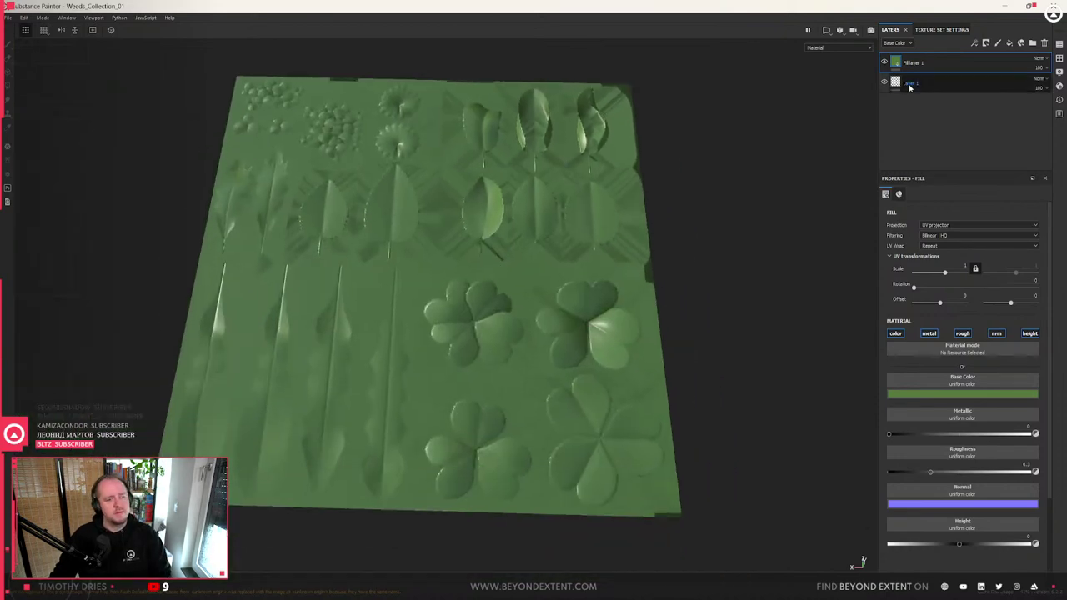
- Raise the dilation width and bake all mesh maps, including world space normal, ID, ambient occlusion, curvature, position and thickness
{"action": "left_click", "coordinate": [8, 17]}
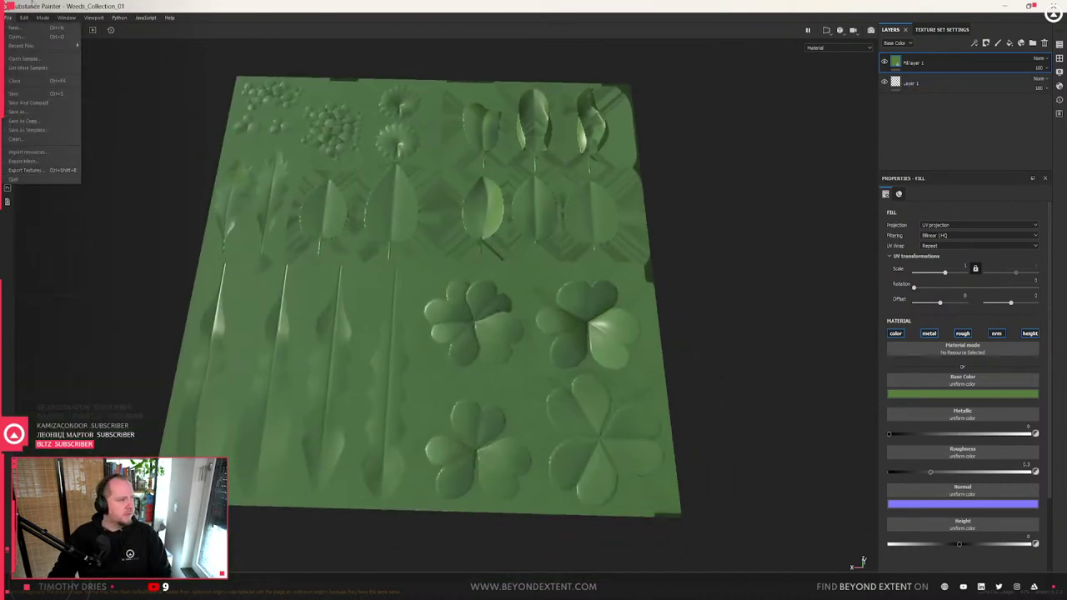
{"action": "mouse_move", "coordinate": [24, 17]}
{"action": "left_click", "coordinate": [35, 55]}
{"action": "left_click", "coordinate": [515, 207]}
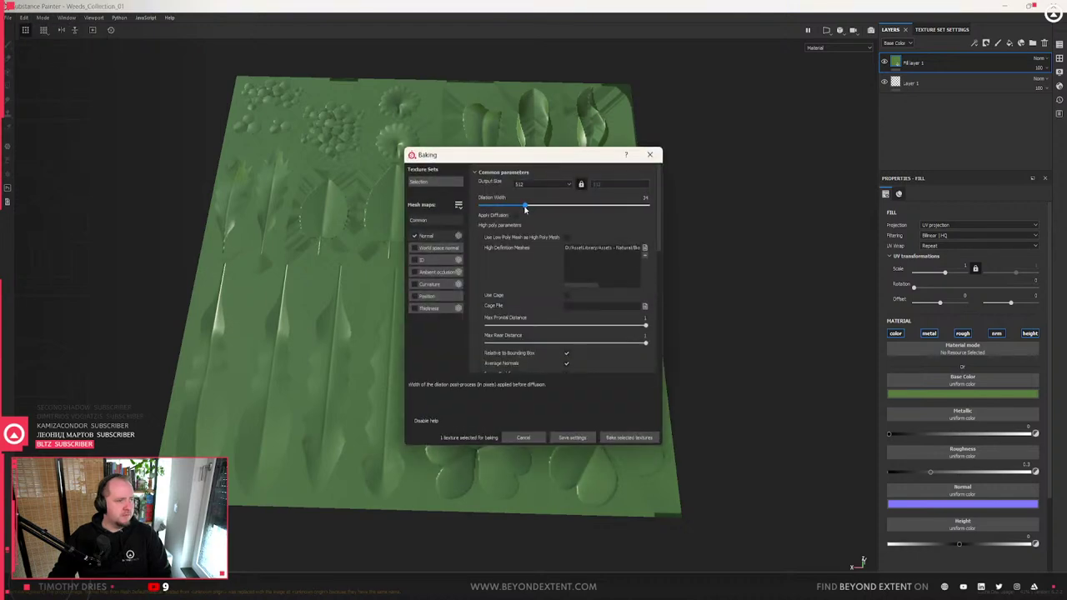
{"action": "left_click", "coordinate": [414, 260]}
{"action": "left_click", "coordinate": [414, 272]}
{"action": "left_click", "coordinate": [414, 284]}
{"action": "left_click", "coordinate": [415, 296]}
{"action": "left_click", "coordinate": [414, 309]}
{"action": "left_click", "coordinate": [638, 440]}
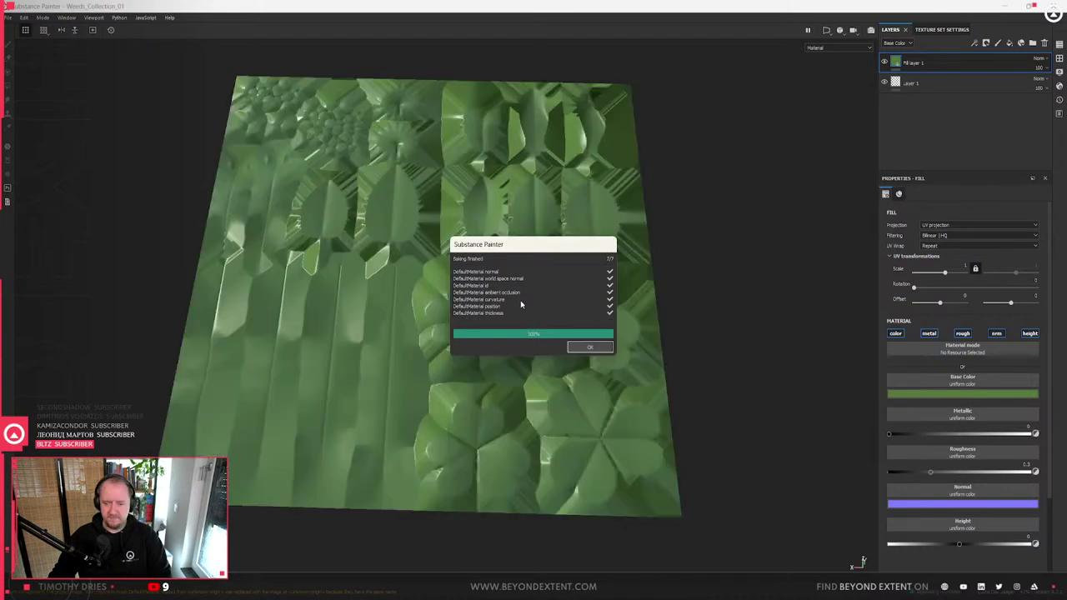
{"action": "left_click", "coordinate": [594, 349]}
{"action": "left_click_drag", "start_coordinate": [583, 275], "coordinate": [570, 178], "text": "alt"}
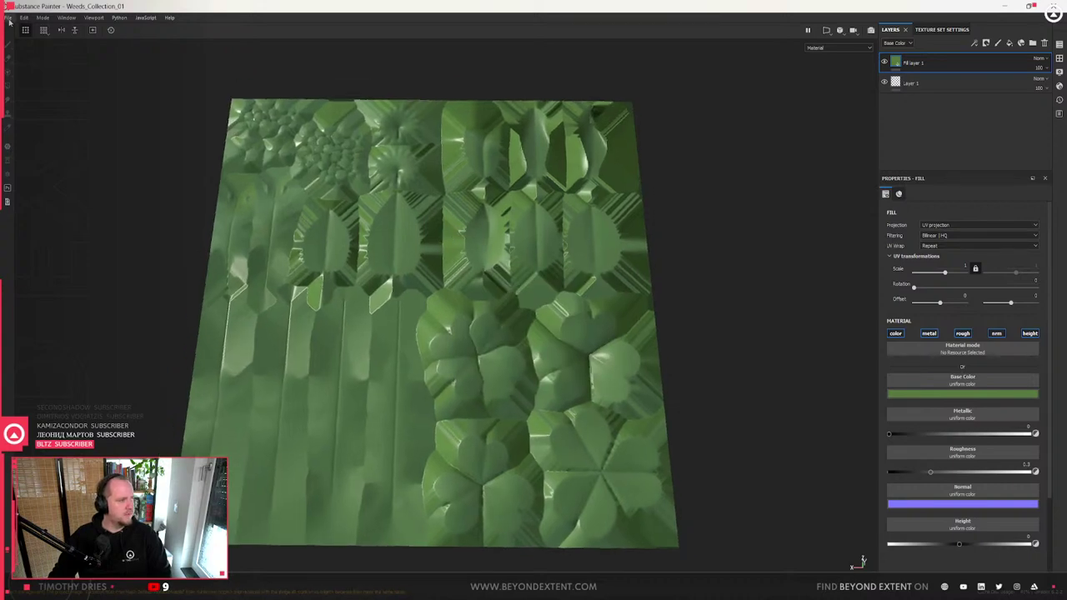
- Set the dilation width back to 0 and rebake only the normal map
{"action": "left_click", "coordinate": [9, 17]}
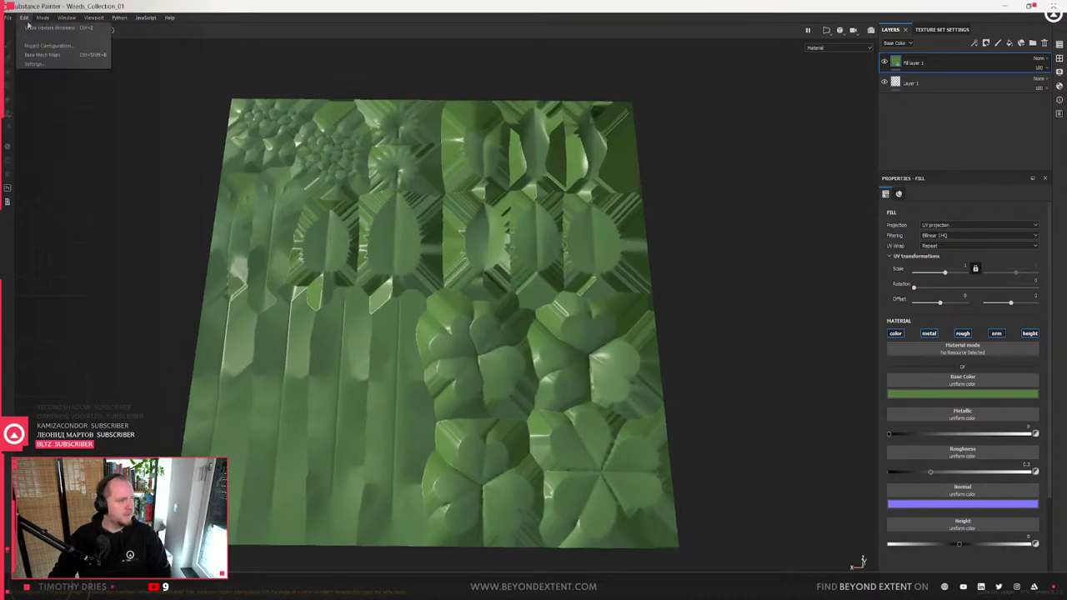
{"action": "left_click", "coordinate": [38, 52]}
{"action": "left_click", "coordinate": [414, 248]}
{"action": "left_click", "coordinate": [414, 271]}
{"action": "left_click", "coordinate": [415, 284]}
{"action": "left_click", "coordinate": [414, 308]}
{"action": "left_click", "coordinate": [414, 296]}
{"action": "left_click", "coordinate": [414, 260]}
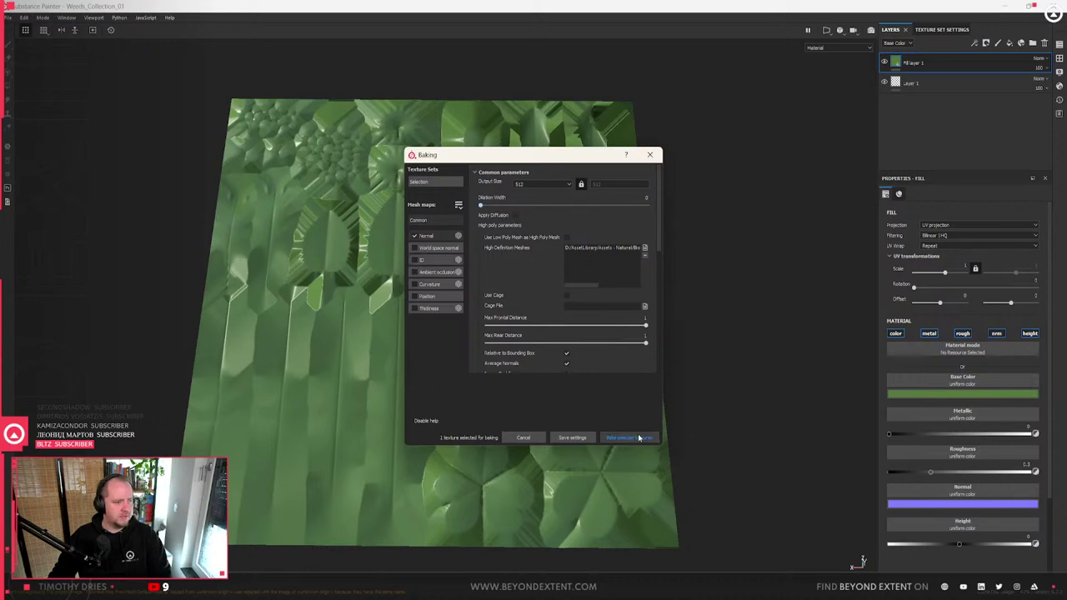
{"action": "left_click", "coordinate": [630, 437]}
{"action": "left_click", "coordinate": [590, 347]}
{"action": "left_click_drag", "start_coordinate": [746, 233], "coordinate": [921, 97], "text": "alt"}
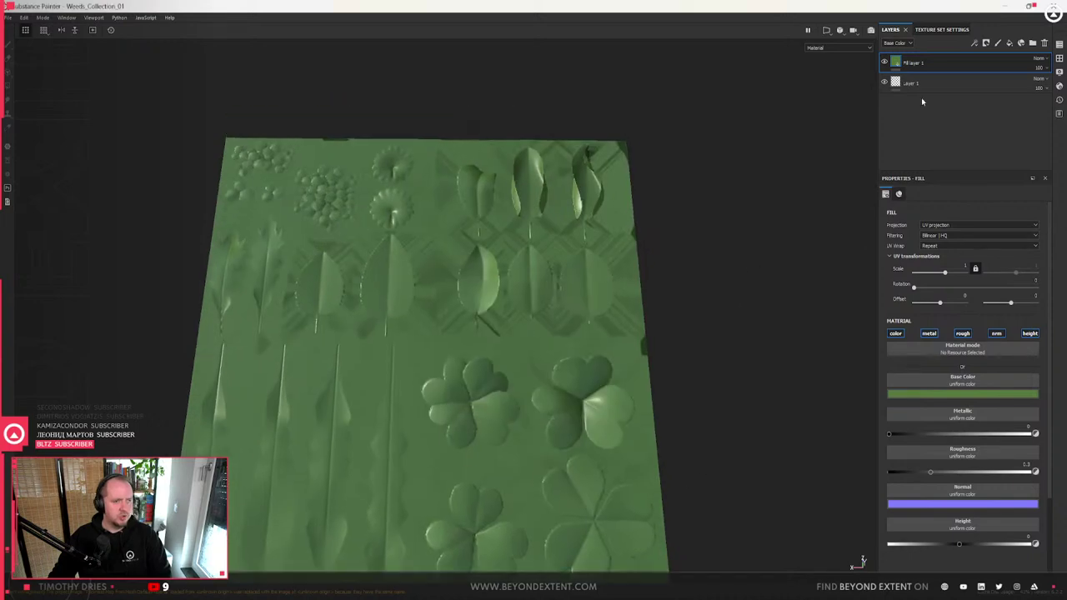
- Add an Opacity channel to the texture set
{"action": "left_click", "coordinate": [907, 47]}
{"action": "left_click", "coordinate": [899, 52]}
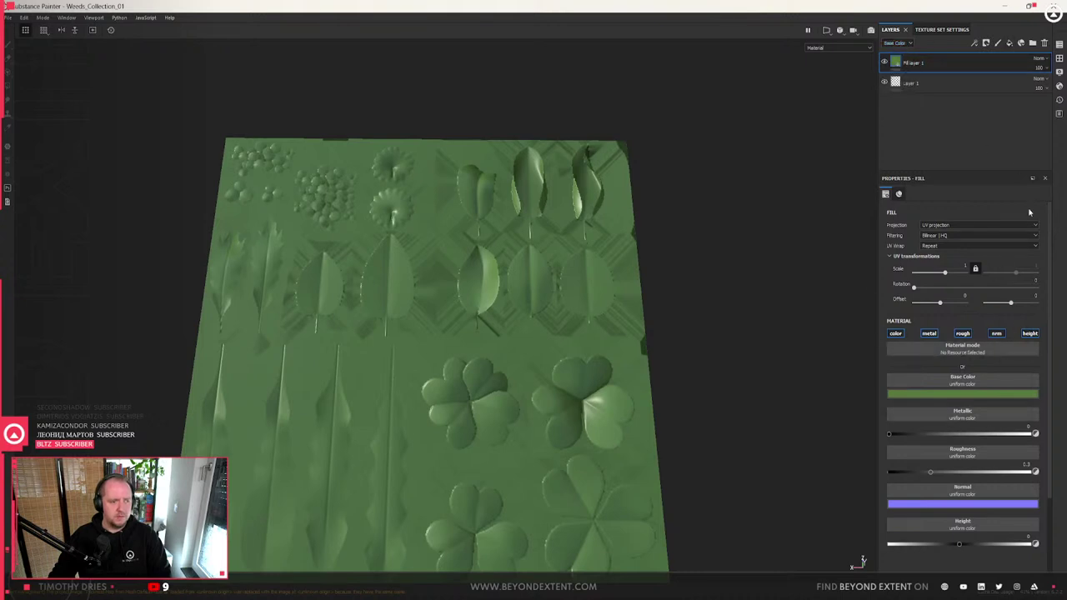
{"action": "left_click", "coordinate": [899, 194]}
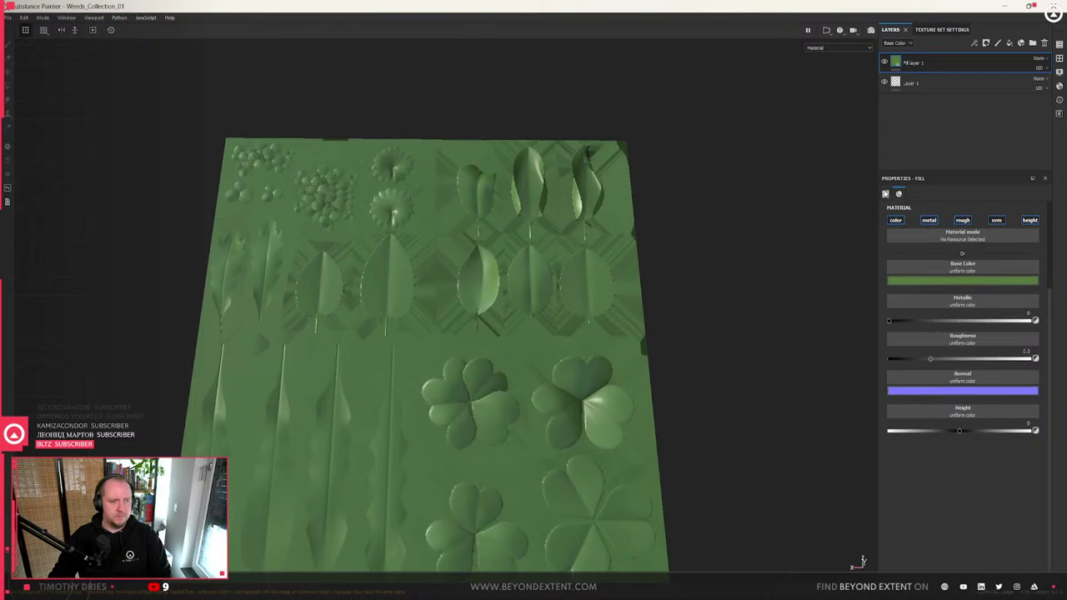
{"action": "left_click", "coordinate": [885, 193]}
{"action": "left_click", "coordinate": [942, 30]}
{"action": "scroll", "coordinate": [959, 142], "scroll_direction": "down", "scroll_amount": 3}
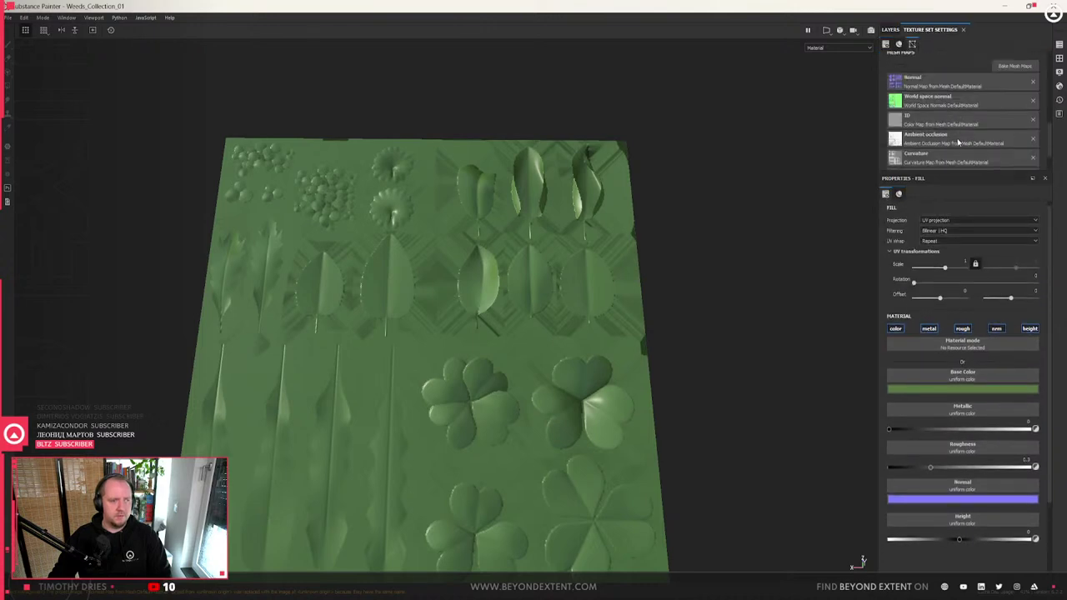
{"action": "scroll", "coordinate": [958, 141], "scroll_direction": "up", "scroll_amount": 3}
{"action": "left_click", "coordinate": [1033, 56]}
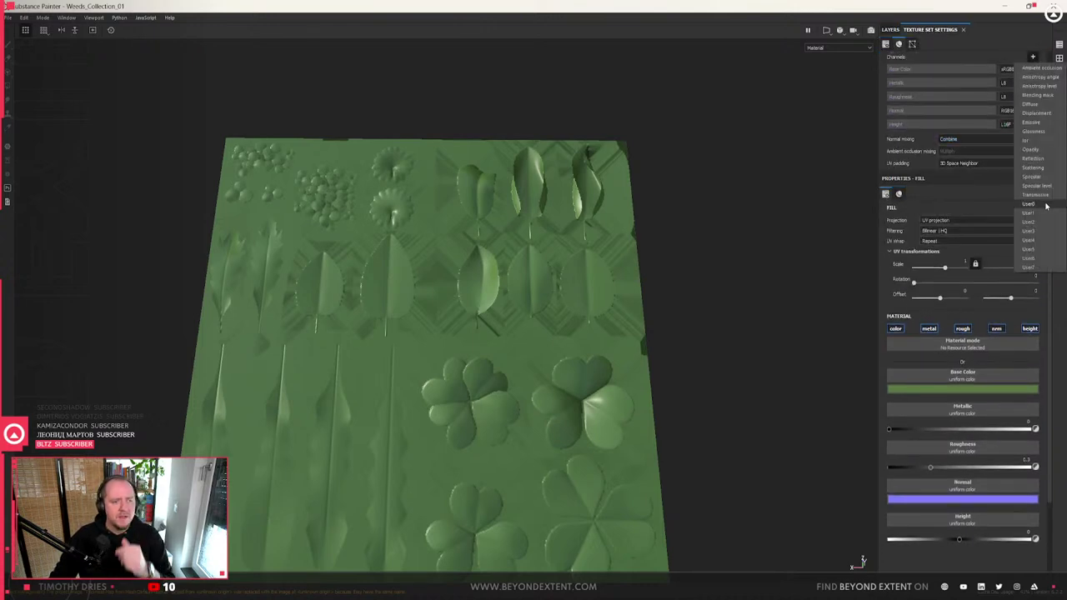
{"action": "left_click", "coordinate": [1038, 149]}
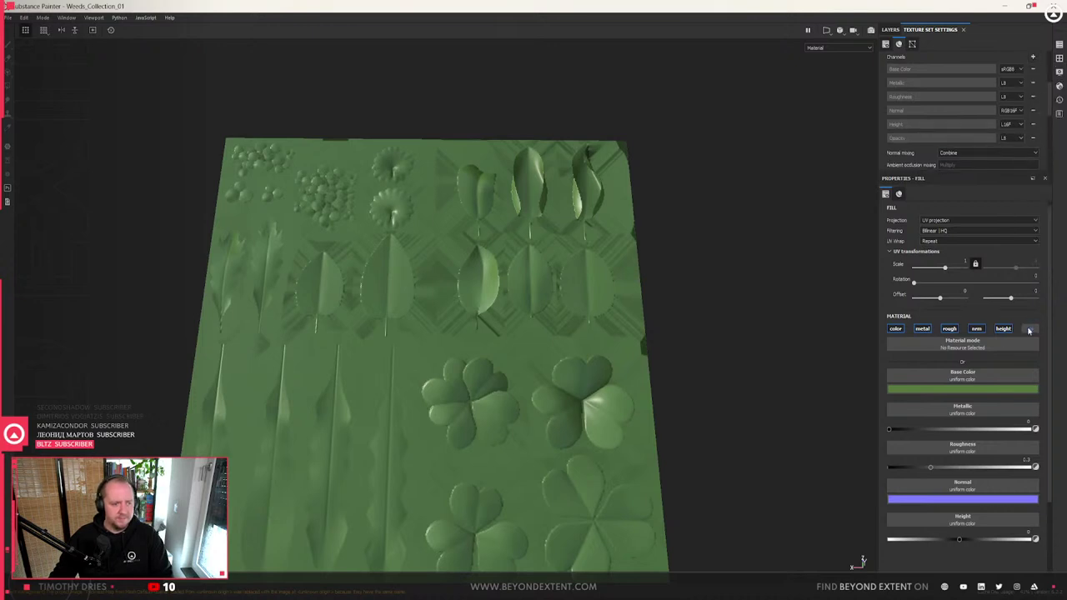
- Show the layer stack's Opacity channel and limit Fill layer 1 to color and opacity, disabling height, normal, roughness and metallic
{"action": "left_click", "coordinate": [890, 29]}
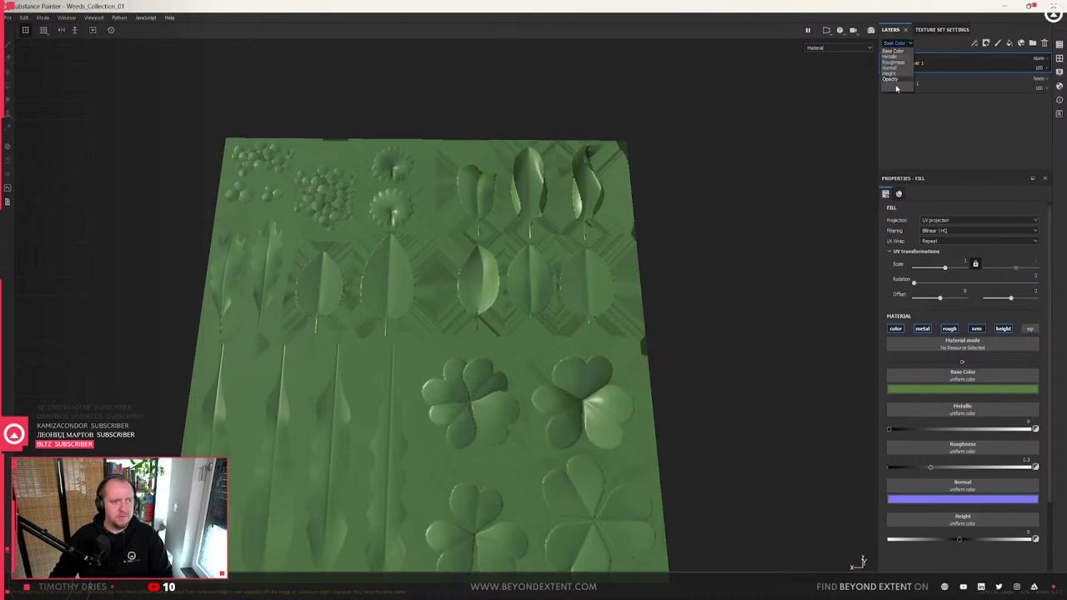
{"action": "left_click", "coordinate": [1030, 329]}
{"action": "left_click", "coordinate": [1002, 329]}
{"action": "left_click", "coordinate": [976, 329]}
{"action": "left_click", "coordinate": [949, 328]}
{"action": "left_click", "coordinate": [928, 329]}
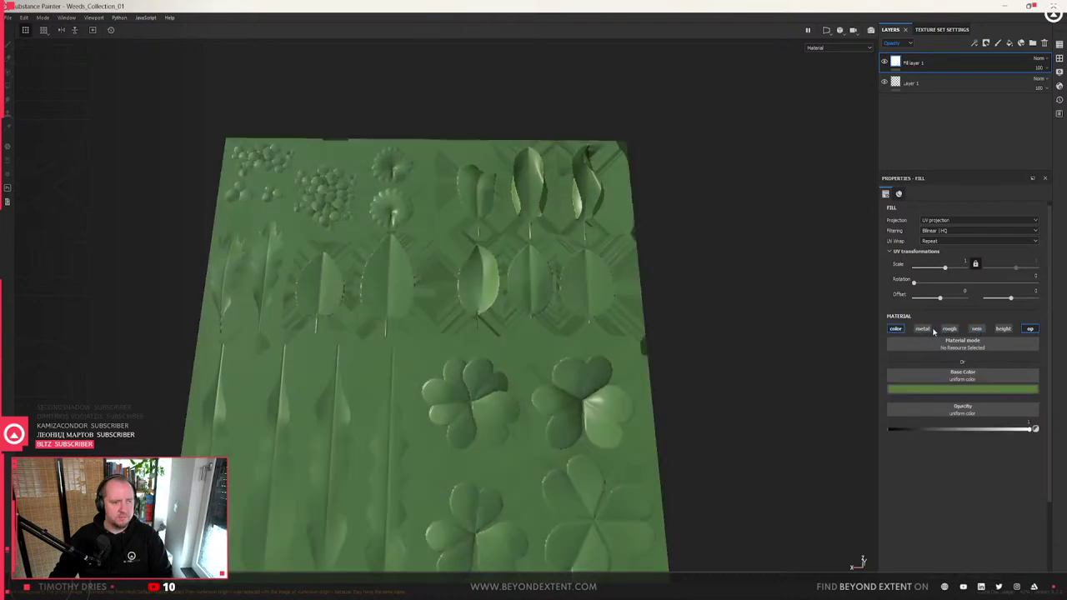
- Add a new fill layer above Fill layer 1 and name it Opacity Base
{"action": "left_click", "coordinate": [1011, 44]}
{"action": "type", "text": "clacity"}
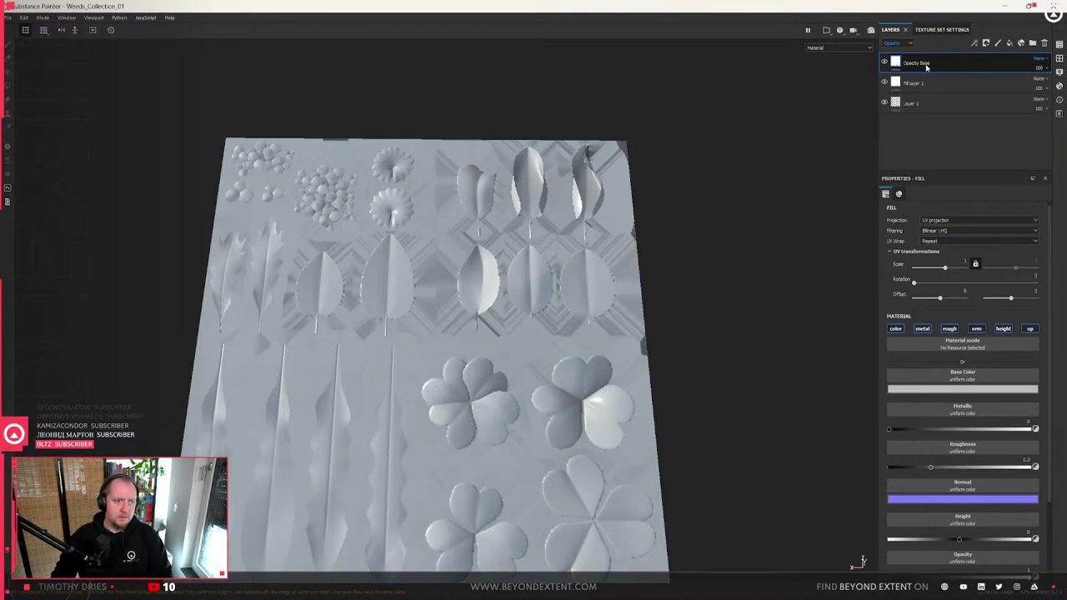
{"action": "type", "text": " Base"}
{"action": "key", "text": "Return"}
- Limit Opacity Base to the opacity channel with a value of 0 and display the Opacity channel in the viewport
{"action": "left_click", "coordinate": [1003, 328]}
{"action": "left_click", "coordinate": [977, 328]}
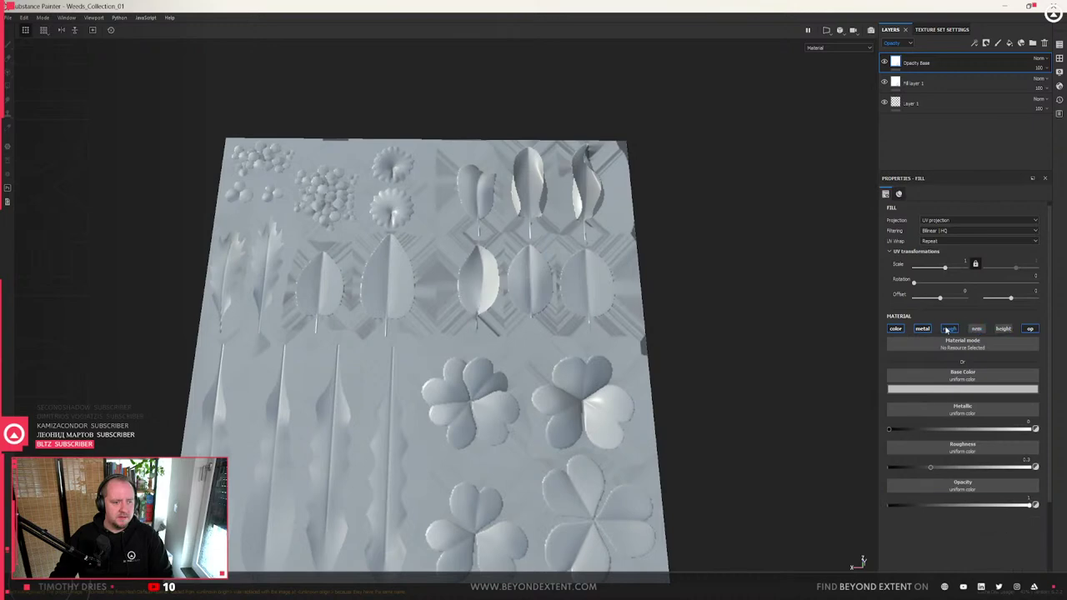
{"action": "left_click", "coordinate": [949, 329]}
{"action": "left_click", "coordinate": [895, 329]}
{"action": "left_click", "coordinate": [922, 329]}
{"action": "left_click", "coordinate": [888, 399]}
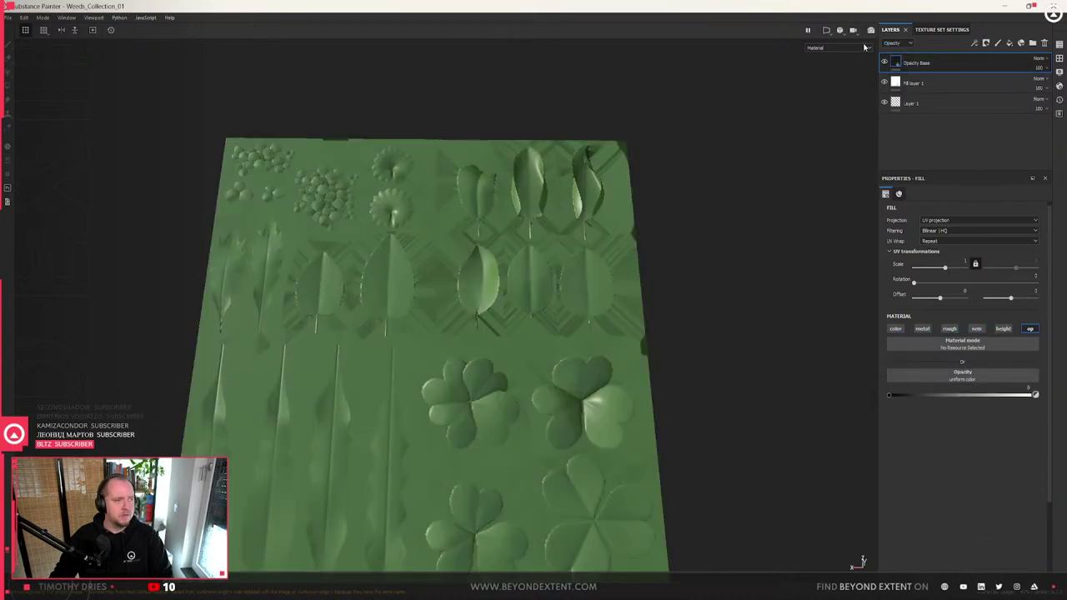
{"action": "left_click", "coordinate": [867, 47]}
{"action": "left_click", "coordinate": [838, 102]}
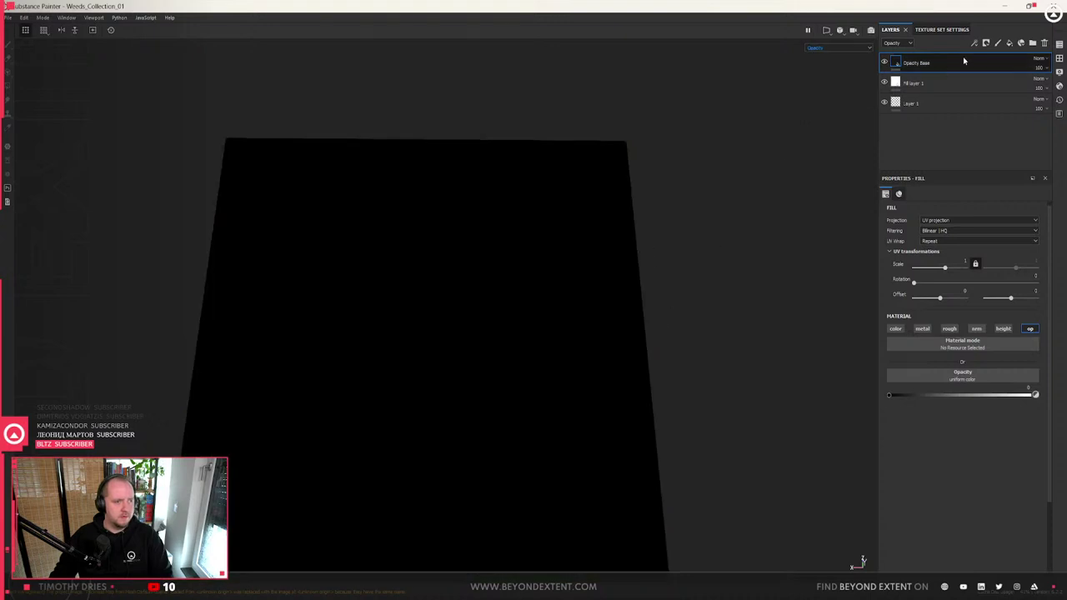
- Add a fill layer named Opacity White above Opacity Base and leave only its opacity channel enabled
{"action": "left_click", "coordinate": [1010, 42]}
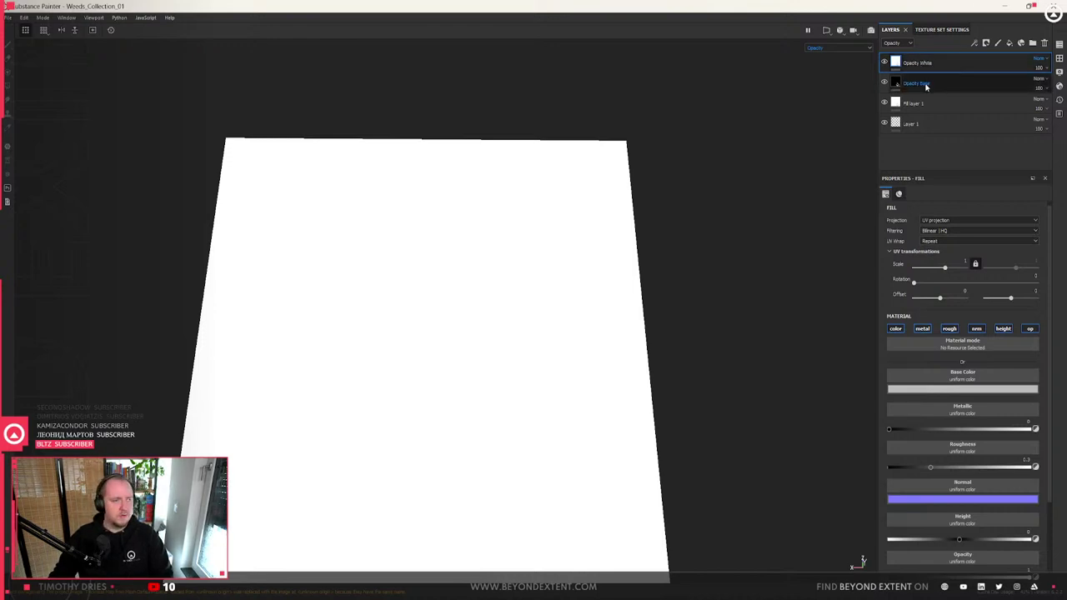
{"action": "left_click", "coordinate": [896, 328]}
{"action": "left_click", "coordinate": [922, 328]}
{"action": "left_click", "coordinate": [949, 329]}
{"action": "left_click", "coordinate": [977, 328]}
{"action": "left_click", "coordinate": [1003, 328]}
{"action": "left_click", "coordinate": [973, 374]}
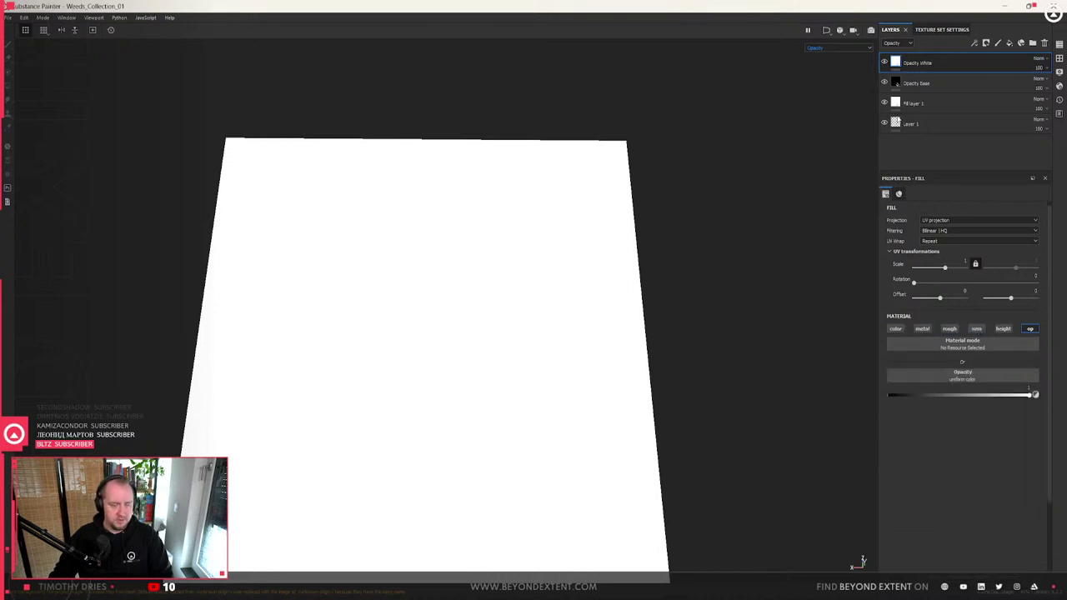
- Add a black mask to the Opacity White layer
{"action": "right_click", "coordinate": [917, 63]}
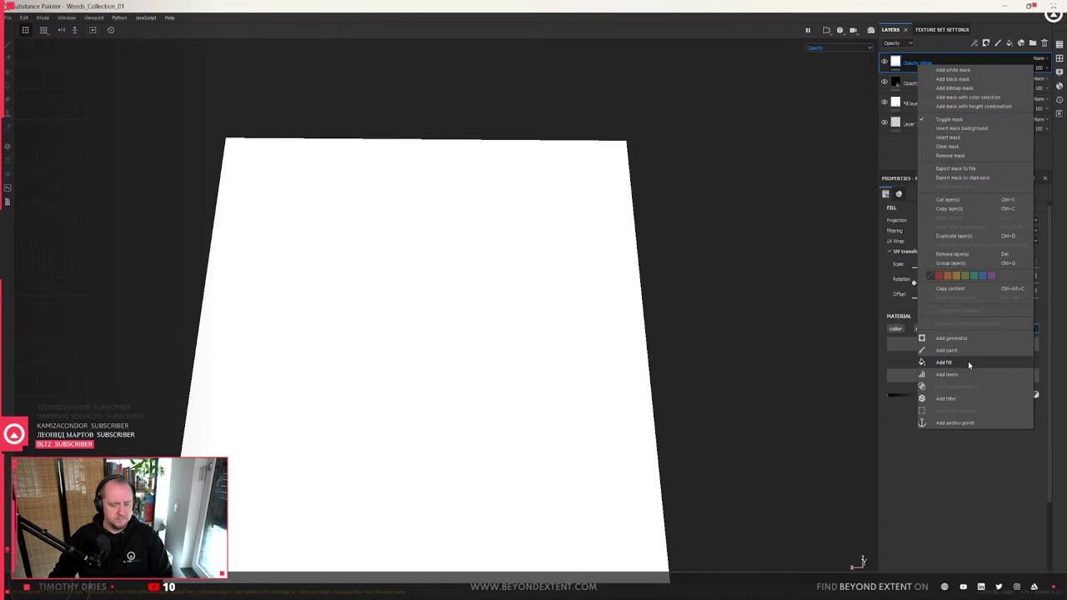
{"action": "left_click", "coordinate": [900, 158]}
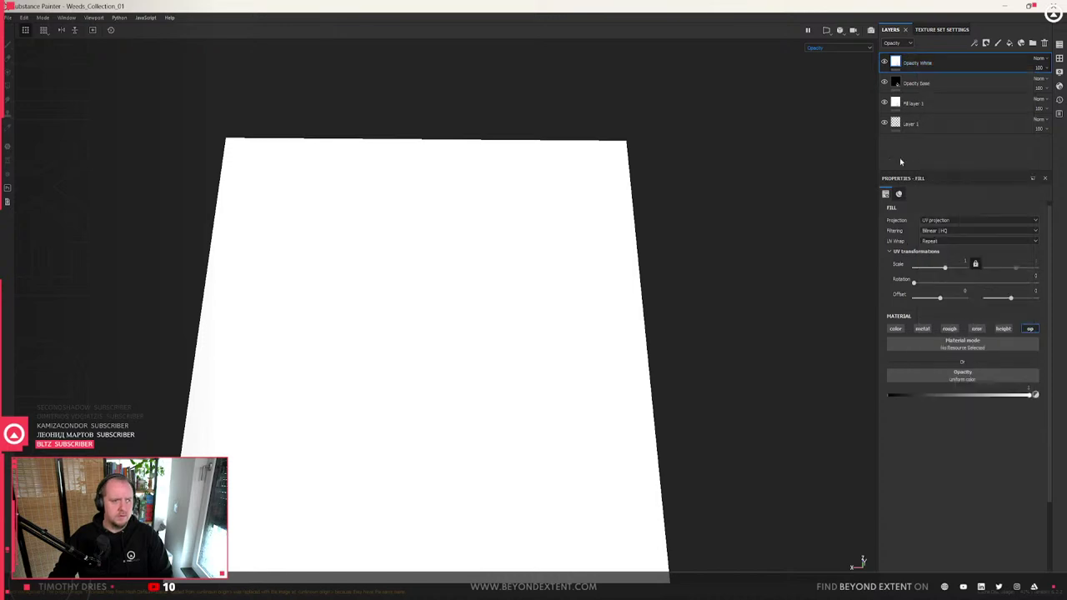
{"action": "right_click", "coordinate": [917, 62]}
{"action": "left_click", "coordinate": [978, 73]}
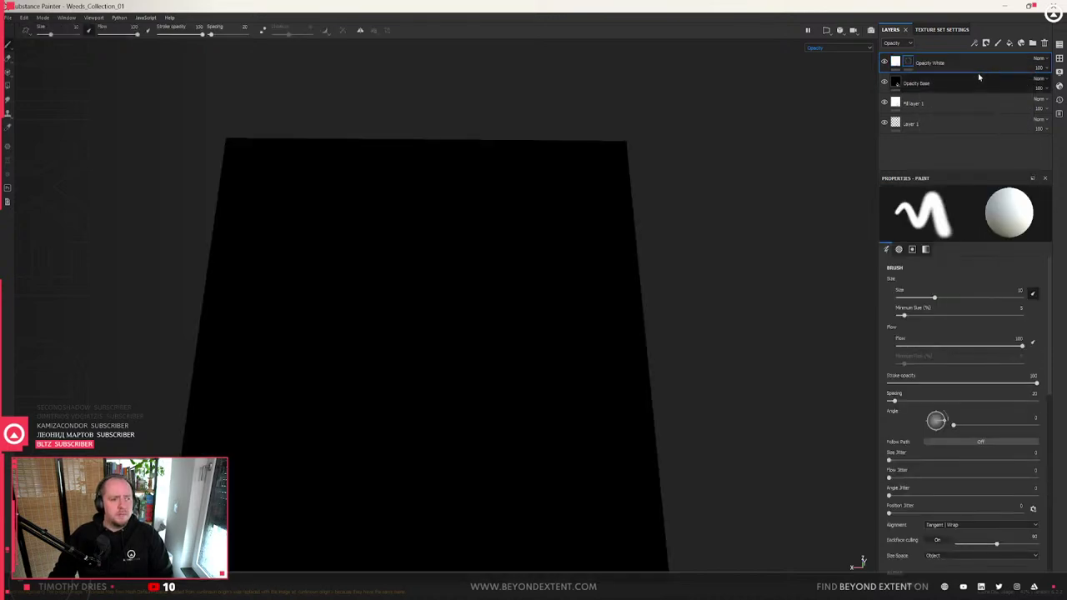
- Add a fill to the Opacity White mask and use the mesh's baked normal map as its grayscale source
{"action": "right_click", "coordinate": [908, 64]}
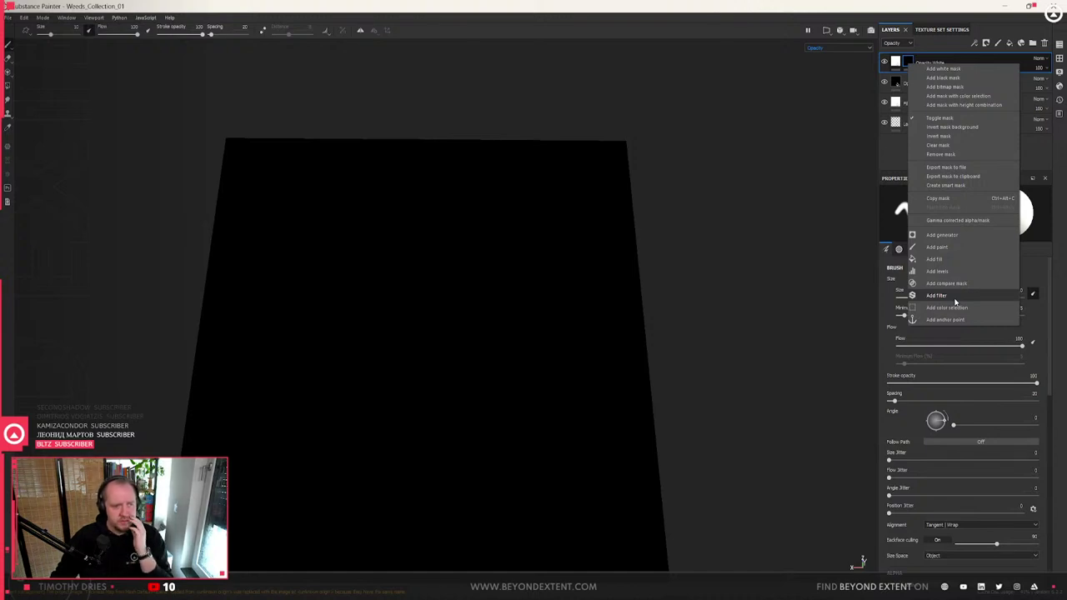
{"action": "left_click", "coordinate": [934, 260]}
{"action": "left_click", "coordinate": [961, 330]}
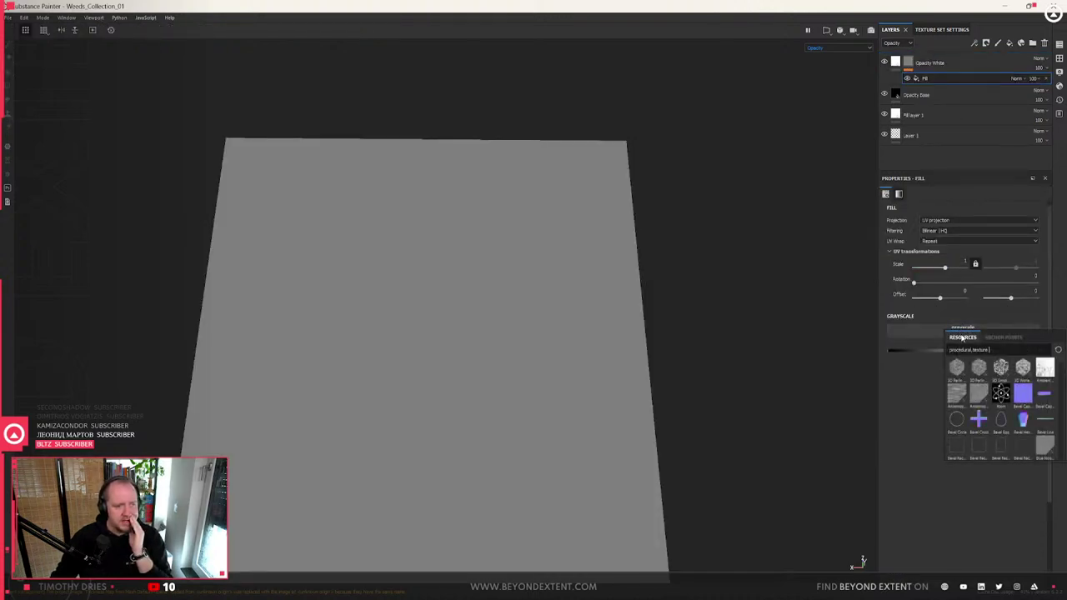
{"action": "type", "text": "normal"}
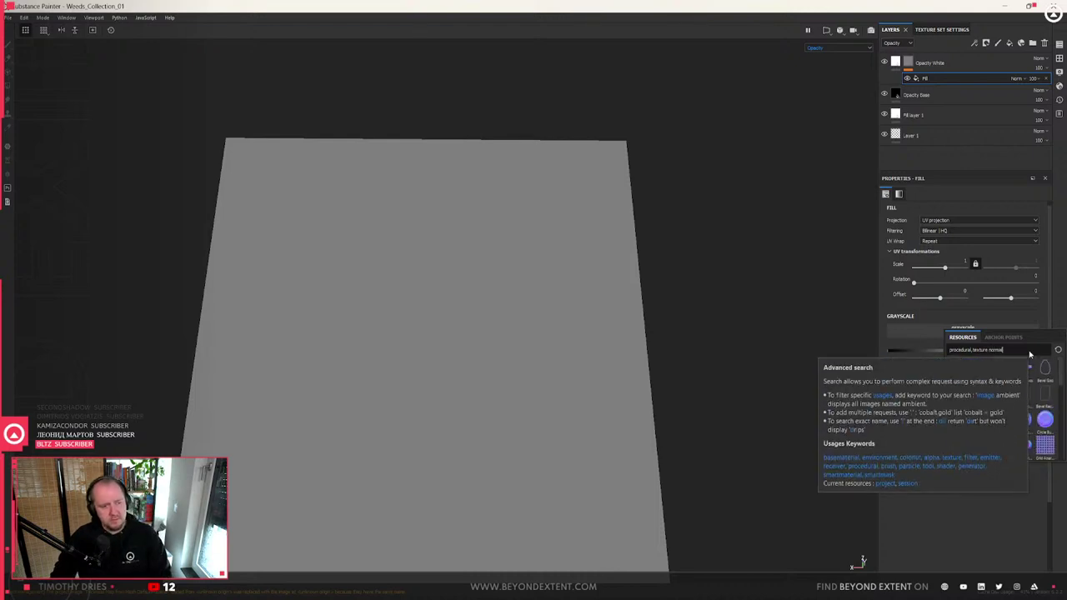
{"action": "scroll", "coordinate": [1002, 441], "scroll_direction": "up", "scroll_amount": 5}
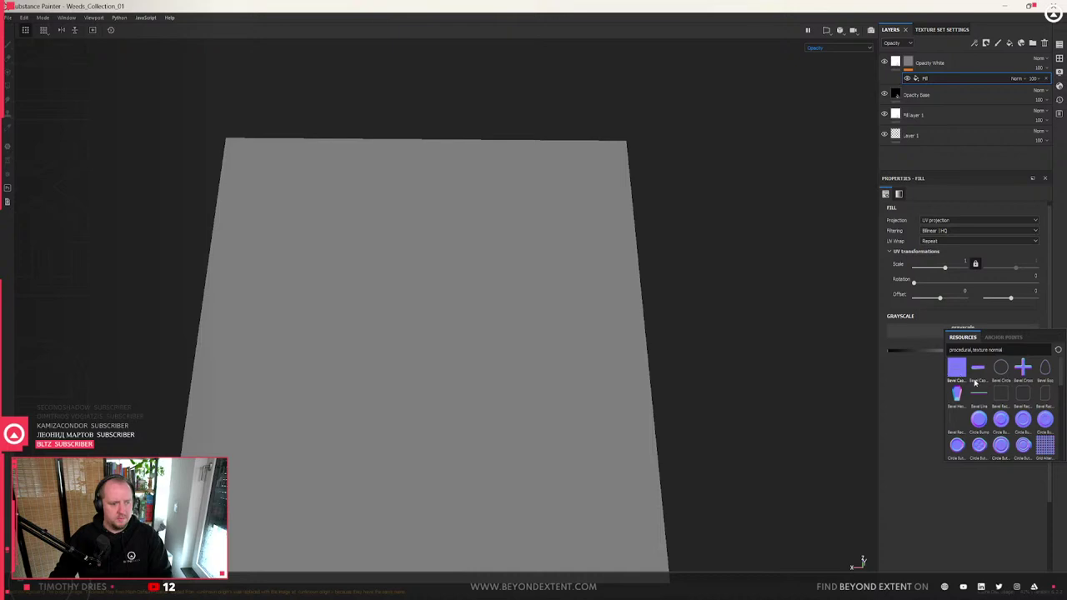
{"action": "scroll", "coordinate": [967, 381], "scroll_direction": "down", "scroll_amount": 3}
{"action": "scroll", "coordinate": [983, 384], "scroll_direction": "down", "scroll_amount": 3}
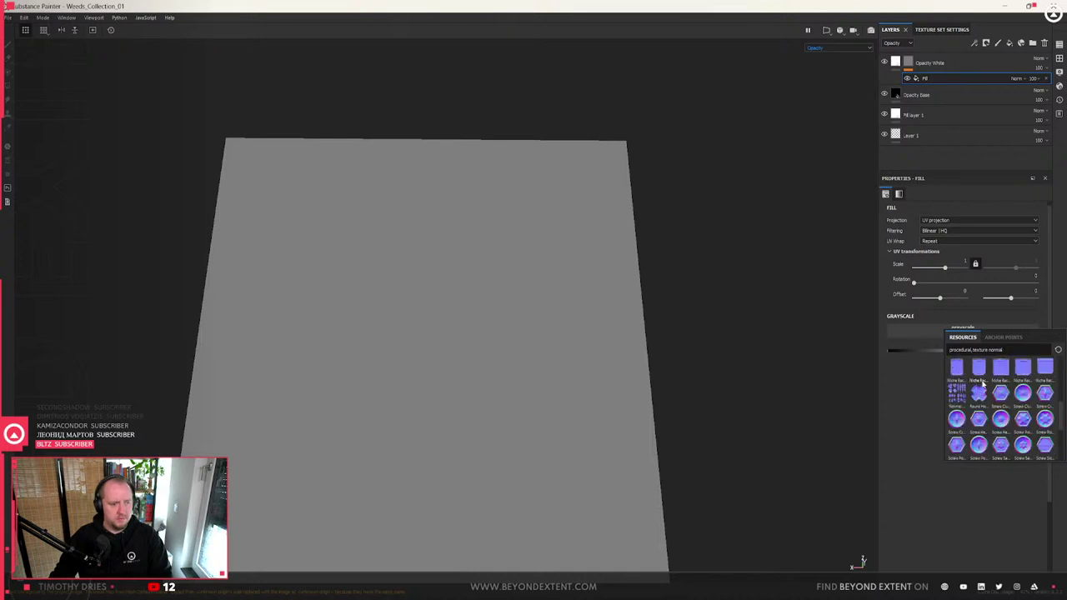
{"action": "scroll", "coordinate": [982, 384], "scroll_direction": "down", "scroll_amount": 3}
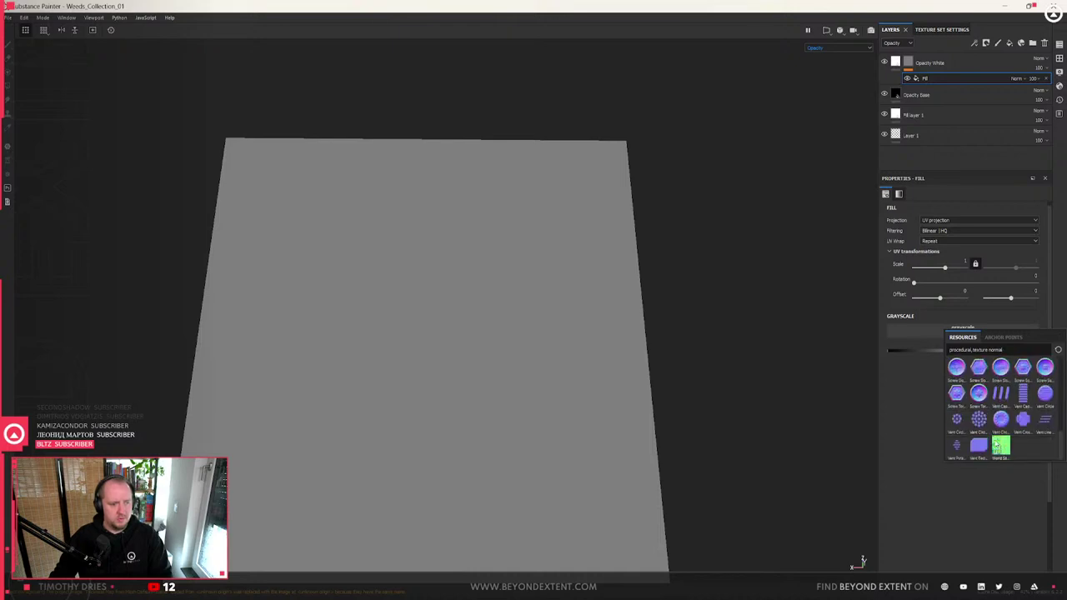
{"action": "scroll", "coordinate": [998, 449], "scroll_direction": "up", "scroll_amount": 3}
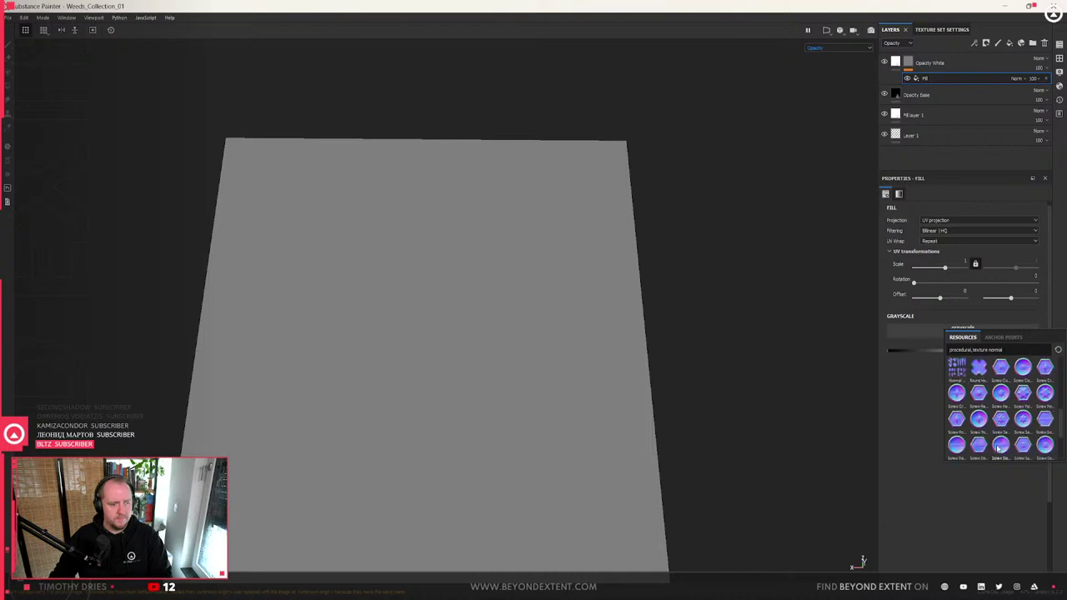
{"action": "left_click", "coordinate": [957, 369]}
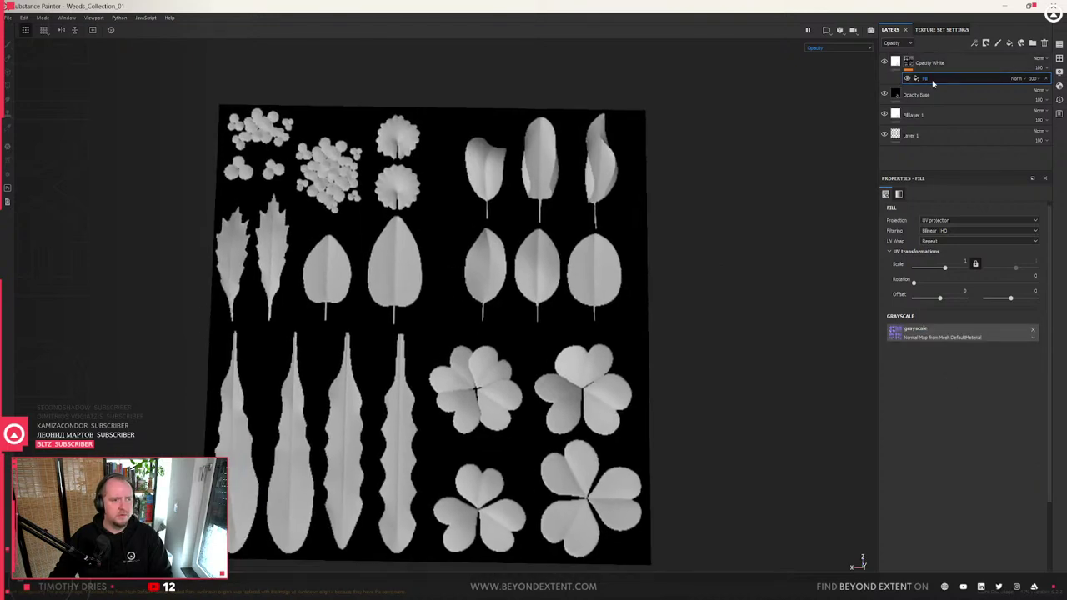
- Try a second fill in the Opacity White mask, blended with Multiply at a grayscale value of 1
{"action": "right_click", "coordinate": [933, 82]}
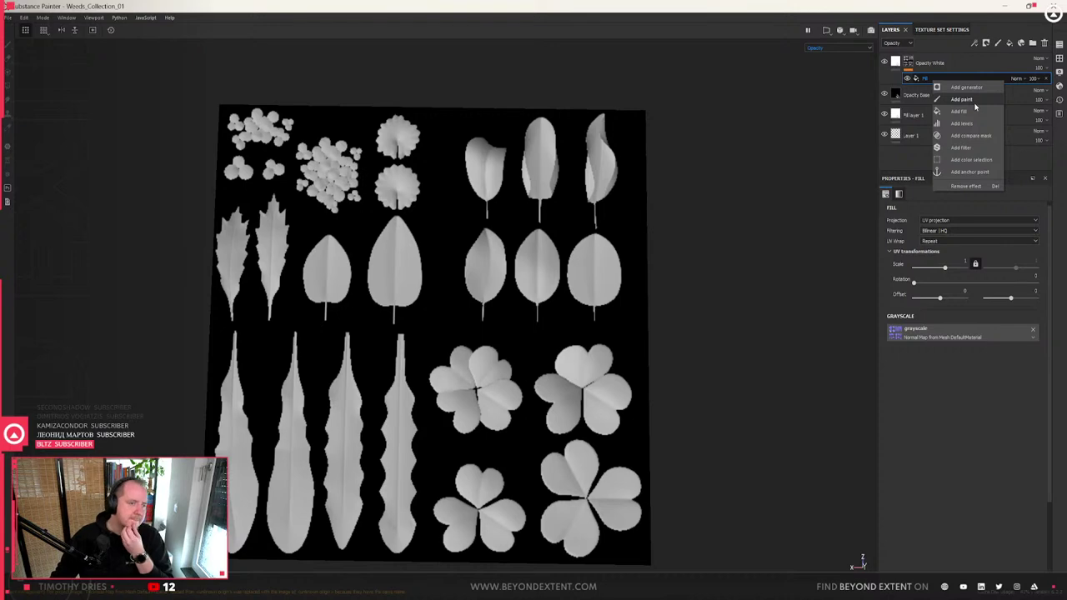
{"action": "left_click", "coordinate": [970, 113]}
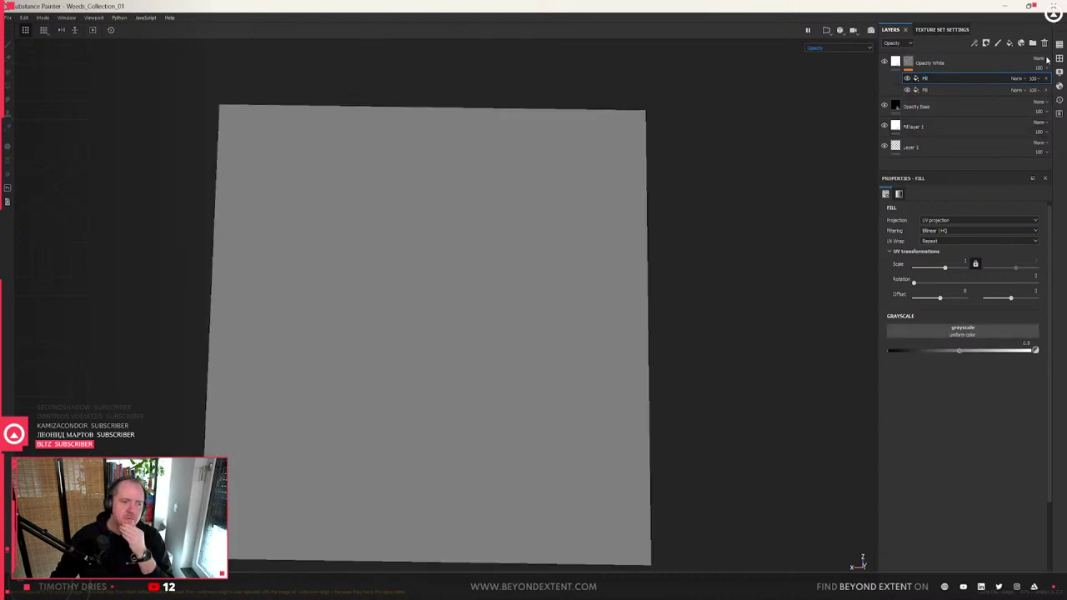
{"action": "left_click", "coordinate": [1016, 78]}
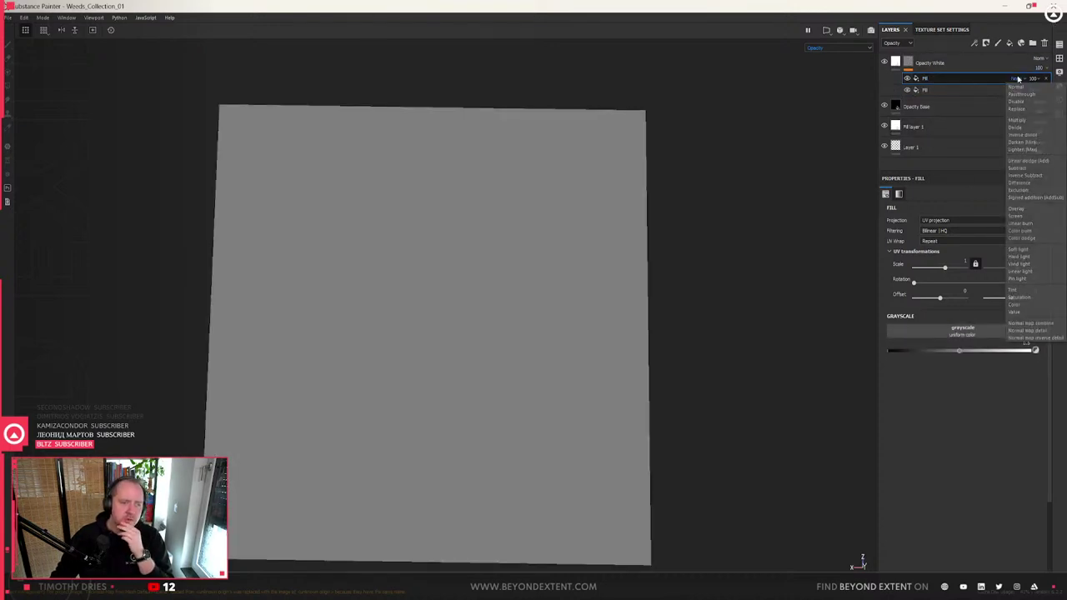
{"action": "left_click", "coordinate": [1019, 121]}
{"action": "left_click_drag", "start_coordinate": [967, 351], "coordinate": [1030, 350]}
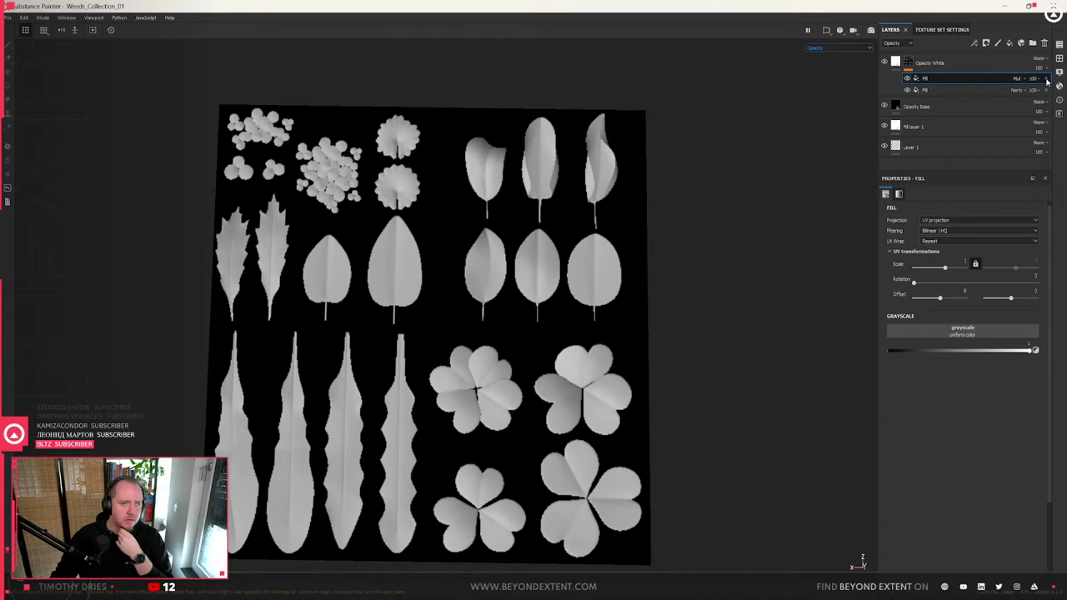
- Try a contrast filter above the normal map fill in the Opacity White mask, adjust its sliders and remove it
{"action": "right_click", "coordinate": [926, 78]}
{"action": "left_click", "coordinate": [963, 142]}
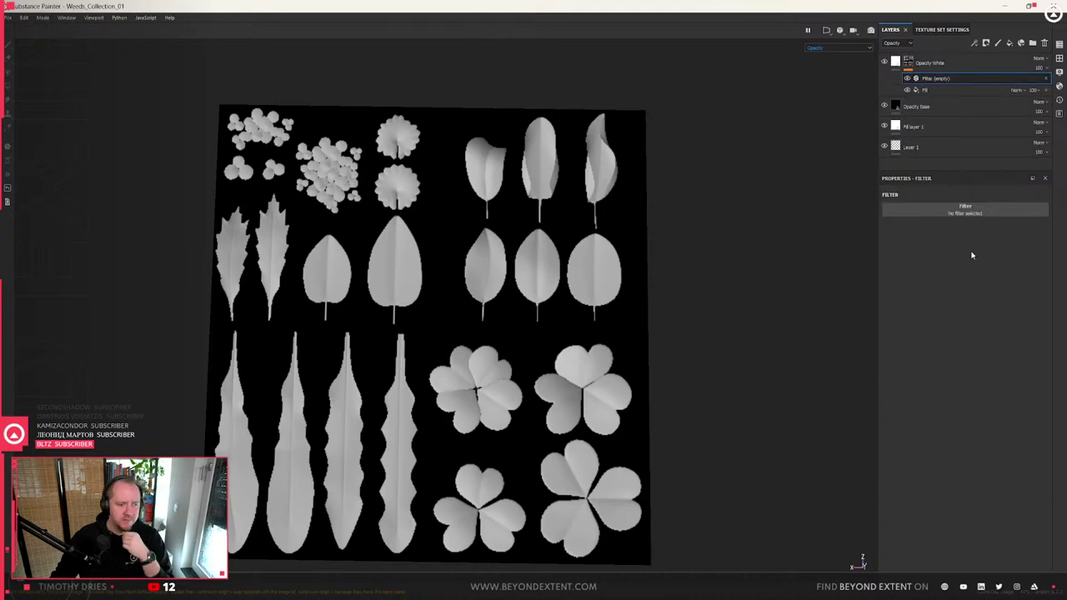
{"action": "left_click", "coordinate": [979, 214]}
{"action": "type", "text": "color"}
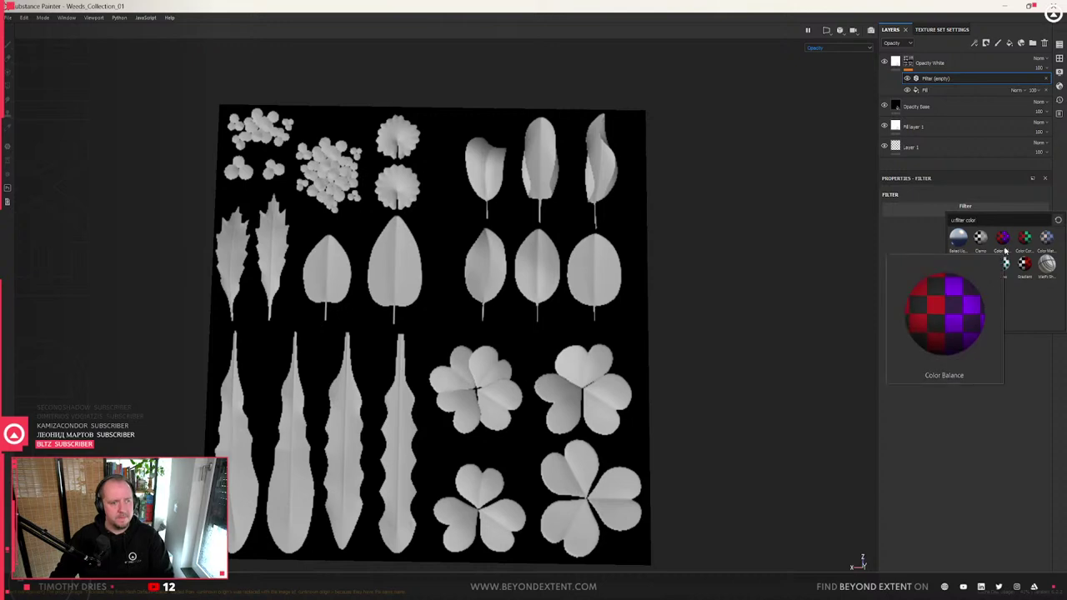
{"action": "mouse_move", "coordinate": [977, 239]}
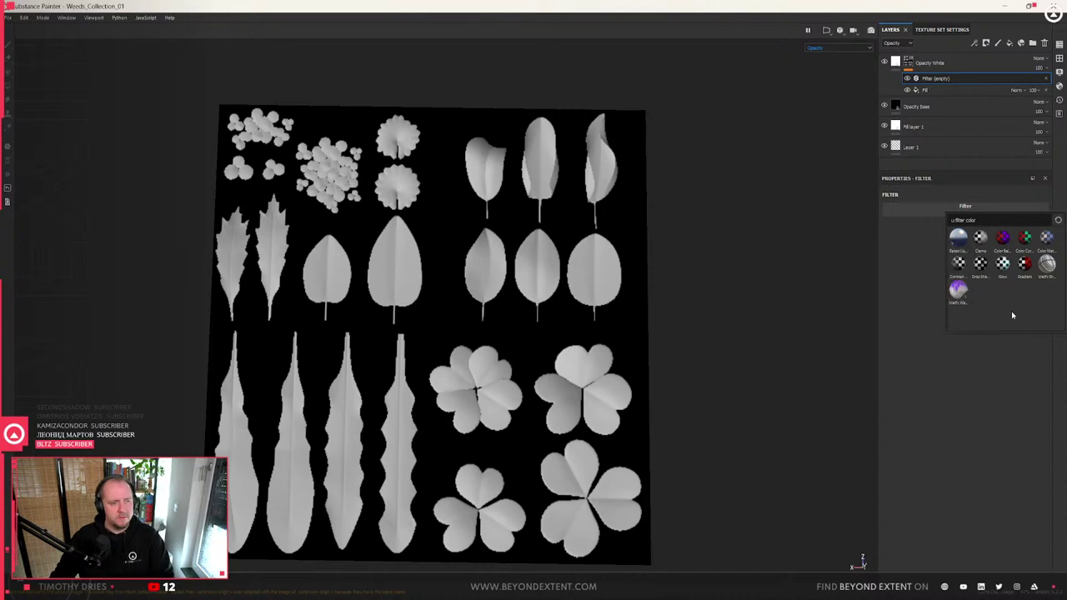
{"action": "left_click", "coordinate": [963, 270]}
{"action": "left_click_drag", "start_coordinate": [968, 254], "coordinate": [1049, 255]}
{"action": "left_click_drag", "start_coordinate": [971, 271], "coordinate": [992, 272]}
{"action": "mouse_move", "coordinate": [1049, 254]}
{"action": "left_mouse_down"}
{"action": "mouse_move", "coordinate": [977, 256]}
{"action": "mouse_move", "coordinate": [1047, 263]}
{"action": "mouse_move", "coordinate": [1002, 252]}
{"action": "left_mouse_up"}
{"action": "key", "text": "Delete"}
{"action": "right_click", "coordinate": [927, 83]}
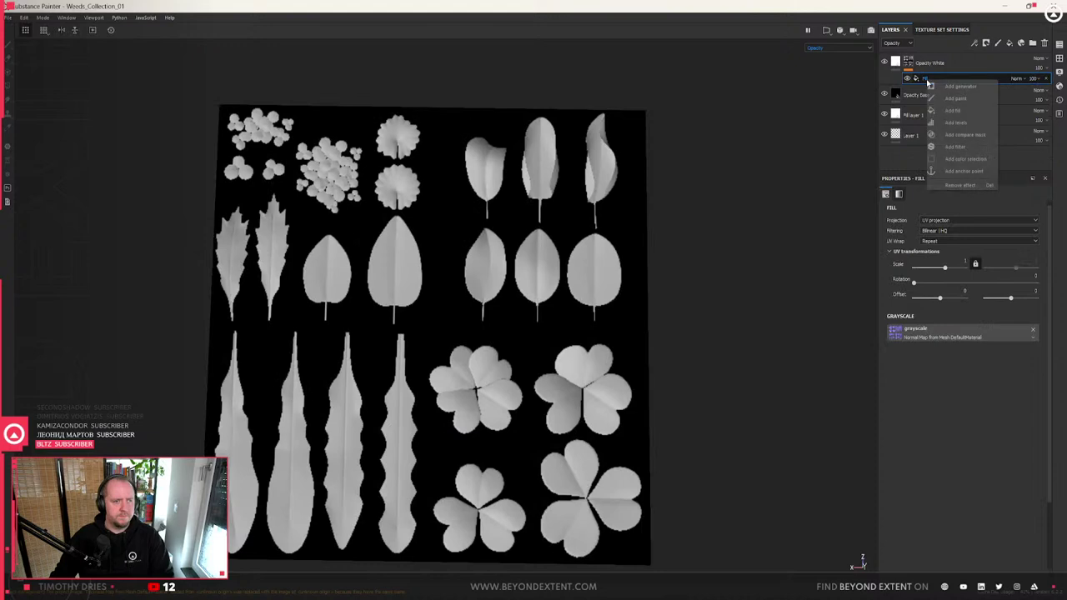
{"action": "left_click", "coordinate": [955, 147]}
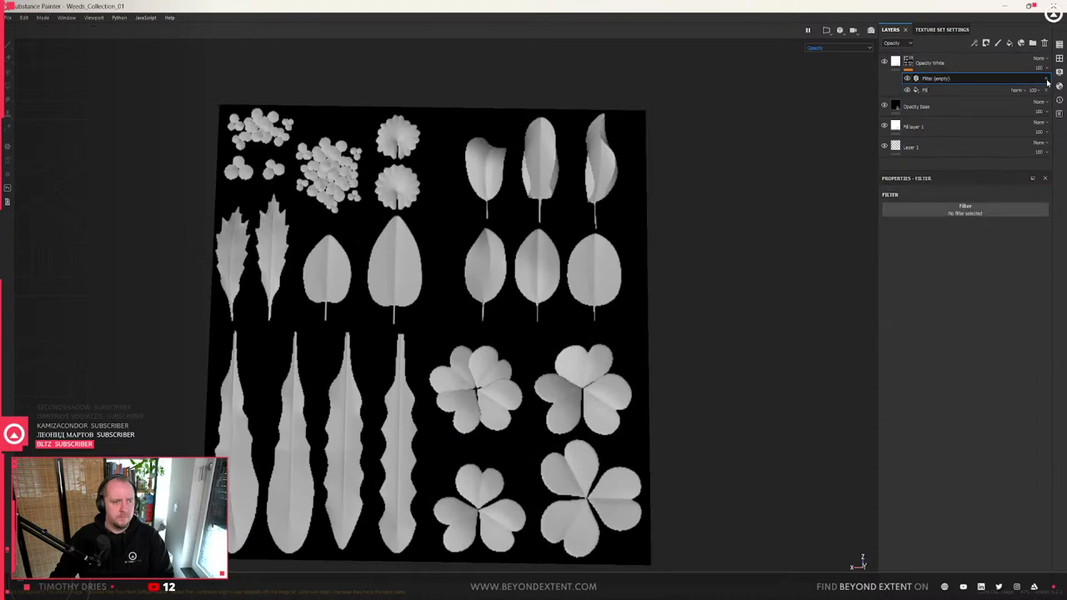
{"action": "key", "text": "Delete"}
- Add a Levels effect to the Opacity White mask and lower its white input point almost to black, making the leaf silhouettes solid white
{"action": "right_click", "coordinate": [942, 81]}
{"action": "left_click", "coordinate": [967, 122]}
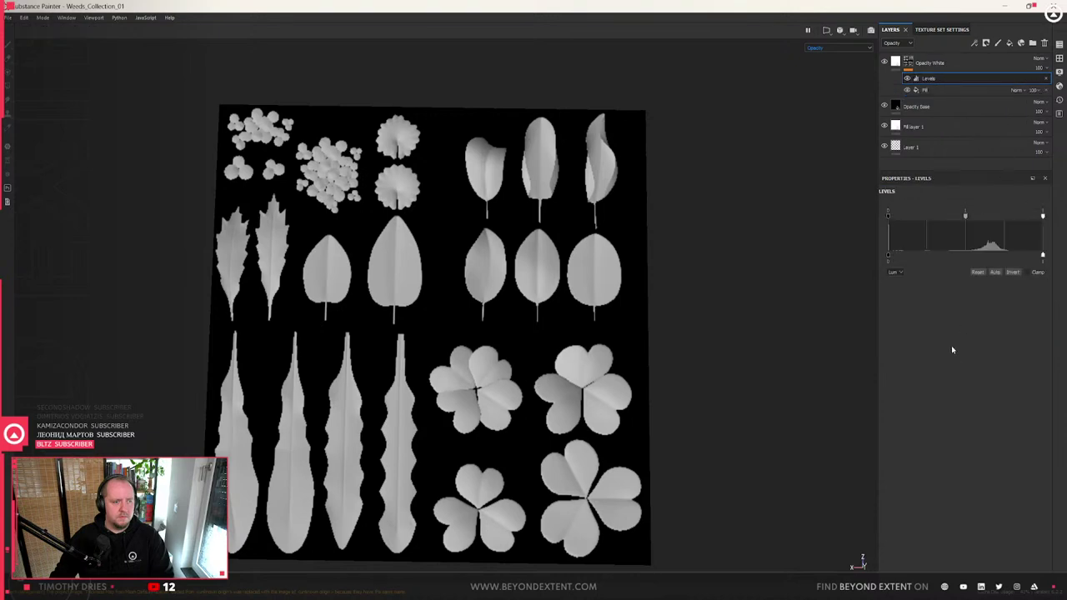
{"action": "mouse_move", "coordinate": [890, 255]}
{"action": "left_mouse_down"}
{"action": "mouse_move", "coordinate": [948, 255]}
{"action": "mouse_move", "coordinate": [889, 255]}
{"action": "left_mouse_up"}
{"action": "left_click_drag", "start_coordinate": [1042, 216], "coordinate": [888, 216]}
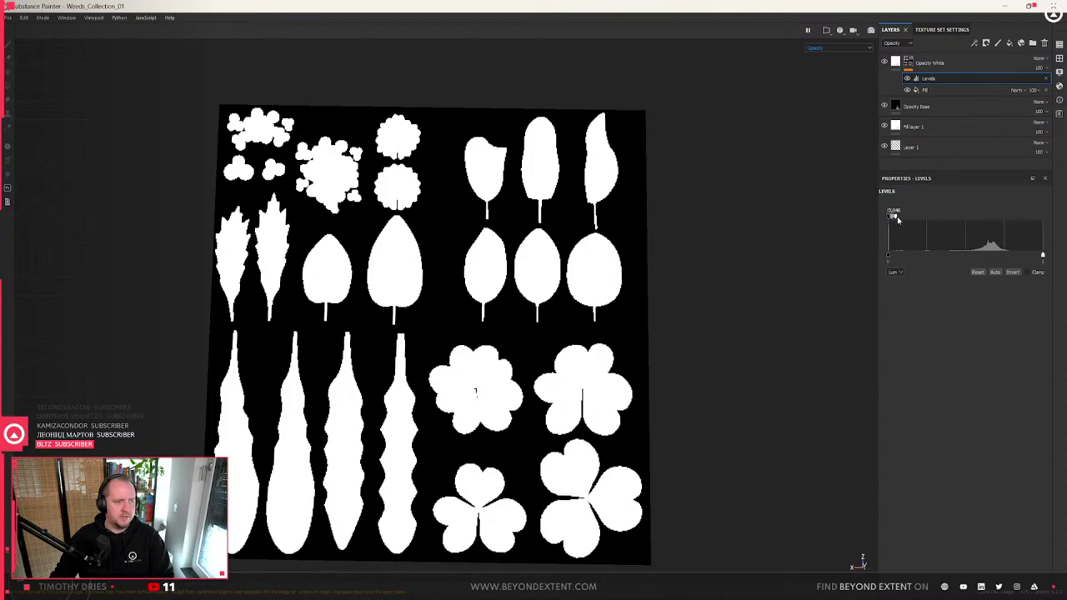
- Examine the leaf silhouettes in the opacity view, switching the Opacity White layer off and on to compare
{"action": "scroll", "coordinate": [379, 267], "scroll_direction": "down", "scroll_amount": 2}
{"action": "scroll", "coordinate": [383, 285], "scroll_direction": "up", "scroll_amount": 4}
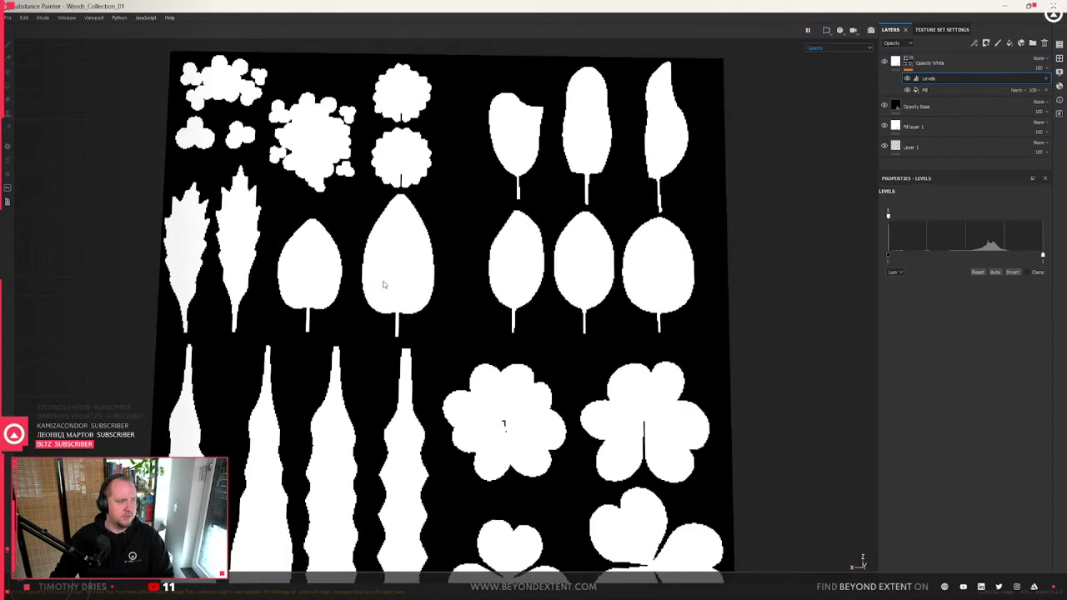
{"action": "scroll", "coordinate": [384, 284], "scroll_direction": "up", "scroll_amount": 2}
{"action": "scroll", "coordinate": [391, 296], "scroll_direction": "down", "scroll_amount": 4}
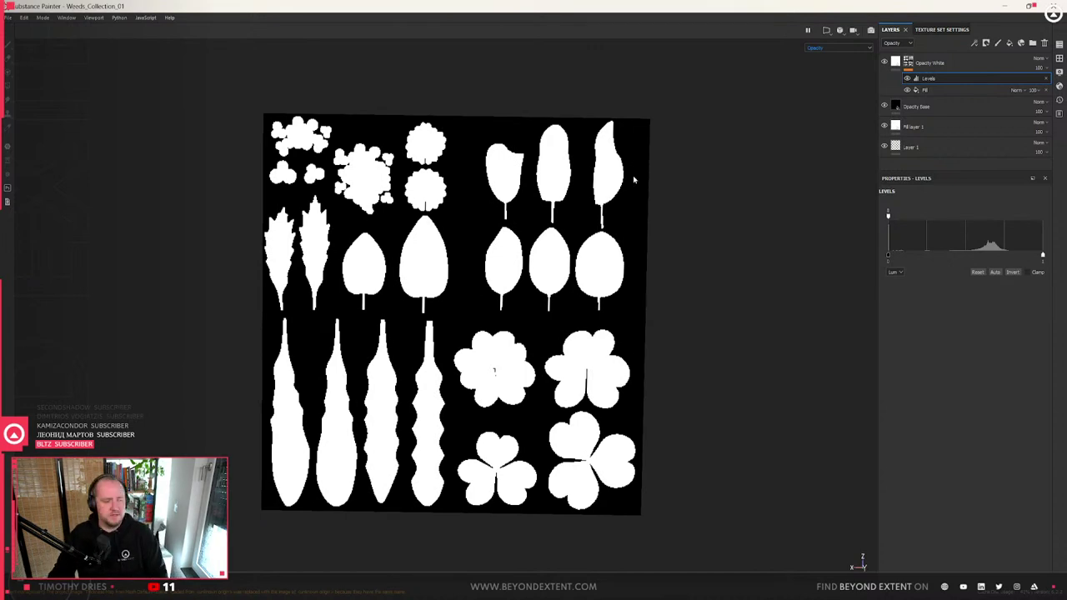
{"action": "left_click_drag", "start_coordinate": [750, 308], "coordinate": [755, 321], "text": "alt"}
{"action": "key", "text": "1"}
{"action": "left_click", "coordinate": [885, 64]}
{"action": "left_click", "coordinate": [885, 63]}
{"action": "left_click", "coordinate": [885, 63]}
{"action": "left_click", "coordinate": [886, 63]}
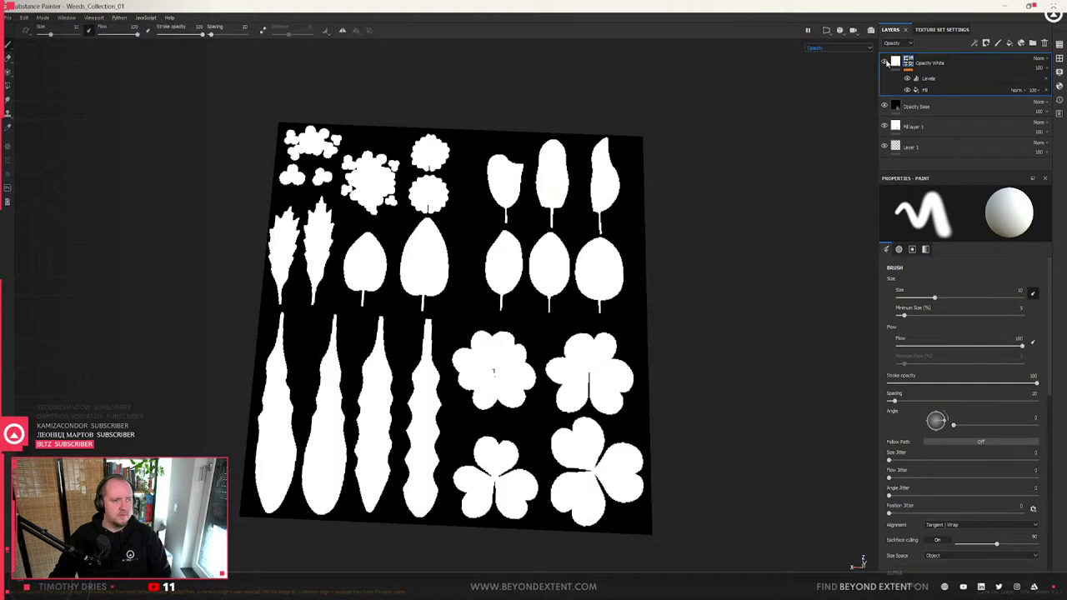
- Group the Opacity White and Opacity Base layers in a folder named Opacity and return the viewport to Material display
{"action": "left_click", "coordinate": [958, 107], "text": "ctrl"}
{"action": "left_click", "coordinate": [1033, 43]}
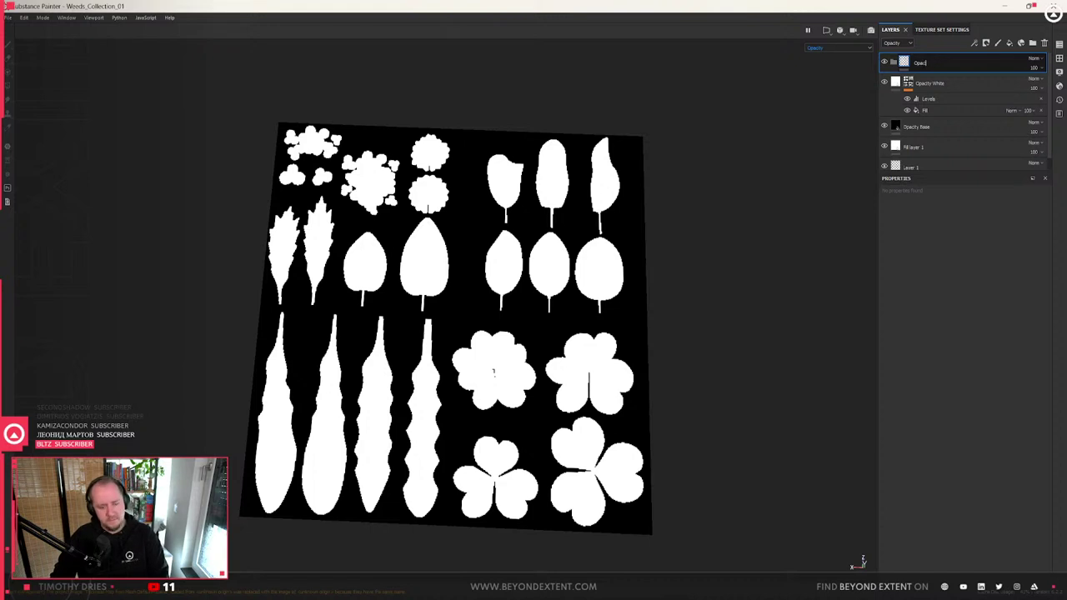
{"action": "left_click", "coordinate": [929, 83]}
{"action": "left_click", "coordinate": [917, 127], "text": "ctrl"}
{"action": "left_click_drag", "start_coordinate": [909, 65], "coordinate": [909, 65]}
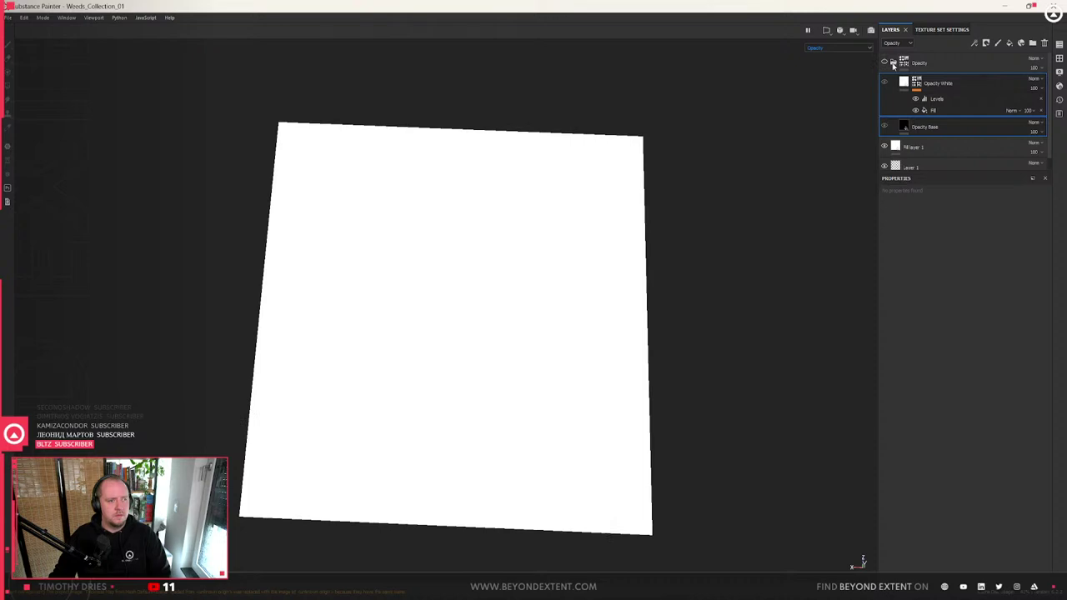
{"action": "left_click", "coordinate": [819, 48]}
{"action": "left_click", "coordinate": [826, 63]}
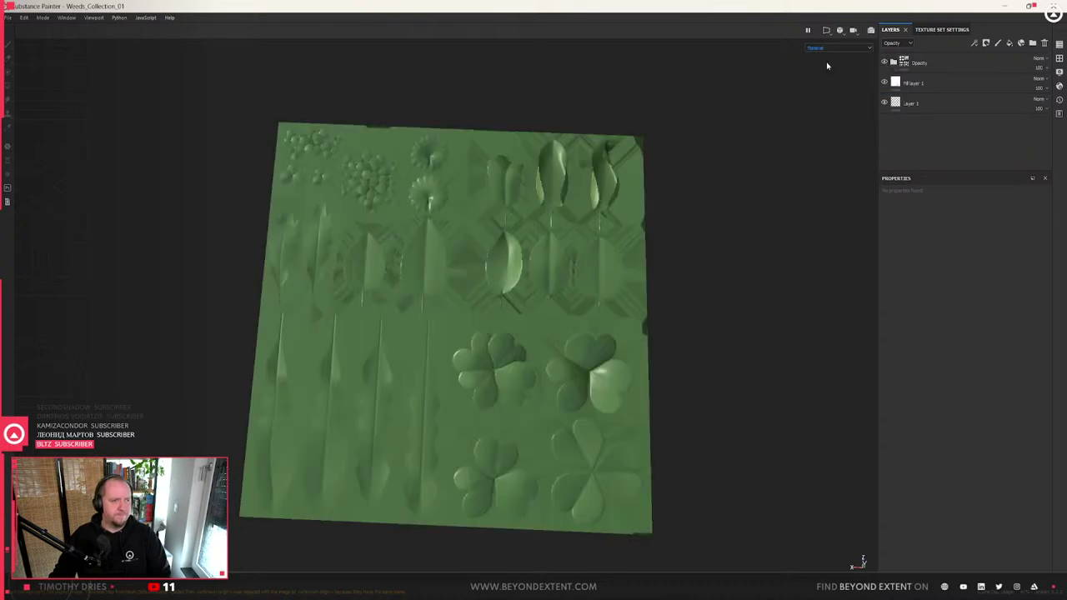
- Try the Unreal Engine 4 (Packed) output template in the texture export settings
{"action": "left_click", "coordinate": [8, 18]}
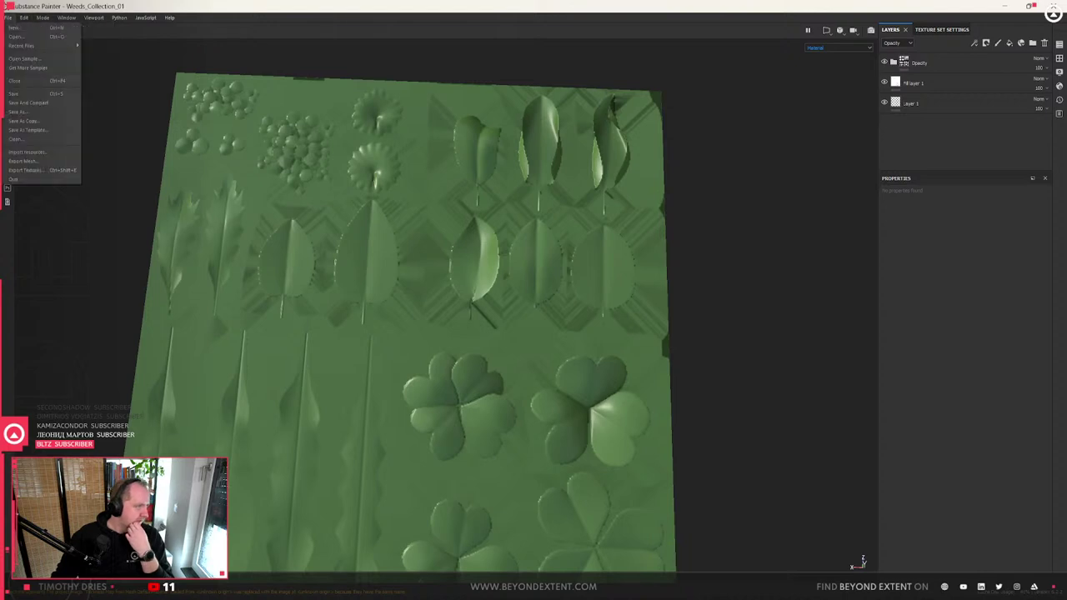
{"action": "left_click", "coordinate": [355, 236]}
{"action": "key", "text": "ctrl+shift+e"}
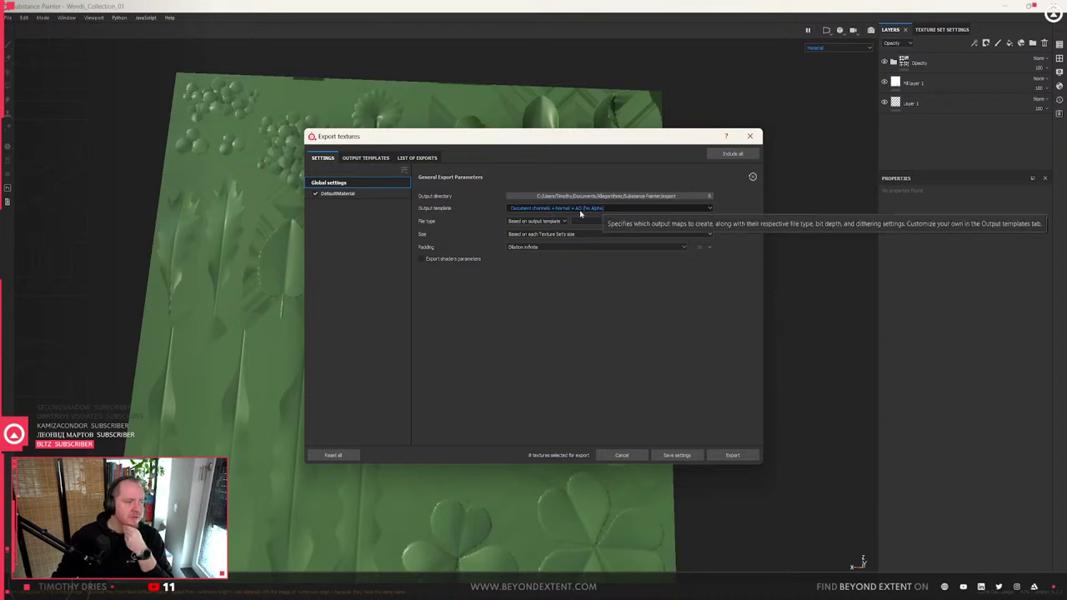
{"action": "left_click", "coordinate": [595, 198]}
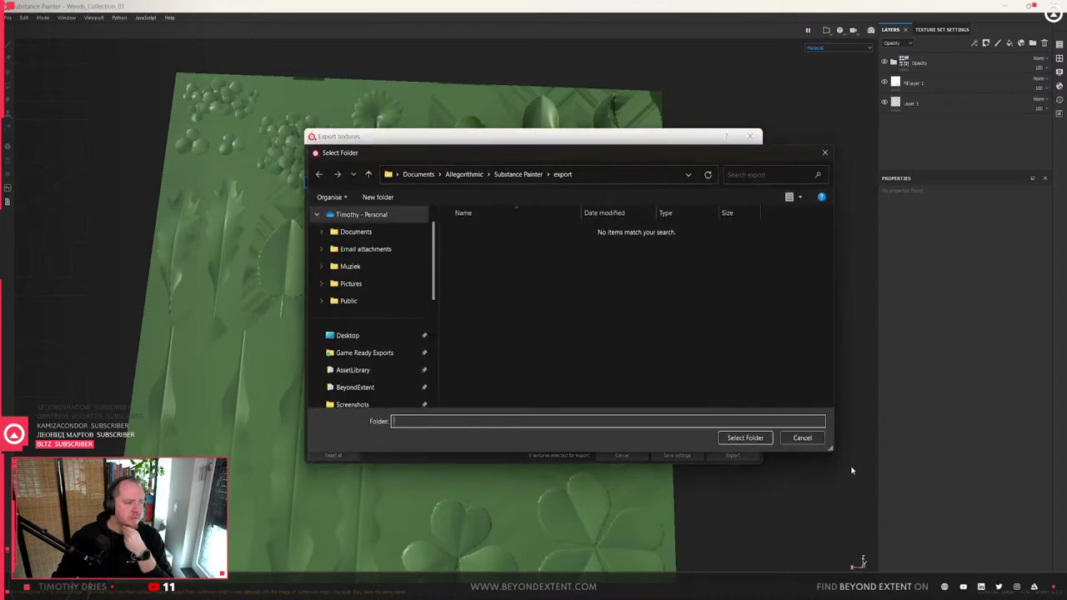
{"action": "left_click", "coordinate": [802, 439]}
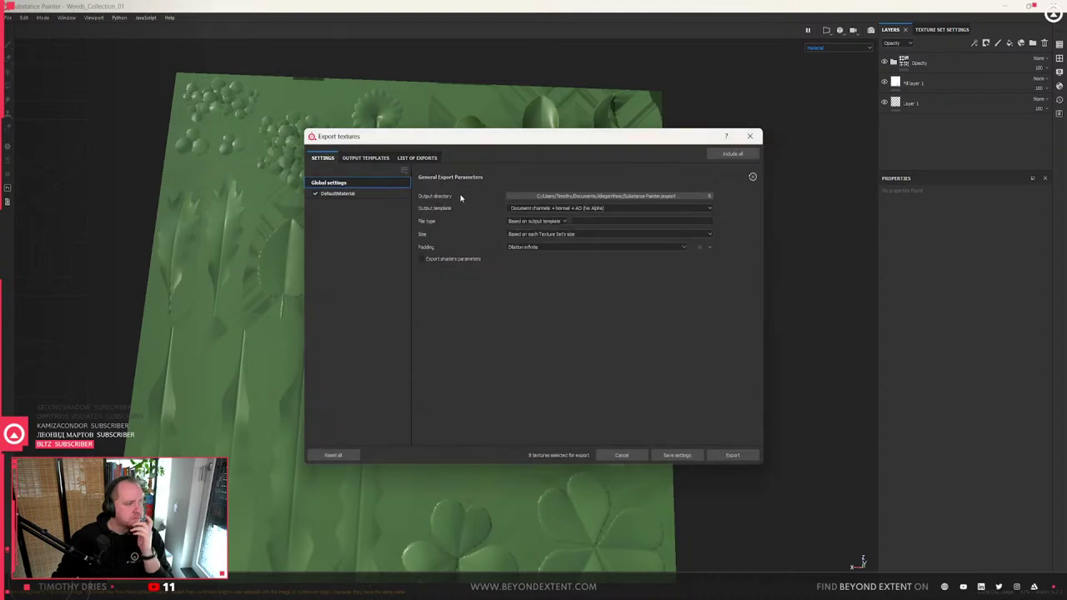
{"action": "left_click", "coordinate": [627, 208]}
{"action": "scroll", "coordinate": [596, 248], "scroll_direction": "down", "scroll_amount": 5}
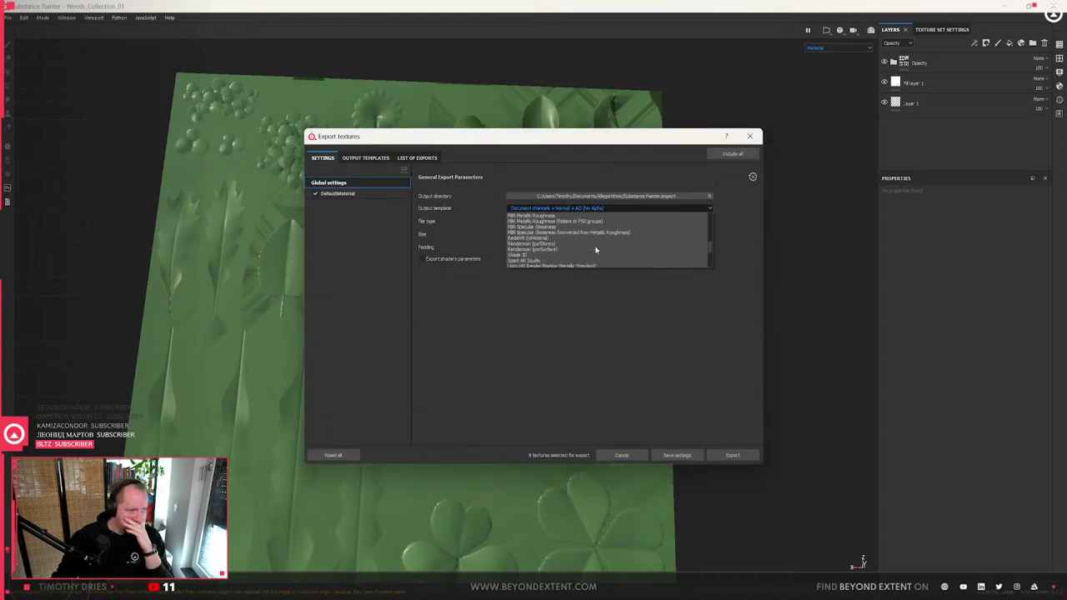
{"action": "scroll", "coordinate": [595, 250], "scroll_direction": "up", "scroll_amount": 3}
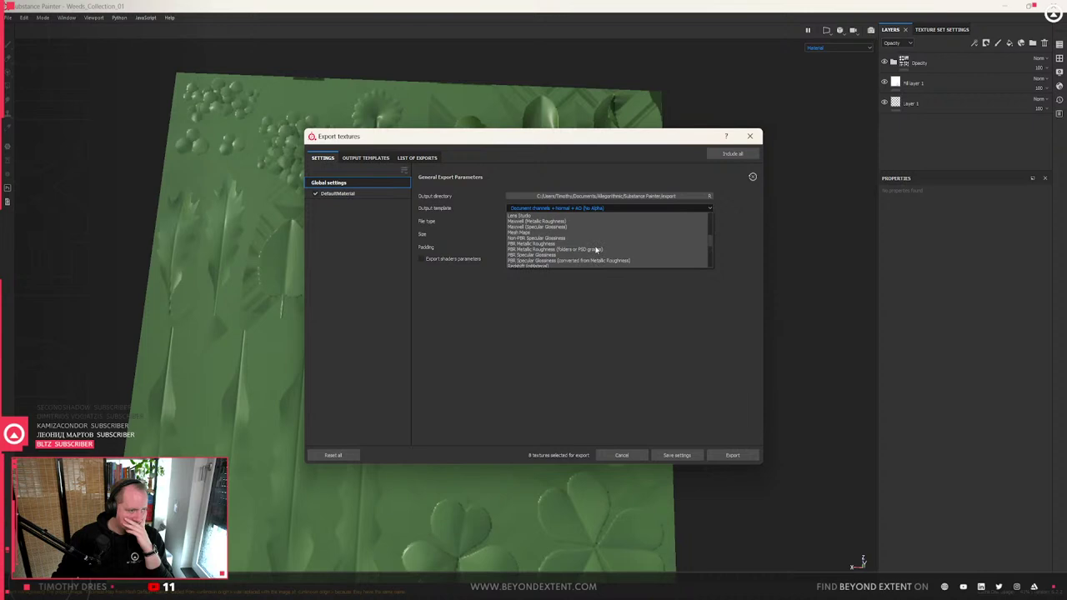
{"action": "scroll", "coordinate": [633, 240], "scroll_direction": "down", "scroll_amount": 3}
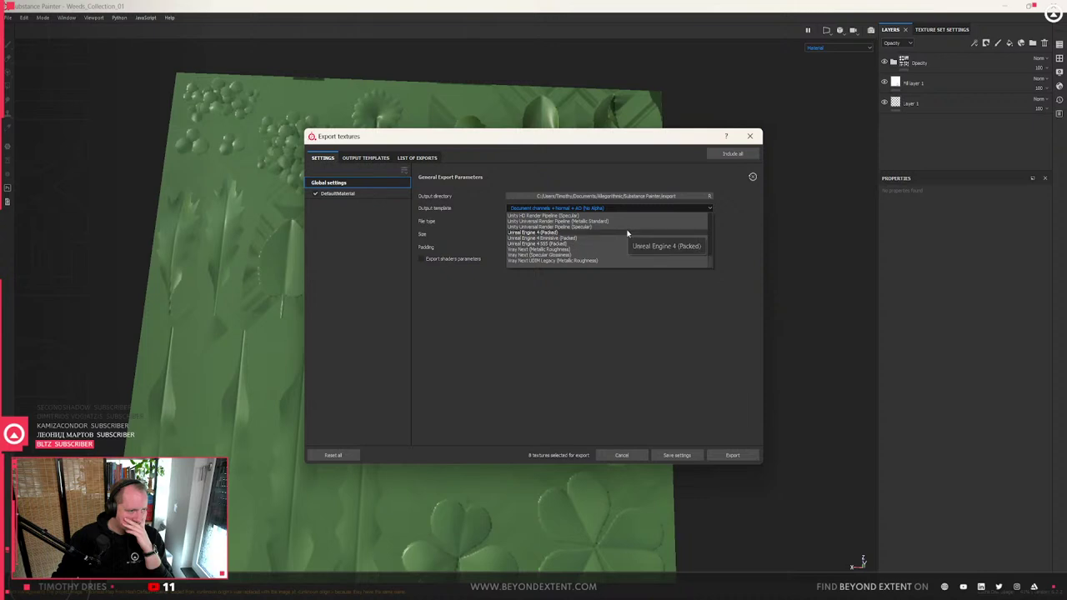
{"action": "left_click", "coordinate": [628, 233]}
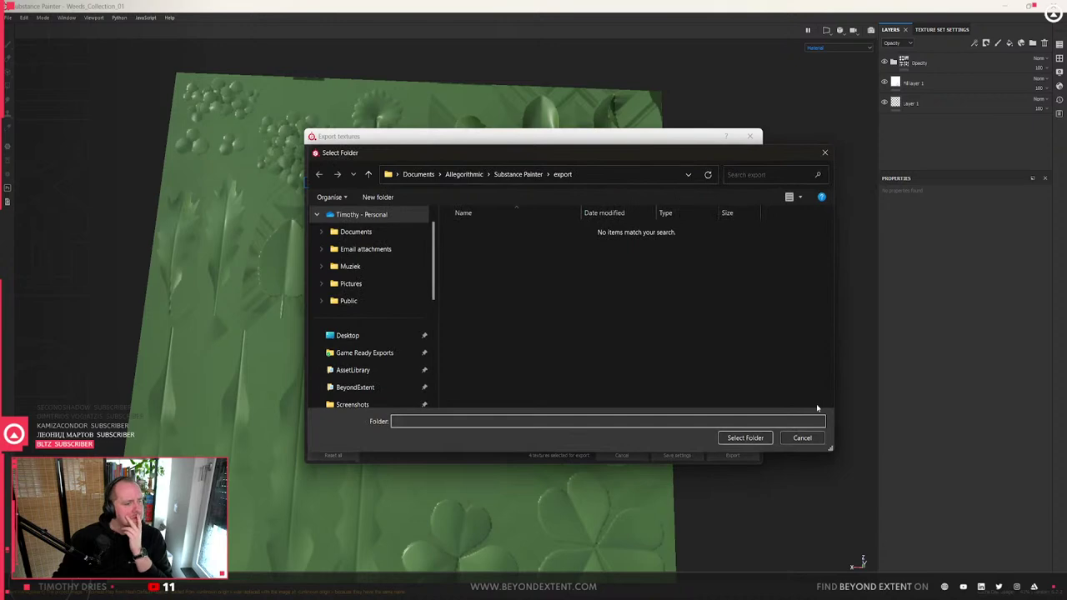
- Look through the available export output templates, staying with Unreal Engine 4 (Packed)
{"action": "left_click", "coordinate": [792, 431]}
{"action": "left_click", "coordinate": [576, 208]}
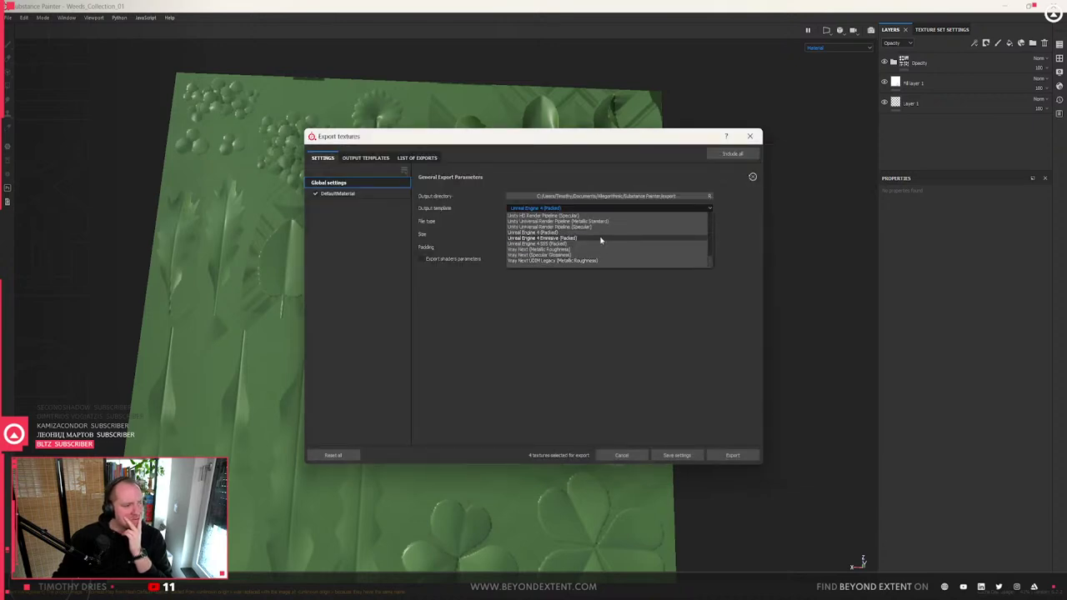
{"action": "scroll", "coordinate": [601, 240], "scroll_direction": "up", "scroll_amount": 5}
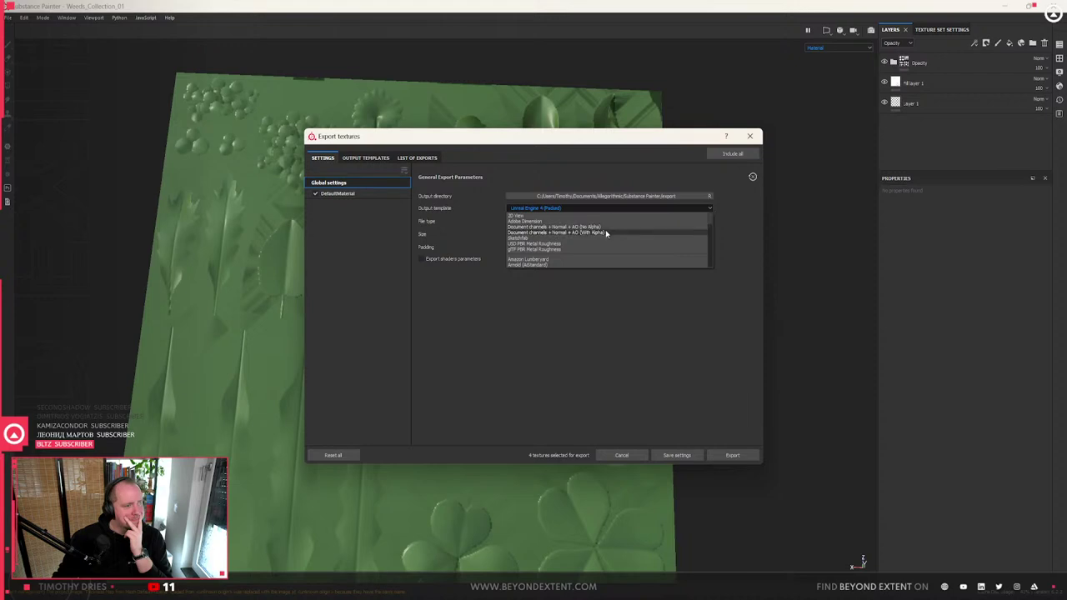
{"action": "scroll", "coordinate": [606, 234], "scroll_direction": "down", "scroll_amount": 1}
{"action": "scroll", "coordinate": [606, 233], "scroll_direction": "down", "scroll_amount": 4}
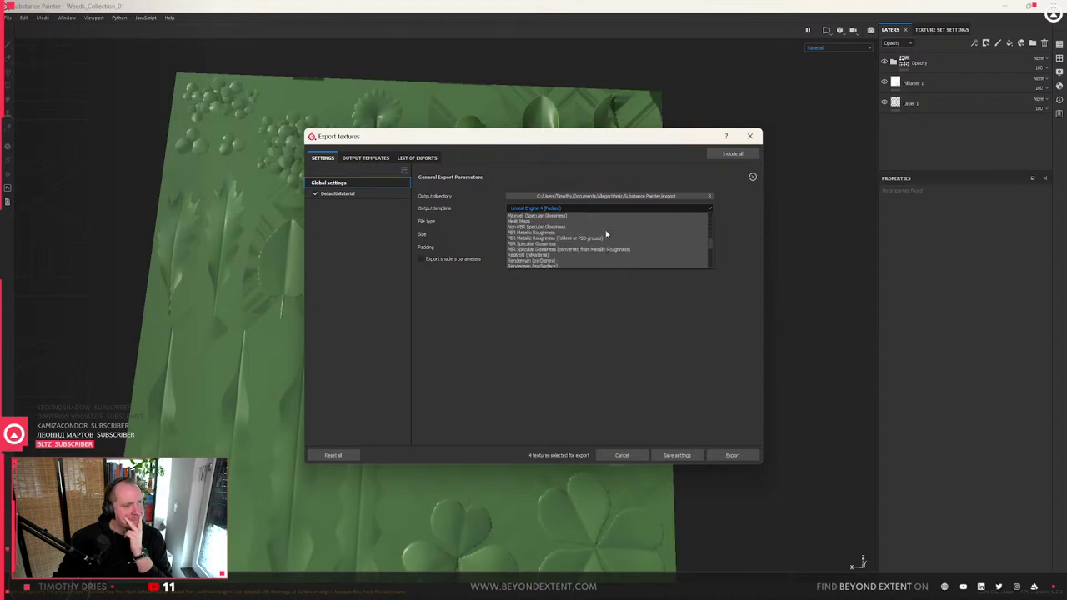
{"action": "scroll", "coordinate": [606, 234], "scroll_direction": "down", "scroll_amount": 5}
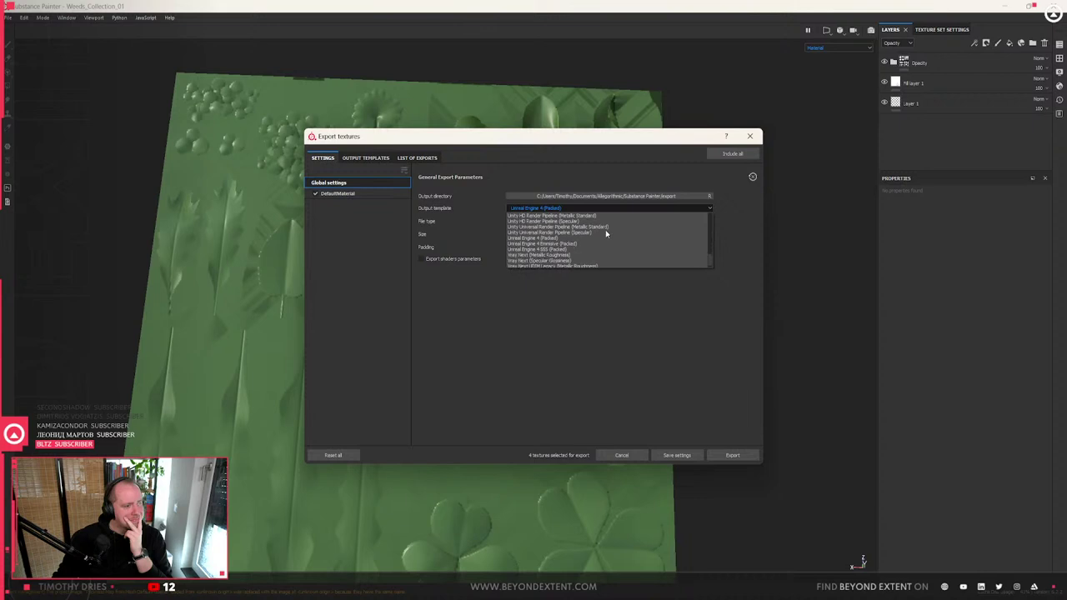
{"action": "scroll", "coordinate": [600, 235], "scroll_direction": "down", "scroll_amount": 1}
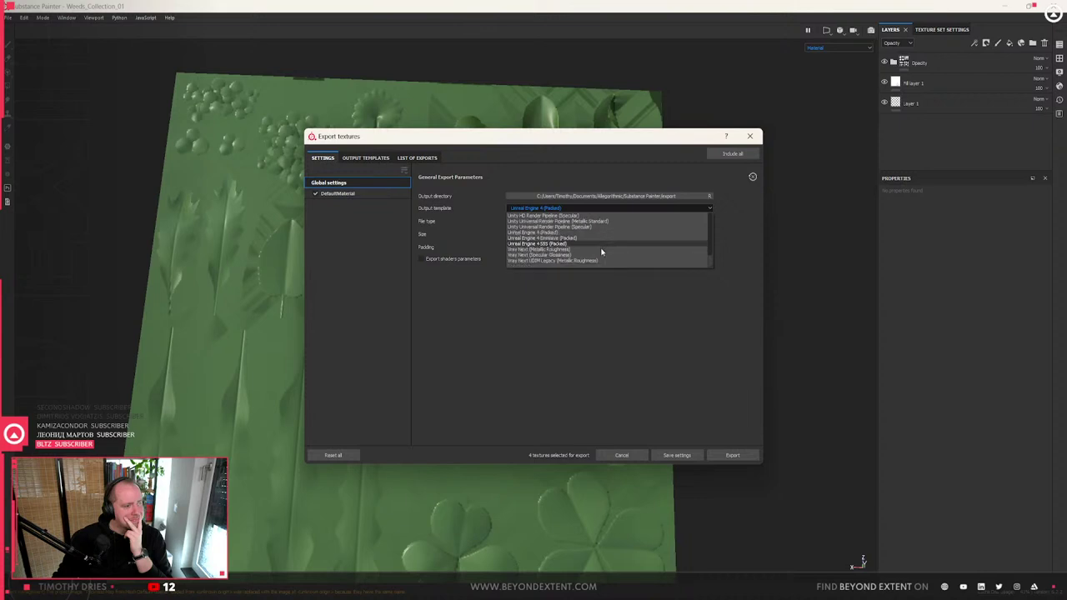
{"action": "left_click", "coordinate": [594, 238]}
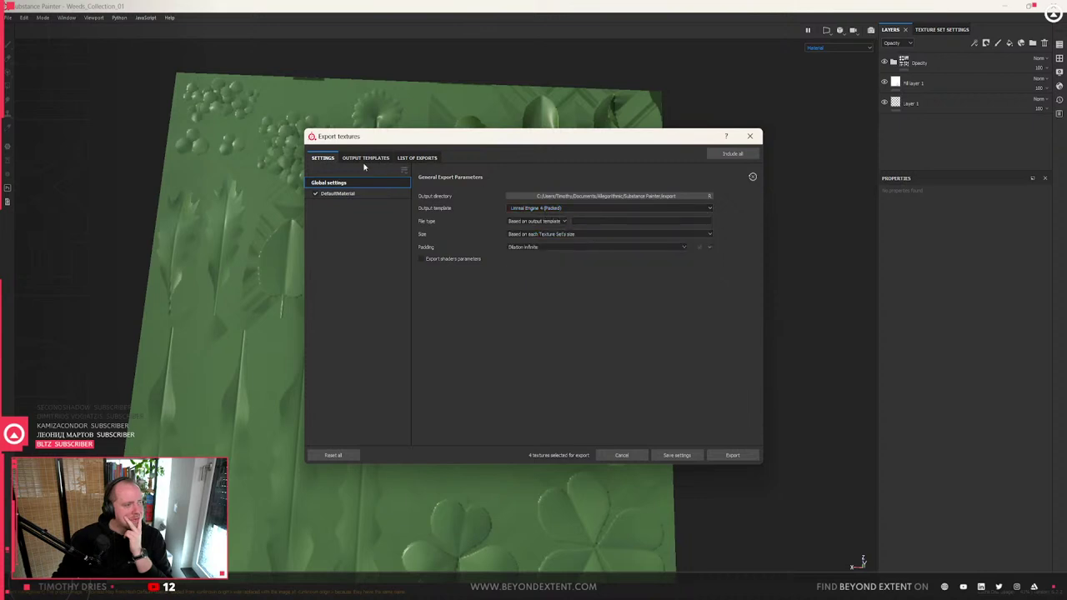
- Examine which output maps and channels the Unreal Engine 4 (Packed) preset defines, closing the export settings without exporting
{"action": "left_click", "coordinate": [366, 158]}
{"action": "scroll", "coordinate": [356, 375], "scroll_direction": "down", "scroll_amount": 1}
{"action": "left_click", "coordinate": [350, 397]}
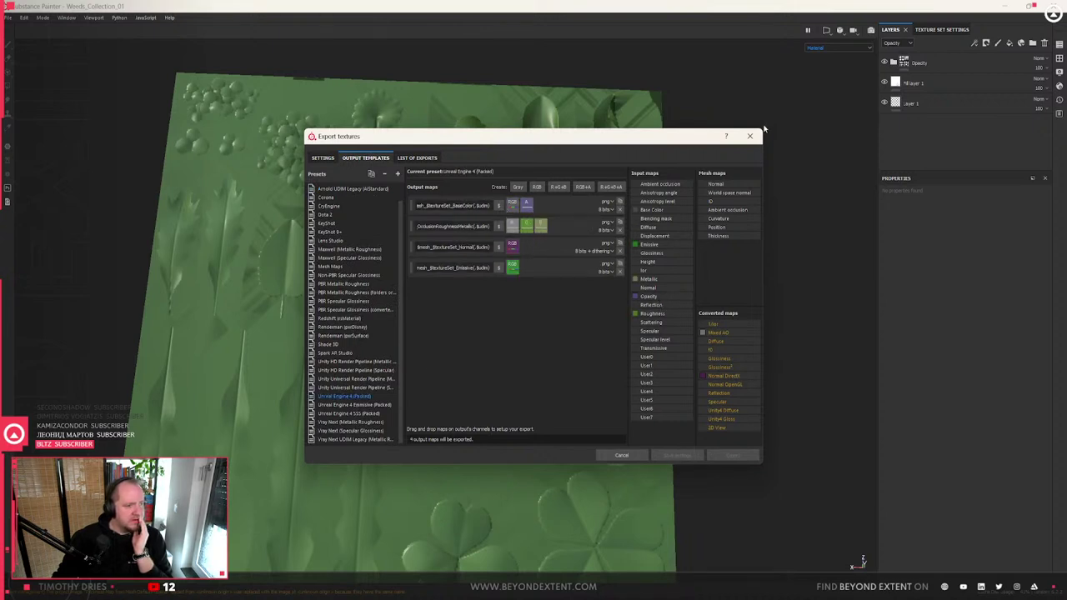
{"action": "left_click", "coordinate": [749, 137]}
- Export the texture set as maps using the Unreal Engine 4 (Packed) output template
{"action": "left_click", "coordinate": [8, 17]}
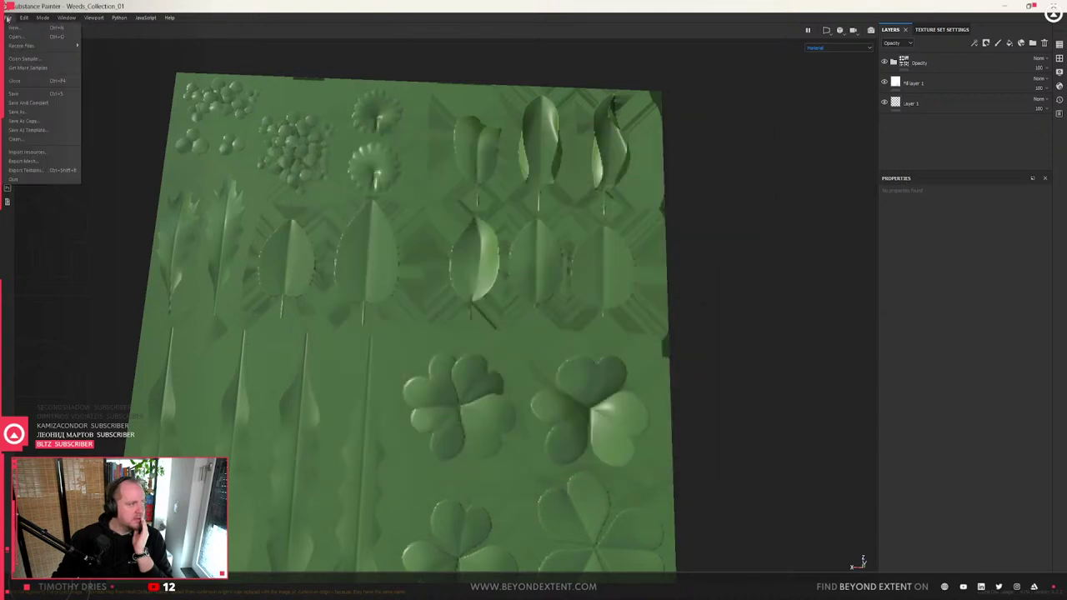
{"action": "left_click", "coordinate": [31, 170]}
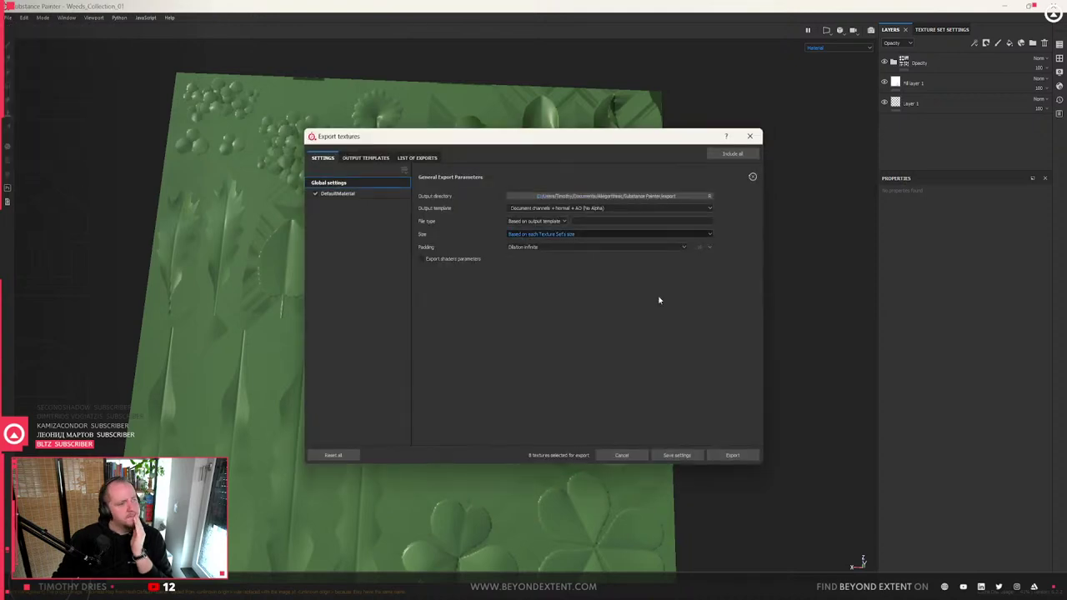
{"action": "left_click", "coordinate": [588, 208]}
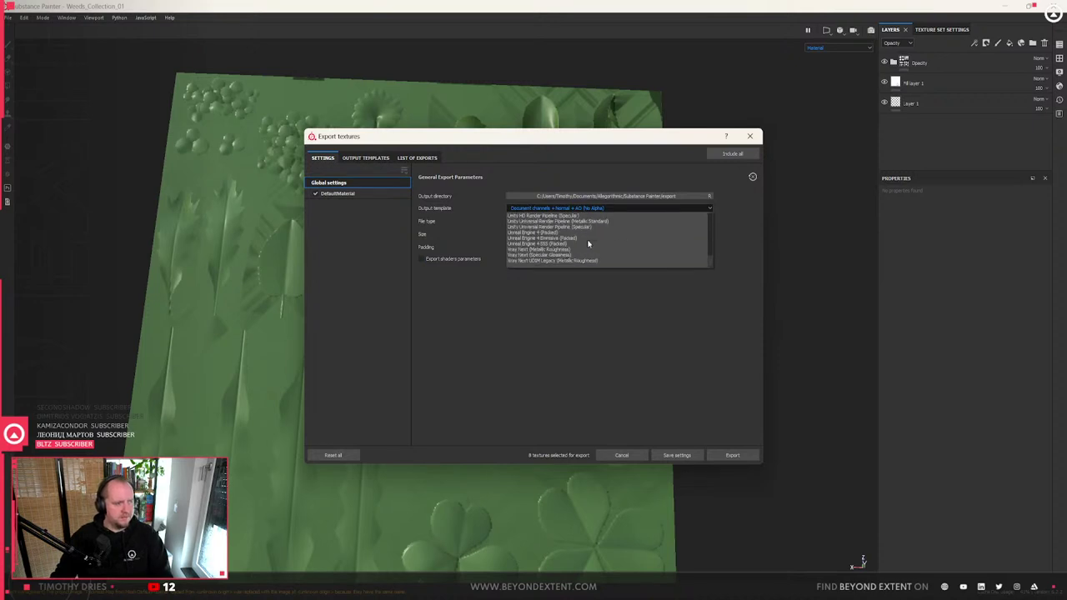
{"action": "left_click", "coordinate": [570, 238]}
{"action": "left_click", "coordinate": [587, 208]}
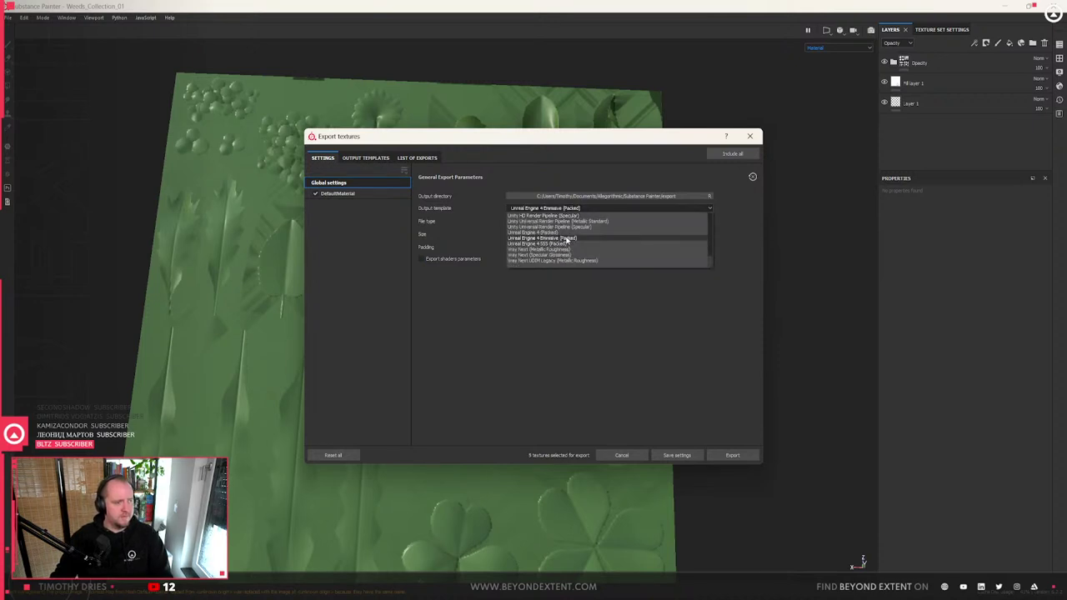
{"action": "left_click", "coordinate": [568, 233]}
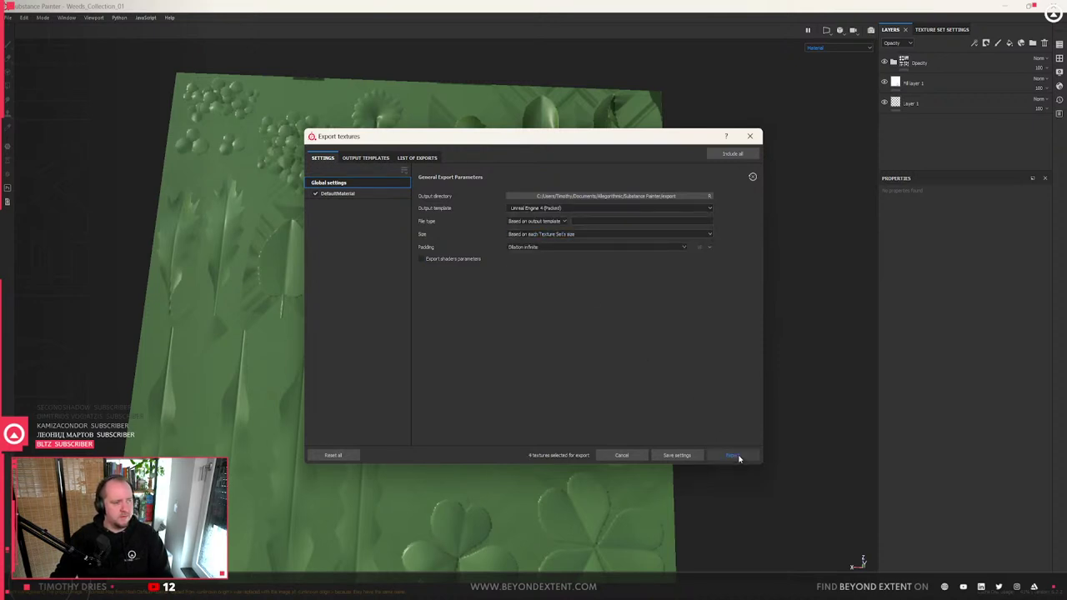
{"action": "left_click", "coordinate": [732, 456]}
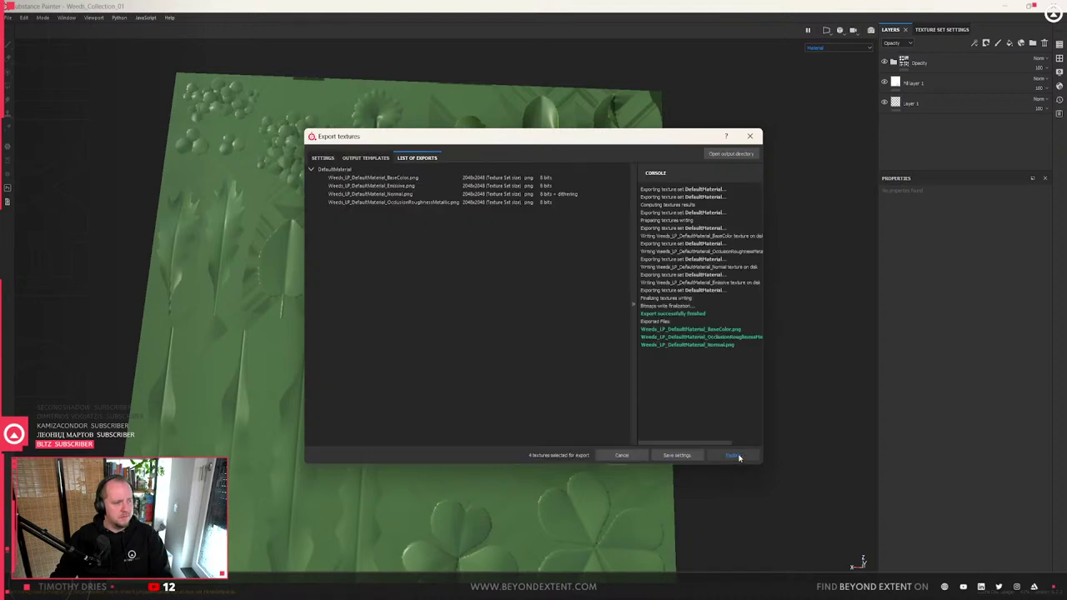
- Create a Textures folder in the Biome_Temperate Weeds directory, choose it as the export output directory and close the export settings
{"action": "left_click", "coordinate": [317, 158]}
{"action": "left_click", "coordinate": [658, 194]}
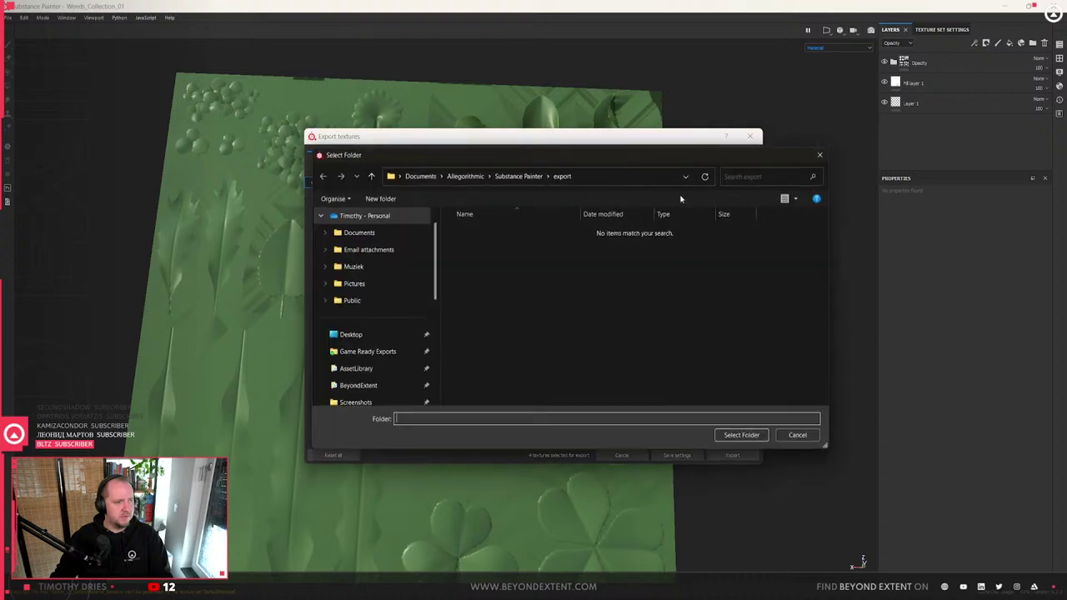
{"action": "left_click", "coordinate": [612, 178]}
{"action": "type", "text": "D:\\AssetLibrary\\Assets - Natural\\Biome_Temperate\\Weeds\\Bake\\"}
{"action": "key", "text": "Return"}
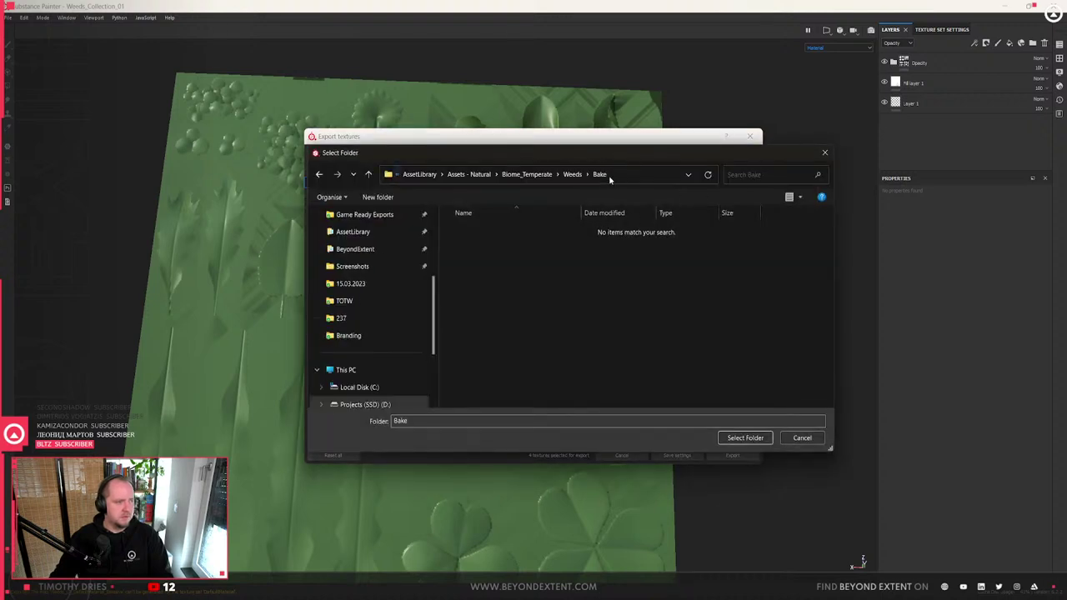
{"action": "left_click", "coordinate": [572, 174]}
{"action": "left_click", "coordinate": [385, 197]}
{"action": "type", "text": "Testures"}
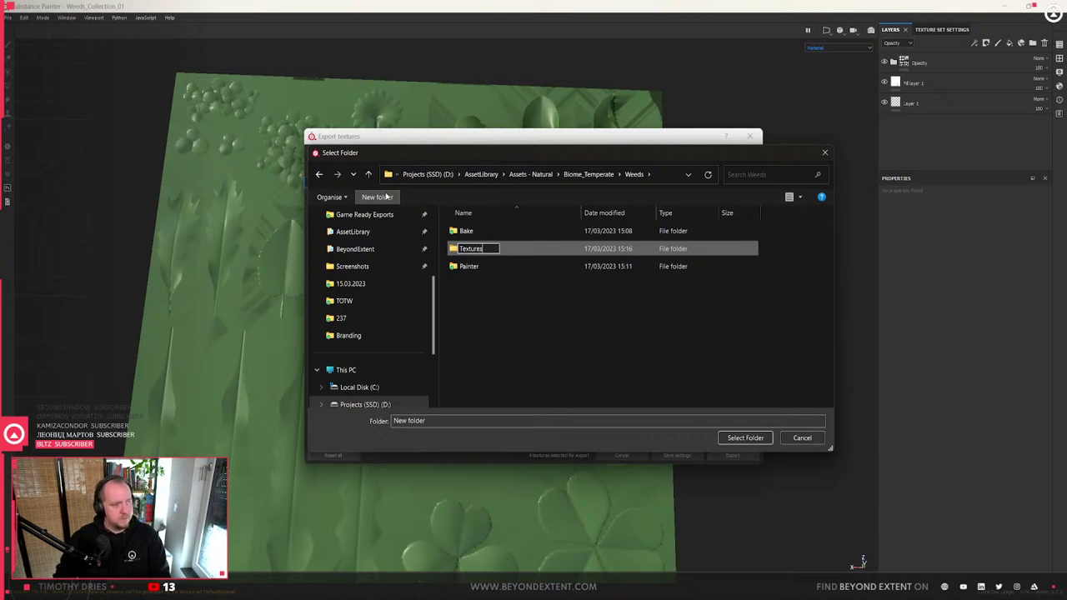
{"action": "key", "text": "Return"}
{"action": "key", "text": "Return"}
{"action": "left_click", "coordinate": [747, 438]}
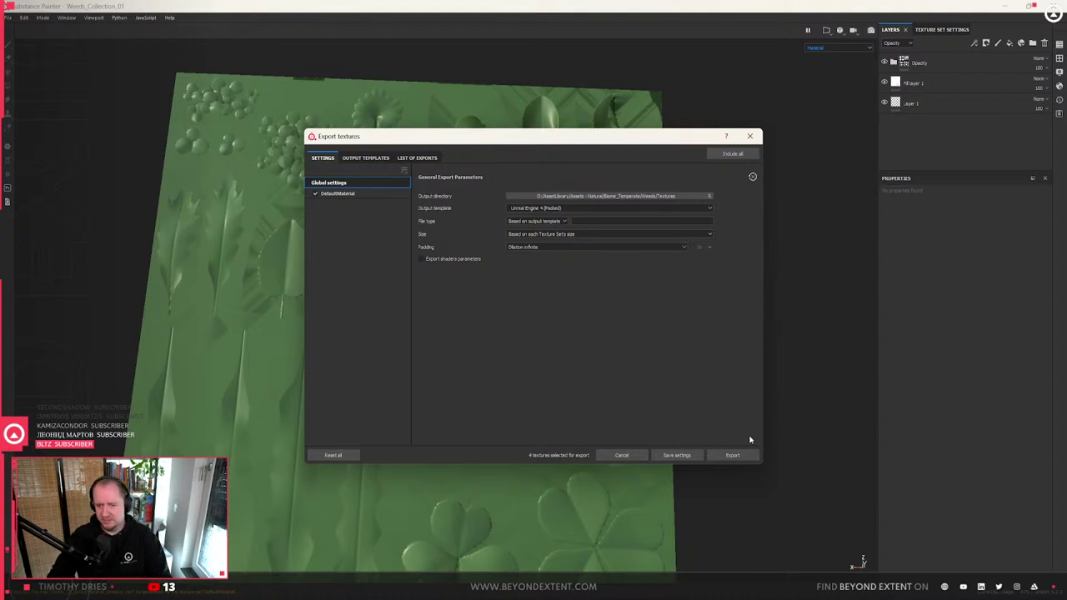
{"action": "left_click", "coordinate": [750, 136]}
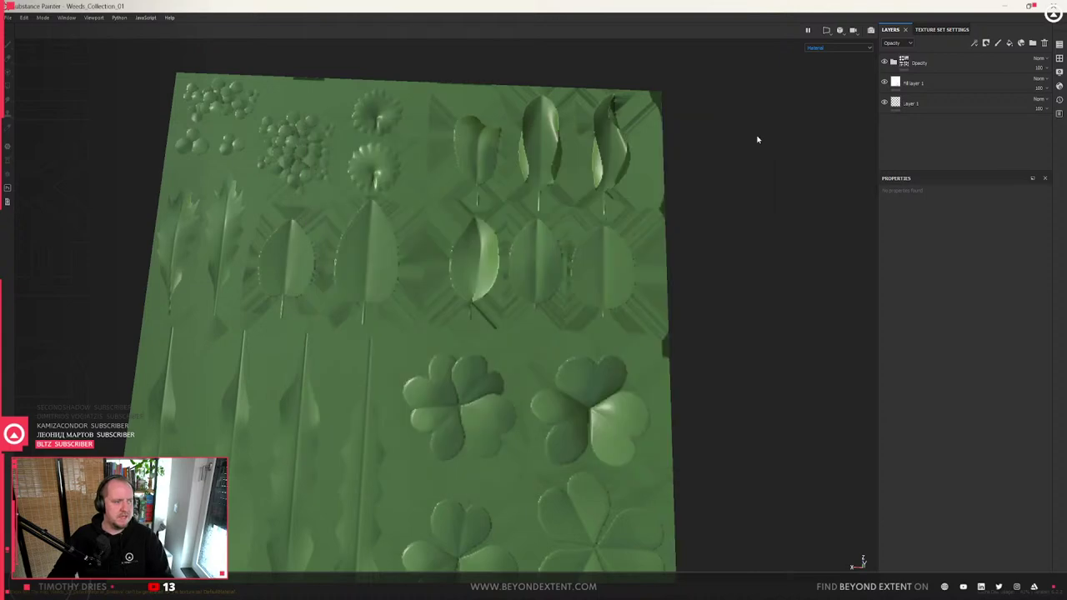
{"action": "scroll", "coordinate": [612, 255], "scroll_direction": "up", "scroll_amount": 3}
{"action": "scroll", "coordinate": [564, 375], "scroll_direction": "down", "scroll_amount": 4}
{"action": "left_click_drag", "start_coordinate": [551, 355], "coordinate": [503, 340], "text": "alt"}
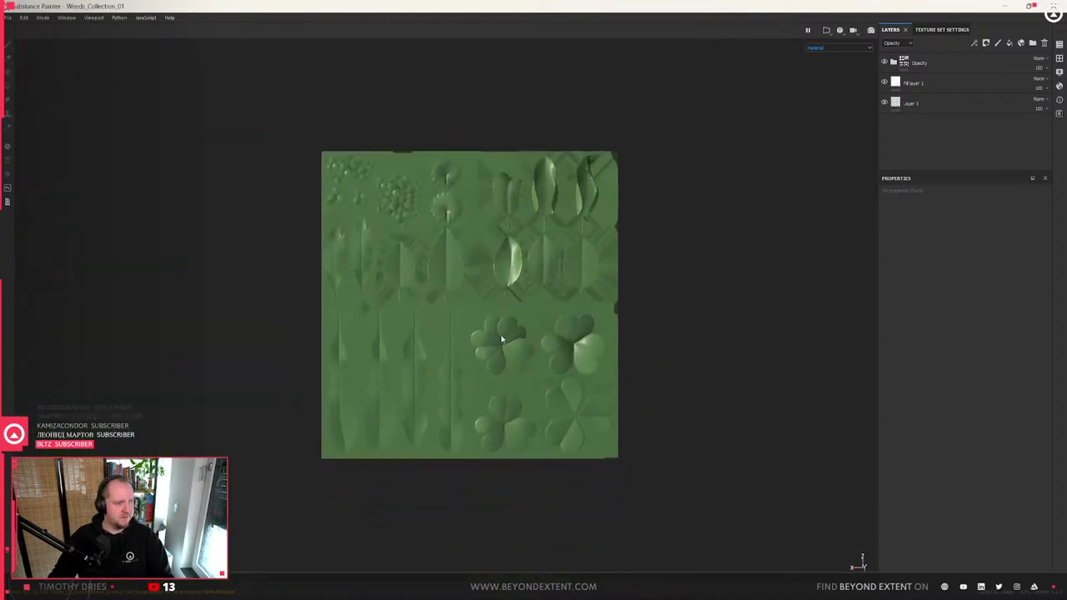
{"action": "scroll", "coordinate": [503, 339], "scroll_direction": "up", "scroll_amount": 3}
{"action": "middle_click_drag", "start_coordinate": [500, 333], "coordinate": [492, 369], "text": "alt"}
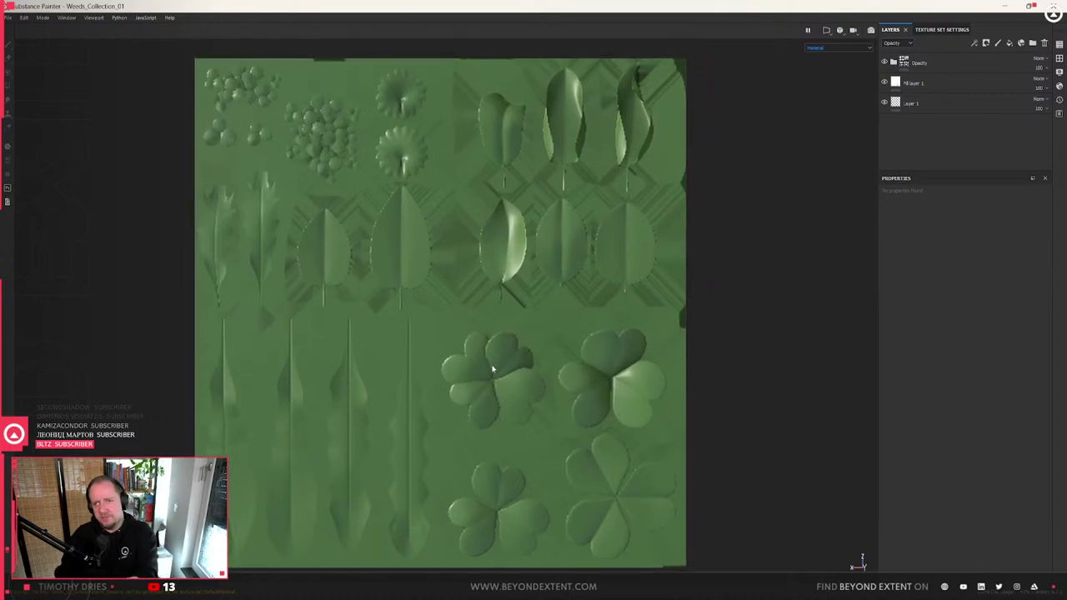
{"action": "scroll", "coordinate": [684, 372], "scroll_direction": "up", "scroll_amount": 1}
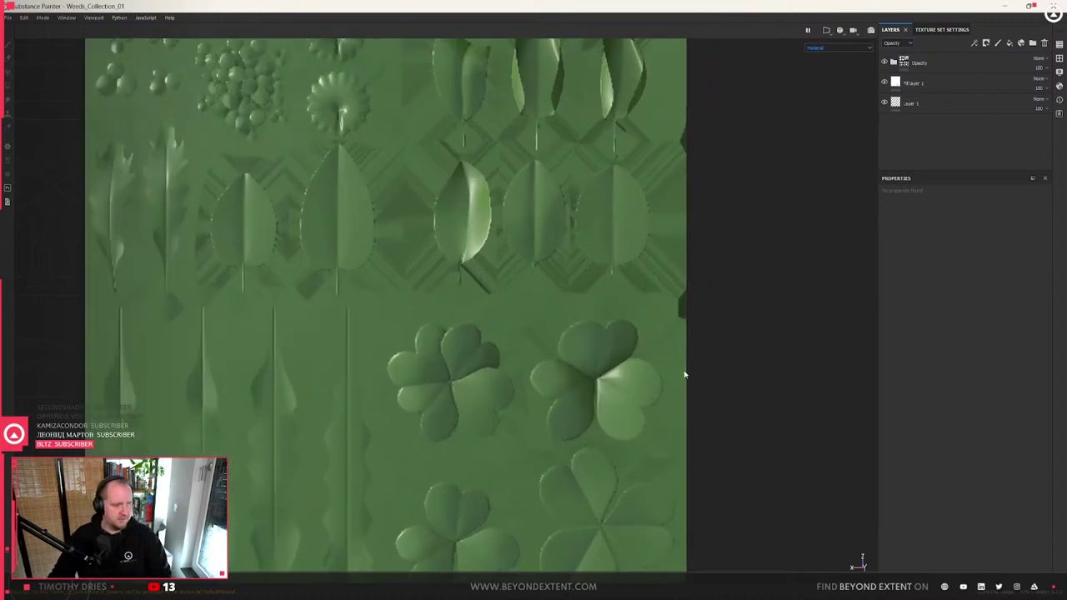
- Switch to Blender and browse to the Biome_Temperate Weeds Textures folder for the base color image node of MI_Weeds_01
{"action": "scroll", "coordinate": [683, 374], "scroll_direction": "down", "scroll_amount": 2}
{"action": "middle_click_drag", "start_coordinate": [684, 374], "coordinate": [689, 359], "text": "alt"}
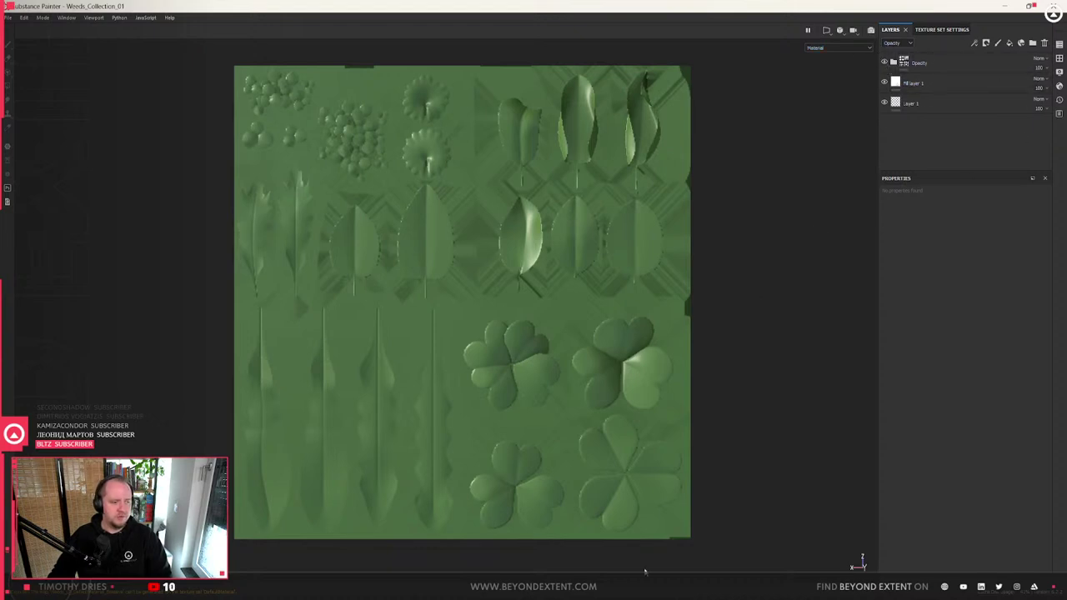
{"action": "key", "text": "alt+Tab"}
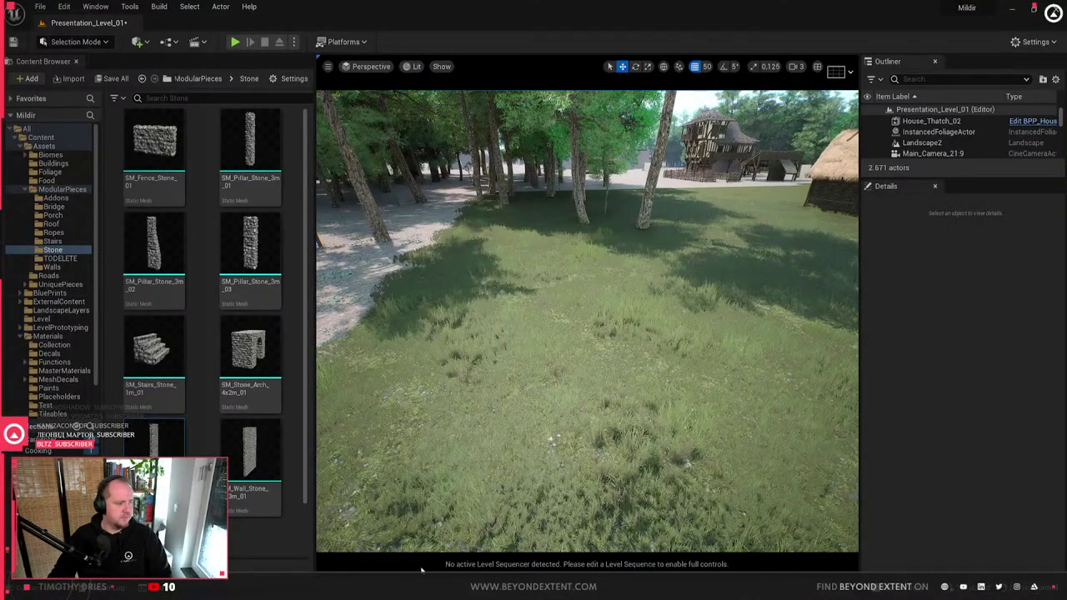
{"action": "key", "text": "alt+Tab"}
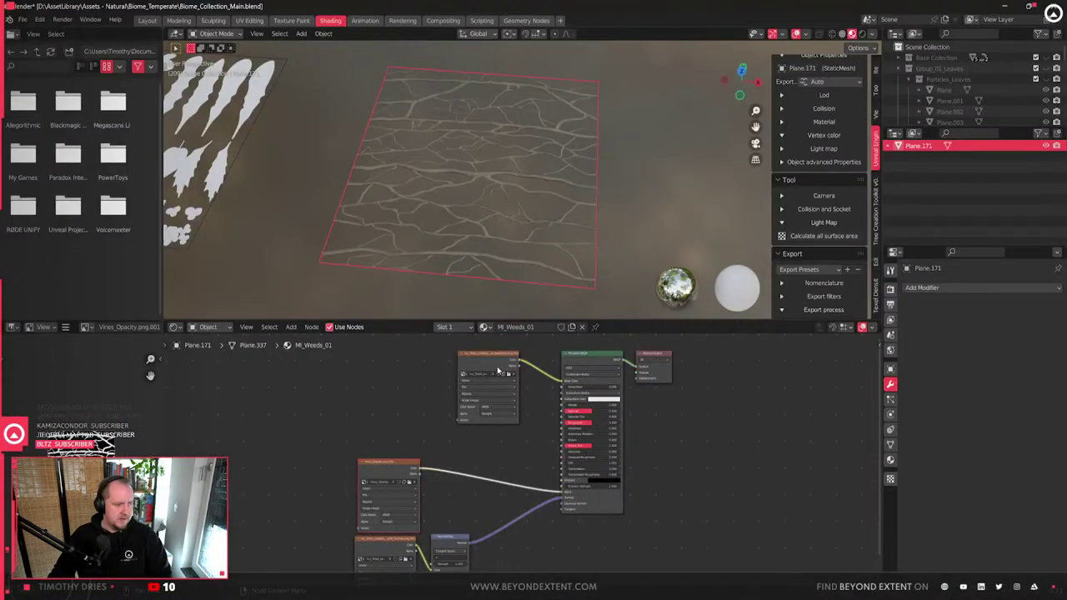
{"action": "left_click", "coordinate": [511, 376]}
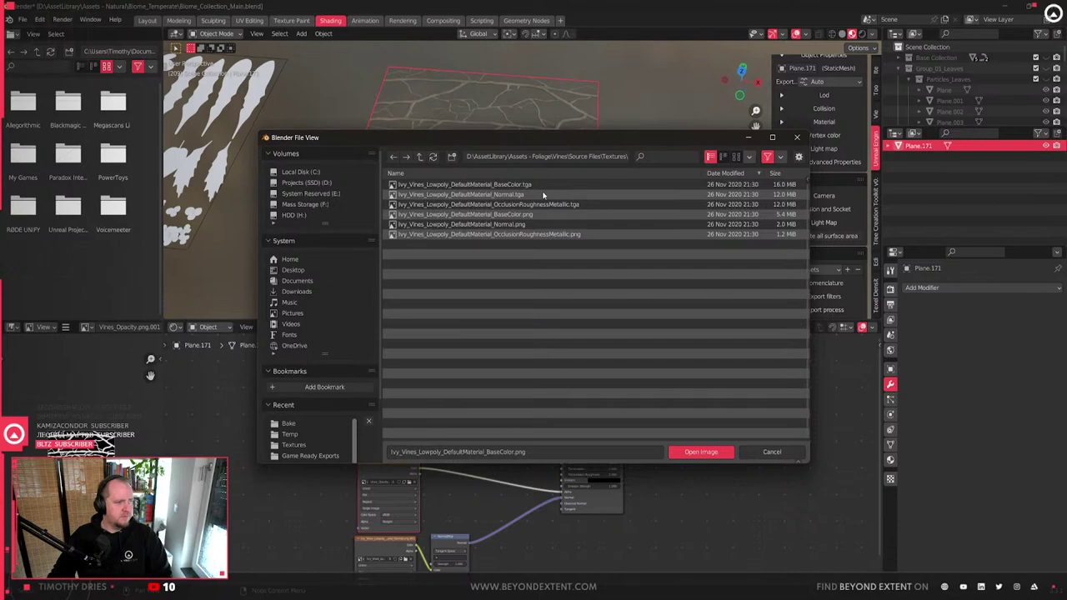
{"action": "left_click", "coordinate": [517, 156]}
{"action": "key", "text": "ctrl+v"}
{"action": "key", "text": "Return"}
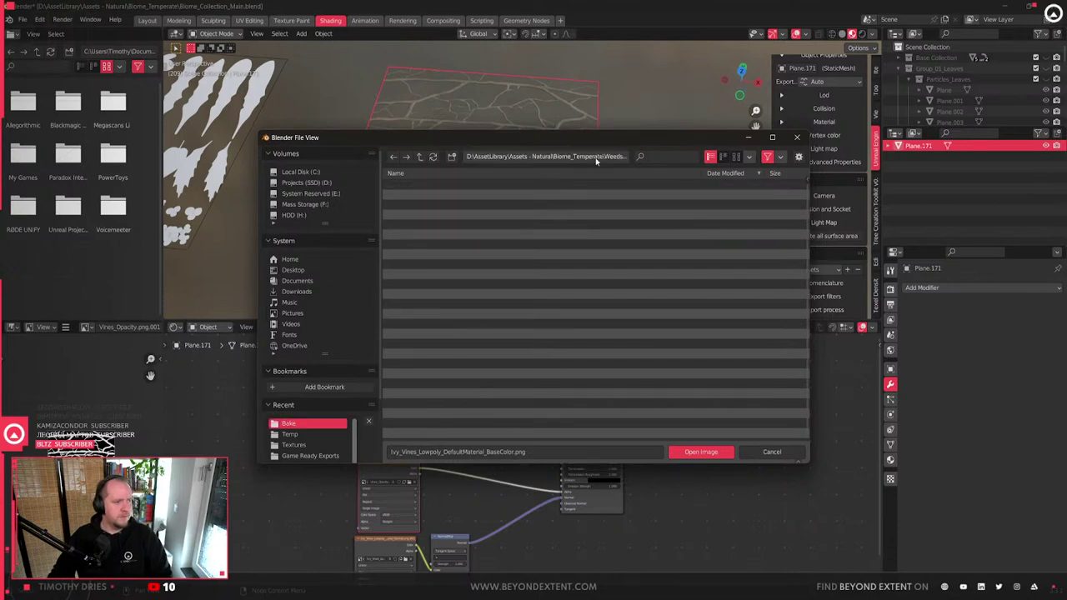
{"action": "left_click", "coordinate": [419, 195]}
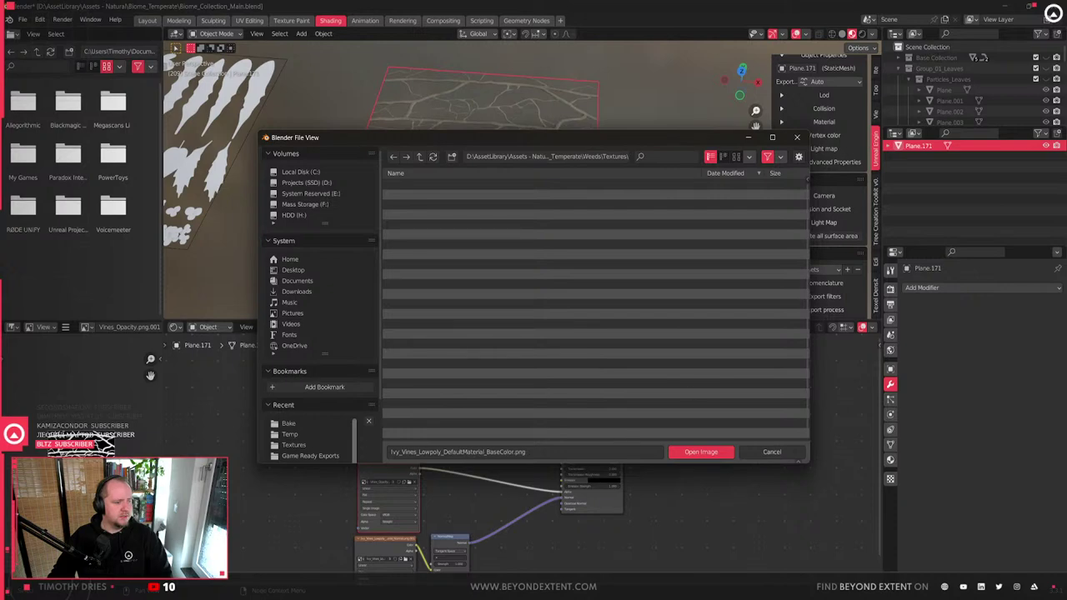
{"action": "mouse_move", "coordinate": [590, 594]}
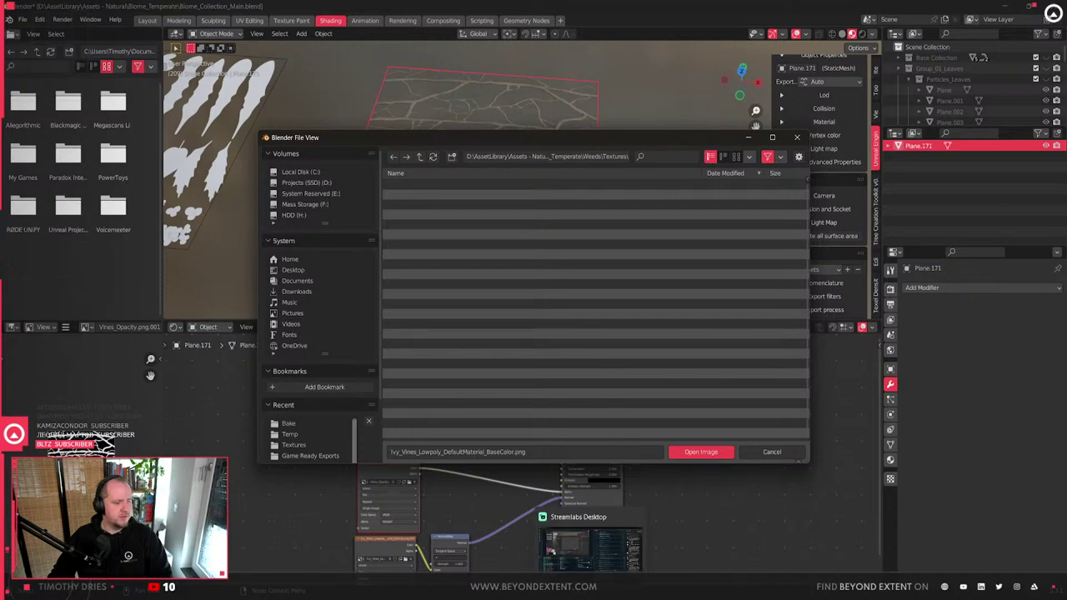
- Return to Substance Painter and set the texture export output directory to the Textures folder inside Biome_Temperate\Weeds
{"action": "key", "text": "alt+Tab"}
{"action": "left_click", "coordinate": [24, 18]}
{"action": "left_click", "coordinate": [10, 17]}
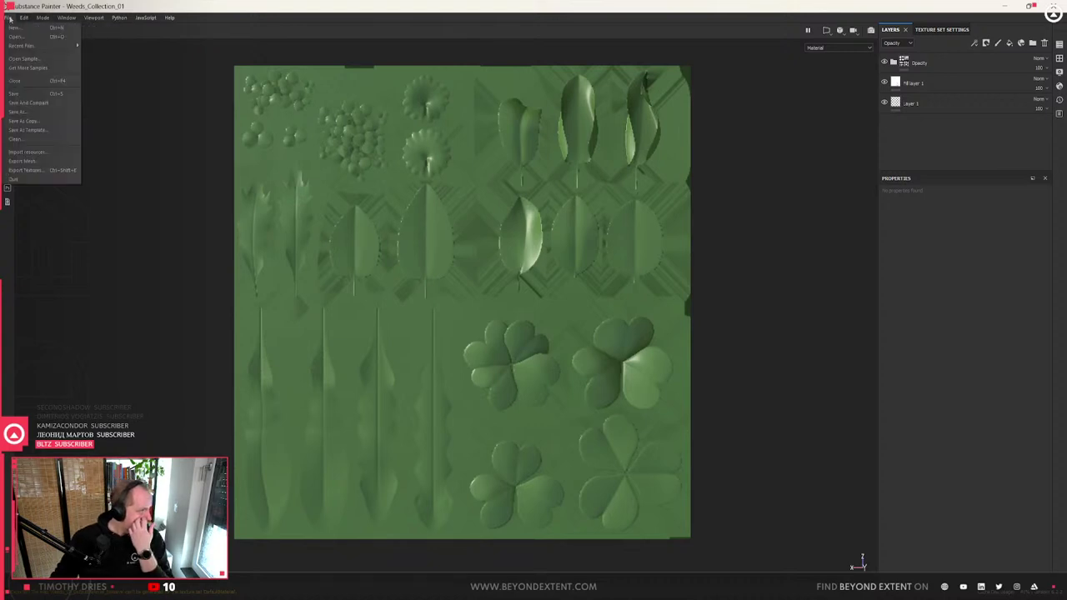
{"action": "left_click", "coordinate": [25, 170]}
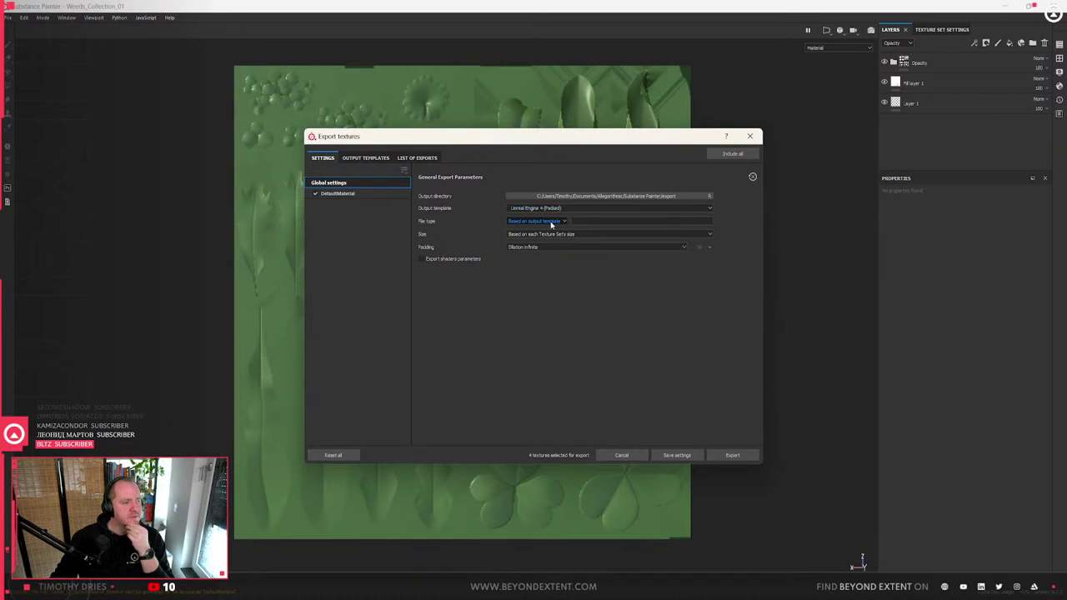
{"action": "left_click", "coordinate": [584, 198]}
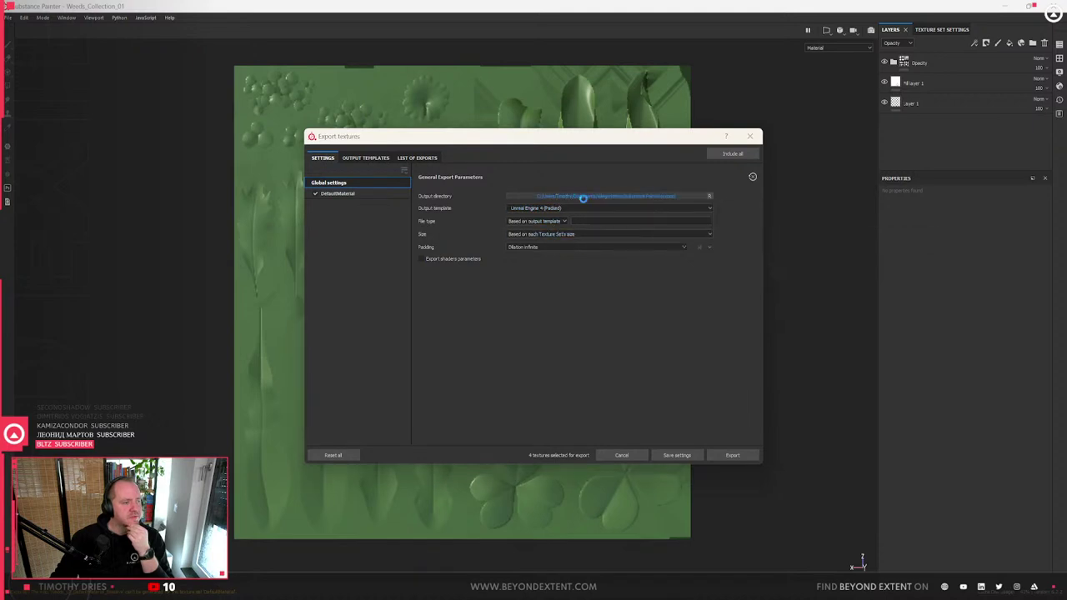
{"action": "left_click", "coordinate": [608, 175]}
{"action": "type", "text": "D:\\AssetLibrary\\Assets - Natural\\Biome_Temperate\\Weeds\\Bake"}
{"action": "key", "text": "Return"}
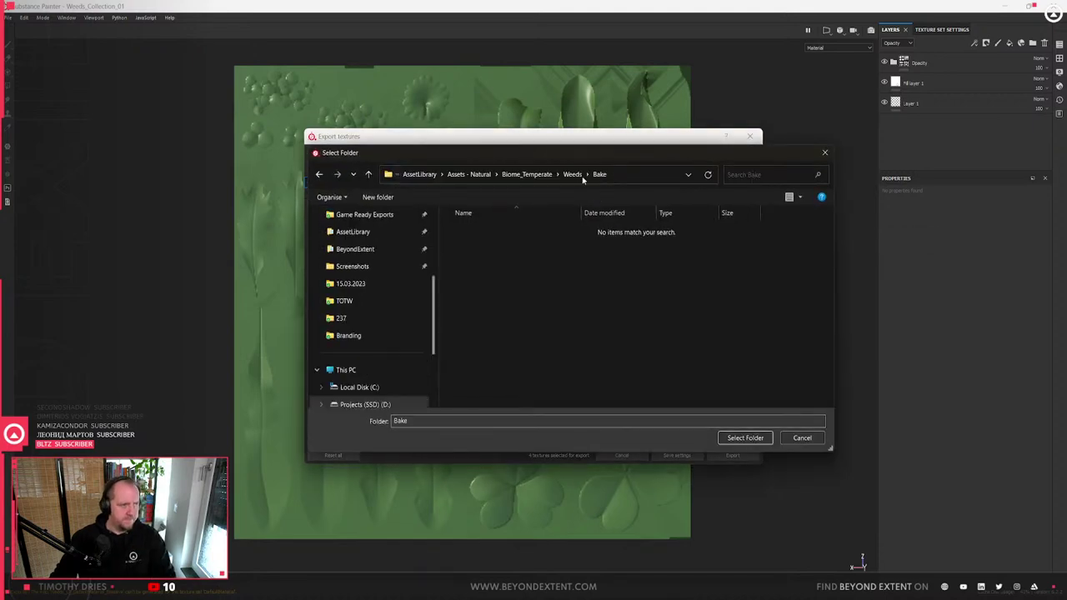
{"action": "left_click", "coordinate": [572, 175]}
{"action": "double_click", "coordinate": [491, 265]}
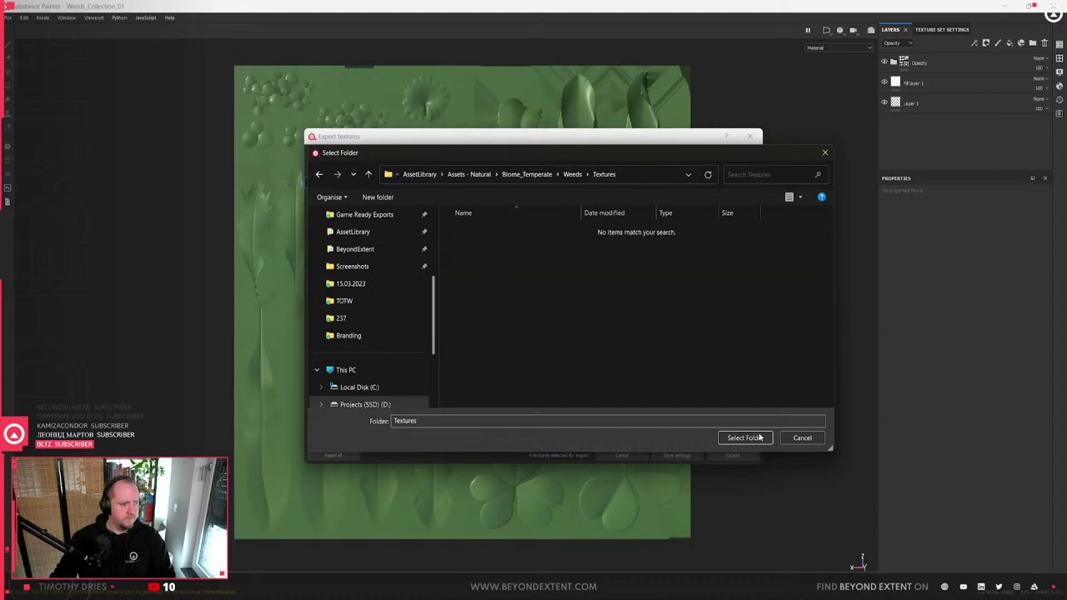
{"action": "left_click", "coordinate": [745, 438]}
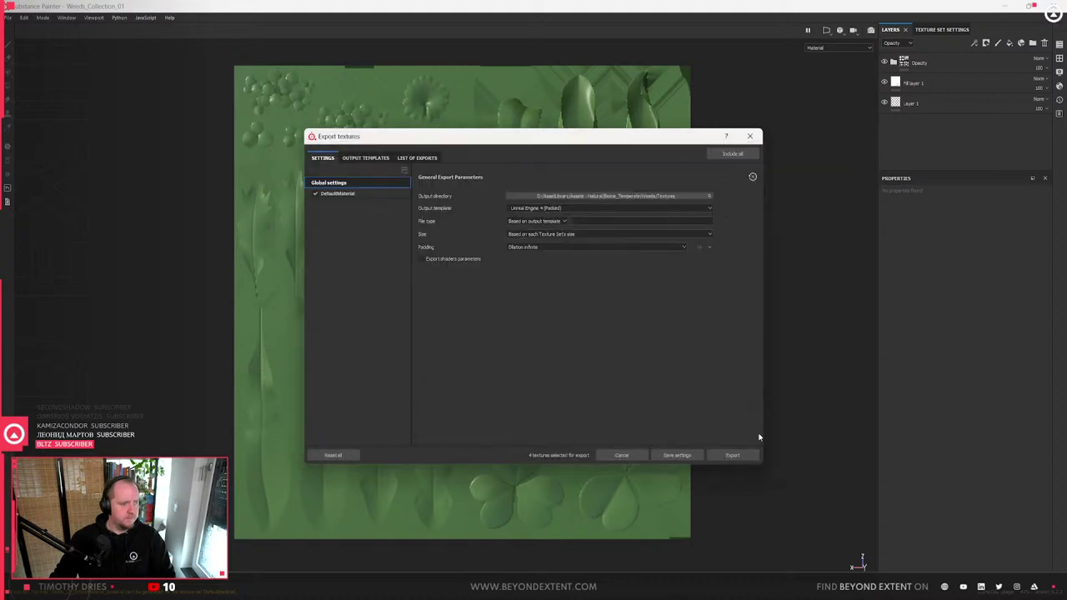
- Set the export file type to targa and export the textures with the Unreal Engine 4 (Packed) template
{"action": "left_click", "coordinate": [552, 222]}
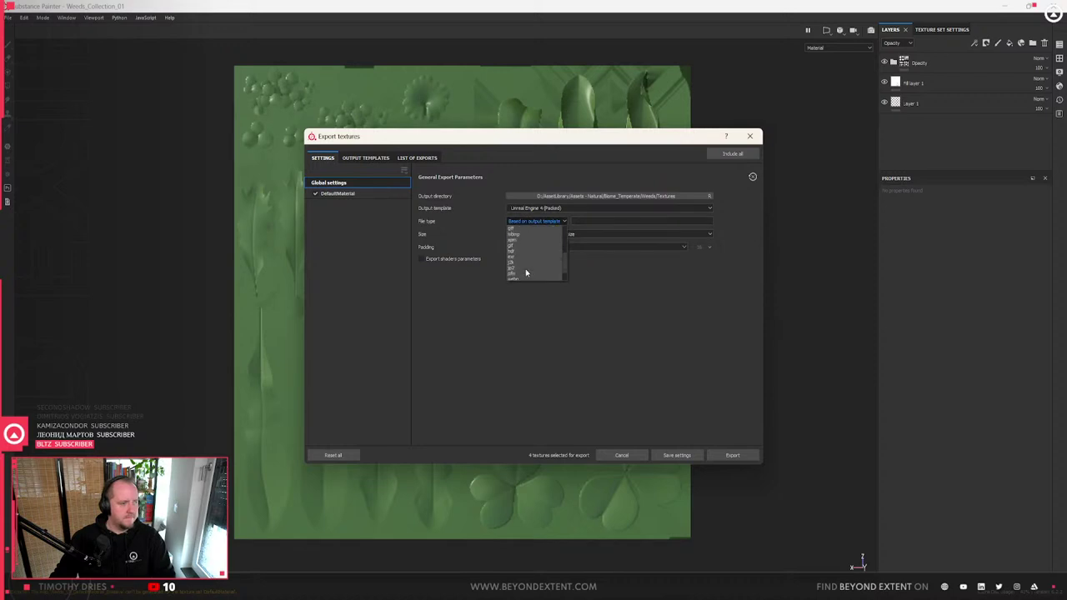
{"action": "scroll", "coordinate": [526, 273], "scroll_direction": "down", "scroll_amount": 3}
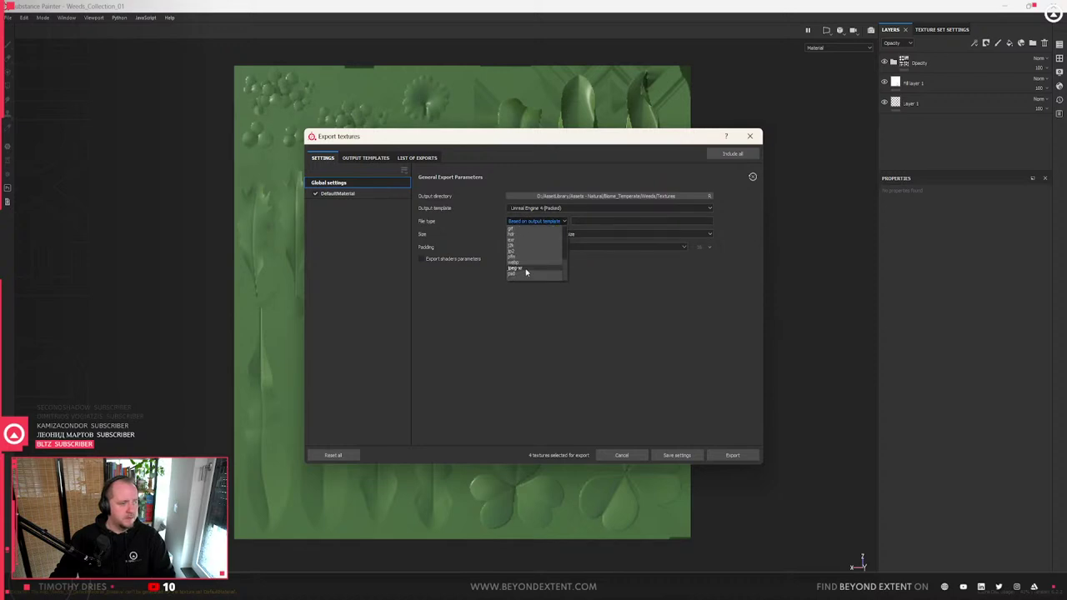
{"action": "scroll", "coordinate": [524, 259], "scroll_direction": "up", "scroll_amount": 2}
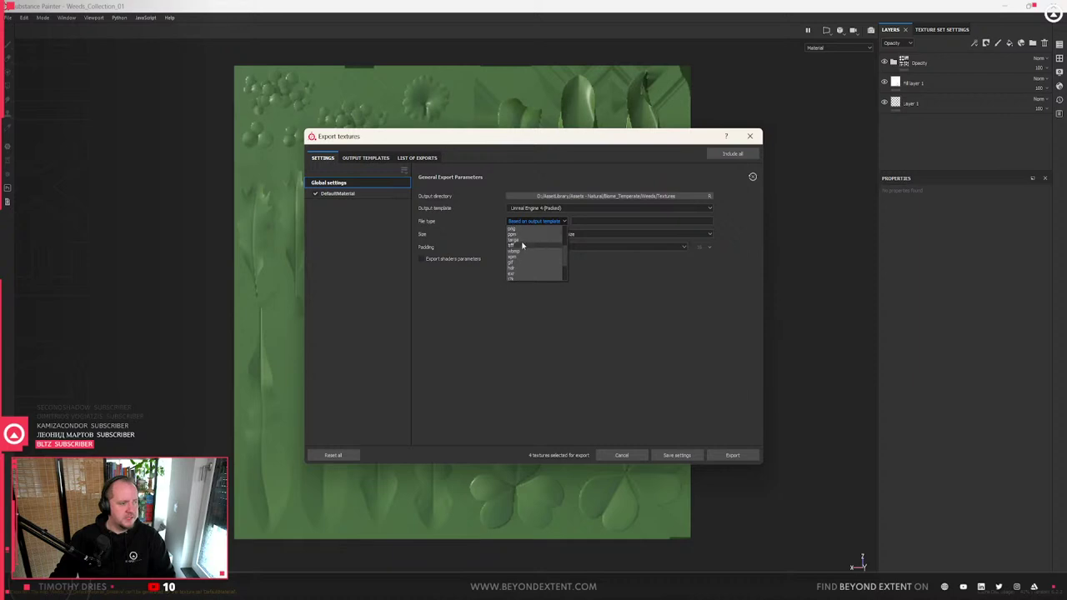
{"action": "left_click", "coordinate": [522, 242]}
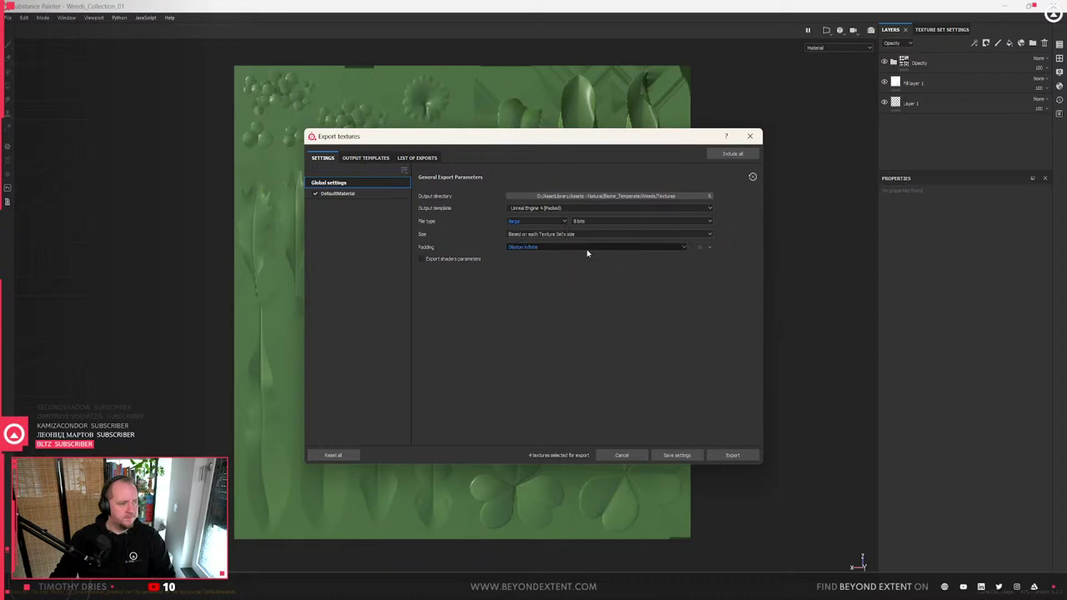
{"action": "left_click", "coordinate": [746, 456]}
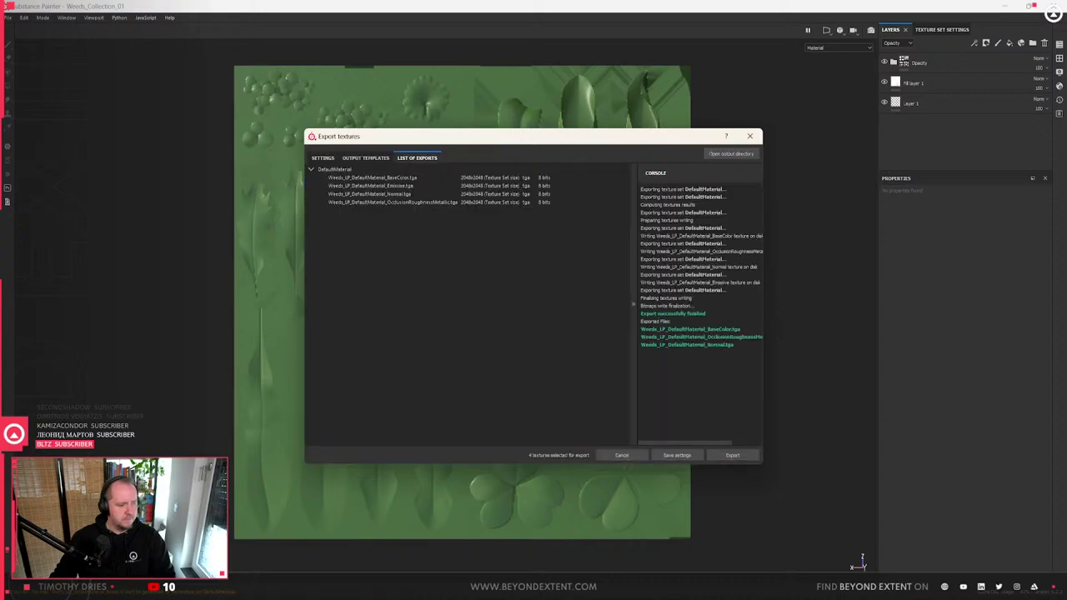
- Back in Blender, refresh the Weeds Textures folder and load Weeds_LP_DefaultMaterial_BaseColor.tga into the base color image node
{"action": "left_click", "coordinate": [668, 538]}
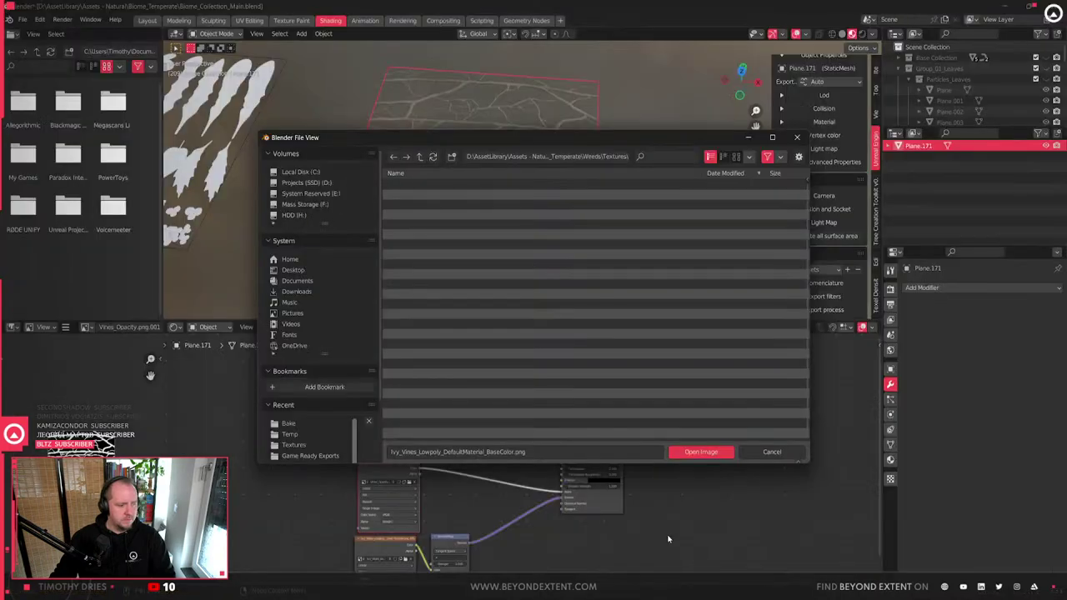
{"action": "right_click", "coordinate": [509, 243]}
{"action": "left_click", "coordinate": [489, 277]}
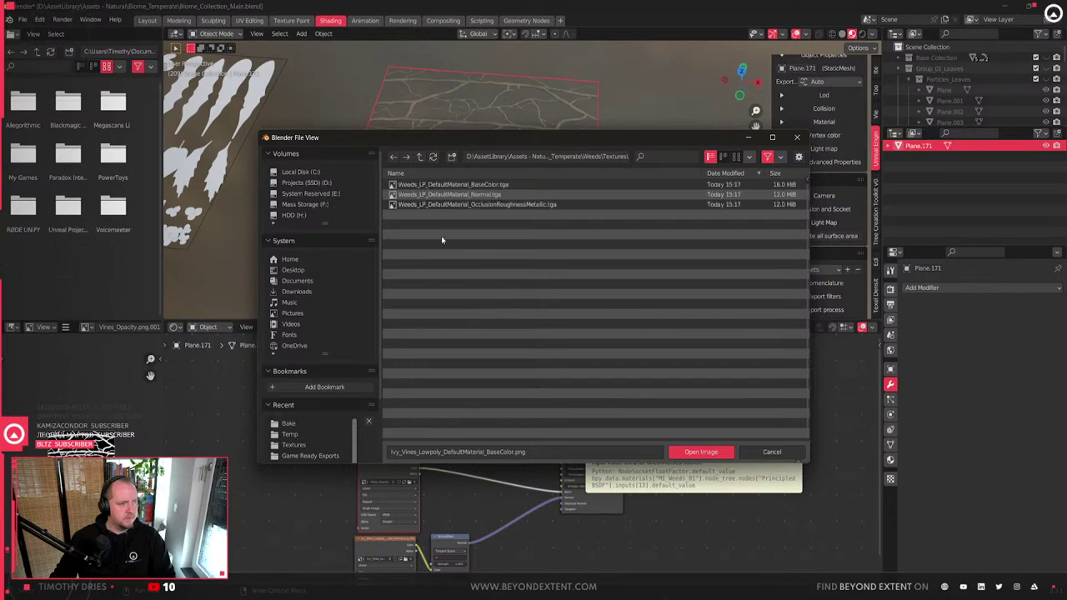
{"action": "double_click", "coordinate": [498, 186]}
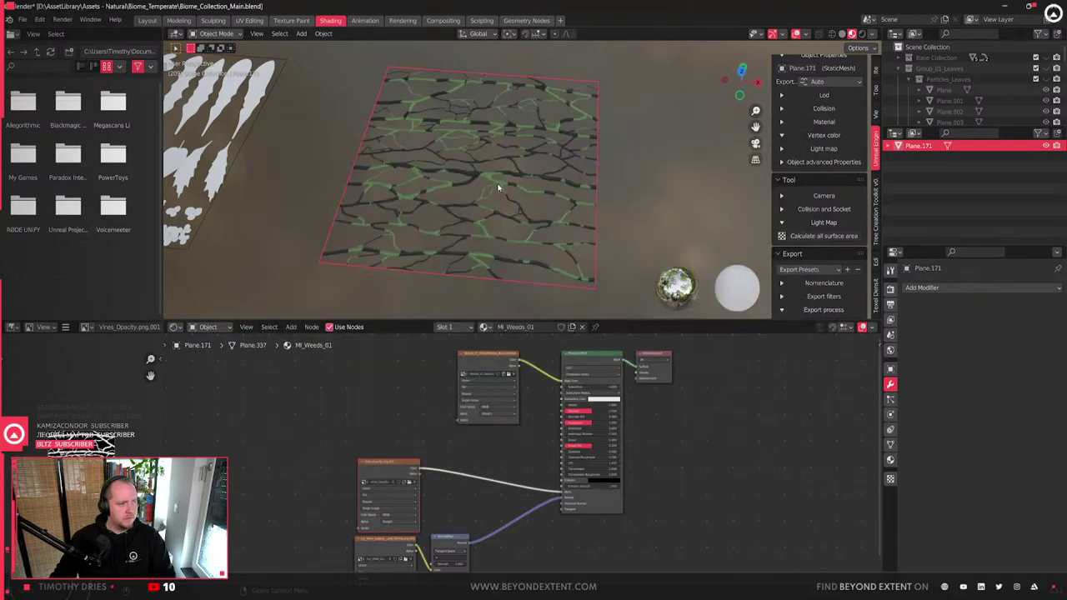
{"action": "left_click", "coordinate": [409, 483]}
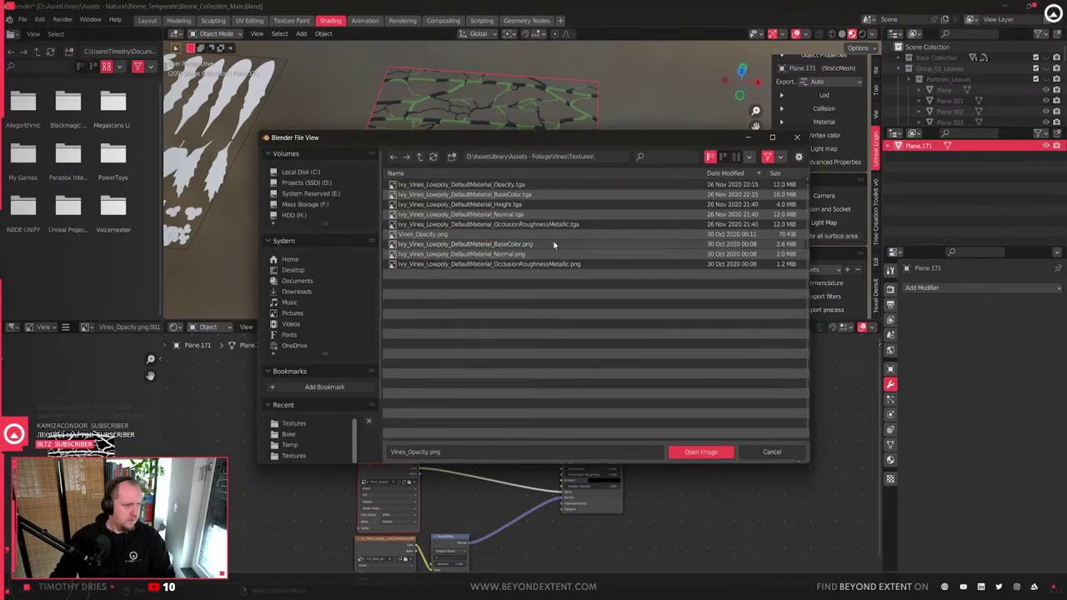
{"action": "left_click", "coordinate": [561, 156]}
{"action": "key", "text": "ctrl+v"}
{"action": "key", "text": "Return"}
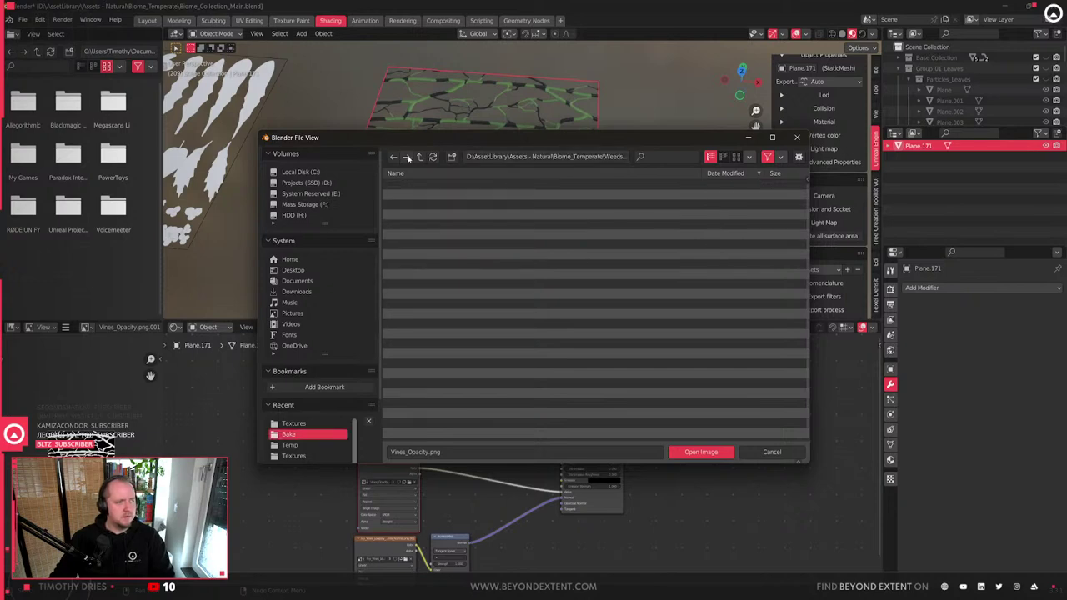
{"action": "left_click", "coordinate": [420, 156]}
{"action": "double_click", "coordinate": [434, 185]}
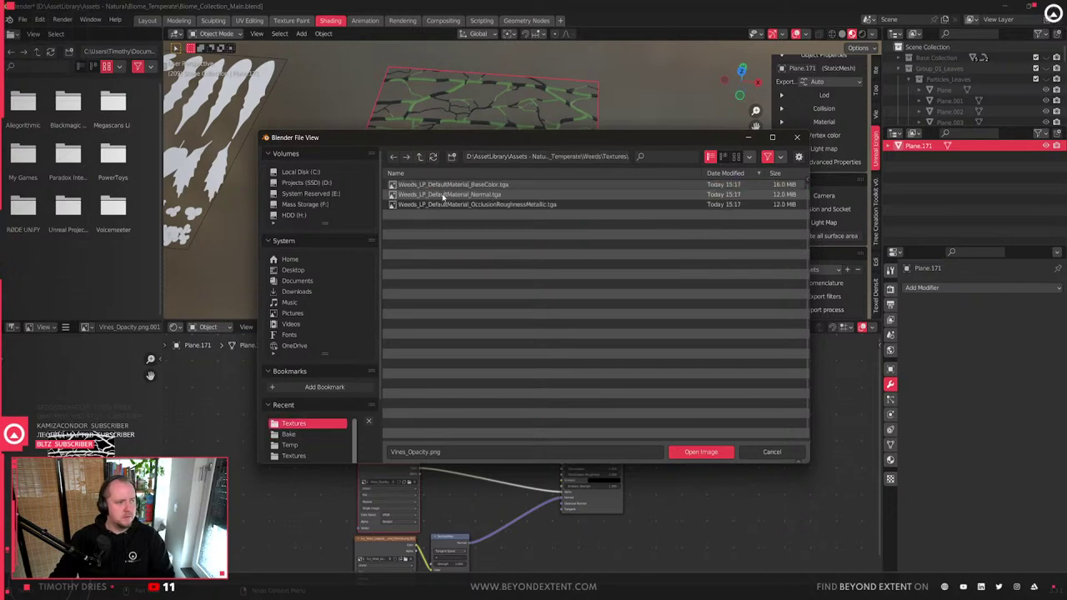
{"action": "left_click", "coordinate": [465, 185]}
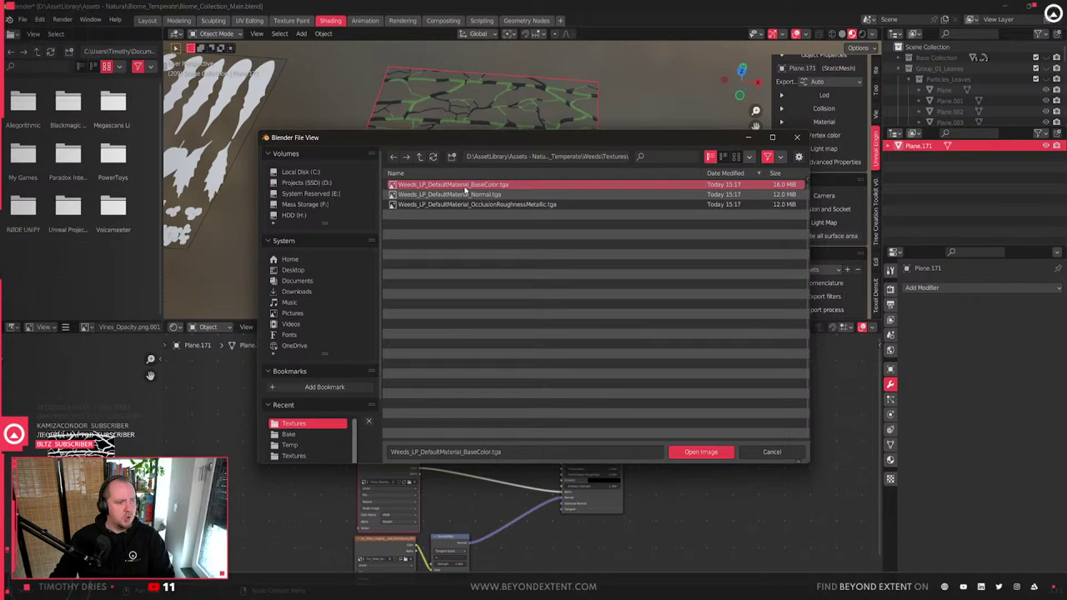
{"action": "left_click", "coordinate": [785, 453]}
- Connect the base color texture's Alpha output to the Principled BSDF's Alpha input, replacing the vines opacity texture
{"action": "middle_click_drag", "start_coordinate": [500, 492], "coordinate": [525, 484]}
{"action": "left_click_drag", "start_coordinate": [543, 386], "coordinate": [587, 504]}
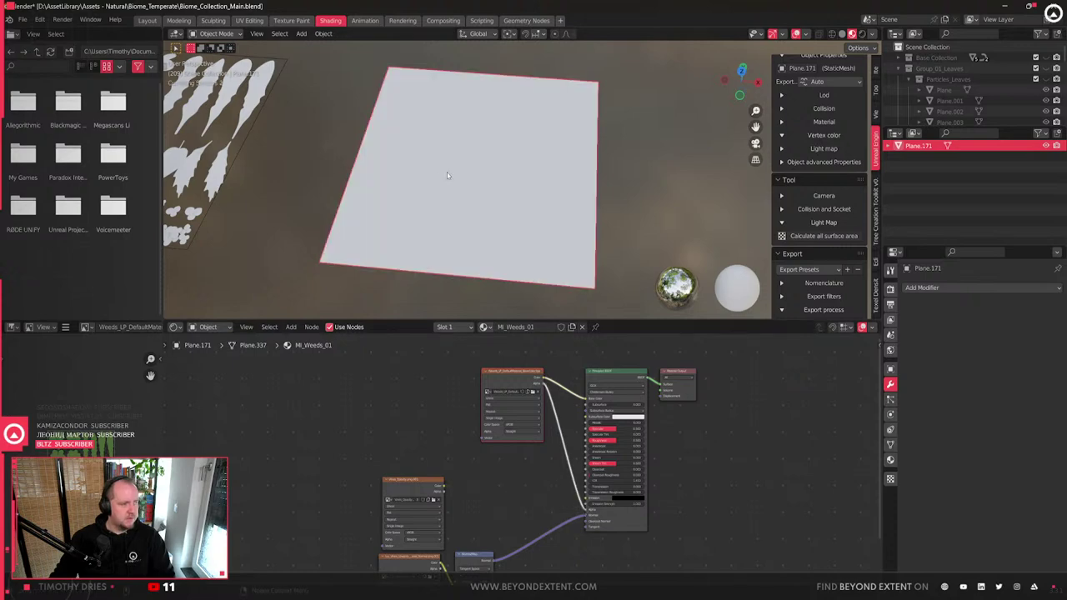
{"action": "middle_click_drag", "start_coordinate": [494, 216], "coordinate": [500, 176], "text": "shift"}
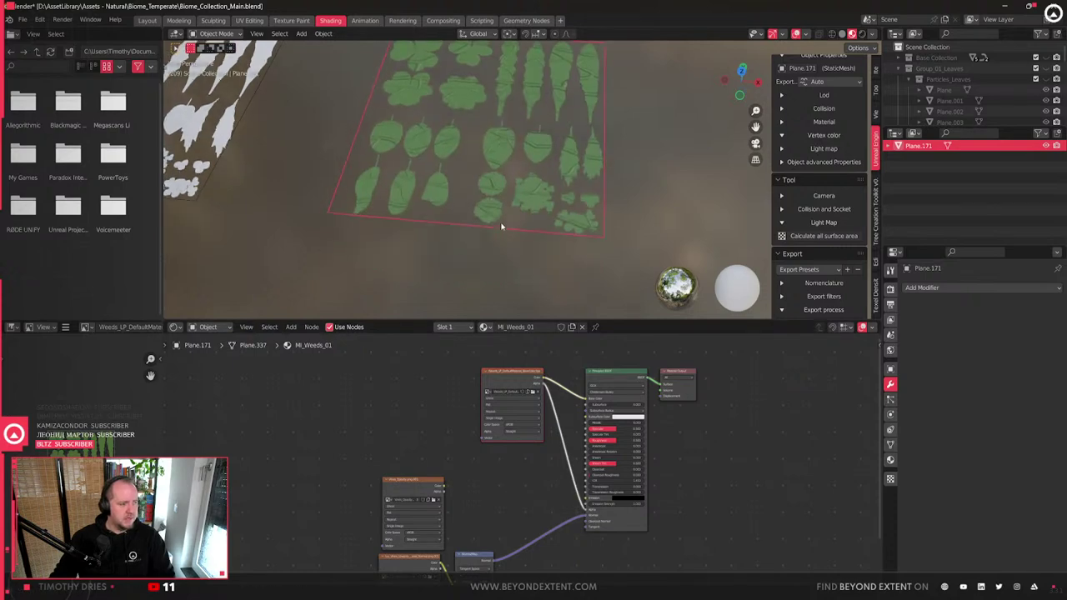
- Load Weeds_LP_DefaultMaterial_Normal.tga from the Weeds Textures folder into the image node feeding the Normal Map
{"action": "middle_click_drag", "start_coordinate": [469, 496], "coordinate": [485, 475]}
{"action": "left_click", "coordinate": [486, 476]}
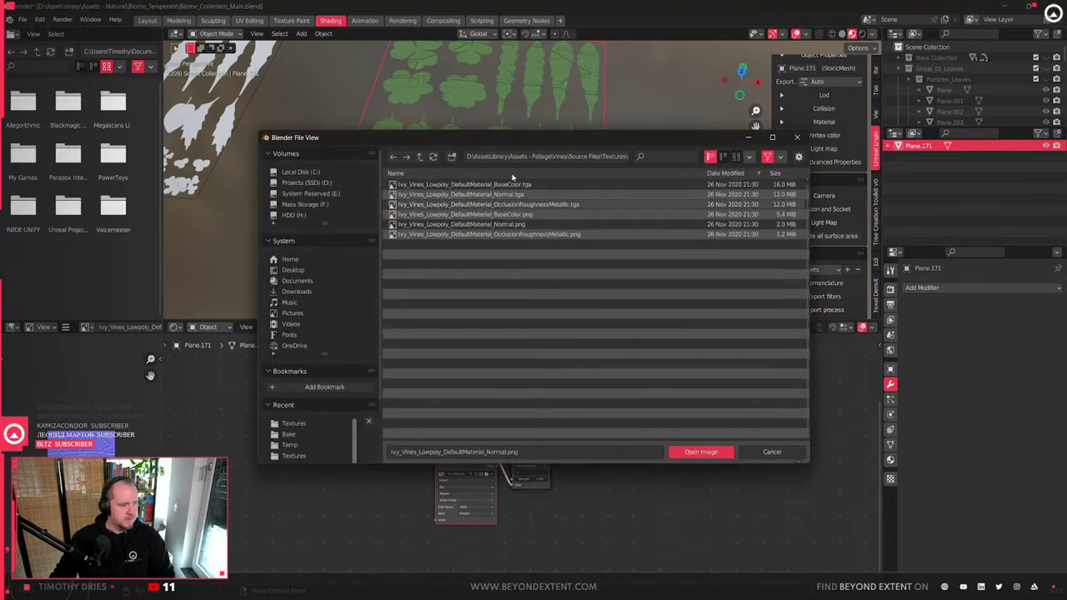
{"action": "key", "text": "alt+Left"}
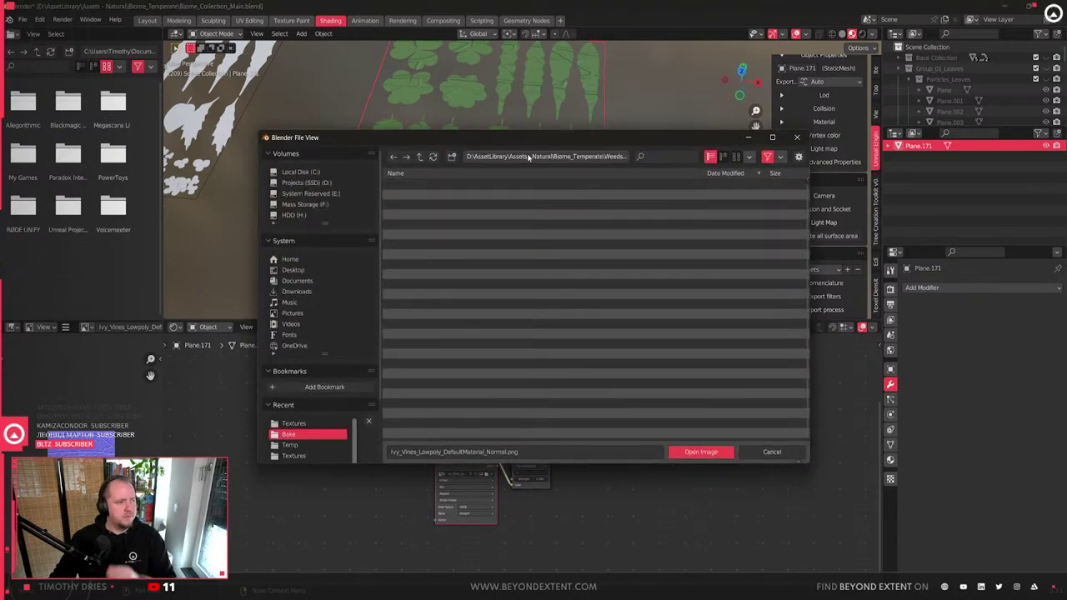
{"action": "left_click", "coordinate": [420, 157]}
{"action": "double_click", "coordinate": [429, 204]}
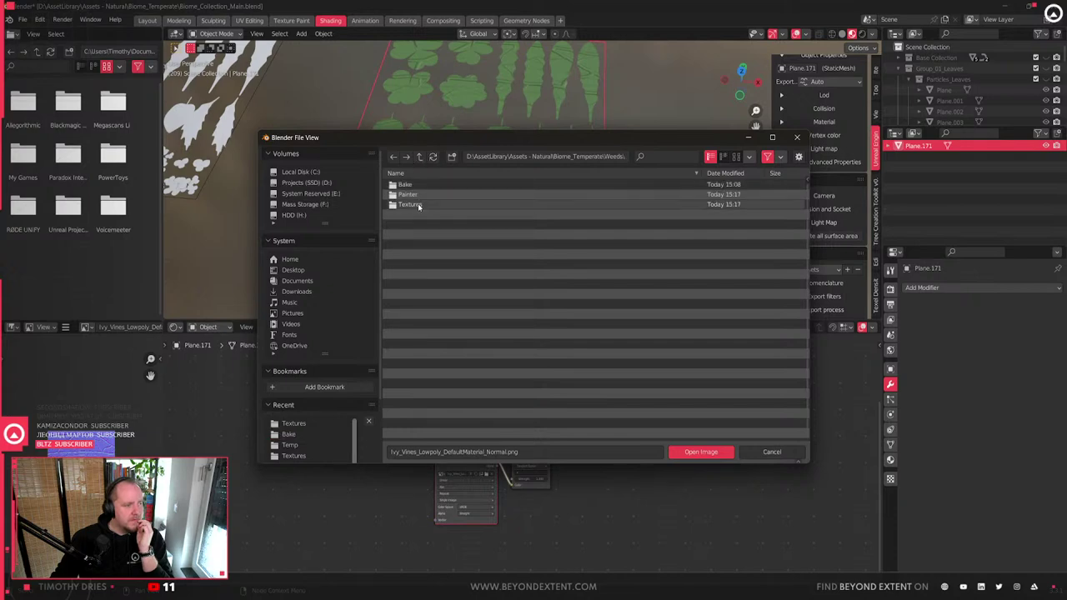
{"action": "double_click", "coordinate": [419, 205]}
{"action": "double_click", "coordinate": [419, 205]}
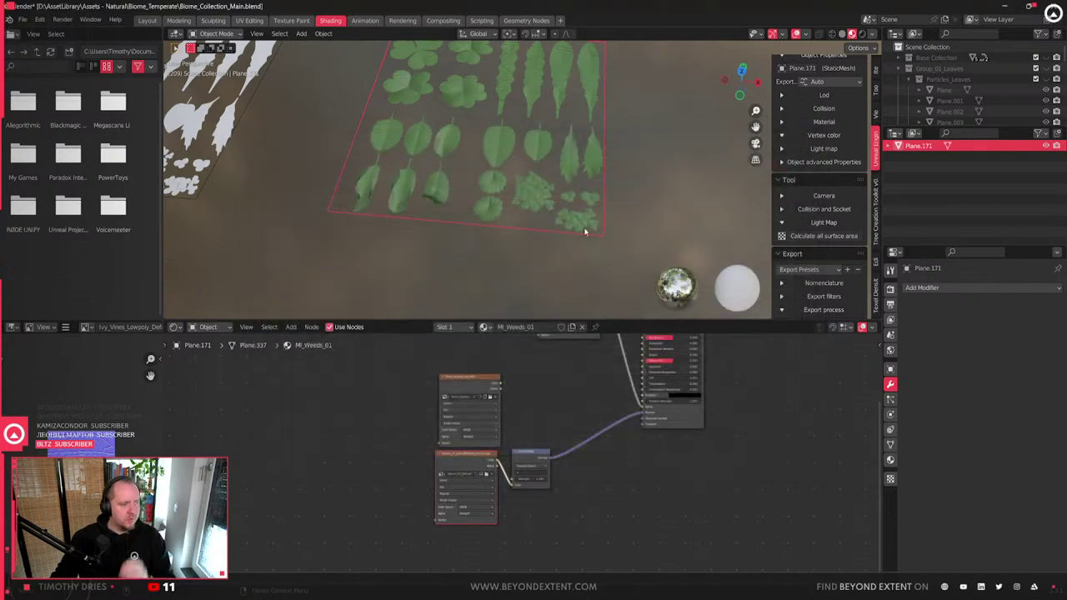
- Examine the textured leaves on the atlas plane up close and deselect the plane
{"action": "scroll", "coordinate": [511, 188], "scroll_direction": "up", "scroll_amount": 4}
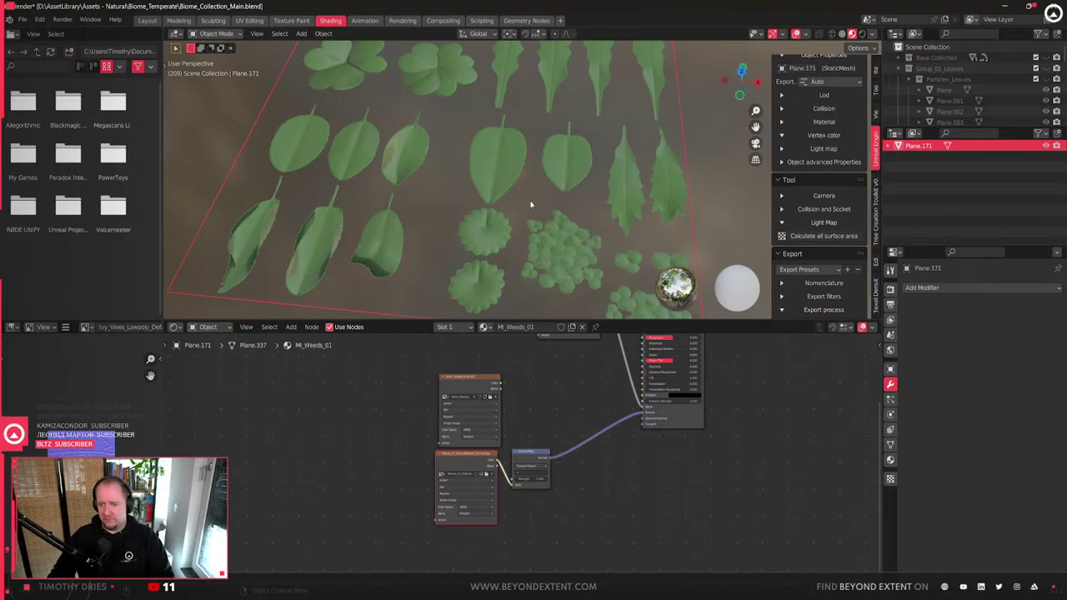
{"action": "scroll", "coordinate": [531, 207], "scroll_direction": "down", "scroll_amount": 5}
{"action": "left_click", "coordinate": [648, 191]}
{"action": "scroll", "coordinate": [605, 202], "scroll_direction": "down", "scroll_amount": 4}
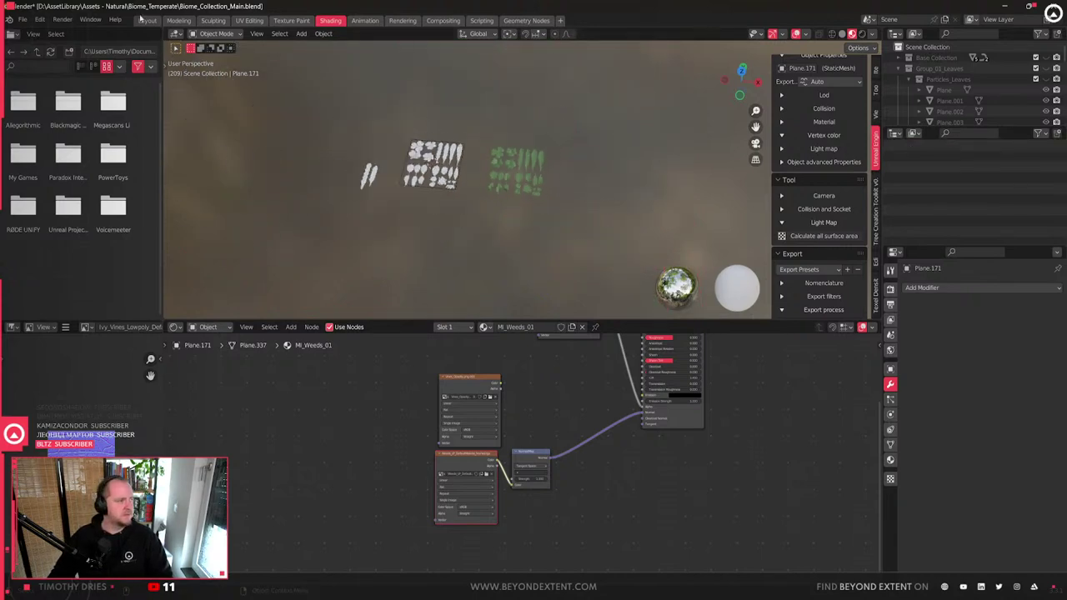
- Switch to the Modeling workspace and make the hidden Ivy collection visible
{"action": "left_click", "coordinate": [179, 20]}
{"action": "scroll", "coordinate": [519, 272], "scroll_direction": "down", "scroll_amount": 5}
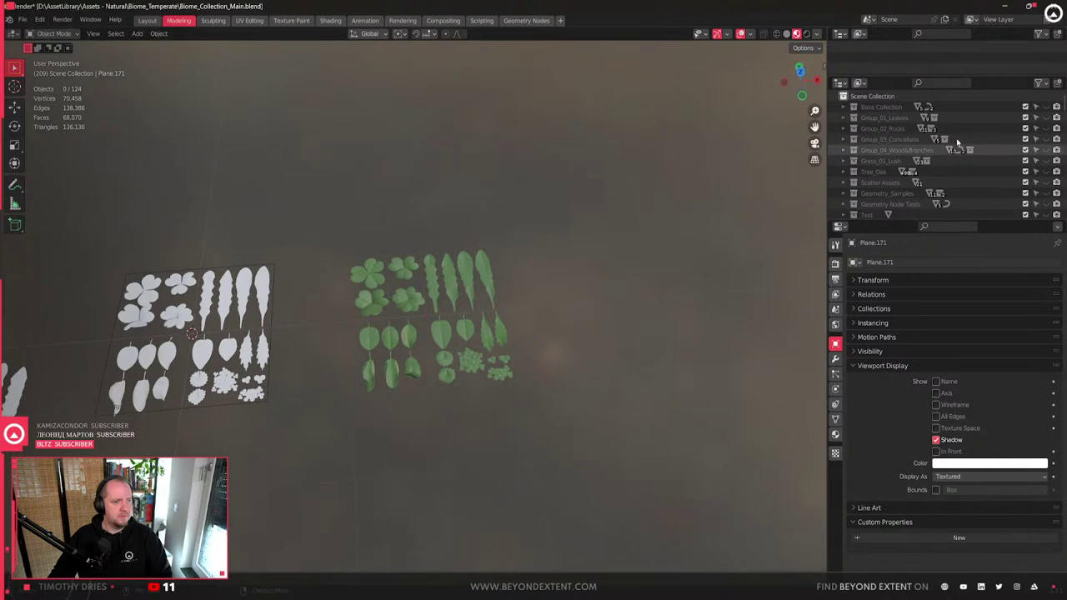
{"action": "scroll", "coordinate": [1013, 170], "scroll_direction": "down", "scroll_amount": 4}
{"action": "scroll", "coordinate": [1014, 170], "scroll_direction": "up", "scroll_amount": 3}
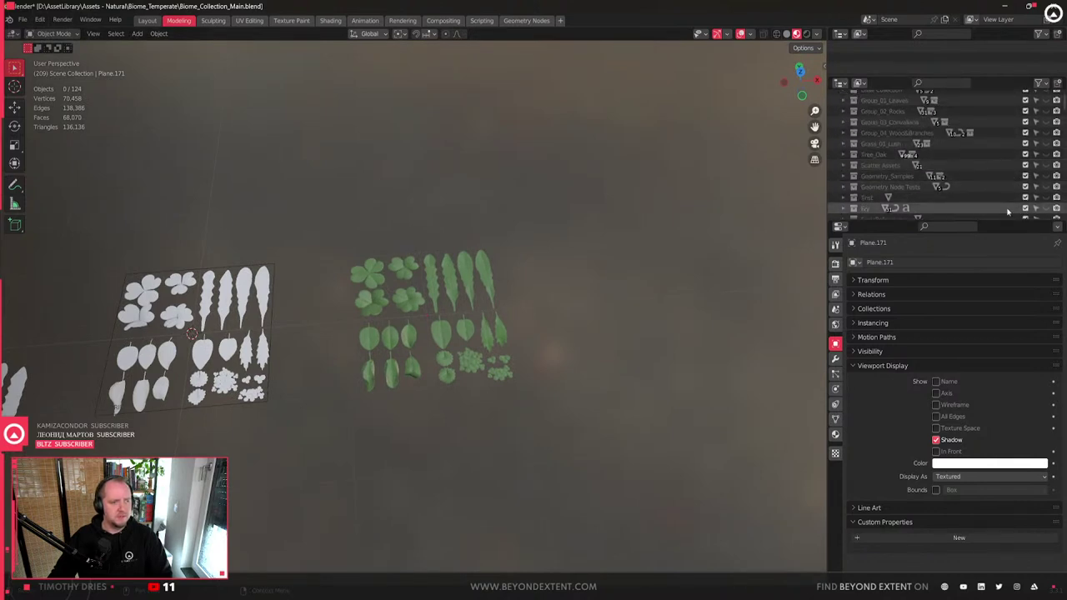
{"action": "left_click", "coordinate": [1047, 209]}
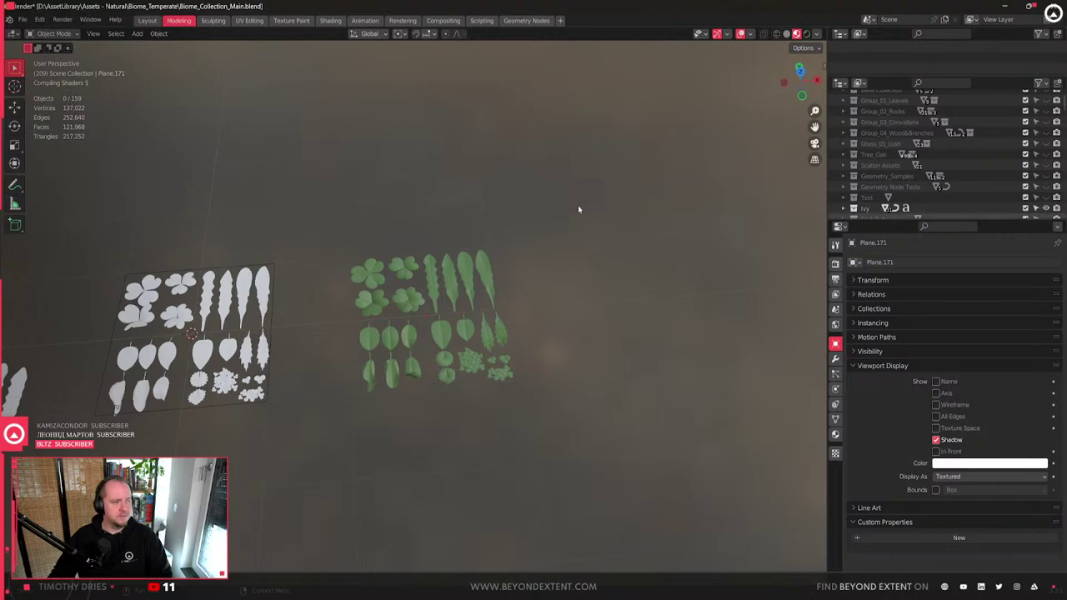
- Examine the finished ivy foliage assets up close, check a piece's mesh in Edit Mode, and return to the weeds atlas
{"action": "scroll", "coordinate": [262, 281], "scroll_direction": "down", "scroll_amount": 8}
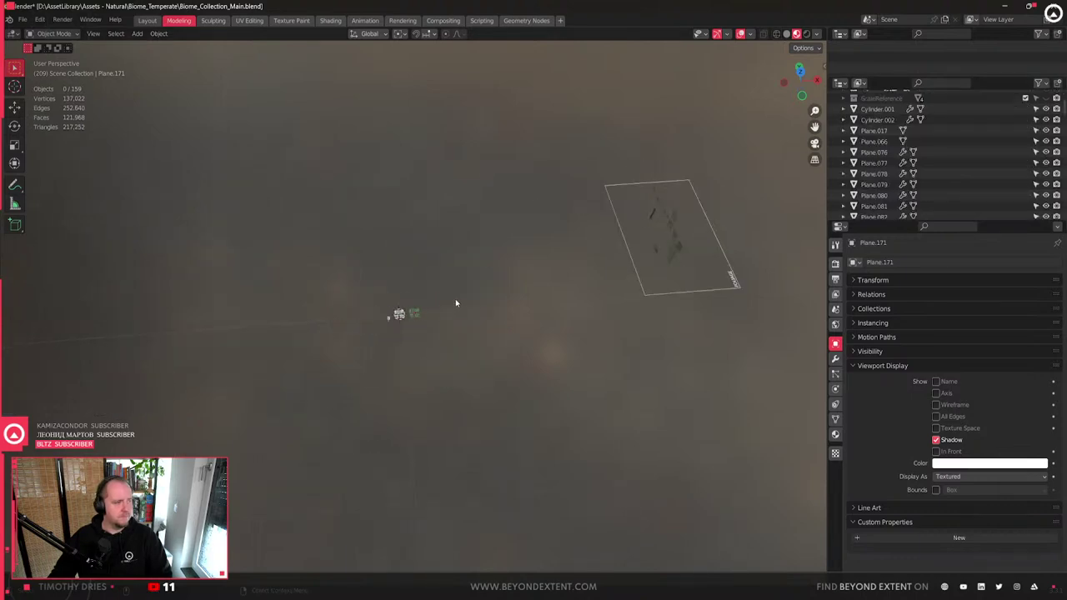
{"action": "left_click", "coordinate": [646, 204]}
{"action": "key", "text": "KP_Decimal"}
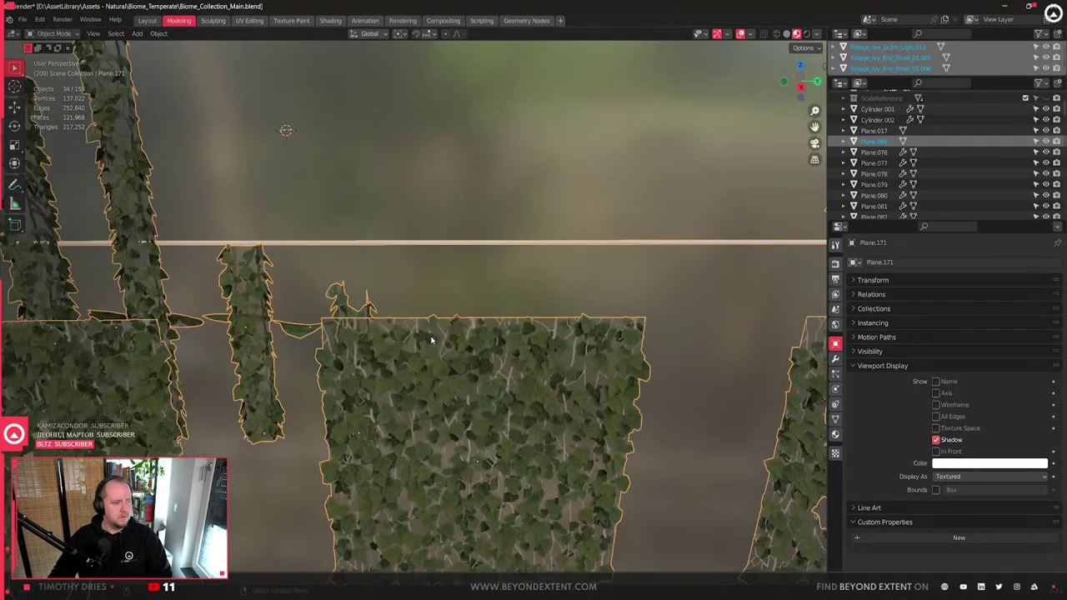
{"action": "left_click", "coordinate": [400, 419]}
{"action": "key", "text": "Tab"}
{"action": "middle_click_drag", "start_coordinate": [400, 419], "coordinate": [344, 352]}
{"action": "key", "text": "Tab"}
{"action": "scroll", "coordinate": [344, 352], "scroll_direction": "down", "scroll_amount": 5}
{"action": "middle_click_drag", "start_coordinate": [625, 364], "coordinate": [321, 326]}
{"action": "left_click", "coordinate": [512, 371]}
{"action": "key", "text": "KP_Decimal"}
{"action": "scroll", "coordinate": [461, 313], "scroll_direction": "down", "scroll_amount": 4}
{"action": "left_click", "coordinate": [658, 392]}
{"action": "middle_click_drag", "start_coordinate": [659, 391], "coordinate": [374, 239]}
{"action": "left_click", "coordinate": [375, 239]}
{"action": "middle_click_drag", "start_coordinate": [229, 217], "coordinate": [443, 429]}
{"action": "scroll", "coordinate": [436, 287], "scroll_direction": "up", "scroll_amount": 5}
{"action": "scroll", "coordinate": [477, 303], "scroll_direction": "down", "scroll_amount": 3}
{"action": "left_click", "coordinate": [546, 413]}
{"action": "middle_click_drag", "start_coordinate": [639, 445], "coordinate": [489, 392]}
{"action": "left_click", "coordinate": [659, 397]}
{"action": "middle_click_drag", "start_coordinate": [658, 397], "coordinate": [543, 381]}
{"action": "middle_click_drag", "start_coordinate": [594, 406], "coordinate": [433, 134]}
{"action": "left_click", "coordinate": [433, 266]}
{"action": "key", "text": "KP_Decimal"}
{"action": "scroll", "coordinate": [413, 300], "scroll_direction": "up", "scroll_amount": 1}
{"action": "middle_click_drag", "start_coordinate": [413, 300], "coordinate": [459, 176]}
{"action": "scroll", "coordinate": [441, 309], "scroll_direction": "down", "scroll_amount": 3}
{"action": "scroll", "coordinate": [502, 283], "scroll_direction": "up", "scroll_amount": 5}
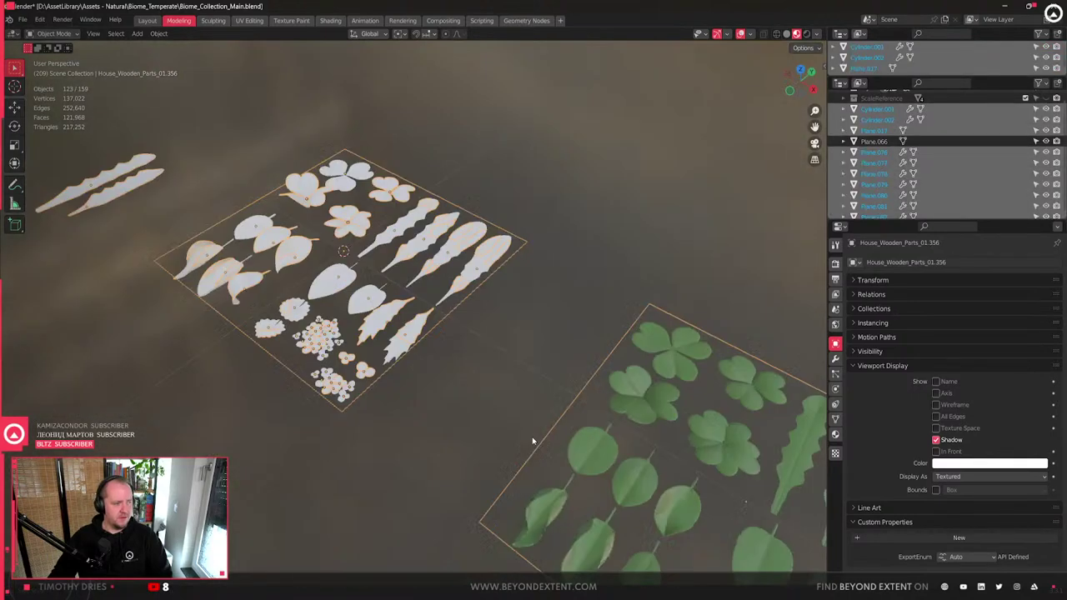
- Edit the green weeds atlas plane and add a centred vertical loop cut between the clovers and the long leaves
{"action": "left_click", "coordinate": [476, 402]}
{"action": "key", "text": "Tab"}
{"action": "scroll", "coordinate": [488, 306], "scroll_direction": "up", "scroll_amount": 3}
{"action": "middle_click_drag", "start_coordinate": [488, 306], "coordinate": [470, 379]}
{"action": "key", "text": "ctrl+r"}
{"action": "left_click", "coordinate": [543, 256]}
{"action": "right_click", "coordinate": [543, 256]}
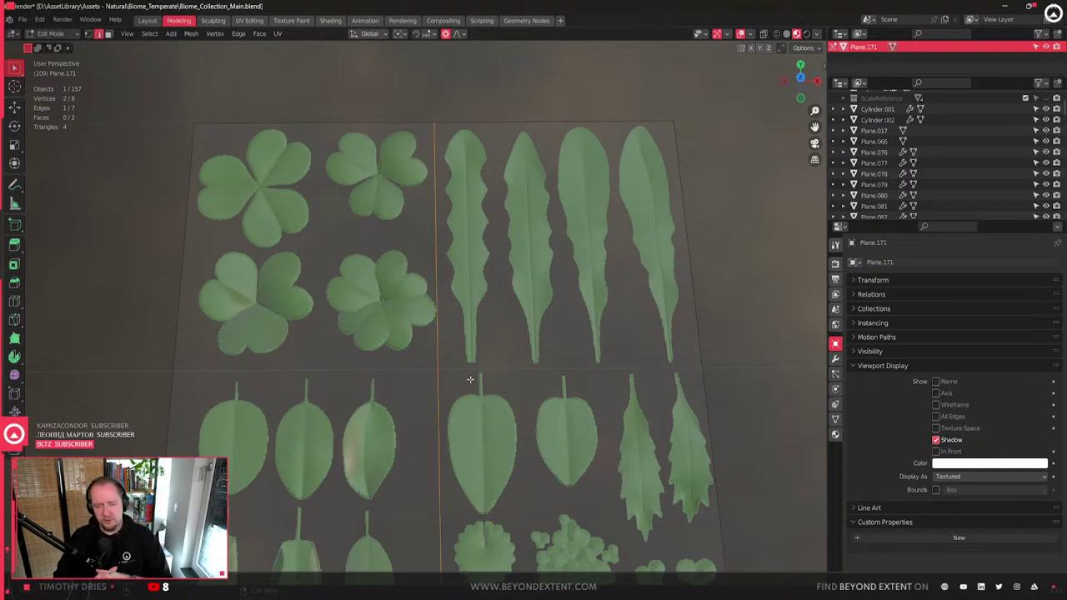
- Add a horizontal loop cut across the middle of the atlas, separating the upper leaves from the stemmed leaves below
{"action": "scroll", "coordinate": [470, 380], "scroll_direction": "down", "scroll_amount": 4}
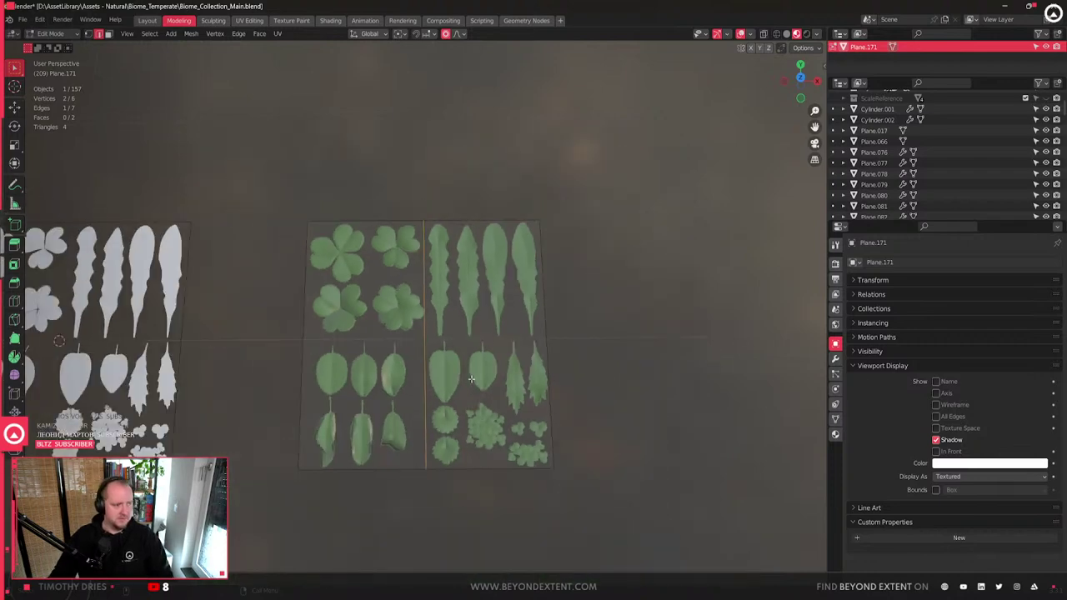
{"action": "scroll", "coordinate": [467, 349], "scroll_direction": "up", "scroll_amount": 2}
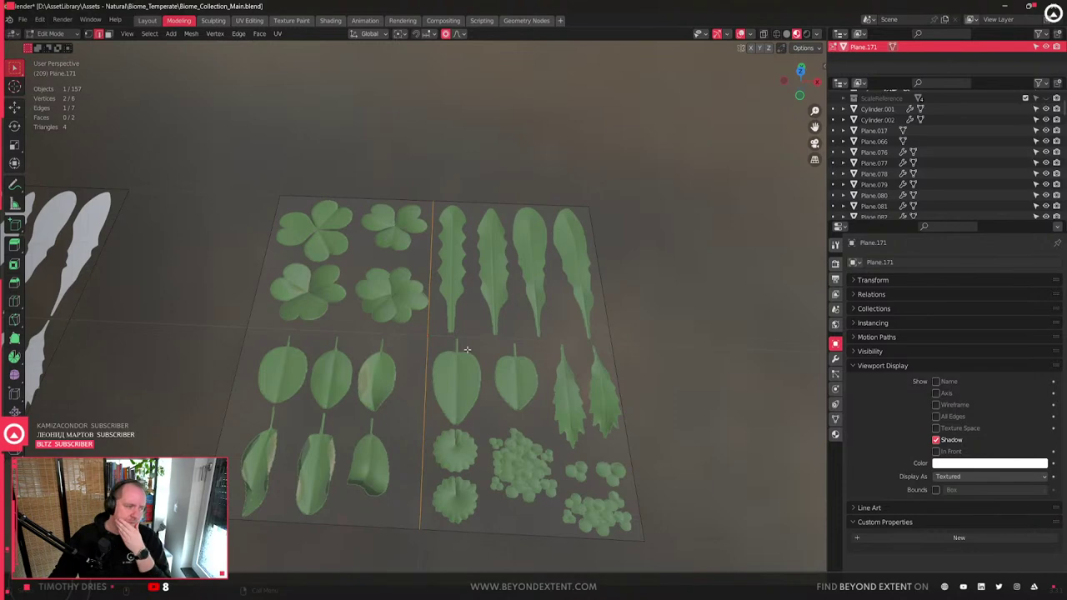
{"action": "scroll", "coordinate": [467, 349], "scroll_direction": "up", "scroll_amount": 3}
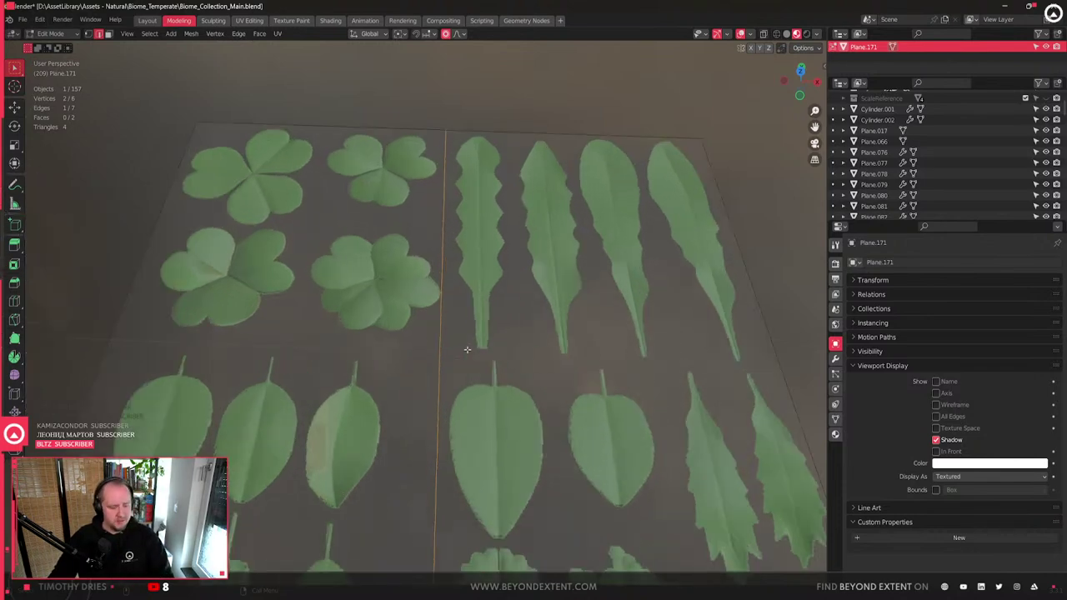
{"action": "middle_click_drag", "start_coordinate": [467, 348], "coordinate": [443, 385]}
{"action": "key", "text": "ctrl+r"}
{"action": "left_click", "coordinate": [444, 384]}
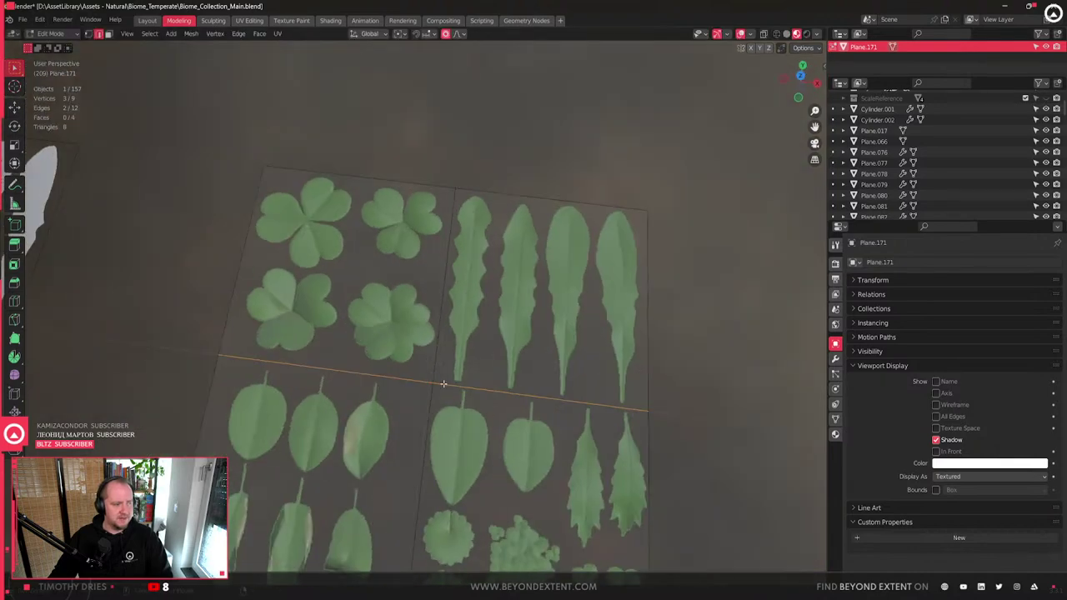
- Add a vertical loop cut through the clover half of the atlas and slide it between the two clover columns
{"action": "key", "text": "ctrl+r"}
{"action": "left_click", "coordinate": [346, 335]}
{"action": "middle_click_drag", "start_coordinate": [346, 336], "coordinate": [428, 343]}
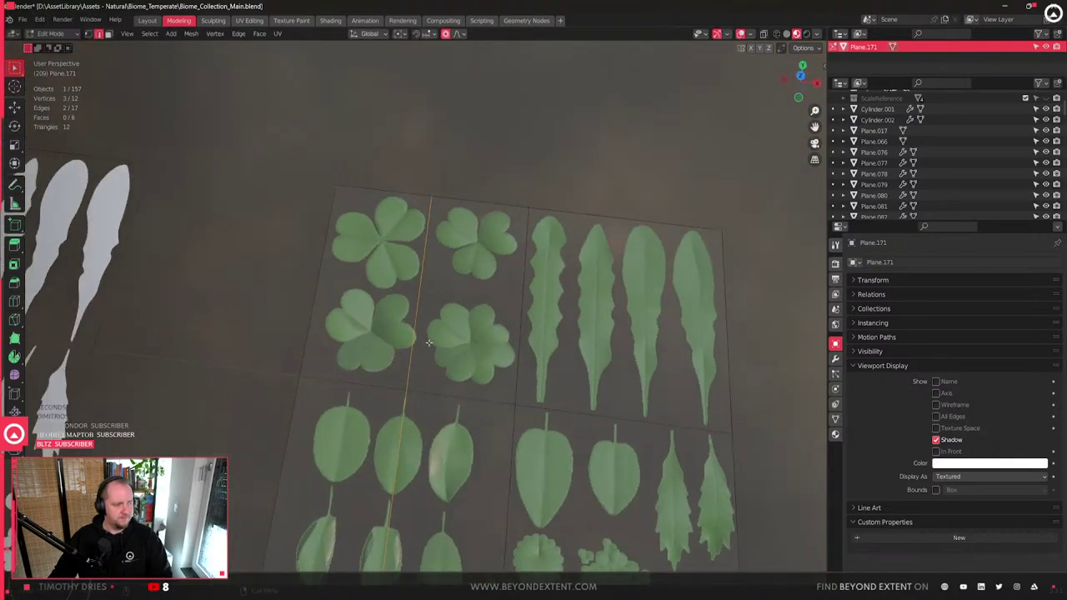
{"action": "key", "text": "g"}
{"action": "key", "text": "g"}
{"action": "left_click", "coordinate": [434, 343]}
{"action": "scroll", "coordinate": [434, 343], "scroll_direction": "up", "scroll_amount": 3}
- Add a horizontal loop cut through the upper half of the atlas and slide it between the two clover rows
{"action": "key", "text": "ctrl+r"}
{"action": "left_click", "coordinate": [421, 305]}
{"action": "right_click", "coordinate": [422, 305]}
{"action": "middle_click_drag", "start_coordinate": [496, 356], "coordinate": [512, 326]}
{"action": "key", "text": "g"}
{"action": "key", "text": "g"}
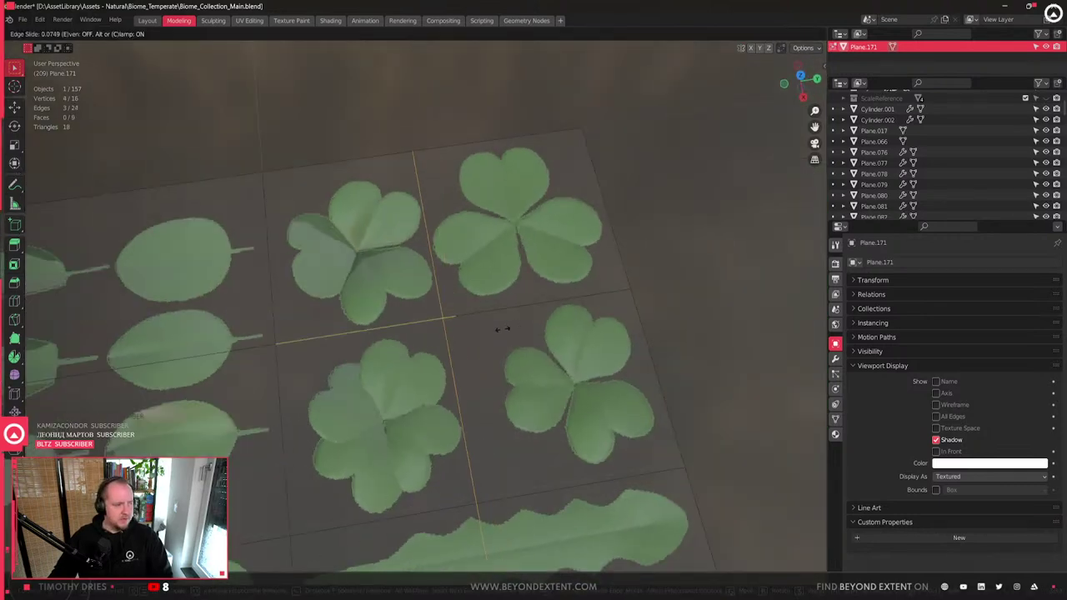
{"action": "left_click", "coordinate": [503, 329]}
- Select the four clover faces and separate them from the atlas into their own object
{"action": "key", "text": "3"}
{"action": "left_click", "coordinate": [417, 267]}
{"action": "left_click", "coordinate": [509, 257], "text": "shift"}
{"action": "left_click", "coordinate": [511, 396], "text": "shift"}
{"action": "left_click", "coordinate": [437, 407], "text": "shift"}
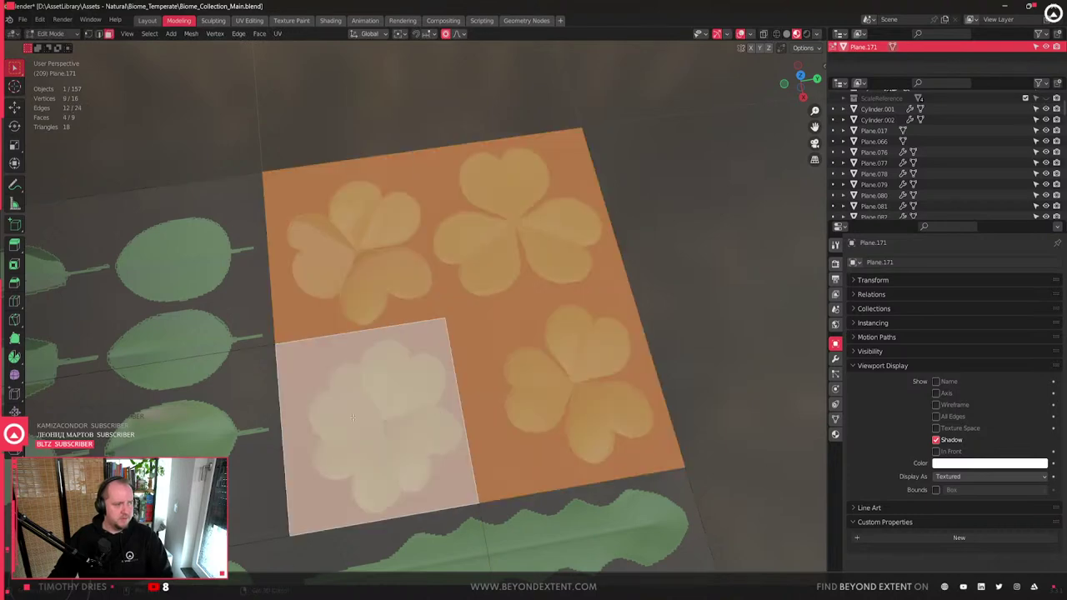
{"action": "key", "text": "p"}
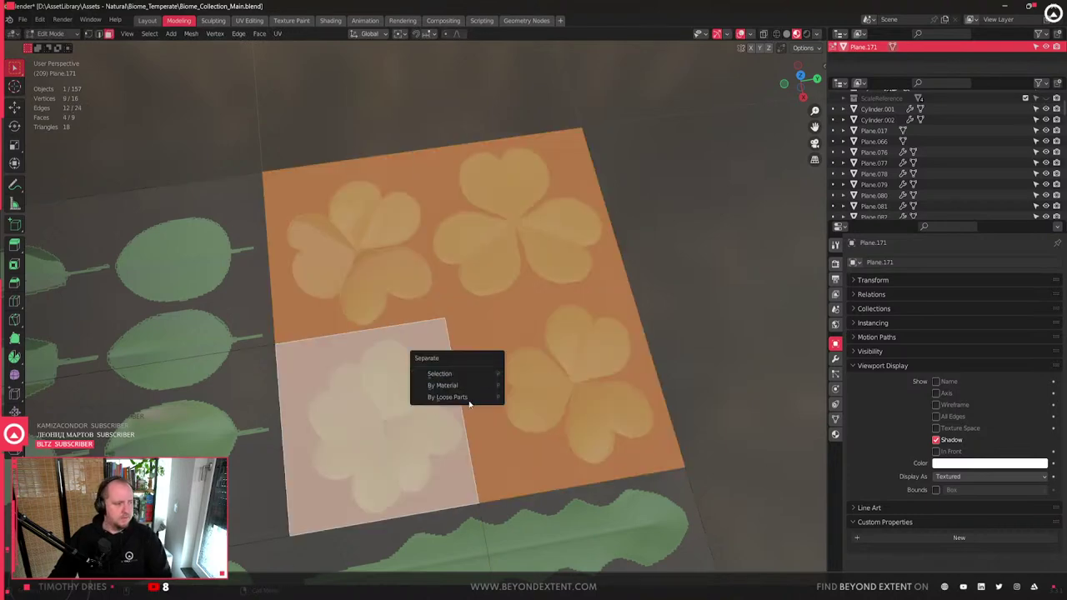
{"action": "left_click", "coordinate": [476, 374]}
- In the new clover object, select two diagonally opposite faces and separate them by selection
{"action": "middle_click_drag", "start_coordinate": [476, 374], "coordinate": [498, 326]}
{"action": "key", "text": "Tab"}
{"action": "left_click", "coordinate": [446, 327]}
{"action": "key", "text": "Tab"}
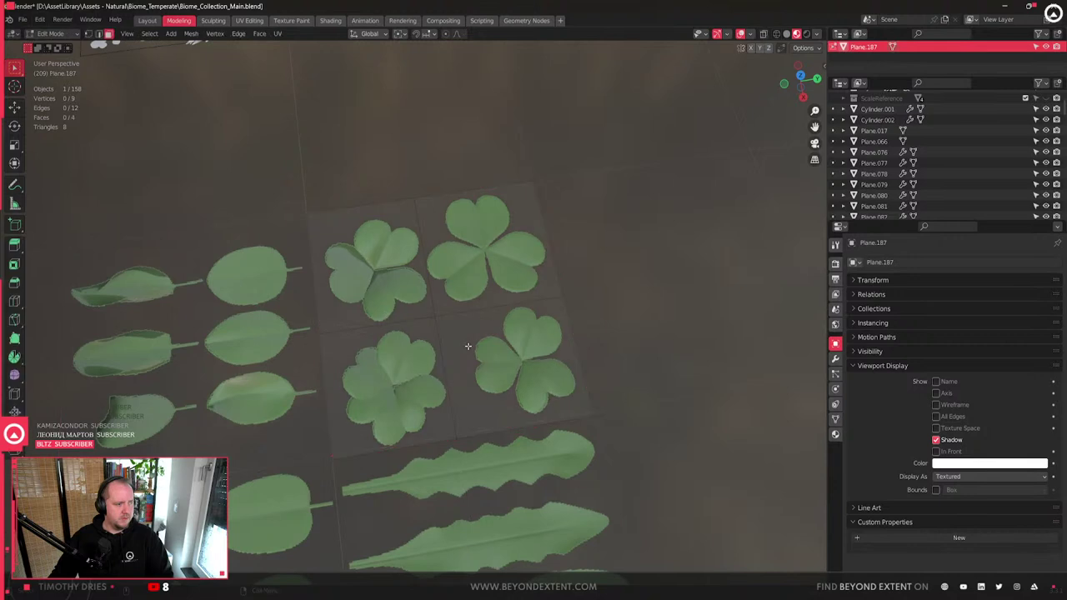
{"action": "left_click", "coordinate": [390, 296]}
{"action": "left_click", "coordinate": [515, 364], "text": "shift"}
{"action": "key", "text": "p"}
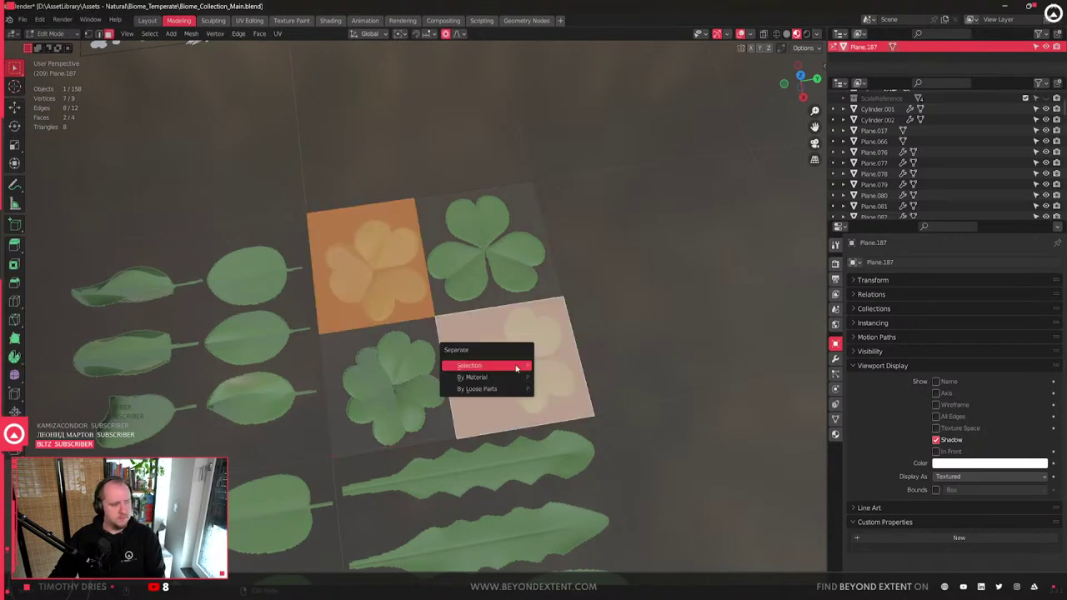
{"action": "left_click", "coordinate": [515, 364]}
- Separate the remaining joined clover faces so each of the four clovers is its own object
{"action": "key", "text": "p"}
{"action": "left_click", "coordinate": [395, 383]}
{"action": "left_click", "coordinate": [395, 384]}
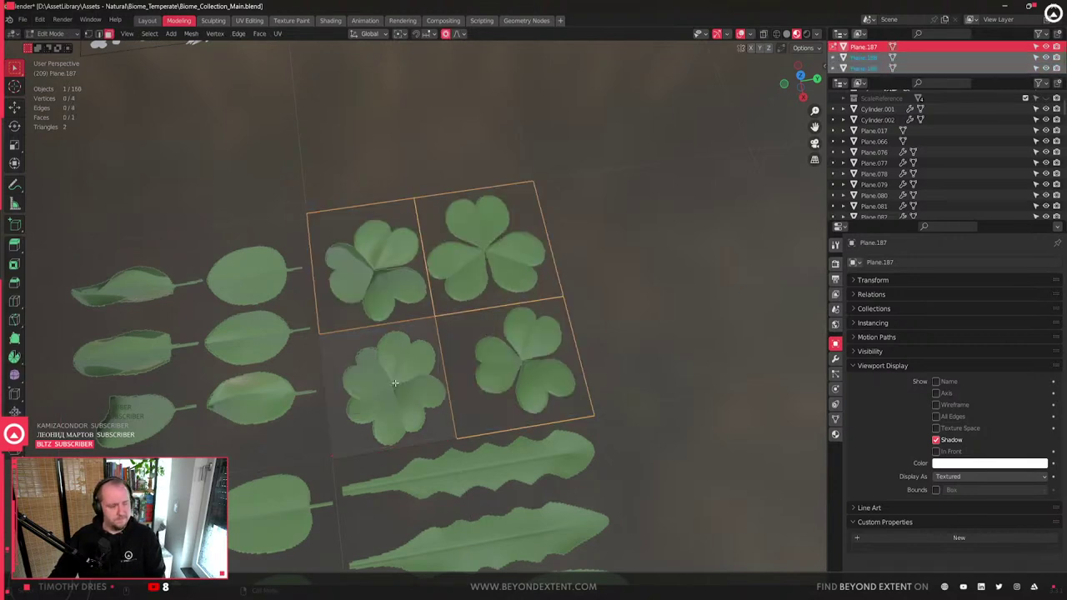
{"action": "key", "text": "p"}
{"action": "left_click", "coordinate": [396, 384]}
{"action": "key", "text": "Tab"}
{"action": "left_click", "coordinate": [506, 335]}
{"action": "key", "text": "Tab"}
{"action": "left_click", "coordinate": [506, 335]}
{"action": "key", "text": "alt+a"}
{"action": "key", "text": "Tab"}
{"action": "scroll", "coordinate": [556, 414], "scroll_direction": "up", "scroll_amount": 3}
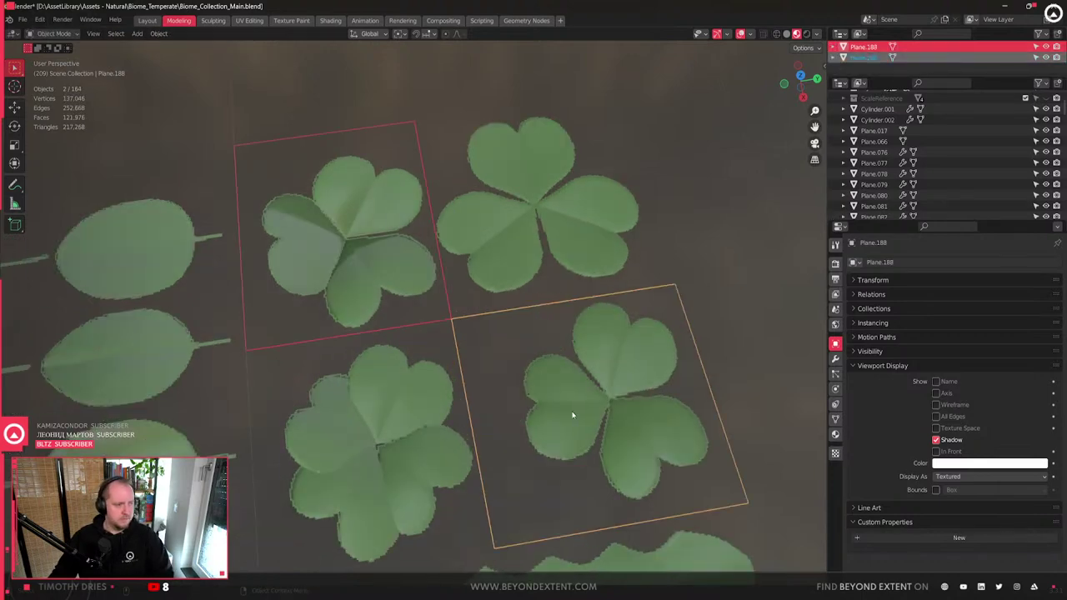
- Slide the edges of the small three-leaf clover's plane inward to fit the leaf outline closely
{"action": "middle_click_drag", "start_coordinate": [575, 421], "coordinate": [325, 370], "text": "shift"}
{"action": "key", "text": "Tab"}
{"action": "key", "text": "2"}
{"action": "left_click", "coordinate": [291, 369]}
{"action": "right_click", "coordinate": [359, 363]}
{"action": "left_click", "coordinate": [382, 363]}
{"action": "left_click", "coordinate": [427, 405]}
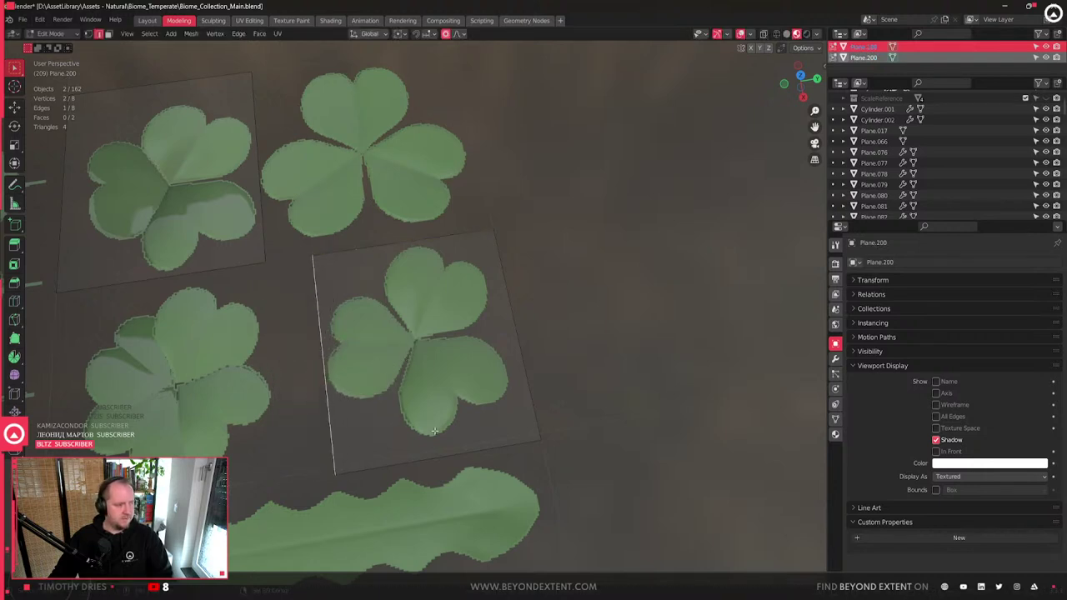
{"action": "left_click", "coordinate": [453, 438]}
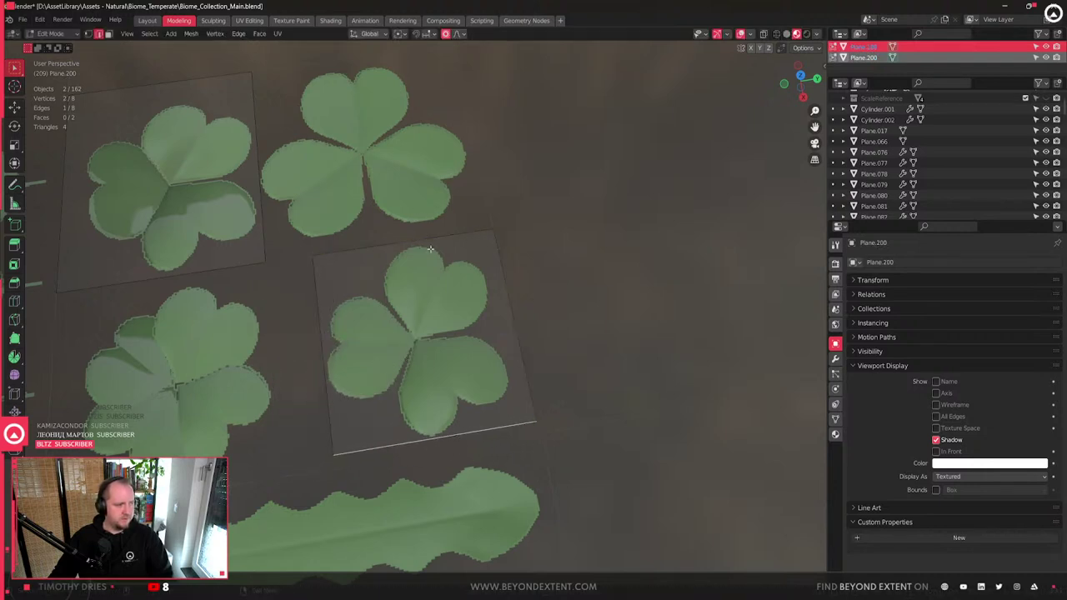
{"action": "key", "text": "g"}
{"action": "key", "text": "g"}
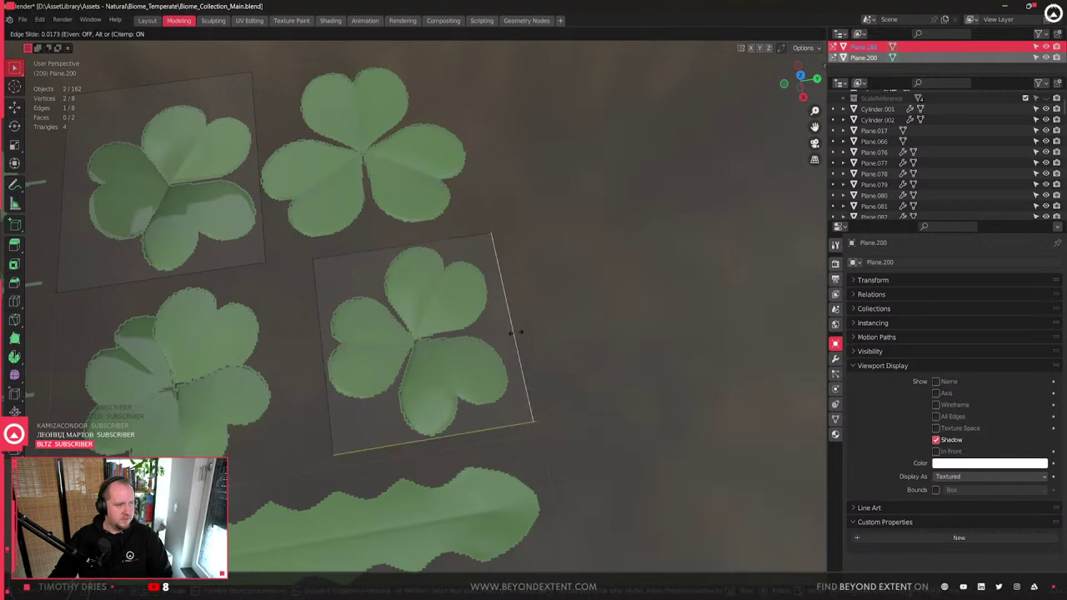
{"action": "left_click", "coordinate": [505, 334]}
{"action": "middle_click_drag", "start_coordinate": [505, 334], "coordinate": [664, 326], "text": "shift"}
- Edit the dense, many-lobed clover's plane and slide its outer edges closer to the leaves
{"action": "key", "text": "Tab"}
{"action": "left_click", "coordinate": [407, 378]}
{"action": "key", "text": "Tab"}
{"action": "left_click", "coordinate": [217, 433]}
{"action": "key", "text": "g"}
{"action": "key", "text": "g"}
{"action": "left_click", "coordinate": [332, 297]}
{"action": "left_click", "coordinate": [344, 265]}
{"action": "key", "text": "g"}
{"action": "key", "text": "g"}
{"action": "left_click", "coordinate": [357, 329]}
{"action": "key", "text": "g"}
{"action": "key", "text": "g"}
{"action": "left_click", "coordinate": [361, 280]}
- Move the left edge of the dense clover's plane along the X axis toward the leaves
{"action": "middle_click_drag", "start_coordinate": [361, 280], "coordinate": [483, 362]}
{"action": "key", "text": "g"}
{"action": "key", "text": "x"}
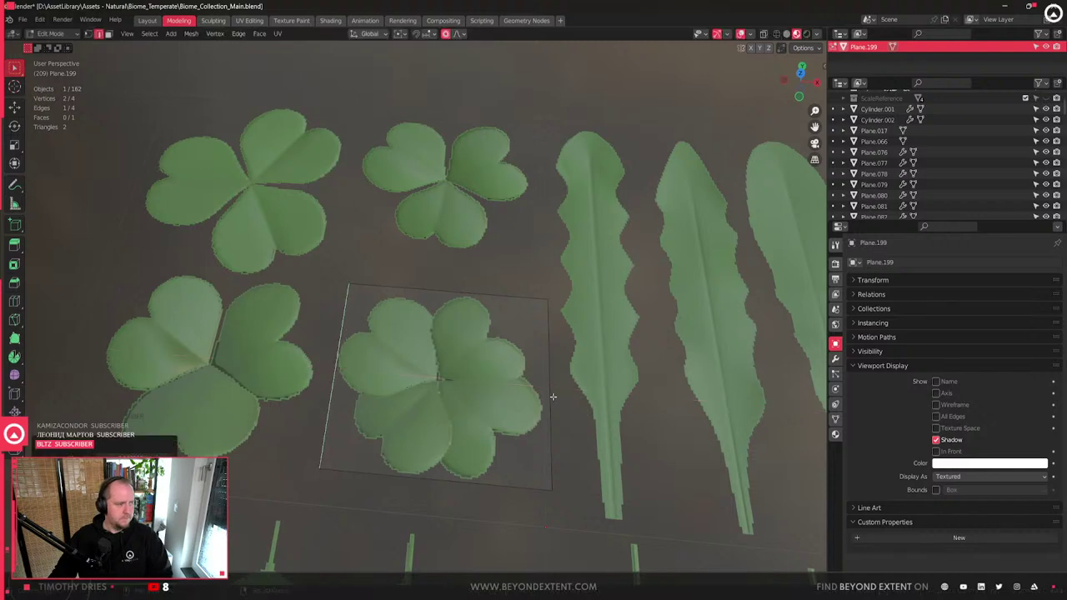
{"action": "left_click", "coordinate": [542, 393]}
- Edit the lower-left clover's plane and slide its right and bottom edges to fit the leaf outline
{"action": "middle_click_drag", "start_coordinate": [202, 377], "coordinate": [353, 374], "text": "shift"}
{"action": "key", "text": "Tab"}
{"action": "left_click", "coordinate": [352, 374]}
{"action": "key", "text": "Tab"}
{"action": "left_click", "coordinate": [464, 417]}
{"action": "key", "text": "g"}
{"action": "key", "text": "g"}
{"action": "left_click", "coordinate": [460, 411]}
{"action": "left_click", "coordinate": [358, 494]}
{"action": "key", "text": "g"}
{"action": "key", "text": "g"}
{"action": "left_click", "coordinate": [219, 390]}
- Slide the left and top edges of the lower-left clover's plane inward to the leaf outline
{"action": "left_click", "coordinate": [218, 390]}
{"action": "key", "text": "g"}
{"action": "key", "text": "g"}
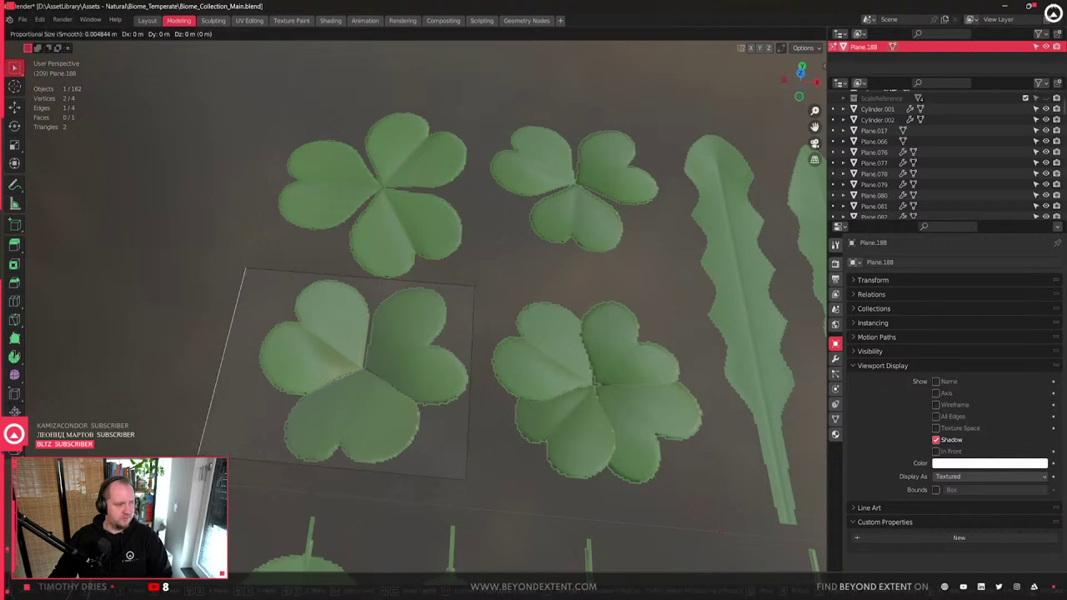
{"action": "left_click", "coordinate": [372, 411]}
{"action": "left_click", "coordinate": [382, 280]}
{"action": "key", "text": "g"}
{"action": "key", "text": "g"}
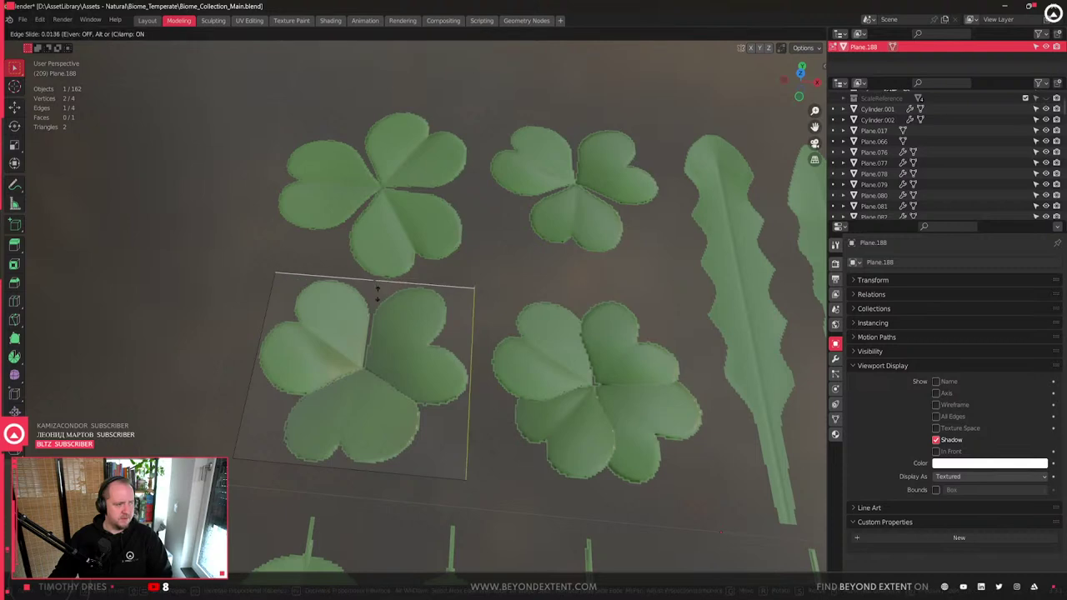
{"action": "left_click", "coordinate": [382, 284]}
- Edit the upper-left clover's plane and slide its left and top edges to fit the leaf outline
{"action": "middle_click_drag", "start_coordinate": [383, 282], "coordinate": [392, 268], "text": "shift"}
{"action": "key", "text": "Tab"}
{"action": "key", "text": "g"}
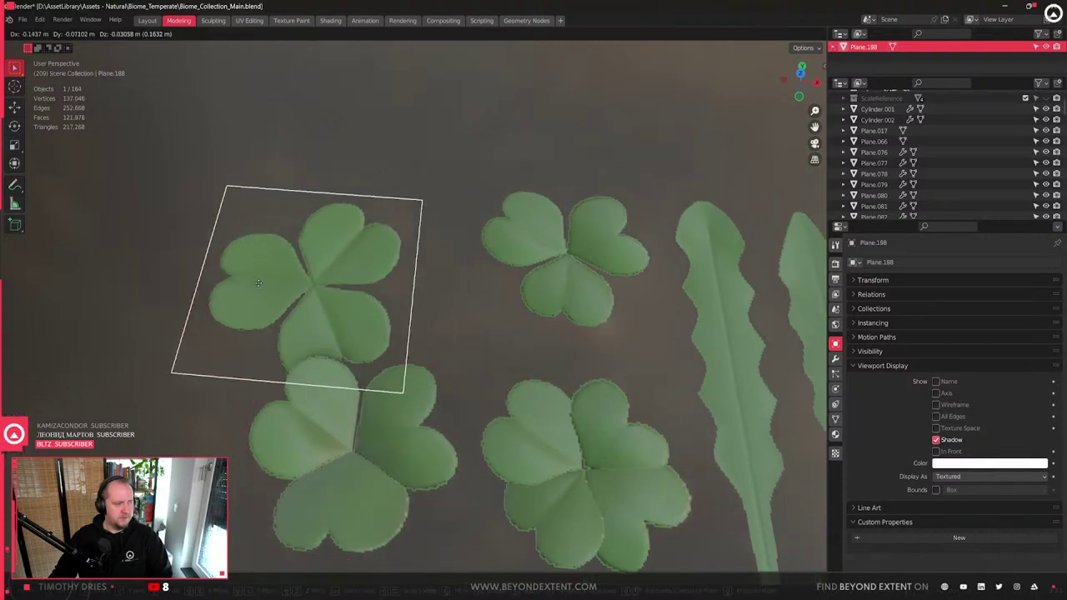
{"action": "key", "text": "Escape"}
{"action": "key", "text": "Tab"}
{"action": "left_click", "coordinate": [260, 263]}
{"action": "key", "text": "g"}
{"action": "key", "text": "g"}
{"action": "left_click", "coordinate": [253, 263]}
{"action": "left_click", "coordinate": [391, 169]}
{"action": "key", "text": "g"}
{"action": "key", "text": "g"}
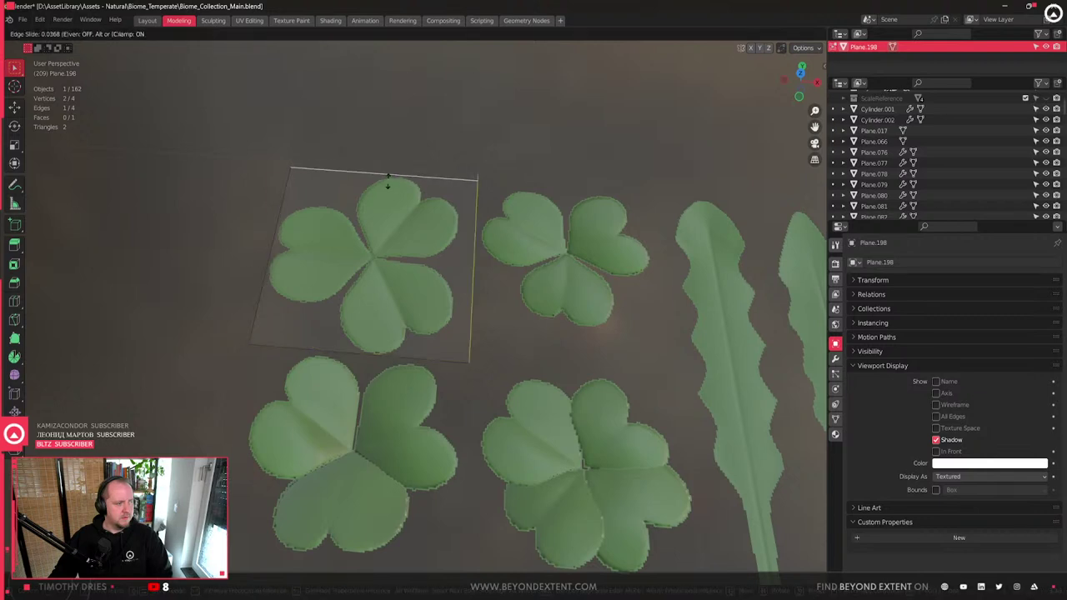
{"action": "left_click", "coordinate": [386, 191]}
- Slide the right edge of the upper-left clover's plane to the leaf outline and return to Object Mode
{"action": "left_click", "coordinate": [473, 260]}
{"action": "key", "text": "g"}
{"action": "key", "text": "g"}
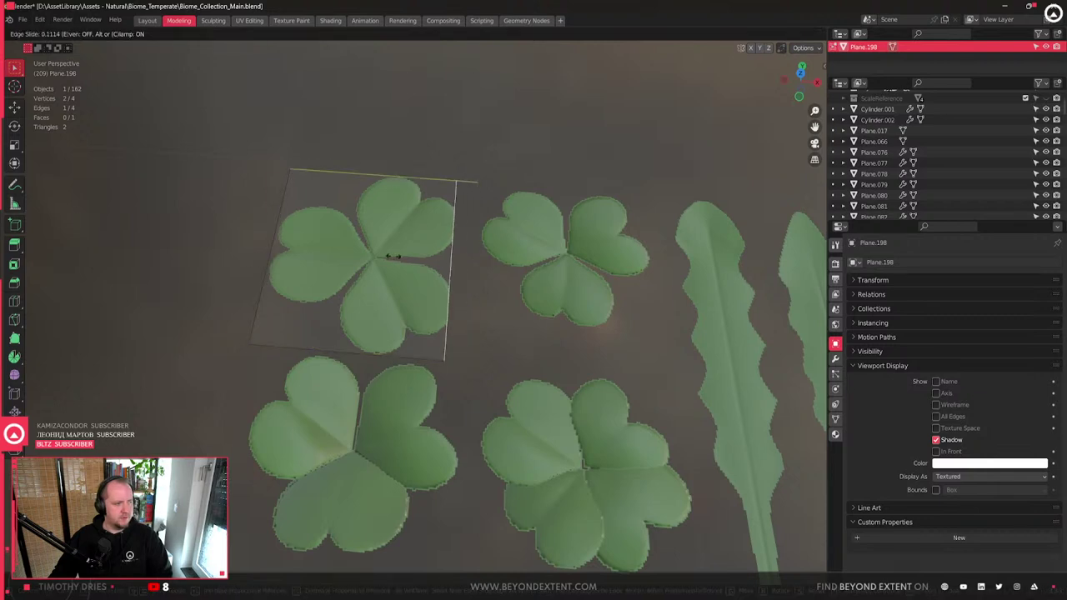
{"action": "left_click", "coordinate": [412, 279]}
{"action": "key", "text": "Tab"}
{"action": "scroll", "coordinate": [412, 279], "scroll_direction": "down", "scroll_amount": 5}
{"action": "middle_click_drag", "start_coordinate": [424, 321], "coordinate": [351, 317]}
{"action": "scroll", "coordinate": [358, 336], "scroll_direction": "up", "scroll_amount": 5}
{"action": "scroll", "coordinate": [417, 346], "scroll_direction": "down", "scroll_amount": 4}
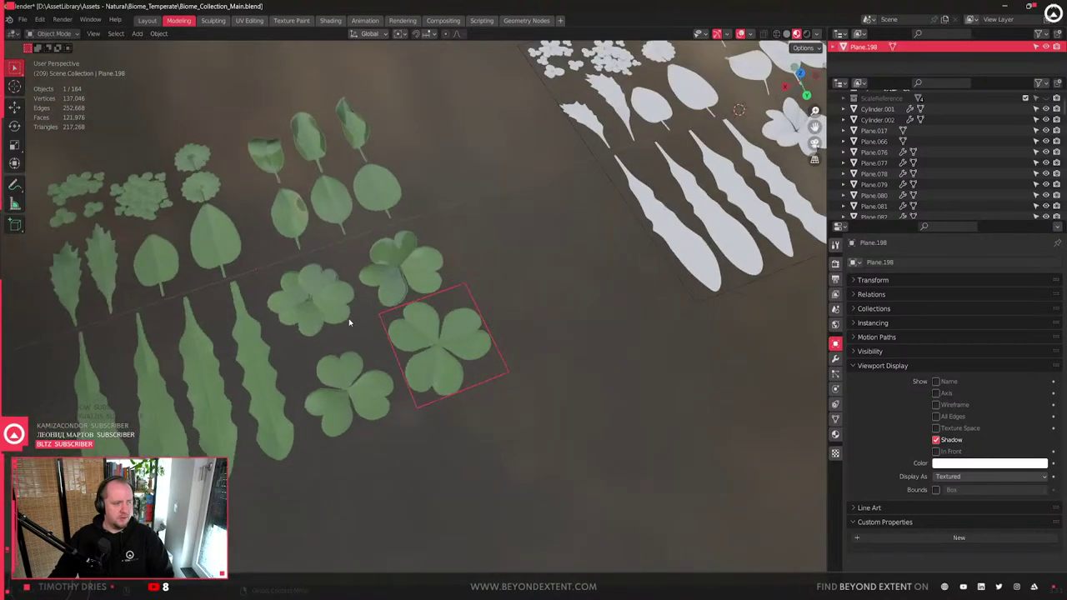
- Move the largest three-leaf clover's plane slightly within the horizontal plane to space it from the neighbouring clovers
{"action": "left_click_drag", "start_coordinate": [275, 241], "coordinate": [457, 428]}
{"action": "middle_click_drag", "start_coordinate": [458, 429], "coordinate": [445, 397]}
{"action": "scroll", "coordinate": [387, 357], "scroll_direction": "down", "scroll_amount": 2}
{"action": "scroll", "coordinate": [388, 357], "scroll_direction": "up", "scroll_amount": 4}
{"action": "right_click", "coordinate": [389, 357]}
{"action": "left_click", "coordinate": [334, 376]}
{"action": "scroll", "coordinate": [678, 413], "scroll_direction": "up", "scroll_amount": 2}
{"action": "scroll", "coordinate": [631, 421], "scroll_direction": "down", "scroll_amount": 2}
{"action": "left_click", "coordinate": [533, 382], "text": "alt"}
{"action": "left_click", "coordinate": [507, 371]}
{"action": "key", "text": "g"}
{"action": "key", "text": "shift+z"}
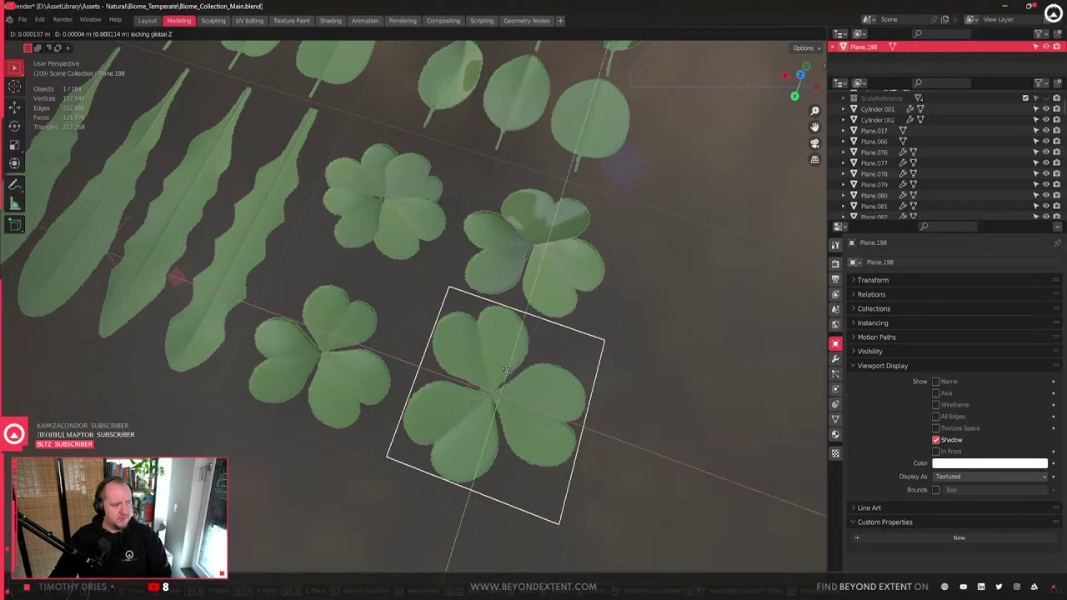
{"action": "left_click", "coordinate": [522, 210]}
- Move the smallest three-leaf clover's plane horizontally to even out its spacing in the clover group, then clear the selection
{"action": "left_click", "coordinate": [368, 193]}
{"action": "key", "text": "shift+d"}
{"action": "key", "text": "shift+z"}
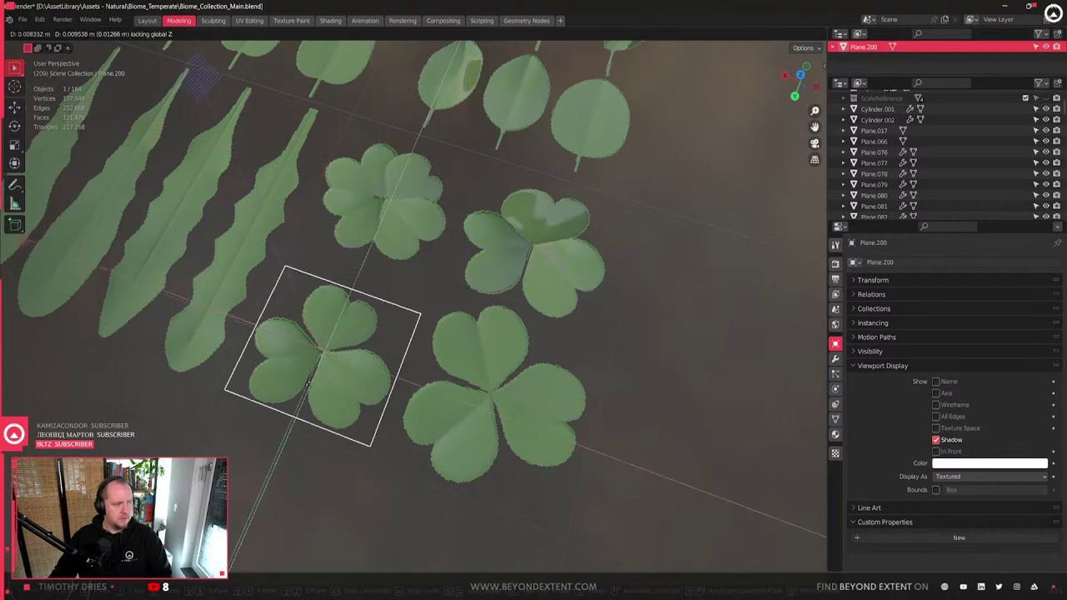
{"action": "left_click", "coordinate": [310, 384]}
{"action": "scroll", "coordinate": [406, 347], "scroll_direction": "down", "scroll_amount": 5}
{"action": "right_click", "coordinate": [395, 348]}
{"action": "key", "text": "Escape"}
- Duplicate the four clover planes and move the copies horizontally into empty space away from the leaf sheets
{"action": "middle_click_drag", "start_coordinate": [325, 381], "coordinate": [587, 393]}
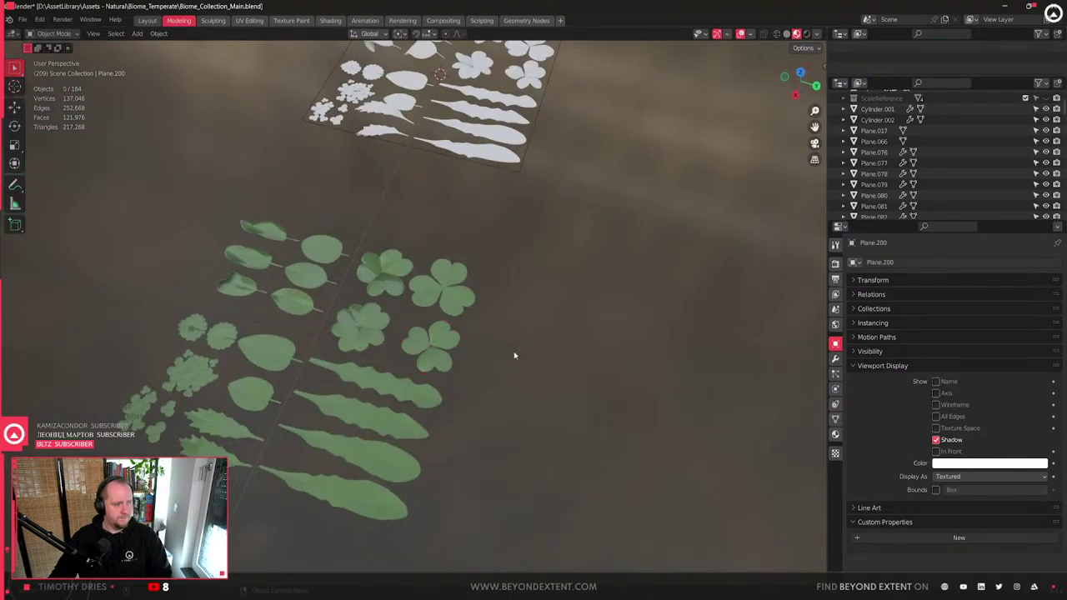
{"action": "left_click_drag", "start_coordinate": [350, 242], "coordinate": [459, 341]}
{"action": "scroll", "coordinate": [459, 341], "scroll_direction": "down", "scroll_amount": 5}
{"action": "middle_click_drag", "start_coordinate": [459, 341], "coordinate": [476, 338]}
{"action": "key", "text": "shift+d"}
{"action": "key", "text": "shift+z"}
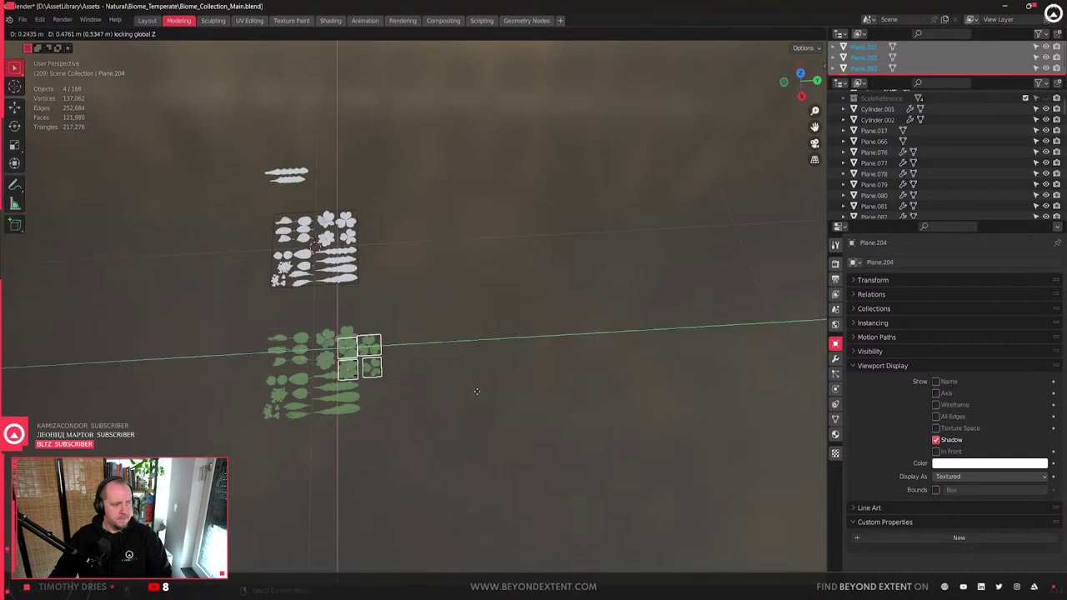
{"action": "left_click", "coordinate": [542, 350]}
- Rename the large open three-leaf clover copy as Clover_Single_01
{"action": "key", "text": "KP_Decimal"}
{"action": "scroll", "coordinate": [483, 304], "scroll_direction": "down", "scroll_amount": 1}
{"action": "left_click", "coordinate": [482, 304]}
{"action": "scroll", "coordinate": [482, 303], "scroll_direction": "down", "scroll_amount": 1}
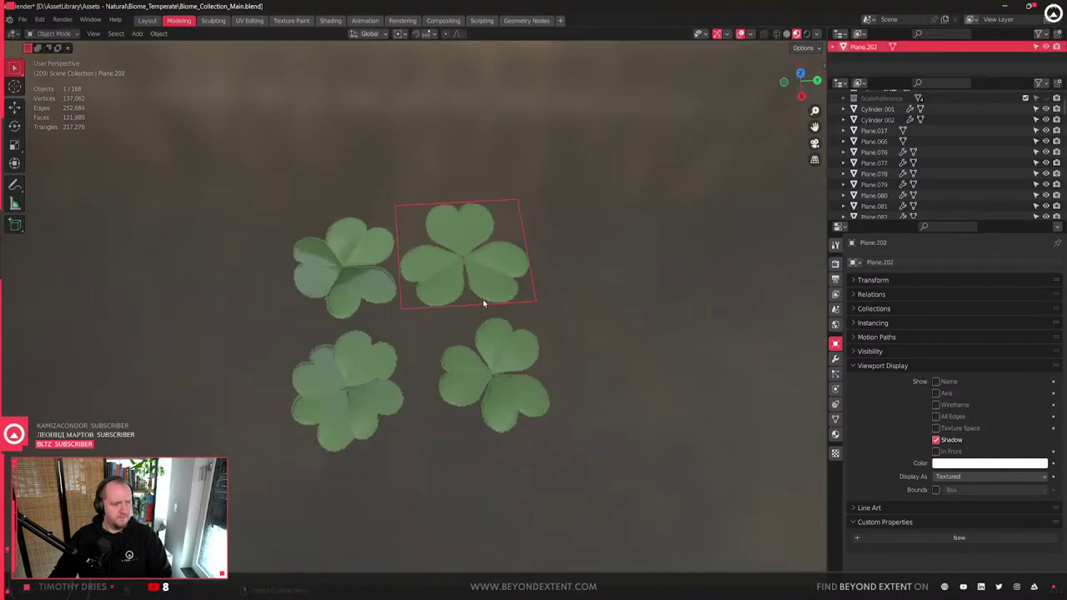
{"action": "left_click_drag", "start_coordinate": [886, 77], "coordinate": [891, 129]}
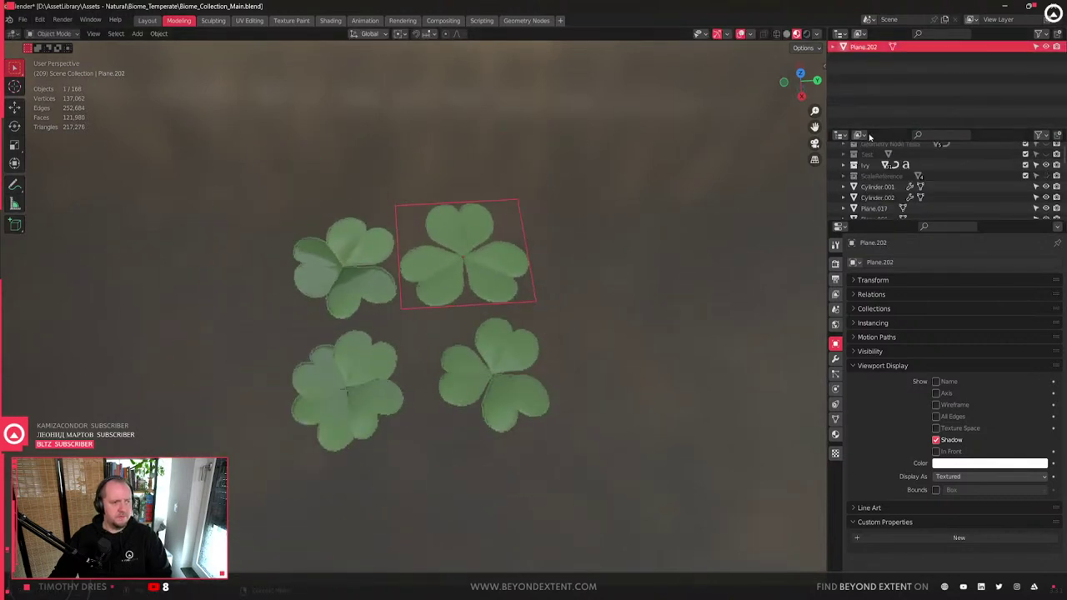
{"action": "key", "text": "KP_7"}
{"action": "double_click", "coordinate": [864, 46]}
{"action": "type", "text": "Clover_Sm"}
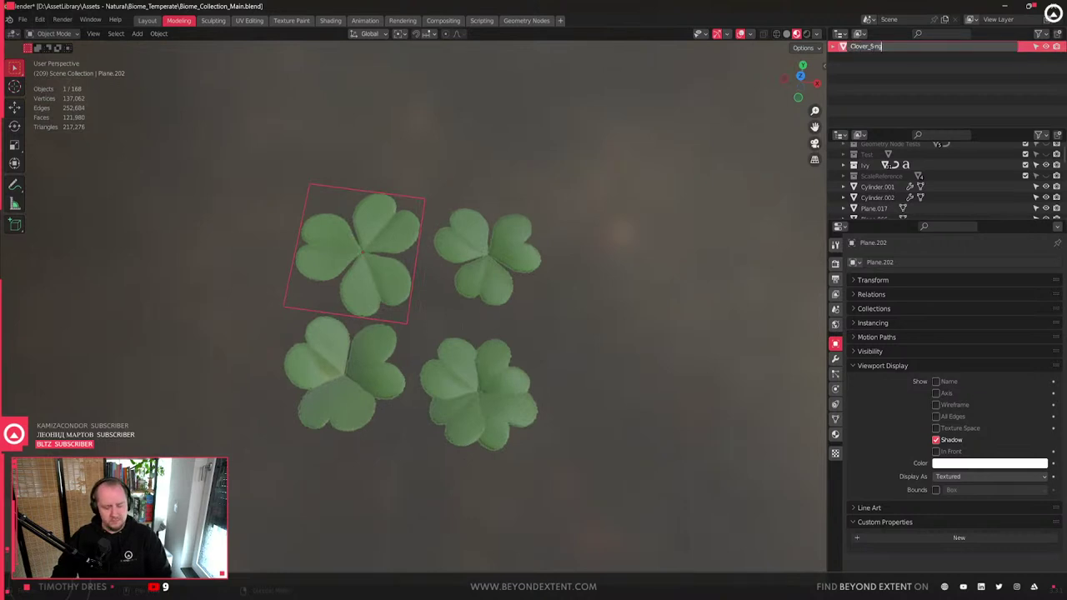
{"action": "key", "text": "Return"}
- Rename the small three-leaf clover copy beside Clover_Single_01 as Clover_Single_02
{"action": "left_click", "coordinate": [472, 275]}
{"action": "double_click", "coordinate": [871, 46]}
{"action": "type", "text": "Clover_Single_01"}
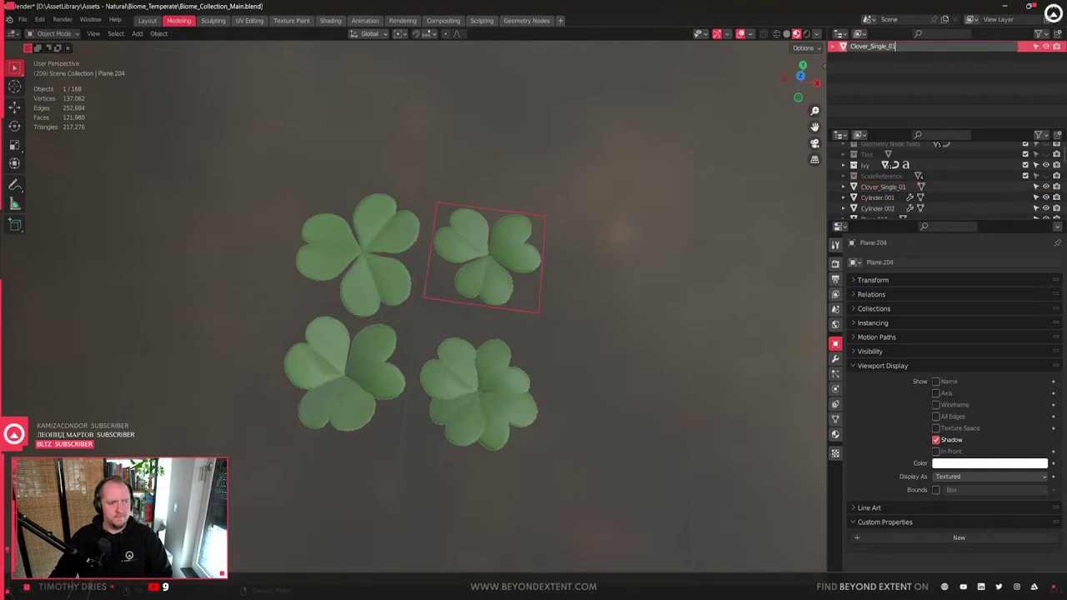
{"action": "key", "text": "BackSpace"}
{"action": "type", "text": "2"}
{"action": "key", "text": "Return"}
- Rename the clover copy directly below Clover_Single_01 as Clover_Single_03
{"action": "left_click", "coordinate": [351, 426]}
{"action": "double_click", "coordinate": [885, 47]}
{"action": "type", "text": "Clover_Single_01"}
{"action": "key", "text": "BackSpace"}
{"action": "type", "text": "3"}
{"action": "key", "text": "Return"}
- Rename the remaining dense clover copy as Clover_Single_04
{"action": "left_click", "coordinate": [490, 410]}
{"action": "double_click", "coordinate": [867, 47]}
{"action": "type", "text": "Clover_Single_01"}
{"action": "type", "text": "4"}
{"action": "key", "text": "Return"}
{"action": "scroll", "coordinate": [286, 240], "scroll_direction": "down", "scroll_amount": 5}
- Move all four Clover_Single planes into a new collection named GroundFoliage_Clover
{"action": "left_click_drag", "start_coordinate": [286, 240], "coordinate": [510, 343]}
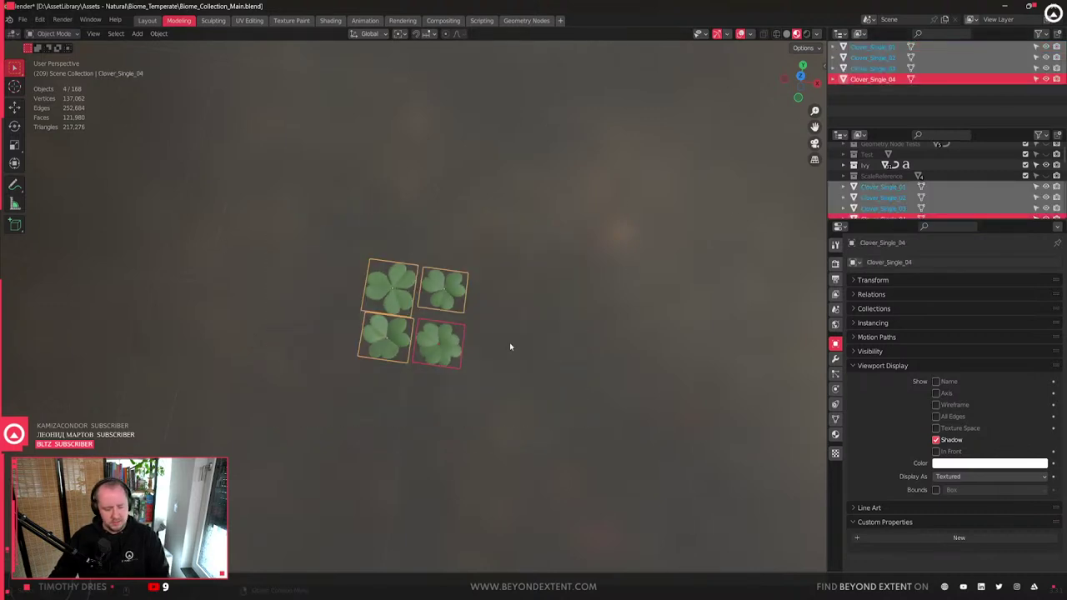
{"action": "key", "text": "m"}
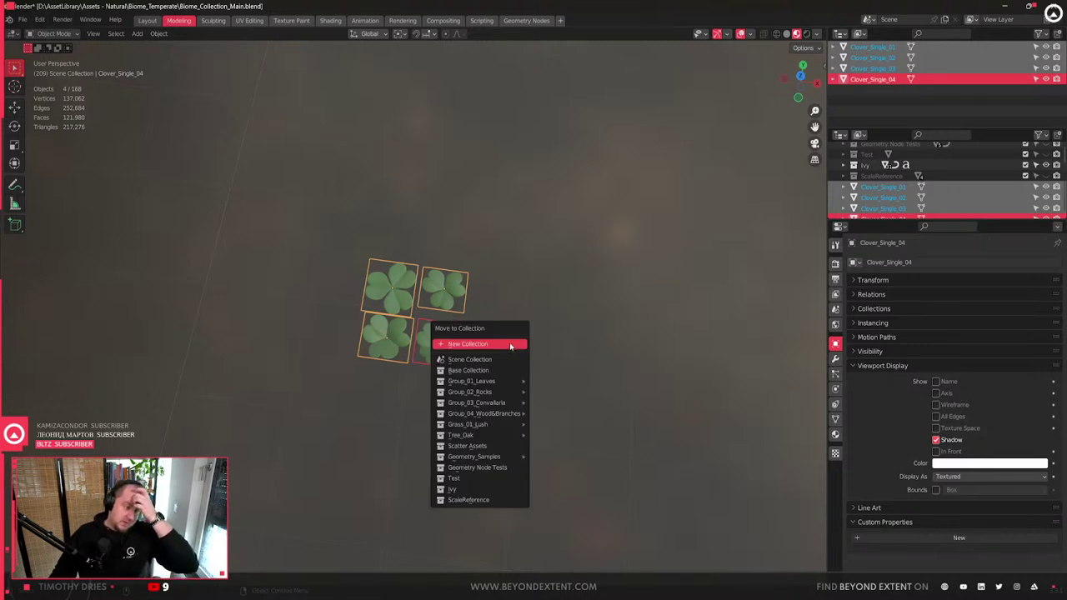
{"action": "left_click", "coordinate": [511, 345]}
{"action": "type", "text": "Clo..."}
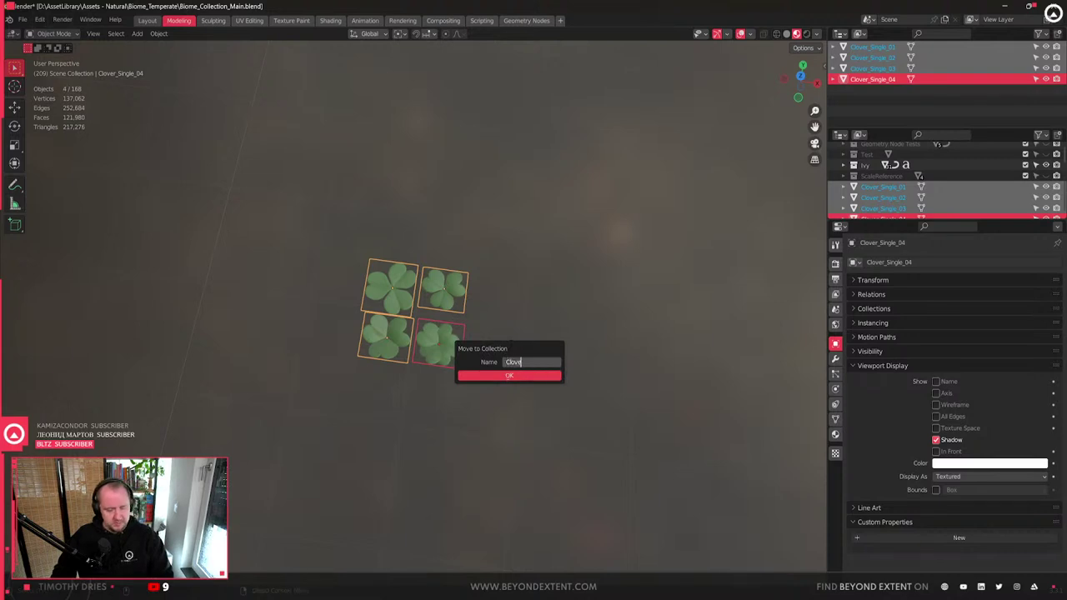
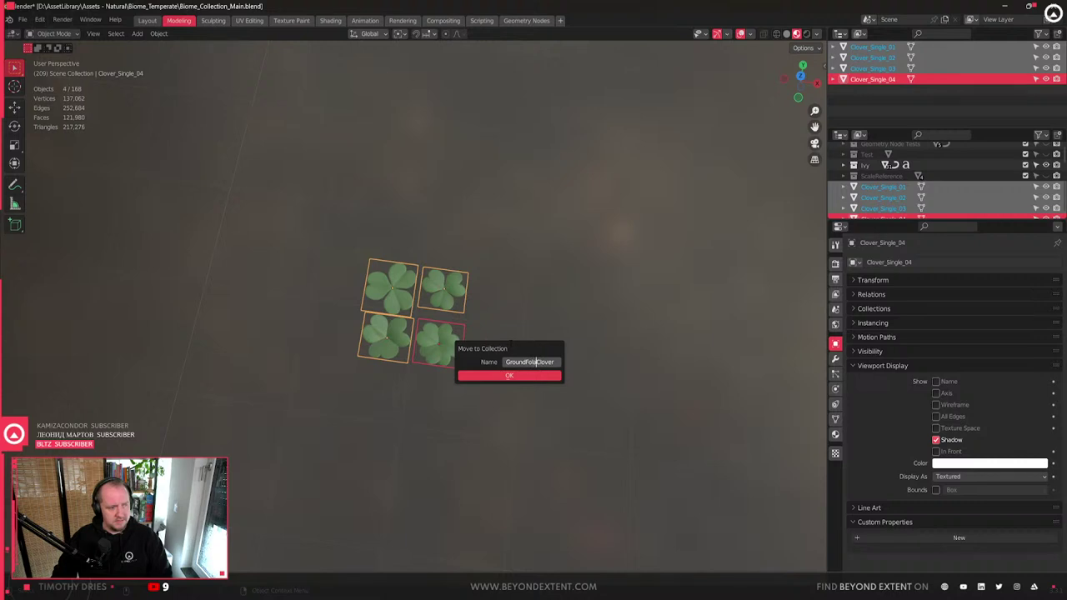
{"action": "type", "text": "r"}
{"action": "key", "text": "Return"}
{"action": "key", "text": "Return"}
- Move the four selected clover planes into another new collection named ScatterAssets_Clover
{"action": "scroll", "coordinate": [350, 310], "scroll_direction": "up", "scroll_amount": 3}
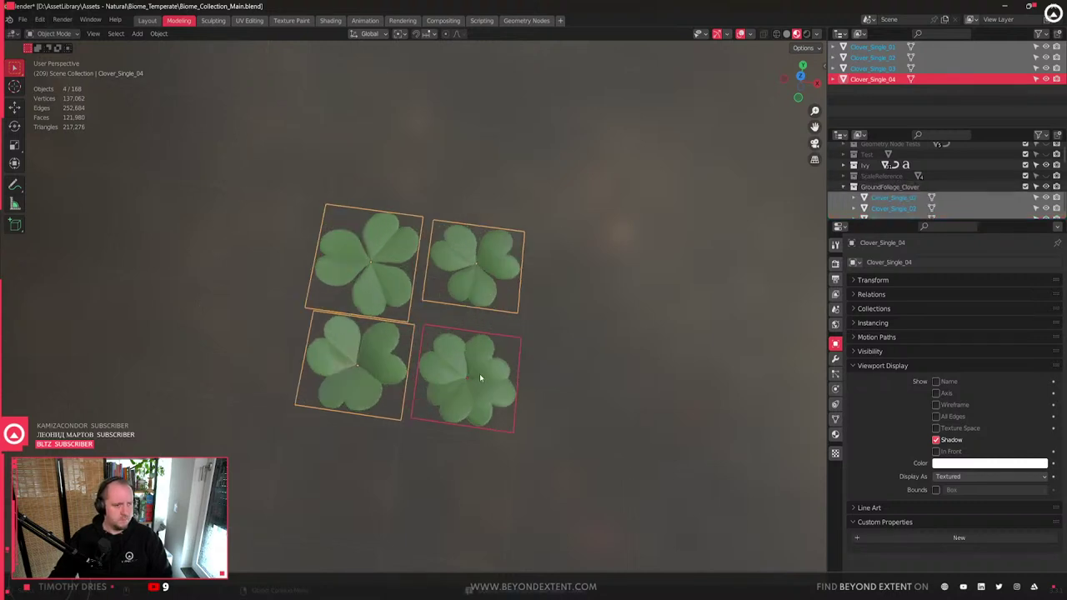
{"action": "key", "text": "m"}
{"action": "left_click", "coordinate": [508, 324]}
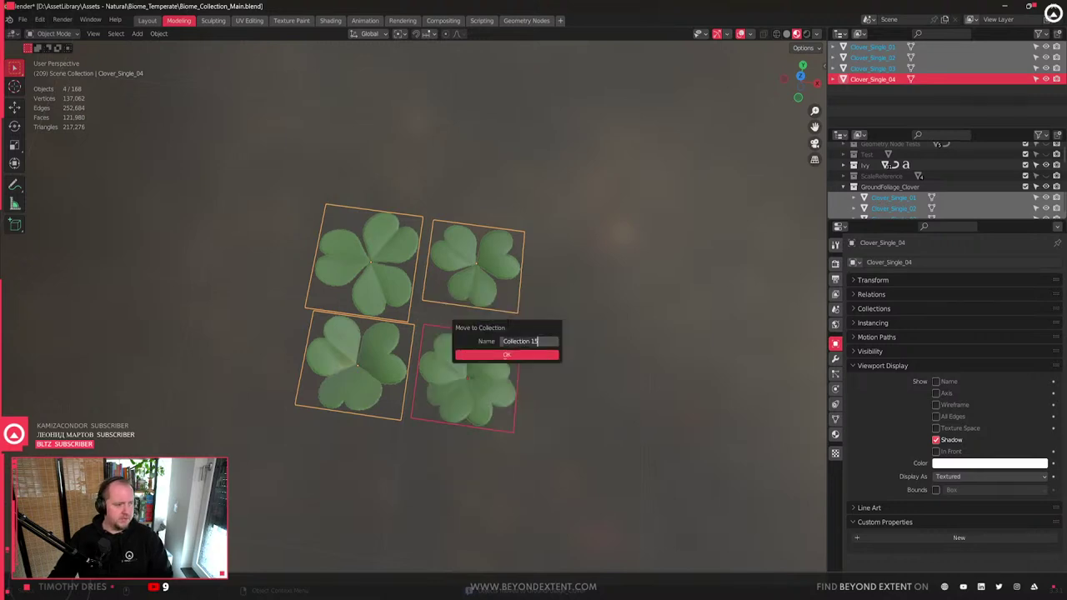
{"action": "type", "text": "ScatterAssets_Clover"}
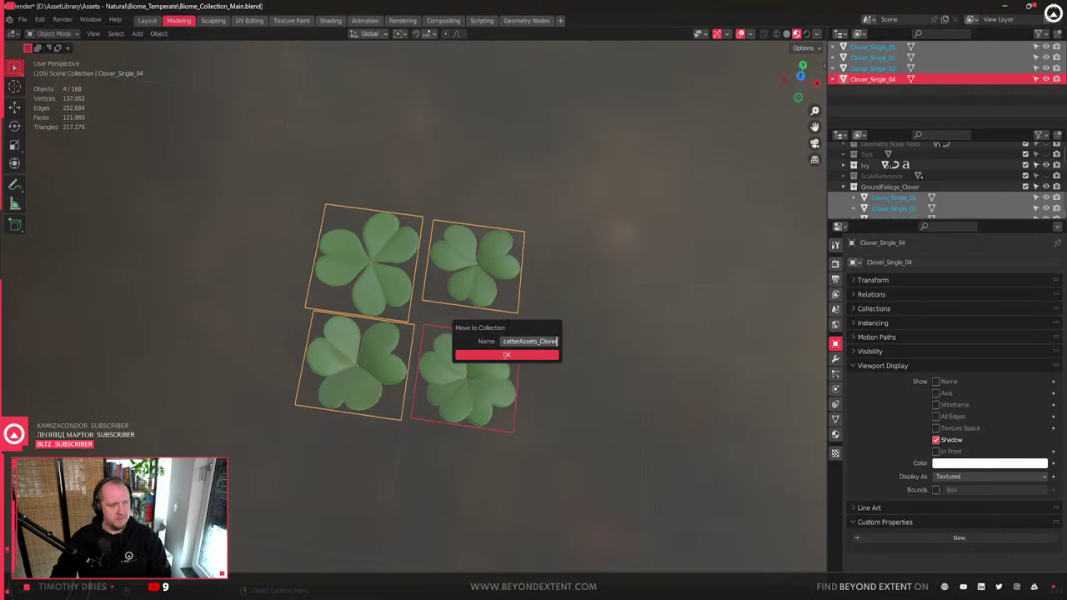
{"action": "key", "text": "Return"}
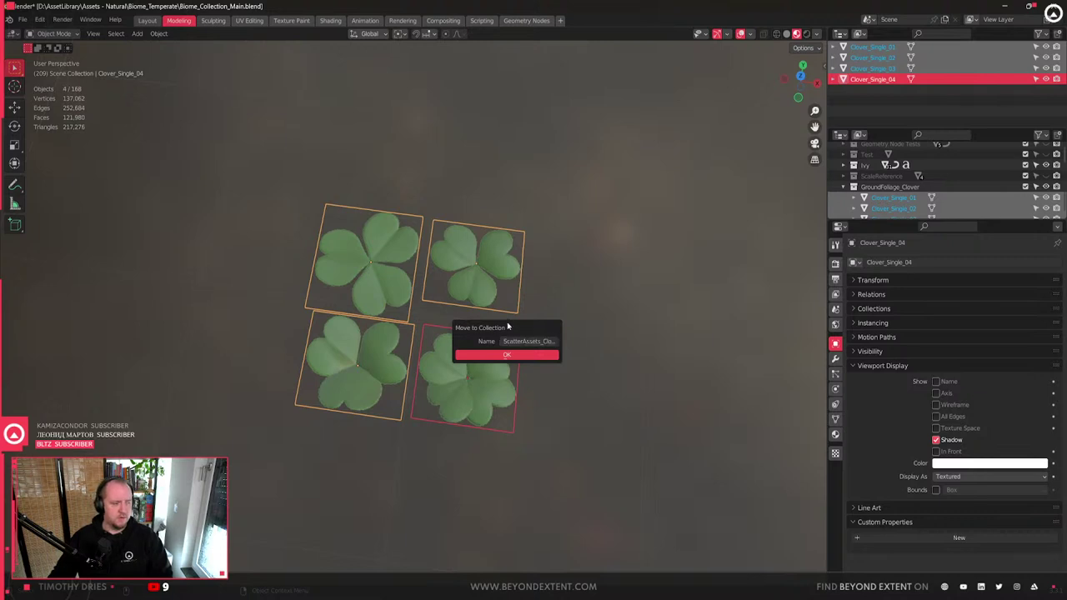
{"action": "left_click", "coordinate": [507, 354]}
{"action": "left_click", "coordinate": [466, 379]}
{"action": "scroll", "coordinate": [466, 379], "scroll_direction": "down", "scroll_amount": 4}
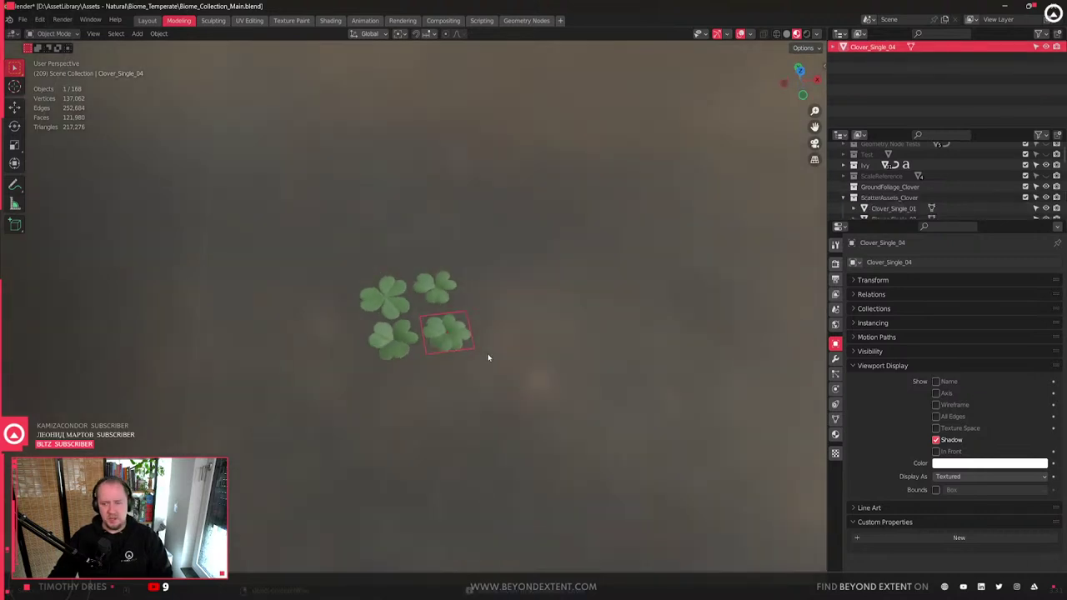
{"action": "scroll", "coordinate": [489, 358], "scroll_direction": "down", "scroll_amount": 6}
{"action": "left_click", "coordinate": [489, 358]}
{"action": "scroll", "coordinate": [488, 357], "scroll_direction": "down", "scroll_amount": 5}
{"action": "scroll", "coordinate": [501, 383], "scroll_direction": "up", "scroll_amount": 2}
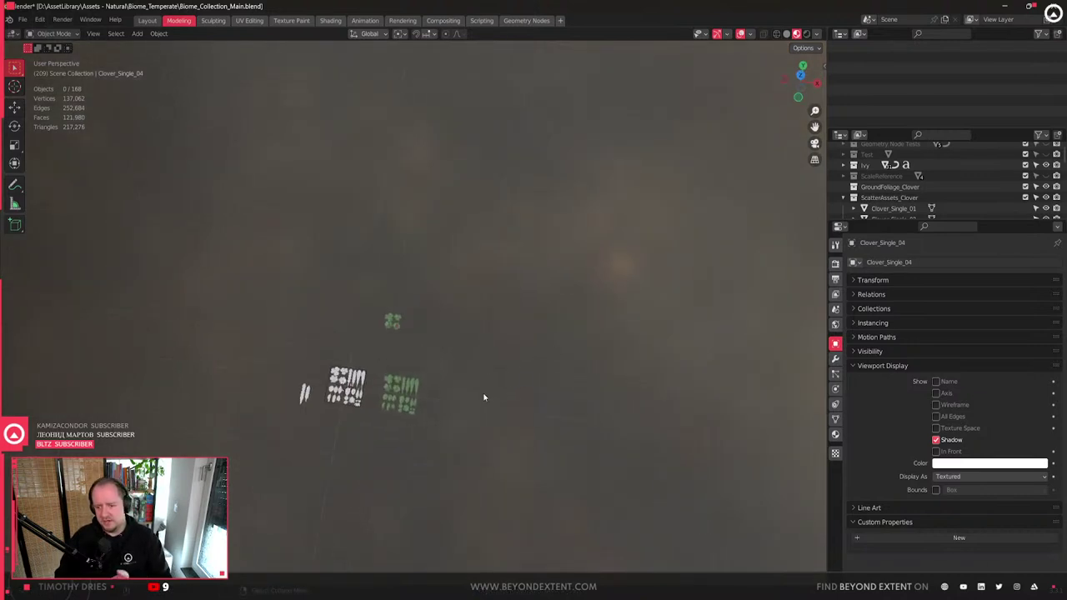
- Select the four clover planes and make the Grass_01_Lush collection visible in the scene
{"action": "left_click_drag", "start_coordinate": [357, 286], "coordinate": [441, 341]}
{"action": "scroll", "coordinate": [407, 335], "scroll_direction": "up", "scroll_amount": 4}
{"action": "scroll", "coordinate": [406, 333], "scroll_direction": "down", "scroll_amount": 5}
{"action": "scroll", "coordinate": [415, 313], "scroll_direction": "up", "scroll_amount": 4}
{"action": "scroll", "coordinate": [450, 326], "scroll_direction": "down", "scroll_amount": 2}
{"action": "scroll", "coordinate": [596, 347], "scroll_direction": "down", "scroll_amount": 3}
{"action": "scroll", "coordinate": [890, 194], "scroll_direction": "up", "scroll_amount": 5}
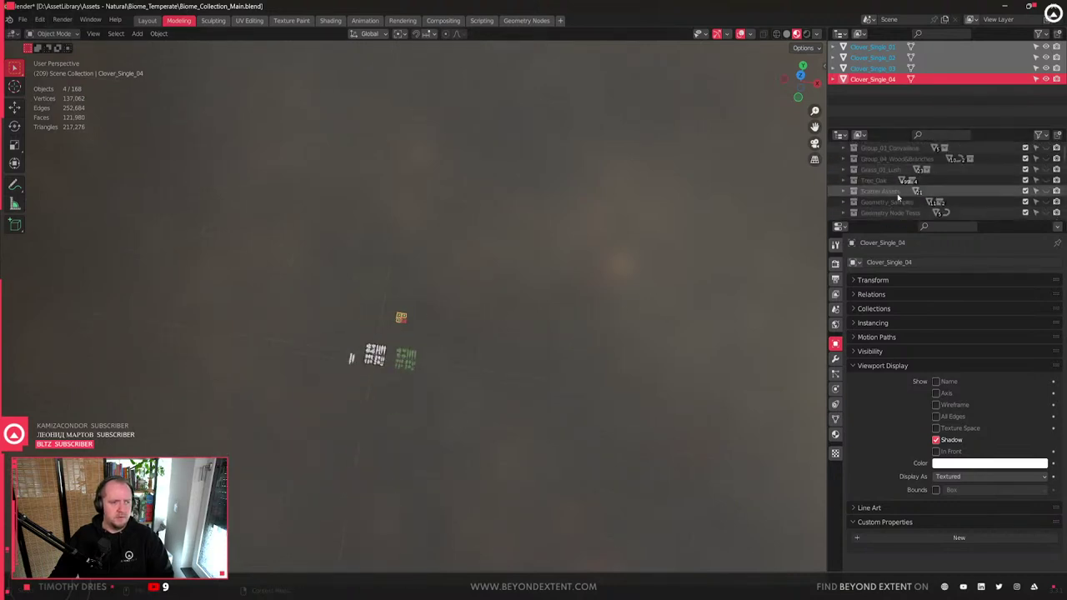
{"action": "left_click", "coordinate": [1047, 169]}
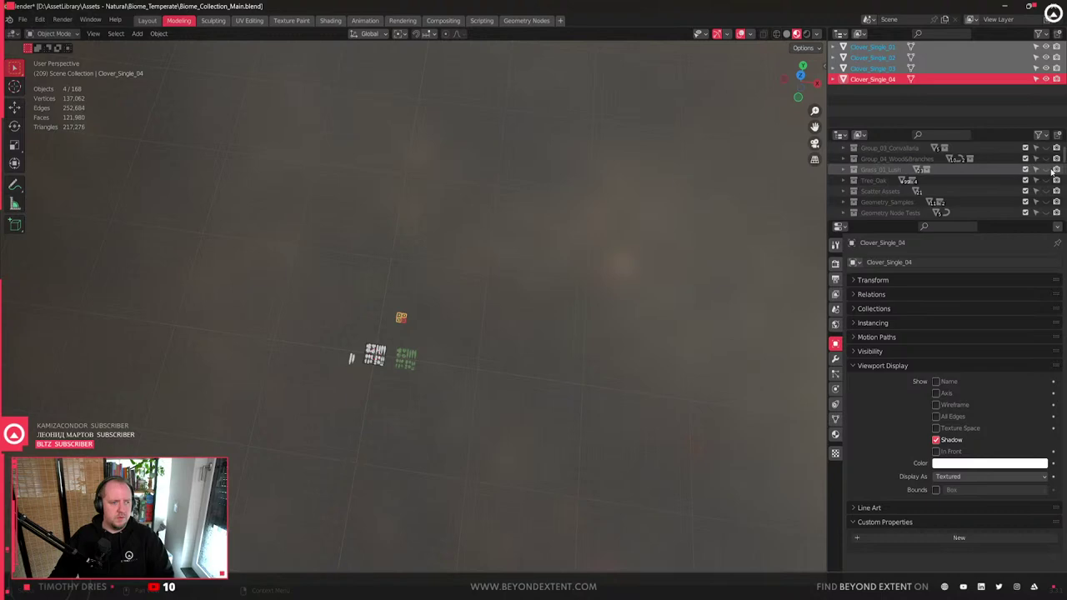
- Place the Cone.023 grass scatter disc from the grass group next to the four clover planes
{"action": "left_click", "coordinate": [364, 370]}
{"action": "scroll", "coordinate": [379, 369], "scroll_direction": "up", "scroll_amount": 2}
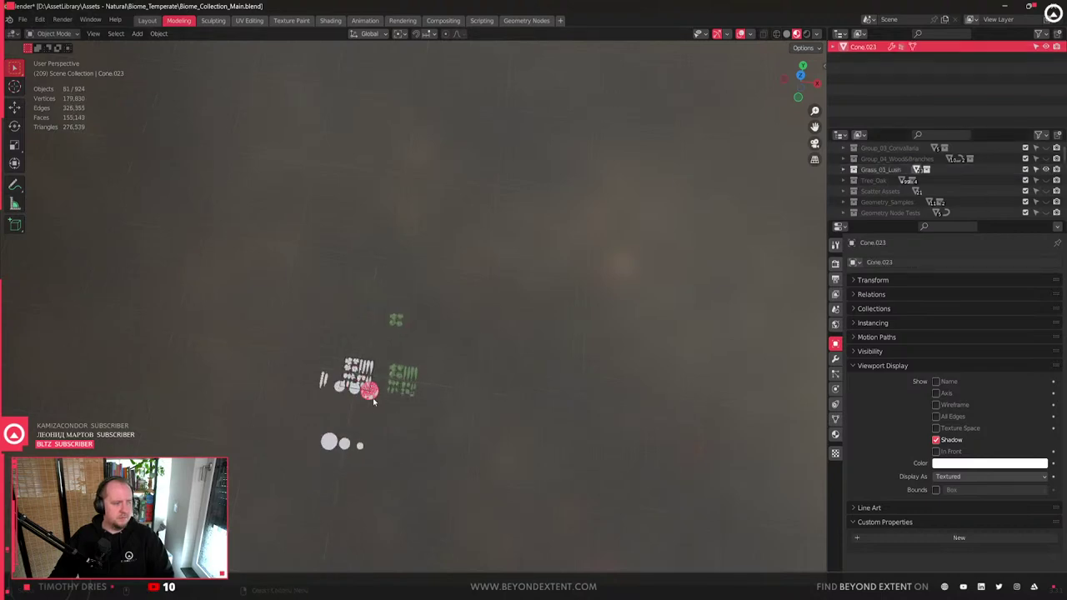
{"action": "left_click", "coordinate": [426, 310]}
{"action": "key", "text": "KP_Decimal"}
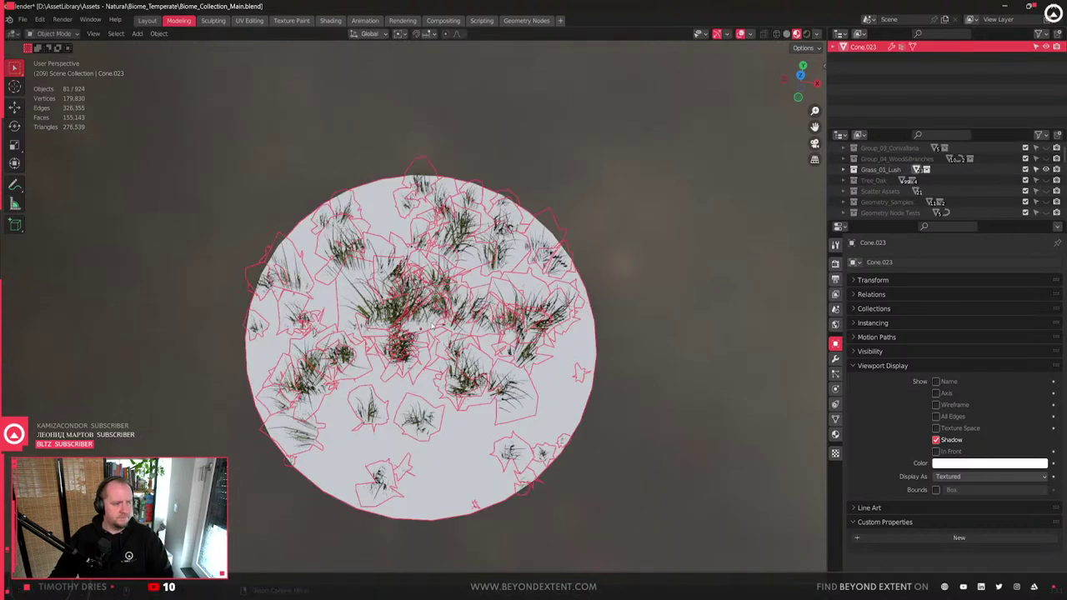
{"action": "scroll", "coordinate": [433, 326], "scroll_direction": "down", "scroll_amount": 5}
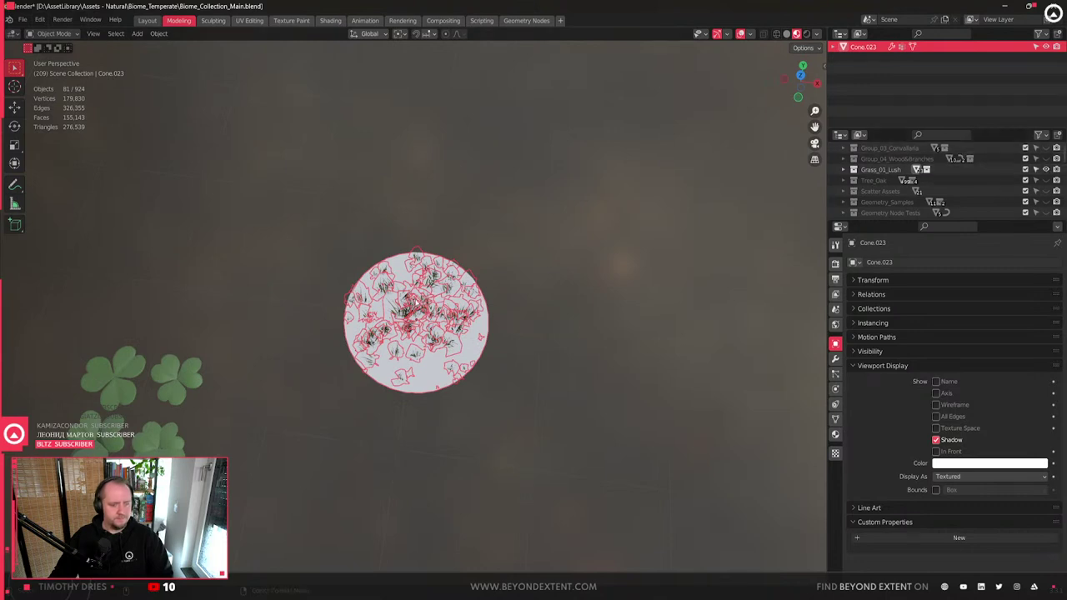
- Move the grass scatter disc into the ScatterAssets_Clover collection and hide the Grass_01_Lush collection
{"action": "key", "text": "m"}
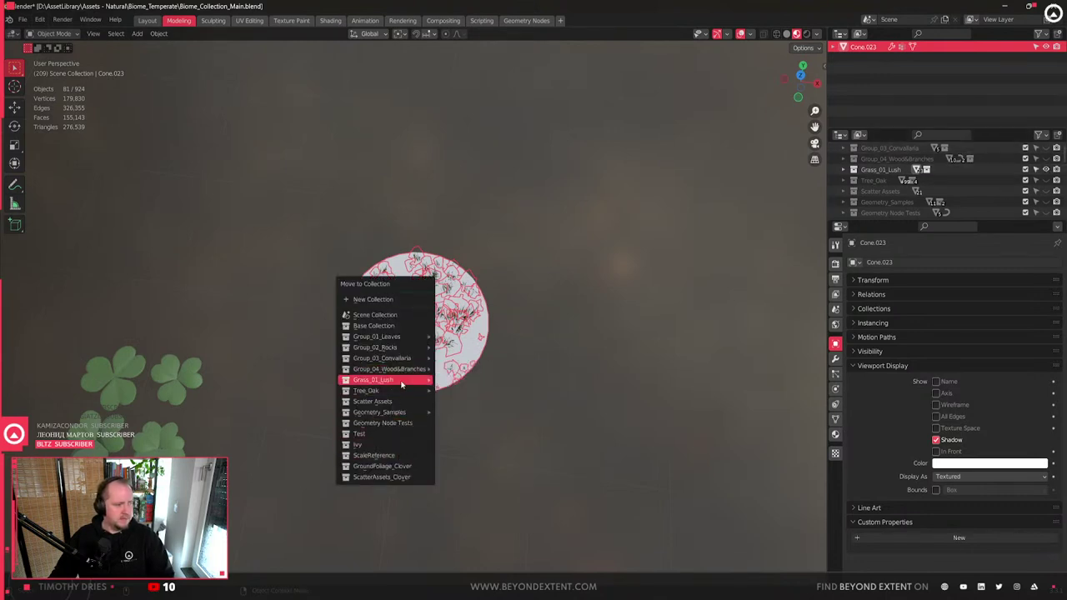
{"action": "left_click", "coordinate": [404, 475]}
{"action": "scroll", "coordinate": [417, 443], "scroll_direction": "up", "scroll_amount": 4}
{"action": "left_click", "coordinate": [1036, 169]}
{"action": "key", "text": "KP_8"}
{"action": "key", "text": "KP_8"}
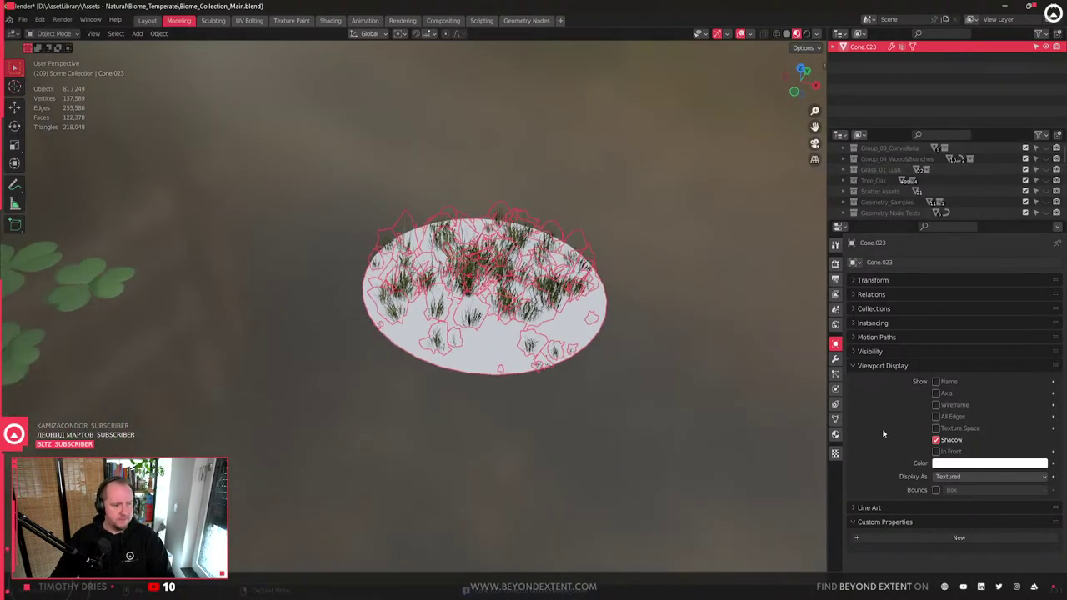
- Examine the scatter disc's GrassScatter_01 particle system, including its rotation and vertex group settings
{"action": "left_click", "coordinate": [876, 308]}
{"action": "left_click", "coordinate": [877, 308]}
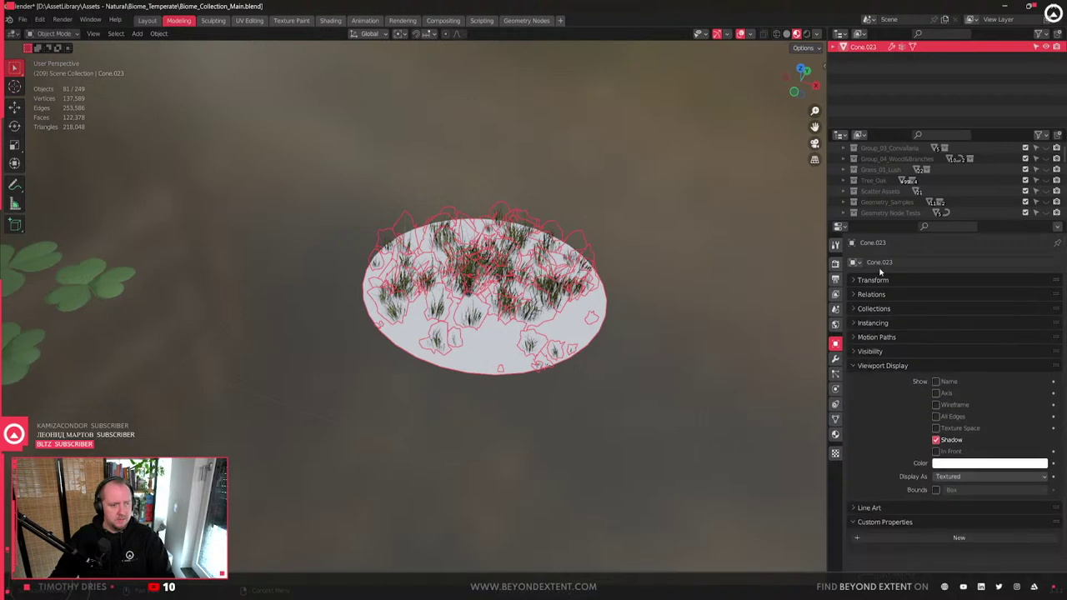
{"action": "left_click", "coordinate": [835, 374]}
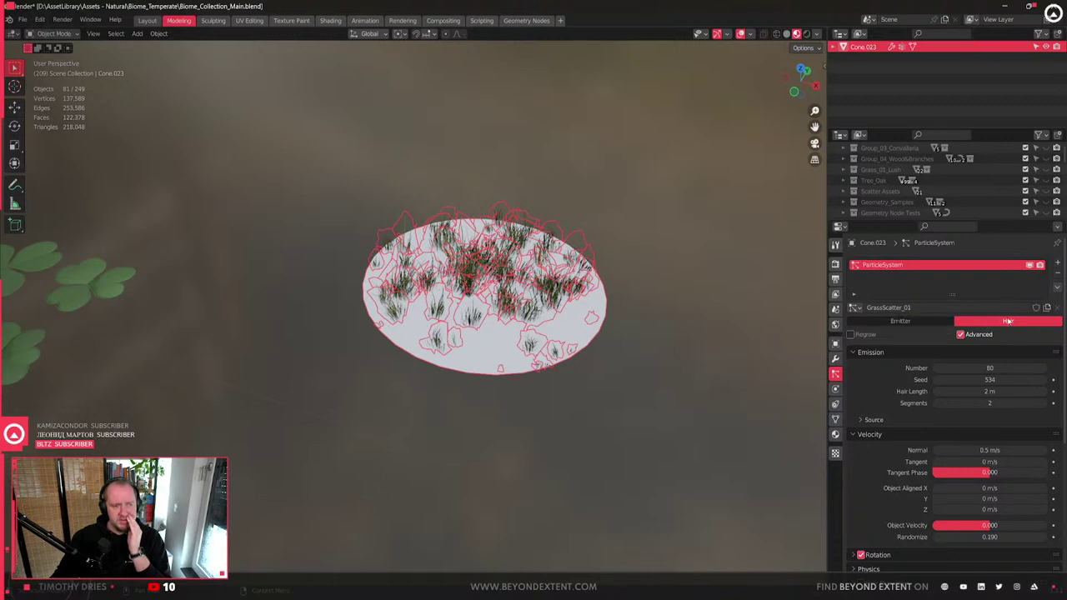
{"action": "scroll", "coordinate": [884, 420], "scroll_direction": "down", "scroll_amount": 6}
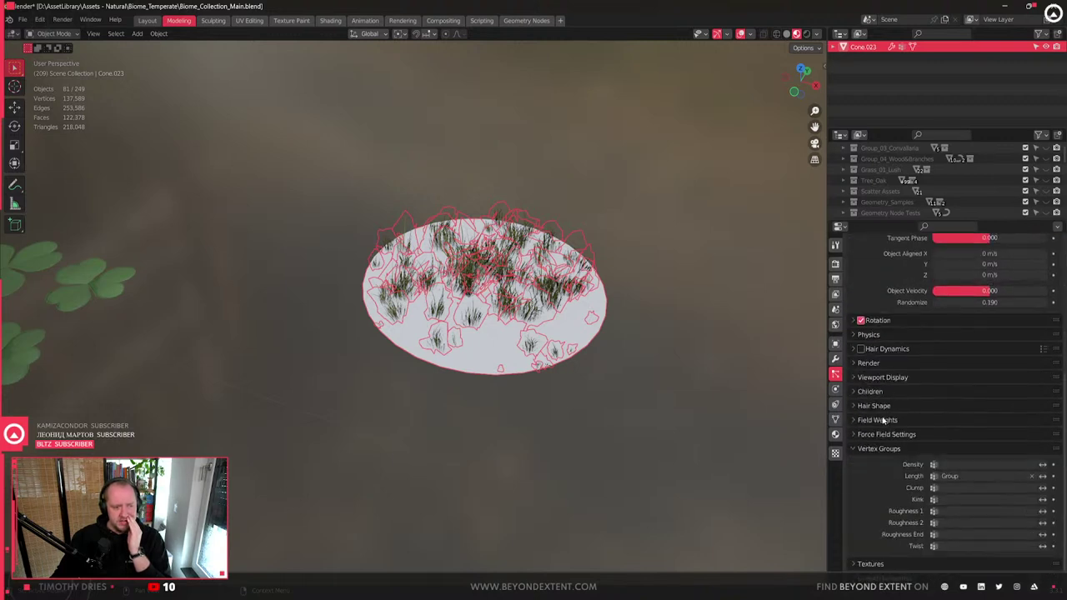
{"action": "left_click", "coordinate": [854, 320]}
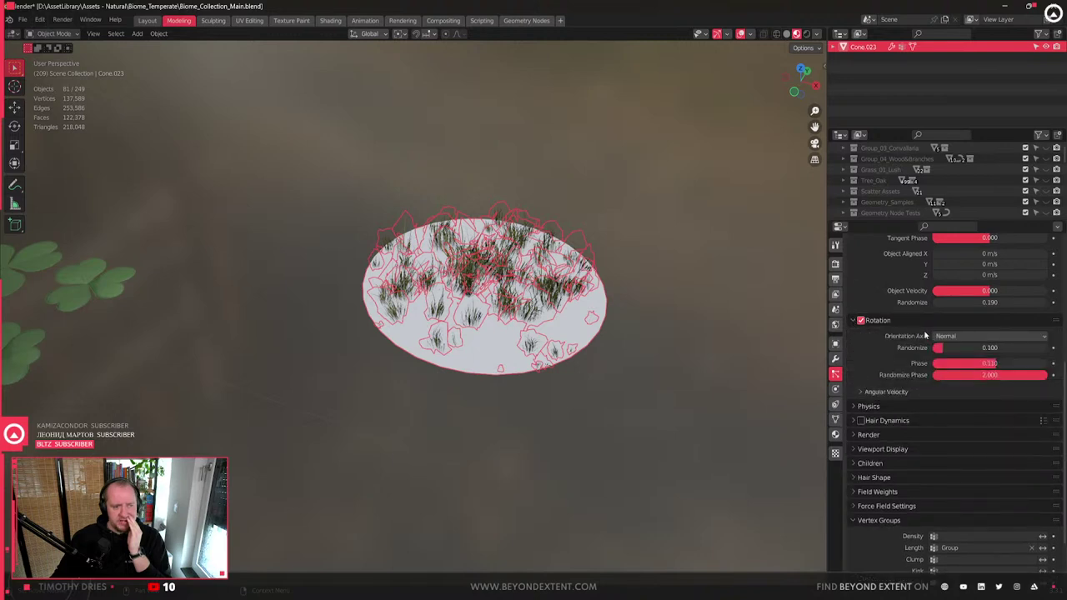
{"action": "left_click", "coordinate": [853, 320]}
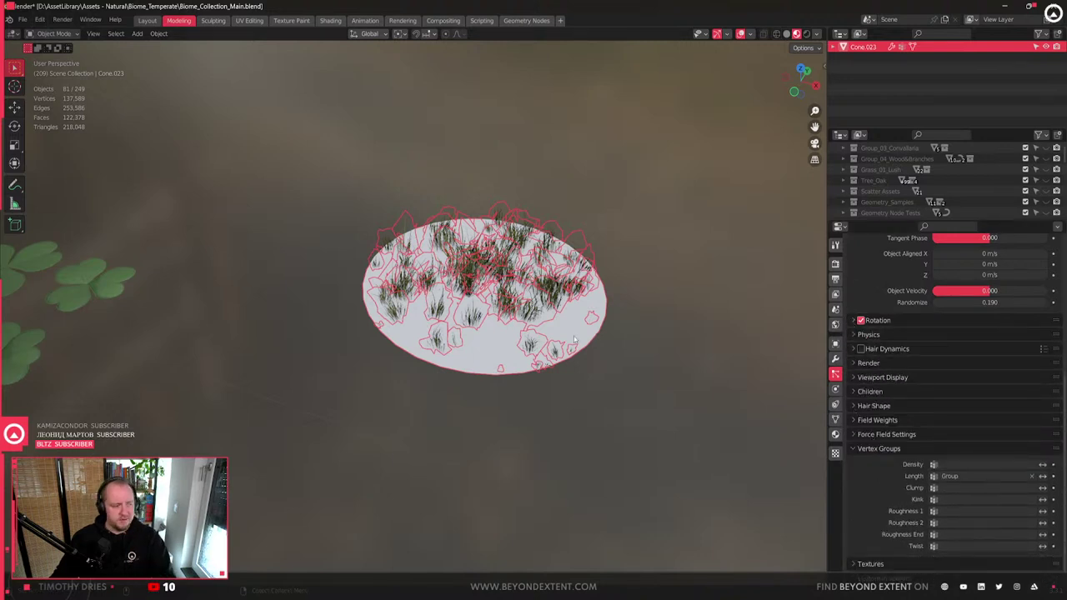
- View the scatter disc in Weight Paint mode, try a radial weight gradient on it and undo the gradient
{"action": "left_click", "coordinate": [52, 34]}
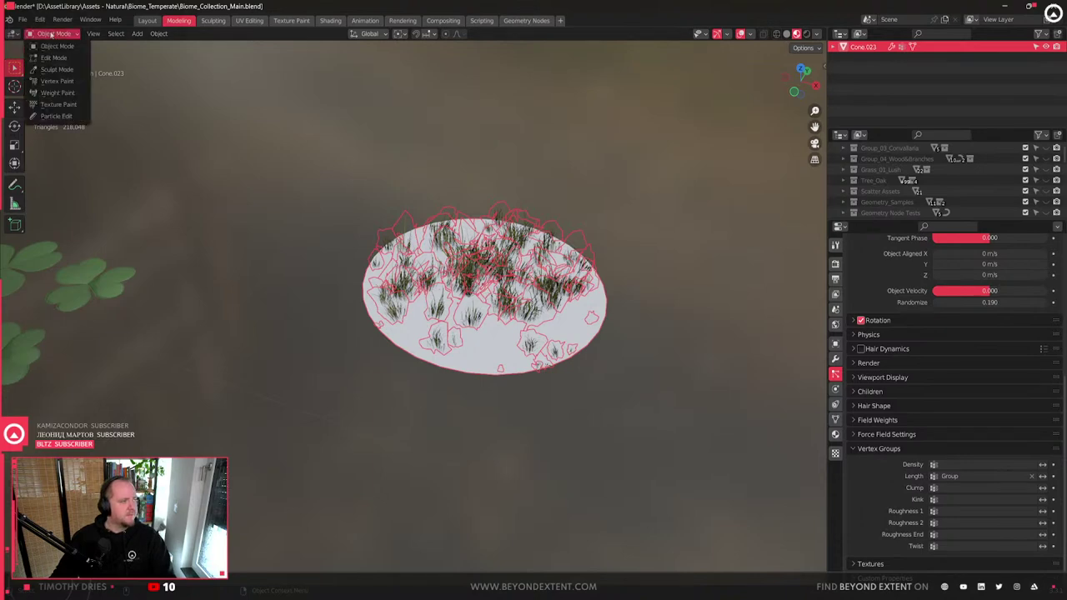
{"action": "left_click", "coordinate": [56, 93]}
{"action": "scroll", "coordinate": [606, 311], "scroll_direction": "up", "scroll_amount": 5}
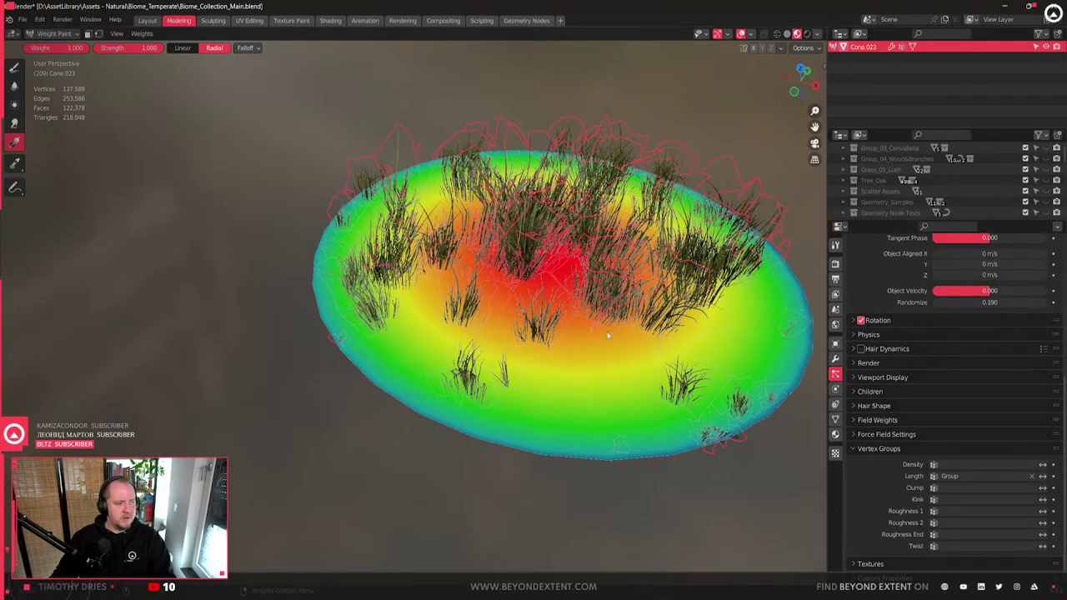
{"action": "mouse_move", "coordinate": [667, 379]}
{"action": "left_mouse_down"}
{"action": "mouse_move", "coordinate": [583, 396]}
{"action": "mouse_move", "coordinate": [651, 417]}
{"action": "left_mouse_up"}
{"action": "key", "text": "ctrl+z"}
{"action": "key", "text": "ctrl+z"}
{"action": "key", "text": "ctrl+z"}
{"action": "scroll", "coordinate": [675, 333], "scroll_direction": "down", "scroll_amount": 3}
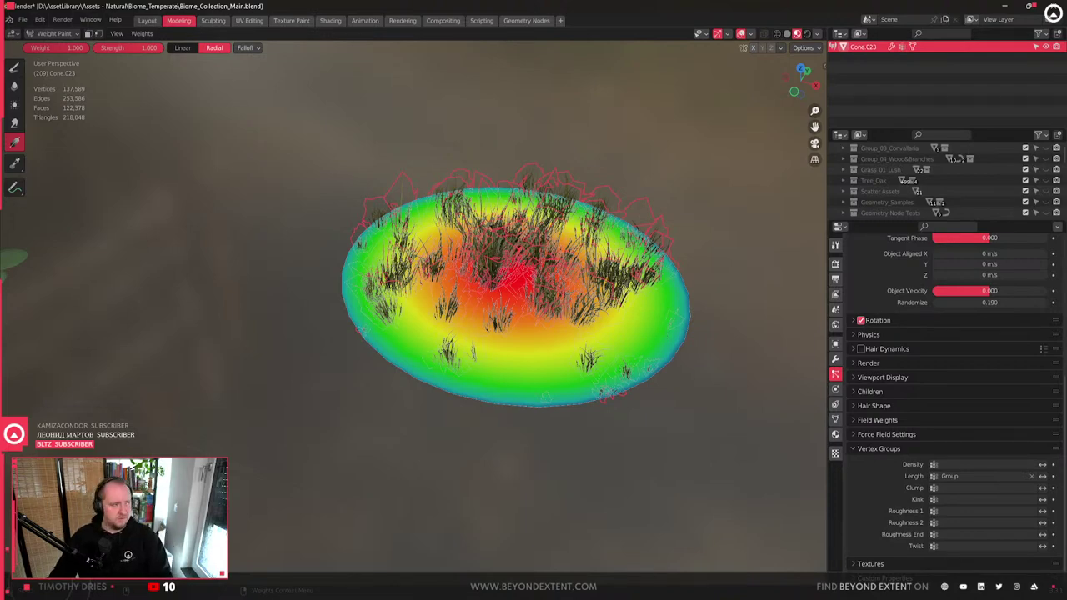
- Inspect the scatter disc's mesh topology in Edit Mode and return to Object Mode
{"action": "key", "text": "Tab"}
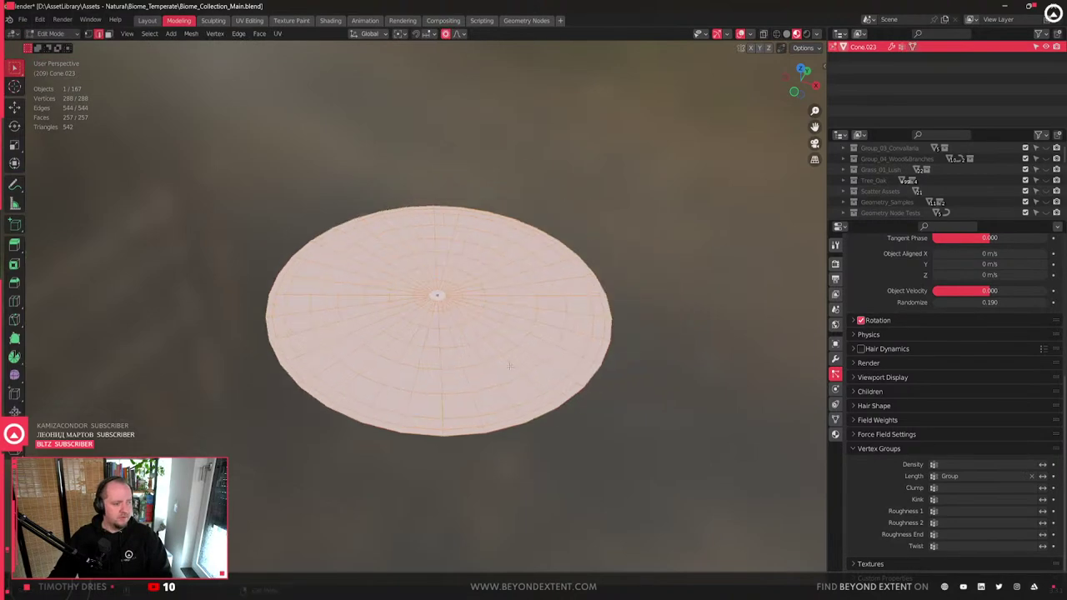
{"action": "key", "text": "KP_7"}
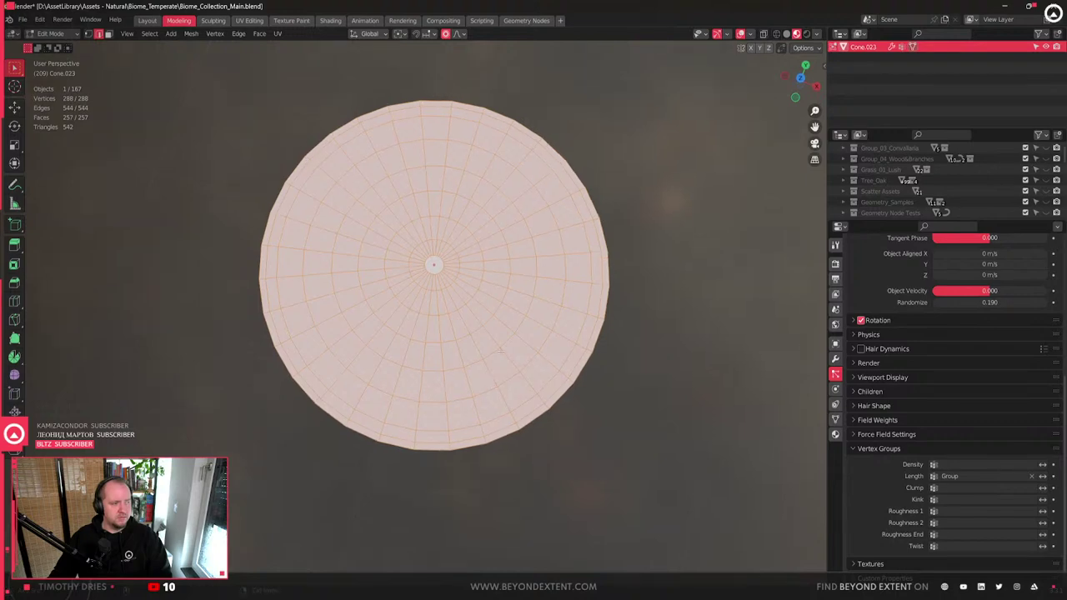
{"action": "key", "text": "KP_Decimal"}
{"action": "middle_click_drag", "start_coordinate": [521, 364], "coordinate": [547, 337]}
{"action": "key", "text": "Tab"}
{"action": "scroll", "coordinate": [534, 351], "scroll_direction": "down", "scroll_amount": 2}
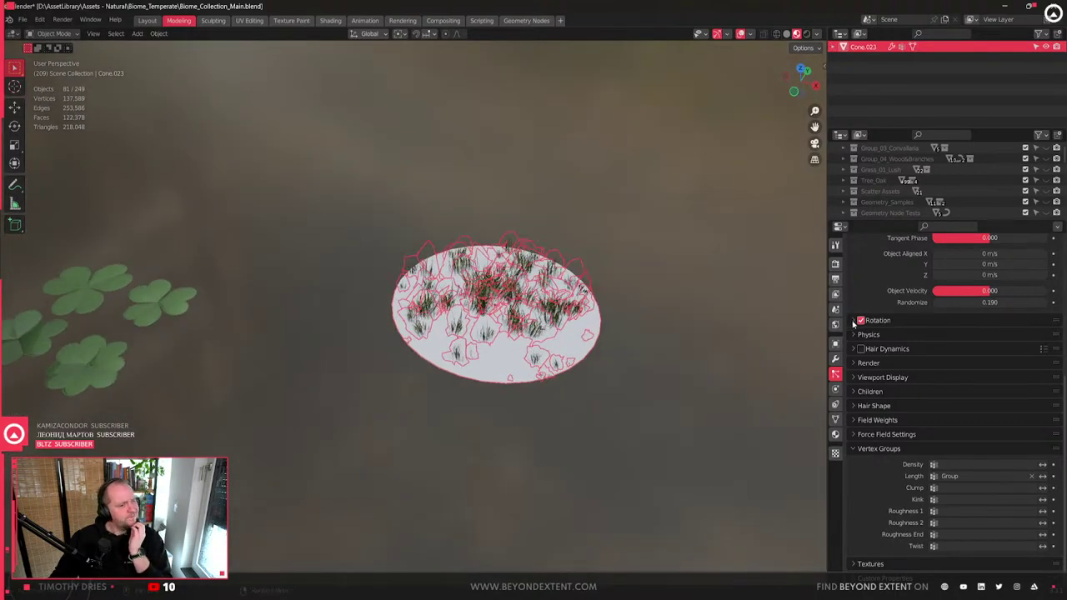
- Set the instance collection of the scatter disc's particle system to ScatterAssets_Clover
{"action": "scroll", "coordinate": [854, 325], "scroll_direction": "up", "scroll_amount": 7}
{"action": "scroll", "coordinate": [863, 317], "scroll_direction": "down", "scroll_amount": 7}
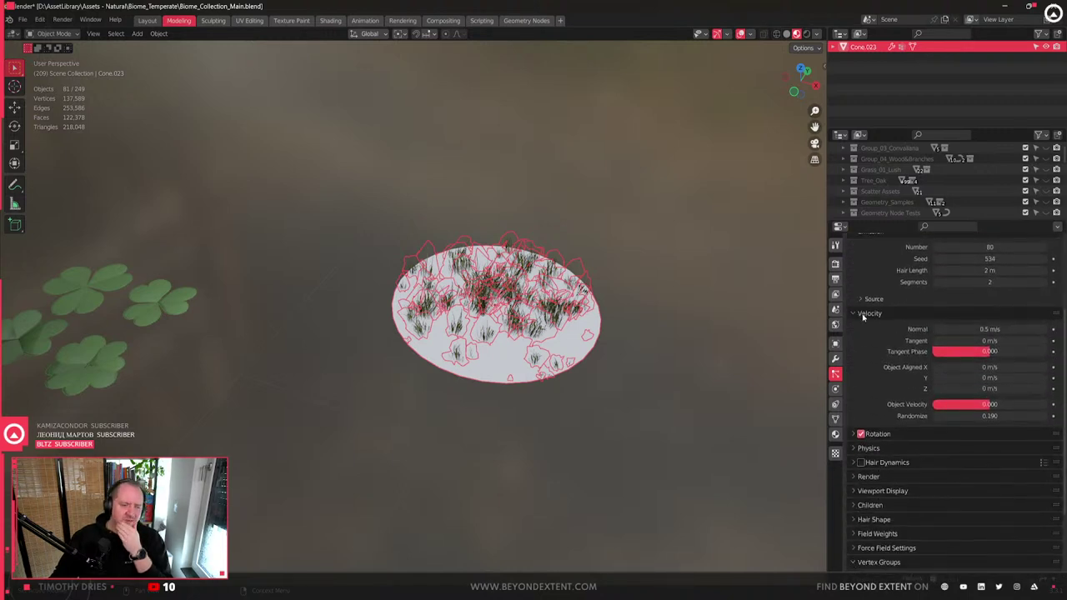
{"action": "left_click", "coordinate": [856, 372]}
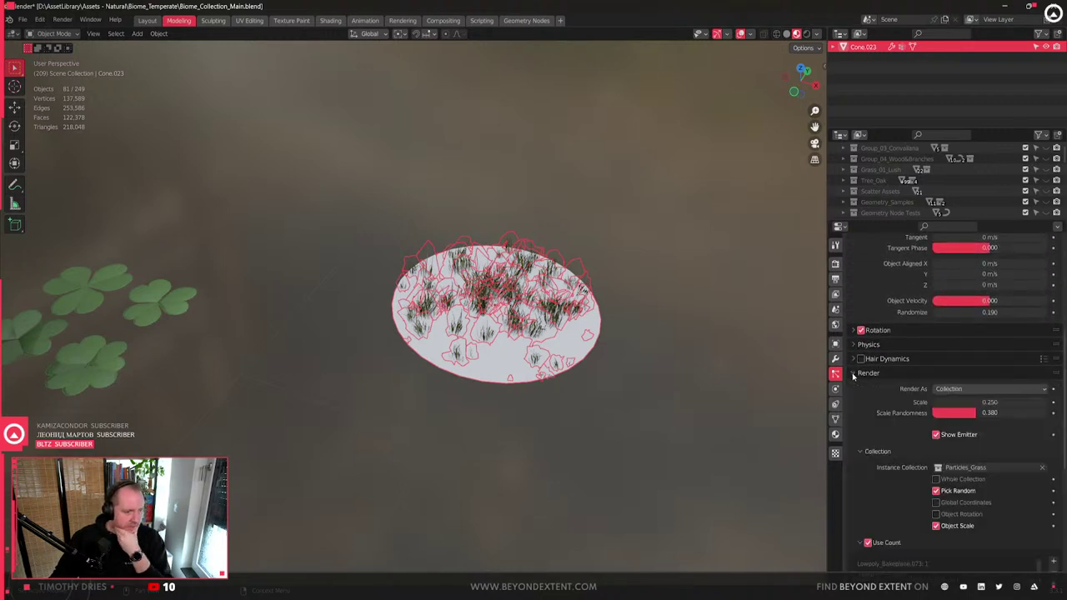
{"action": "scroll", "coordinate": [917, 375], "scroll_direction": "down", "scroll_amount": 4}
{"action": "left_click", "coordinate": [992, 381]}
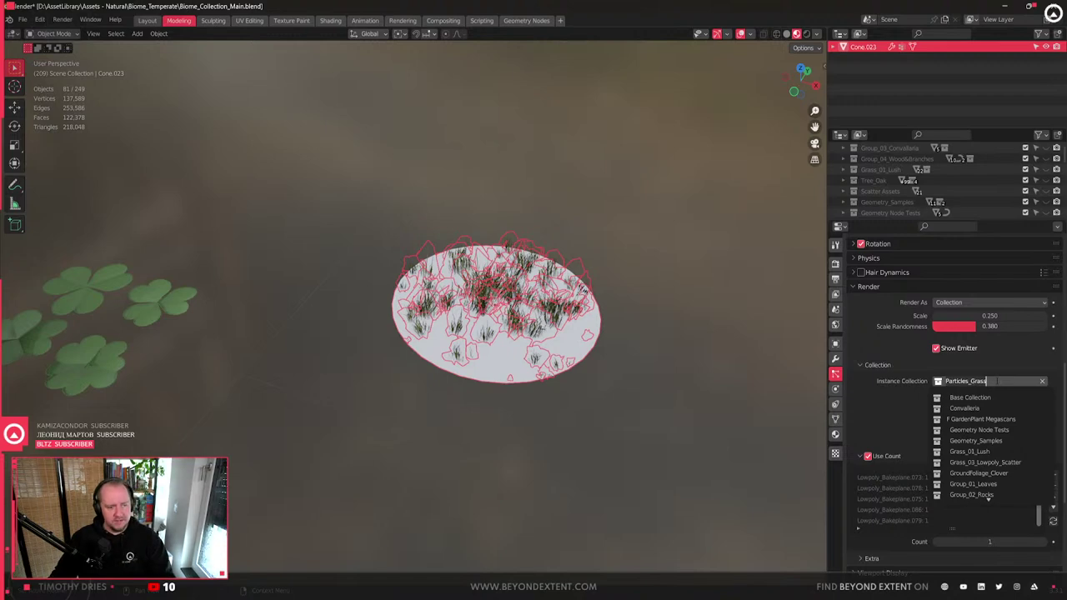
{"action": "type", "text": "cl"}
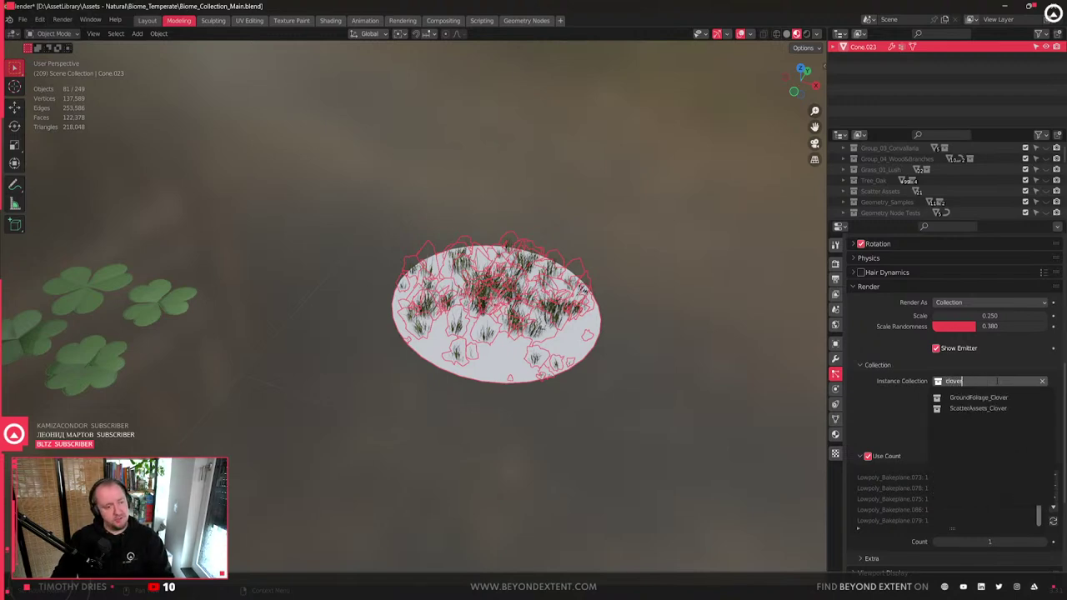
{"action": "type", "text": "over"}
{"action": "left_click", "coordinate": [989, 410]}
{"action": "scroll", "coordinate": [501, 334], "scroll_direction": "up", "scroll_amount": 5}
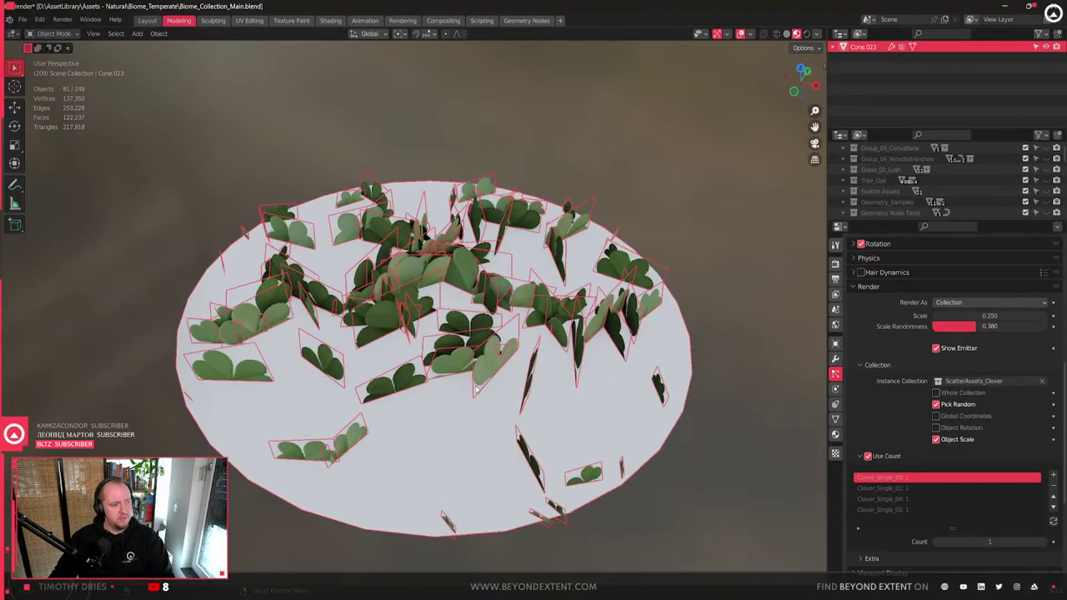
- Select the four clover planes beside the scatter disc and apply their transforms
{"action": "scroll", "coordinate": [281, 400], "scroll_direction": "down", "scroll_amount": 6}
{"action": "middle_click_drag", "start_coordinate": [483, 393], "coordinate": [534, 425]}
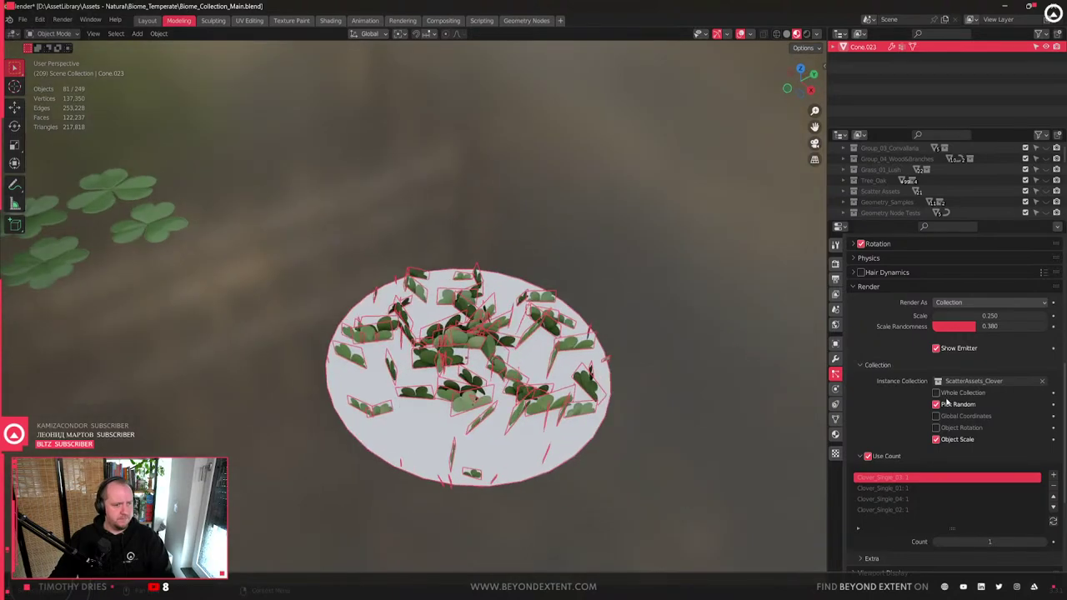
{"action": "scroll", "coordinate": [500, 350], "scroll_direction": "down", "scroll_amount": 3}
{"action": "middle_click_drag", "start_coordinate": [500, 350], "coordinate": [517, 333]}
{"action": "left_click_drag", "start_coordinate": [192, 175], "coordinate": [317, 255]}
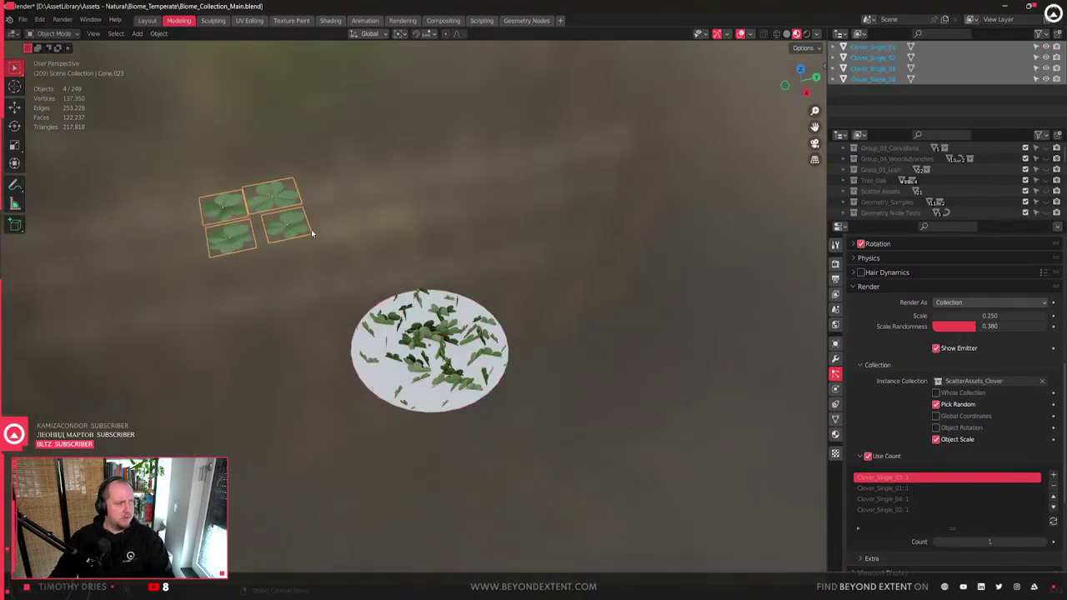
{"action": "middle_click_drag", "start_coordinate": [317, 254], "coordinate": [420, 267]}
{"action": "key", "text": "ctrl+a"}
{"action": "left_click", "coordinate": [419, 267]}
{"action": "scroll", "coordinate": [443, 293], "scroll_direction": "down", "scroll_amount": 5}
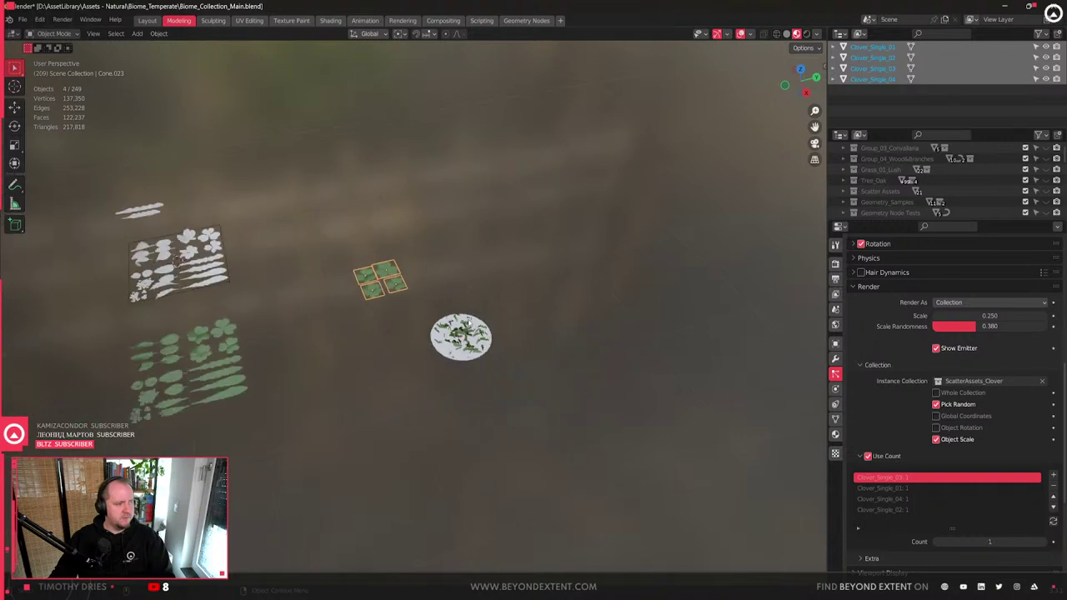
{"action": "scroll", "coordinate": [467, 305], "scroll_direction": "up", "scroll_amount": 5}
- Select the scatter disc and examine its particle emission, velocity, rotation, render and force field settings
{"action": "left_click", "coordinate": [617, 432]}
{"action": "middle_click_drag", "start_coordinate": [616, 431], "coordinate": [534, 390], "text": "shift"}
{"action": "scroll", "coordinate": [867, 420], "scroll_direction": "up", "scroll_amount": 5}
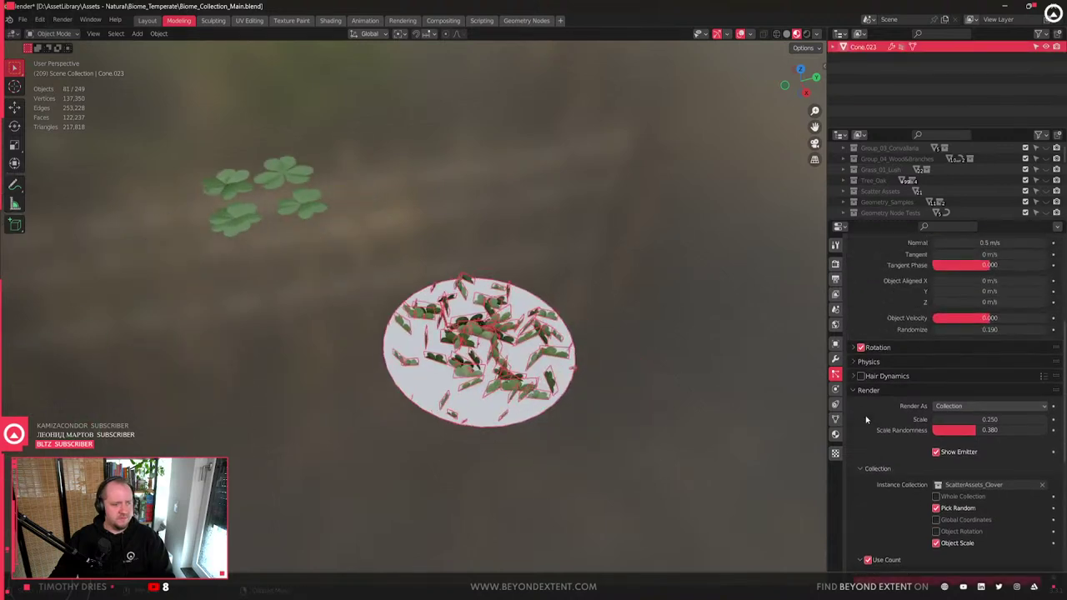
{"action": "left_click", "coordinate": [854, 417]}
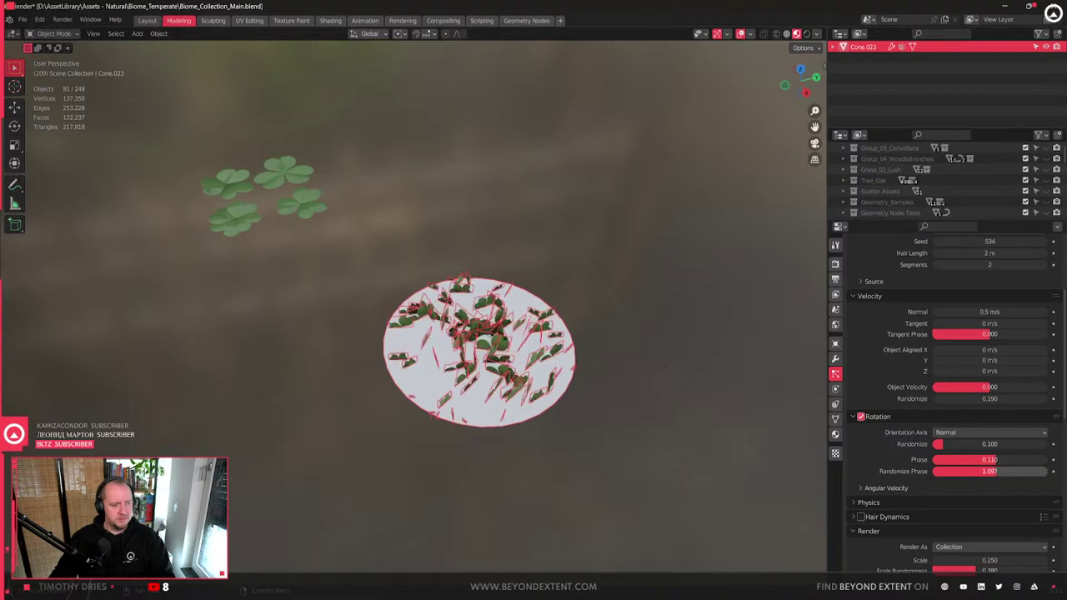
{"action": "scroll", "coordinate": [886, 367], "scroll_direction": "up", "scroll_amount": 3}
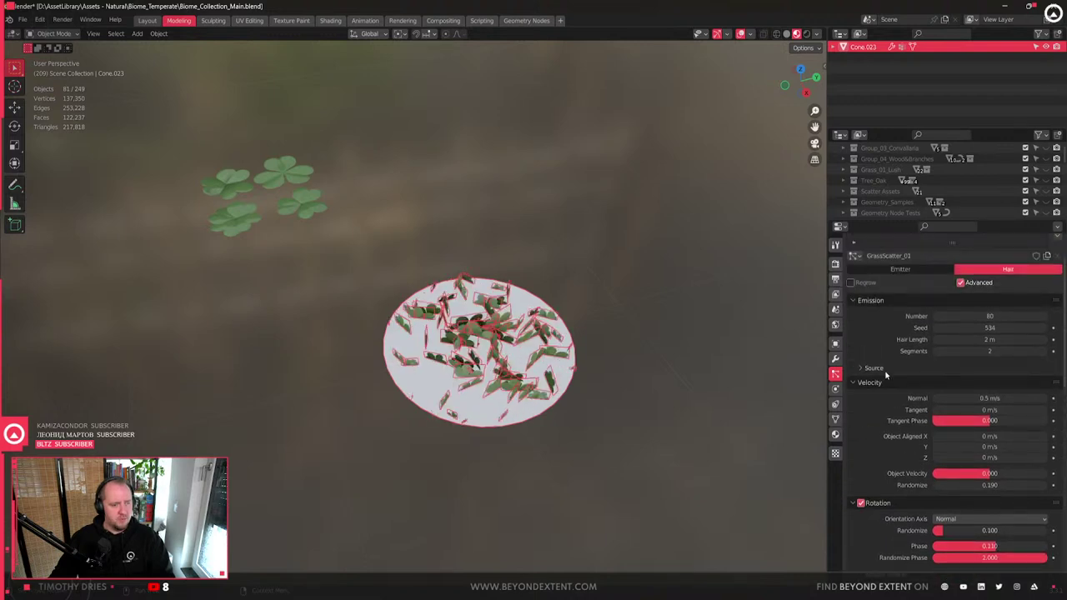
{"action": "scroll", "coordinate": [886, 375], "scroll_direction": "up", "scroll_amount": 2}
{"action": "scroll", "coordinate": [886, 375], "scroll_direction": "down", "scroll_amount": 3}
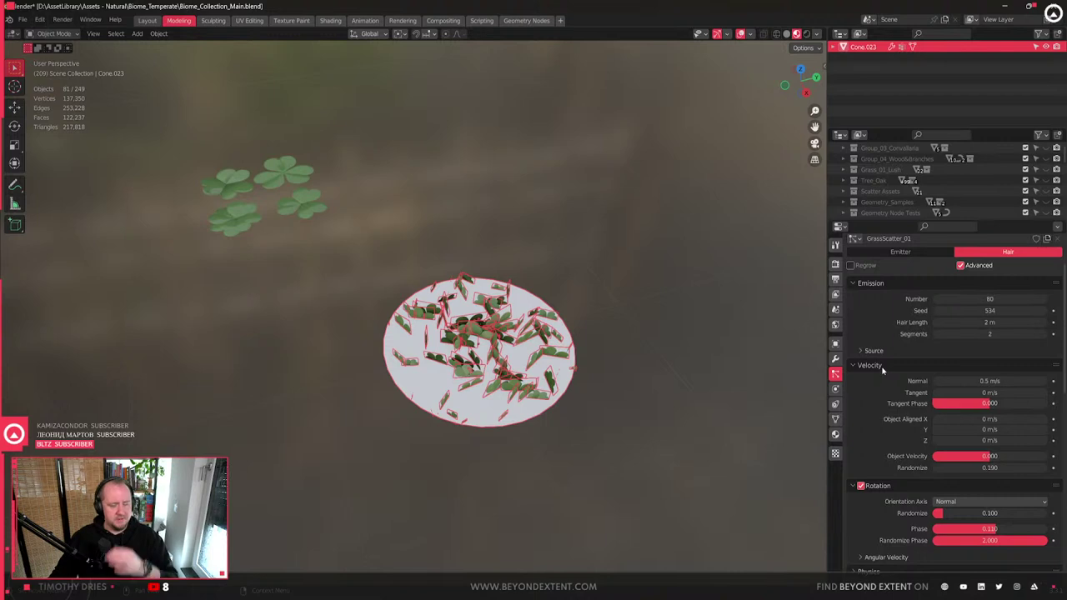
{"action": "scroll", "coordinate": [883, 370], "scroll_direction": "down", "scroll_amount": 6}
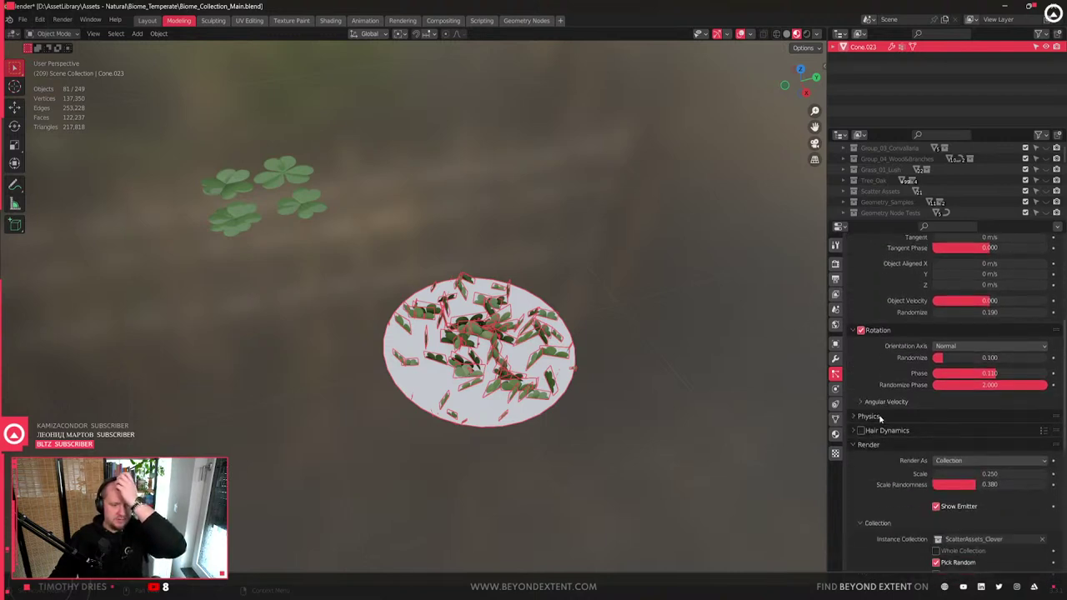
{"action": "scroll", "coordinate": [880, 418], "scroll_direction": "down", "scroll_amount": 4}
{"action": "scroll", "coordinate": [880, 419], "scroll_direction": "down", "scroll_amount": 9}
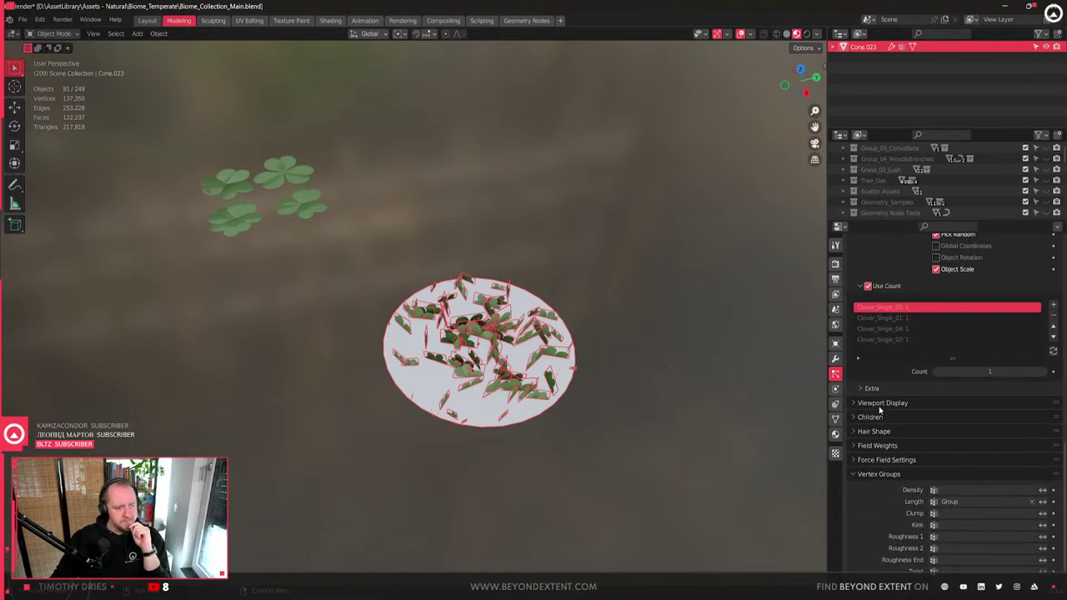
{"action": "left_click", "coordinate": [883, 475]}
{"action": "left_click", "coordinate": [896, 536]}
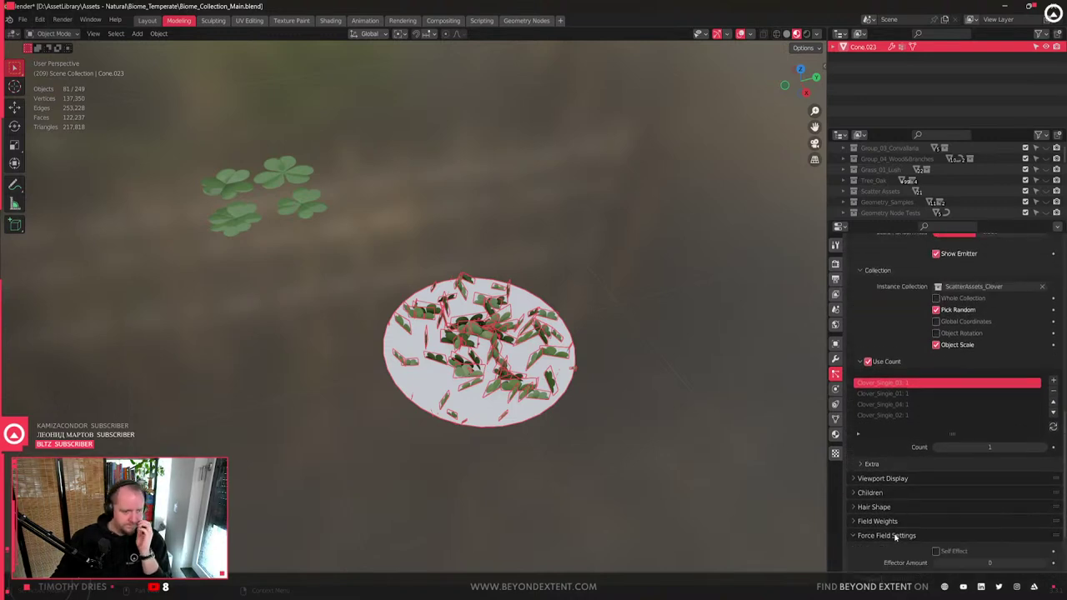
{"action": "scroll", "coordinate": [876, 386], "scroll_direction": "up", "scroll_amount": 14}
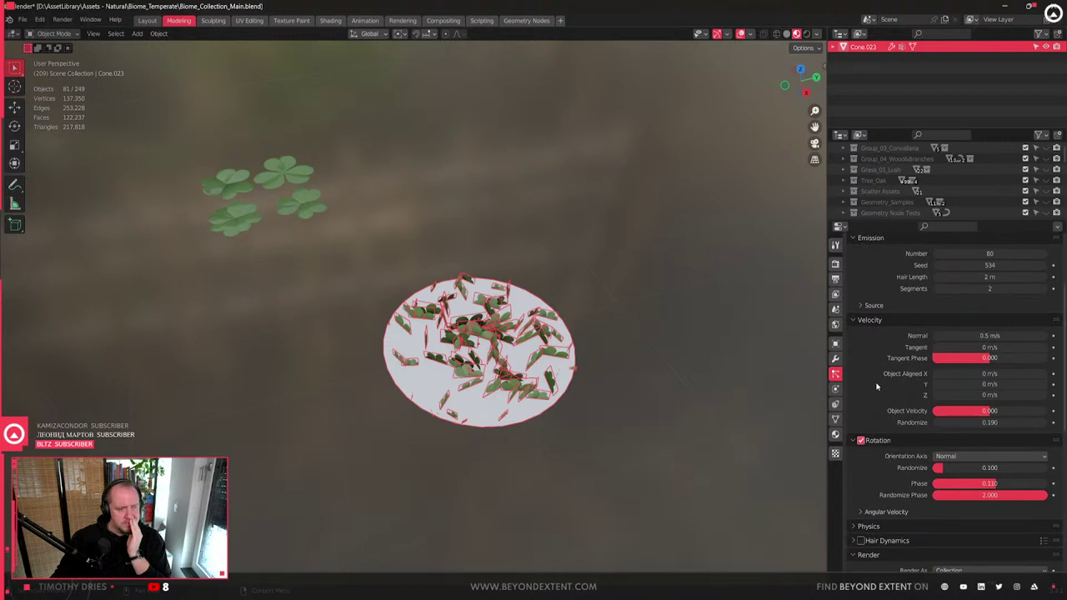
{"action": "scroll", "coordinate": [876, 386], "scroll_direction": "up", "scroll_amount": 3}
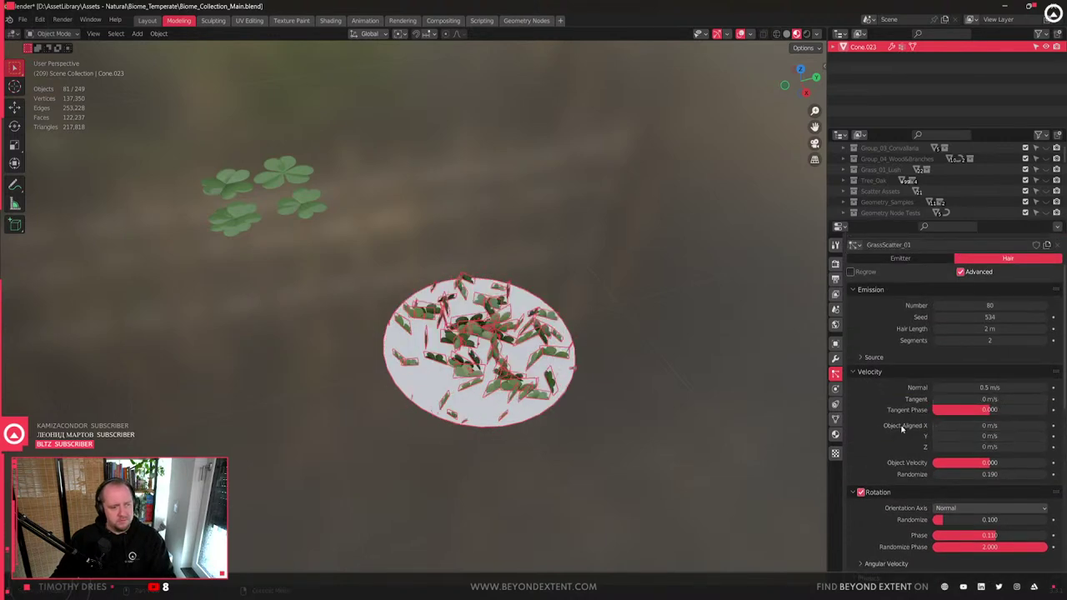
- Try Global X as the orientation axis for the disc's particle rotation
{"action": "left_click", "coordinate": [885, 371]}
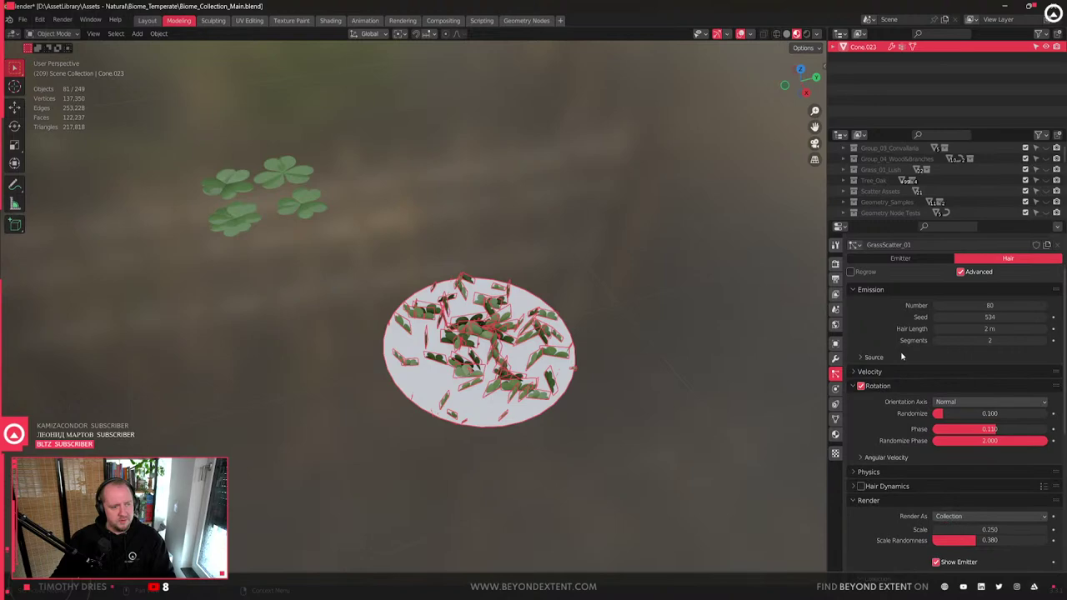
{"action": "left_click", "coordinate": [981, 401]}
{"action": "left_click", "coordinate": [972, 464]}
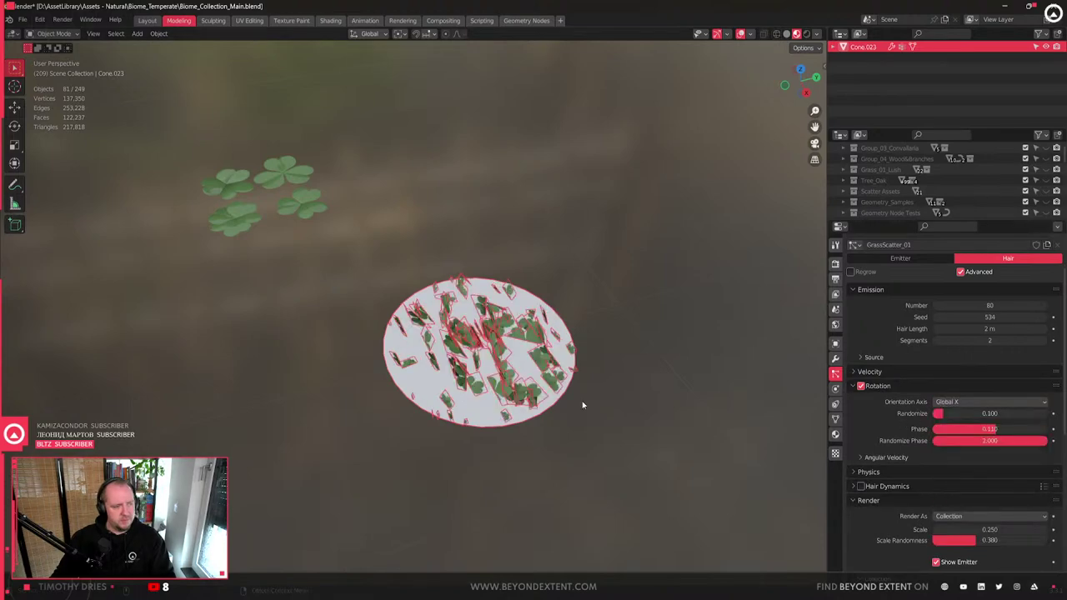
{"action": "scroll", "coordinate": [581, 405], "scroll_direction": "up", "scroll_amount": 5}
{"action": "left_click", "coordinate": [987, 402]}
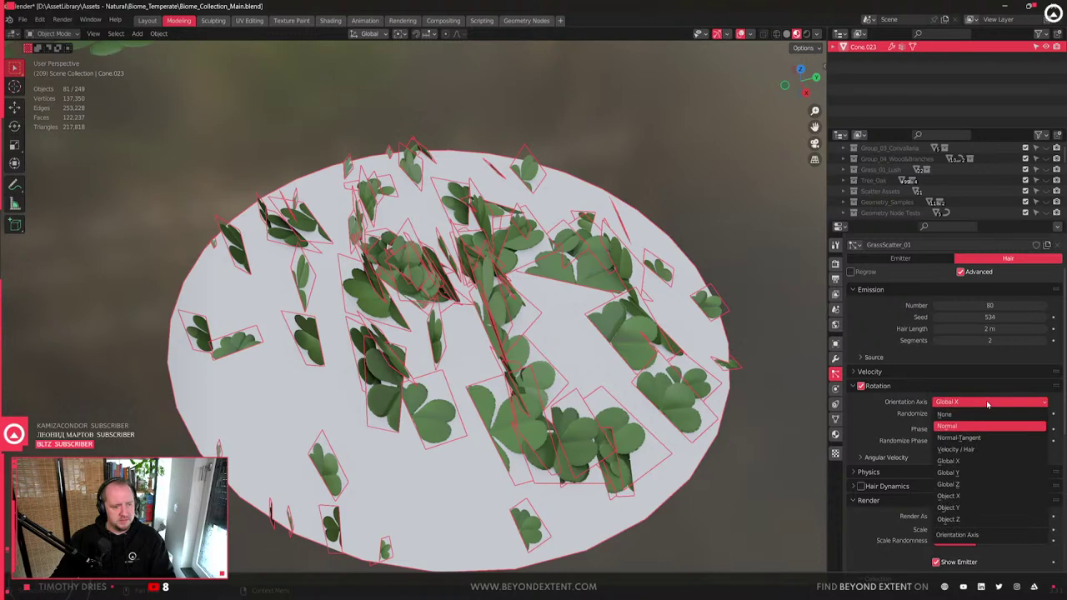
{"action": "key", "text": "Escape"}
{"action": "scroll", "coordinate": [987, 403], "scroll_direction": "down", "scroll_amount": 1}
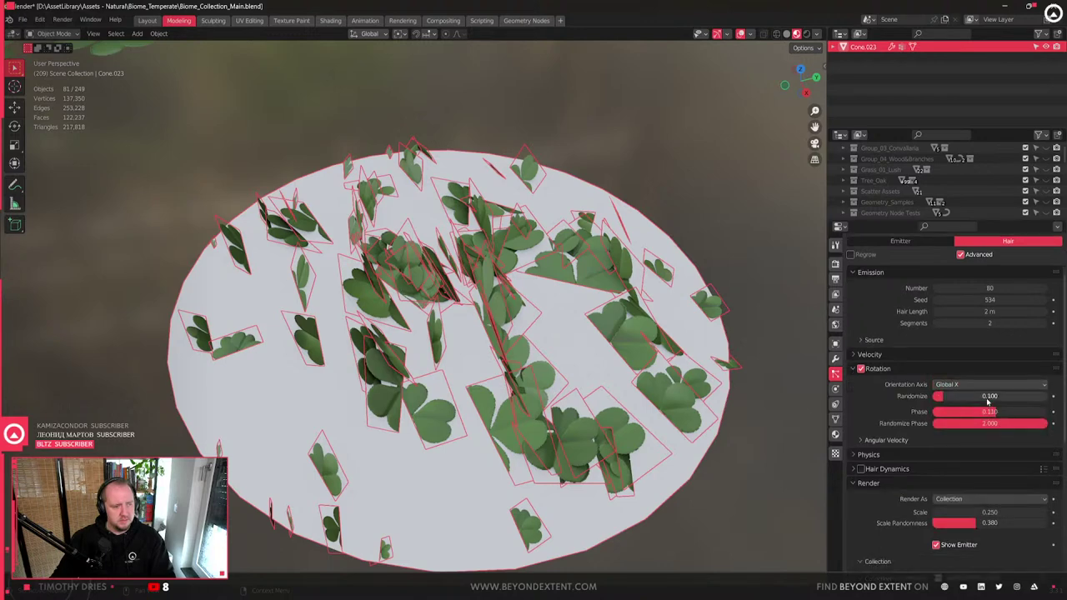
- Set the particle orientation axis to Global Y and the rotation Randomize value to 0
{"action": "left_click", "coordinate": [986, 385]}
{"action": "left_click", "coordinate": [978, 458]}
{"action": "middle_click_drag", "start_coordinate": [598, 380], "coordinate": [667, 383]}
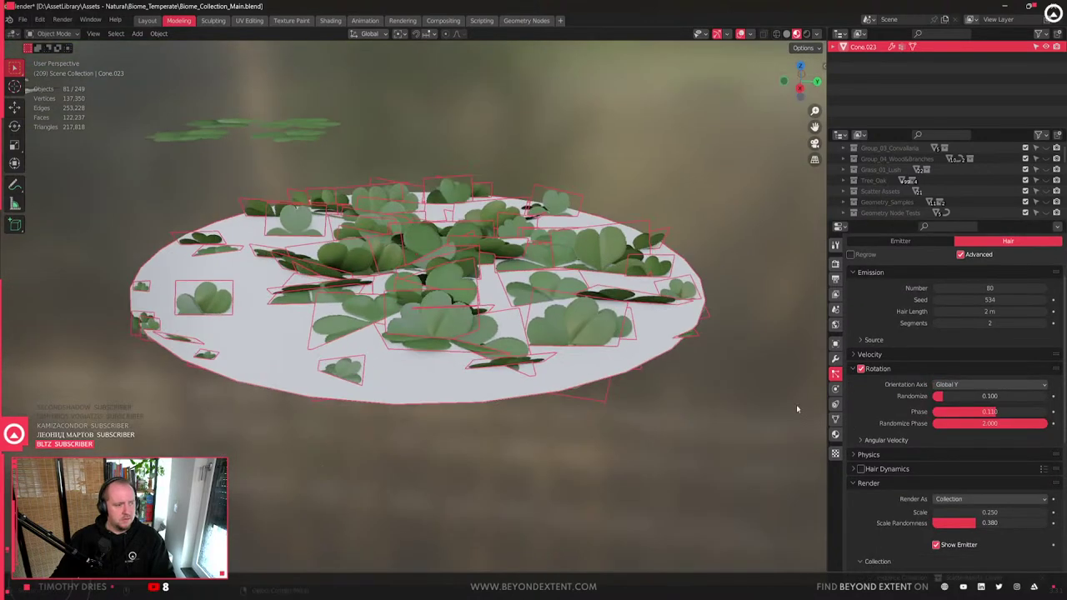
{"action": "left_click_drag", "start_coordinate": [961, 398], "coordinate": [917, 397]}
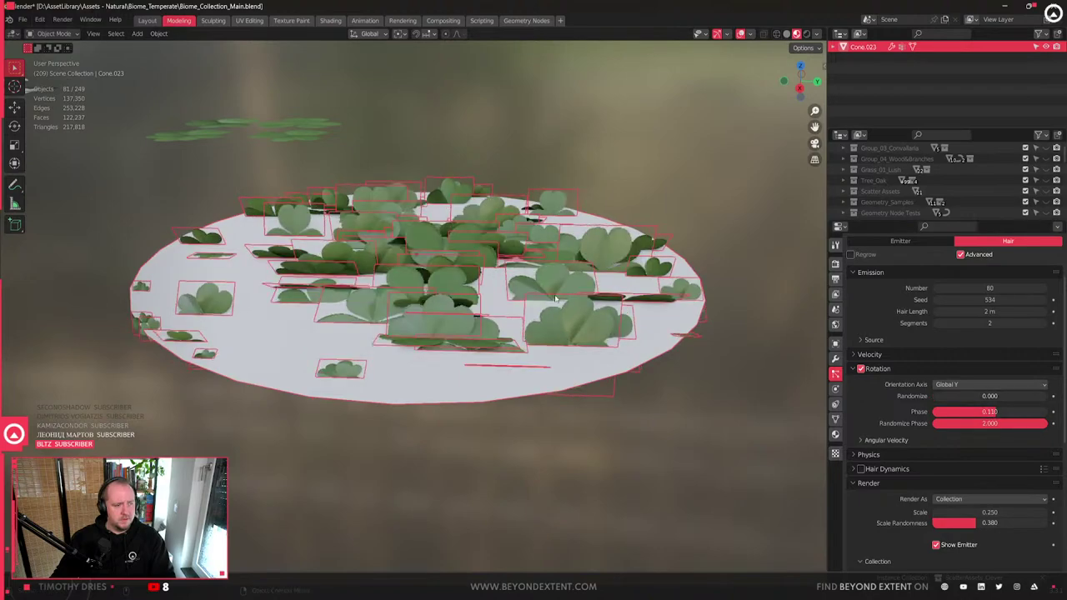
{"action": "middle_click_drag", "start_coordinate": [567, 275], "coordinate": [570, 351]}
- Set both the rotation Phase and Randomize Phase of the clover particles to 0
{"action": "left_click_drag", "start_coordinate": [1007, 410], "coordinate": [1041, 427]}
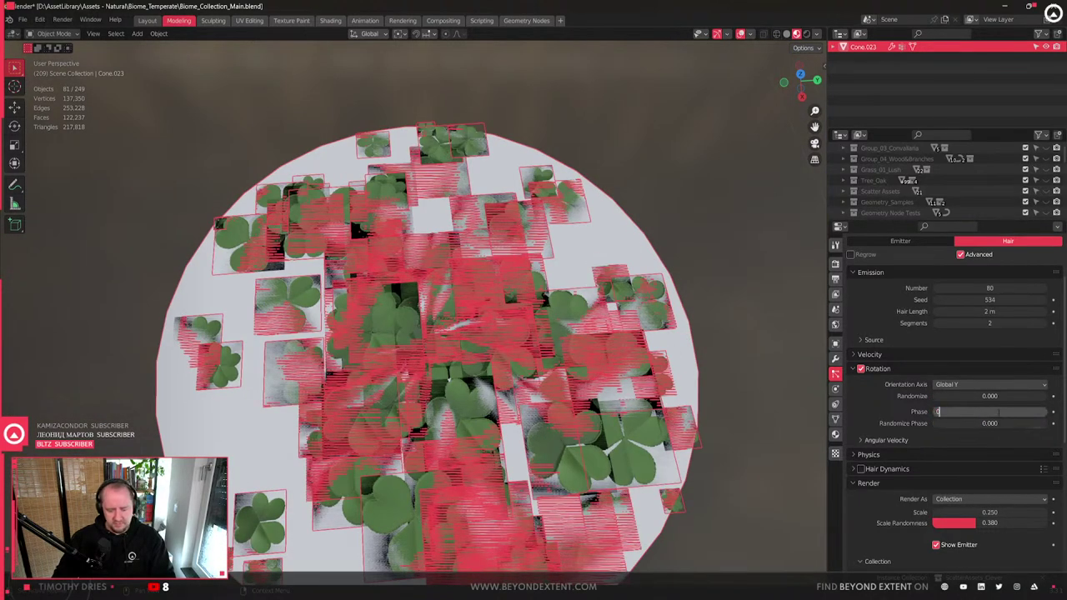
{"action": "type", "text": "0"}
{"action": "key", "text": "Return"}
{"action": "middle_click_drag", "start_coordinate": [465, 359], "coordinate": [467, 316]}
{"action": "scroll", "coordinate": [467, 317], "scroll_direction": "down", "scroll_amount": 4}
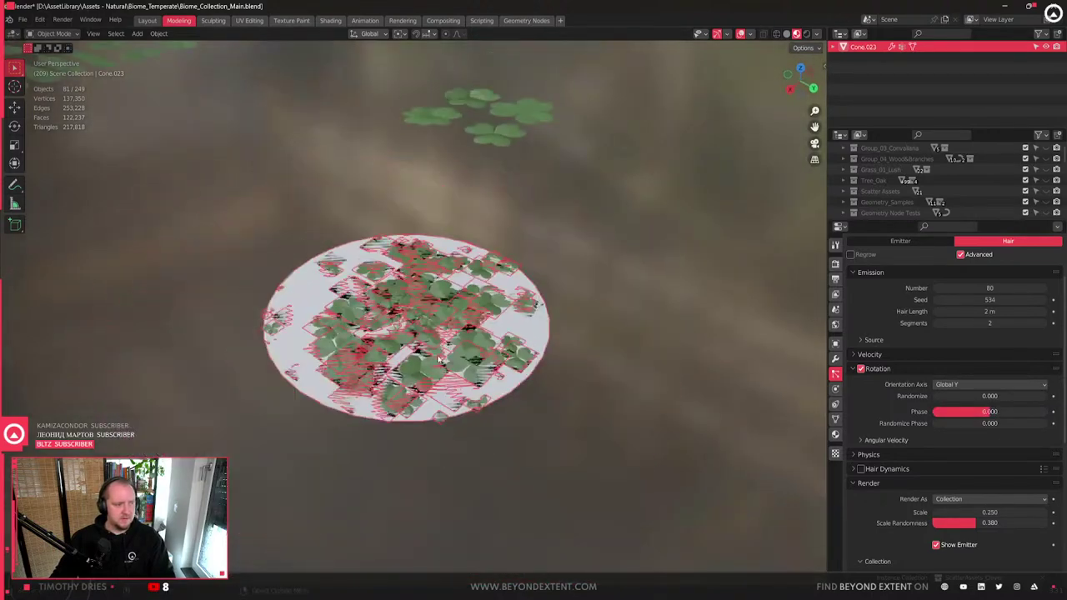
- Raise the four clover planes' geometry about 0.02 m along Z in Edit Mode, and reselect the scatter disc in Object Mode
{"action": "left_click_drag", "start_coordinate": [379, 100], "coordinate": [554, 210]}
{"action": "key", "text": "Tab"}
{"action": "left_click_drag", "start_coordinate": [388, 108], "coordinate": [594, 210]}
{"action": "key", "text": "g"}
{"action": "left_click", "coordinate": [608, 214]}
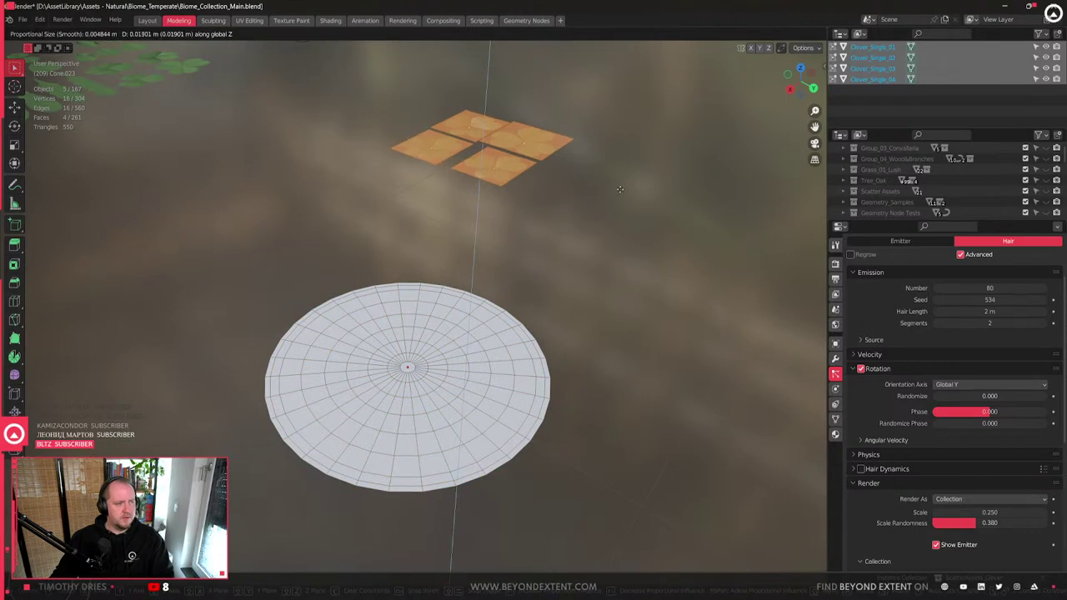
{"action": "key", "text": "Tab"}
{"action": "middle_click_drag", "start_coordinate": [579, 236], "coordinate": [588, 288]}
{"action": "scroll", "coordinate": [547, 360], "scroll_direction": "up", "scroll_amount": 3}
{"action": "middle_click_drag", "start_coordinate": [547, 360], "coordinate": [482, 368]}
{"action": "left_click", "coordinate": [614, 361]}
- Try a Randomize Phase of 0.165, reset it to 0, and try Global Z as the particle orientation axis
{"action": "scroll", "coordinate": [482, 369], "scroll_direction": "down", "scroll_amount": 3}
{"action": "mouse_move", "coordinate": [989, 423]}
{"action": "left_mouse_down"}
{"action": "mouse_move", "coordinate": [1006, 423]}
{"action": "mouse_move", "coordinate": [982, 423]}
{"action": "left_mouse_up"}
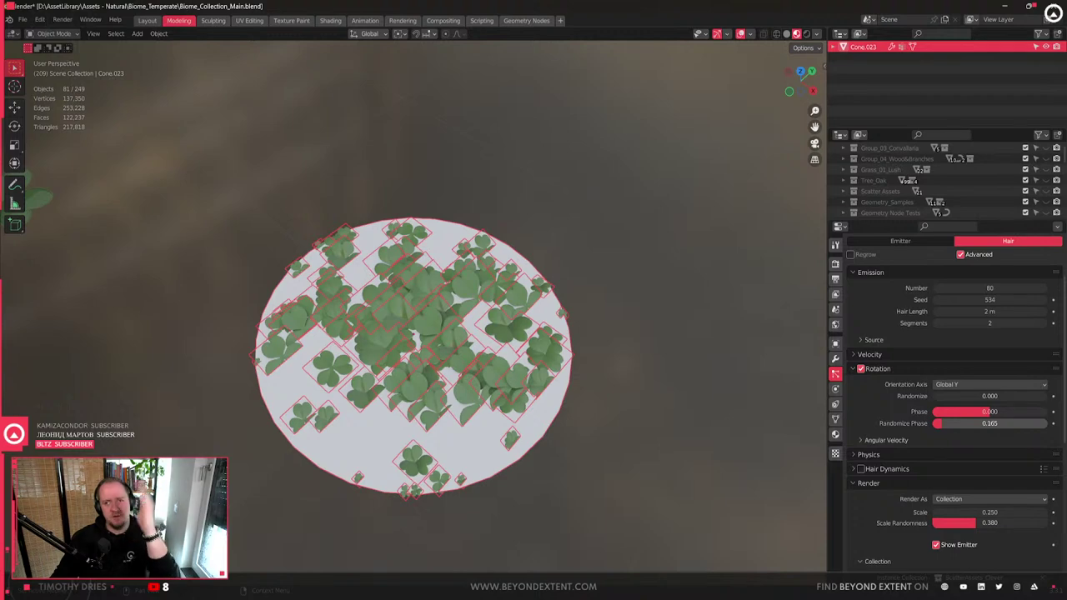
{"action": "left_click_drag", "start_coordinate": [983, 422], "coordinate": [978, 423]}
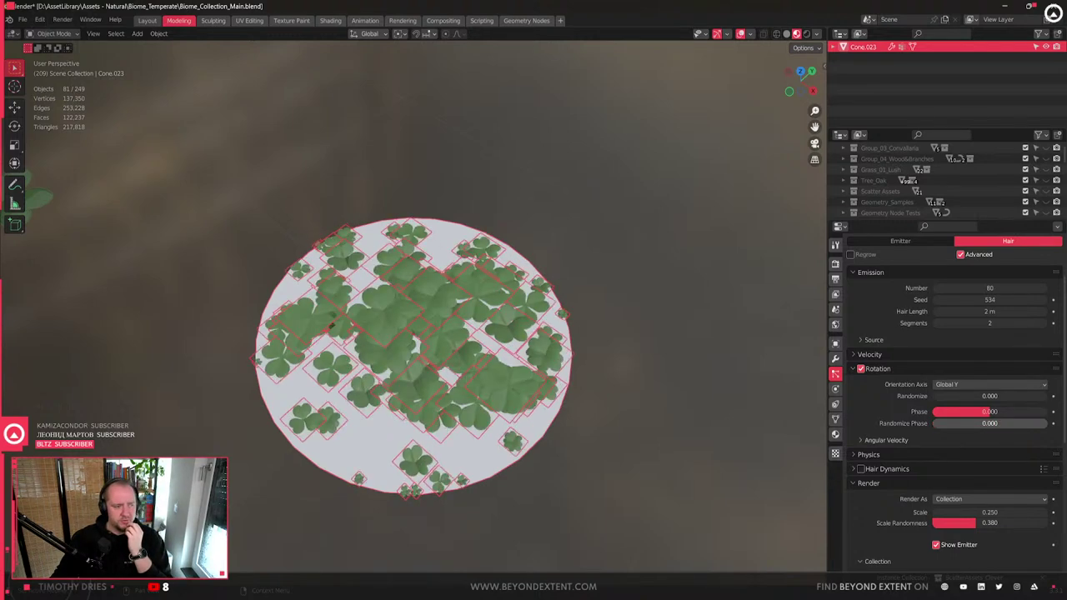
{"action": "left_click", "coordinate": [970, 384]}
{"action": "left_click", "coordinate": [972, 468]}
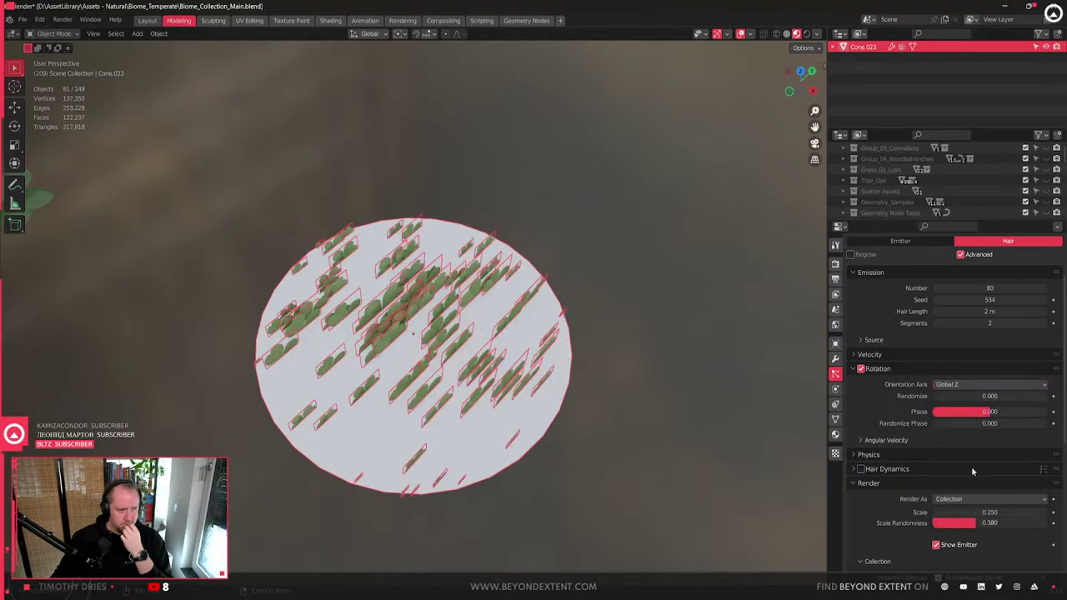
- Set the particle rotation's Randomize value to 0.050 and its orientation axis back to Global Y, and check the scattered clovers
{"action": "scroll", "coordinate": [962, 455], "scroll_direction": "up", "scroll_amount": 3}
{"action": "left_click_drag", "start_coordinate": [986, 461], "coordinate": [938, 448]}
{"action": "left_click", "coordinate": [988, 436]}
{"action": "left_click", "coordinate": [967, 507]}
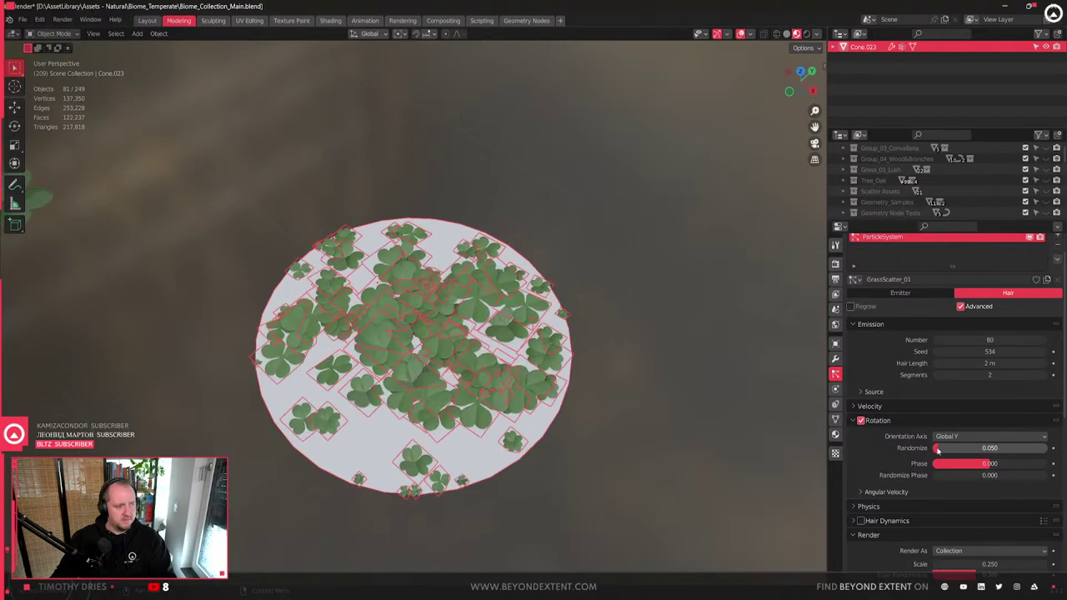
{"action": "scroll", "coordinate": [460, 359], "scroll_direction": "up", "scroll_amount": 6}
{"action": "middle_click_drag", "start_coordinate": [459, 333], "coordinate": [479, 377]}
{"action": "key", "text": "alt+a"}
{"action": "key", "text": "ctrl+z"}
{"action": "scroll", "coordinate": [506, 360], "scroll_direction": "down", "scroll_amount": 4}
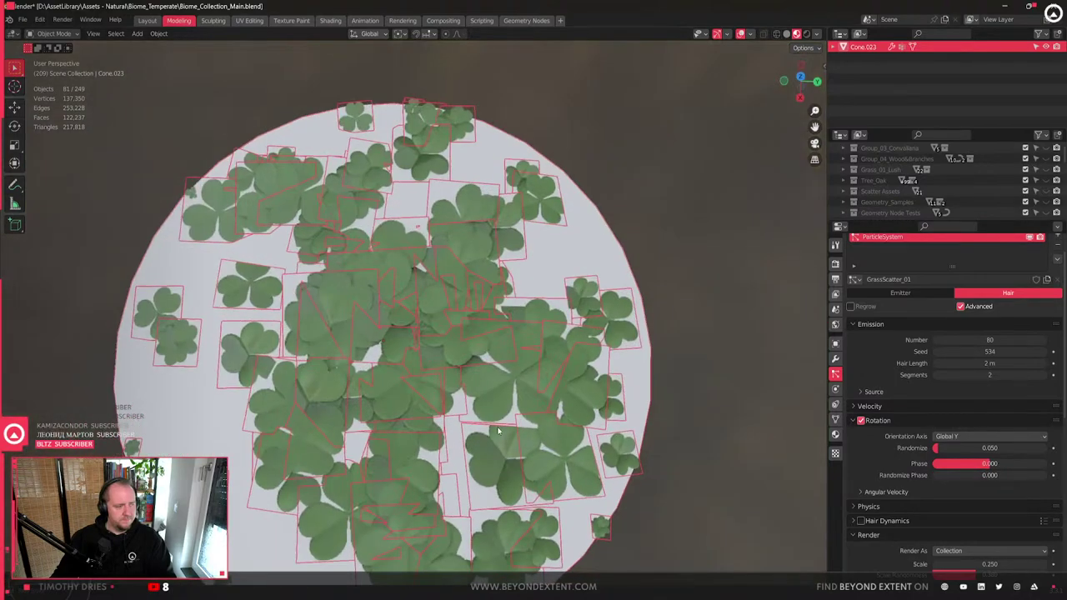
{"action": "scroll", "coordinate": [477, 378], "scroll_direction": "down", "scroll_amount": 2}
{"action": "scroll", "coordinate": [477, 377], "scroll_direction": "down", "scroll_amount": 4}
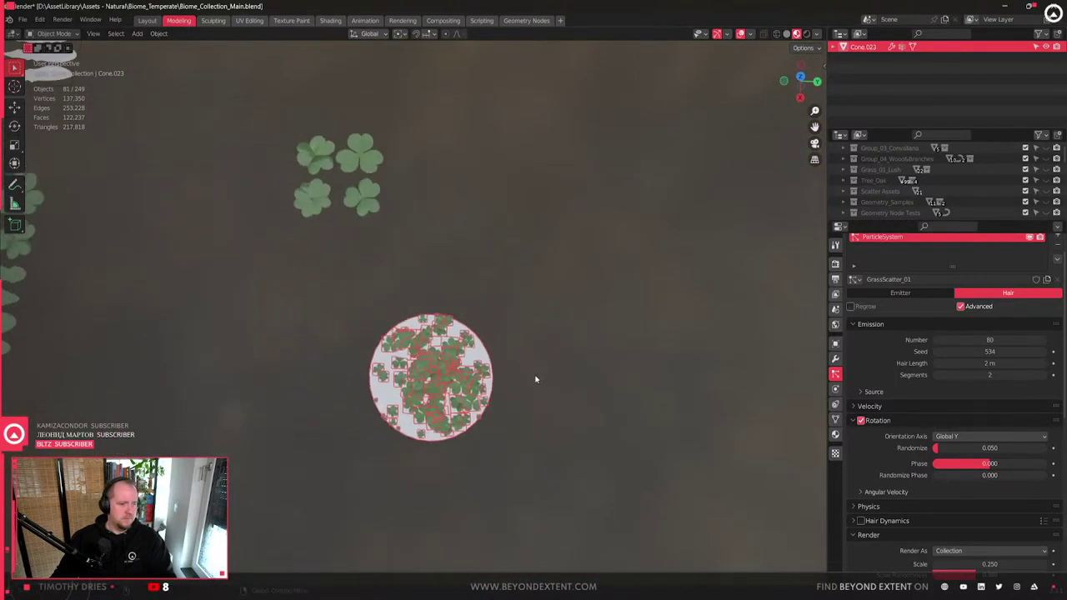
- Inspect the scattered clovers on the disc and review the particle system's Velocity and Physics settings
{"action": "left_click_drag", "start_coordinate": [283, 144], "coordinate": [392, 225]}
{"action": "left_click", "coordinate": [423, 351]}
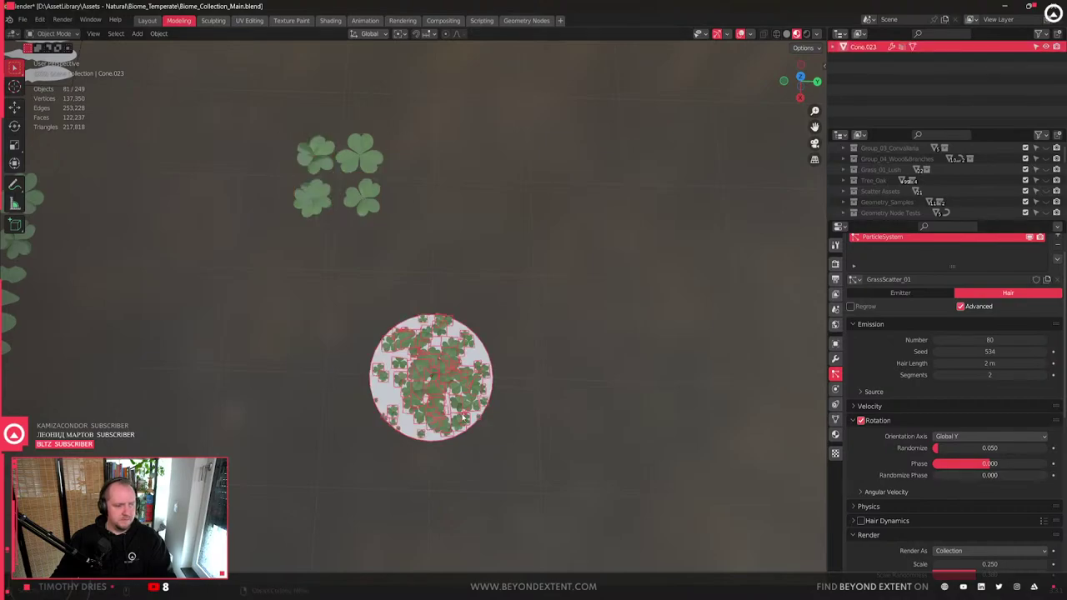
{"action": "scroll", "coordinate": [422, 351], "scroll_direction": "up", "scroll_amount": 6}
{"action": "middle_click_drag", "start_coordinate": [423, 351], "coordinate": [609, 146]}
{"action": "scroll", "coordinate": [899, 380], "scroll_direction": "up", "scroll_amount": 2}
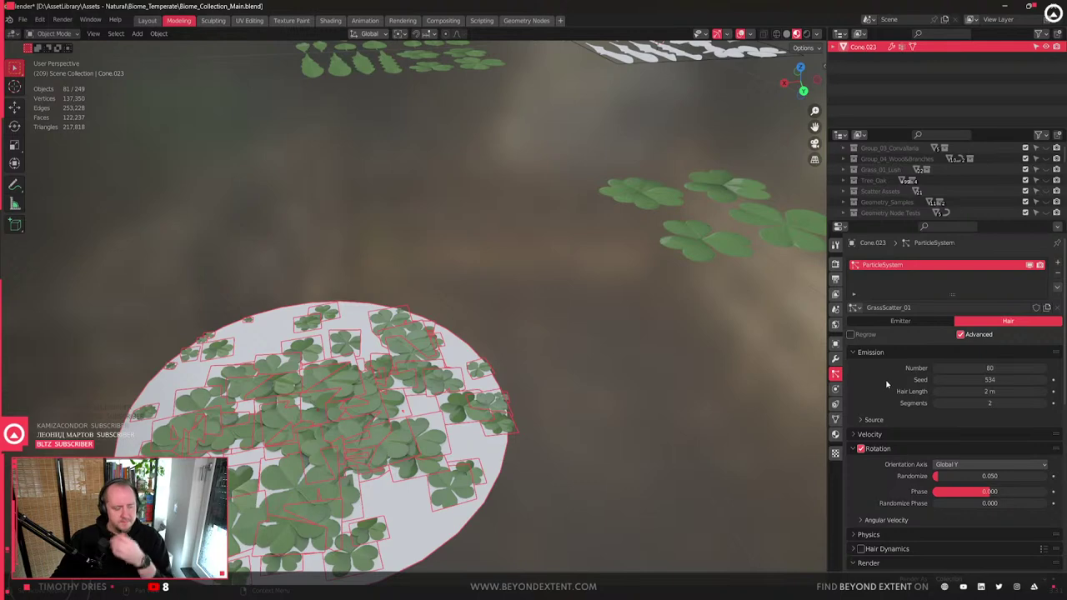
{"action": "scroll", "coordinate": [887, 385], "scroll_direction": "down", "scroll_amount": 3}
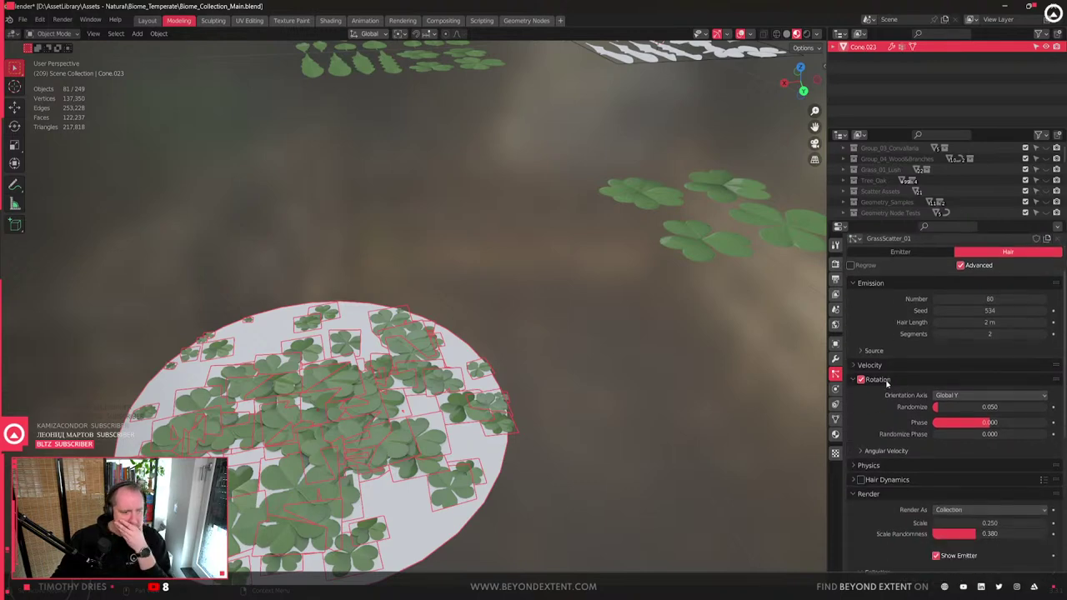
{"action": "left_click", "coordinate": [871, 365]}
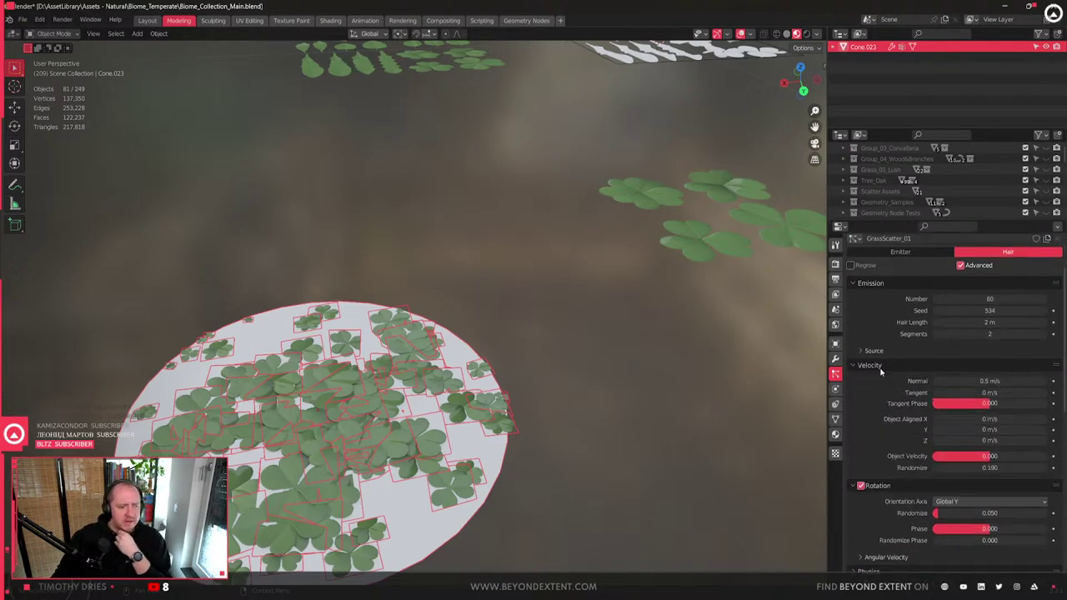
{"action": "left_click", "coordinate": [871, 365]}
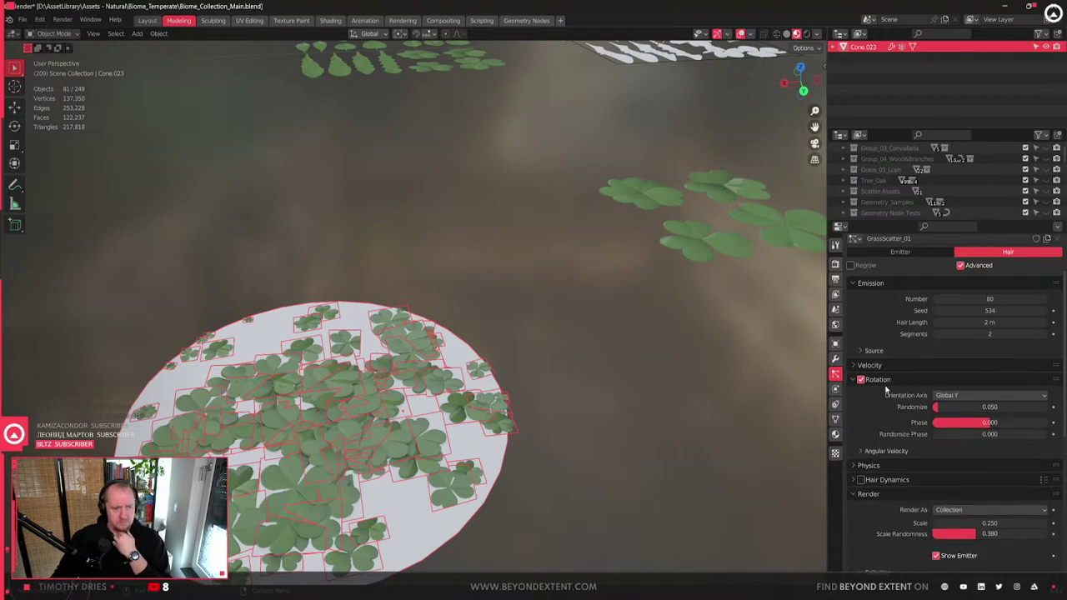
{"action": "left_click", "coordinate": [871, 465]}
{"action": "scroll", "coordinate": [872, 446], "scroll_direction": "down", "scroll_amount": 8}
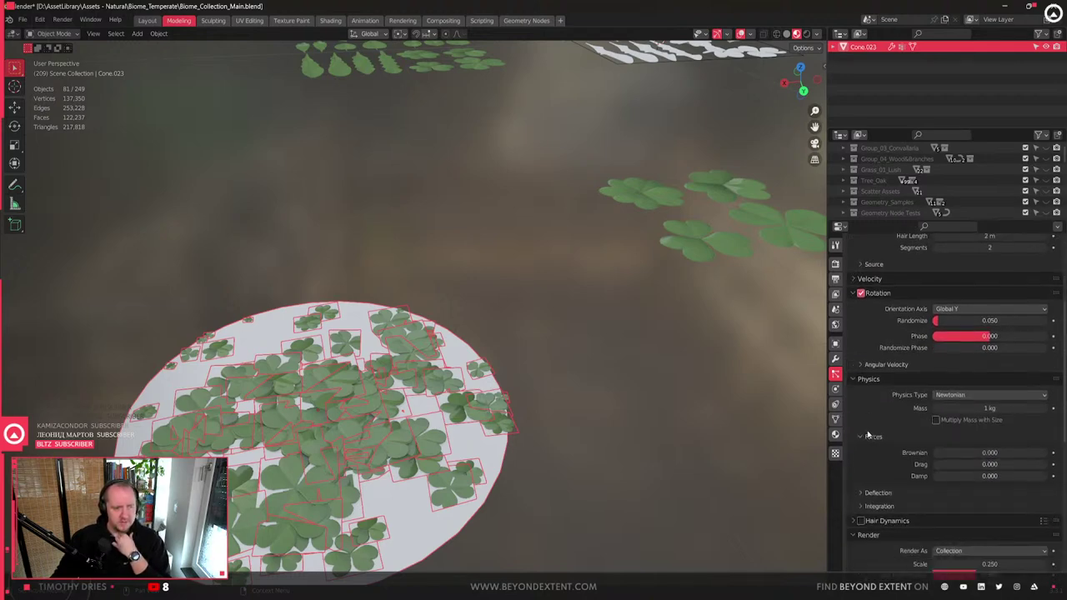
- Reduce the size of the scattered clover particles and set their emission Number to 225
{"action": "mouse_move", "coordinate": [1000, 460]}
{"action": "left_mouse_down"}
{"action": "mouse_move", "coordinate": [977, 460]}
{"action": "mouse_move", "coordinate": [1003, 472]}
{"action": "left_mouse_up"}
{"action": "scroll", "coordinate": [917, 400], "scroll_direction": "up", "scroll_amount": 8}
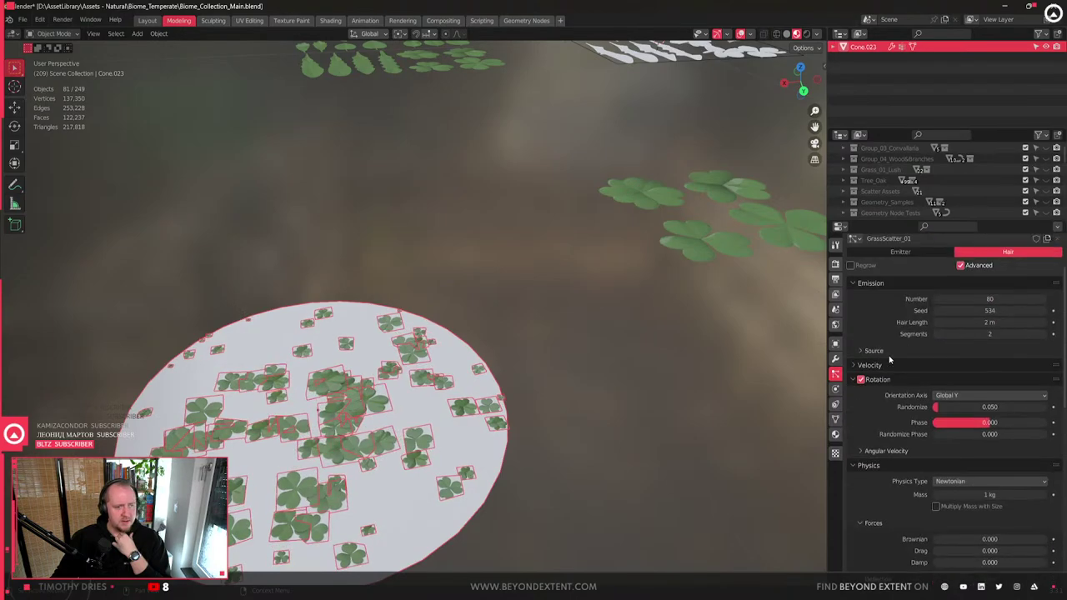
{"action": "left_click_drag", "start_coordinate": [989, 368], "coordinate": [1052, 368]}
- Select the four single clover planes, enter Edit Mode and poke their faces to add a centre vertex to each
{"action": "left_click", "coordinate": [716, 269]}
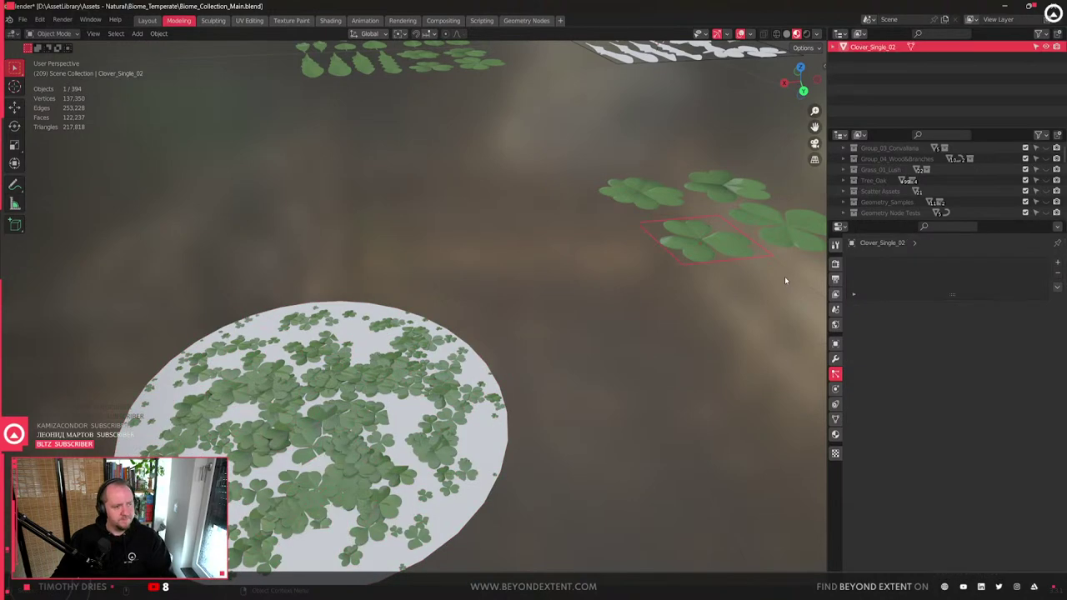
{"action": "key", "text": "Tab"}
{"action": "key", "text": "KP_Decimal"}
{"action": "key", "text": "Tab"}
{"action": "left_click_drag", "start_coordinate": [441, 180], "coordinate": [775, 334]}
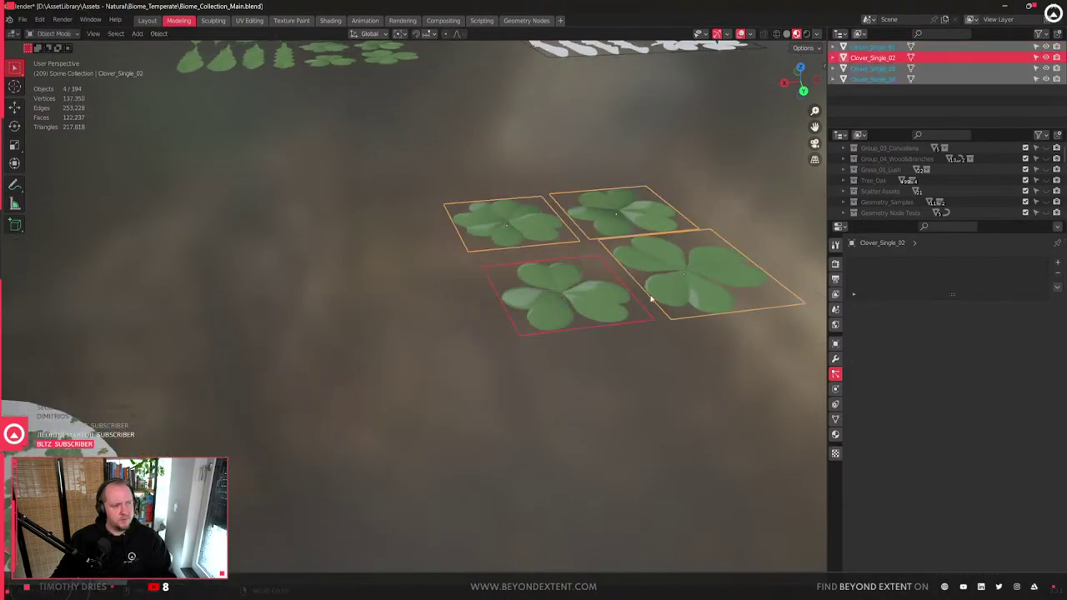
{"action": "key", "text": "Tab"}
{"action": "key", "text": "KP_Decimal"}
{"action": "right_click", "coordinate": [594, 293]}
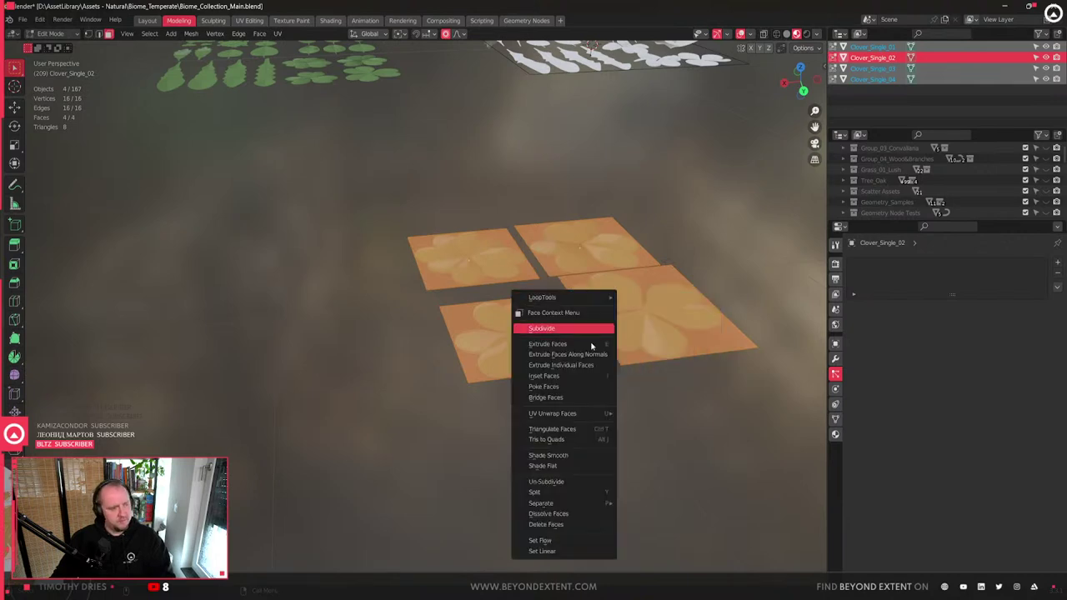
{"action": "left_click", "coordinate": [579, 387]}
- Move the planes' centre vertices horizontally, with Z locked, so each sits on the middle of its clover's leaves
{"action": "key", "text": "1"}
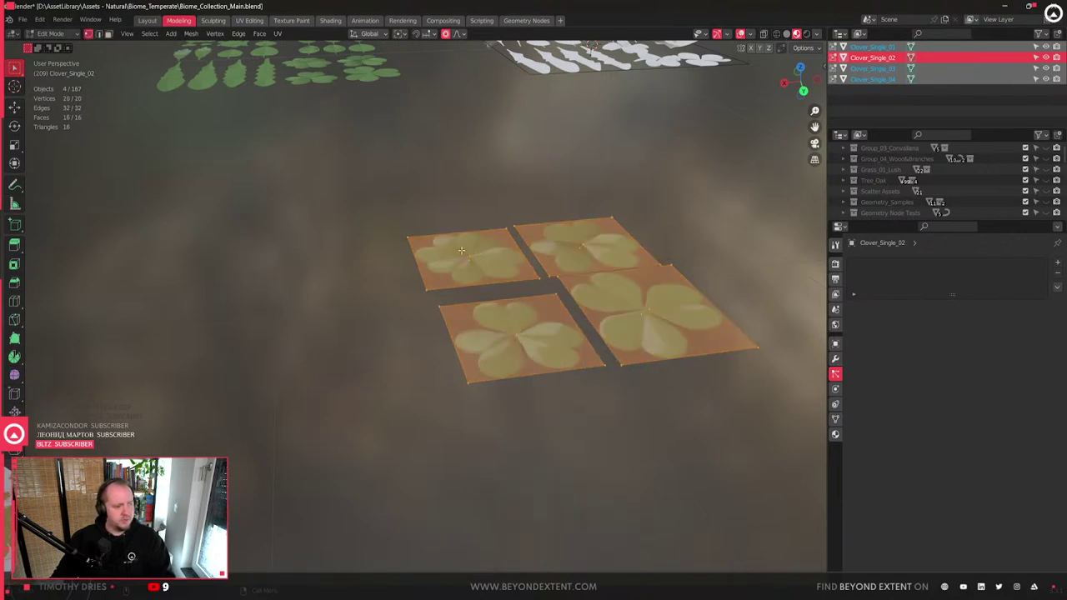
{"action": "left_click", "coordinate": [469, 255]}
{"action": "middle_click_drag", "start_coordinate": [592, 248], "coordinate": [562, 259]}
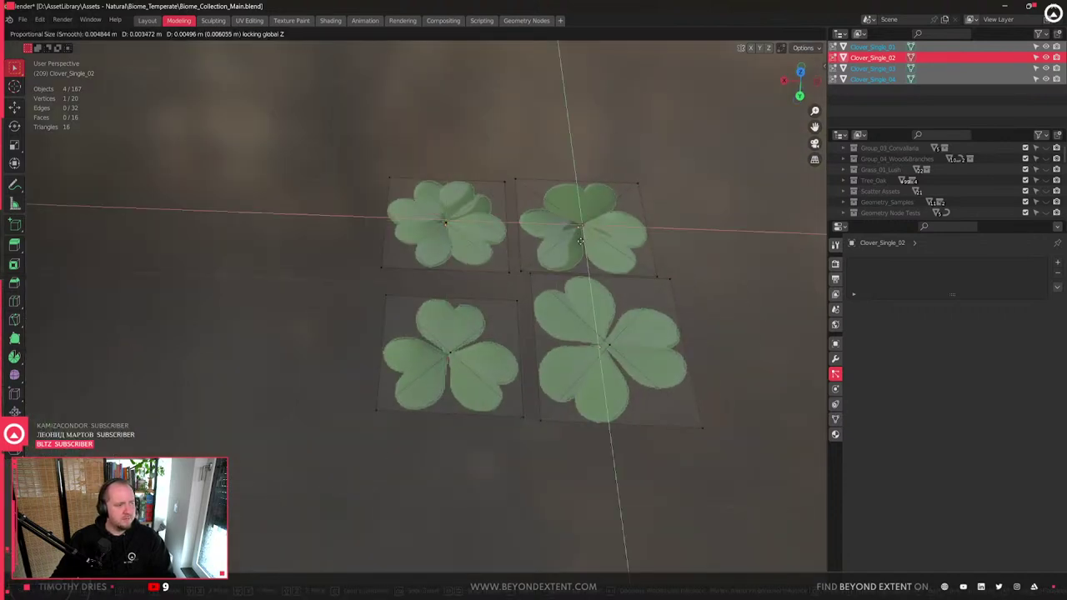
{"action": "key", "text": "alt+a"}
{"action": "left_click_drag", "start_coordinate": [606, 340], "coordinate": [627, 367]}
{"action": "key", "text": "g"}
{"action": "key", "text": "z"}
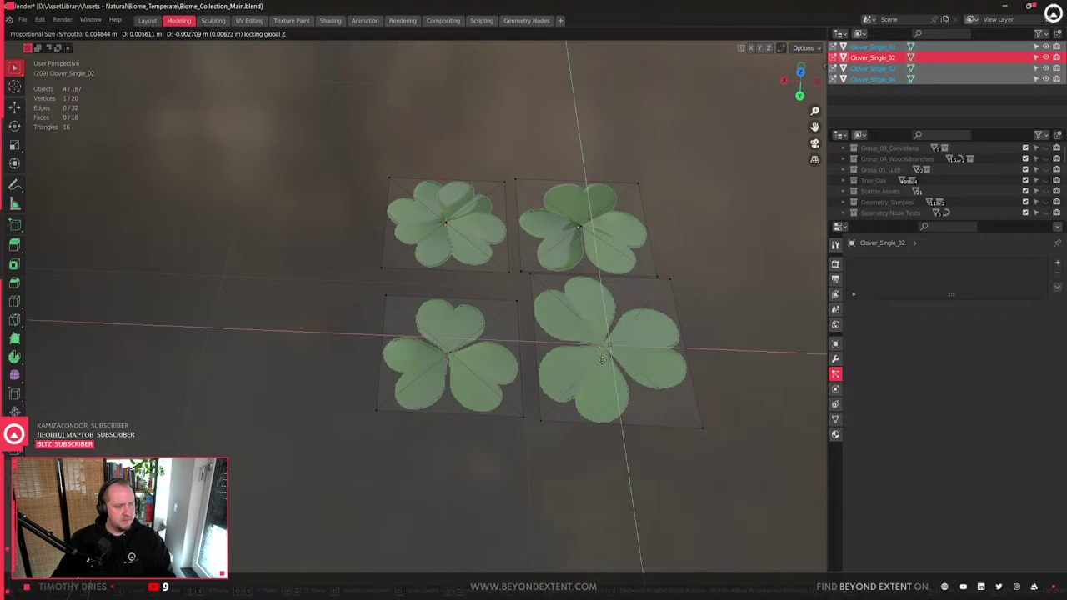
{"action": "left_click", "coordinate": [566, 351]}
{"action": "left_click", "coordinate": [450, 352]}
{"action": "key", "text": "g"}
{"action": "key", "text": "z"}
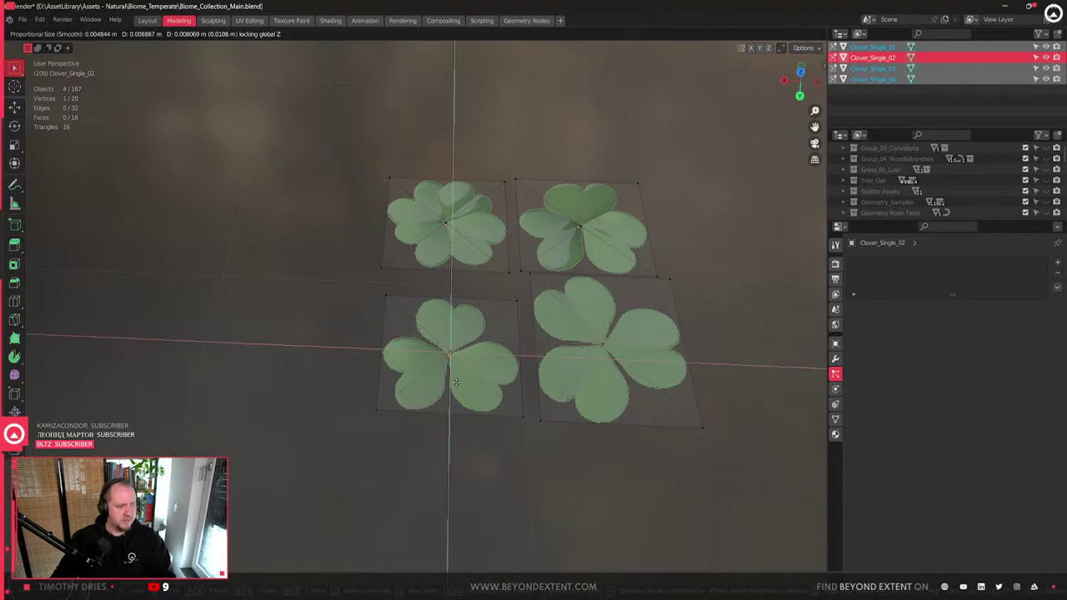
{"action": "left_click", "coordinate": [457, 381]}
- Lower the centre vertices of all four clover planes about 0.02 m along Z and return to Object Mode
{"action": "left_click", "coordinate": [579, 224], "text": "shift"}
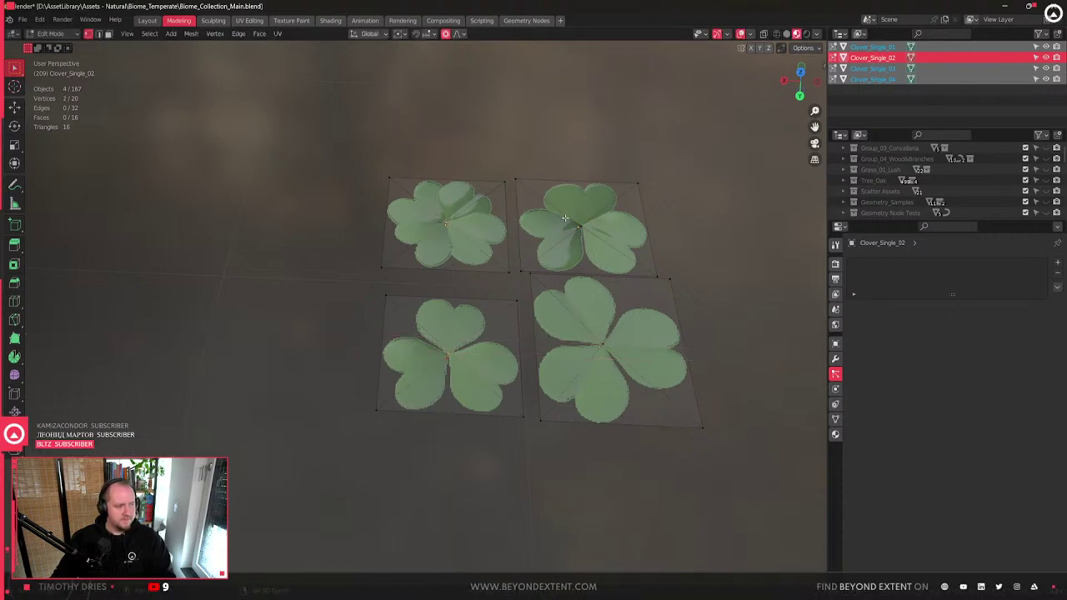
{"action": "left_click", "coordinate": [595, 336], "text": "shift"}
{"action": "middle_click_drag", "start_coordinate": [595, 336], "coordinate": [594, 221]}
{"action": "key", "text": "g"}
{"action": "key", "text": "z"}
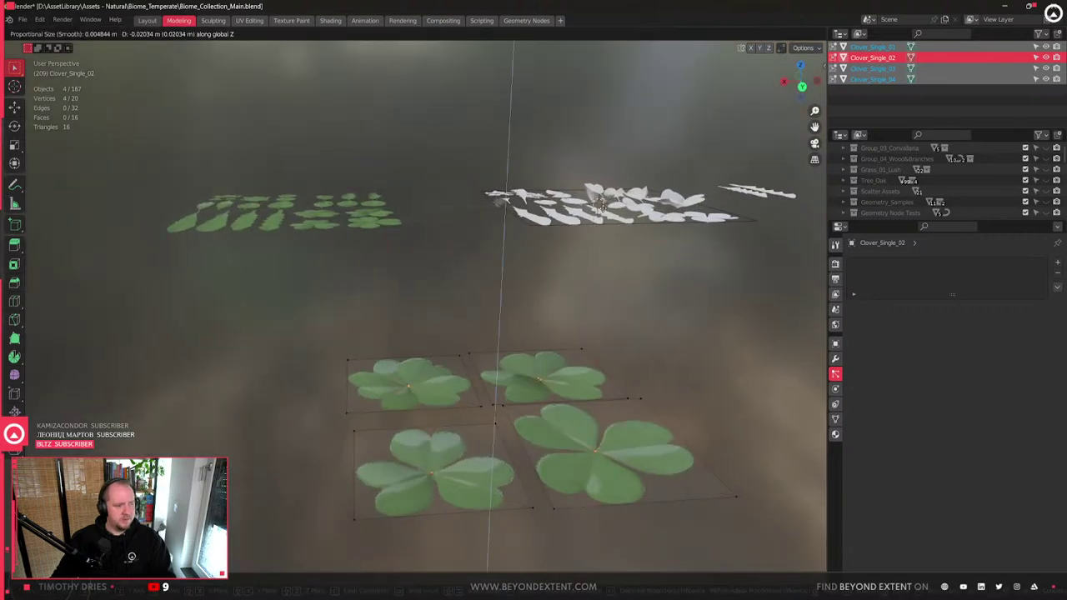
{"action": "left_click", "coordinate": [468, 339]}
{"action": "key", "text": "Tab"}
{"action": "scroll", "coordinate": [467, 339], "scroll_direction": "down", "scroll_amount": 4}
{"action": "left_click", "coordinate": [261, 401]}
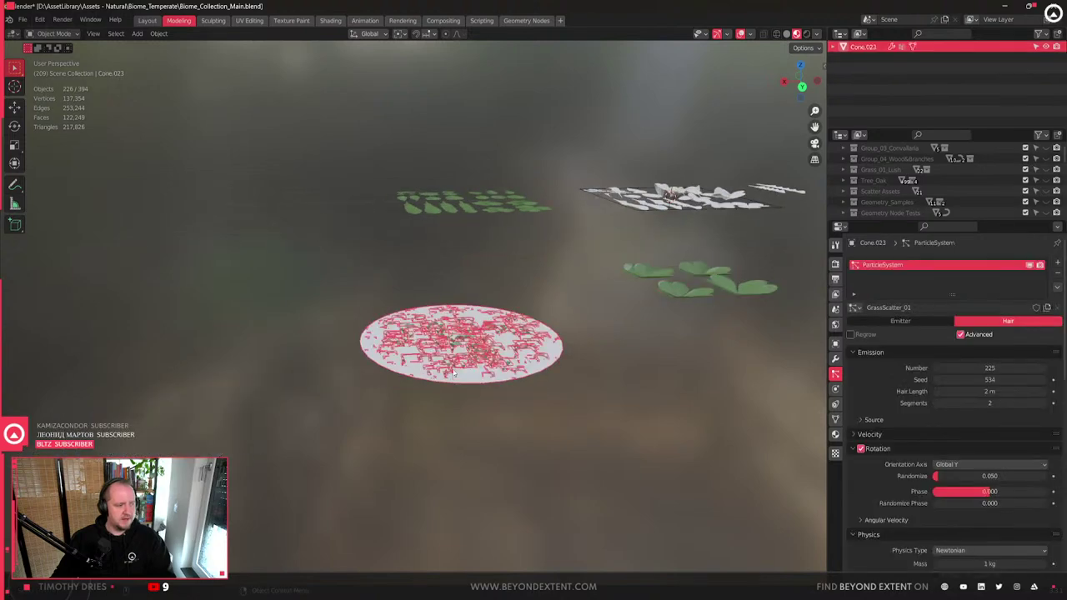
{"action": "key", "text": "KP_Decimal"}
{"action": "middle_click_drag", "start_coordinate": [576, 287], "coordinate": [621, 285]}
{"action": "key", "text": "Tab"}
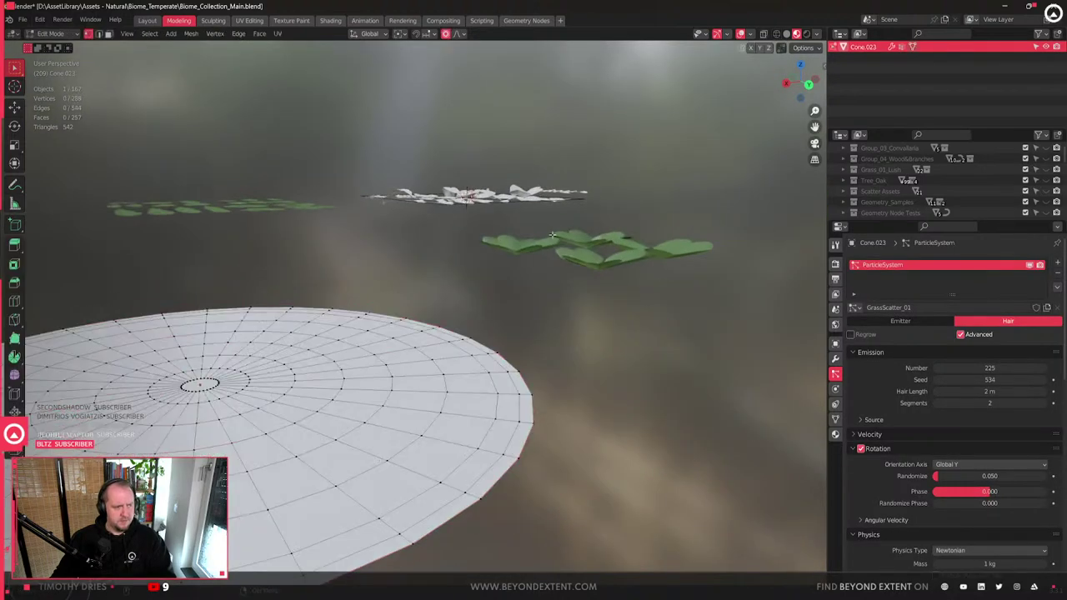
{"action": "key", "text": "Tab"}
{"action": "left_click", "coordinate": [590, 264], "text": "shift"}
{"action": "key", "text": "Tab"}
{"action": "key", "text": "g"}
{"action": "key", "text": "Escape"}
{"action": "key", "text": "a"}
{"action": "key", "text": "g"}
{"action": "right_click", "coordinate": [672, 283]}
{"action": "right_click", "coordinate": [636, 278]}
{"action": "key", "text": "Escape"}
{"action": "key", "text": "Tab"}
- Select the four clover planes and move only their origins down along Z, leaving the leaf geometry in place
{"action": "left_click_drag", "start_coordinate": [512, 223], "coordinate": [657, 292]}
{"action": "key", "text": "Tab"}
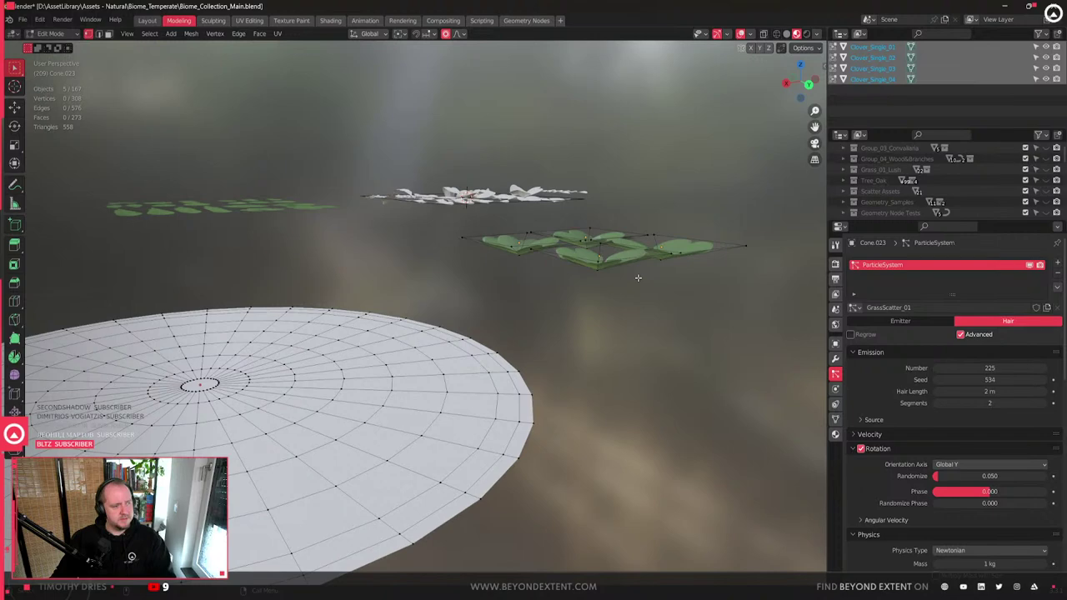
{"action": "key", "text": "Tab"}
{"action": "key", "text": "q"}
{"action": "left_click", "coordinate": [632, 283]}
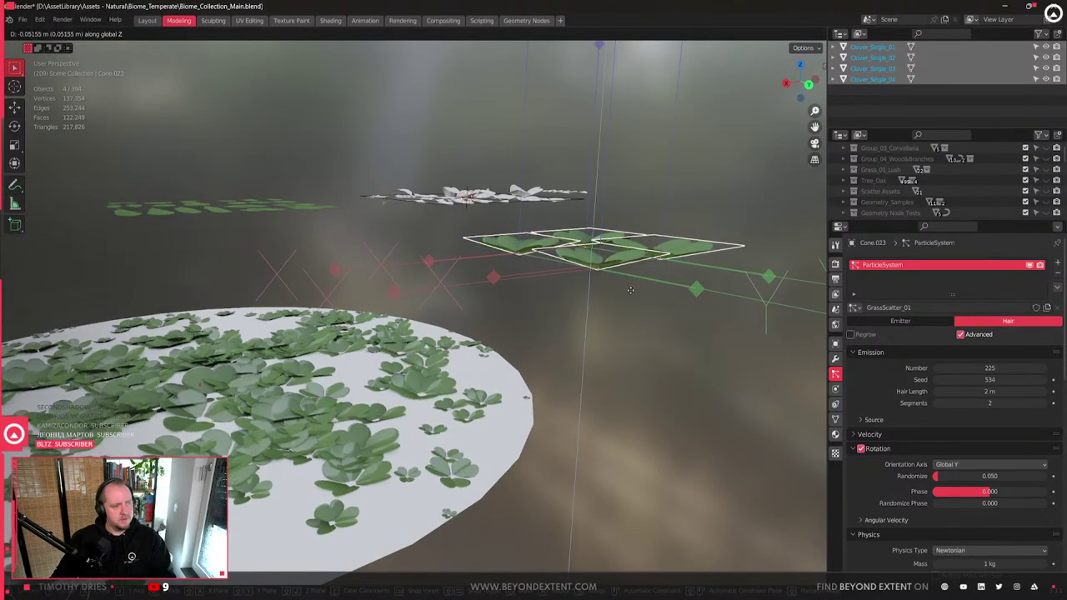
{"action": "key", "text": "g"}
{"action": "key", "text": "z"}
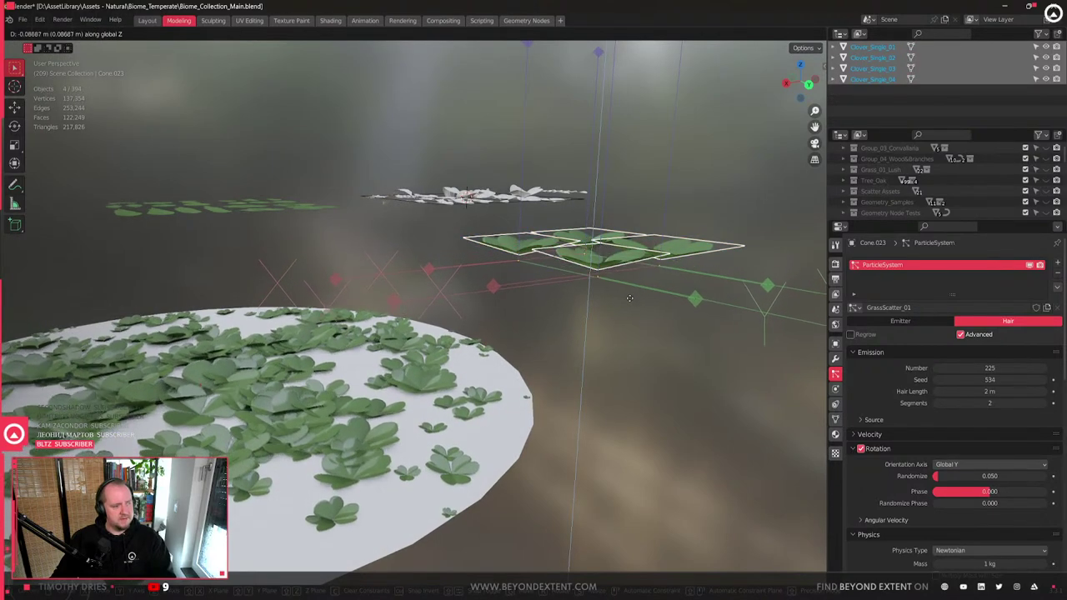
{"action": "left_click", "coordinate": [633, 292]}
{"action": "scroll", "coordinate": [500, 334], "scroll_direction": "down", "scroll_amount": 3}
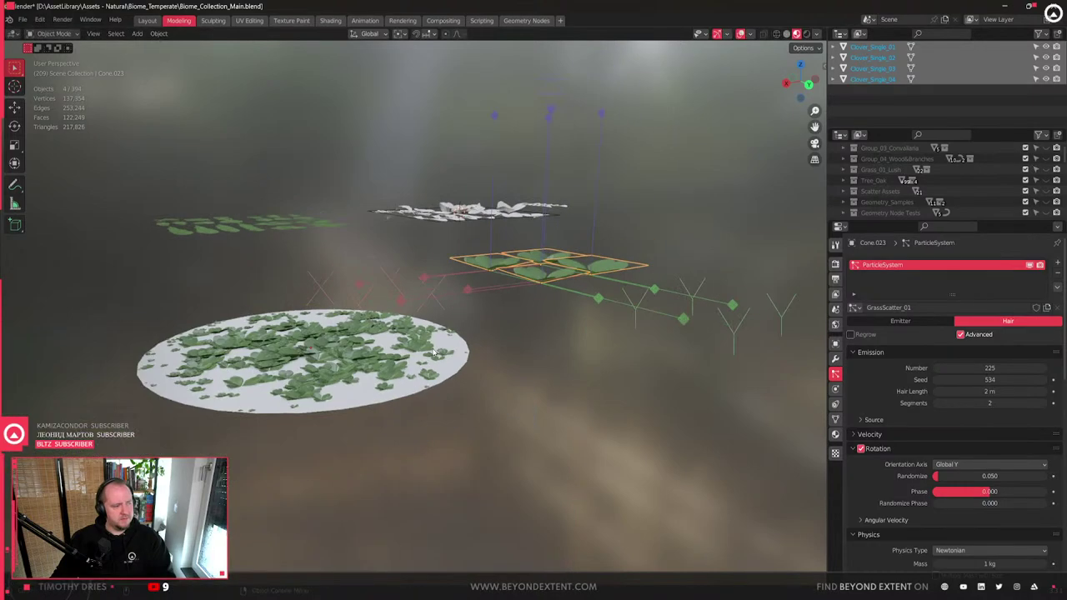
{"action": "key", "text": "q"}
{"action": "left_click", "coordinate": [386, 402]}
- Reselect the scatter disc, check its clovers up close and set the particle Seed to 617
{"action": "left_click", "coordinate": [386, 402]}
{"action": "scroll", "coordinate": [386, 401], "scroll_direction": "up", "scroll_amount": 5}
{"action": "middle_click_drag", "start_coordinate": [386, 402], "coordinate": [478, 374]}
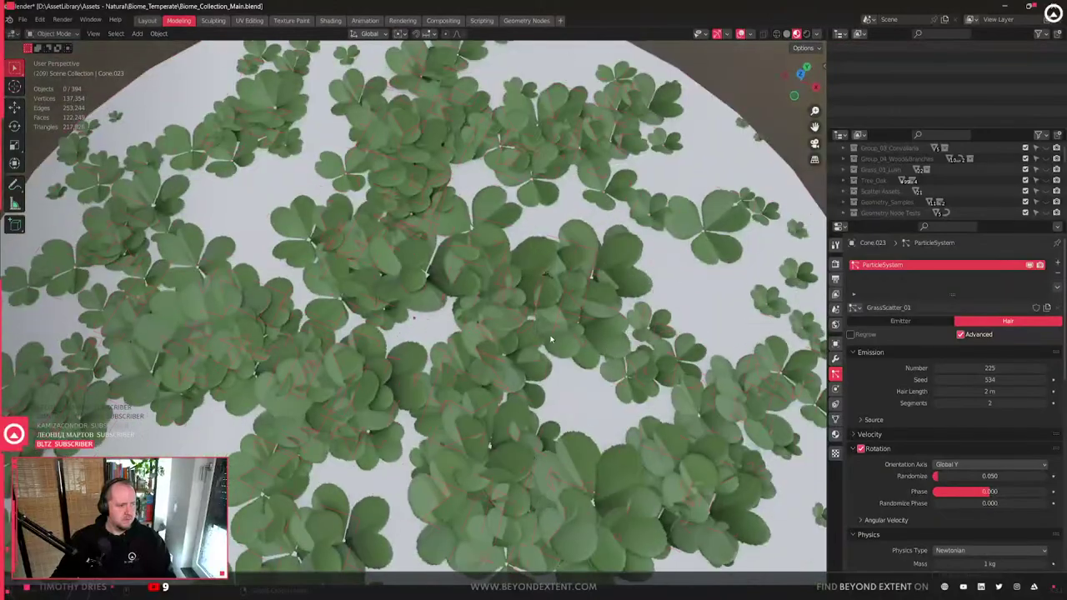
{"action": "scroll", "coordinate": [478, 374], "scroll_direction": "down", "scroll_amount": 4}
{"action": "scroll", "coordinate": [411, 371], "scroll_direction": "up", "scroll_amount": 2}
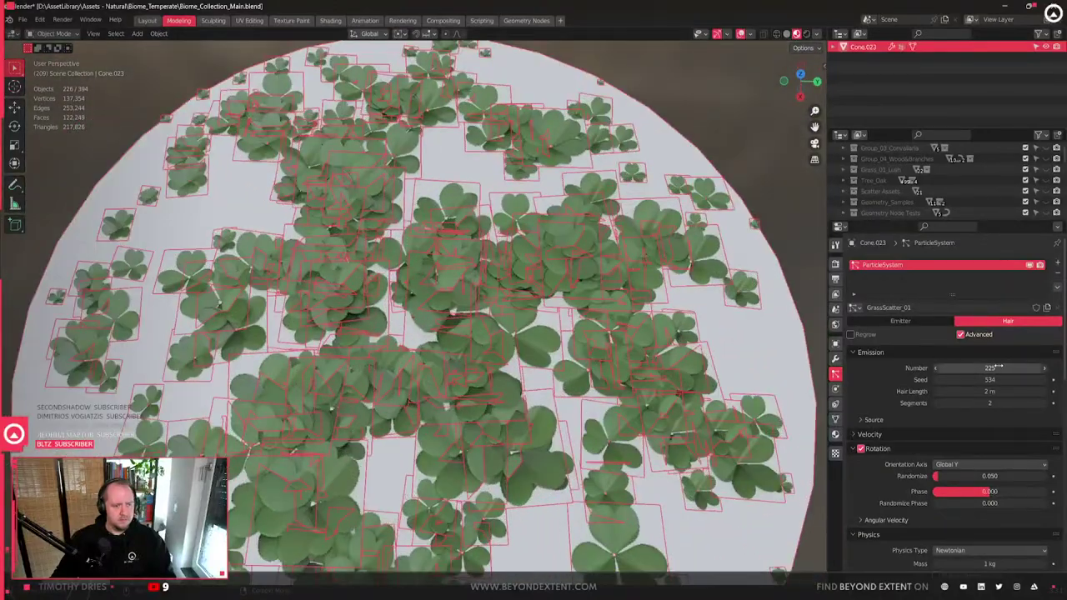
{"action": "mouse_move", "coordinate": [990, 379]}
{"action": "left_mouse_down"}
{"action": "mouse_move", "coordinate": [1034, 380]}
{"action": "mouse_move", "coordinate": [984, 379]}
{"action": "left_mouse_up"}
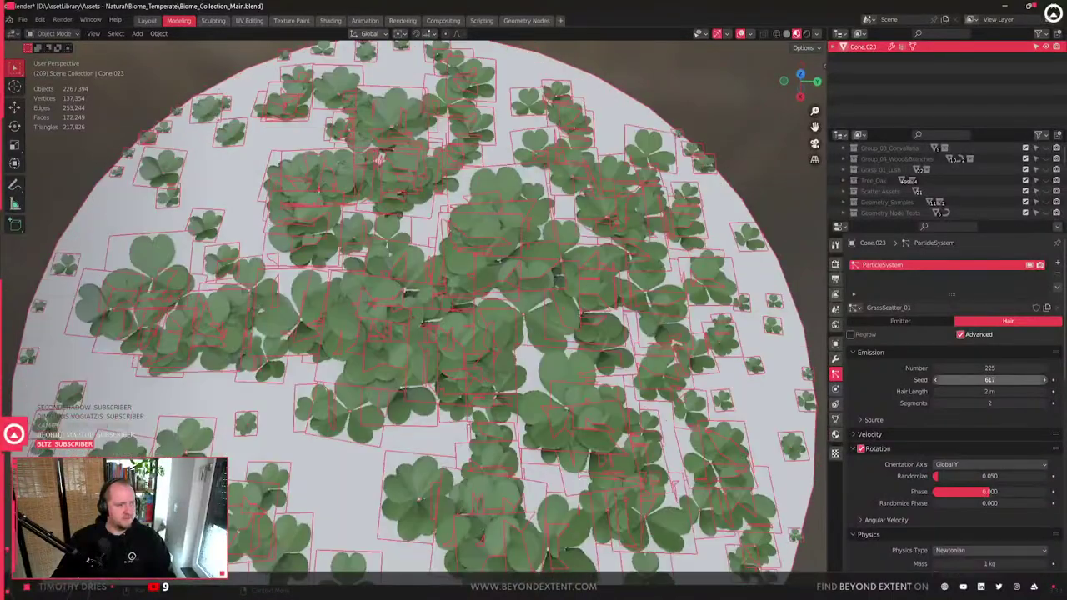
- Examine the clover distribution on the disc and its underlying mesh from several angles and distances
{"action": "scroll", "coordinate": [486, 374], "scroll_direction": "down", "scroll_amount": 5}
{"action": "middle_click_drag", "start_coordinate": [485, 374], "coordinate": [474, 336]}
{"action": "scroll", "coordinate": [473, 336], "scroll_direction": "down", "scroll_amount": 6}
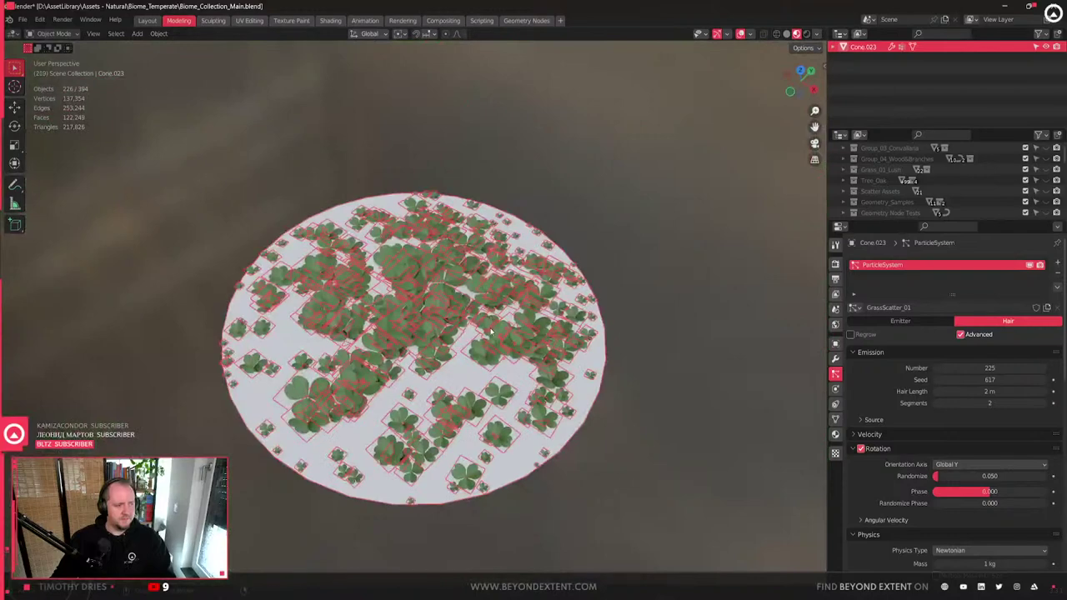
{"action": "key", "text": "KP_Decimal"}
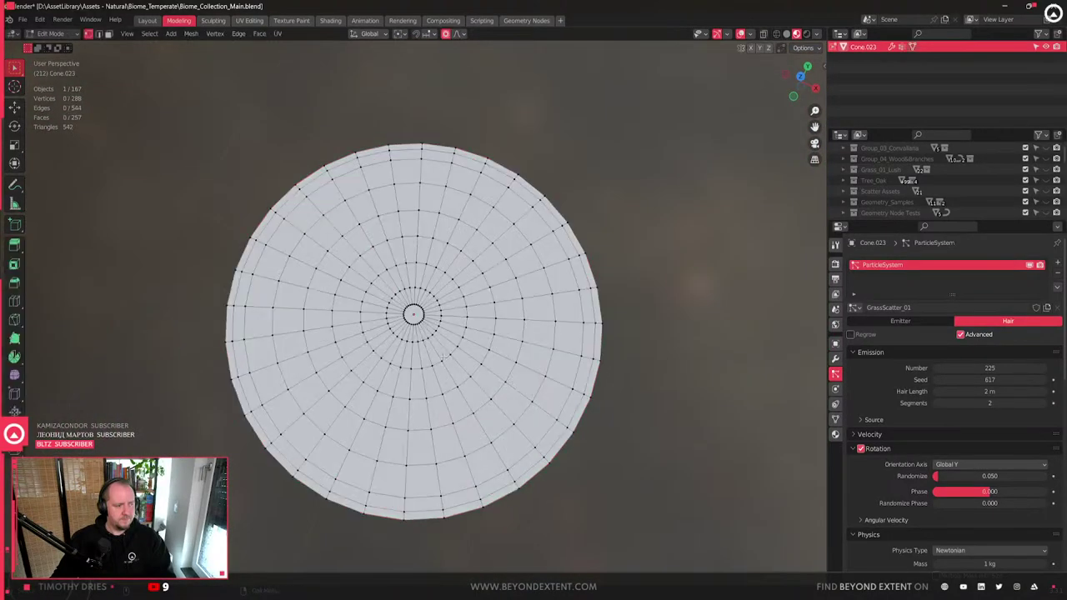
{"action": "scroll", "coordinate": [461, 285], "scroll_direction": "down", "scroll_amount": 3}
{"action": "middle_click_drag", "start_coordinate": [442, 358], "coordinate": [509, 292]}
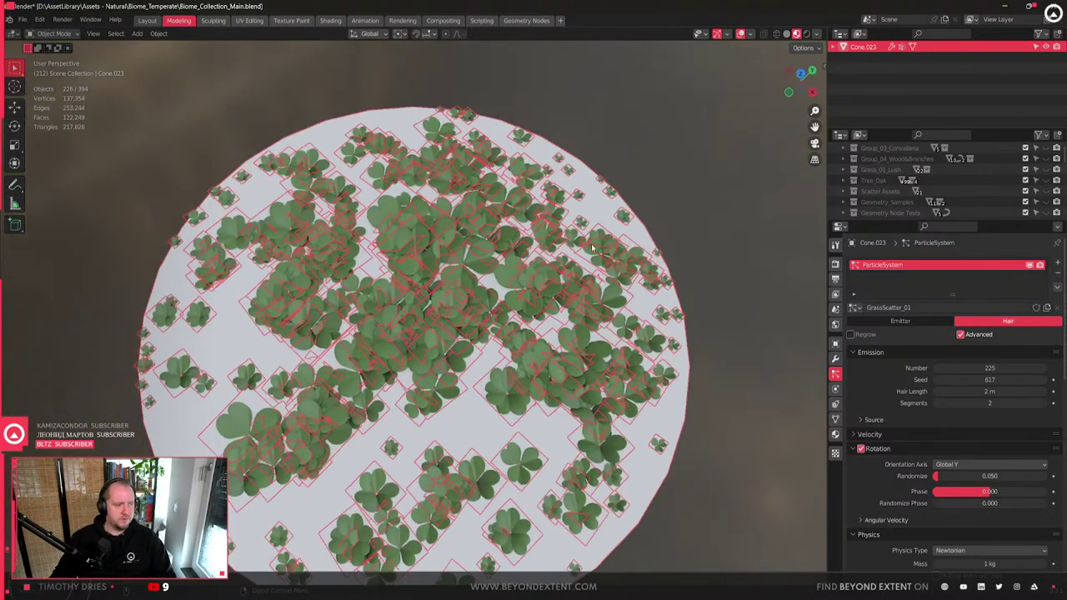
{"action": "scroll", "coordinate": [516, 294], "scroll_direction": "down", "scroll_amount": 4}
{"action": "scroll", "coordinate": [519, 294], "scroll_direction": "down", "scroll_amount": 3}
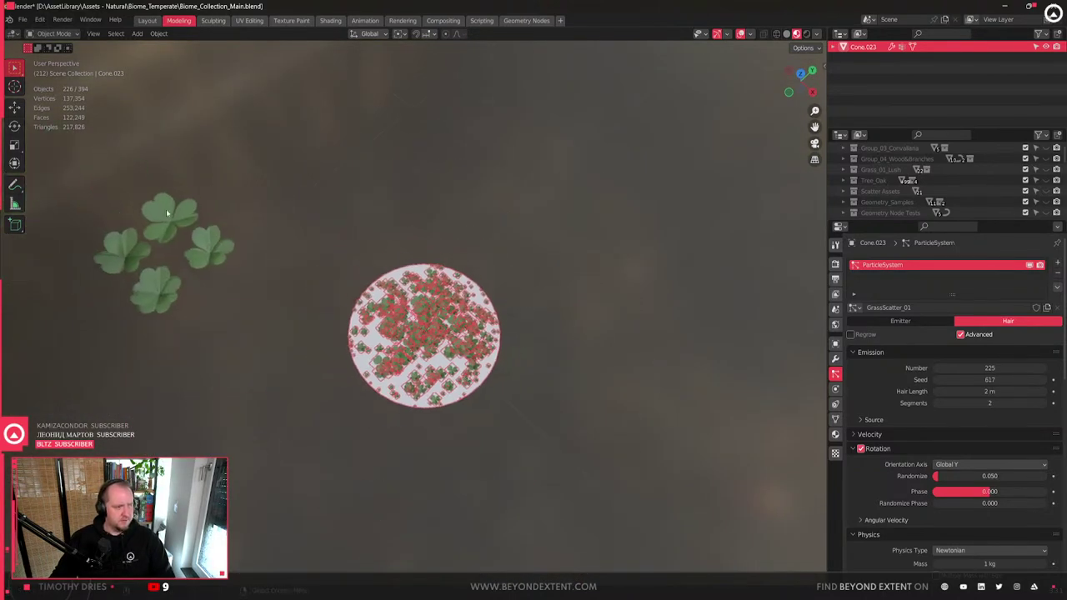
- Put the scatter disc into Weight Paint mode and paint patches of weight 1.000 around its centre with the Draw brush
{"action": "left_click", "coordinate": [54, 33]}
{"action": "left_click", "coordinate": [50, 93]}
{"action": "scroll", "coordinate": [199, 346], "scroll_direction": "up", "scroll_amount": 5}
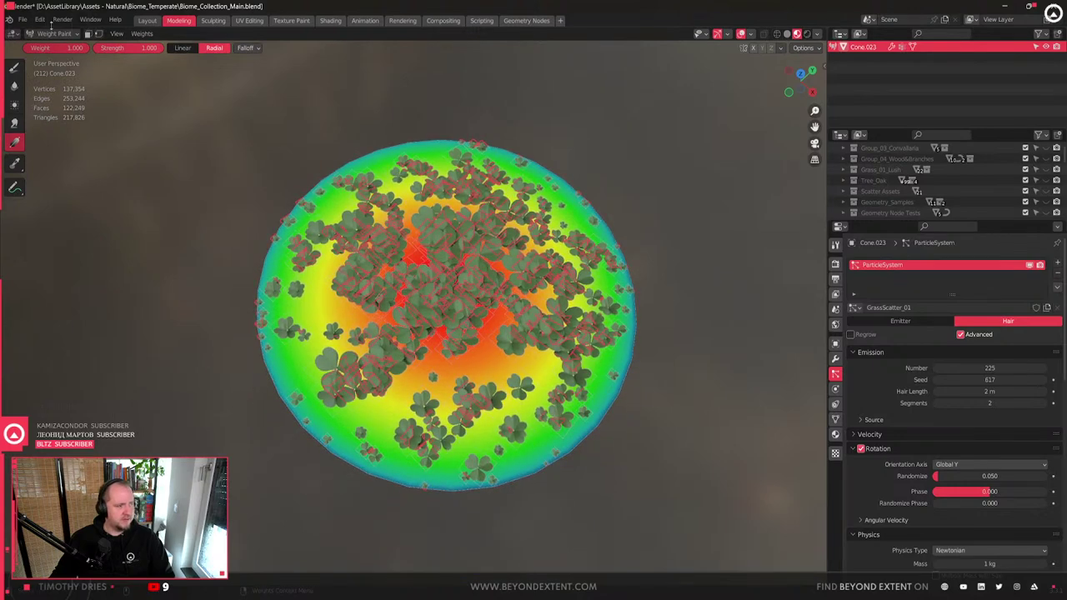
{"action": "left_click", "coordinate": [184, 48]}
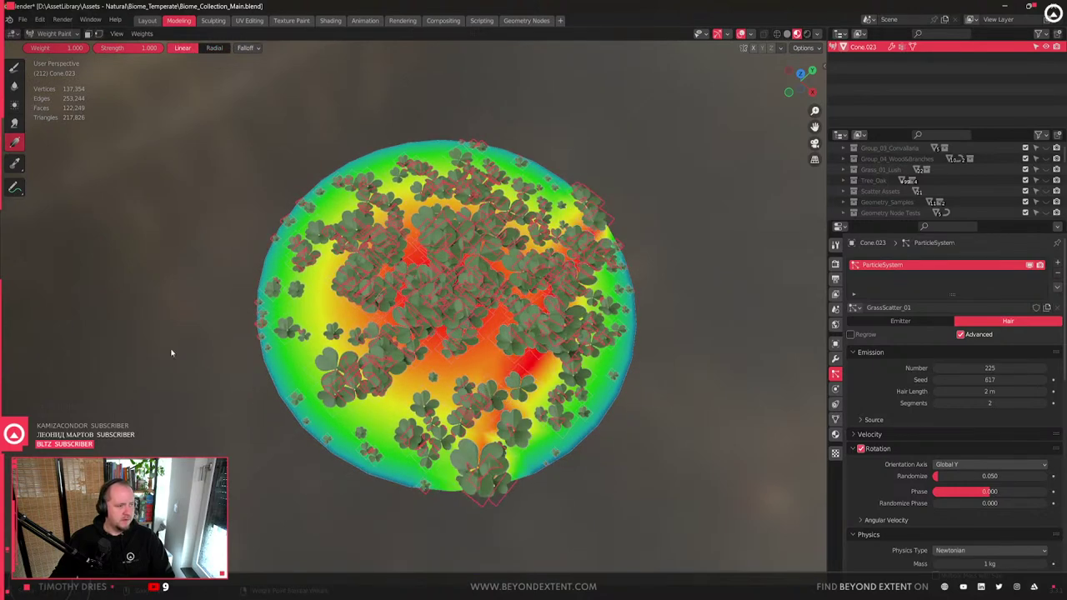
{"action": "left_click", "coordinate": [14, 68]}
{"action": "mouse_move", "coordinate": [518, 411]}
{"action": "left_mouse_down"}
{"action": "mouse_move", "coordinate": [525, 379]}
{"action": "mouse_move", "coordinate": [491, 417]}
{"action": "mouse_move", "coordinate": [409, 392]}
{"action": "left_mouse_up"}
{"action": "mouse_move", "coordinate": [325, 263]}
{"action": "left_mouse_down"}
{"action": "mouse_move", "coordinate": [309, 300]}
{"action": "mouse_move", "coordinate": [342, 279]}
{"action": "mouse_move", "coordinate": [392, 321]}
{"action": "left_mouse_up"}
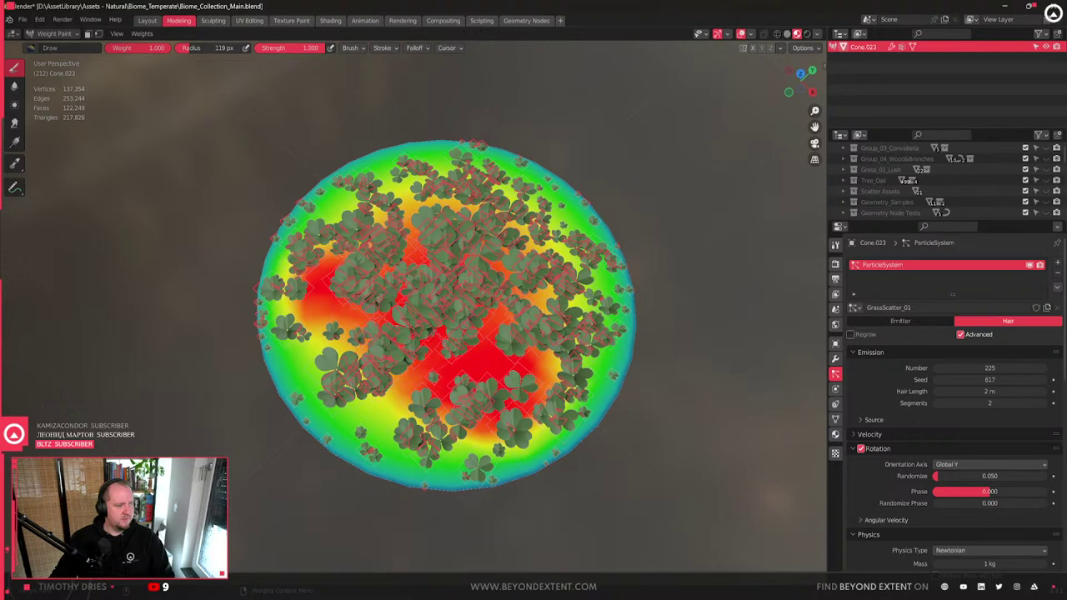
- Set the Draw brush to weight 0 and strength 1.000 and paint weight away across the disc's centre
{"action": "left_click_drag", "start_coordinate": [294, 47], "coordinate": [250, 47]}
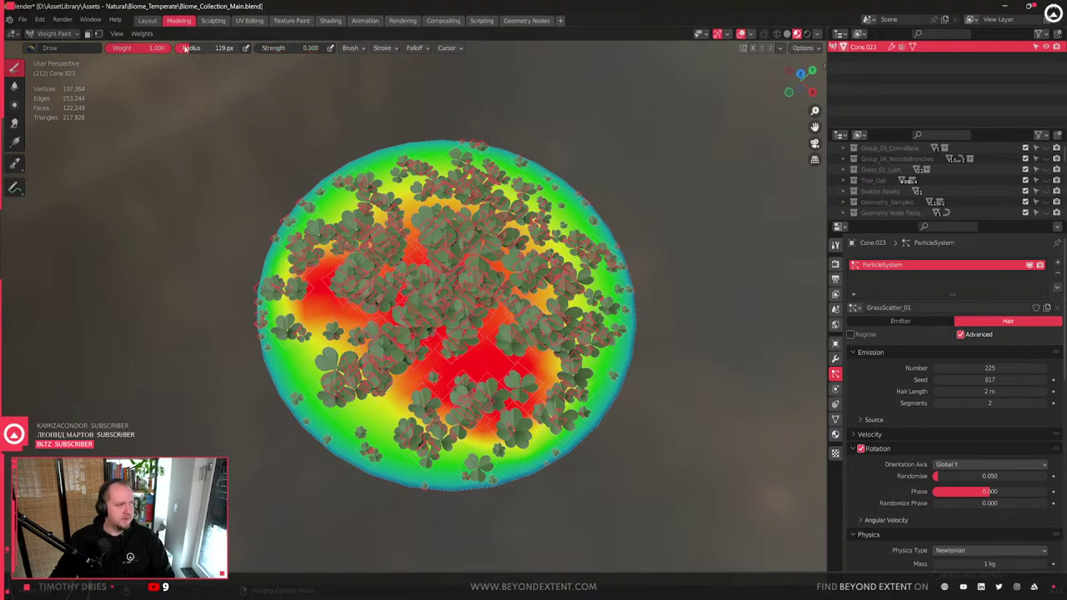
{"action": "left_click_drag", "start_coordinate": [162, 48], "coordinate": [108, 48]}
{"action": "left_click_drag", "start_coordinate": [276, 47], "coordinate": [330, 48]}
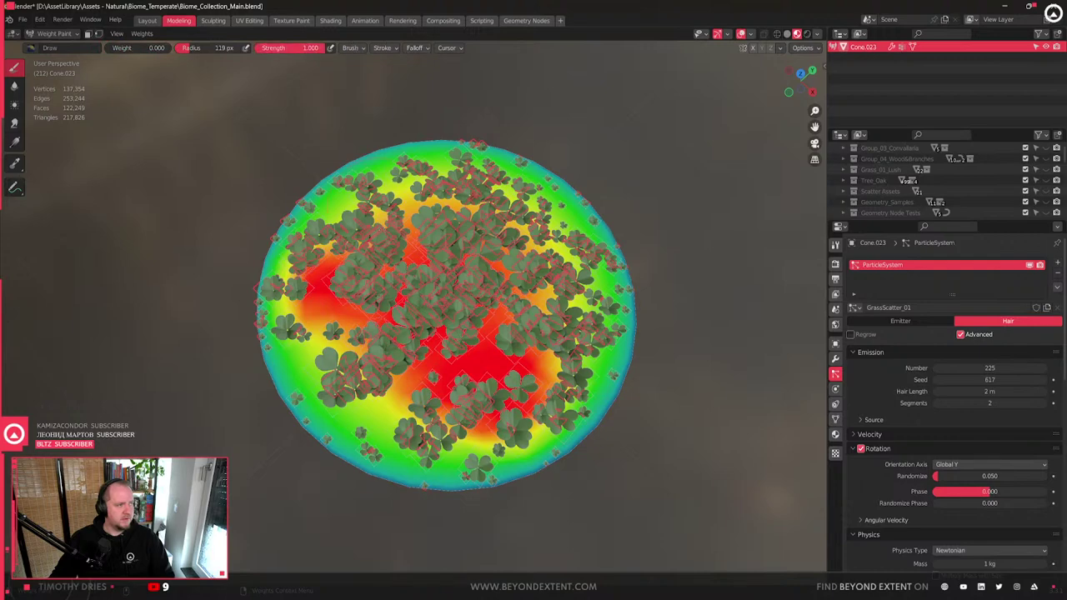
{"action": "mouse_move", "coordinate": [421, 304]}
{"action": "left_mouse_down"}
{"action": "mouse_move", "coordinate": [396, 246]}
{"action": "mouse_move", "coordinate": [410, 240]}
{"action": "mouse_move", "coordinate": [389, 225]}
{"action": "mouse_move", "coordinate": [414, 215]}
{"action": "mouse_move", "coordinate": [497, 223]}
{"action": "left_mouse_up"}
- Raise the brush weight to a medium value and paint over the disc's middle to even out the clover sizes
{"action": "left_click_drag", "start_coordinate": [125, 48], "coordinate": [151, 48]}
{"action": "mouse_move", "coordinate": [421, 300]}
{"action": "left_mouse_down"}
{"action": "mouse_move", "coordinate": [417, 258]}
{"action": "mouse_move", "coordinate": [412, 308]}
{"action": "mouse_move", "coordinate": [466, 247]}
{"action": "left_mouse_up"}
{"action": "mouse_move", "coordinate": [546, 300]}
{"action": "left_mouse_down"}
{"action": "mouse_move", "coordinate": [542, 350]}
{"action": "mouse_move", "coordinate": [517, 366]}
{"action": "mouse_move", "coordinate": [514, 287]}
{"action": "mouse_move", "coordinate": [427, 221]}
{"action": "mouse_move", "coordinate": [380, 241]}
{"action": "mouse_move", "coordinate": [394, 213]}
{"action": "mouse_move", "coordinate": [363, 230]}
{"action": "mouse_move", "coordinate": [377, 250]}
{"action": "left_mouse_up"}
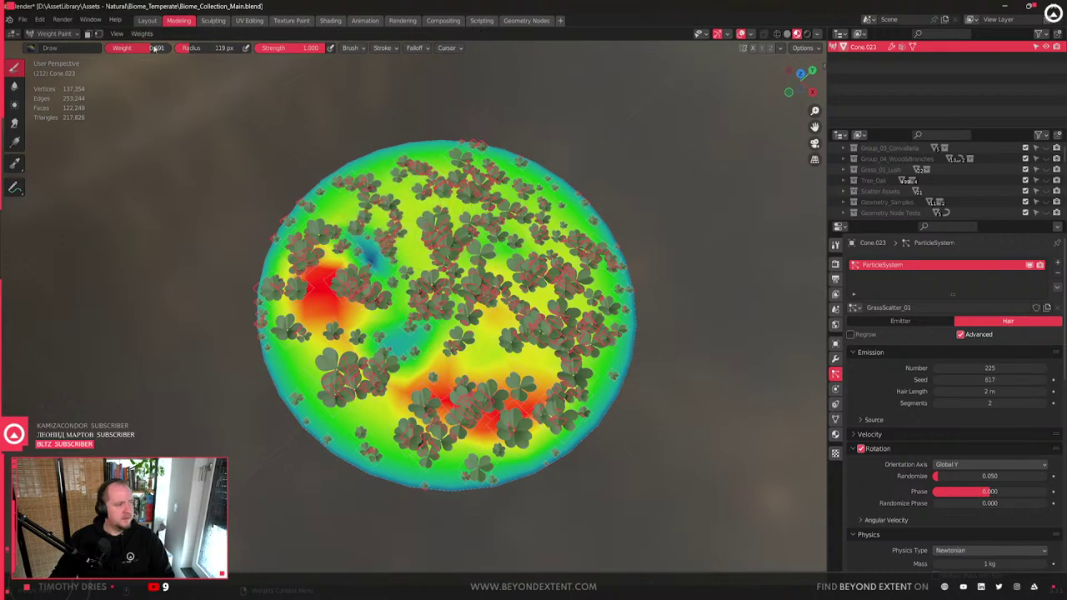
- Set the Draw brush weight to 1.000, paint stronger patches across the clover disc, and return to Object Mode
{"action": "mouse_move", "coordinate": [438, 180]}
{"action": "left_mouse_down"}
{"action": "mouse_move", "coordinate": [376, 229]}
{"action": "mouse_move", "coordinate": [400, 205]}
{"action": "left_mouse_up"}
{"action": "mouse_move", "coordinate": [531, 225]}
{"action": "left_mouse_down"}
{"action": "mouse_move", "coordinate": [551, 250]}
{"action": "mouse_move", "coordinate": [431, 365]}
{"action": "mouse_move", "coordinate": [375, 352]}
{"action": "left_mouse_up"}
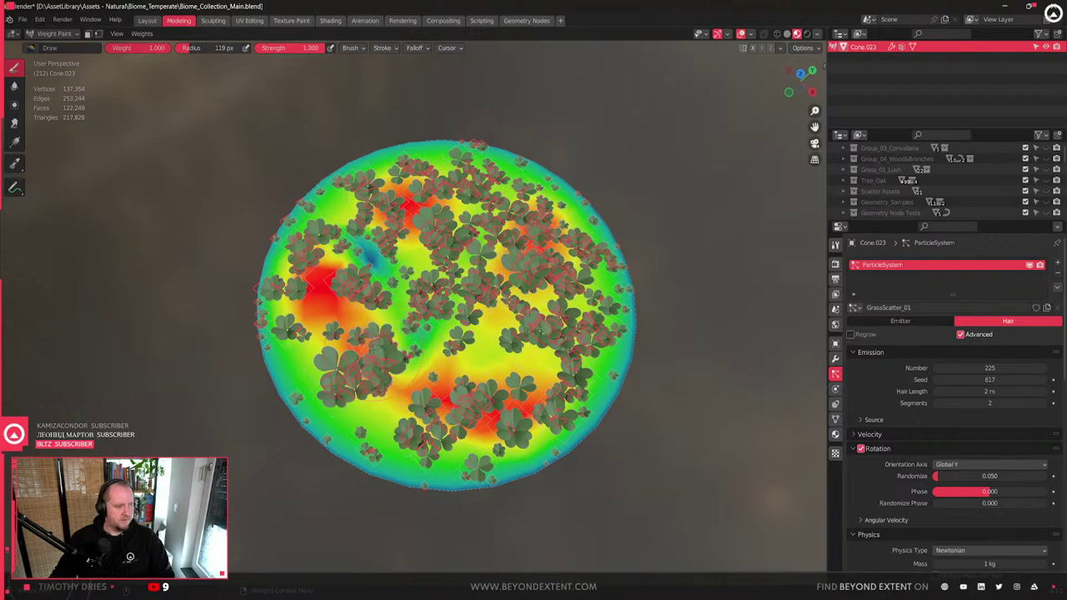
{"action": "left_click", "coordinate": [52, 34]}
{"action": "left_click", "coordinate": [50, 55]}
- Duplicate the clover scatter disc along the global Y axis, place the copy beside the original, and deselect everything
{"action": "middle_click_drag", "start_coordinate": [633, 334], "coordinate": [492, 390]}
{"action": "scroll", "coordinate": [659, 359], "scroll_direction": "up", "scroll_amount": 6}
{"action": "scroll", "coordinate": [522, 371], "scroll_direction": "down", "scroll_amount": 6}
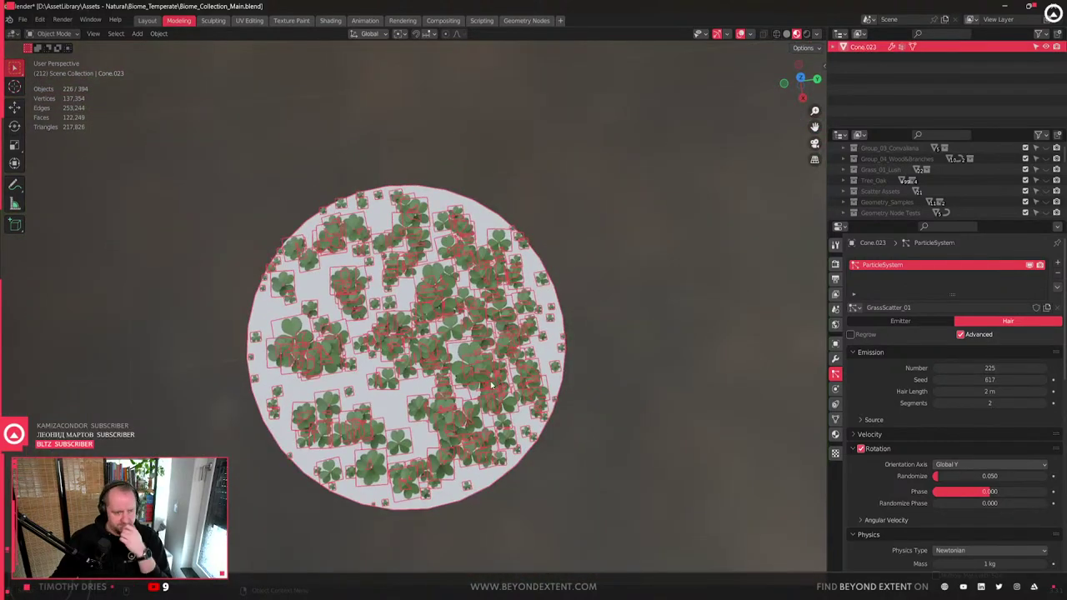
{"action": "scroll", "coordinate": [492, 386], "scroll_direction": "down", "scroll_amount": 5}
{"action": "middle_click_drag", "start_coordinate": [500, 334], "coordinate": [452, 371], "text": "shift"}
{"action": "key", "text": "shift+d"}
{"action": "key", "text": "y"}
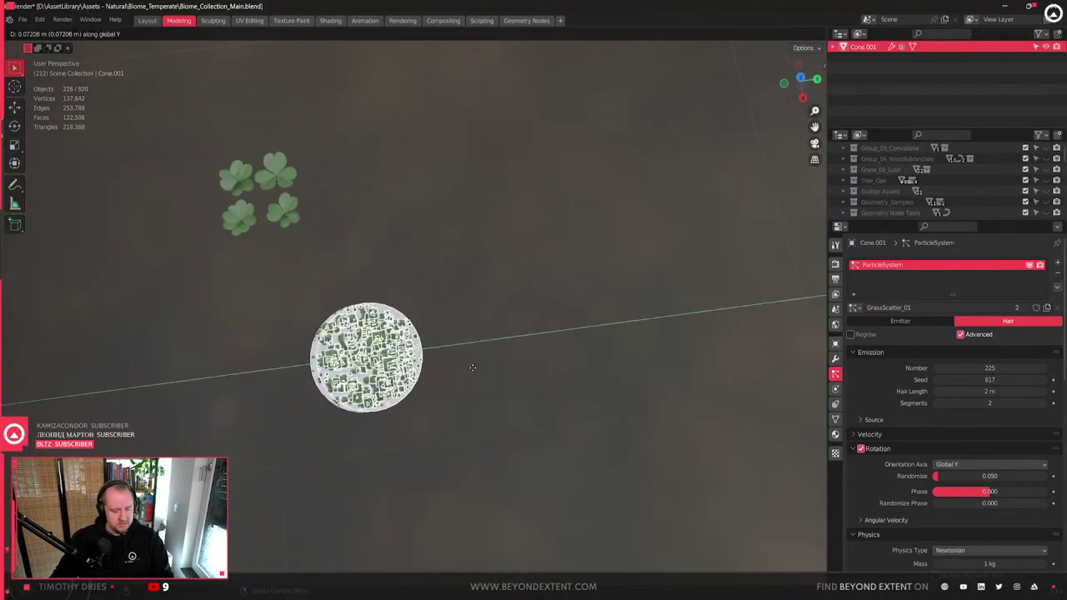
{"action": "left_click", "coordinate": [580, 350]}
{"action": "middle_click_drag", "start_coordinate": [579, 353], "coordinate": [500, 331]}
{"action": "key", "text": "alt+a"}
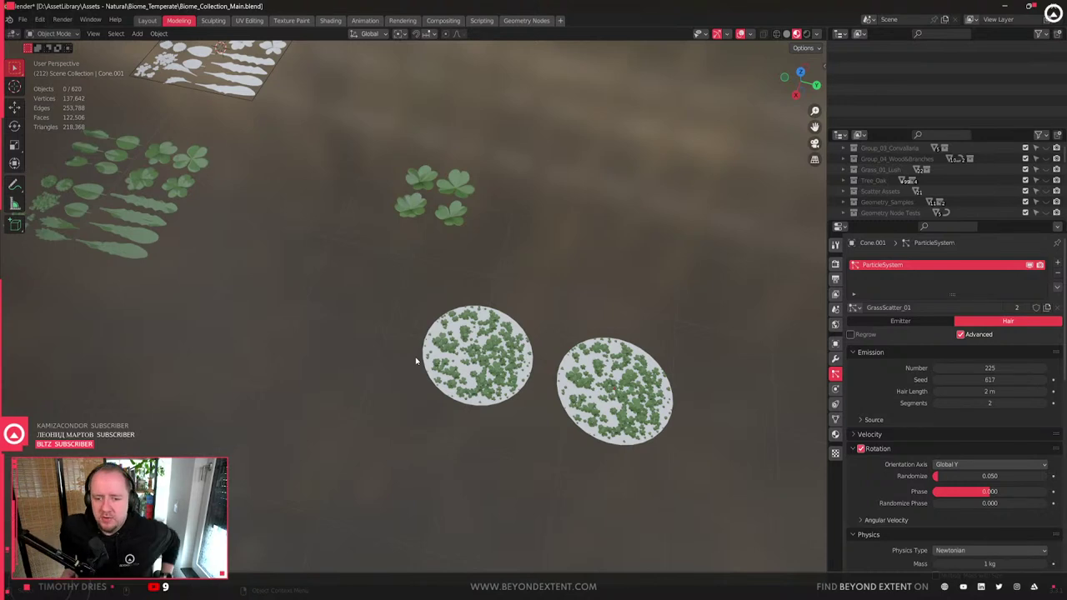
- Unhide the Grass_01_Lush collection in the viewport
{"action": "left_click", "coordinate": [469, 352]}
{"action": "scroll", "coordinate": [470, 352], "scroll_direction": "down", "scroll_amount": 3}
{"action": "left_click", "coordinate": [479, 314]}
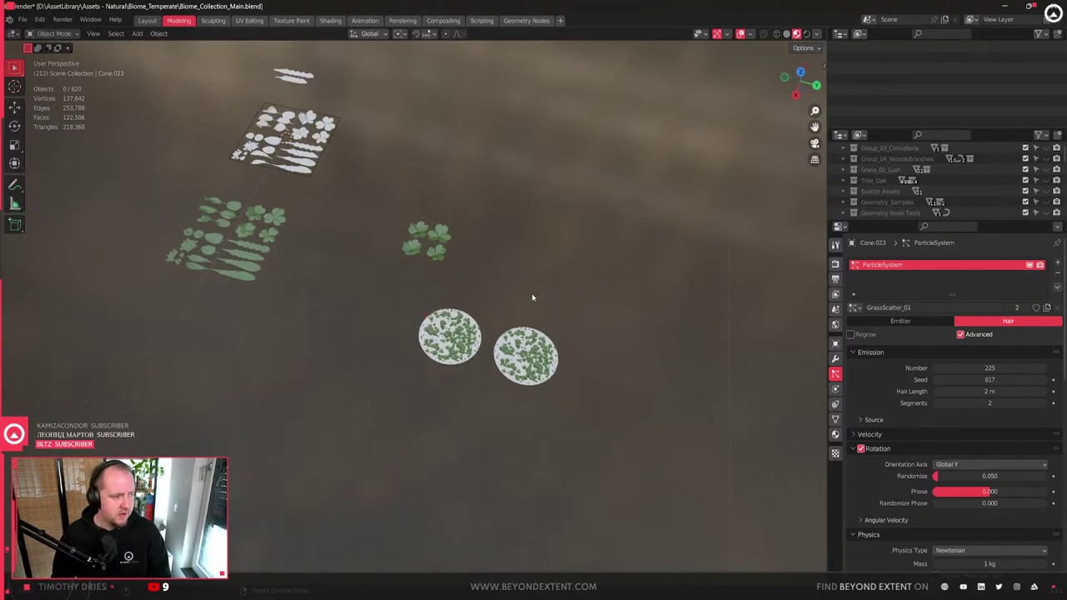
{"action": "scroll", "coordinate": [479, 314], "scroll_direction": "down", "scroll_amount": 2}
{"action": "scroll", "coordinate": [974, 208], "scroll_direction": "up", "scroll_amount": 3}
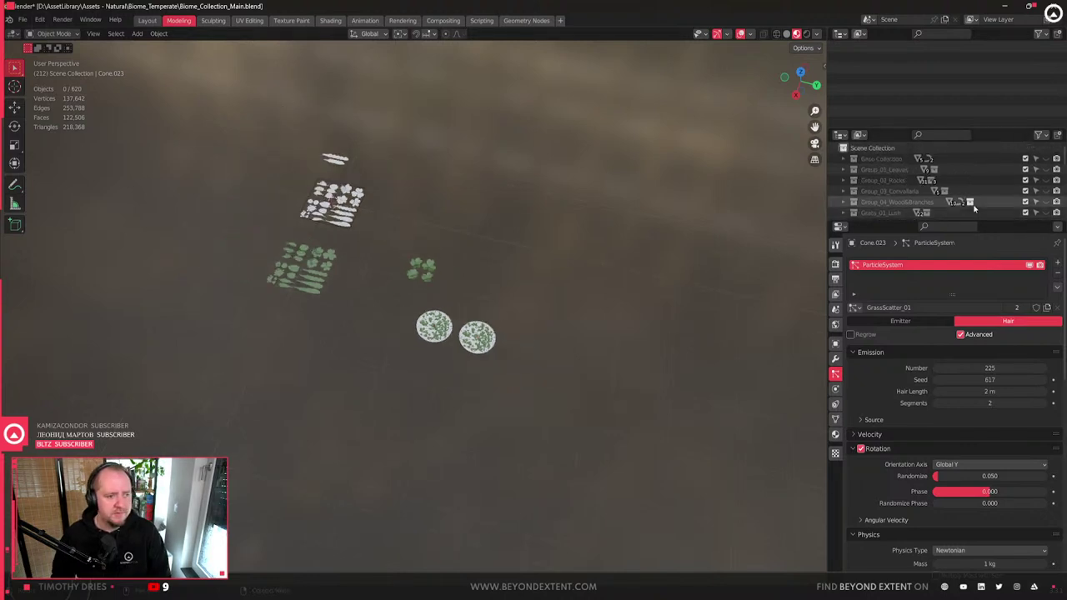
{"action": "scroll", "coordinate": [984, 199], "scroll_direction": "down", "scroll_amount": 2}
{"action": "scroll", "coordinate": [998, 189], "scroll_direction": "up", "scroll_amount": 3}
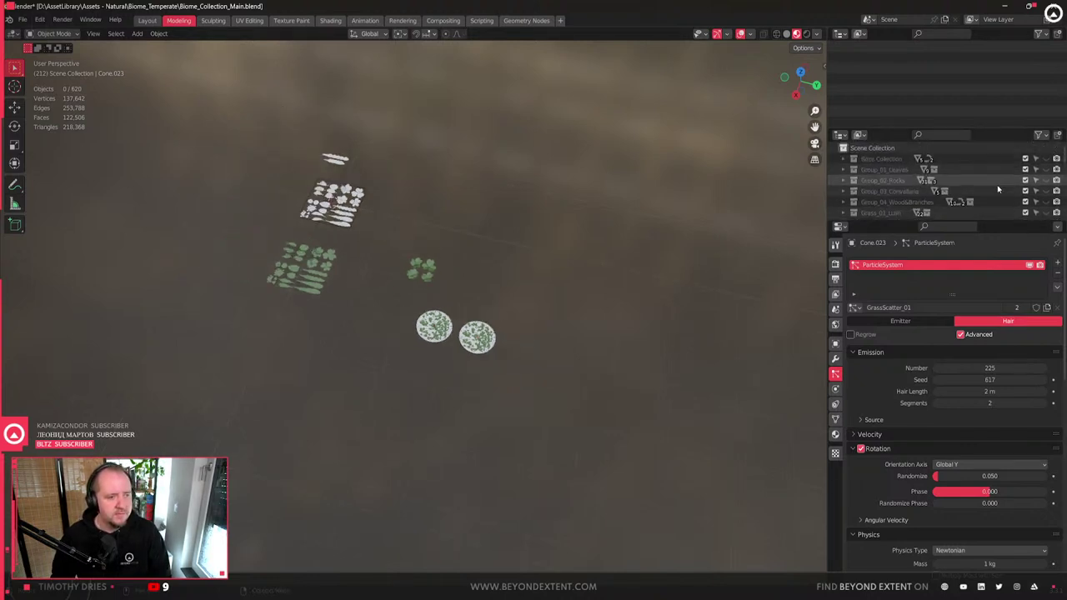
{"action": "scroll", "coordinate": [1032, 195], "scroll_direction": "down", "scroll_amount": 2}
{"action": "left_click", "coordinate": [1046, 195]}
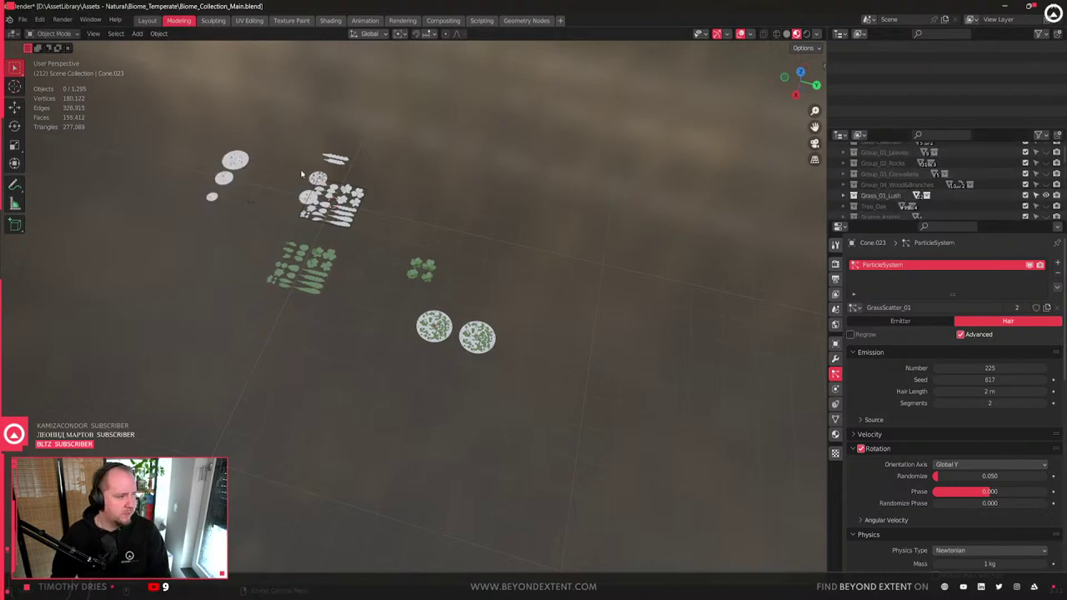
- Examine the large grass scatter disc and a sparse grass disc up close to compare their particle setups
{"action": "middle_click_drag", "start_coordinate": [316, 171], "coordinate": [461, 254], "text": "shift"}
{"action": "left_click", "coordinate": [358, 239]}
{"action": "key", "text": "KP_Decimal"}
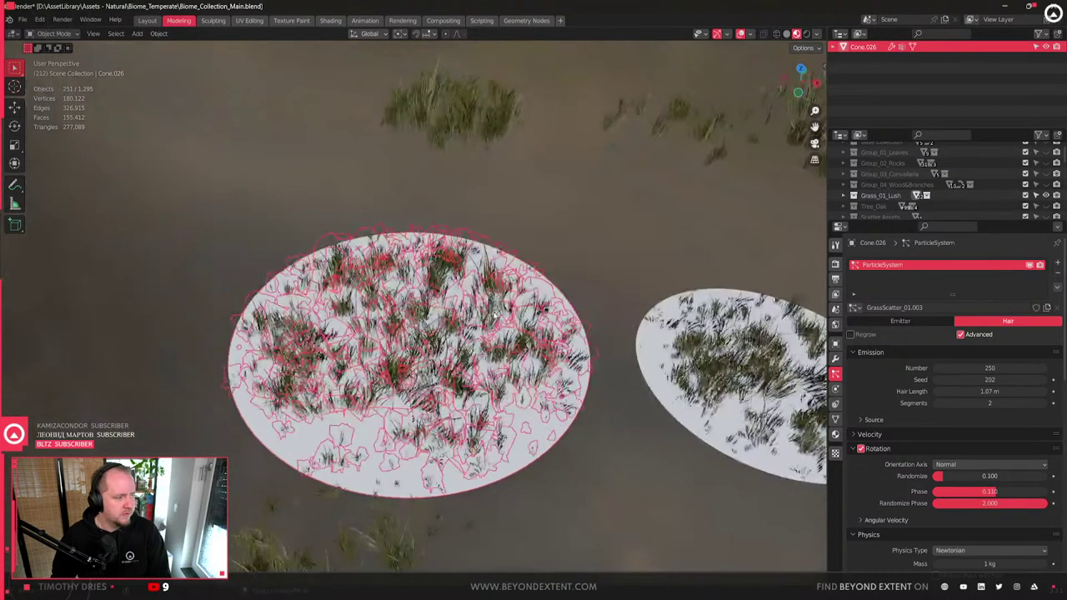
{"action": "scroll", "coordinate": [569, 305], "scroll_direction": "down", "scroll_amount": 8}
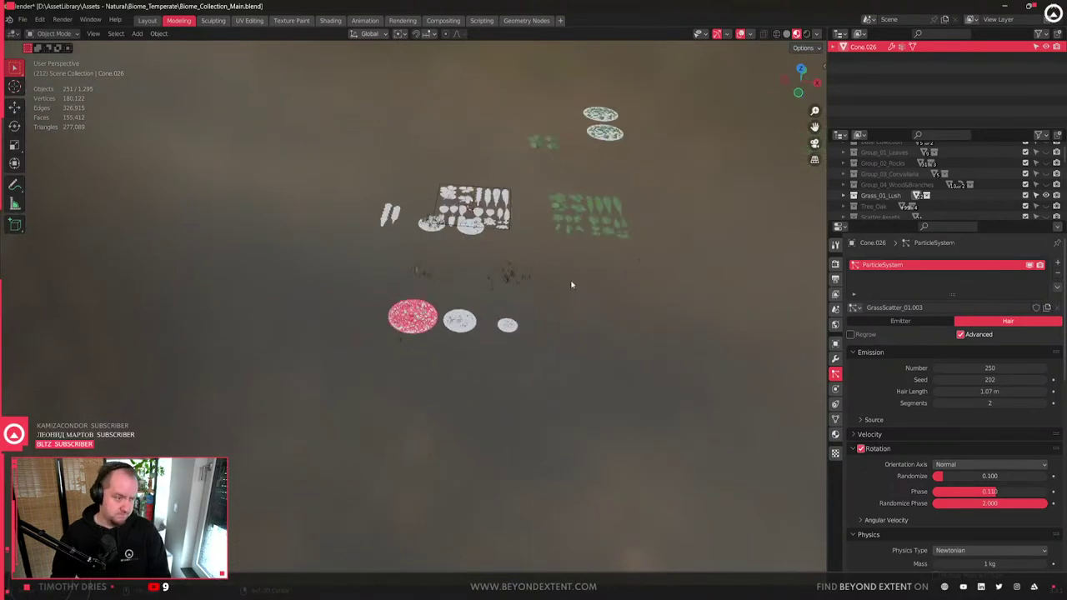
{"action": "left_click", "coordinate": [458, 250]}
{"action": "key", "text": "KP_Decimal"}
{"action": "scroll", "coordinate": [459, 272], "scroll_direction": "down", "scroll_amount": 6}
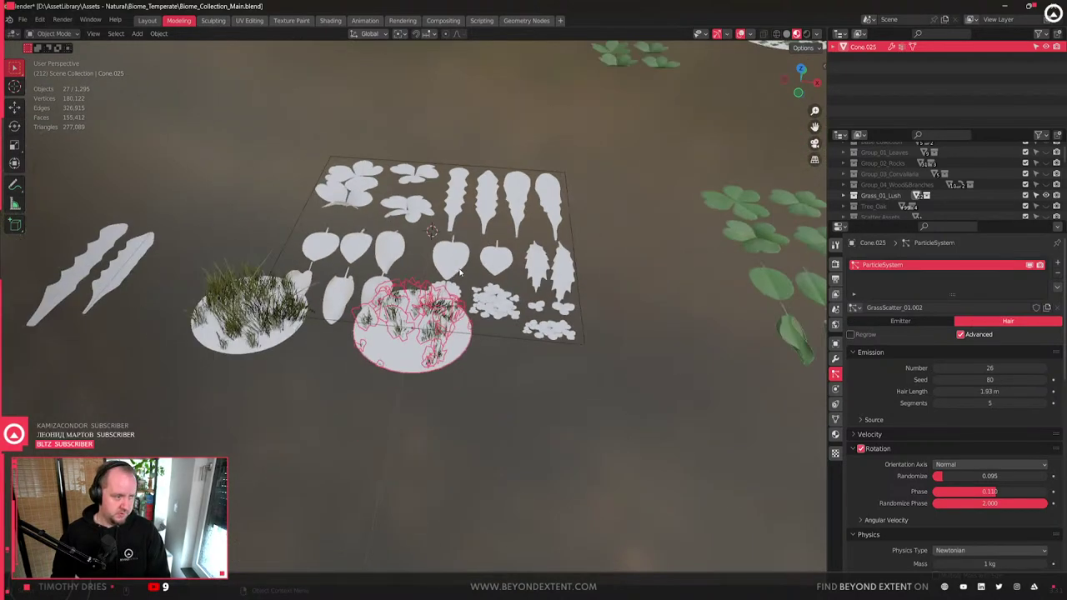
- Delete the duplicated clover scatter disc
{"action": "left_click", "coordinate": [634, 150]}
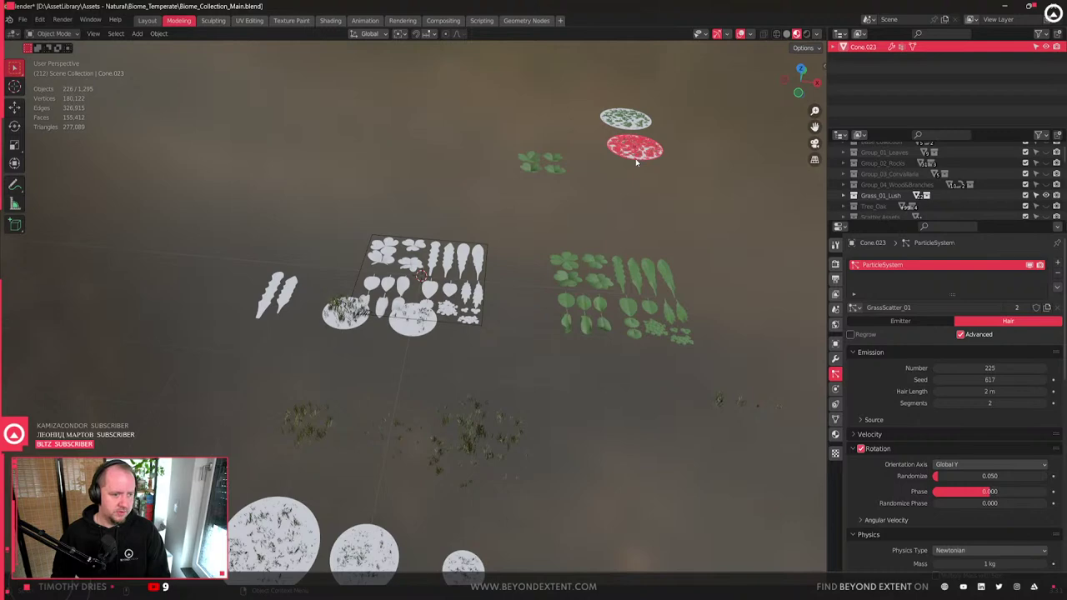
{"action": "middle_click_drag", "start_coordinate": [635, 159], "coordinate": [409, 370]}
{"action": "middle_click_drag", "start_coordinate": [476, 346], "coordinate": [575, 192]}
{"action": "key", "text": "Delete"}
- Move the remaining clover scatter disc next to the two grass discs by the white leaf atlas
{"action": "left_click", "coordinate": [648, 150]}
{"action": "middle_click_drag", "start_coordinate": [648, 150], "coordinate": [621, 200]}
{"action": "key", "text": "g"}
{"action": "left_click", "coordinate": [513, 402]}
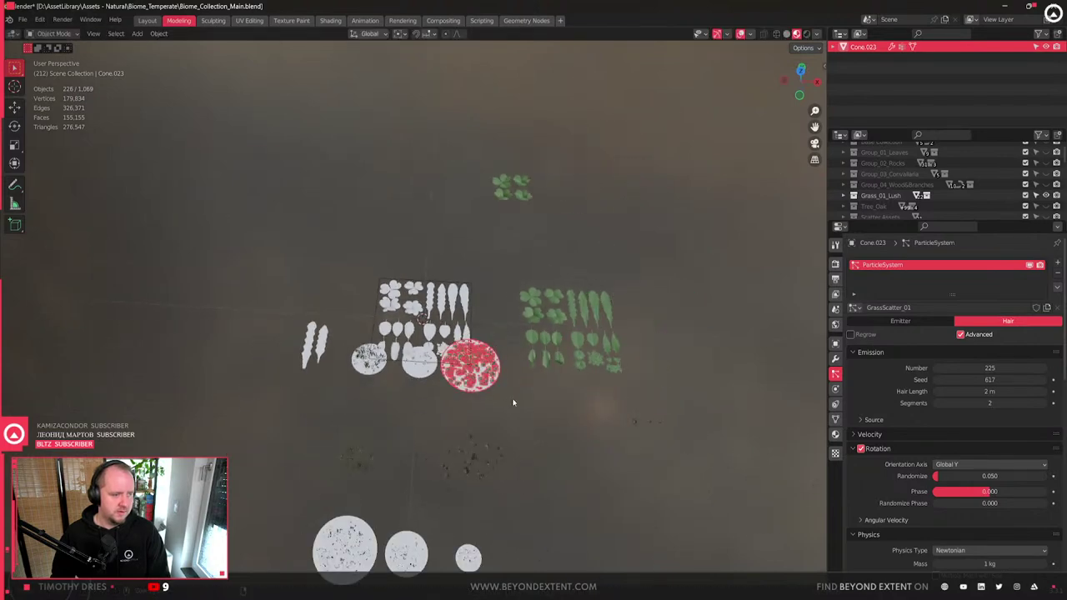
- Duplicate the clover scatter disc within the ground plane and place the copy beside the four separate clover planes
{"action": "left_click", "coordinate": [532, 195]}
{"action": "left_click", "coordinate": [471, 367]}
{"action": "key", "text": "g"}
{"action": "key", "text": "shift+z"}
{"action": "left_click", "coordinate": [598, 202]}
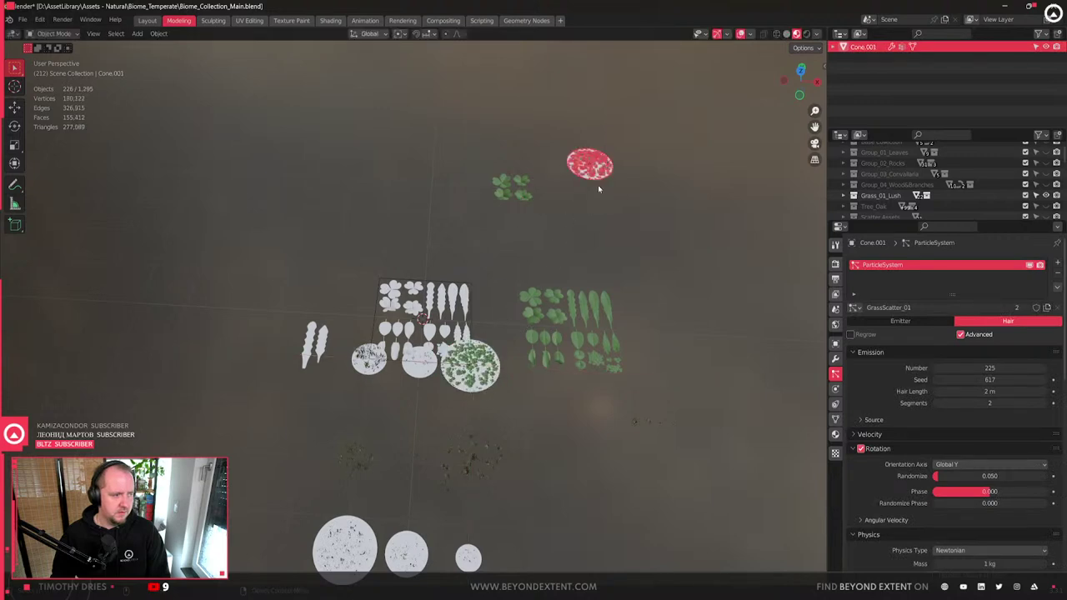
- Make the duplicate disc's particle settings single-user and rename them CloverScatter_01
{"action": "left_click", "coordinate": [1018, 308]}
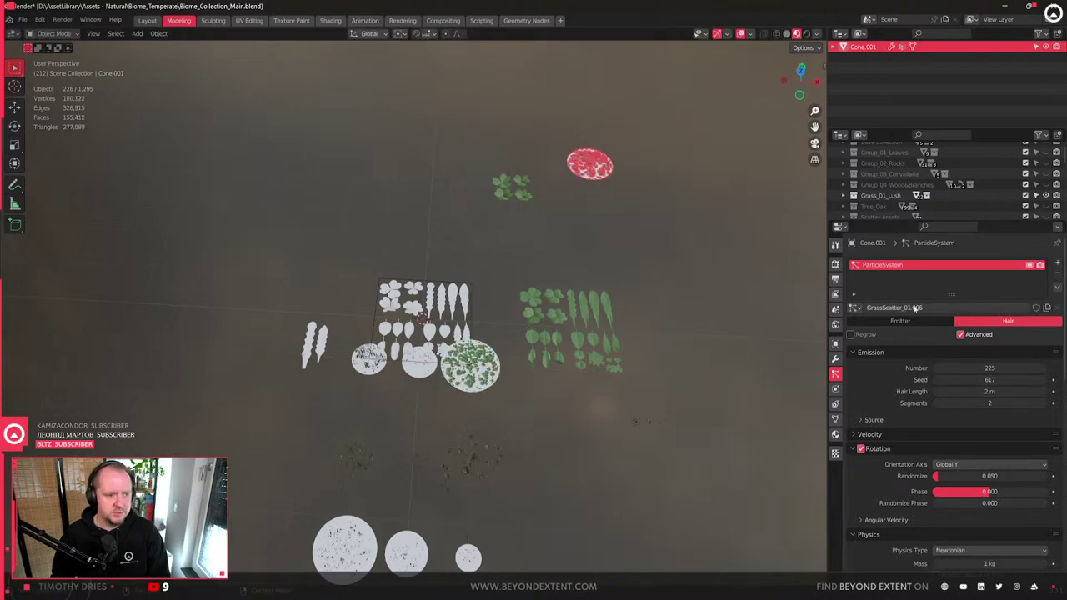
{"action": "left_click", "coordinate": [915, 308]}
{"action": "key", "text": "Home"}
{"action": "key", "text": "ctrl+shift+Right"}
{"action": "key", "text": "Delete"}
{"action": "type", "text": "Clover"}
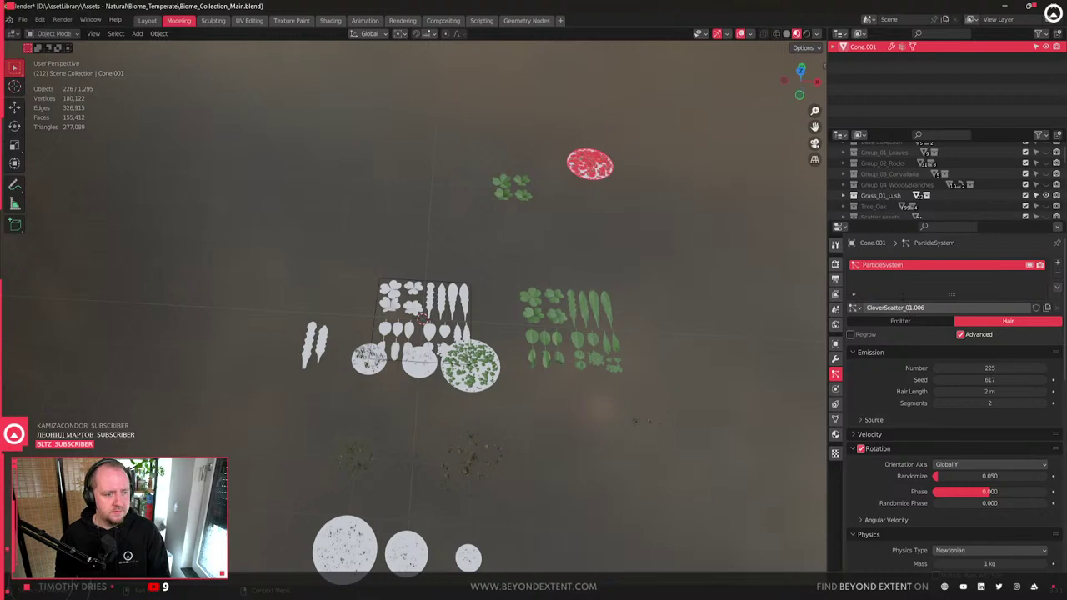
{"action": "key", "text": "Return"}
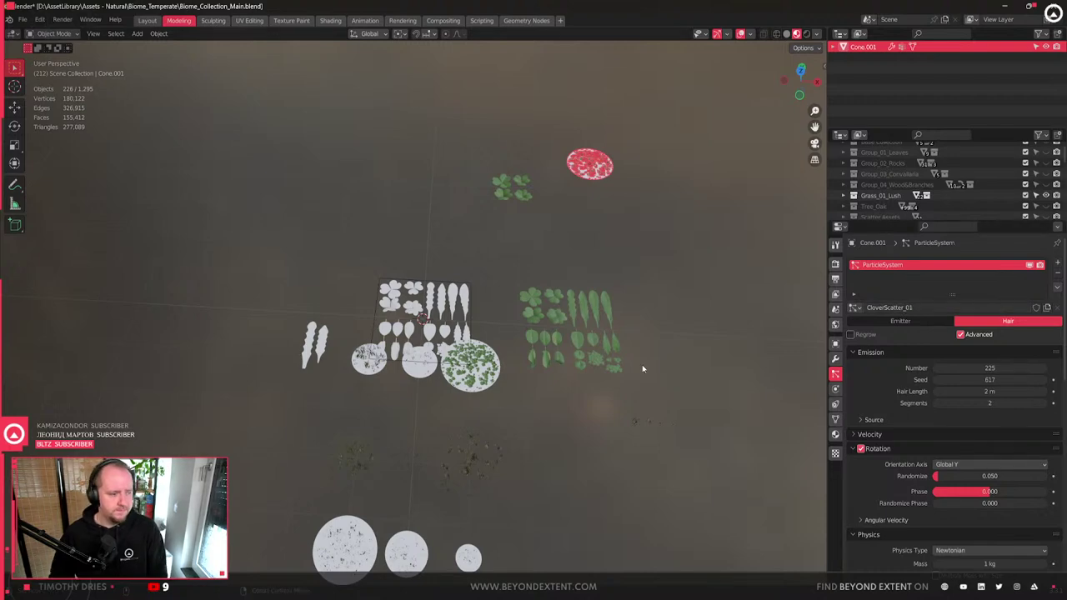
- Copy the modifiers from the sparse grass disc to the clover disc beside it, and select the updated disc
{"action": "scroll", "coordinate": [512, 419], "scroll_direction": "up", "scroll_amount": 2}
{"action": "left_click", "coordinate": [511, 419]}
{"action": "key", "text": "KP_Decimal"}
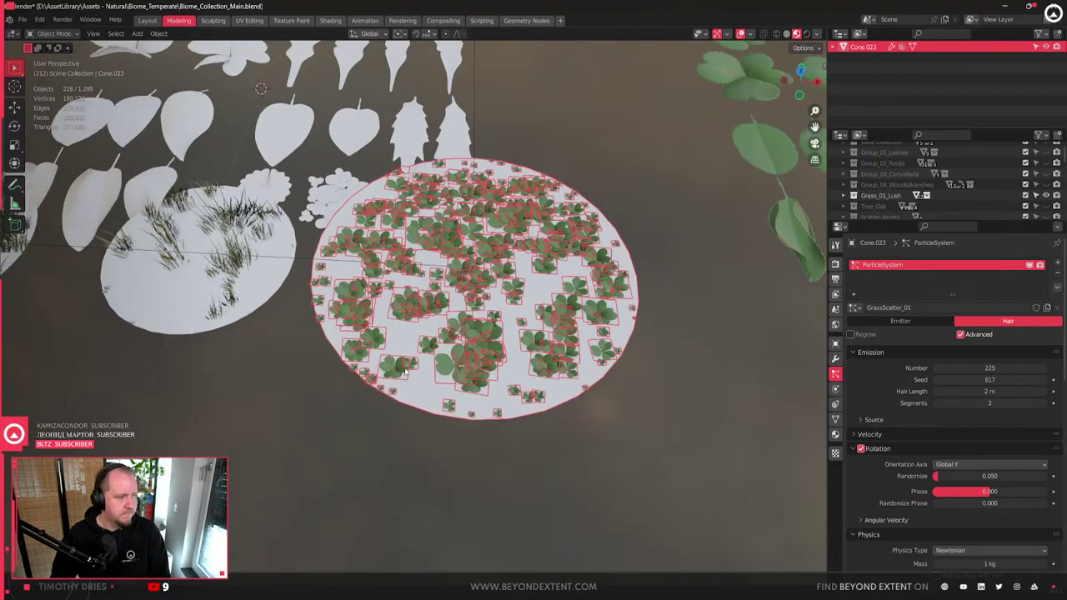
{"action": "left_click", "coordinate": [318, 331], "text": "shift"}
{"action": "key", "text": "ctrl+l"}
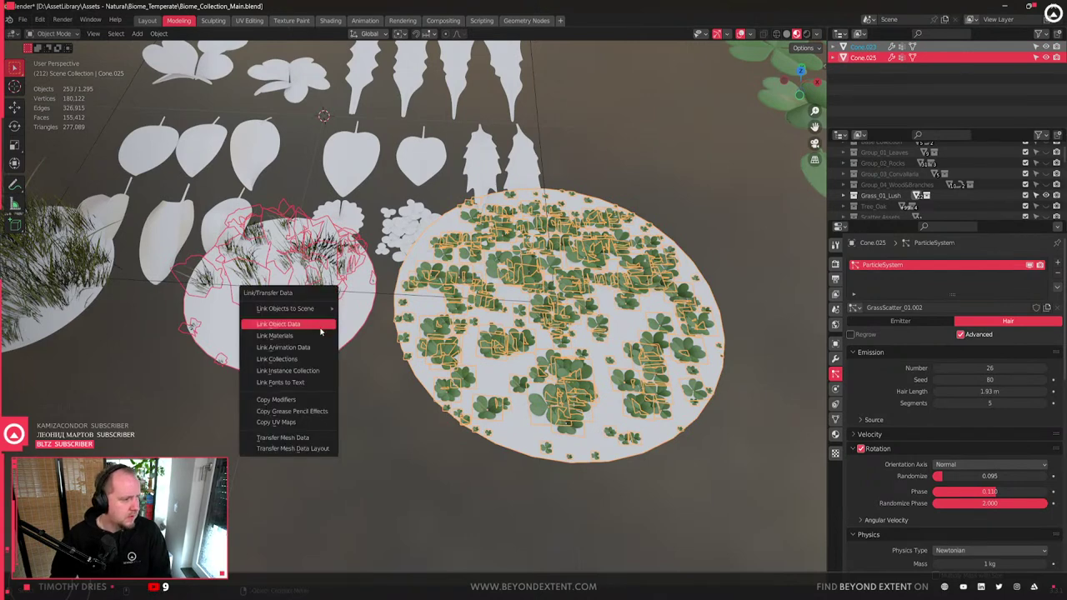
{"action": "left_click", "coordinate": [305, 401]}
{"action": "middle_click_drag", "start_coordinate": [305, 396], "coordinate": [467, 375]}
{"action": "left_click", "coordinate": [531, 379]}
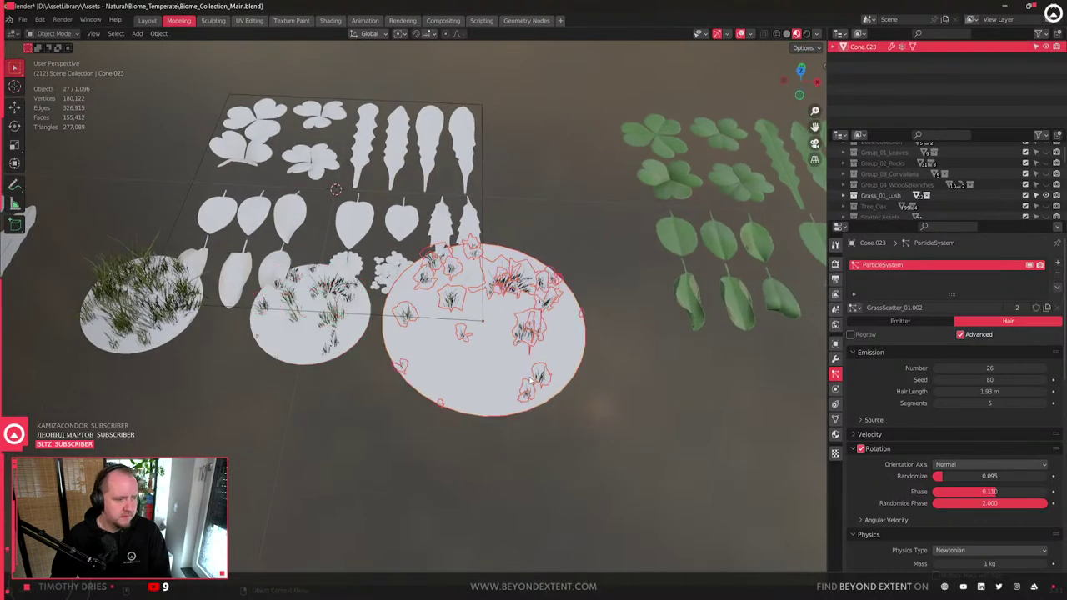
- Make the particle settings of the selected grass scatter disc single-user and raise its emission number to 230
{"action": "scroll", "coordinate": [531, 380], "scroll_direction": "up", "scroll_amount": 4}
{"action": "left_click_drag", "start_coordinate": [990, 367], "coordinate": [1009, 368]}
{"action": "key", "text": "ctrl+z"}
{"action": "left_click", "coordinate": [1027, 308]}
{"action": "left_click_drag", "start_coordinate": [990, 367], "coordinate": [1031, 368]}
{"action": "scroll", "coordinate": [569, 239], "scroll_direction": "down", "scroll_amount": 8}
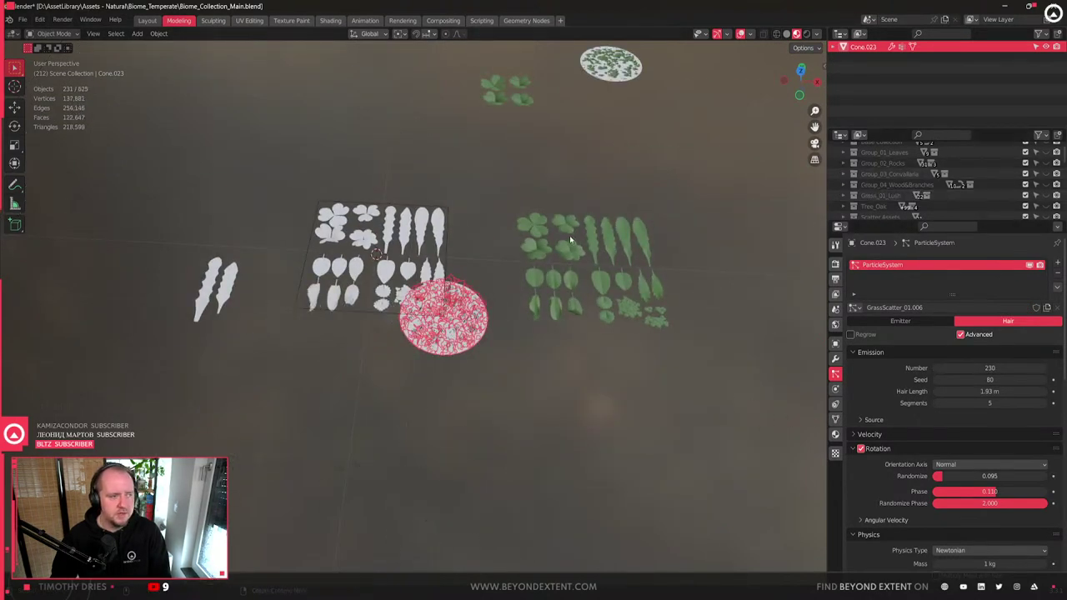
- Move the dense grass scatter disc into the Grass_01_Lush collection
{"action": "middle_click_drag", "start_coordinate": [570, 239], "coordinate": [661, 306]}
{"action": "key", "text": "m"}
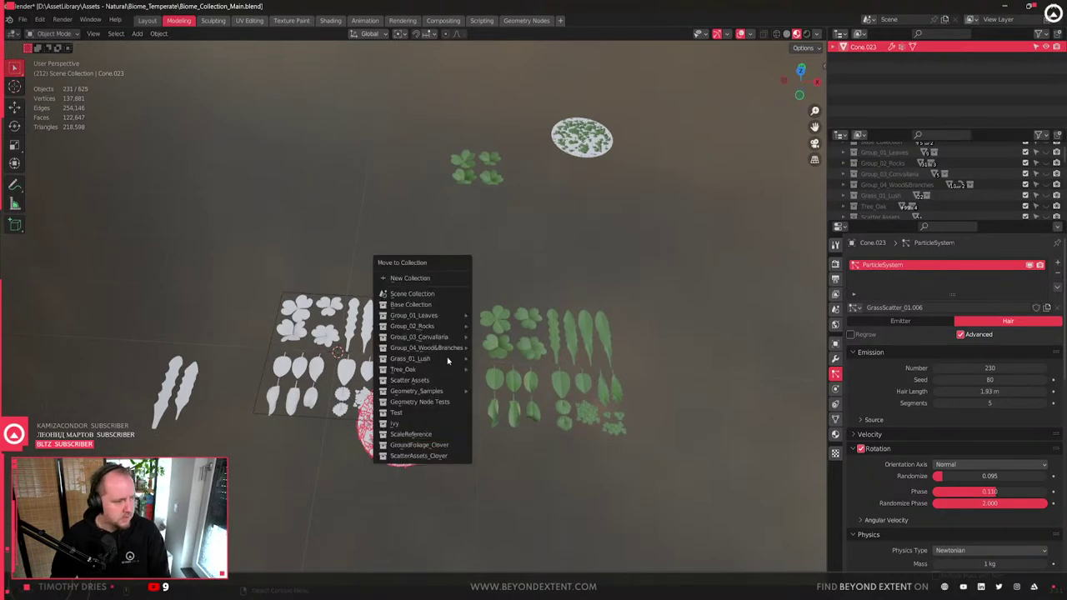
{"action": "mouse_move", "coordinate": [448, 359]}
{"action": "left_click", "coordinate": [510, 374]}
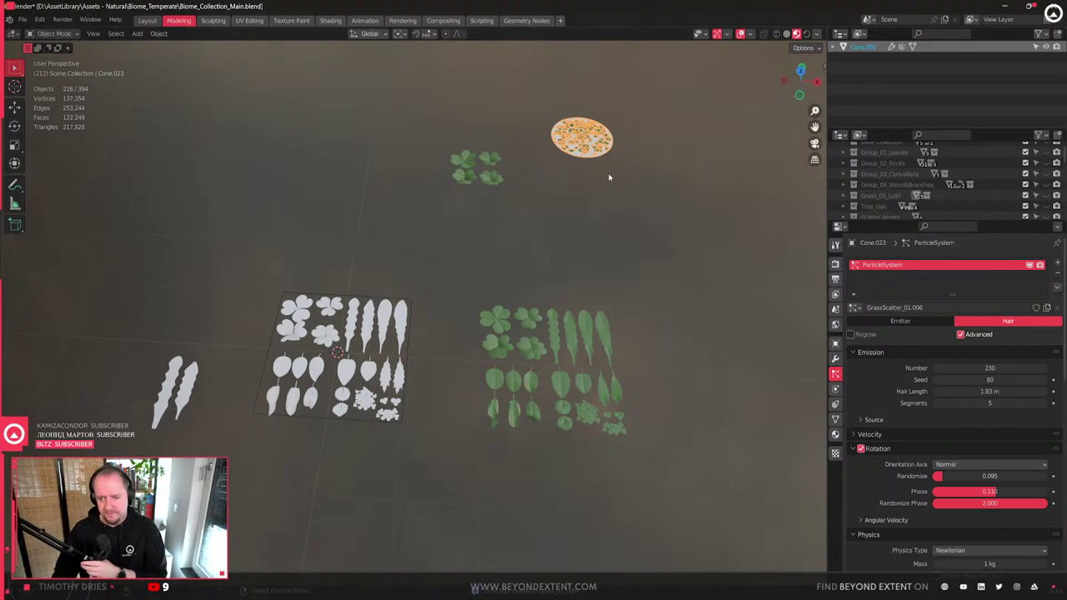
- Duplicate the clover scatter disc and place the copy beside the original
{"action": "scroll", "coordinate": [591, 241], "scroll_direction": "up", "scroll_amount": 3}
{"action": "key", "text": "KP_Decimal"}
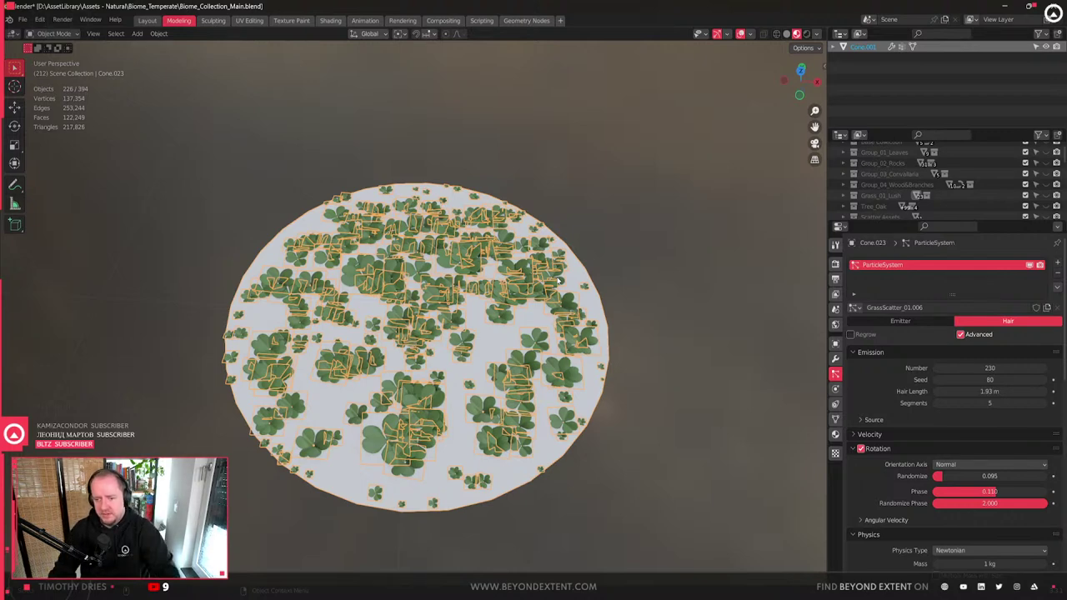
{"action": "scroll", "coordinate": [477, 369], "scroll_direction": "down", "scroll_amount": 5}
{"action": "mouse_move", "coordinate": [479, 367]}
{"action": "middle_mouse_down"}
{"action": "mouse_move", "coordinate": [405, 370]}
{"action": "mouse_move", "coordinate": [469, 367]}
{"action": "middle_mouse_up"}
{"action": "key", "text": "shift+d"}
{"action": "key", "text": "x"}
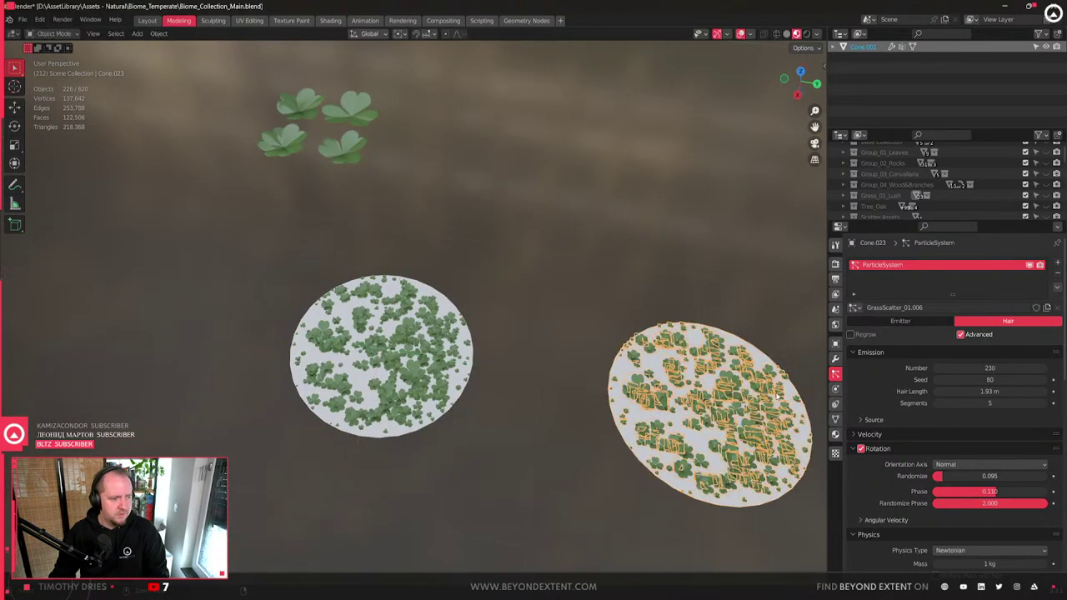
{"action": "left_click", "coordinate": [776, 395]}
{"action": "scroll", "coordinate": [777, 395], "scroll_direction": "up", "scroll_amount": 2}
{"action": "scroll", "coordinate": [667, 350], "scroll_direction": "up", "scroll_amount": 4}
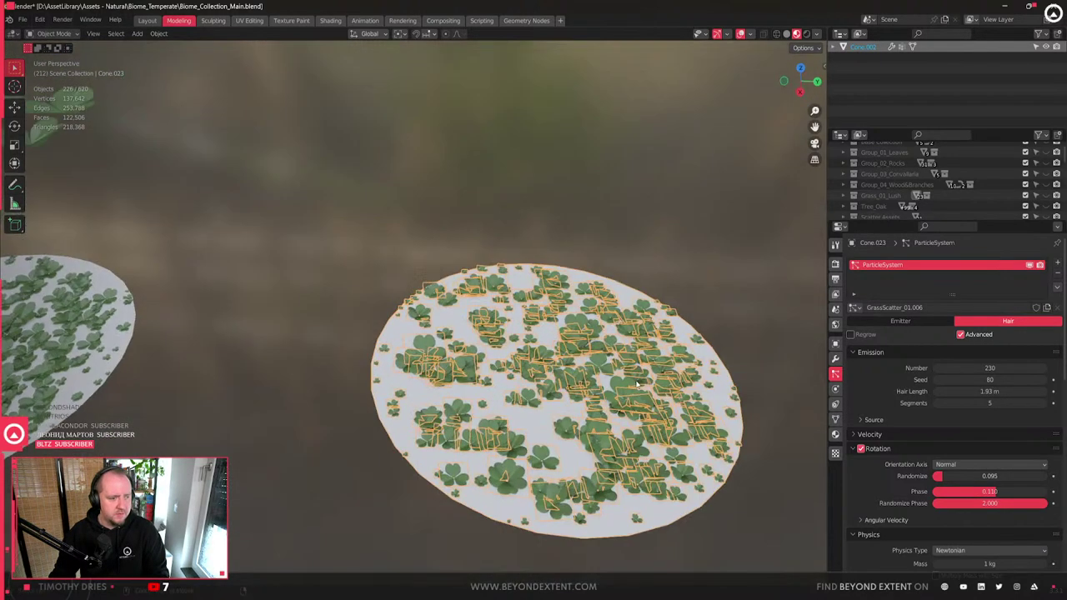
- Convert the copied disc's particle clovers into real objects with Make Instances Real
{"action": "left_click", "coordinate": [835, 358]}
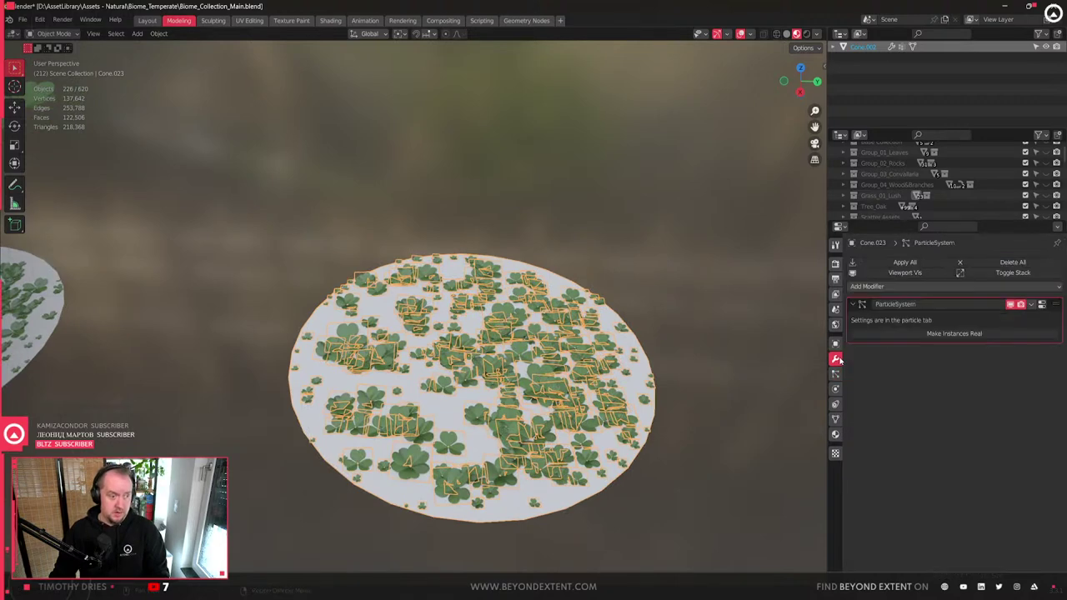
{"action": "left_click", "coordinate": [954, 333]}
{"action": "scroll", "coordinate": [506, 392], "scroll_direction": "up", "scroll_amount": 4}
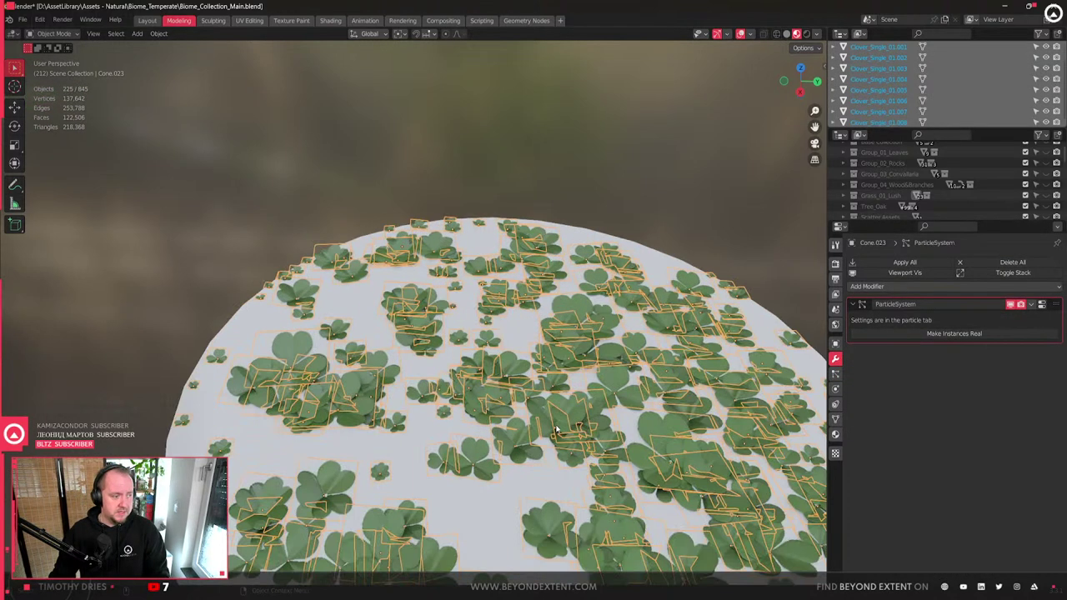
{"action": "middle_click_drag", "start_coordinate": [506, 392], "coordinate": [505, 391]}
{"action": "scroll", "coordinate": [505, 392], "scroll_direction": "down", "scroll_amount": 4}
{"action": "scroll", "coordinate": [504, 391], "scroll_direction": "down", "scroll_amount": 2}
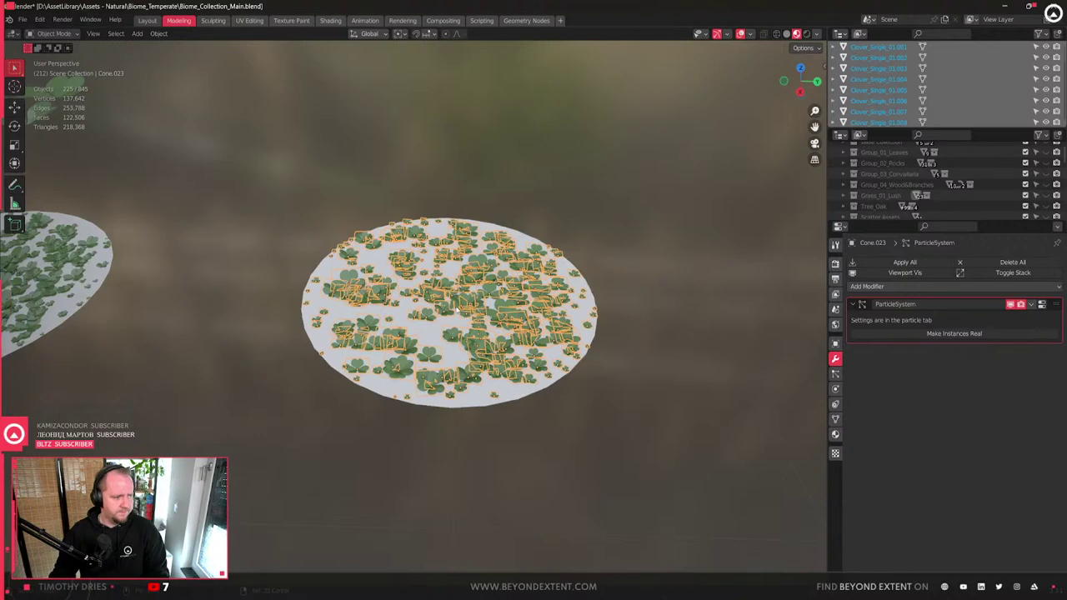
{"action": "scroll", "coordinate": [457, 307], "scroll_direction": "up", "scroll_amount": 4}
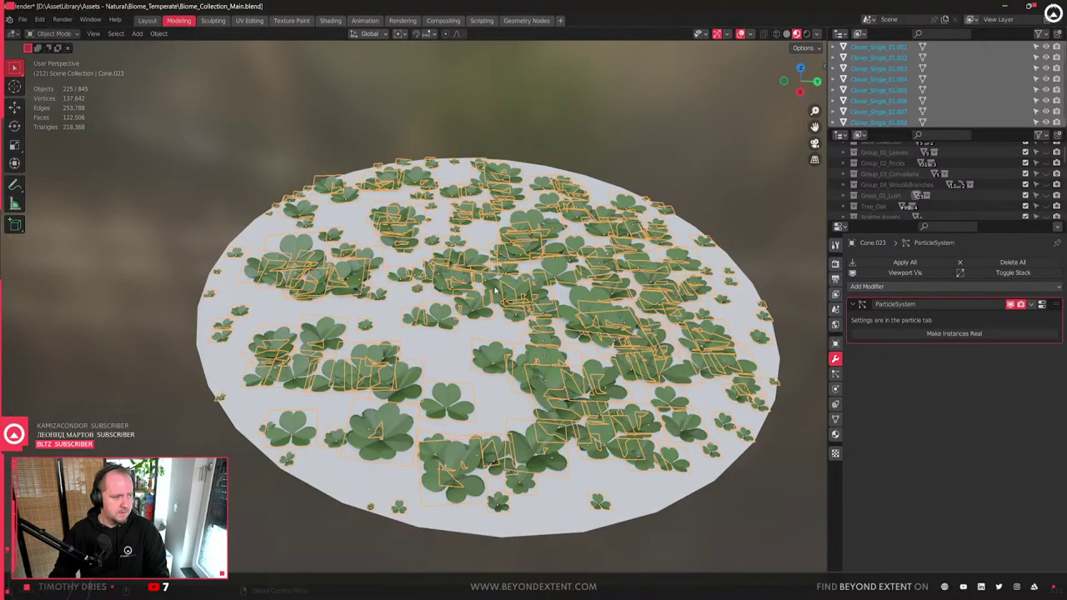
{"action": "scroll", "coordinate": [493, 293], "scroll_direction": "down", "scroll_amount": 6}
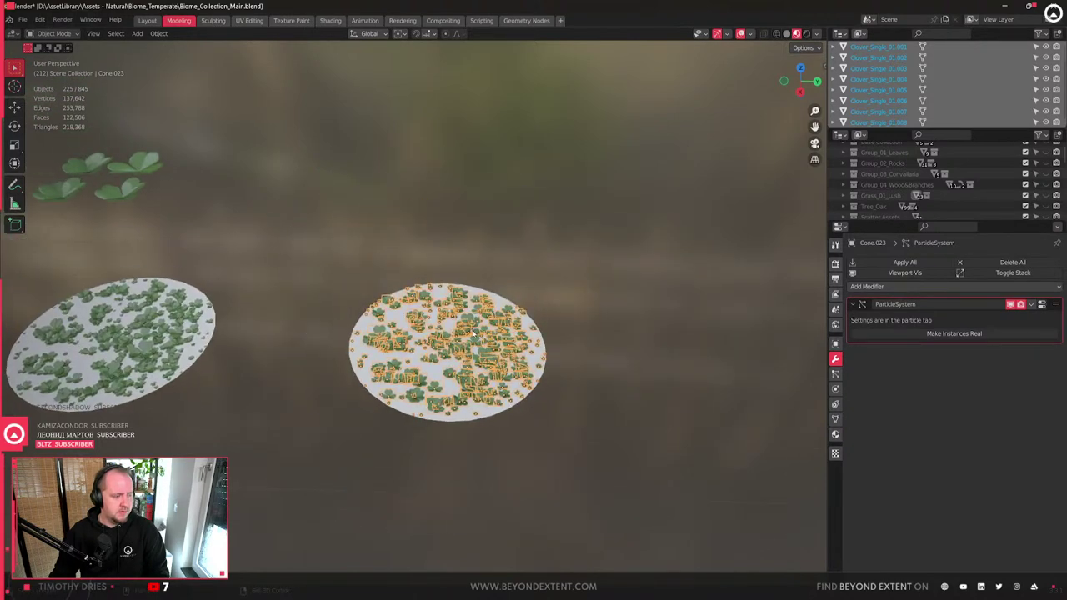
- Make all selected clover objects single-user for object and data, with one clover as the active object
{"action": "left_click", "coordinate": [474, 331], "text": "shift"}
{"action": "left_click", "coordinate": [136, 33]}
{"action": "mouse_move", "coordinate": [159, 34]}
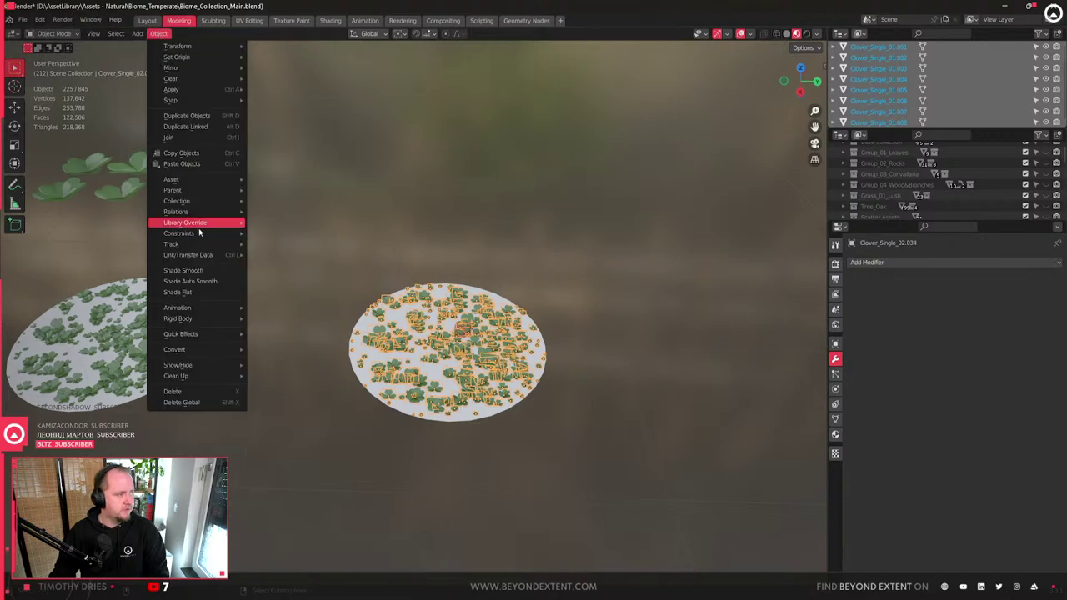
{"action": "mouse_move", "coordinate": [213, 201]}
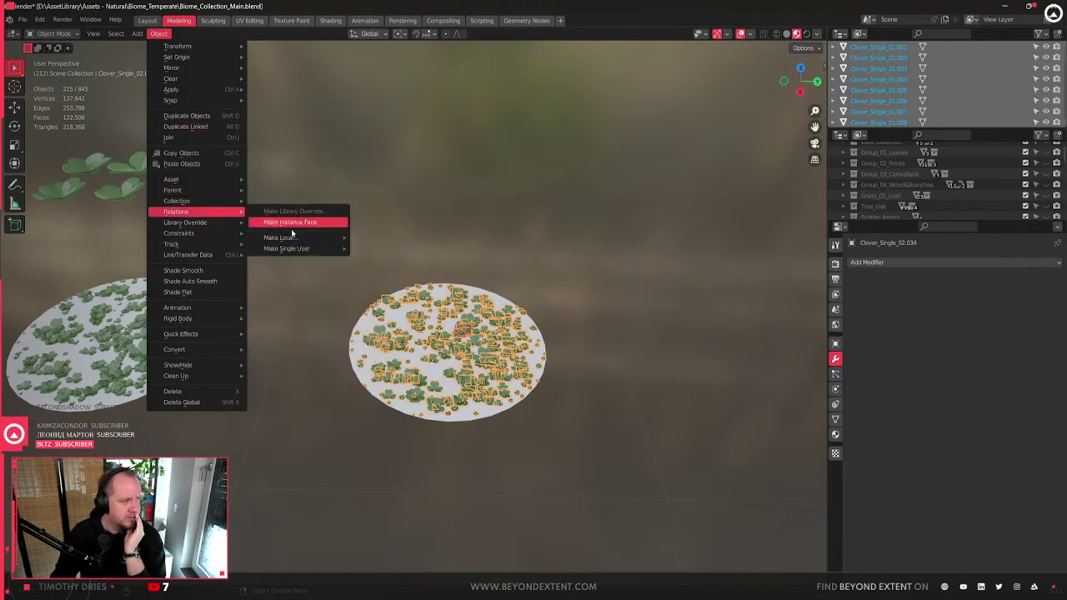
{"action": "mouse_move", "coordinate": [321, 249]}
{"action": "left_click", "coordinate": [404, 259]}
- Join all the selected clovers into a single mesh object
{"action": "scroll", "coordinate": [481, 367], "scroll_direction": "up", "scroll_amount": 4}
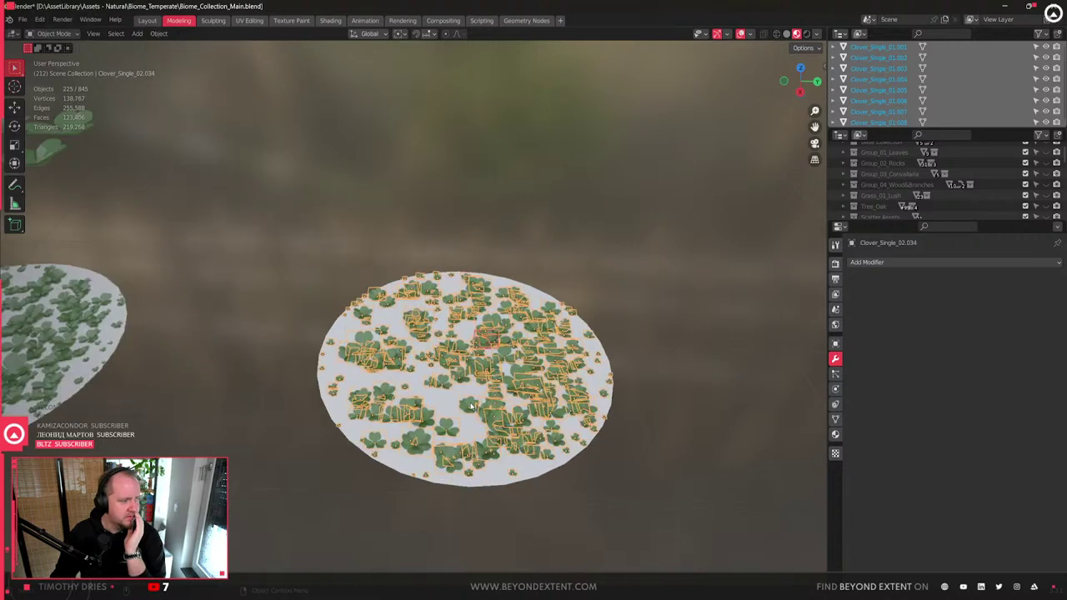
{"action": "key", "text": "ctrl+j"}
{"action": "scroll", "coordinate": [493, 361], "scroll_direction": "down", "scroll_amount": 4}
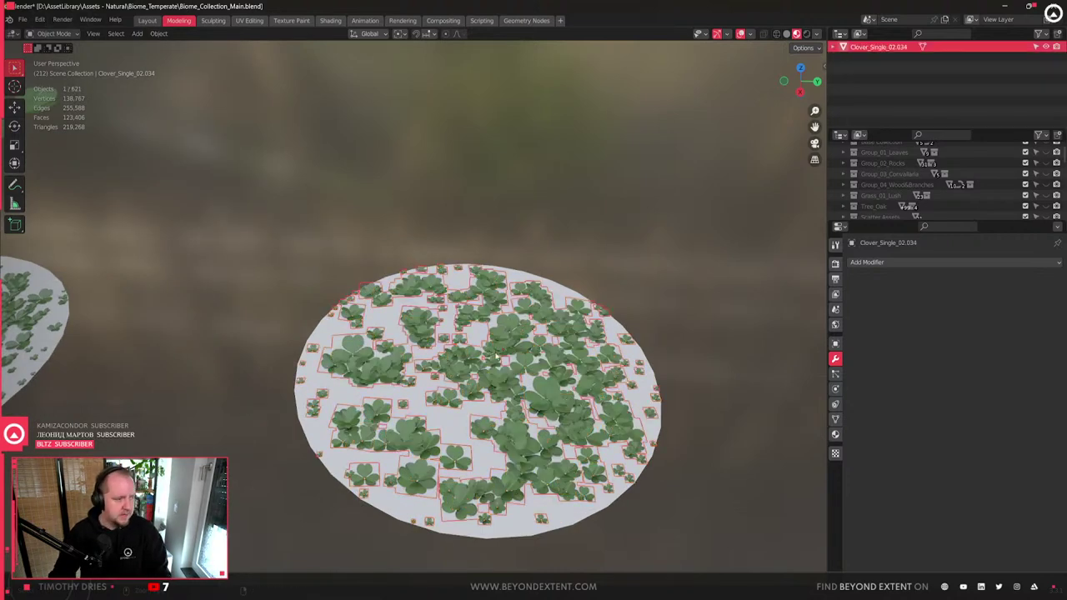
- Move the joined clover mesh away from its white disc so it stands on its own
{"action": "middle_click_drag", "start_coordinate": [483, 367], "coordinate": [454, 388]}
{"action": "scroll", "coordinate": [451, 392], "scroll_direction": "up", "scroll_amount": 5}
{"action": "key", "text": "g"}
{"action": "key", "text": "z"}
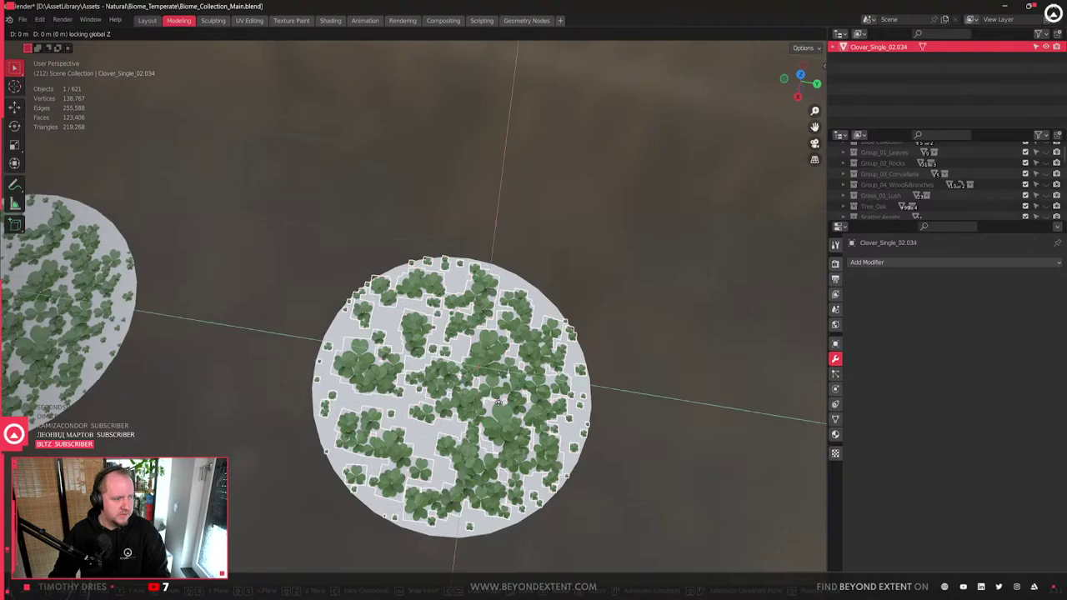
{"action": "left_click", "coordinate": [587, 145]}
{"action": "scroll", "coordinate": [493, 276], "scroll_direction": "down", "scroll_amount": 4}
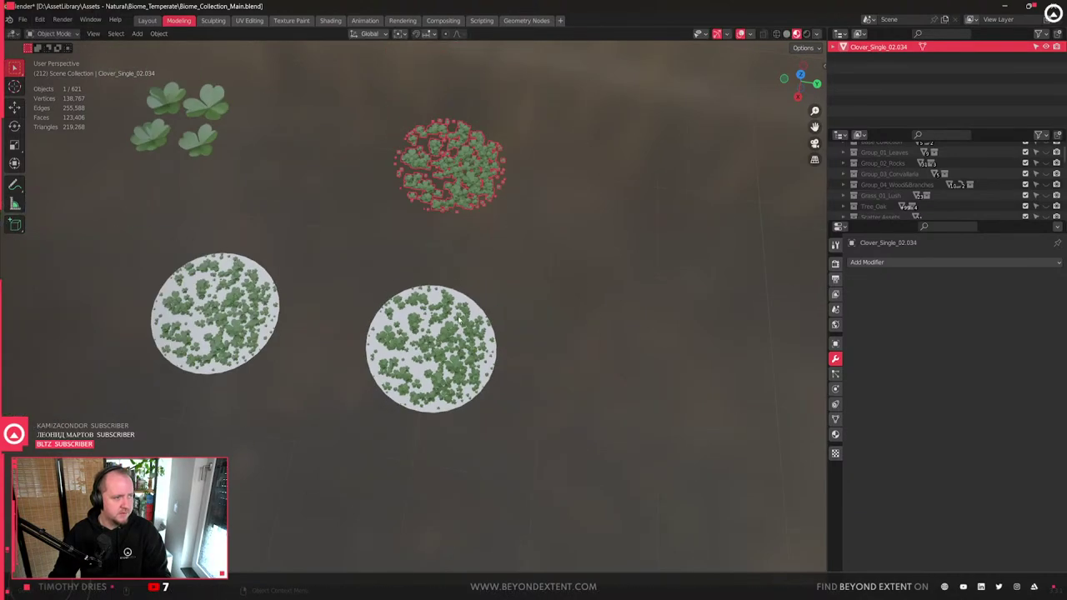
- Examine the joined clover mesh up close from the side and from above
{"action": "left_click", "coordinate": [434, 337]}
{"action": "middle_click_drag", "start_coordinate": [434, 337], "coordinate": [533, 205]}
{"action": "left_click", "coordinate": [513, 248]}
{"action": "middle_click_drag", "start_coordinate": [513, 248], "coordinate": [421, 314], "text": "shift"}
{"action": "key", "text": "g"}
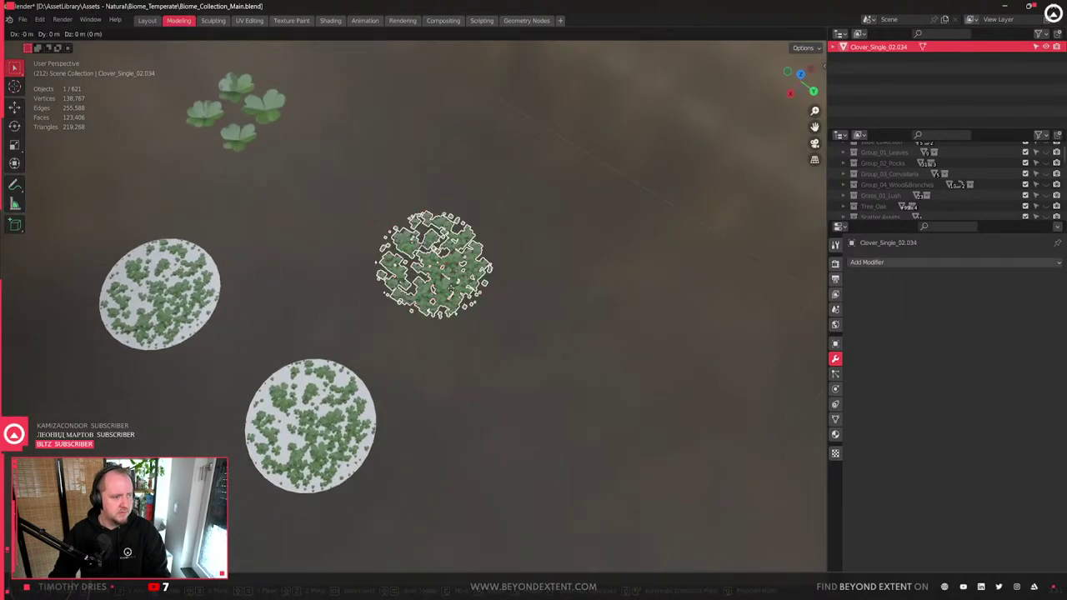
{"action": "key", "text": "Escape"}
{"action": "scroll", "coordinate": [434, 267], "scroll_direction": "up", "scroll_amount": 5}
{"action": "middle_click_drag", "start_coordinate": [433, 267], "coordinate": [327, 357]}
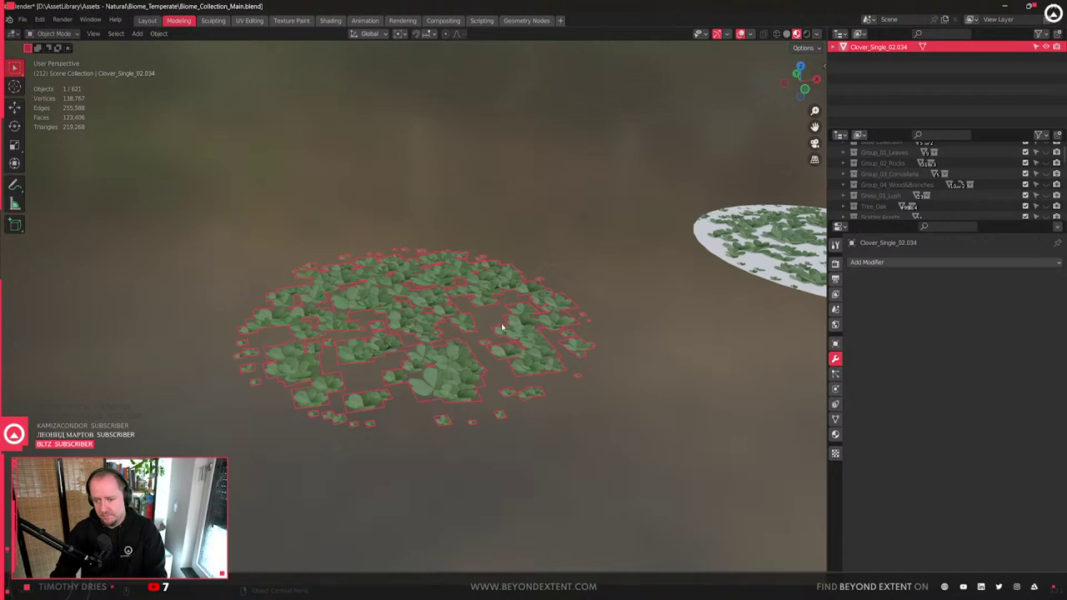
{"action": "middle_click_drag", "start_coordinate": [441, 321], "coordinate": [465, 401]}
{"action": "scroll", "coordinate": [435, 323], "scroll_direction": "up", "scroll_amount": 2}
{"action": "scroll", "coordinate": [435, 323], "scroll_direction": "up", "scroll_amount": 2}
{"action": "scroll", "coordinate": [446, 338], "scroll_direction": "down", "scroll_amount": 5}
- Open the joined clover mesh in Edit Mode
{"action": "key", "text": "Tab"}
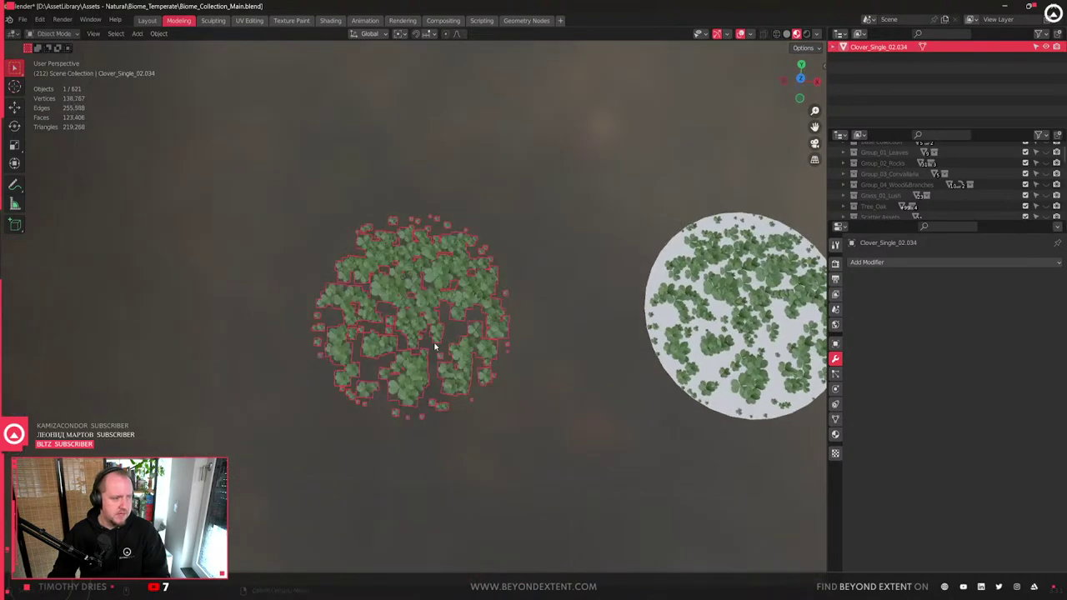
{"action": "scroll", "coordinate": [431, 345], "scroll_direction": "up", "scroll_amount": 4}
{"action": "middle_click_drag", "start_coordinate": [436, 326], "coordinate": [455, 338]}
{"action": "scroll", "coordinate": [455, 338], "scroll_direction": "down", "scroll_amount": 2}
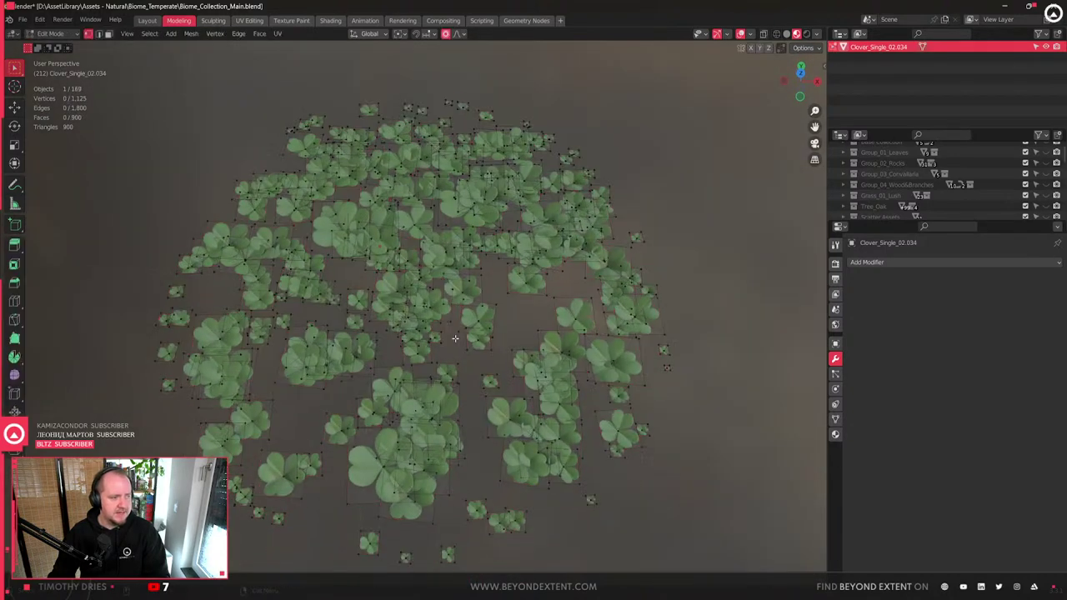
{"action": "scroll", "coordinate": [455, 337], "scroll_direction": "down", "scroll_amount": 1}
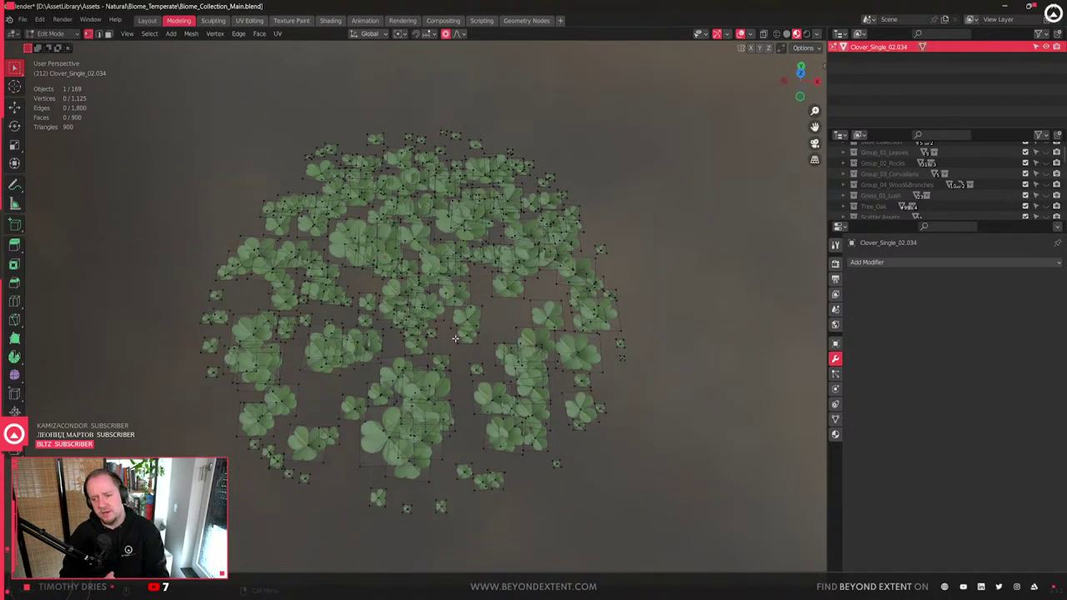
- Try to select random vertices of the clover mesh and shrink the selection
{"action": "left_click", "coordinate": [152, 35]}
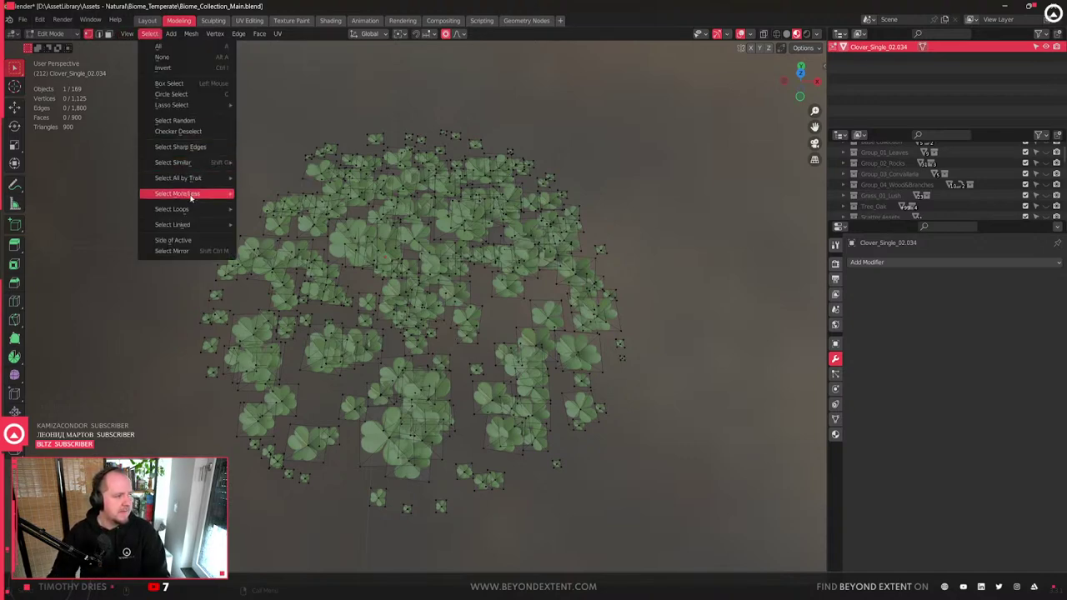
{"action": "left_click", "coordinate": [197, 121]}
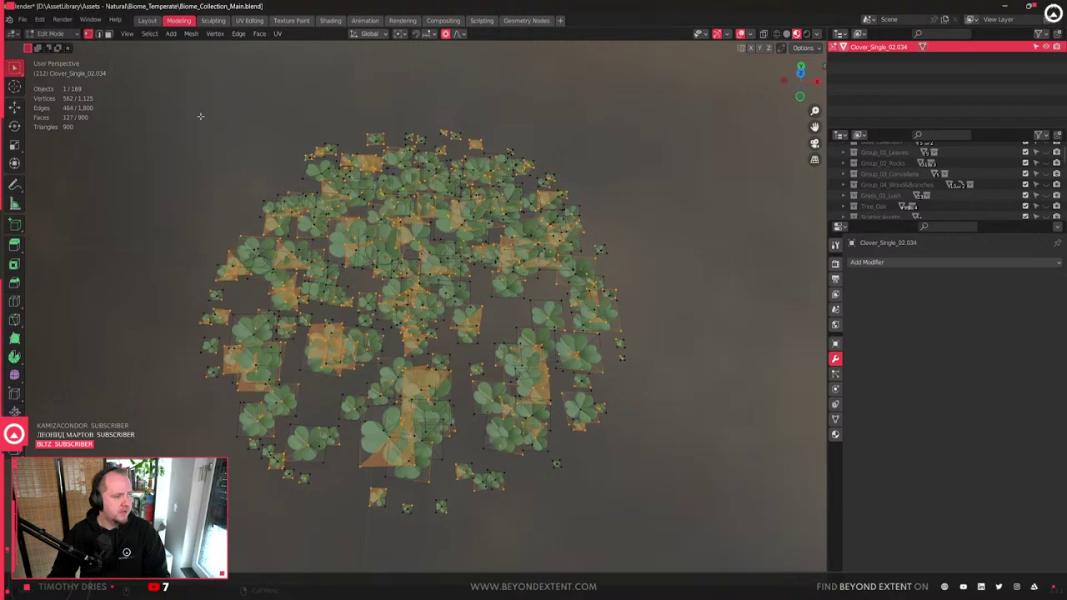
{"action": "key", "text": "ctrl+KP_Subtract"}
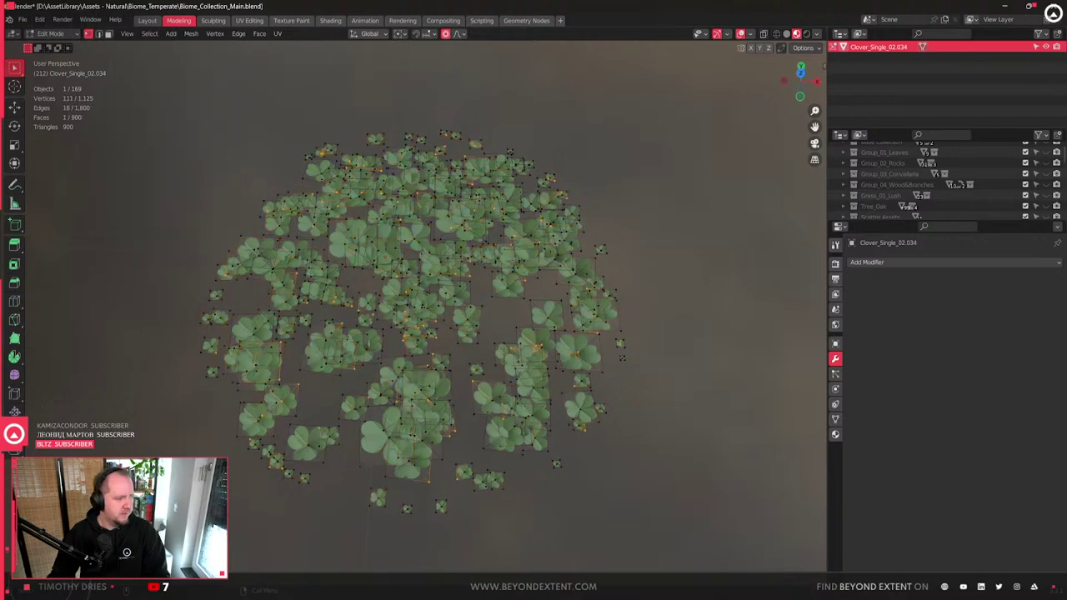
{"action": "key", "text": "ctrl+KP_Subtract"}
- Thin out the clump by randomly selecting faces, extending the selection to their linked clovers and deleting them, and return to Object Mode
{"action": "key", "text": "3"}
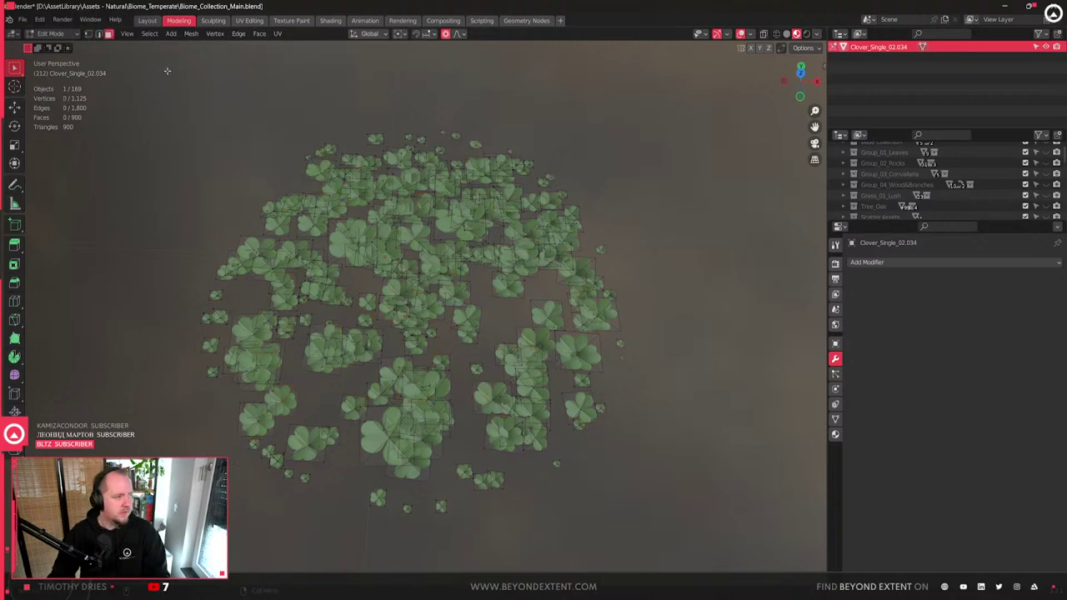
{"action": "left_click", "coordinate": [149, 33]}
{"action": "left_click", "coordinate": [181, 123]}
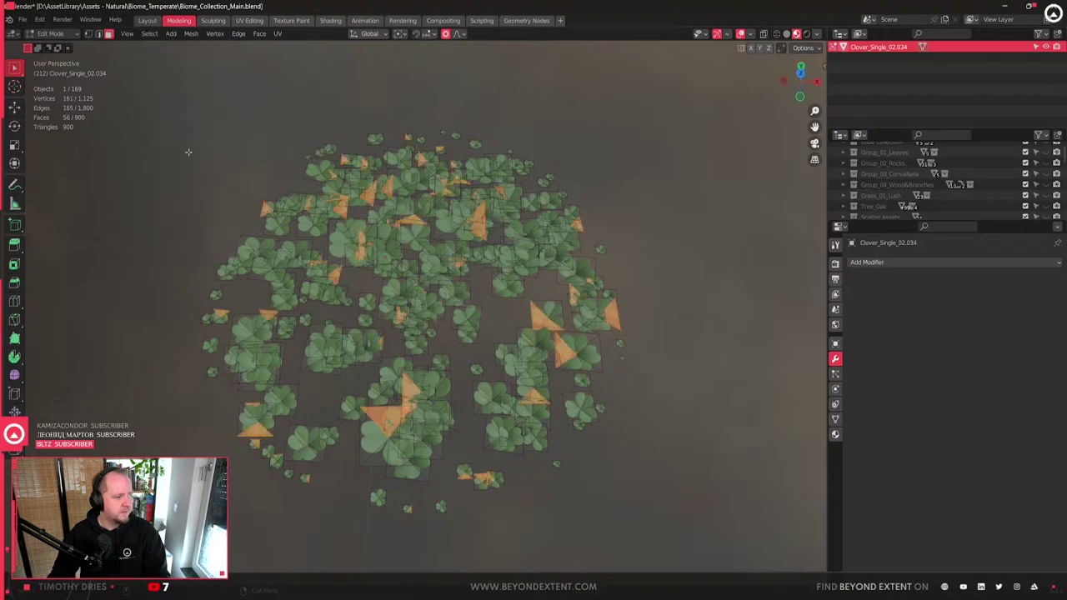
{"action": "key", "text": "ctrl+l"}
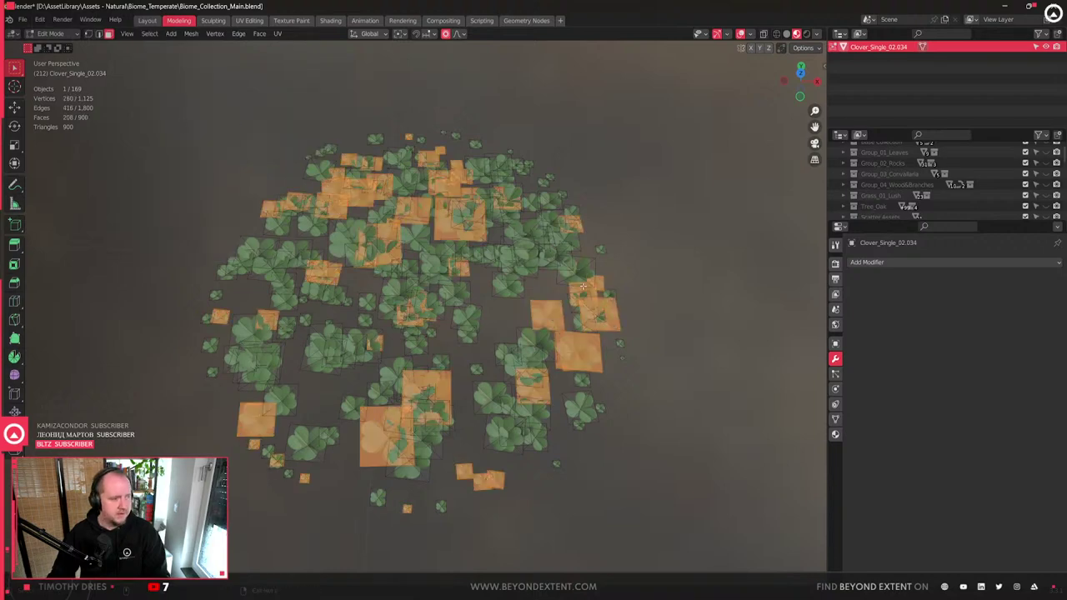
{"action": "key", "text": "x"}
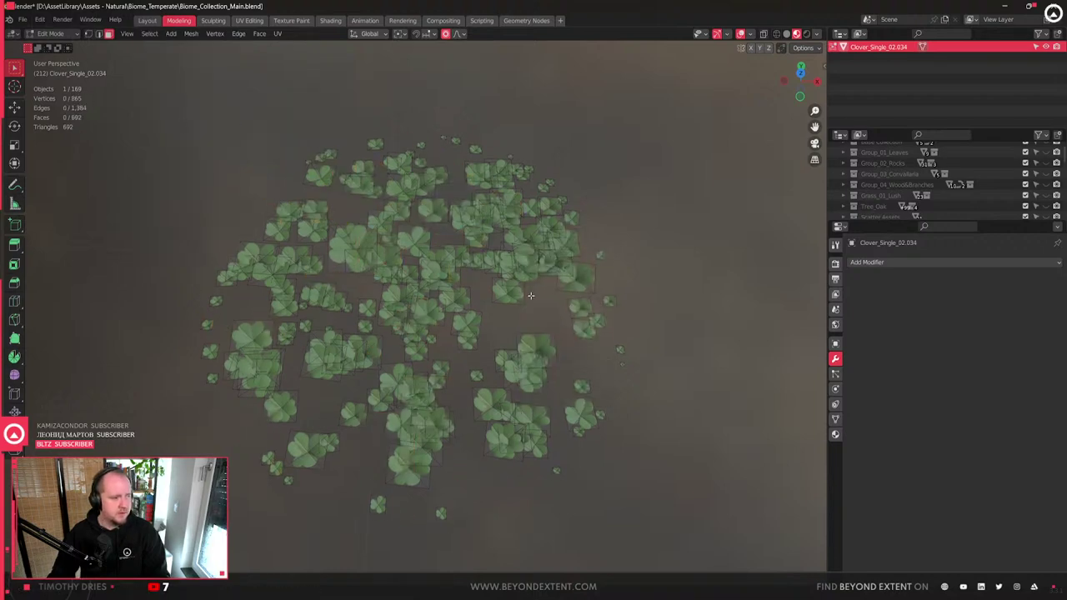
{"action": "key", "text": "Tab"}
{"action": "scroll", "coordinate": [531, 301], "scroll_direction": "down", "scroll_amount": 4}
{"action": "scroll", "coordinate": [432, 351], "scroll_direction": "up", "scroll_amount": 4}
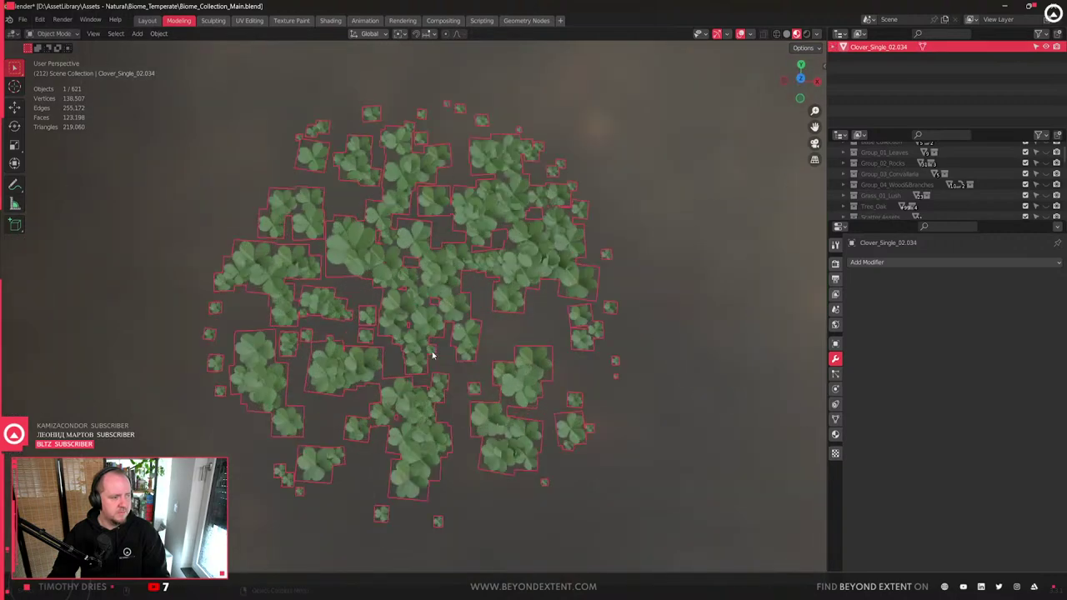
{"action": "scroll", "coordinate": [432, 351], "scroll_direction": "down", "scroll_amount": 2}
{"action": "key", "text": "Tab"}
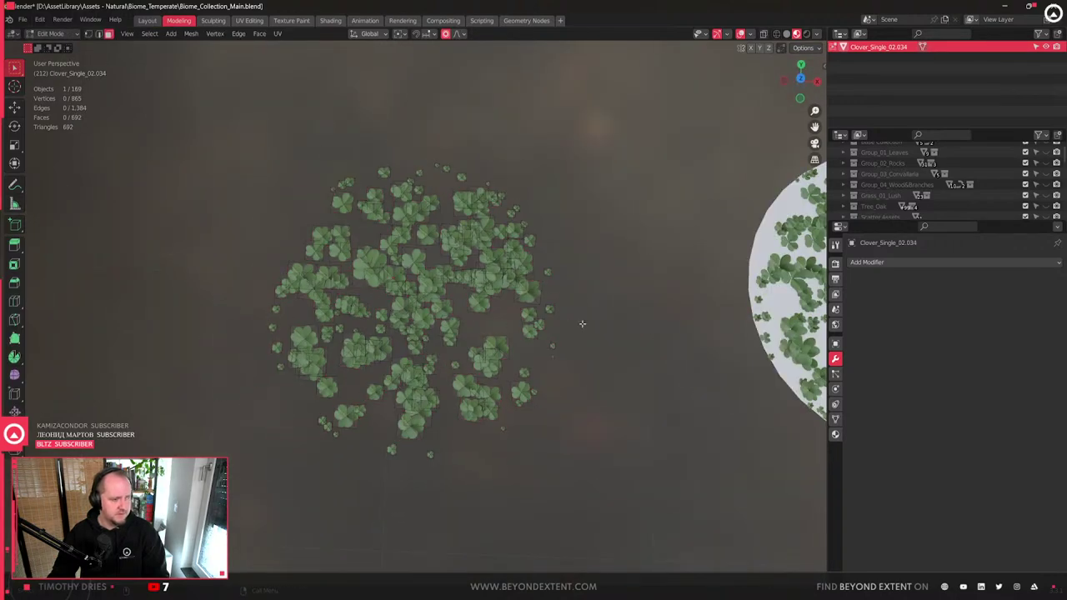
{"action": "scroll", "coordinate": [582, 324], "scroll_direction": "up", "scroll_amount": 2}
{"action": "key", "text": "Tab"}
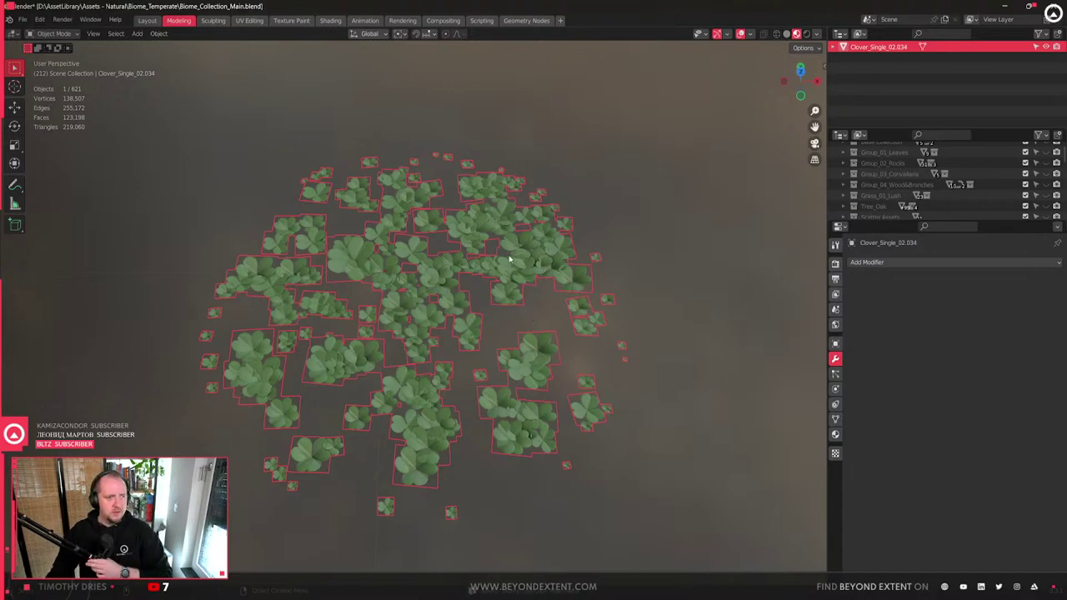
- Rename the joined clover object to Clovers_Clump_01
{"action": "scroll", "coordinate": [510, 261], "scroll_direction": "down", "scroll_amount": 5}
{"action": "left_click", "coordinate": [907, 47]}
{"action": "type", "text": "Clovers"}
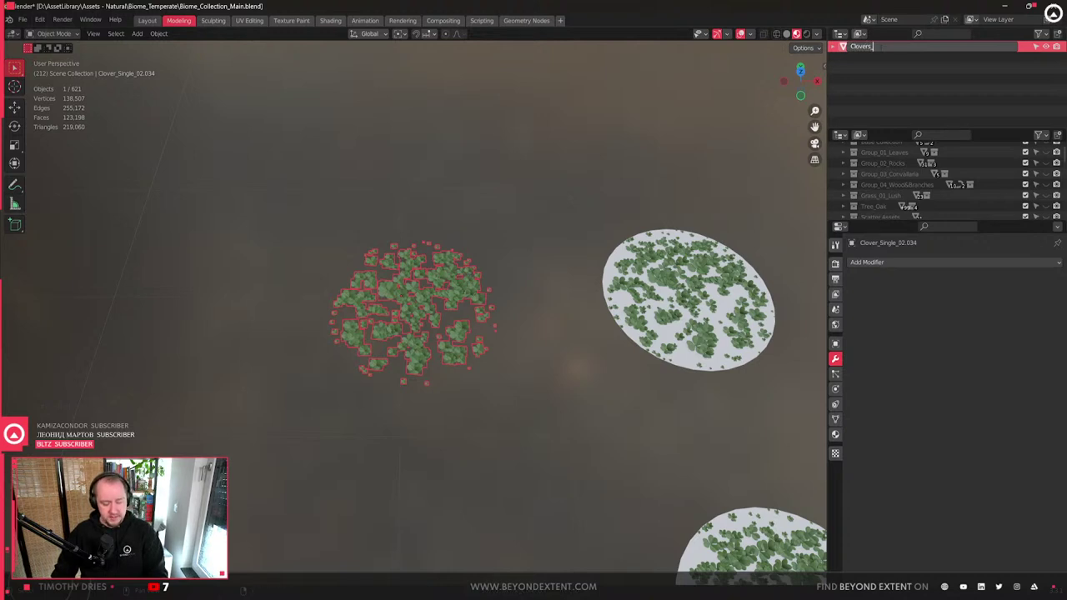
{"action": "type", "text": "_Clump_01"}
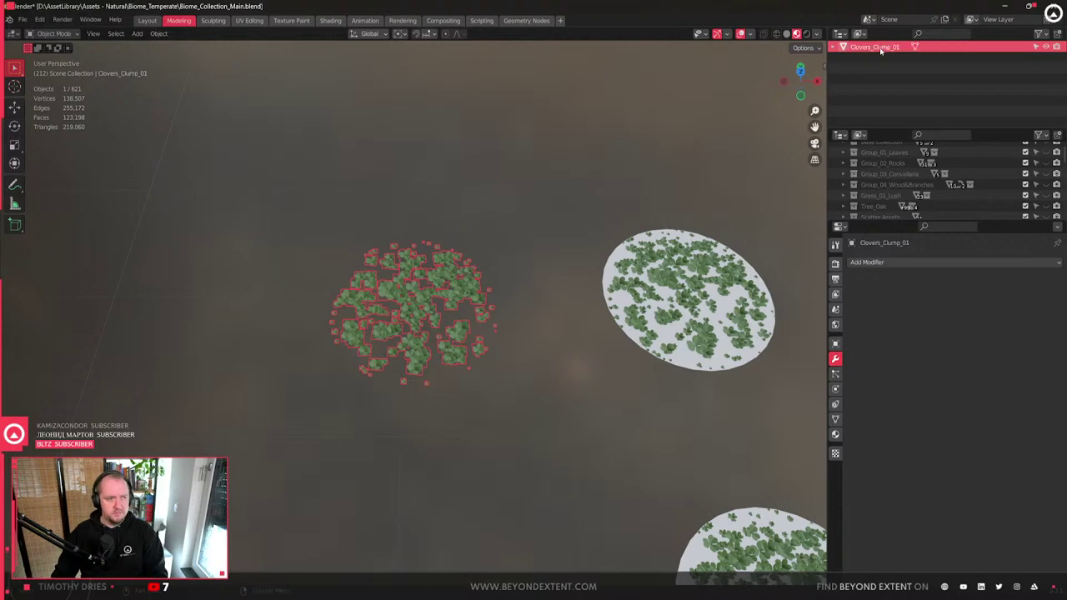
{"action": "key", "text": "Return"}
{"action": "scroll", "coordinate": [528, 323], "scroll_direction": "down", "scroll_amount": 4}
{"action": "scroll", "coordinate": [411, 320], "scroll_direction": "up", "scroll_amount": 9}
{"action": "scroll", "coordinate": [643, 347], "scroll_direction": "down", "scroll_amount": 5}
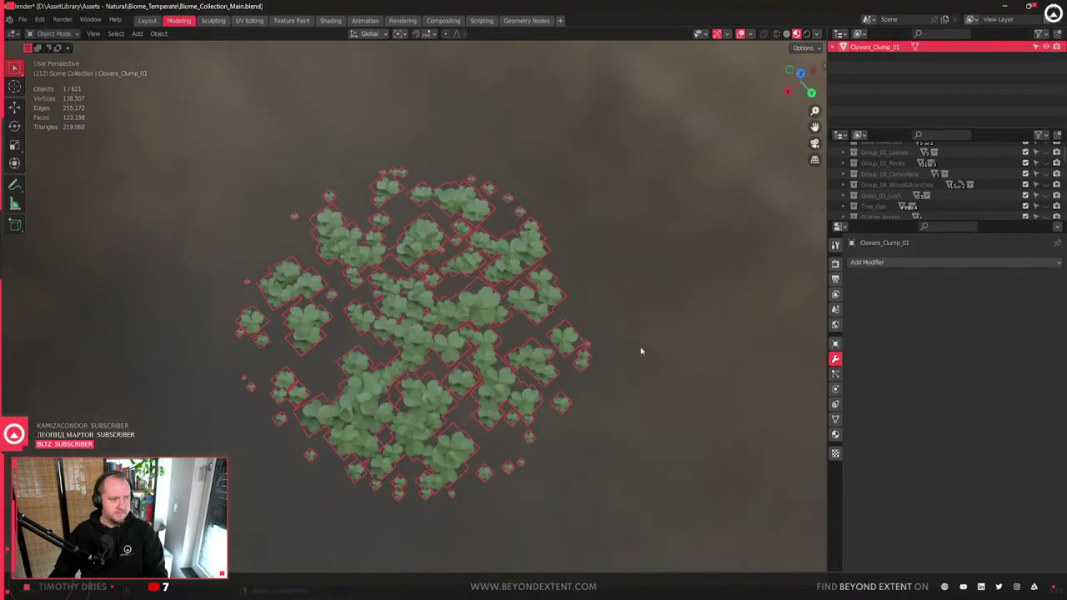
- Select the second clover scatter disc and expand its ParticleSystem modifier settings
{"action": "middle_click_drag", "start_coordinate": [642, 347], "coordinate": [707, 558]}
{"action": "left_click", "coordinate": [707, 559]}
{"action": "left_click", "coordinate": [351, 310]}
{"action": "middle_click_drag", "start_coordinate": [351, 311], "coordinate": [443, 441]}
{"action": "left_click", "coordinate": [347, 359]}
{"action": "key", "text": "KP_Decimal"}
{"action": "scroll", "coordinate": [346, 367], "scroll_direction": "down", "scroll_amount": 5}
{"action": "middle_click_drag", "start_coordinate": [346, 367], "coordinate": [605, 346]}
{"action": "left_click", "coordinate": [605, 346]}
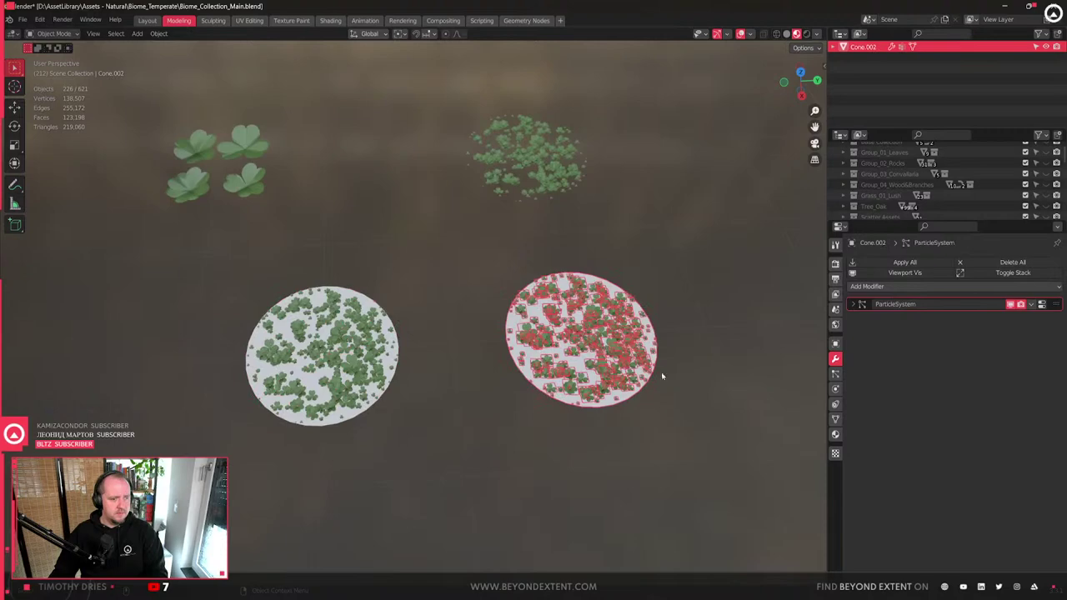
{"action": "left_click", "coordinate": [854, 305]}
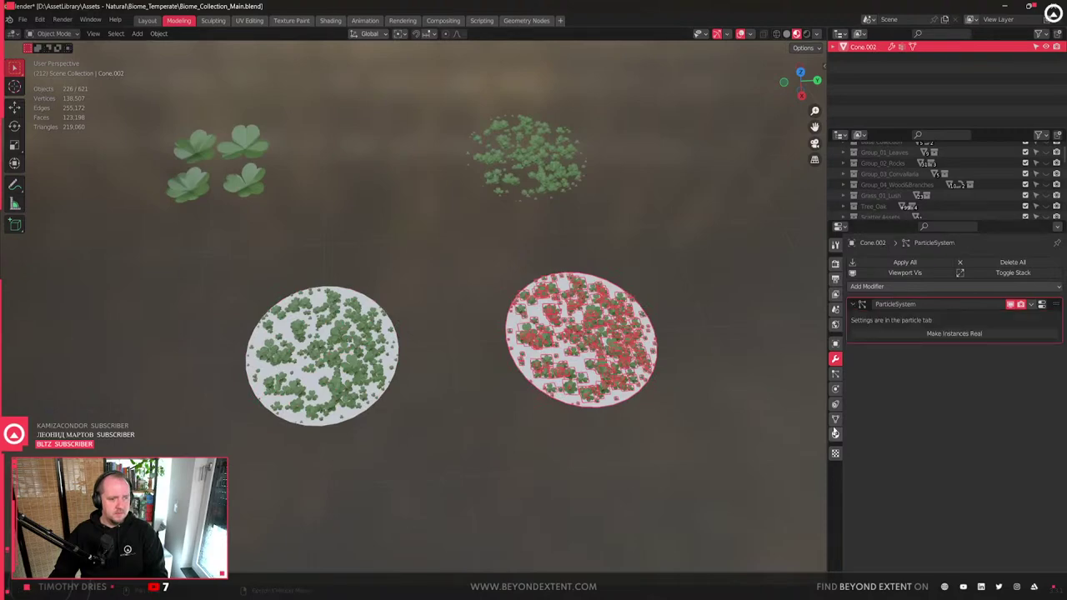
- Scale the selected scatter disc horizontally to 0.6, keeping its Z size locked
{"action": "left_click", "coordinate": [691, 381]}
{"action": "left_click", "coordinate": [608, 357]}
{"action": "key", "text": "KP_Decimal"}
{"action": "key", "text": "s"}
{"action": "key", "text": "shift+z"}
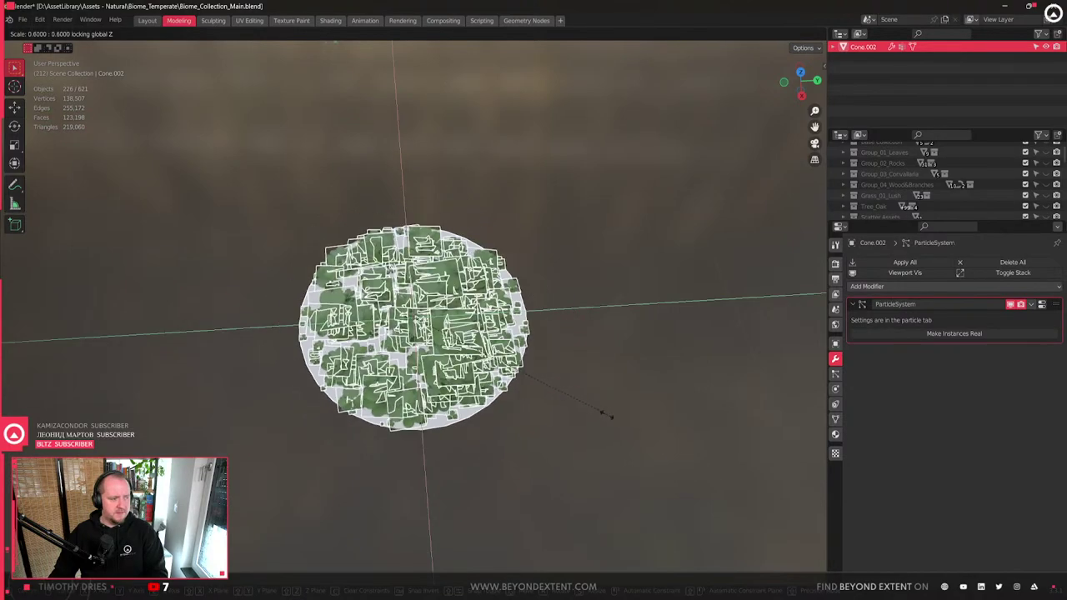
{"action": "left_click", "coordinate": [610, 415]}
{"action": "right_click", "coordinate": [545, 353]}
{"action": "key", "text": "Escape"}
- Give the smaller disc its own single-user copy of the particle settings and set its particle number to 70
{"action": "middle_click_drag", "start_coordinate": [567, 389], "coordinate": [495, 363]}
{"action": "scroll", "coordinate": [494, 359], "scroll_direction": "up", "scroll_amount": 3}
{"action": "scroll", "coordinate": [494, 358], "scroll_direction": "down", "scroll_amount": 2}
{"action": "left_click", "coordinate": [572, 376]}
{"action": "left_click", "coordinate": [483, 366]}
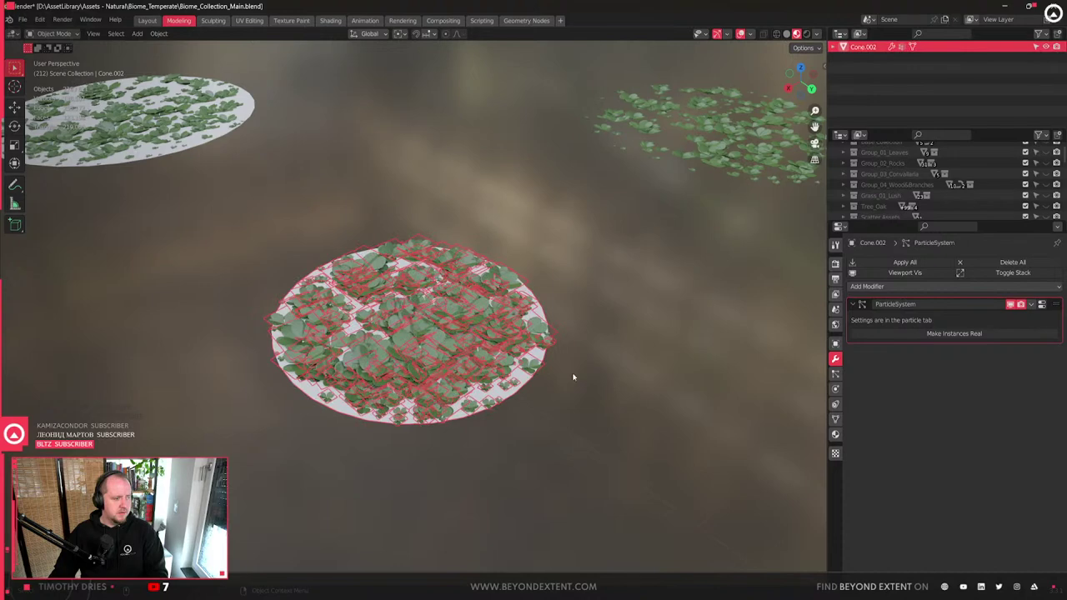
{"action": "scroll", "coordinate": [486, 367], "scroll_direction": "down", "scroll_amount": 2}
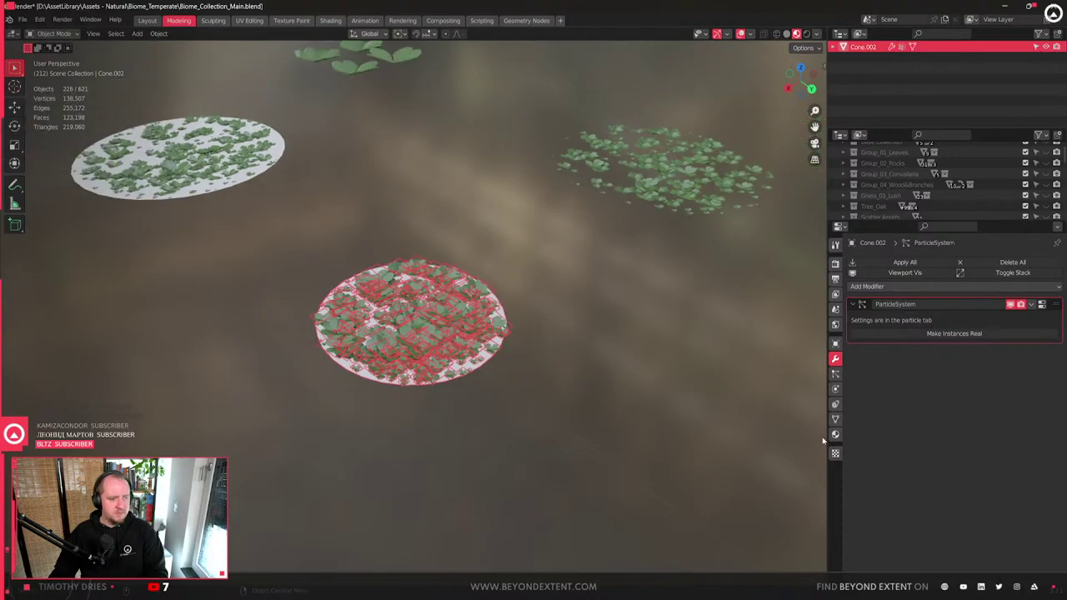
{"action": "left_click", "coordinate": [836, 374]}
{"action": "left_click_drag", "start_coordinate": [989, 368], "coordinate": [957, 367]}
{"action": "left_click", "coordinate": [1017, 308]}
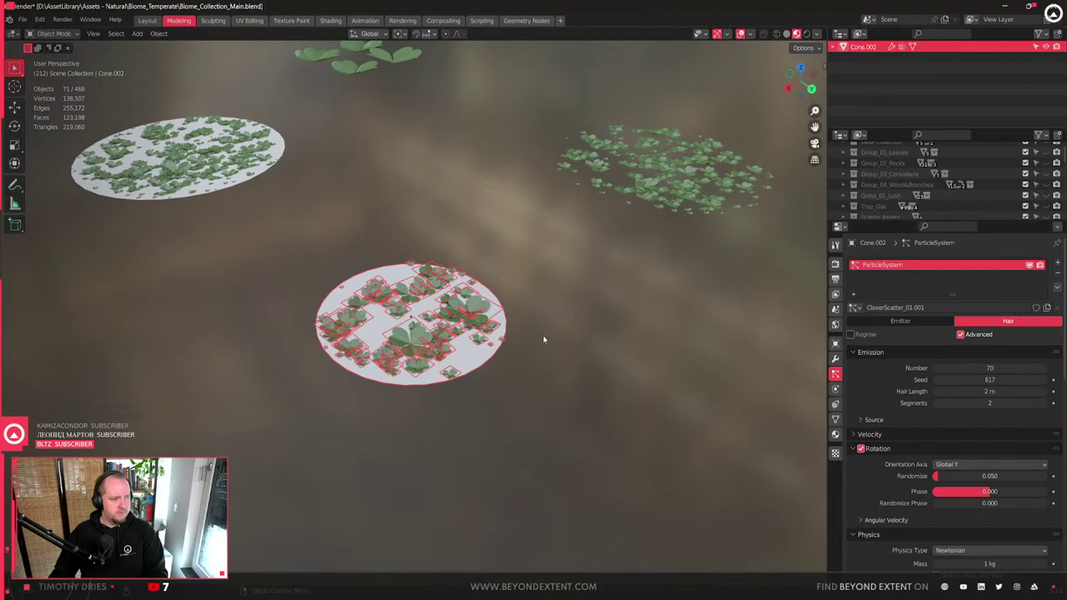
- Adjust the render scale settings of the scattered clovers and set the particle number to 166
{"action": "key", "text": "KP_Decimal"}
{"action": "middle_click_drag", "start_coordinate": [546, 340], "coordinate": [515, 323]}
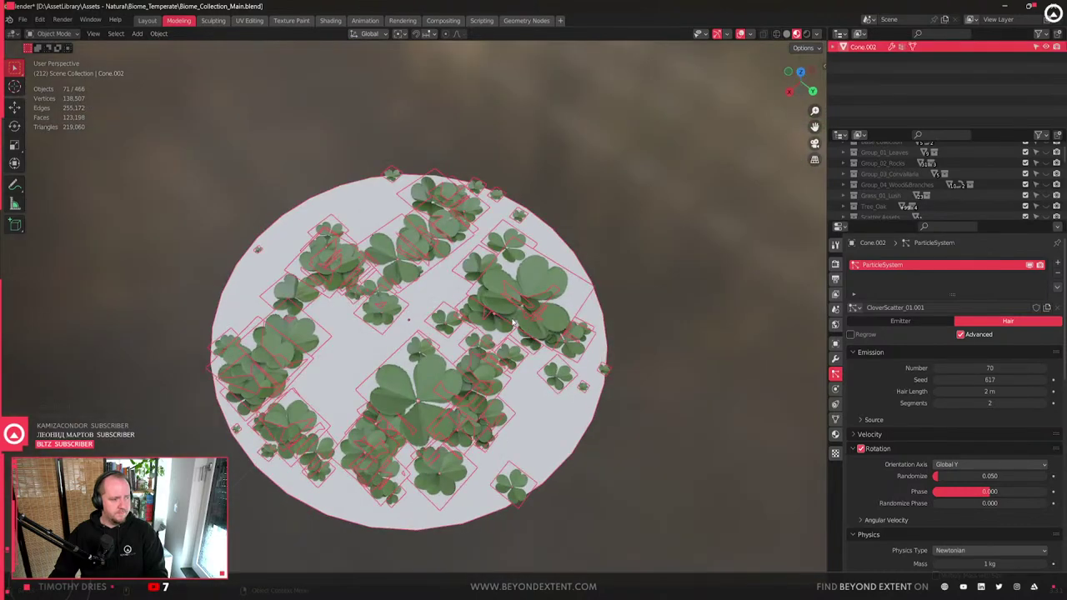
{"action": "scroll", "coordinate": [981, 480], "scroll_direction": "down", "scroll_amount": 8}
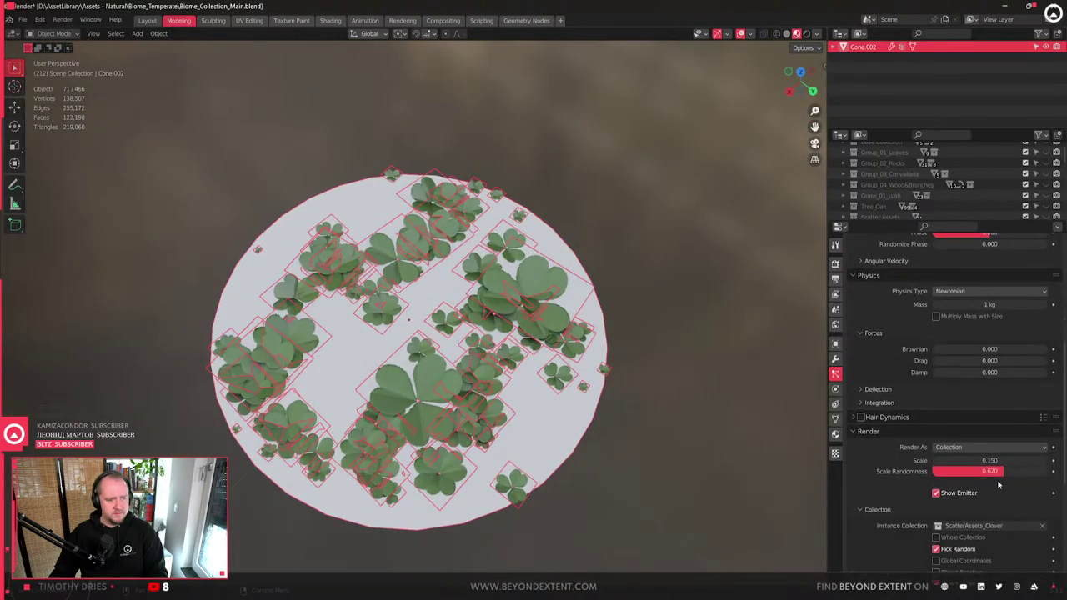
{"action": "mouse_move", "coordinate": [1006, 473]}
{"action": "left_mouse_down"}
{"action": "mouse_move", "coordinate": [953, 474]}
{"action": "mouse_move", "coordinate": [965, 474]}
{"action": "mouse_move", "coordinate": [932, 460]}
{"action": "mouse_move", "coordinate": [1001, 461]}
{"action": "left_mouse_up"}
{"action": "scroll", "coordinate": [1001, 461], "scroll_direction": "up", "scroll_amount": 10}
{"action": "left_click_drag", "start_coordinate": [990, 350], "coordinate": [1040, 350]}
{"action": "left_click", "coordinate": [590, 457]}
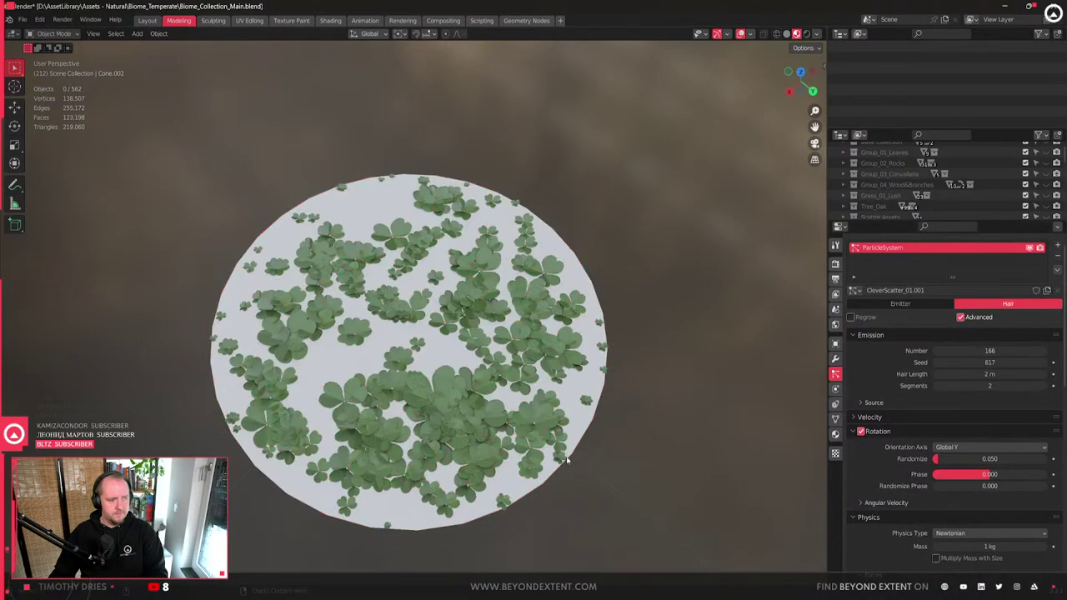
- Open the smaller scatter disc in Edit Mode and select vertices on its outer rim
{"action": "left_click", "coordinate": [529, 453]}
{"action": "key", "text": "Tab"}
{"action": "scroll", "coordinate": [550, 400], "scroll_direction": "down", "scroll_amount": 3}
{"action": "scroll", "coordinate": [581, 336], "scroll_direction": "up", "scroll_amount": 3}
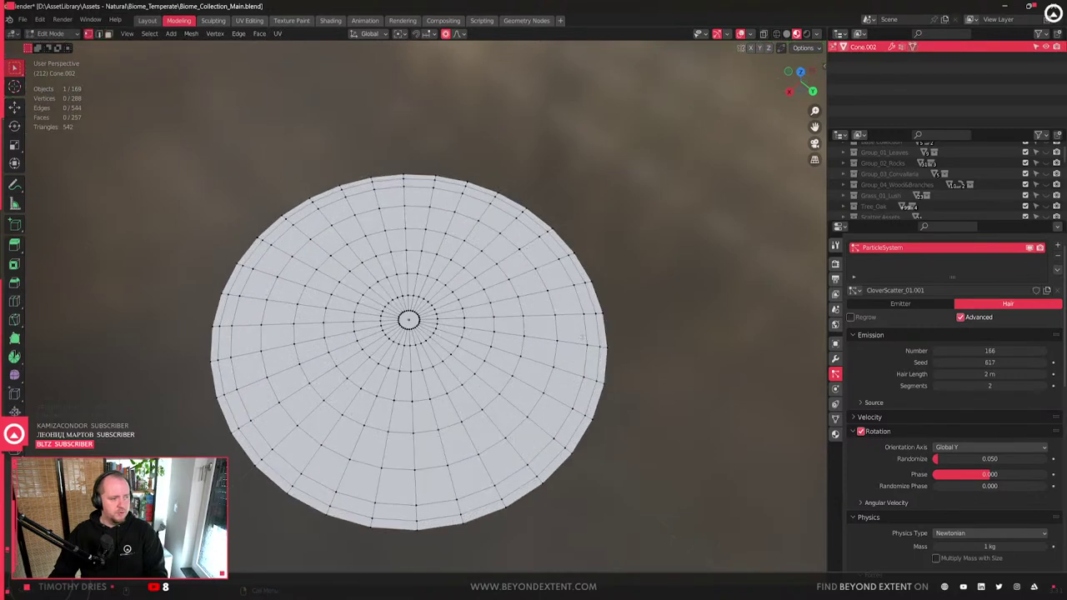
{"action": "scroll", "coordinate": [858, 349], "scroll_direction": "up", "scroll_amount": 1}
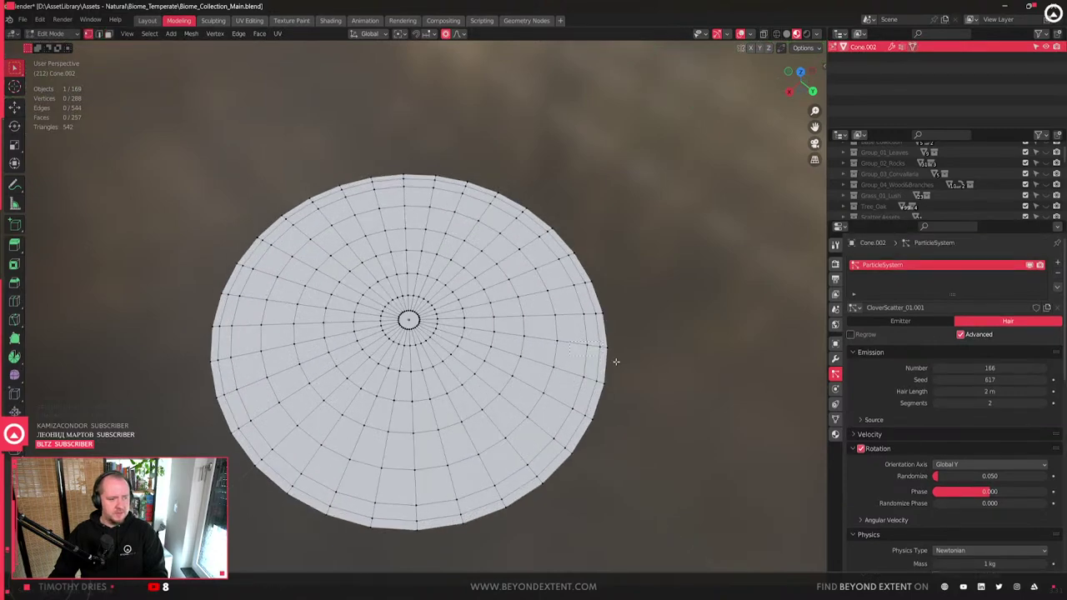
{"action": "scroll", "coordinate": [596, 351], "scroll_direction": "down", "scroll_amount": 2}
{"action": "middle_click_drag", "start_coordinate": [626, 364], "coordinate": [534, 379], "text": "shift"}
{"action": "left_click", "coordinate": [411, 340]}
{"action": "key", "text": "g"}
{"action": "key", "text": "Escape"}
{"action": "key", "text": "g"}
{"action": "key", "text": "shift+z"}
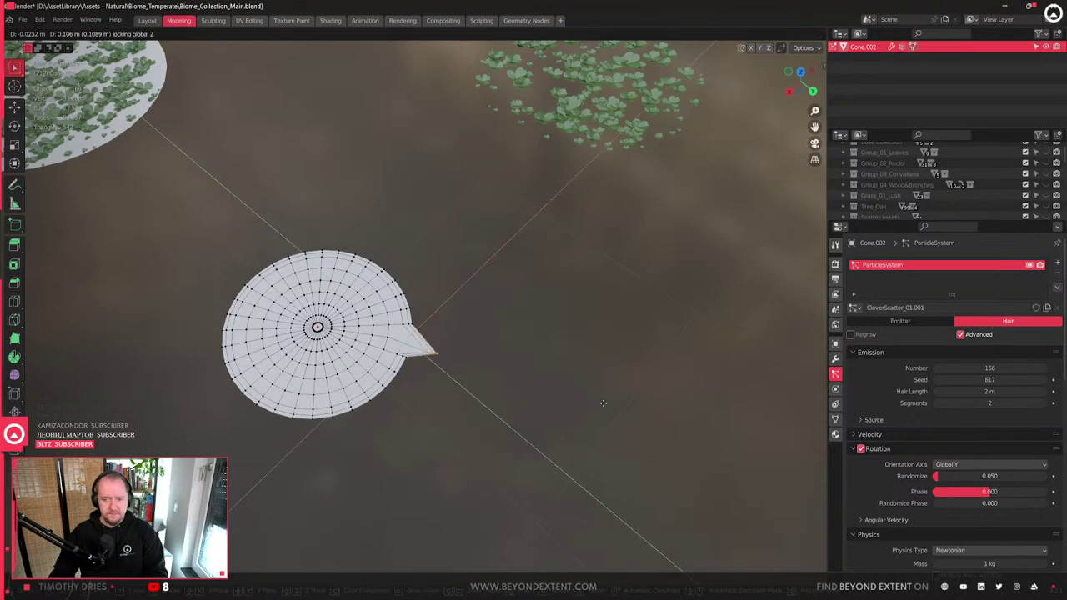
{"action": "key", "text": "Escape"}
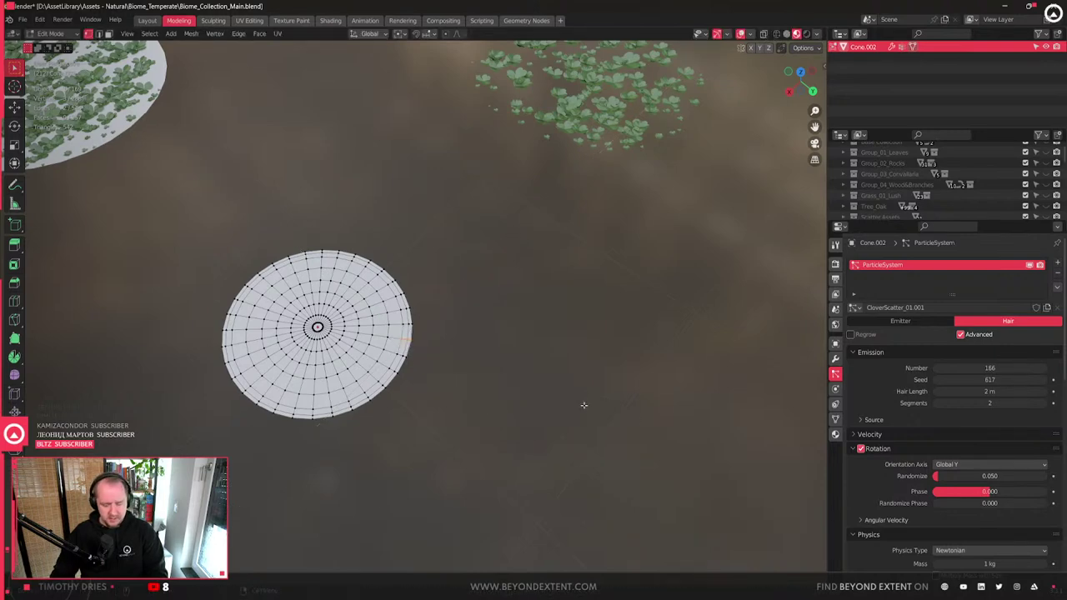
- Pull the selected rim vertices outward with Z locked, widening the proportional editing influence to bulge that side of the disc
{"action": "key", "text": "g"}
{"action": "key", "text": "shift+z"}
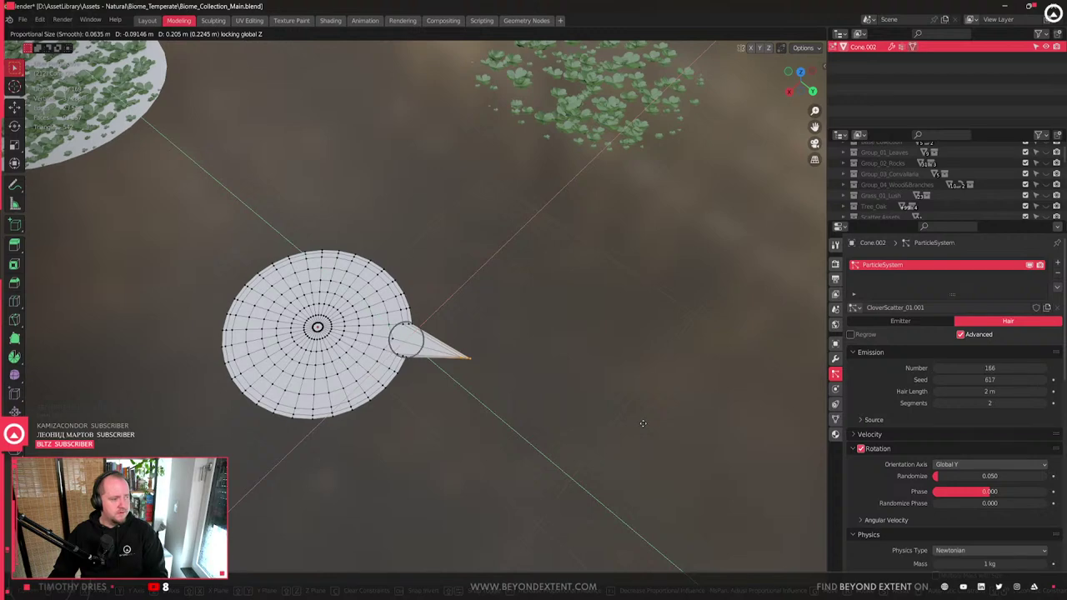
{"action": "scroll", "coordinate": [643, 424], "scroll_direction": "down", "scroll_amount": 20}
{"action": "left_click", "coordinate": [630, 450]}
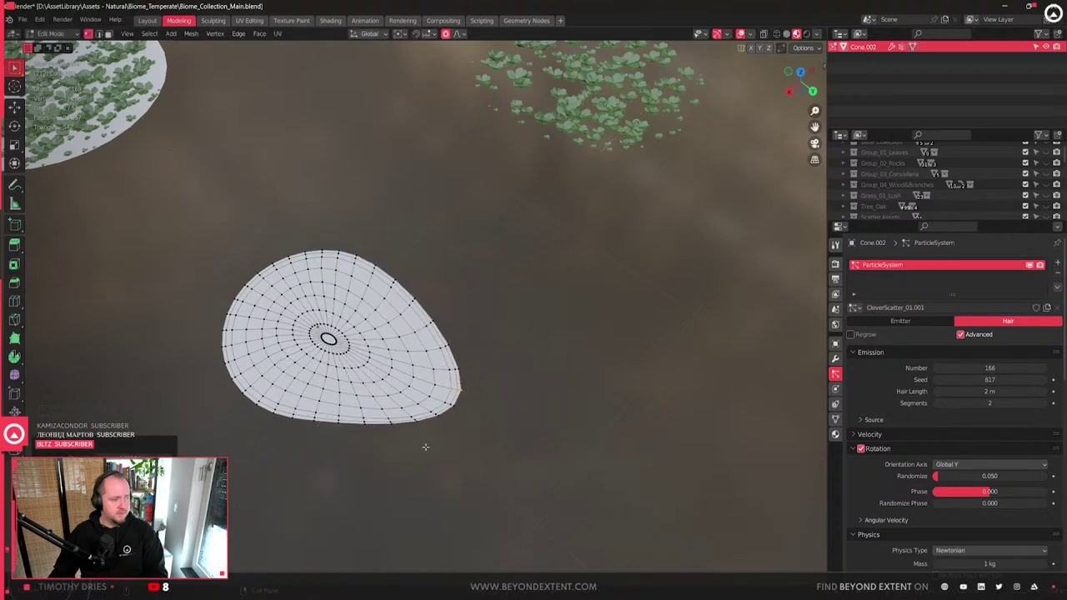
- Move more of the disc's edge with proportional editing to shape it into an irregular, kidney-like patch
{"action": "key", "text": "g"}
{"action": "left_click", "coordinate": [361, 211]}
{"action": "left_click_drag", "start_coordinate": [348, 229], "coordinate": [318, 253]}
{"action": "key", "text": "g"}
{"action": "left_click", "coordinate": [367, 381]}
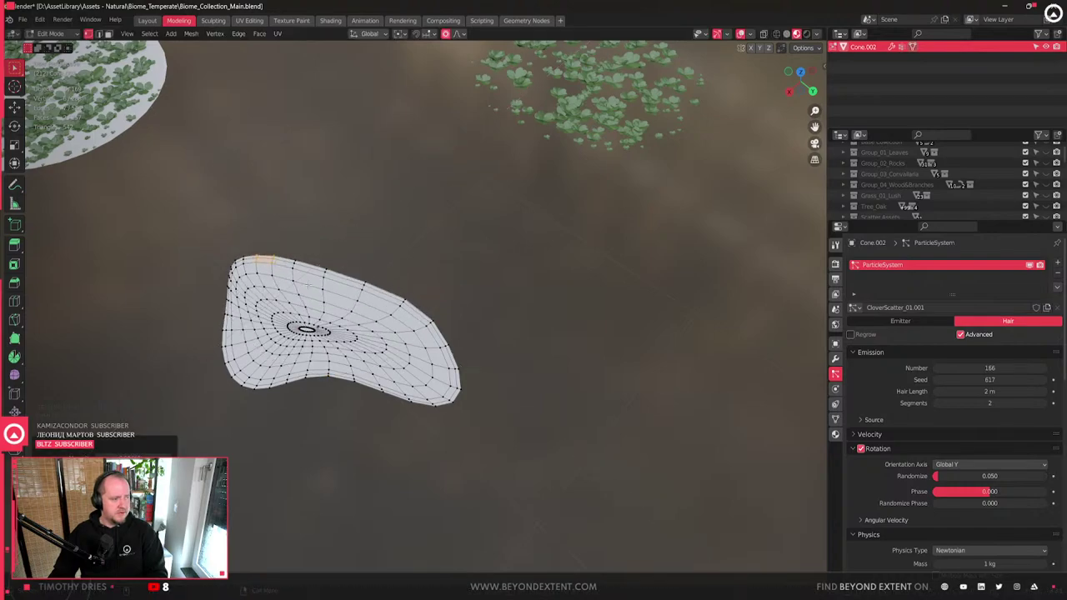
- Return to Object Mode and set the reshaped patch's particle number to 160
{"action": "key", "text": "Tab"}
{"action": "middle_click_drag", "start_coordinate": [367, 381], "coordinate": [583, 400]}
{"action": "scroll", "coordinate": [621, 376], "scroll_direction": "up", "scroll_amount": 6}
{"action": "scroll", "coordinate": [605, 426], "scroll_direction": "down", "scroll_amount": 5}
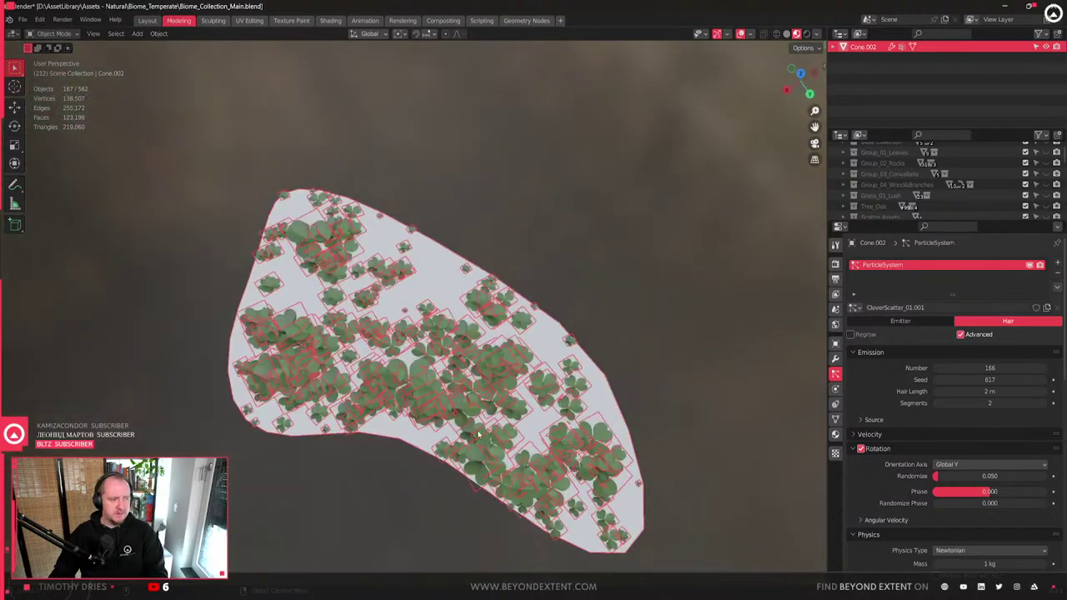
{"action": "left_click_drag", "start_coordinate": [968, 367], "coordinate": [952, 368]}
{"action": "scroll", "coordinate": [633, 323], "scroll_direction": "down", "scroll_amount": 5}
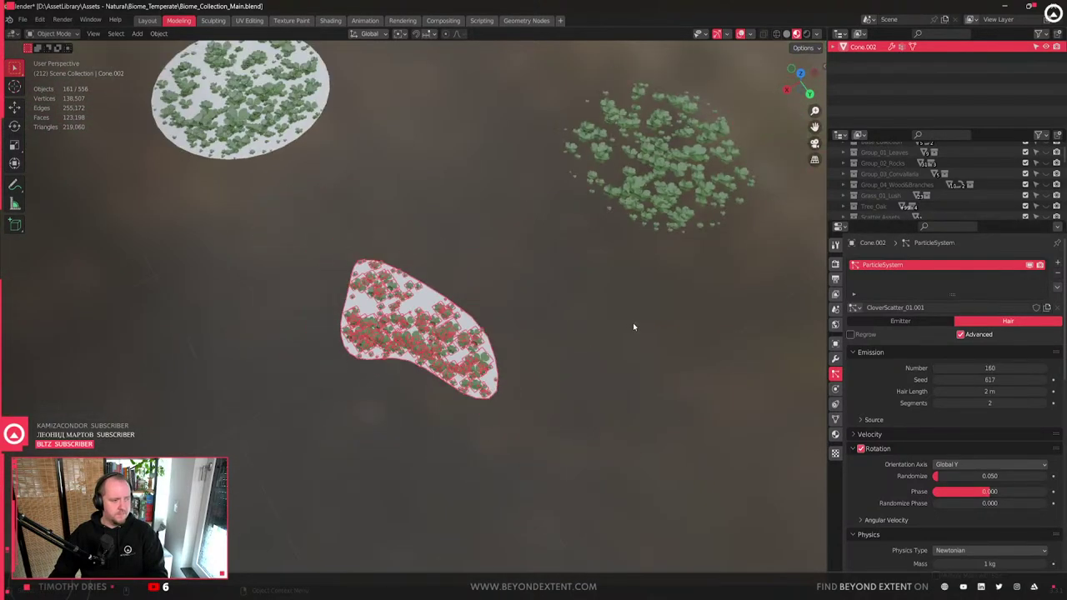
{"action": "left_click", "coordinate": [633, 323]}
{"action": "middle_click_drag", "start_coordinate": [431, 349], "coordinate": [442, 223]}
{"action": "left_click", "coordinate": [442, 223]}
{"action": "key", "text": "KP_Decimal"}
{"action": "scroll", "coordinate": [424, 384], "scroll_direction": "down", "scroll_amount": 3}
{"action": "middle_click_drag", "start_coordinate": [424, 384], "coordinate": [519, 430]}
{"action": "left_click", "coordinate": [519, 430]}
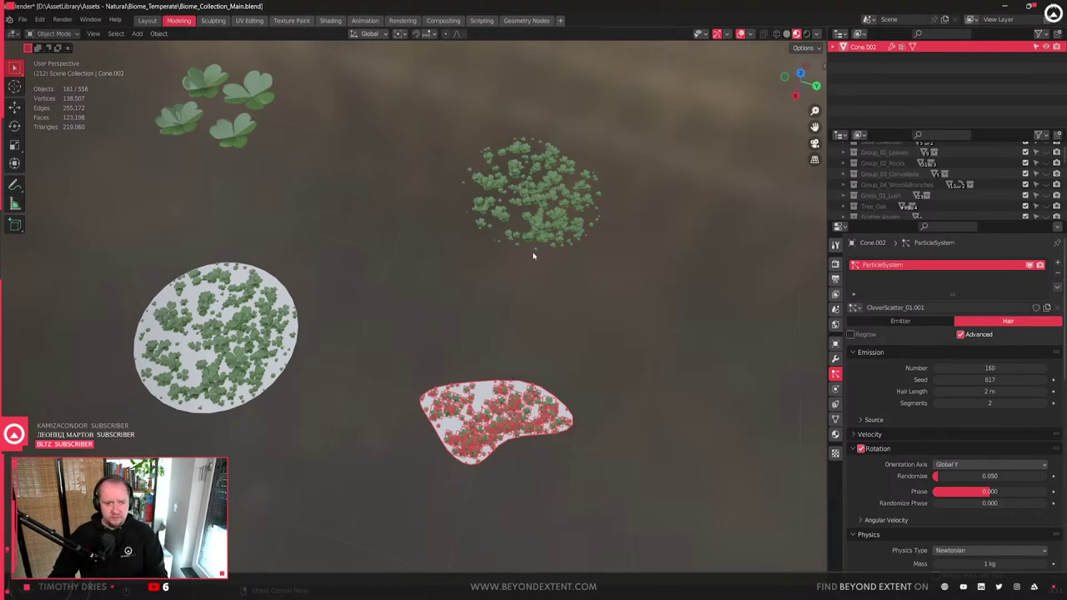
- Select Clovers_Clump_01 and set its Unreal Engine export type to Export recursive
{"action": "left_click", "coordinate": [546, 188]}
{"action": "key", "text": "KP_Decimal"}
{"action": "scroll", "coordinate": [490, 277], "scroll_direction": "down", "scroll_amount": 3}
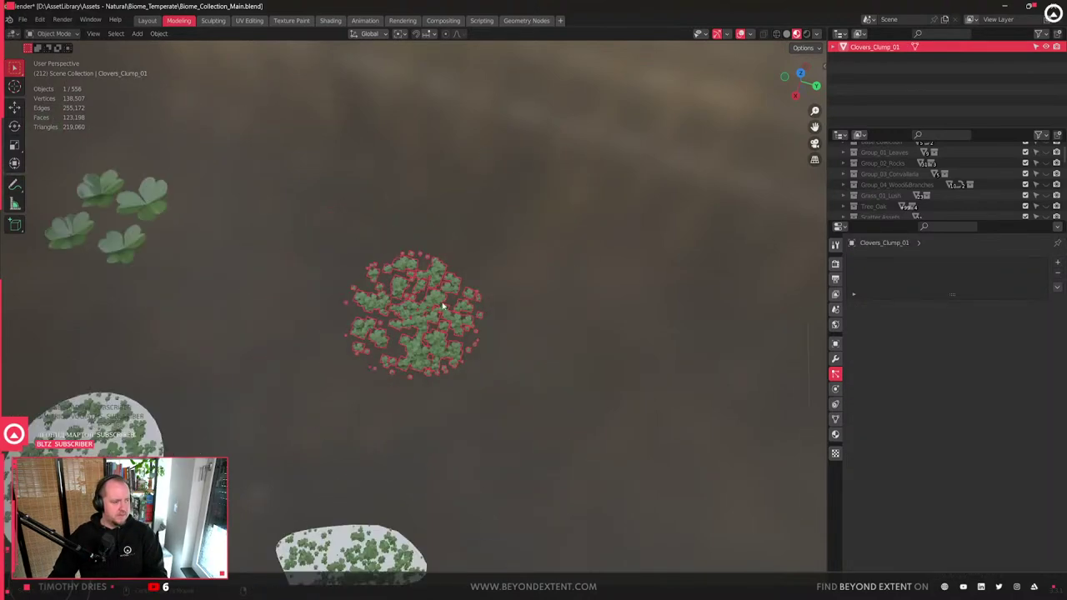
{"action": "middle_click_drag", "start_coordinate": [443, 306], "coordinate": [464, 305]}
{"action": "key", "text": "n"}
{"action": "left_click", "coordinate": [529, 323]}
{"action": "left_click", "coordinate": [763, 165]}
{"action": "left_click", "coordinate": [754, 178]}
- Reselect Clovers_Clump_01 and expand the export Nomenclature settings down to the output folder paths
{"action": "left_click", "coordinate": [389, 369]}
{"action": "middle_click_drag", "start_coordinate": [393, 370], "coordinate": [537, 387]}
{"action": "left_click", "coordinate": [560, 370]}
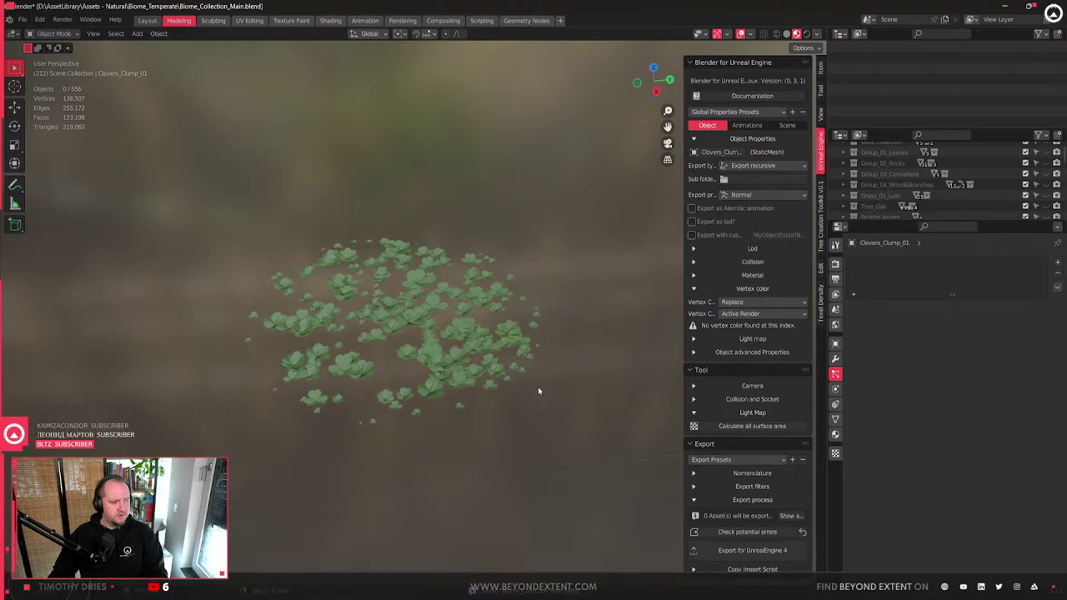
{"action": "left_click", "coordinate": [453, 312]}
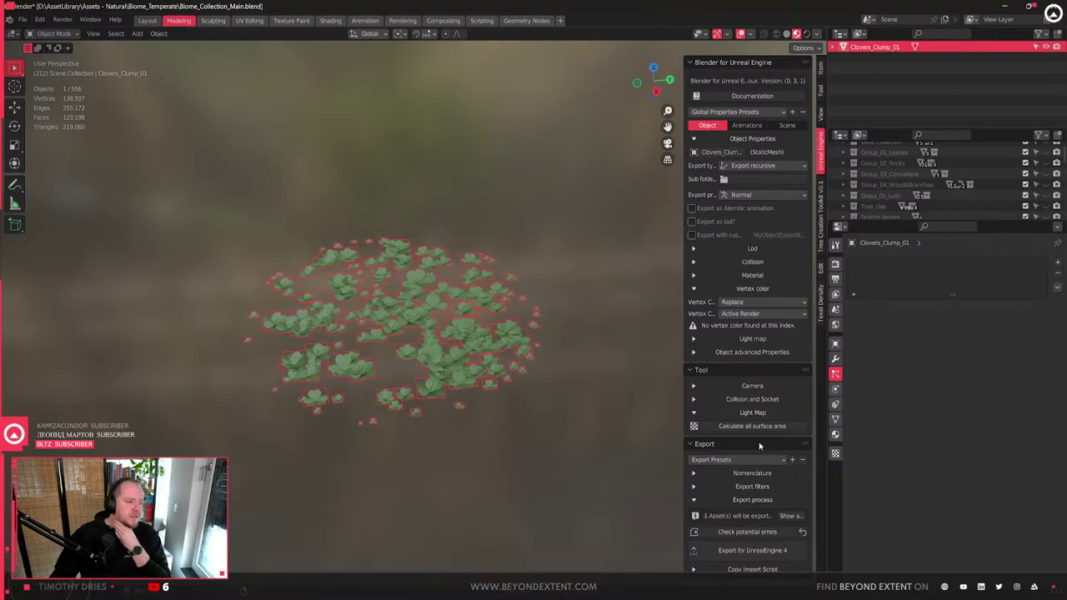
{"action": "scroll", "coordinate": [360, 401], "scroll_direction": "down", "scroll_amount": 6}
{"action": "left_click", "coordinate": [185, 351]}
{"action": "left_click", "coordinate": [407, 312]}
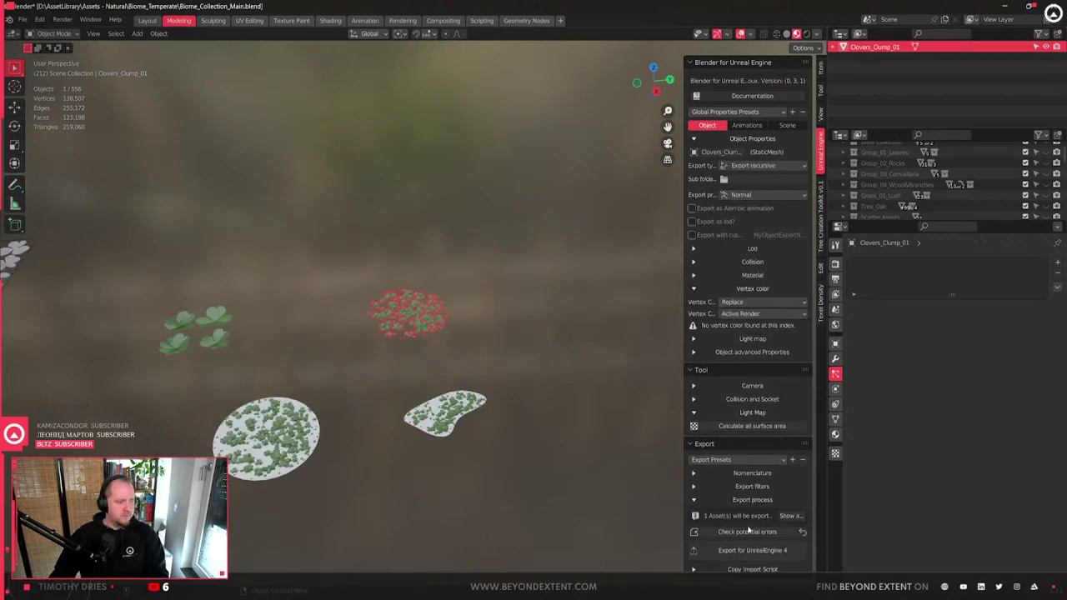
{"action": "left_click", "coordinate": [752, 473]}
{"action": "scroll", "coordinate": [759, 446], "scroll_direction": "down", "scroll_amount": 5}
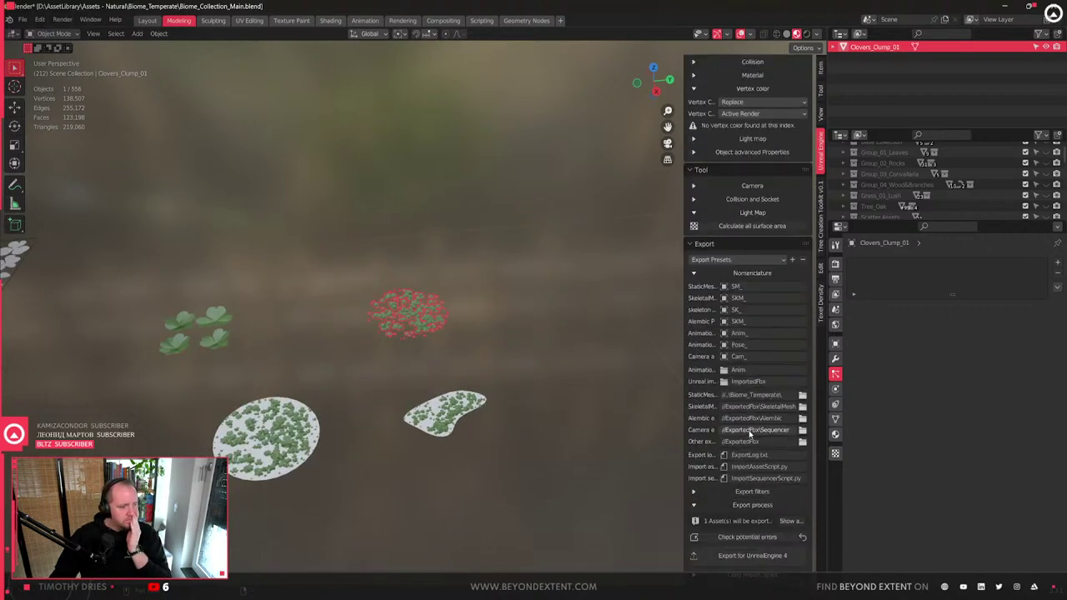
- Try to choose the Weeds folder as the static mesh export location
{"action": "left_click", "coordinate": [802, 397]}
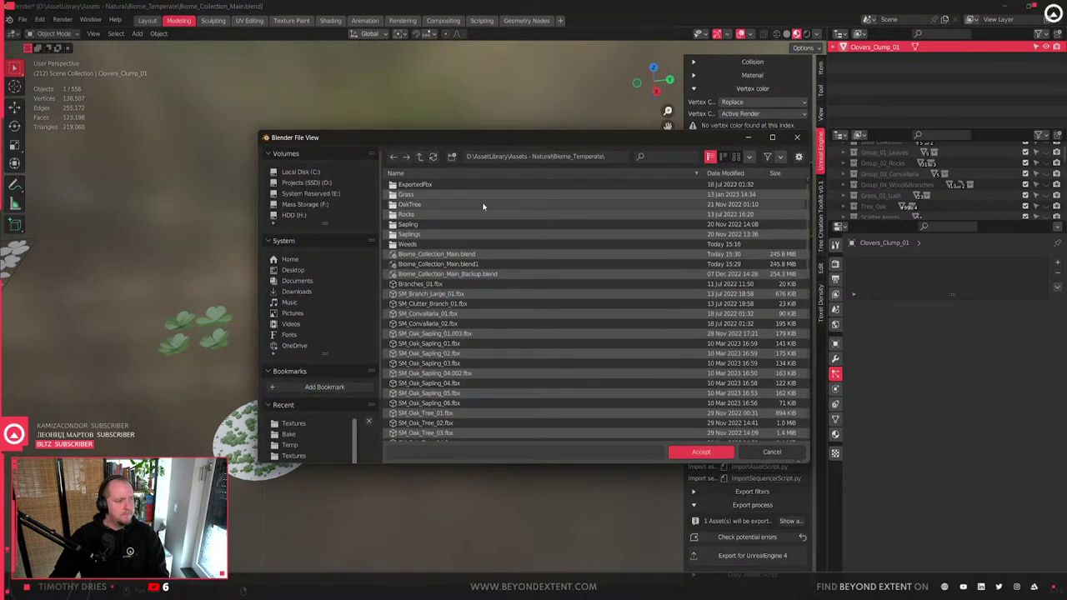
{"action": "left_click", "coordinate": [415, 245]}
{"action": "left_click", "coordinate": [701, 452]}
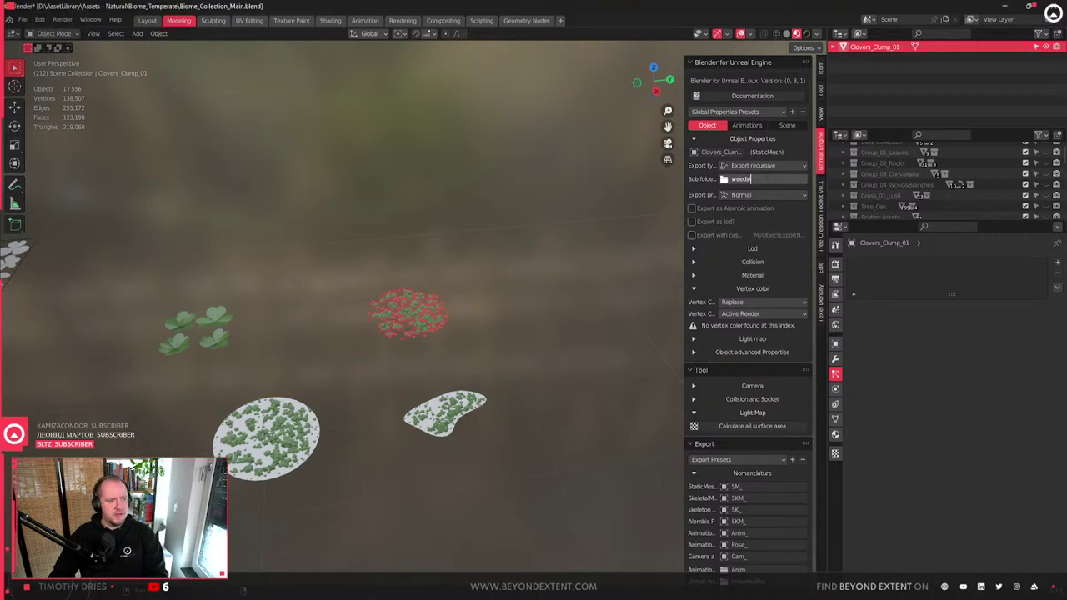
- Set the clump's export sub folder to Weeds\Exports
{"action": "type", "text": "Exports"}
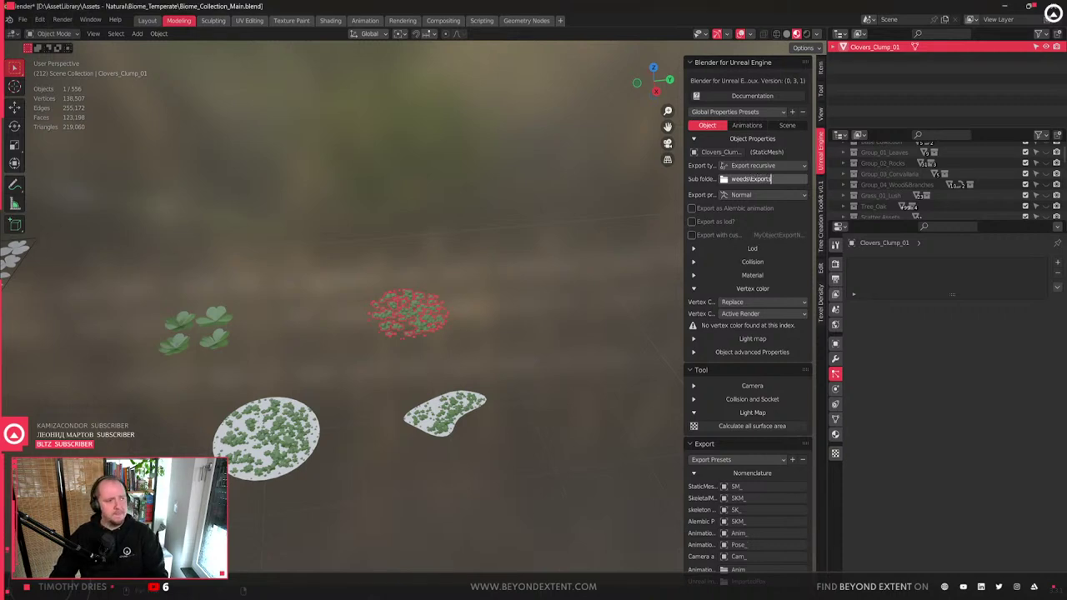
{"action": "key", "text": "BackSpace"}
{"action": "type", "text": "W"}
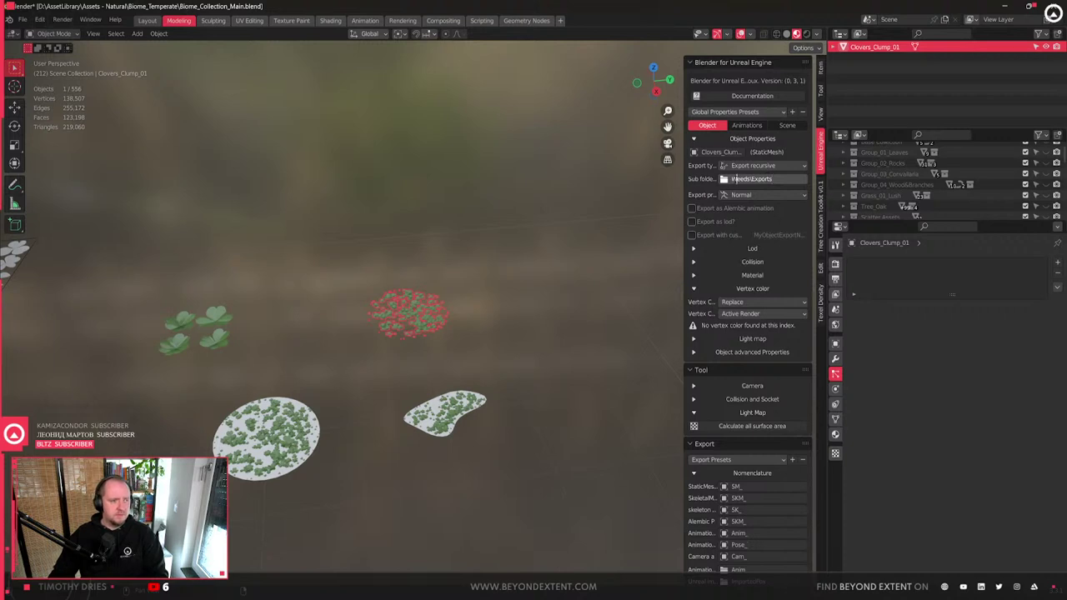
{"action": "key", "text": "Return"}
- Export the selected clover clump for Unreal Engine 4
{"action": "scroll", "coordinate": [453, 357], "scroll_direction": "up", "scroll_amount": 3}
{"action": "middle_click_drag", "start_coordinate": [436, 336], "coordinate": [439, 322]}
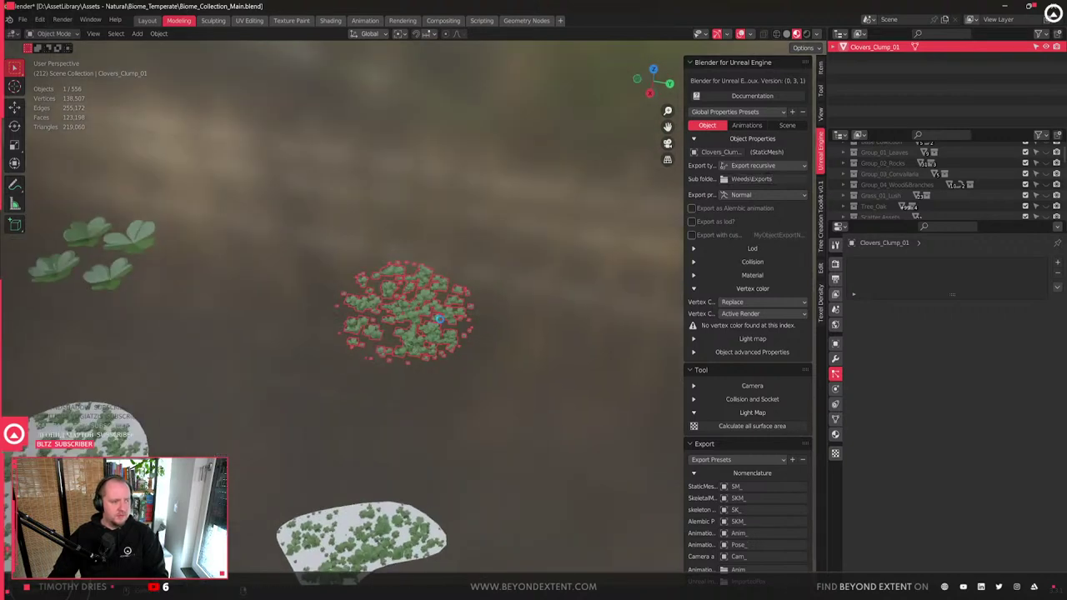
{"action": "scroll", "coordinate": [761, 380], "scroll_direction": "down", "scroll_amount": 5}
{"action": "scroll", "coordinate": [761, 381], "scroll_direction": "down", "scroll_amount": 2}
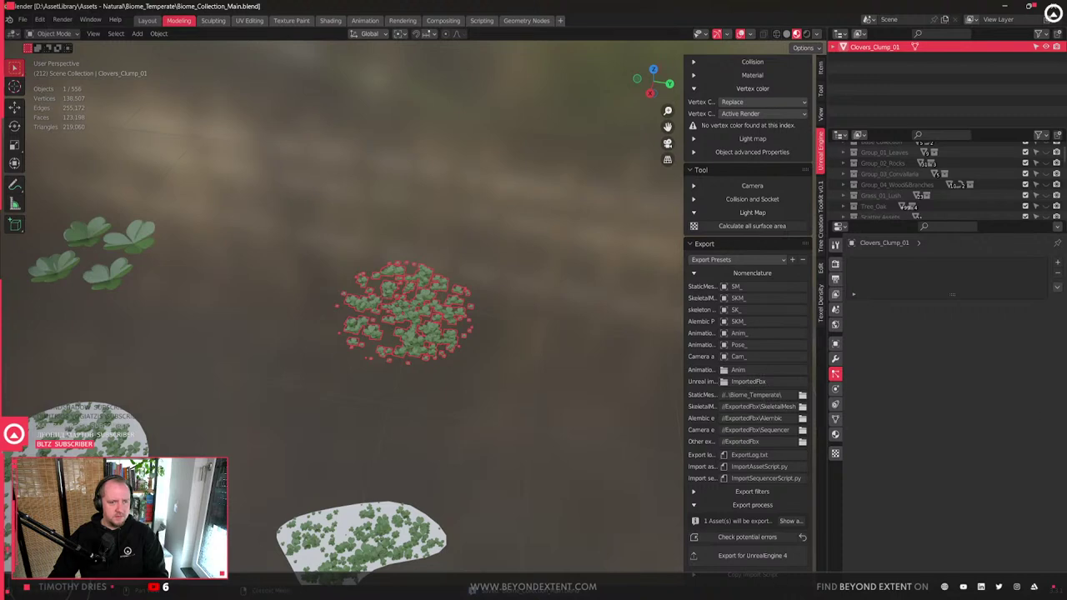
{"action": "left_click", "coordinate": [761, 556]}
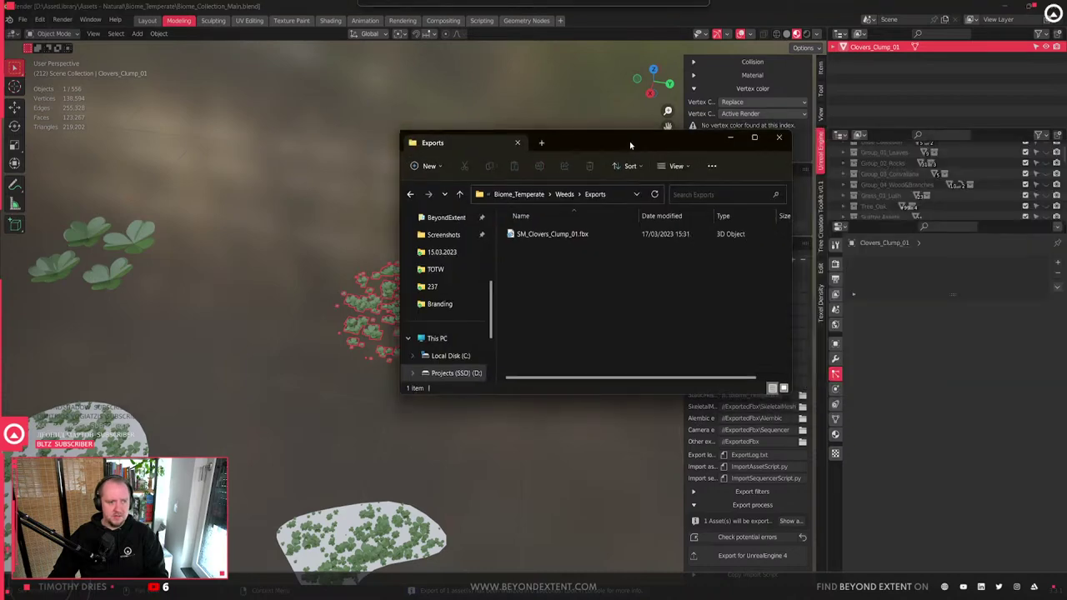
- Switch to Unreal Editor, create a folder named Weeds inside Assets/Biomes, and open it
{"action": "key", "text": "alt+Tab"}
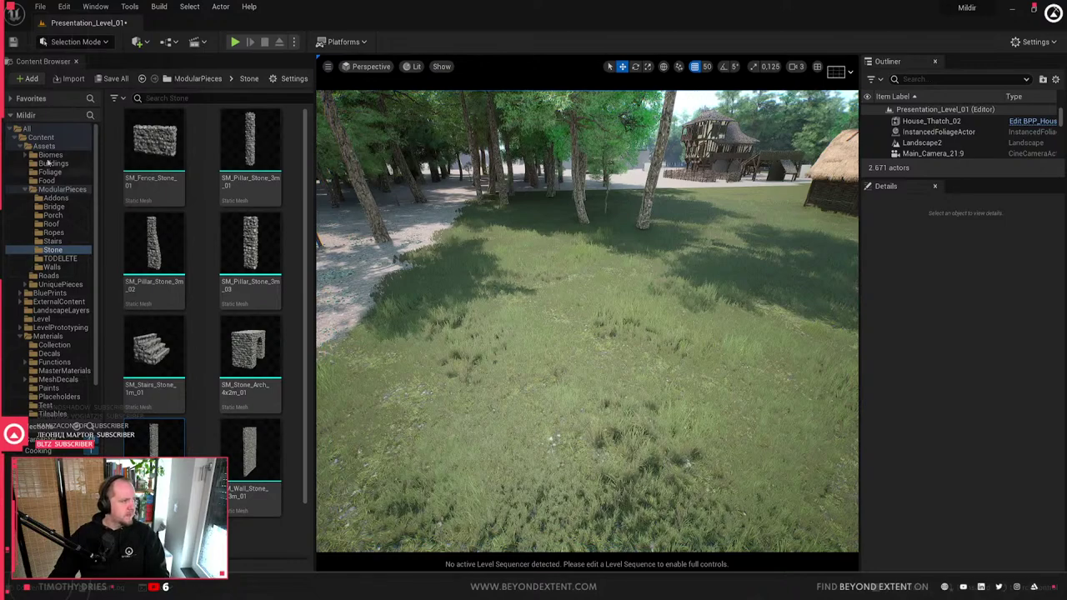
{"action": "left_click", "coordinate": [50, 155]}
{"action": "right_click", "coordinate": [293, 190]}
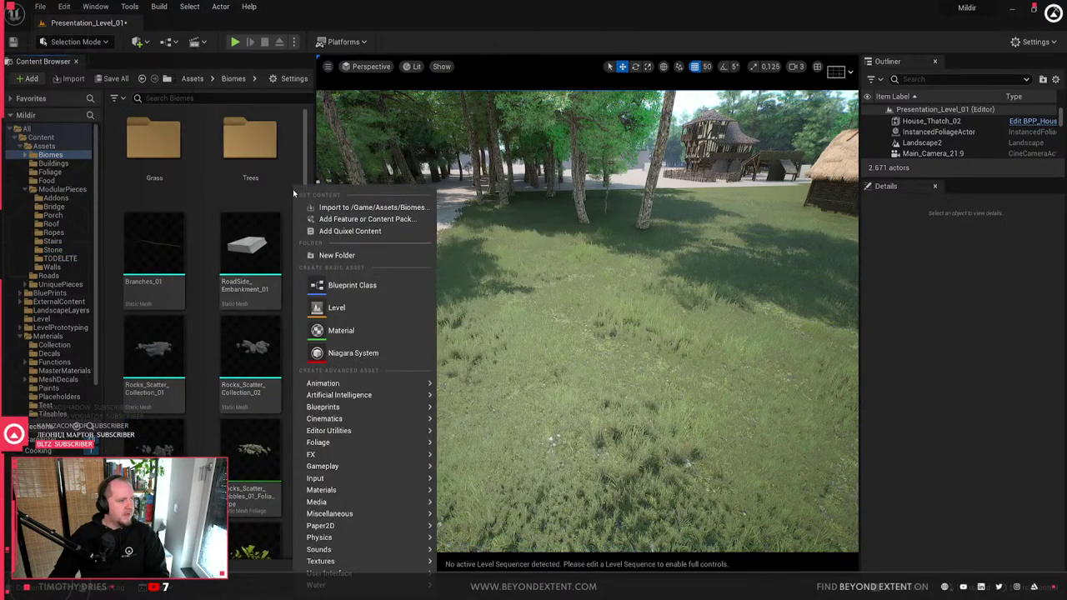
{"action": "left_click", "coordinate": [350, 253]}
{"action": "type", "text": "Weeds"}
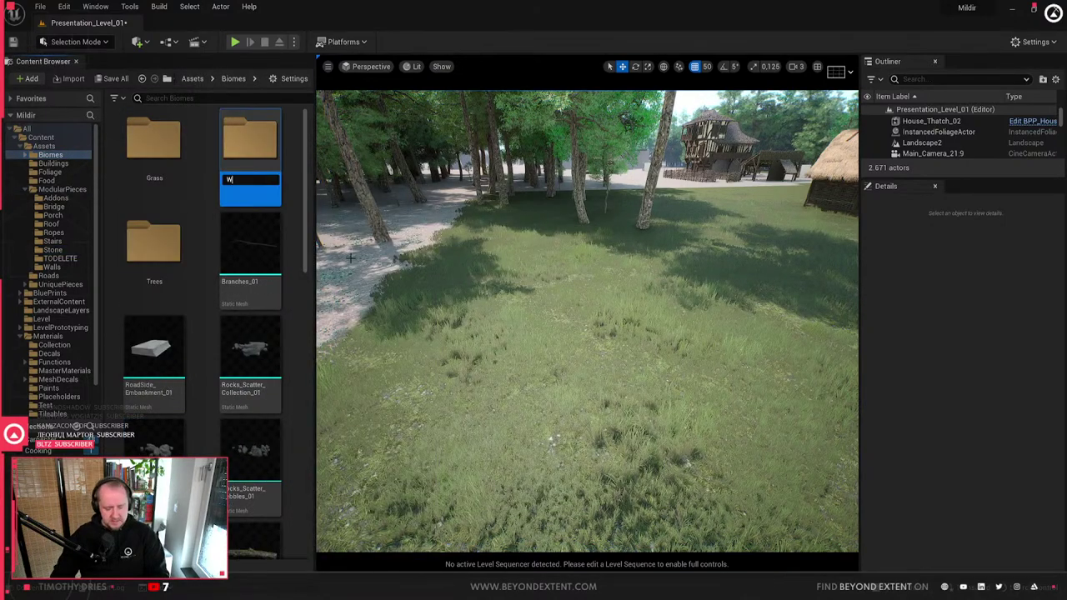
{"action": "key", "text": "Return"}
{"action": "double_click", "coordinate": [154, 250]}
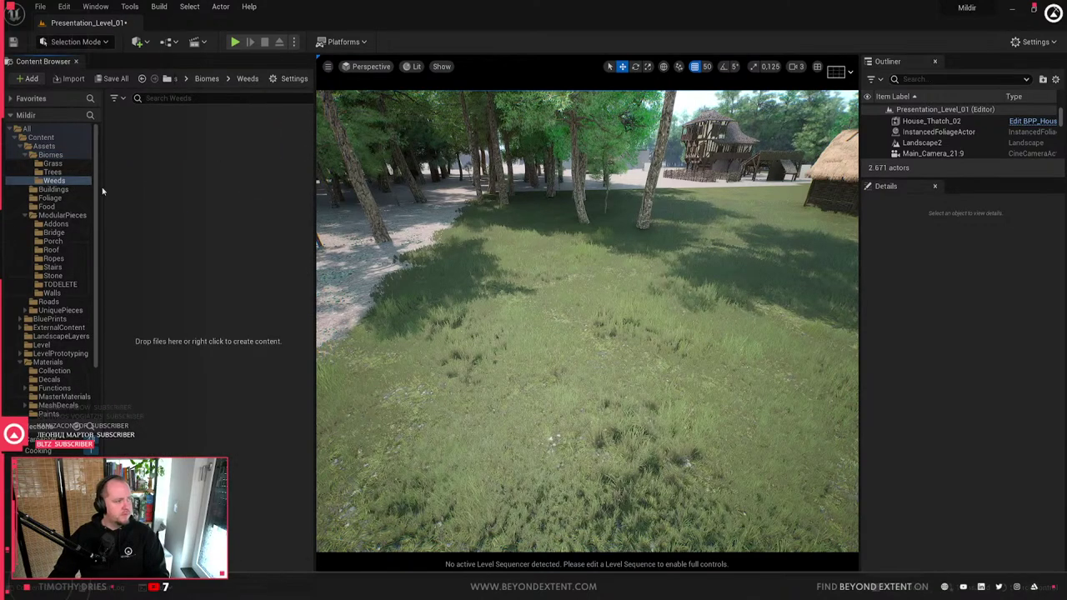
- Start an asset import into the Weeds folder and browse to D:\AssetLibrary\Assets - Natural\Biome_Temperate\Weeds\Exports
{"action": "right_click", "coordinate": [245, 193]}
{"action": "left_click", "coordinate": [309, 211]}
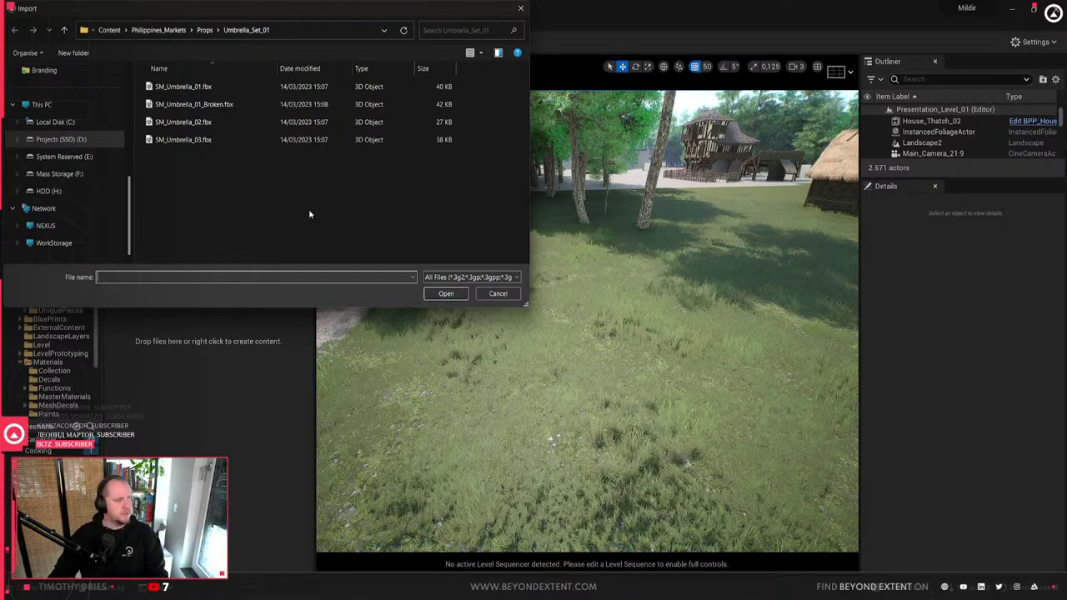
{"action": "left_click", "coordinate": [291, 30]}
{"action": "type", "text": "\\"}
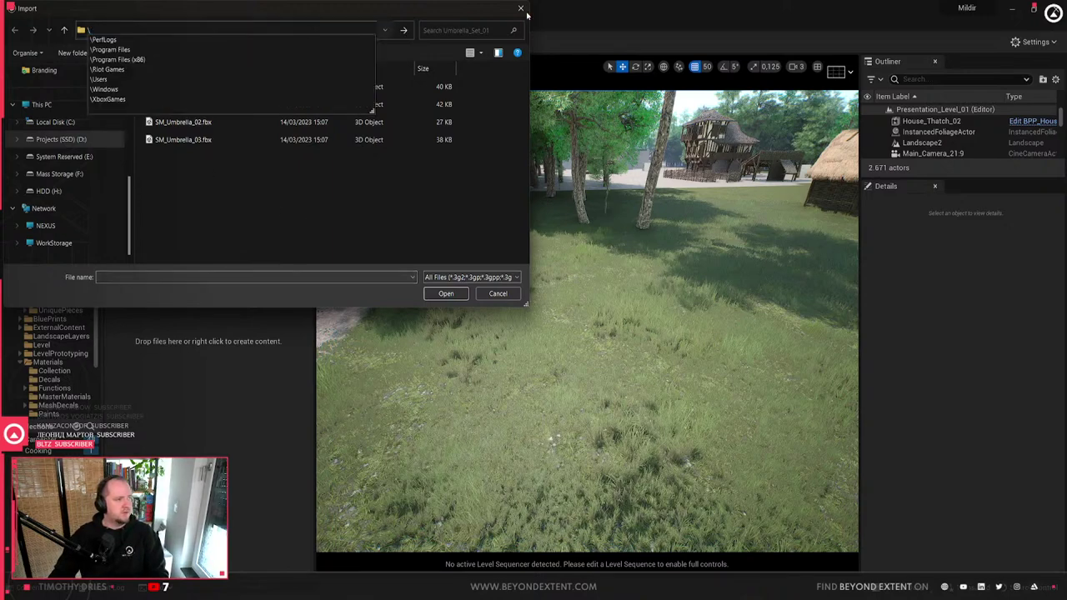
{"action": "key", "text": "alt+Tab"}
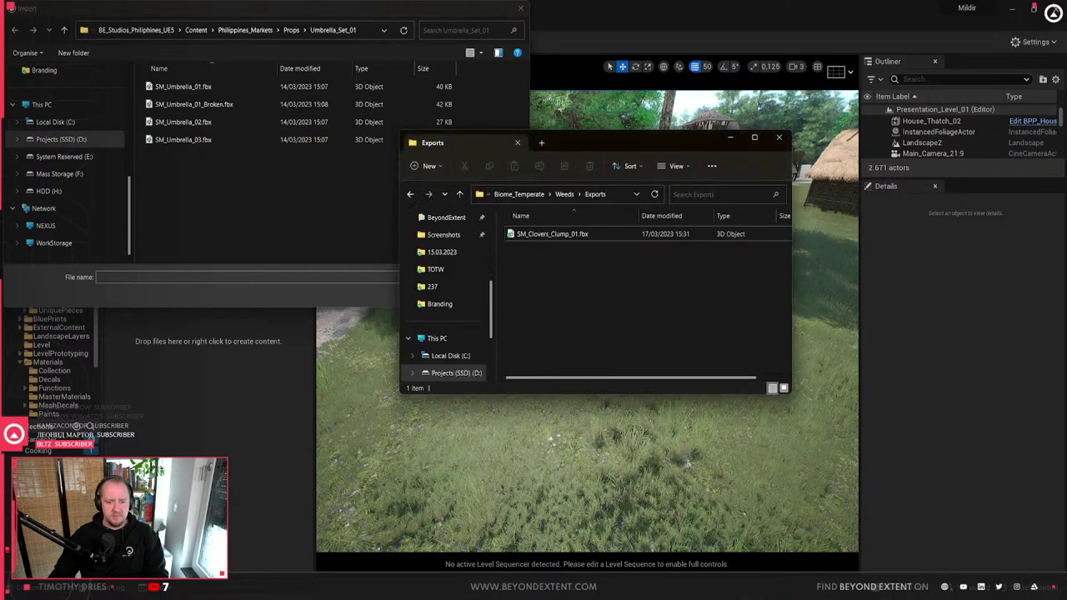
{"action": "left_click", "coordinate": [615, 197]}
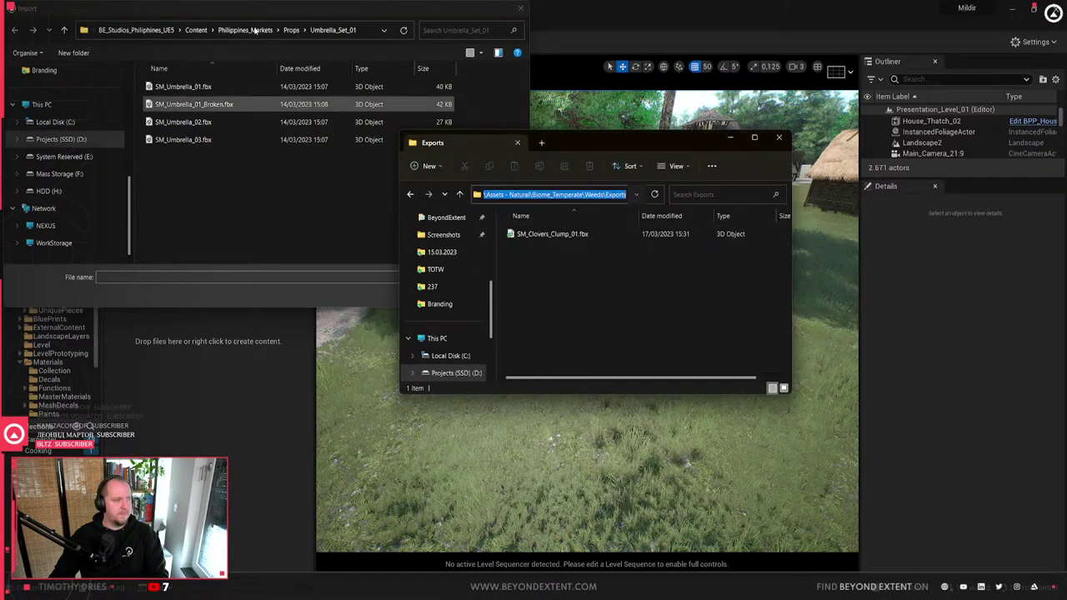
{"action": "left_click", "coordinate": [354, 30]}
{"action": "type", "text": "D:\\AssetLibrary\\Assets - Natural\\Biome_Temperate\\Weeds\\Exports"}
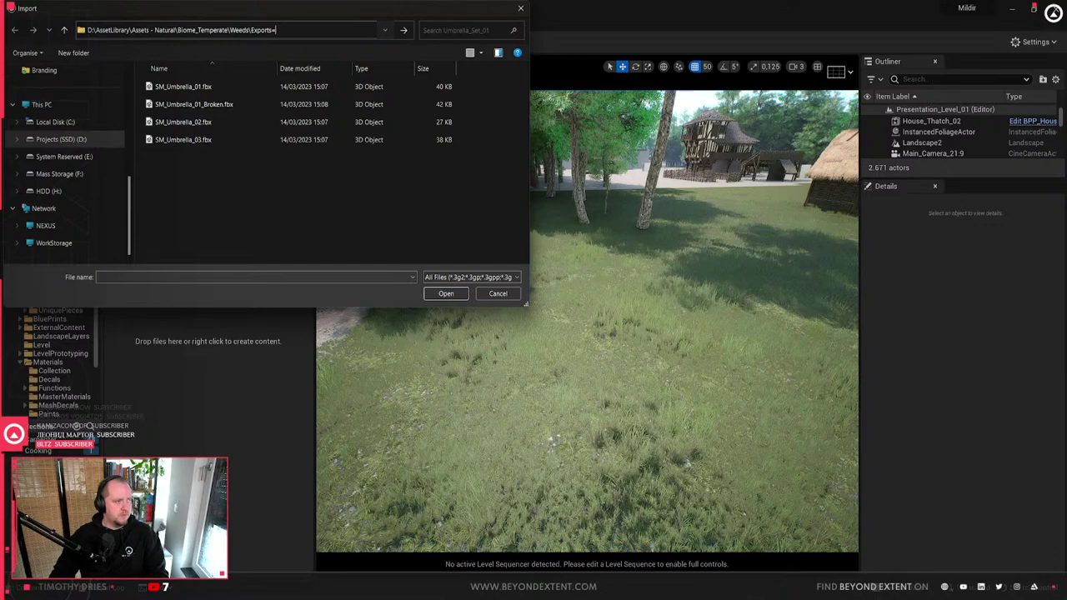
- Import SM_Clovers_Clump_01.fbx as a static mesh with the current FBX options and close the message log
{"action": "key", "text": "Return"}
{"action": "double_click", "coordinate": [209, 87]}
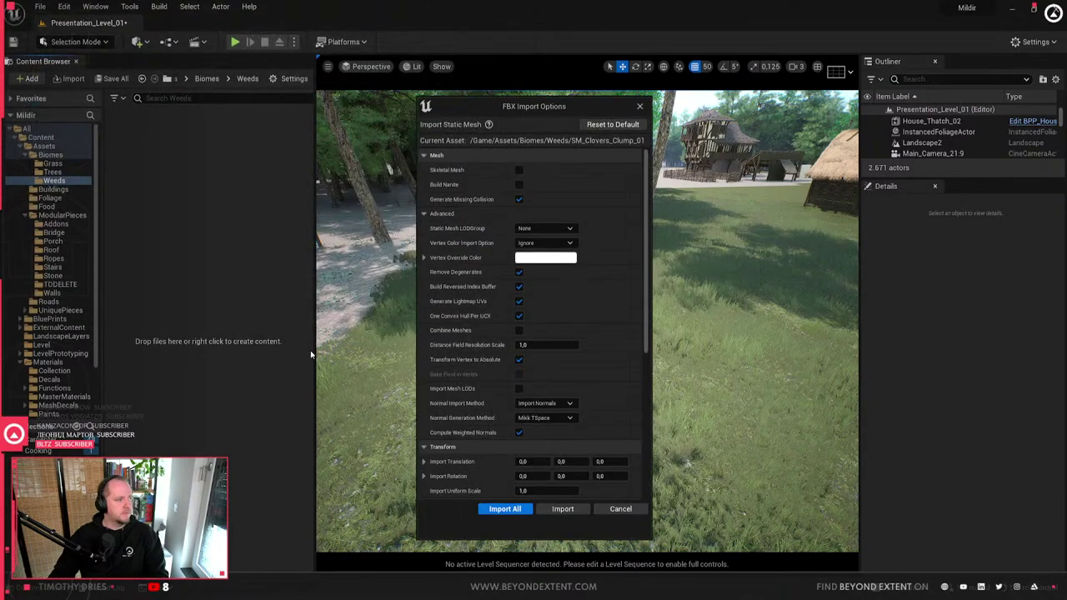
{"action": "left_click", "coordinate": [564, 509]}
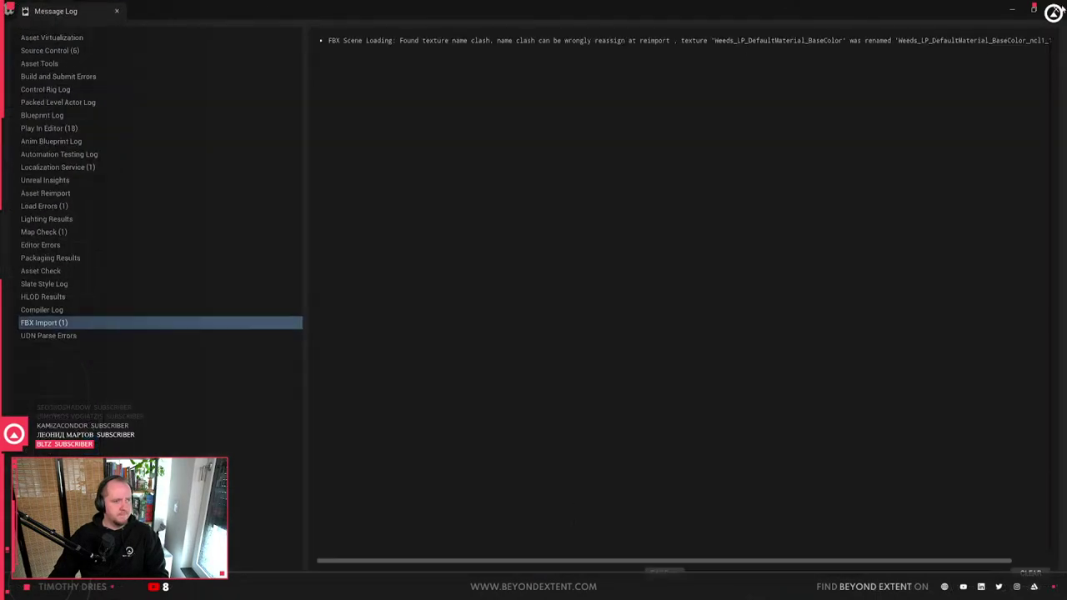
{"action": "left_click", "coordinate": [1059, 8]}
- Place the SM_Clovers_Clump_01 mesh on the bare ground in the level
{"action": "right_click_drag", "start_coordinate": [583, 333], "coordinate": [458, 367]}
{"action": "left_click_drag", "start_coordinate": [139, 146], "coordinate": [678, 409]}
{"action": "right_click_drag", "start_coordinate": [679, 409], "coordinate": [582, 392]}
- Switch to Blender, inspect the Clovers_Clump_01 mesh up close and export it again for Unreal Engine 4
{"action": "scroll", "coordinate": [558, 364], "scroll_direction": "up", "scroll_amount": 3}
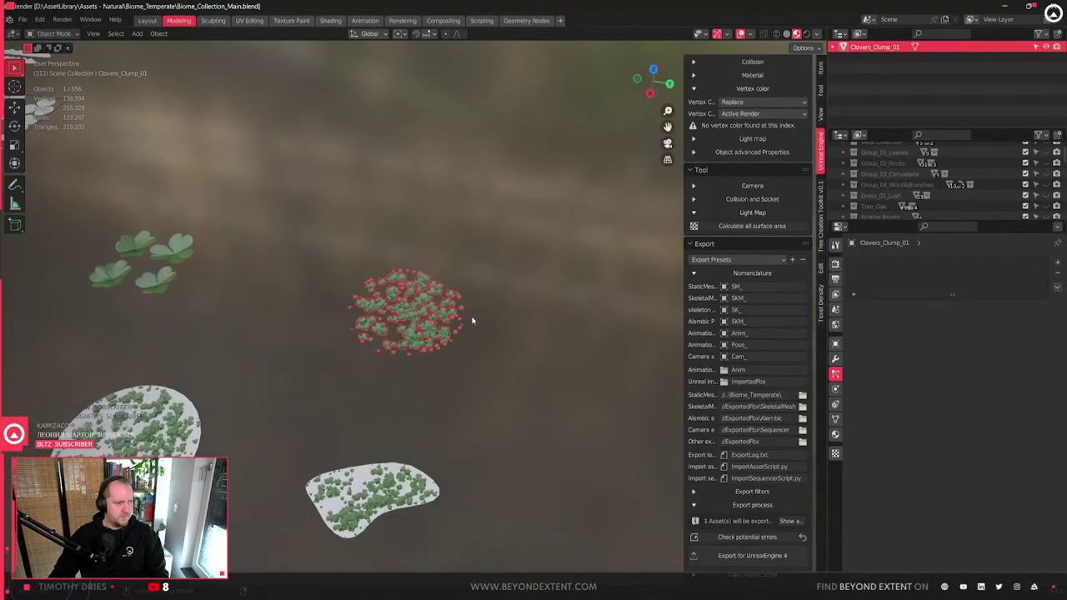
{"action": "scroll", "coordinate": [448, 336], "scroll_direction": "up", "scroll_amount": 3}
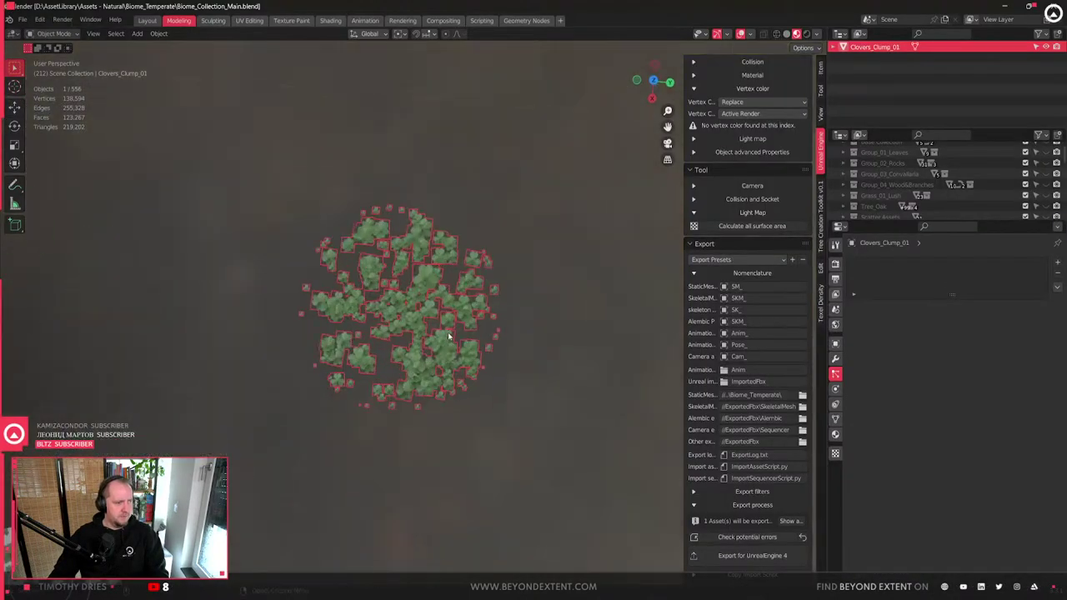
{"action": "key", "text": "q"}
{"action": "left_click", "coordinate": [440, 307]}
{"action": "middle_click_drag", "start_coordinate": [439, 308], "coordinate": [436, 305]}
{"action": "key", "text": "q"}
{"action": "left_click", "coordinate": [433, 302]}
{"action": "key", "text": "q"}
{"action": "left_click", "coordinate": [440, 323]}
{"action": "middle_click_drag", "start_coordinate": [440, 323], "coordinate": [438, 310]}
{"action": "left_click", "coordinate": [750, 556]}
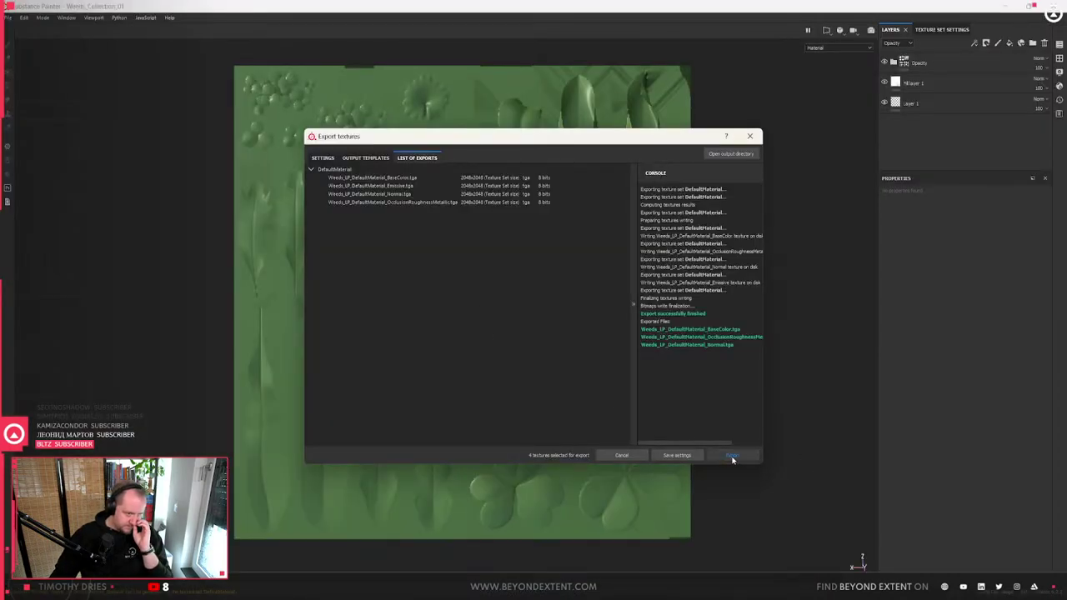
- Close Substance Painter's texture export window and open the Weeds\Textures folder in File Explorer
{"action": "left_click", "coordinate": [627, 455]}
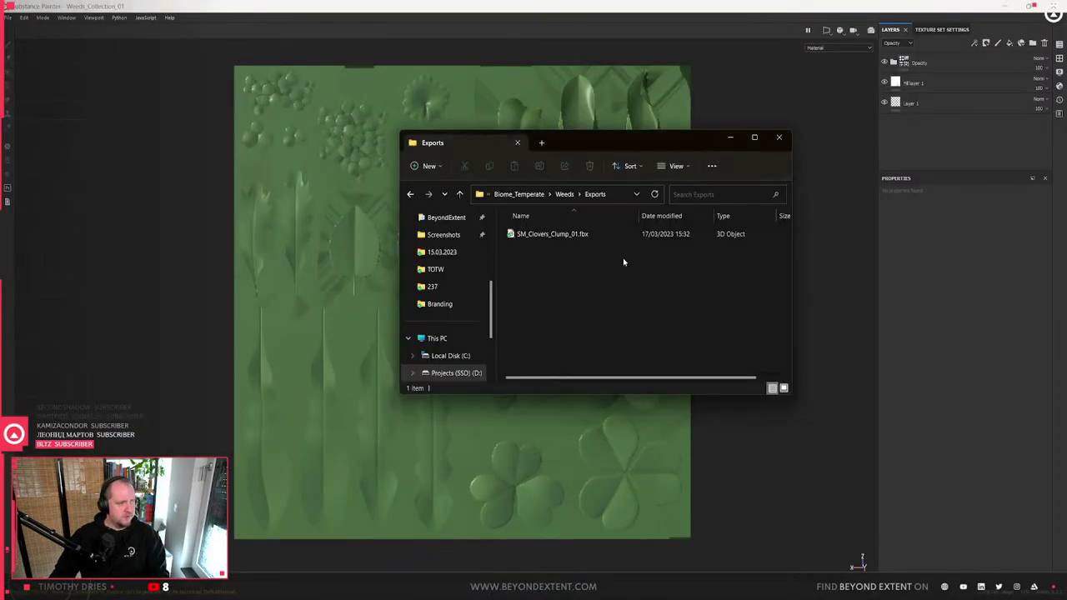
{"action": "left_click", "coordinate": [564, 195]}
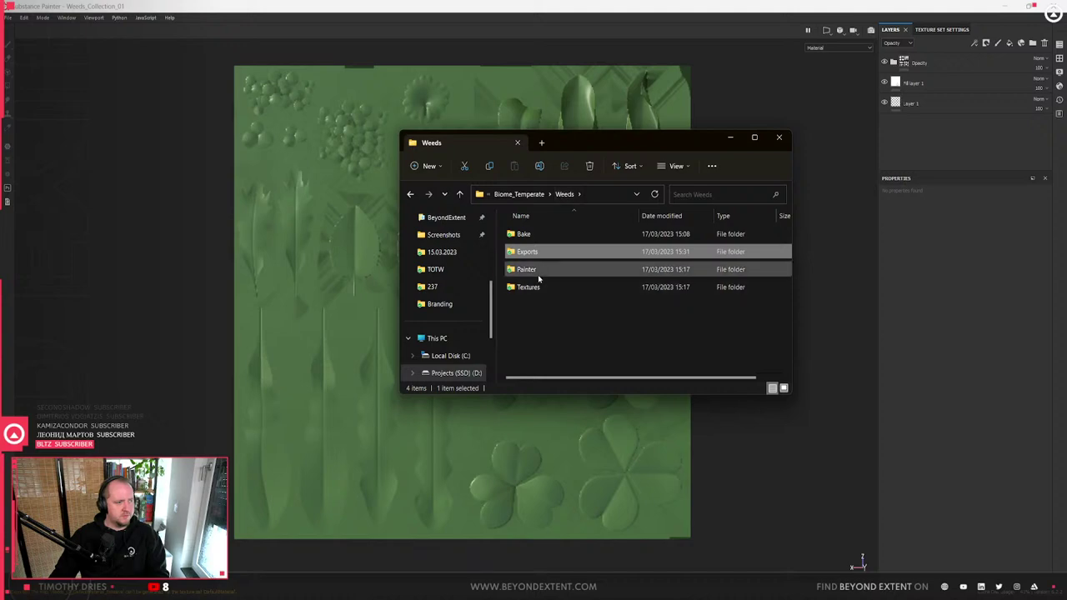
{"action": "double_click", "coordinate": [532, 288]}
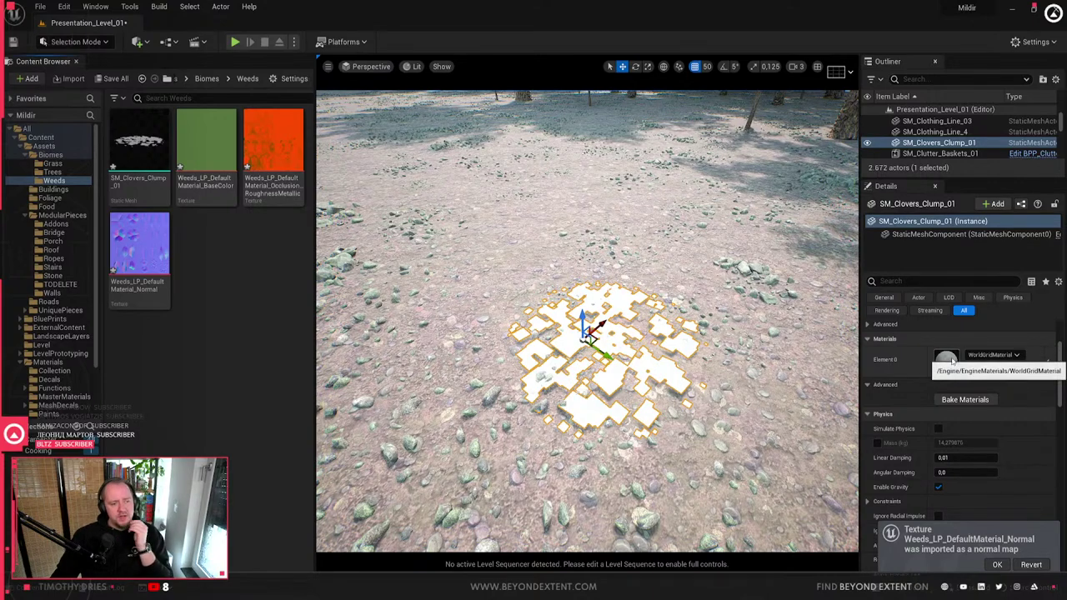
- Look through the project's Materials folder in Unreal Editor for the fern foliage material instance
{"action": "scroll", "coordinate": [1032, 448], "scroll_direction": "up", "scroll_amount": 3}
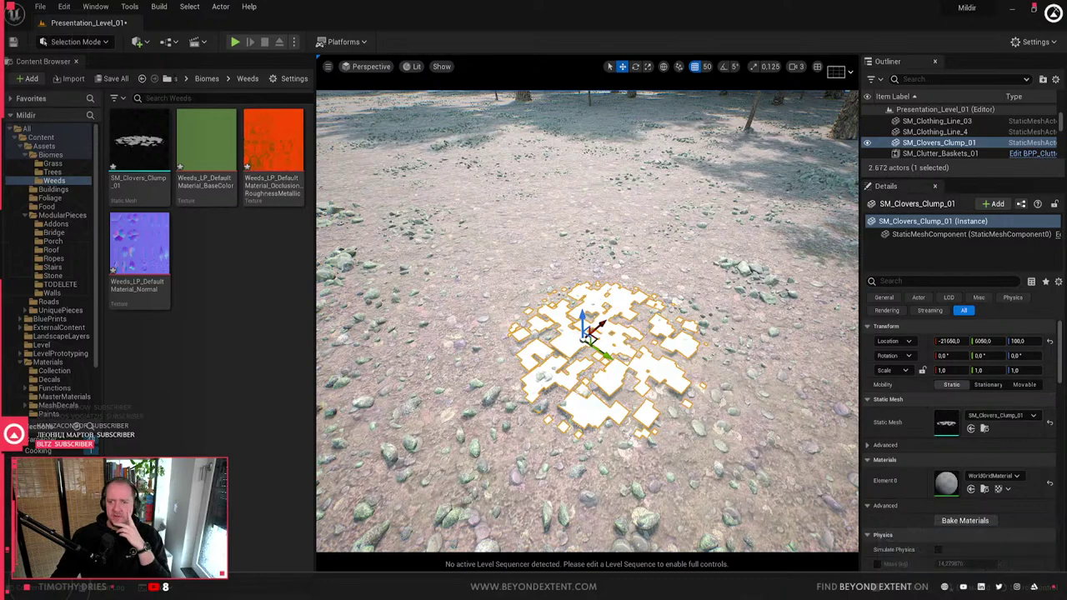
{"action": "left_click", "coordinate": [59, 362]}
{"action": "scroll", "coordinate": [292, 345], "scroll_direction": "down", "scroll_amount": 5}
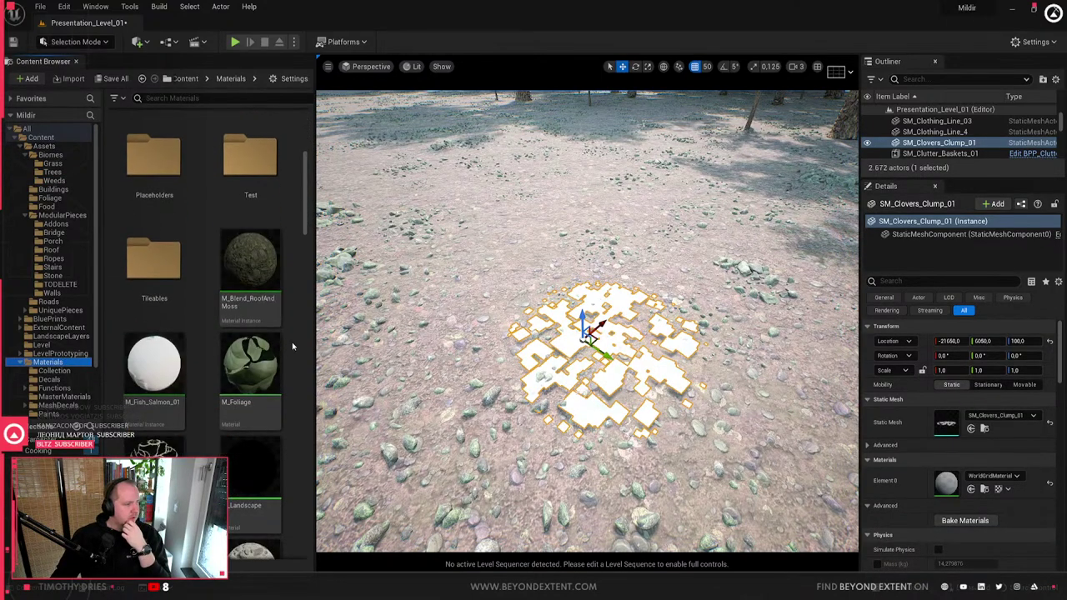
{"action": "scroll", "coordinate": [293, 346], "scroll_direction": "down", "scroll_amount": 1}
{"action": "scroll", "coordinate": [293, 345], "scroll_direction": "down", "scroll_amount": 10}
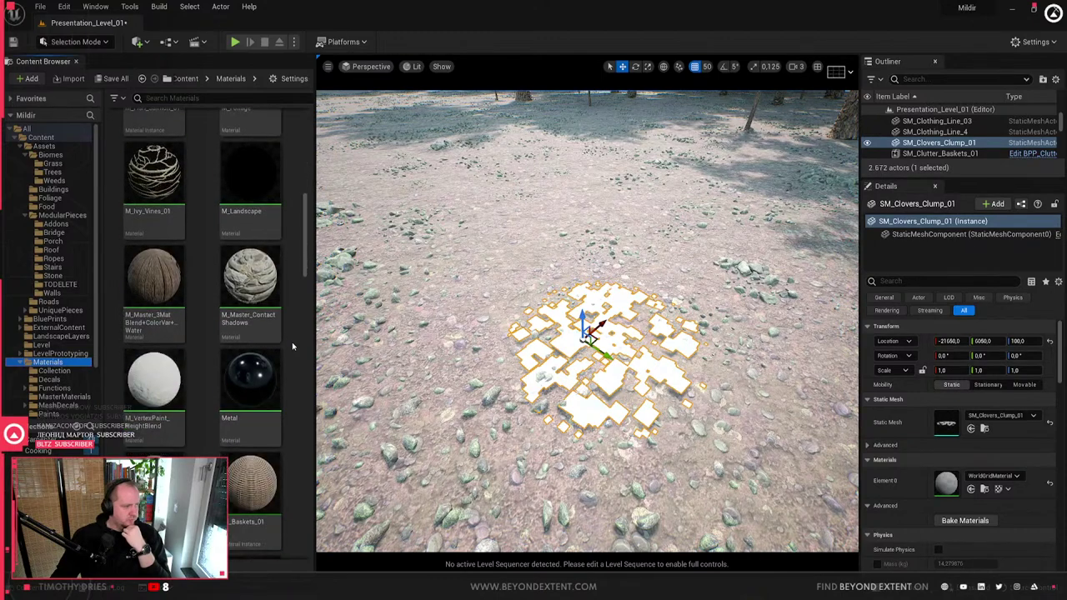
{"action": "scroll", "coordinate": [293, 345], "scroll_direction": "down", "scroll_amount": 3}
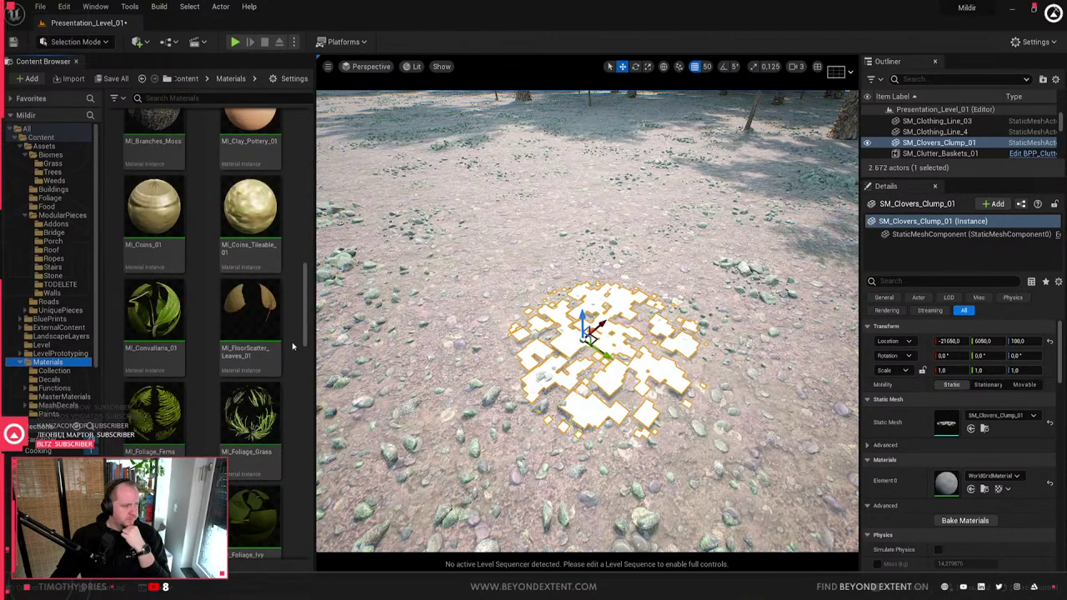
{"action": "scroll", "coordinate": [293, 345], "scroll_direction": "down", "scroll_amount": 1}
{"action": "right_click", "coordinate": [161, 340]}
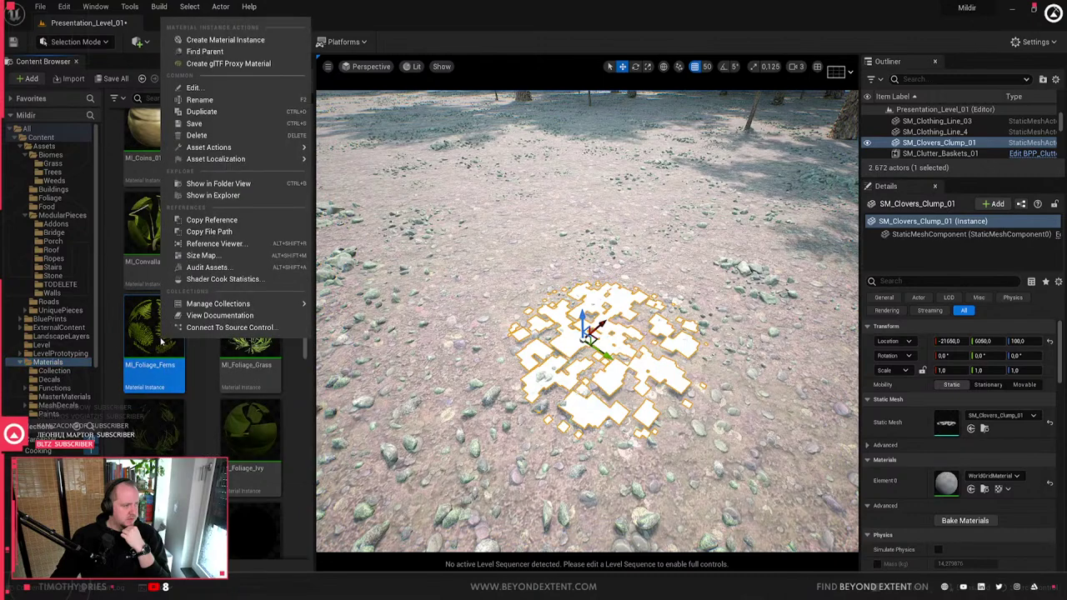
{"action": "left_click", "coordinate": [244, 40]}
{"action": "key", "text": "Return"}
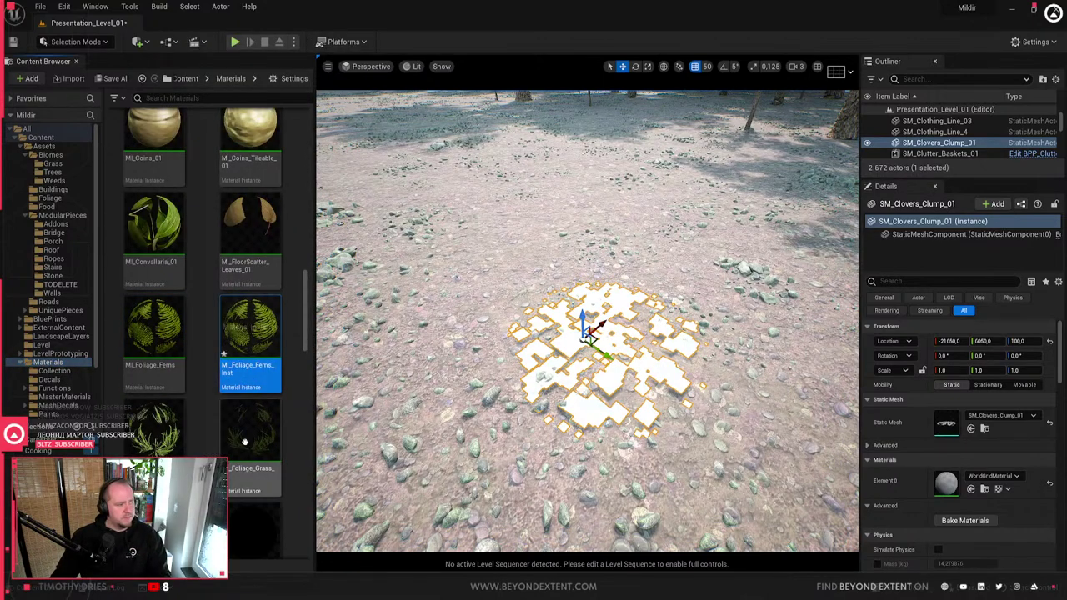
{"action": "key", "text": "Delete"}
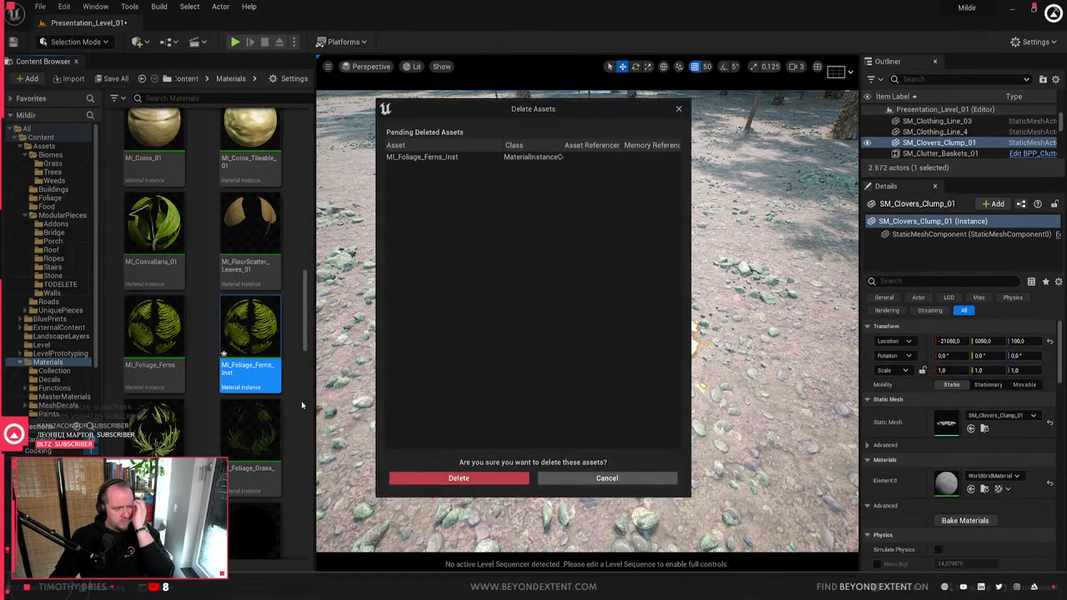
{"action": "left_click", "coordinate": [495, 478]}
- Duplicate the MI_Foliage_Ferns material instance and name the copy MI_Weeds_01
{"action": "left_click", "coordinate": [155, 338]}
{"action": "right_click", "coordinate": [158, 342]}
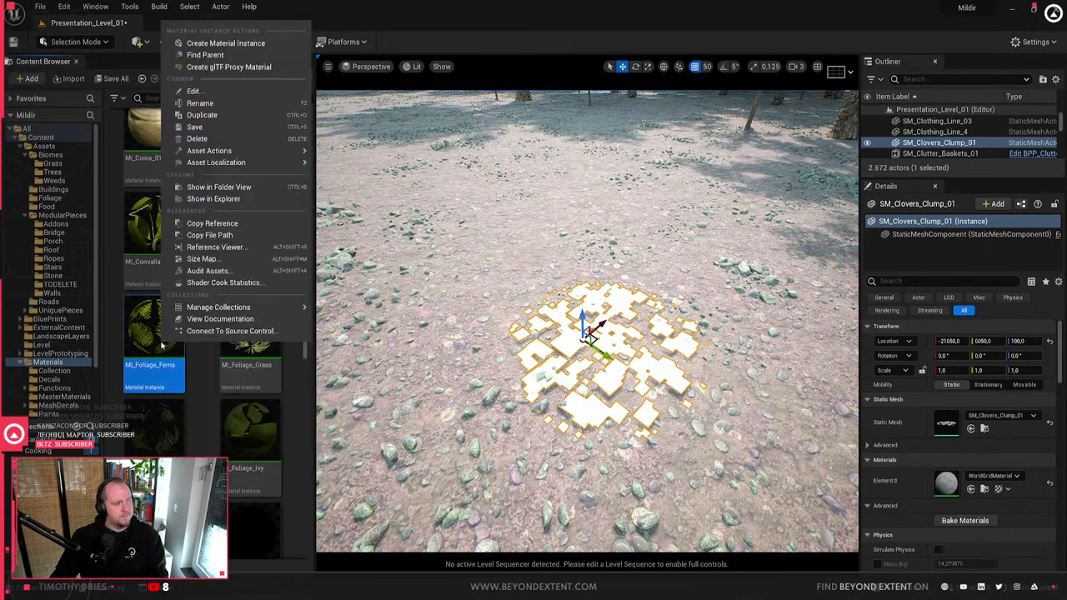
{"action": "left_click", "coordinate": [202, 115]}
{"action": "key", "text": "BackSpace"}
{"action": "key", "text": "BackSpace"}
{"action": "key", "text": "BackSpace"}
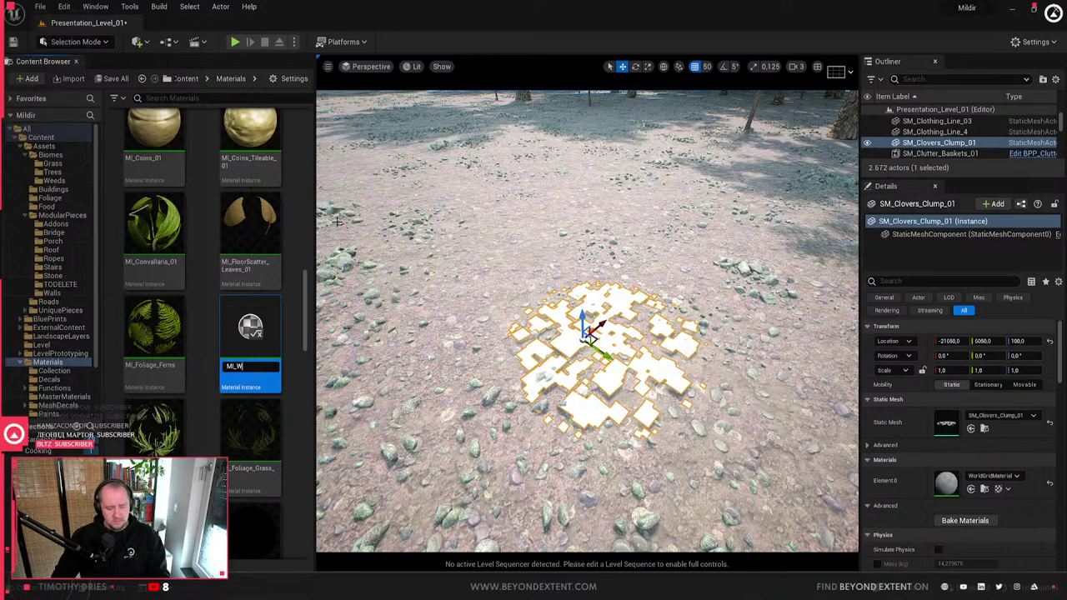
{"action": "type", "text": "Weeds_01"}
{"action": "key", "text": "Return"}
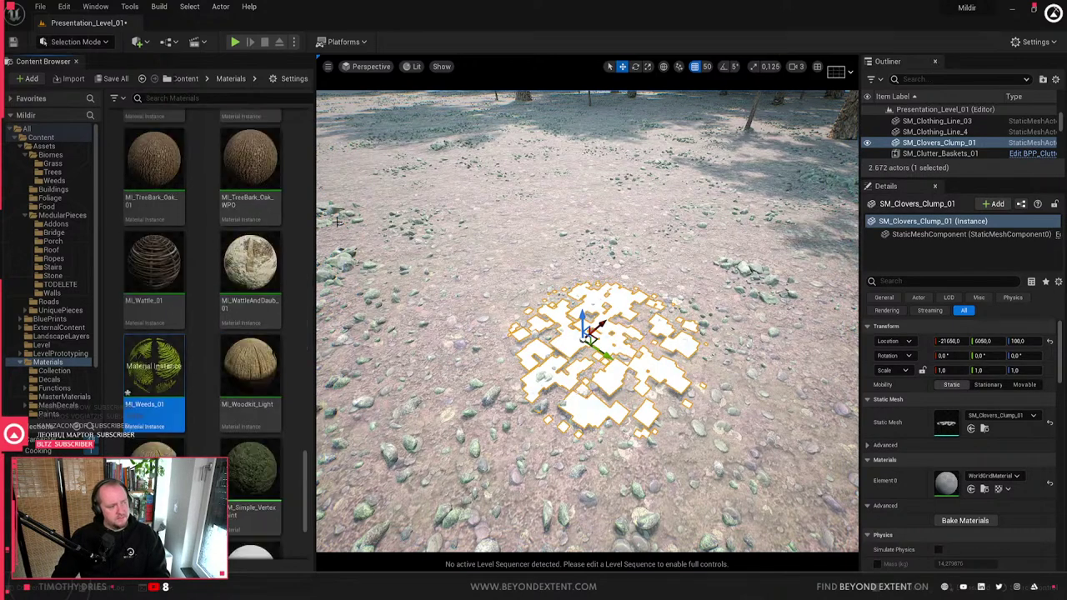
- Apply the MI_Weeds_01 material to the clover clump in the level
{"action": "left_click_drag", "start_coordinate": [154, 367], "coordinate": [593, 329]}
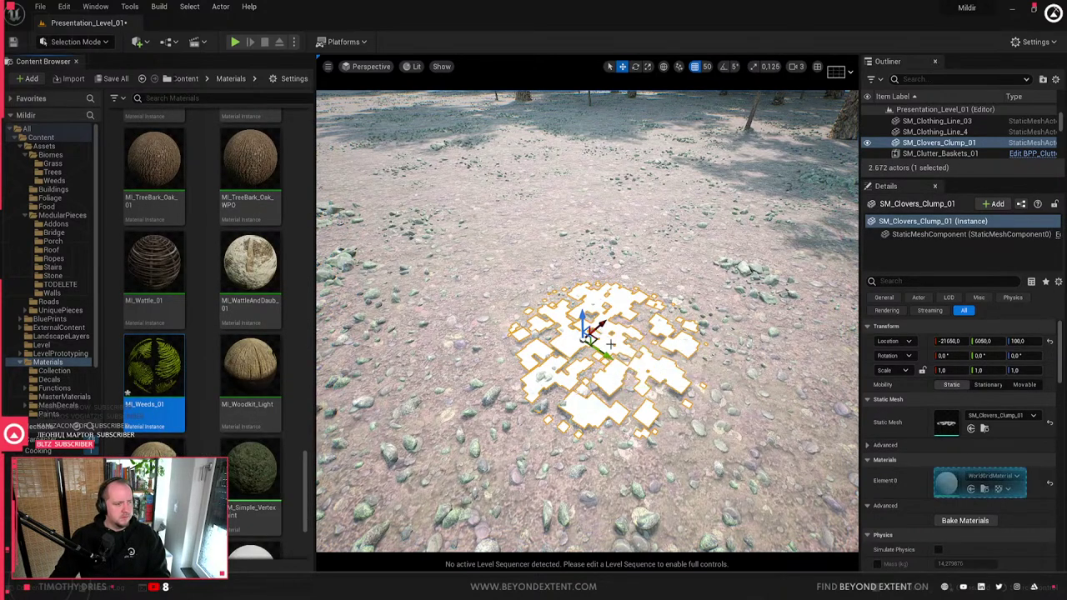
{"action": "scroll", "coordinate": [594, 334], "scroll_direction": "up", "scroll_amount": 10}
{"action": "key", "text": "Escape"}
{"action": "scroll", "coordinate": [609, 342], "scroll_direction": "down", "scroll_amount": 5}
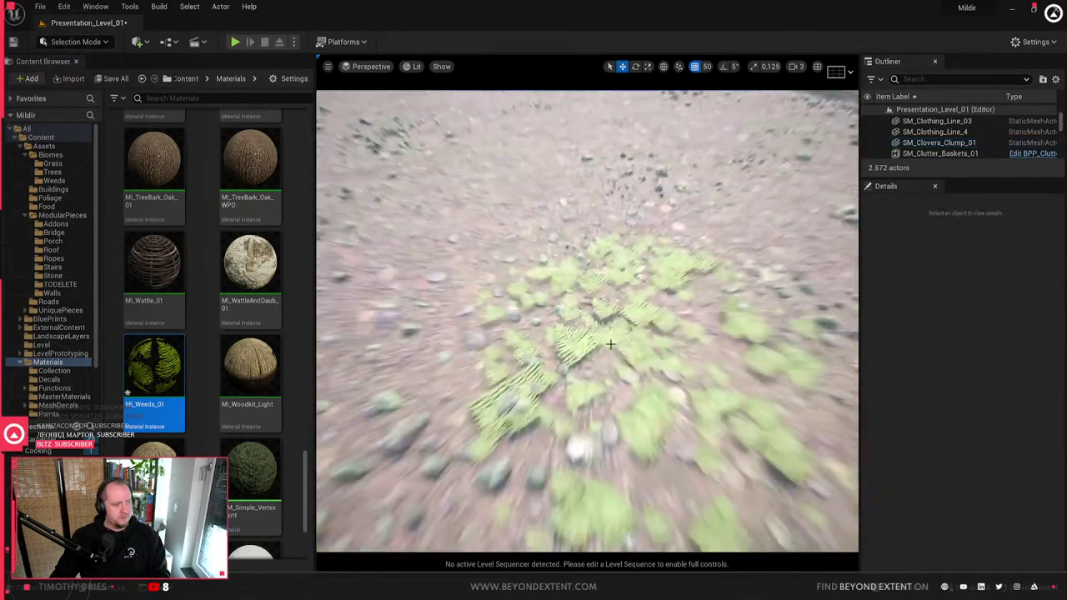
- Open MI_Weeds_01 for editing and set its Basecolor texture to Weeds_LP_DefaultMaterial_BaseColor
{"action": "left_click", "coordinate": [602, 330]}
{"action": "double_click", "coordinate": [154, 363]}
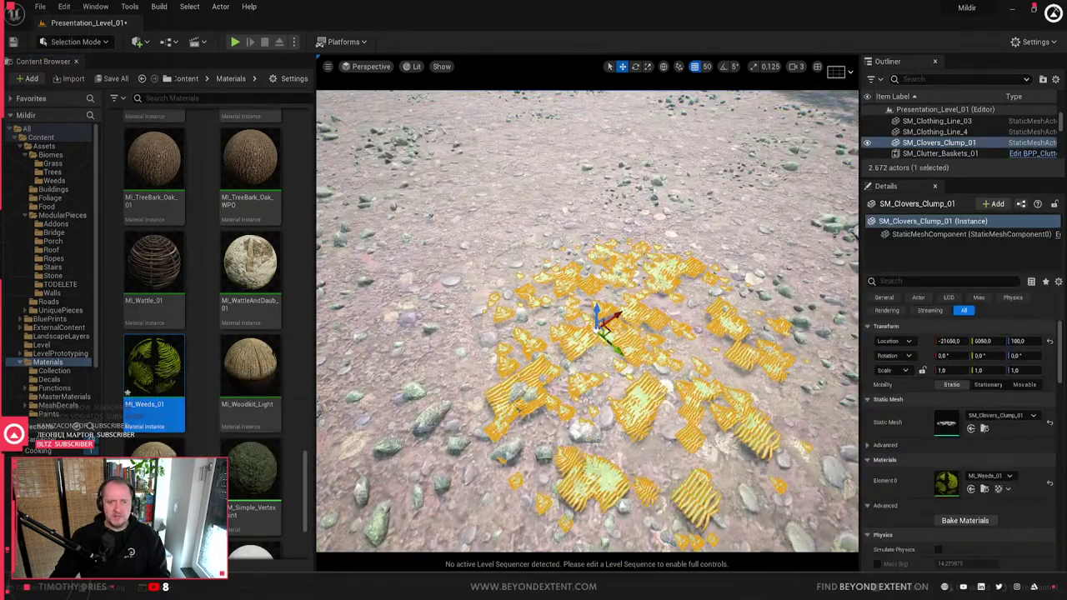
{"action": "left_click", "coordinate": [406, 324]}
{"action": "type", "text": "weeds"}
{"action": "left_click", "coordinate": [427, 436]}
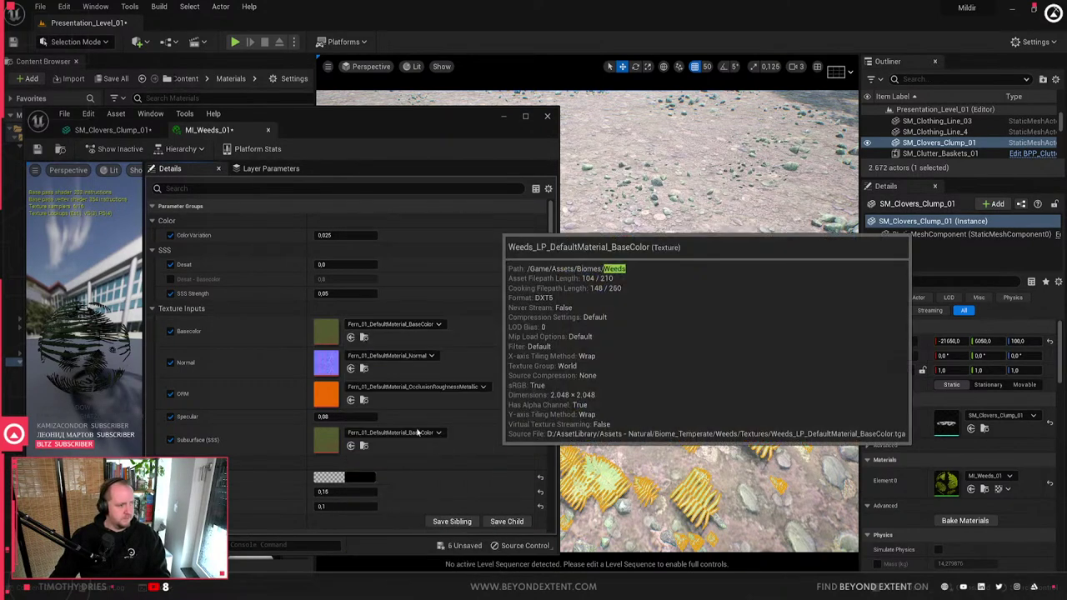
- Set the Normal texture to Weeds_LP_DefaultMaterial_Normal and the ORM texture to Weeds_LP_DefaultMaterial_OcclusionRoughnessMetallic
{"action": "left_click", "coordinate": [403, 356]}
{"action": "type", "text": "weeds"}
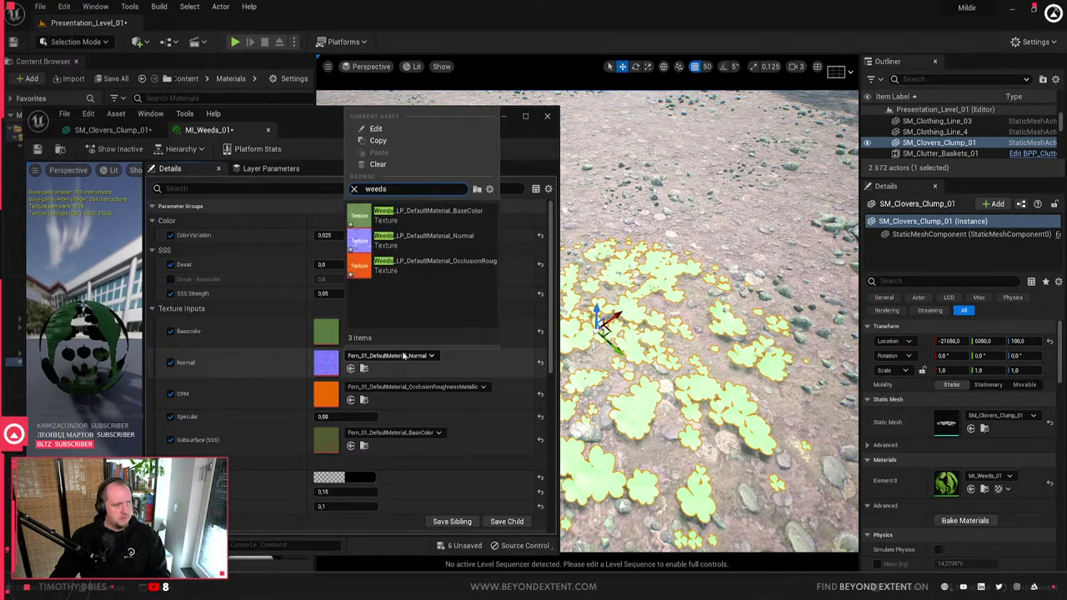
{"action": "left_click", "coordinate": [417, 235]}
{"action": "left_click", "coordinate": [395, 387]}
{"action": "type", "text": "weeds"}
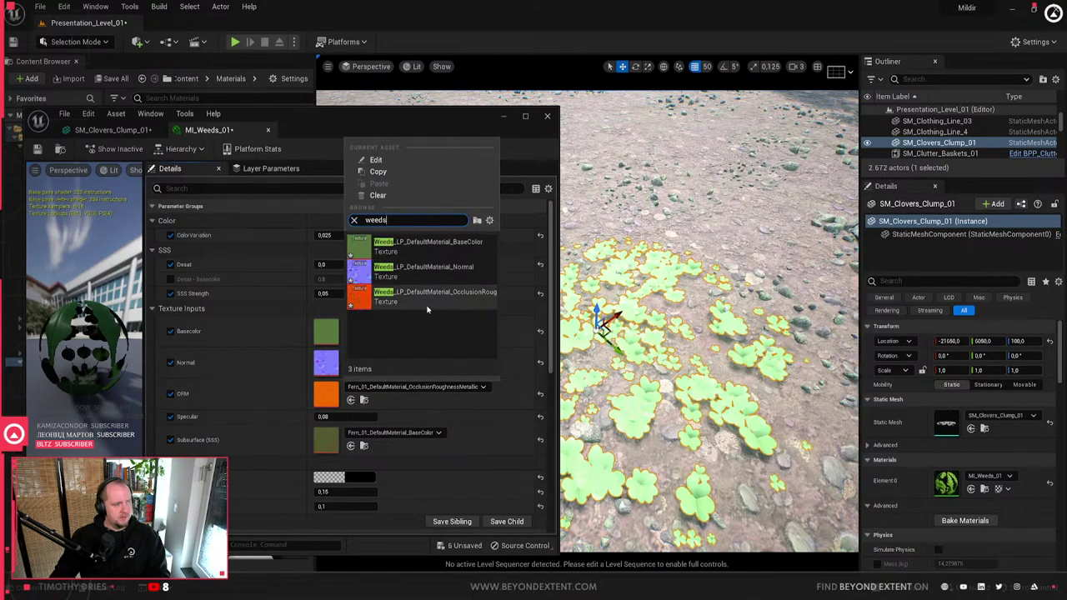
{"action": "left_click", "coordinate": [429, 305]}
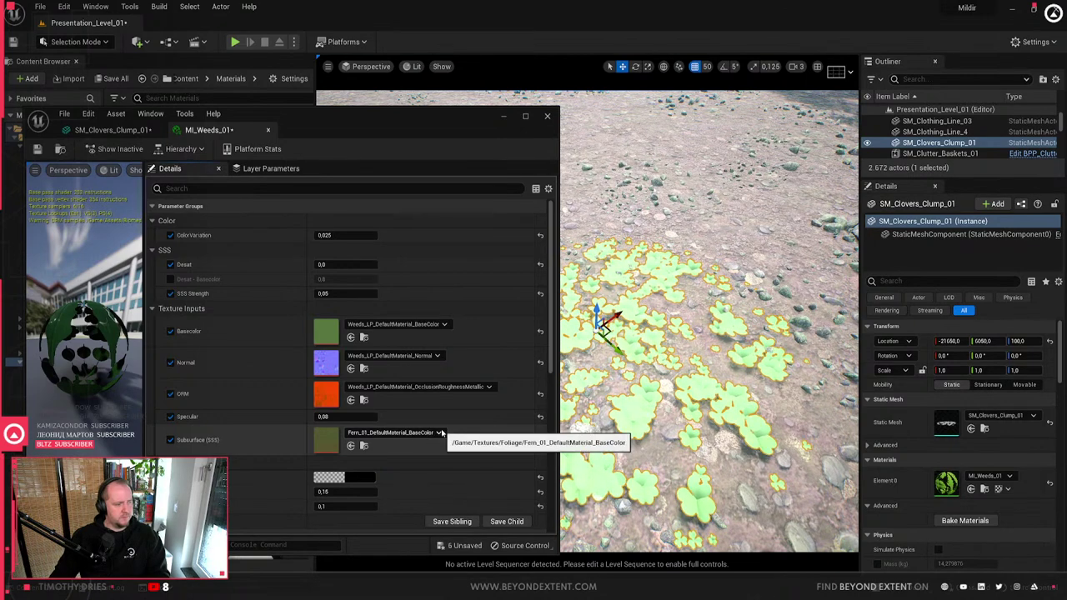
- Save and close the MI_Weeds_01 material instance, then view the textured clover clump in the level
{"action": "left_click", "coordinate": [38, 149]}
{"action": "left_click", "coordinate": [547, 116]}
{"action": "right_click_drag", "start_coordinate": [550, 128], "coordinate": [556, 165]}
{"action": "left_click", "coordinate": [555, 165]}
{"action": "key", "text": "f"}
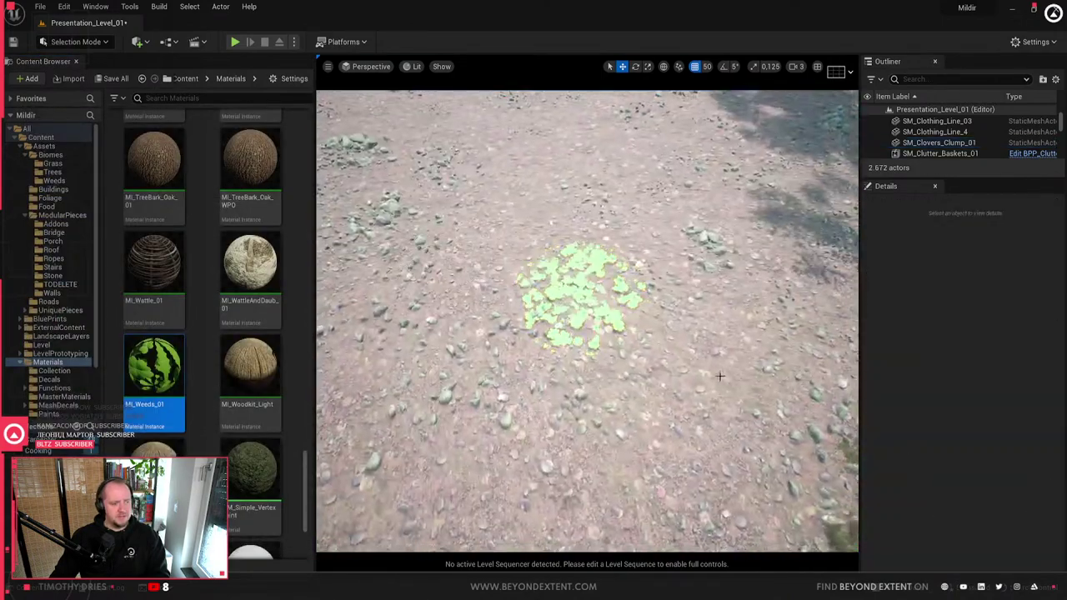
- Select the SM_Clovers_Clump_01 actor in the level
{"action": "left_click", "coordinate": [631, 312]}
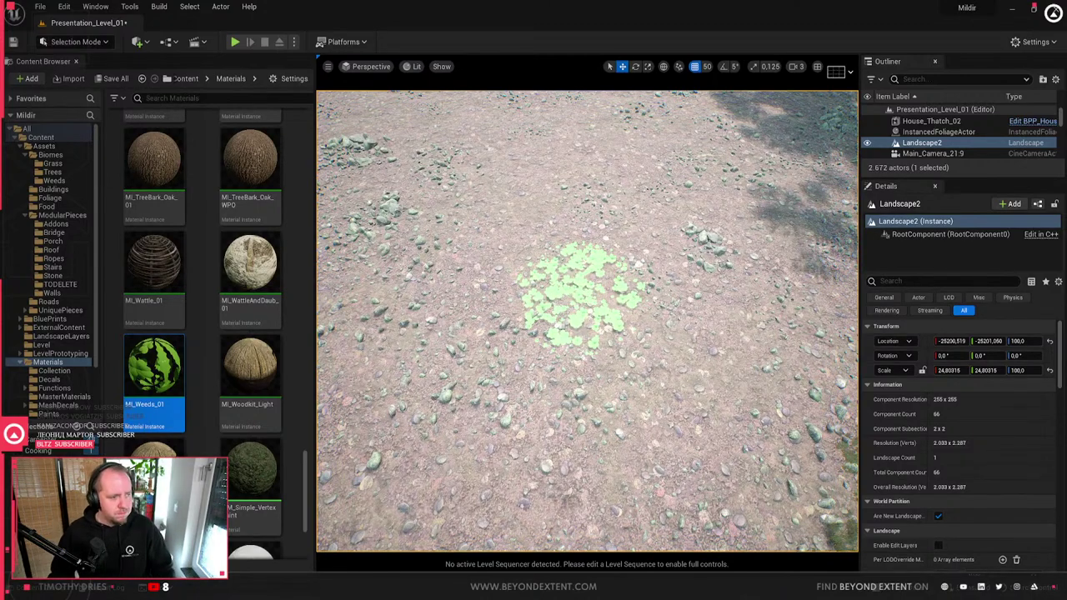
{"action": "key", "text": "Escape"}
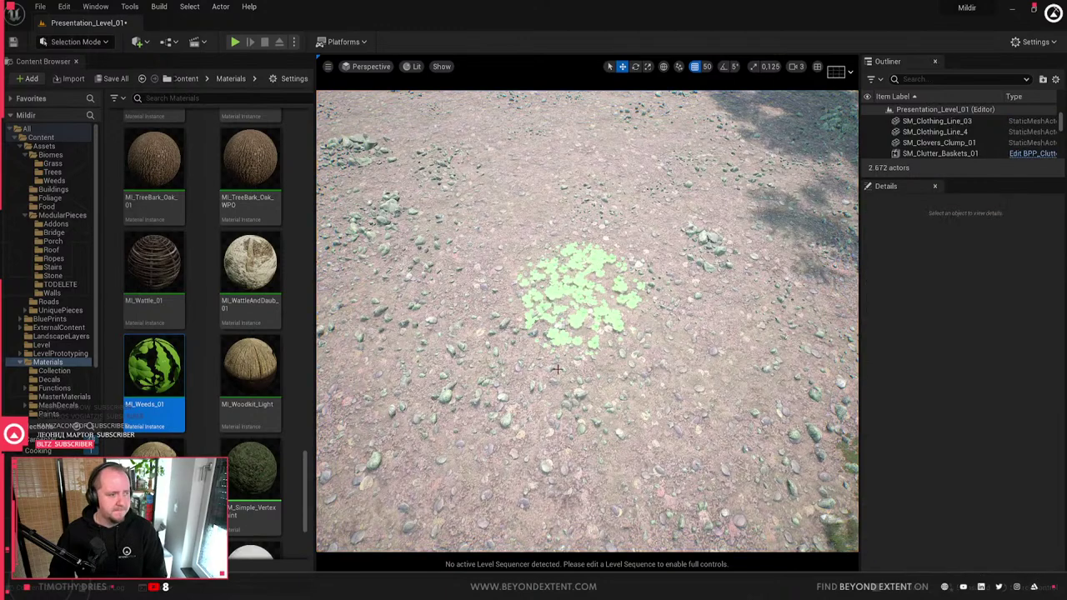
{"action": "left_click", "coordinate": [588, 272]}
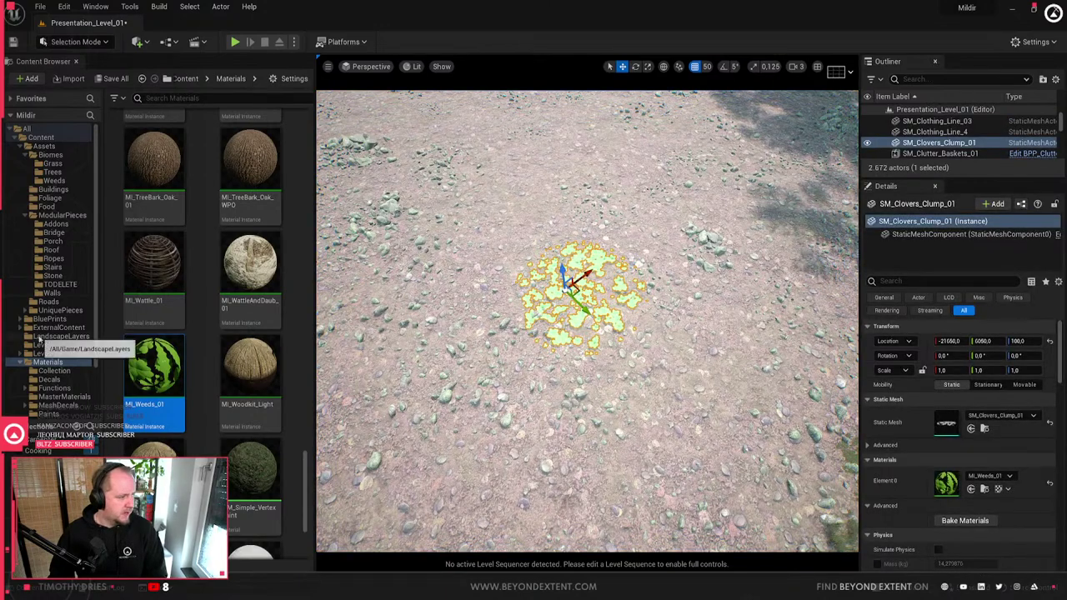
{"action": "scroll", "coordinate": [39, 338], "scroll_direction": "down", "scroll_amount": 3}
{"action": "scroll", "coordinate": [39, 337], "scroll_direction": "up", "scroll_amount": 3}
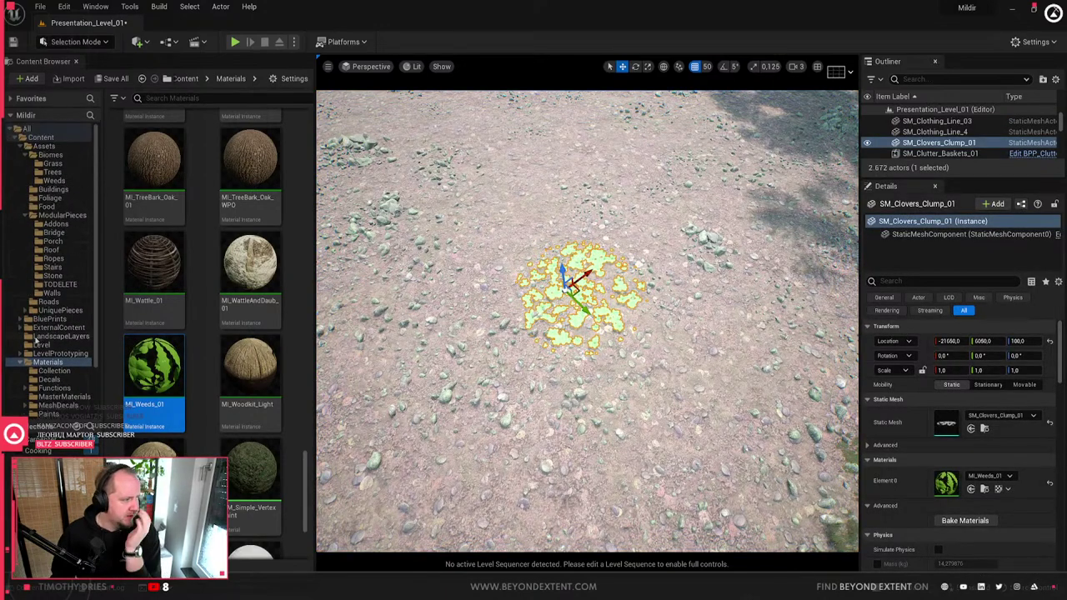
- Open the Grass_Large_01 landscape grass type from the LandscapeLayers folder
{"action": "left_click", "coordinate": [37, 338]}
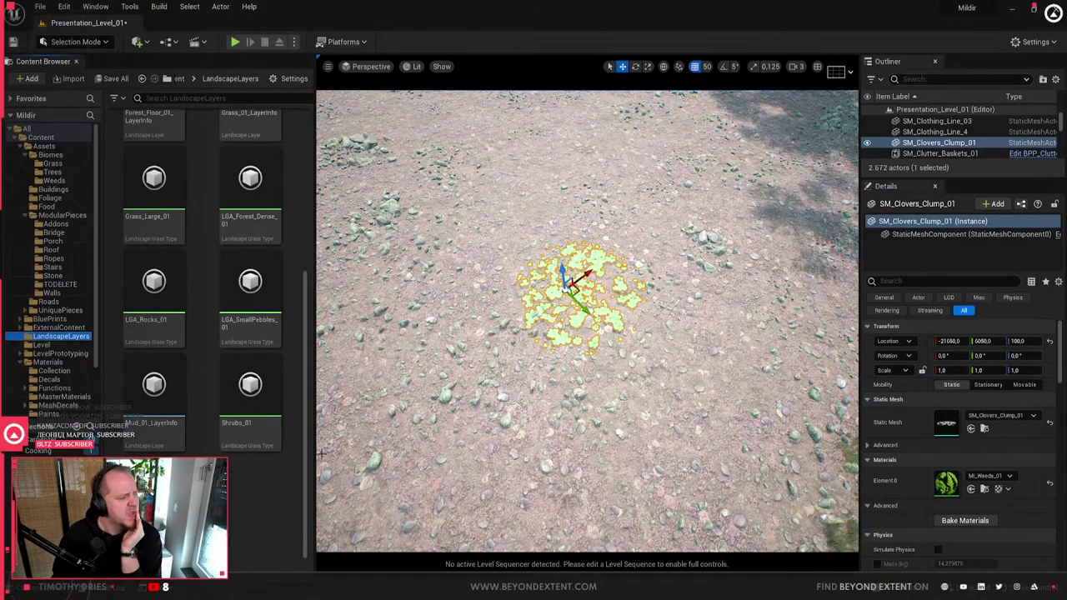
{"action": "scroll", "coordinate": [264, 414], "scroll_direction": "up", "scroll_amount": 1}
{"action": "scroll", "coordinate": [263, 415], "scroll_direction": "up", "scroll_amount": 4}
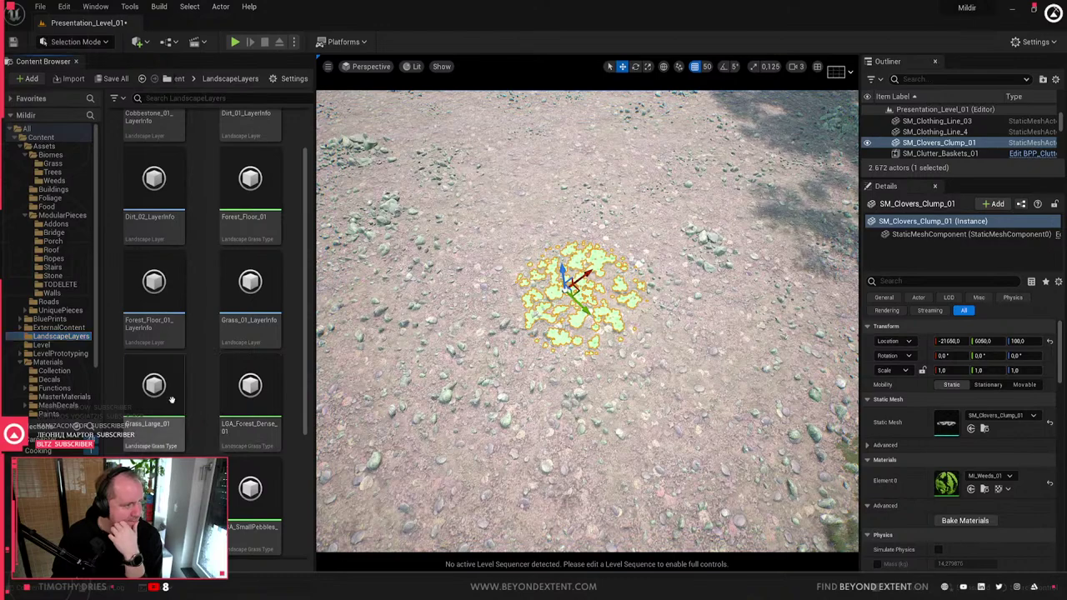
{"action": "double_click", "coordinate": [172, 399]}
{"action": "left_click_drag", "start_coordinate": [371, 125], "coordinate": [615, 120]}
{"action": "scroll", "coordinate": [382, 313], "scroll_direction": "down", "scroll_amount": 10}
{"action": "scroll", "coordinate": [388, 320], "scroll_direction": "up", "scroll_amount": 15}
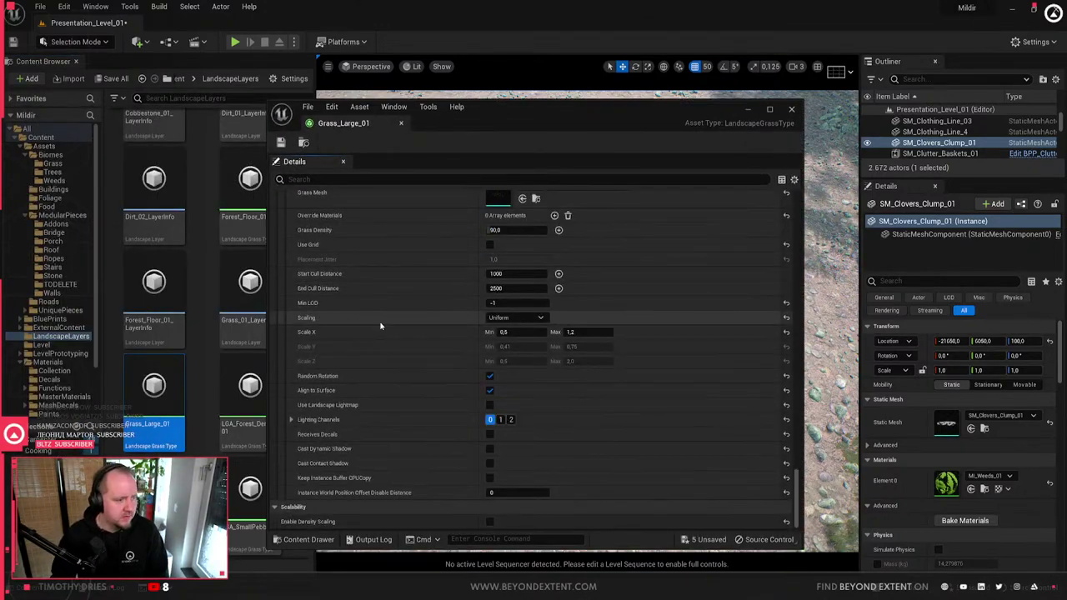
- Examine the mesh and settings of each grass variety in Grass_Large_01, from Index 0 through Index 7
{"action": "left_click", "coordinate": [359, 378]}
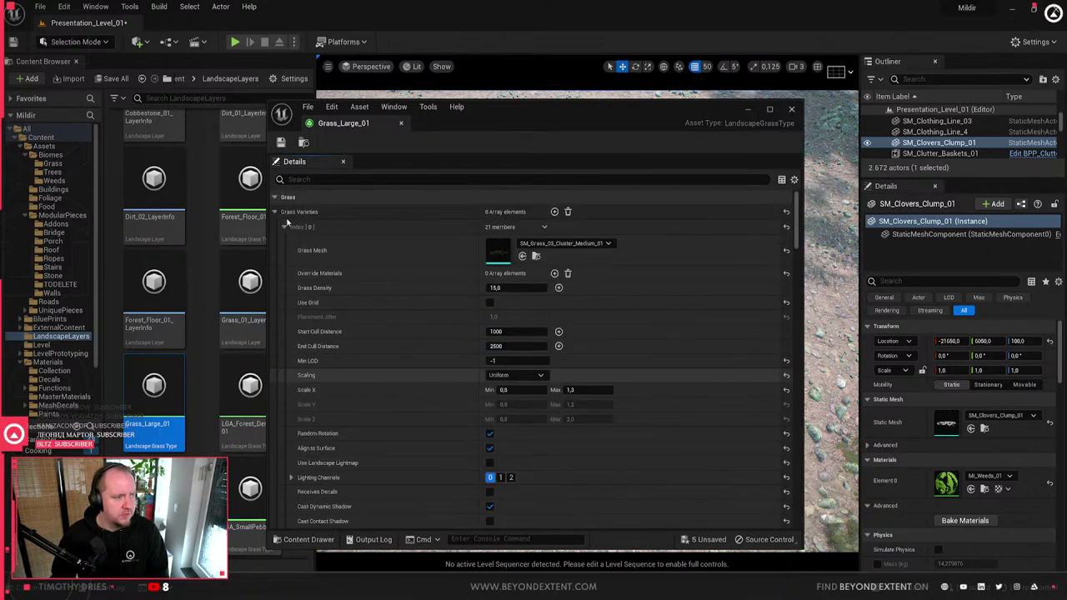
{"action": "scroll", "coordinate": [318, 307], "scroll_direction": "up", "scroll_amount": 3}
{"action": "left_click", "coordinate": [283, 227]}
{"action": "left_click", "coordinate": [284, 258]}
{"action": "left_click", "coordinate": [284, 257]}
{"action": "left_click", "coordinate": [283, 274]}
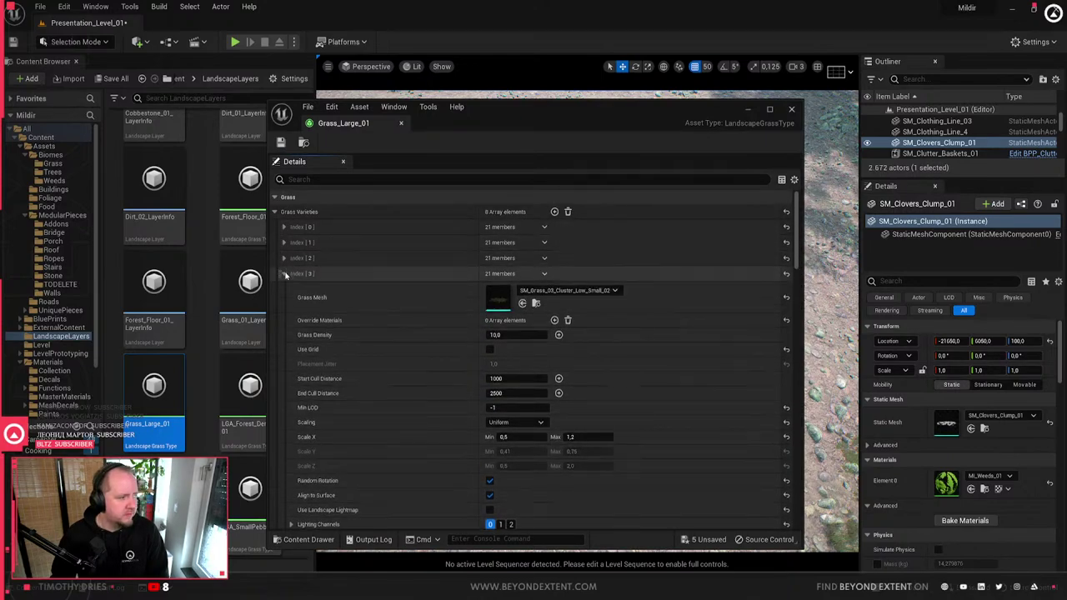
{"action": "left_click", "coordinate": [283, 273]}
{"action": "left_click", "coordinate": [284, 290]}
{"action": "left_click", "coordinate": [283, 290]}
{"action": "left_click", "coordinate": [283, 305]}
{"action": "left_click", "coordinate": [283, 305]}
{"action": "left_click", "coordinate": [283, 320]}
{"action": "left_click", "coordinate": [283, 320]}
{"action": "left_click", "coordinate": [283, 336]}
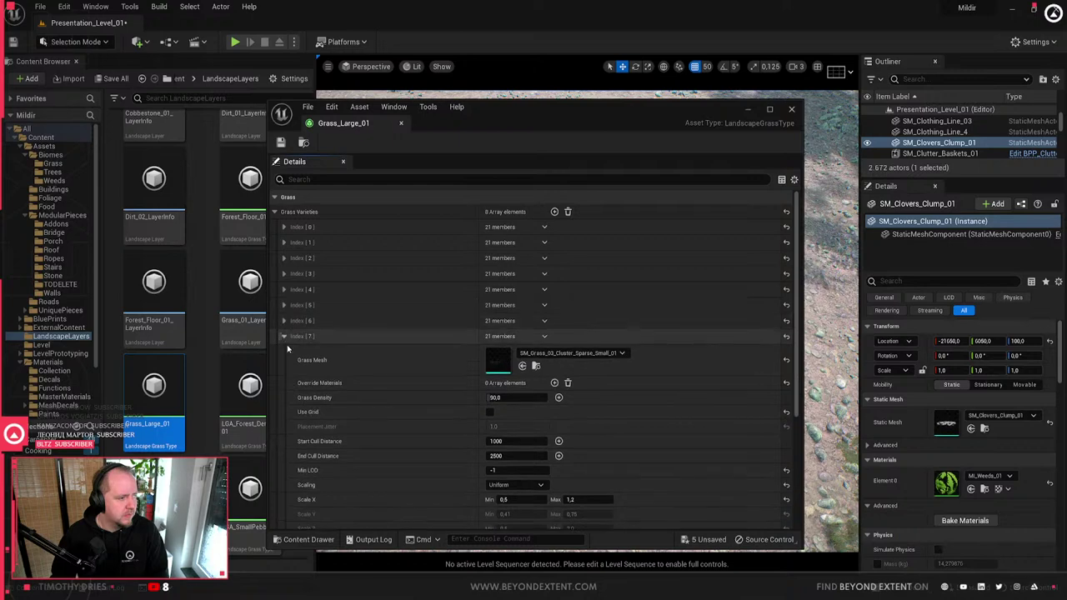
{"action": "left_click", "coordinate": [287, 338]}
{"action": "left_click", "coordinate": [284, 336]}
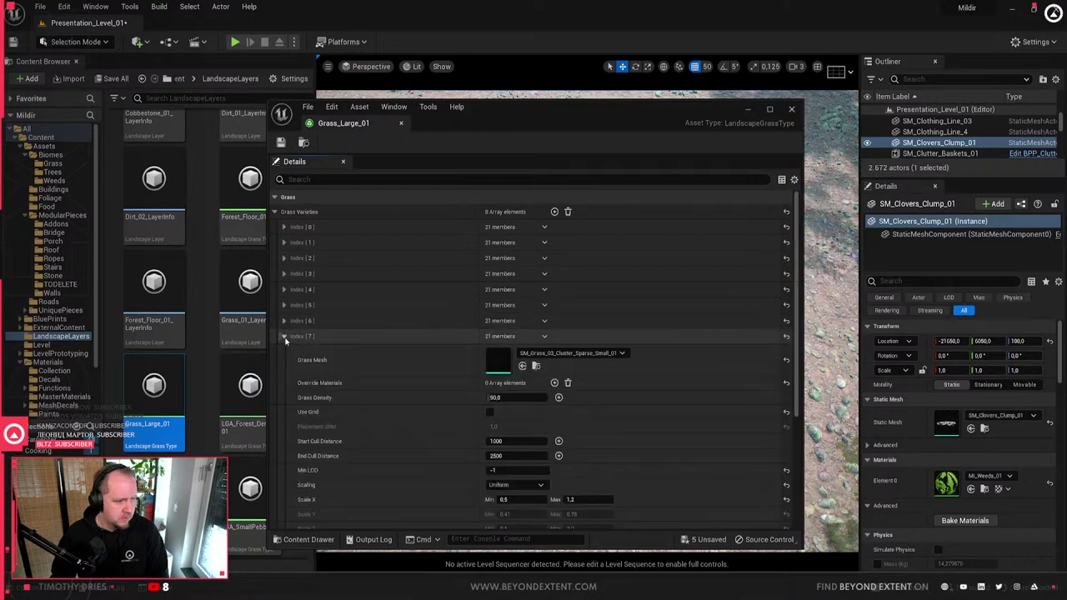
{"action": "left_click", "coordinate": [284, 336]}
- Duplicate the Index 7 grass variety and set the Grass Mesh of the last entry to SM_Clovers_Clump_01
{"action": "left_click", "coordinate": [545, 336]}
{"action": "left_click", "coordinate": [566, 379]}
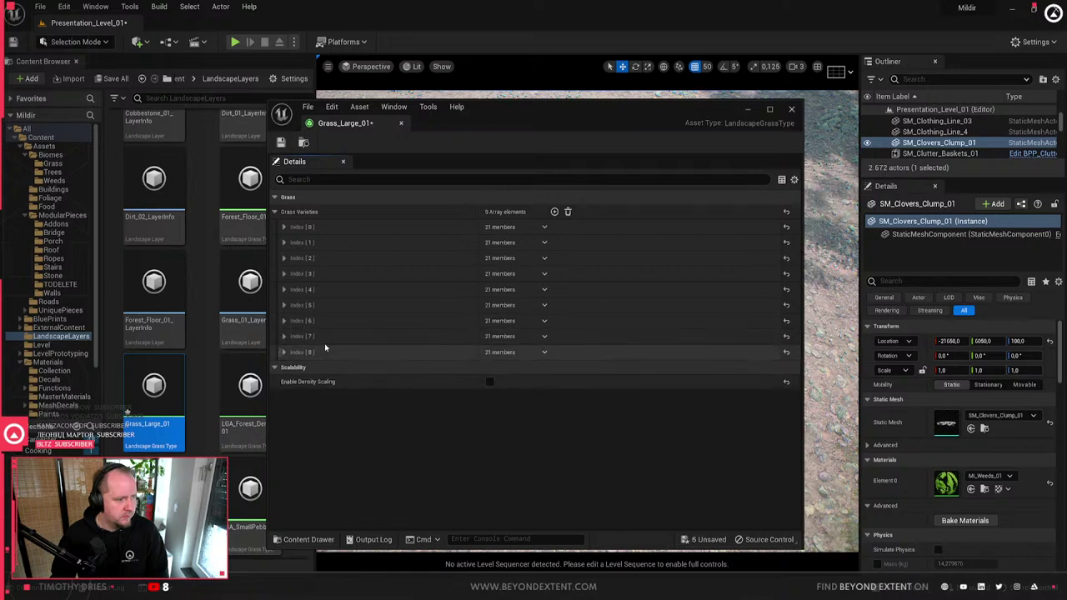
{"action": "left_click", "coordinate": [284, 352]}
{"action": "left_click", "coordinate": [589, 318]}
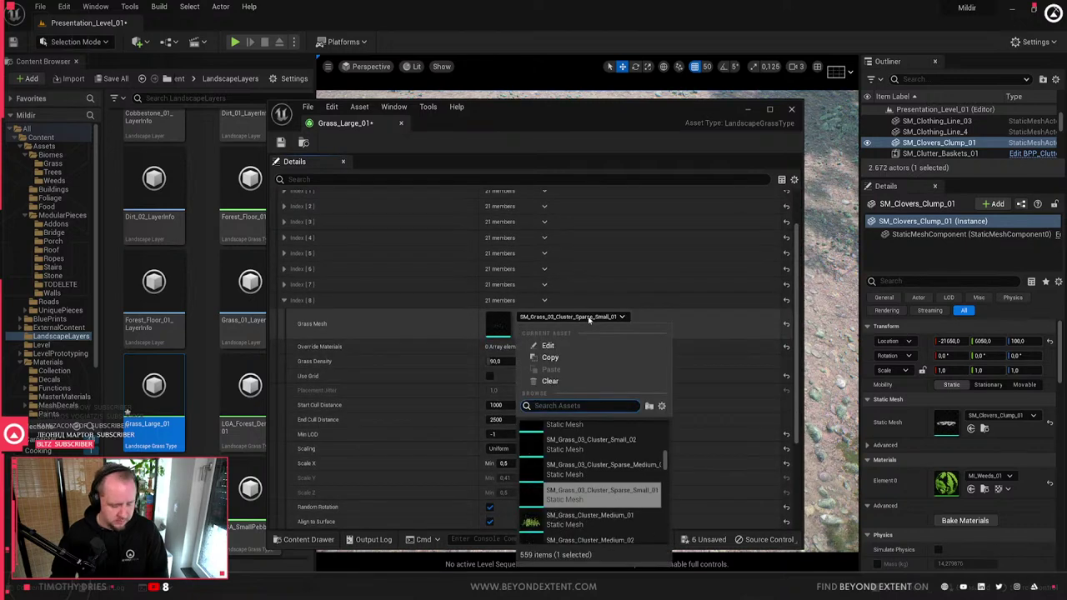
{"action": "type", "text": "weeds"}
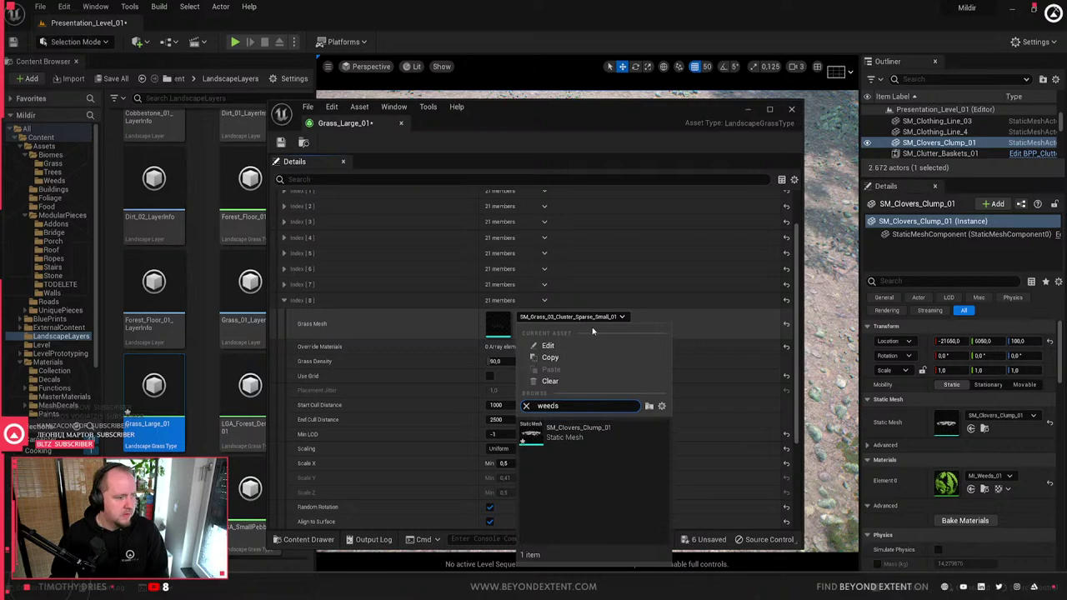
{"action": "left_click", "coordinate": [594, 439]}
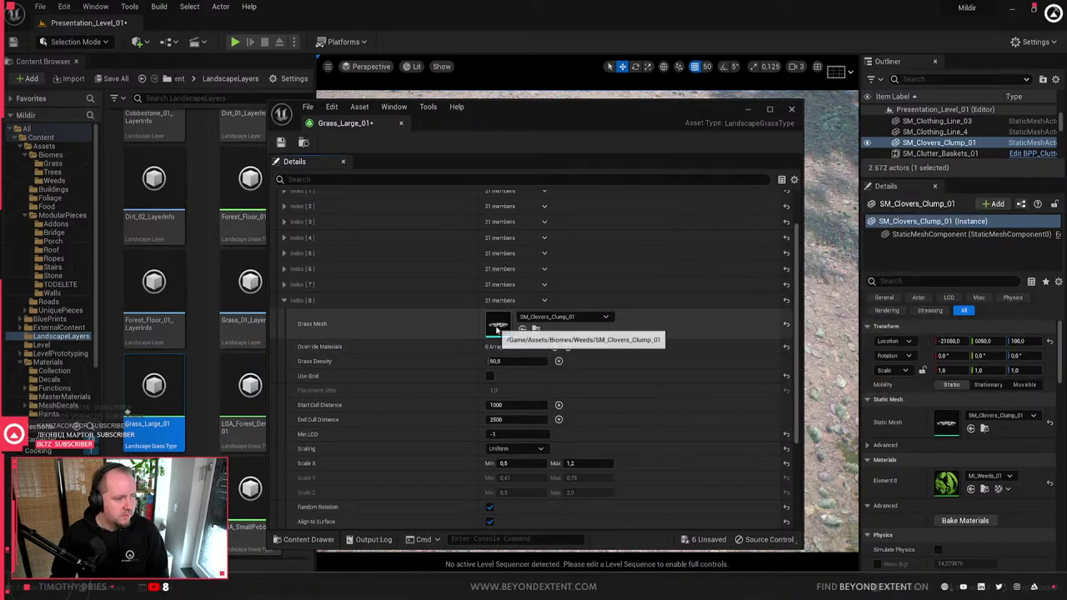
- Open the SM_Clovers_Clump_01 mesh, assign MI_Weeds_01 to its material slot and close the mesh editor
{"action": "double_click", "coordinate": [498, 323]}
{"action": "left_click", "coordinate": [720, 228]}
{"action": "type", "text": "weeds"}
{"action": "left_click", "coordinate": [746, 366]}
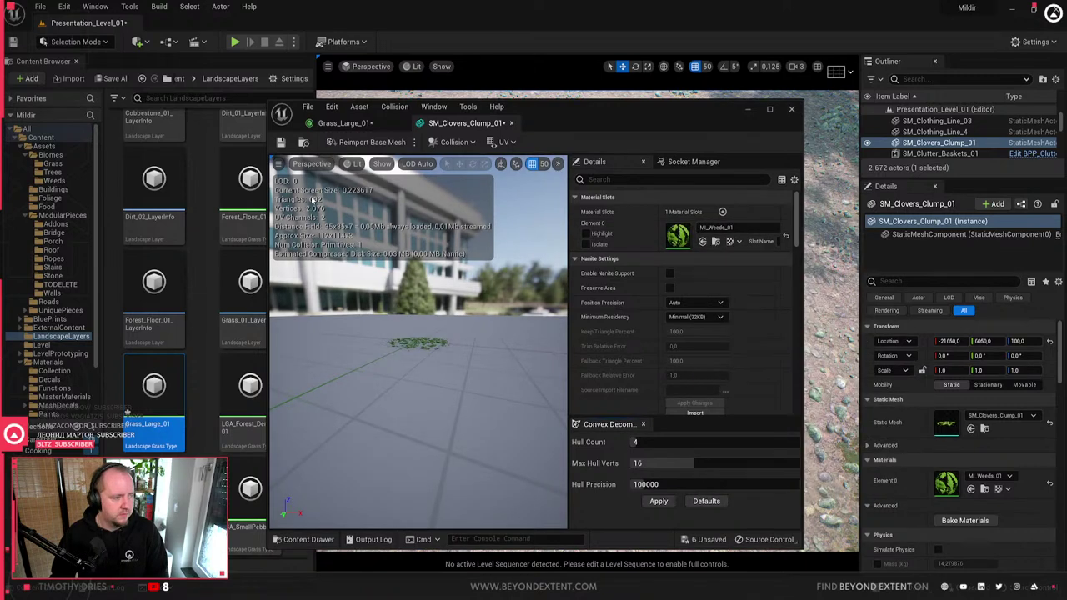
{"action": "left_click", "coordinate": [511, 123]}
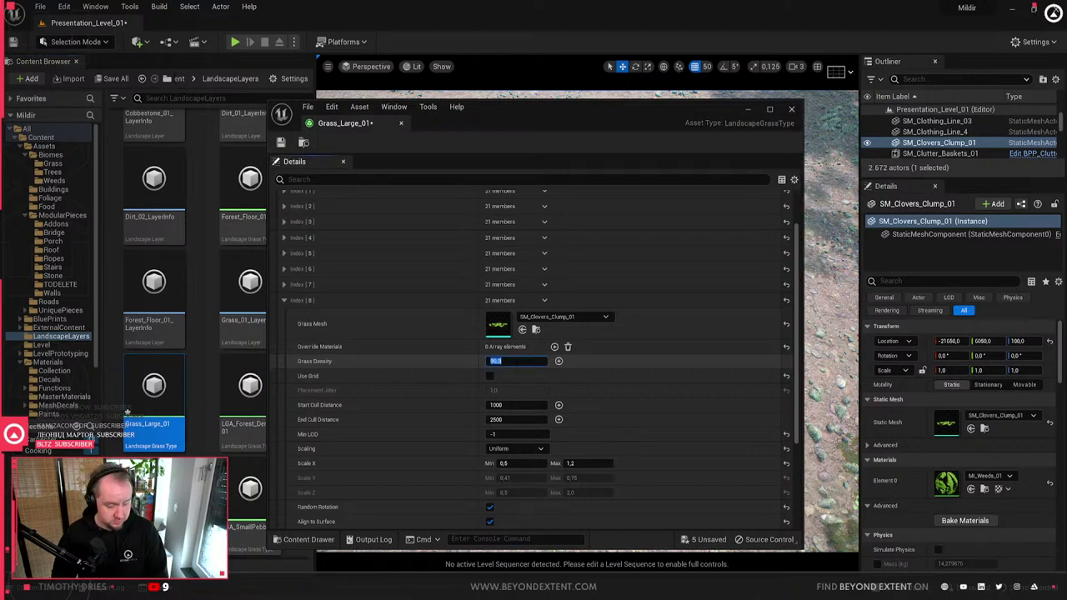
- Set the clover variety's Grass Density to 40, save and close Grass_Large_01, and view the scattered clovers in the level
{"action": "type", "text": "40"}
{"action": "key", "text": "Return"}
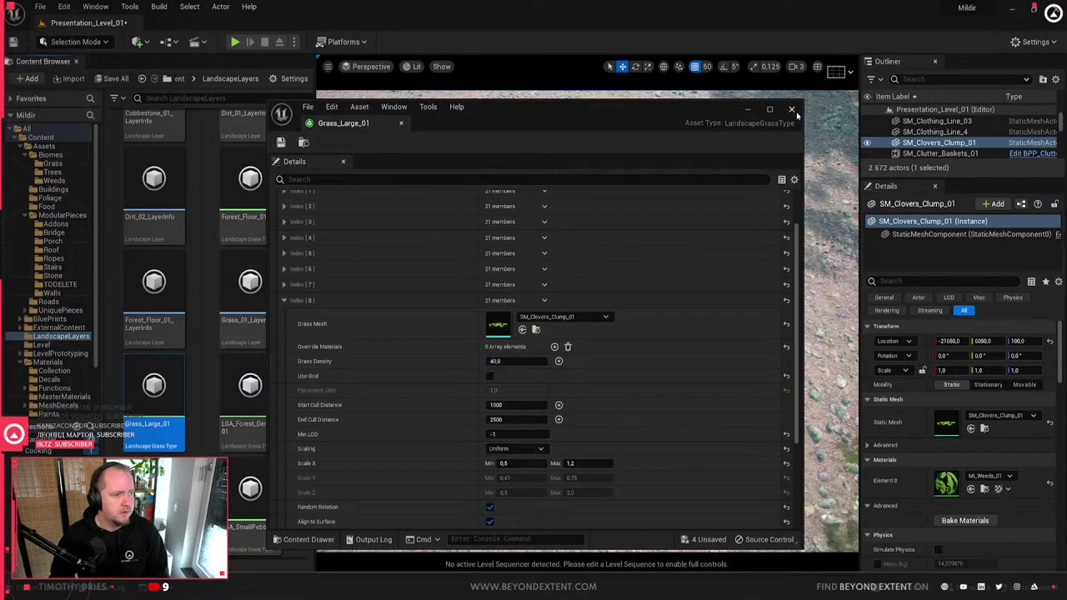
{"action": "left_click", "coordinate": [792, 110]}
{"action": "right_click_drag", "start_coordinate": [583, 317], "coordinate": [550, 342]}
{"action": "mouse_move", "coordinate": [613, 391]}
{"action": "right_mouse_down"}
{"action": "mouse_move", "coordinate": [644, 394]}
{"action": "mouse_move", "coordinate": [644, 416]}
{"action": "mouse_move", "coordinate": [631, 392]}
{"action": "mouse_move", "coordinate": [632, 446]}
{"action": "right_mouse_up"}
{"action": "key", "text": "w"}
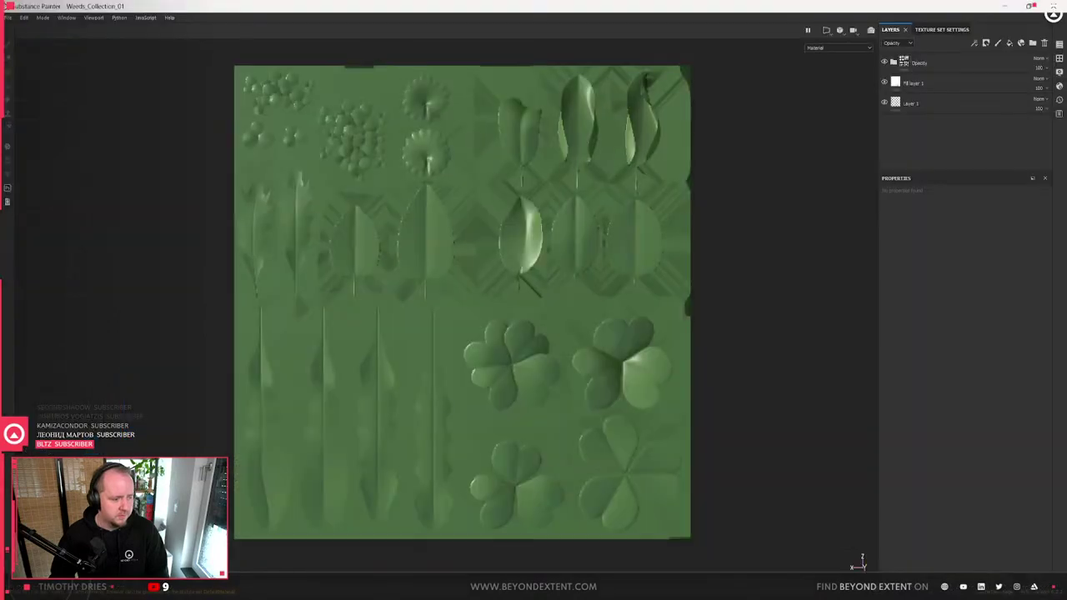
- In Substance Painter's Weeds_Collection_01 project, change the Base Color of Fill layer 1 to a darker, more saturated green
{"action": "left_click", "coordinate": [821, 48]}
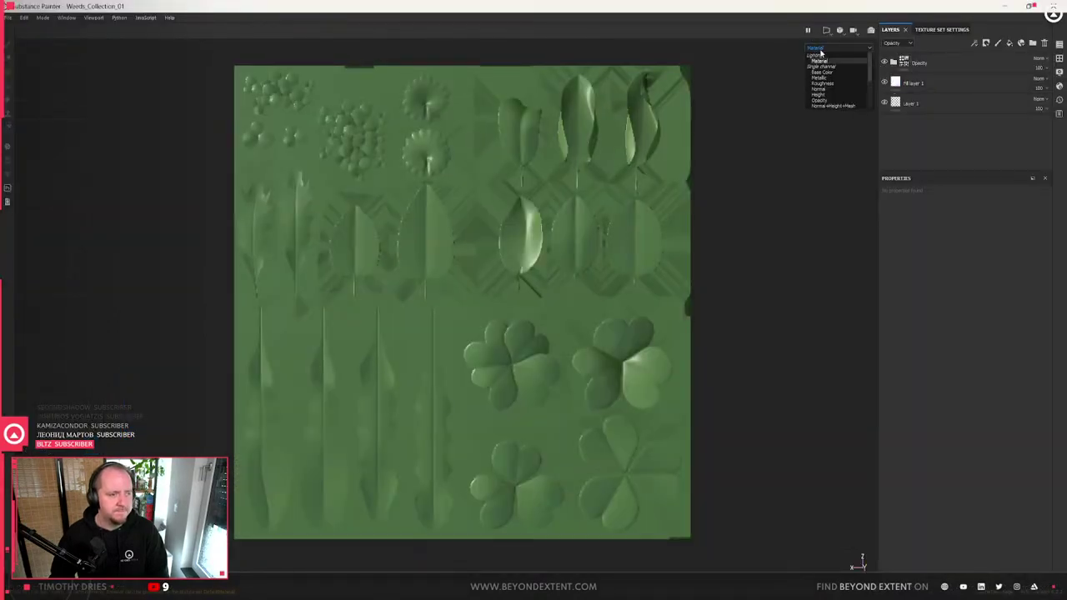
{"action": "left_click", "coordinate": [821, 52]}
{"action": "left_click", "coordinate": [917, 103]}
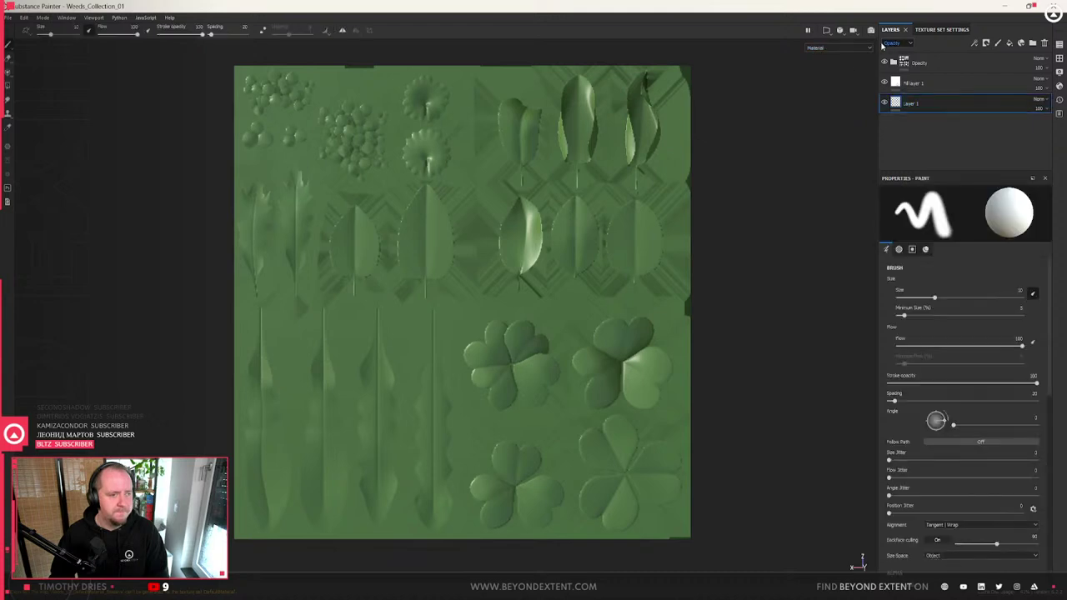
{"action": "double_click", "coordinate": [917, 103]}
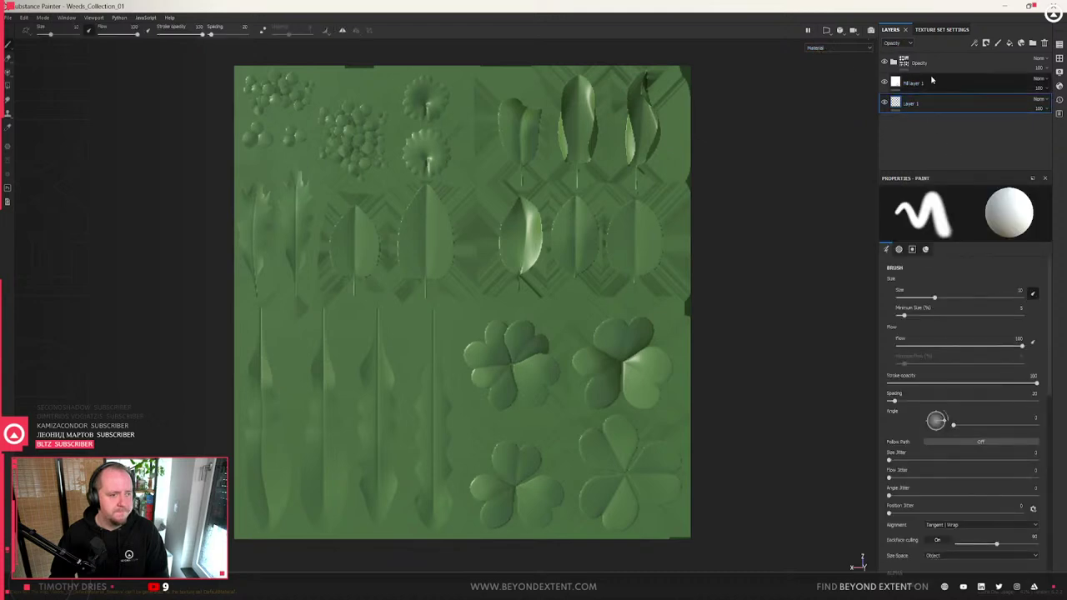
{"action": "left_click", "coordinate": [932, 81]}
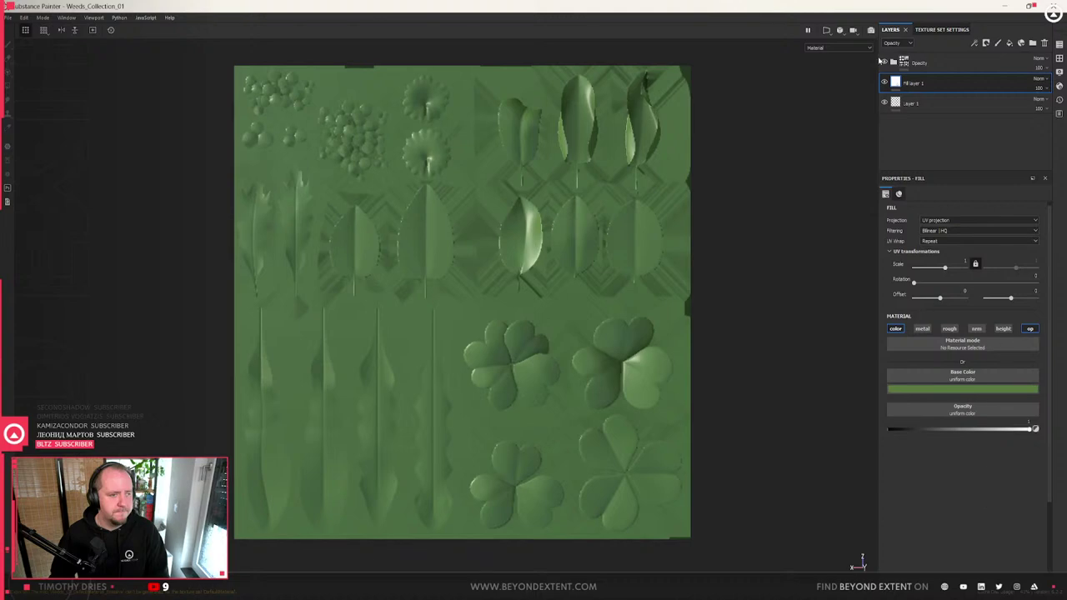
{"action": "left_click", "coordinate": [955, 392]}
{"action": "left_click_drag", "start_coordinate": [983, 448], "coordinate": [1005, 462]}
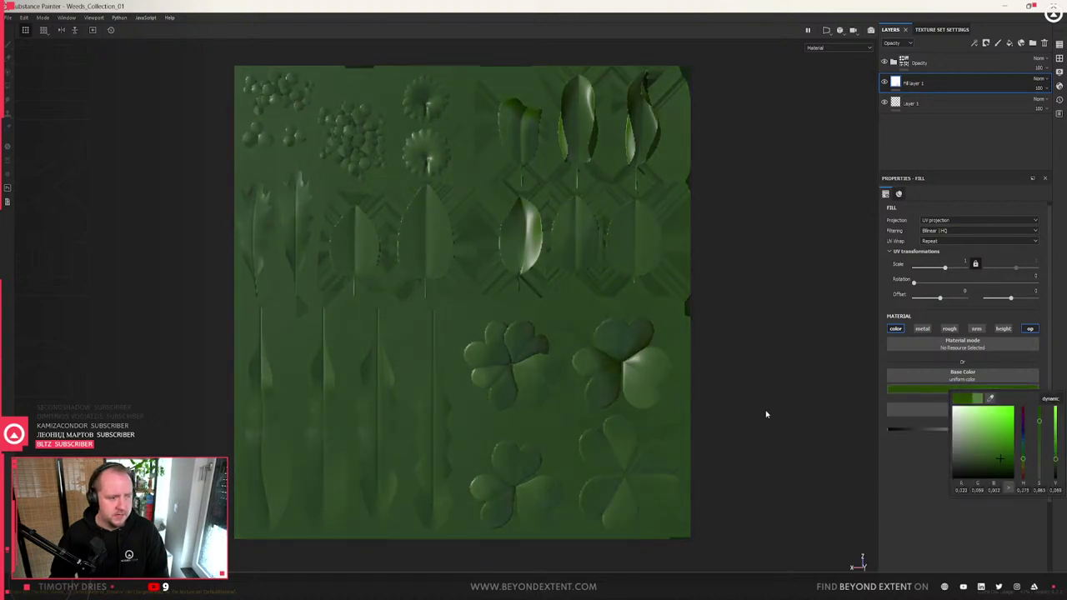
- Export the weeds textures as targa with the Unreal Engine 4 (Packed) template to the Weeds textures folder
{"action": "left_click", "coordinate": [8, 18]}
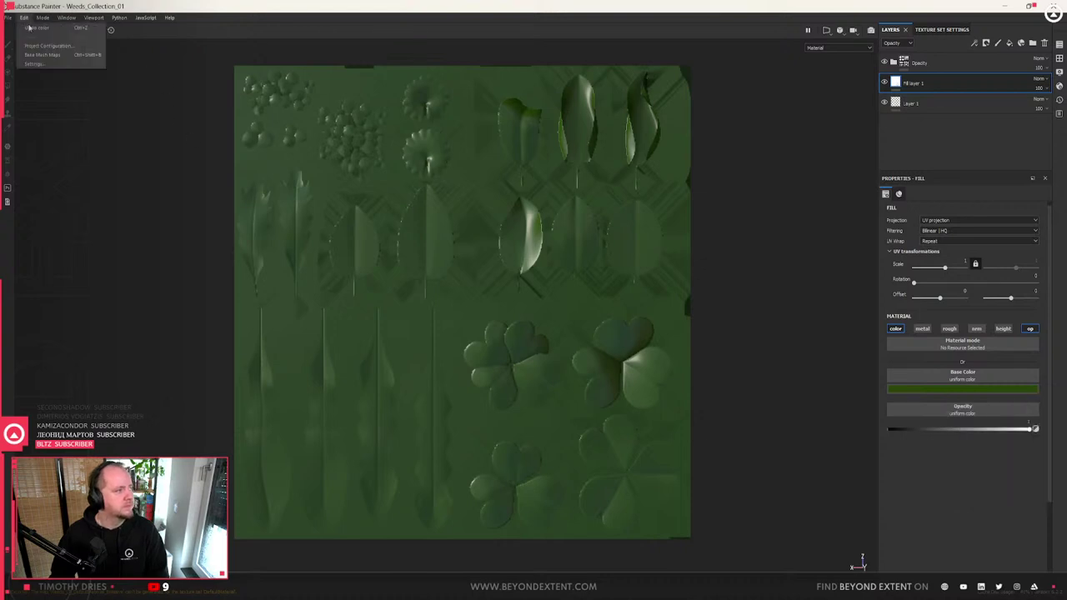
{"action": "left_click", "coordinate": [48, 170]}
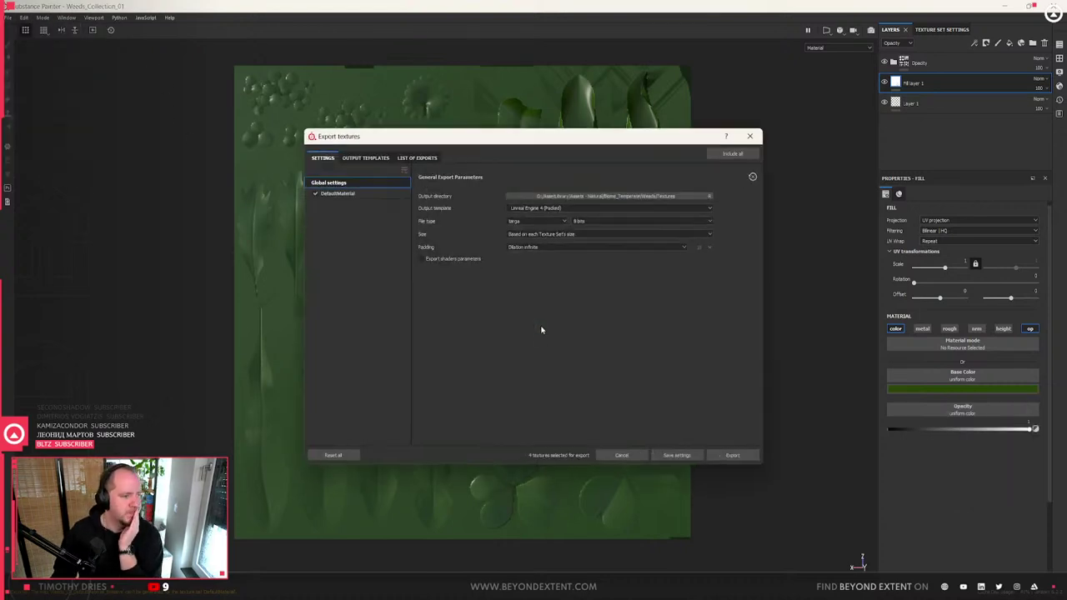
{"action": "left_click", "coordinate": [723, 456]}
{"action": "left_click", "coordinate": [752, 135]}
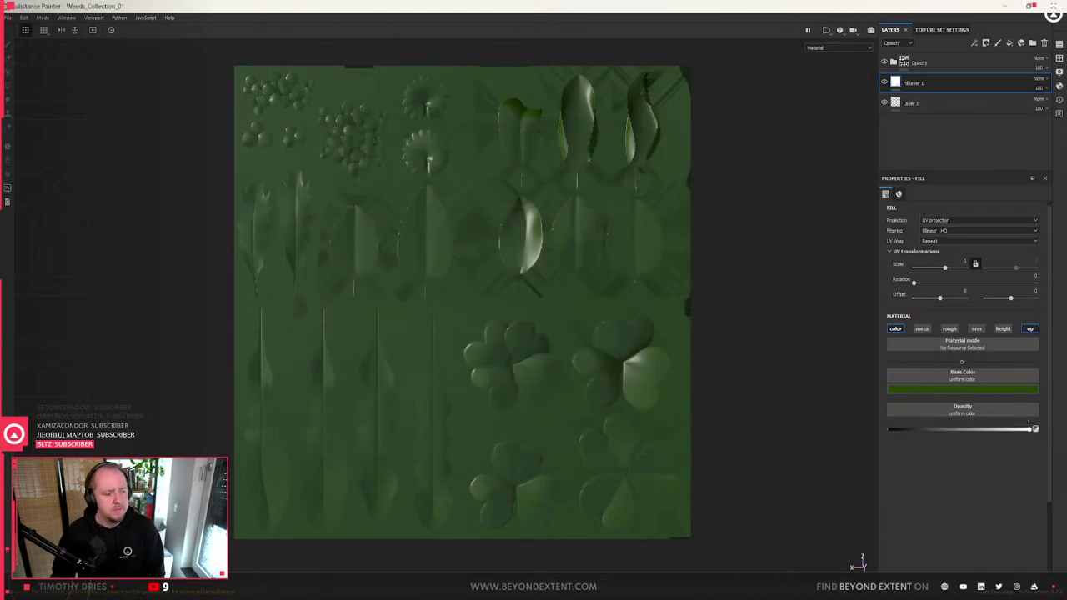
- Switch to Unreal Engine and reimport the BaseColor, Normal and OcclusionRoughnessMetallic textures in the Weeds folder
{"action": "key", "text": "alt+Tab"}
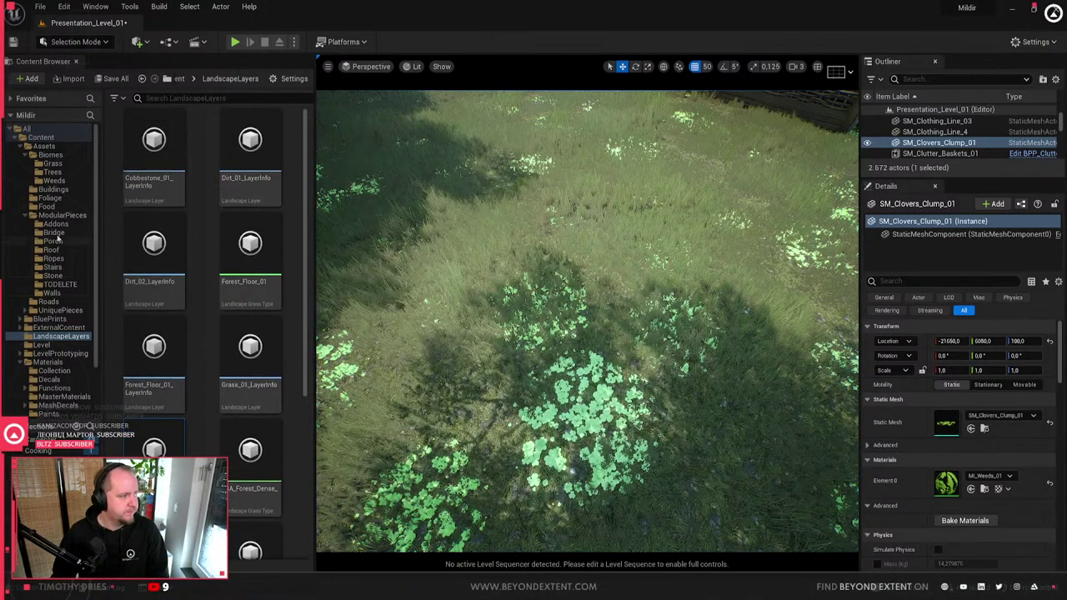
{"action": "left_click", "coordinate": [53, 180]}
{"action": "left_click", "coordinate": [209, 166]}
{"action": "left_click", "coordinate": [157, 221], "text": "shift"}
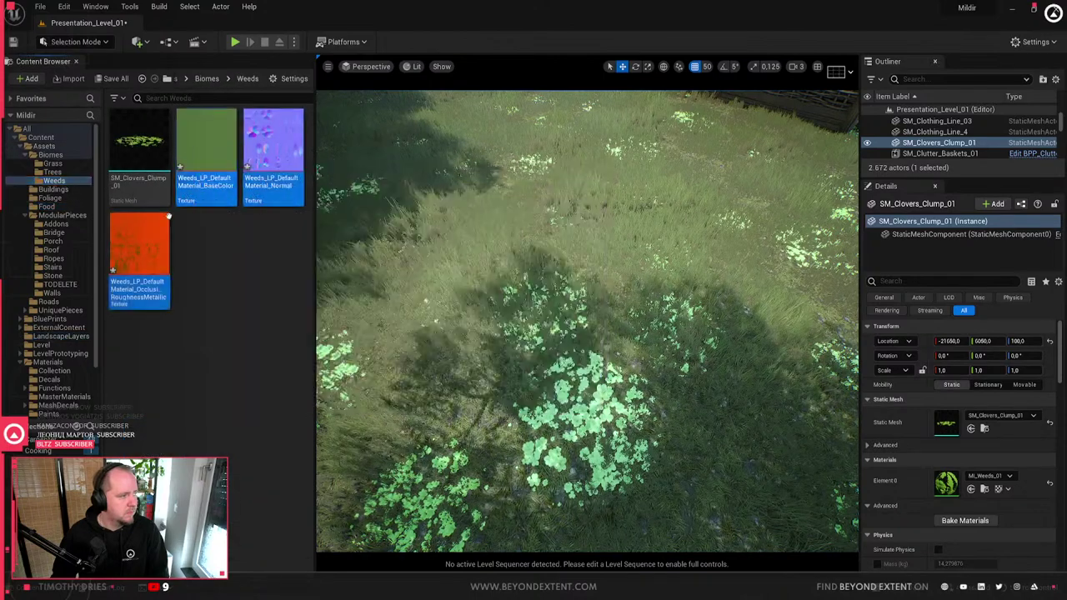
{"action": "right_click", "coordinate": [157, 221]}
{"action": "left_click", "coordinate": [195, 309]}
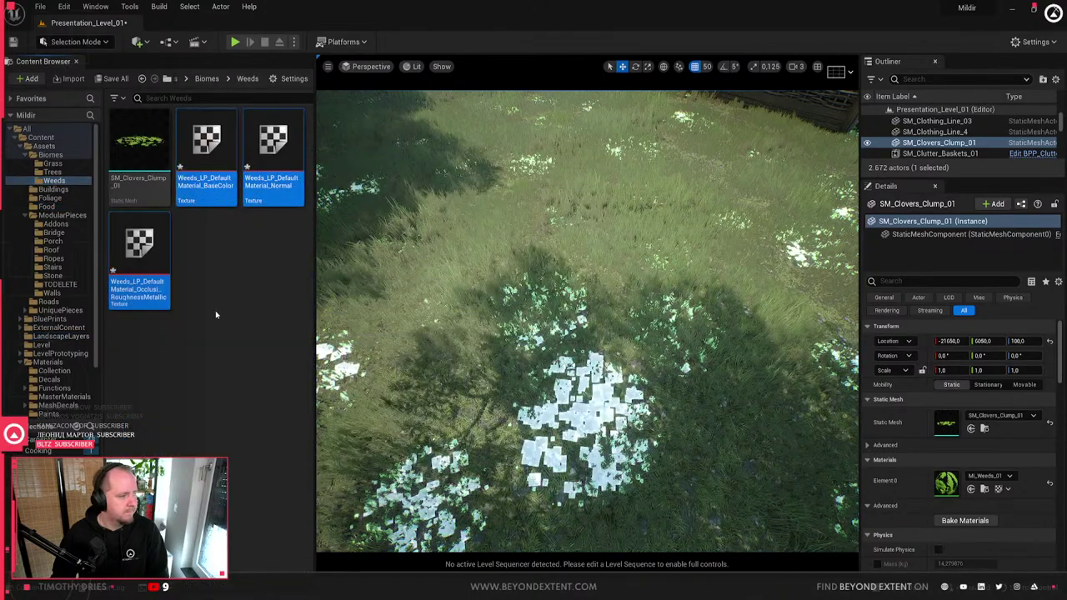
- Open Weeds_LP_DefaultMaterial_BaseColor beside the level view and set its Brightness to about 0.61 and Saturation to about 0.89
{"action": "right_click_drag", "start_coordinate": [587, 322], "coordinate": [587, 322]}
{"action": "right_click_drag", "start_coordinate": [656, 437], "coordinate": [656, 436]}
{"action": "double_click", "coordinate": [207, 149]}
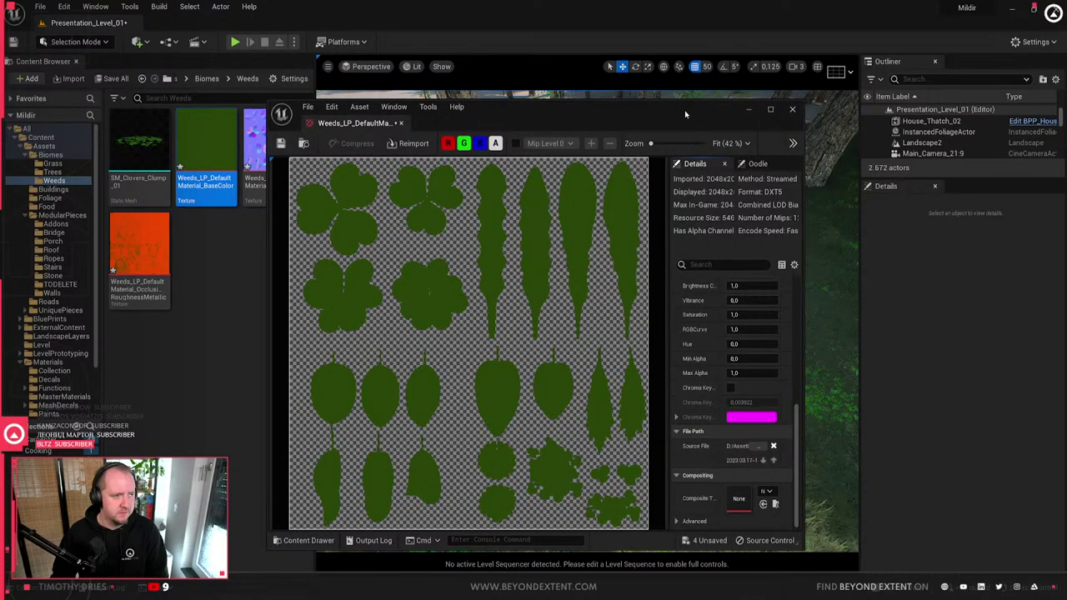
{"action": "left_click_drag", "start_coordinate": [684, 110], "coordinate": [334, 99]}
{"action": "left_click", "coordinate": [344, 509]}
{"action": "scroll", "coordinate": [359, 421], "scroll_direction": "down", "scroll_amount": 1}
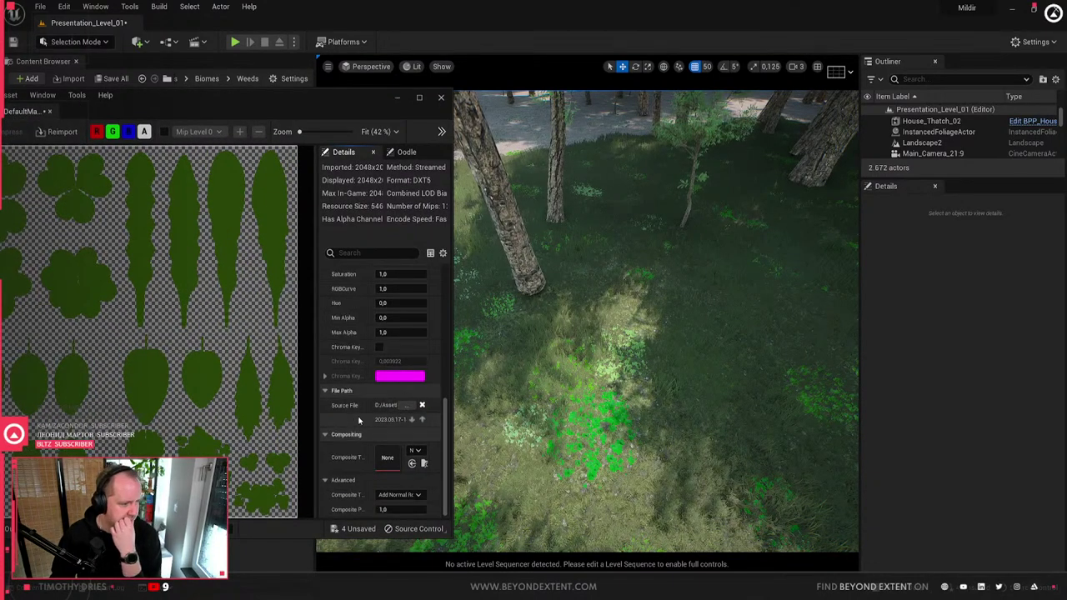
{"action": "scroll", "coordinate": [367, 400], "scroll_direction": "up", "scroll_amount": 3}
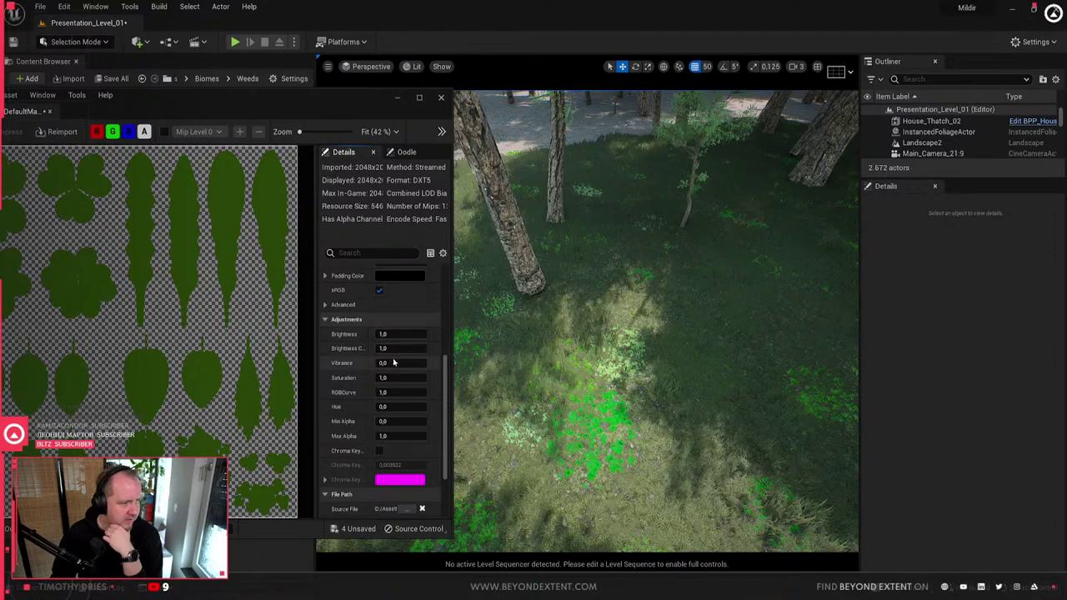
{"action": "left_click_drag", "start_coordinate": [392, 333], "coordinate": [401, 336]}
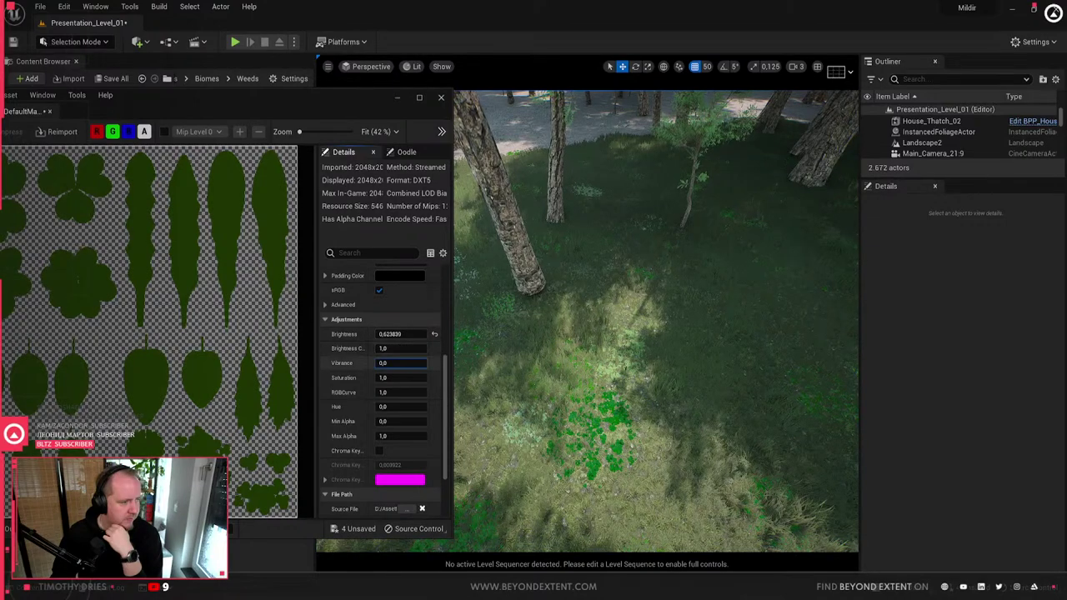
{"action": "left_click", "coordinate": [411, 363]}
{"action": "left_click_drag", "start_coordinate": [408, 378], "coordinate": [417, 378]}
{"action": "left_click_drag", "start_coordinate": [413, 335], "coordinate": [411, 337]}
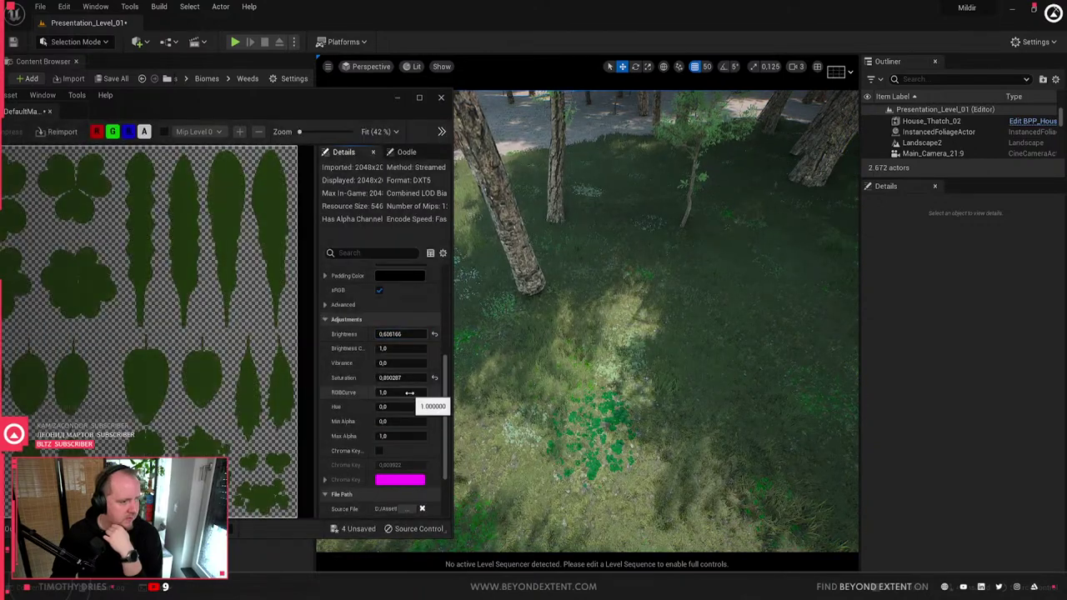
- Set the base color texture's RGBCurve to about 0.92, fine-tune its Saturation and close the texture editor
{"action": "left_click_drag", "start_coordinate": [407, 391], "coordinate": [405, 392]}
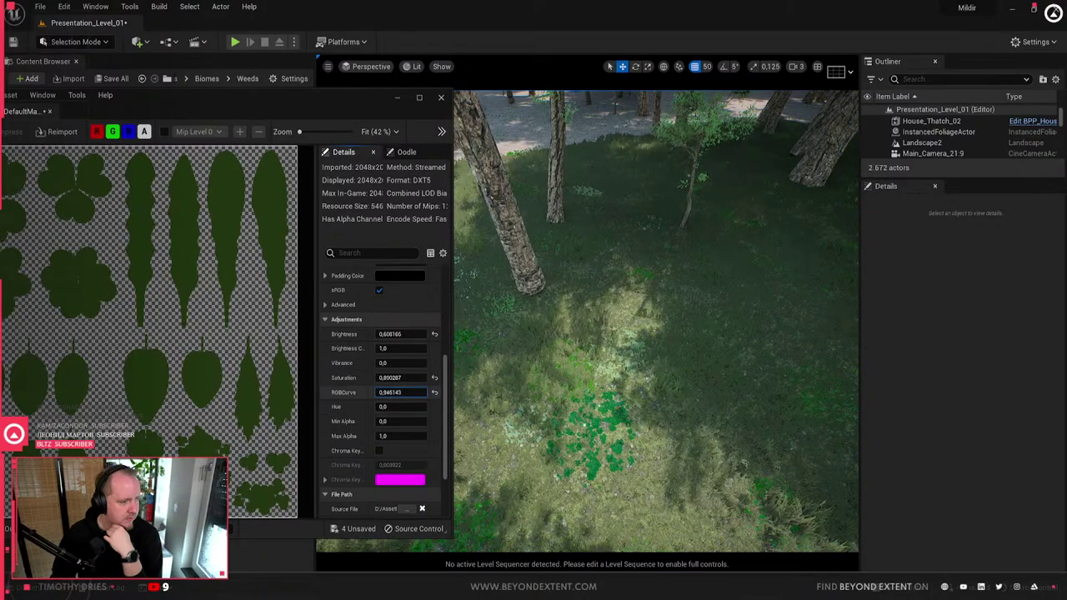
{"action": "left_click", "coordinate": [400, 392]}
{"action": "type", "text": "1633"}
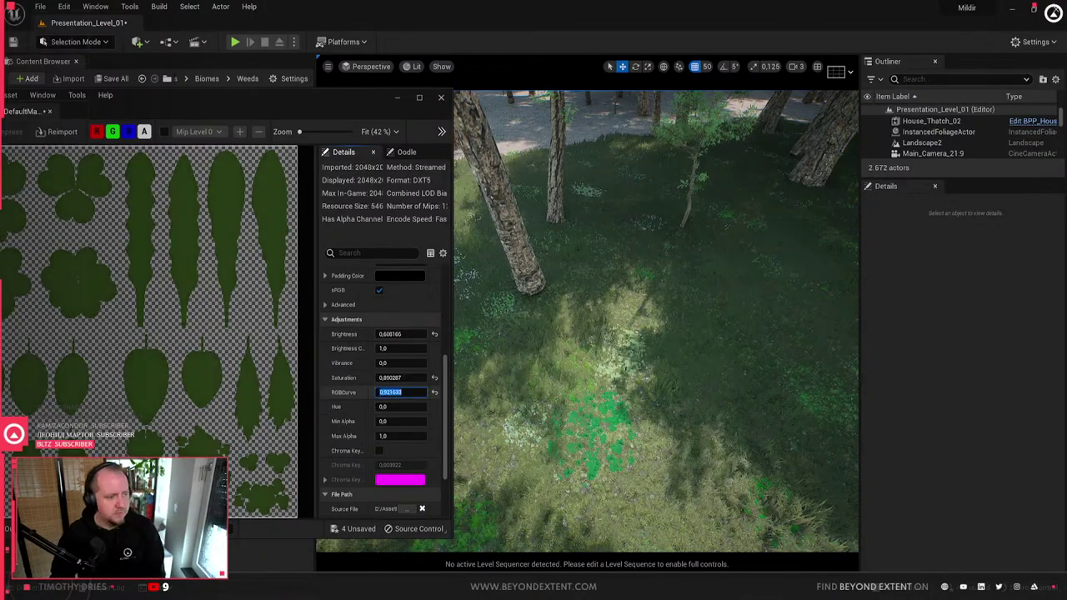
{"action": "key", "text": "Return"}
{"action": "mouse_move", "coordinate": [401, 376]}
{"action": "left_mouse_down"}
{"action": "mouse_move", "coordinate": [392, 377]}
{"action": "mouse_move", "coordinate": [405, 377]}
{"action": "left_mouse_up"}
{"action": "left_click", "coordinate": [442, 98]}
{"action": "right_click_drag", "start_coordinate": [584, 325], "coordinate": [550, 226]}
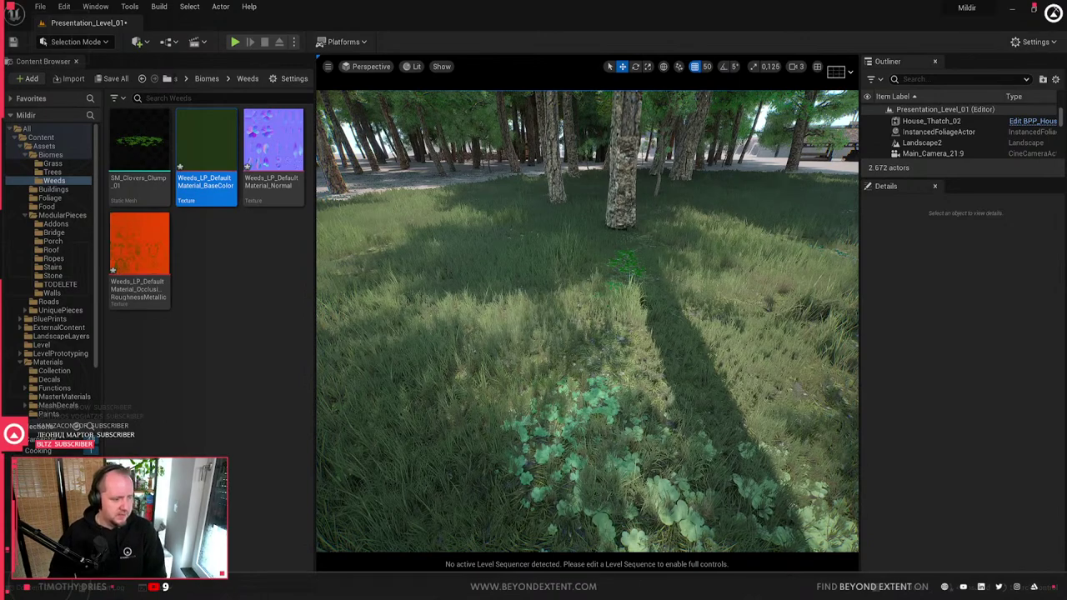
- Switch to Blender and delete the kidney-shaped clover scatter surface beside the round one
{"action": "key", "text": "alt+Tab"}
{"action": "scroll", "coordinate": [481, 361], "scroll_direction": "down", "scroll_amount": 3}
{"action": "scroll", "coordinate": [467, 326], "scroll_direction": "up", "scroll_amount": 3}
{"action": "scroll", "coordinate": [447, 348], "scroll_direction": "down", "scroll_amount": 3}
{"action": "middle_click_drag", "start_coordinate": [443, 376], "coordinate": [479, 360]}
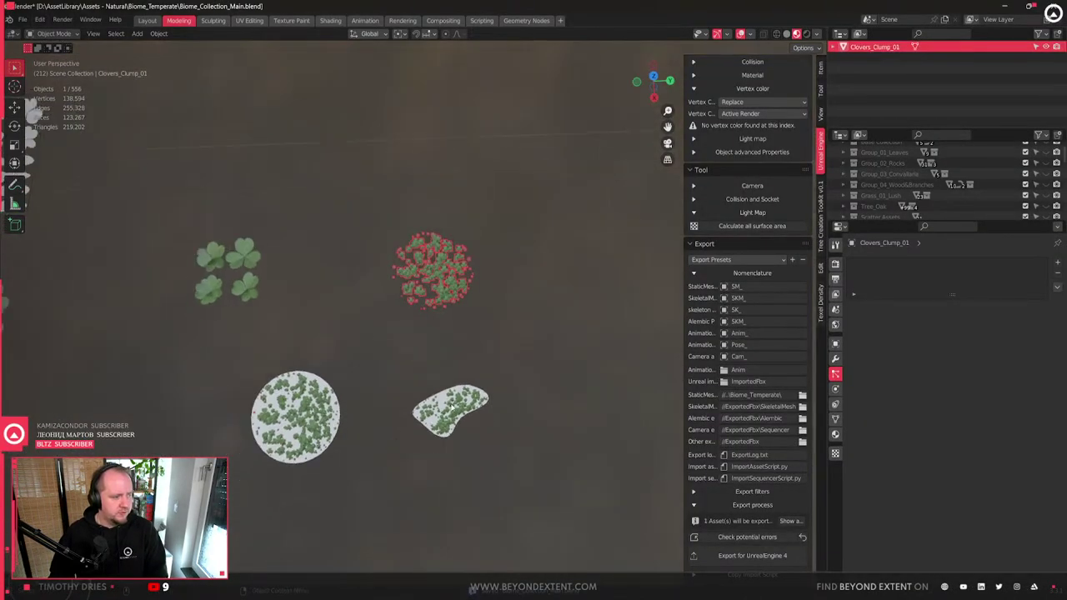
{"action": "left_click", "coordinate": [450, 404]}
{"action": "key", "text": "Delete"}
- Remove an unneeded edge from the textured weeds atlas plane
{"action": "left_click", "coordinate": [295, 415]}
{"action": "middle_click_drag", "start_coordinate": [295, 415], "coordinate": [465, 388], "text": "shift"}
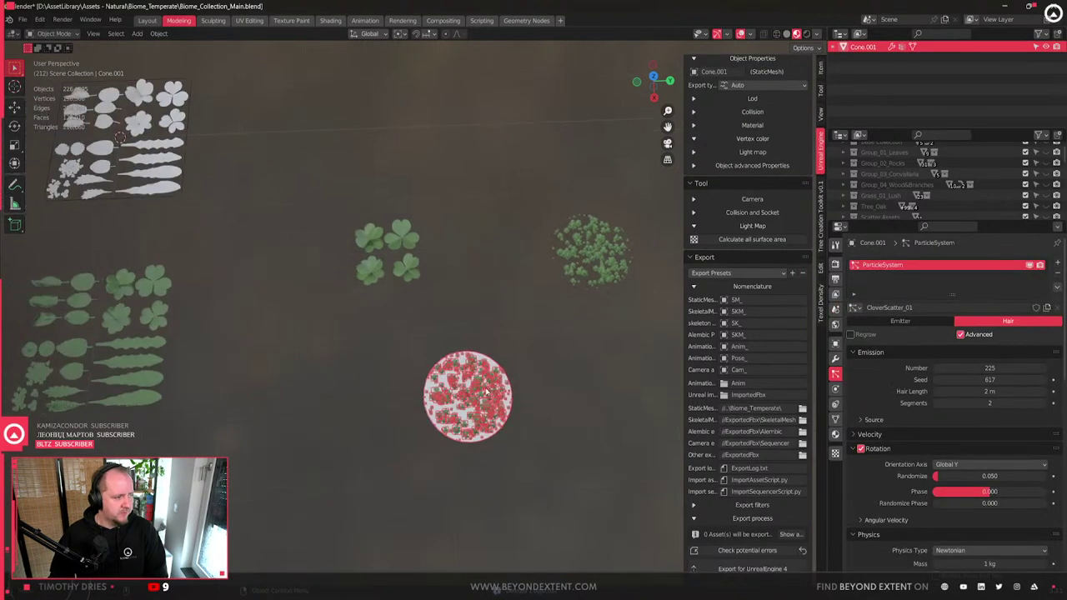
{"action": "scroll", "coordinate": [484, 389], "scroll_direction": "up", "scroll_amount": 7}
{"action": "scroll", "coordinate": [450, 395], "scroll_direction": "down", "scroll_amount": 12}
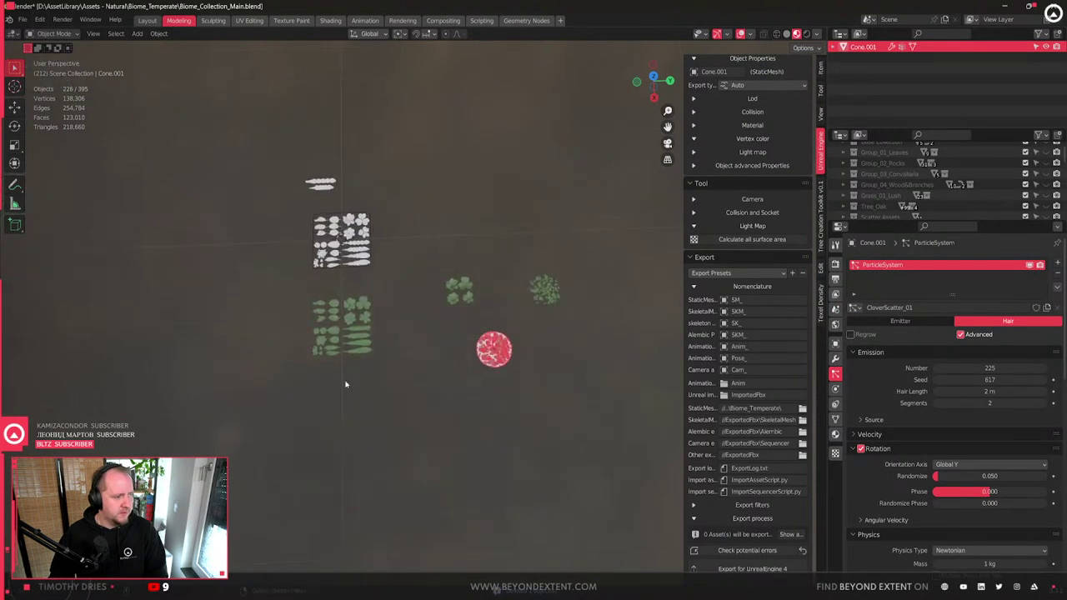
{"action": "scroll", "coordinate": [317, 350], "scroll_direction": "up", "scroll_amount": 6}
{"action": "left_click", "coordinate": [315, 350]}
{"action": "scroll", "coordinate": [318, 349], "scroll_direction": "down", "scroll_amount": 3}
{"action": "middle_click_drag", "start_coordinate": [318, 348], "coordinate": [400, 326]}
{"action": "key", "text": "Tab"}
{"action": "scroll", "coordinate": [400, 325], "scroll_direction": "up", "scroll_amount": 3}
{"action": "key", "text": "Tab"}
{"action": "key", "text": "Tab"}
{"action": "key", "text": "2"}
{"action": "left_click", "coordinate": [393, 315]}
{"action": "key", "text": "x"}
{"action": "left_click", "coordinate": [377, 365]}
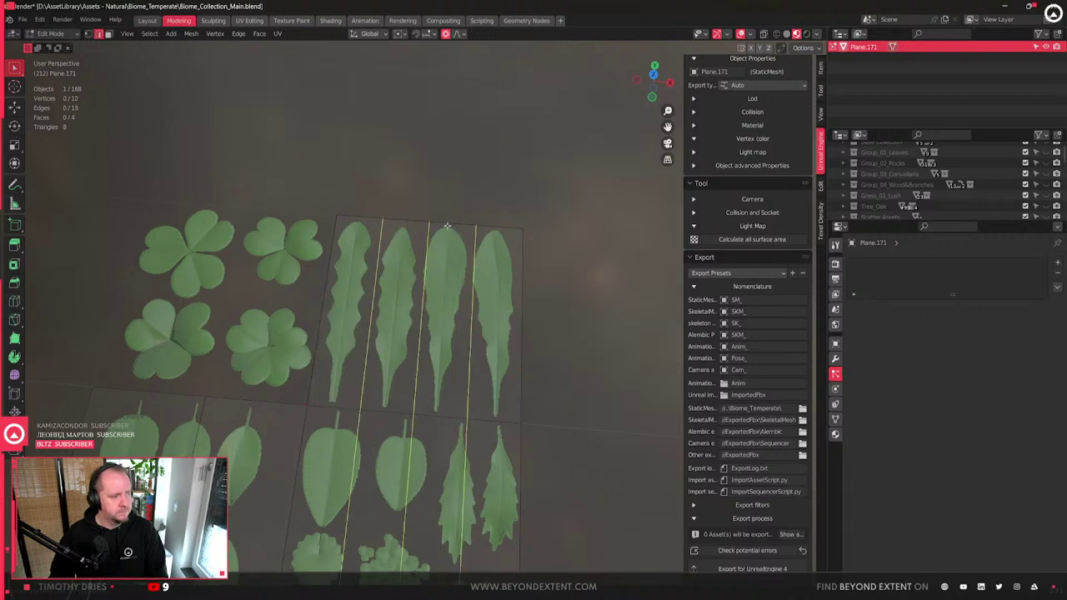
- Separate the atlas face with the four long leaves and the two faces with the six rounded leaves into their own objects
{"action": "key", "text": "3"}
{"action": "left_click", "coordinate": [425, 322]}
{"action": "key", "text": "p"}
{"action": "left_click", "coordinate": [426, 322]}
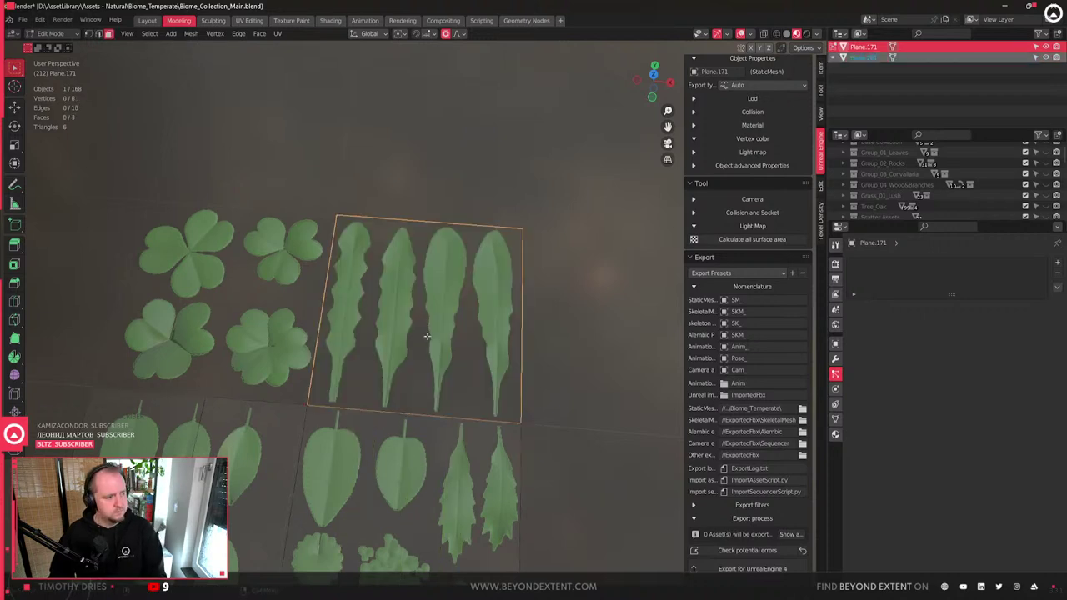
{"action": "left_click", "coordinate": [250, 442]}
{"action": "left_click", "coordinate": [145, 413], "text": "shift"}
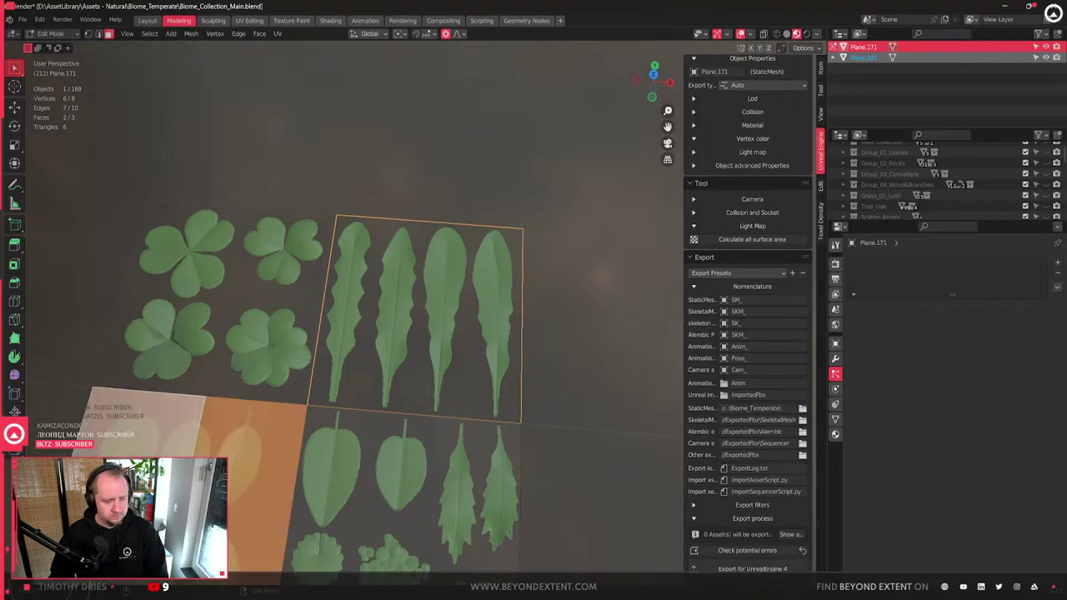
{"action": "key", "text": "p"}
{"action": "left_click", "coordinate": [402, 386]}
{"action": "middle_click_drag", "start_coordinate": [392, 367], "coordinate": [402, 386]}
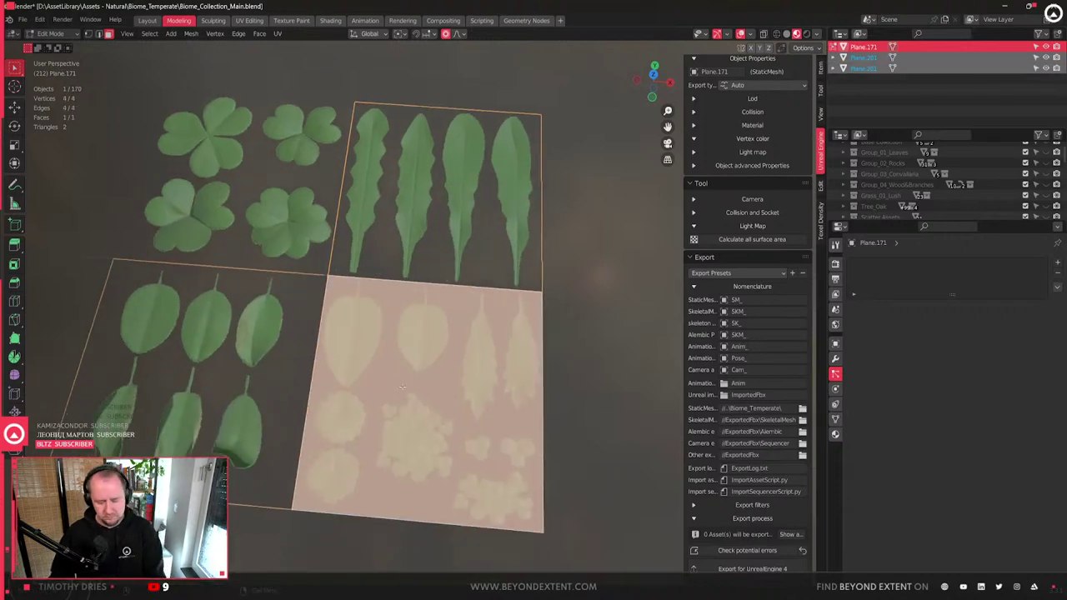
- Divide the long-leaf plane into four lengthwise strips with three loop cuts
{"action": "key", "text": "Tab"}
{"action": "left_click", "coordinate": [453, 172]}
{"action": "scroll", "coordinate": [439, 341], "scroll_direction": "up", "scroll_amount": 2}
{"action": "key", "text": "Tab"}
{"action": "key", "text": "ctrl+r"}
{"action": "scroll", "coordinate": [398, 174], "scroll_direction": "up", "scroll_amount": 2}
{"action": "left_click", "coordinate": [398, 174]}
- Slide the cut edges so each runs through the gap between two neighbouring long leaves
{"action": "scroll", "coordinate": [387, 254], "scroll_direction": "up", "scroll_amount": 2}
{"action": "left_click", "coordinate": [336, 284]}
{"action": "key", "text": "g"}
{"action": "key", "text": "g"}
{"action": "left_click", "coordinate": [417, 303]}
{"action": "left_click", "coordinate": [417, 303]}
{"action": "key", "text": "g"}
{"action": "key", "text": "g"}
{"action": "left_click", "coordinate": [407, 305]}
{"action": "key", "text": "g"}
{"action": "key", "text": "g"}
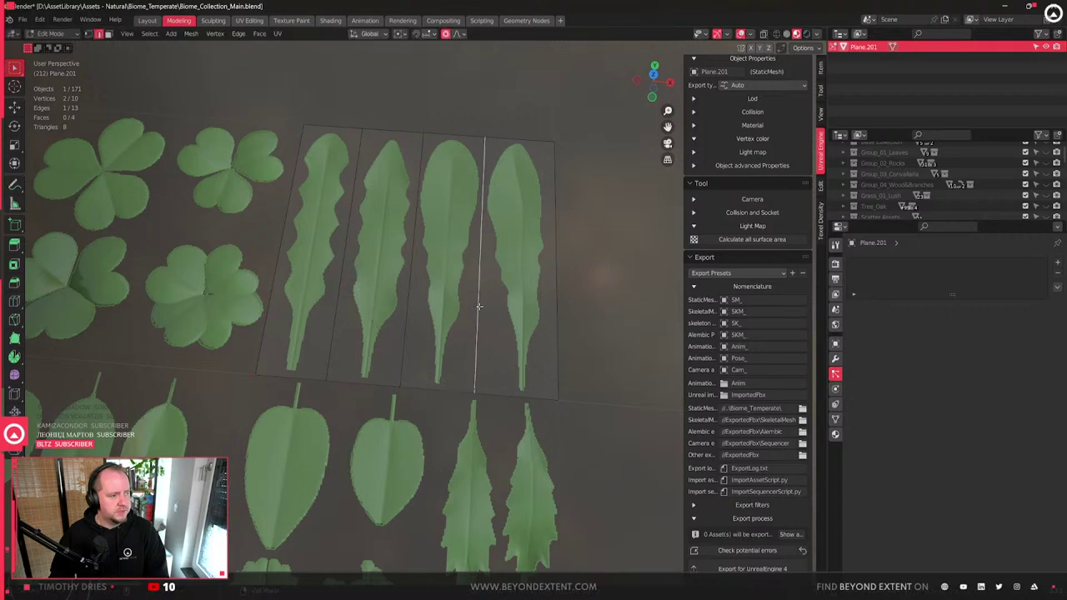
{"action": "left_click", "coordinate": [479, 306]}
- Separate the long-leaf strips one by one so that each of the four leaves is its own object
{"action": "scroll", "coordinate": [479, 306], "scroll_direction": "down", "scroll_amount": 3}
{"action": "scroll", "coordinate": [333, 334], "scroll_direction": "up", "scroll_amount": 2}
{"action": "key", "text": "3"}
{"action": "left_click", "coordinate": [324, 332]}
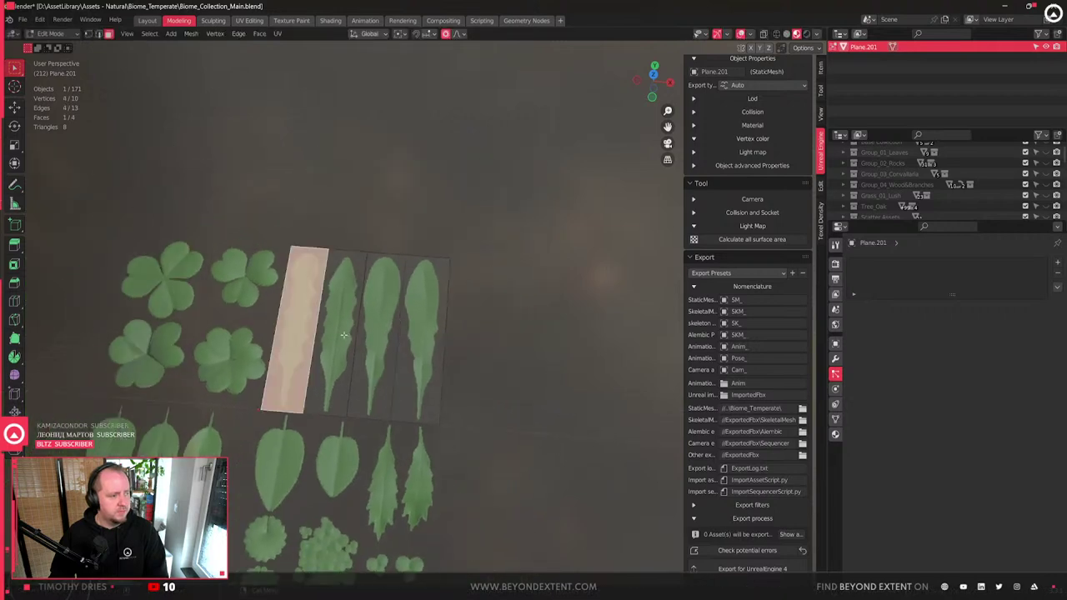
{"action": "key", "text": "p"}
{"action": "left_click", "coordinate": [344, 328]}
{"action": "left_click", "coordinate": [381, 333]}
{"action": "key", "text": "p"}
{"action": "left_click", "coordinate": [381, 333]}
{"action": "left_click", "coordinate": [419, 331]}
{"action": "key", "text": "p"}
{"action": "left_click", "coordinate": [420, 331]}
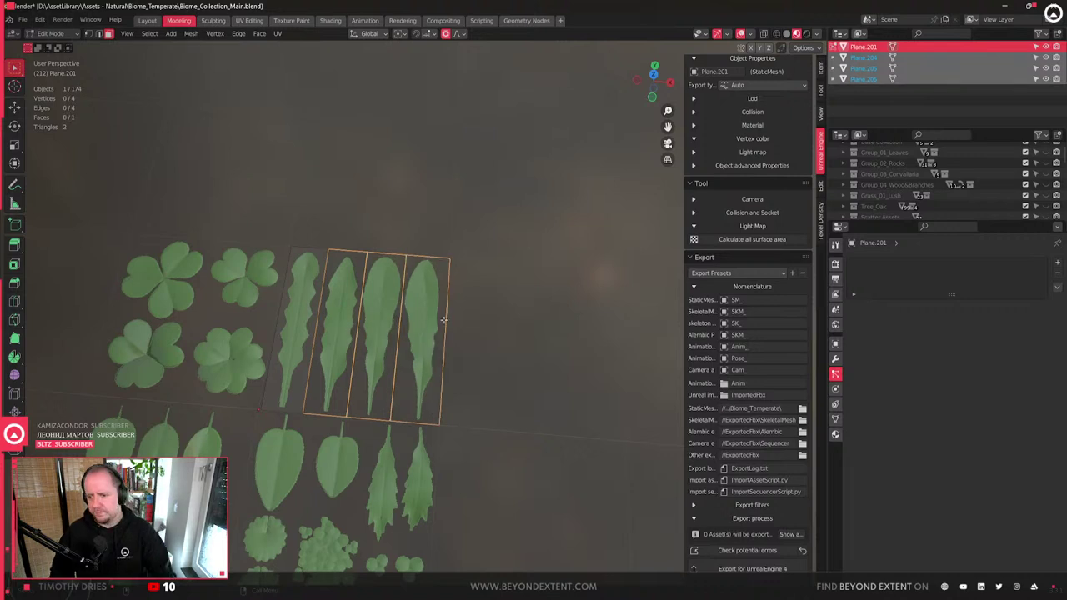
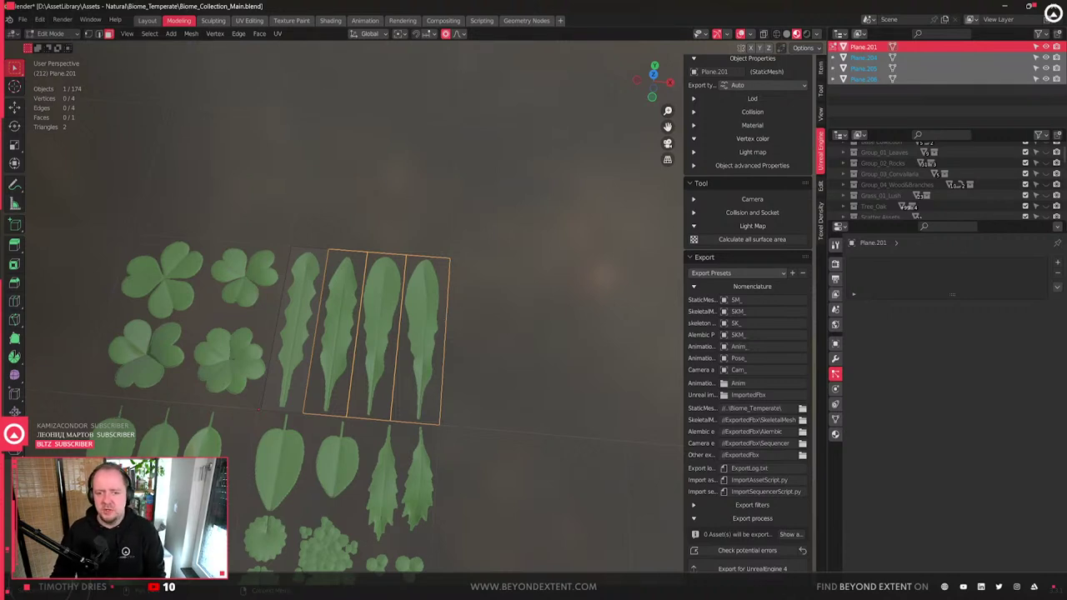
- Set the origins of all four long-leaf planes to their geometry
{"action": "scroll", "coordinate": [774, 341], "scroll_direction": "down", "scroll_amount": 1}
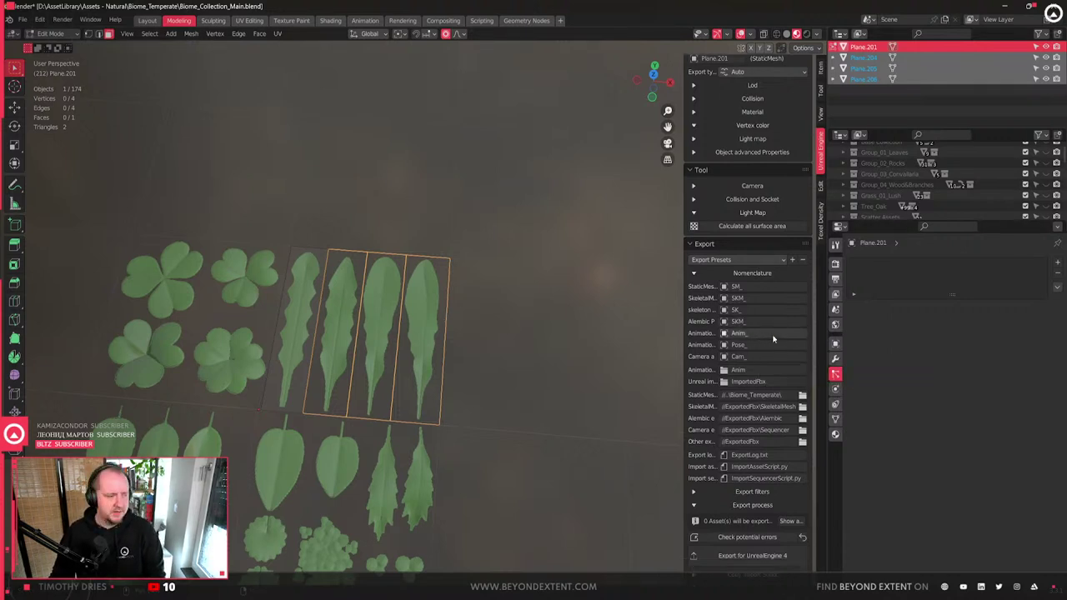
{"action": "scroll", "coordinate": [343, 334], "scroll_direction": "up", "scroll_amount": 2}
{"action": "key", "text": "Tab"}
{"action": "scroll", "coordinate": [460, 346], "scroll_direction": "up", "scroll_amount": 2}
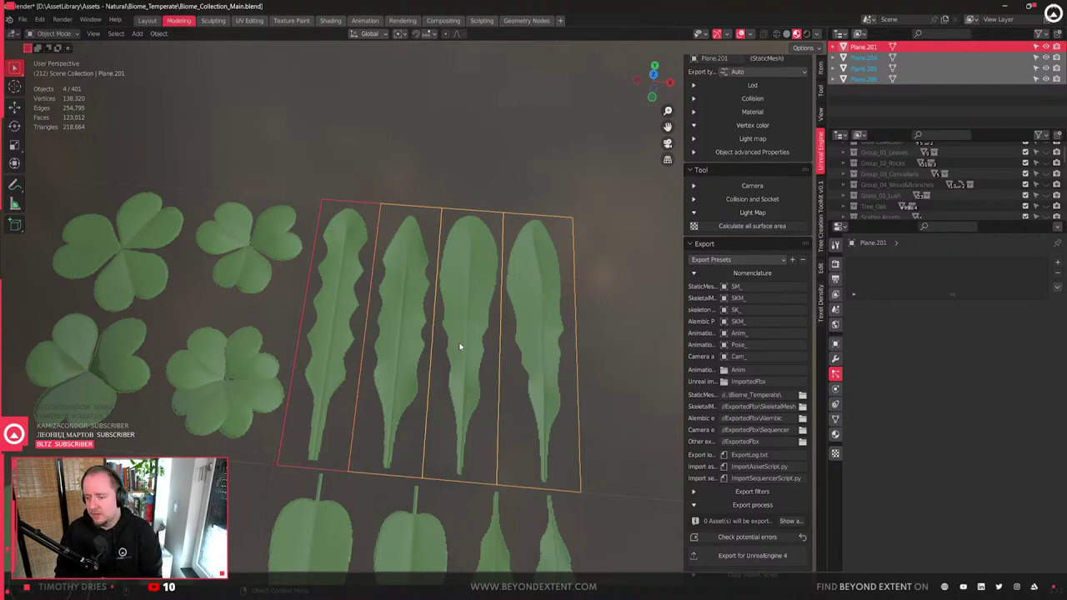
{"action": "scroll", "coordinate": [449, 354], "scroll_direction": "up", "scroll_amount": 2}
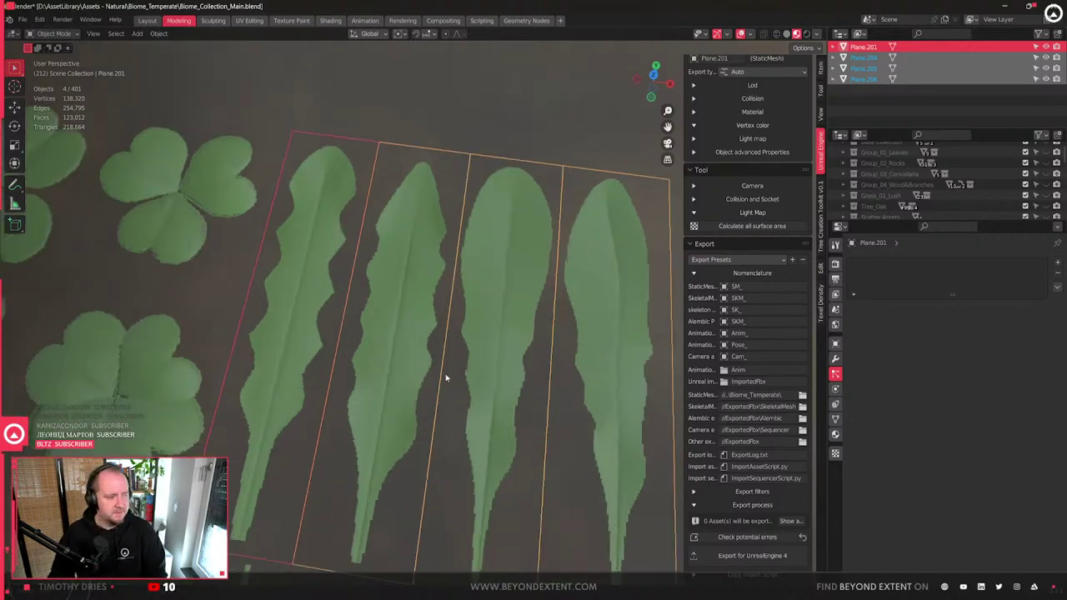
{"action": "middle_click_drag", "start_coordinate": [459, 374], "coordinate": [309, 381]}
{"action": "left_click", "coordinate": [395, 400]}
{"action": "left_click", "coordinate": [421, 422], "text": "shift"}
{"action": "middle_click_drag", "start_coordinate": [422, 422], "coordinate": [526, 430]}
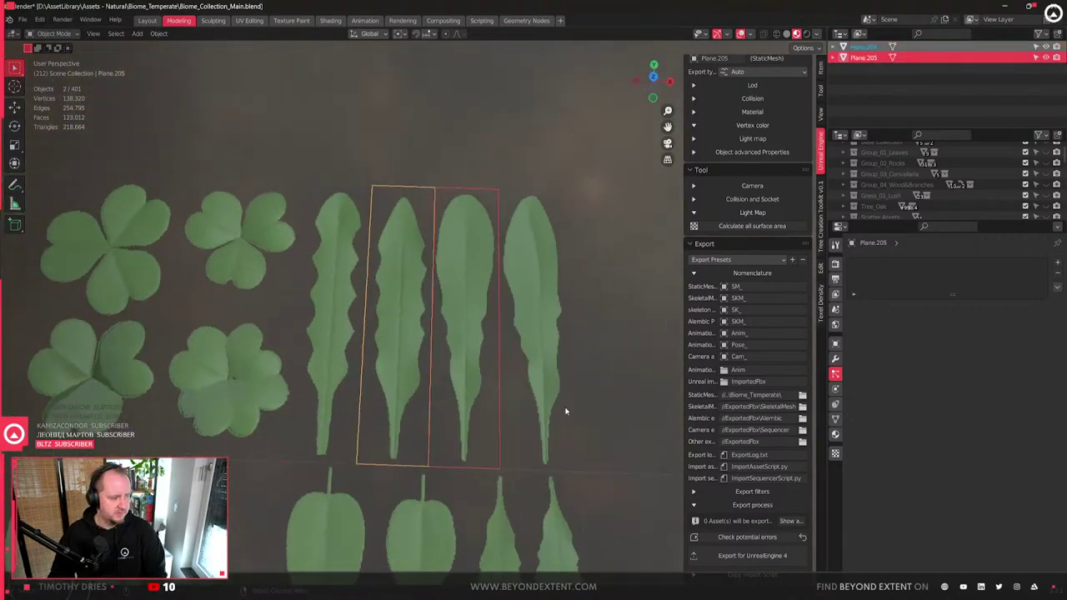
{"action": "left_click", "coordinate": [556, 379]}
{"action": "left_click", "coordinate": [333, 368]}
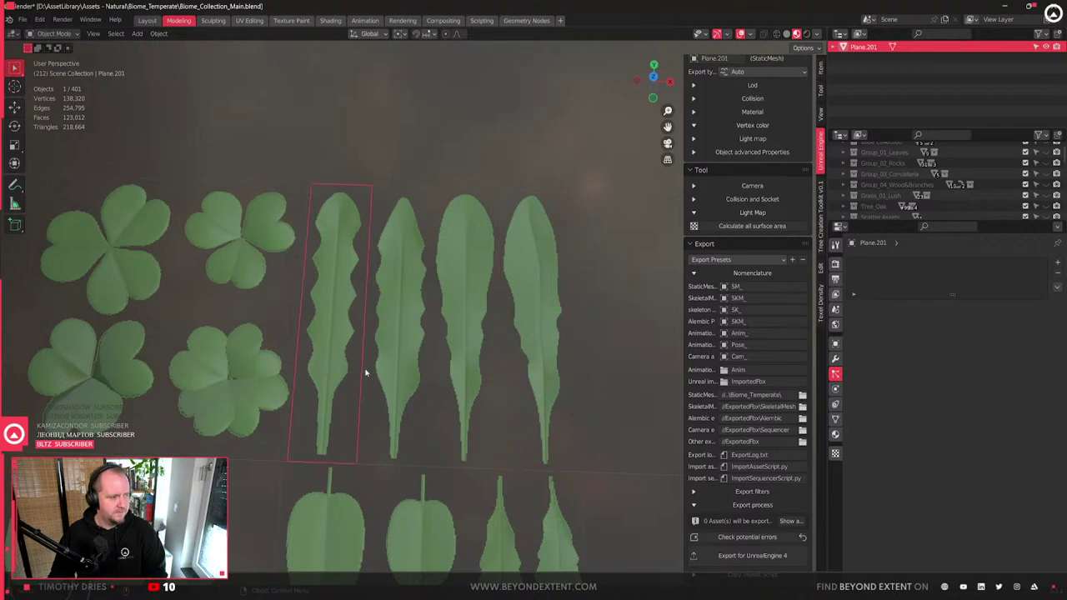
{"action": "left_click", "coordinate": [400, 370], "text": "shift"}
{"action": "left_click", "coordinate": [464, 371], "text": "shift"}
{"action": "left_click", "coordinate": [558, 379], "text": "shift"}
{"action": "right_click", "coordinate": [558, 380]}
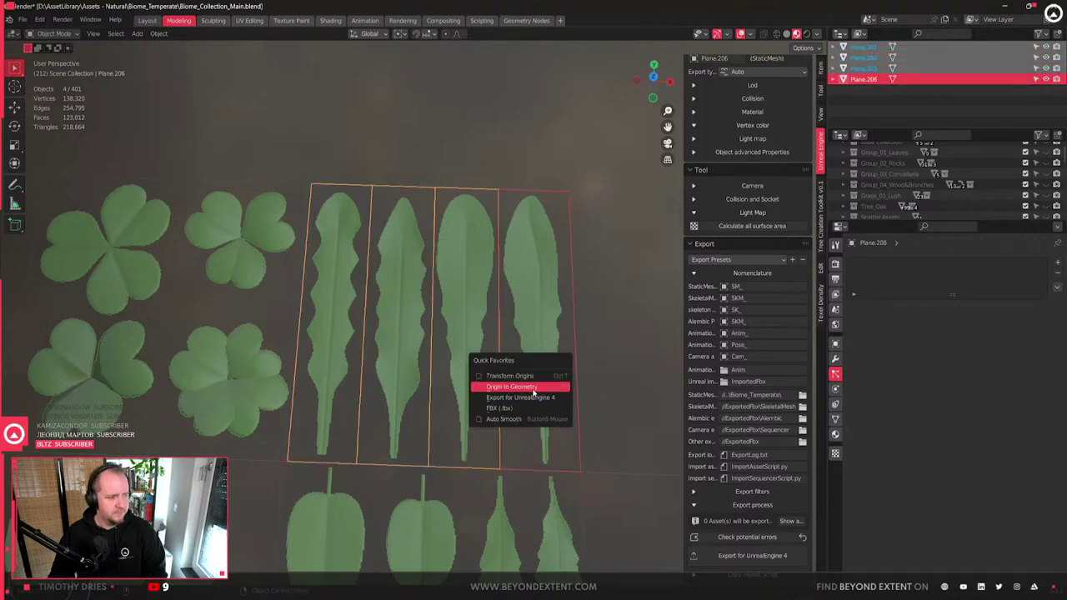
{"action": "left_click", "coordinate": [533, 386]}
- Enable origin-only transforms and move the four leaves' origins down to the base of their stems
{"action": "middle_click_drag", "start_coordinate": [479, 381], "coordinate": [514, 347]}
{"action": "right_click", "coordinate": [515, 347]}
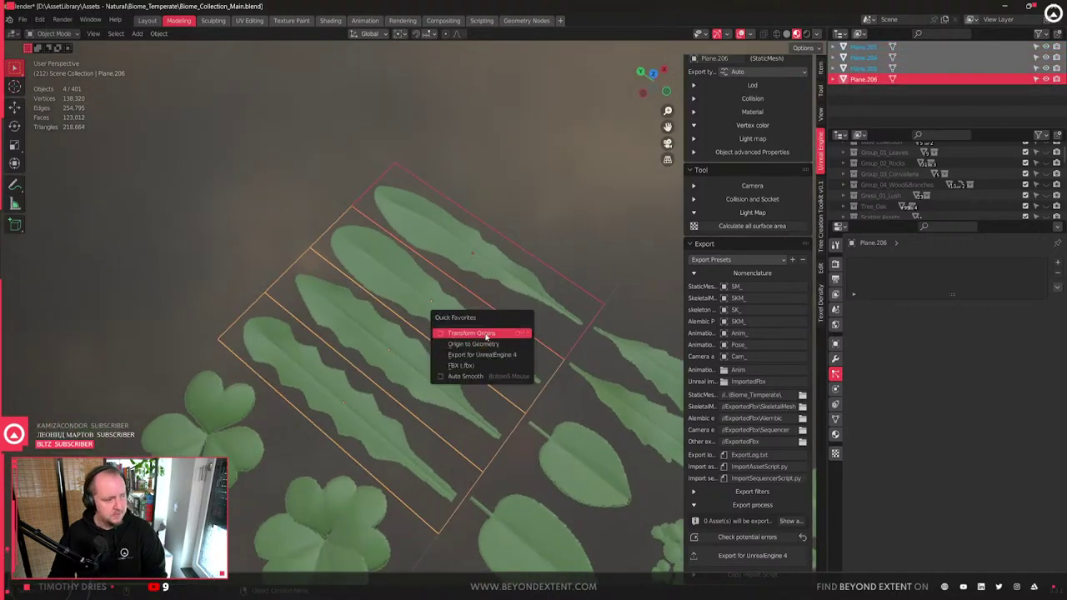
{"action": "left_click", "coordinate": [479, 333]}
{"action": "left_click", "coordinate": [605, 404]}
{"action": "middle_click_drag", "start_coordinate": [604, 405], "coordinate": [422, 410]}
{"action": "scroll", "coordinate": [436, 357], "scroll_direction": "up", "scroll_amount": 3}
{"action": "scroll", "coordinate": [414, 374], "scroll_direction": "down", "scroll_amount": 2}
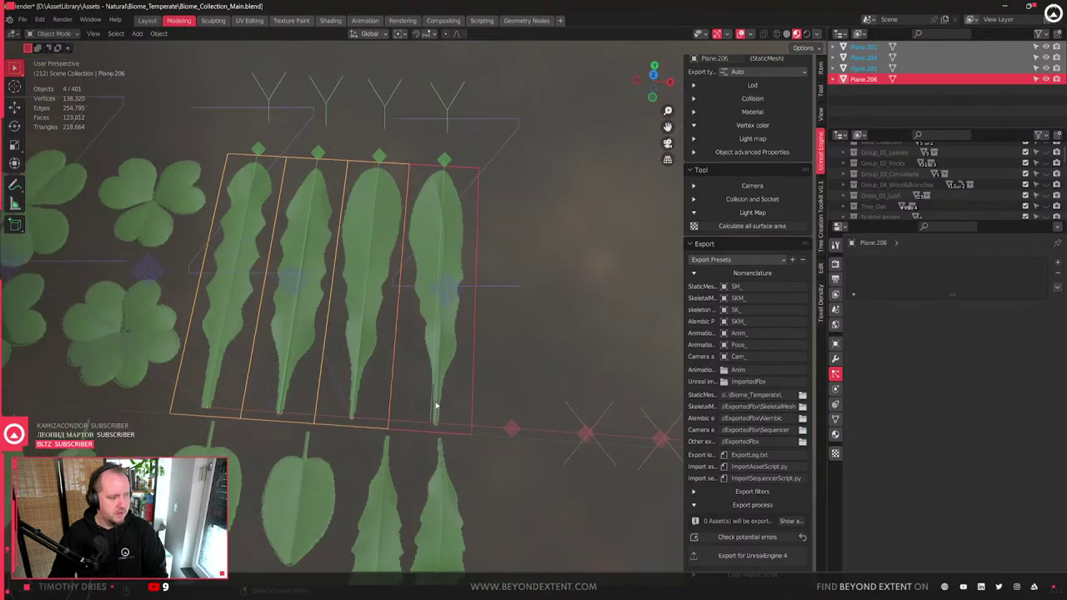
- Shift the outermost smooth leaf's origin along X onto its stem and turn origin-only transforms off
{"action": "left_click", "coordinate": [425, 349]}
{"action": "key", "text": "g"}
{"action": "key", "text": "x"}
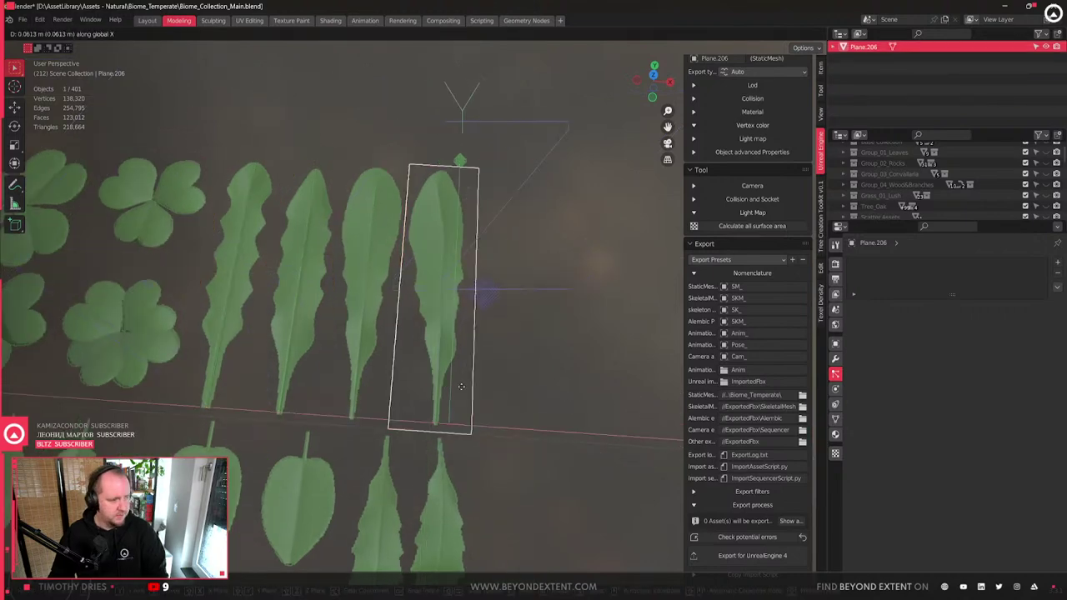
{"action": "left_click", "coordinate": [447, 390]}
{"action": "scroll", "coordinate": [417, 367], "scroll_direction": "down", "scroll_amount": 3}
{"action": "key", "text": "q"}
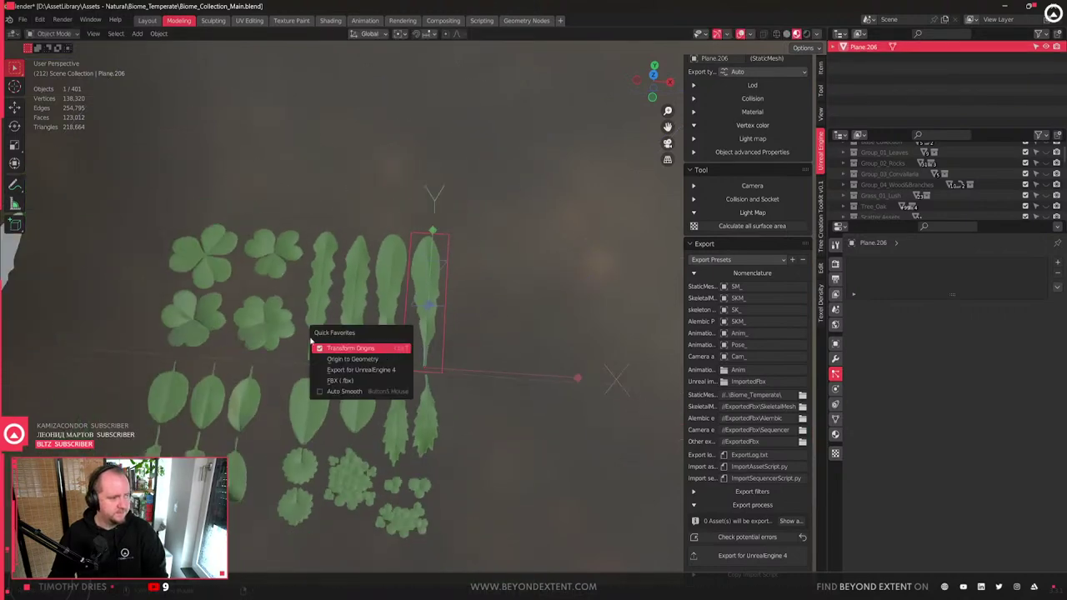
{"action": "left_click", "coordinate": [322, 346]}
{"action": "middle_click_drag", "start_coordinate": [367, 275], "coordinate": [404, 233]}
{"action": "key", "text": "Tab"}
{"action": "key", "text": "a"}
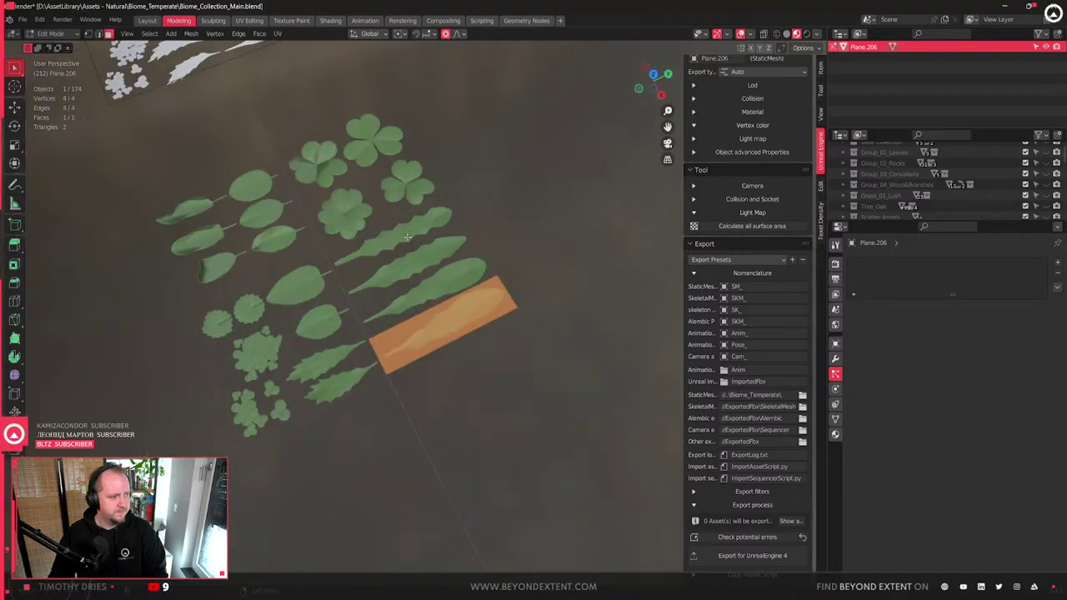
{"action": "key", "text": "Tab"}
{"action": "key", "text": "q"}
{"action": "left_click", "coordinate": [438, 268]}
- Duplicate the four long-leaf planes and move the copies horizontally to the empty area near the clovers
{"action": "middle_click_drag", "start_coordinate": [443, 270], "coordinate": [449, 285]}
{"action": "left_click", "coordinate": [449, 285]}
{"action": "scroll", "coordinate": [450, 283], "scroll_direction": "down", "scroll_amount": 3}
{"action": "key", "text": "g"}
{"action": "key", "text": "shift+z"}
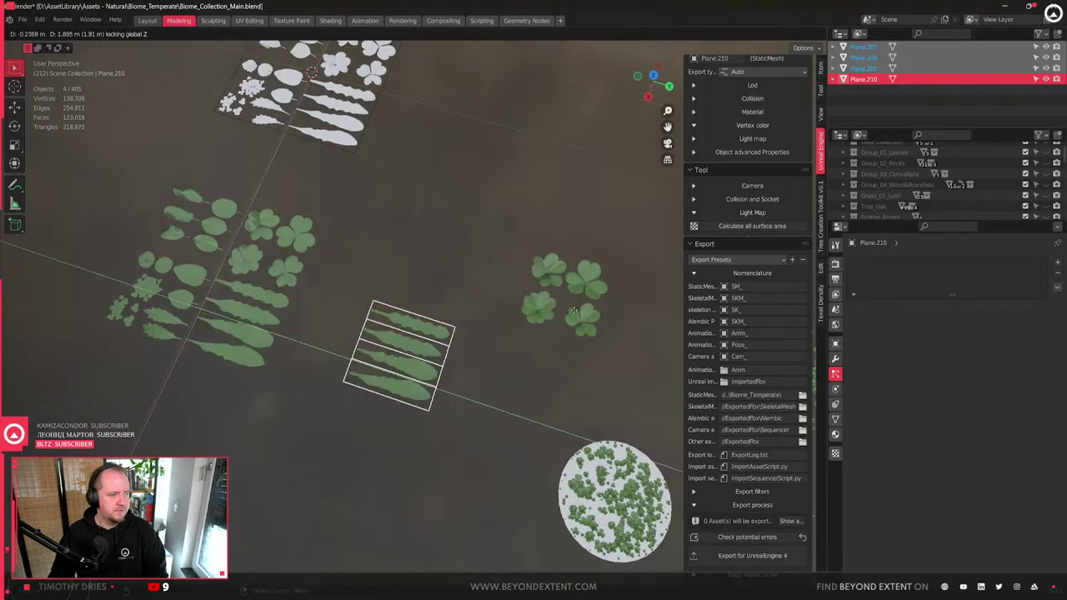
{"action": "left_click", "coordinate": [624, 191]}
{"action": "middle_click_drag", "start_coordinate": [624, 191], "coordinate": [484, 305], "text": "shift"}
{"action": "scroll", "coordinate": [509, 299], "scroll_direction": "up", "scroll_amount": 5}
{"action": "scroll", "coordinate": [509, 299], "scroll_direction": "down", "scroll_amount": 1}
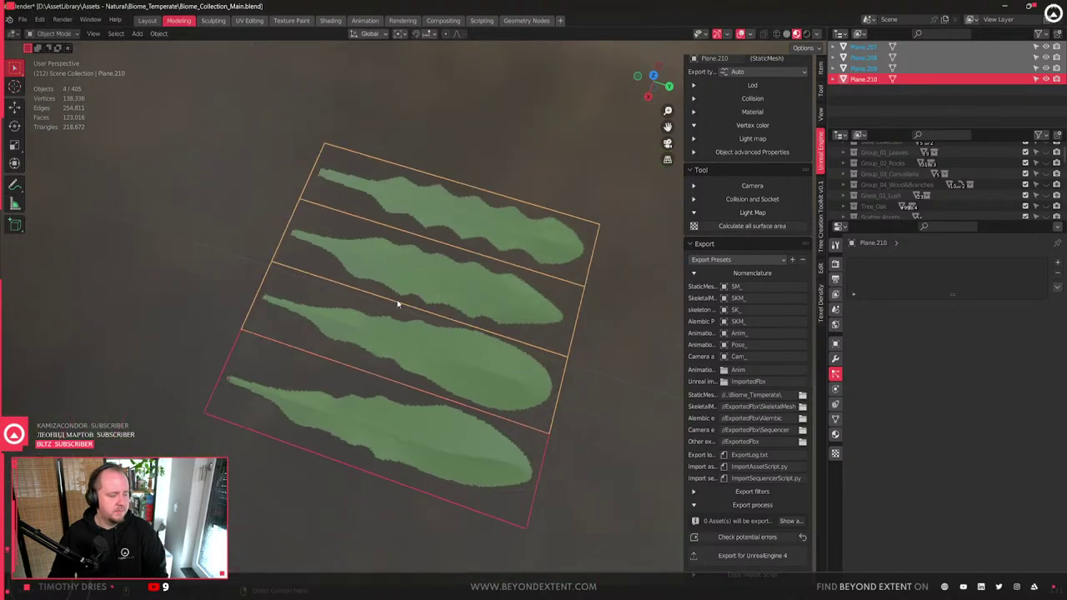
- Move the outermost leaf copy toward the group and rotate it around Z so it points away from the others
{"action": "scroll", "coordinate": [509, 299], "scroll_direction": "down", "scroll_amount": 2}
{"action": "left_click", "coordinate": [506, 369]}
{"action": "middle_click_drag", "start_coordinate": [505, 369], "coordinate": [477, 352]}
{"action": "key", "text": "g"}
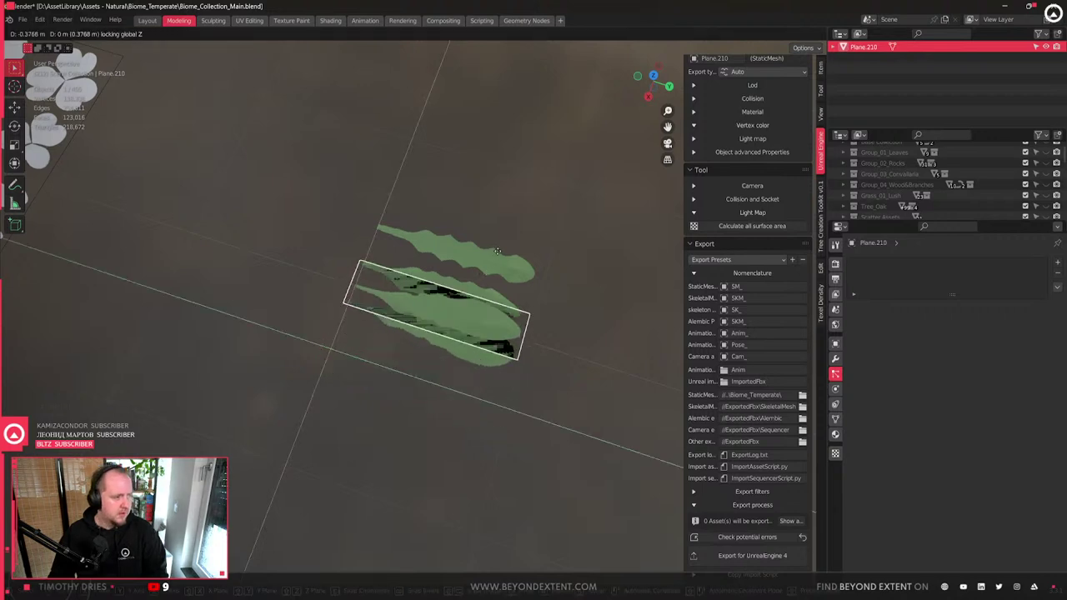
{"action": "key", "text": "r"}
{"action": "key", "text": "z"}
{"action": "left_click", "coordinate": [357, 307]}
- Stack the other three leaf copies so that their stem bases meet at the rotated leaf's base
{"action": "left_click", "coordinate": [469, 322]}
{"action": "key", "text": "r"}
{"action": "key", "text": "z"}
{"action": "left_click", "coordinate": [462, 329]}
{"action": "left_click", "coordinate": [484, 233], "text": "shift"}
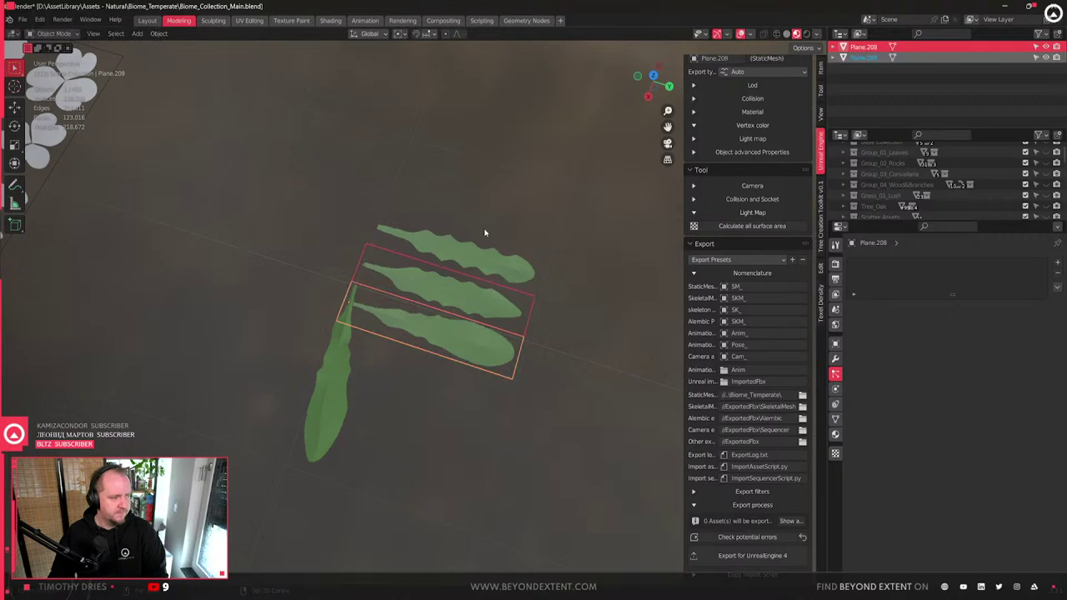
{"action": "left_click", "coordinate": [417, 333]}
{"action": "key", "text": "r"}
{"action": "key", "text": "z"}
{"action": "left_click", "coordinate": [472, 292]}
{"action": "key", "text": "r"}
{"action": "key", "text": "z"}
{"action": "left_click", "coordinate": [482, 259]}
{"action": "left_click", "coordinate": [482, 253]}
{"action": "key", "text": "g"}
{"action": "left_click", "coordinate": [461, 313]}
- Duplicate the four original long leaves again and place the flat copies beside the stacked leaf cluster
{"action": "scroll", "coordinate": [347, 384], "scroll_direction": "down", "scroll_amount": 8}
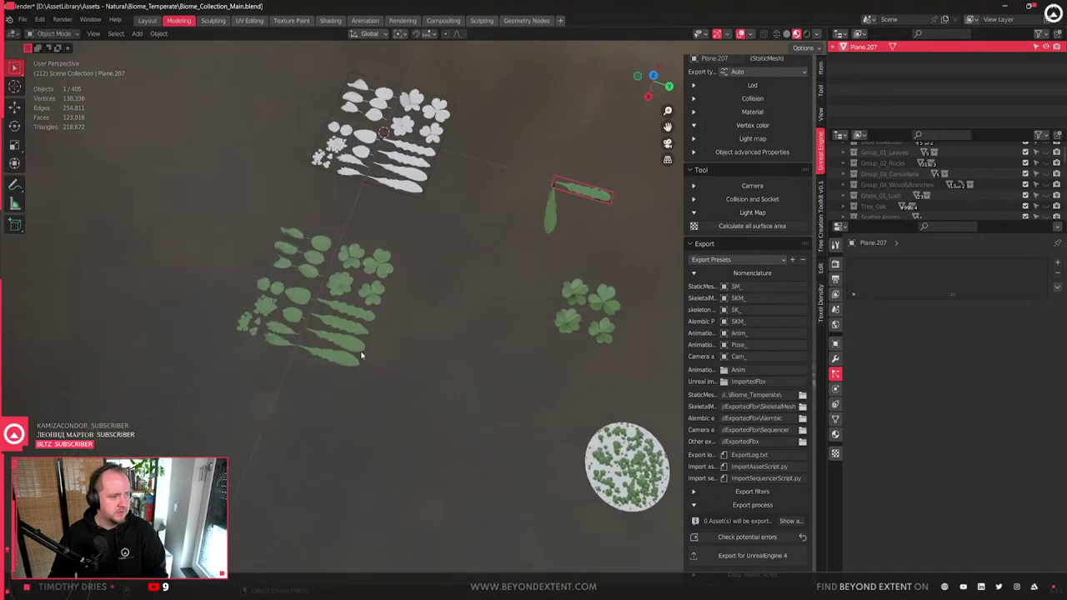
{"action": "key", "text": "ctrl+v"}
{"action": "key", "text": "g"}
{"action": "left_click", "coordinate": [615, 127]}
{"action": "key", "text": "KP_Decimal"}
- Tilt and rotate the stacked leaves around their shared base so they fan out in different directions
{"action": "mouse_move", "coordinate": [455, 396]}
{"action": "middle_mouse_down"}
{"action": "mouse_move", "coordinate": [545, 229]}
{"action": "mouse_move", "coordinate": [421, 410]}
{"action": "mouse_move", "coordinate": [537, 399]}
{"action": "mouse_move", "coordinate": [466, 409]}
{"action": "middle_mouse_up"}
{"action": "left_click", "coordinate": [422, 409]}
{"action": "key", "text": "r"}
{"action": "key", "text": "z"}
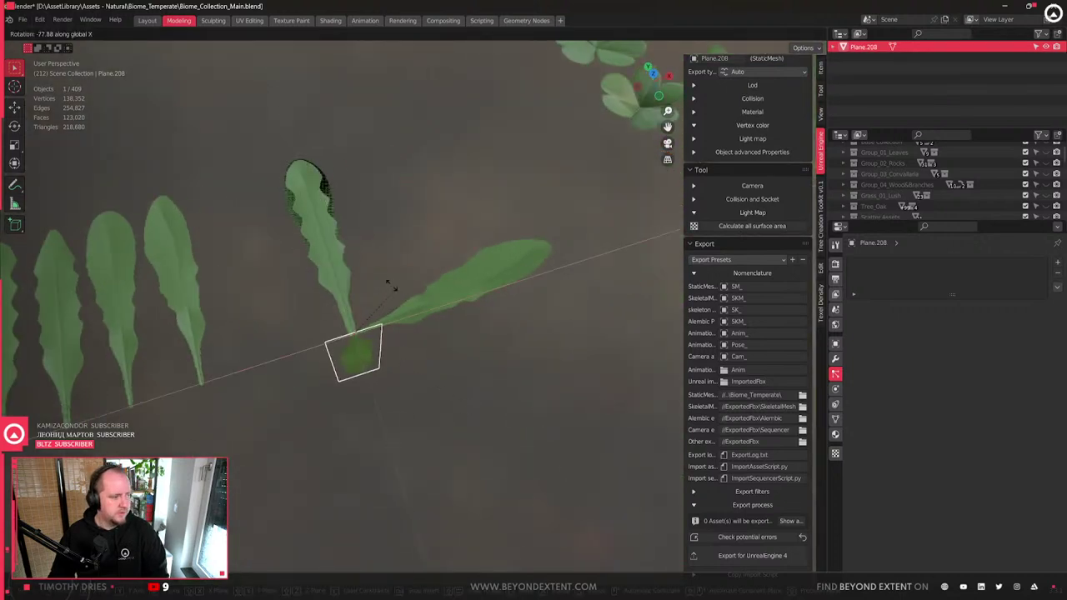
{"action": "left_click", "coordinate": [374, 305]}
{"action": "left_click", "coordinate": [358, 332]}
{"action": "key", "text": "r"}
{"action": "key", "text": "z"}
{"action": "left_click", "coordinate": [306, 298]}
{"action": "middle_click_drag", "start_coordinate": [305, 298], "coordinate": [405, 367]}
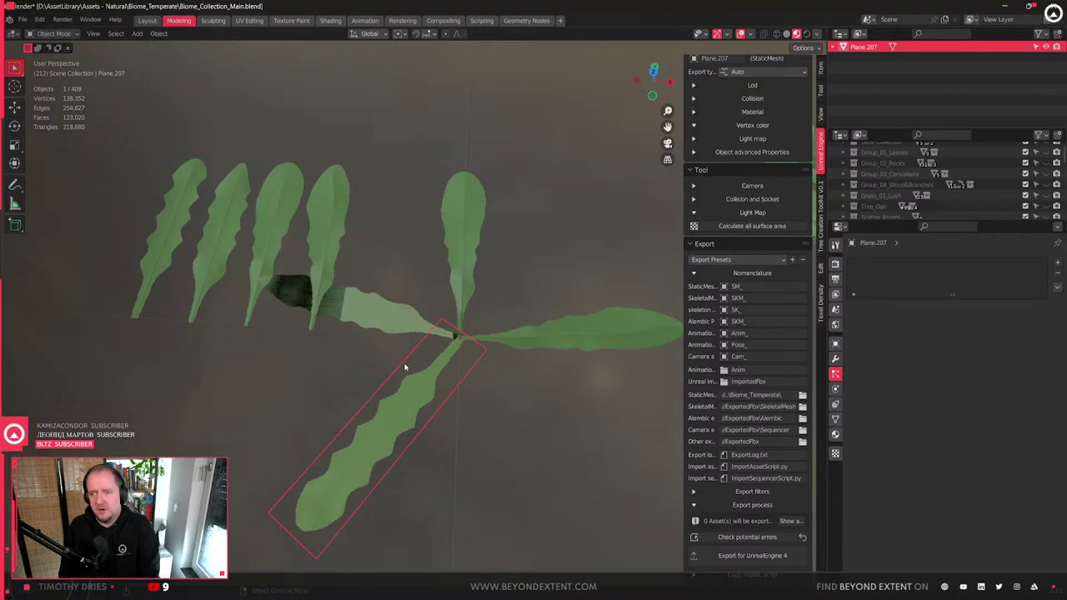
- Link the object data of the nearest flat leaf to its matching broad leaf in the fanned-out cluster
{"action": "scroll", "coordinate": [411, 337], "scroll_direction": "down", "scroll_amount": 3}
{"action": "middle_click_drag", "start_coordinate": [409, 353], "coordinate": [367, 321]}
{"action": "left_click", "coordinate": [409, 345], "text": "shift"}
{"action": "key", "text": "Tab"}
{"action": "scroll", "coordinate": [476, 336], "scroll_direction": "down", "scroll_amount": 2}
{"action": "key", "text": "Tab"}
{"action": "left_click", "coordinate": [445, 324]}
{"action": "middle_click_drag", "start_coordinate": [445, 324], "coordinate": [460, 415]}
{"action": "left_click", "coordinate": [347, 507]}
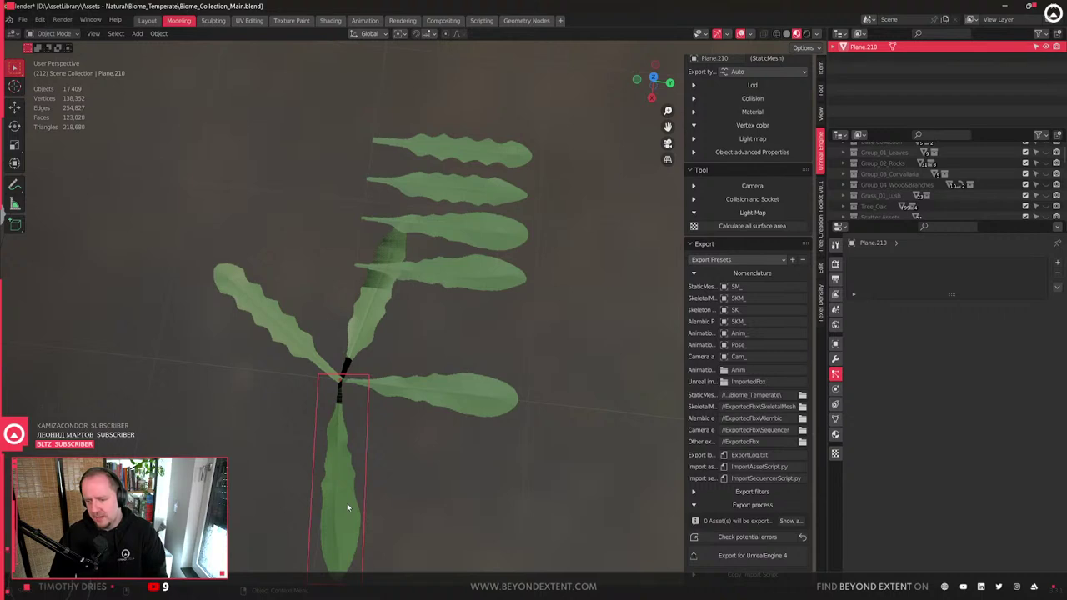
{"action": "left_click", "coordinate": [462, 285], "text": "shift"}
{"action": "key", "text": "ctrl+l"}
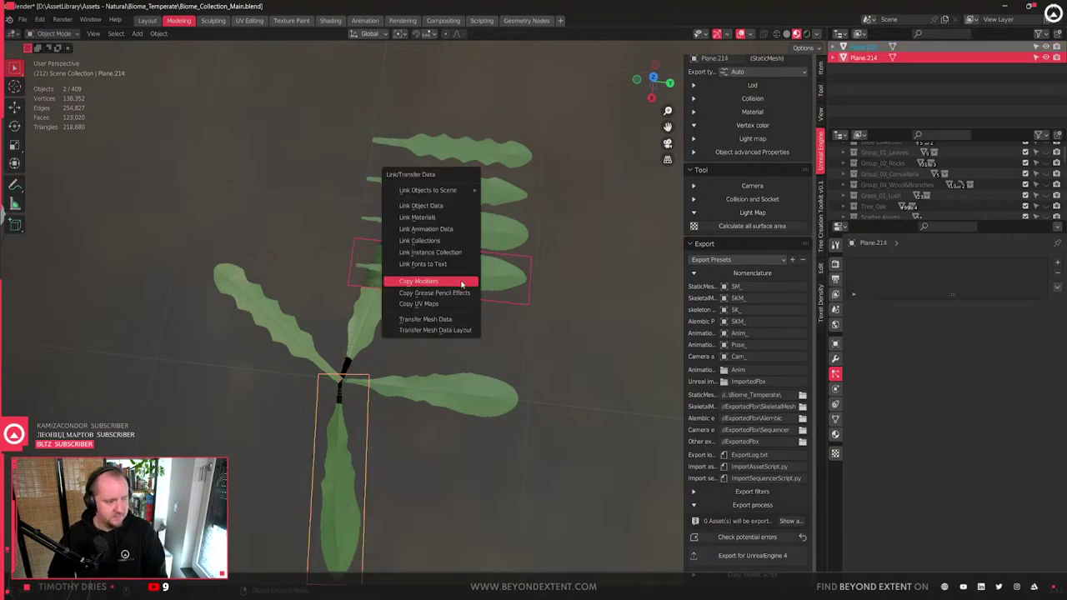
{"action": "left_click", "coordinate": [456, 209]}
- Link the object data of the remaining three flat leaves to their matching leaves in the cluster
{"action": "left_click", "coordinate": [428, 405]}
{"action": "left_click", "coordinate": [453, 228], "text": "shift"}
{"action": "key", "text": "ctrl+l"}
{"action": "left_click", "coordinate": [453, 227]}
{"action": "left_click", "coordinate": [380, 312]}
{"action": "left_click", "coordinate": [492, 191], "text": "shift"}
{"action": "key", "text": "ctrl+l"}
{"action": "left_click", "coordinate": [492, 190]}
{"action": "left_click", "coordinate": [254, 332]}
{"action": "left_click", "coordinate": [476, 155], "text": "shift"}
{"action": "key", "text": "ctrl+l"}
{"action": "left_click", "coordinate": [473, 156]}
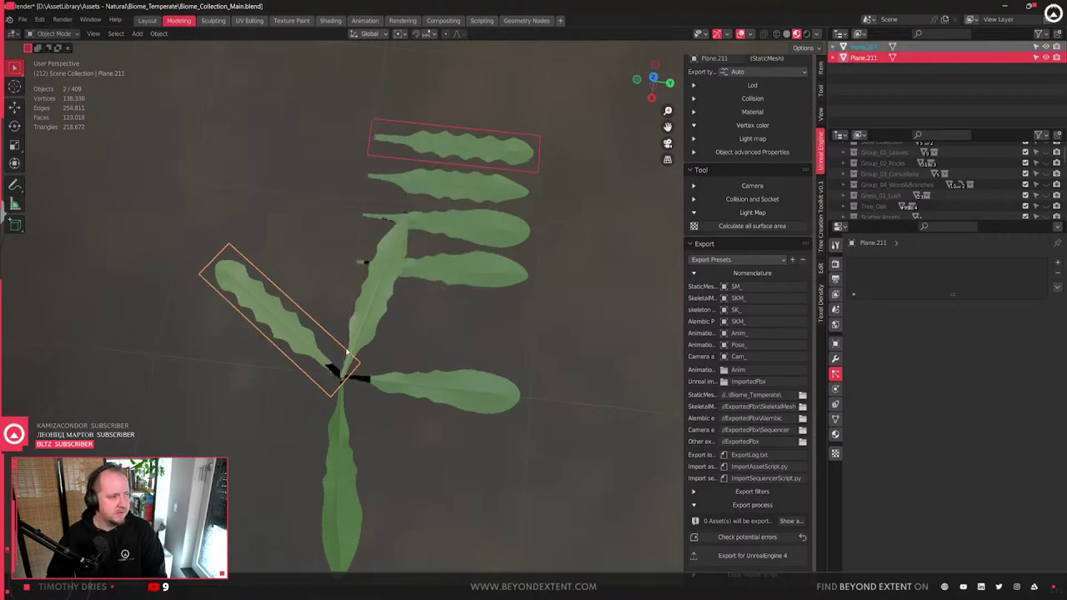
- Add a loop cut across the middle of each of the four flat leaf planes
{"action": "left_click", "coordinate": [509, 171]}
{"action": "left_click_drag", "start_coordinate": [508, 290], "coordinate": [517, 205], "text": "shift"}
{"action": "middle_click_drag", "start_coordinate": [518, 205], "coordinate": [529, 279]}
{"action": "key", "text": "Tab"}
{"action": "key", "text": "3"}
{"action": "left_click", "coordinate": [544, 351]}
{"action": "middle_click_drag", "start_coordinate": [543, 351], "coordinate": [421, 307]}
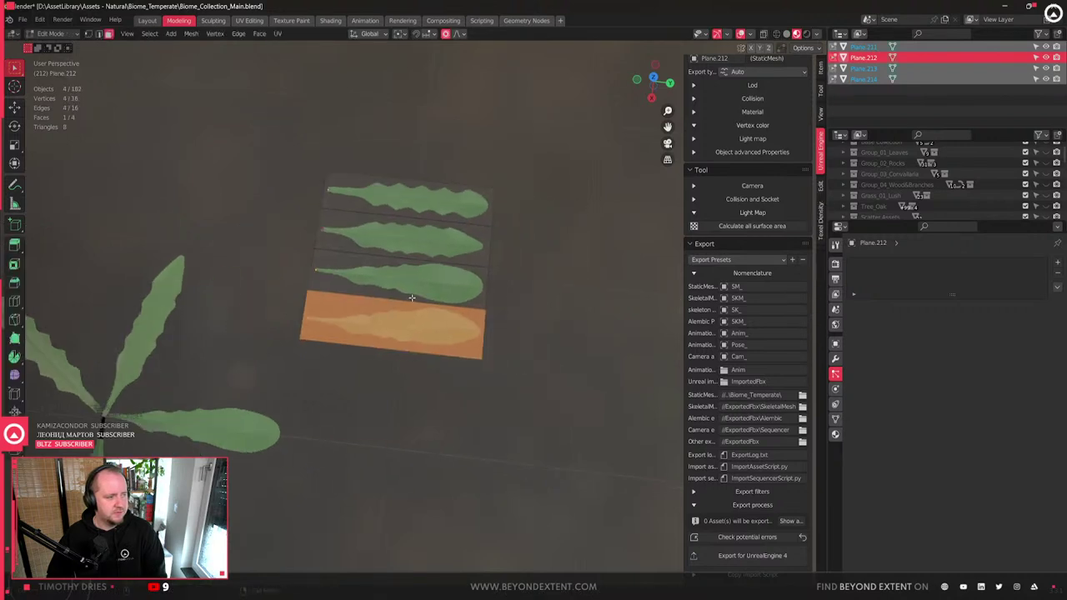
{"action": "left_click", "coordinate": [406, 294]}
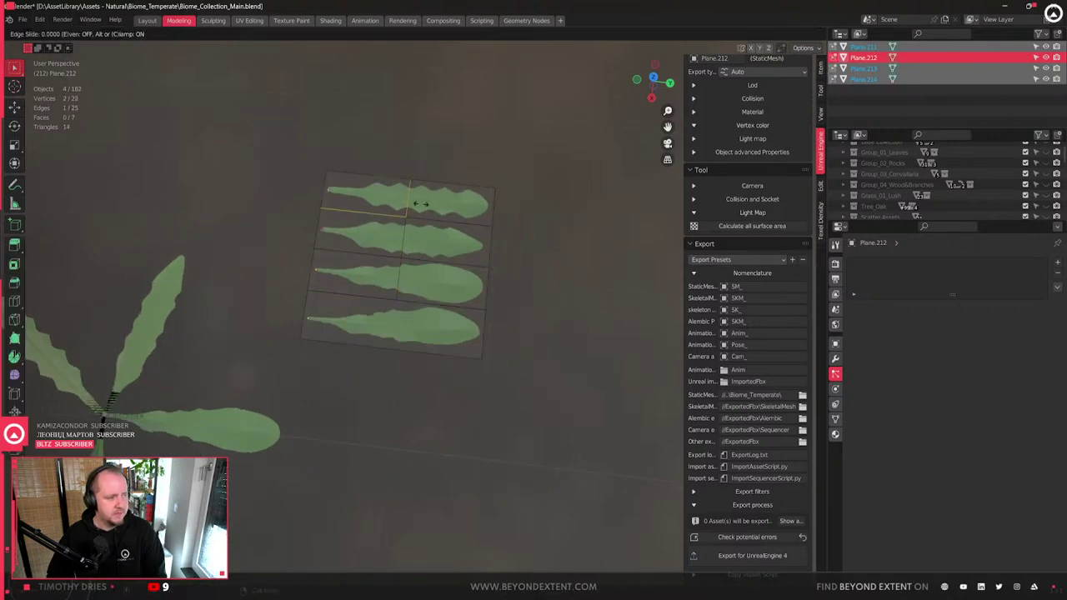
{"action": "middle_click_drag", "start_coordinate": [391, 377], "coordinate": [364, 209]}
{"action": "key", "text": "g"}
{"action": "key", "text": "z"}
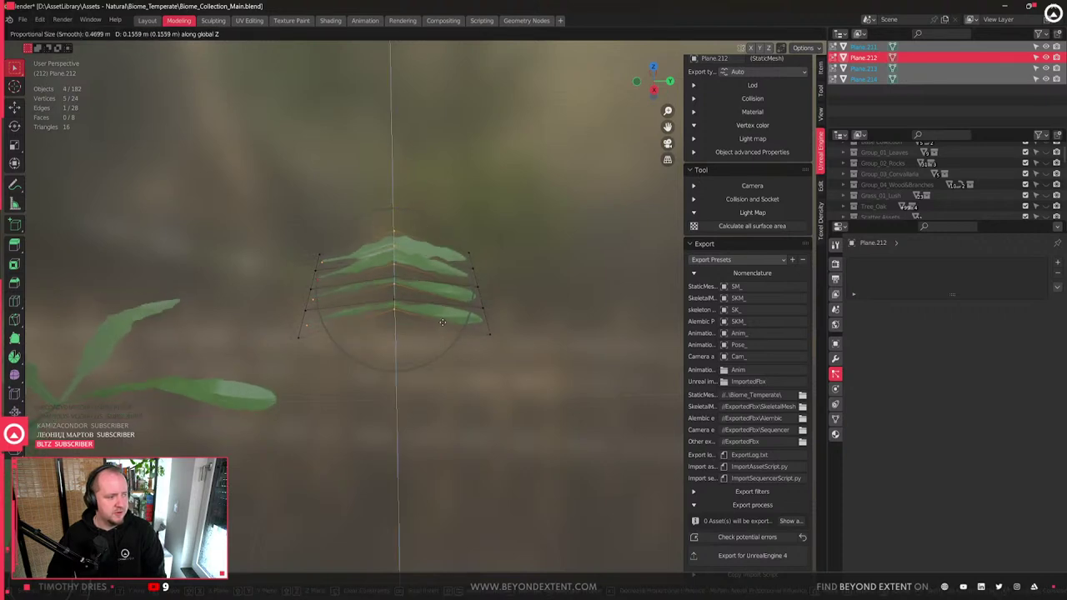
{"action": "key", "text": "Escape"}
{"action": "key", "text": "Tab"}
- Rotate one leaf of the cluster around the Z axis about its stem base
{"action": "middle_click_drag", "start_coordinate": [438, 321], "coordinate": [305, 374]}
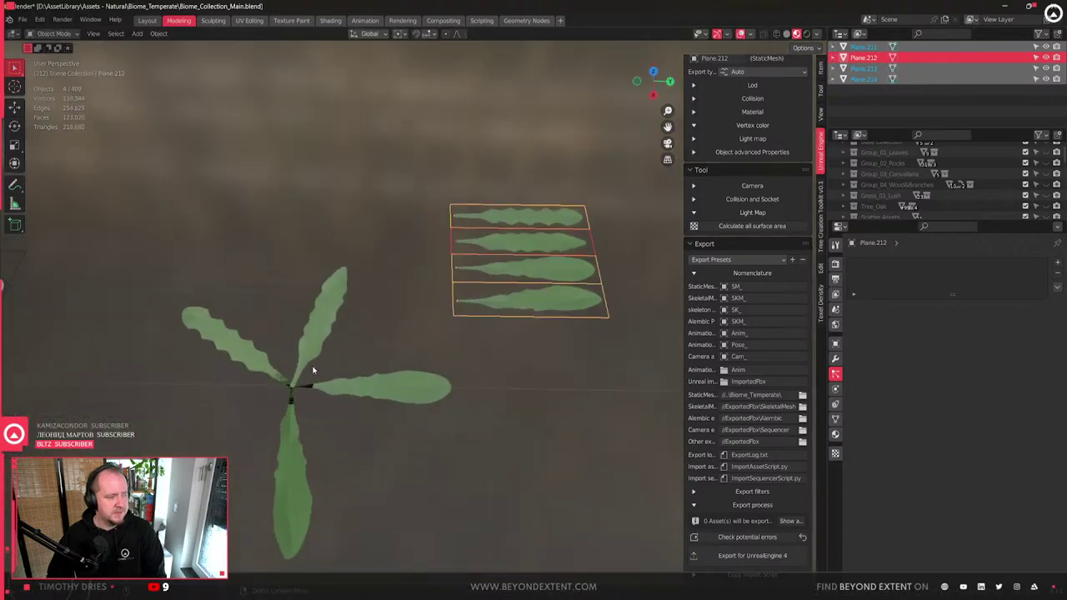
{"action": "left_click", "coordinate": [275, 388]}
{"action": "left_click", "coordinate": [250, 392]}
{"action": "middle_click_drag", "start_coordinate": [246, 397], "coordinate": [352, 400]}
{"action": "key", "text": "r"}
{"action": "key", "text": "z"}
{"action": "left_click", "coordinate": [451, 425]}
- Duplicate the four cluster leaves and rotate the copies around Z to fill the gaps between the originals
{"action": "left_click_drag", "start_coordinate": [275, 334], "coordinate": [405, 388]}
{"action": "scroll", "coordinate": [405, 389], "scroll_direction": "up", "scroll_amount": 3}
{"action": "middle_click_drag", "start_coordinate": [429, 358], "coordinate": [468, 358]}
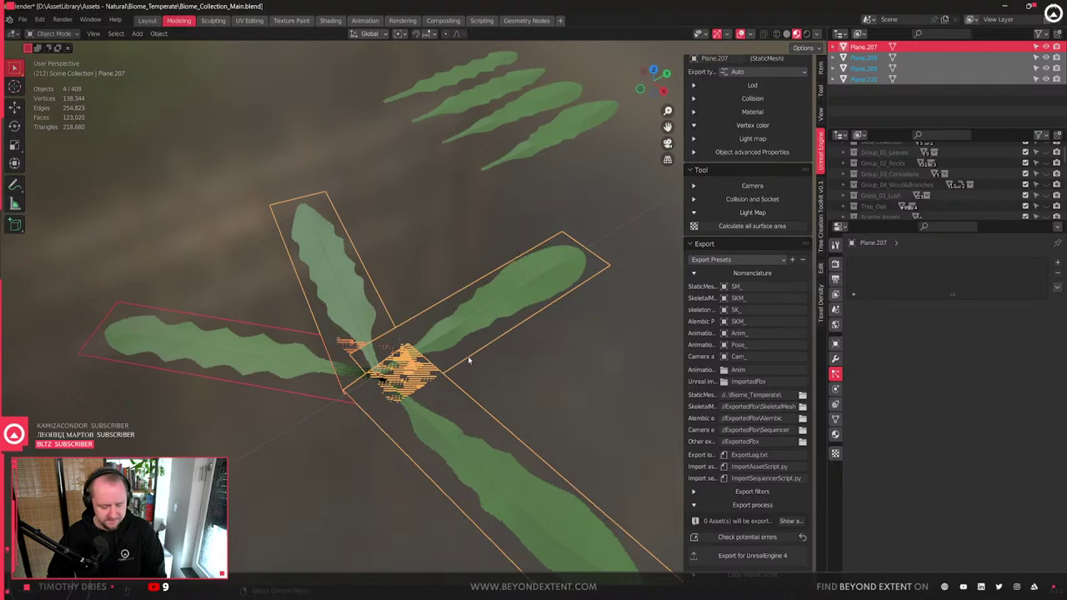
{"action": "key", "text": "shift+d"}
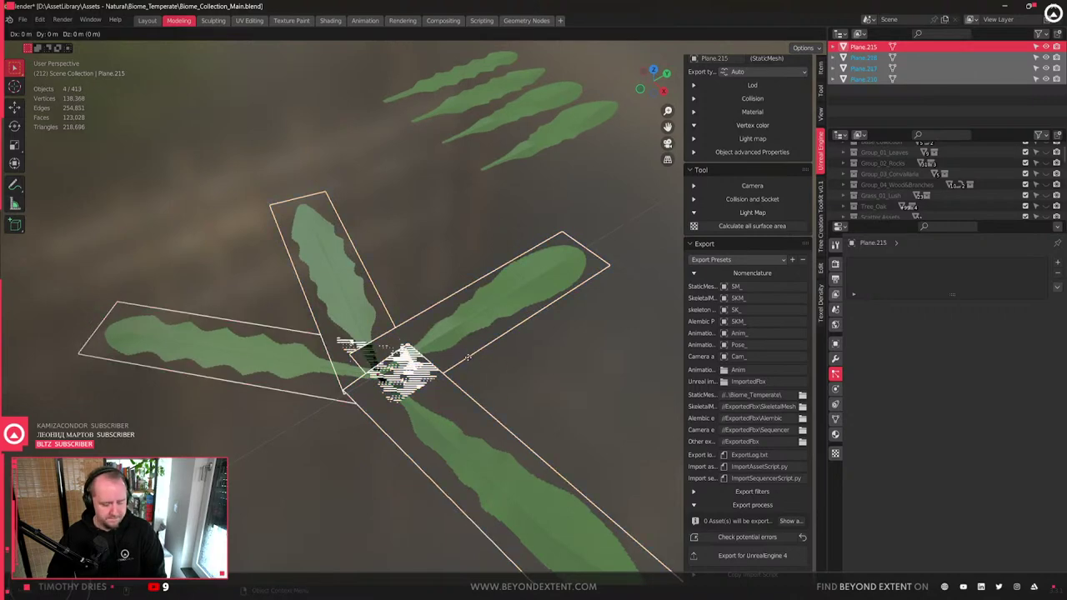
{"action": "key", "text": "r"}
{"action": "key", "text": "z"}
{"action": "scroll", "coordinate": [401, 384], "scroll_direction": "down", "scroll_amount": 3}
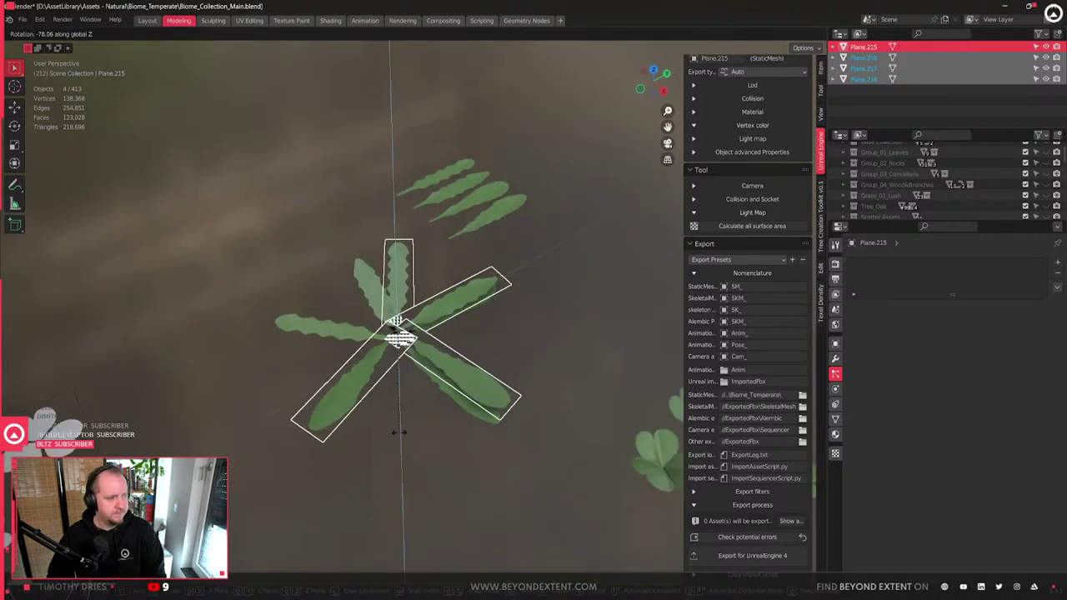
{"action": "left_click", "coordinate": [389, 431]}
- Rotate the broad leaf copy around Z into the open gap of the cluster, away from its neighbouring leaves
{"action": "left_click", "coordinate": [365, 386]}
{"action": "key", "text": "r"}
{"action": "key", "text": "z"}
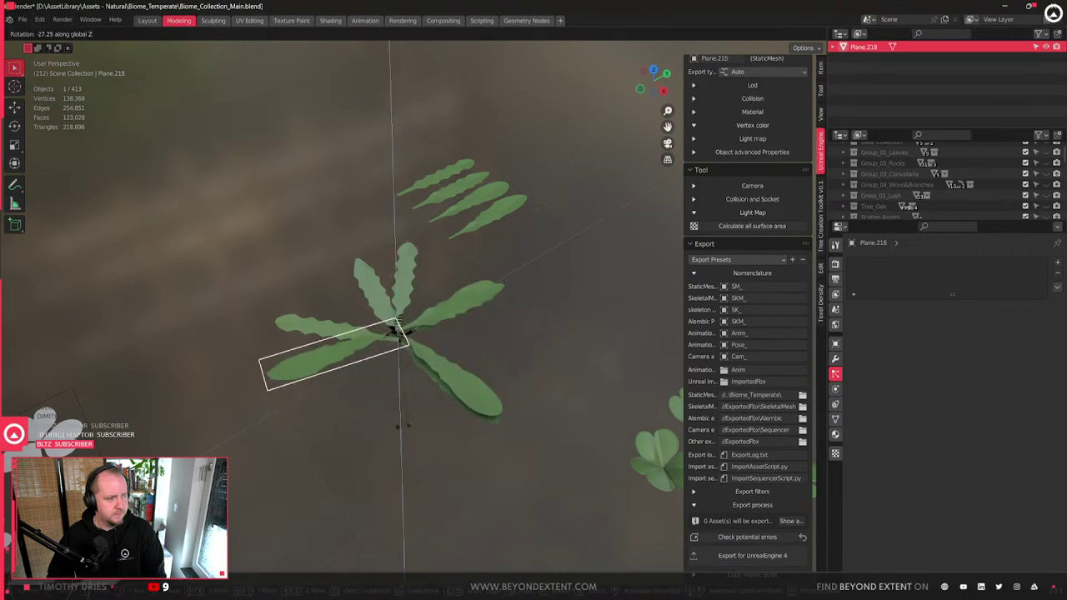
{"action": "left_click", "coordinate": [391, 433]}
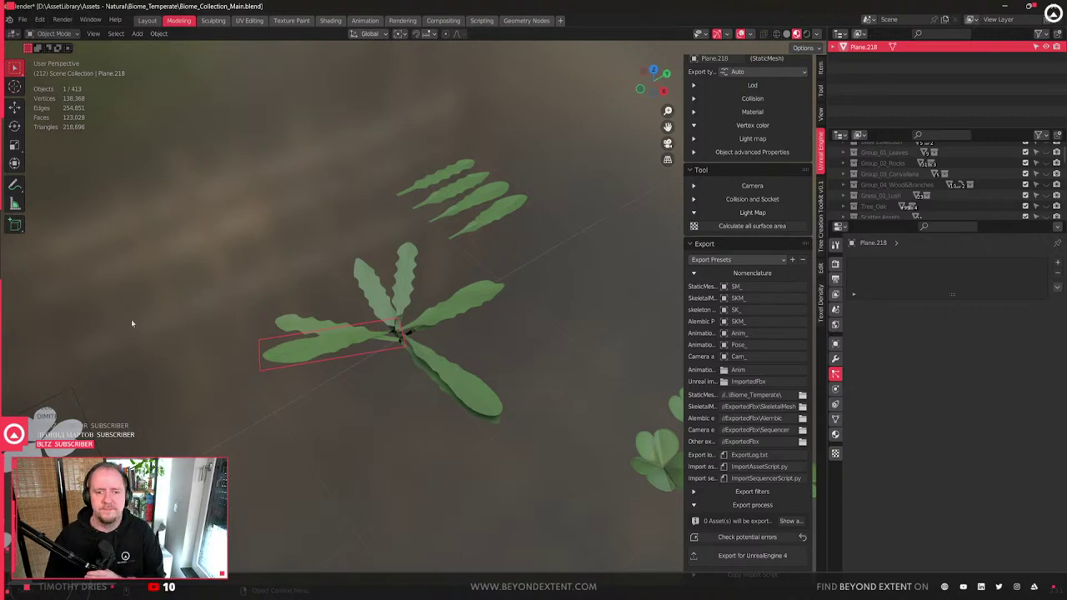
{"action": "middle_click_drag", "start_coordinate": [565, 398], "coordinate": [388, 417]}
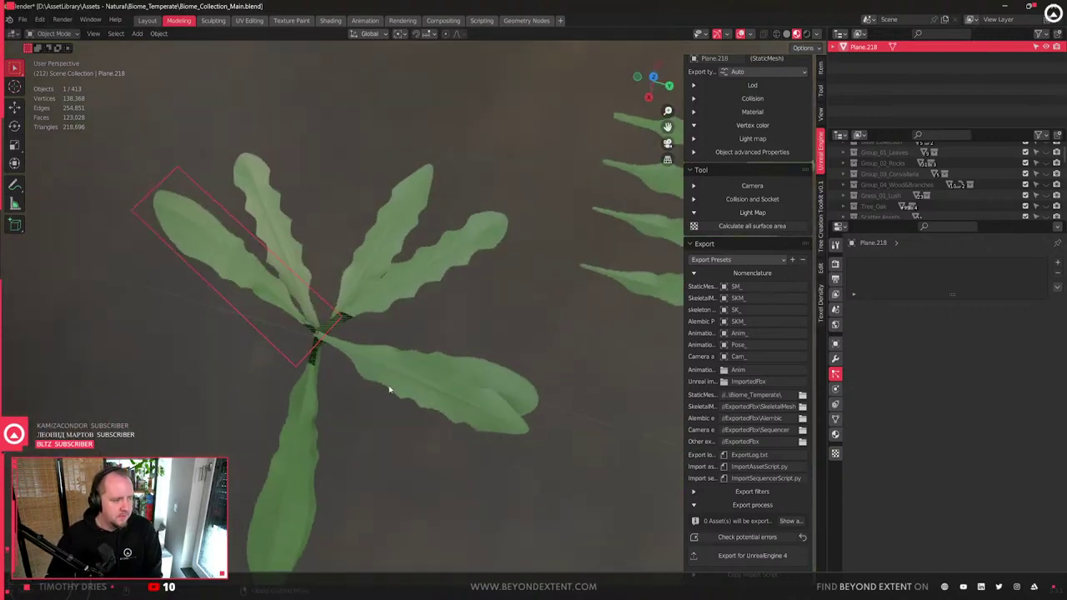
{"action": "key", "text": "r"}
{"action": "key", "text": "z"}
{"action": "left_click", "coordinate": [493, 401]}
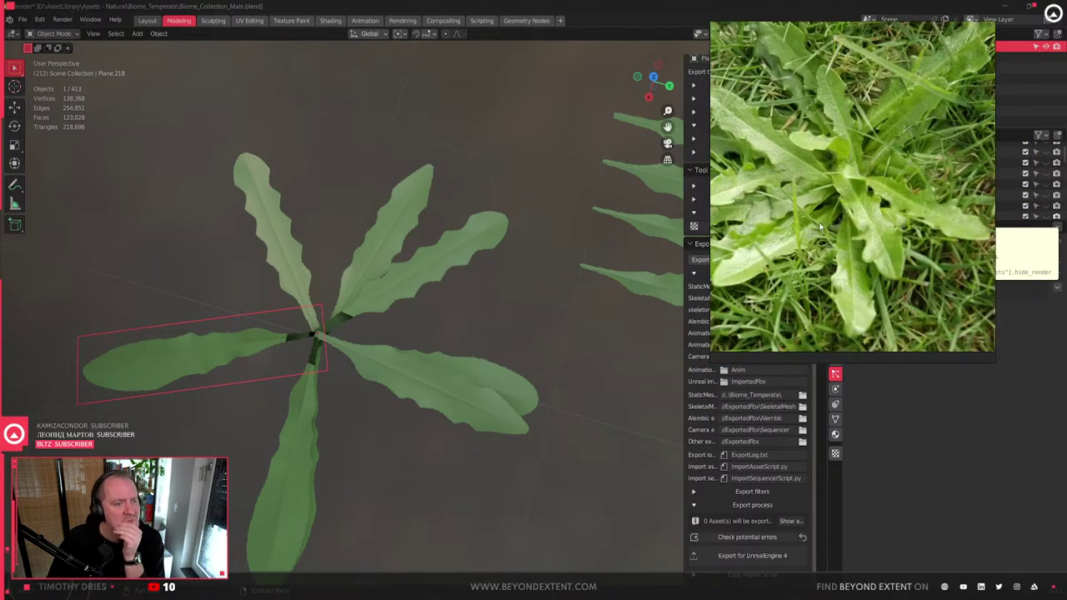
- Raise the tip halves of the four flat leaves along Z so the leaves bend at their middle edges
{"action": "middle_click_drag", "start_coordinate": [247, 339], "coordinate": [504, 284]}
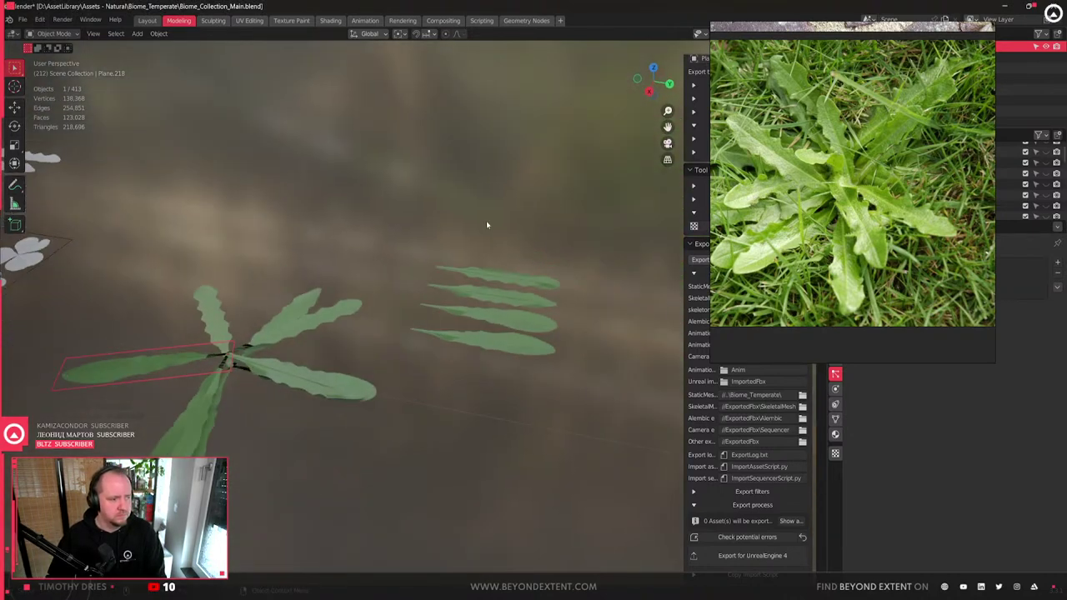
{"action": "left_click_drag", "start_coordinate": [505, 283], "coordinate": [530, 390]}
{"action": "scroll", "coordinate": [509, 375], "scroll_direction": "up", "scroll_amount": 3}
{"action": "key", "text": "Tab"}
{"action": "middle_click_drag", "start_coordinate": [484, 364], "coordinate": [411, 264]}
{"action": "left_click", "coordinate": [500, 350], "text": "shift"}
{"action": "key", "text": "g"}
{"action": "key", "text": "z"}
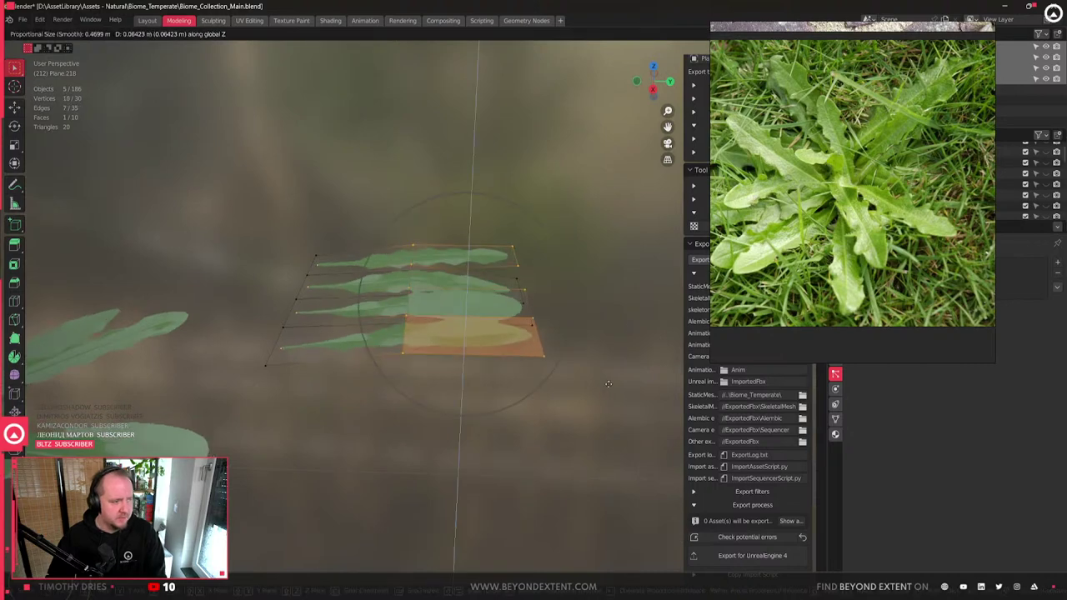
{"action": "key", "text": "Escape"}
{"action": "key", "text": "ctrl+KP_Add"}
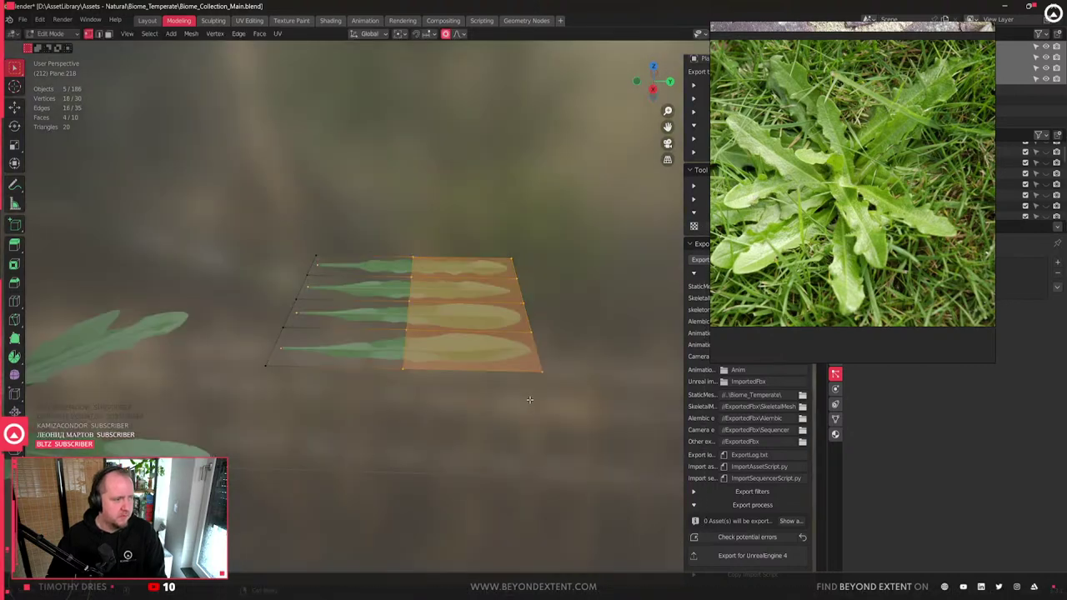
{"action": "key", "text": "g"}
{"action": "key", "text": "z"}
{"action": "left_click", "coordinate": [544, 348]}
{"action": "middle_click_drag", "start_coordinate": [544, 347], "coordinate": [436, 312]}
{"action": "scroll", "coordinate": [469, 368], "scroll_direction": "up", "scroll_amount": 2}
{"action": "key", "text": "Tab"}
- Delete the four duplicated leaves from the cluster, keeping only the original four
{"action": "left_click", "coordinate": [467, 334]}
{"action": "left_click", "coordinate": [437, 311]}
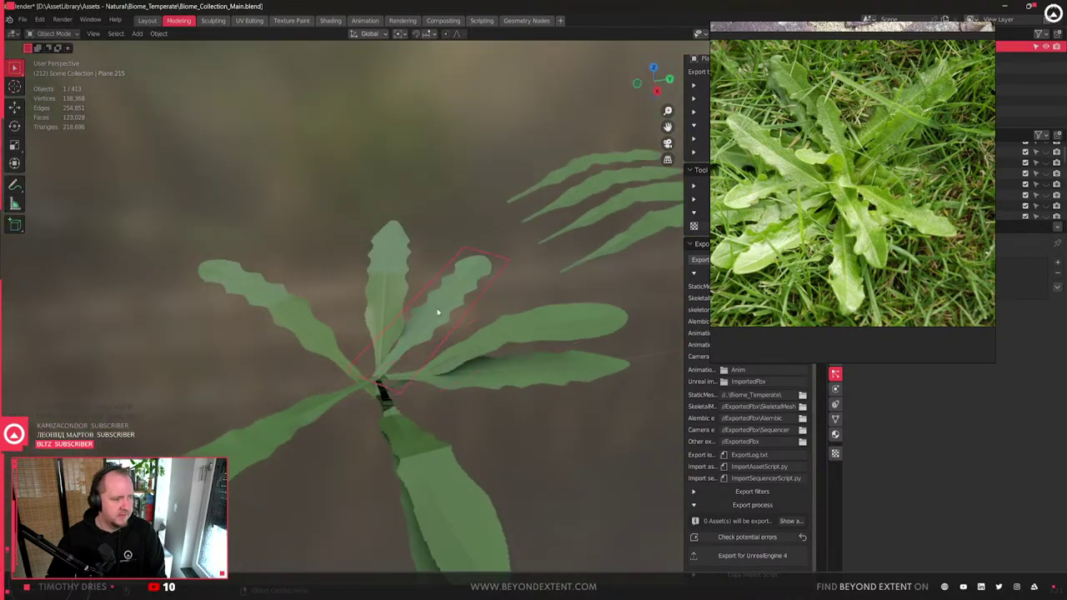
{"action": "left_click", "coordinate": [533, 381], "text": "shift"}
{"action": "middle_click_drag", "start_coordinate": [347, 428], "coordinate": [389, 386]}
{"action": "left_click", "coordinate": [388, 386], "text": "shift"}
{"action": "middle_click_drag", "start_coordinate": [408, 292], "coordinate": [384, 367]}
{"action": "key", "text": "x"}
{"action": "left_click", "coordinate": [350, 346]}
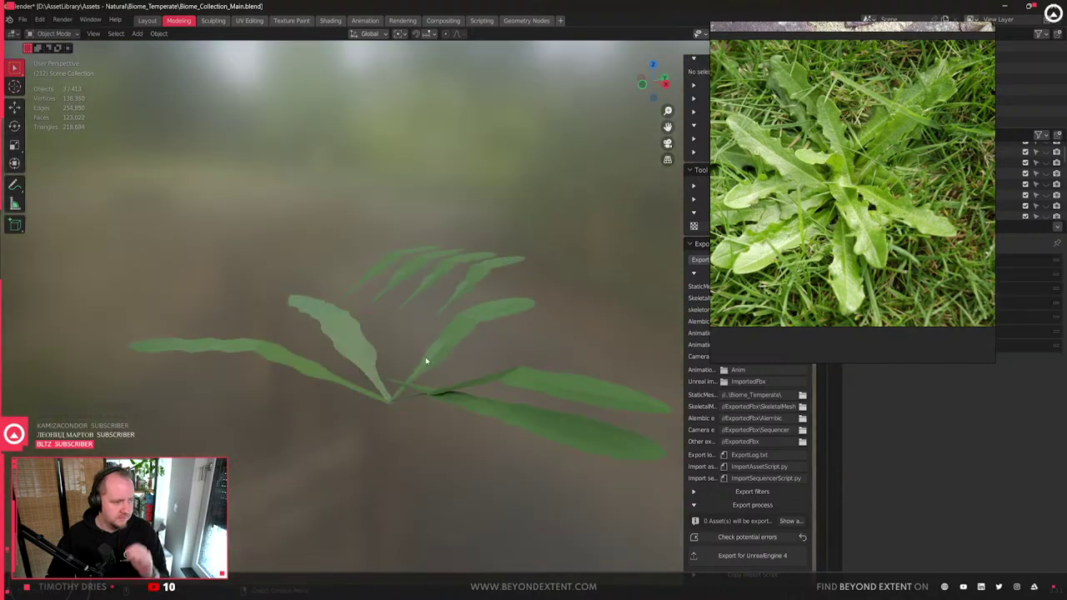
{"action": "left_click", "coordinate": [547, 424]}
{"action": "key", "text": "x"}
{"action": "left_click", "coordinate": [548, 422]}
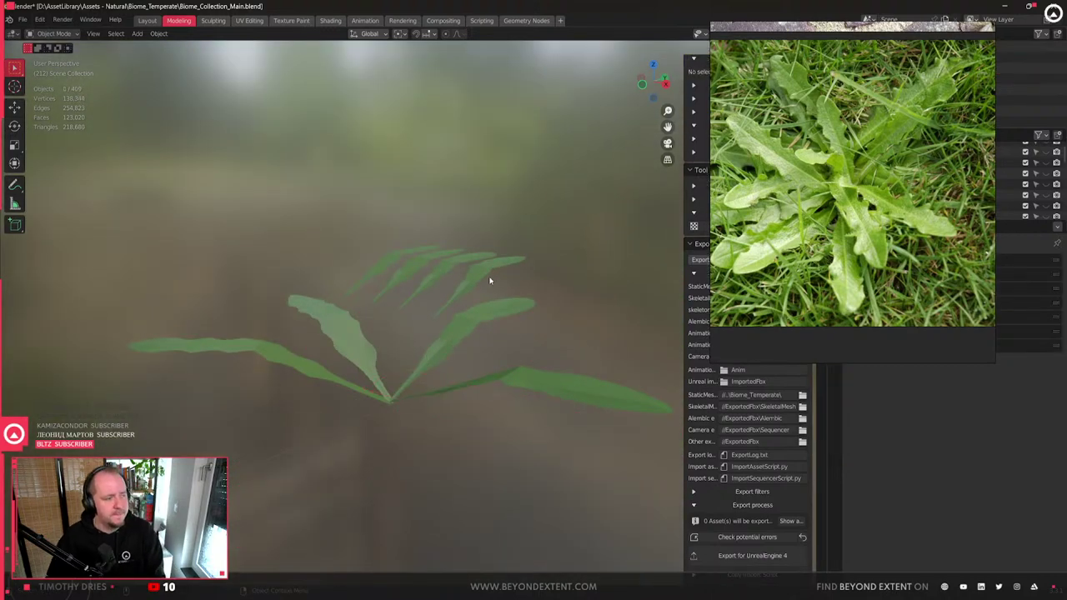
- Open the four flat leaves together for mesh editing and select their middle cross edges
{"action": "left_click", "coordinate": [556, 353]}
{"action": "middle_click_drag", "start_coordinate": [487, 270], "coordinate": [512, 353]}
{"action": "key", "text": "Tab"}
{"action": "key", "text": "Tab"}
{"action": "left_click_drag", "start_coordinate": [464, 241], "coordinate": [525, 342]}
{"action": "key", "text": "Tab"}
{"action": "key", "text": "alt+a"}
{"action": "left_click_drag", "start_coordinate": [477, 240], "coordinate": [523, 382]}
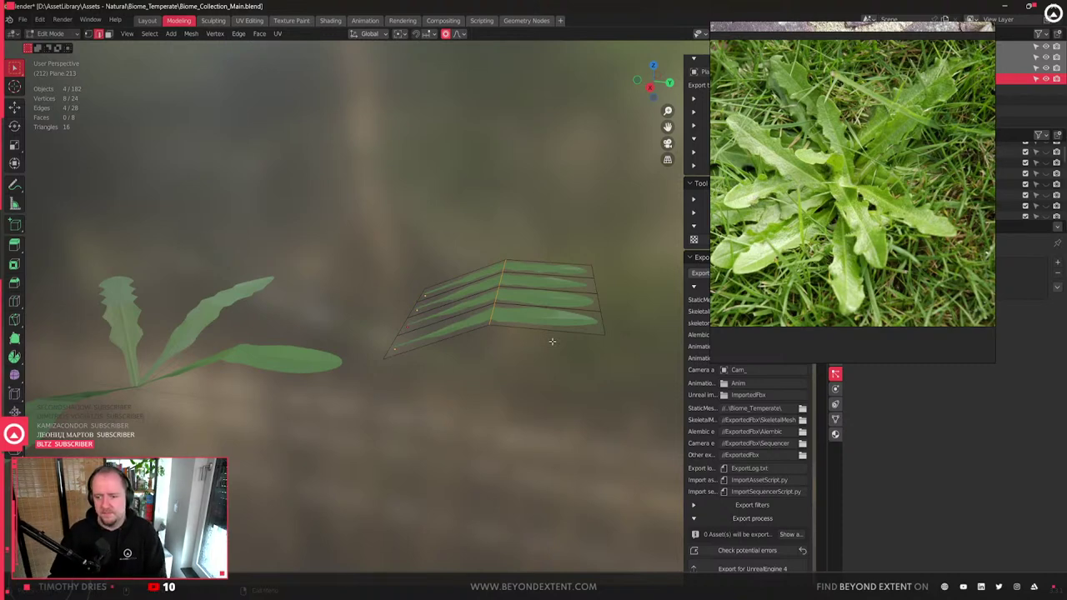
{"action": "middle_click_drag", "start_coordinate": [535, 356], "coordinate": [491, 372], "text": "shift"}
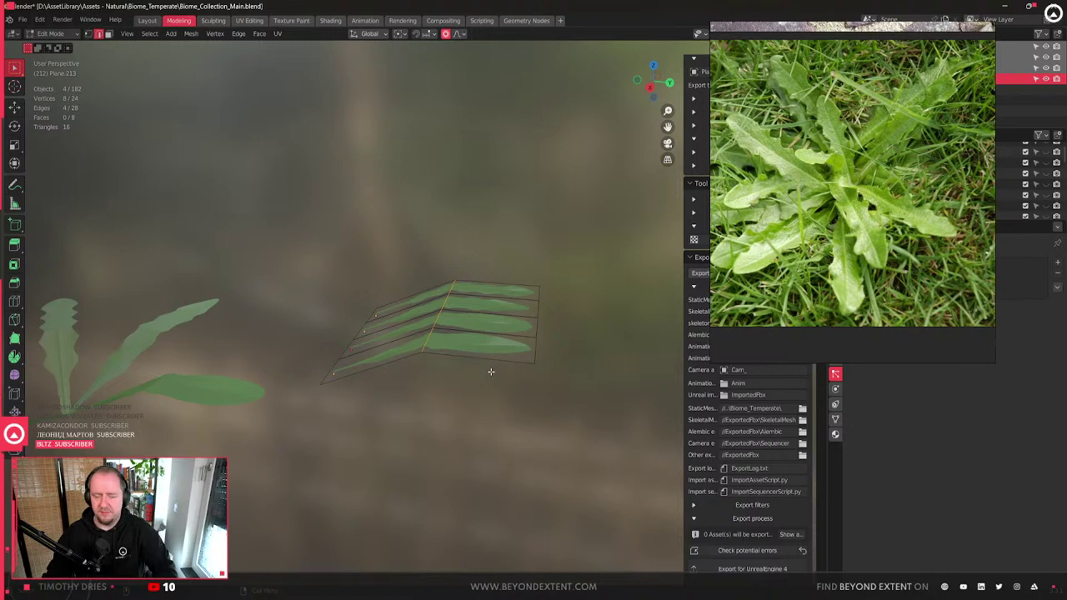
- Select all stem-end vertices of the four flat leaves
{"action": "scroll", "coordinate": [491, 372], "scroll_direction": "up", "scroll_amount": 5}
{"action": "key", "text": "1"}
{"action": "key", "text": "c"}
{"action": "left_click_drag", "start_coordinate": [358, 266], "coordinate": [350, 333]}
{"action": "key", "text": "Escape"}
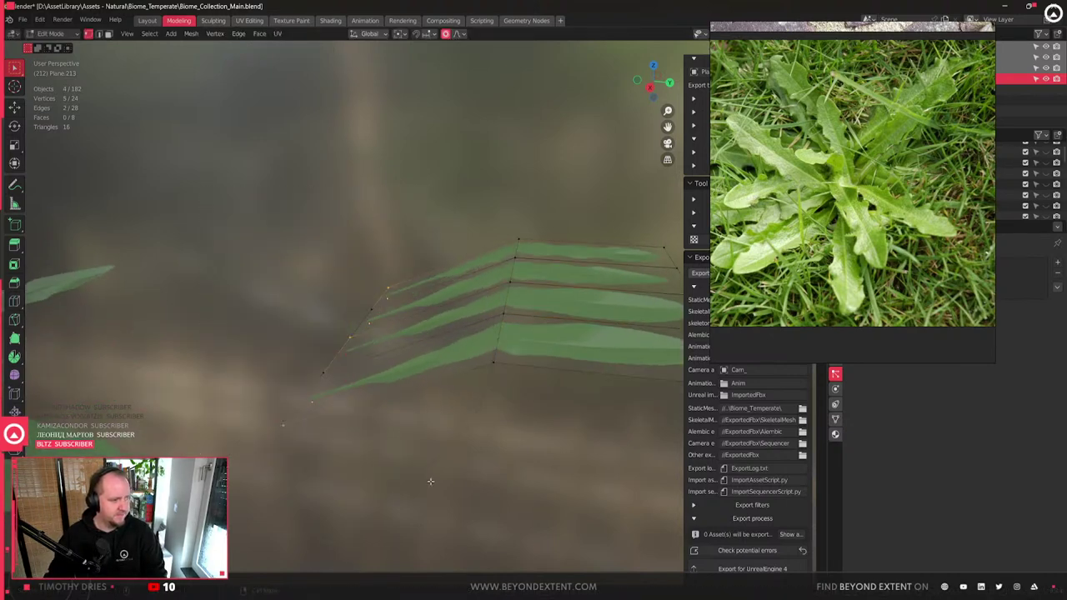
{"action": "key", "text": "z"}
{"action": "key", "text": "ctrl+z"}
{"action": "key", "text": "z"}
{"action": "key", "text": "g"}
{"action": "key", "text": "z"}
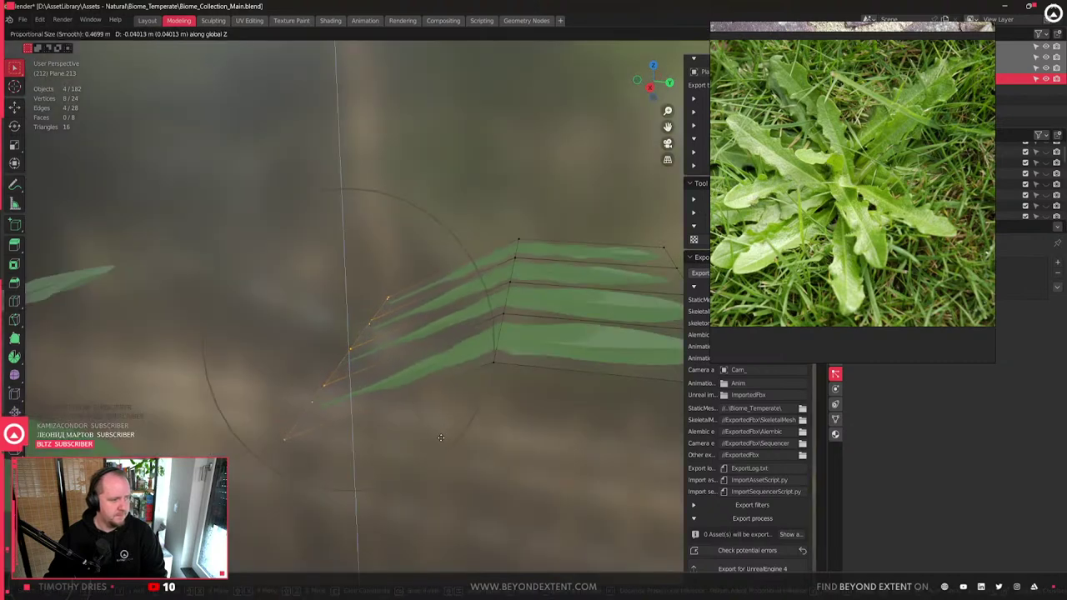
{"action": "key", "text": "Escape"}
- Shift the selected stem-end vertices slightly along Y and Z with proportional editing
{"action": "key", "text": "KP_1"}
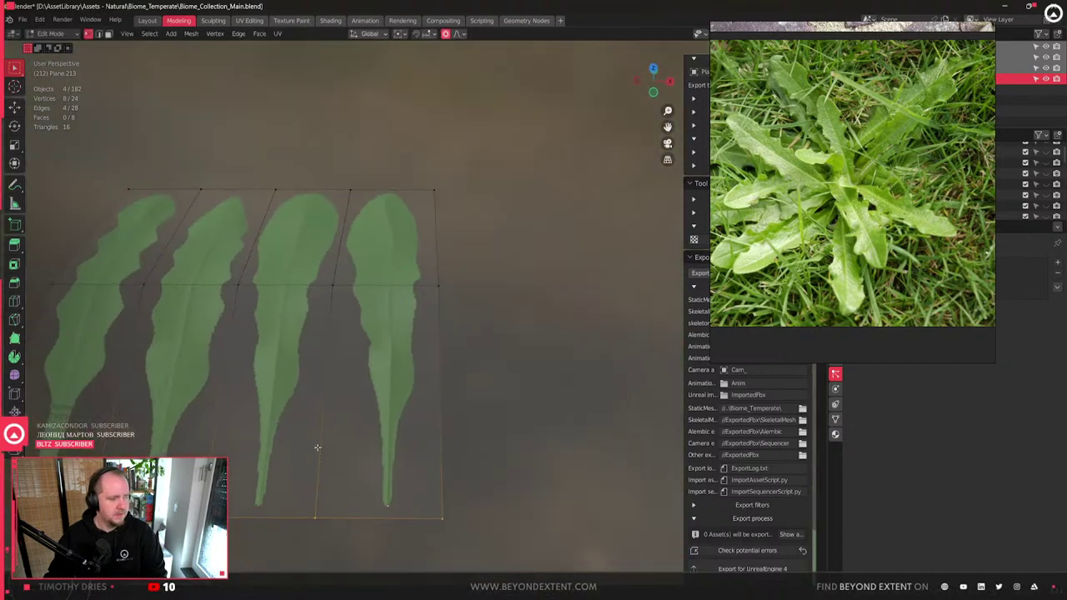
{"action": "scroll", "coordinate": [491, 347], "scroll_direction": "down", "scroll_amount": 2}
{"action": "middle_click_drag", "start_coordinate": [491, 347], "coordinate": [557, 355]}
{"action": "key", "text": "g"}
{"action": "key", "text": "x"}
{"action": "key", "text": "y"}
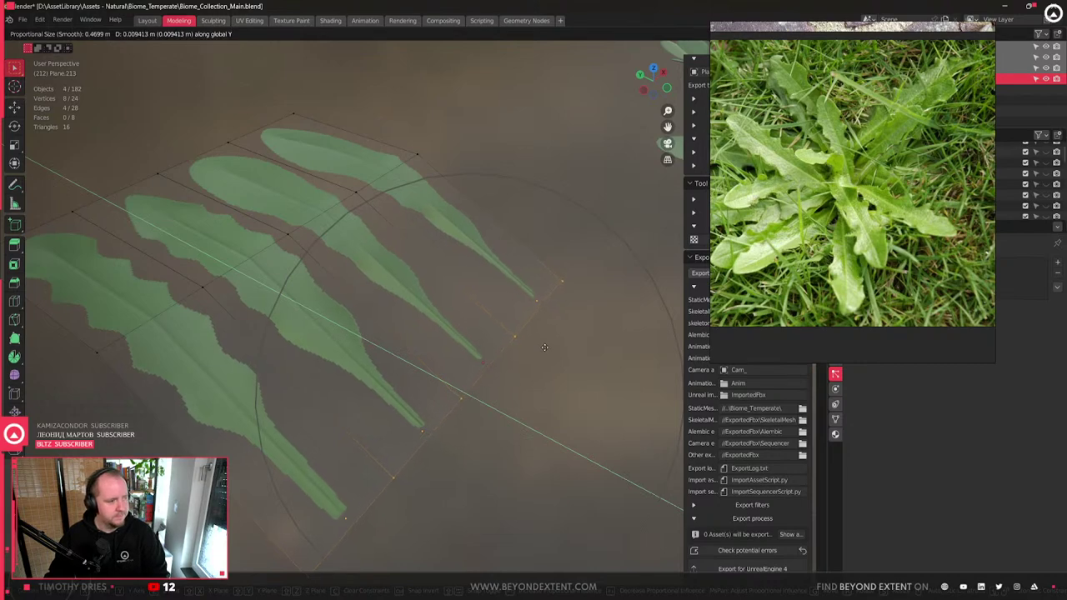
{"action": "key", "text": "g"}
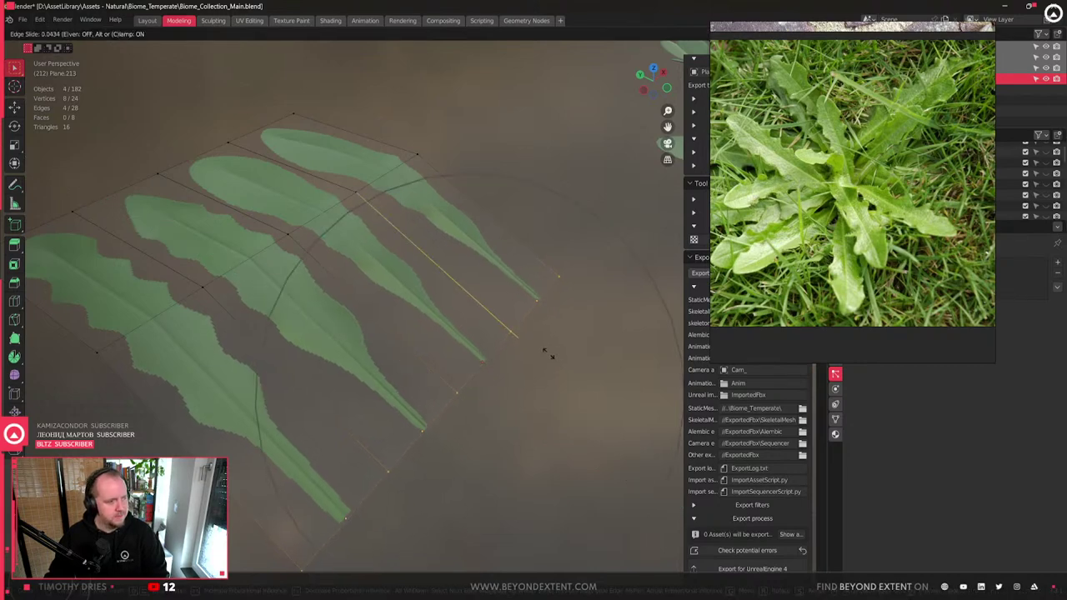
{"action": "left_click", "coordinate": [547, 354]}
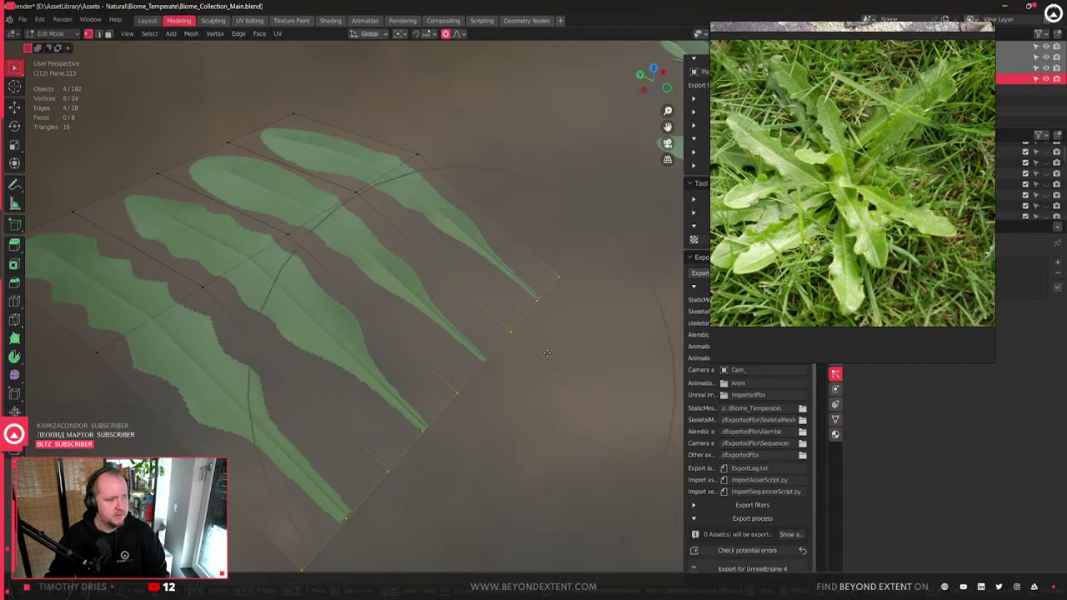
{"action": "key", "text": "g"}
{"action": "key", "text": "z"}
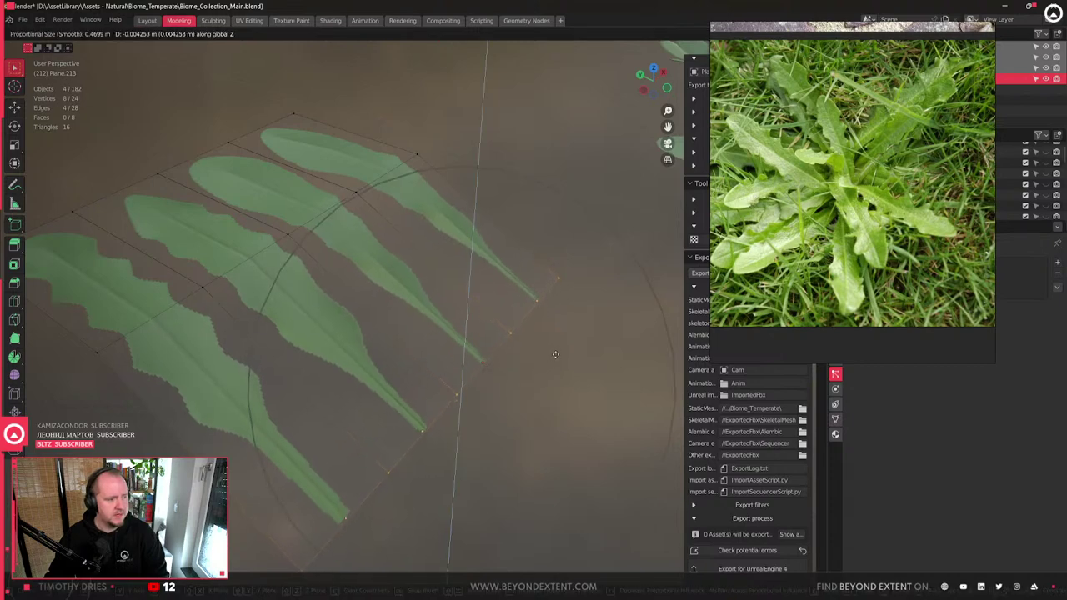
{"action": "left_click", "coordinate": [557, 350]}
- Bevel the middle cross edges of the four leaves into a wide band that splits each leaf into three segments
{"action": "middle_click_drag", "start_coordinate": [557, 350], "coordinate": [416, 258]}
{"action": "key", "text": "2"}
{"action": "left_click", "coordinate": [417, 256]}
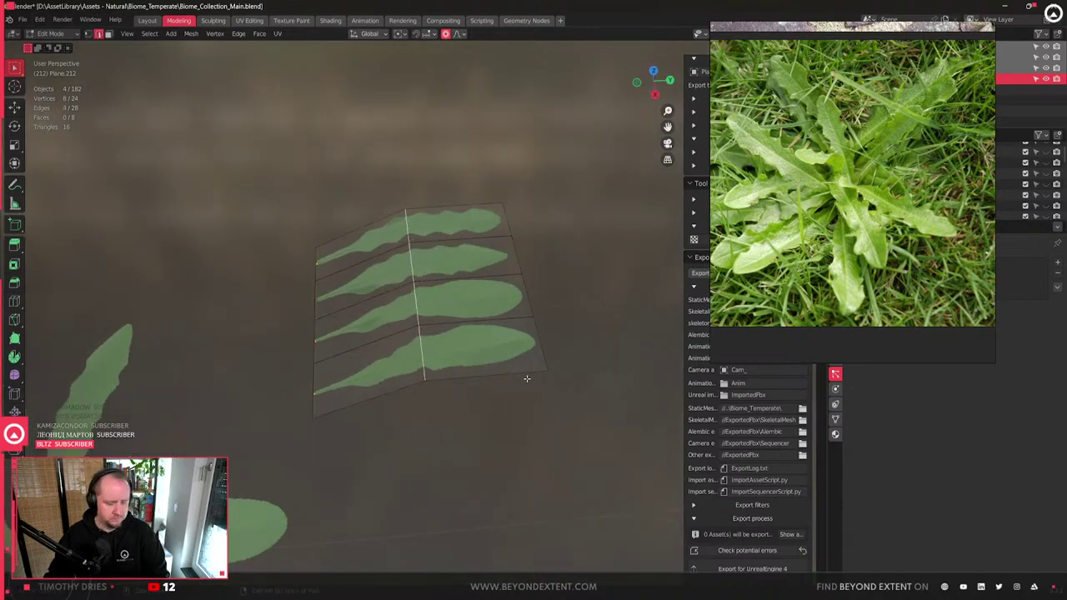
{"action": "key", "text": "ctrl+b"}
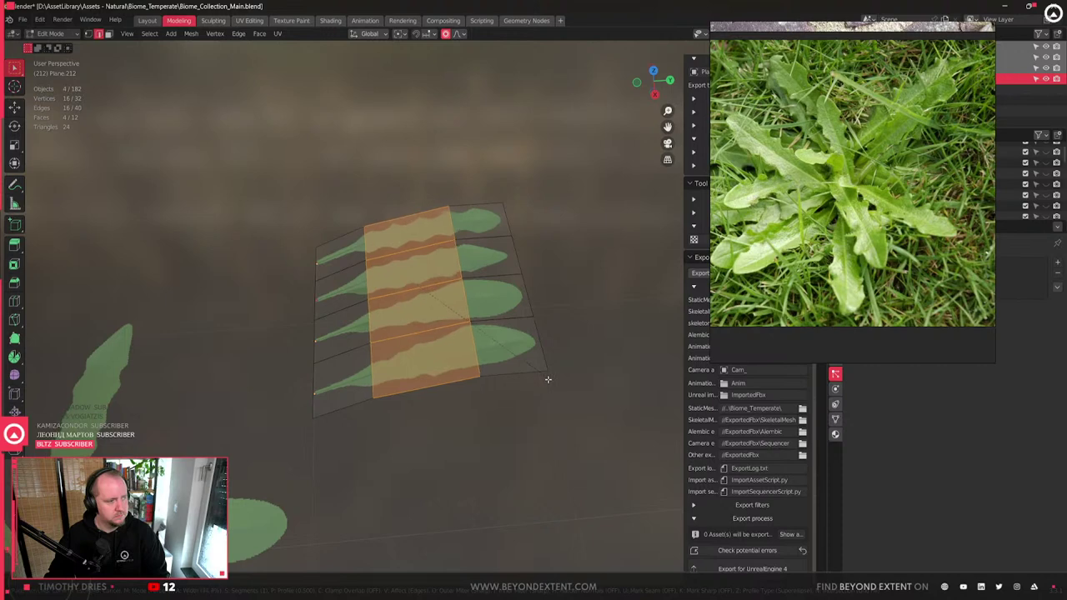
- Lower the tip vertices of the four leaves about 0.15 m along Z and finish mesh editing
{"action": "key", "text": "1"}
{"action": "middle_click_drag", "start_coordinate": [495, 191], "coordinate": [584, 405]}
{"action": "key", "text": "g"}
{"action": "key", "text": "z"}
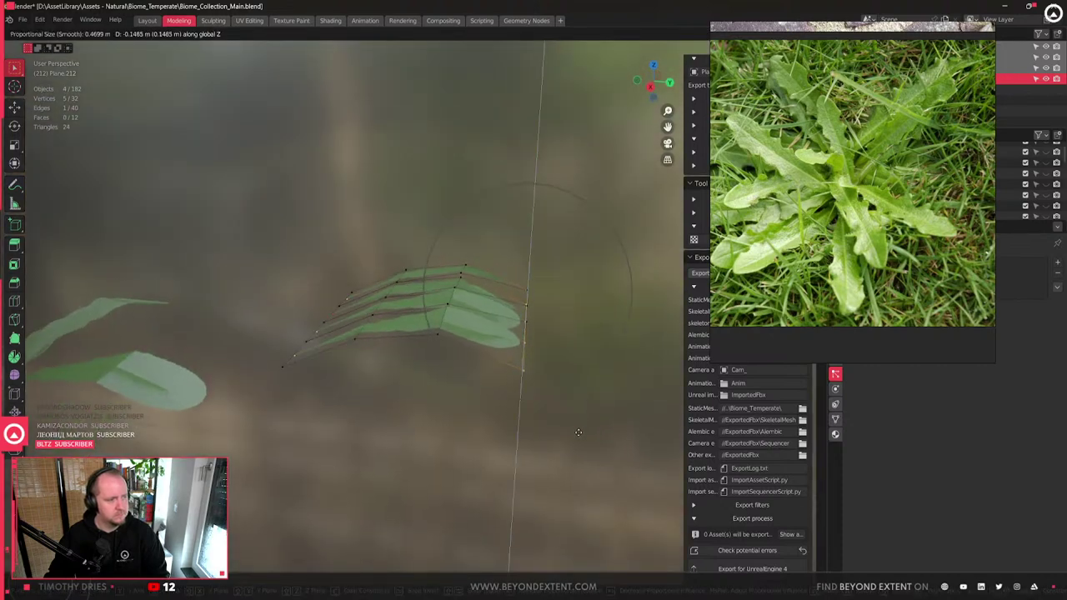
{"action": "left_click", "coordinate": [578, 432]}
{"action": "right_click", "coordinate": [493, 327]}
{"action": "key", "text": "Escape"}
{"action": "key", "text": "Tab"}
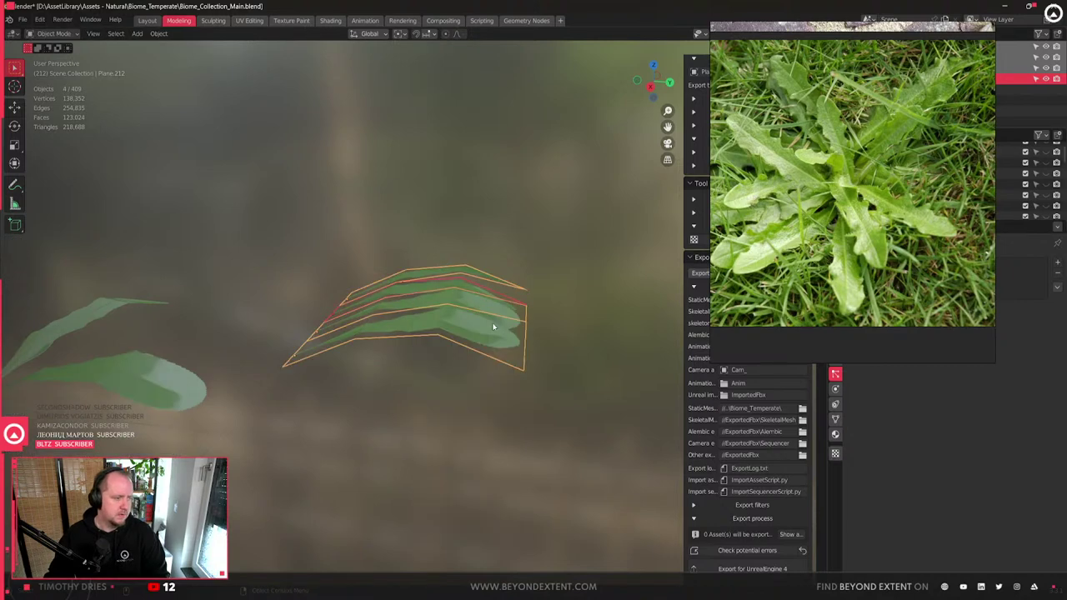
- Apply smooth shading to the bent leaves beside the cluster, one after another
{"action": "middle_click_drag", "start_coordinate": [339, 366], "coordinate": [312, 438]}
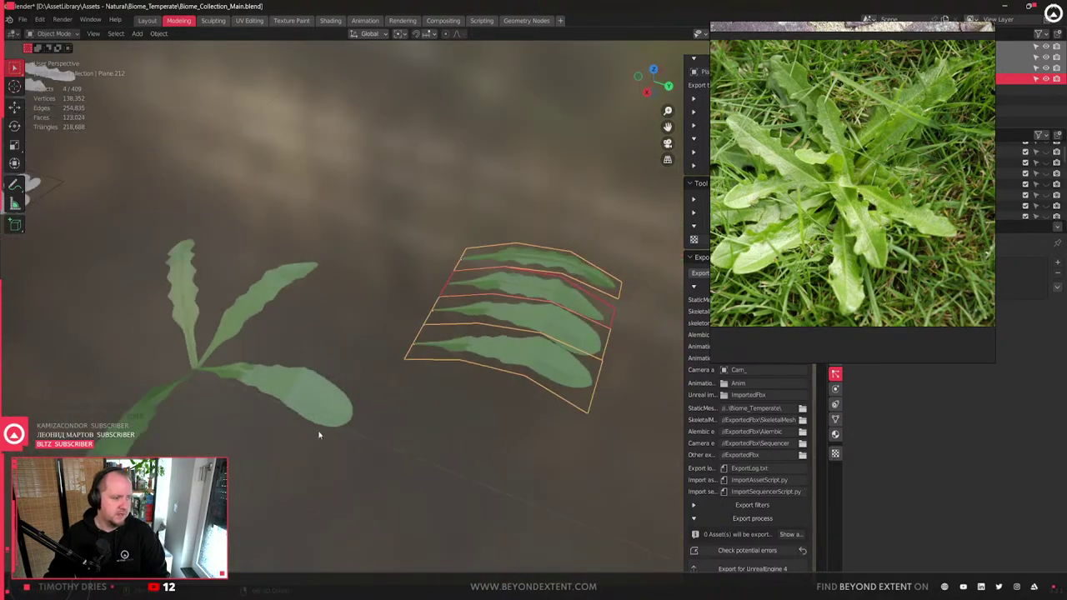
{"action": "left_click", "coordinate": [567, 354]}
{"action": "right_click", "coordinate": [567, 330]}
{"action": "left_click", "coordinate": [575, 286]}
{"action": "right_click", "coordinate": [575, 286]}
{"action": "left_click", "coordinate": [578, 275]}
{"action": "right_click", "coordinate": [579, 275]}
{"action": "left_click", "coordinate": [579, 273]}
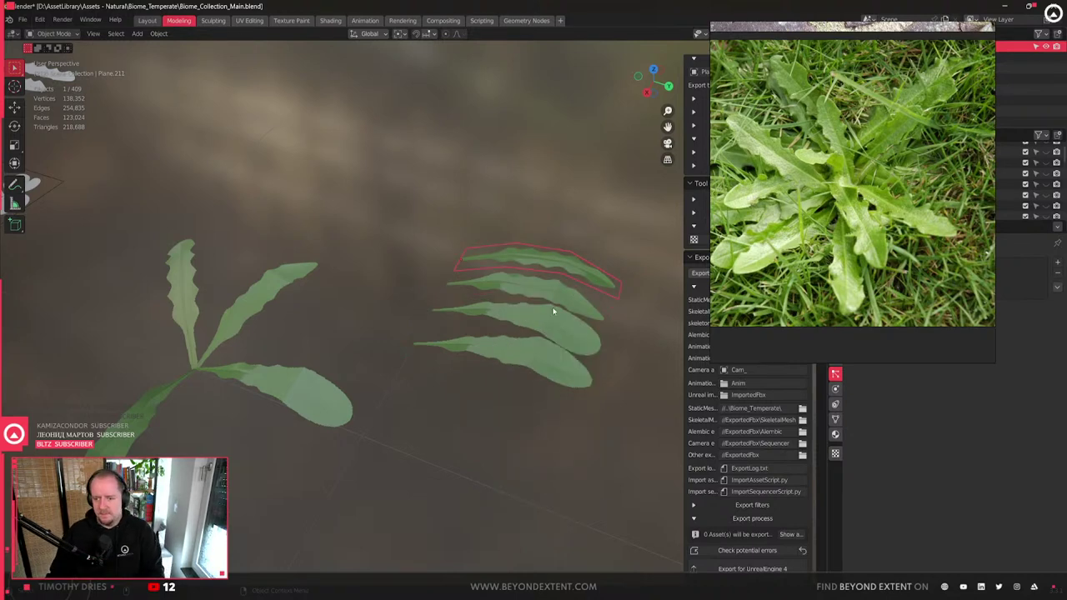
- Duplicate the four leaves of the cluster and rotate the copies about the Z axis between the originals
{"action": "middle_click_drag", "start_coordinate": [518, 360], "coordinate": [511, 386]}
{"action": "left_click", "coordinate": [514, 265], "text": "shift"}
{"action": "left_click", "coordinate": [514, 291], "text": "shift"}
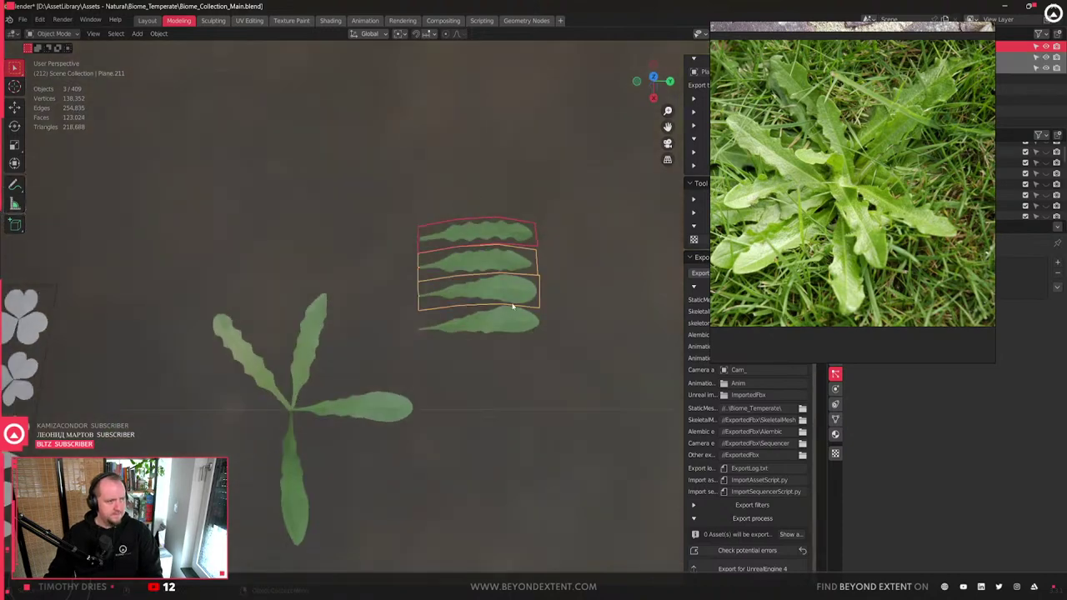
{"action": "middle_click_drag", "start_coordinate": [515, 291], "coordinate": [565, 228], "text": "shift"}
{"action": "left_click_drag", "start_coordinate": [295, 325], "coordinate": [459, 395]}
{"action": "scroll", "coordinate": [475, 402], "scroll_direction": "up", "scroll_amount": 3}
{"action": "middle_click_drag", "start_coordinate": [491, 410], "coordinate": [536, 355]}
{"action": "key", "text": "shift+d"}
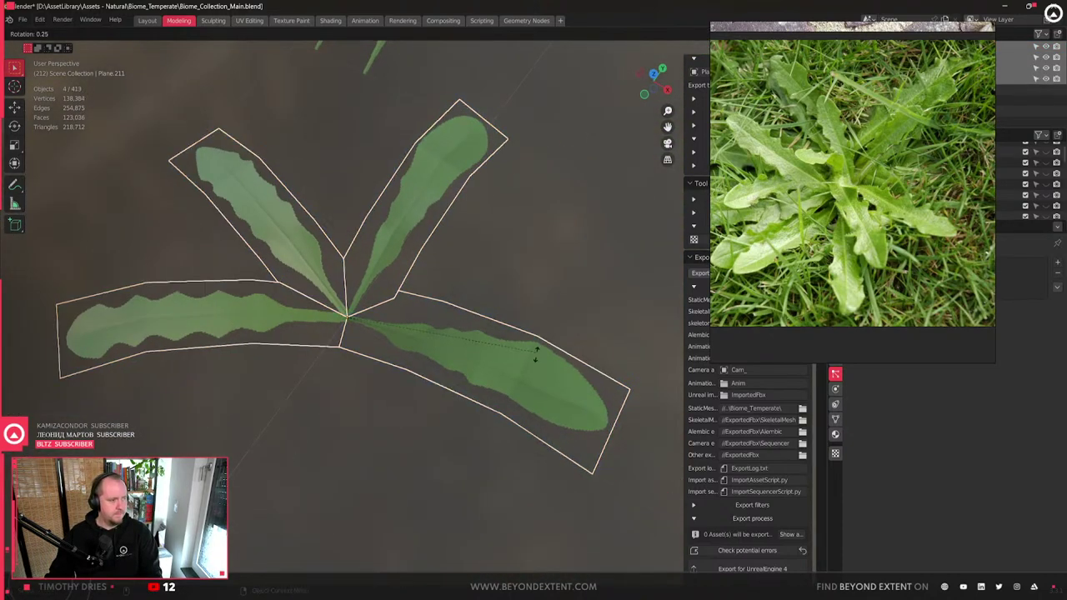
{"action": "key", "text": "r"}
{"action": "key", "text": "z"}
{"action": "left_click", "coordinate": [449, 463]}
- Scale the copied leaves along Z, rotate them further about Z and shrink them slightly overall
{"action": "key", "text": "s"}
{"action": "key", "text": "z"}
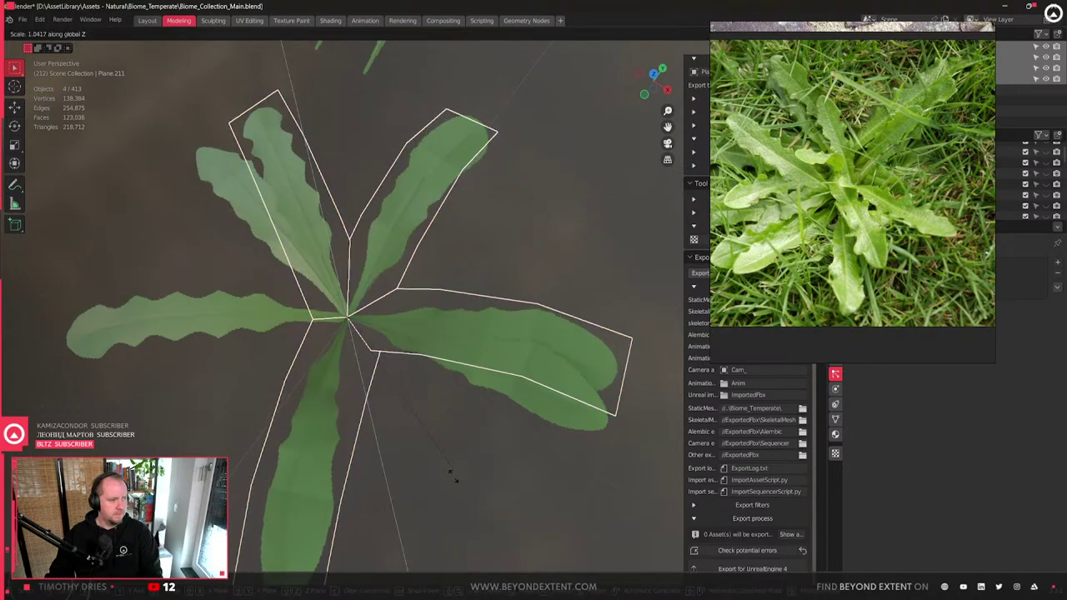
{"action": "left_click", "coordinate": [449, 434]}
{"action": "middle_click_drag", "start_coordinate": [449, 433], "coordinate": [504, 411]}
{"action": "key", "text": "r"}
{"action": "key", "text": "z"}
{"action": "left_click", "coordinate": [425, 410]}
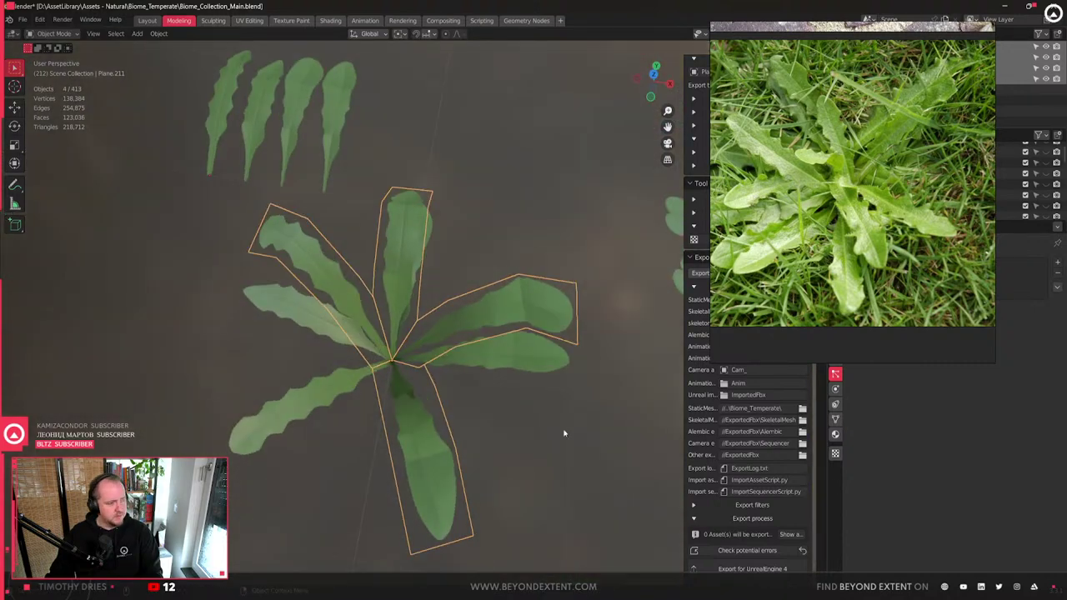
{"action": "key", "text": "s"}
{"action": "left_click", "coordinate": [539, 431]}
{"action": "scroll", "coordinate": [498, 407], "scroll_direction": "up", "scroll_amount": 2}
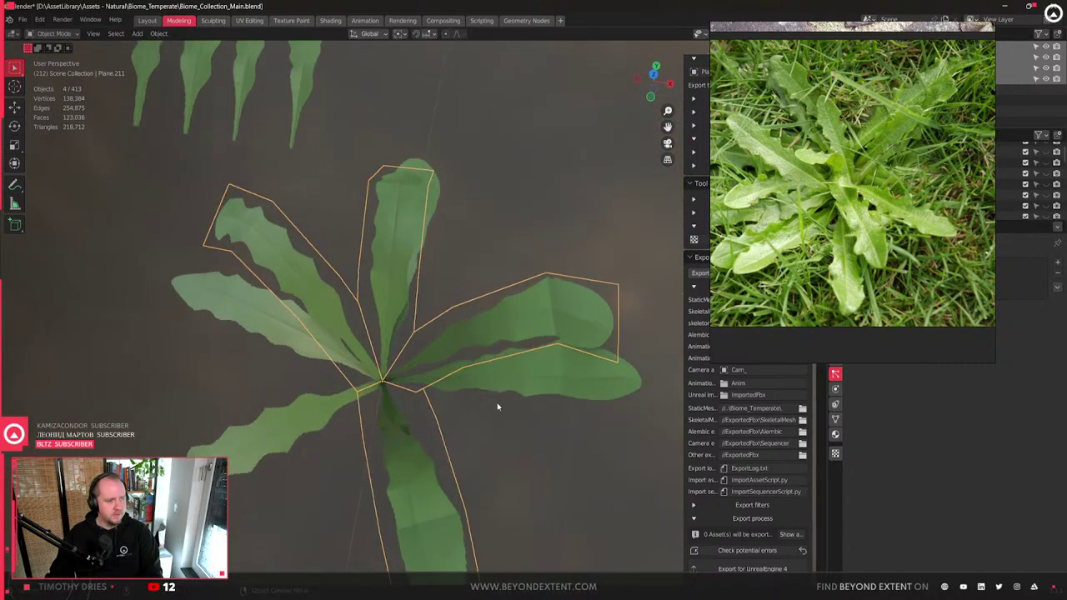
- Duplicate a single leaf of the cluster twice, tilting the first copy and rotating the second about Z
{"action": "middle_click_drag", "start_coordinate": [418, 454], "coordinate": [553, 400]}
{"action": "left_click", "coordinate": [553, 401]}
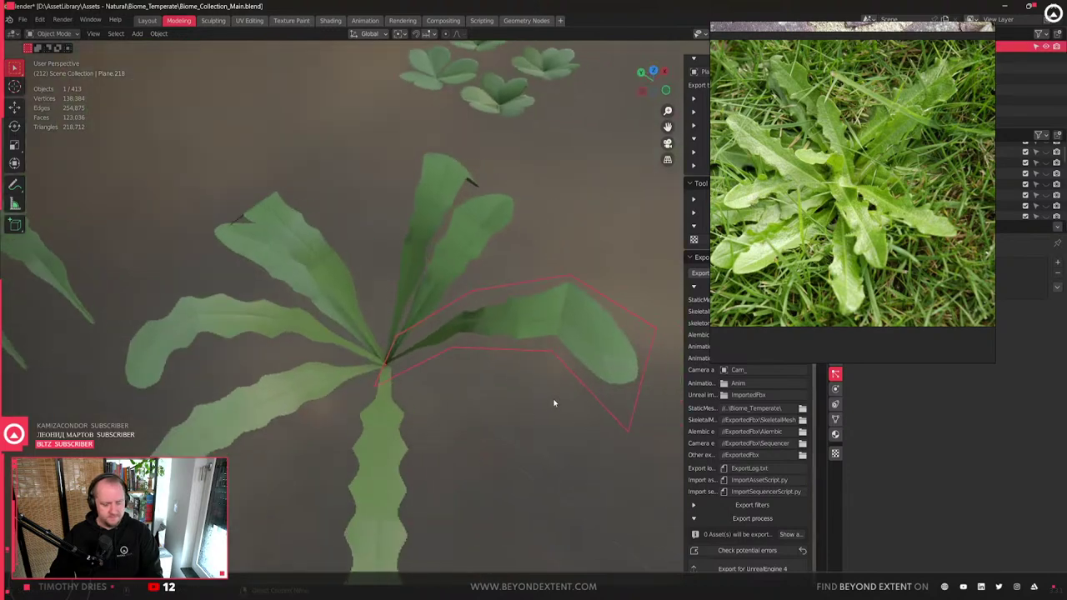
{"action": "key", "text": "shift+d"}
{"action": "key", "text": "r"}
{"action": "key", "text": "y"}
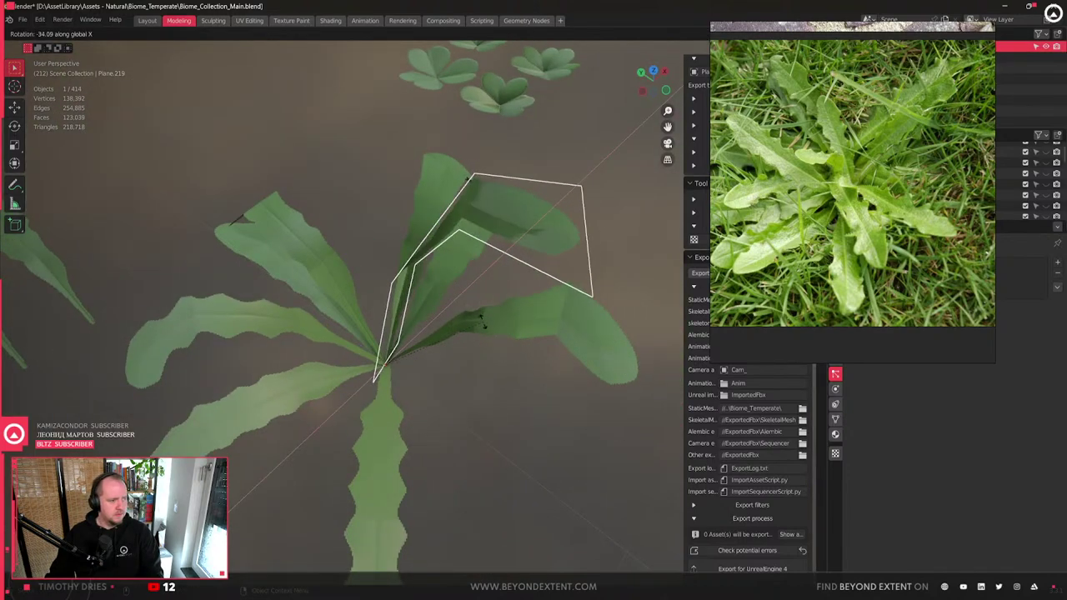
{"action": "left_click", "coordinate": [409, 352]}
{"action": "middle_click_drag", "start_coordinate": [409, 351], "coordinate": [514, 331]}
{"action": "key", "text": "shift+d"}
{"action": "key", "text": "r"}
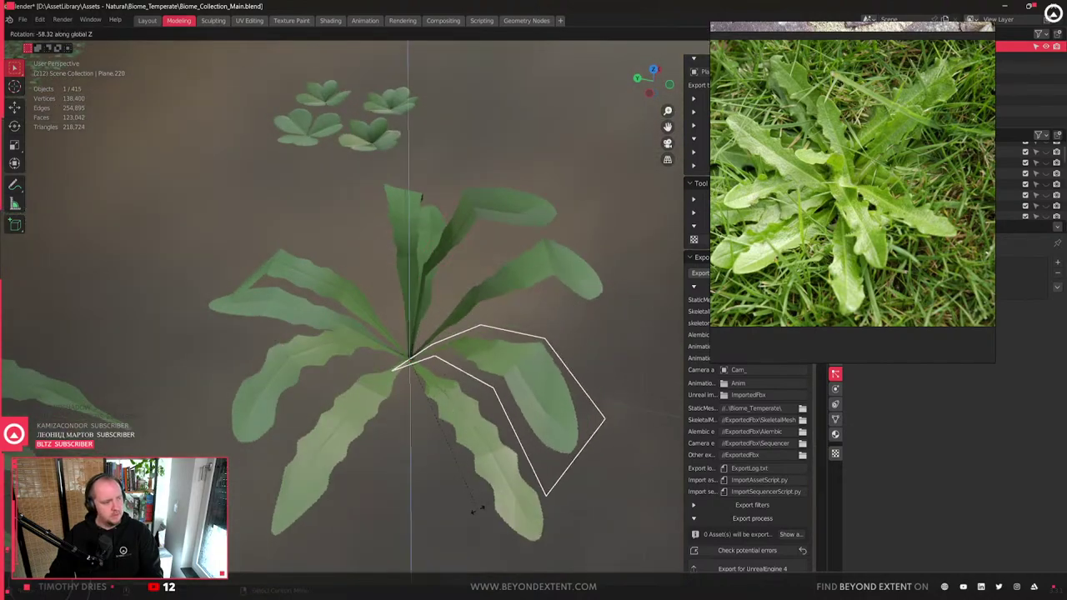
{"action": "left_click", "coordinate": [476, 507]}
- Undo the added leaf copies to return to the four-leaf cluster
{"action": "middle_click_drag", "start_coordinate": [476, 507], "coordinate": [525, 426]}
{"action": "left_click_drag", "start_coordinate": [525, 426], "coordinate": [294, 222]}
{"action": "scroll", "coordinate": [294, 222], "scroll_direction": "down", "scroll_amount": 4}
{"action": "middle_click_drag", "start_coordinate": [409, 238], "coordinate": [496, 309]}
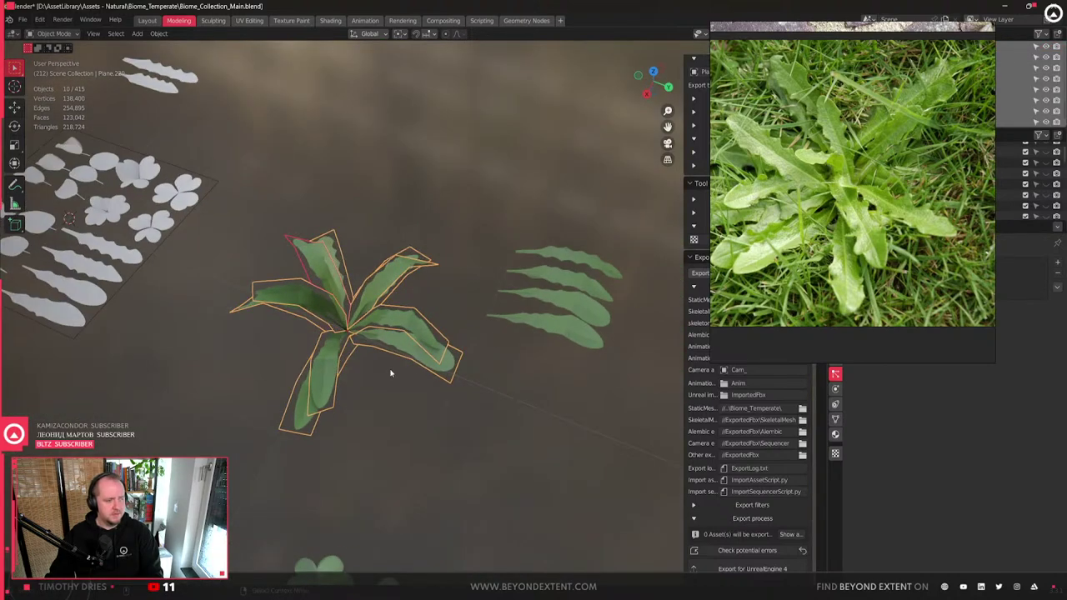
{"action": "middle_click_drag", "start_coordinate": [390, 373], "coordinate": [492, 364]}
{"action": "key", "text": "ctrl+z"}
{"action": "key", "text": "ctrl+z"}
{"action": "key", "text": "ctrl+z"}
{"action": "key", "text": "ctrl+z"}
{"action": "key", "text": "ctrl+z"}
- Make linked duplicates of the cluster's four leaves, rotate them about Z and stretch them along Z
{"action": "key", "text": "shift+d"}
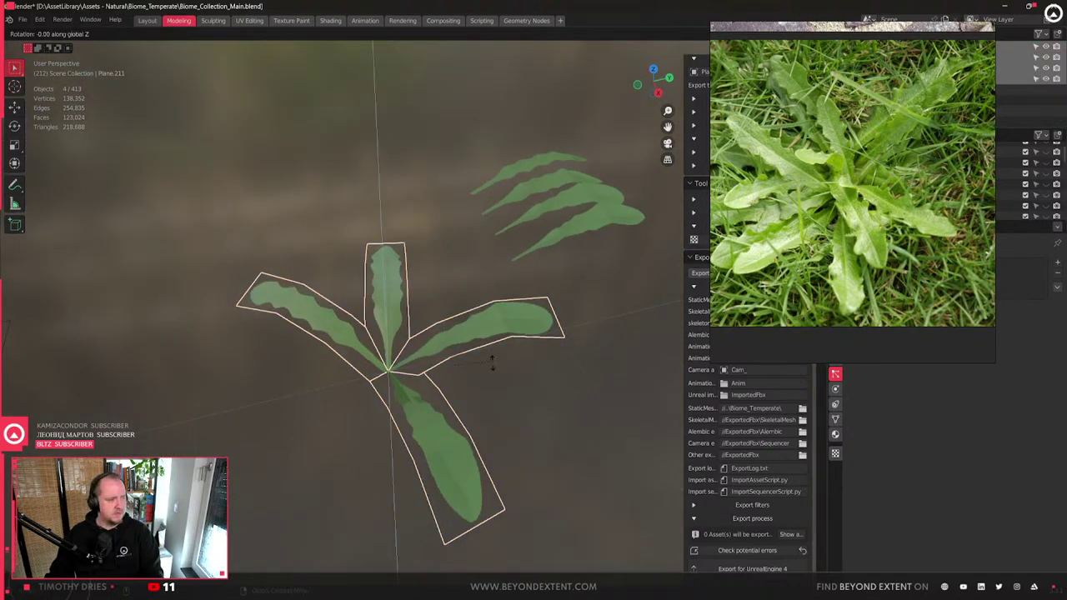
{"action": "left_click", "coordinate": [449, 449]}
{"action": "key", "text": "r"}
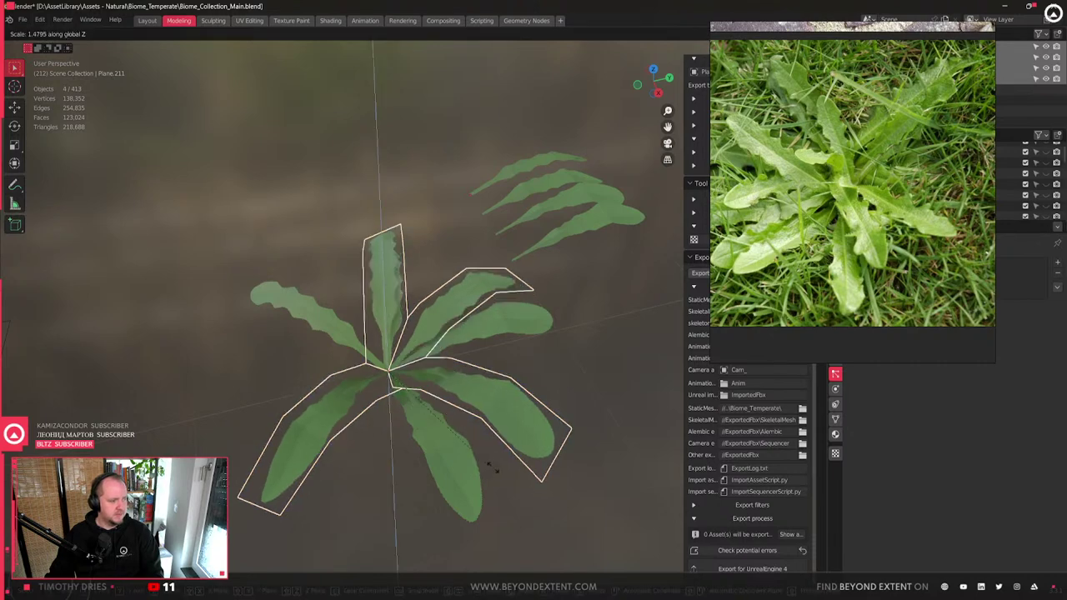
{"action": "left_click", "coordinate": [517, 434]}
- Make another set of four linked leaf copies and rotate them into the gaps of the clump
{"action": "mouse_move", "coordinate": [517, 434]}
{"action": "middle_mouse_down"}
{"action": "mouse_move", "coordinate": [542, 427]}
{"action": "mouse_move", "coordinate": [487, 409]}
{"action": "mouse_move", "coordinate": [522, 431]}
{"action": "middle_mouse_up"}
{"action": "key", "text": "shift+d"}
{"action": "key", "text": "r"}
{"action": "key", "text": "z"}
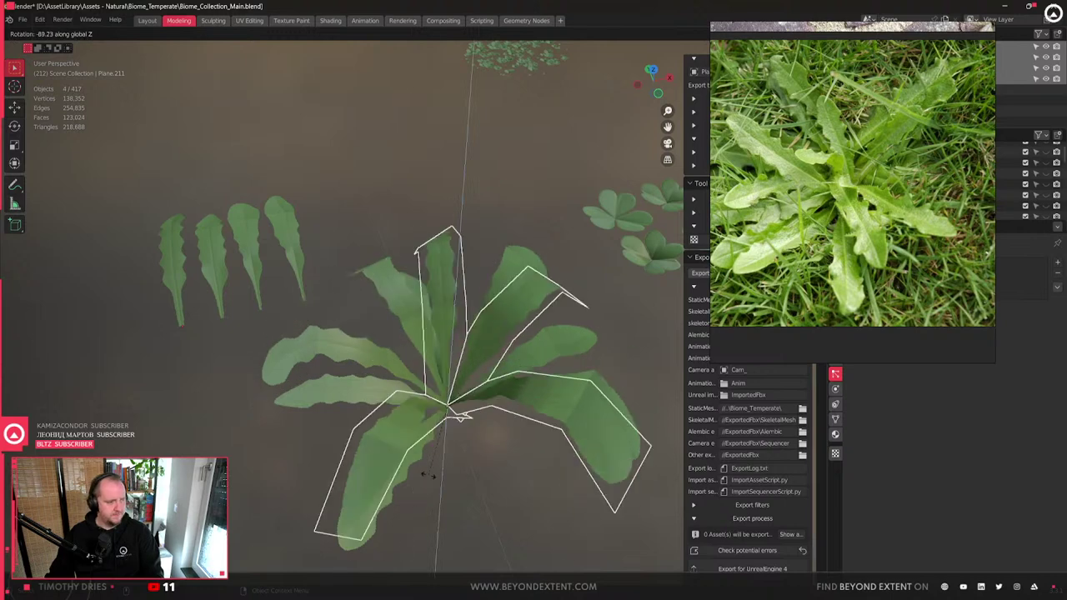
{"action": "left_click", "coordinate": [441, 481]}
{"action": "key", "text": "r"}
{"action": "left_click", "coordinate": [571, 448]}
{"action": "key", "text": "r"}
{"action": "left_click", "coordinate": [519, 357]}
- Delete one leaf from the clump and shift the upright leaf slightly in the horizontal plane
{"action": "middle_click_drag", "start_coordinate": [519, 358], "coordinate": [440, 383]}
{"action": "key", "text": "x"}
{"action": "left_click", "coordinate": [459, 247]}
{"action": "key", "text": "g"}
{"action": "key", "text": "Escape"}
{"action": "left_click", "coordinate": [433, 333]}
{"action": "key", "text": "g"}
{"action": "key", "text": "z"}
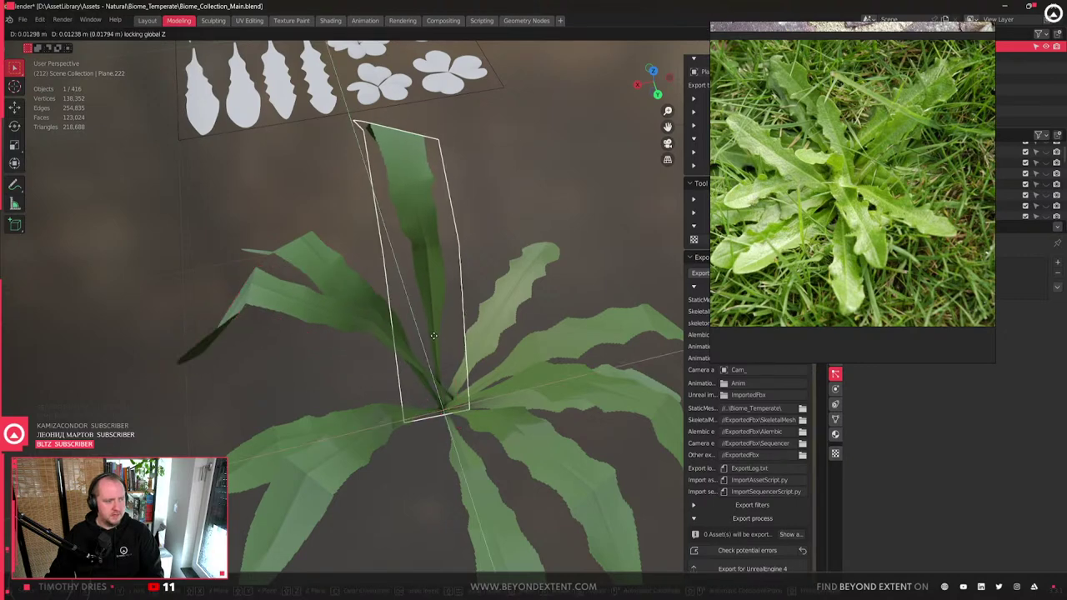
{"action": "left_click", "coordinate": [502, 468]}
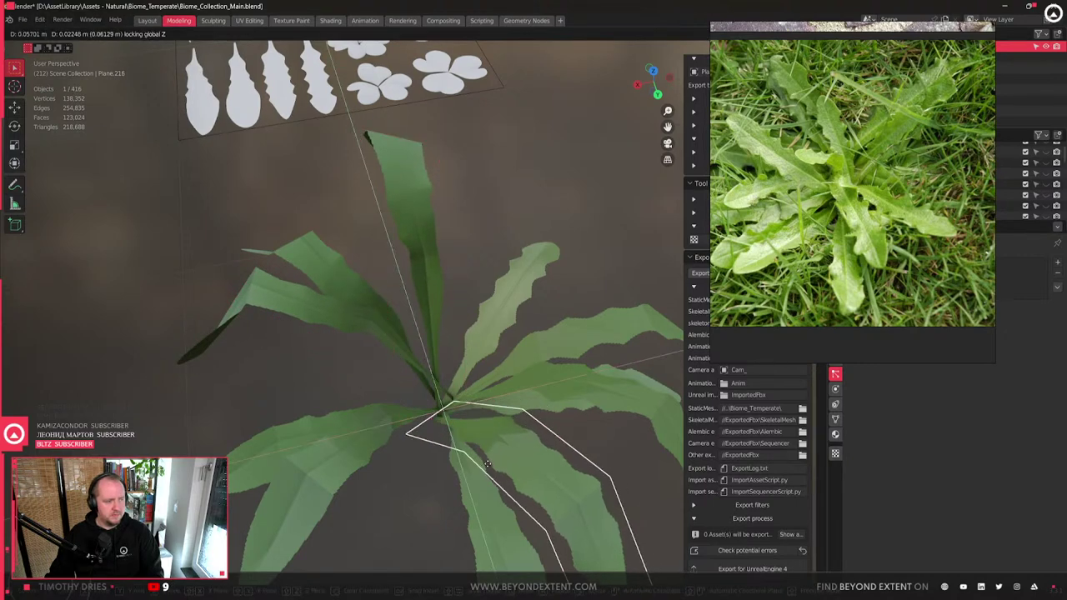
{"action": "key", "text": "Escape"}
{"action": "key", "text": "KP_7"}
{"action": "left_click_drag", "start_coordinate": [496, 377], "coordinate": [346, 213]}
{"action": "scroll", "coordinate": [376, 370], "scroll_direction": "down", "scroll_amount": 3}
{"action": "middle_click_drag", "start_coordinate": [376, 369], "coordinate": [400, 389]}
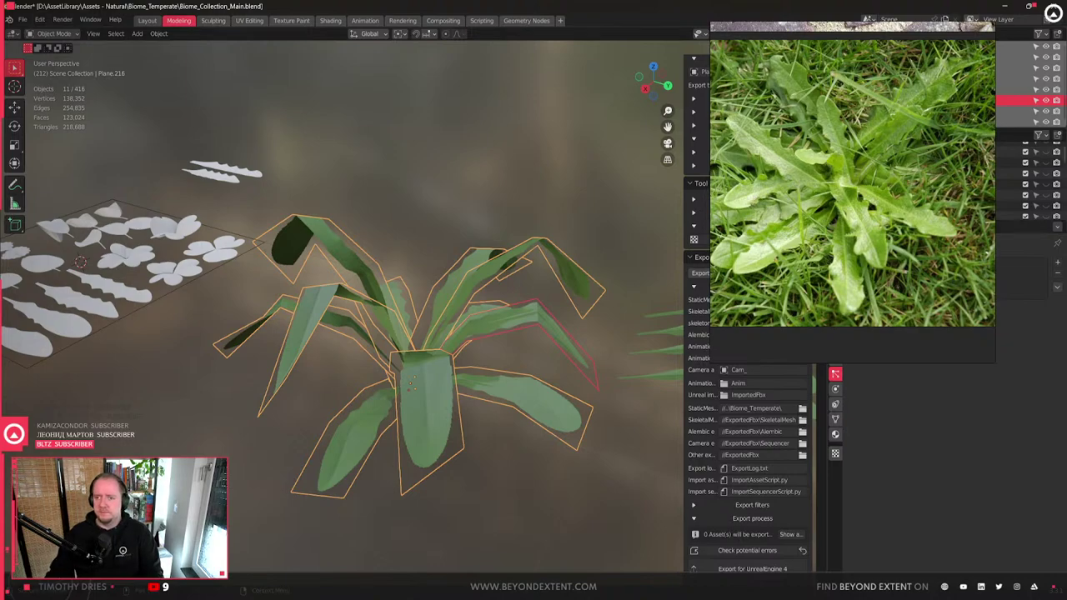
{"action": "key", "text": "alt+a"}
- Bevel the middle cross edges of the four source leaves beside the clump into a wide band
{"action": "middle_click_drag", "start_coordinate": [428, 469], "coordinate": [326, 322]}
{"action": "scroll", "coordinate": [345, 312], "scroll_direction": "up", "scroll_amount": 3}
{"action": "left_click", "coordinate": [364, 295]}
{"action": "key", "text": "Tab"}
{"action": "key", "text": "Tab"}
{"action": "left_click_drag", "start_coordinate": [279, 283], "coordinate": [345, 466]}
{"action": "key", "text": "Tab"}
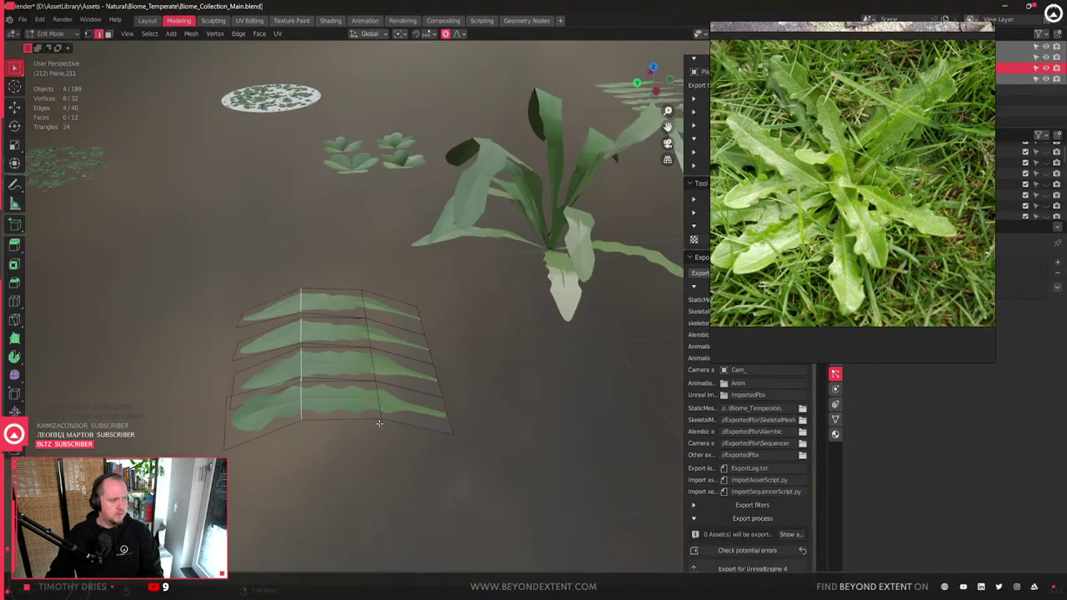
{"action": "key", "text": "ctrl+b"}
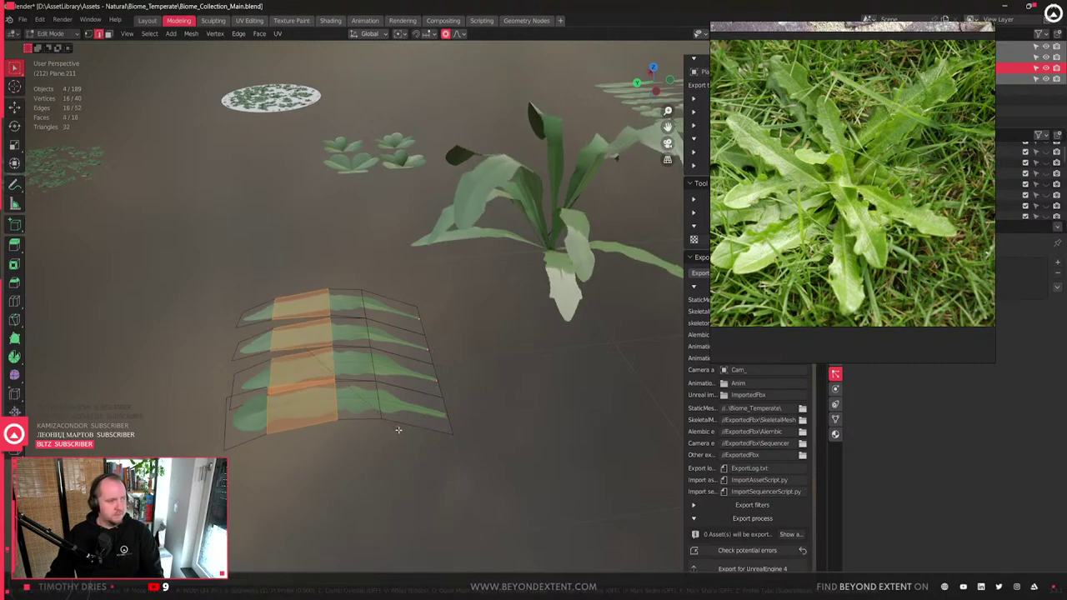
{"action": "left_click", "coordinate": [388, 428]}
{"action": "key", "text": "Tab"}
- Try to connect two vertices of one bevelled leaf with an edge while inspecting the leaf shapes closely
{"action": "middle_click_drag", "start_coordinate": [389, 421], "coordinate": [400, 264]}
{"action": "left_click", "coordinate": [442, 296]}
{"action": "middle_click_drag", "start_coordinate": [442, 296], "coordinate": [416, 340]}
{"action": "scroll", "coordinate": [484, 303], "scroll_direction": "up", "scroll_amount": 4}
{"action": "key", "text": "Tab"}
{"action": "scroll", "coordinate": [542, 301], "scroll_direction": "down", "scroll_amount": 2}
{"action": "scroll", "coordinate": [537, 288], "scroll_direction": "up", "scroll_amount": 2}
{"action": "key", "text": "1"}
{"action": "left_click", "coordinate": [526, 229]}
{"action": "left_click", "coordinate": [535, 256], "text": "shift"}
{"action": "key", "text": "f"}
{"action": "scroll", "coordinate": [471, 346], "scroll_direction": "up", "scroll_amount": 3}
{"action": "scroll", "coordinate": [471, 347], "scroll_direction": "down", "scroll_amount": 4}
{"action": "scroll", "coordinate": [417, 339], "scroll_direction": "up", "scroll_amount": 4}
{"action": "key", "text": "Tab"}
{"action": "scroll", "coordinate": [250, 317], "scroll_direction": "up", "scroll_amount": 3}
{"action": "left_click", "coordinate": [488, 331]}
{"action": "scroll", "coordinate": [488, 331], "scroll_direction": "down", "scroll_amount": 5}
{"action": "key", "text": "alt+a"}
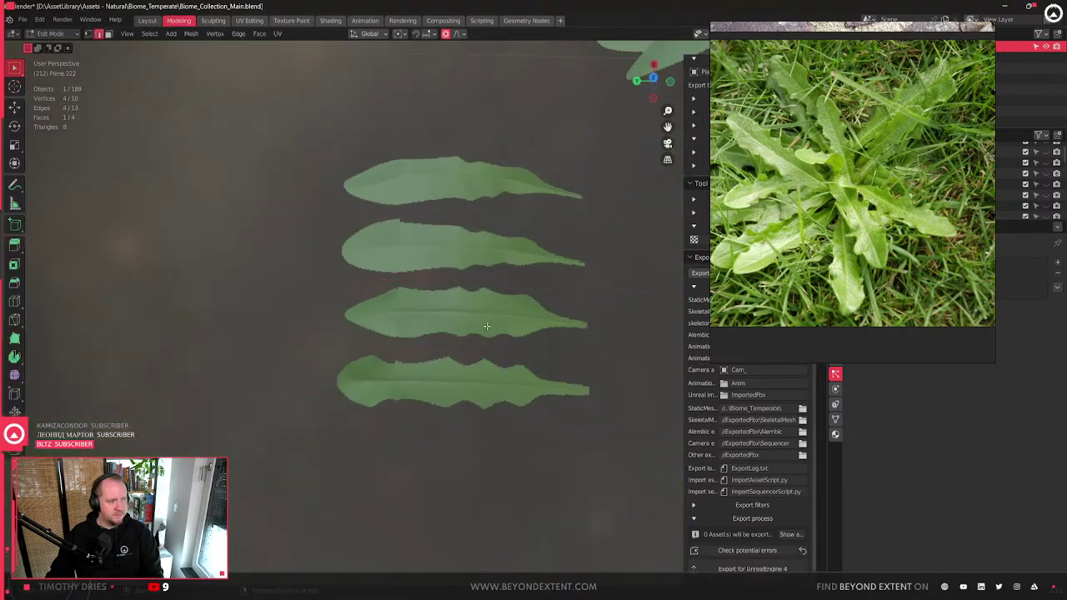
- Revert the leaf bevel and try it again on the middle cross edges of the four source leaves
{"action": "key", "text": "a"}
{"action": "key", "text": "Tab"}
{"action": "scroll", "coordinate": [487, 326], "scroll_direction": "up", "scroll_amount": 2}
{"action": "right_click", "coordinate": [486, 325]}
{"action": "left_click", "coordinate": [488, 321]}
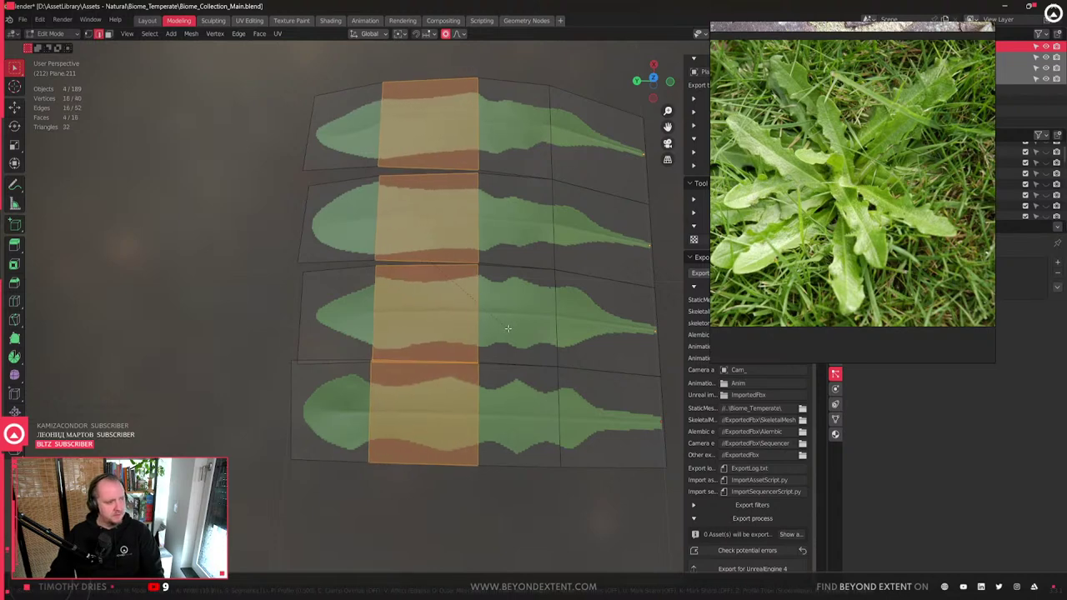
{"action": "key", "text": "Escape"}
- Toggle Correct Face Attributes on and off around another trial bevel of the middle cross edges
{"action": "key", "text": "q"}
{"action": "left_click", "coordinate": [490, 330]}
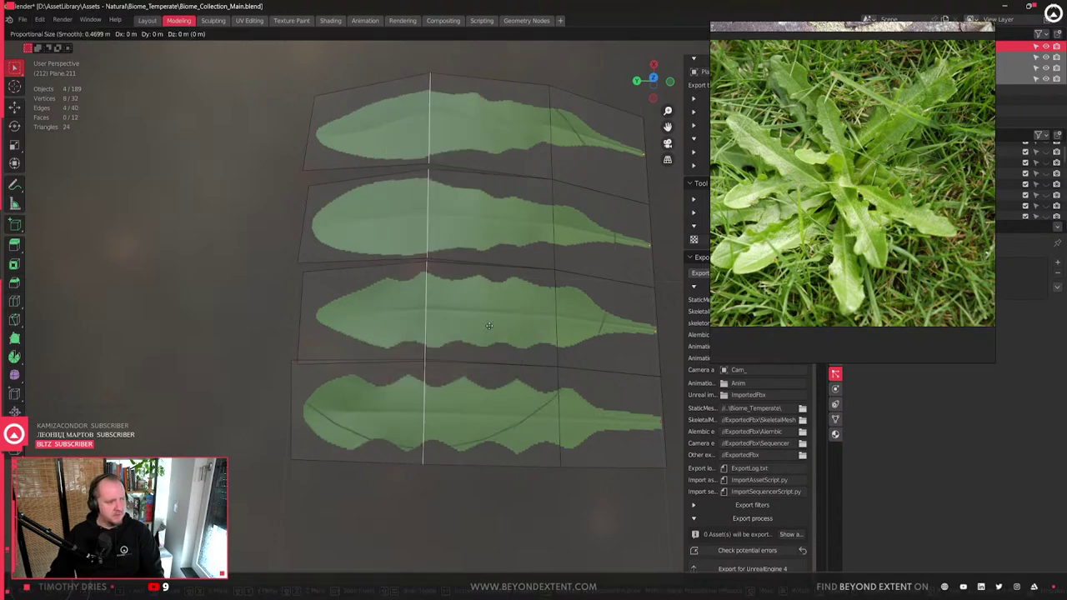
{"action": "key", "text": "ctrl+b"}
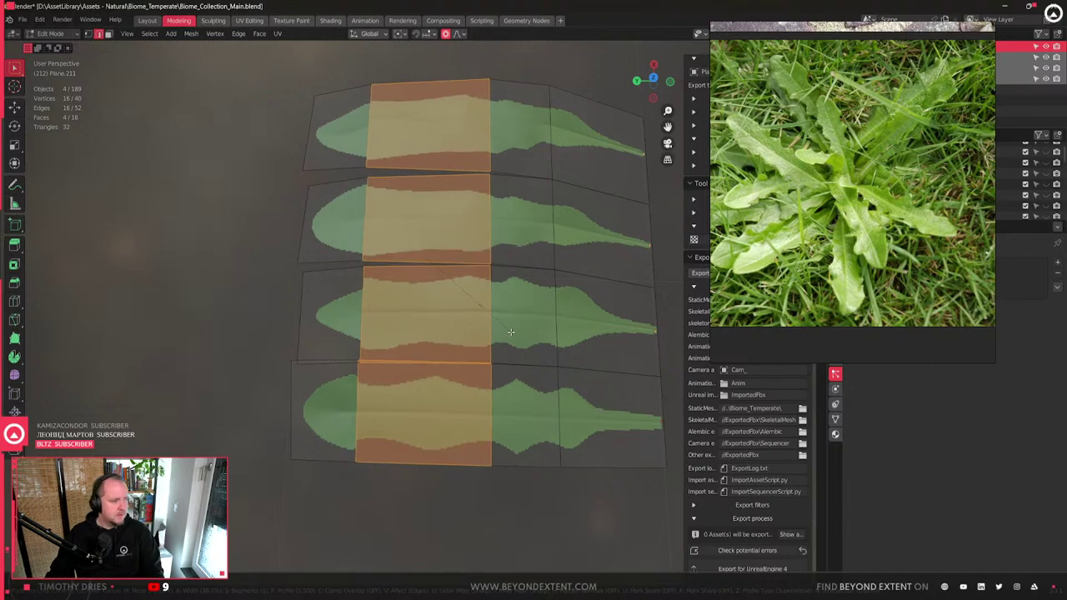
{"action": "key", "text": "Escape"}
{"action": "key", "text": "q"}
{"action": "left_click", "coordinate": [507, 331]}
- Turn off proportional editing and preview the bevel of the leaves' middle cross edges
{"action": "key", "text": "g"}
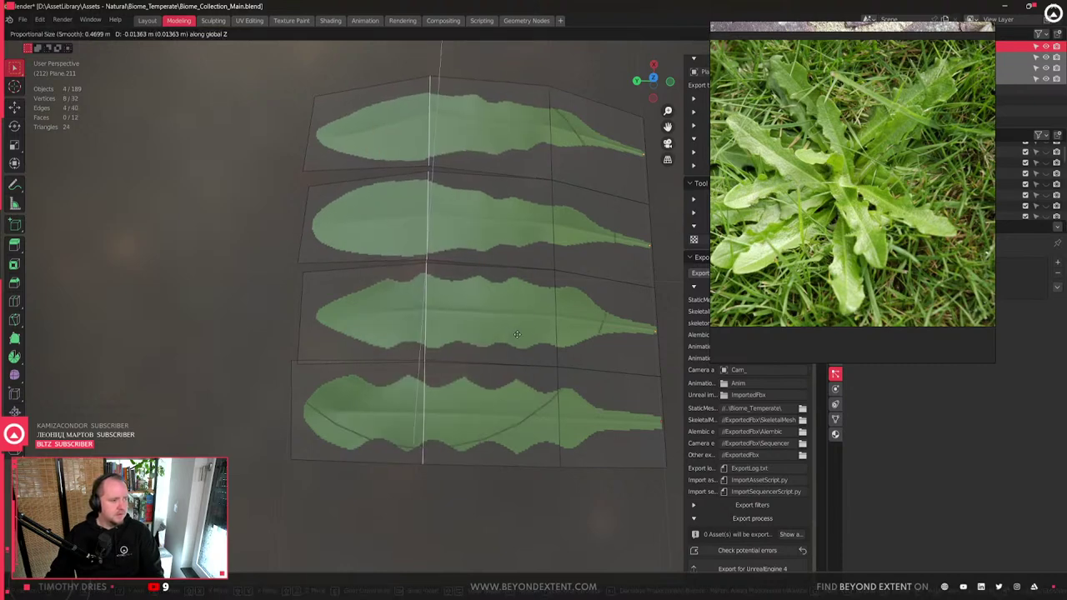
{"action": "key", "text": "o"}
{"action": "key", "text": "Escape"}
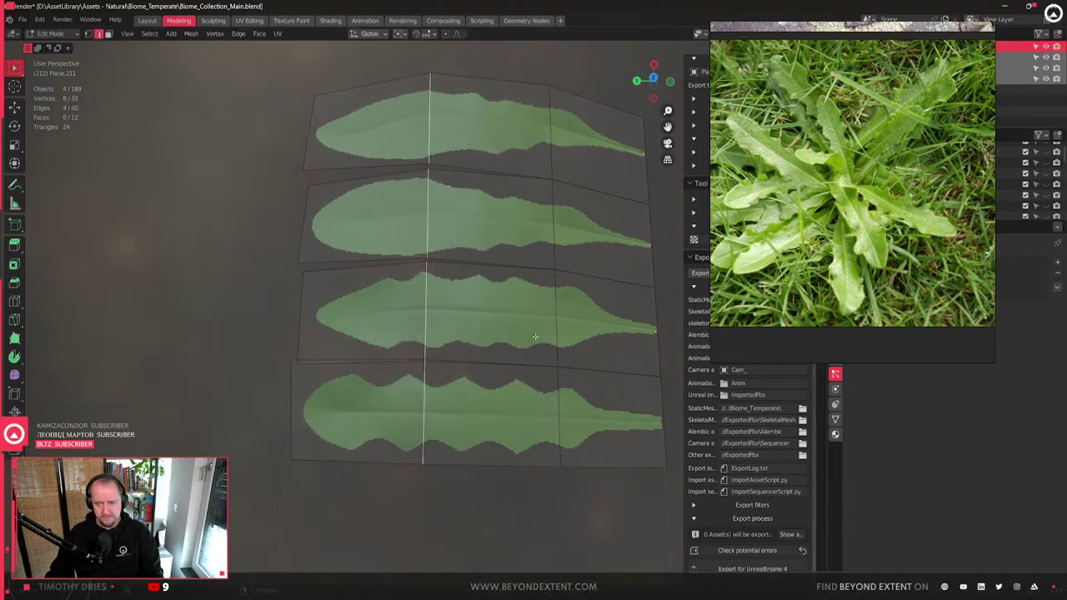
{"action": "key", "text": "ctrl+b"}
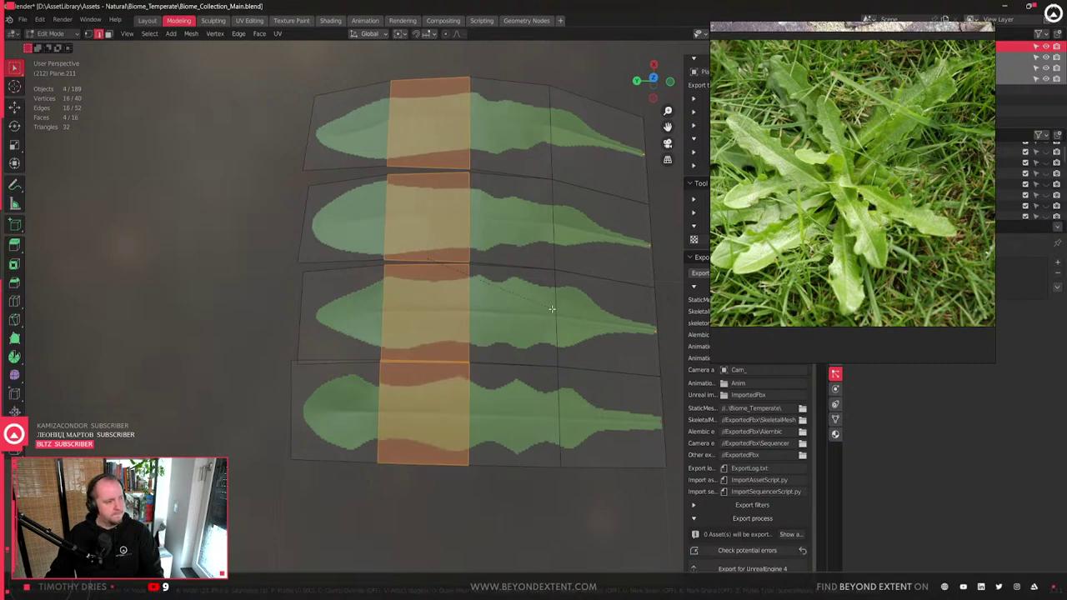
{"action": "key", "text": "Escape"}
- Toggle Correct Face Attributes once more and try the edge bevel with the changed setting
{"action": "key", "text": "q"}
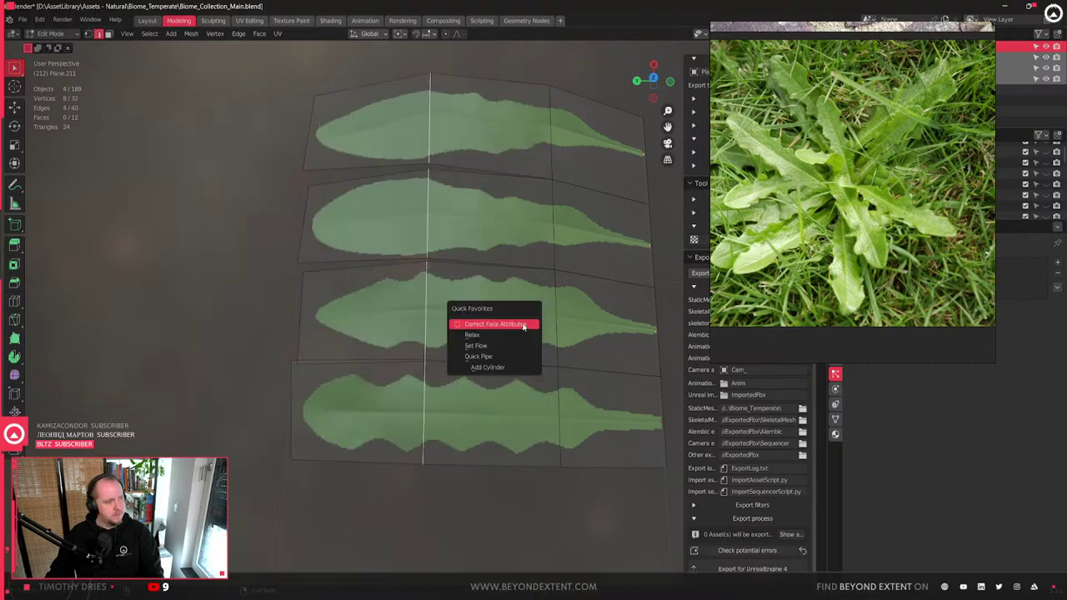
{"action": "left_click", "coordinate": [524, 324]}
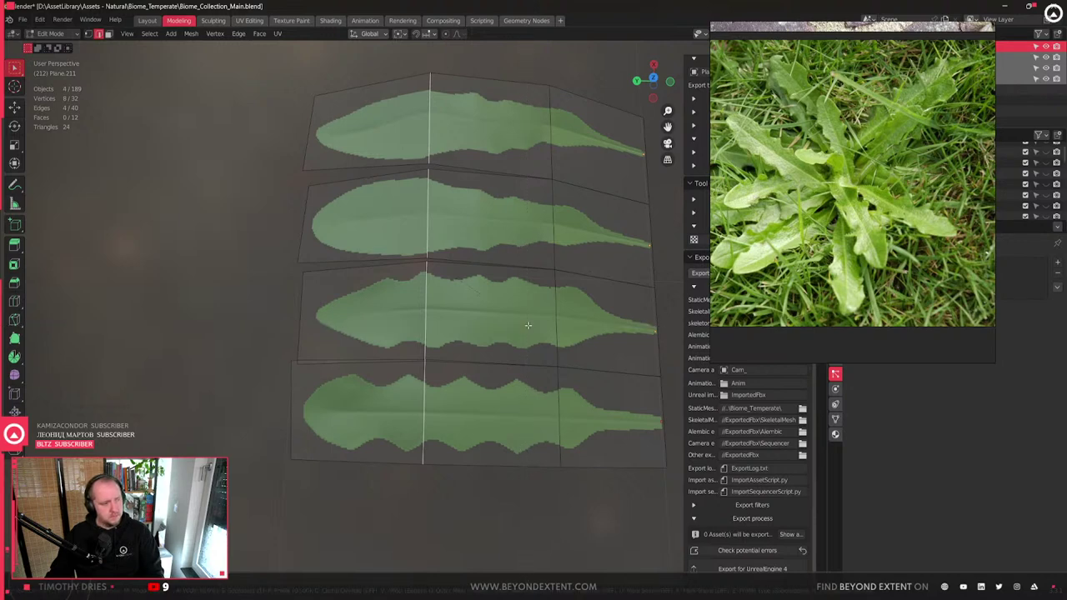
{"action": "key", "text": "ctrl+b"}
{"action": "key", "text": "Escape"}
- Undo the recent edge selections and redo them until the four leaves' middle cross edges are selected again
{"action": "key", "text": "ctrl+z"}
{"action": "key", "text": "ctrl+z"}
{"action": "key", "text": "ctrl+z"}
{"action": "key", "text": "ctrl+shift+z"}
{"action": "key", "text": "ctrl+shift+z"}
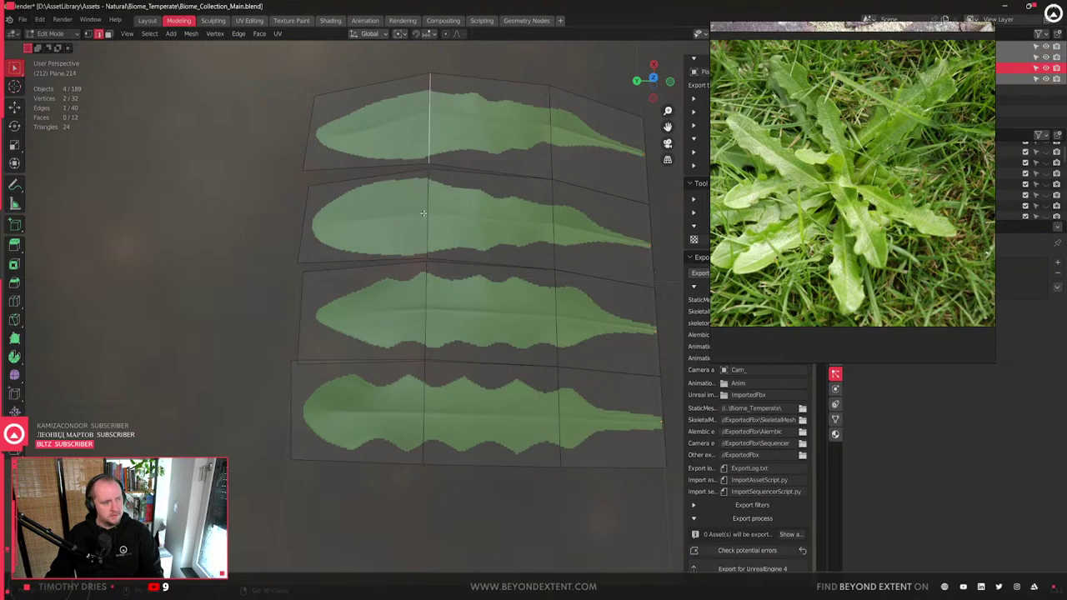
{"action": "key", "text": "ctrl+shift+z"}
{"action": "key", "text": "ctrl+shift+z"}
{"action": "key", "text": "KP_Decimal"}
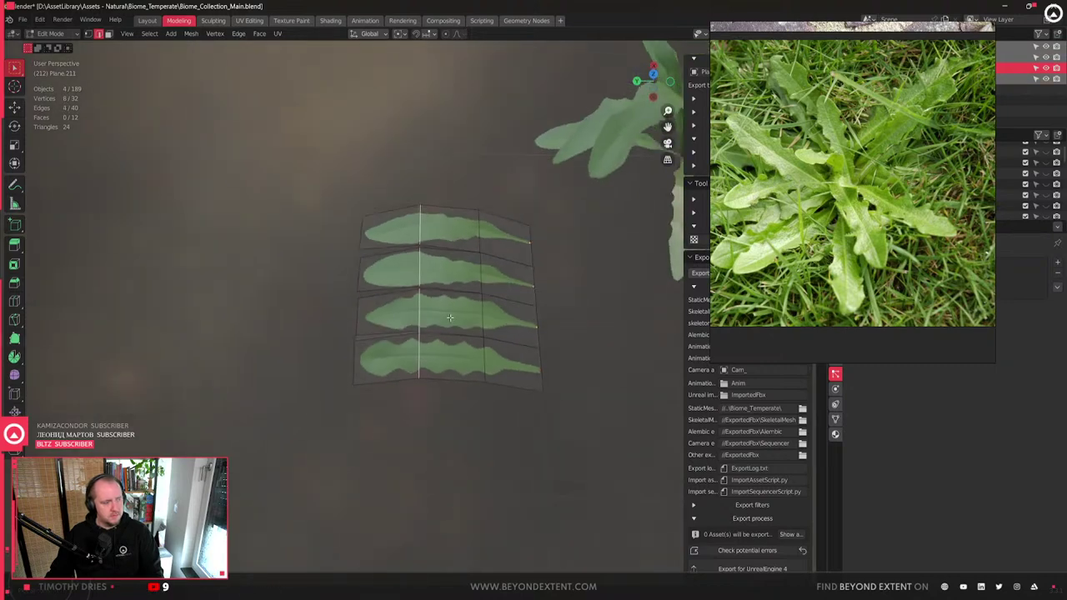
- Bevel the selected middle cross edges of the four source leaves by about 36.5 percent
{"action": "key", "text": "ctrl+b"}
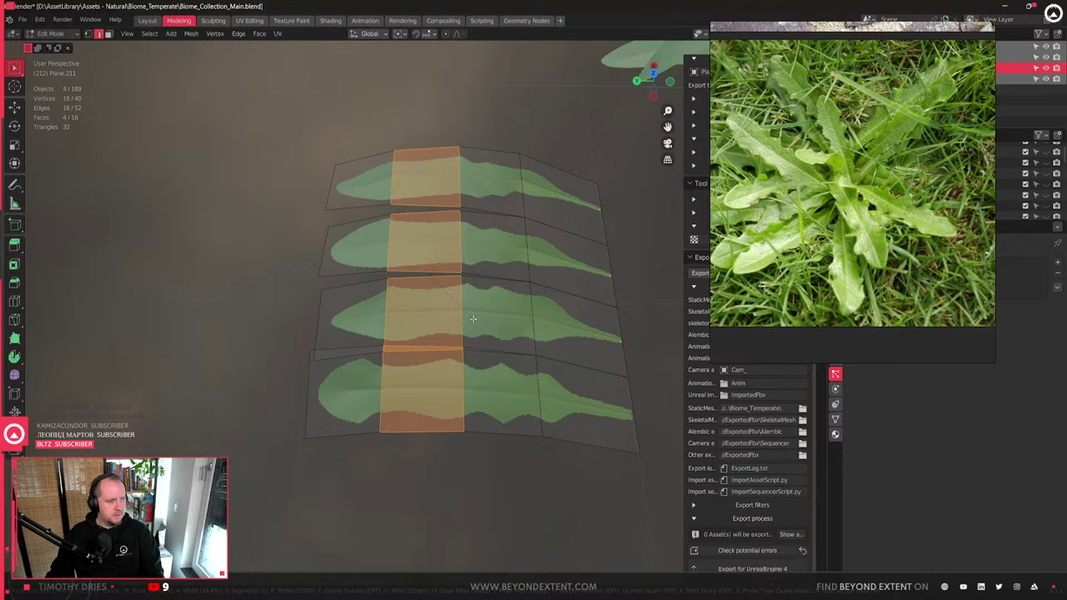
{"action": "right_click", "coordinate": [473, 318]}
{"action": "right_click", "coordinate": [473, 319]}
{"action": "key", "text": "Escape"}
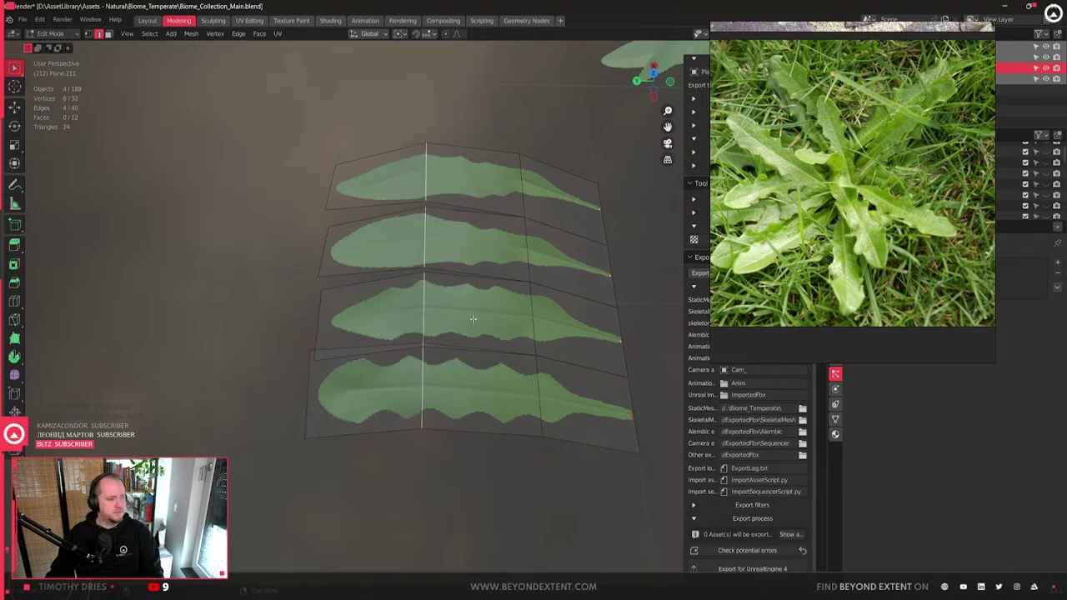
{"action": "key", "text": "ctrl+b"}
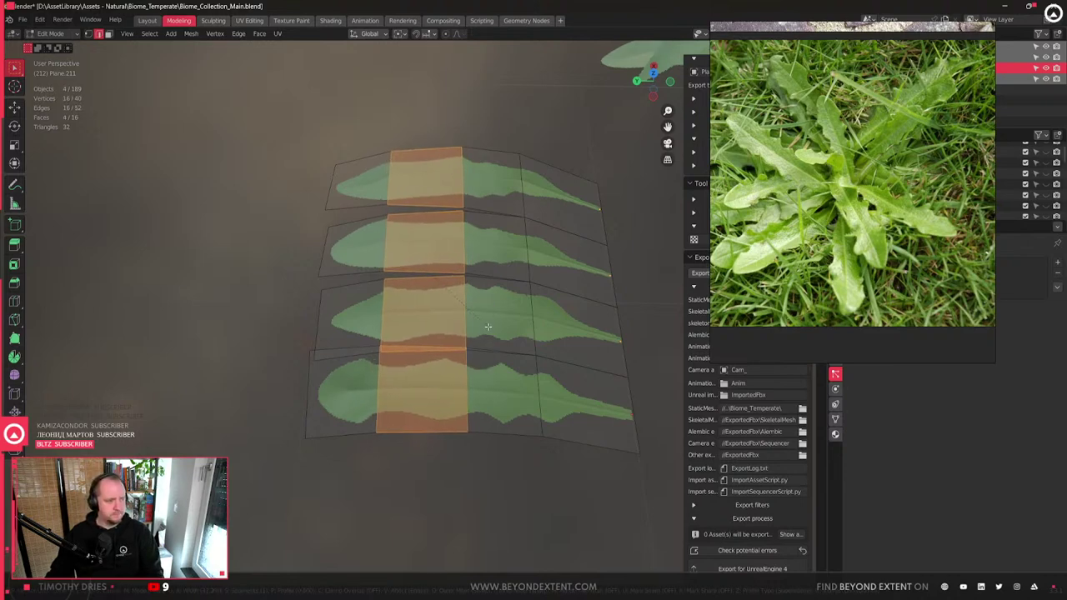
{"action": "left_click", "coordinate": [487, 327]}
{"action": "scroll", "coordinate": [488, 327], "scroll_direction": "down", "scroll_amount": 3}
{"action": "middle_click_drag", "start_coordinate": [488, 327], "coordinate": [425, 167]}
{"action": "scroll", "coordinate": [419, 158], "scroll_direction": "up", "scroll_amount": 4}
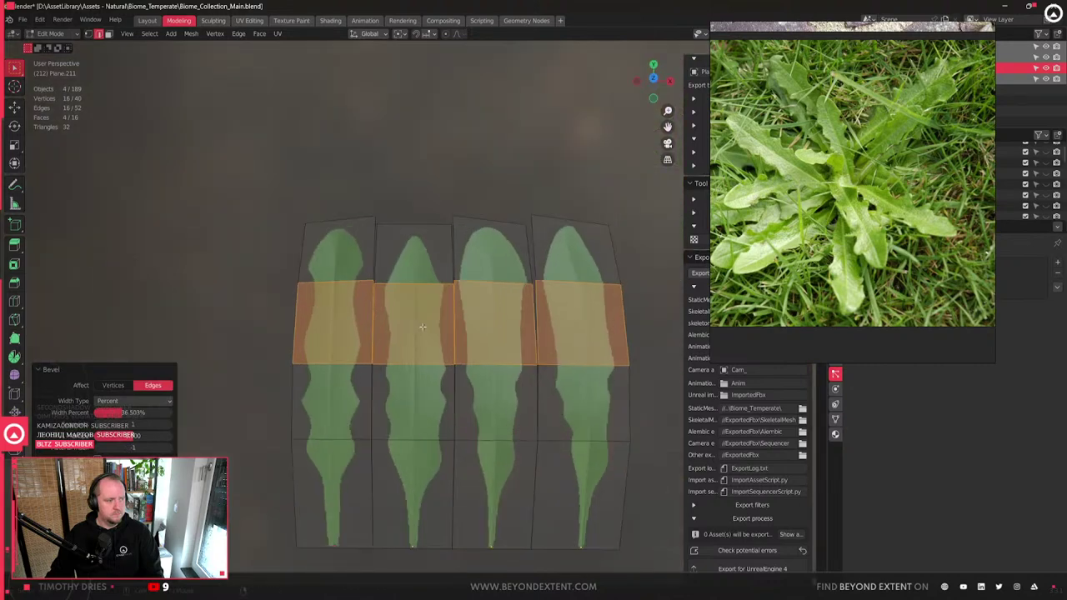
- Switch to the UV Editing workspace and show Weeds_LP_DefaultMaterial_Normal.tga as the image behind the UVs
{"action": "left_click", "coordinate": [419, 158]}
{"action": "scroll", "coordinate": [408, 250], "scroll_direction": "up", "scroll_amount": 3}
{"action": "scroll", "coordinate": [398, 336], "scroll_direction": "down", "scroll_amount": 5}
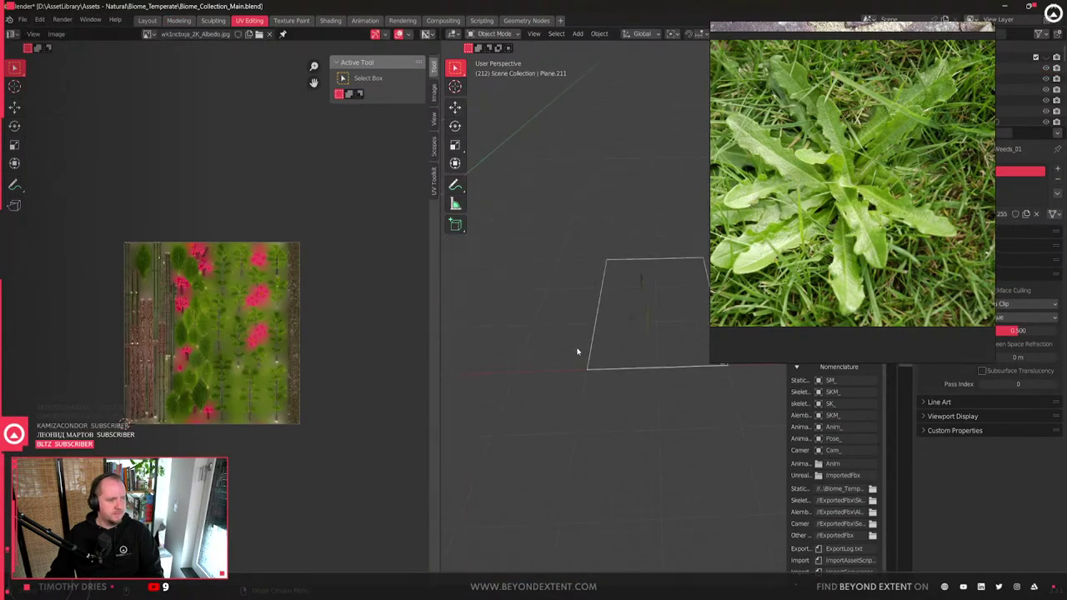
{"action": "scroll", "coordinate": [624, 377], "scroll_direction": "up", "scroll_amount": 4}
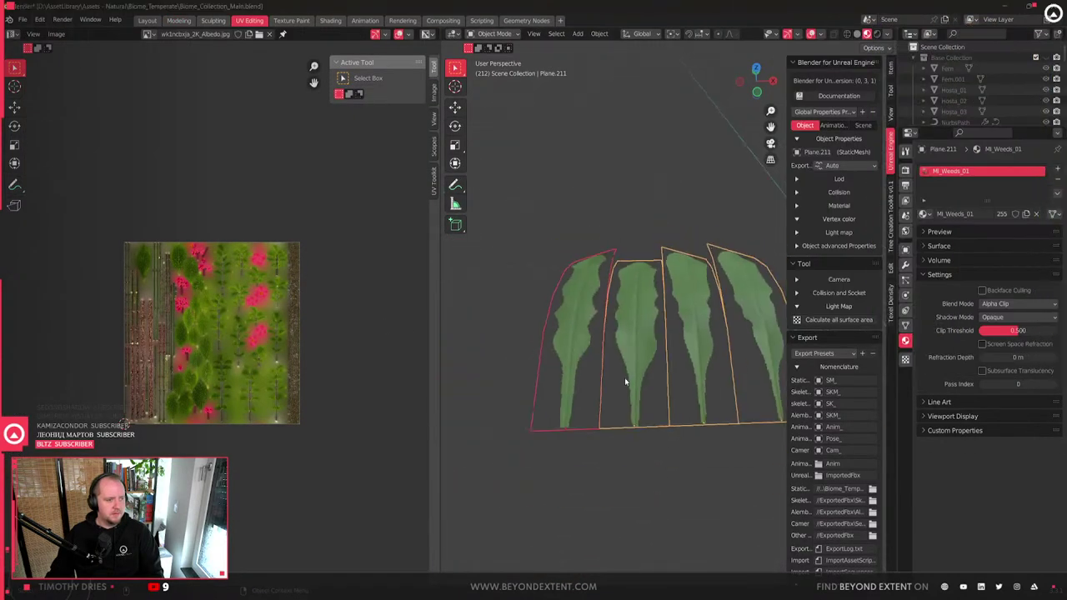
{"action": "left_click", "coordinate": [227, 34]}
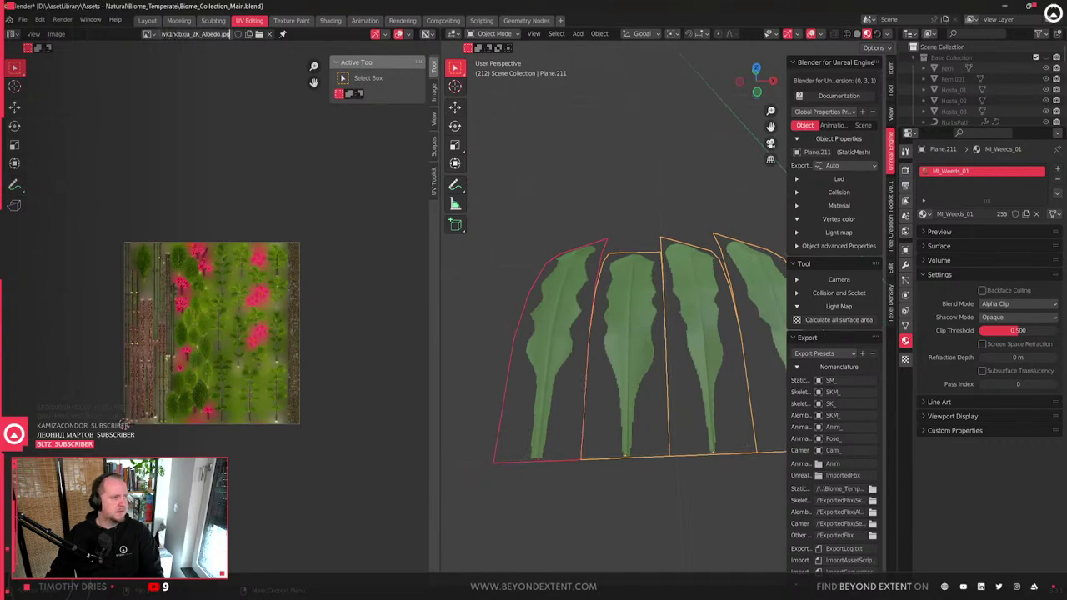
{"action": "left_click", "coordinate": [148, 34]}
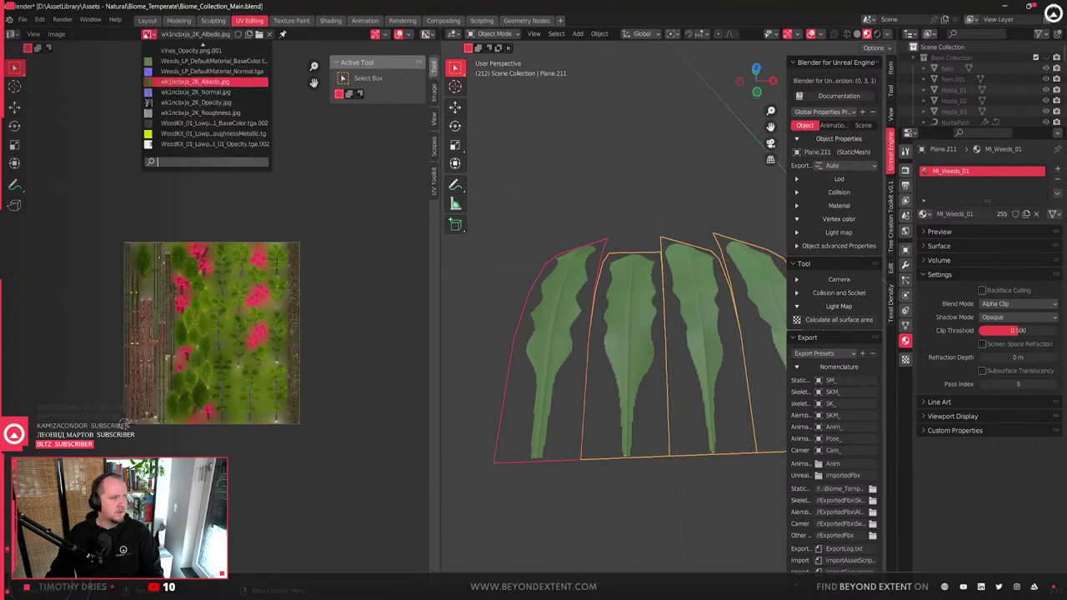
{"action": "key", "text": "Up"}
{"action": "key", "text": "Up"}
{"action": "key", "text": "Up"}
{"action": "key", "text": "Down"}
{"action": "key", "text": "Down"}
{"action": "key", "text": "Return"}
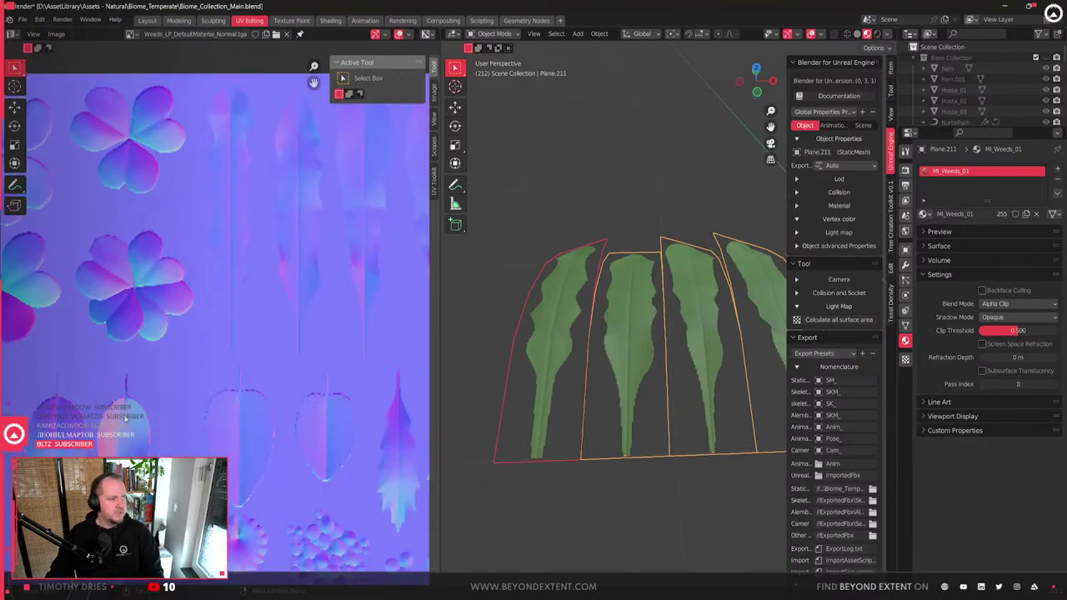
- Move the four leaves' displaced row of UV edges up about 0.06 along Y to close the gap below the top faces
{"action": "key", "text": "Tab"}
{"action": "key", "text": "a"}
{"action": "scroll", "coordinate": [235, 344], "scroll_direction": "down", "scroll_amount": 3}
{"action": "scroll", "coordinate": [234, 344], "scroll_direction": "up", "scroll_amount": 4}
{"action": "left_click", "coordinate": [348, 302], "text": "alt"}
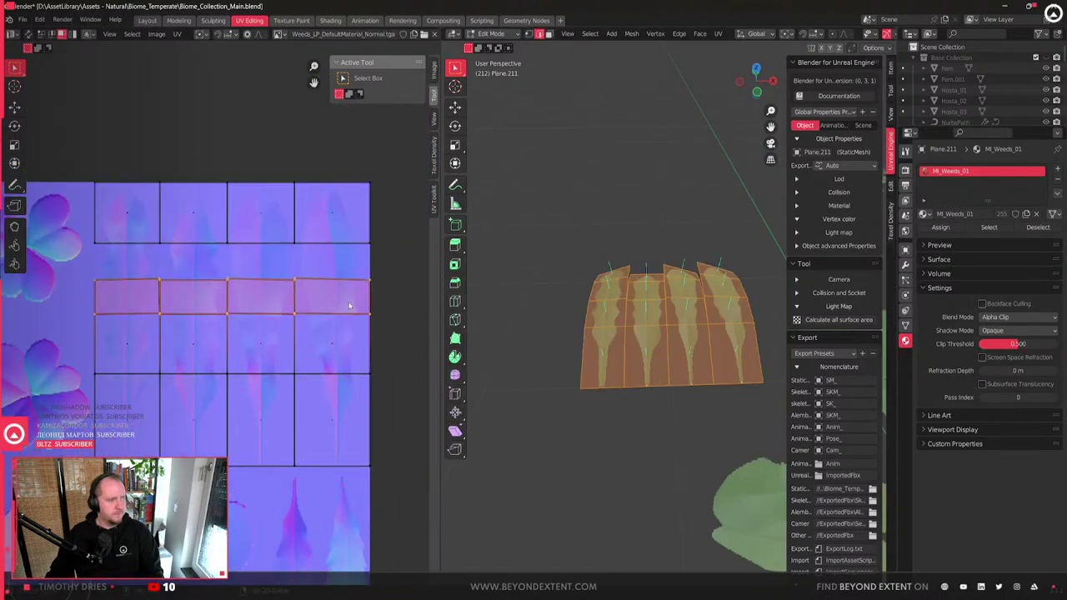
{"action": "left_click", "coordinate": [55, 265]}
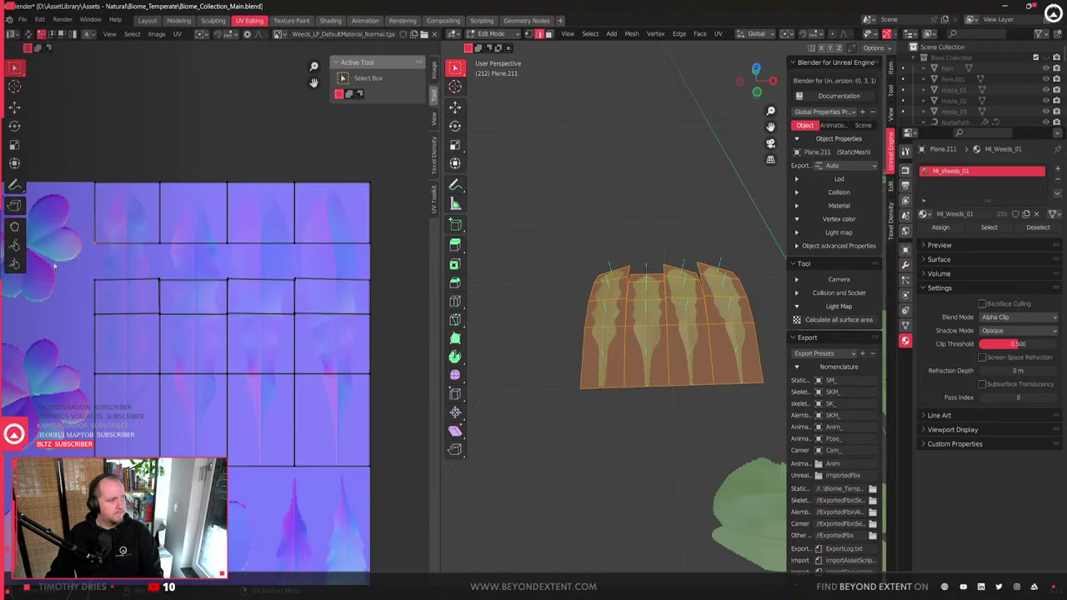
{"action": "left_click", "coordinate": [398, 291], "text": "alt"}
{"action": "key", "text": "g"}
{"action": "key", "text": "y"}
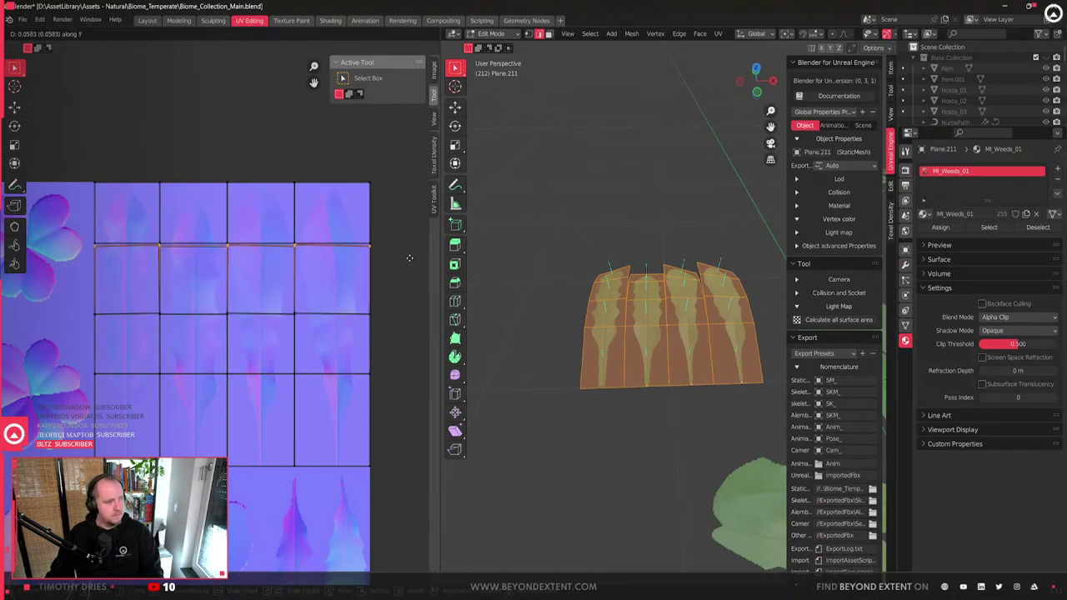
{"action": "left_click", "coordinate": [415, 259]}
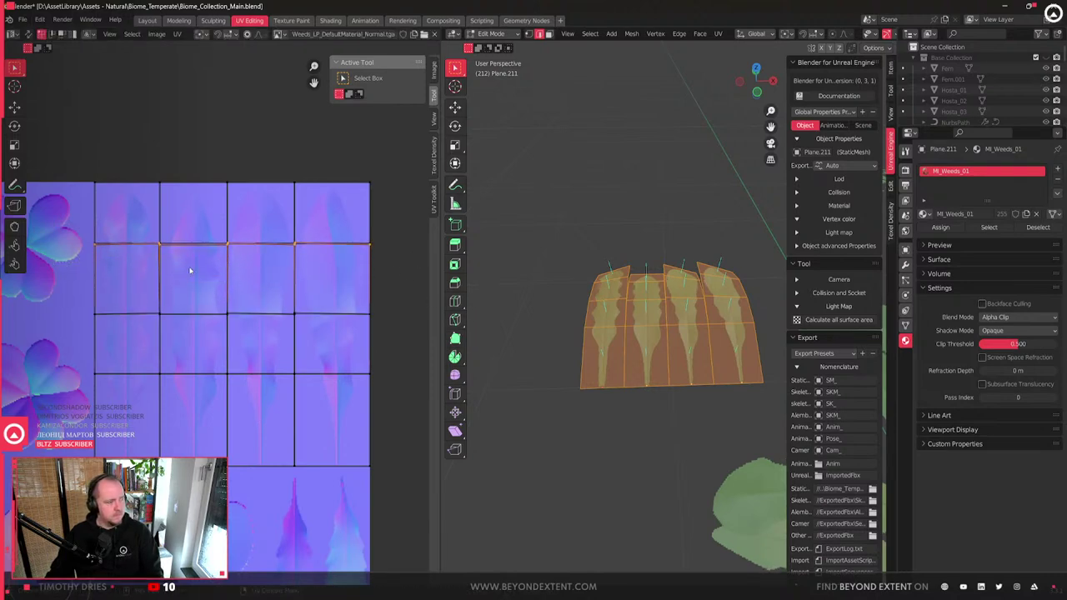
{"action": "scroll", "coordinate": [198, 269], "scroll_direction": "up", "scroll_amount": 1}
{"action": "scroll", "coordinate": [190, 271], "scroll_direction": "down", "scroll_amount": 1}
{"action": "key", "text": "s"}
{"action": "key", "text": "Escape"}
{"action": "key", "text": "s"}
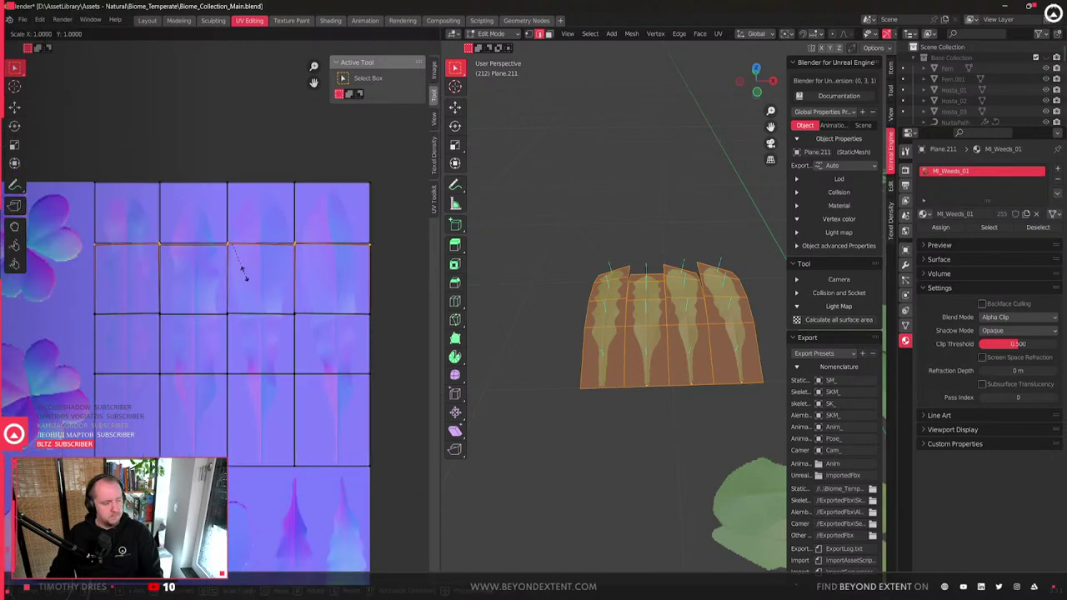
{"action": "key", "text": "x"}
{"action": "key", "text": "0"}
{"action": "key", "text": "Escape"}
{"action": "key", "text": "s"}
{"action": "key", "text": "Escape"}
{"action": "scroll", "coordinate": [244, 273], "scroll_direction": "down", "scroll_amount": 1}
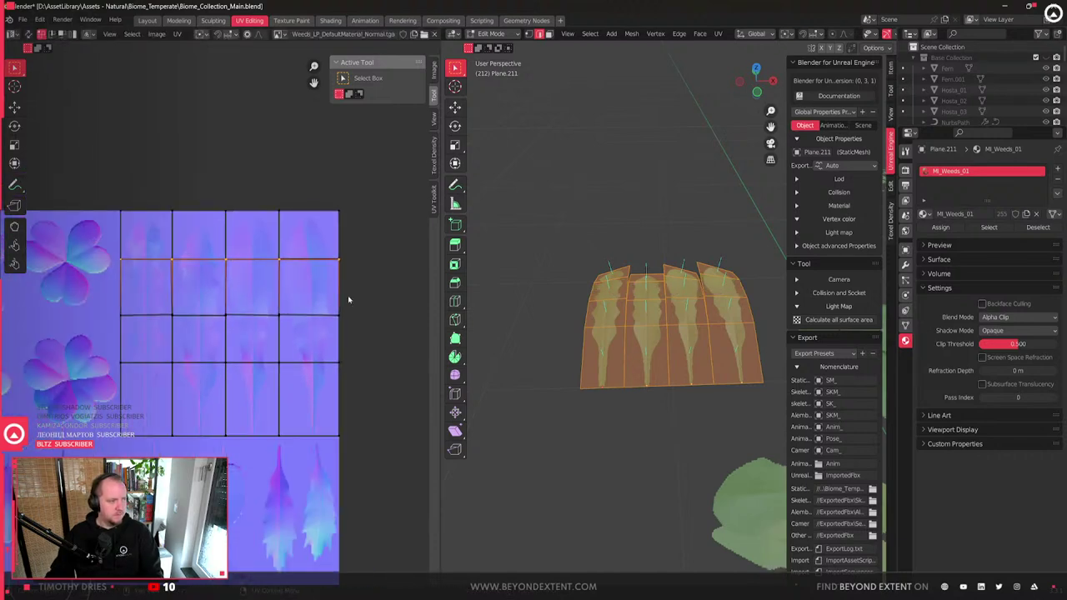
- Leave UV editing for the Layout workspace and select all leaves of the long-leaf weed clump
{"action": "key", "text": "Tab"}
{"action": "left_click", "coordinate": [146, 20]}
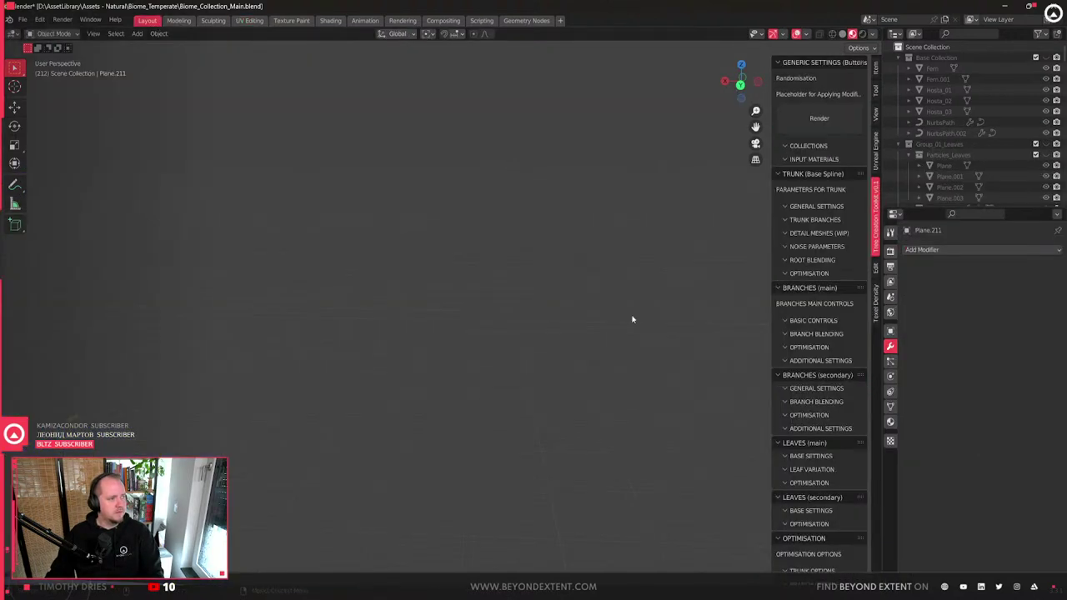
{"action": "key", "text": "g"}
{"action": "left_click", "coordinate": [479, 337]}
{"action": "middle_click_drag", "start_coordinate": [524, 354], "coordinate": [514, 313]}
{"action": "scroll", "coordinate": [472, 326], "scroll_direction": "down", "scroll_amount": 3}
{"action": "left_click", "coordinate": [552, 242]}
{"action": "middle_click_drag", "start_coordinate": [552, 243], "coordinate": [376, 250]}
{"action": "left_click_drag", "start_coordinate": [376, 251], "coordinate": [615, 369]}
{"action": "middle_click_drag", "start_coordinate": [614, 369], "coordinate": [659, 350]}
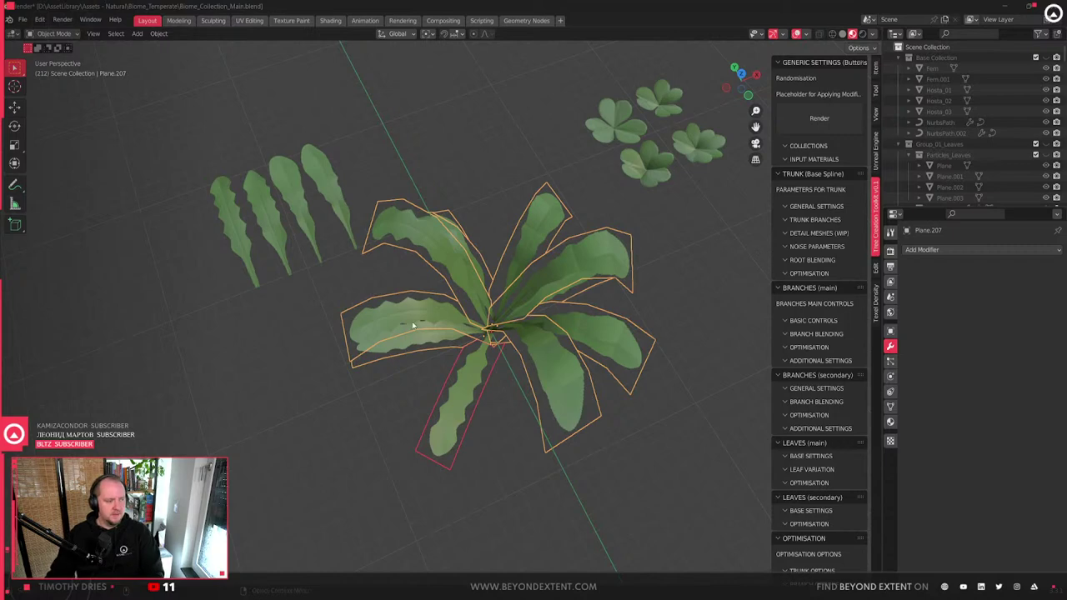
- Examine the long-leaf clump from several angles, with and without its leaves selected
{"action": "scroll", "coordinate": [421, 319], "scroll_direction": "up", "scroll_amount": 3}
{"action": "middle_click_drag", "start_coordinate": [514, 293], "coordinate": [576, 456]}
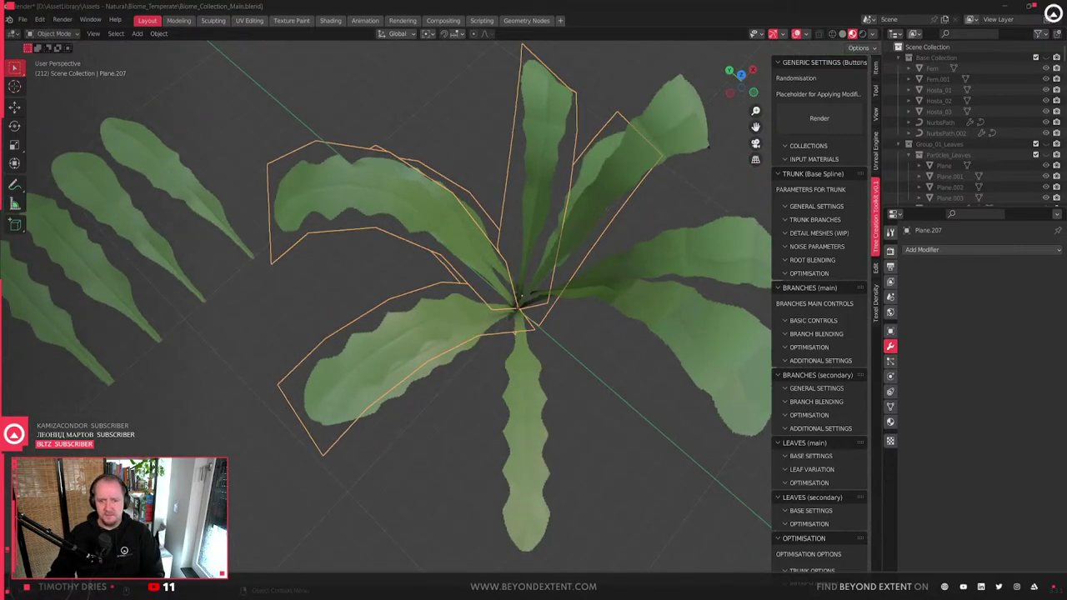
{"action": "scroll", "coordinate": [664, 431], "scroll_direction": "down", "scroll_amount": 1}
{"action": "left_click", "coordinate": [664, 430]}
{"action": "scroll", "coordinate": [703, 376], "scroll_direction": "down", "scroll_amount": 2}
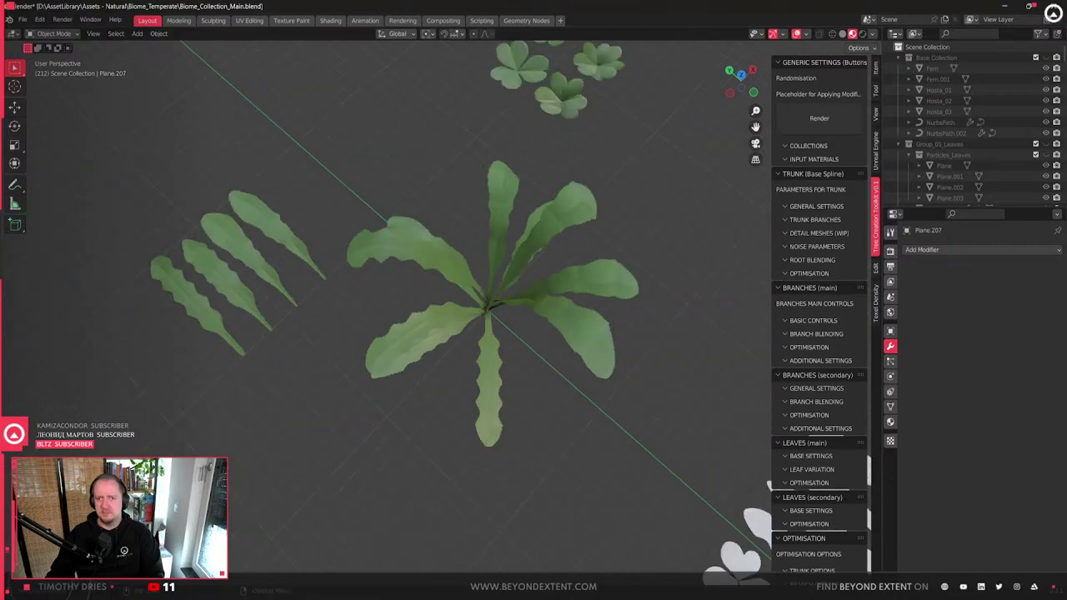
{"action": "left_click", "coordinate": [411, 239]}
{"action": "middle_click_drag", "start_coordinate": [411, 238], "coordinate": [434, 409]}
{"action": "scroll", "coordinate": [552, 364], "scroll_direction": "up", "scroll_amount": 3}
{"action": "scroll", "coordinate": [433, 408], "scroll_direction": "down", "scroll_amount": 3}
{"action": "scroll", "coordinate": [469, 345], "scroll_direction": "up", "scroll_amount": 3}
{"action": "middle_click_drag", "start_coordinate": [533, 370], "coordinate": [416, 361]}
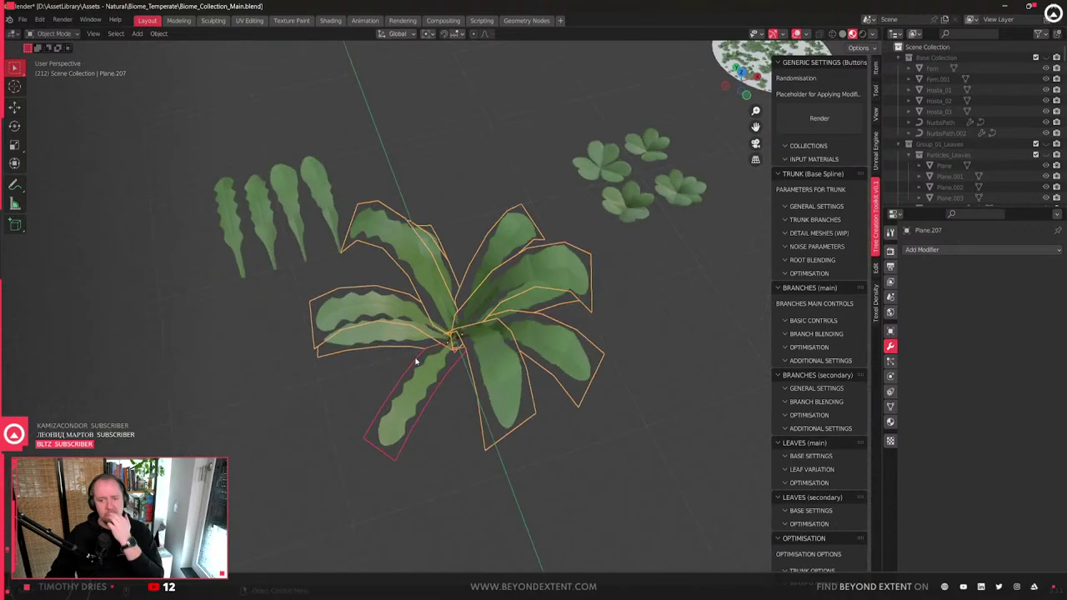
- Apply Randomize Transform to the clump's leaves and adjust its values to vary their sizes and angles
{"action": "left_click", "coordinate": [159, 34]}
{"action": "mouse_move", "coordinate": [175, 46]}
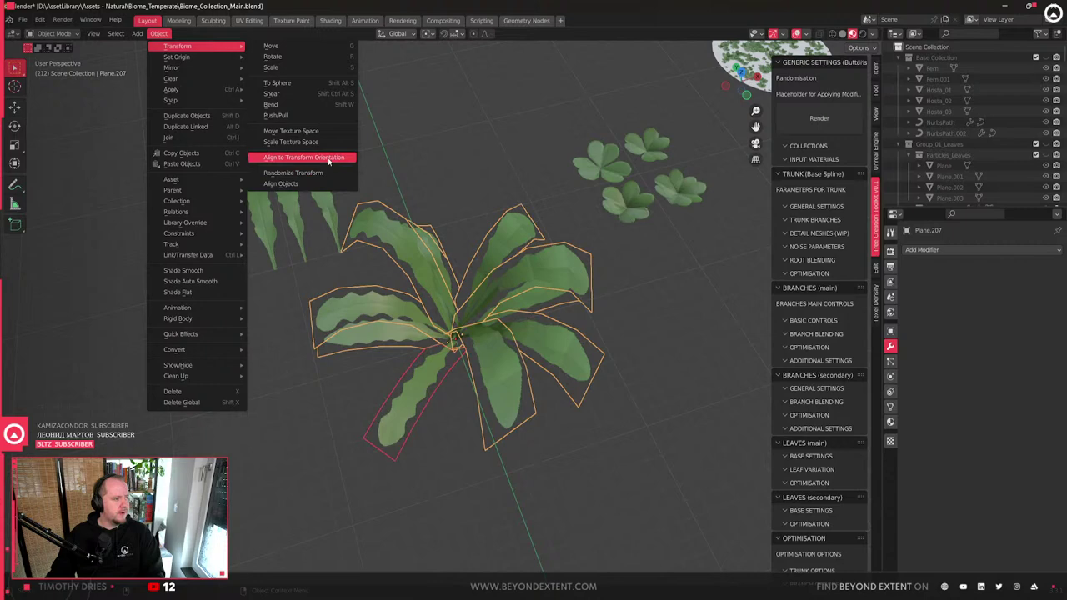
{"action": "left_click", "coordinate": [284, 172]}
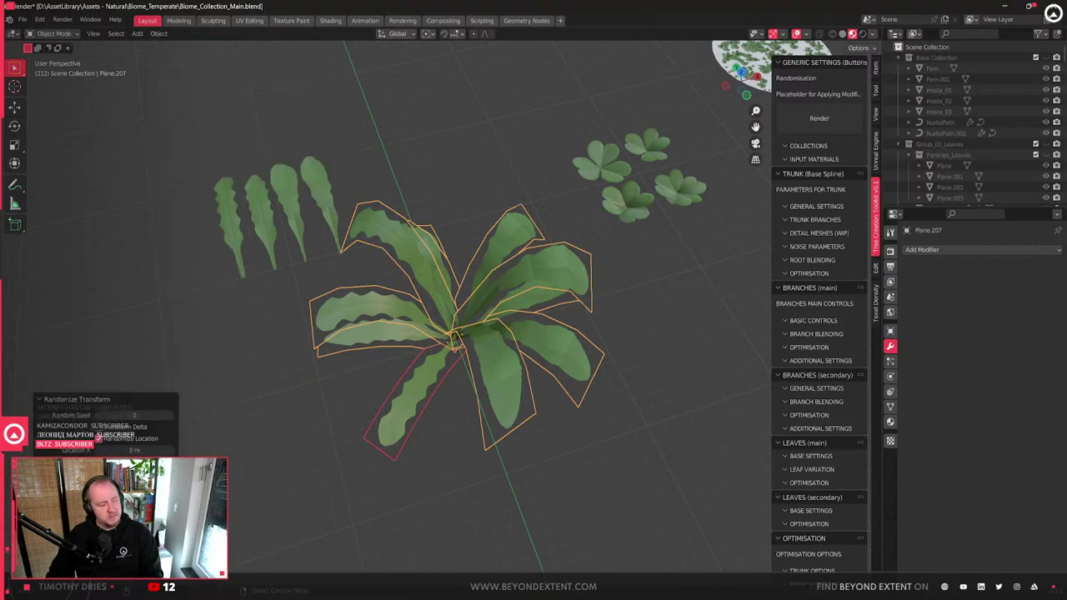
{"action": "left_click_drag", "start_coordinate": [134, 415], "coordinate": [150, 415]}
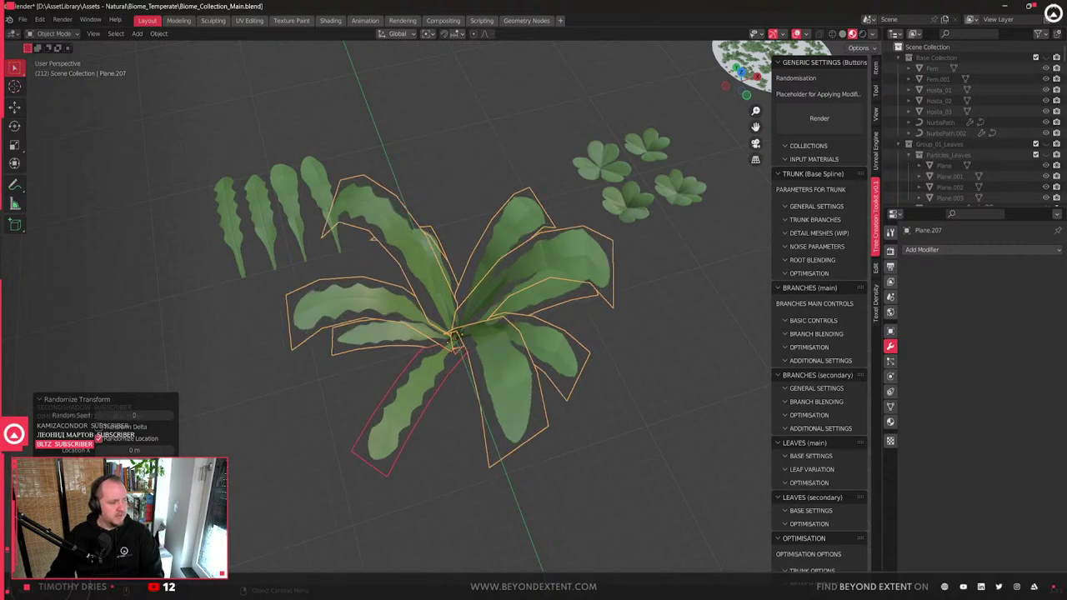
{"action": "left_click_drag", "start_coordinate": [150, 415], "coordinate": [158, 415]}
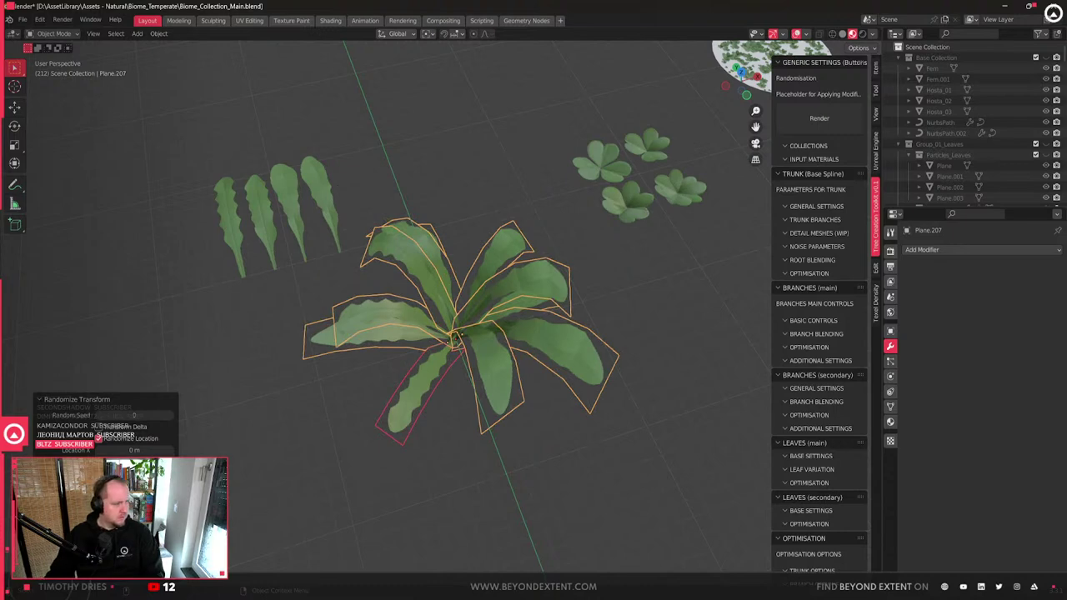
{"action": "left_click_drag", "start_coordinate": [158, 415], "coordinate": [200, 415]}
{"action": "middle_click_drag", "start_coordinate": [457, 334], "coordinate": [331, 424]}
{"action": "scroll", "coordinate": [331, 424], "scroll_direction": "up", "scroll_amount": 2}
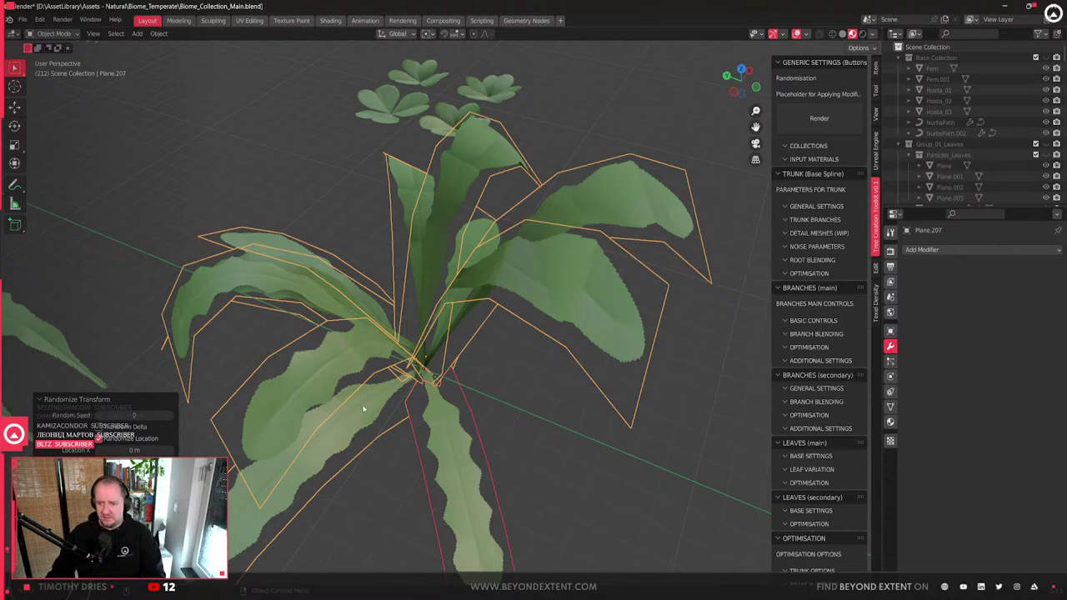
- Examine the bent profile of the large drooping leaf, opening its mesh for editing with nothing selected
{"action": "scroll", "coordinate": [488, 302], "scroll_direction": "down", "scroll_amount": 3}
{"action": "middle_click_drag", "start_coordinate": [489, 303], "coordinate": [406, 261]}
{"action": "left_click", "coordinate": [432, 294]}
{"action": "left_click", "coordinate": [446, 284]}
{"action": "left_click", "coordinate": [463, 272]}
{"action": "left_click", "coordinate": [484, 259]}
{"action": "left_click", "coordinate": [490, 265]}
{"action": "left_click", "coordinate": [505, 277]}
{"action": "left_click", "coordinate": [526, 294]}
{"action": "middle_click_drag", "start_coordinate": [526, 293], "coordinate": [574, 366]}
{"action": "key", "text": "Tab"}
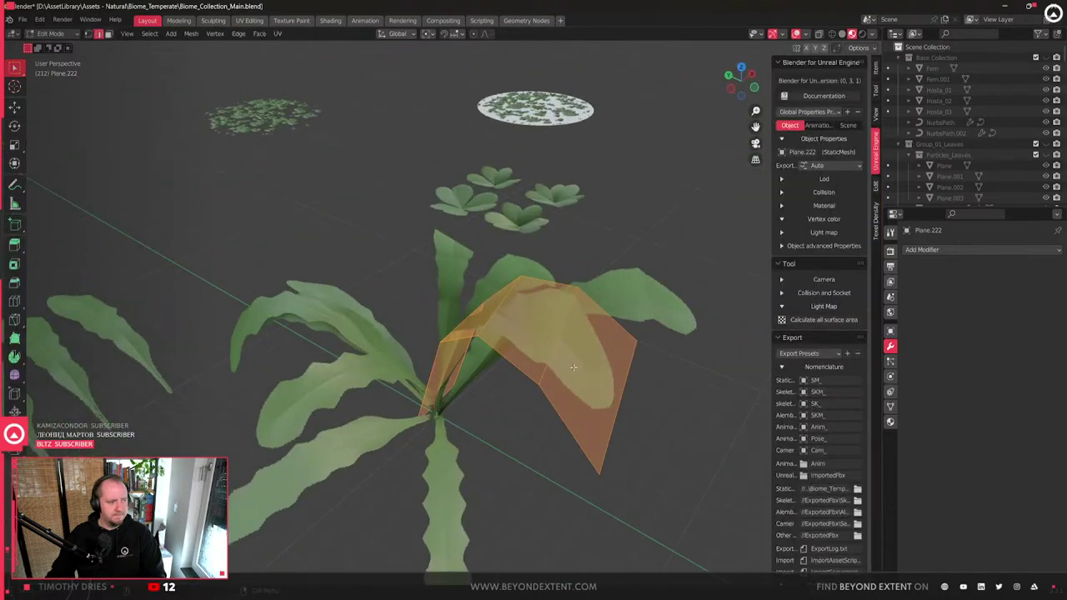
{"action": "key", "text": "alt+a"}
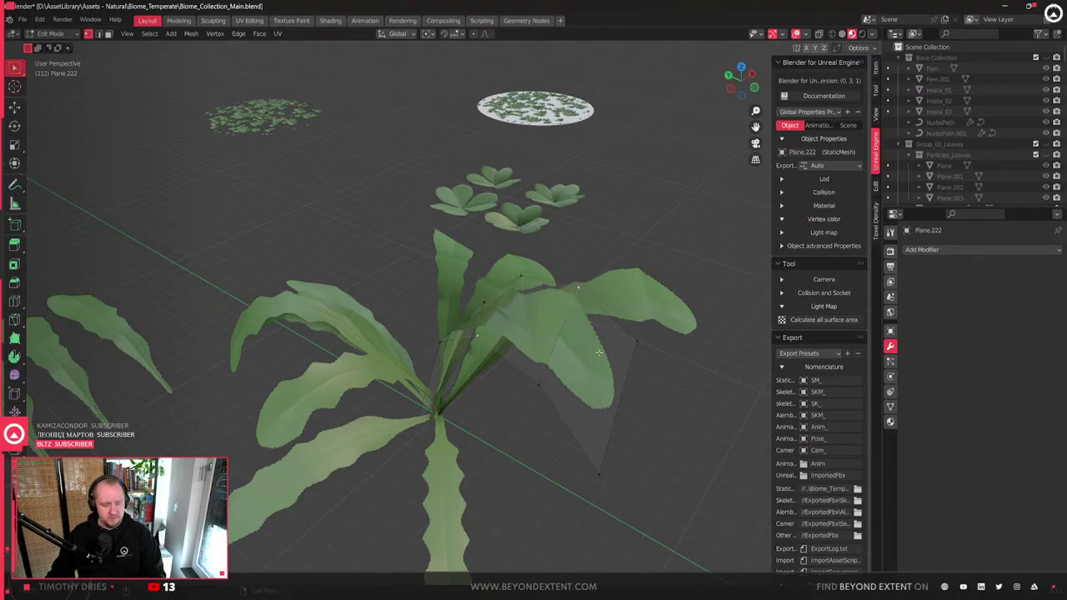
{"action": "middle_click_drag", "start_coordinate": [599, 352], "coordinate": [472, 333]}
{"action": "key", "text": "Tab"}
- Compare shading options on the large drooping leaf and examine its surface up close
{"action": "right_click", "coordinate": [539, 272]}
{"action": "left_click", "coordinate": [539, 272]}
{"action": "right_click", "coordinate": [539, 271]}
{"action": "left_click", "coordinate": [540, 287]}
{"action": "scroll", "coordinate": [472, 334], "scroll_direction": "up", "scroll_amount": 10}
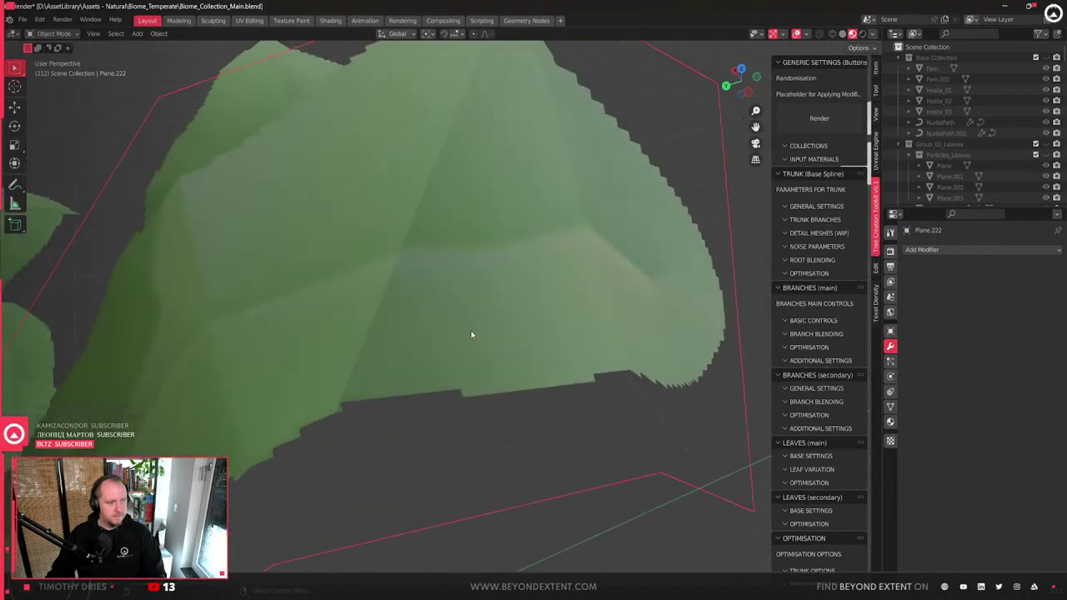
{"action": "middle_click_drag", "start_coordinate": [521, 299], "coordinate": [445, 302]}
{"action": "scroll", "coordinate": [442, 307], "scroll_direction": "down", "scroll_amount": 10}
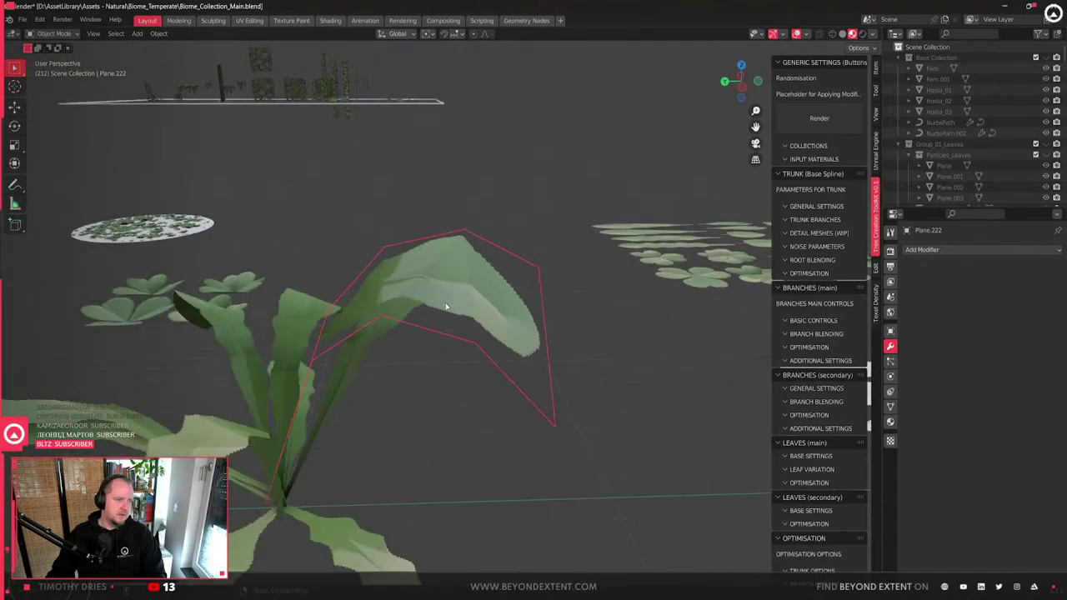
- Select all leaves of the clump with the large drooping leaf as the active object
{"action": "middle_click_drag", "start_coordinate": [423, 357], "coordinate": [316, 293]}
{"action": "left_click", "coordinate": [359, 326]}
{"action": "middle_click_drag", "start_coordinate": [359, 325], "coordinate": [598, 273]}
{"action": "scroll", "coordinate": [558, 388], "scroll_direction": "up", "scroll_amount": 6}
{"action": "scroll", "coordinate": [602, 273], "scroll_direction": "down", "scroll_amount": 4}
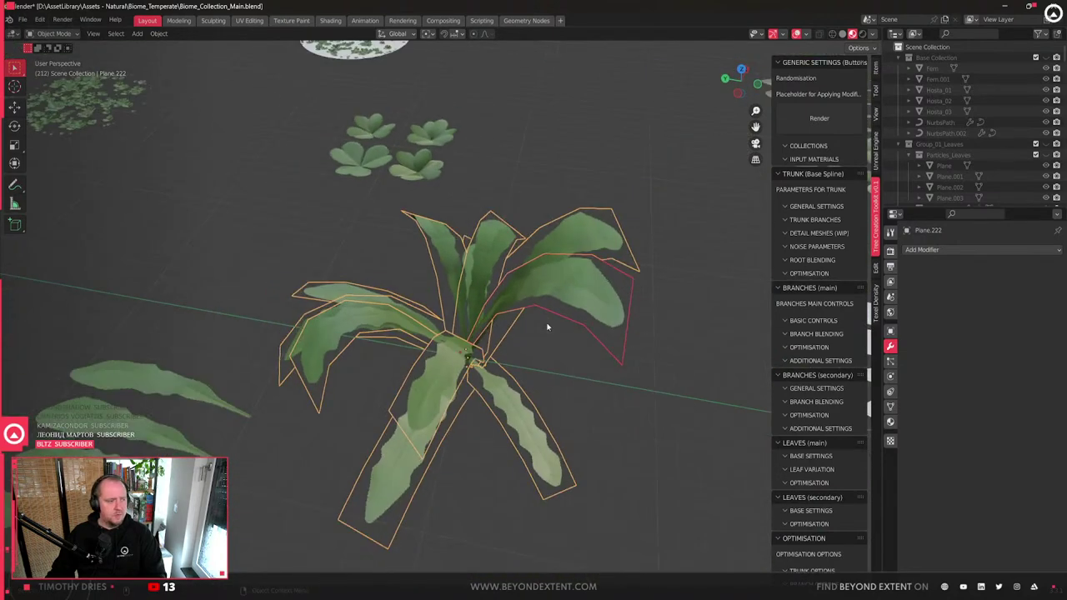
{"action": "middle_click_drag", "start_coordinate": [548, 326], "coordinate": [495, 377]}
{"action": "scroll", "coordinate": [495, 378], "scroll_direction": "up", "scroll_amount": 5}
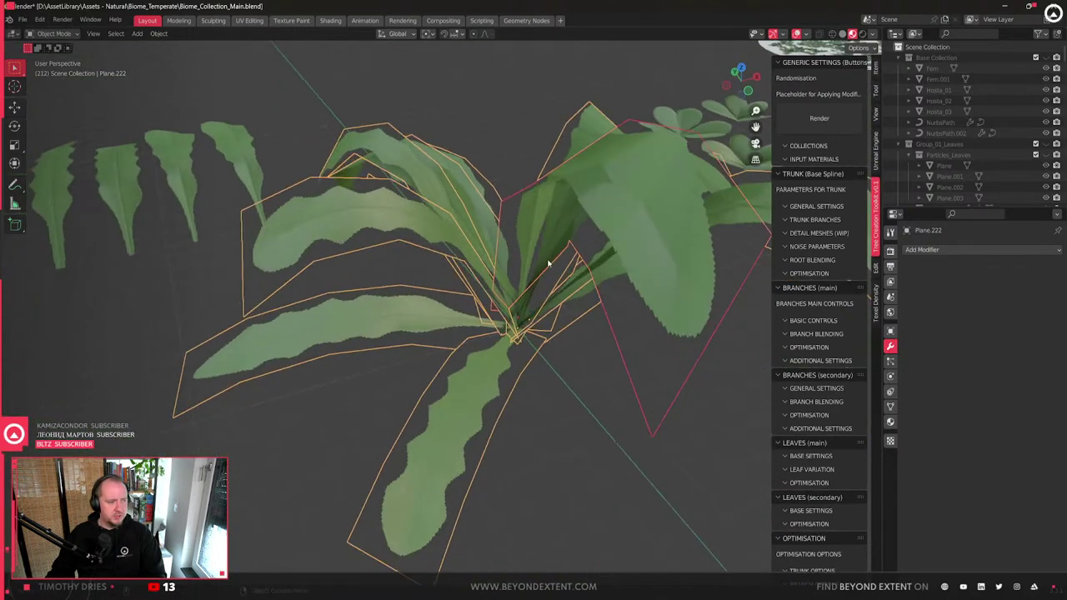
{"action": "scroll", "coordinate": [529, 283], "scroll_direction": "down", "scroll_amount": 4}
{"action": "middle_click_drag", "start_coordinate": [529, 281], "coordinate": [488, 315]}
- Make the selected leaves single-user for object and data, and join them into one mesh
{"action": "left_click", "coordinate": [158, 33]}
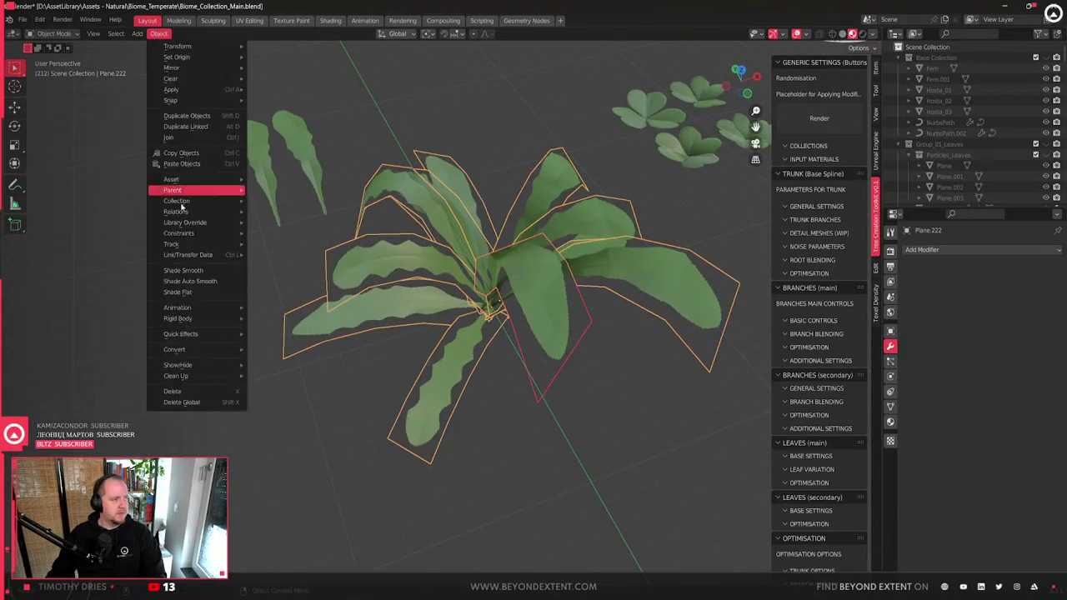
{"action": "mouse_move", "coordinate": [203, 213]}
{"action": "mouse_move", "coordinate": [302, 250]}
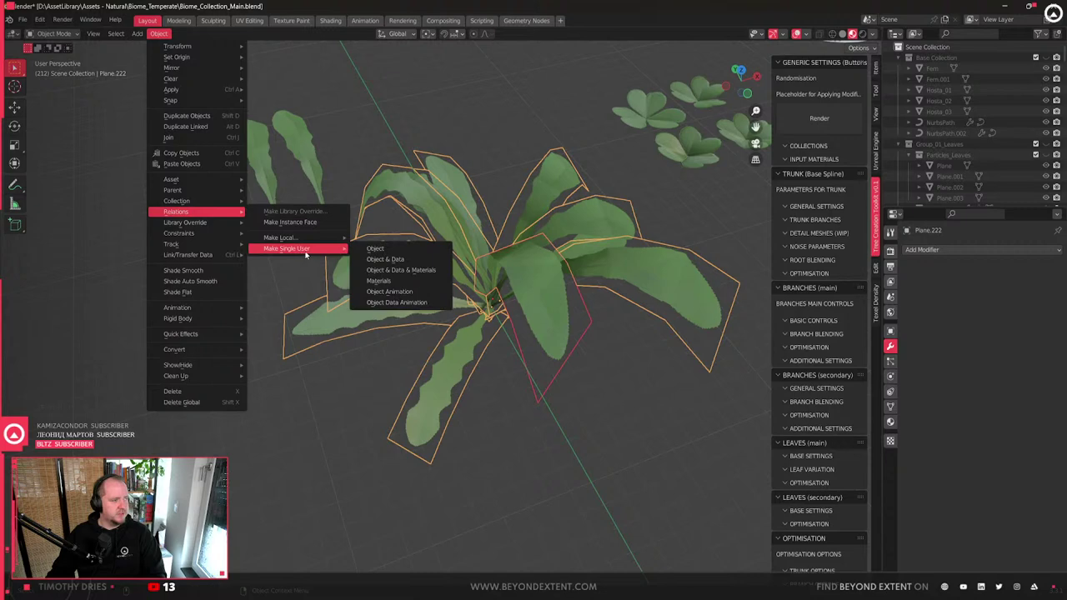
{"action": "left_click", "coordinate": [401, 264]}
{"action": "scroll", "coordinate": [555, 351], "scroll_direction": "up", "scroll_amount": 3}
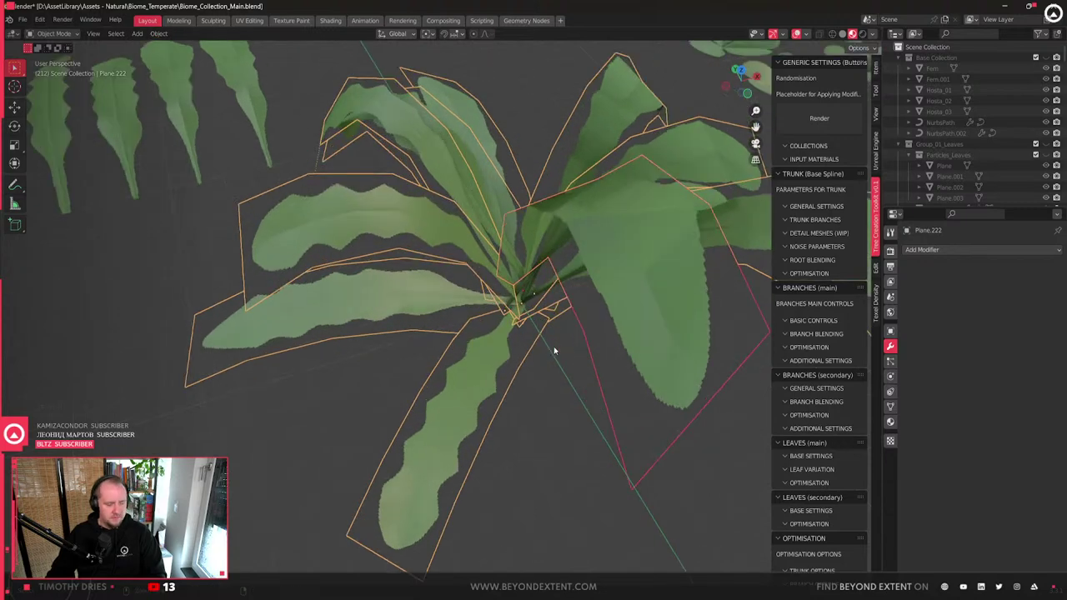
{"action": "scroll", "coordinate": [554, 351], "scroll_direction": "down", "scroll_amount": 5}
- Scale the joined leaf clump down and shift it horizontally with its height locked
{"action": "middle_click_drag", "start_coordinate": [555, 353], "coordinate": [470, 376]}
{"action": "key", "text": "s"}
{"action": "left_click", "coordinate": [508, 322]}
{"action": "scroll", "coordinate": [508, 322], "scroll_direction": "up", "scroll_amount": 4}
{"action": "key", "text": "g"}
{"action": "key", "text": "shift+z"}
{"action": "left_click", "coordinate": [496, 328]}
{"action": "scroll", "coordinate": [496, 328], "scroll_direction": "down", "scroll_amount": 5}
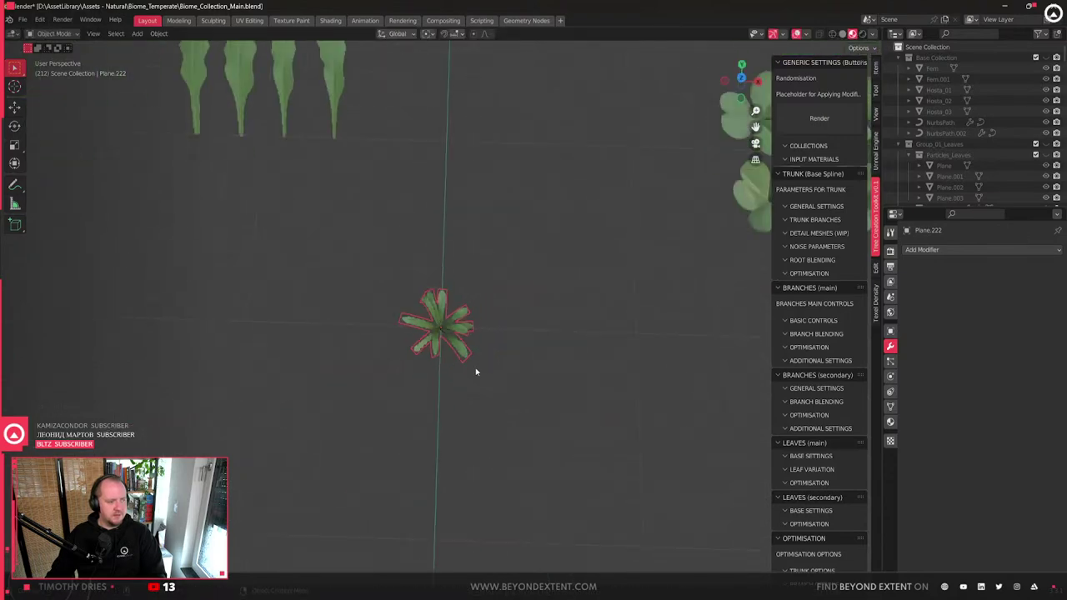
- Enter mesh editing on the joined clump in face mode and select all linked faces of one leaf
{"action": "scroll", "coordinate": [476, 369], "scroll_direction": "up", "scroll_amount": 6}
{"action": "scroll", "coordinate": [476, 371], "scroll_direction": "up", "scroll_amount": 4}
{"action": "scroll", "coordinate": [476, 369], "scroll_direction": "down", "scroll_amount": 3}
{"action": "key", "text": "Tab"}
{"action": "key", "text": "3"}
{"action": "left_click", "coordinate": [377, 302]}
{"action": "key", "text": "ctrl+l"}
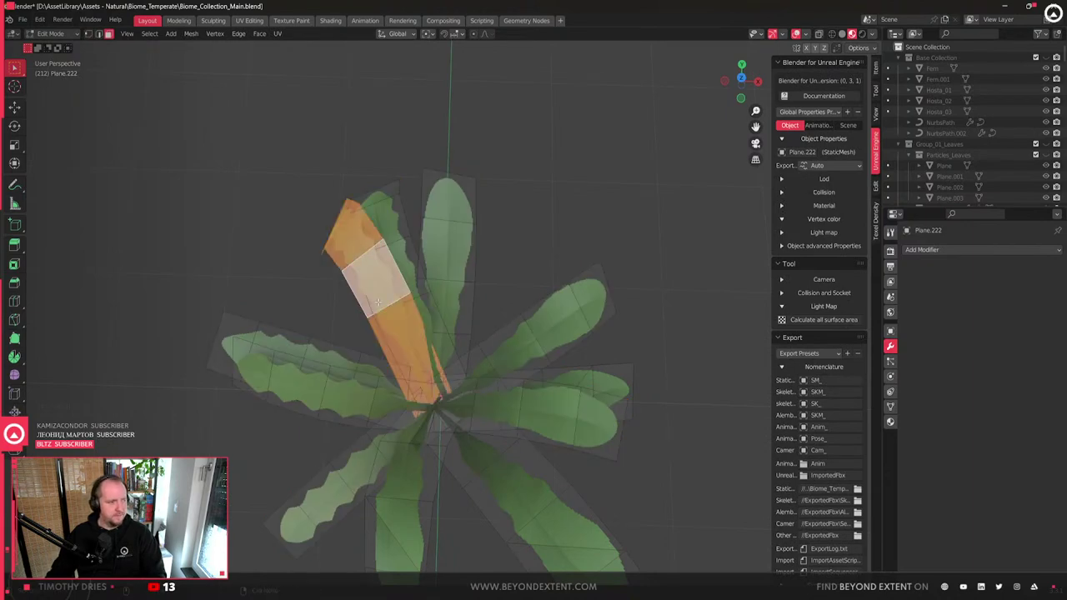
{"action": "middle_click_drag", "start_coordinate": [378, 300], "coordinate": [555, 223]}
{"action": "middle_click_drag", "start_coordinate": [501, 425], "coordinate": [501, 445]}
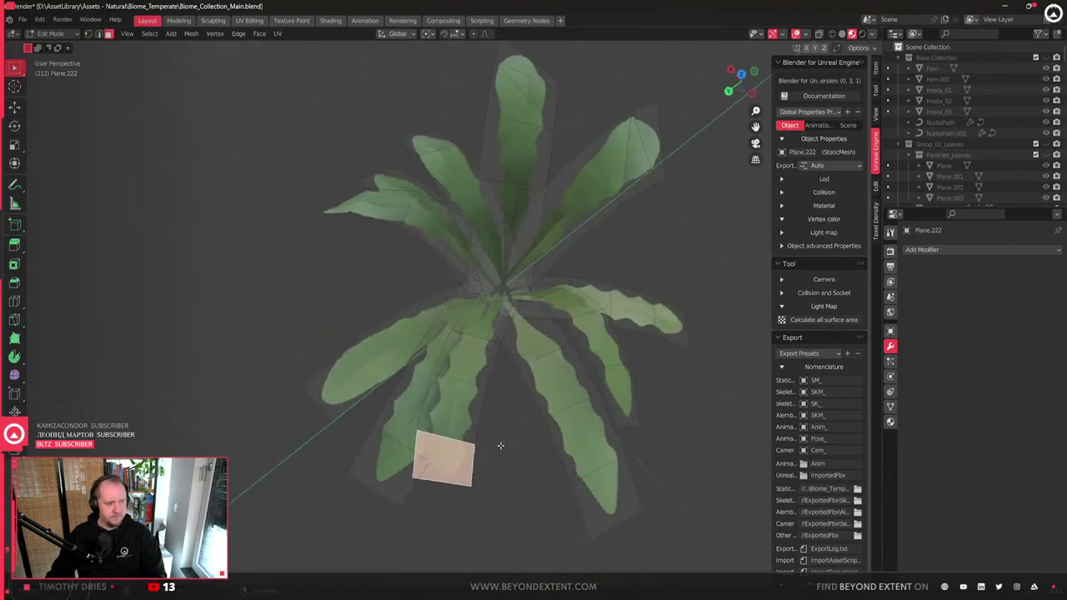
{"action": "key", "text": "g"}
{"action": "key", "text": "shift+z"}
{"action": "right_click", "coordinate": [538, 439]}
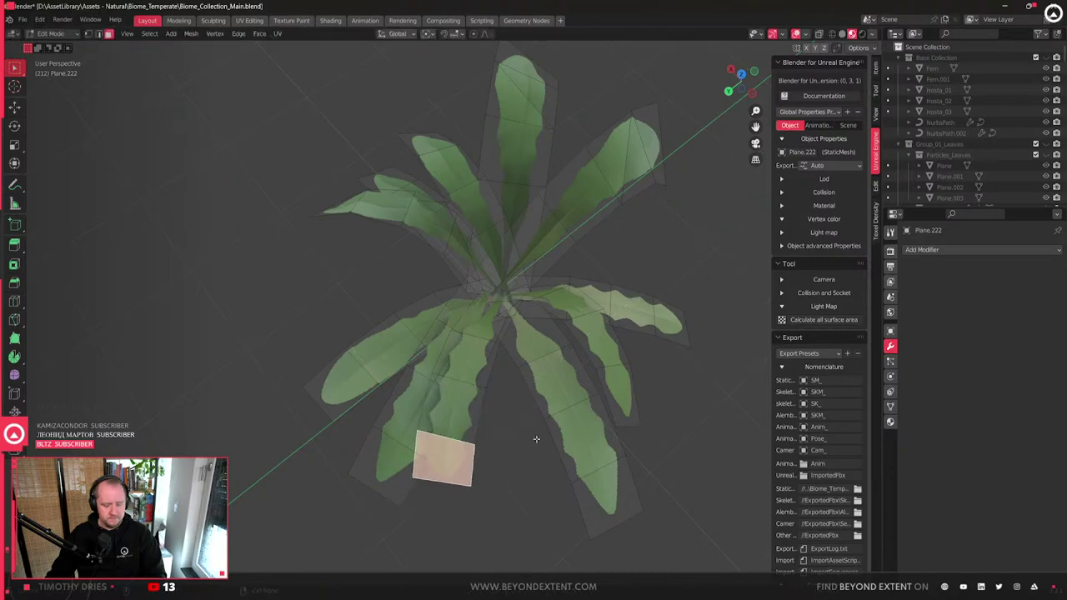
- Move the selected leaf-tip face horizontally with its height locked and proportional editing on, and leave mesh editing
{"action": "key", "text": "g"}
{"action": "key", "text": "shift+z"}
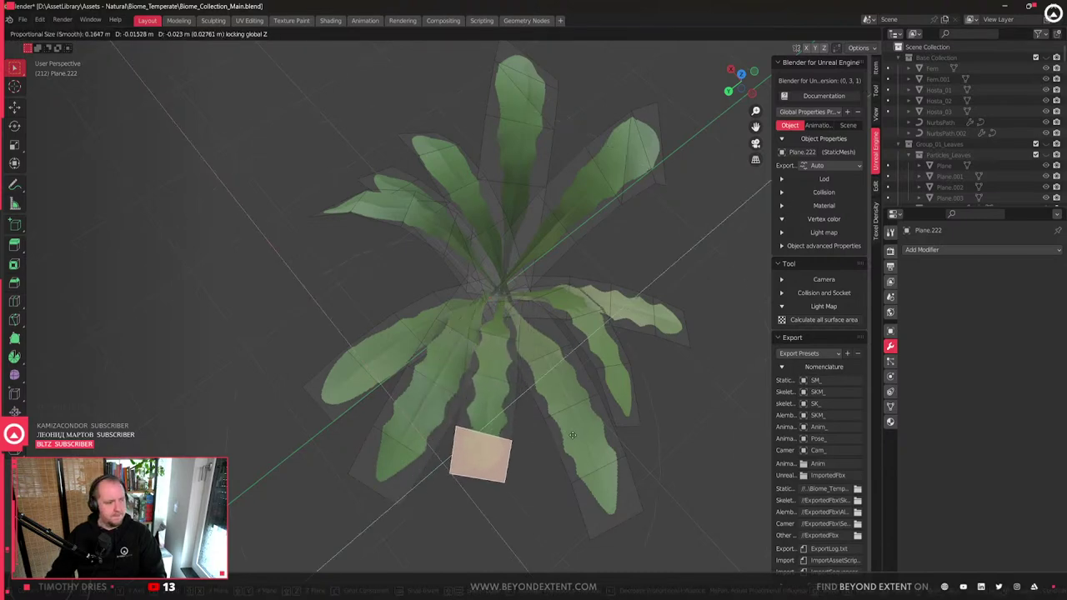
{"action": "left_click", "coordinate": [575, 435]}
{"action": "key", "text": "Tab"}
- Scale the joined leaf clump along the vertical axis only
{"action": "scroll", "coordinate": [514, 383], "scroll_direction": "down", "scroll_amount": 5}
{"action": "middle_click_drag", "start_coordinate": [514, 384], "coordinate": [424, 369]}
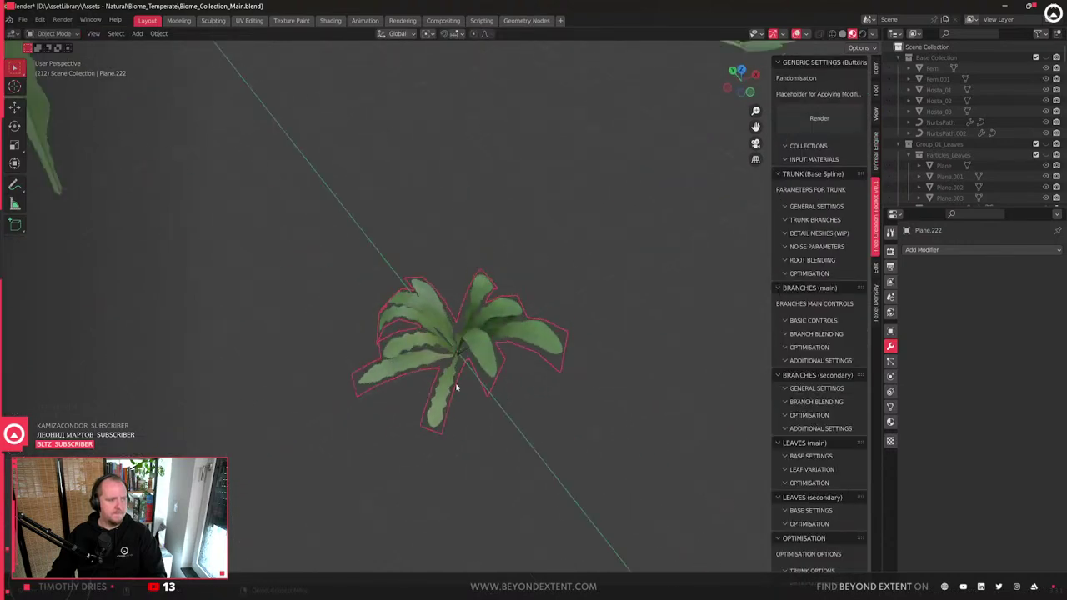
{"action": "scroll", "coordinate": [483, 386], "scroll_direction": "up", "scroll_amount": 4}
{"action": "key", "text": "s"}
{"action": "middle_click_drag", "start_coordinate": [484, 386], "coordinate": [533, 392]}
{"action": "key", "text": "z"}
{"action": "left_click", "coordinate": [578, 393]}
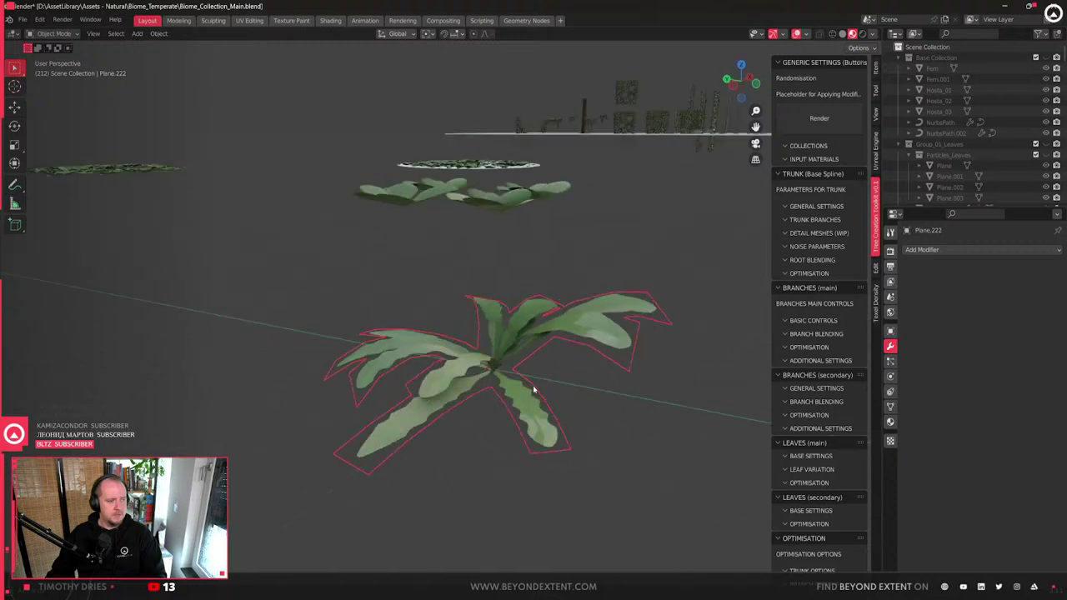
- Lower the tip edges of two neighbouring leaves by about 0.06 m along the vertical axis with proportional editing
{"action": "key", "text": "Tab"}
{"action": "scroll", "coordinate": [624, 330], "scroll_direction": "up", "scroll_amount": 3}
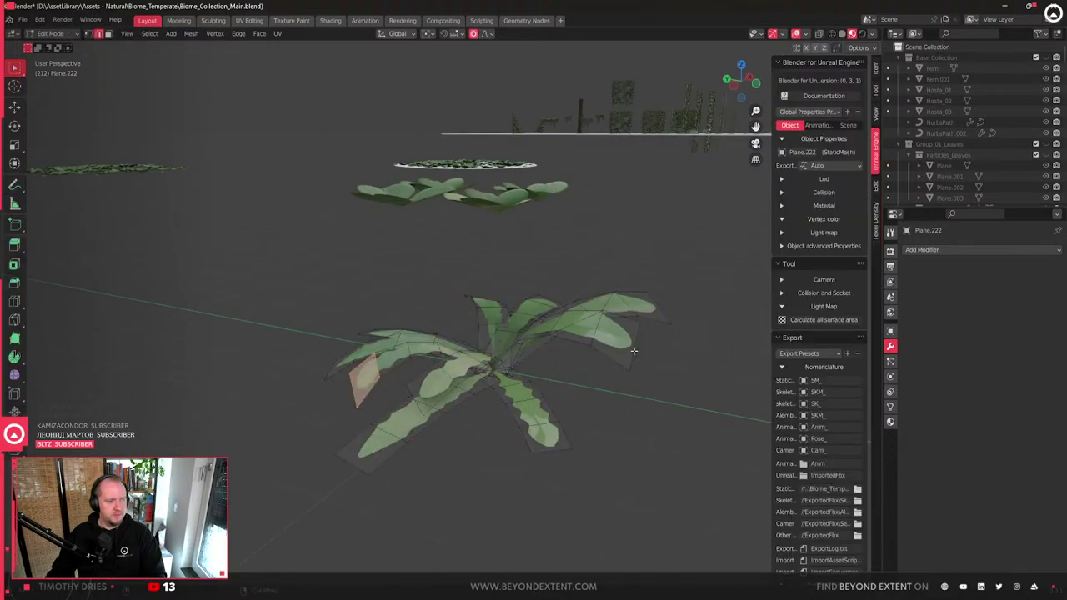
{"action": "key", "text": "g"}
{"action": "key", "text": "z"}
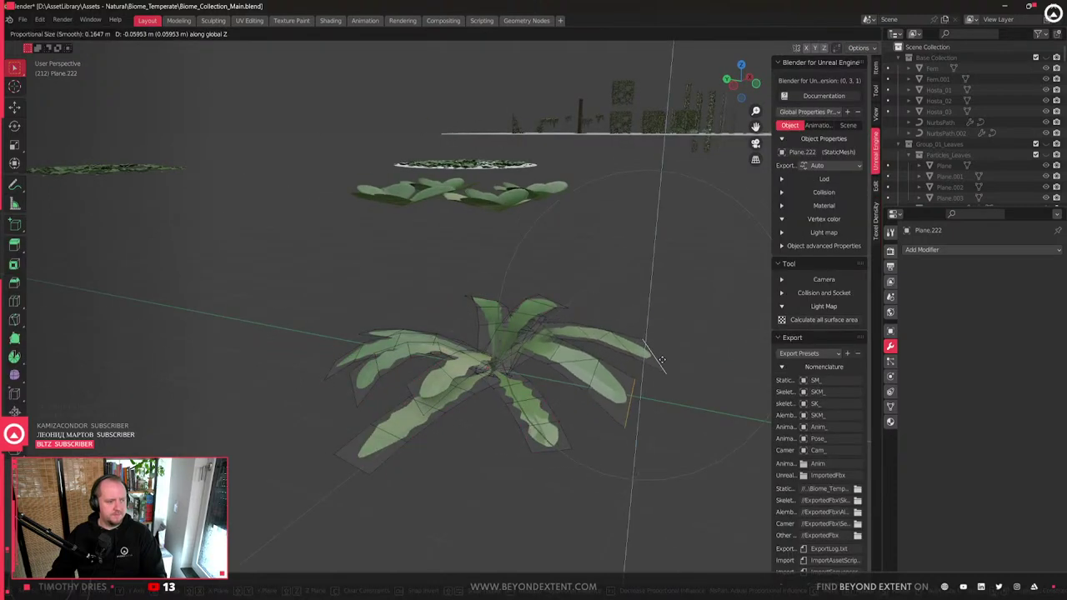
{"action": "left_click", "coordinate": [661, 358]}
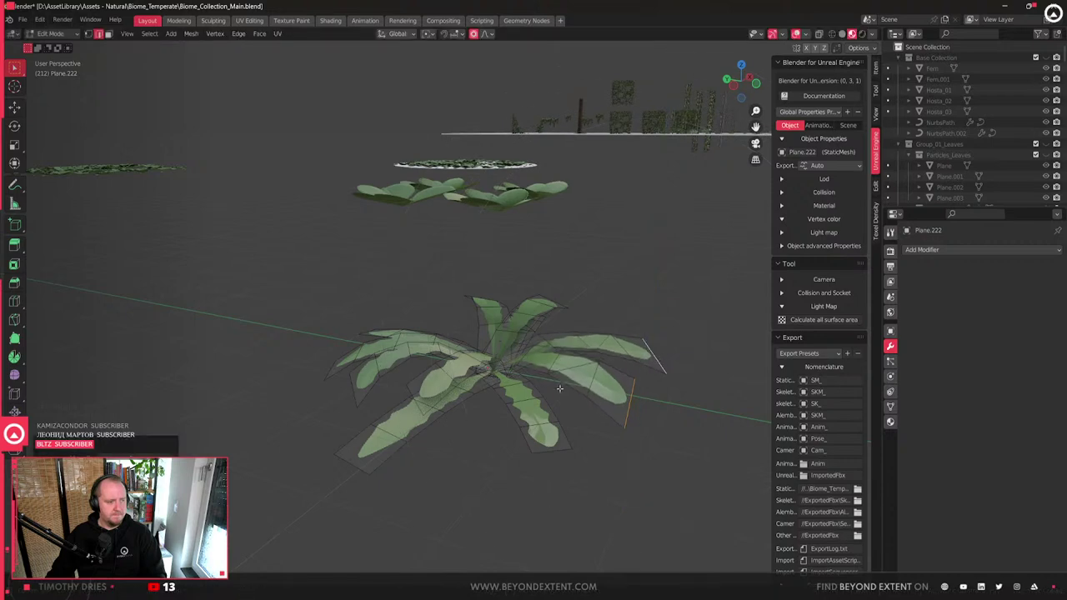
{"action": "middle_click_drag", "start_coordinate": [578, 390], "coordinate": [578, 356]}
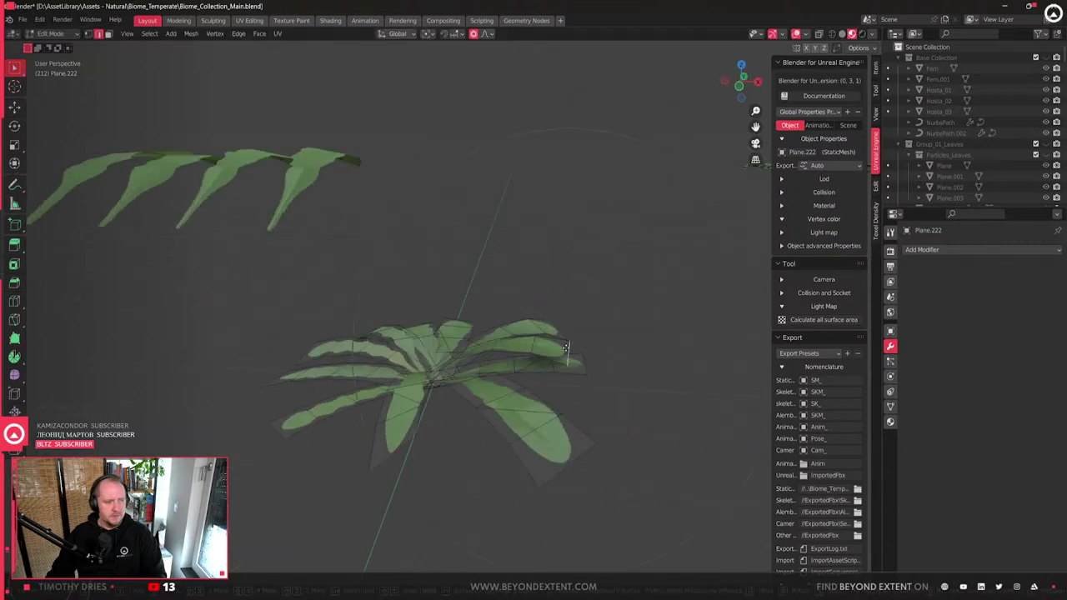
{"action": "key", "text": "g"}
{"action": "key", "text": "z"}
{"action": "right_click", "coordinate": [567, 361]}
- Raise further leaf tips of the clump along the vertical axis with proportional editing, and leave mesh editing
{"action": "middle_click_drag", "start_coordinate": [567, 361], "coordinate": [476, 364]}
{"action": "key", "text": "g"}
{"action": "key", "text": "z"}
{"action": "left_click", "coordinate": [573, 327]}
{"action": "key", "text": "Tab"}
{"action": "key", "text": "Tab"}
{"action": "key", "text": "g"}
{"action": "key", "text": "z"}
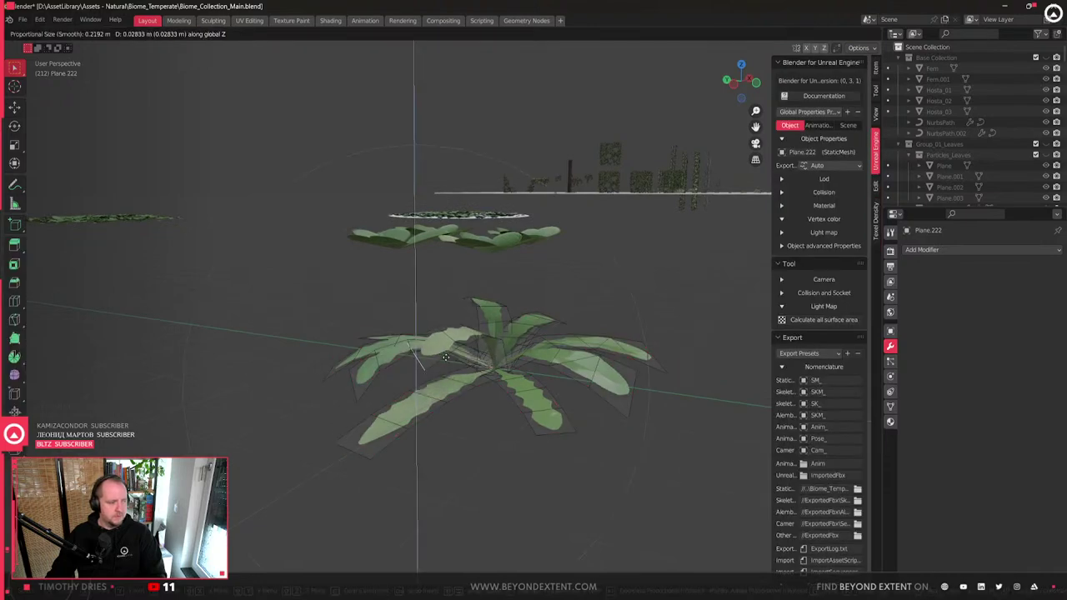
{"action": "left_click", "coordinate": [460, 334]}
{"action": "key", "text": "Tab"}
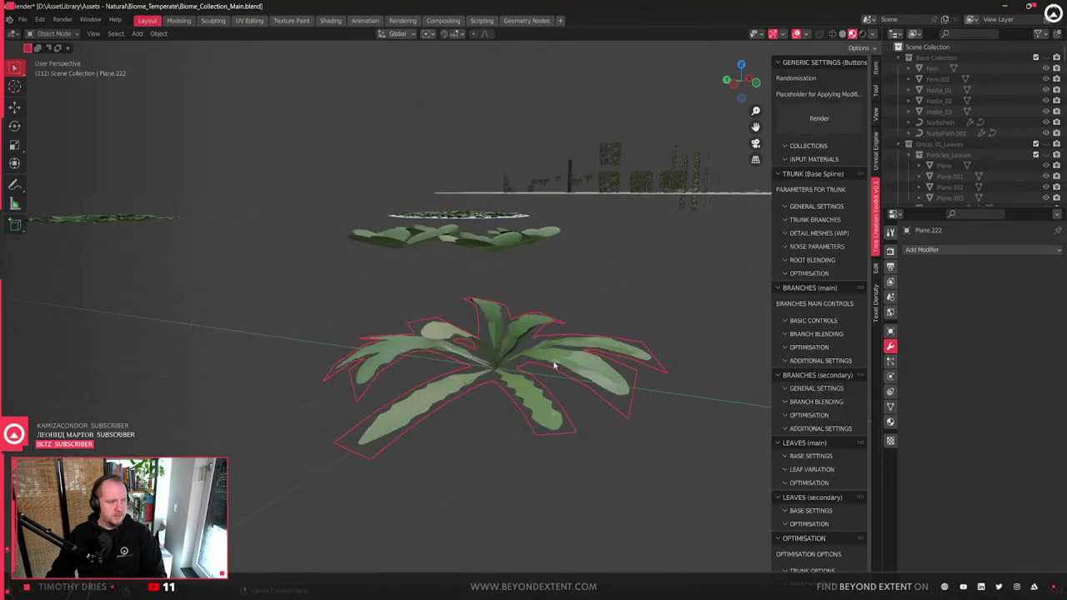
- Duplicate the leaf clump and place the copy about 0.5 m away with its height locked
{"action": "middle_click_drag", "start_coordinate": [546, 365], "coordinate": [429, 417]}
{"action": "scroll", "coordinate": [508, 409], "scroll_direction": "down", "scroll_amount": 7}
{"action": "scroll", "coordinate": [459, 384], "scroll_direction": "up", "scroll_amount": 4}
{"action": "key", "text": "shift+d"}
{"action": "key", "text": "shift+z"}
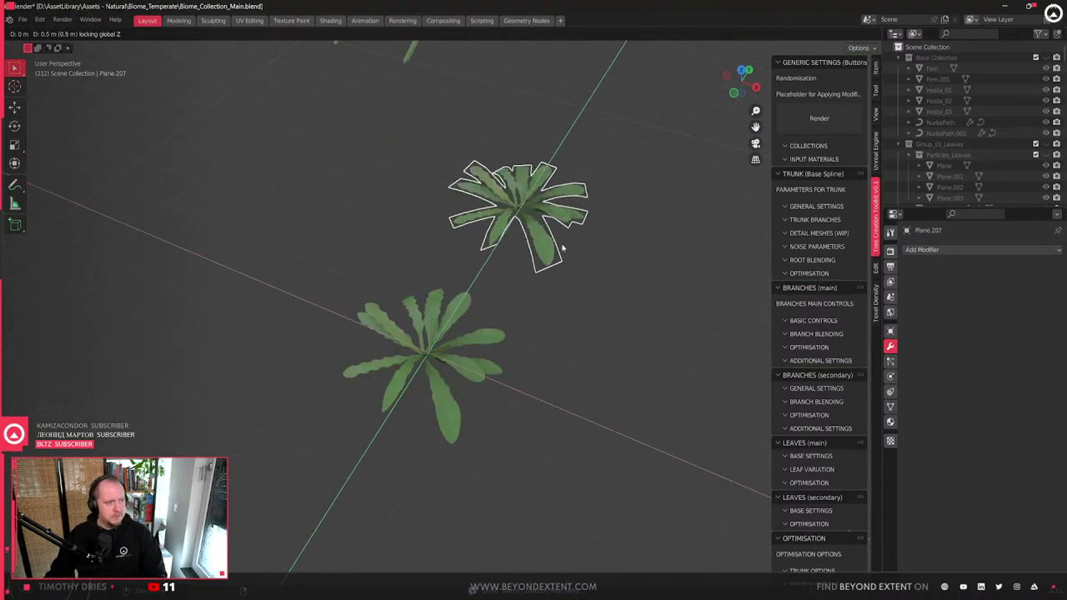
{"action": "left_click", "coordinate": [564, 245]}
- Enter mesh editing on the duplicated clump and select a leaf face near its centre in face mode
{"action": "scroll", "coordinate": [543, 288], "scroll_direction": "up", "scroll_amount": 4}
{"action": "scroll", "coordinate": [384, 311], "scroll_direction": "down", "scroll_amount": 4}
{"action": "middle_click_drag", "start_coordinate": [542, 288], "coordinate": [471, 344]}
{"action": "scroll", "coordinate": [471, 344], "scroll_direction": "up", "scroll_amount": 4}
{"action": "key", "text": "Tab"}
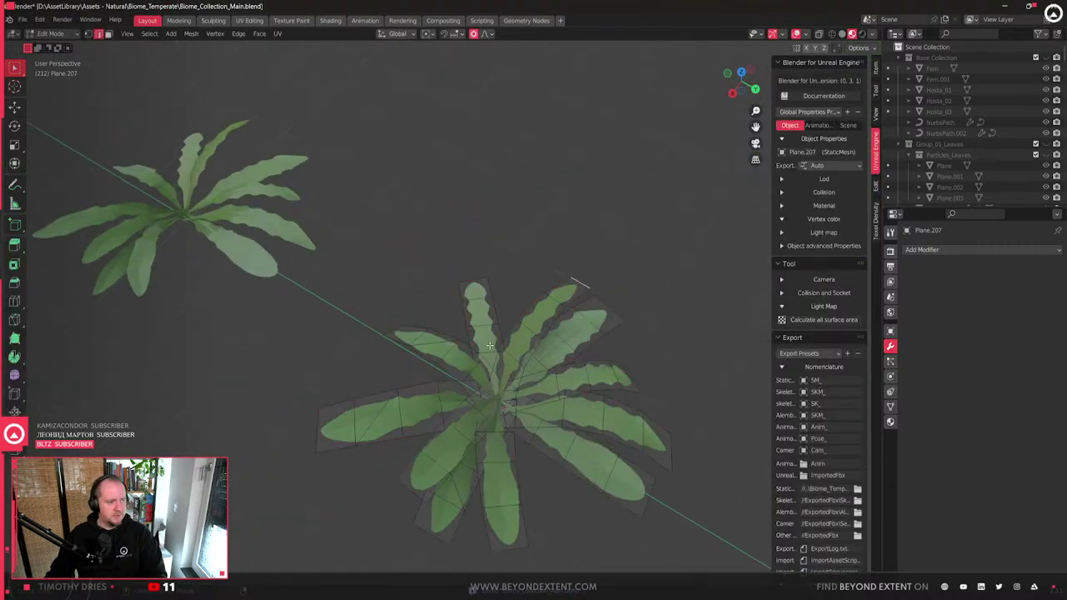
{"action": "scroll", "coordinate": [478, 366], "scroll_direction": "down", "scroll_amount": 8}
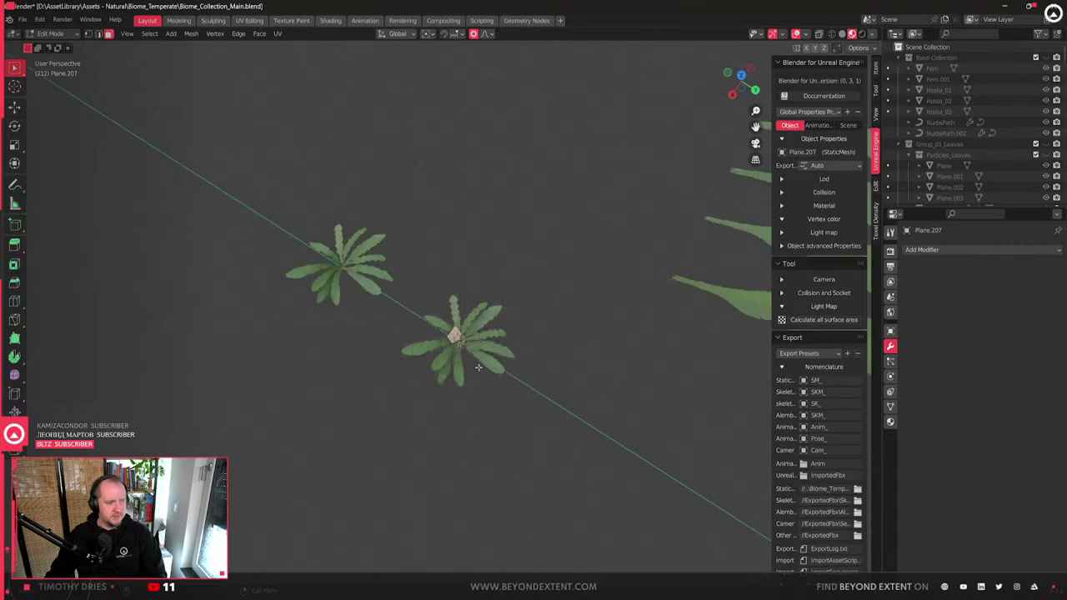
{"action": "scroll", "coordinate": [478, 367], "scroll_direction": "up", "scroll_amount": 5}
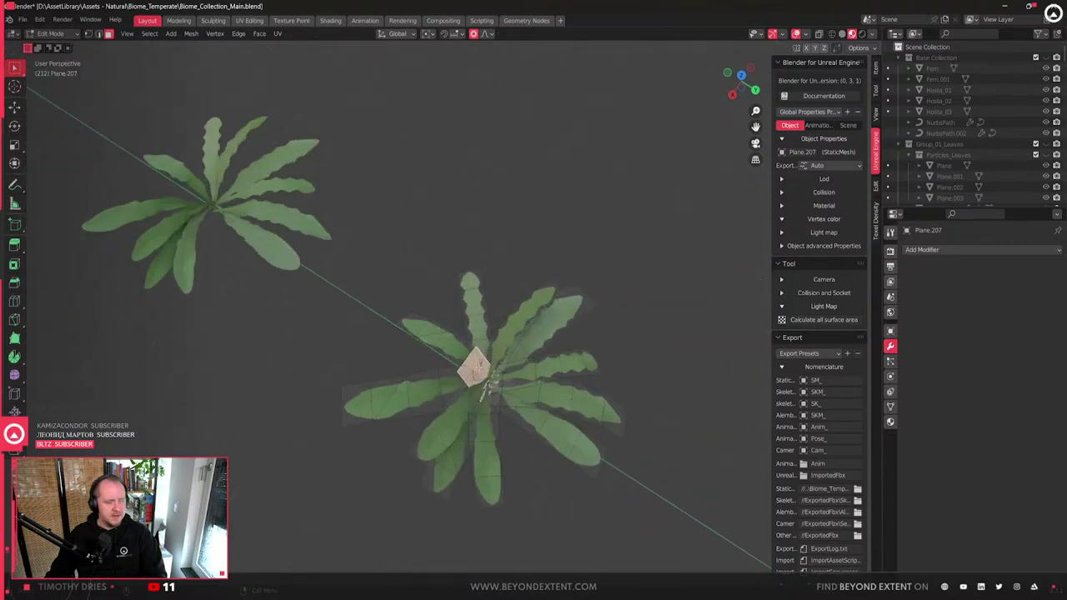
{"action": "scroll", "coordinate": [478, 365], "scroll_direction": "down", "scroll_amount": 5}
- Undo the duplicate, the leaf bends and the scaling back to the full-size joined clump
{"action": "key", "text": "ctrl+z"}
{"action": "key", "text": "ctrl+z"}
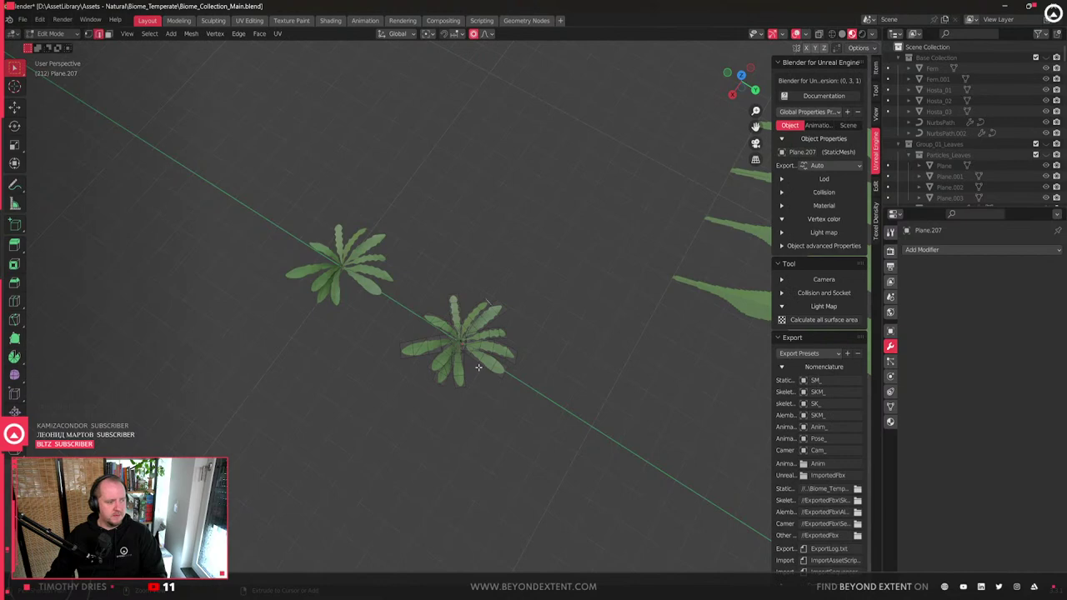
{"action": "key", "text": "Tab"}
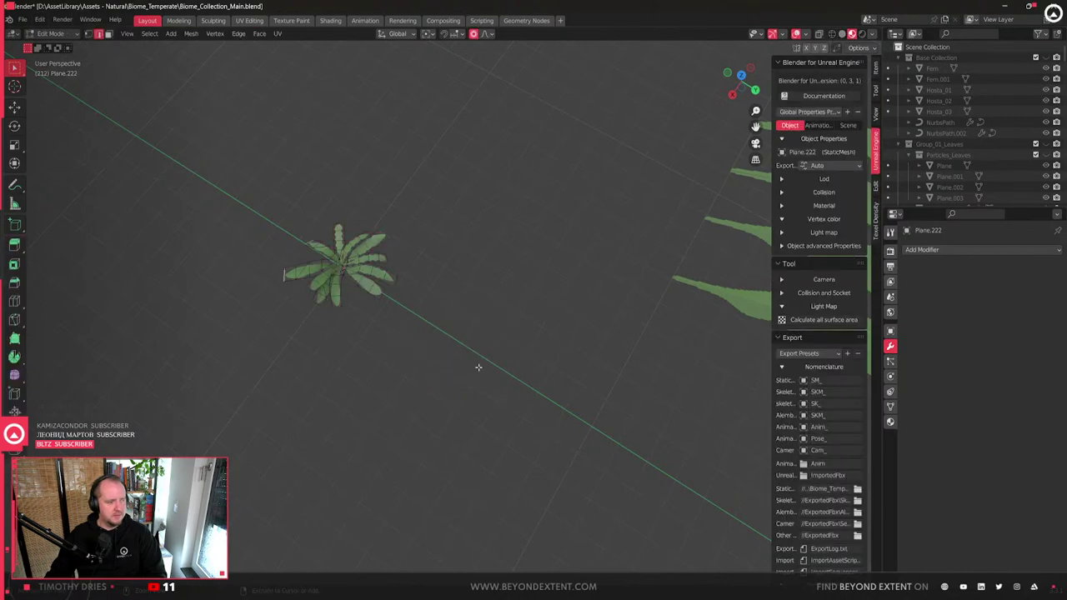
{"action": "key", "text": "3"}
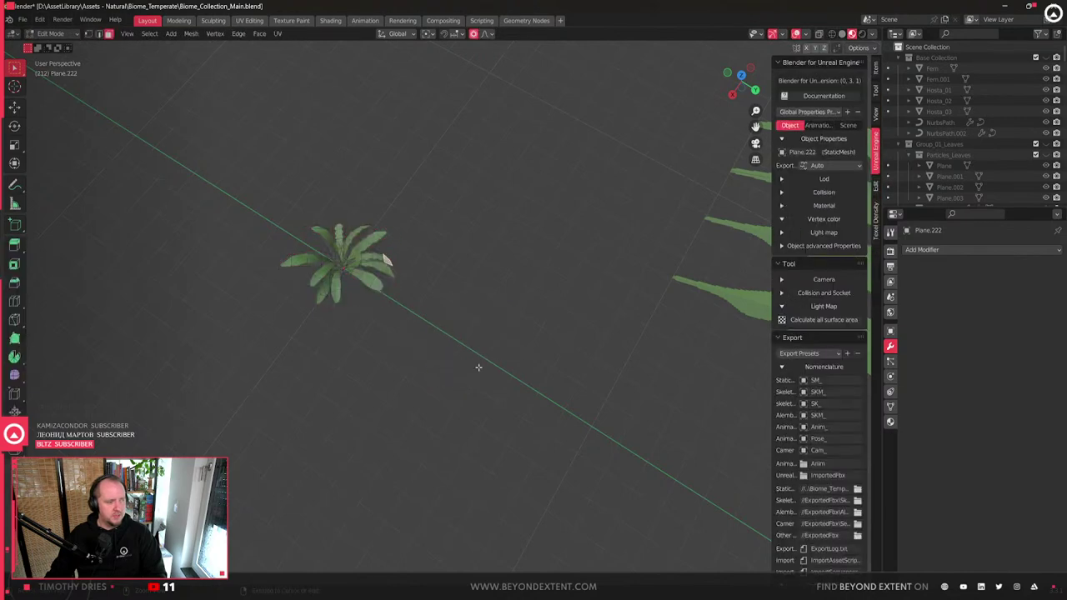
{"action": "key", "text": "Tab"}
{"action": "scroll", "coordinate": [477, 367], "scroll_direction": "up", "scroll_amount": 6}
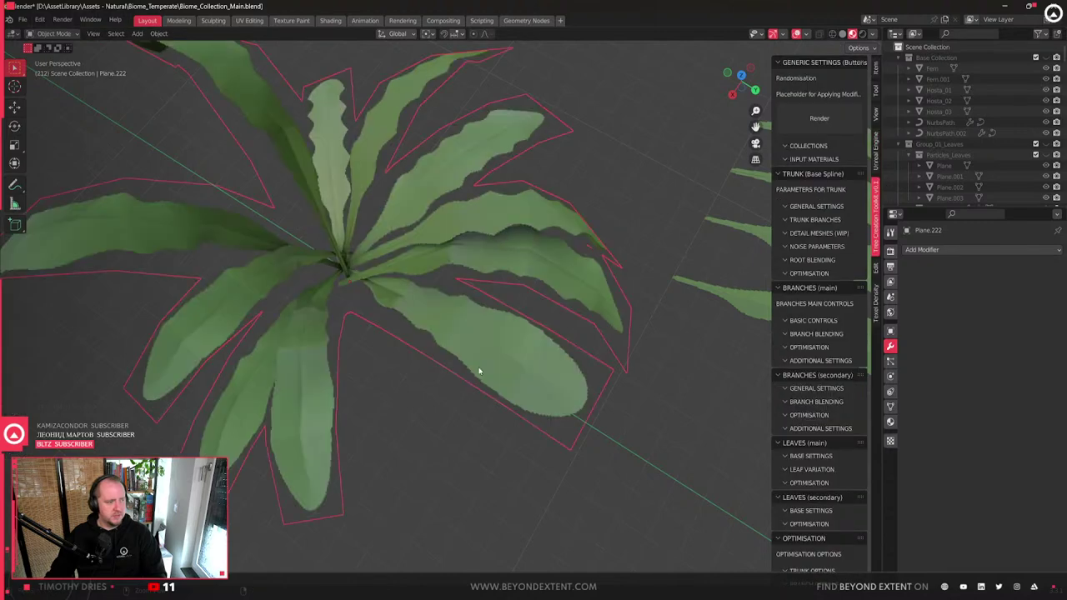
- Scale the joined leaf clump down and adjust its position along the vertical axis
{"action": "scroll", "coordinate": [479, 371], "scroll_direction": "down", "scroll_amount": 4}
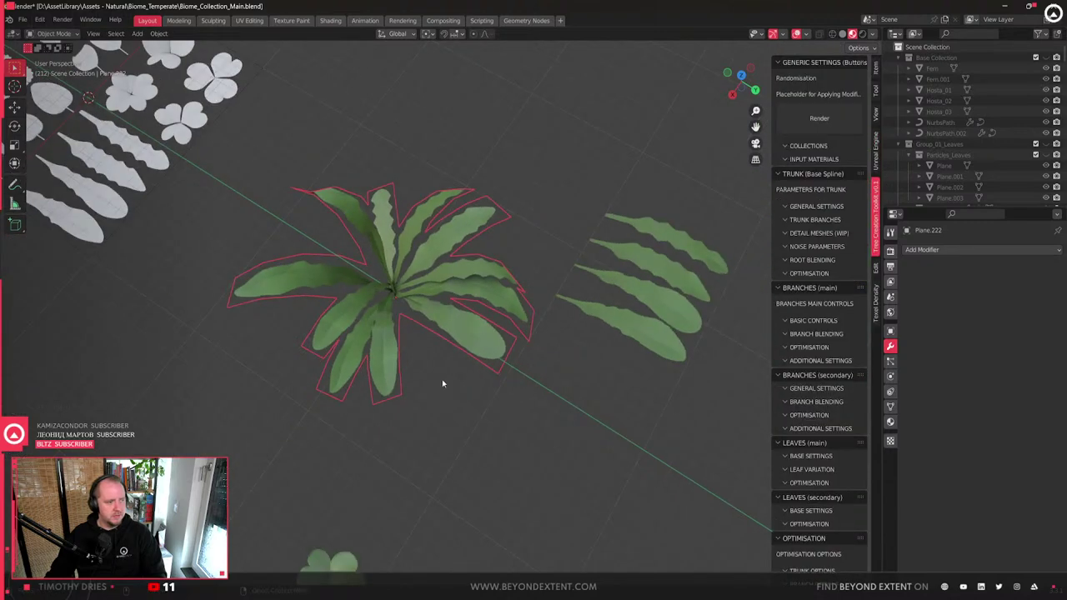
{"action": "middle_click_drag", "start_coordinate": [452, 383], "coordinate": [555, 358]}
{"action": "scroll", "coordinate": [543, 369], "scroll_direction": "up", "scroll_amount": 5}
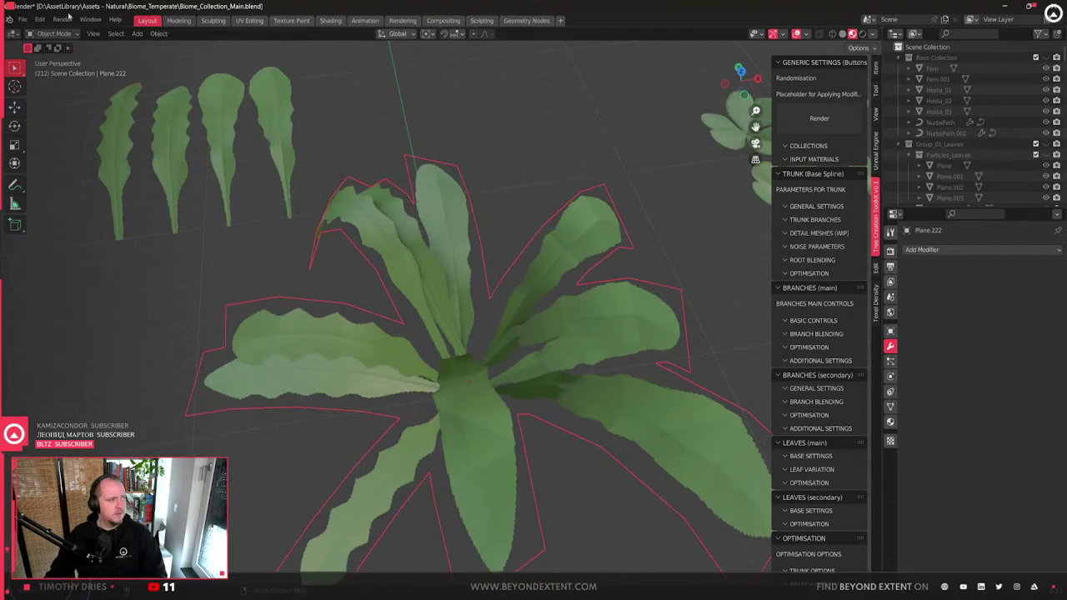
{"action": "scroll", "coordinate": [146, 108], "scroll_direction": "down", "scroll_amount": 3}
{"action": "key", "text": "s"}
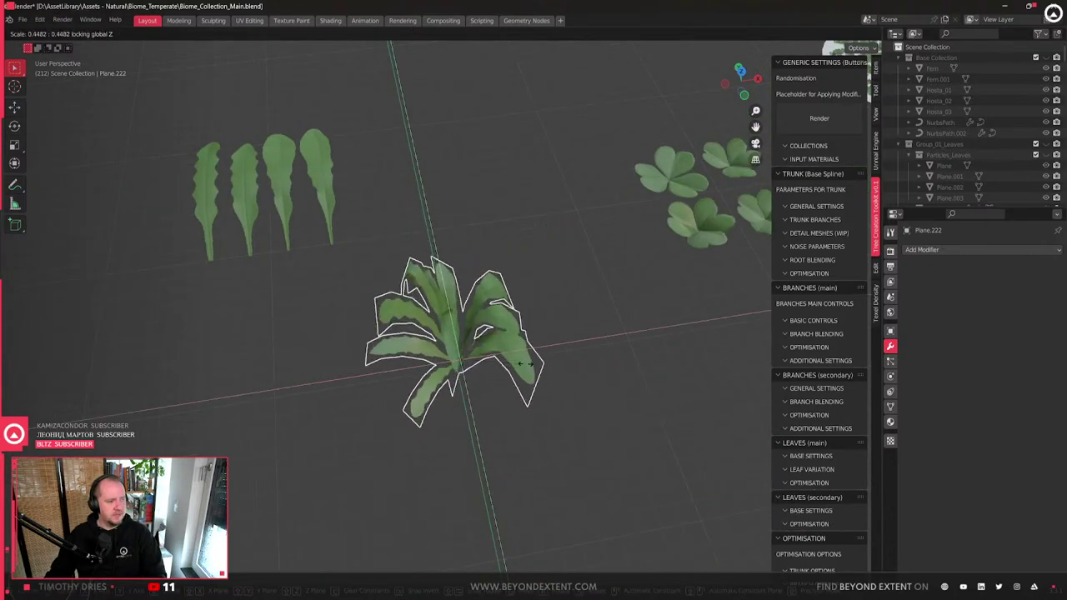
{"action": "left_click", "coordinate": [505, 374]}
{"action": "scroll", "coordinate": [506, 374], "scroll_direction": "up", "scroll_amount": 4}
{"action": "key", "text": "g"}
{"action": "key", "text": "z"}
{"action": "left_click", "coordinate": [508, 381]}
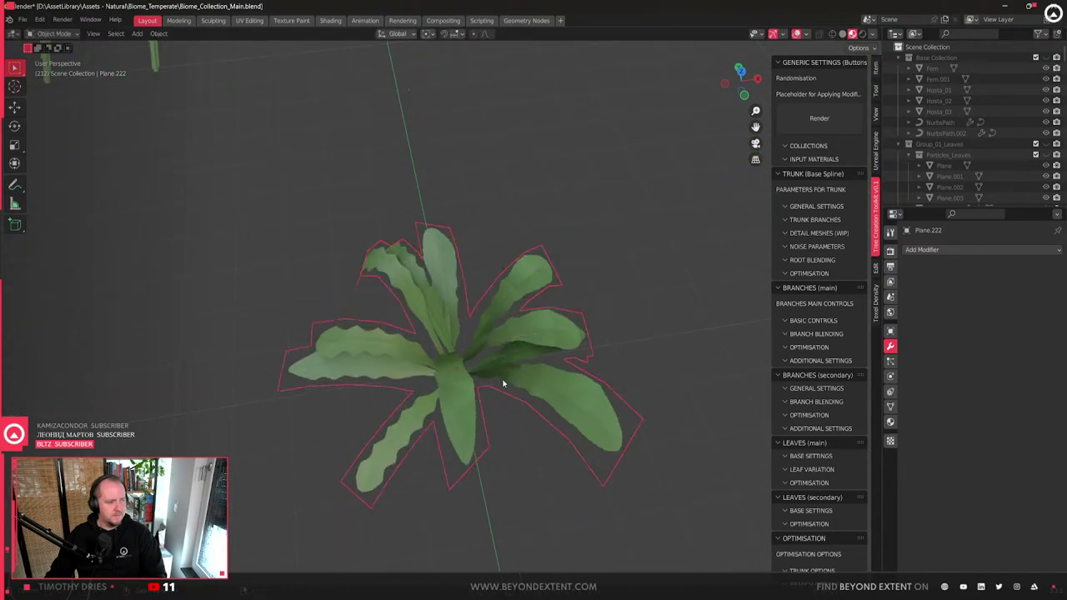
- Duplicate the scaled leaf clump and place the copy beside the original
{"action": "scroll", "coordinate": [459, 365], "scroll_direction": "down", "scroll_amount": 2}
{"action": "middle_click_drag", "start_coordinate": [460, 365], "coordinate": [395, 342]}
{"action": "scroll", "coordinate": [486, 348], "scroll_direction": "up", "scroll_amount": 3}
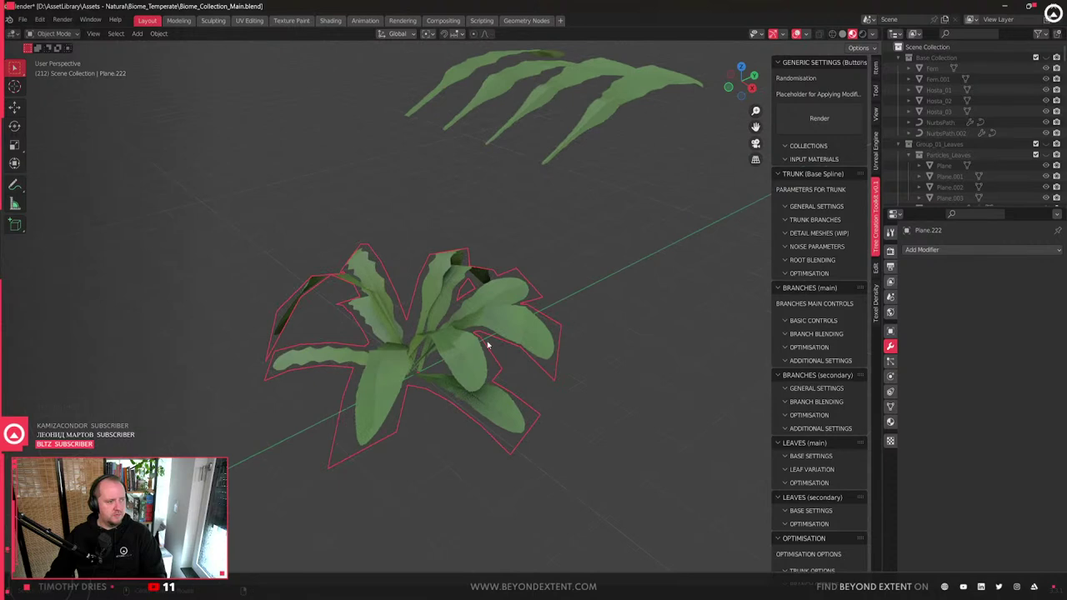
{"action": "middle_click_drag", "start_coordinate": [465, 349], "coordinate": [467, 392]}
{"action": "scroll", "coordinate": [467, 391], "scroll_direction": "down", "scroll_amount": 2}
{"action": "key", "text": "shift+d"}
{"action": "left_click", "coordinate": [270, 365]}
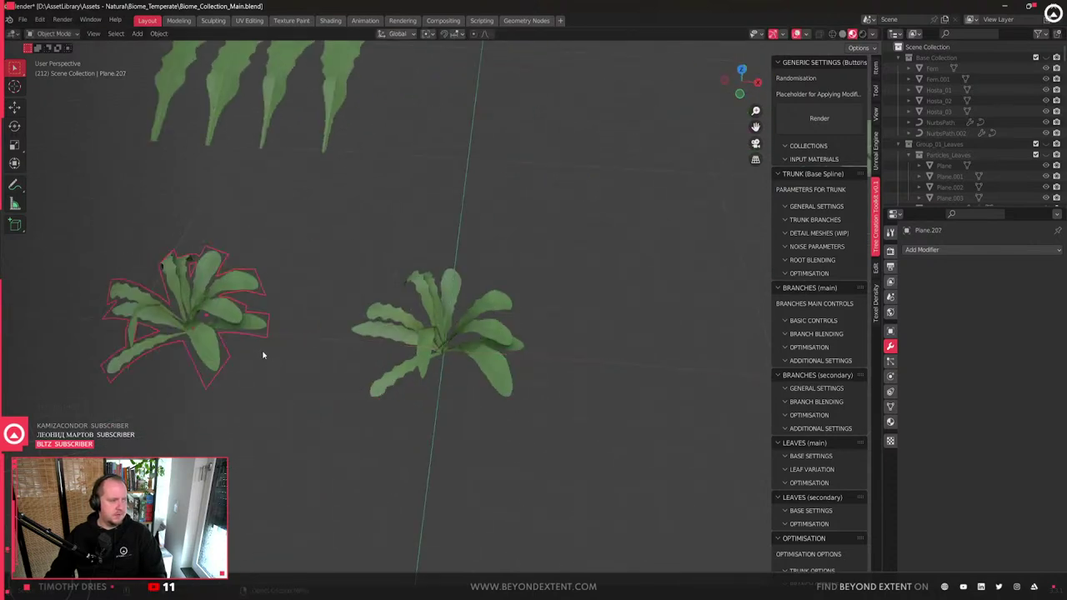
- Select the original clump and flatten it to 0.5 along the vertical axis
{"action": "left_click", "coordinate": [497, 324]}
{"action": "mouse_move", "coordinate": [497, 323]}
{"action": "middle_mouse_down"}
{"action": "mouse_move", "coordinate": [448, 352]}
{"action": "mouse_move", "coordinate": [443, 374]}
{"action": "mouse_move", "coordinate": [656, 292]}
{"action": "mouse_move", "coordinate": [465, 337]}
{"action": "mouse_move", "coordinate": [501, 315]}
{"action": "middle_mouse_up"}
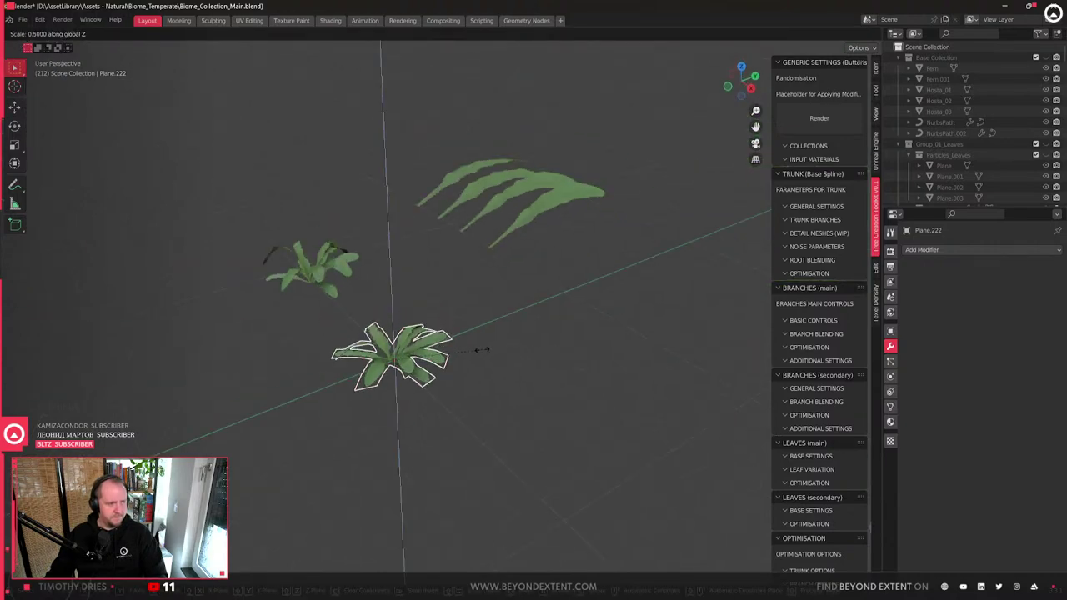
{"action": "scroll", "coordinate": [482, 354], "scroll_direction": "up", "scroll_amount": 4}
{"action": "middle_click_drag", "start_coordinate": [482, 353], "coordinate": [408, 334]}
- Lower the raised tip of the outermost leaf along the vertical axis in mesh editing with proportional editing
{"action": "key", "text": "Tab"}
{"action": "left_click", "coordinate": [242, 320]}
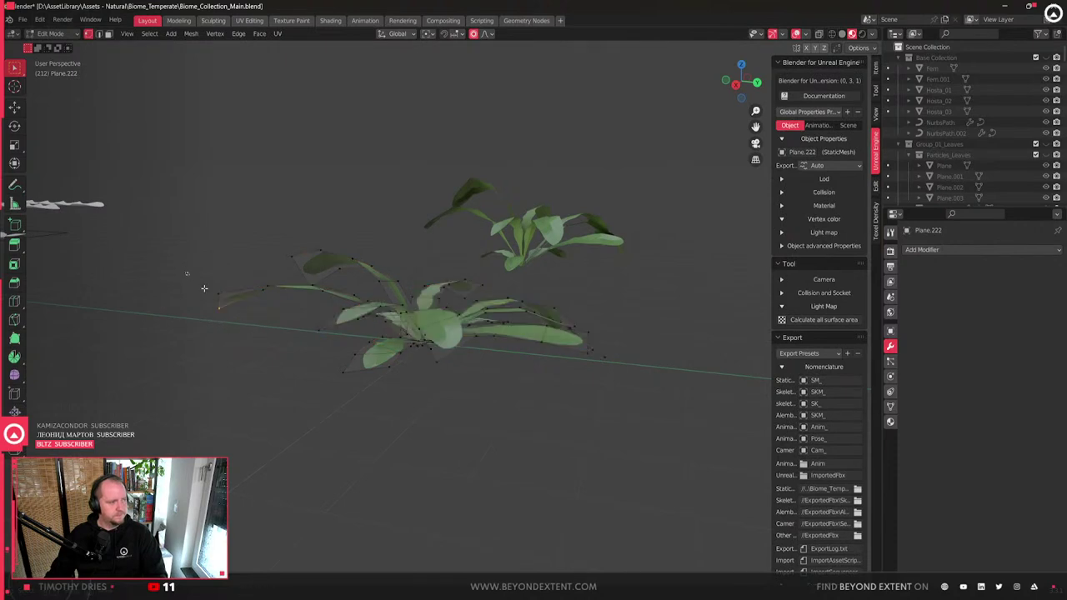
{"action": "key", "text": "g"}
{"action": "key", "text": "z"}
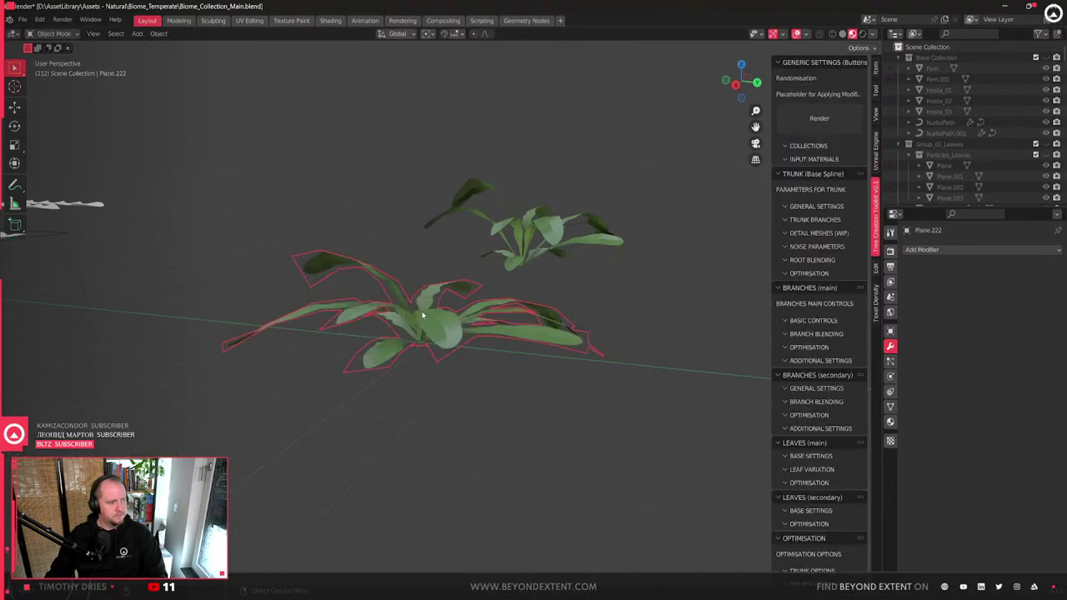
- Scale the flattened leaf clump down uniformly, smaller than the upright clump beside it
{"action": "middle_click_drag", "start_coordinate": [467, 350], "coordinate": [546, 319]}
{"action": "scroll", "coordinate": [545, 319], "scroll_direction": "up", "scroll_amount": 3}
{"action": "key", "text": "s"}
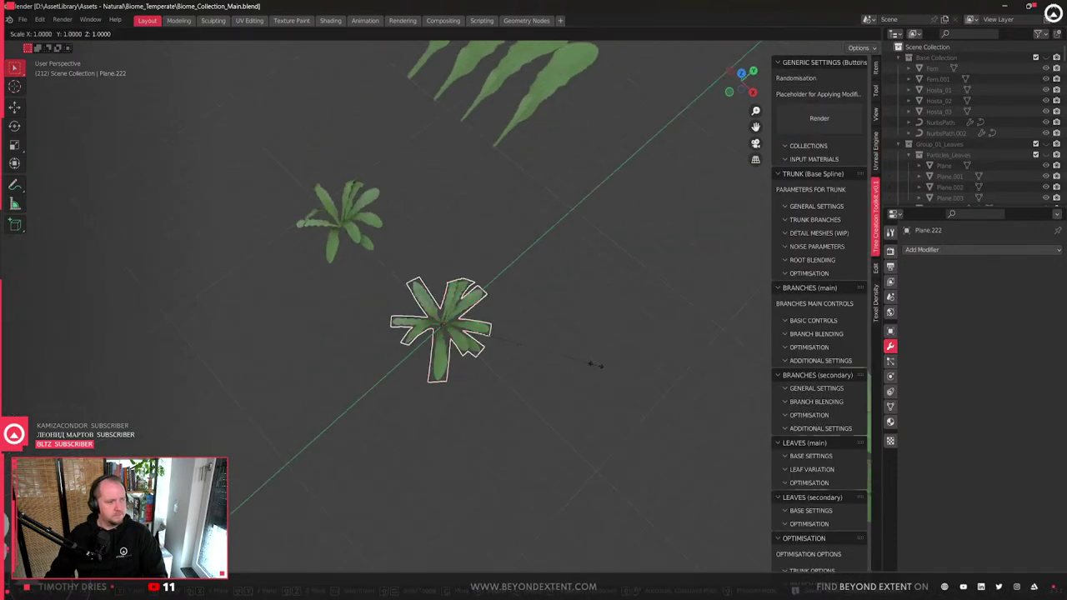
{"action": "left_click", "coordinate": [459, 320]}
{"action": "scroll", "coordinate": [459, 319], "scroll_direction": "down", "scroll_amount": 4}
{"action": "middle_click_drag", "start_coordinate": [460, 319], "coordinate": [517, 329]}
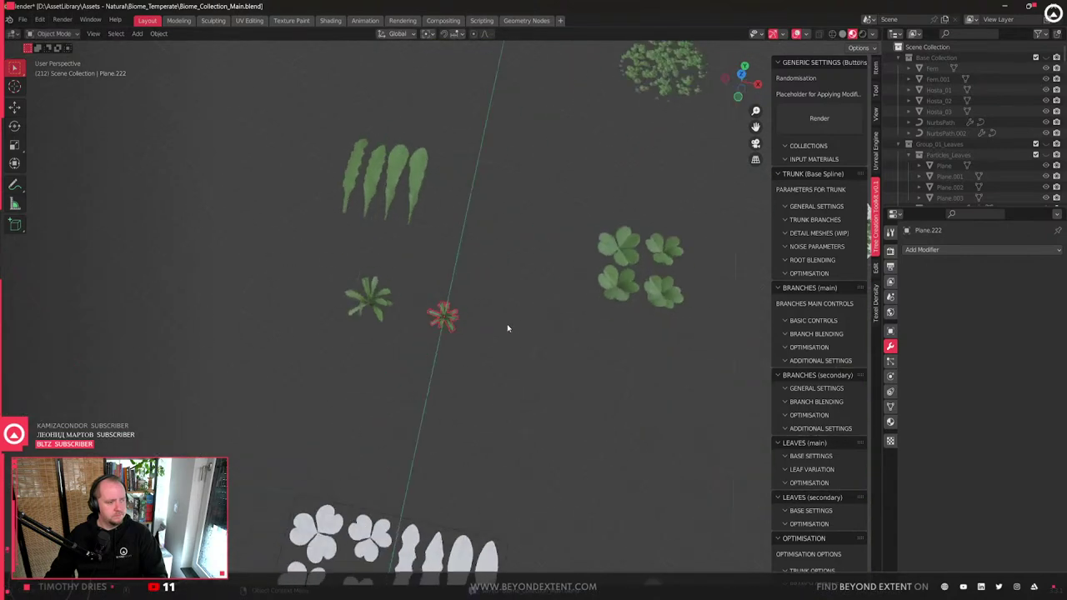
- Duplicate the small flattened clump, place the copy next to it and frame the copy in the view
{"action": "scroll", "coordinate": [517, 329], "scroll_direction": "up", "scroll_amount": 5}
{"action": "key", "text": "shift+d"}
{"action": "left_click", "coordinate": [520, 244]}
{"action": "key", "text": "KP_Decimal"}
- Delete four whole leaves from the copied clump in mesh editing, extending the face selection to all linked faces
{"action": "key", "text": "Tab"}
{"action": "middle_click_drag", "start_coordinate": [502, 326], "coordinate": [384, 315]}
{"action": "middle_click_drag", "start_coordinate": [415, 252], "coordinate": [435, 375]}
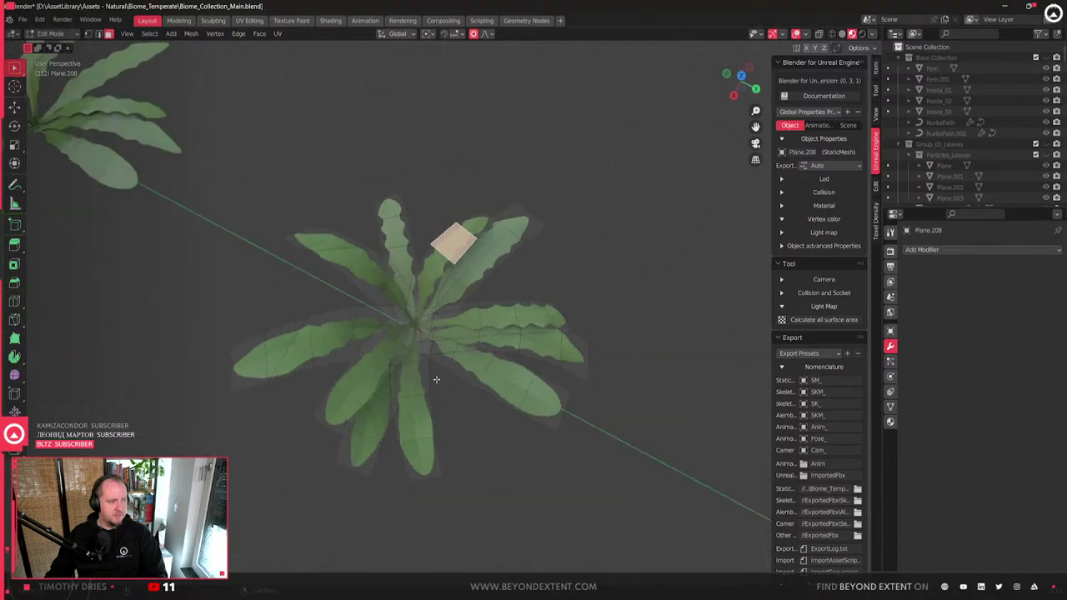
{"action": "left_click", "coordinate": [335, 364], "text": "ctrl"}
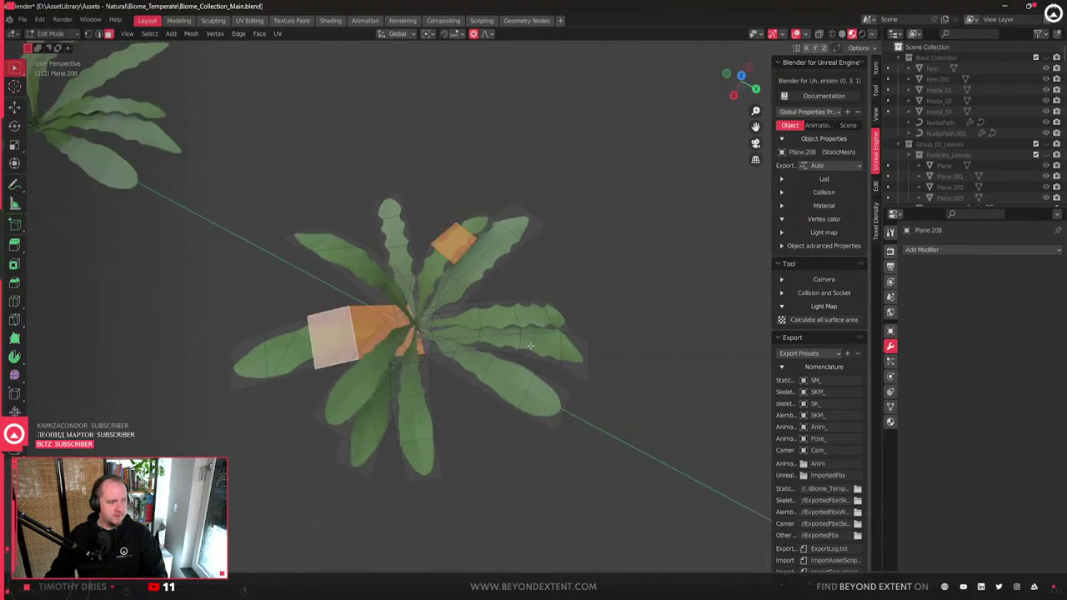
{"action": "left_click", "coordinate": [560, 355], "text": "ctrl"}
{"action": "key", "text": "ctrl+l"}
{"action": "key", "text": "x"}
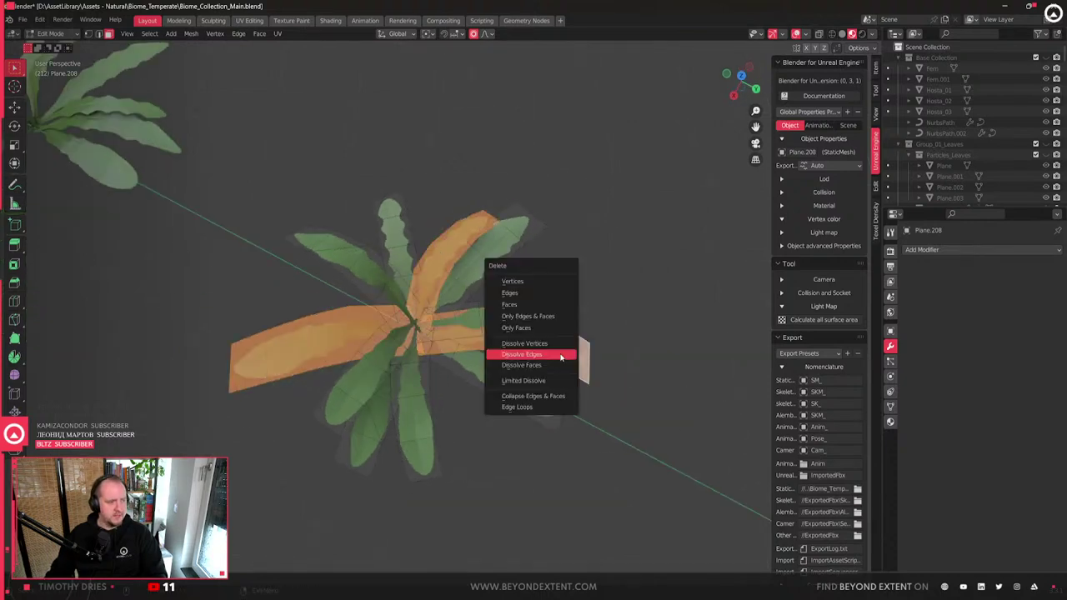
{"action": "left_click", "coordinate": [541, 315]}
{"action": "mouse_move", "coordinate": [428, 340]}
{"action": "middle_mouse_down"}
{"action": "mouse_move", "coordinate": [432, 411]}
{"action": "mouse_move", "coordinate": [446, 340]}
{"action": "middle_mouse_up"}
{"action": "left_click", "coordinate": [432, 411]}
{"action": "key", "text": "x"}
{"action": "left_click", "coordinate": [358, 284]}
- Rotate one whole leaf about the vertical axis into the clump's empty side and move it horizontally so its base meets the centre
{"action": "middle_click_drag", "start_coordinate": [358, 286], "coordinate": [500, 352]}
{"action": "left_click", "coordinate": [516, 346]}
{"action": "key", "text": "l"}
{"action": "key", "text": "r"}
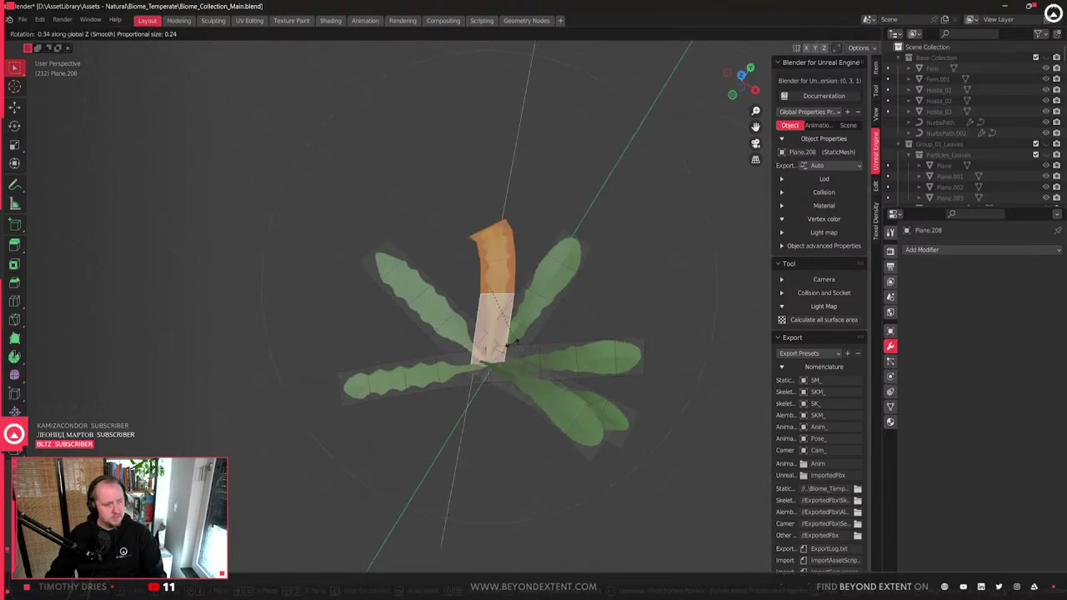
{"action": "left_click", "coordinate": [436, 209]}
{"action": "key", "text": "g"}
{"action": "key", "text": "shift+z"}
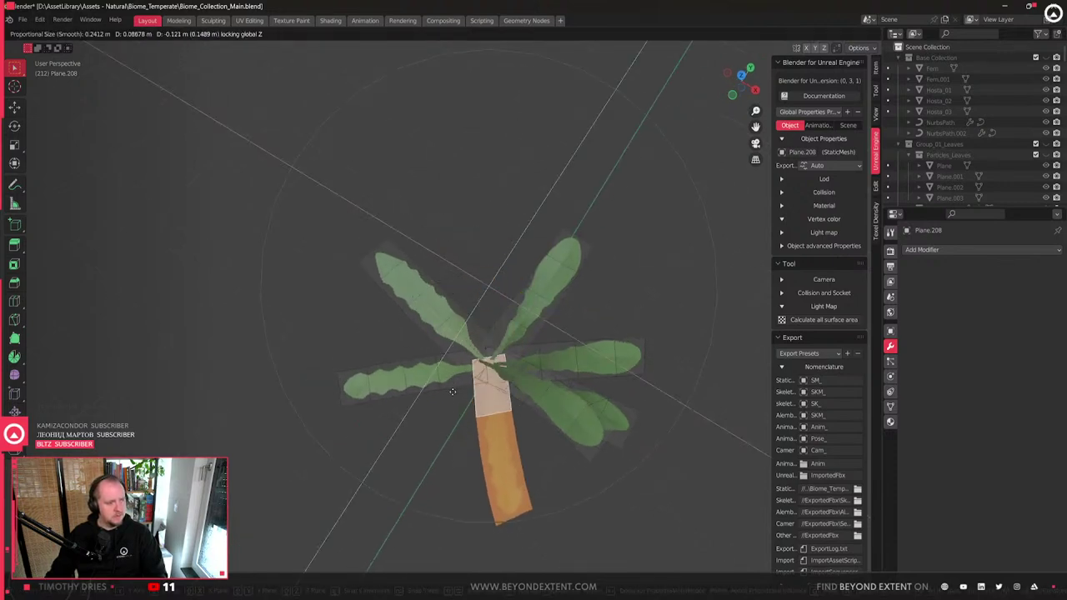
{"action": "left_click", "coordinate": [452, 390]}
- Shorten the whole leaf pointing toward negative X by scaling it along the X axis in mesh editing
{"action": "key", "text": "Tab"}
{"action": "middle_click_drag", "start_coordinate": [451, 390], "coordinate": [453, 350]}
{"action": "scroll", "coordinate": [487, 364], "scroll_direction": "down", "scroll_amount": 3}
{"action": "key", "text": "Tab"}
{"action": "scroll", "coordinate": [455, 344], "scroll_direction": "up", "scroll_amount": 4}
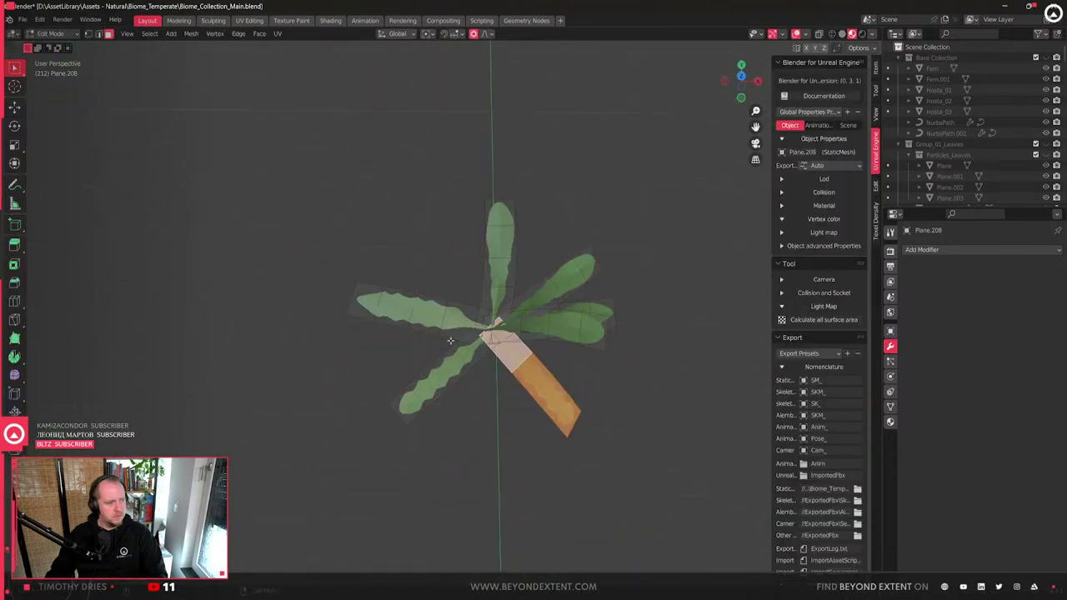
{"action": "left_click", "coordinate": [422, 312]}
{"action": "key", "text": "ctrl+l"}
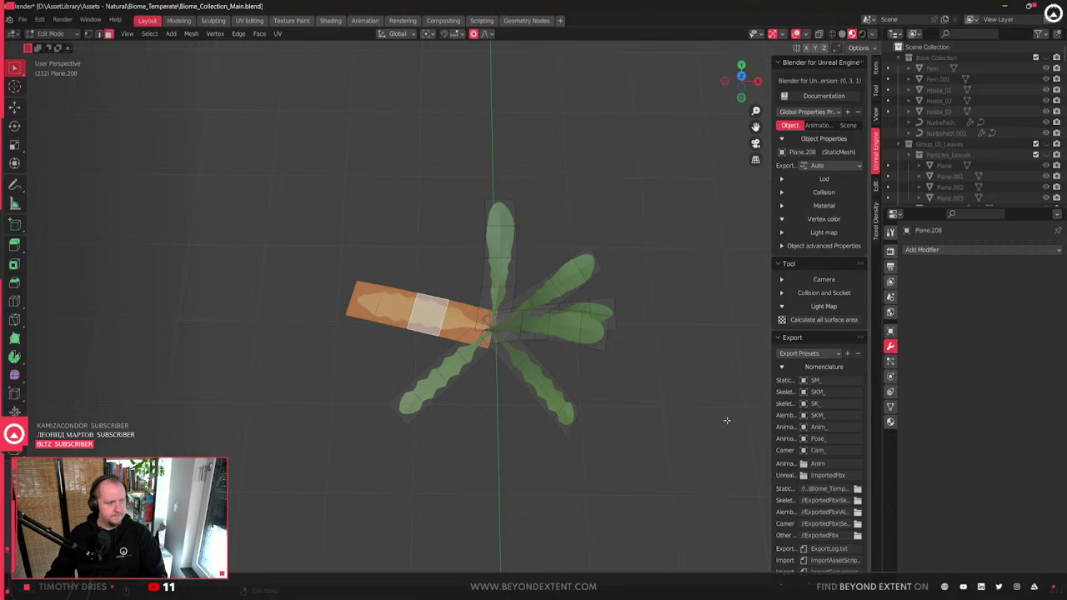
{"action": "key", "text": "s"}
{"action": "key", "text": "x"}
{"action": "left_click", "coordinate": [641, 395]}
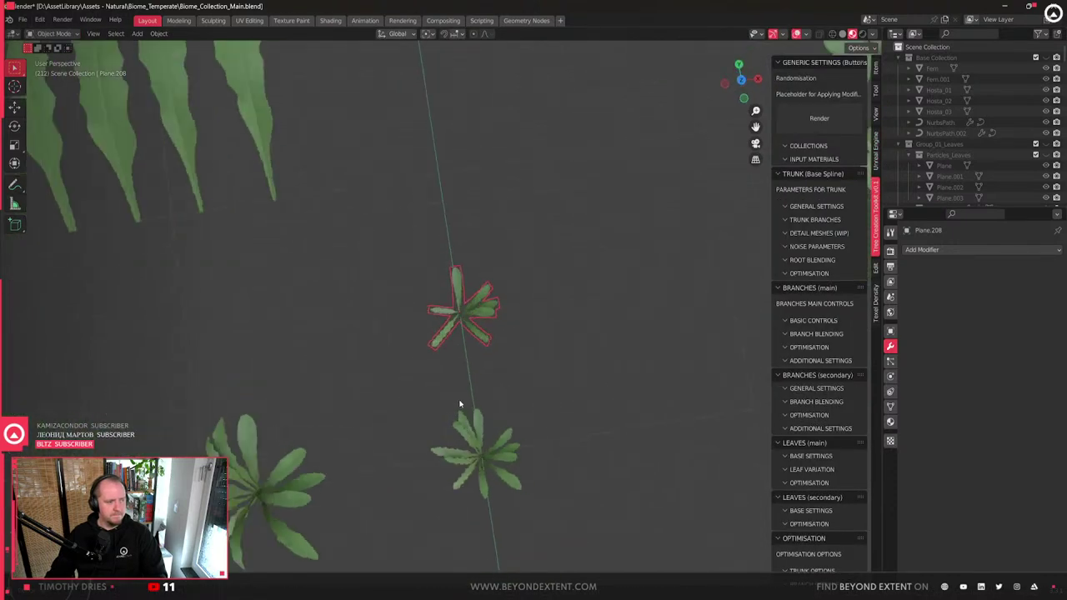
- Scale the leaf beside the shortened one down horizontally without changing its height, and move its base back to the clump's centre
{"action": "scroll", "coordinate": [455, 378], "scroll_direction": "up", "scroll_amount": 3}
{"action": "key", "text": "Tab"}
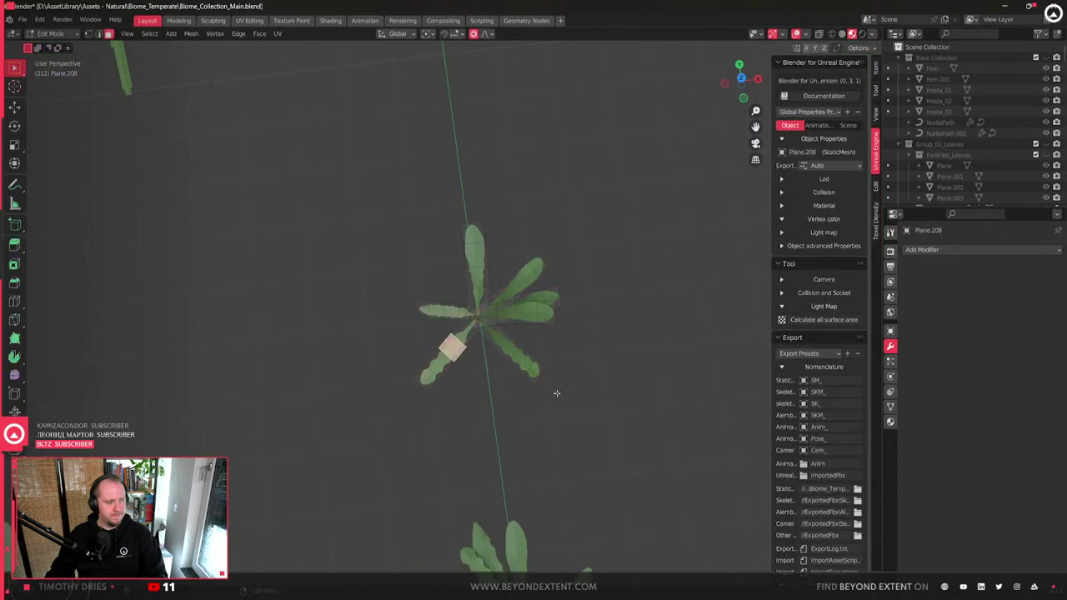
{"action": "key", "text": "ctrl+l"}
{"action": "key", "text": "s"}
{"action": "key", "text": "shift+z"}
{"action": "left_click", "coordinate": [526, 399]}
{"action": "key", "text": "g"}
{"action": "key", "text": "shift+z"}
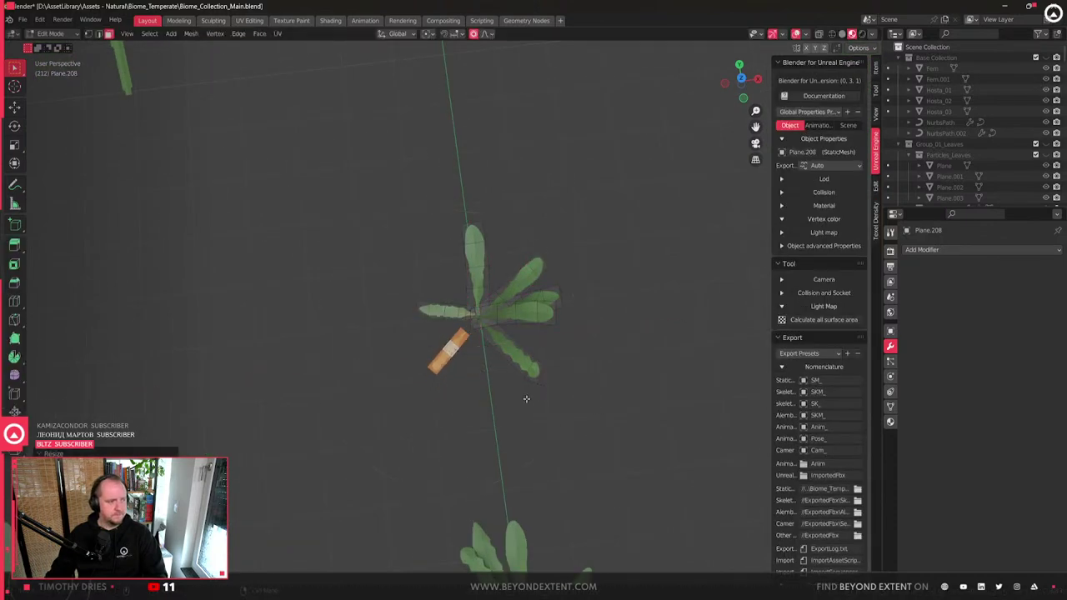
{"action": "left_click", "coordinate": [542, 374]}
{"action": "key", "text": "Tab"}
{"action": "middle_click_drag", "start_coordinate": [534, 377], "coordinate": [483, 381]}
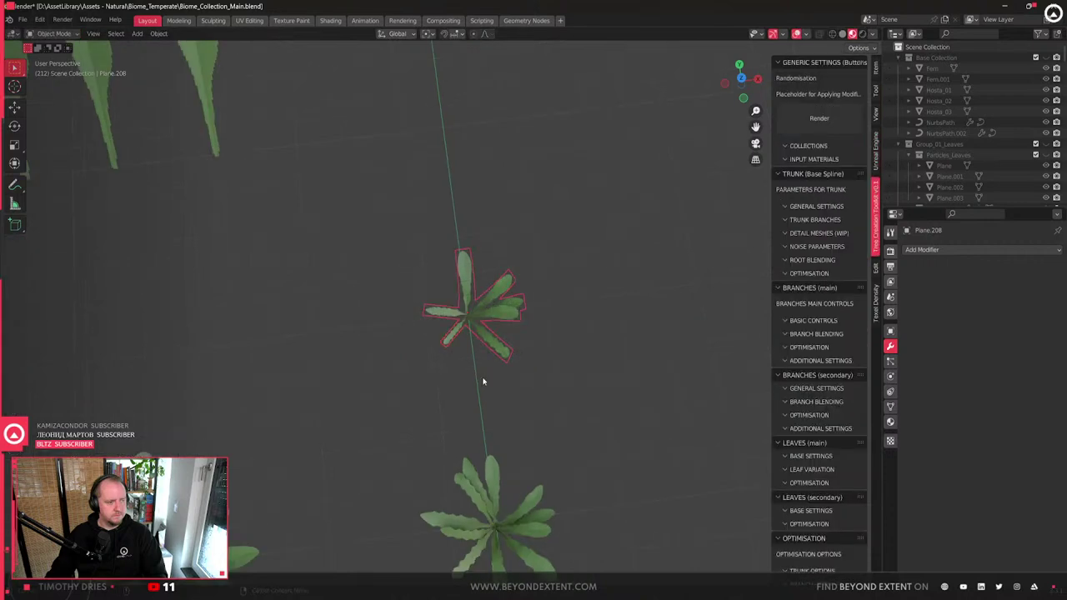
{"action": "scroll", "coordinate": [503, 337], "scroll_direction": "up", "scroll_amount": 3}
{"action": "left_click", "coordinate": [531, 315]}
{"action": "key", "text": "ctrl+z"}
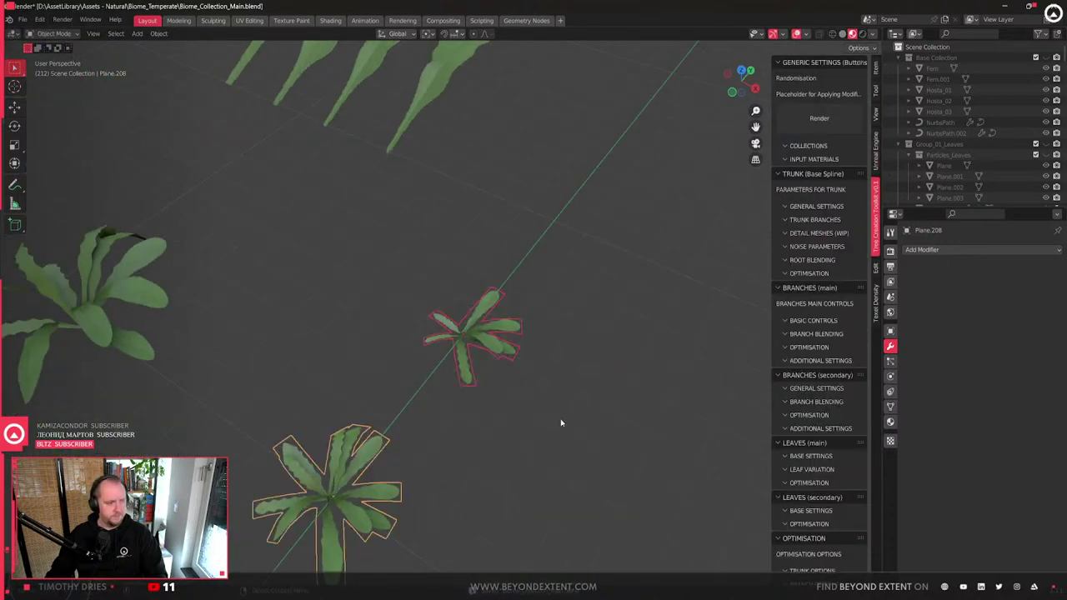
- Duplicate the clover scatter disc and place the copy horizontally near the long-leaf clumps
{"action": "scroll", "coordinate": [500, 317], "scroll_direction": "down", "scroll_amount": 3}
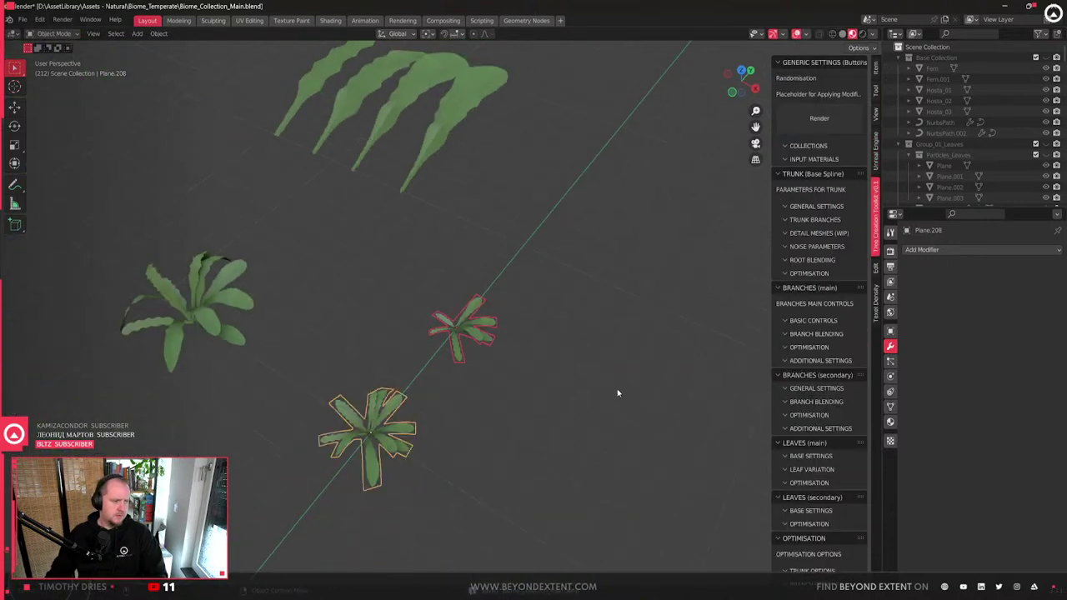
{"action": "scroll", "coordinate": [370, 370], "scroll_direction": "down", "scroll_amount": 3}
{"action": "middle_click_drag", "start_coordinate": [371, 369], "coordinate": [629, 252]}
{"action": "left_click", "coordinate": [642, 366]}
{"action": "middle_click_drag", "start_coordinate": [643, 367], "coordinate": [664, 393]}
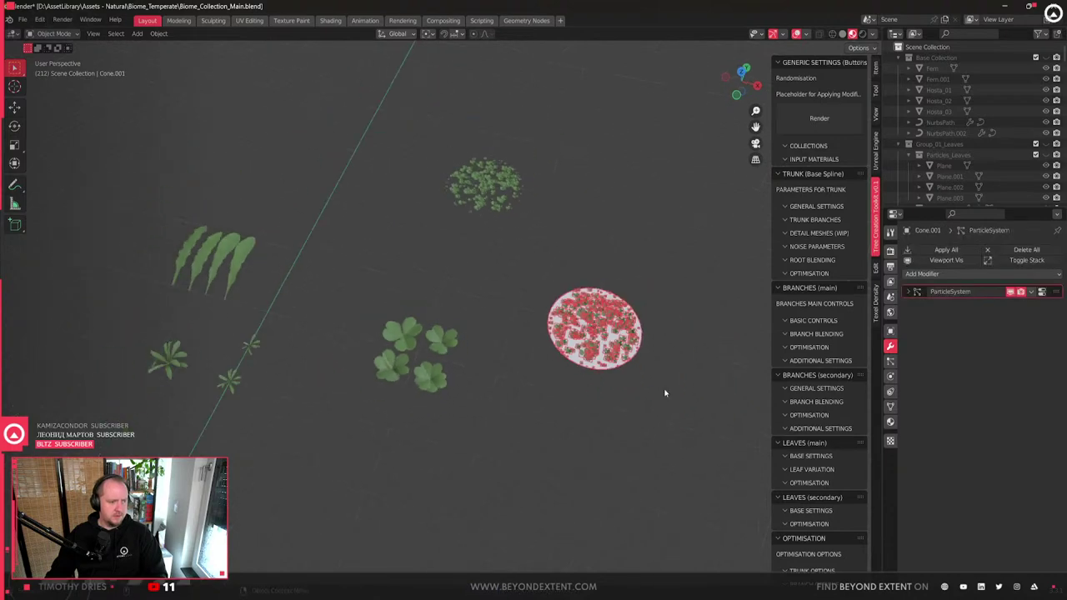
{"action": "key", "text": "g"}
{"action": "key", "text": "shift+z"}
{"action": "left_click", "coordinate": [442, 310]}
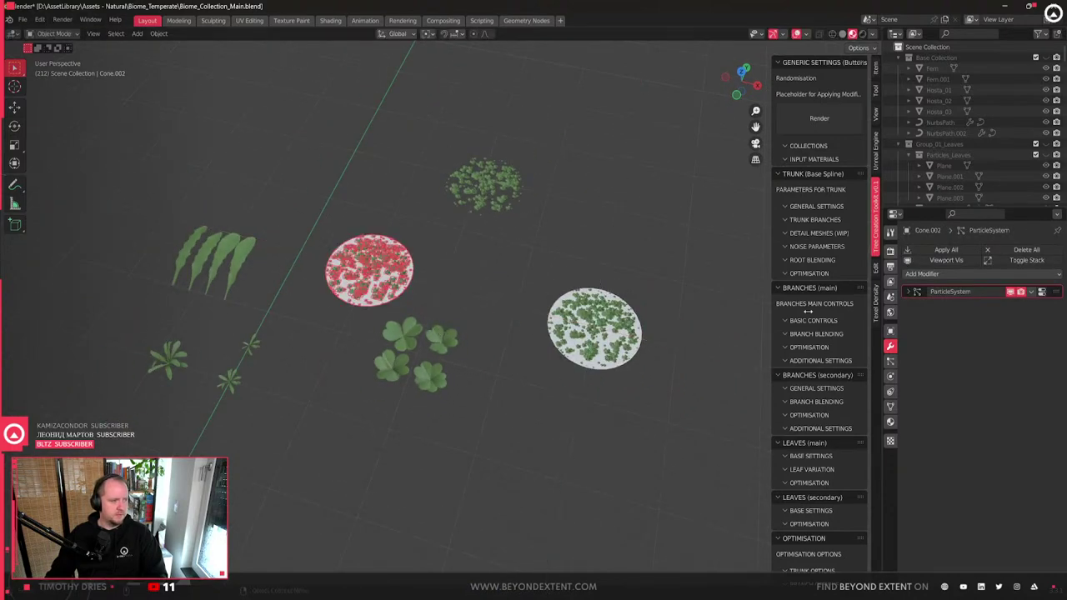
- Make the copied disc's particle settings a separate copy named WeedsScatter_01 and frame the disc
{"action": "left_click", "coordinate": [1032, 291]}
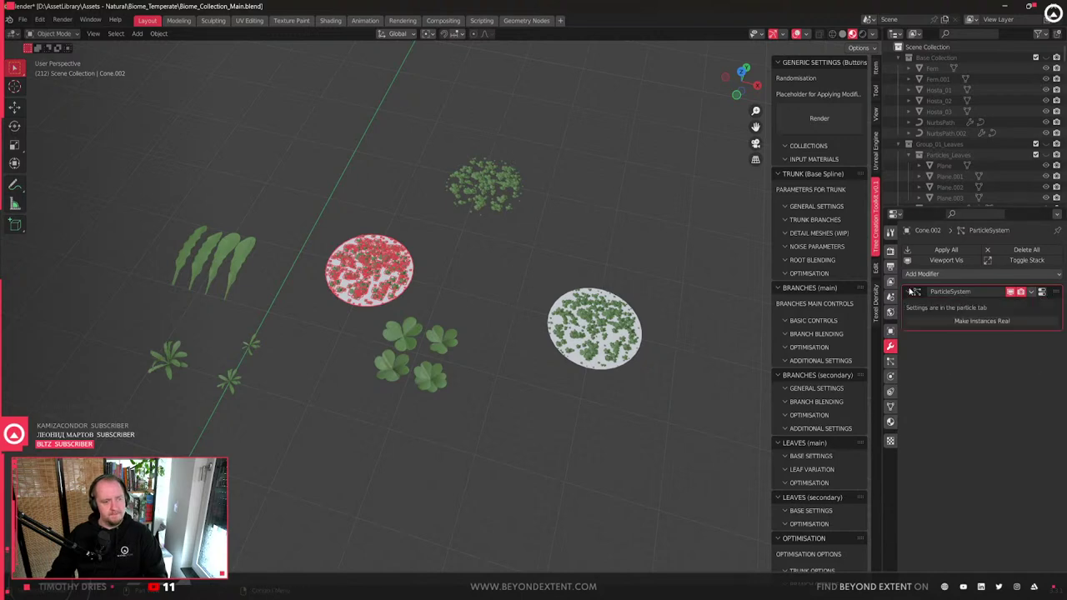
{"action": "left_click", "coordinate": [1032, 292]}
{"action": "left_click", "coordinate": [1032, 291]}
{"action": "left_click", "coordinate": [1042, 293]}
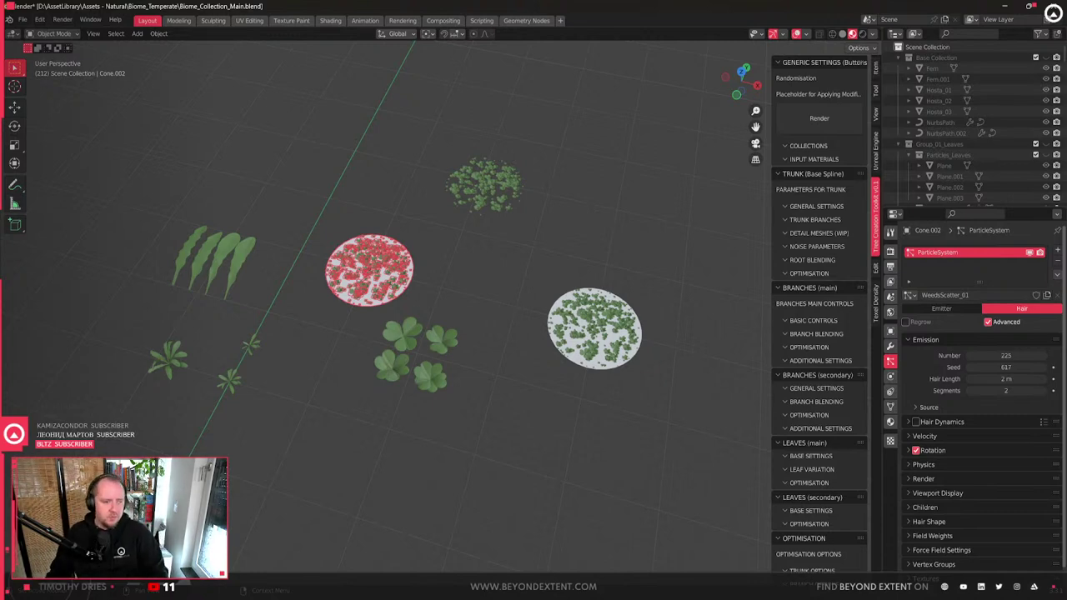
{"action": "left_click", "coordinate": [624, 352]}
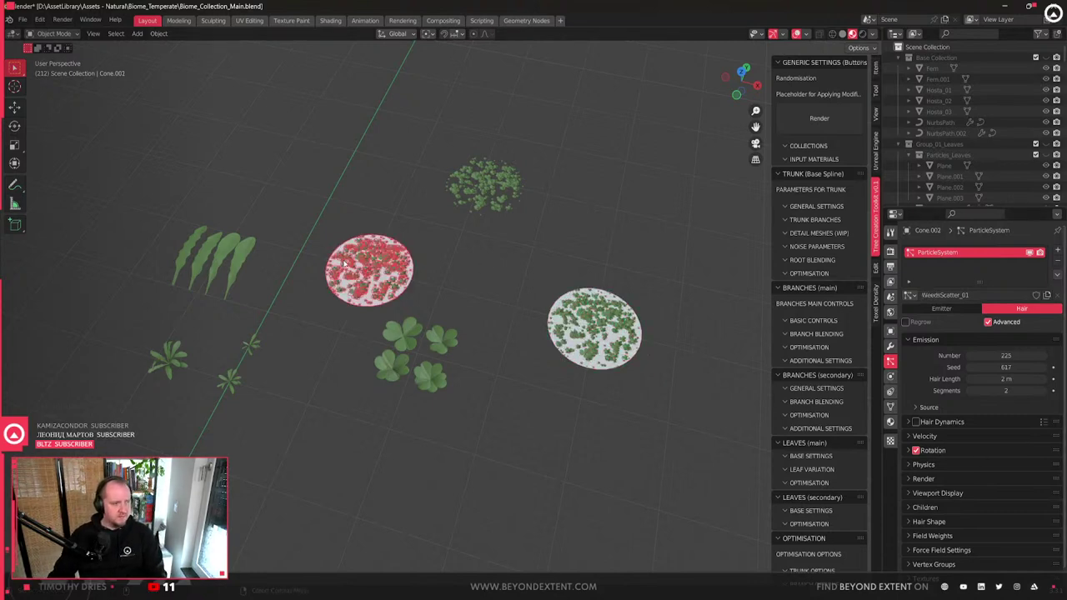
{"action": "left_click", "coordinate": [368, 269]}
{"action": "key", "text": "KP_Decimal"}
{"action": "scroll", "coordinate": [608, 366], "scroll_direction": "down", "scroll_amount": 3}
{"action": "middle_click_drag", "start_coordinate": [608, 369], "coordinate": [656, 456]}
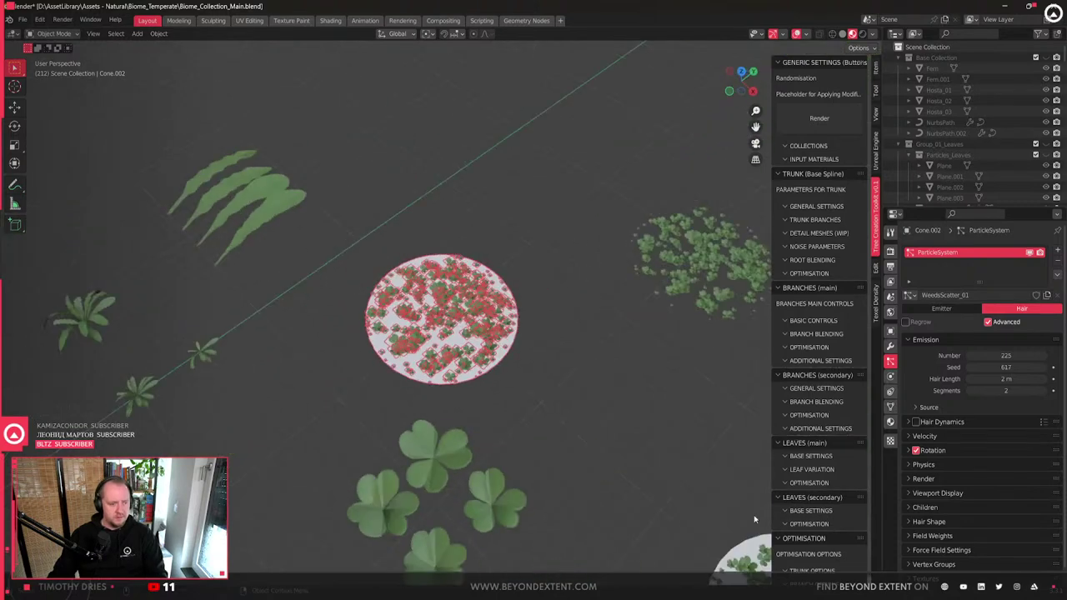
- Expand the particle Render settings and move the two small weed clumps to a new collection named ScatterAssets_Weeds_01
{"action": "left_click", "coordinate": [912, 479]}
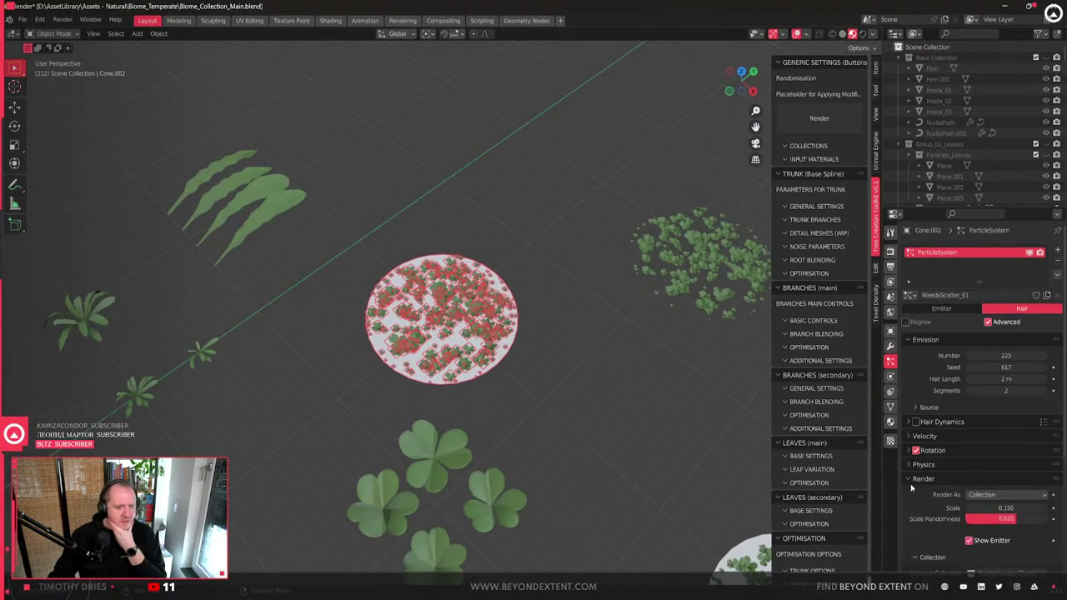
{"action": "scroll", "coordinate": [1013, 496], "scroll_direction": "down", "scroll_amount": 2}
{"action": "middle_click_drag", "start_coordinate": [215, 427], "coordinate": [455, 392], "text": "shift"}
{"action": "scroll", "coordinate": [455, 392], "scroll_direction": "up", "scroll_amount": 4}
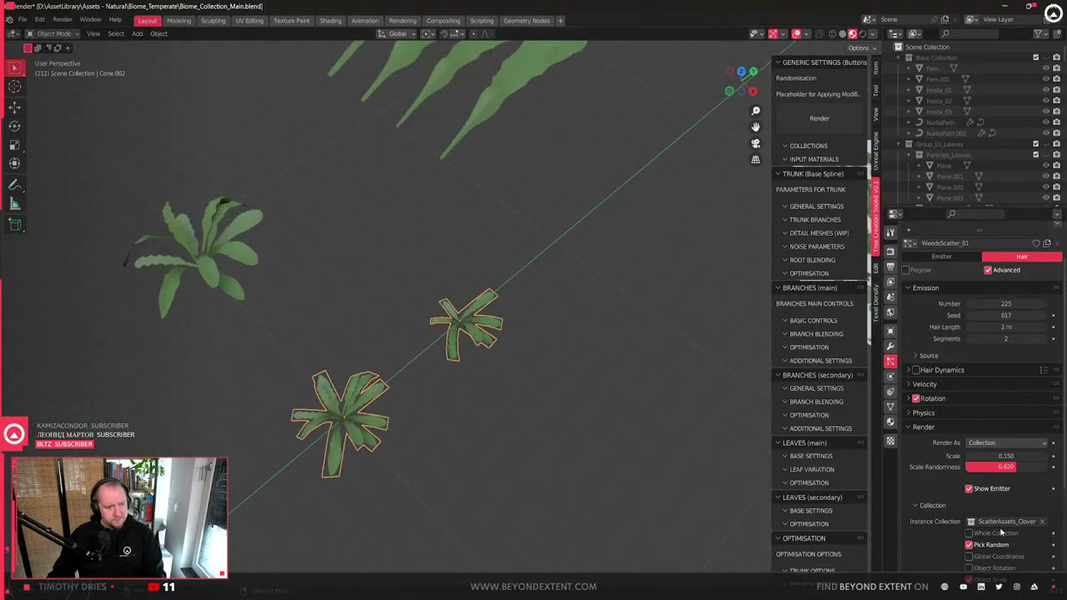
{"action": "key", "text": "m"}
{"action": "mouse_move", "coordinate": [585, 394]}
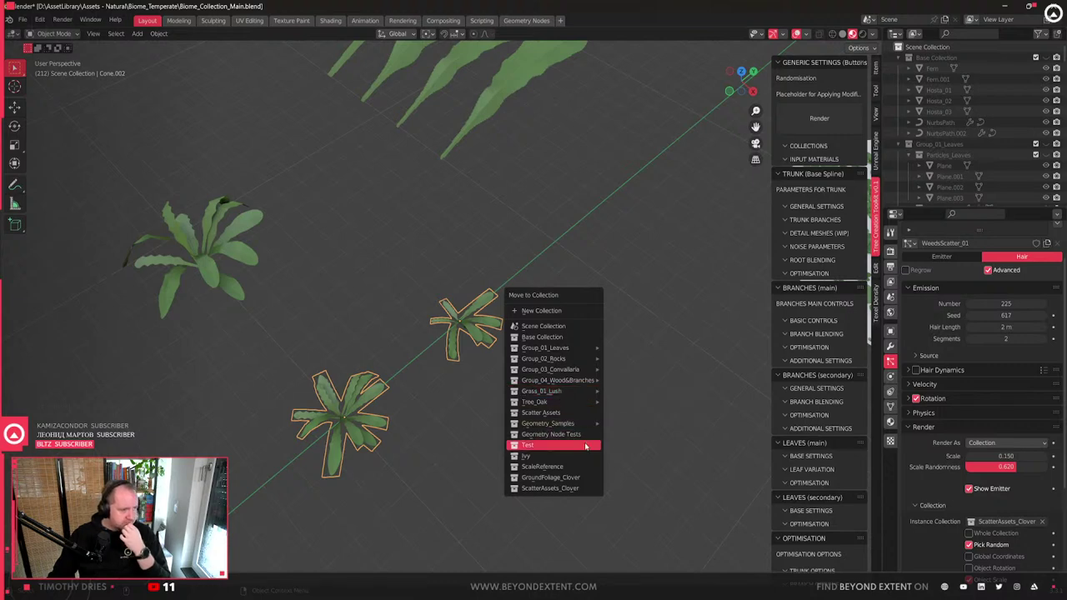
{"action": "left_click", "coordinate": [542, 310]}
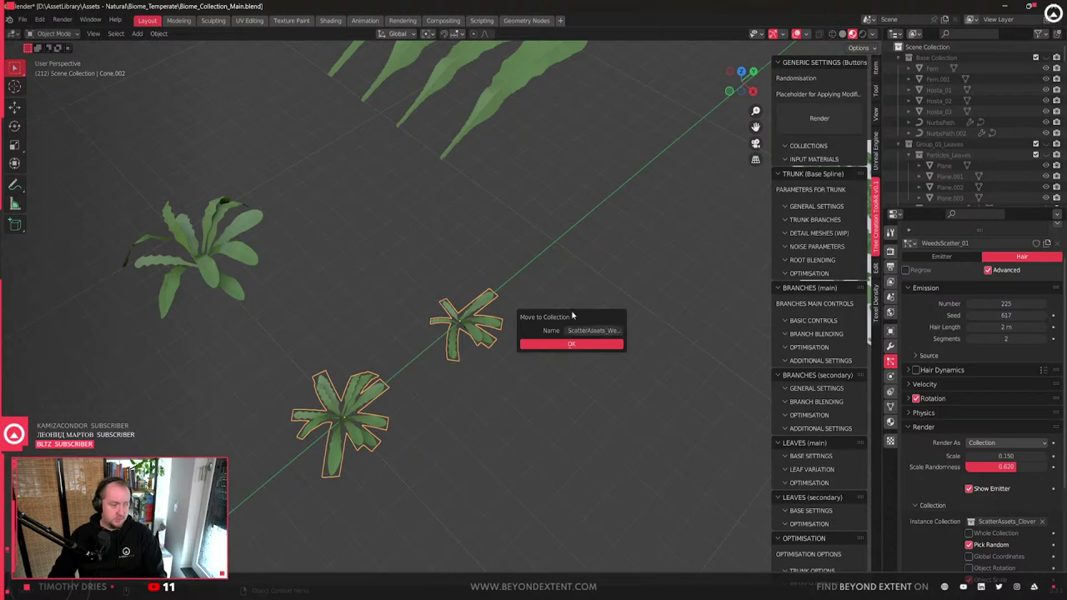
{"action": "left_click", "coordinate": [575, 344]}
- Set the copied disc's particle Instance Collection to ScatterAssets_Weeds_01
{"action": "scroll", "coordinate": [548, 362], "scroll_direction": "up", "scroll_amount": 5}
{"action": "middle_click_drag", "start_coordinate": [507, 381], "coordinate": [612, 393]}
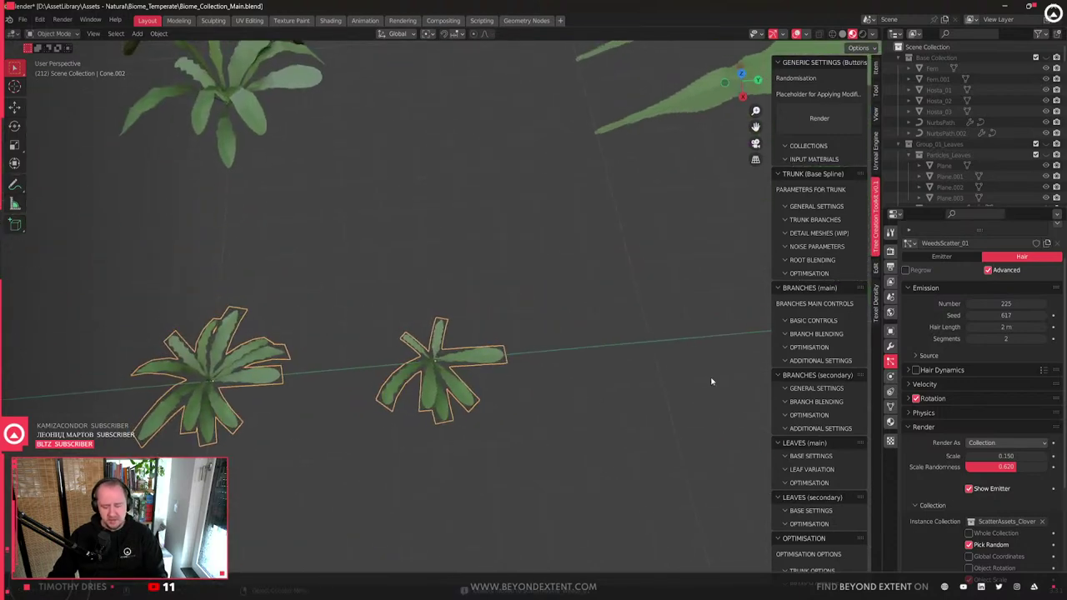
{"action": "scroll", "coordinate": [967, 158], "scroll_direction": "down", "scroll_amount": 8}
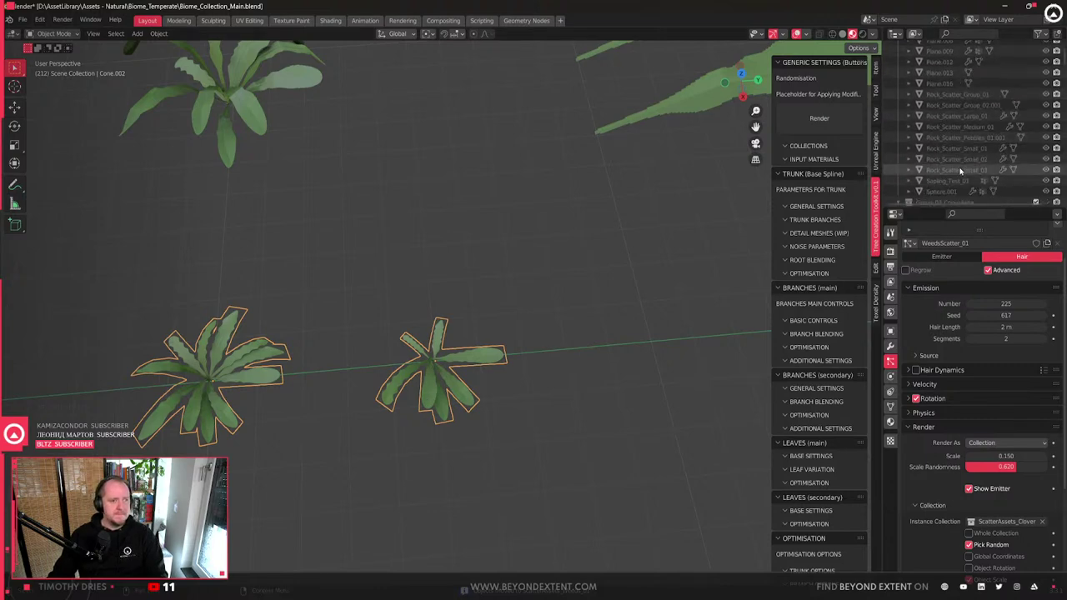
{"action": "scroll", "coordinate": [679, 330], "scroll_direction": "down", "scroll_amount": 5}
{"action": "left_click", "coordinate": [1006, 522]}
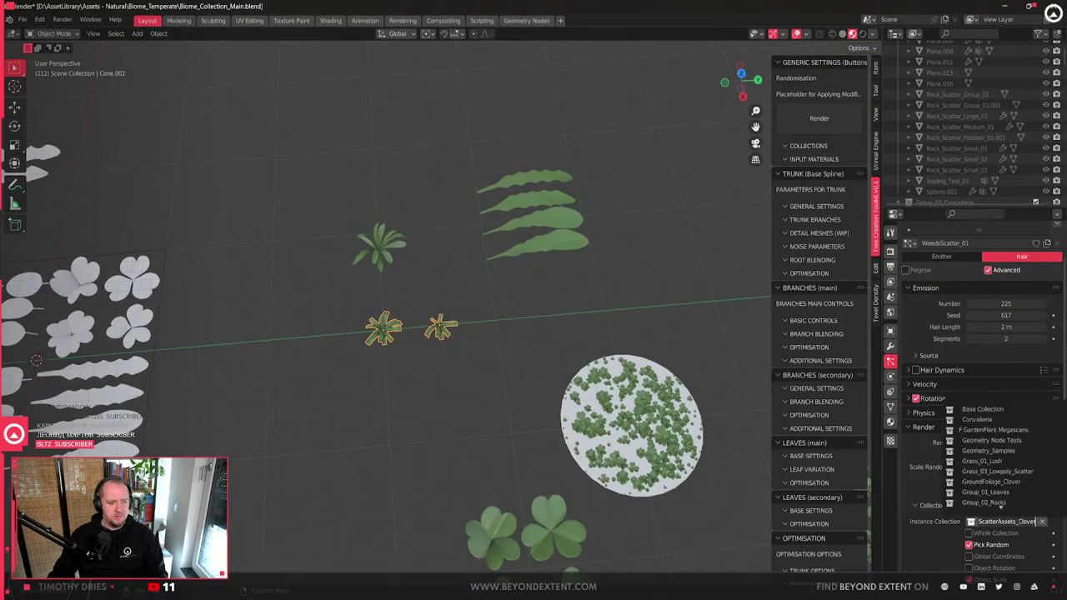
{"action": "type", "text": "weeds"}
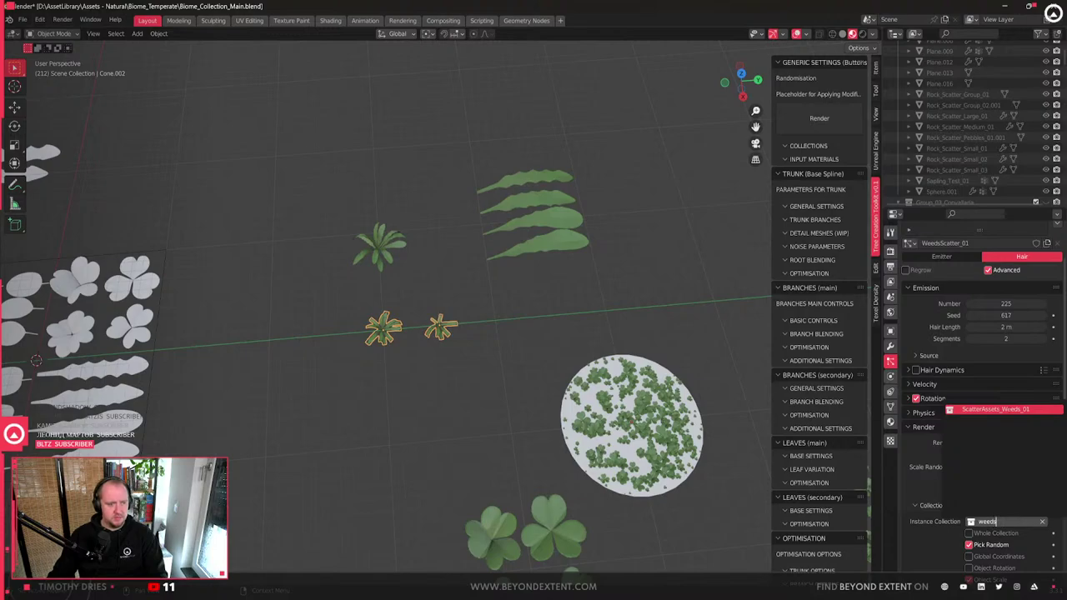
{"action": "left_click", "coordinate": [995, 409]}
- Examine the weed clumps scattered on the copied disc up close and from a distance
{"action": "middle_click_drag", "start_coordinate": [667, 417], "coordinate": [146, 383], "text": "shift"}
{"action": "left_click", "coordinate": [466, 342]}
{"action": "scroll", "coordinate": [513, 353], "scroll_direction": "up", "scroll_amount": 4}
{"action": "scroll", "coordinate": [456, 352], "scroll_direction": "up", "scroll_amount": 5}
{"action": "scroll", "coordinate": [379, 357], "scroll_direction": "down", "scroll_amount": 5}
{"action": "scroll", "coordinate": [380, 356], "scroll_direction": "down", "scroll_amount": 5}
- Select and frame the clover scatter disc and expand its particle Rotation settings
{"action": "left_click", "coordinate": [583, 384]}
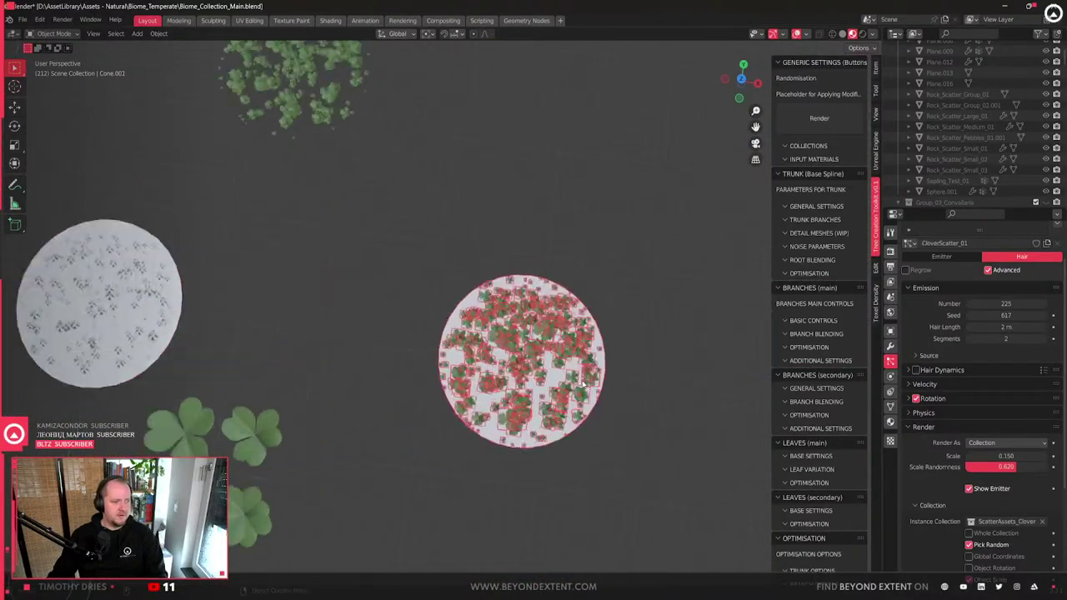
{"action": "key", "text": "KP_Decimal"}
{"action": "scroll", "coordinate": [585, 392], "scroll_direction": "down", "scroll_amount": 6}
{"action": "left_click", "coordinate": [588, 404]}
{"action": "scroll", "coordinate": [590, 406], "scroll_direction": "up", "scroll_amount": 1}
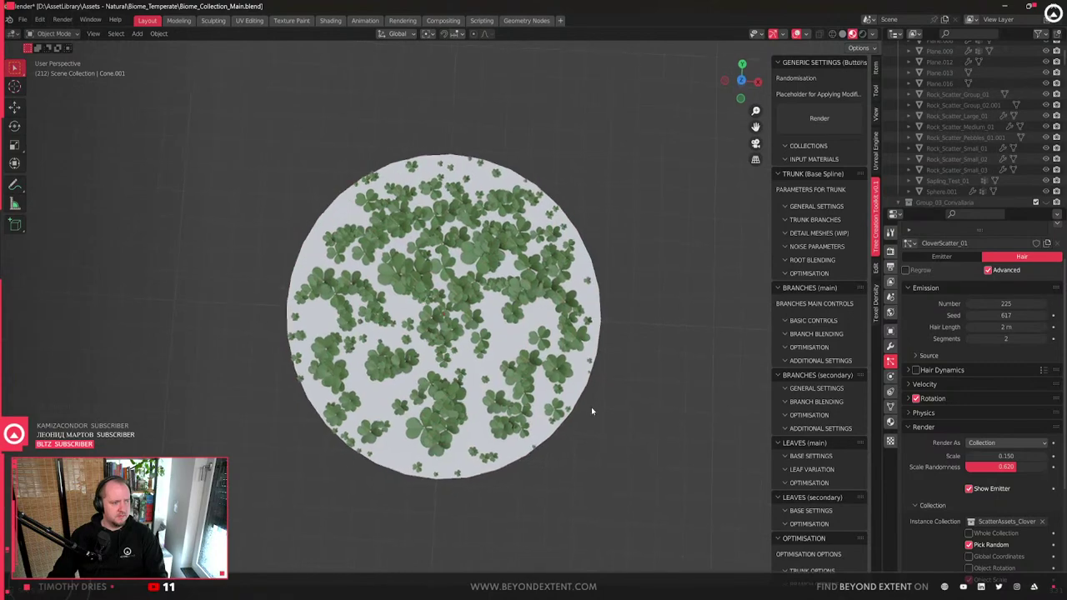
{"action": "left_click", "coordinate": [443, 285]}
{"action": "key", "text": "KP_Decimal"}
{"action": "scroll", "coordinate": [442, 286], "scroll_direction": "down", "scroll_amount": 4}
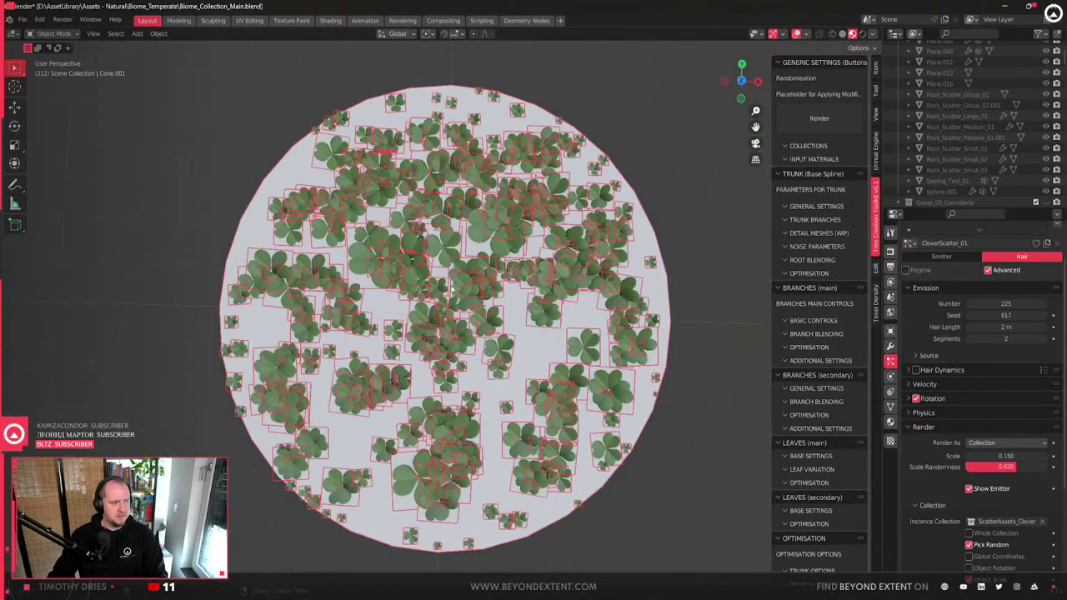
{"action": "scroll", "coordinate": [947, 468], "scroll_direction": "down", "scroll_amount": 3}
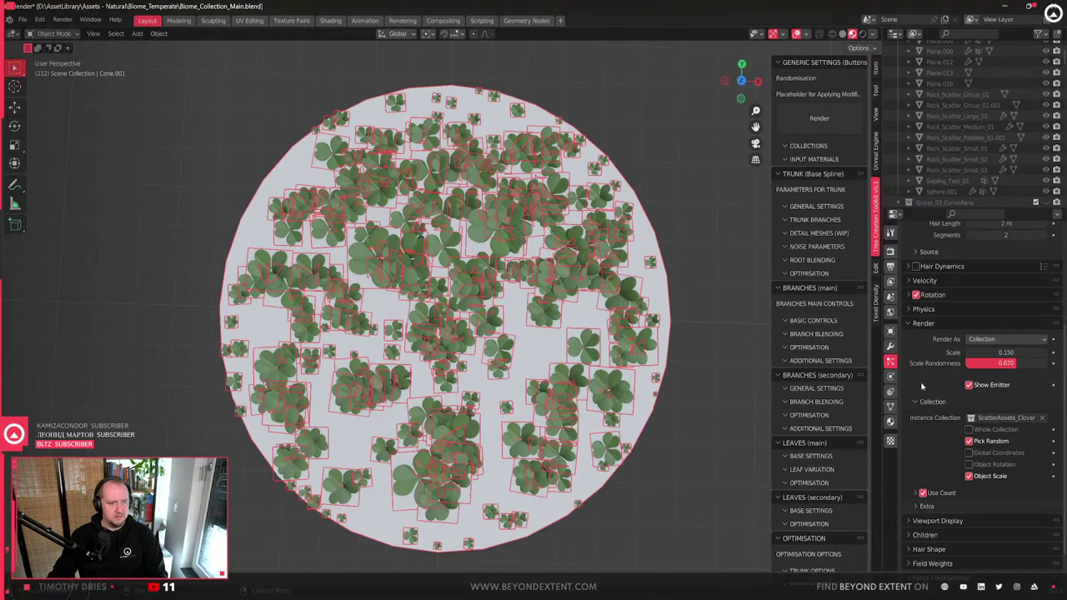
{"action": "scroll", "coordinate": [934, 385], "scroll_direction": "up", "scroll_amount": 4}
{"action": "left_click", "coordinate": [908, 416]}
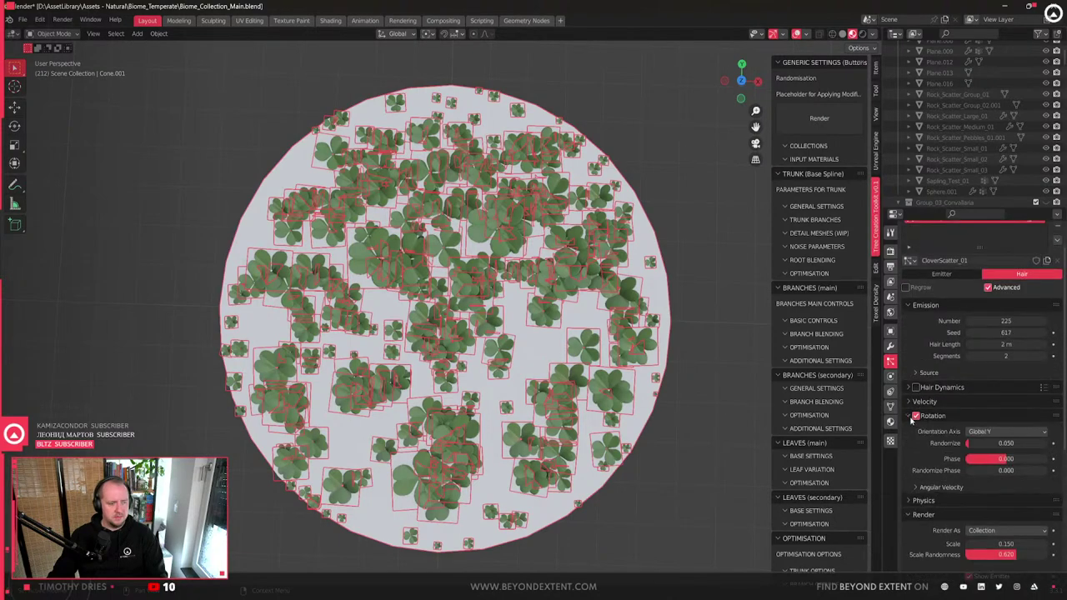
- Try changing the clover particles' rotation randomness and phase, and undo the change
{"action": "left_click_drag", "start_coordinate": [987, 446], "coordinate": [1052, 466]}
{"action": "key", "text": "ctrl+z"}
{"action": "key", "text": "ctrl+z"}
{"action": "key", "text": "ctrl+z"}
{"action": "key", "text": "ctrl+shift+z"}
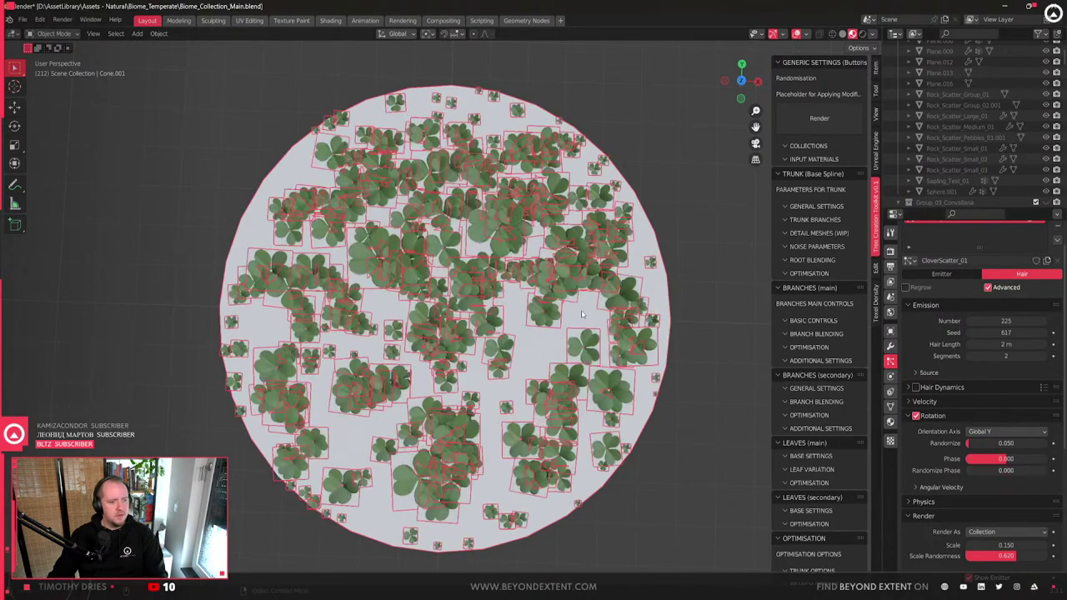
- Try the Global Z orientation axis on the clover particles and test its rotation phase
{"action": "scroll", "coordinate": [442, 308], "scroll_direction": "up", "scroll_amount": 4}
{"action": "scroll", "coordinate": [441, 308], "scroll_direction": "down", "scroll_amount": 2}
{"action": "left_click", "coordinate": [1004, 431]}
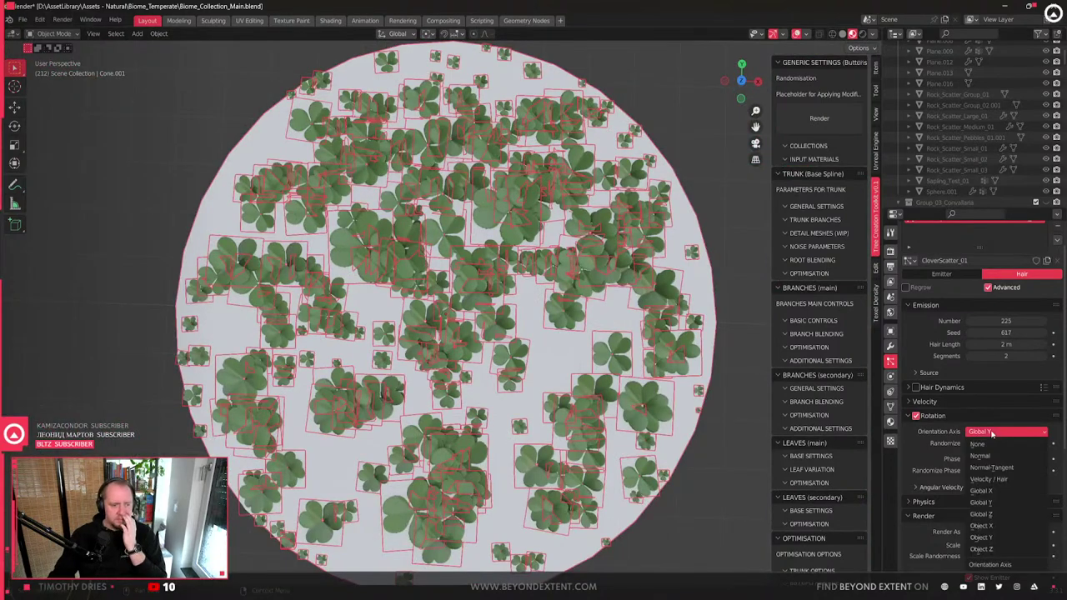
{"action": "left_click", "coordinate": [1004, 515]}
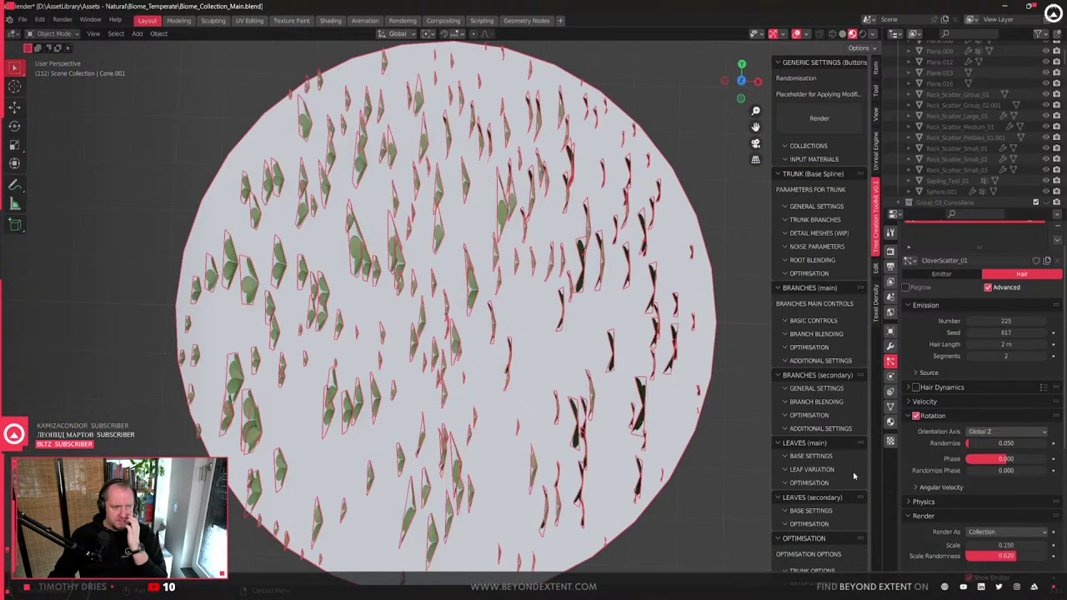
{"action": "left_click_drag", "start_coordinate": [1006, 459], "coordinate": [971, 460]}
{"action": "left_click", "coordinate": [1000, 443]}
- Try the Normal and Normal-Tangent orientation axes on the clover particles
{"action": "left_click", "coordinate": [1006, 431]}
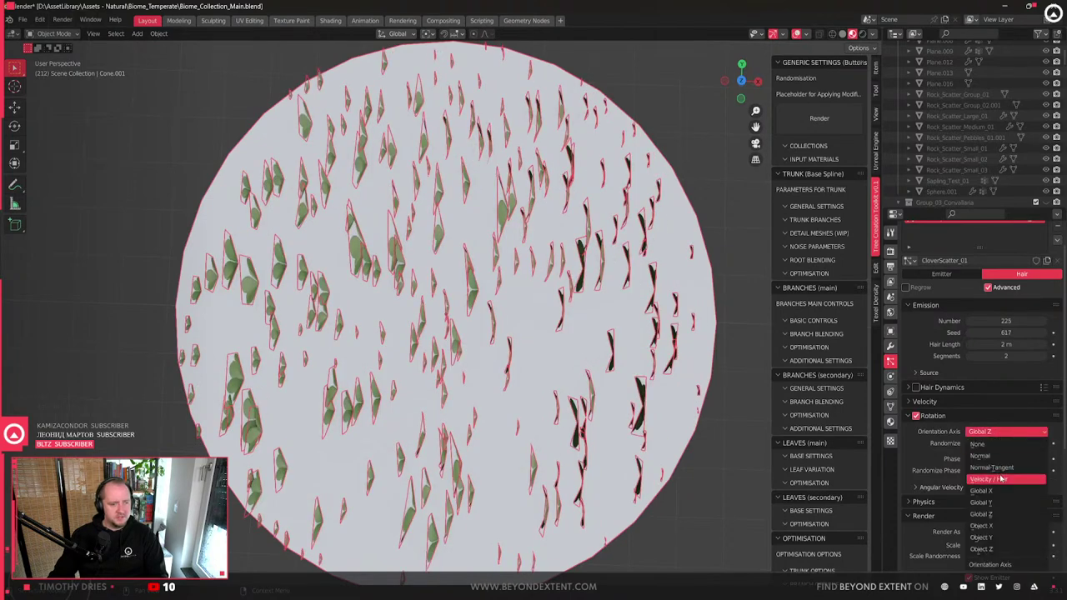
{"action": "left_click", "coordinate": [1005, 456]}
{"action": "middle_click_drag", "start_coordinate": [506, 334], "coordinate": [469, 342]}
{"action": "left_click", "coordinate": [1006, 431]}
{"action": "left_click", "coordinate": [1005, 467]}
- Set the clover particles' orientation axis to Velocity / Hair
{"action": "left_click", "coordinate": [1006, 431]}
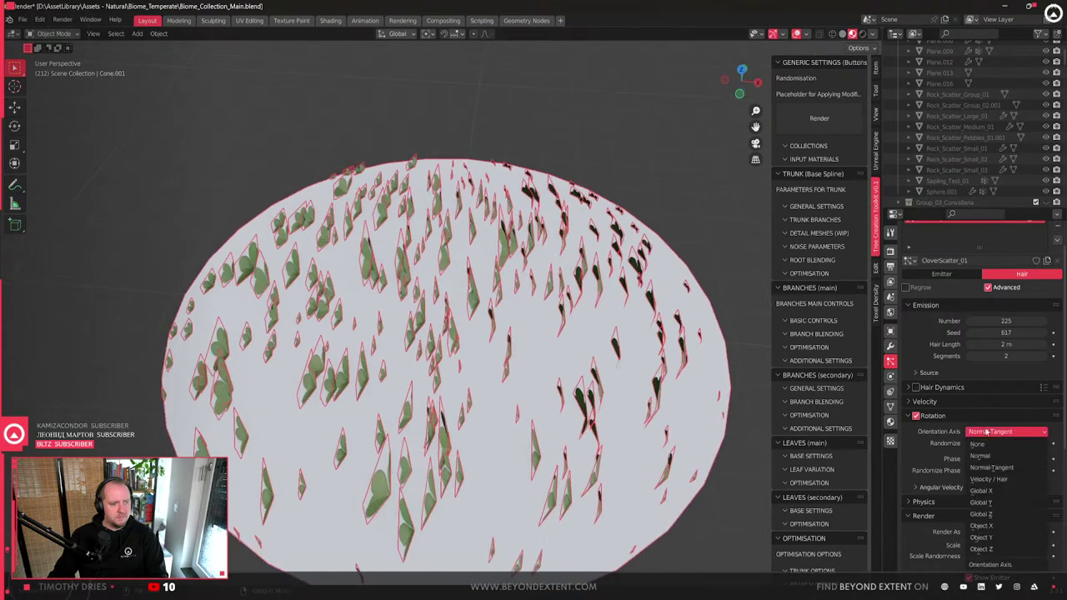
{"action": "left_click", "coordinate": [997, 480]}
{"action": "scroll", "coordinate": [557, 389], "scroll_direction": "up", "scroll_amount": 2}
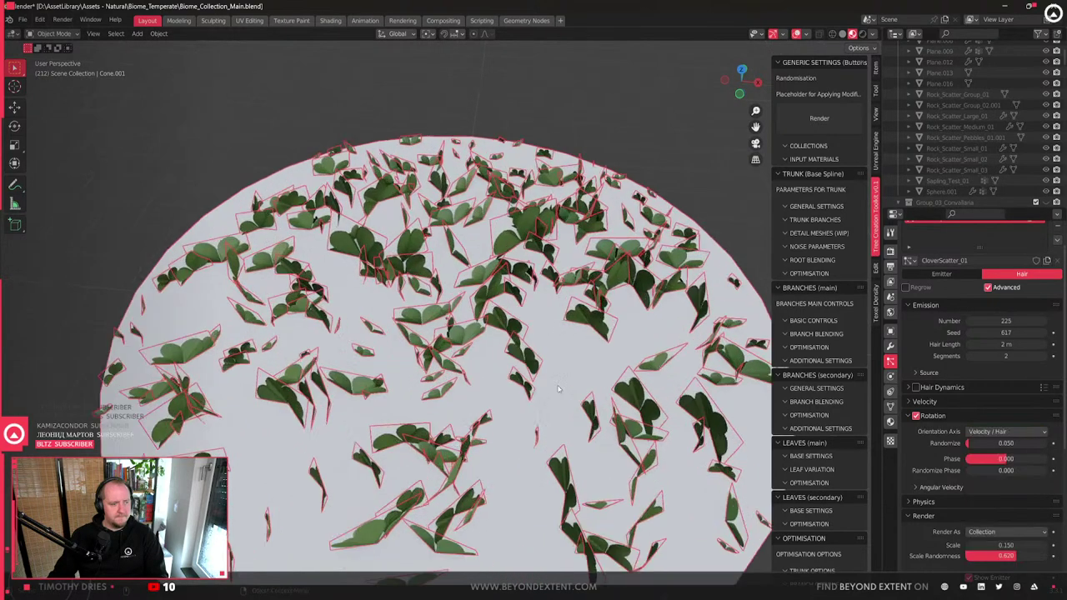
- Try the Object X orientation axis on the clover particles and set the rotation phase to 0.010
{"action": "left_click_drag", "start_coordinate": [1006, 458], "coordinate": [917, 458]}
{"action": "left_click", "coordinate": [1007, 431]}
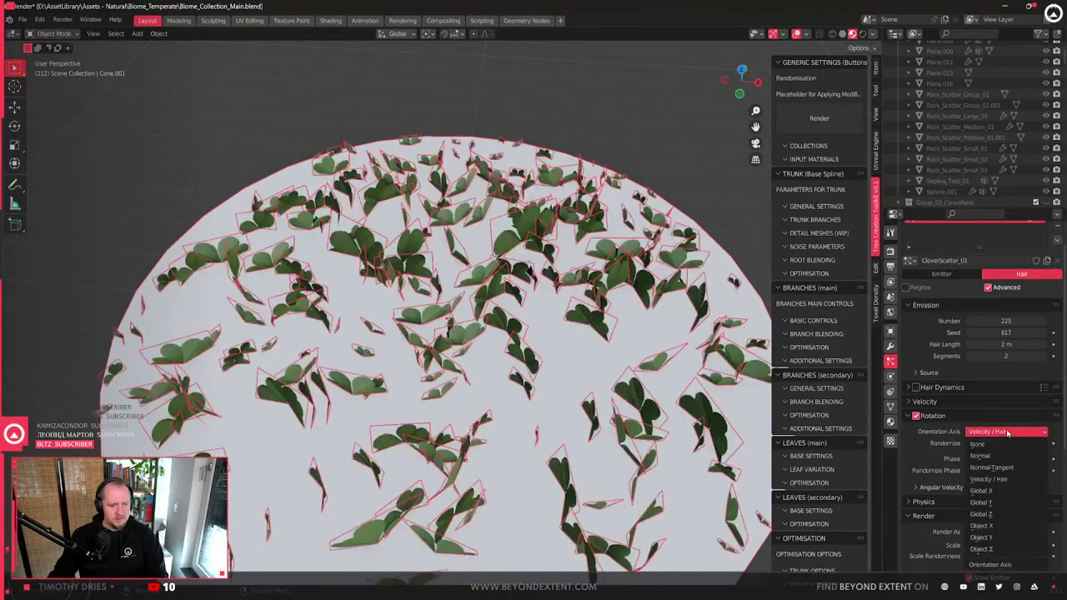
{"action": "left_click", "coordinate": [1003, 526]}
{"action": "middle_click_drag", "start_coordinate": [515, 367], "coordinate": [517, 392]}
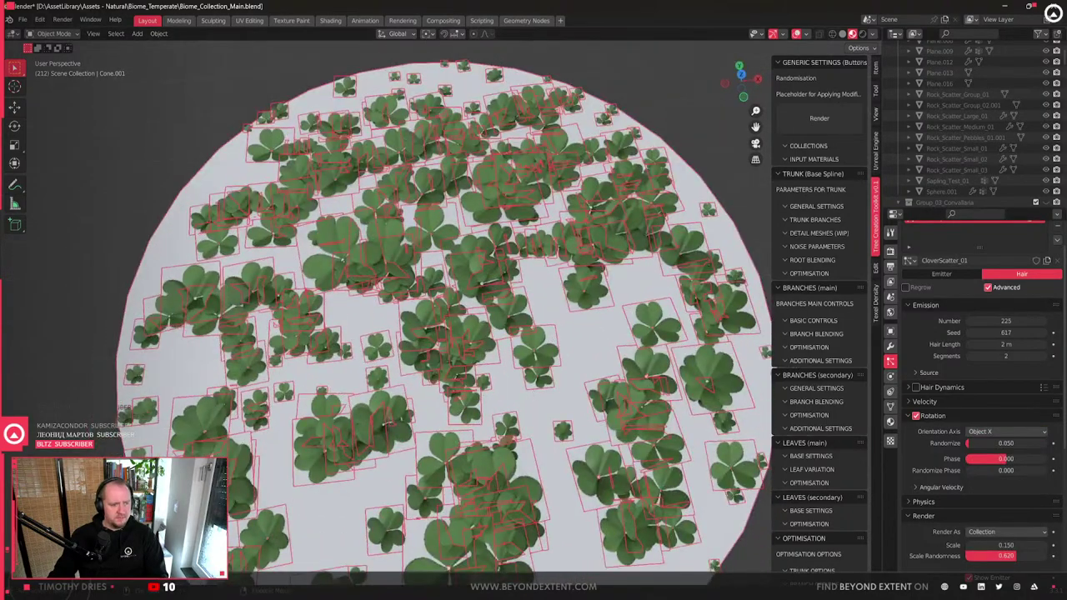
{"action": "left_click_drag", "start_coordinate": [989, 473], "coordinate": [1012, 458]}
- Try the Object Y and Object Z orientation axes on the clover particles
{"action": "left_click", "coordinate": [1007, 431]}
{"action": "left_click", "coordinate": [984, 538]}
{"action": "left_click", "coordinate": [1007, 431]}
{"action": "left_click", "coordinate": [988, 546]}
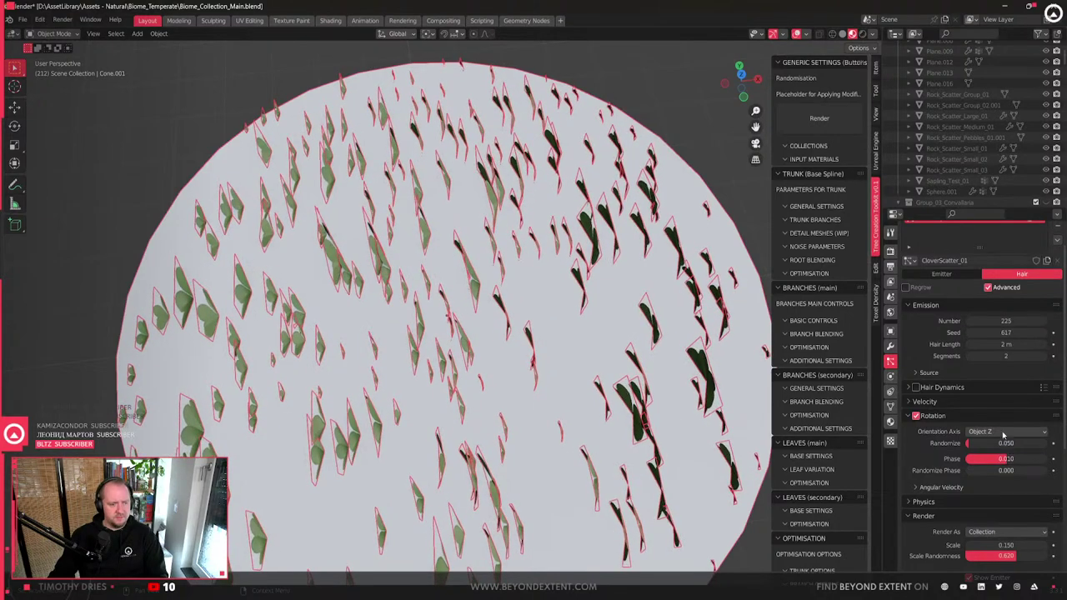
{"action": "left_click", "coordinate": [1003, 431]}
- Apply all transforms to the clover scatter disc
{"action": "middle_click_drag", "start_coordinate": [450, 417], "coordinate": [576, 342]}
{"action": "scroll", "coordinate": [500, 334], "scroll_direction": "down", "scroll_amount": 3}
{"action": "scroll", "coordinate": [586, 344], "scroll_direction": "up", "scroll_amount": 2}
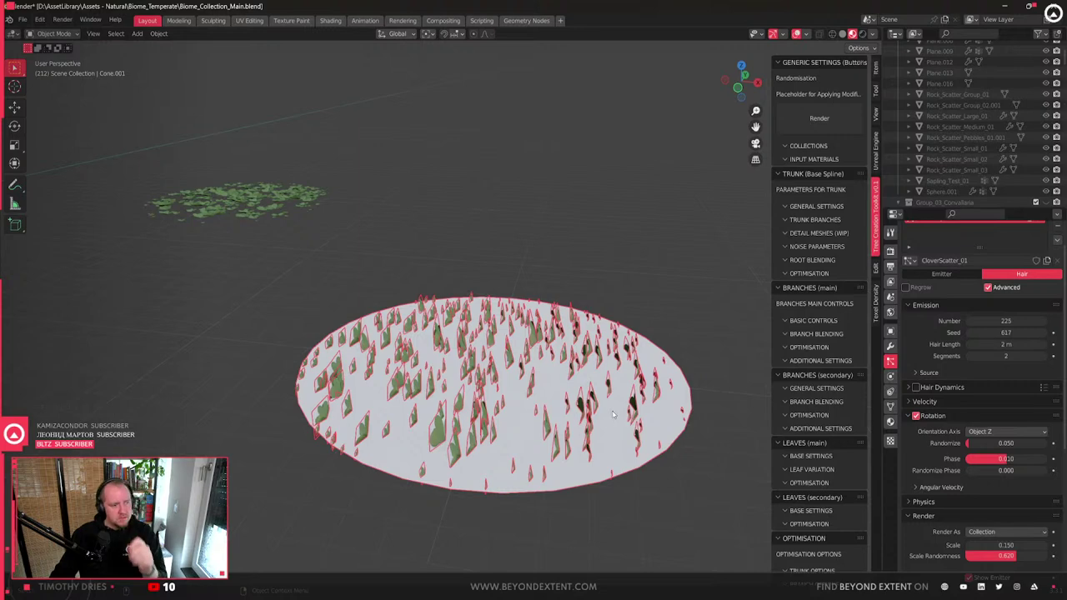
{"action": "key", "text": "ctrl+a"}
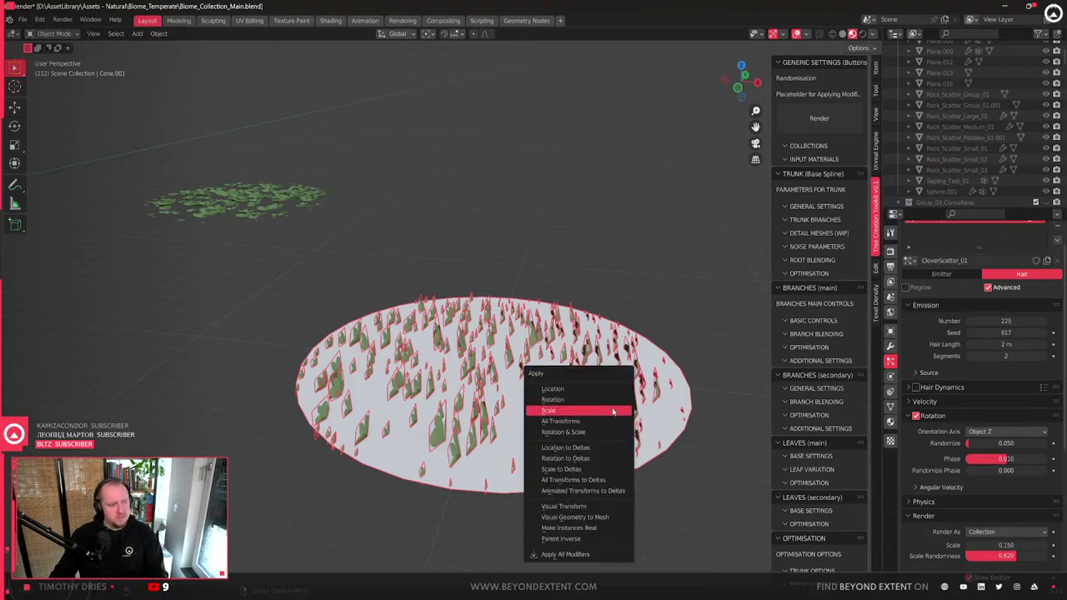
{"action": "left_click", "coordinate": [611, 421]}
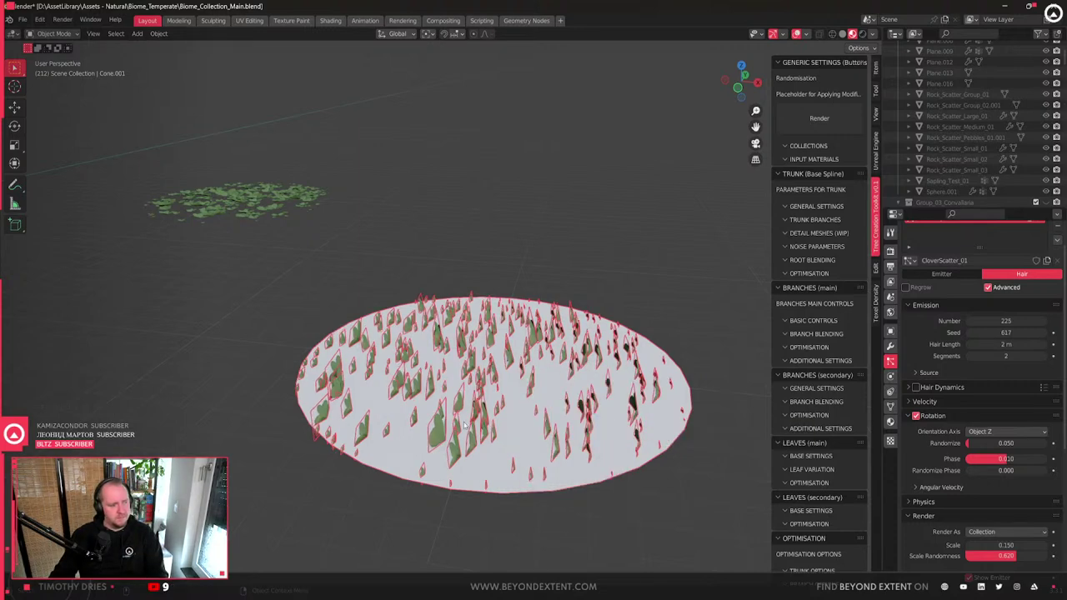
- Check the weed scatter disc and the neighbouring clover meshes, and return to the clover scatter disc
{"action": "scroll", "coordinate": [378, 324], "scroll_direction": "down", "scroll_amount": 3}
{"action": "left_click", "coordinate": [156, 344]}
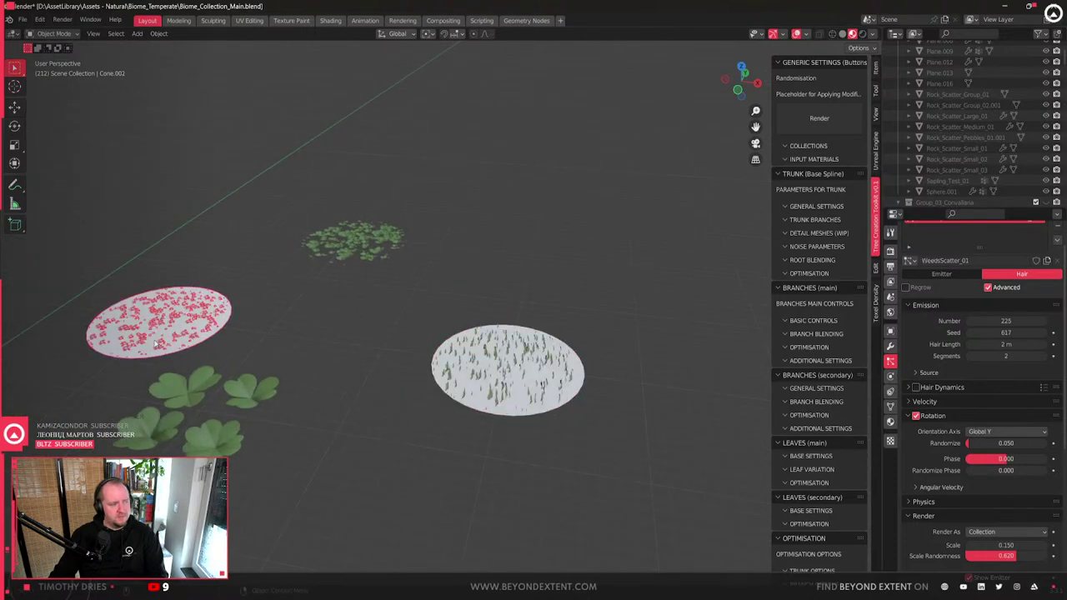
{"action": "scroll", "coordinate": [200, 341], "scroll_direction": "down", "scroll_amount": 2}
{"action": "left_click", "coordinate": [255, 382]}
{"action": "middle_click_drag", "start_coordinate": [255, 382], "coordinate": [333, 385]}
{"action": "key", "text": "q"}
{"action": "left_click", "coordinate": [351, 384]}
{"action": "key", "text": "q"}
{"action": "left_click", "coordinate": [392, 399]}
{"action": "middle_click_drag", "start_coordinate": [392, 398], "coordinate": [315, 413]}
{"action": "left_click", "coordinate": [543, 400]}
{"action": "key", "text": "KP_Decimal"}
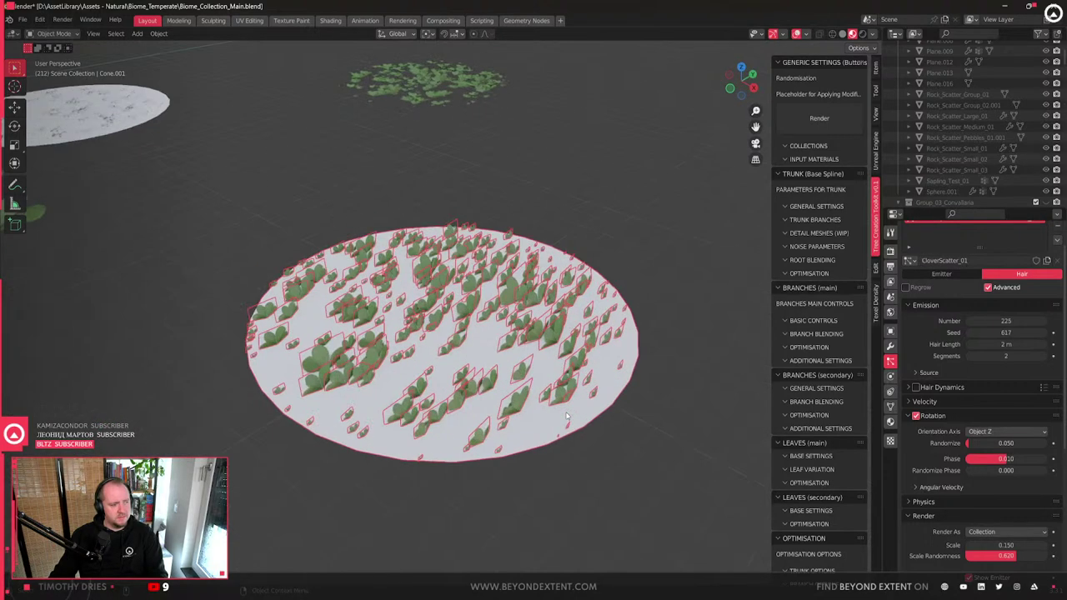
- Try the Normal and Velocity / Hair orientation axes on the clover particles while varying the rotation phase
{"action": "left_click", "coordinate": [1006, 431]}
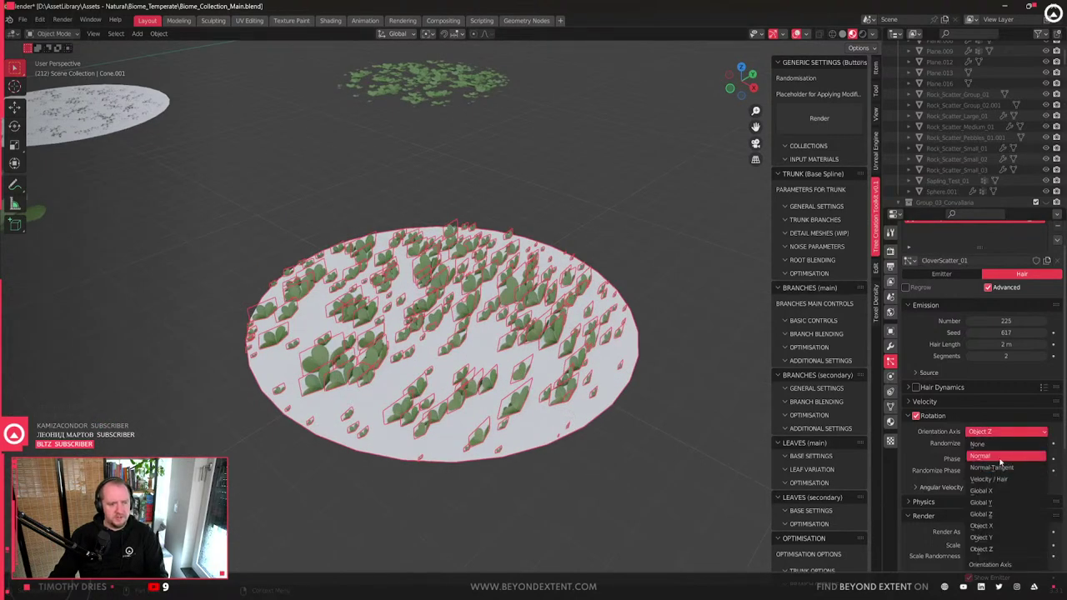
{"action": "left_click", "coordinate": [998, 458]}
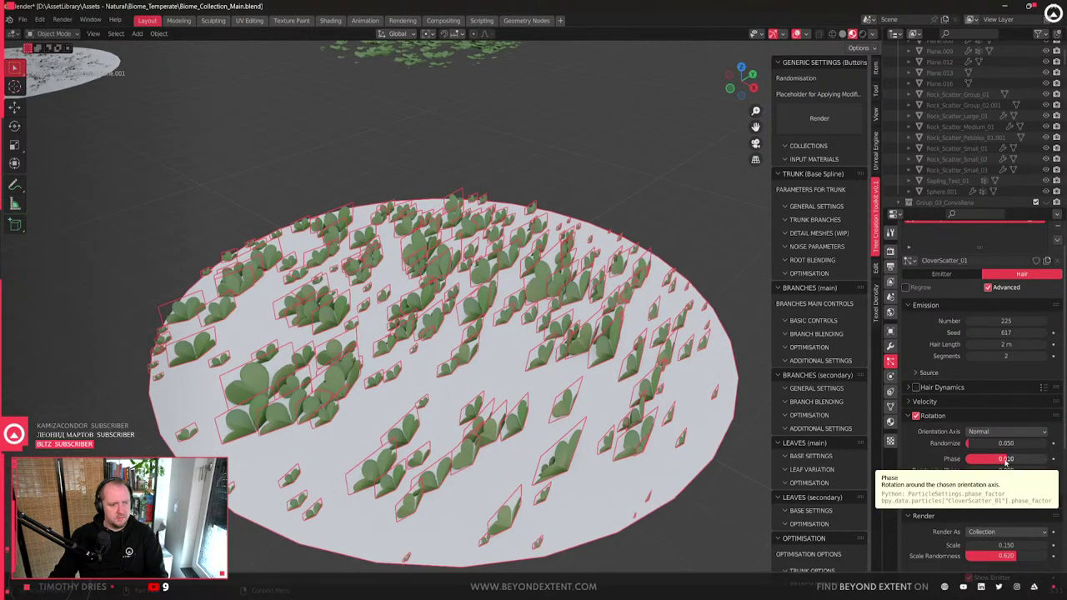
{"action": "mouse_move", "coordinate": [1009, 459]}
{"action": "left_mouse_down"}
{"action": "mouse_move", "coordinate": [971, 459]}
{"action": "mouse_move", "coordinate": [1019, 460]}
{"action": "left_mouse_up"}
{"action": "left_click", "coordinate": [1008, 432]}
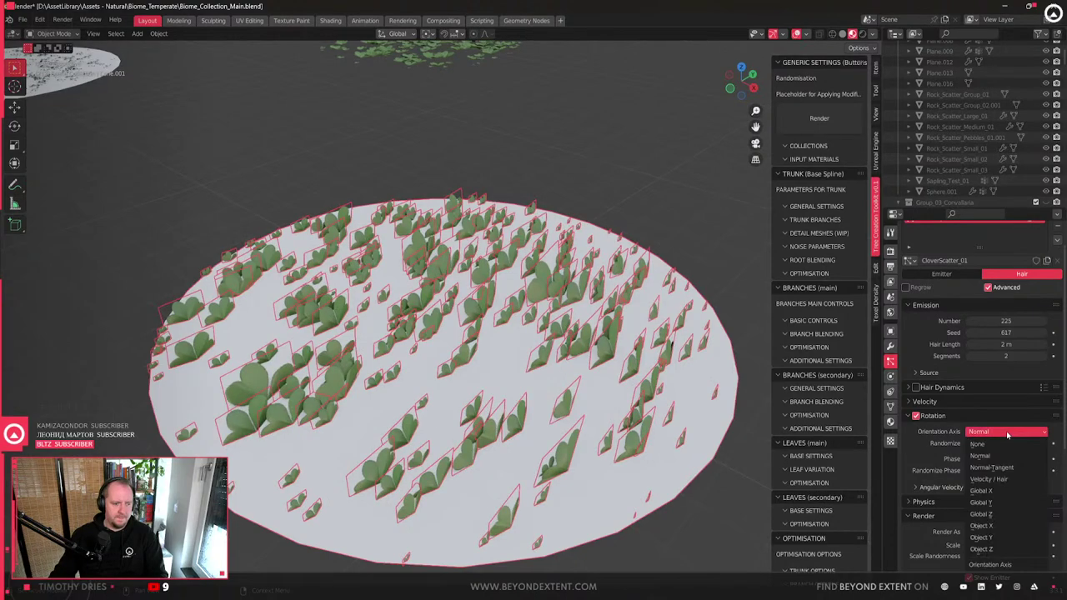
{"action": "left_click", "coordinate": [1000, 480]}
{"action": "left_click_drag", "start_coordinate": [1005, 458], "coordinate": [1022, 461]}
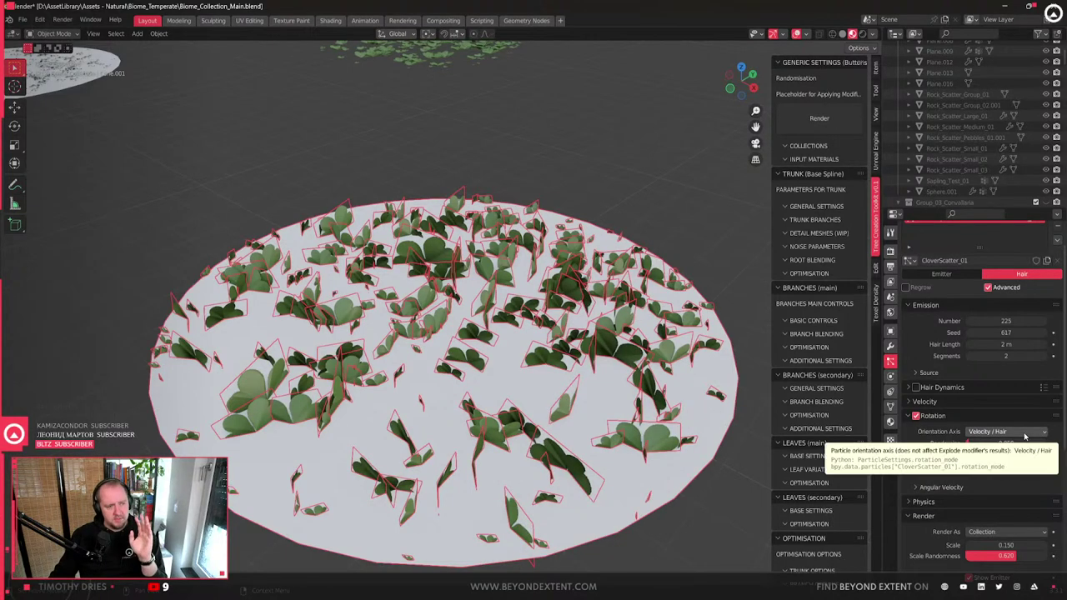
- Set the clover particles' orientation axis to Global X, with rotation Randomize at 0 and Randomize Phase at 2
{"action": "left_click", "coordinate": [1026, 432]}
{"action": "left_click", "coordinate": [1011, 500]}
{"action": "left_click_drag", "start_coordinate": [1020, 459], "coordinate": [1047, 470]}
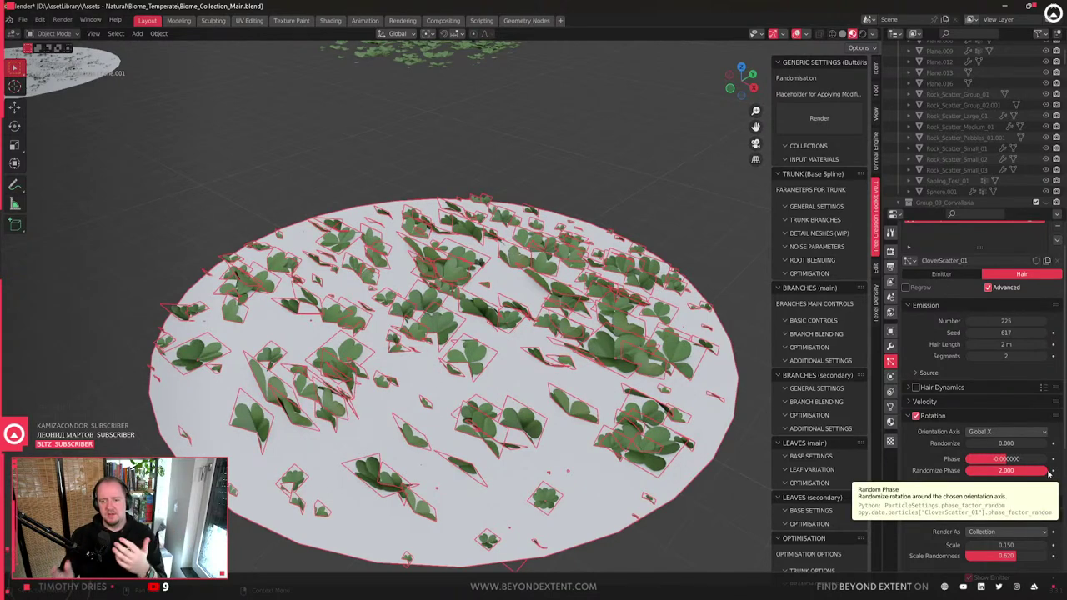
- Switch the clover particles' orientation axis to Global Y and reset both Phase and Randomize Phase to 0
{"action": "left_click", "coordinate": [1006, 431]}
{"action": "left_click", "coordinate": [1003, 501]}
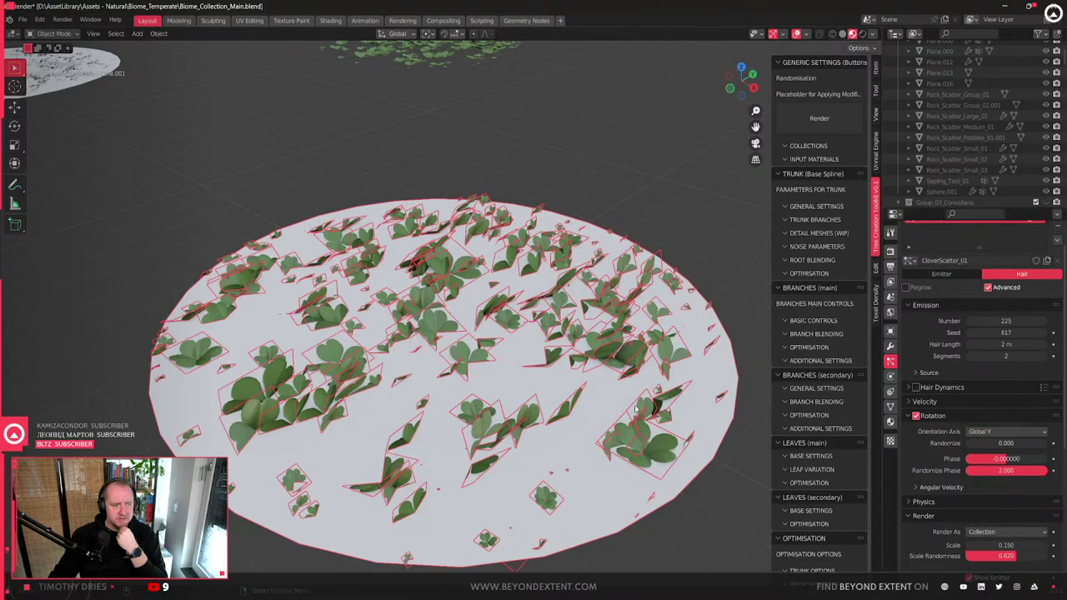
{"action": "scroll", "coordinate": [629, 411], "scroll_direction": "up", "scroll_amount": 3}
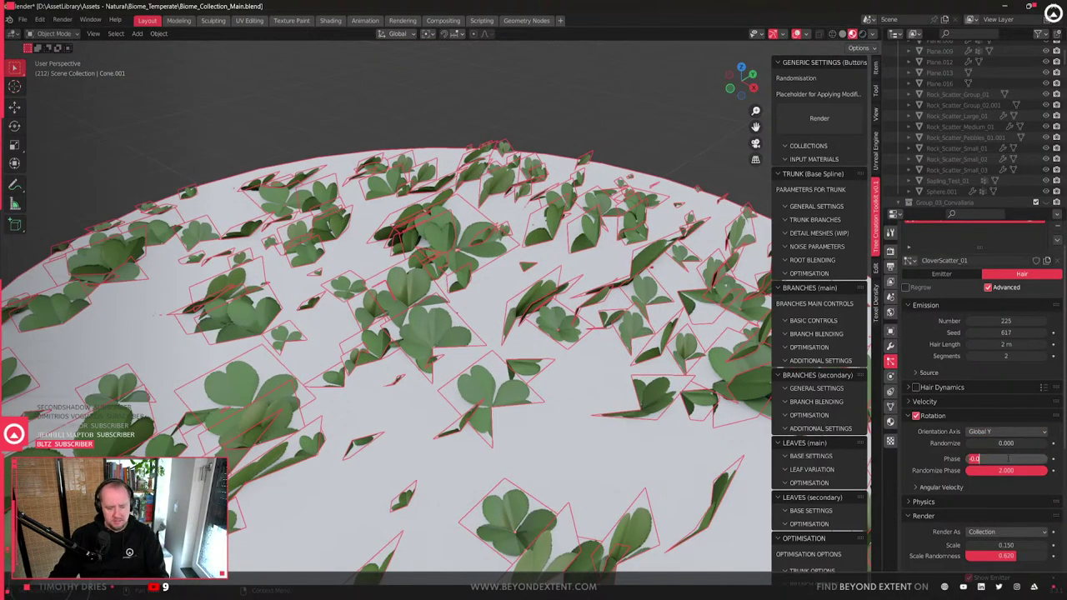
{"action": "type", "text": "0.5"}
{"action": "key", "text": "Return"}
{"action": "left_click_drag", "start_coordinate": [1006, 471], "coordinate": [967, 470]}
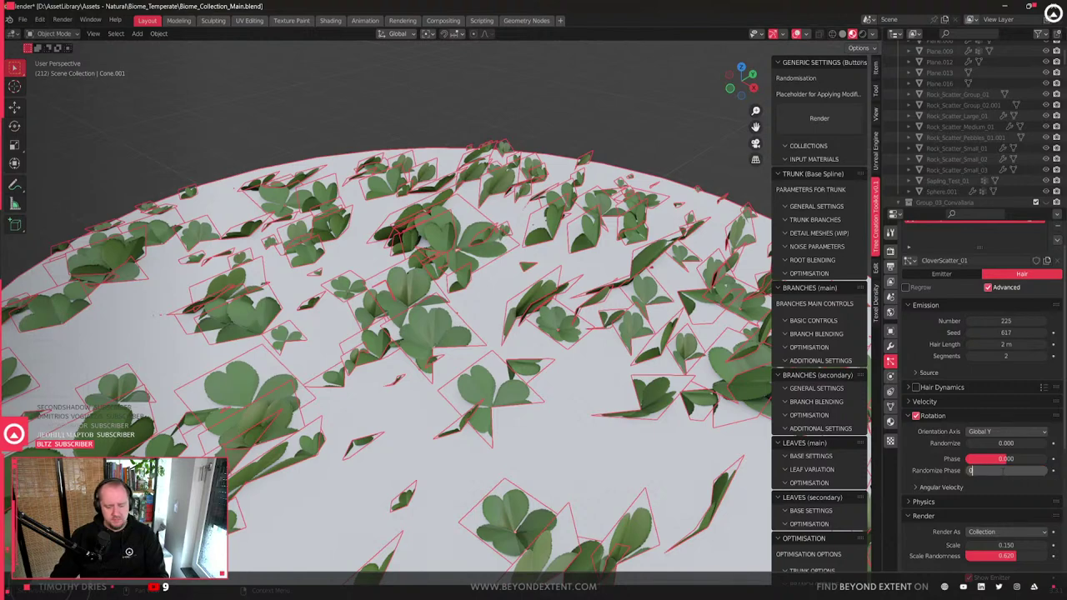
{"action": "scroll", "coordinate": [507, 390], "scroll_direction": "down", "scroll_amount": 3}
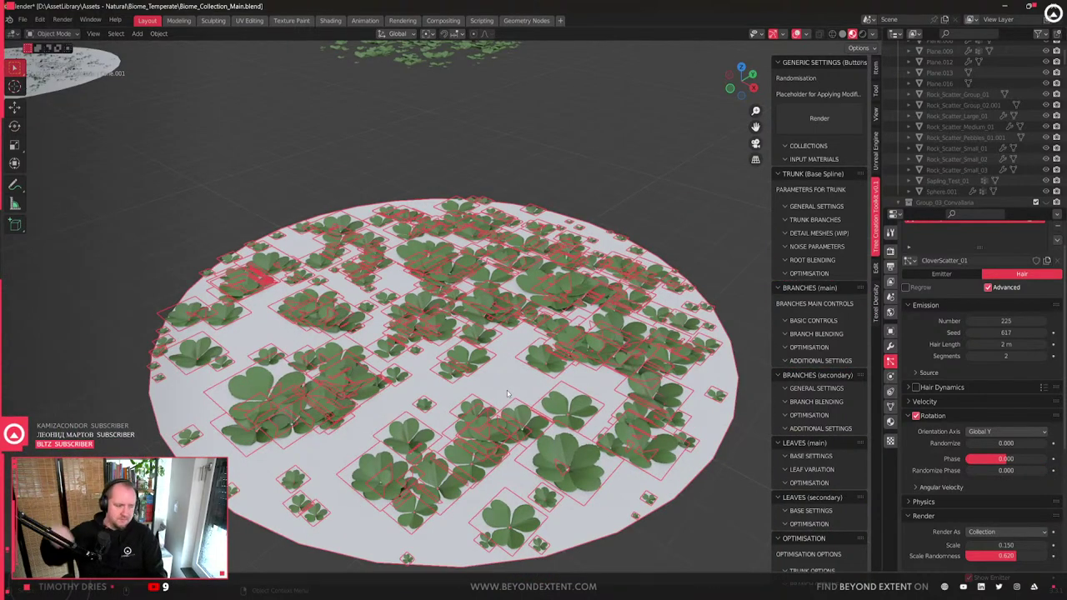
- Set the clover particles' orientation axis to Global Z
{"action": "scroll", "coordinate": [507, 391], "scroll_direction": "up", "scroll_amount": 4}
{"action": "left_click", "coordinate": [1007, 431]}
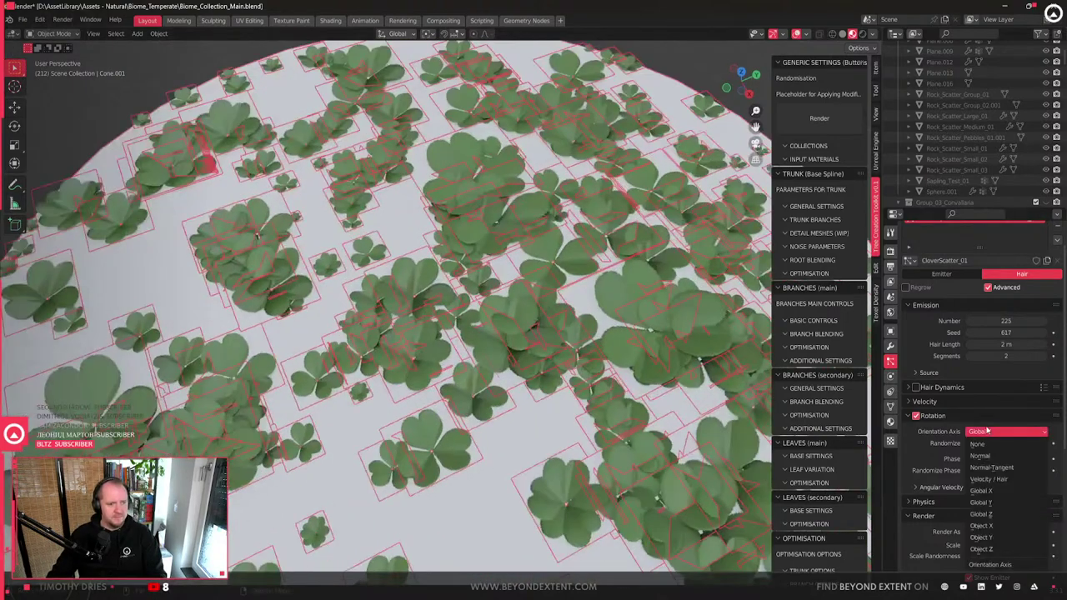
{"action": "left_click", "coordinate": [993, 511]}
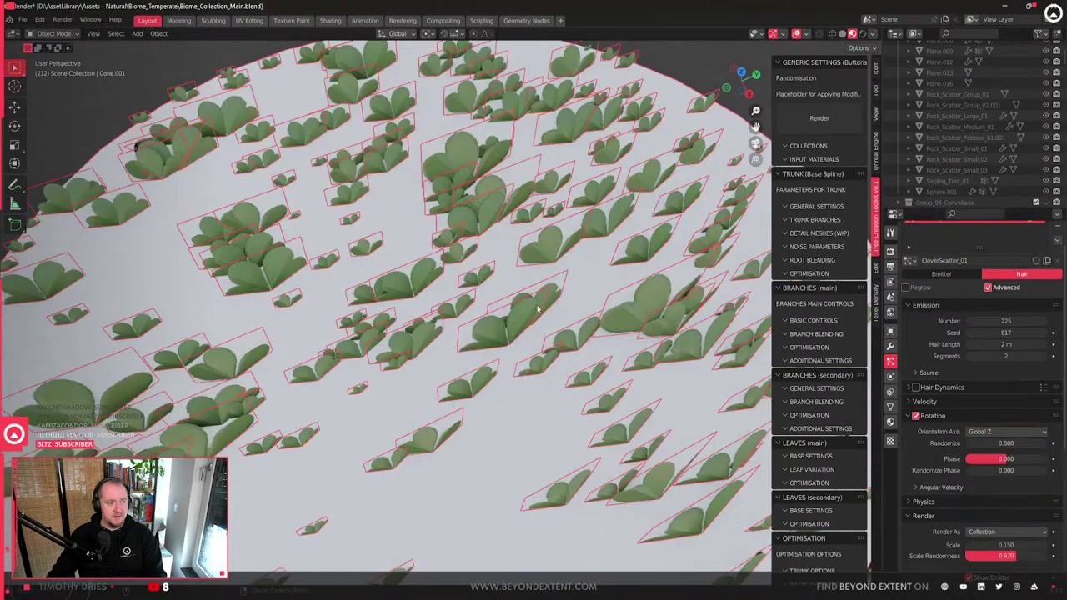
{"action": "scroll", "coordinate": [537, 308], "scroll_direction": "down", "scroll_amount": 3}
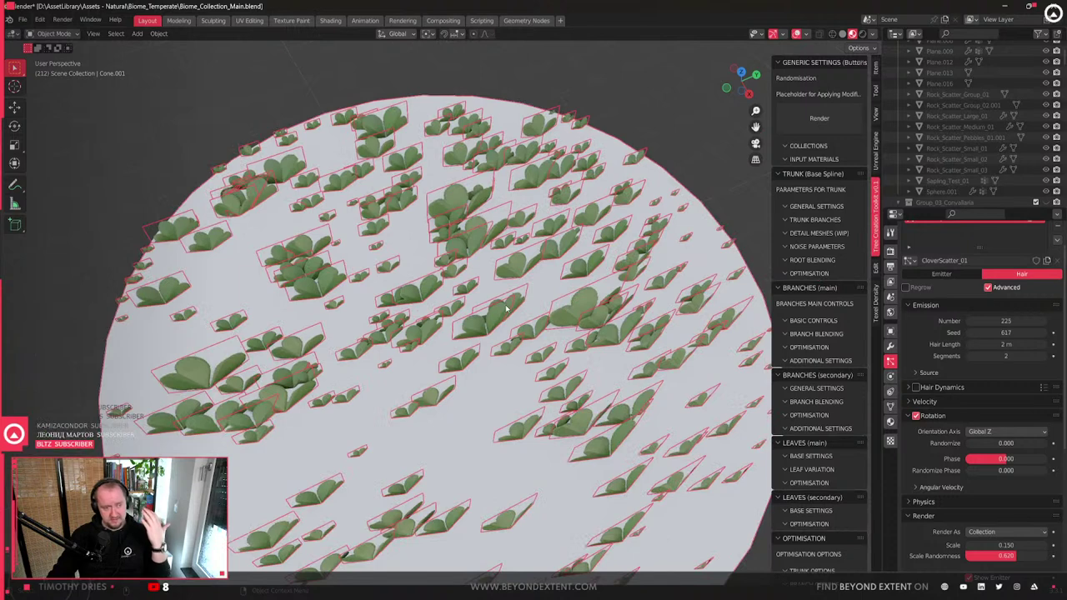
- Try Object Z as the clover scatter's orientation axis and test a different rotation phase
{"action": "left_click", "coordinate": [1007, 432]}
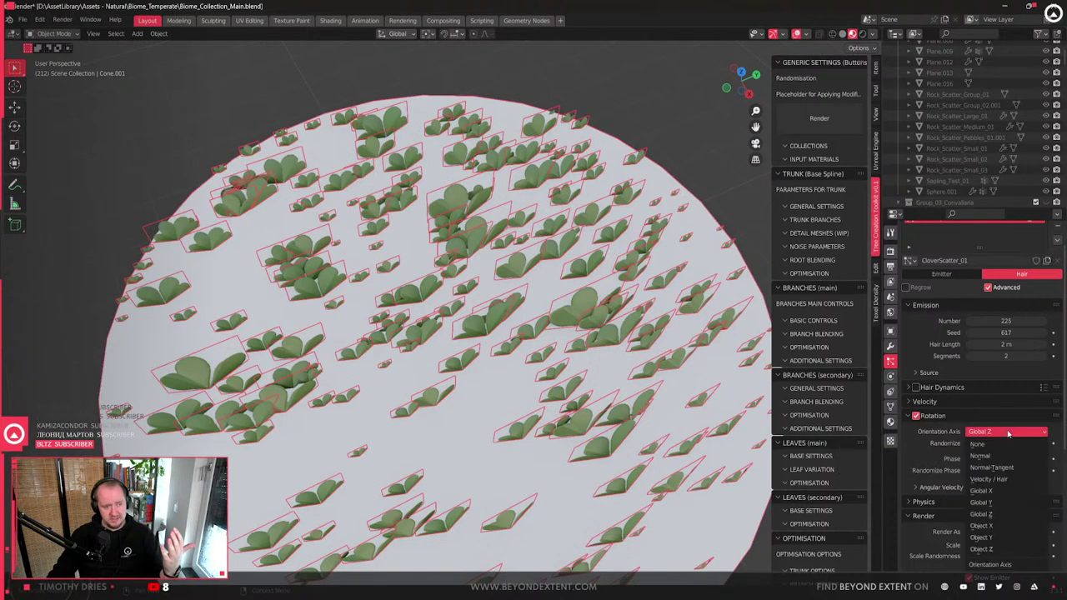
{"action": "left_click", "coordinate": [1001, 546]}
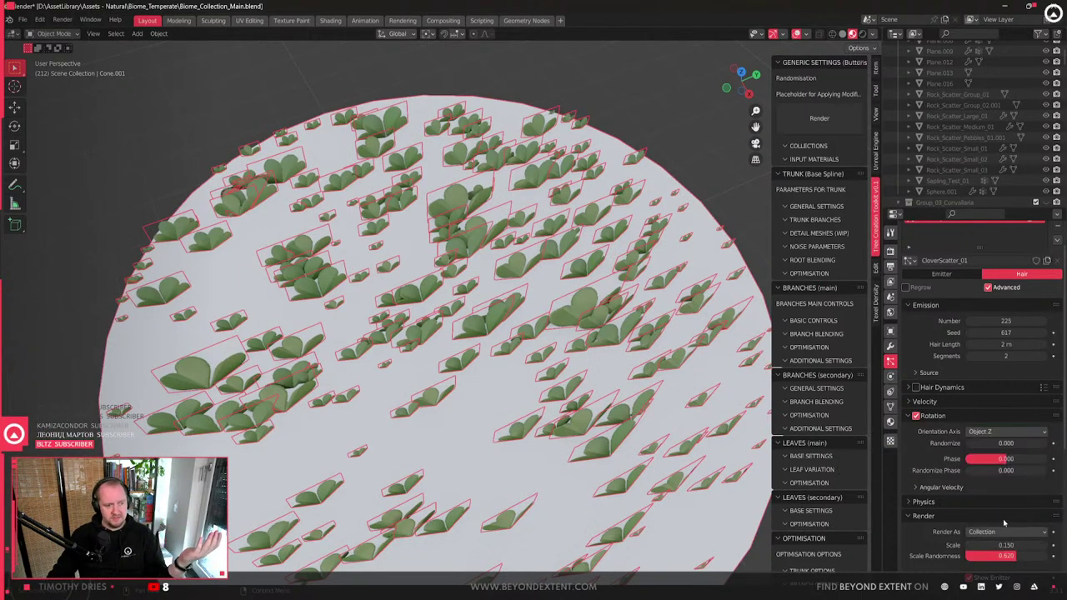
{"action": "mouse_move", "coordinate": [1011, 446]}
{"action": "left_mouse_down"}
{"action": "mouse_move", "coordinate": [1042, 446]}
{"action": "mouse_move", "coordinate": [1011, 446]}
{"action": "left_mouse_up"}
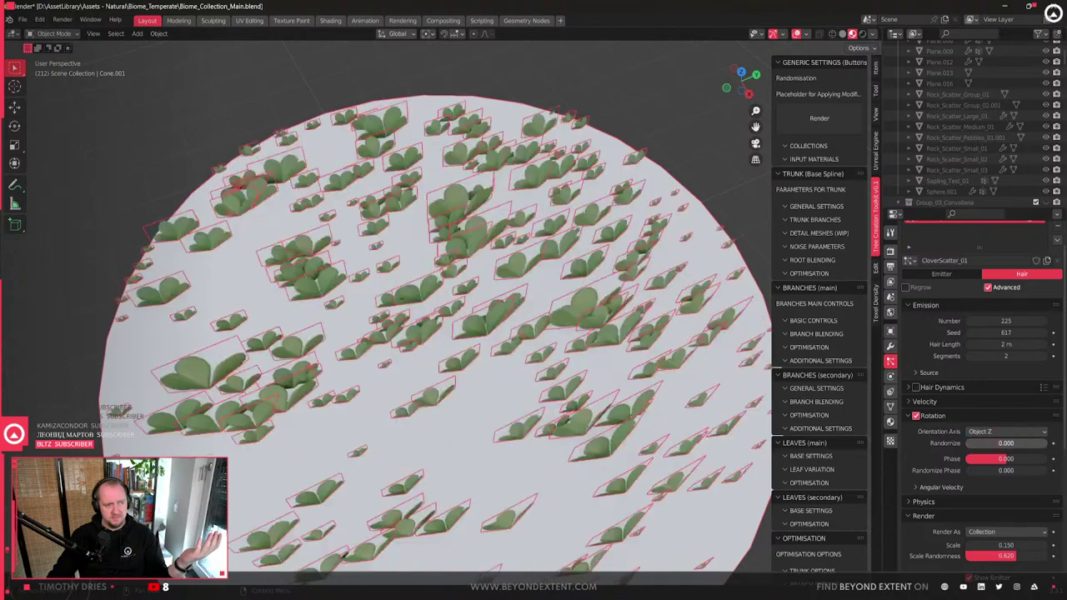
{"action": "key", "text": "Return"}
{"action": "mouse_move", "coordinate": [1009, 459]}
{"action": "left_mouse_down"}
{"action": "mouse_move", "coordinate": [1034, 460]}
{"action": "mouse_move", "coordinate": [1021, 460]}
{"action": "left_mouse_up"}
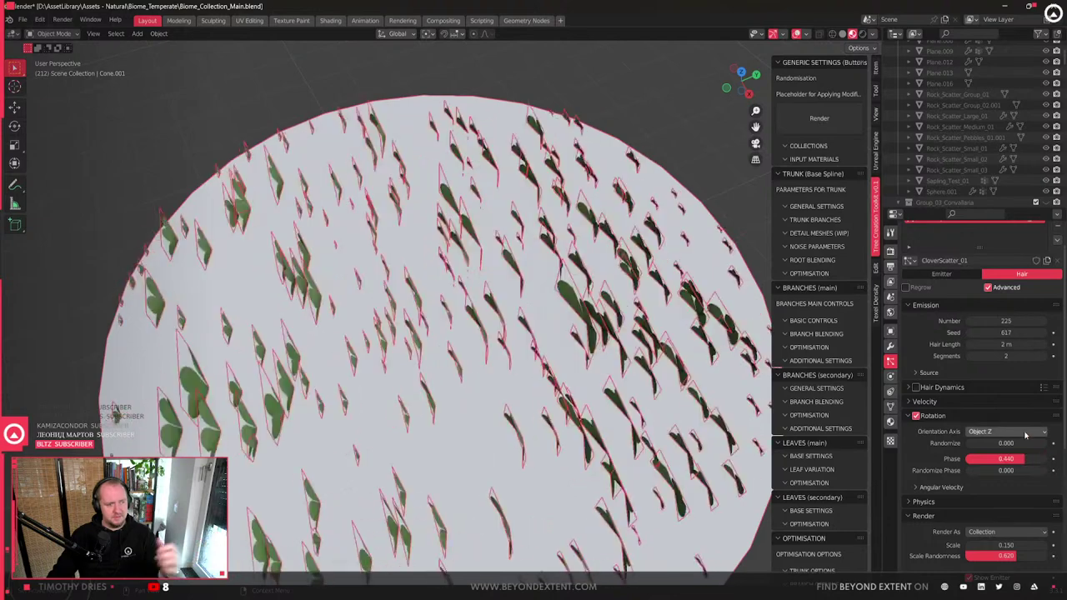
{"action": "left_click", "coordinate": [1026, 432]}
{"action": "scroll", "coordinate": [334, 250], "scroll_direction": "down", "scroll_amount": 8}
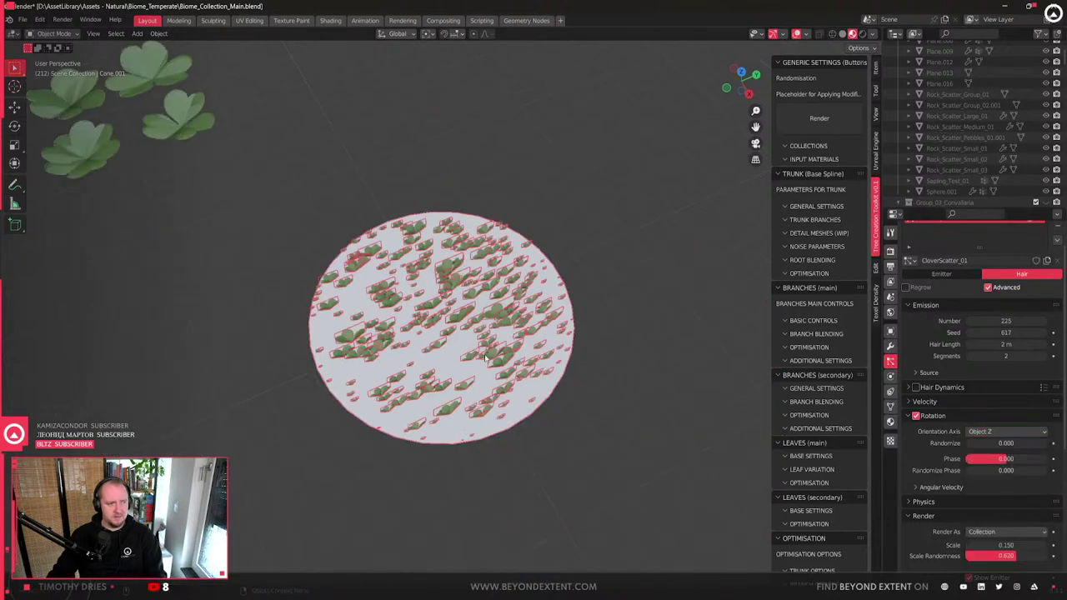
- Examine the origin axes and geometry of the Clover_Single_02 card
{"action": "left_click", "coordinate": [289, 244]}
{"action": "key", "text": "Tab"}
{"action": "key", "text": "q"}
{"action": "key", "text": "Escape"}
{"action": "key", "text": "q"}
{"action": "key", "text": "Escape"}
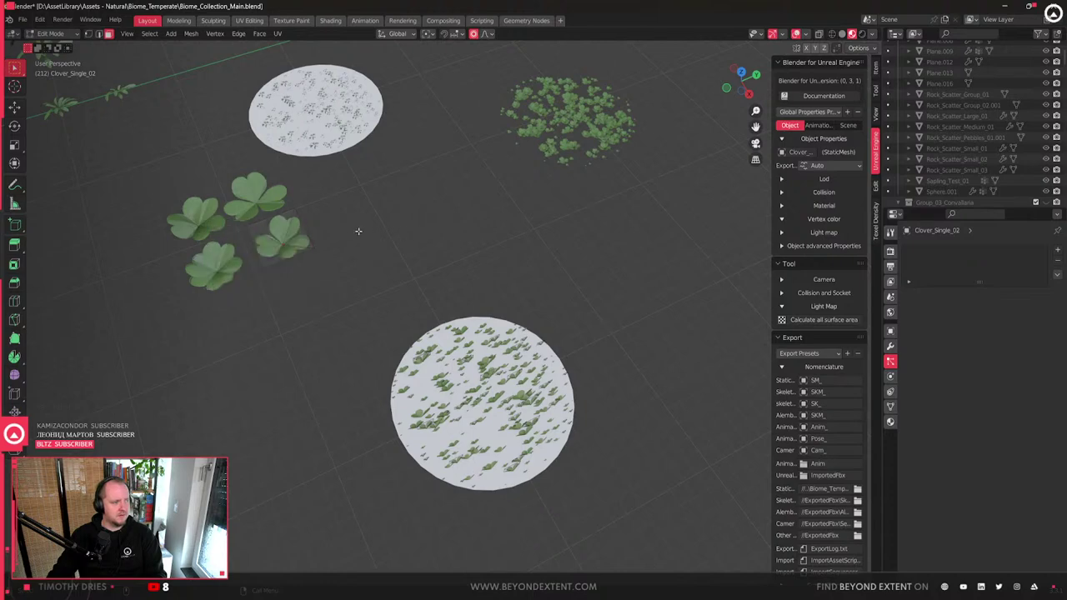
{"action": "key", "text": "Tab"}
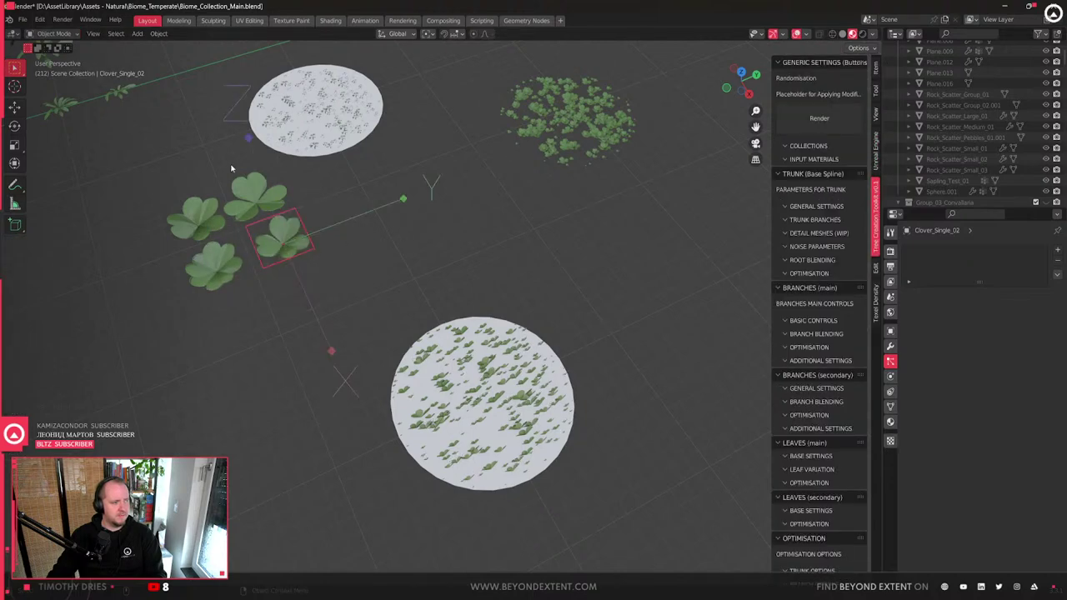
{"action": "key", "text": "q"}
{"action": "key", "text": "Escape"}
- Try Object Y as the clover scatter's orientation axis, and return it to Global Z
{"action": "left_click", "coordinate": [482, 404]}
{"action": "scroll", "coordinate": [481, 405], "scroll_direction": "up", "scroll_amount": 3}
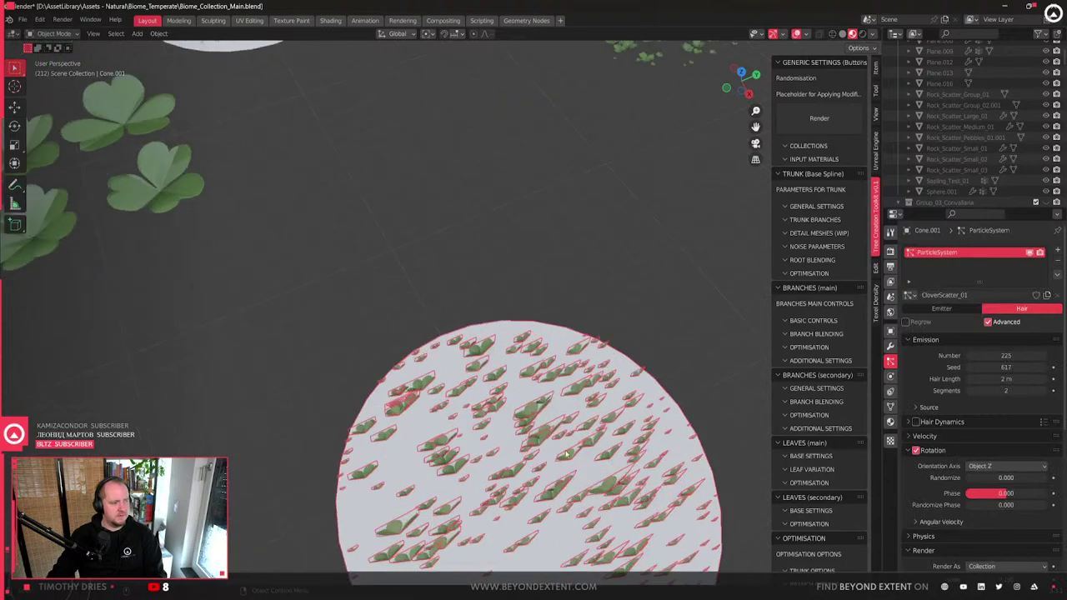
{"action": "left_click", "coordinate": [1006, 466]}
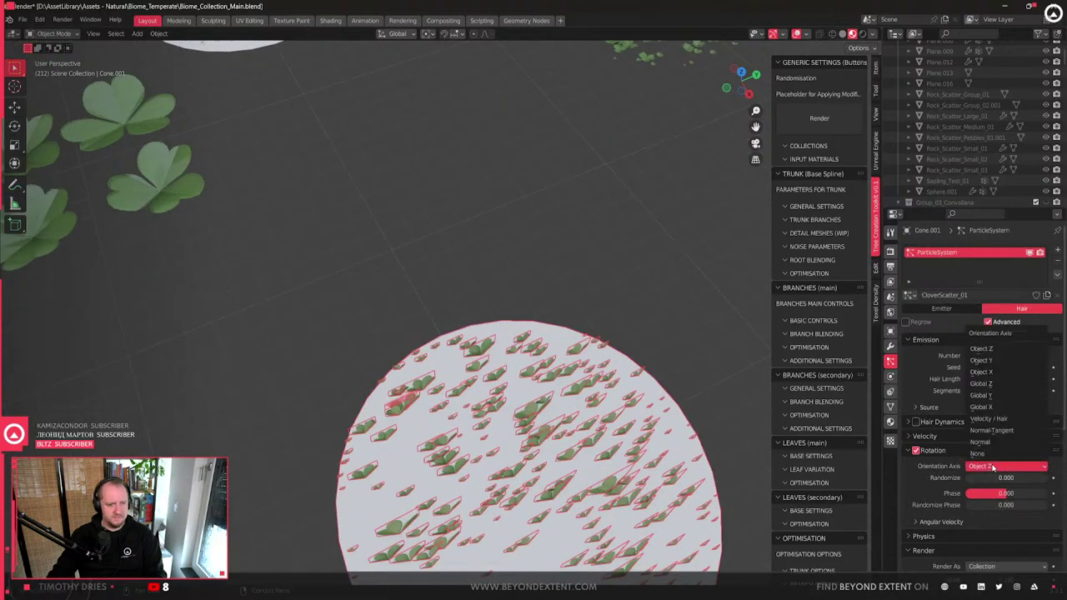
{"action": "left_click", "coordinate": [1011, 359]}
{"action": "middle_click_drag", "start_coordinate": [534, 417], "coordinate": [543, 377]}
{"action": "scroll", "coordinate": [544, 376], "scroll_direction": "up", "scroll_amount": 3}
{"action": "middle_click_drag", "start_coordinate": [542, 377], "coordinate": [538, 382]}
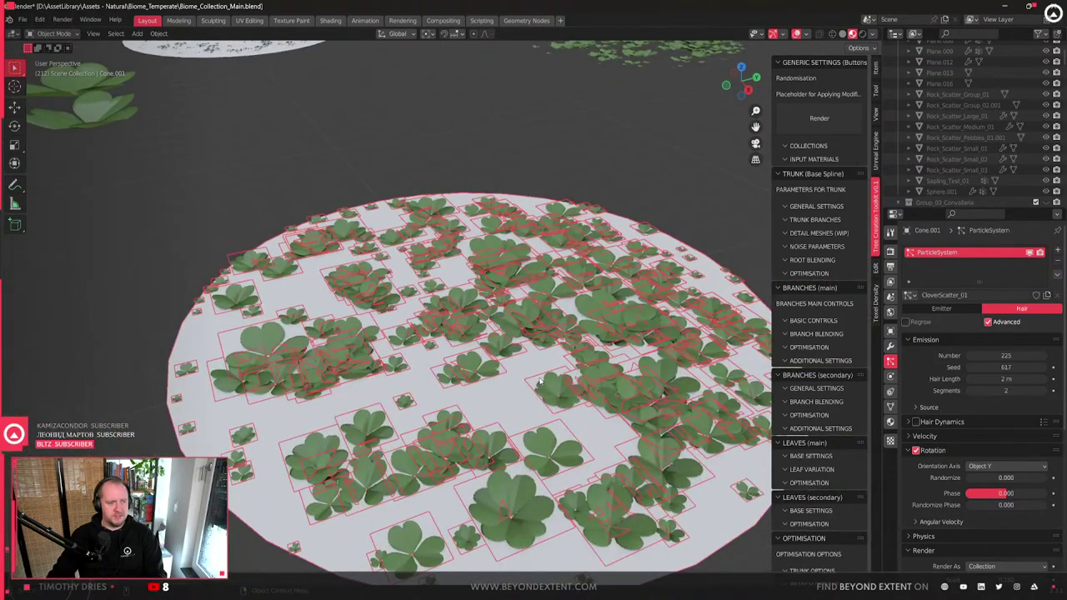
{"action": "mouse_move", "coordinate": [1012, 505]}
{"action": "left_mouse_down"}
{"action": "mouse_move", "coordinate": [1033, 505]}
{"action": "mouse_move", "coordinate": [1006, 505]}
{"action": "left_mouse_up"}
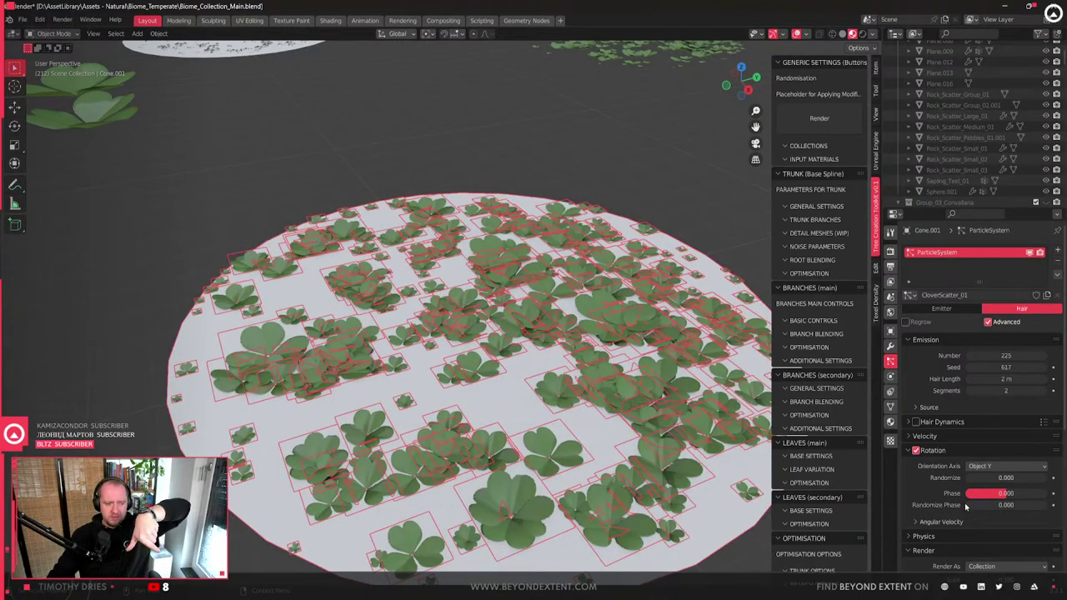
{"action": "scroll", "coordinate": [542, 379], "scroll_direction": "down", "scroll_amount": 6}
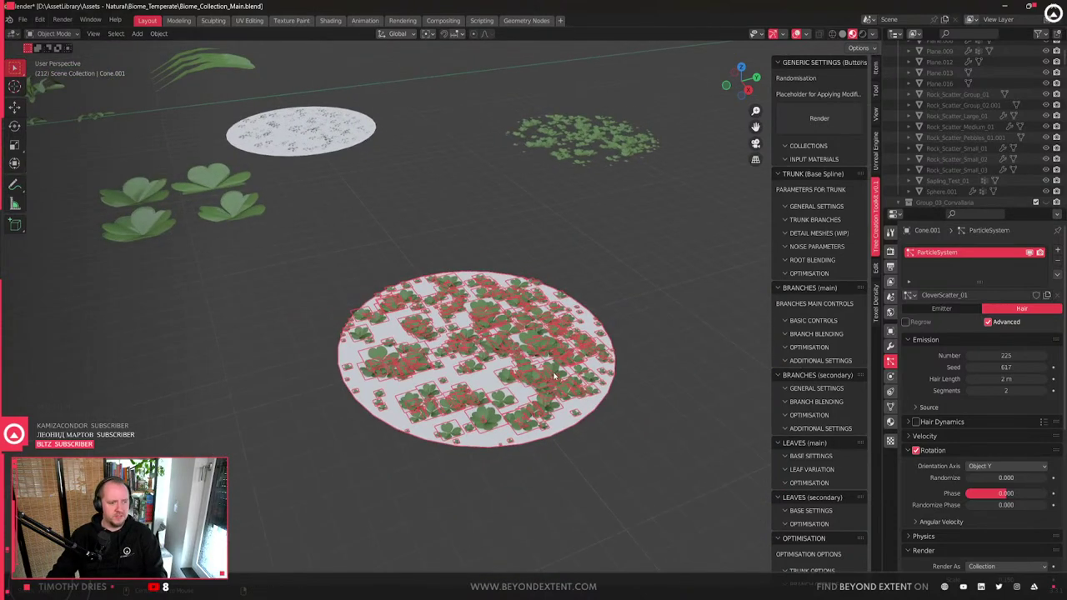
{"action": "left_click", "coordinate": [1027, 467]}
{"action": "left_click", "coordinate": [988, 383]}
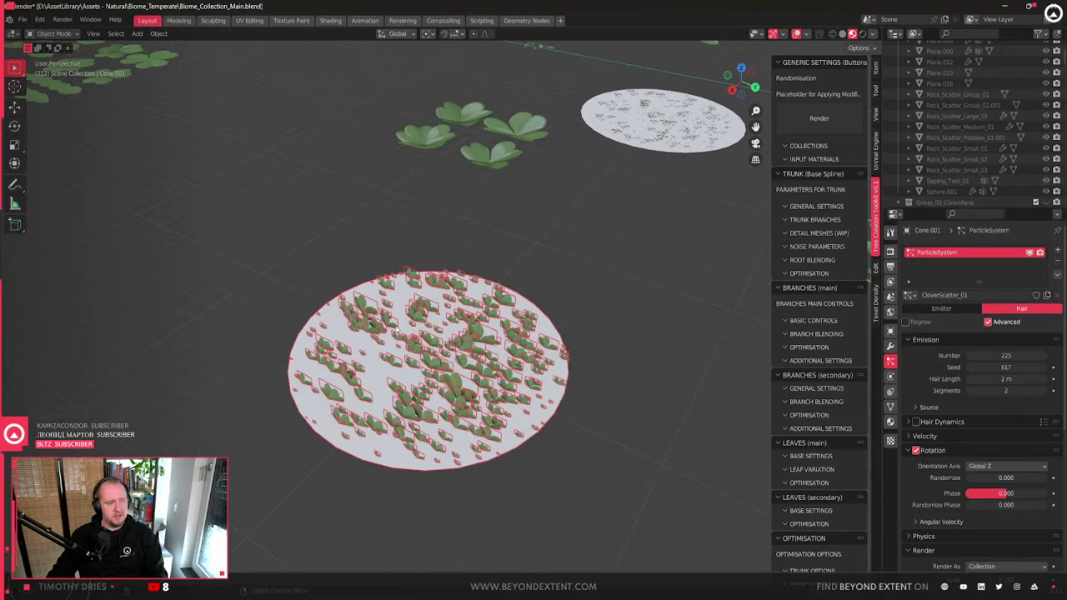
- Select the four single clover cards and enable origin-only transforms
{"action": "key", "text": "Tab"}
{"action": "key", "text": "Tab"}
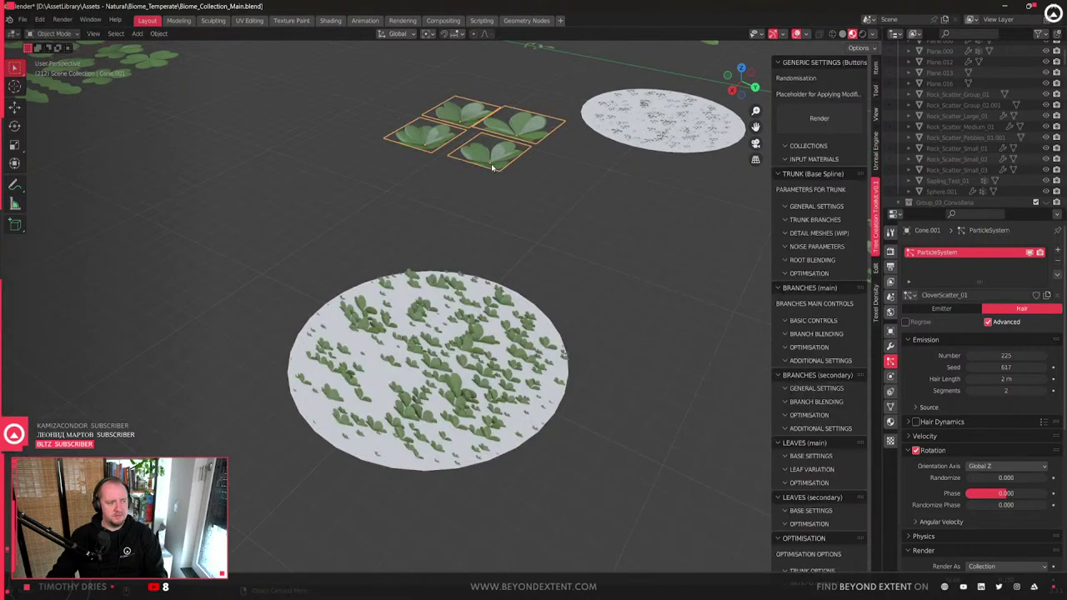
{"action": "right_click", "coordinate": [492, 167]}
{"action": "left_click", "coordinate": [492, 164]}
{"action": "key", "text": "r"}
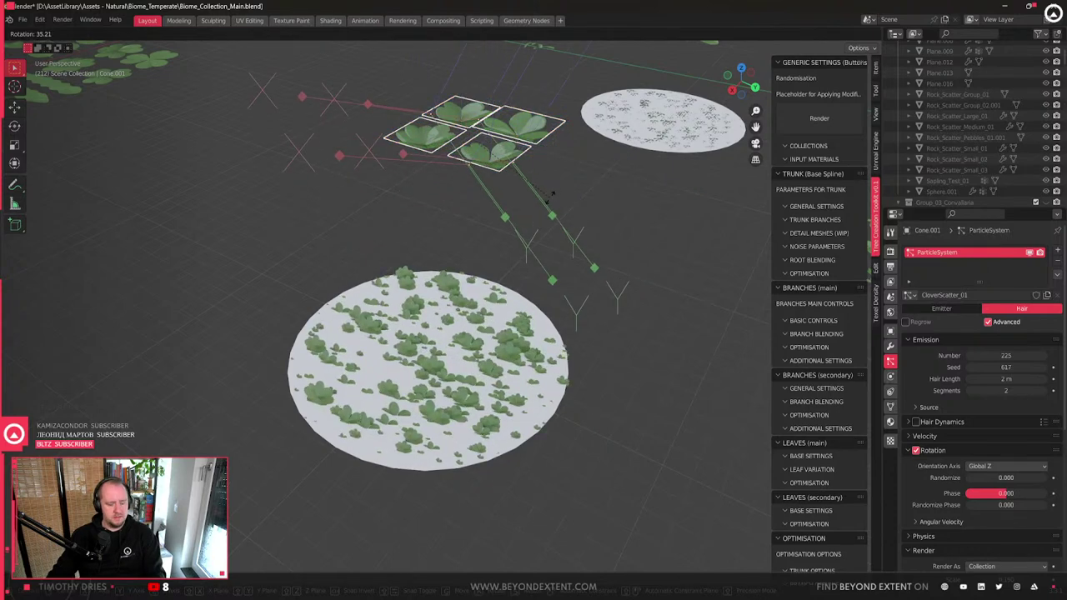
{"action": "key", "text": "x"}
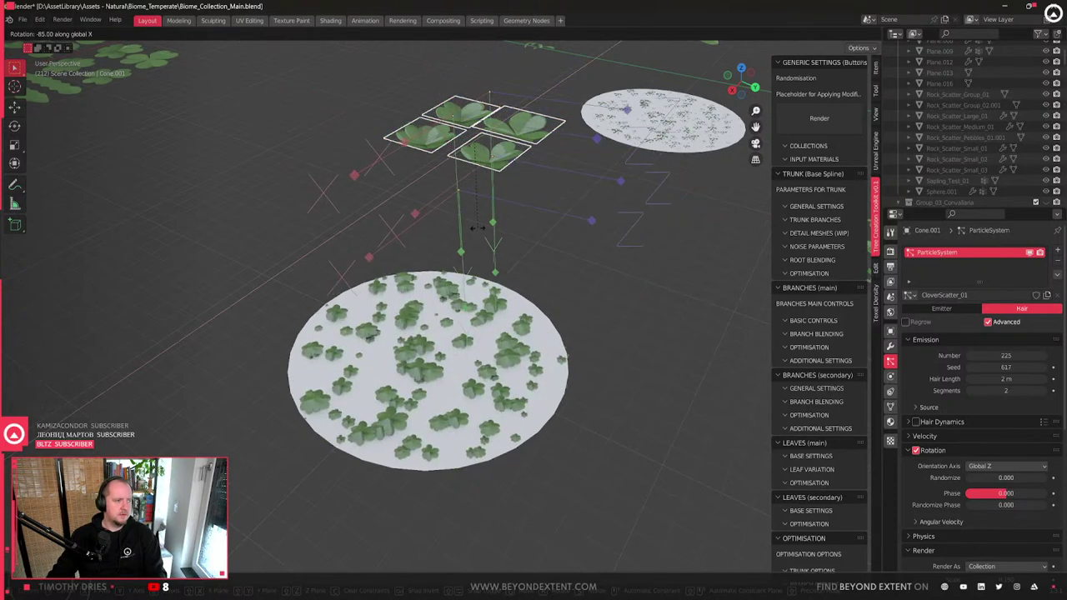
{"action": "left_click", "coordinate": [500, 227]}
- Rotate the four clover cards' origins 90° about global X around their individual origins, and turn off origin-only transforms
{"action": "left_click", "coordinate": [427, 36]}
{"action": "left_click", "coordinate": [463, 70]}
{"action": "key", "text": "r"}
{"action": "key", "text": "x"}
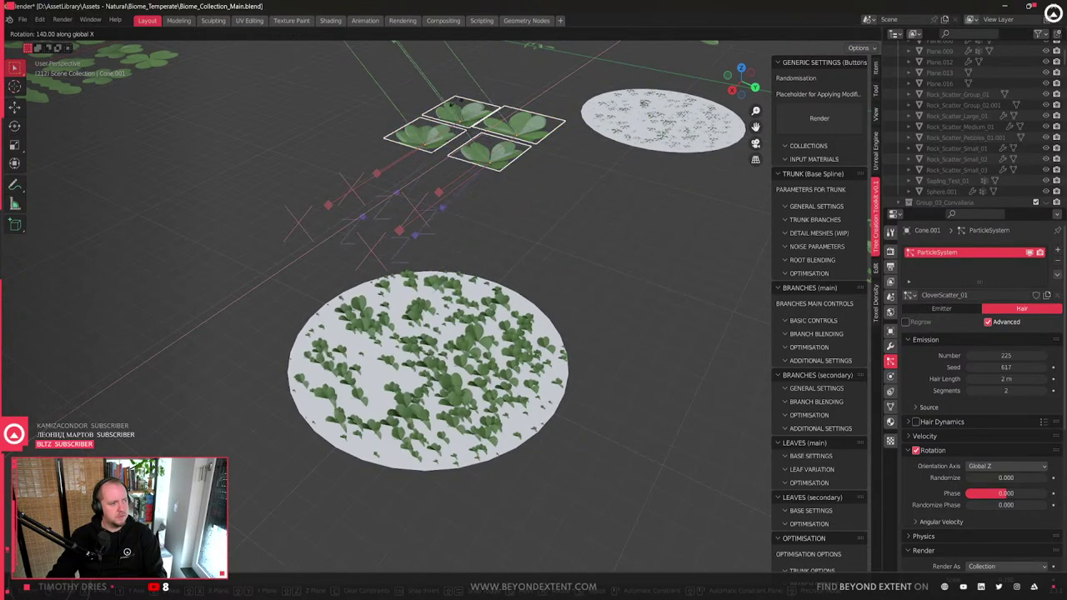
{"action": "left_click", "coordinate": [477, 224]}
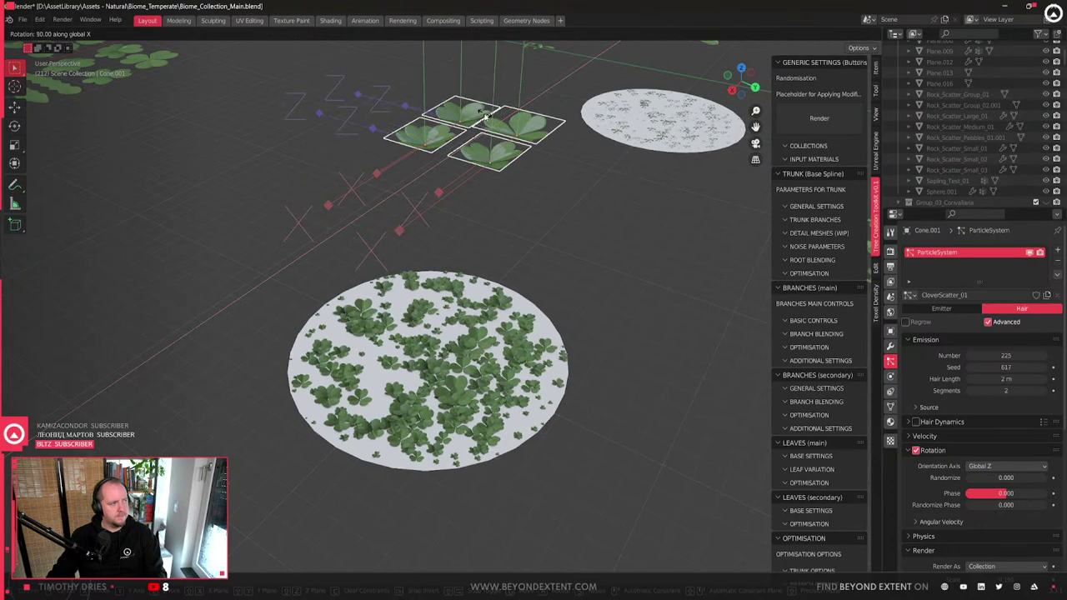
{"action": "scroll", "coordinate": [477, 224], "scroll_direction": "up", "scroll_amount": 2}
{"action": "key", "text": "q"}
{"action": "key", "text": "Escape"}
{"action": "scroll", "coordinate": [477, 224], "scroll_direction": "down", "scroll_amount": 2}
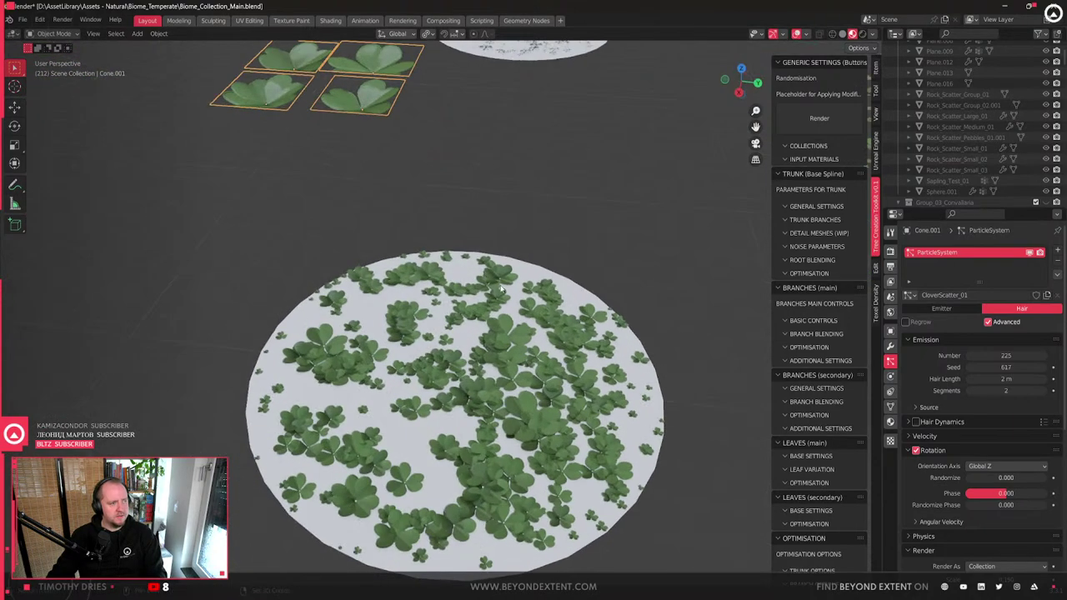
- Set the clover scatter disc's Randomize Phase to 2.000
{"action": "left_click", "coordinate": [453, 400]}
{"action": "scroll", "coordinate": [417, 250], "scroll_direction": "down", "scroll_amount": 3}
{"action": "left_click", "coordinate": [409, 191]}
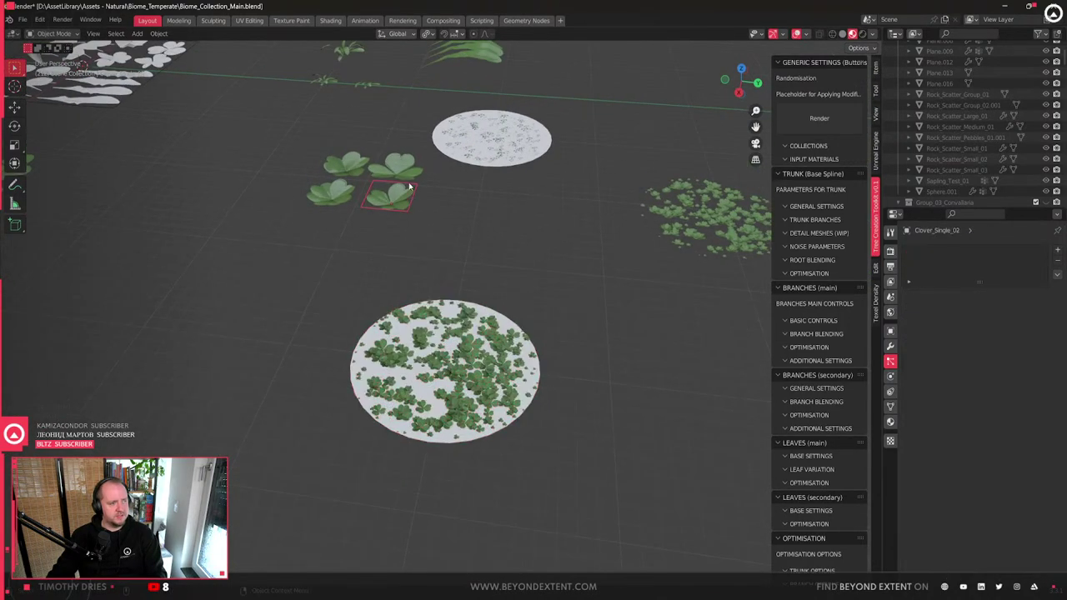
{"action": "left_click", "coordinate": [479, 408]}
{"action": "scroll", "coordinate": [479, 408], "scroll_direction": "up", "scroll_amount": 2}
{"action": "scroll", "coordinate": [912, 476], "scroll_direction": "down", "scroll_amount": 2}
{"action": "left_click_drag", "start_coordinate": [996, 470], "coordinate": [1047, 470]}
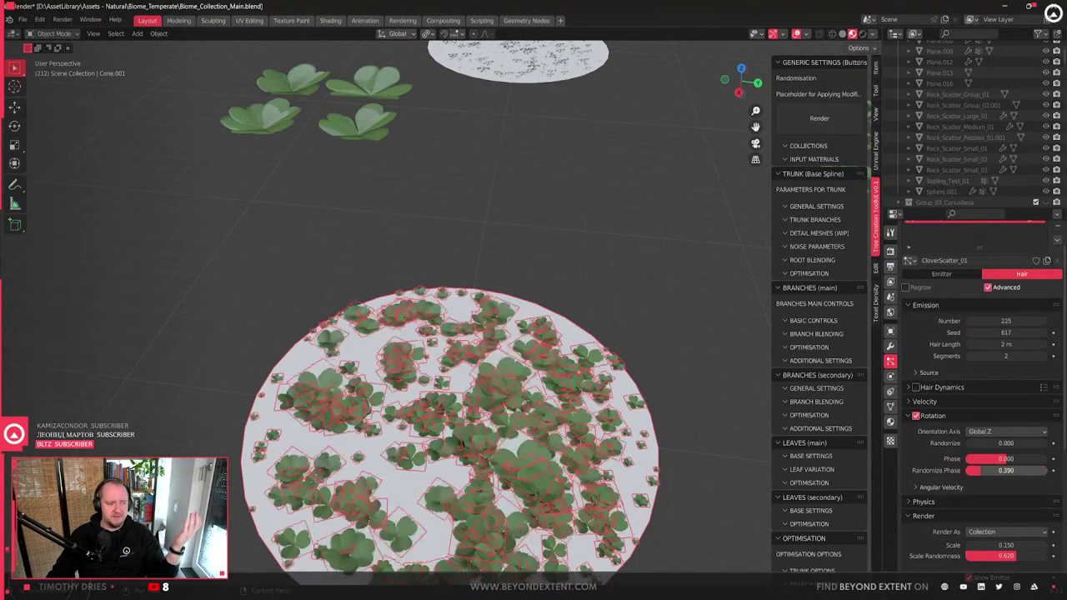
- Check the origin axes of the Clover_Single_01 card and return to the clover scatter disc
{"action": "left_click", "coordinate": [393, 128]}
{"action": "scroll", "coordinate": [393, 129], "scroll_direction": "down", "scroll_amount": 4}
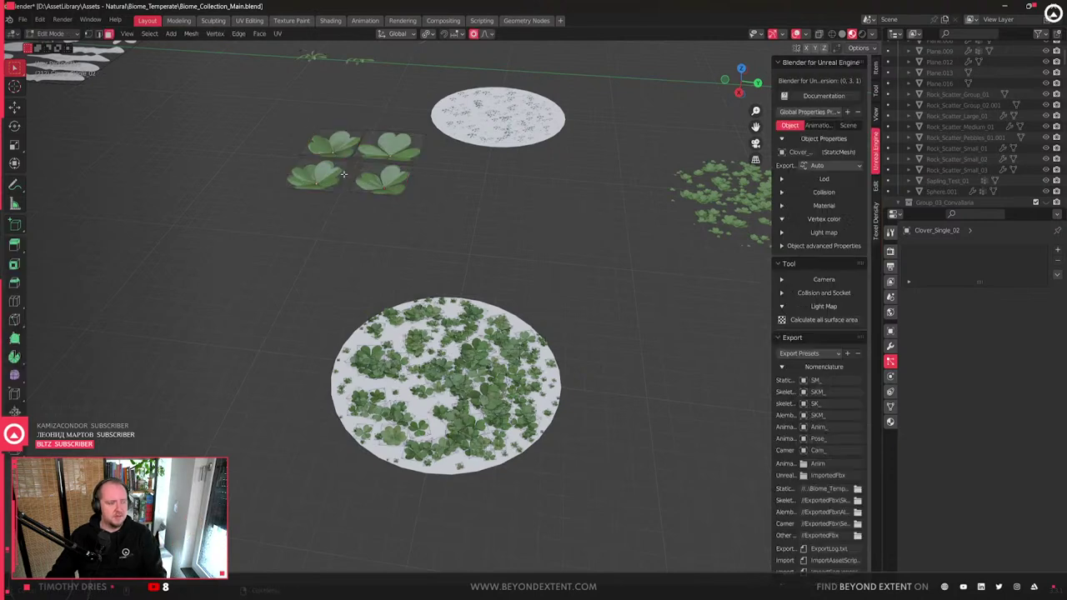
{"action": "left_click", "coordinate": [392, 147]}
{"action": "middle_click_drag", "start_coordinate": [392, 147], "coordinate": [366, 217]}
{"action": "key", "text": "q"}
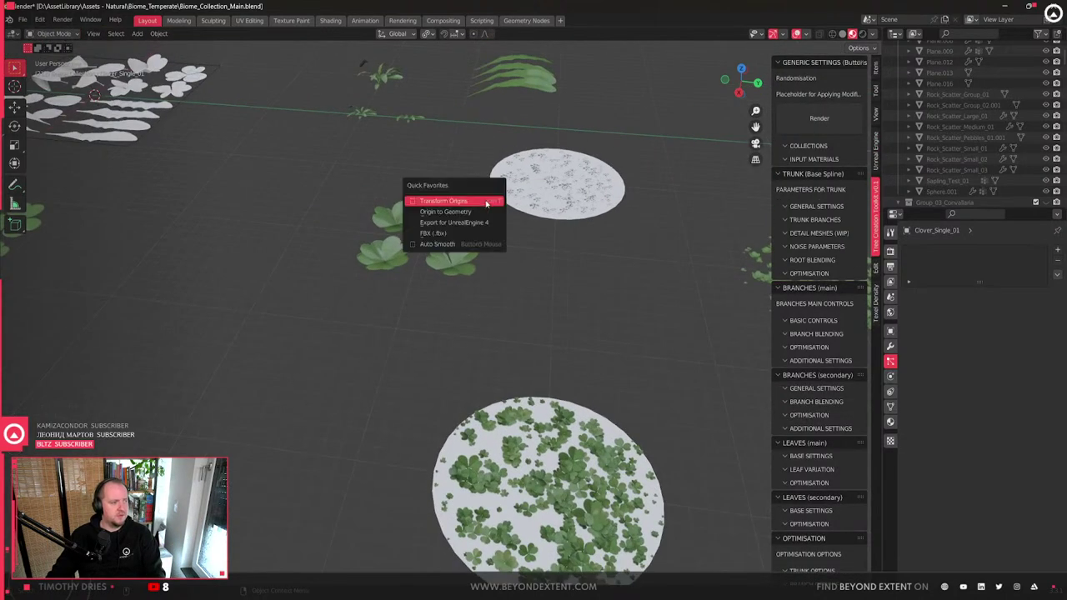
{"action": "left_click", "coordinate": [471, 202]}
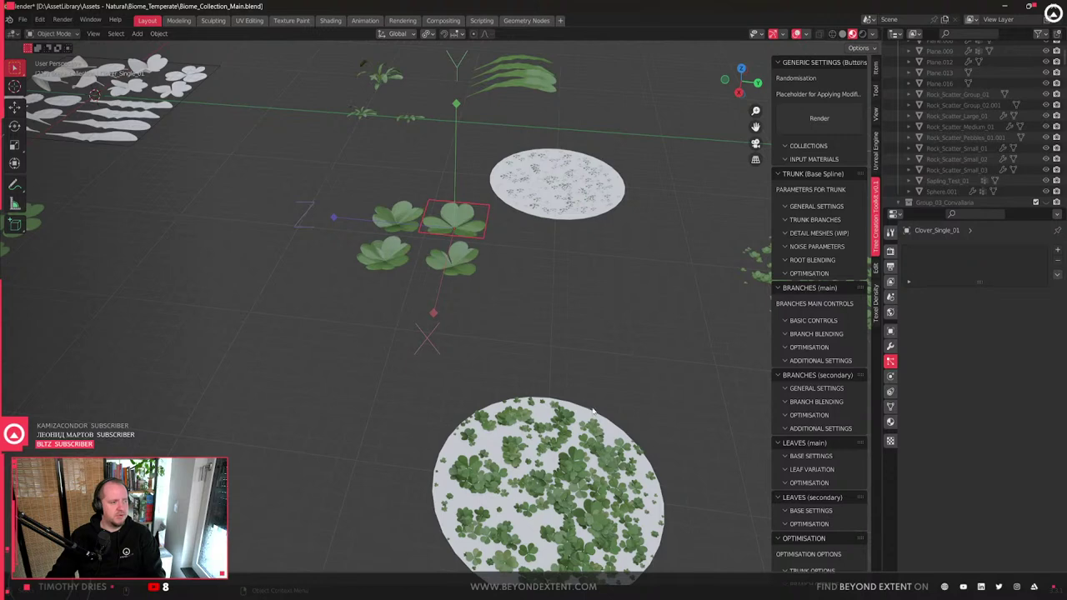
{"action": "middle_click_drag", "start_coordinate": [590, 397], "coordinate": [511, 375]}
{"action": "left_click", "coordinate": [510, 375]}
{"action": "key", "text": "q"}
{"action": "left_click", "coordinate": [412, 332]}
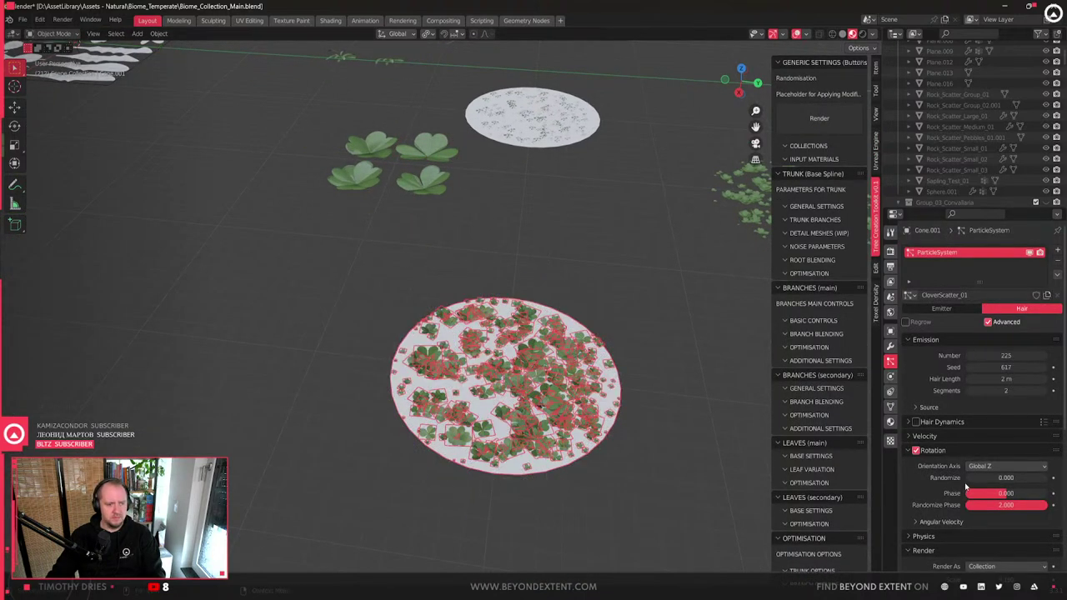
- Duplicate the clover scatter disc and place the copy beside the old weeds scatter disc
{"action": "middle_click_drag", "start_coordinate": [513, 392], "coordinate": [450, 284]}
{"action": "scroll", "coordinate": [512, 352], "scroll_direction": "up", "scroll_amount": 6}
{"action": "scroll", "coordinate": [513, 352], "scroll_direction": "down", "scroll_amount": 8}
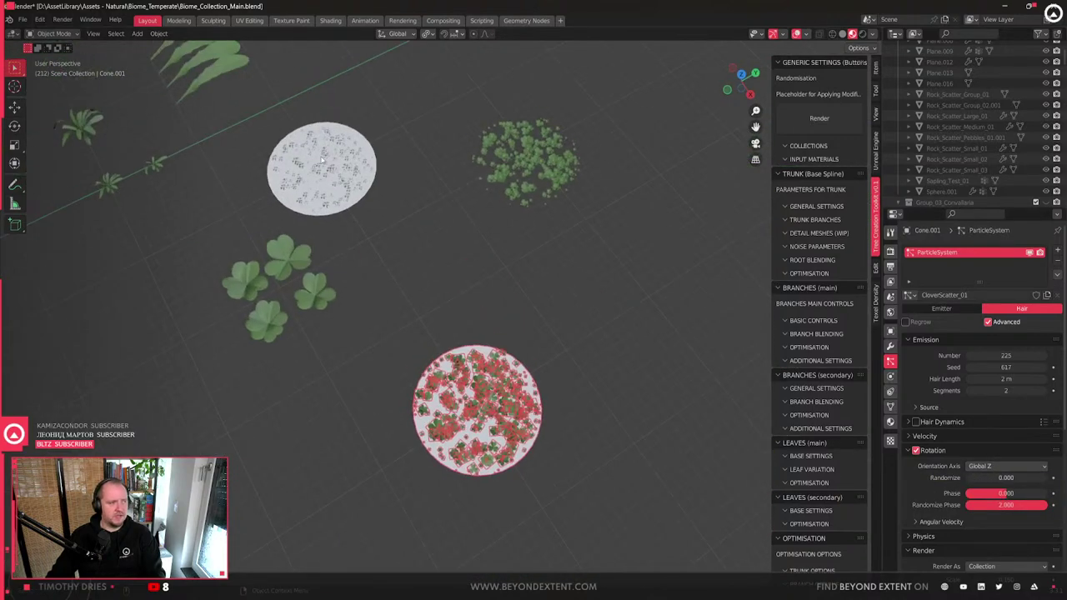
{"action": "left_click", "coordinate": [317, 171]}
{"action": "middle_click_drag", "start_coordinate": [317, 171], "coordinate": [413, 227]}
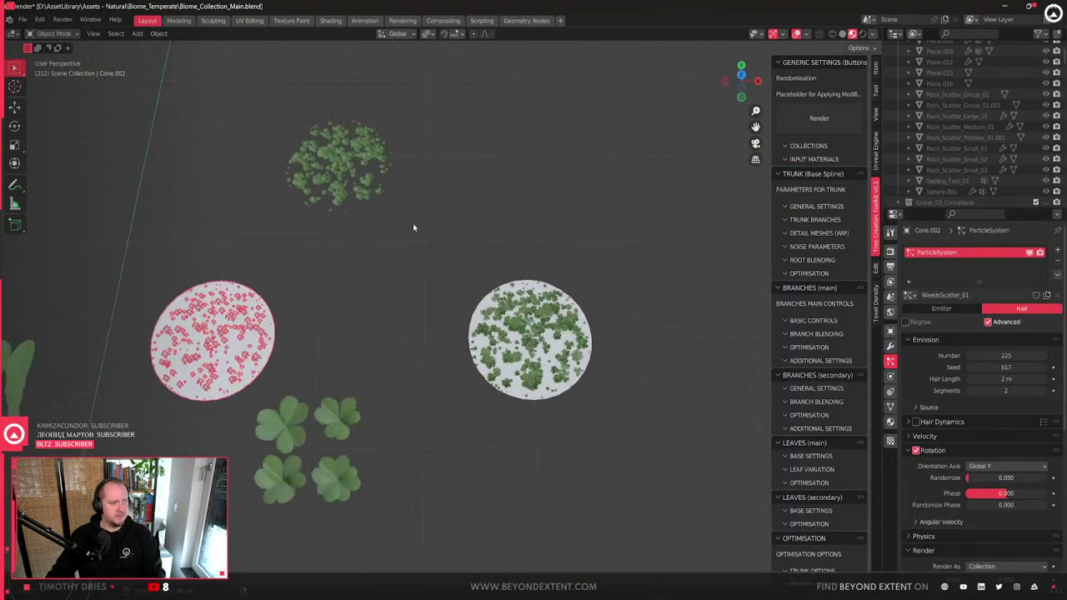
{"action": "left_click", "coordinate": [547, 365]}
{"action": "key", "text": "shift+z"}
{"action": "key", "text": "shift+z"}
{"action": "right_click", "coordinate": [550, 367]}
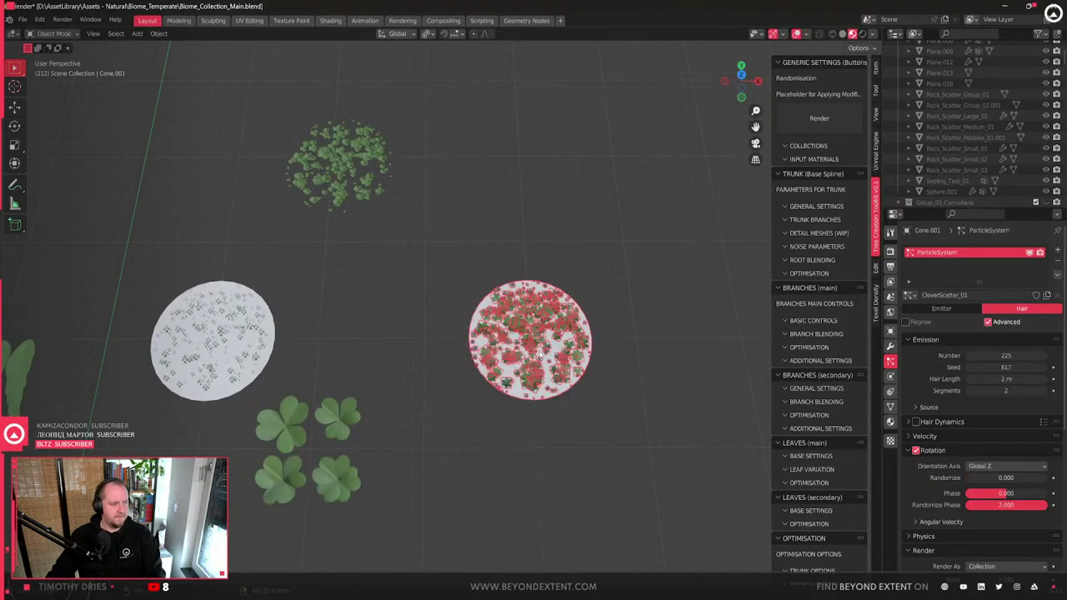
{"action": "key", "text": "shift+d"}
{"action": "left_click", "coordinate": [225, 263]}
- Delete the old weeds scatter disc and move the clover disc copy horizontally into its place
{"action": "middle_click_drag", "start_coordinate": [237, 381], "coordinate": [264, 325], "text": "shift"}
{"action": "key", "text": "alt+a"}
{"action": "left_click", "coordinate": [264, 265]}
{"action": "key", "text": "Delete"}
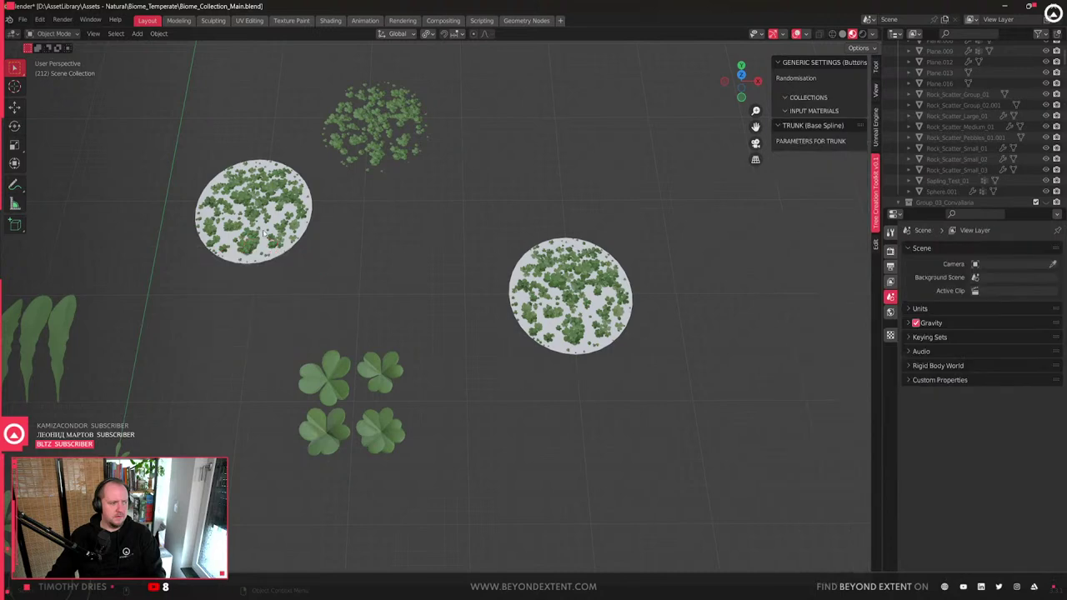
{"action": "left_click", "coordinate": [263, 264]}
{"action": "key", "text": "g"}
{"action": "key", "text": "shift+z"}
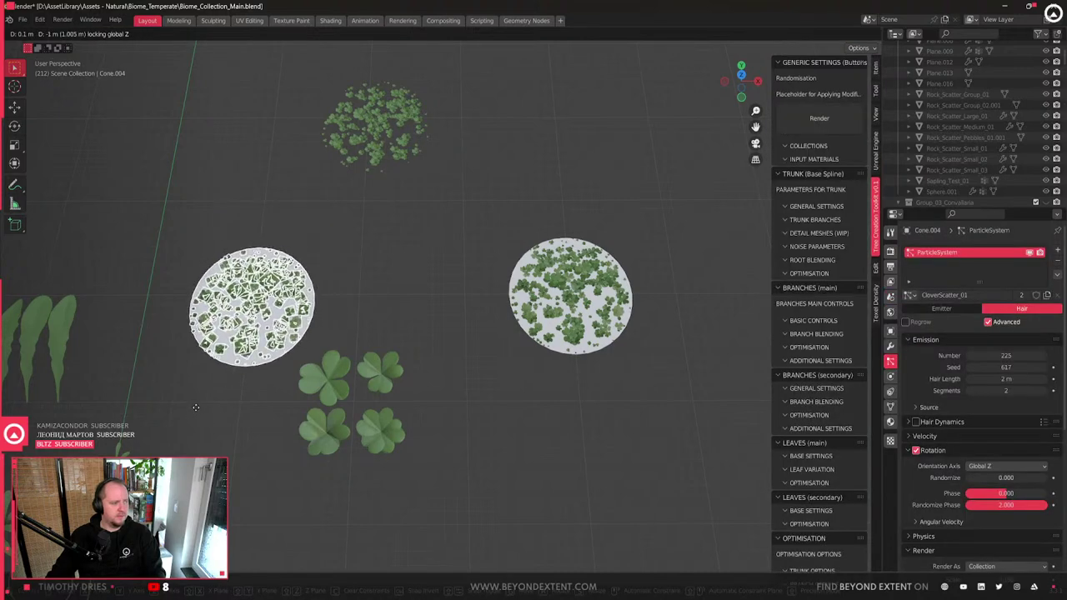
{"action": "left_click", "coordinate": [198, 402]}
- Set the copied disc's origin to its geometry and reposition the disc in the horizontal plane
{"action": "key", "text": "q"}
{"action": "key", "text": "q"}
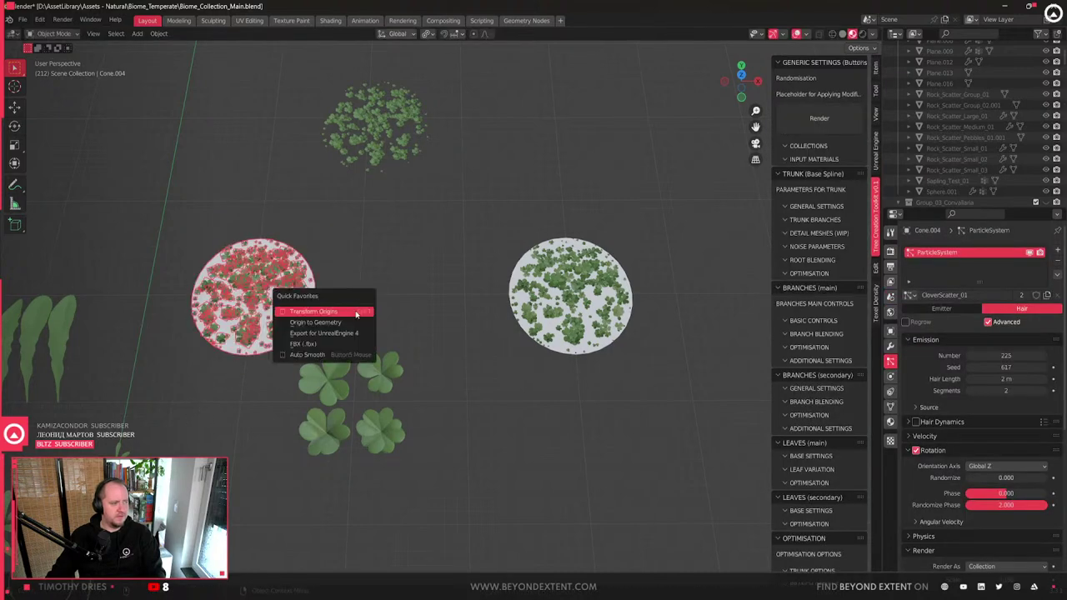
{"action": "left_click", "coordinate": [316, 321]}
{"action": "middle_click_drag", "start_coordinate": [316, 358], "coordinate": [468, 361], "text": "shift"}
{"action": "key", "text": "g"}
{"action": "key", "text": "shift+z"}
{"action": "left_click", "coordinate": [479, 368]}
{"action": "middle_click_drag", "start_coordinate": [636, 356], "coordinate": [567, 359]}
{"action": "scroll", "coordinate": [471, 350], "scroll_direction": "up", "scroll_amount": 3}
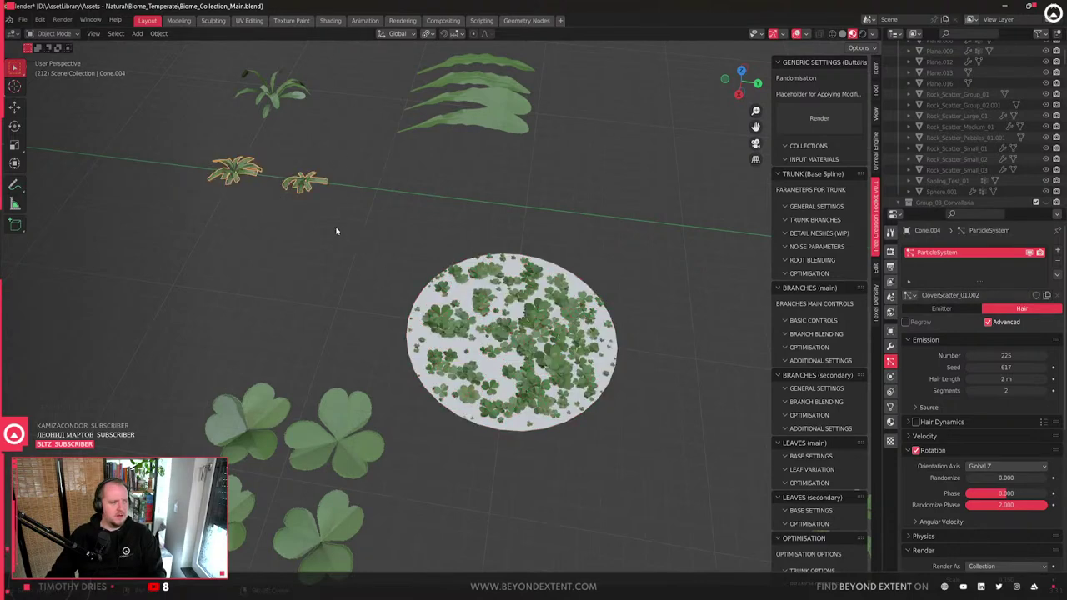
- Set the copied disc's particle instance collection to the ScatterAssets weeds collection
{"action": "middle_click_drag", "start_coordinate": [336, 231], "coordinate": [354, 283], "text": "shift"}
{"action": "scroll", "coordinate": [936, 471], "scroll_direction": "down", "scroll_amount": 2}
{"action": "scroll", "coordinate": [934, 465], "scroll_direction": "down", "scroll_amount": 4}
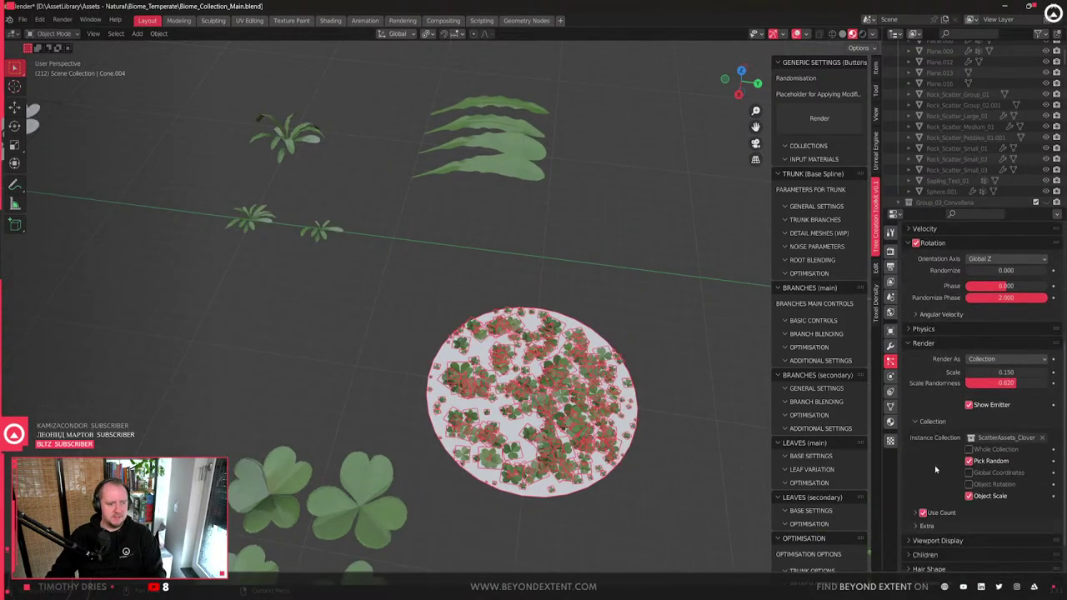
{"action": "left_click", "coordinate": [1005, 438]}
{"action": "type", "text": "scatter"}
{"action": "left_click", "coordinate": [996, 476]}
{"action": "scroll", "coordinate": [258, 161], "scroll_direction": "up", "scroll_amount": 3}
{"action": "scroll", "coordinate": [259, 161], "scroll_direction": "down", "scroll_amount": 4}
- Apply the rotation of the two small weed plants and rotate only their origins 90° about the global X axis
{"action": "left_click_drag", "start_coordinate": [108, 135], "coordinate": [312, 226]}
{"action": "middle_click_drag", "start_coordinate": [312, 226], "coordinate": [453, 262], "text": "shift"}
{"action": "key", "text": "q"}
{"action": "left_click", "coordinate": [442, 245]}
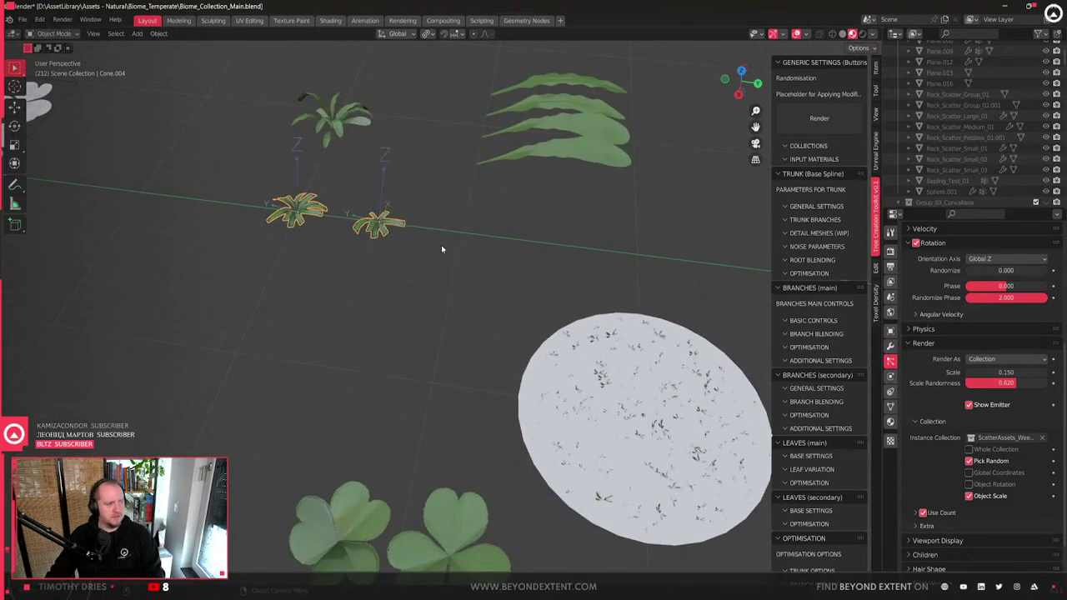
{"action": "key", "text": "ctrl+a"}
{"action": "left_click", "coordinate": [442, 246]}
{"action": "key", "text": "ctrl+a"}
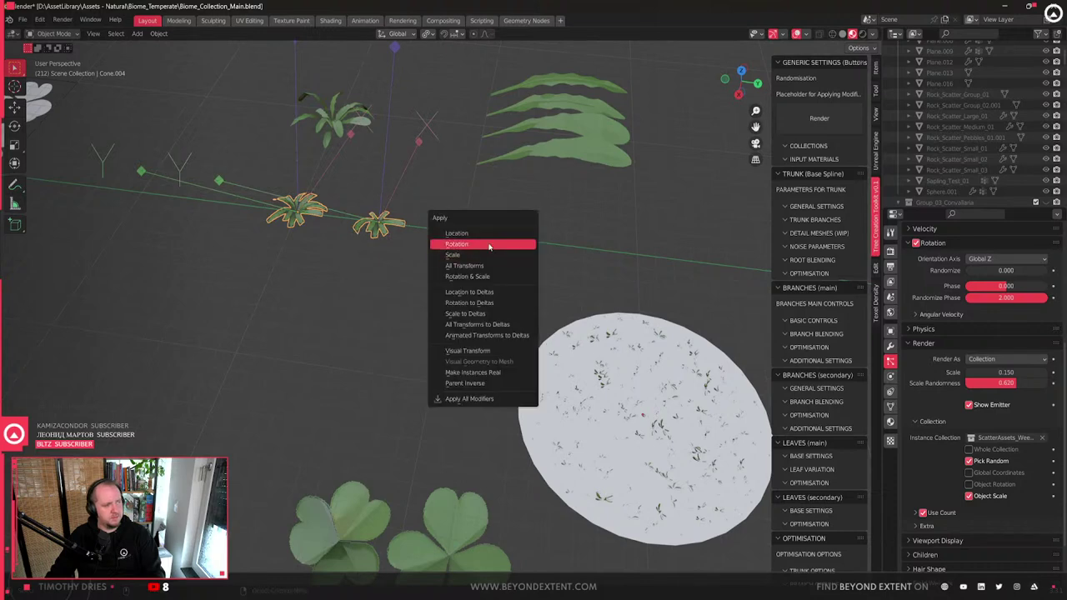
{"action": "left_click", "coordinate": [490, 246]}
{"action": "type", "text": "rx90"}
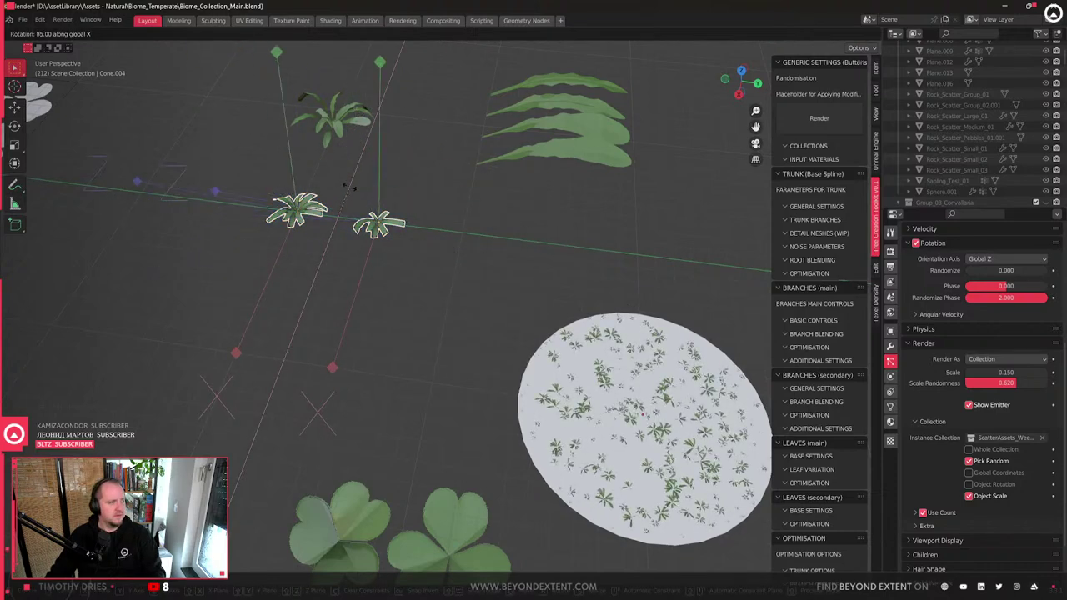
{"action": "key", "text": "Return"}
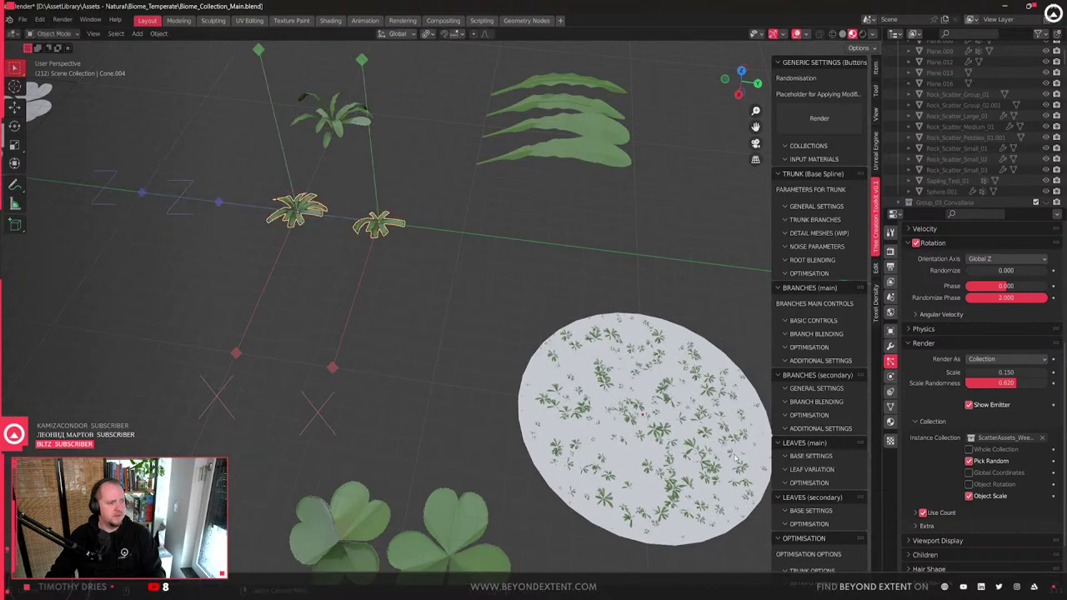
- Scale the weeds scatter disc to 0.3 in the horizontal plane, leaving its Z dimension locked
{"action": "middle_click_drag", "start_coordinate": [736, 457], "coordinate": [569, 392], "text": "shift"}
{"action": "scroll", "coordinate": [570, 400], "scroll_direction": "up", "scroll_amount": 2}
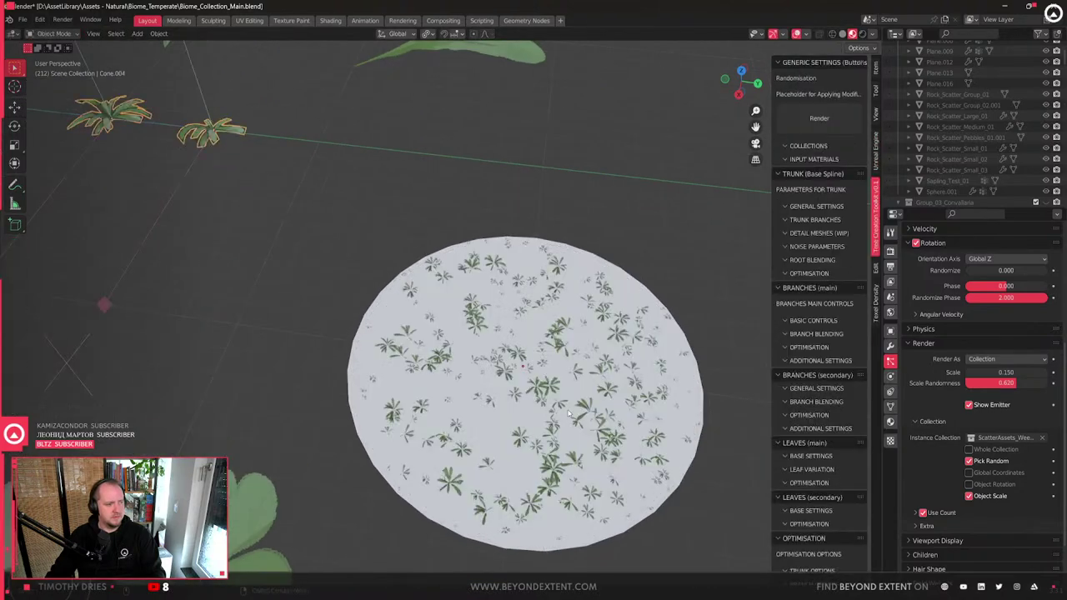
{"action": "scroll", "coordinate": [569, 408], "scroll_direction": "up", "scroll_amount": 5}
{"action": "middle_click_drag", "start_coordinate": [534, 396], "coordinate": [376, 392]}
{"action": "scroll", "coordinate": [492, 379], "scroll_direction": "up", "scroll_amount": 3}
{"action": "scroll", "coordinate": [376, 392], "scroll_direction": "down", "scroll_amount": 6}
{"action": "scroll", "coordinate": [519, 391], "scroll_direction": "up", "scroll_amount": 4}
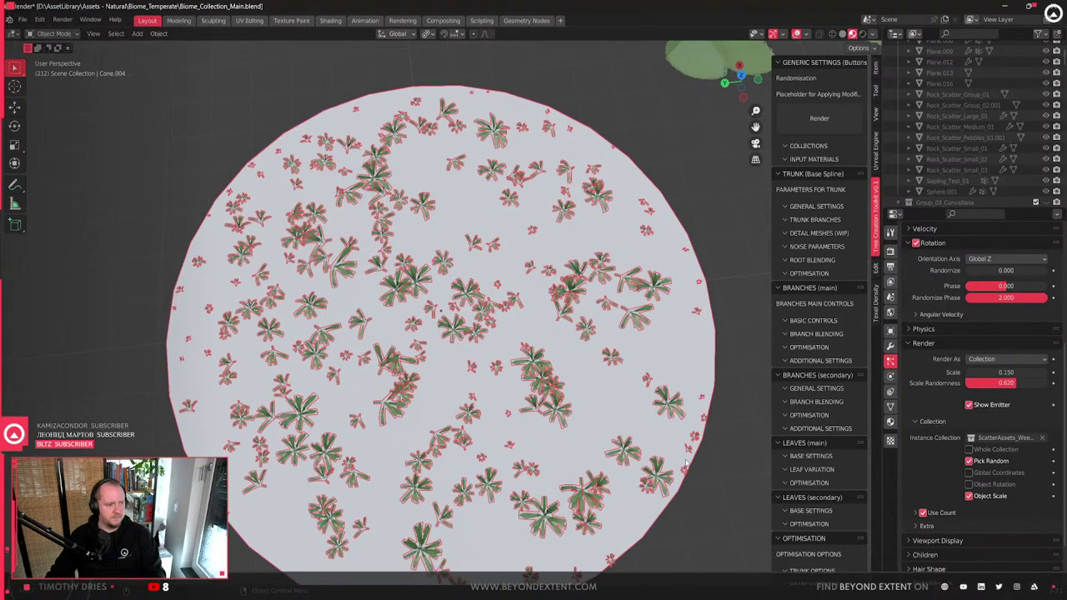
{"action": "scroll", "coordinate": [513, 373], "scroll_direction": "down", "scroll_amount": 6}
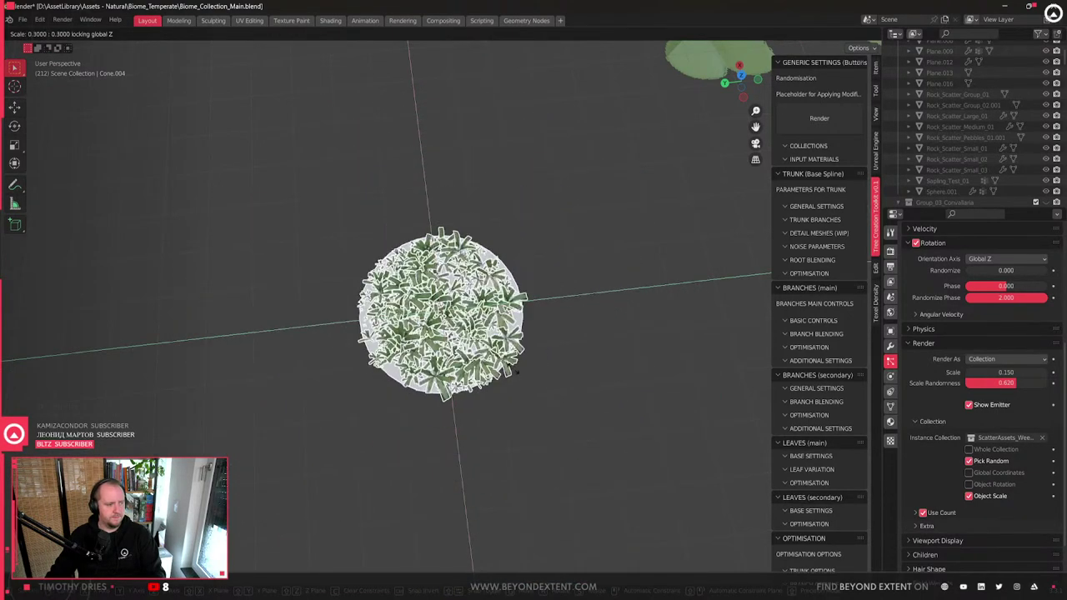
{"action": "scroll", "coordinate": [514, 373], "scroll_direction": "up", "scroll_amount": 3}
{"action": "middle_click_drag", "start_coordinate": [513, 373], "coordinate": [492, 377]}
{"action": "scroll", "coordinate": [497, 386], "scroll_direction": "up", "scroll_amount": 5}
{"action": "scroll", "coordinate": [492, 377], "scroll_direction": "down", "scroll_amount": 3}
{"action": "left_click", "coordinate": [492, 377]}
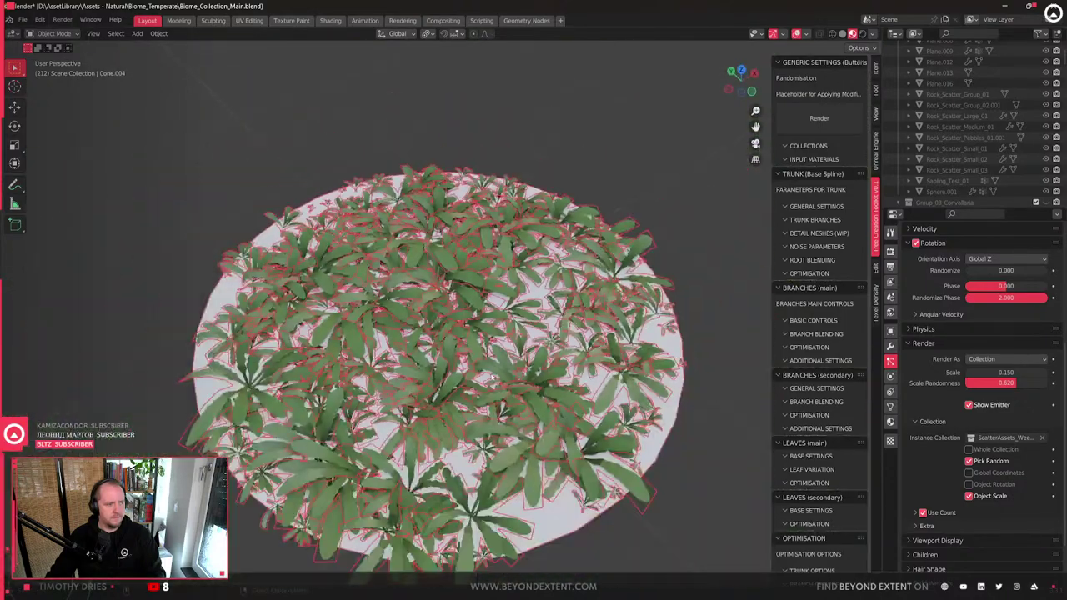
- Scale the weeds disc to 0.4 in the horizontal plane and set its particle number to 14 with seed 613
{"action": "scroll", "coordinate": [989, 350], "scroll_direction": "up", "scroll_amount": 3}
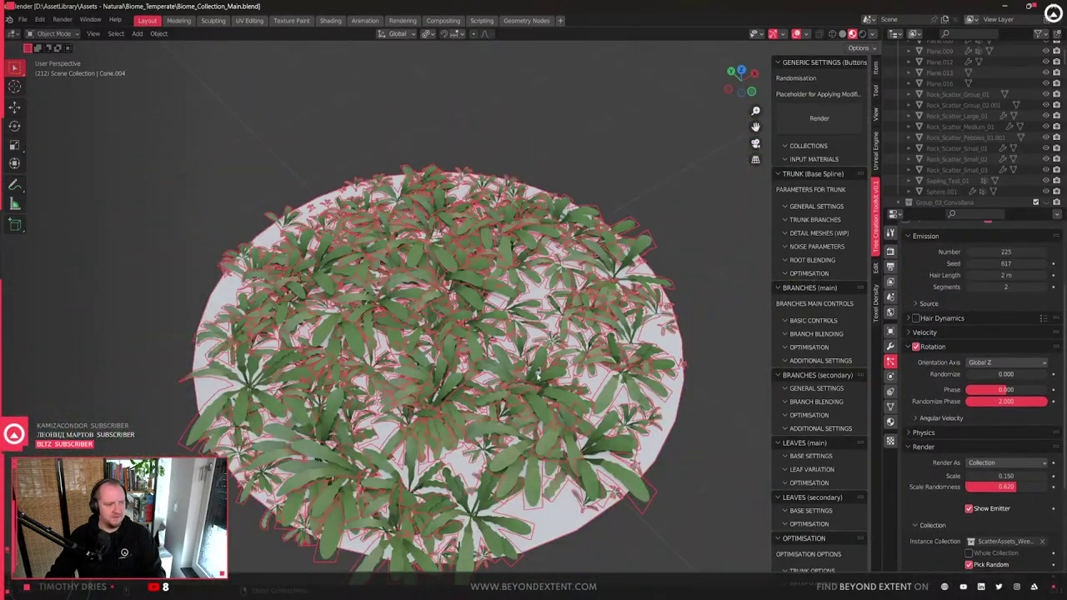
{"action": "mouse_move", "coordinate": [1000, 252]}
{"action": "left_mouse_down"}
{"action": "mouse_move", "coordinate": [917, 252]}
{"action": "mouse_move", "coordinate": [1065, 263]}
{"action": "mouse_move", "coordinate": [1012, 254]}
{"action": "left_mouse_up"}
{"action": "key", "text": "s"}
{"action": "key", "text": "shift+z"}
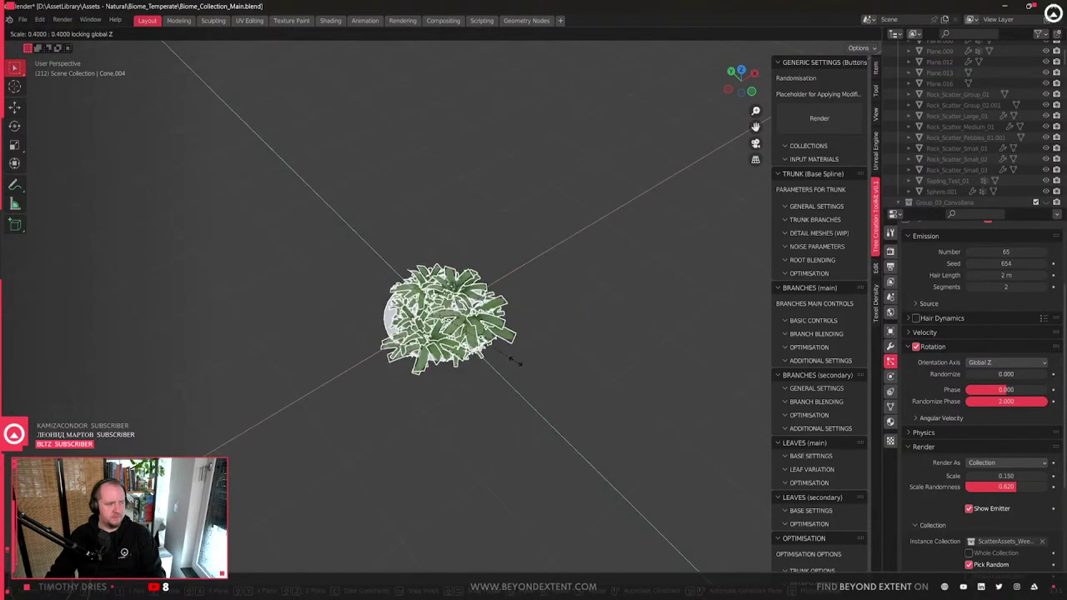
{"action": "key", "text": "Escape"}
{"action": "left_click_drag", "start_coordinate": [1008, 252], "coordinate": [988, 264]}
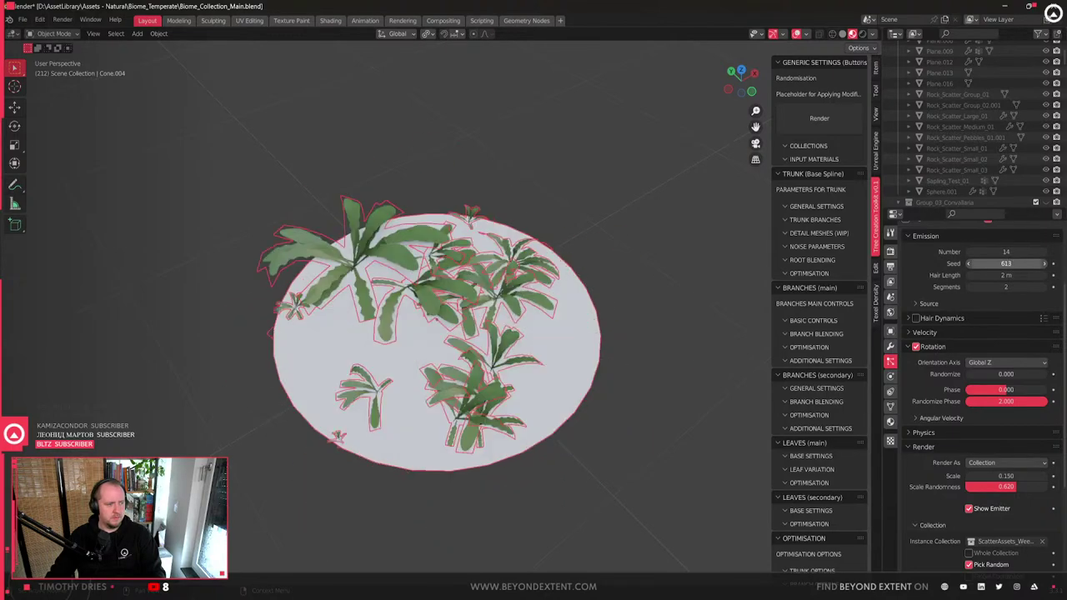
- Switch the weeds disc to Weight Paint mode and fill it with weight 1 using a linear gradient
{"action": "scroll", "coordinate": [374, 386], "scroll_direction": "down", "scroll_amount": 2}
{"action": "left_click", "coordinate": [56, 33]}
{"action": "left_click", "coordinate": [52, 93]}
{"action": "scroll", "coordinate": [450, 312], "scroll_direction": "up", "scroll_amount": 3}
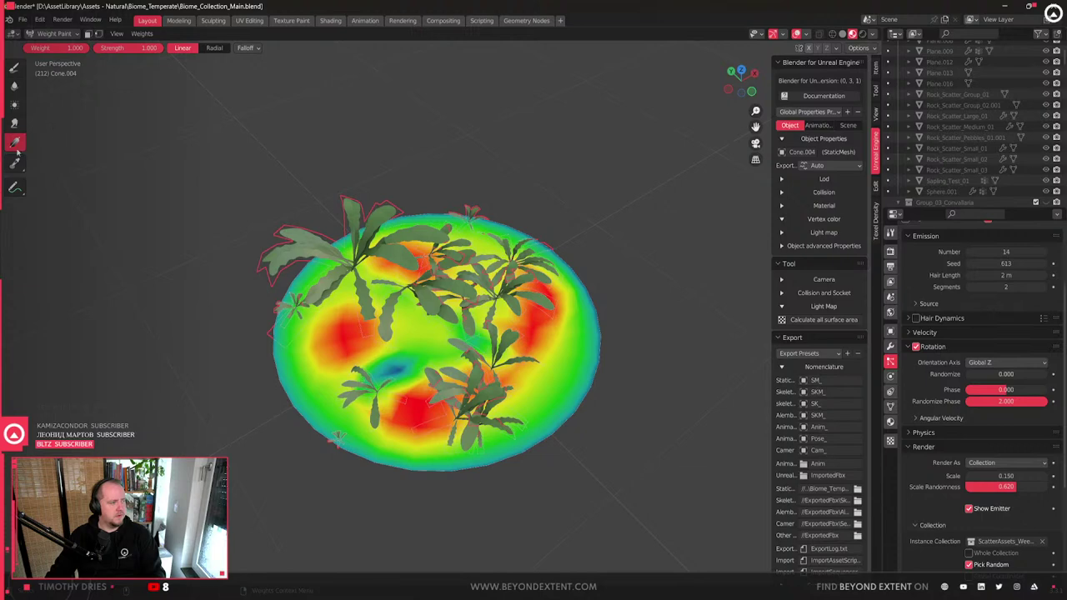
{"action": "mouse_move", "coordinate": [483, 350]}
{"action": "left_mouse_down"}
{"action": "mouse_move", "coordinate": [533, 275]}
{"action": "mouse_move", "coordinate": [351, 301]}
{"action": "mouse_move", "coordinate": [517, 417]}
{"action": "mouse_move", "coordinate": [431, 315]}
{"action": "mouse_move", "coordinate": [581, 326]}
{"action": "left_mouse_up"}
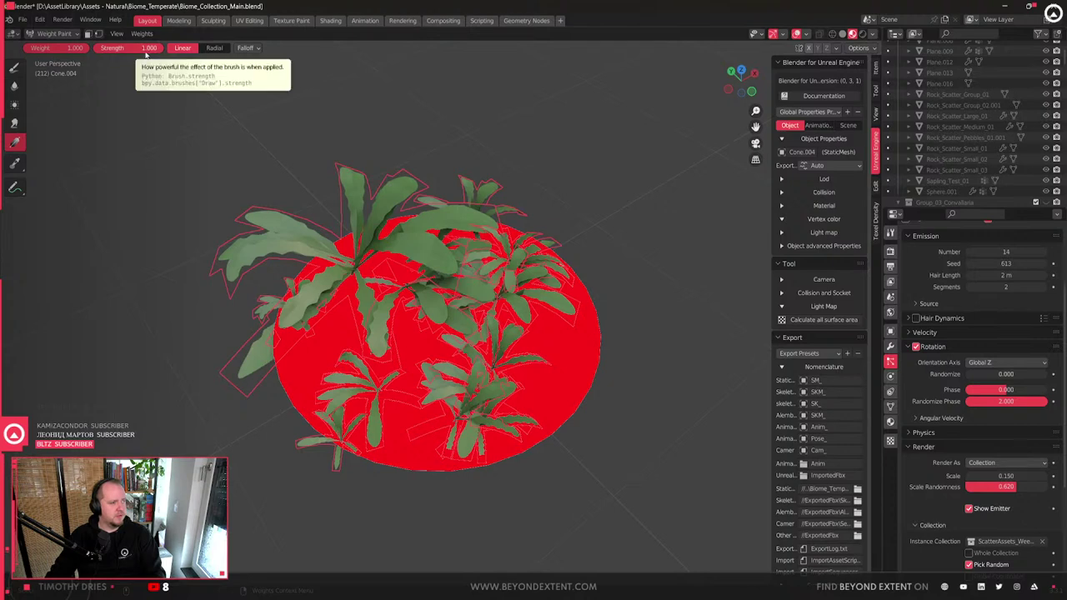
- Examine the weight commands for a way to fill the disc's vertex group with the current paint weight
{"action": "left_click_drag", "start_coordinate": [149, 50], "coordinate": [100, 50]}
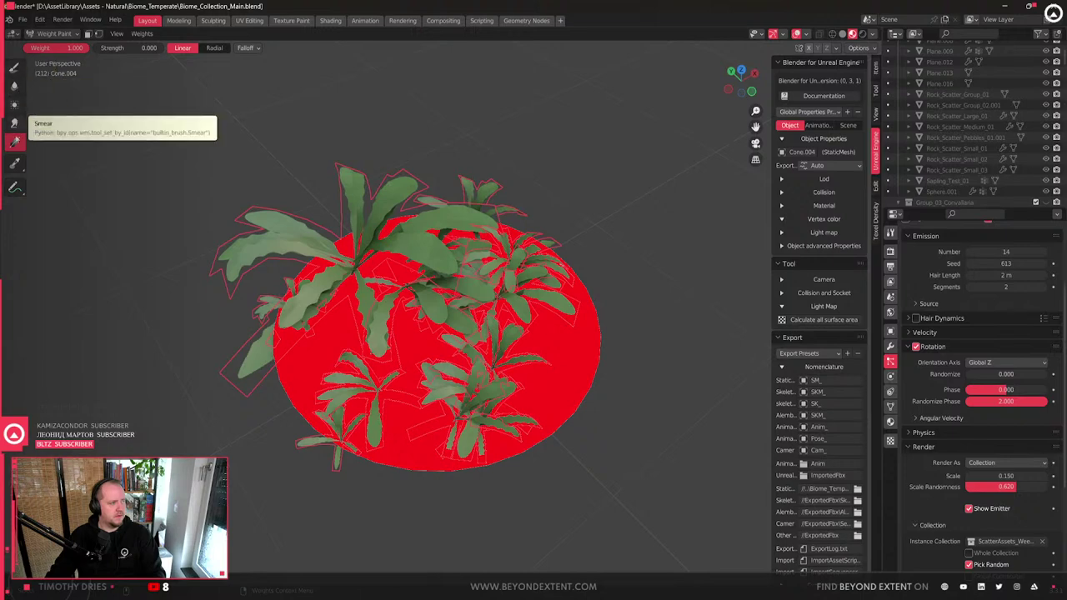
{"action": "left_click", "coordinate": [142, 33]}
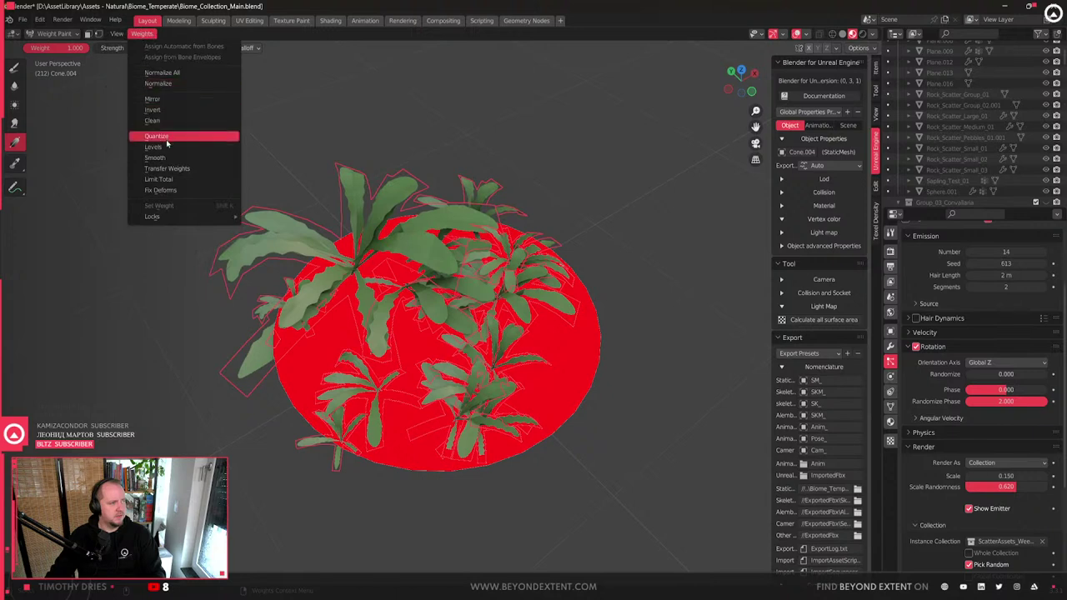
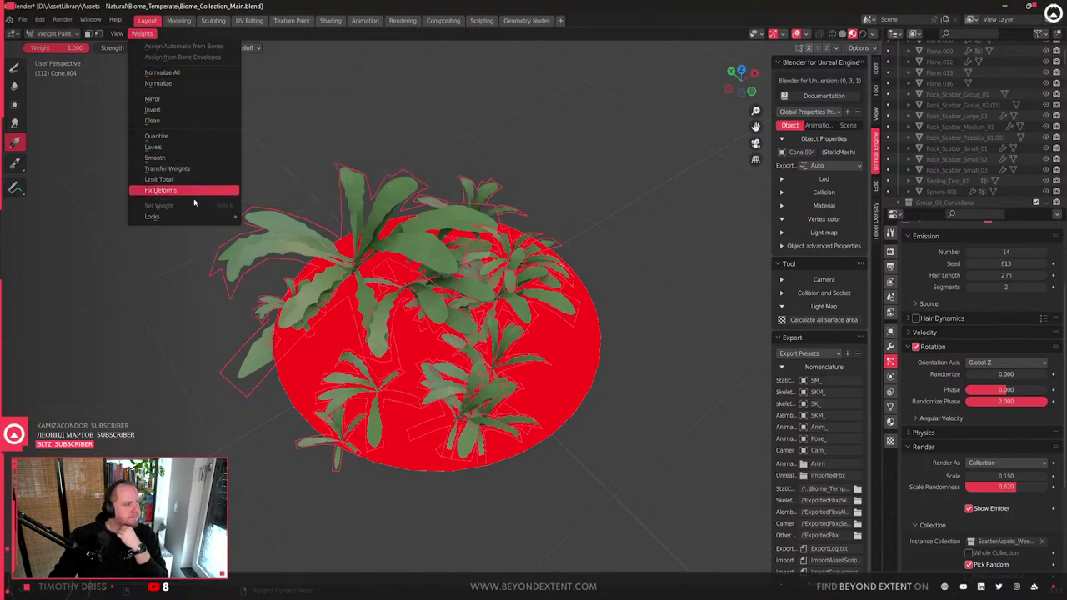
{"action": "mouse_move", "coordinate": [188, 217]}
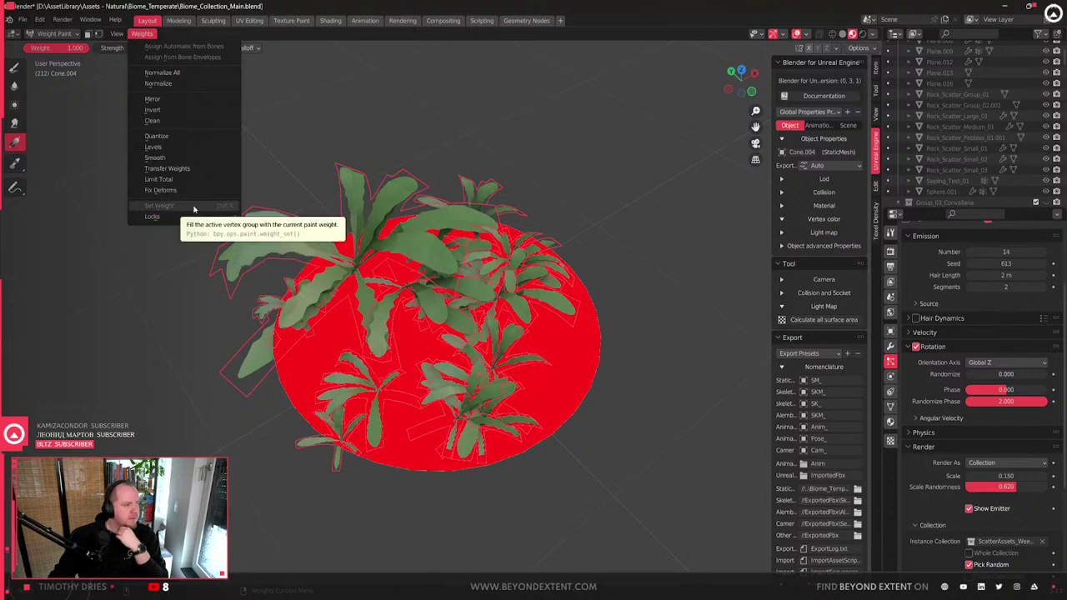
{"action": "key", "text": "Escape"}
{"action": "left_click", "coordinate": [142, 34]}
{"action": "key", "text": "Escape"}
{"action": "left_click", "coordinate": [14, 67]}
{"action": "left_click", "coordinate": [141, 33]}
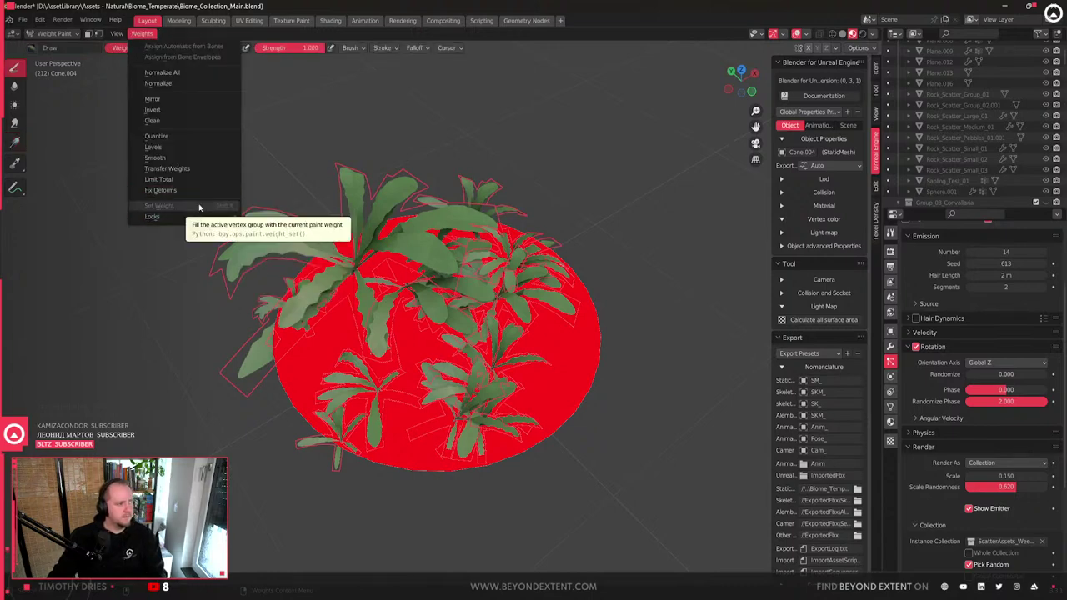
{"action": "key", "text": "Escape"}
{"action": "key", "text": "Tab"}
{"action": "key", "text": "Tab"}
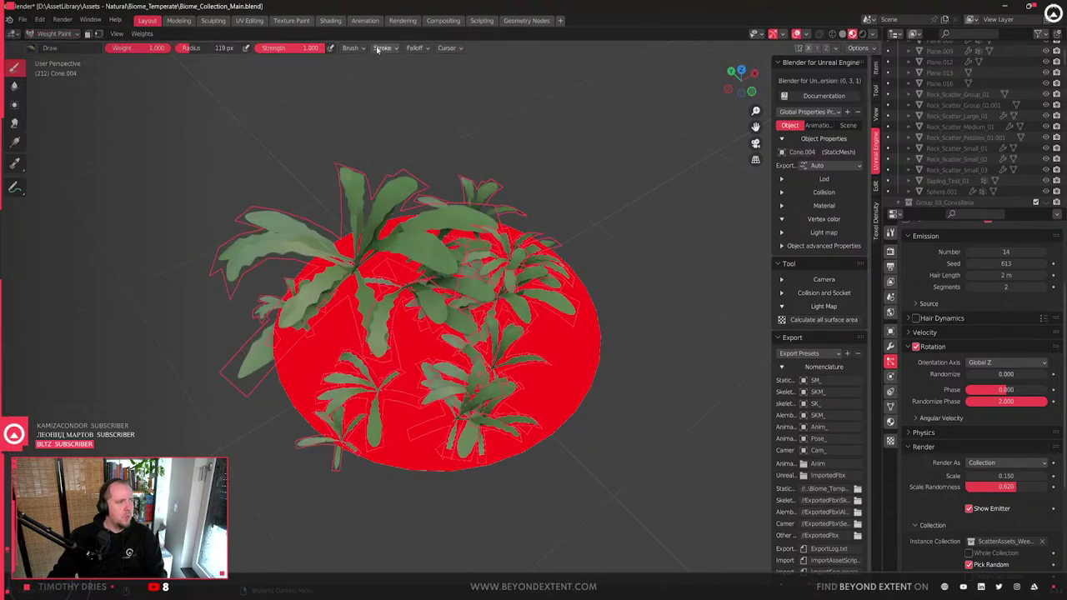
- Normalize the disc's weights and paint weight 0 across its surface with the Draw brush at a 500 px radius
{"action": "left_click", "coordinate": [146, 34]}
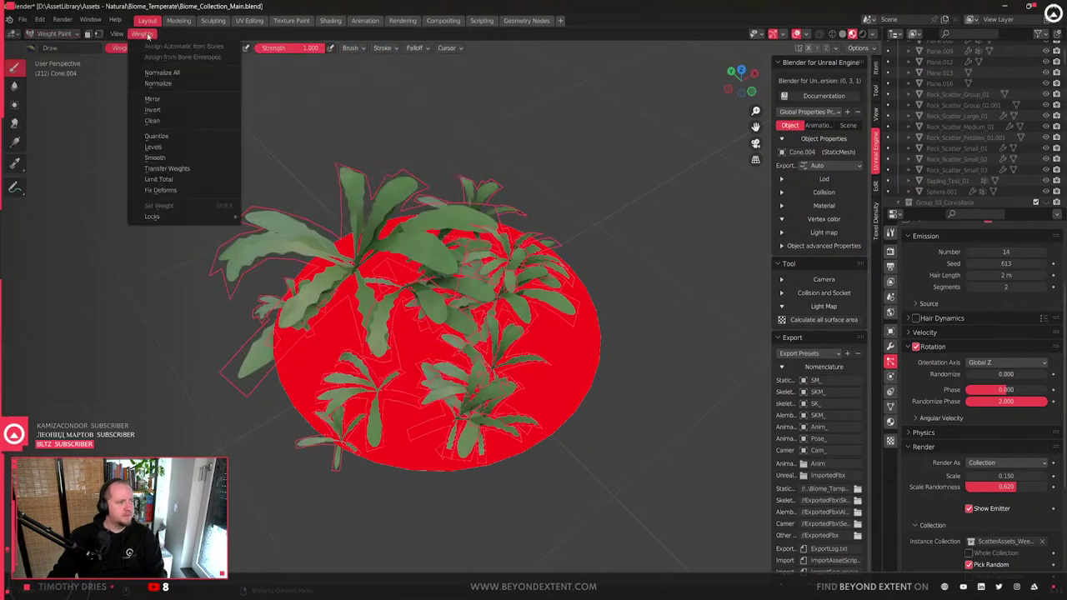
{"action": "left_click", "coordinate": [158, 84]}
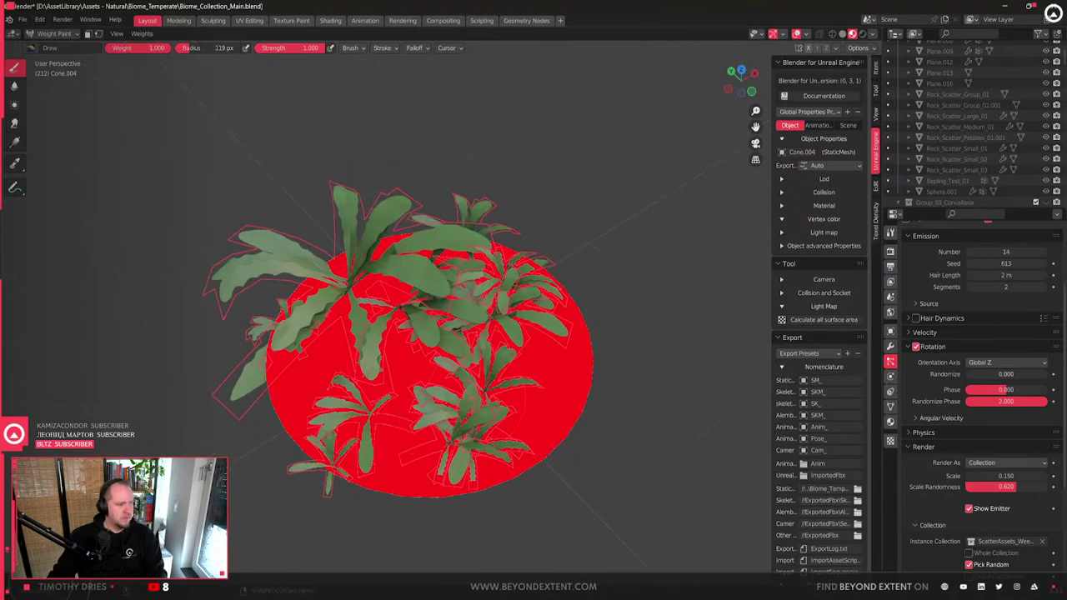
{"action": "mouse_move", "coordinate": [384, 442]}
{"action": "left_mouse_down"}
{"action": "mouse_move", "coordinate": [533, 429]}
{"action": "mouse_move", "coordinate": [586, 447]}
{"action": "left_mouse_up"}
{"action": "left_click_drag", "start_coordinate": [575, 399], "coordinate": [546, 429]}
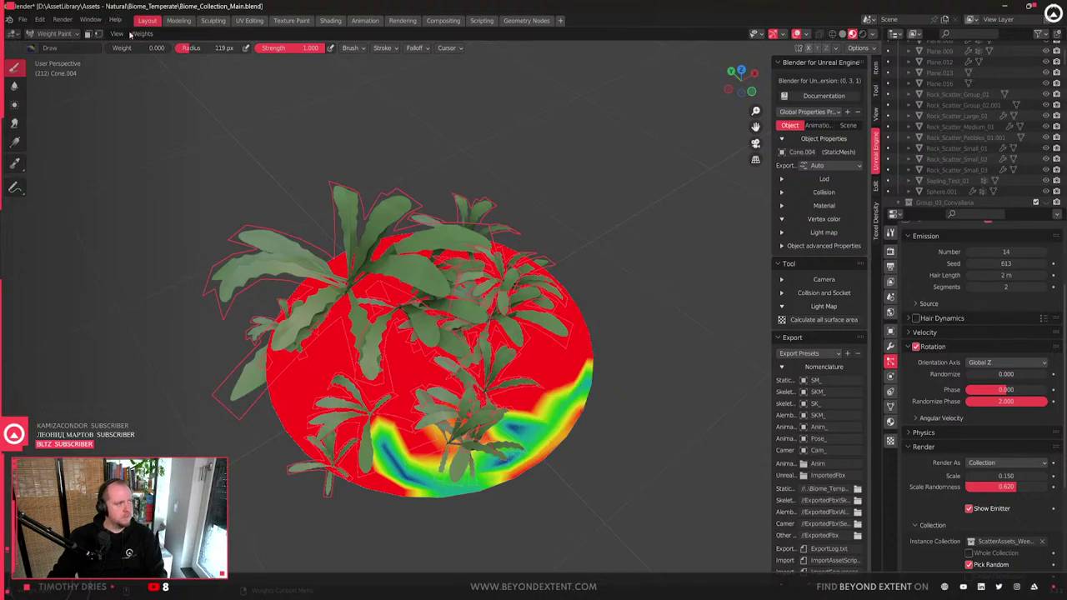
{"action": "mouse_move", "coordinate": [382, 421]}
{"action": "left_mouse_down"}
{"action": "mouse_move", "coordinate": [350, 375]}
{"action": "mouse_move", "coordinate": [409, 325]}
{"action": "mouse_move", "coordinate": [433, 334]}
{"action": "mouse_move", "coordinate": [409, 375]}
{"action": "mouse_move", "coordinate": [467, 392]}
{"action": "mouse_move", "coordinate": [500, 358]}
{"action": "mouse_move", "coordinate": [444, 321]}
{"action": "mouse_move", "coordinate": [549, 223]}
{"action": "left_mouse_up"}
{"action": "mouse_move", "coordinate": [402, 255]}
{"action": "left_mouse_down"}
{"action": "mouse_move", "coordinate": [392, 263]}
{"action": "mouse_move", "coordinate": [442, 292]}
{"action": "mouse_move", "coordinate": [467, 325]}
{"action": "left_mouse_up"}
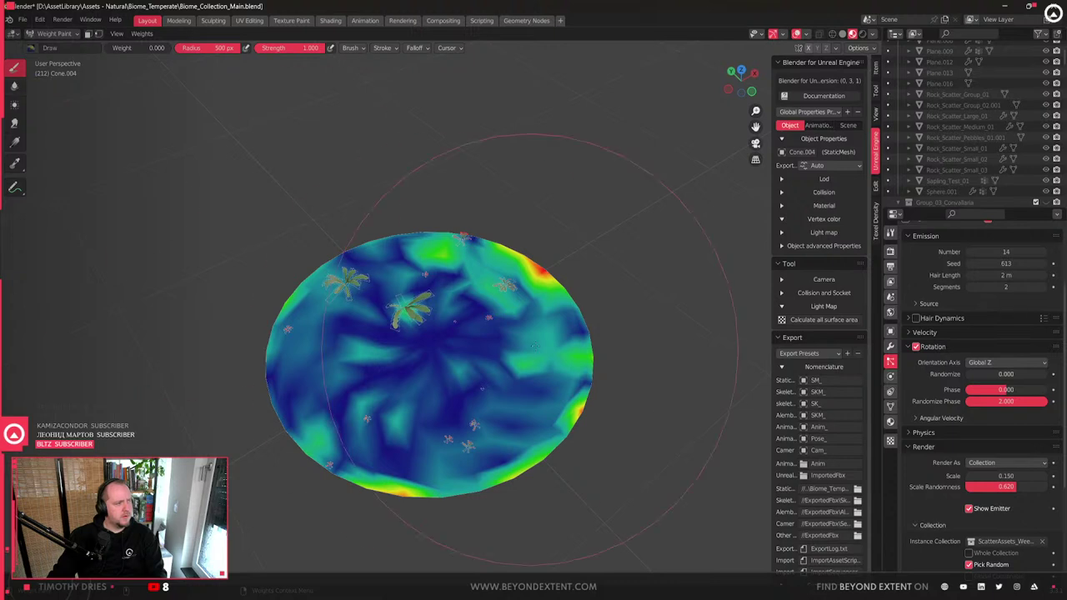
- Return the weeds disc to Object Mode and apply its scale
{"action": "left_click", "coordinate": [54, 33]}
{"action": "left_click", "coordinate": [50, 44]}
{"action": "key", "text": "ctrl+a"}
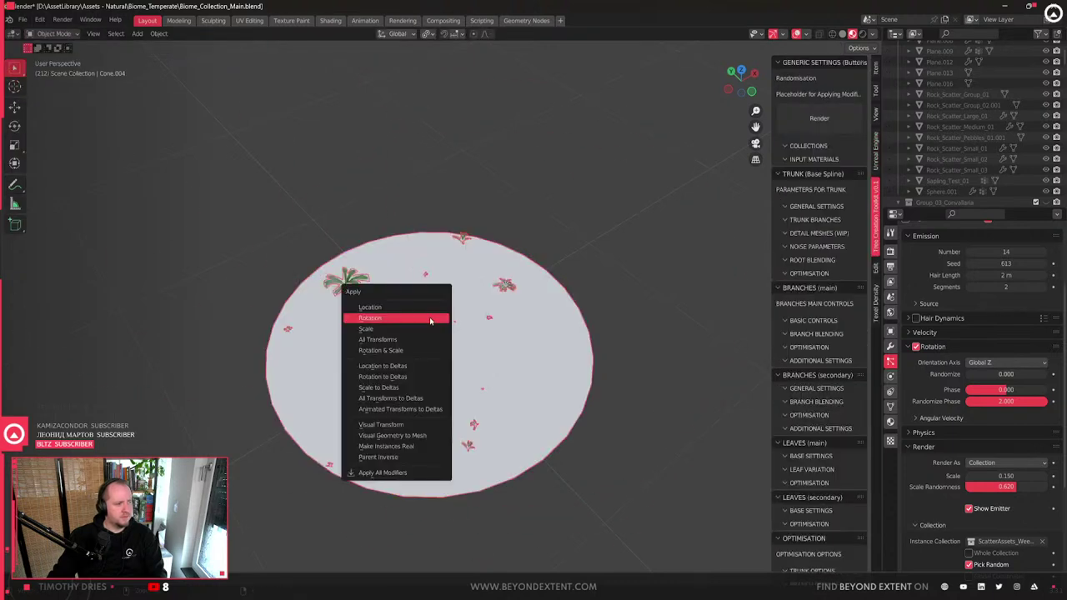
{"action": "left_click", "coordinate": [400, 330]}
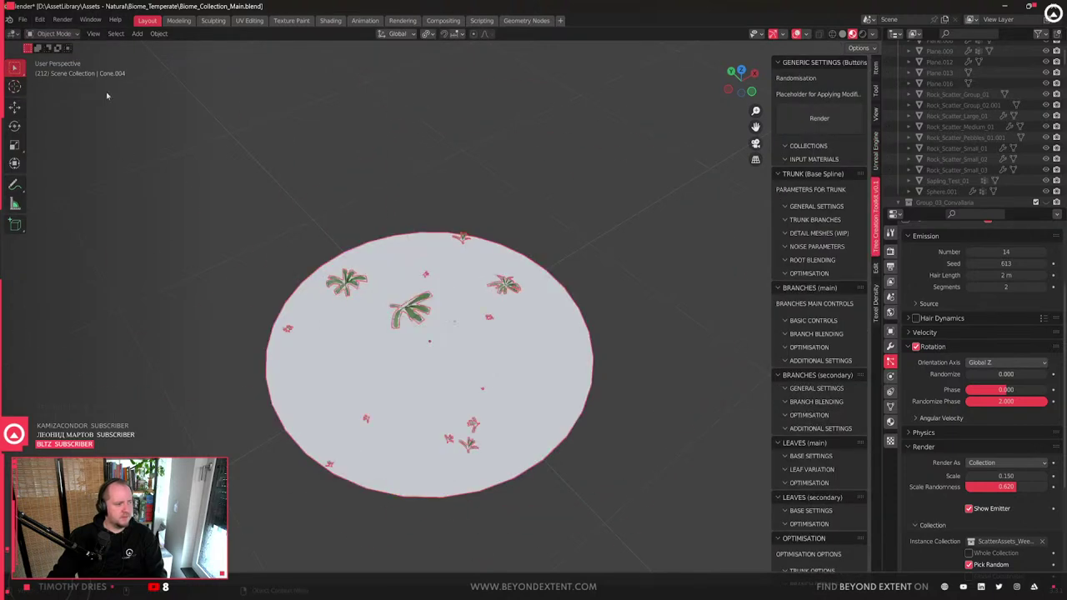
- Re-enter Weight Paint mode and paint the disc's remaining weighted areas down to weight 0
{"action": "left_click", "coordinate": [54, 33]}
{"action": "left_click", "coordinate": [50, 96]}
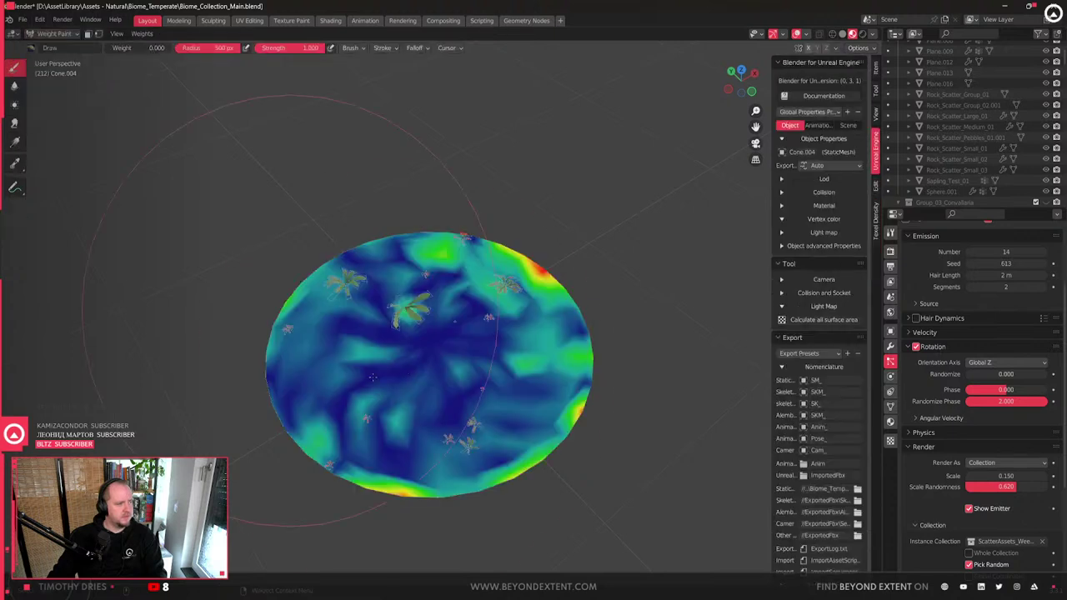
{"action": "mouse_move", "coordinate": [247, 332]}
{"action": "left_mouse_down"}
{"action": "mouse_move", "coordinate": [517, 310]}
{"action": "mouse_move", "coordinate": [500, 304]}
{"action": "left_mouse_up"}
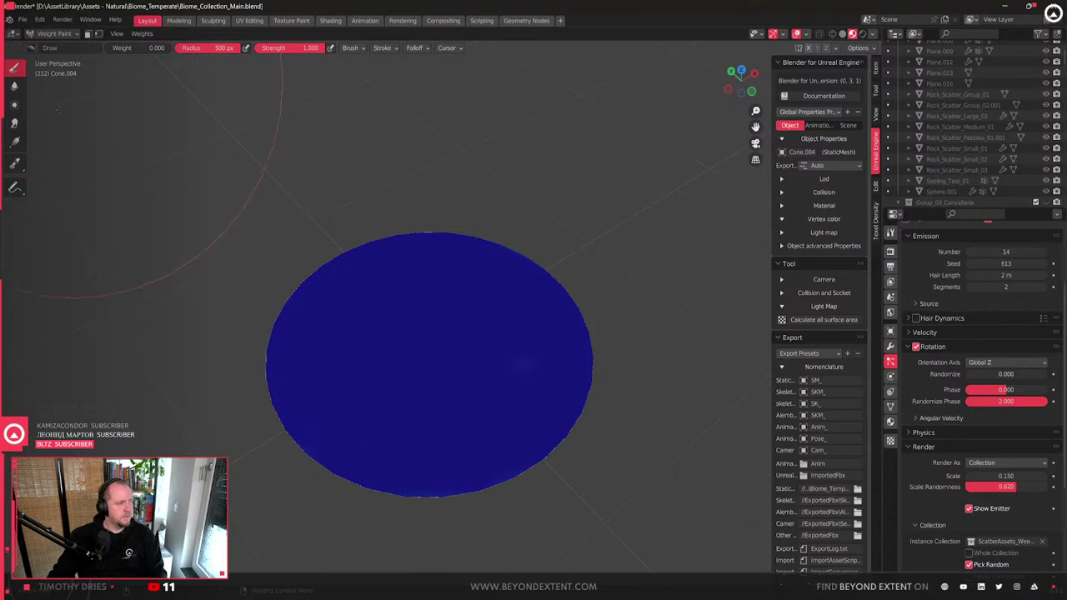
- Draw a radial gradient with weight 1 and strength 1 from the disc's center to just beyond its rim
{"action": "left_click", "coordinate": [14, 141]}
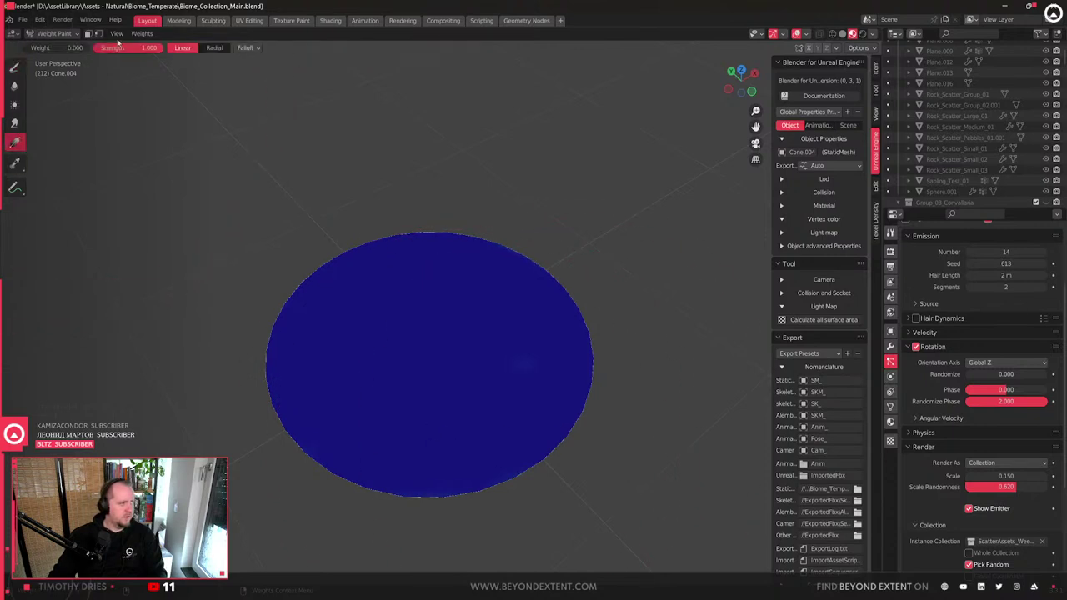
{"action": "left_click", "coordinate": [742, 71]}
{"action": "left_click_drag", "start_coordinate": [433, 312], "coordinate": [618, 313]}
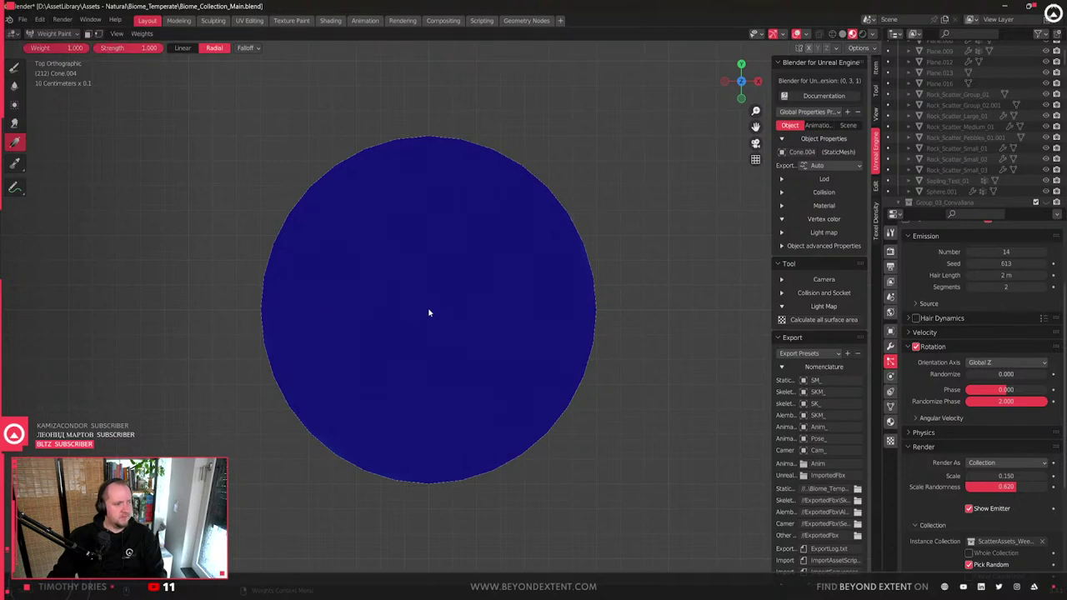
{"action": "left_click_drag", "start_coordinate": [427, 313], "coordinate": [612, 310]}
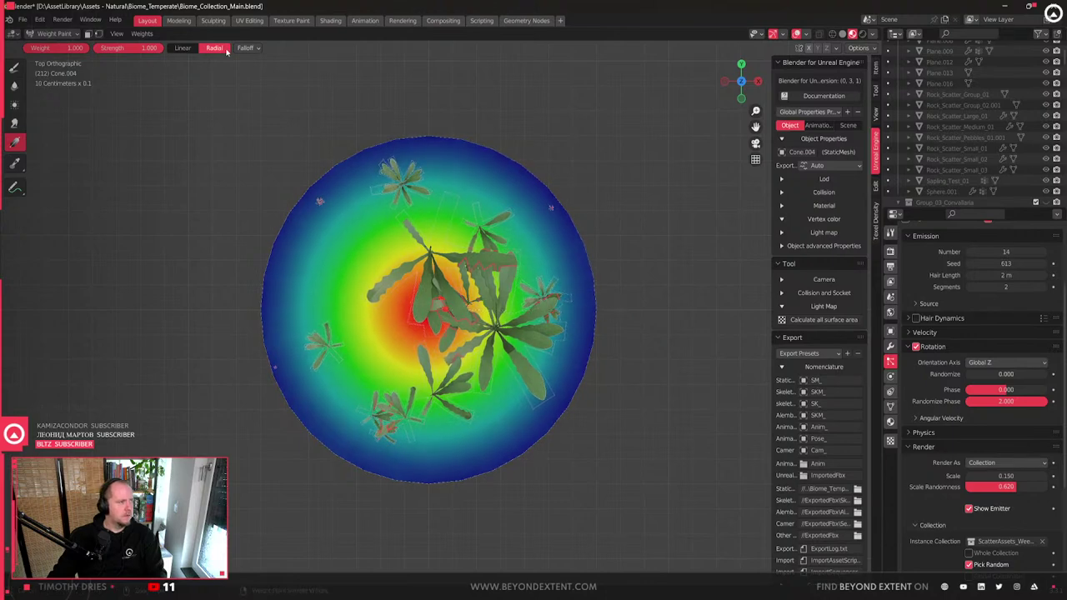
- Try a radial weight gradient across the disc with the Sharper falloff, and undo it
{"action": "left_click", "coordinate": [245, 48]}
{"action": "left_click", "coordinate": [247, 68]}
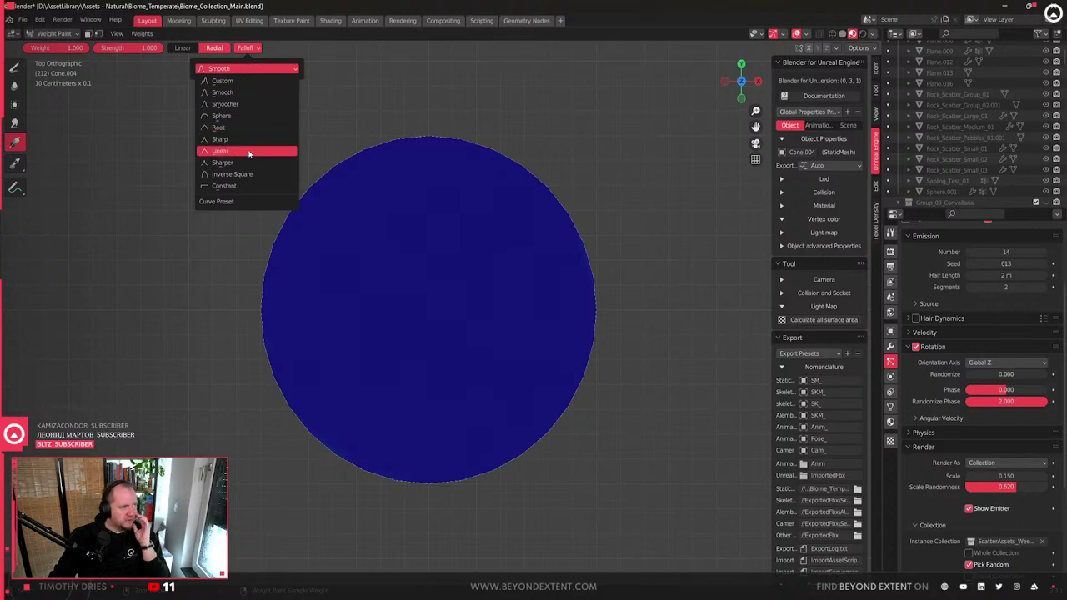
{"action": "left_click_drag", "start_coordinate": [422, 310], "coordinate": [666, 320]}
{"action": "key", "text": "ctrl+z"}
- Set the gradient falloff to Constant and draw a radial weight gradient from the disc's center to just inside its rim
{"action": "left_click", "coordinate": [245, 47]}
{"action": "left_click", "coordinate": [241, 69]}
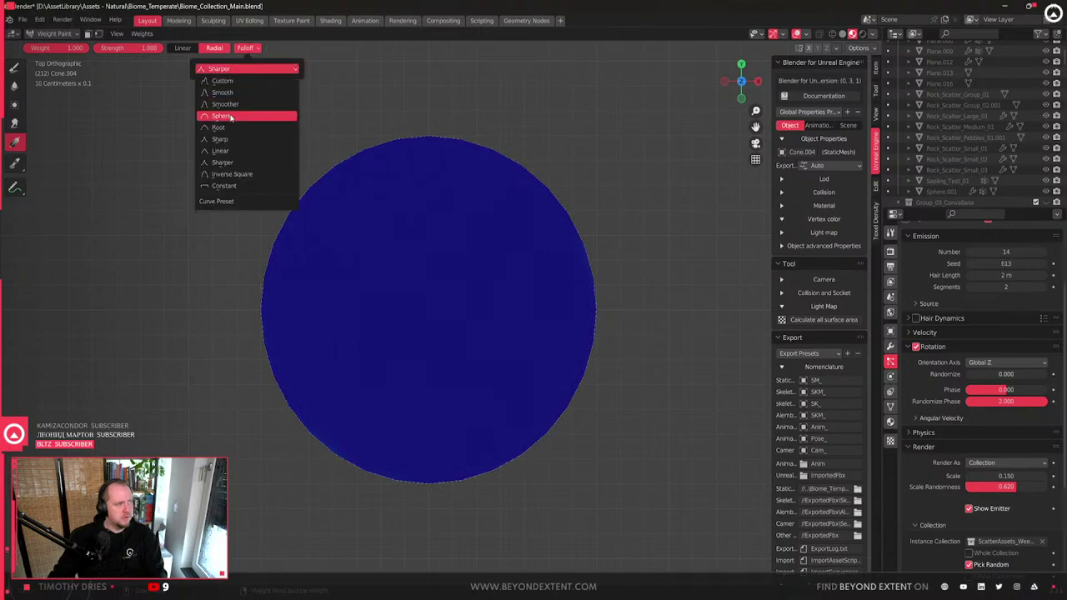
{"action": "left_click", "coordinate": [223, 185]}
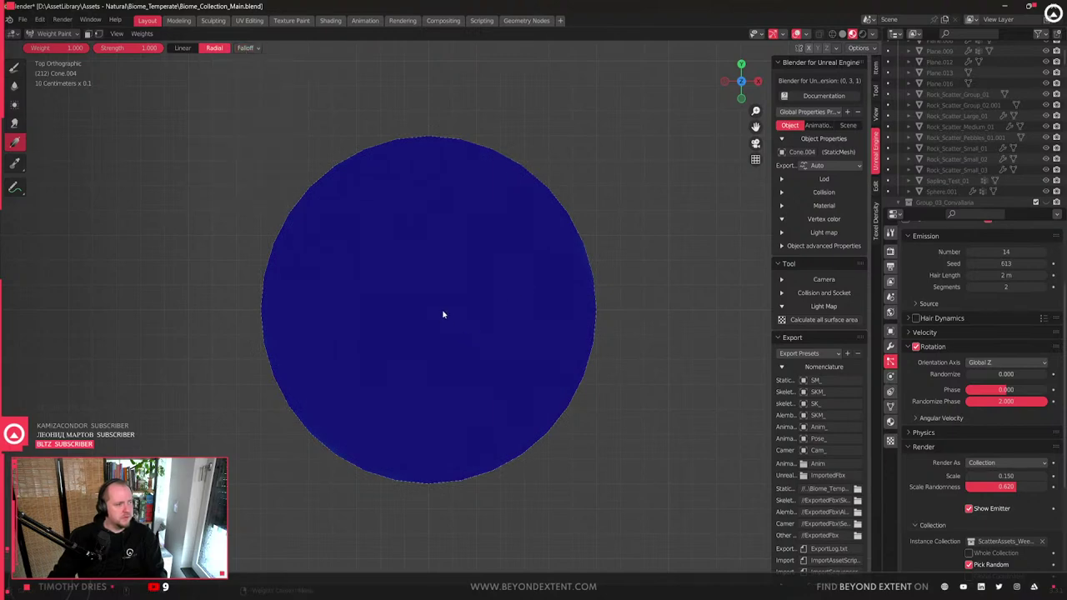
{"action": "left_click_drag", "start_coordinate": [430, 313], "coordinate": [570, 309]}
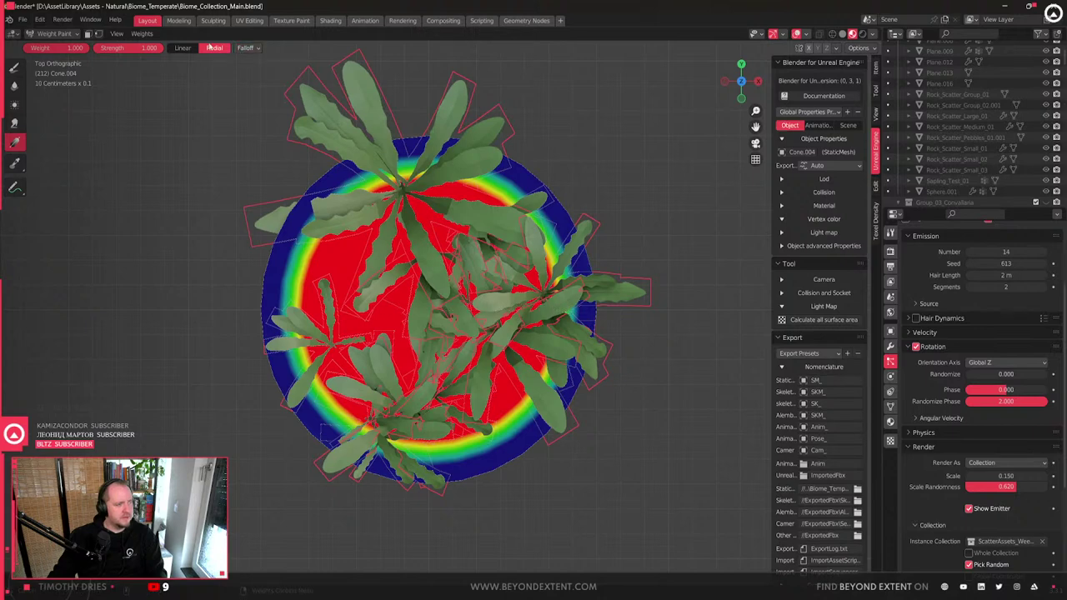
- Smooth the disc's painted vertex weights twice to soften the radial density gradient
{"action": "left_click", "coordinate": [142, 33]}
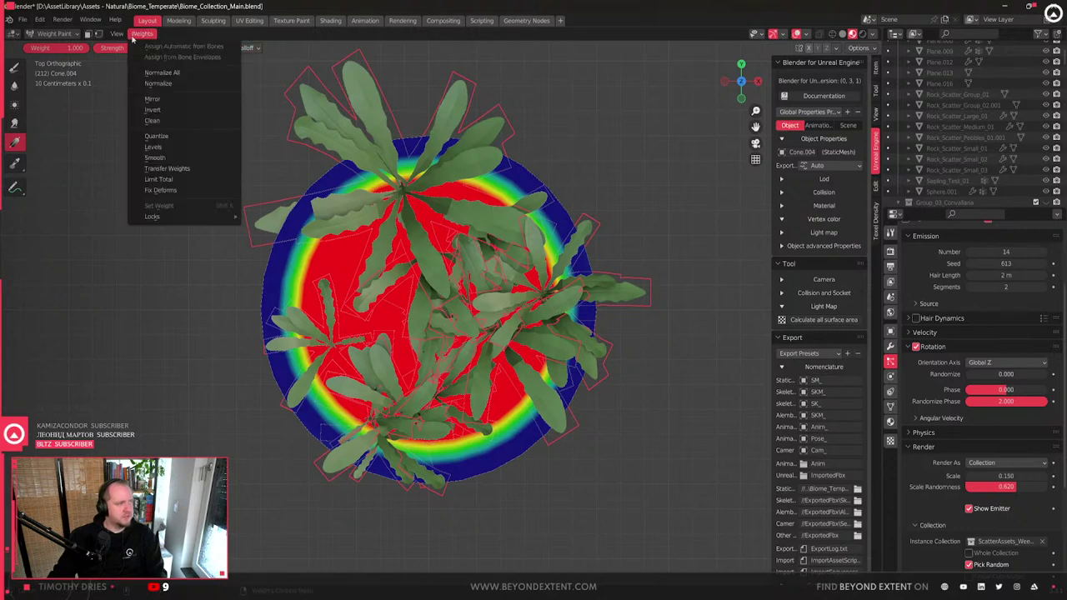
{"action": "left_click", "coordinate": [173, 158]}
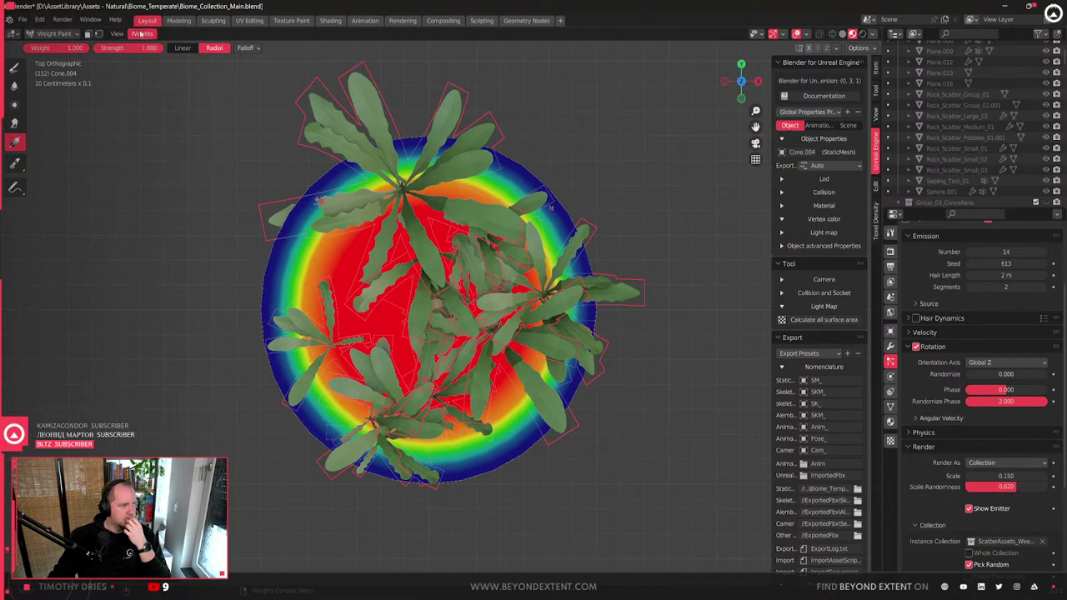
{"action": "left_click", "coordinate": [142, 34]}
{"action": "left_click", "coordinate": [167, 158]}
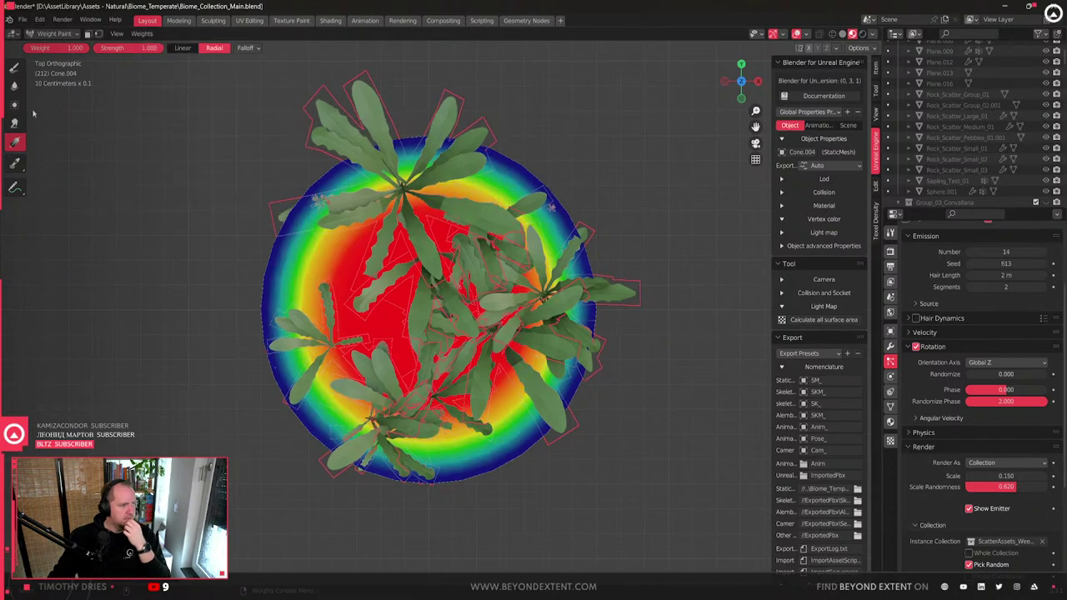
{"action": "left_click_drag", "start_coordinate": [667, 405], "coordinate": [667, 305]}
{"action": "key", "text": "Escape"}
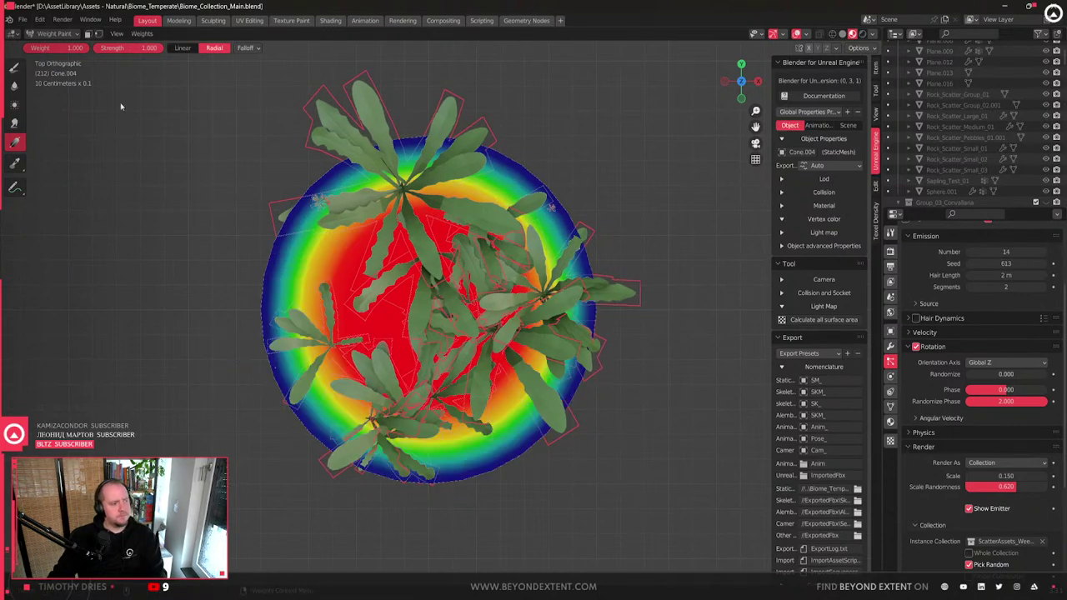
- Return the scatter disc to Object Mode and set its particle emission seed to 691
{"action": "left_click", "coordinate": [54, 34]}
{"action": "left_click", "coordinate": [50, 47]}
{"action": "middle_click_drag", "start_coordinate": [617, 333], "coordinate": [657, 427]}
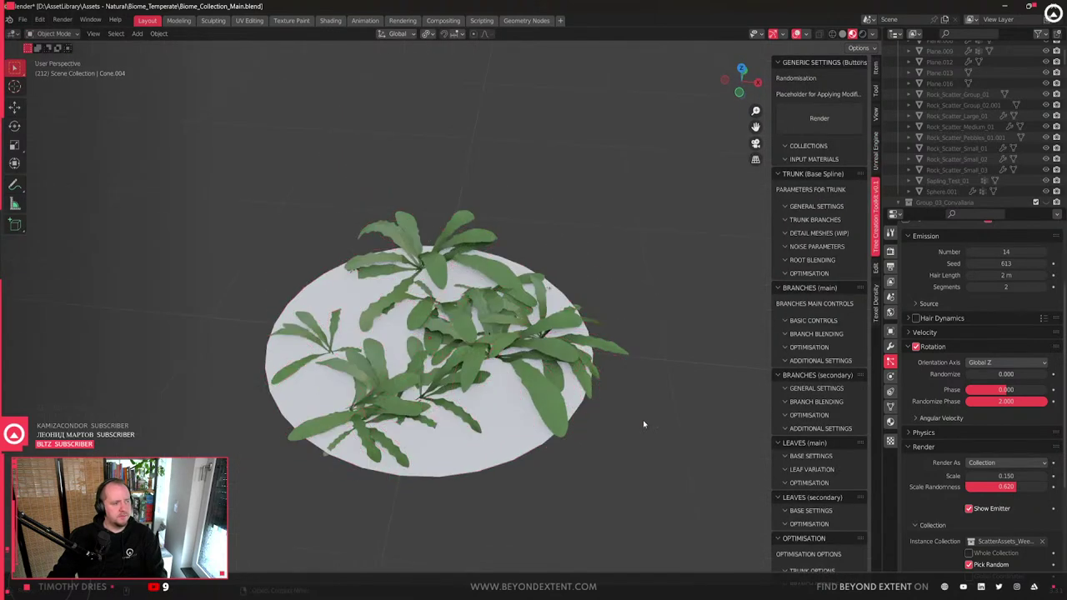
{"action": "scroll", "coordinate": [657, 427], "scroll_direction": "down", "scroll_amount": 4}
{"action": "middle_click_drag", "start_coordinate": [534, 367], "coordinate": [485, 330]}
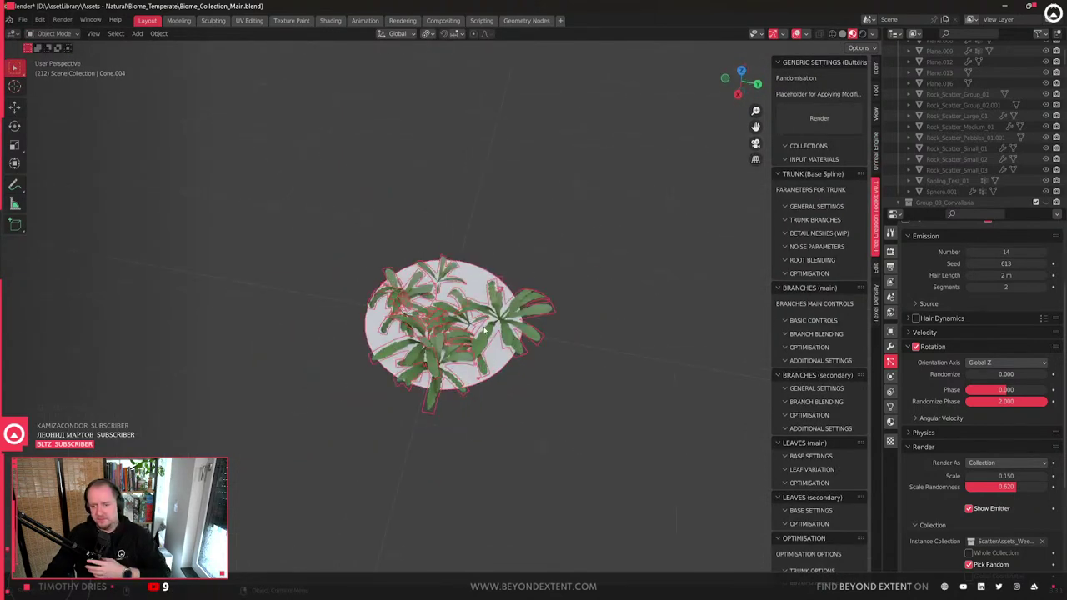
{"action": "scroll", "coordinate": [955, 309], "scroll_direction": "up", "scroll_amount": 3}
{"action": "scroll", "coordinate": [954, 313], "scroll_direction": "up", "scroll_amount": 1}
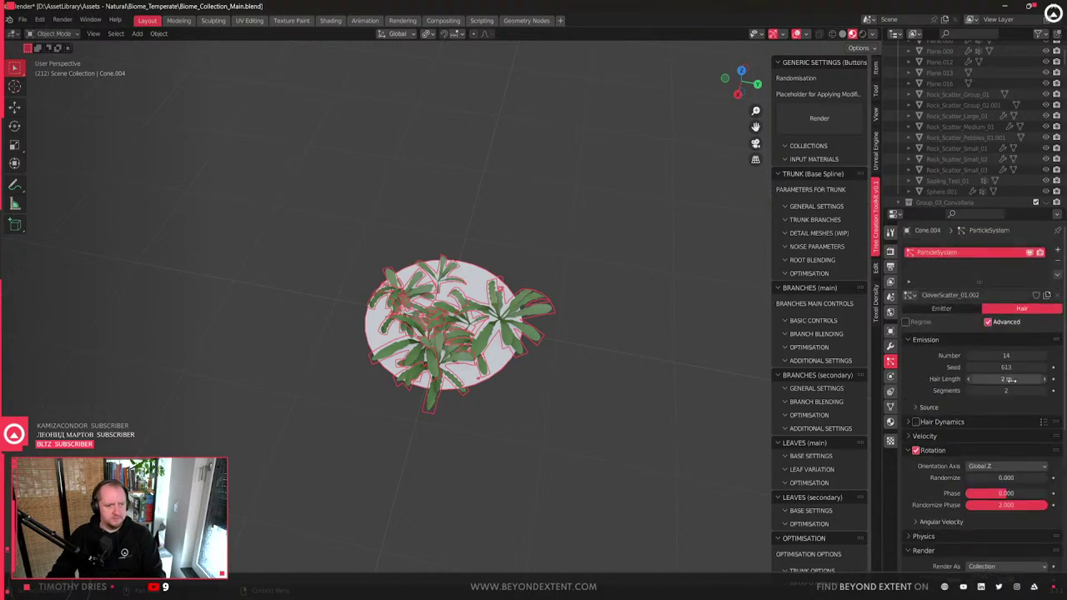
{"action": "left_click_drag", "start_coordinate": [1001, 367], "coordinate": [1060, 367]}
{"action": "middle_click_drag", "start_coordinate": [508, 384], "coordinate": [517, 406]}
{"action": "scroll", "coordinate": [517, 406], "scroll_direction": "up", "scroll_amount": 2}
- Move the four flat leaf planes horizontally, farther away from the three weed plants
{"action": "scroll", "coordinate": [424, 358], "scroll_direction": "down", "scroll_amount": 8}
{"action": "middle_click_drag", "start_coordinate": [436, 350], "coordinate": [427, 354]}
{"action": "scroll", "coordinate": [427, 354], "scroll_direction": "up", "scroll_amount": 6}
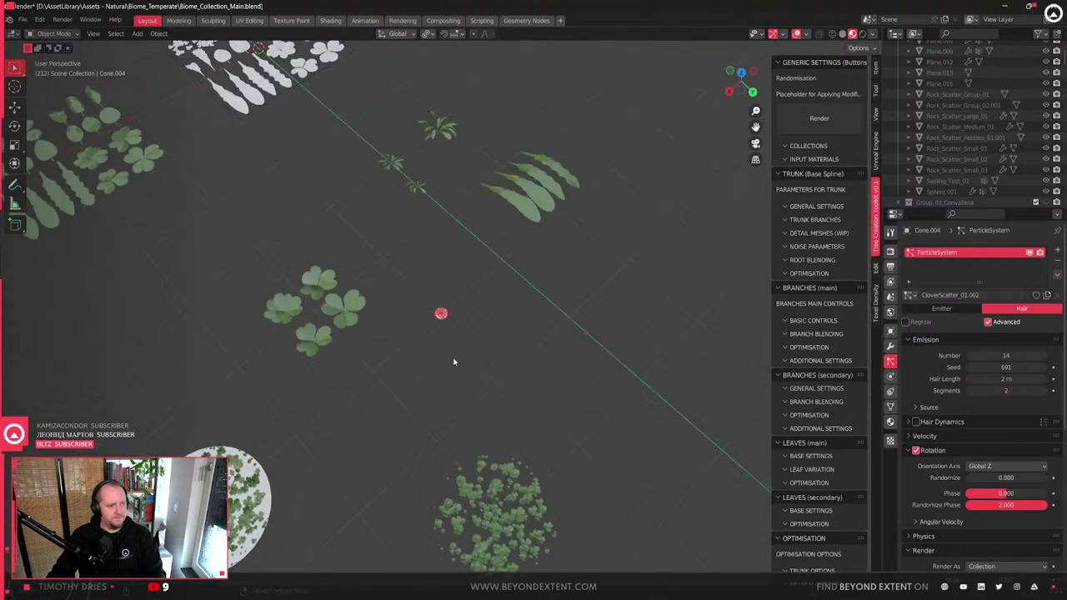
{"action": "middle_click_drag", "start_coordinate": [536, 369], "coordinate": [277, 351]}
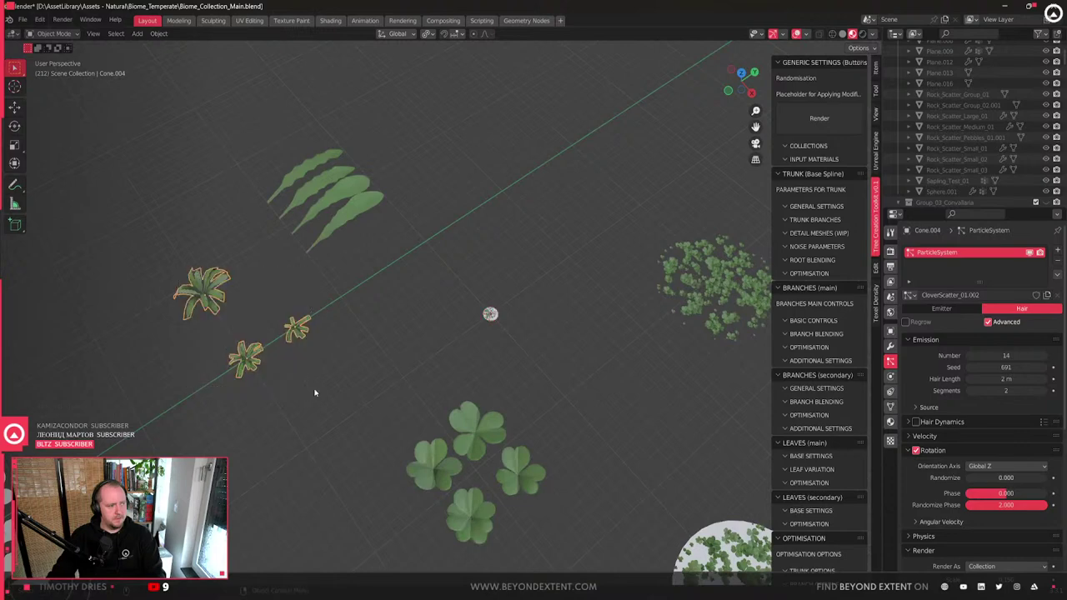
{"action": "middle_click_drag", "start_coordinate": [311, 396], "coordinate": [233, 186]}
{"action": "left_click", "coordinate": [345, 278]}
{"action": "middle_click_drag", "start_coordinate": [345, 278], "coordinate": [359, 274]}
{"action": "key", "text": "g"}
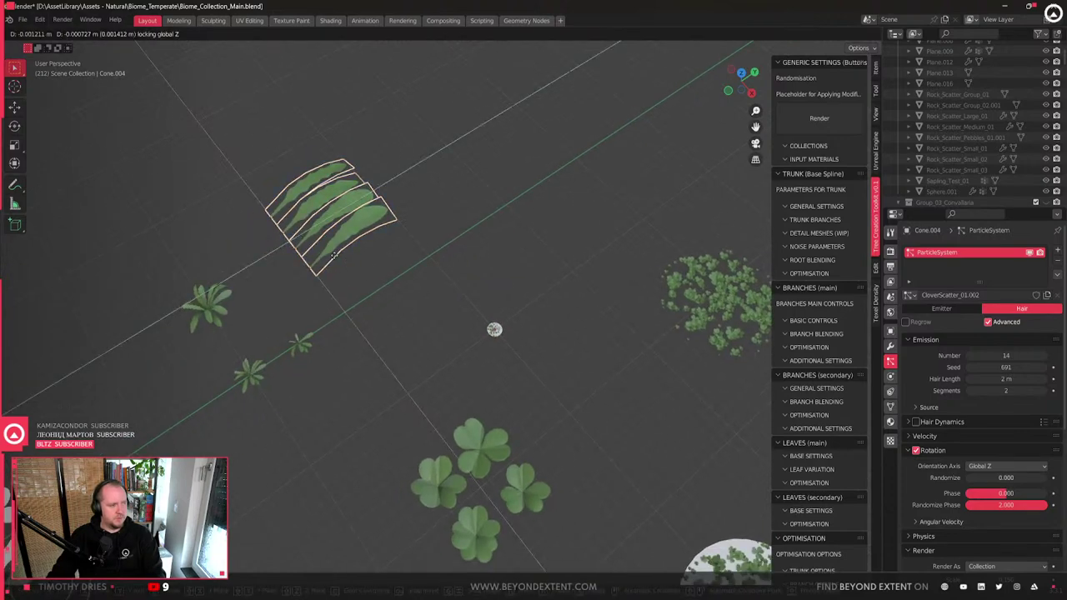
{"action": "left_click", "coordinate": [152, 281]}
- Move the three weed plants horizontally toward the leaf planes and reposition the scatter disc beside the large weed plant
{"action": "left_click_drag", "start_coordinate": [152, 281], "coordinate": [326, 387]}
{"action": "key", "text": "g"}
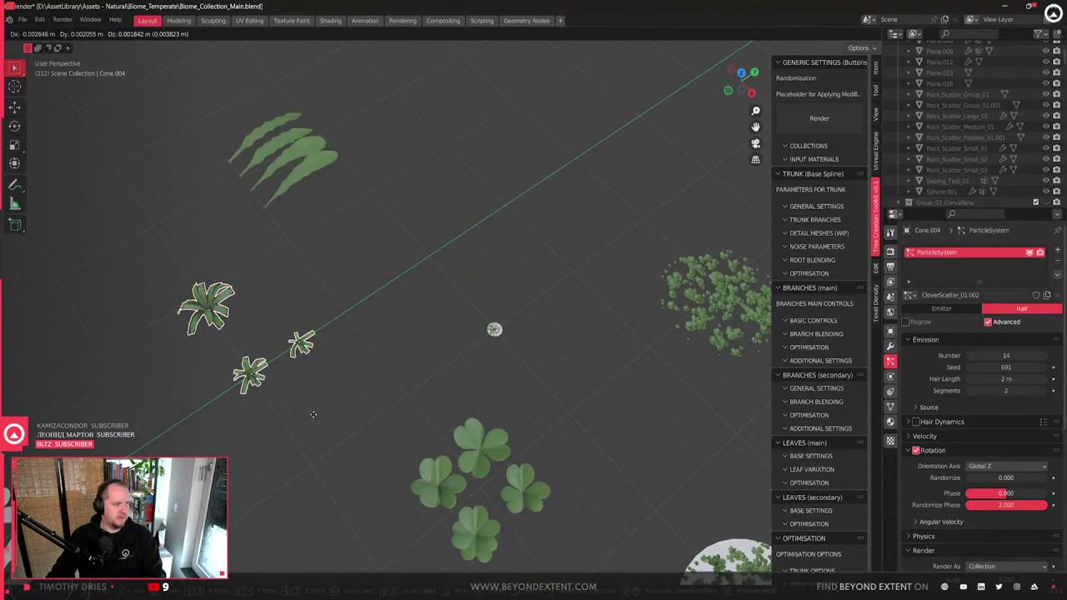
{"action": "left_click", "coordinate": [415, 301]}
{"action": "left_click_drag", "start_coordinate": [449, 291], "coordinate": [526, 348]}
{"action": "key", "text": "g"}
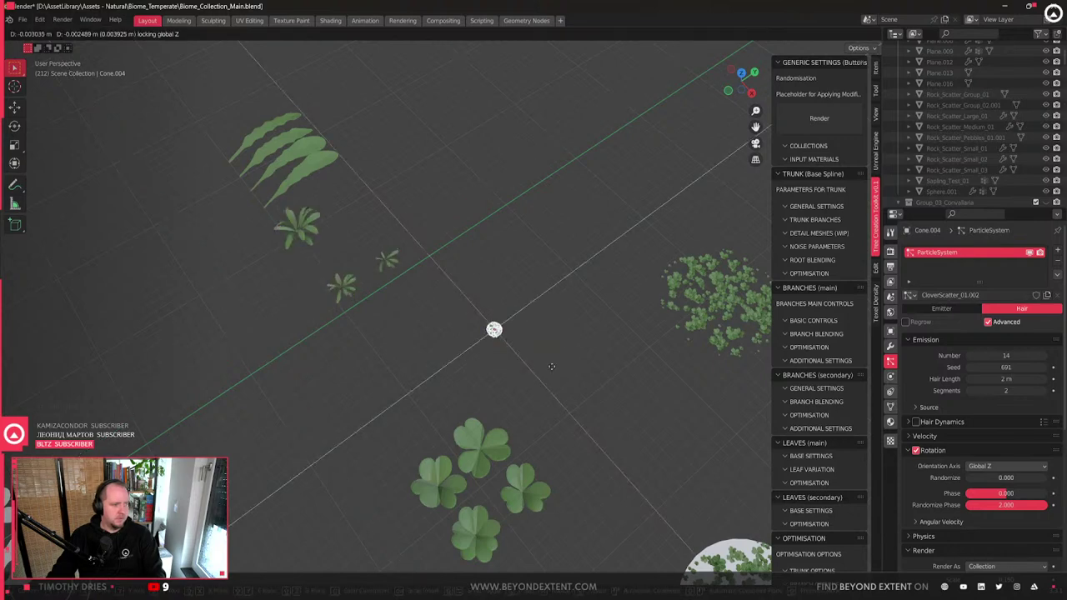
{"action": "left_click", "coordinate": [403, 210]}
- Duplicate the weeds scatter disc along the global Y axis so the copy sits clear of the original
{"action": "scroll", "coordinate": [431, 233], "scroll_direction": "up", "scroll_amount": 5}
{"action": "key", "text": "KP_Decimal"}
{"action": "middle_click_drag", "start_coordinate": [431, 234], "coordinate": [500, 375]}
{"action": "scroll", "coordinate": [564, 384], "scroll_direction": "up", "scroll_amount": 3}
{"action": "scroll", "coordinate": [535, 366], "scroll_direction": "down", "scroll_amount": 3}
{"action": "key", "text": "shift+d"}
{"action": "key", "text": "y"}
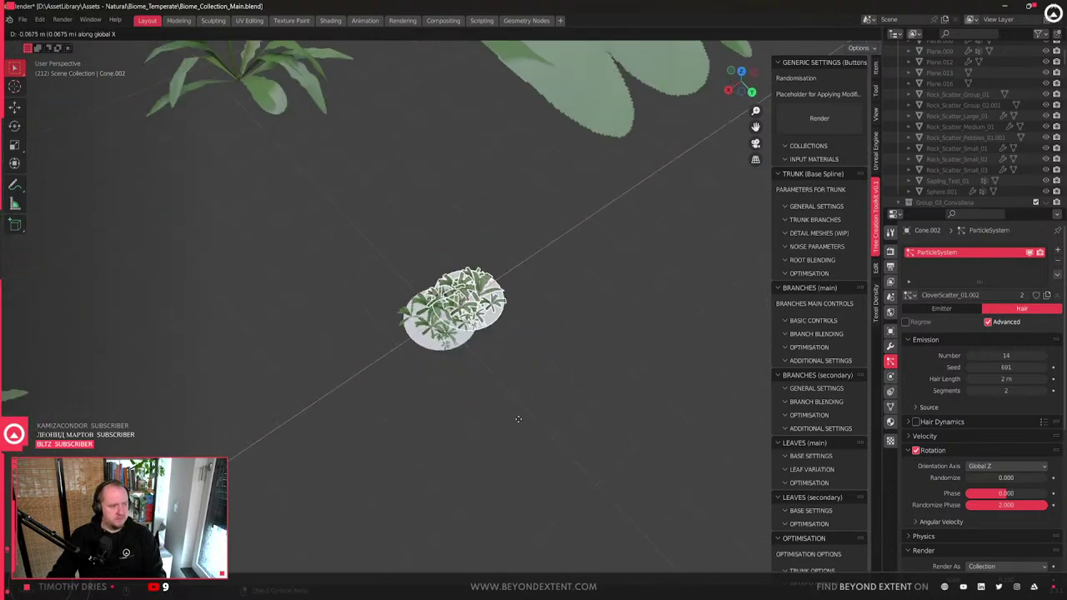
{"action": "left_click", "coordinate": [524, 427]}
{"action": "scroll", "coordinate": [530, 425], "scroll_direction": "up", "scroll_amount": 2}
{"action": "middle_click_drag", "start_coordinate": [530, 425], "coordinate": [434, 366], "text": "shift"}
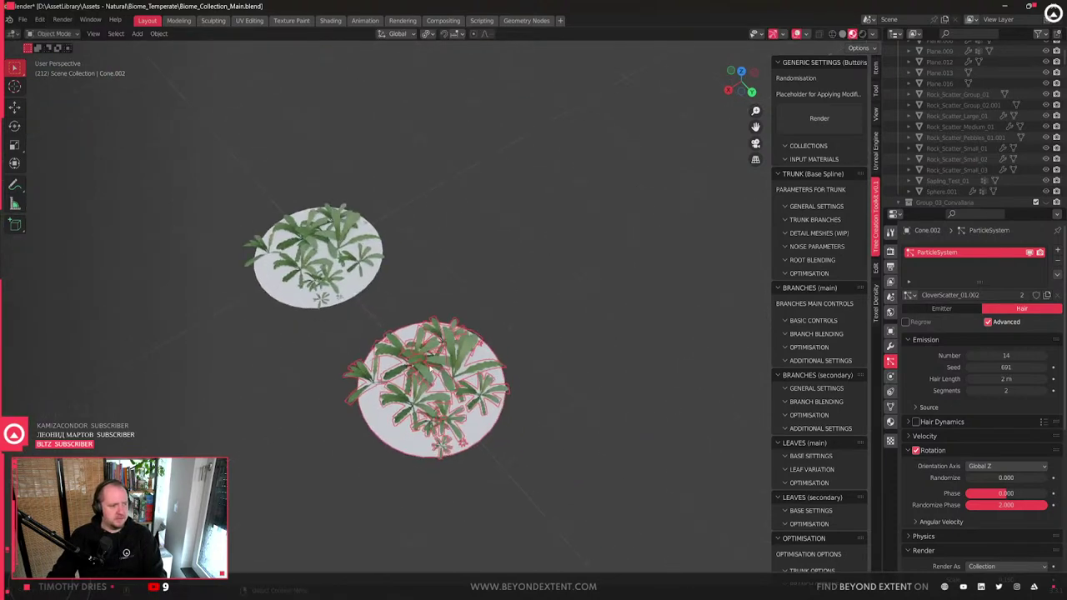
- Convert the duplicated disc's particle instances into real plant objects
{"action": "right_click", "coordinate": [431, 367]}
{"action": "mouse_move", "coordinate": [421, 489]}
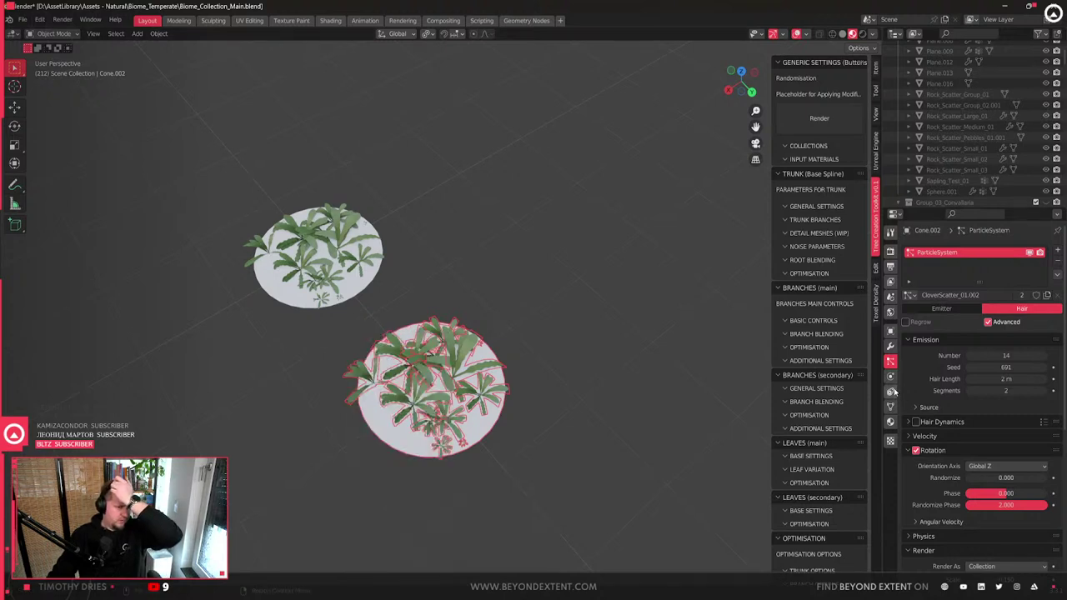
{"action": "left_click", "coordinate": [890, 377]}
{"action": "left_click", "coordinate": [890, 360]}
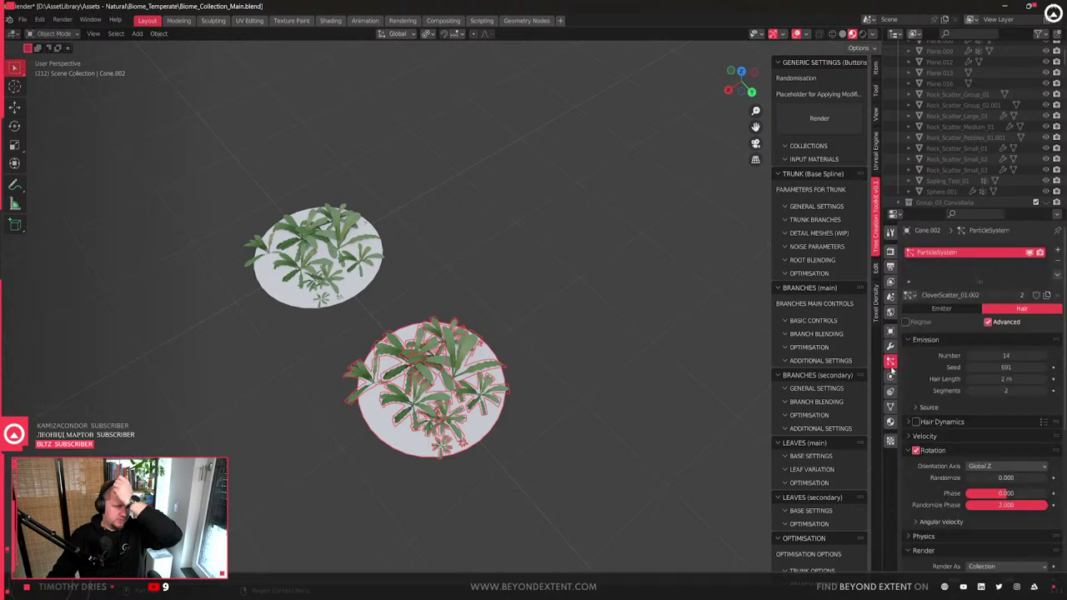
{"action": "left_click", "coordinate": [890, 345]}
{"action": "left_click", "coordinate": [1032, 292]}
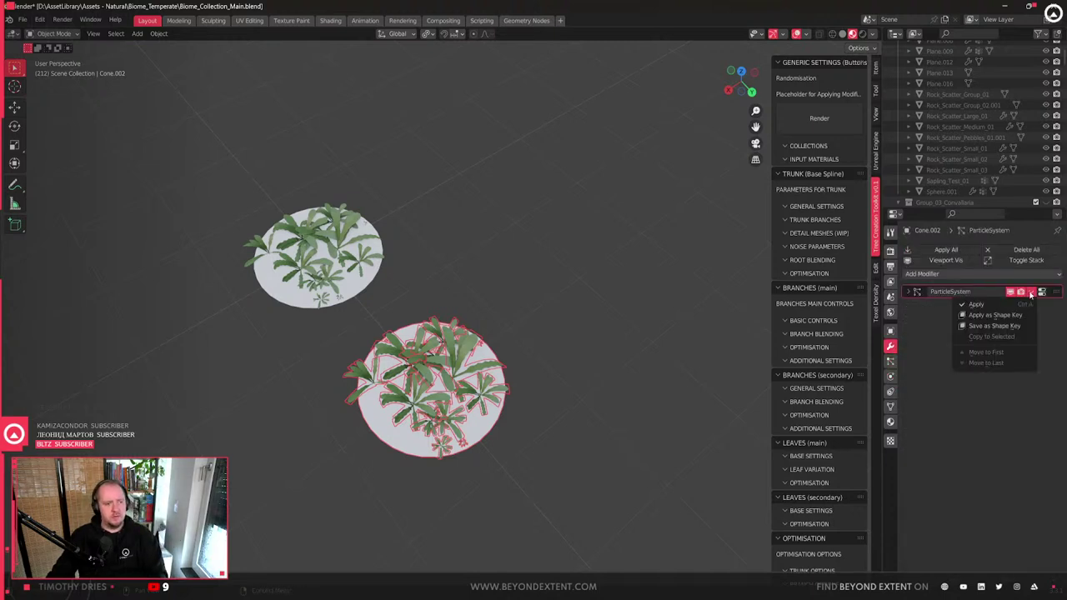
{"action": "left_click", "coordinate": [982, 321]}
{"action": "middle_click_drag", "start_coordinate": [450, 341], "coordinate": [567, 333]}
{"action": "left_click", "coordinate": [534, 267]}
- Make the selected scattered plants single-user for Object & Data
{"action": "middle_click_drag", "start_coordinate": [534, 267], "coordinate": [534, 292]}
{"action": "left_click", "coordinate": [159, 33]}
{"action": "left_click", "coordinate": [159, 33]}
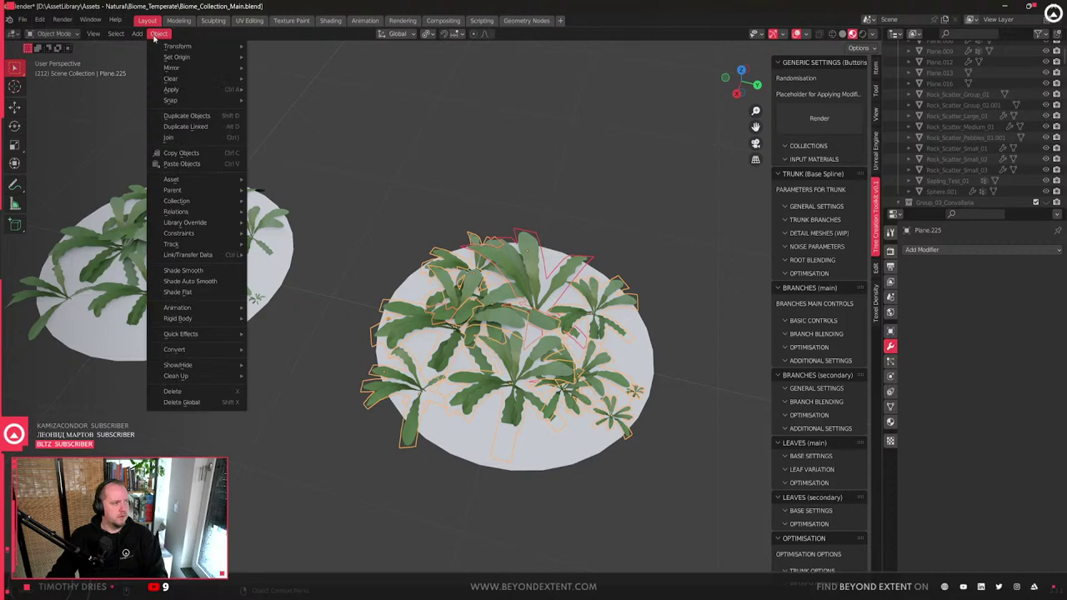
{"action": "mouse_move", "coordinate": [208, 212]}
{"action": "mouse_move", "coordinate": [295, 250]}
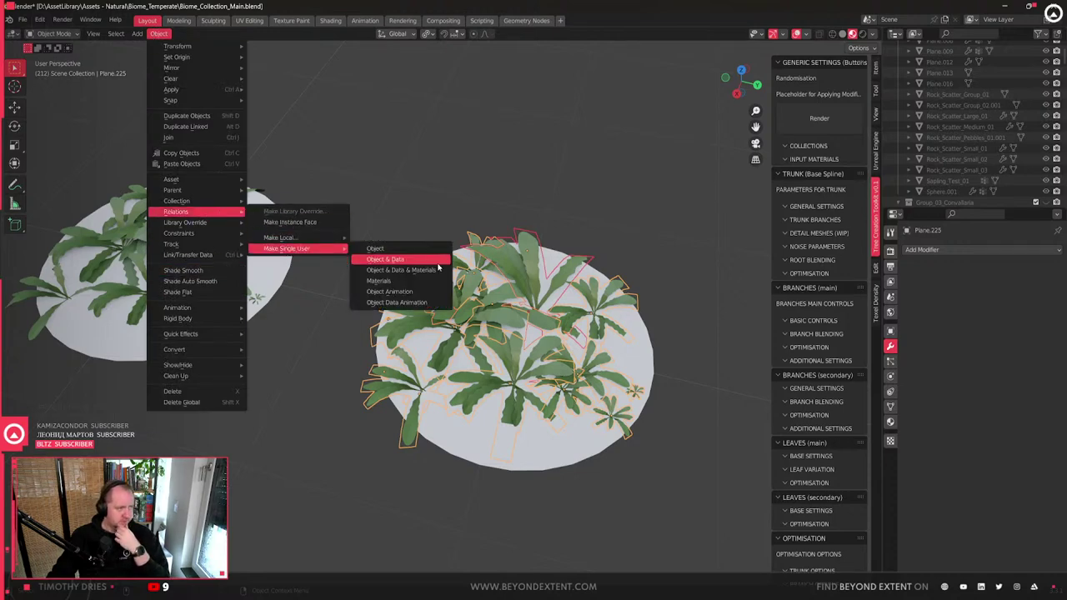
{"action": "left_click", "coordinate": [400, 258]}
- Join the scattered plants into one mesh object and apply its scale
{"action": "scroll", "coordinate": [595, 374], "scroll_direction": "up", "scroll_amount": 3}
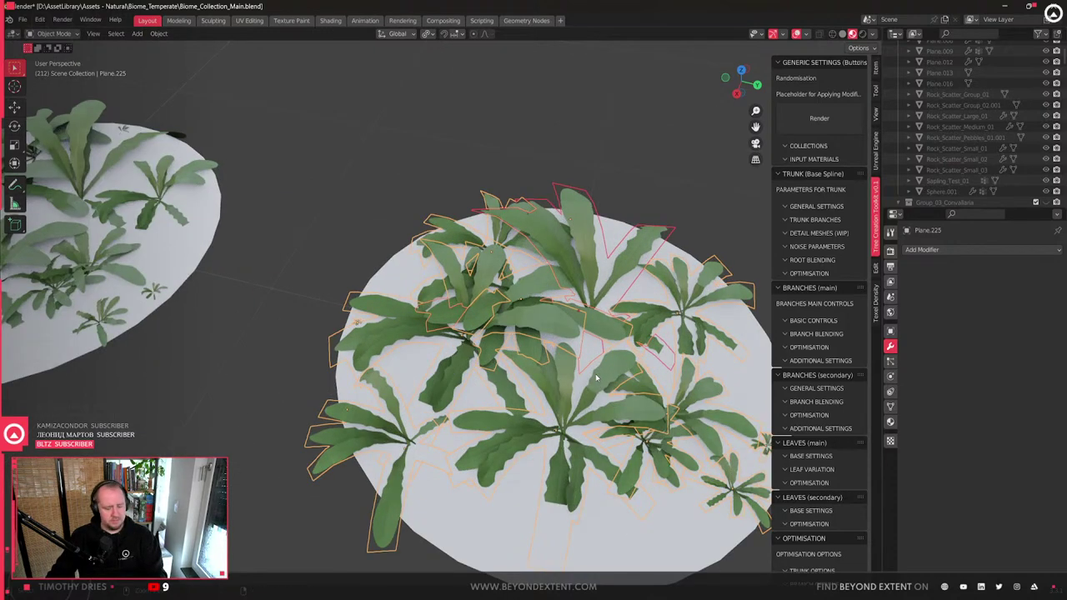
{"action": "scroll", "coordinate": [595, 373], "scroll_direction": "down", "scroll_amount": 4}
{"action": "right_click", "coordinate": [563, 351]}
{"action": "left_click", "coordinate": [563, 350]}
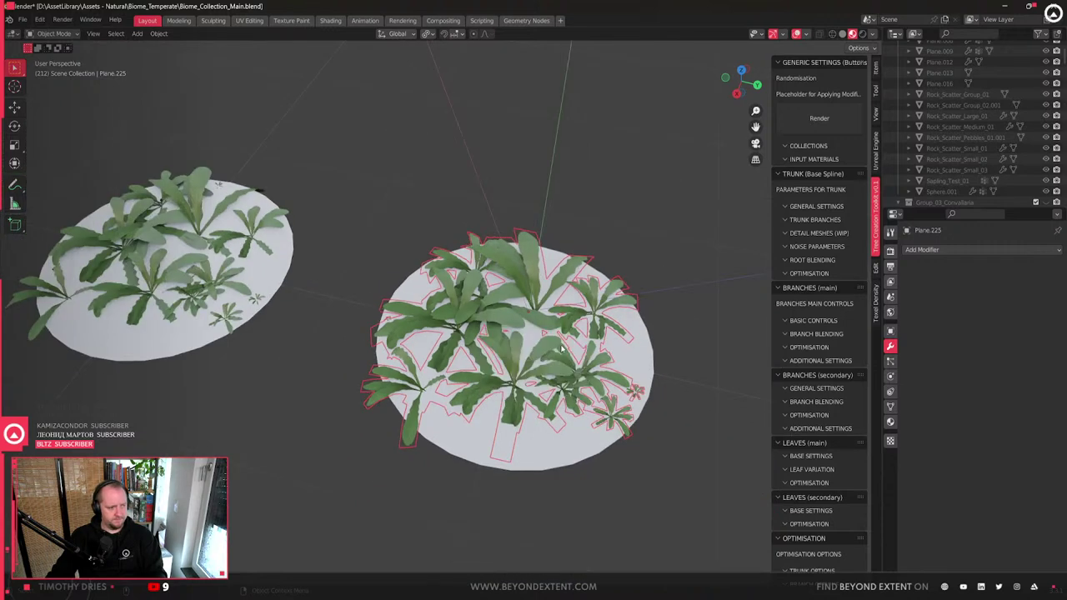
{"action": "key", "text": "Tab"}
{"action": "key", "text": "Tab"}
{"action": "middle_click_drag", "start_coordinate": [563, 348], "coordinate": [489, 353]}
{"action": "key", "text": "q"}
{"action": "left_click", "coordinate": [489, 351]}
{"action": "right_click", "coordinate": [490, 352]}
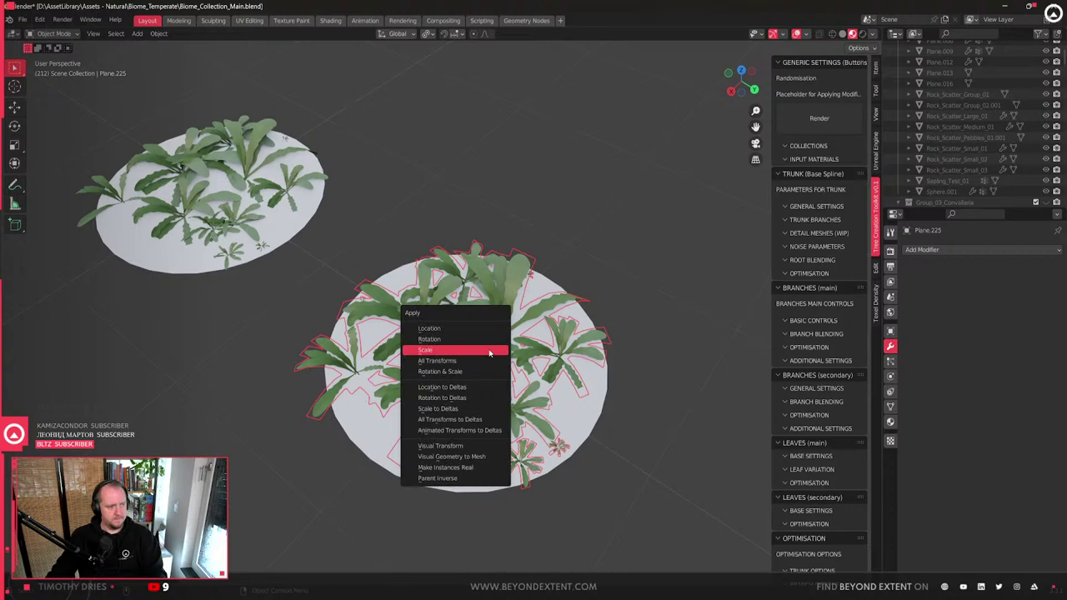
- Delete the duplicated disc beneath the joined weed plants
{"action": "scroll", "coordinate": [483, 341], "scroll_direction": "down", "scroll_amount": 5}
{"action": "middle_click_drag", "start_coordinate": [483, 341], "coordinate": [512, 376]}
{"action": "scroll", "coordinate": [514, 353], "scroll_direction": "down", "scroll_amount": 5}
{"action": "left_click", "coordinate": [472, 323]}
{"action": "scroll", "coordinate": [472, 323], "scroll_direction": "up", "scroll_amount": 5}
{"action": "left_click", "coordinate": [500, 325]}
{"action": "scroll", "coordinate": [506, 333], "scroll_direction": "up", "scroll_amount": 3}
{"action": "scroll", "coordinate": [512, 375], "scroll_direction": "up", "scroll_amount": 5}
{"action": "scroll", "coordinate": [512, 375], "scroll_direction": "down", "scroll_amount": 9}
{"action": "scroll", "coordinate": [512, 374], "scroll_direction": "up", "scroll_amount": 5}
- Examine the joined weed cluster's mesh in Edit Mode, comparing it with the original scatter disc
{"action": "key", "text": "Tab"}
{"action": "scroll", "coordinate": [511, 372], "scroll_direction": "down", "scroll_amount": 5}
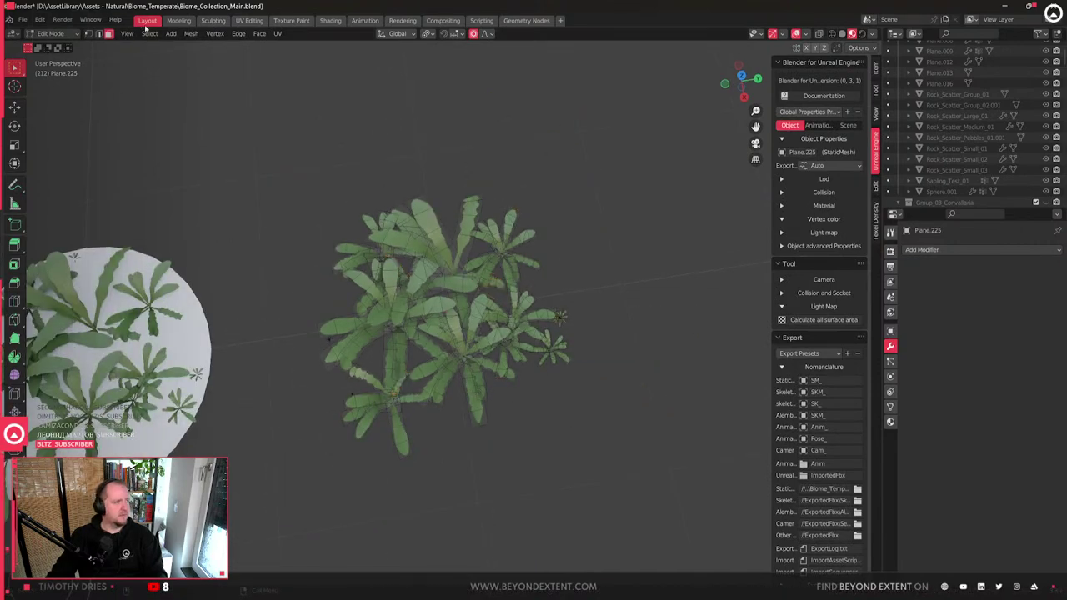
{"action": "scroll", "coordinate": [538, 345], "scroll_direction": "up", "scroll_amount": 2}
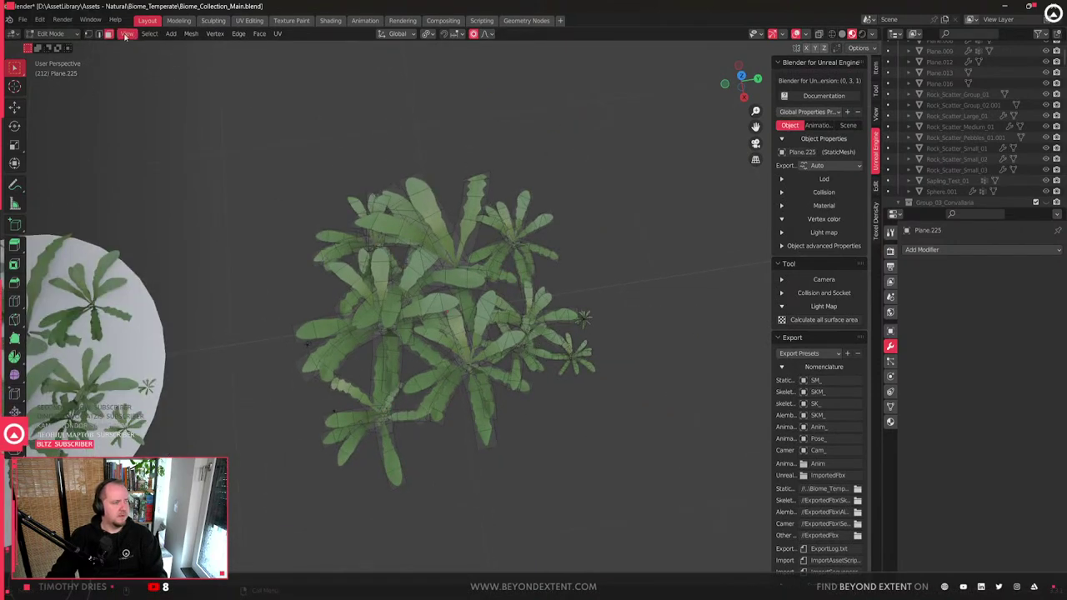
{"action": "scroll", "coordinate": [374, 393], "scroll_direction": "down", "scroll_amount": 5}
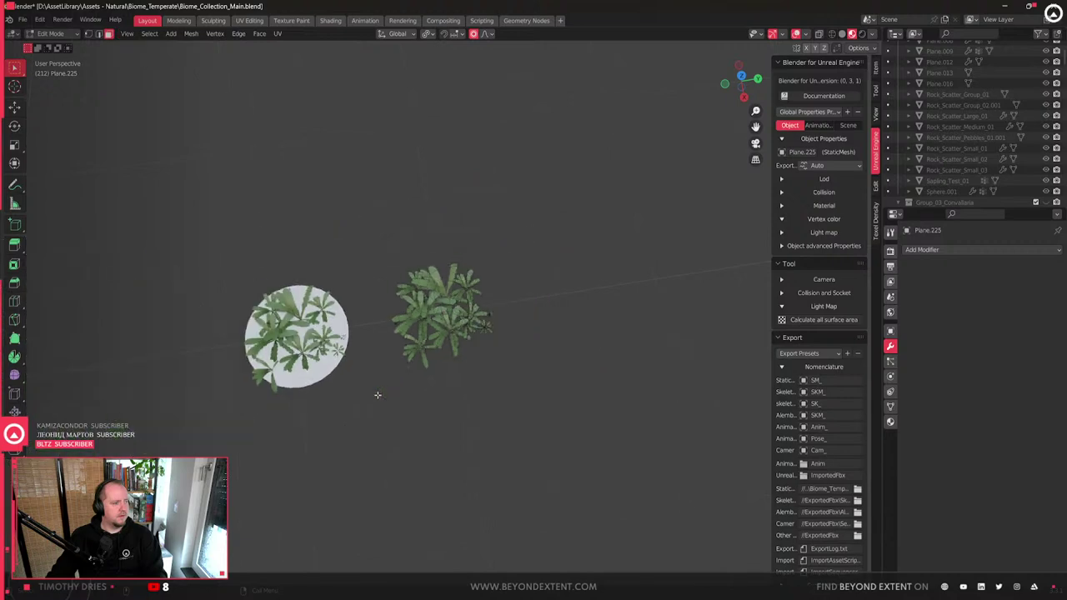
{"action": "scroll", "coordinate": [377, 394], "scroll_direction": "up", "scroll_amount": 8}
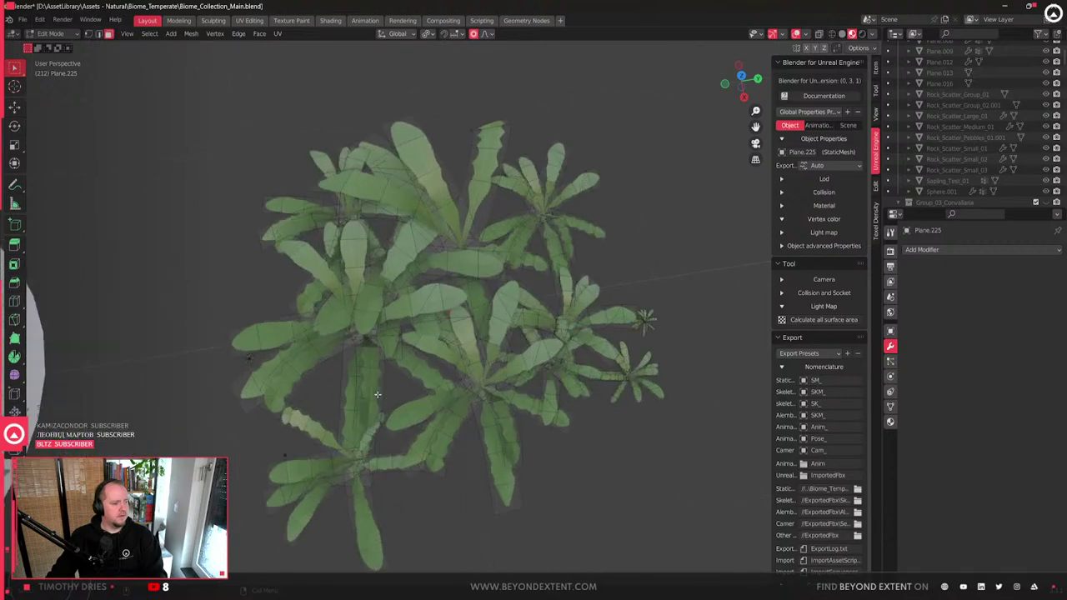
{"action": "key", "text": "Tab"}
- Try to move a single weed plant horizontally beside the joined cluster and scale it to 0.1
{"action": "scroll", "coordinate": [374, 397], "scroll_direction": "down", "scroll_amount": 5}
{"action": "middle_click_drag", "start_coordinate": [308, 393], "coordinate": [414, 319]}
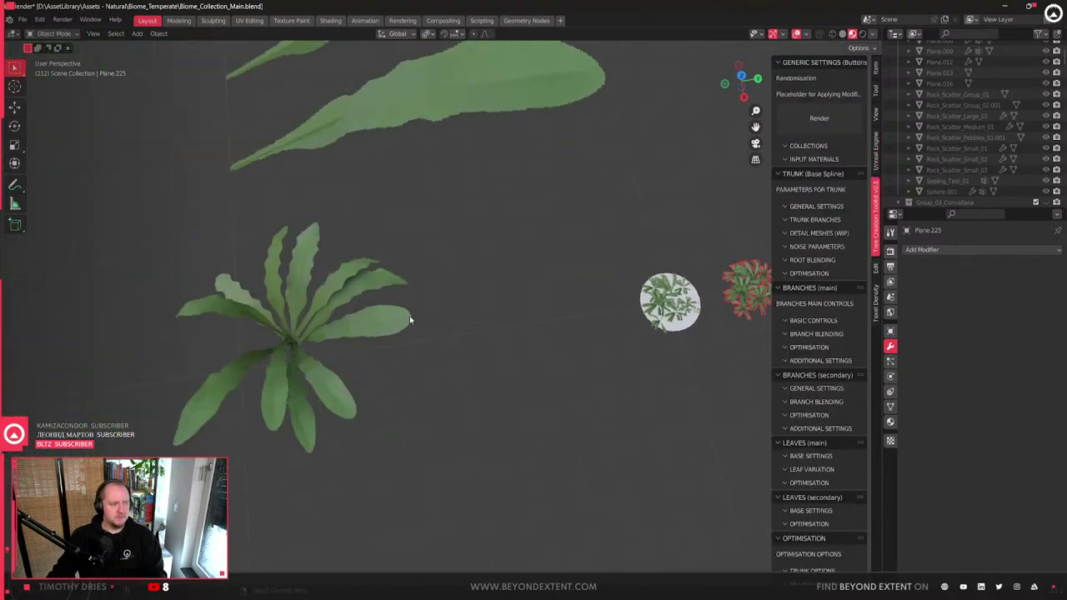
{"action": "scroll", "coordinate": [414, 320], "scroll_direction": "down", "scroll_amount": 4}
{"action": "left_click", "coordinate": [430, 510]}
{"action": "key", "text": "g"}
{"action": "key", "text": "shift+z"}
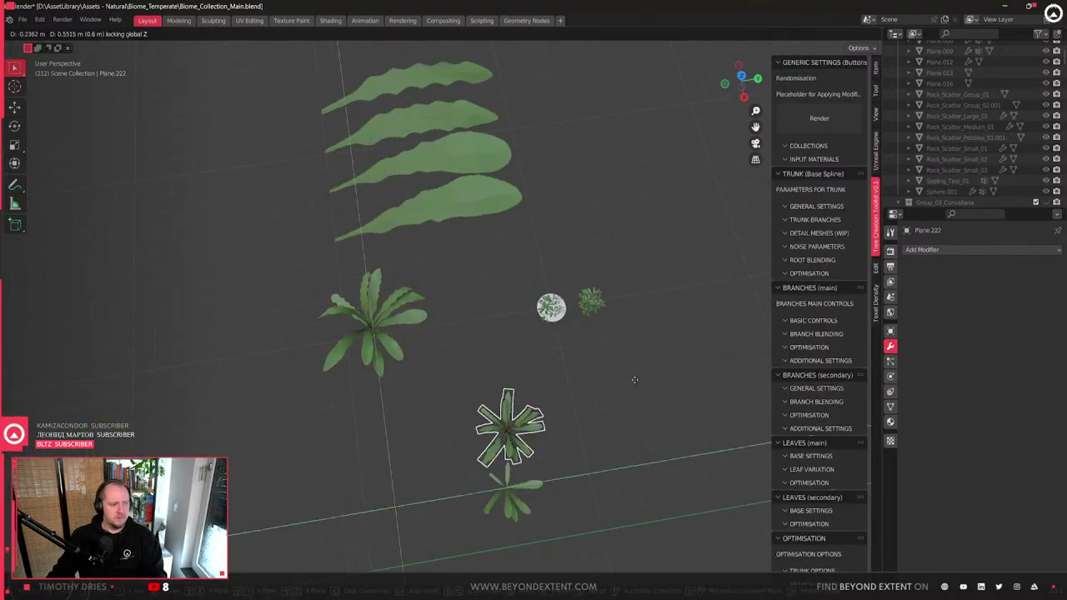
{"action": "left_click", "coordinate": [683, 287]}
{"action": "key", "text": "KP_Decimal"}
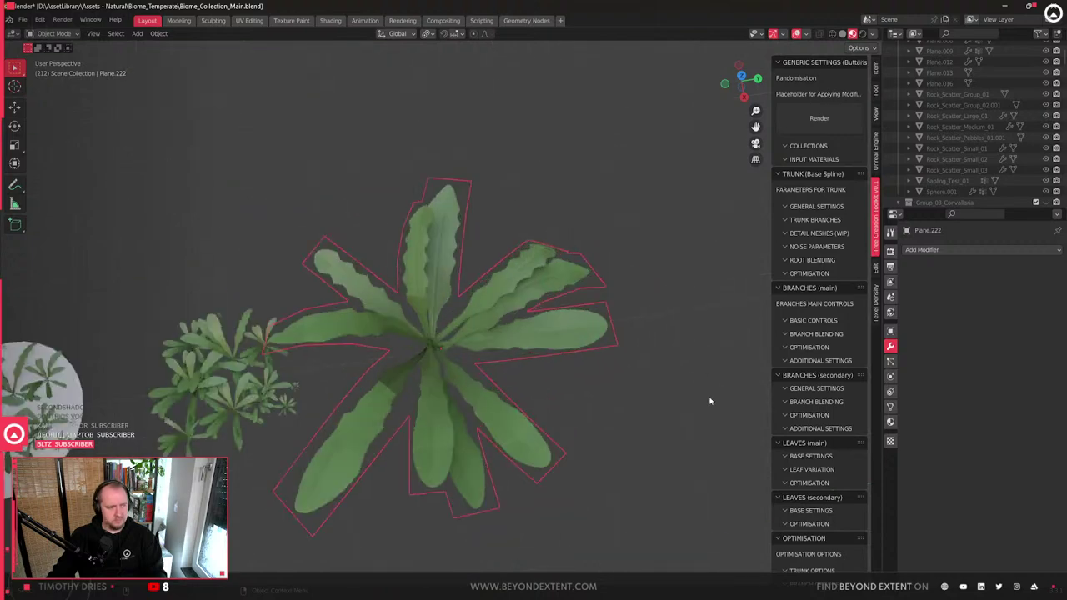
{"action": "key", "text": "s"}
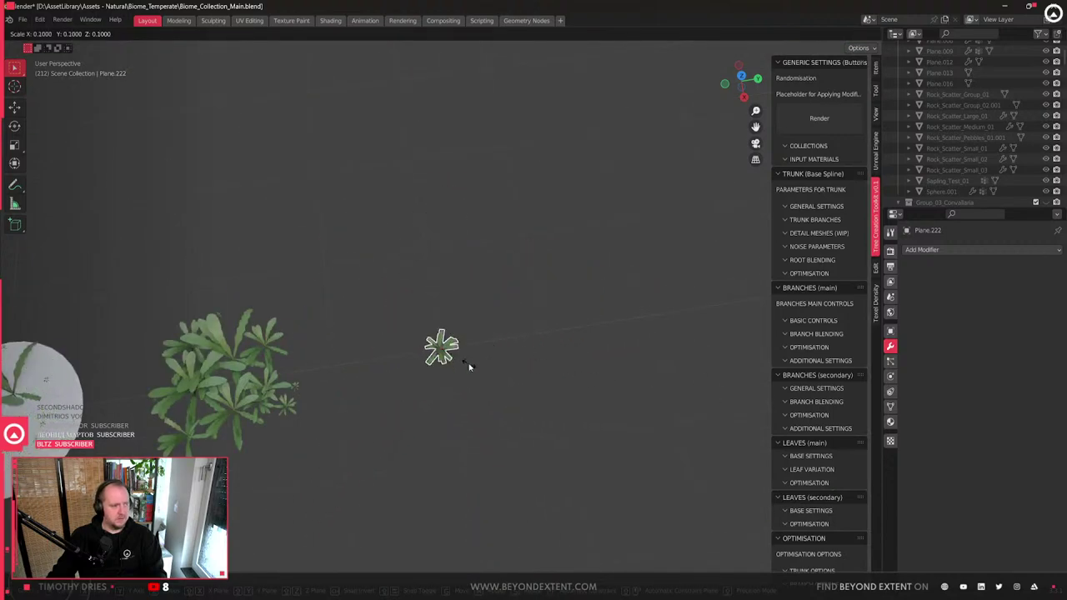
{"action": "right_click", "coordinate": [469, 363]}
{"action": "scroll", "coordinate": [468, 363], "scroll_direction": "down", "scroll_amount": 5}
- Duplicate one of the weed plants horizontally and place the copy beside the joined weed cluster
{"action": "middle_click_drag", "start_coordinate": [469, 363], "coordinate": [498, 338]}
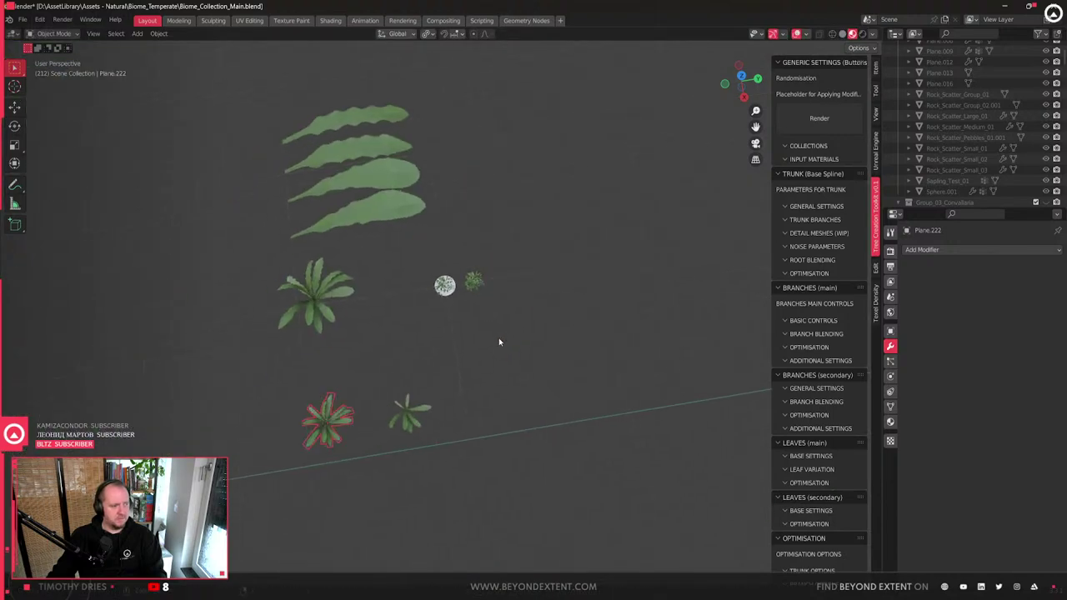
{"action": "key", "text": "shift+d"}
{"action": "key", "text": "shift+z"}
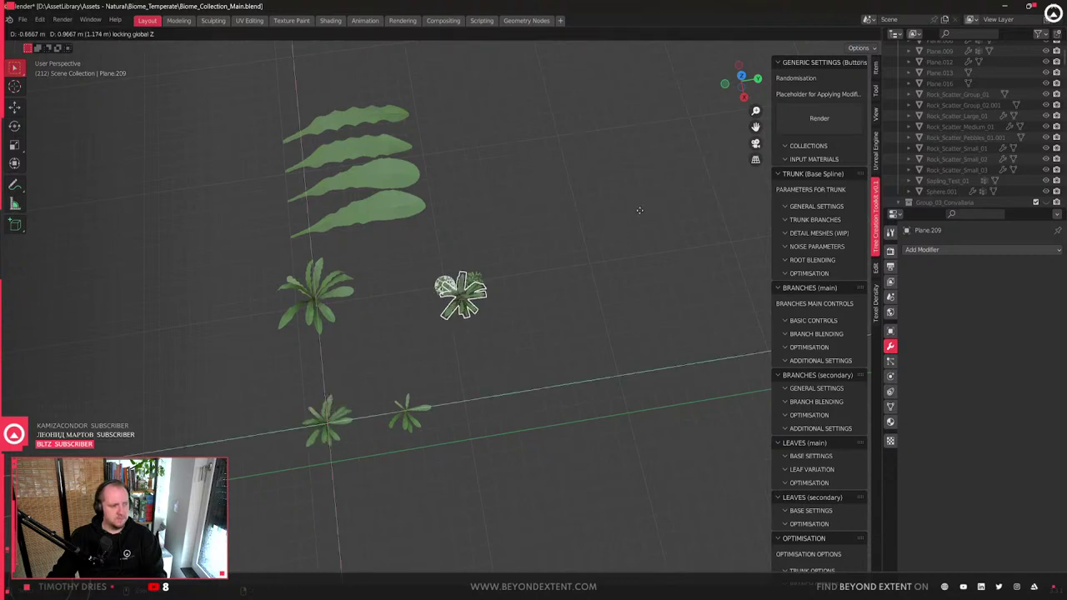
{"action": "left_click", "coordinate": [680, 191]}
- Move the duplicated single weed plant beside the joined cluster to another collection
{"action": "key", "text": "m"}
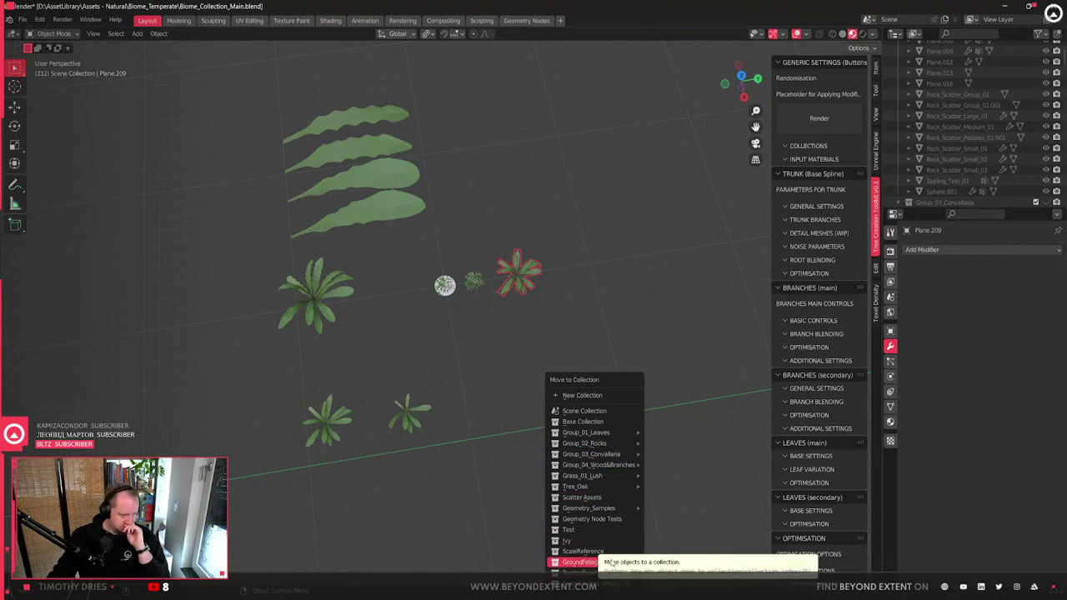
{"action": "left_click", "coordinate": [609, 530]}
{"action": "scroll", "coordinate": [505, 267], "scroll_direction": "up", "scroll_amount": 3}
{"action": "scroll", "coordinate": [503, 269], "scroll_direction": "down", "scroll_amount": 2}
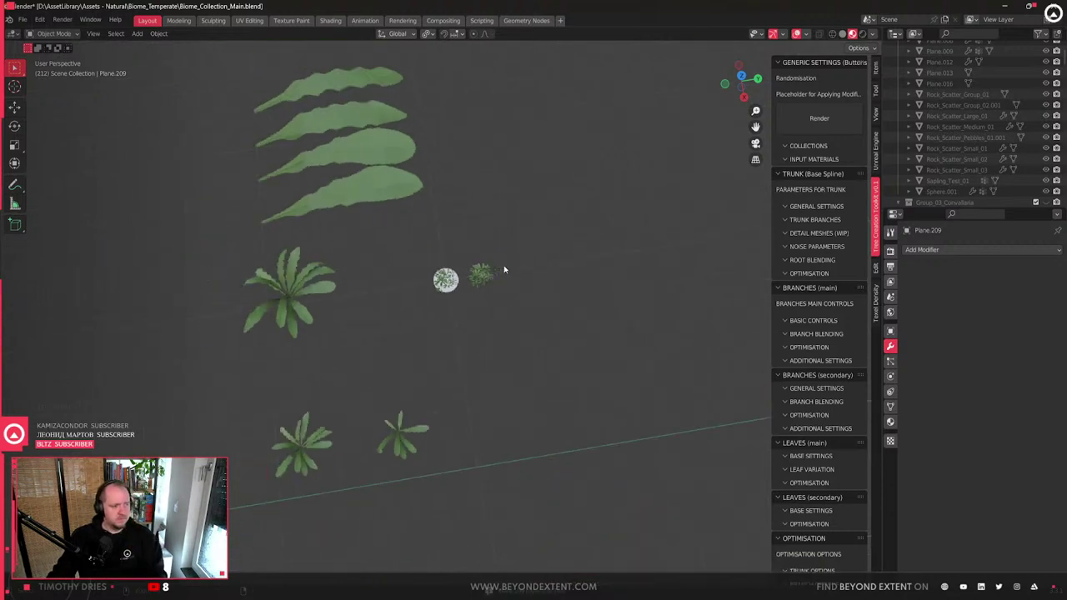
{"action": "middle_click_drag", "start_coordinate": [514, 281], "coordinate": [490, 312], "text": "shift"}
{"action": "key", "text": "m"}
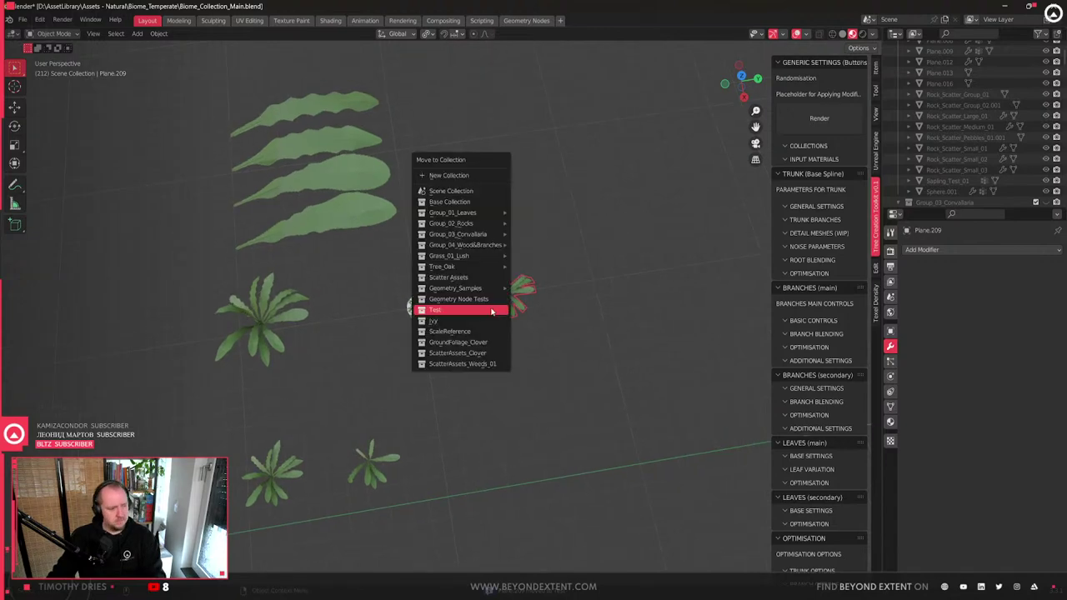
{"action": "left_click", "coordinate": [473, 204]}
- Rename the duplicated weed plant to Weed_Single_01 in the Modeling workspace
{"action": "key", "text": "KP_Decimal"}
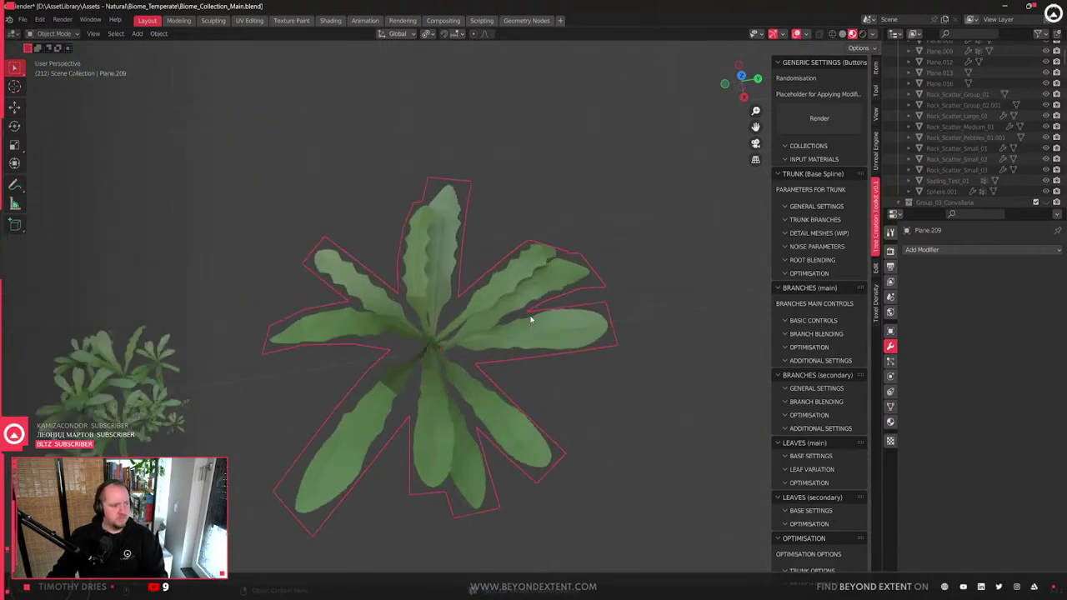
{"action": "key", "text": "s"}
{"action": "left_click", "coordinate": [469, 370]}
{"action": "key", "text": "KP_Divide"}
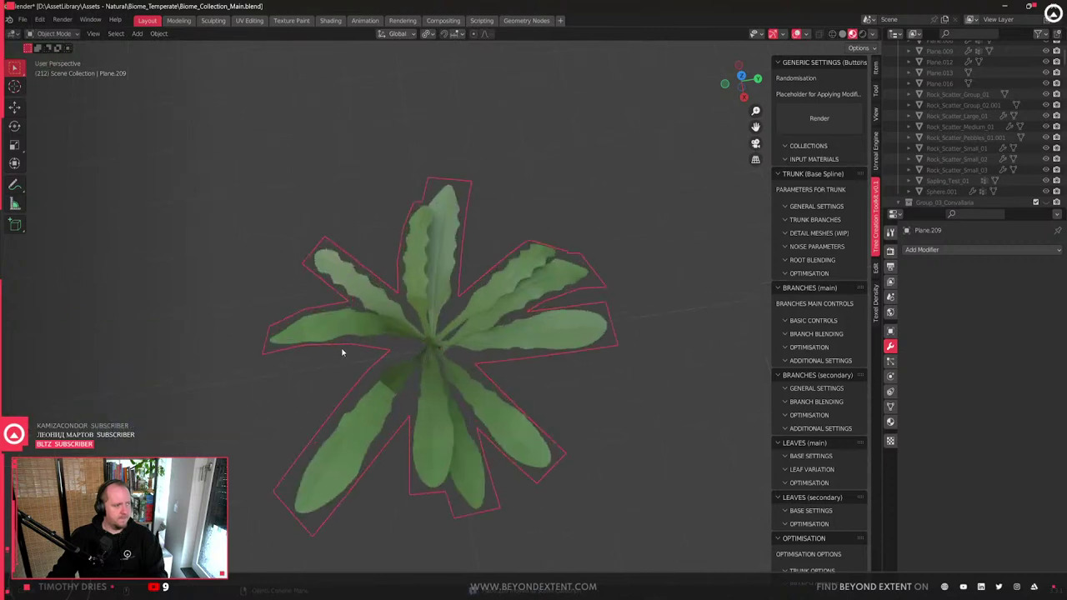
{"action": "scroll", "coordinate": [900, 192], "scroll_direction": "up", "scroll_amount": 10}
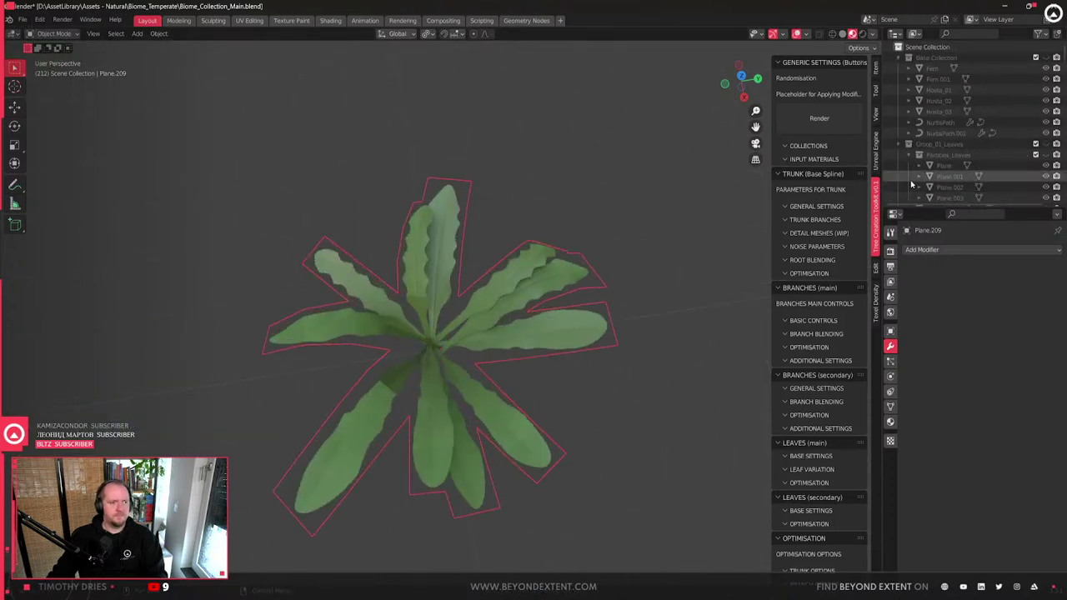
{"action": "left_click", "coordinate": [178, 20]}
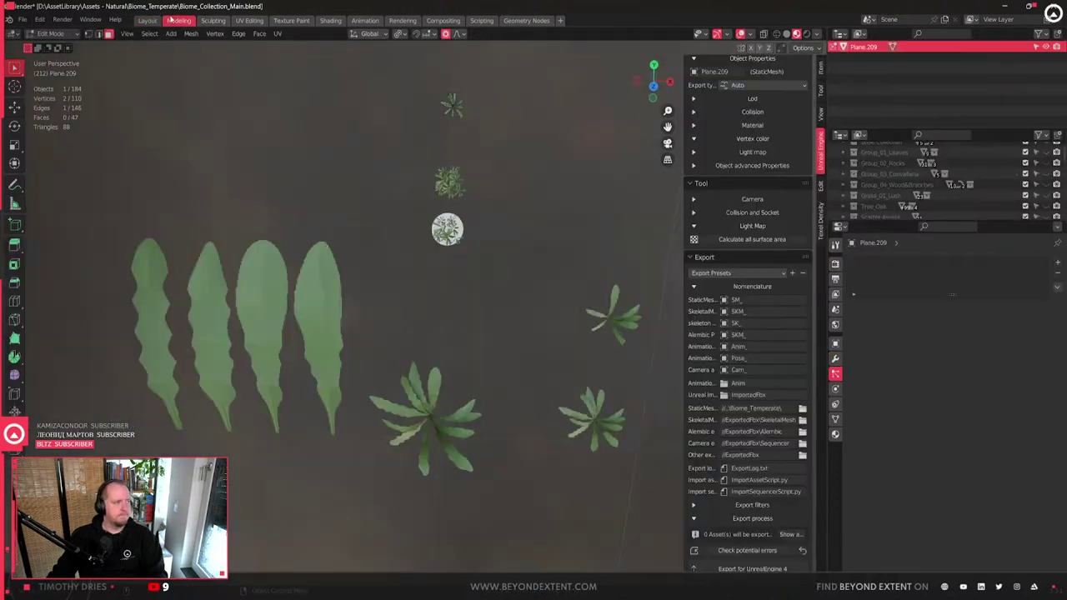
{"action": "key", "text": "KP_Divide"}
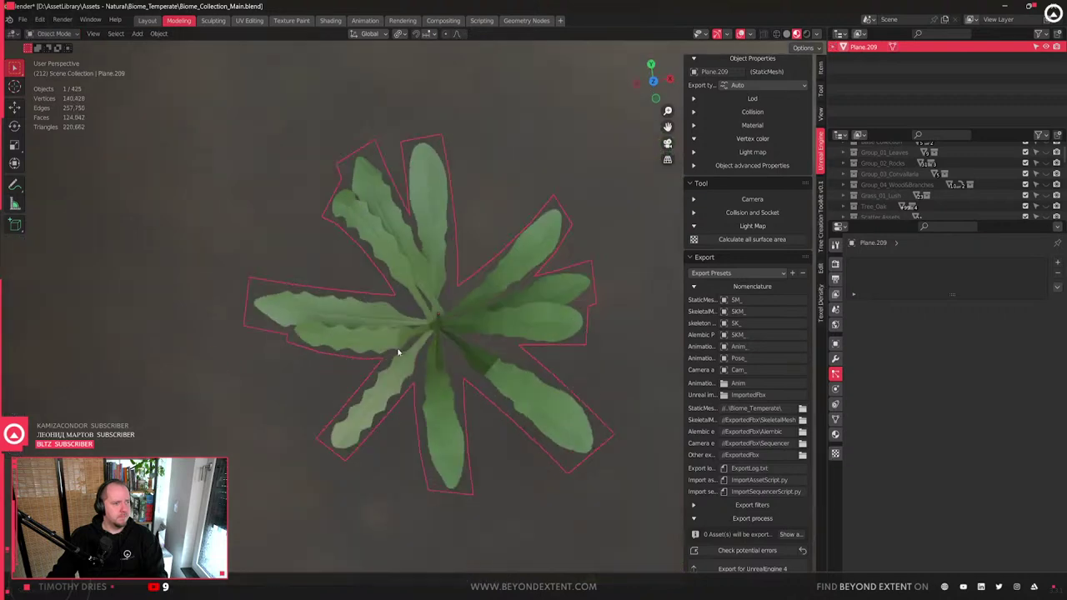
{"action": "middle_click_drag", "start_coordinate": [408, 378], "coordinate": [467, 350]}
{"action": "double_click", "coordinate": [866, 46]}
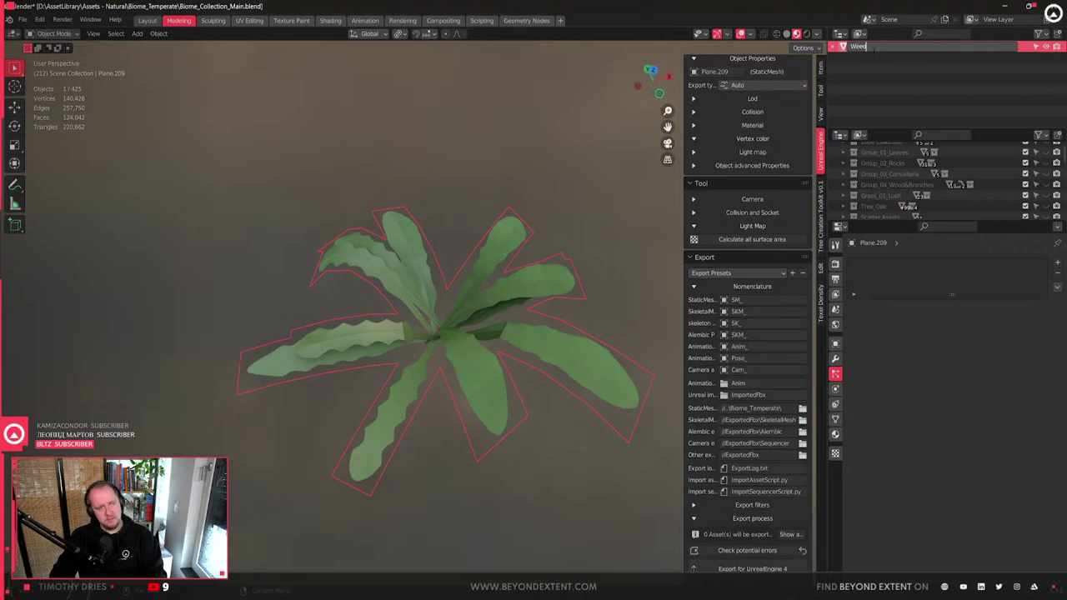
{"action": "type", "text": "01"}
{"action": "key", "text": "Return"}
- Rename the joined weed cluster to Weed_Clump_01
{"action": "scroll", "coordinate": [535, 415], "scroll_direction": "down", "scroll_amount": 8}
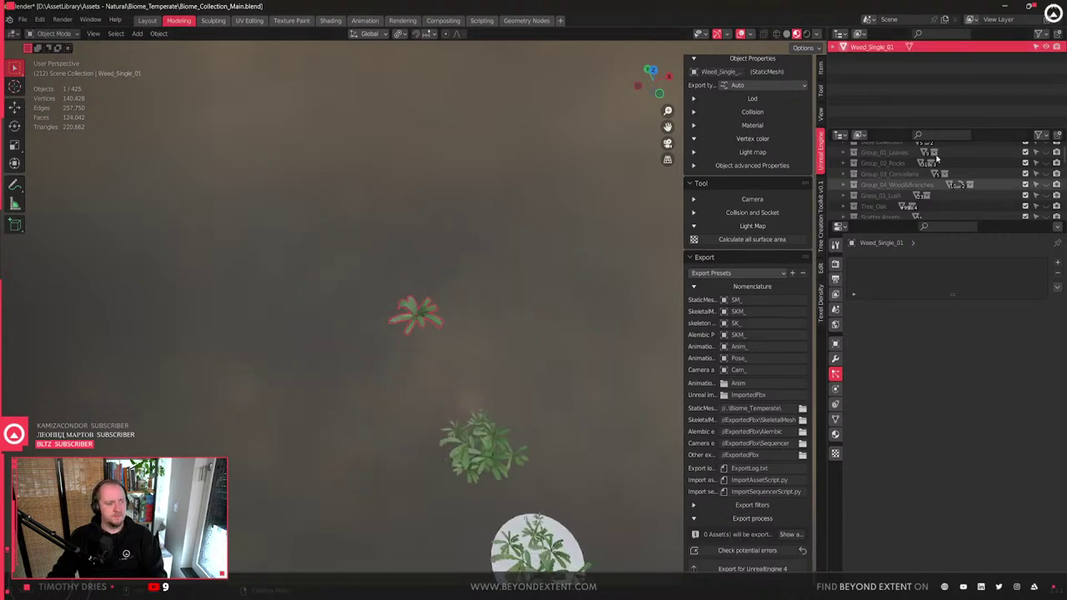
{"action": "left_click", "coordinate": [507, 435]}
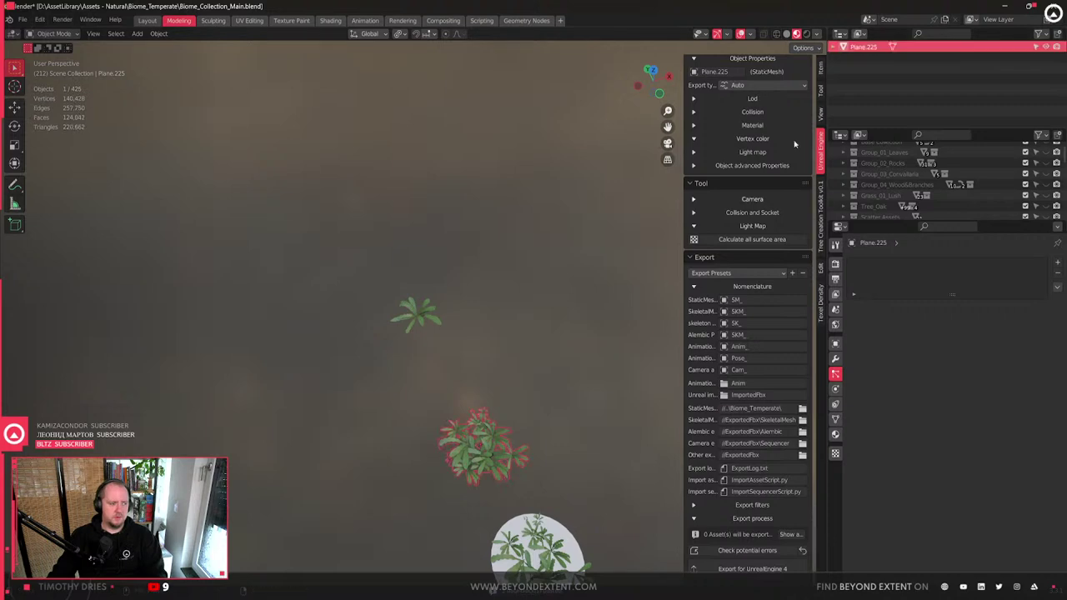
{"action": "double_click", "coordinate": [866, 50]}
{"action": "type", "text": "Weed_Single_01"}
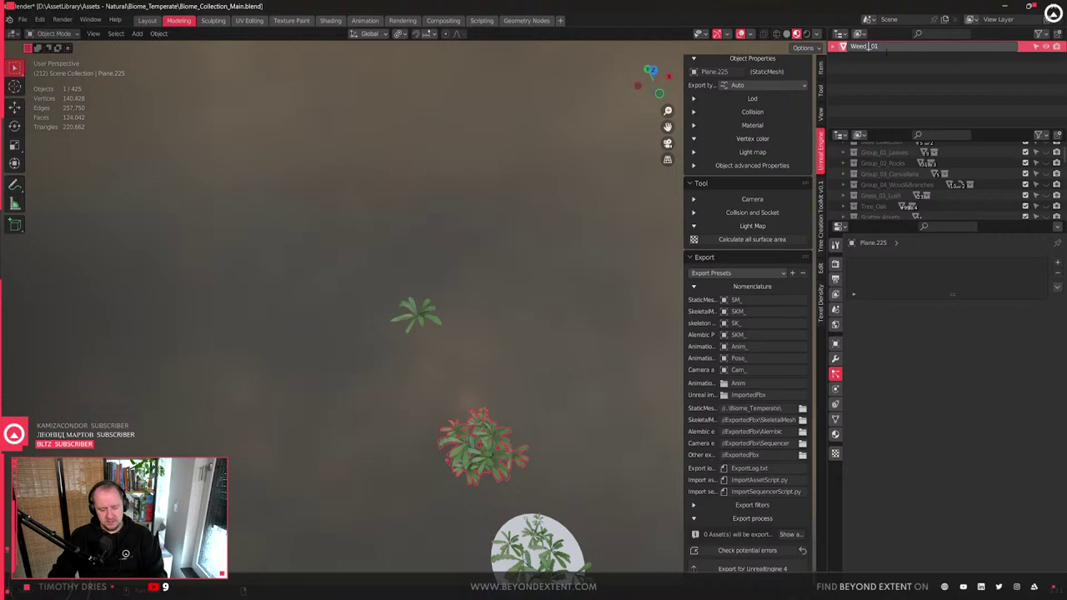
{"action": "key", "text": "Return"}
- Select the existing clover clump and check its Unreal export type and sub folder as a reference for the weeds
{"action": "middle_click_drag", "start_coordinate": [498, 373], "coordinate": [334, 399]}
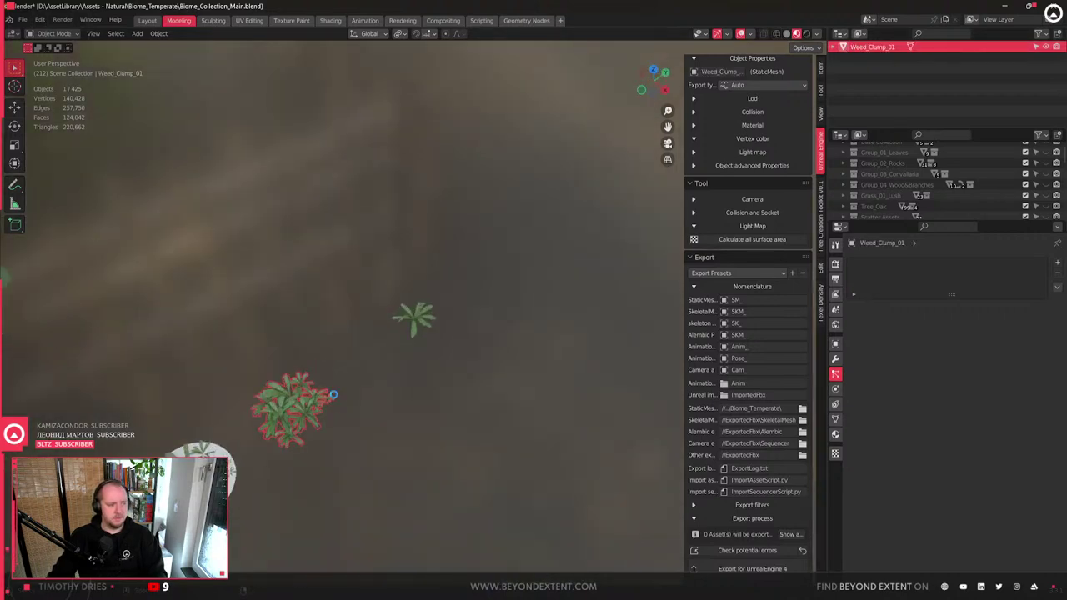
{"action": "middle_click_drag", "start_coordinate": [409, 400], "coordinate": [367, 352]}
{"action": "scroll", "coordinate": [368, 348], "scroll_direction": "down", "scroll_amount": 3}
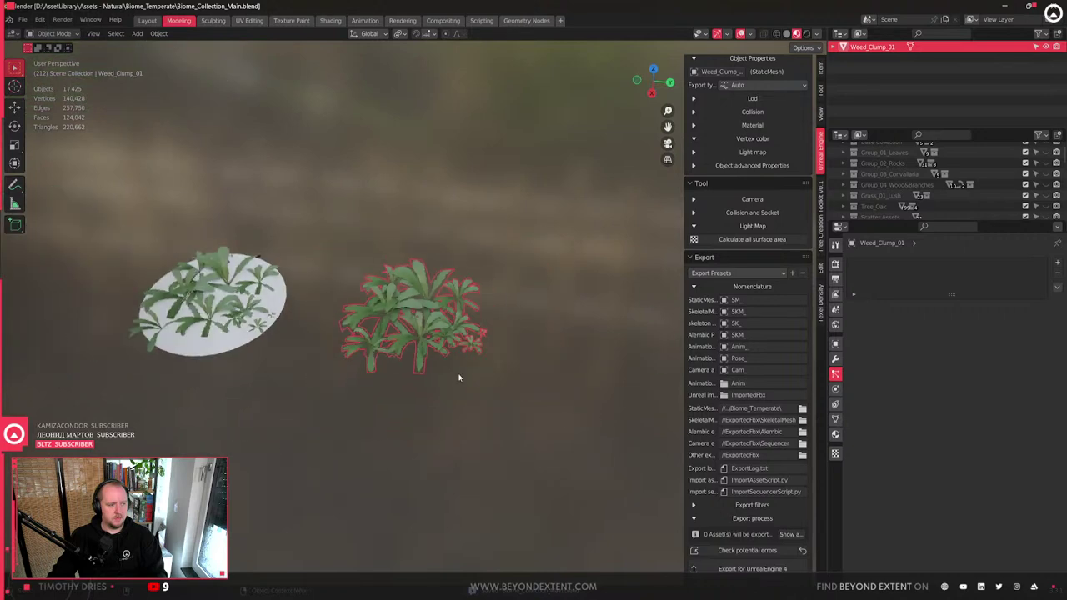
{"action": "key", "text": "alt+a"}
{"action": "scroll", "coordinate": [250, 413], "scroll_direction": "down", "scroll_amount": 3}
{"action": "key", "text": "a"}
{"action": "left_click_drag", "start_coordinate": [524, 434], "coordinate": [269, 266]}
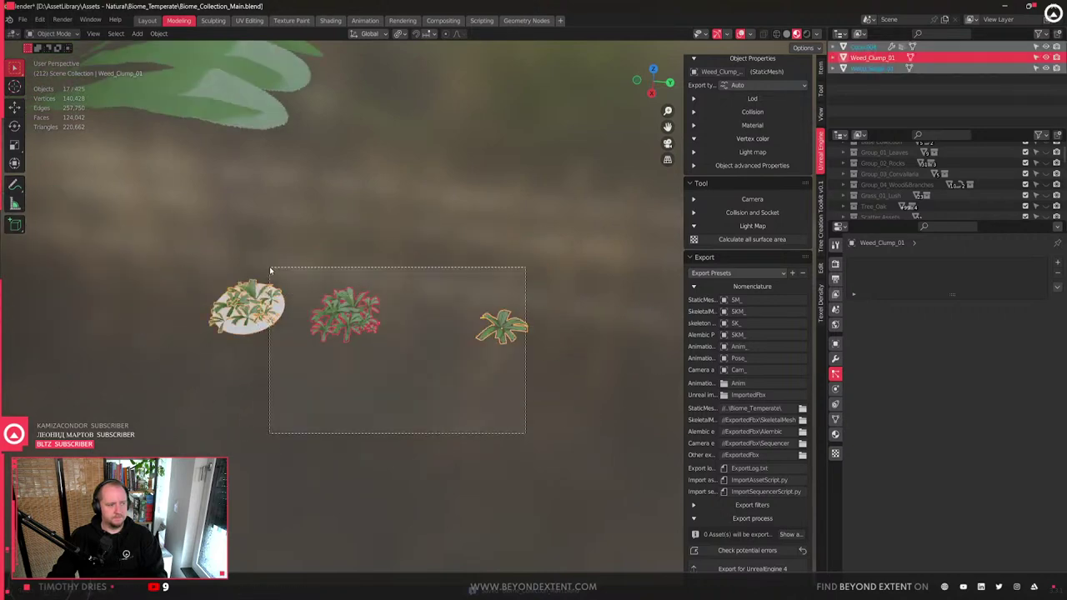
{"action": "left_click", "coordinate": [367, 340]}
{"action": "left_click", "coordinate": [358, 313], "text": "shift"}
{"action": "scroll", "coordinate": [359, 312], "scroll_direction": "down", "scroll_amount": 5}
{"action": "middle_click_drag", "start_coordinate": [278, 409], "coordinate": [431, 362], "text": "shift"}
{"action": "scroll", "coordinate": [431, 362], "scroll_direction": "down", "scroll_amount": 4}
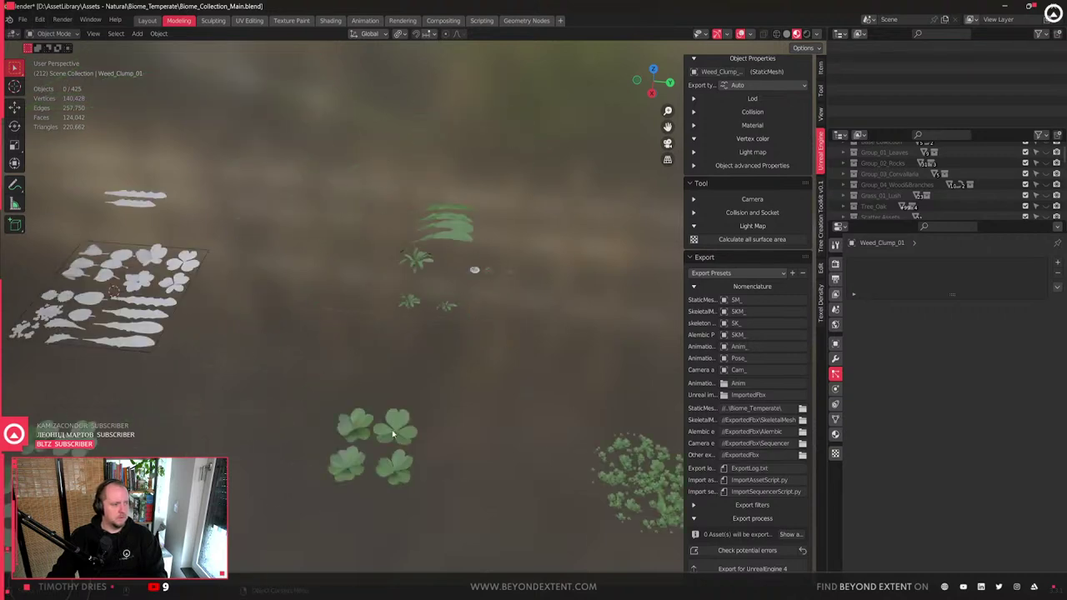
{"action": "left_click", "coordinate": [476, 266]}
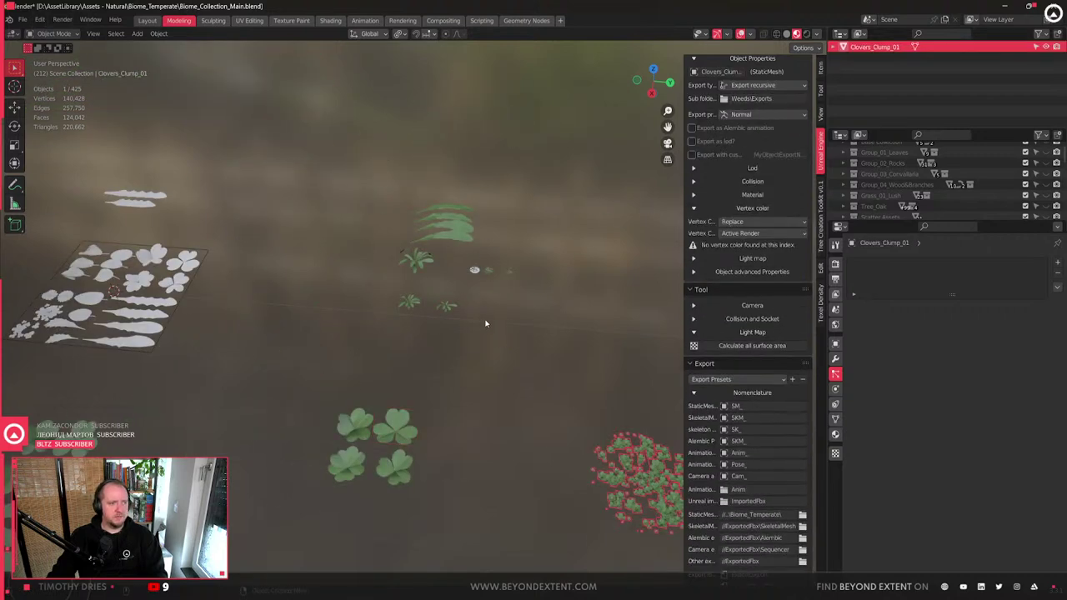
- Set Weed_Clump_01 and Weed_Single_01 to Export recursive with the sub folder Weeds\Exports
{"action": "left_click", "coordinate": [488, 270], "text": "shift"}
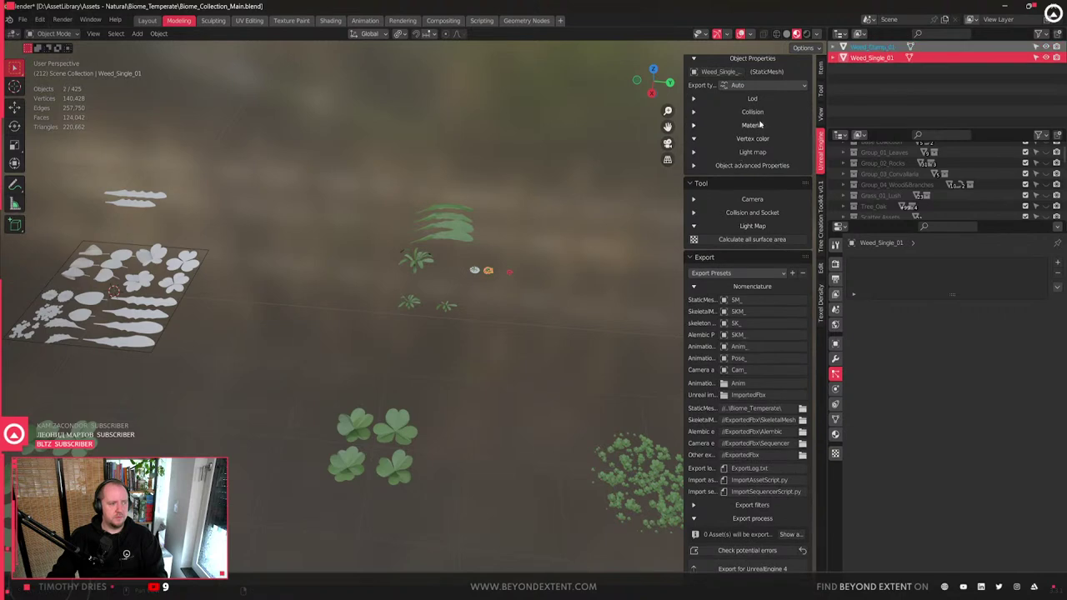
{"action": "scroll", "coordinate": [548, 273], "scroll_direction": "up", "scroll_amount": 6}
{"action": "left_click", "coordinate": [770, 86]}
{"action": "left_click", "coordinate": [759, 100]}
{"action": "scroll", "coordinate": [369, 281], "scroll_direction": "down", "scroll_amount": 5}
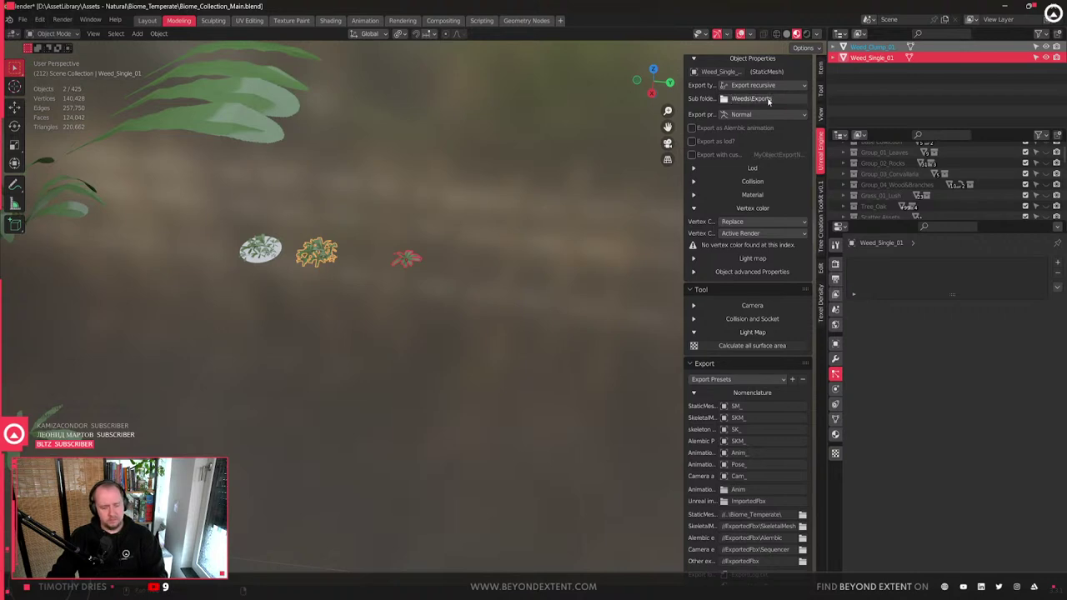
- Check the export settings of Weed_Clump_01 and export both weed meshes for Unreal Engine 4
{"action": "left_click", "coordinate": [317, 252]}
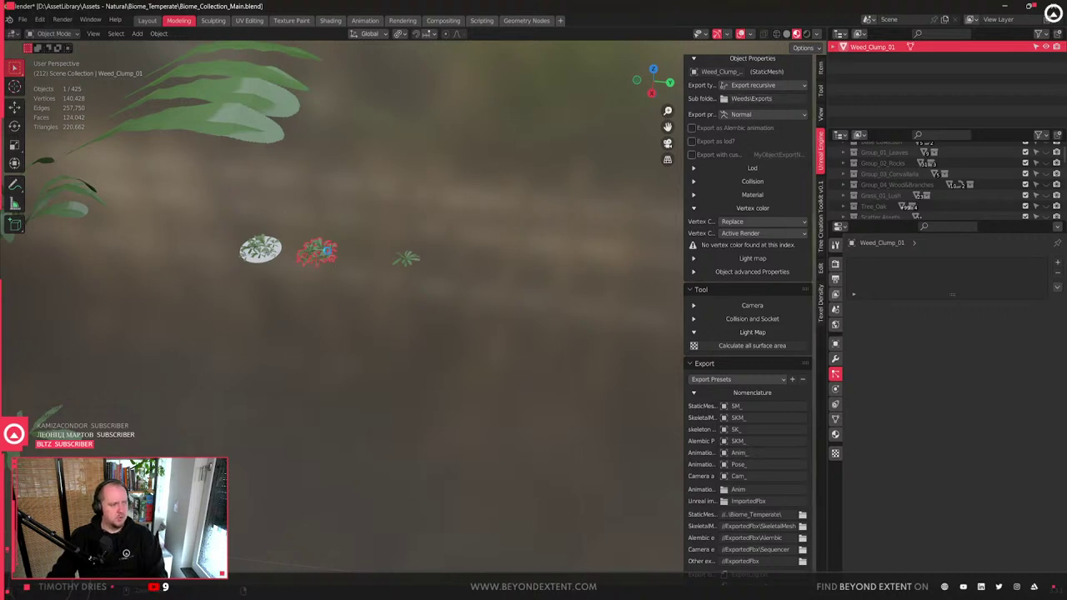
{"action": "scroll", "coordinate": [367, 263], "scroll_direction": "up", "scroll_amount": 2}
{"action": "left_click_drag", "start_coordinate": [203, 197], "coordinate": [278, 210]}
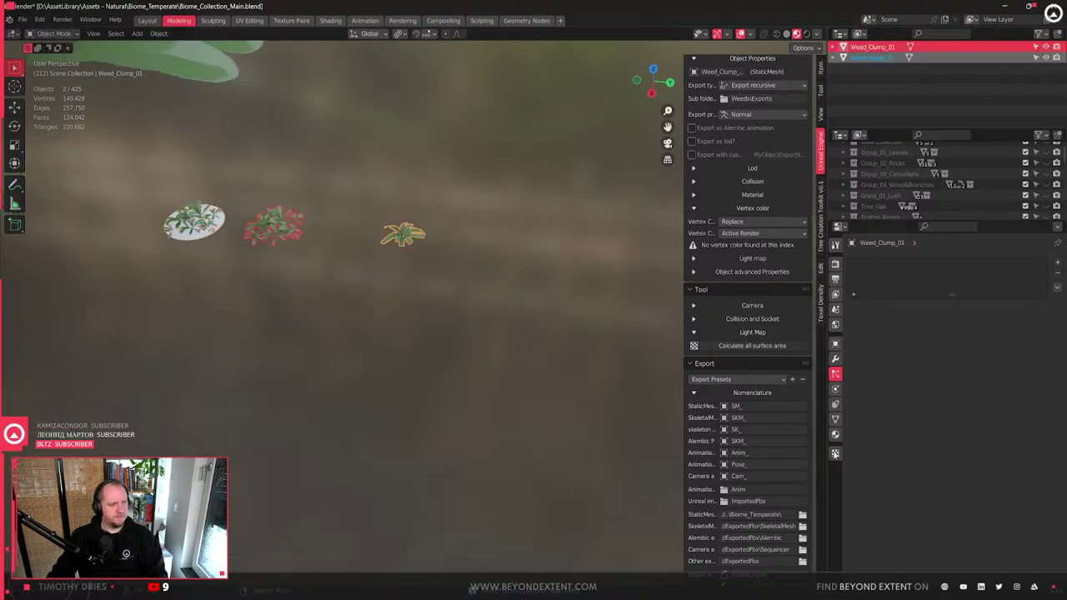
{"action": "scroll", "coordinate": [752, 433], "scroll_direction": "down", "scroll_amount": 4}
{"action": "left_click", "coordinate": [752, 555]}
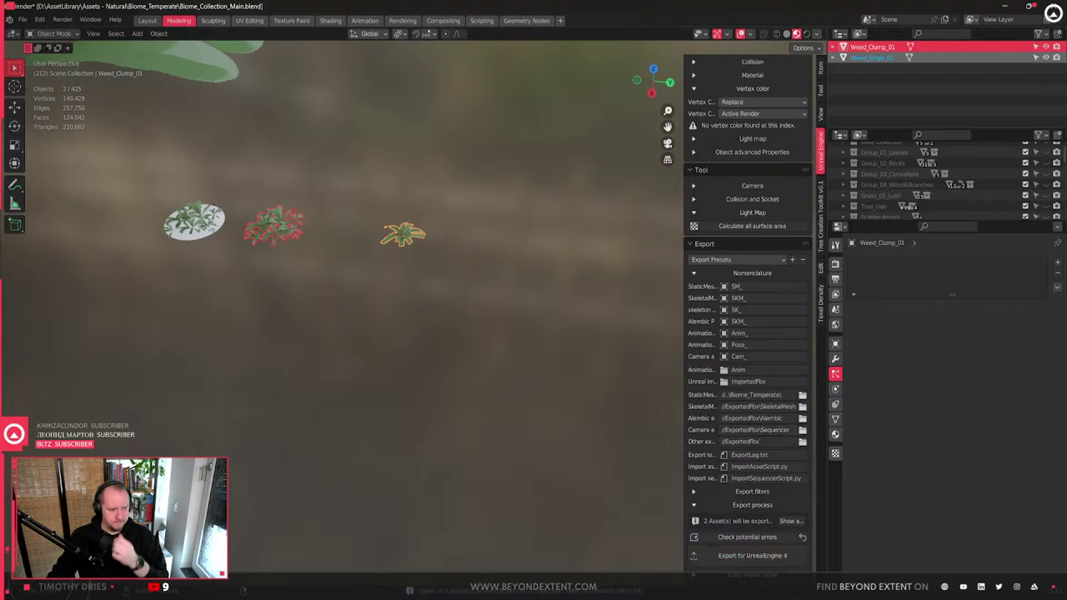
- Switch to Unreal Editor and import both weed FBX files into the Weeds folder with the same import options
{"action": "key", "text": "alt+Tab"}
{"action": "left_click", "coordinate": [220, 295]}
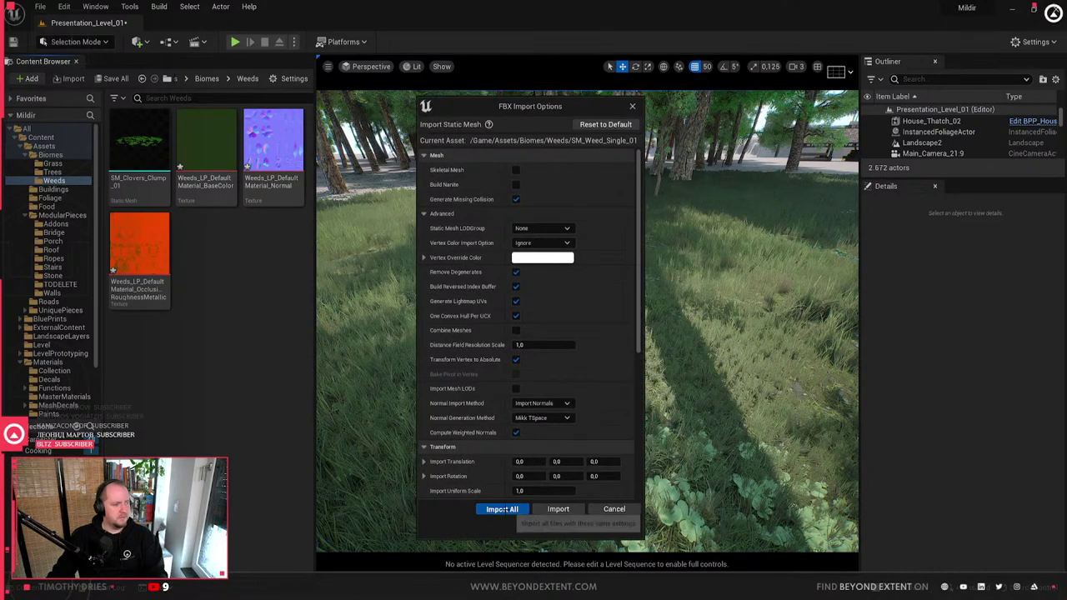
{"action": "left_click", "coordinate": [502, 509]}
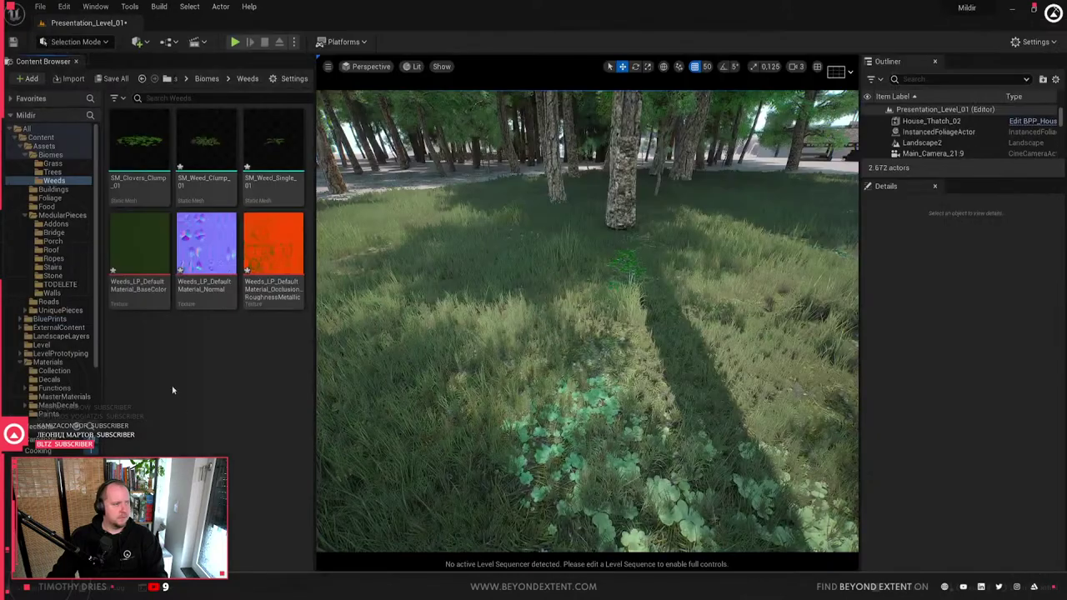
- Examine the imported SM_Weed_Clump_01 mesh and its material slot, and return to the landscape in the level
{"action": "double_click", "coordinate": [198, 136]}
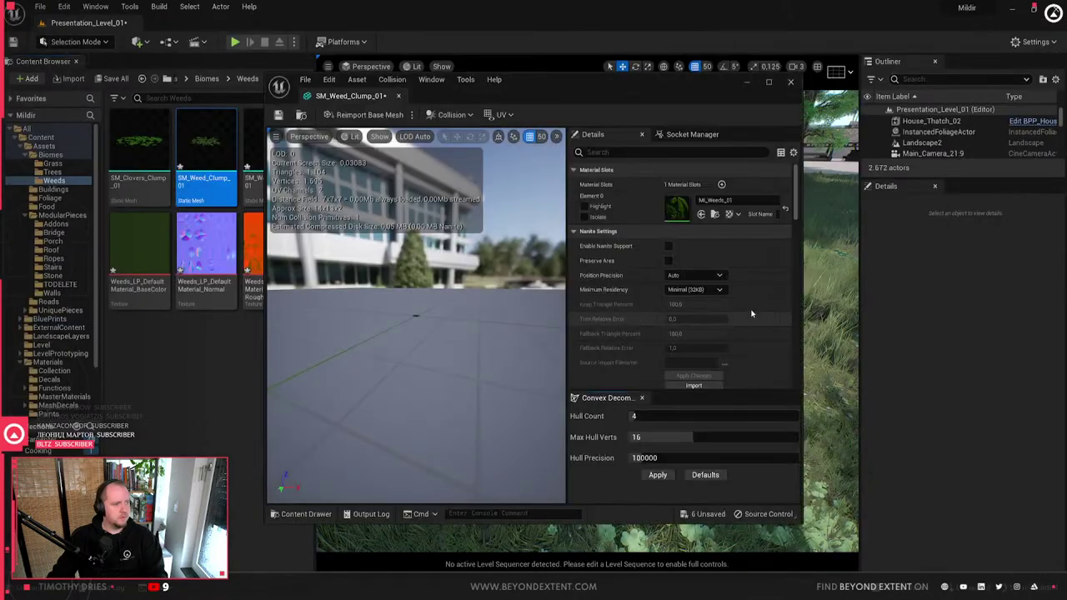
{"action": "left_click", "coordinate": [790, 83]}
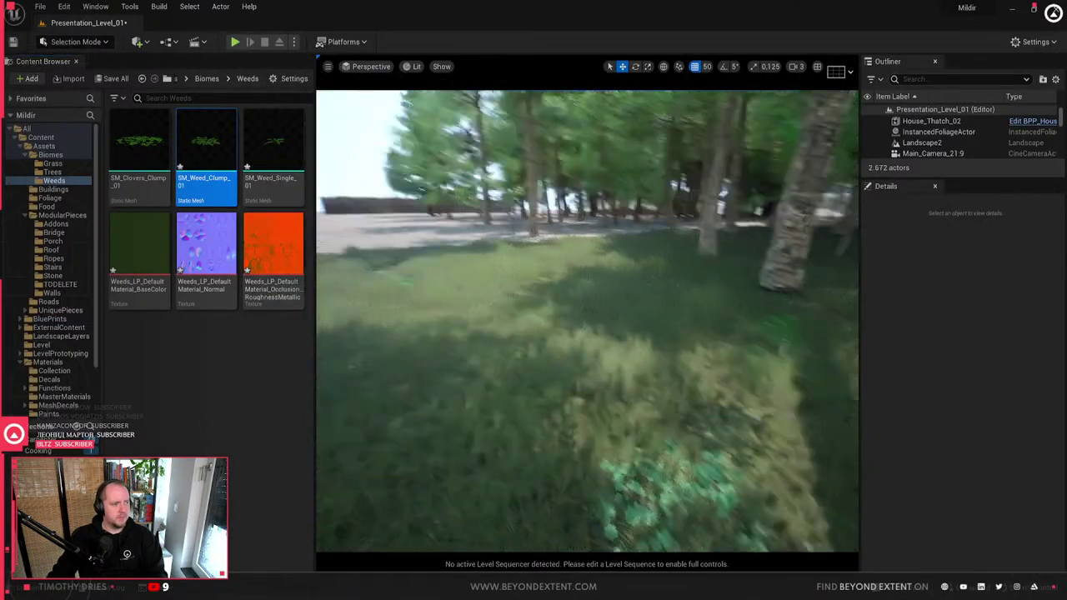
{"action": "left_click", "coordinate": [584, 371]}
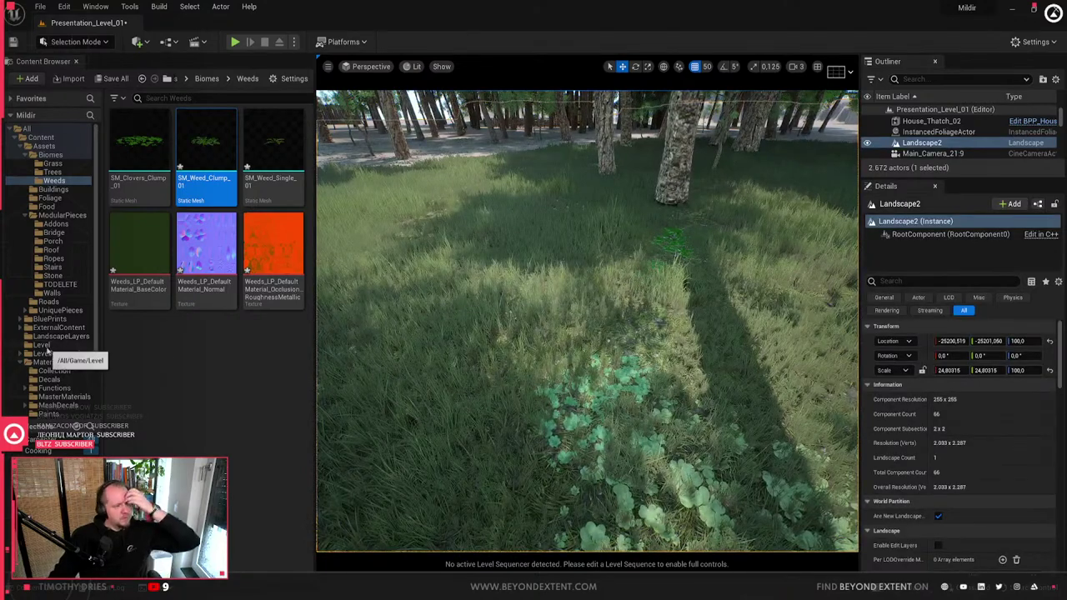
- Open the Grass_Large_01 grass type from the LandscapeLayers folder and collapse its Index 8 variety
{"action": "scroll", "coordinate": [54, 351], "scroll_direction": "down", "scroll_amount": 3}
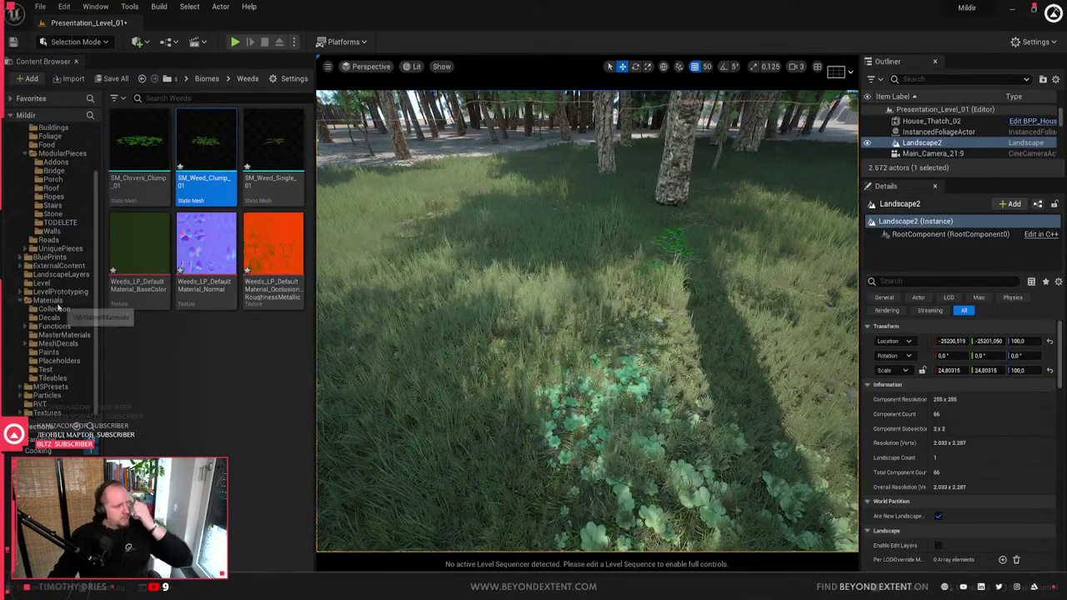
{"action": "left_click", "coordinate": [61, 274]}
{"action": "double_click", "coordinate": [155, 450]}
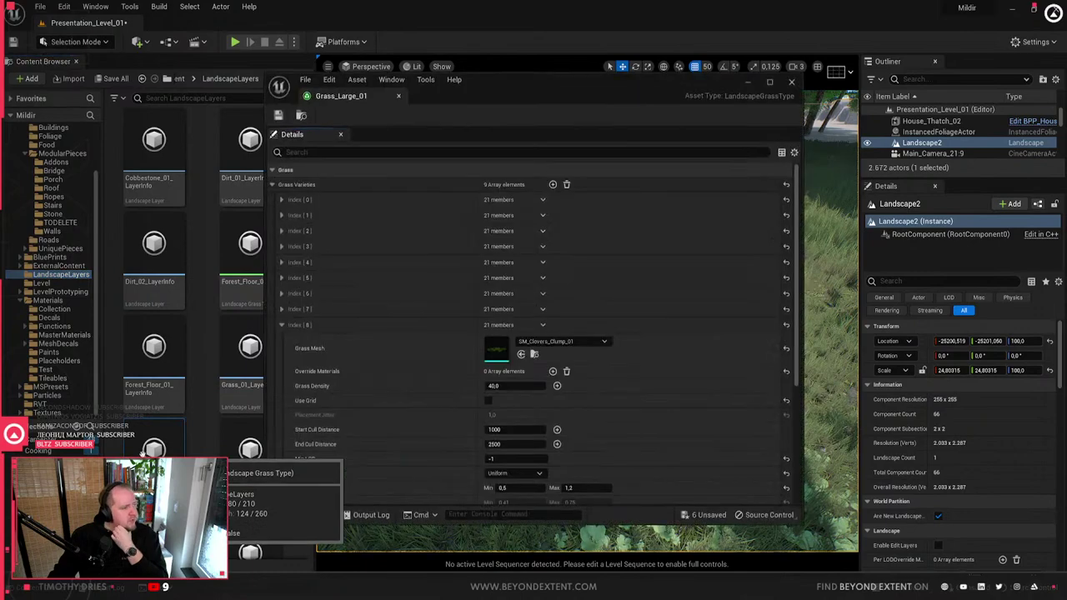
{"action": "scroll", "coordinate": [295, 223], "scroll_direction": "down", "scroll_amount": 3}
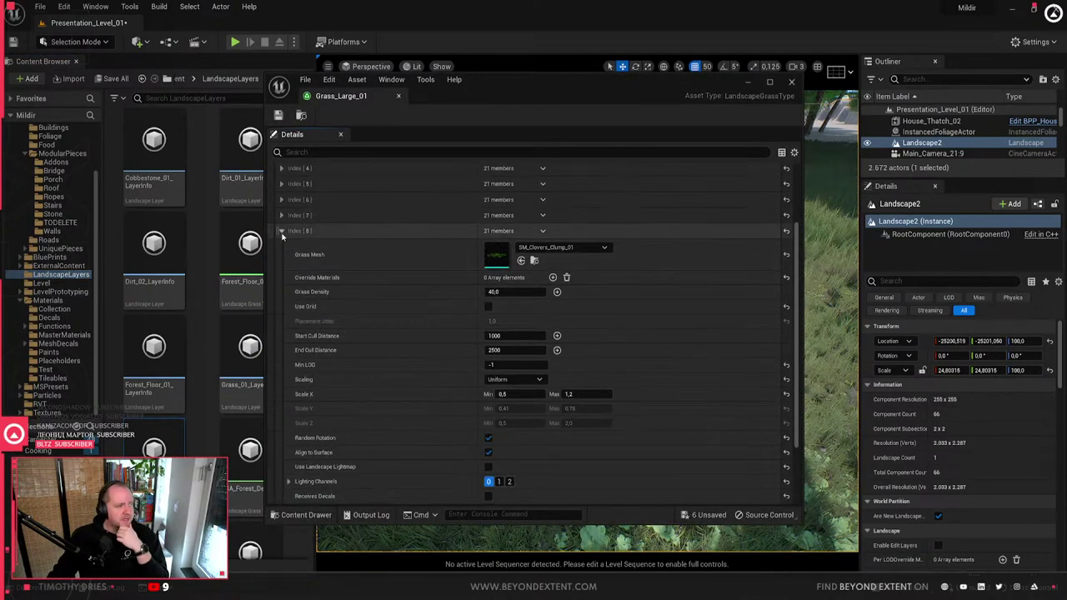
{"action": "left_click", "coordinate": [282, 231]}
- Insert a new grass variety at Index 8 and delete the entry at Index 9
{"action": "left_click", "coordinate": [542, 325]}
{"action": "left_click", "coordinate": [556, 341]}
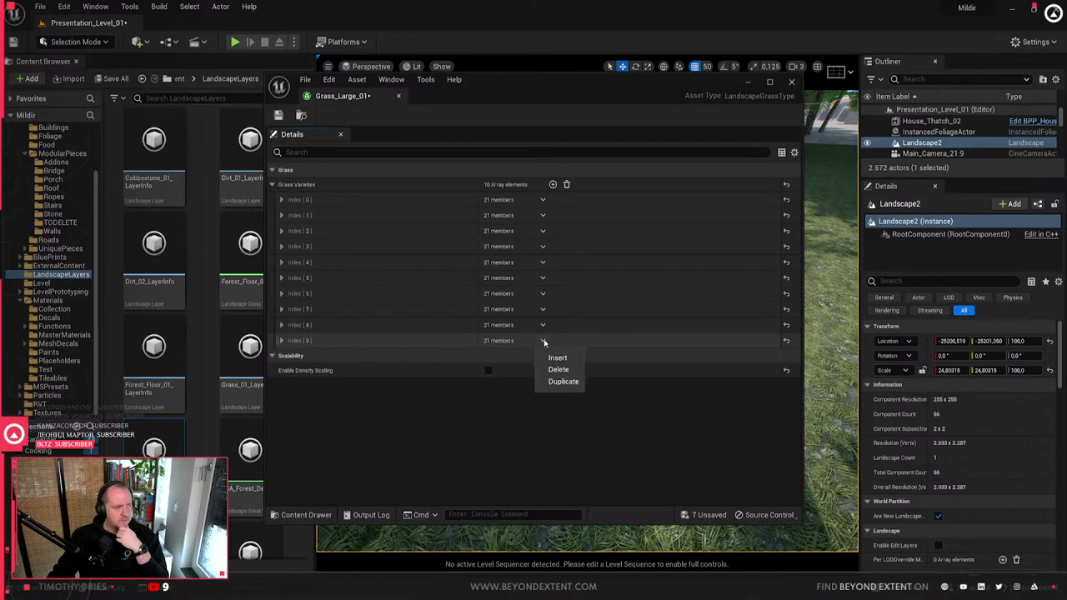
{"action": "left_click", "coordinate": [561, 372]}
- Duplicate the Index 8 grass variety and the resulting Index 9 entry
{"action": "left_click", "coordinate": [543, 325]}
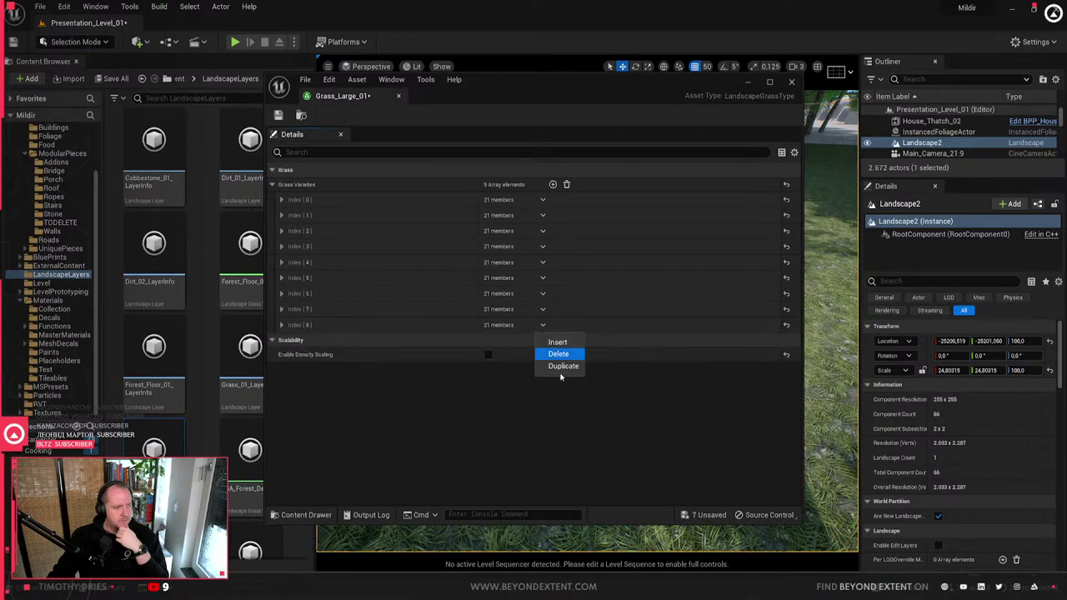
{"action": "left_click", "coordinate": [543, 340]}
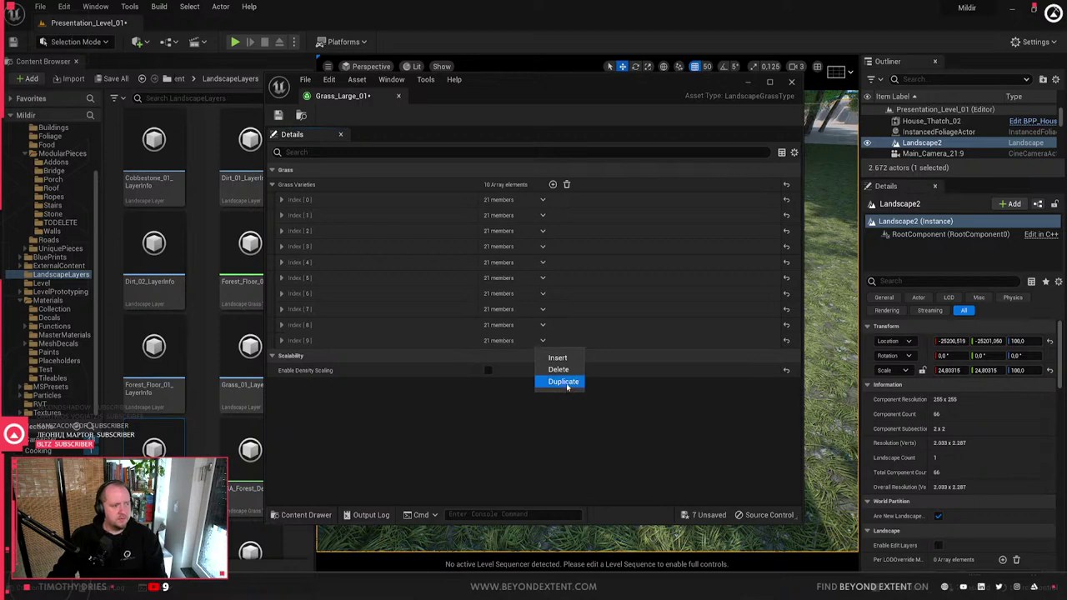
{"action": "left_click", "coordinate": [558, 381]}
- Inspect the meshes and settings of the Index 9, Index 8 and Index 7 grass varieties
{"action": "left_click", "coordinate": [305, 342]}
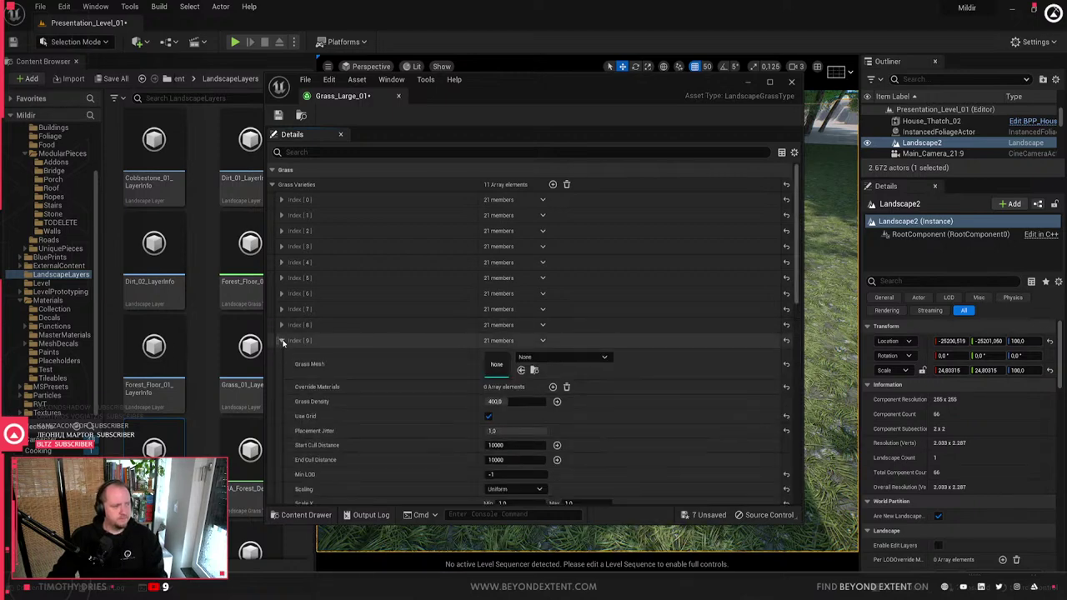
{"action": "left_click", "coordinate": [284, 325]}
{"action": "left_click", "coordinate": [282, 309]}
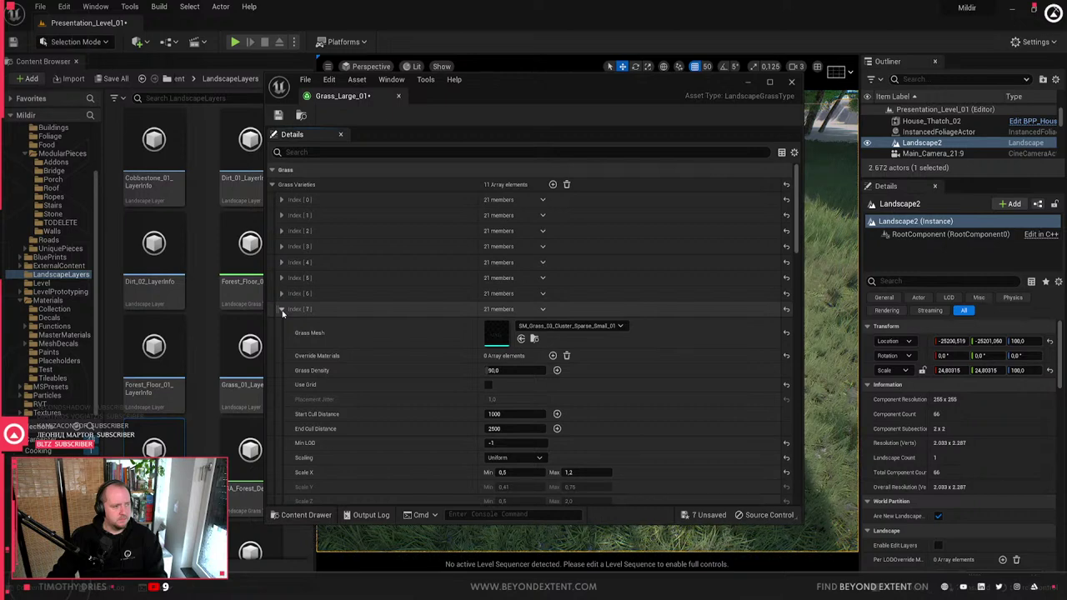
- Collapse the Index 7 grass variety and go to the empty Index 8 variety
{"action": "scroll", "coordinate": [281, 312], "scroll_direction": "down", "scroll_amount": 2}
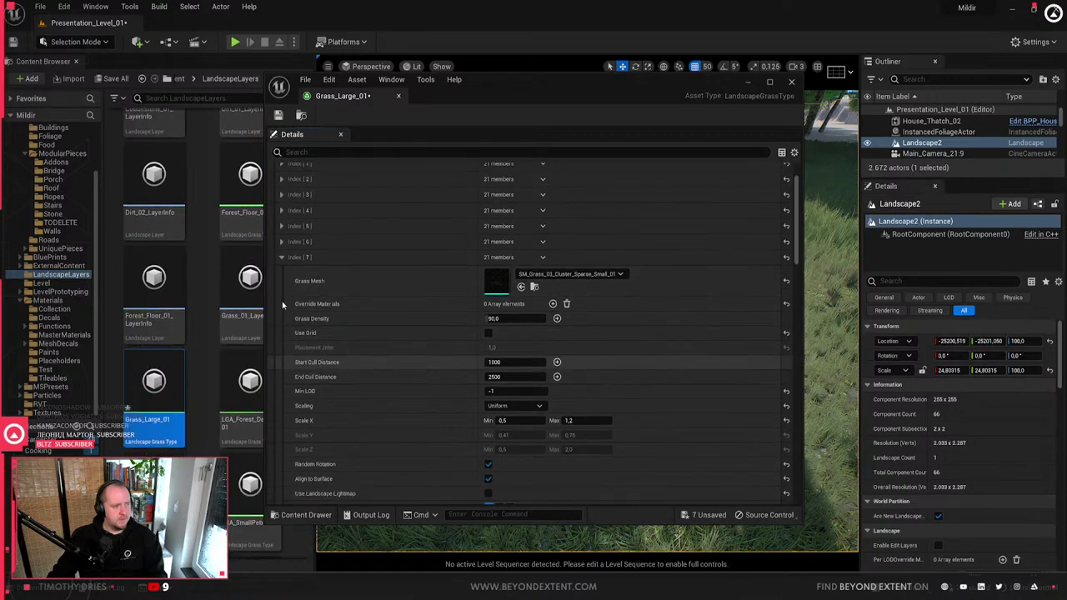
{"action": "left_click", "coordinate": [281, 258]}
{"action": "left_click", "coordinate": [282, 274]}
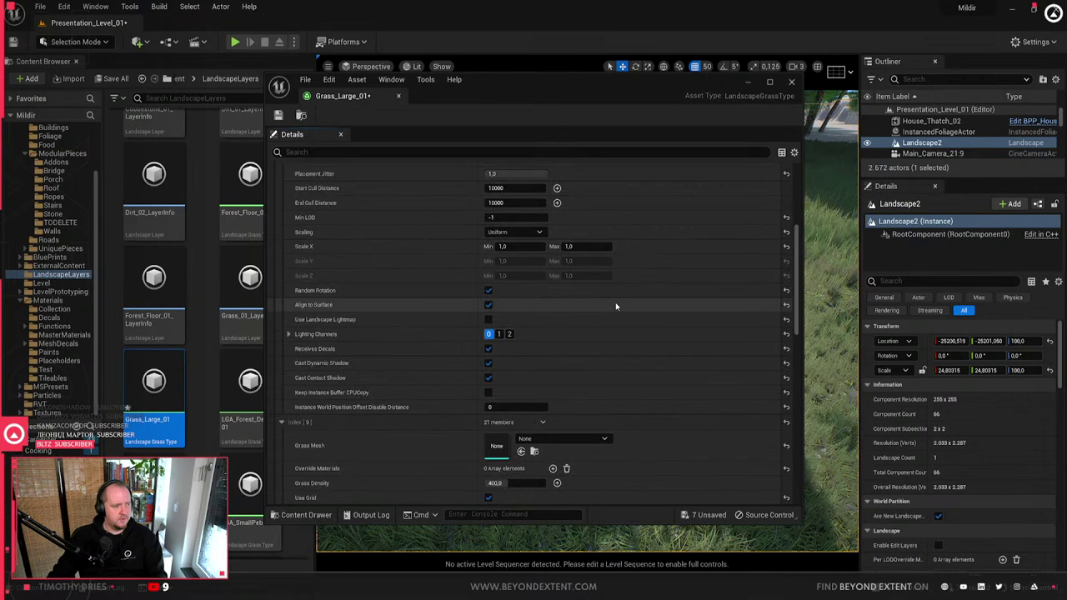
{"action": "scroll", "coordinate": [558, 327], "scroll_direction": "up", "scroll_amount": 1}
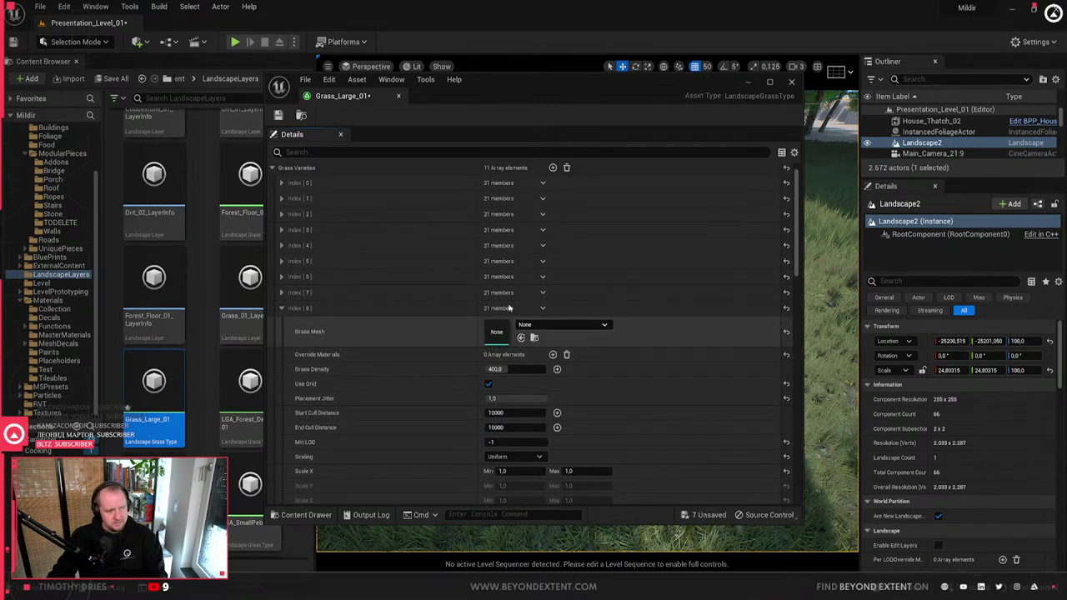
{"action": "left_click", "coordinate": [543, 308]}
{"action": "left_click", "coordinate": [556, 325]}
{"action": "left_click", "coordinate": [543, 307]}
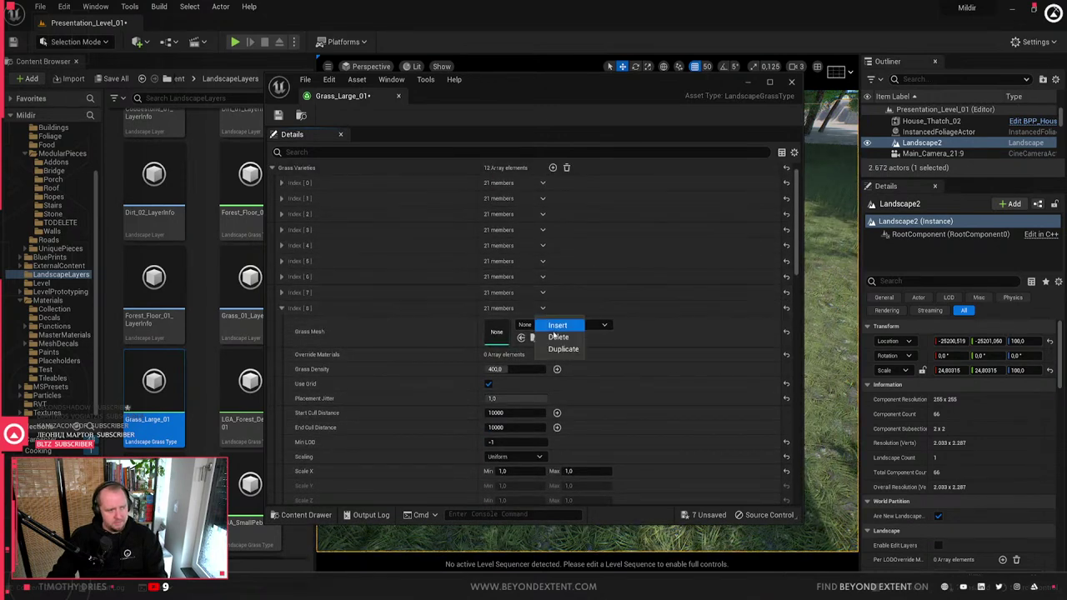
{"action": "left_click", "coordinate": [543, 308]}
{"action": "left_click", "coordinate": [548, 350]}
- Delete every grass variety from Index 8 onward, keeping Index 0 through Index 7
{"action": "left_click", "coordinate": [543, 307]}
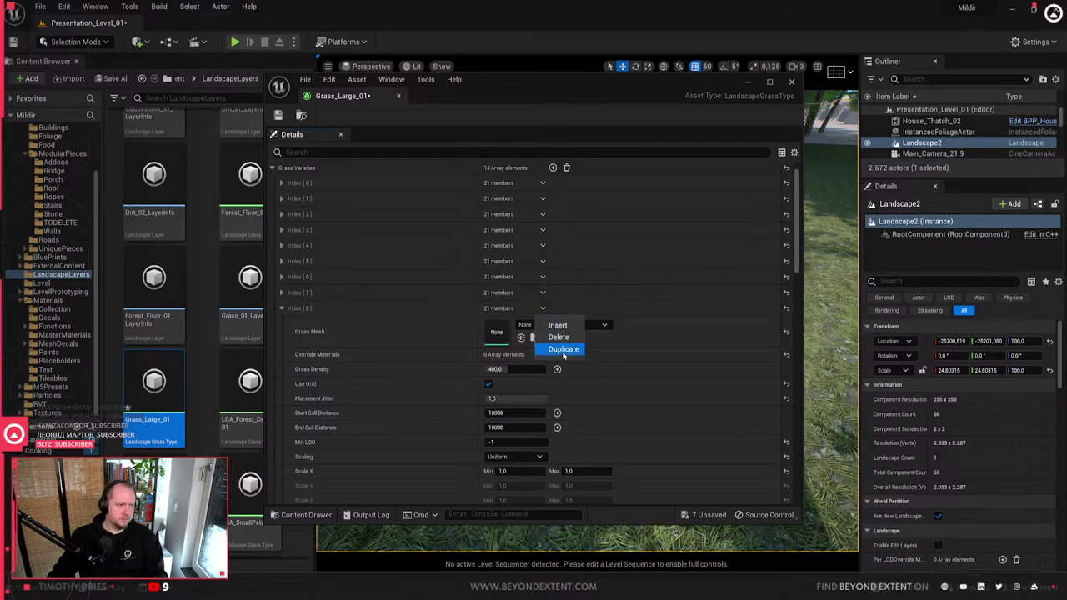
{"action": "left_click", "coordinate": [567, 338]}
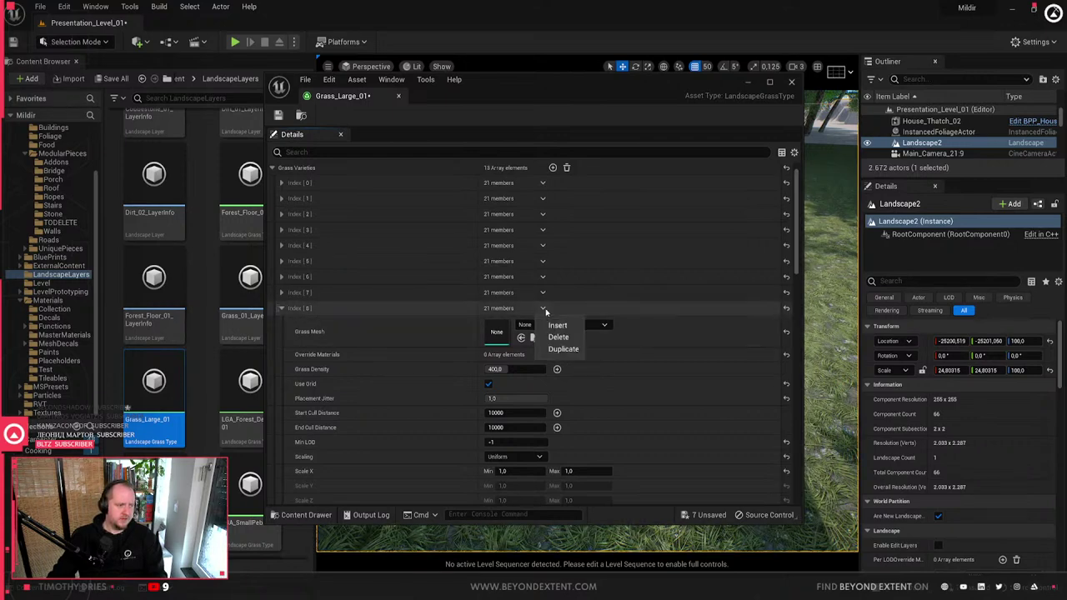
{"action": "left_click", "coordinate": [558, 337]}
{"action": "left_click", "coordinate": [543, 308]}
{"action": "left_click", "coordinate": [559, 337]}
{"action": "left_click", "coordinate": [543, 307]}
{"action": "left_click", "coordinate": [558, 337]}
{"action": "left_click", "coordinate": [543, 308]}
{"action": "left_click", "coordinate": [557, 337]}
{"action": "left_click", "coordinate": [542, 308]}
{"action": "left_click", "coordinate": [555, 338]}
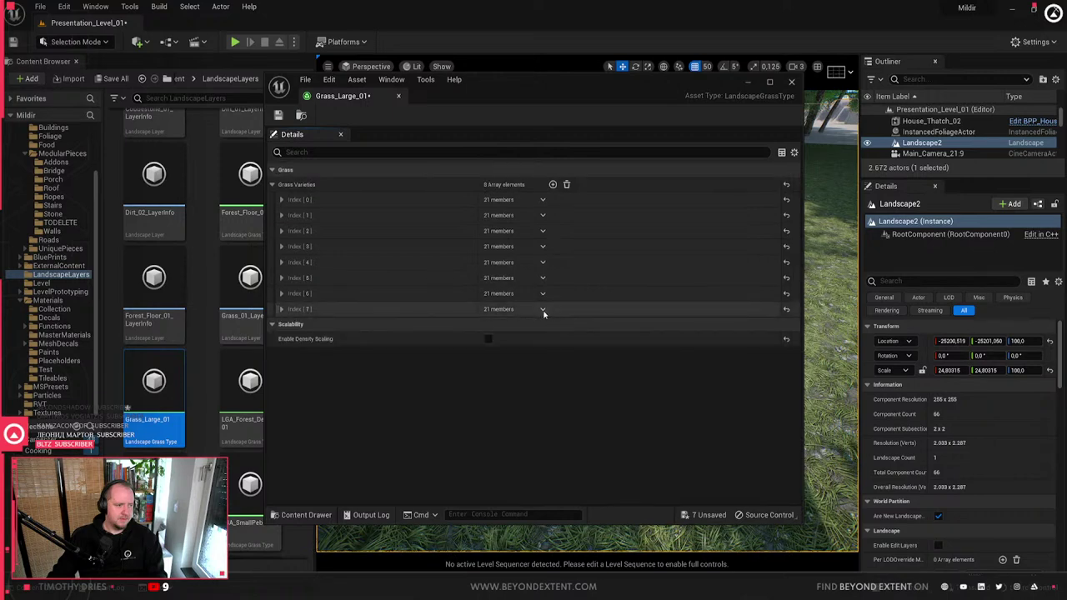
- Duplicate the Index 7 grass variety
{"action": "left_click", "coordinate": [317, 310]}
{"action": "left_click", "coordinate": [333, 311]}
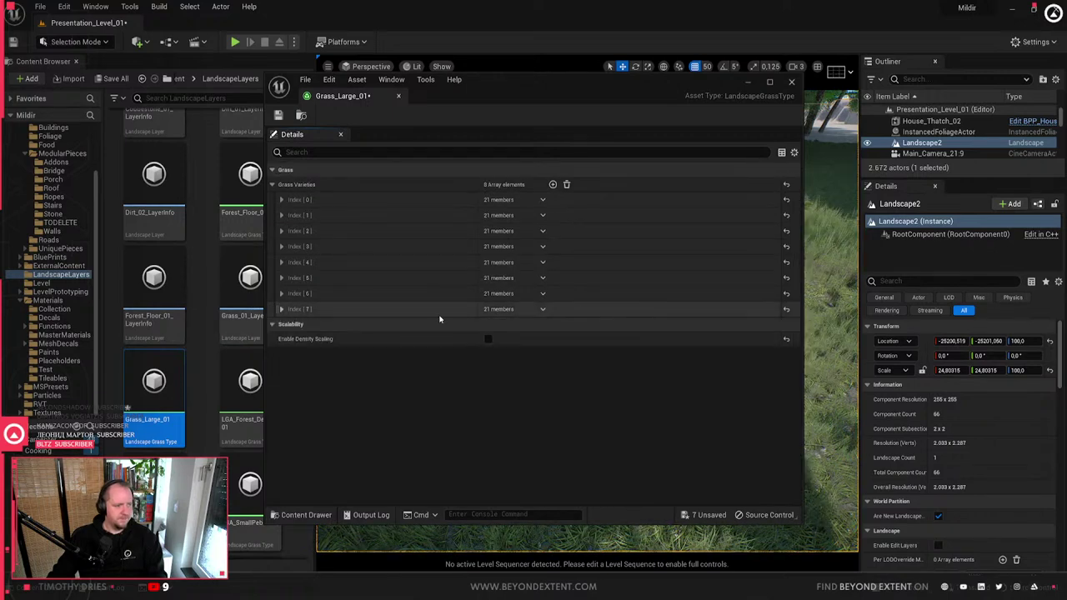
{"action": "left_click", "coordinate": [542, 309]}
{"action": "left_click", "coordinate": [561, 350]}
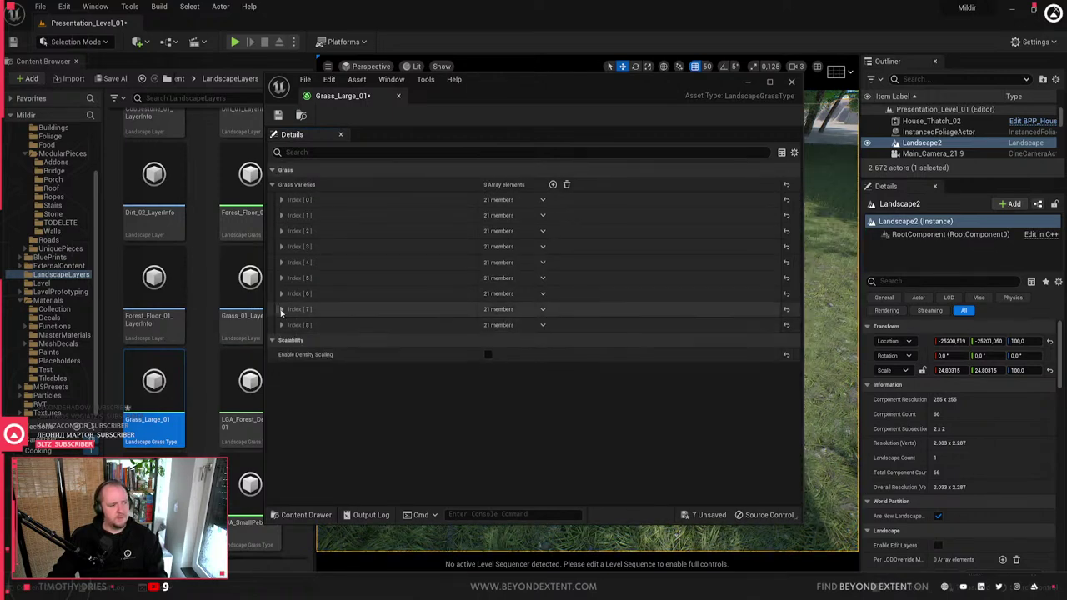
- Set the Index 8 variety's grass mesh to SM_Clovers_Clump_01 and its grass density to 40
{"action": "left_click", "coordinate": [282, 325]}
{"action": "left_click", "coordinate": [532, 343]}
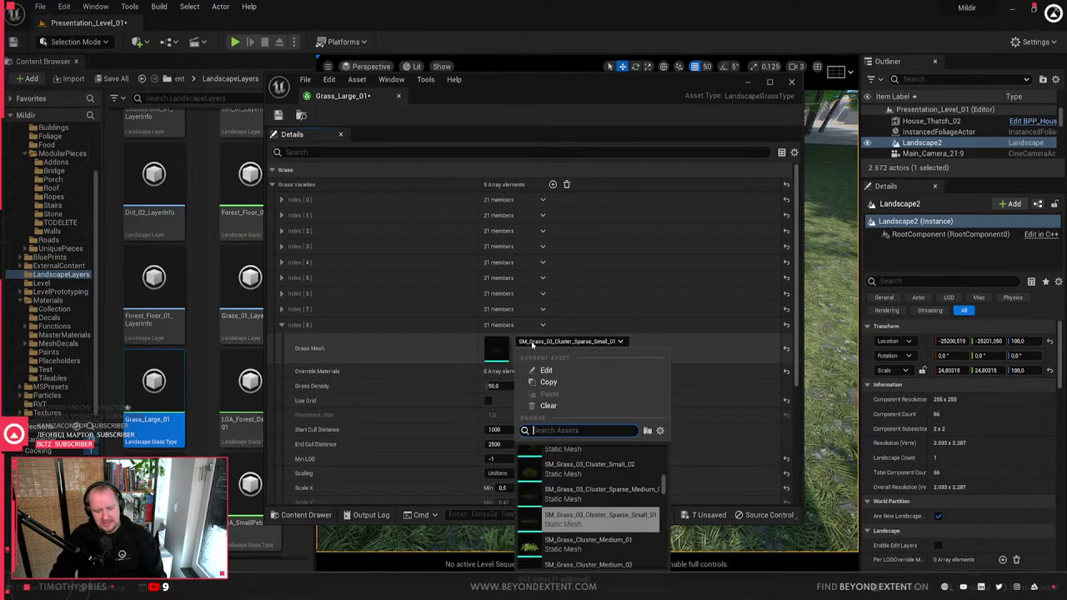
{"action": "type", "text": "weeds"}
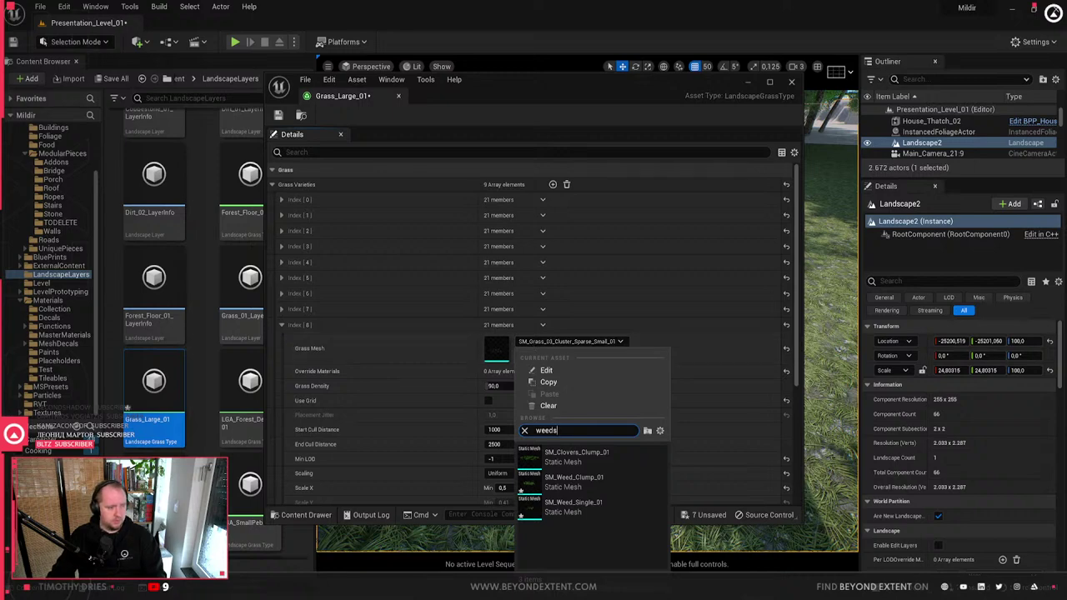
{"action": "left_click", "coordinate": [575, 456]}
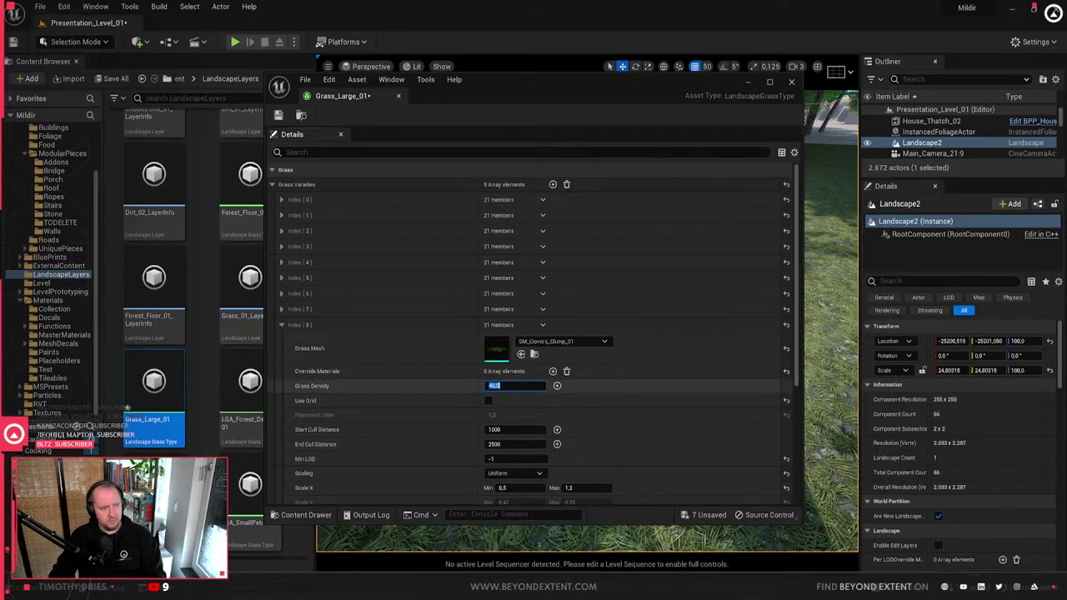
- Duplicate the Index 8 clover variety twice to create the Index 9 and Index 10 varieties
{"action": "left_click", "coordinate": [542, 325]}
{"action": "left_click", "coordinate": [557, 369]}
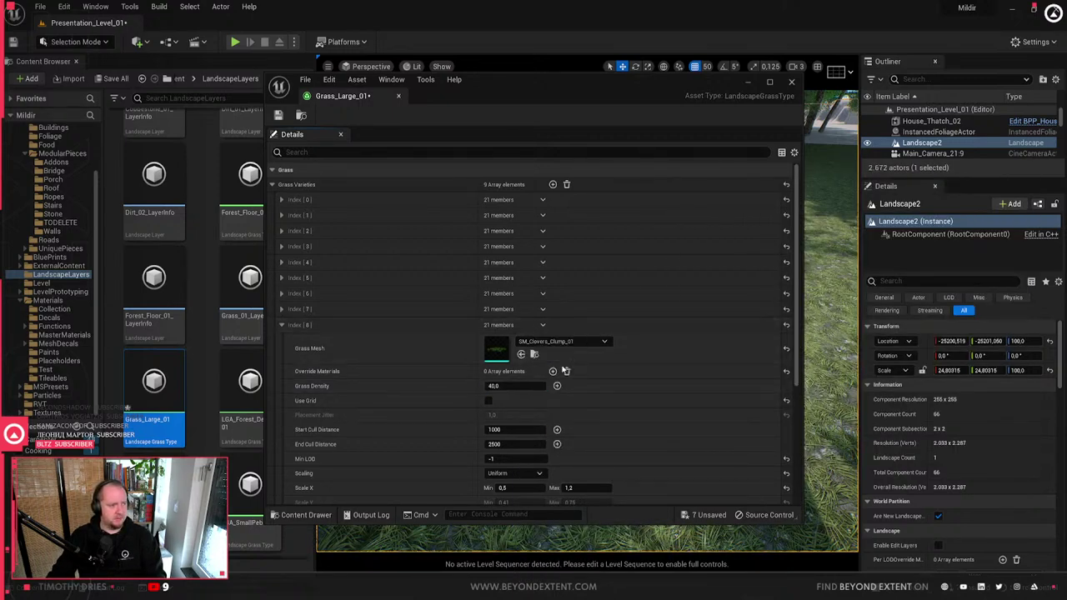
{"action": "left_click", "coordinate": [543, 325]}
{"action": "left_click", "coordinate": [557, 368]}
{"action": "scroll", "coordinate": [434, 386], "scroll_direction": "down", "scroll_amount": 5}
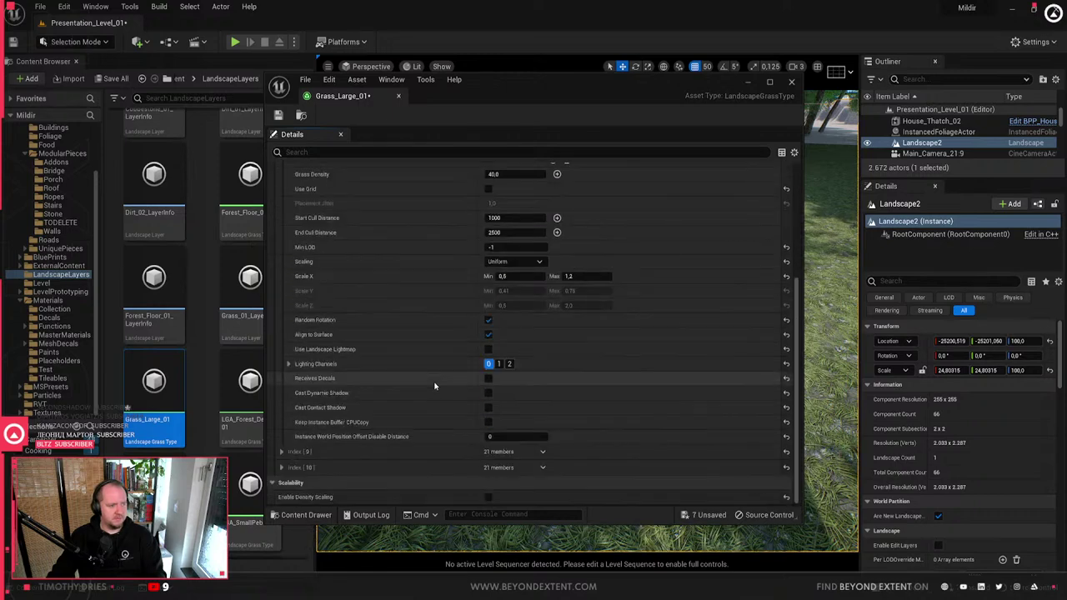
- Collapse the Index 8 variety and set the Index 9 variety's grass mesh to SM_Weed_Clump_01
{"action": "scroll", "coordinate": [333, 317], "scroll_direction": "up", "scroll_amount": 3}
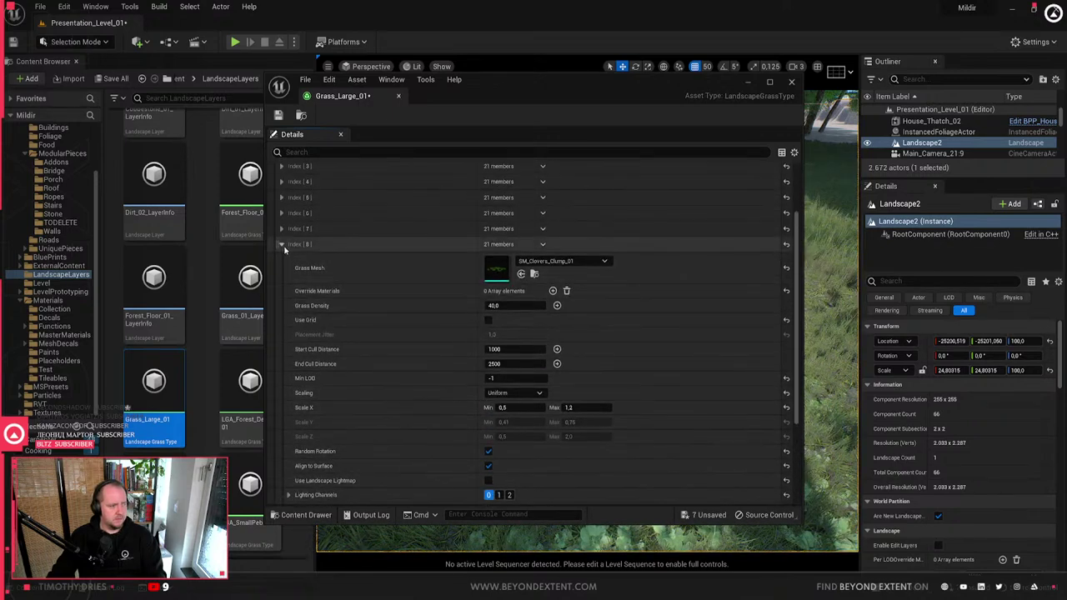
{"action": "left_click", "coordinate": [282, 247]}
{"action": "left_click", "coordinate": [282, 340]}
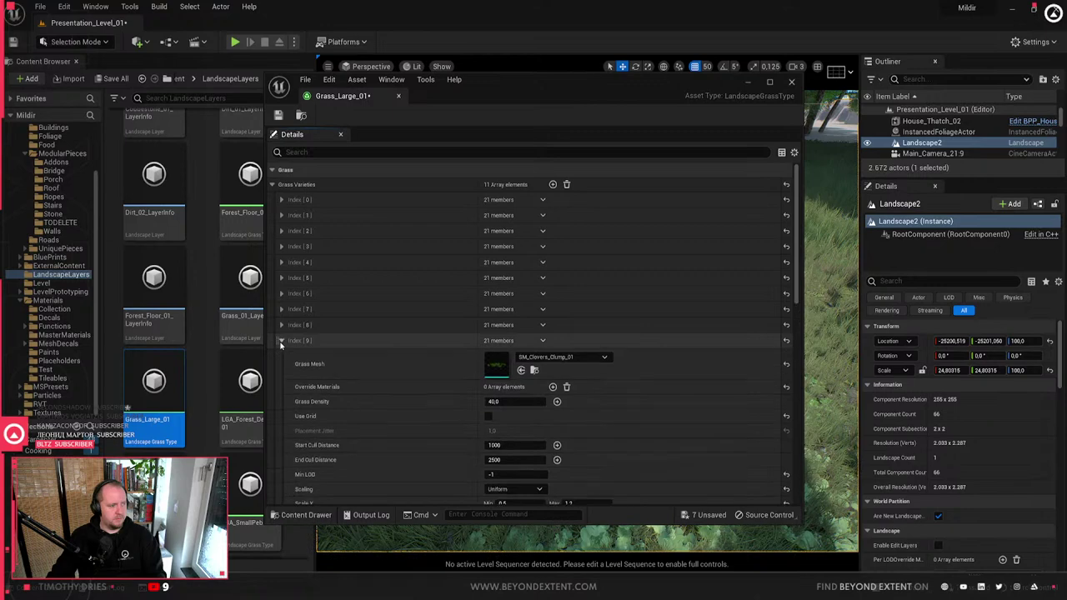
{"action": "left_click", "coordinate": [559, 358]}
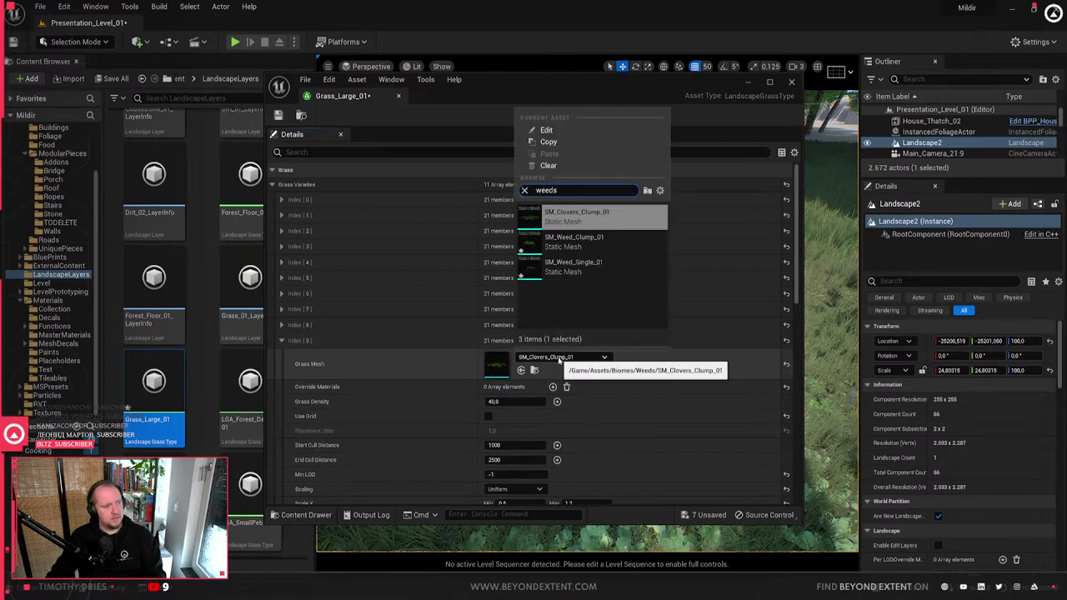
{"action": "left_click", "coordinate": [567, 238]}
- Set the Index 10 variety's grass mesh to SM_Weed_Single_01 and close the Grass_Large_01 editor
{"action": "scroll", "coordinate": [416, 408], "scroll_direction": "down", "scroll_amount": 3}
{"action": "scroll", "coordinate": [416, 409], "scroll_direction": "down", "scroll_amount": 3}
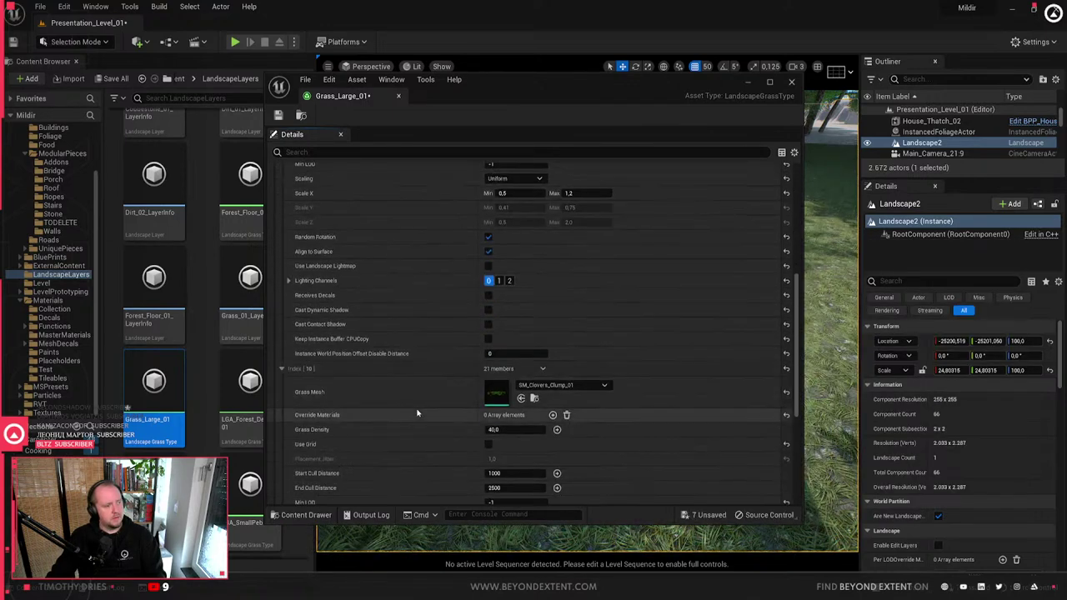
{"action": "left_click", "coordinate": [563, 384]}
{"action": "type", "text": "weed"}
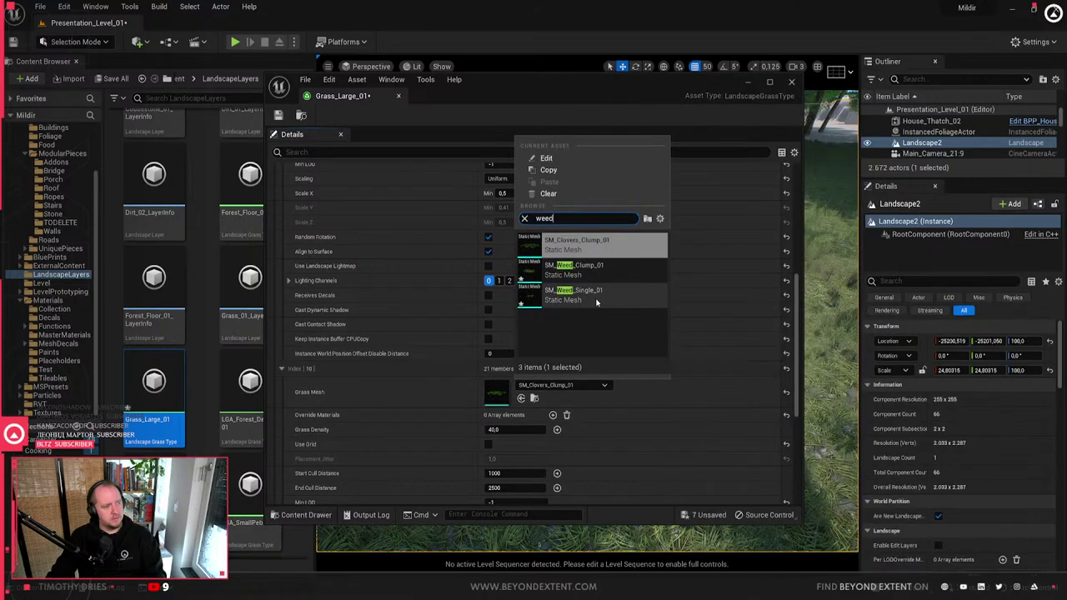
{"action": "left_click", "coordinate": [574, 293]}
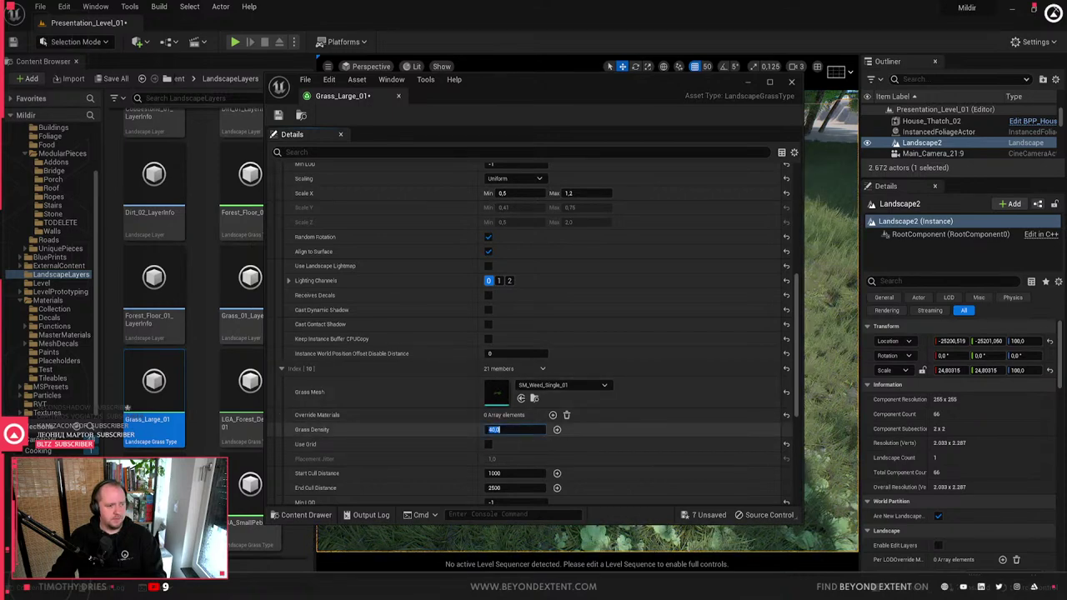
{"action": "left_click", "coordinate": [791, 81]}
{"action": "right_click_drag", "start_coordinate": [583, 321], "coordinate": [530, 382]}
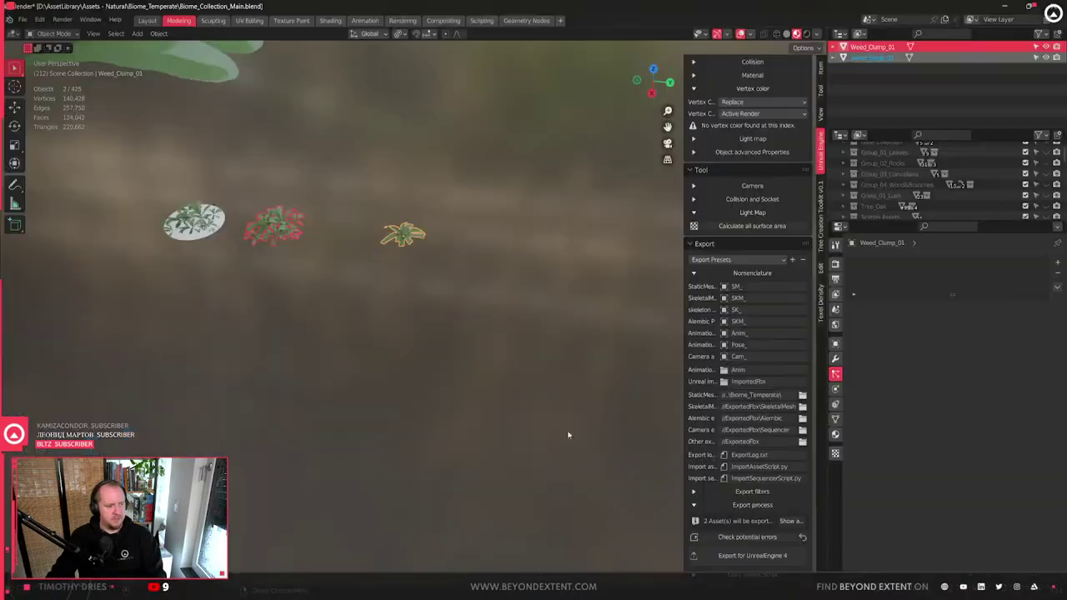
- Switch to Blender and scale up Weed_Clump_01 and Weed_Single_01 together by about 2.8 times
{"action": "scroll", "coordinate": [566, 436], "scroll_direction": "down", "scroll_amount": 5}
{"action": "scroll", "coordinate": [500, 297], "scroll_direction": "up", "scroll_amount": 4}
{"action": "scroll", "coordinate": [465, 343], "scroll_direction": "up", "scroll_amount": 2}
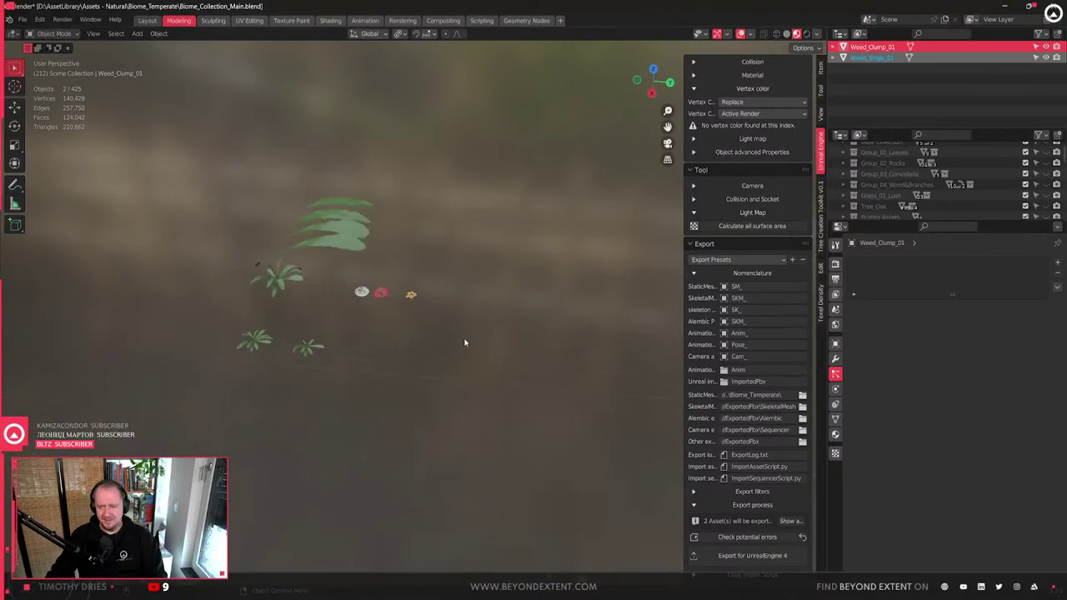
{"action": "scroll", "coordinate": [461, 337], "scroll_direction": "up", "scroll_amount": 3}
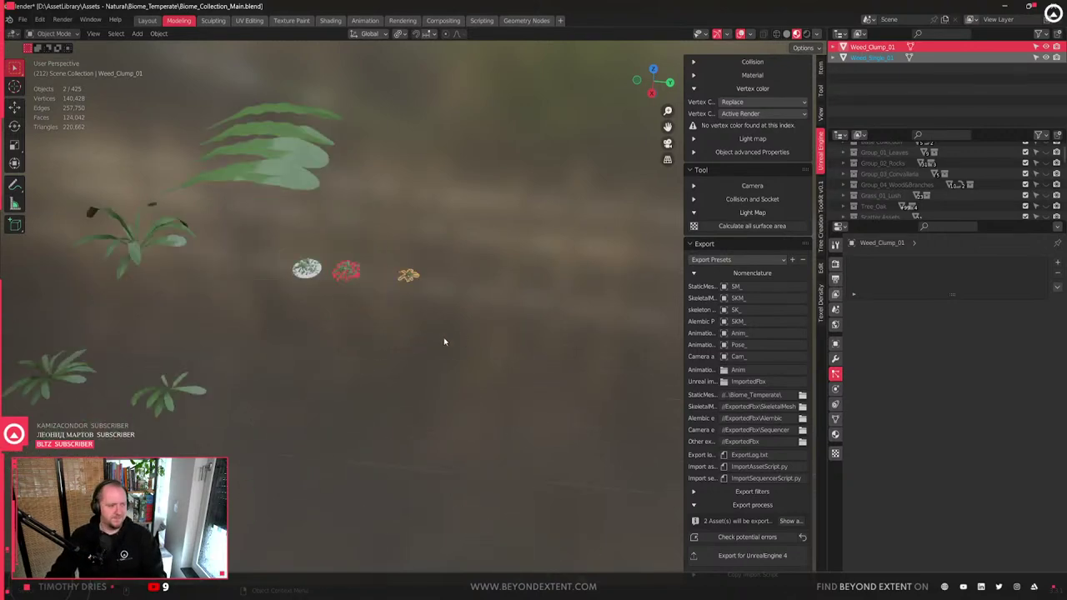
{"action": "middle_click_drag", "start_coordinate": [388, 331], "coordinate": [395, 380]}
{"action": "left_click", "coordinate": [422, 318], "text": "shift"}
{"action": "scroll", "coordinate": [421, 318], "scroll_direction": "up", "scroll_amount": 2}
{"action": "scroll", "coordinate": [394, 378], "scroll_direction": "down", "scroll_amount": 3}
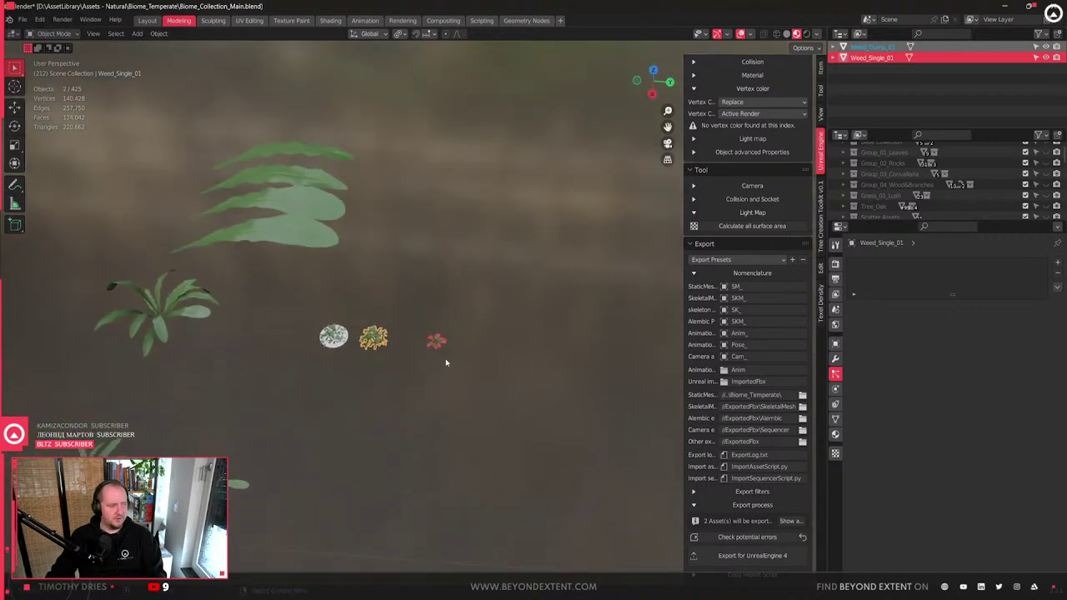
{"action": "key", "text": "s"}
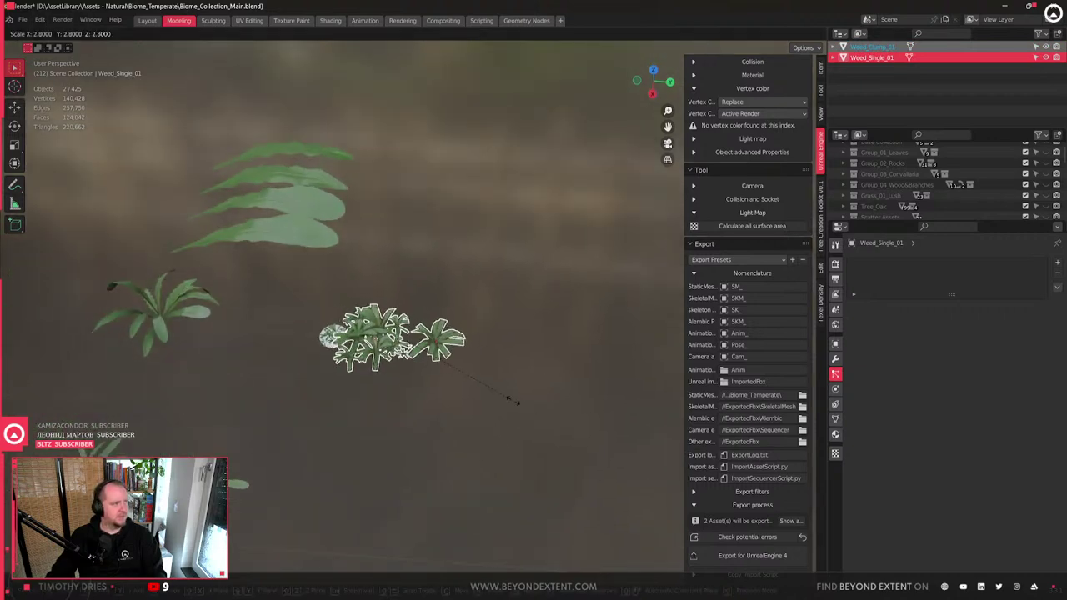
{"action": "left_click", "coordinate": [522, 408]}
- Apply the object transforms on both enlarged weed meshes
{"action": "key", "text": "ctrl+a"}
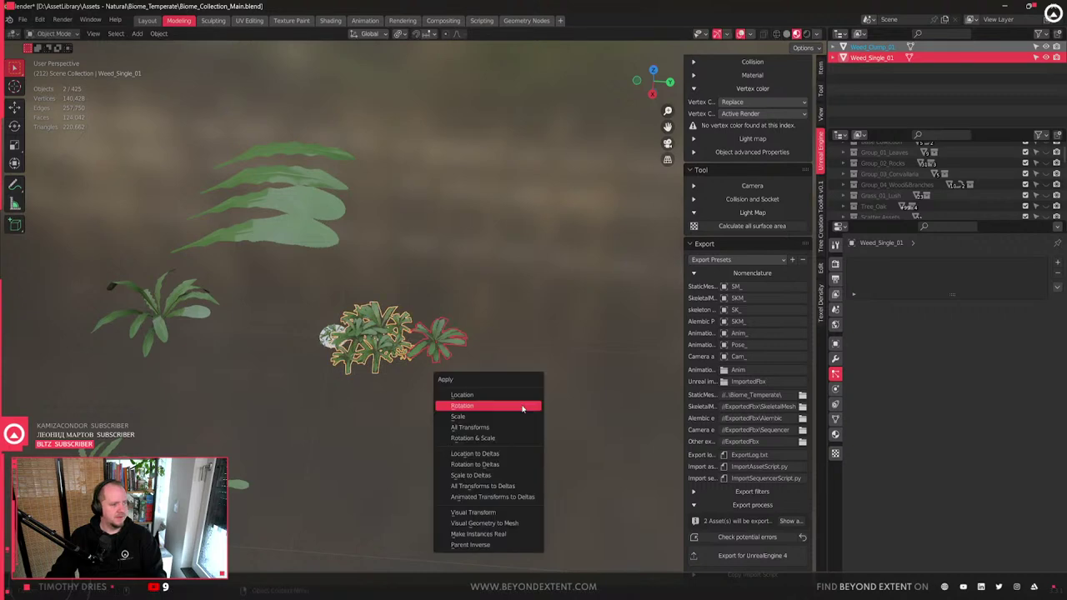
{"action": "left_click", "coordinate": [444, 394]}
{"action": "key", "text": "ctrl+a"}
{"action": "left_click", "coordinate": [428, 397]}
- Move both weed meshes away from the other plants and space the single weed apart from the clump
{"action": "scroll", "coordinate": [439, 368], "scroll_direction": "down", "scroll_amount": 6}
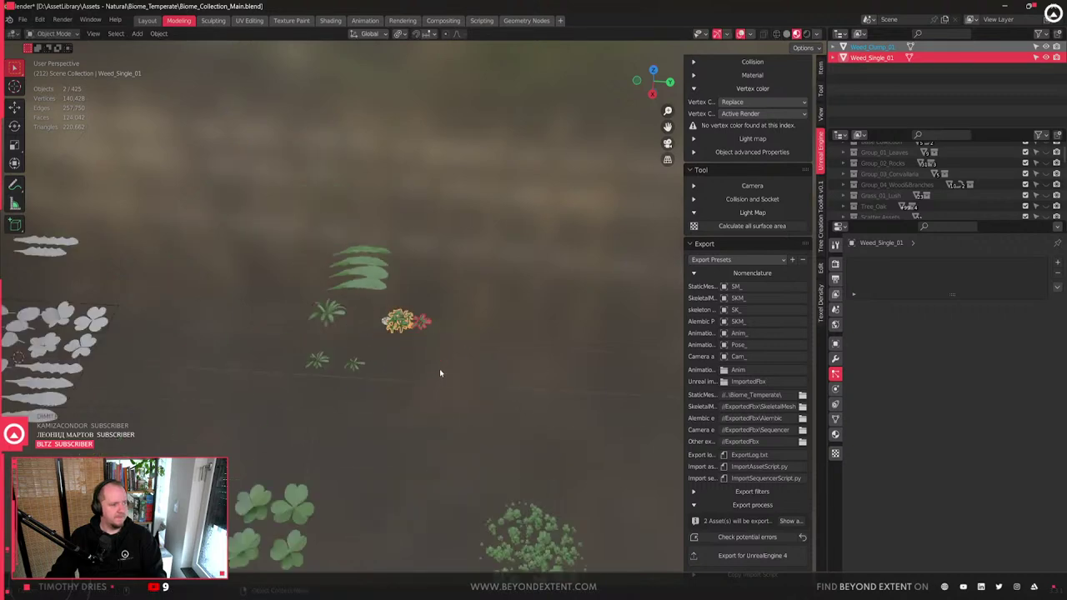
{"action": "key", "text": "g"}
{"action": "left_click", "coordinate": [607, 452]}
{"action": "middle_click_drag", "start_coordinate": [607, 451], "coordinate": [386, 370], "text": "shift"}
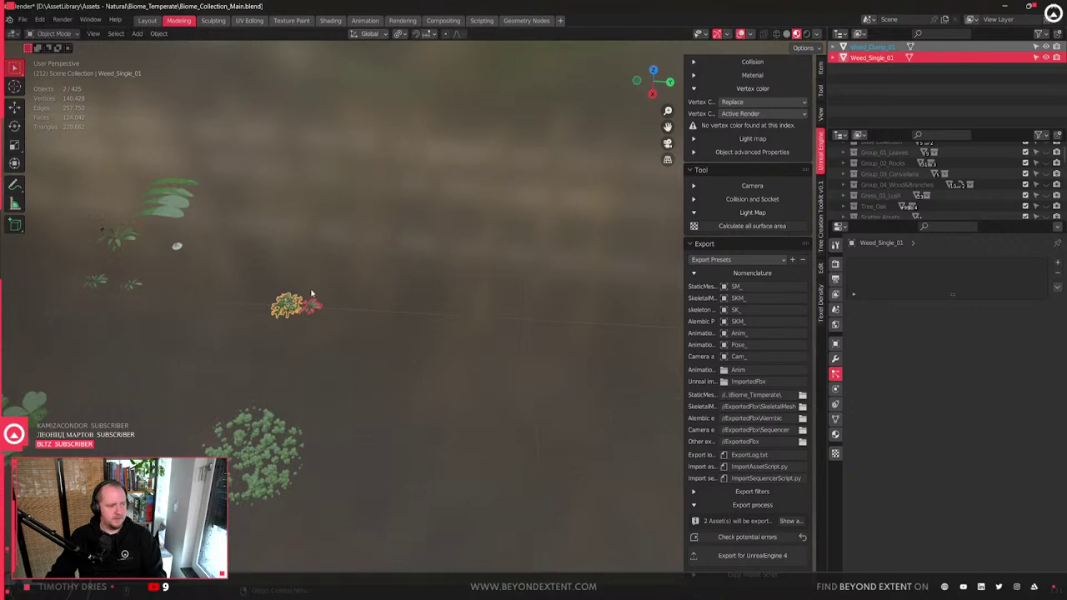
{"action": "left_click", "coordinate": [314, 316]}
{"action": "key", "text": "g"}
{"action": "key", "text": "x"}
{"action": "left_click", "coordinate": [377, 319]}
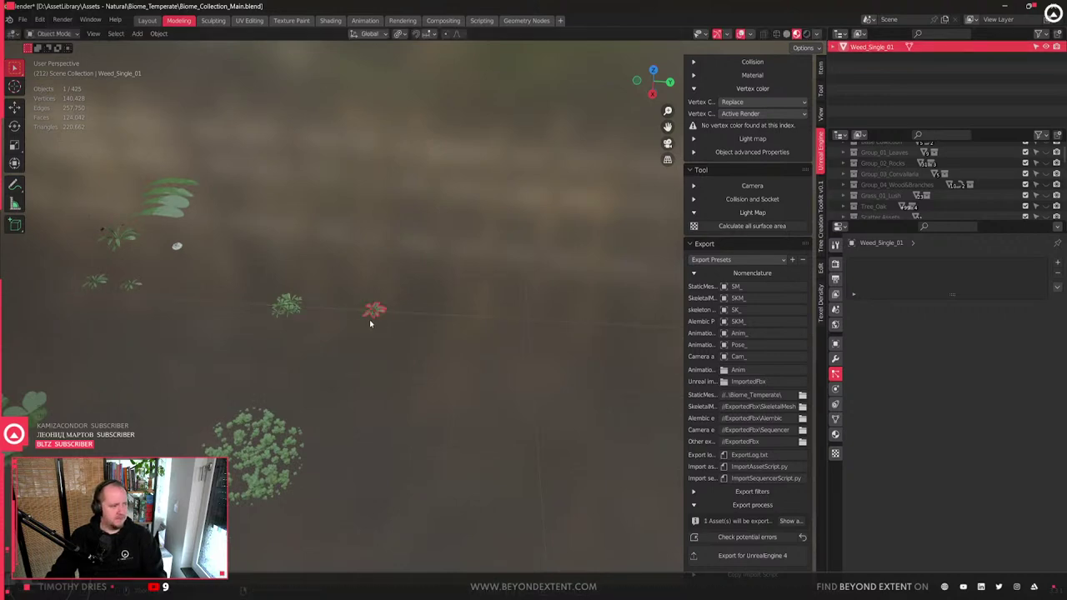
{"action": "scroll", "coordinate": [364, 319], "scroll_direction": "up", "scroll_amount": 3}
{"action": "key", "text": "KP_Decimal"}
{"action": "scroll", "coordinate": [350, 323], "scroll_direction": "down", "scroll_amount": 5}
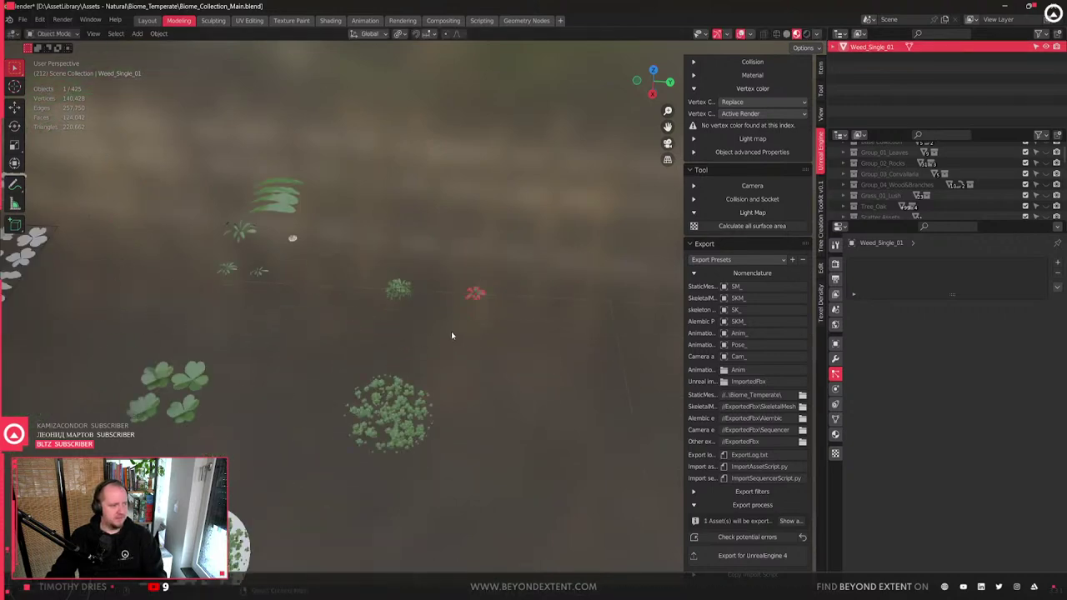
- Export Weed_Clump_01 and Weed_Single_01 together for Unreal Engine and switch to the Unreal Editor
{"action": "left_click", "coordinate": [400, 288]}
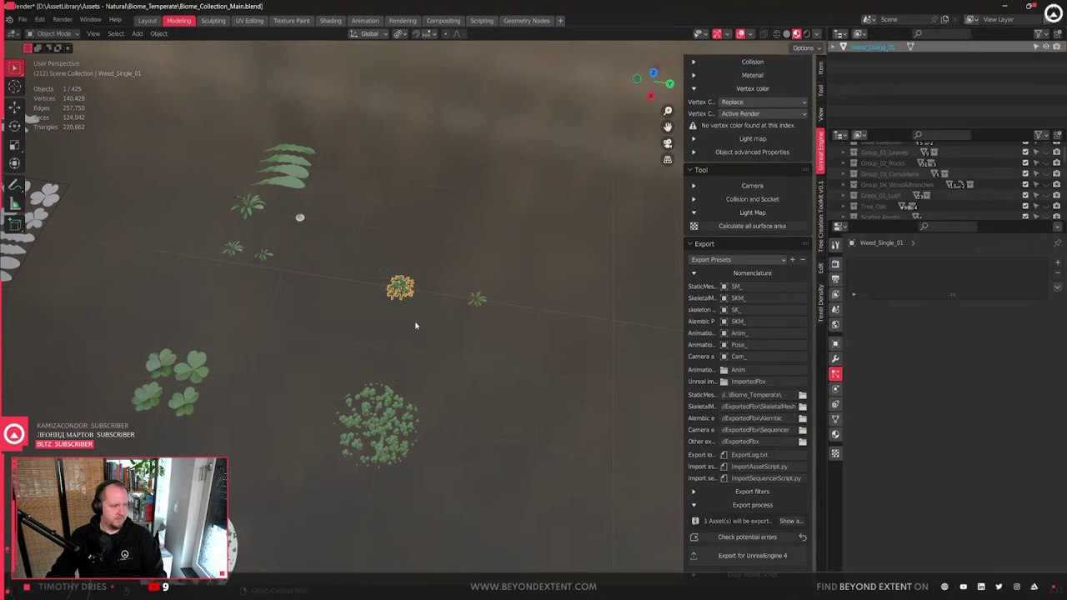
{"action": "left_click", "coordinate": [477, 298], "text": "shift"}
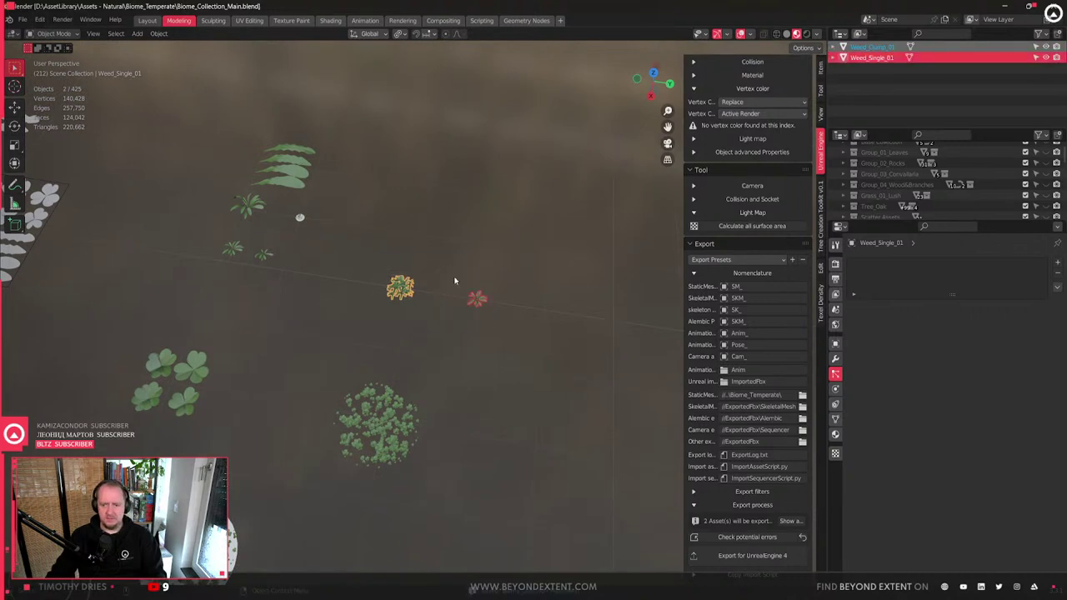
{"action": "key", "text": "q"}
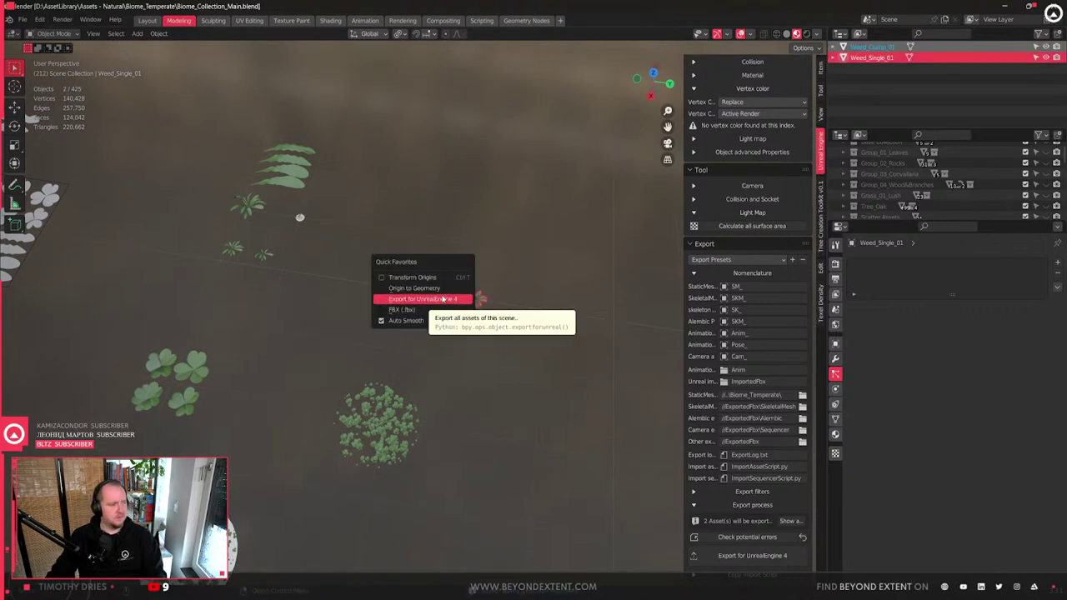
{"action": "left_click", "coordinate": [467, 299]}
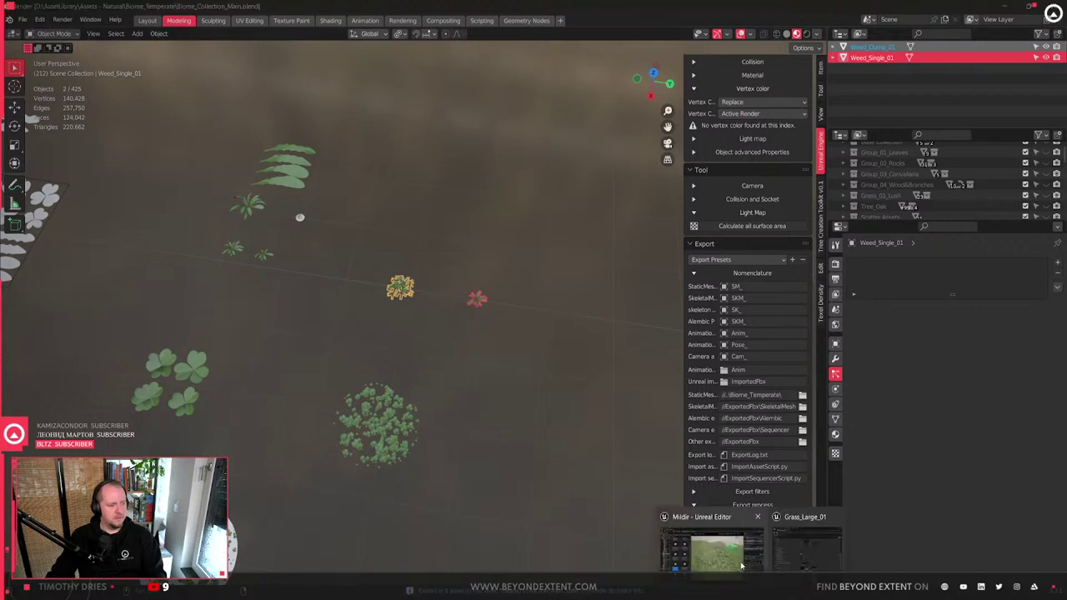
{"action": "key", "text": "alt+Tab"}
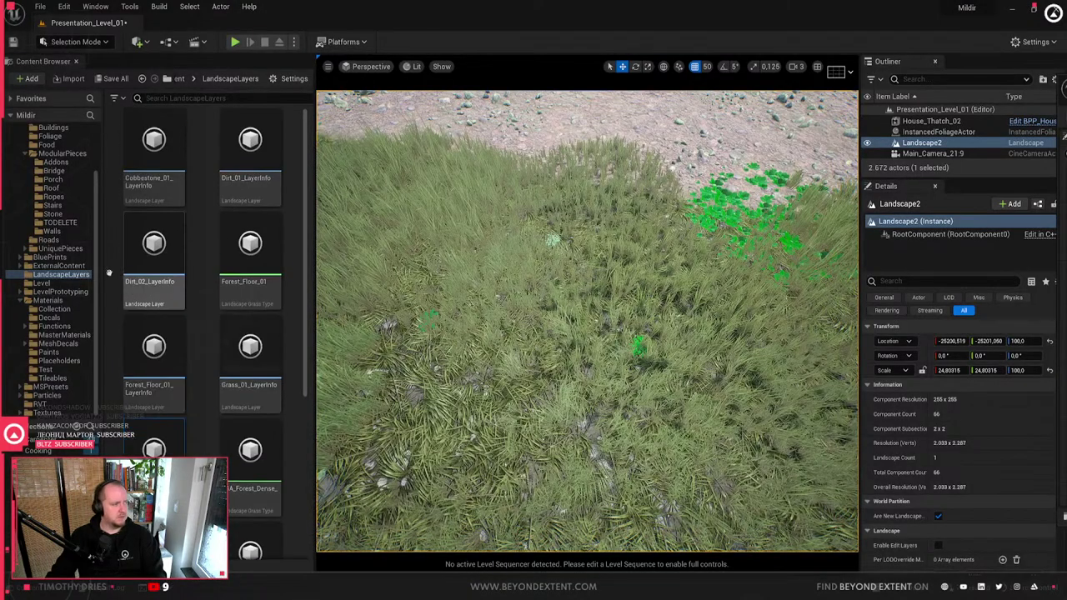
- Reimport SM_Weed_Clump_01 and SM_Weed_Single_01 in the Biomes Weeds folder
{"action": "scroll", "coordinate": [59, 217], "scroll_direction": "up", "scroll_amount": 3}
{"action": "left_click", "coordinate": [74, 172]}
{"action": "left_click", "coordinate": [55, 180]}
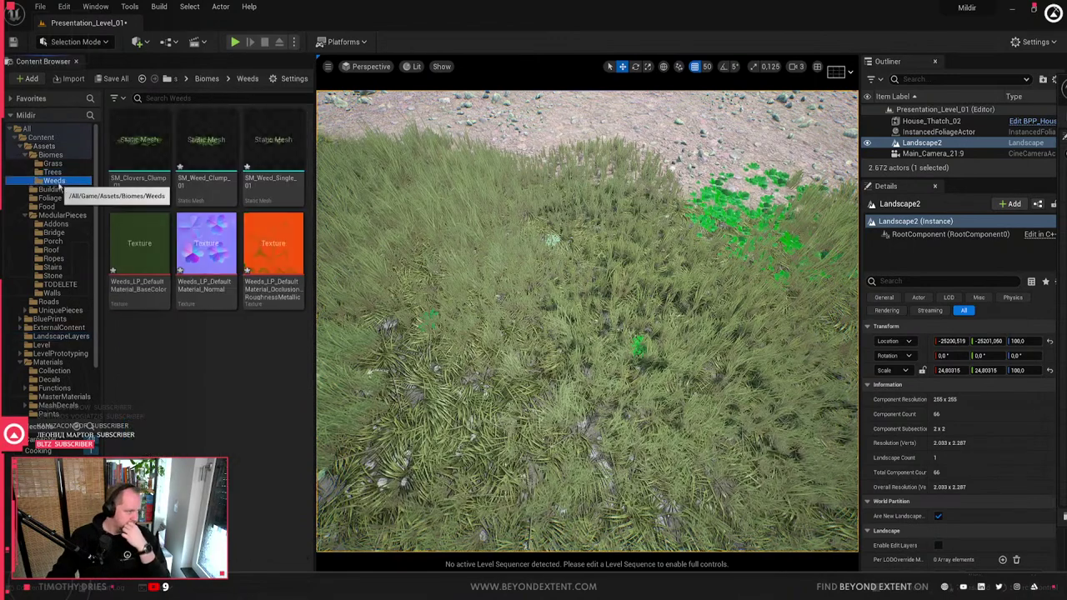
{"action": "right_click", "coordinate": [275, 169]}
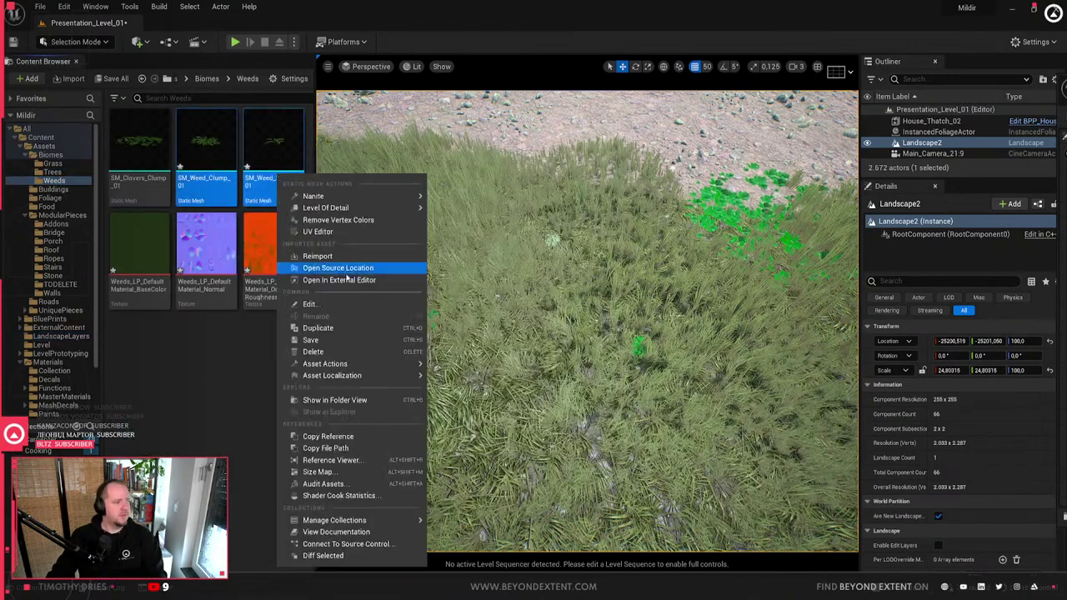
{"action": "left_click", "coordinate": [334, 259]}
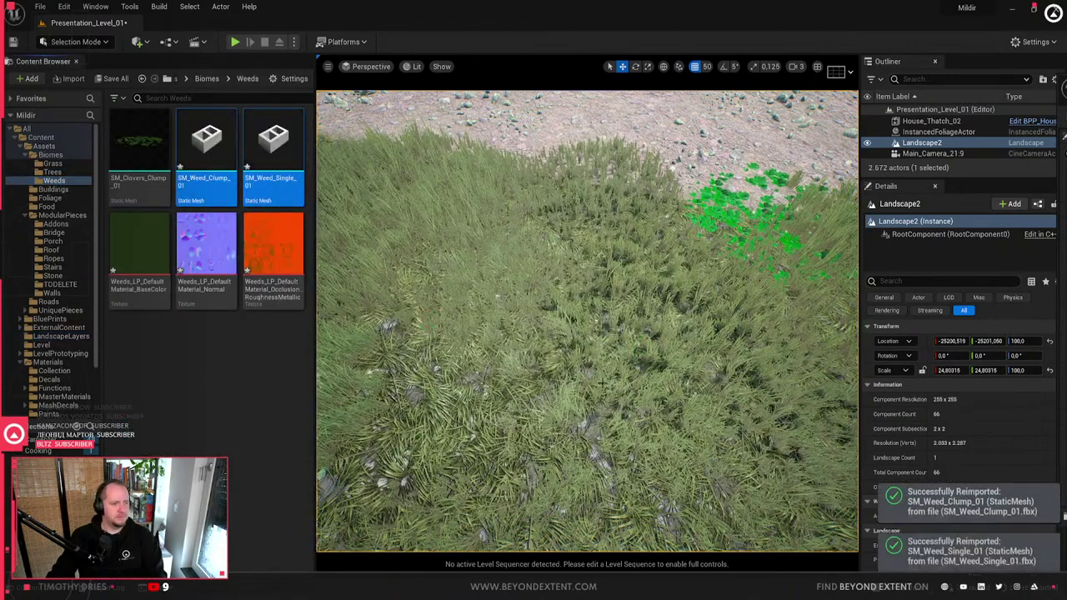
- Place SM_Weed_Clump_01 and SM_Weed_Single_01 on the gravel beside the grass edge and space them apart
{"action": "left_click_drag", "start_coordinate": [587, 334], "coordinate": [576, 325]}
{"action": "mouse_move", "coordinate": [587, 334]}
{"action": "right_mouse_down"}
{"action": "mouse_move", "coordinate": [587, 354]}
{"action": "mouse_move", "coordinate": [587, 337]}
{"action": "right_mouse_up"}
{"action": "right_click_drag", "start_coordinate": [552, 456], "coordinate": [617, 459]}
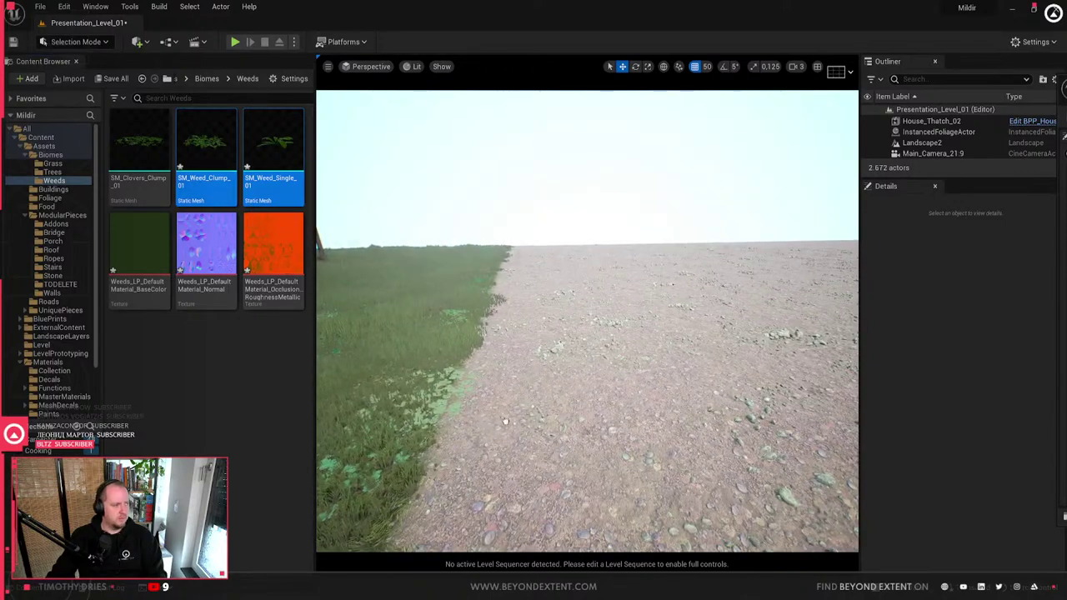
{"action": "left_click_drag", "start_coordinate": [506, 446], "coordinate": [506, 446]}
{"action": "key", "text": "f"}
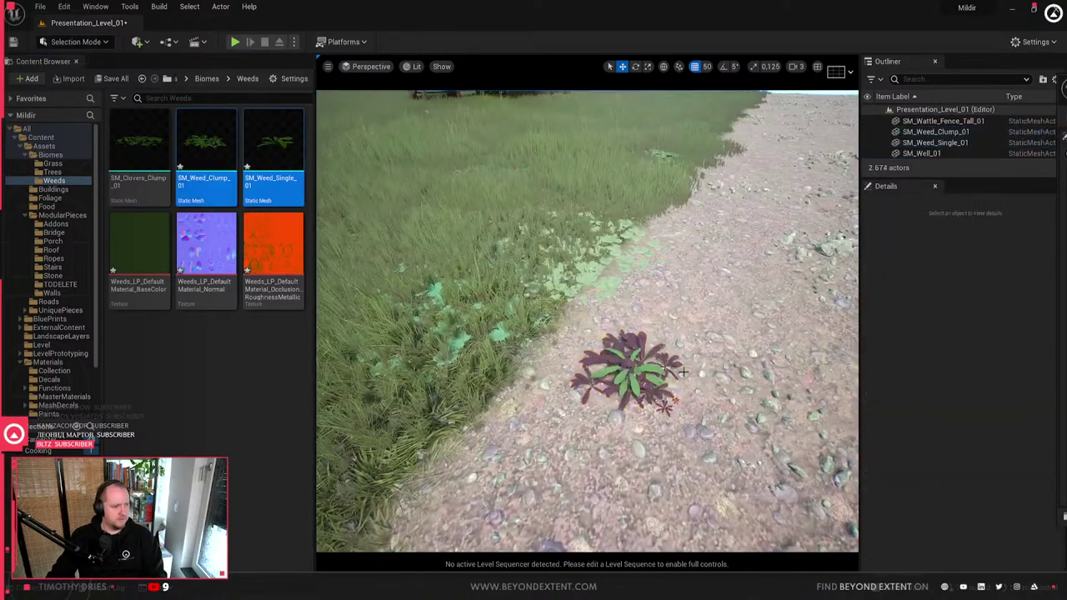
{"action": "left_click", "coordinate": [633, 371]}
{"action": "right_click_drag", "start_coordinate": [587, 321], "coordinate": [587, 332]}
{"action": "key", "text": "Escape"}
- Set ColorVariation to 0.005 in the weed clump's MI_Weeds_01 material instance and close its editor
{"action": "left_click", "coordinate": [512, 358]}
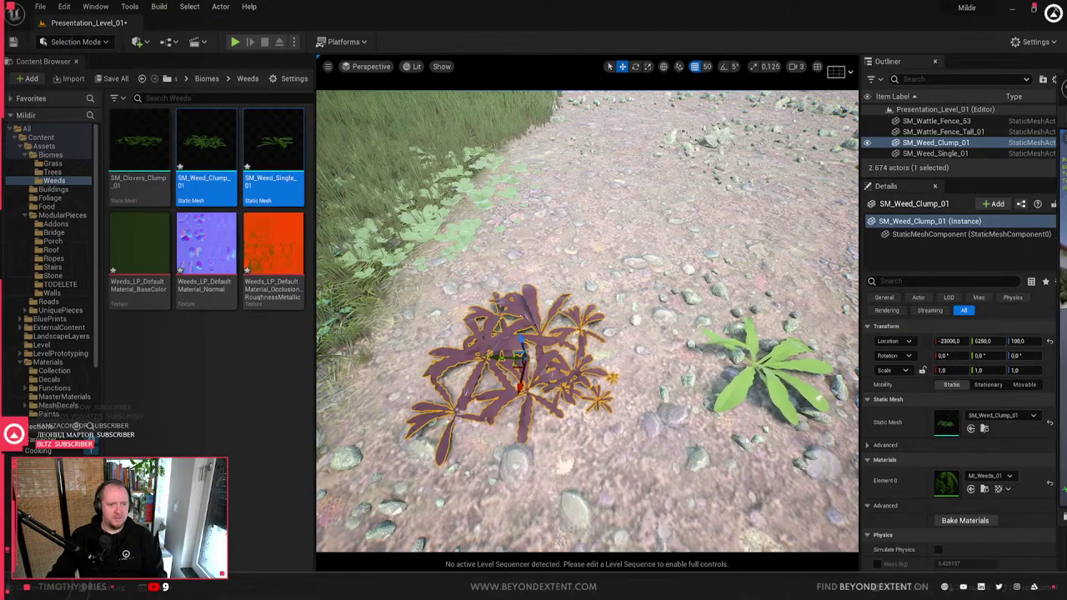
{"action": "double_click", "coordinate": [946, 482]}
{"action": "left_click_drag", "start_coordinate": [754, 138], "coordinate": [437, 137]}
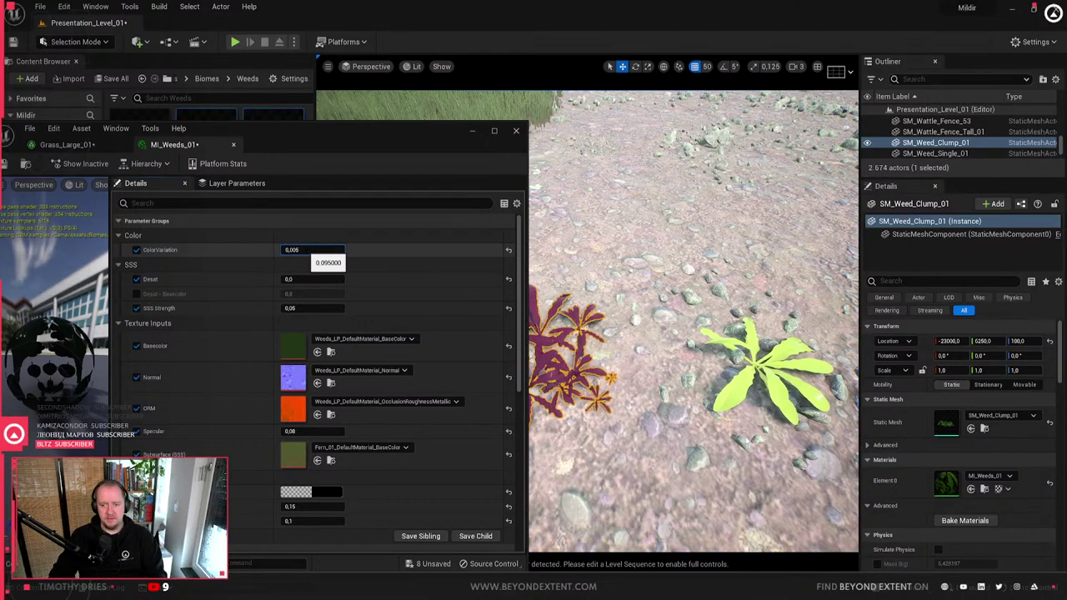
{"action": "left_click_drag", "start_coordinate": [375, 131], "coordinate": [477, 136]}
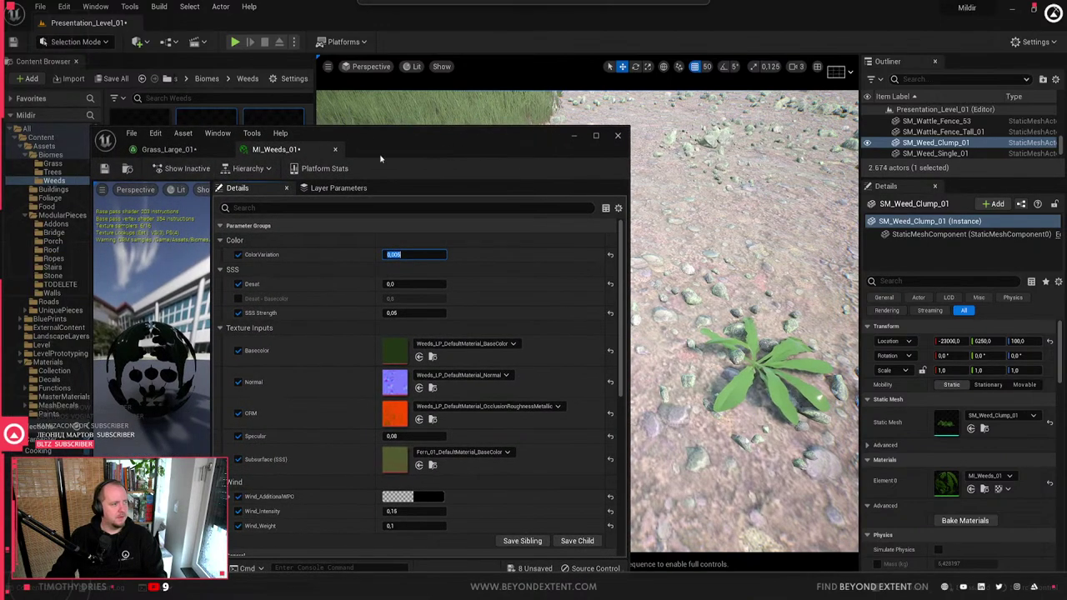
{"action": "left_click", "coordinate": [617, 135]}
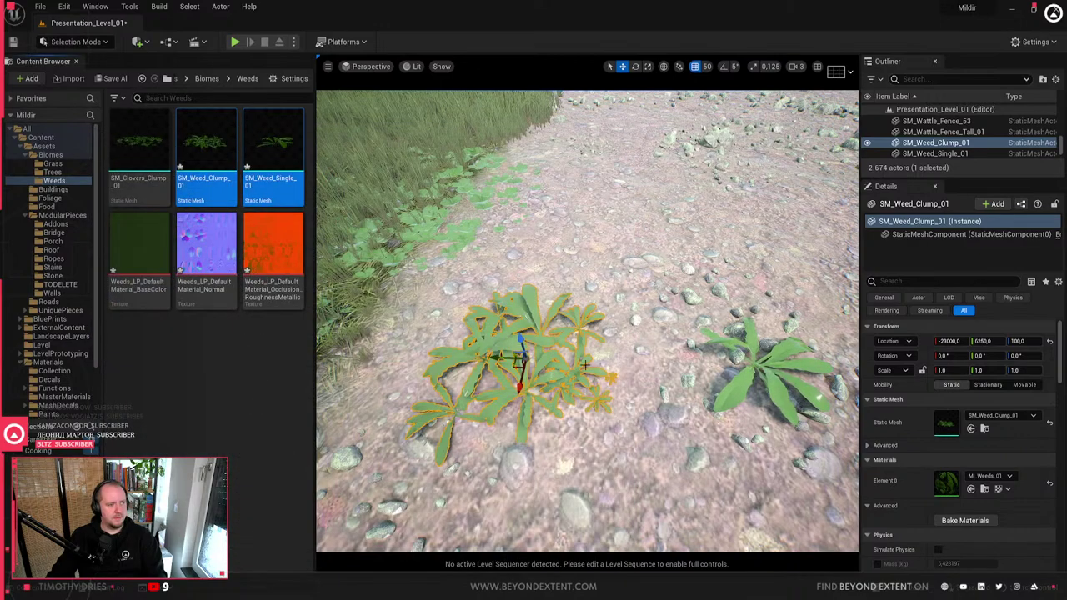
{"action": "key", "text": "Escape"}
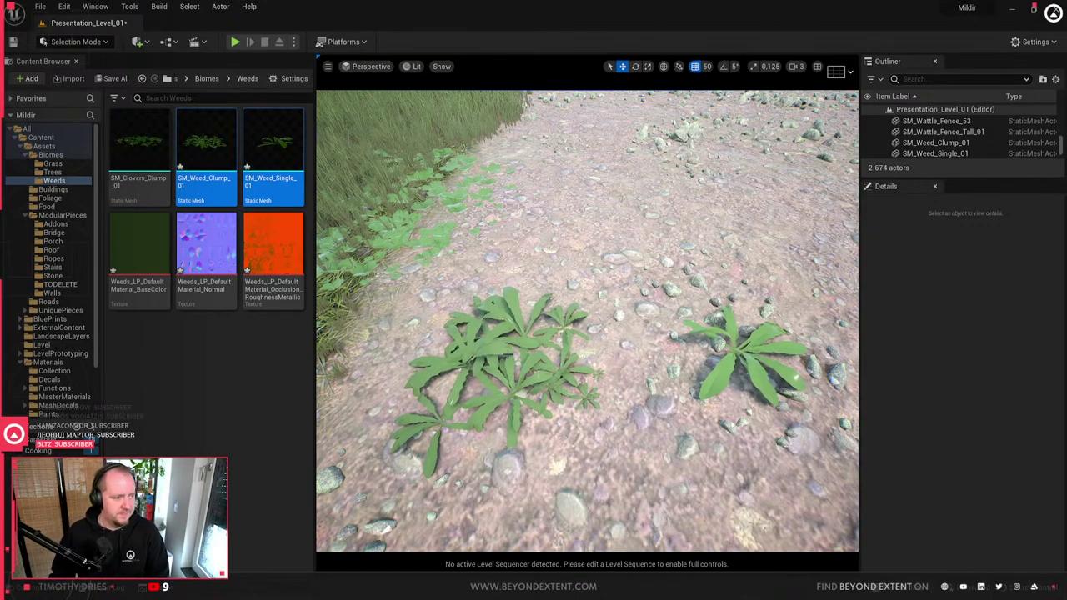
- Examine how the clovers and weeds sit in the landscape grass, both close up and from above
{"action": "left_click", "coordinate": [453, 333]}
{"action": "right_click_drag", "start_coordinate": [453, 334], "coordinate": [467, 325]}
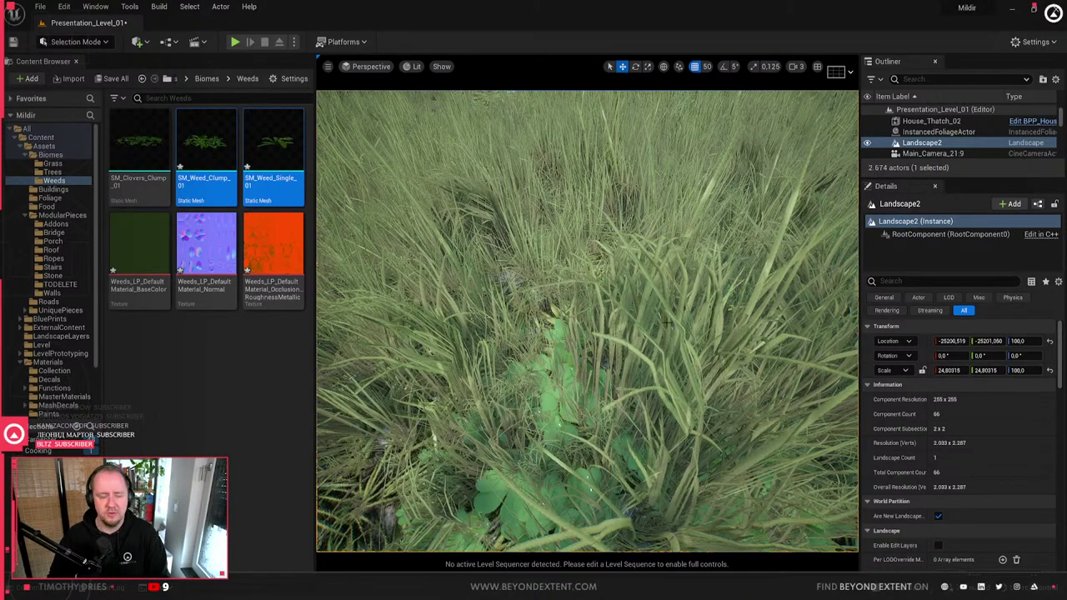
{"action": "key", "text": "Escape"}
{"action": "right_click_drag", "start_coordinate": [632, 382], "coordinate": [662, 395]}
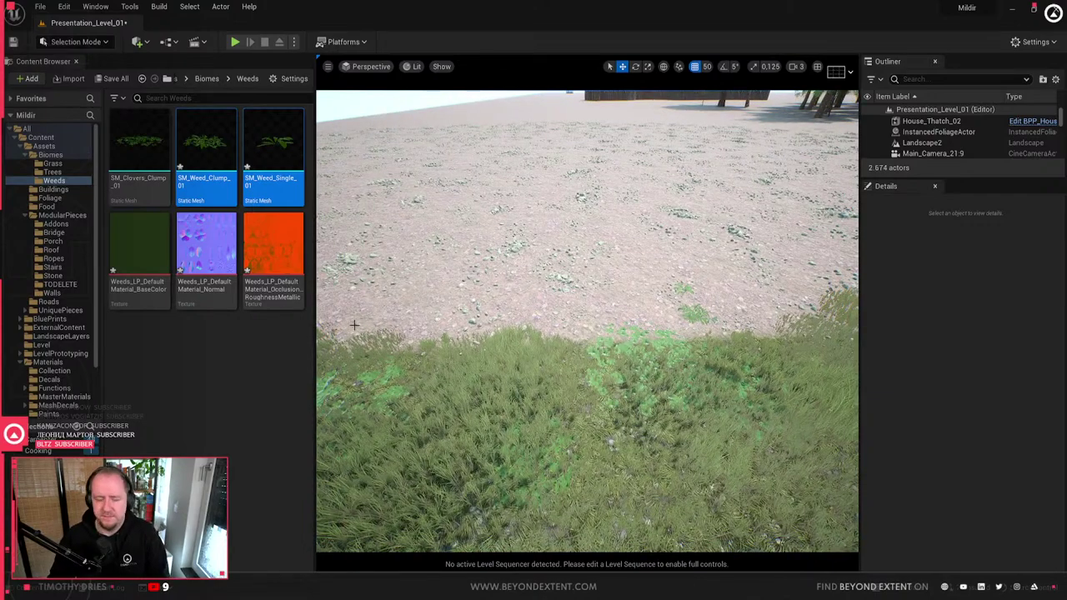
{"action": "right_click_drag", "start_coordinate": [586, 303], "coordinate": [586, 303]}
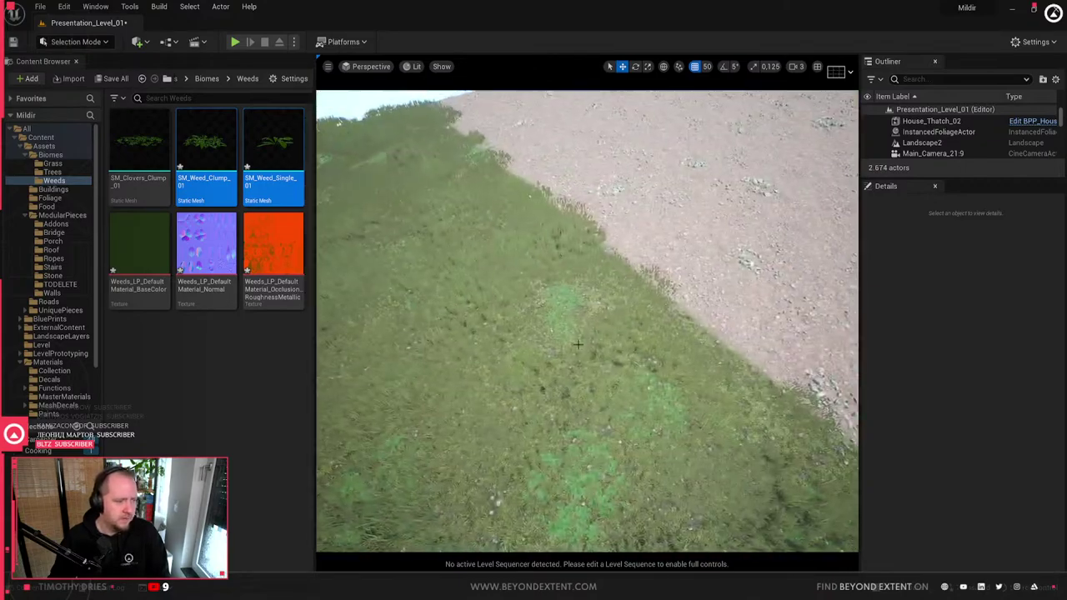
{"action": "left_click", "coordinate": [586, 302]}
- Open the Grass_Large_01 grass type and set the SM_Weed_Single_01 variety's grass density to 200
{"action": "scroll", "coordinate": [79, 337], "scroll_direction": "down", "scroll_amount": 3}
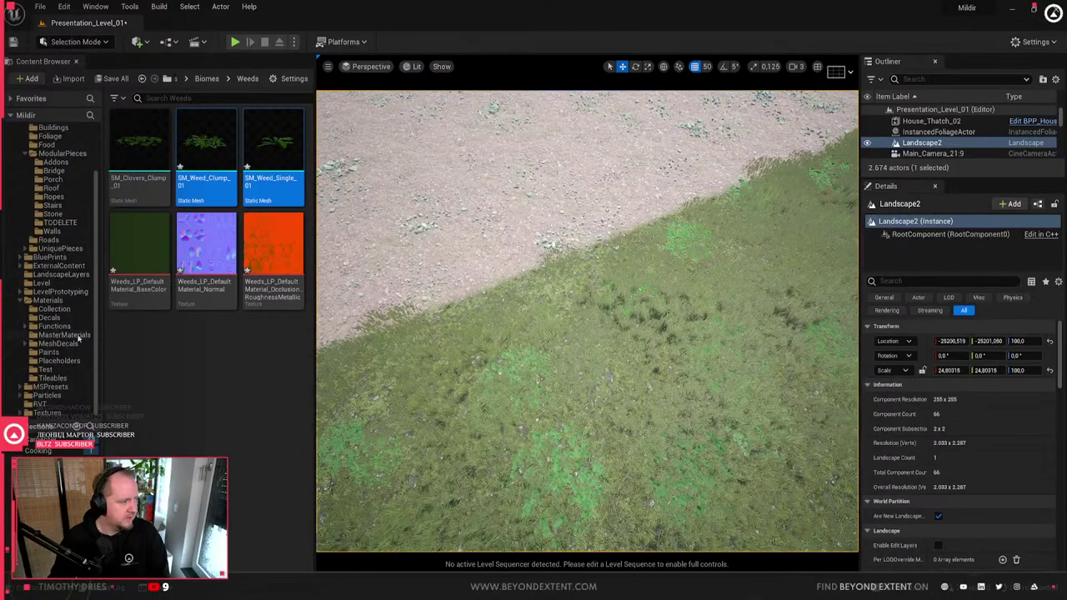
{"action": "scroll", "coordinate": [79, 337], "scroll_direction": "up", "scroll_amount": 3}
{"action": "left_click", "coordinate": [63, 338]}
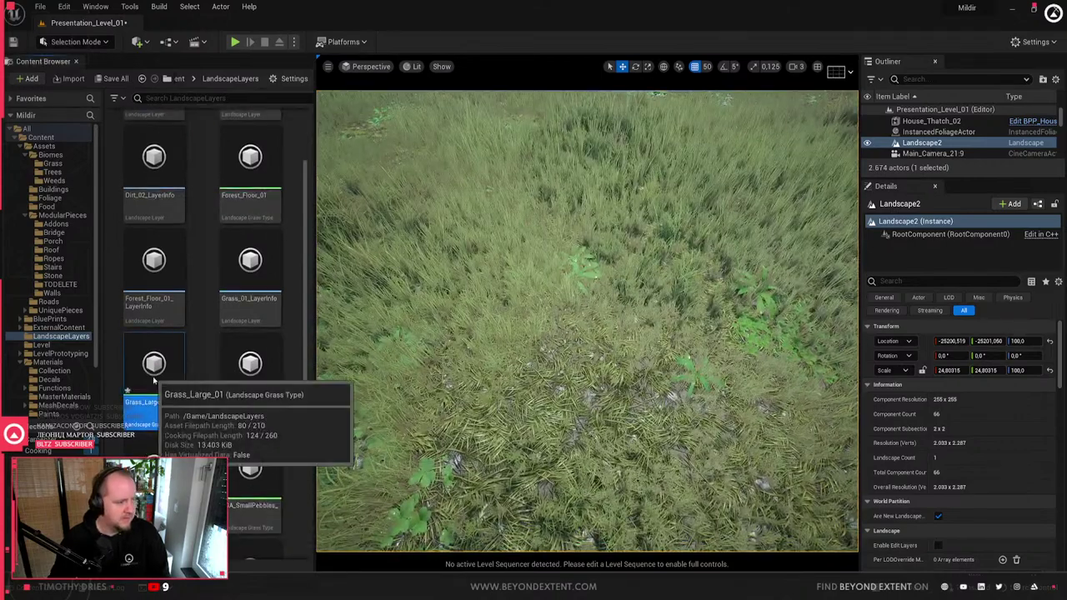
{"action": "double_click", "coordinate": [155, 450]}
{"action": "scroll", "coordinate": [296, 383], "scroll_direction": "down", "scroll_amount": 3}
{"action": "left_click", "coordinate": [334, 397]}
{"action": "type", "text": "1"}
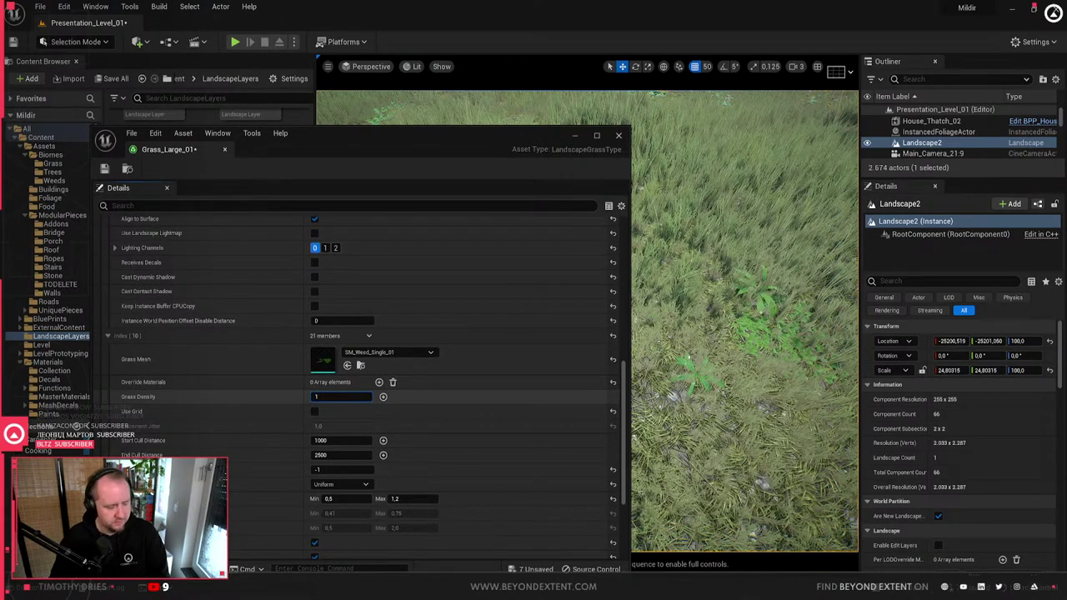
{"action": "key", "text": "BackSpace"}
{"action": "type", "text": "200"}
{"action": "key", "text": "Return"}
{"action": "scroll", "coordinate": [279, 407], "scroll_direction": "up", "scroll_amount": 2}
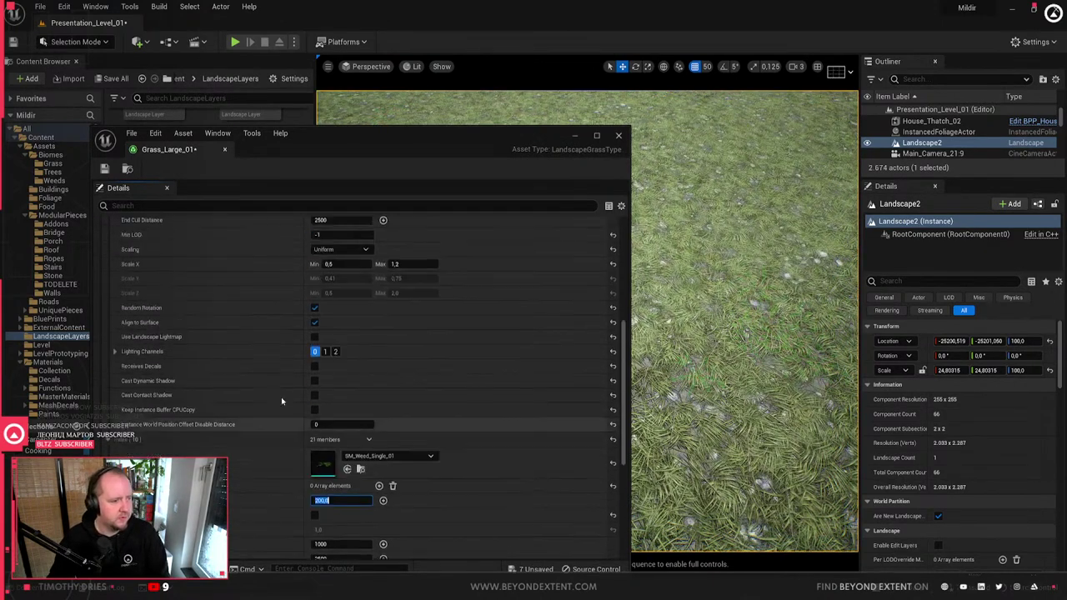
- Set the SM_Weed_Clump_01 variety's grass density to 70, save Grass_Large_01 and close its editor
{"action": "scroll", "coordinate": [279, 406], "scroll_direction": "up", "scroll_amount": 3}
{"action": "left_click", "coordinate": [337, 265]}
{"action": "type", "text": "70"}
{"action": "key", "text": "Return"}
{"action": "left_click", "coordinate": [104, 168]}
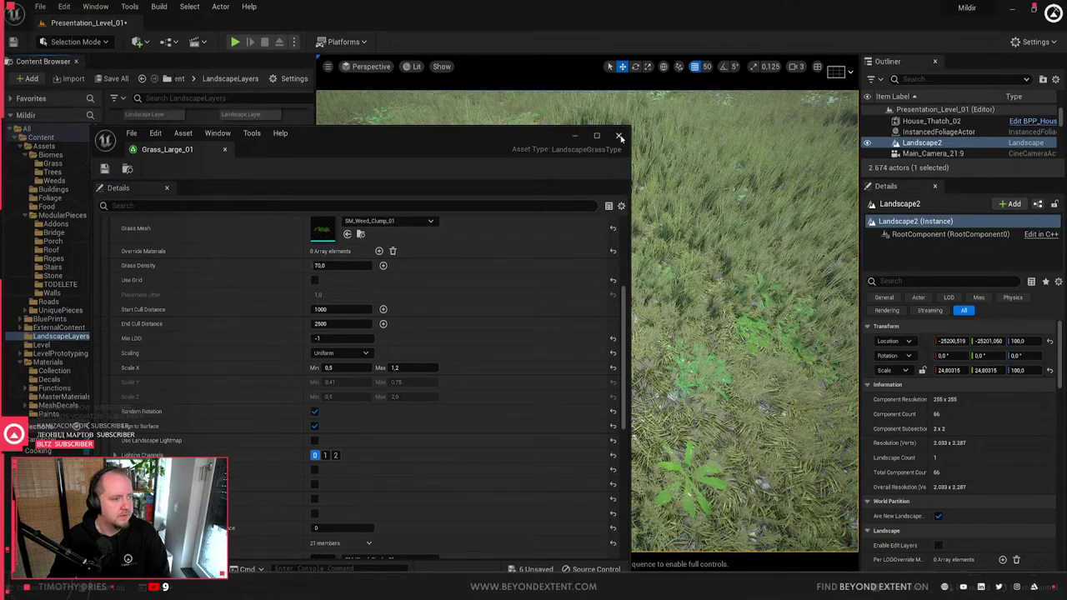
{"action": "left_click", "coordinate": [620, 136]}
- Review the weed distribution across the meadow and switch to Blender
{"action": "scroll", "coordinate": [582, 400], "scroll_direction": "down", "scroll_amount": 5}
{"action": "right_click_drag", "start_coordinate": [582, 400], "coordinate": [597, 380]}
{"action": "scroll", "coordinate": [582, 365], "scroll_direction": "up", "scroll_amount": 6}
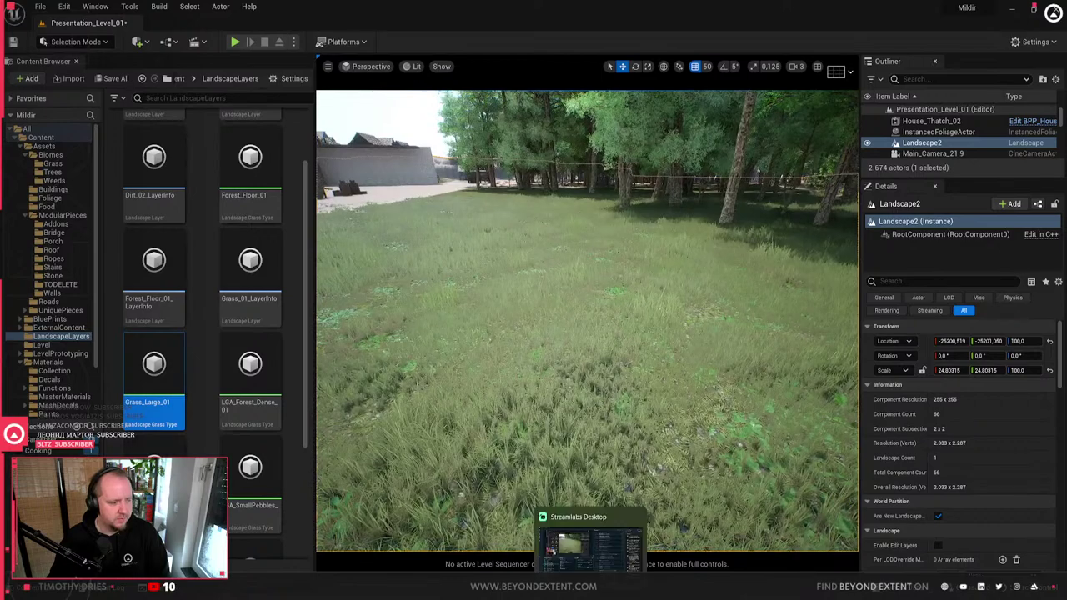
{"action": "key", "text": "alt+Tab"}
{"action": "scroll", "coordinate": [345, 376], "scroll_direction": "up", "scroll_amount": 3}
{"action": "middle_click_drag", "start_coordinate": [345, 376], "coordinate": [517, 400], "text": "shift"}
- Examine the modelled leaf shapes on the source leaf sheet, including the group of six leaves
{"action": "left_click", "coordinate": [396, 309]}
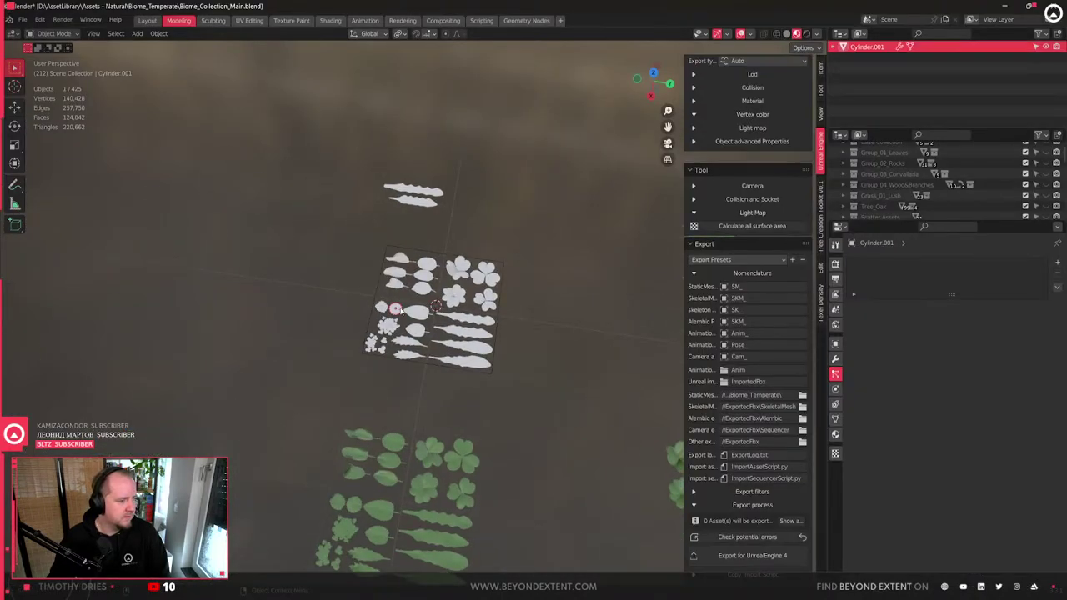
{"action": "key", "text": "KP_Decimal"}
{"action": "scroll", "coordinate": [499, 325], "scroll_direction": "down", "scroll_amount": 8}
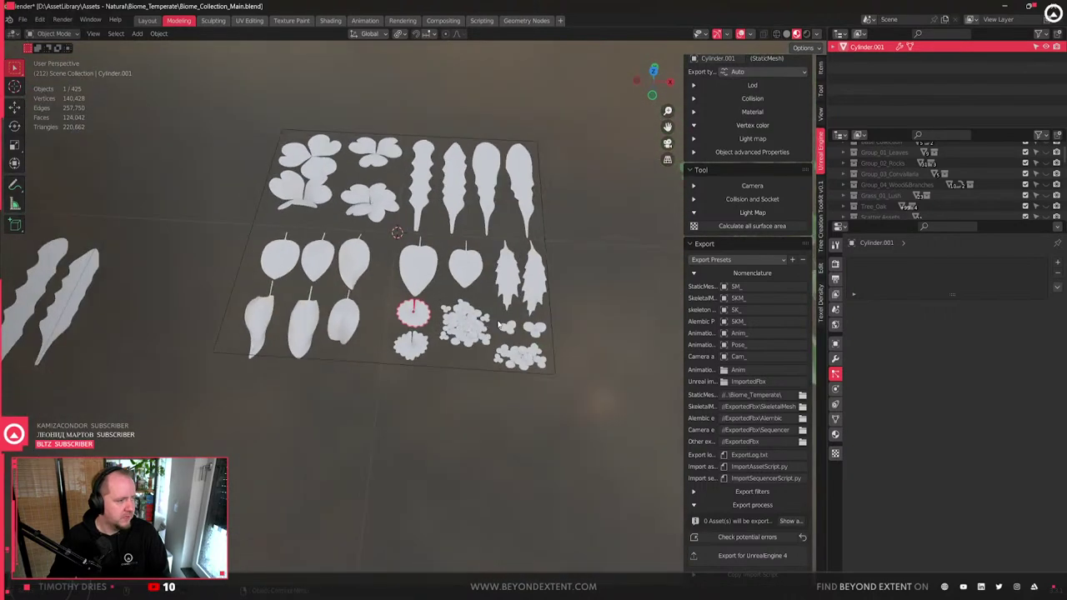
{"action": "scroll", "coordinate": [499, 326], "scroll_direction": "up", "scroll_amount": 2}
{"action": "middle_click_drag", "start_coordinate": [500, 325], "coordinate": [575, 367], "text": "shift"}
{"action": "left_click_drag", "start_coordinate": [336, 275], "coordinate": [458, 401]}
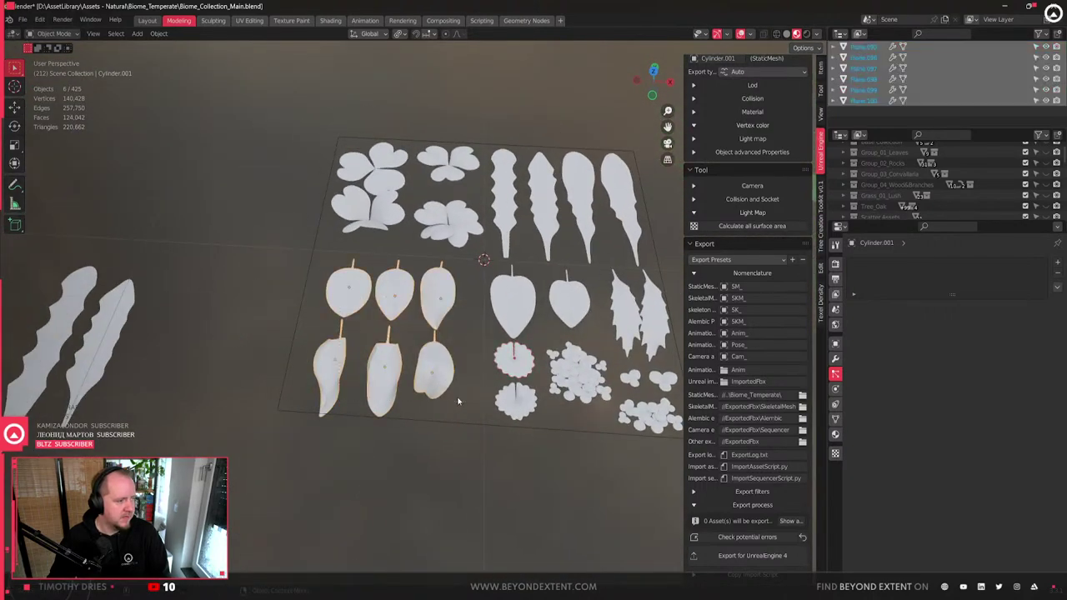
{"action": "scroll", "coordinate": [458, 401], "scroll_direction": "down", "scroll_amount": 6}
{"action": "middle_click_drag", "start_coordinate": [500, 286], "coordinate": [523, 275], "text": "shift"}
{"action": "scroll", "coordinate": [522, 274], "scroll_direction": "down", "scroll_amount": 4}
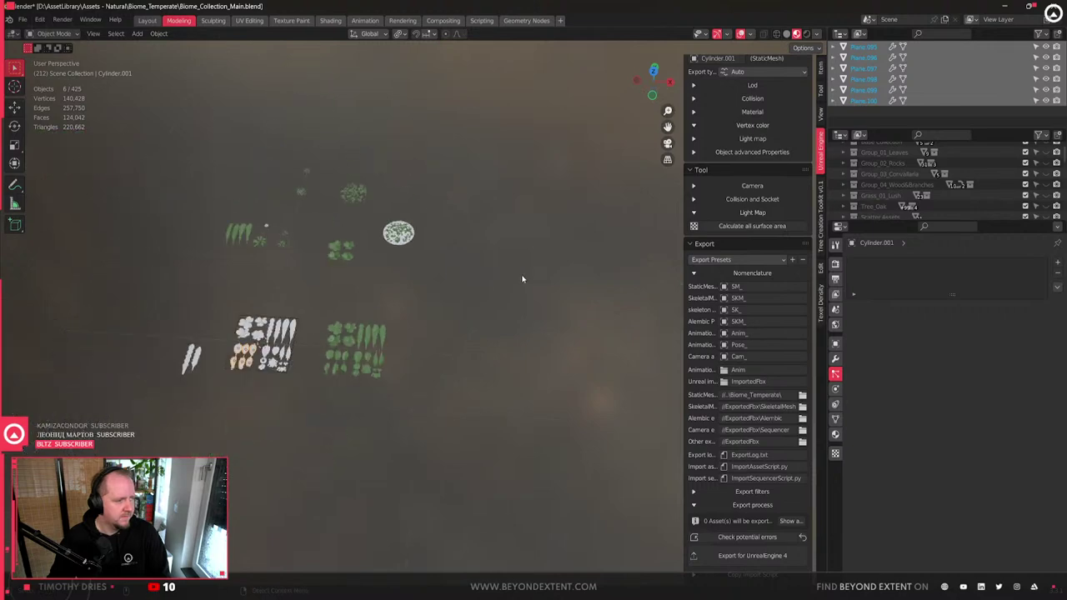
- Select Weed_Clump_01 and frame it from a low side view
{"action": "left_click", "coordinate": [309, 198]}
{"action": "key", "text": "KP_Decimal"}
{"action": "middle_click_drag", "start_coordinate": [309, 198], "coordinate": [470, 222]}
{"action": "scroll", "coordinate": [469, 222], "scroll_direction": "down", "scroll_amount": 3}
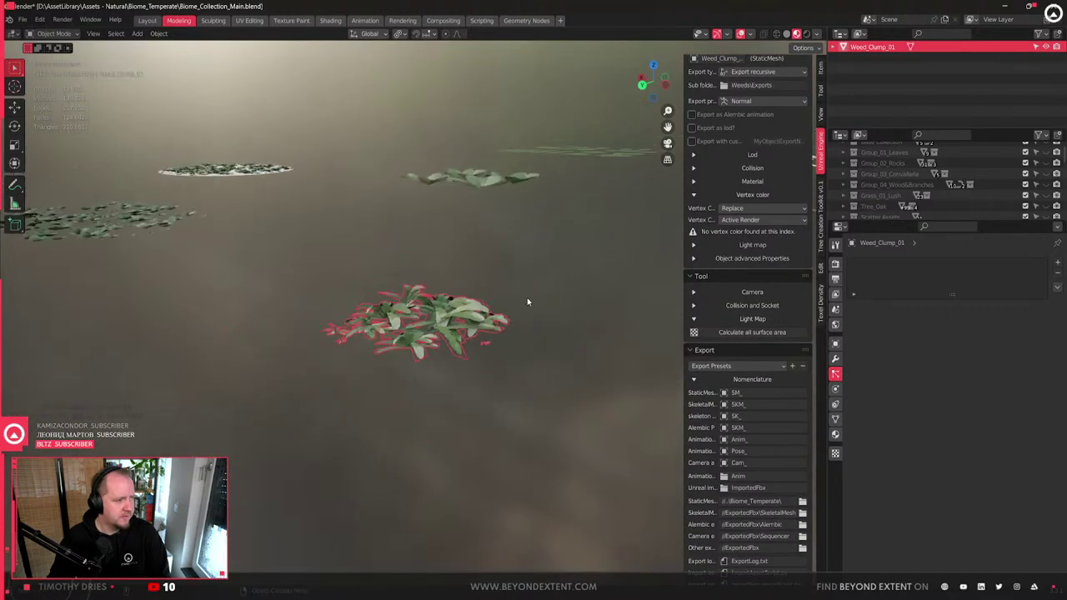
{"action": "key", "text": "s"}
{"action": "key", "text": "z"}
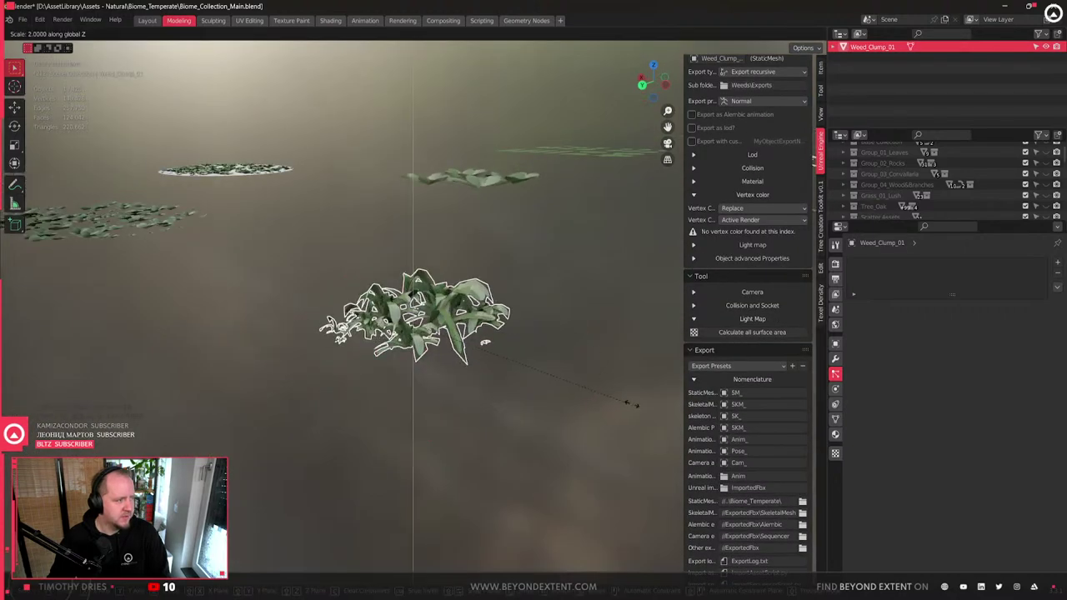
{"action": "key", "text": "Escape"}
- Scale Weed_Clump_01 up along the Z axis only so its leaves stand taller
{"action": "key", "text": "KP_Decimal"}
{"action": "middle_click_drag", "start_coordinate": [467, 329], "coordinate": [501, 436]}
{"action": "scroll", "coordinate": [453, 425], "scroll_direction": "down", "scroll_amount": 3}
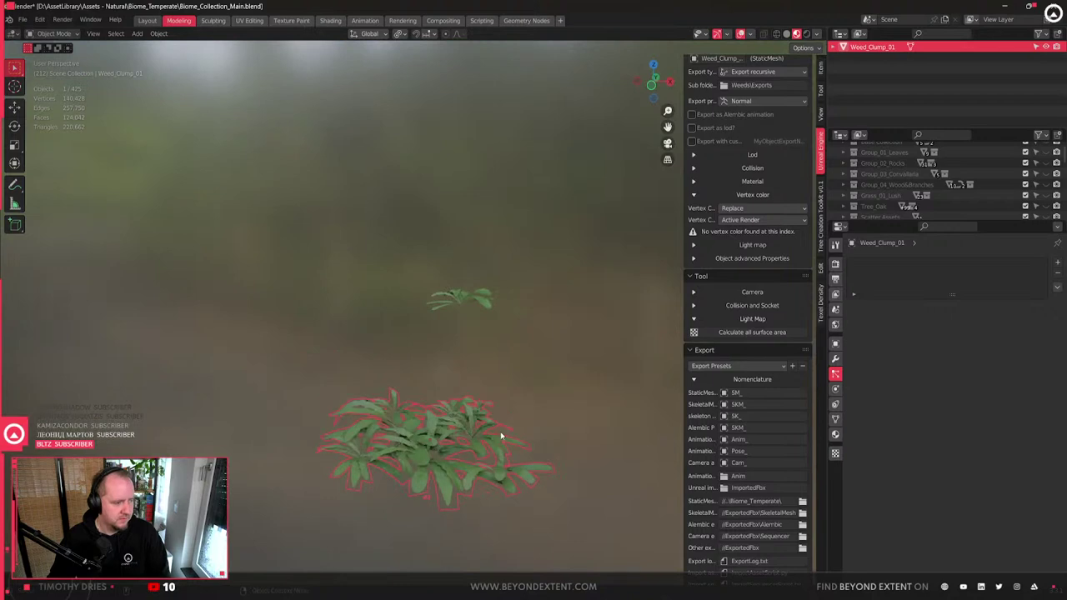
{"action": "key", "text": "r"}
{"action": "key", "text": "z"}
{"action": "left_click", "coordinate": [482, 329]}
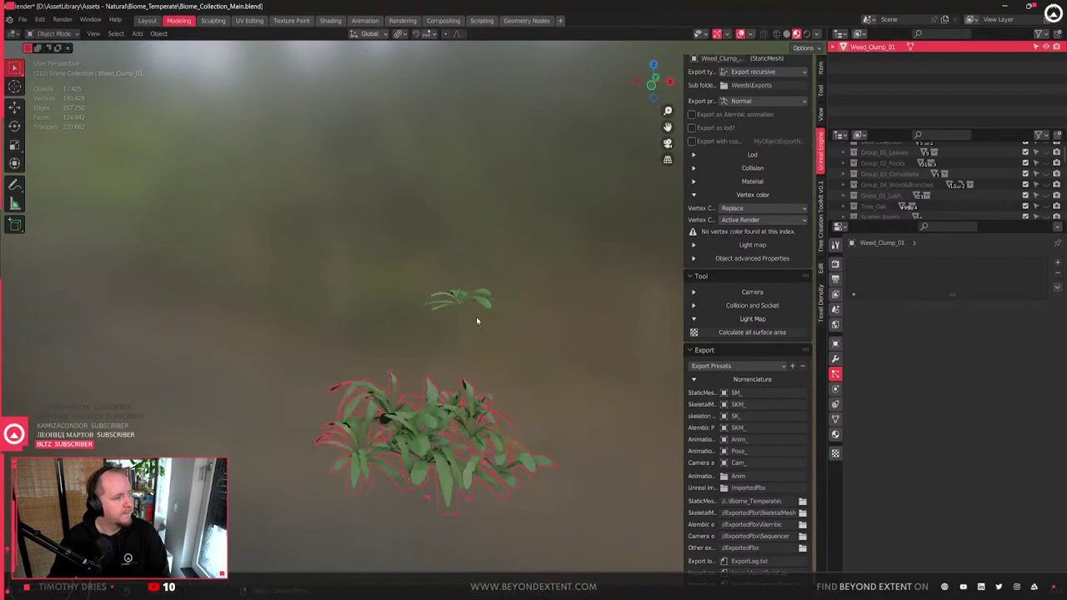
- Scale Weed_Single_01 up along the Z axis only by about 2.6 times
{"action": "left_click", "coordinate": [474, 302]}
{"action": "key", "text": "s"}
{"action": "key", "text": "z"}
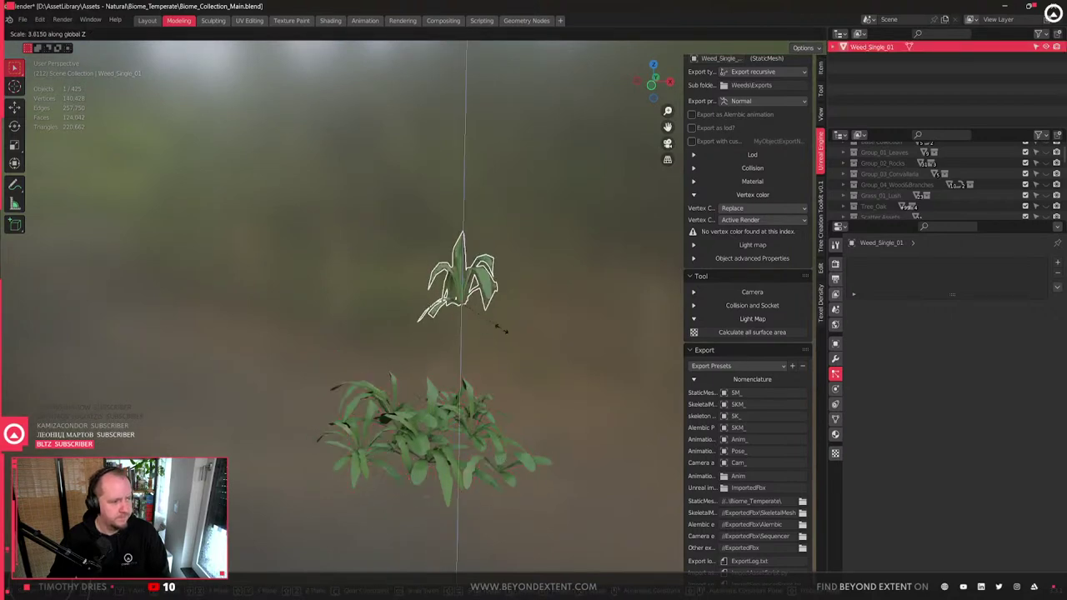
{"action": "right_click", "coordinate": [502, 329]}
{"action": "key", "text": "s"}
{"action": "key", "text": "z"}
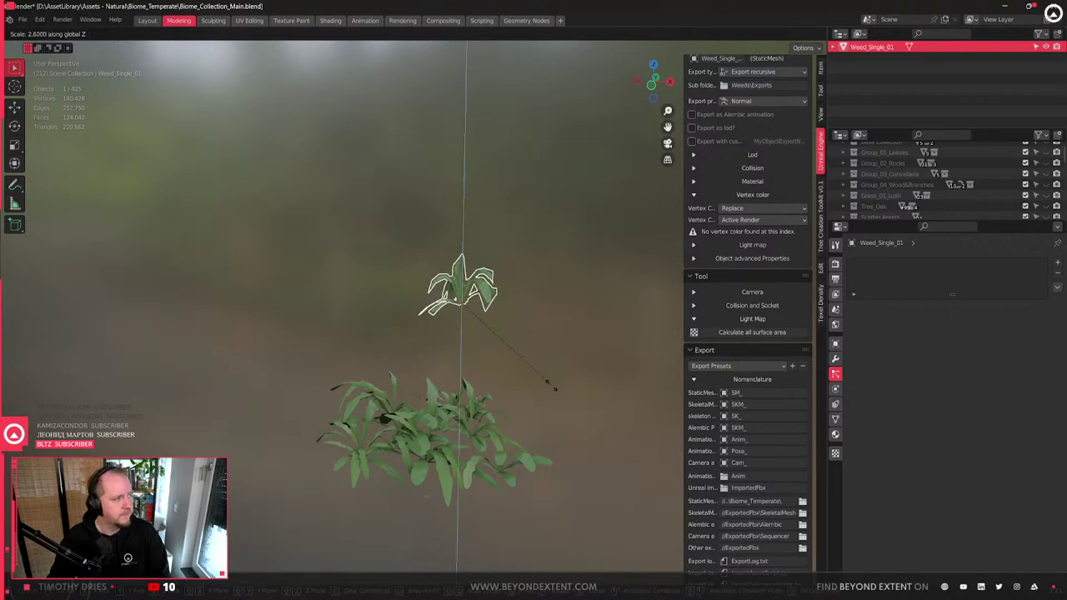
{"action": "left_click", "coordinate": [460, 330]}
- Open Weed_Single_01's mesh for edge editing and try removing an edge at the tallest leaf's bend
{"action": "key", "text": "KP_Decimal"}
{"action": "key", "text": "Tab"}
{"action": "middle_click_drag", "start_coordinate": [456, 352], "coordinate": [513, 289]}
{"action": "key", "text": "2"}
{"action": "left_click", "coordinate": [520, 184]}
{"action": "key", "text": "x"}
{"action": "left_click", "coordinate": [508, 211]}
{"action": "key", "text": "ctrl+alt+z"}
{"action": "left_click", "coordinate": [496, 167]}
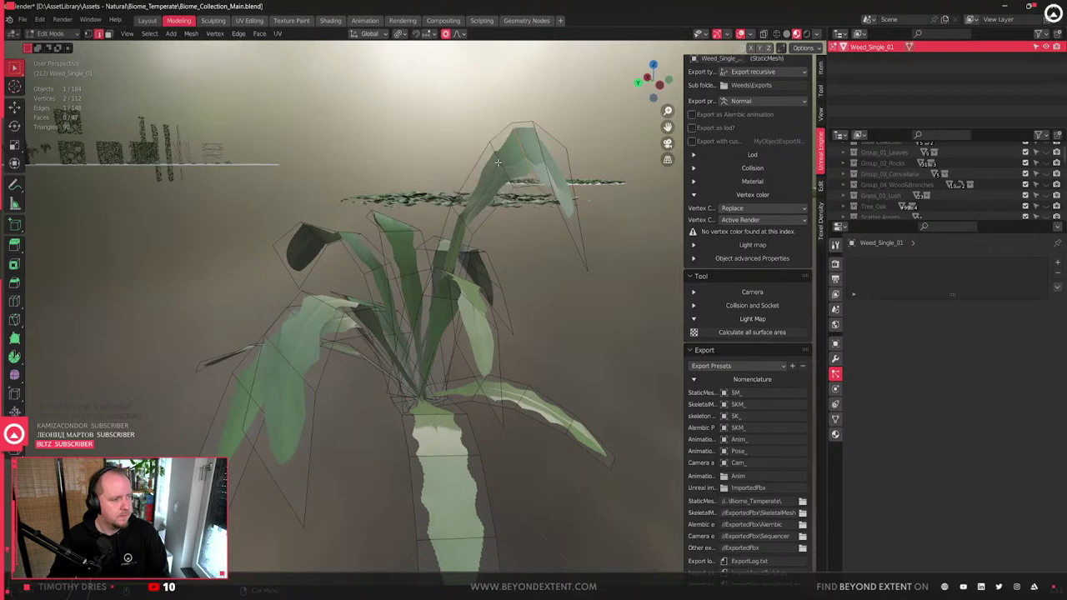
- Add two edge cuts across the tallest leaf, one on its rising part and one on its drooping tip
{"action": "key", "text": "q"}
{"action": "left_click", "coordinate": [491, 210]}
{"action": "key", "text": "q"}
{"action": "left_click", "coordinate": [562, 212]}
{"action": "key", "text": "Tab"}
- Try to rotate an edge of Weed_Single_01's tallest leaf about the Y axis with proportional editing
{"action": "scroll", "coordinate": [483, 263], "scroll_direction": "down", "scroll_amount": 4}
{"action": "middle_click_drag", "start_coordinate": [482, 263], "coordinate": [332, 323]}
{"action": "key", "text": "Tab"}
{"action": "left_click", "coordinate": [469, 248]}
{"action": "key", "text": "r"}
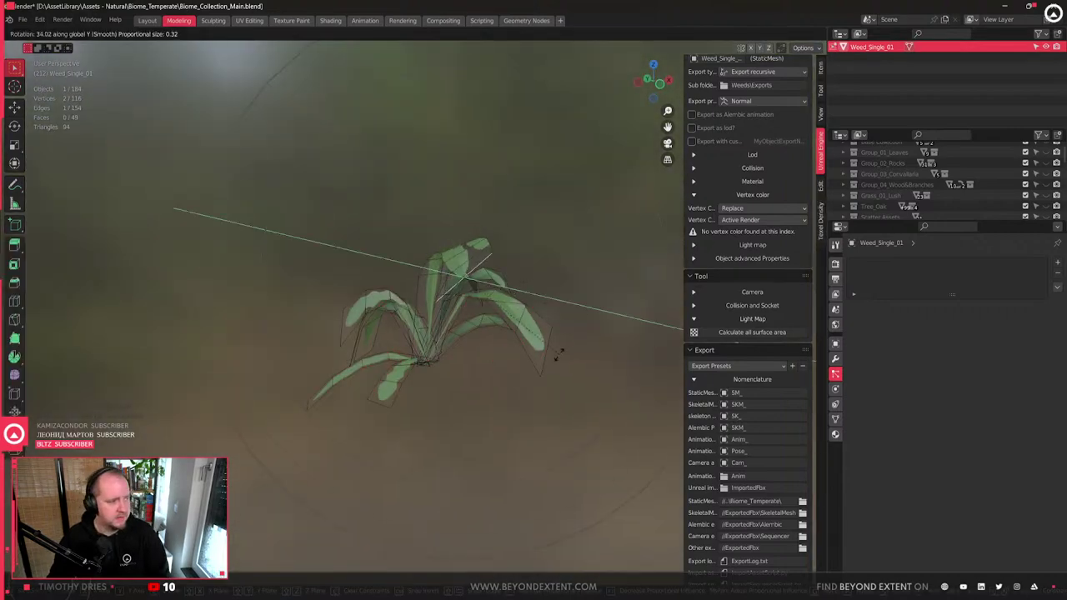
{"action": "right_click", "coordinate": [555, 352]}
{"action": "key", "text": "q"}
{"action": "left_click", "coordinate": [535, 330]}
{"action": "key", "text": "r"}
{"action": "key", "text": "y"}
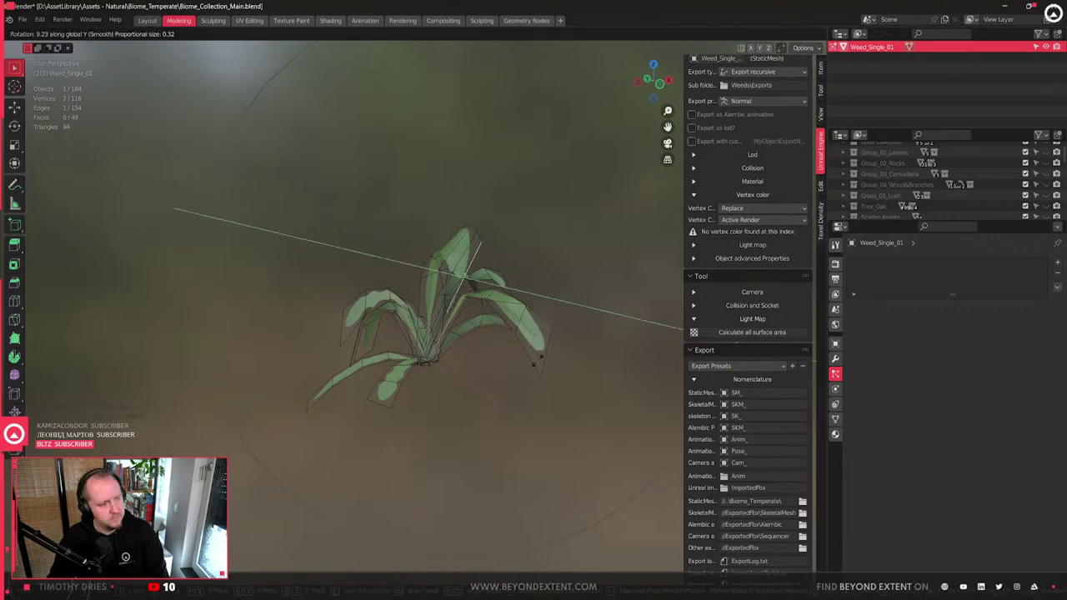
{"action": "right_click", "coordinate": [491, 395]}
- Move the tip edge of Weed_Single_01's tallest leaf outward horizontally with a reduced proportional falloff, and scale the edge narrower
{"action": "key", "text": "KP_7"}
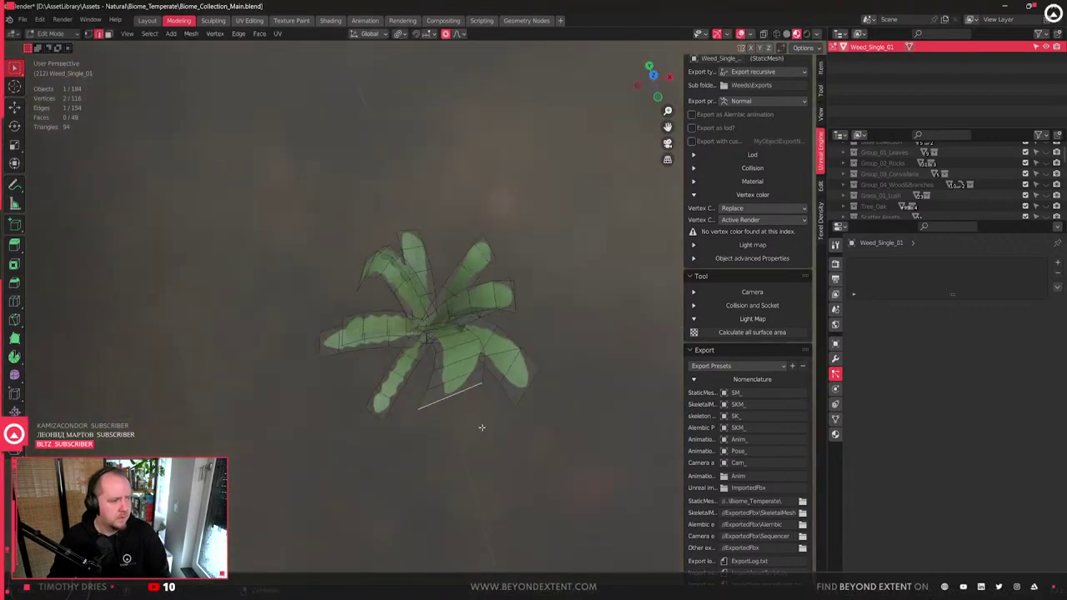
{"action": "key", "text": "g"}
{"action": "key", "text": "shift+z"}
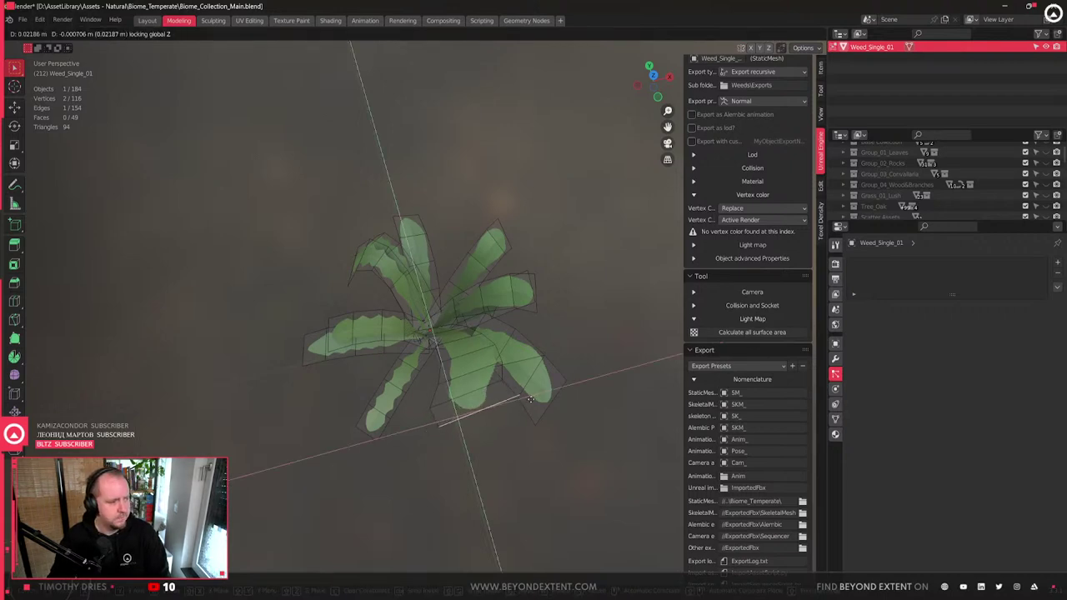
{"action": "key", "text": "o"}
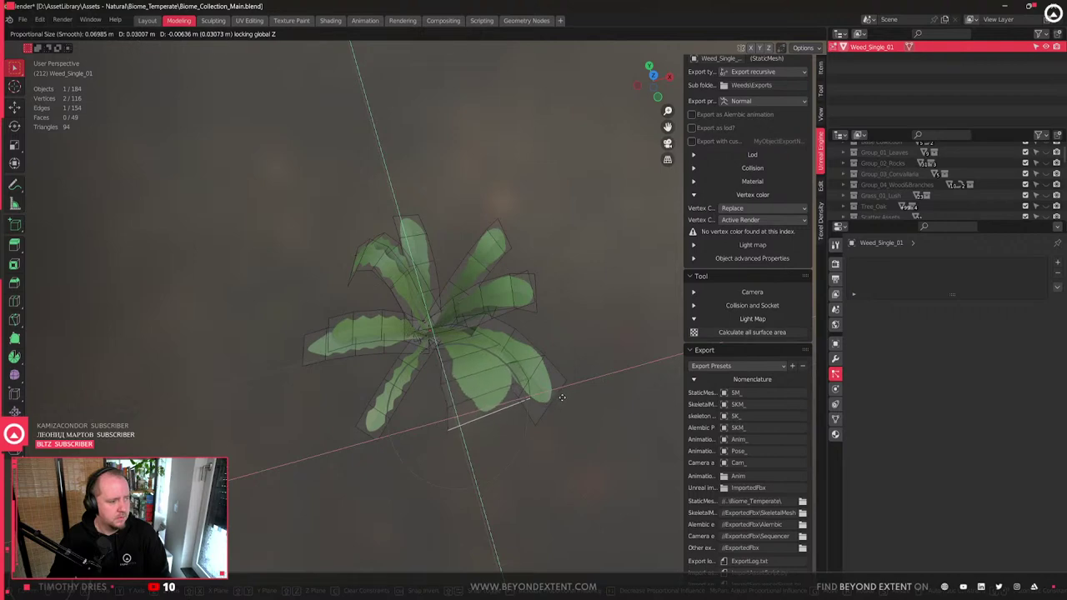
{"action": "key", "text": "s"}
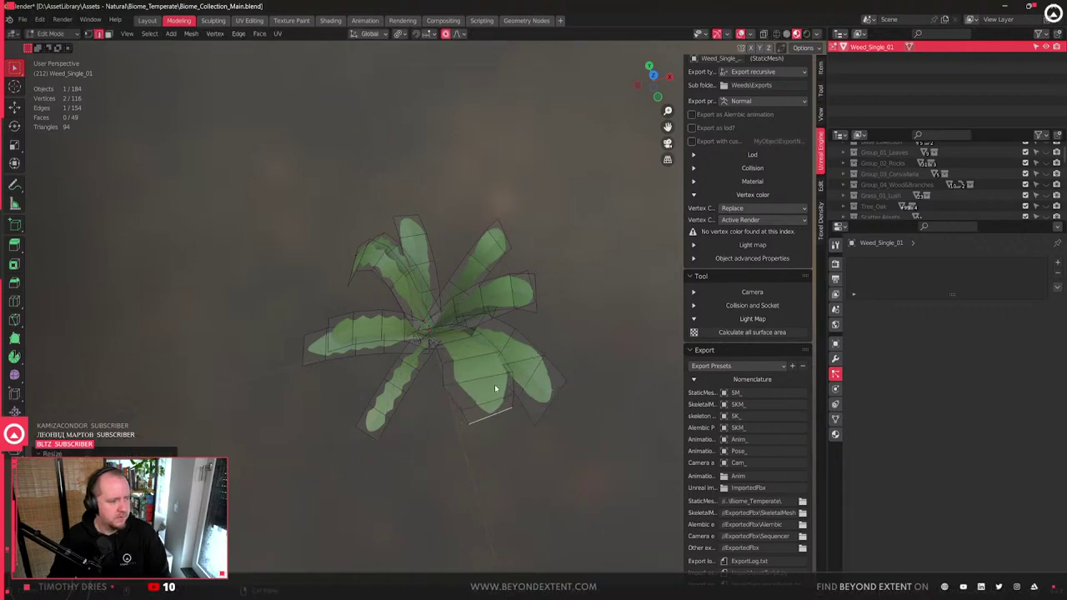
{"action": "middle_click_drag", "start_coordinate": [500, 384], "coordinate": [593, 291]}
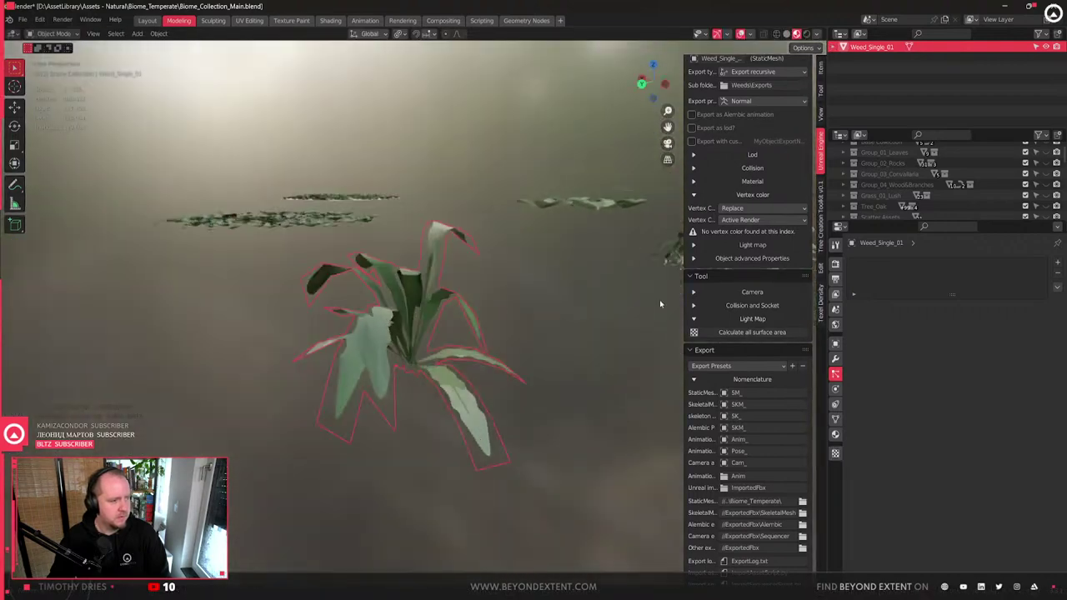
- Select Weed_Clump_01 and Weed_Single_01 in Object Mode and export both meshes for Unreal Engine 4
{"action": "scroll", "coordinate": [453, 358], "scroll_direction": "down", "scroll_amount": 5}
{"action": "left_click", "coordinate": [601, 213]}
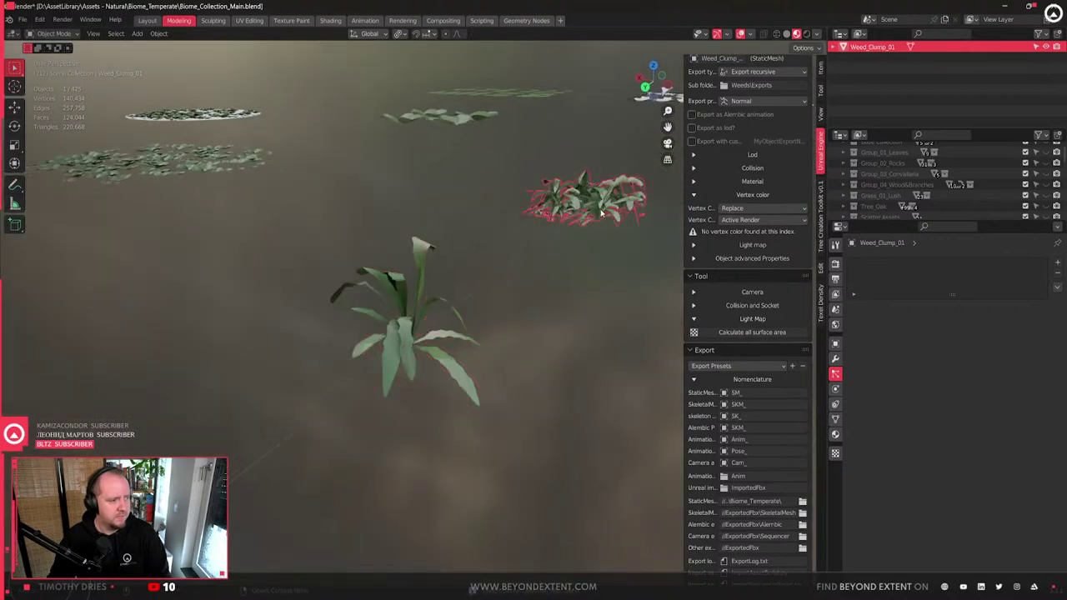
{"action": "left_click", "coordinate": [411, 330], "text": "shift"}
{"action": "key", "text": "KP_Decimal"}
{"action": "left_click", "coordinate": [451, 281], "text": "shift"}
{"action": "middle_click_drag", "start_coordinate": [451, 281], "coordinate": [422, 319]}
{"action": "left_click_drag", "start_coordinate": [357, 221], "coordinate": [594, 377]}
{"action": "scroll", "coordinate": [750, 467], "scroll_direction": "down", "scroll_amount": 3}
{"action": "left_click", "coordinate": [759, 553]}
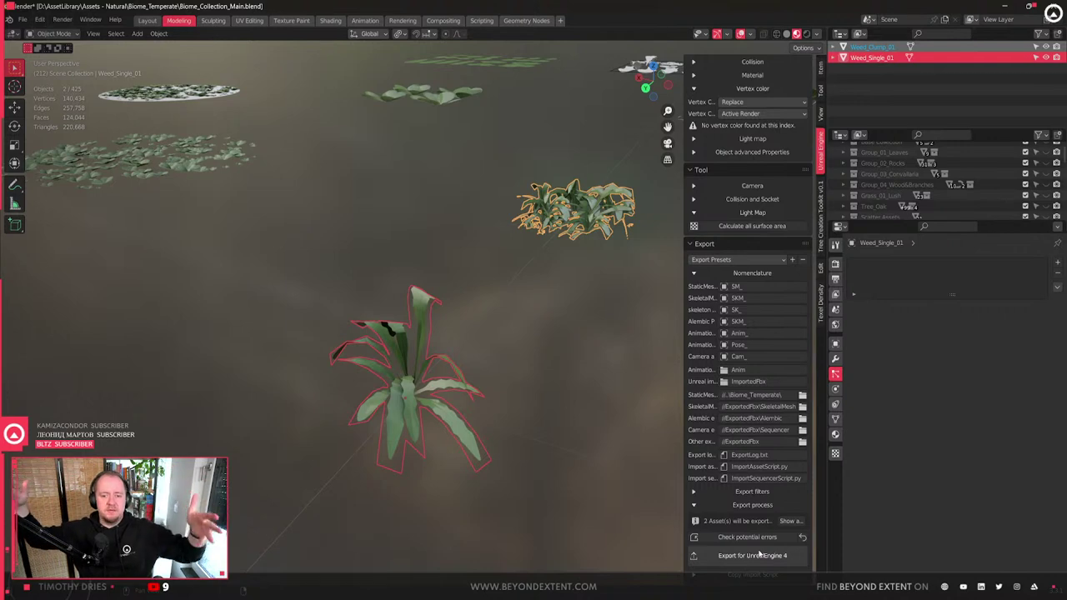
{"action": "left_click", "coordinate": [757, 556]}
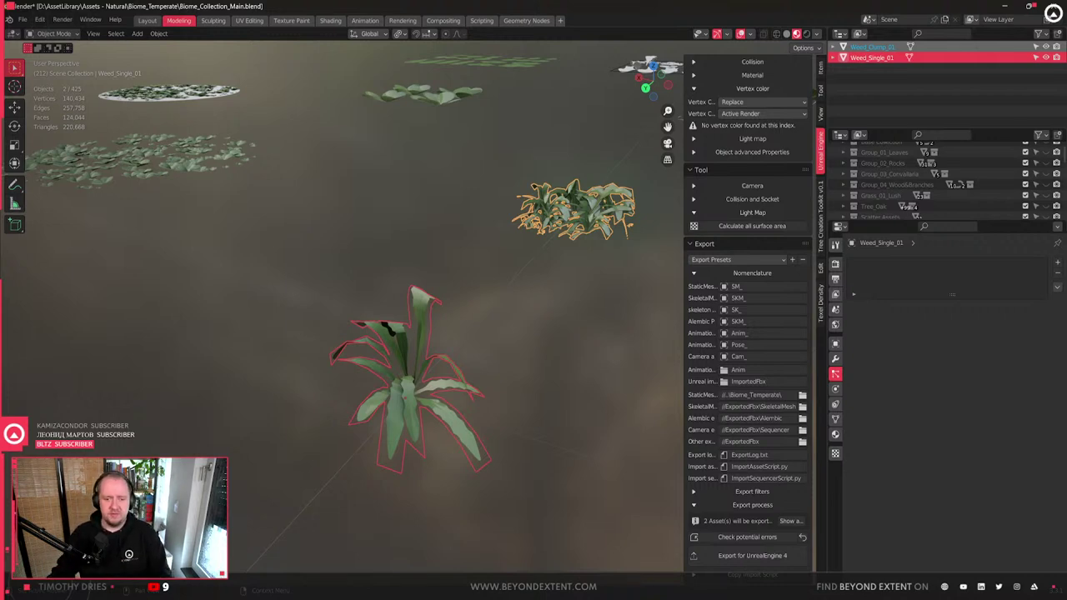
{"action": "left_click", "coordinate": [542, 310]}
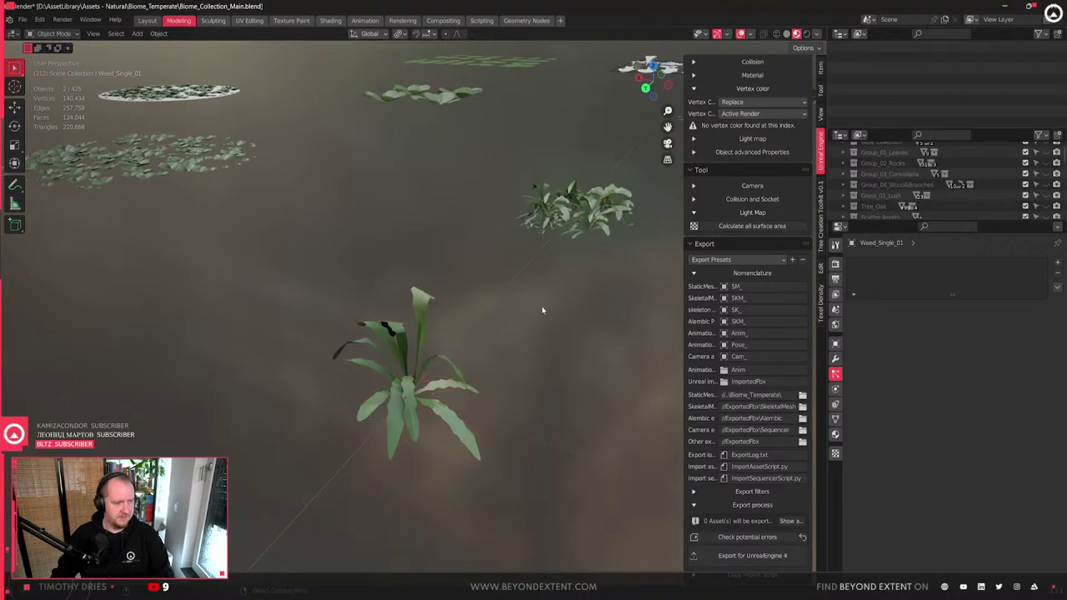
- Switch to Unreal Editor and reimport SM_Weed_Clump_01 and SM_Weed_Single_01 from the Weeds folder
{"action": "key", "text": "alt+Tab"}
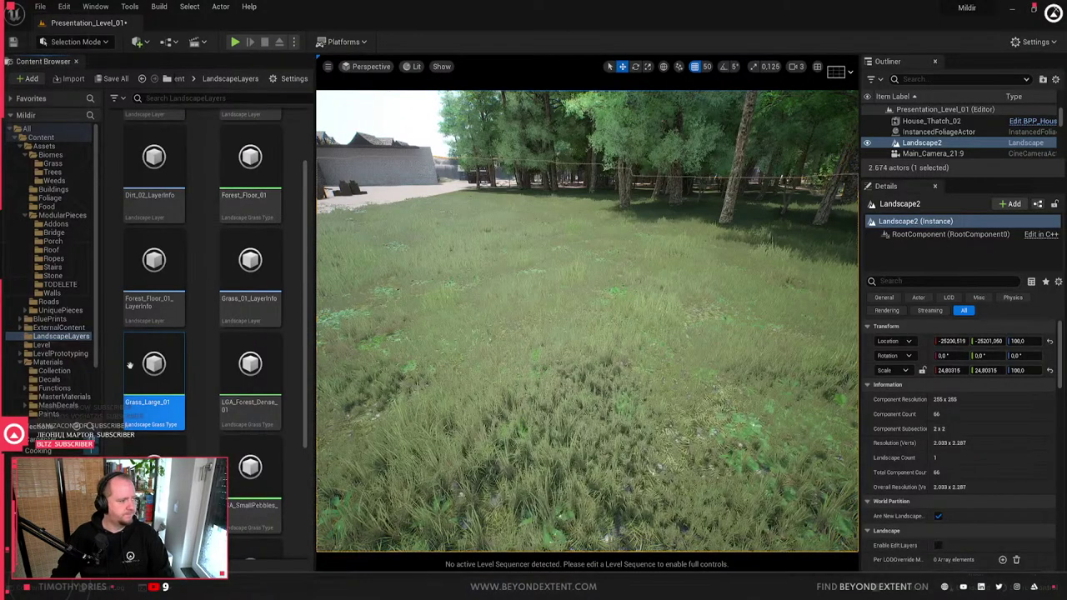
{"action": "left_click", "coordinate": [77, 180]}
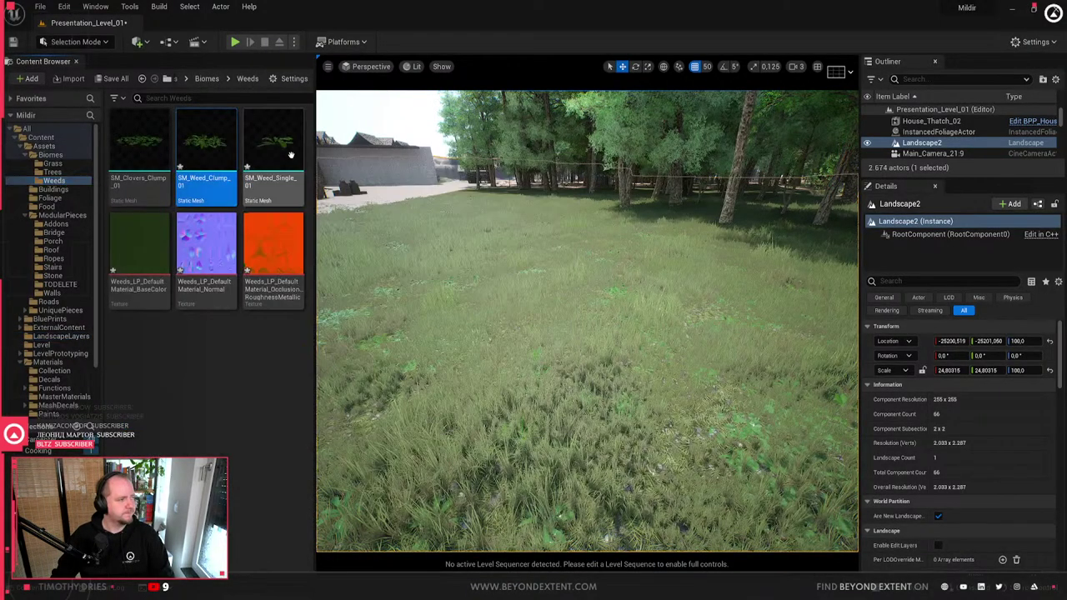
{"action": "right_click", "coordinate": [291, 160]}
{"action": "left_click", "coordinate": [382, 242]}
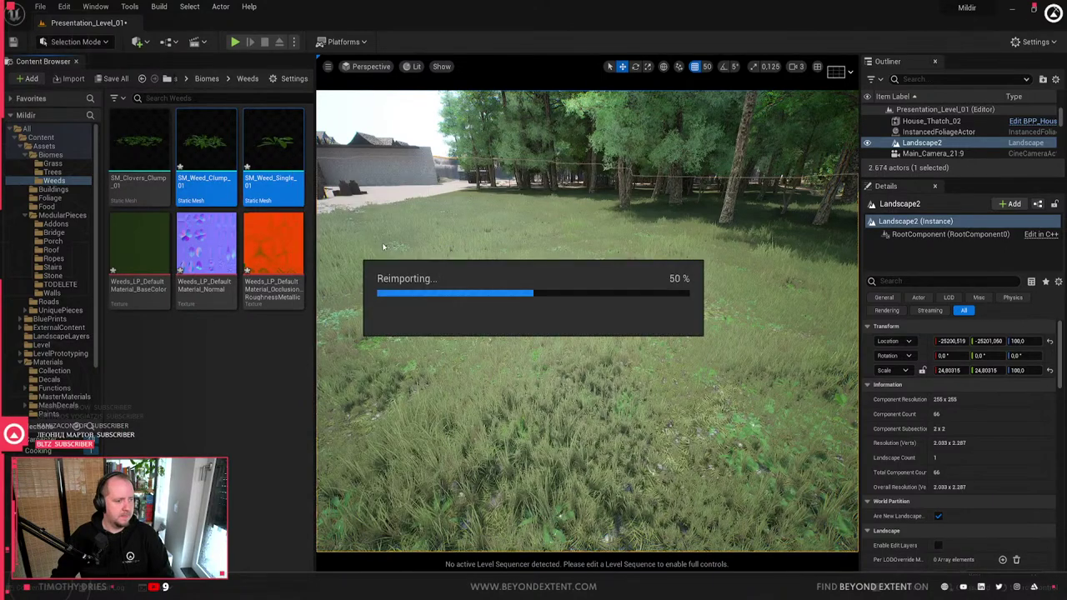
{"action": "key", "text": "Escape"}
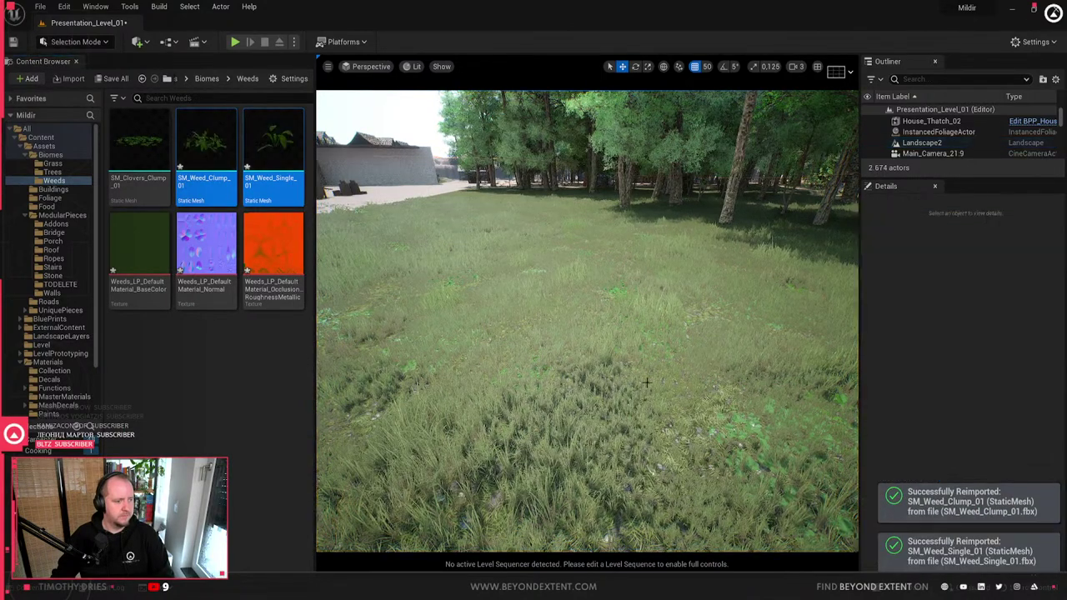
- Examine the reimported weeds in the level from the saved camera viewpoints and up close in the grass field
{"action": "right_click_drag", "start_coordinate": [646, 382], "coordinate": [646, 382]}
{"action": "key", "text": "2"}
{"action": "key", "text": "3"}
{"action": "key", "text": "4"}
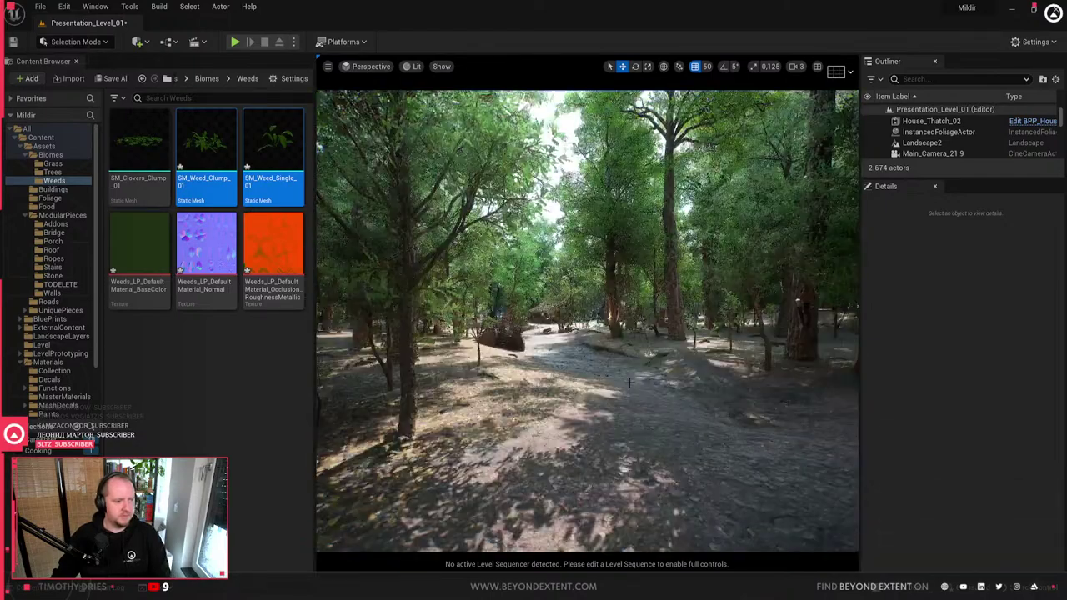
{"action": "key", "text": "5"}
{"action": "key", "text": "6"}
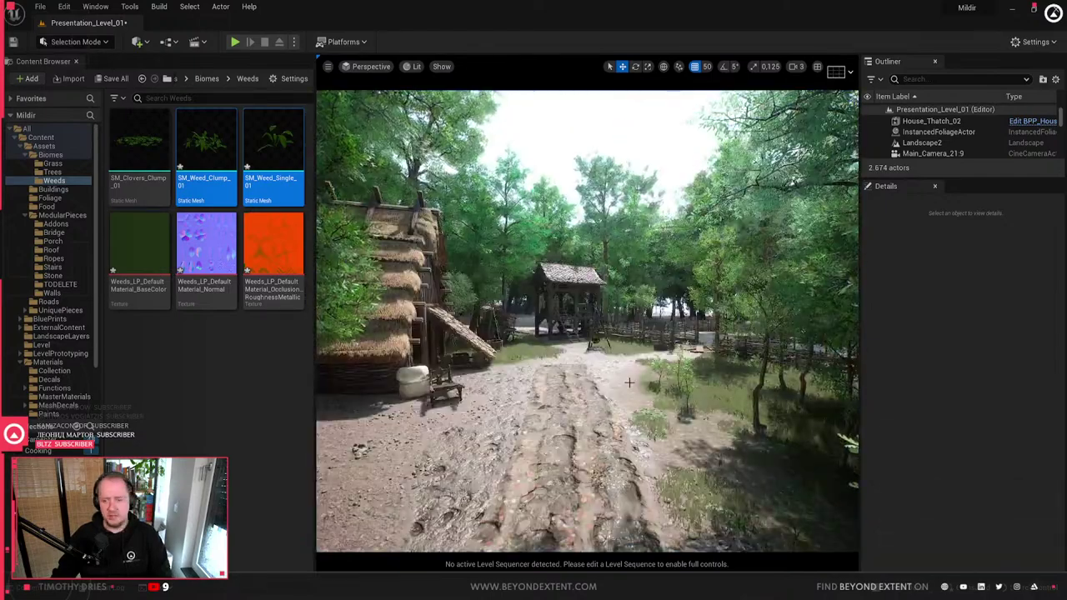
{"action": "key", "text": "7"}
{"action": "key", "text": "8"}
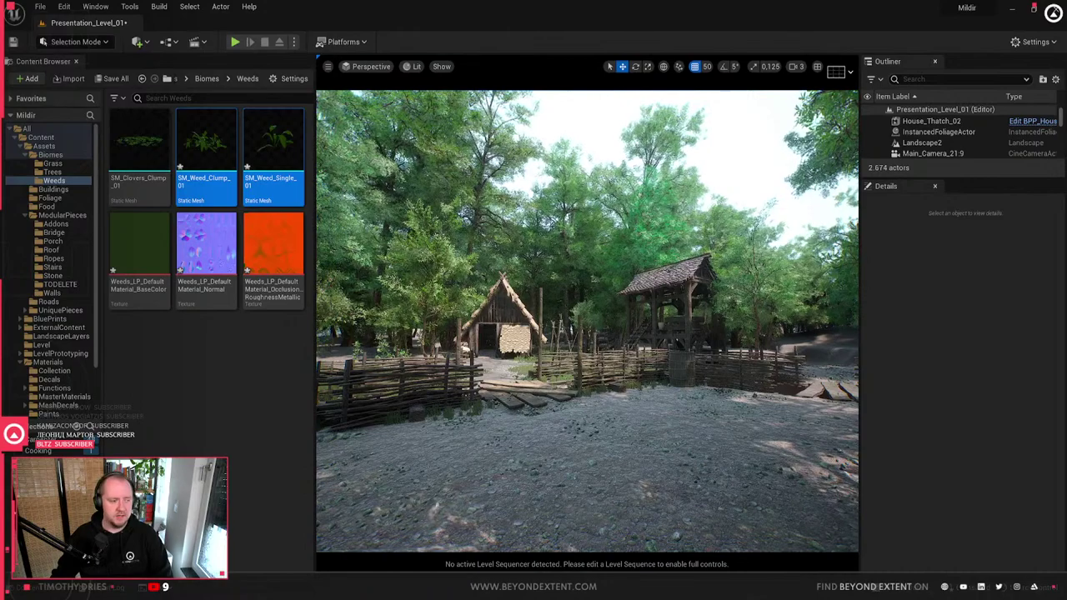
{"action": "left_click", "coordinate": [647, 371]}
{"action": "key", "text": "9"}
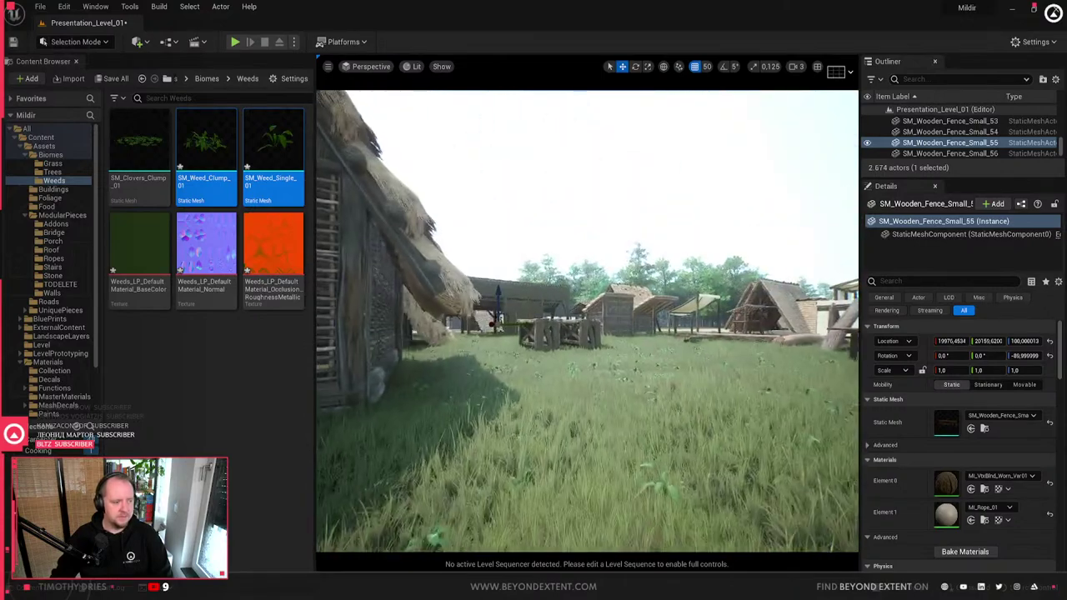
{"action": "right_click_drag", "start_coordinate": [587, 321], "coordinate": [599, 371]}
- Open the Grass_Large_01 grass type from the LandscapeLayers folder in a maximized window
{"action": "scroll", "coordinate": [58, 300], "scroll_direction": "down", "scroll_amount": 3}
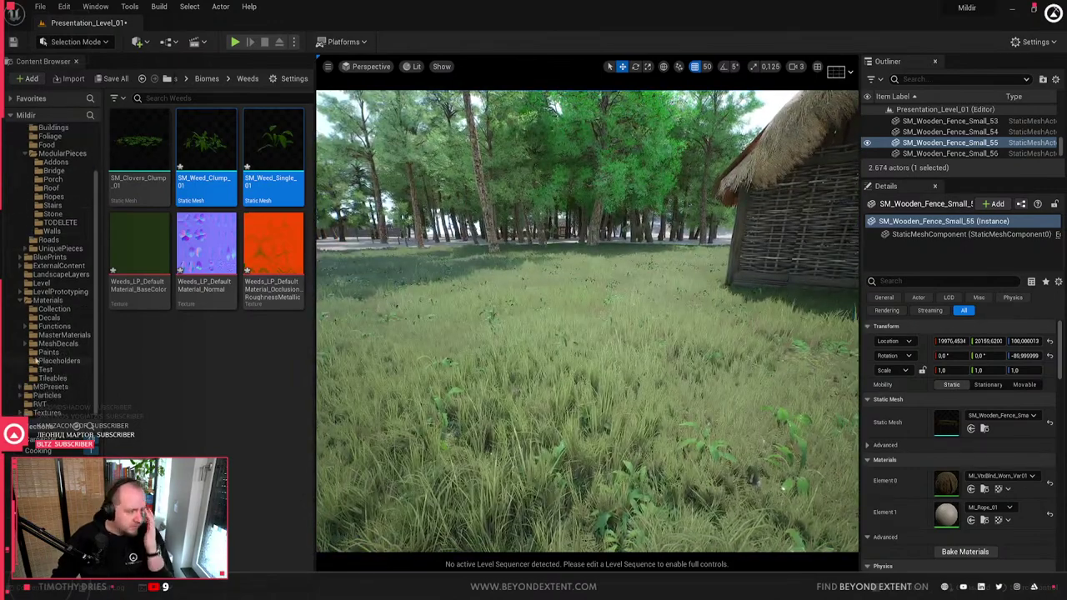
{"action": "scroll", "coordinate": [62, 303], "scroll_direction": "up", "scroll_amount": 3}
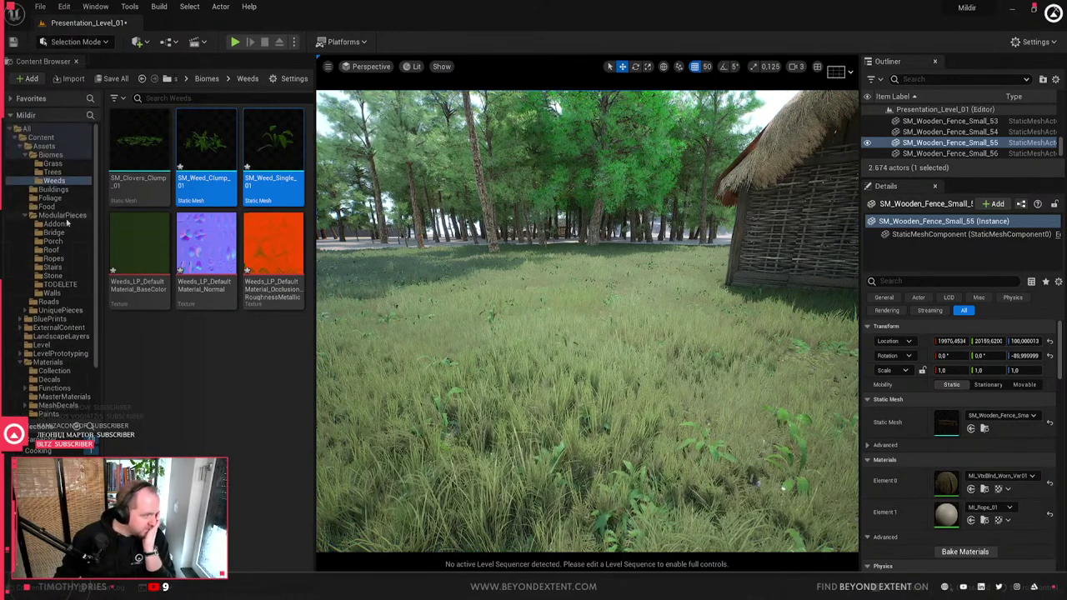
{"action": "scroll", "coordinate": [61, 304], "scroll_direction": "down", "scroll_amount": 3}
{"action": "left_click", "coordinate": [60, 274]}
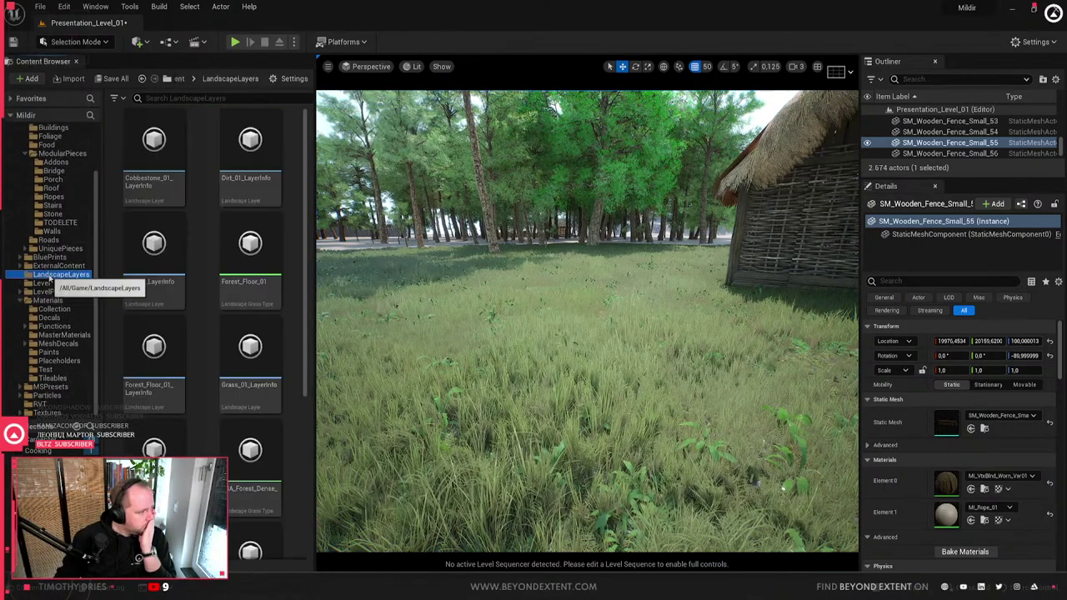
{"action": "scroll", "coordinate": [160, 350], "scroll_direction": "down", "scroll_amount": 3}
{"action": "double_click", "coordinate": [159, 350]}
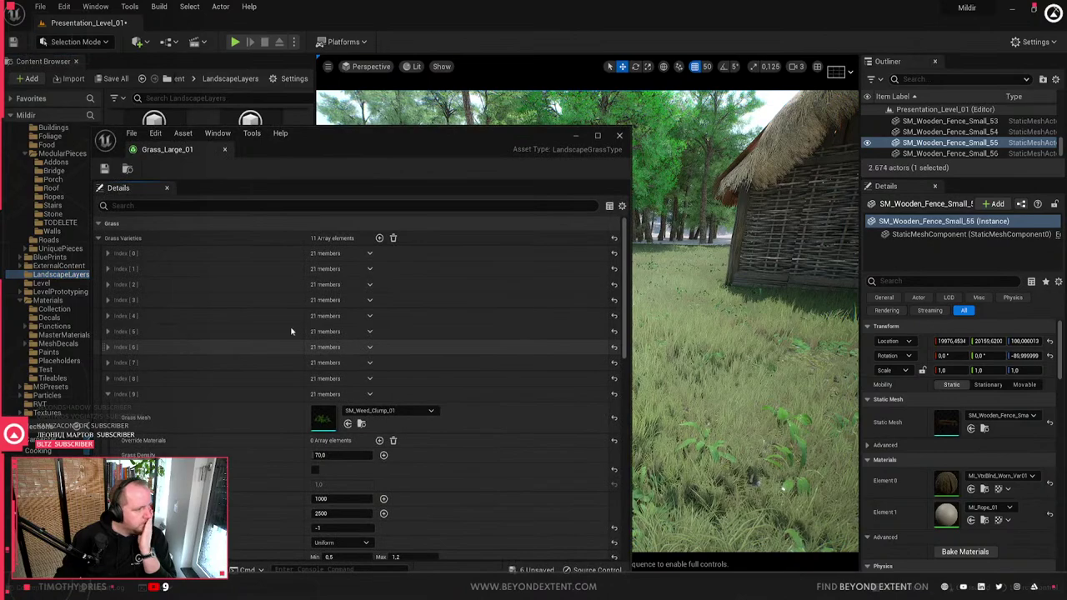
{"action": "key", "text": "super+Up"}
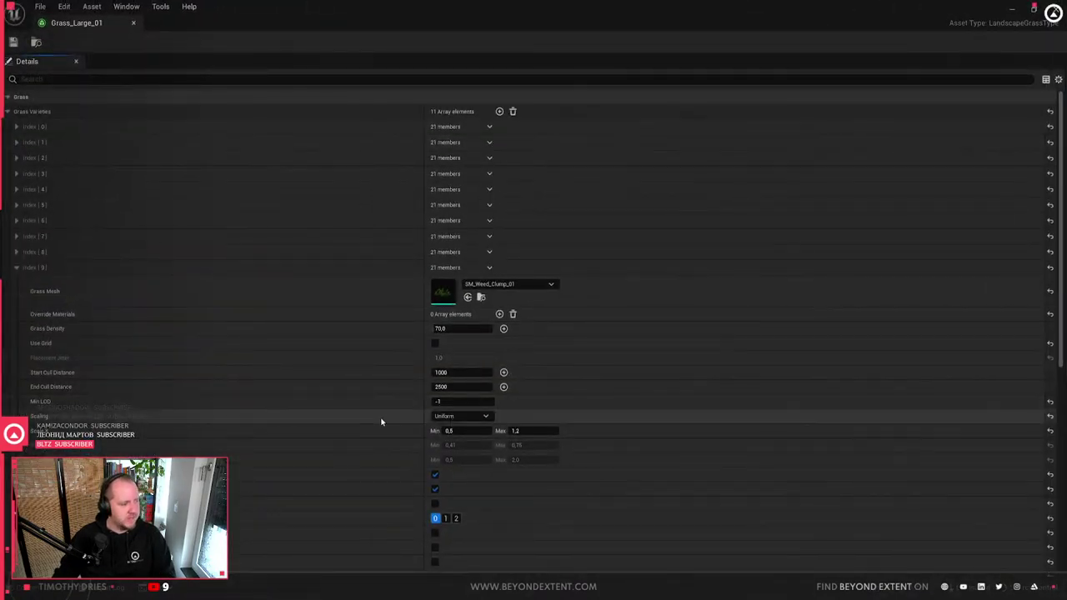
- Set the Scale X range of the SM_Weed_Clump_01 grass variety to a minimum of 1,0 and a maximum of 1,5
{"action": "scroll", "coordinate": [459, 389], "scroll_direction": "down", "scroll_amount": 3}
{"action": "left_click", "coordinate": [473, 361]}
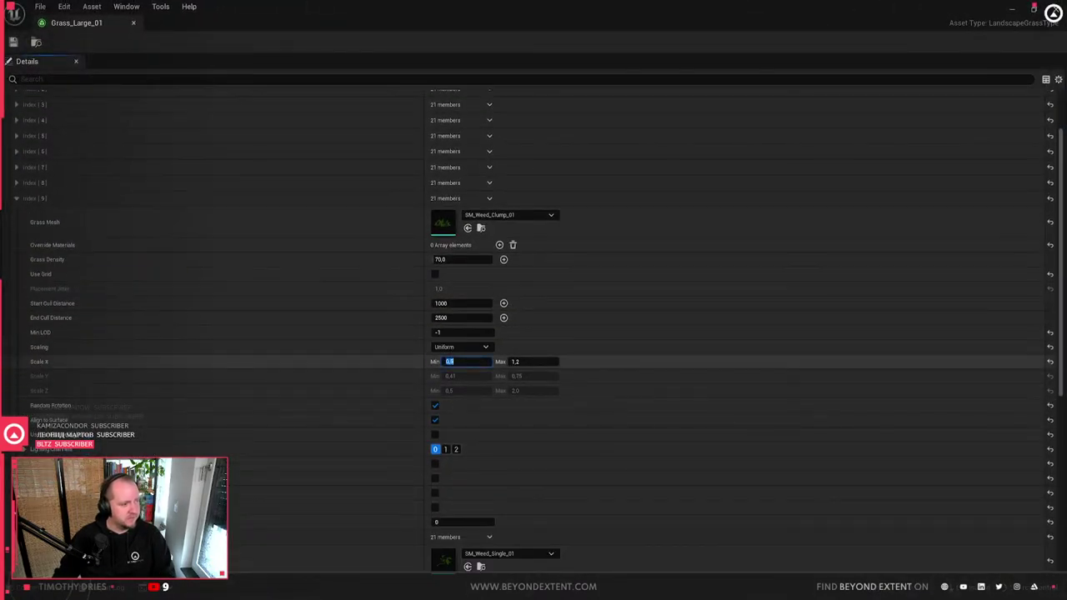
{"action": "key", "text": "BackSpace"}
{"action": "type", "text": "1"}
{"action": "key", "text": "Return"}
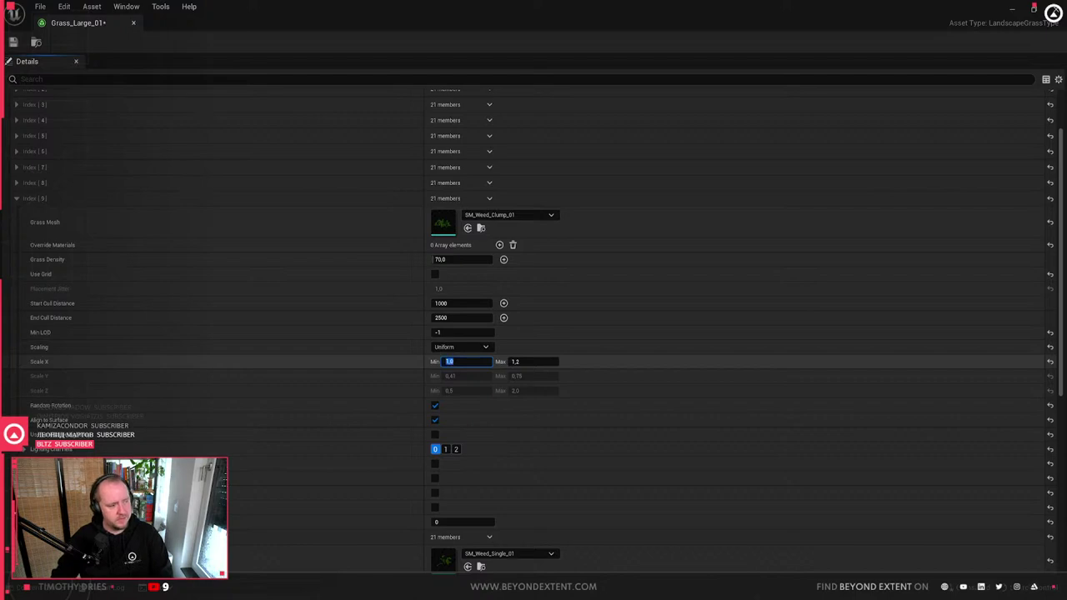
{"action": "scroll", "coordinate": [472, 381], "scroll_direction": "down", "scroll_amount": 8}
{"action": "left_click", "coordinate": [525, 171]}
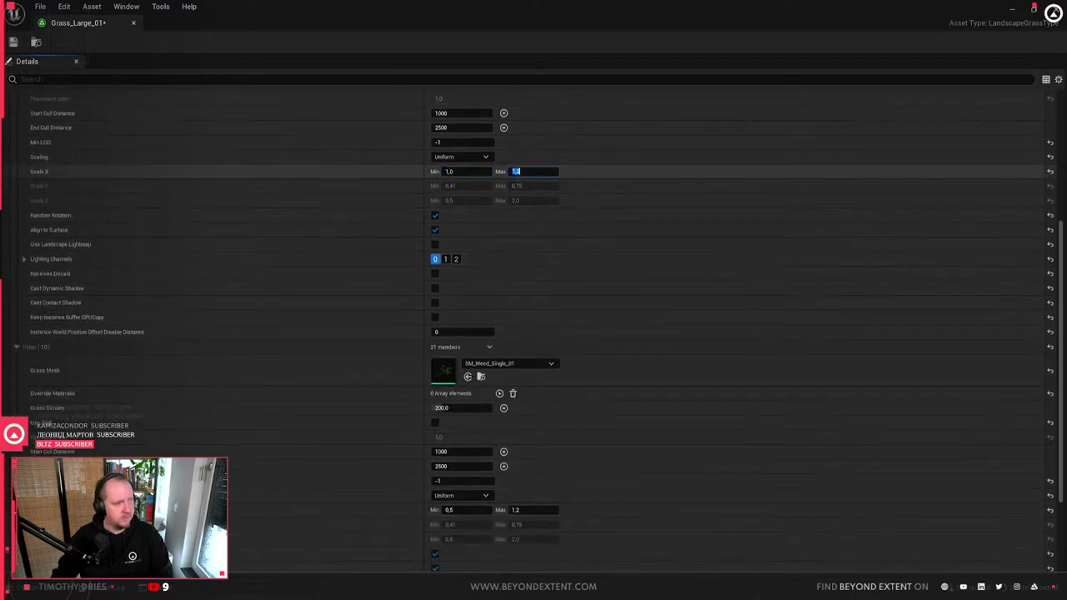
- Set the SM_Weed_Single_01 variety's Scale X range to 0,75 minimum and 1,5 maximum, and save and close Grass_Large_01
{"action": "scroll", "coordinate": [458, 407], "scroll_direction": "down", "scroll_amount": 4}
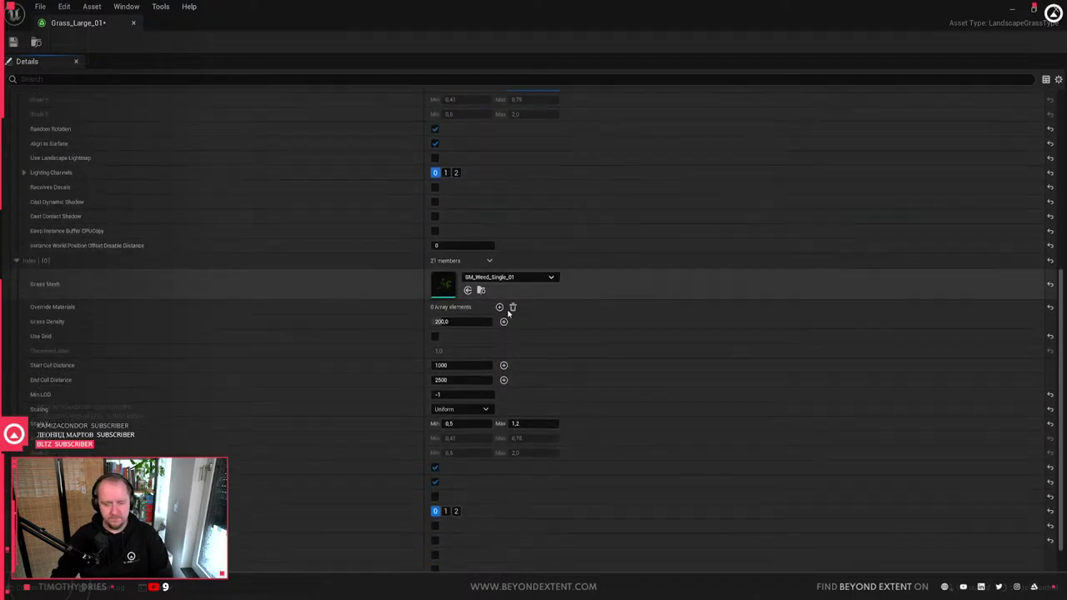
{"action": "left_click", "coordinate": [459, 407]}
{"action": "type", "text": "0,75"}
{"action": "key", "text": "Return"}
{"action": "left_click", "coordinate": [534, 406]}
{"action": "type", "text": "1,5"}
{"action": "key", "text": "Return"}
{"action": "left_click", "coordinate": [13, 42]}
{"action": "left_click", "coordinate": [1059, 7]}
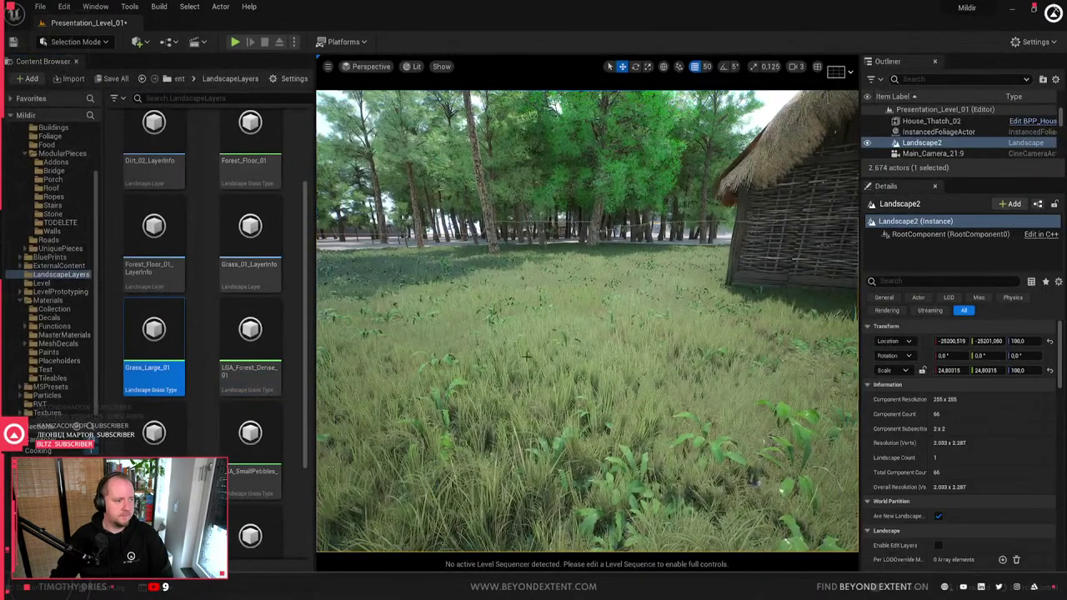
- Reopen Grass_Large_01, set Grass Density to 45 for SM_Weed_Clump_01 and 100 for SM_Weed_Single_01, and save the asset
{"action": "right_click_drag", "start_coordinate": [527, 356], "coordinate": [584, 354]}
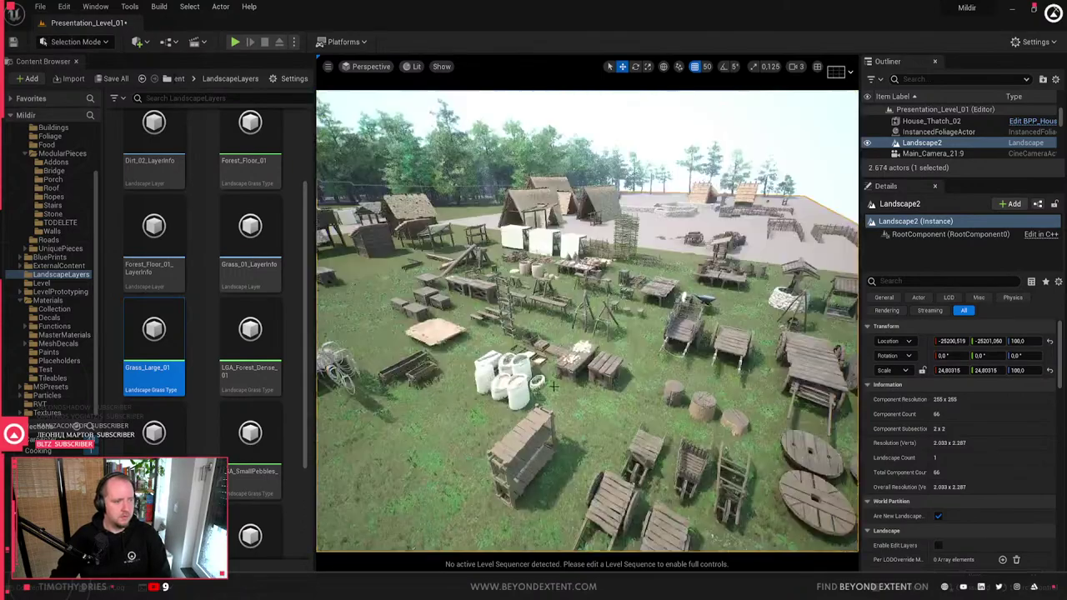
{"action": "right_click_drag", "start_coordinate": [552, 386], "coordinate": [561, 385]}
{"action": "double_click", "coordinate": [150, 340]}
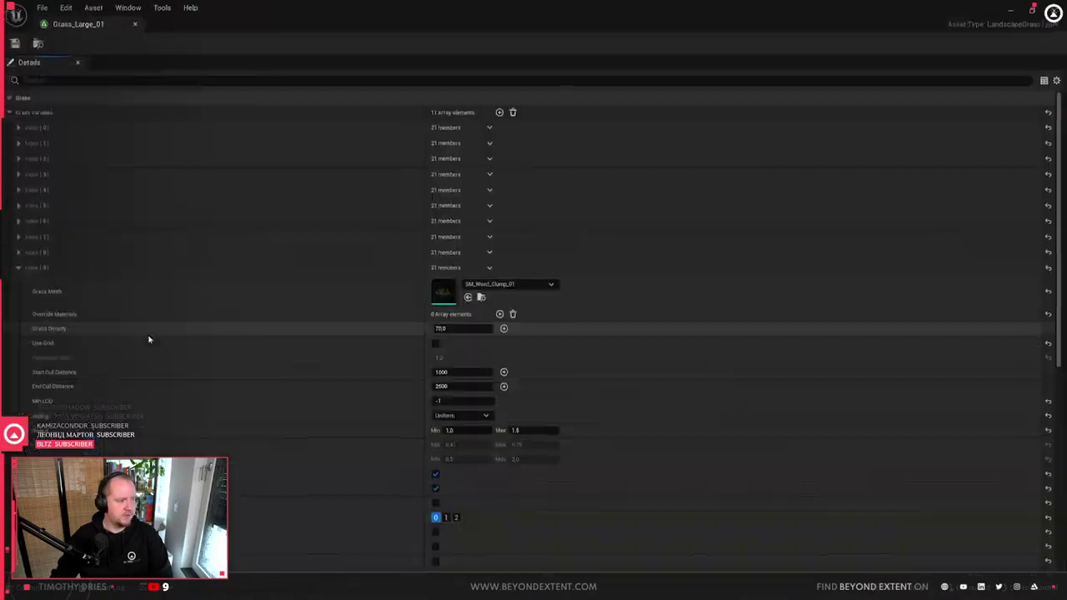
{"action": "left_click", "coordinate": [450, 329]}
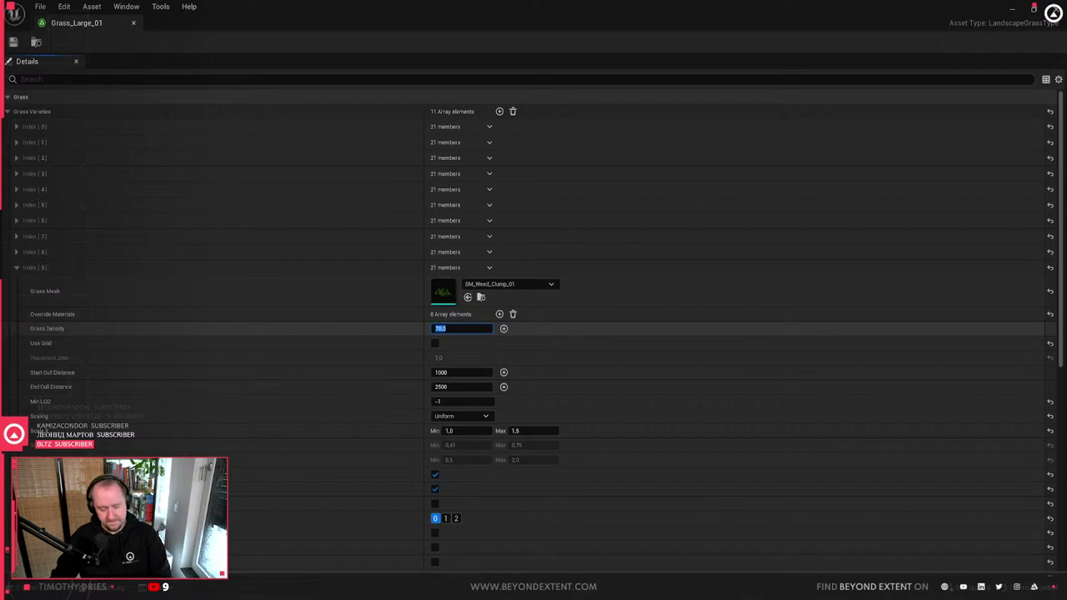
{"action": "type", "text": "45"}
{"action": "key", "text": "Return"}
{"action": "scroll", "coordinate": [372, 370], "scroll_direction": "down", "scroll_amount": 3}
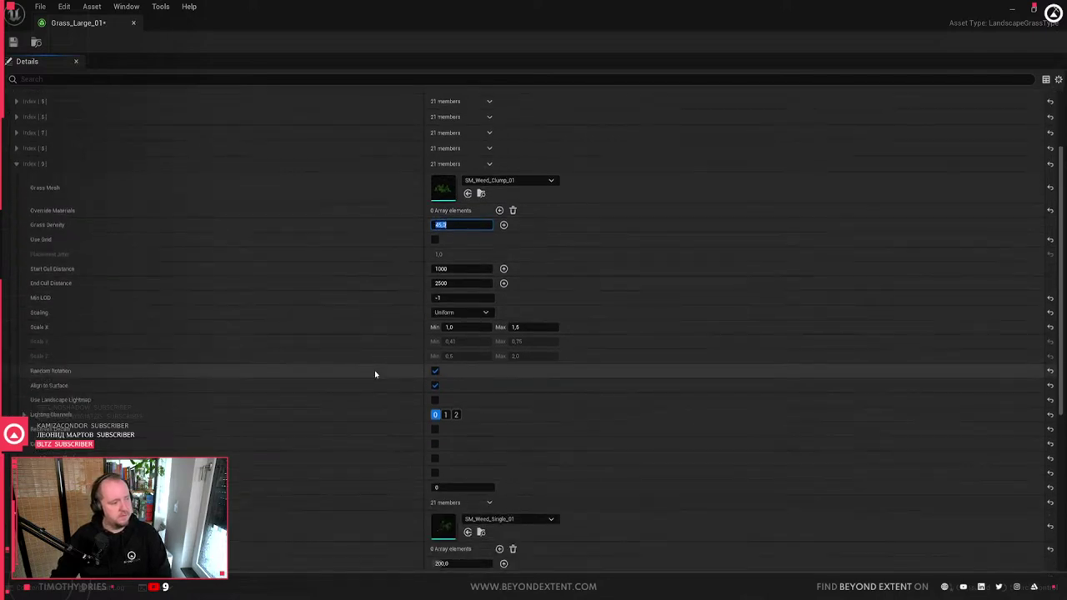
{"action": "left_click", "coordinate": [460, 563]}
{"action": "type", "text": "100"}
{"action": "key", "text": "Return"}
{"action": "key", "text": "ctrl+s"}
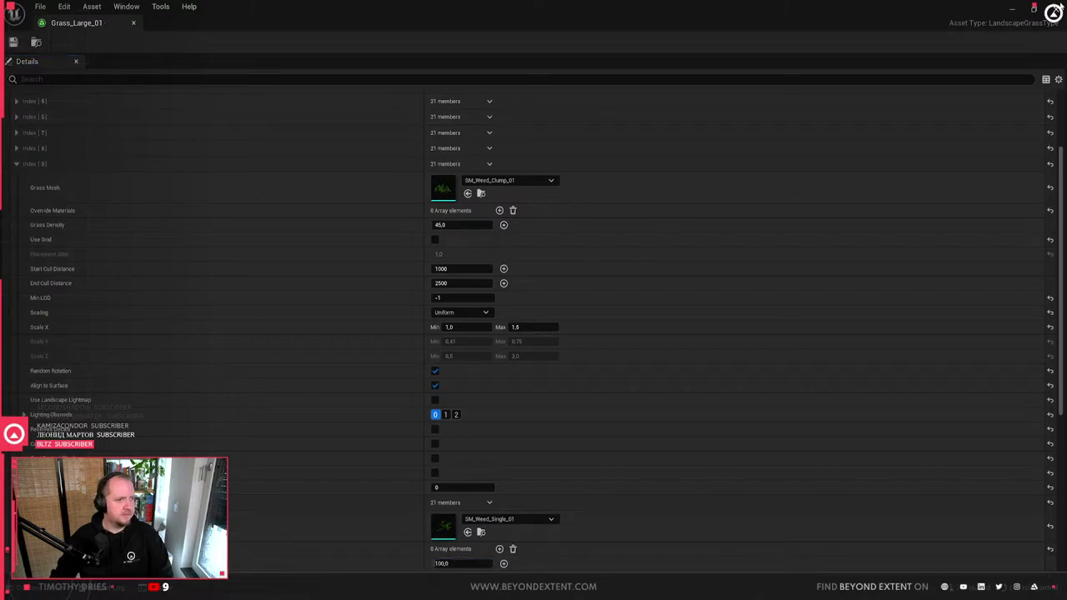
- Return to the level and examine the weed distribution around the tents and from the saved camera viewpoints
{"action": "key", "text": "alt+Tab"}
{"action": "right_click_drag", "start_coordinate": [587, 321], "coordinate": [521, 463]}
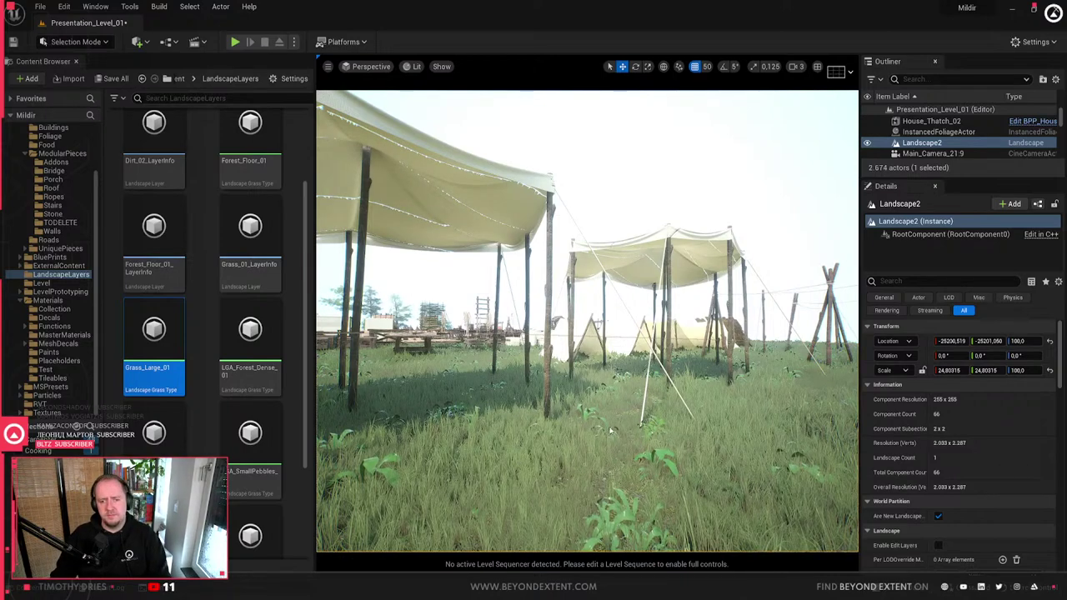
{"action": "key", "text": "1"}
{"action": "key", "text": "Escape"}
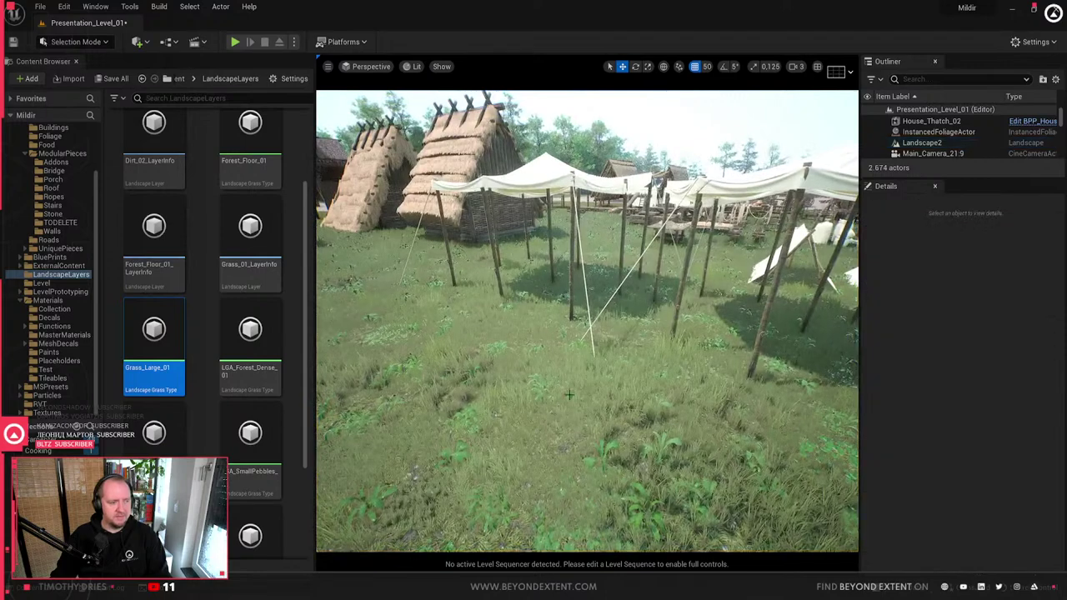
{"action": "key", "text": "2"}
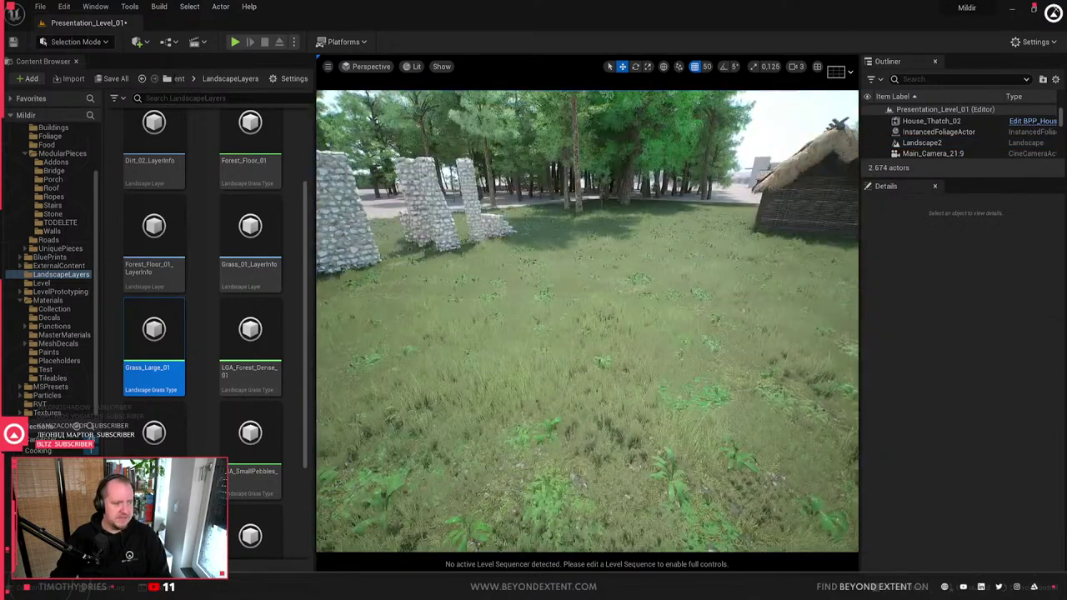
- Check the weed coverage in the meadow from three more saved camera viewpoints
{"action": "key", "text": "3"}
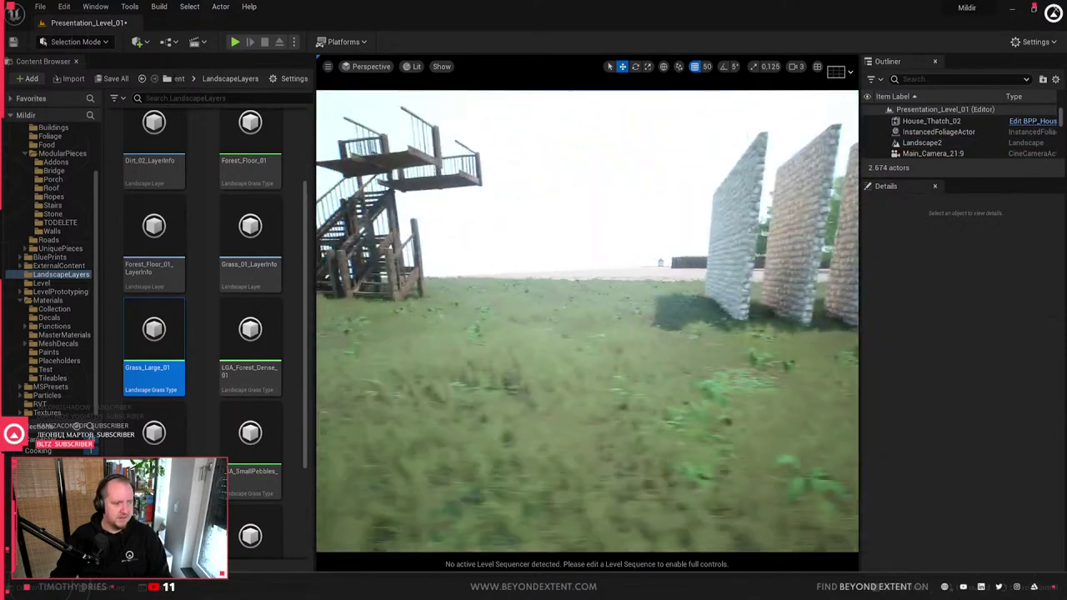
{"action": "key", "text": "4"}
{"action": "left_click", "coordinate": [610, 364]}
{"action": "key", "text": "Escape"}
{"action": "key", "text": "5"}
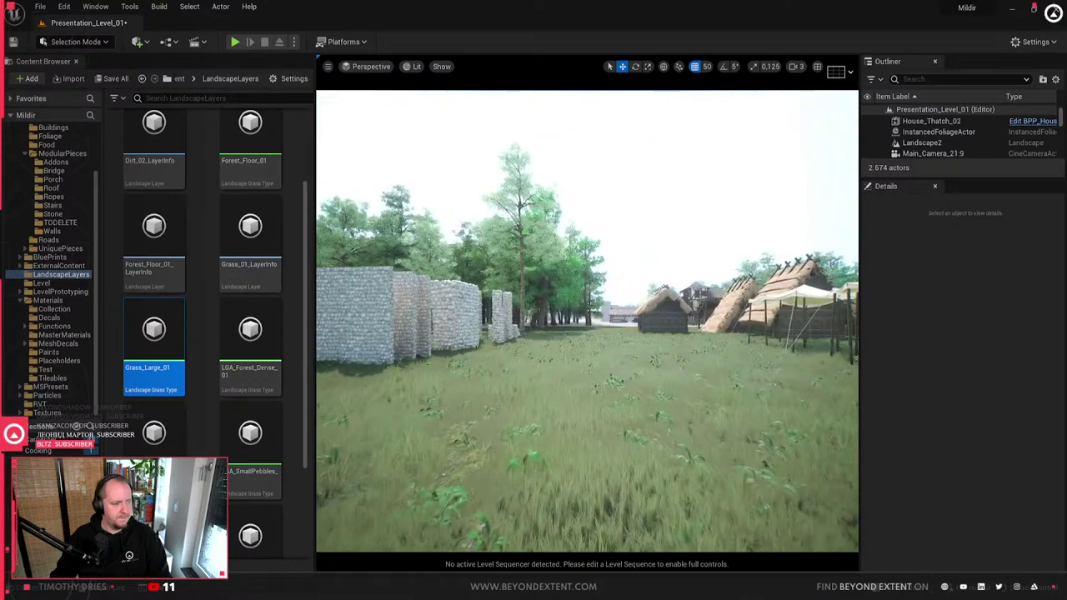
- Switch to Blender and examine the white source leaf meshes of the weed collection
{"action": "key", "text": "alt+Tab"}
{"action": "scroll", "coordinate": [421, 430], "scroll_direction": "down", "scroll_amount": 5}
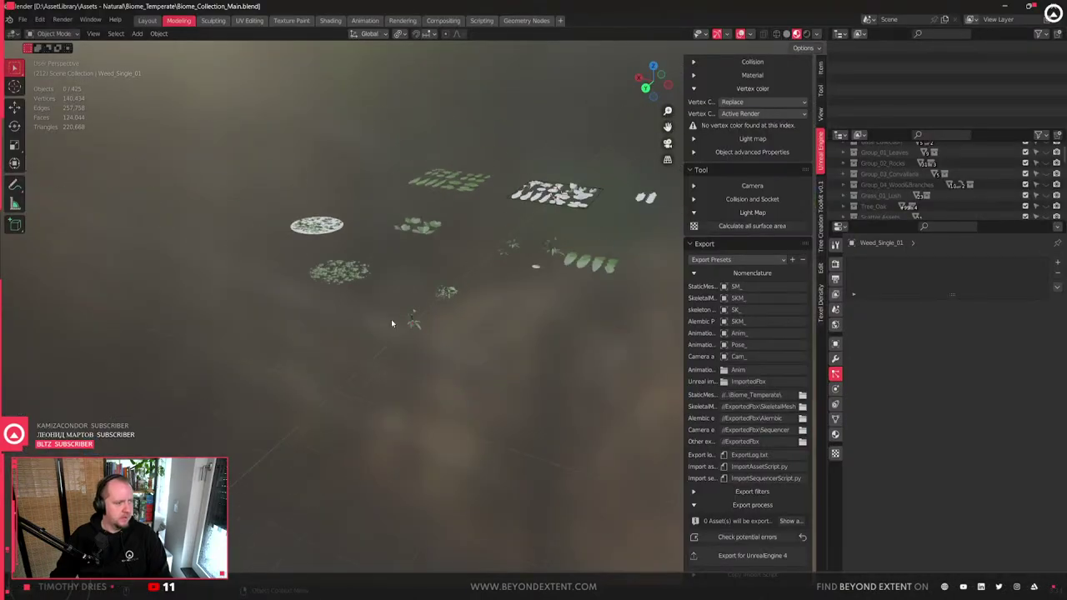
{"action": "left_click_drag", "start_coordinate": [393, 305], "coordinate": [468, 384]}
{"action": "middle_click_drag", "start_coordinate": [468, 384], "coordinate": [421, 379]}
{"action": "left_click_drag", "start_coordinate": [400, 360], "coordinate": [466, 450]}
{"action": "middle_click_drag", "start_coordinate": [467, 450], "coordinate": [350, 254]}
{"action": "left_click", "coordinate": [424, 352]}
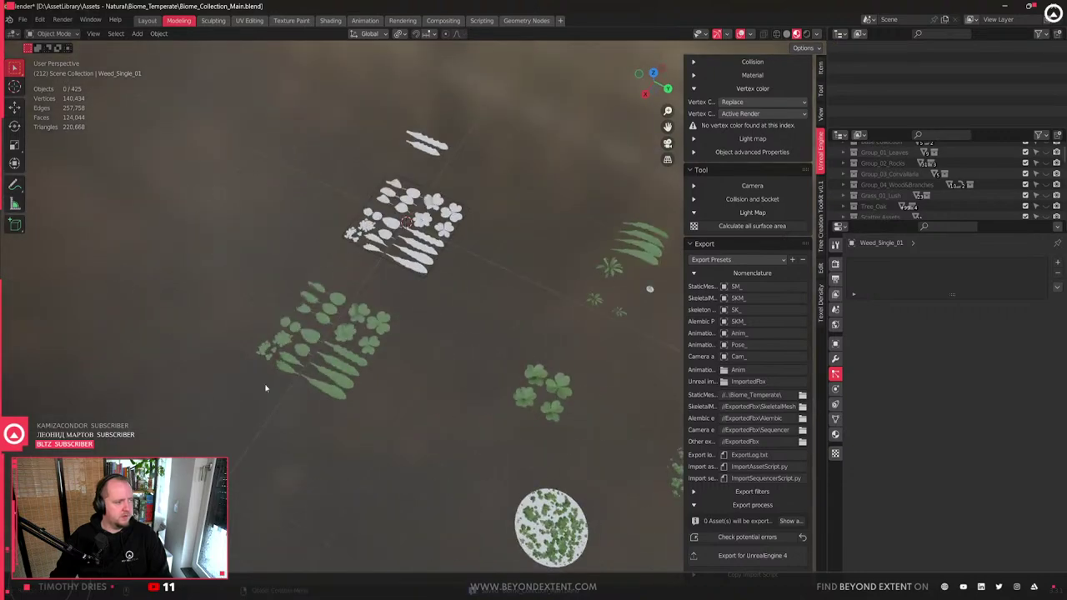
{"action": "left_click", "coordinate": [403, 195]}
{"action": "key", "text": "KP_Decimal"}
{"action": "scroll", "coordinate": [429, 323], "scroll_direction": "down", "scroll_amount": 5}
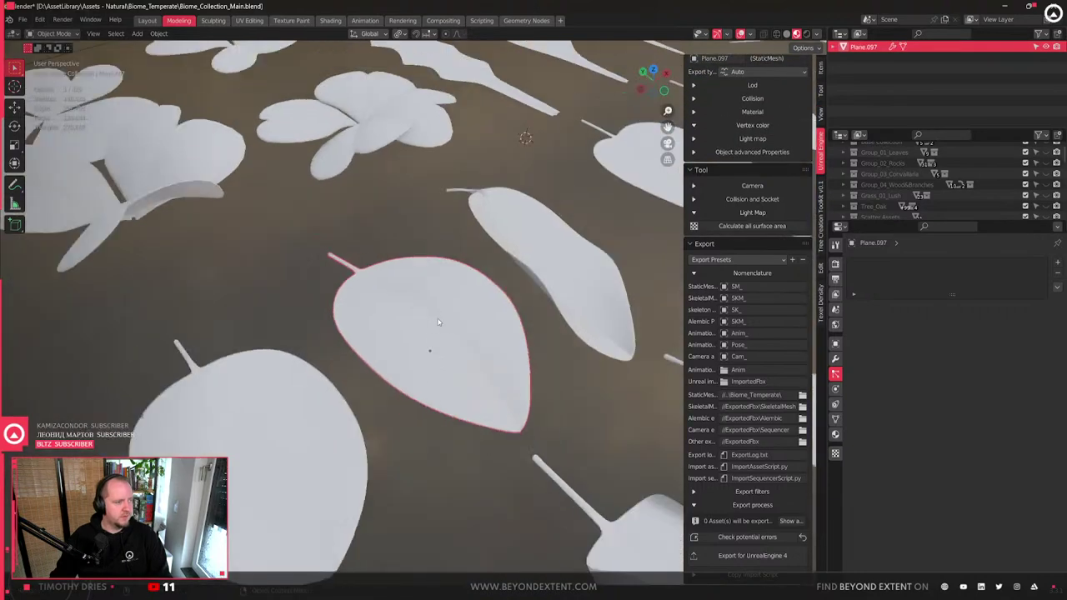
{"action": "middle_click_drag", "start_coordinate": [429, 322], "coordinate": [383, 366]}
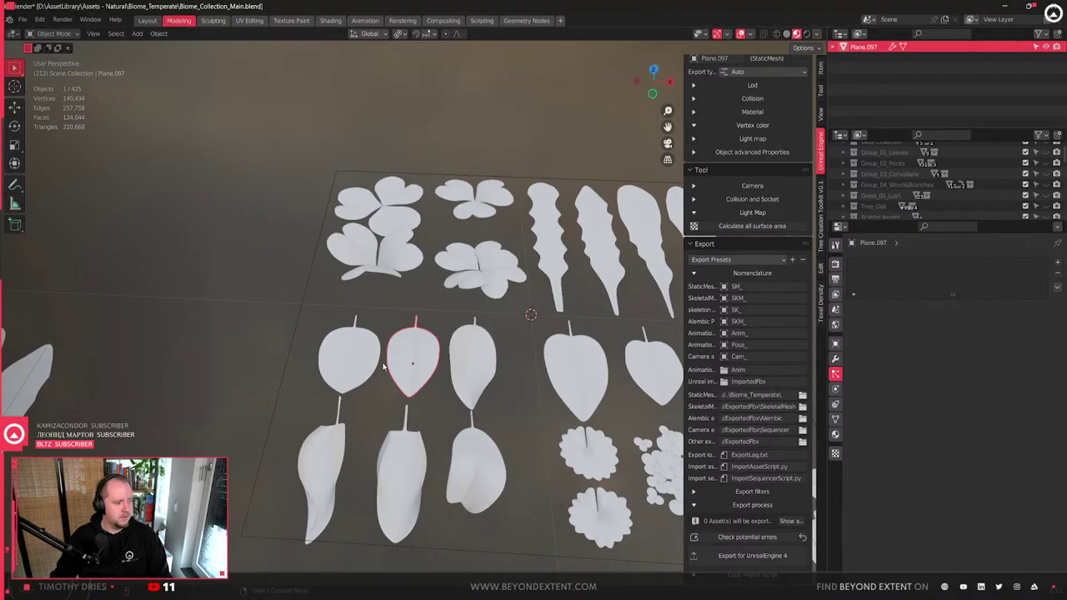
- Bring up the reference board and study its clover, ground-cover and broad-leaf plantain photos
{"action": "key", "text": "alt+Tab"}
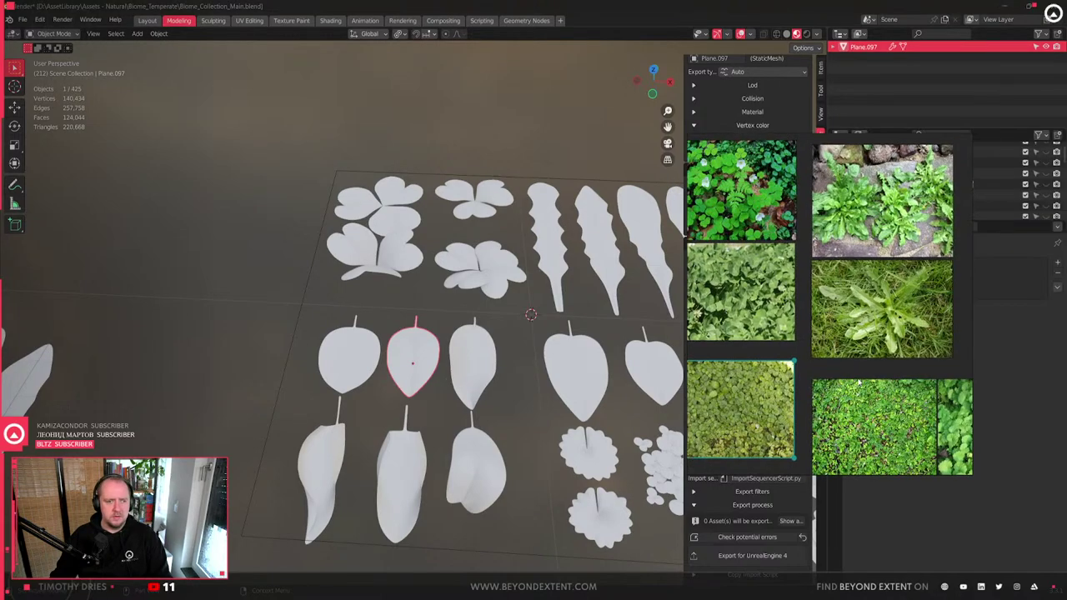
{"action": "scroll", "coordinate": [825, 329], "scroll_direction": "down", "scroll_amount": 3}
{"action": "double_click", "coordinate": [783, 411]}
{"action": "double_click", "coordinate": [783, 411]}
{"action": "double_click", "coordinate": [893, 337]}
{"action": "double_click", "coordinate": [849, 331]}
{"action": "scroll", "coordinate": [500, 375], "scroll_direction": "down", "scroll_amount": 2}
- Compare the scalloped and clustered source leaves and their textured atlas planes with the reference photos
{"action": "left_click", "coordinate": [532, 406]}
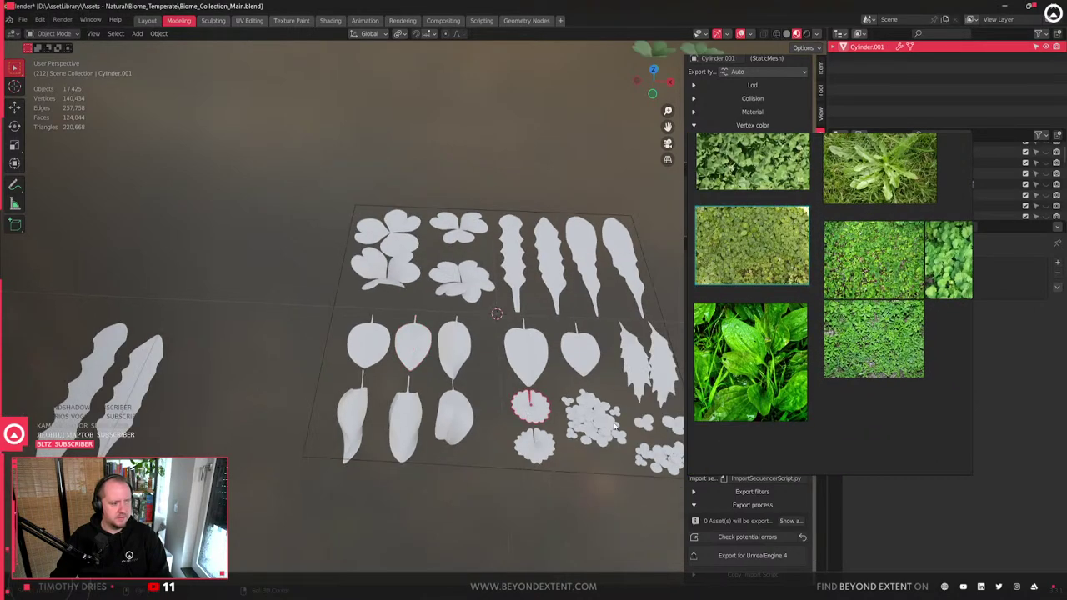
{"action": "middle_click_drag", "start_coordinate": [615, 425], "coordinate": [435, 421], "text": "shift"}
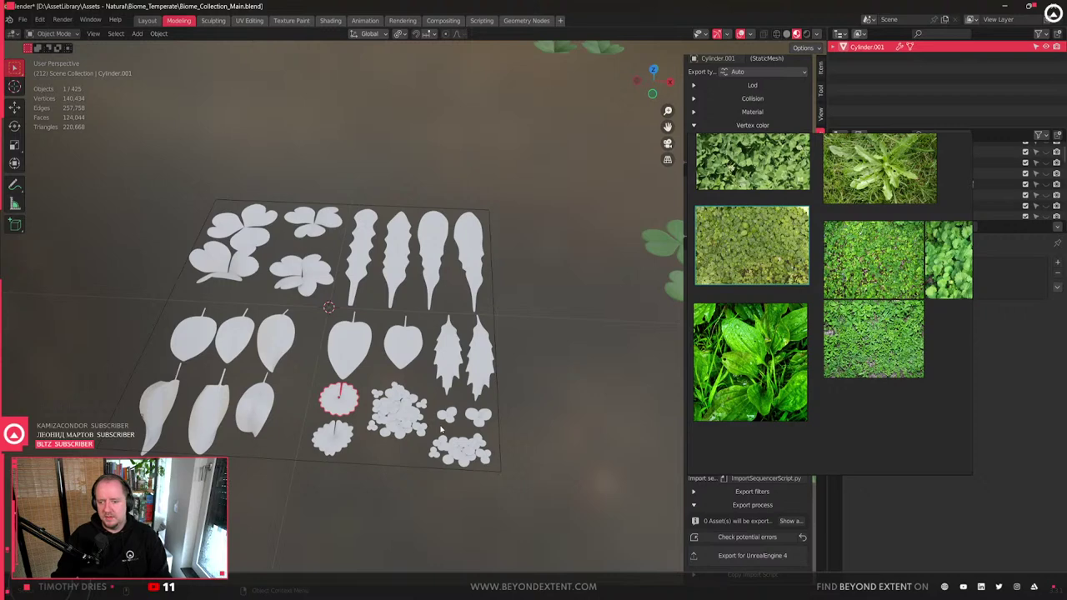
{"action": "scroll", "coordinate": [395, 412], "scroll_direction": "up", "scroll_amount": 2}
{"action": "left_click", "coordinate": [397, 429]}
{"action": "scroll", "coordinate": [398, 441], "scroll_direction": "up", "scroll_amount": 3}
{"action": "scroll", "coordinate": [397, 444], "scroll_direction": "down", "scroll_amount": 8}
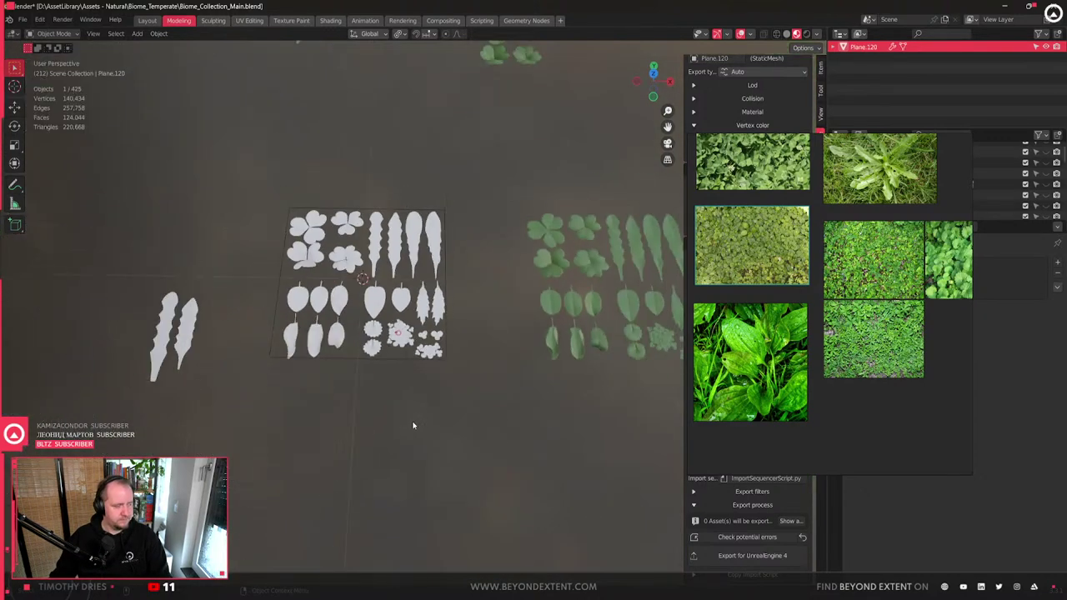
{"action": "middle_click_drag", "start_coordinate": [494, 436], "coordinate": [469, 410], "text": "shift"}
{"action": "left_click", "coordinate": [480, 340]}
{"action": "scroll", "coordinate": [505, 410], "scroll_direction": "up", "scroll_amount": 3}
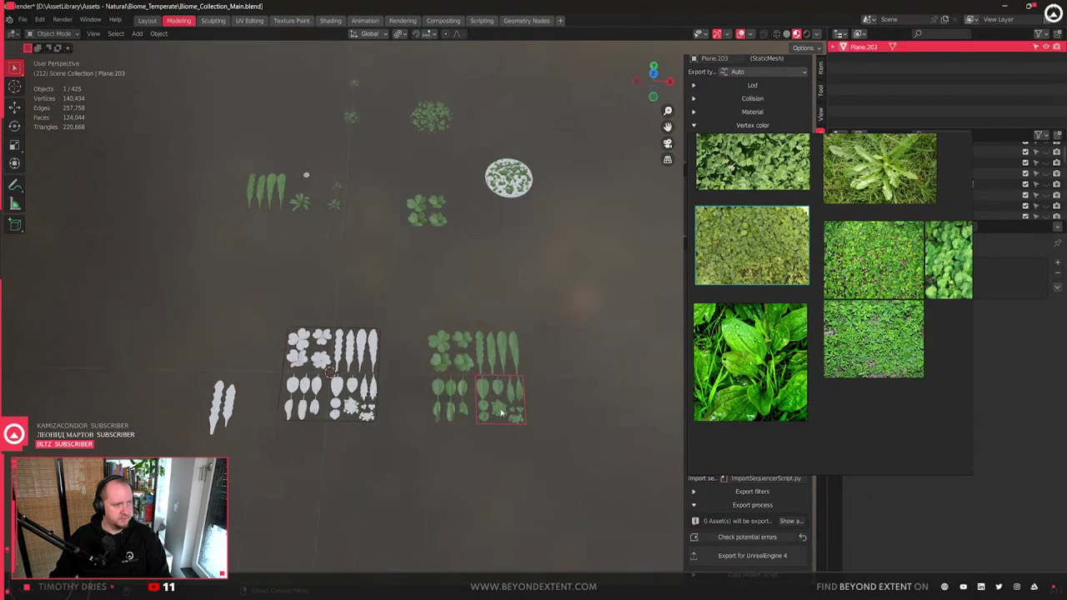
- Examine the assembled weed plant and the single plants beside it, trying a horizontal move of the large plant
{"action": "middle_click_drag", "start_coordinate": [228, 225], "coordinate": [358, 226], "text": "shift"}
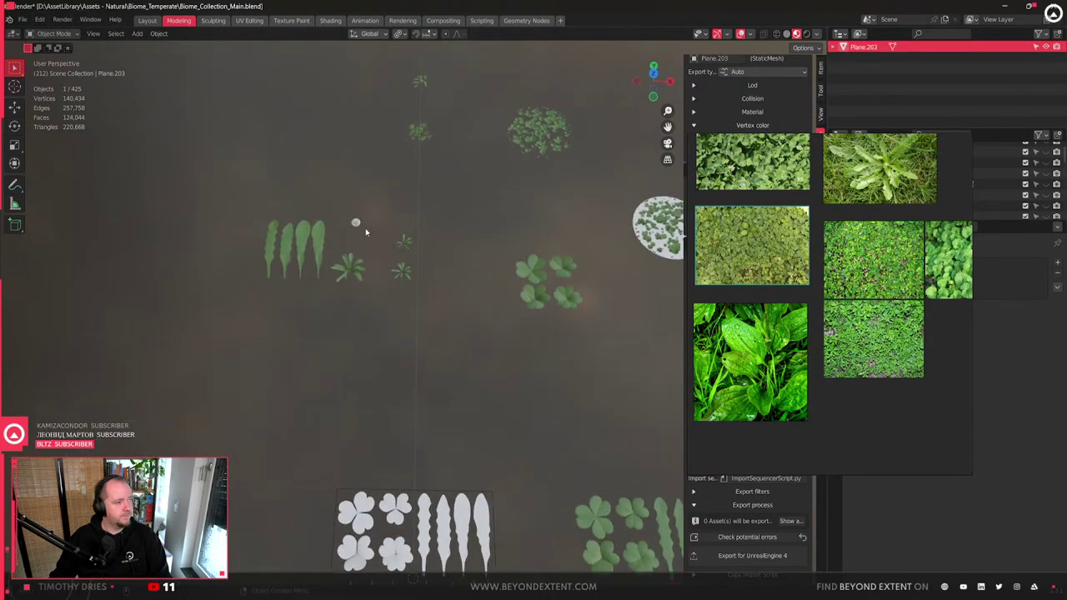
{"action": "left_click", "coordinate": [367, 288]}
{"action": "key", "text": "KP_Decimal"}
{"action": "middle_click_drag", "start_coordinate": [398, 257], "coordinate": [394, 295]}
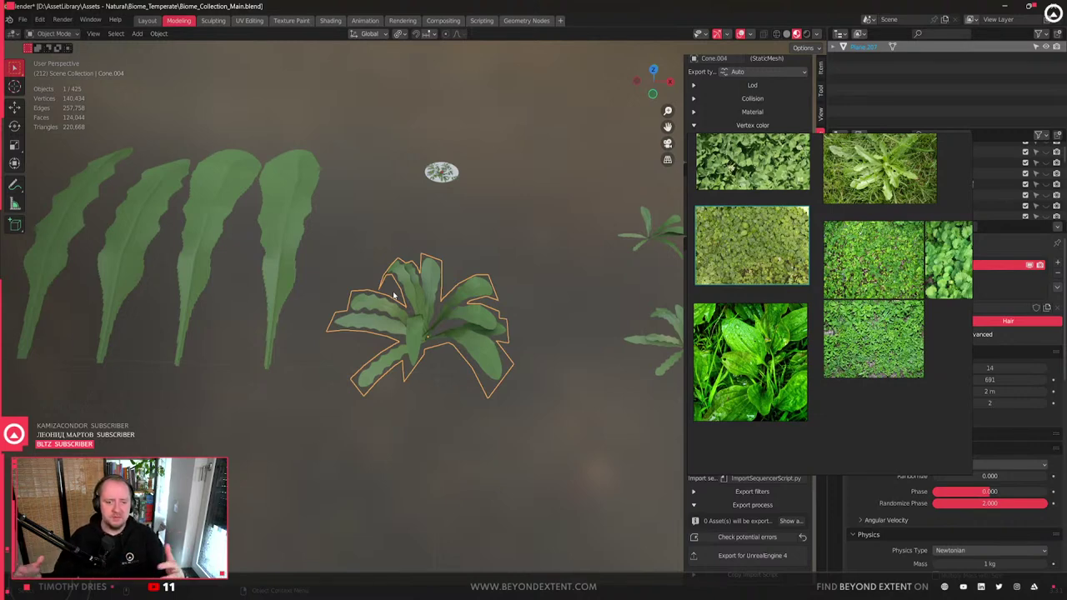
{"action": "left_click", "coordinate": [423, 334]}
{"action": "scroll", "coordinate": [423, 334], "scroll_direction": "down", "scroll_amount": 2}
{"action": "key", "text": "g"}
{"action": "key", "text": "shift+z"}
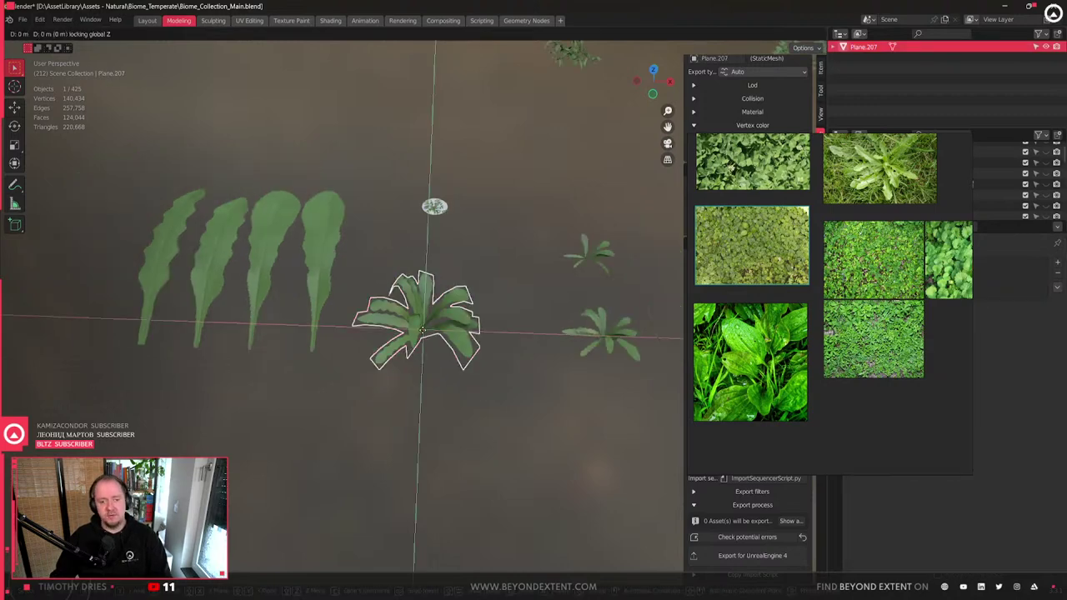
{"action": "left_click", "coordinate": [446, 352]}
{"action": "middle_click_drag", "start_coordinate": [446, 352], "coordinate": [366, 367]}
{"action": "left_click", "coordinate": [514, 346]}
{"action": "key", "text": "KP_Decimal"}
{"action": "scroll", "coordinate": [514, 346], "scroll_direction": "down", "scroll_amount": 2}
{"action": "left_click", "coordinate": [381, 406]}
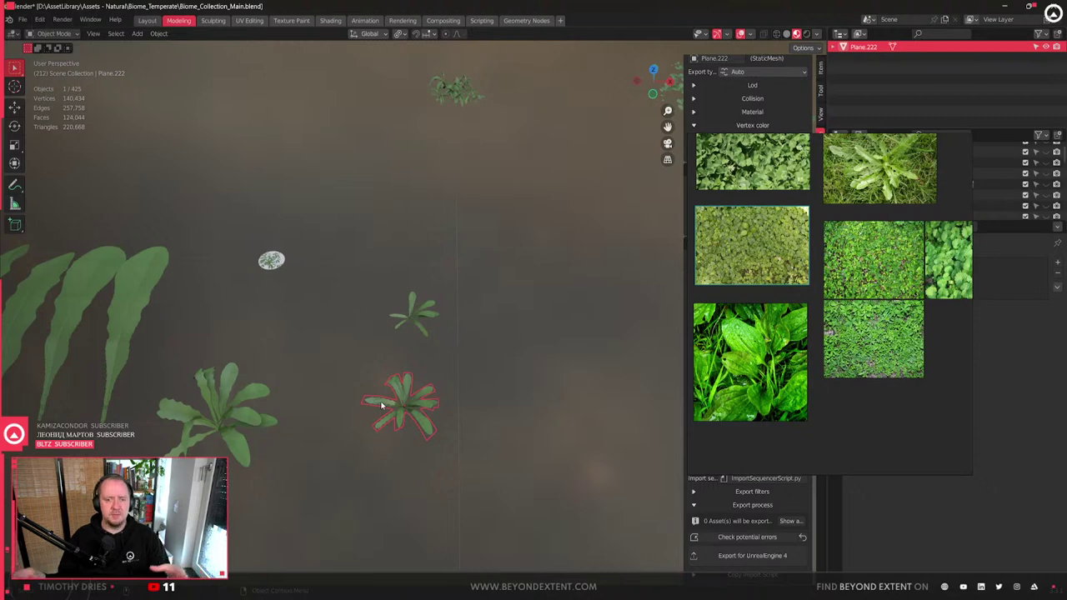
- Reposition the finished weed plants along the Y and X axes
{"action": "scroll", "coordinate": [366, 291], "scroll_direction": "down", "scroll_amount": 3}
{"action": "left_click_drag", "start_coordinate": [412, 362], "coordinate": [446, 375]}
{"action": "left_click_drag", "start_coordinate": [420, 322], "coordinate": [444, 322]}
{"action": "key", "text": "y"}
{"action": "key", "text": "x"}
{"action": "scroll", "coordinate": [509, 379], "scroll_direction": "up", "scroll_amount": 4}
{"action": "middle_click_drag", "start_coordinate": [548, 411], "coordinate": [476, 357]}
{"action": "key", "text": "y"}
{"action": "left_click_drag", "start_coordinate": [476, 357], "coordinate": [425, 372]}
{"action": "scroll", "coordinate": [421, 348], "scroll_direction": "down", "scroll_amount": 3}
{"action": "middle_click_drag", "start_coordinate": [482, 347], "coordinate": [616, 364]}
{"action": "middle_click_drag", "start_coordinate": [487, 423], "coordinate": [428, 428]}
- Duplicate the textured plane holding the six rounded and curled leaves, and place the copy near the finished weeds
{"action": "left_click", "coordinate": [351, 416]}
{"action": "key", "text": "KP_Decimal"}
{"action": "scroll", "coordinate": [352, 438], "scroll_direction": "down", "scroll_amount": 5}
{"action": "left_click_drag", "start_coordinate": [304, 375], "coordinate": [424, 497]}
{"action": "key", "text": "shift+d"}
{"action": "scroll", "coordinate": [385, 477], "scroll_direction": "down", "scroll_amount": 4}
{"action": "scroll", "coordinate": [442, 459], "scroll_direction": "up", "scroll_amount": 2}
{"action": "key", "text": "shift+z"}
{"action": "left_click", "coordinate": [283, 166]}
{"action": "key", "text": "KP_Decimal"}
- Slide the copied plane's middle edge between the first and second leaf columns, and cut an edge loop before the third
{"action": "key", "text": "Tab"}
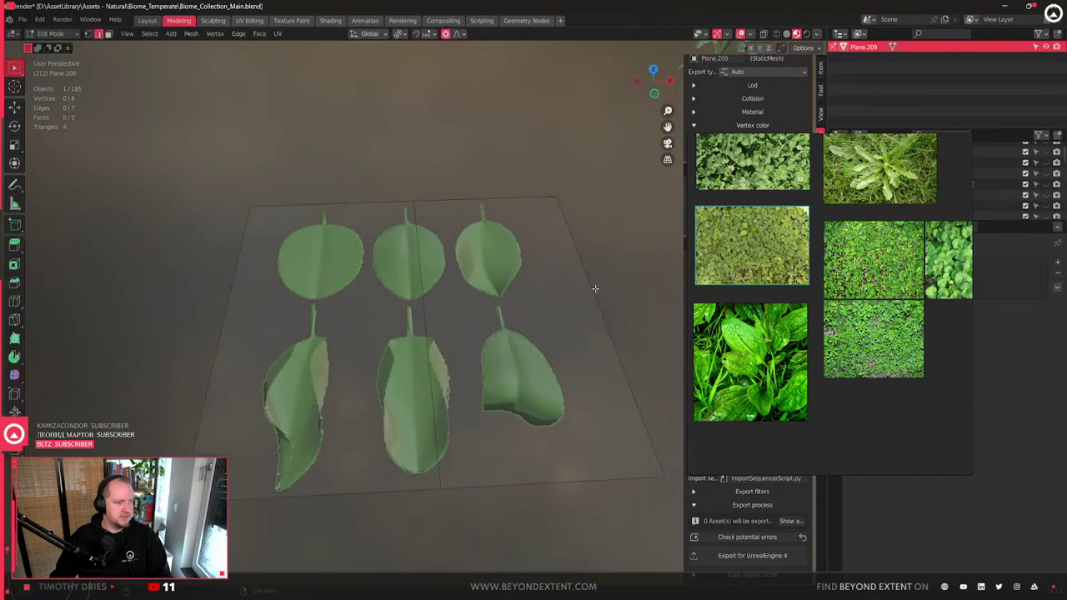
{"action": "left_click", "coordinate": [412, 264]}
{"action": "key", "text": "g"}
{"action": "key", "text": "g"}
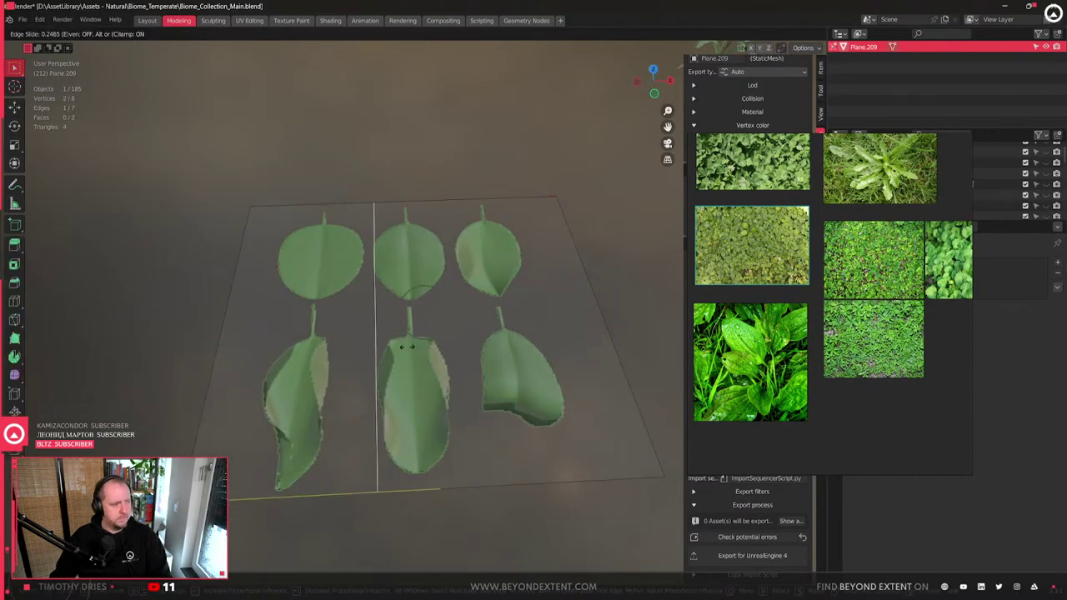
{"action": "left_click", "coordinate": [398, 351]}
{"action": "key", "text": "ctrl+r"}
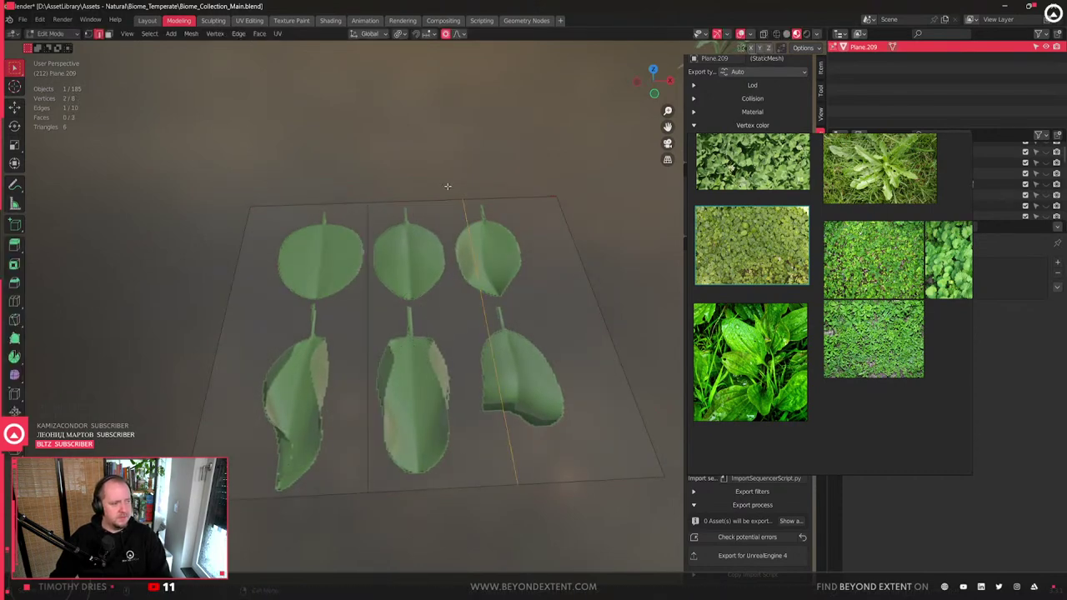
{"action": "left_click", "coordinate": [517, 291]}
{"action": "left_click", "coordinate": [498, 300]}
{"action": "scroll", "coordinate": [504, 294], "scroll_direction": "down", "scroll_amount": 3}
- Slide the plane's two outer side edges inward to sit close to the outermost leaves
{"action": "key", "text": "3"}
{"action": "left_click", "coordinate": [519, 310]}
{"action": "key", "text": "2"}
{"action": "left_click", "coordinate": [523, 318]}
{"action": "key", "text": "g"}
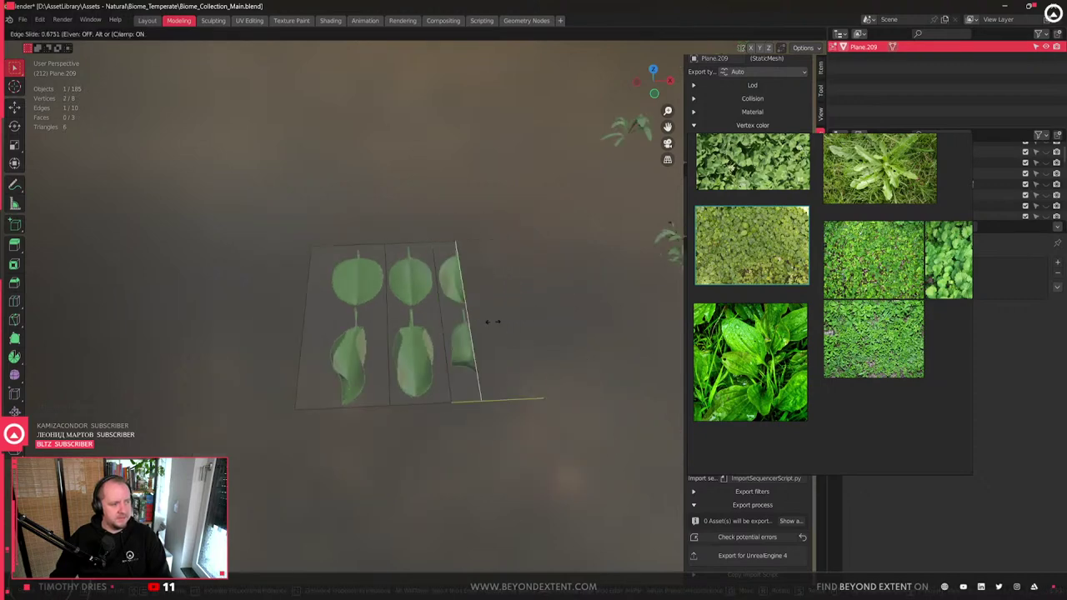
{"action": "left_click", "coordinate": [505, 323]}
{"action": "scroll", "coordinate": [464, 326], "scroll_direction": "up", "scroll_amount": 2}
{"action": "middle_click_drag", "start_coordinate": [464, 326], "coordinate": [536, 330]}
{"action": "key", "text": "b"}
{"action": "key", "text": "Escape"}
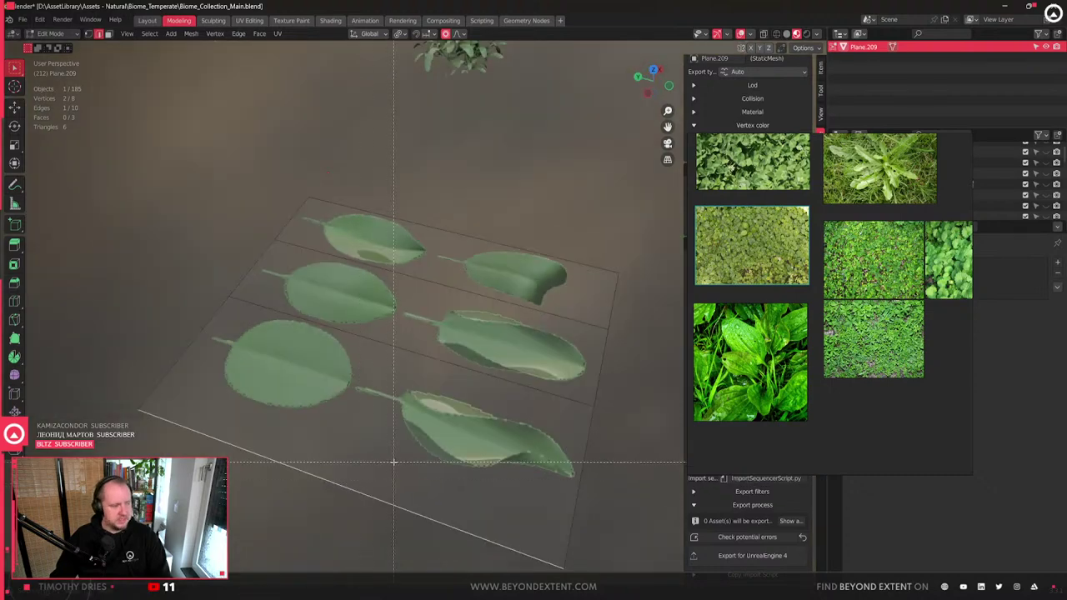
{"action": "key", "text": "g"}
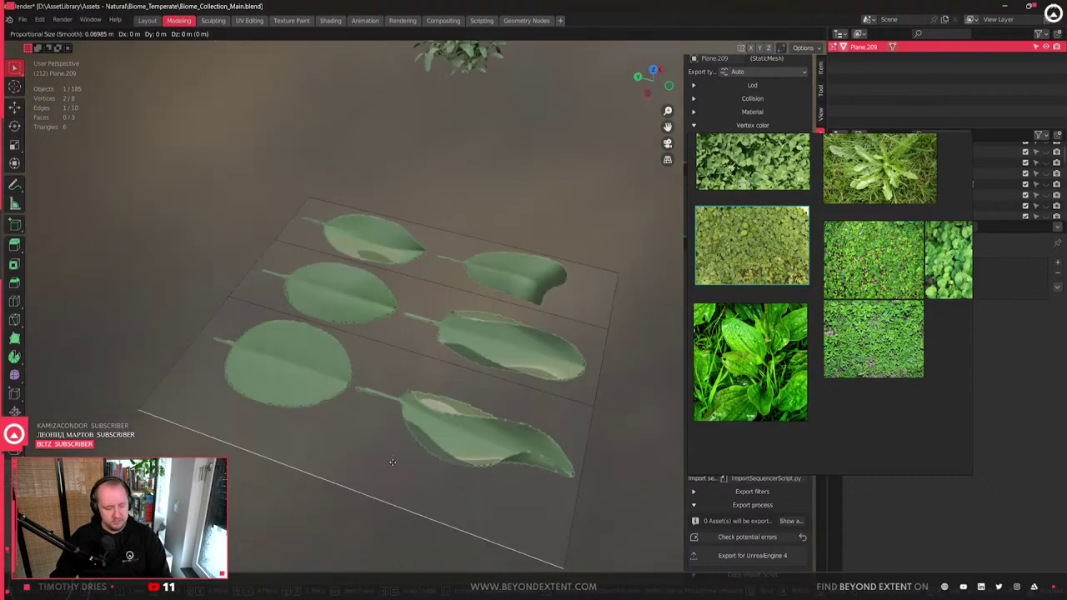
{"action": "left_click", "coordinate": [396, 424]}
- Cut an edge loop between the two leaf rows and slide its segment clear of the round leaf's tip
{"action": "key", "text": "ctrl+r"}
{"action": "middle_click_drag", "start_coordinate": [397, 424], "coordinate": [423, 361]}
{"action": "left_click", "coordinate": [406, 356]}
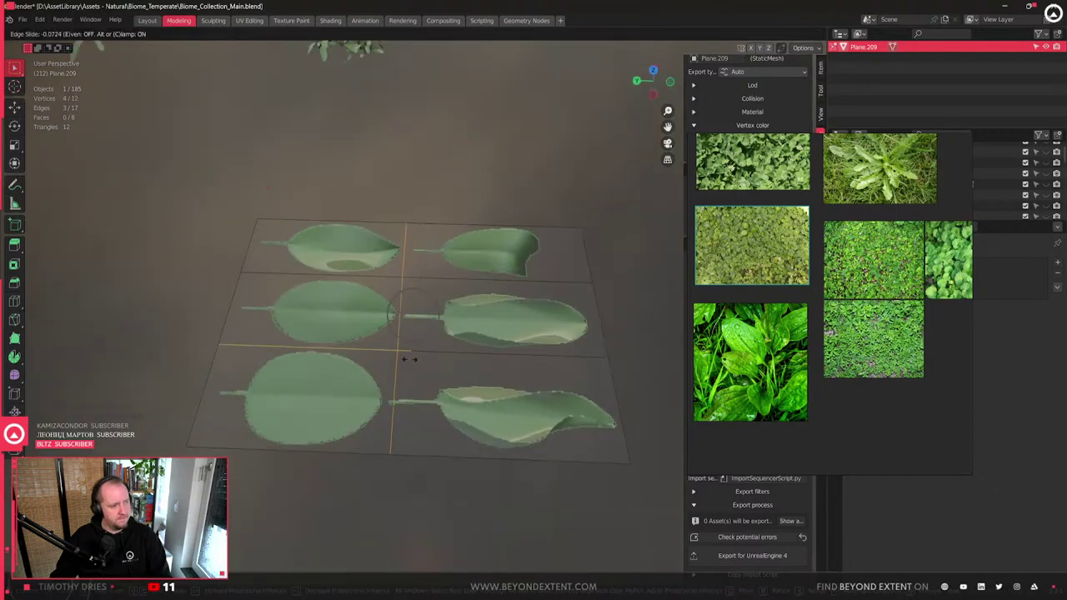
{"action": "left_click", "coordinate": [405, 359]}
{"action": "left_click", "coordinate": [399, 417]}
{"action": "key", "text": "g"}
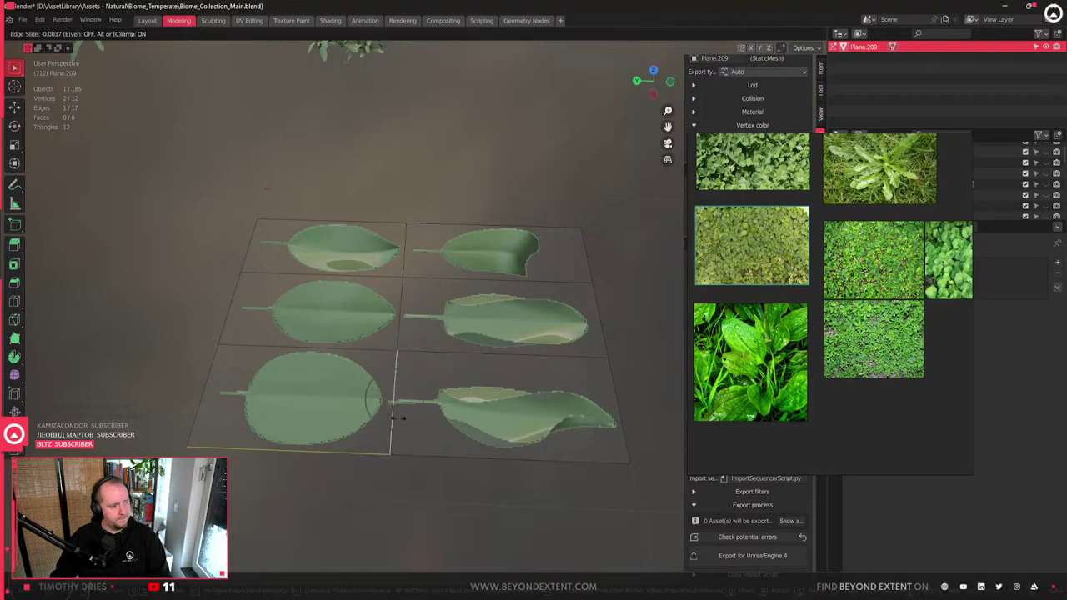
{"action": "left_click", "coordinate": [387, 417]}
- Separate the faces of the three long curled leaves into individual objects
{"action": "key", "text": "3"}
{"action": "left_click", "coordinate": [435, 393]}
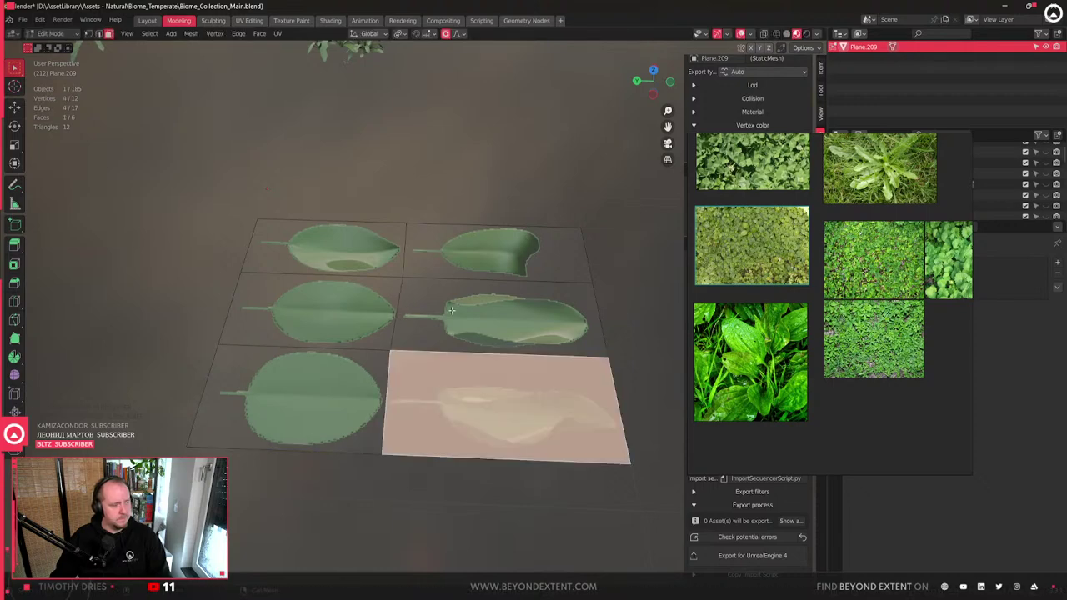
{"action": "key", "text": "p"}
{"action": "left_click", "coordinate": [435, 393]}
{"action": "left_click", "coordinate": [453, 313]}
{"action": "key", "text": "p"}
{"action": "left_click", "coordinate": [453, 311]}
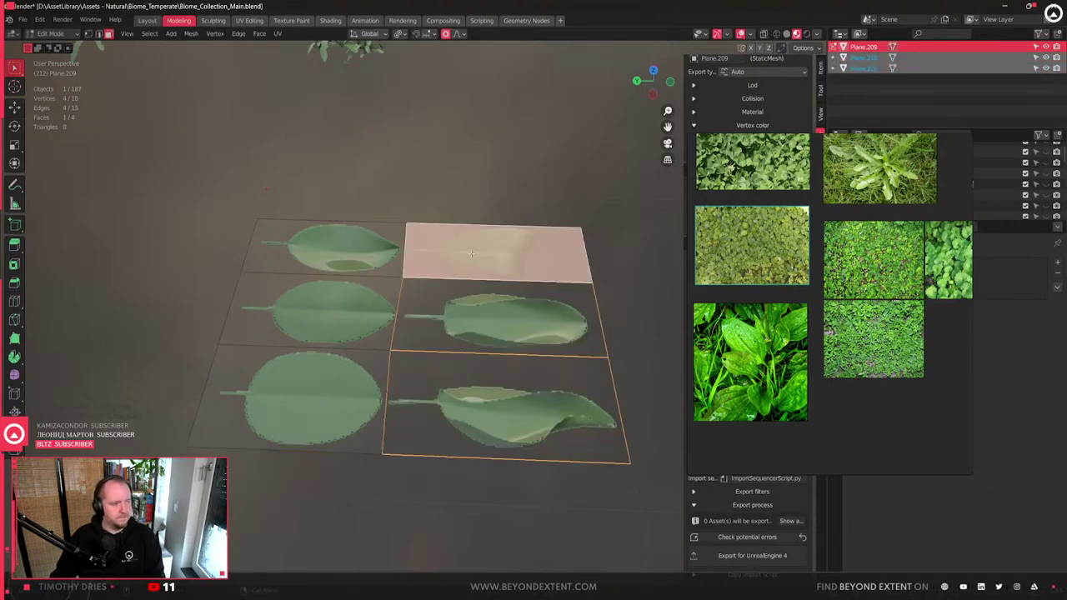
{"action": "left_click", "coordinate": [471, 254]}
{"action": "key", "text": "p"}
{"action": "left_click", "coordinate": [471, 254]}
- Separate the faces of the three rounder leaves into individual objects and return to Object Mode
{"action": "left_click", "coordinate": [281, 254]}
{"action": "key", "text": "p"}
{"action": "left_click", "coordinate": [281, 255]}
{"action": "left_click", "coordinate": [326, 334]}
{"action": "key", "text": "p"}
{"action": "left_click", "coordinate": [326, 334]}
{"action": "left_click", "coordinate": [321, 375]}
{"action": "key", "text": "p"}
{"action": "left_click", "coordinate": [321, 375]}
{"action": "key", "text": "Tab"}
{"action": "scroll", "coordinate": [322, 367], "scroll_direction": "down", "scroll_amount": 2}
{"action": "left_click", "coordinate": [323, 368], "text": "shift"}
{"action": "middle_click_drag", "start_coordinate": [323, 368], "coordinate": [226, 188]}
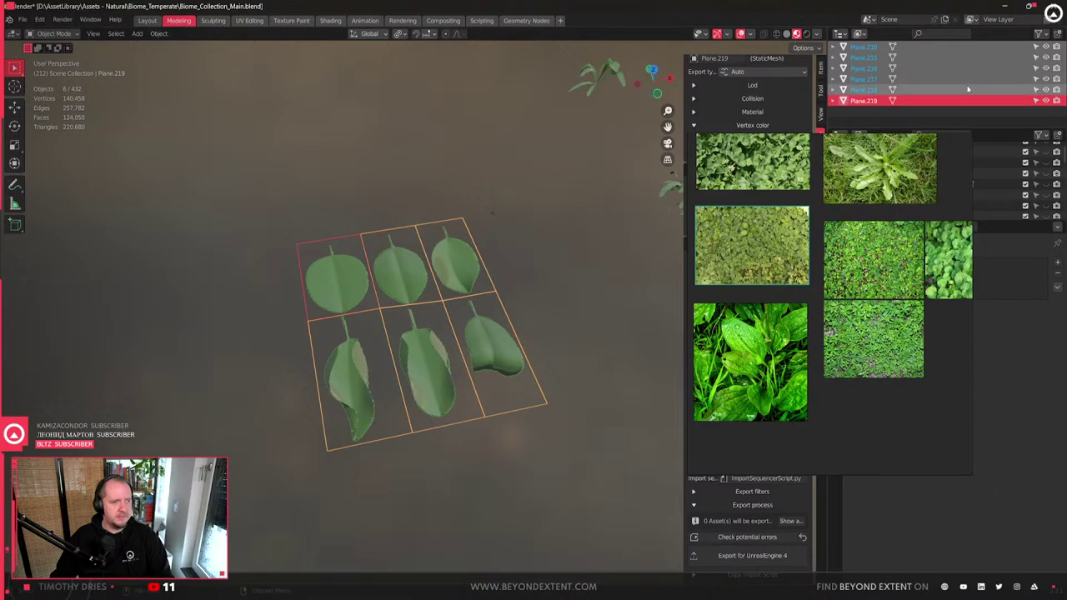
- Select the three rounder leaf cards and slide their stem-end edges in toward the stems
{"action": "left_click", "coordinate": [398, 275]}
{"action": "middle_click_drag", "start_coordinate": [354, 298], "coordinate": [358, 321]}
{"action": "scroll", "coordinate": [317, 307], "scroll_direction": "up", "scroll_amount": 3}
{"action": "left_click", "coordinate": [358, 250], "text": "shift"}
{"action": "left_click", "coordinate": [317, 322], "text": "shift"}
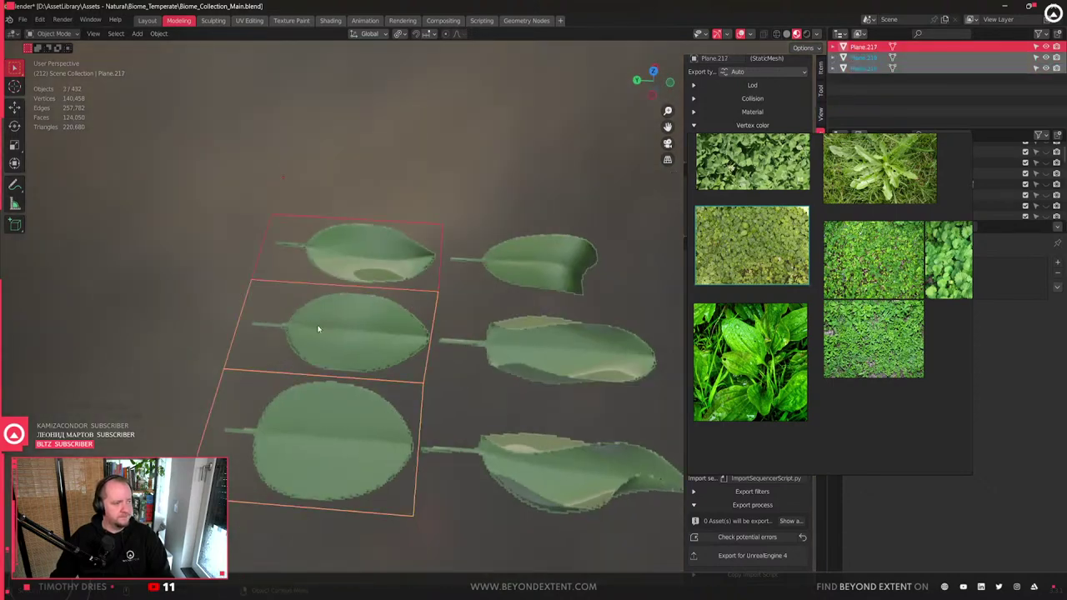
{"action": "key", "text": "Tab"}
{"action": "left_click", "coordinate": [241, 365], "text": "shift"}
{"action": "left_click", "coordinate": [201, 417], "text": "shift"}
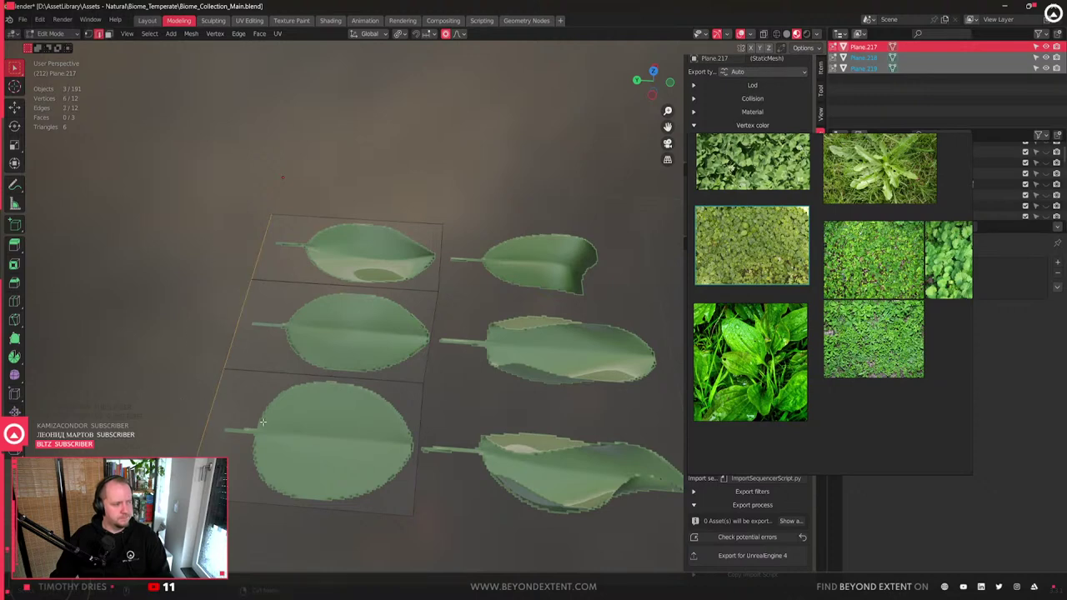
{"action": "key", "text": "g"}
{"action": "key", "text": "g"}
{"action": "left_click", "coordinate": [237, 423]}
- Select the three curled leaf cards and slide their stem-end edges in toward the stems
{"action": "middle_click_drag", "start_coordinate": [236, 424], "coordinate": [128, 407], "text": "shift"}
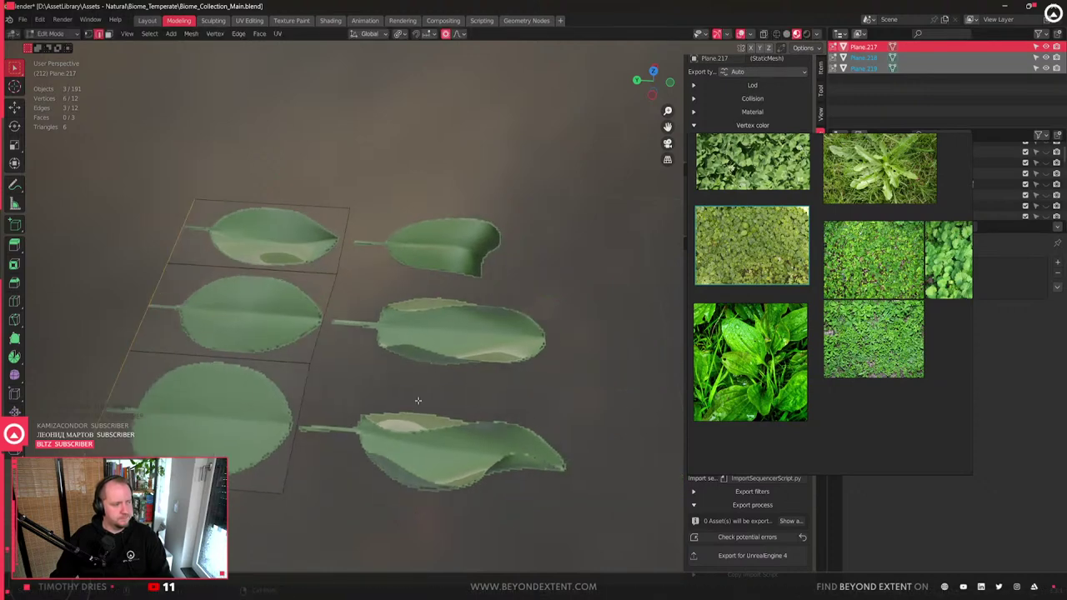
{"action": "key", "text": "Tab"}
{"action": "left_click", "coordinate": [450, 334]}
{"action": "left_click", "coordinate": [460, 225], "text": "shift"}
{"action": "left_click", "coordinate": [411, 453], "text": "shift"}
{"action": "key", "text": "Tab"}
{"action": "left_click", "coordinate": [293, 429]}
{"action": "left_click", "coordinate": [323, 320], "text": "shift"}
{"action": "left_click", "coordinate": [343, 242], "text": "shift"}
{"action": "key", "text": "g"}
{"action": "key", "text": "g"}
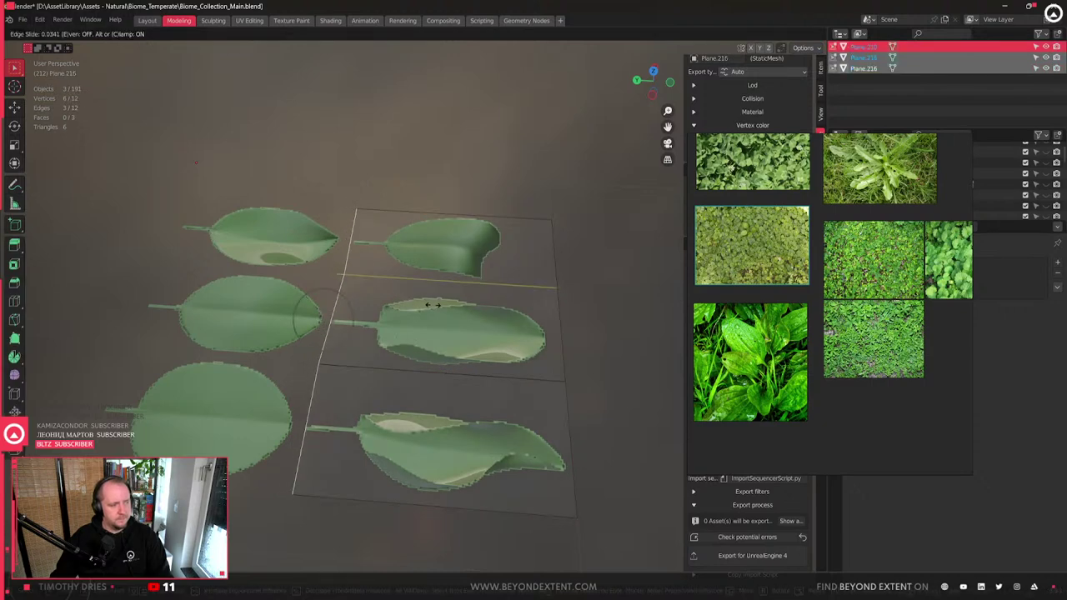
{"action": "left_click", "coordinate": [437, 305]}
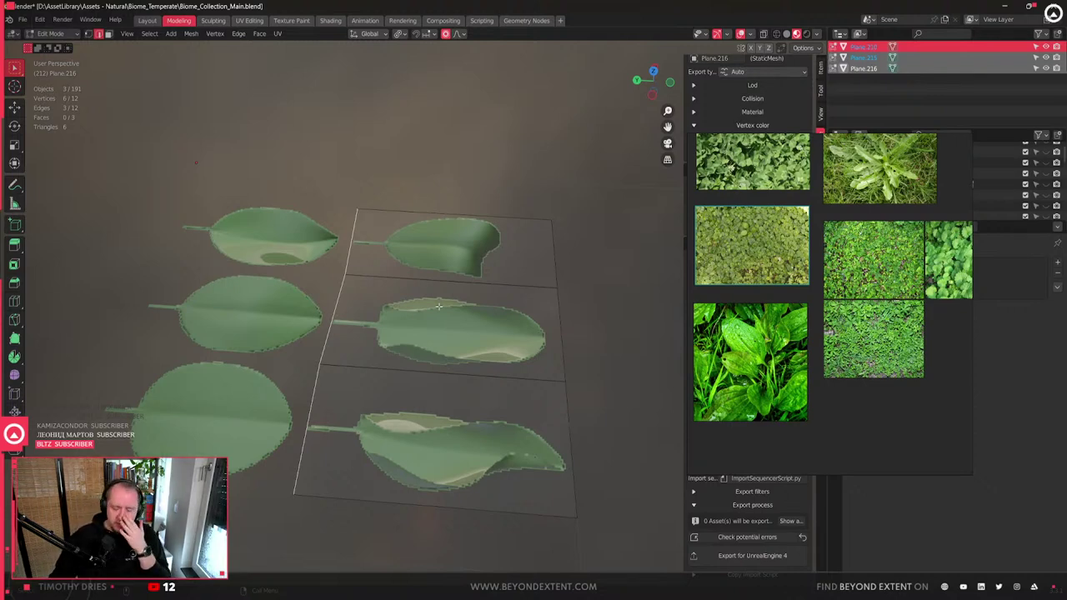
- Slide the tip edges of the short folded leaf and the middle curled leaf in close to their tips
{"action": "scroll", "coordinate": [470, 319], "scroll_direction": "down", "scroll_amount": 2}
{"action": "left_click", "coordinate": [511, 292]}
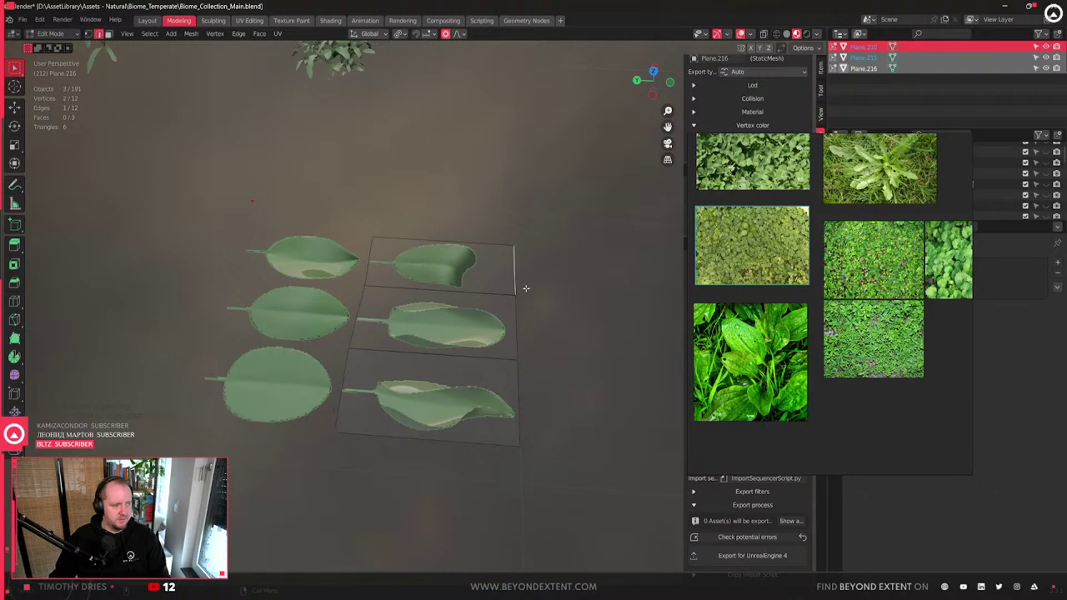
{"action": "key", "text": "g"}
{"action": "key", "text": "g"}
{"action": "left_click", "coordinate": [507, 291]}
{"action": "left_click", "coordinate": [510, 338]}
{"action": "key", "text": "g"}
{"action": "key", "text": "g"}
{"action": "left_click", "coordinate": [521, 392]}
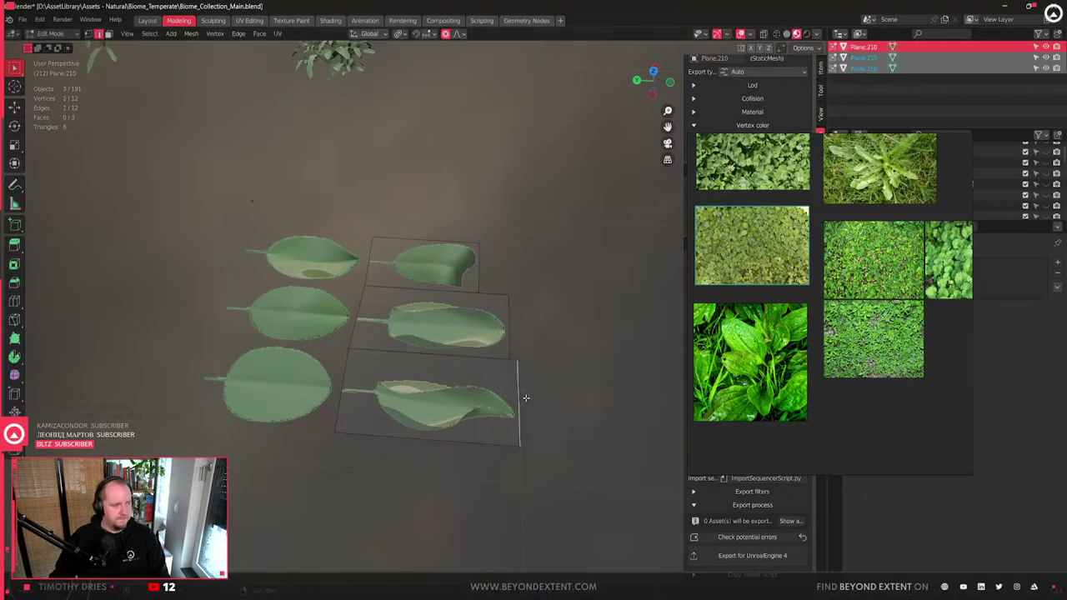
- Return to Object Mode, select all six leaf cards and set their origins to their geometry
{"action": "key", "text": "Tab"}
{"action": "left_click", "coordinate": [325, 337]}
{"action": "left_click", "coordinate": [321, 275], "text": "shift"}
{"action": "left_click", "coordinate": [334, 408], "text": "shift"}
{"action": "middle_click_drag", "start_coordinate": [333, 411], "coordinate": [359, 367]}
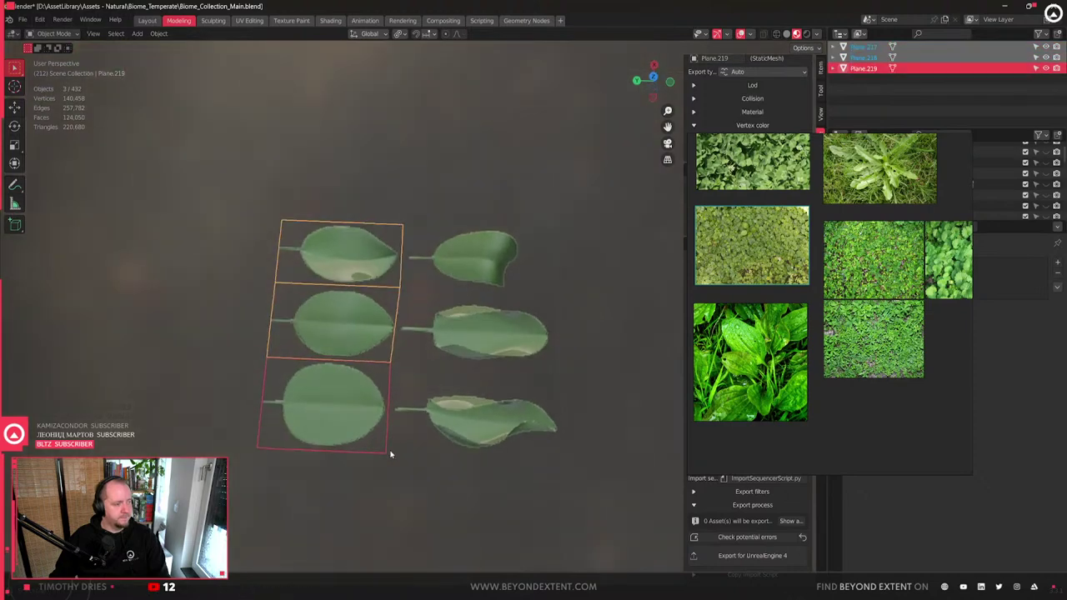
{"action": "left_click", "coordinate": [475, 412], "text": "shift"}
{"action": "left_click", "coordinate": [475, 325], "text": "shift"}
{"action": "left_click", "coordinate": [463, 255], "text": "shift"}
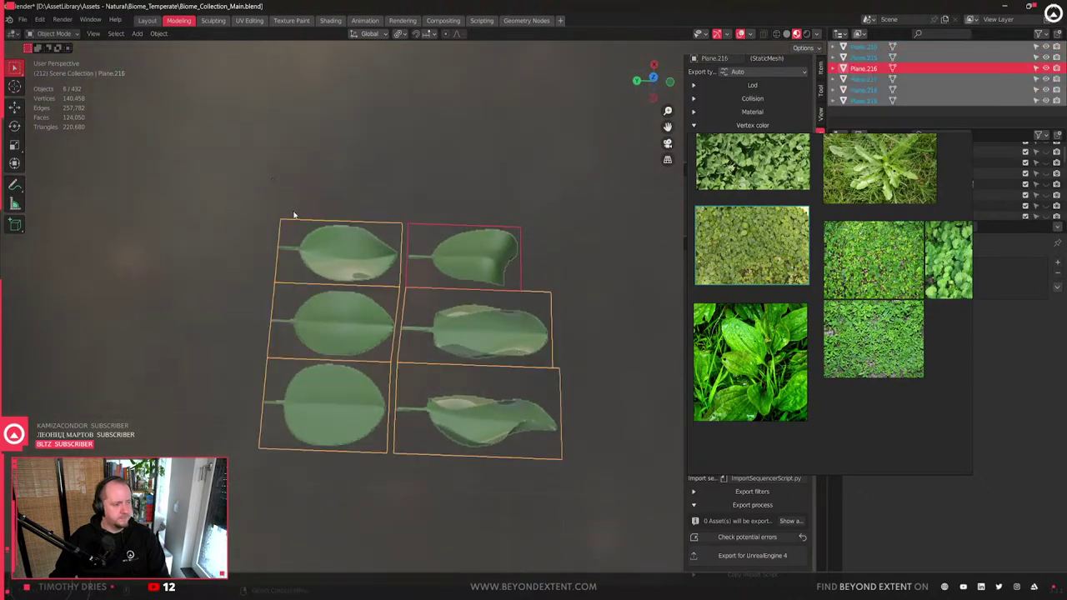
{"action": "key", "text": "Tab"}
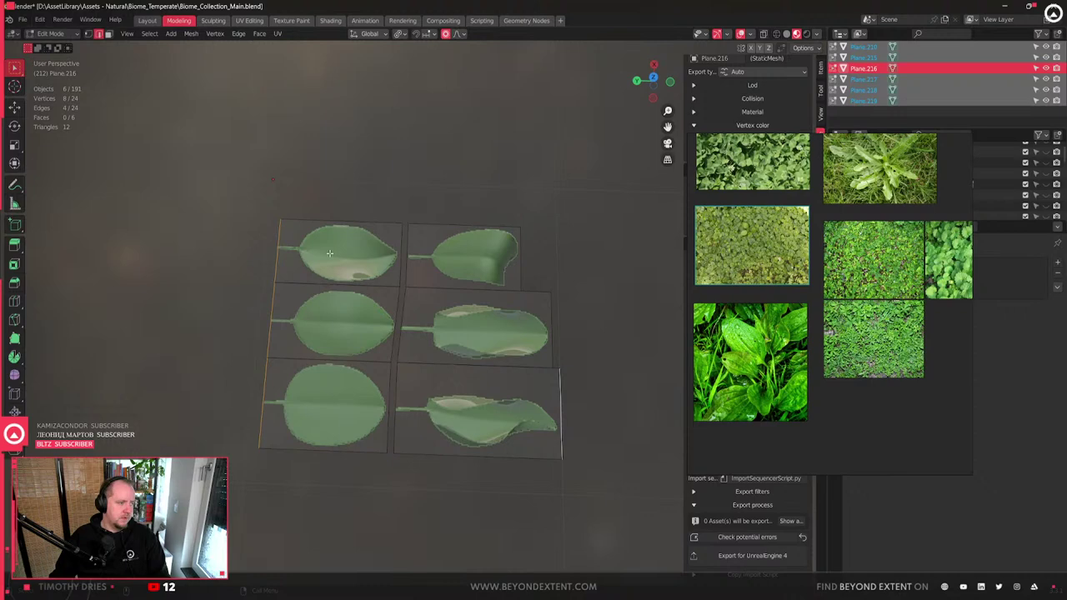
{"action": "key", "text": "Tab"}
{"action": "right_click", "coordinate": [330, 252]}
{"action": "scroll", "coordinate": [417, 288], "scroll_direction": "up", "scroll_amount": 2}
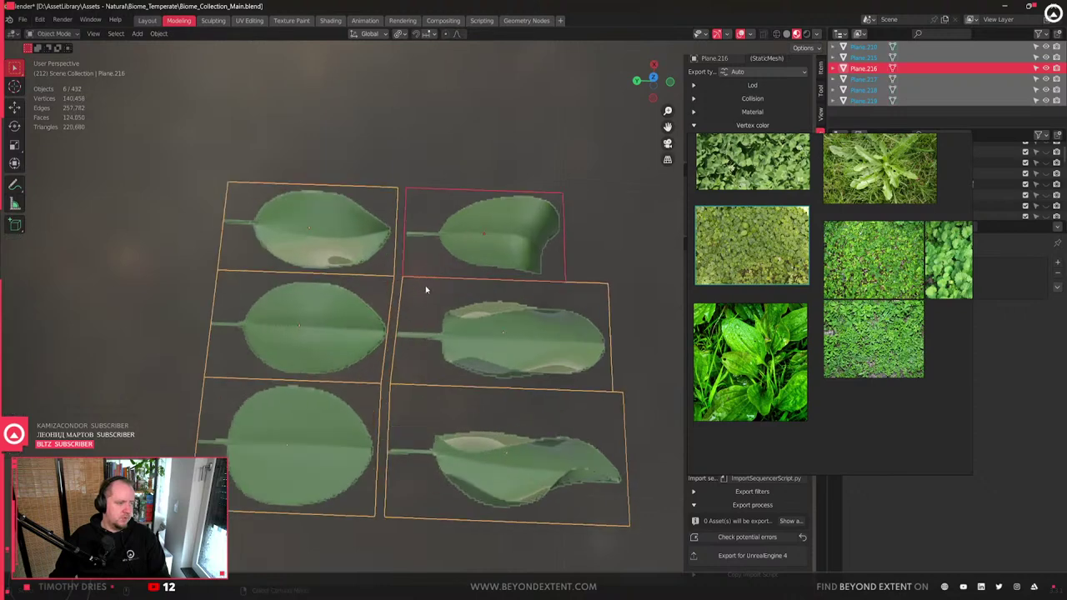
- Enable origin-only transforms and shift the six cards' origins along Y to the stem ends
{"action": "right_click", "coordinate": [417, 288]}
{"action": "left_click", "coordinate": [405, 276]}
{"action": "key", "text": "y"}
{"action": "left_click", "coordinate": [357, 270]}
{"action": "key", "text": "q"}
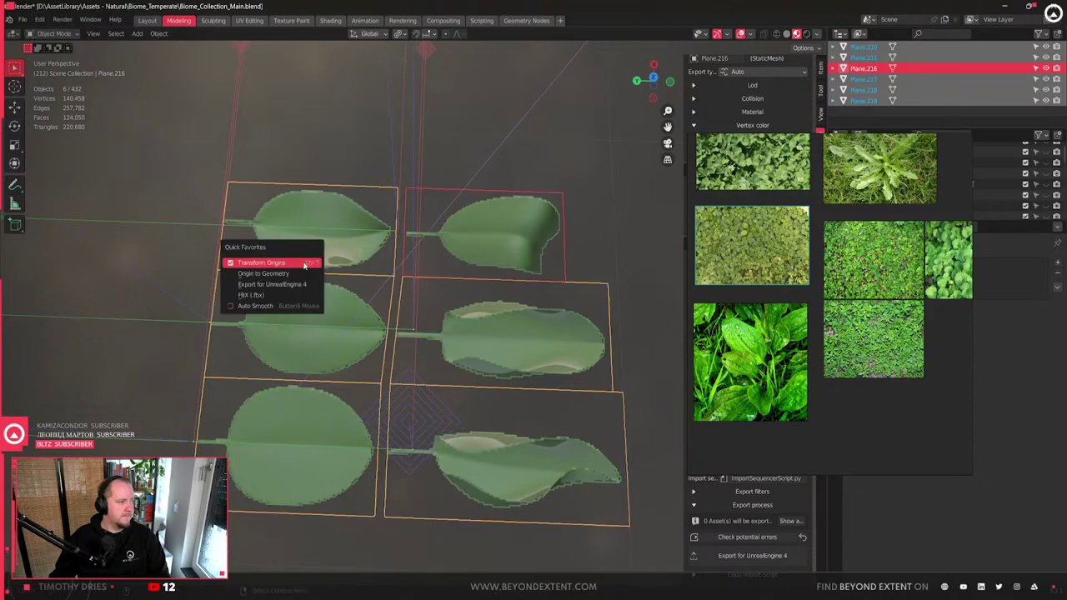
- Align the origin of each of the three curled leaf cards with its stem base, locking movement in Z
{"action": "left_click", "coordinate": [503, 236]}
{"action": "key", "text": "g"}
{"action": "key", "text": "shift+z"}
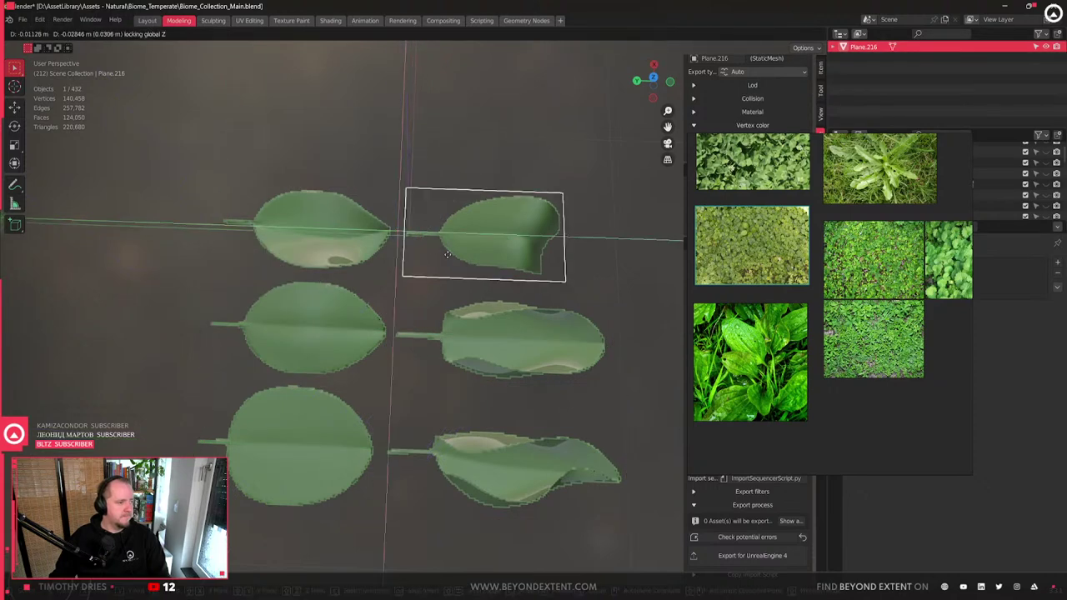
{"action": "left_click", "coordinate": [444, 257]}
{"action": "left_click", "coordinate": [431, 385]}
{"action": "key", "text": "g"}
{"action": "key", "text": "shift+z"}
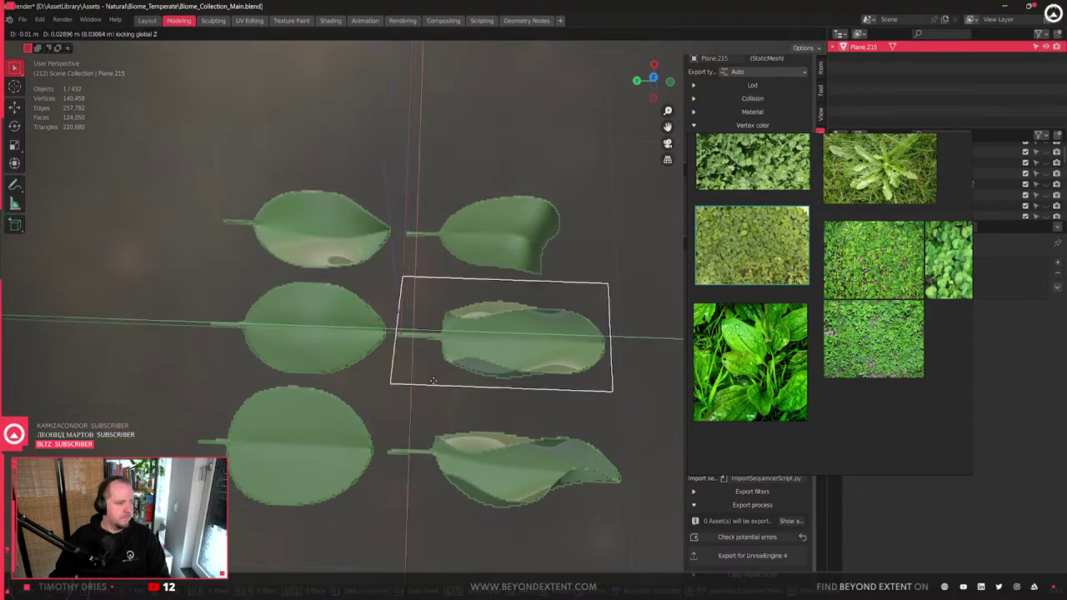
{"action": "left_click", "coordinate": [431, 385]}
{"action": "left_click", "coordinate": [459, 460]}
{"action": "key", "text": "g"}
{"action": "key", "text": "shift+z"}
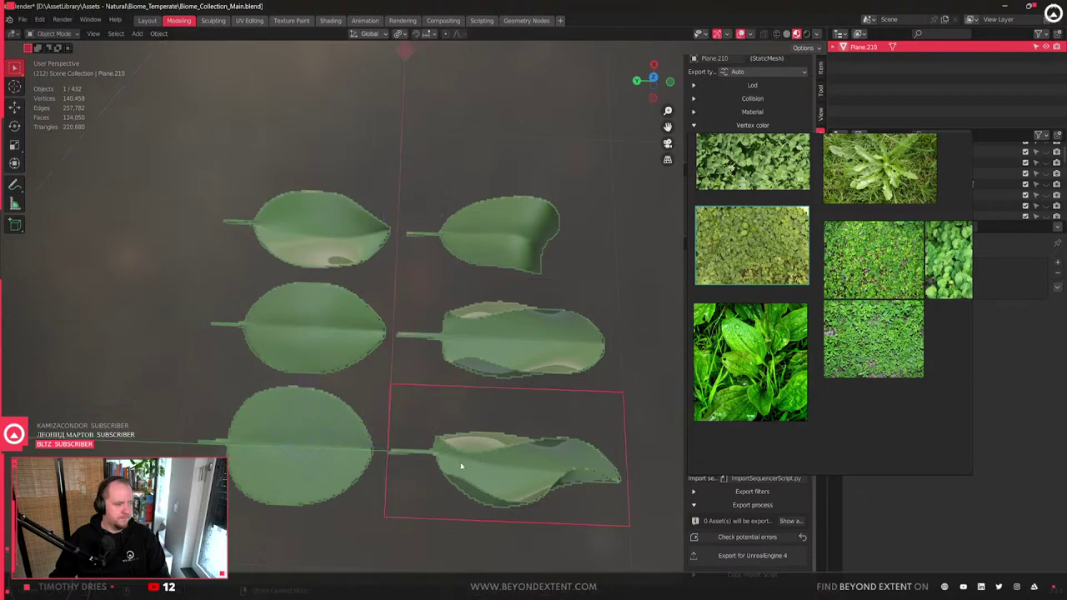
{"action": "left_click", "coordinate": [461, 467]}
- Align the origin of each of the three rounder leaf cards with its stem base, locking movement in Z
{"action": "middle_click_drag", "start_coordinate": [461, 466], "coordinate": [386, 434]}
{"action": "left_click", "coordinate": [209, 417]}
{"action": "middle_click_drag", "start_coordinate": [209, 417], "coordinate": [256, 407]}
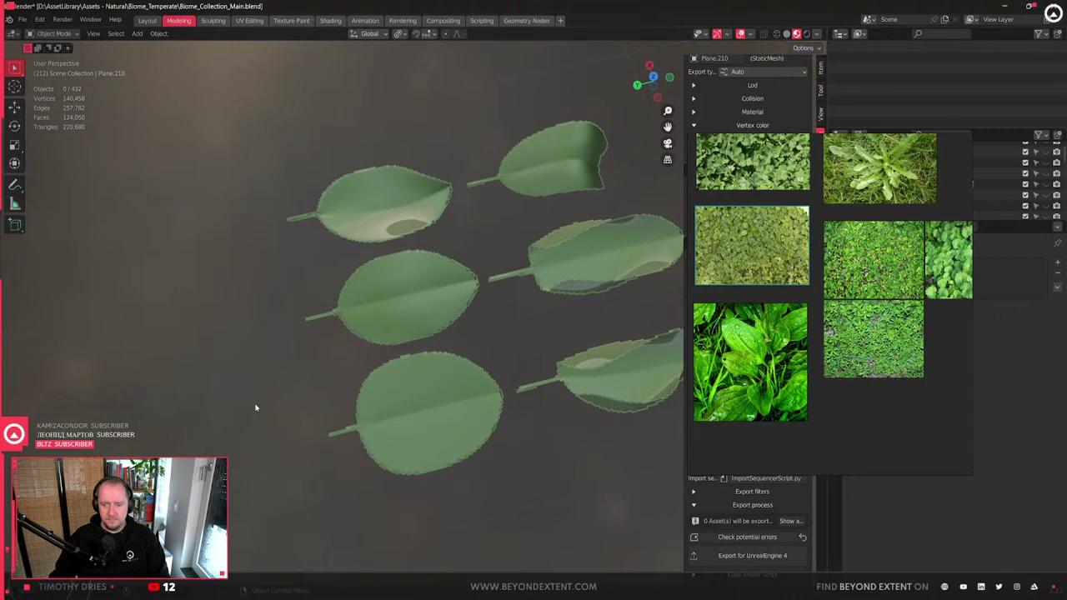
{"action": "left_click", "coordinate": [383, 417]}
{"action": "key", "text": "g"}
{"action": "key", "text": "shift+z"}
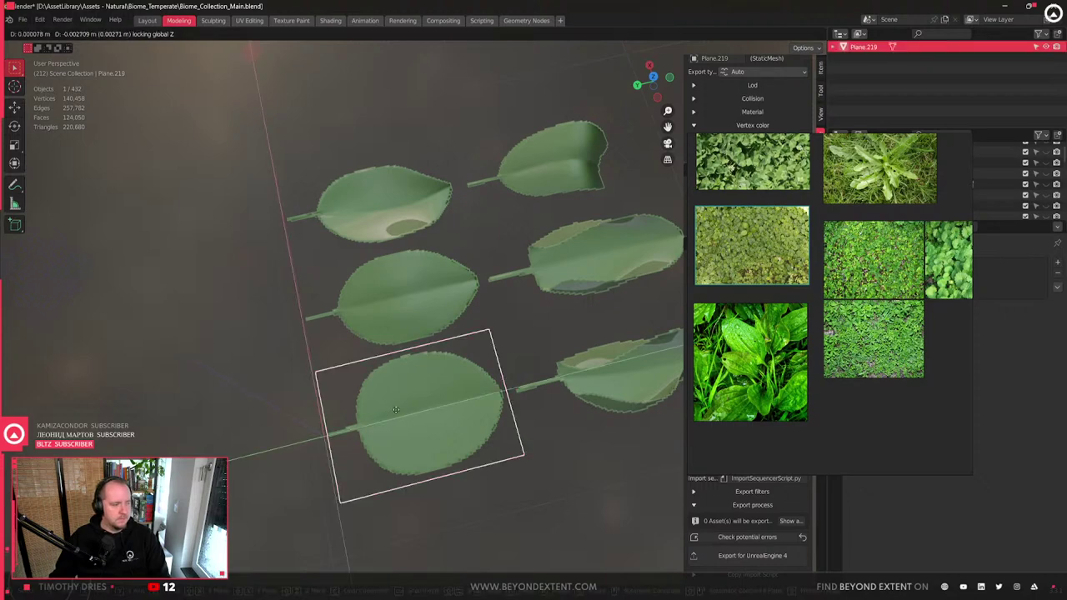
{"action": "left_click", "coordinate": [393, 409]}
{"action": "left_click", "coordinate": [372, 332]}
{"action": "key", "text": "g"}
{"action": "key", "text": "shift+z"}
{"action": "left_click", "coordinate": [372, 332]}
{"action": "left_click", "coordinate": [375, 222]}
{"action": "key", "text": "g"}
{"action": "key", "text": "shift+z"}
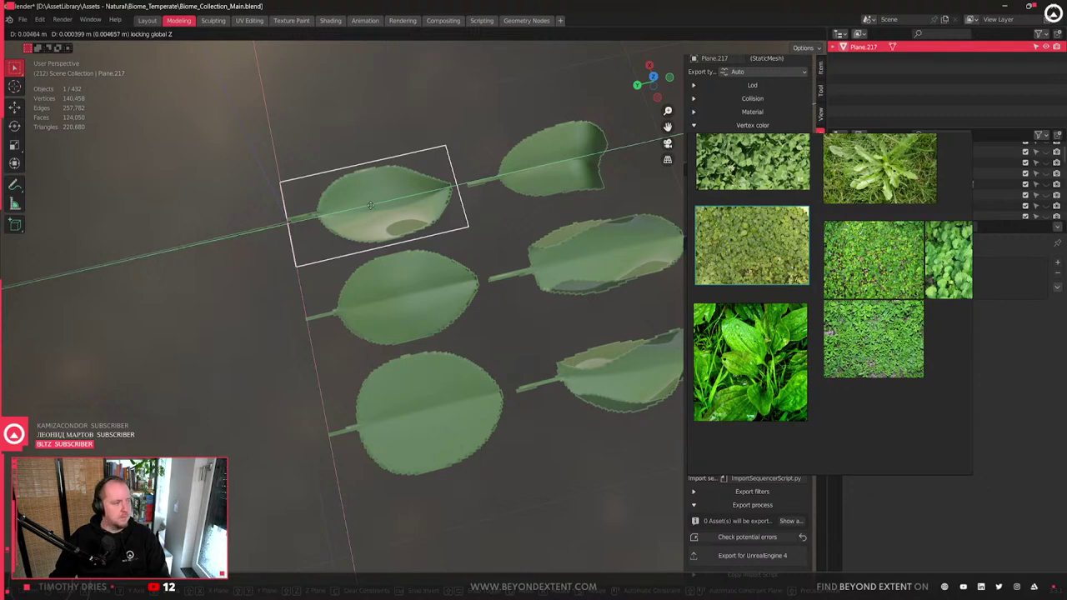
{"action": "left_click", "coordinate": [370, 197]}
- Select all six leaf cards and turn off origin-only transforms
{"action": "scroll", "coordinate": [400, 250], "scroll_direction": "down", "scroll_amount": 3}
{"action": "key", "text": "Tab"}
{"action": "middle_click_drag", "start_coordinate": [446, 302], "coordinate": [341, 385]}
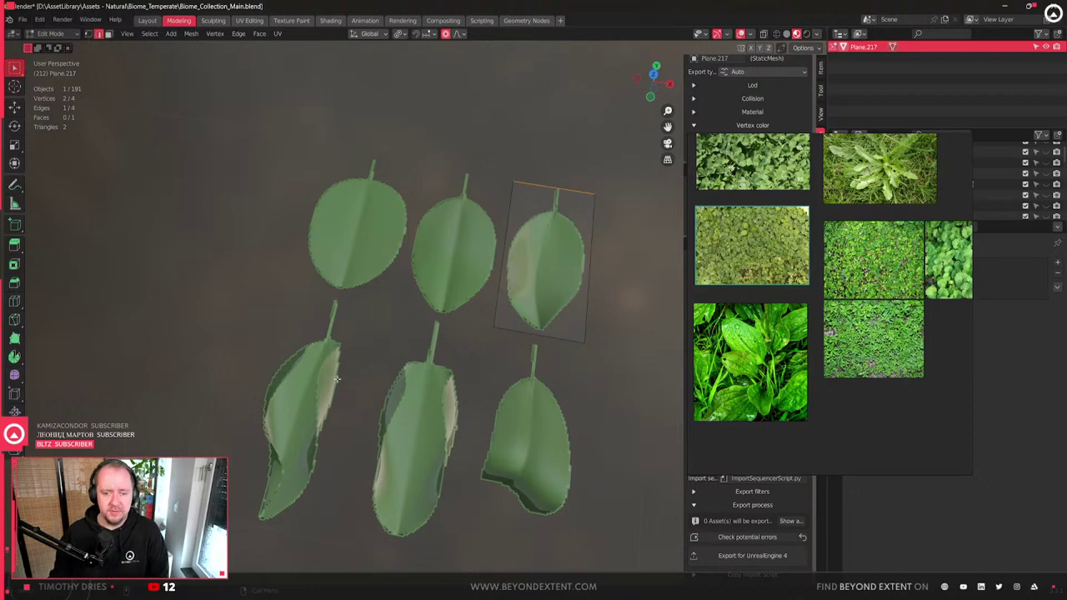
{"action": "key", "text": "Tab"}
{"action": "scroll", "coordinate": [544, 241], "scroll_direction": "down", "scroll_amount": 3}
{"action": "left_click_drag", "start_coordinate": [312, 229], "coordinate": [527, 447]}
{"action": "scroll", "coordinate": [328, 299], "scroll_direction": "up", "scroll_amount": 3}
{"action": "middle_click_drag", "start_coordinate": [328, 299], "coordinate": [475, 315]}
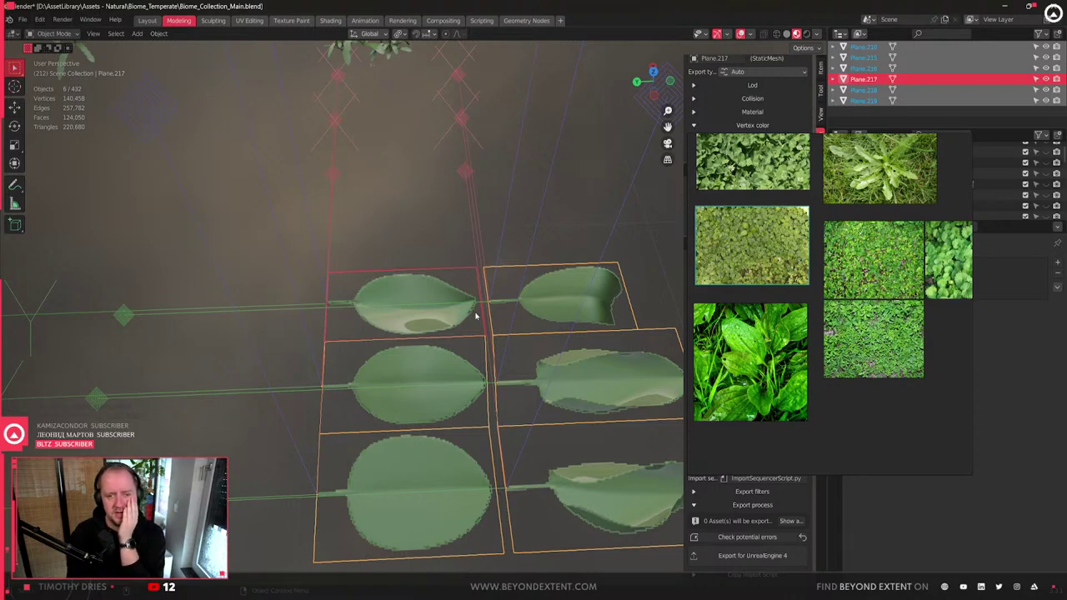
{"action": "right_click", "coordinate": [476, 315]}
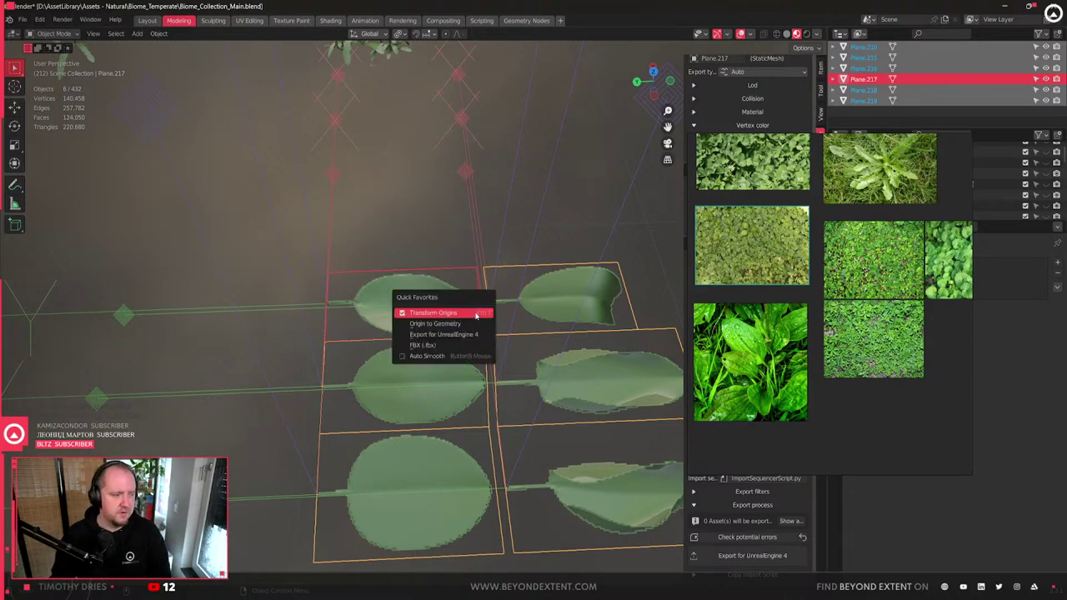
{"action": "left_click", "coordinate": [476, 313]}
{"action": "scroll", "coordinate": [454, 326], "scroll_direction": "down", "scroll_amount": 3}
- Slide the two long side edges of the middle rounder leaf's card in close to the leaf outline
{"action": "left_click", "coordinate": [446, 346]}
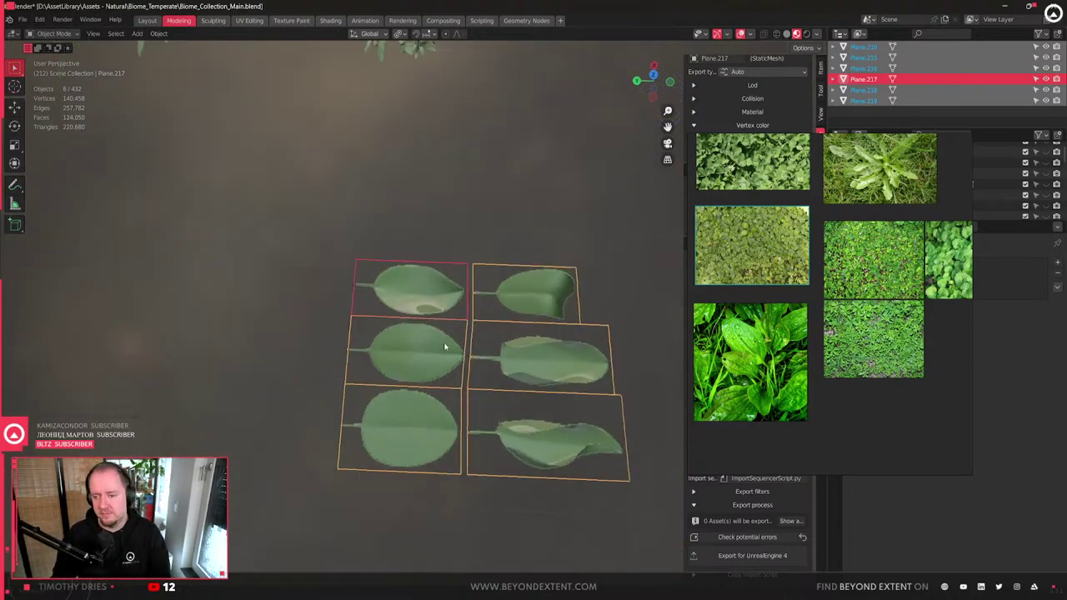
{"action": "scroll", "coordinate": [452, 345], "scroll_direction": "up", "scroll_amount": 3}
{"action": "middle_click_drag", "start_coordinate": [453, 346], "coordinate": [468, 378]}
{"action": "key", "text": "Tab"}
{"action": "left_click", "coordinate": [391, 398]}
{"action": "key", "text": "g"}
{"action": "key", "text": "g"}
{"action": "left_click", "coordinate": [386, 398]}
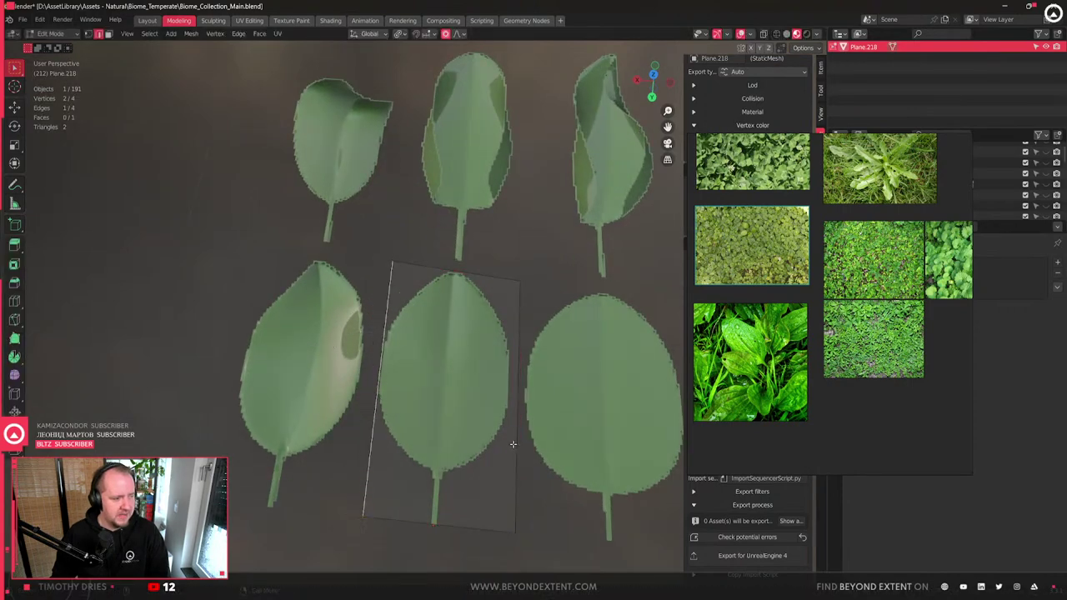
{"action": "left_click", "coordinate": [514, 442]}
{"action": "key", "text": "g"}
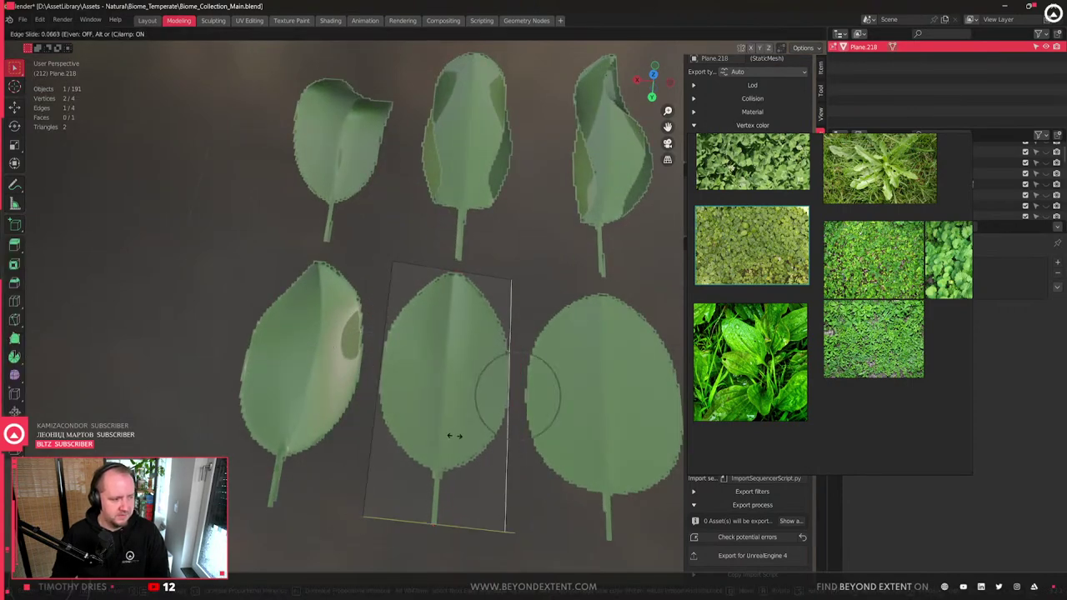
{"action": "left_click", "coordinate": [500, 393]}
{"action": "key", "text": "Tab"}
- Slide the two long side edges of the roundest leaf's card in close to the leaf outline
{"action": "left_click", "coordinate": [610, 405]}
{"action": "middle_click_drag", "start_coordinate": [609, 405], "coordinate": [461, 415], "text": "shift"}
{"action": "key", "text": "g"}
{"action": "key", "text": "Escape"}
{"action": "key", "text": "Tab"}
{"action": "left_click", "coordinate": [383, 408]}
{"action": "key", "text": "g"}
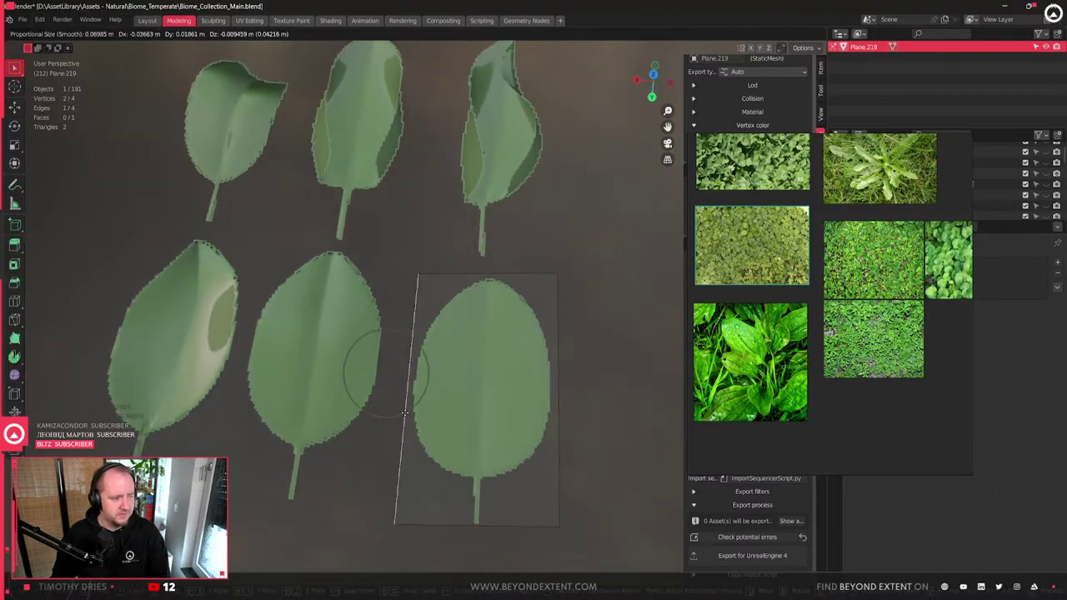
{"action": "left_click", "coordinate": [412, 414]}
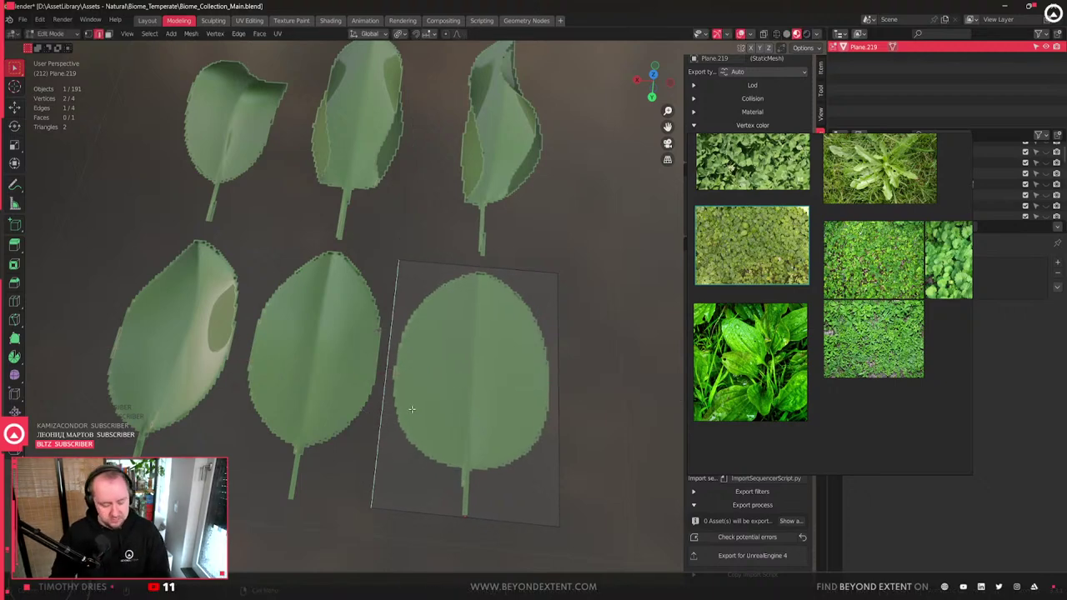
{"action": "key", "text": "g"}
{"action": "key", "text": "g"}
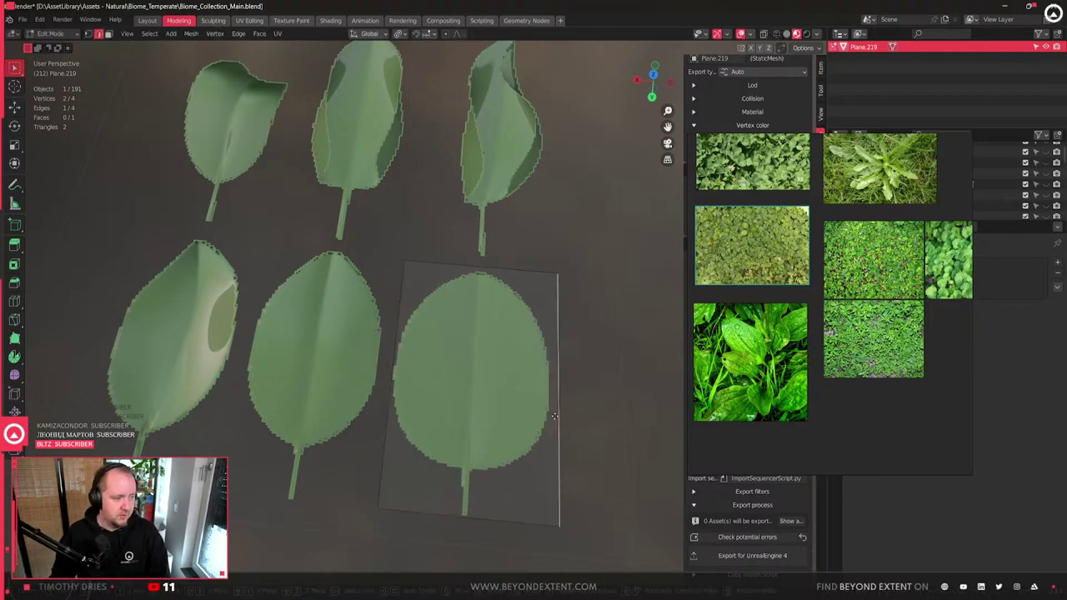
{"action": "left_click", "coordinate": [546, 414]}
{"action": "middle_click_drag", "start_coordinate": [546, 414], "coordinate": [400, 381]}
{"action": "key", "text": "Tab"}
- Slide the long side edges of the pointed leaf card with the pale patch in toward the leaf
{"action": "left_click", "coordinate": [364, 368]}
{"action": "key", "text": "Tab"}
{"action": "key", "text": "g"}
{"action": "key", "text": "g"}
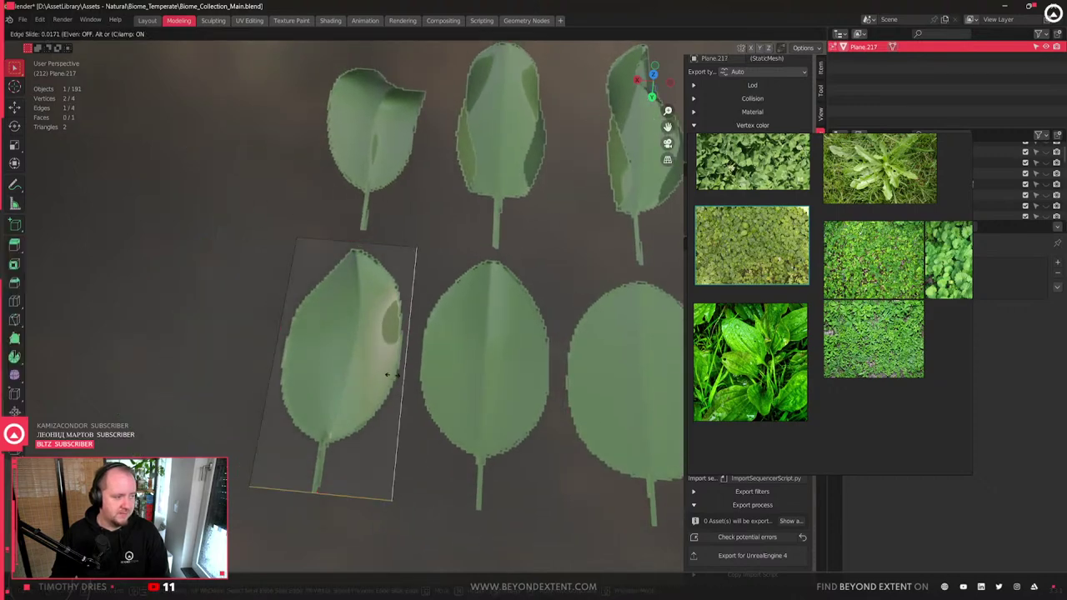
{"action": "left_click", "coordinate": [370, 370]}
{"action": "key", "text": "g"}
{"action": "key", "text": "g"}
{"action": "left_click", "coordinate": [320, 369]}
{"action": "middle_click_drag", "start_coordinate": [321, 369], "coordinate": [374, 208]}
{"action": "key", "text": "Tab"}
- Select the middle curled leaf's card and slide its long side edges in toward the leaf
{"action": "left_click", "coordinate": [375, 213]}
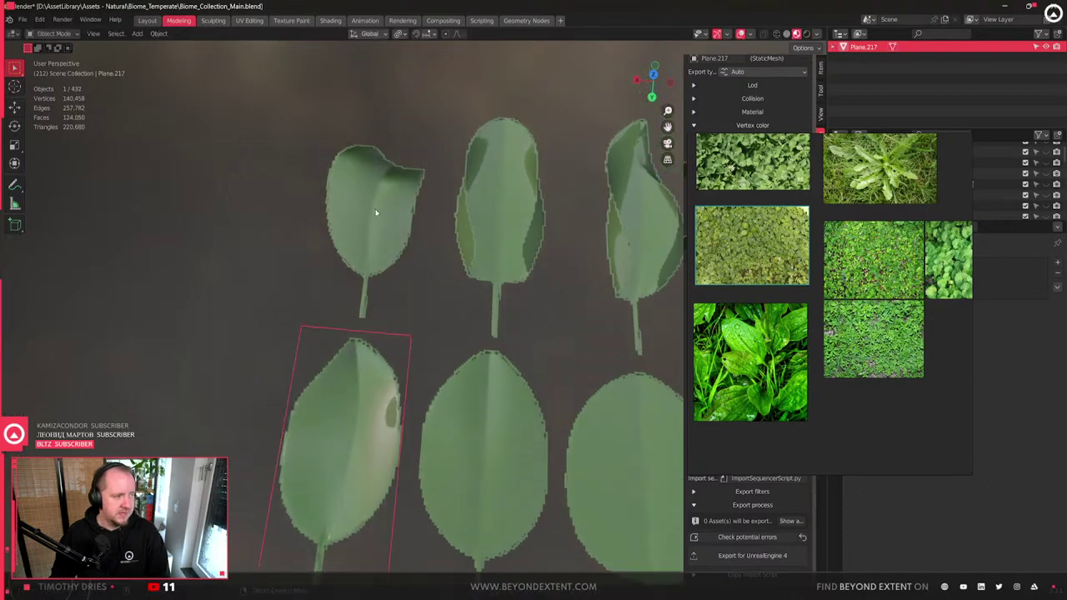
{"action": "scroll", "coordinate": [471, 237], "scroll_direction": "down", "scroll_amount": 4}
{"action": "left_click", "coordinate": [470, 241]}
{"action": "scroll", "coordinate": [375, 325], "scroll_direction": "up", "scroll_amount": 6}
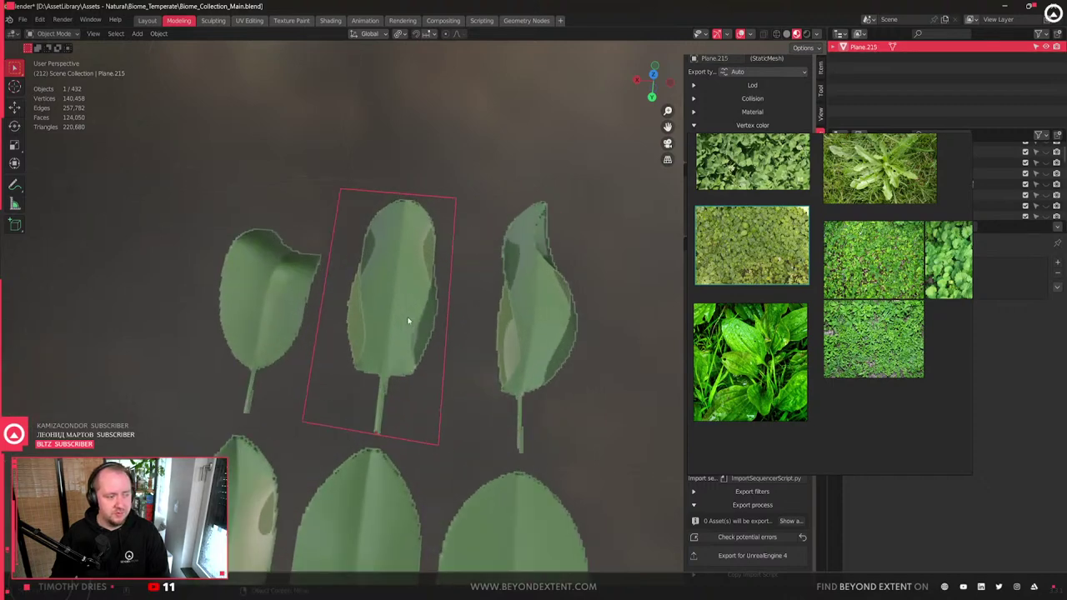
{"action": "key", "text": "Tab"}
{"action": "left_click", "coordinate": [355, 317]}
{"action": "key", "text": "g"}
{"action": "key", "text": "g"}
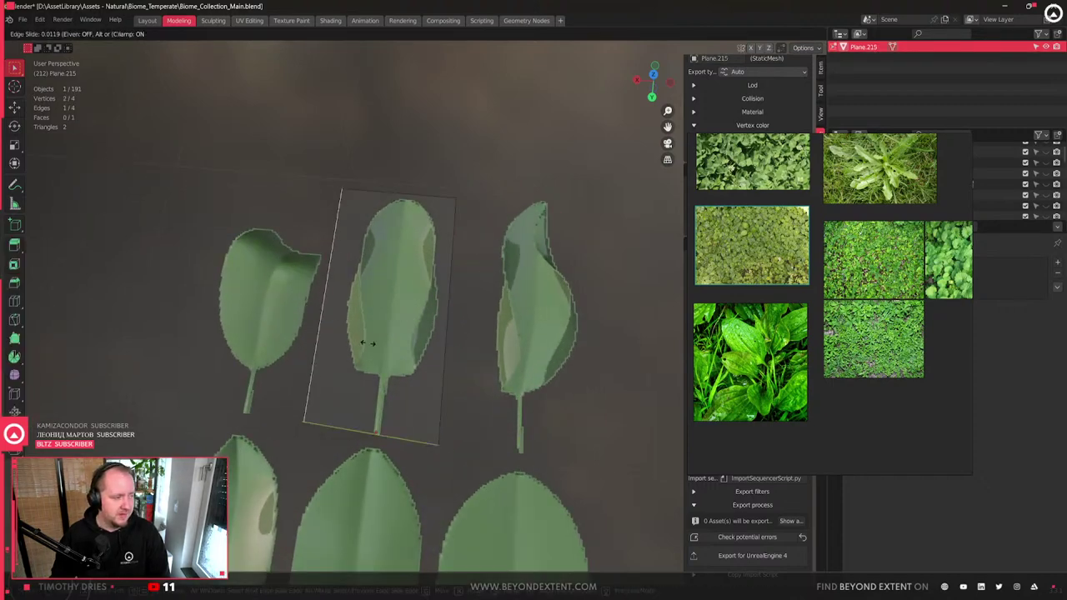
{"action": "left_click", "coordinate": [441, 350]}
{"action": "key", "text": "Tab"}
- Slide both long side edges of the twisted leaf's card in tight to the leaf and leave Edit Mode
{"action": "left_click", "coordinate": [542, 335]}
{"action": "key", "text": "Tab"}
{"action": "key", "text": "g"}
{"action": "key", "text": "g"}
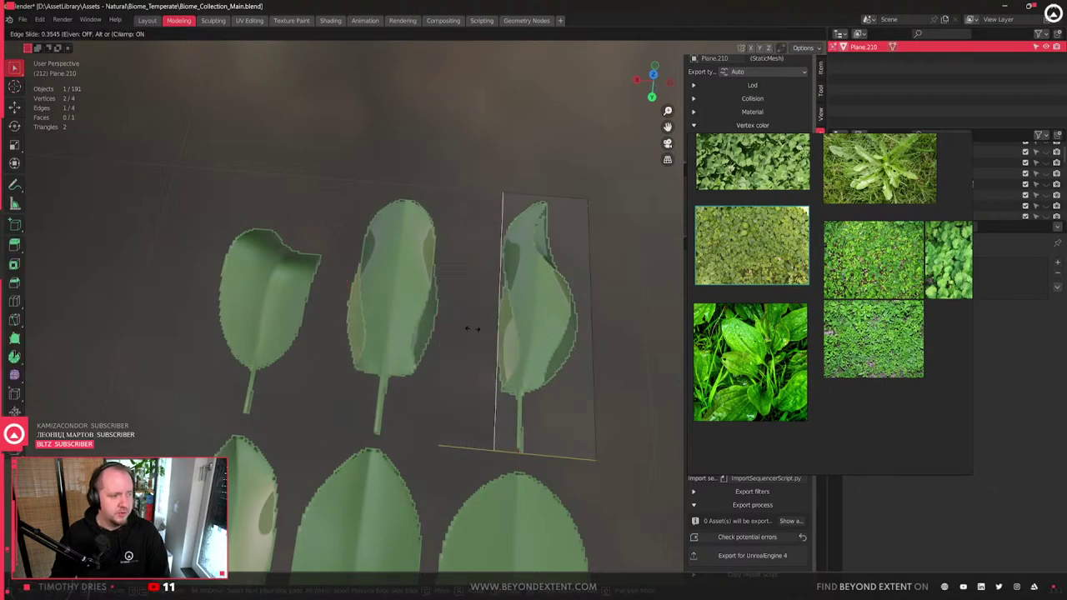
{"action": "left_click", "coordinate": [458, 330]}
{"action": "key", "text": "g"}
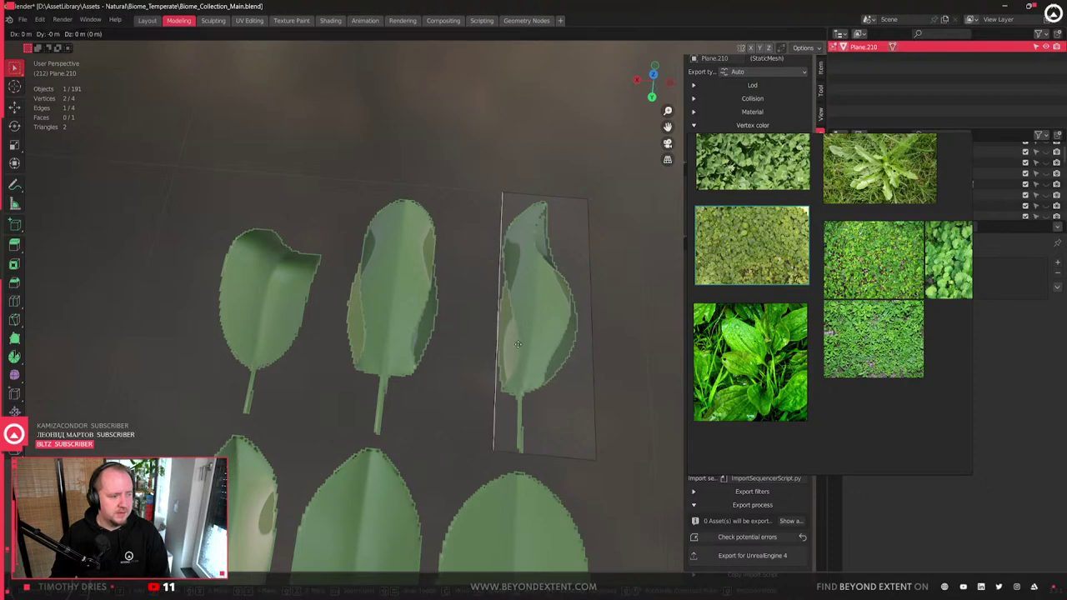
{"action": "key", "text": "g"}
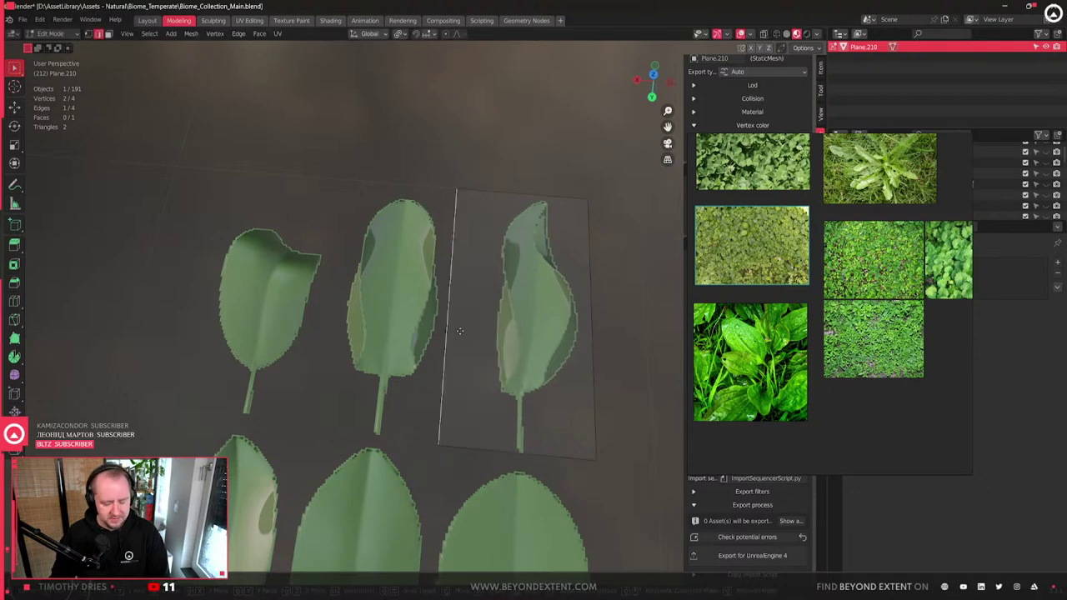
{"action": "left_click", "coordinate": [492, 342]}
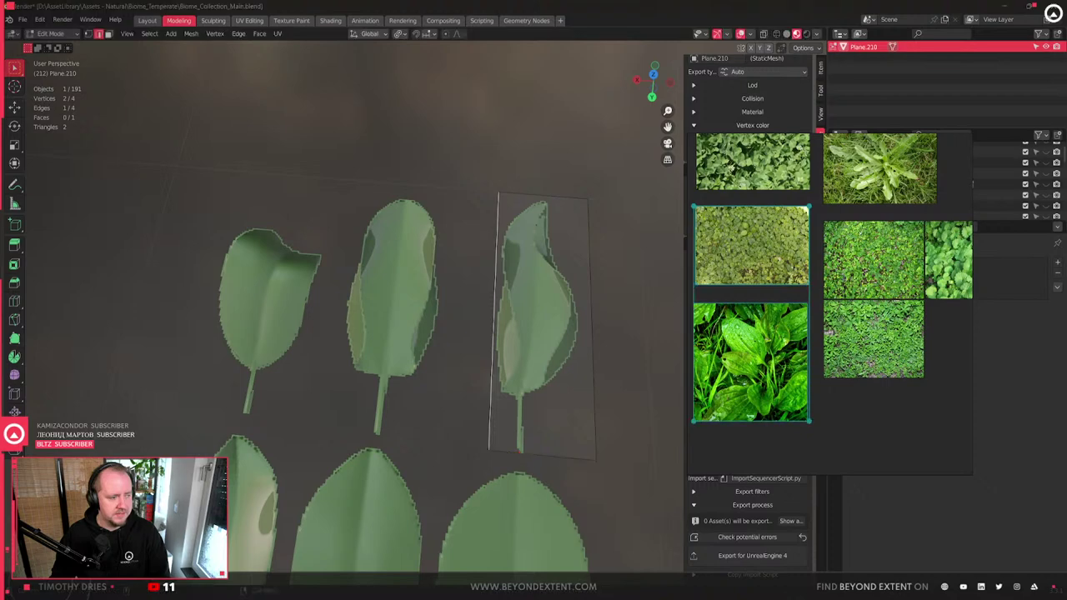
{"action": "left_click", "coordinate": [594, 342]}
{"action": "key", "text": "g"}
{"action": "key", "text": "g"}
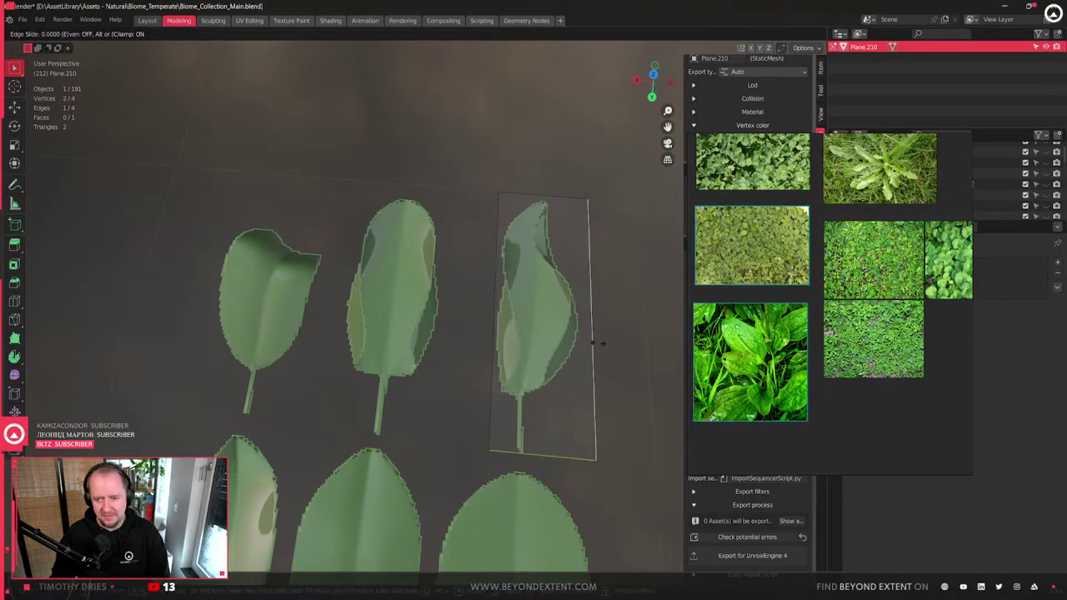
{"action": "left_click", "coordinate": [520, 351]}
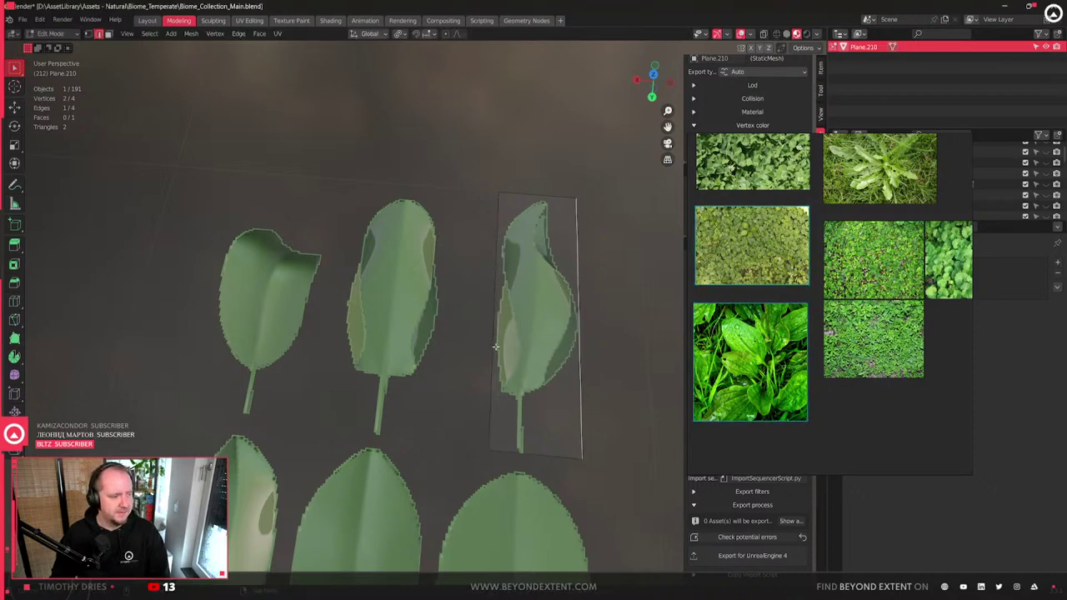
{"action": "key", "text": "Tab"}
- Select all six trimmed leaf cards together in Object Mode
{"action": "scroll", "coordinate": [422, 371], "scroll_direction": "down", "scroll_amount": 4}
{"action": "middle_click_drag", "start_coordinate": [423, 371], "coordinate": [297, 241]}
{"action": "key", "text": "a"}
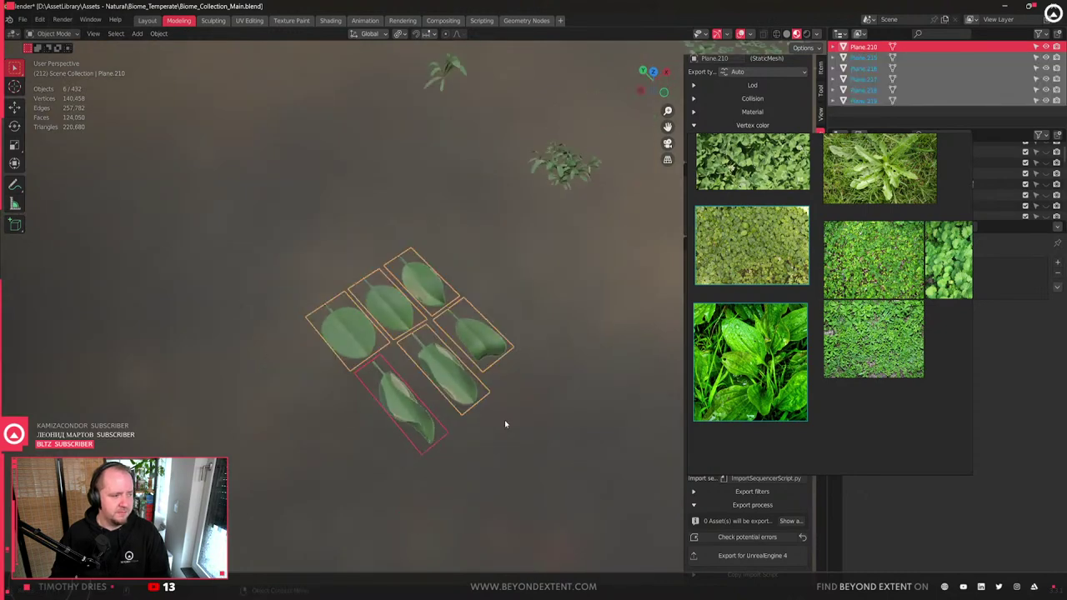
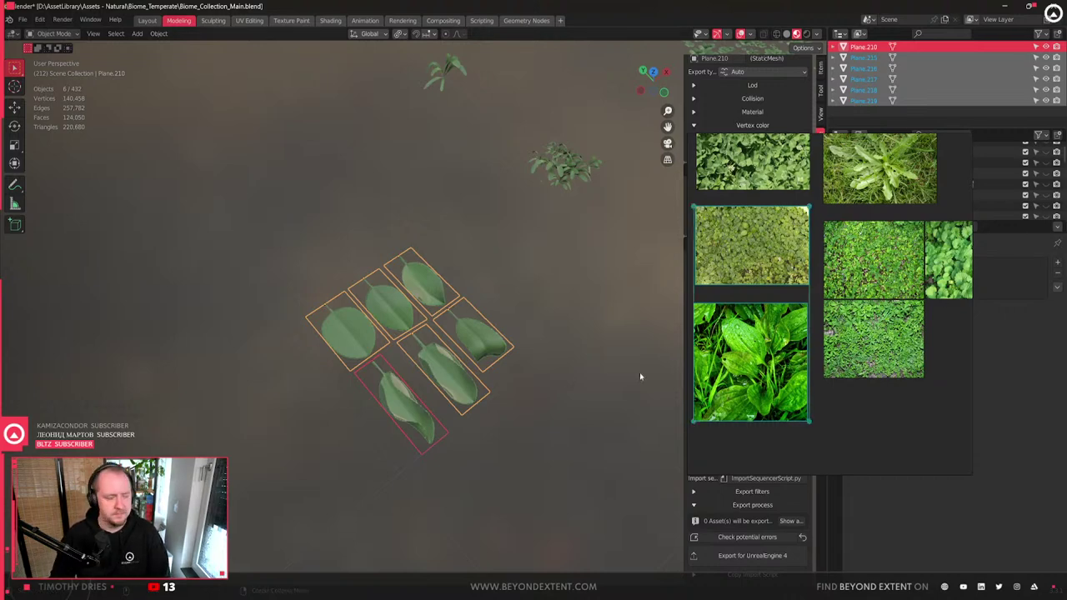
{"action": "left_click_drag", "start_coordinate": [284, 246], "coordinate": [548, 461]}
{"action": "middle_click_drag", "start_coordinate": [548, 461], "coordinate": [505, 412]}
{"action": "left_click", "coordinate": [504, 412]}
{"action": "scroll", "coordinate": [517, 391], "scroll_direction": "down", "scroll_amount": 5}
{"action": "left_click_drag", "start_coordinate": [303, 288], "coordinate": [470, 476]}
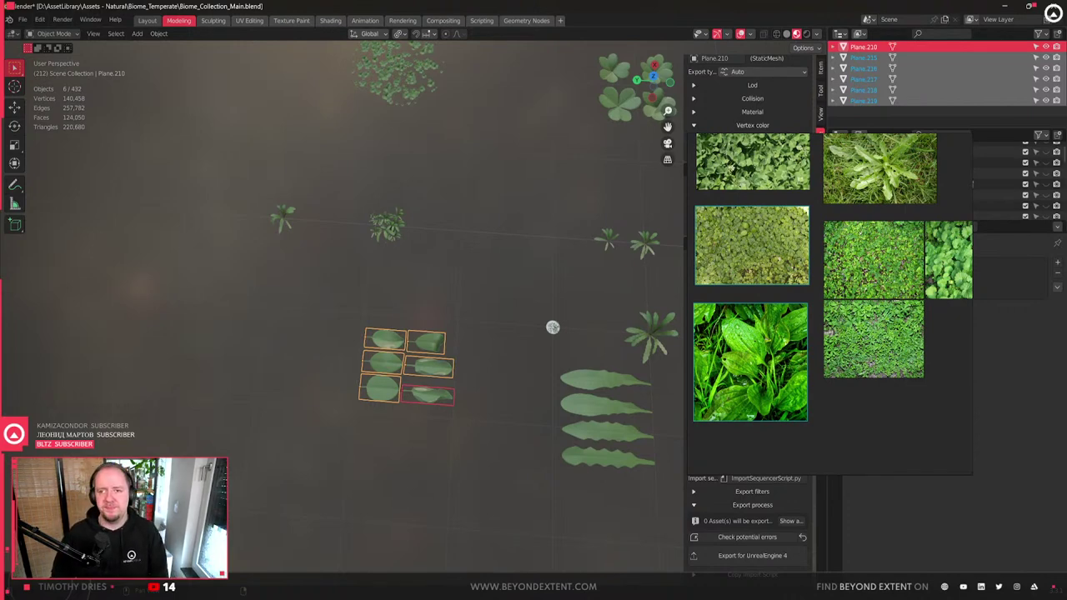
{"action": "key", "text": "alt+a"}
{"action": "scroll", "coordinate": [571, 440], "scroll_direction": "up", "scroll_amount": 2}
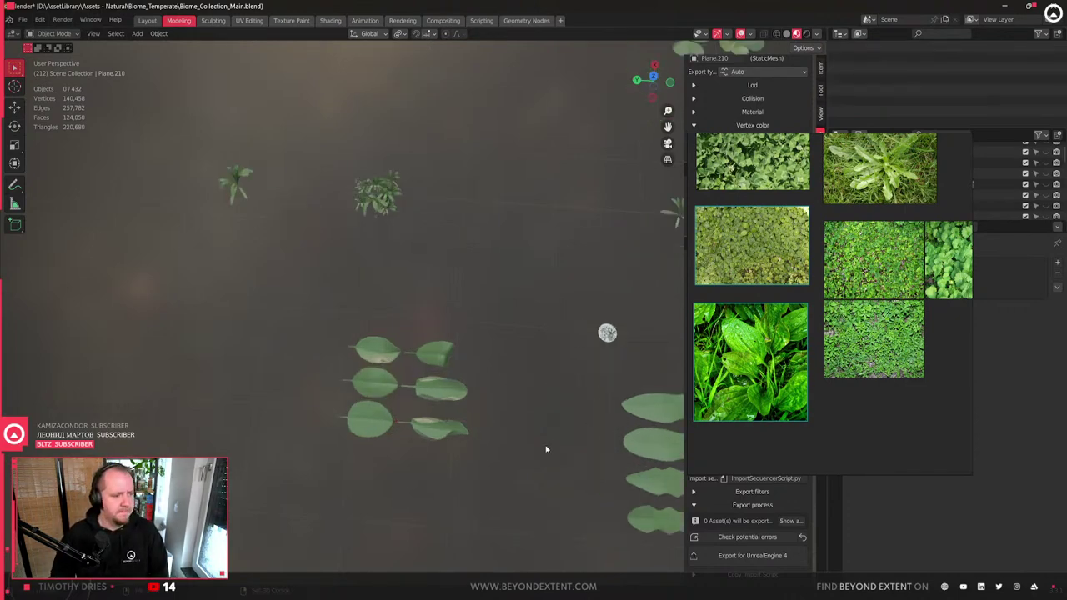
{"action": "scroll", "coordinate": [942, 502], "scroll_direction": "up", "scroll_amount": 5}
{"action": "scroll", "coordinate": [947, 468], "scroll_direction": "down", "scroll_amount": 5}
{"action": "scroll", "coordinate": [878, 447], "scroll_direction": "up", "scroll_amount": 2}
{"action": "left_click_drag", "start_coordinate": [333, 326], "coordinate": [481, 476]}
{"action": "middle_click_drag", "start_coordinate": [481, 476], "coordinate": [460, 398]}
{"action": "scroll", "coordinate": [450, 363], "scroll_direction": "down", "scroll_amount": 3}
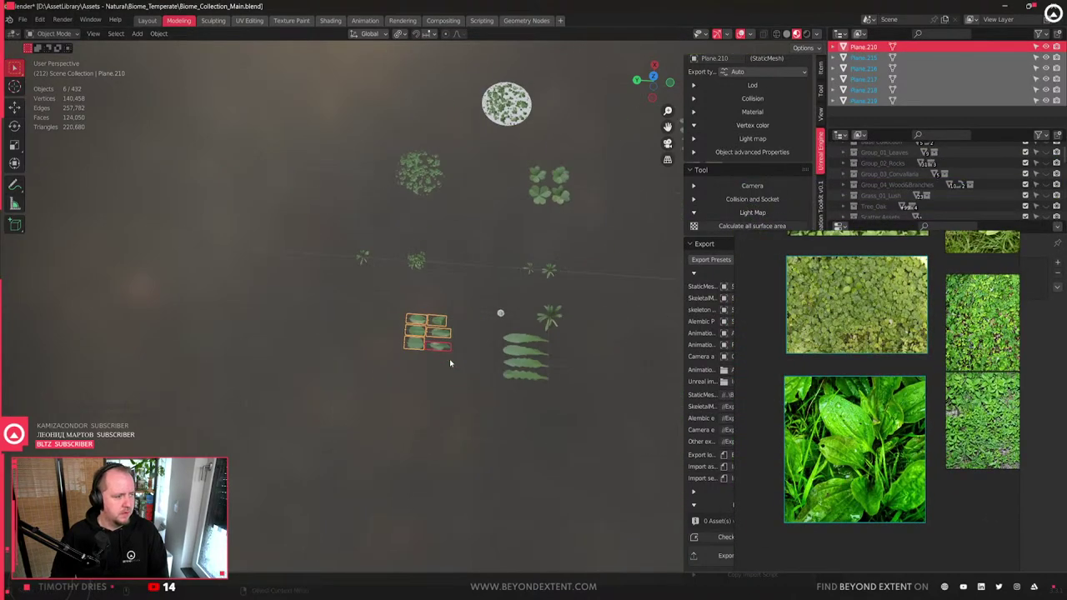
- Move the six trimmed leaf cards together in the ground plane to a clear spot beyond the long weed leaves
{"action": "scroll", "coordinate": [450, 358], "scroll_direction": "down", "scroll_amount": 1}
{"action": "key", "text": "g"}
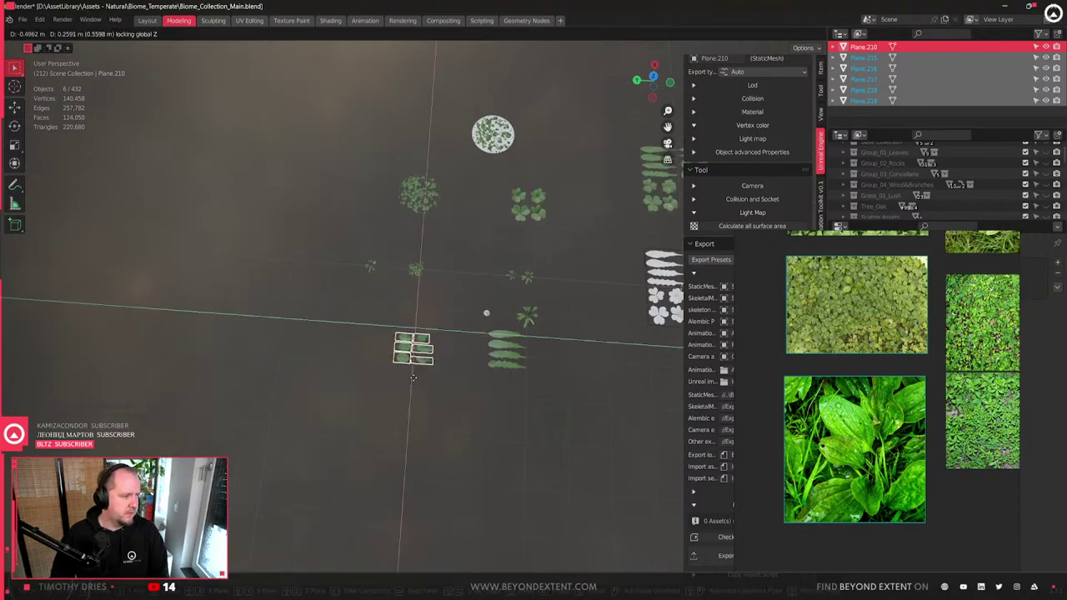
{"action": "left_click", "coordinate": [433, 415]}
{"action": "middle_click_drag", "start_coordinate": [434, 415], "coordinate": [399, 397]}
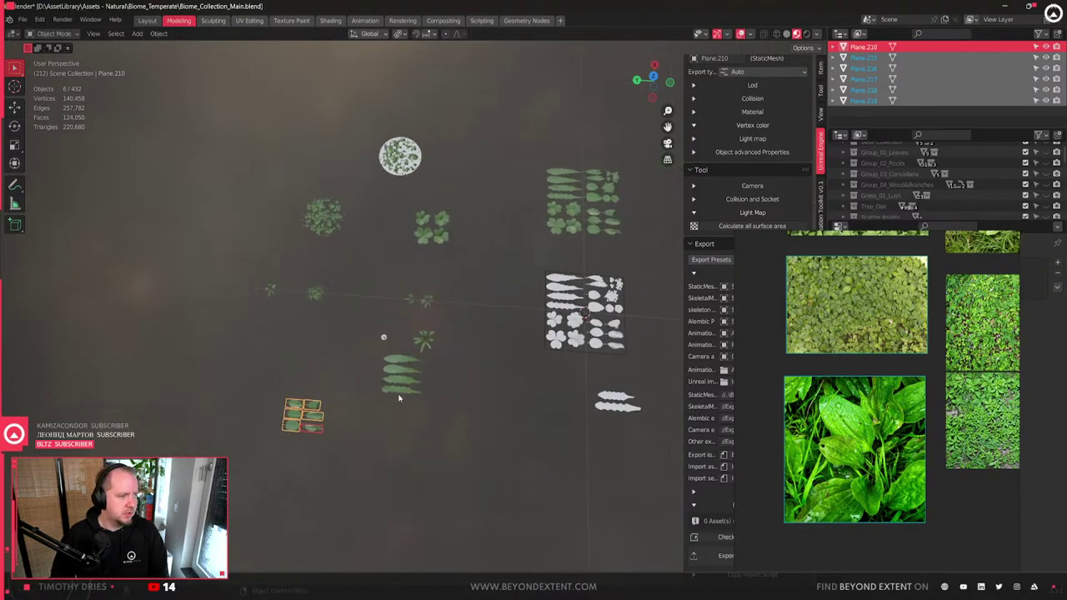
{"action": "left_click_drag", "start_coordinate": [431, 414], "coordinate": [395, 357]}
{"action": "left_click", "coordinate": [316, 295]}
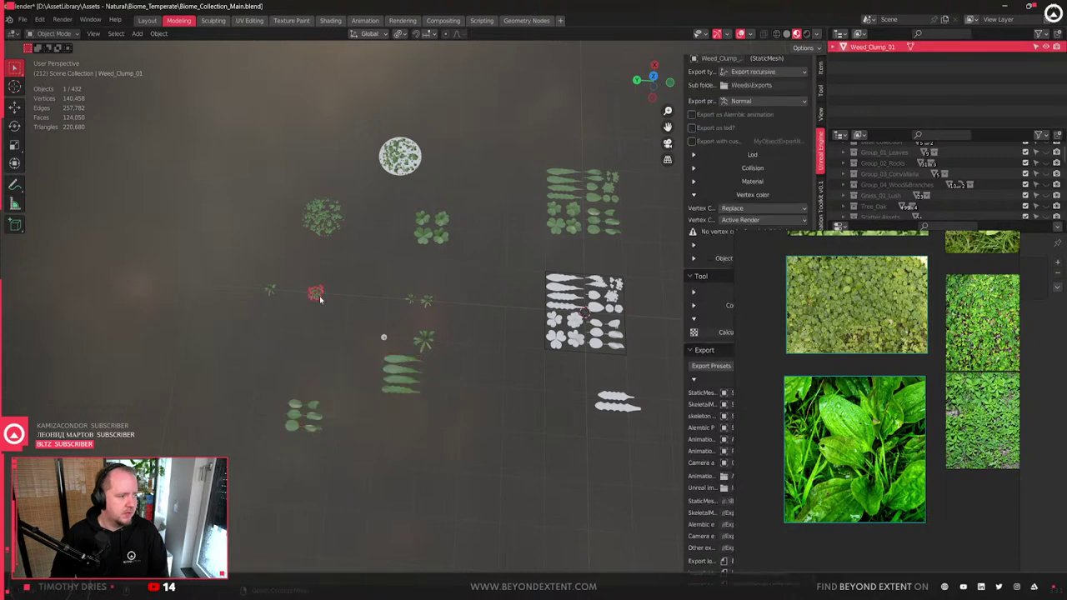
{"action": "key", "text": "KP_Decimal"}
{"action": "scroll", "coordinate": [346, 338], "scroll_direction": "down", "scroll_amount": 6}
{"action": "middle_click_drag", "start_coordinate": [346, 338], "coordinate": [320, 333], "text": "shift"}
{"action": "left_click_drag", "start_coordinate": [488, 467], "coordinate": [545, 403]}
{"action": "middle_click_drag", "start_coordinate": [514, 419], "coordinate": [437, 424], "text": "shift"}
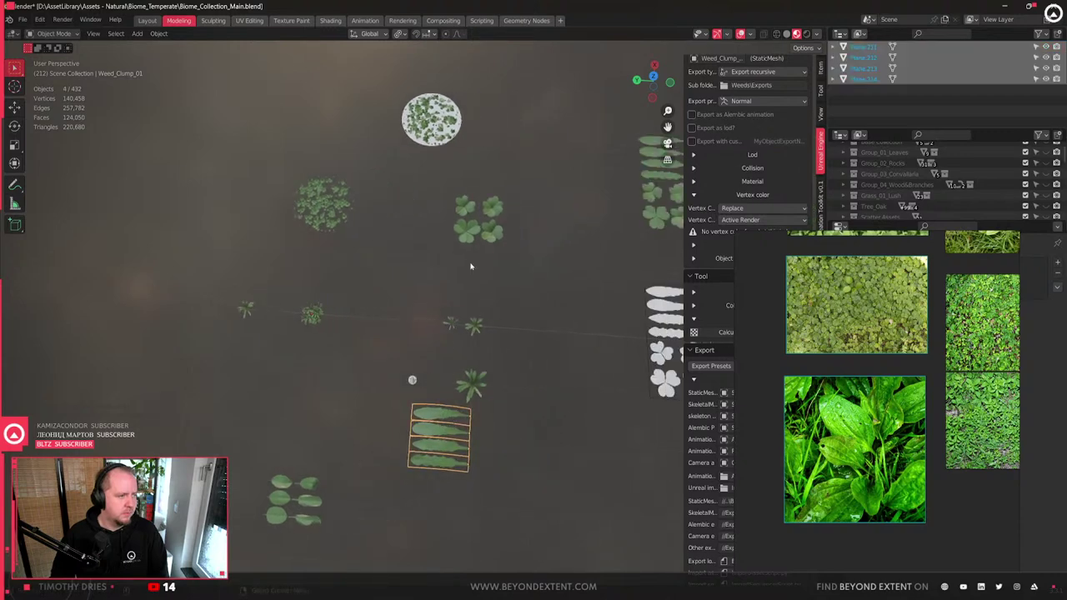
- Select the objects grouped at the small white disc and move them in the ground plane to beside the weed clump
{"action": "left_click_drag", "start_coordinate": [409, 367], "coordinate": [425, 392]}
{"action": "key", "text": "g"}
{"action": "key", "text": "x"}
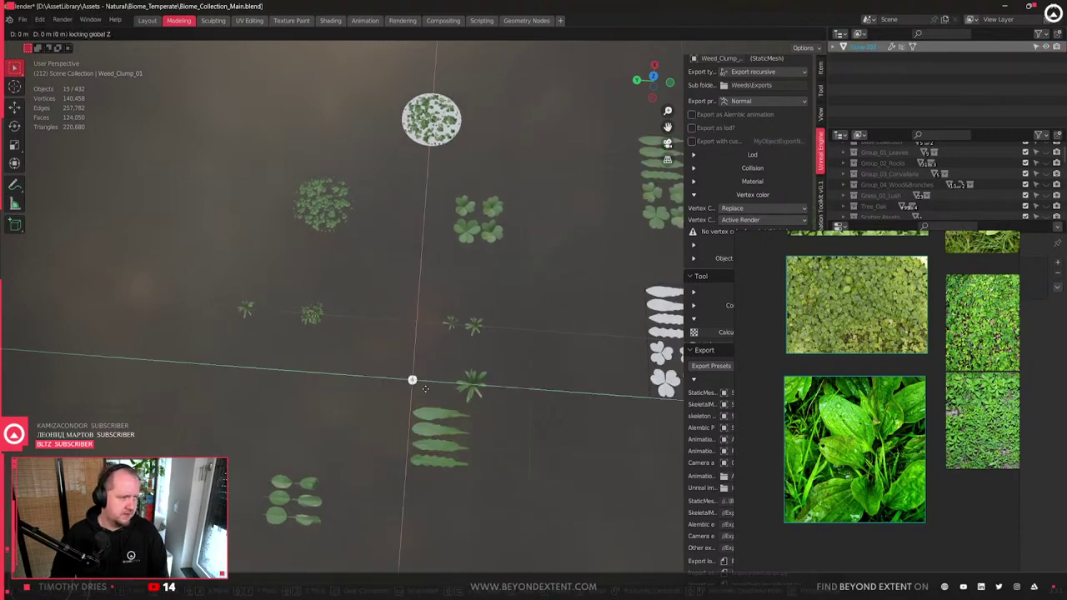
{"action": "left_click", "coordinate": [310, 382]}
- Select the six trimmed leaf cards and move them in the ground plane farther away from the finished weeds
{"action": "middle_click_drag", "start_coordinate": [229, 450], "coordinate": [330, 304], "text": "shift"}
{"action": "left_click_drag", "start_coordinate": [330, 304], "coordinate": [453, 415]}
{"action": "key", "text": "g"}
{"action": "left_click", "coordinate": [458, 470]}
- Duplicate the six leaf cards and place the copies on the ground plane beside the originals
{"action": "scroll", "coordinate": [430, 465], "scroll_direction": "up", "scroll_amount": 2}
{"action": "middle_click_drag", "start_coordinate": [429, 466], "coordinate": [513, 394], "text": "shift"}
{"action": "key", "text": "shift+d"}
{"action": "key", "text": "x"}
{"action": "left_click", "coordinate": [328, 367]}
{"action": "scroll", "coordinate": [269, 397], "scroll_direction": "up", "scroll_amount": 3}
{"action": "key", "text": "KP_Decimal"}
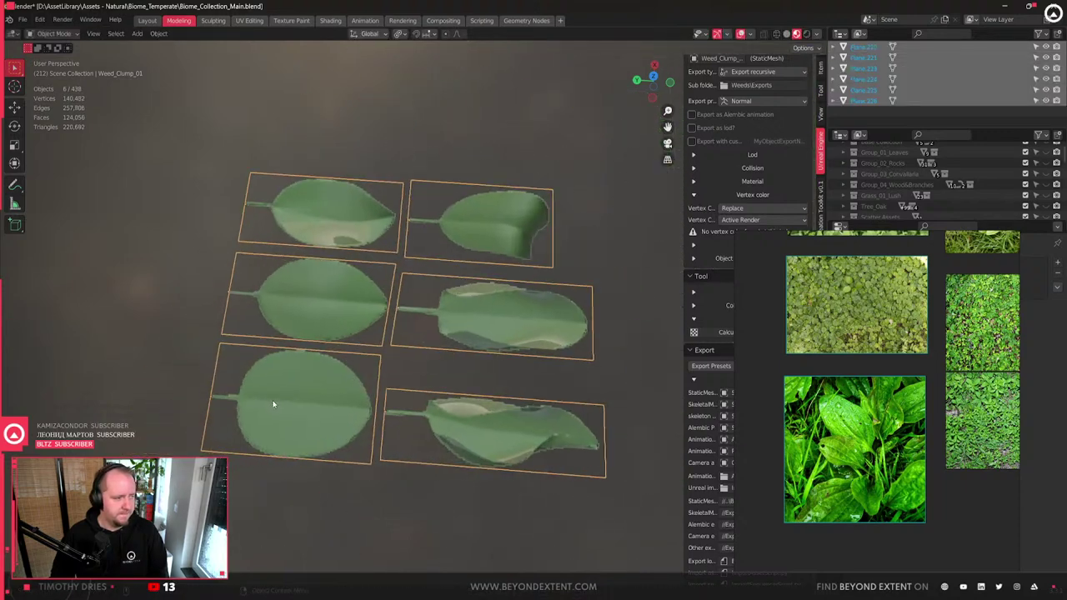
- Reselect the six duplicated leaf cards and set the transform pivot point to Median Point
{"action": "scroll", "coordinate": [321, 352], "scroll_direction": "down", "scroll_amount": 8}
{"action": "left_click_drag", "start_coordinate": [345, 255], "coordinate": [511, 428]}
{"action": "middle_click_drag", "start_coordinate": [512, 428], "coordinate": [432, 407]}
{"action": "key", "text": "q"}
{"action": "left_click", "coordinate": [399, 35]}
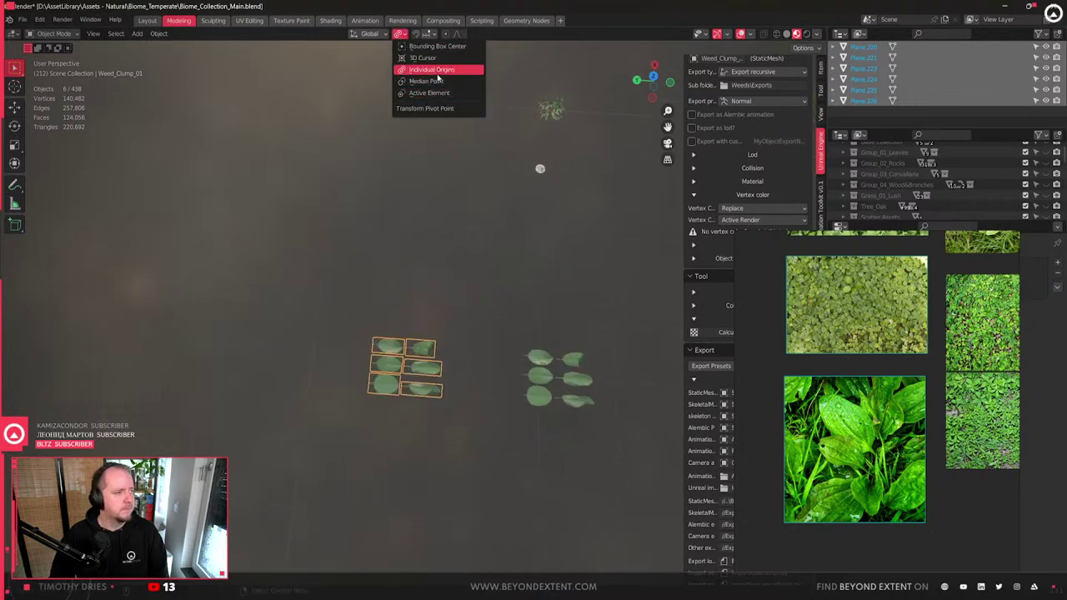
{"action": "left_click", "coordinate": [432, 81]}
{"action": "key", "text": "g"}
{"action": "key", "text": "shift+z"}
{"action": "key", "text": "Escape"}
{"action": "left_click", "coordinate": [386, 365], "text": "shift"}
{"action": "key", "text": "g"}
{"action": "key", "text": "shift+z"}
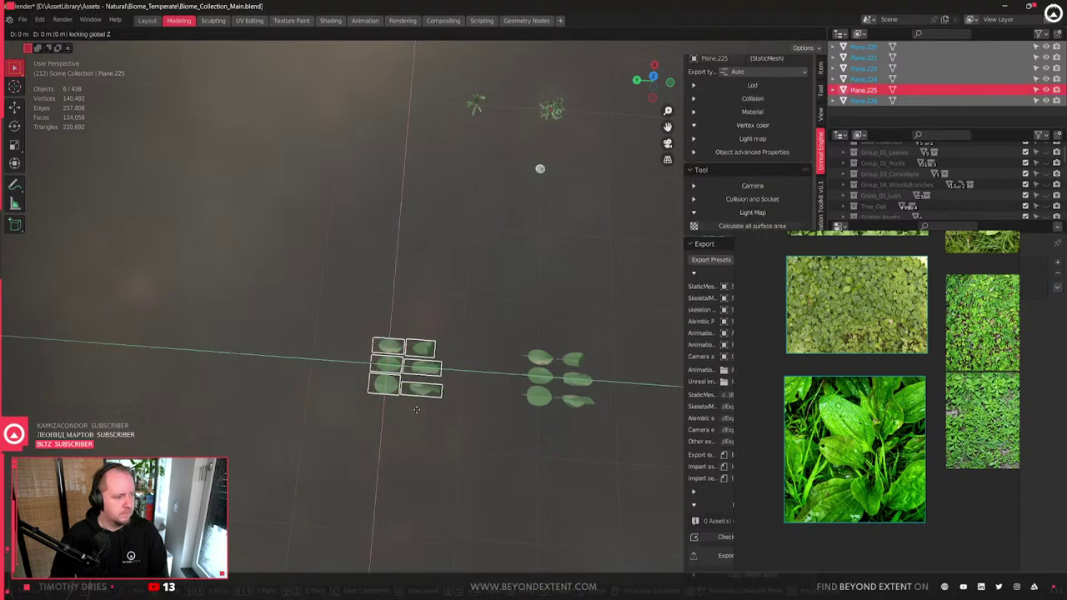
{"action": "key", "text": "Escape"}
{"action": "scroll", "coordinate": [391, 334], "scroll_direction": "up", "scroll_amount": 3}
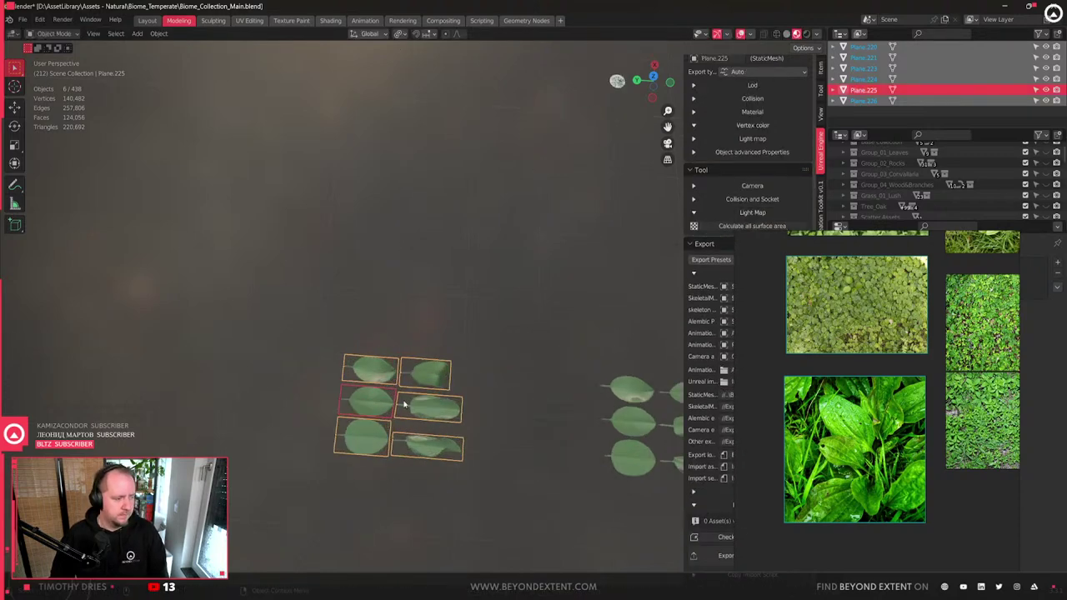
- Move the duplicated pointed leaf with the pale patch in the ground plane so its stem meets the middle pointed leaf's stem
{"action": "left_click", "coordinate": [371, 369]}
{"action": "left_click", "coordinate": [368, 403], "text": "shift"}
{"action": "left_click", "coordinate": [364, 437], "text": "shift"}
{"action": "left_click", "coordinate": [434, 446], "text": "shift"}
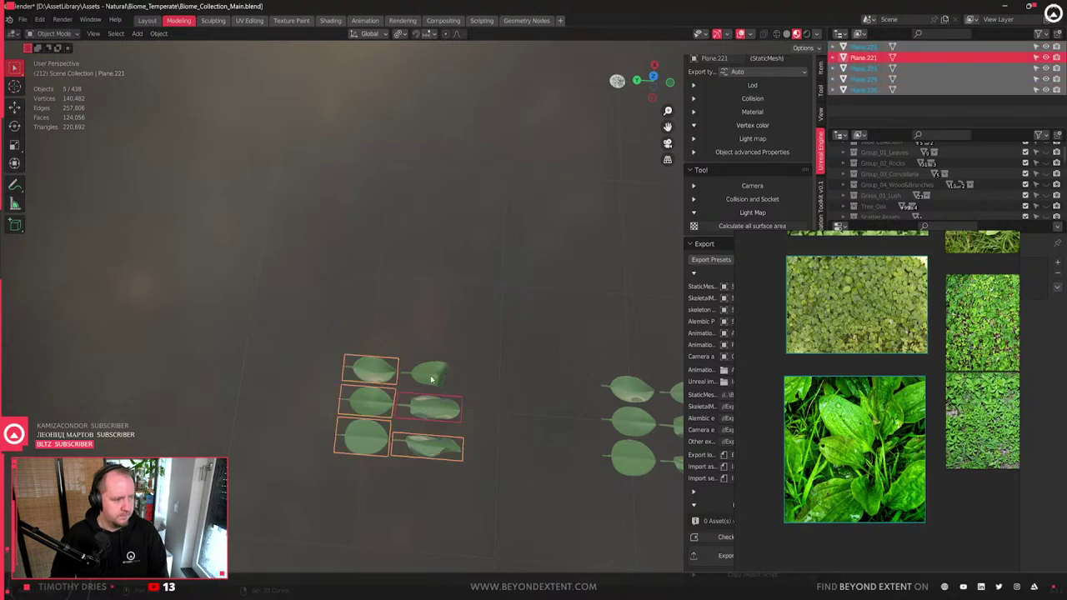
{"action": "left_click", "coordinate": [431, 407], "text": "shift"}
{"action": "middle_click_drag", "start_coordinate": [484, 345], "coordinate": [467, 316], "text": "shift"}
{"action": "left_click", "coordinate": [429, 332]}
{"action": "key", "text": "g"}
{"action": "key", "text": "shift+z"}
{"action": "left_click", "coordinate": [472, 359]}
- Rotate the middle pointed leaf around Z about its stem so it fans away from the pale-patched leaf
{"action": "left_click", "coordinate": [465, 368]}
{"action": "key", "text": "g"}
{"action": "key", "text": "Escape"}
{"action": "key", "text": "r"}
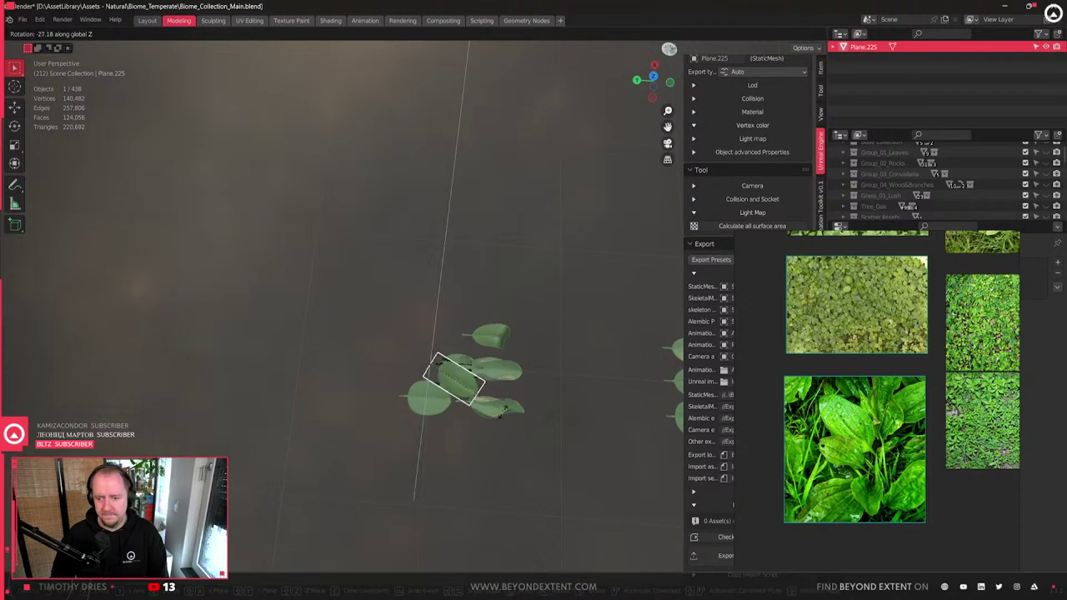
{"action": "left_click", "coordinate": [435, 412]}
- Move the round leaf's stem onto the shared cluster centre and rotate it around Z to the opposite side of the pale-patched leaf
{"action": "middle_click_drag", "start_coordinate": [501, 414], "coordinate": [452, 414], "text": "shift"}
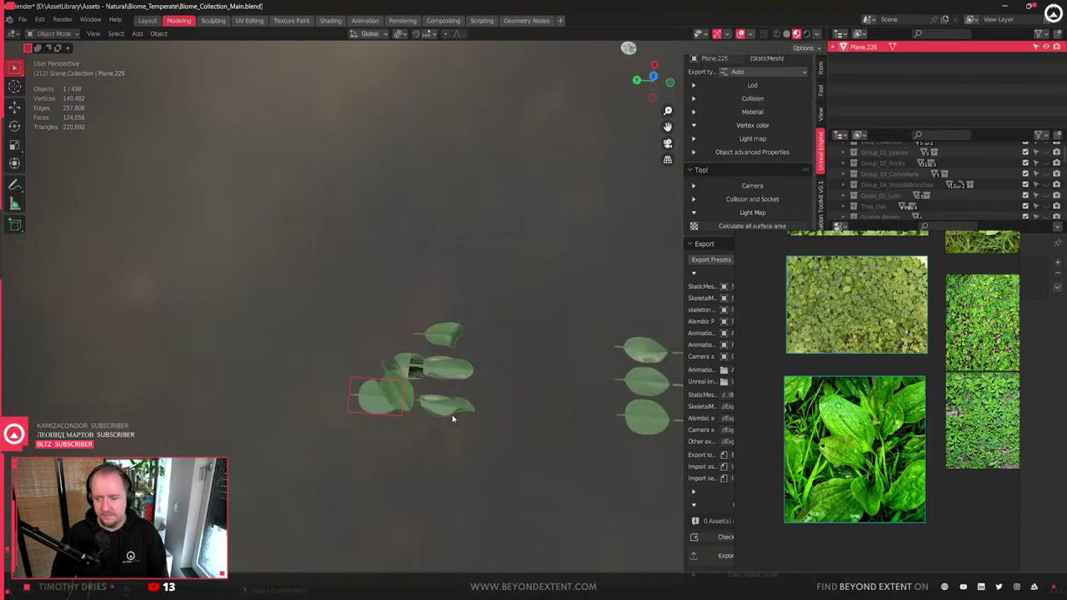
{"action": "left_click", "coordinate": [409, 365]}
{"action": "key", "text": "g"}
{"action": "key", "text": "Escape"}
{"action": "key", "text": "r"}
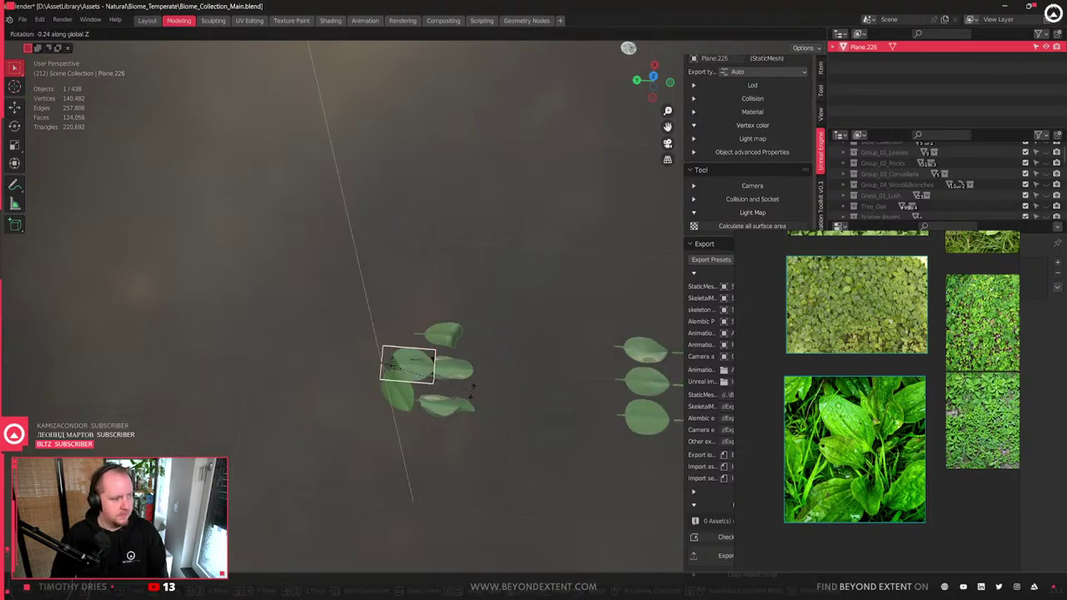
{"action": "left_click", "coordinate": [451, 311]}
- Move the short curled leaf's stem to the cluster centre and rotate it around Z into the gap beside the round leaf
{"action": "left_click", "coordinate": [442, 339]}
{"action": "right_click", "coordinate": [442, 340]}
{"action": "key", "text": "Escape"}
{"action": "scroll", "coordinate": [443, 340], "scroll_direction": "up", "scroll_amount": 1}
{"action": "scroll", "coordinate": [443, 339], "scroll_direction": "up", "scroll_amount": 10}
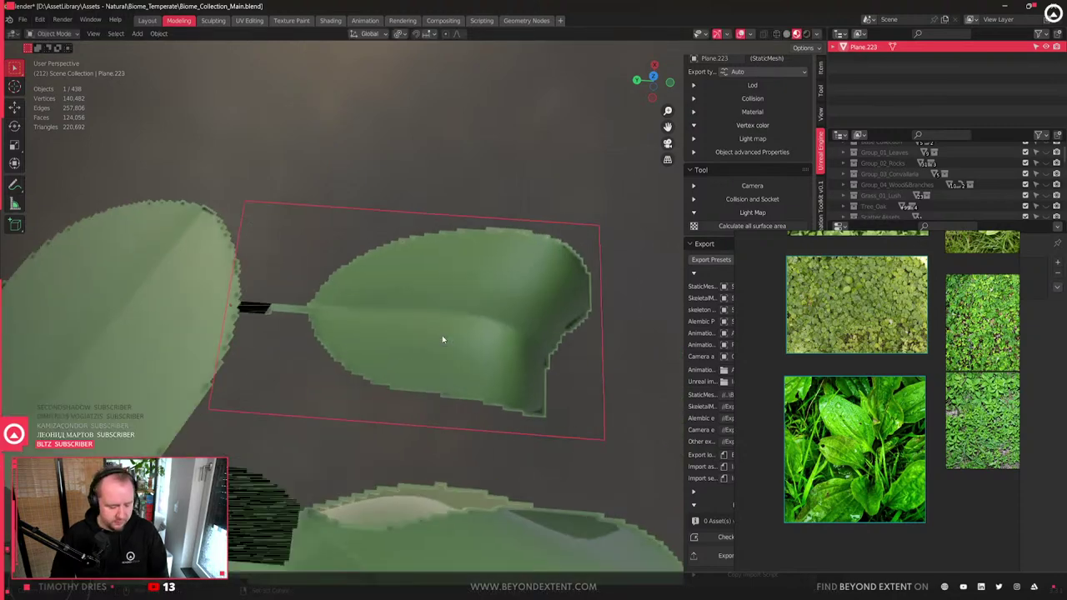
{"action": "scroll", "coordinate": [442, 338], "scroll_direction": "down", "scroll_amount": 10}
{"action": "scroll", "coordinate": [441, 341], "scroll_direction": "up", "scroll_amount": 4}
{"action": "scroll", "coordinate": [441, 342], "scroll_direction": "up", "scroll_amount": 5}
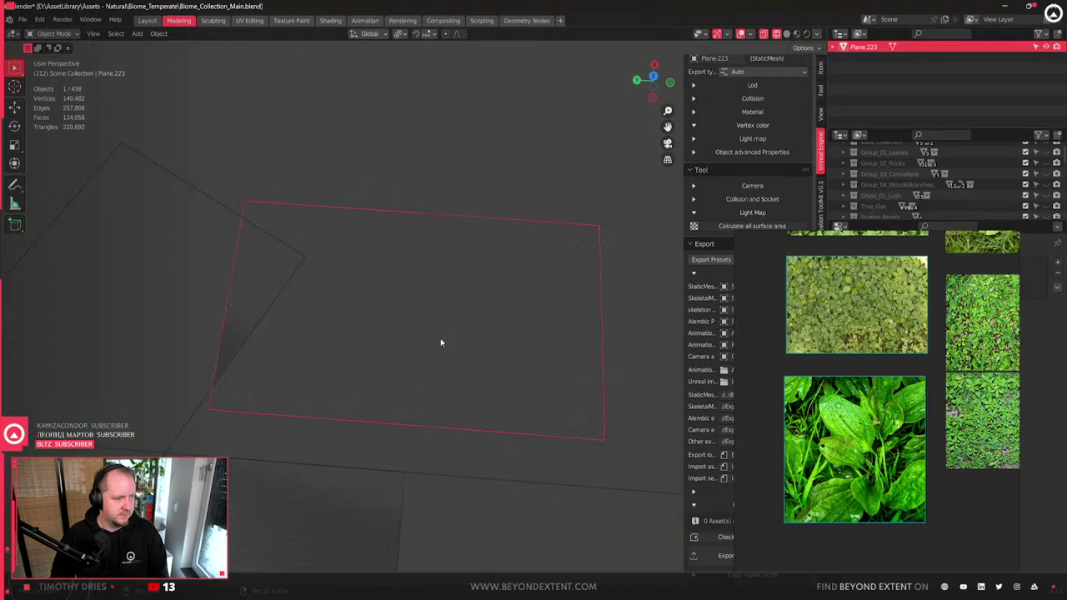
{"action": "scroll", "coordinate": [441, 333], "scroll_direction": "down", "scroll_amount": 6}
{"action": "key", "text": "g"}
{"action": "key", "text": "shift+z"}
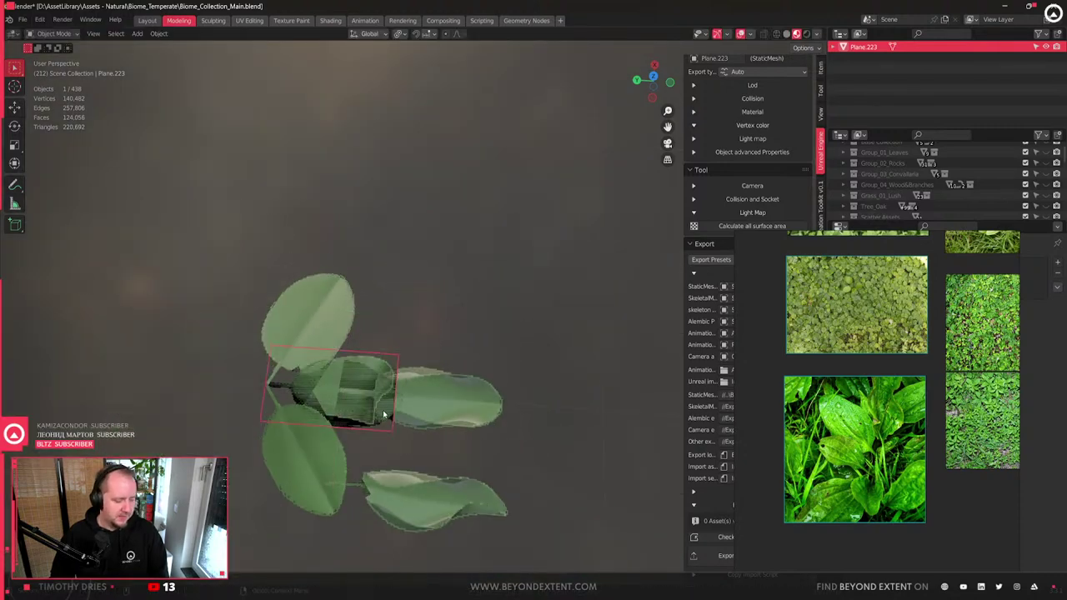
{"action": "key", "text": "r"}
{"action": "key", "text": "z"}
{"action": "left_click", "coordinate": [154, 267]}
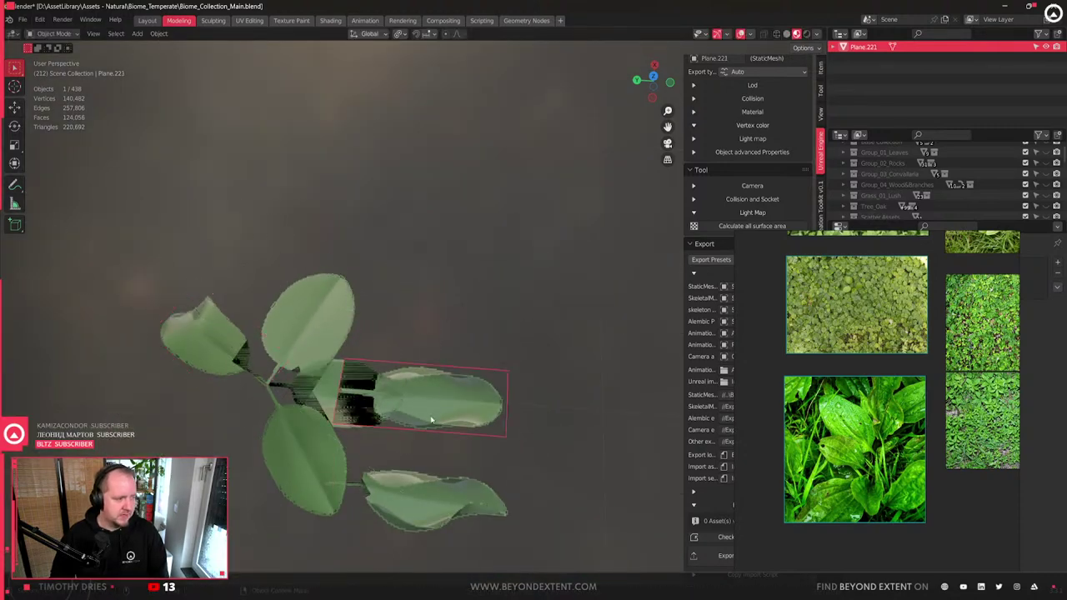
- Move the long curled leaf's stem to the cluster centre and rotate it around Z into the gap beside the plain pointed leaf
{"action": "middle_click_drag", "start_coordinate": [419, 412], "coordinate": [492, 383], "text": "shift"}
{"action": "left_click", "coordinate": [484, 375]}
{"action": "key", "text": "g"}
{"action": "left_click", "coordinate": [436, 392]}
{"action": "key", "text": "r"}
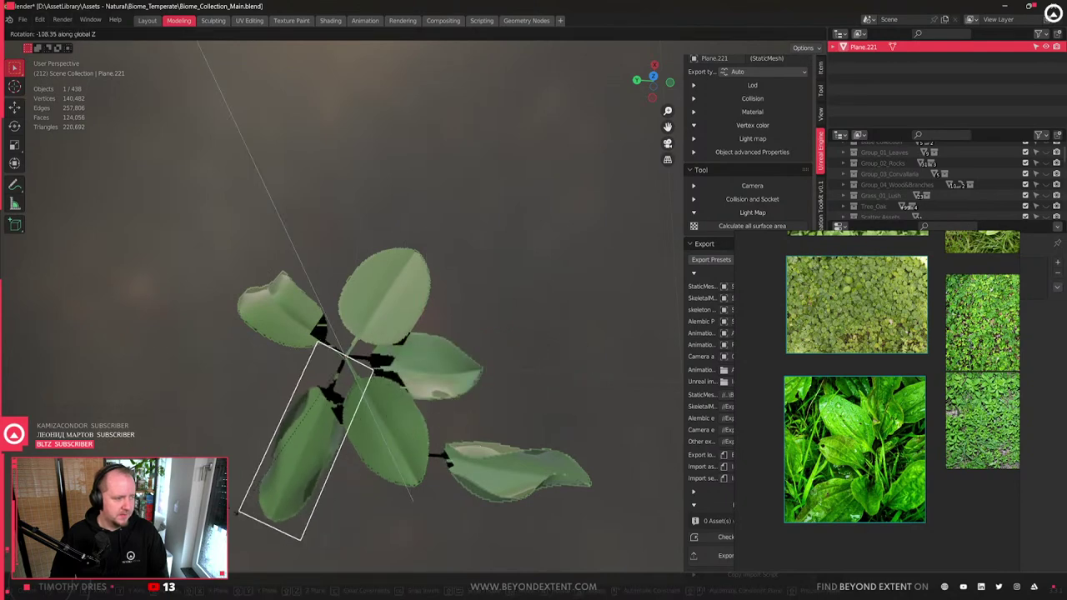
{"action": "left_click", "coordinate": [559, 489]}
- Move the twisted leaf's stem to the cluster centre and rotate it around Z between the short and long curled leaves
{"action": "left_click", "coordinate": [529, 482]}
{"action": "key", "text": "g"}
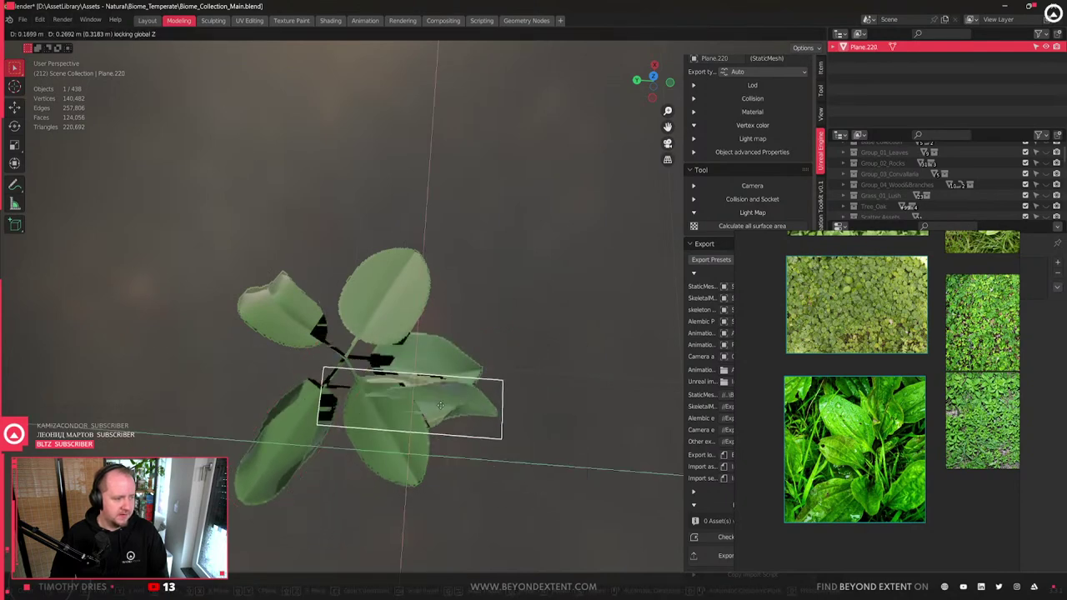
{"action": "key", "text": "r"}
{"action": "left_click", "coordinate": [246, 407]}
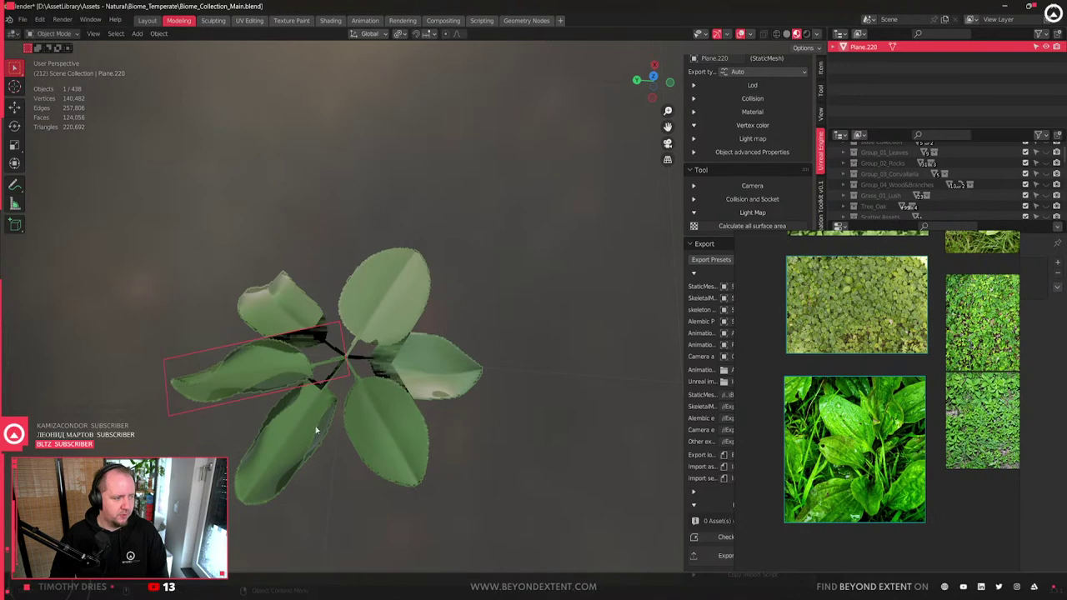
{"action": "middle_click_drag", "start_coordinate": [246, 406], "coordinate": [272, 369]}
- Enter Edit Mode on the six original leaf cards and add a loop cut across the middle of the two pointed cards and the round card
{"action": "scroll", "coordinate": [322, 372], "scroll_direction": "down", "scroll_amount": 4}
{"action": "left_click_drag", "start_coordinate": [404, 406], "coordinate": [552, 500]}
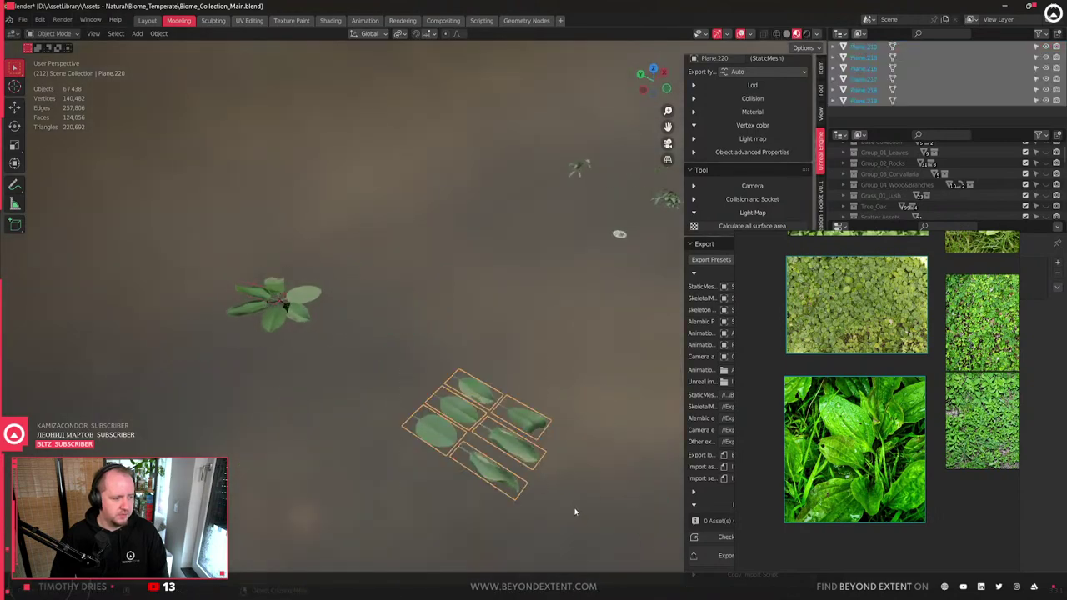
{"action": "middle_click_drag", "start_coordinate": [552, 500], "coordinate": [467, 467]}
{"action": "scroll", "coordinate": [409, 426], "scroll_direction": "up", "scroll_amount": 5}
{"action": "key", "text": "Tab"}
{"action": "key", "text": "ctrl+r"}
{"action": "left_click", "coordinate": [379, 391]}
{"action": "middle_click_drag", "start_coordinate": [409, 447], "coordinate": [363, 375]}
{"action": "key", "text": "ctrl+r"}
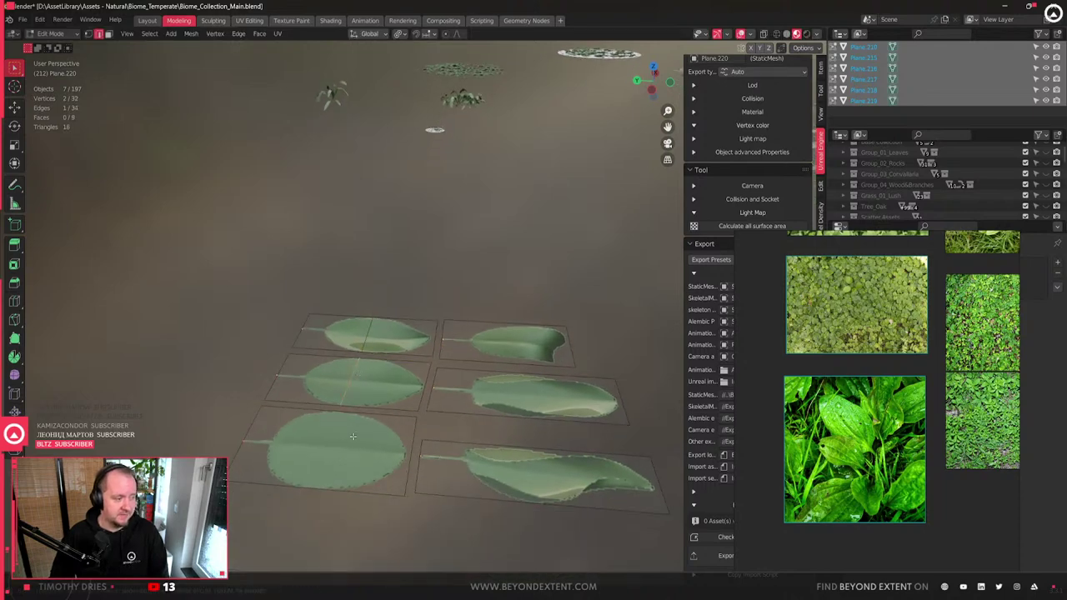
{"action": "key", "text": "ctrl+r"}
{"action": "left_click", "coordinate": [349, 430]}
- Add a loop cut across the middle of the twisted, long curled and short curled leaf cards
{"action": "left_click", "coordinate": [506, 439]}
{"action": "key", "text": "ctrl+r"}
{"action": "left_click", "coordinate": [521, 388]}
{"action": "key", "text": "ctrl+r"}
{"action": "left_click", "coordinate": [509, 326]}
{"action": "scroll", "coordinate": [516, 338], "scroll_direction": "down", "scroll_amount": 2}
{"action": "scroll", "coordinate": [516, 337], "scroll_direction": "up", "scroll_amount": 4}
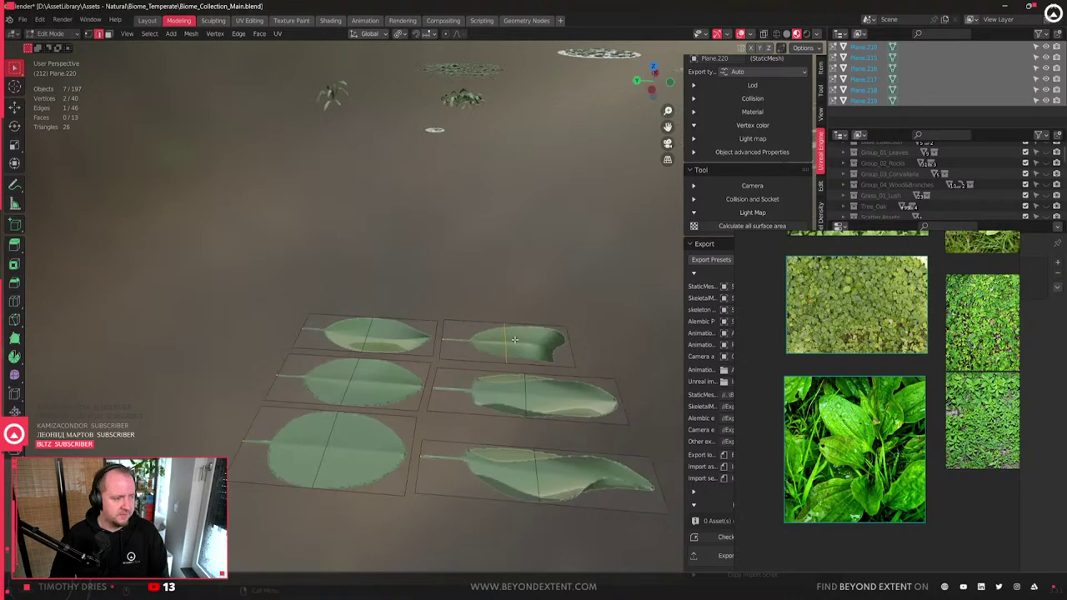
- Add a second loop cut across the tip half of the short curled, long curled and twisted leaf cards
{"action": "key", "text": "ctrl+r"}
{"action": "left_click", "coordinate": [579, 357]}
{"action": "middle_click_drag", "start_coordinate": [625, 398], "coordinate": [416, 373], "text": "shift"}
{"action": "key", "text": "ctrl+r"}
{"action": "left_click", "coordinate": [416, 372]}
{"action": "key", "text": "ctrl+r"}
{"action": "left_click", "coordinate": [396, 517]}
{"action": "scroll", "coordinate": [448, 336], "scroll_direction": "down", "scroll_amount": 3}
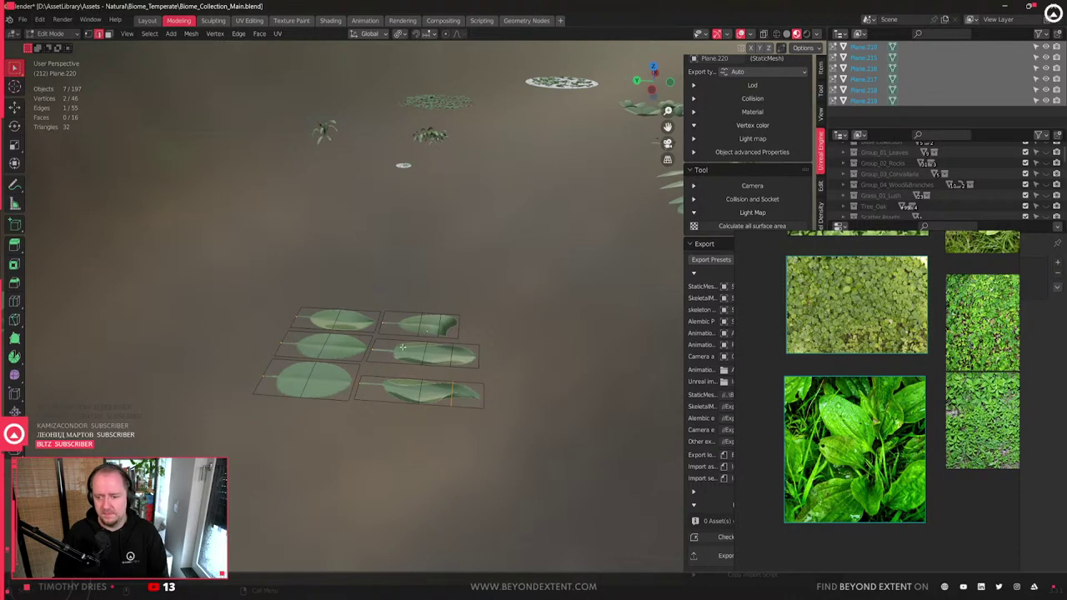
{"action": "scroll", "coordinate": [403, 346], "scroll_direction": "up", "scroll_amount": 1}
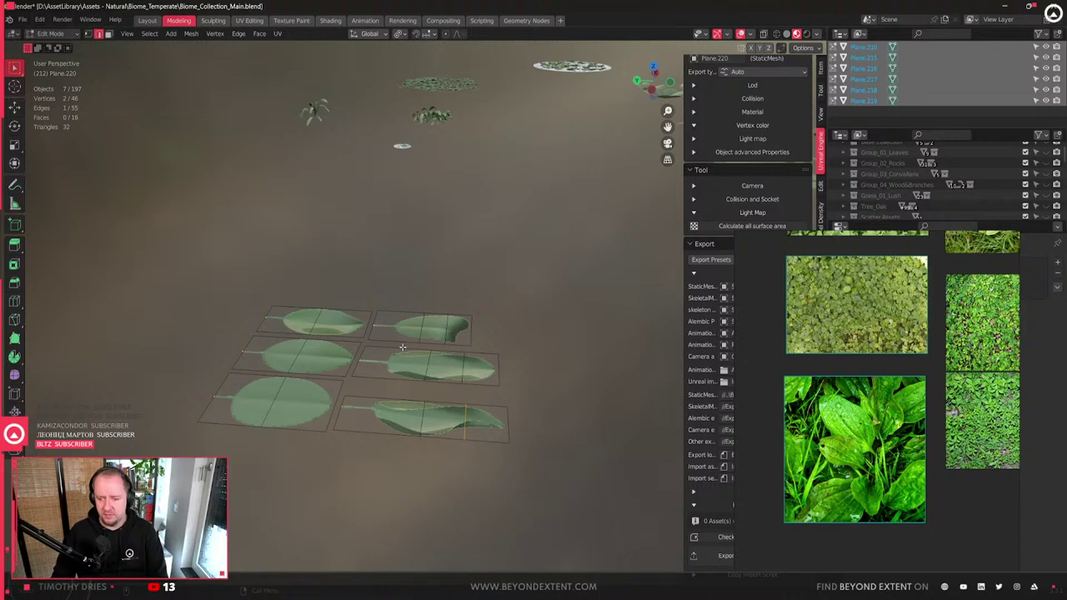
{"action": "scroll", "coordinate": [271, 337], "scroll_direction": "up", "scroll_amount": 4}
{"action": "scroll", "coordinate": [317, 375], "scroll_direction": "down", "scroll_amount": 5}
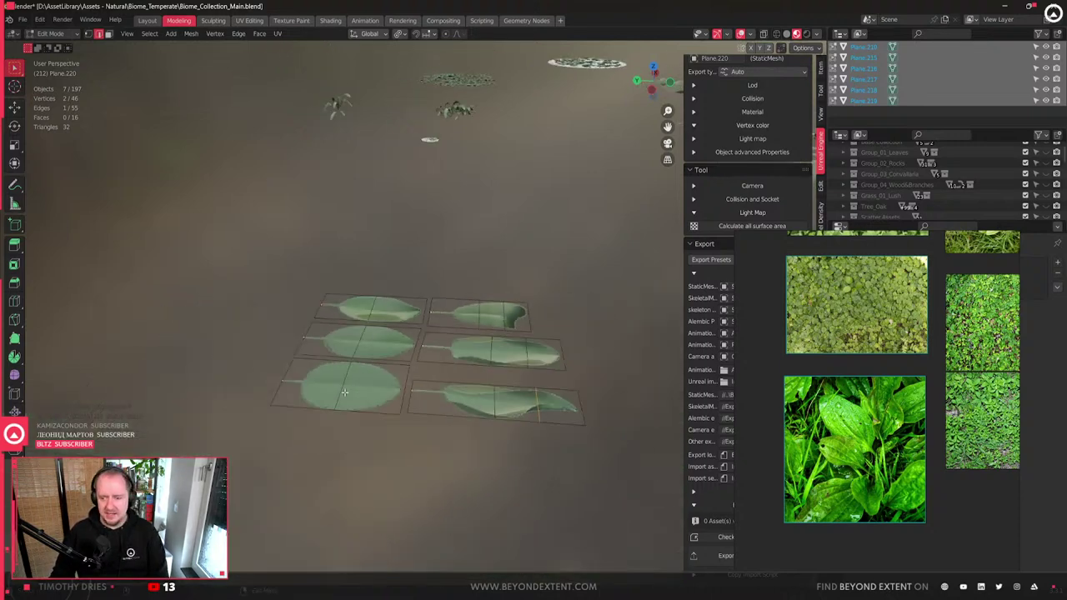
{"action": "scroll", "coordinate": [358, 417], "scroll_direction": "up", "scroll_amount": 2}
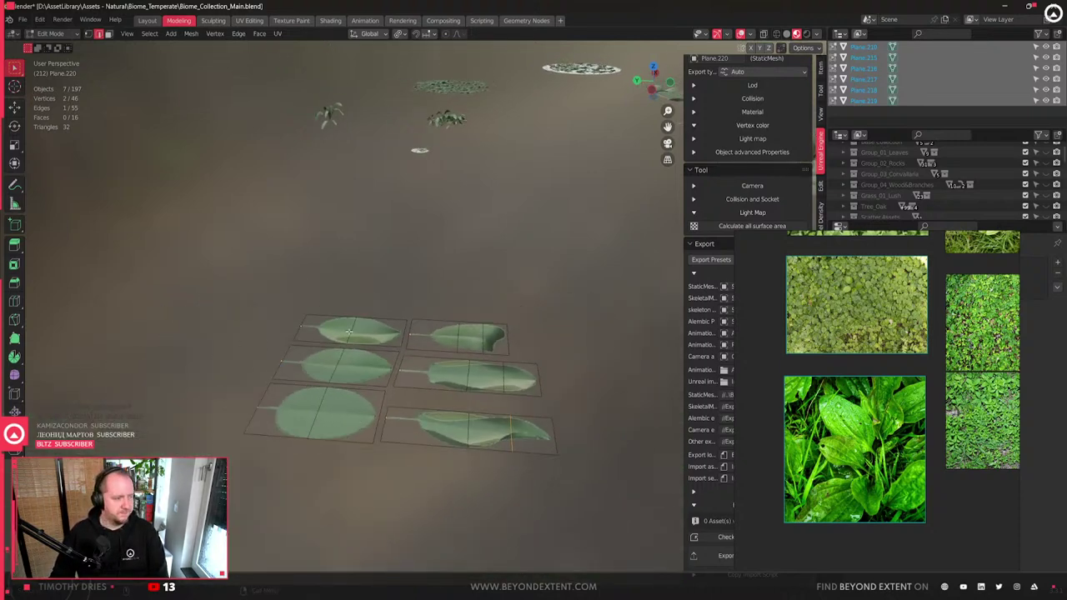
- Select all faces beyond the middle cut on the six leaf cards and raise them along Z
{"action": "left_click", "coordinate": [360, 417]}
{"action": "key", "text": "3"}
{"action": "left_click", "coordinate": [351, 414]}
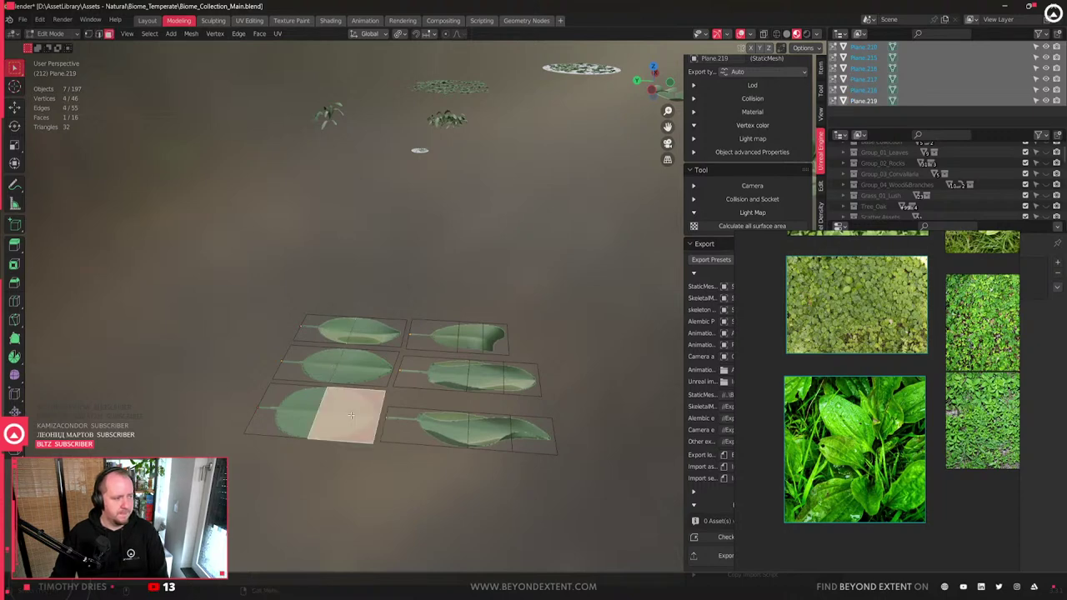
{"action": "left_click", "coordinate": [364, 367], "text": "shift"}
{"action": "left_click", "coordinate": [377, 332], "text": "shift"}
{"action": "left_click", "coordinate": [470, 337], "text": "shift"}
{"action": "left_click", "coordinate": [496, 340], "text": "shift"}
{"action": "left_click", "coordinate": [529, 385], "text": "shift"}
{"action": "left_click", "coordinate": [486, 376], "text": "shift"}
{"action": "left_click", "coordinate": [492, 426], "text": "shift"}
{"action": "left_click", "coordinate": [535, 427], "text": "shift"}
{"action": "key", "text": "g"}
{"action": "key", "text": "z"}
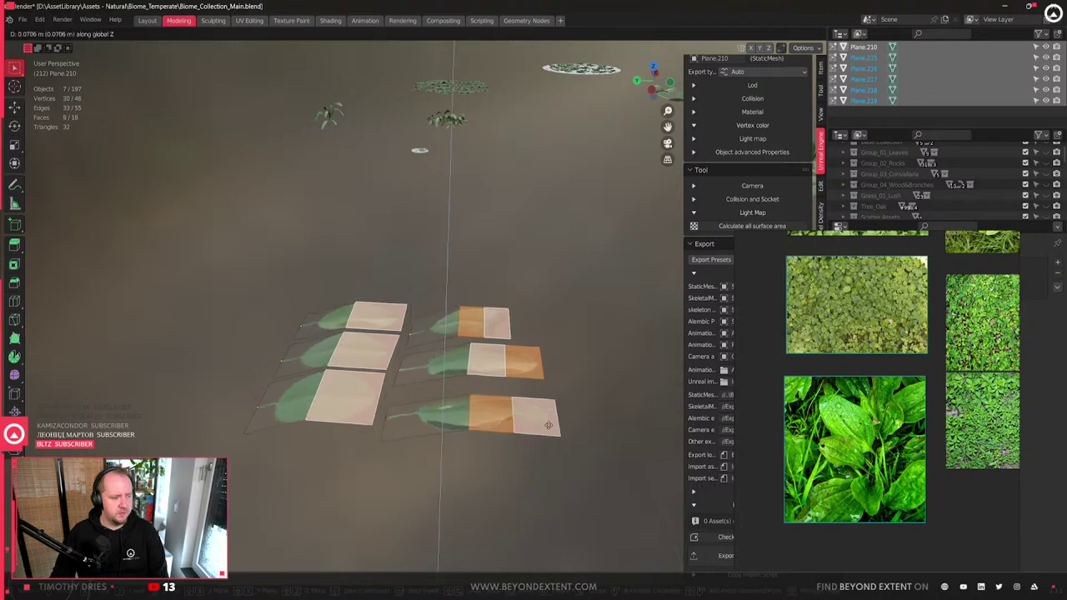
{"action": "left_click", "coordinate": [559, 392]}
- Select the tip edges of the short curled, long curled and twisted leaf cards and lower them along Z
{"action": "key", "text": "2"}
{"action": "left_click", "coordinate": [560, 388]}
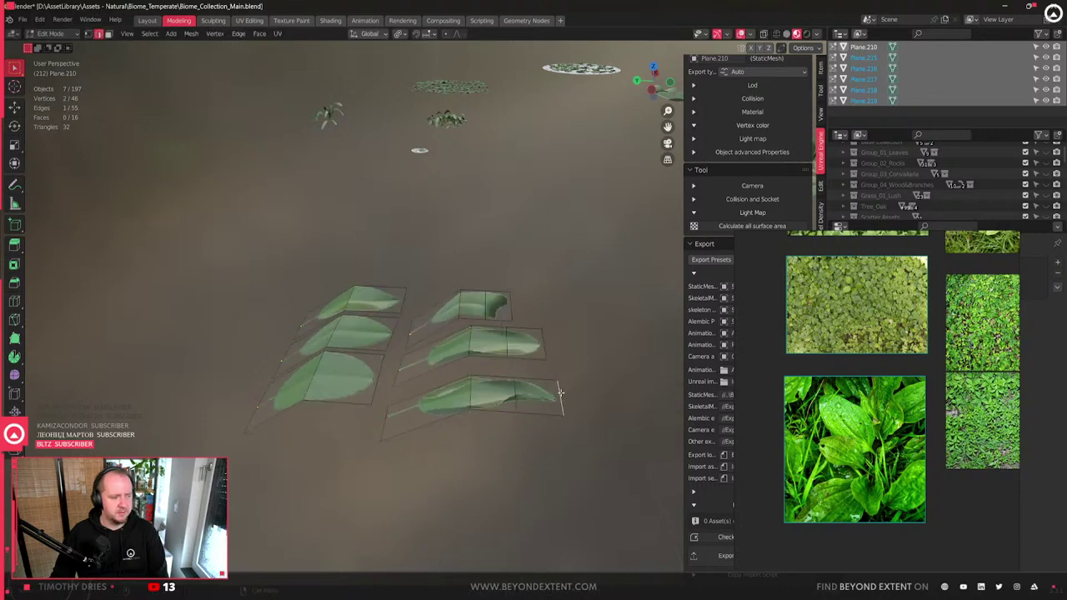
{"action": "left_click", "coordinate": [509, 304]}
{"action": "key", "text": "g"}
{"action": "key", "text": "Escape"}
{"action": "left_click", "coordinate": [557, 338], "text": "shift"}
{"action": "left_click", "coordinate": [560, 400], "text": "shift"}
{"action": "key", "text": "g"}
{"action": "key", "text": "z"}
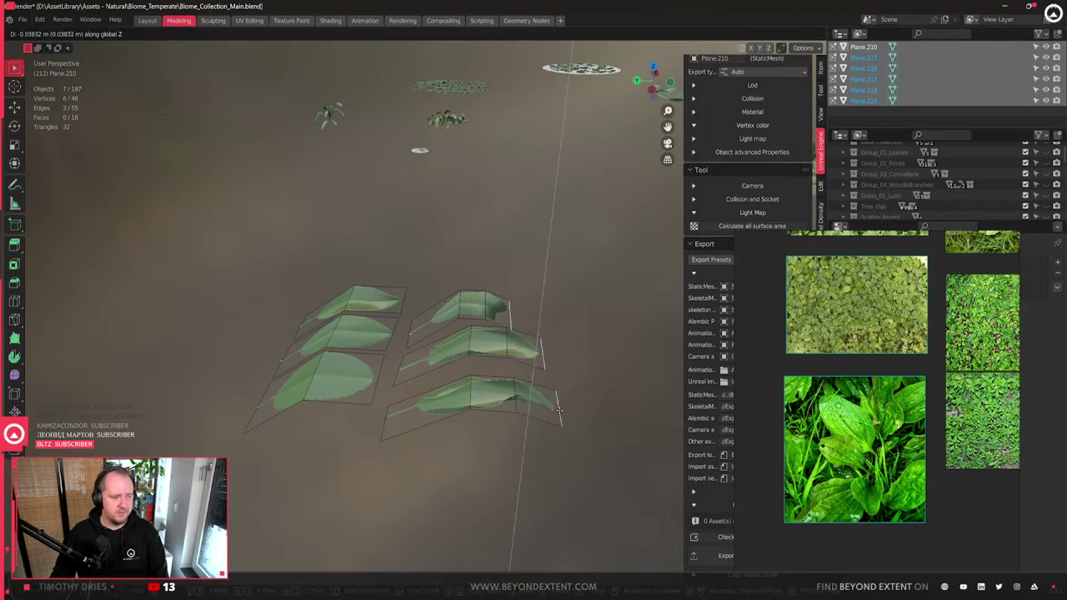
{"action": "left_click", "coordinate": [557, 425]}
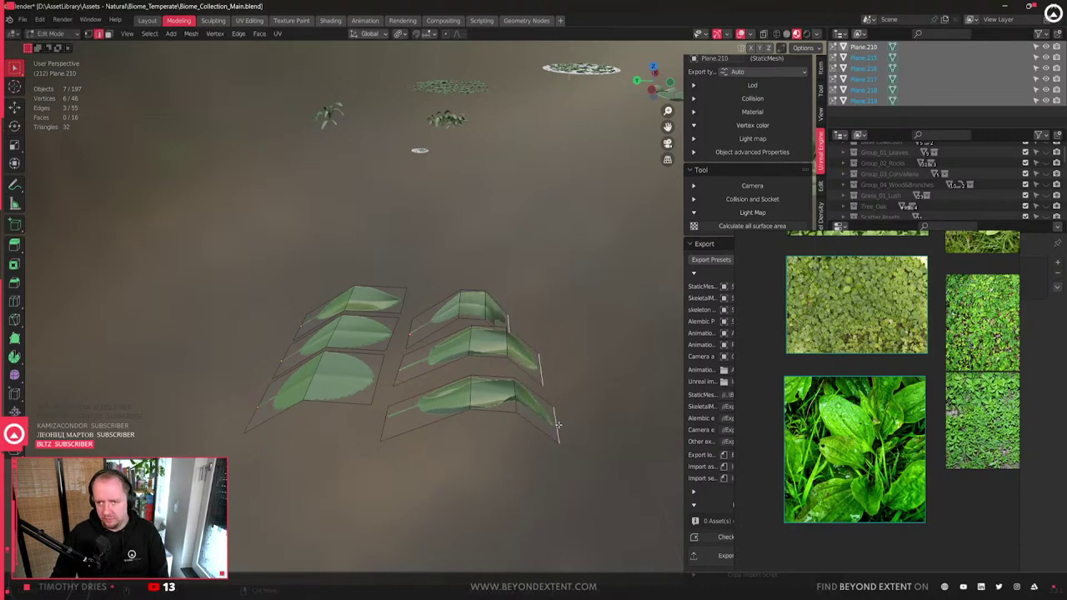
- Add a second loop cut across the tip half of the two pointed leaf cards and the round one
{"action": "scroll", "coordinate": [400, 308], "scroll_direction": "up", "scroll_amount": 4}
{"action": "key", "text": "ctrl+r"}
{"action": "left_click", "coordinate": [400, 308]}
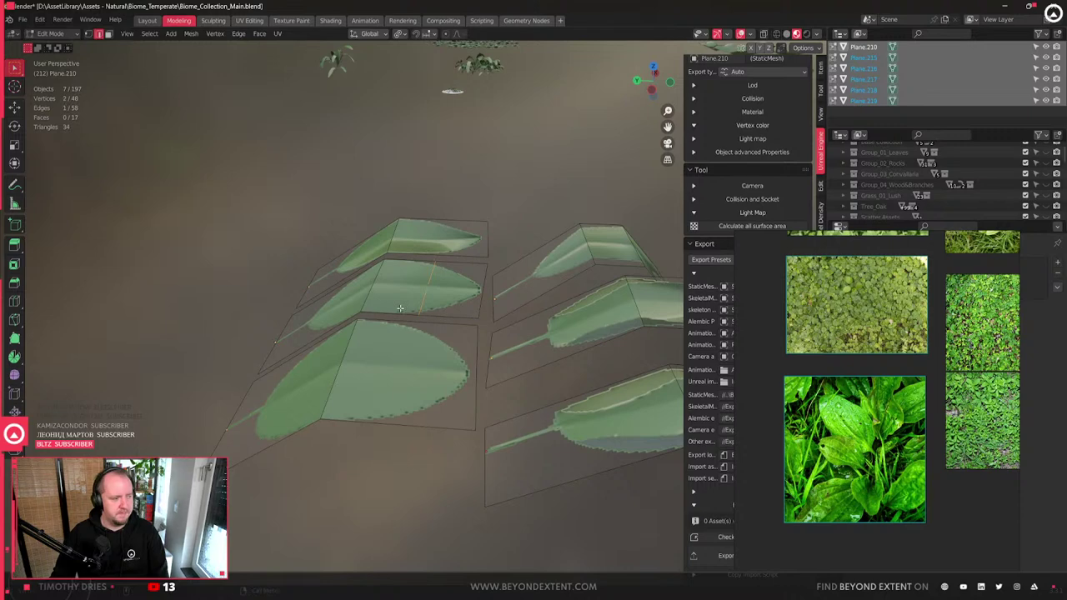
{"action": "key", "text": "ctrl+r"}
{"action": "left_click", "coordinate": [488, 242]}
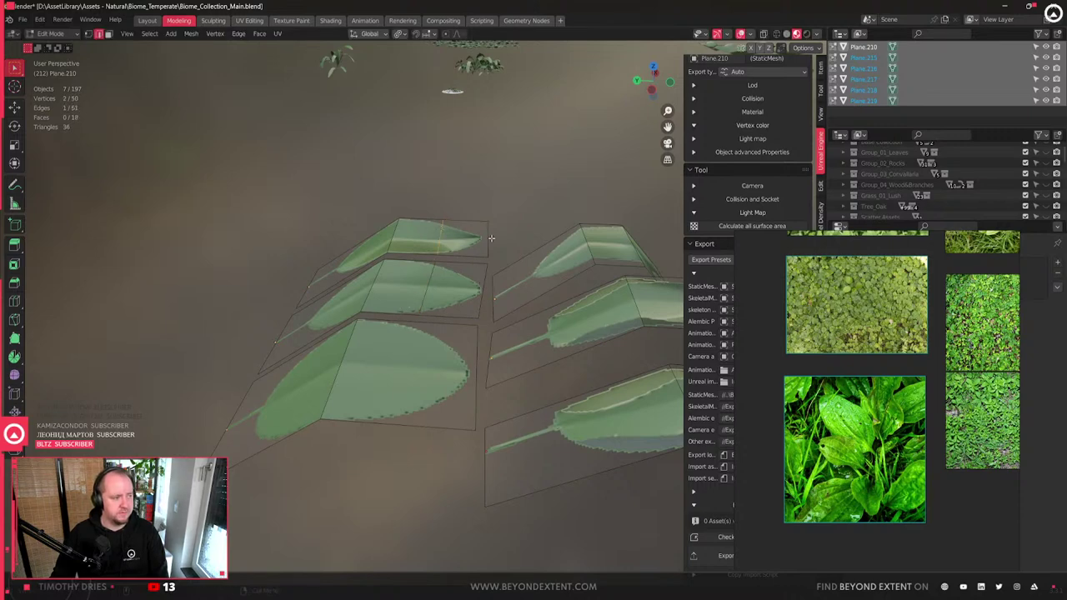
{"action": "key", "text": "ctrl+r"}
{"action": "left_click", "coordinate": [475, 302]}
- Select the tip edges of the two pointed leaf cards and the round one and lower them along Z
{"action": "left_click", "coordinate": [441, 237], "text": "shift"}
{"action": "left_click", "coordinate": [426, 288], "text": "shift"}
{"action": "key", "text": "g"}
{"action": "key", "text": "z"}
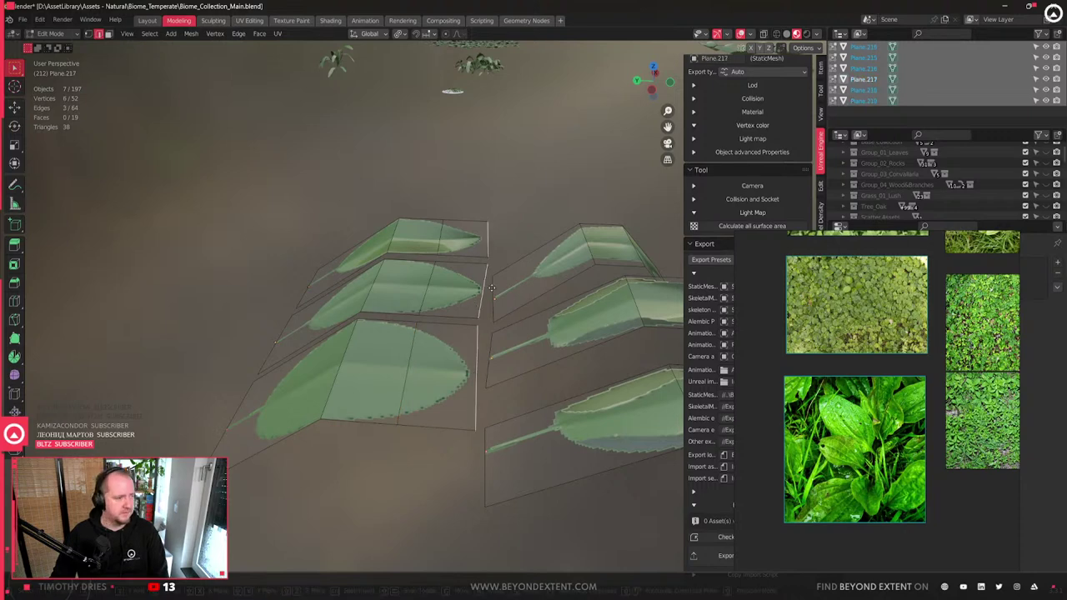
{"action": "left_click", "coordinate": [432, 350]}
- Return to Object Mode and apply Shade Auto Smooth to the six bent leaf cards
{"action": "scroll", "coordinate": [432, 350], "scroll_direction": "down", "scroll_amount": 3}
{"action": "key", "text": "Tab"}
{"action": "right_click", "coordinate": [406, 339]}
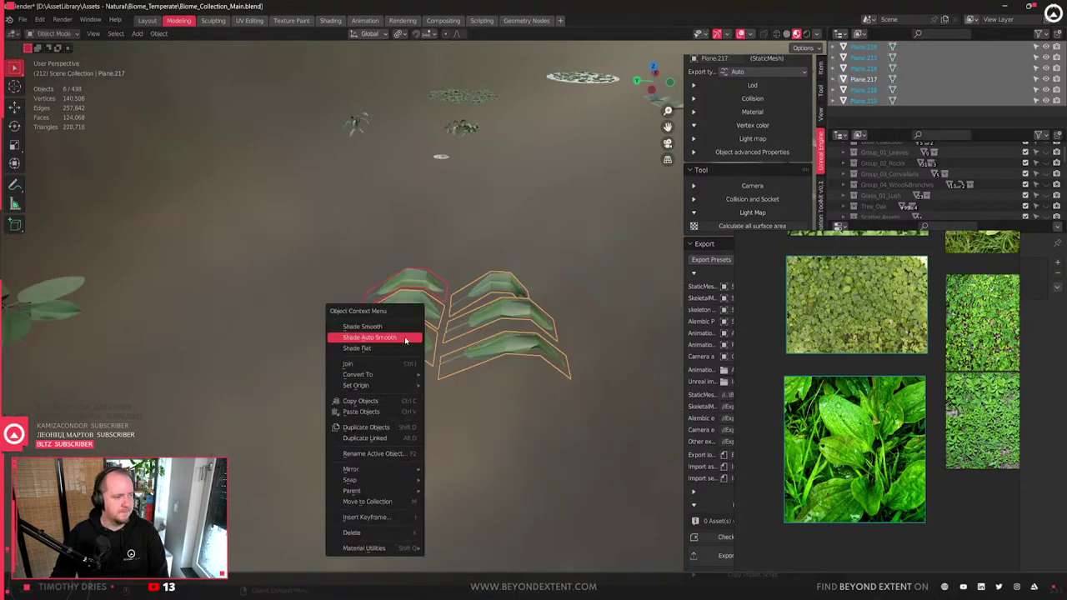
{"action": "left_click", "coordinate": [406, 338]}
{"action": "right_click", "coordinate": [406, 337]}
{"action": "left_click", "coordinate": [406, 337]}
{"action": "middle_click_drag", "start_coordinate": [406, 337], "coordinate": [476, 315]}
{"action": "left_click", "coordinate": [476, 316]}
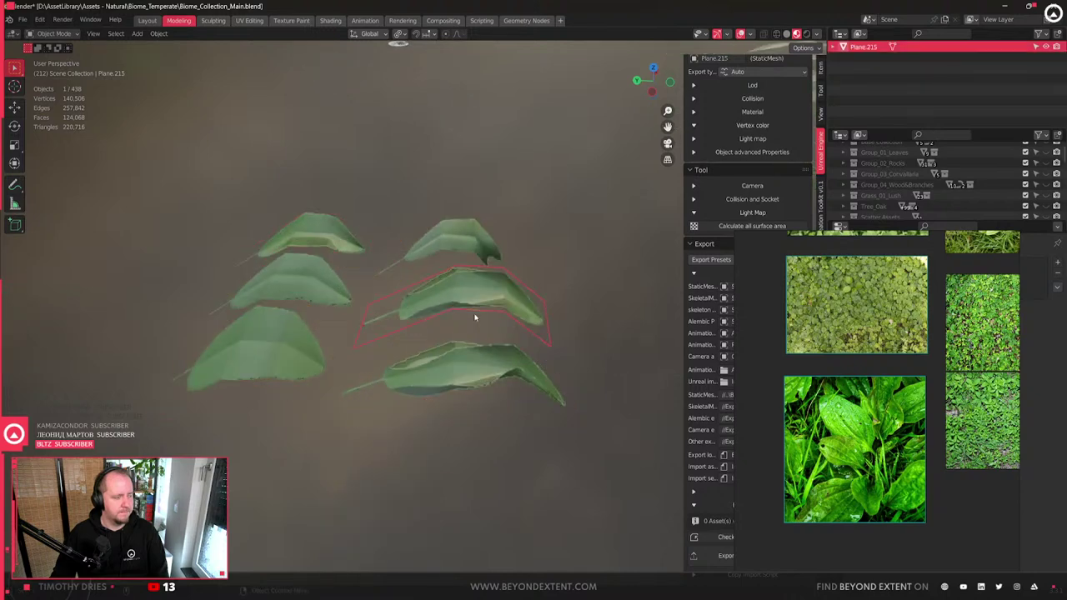
- Delete the six flat leaf cards of the old rosette beside the bent leaves
{"action": "scroll", "coordinate": [475, 317], "scroll_direction": "down", "scroll_amount": 8}
{"action": "middle_click_drag", "start_coordinate": [364, 334], "coordinate": [339, 362]}
{"action": "left_click_drag", "start_coordinate": [250, 258], "coordinate": [436, 397]}
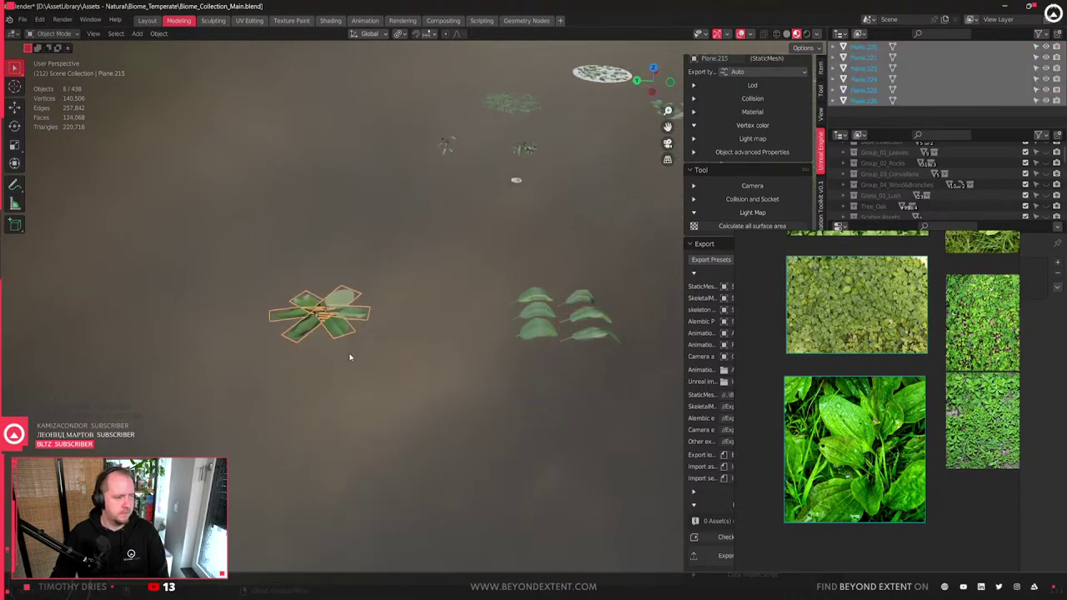
{"action": "key", "text": "x"}
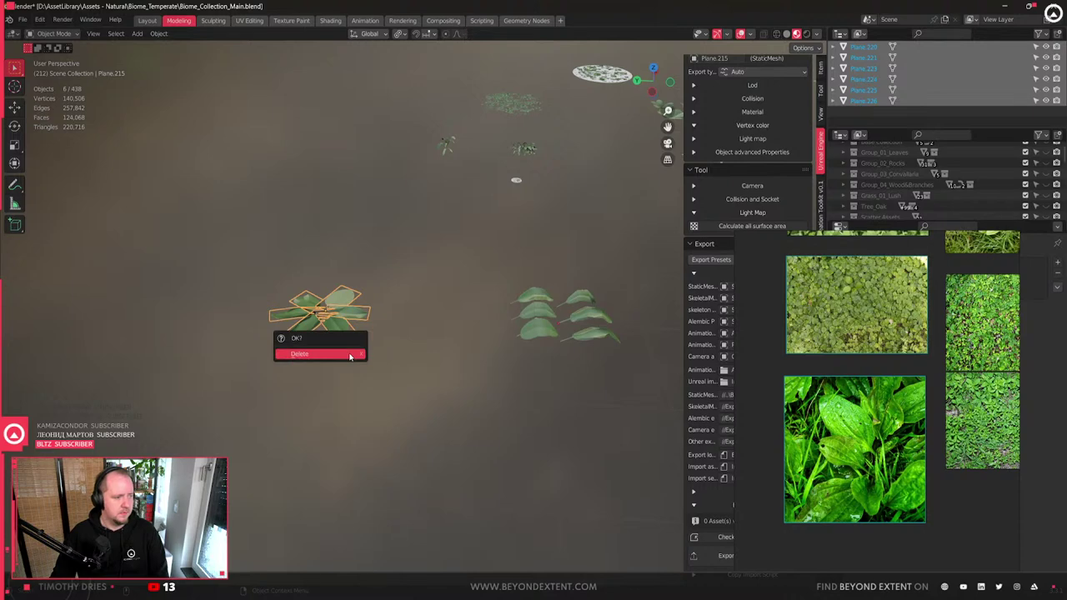
{"action": "left_click", "coordinate": [350, 357]}
- Duplicate the six bent leaf cards and place the copies on the ground plane where the old rosette stood
{"action": "left_click", "coordinate": [552, 361]}
{"action": "key", "text": "shift+d"}
{"action": "right_click", "coordinate": [552, 364]}
{"action": "key", "text": "shift+d"}
{"action": "key", "text": "x"}
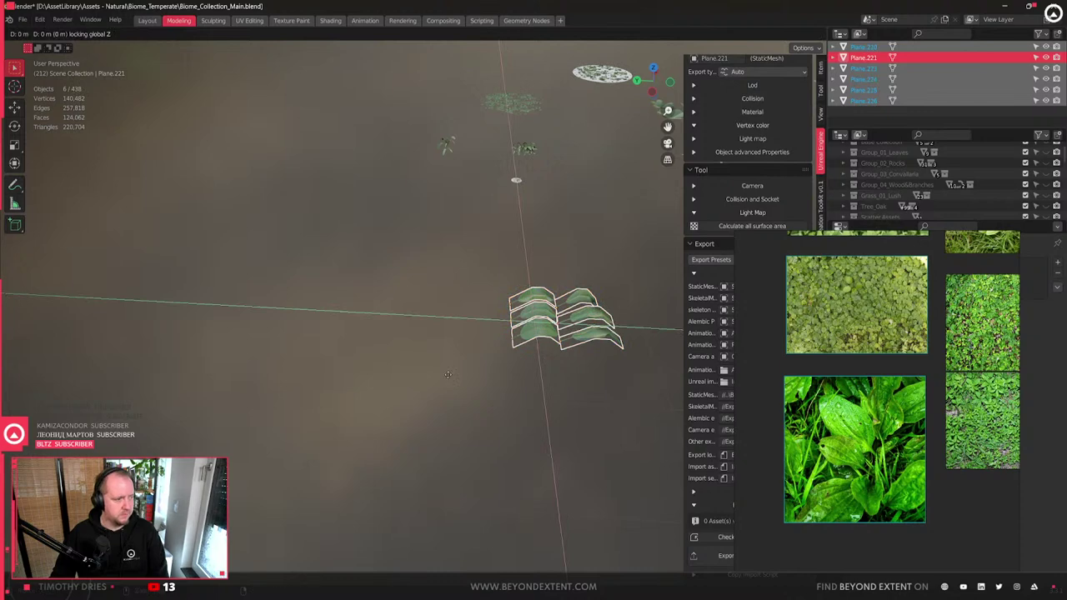
{"action": "left_click", "coordinate": [359, 364]}
- Move the copied round leaf horizontally, without changing its height, so its stem marks the centre of a new rosette
{"action": "key", "text": "KP_Decimal"}
{"action": "middle_click_drag", "start_coordinate": [363, 366], "coordinate": [400, 392]}
{"action": "scroll", "coordinate": [400, 392], "scroll_direction": "down", "scroll_amount": 2}
{"action": "scroll", "coordinate": [447, 424], "scroll_direction": "up", "scroll_amount": 3}
{"action": "left_click", "coordinate": [441, 379]}
{"action": "key", "text": "g"}
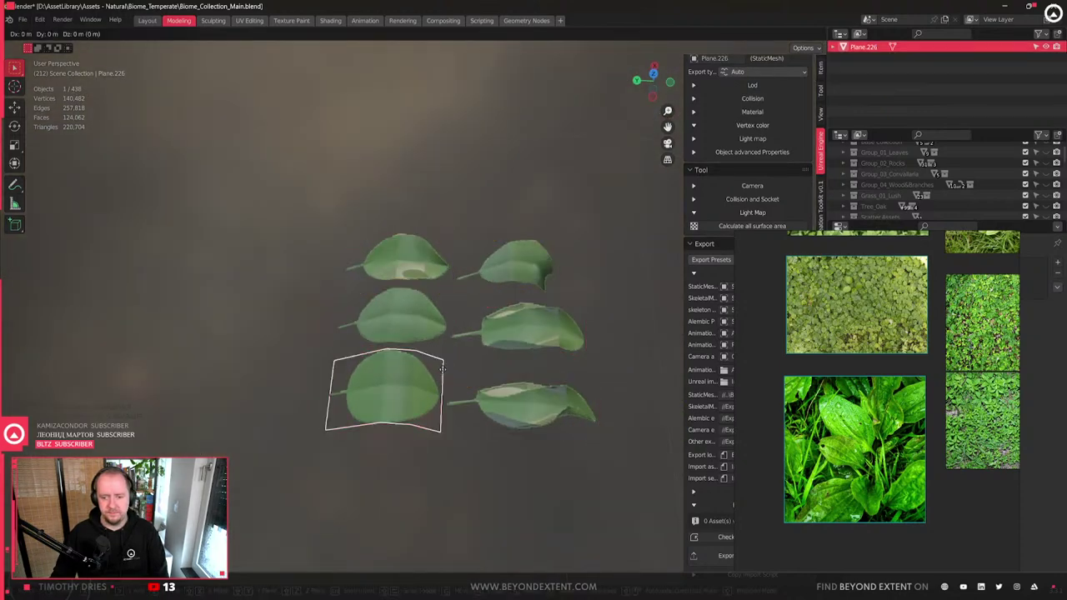
{"action": "key", "text": "shift+z"}
{"action": "left_click", "coordinate": [384, 329]}
- Move the larger pointed leaf and the long curled leaf to the rosette centre and rotate them about Z to fan outward
{"action": "left_click", "coordinate": [379, 324]}
{"action": "key", "text": "r"}
{"action": "key", "text": "z"}
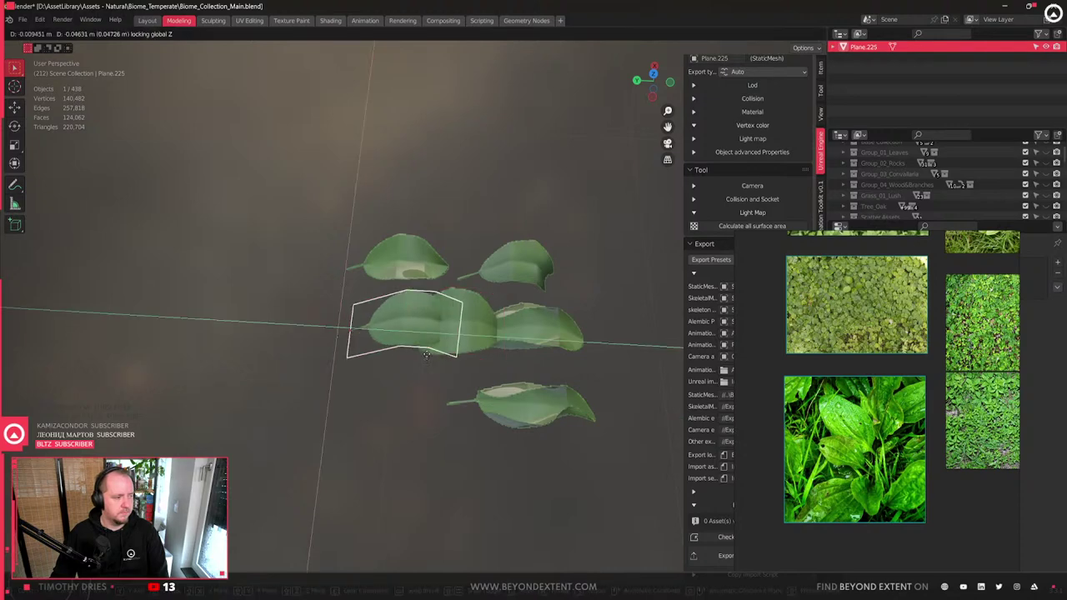
{"action": "left_click", "coordinate": [400, 438]}
{"action": "left_click", "coordinate": [542, 346]}
{"action": "key", "text": "r"}
{"action": "key", "text": "z"}
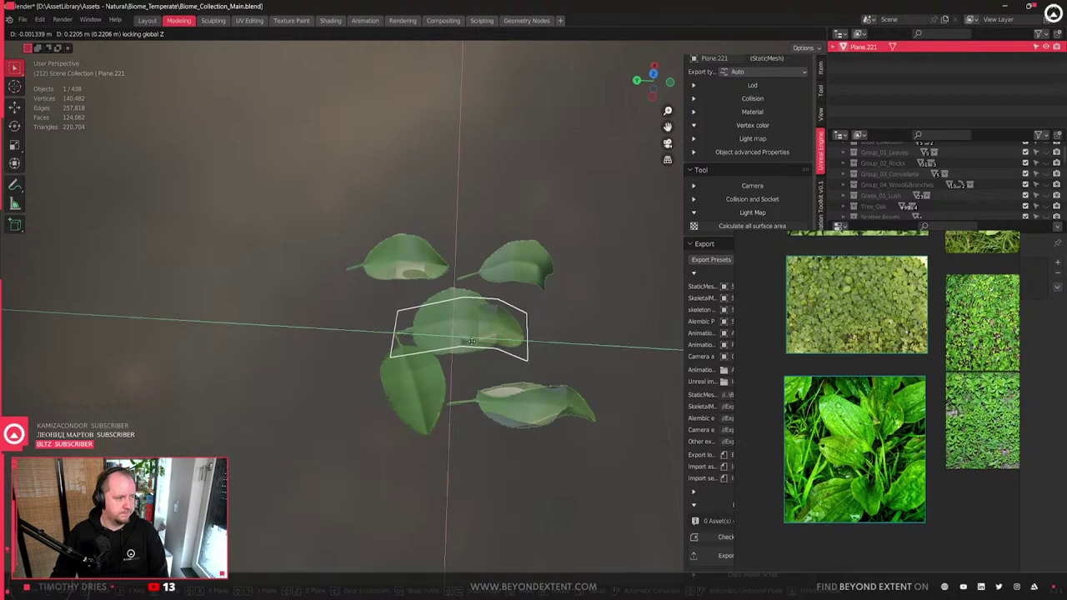
{"action": "left_click", "coordinate": [305, 429]}
- Move the smaller pointed leaf's stem to the rosette centre and rotate the leaf about Z into the open side
{"action": "left_click", "coordinate": [403, 270]}
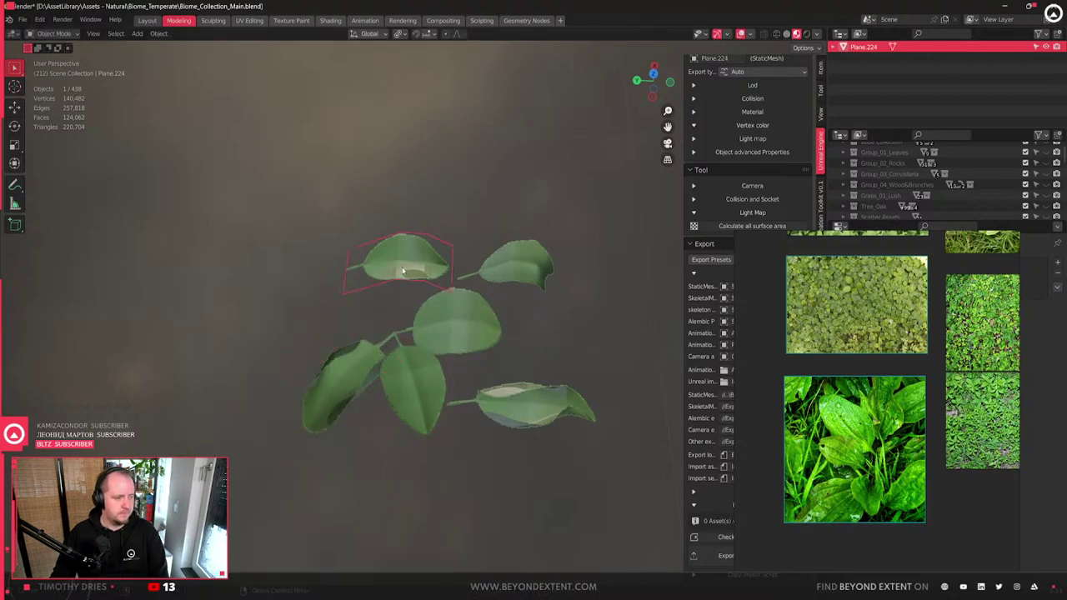
{"action": "key", "text": "r"}
{"action": "key", "text": "z"}
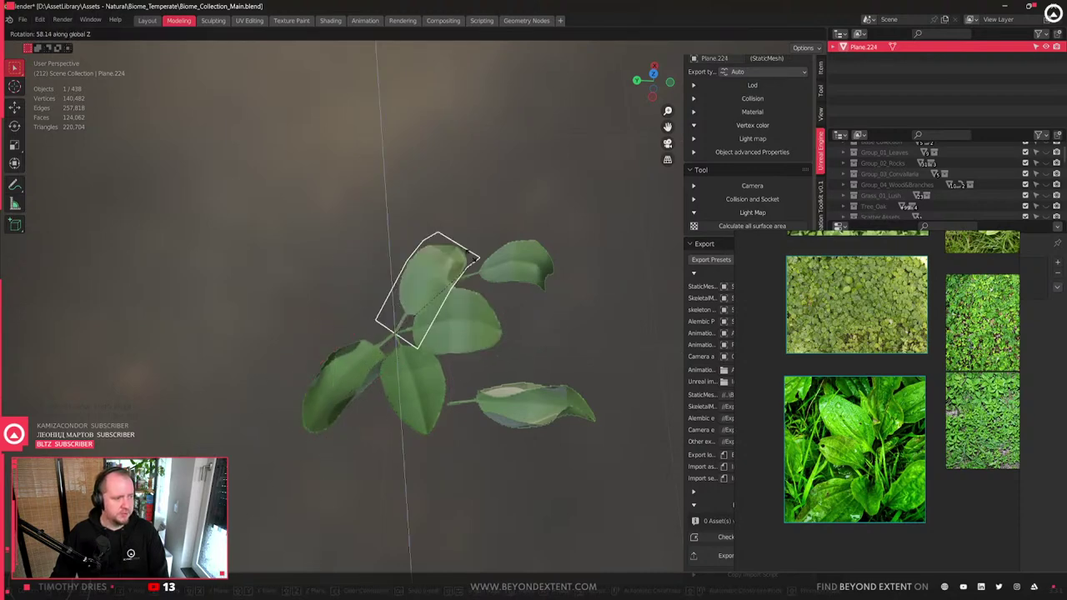
{"action": "left_click", "coordinate": [428, 226]}
- Move the short curled leaf to the rosette centre and rotate it about Z beside the smaller pointed leaf
{"action": "left_click", "coordinate": [513, 265]}
{"action": "key", "text": "r"}
{"action": "key", "text": "z"}
{"action": "left_click", "coordinate": [435, 309]}
{"action": "key", "text": "r"}
{"action": "key", "text": "z"}
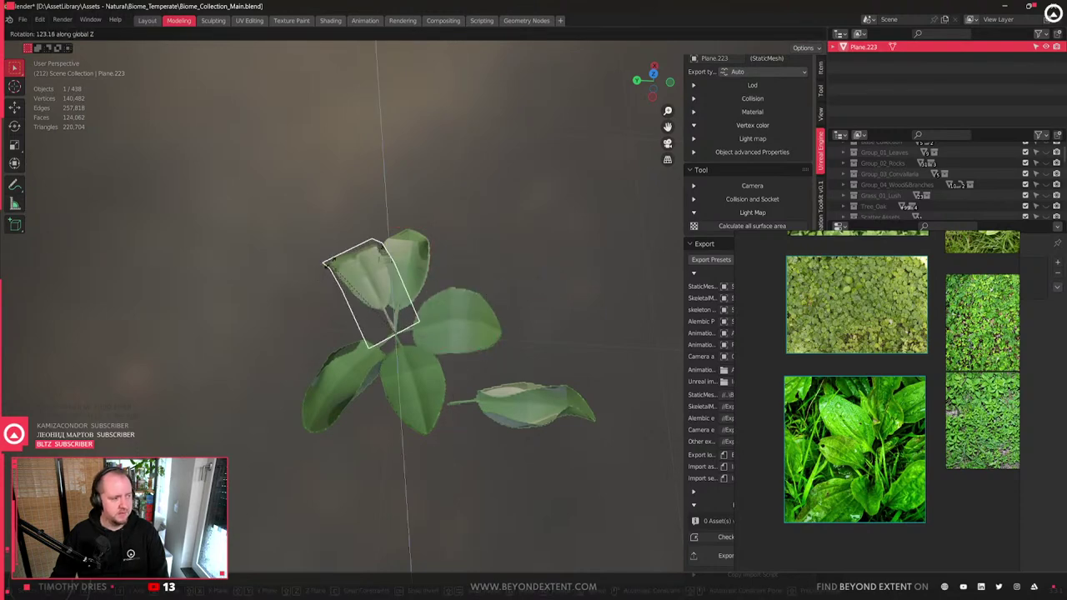
{"action": "left_click", "coordinate": [321, 300]}
- Scale the short curled leaf up along Z to exaggerate its bend
{"action": "middle_click_drag", "start_coordinate": [321, 301], "coordinate": [334, 250]}
{"action": "key", "text": "r"}
{"action": "key", "text": "z"}
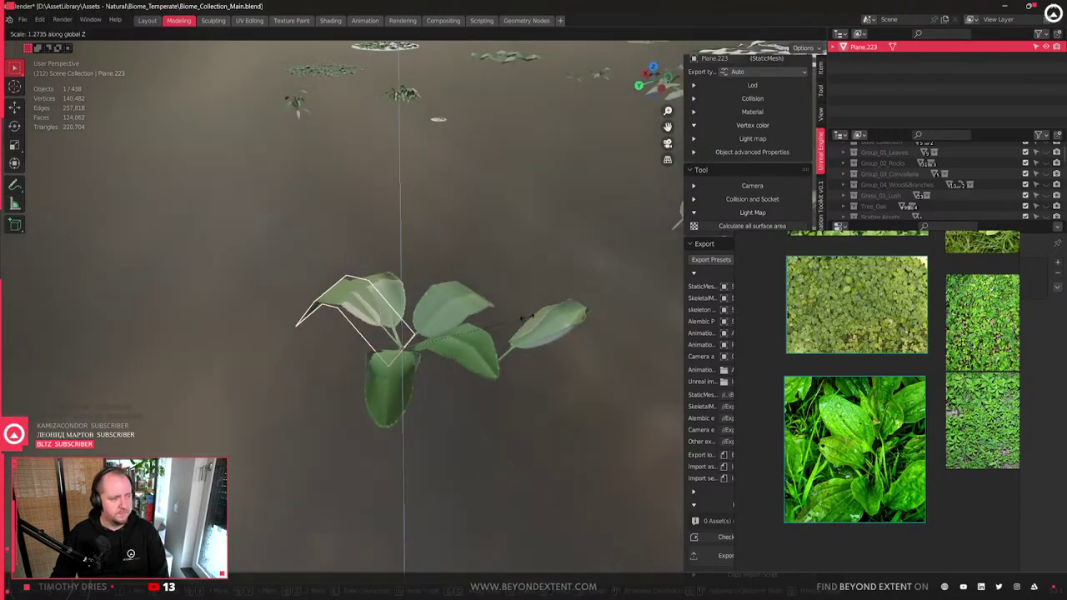
{"action": "left_click", "coordinate": [441, 314]}
- Move the twisted leaf to the rosette centre at the same height and rotate it about Z into the remaining gap
{"action": "middle_click_drag", "start_coordinate": [492, 310], "coordinate": [543, 381]}
{"action": "left_click", "coordinate": [547, 388]}
{"action": "key", "text": "g"}
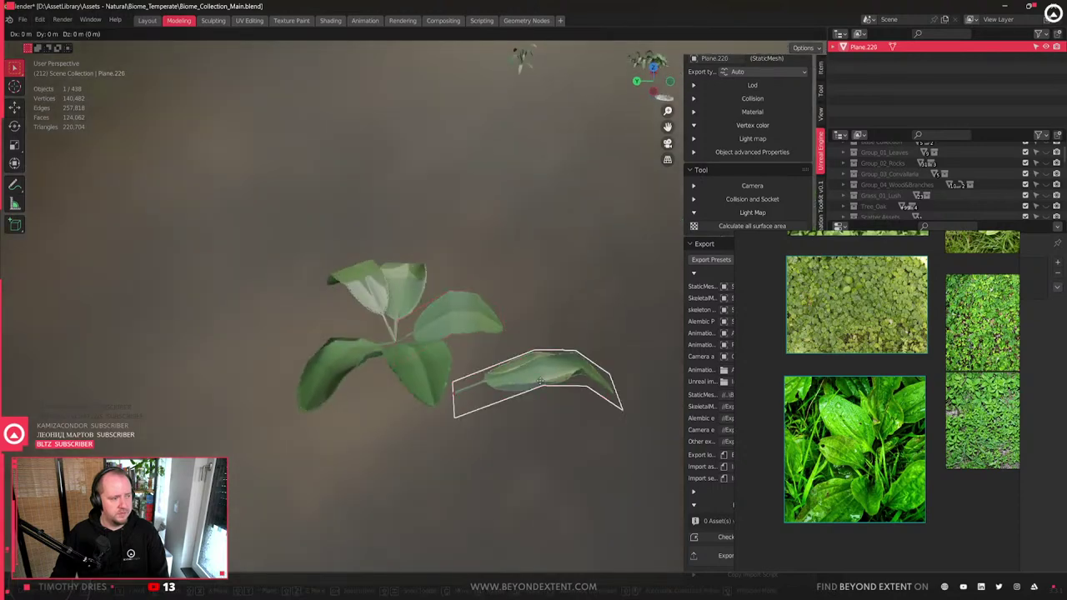
{"action": "key", "text": "shift+z"}
{"action": "left_click", "coordinate": [483, 334]}
{"action": "key", "text": "r"}
{"action": "key", "text": "z"}
{"action": "left_click", "coordinate": [266, 354]}
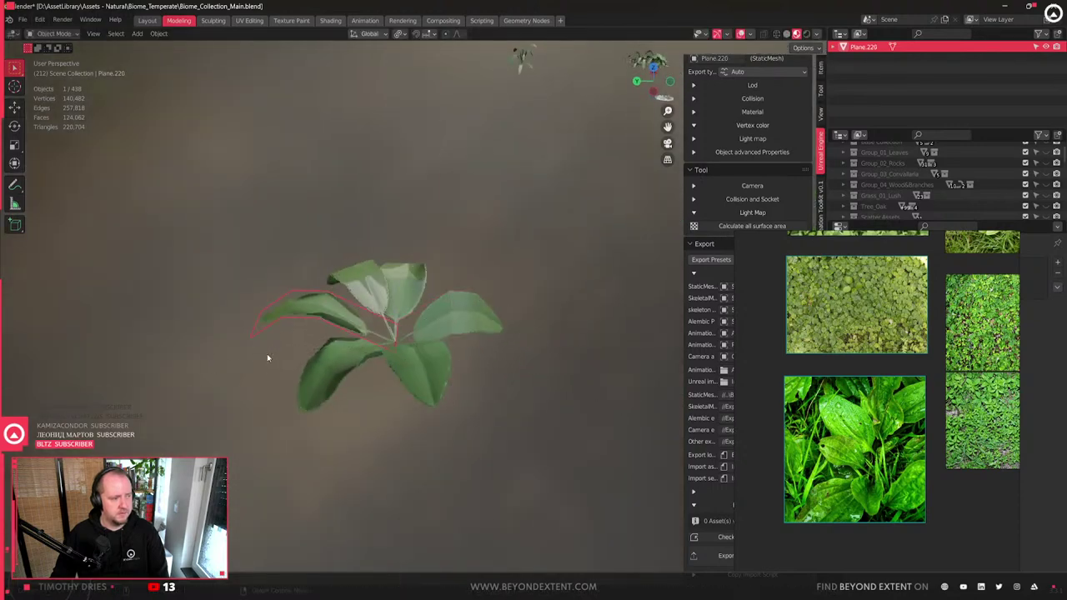
- Select all six leaves of the assembled rosette and examine its overall shape and how the stems meet
{"action": "left_click_drag", "start_coordinate": [245, 243], "coordinate": [440, 394]}
{"action": "mouse_move", "coordinate": [440, 394]}
{"action": "middle_mouse_down"}
{"action": "mouse_move", "coordinate": [458, 344]}
{"action": "mouse_move", "coordinate": [455, 405]}
{"action": "middle_mouse_up"}
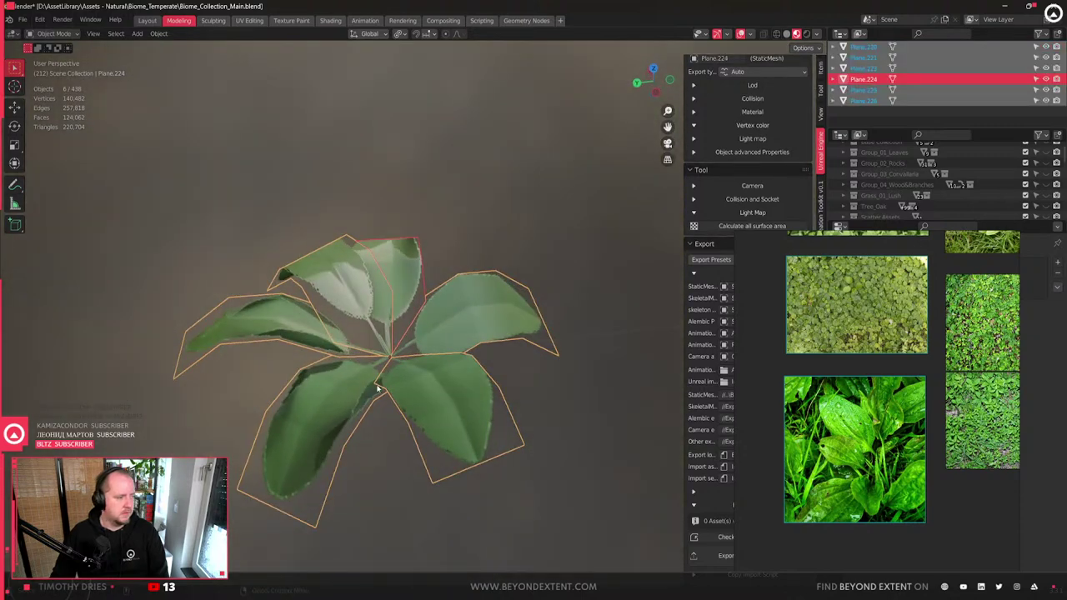
{"action": "scroll", "coordinate": [517, 417], "scroll_direction": "down", "scroll_amount": 8}
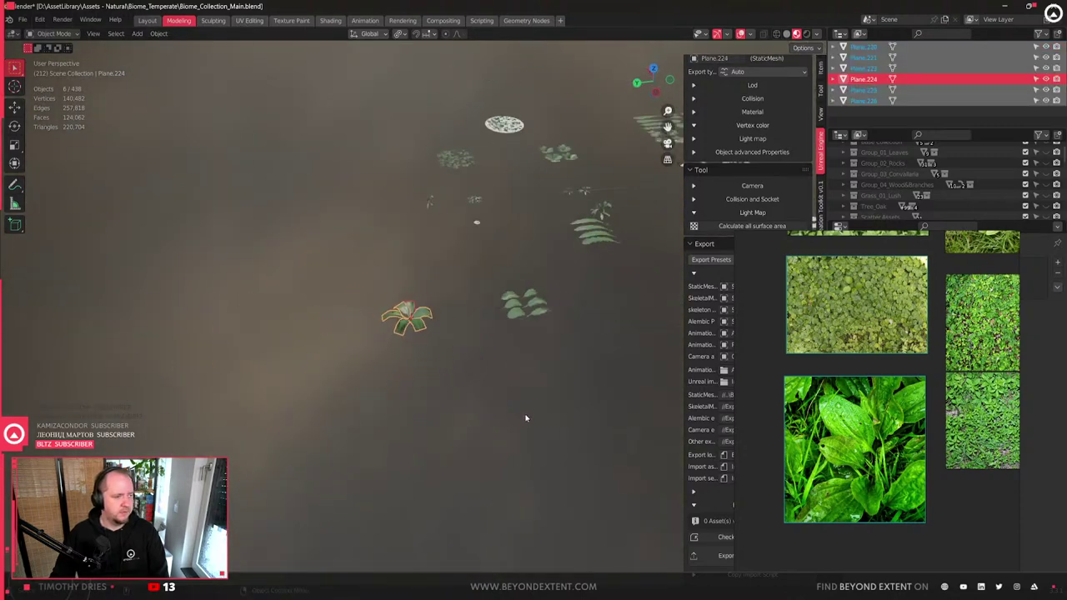
{"action": "scroll", "coordinate": [444, 367], "scroll_direction": "up", "scroll_amount": 7}
{"action": "scroll", "coordinate": [445, 367], "scroll_direction": "up", "scroll_amount": 5}
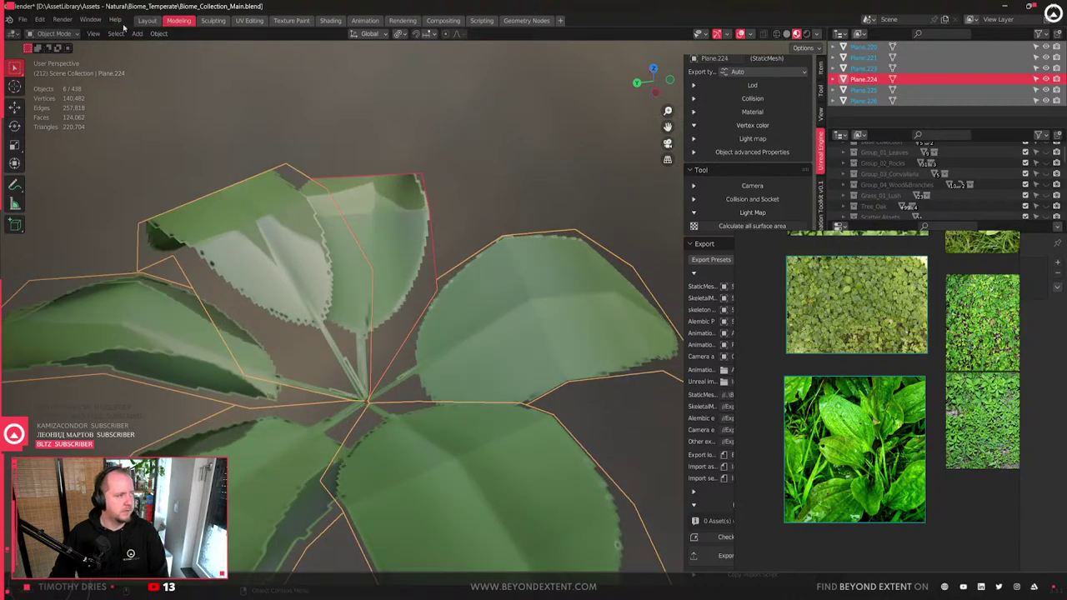
{"action": "left_click", "coordinate": [157, 36]}
{"action": "mouse_move", "coordinate": [112, 34]}
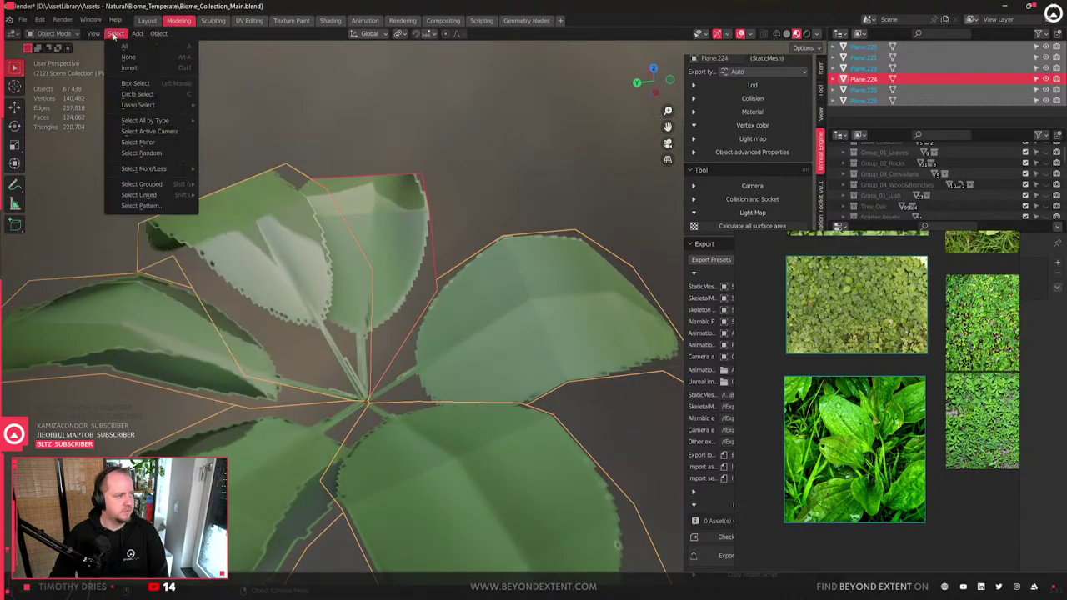
{"action": "mouse_move", "coordinate": [159, 34]}
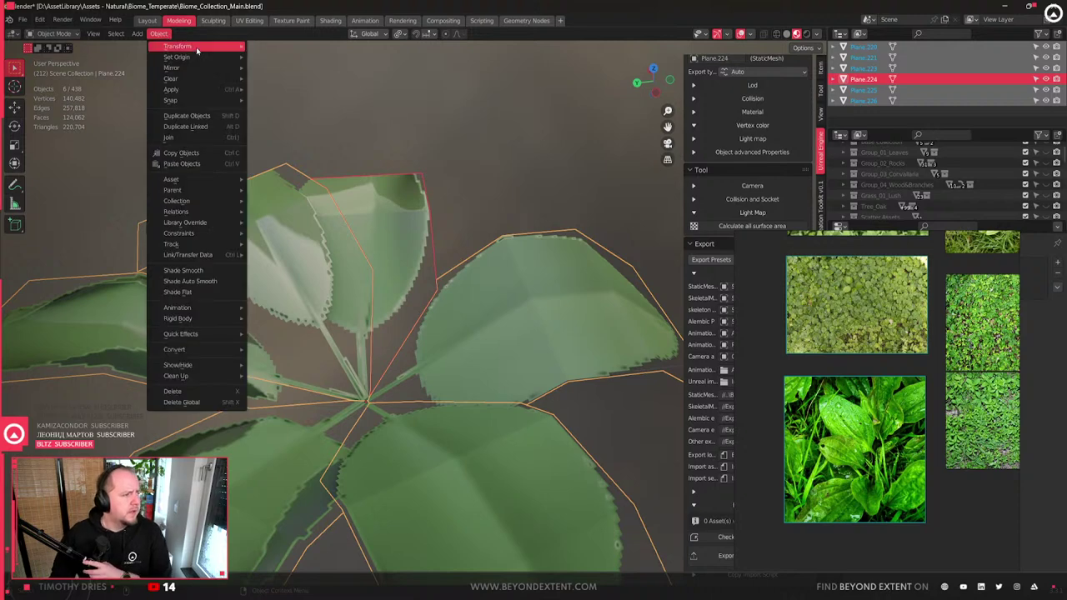
{"action": "mouse_move", "coordinate": [188, 46]}
{"action": "left_click", "coordinate": [337, 172]}
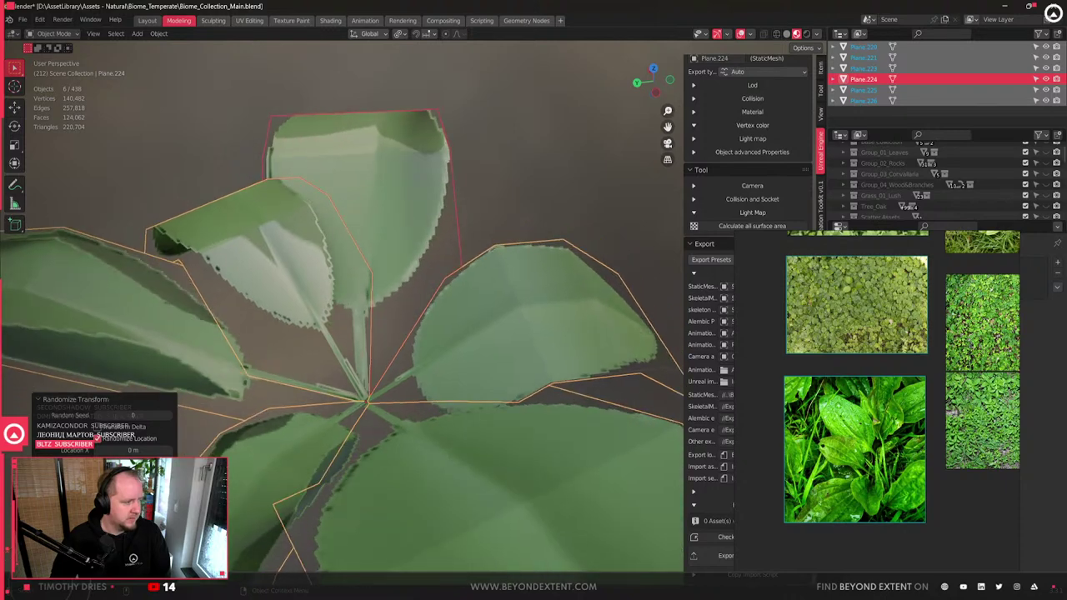
{"action": "key", "text": "ctrl+z"}
- Apply Randomize Transform to the six selected leaf planes and adjust the random rotation amounts until the leaves vary in tilt
{"action": "left_click", "coordinate": [159, 33]}
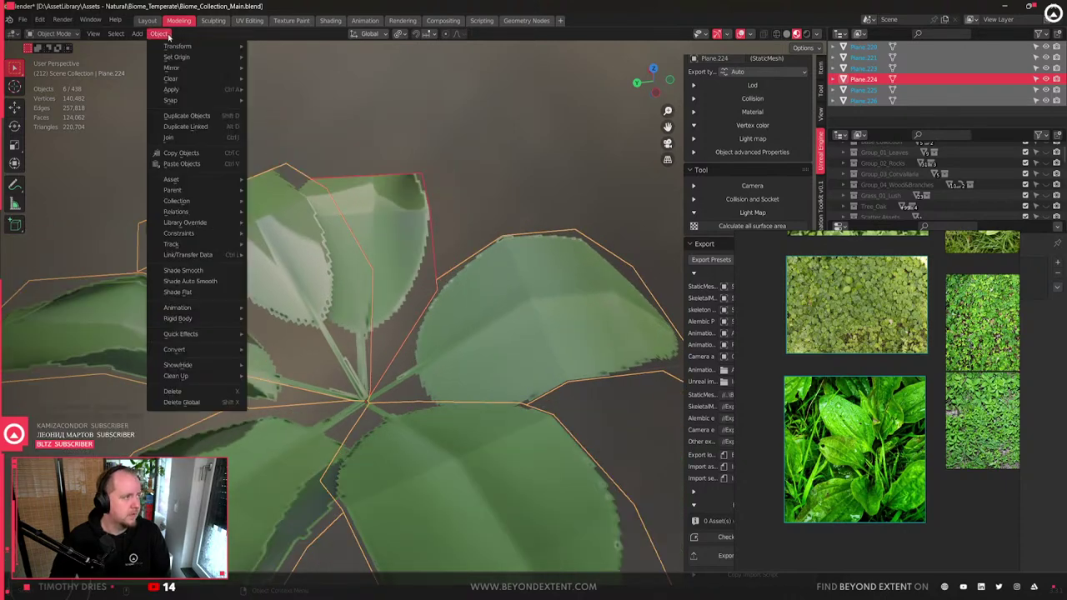
{"action": "mouse_move", "coordinate": [192, 52]}
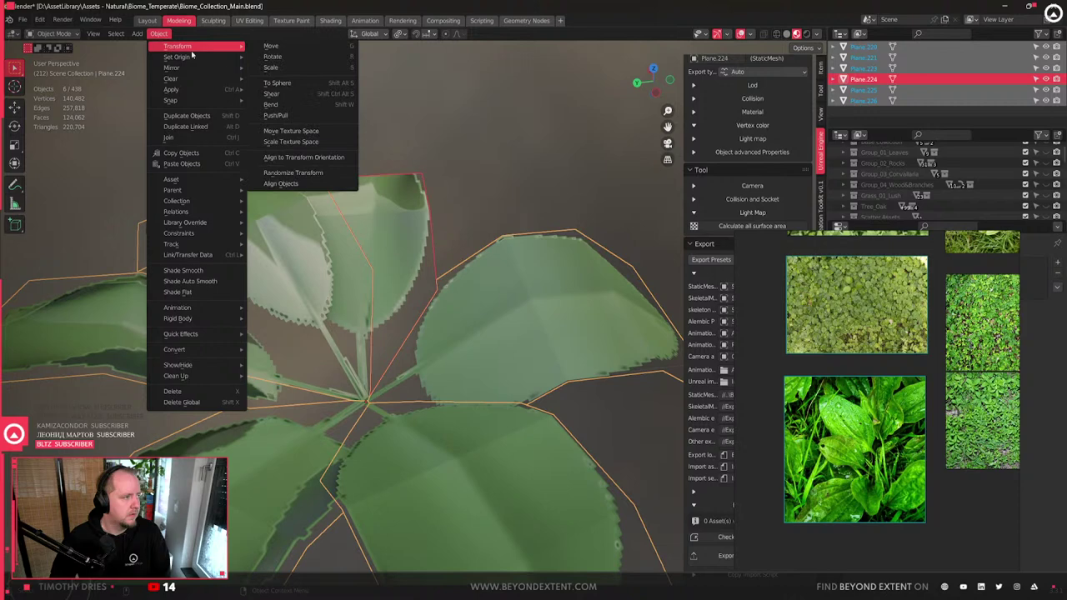
{"action": "left_click", "coordinate": [296, 173]}
{"action": "key", "text": "shift+r"}
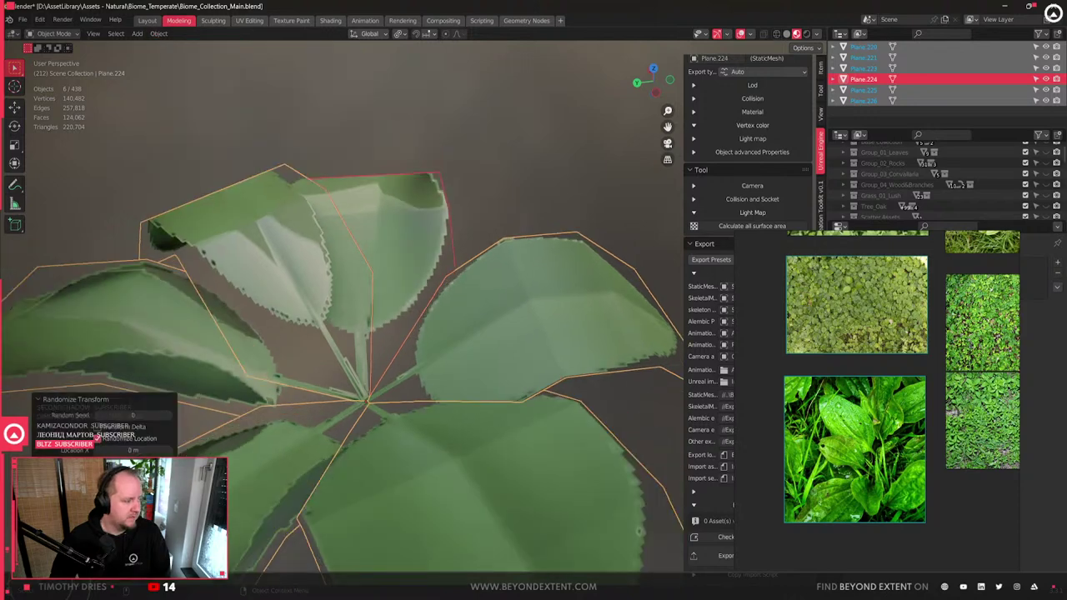
{"action": "key", "text": "shift+r"}
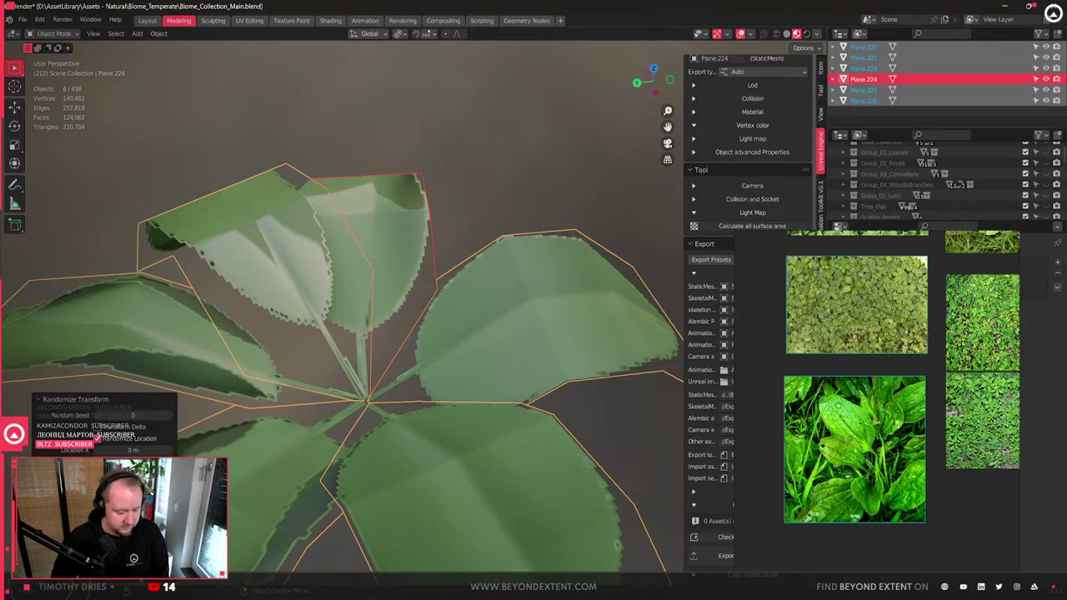
{"action": "key", "text": "shift+r"}
{"action": "scroll", "coordinate": [295, 455], "scroll_direction": "down", "scroll_amount": 4}
{"action": "mouse_move", "coordinate": [294, 456]}
{"action": "middle_mouse_down"}
{"action": "mouse_move", "coordinate": [297, 417]}
{"action": "mouse_move", "coordinate": [294, 455]}
{"action": "middle_mouse_up"}
{"action": "key", "text": "shift+r"}
{"action": "key", "text": "shift+r"}
{"action": "key", "text": "shift+r"}
{"action": "key", "text": "shift+r"}
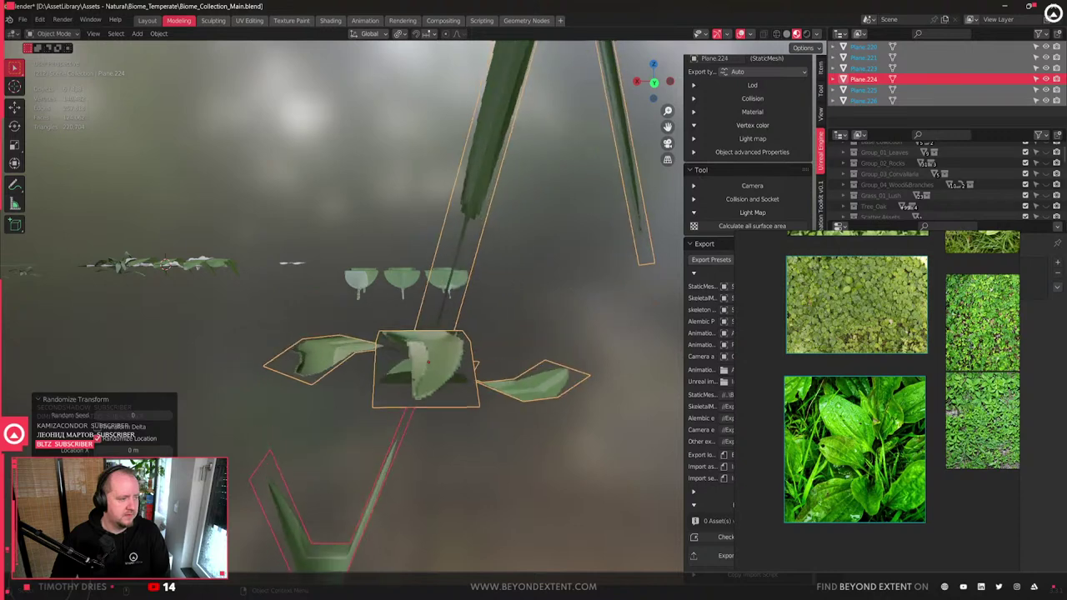
{"action": "key", "text": "shift+r"}
{"action": "key", "text": "shift+r"}
{"action": "key", "text": "shift+r"}
{"action": "key", "text": "shift+r"}
{"action": "key", "text": "shift+r"}
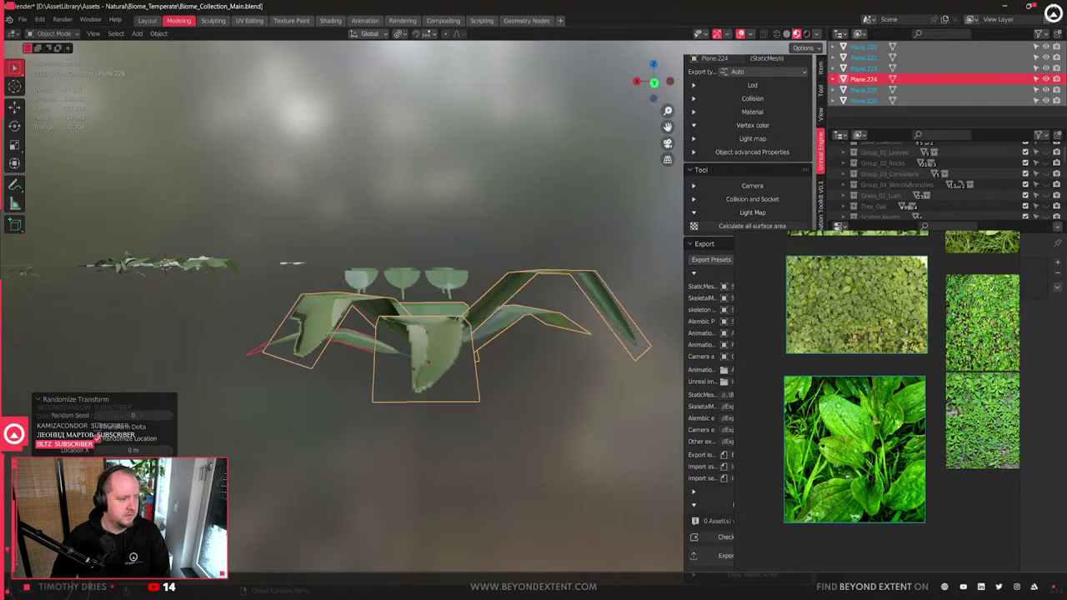
{"action": "key", "text": "shift+r"}
{"action": "key", "text": "shift+r"}
{"action": "key", "text": "shift+r"}
{"action": "key", "text": "shift+r"}
{"action": "key", "text": "shift+r"}
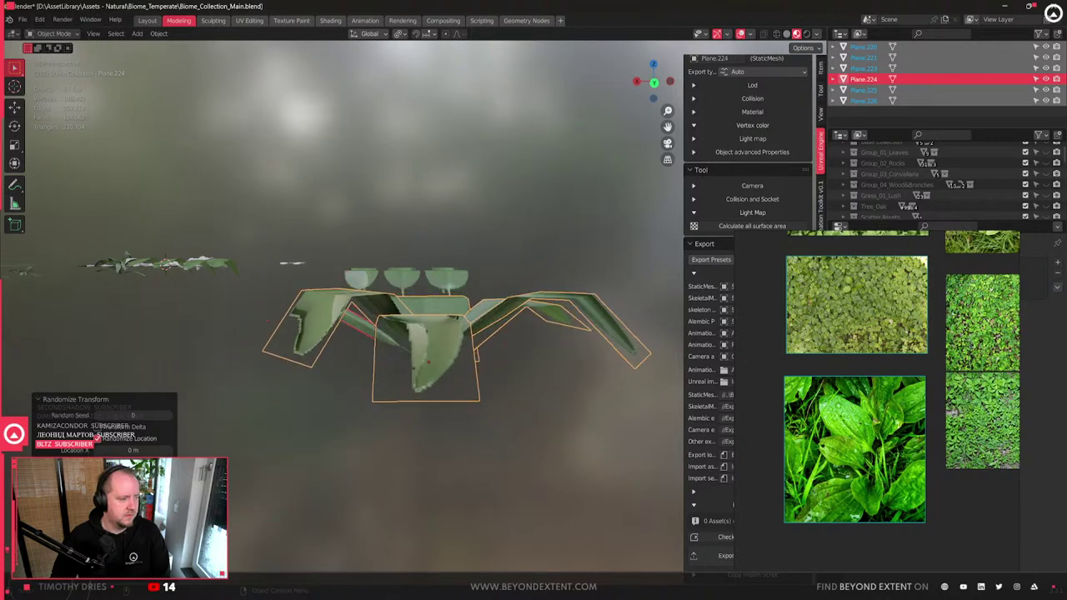
{"action": "key", "text": "shift+r"}
{"action": "key", "text": "shift+r"}
{"action": "key", "text": "shift+r"}
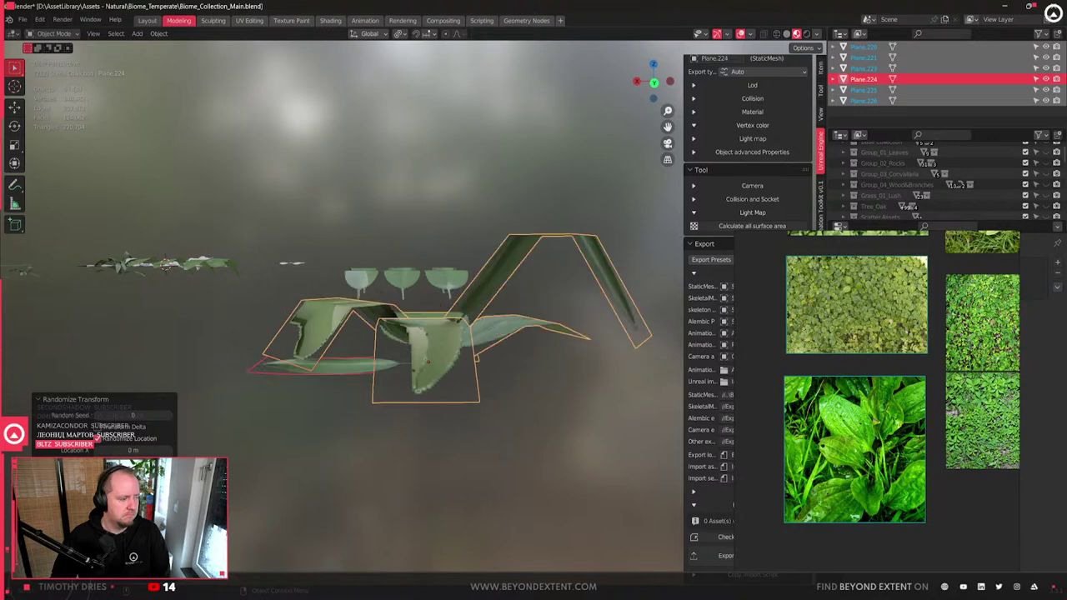
{"action": "key", "text": "shift+r"}
{"action": "key", "text": "shift+r"}
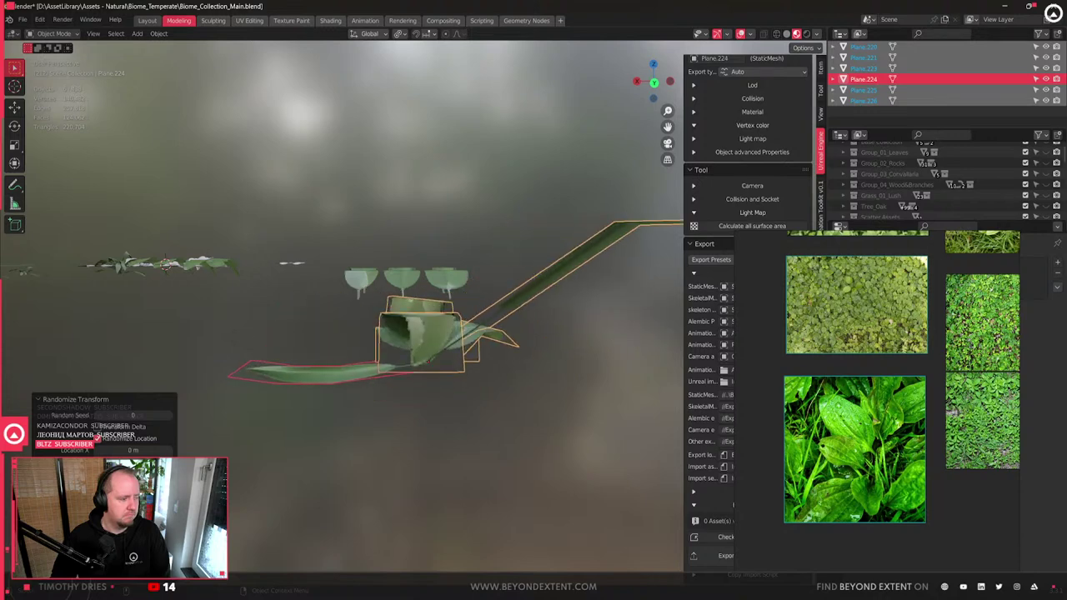
{"action": "key", "text": "shift+r"}
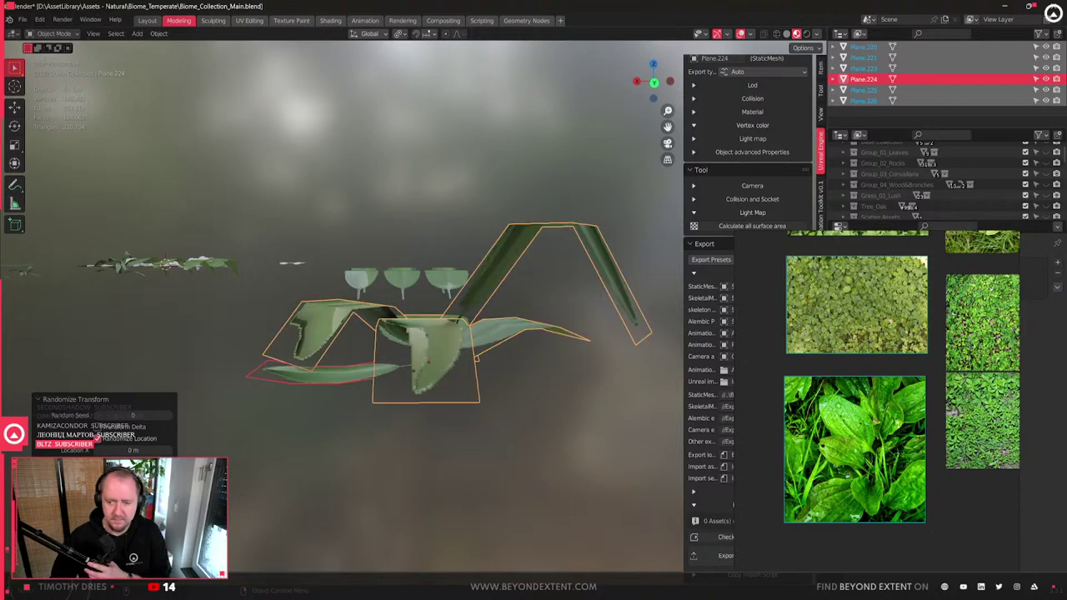
{"action": "key", "text": "shift+r"}
{"action": "key", "text": "shift+r"}
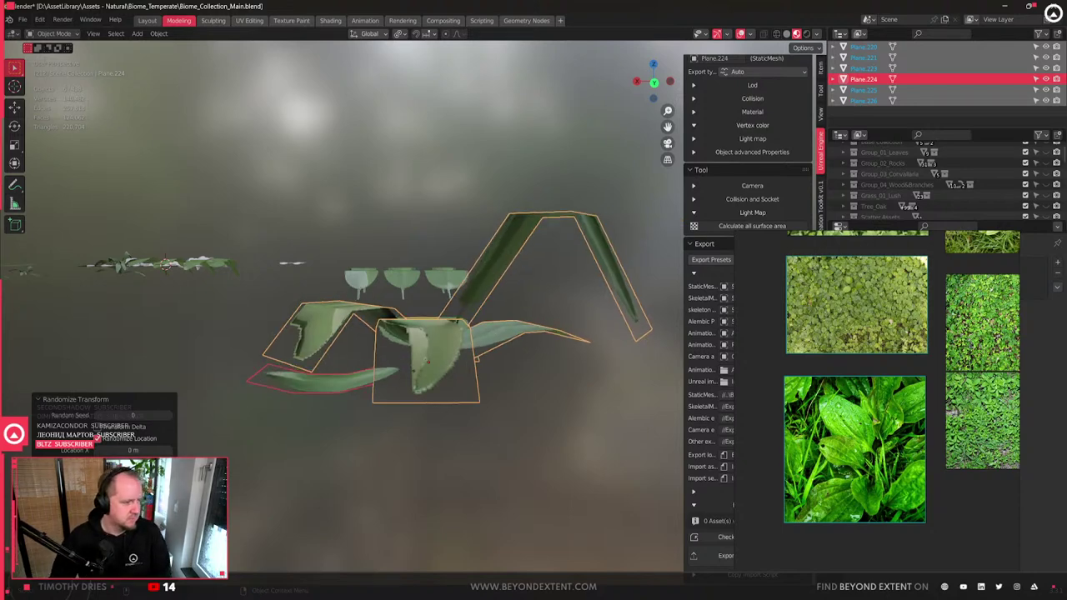
{"action": "key", "text": "shift+r"}
{"action": "key", "text": "shift+r"}
{"action": "key", "text": "shift+r"}
{"action": "key", "text": "shift+r"}
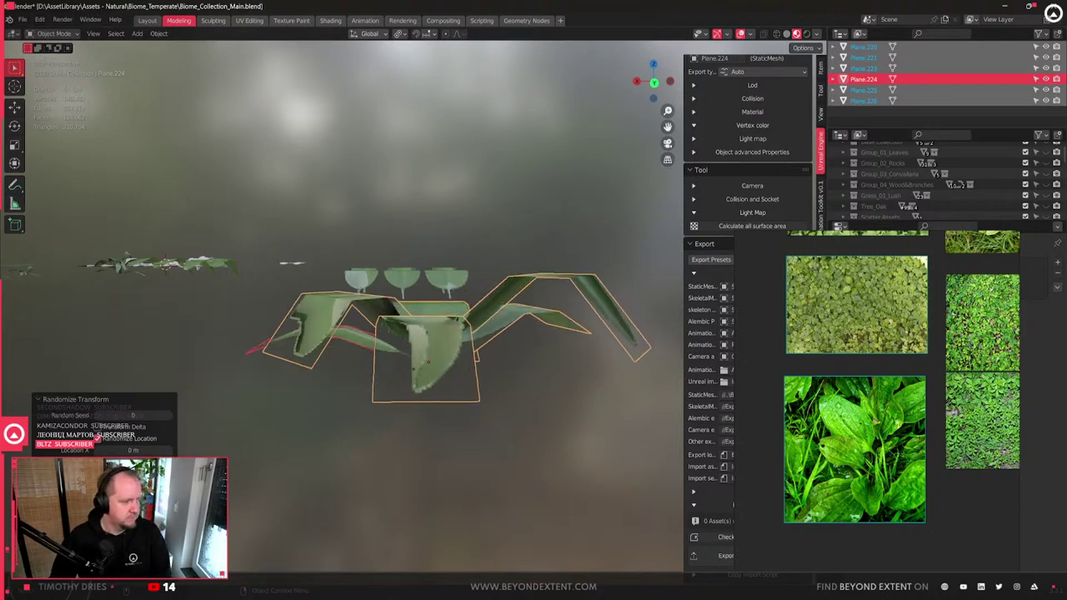
{"action": "key", "text": "shift+r"}
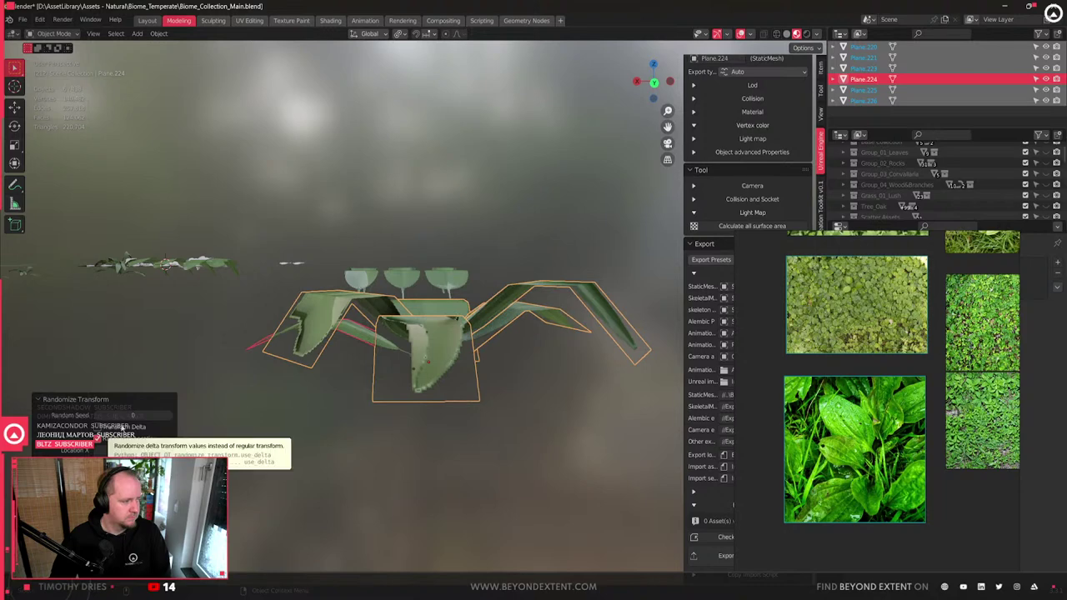
- Step the Randomize Transform random seed past 11 to get a different leaf arrangement
{"action": "left_click", "coordinate": [123, 426]}
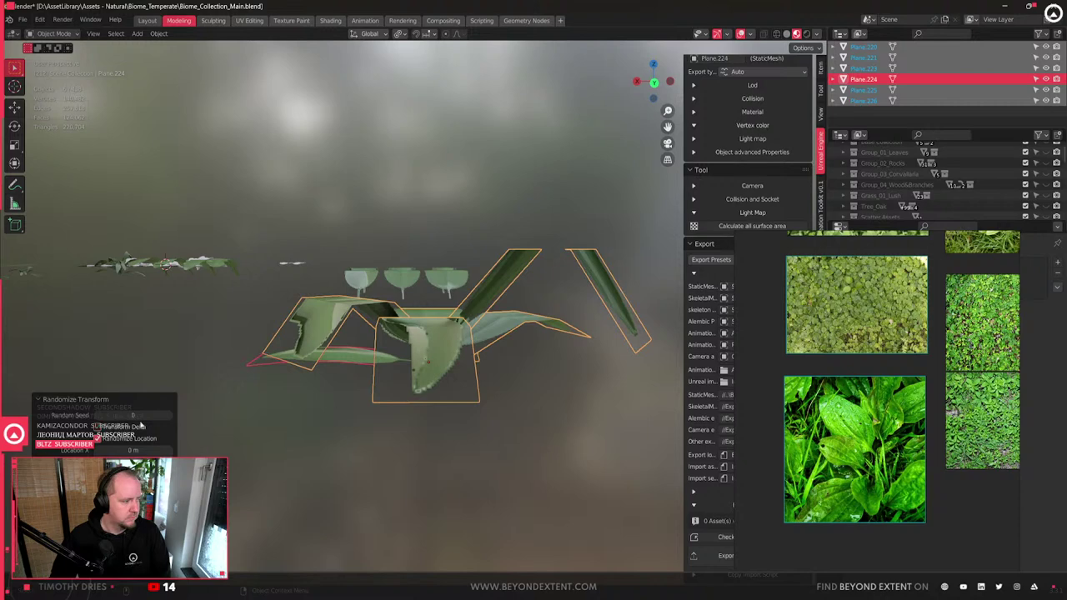
{"action": "left_click", "coordinate": [171, 420]}
{"action": "left_click", "coordinate": [171, 419]}
{"action": "left_click", "coordinate": [171, 420]}
{"action": "left_click", "coordinate": [171, 419]}
{"action": "left_click", "coordinate": [171, 419]}
{"action": "left_click", "coordinate": [171, 419]}
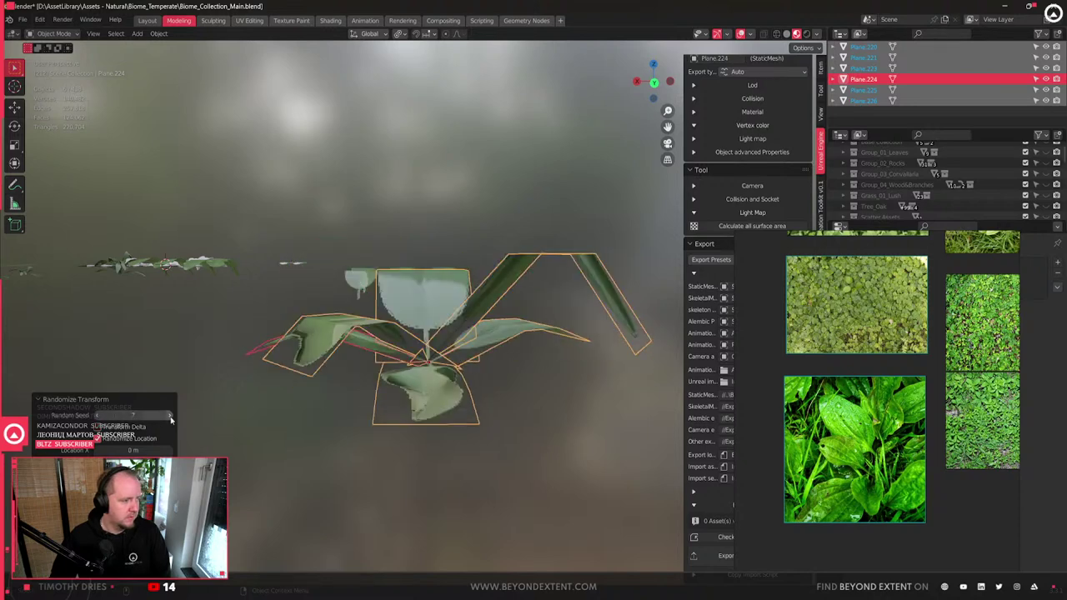
{"action": "left_click", "coordinate": [171, 420]}
{"action": "left_click", "coordinate": [171, 419]}
{"action": "left_click", "coordinate": [171, 419]}
{"action": "left_click", "coordinate": [171, 419]}
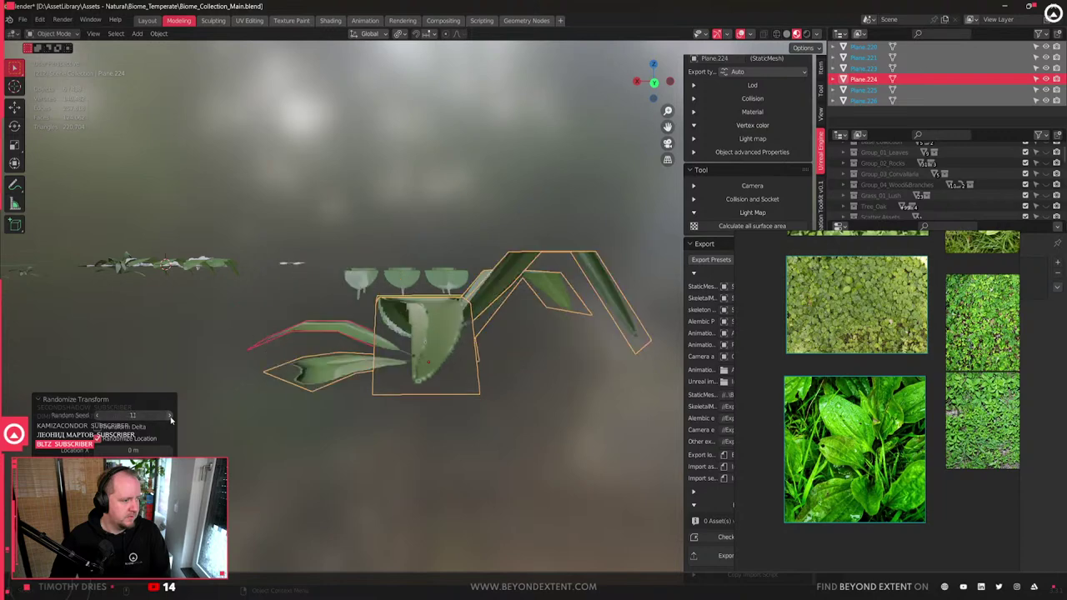
{"action": "left_click", "coordinate": [171, 420]}
- Insert an edge loop across the middle of the front leaf in the left column and apply Set Flow to it
{"action": "middle_click_drag", "start_coordinate": [662, 353], "coordinate": [440, 352]}
{"action": "left_click", "coordinate": [372, 325]}
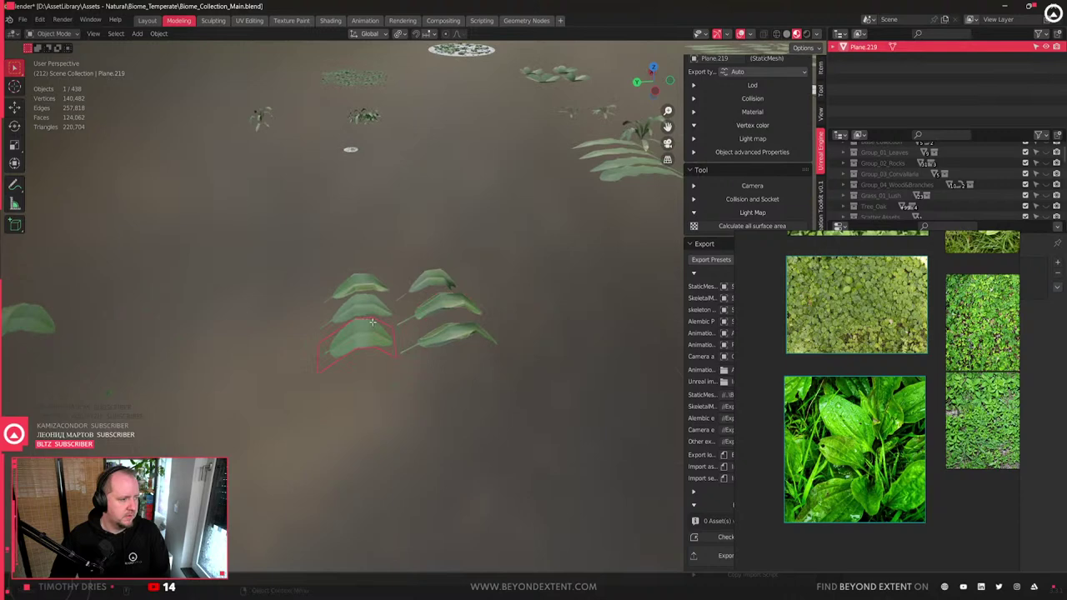
{"action": "key", "text": "Tab"}
{"action": "scroll", "coordinate": [373, 321], "scroll_direction": "up", "scroll_amount": 2}
{"action": "left_click", "coordinate": [332, 323]}
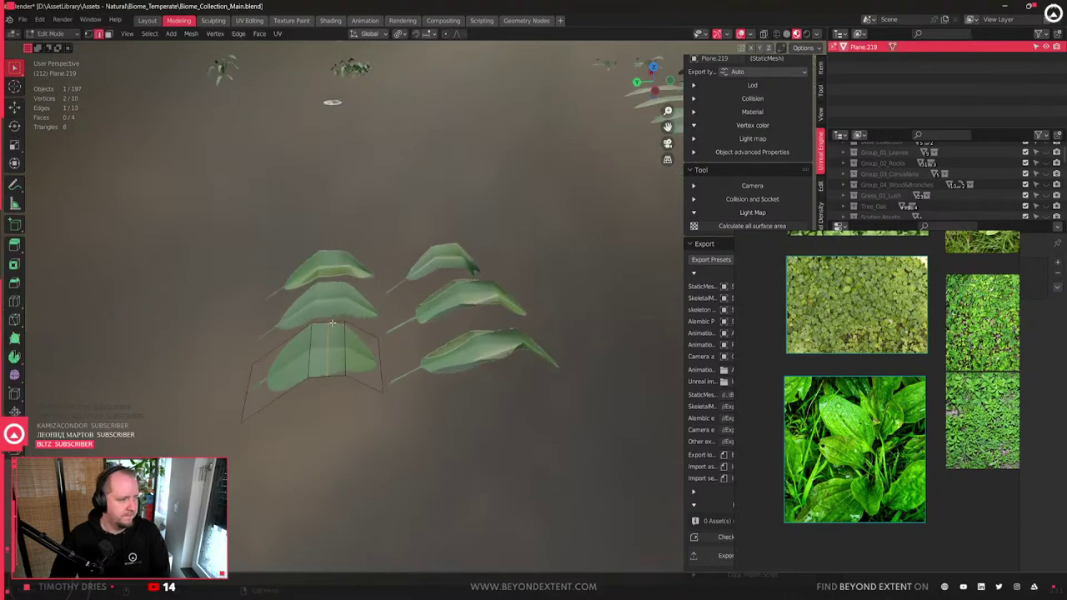
{"action": "middle_click_drag", "start_coordinate": [331, 324], "coordinate": [359, 329], "text": "shift"}
{"action": "scroll", "coordinate": [396, 336], "scroll_direction": "up", "scroll_amount": 2}
{"action": "key", "text": "ctrl+alt+z"}
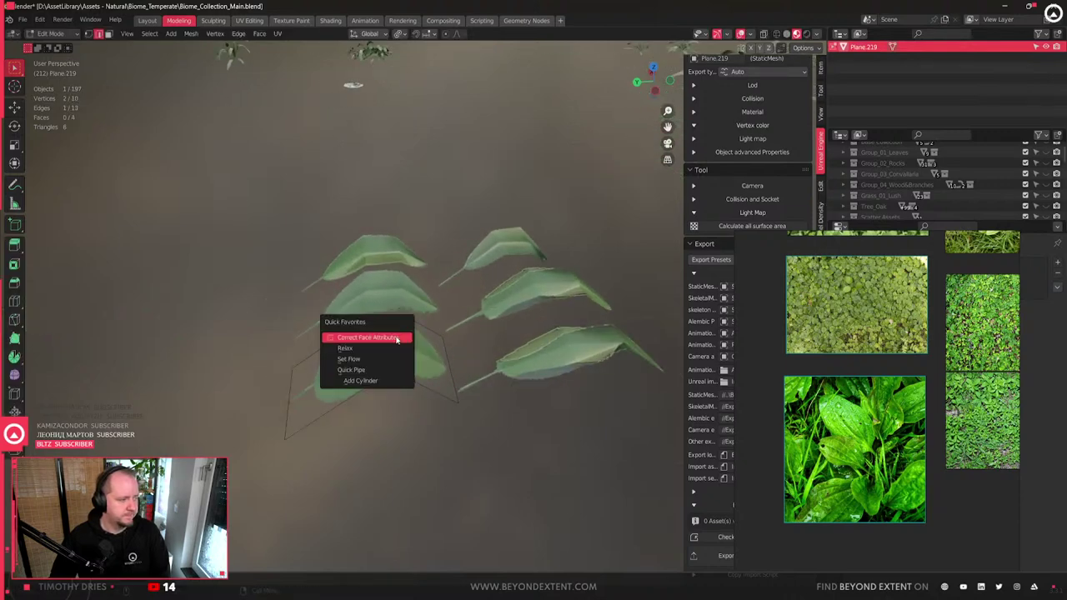
{"action": "left_click", "coordinate": [392, 362]}
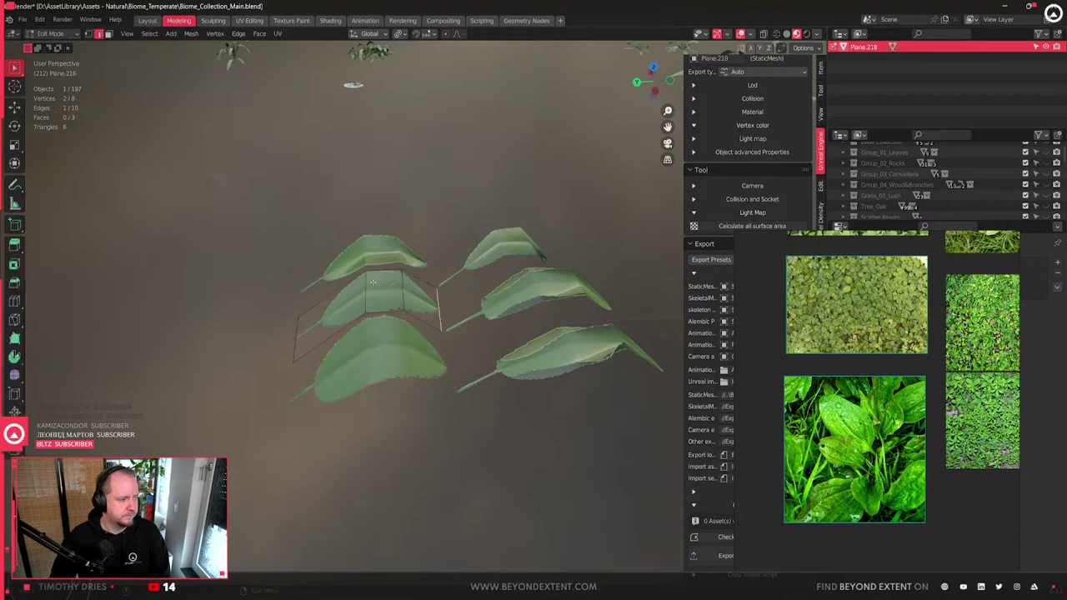
- Add a middle edge loop to the left column's middle leaf, curve it with Set Flow, and adjust its height along global Z
{"action": "key", "text": "e"}
{"action": "left_click", "coordinate": [372, 286]}
{"action": "key", "text": "q"}
{"action": "left_click", "coordinate": [372, 285]}
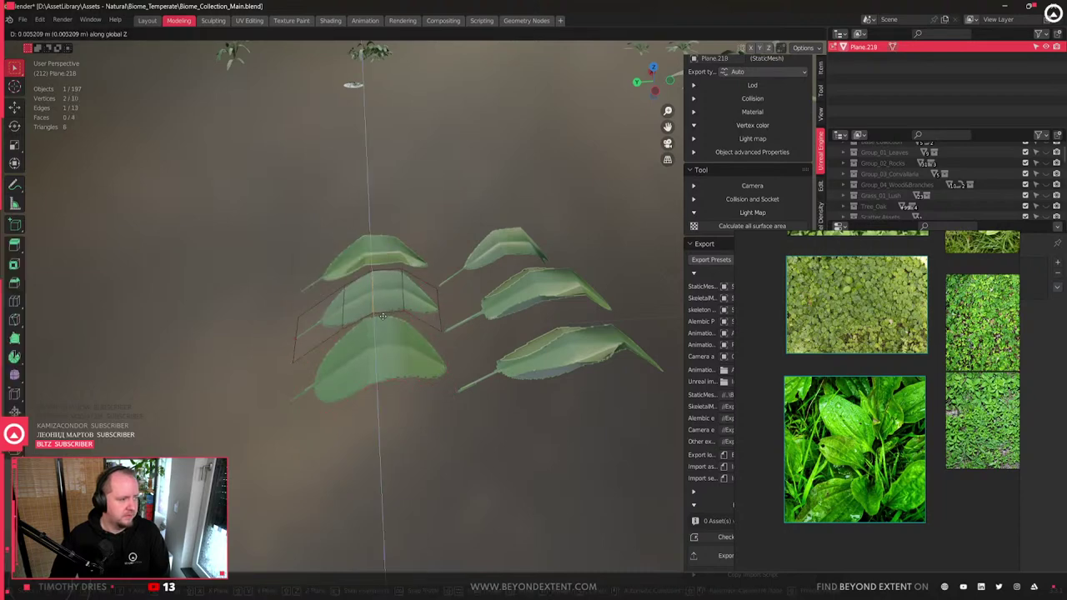
{"action": "key", "text": "KP_Divide"}
{"action": "key", "text": "Tab"}
- Slide the cross edges of the left column's front leaf along its surface until they are evenly spaced
{"action": "left_click", "coordinate": [366, 347]}
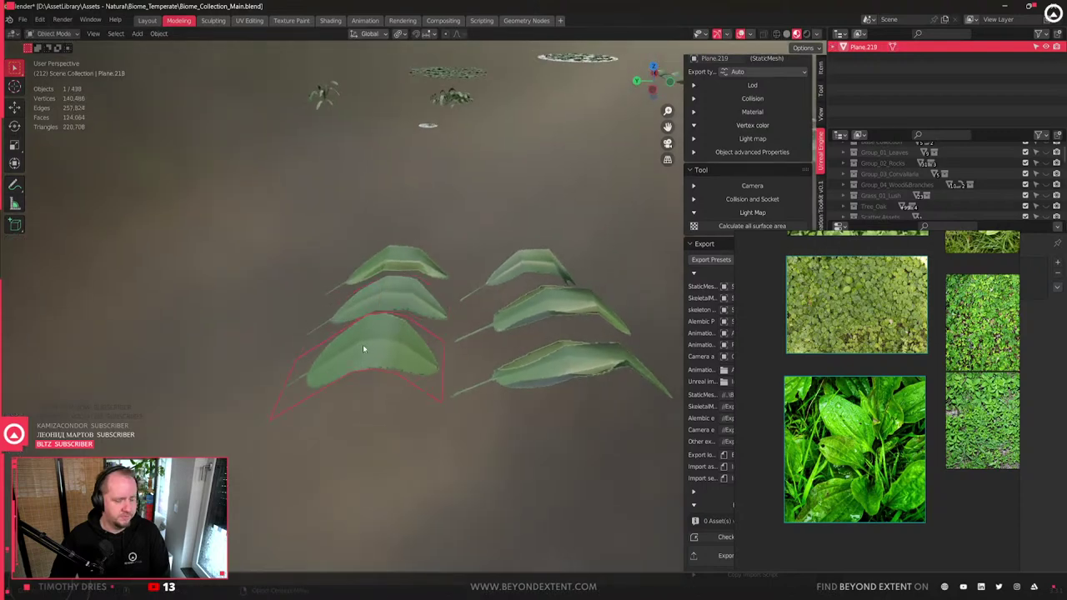
{"action": "key", "text": "Tab"}
{"action": "left_click", "coordinate": [363, 348]}
{"action": "middle_click_drag", "start_coordinate": [363, 348], "coordinate": [424, 359]}
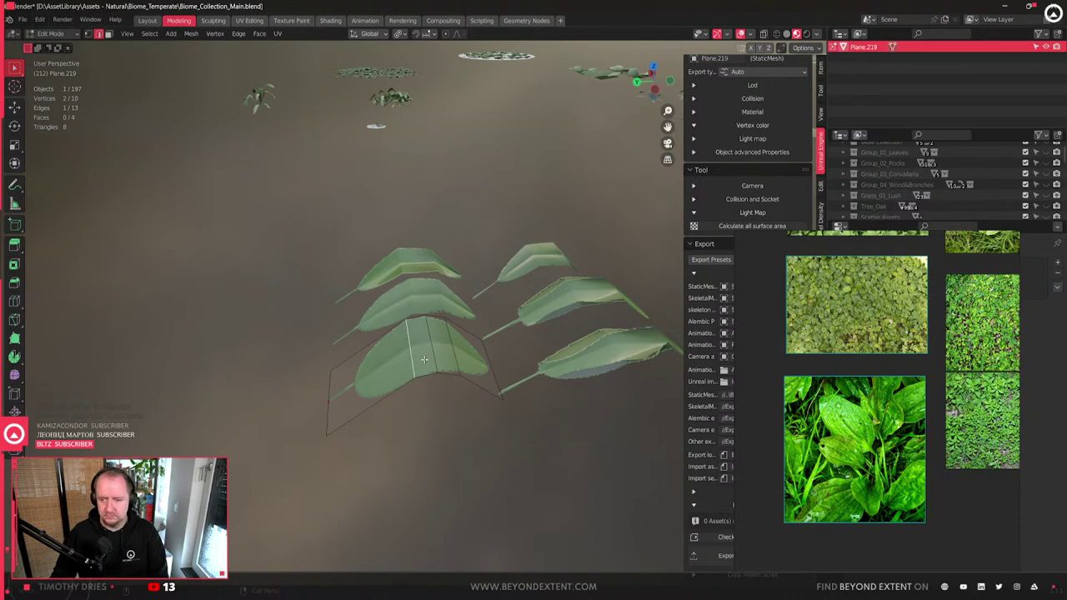
{"action": "key", "text": "g"}
{"action": "key", "text": "g"}
{"action": "left_click", "coordinate": [411, 367]}
{"action": "key", "text": "g"}
{"action": "key", "text": "g"}
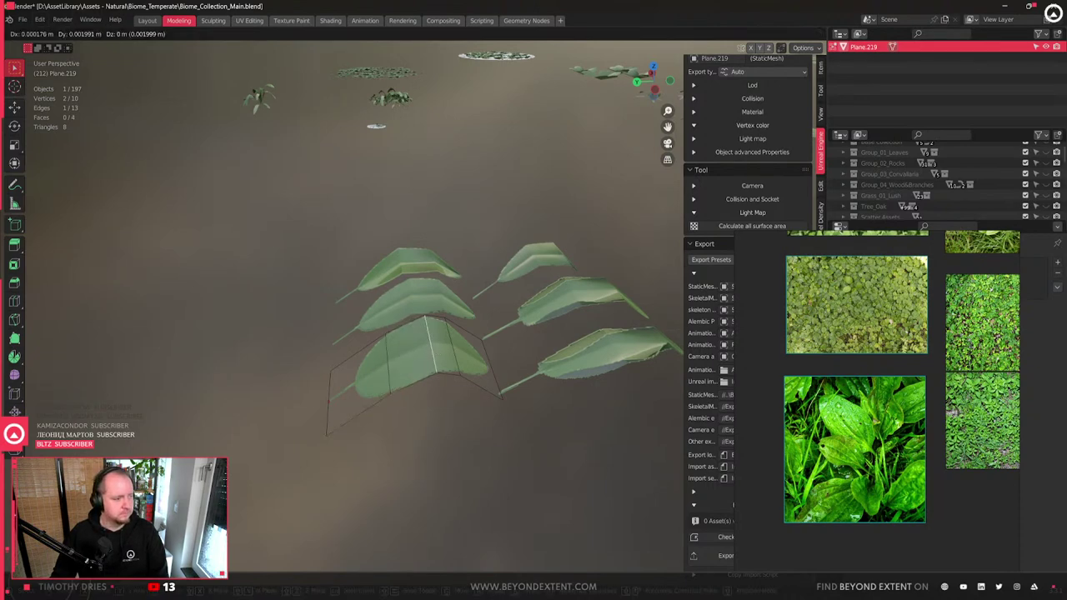
{"action": "left_click", "coordinate": [455, 350]}
{"action": "key", "text": "g"}
{"action": "key", "text": "g"}
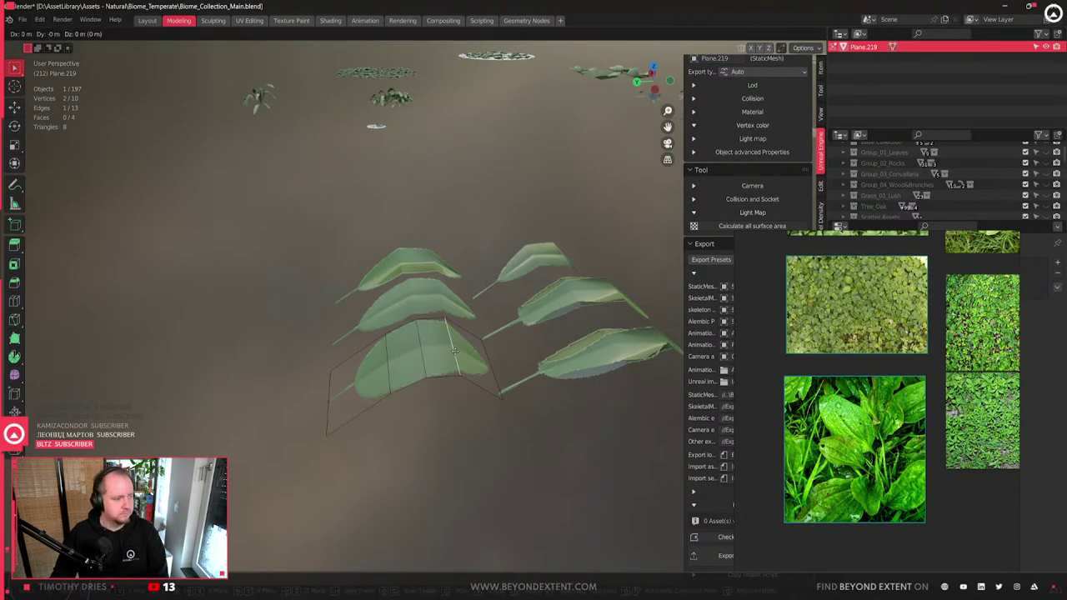
{"action": "left_click", "coordinate": [454, 354]}
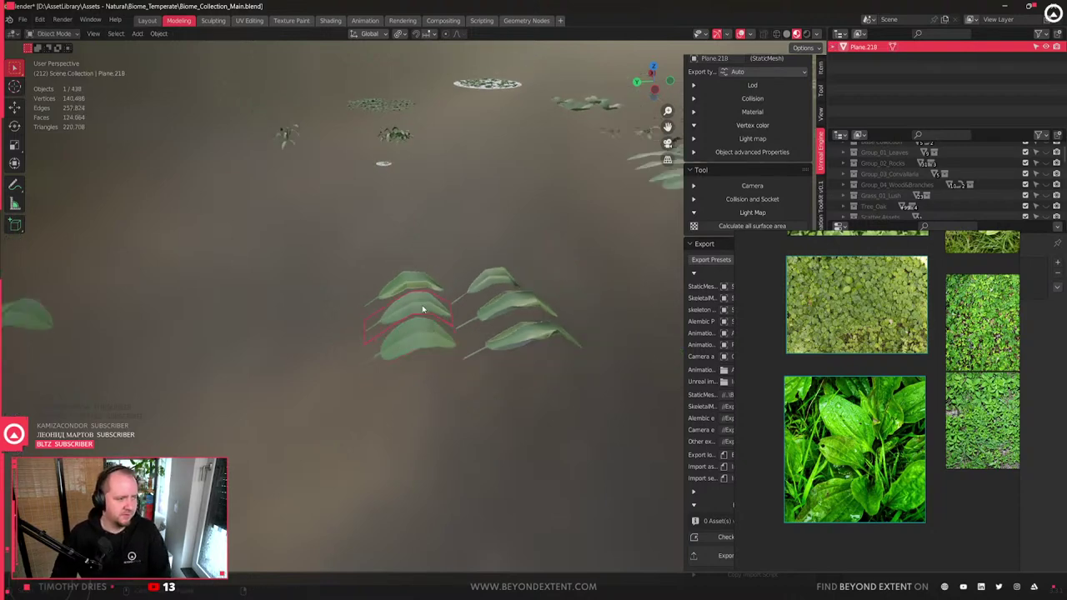
- Insert an edge loop across the middle of the rear leaf in the left column
{"action": "key", "text": "KP_Decimal"}
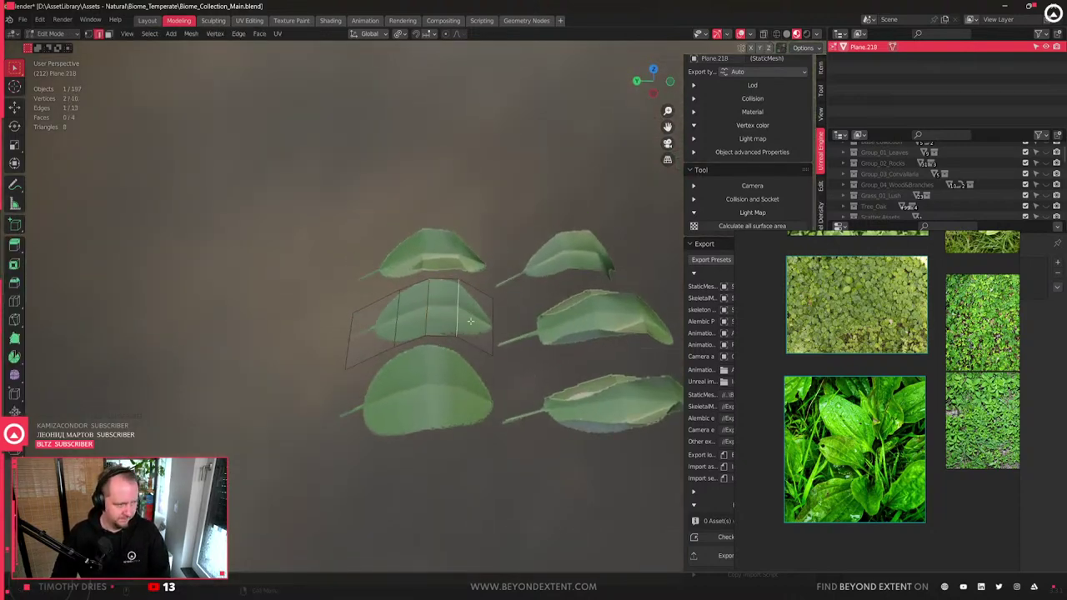
{"action": "key", "text": "Tab"}
{"action": "left_click", "coordinate": [447, 262]}
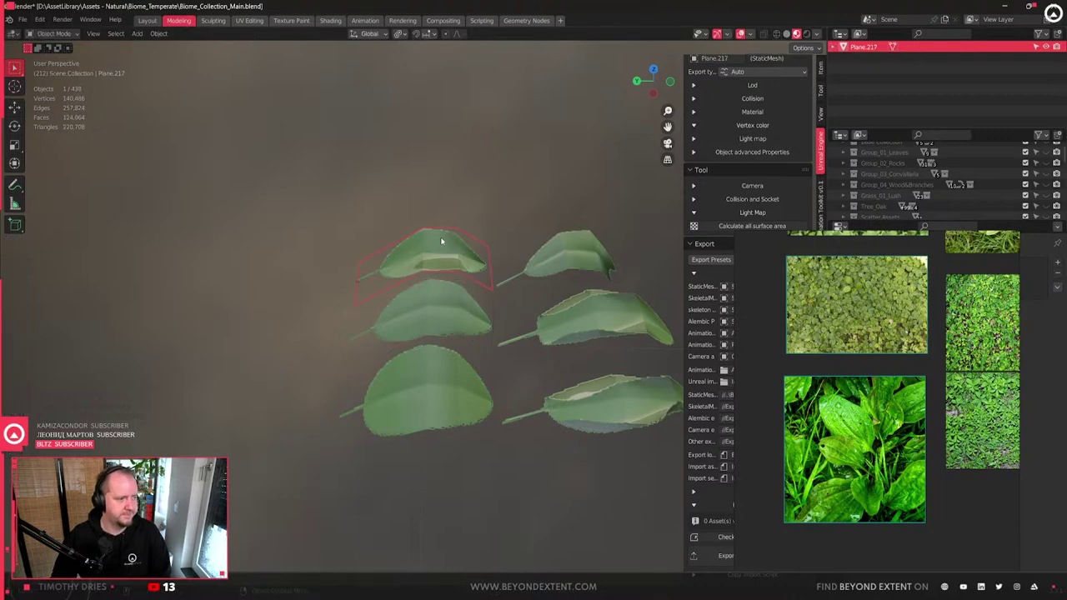
{"action": "key", "text": "Tab"}
{"action": "left_click", "coordinate": [413, 259]}
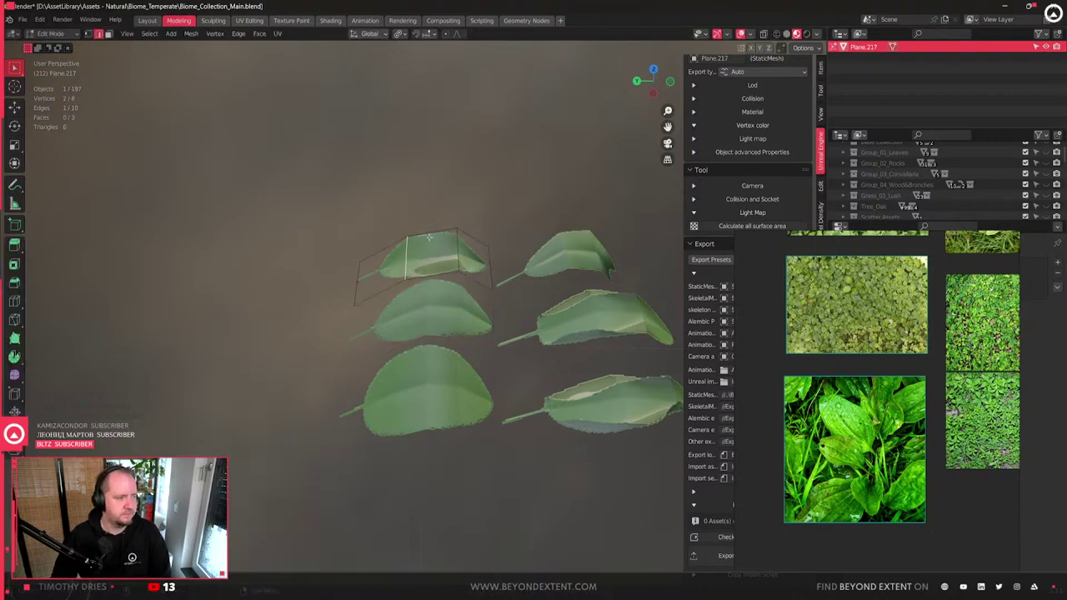
{"action": "right_click", "coordinate": [430, 239]}
{"action": "left_click", "coordinate": [430, 239]}
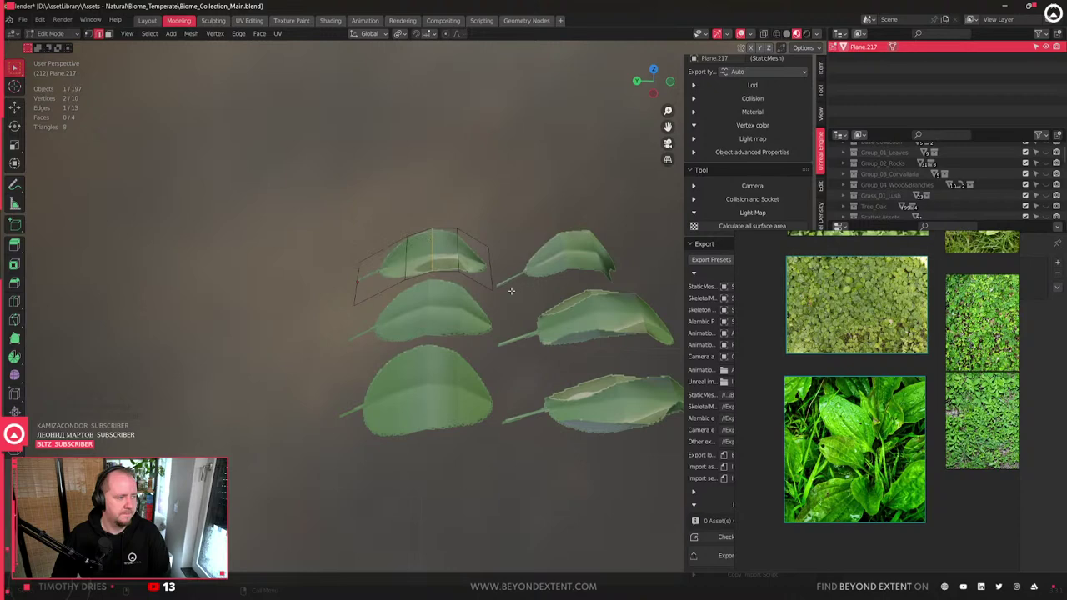
{"action": "middle_click_drag", "start_coordinate": [504, 286], "coordinate": [489, 286]}
{"action": "key", "text": "Tab"}
- Try to slide an edge of the right column's rear leaf and move it along global Z
{"action": "left_click", "coordinate": [483, 258]}
{"action": "key", "text": "Tab"}
{"action": "left_click", "coordinate": [467, 279]}
{"action": "key", "text": "g"}
{"action": "key", "text": "g"}
{"action": "key", "text": "Escape"}
{"action": "key", "text": "g"}
{"action": "key", "text": "z"}
{"action": "key", "text": "Escape"}
{"action": "key", "text": "Tab"}
- Add a middle edge loop to the right column's middle leaf and slide its stem-side edge toward the stem
{"action": "left_click", "coordinate": [509, 327]}
{"action": "key", "text": "Tab"}
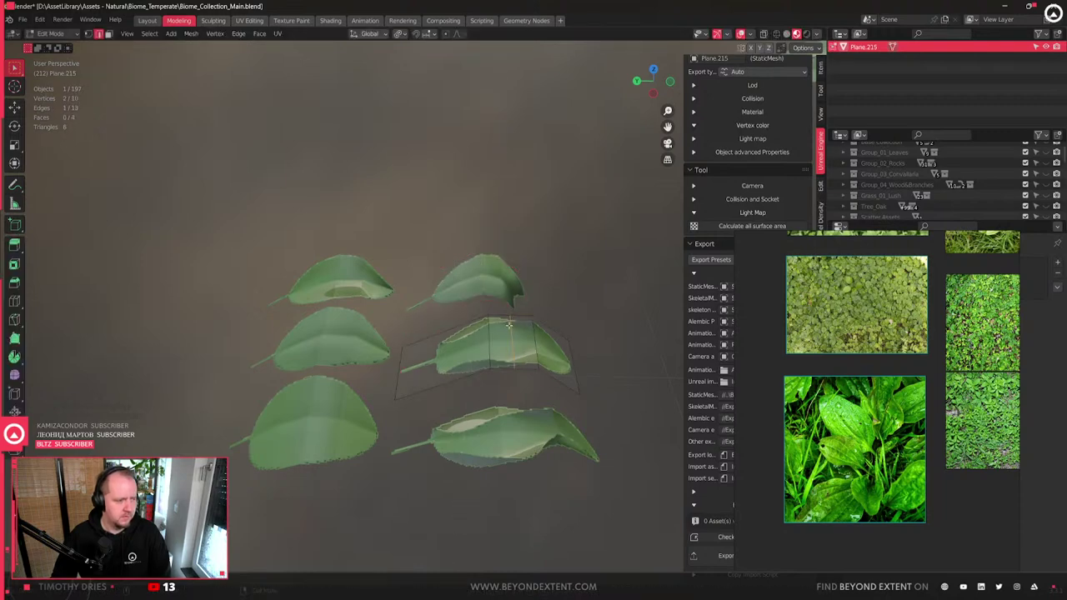
{"action": "key", "text": "g"}
{"action": "key", "text": "g"}
{"action": "left_click", "coordinate": [481, 356]}
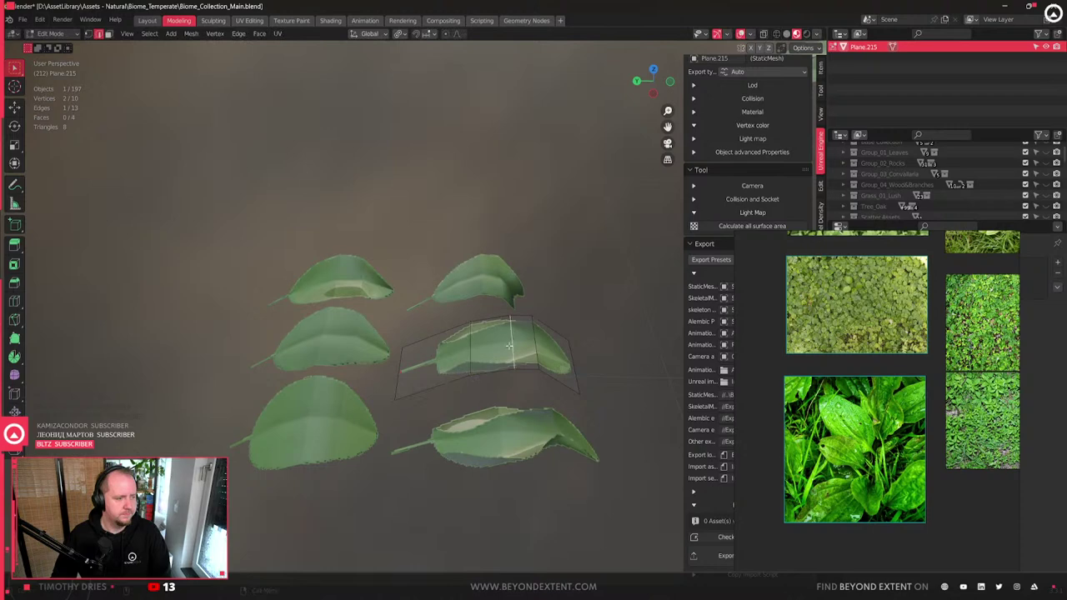
{"action": "key", "text": "g"}
{"action": "key", "text": "z"}
{"action": "key", "text": "Escape"}
- Slide a cross edge of the right column's front leaf along its surface toward the stem
{"action": "key", "text": "Tab"}
{"action": "left_click", "coordinate": [499, 436]}
{"action": "key", "text": "Tab"}
{"action": "left_click", "coordinate": [530, 418]}
{"action": "key", "text": "g"}
{"action": "key", "text": "g"}
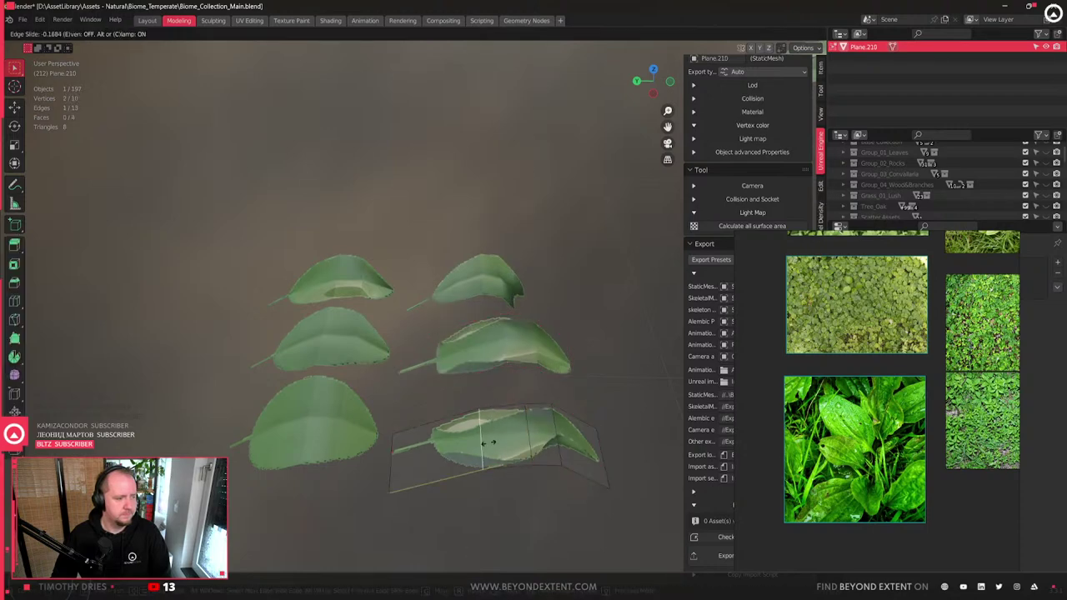
{"action": "left_click", "coordinate": [504, 438]}
{"action": "key", "text": "g"}
{"action": "scroll", "coordinate": [511, 435], "scroll_direction": "down", "scroll_amount": 3}
{"action": "key", "text": "Escape"}
{"action": "scroll", "coordinate": [418, 395], "scroll_direction": "down", "scroll_amount": 2}
{"action": "key", "text": "Tab"}
- Try to scale the right column's front leaf along global Z
{"action": "middle_click_drag", "start_coordinate": [418, 395], "coordinate": [334, 362]}
{"action": "left_click_drag", "start_coordinate": [333, 362], "coordinate": [401, 366]}
{"action": "scroll", "coordinate": [402, 376], "scroll_direction": "up", "scroll_amount": 2}
{"action": "middle_click_drag", "start_coordinate": [402, 376], "coordinate": [550, 400]}
{"action": "left_click", "coordinate": [567, 392]}
{"action": "key", "text": "s"}
{"action": "key", "text": "z"}
{"action": "left_click", "coordinate": [572, 394]}
{"action": "right_click", "coordinate": [571, 395]}
{"action": "key", "text": "Escape"}
{"action": "key", "text": "Tab"}
{"action": "key", "text": "a"}
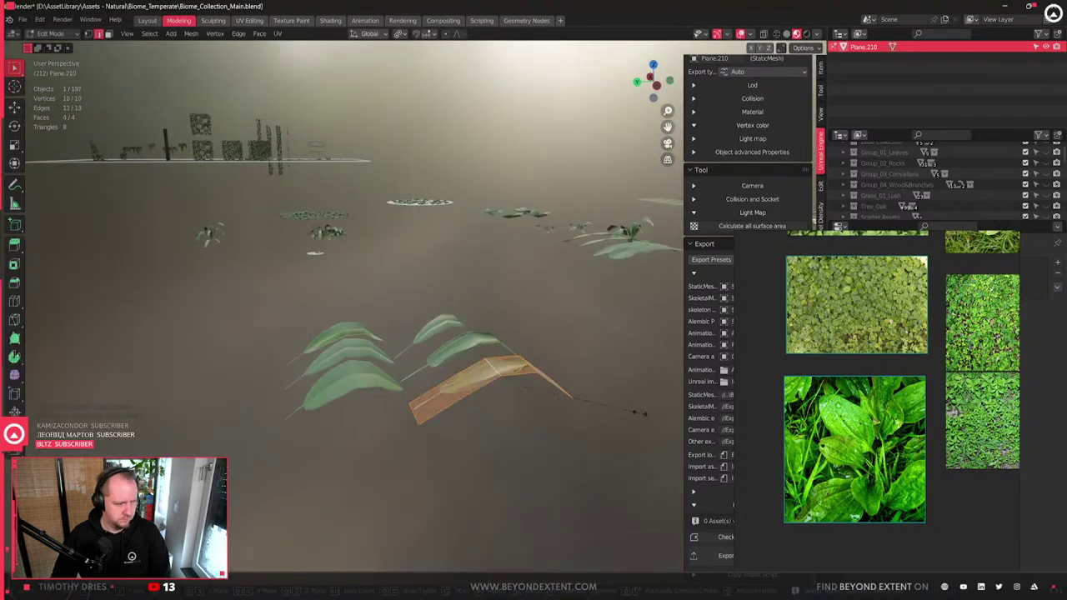
{"action": "key", "text": "s"}
{"action": "key", "text": "z"}
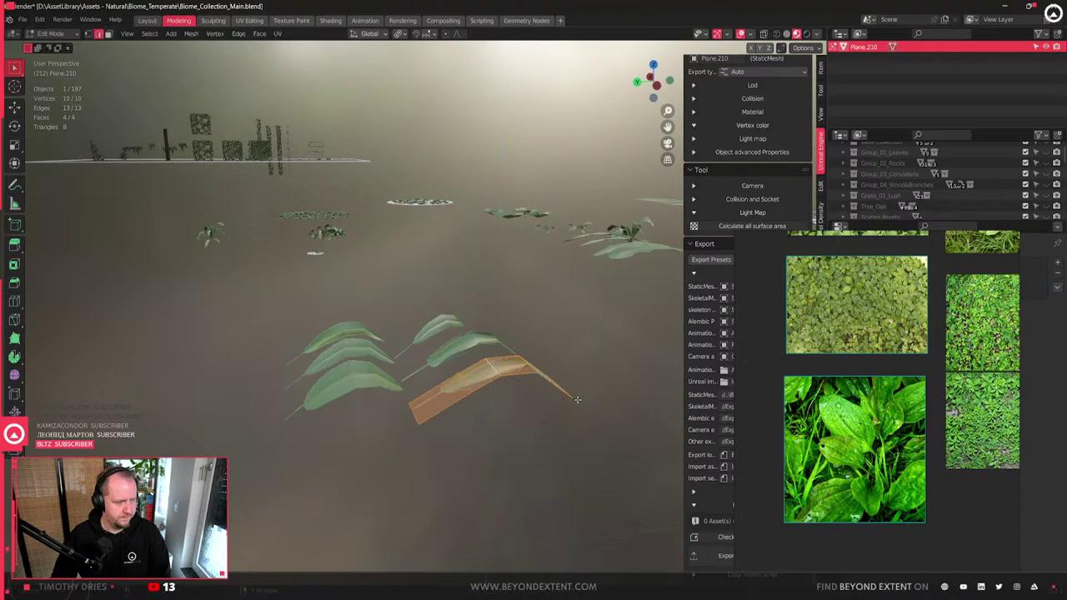
- Lower the right column's front leaf along global Z, leaving out its stem-side face
{"action": "left_click", "coordinate": [488, 375]}
{"action": "middle_click_drag", "start_coordinate": [516, 369], "coordinate": [467, 393]}
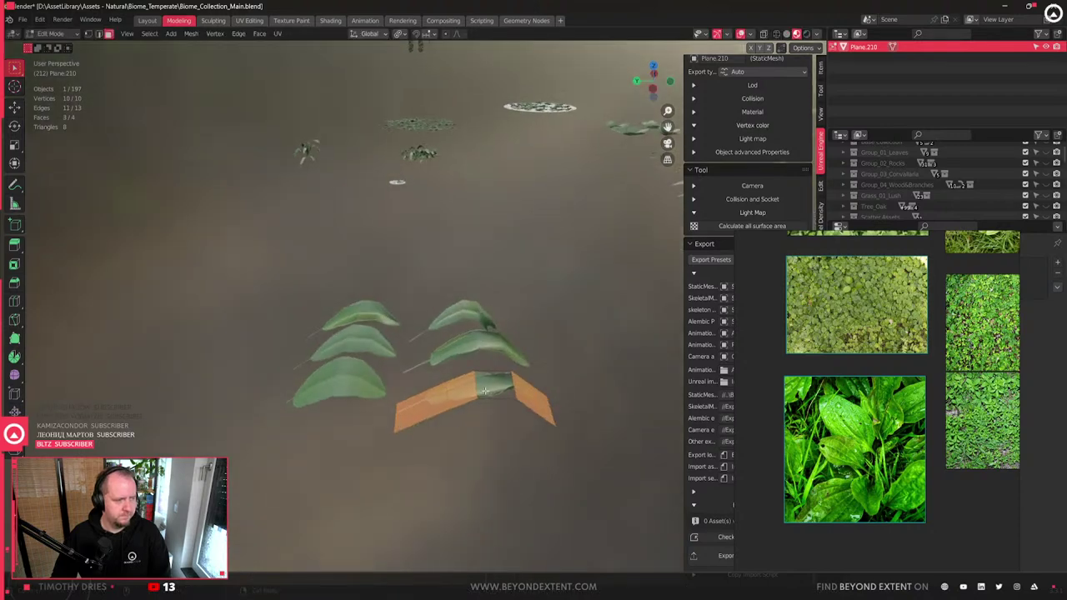
{"action": "left_click", "coordinate": [463, 395]}
{"action": "left_click", "coordinate": [532, 399], "text": "shift"}
{"action": "left_click", "coordinate": [464, 396], "text": "shift"}
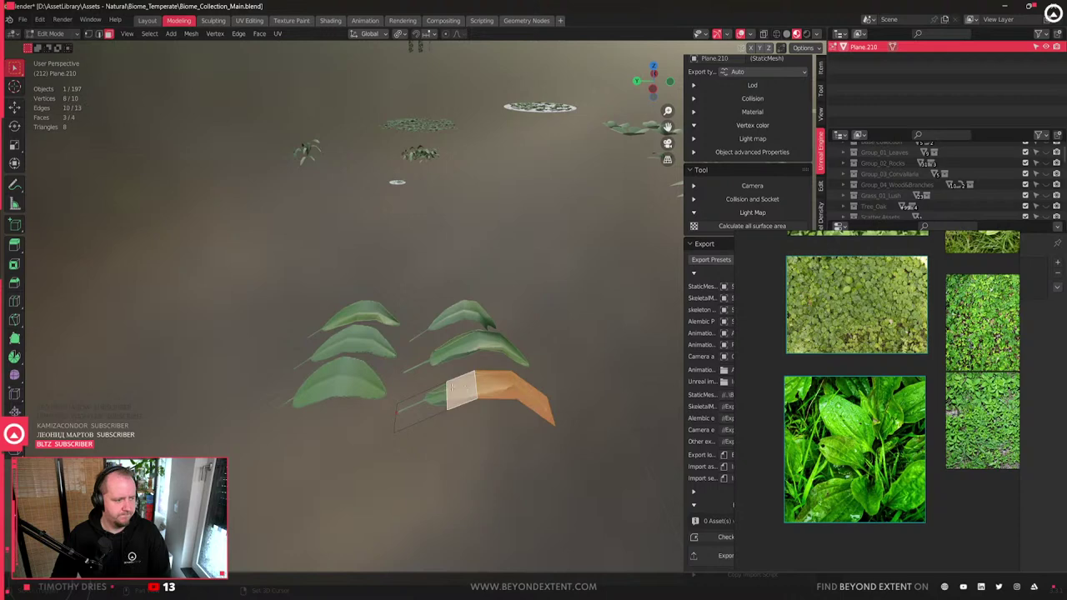
{"action": "key", "text": "g"}
{"action": "key", "text": "z"}
{"action": "key", "text": "Escape"}
{"action": "left_click", "coordinate": [452, 402]}
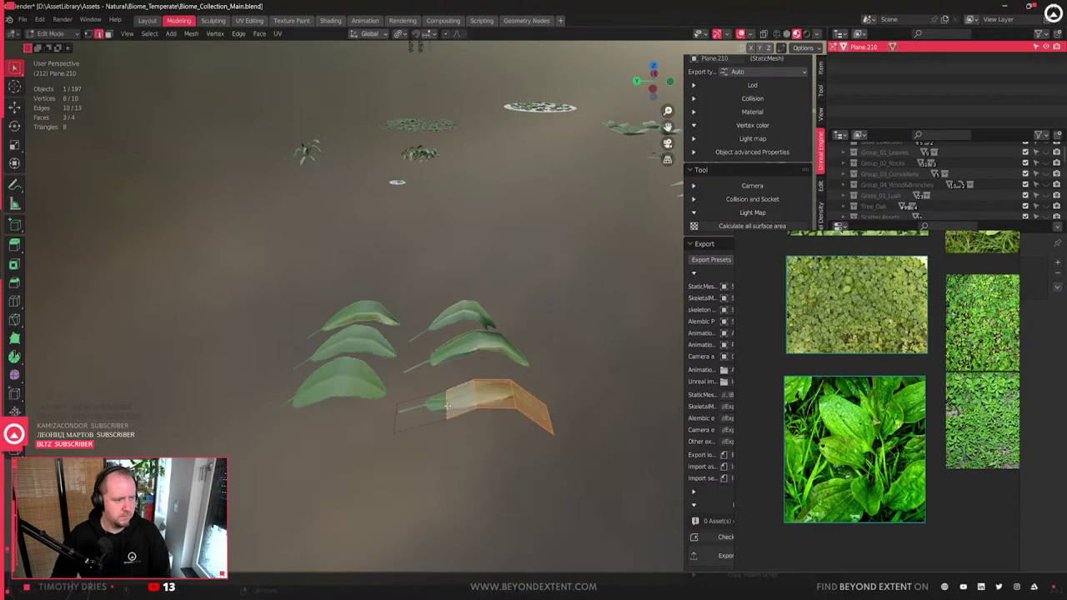
{"action": "key", "text": "g"}
{"action": "key", "text": "z"}
{"action": "left_click", "coordinate": [455, 401]}
{"action": "key", "text": "Tab"}
- Duplicate the plant's six leaves and raise the copy slightly along global Z
{"action": "middle_click_drag", "start_coordinate": [455, 401], "coordinate": [250, 392]}
{"action": "left_click", "coordinate": [309, 313]}
{"action": "key", "text": "ctrl+shift+a"}
{"action": "key", "text": "KP_Decimal"}
{"action": "middle_click_drag", "start_coordinate": [393, 381], "coordinate": [536, 345]}
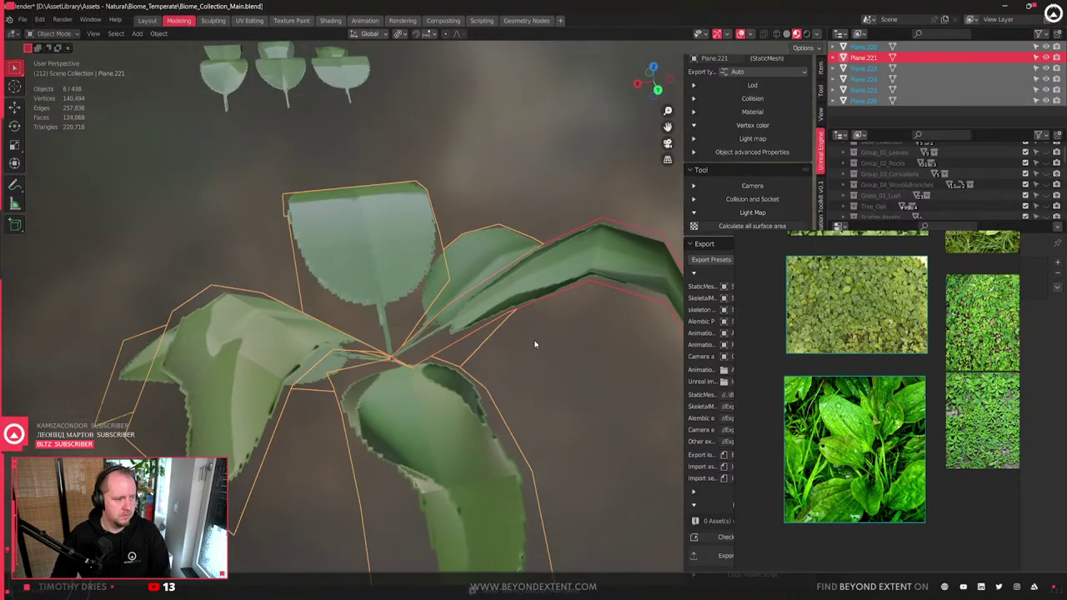
{"action": "key", "text": "g"}
{"action": "key", "text": "z"}
- Scale the raised leaf copies up along global Z and rotate them around that axis
{"action": "key", "text": "s"}
{"action": "key", "text": "z"}
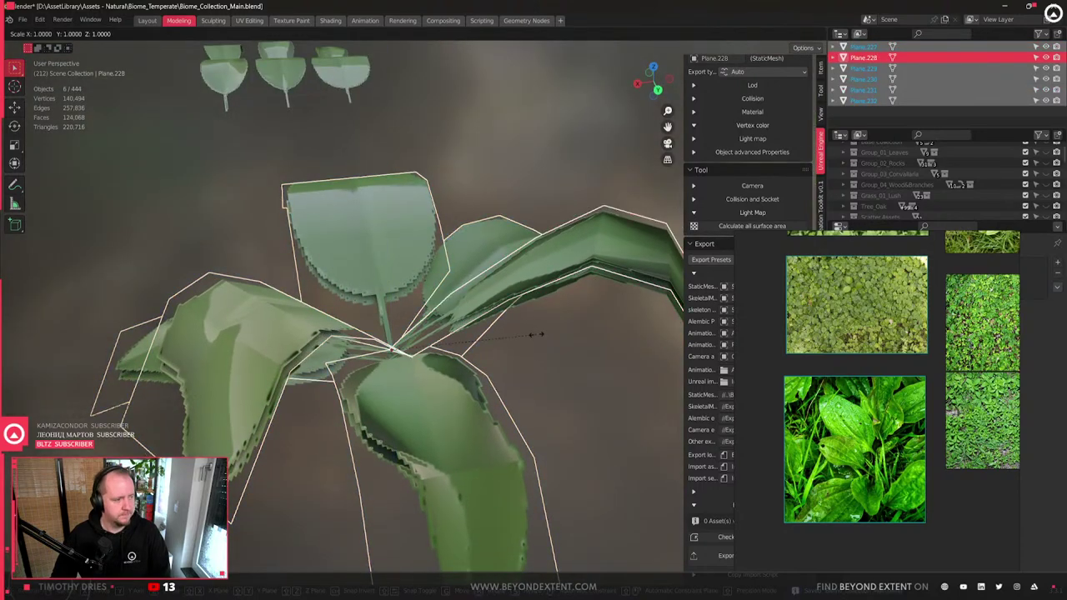
{"action": "left_click", "coordinate": [570, 466]}
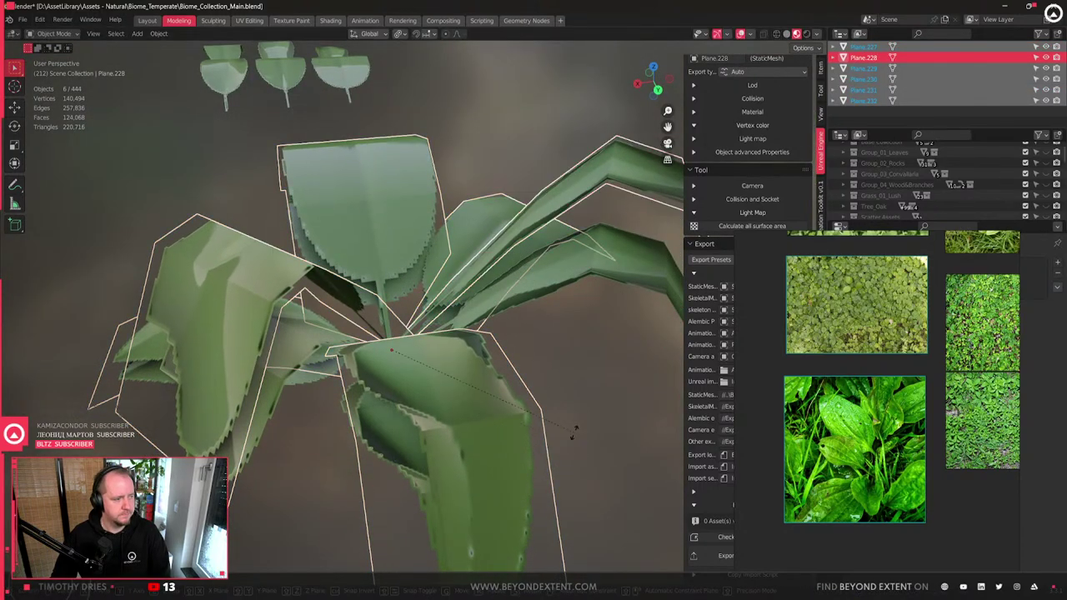
{"action": "key", "text": "r"}
{"action": "key", "text": "z"}
{"action": "left_click", "coordinate": [453, 472]}
- Examine the two-layer plant from several sides for leaf overlap and overall shape
{"action": "scroll", "coordinate": [420, 380], "scroll_direction": "down", "scroll_amount": 5}
{"action": "middle_click_drag", "start_coordinate": [419, 380], "coordinate": [612, 381]}
{"action": "scroll", "coordinate": [458, 331], "scroll_direction": "up", "scroll_amount": 3}
{"action": "middle_click_drag", "start_coordinate": [457, 331], "coordinate": [493, 334]}
{"action": "left_click", "coordinate": [491, 360]}
{"action": "scroll", "coordinate": [491, 361], "scroll_direction": "down", "scroll_amount": 3}
{"action": "middle_click_drag", "start_coordinate": [471, 409], "coordinate": [471, 372]}
{"action": "left_click", "coordinate": [455, 366]}
{"action": "scroll", "coordinate": [454, 367], "scroll_direction": "down", "scroll_amount": 2}
{"action": "scroll", "coordinate": [237, 365], "scroll_direction": "up", "scroll_amount": 3}
{"action": "scroll", "coordinate": [267, 367], "scroll_direction": "up", "scroll_amount": 2}
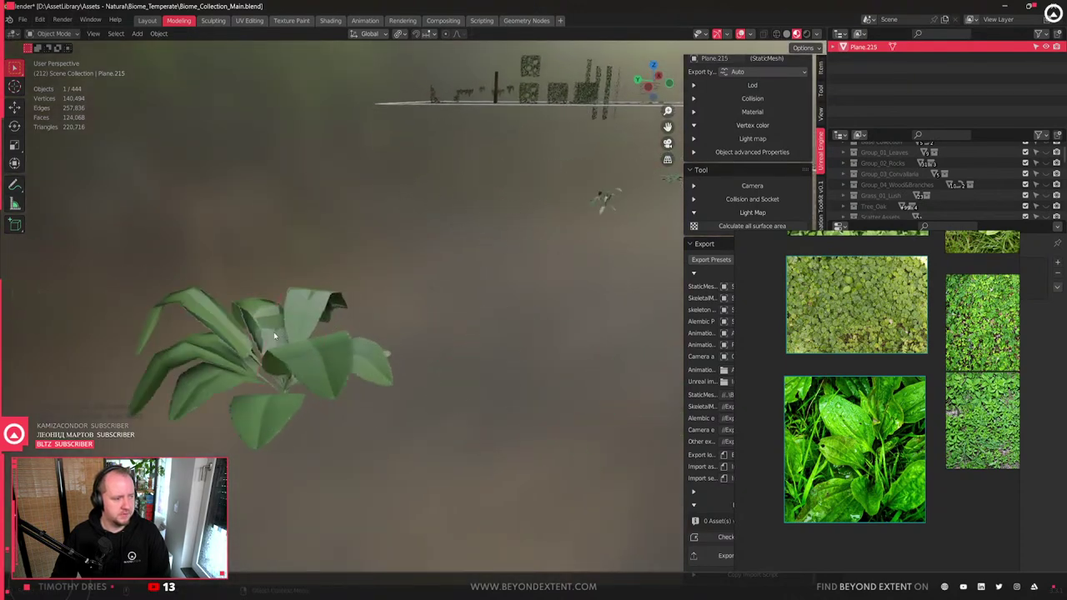
{"action": "middle_click_drag", "start_coordinate": [267, 366], "coordinate": [381, 369]}
{"action": "left_click", "coordinate": [441, 358]}
{"action": "scroll", "coordinate": [444, 363], "scroll_direction": "up", "scroll_amount": 2}
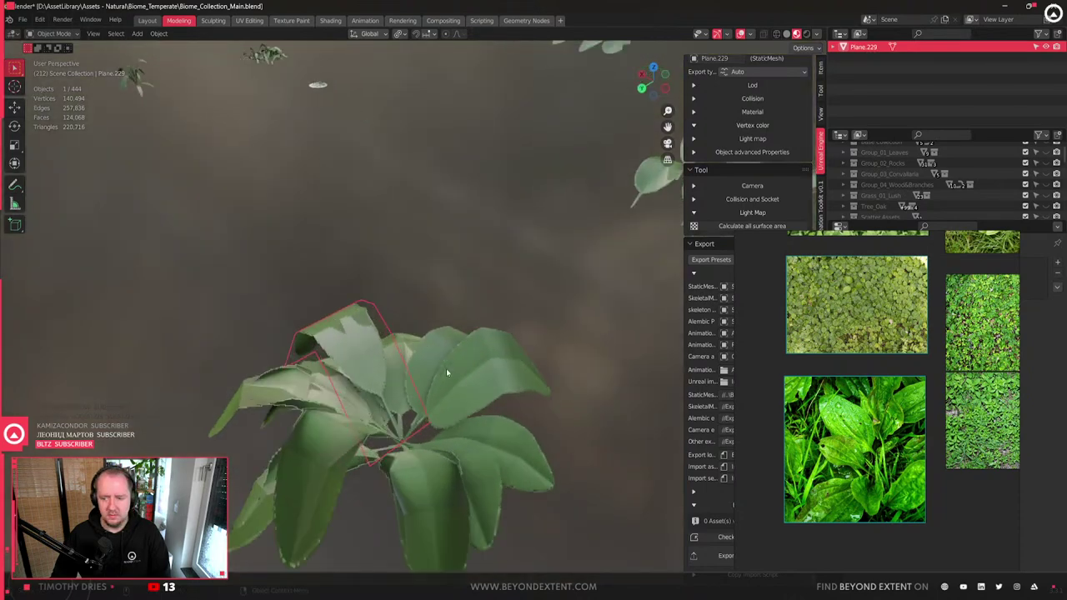
- Remove the duplicated upper layer of leaves from the plant
{"action": "left_click", "coordinate": [495, 381]}
{"action": "middle_click_drag", "start_coordinate": [404, 371], "coordinate": [572, 370]}
{"action": "key", "text": "x"}
{"action": "left_click", "coordinate": [333, 362]}
{"action": "left_click", "coordinate": [572, 374]}
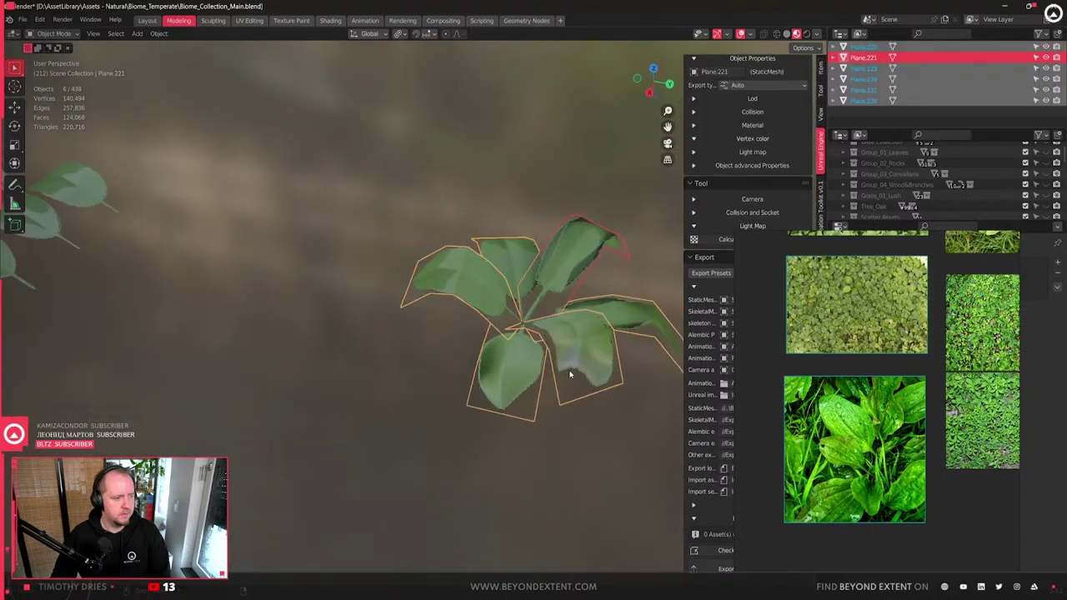
- Flatten the plant's six leaves along global Z to a scale of about 0.47
{"action": "left_click", "coordinate": [570, 374]}
{"action": "middle_click_drag", "start_coordinate": [570, 375], "coordinate": [495, 353]}
{"action": "left_click_drag", "start_coordinate": [298, 238], "coordinate": [584, 422]}
{"action": "key", "text": "s"}
{"action": "key", "text": "z"}
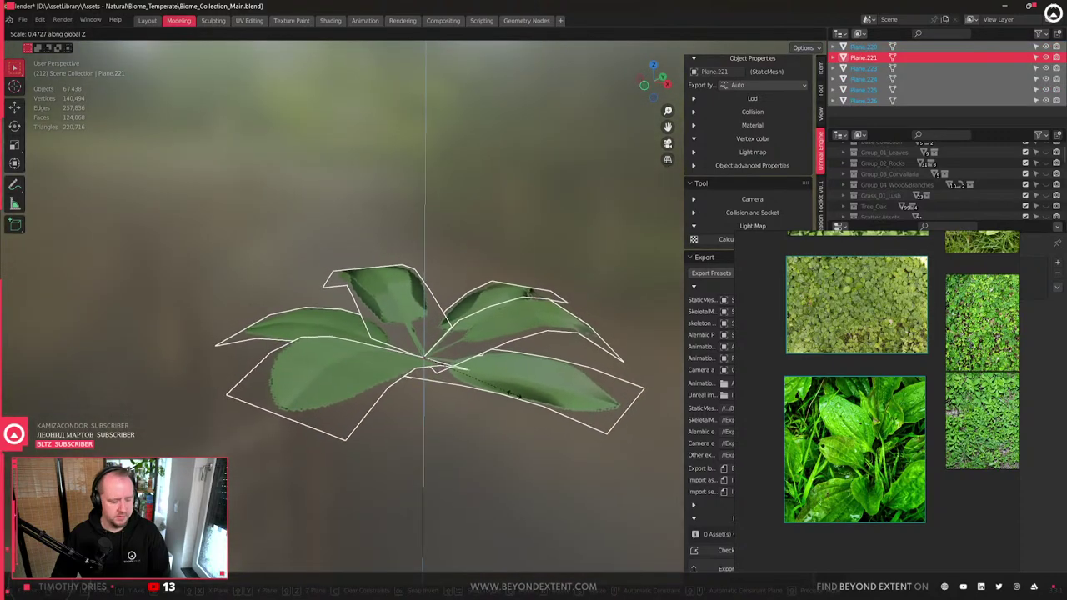
{"action": "left_click", "coordinate": [518, 400]}
{"action": "middle_click_drag", "start_coordinate": [517, 400], "coordinate": [516, 414]}
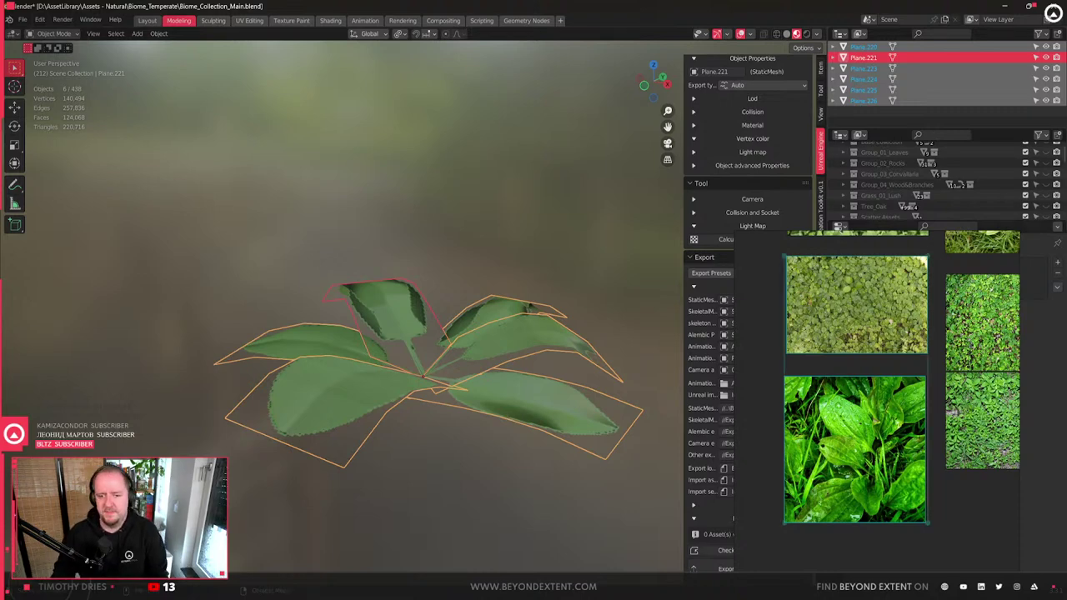
- Duplicate the six flattened leaves and raise the copy about 0.017 m along global Z
{"action": "scroll", "coordinate": [393, 377], "scroll_direction": "down", "scroll_amount": 3}
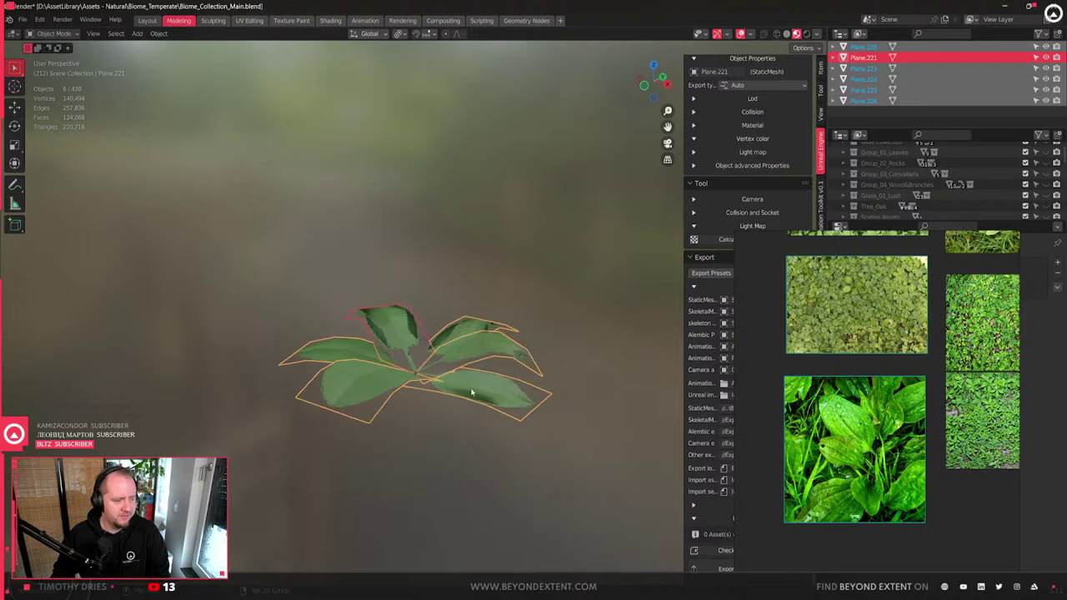
{"action": "key", "text": "shift+d"}
{"action": "key", "text": "r"}
{"action": "key", "text": "z"}
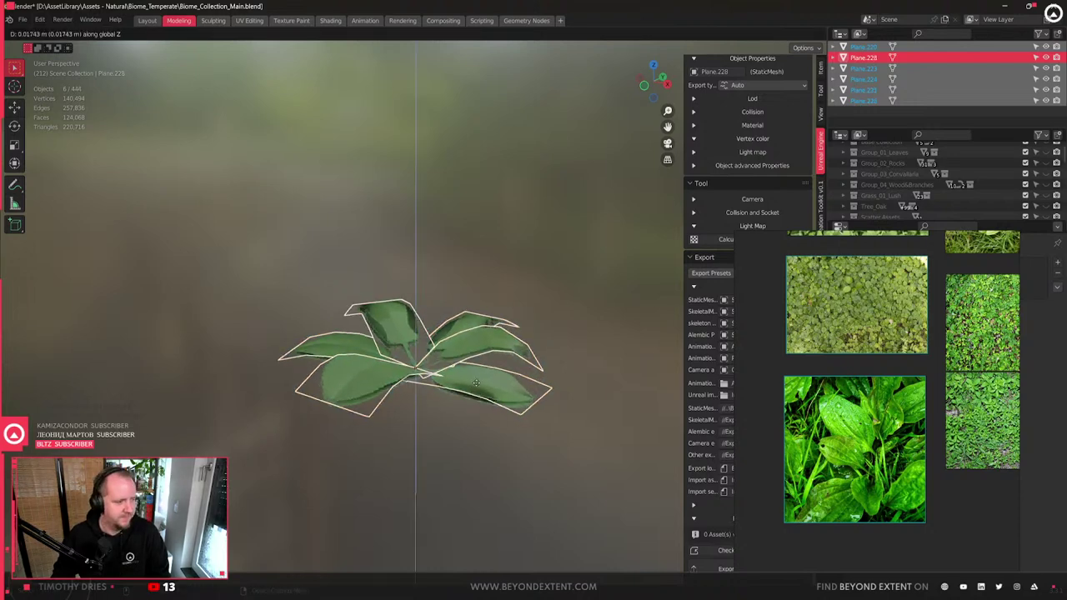
{"action": "left_click", "coordinate": [513, 398]}
{"action": "key", "text": "alt+r"}
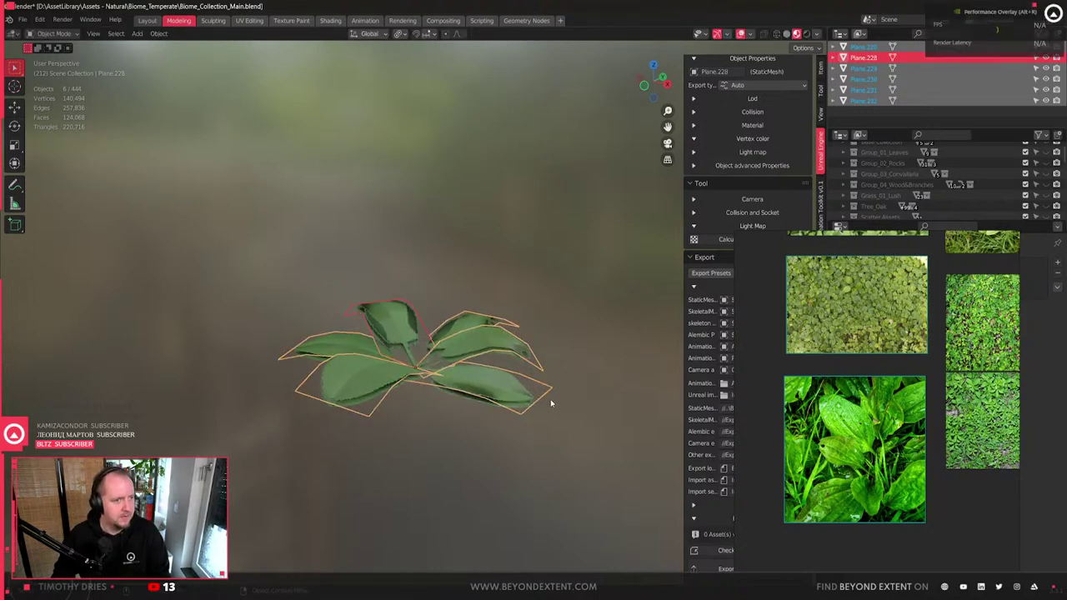
{"action": "key", "text": "alt+r"}
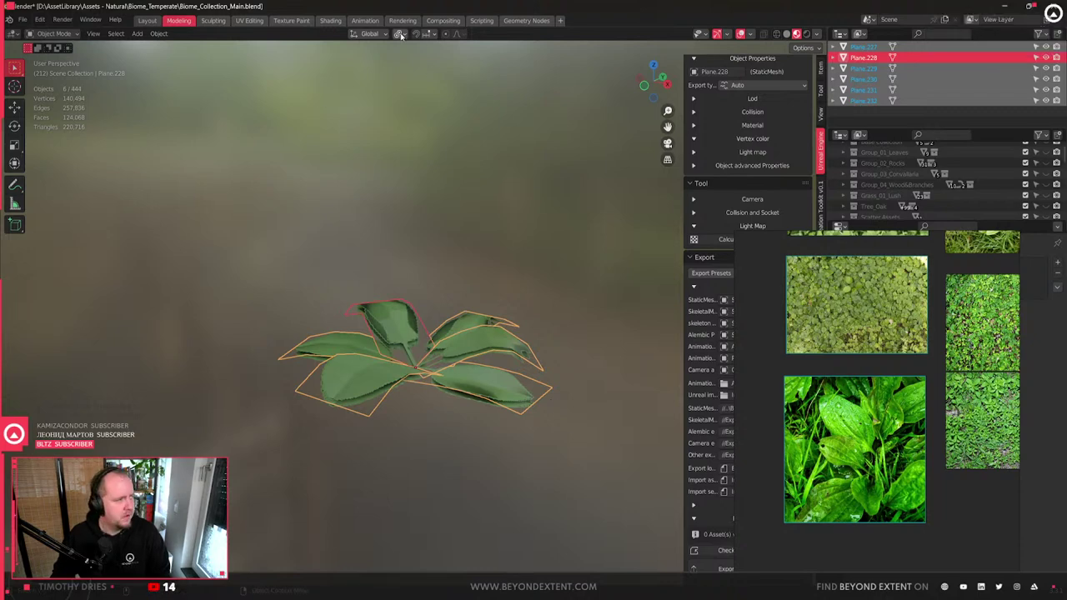
- Tilt the duplicated leaves upward by about 11 degrees around their local X axes
{"action": "key", "text": "r"}
{"action": "key", "text": "y"}
{"action": "key", "text": "y"}
{"action": "key", "text": "Escape"}
{"action": "key", "text": "r"}
{"action": "key", "text": "x"}
{"action": "key", "text": "x"}
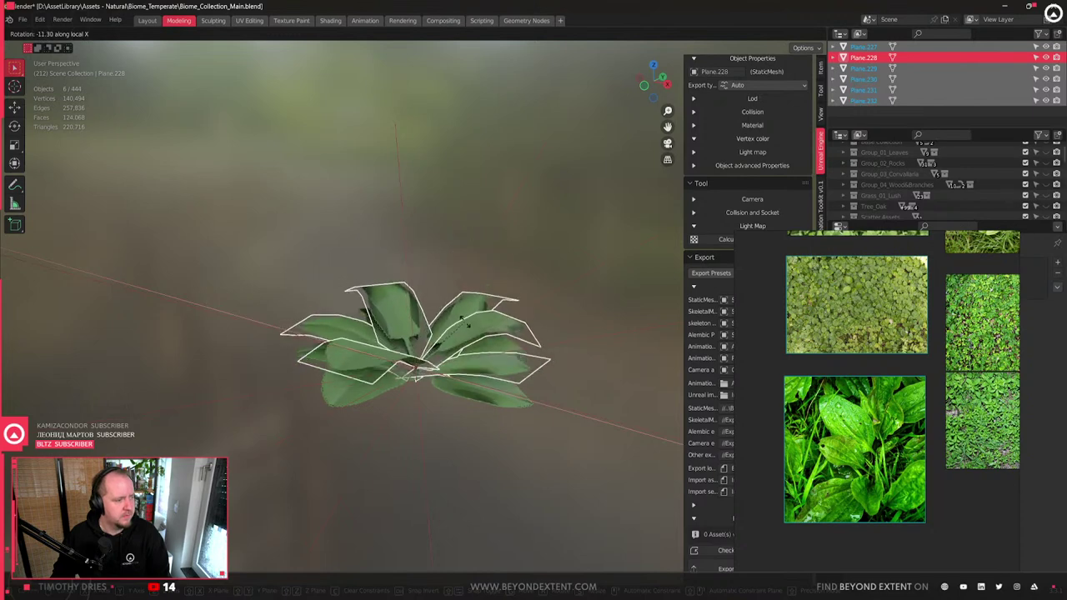
{"action": "key", "text": "Escape"}
- Tilt one outer upper leaf up by about 11 degrees and its neighbour further up, each around local X
{"action": "middle_click_drag", "start_coordinate": [453, 321], "coordinate": [483, 399]}
{"action": "left_click", "coordinate": [414, 324]}
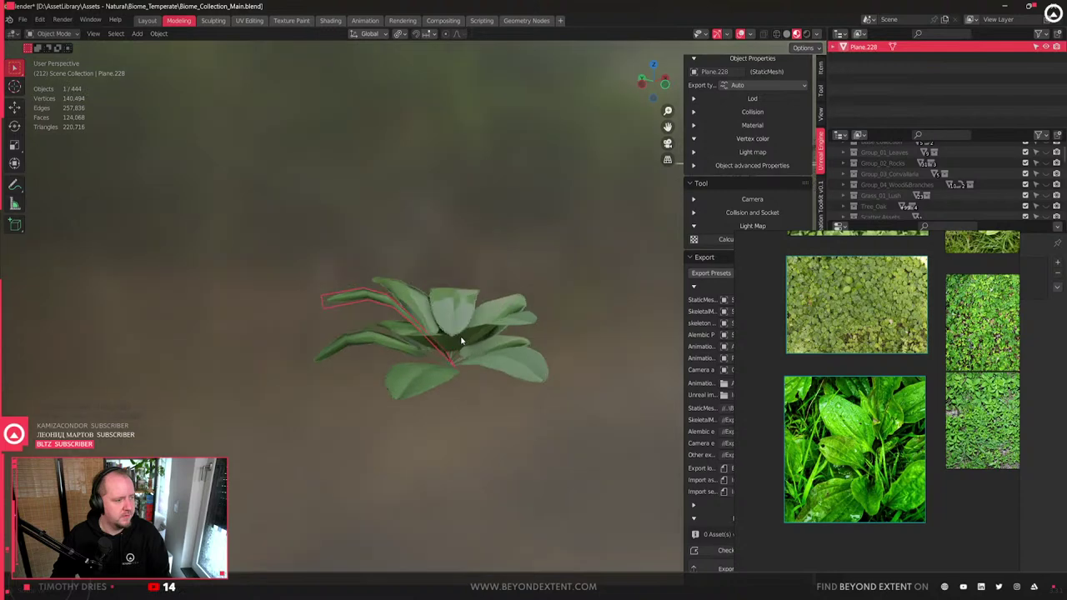
{"action": "key", "text": "r"}
{"action": "key", "text": "x"}
{"action": "key", "text": "x"}
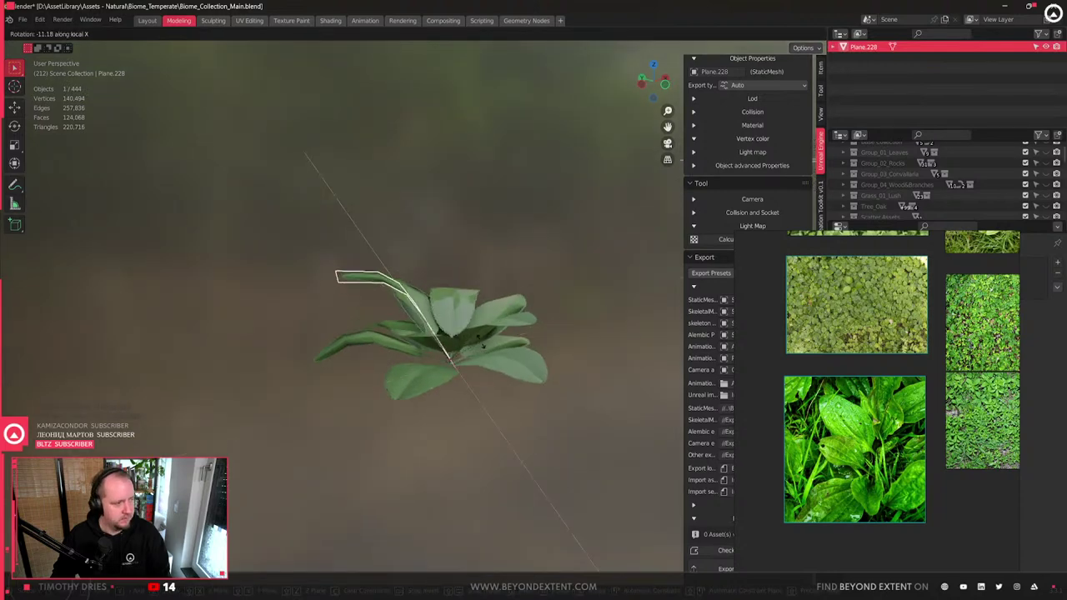
{"action": "left_click", "coordinate": [480, 343]}
{"action": "left_click", "coordinate": [455, 318]}
{"action": "key", "text": "r"}
{"action": "key", "text": "x"}
{"action": "key", "text": "x"}
{"action": "left_click", "coordinate": [505, 328]}
- Adjust the tilt of the upper leaves on the plant's opposite side around their local X axes
{"action": "left_click", "coordinate": [539, 327]}
{"action": "key", "text": "r"}
{"action": "key", "text": "x"}
{"action": "key", "text": "x"}
{"action": "left_click", "coordinate": [537, 334]}
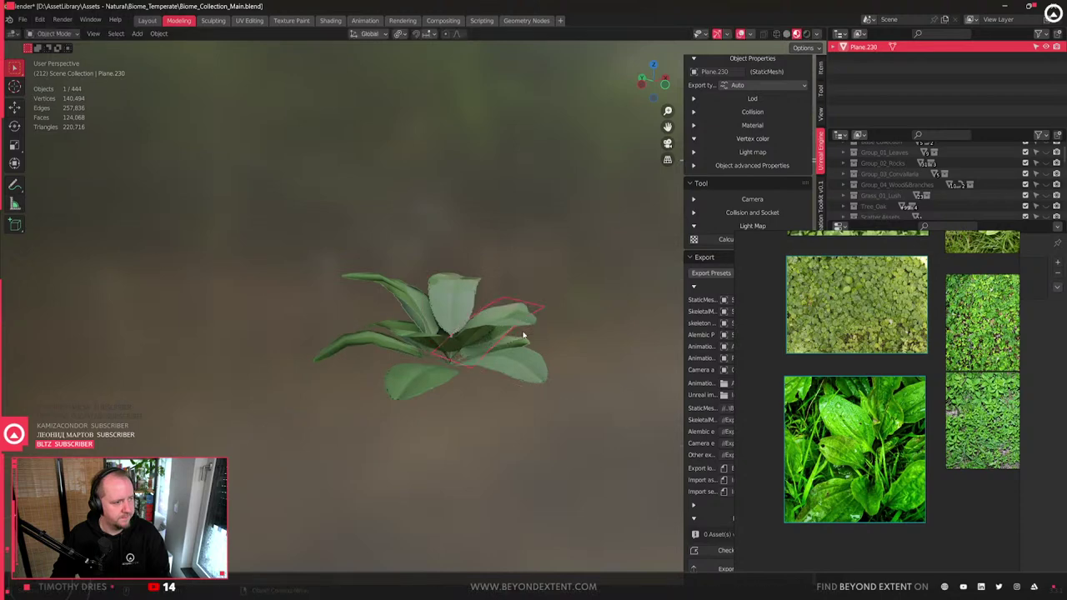
{"action": "key", "text": "r"}
{"action": "key", "text": "x"}
{"action": "key", "text": "x"}
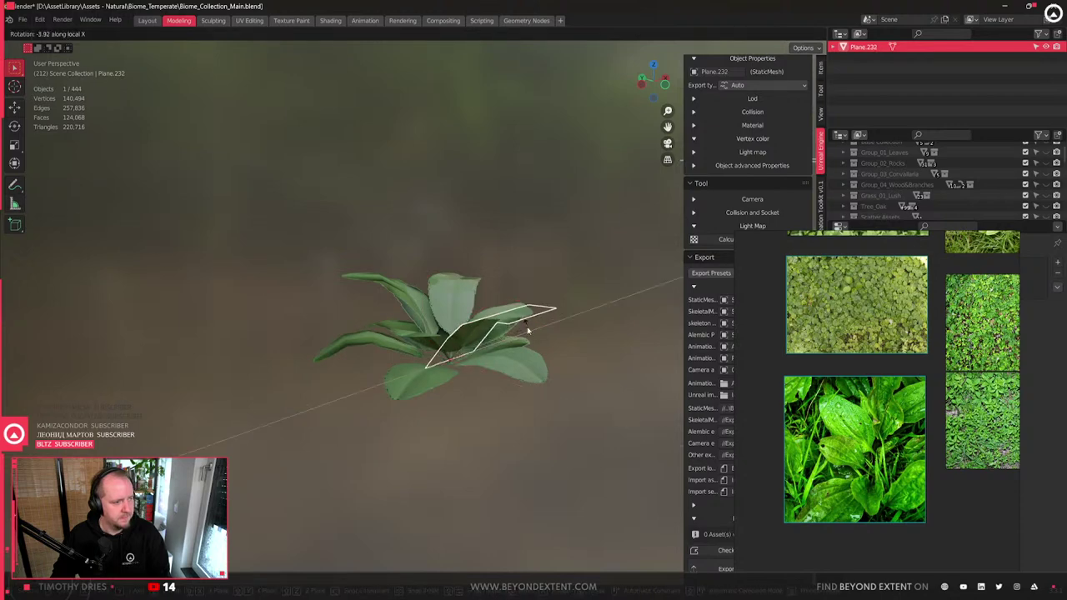
{"action": "left_click", "coordinate": [466, 304]}
- Hide the Ivy collection from the viewport
{"action": "left_click_drag", "start_coordinate": [356, 257], "coordinate": [523, 326]}
{"action": "middle_click_drag", "start_coordinate": [523, 326], "coordinate": [467, 250]}
{"action": "left_click_drag", "start_coordinate": [294, 232], "coordinate": [556, 327]}
{"action": "middle_click_drag", "start_coordinate": [556, 327], "coordinate": [446, 318]}
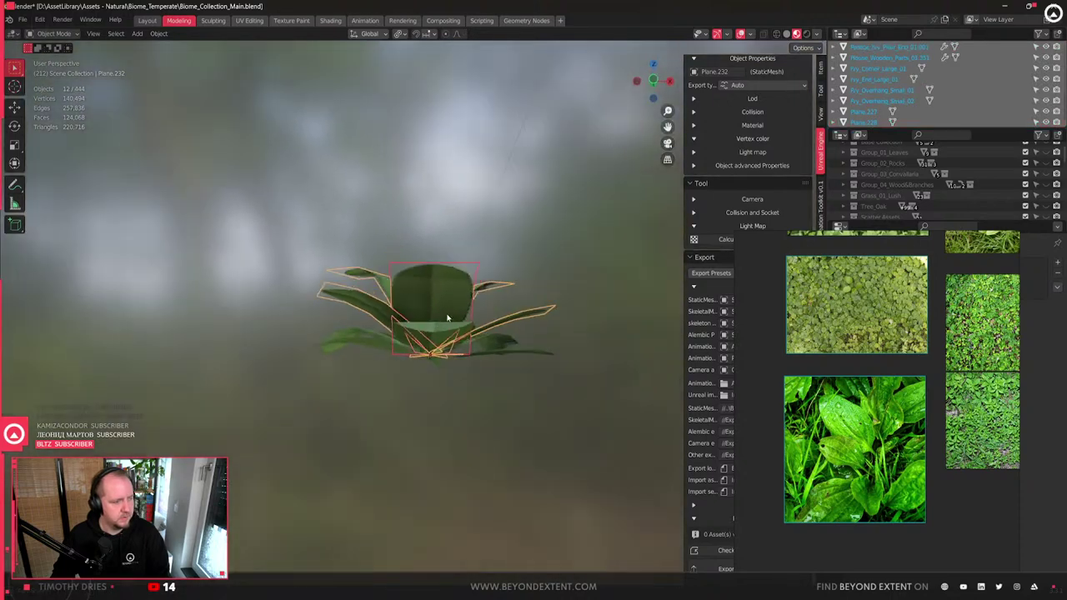
{"action": "scroll", "coordinate": [917, 83], "scroll_direction": "down", "scroll_amount": 4}
{"action": "scroll", "coordinate": [920, 183], "scroll_direction": "down", "scroll_amount": 5}
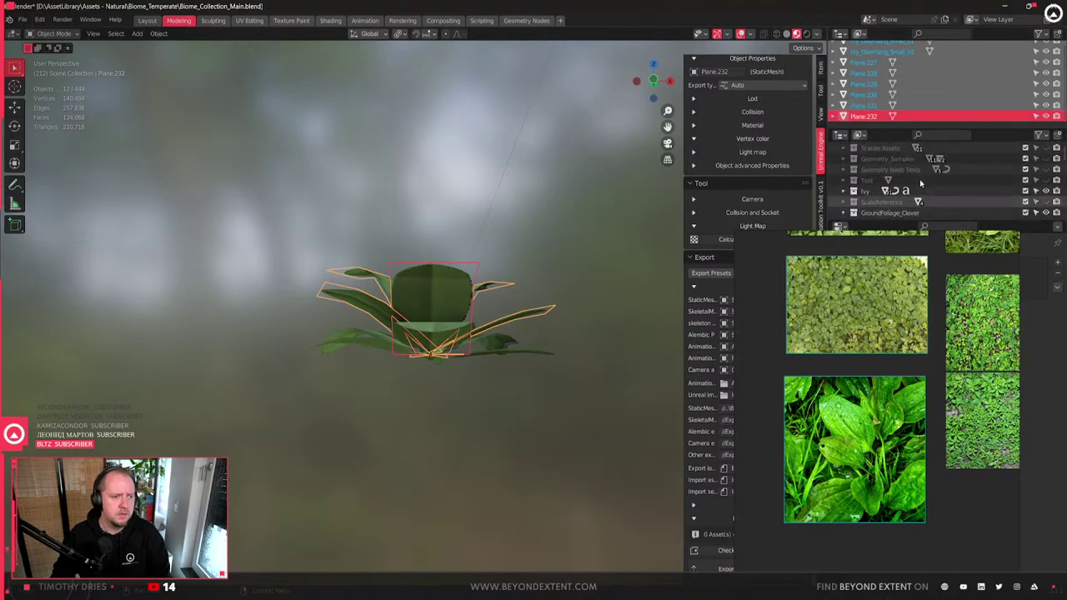
{"action": "left_click", "coordinate": [1046, 173]}
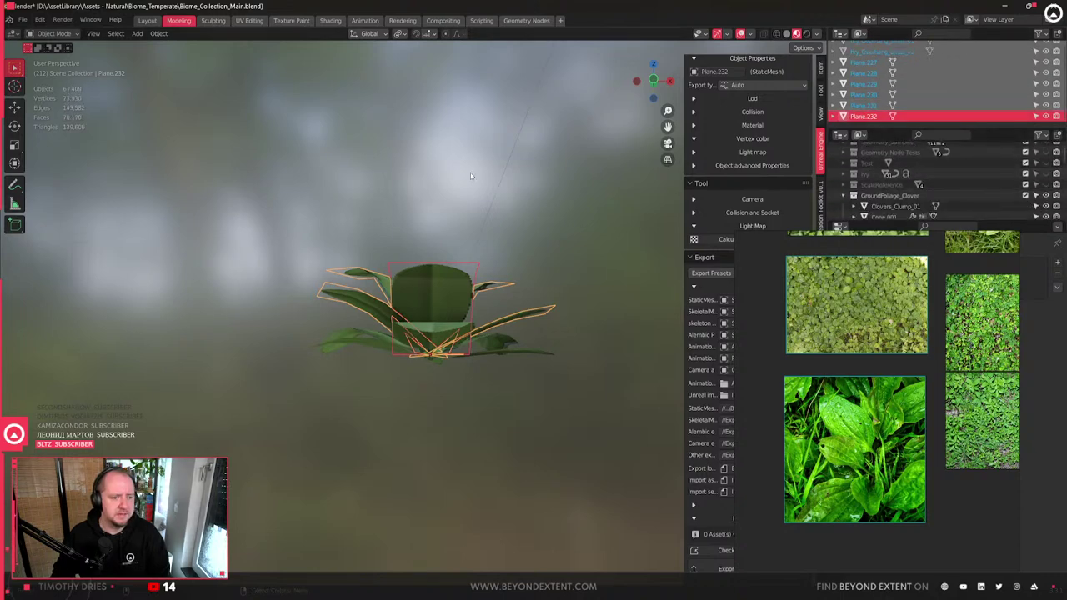
- Select the six upper-layer leaves and rotate them together around global Z to offset them from the lower layer
{"action": "left_click", "coordinate": [407, 255]}
{"action": "key", "text": "ctrl+z"}
{"action": "middle_click_drag", "start_coordinate": [256, 238], "coordinate": [582, 285]}
{"action": "left_click_drag", "start_coordinate": [337, 264], "coordinate": [570, 329]}
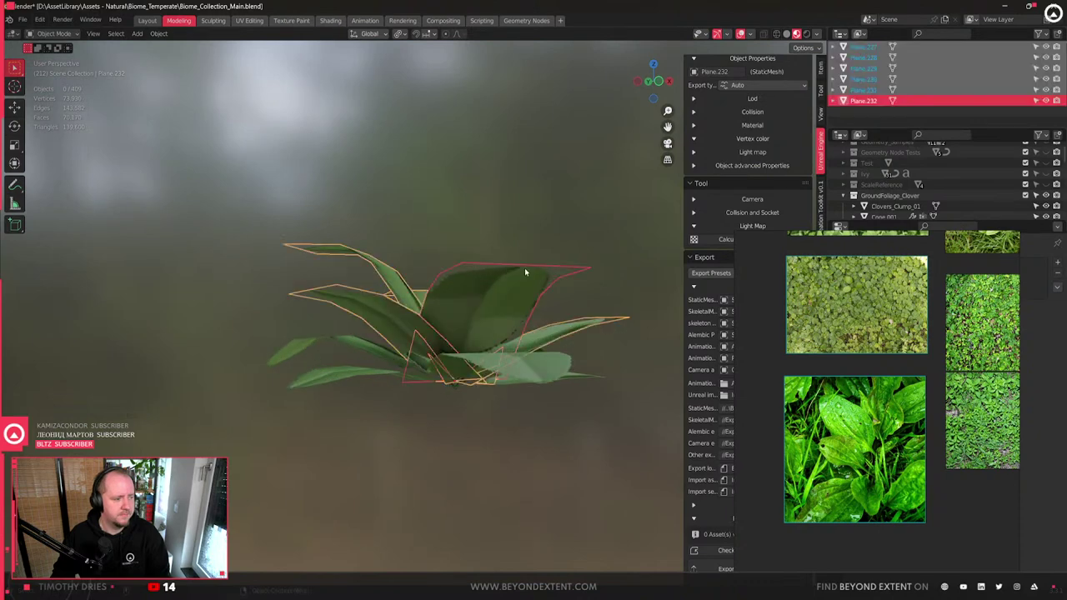
{"action": "left_click", "coordinate": [464, 290]}
{"action": "left_click_drag", "start_coordinate": [298, 219], "coordinate": [564, 315]}
{"action": "middle_click_drag", "start_coordinate": [564, 314], "coordinate": [442, 446]}
{"action": "left_click", "coordinate": [396, 411], "text": "shift"}
{"action": "key", "text": "r"}
{"action": "key", "text": "z"}
{"action": "left_click", "coordinate": [451, 402]}
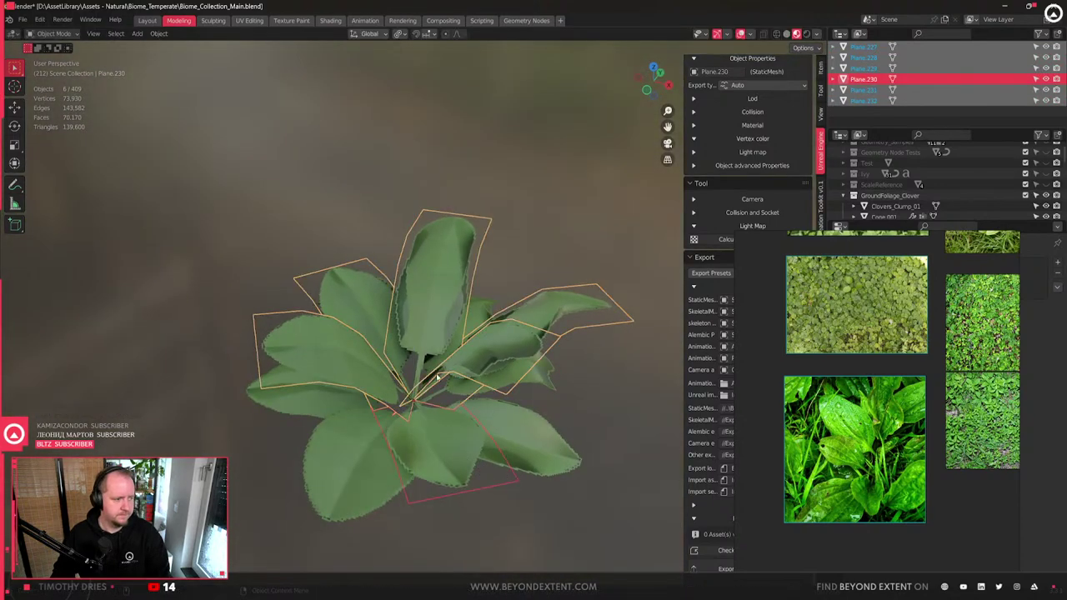
- Delete three overlapping leaves to thin out the plant
{"action": "left_click", "coordinate": [482, 365]}
{"action": "key", "text": "x"}
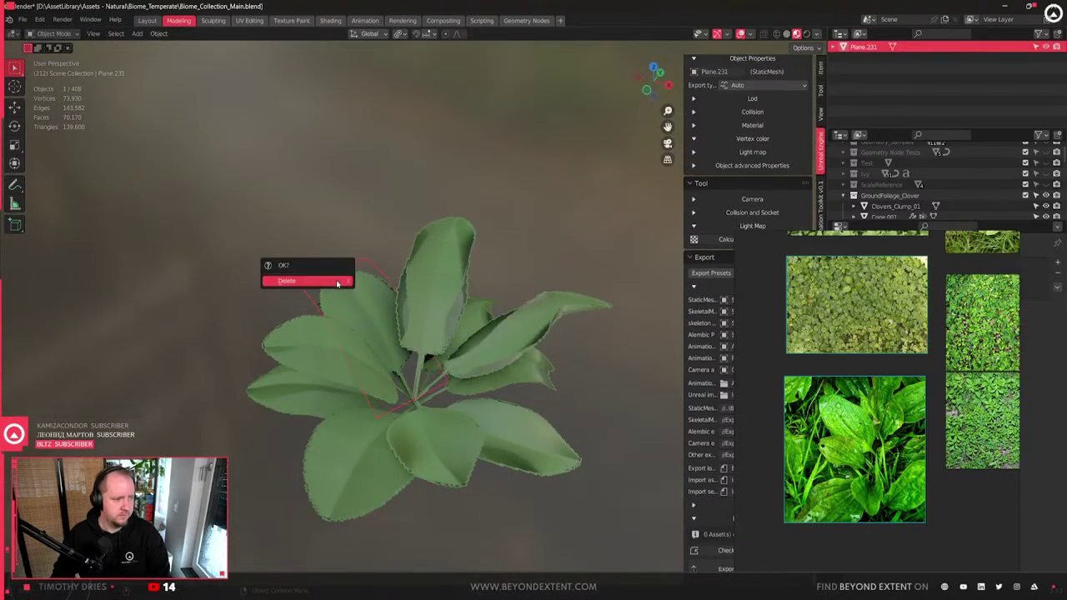
{"action": "left_click", "coordinate": [297, 280]}
{"action": "middle_click_drag", "start_coordinate": [318, 317], "coordinate": [424, 286]}
{"action": "left_click", "coordinate": [424, 285]}
{"action": "left_click_drag", "start_coordinate": [269, 209], "coordinate": [514, 370]}
{"action": "middle_click_drag", "start_coordinate": [515, 369], "coordinate": [436, 460]}
{"action": "left_click", "coordinate": [488, 268]}
{"action": "left_click", "coordinate": [479, 304]}
{"action": "key", "text": "x"}
{"action": "left_click", "coordinate": [459, 293]}
- Rotate two leaves around the plant's centre to spread them into the gaps between neighbouring leaves
{"action": "left_click", "coordinate": [479, 436]}
{"action": "left_click", "coordinate": [451, 461]}
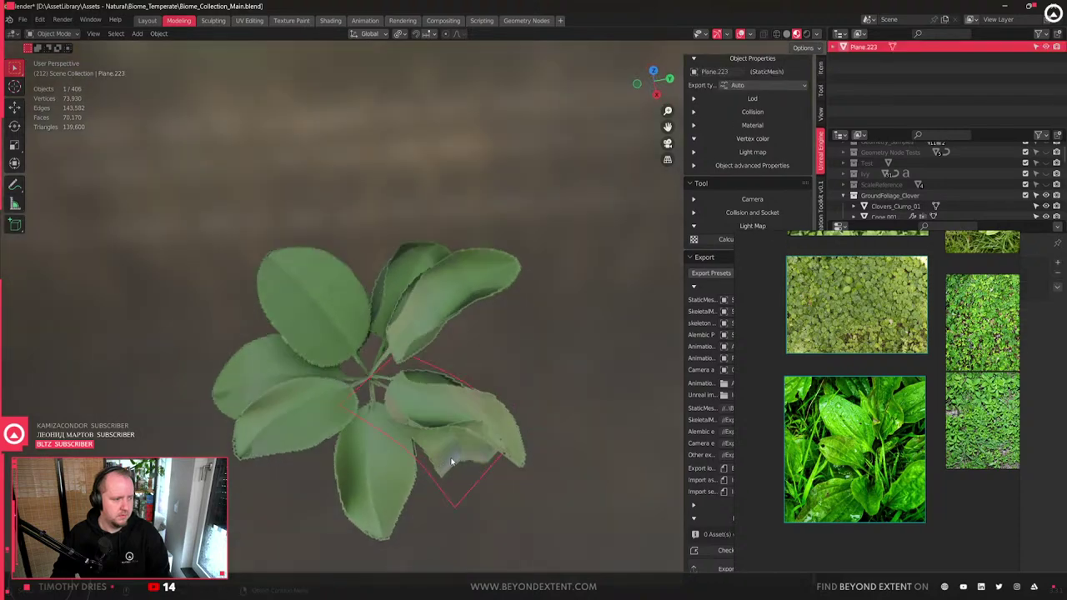
{"action": "key", "text": "r"}
{"action": "left_click", "coordinate": [414, 438]}
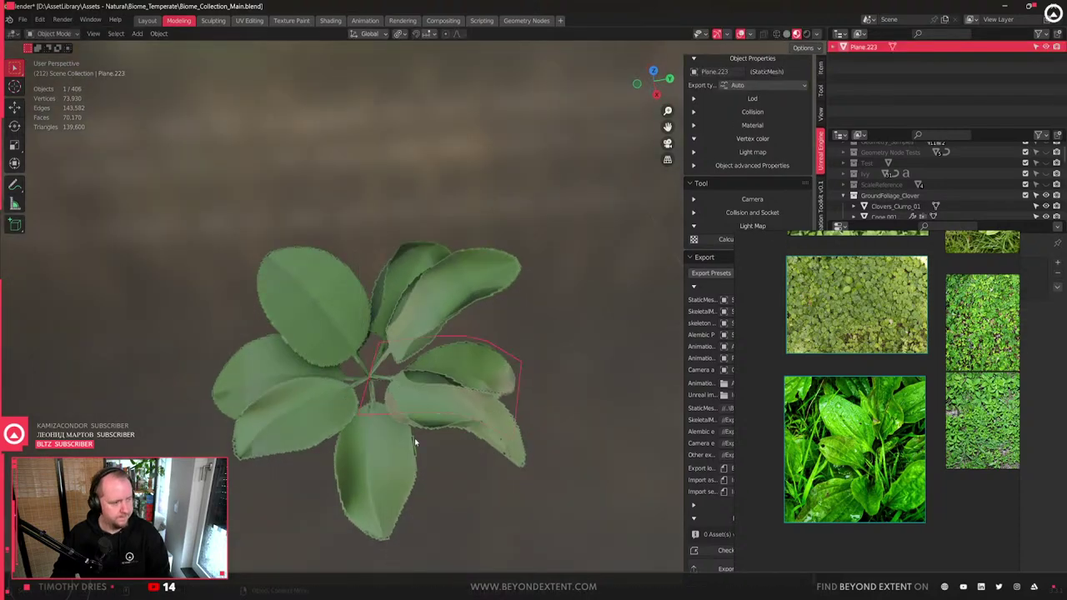
{"action": "left_click", "coordinate": [404, 490]}
{"action": "key", "text": "r"}
{"action": "left_click", "coordinate": [342, 467]}
- Rotate one more upper leaf from a side view to even out the leaf spread
{"action": "middle_click_drag", "start_coordinate": [342, 467], "coordinate": [512, 364]}
{"action": "left_click", "coordinate": [510, 363]}
{"action": "key", "text": "r"}
{"action": "left_click", "coordinate": [497, 379]}
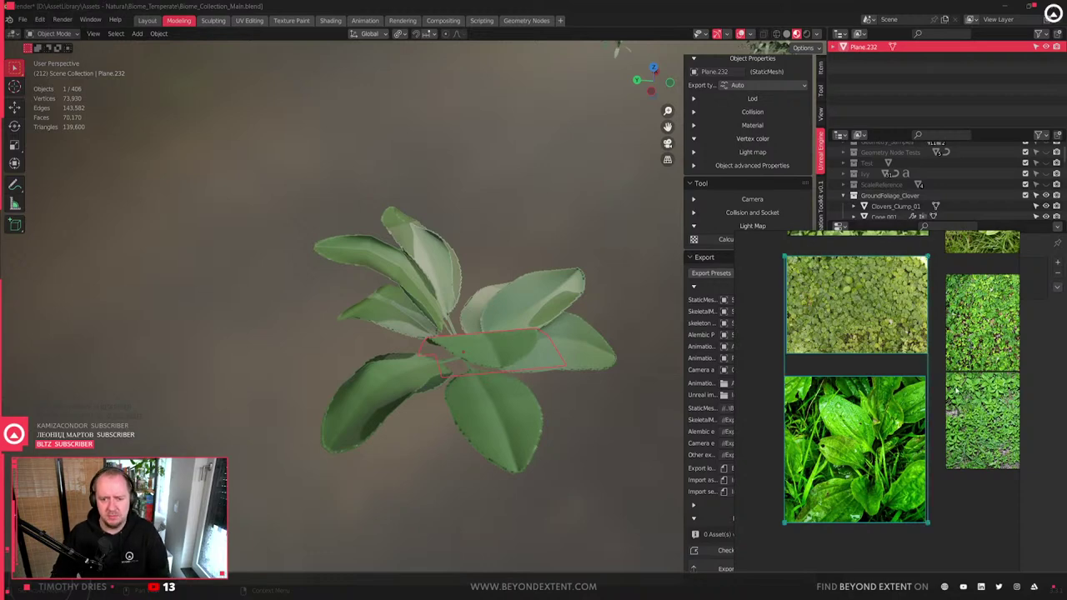
{"action": "scroll", "coordinate": [750, 251], "scroll_direction": "down", "scroll_amount": 1}
{"action": "middle_click_drag", "start_coordinate": [500, 350], "coordinate": [470, 274]}
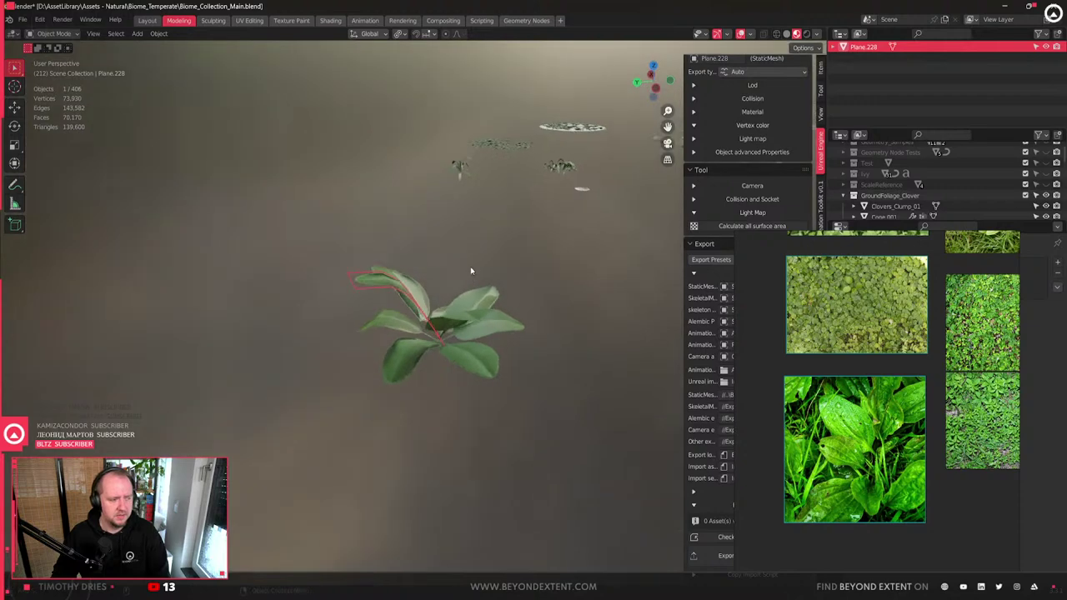
- Reshape the tall upper leaf by shifting one of its cross edges along a horizontal axis, smoothing the leaf's bend
{"action": "scroll", "coordinate": [434, 293], "scroll_direction": "up", "scroll_amount": 3}
{"action": "key", "text": "Tab"}
{"action": "middle_click_drag", "start_coordinate": [433, 313], "coordinate": [424, 305]}
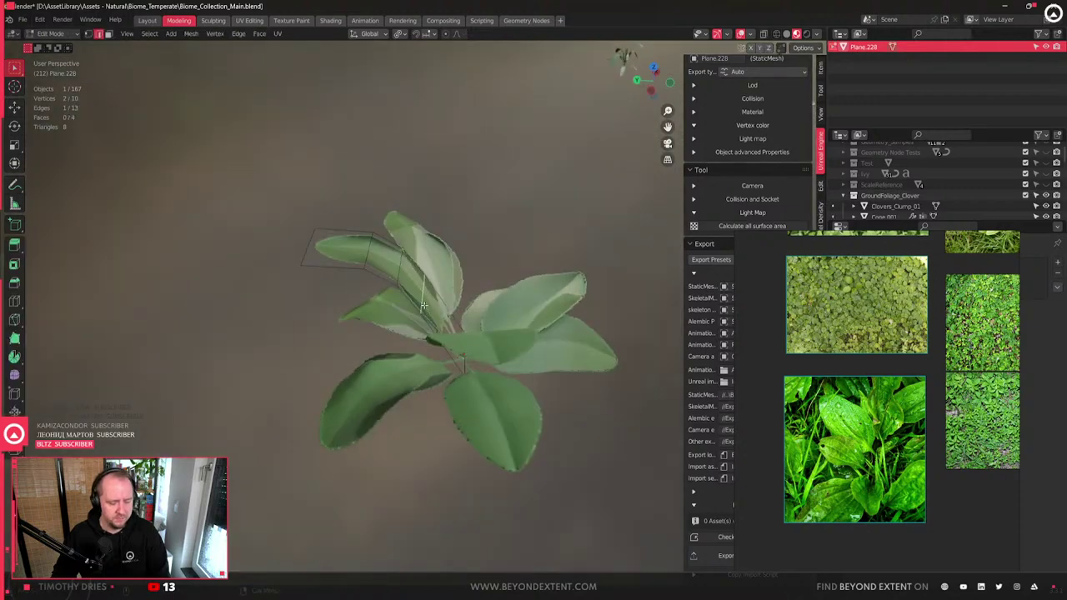
{"action": "key", "text": "g"}
{"action": "key", "text": "z"}
{"action": "key", "text": "x"}
{"action": "key", "text": "x"}
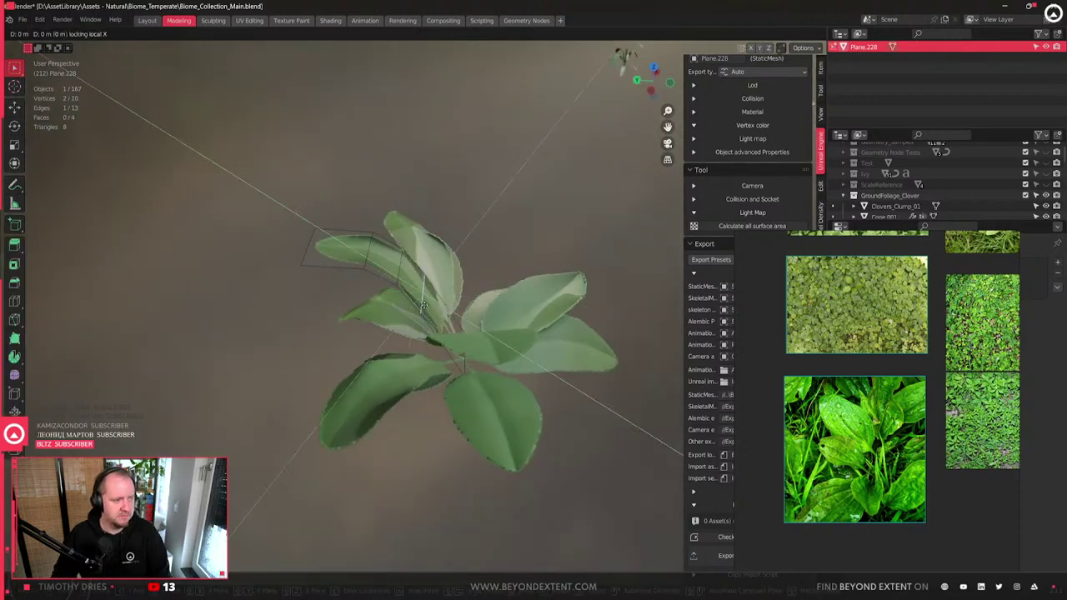
{"action": "key", "text": "Escape"}
{"action": "key", "text": "g"}
{"action": "key", "text": "x"}
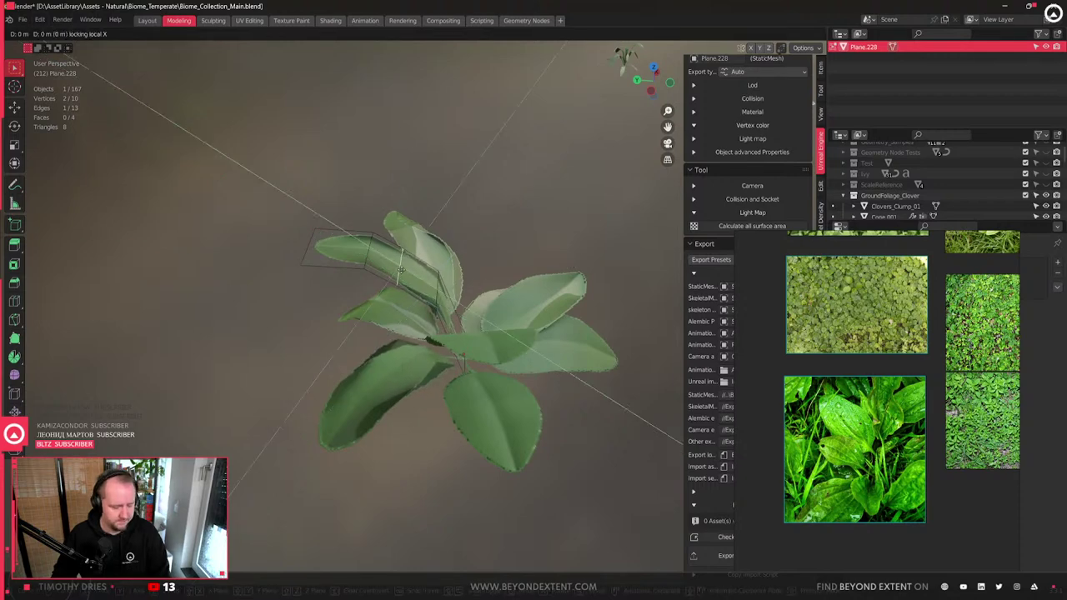
{"action": "left_click", "coordinate": [447, 288]}
{"action": "key", "text": "Tab"}
{"action": "scroll", "coordinate": [448, 288], "scroll_direction": "down", "scroll_amount": 2}
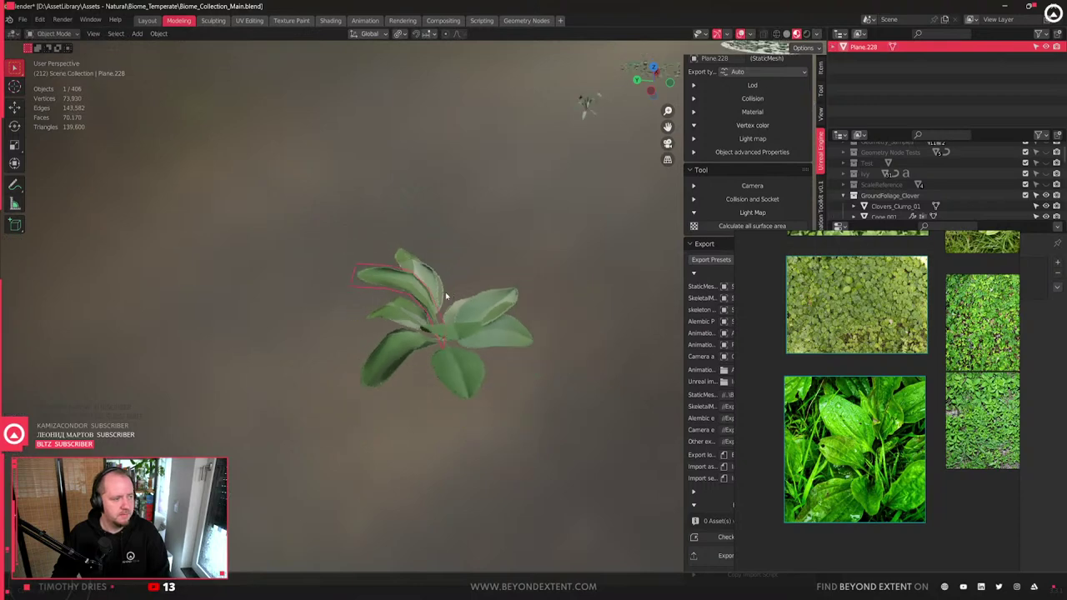
- Lower the tip edge of the outward-reaching leaf along global Z with smooth proportional editing so the leaf droops
{"action": "middle_click_drag", "start_coordinate": [450, 308], "coordinate": [474, 336]}
{"action": "scroll", "coordinate": [474, 336], "scroll_direction": "up", "scroll_amount": 2}
{"action": "left_click", "coordinate": [434, 407]}
{"action": "middle_click_drag", "start_coordinate": [528, 372], "coordinate": [473, 381]}
{"action": "key", "text": "Tab"}
{"action": "key", "text": "Tab"}
{"action": "key", "text": "Tab"}
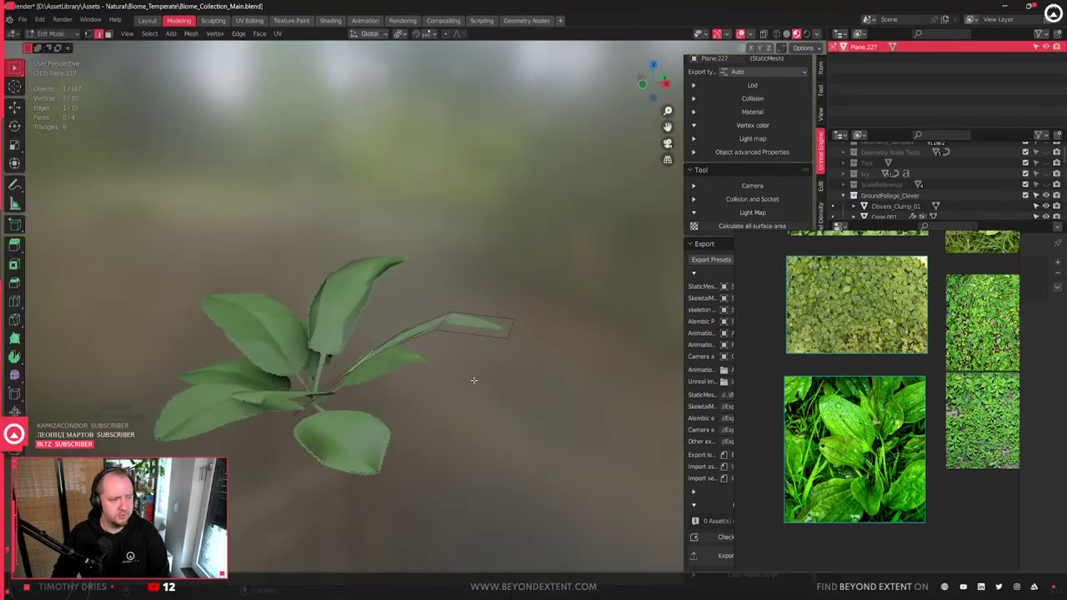
{"action": "scroll", "coordinate": [492, 344], "scroll_direction": "down", "scroll_amount": 2}
{"action": "mouse_move", "coordinate": [492, 344]}
{"action": "middle_mouse_down"}
{"action": "mouse_move", "coordinate": [467, 350]}
{"action": "mouse_move", "coordinate": [509, 334]}
{"action": "middle_mouse_up"}
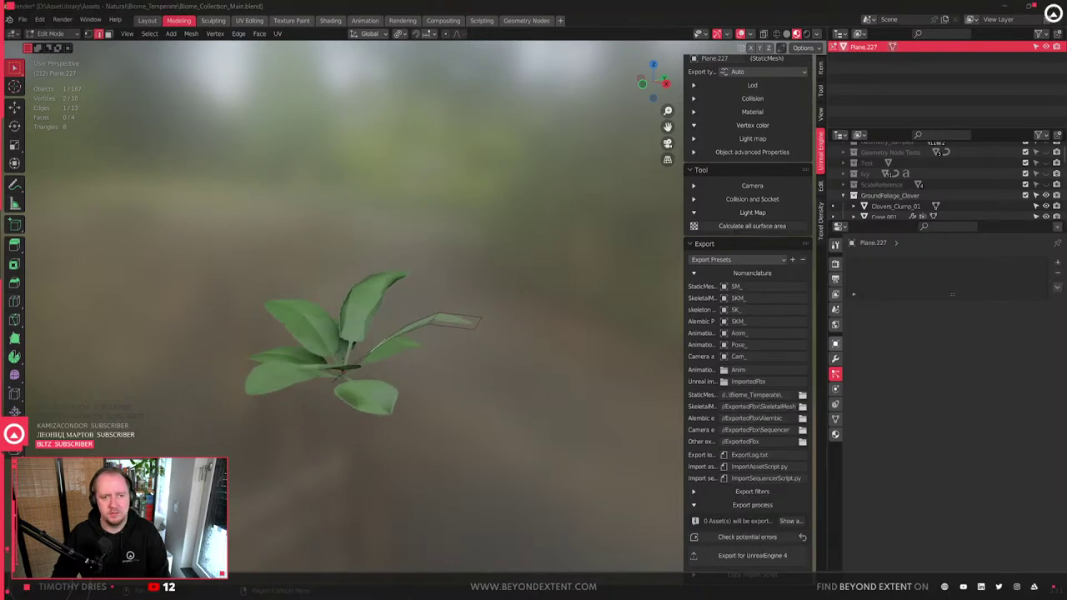
{"action": "scroll", "coordinate": [387, 382], "scroll_direction": "up", "scroll_amount": 2}
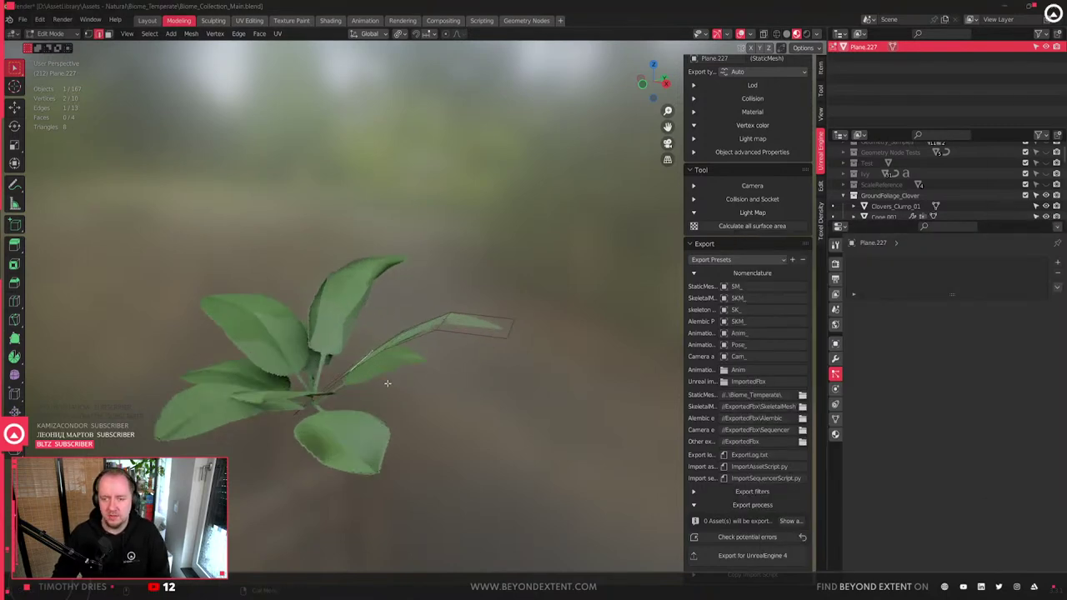
{"action": "key", "text": "g"}
{"action": "key", "text": "z"}
{"action": "left_click", "coordinate": [507, 336]}
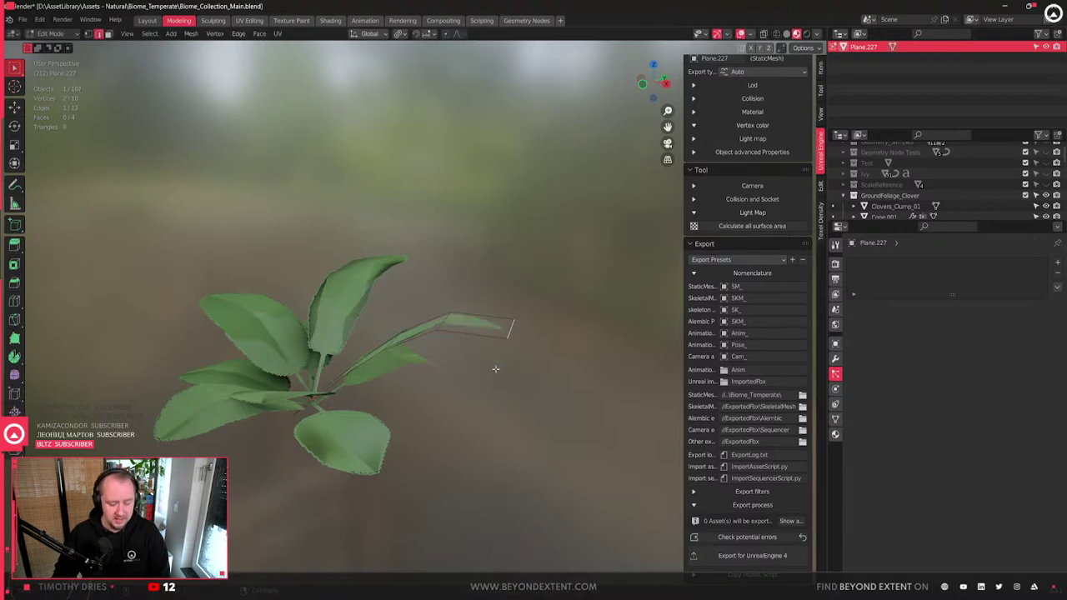
{"action": "key", "text": "g"}
{"action": "key", "text": "z"}
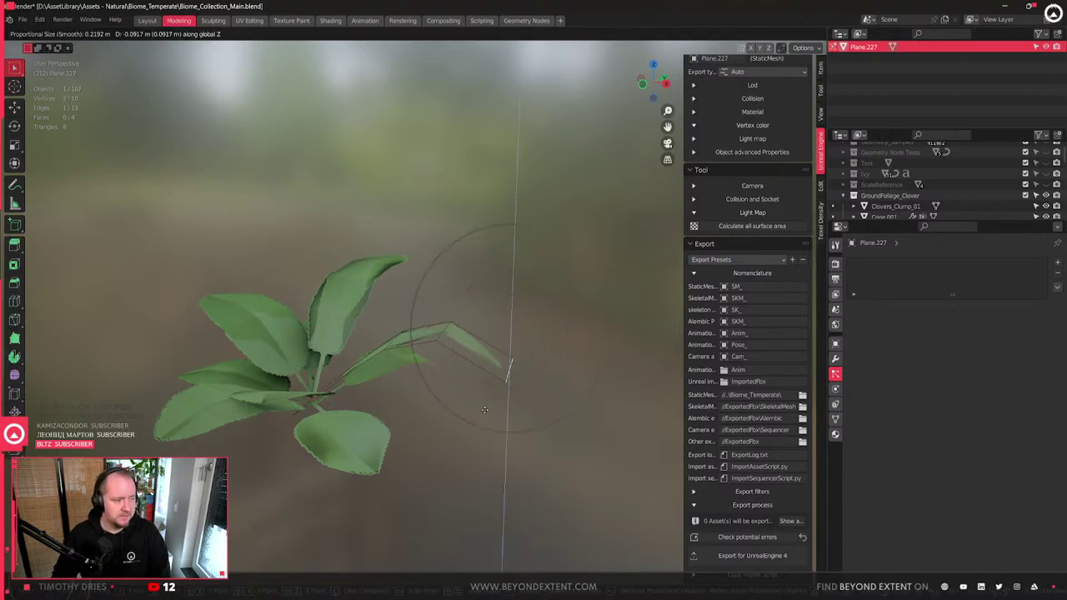
{"action": "left_click", "coordinate": [512, 386]}
- Shift the drooping leaf's tip edge horizontally with proportional editing, keeping its height locked on global Z
{"action": "key", "text": "g"}
{"action": "key", "text": "shift+x"}
{"action": "key", "text": "shift+x"}
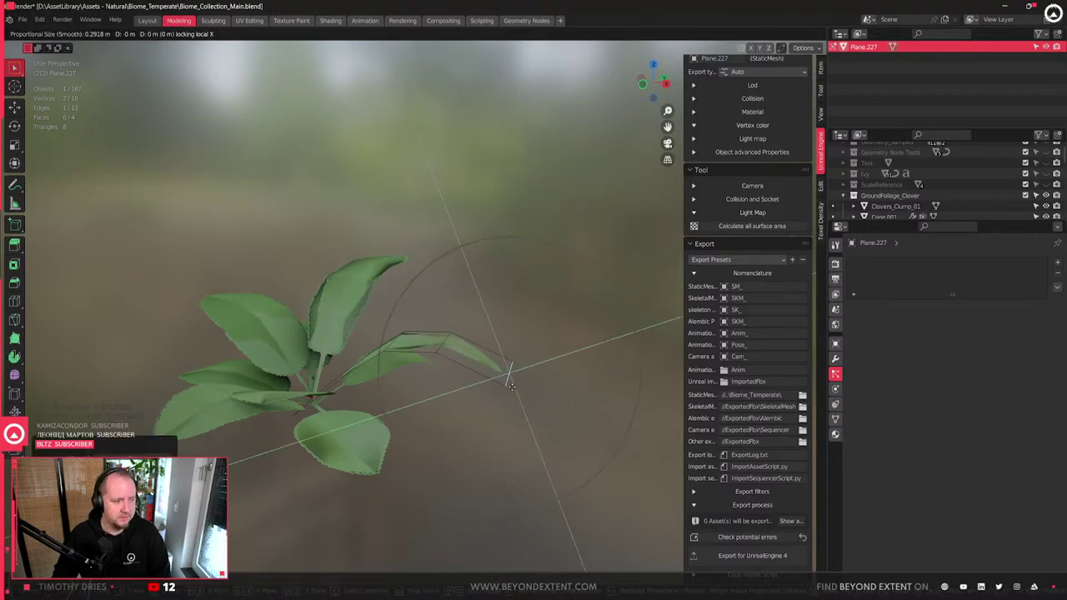
{"action": "key", "text": "KP_2"}
{"action": "key", "text": "shift+z"}
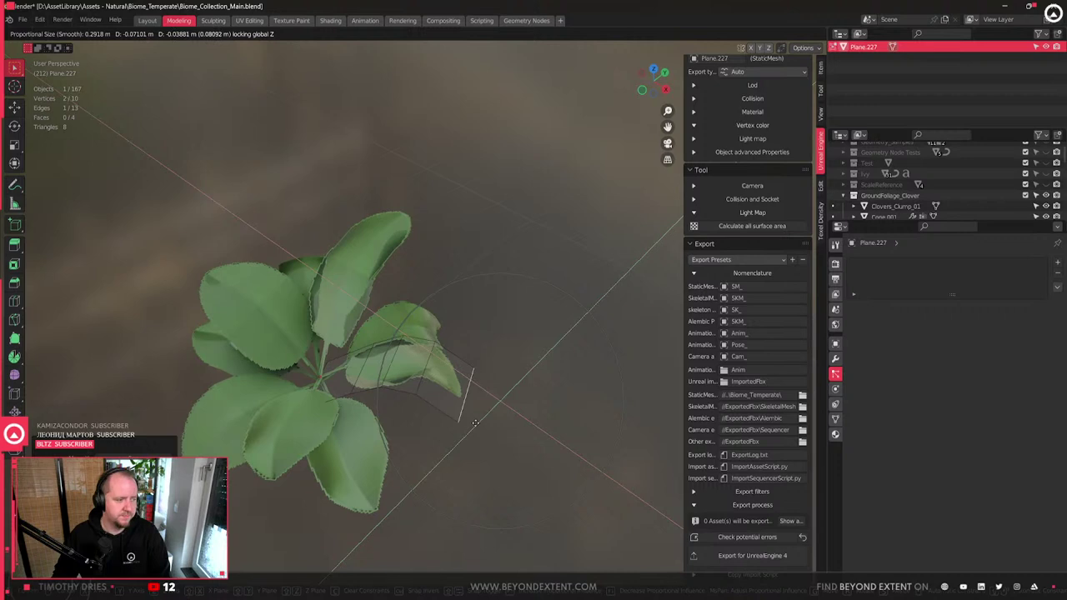
{"action": "left_click", "coordinate": [477, 386]}
- Adjust the height of the same leaf's inner cross edge along global Z with proportional editing and finish editing the leaf
{"action": "key", "text": "KP_8"}
{"action": "key", "text": "KP_8"}
{"action": "key", "text": "KP_2"}
{"action": "key", "text": "KP_2"}
{"action": "key", "text": "g"}
{"action": "key", "text": "z"}
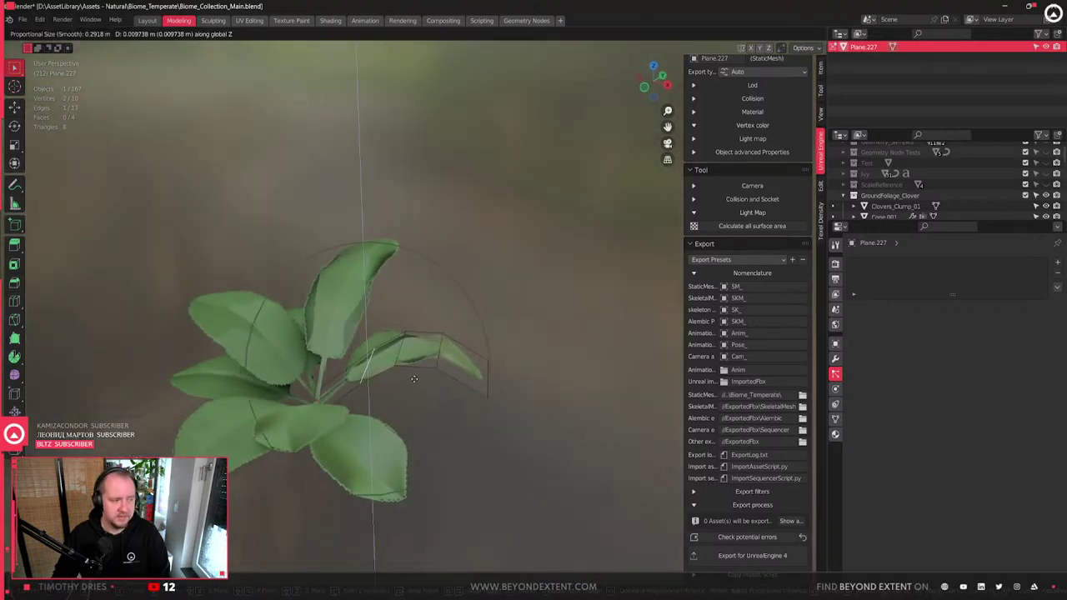
{"action": "left_click", "coordinate": [418, 376]}
{"action": "key", "text": "KP_8"}
{"action": "key", "text": "KP_8"}
{"action": "key", "text": "KP_8"}
{"action": "key", "text": "KP_8"}
{"action": "key", "text": "Tab"}
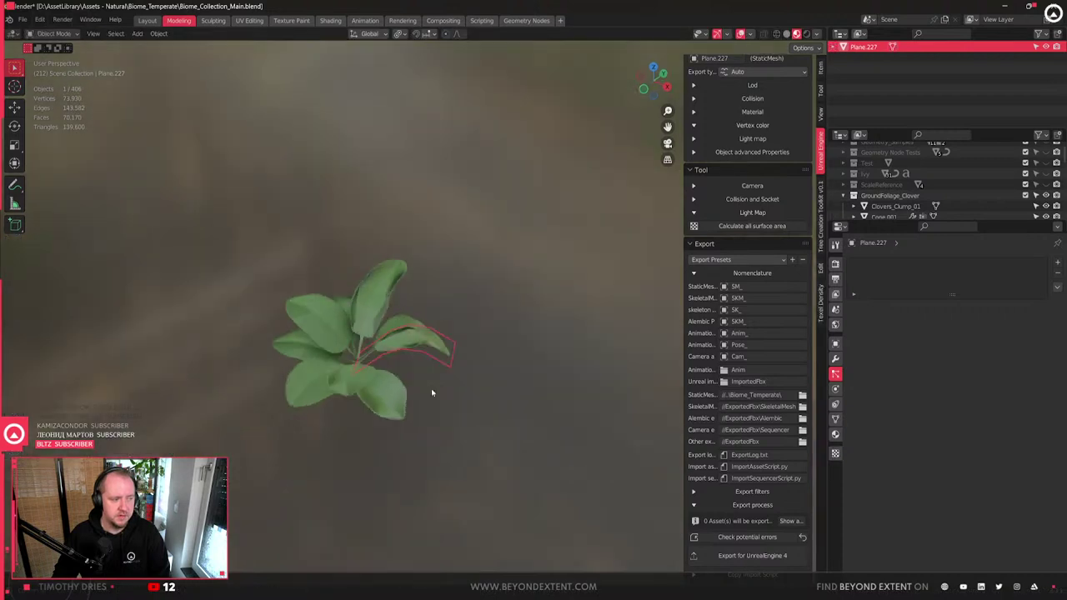
- Open all the plant's leaves for editing together, cut a lengthwise centre loop into the tall leaf and shift it along global Z
{"action": "left_click_drag", "start_coordinate": [433, 378], "coordinate": [345, 250]}
{"action": "left_click", "coordinate": [381, 370]}
{"action": "middle_click_drag", "start_coordinate": [381, 370], "coordinate": [435, 364]}
{"action": "scroll", "coordinate": [450, 337], "scroll_direction": "up", "scroll_amount": 3}
{"action": "left_click", "coordinate": [434, 364]}
{"action": "key", "text": "Tab"}
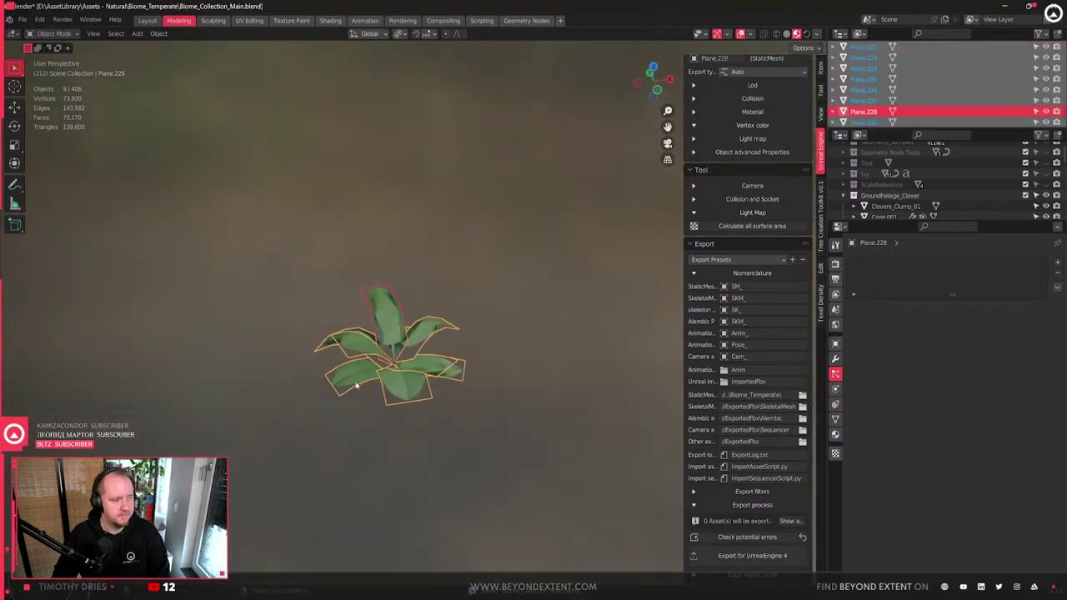
{"action": "scroll", "coordinate": [378, 410], "scroll_direction": "up", "scroll_amount": 5}
{"action": "left_click", "coordinate": [343, 333]}
{"action": "key", "text": "ctrl+r"}
{"action": "left_click", "coordinate": [353, 357]}
{"action": "right_click", "coordinate": [352, 357]}
{"action": "key", "text": "g"}
{"action": "key", "text": "z"}
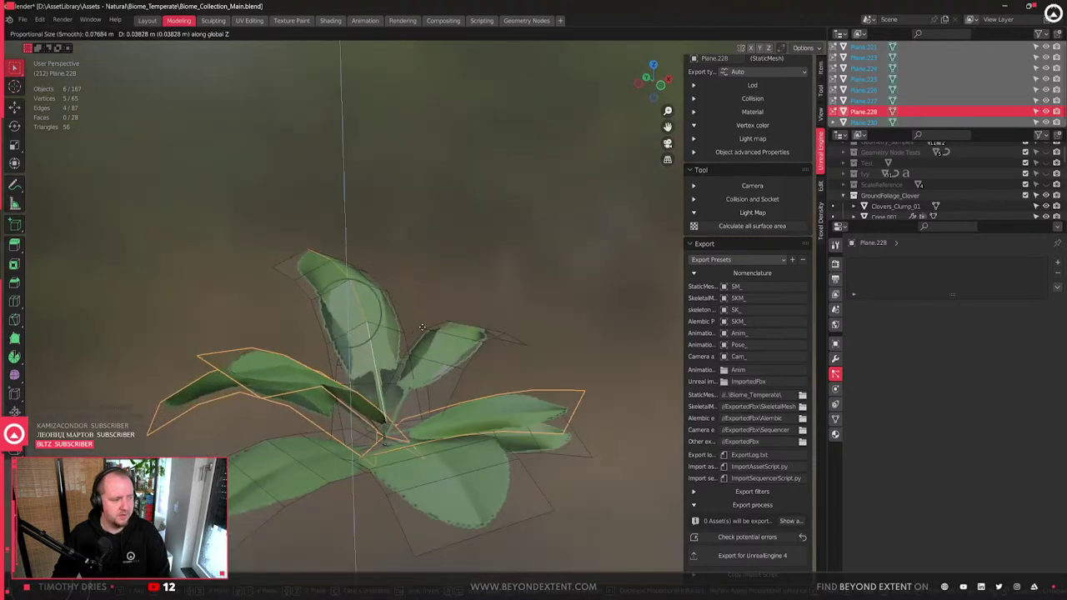
{"action": "left_click", "coordinate": [384, 361]}
{"action": "middle_click_drag", "start_coordinate": [385, 361], "coordinate": [399, 332]}
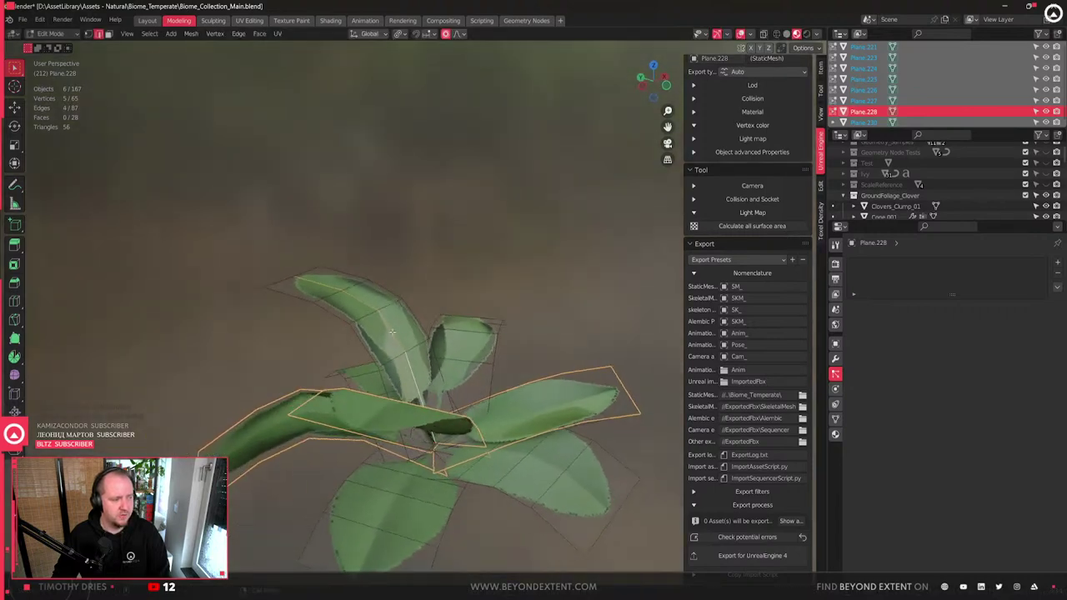
- Refine the tall leaf's curvature by adjusting a middle edge and moving a centre point near the tip along global Z
{"action": "left_click", "coordinate": [399, 332]}
{"action": "key", "text": "g"}
{"action": "key", "text": "z"}
{"action": "key", "text": "z"}
{"action": "key", "text": "z"}
{"action": "key", "text": "z"}
{"action": "key", "text": "shift+x"}
{"action": "left_click", "coordinate": [411, 321]}
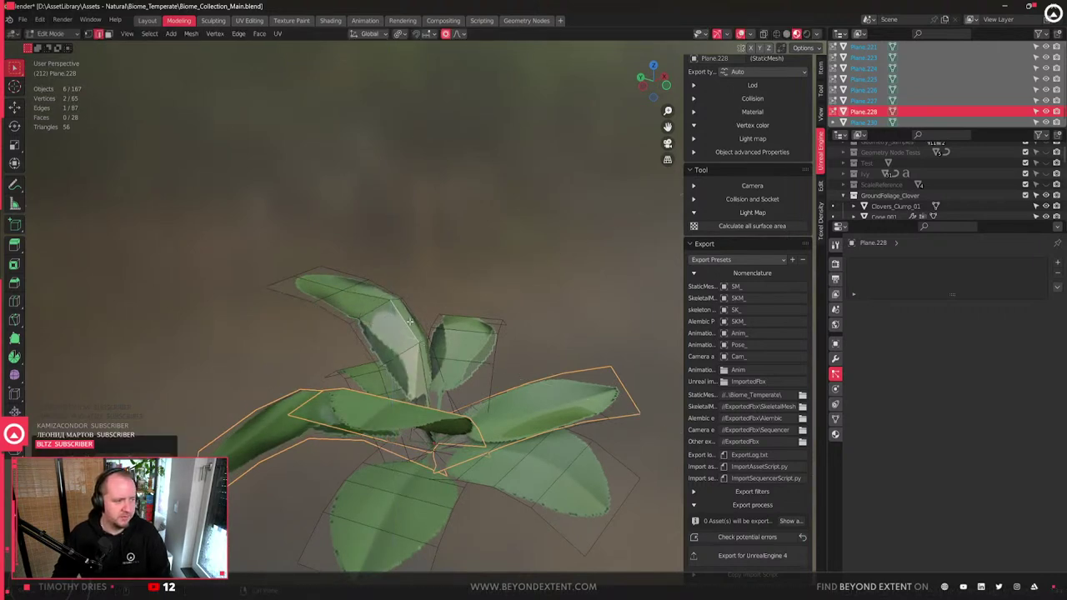
{"action": "left_click", "coordinate": [344, 275]}
{"action": "key", "text": "g"}
{"action": "key", "text": "z"}
{"action": "left_click", "coordinate": [350, 278]}
{"action": "key", "text": "Tab"}
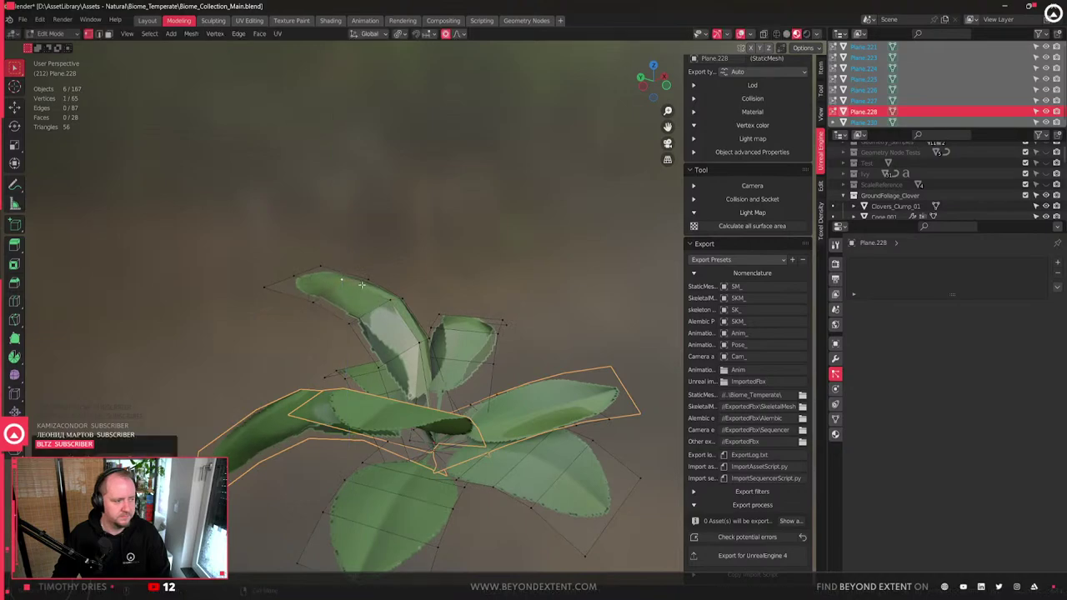
- Add a lengthwise centre loop to the drooping leaf and lower a point near its tip along global Z
{"action": "scroll", "coordinate": [350, 279], "scroll_direction": "down", "scroll_amount": 3}
{"action": "middle_click_drag", "start_coordinate": [350, 279], "coordinate": [564, 317]}
{"action": "scroll", "coordinate": [450, 358], "scroll_direction": "up", "scroll_amount": 2}
{"action": "middle_click_drag", "start_coordinate": [449, 357], "coordinate": [435, 382]}
{"action": "scroll", "coordinate": [484, 369], "scroll_direction": "up", "scroll_amount": 3}
{"action": "key", "text": "Tab"}
{"action": "key", "text": "2"}
{"action": "left_click", "coordinate": [433, 383]}
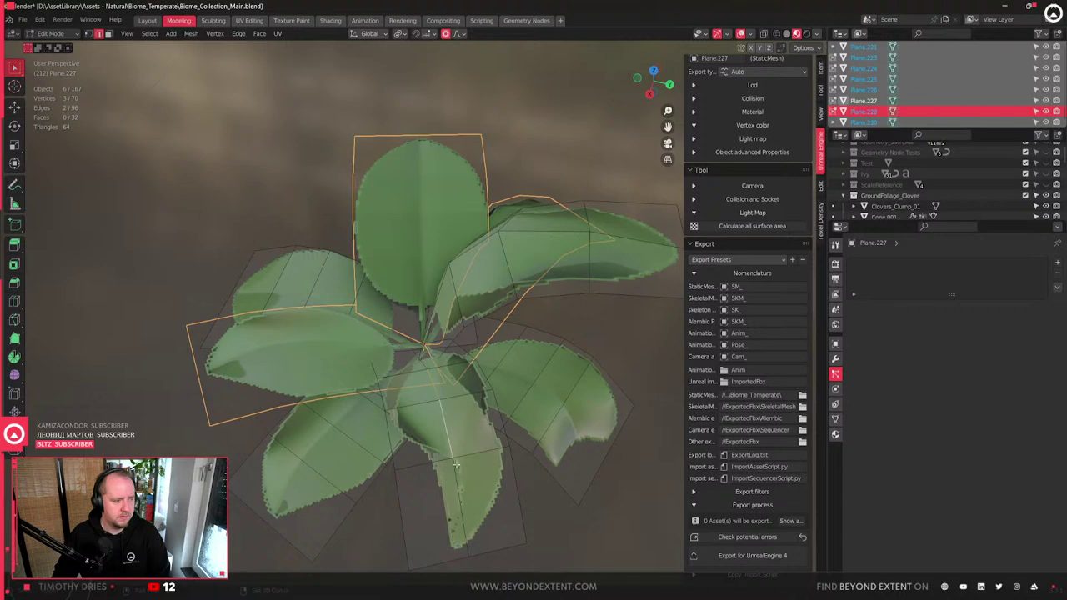
{"action": "middle_click_drag", "start_coordinate": [471, 484], "coordinate": [488, 425]}
{"action": "key", "text": "g"}
{"action": "key", "text": "z"}
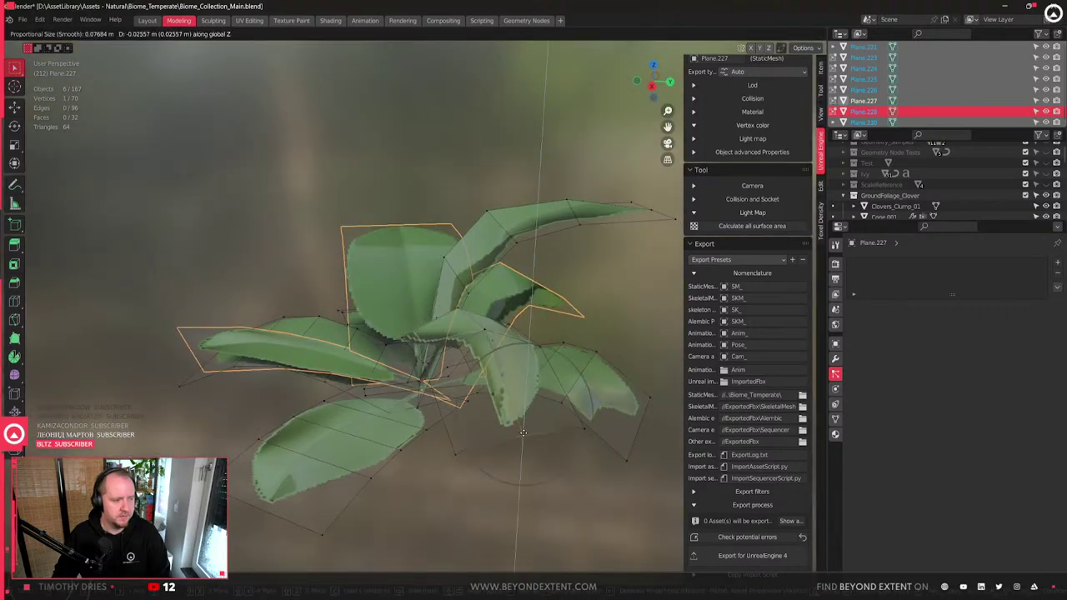
{"action": "left_click", "coordinate": [469, 380]}
{"action": "key", "text": "Tab"}
- Narrow a single overlapping leaf by scaling it along its local X axis to about 0.64
{"action": "middle_click_drag", "start_coordinate": [467, 377], "coordinate": [546, 382]}
{"action": "key", "text": "alt+a"}
{"action": "left_click", "coordinate": [435, 386]}
{"action": "left_click", "coordinate": [367, 357]}
{"action": "middle_click_drag", "start_coordinate": [366, 357], "coordinate": [492, 424]}
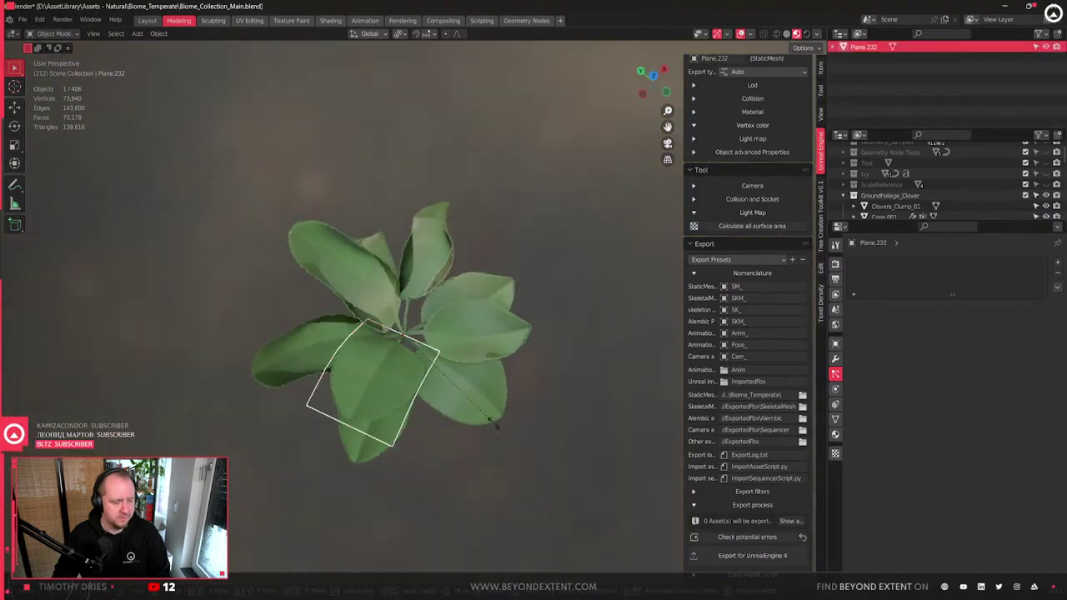
{"action": "key", "text": "s"}
{"action": "key", "text": "x"}
{"action": "key", "text": "y"}
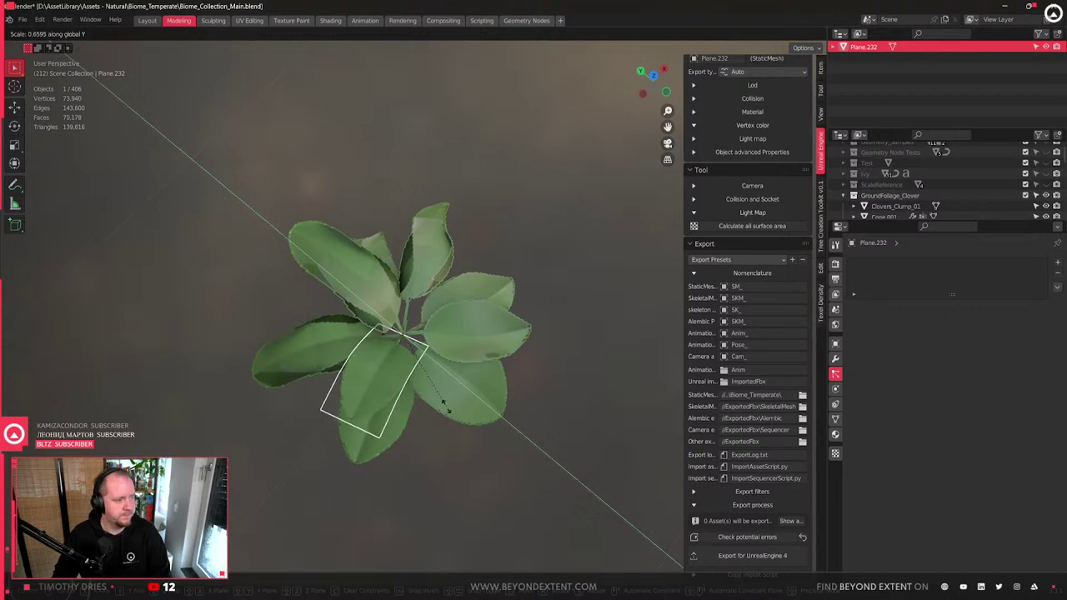
{"action": "key", "text": "y"}
{"action": "key", "text": "x"}
{"action": "key", "text": "x"}
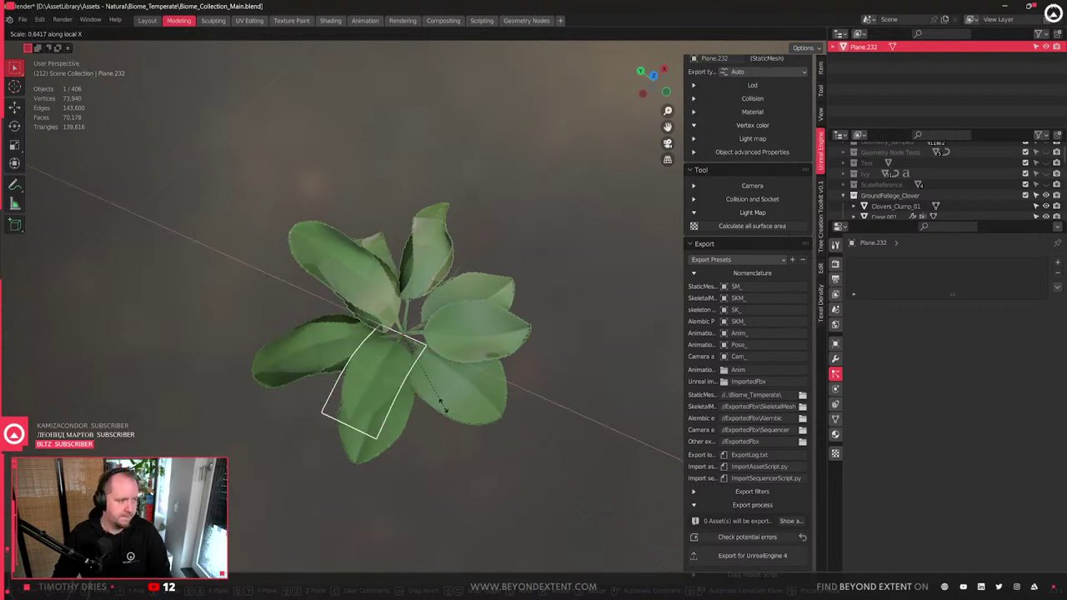
{"action": "left_click", "coordinate": [436, 401]}
- Compare the finished plant's size with the existing weed clump and single weed in the asset layout
{"action": "key", "text": "Tab"}
{"action": "scroll", "coordinate": [443, 393], "scroll_direction": "down", "scroll_amount": 5}
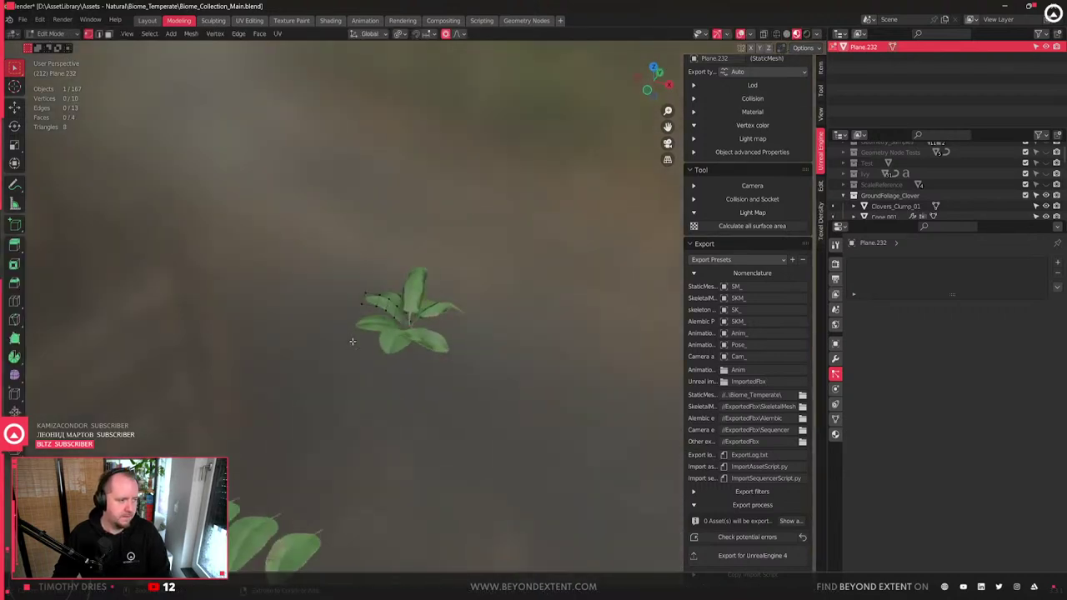
{"action": "right_click", "coordinate": [384, 284]}
{"action": "key", "text": "Tab"}
{"action": "middle_click_drag", "start_coordinate": [523, 366], "coordinate": [337, 259]}
{"action": "left_click_drag", "start_coordinate": [338, 259], "coordinate": [420, 351]}
{"action": "scroll", "coordinate": [434, 342], "scroll_direction": "down", "scroll_amount": 5}
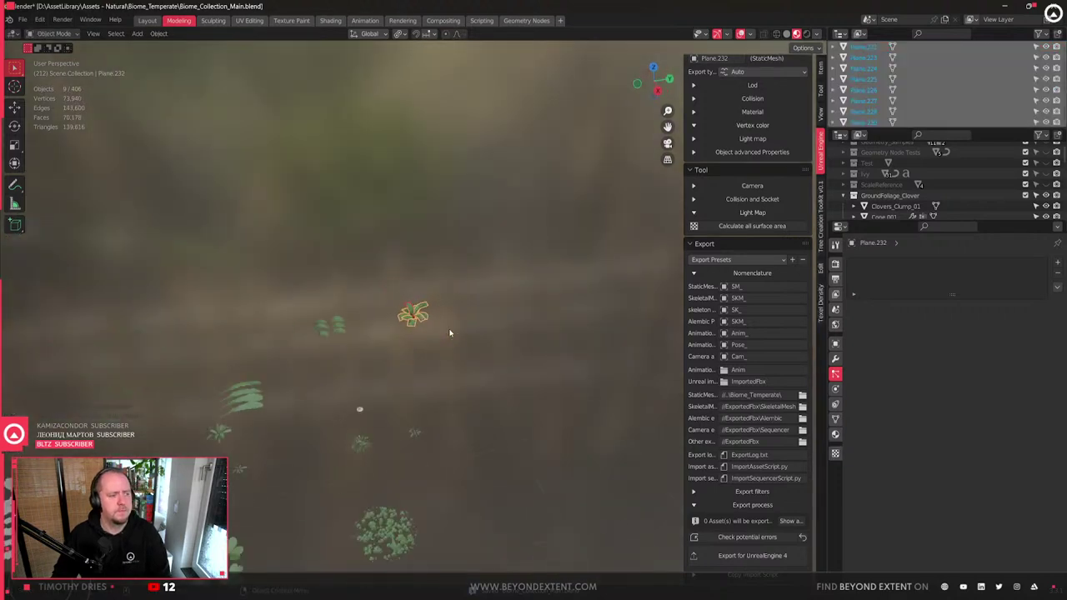
{"action": "left_click", "coordinate": [361, 447]}
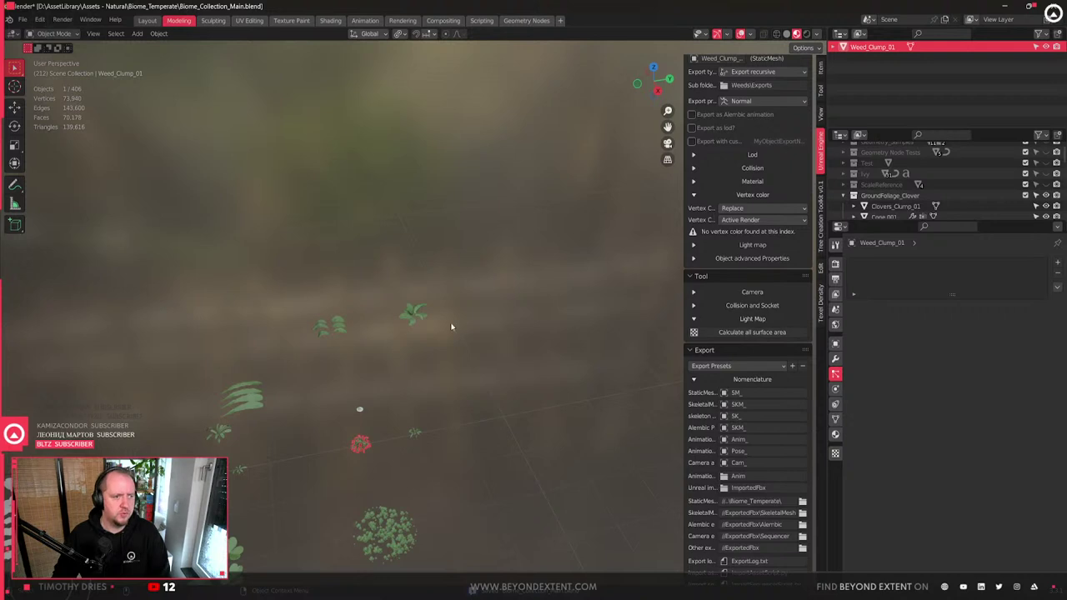
{"action": "left_click", "coordinate": [414, 436]}
{"action": "middle_click_drag", "start_coordinate": [357, 436], "coordinate": [431, 374]}
- Select all leaves of the new plant and scale the whole plant down uniformly relative to the neighbouring weeds
{"action": "left_click_drag", "start_coordinate": [376, 286], "coordinate": [469, 406]}
{"action": "scroll", "coordinate": [411, 310], "scroll_direction": "up", "scroll_amount": 4}
{"action": "scroll", "coordinate": [419, 335], "scroll_direction": "down", "scroll_amount": 5}
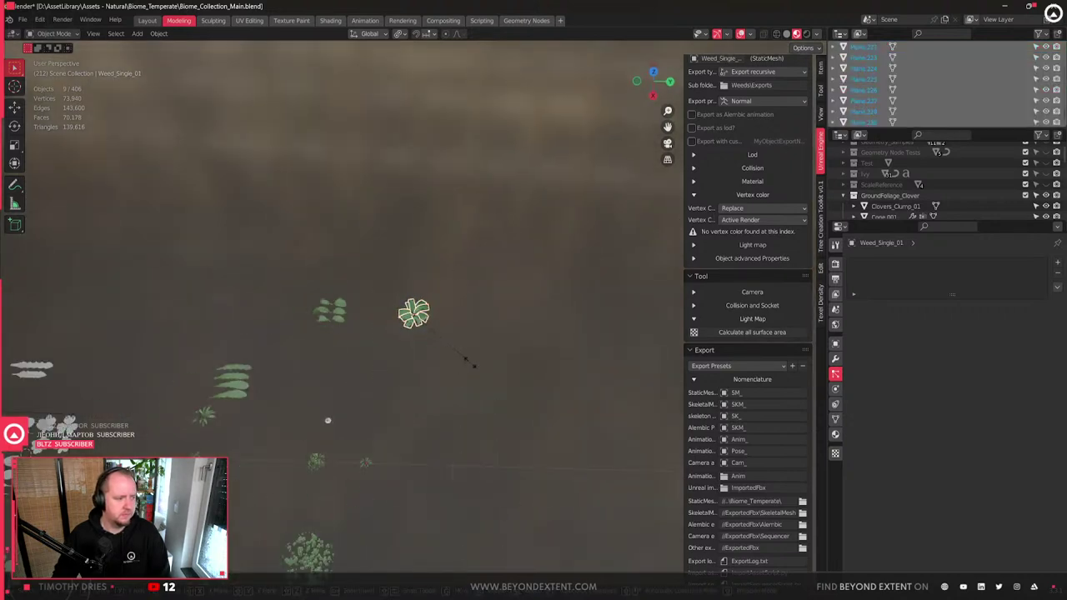
{"action": "key", "text": "s"}
{"action": "left_click", "coordinate": [453, 350]}
{"action": "scroll", "coordinate": [453, 348], "scroll_direction": "up", "scroll_amount": 3}
{"action": "scroll", "coordinate": [453, 348], "scroll_direction": "down", "scroll_amount": 4}
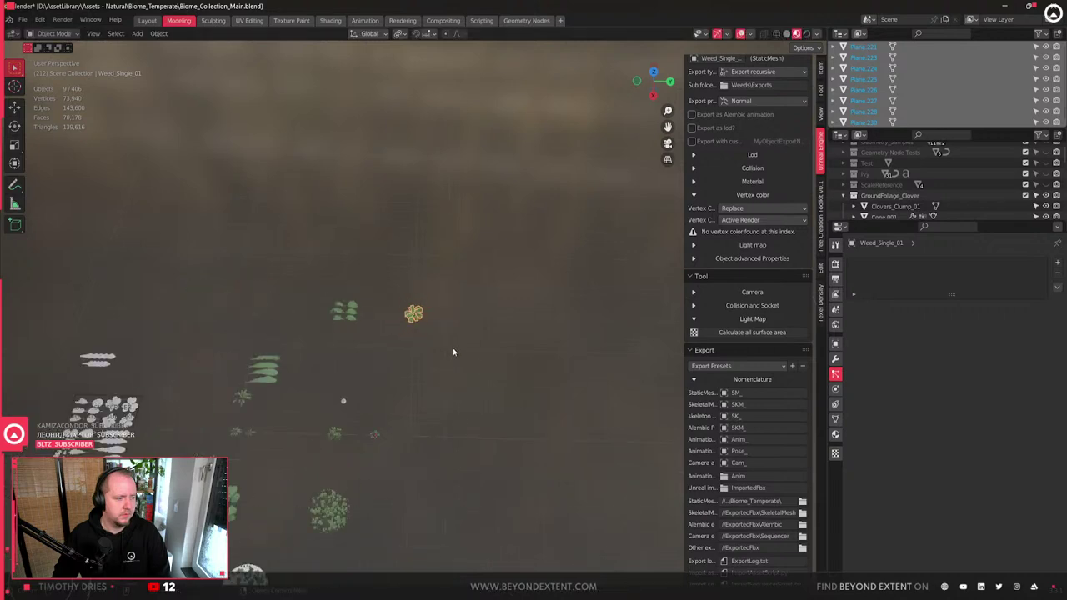
{"action": "scroll", "coordinate": [501, 300], "scroll_direction": "up", "scroll_amount": 2}
{"action": "scroll", "coordinate": [453, 274], "scroll_direction": "up", "scroll_amount": 2}
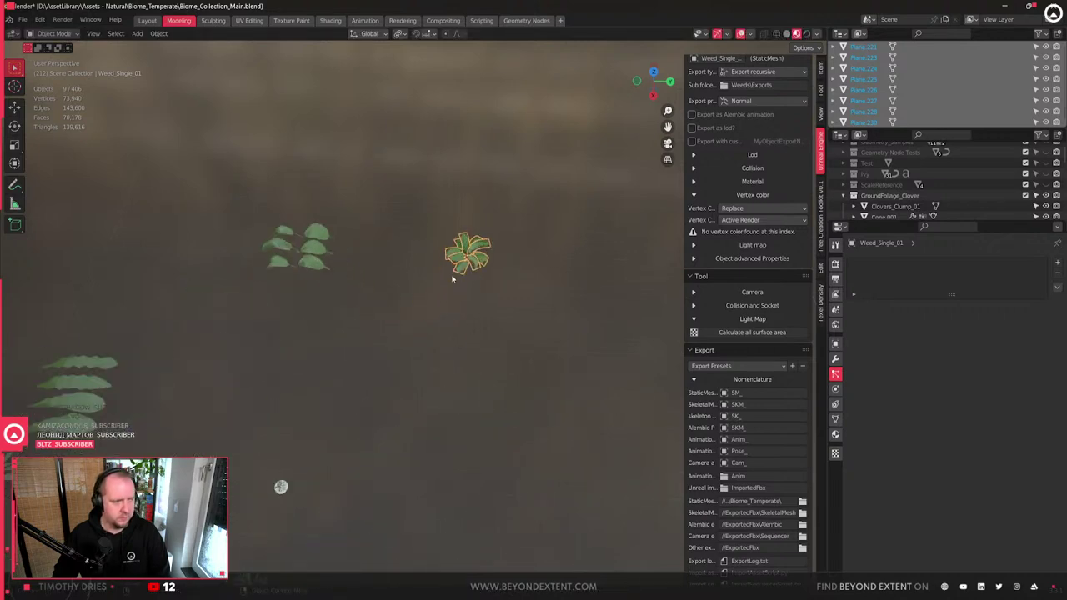
- Duplicate the whole plant beside itself and join the nine leaves of one plant into a single object
{"action": "key", "text": "shift+d"}
{"action": "left_click", "coordinate": [454, 221]}
{"action": "left_click_drag", "start_coordinate": [445, 231], "coordinate": [506, 306]}
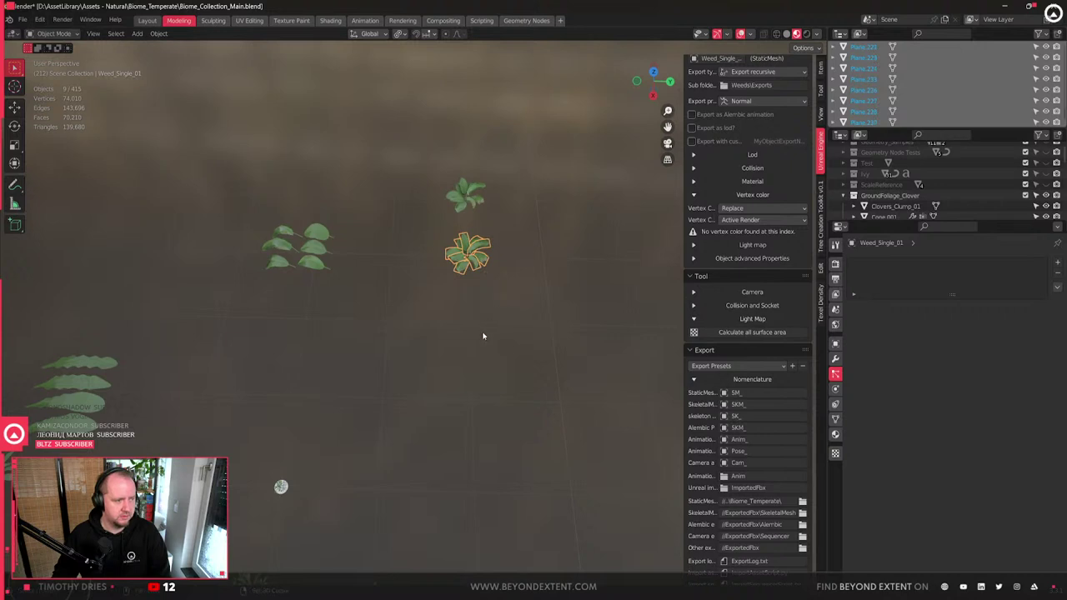
{"action": "left_click", "coordinate": [464, 193]}
{"action": "scroll", "coordinate": [467, 216], "scroll_direction": "up", "scroll_amount": 2}
{"action": "left_click", "coordinate": [500, 127], "text": "shift"}
{"action": "key", "text": "ctrl+j"}
- Move the joined plant into the row of finished weeds, beside the existing single weed
{"action": "scroll", "coordinate": [491, 205], "scroll_direction": "down", "scroll_amount": 1}
{"action": "scroll", "coordinate": [490, 204], "scroll_direction": "down", "scroll_amount": 2}
{"action": "key", "text": "g"}
{"action": "key", "text": "y"}
{"action": "left_click", "coordinate": [500, 433]}
{"action": "middle_click_drag", "start_coordinate": [500, 433], "coordinate": [294, 379]}
- Rename the joined plant Weed_Single_02, following the naming of the existing weed assets
{"action": "left_click", "coordinate": [294, 379]}
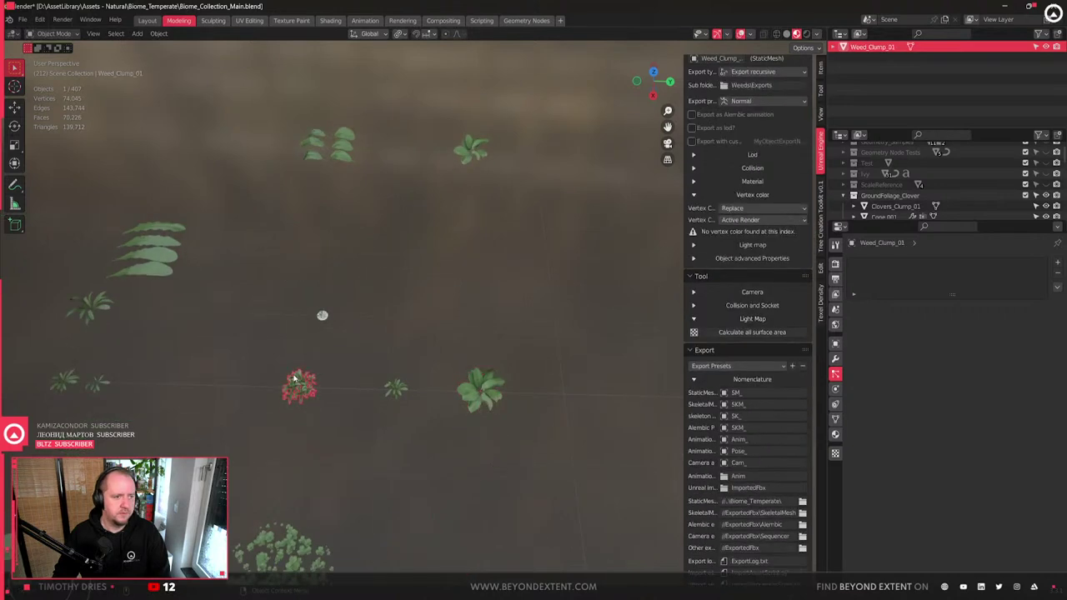
{"action": "left_click", "coordinate": [475, 391]}
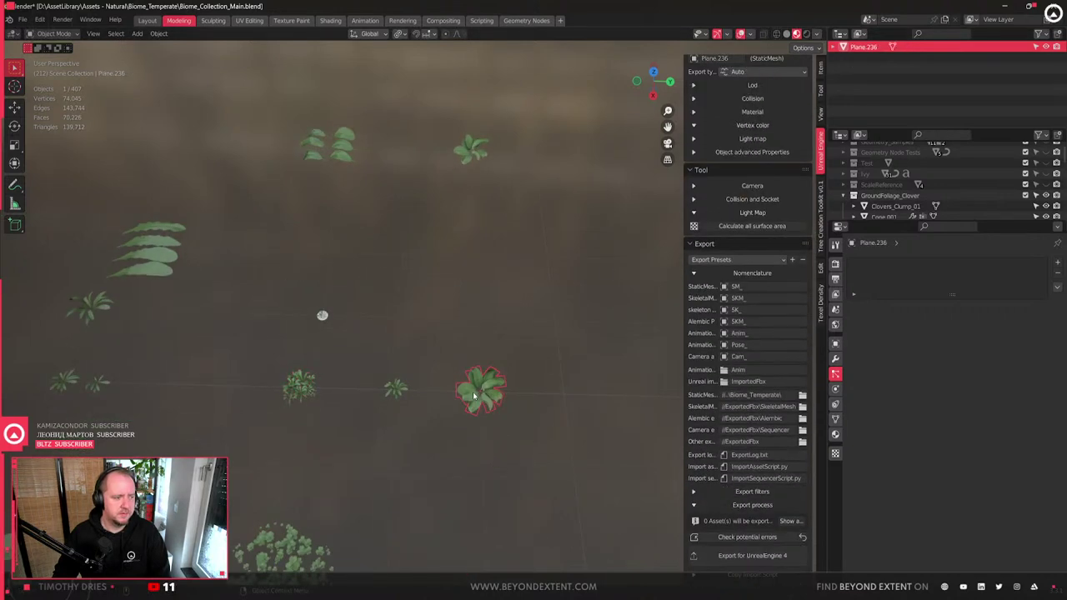
{"action": "double_click", "coordinate": [863, 45]}
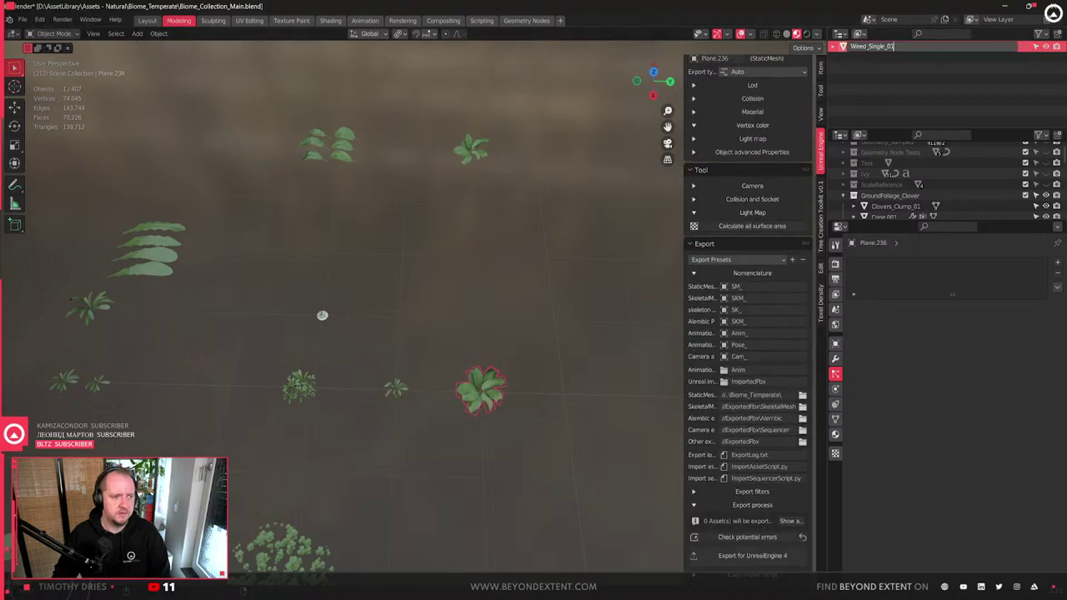
{"action": "key", "text": "BackSpace"}
{"action": "type", "text": "2"}
{"action": "key", "text": "Return"}
- Scale Weed_Single_02 down uniformly to bring its size closer to the neighbouring single weed
{"action": "scroll", "coordinate": [485, 409], "scroll_direction": "up", "scroll_amount": 3}
{"action": "key", "text": "s"}
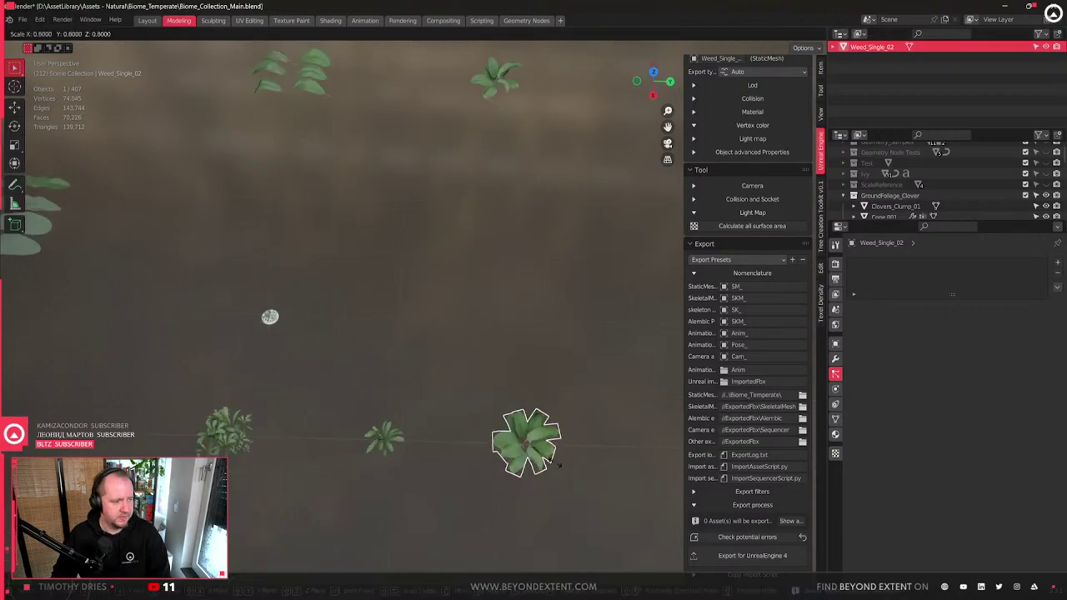
{"action": "left_click", "coordinate": [550, 468]}
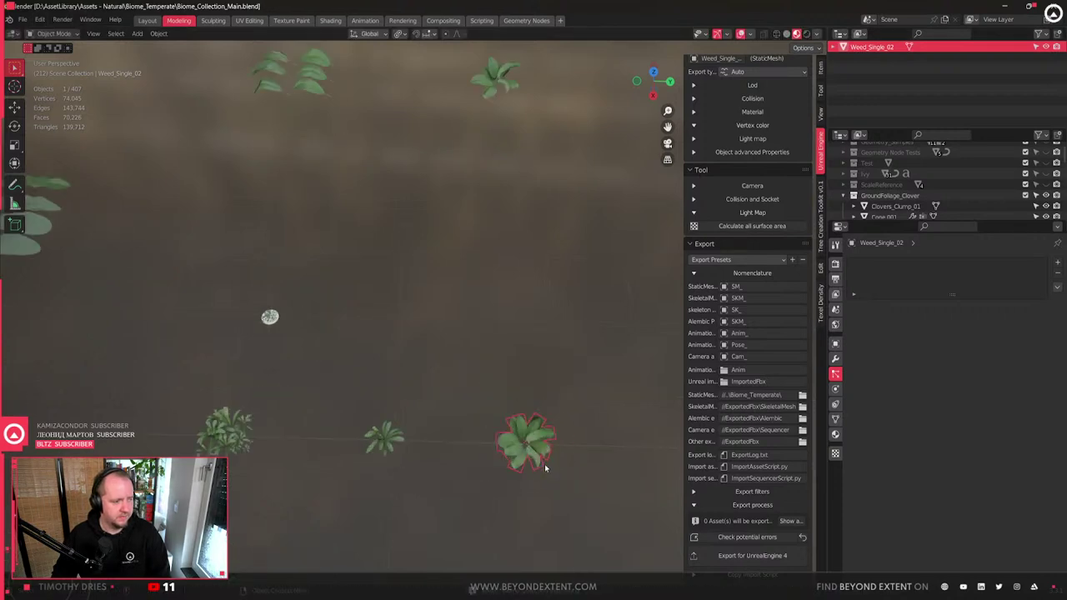
{"action": "scroll", "coordinate": [543, 467], "scroll_direction": "down", "scroll_amount": 3}
{"action": "left_click", "coordinate": [177, 415]}
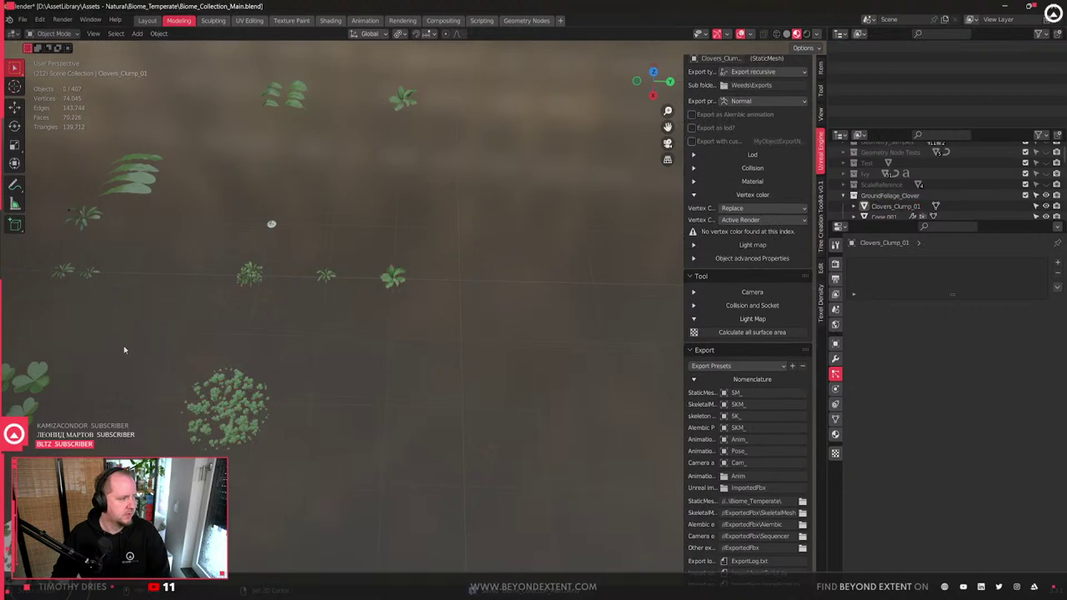
{"action": "scroll", "coordinate": [123, 330], "scroll_direction": "up", "scroll_amount": 2}
{"action": "key", "text": "g"}
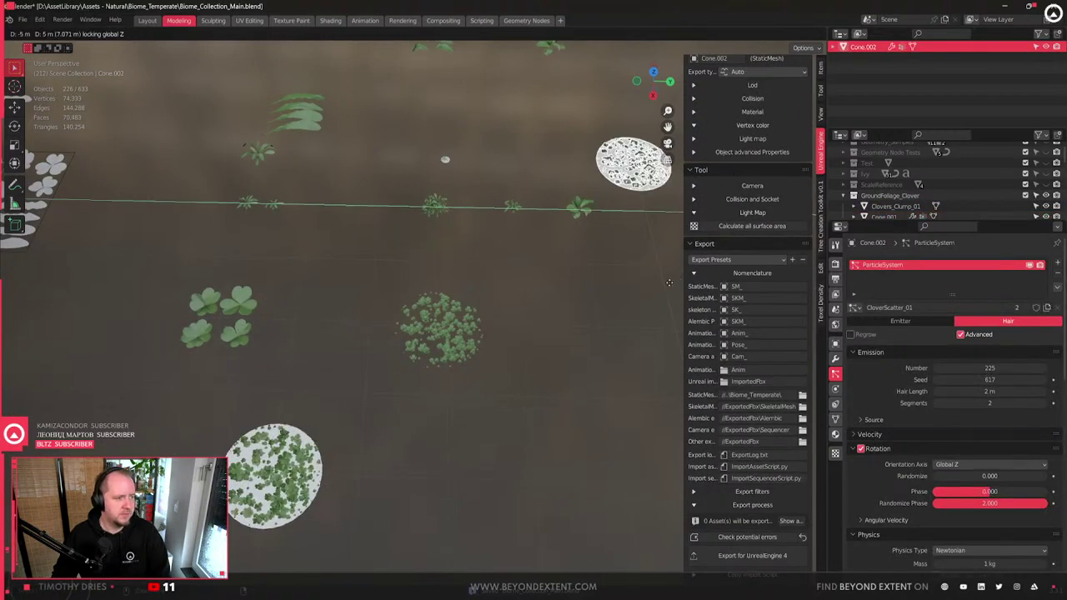
{"action": "right_click", "coordinate": [575, 270]}
{"action": "key", "text": "shift+l"}
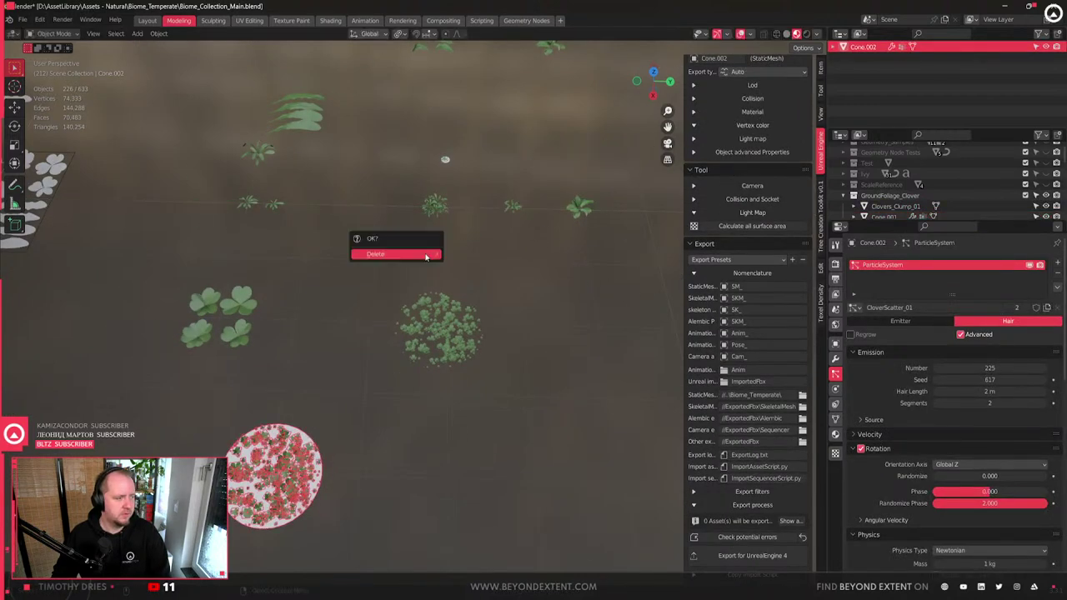
{"action": "left_click", "coordinate": [429, 253]}
- Duplicate the small weed scatter disc and place the copy in the weed row beyond Weed_Single_02
{"action": "key", "text": "g"}
{"action": "key", "text": "shift+z"}
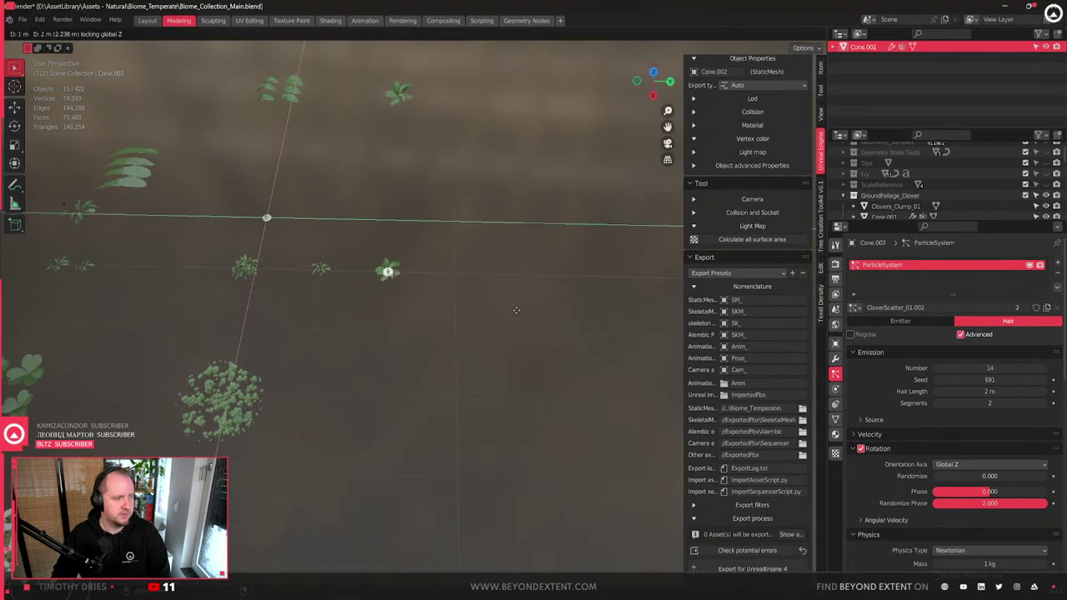
{"action": "left_click", "coordinate": [524, 315]}
- Scale the copied disc up with its scale applied, and set its particle render scale to 0.43
{"action": "key", "text": "s"}
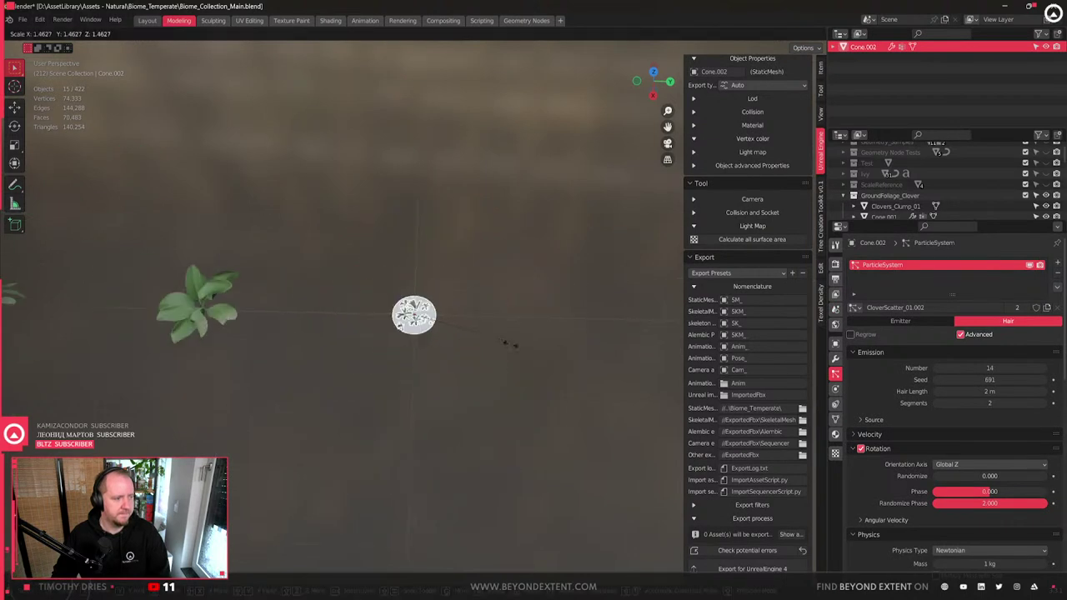
{"action": "left_click", "coordinate": [531, 361]}
{"action": "key", "text": "ctrl+a"}
{"action": "left_click", "coordinate": [523, 357]}
{"action": "scroll", "coordinate": [875, 467], "scroll_direction": "down", "scroll_amount": 3}
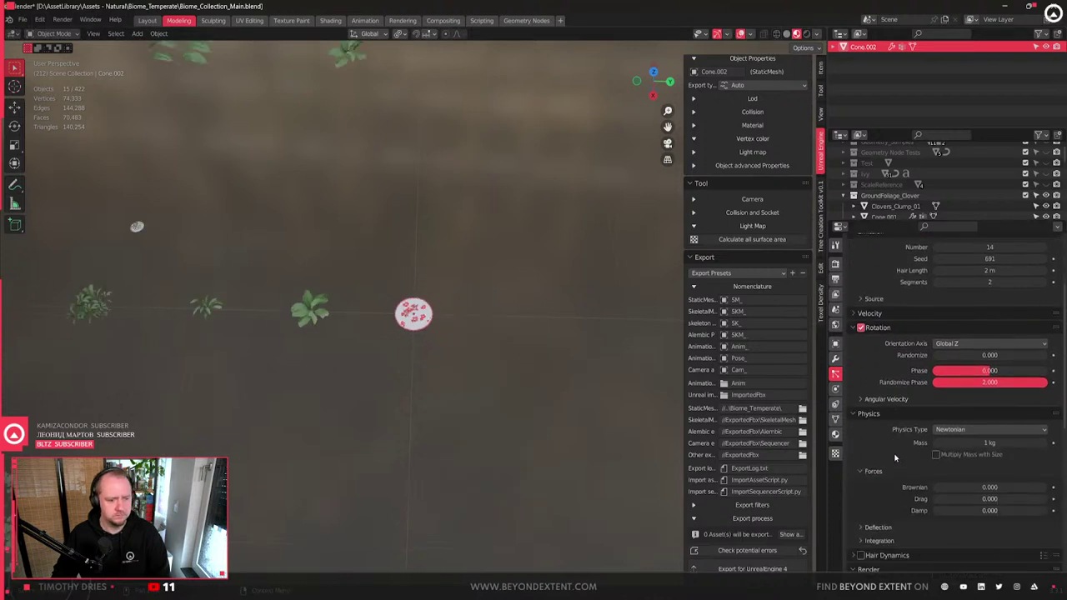
{"action": "scroll", "coordinate": [895, 456], "scroll_direction": "down", "scroll_amount": 4}
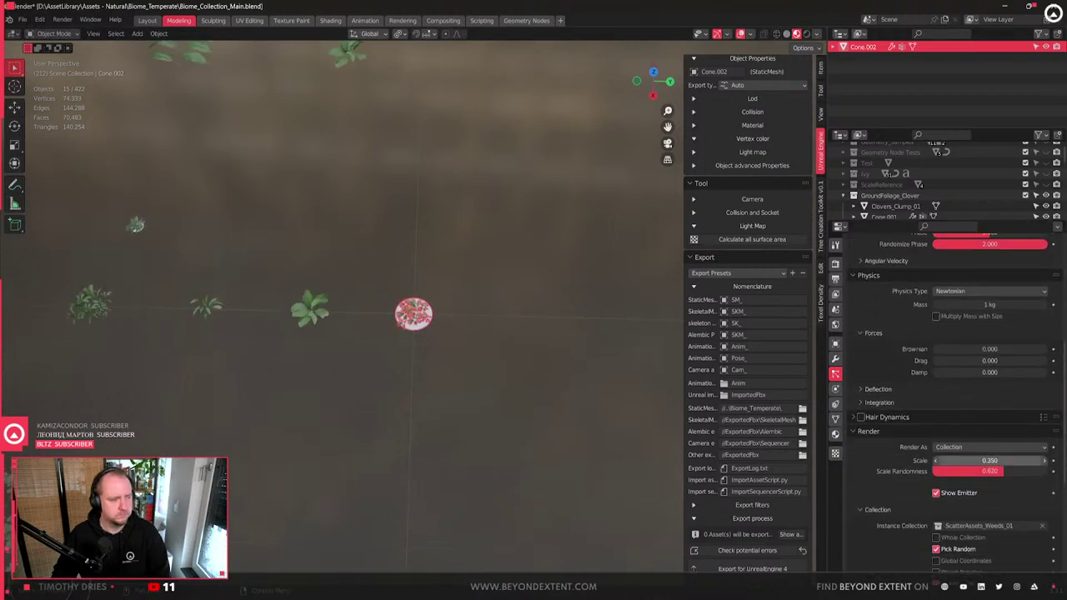
- Move Weed_Single_02 into a new collection named GroundFoliage_Weed_02
{"action": "left_click", "coordinate": [312, 311]}
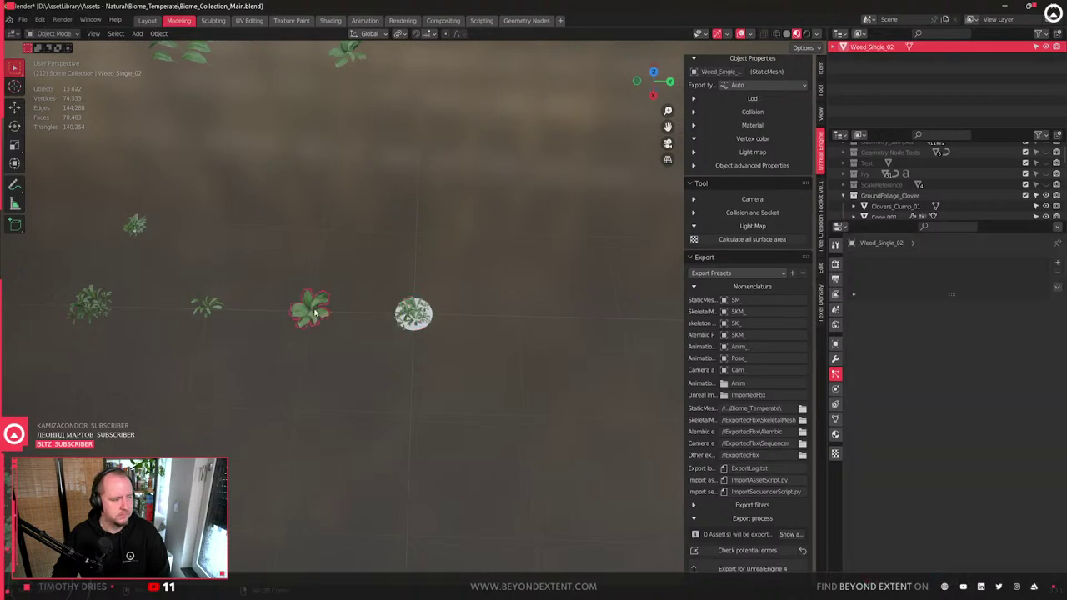
{"action": "middle_click_drag", "start_coordinate": [315, 312], "coordinate": [431, 382], "text": "shift"}
{"action": "scroll", "coordinate": [431, 382], "scroll_direction": "up", "scroll_amount": 1}
{"action": "key", "text": "m"}
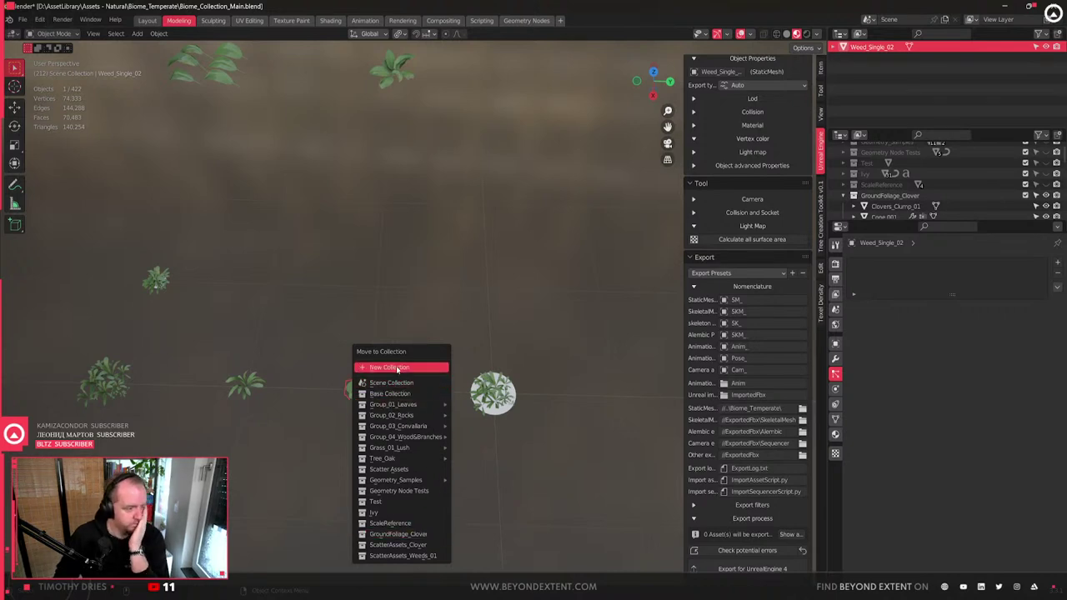
{"action": "left_click", "coordinate": [397, 367]}
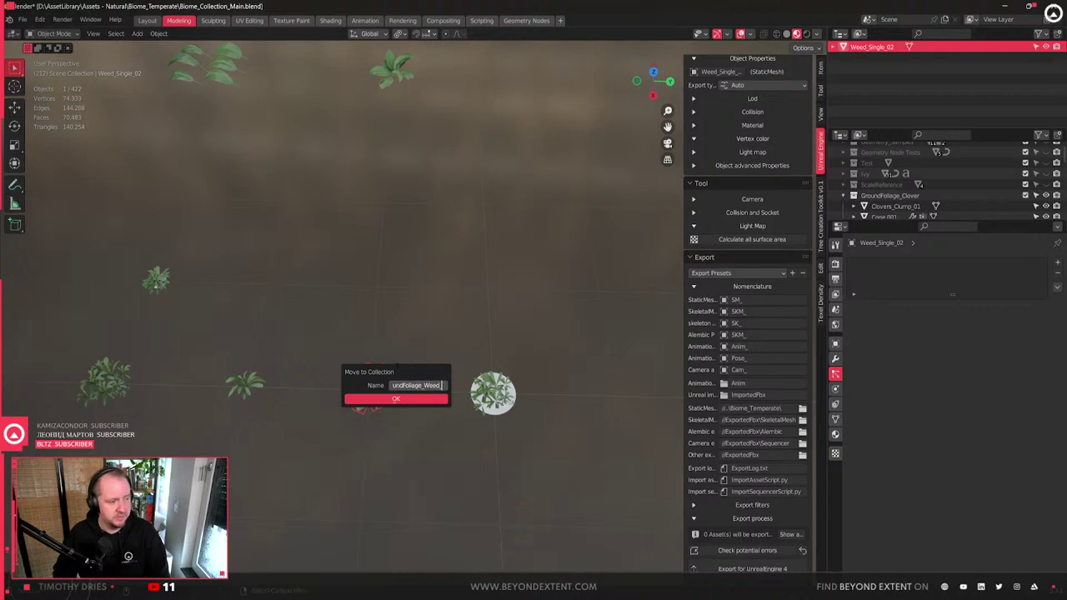
{"action": "key", "text": "Return"}
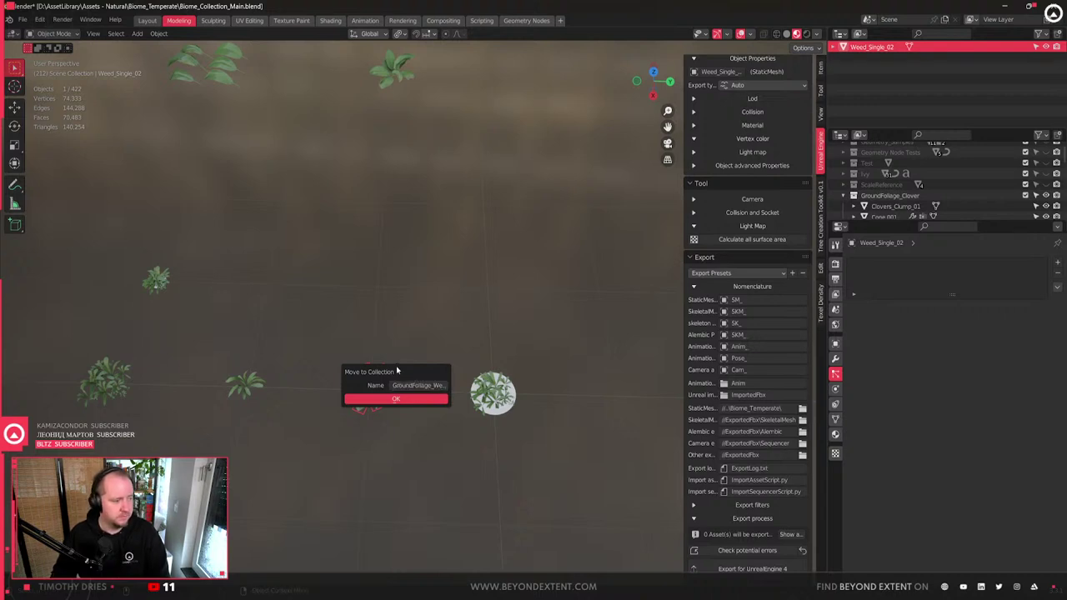
{"action": "left_click", "coordinate": [396, 399]}
- Set the instance collection of the copied disc's particle system to GroundFoliage_Weed_02
{"action": "middle_click_drag", "start_coordinate": [468, 429], "coordinate": [438, 391], "text": "shift"}
{"action": "left_click", "coordinate": [461, 350]}
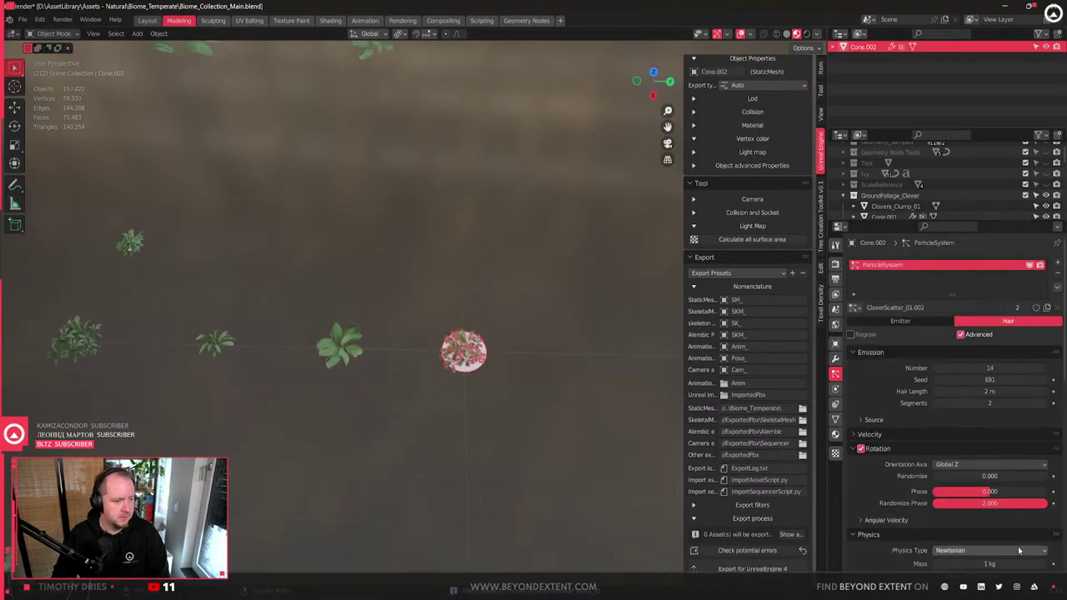
{"action": "scroll", "coordinate": [909, 505], "scroll_direction": "down", "scroll_amount": 7}
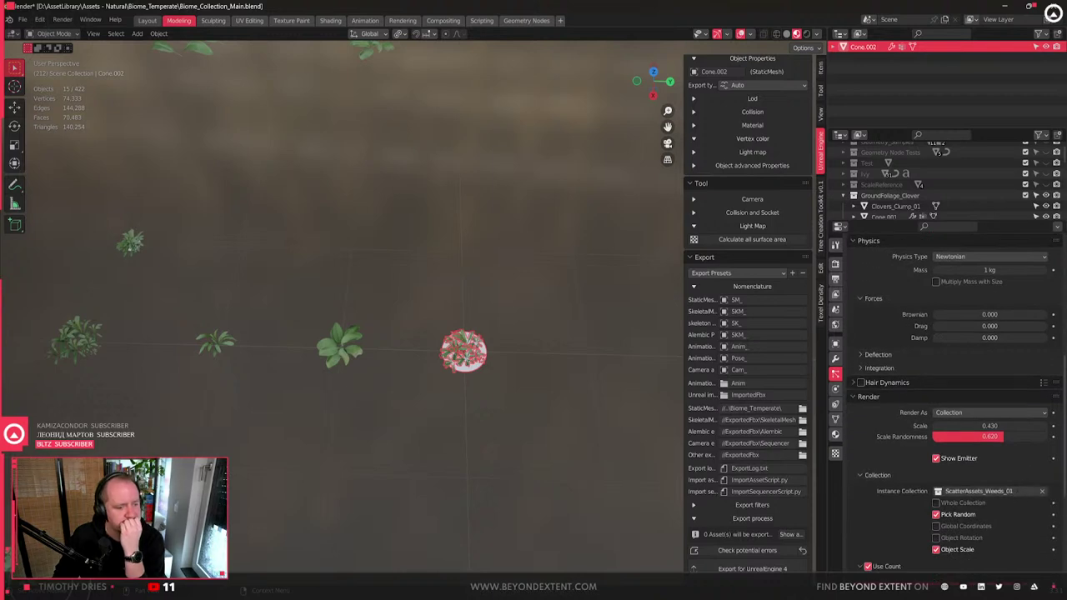
{"action": "left_click", "coordinate": [996, 491]}
{"action": "left_click", "coordinate": [1017, 461]}
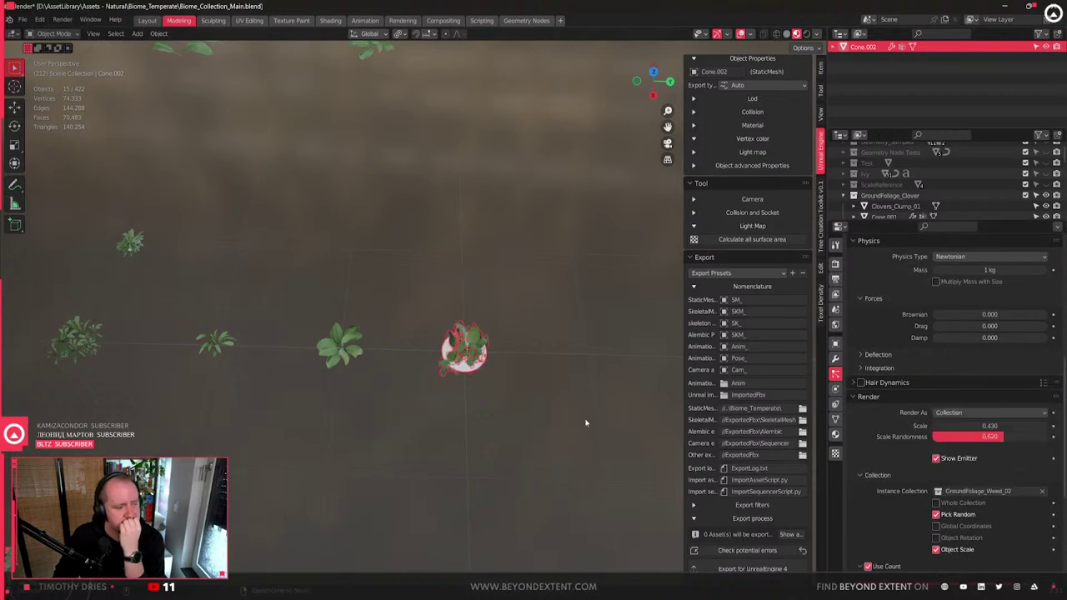
- Enable origin-only transforms and apply the rotation and scale of Weed_Single_02
{"action": "scroll", "coordinate": [585, 422], "scroll_direction": "up", "scroll_amount": 5}
{"action": "middle_click_drag", "start_coordinate": [274, 397], "coordinate": [364, 352], "text": "shift"}
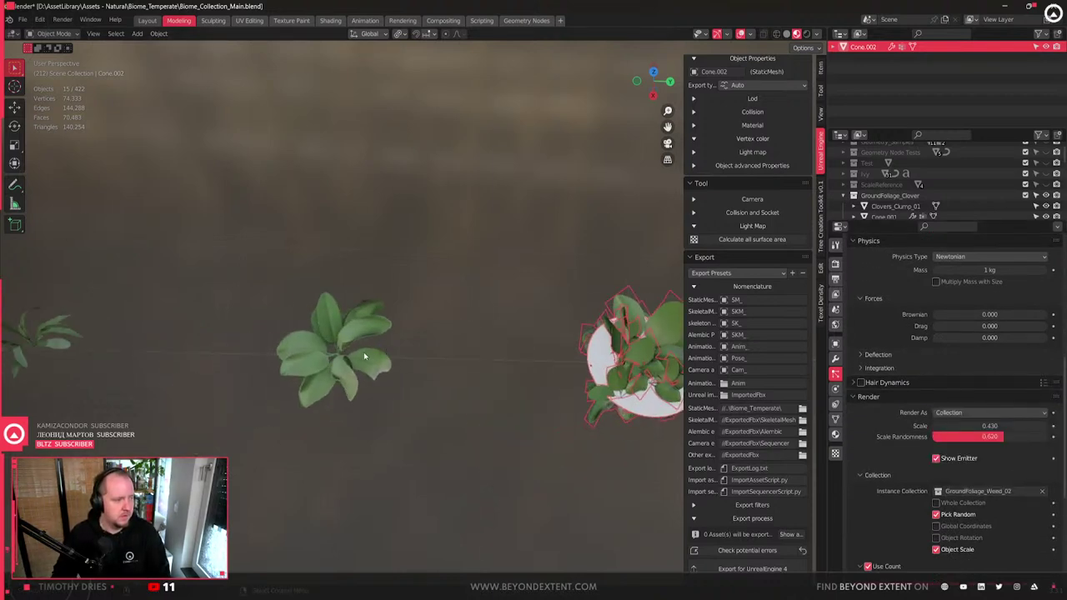
{"action": "left_click", "coordinate": [364, 352]}
{"action": "right_click", "coordinate": [363, 351]}
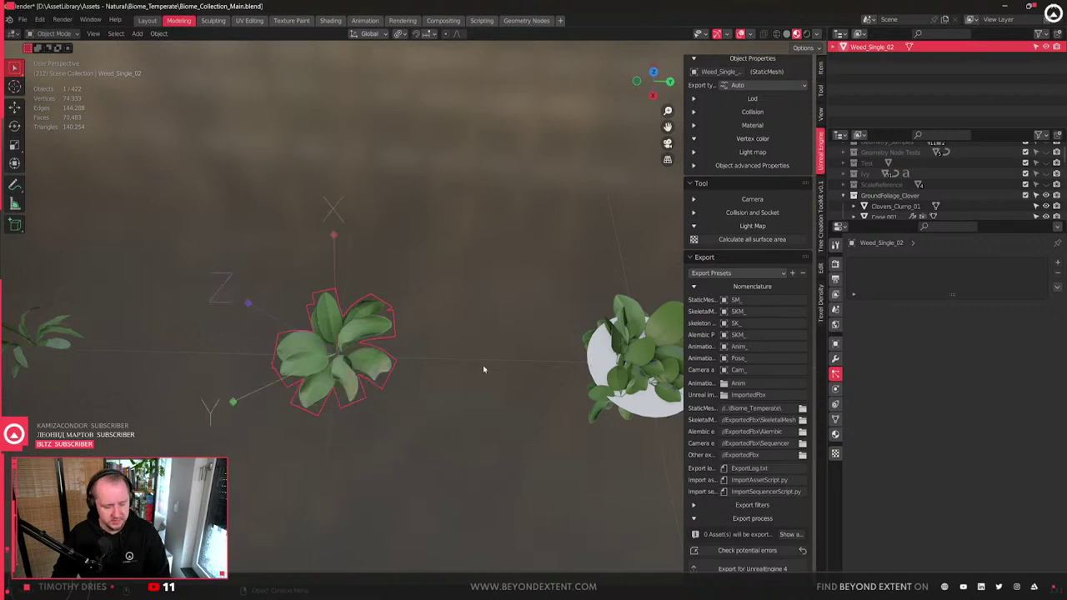
{"action": "key", "text": "ctrl+a"}
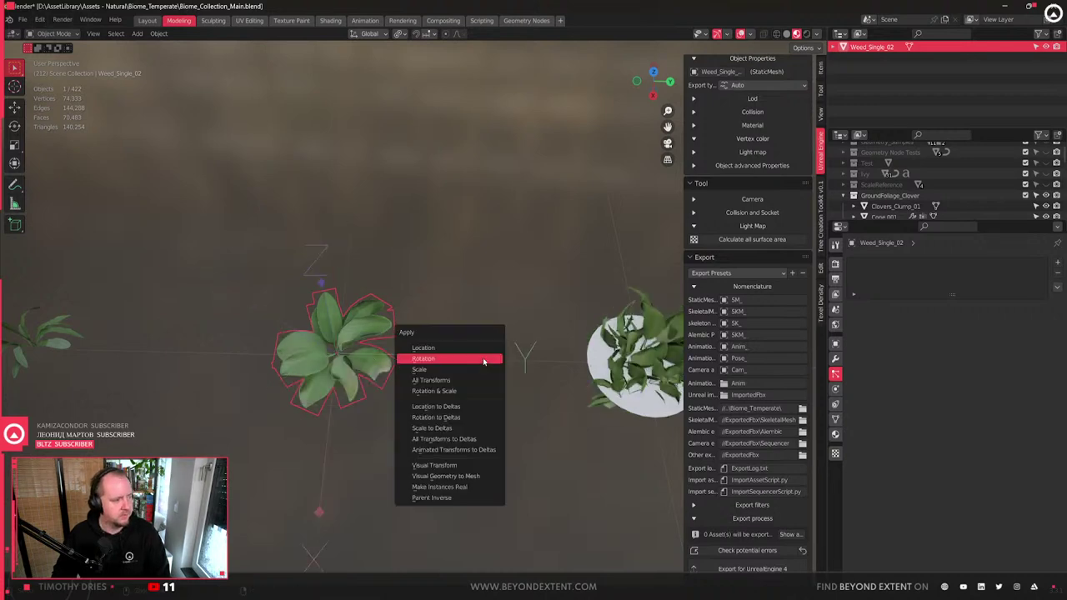
{"action": "left_click", "coordinate": [484, 368]}
- Rotate only the origin of Weed_Single_02 about 95 degrees around the global X axis so its scattered copies stand upright
{"action": "middle_click_drag", "start_coordinate": [561, 400], "coordinate": [467, 334]}
{"action": "key", "text": "r"}
{"action": "key", "text": "y"}
{"action": "key", "text": "x"}
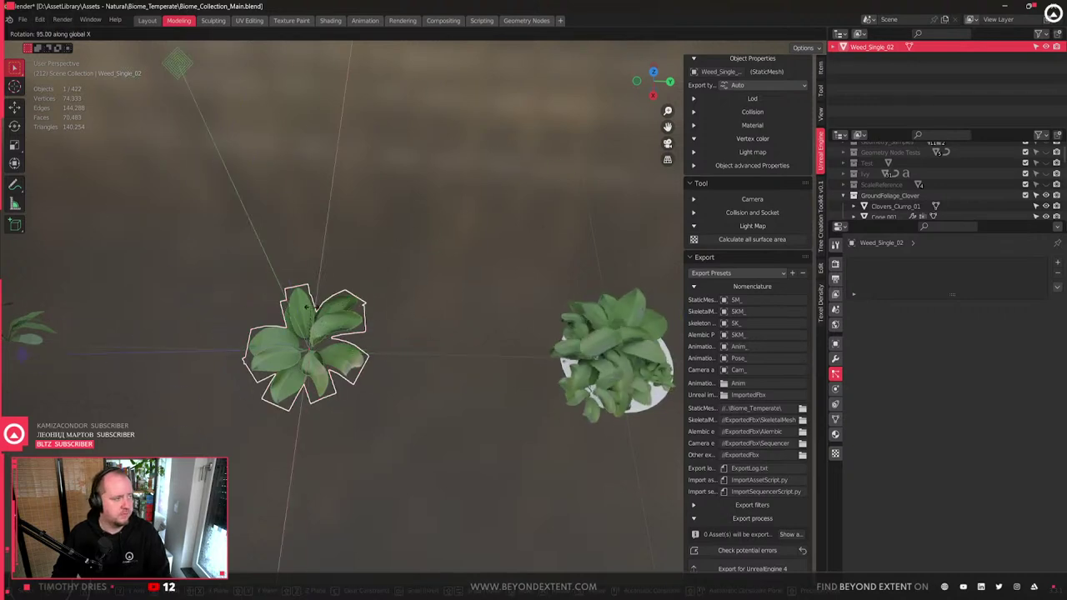
{"action": "left_click", "coordinate": [307, 308]}
{"action": "key", "text": "Tab"}
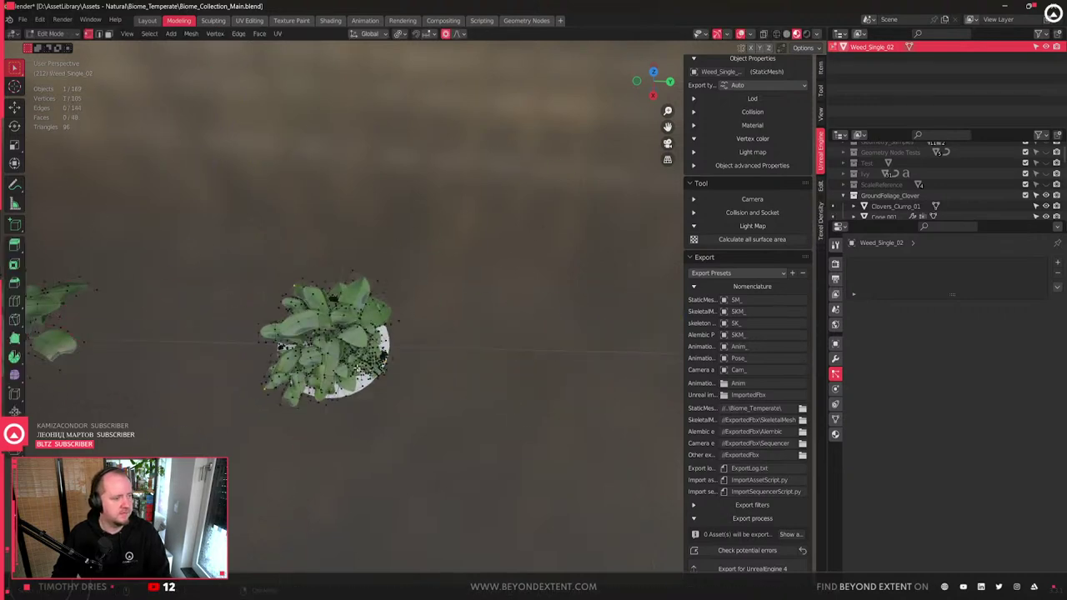
{"action": "key", "text": "Tab"}
{"action": "right_click", "coordinate": [342, 356]}
{"action": "scroll", "coordinate": [400, 367], "scroll_direction": "down", "scroll_amount": 4}
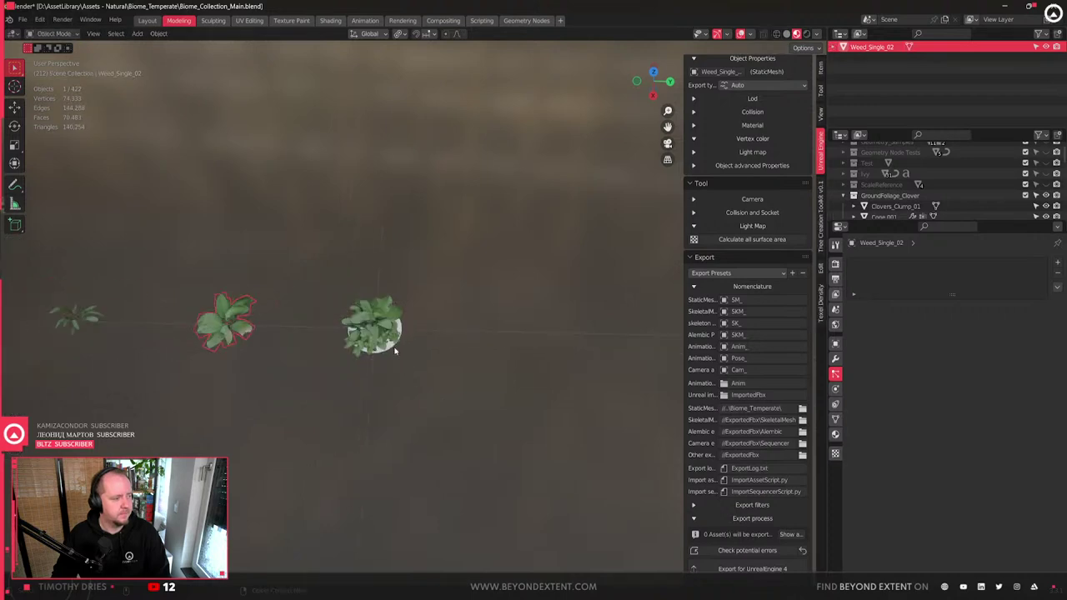
- Give the copied disc its own particle settings with a number of 8 and a smaller particle render size
{"action": "left_click", "coordinate": [372, 330]}
{"action": "key", "text": "KP_Decimal"}
{"action": "left_click_drag", "start_coordinate": [990, 367], "coordinate": [1012, 368]}
{"action": "middle_click_drag", "start_coordinate": [500, 367], "coordinate": [612, 394]}
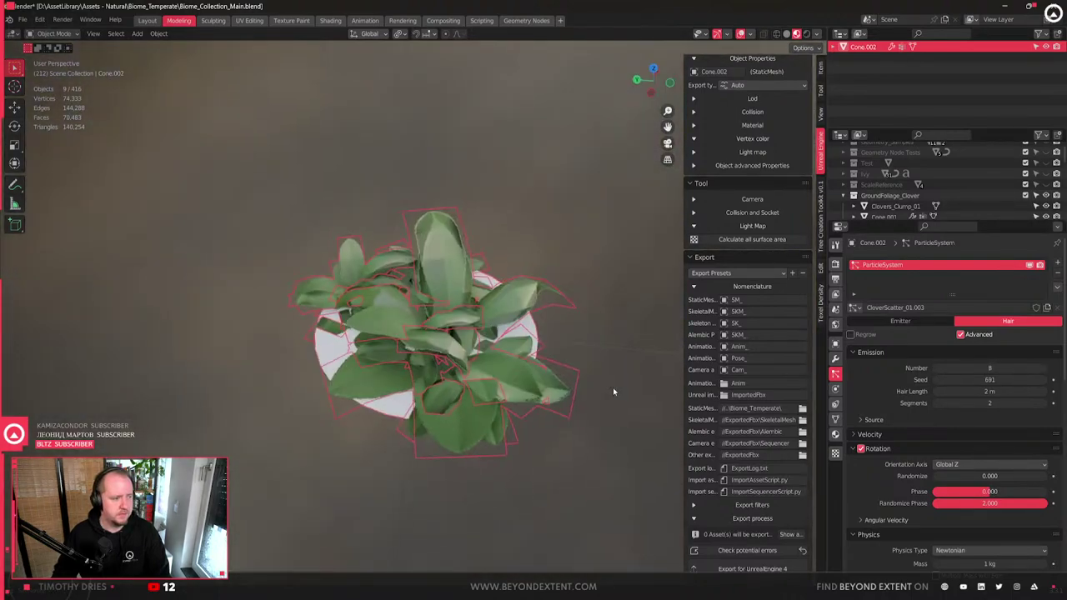
{"action": "scroll", "coordinate": [914, 486], "scroll_direction": "down", "scroll_amount": 5}
{"action": "left_click_drag", "start_coordinate": [1031, 530], "coordinate": [992, 530]}
- Lower only the origin of Weed_Single_02 about 0.013 m along global Z, and turn off origin-only transforms
{"action": "middle_click_drag", "start_coordinate": [388, 410], "coordinate": [284, 338]}
{"action": "left_click", "coordinate": [284, 338]}
{"action": "key", "text": "q"}
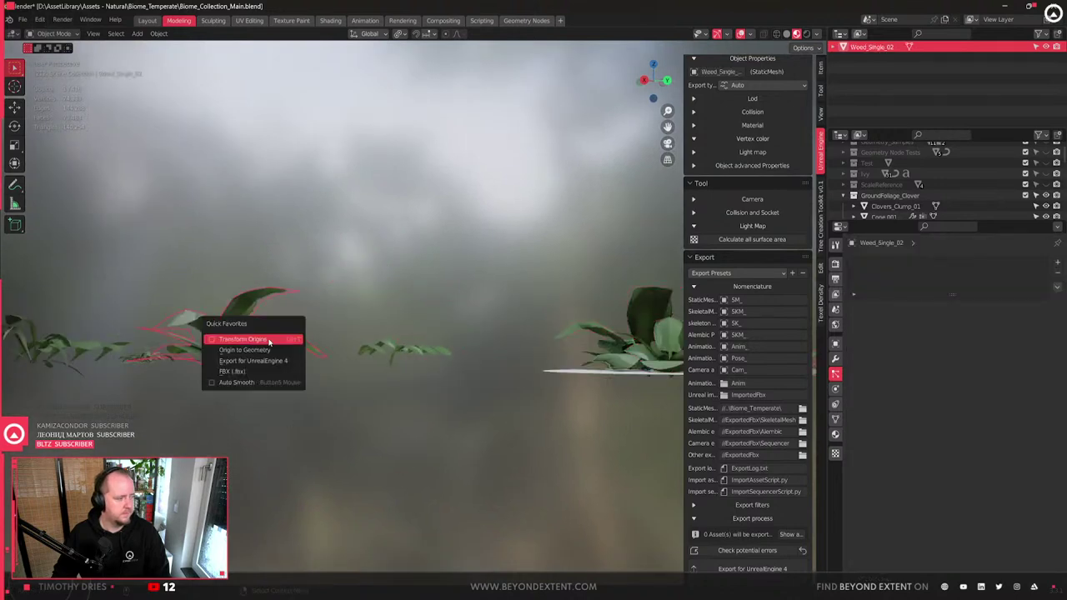
{"action": "left_click", "coordinate": [268, 340]}
{"action": "key", "text": "g"}
{"action": "key", "text": "z"}
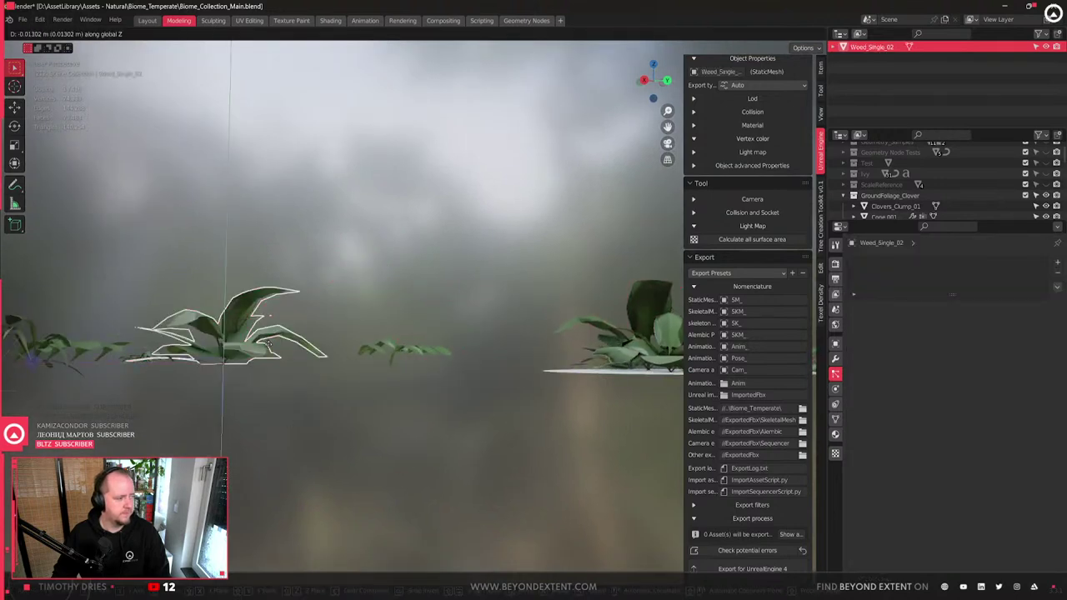
{"action": "left_click", "coordinate": [268, 343]}
{"action": "middle_click_drag", "start_coordinate": [269, 343], "coordinate": [483, 433]}
{"action": "key", "text": "q"}
{"action": "key", "text": "q"}
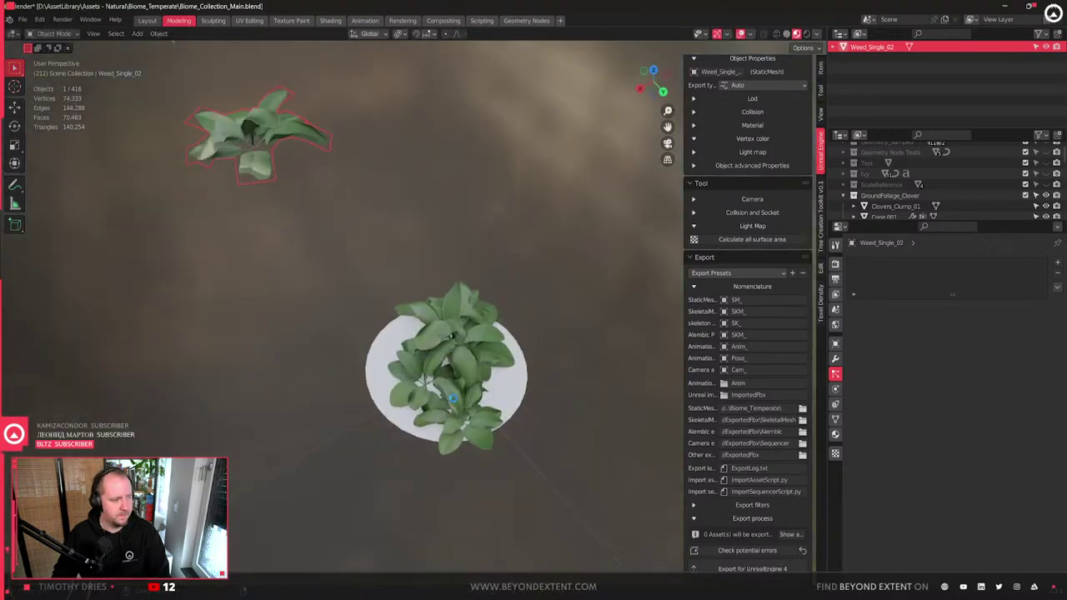
- Set the particle number of the Weed_Single_02 scatter disc to 5
{"action": "left_click", "coordinate": [452, 401]}
{"action": "key", "text": "KP_Decimal"}
{"action": "scroll", "coordinate": [456, 406], "scroll_direction": "down", "scroll_amount": 6}
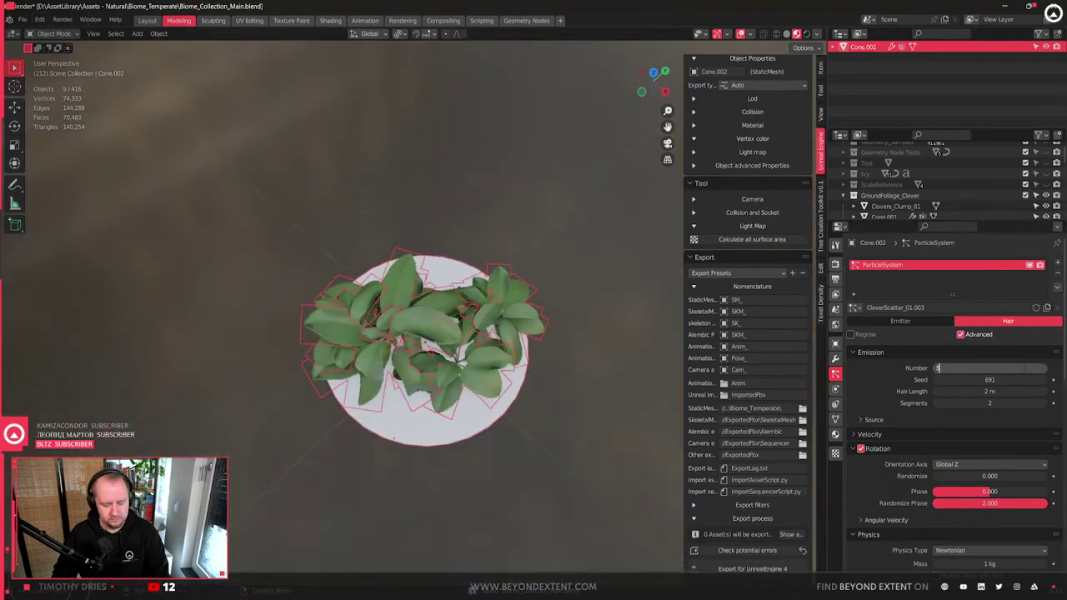
{"action": "key", "text": "Return"}
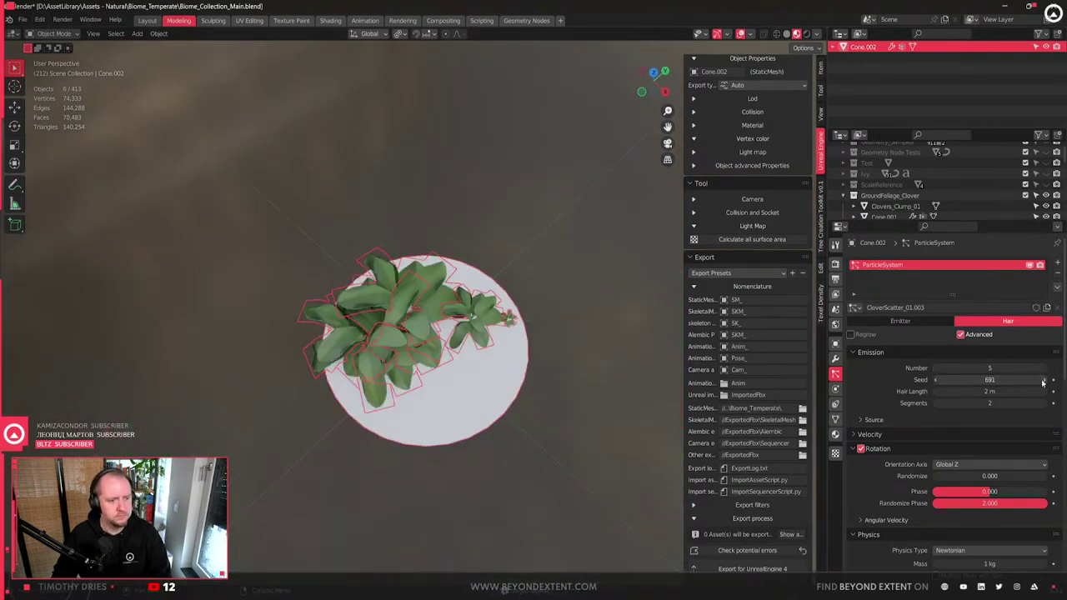
- Try successive particle seeds for the disc and settle on seed 697
{"action": "left_click", "coordinate": [1043, 381]}
{"action": "left_click", "coordinate": [1043, 380]}
{"action": "left_click", "coordinate": [1044, 380]}
{"action": "left_click", "coordinate": [1043, 380]}
{"action": "left_click", "coordinate": [1045, 380]}
{"action": "left_click", "coordinate": [1045, 381]}
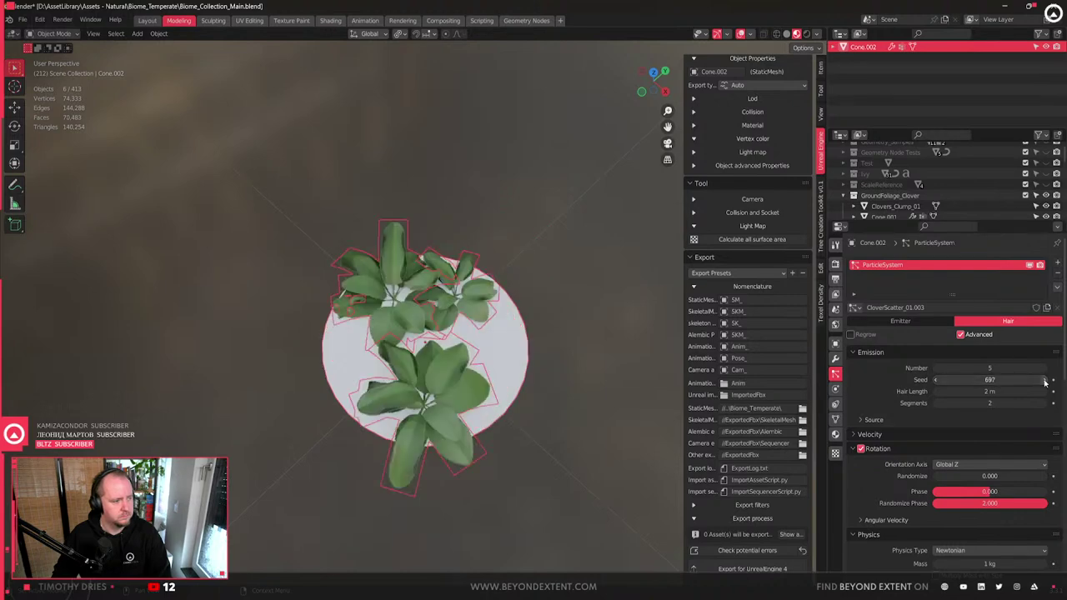
{"action": "middle_click_drag", "start_coordinate": [555, 417], "coordinate": [531, 411]}
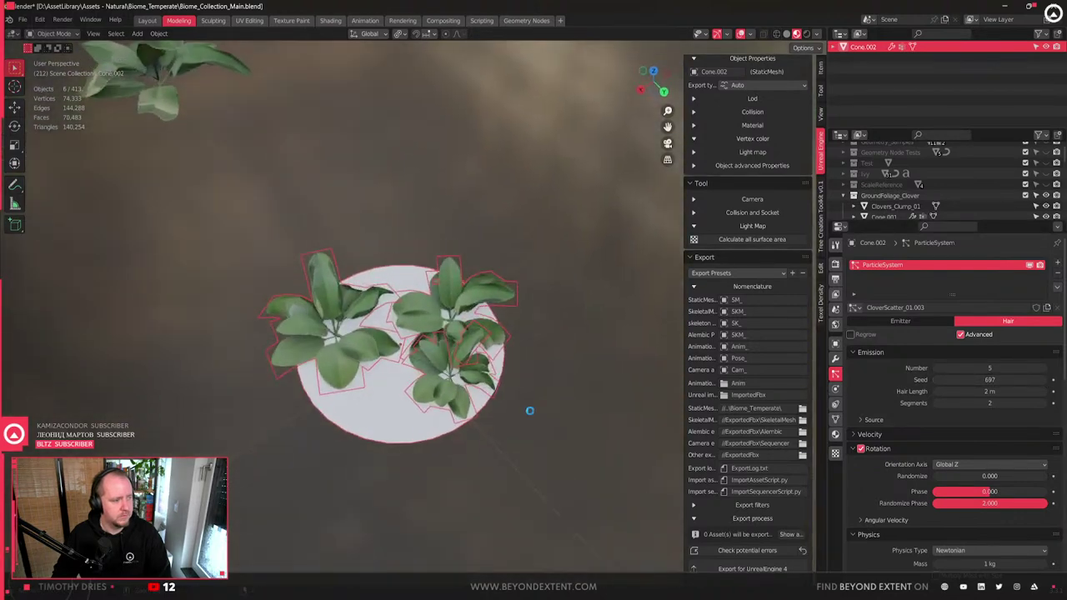
- Duplicate the adjusted scatter disc and place the copy beside it on the ground plane
{"action": "scroll", "coordinate": [530, 410], "scroll_direction": "down", "scroll_amount": 3}
{"action": "scroll", "coordinate": [412, 397], "scroll_direction": "down", "scroll_amount": 3}
{"action": "key", "text": "shift+d"}
{"action": "key", "text": "shift+z"}
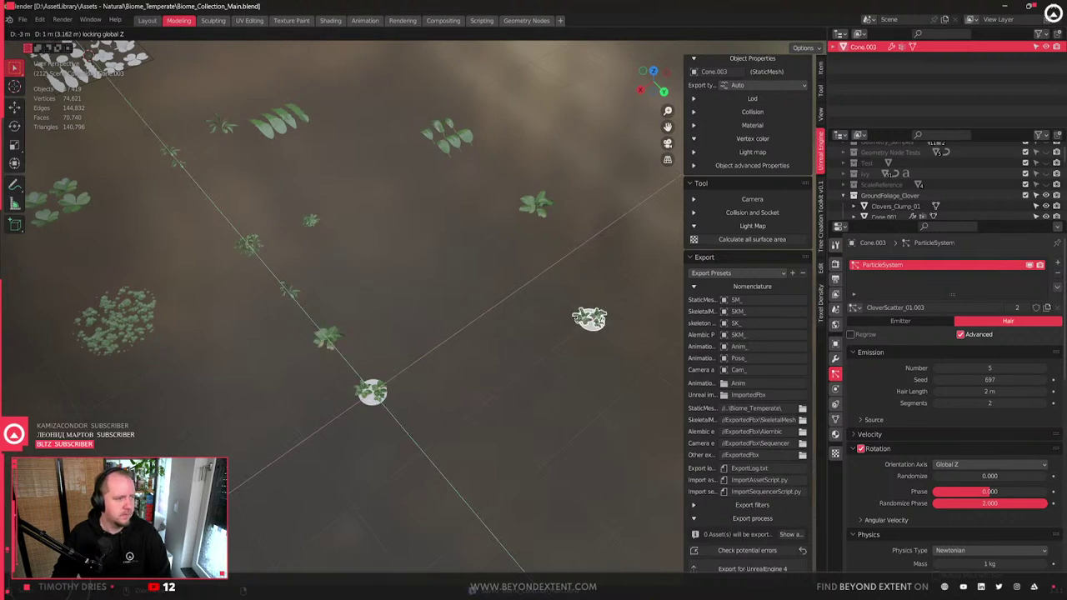
{"action": "left_click", "coordinate": [484, 371]}
- Convert the particle instances of the duplicated disc into real objects
{"action": "scroll", "coordinate": [429, 390], "scroll_direction": "up", "scroll_amount": 4}
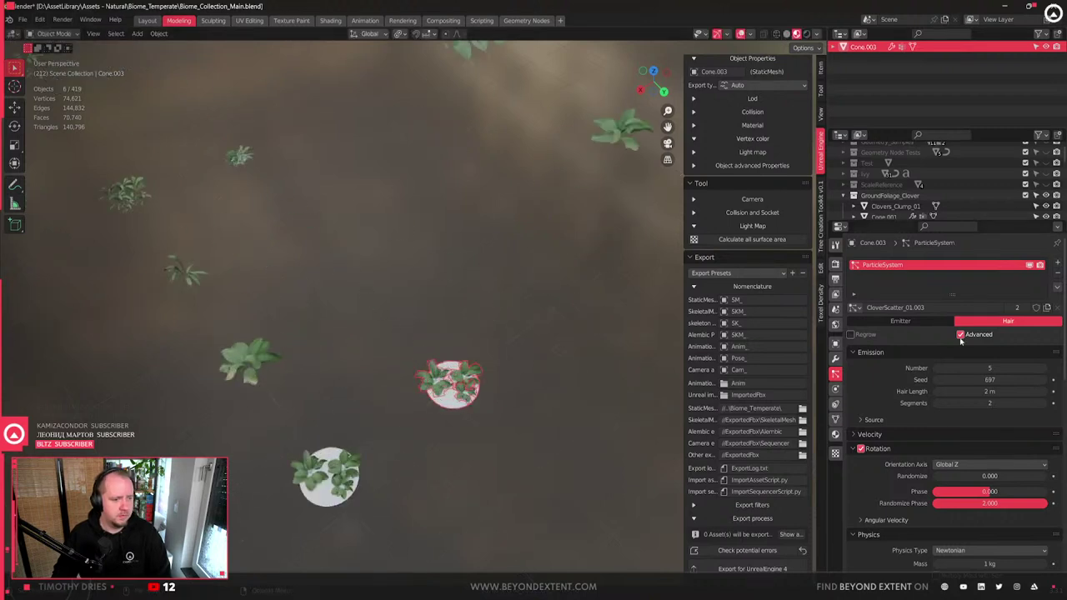
{"action": "left_click", "coordinate": [835, 359]}
{"action": "left_click", "coordinate": [1032, 305]}
{"action": "left_click", "coordinate": [853, 304]}
{"action": "left_click", "coordinate": [937, 333]}
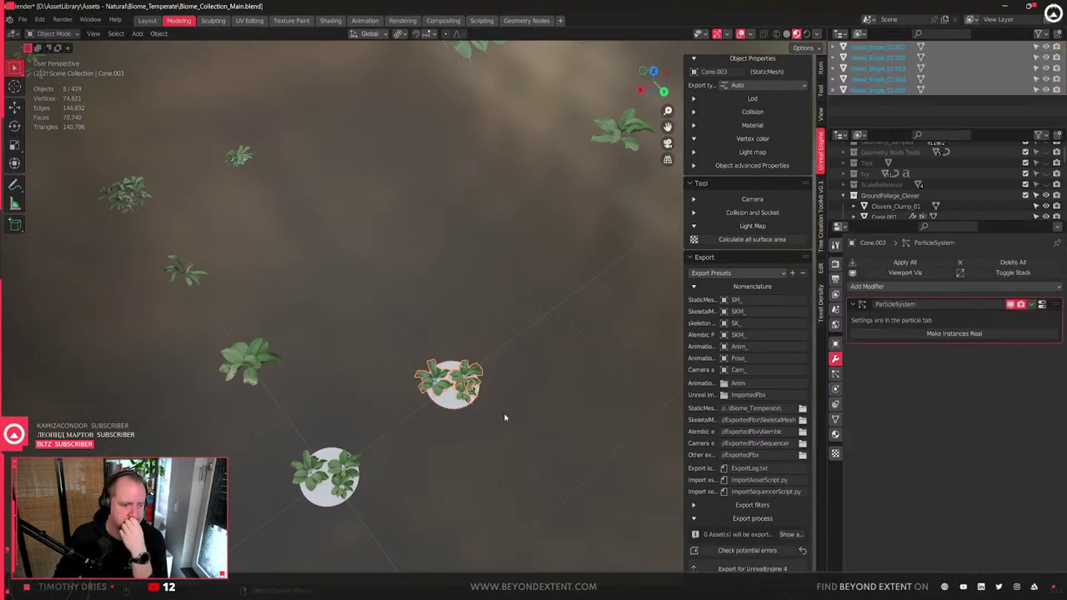
- Isolate the five real weed copies and make them all single-user for object and data
{"action": "scroll", "coordinate": [505, 418], "scroll_direction": "up", "scroll_amount": 4}
{"action": "key", "text": "KP_Divide"}
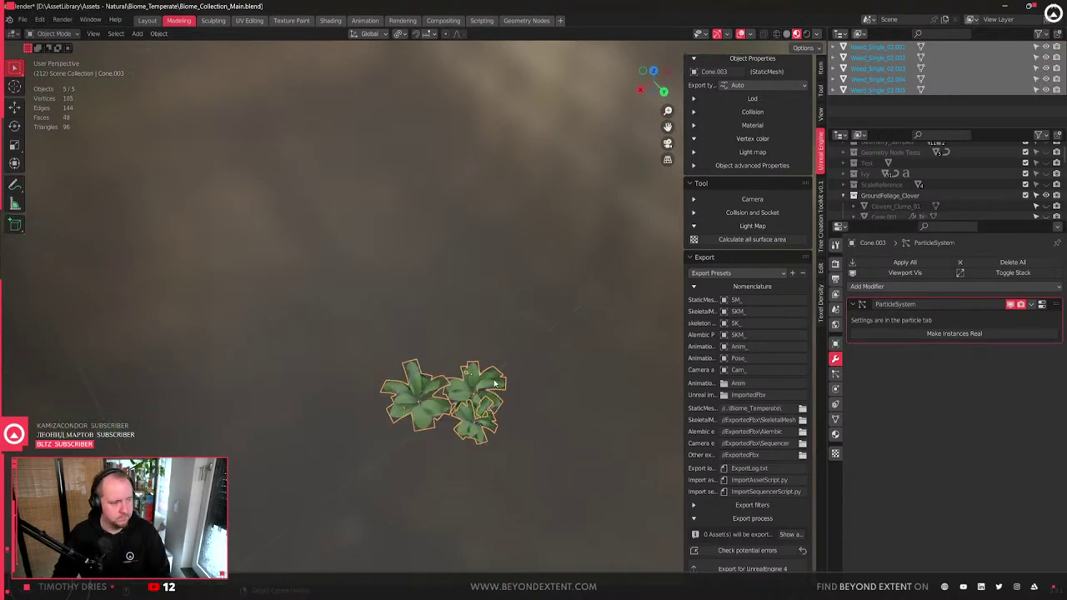
{"action": "left_click", "coordinate": [496, 384]}
{"action": "key", "text": "a"}
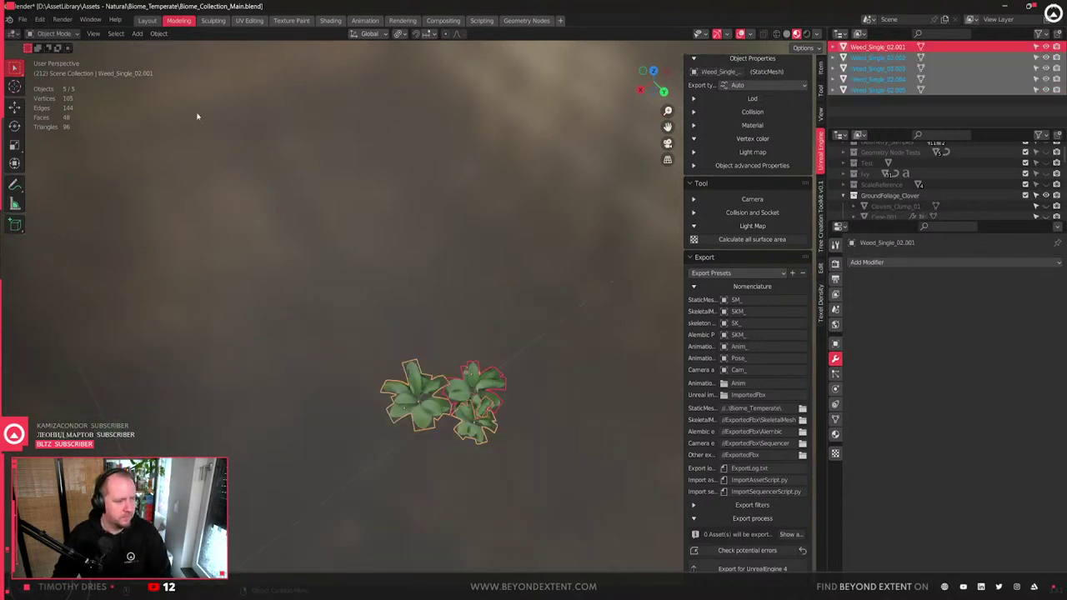
{"action": "left_click", "coordinate": [158, 34]}
{"action": "mouse_move", "coordinate": [203, 213]}
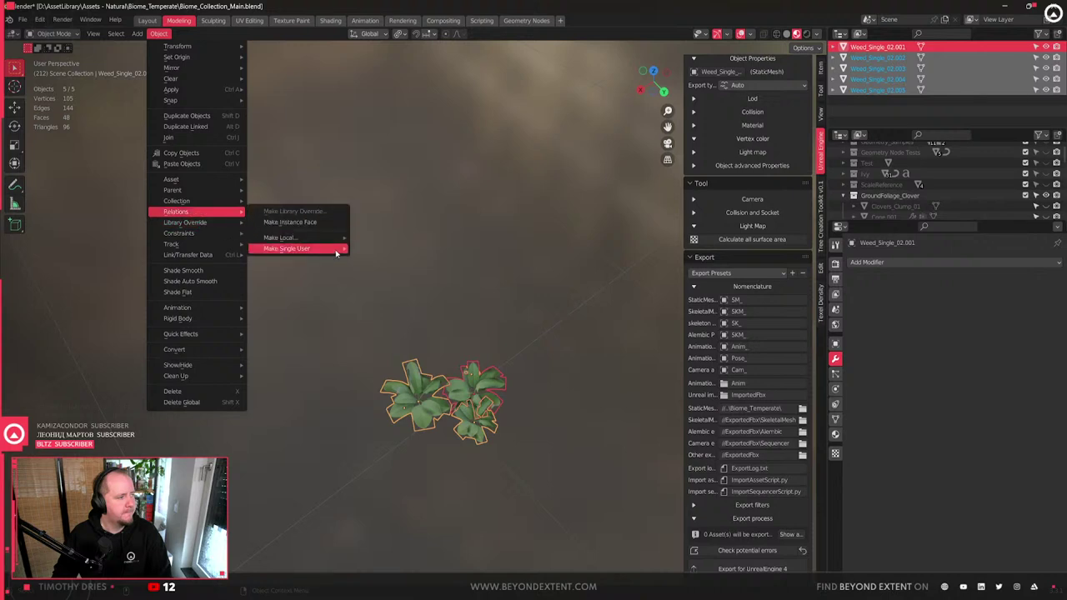
{"action": "mouse_move", "coordinate": [314, 248]}
{"action": "left_click", "coordinate": [387, 260]}
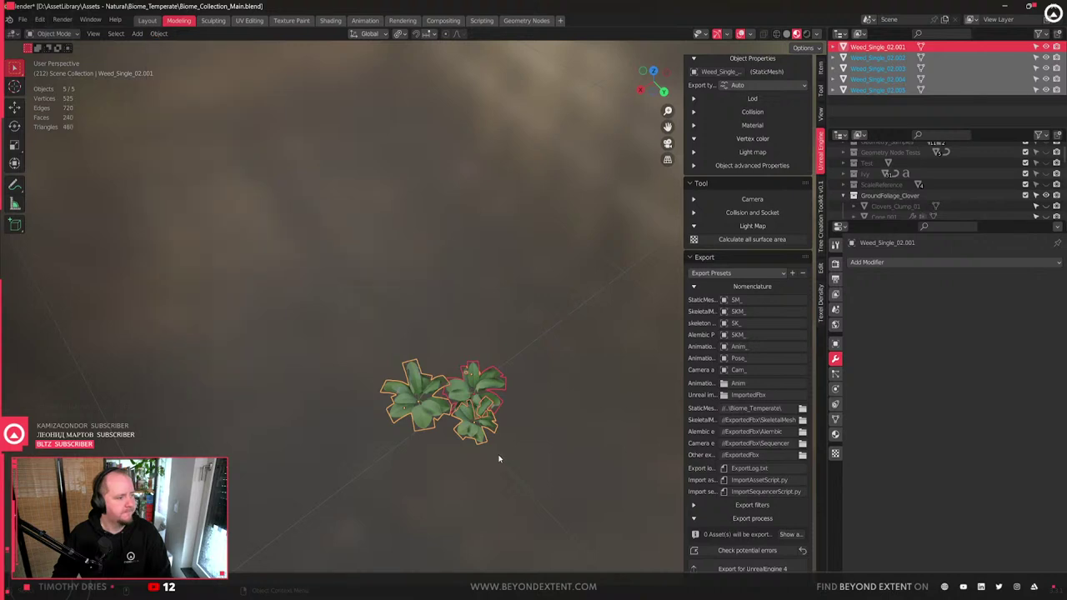
- Join the five weed copies into one mesh and move its origin slightly down along the global Z axis
{"action": "key", "text": "ctrl+j"}
{"action": "key", "text": "q"}
{"action": "left_click", "coordinate": [492, 456]}
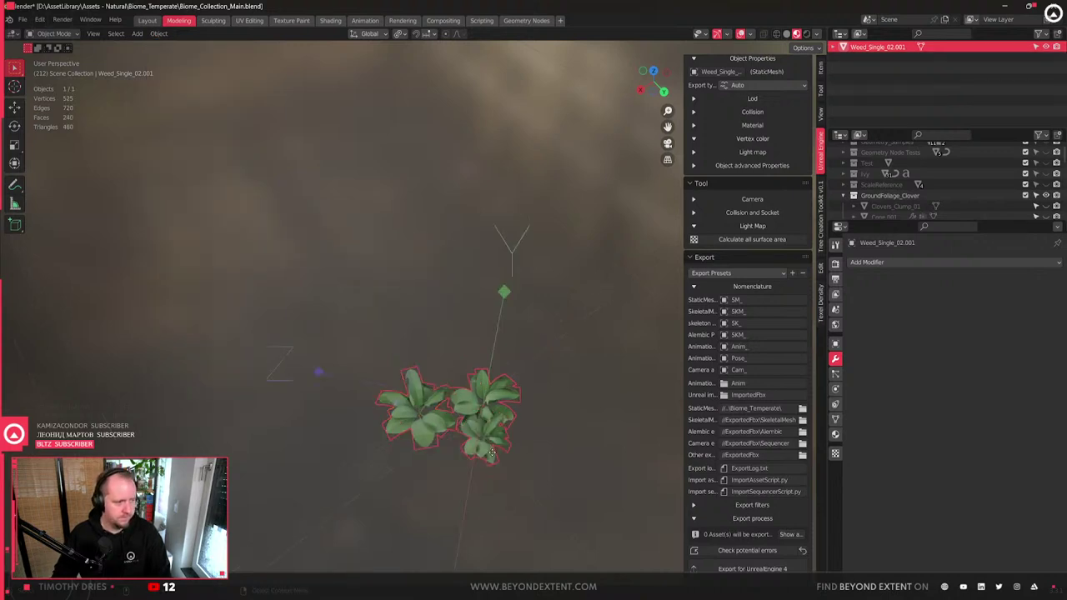
{"action": "key", "text": "q"}
{"action": "left_click", "coordinate": [475, 463]}
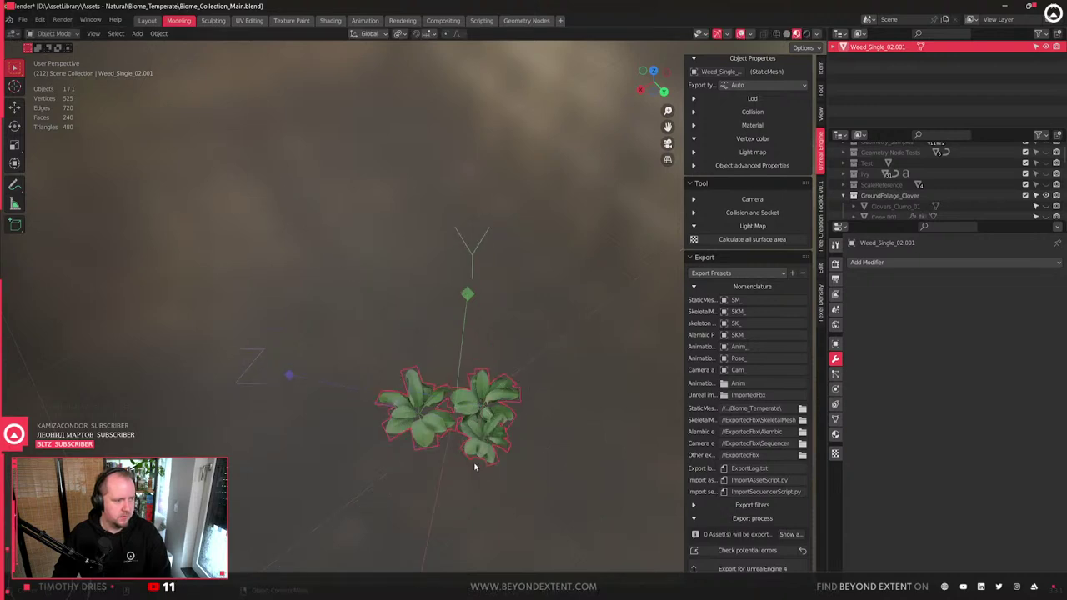
{"action": "key", "text": "q"}
{"action": "left_click", "coordinate": [472, 452]}
{"action": "key", "text": "g"}
{"action": "key", "text": "z"}
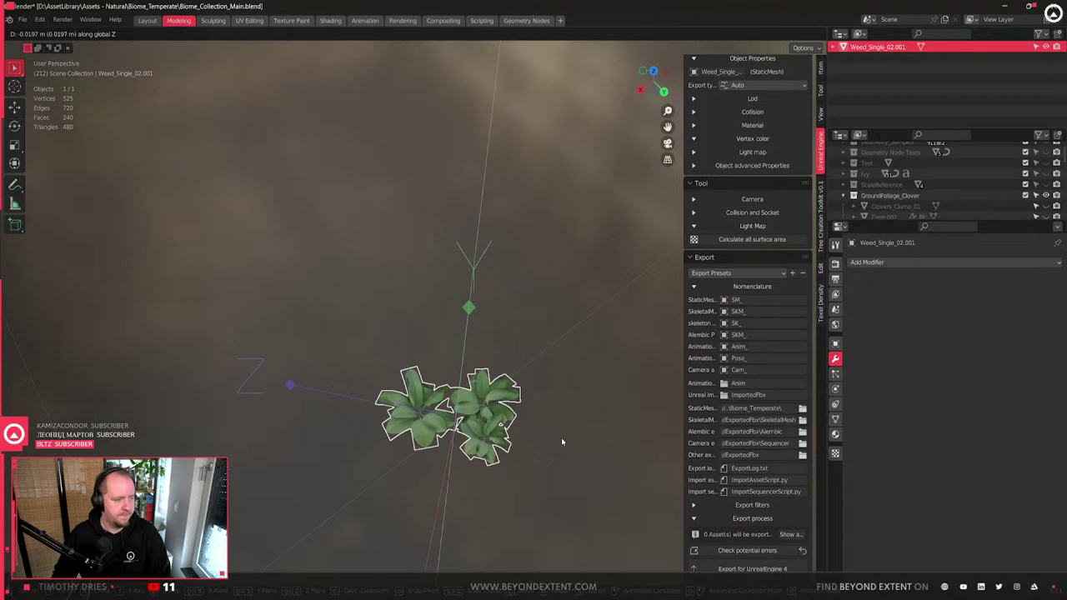
{"action": "left_click", "coordinate": [500, 433]}
- Leave origin-only editing, apply the joined weed mesh's scale and remaining transforms, and exit the isolated view
{"action": "key", "text": "q"}
{"action": "left_click", "coordinate": [484, 431]}
{"action": "key", "text": "q"}
{"action": "left_click", "coordinate": [446, 412]}
{"action": "key", "text": "q"}
{"action": "left_click", "coordinate": [451, 418]}
{"action": "key", "text": "q"}
{"action": "left_click", "coordinate": [447, 411]}
{"action": "key", "text": "ctrl+a"}
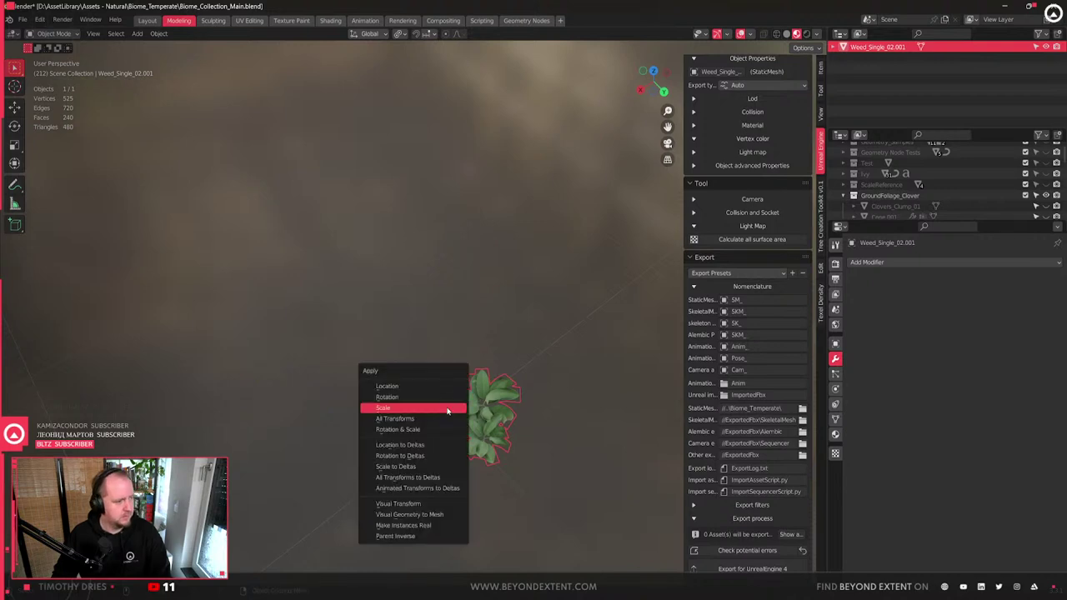
{"action": "left_click", "coordinate": [445, 407]}
{"action": "key", "text": "ctrl+a"}
{"action": "left_click", "coordinate": [439, 418]}
{"action": "scroll", "coordinate": [481, 406], "scroll_direction": "down", "scroll_amount": 3}
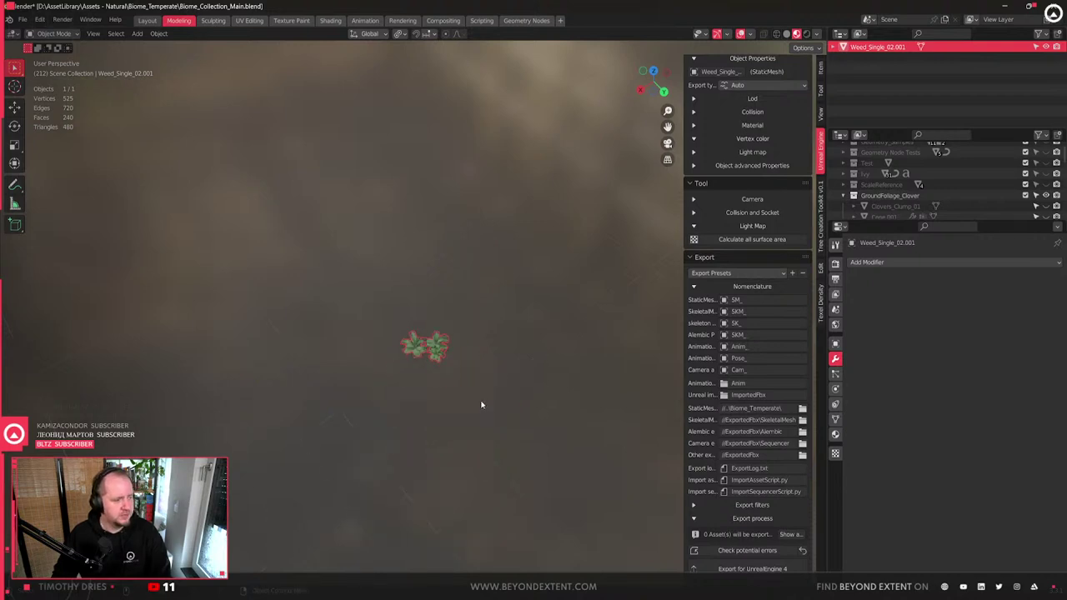
{"action": "key", "text": "KP_Divide"}
{"action": "scroll", "coordinate": [476, 406], "scroll_direction": "up", "scroll_amount": 5}
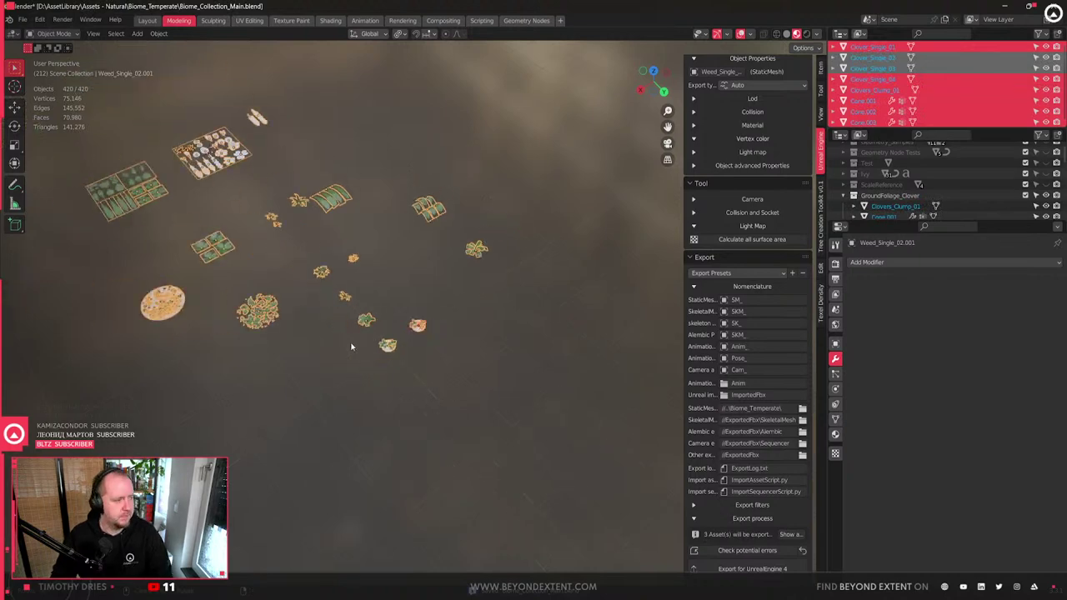
- Delete the duplicated scatter disc Cone.003 together with its leftover objects, keeping the joined weed clump
{"action": "left_click", "coordinate": [338, 440]}
{"action": "middle_click_drag", "start_coordinate": [341, 450], "coordinate": [415, 391], "text": "shift"}
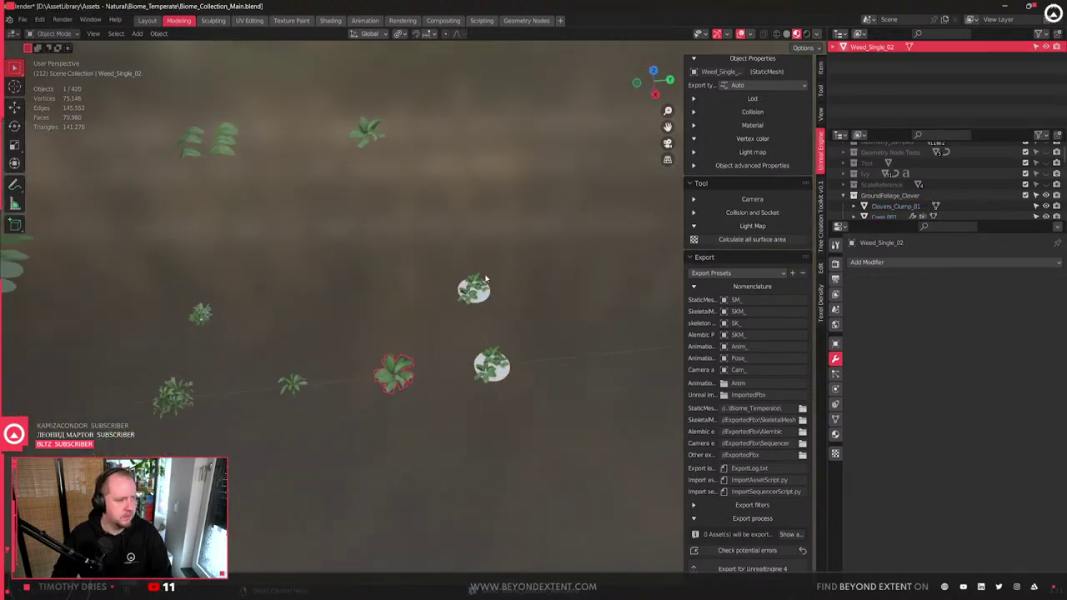
{"action": "key", "text": "x"}
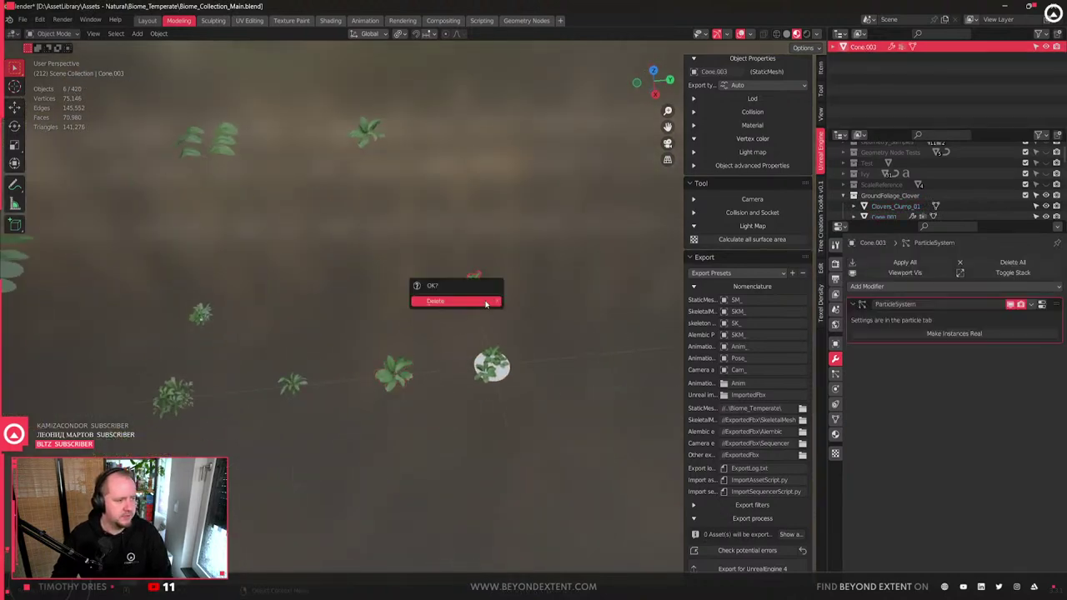
{"action": "left_click", "coordinate": [488, 300]}
- Move the remaining scatter disc aside on the ground plane and place the joined weed clump in the row beside Weed_Single_02
{"action": "left_click", "coordinate": [492, 365]}
{"action": "key", "text": "g"}
{"action": "key", "text": "z"}
{"action": "left_click", "coordinate": [573, 313]}
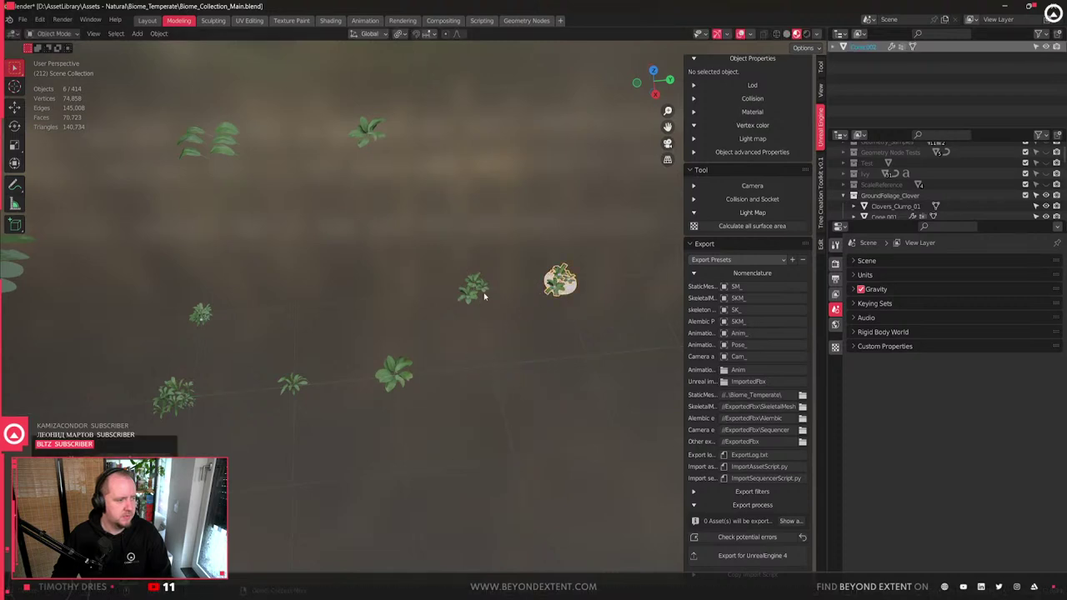
{"action": "key", "text": "ctrl+z"}
- Check the naming of the existing Weed_Clump_01 and rename the joined weed mesh as Weed_Clump_02
{"action": "left_click", "coordinate": [174, 395]}
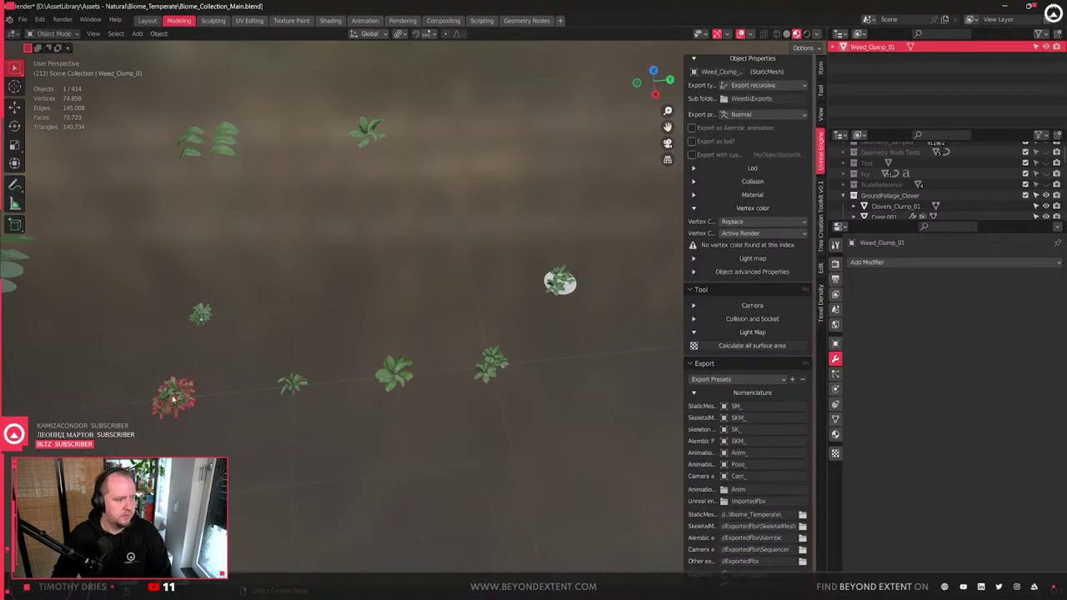
{"action": "key", "text": "ctrl+z"}
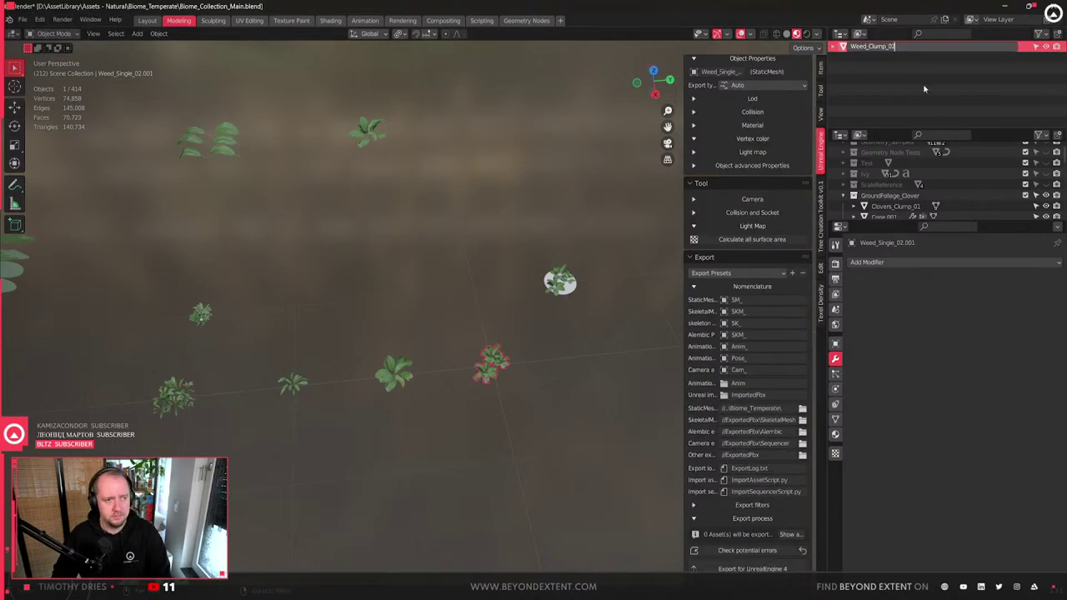
{"action": "key", "text": "Return"}
- Set the Unreal export type of Weed_Clump_02 and Weed_Single_02 to Export recursive
{"action": "left_click_drag", "start_coordinate": [419, 386], "coordinate": [421, 388], "text": "shift"}
{"action": "scroll", "coordinate": [442, 405], "scroll_direction": "up", "scroll_amount": 3}
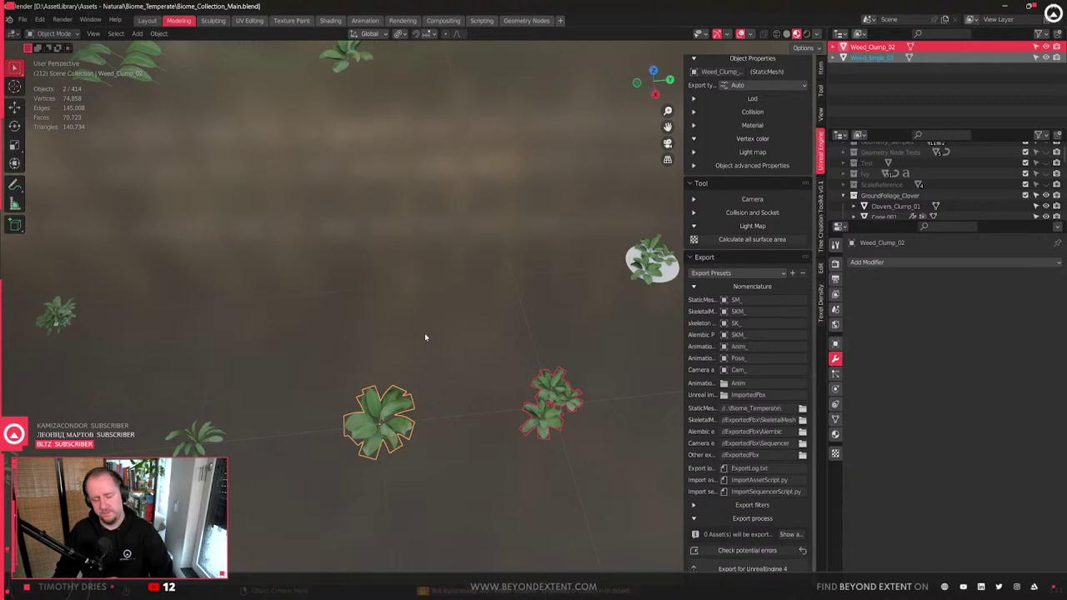
{"action": "scroll", "coordinate": [787, 155], "scroll_direction": "up", "scroll_amount": 3}
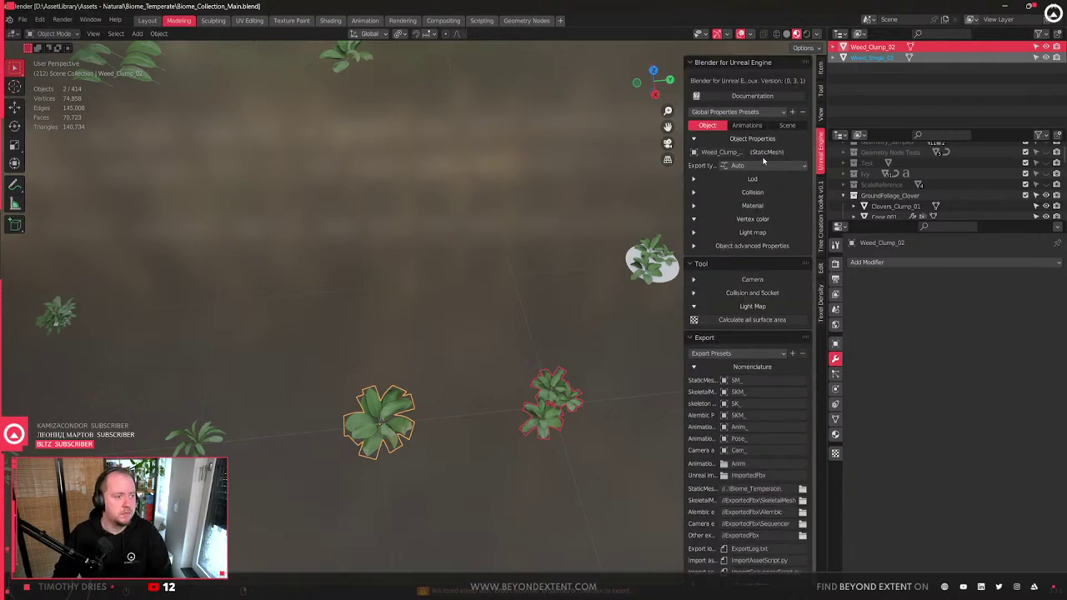
{"action": "left_click", "coordinate": [762, 166]}
{"action": "left_click", "coordinate": [764, 191]}
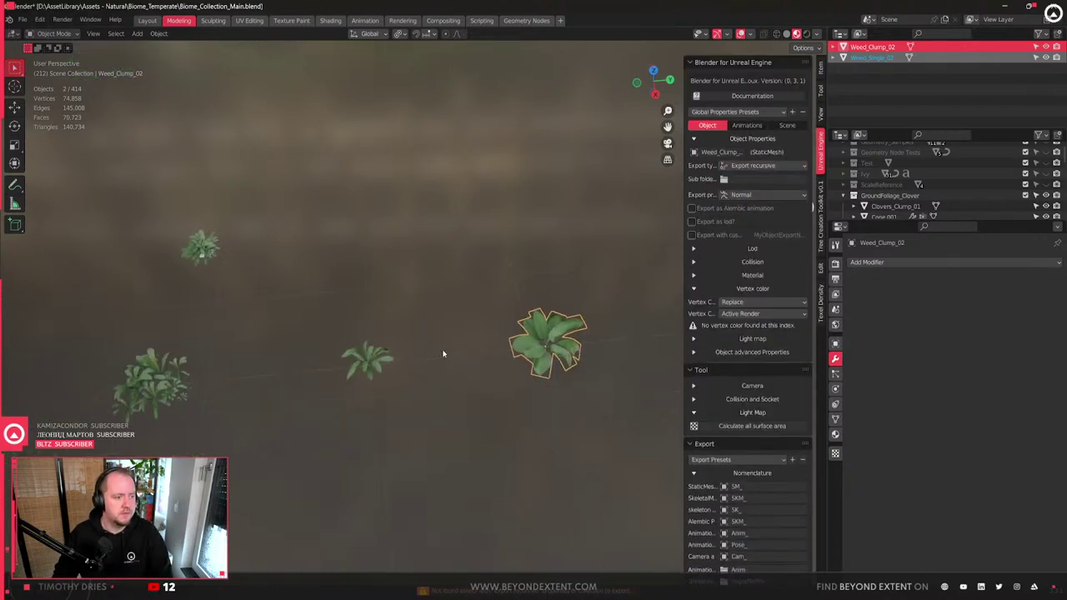
- Set the export sub folder of Weed_Single_02 and Weed_Clump_02 to Weeds\Exports as on the existing weeds, and export both for Unreal
{"action": "left_click", "coordinate": [362, 355]}
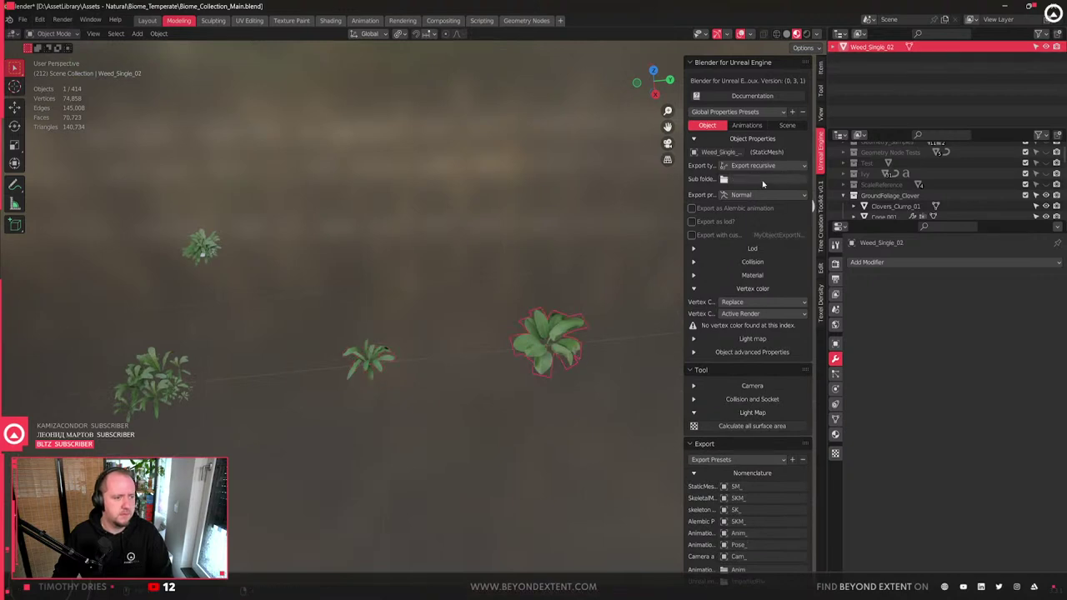
{"action": "key", "text": "Return"}
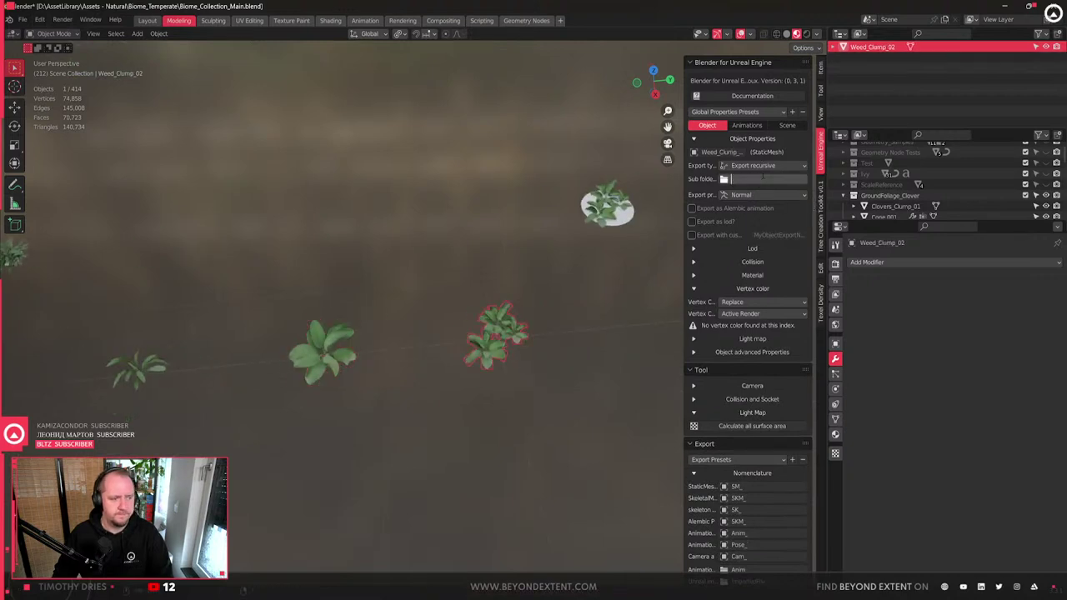
{"action": "left_click", "coordinate": [319, 344], "text": "shift"}
{"action": "scroll", "coordinate": [761, 432], "scroll_direction": "down", "scroll_amount": 5}
{"action": "left_click", "coordinate": [785, 564]}
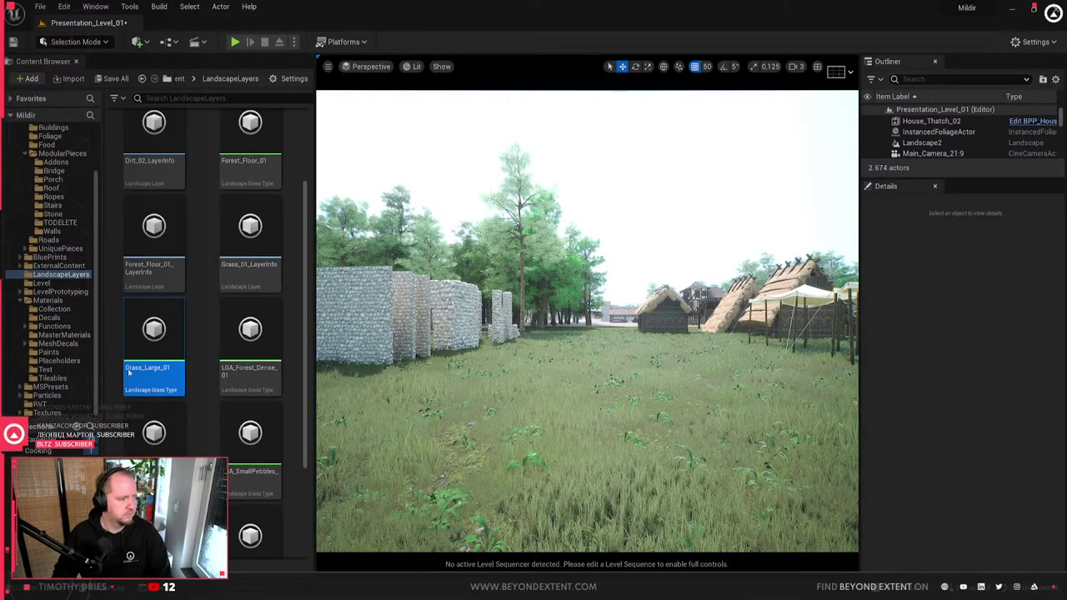
- In Unreal Editor, import SM_Weed_Clump_02.fbx and SM_Weed_Single_02.fbx into the Biomes/Weeds content folder
{"action": "scroll", "coordinate": [78, 267], "scroll_direction": "up", "scroll_amount": 3}
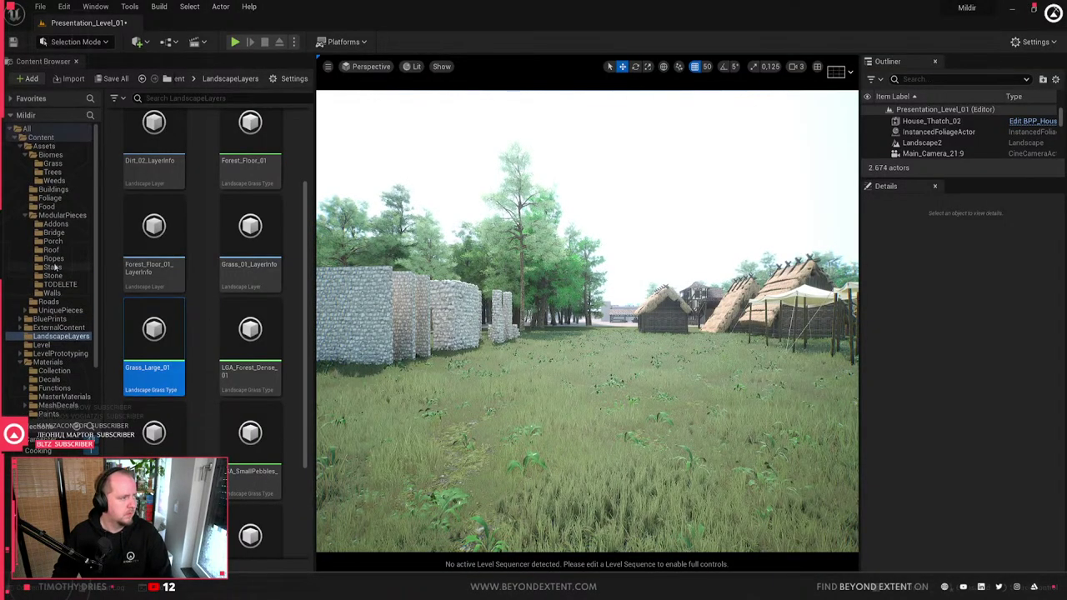
{"action": "left_click", "coordinate": [57, 180]}
{"action": "right_click", "coordinate": [225, 185]}
{"action": "left_click", "coordinate": [318, 206]}
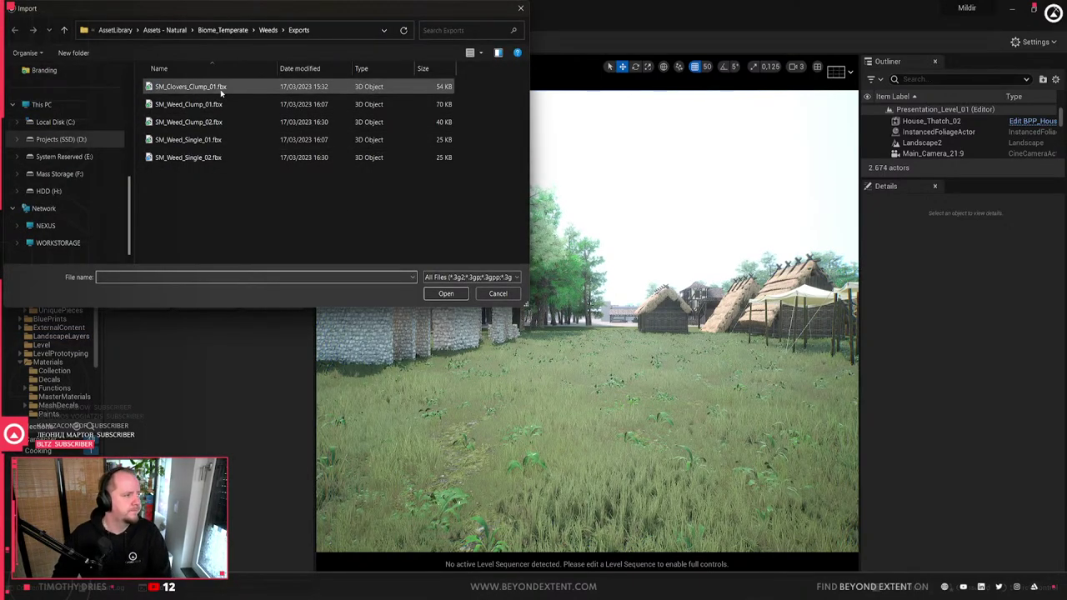
{"action": "left_click", "coordinate": [220, 105]}
{"action": "left_click", "coordinate": [219, 123]}
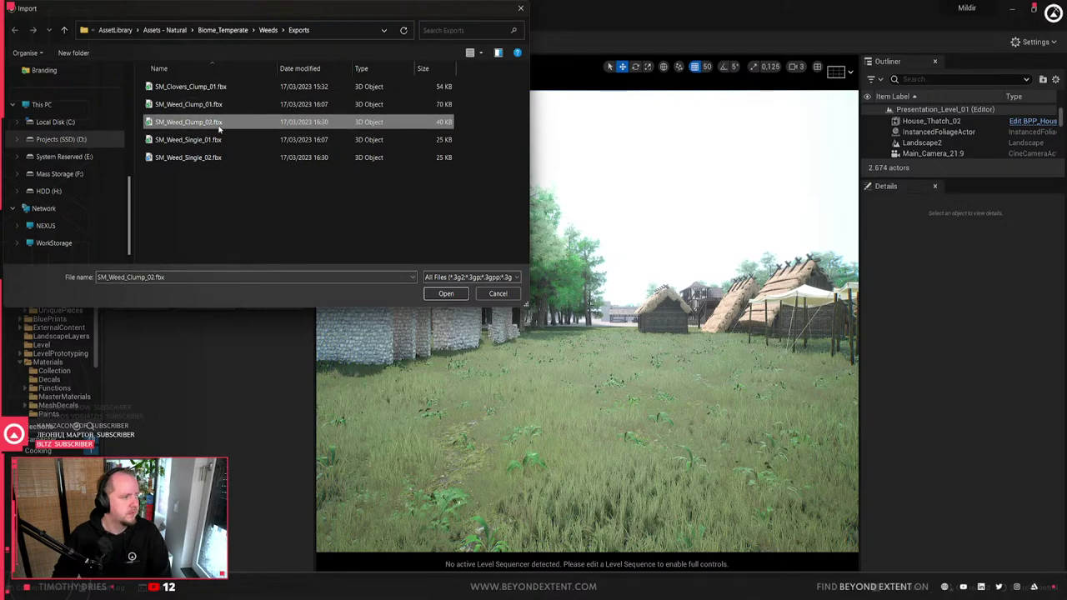
{"action": "left_click", "coordinate": [214, 158], "text": "ctrl"}
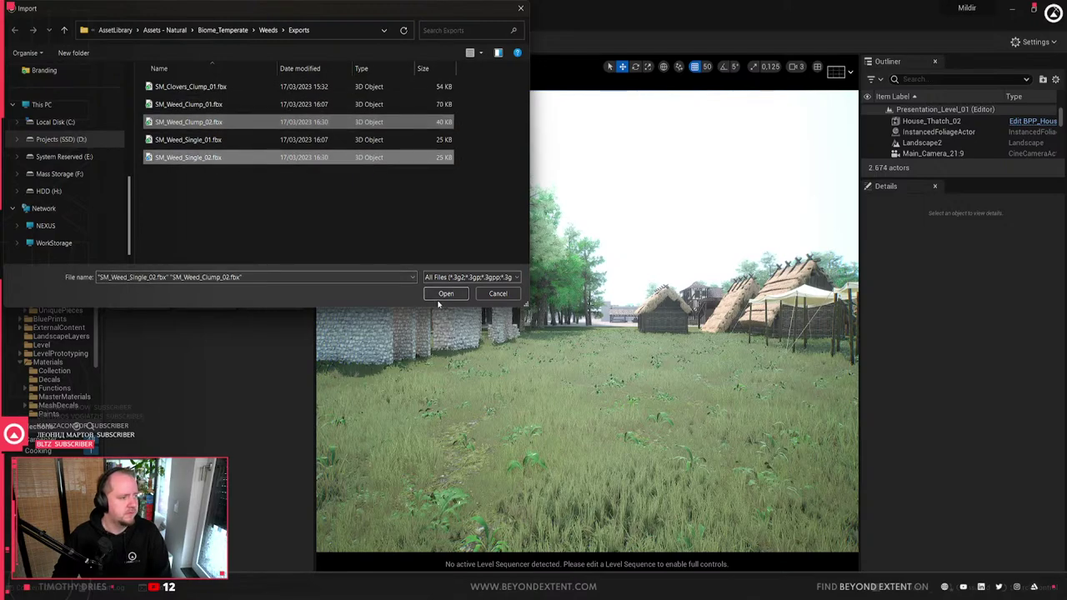
{"action": "left_click", "coordinate": [444, 295]}
{"action": "left_click", "coordinate": [520, 511]}
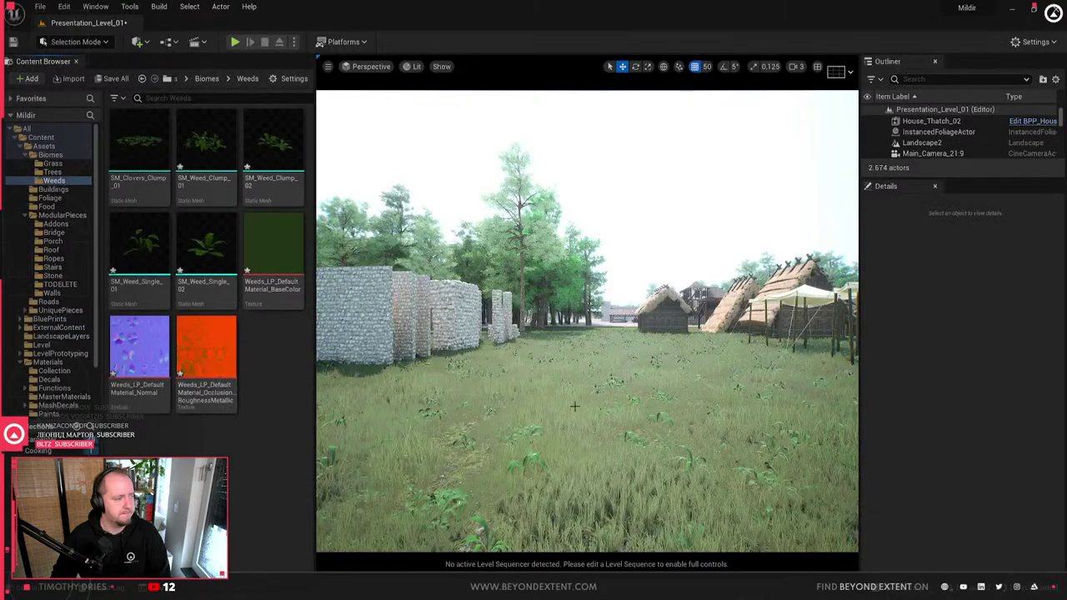
- Try placing SM_Weed_Clump_01 on the gravel ground of the level
{"action": "key", "text": "w"}
{"action": "right_click_drag", "start_coordinate": [575, 406], "coordinate": [597, 406]}
{"action": "left_click", "coordinate": [142, 259]}
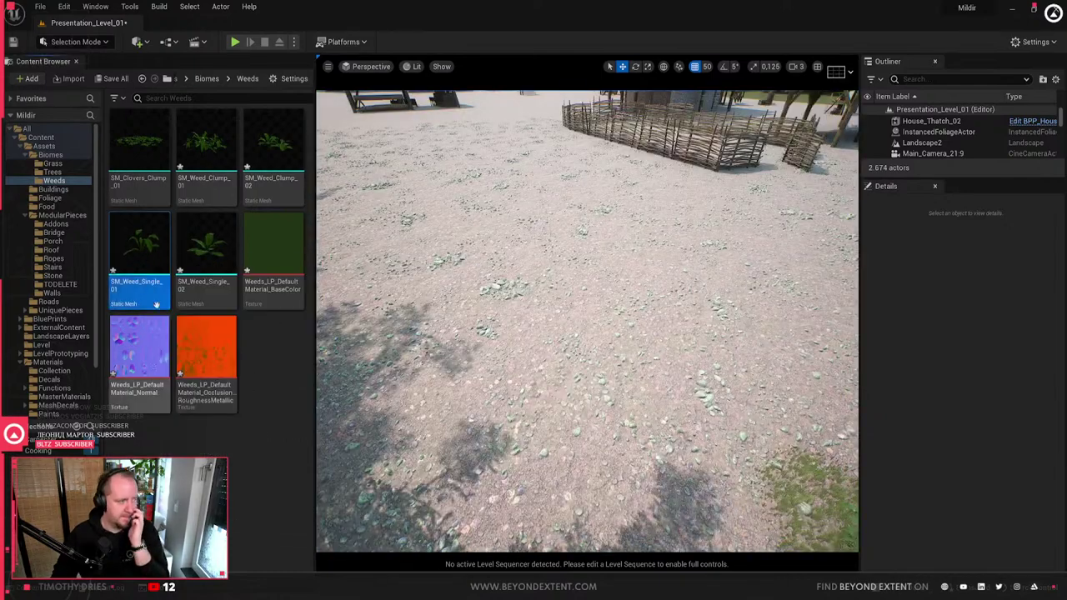
{"action": "left_click_drag", "start_coordinate": [205, 144], "coordinate": [593, 440]}
{"action": "right_click_drag", "start_coordinate": [593, 441], "coordinate": [594, 473]}
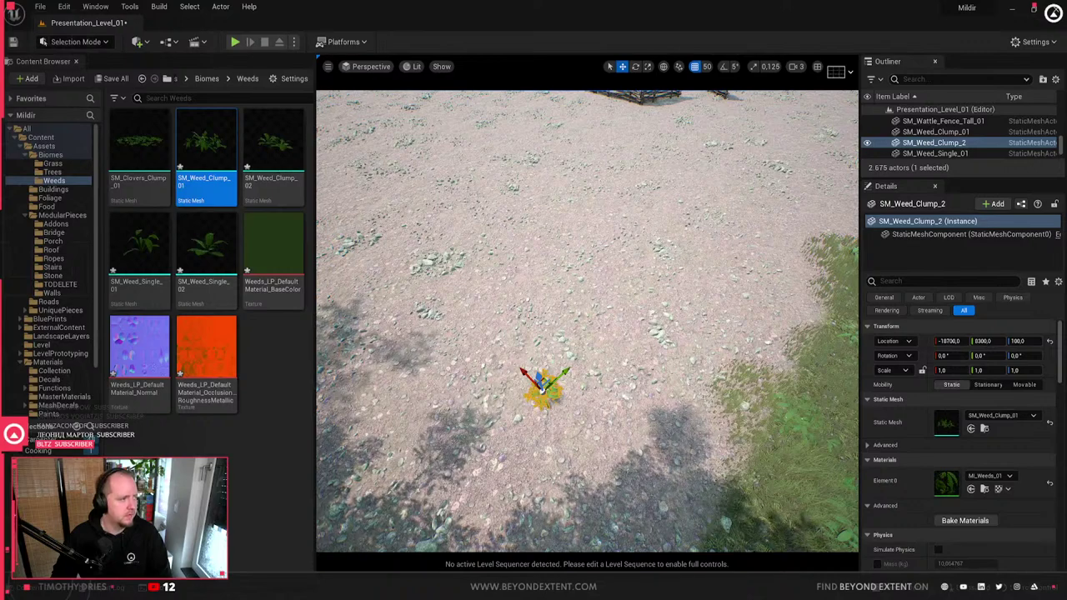
{"action": "key", "text": "ctrl+s"}
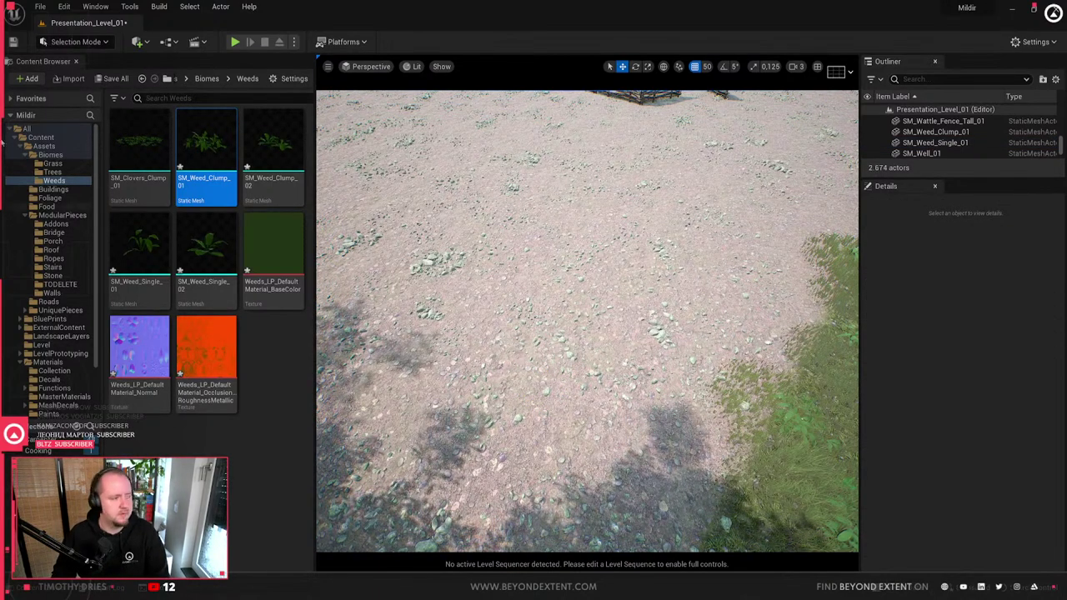
- Place SM_Weed_Clump_02 and SM_Weed_Single_02 next to each other on the gravel ground
{"action": "left_click", "coordinate": [274, 161]}
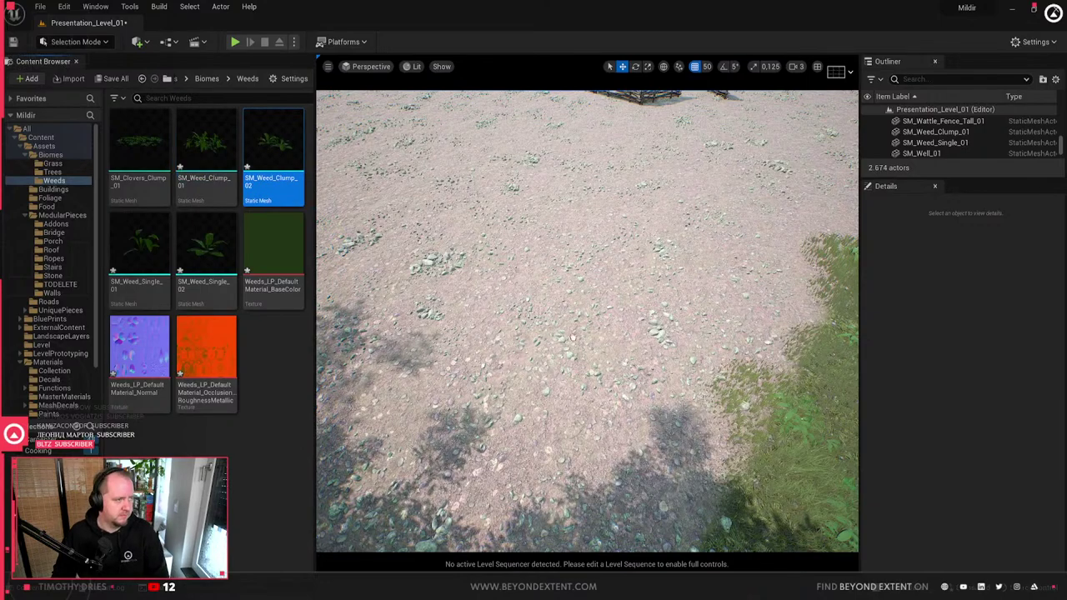
{"action": "left_click", "coordinate": [562, 388]}
{"action": "key", "text": "f"}
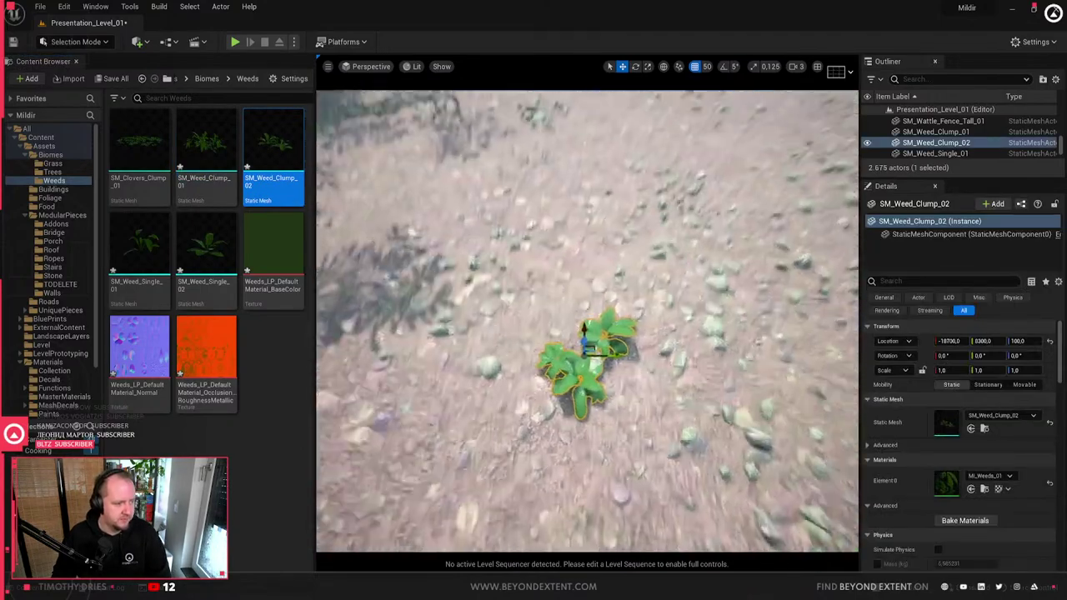
{"action": "left_click", "coordinate": [206, 245]}
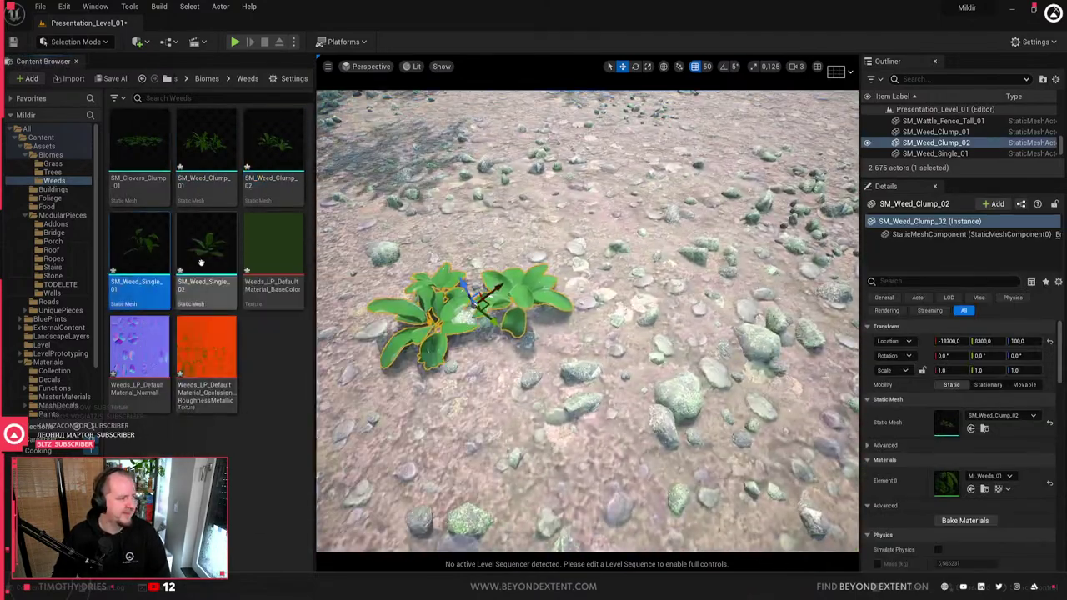
{"action": "left_click", "coordinate": [488, 406]}
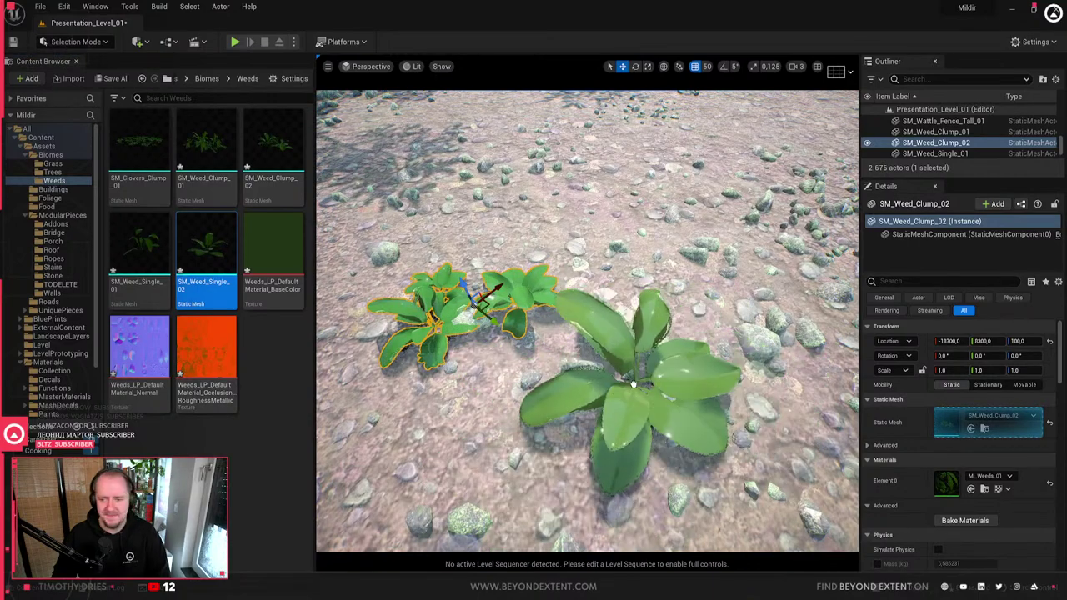
{"action": "scroll", "coordinate": [503, 401], "scroll_direction": "down", "scroll_amount": 5}
{"action": "key", "text": "Escape"}
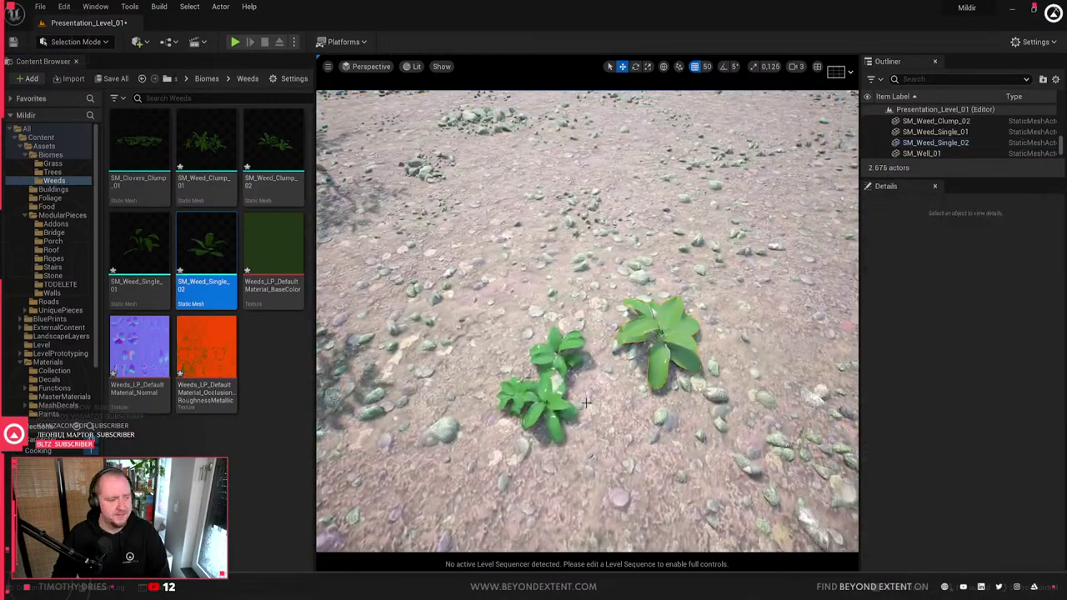
- Inspect the two placed weeds on the gravel and the landscape's existing weed cover in front of the thatched houses
{"action": "left_click", "coordinate": [539, 352]}
{"action": "left_click", "coordinate": [670, 331]}
{"action": "right_click_drag", "start_coordinate": [669, 331], "coordinate": [611, 340]}
{"action": "key", "text": "Escape"}
{"action": "left_click", "coordinate": [563, 421]}
{"action": "left_click", "coordinate": [611, 340]}
{"action": "left_click", "coordinate": [718, 360]}
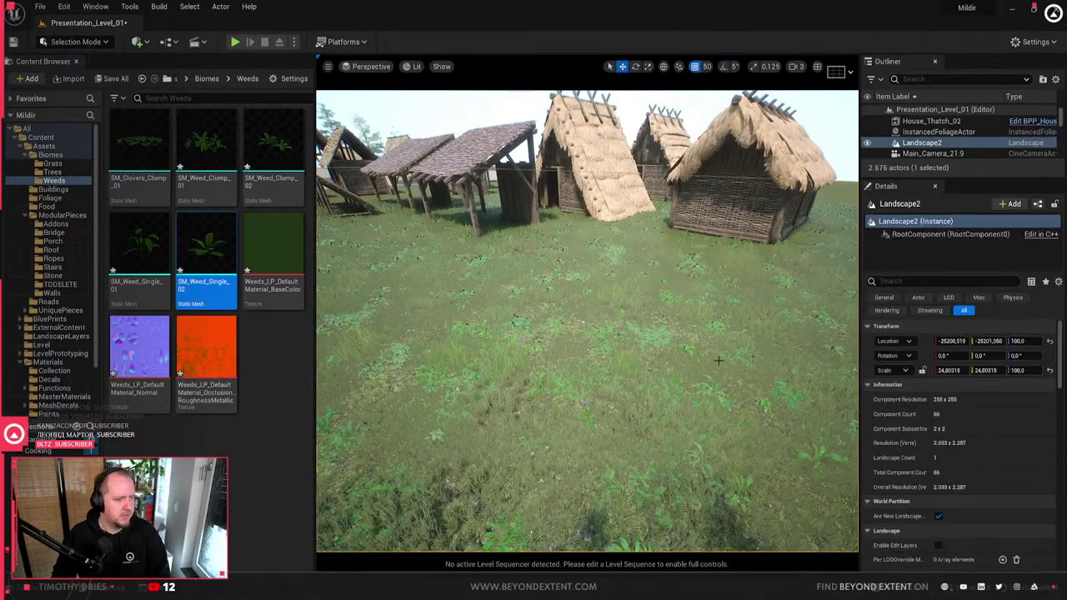
{"action": "scroll", "coordinate": [971, 447], "scroll_direction": "down", "scroll_amount": 5}
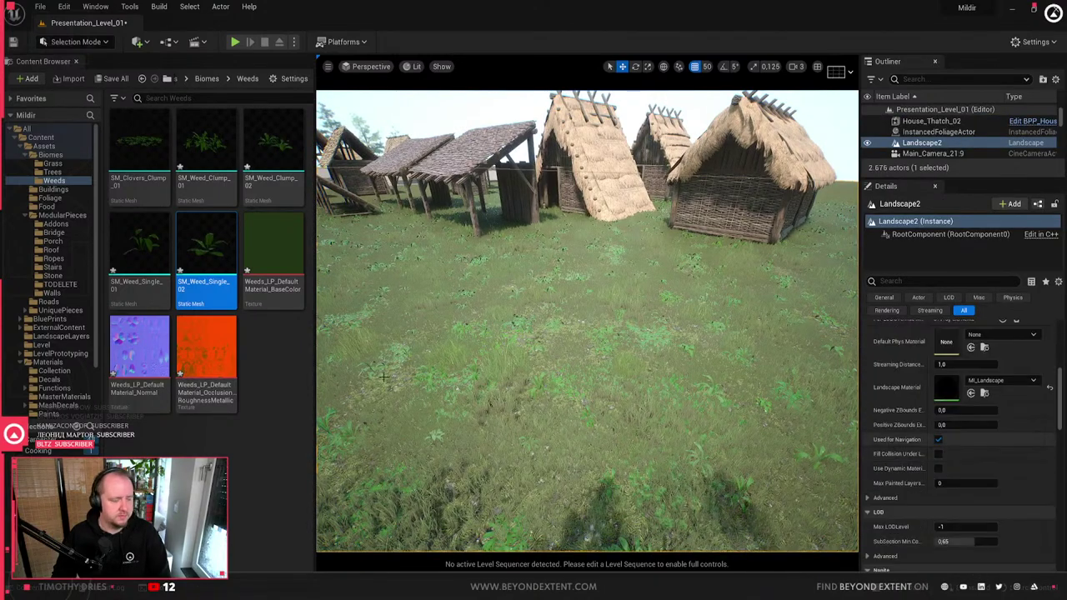
- Open Grass_Large_01 from the LandscapeLayers folder and duplicate its SM_Weed_Single_01 grass variety twice
{"action": "left_click", "coordinate": [60, 336]}
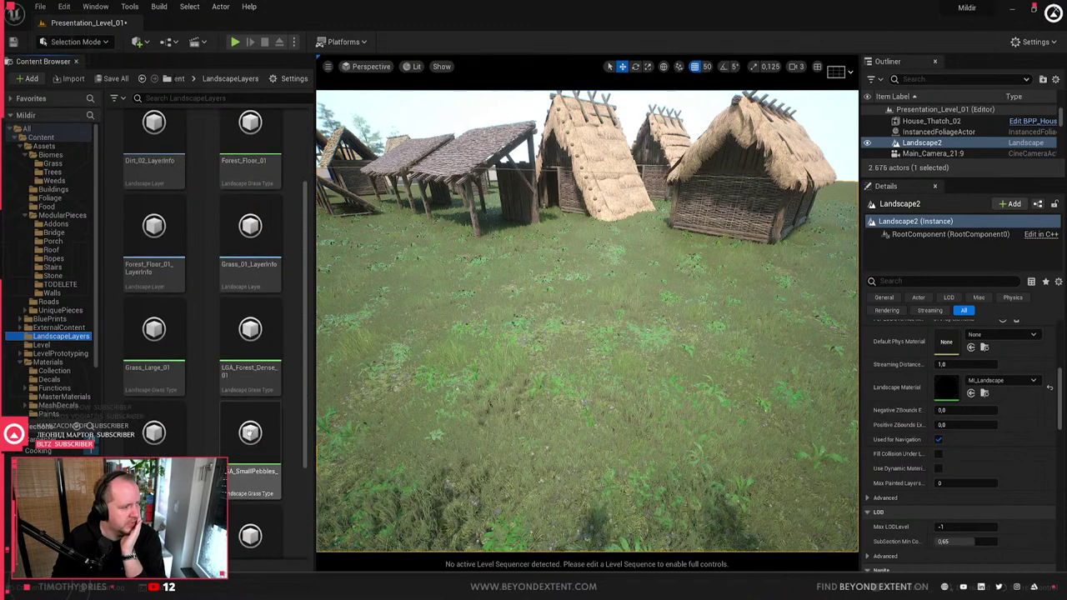
{"action": "double_click", "coordinate": [167, 213]}
{"action": "scroll", "coordinate": [374, 376], "scroll_direction": "down", "scroll_amount": 5}
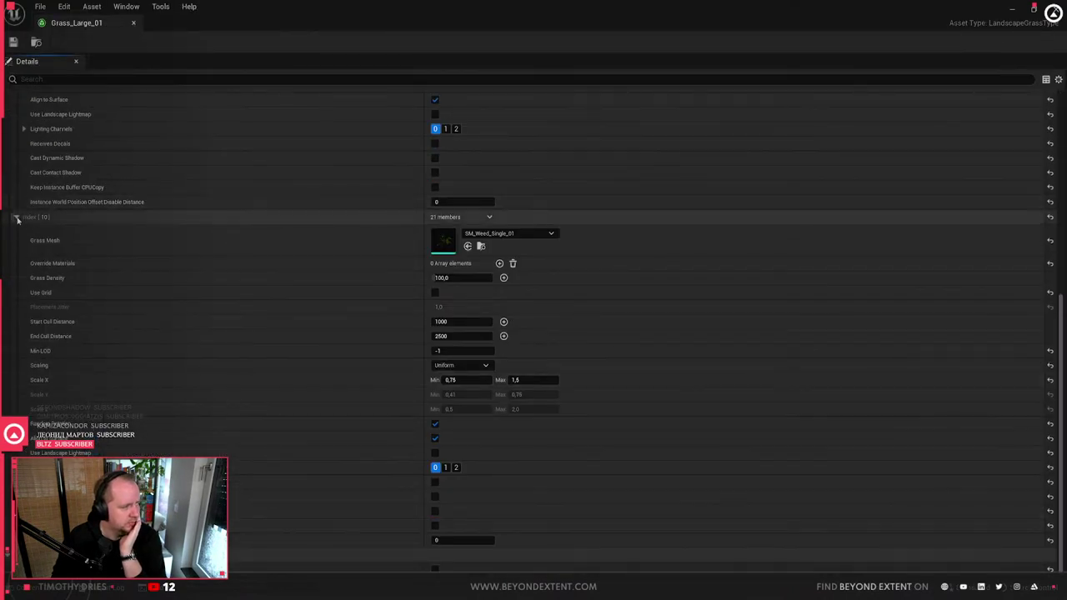
{"action": "left_click", "coordinate": [17, 219]}
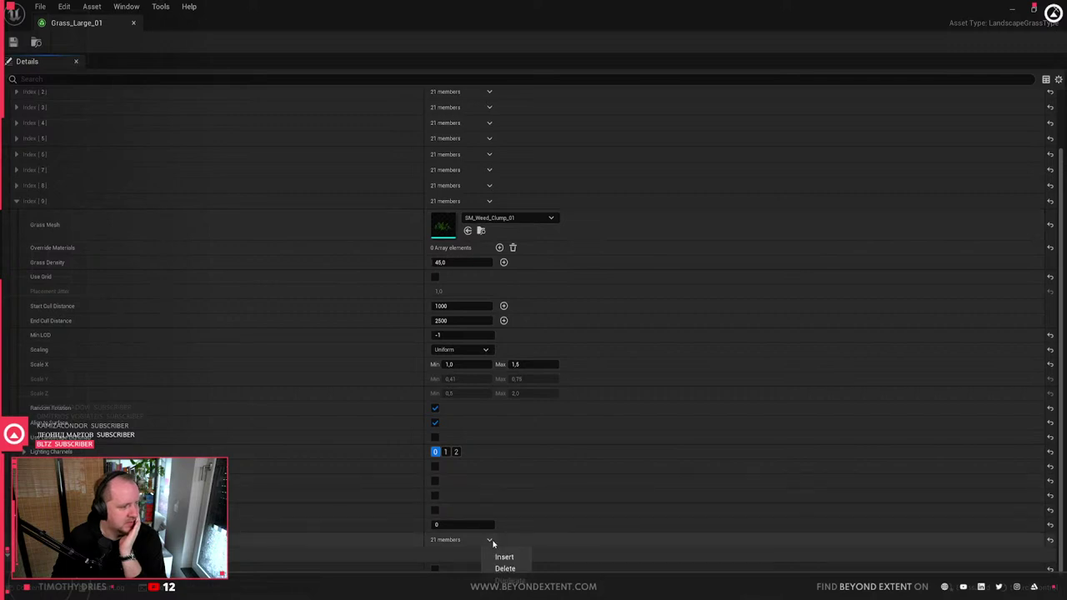
{"action": "left_click", "coordinate": [505, 581]}
{"action": "left_click", "coordinate": [489, 540]}
{"action": "left_click", "coordinate": [504, 581]}
{"action": "scroll", "coordinate": [158, 346], "scroll_direction": "up", "scroll_amount": 5}
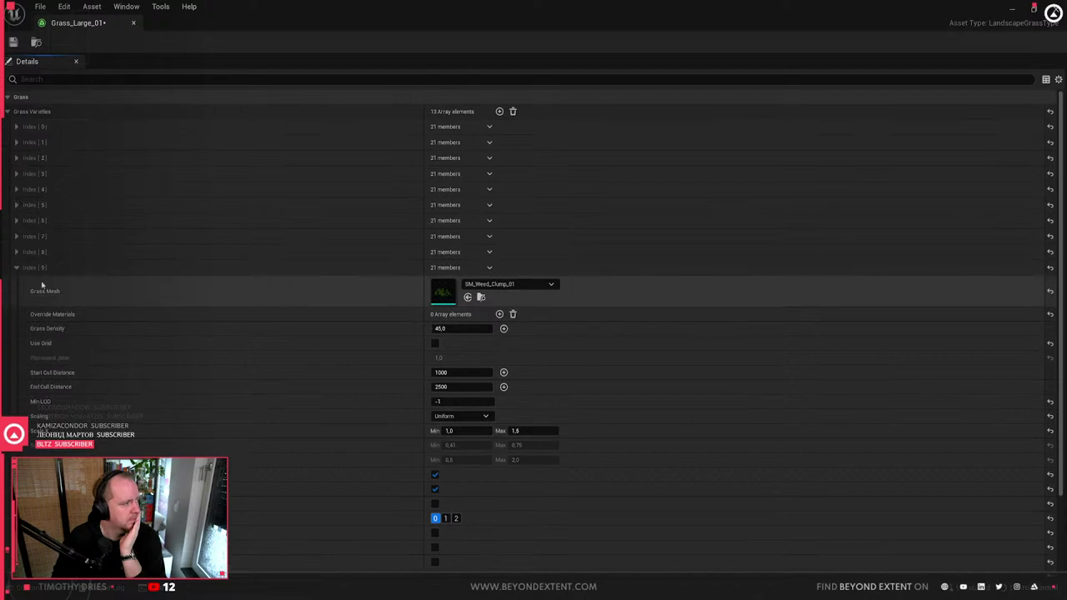
- Assign SM_Weed_Single_02 to grass variety Index 11 and SM_Weed_Clump_02 to Index 12, and save the grass type
{"action": "left_click", "coordinate": [17, 268]}
{"action": "left_click", "coordinate": [100, 298]}
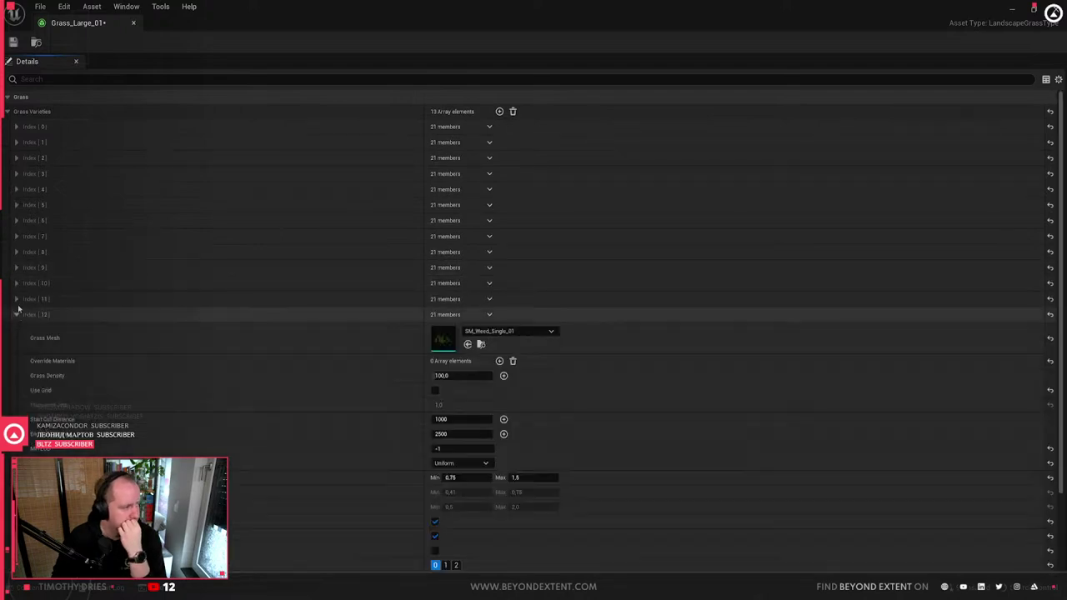
{"action": "left_click", "coordinate": [489, 317]}
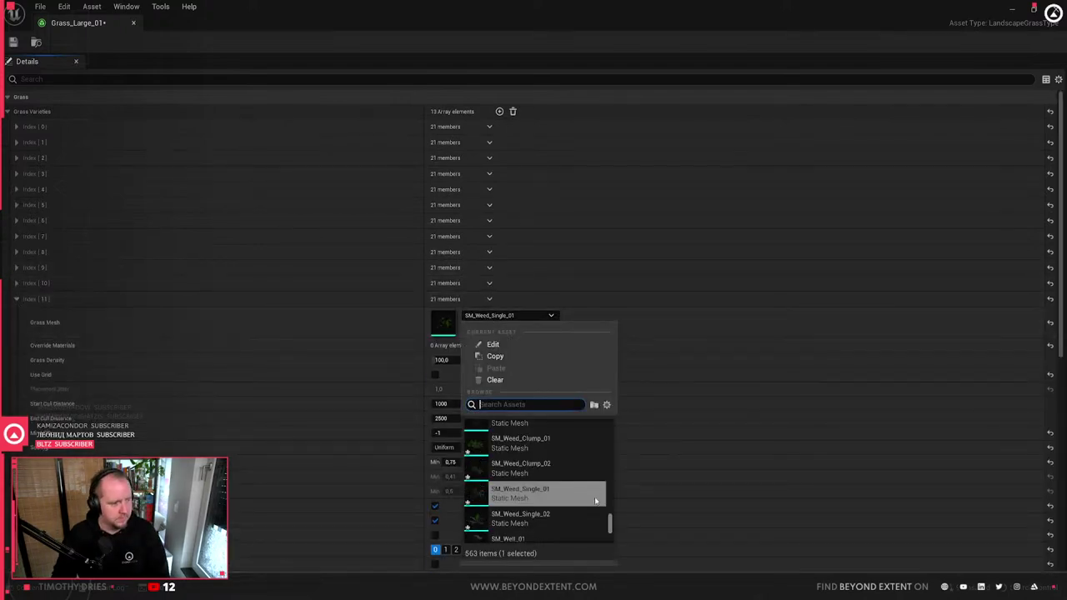
{"action": "left_click", "coordinate": [515, 519]}
{"action": "scroll", "coordinate": [406, 413], "scroll_direction": "down", "scroll_amount": 5}
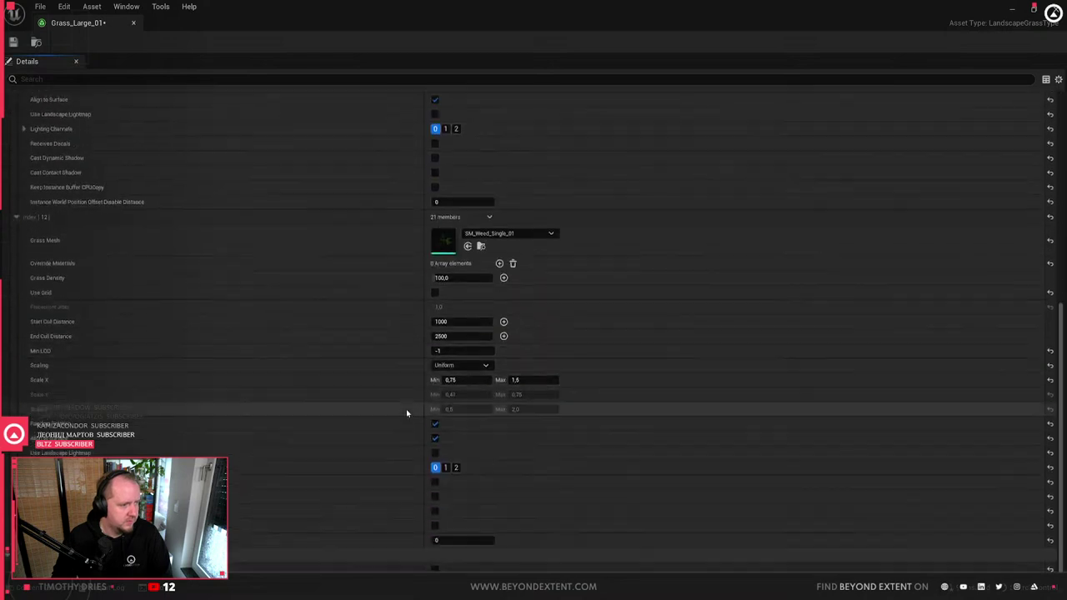
{"action": "left_click", "coordinate": [550, 233]}
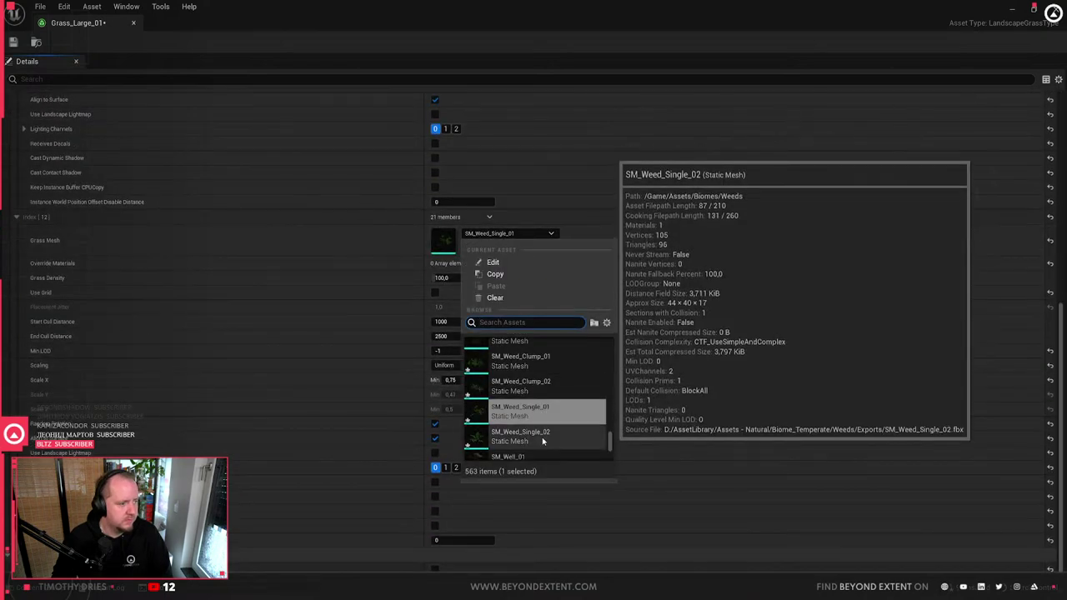
{"action": "left_click", "coordinate": [568, 386]}
{"action": "scroll", "coordinate": [312, 265], "scroll_direction": "up", "scroll_amount": 5}
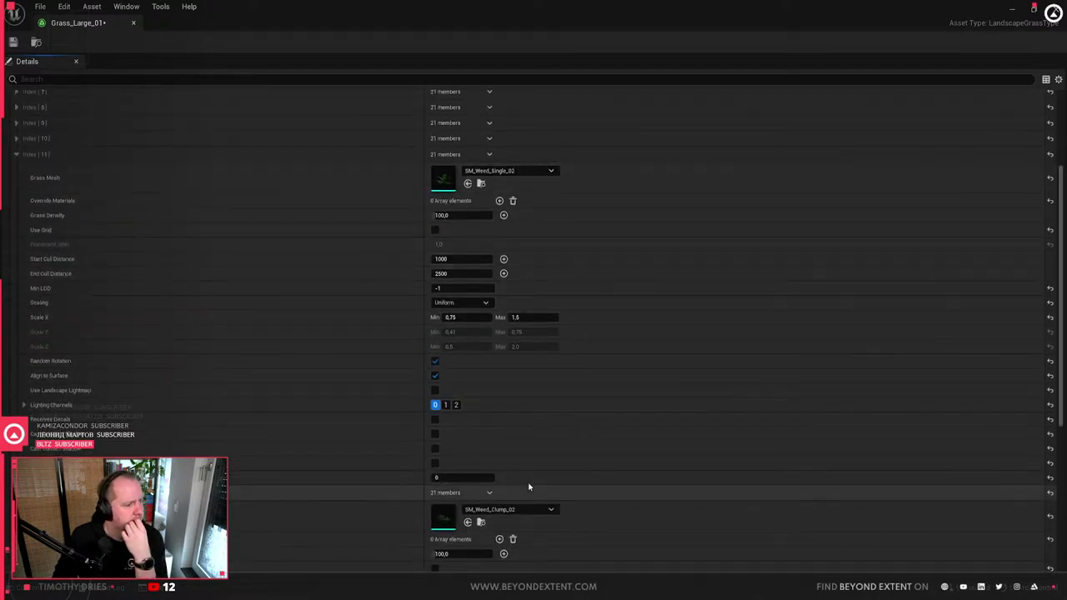
{"action": "key", "text": "ctrl+s"}
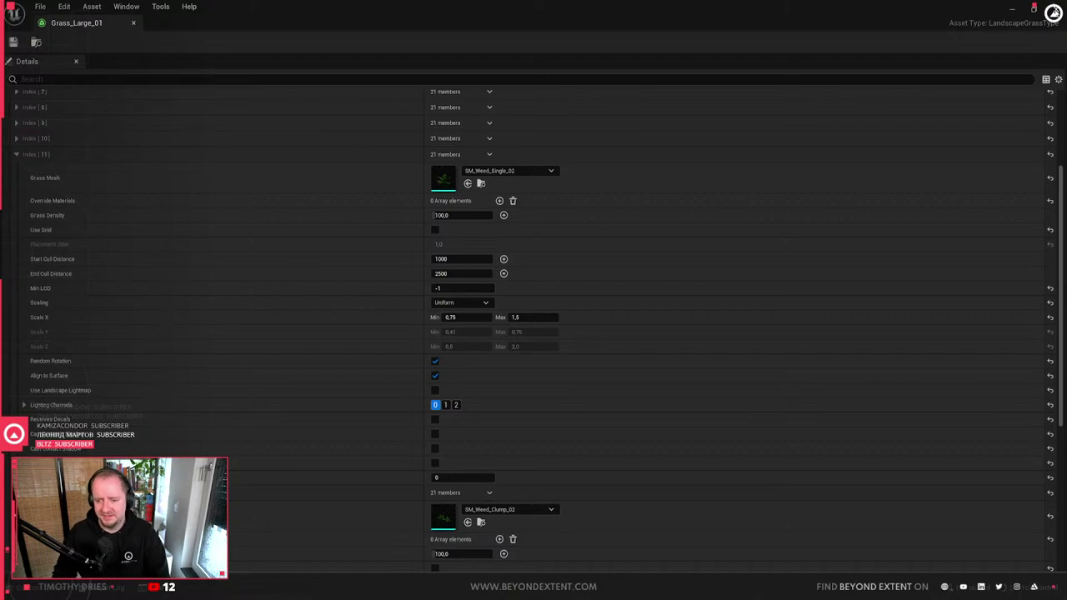
- Return to the level, reopen Grass_Large_01 and set the Index 12 grass mesh to SM_Weed_Single_02
{"action": "left_click", "coordinate": [1033, 7]}
{"action": "right_click_drag", "start_coordinate": [621, 356], "coordinate": [617, 359]}
{"action": "double_click", "coordinate": [178, 229]}
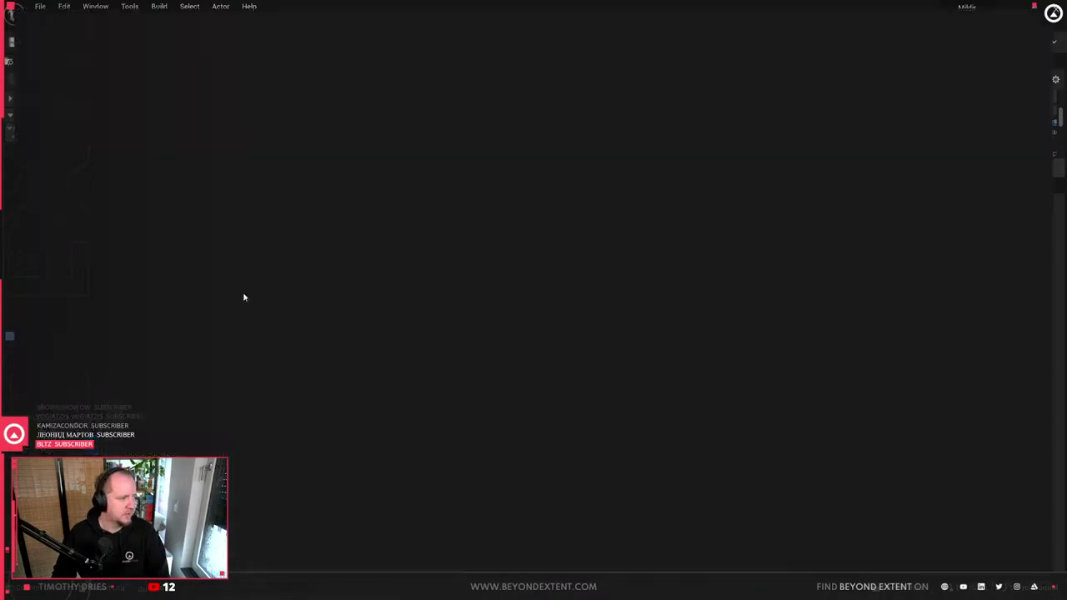
{"action": "scroll", "coordinate": [393, 444], "scroll_direction": "down", "scroll_amount": 5}
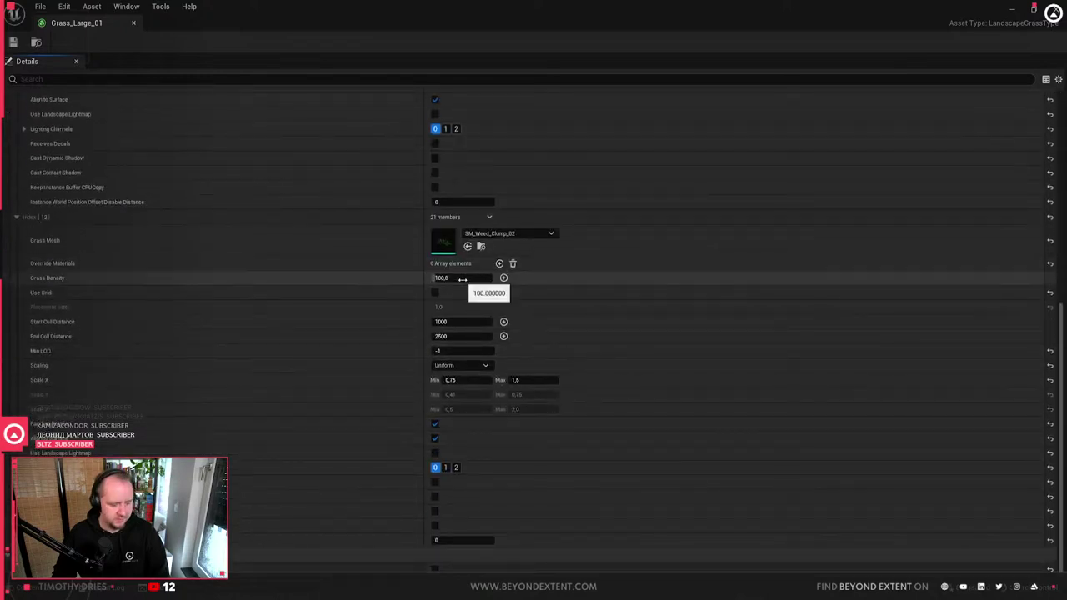
{"action": "left_click", "coordinate": [483, 234]}
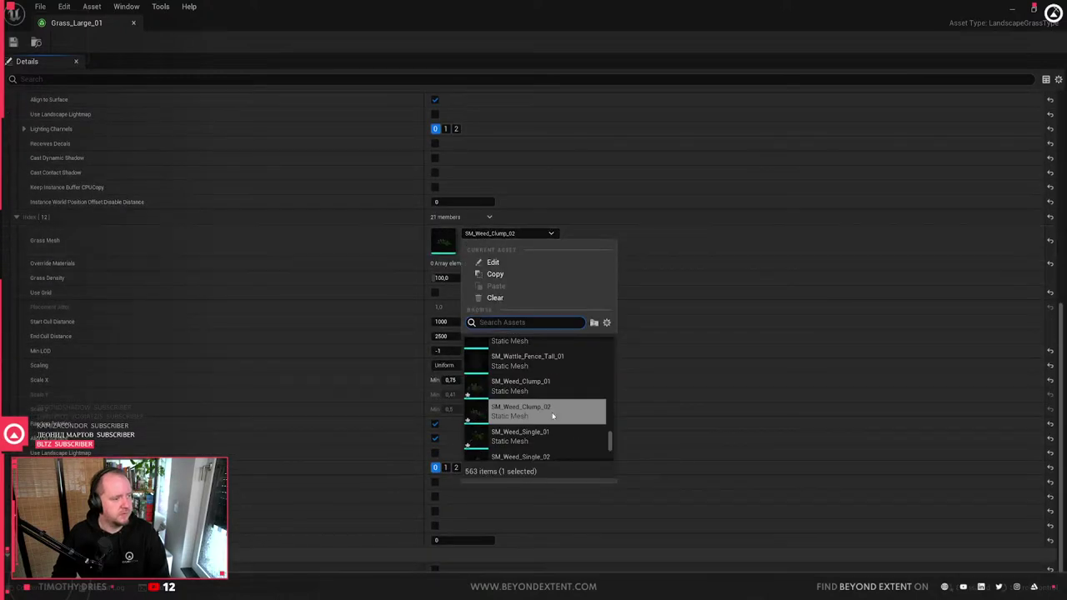
{"action": "scroll", "coordinate": [559, 384], "scroll_direction": "down", "scroll_amount": 1}
{"action": "left_click", "coordinate": [520, 436]}
{"action": "scroll", "coordinate": [361, 294], "scroll_direction": "up", "scroll_amount": 3}
{"action": "scroll", "coordinate": [392, 275], "scroll_direction": "up", "scroll_amount": 2}
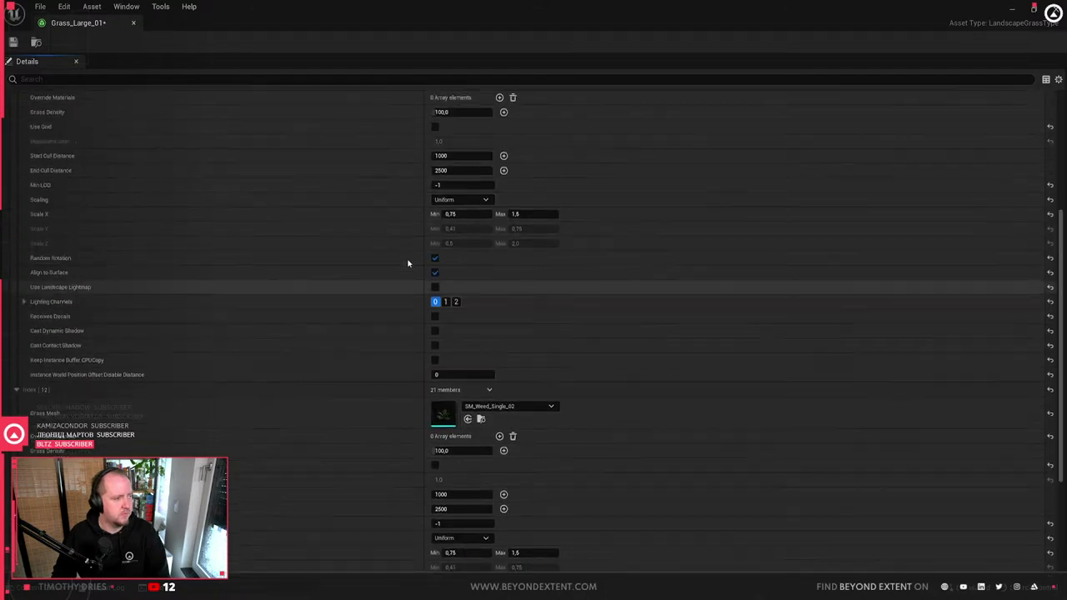
- Set the Index 11 grass mesh to SM_Weed_Clump_02 with a grass density of 25
{"action": "left_click", "coordinate": [505, 102]}
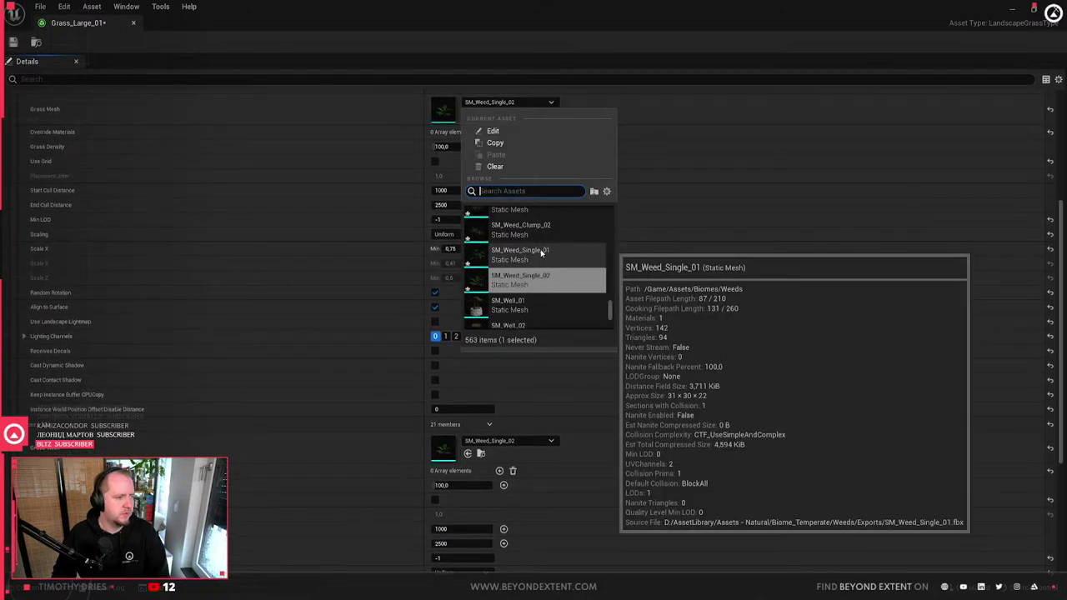
{"action": "left_click", "coordinate": [517, 226]}
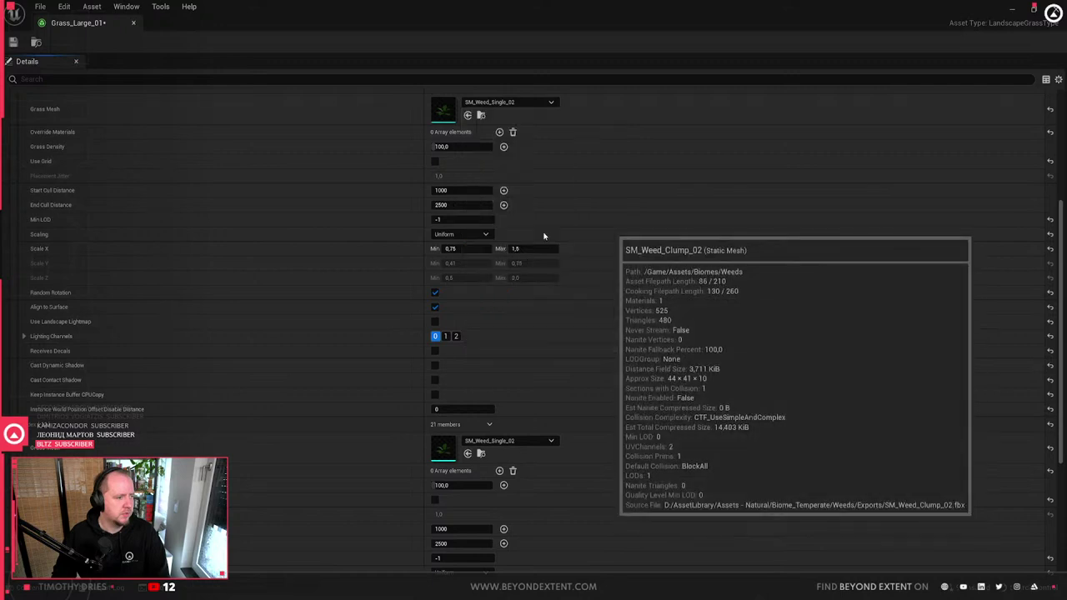
{"action": "left_click", "coordinate": [455, 147]}
{"action": "type", "text": "25"}
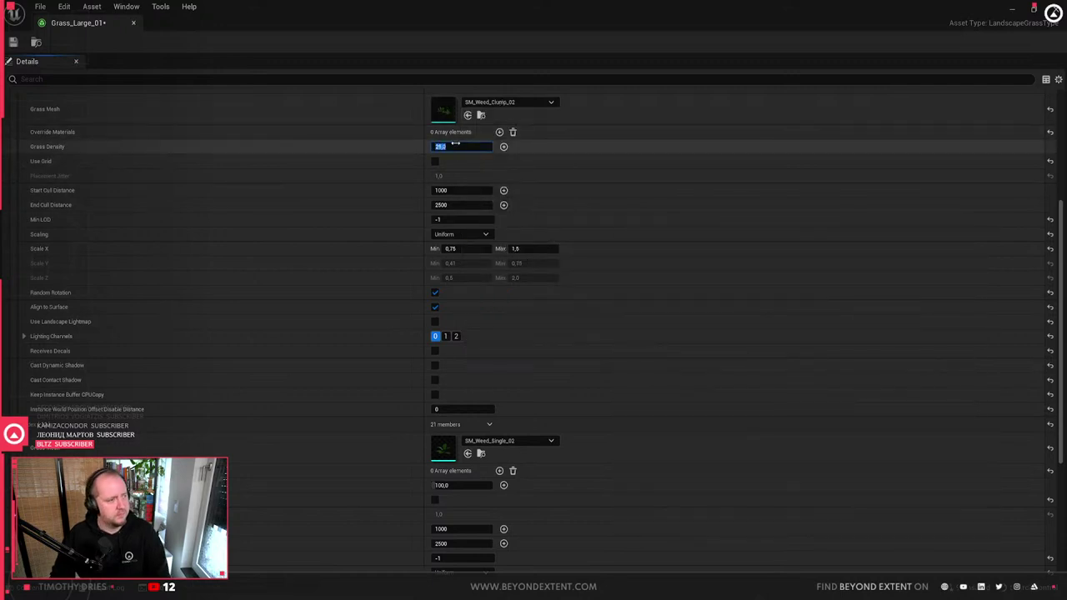
- Set the grass density of the SM_Weed_Single_02 variety to 50 and save Grass_Large_01
{"action": "left_click", "coordinate": [460, 485]}
{"action": "type", "text": "50"}
{"action": "key", "text": "Return"}
{"action": "left_click", "coordinate": [12, 42]}
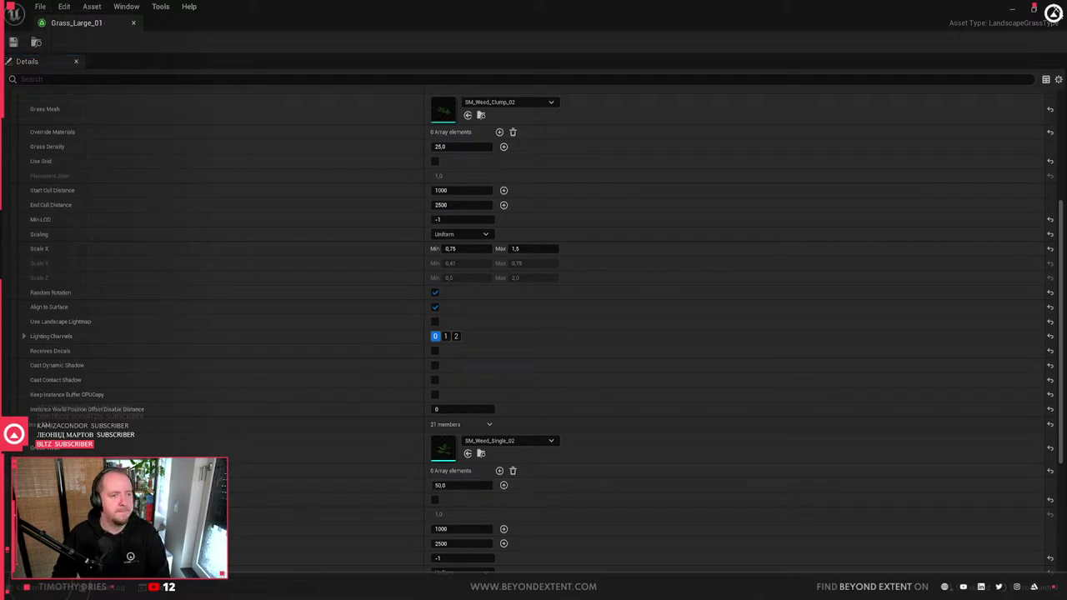
- Close the grass type and inspect the weeds in the grass beside the trees with the viewport maximized
{"action": "left_click", "coordinate": [133, 22]}
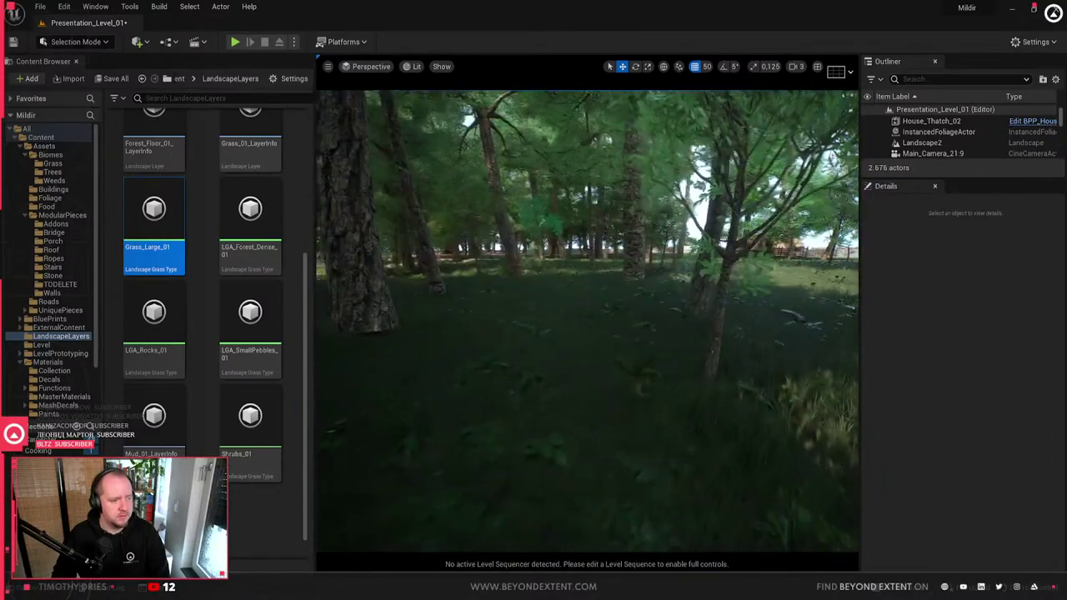
{"action": "left_click", "coordinate": [922, 143]}
{"action": "key", "text": "F11"}
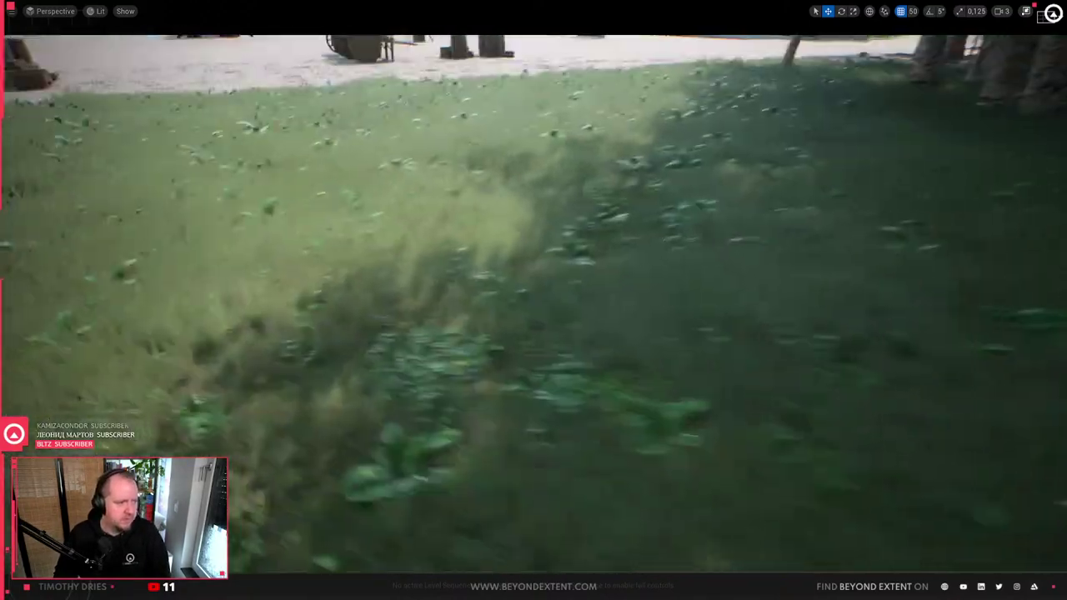
- Switch to Blender and scale down Weed_Single_02 and Weed_Clump_02 together
{"action": "key", "text": "alt+Tab"}
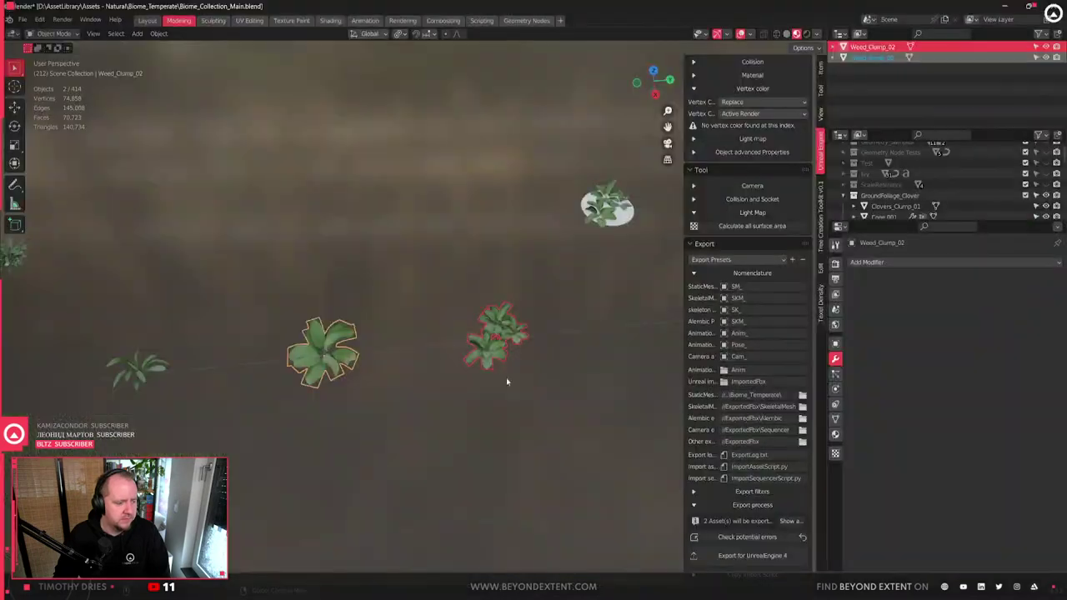
{"action": "left_click_drag", "start_coordinate": [557, 421], "coordinate": [268, 280]}
{"action": "key", "text": "s"}
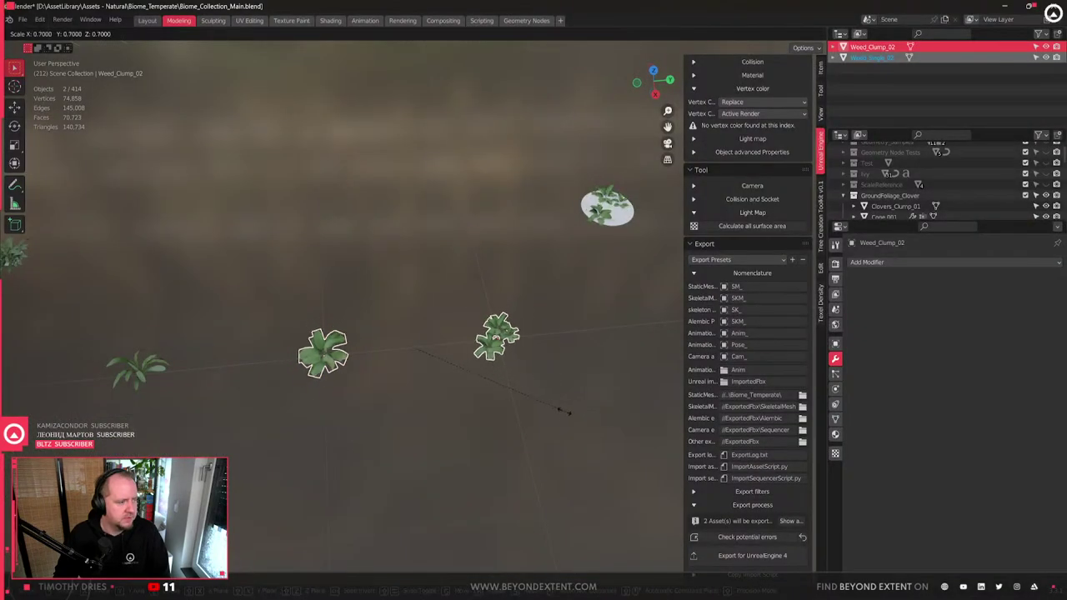
{"action": "left_click", "coordinate": [492, 396]}
- Scale Weed_Single_02 and Weed_Clump_02 again by a factor of 0.7 and export both for Unreal Engine
{"action": "scroll", "coordinate": [492, 397], "scroll_direction": "down", "scroll_amount": 3}
{"action": "scroll", "coordinate": [492, 397], "scroll_direction": "up", "scroll_amount": 2}
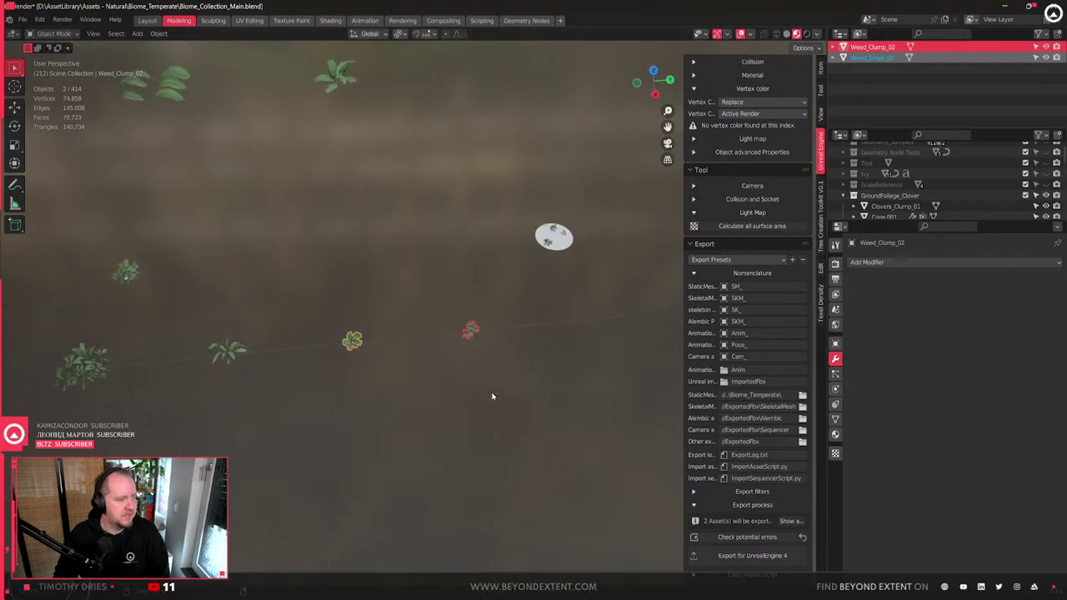
{"action": "mouse_move", "coordinate": [492, 397]}
{"action": "middle_mouse_down"}
{"action": "mouse_move", "coordinate": [458, 386]}
{"action": "mouse_move", "coordinate": [488, 410]}
{"action": "middle_mouse_up"}
{"action": "scroll", "coordinate": [487, 408], "scroll_direction": "up", "scroll_amount": 2}
{"action": "left_click_drag", "start_coordinate": [359, 339], "coordinate": [614, 484]}
{"action": "key", "text": "s"}
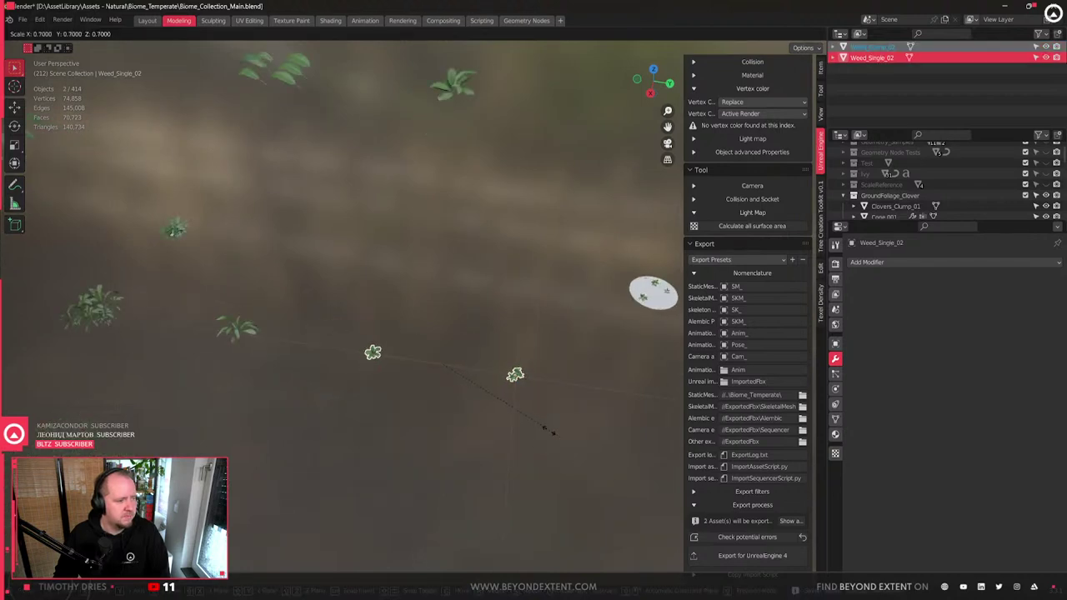
{"action": "left_click", "coordinate": [550, 431]}
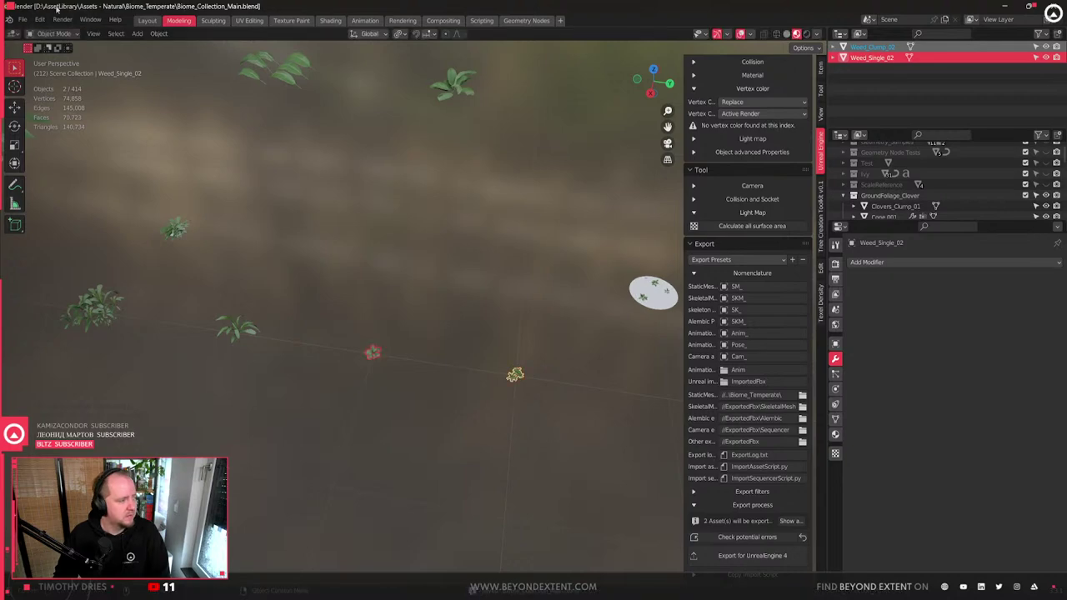
{"action": "left_click", "coordinate": [752, 555]}
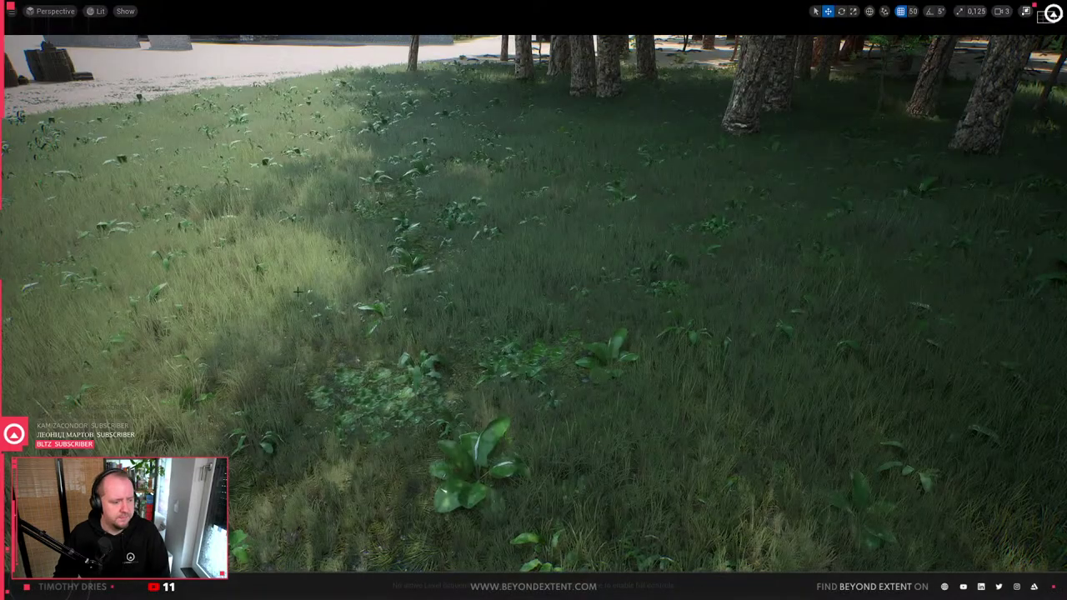
- In Unreal Editor, reimport SM_Weed_Clump_02 and SM_Weed_Single_02 in the Biomes/Weeds folder
{"action": "key", "text": "ctrl+space"}
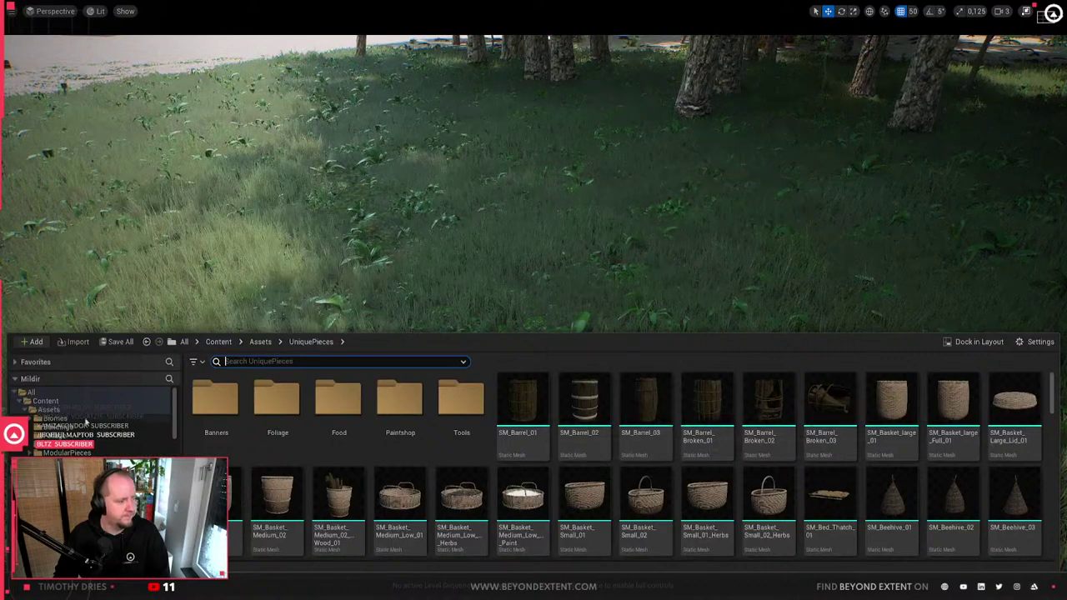
{"action": "left_click", "coordinate": [60, 451]}
{"action": "left_click", "coordinate": [55, 417]}
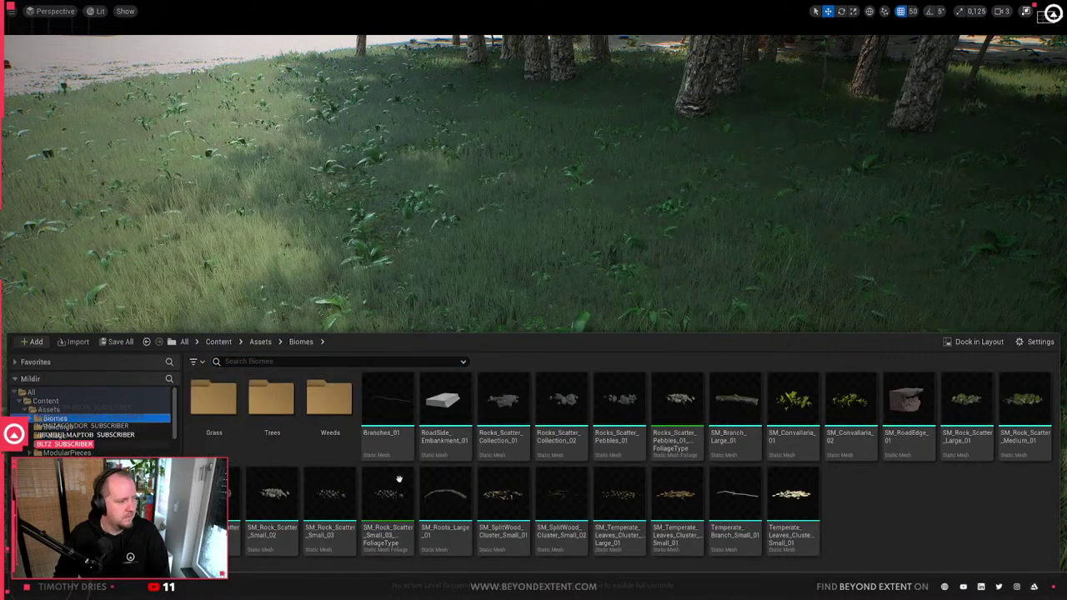
{"action": "double_click", "coordinate": [324, 393]}
{"action": "left_click", "coordinate": [445, 404]}
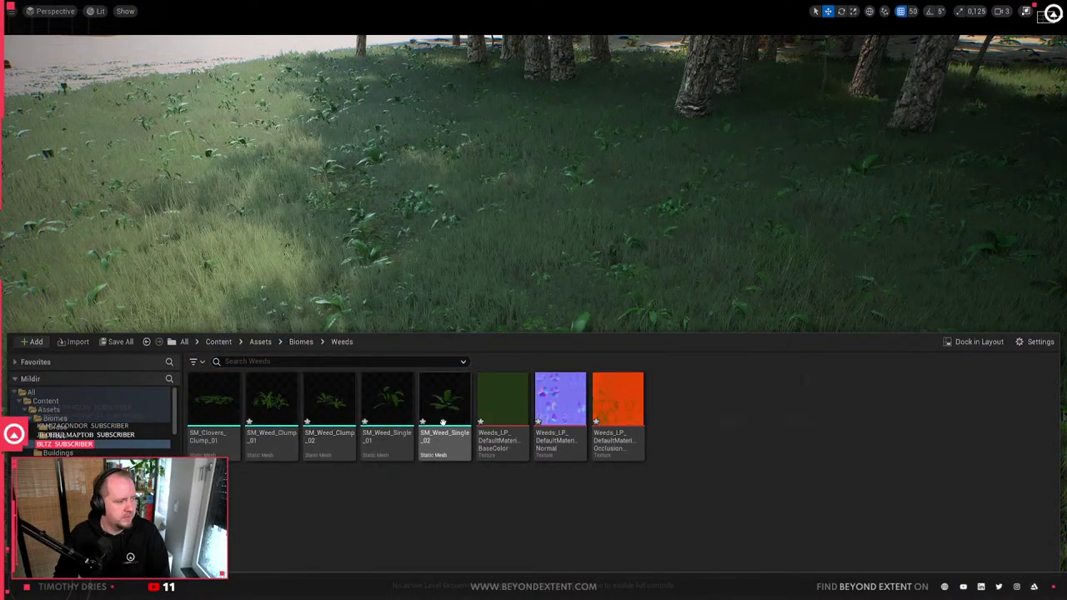
{"action": "left_click", "coordinate": [311, 420], "text": "ctrl"}
{"action": "right_click", "coordinate": [311, 420]}
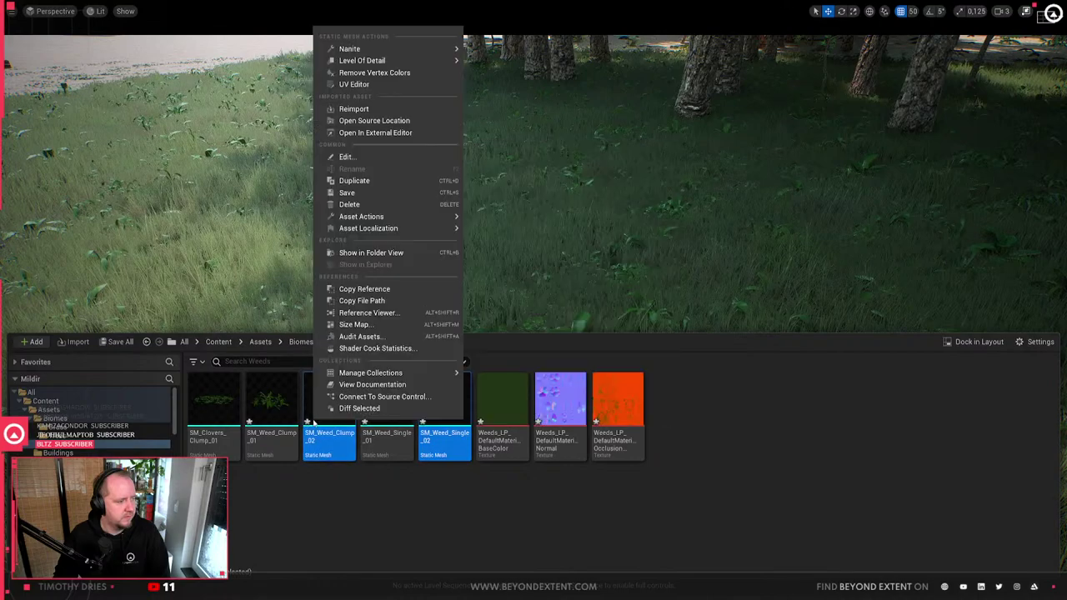
{"action": "left_click", "coordinate": [370, 115]}
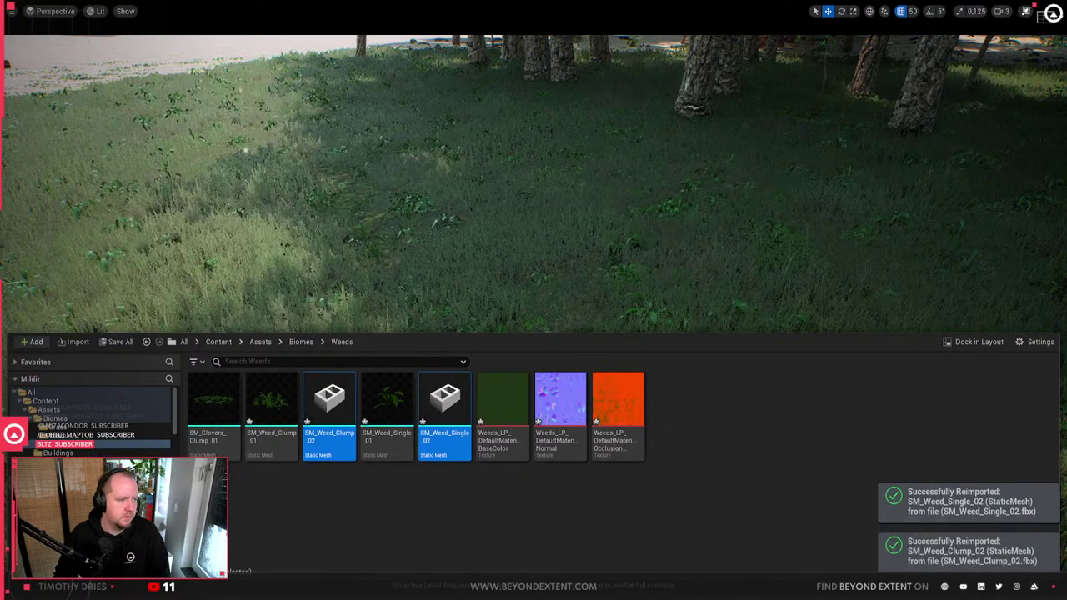
{"action": "key", "text": "ctrl+space"}
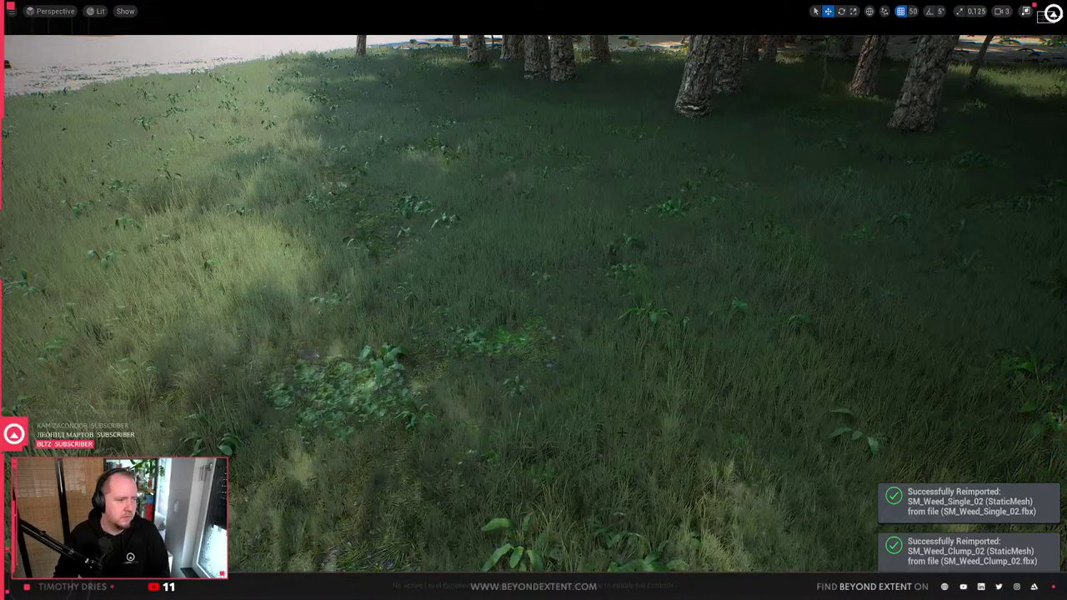
- Review the rescaled weeds across the landscape from the bookmarked camera views 1 to 4
{"action": "key", "text": "1"}
{"action": "key", "text": "2"}
{"action": "key", "text": "3"}
{"action": "key", "text": "4"}
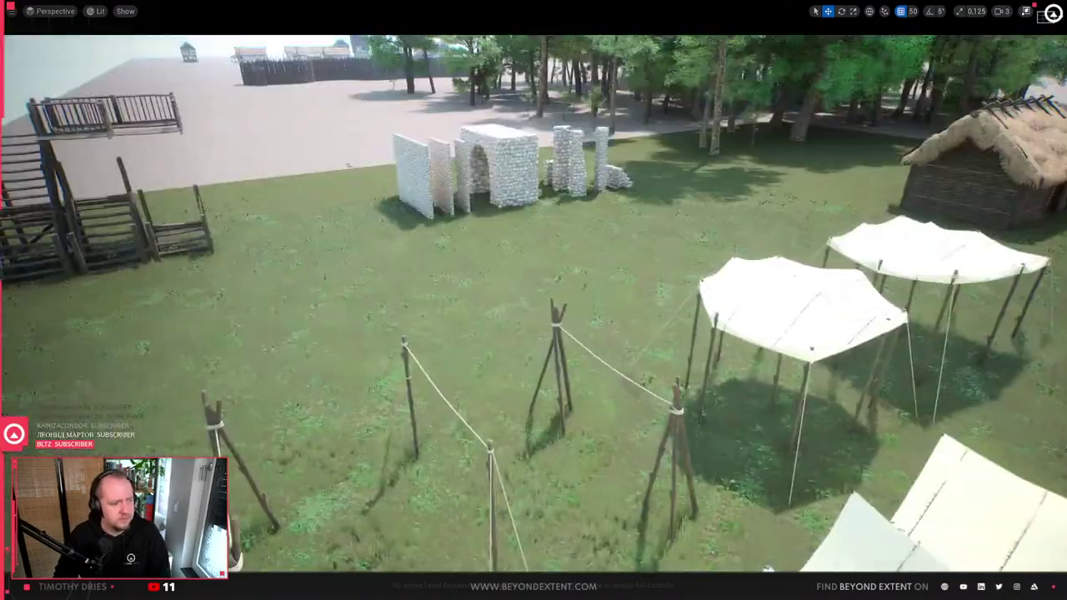
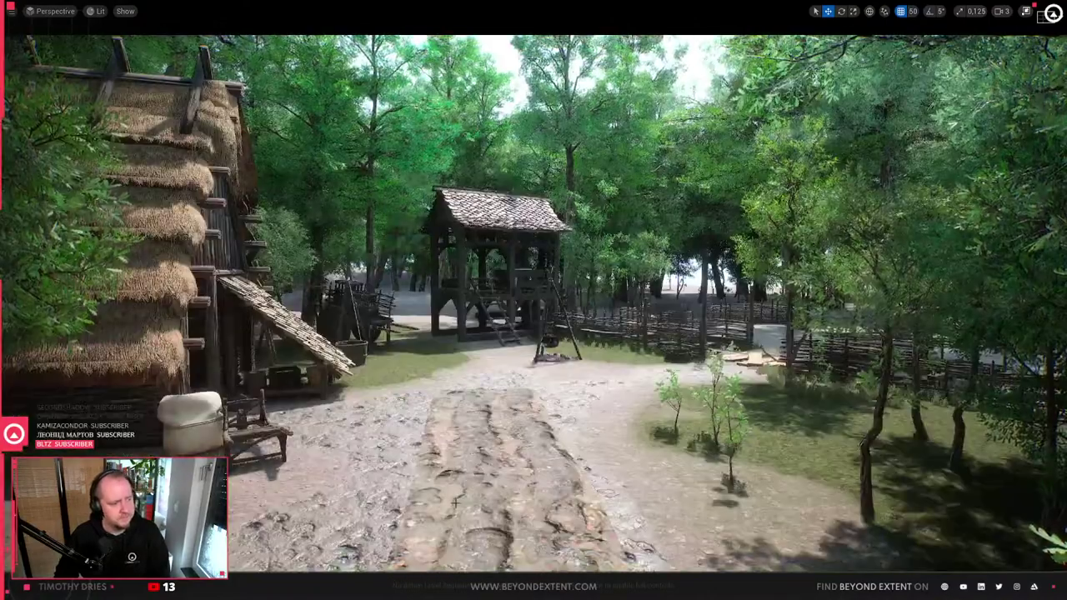
- In the Grass_Large_01 grass type, set the grass density of SM_Weed_Clump_02 to 20 and of SM_Weed_Single_02 to 40
{"action": "key", "text": "ctrl+space"}
{"action": "scroll", "coordinate": [92, 409], "scroll_direction": "up", "scroll_amount": 3}
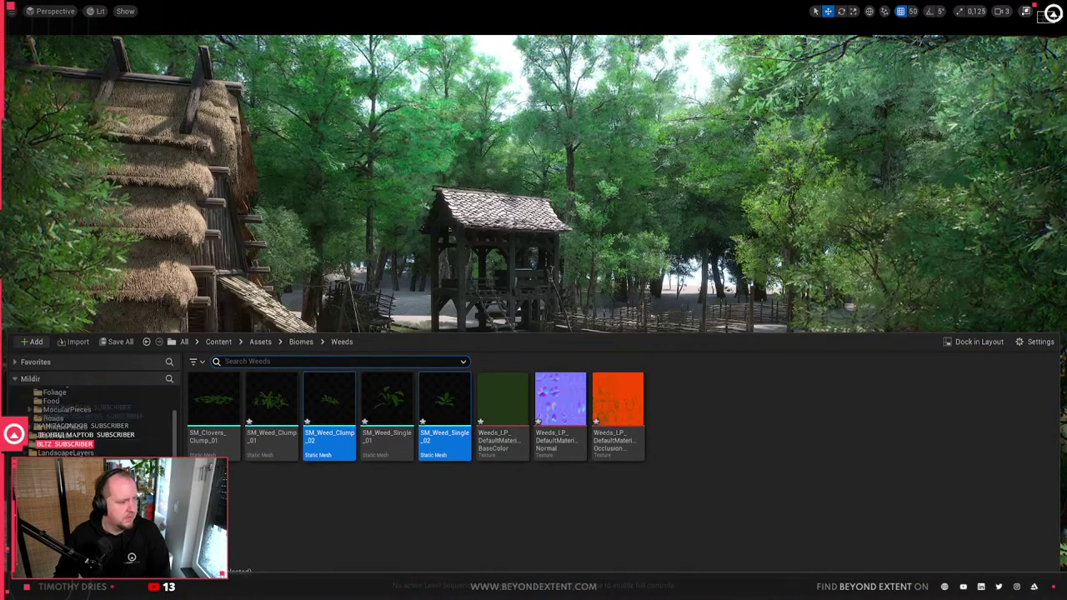
{"action": "left_click", "coordinate": [65, 408]}
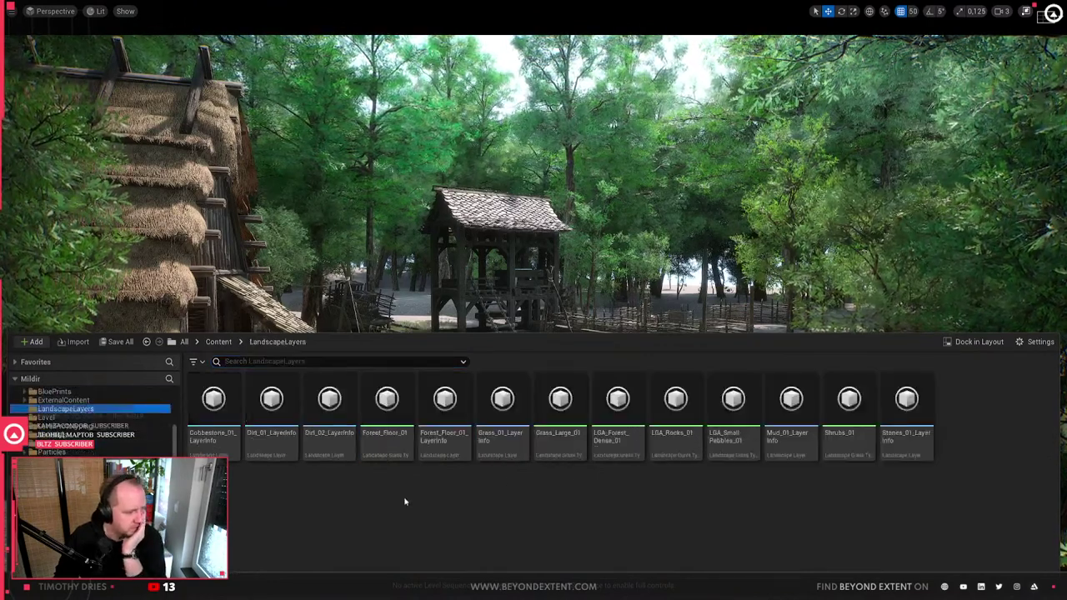
{"action": "double_click", "coordinate": [568, 420]}
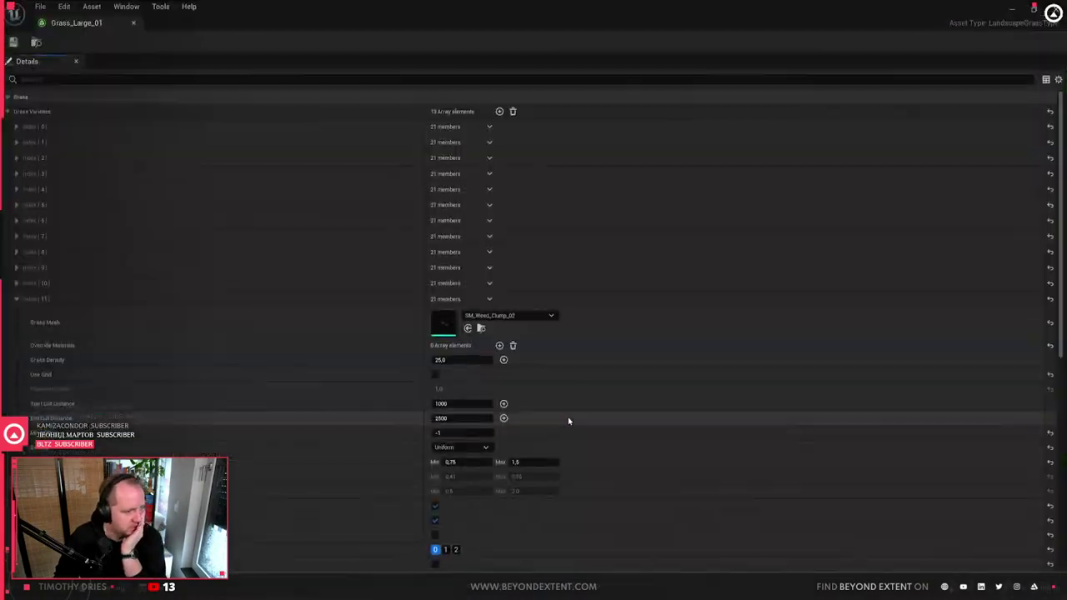
{"action": "left_click", "coordinate": [463, 359]}
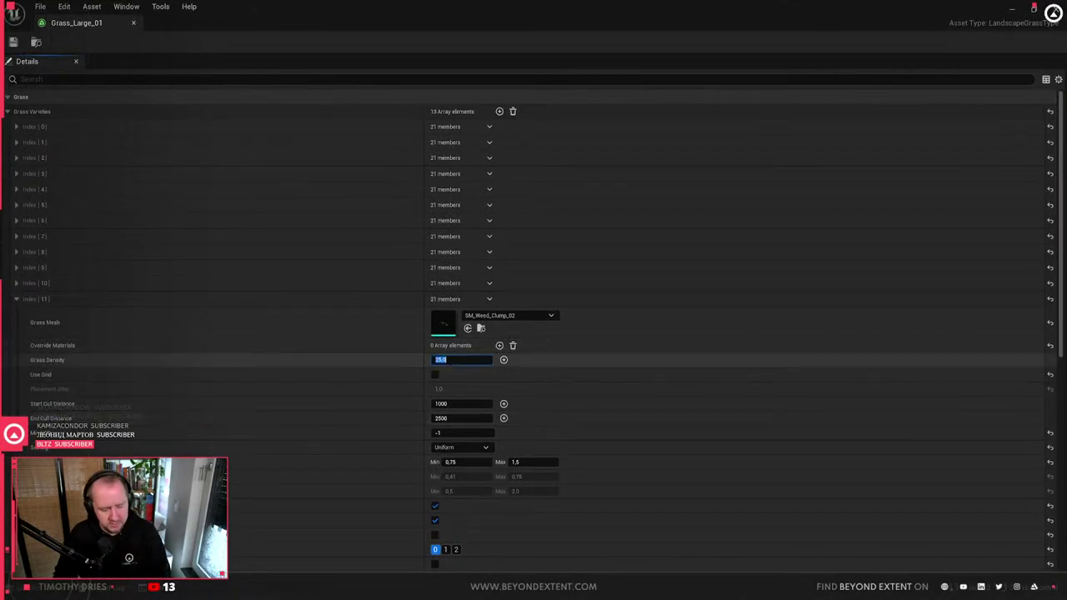
{"action": "type", "text": "20"}
{"action": "key", "text": "Return"}
{"action": "scroll", "coordinate": [395, 386], "scroll_direction": "down", "scroll_amount": 5}
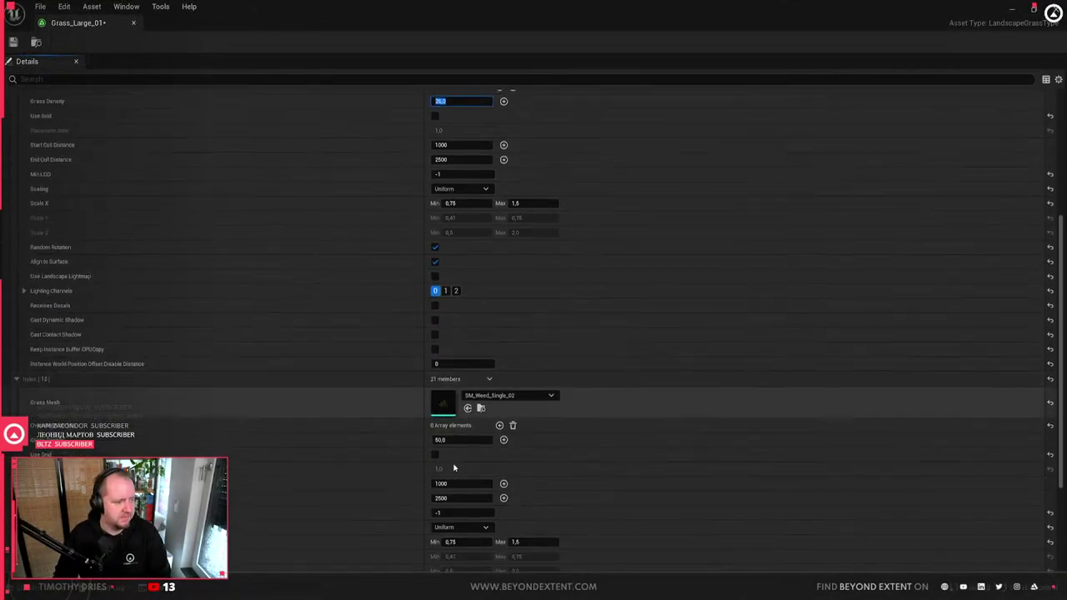
{"action": "left_click", "coordinate": [463, 440]}
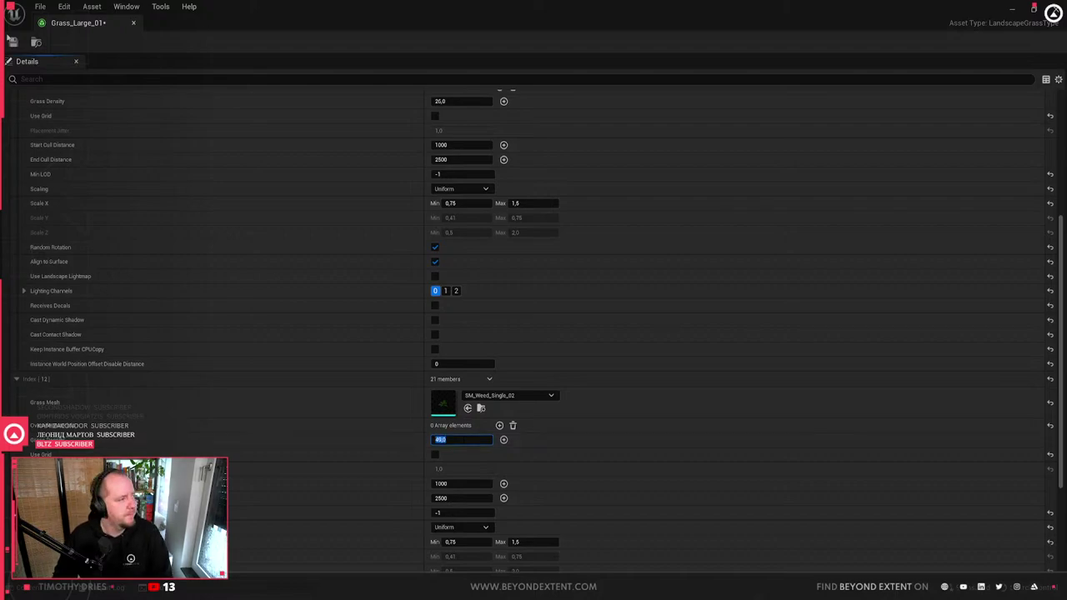
- Return to the level and check the adjusted weed density from bookmarked camera views 1 and 2
{"action": "key", "text": "alt+Tab"}
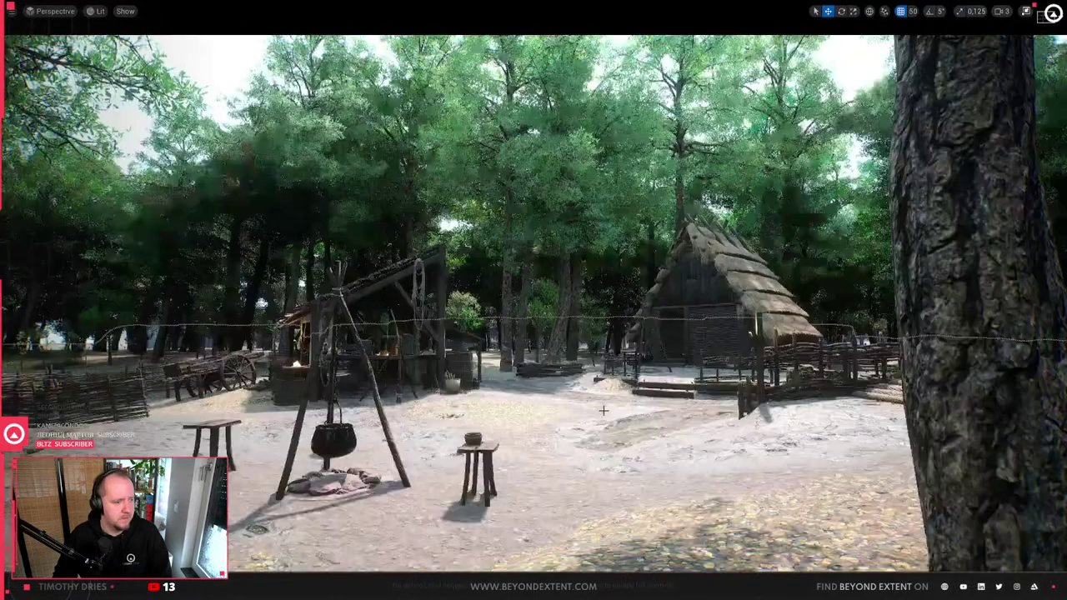
{"action": "key", "text": "1"}
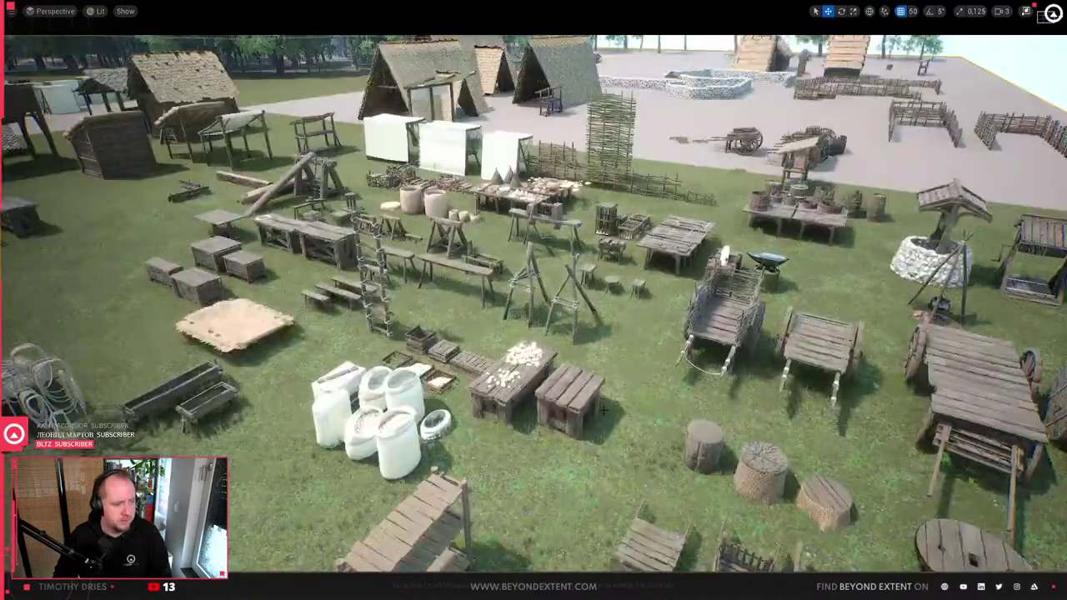
{"action": "key", "text": "2"}
{"action": "key", "text": "w"}
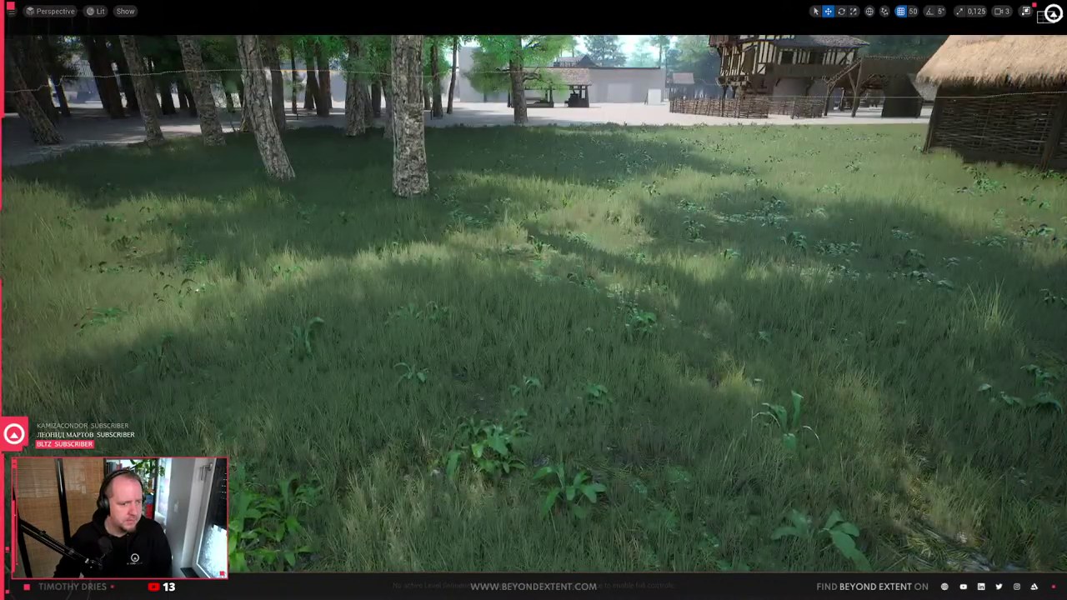
- Switch to the reference board and examine the undergrowth in the forest floor reference photo
{"action": "key", "text": "alt+Tab"}
{"action": "key", "text": "ctrl+f"}
{"action": "middle_click_drag", "start_coordinate": [531, 259], "coordinate": [567, 425]}
{"action": "scroll", "coordinate": [748, 210], "scroll_direction": "up", "scroll_amount": 5}
{"action": "scroll", "coordinate": [419, 406], "scroll_direction": "down", "scroll_amount": 4}
{"action": "scroll", "coordinate": [459, 371], "scroll_direction": "up", "scroll_amount": 6}
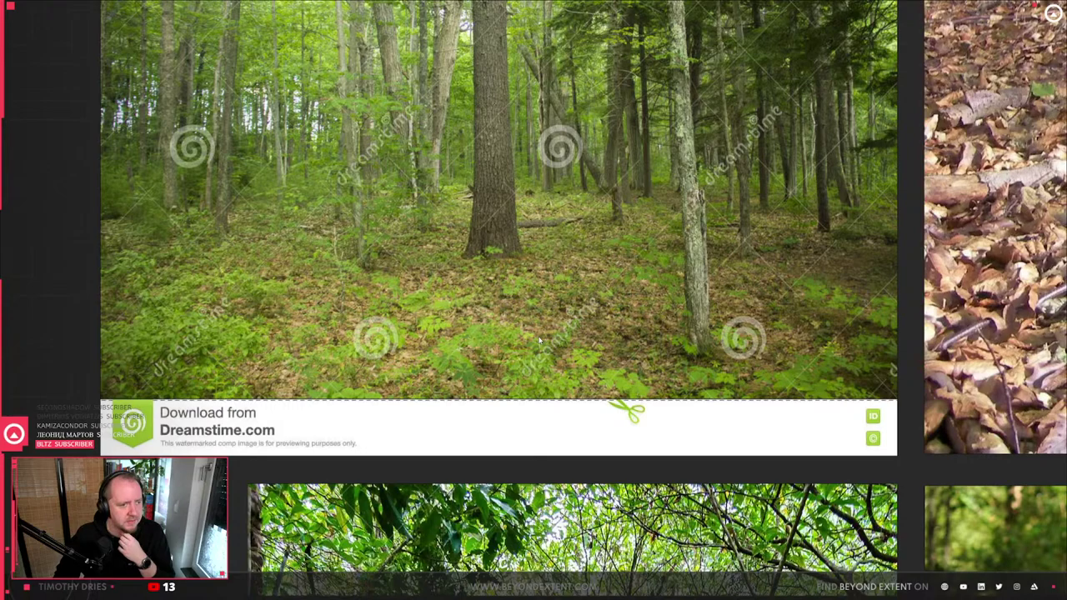
{"action": "scroll", "coordinate": [538, 340], "scroll_direction": "down", "scroll_amount": 4}
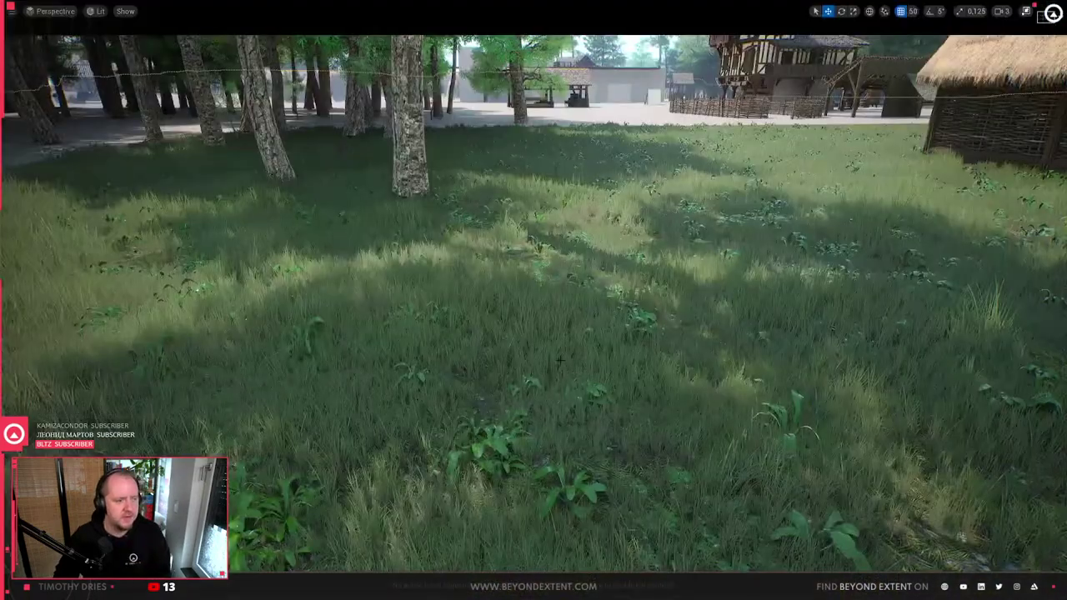
- Switch back to the level and inspect weed and clover distribution across the grass and forest areas, both from above and close up
{"action": "key", "text": "1"}
{"action": "right_click_drag", "start_coordinate": [534, 300], "coordinate": [467, 300]}
{"action": "right_click_drag", "start_coordinate": [542, 390], "coordinate": [599, 441]}
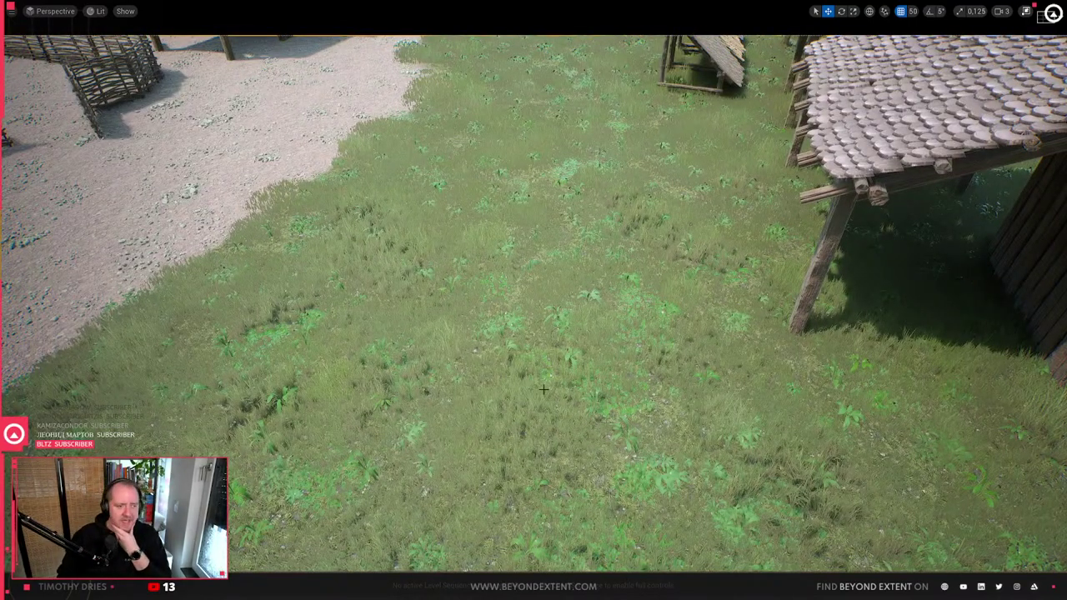
{"action": "right_click_drag", "start_coordinate": [550, 403], "coordinate": [483, 380]}
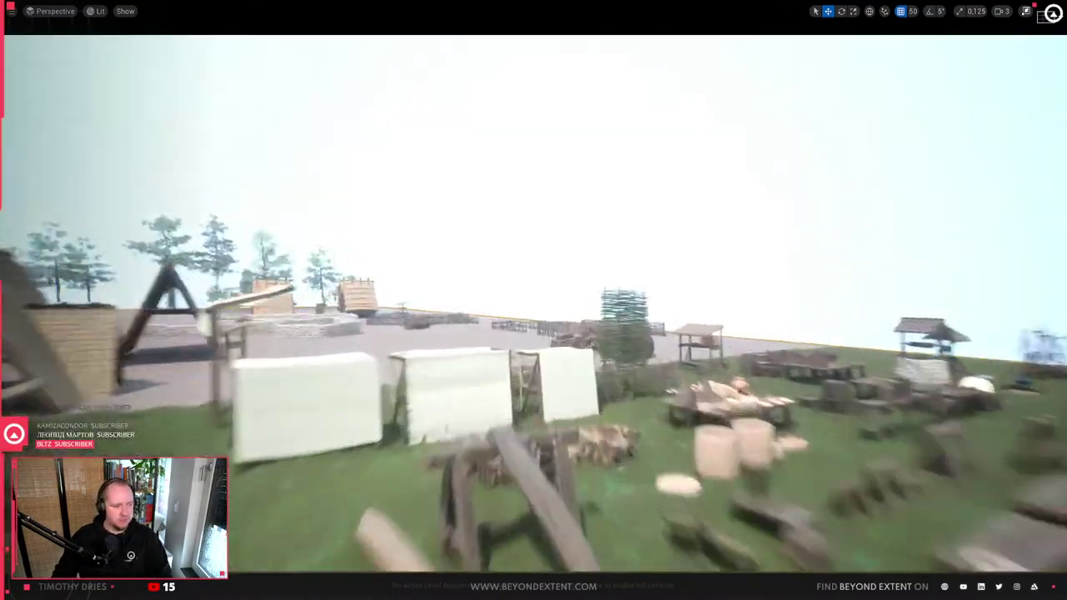
{"action": "right_click_drag", "start_coordinate": [534, 333], "coordinate": [502, 421]}
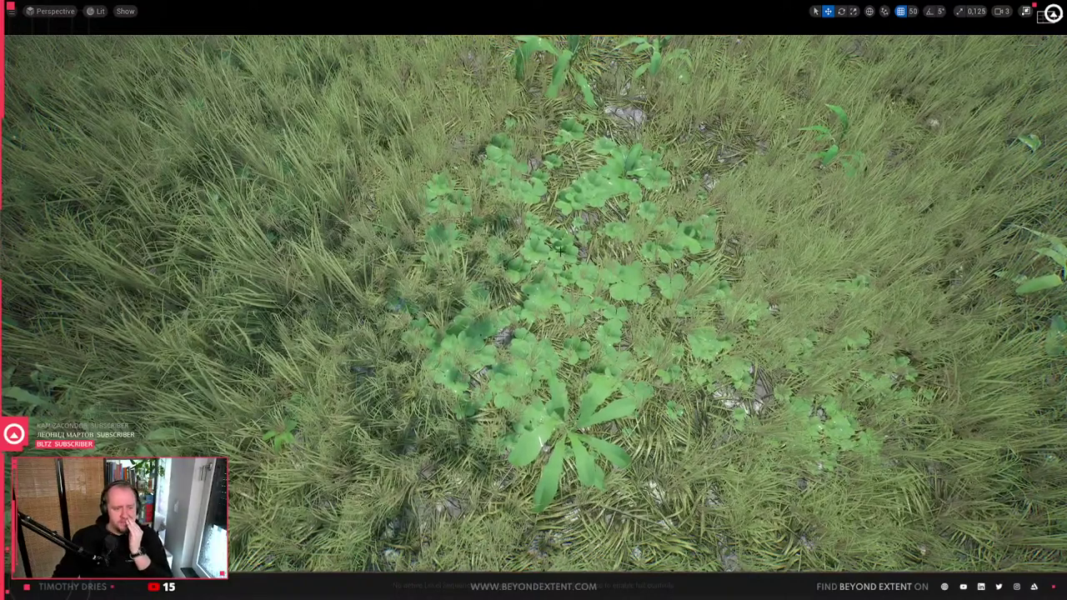
{"action": "right_click_drag", "start_coordinate": [568, 257], "coordinate": [750, 229]}
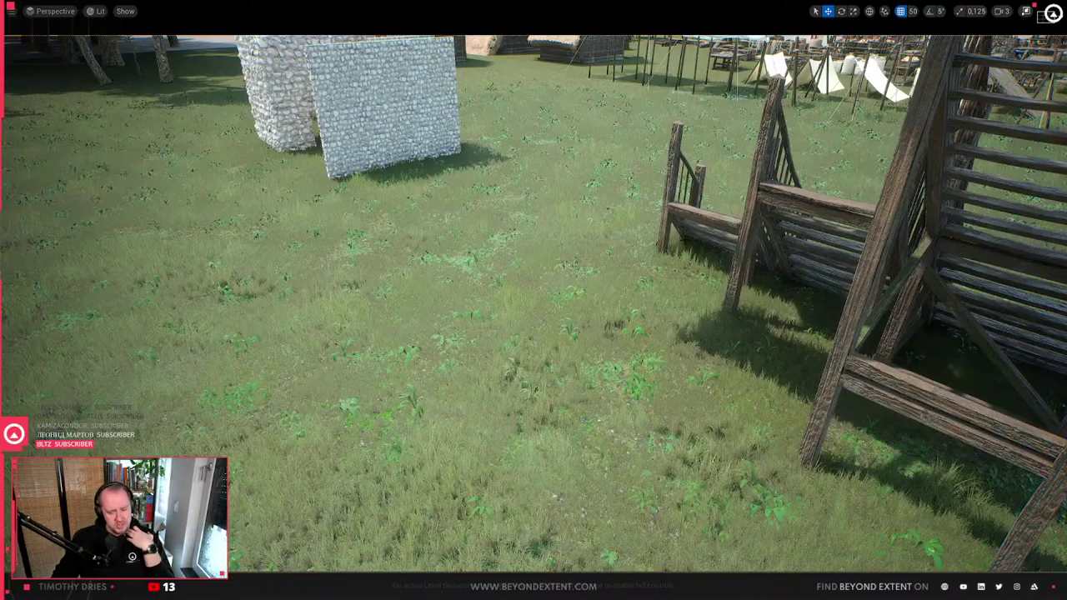
{"action": "right_click_drag", "start_coordinate": [751, 228], "coordinate": [583, 233]}
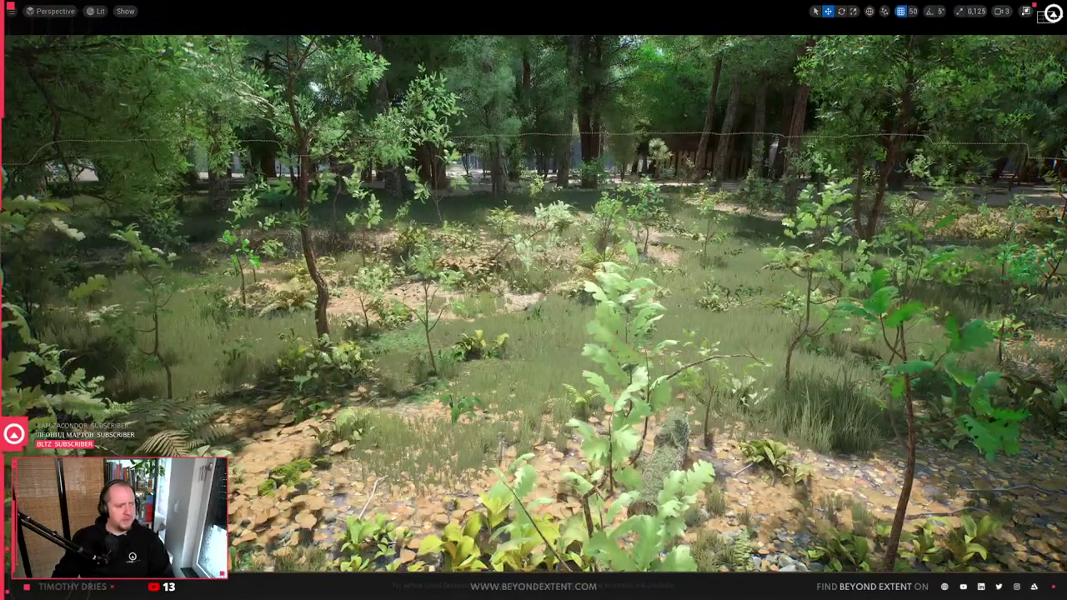
{"action": "key", "text": "ctrl+space"}
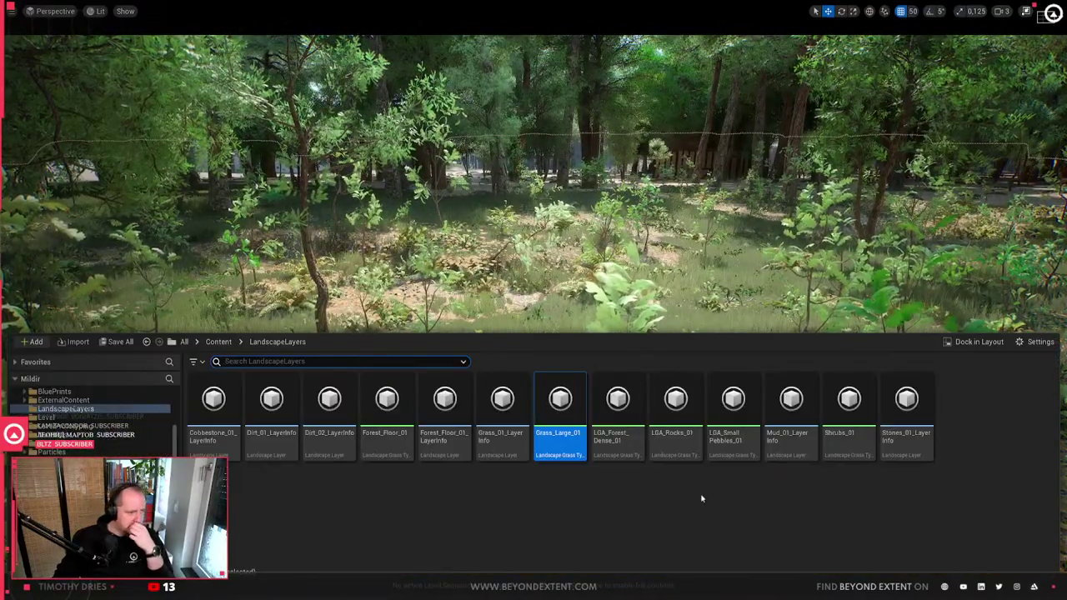
{"action": "double_click", "coordinate": [606, 414]}
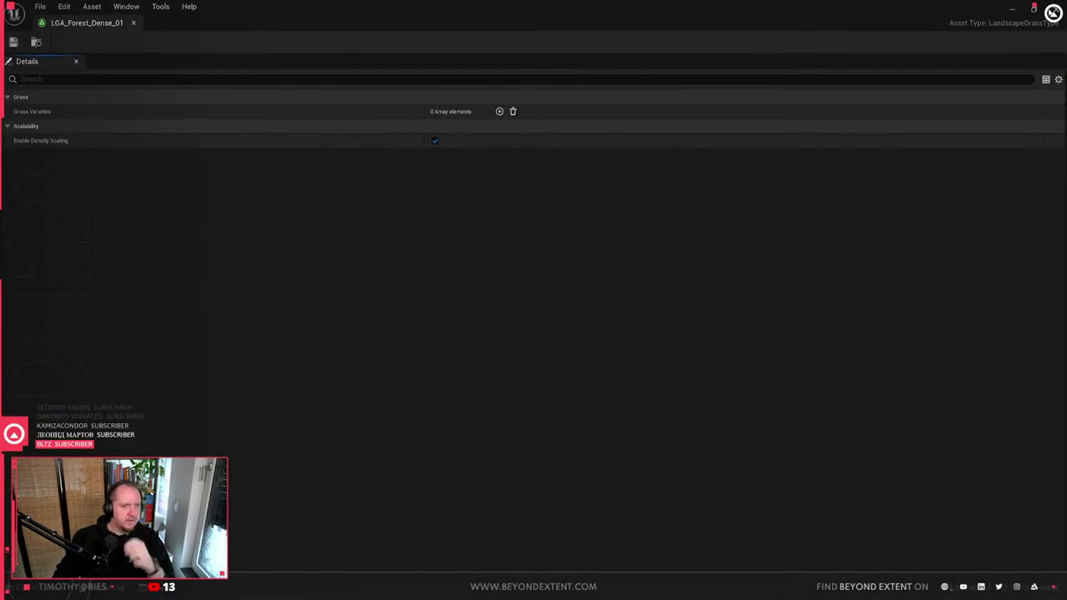
{"action": "left_click", "coordinate": [1054, 10]}
- Open the Forest_Floor_01 grass type and assign SM_Weed_Clump_01 as the grass mesh of the empty Index 13 variety
{"action": "key", "text": "ctrl+space"}
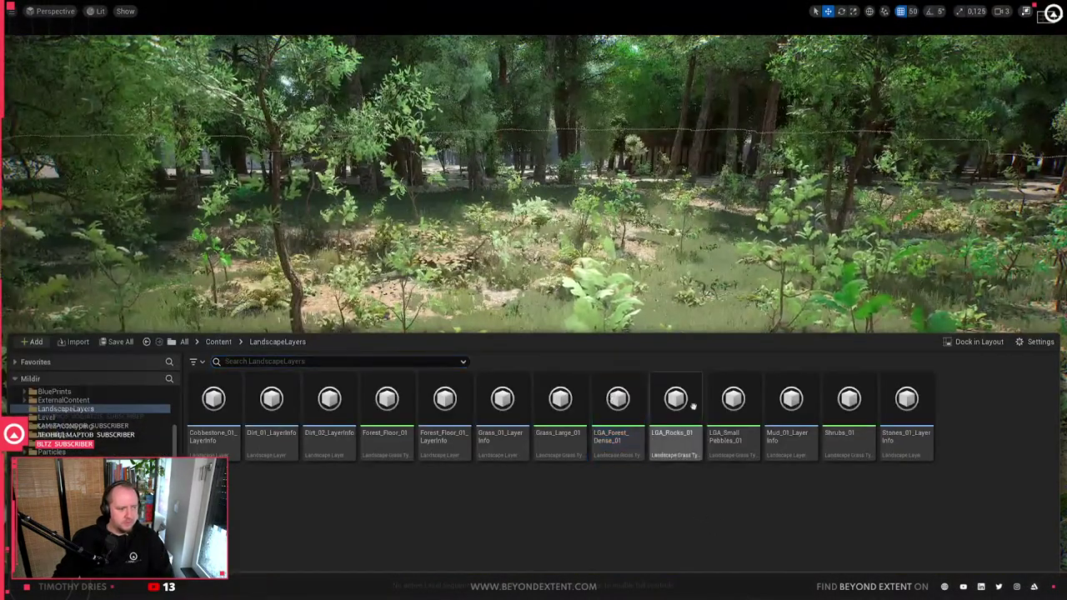
{"action": "double_click", "coordinate": [391, 410]}
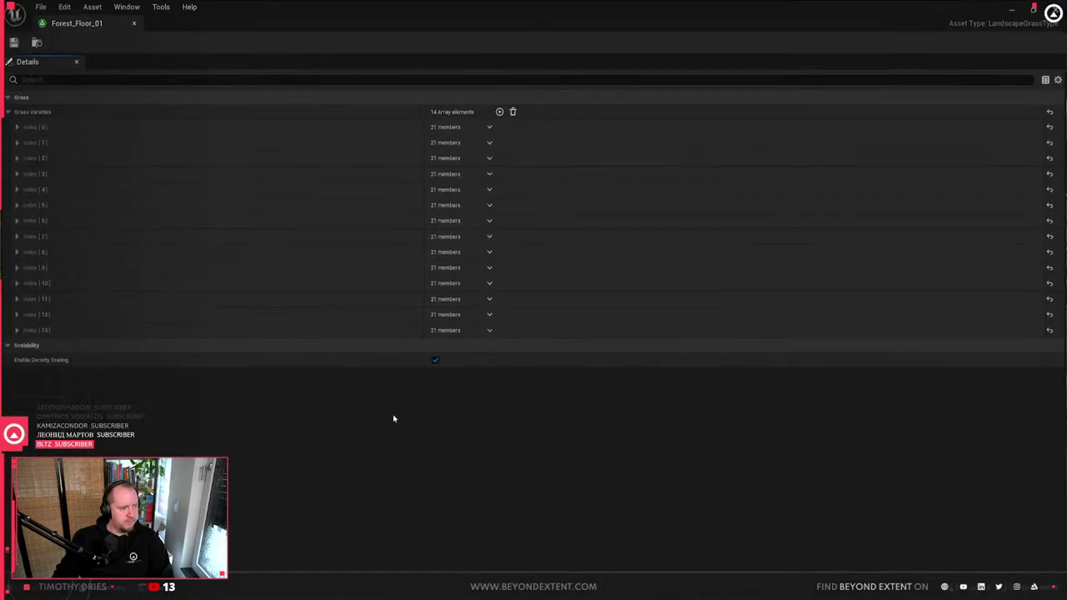
{"action": "left_click", "coordinate": [17, 330]}
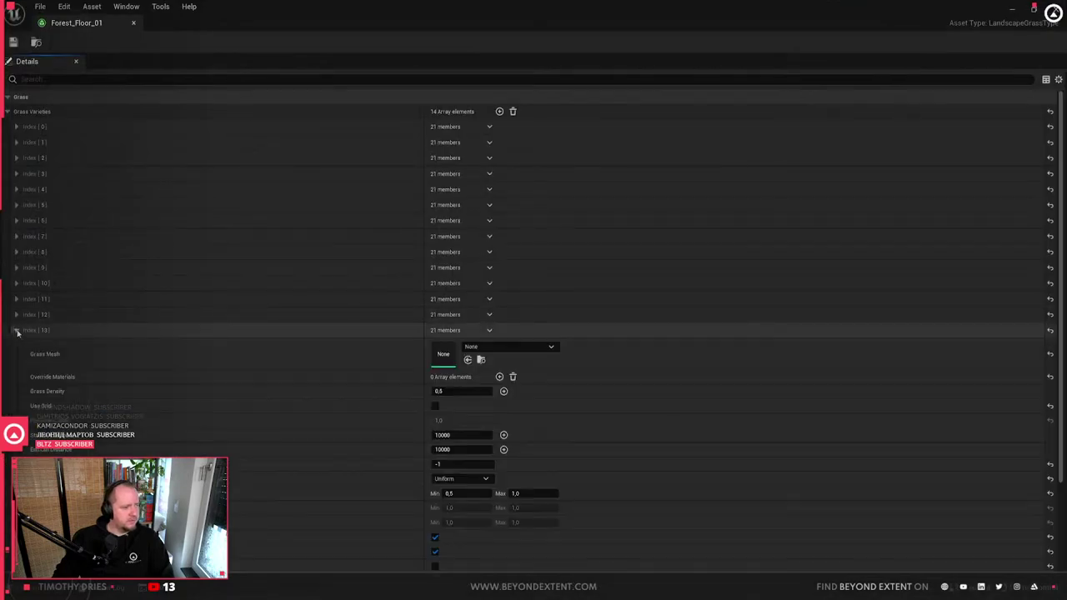
{"action": "left_click", "coordinate": [16, 315]}
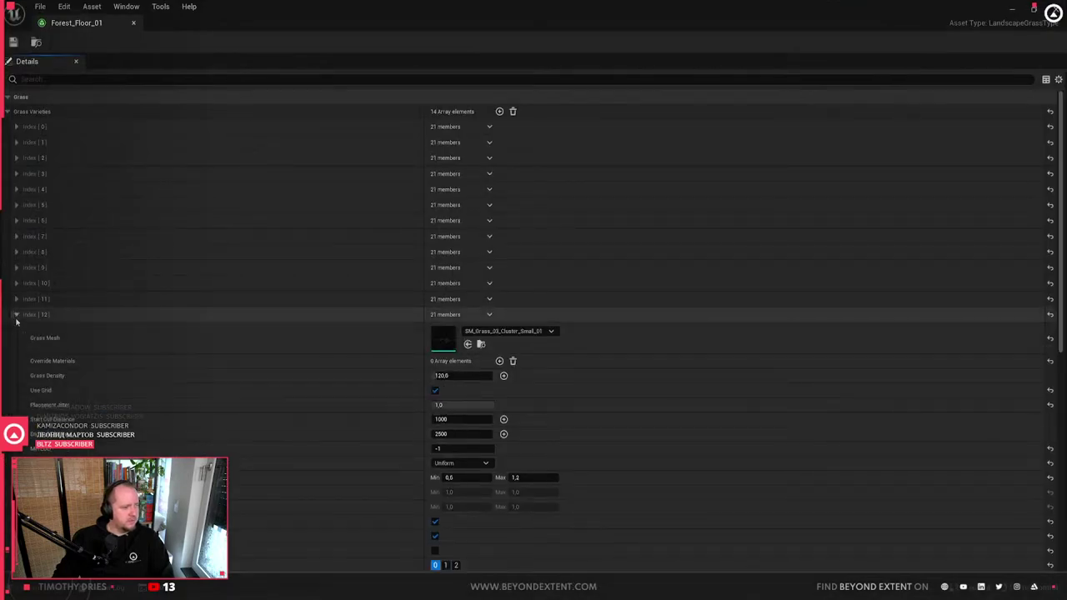
{"action": "scroll", "coordinate": [16, 322], "scroll_direction": "down", "scroll_amount": 10}
{"action": "scroll", "coordinate": [13, 240], "scroll_direction": "up", "scroll_amount": 8}
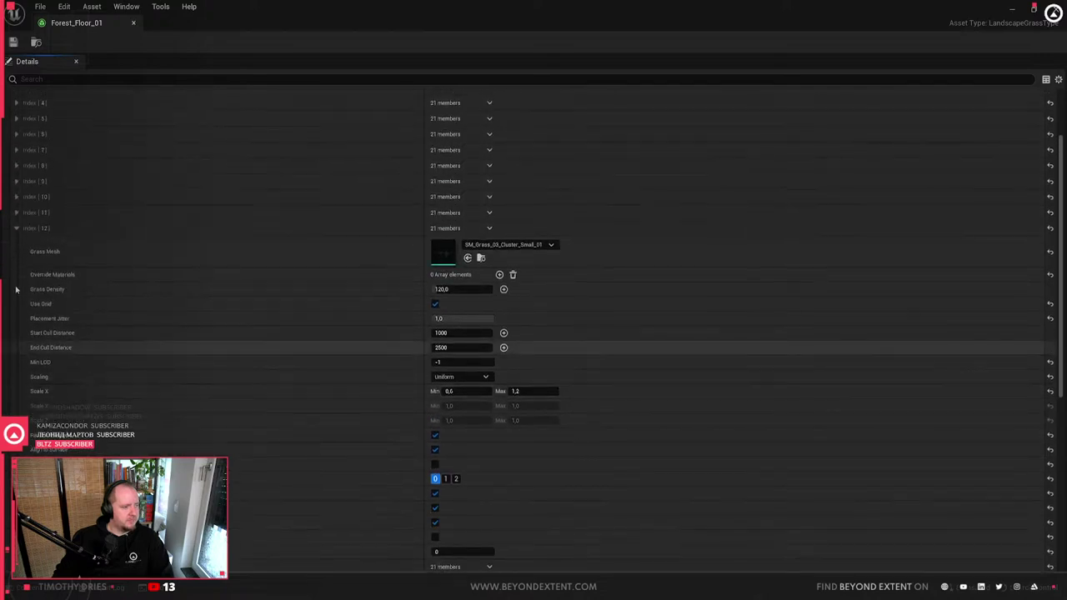
{"action": "left_click", "coordinate": [16, 228]}
{"action": "left_click", "coordinate": [522, 261]}
{"action": "type", "text": "wee"}
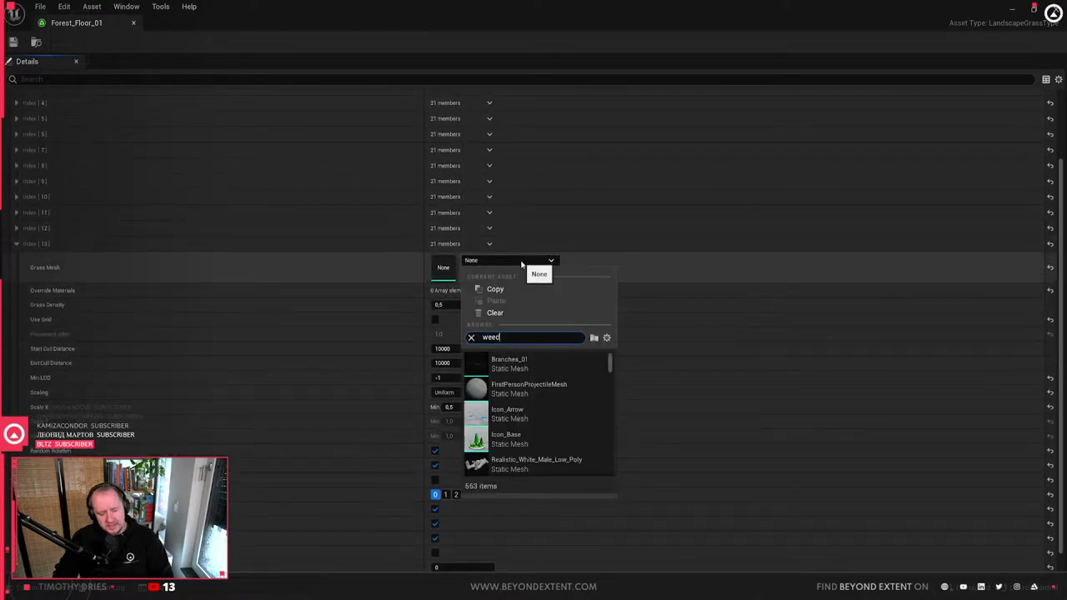
{"action": "type", "text": "d"}
{"action": "left_click", "coordinate": [513, 364]}
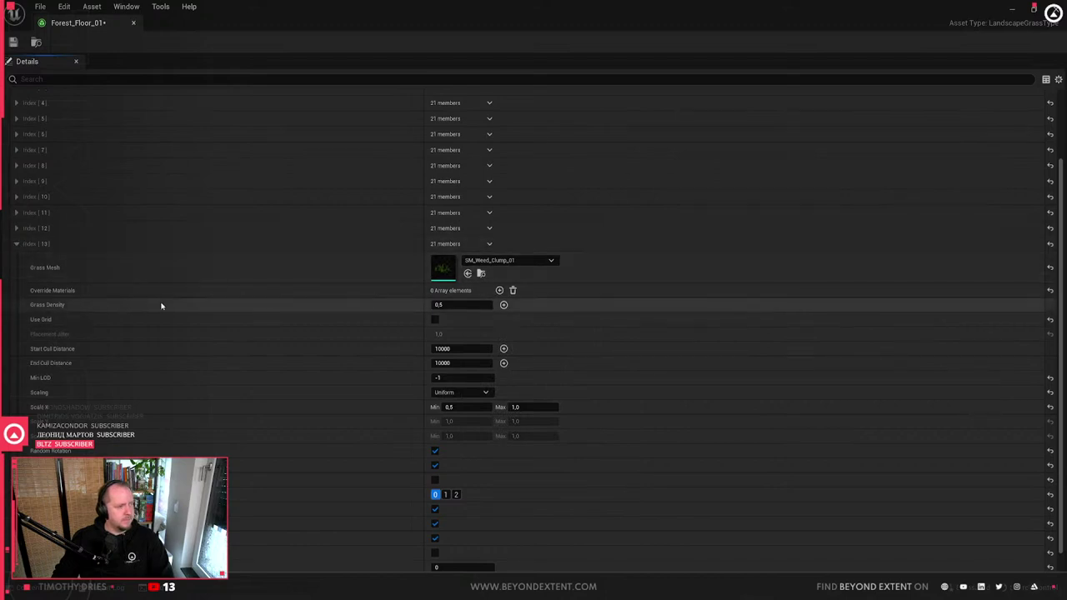
- Set the SM_Weed_Clump_01 variety's grass density to 21, placing the asset window aside so the forest floor can be inspected
{"action": "left_click", "coordinate": [442, 304]}
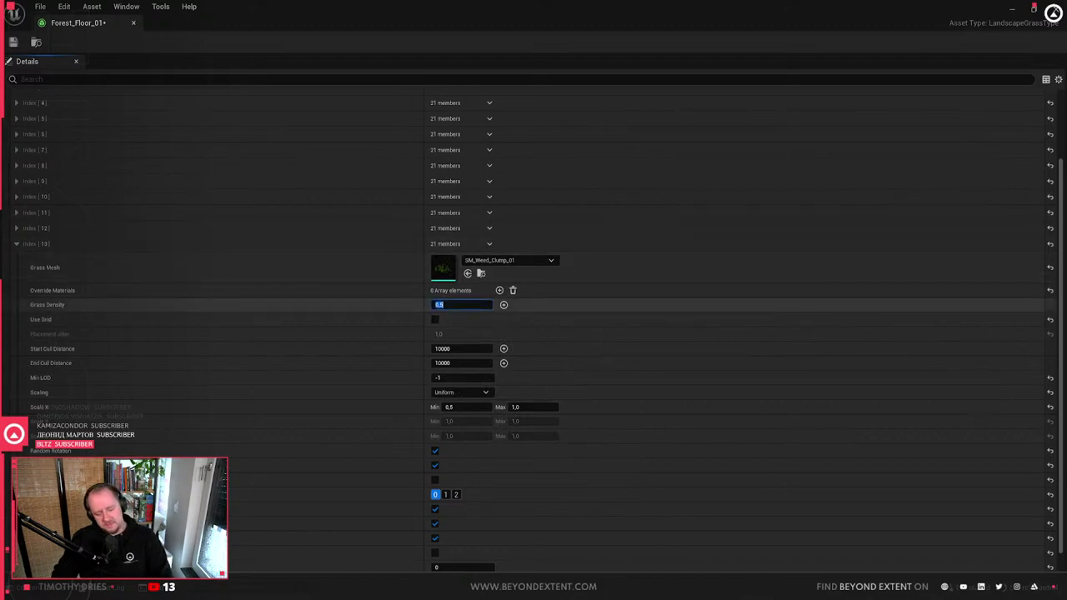
{"action": "left_click_drag", "start_coordinate": [510, 11], "coordinate": [796, 229]}
{"action": "right_click_drag", "start_coordinate": [391, 420], "coordinate": [358, 413]}
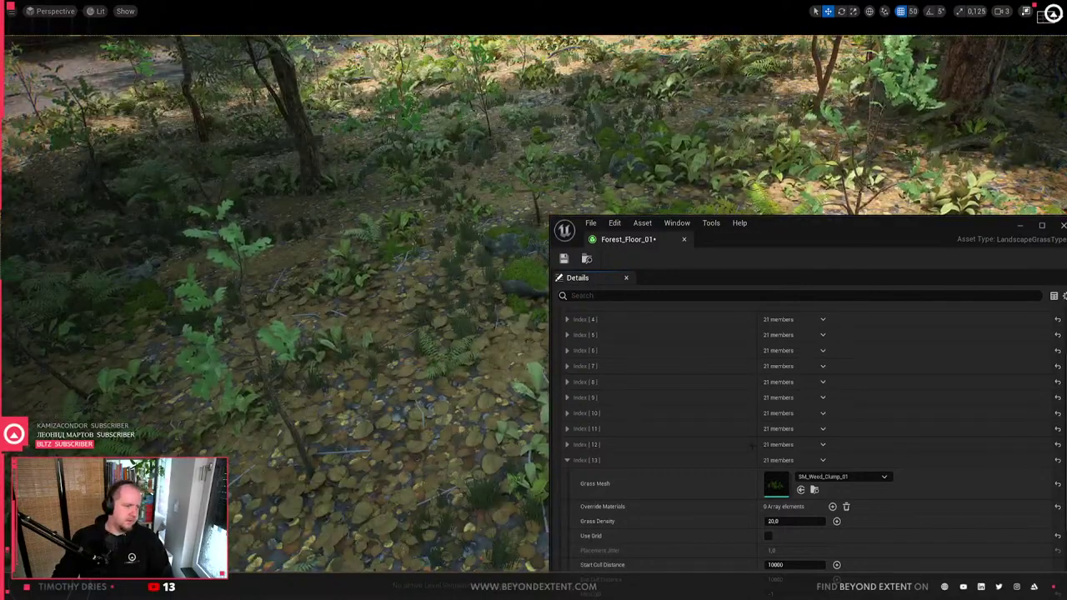
{"action": "left_click", "coordinate": [792, 521]}
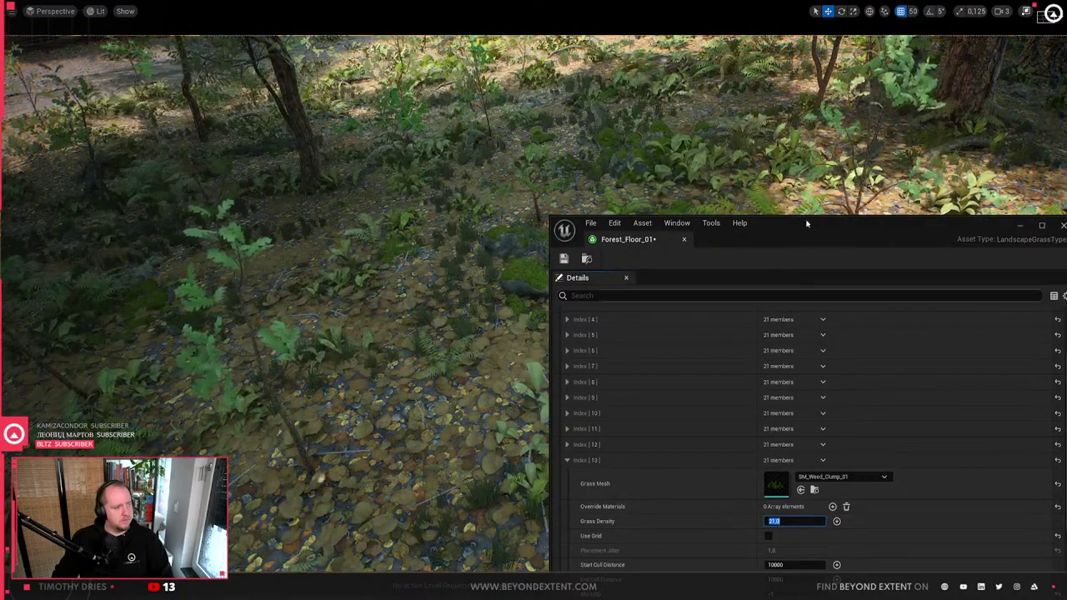
{"action": "left_click_drag", "start_coordinate": [813, 231], "coordinate": [944, 76]}
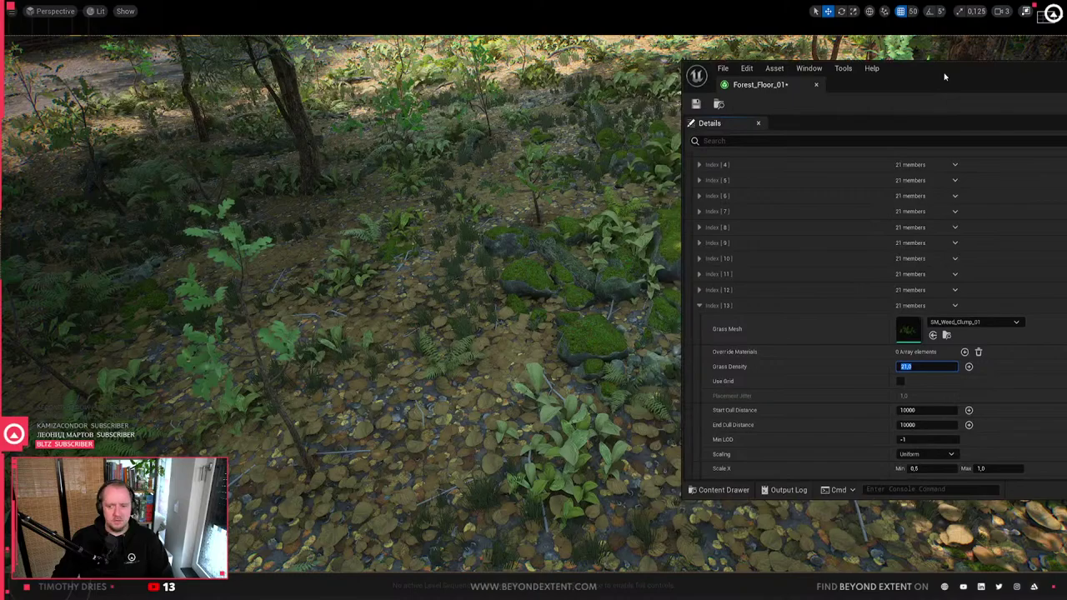
{"action": "right_click_drag", "start_coordinate": [334, 300], "coordinate": [333, 300]}
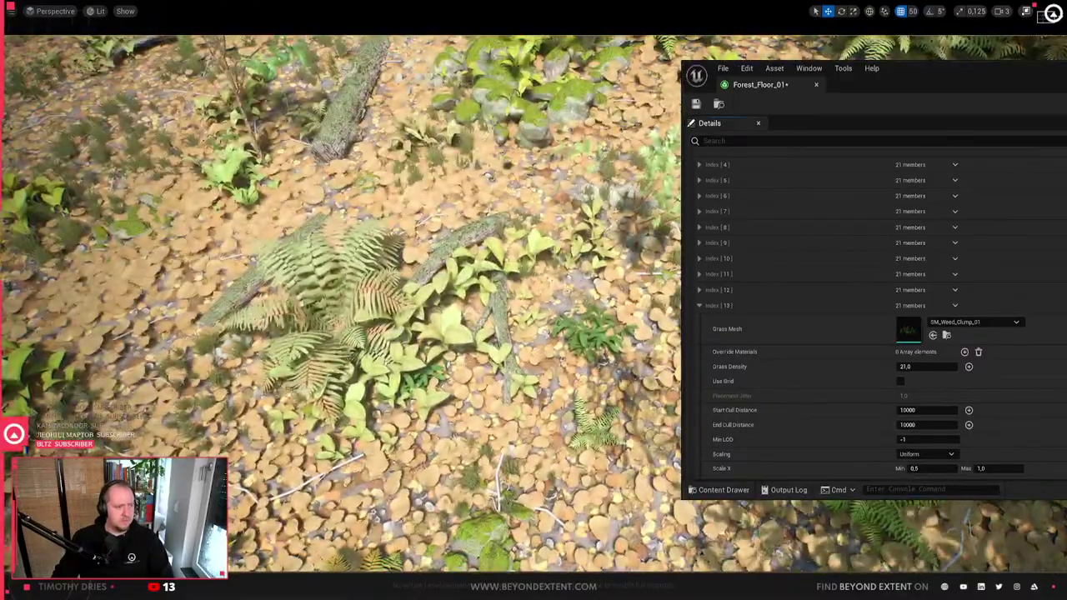
- Set the Scale X range of the SM_Weed_Clump_01 variety to 1.0 minimum and 1.2 maximum, then check the forest floor
{"action": "scroll", "coordinate": [875, 333], "scroll_direction": "down", "scroll_amount": 2}
{"action": "left_click", "coordinate": [925, 416]}
{"action": "key", "text": "Tab"}
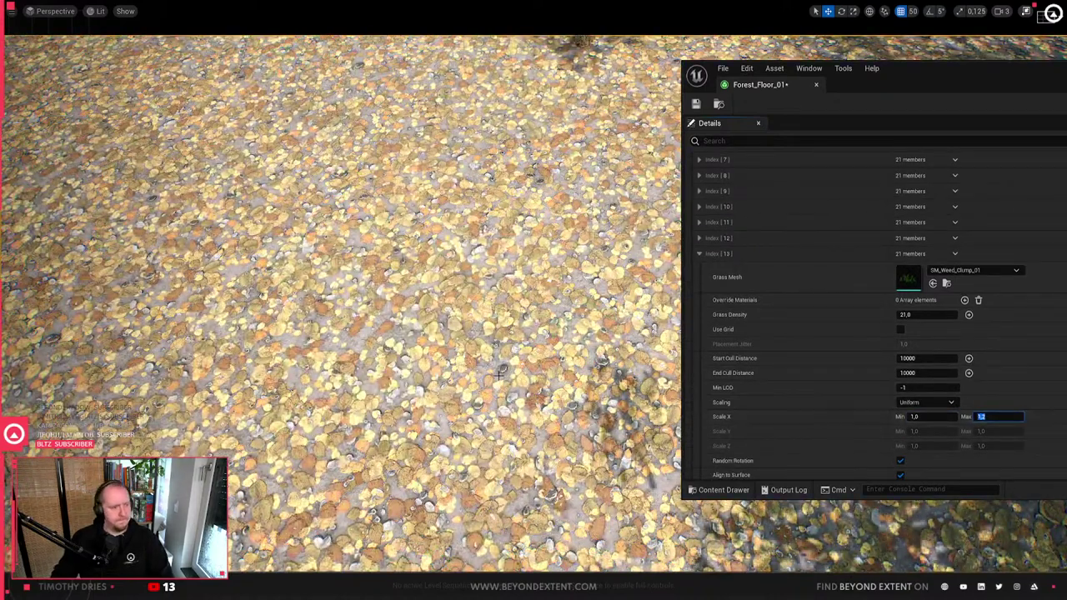
{"action": "type", "text": "1,2"}
{"action": "key", "text": "Return"}
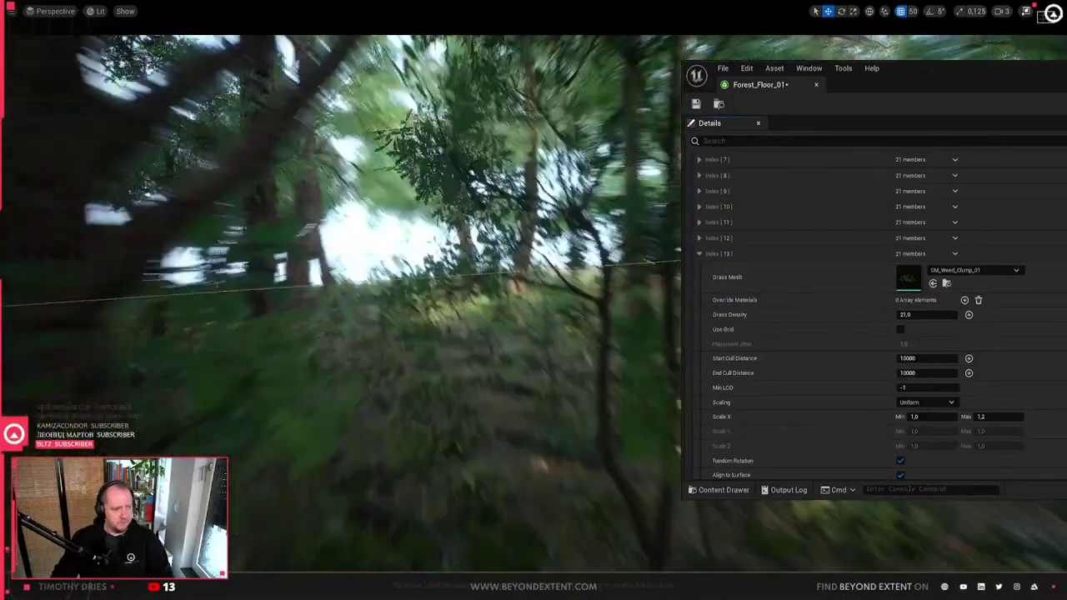
{"action": "right_click_drag", "start_coordinate": [334, 300], "coordinate": [333, 300]}
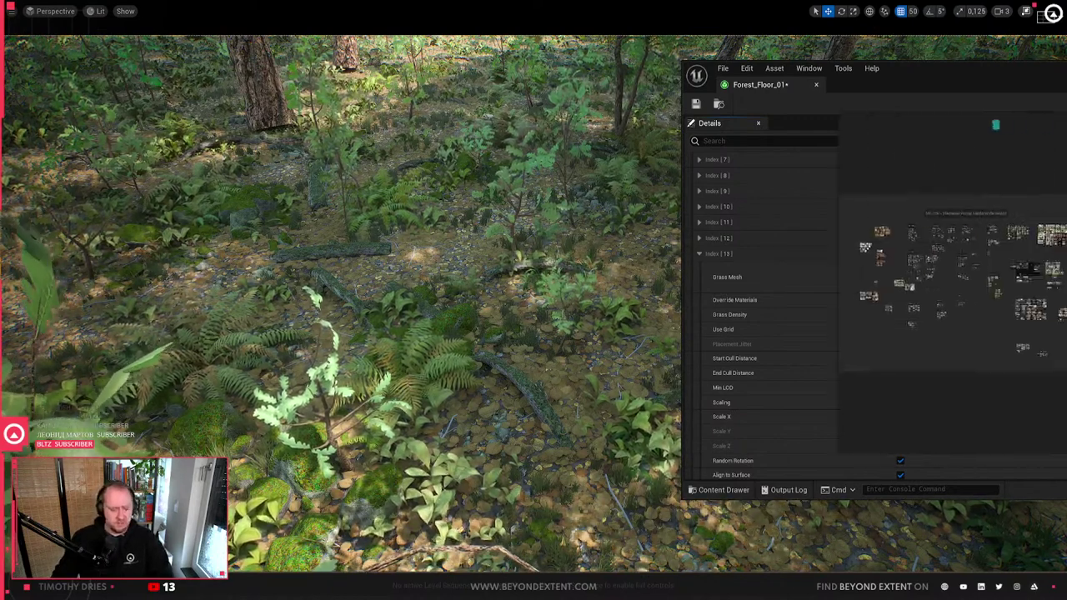
- Switch to the reference board and examine the forest floor photos under Texture References
{"action": "key", "text": "ctrl+f"}
{"action": "scroll", "coordinate": [1000, 289], "scroll_direction": "up", "scroll_amount": 5}
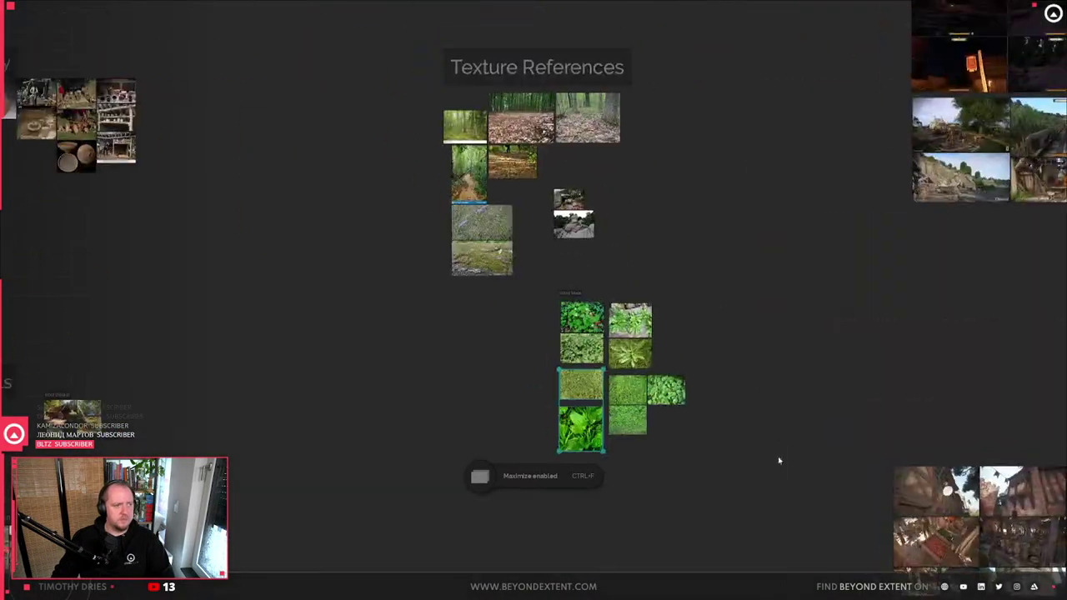
{"action": "scroll", "coordinate": [788, 472], "scroll_direction": "up", "scroll_amount": 5}
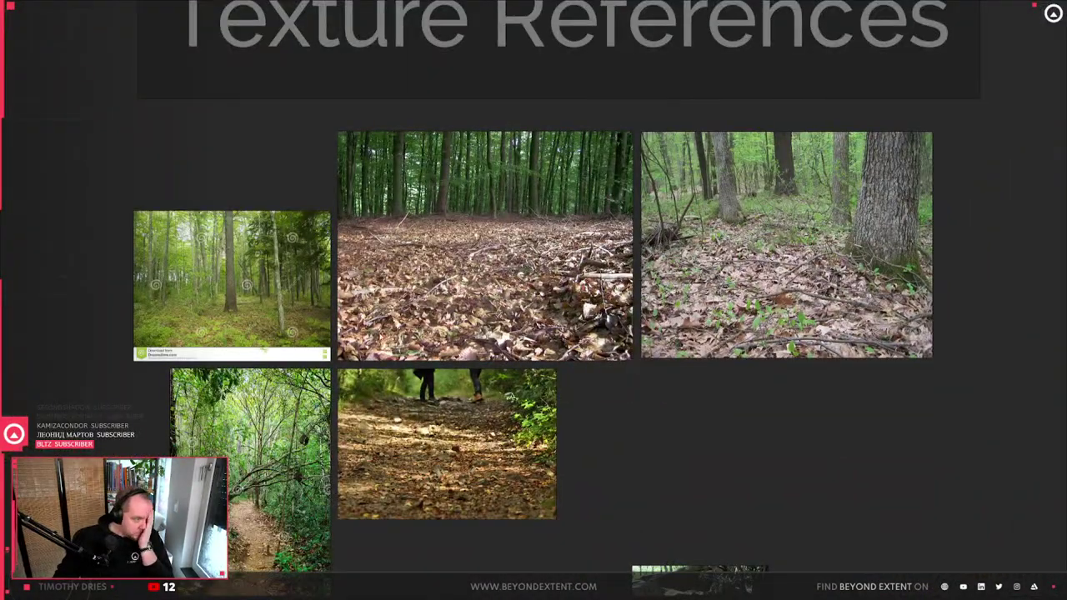
- Examine the forest floor photos under Texture References, comparing the green undergrowth photo with the leaf litter photos
{"action": "scroll", "coordinate": [533, 250], "scroll_direction": "up", "scroll_amount": 3}
{"action": "scroll", "coordinate": [824, 324], "scroll_direction": "down", "scroll_amount": 2}
{"action": "middle_click_drag", "start_coordinate": [824, 324], "coordinate": [360, 459]}
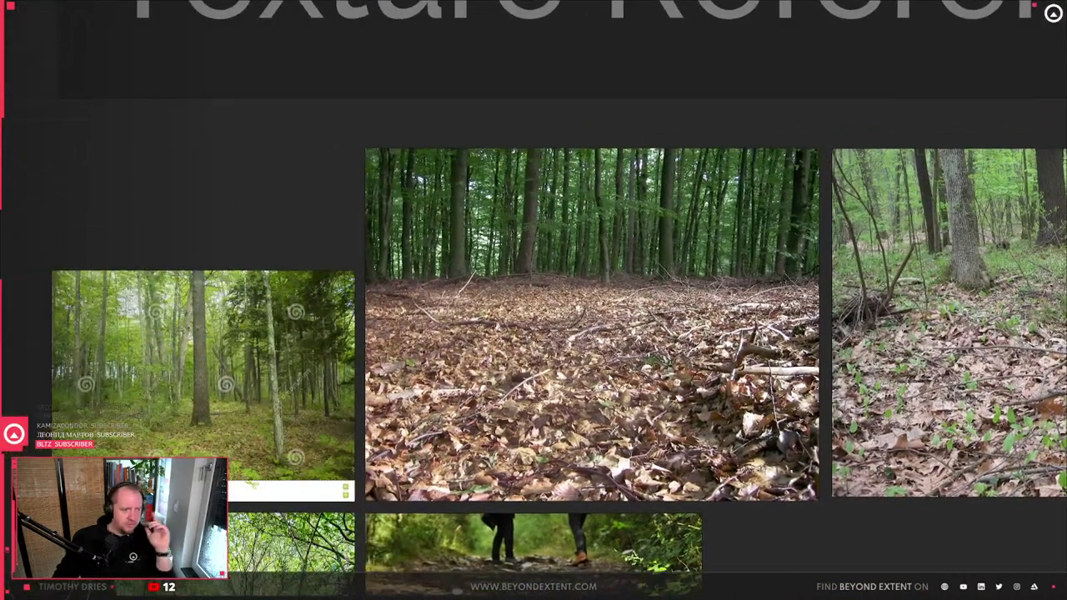
{"action": "scroll", "coordinate": [504, 379], "scroll_direction": "down", "scroll_amount": 3}
{"action": "scroll", "coordinate": [482, 409], "scroll_direction": "up", "scroll_amount": 6}
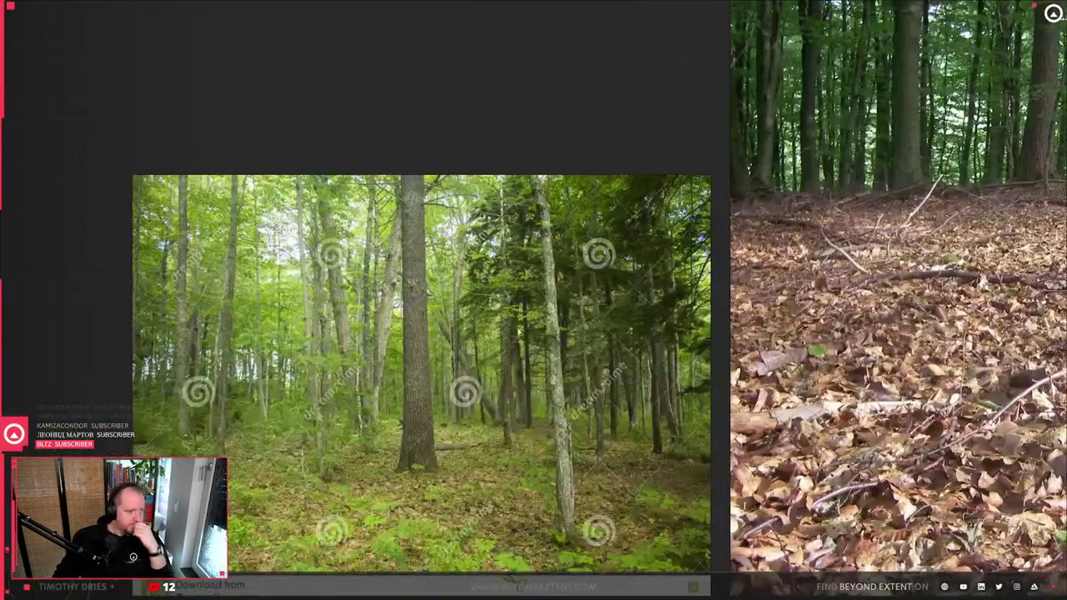
{"action": "scroll", "coordinate": [482, 409], "scroll_direction": "up", "scroll_amount": 4}
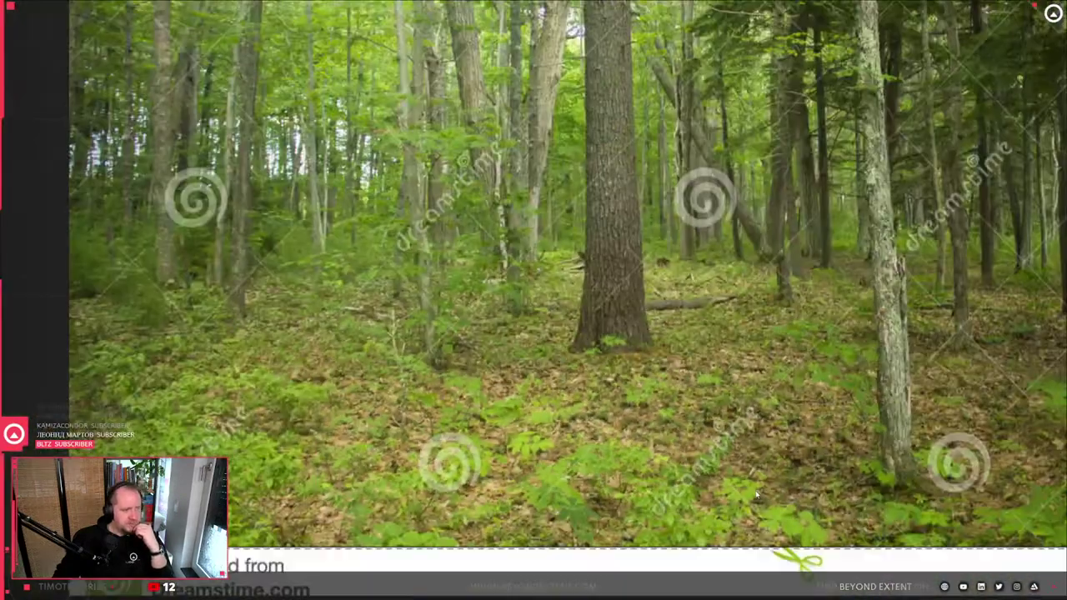
{"action": "scroll", "coordinate": [707, 344], "scroll_direction": "down", "scroll_amount": 2}
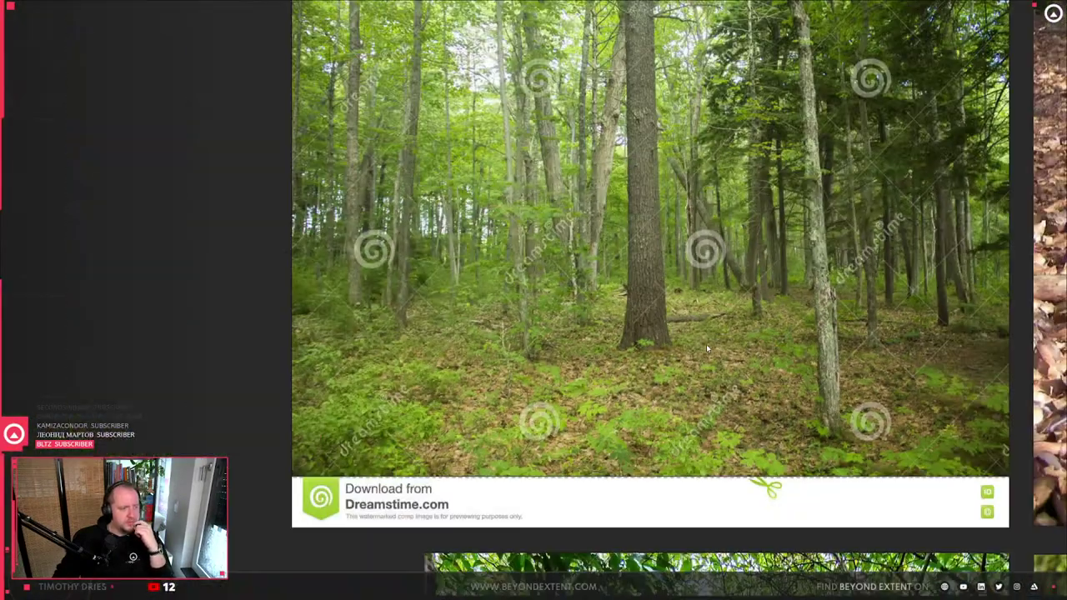
{"action": "scroll", "coordinate": [811, 398], "scroll_direction": "up", "scroll_amount": 4}
{"action": "scroll", "coordinate": [811, 398], "scroll_direction": "down", "scroll_amount": 2}
{"action": "middle_click_drag", "start_coordinate": [950, 423], "coordinate": [581, 429]}
{"action": "scroll", "coordinate": [521, 402], "scroll_direction": "down", "scroll_amount": 4}
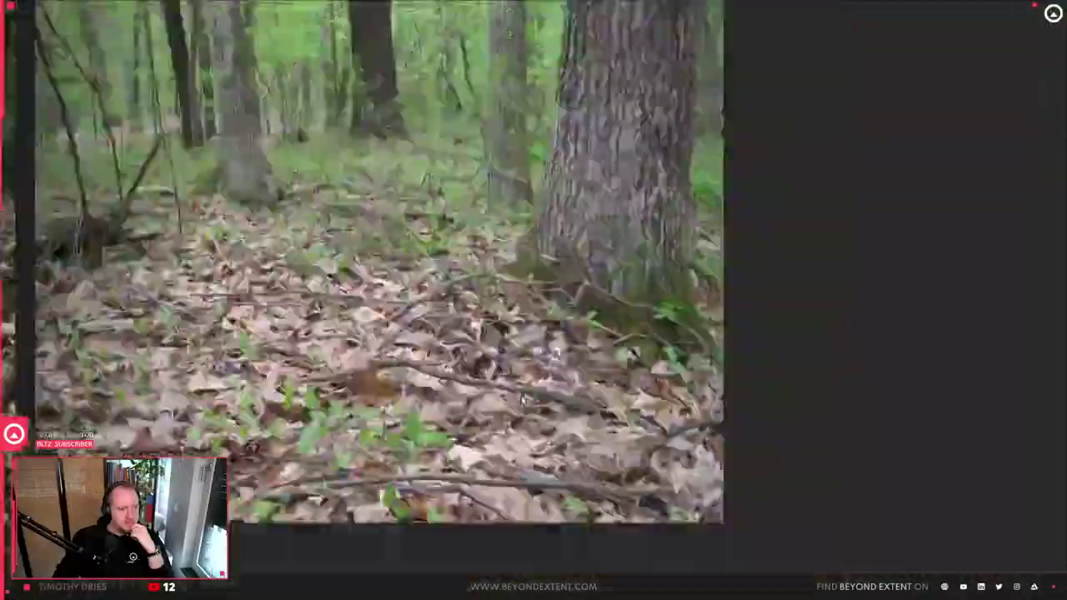
{"action": "scroll", "coordinate": [521, 402], "scroll_direction": "up", "scroll_amount": 6}
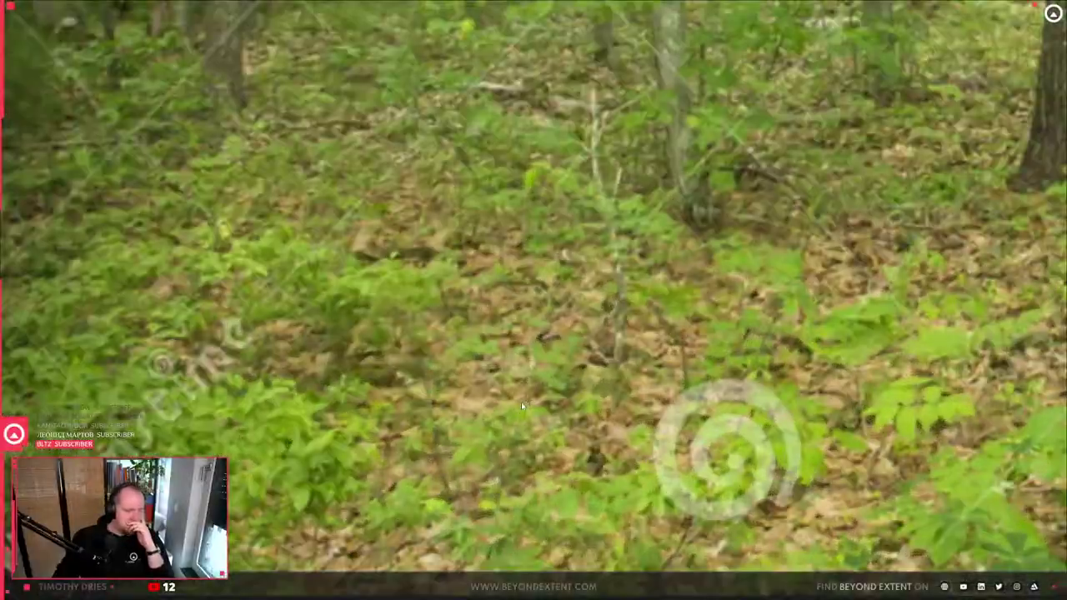
{"action": "scroll", "coordinate": [521, 402], "scroll_direction": "down", "scroll_amount": 2}
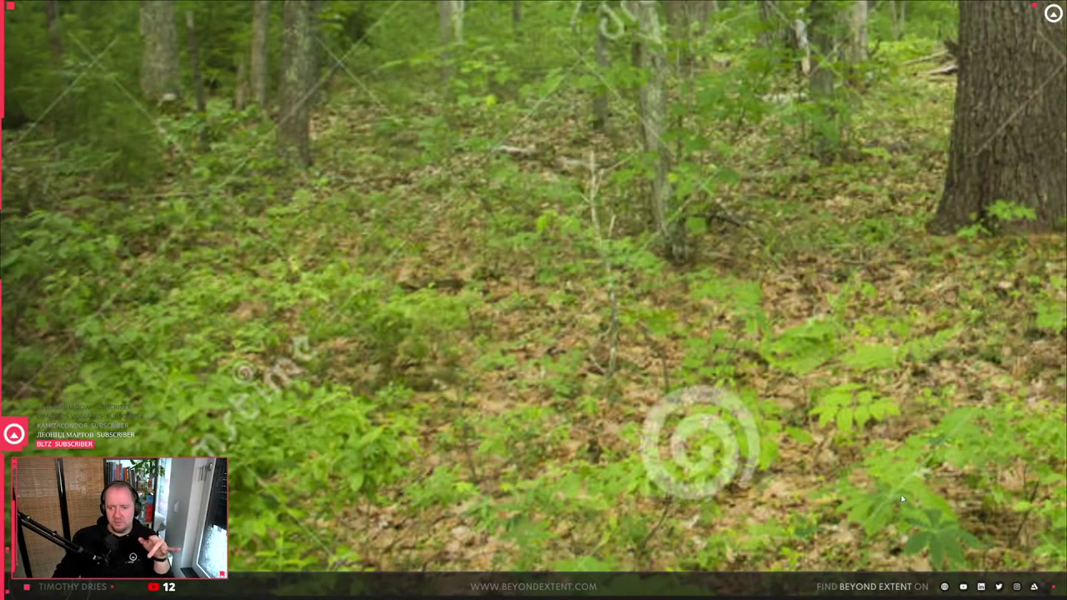
{"action": "scroll", "coordinate": [923, 388], "scroll_direction": "down", "scroll_amount": 3}
{"action": "scroll", "coordinate": [834, 400], "scroll_direction": "up", "scroll_amount": 1}
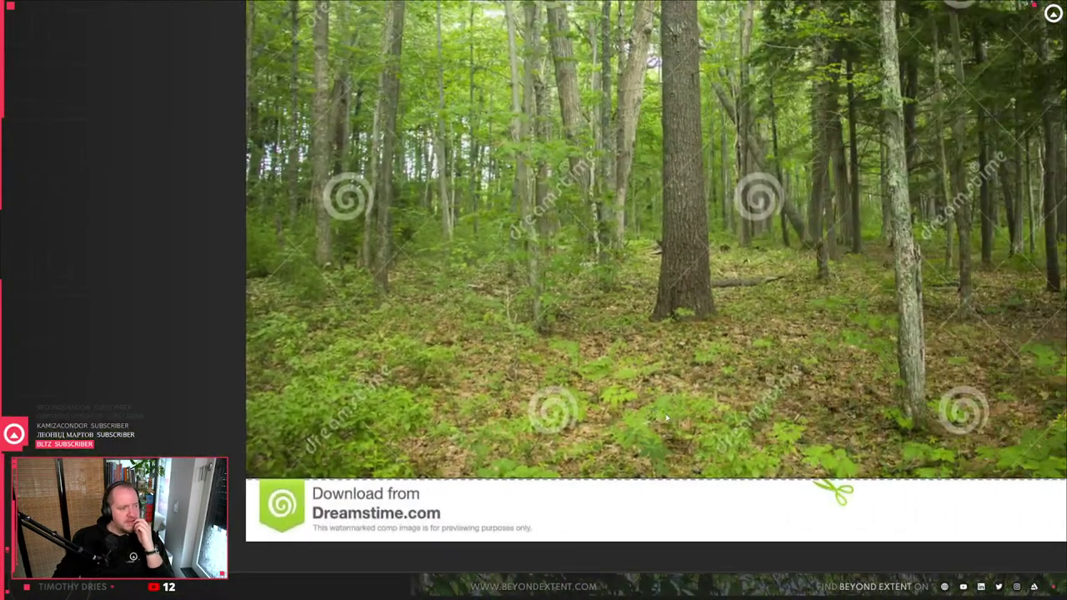
- Delete the narrow forest path photo with the fallen branch from the Texture References group
{"action": "scroll", "coordinate": [666, 412], "scroll_direction": "down", "scroll_amount": 3}
{"action": "scroll", "coordinate": [666, 412], "scroll_direction": "down", "scroll_amount": 5}
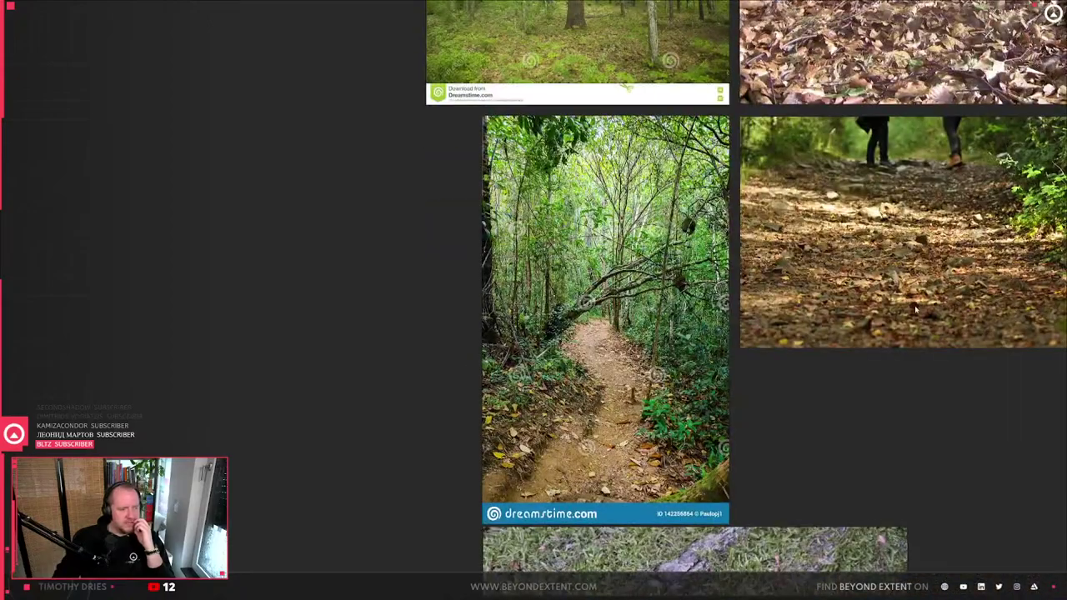
{"action": "middle_click_drag", "start_coordinate": [915, 308], "coordinate": [780, 333]}
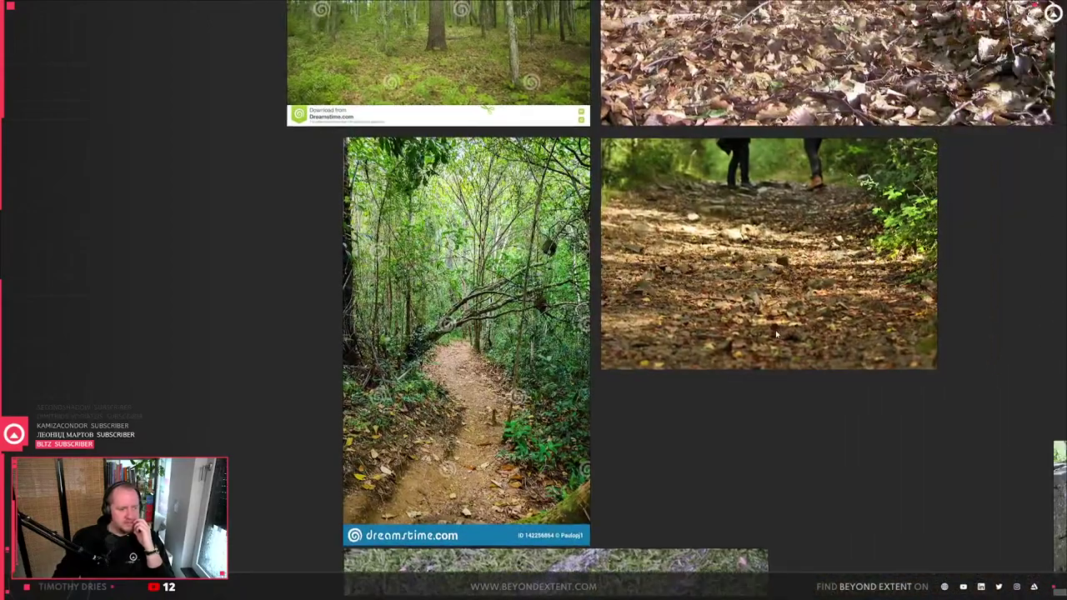
{"action": "scroll", "coordinate": [494, 476], "scroll_direction": "up", "scroll_amount": 5}
{"action": "scroll", "coordinate": [494, 476], "scroll_direction": "down", "scroll_amount": 6}
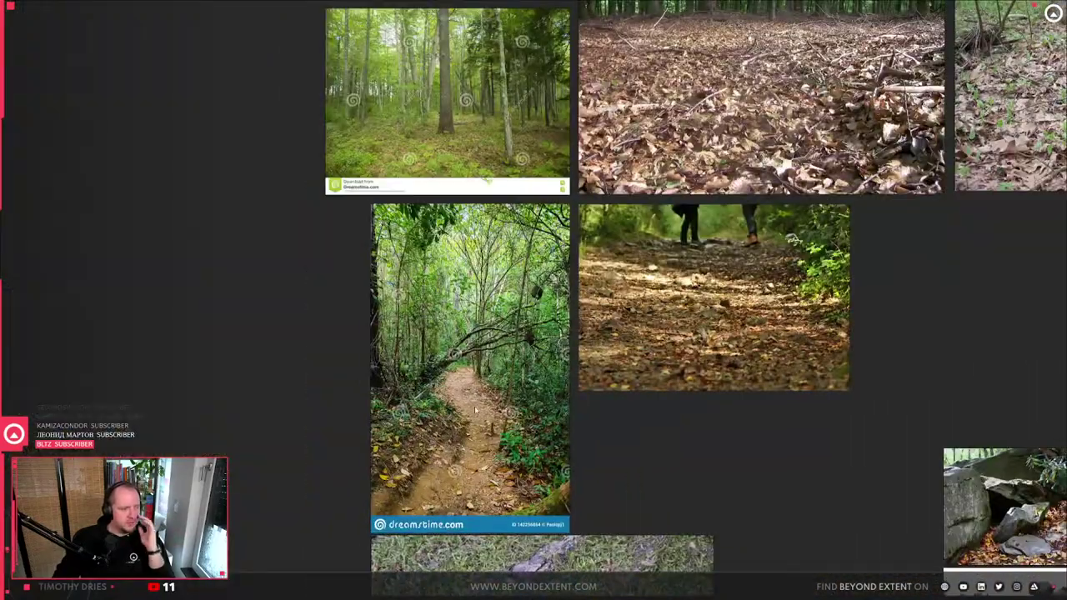
{"action": "scroll", "coordinate": [469, 425], "scroll_direction": "up", "scroll_amount": 3}
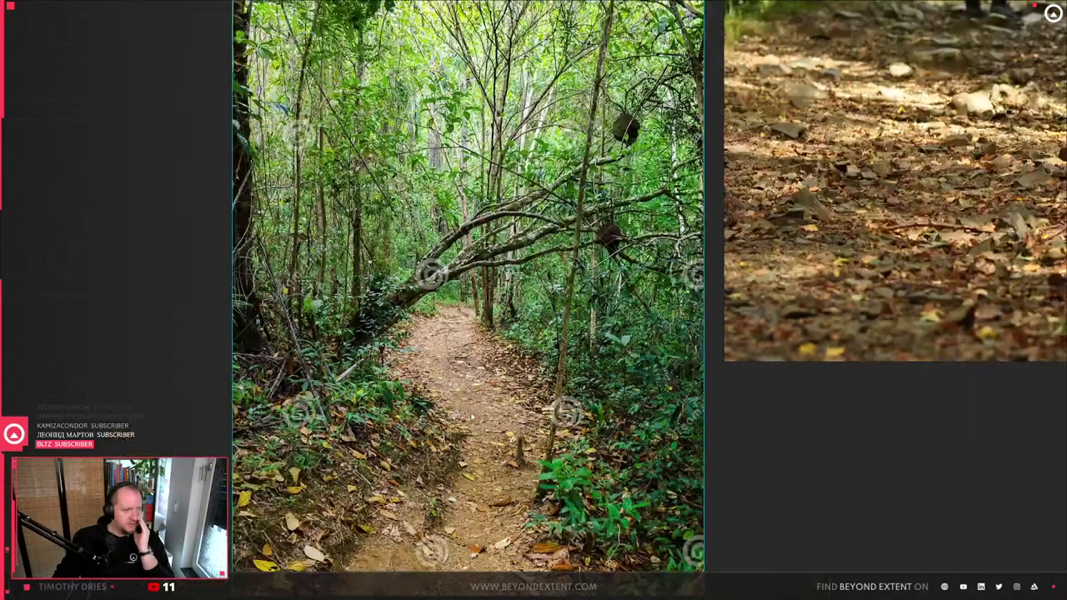
{"action": "key", "text": "Delete"}
{"action": "scroll", "coordinate": [471, 417], "scroll_direction": "down", "scroll_amount": 4}
{"action": "middle_click_drag", "start_coordinate": [476, 411], "coordinate": [464, 359]}
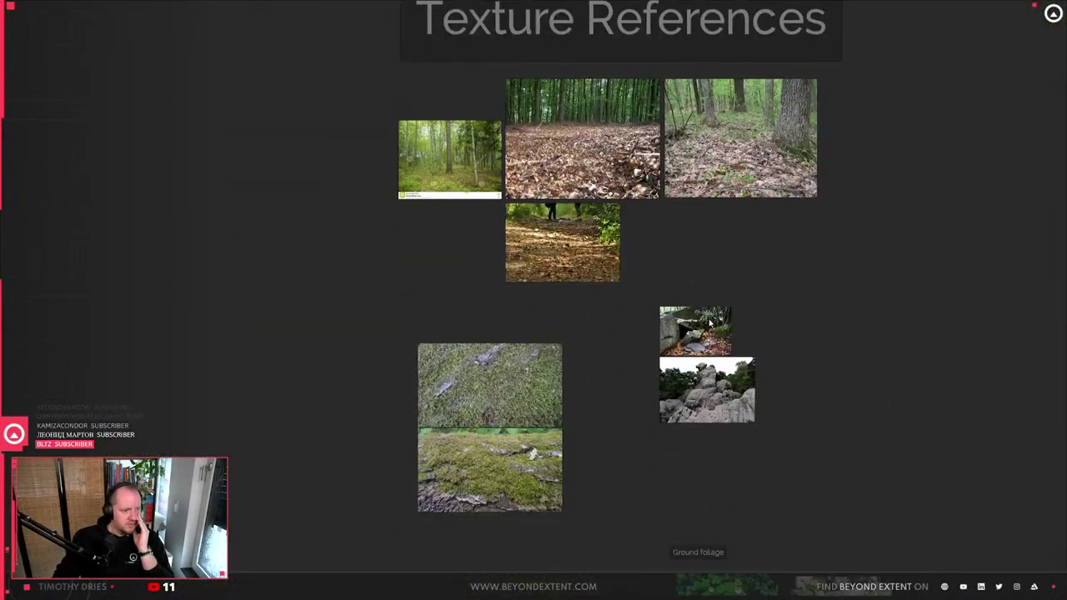
- Switch back to Unreal and duplicate the Index 13 SM_Weed_Clump_01 variety in the Forest_Floor_01 grass type
{"action": "key", "text": "alt+Tab"}
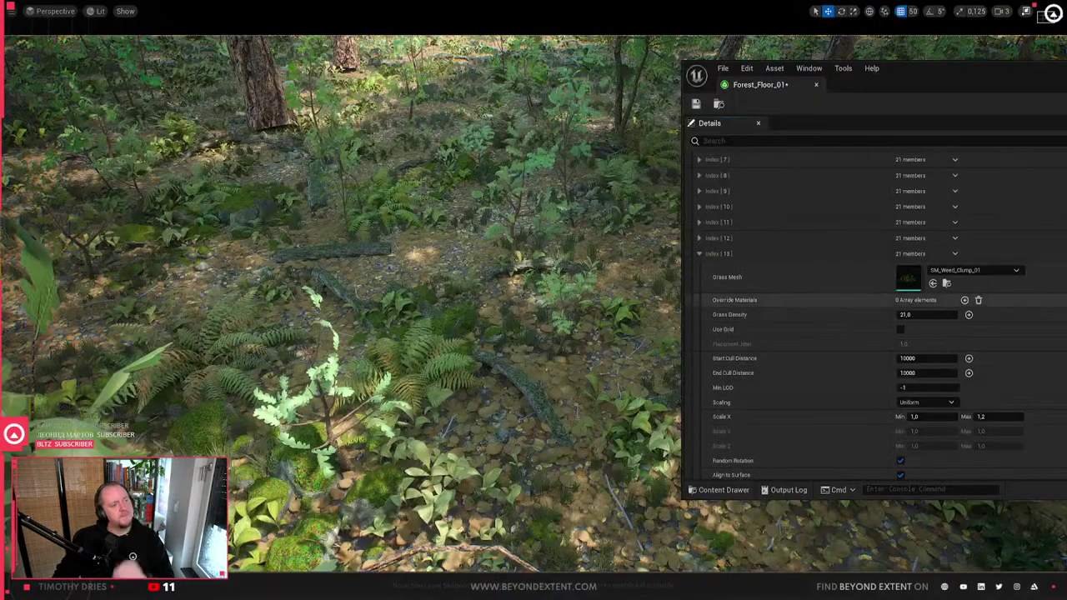
{"action": "right_click_drag", "start_coordinate": [667, 275], "coordinate": [693, 263]}
{"action": "left_click", "coordinate": [699, 255]}
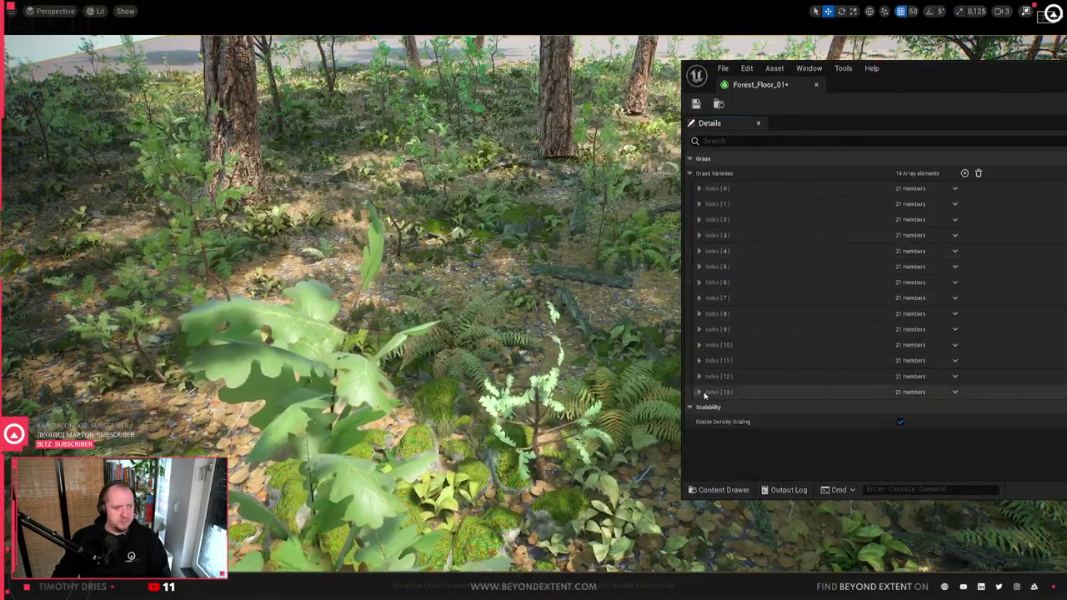
{"action": "left_click", "coordinate": [955, 393]}
{"action": "left_click", "coordinate": [977, 434]}
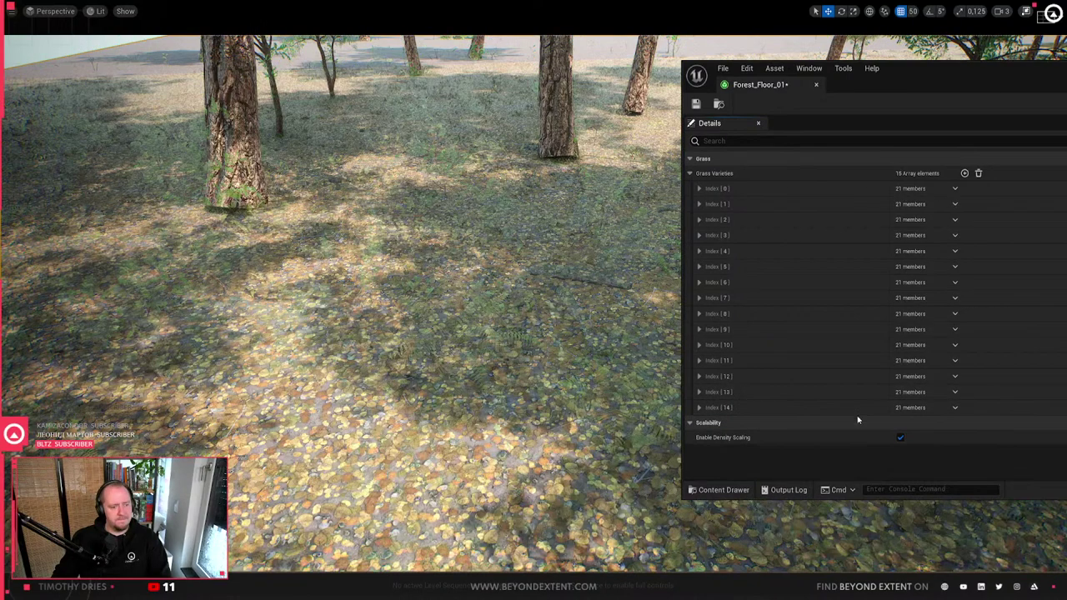
- Assign SM_Weed_Clump_02 as the grass mesh of the duplicated Index 14 variety, then inspect the forest floor
{"action": "left_click", "coordinate": [699, 407]}
{"action": "scroll", "coordinate": [834, 376], "scroll_direction": "down", "scroll_amount": 2}
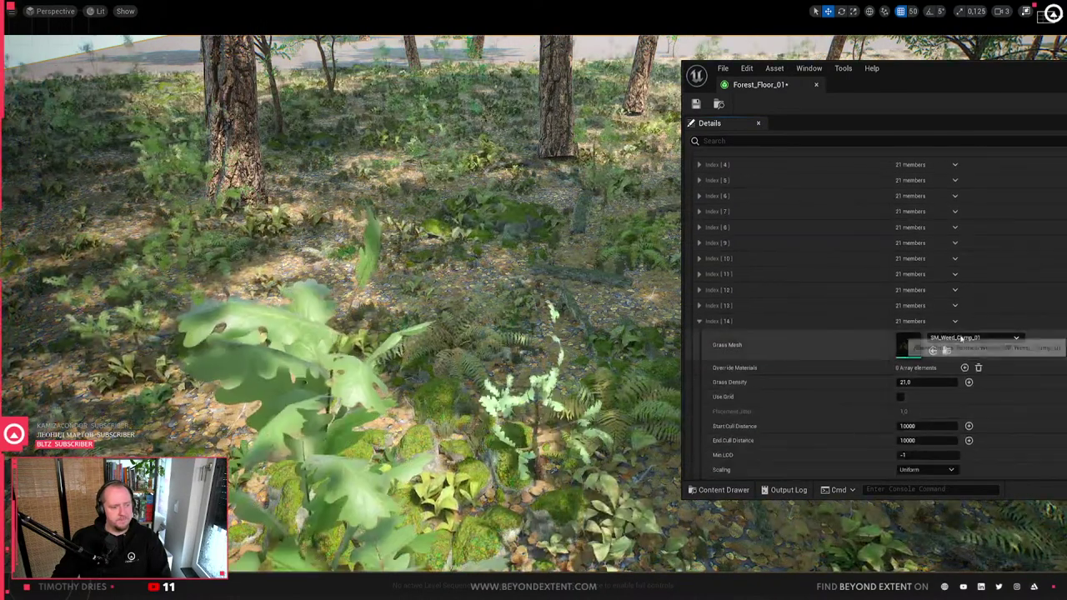
{"action": "left_click", "coordinate": [961, 338]}
{"action": "left_click", "coordinate": [970, 538]}
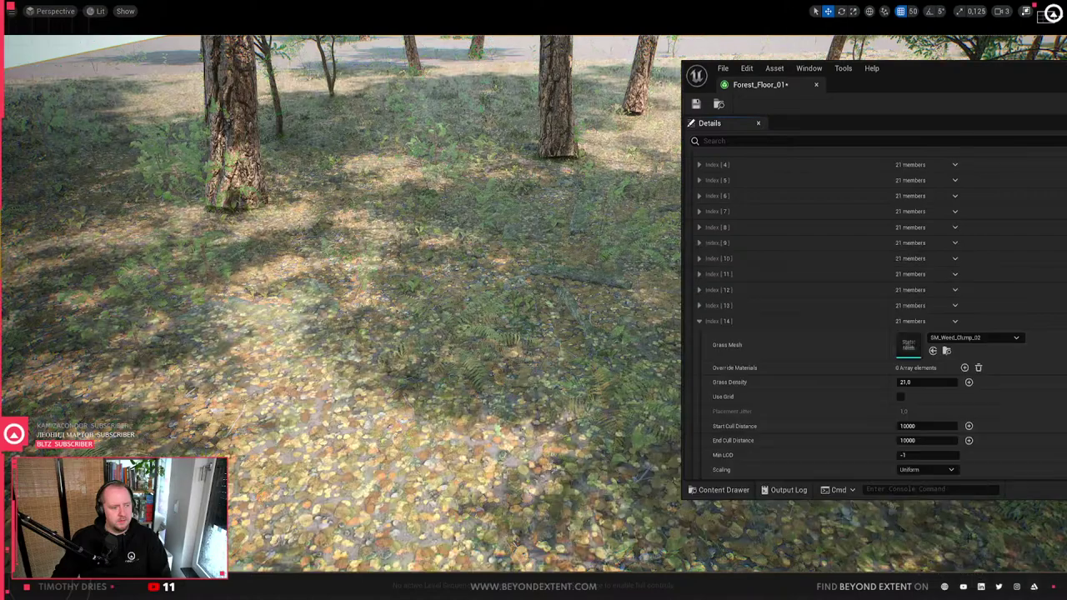
{"action": "right_click_drag", "start_coordinate": [449, 343], "coordinate": [500, 383]}
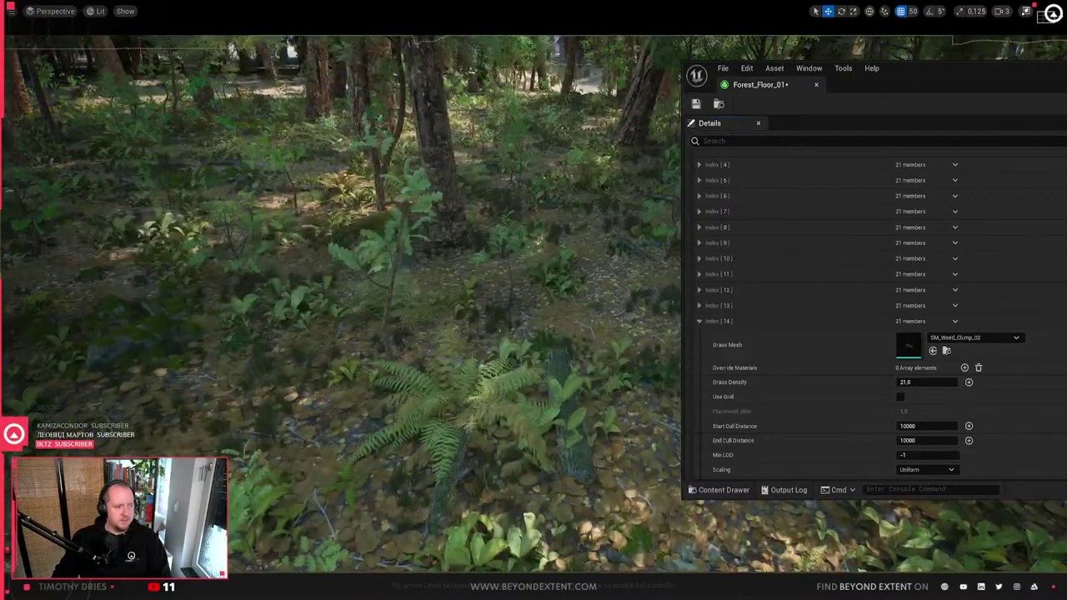
- Set the grass density of the Index 12 SM_Grass_03_Cluster_Small_01 variety to 0 and check the forest floor
{"action": "left_click", "coordinate": [700, 289]}
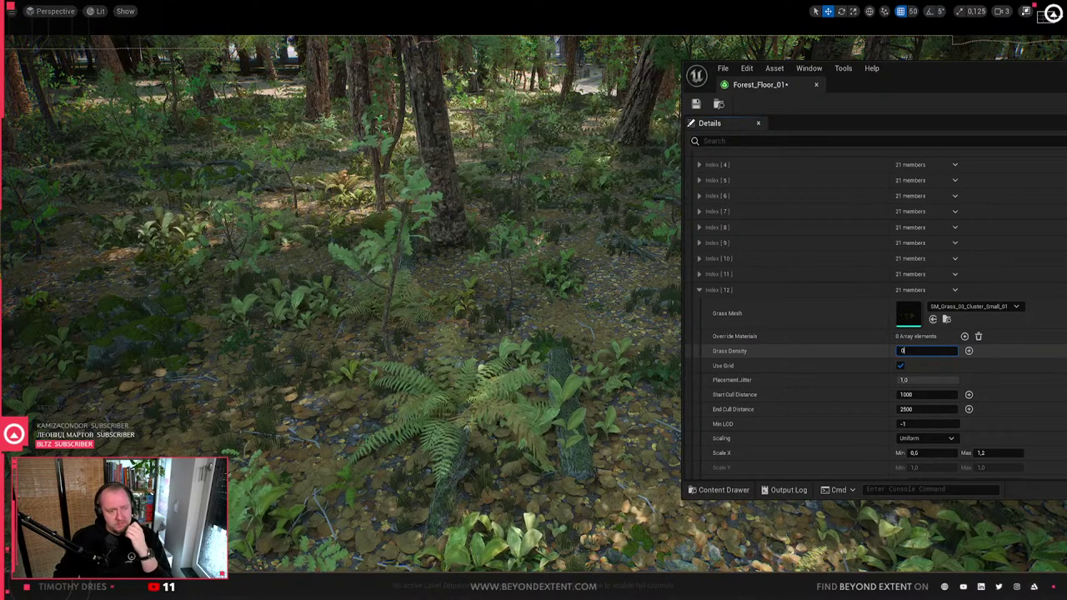
{"action": "key", "text": "Return"}
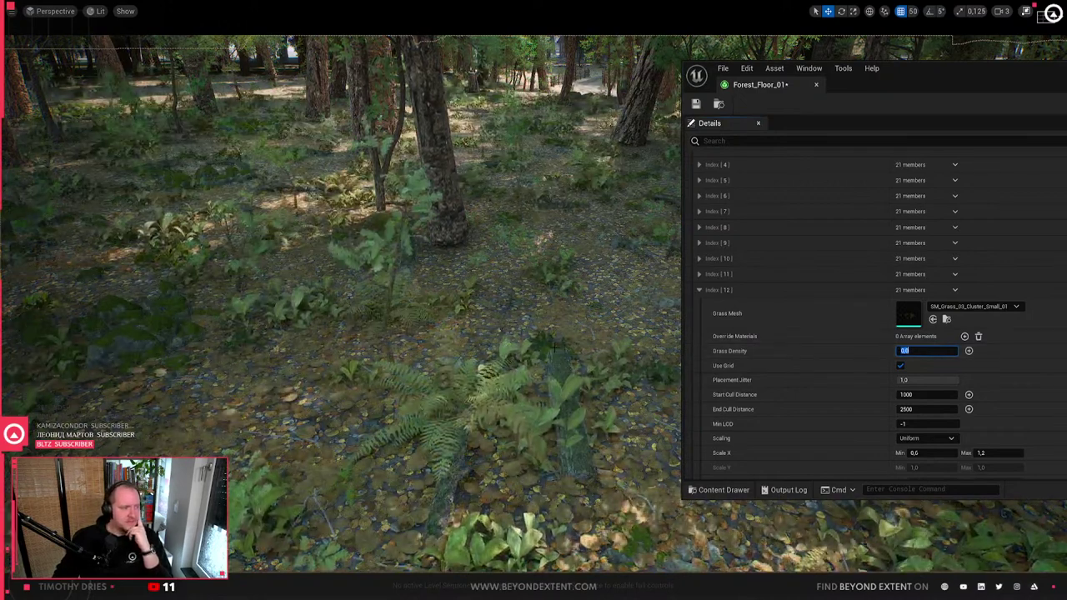
{"action": "right_click_drag", "start_coordinate": [334, 292], "coordinate": [266, 292]}
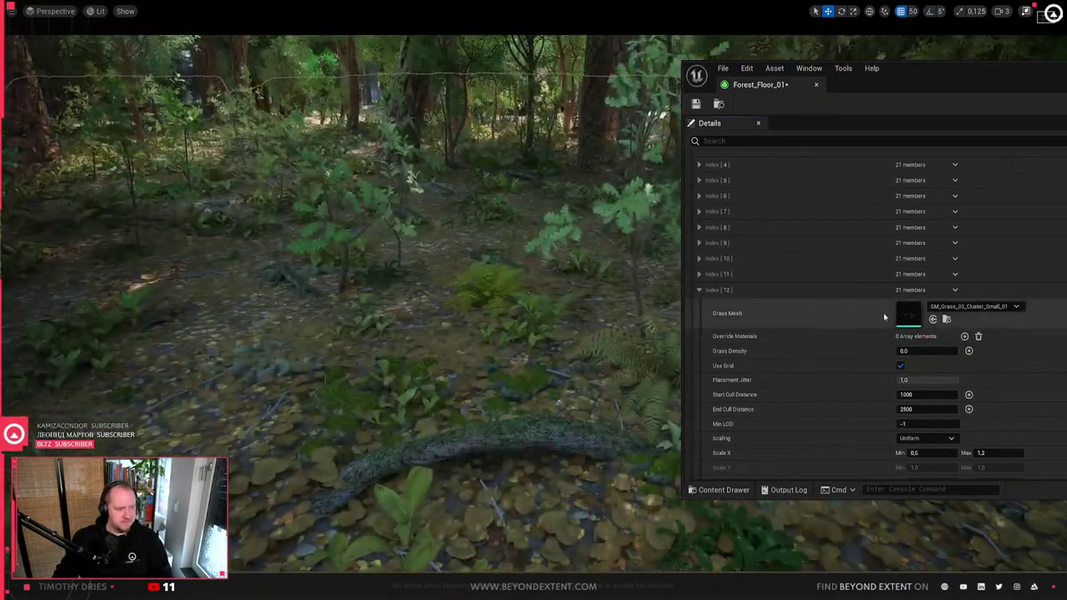
- Examine the meshes and densities of the Forest_Floor_01 varieties from Index 11 up the list to Index 5
{"action": "left_click", "coordinate": [699, 275]}
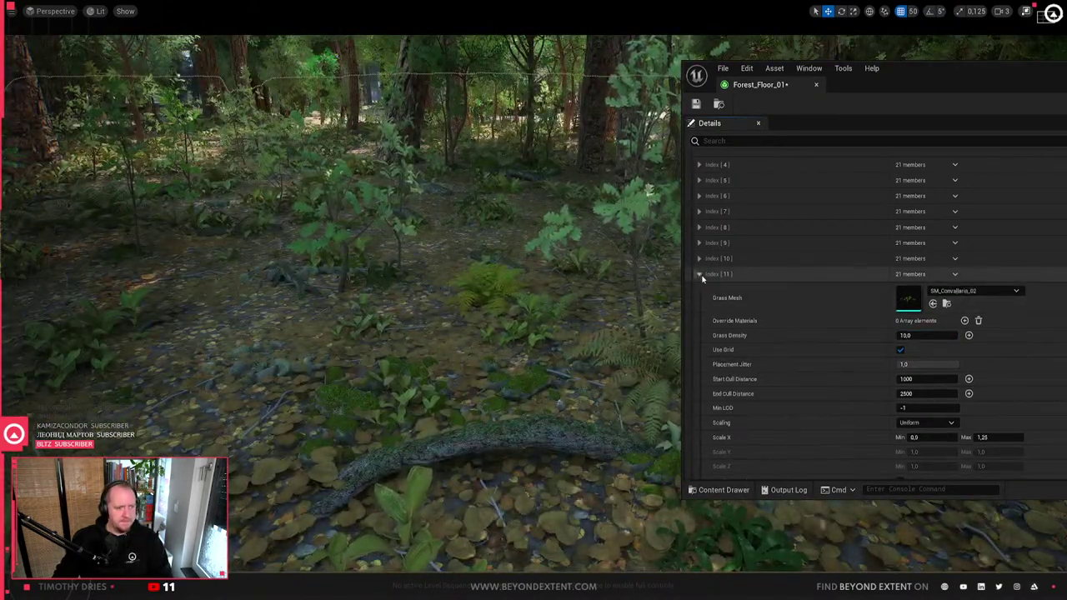
{"action": "left_click", "coordinate": [699, 274]}
{"action": "left_click", "coordinate": [700, 289]}
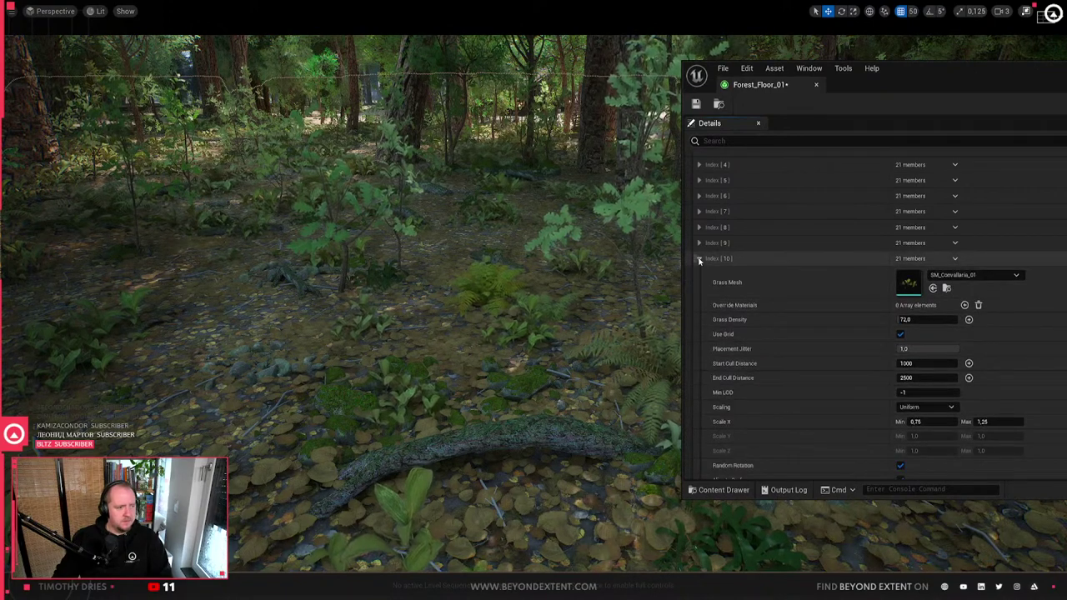
{"action": "left_click", "coordinate": [699, 214]}
{"action": "left_click", "coordinate": [700, 211]}
{"action": "left_click", "coordinate": [700, 195]}
{"action": "left_click", "coordinate": [699, 197]}
{"action": "left_click", "coordinate": [700, 180]}
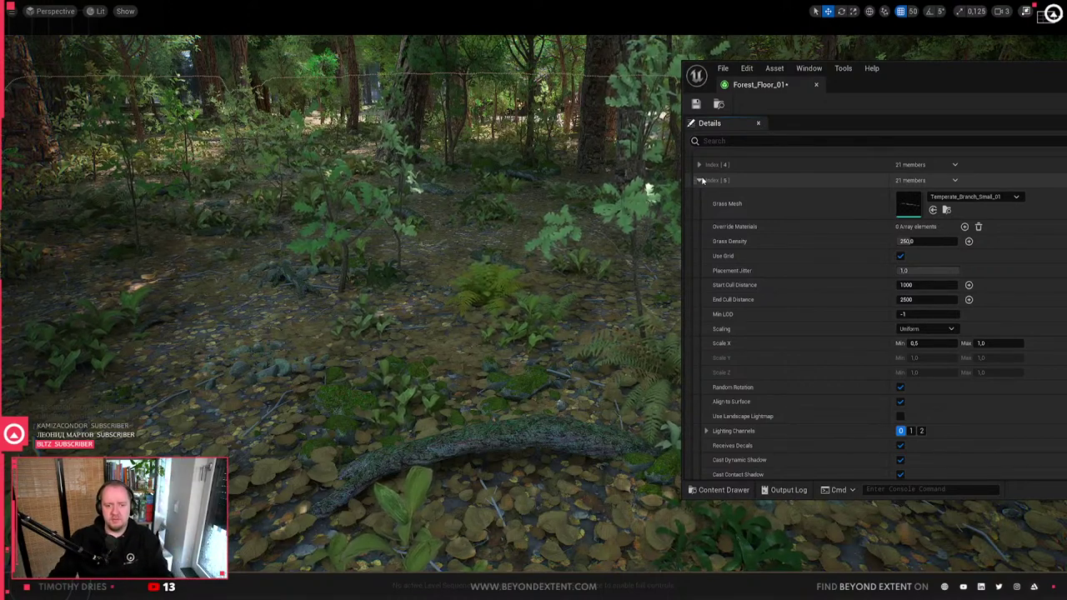
- Examine the settings of the Forest_Floor_01 varieties from Index 4 up the list to Index 0
{"action": "scroll", "coordinate": [819, 231], "scroll_direction": "up", "scroll_amount": 3}
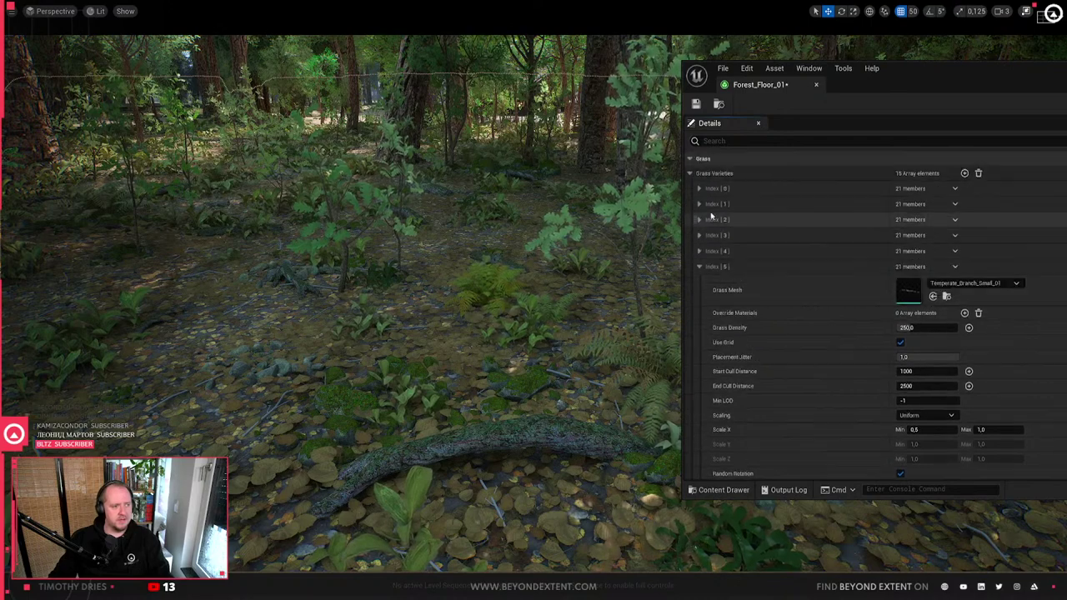
{"action": "left_click", "coordinate": [700, 251]}
{"action": "left_click", "coordinate": [700, 251]}
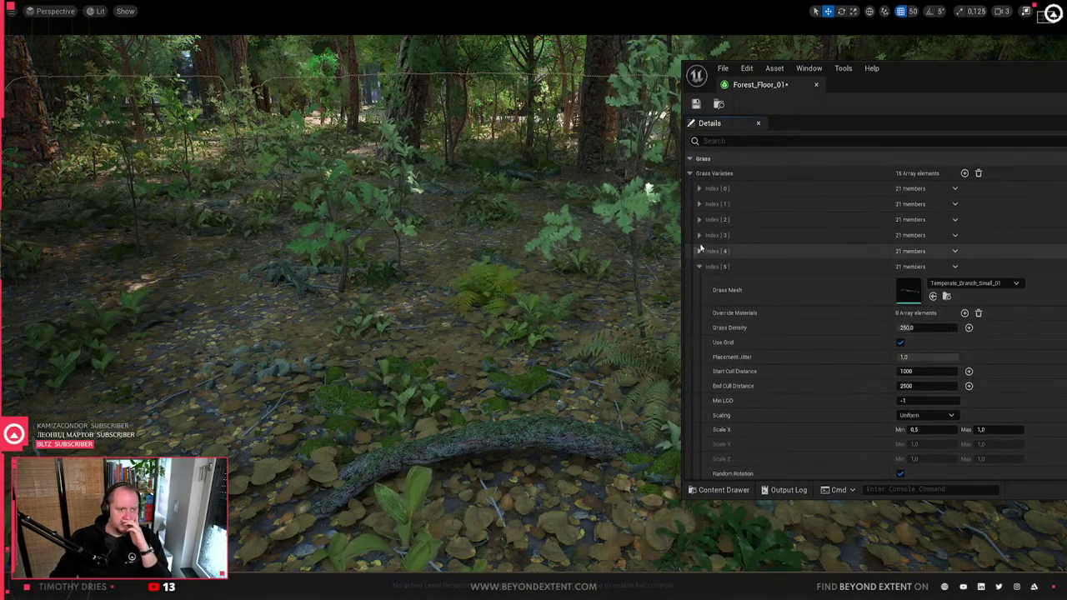
{"action": "left_click", "coordinate": [701, 235]}
{"action": "left_click", "coordinate": [701, 236]}
{"action": "left_click", "coordinate": [699, 219]}
{"action": "left_click", "coordinate": [700, 220]}
{"action": "left_click", "coordinate": [699, 204]}
{"action": "left_click", "coordinate": [699, 204]}
{"action": "left_click", "coordinate": [700, 188]}
{"action": "left_click", "coordinate": [700, 188]}
- Check the Index 13 weed clump variety's settings and collapse the expanded Index 14 and Index 12 varieties
{"action": "scroll", "coordinate": [757, 323], "scroll_direction": "down", "scroll_amount": 5}
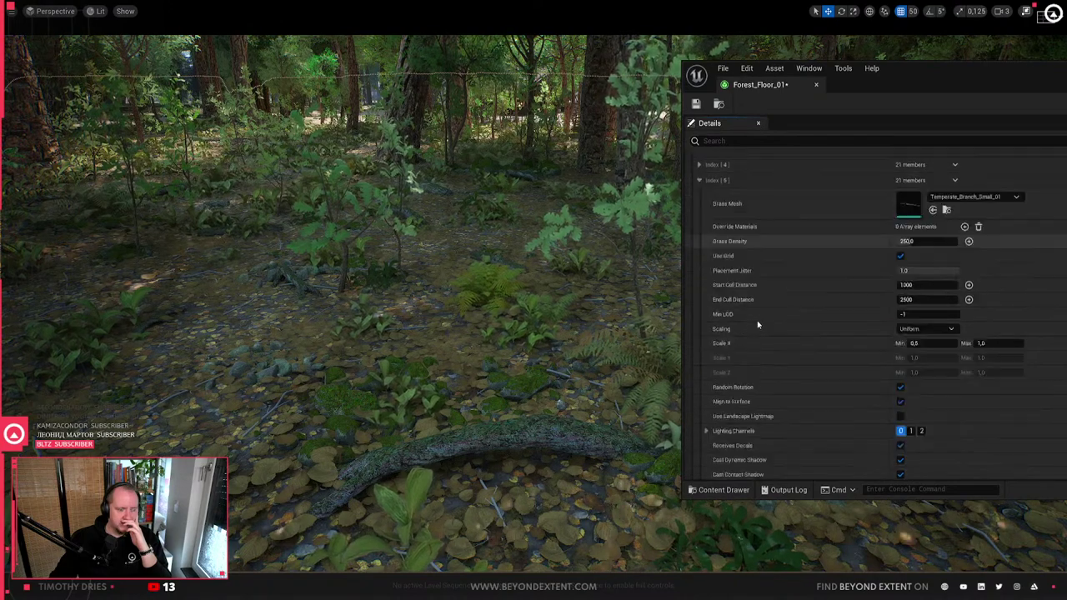
{"action": "scroll", "coordinate": [758, 323], "scroll_direction": "down", "scroll_amount": 4}
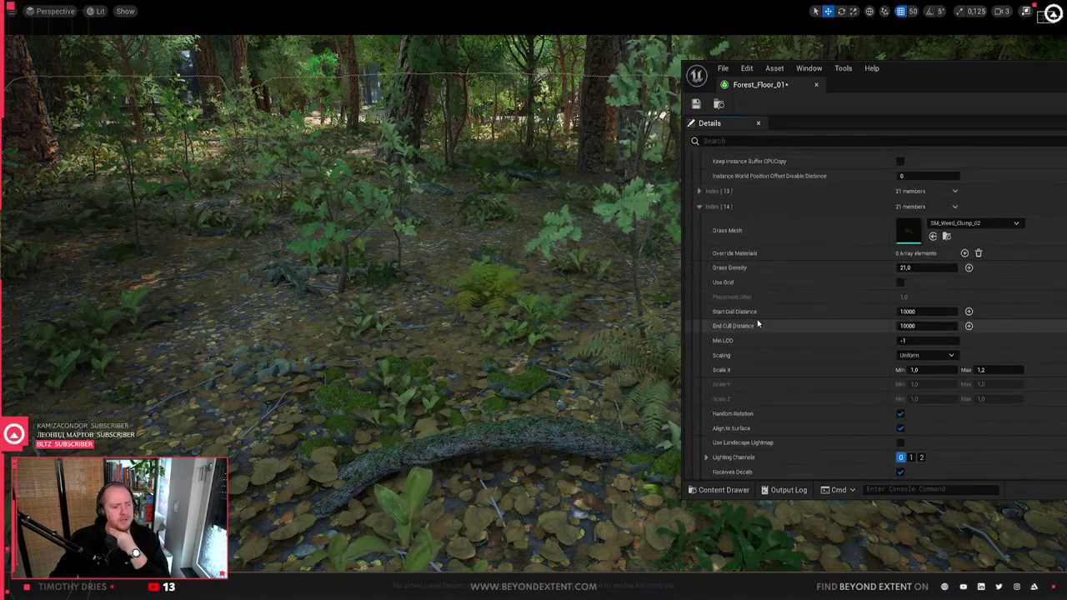
{"action": "scroll", "coordinate": [700, 264], "scroll_direction": "up", "scroll_amount": 2}
{"action": "left_click", "coordinate": [700, 261]}
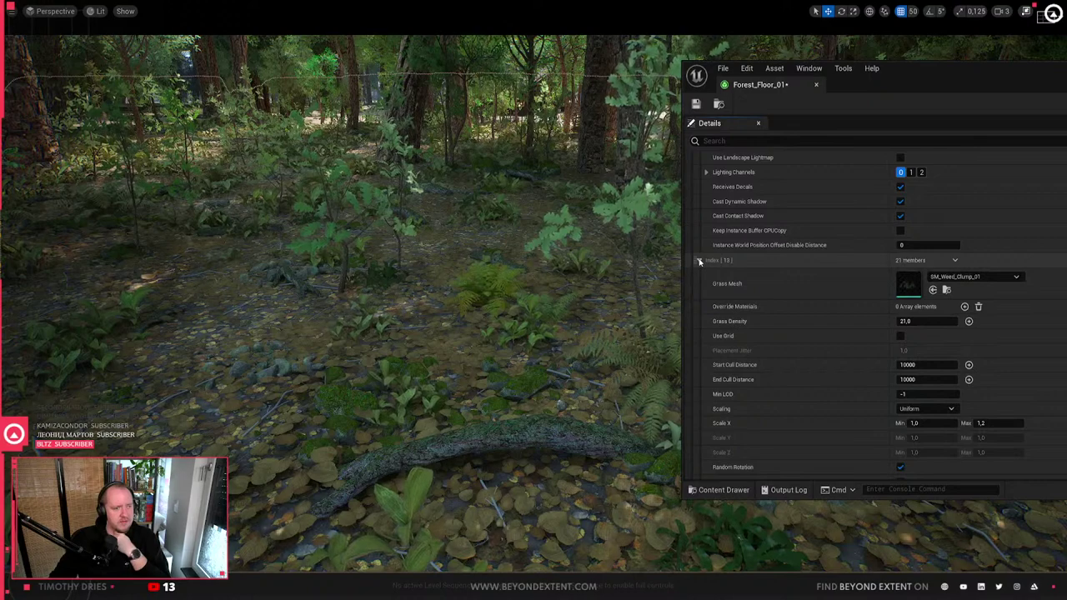
{"action": "left_click", "coordinate": [699, 261]}
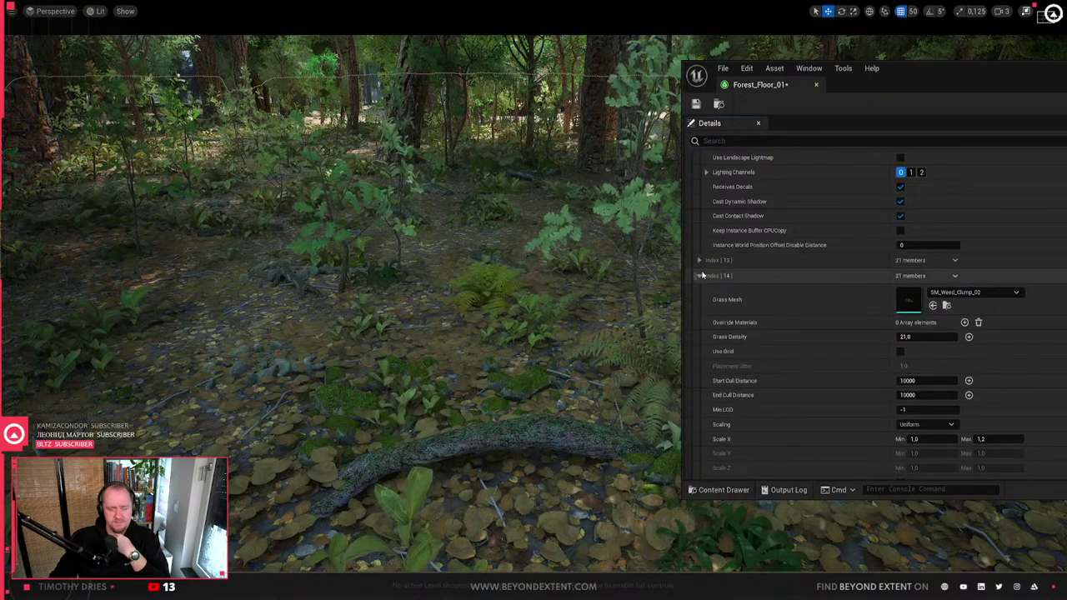
{"action": "scroll", "coordinate": [702, 275], "scroll_direction": "up", "scroll_amount": 8}
{"action": "scroll", "coordinate": [702, 284], "scroll_direction": "up", "scroll_amount": 3}
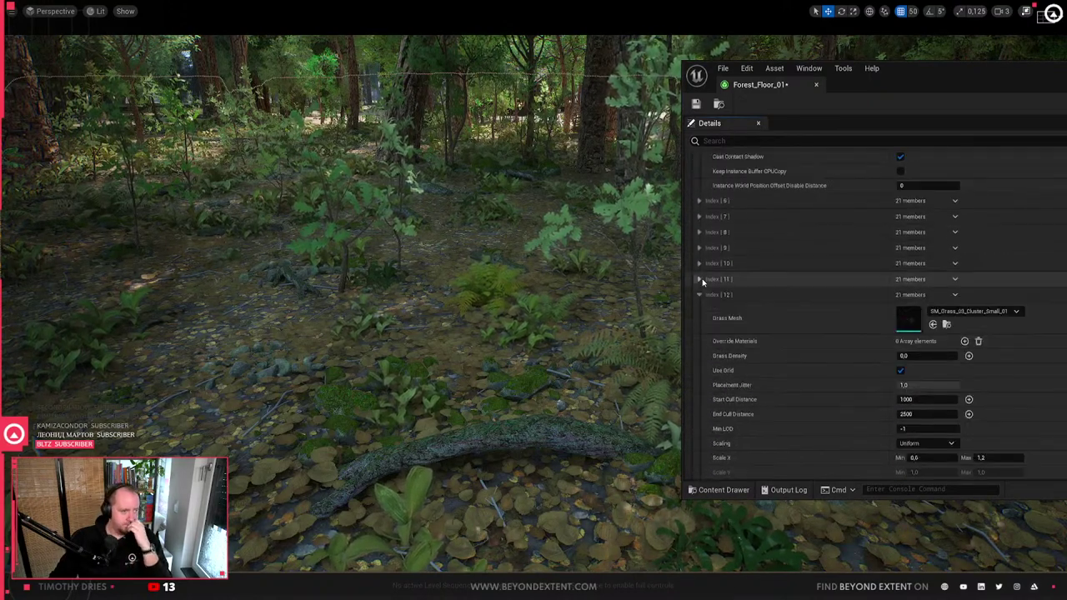
{"action": "left_click", "coordinate": [700, 309]}
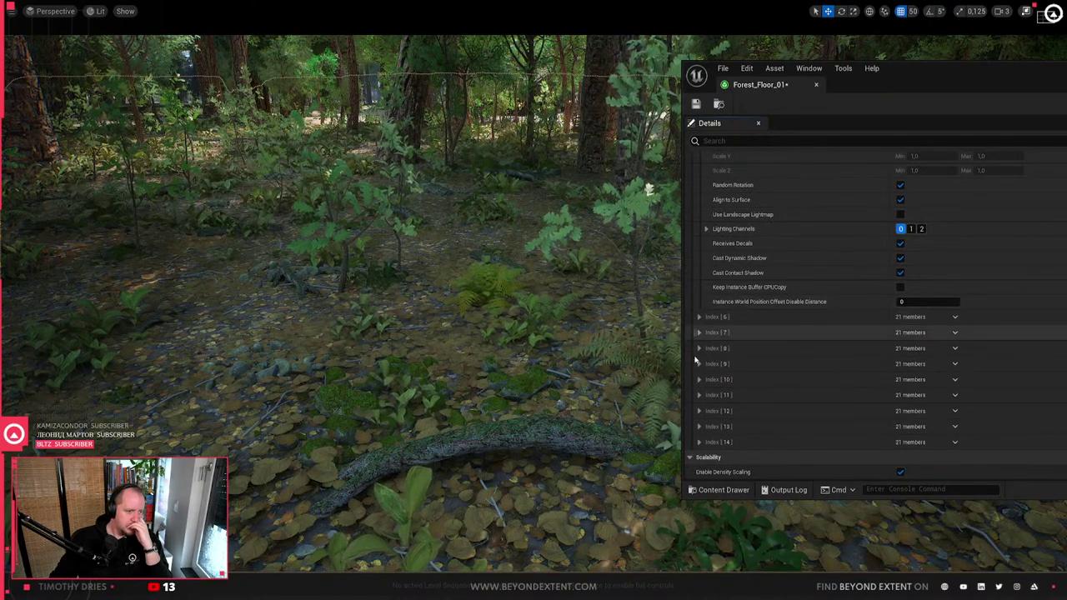
- Check the Index 8 branch variety's settings, then go back to the varieties at the start of the list
{"action": "left_click", "coordinate": [699, 348]}
{"action": "scroll", "coordinate": [700, 332], "scroll_direction": "down", "scroll_amount": 1}
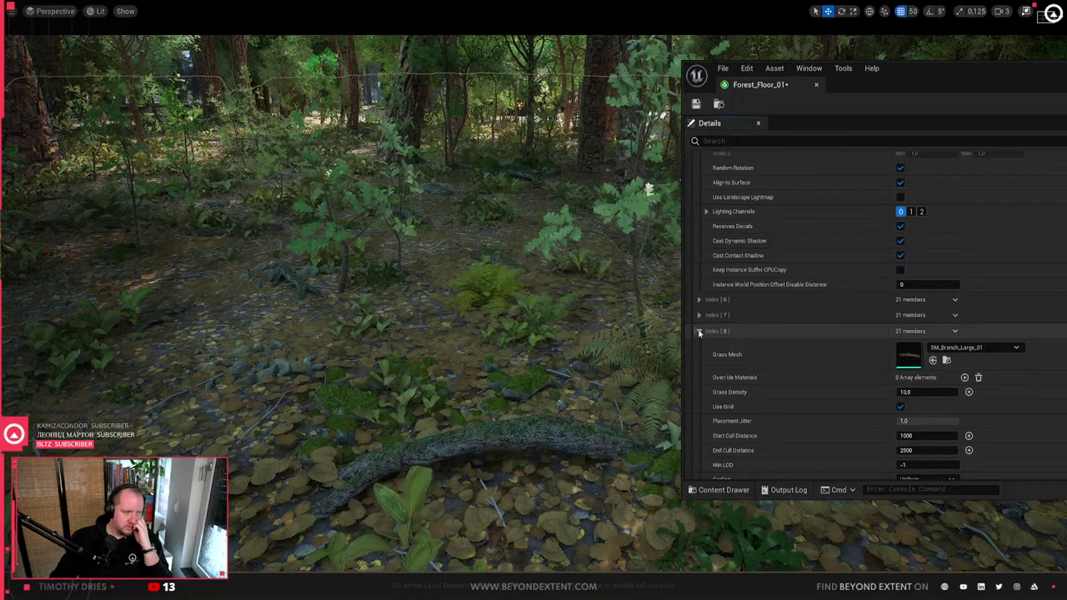
{"action": "left_click", "coordinate": [700, 331]}
{"action": "scroll", "coordinate": [724, 338], "scroll_direction": "up", "scroll_amount": 7}
{"action": "scroll", "coordinate": [724, 338], "scroll_direction": "up", "scroll_amount": 5}
{"action": "left_click", "coordinate": [700, 252]}
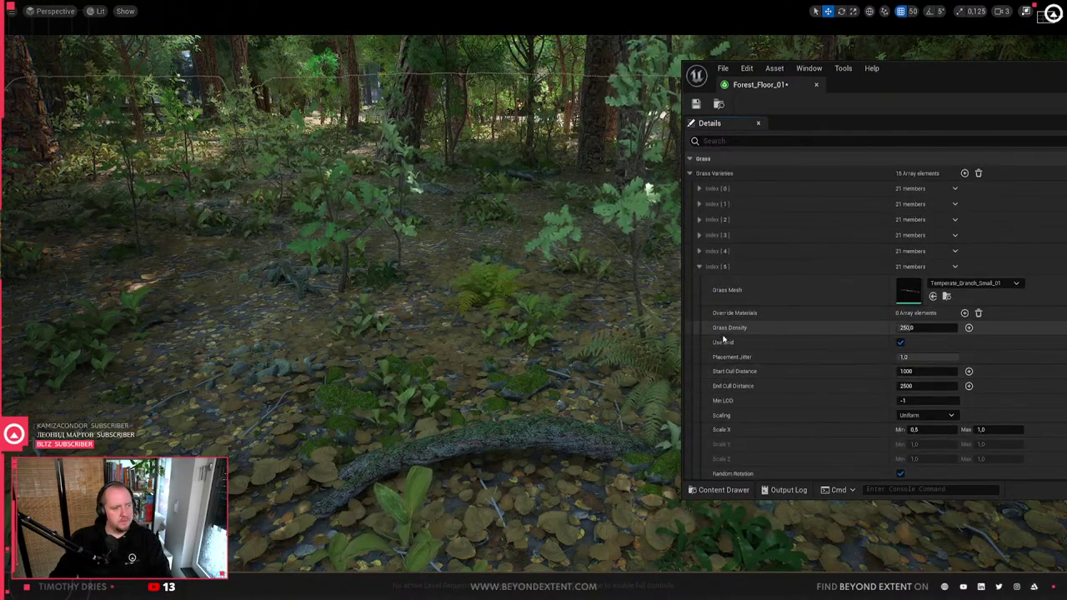
- Check the Forest_Floor_01 varieties from Index 3 up to Index 0, then close the grass type's editor window
{"action": "left_click", "coordinate": [700, 236]}
{"action": "left_click", "coordinate": [700, 219]}
{"action": "left_click", "coordinate": [699, 204]}
{"action": "left_click", "coordinate": [699, 189]}
{"action": "left_click_drag", "start_coordinate": [1006, 75], "coordinate": [793, 93]}
{"action": "left_click", "coordinate": [983, 88]}
- Jump to the saved overview camera above the village and forest, and exit the immersive viewport
{"action": "key", "text": "ctrl+space"}
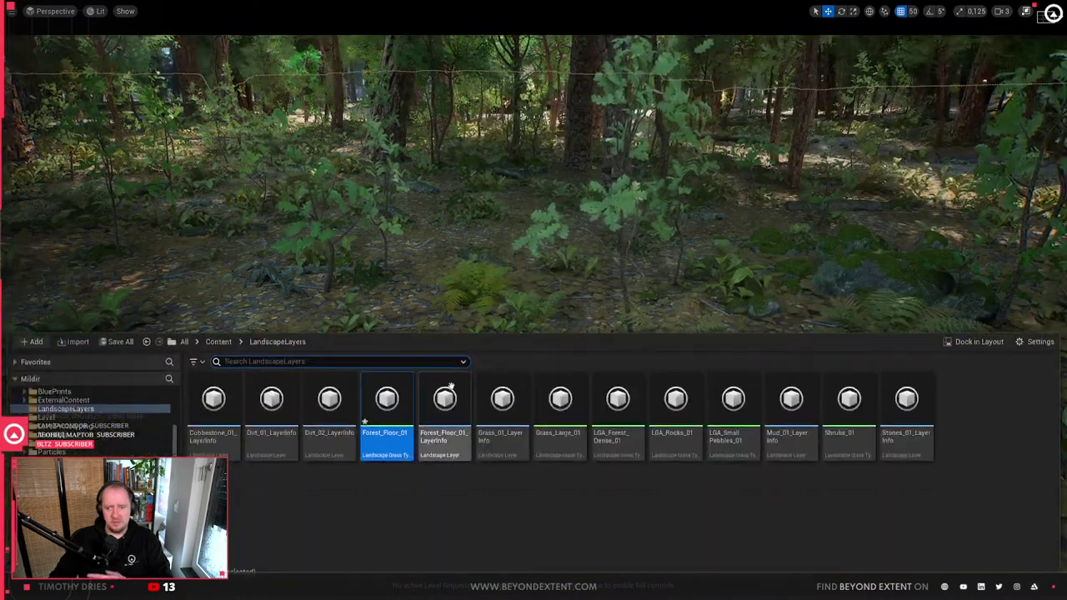
{"action": "key", "text": "ctrl+space"}
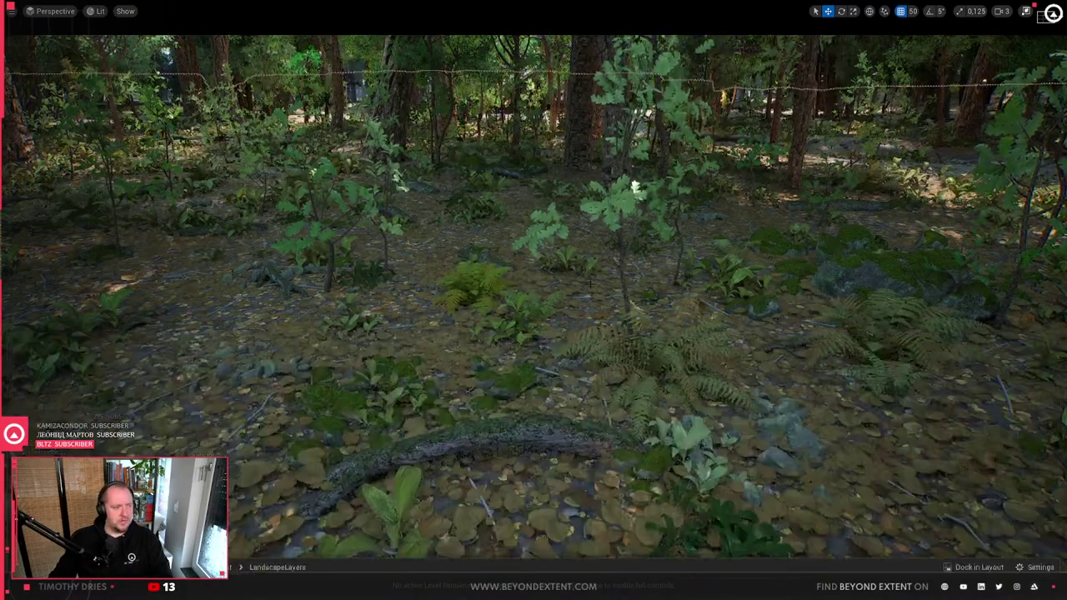
{"action": "key", "text": "1"}
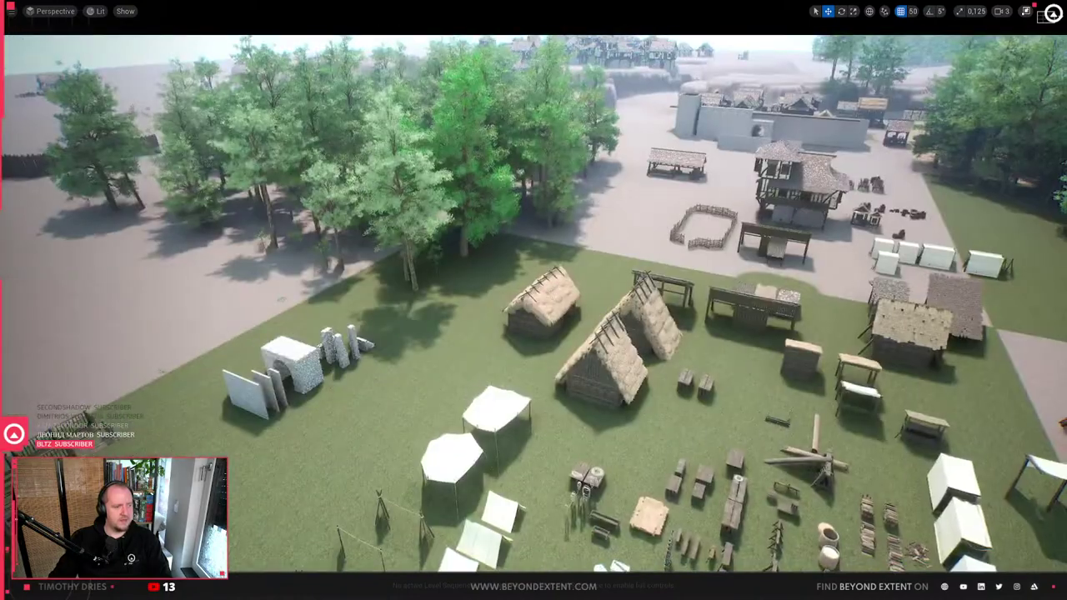
{"action": "key", "text": "ctrl+space"}
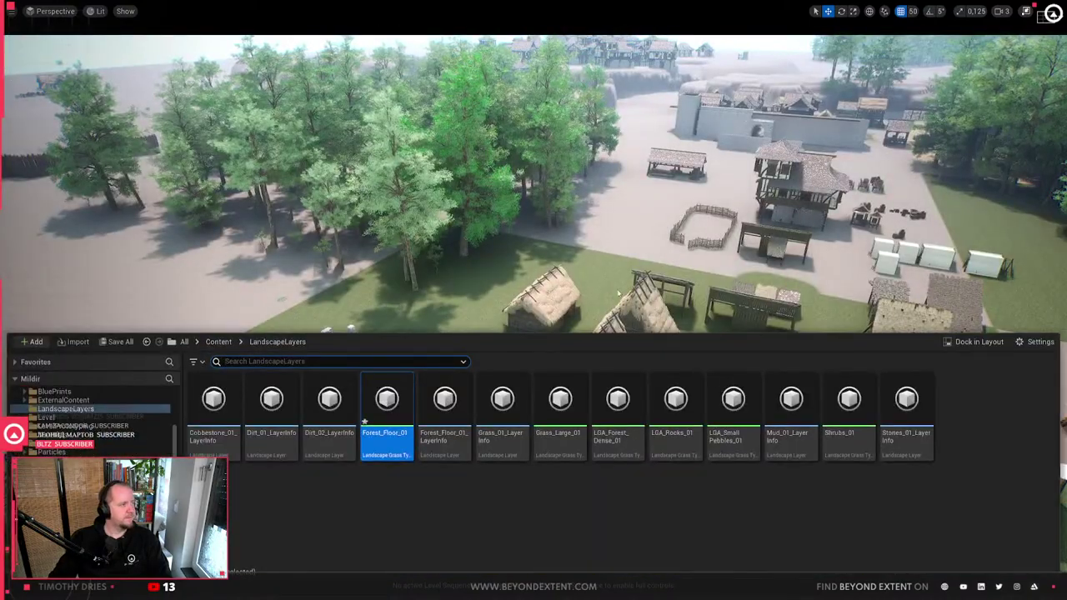
{"action": "key", "text": "ctrl+space"}
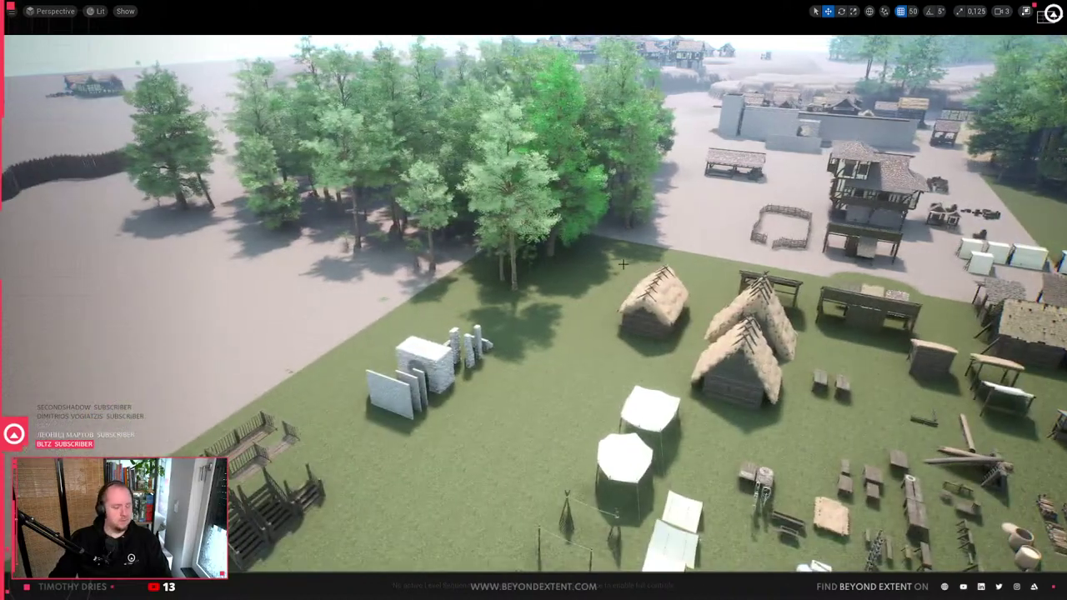
{"action": "key", "text": "F11"}
- Search the project's plugins for "proceduralfoliage", "foliage" and "procedural", then close the plugin list
{"action": "left_click", "coordinate": [40, 6]}
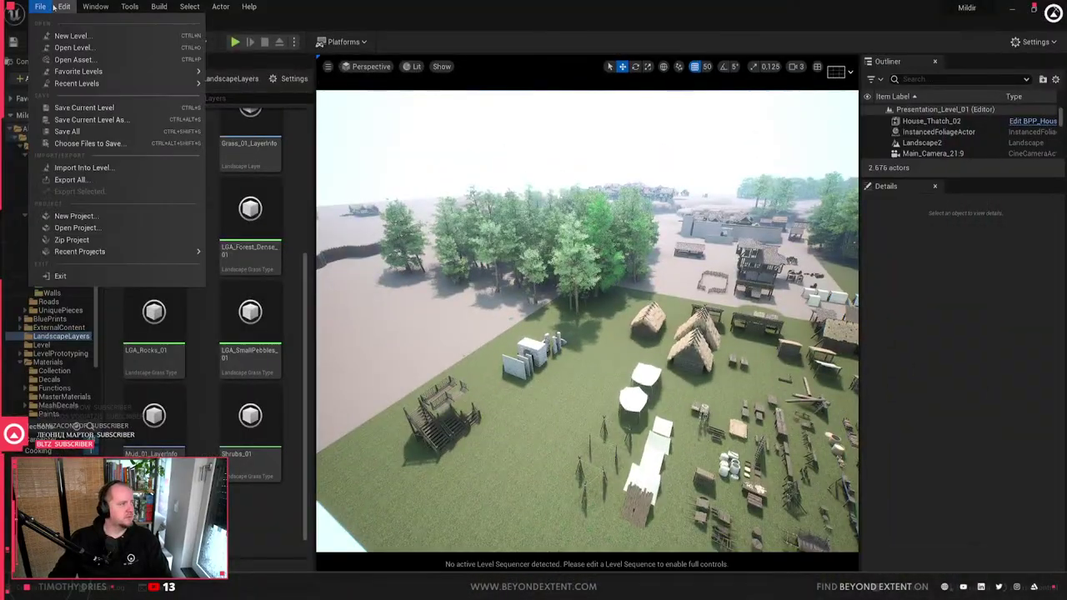
{"action": "mouse_move", "coordinate": [60, 9]}
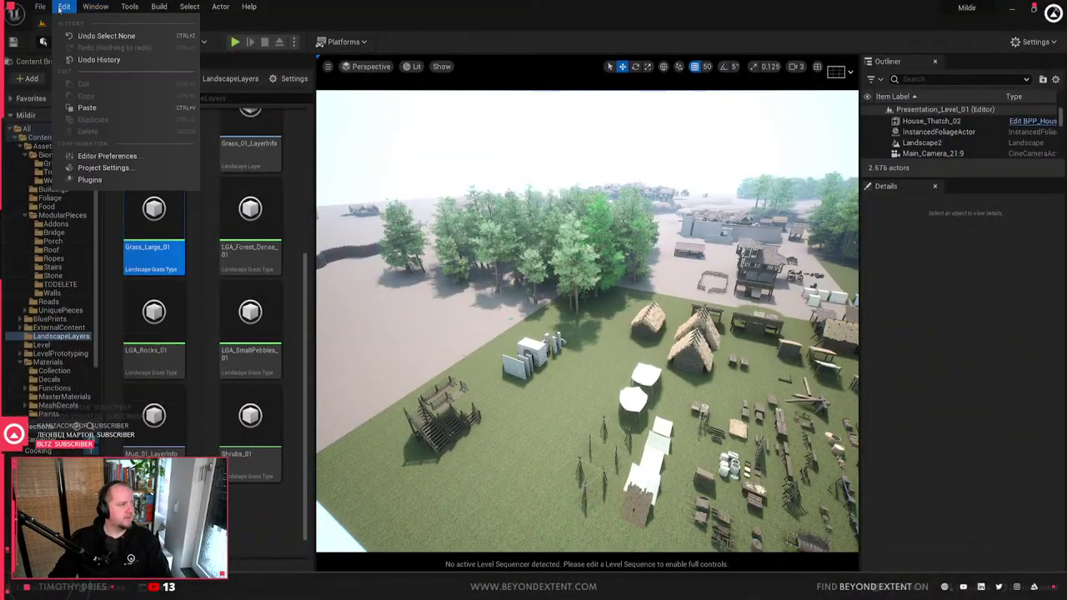
{"action": "left_click", "coordinate": [89, 179]}
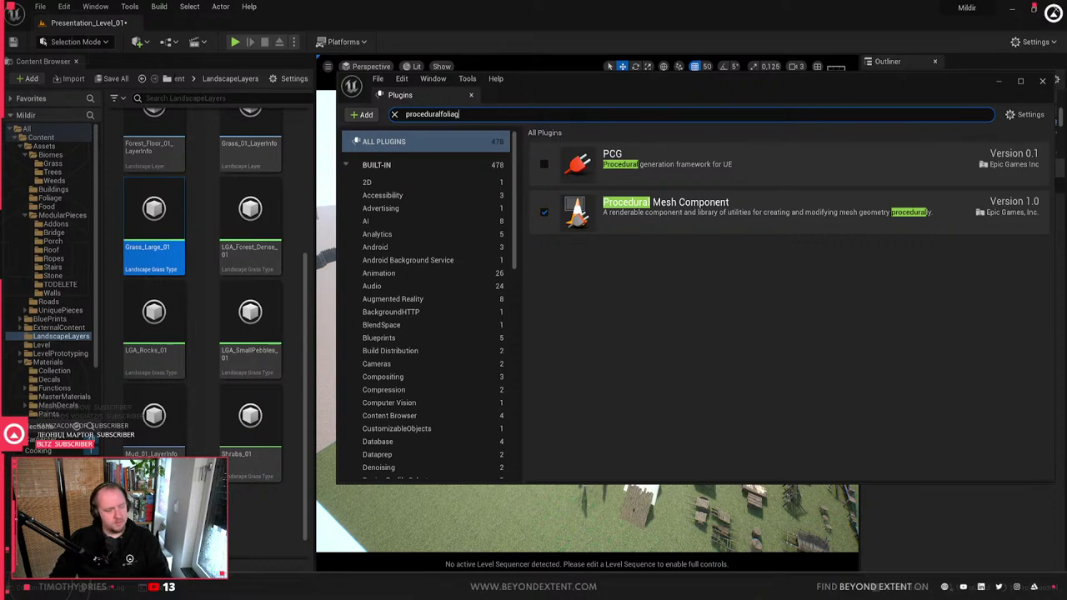
{"action": "type", "text": "ge"}
{"action": "key", "text": "ctrl+a"}
{"action": "type", "text": "foliage"}
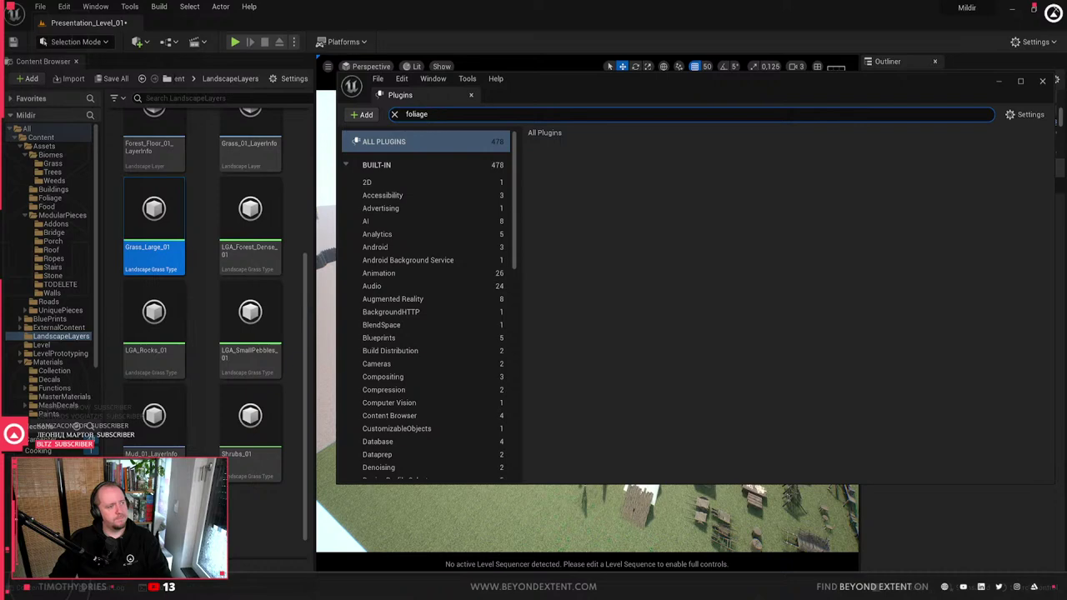
{"action": "type", "text": "procedural"}
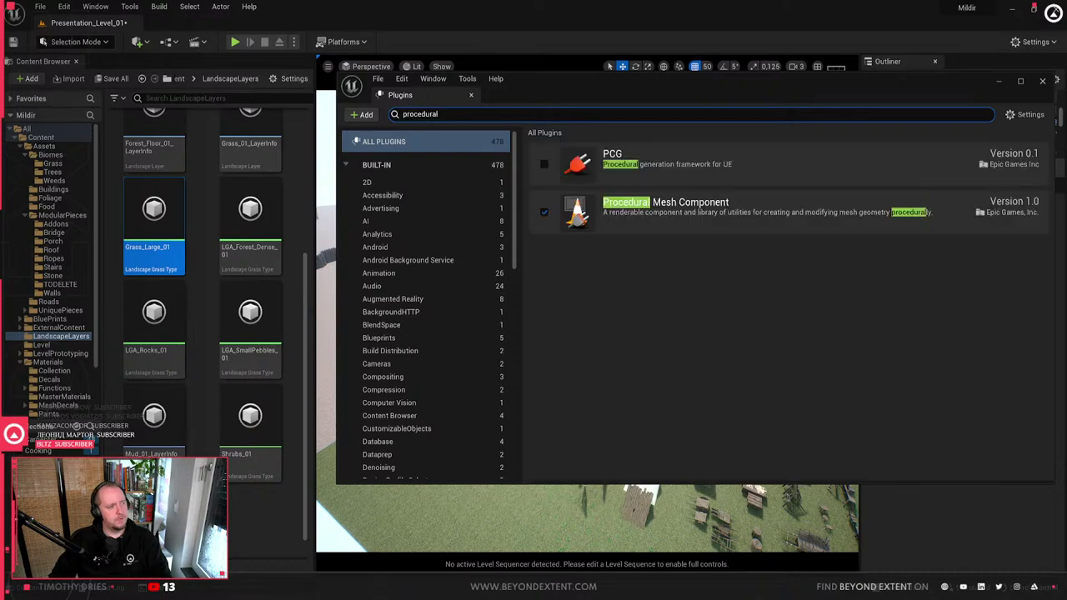
{"action": "left_click", "coordinate": [1045, 80]}
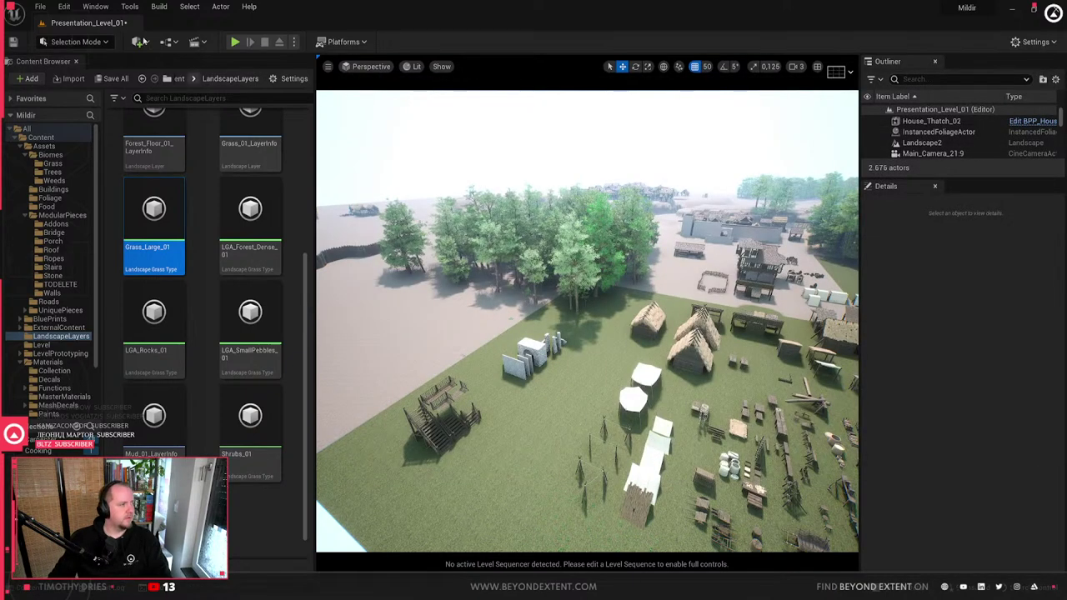
- Search the content and actors that can be added to the project for "foliage"
{"action": "left_click", "coordinate": [141, 42]}
{"action": "type", "text": "foliag"}
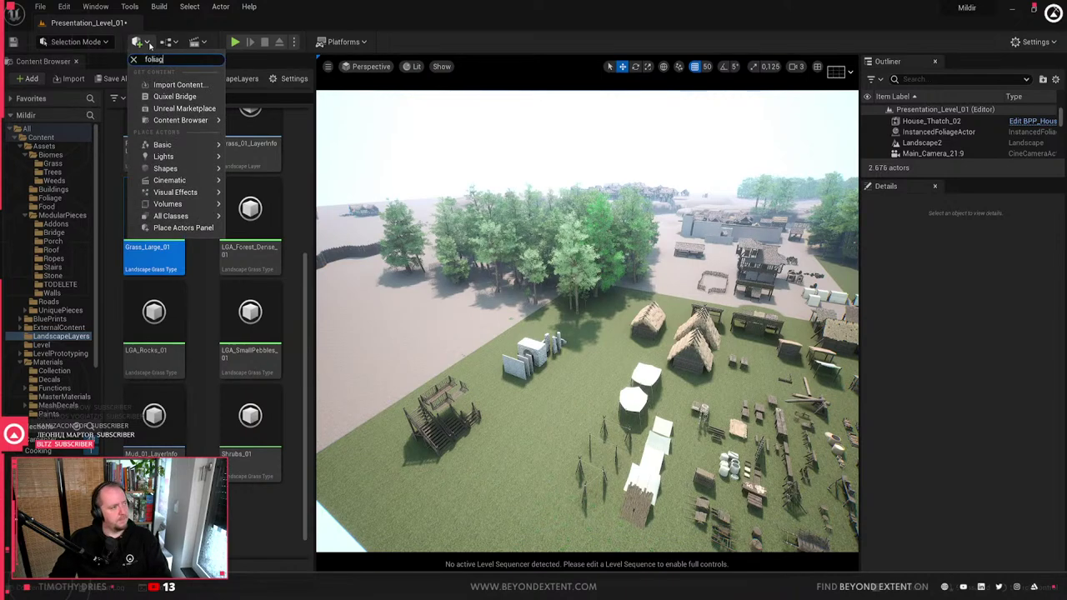
{"action": "type", "text": "e"}
{"action": "key", "text": "Escape"}
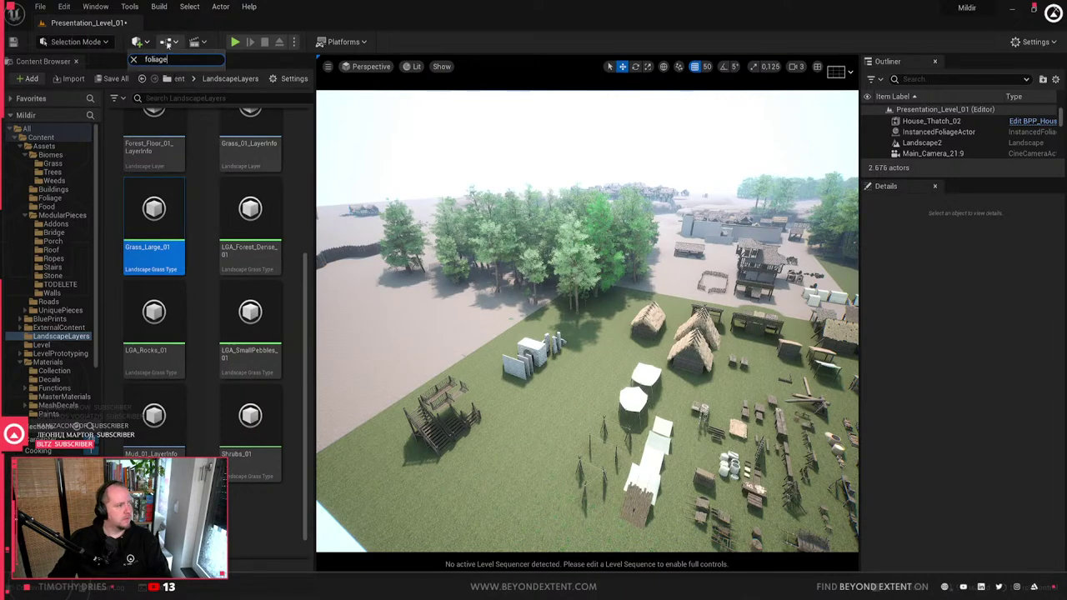
{"action": "left_click", "coordinate": [140, 42]}
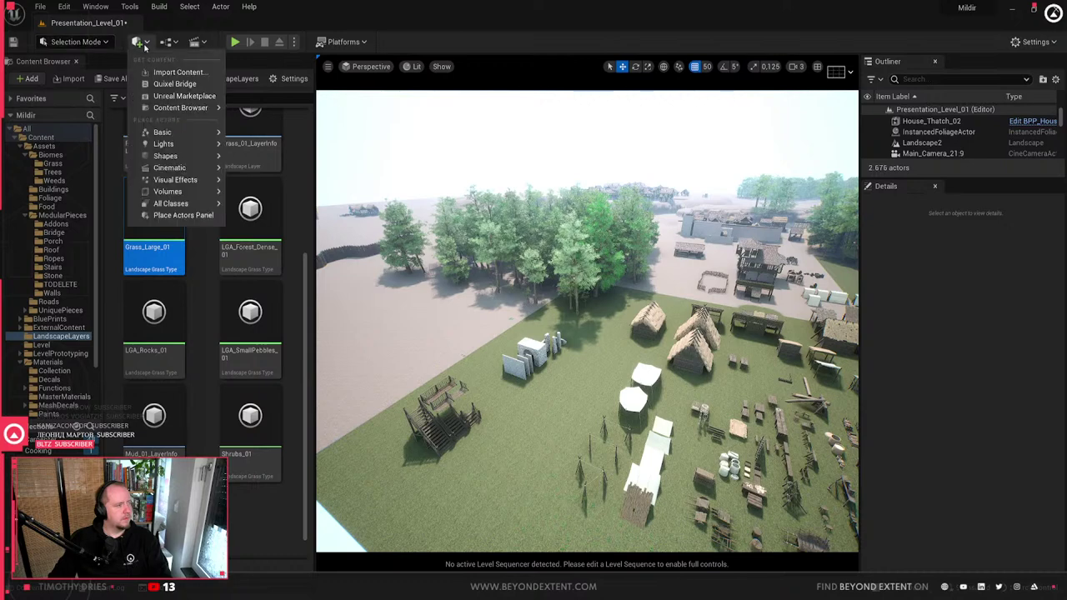
{"action": "left_click", "coordinate": [143, 44]}
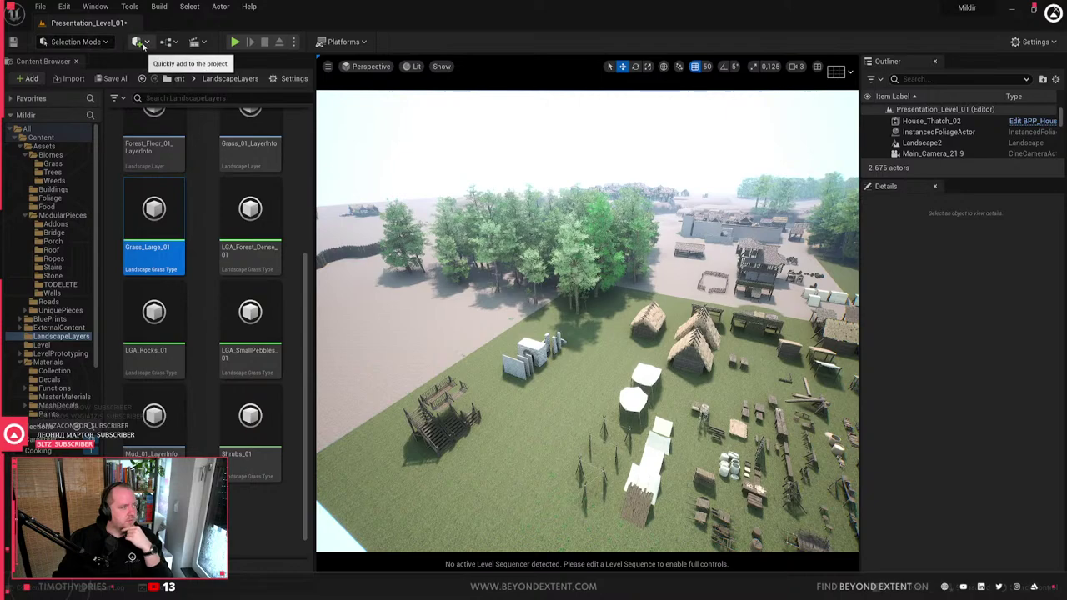
- Look through the complete list of placeable actor classes for a procedural foliage actor, then dismiss the list
{"action": "left_click", "coordinate": [142, 43]}
{"action": "mouse_move", "coordinate": [193, 208]}
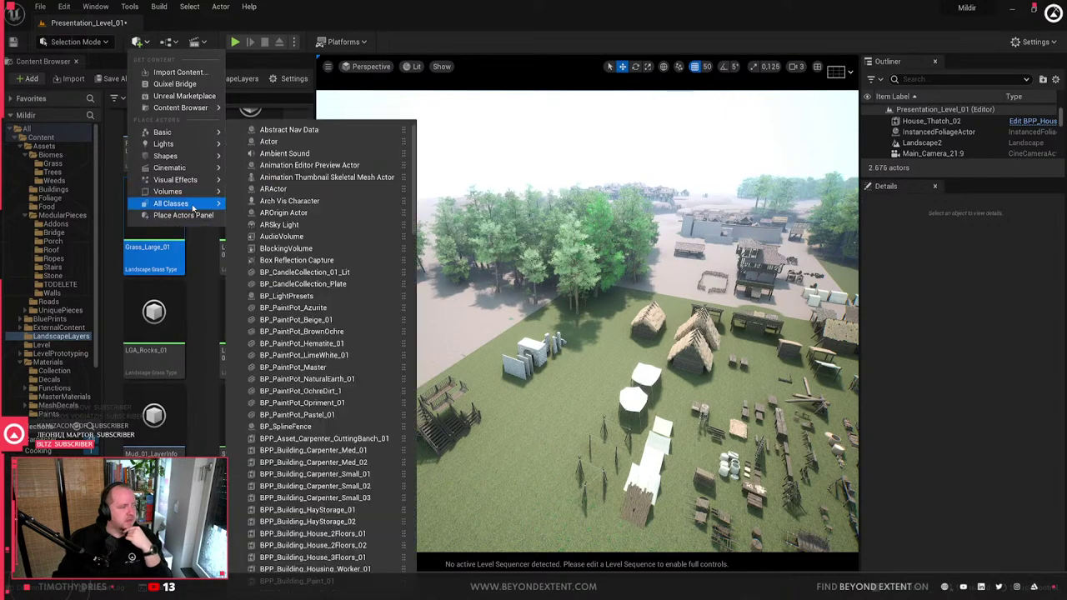
{"action": "scroll", "coordinate": [362, 306], "scroll_direction": "down", "scroll_amount": 10}
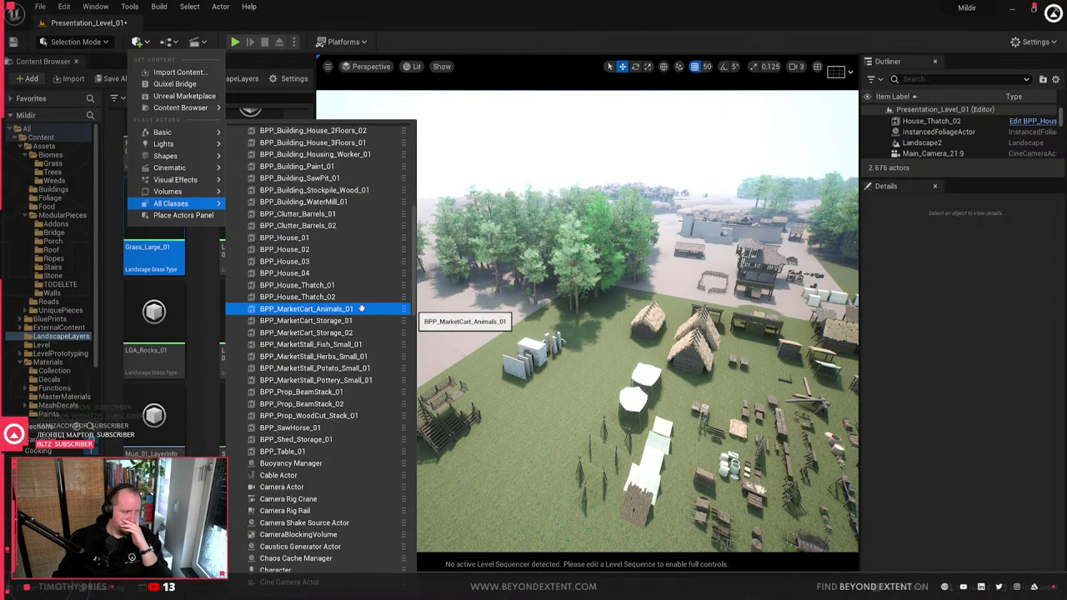
{"action": "scroll", "coordinate": [361, 309], "scroll_direction": "down", "scroll_amount": 10}
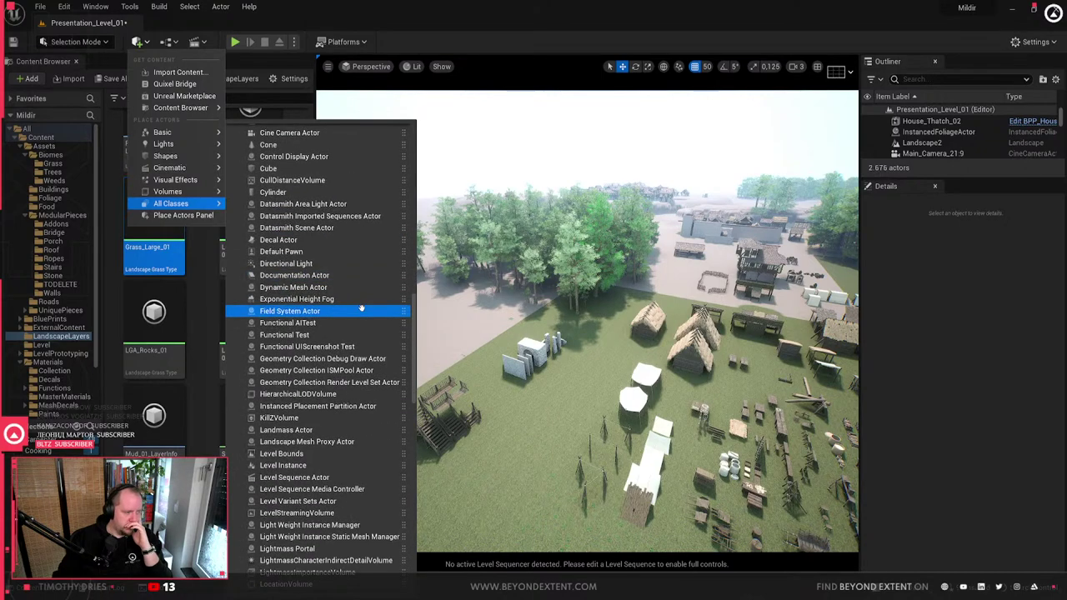
{"action": "scroll", "coordinate": [361, 308], "scroll_direction": "down", "scroll_amount": 10}
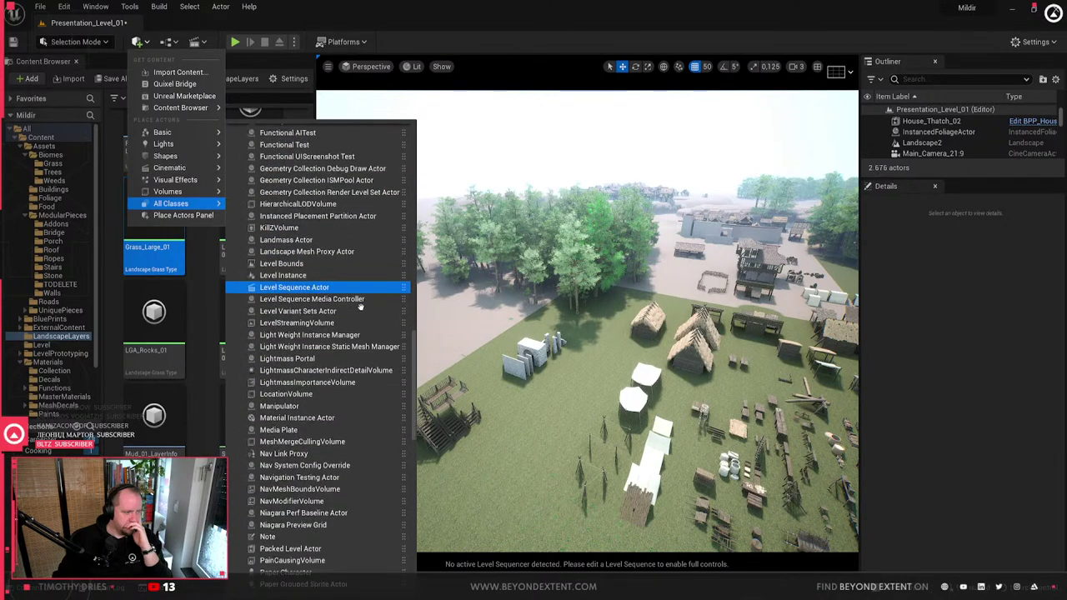
{"action": "scroll", "coordinate": [361, 307], "scroll_direction": "up", "scroll_amount": 1}
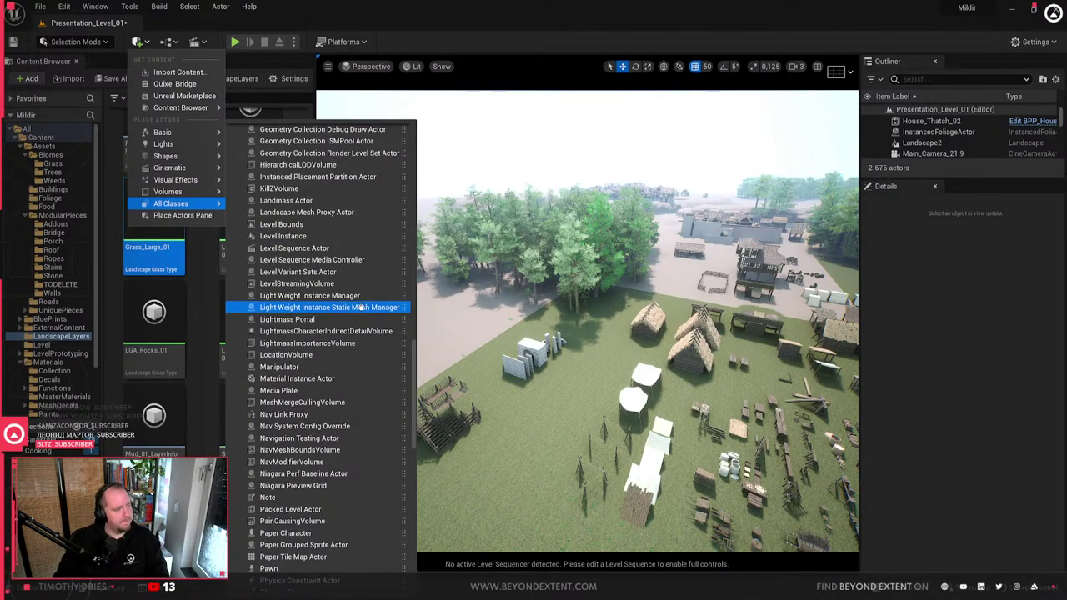
{"action": "scroll", "coordinate": [300, 348], "scroll_direction": "up", "scroll_amount": 10}
{"action": "scroll", "coordinate": [302, 367], "scroll_direction": "down", "scroll_amount": 8}
{"action": "scroll", "coordinate": [304, 367], "scroll_direction": "up", "scroll_amount": 5}
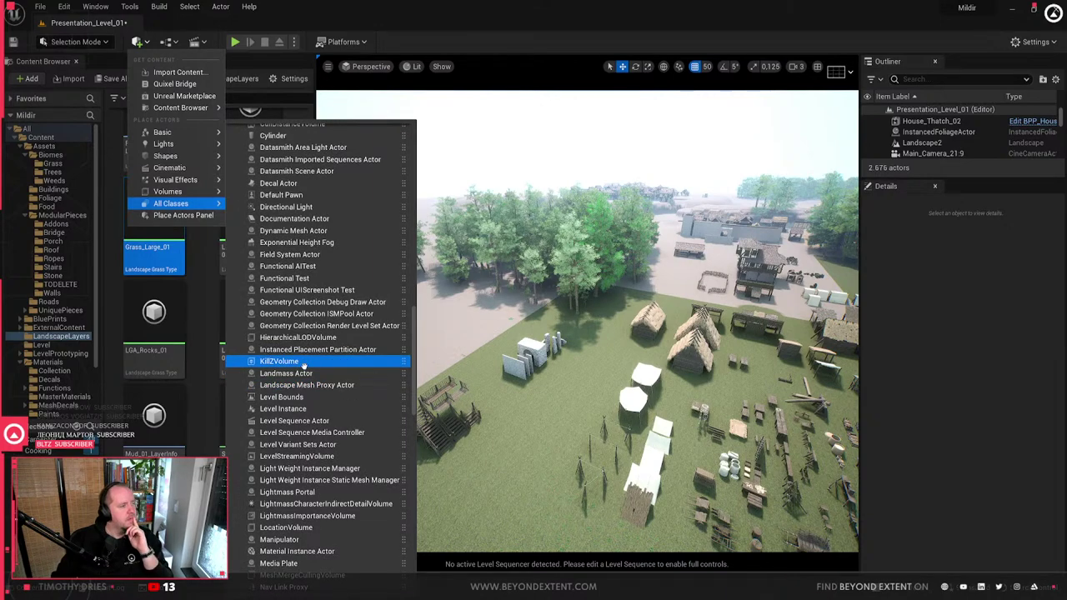
{"action": "scroll", "coordinate": [338, 343], "scroll_direction": "down", "scroll_amount": 11}
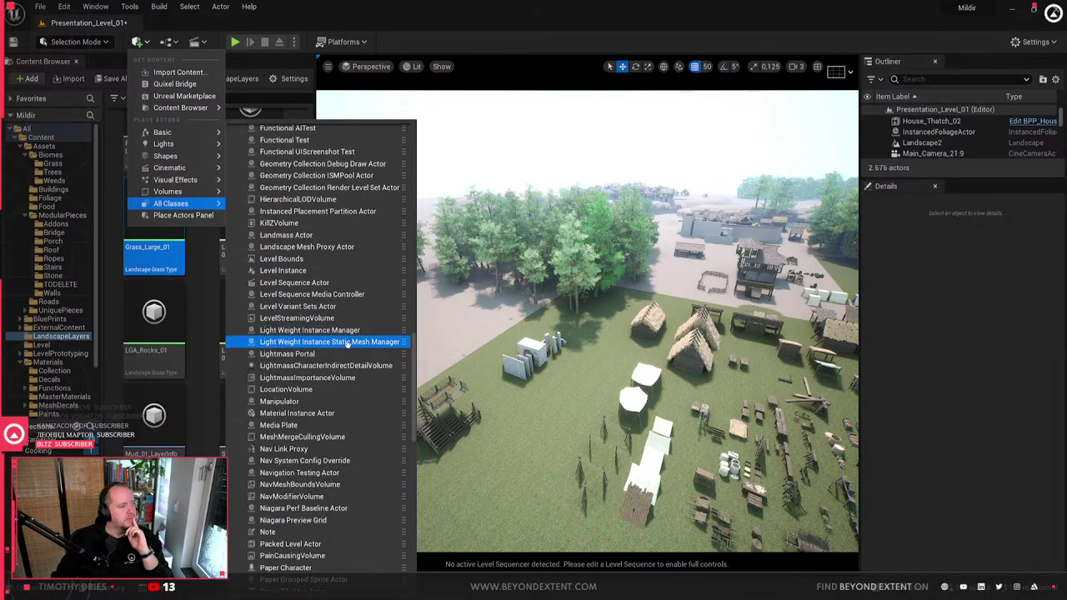
{"action": "scroll", "coordinate": [347, 343], "scroll_direction": "down", "scroll_amount": 6}
{"action": "scroll", "coordinate": [348, 343], "scroll_direction": "down", "scroll_amount": 3}
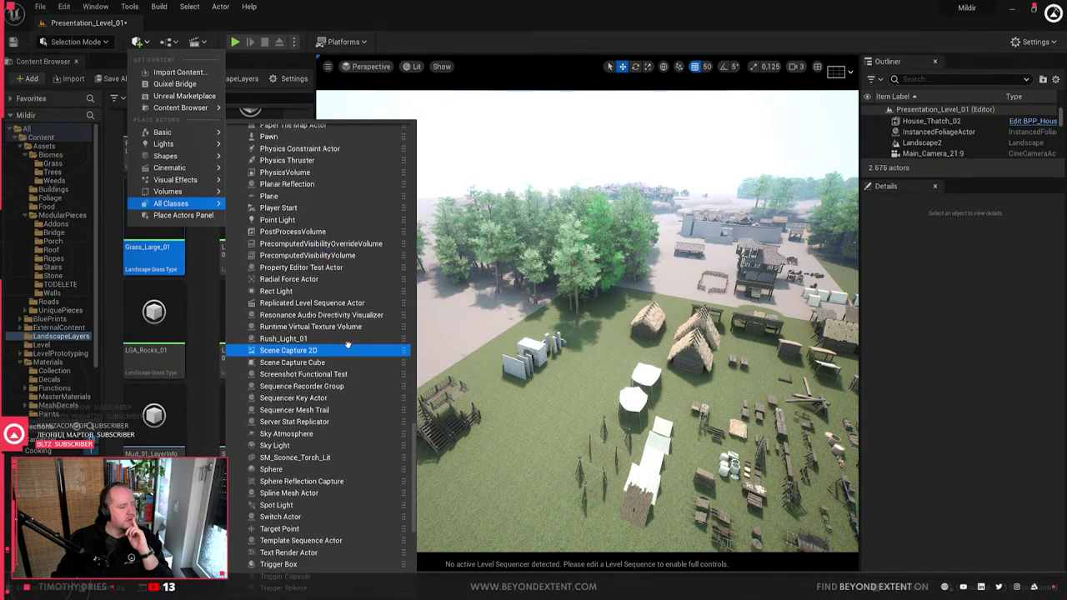
{"action": "scroll", "coordinate": [346, 343], "scroll_direction": "down", "scroll_amount": 6}
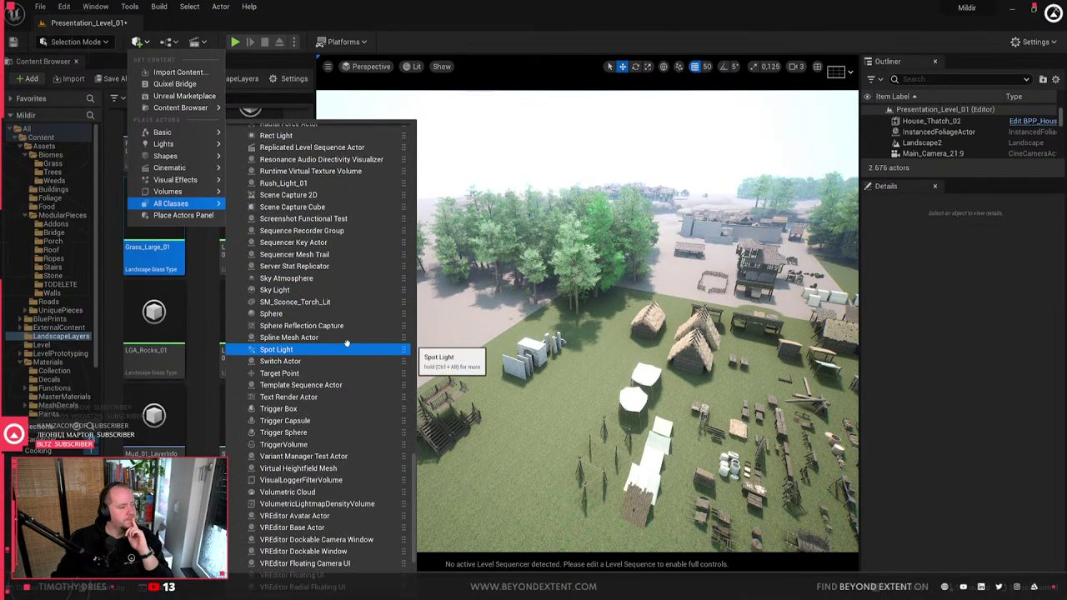
{"action": "scroll", "coordinate": [346, 343], "scroll_direction": "down", "scroll_amount": 1}
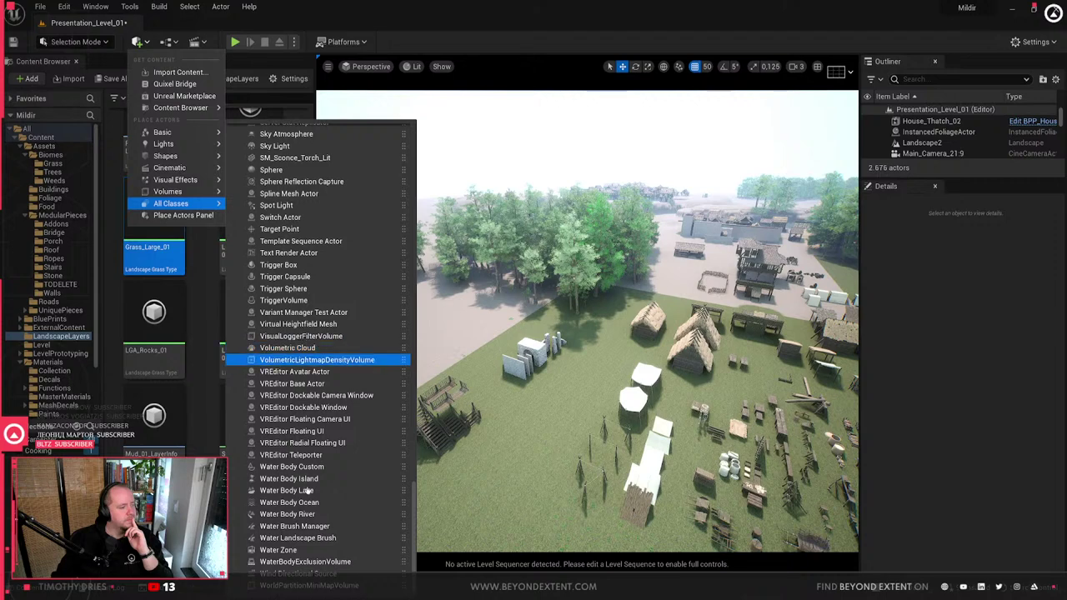
{"action": "key", "text": "Escape"}
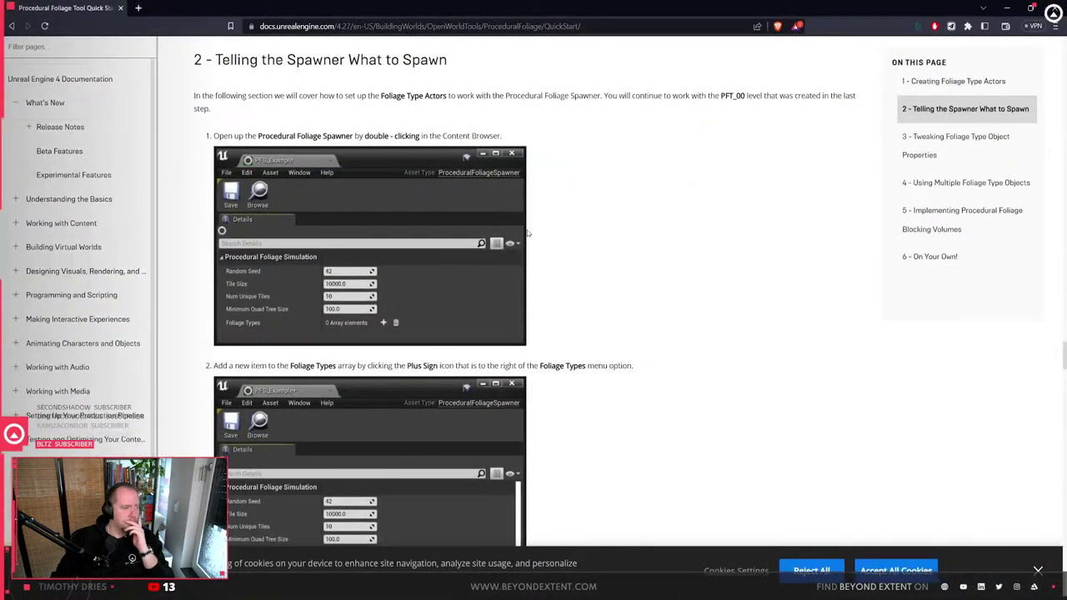
- Read the procedural foliage quick start sections on telling the spawner what to spawn and tweaking foliage type properties
{"action": "scroll", "coordinate": [528, 231], "scroll_direction": "down", "scroll_amount": 6}
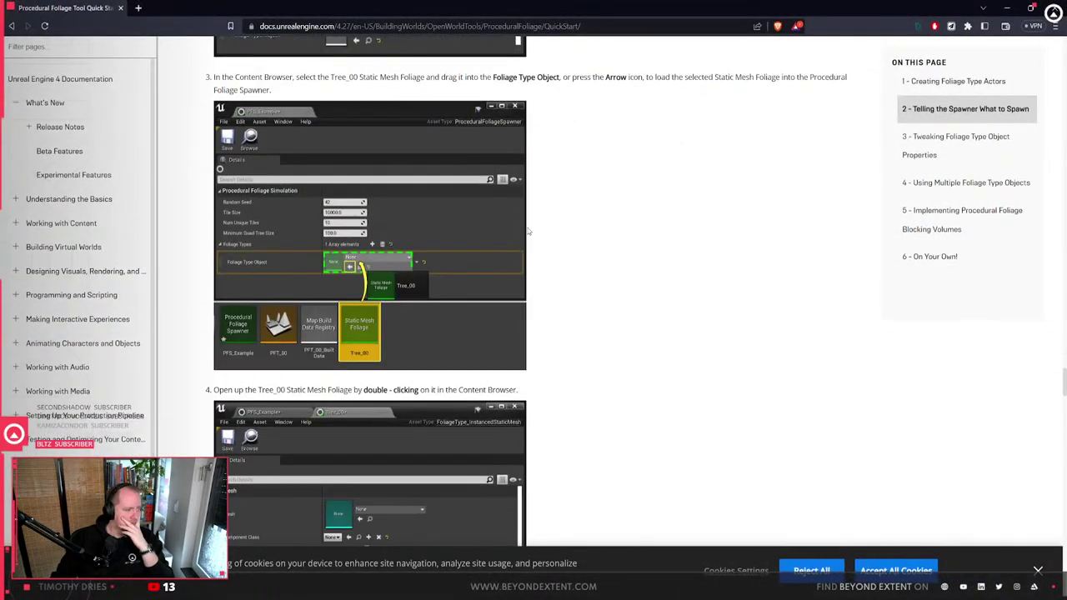
{"action": "scroll", "coordinate": [314, 319], "scroll_direction": "down", "scroll_amount": 5}
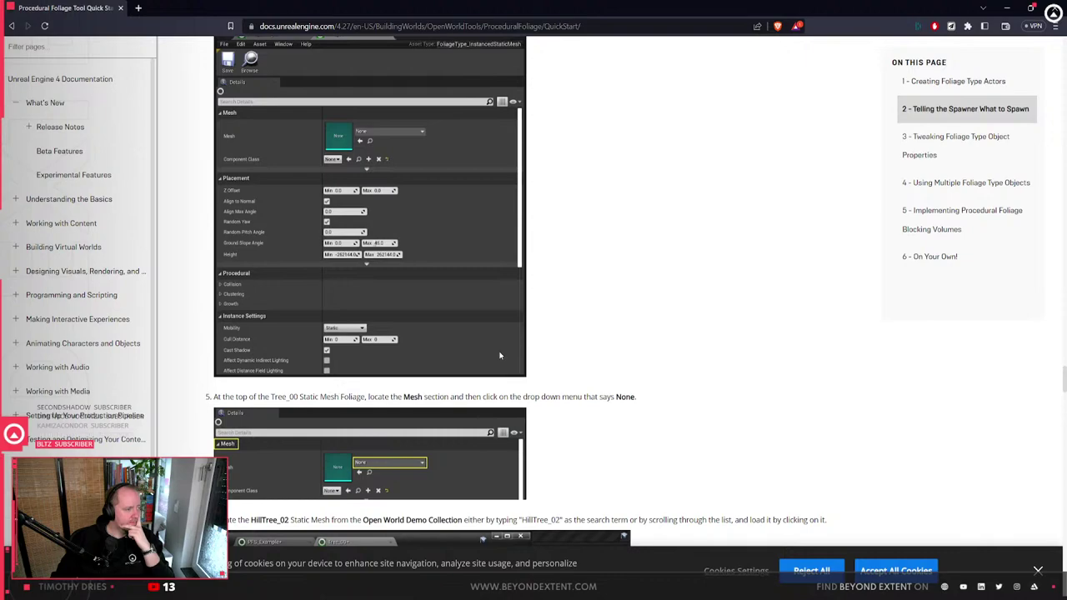
{"action": "scroll", "coordinate": [499, 354], "scroll_direction": "down", "scroll_amount": 5}
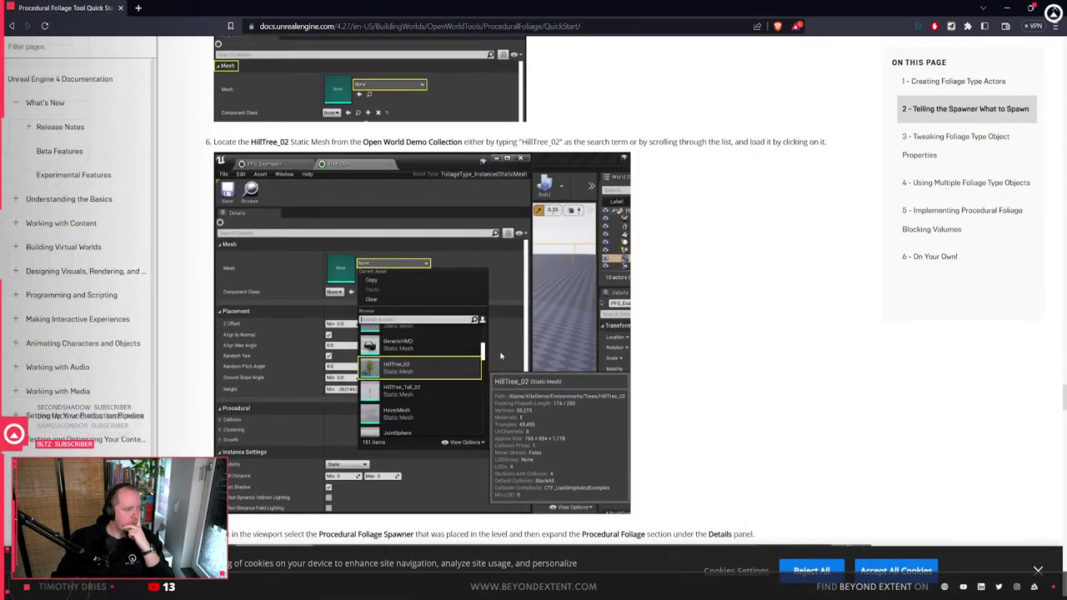
{"action": "scroll", "coordinate": [500, 356], "scroll_direction": "down", "scroll_amount": 10}
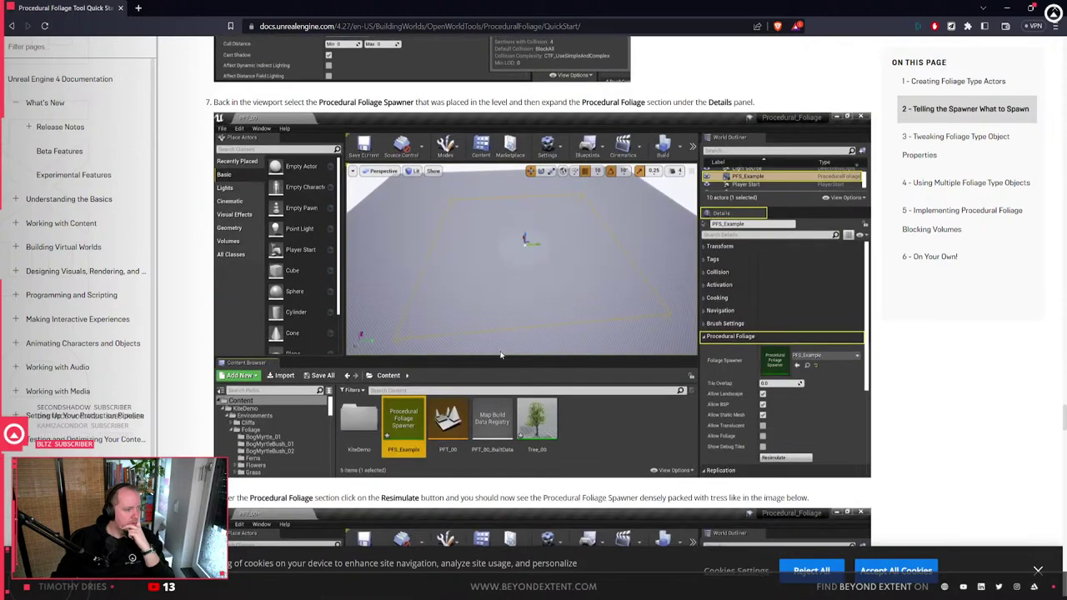
{"action": "scroll", "coordinate": [501, 355], "scroll_direction": "down", "scroll_amount": 10}
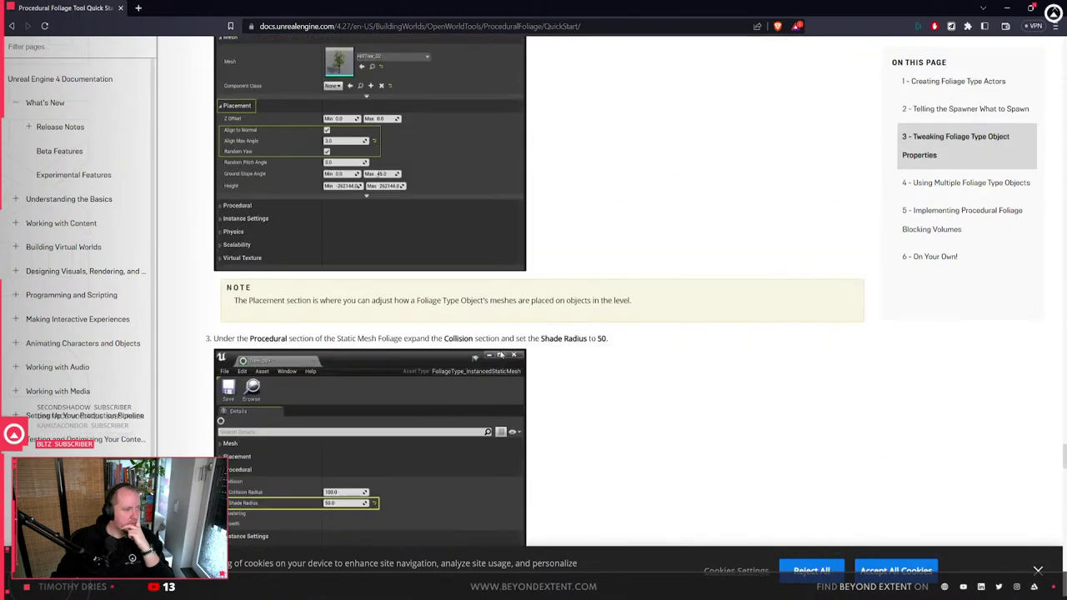
{"action": "scroll", "coordinate": [500, 354], "scroll_direction": "down", "scroll_amount": 5}
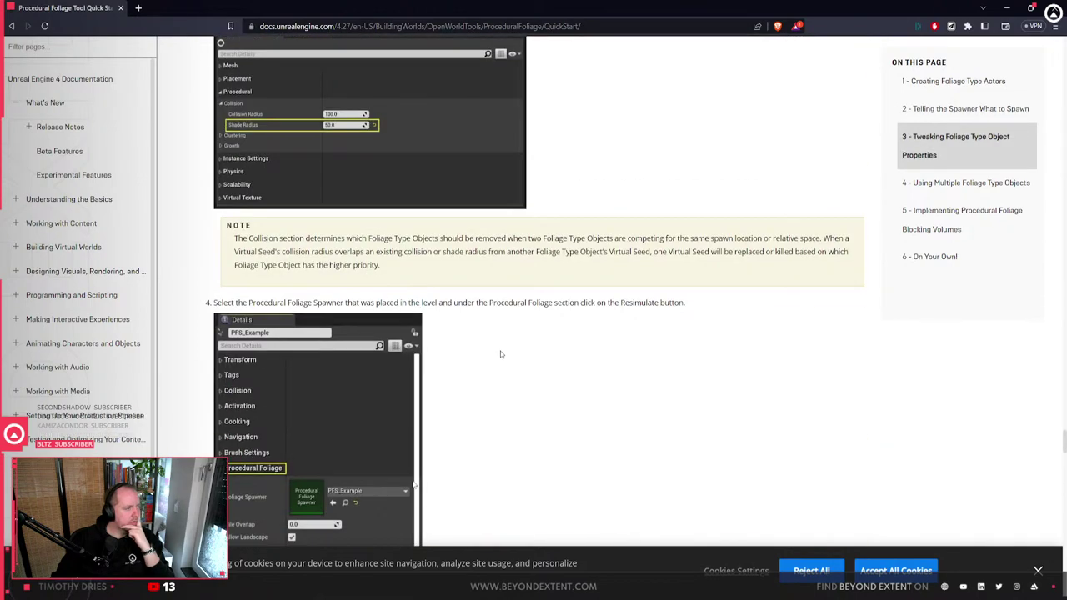
{"action": "scroll", "coordinate": [452, 269], "scroll_direction": "down", "scroll_amount": 3}
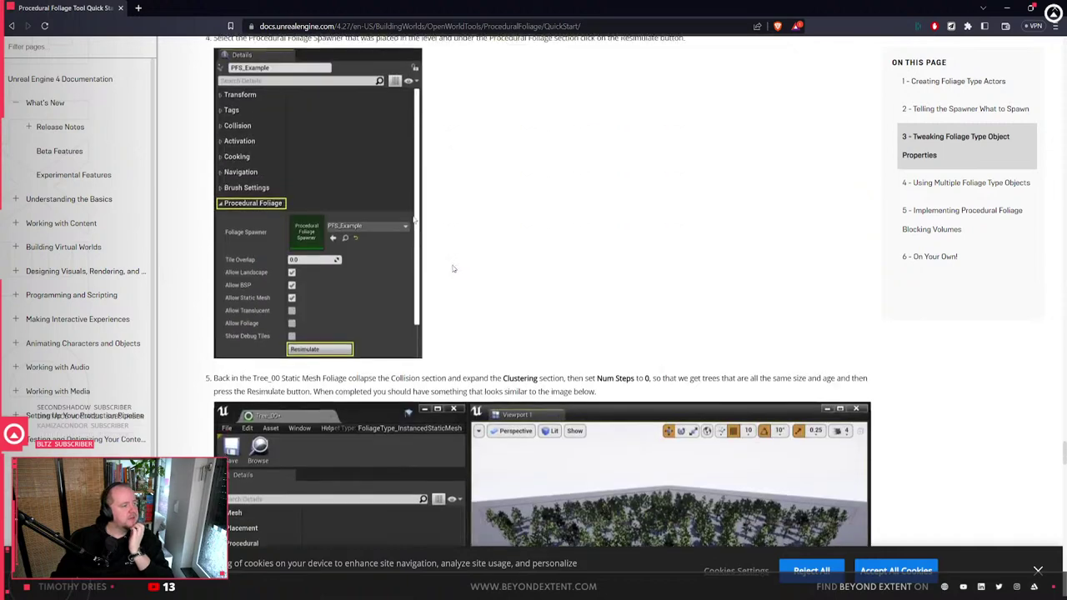
{"action": "scroll", "coordinate": [453, 269], "scroll_direction": "down", "scroll_amount": 4}
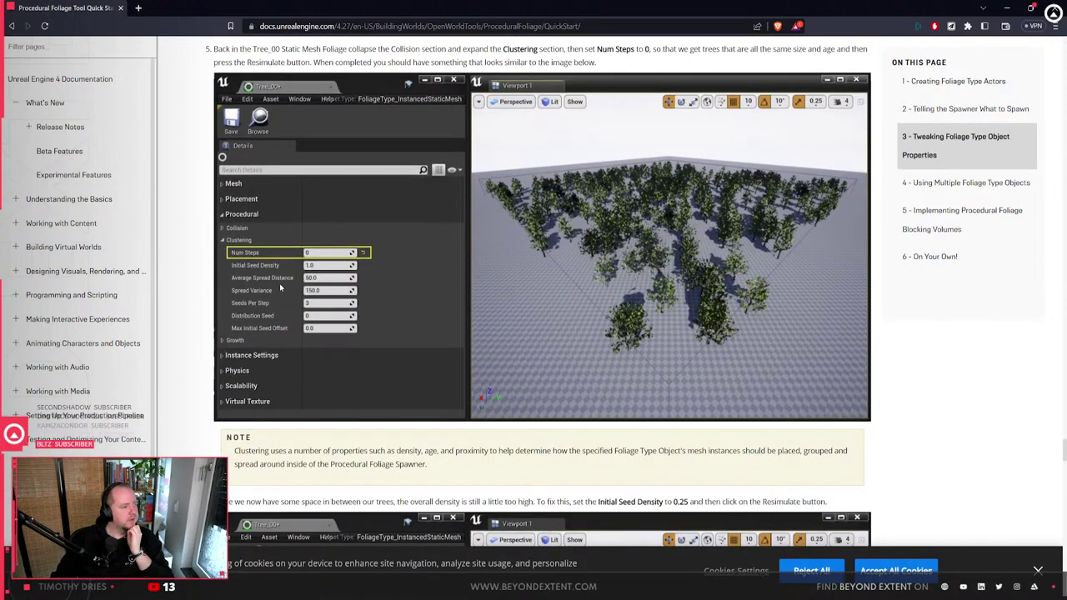
{"action": "scroll", "coordinate": [318, 307], "scroll_direction": "down", "scroll_amount": 5}
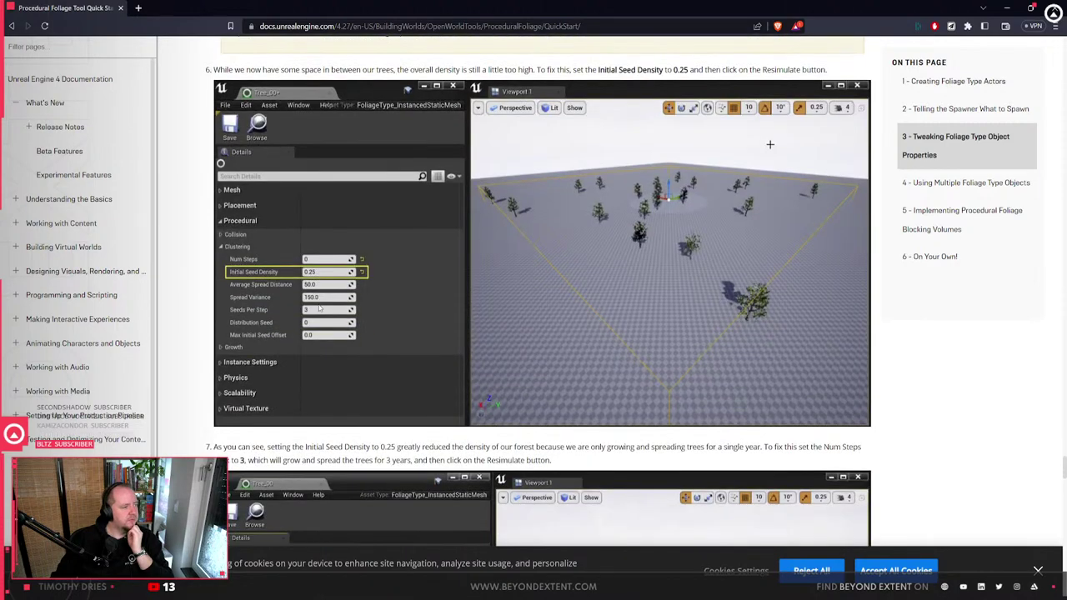
{"action": "scroll", "coordinate": [319, 308], "scroll_direction": "down", "scroll_amount": 4}
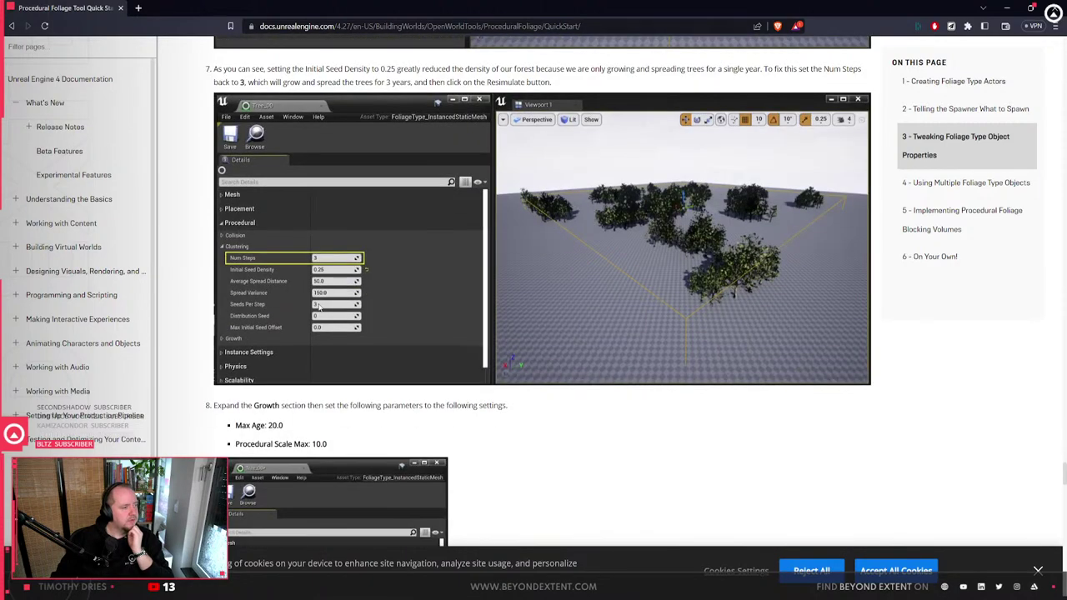
{"action": "scroll", "coordinate": [319, 308], "scroll_direction": "down", "scroll_amount": 5}
{"action": "scroll", "coordinate": [318, 305], "scroll_direction": "down", "scroll_amount": 5}
{"action": "scroll", "coordinate": [318, 304], "scroll_direction": "up", "scroll_amount": 5}
{"action": "scroll", "coordinate": [315, 258], "scroll_direction": "down", "scroll_amount": 3}
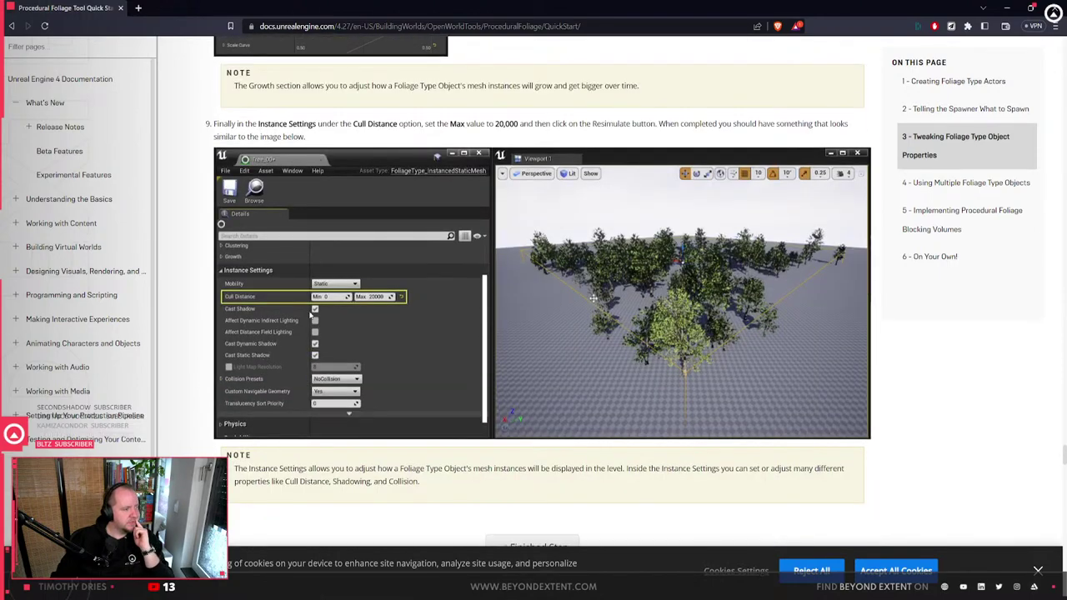
- Read the quick start sections on using multiple foliage type objects and implementing procedural foliage blocking volumes
{"action": "scroll", "coordinate": [311, 313], "scroll_direction": "down", "scroll_amount": 4}
{"action": "scroll", "coordinate": [309, 312], "scroll_direction": "down", "scroll_amount": 5}
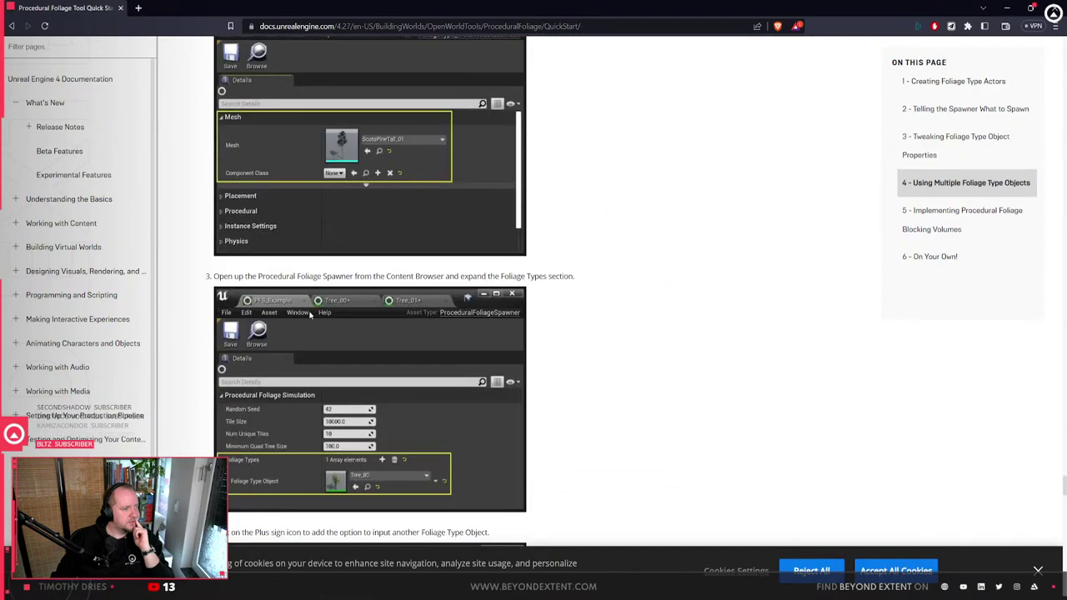
{"action": "scroll", "coordinate": [310, 313], "scroll_direction": "down", "scroll_amount": 15}
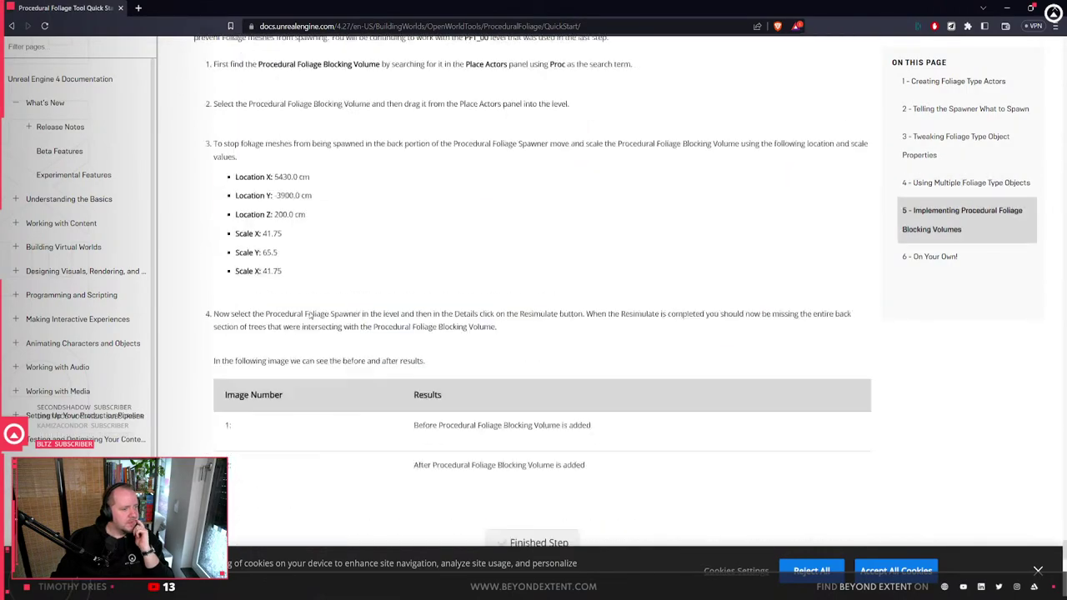
{"action": "scroll", "coordinate": [311, 314], "scroll_direction": "up", "scroll_amount": 5}
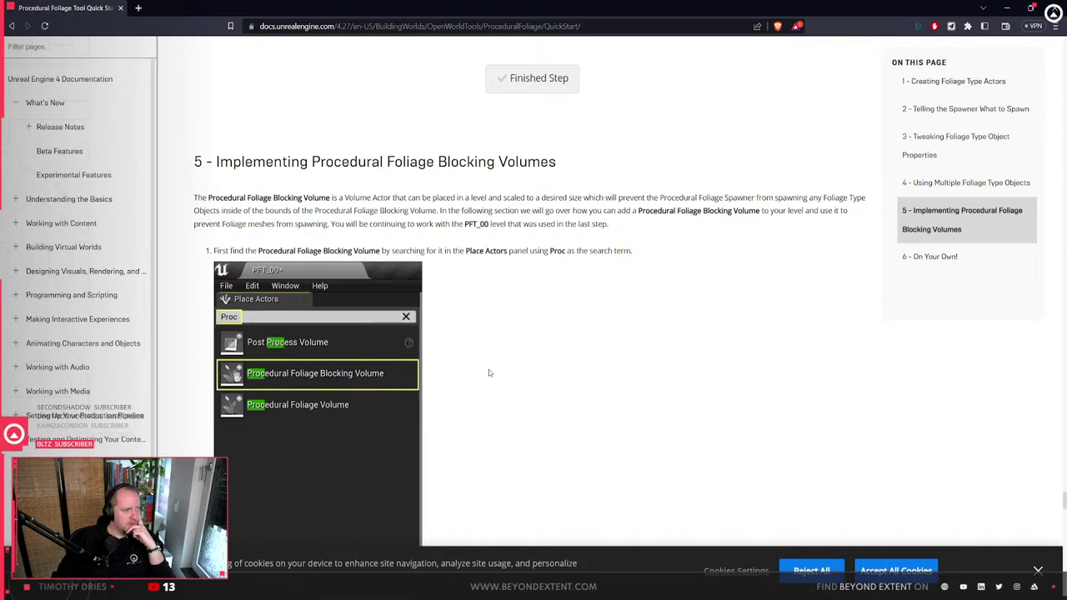
{"action": "scroll", "coordinate": [656, 289], "scroll_direction": "down", "scroll_amount": 15}
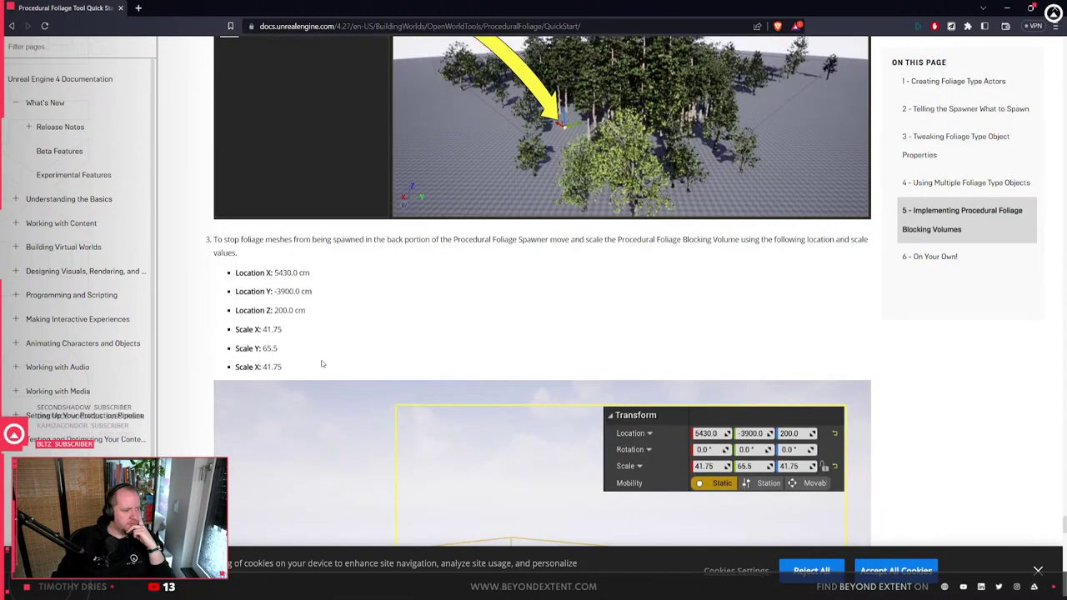
- Switch to Unreal Editor and search all placeable actor classes and the available editor windows for procedural foliage, then dismiss the lists
{"action": "key", "text": "alt+Tab"}
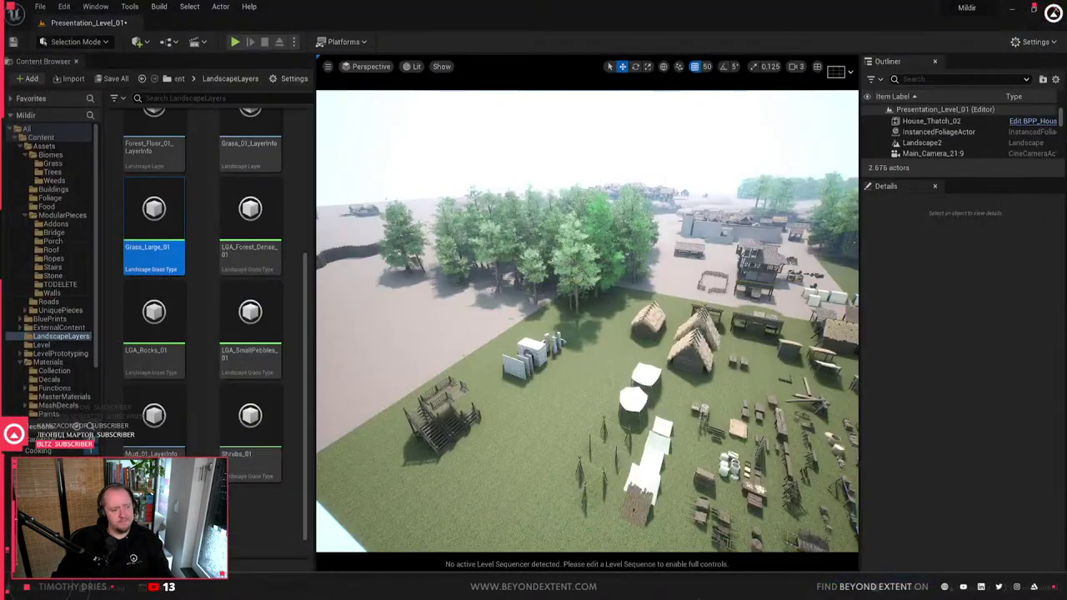
{"action": "left_click", "coordinate": [137, 41]}
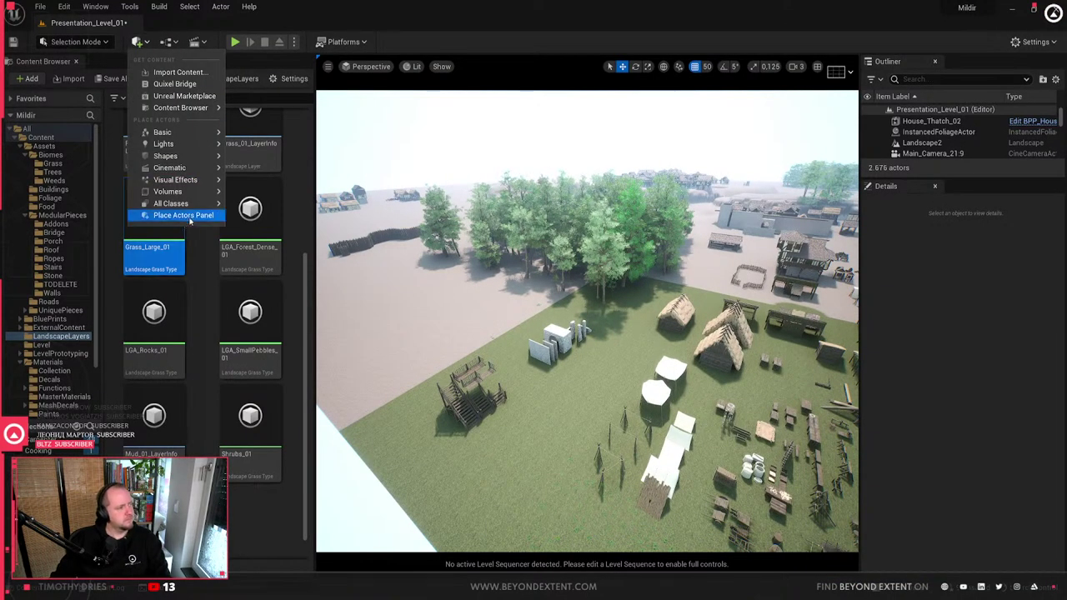
{"action": "mouse_move", "coordinate": [196, 208]}
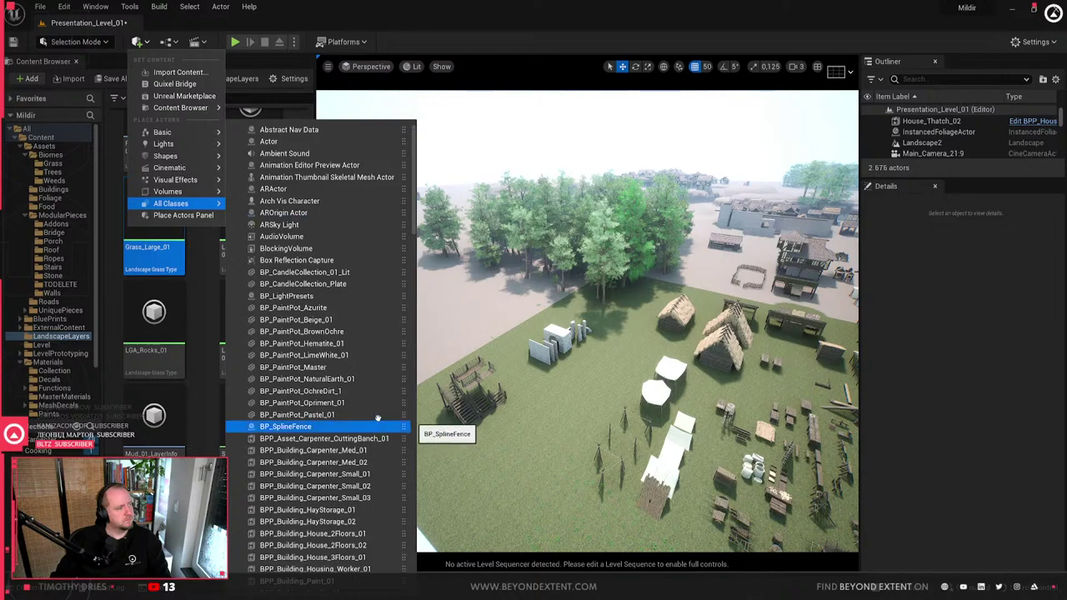
{"action": "scroll", "coordinate": [376, 413], "scroll_direction": "down", "scroll_amount": 10}
{"action": "scroll", "coordinate": [376, 414], "scroll_direction": "down", "scroll_amount": 5}
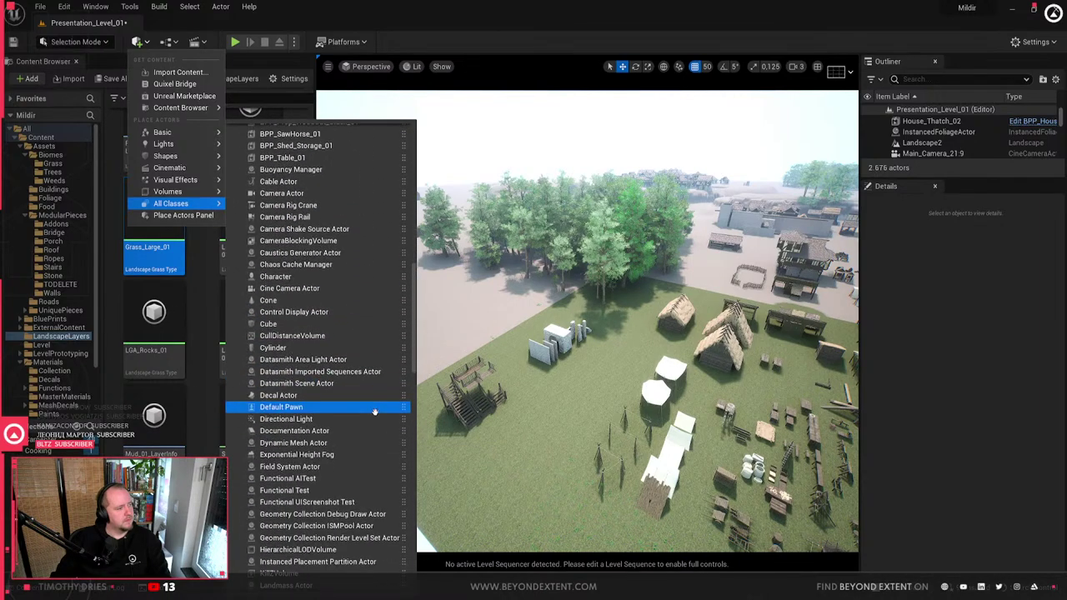
{"action": "scroll", "coordinate": [376, 412], "scroll_direction": "down", "scroll_amount": 12}
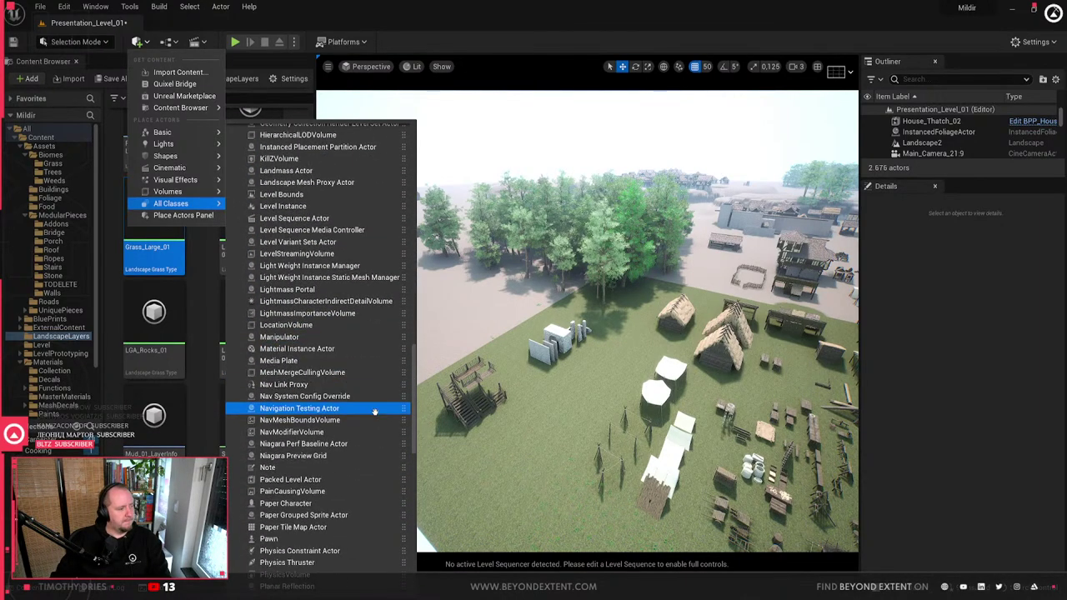
{"action": "scroll", "coordinate": [375, 412], "scroll_direction": "down", "scroll_amount": 4}
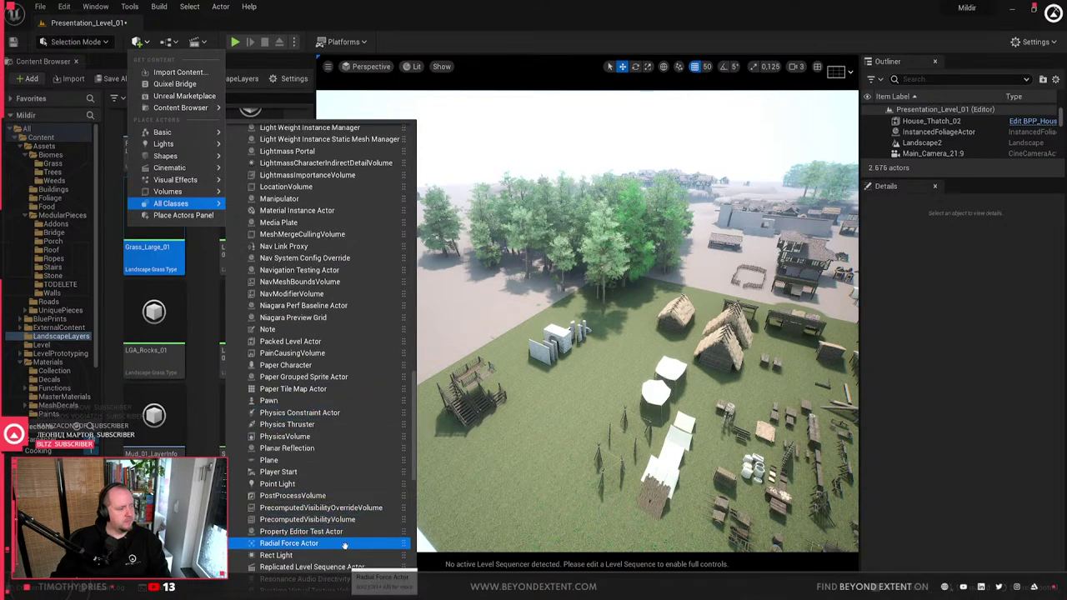
{"action": "scroll", "coordinate": [342, 542], "scroll_direction": "down", "scroll_amount": 2}
{"action": "scroll", "coordinate": [340, 538], "scroll_direction": "up", "scroll_amount": 2}
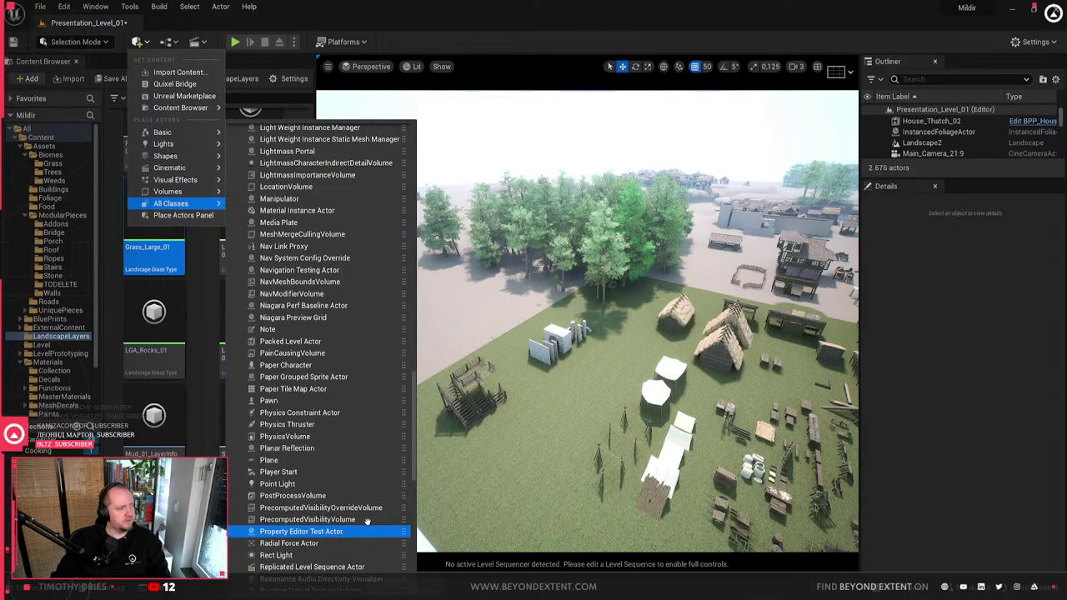
{"action": "left_click", "coordinate": [434, 534]}
{"action": "key", "text": "Escape"}
{"action": "left_click", "coordinate": [95, 6]}
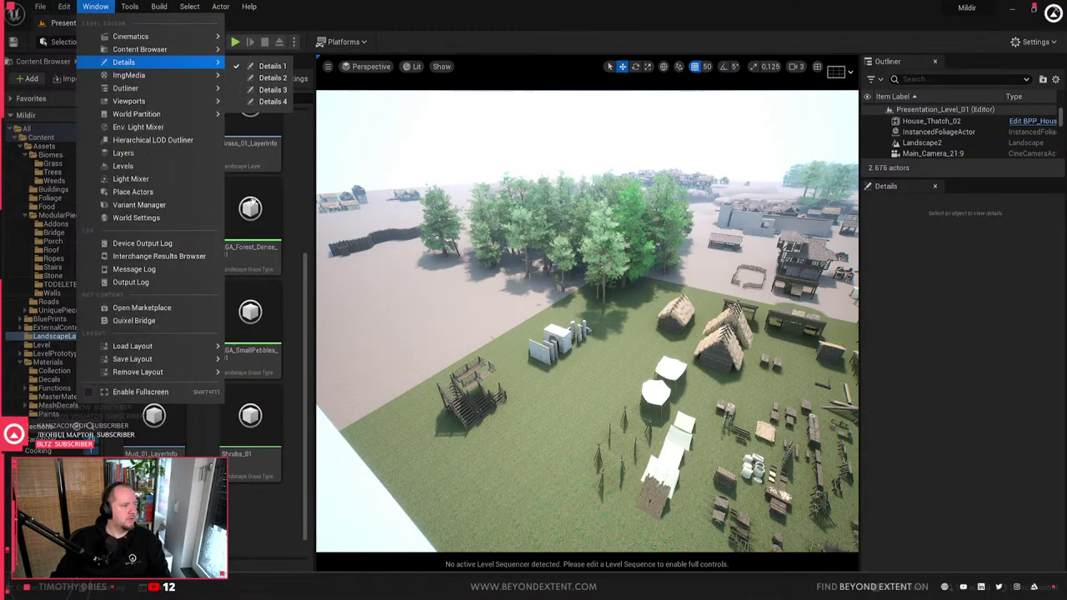
{"action": "left_click", "coordinate": [477, 399]}
{"action": "key", "text": "Escape"}
- Inspect the bare ground beside the forest and the grass cover around the village, ending close to ground level
{"action": "scroll", "coordinate": [549, 416], "scroll_direction": "up", "scroll_amount": 3}
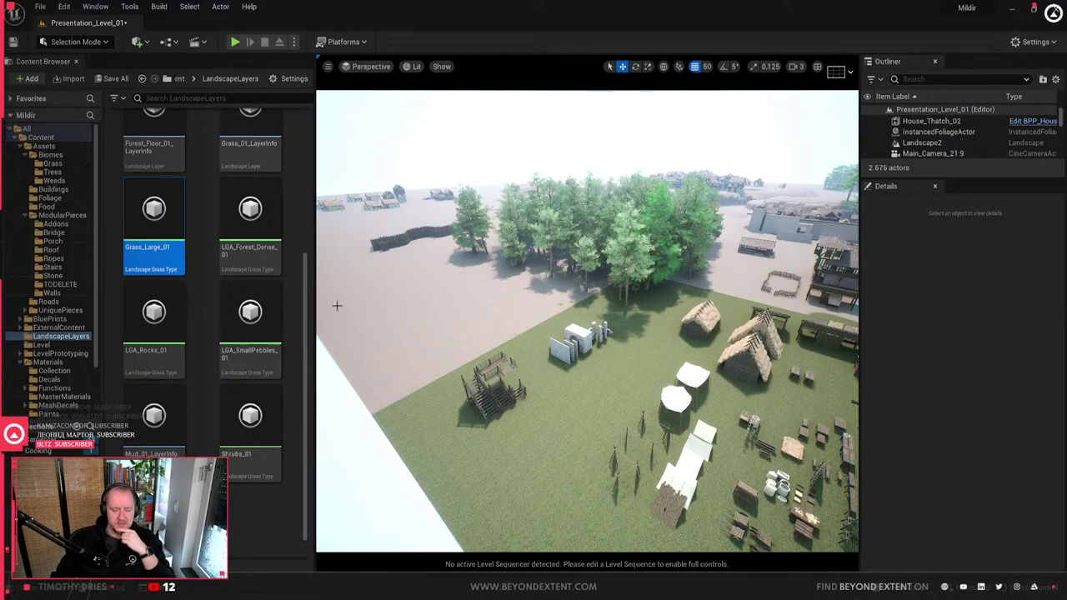
{"action": "left_click", "coordinate": [579, 337]}
{"action": "key", "text": "Escape"}
{"action": "right_click_drag", "start_coordinate": [579, 338], "coordinate": [565, 345]}
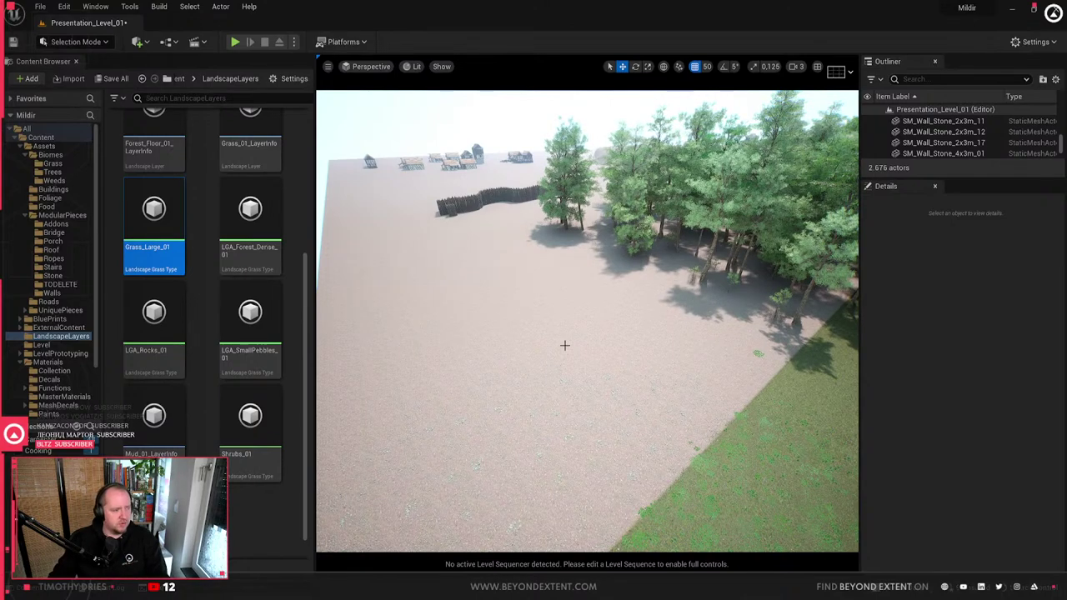
{"action": "mouse_move", "coordinate": [531, 389]}
{"action": "right_mouse_down"}
{"action": "mouse_move", "coordinate": [511, 390]}
{"action": "mouse_move", "coordinate": [527, 393]}
{"action": "right_mouse_up"}
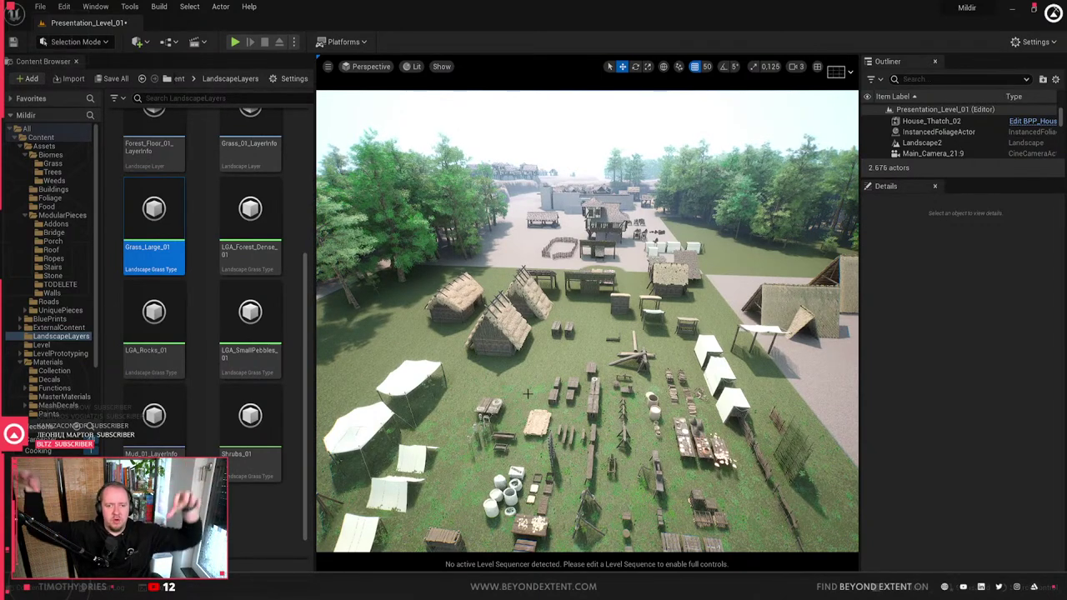
{"action": "left_click", "coordinate": [527, 394]}
{"action": "right_click_drag", "start_coordinate": [527, 394], "coordinate": [571, 394]}
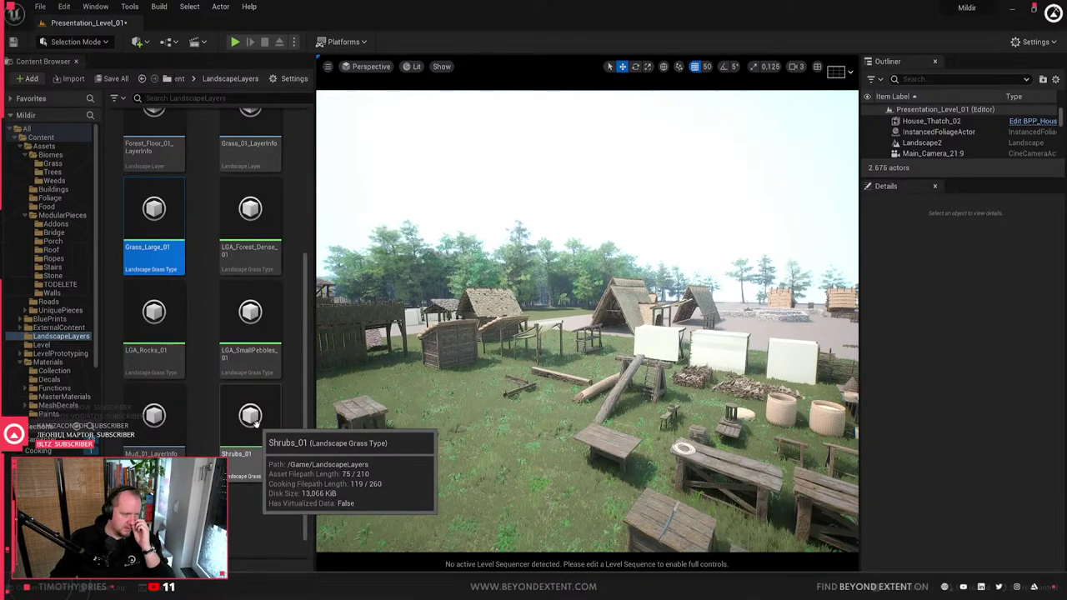
- Open the Shrubs_01 landscape grass type in a maximized editor and set the grass density of SM_Oak_Sapling_01 to 2
{"action": "double_click", "coordinate": [255, 423]}
{"action": "left_click_drag", "start_coordinate": [822, 91], "coordinate": [460, 1]}
{"action": "scroll", "coordinate": [95, 162], "scroll_direction": "down", "scroll_amount": 5}
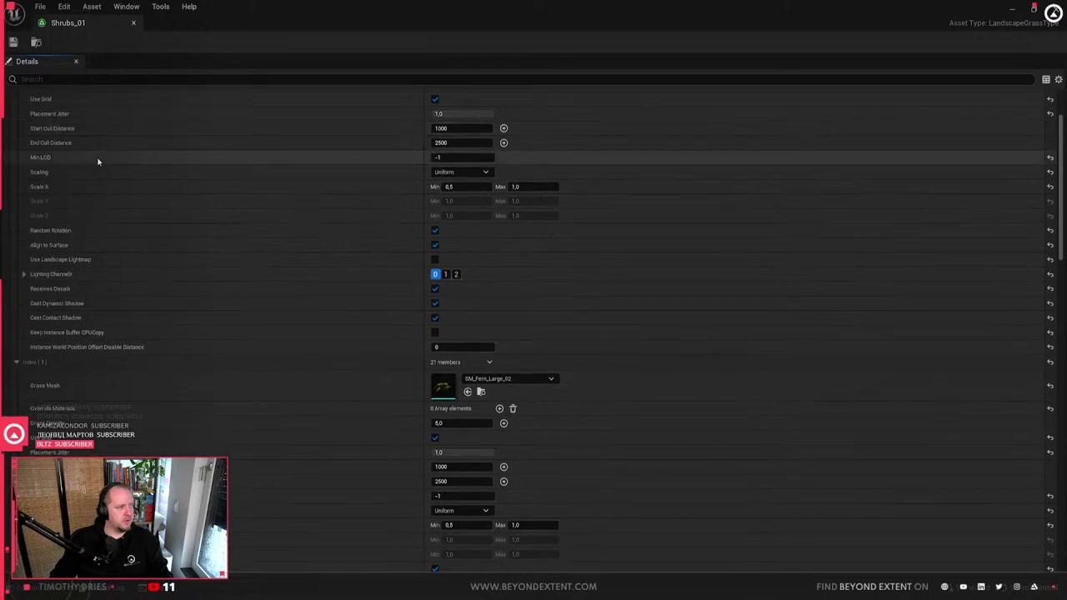
{"action": "scroll", "coordinate": [167, 182], "scroll_direction": "down", "scroll_amount": 6}
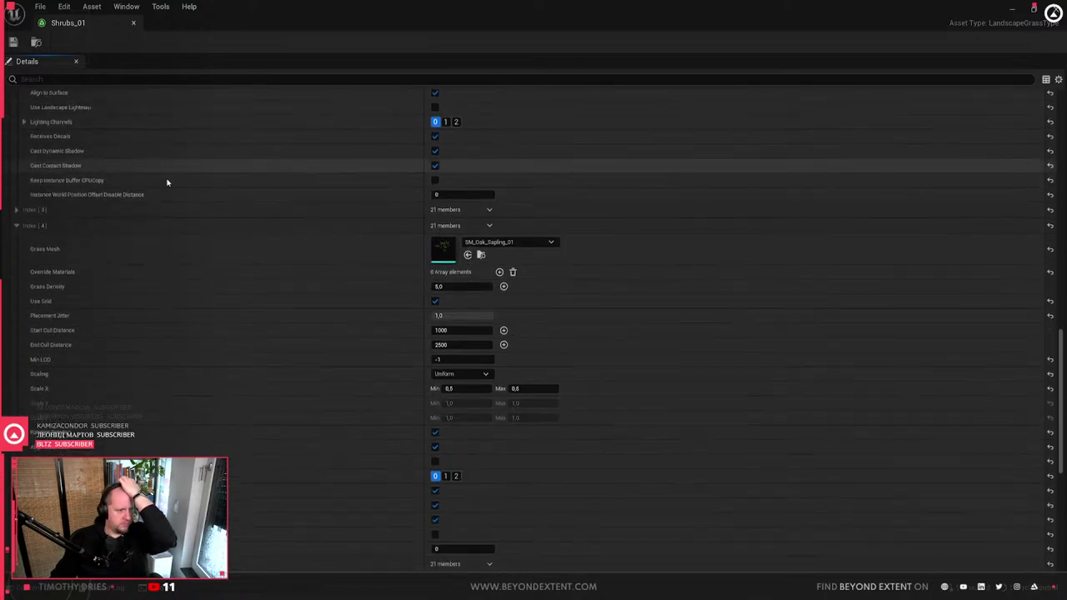
{"action": "scroll", "coordinate": [450, 234], "scroll_direction": "up", "scroll_amount": 3}
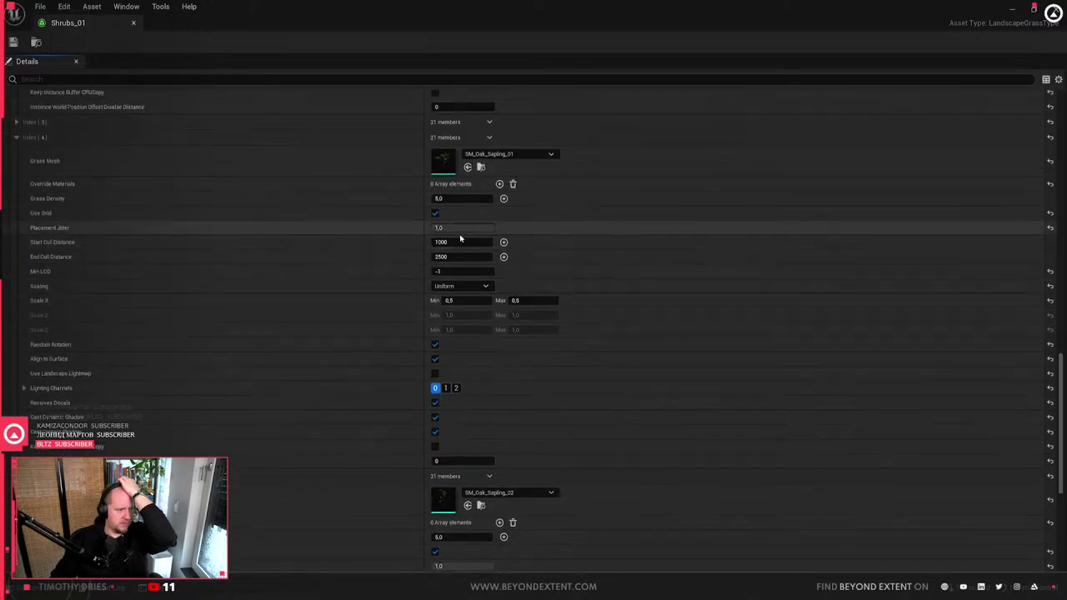
{"action": "left_click", "coordinate": [462, 198]}
{"action": "type", "text": "2"}
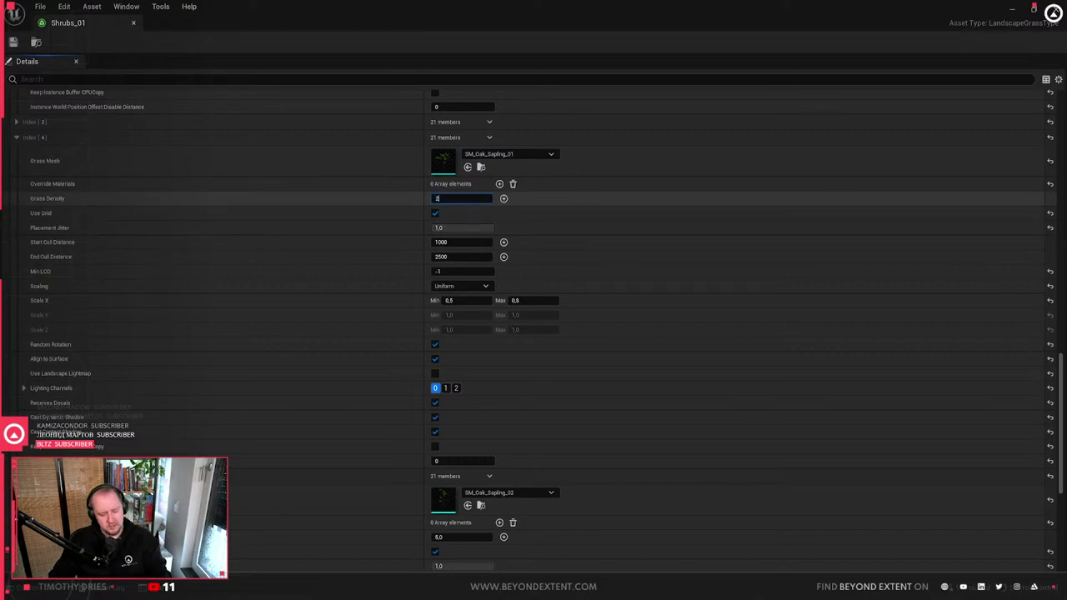
- Set the grass density of both SM_Oak_Sapling_02 and SM_Oak_Sapling_03 to 2
{"action": "scroll", "coordinate": [457, 485], "scroll_direction": "down", "scroll_amount": 2}
{"action": "left_click", "coordinate": [461, 455]}
{"action": "type", "text": "1,0"}
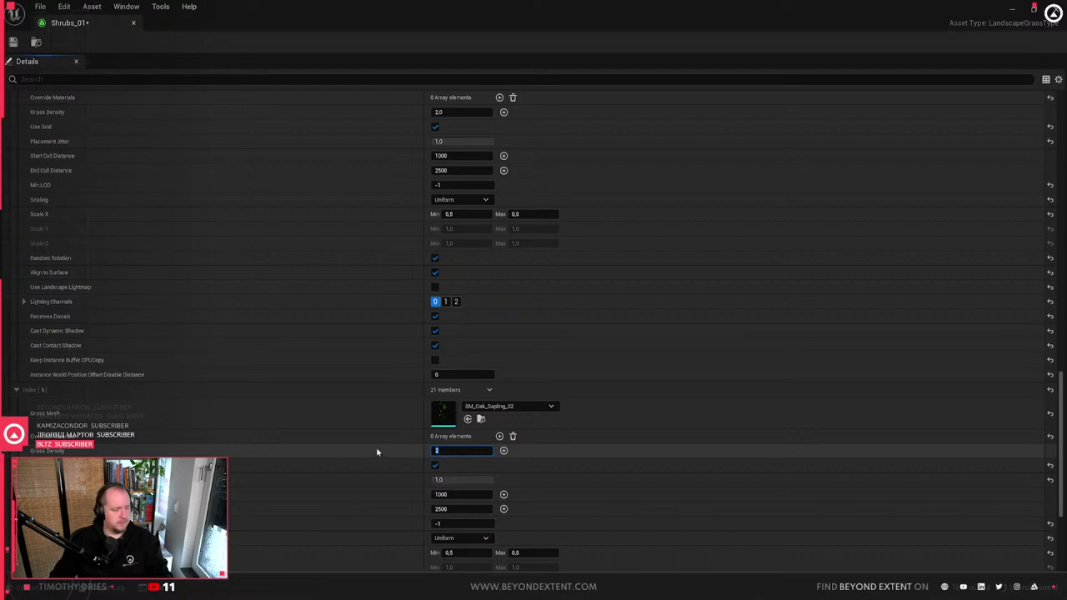
{"action": "scroll", "coordinate": [377, 453], "scroll_direction": "down", "scroll_amount": 5}
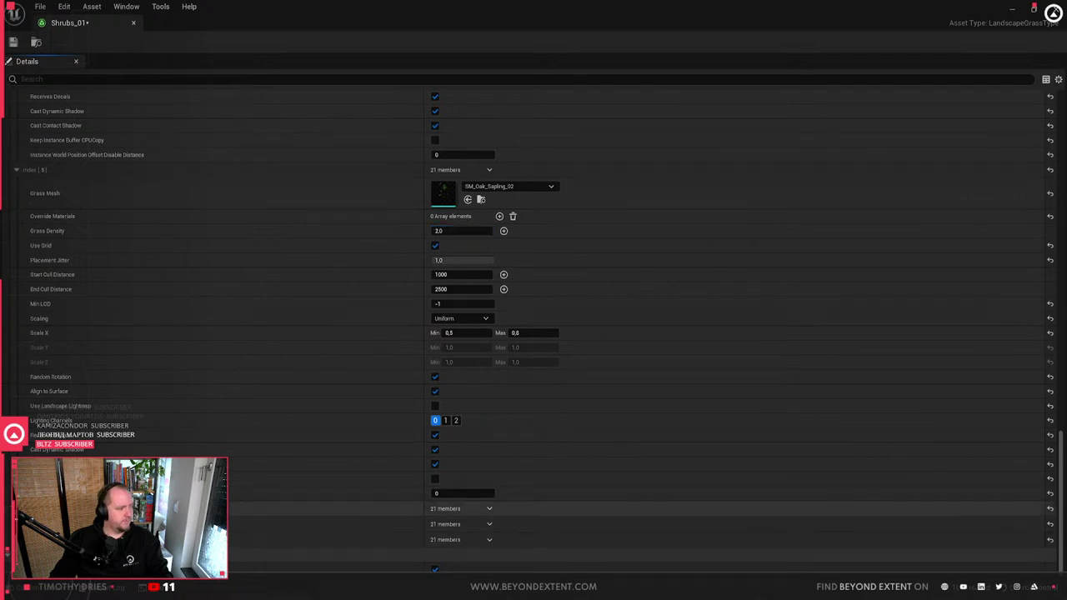
{"action": "scroll", "coordinate": [417, 467], "scroll_direction": "down", "scroll_amount": 3}
{"action": "left_click", "coordinate": [448, 450]}
{"action": "type", "text": "2"}
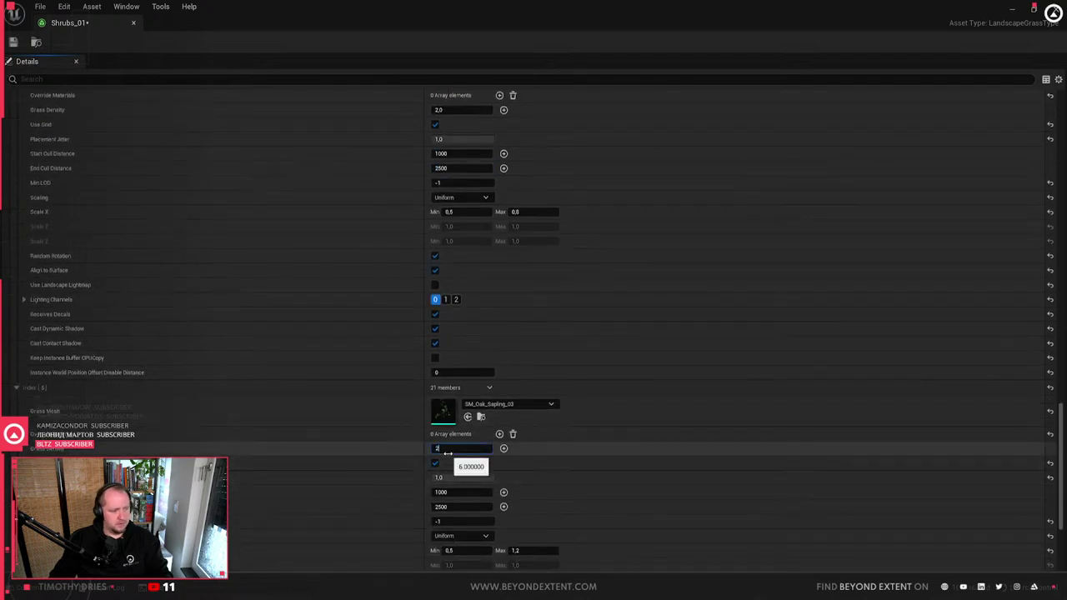
{"action": "scroll", "coordinate": [448, 451], "scroll_direction": "down", "scroll_amount": 5}
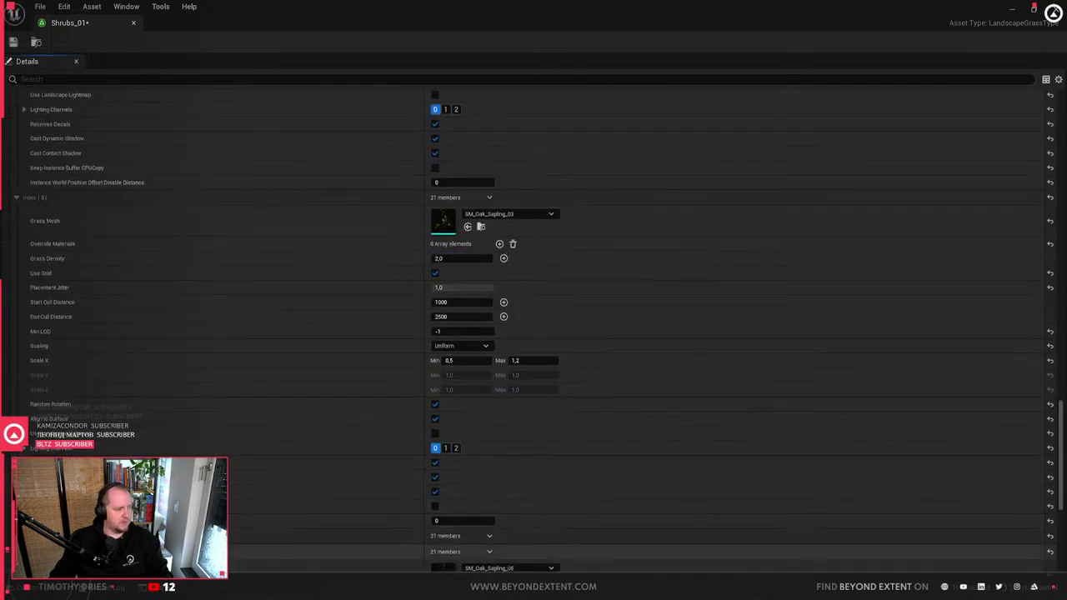
- Set the grass density of SM_Oak_Sapling_05 to 2, then save the Shrubs_01 grass type and close its editor
{"action": "scroll", "coordinate": [301, 473], "scroll_direction": "down", "scroll_amount": 5}
{"action": "scroll", "coordinate": [301, 473], "scroll_direction": "down", "scroll_amount": 1}
{"action": "left_click", "coordinate": [450, 370]}
{"action": "type", "text": "2"}
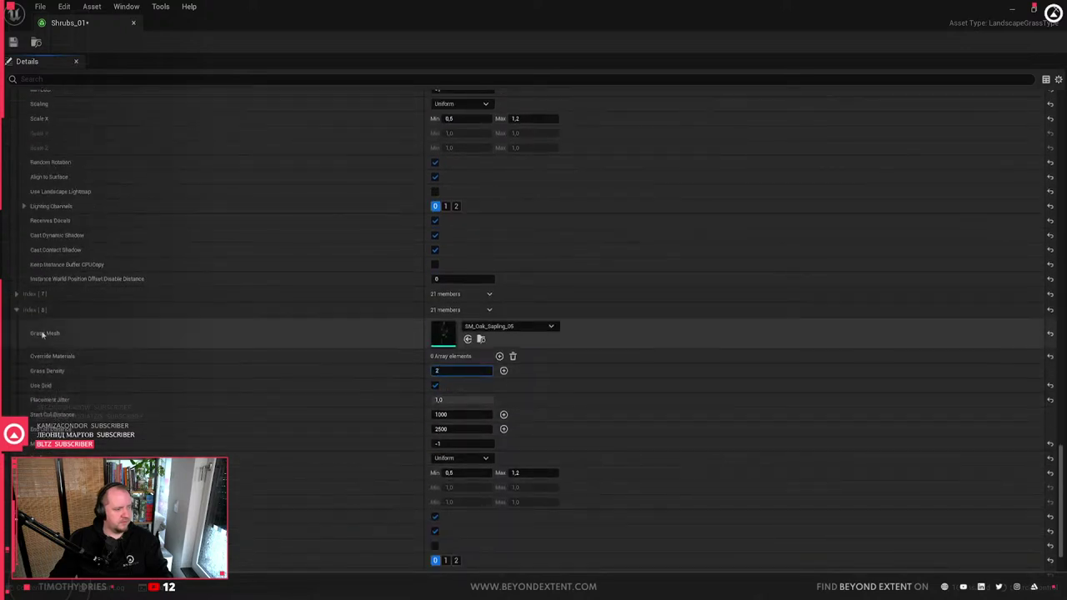
{"action": "left_click", "coordinate": [16, 295]}
{"action": "key", "text": "Return"}
{"action": "left_click", "coordinate": [13, 41]}
{"action": "left_click", "coordinate": [134, 23]}
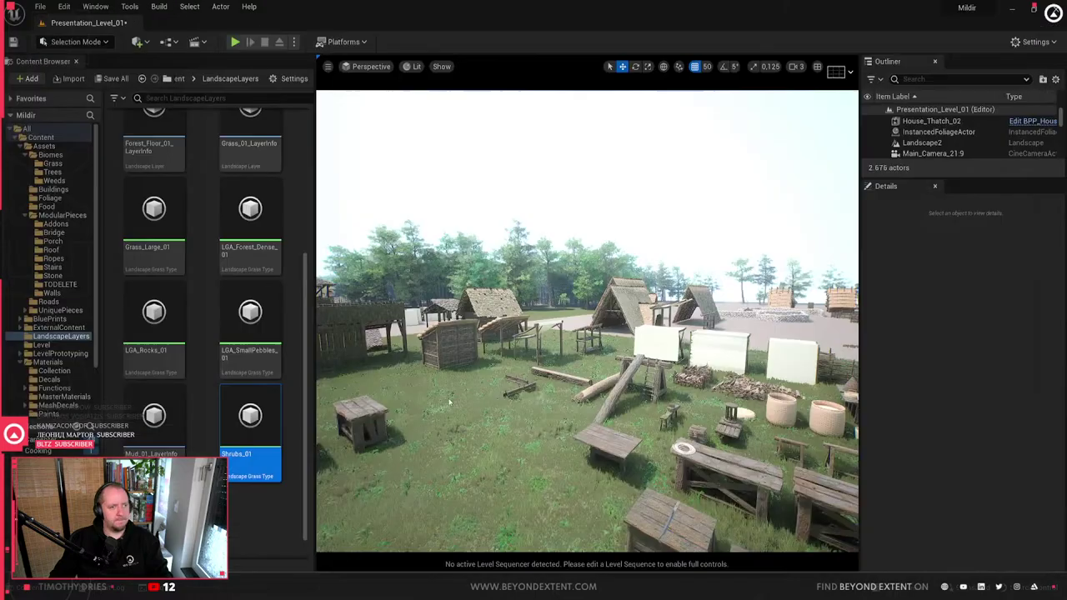
- Fly through the forest in an enlarged viewport to examine the spread of saplings, ferns and weeds on the forest floor
{"action": "left_click", "coordinate": [498, 398]}
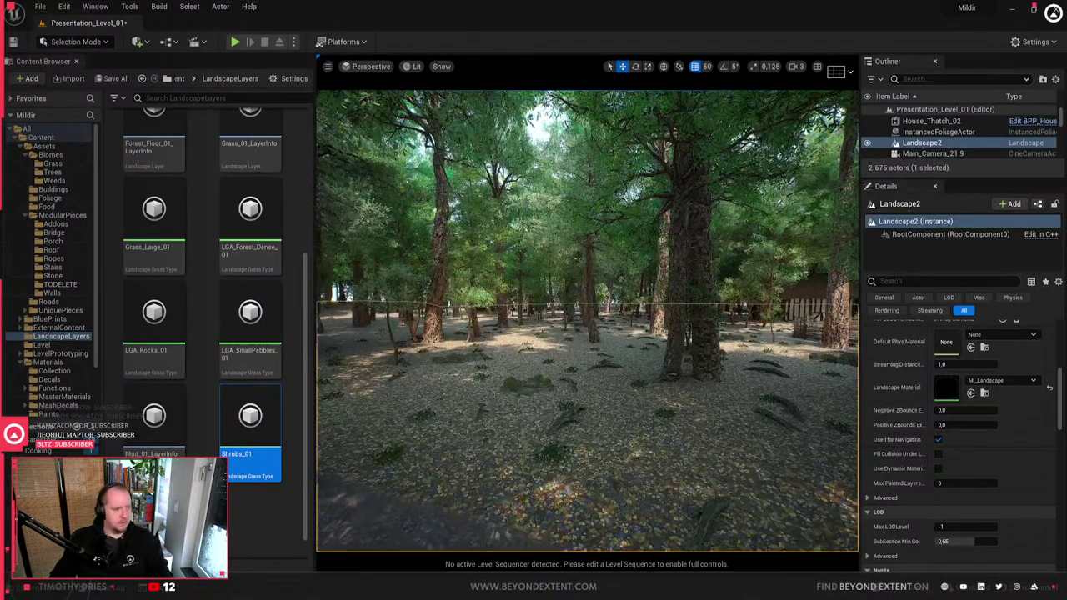
{"action": "key", "text": "Escape"}
{"action": "key", "text": "w"}
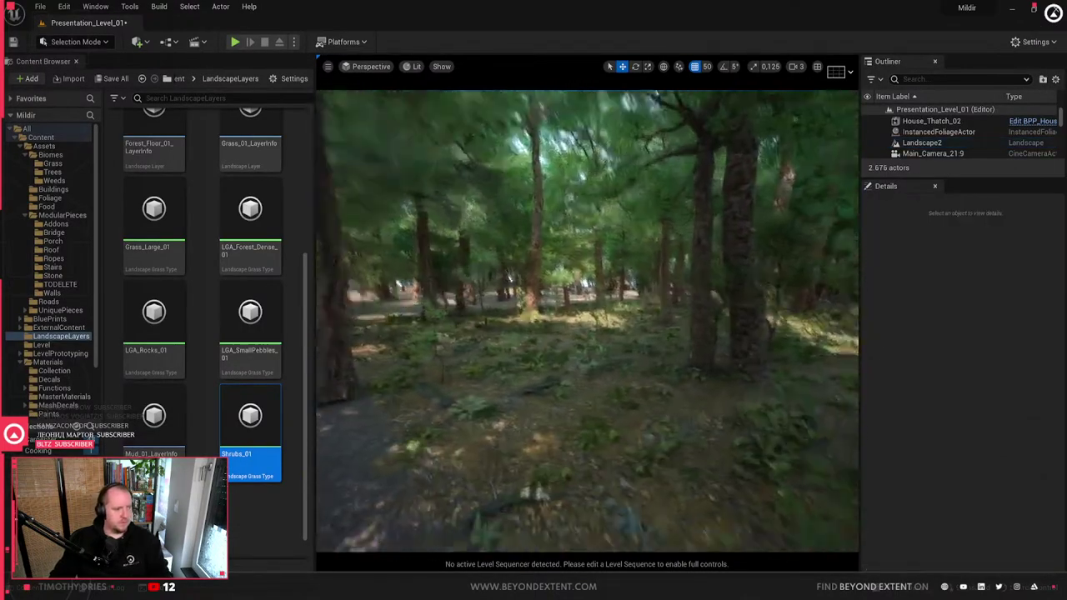
{"action": "left_click", "coordinate": [587, 333]}
{"action": "key", "text": "F11"}
{"action": "key", "text": "w"}
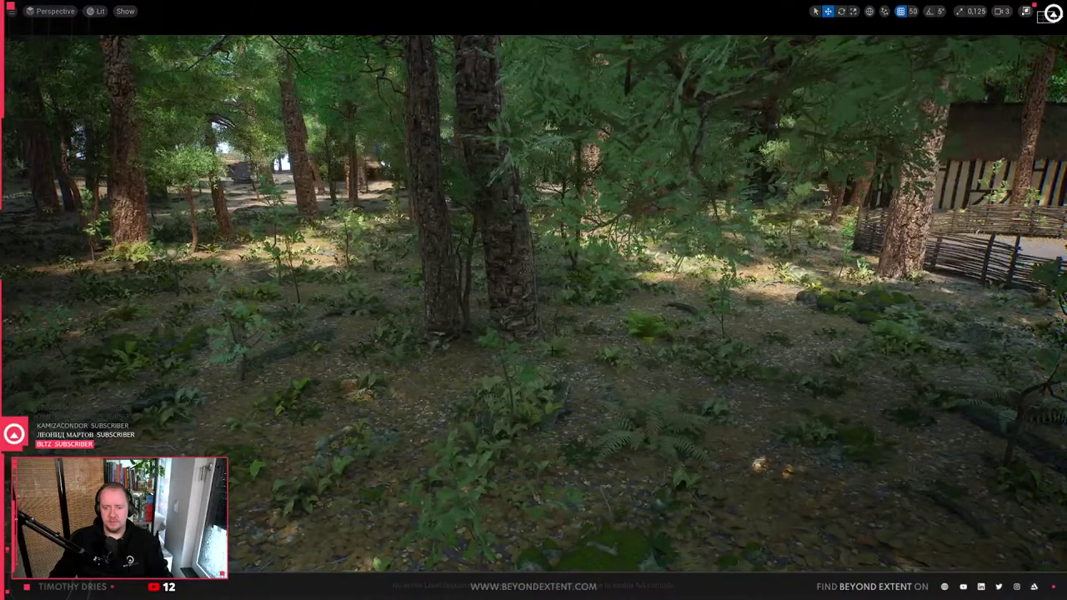
{"action": "key", "text": "w"}
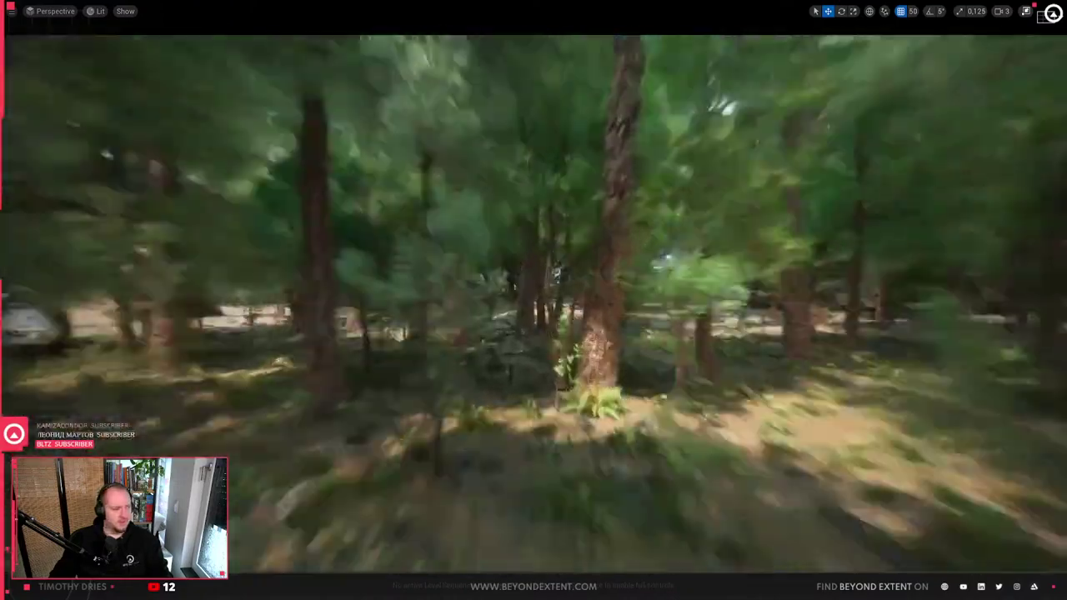
{"action": "key", "text": "w"}
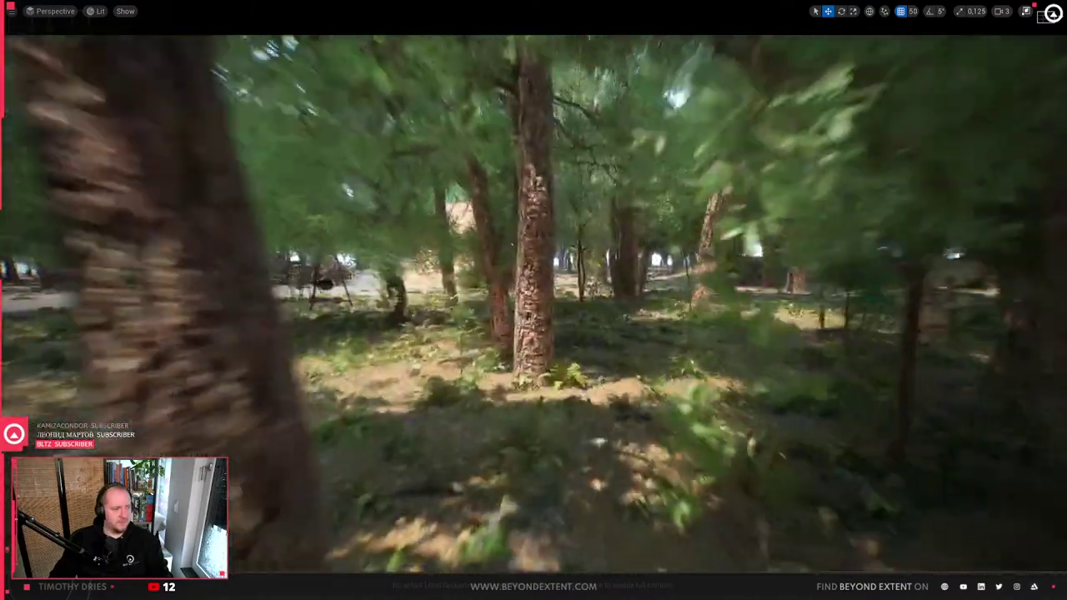
{"action": "key", "text": "w"}
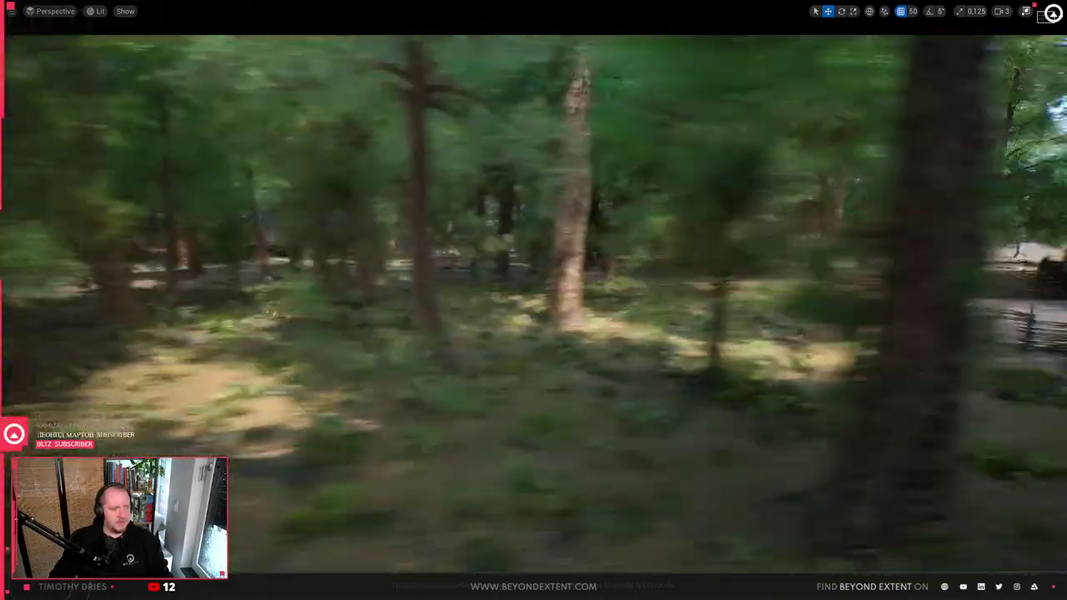
{"action": "key", "text": "w"}
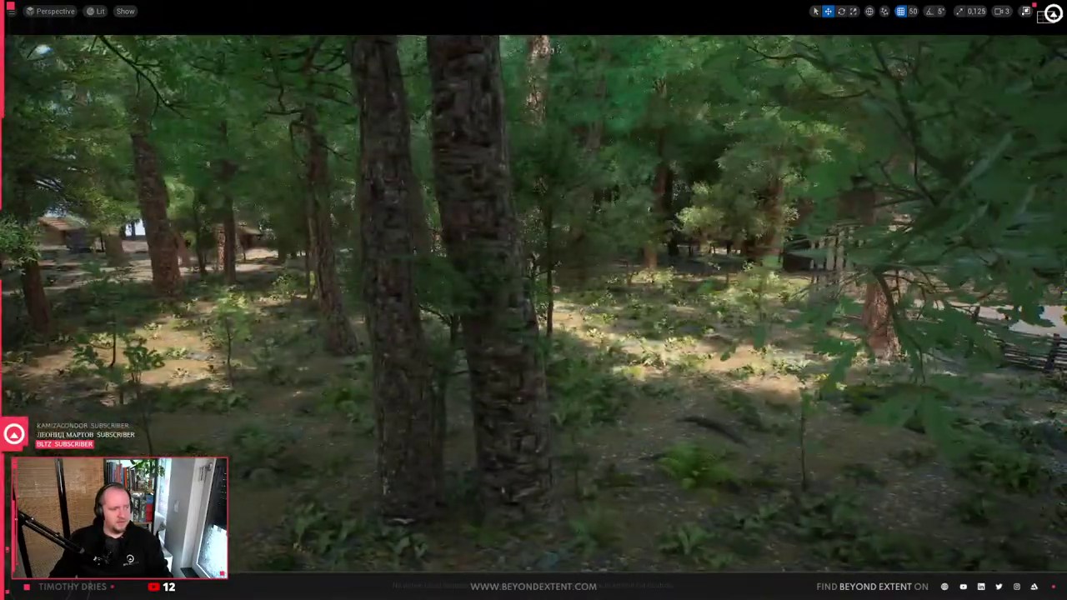
{"action": "key", "text": "w"}
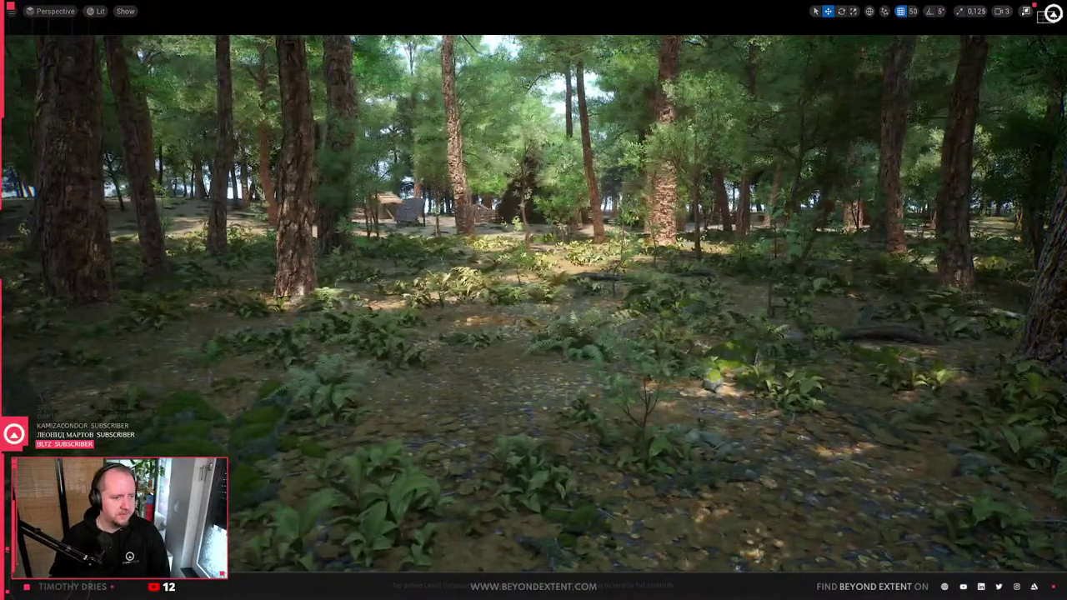
- Switch to Blender and examine the leaf planes, clover clumps and weed models in the temperate biome collection
{"action": "key", "text": "alt+Tab"}
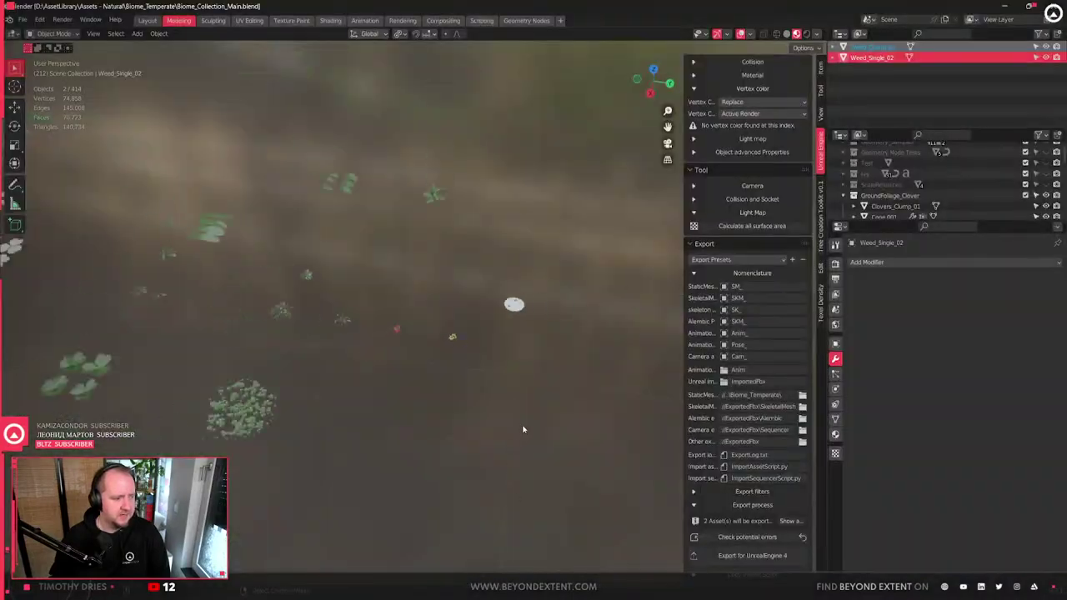
{"action": "left_click", "coordinate": [503, 257]}
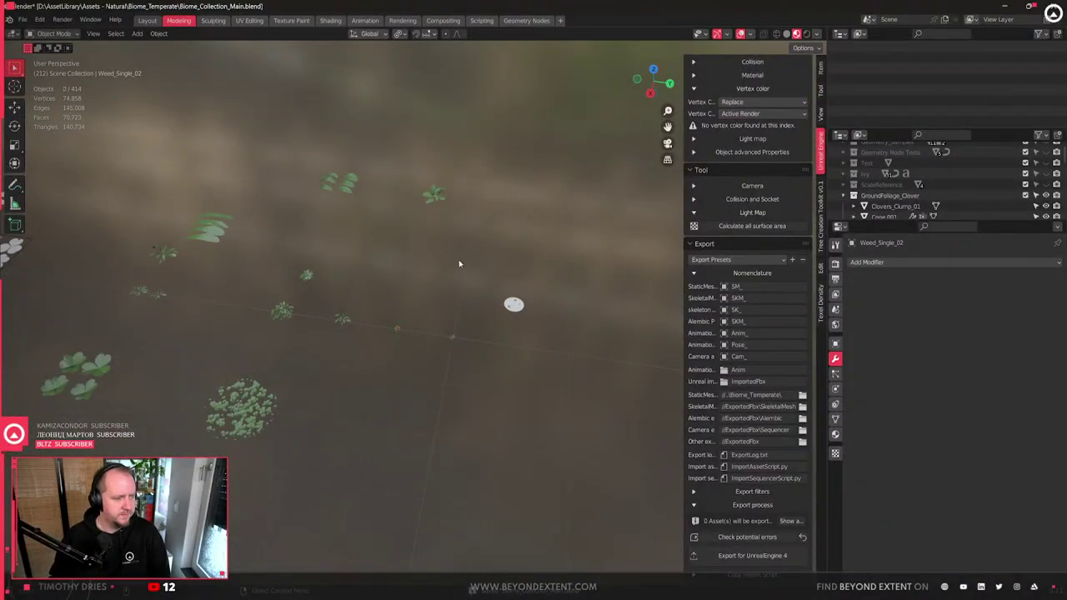
{"action": "scroll", "coordinate": [352, 293], "scroll_direction": "up", "scroll_amount": 5}
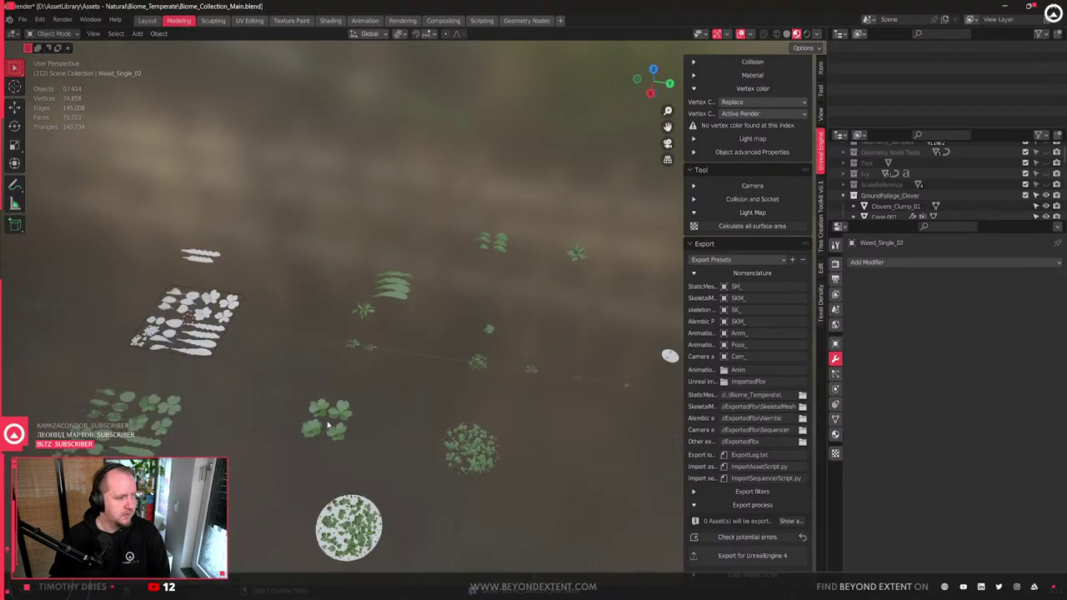
{"action": "middle_click_drag", "start_coordinate": [286, 439], "coordinate": [367, 316], "text": "shift"}
{"action": "left_click", "coordinate": [369, 324]}
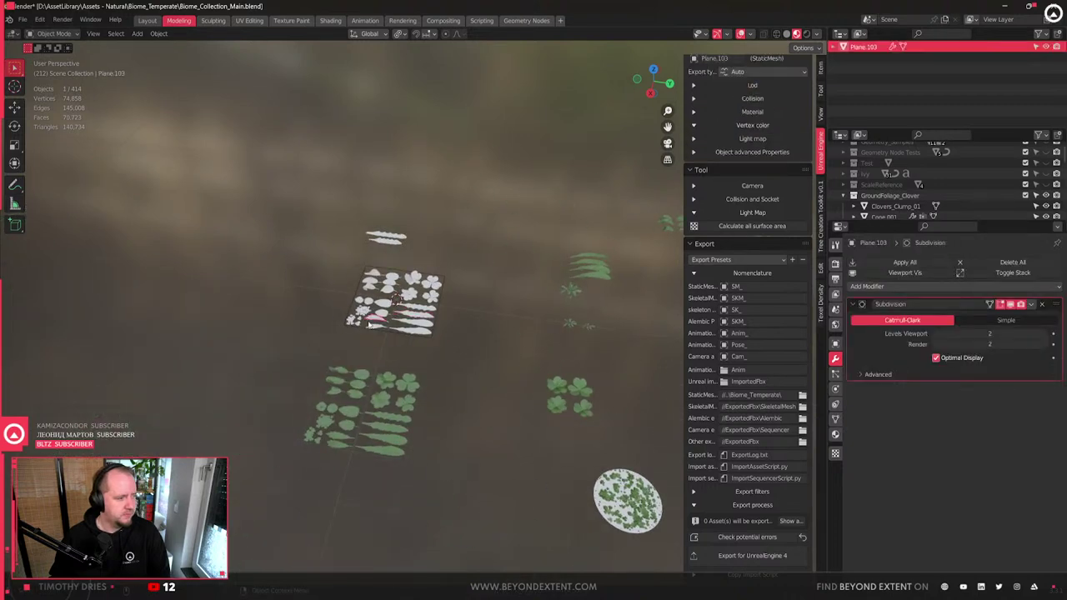
{"action": "scroll", "coordinate": [388, 327], "scroll_direction": "up", "scroll_amount": 3}
{"action": "scroll", "coordinate": [564, 349], "scroll_direction": "down", "scroll_amount": 6}
{"action": "middle_click_drag", "start_coordinate": [564, 350], "coordinate": [311, 310]}
{"action": "left_click", "coordinate": [522, 350]}
{"action": "left_click_drag", "start_coordinate": [312, 309], "coordinate": [603, 453]}
{"action": "middle_click_drag", "start_coordinate": [603, 453], "coordinate": [482, 432]}
{"action": "left_click", "coordinate": [482, 432]}
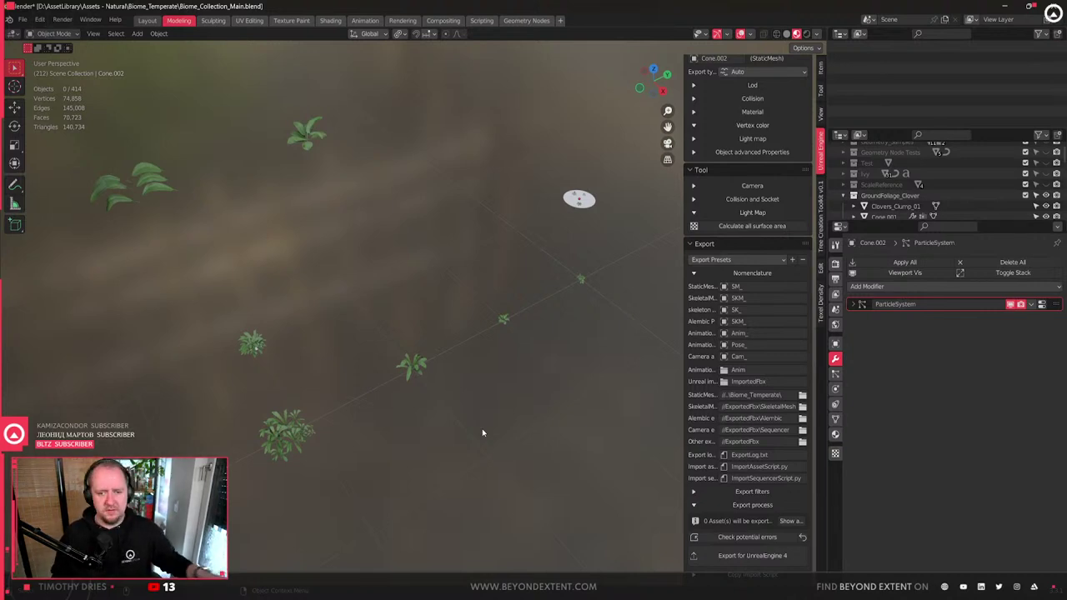
{"action": "scroll", "coordinate": [546, 397], "scroll_direction": "down", "scroll_amount": 3}
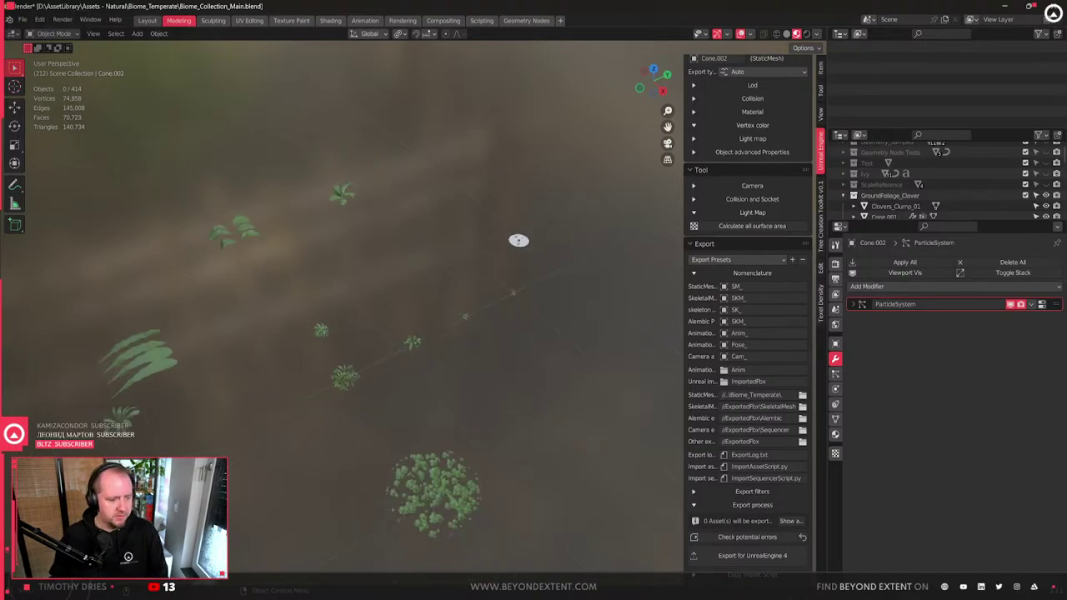
- Switch back to Unreal Editor and inspect the grass and weed cover on the meadow around the stone walls and tents
{"action": "key", "text": "alt+Tab"}
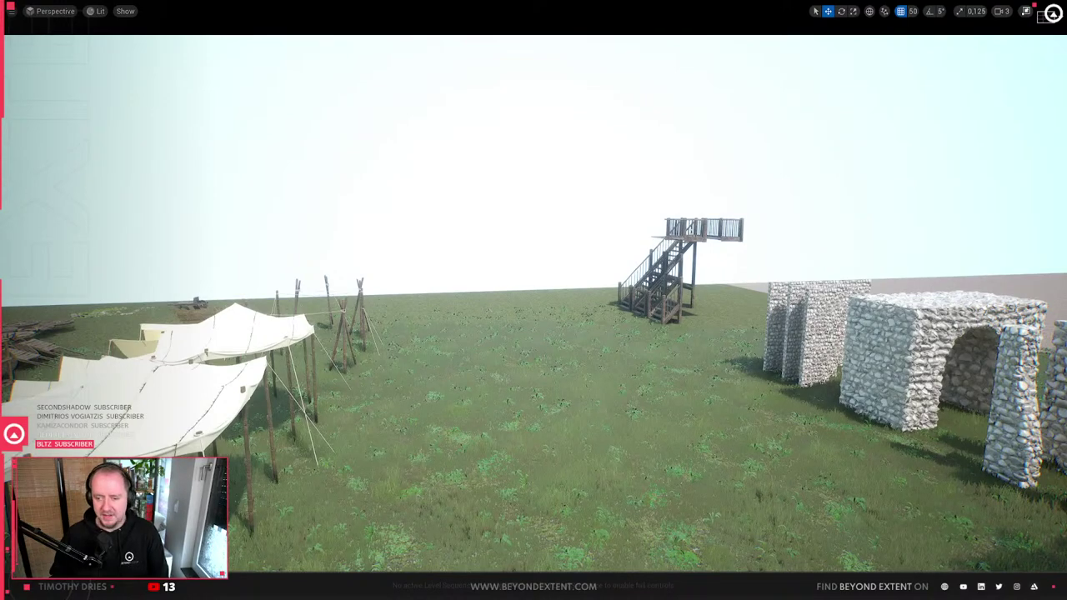
{"action": "right_click_drag", "start_coordinate": [630, 339], "coordinate": [580, 426]}
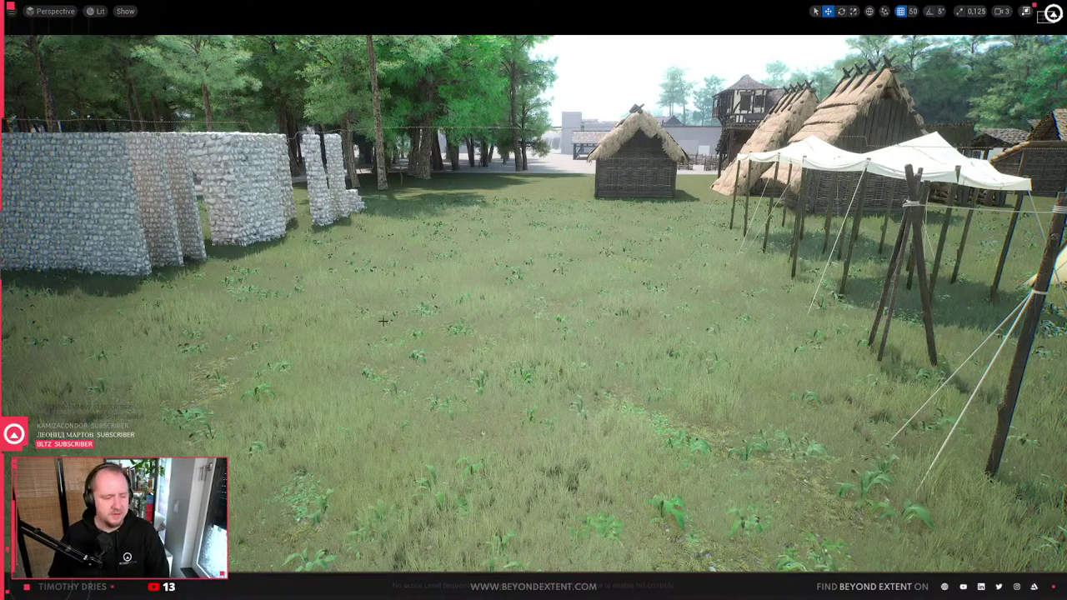
{"action": "right_click_drag", "start_coordinate": [607, 348], "coordinate": [657, 367]}
{"action": "key", "text": "w"}
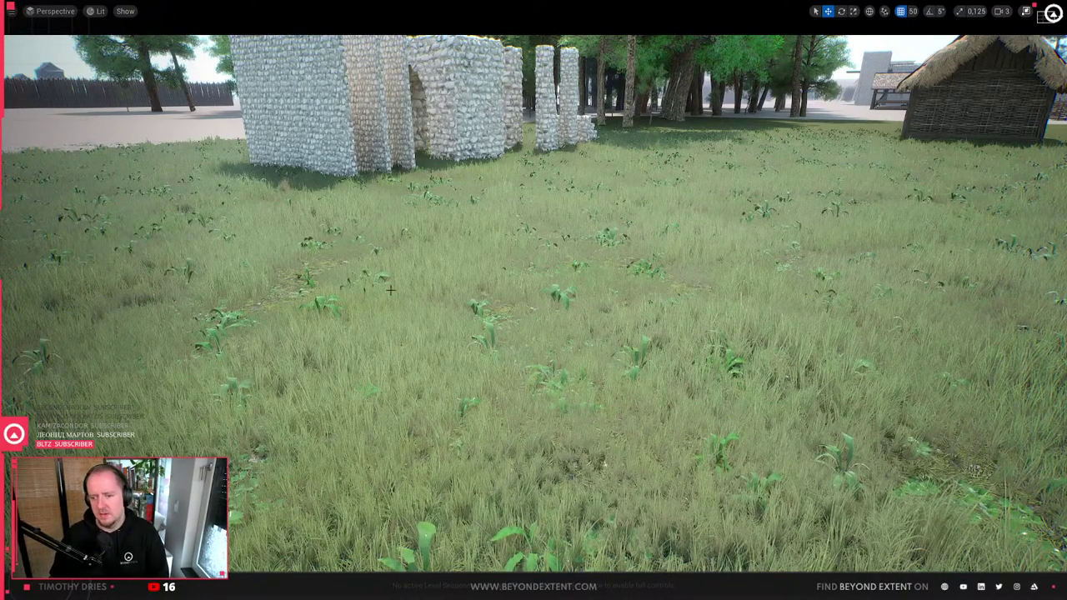
{"action": "right_click_drag", "start_coordinate": [576, 294], "coordinate": [504, 297]}
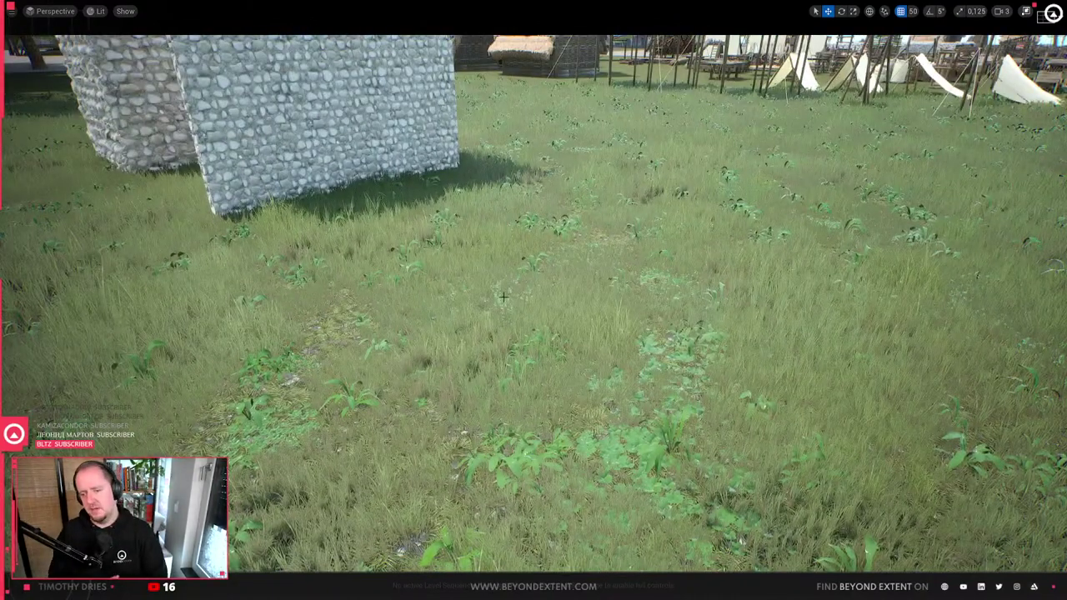